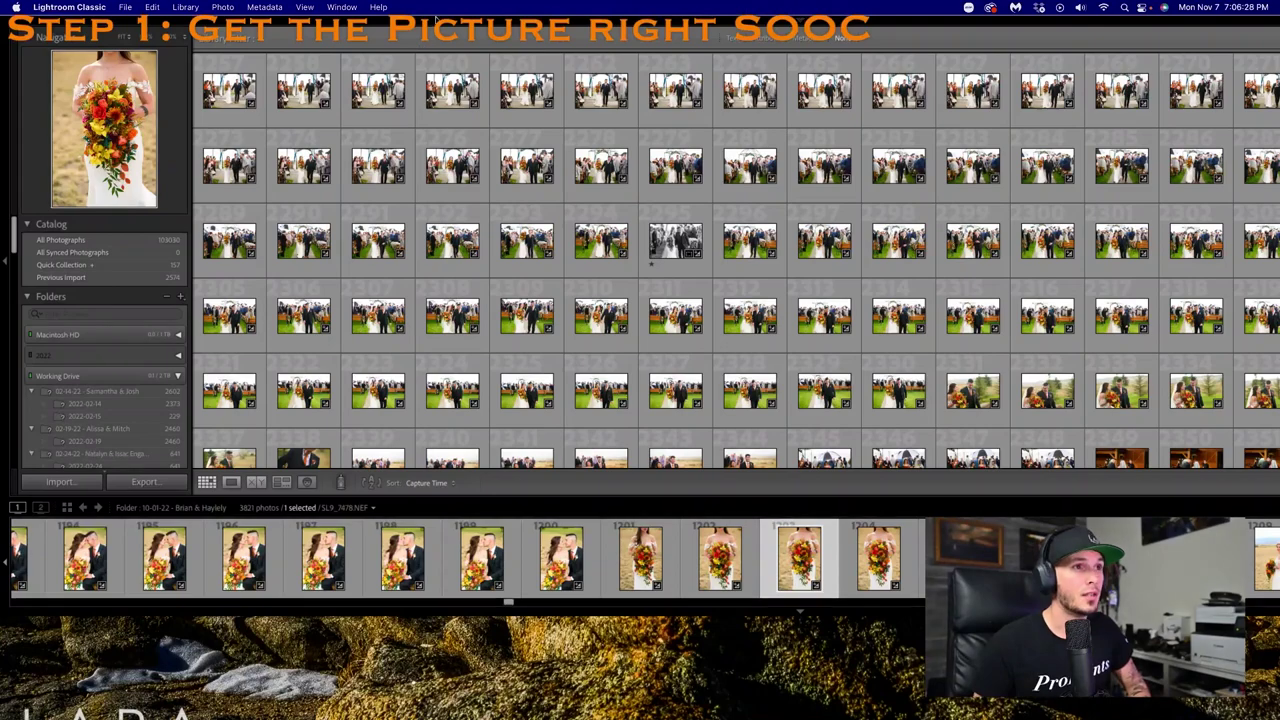
Shift the Lightroom Classic window until its title bar is accessible and expand it to full screen
left_click_drag(434, 16, 115, 35)
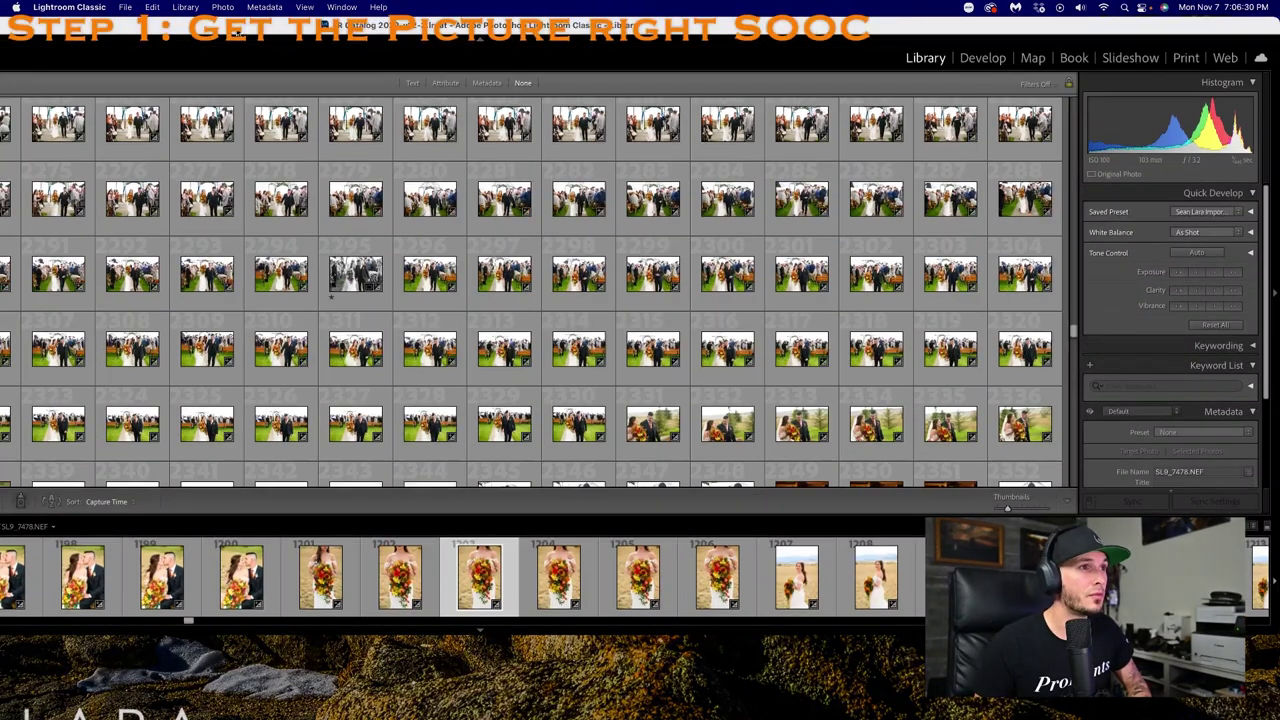
key("shift+f")
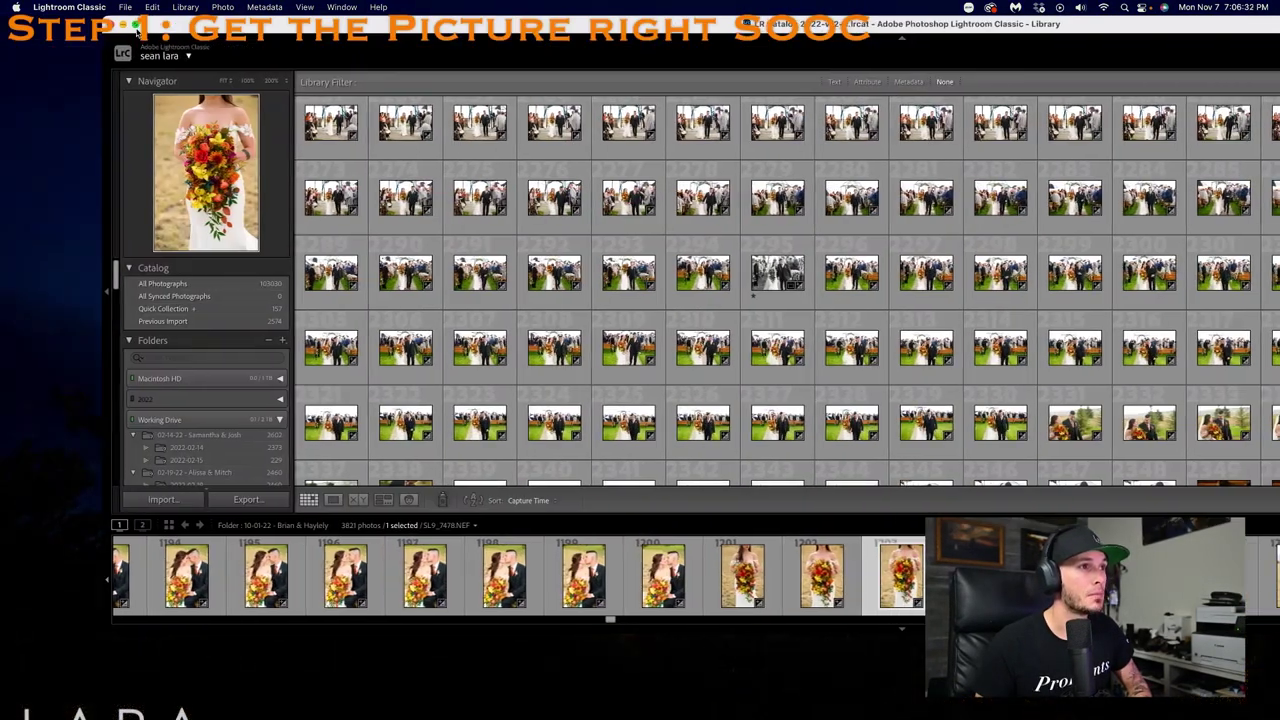
left_click(135, 25)
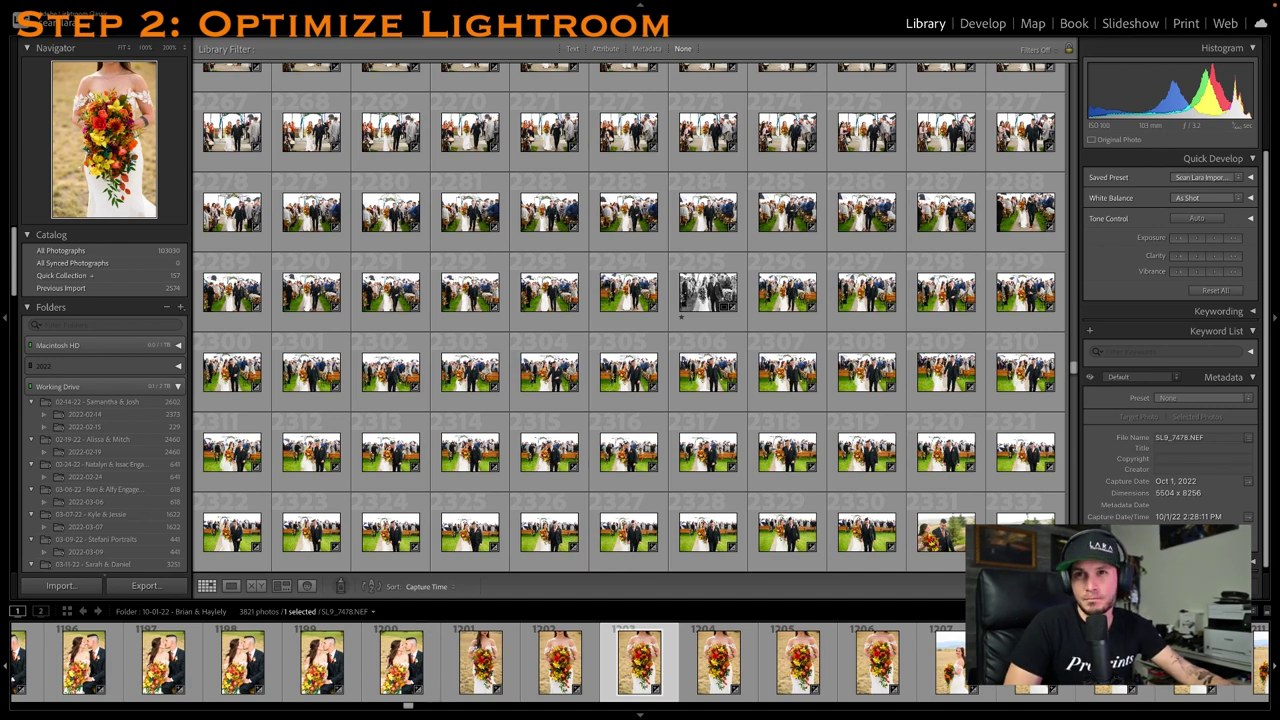
Open the performance preferences and keep the graphics processor option on Auto
mouse_move(355, 3)
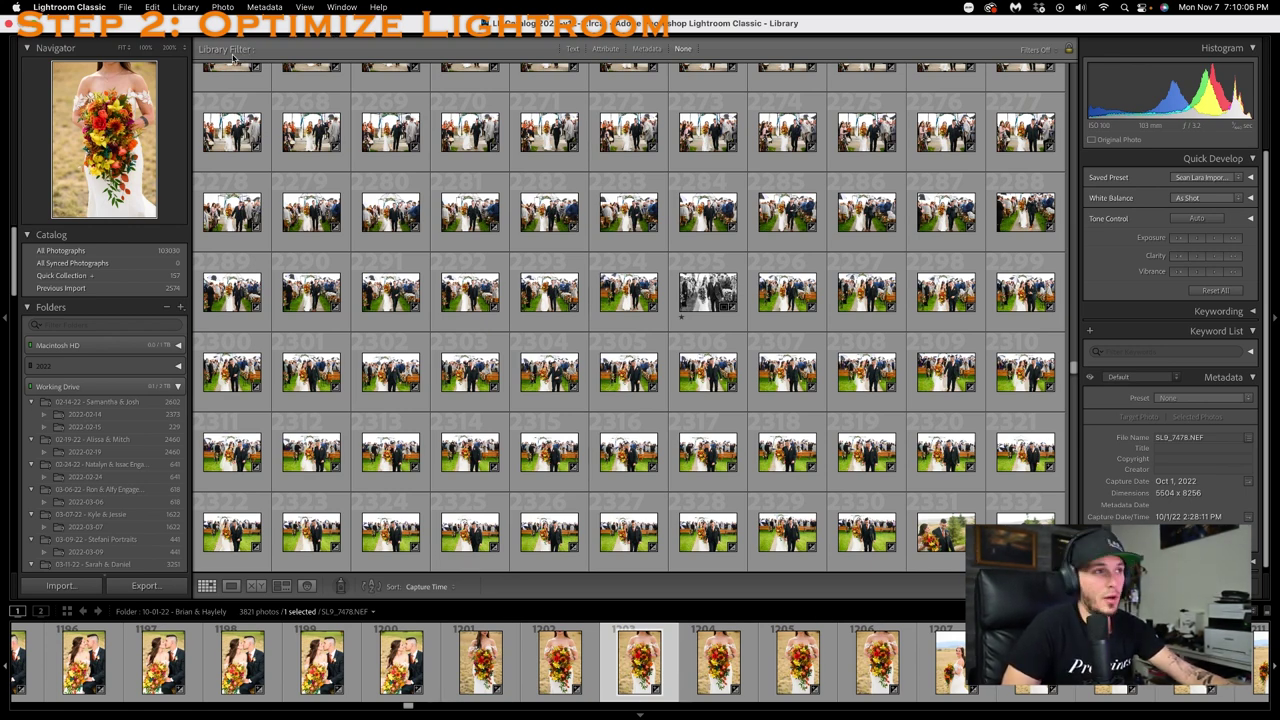
left_click(101, 8)
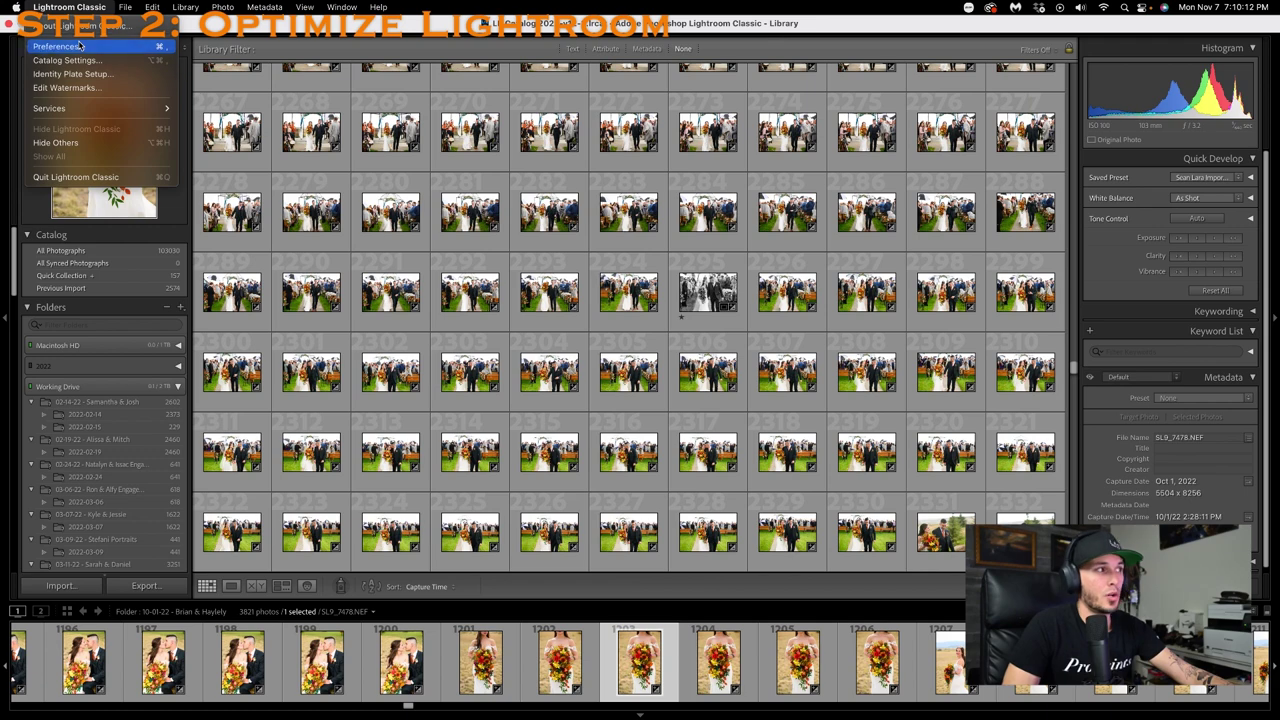
left_click(82, 46)
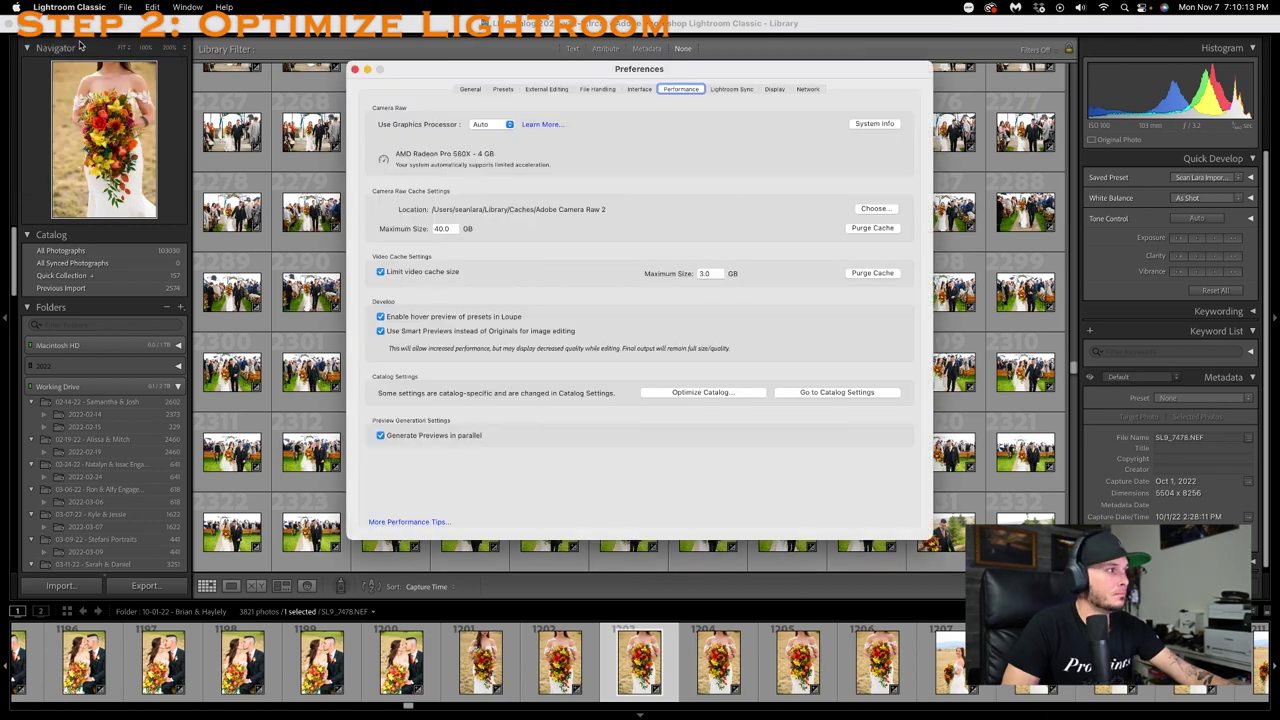
left_click(480, 89)
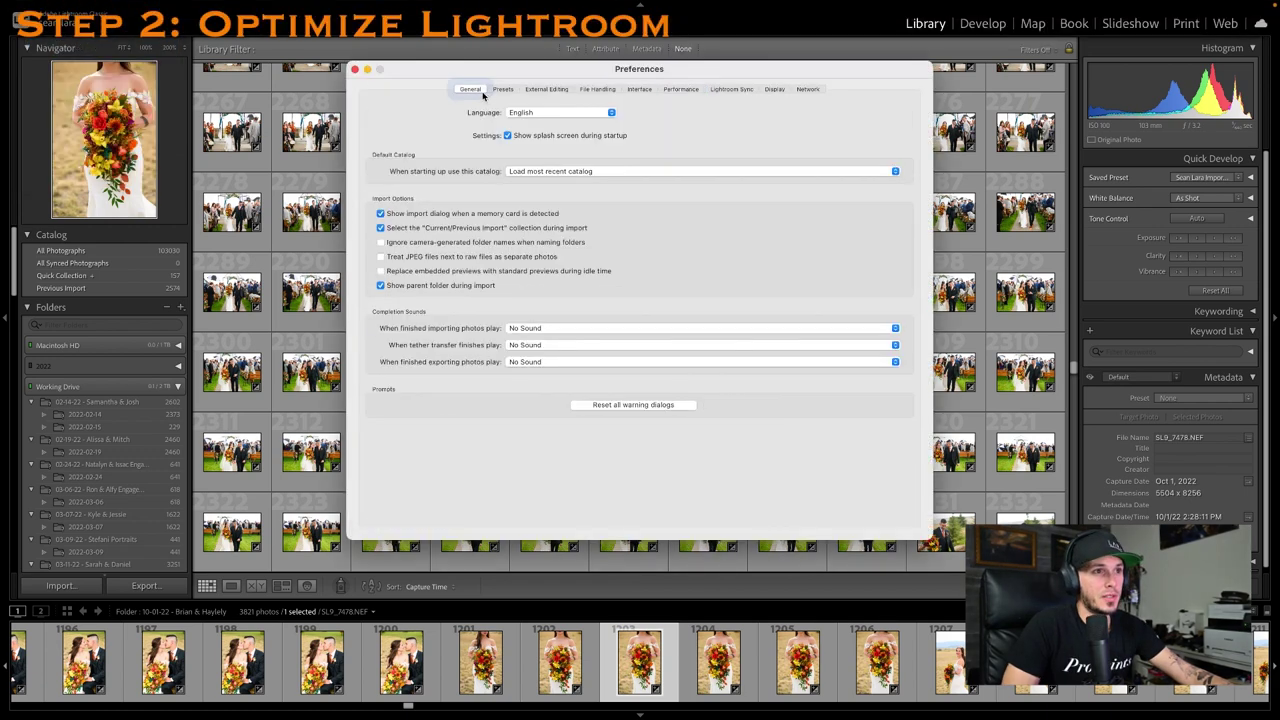
left_click(674, 90)
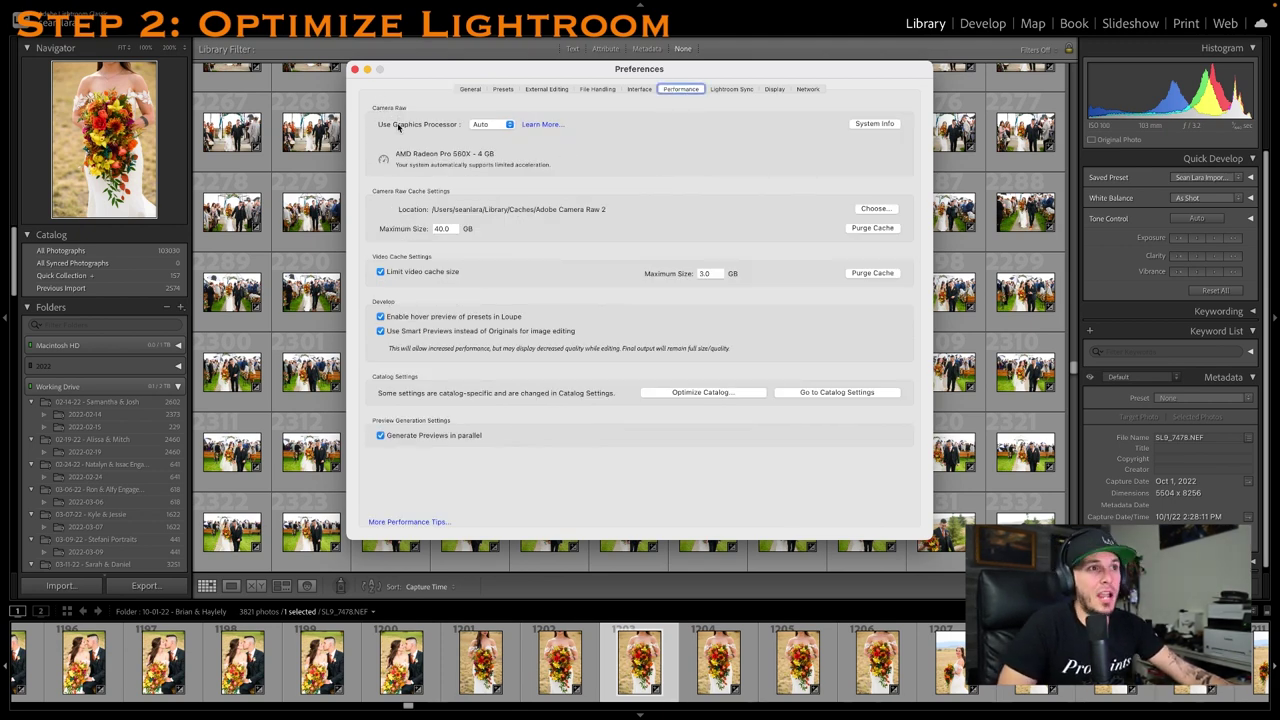
left_click(484, 126)
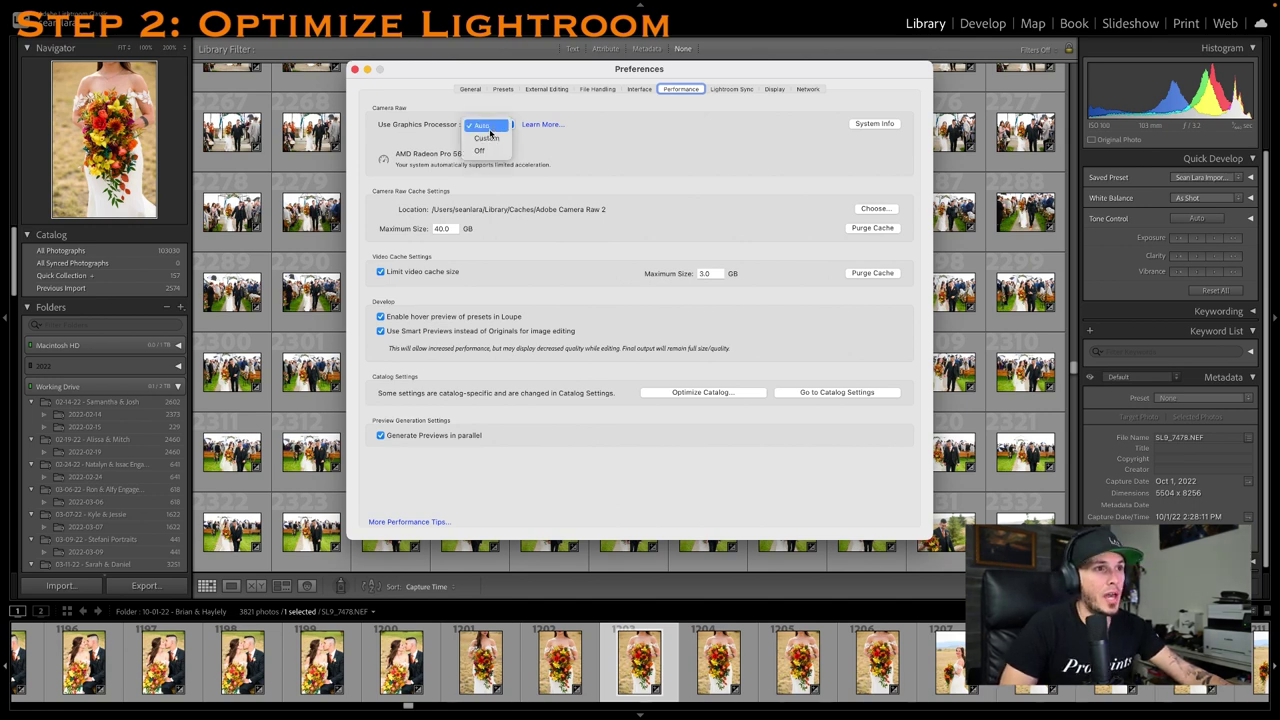
left_click(488, 130)
left_click(485, 126)
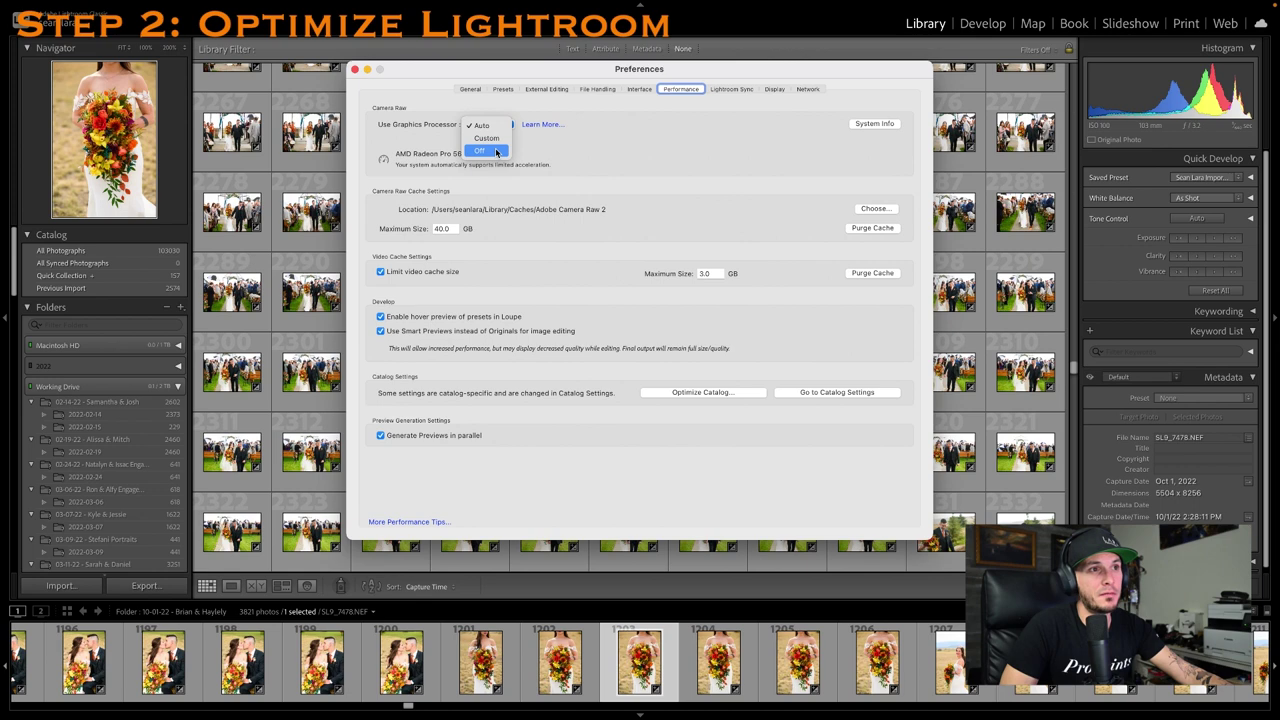
left_click(487, 126)
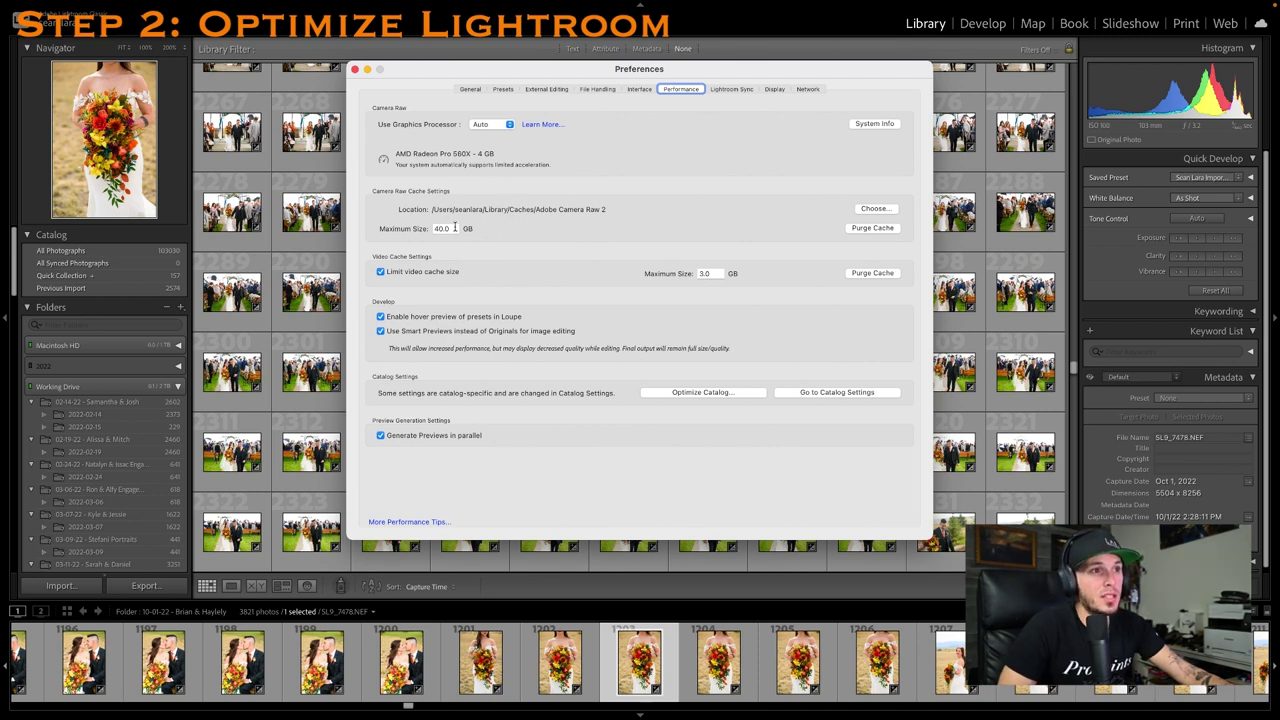
Check the maximum size of the Camera Raw cache and close the preferences
double_click(445, 229)
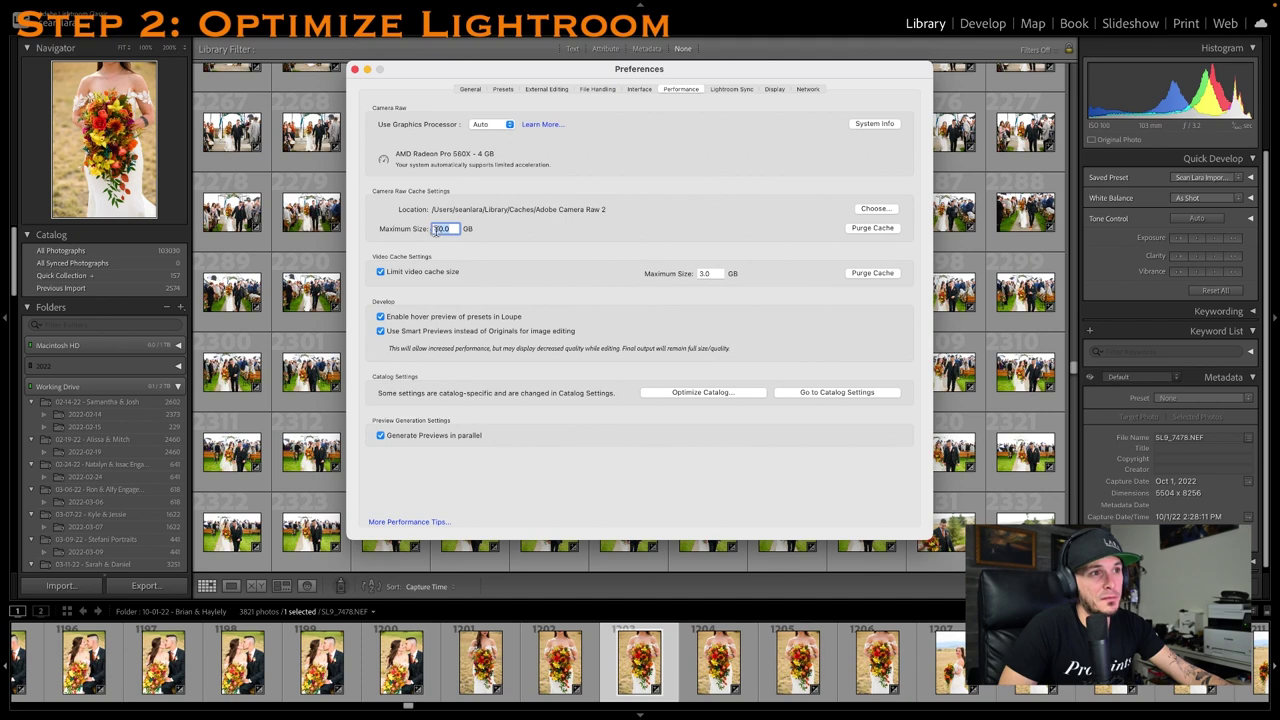
left_click(478, 220)
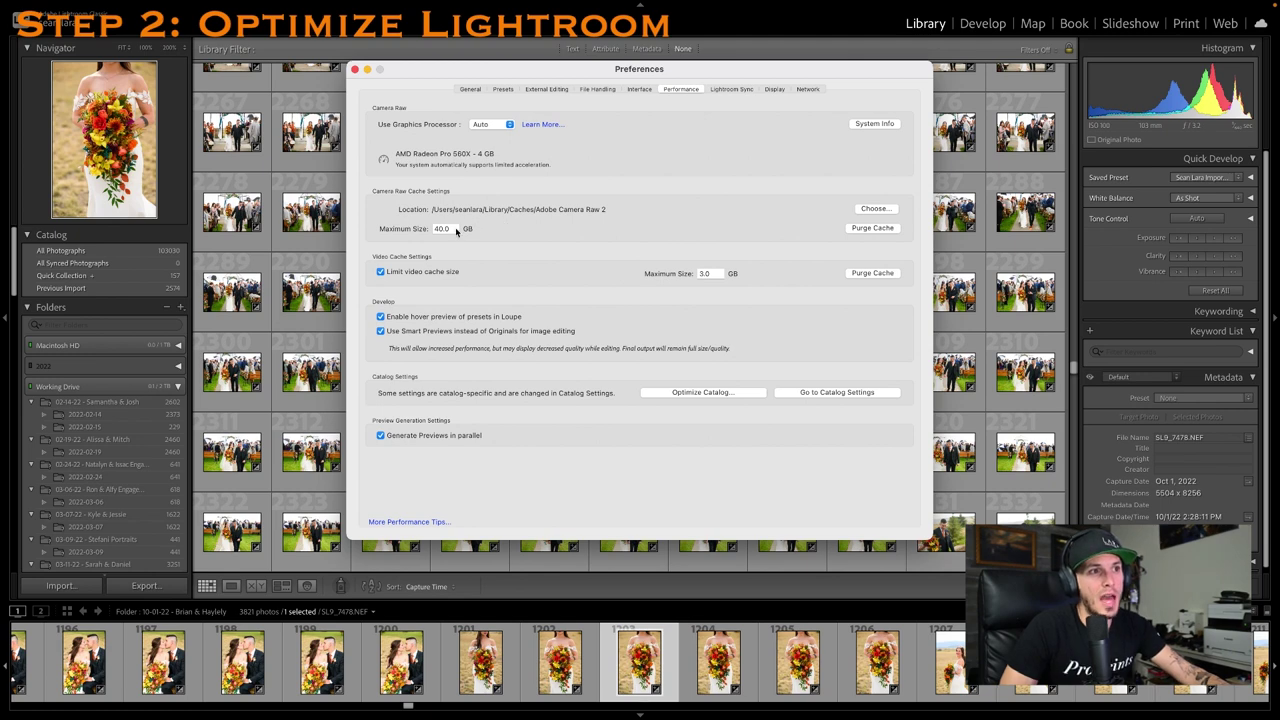
left_click_drag(452, 229, 432, 231)
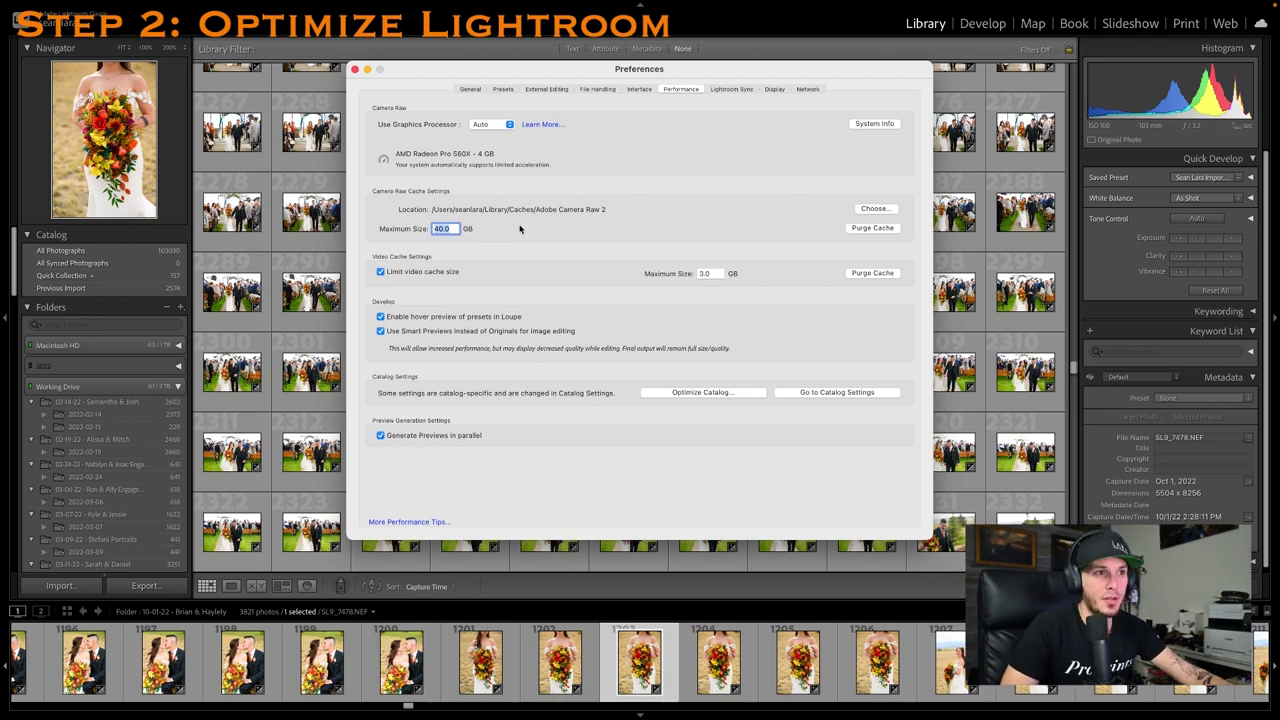
left_click(506, 235)
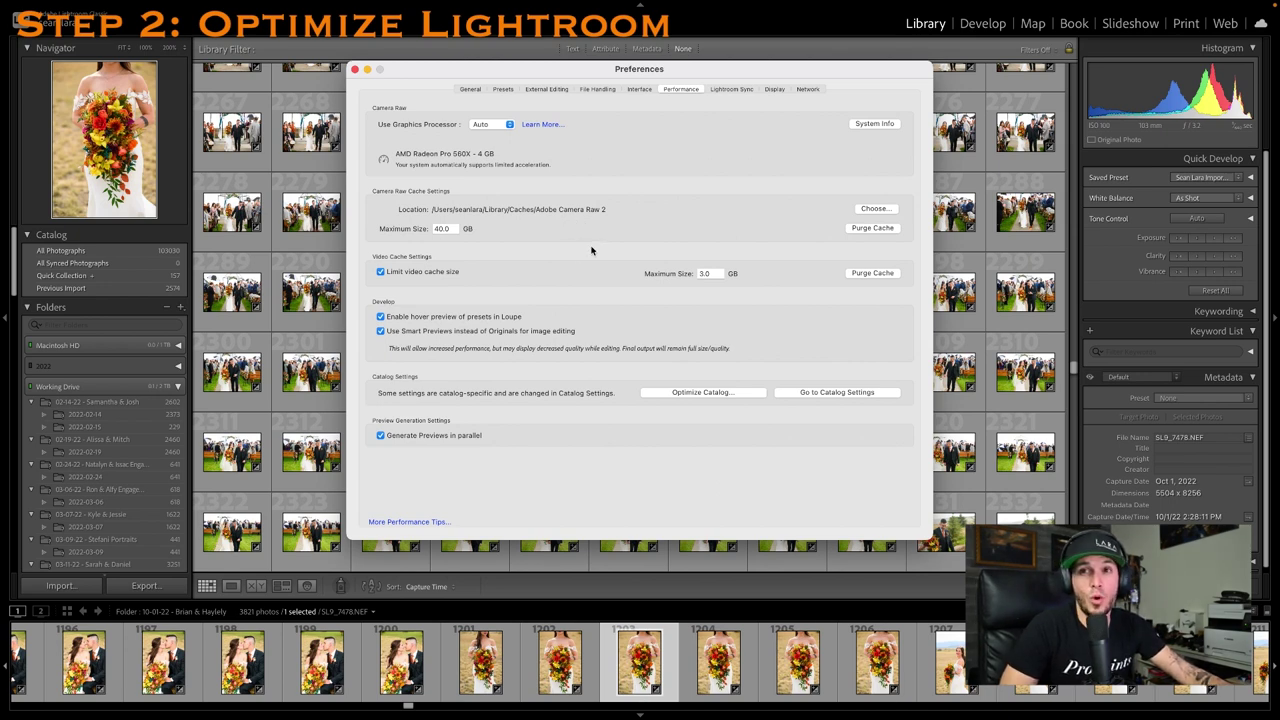
left_click(355, 69)
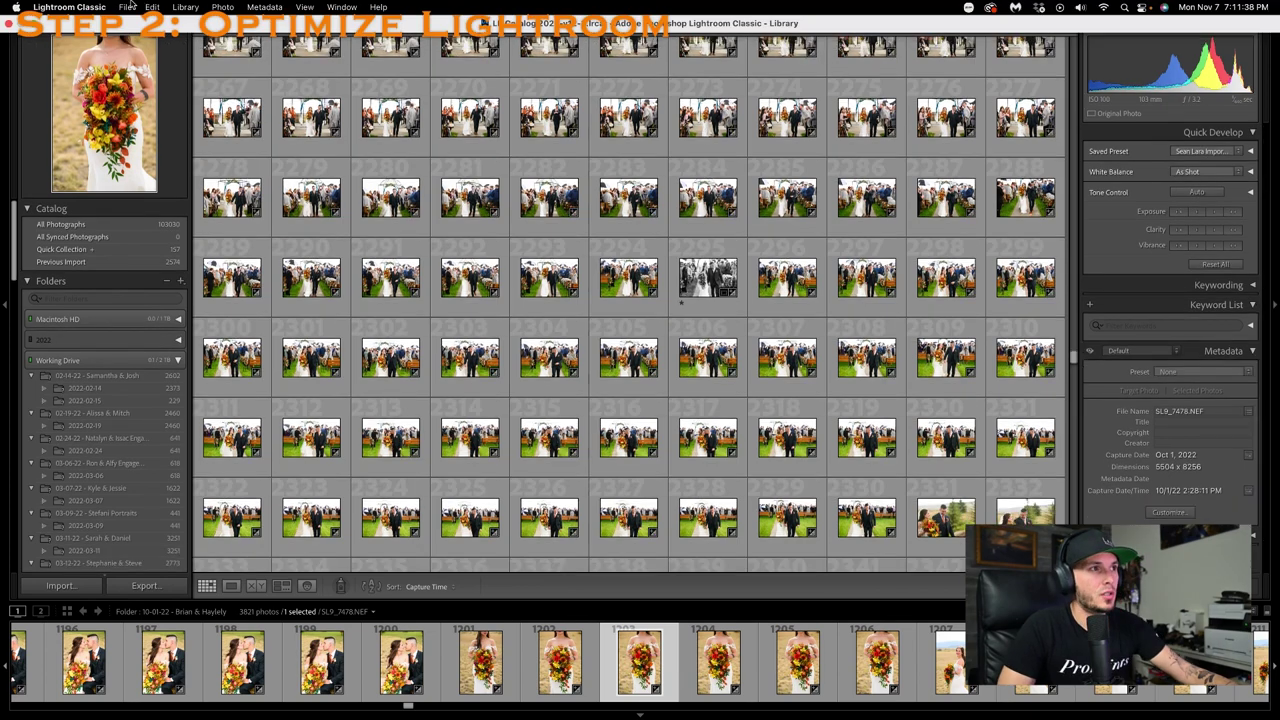
Start the Optimize Catalog command and cancel its confirmation
left_click(125, 7)
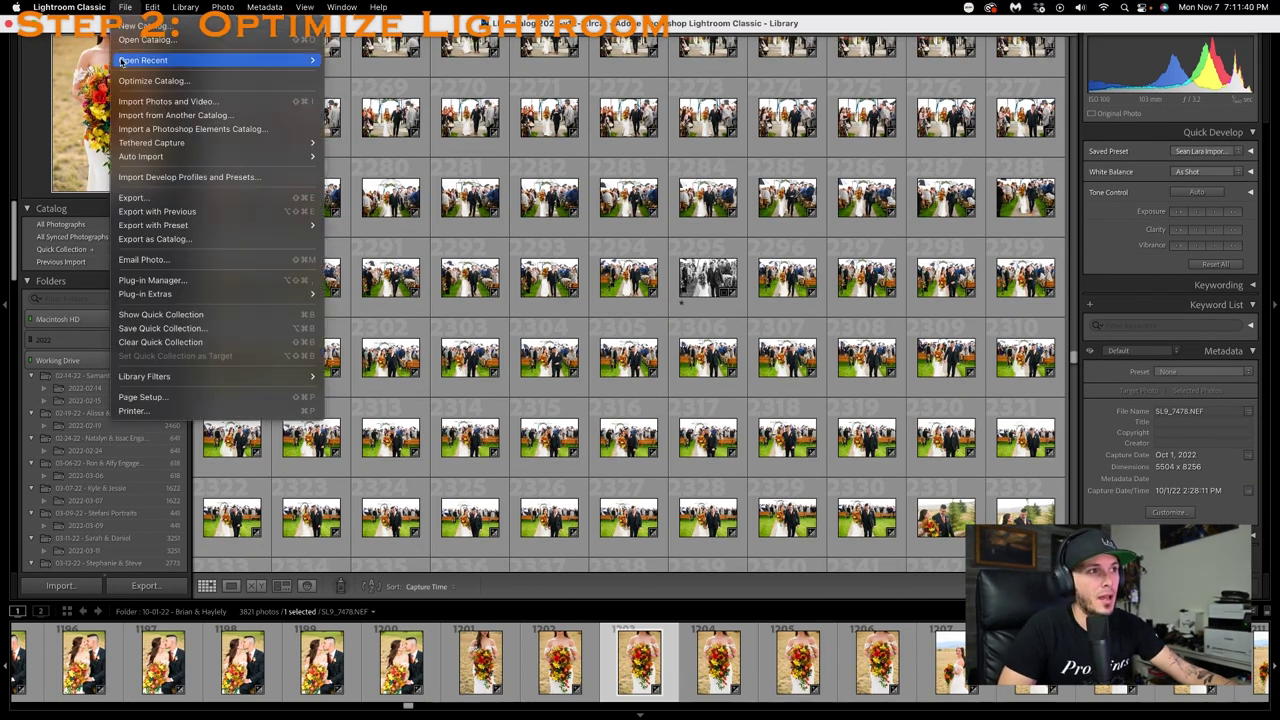
mouse_move(148, 64)
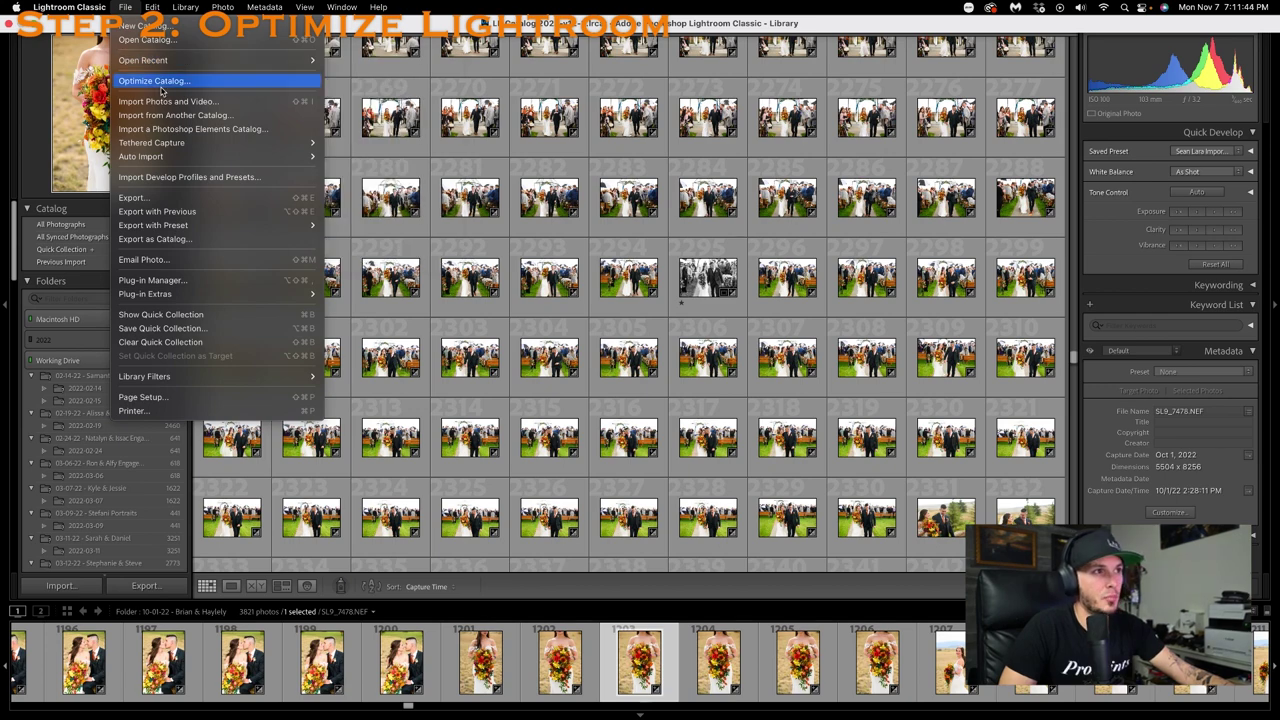
left_click(160, 82)
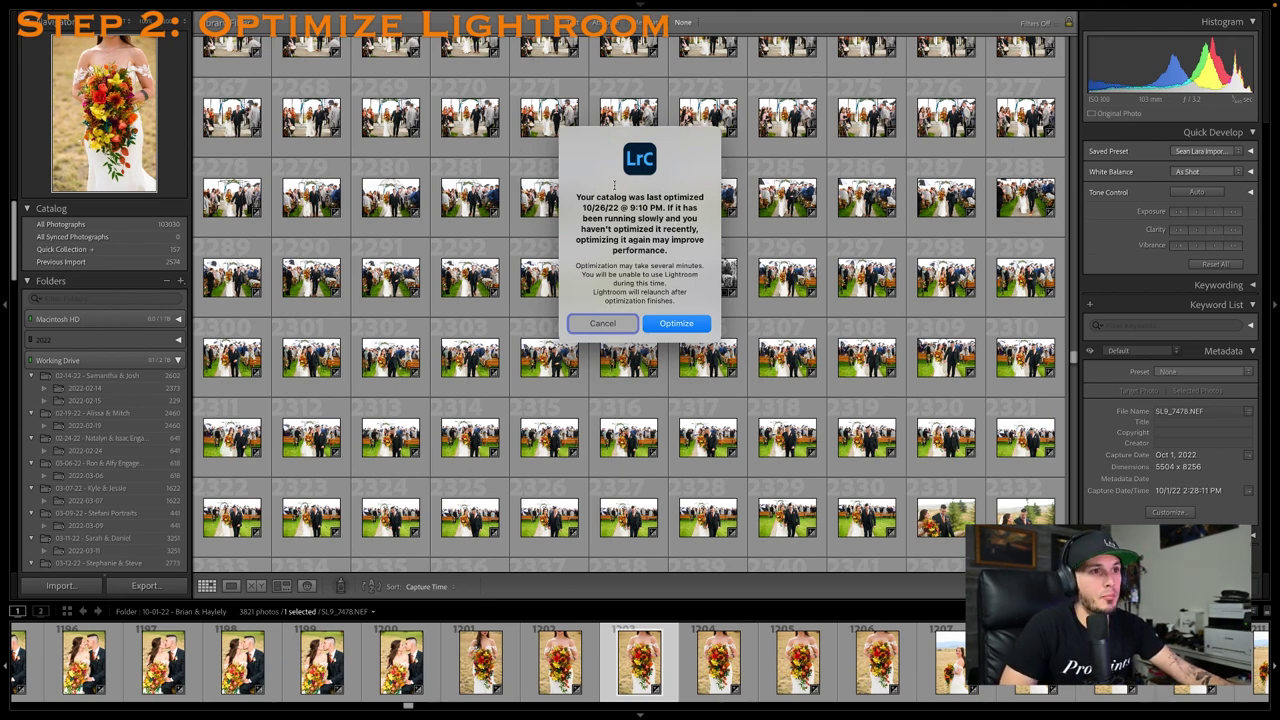
left_click(604, 323)
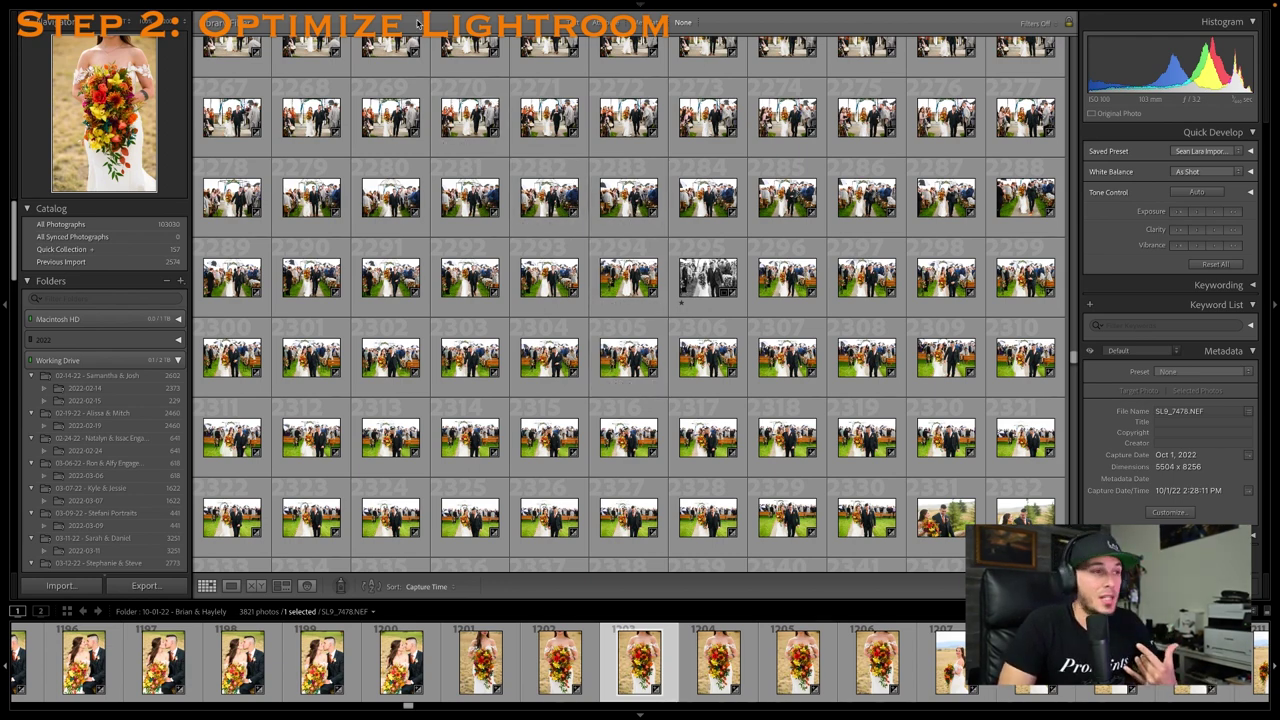
Open the file handling section of the catalog settings and set the standard preview size to Auto (4096px)
mouse_move(143, 4)
left_click(78, 6)
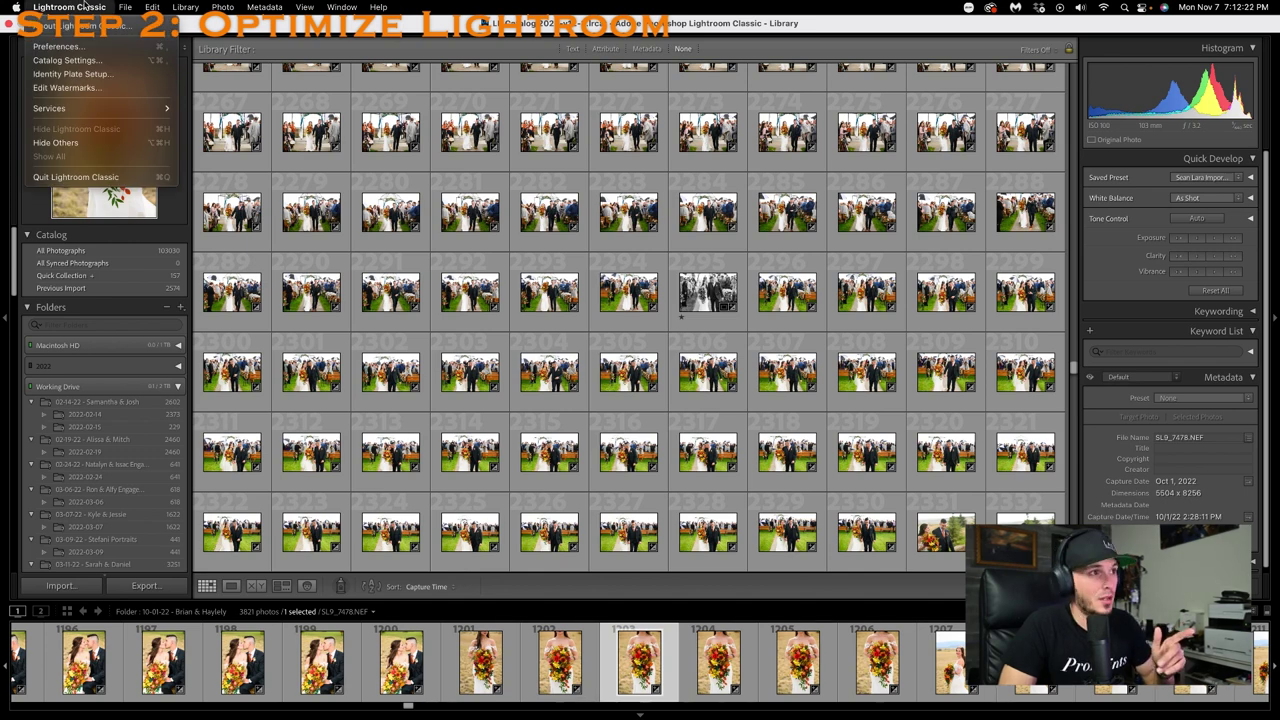
left_click(85, 62)
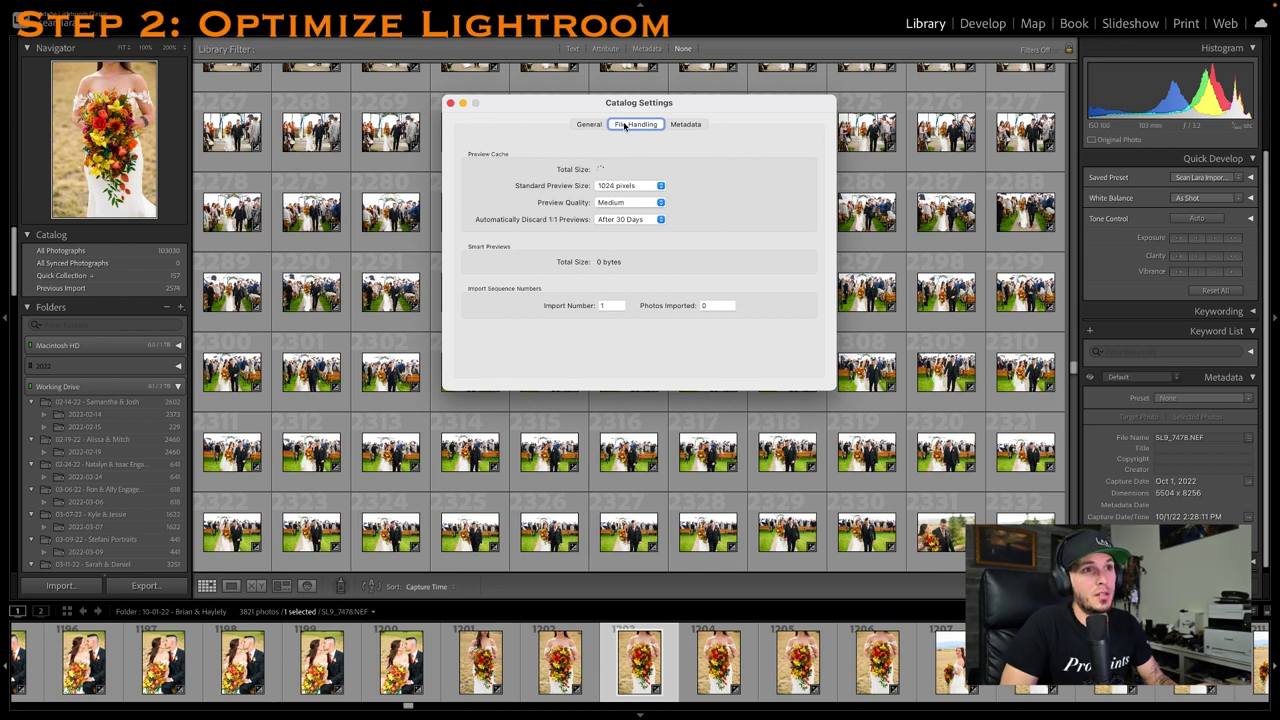
left_click(646, 186)
left_click(645, 170)
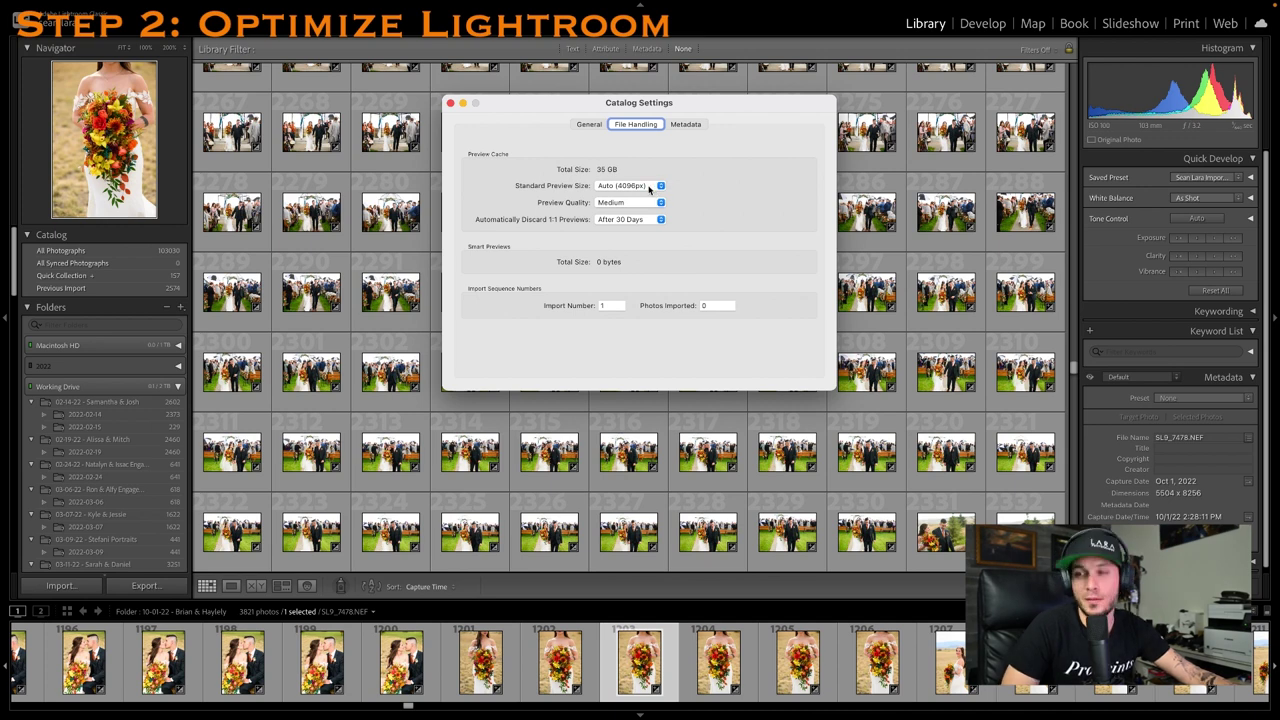
Set the standard preview size to 1024 pixels, keep the preview quality at Medium, and close the catalog settings
left_click(648, 187)
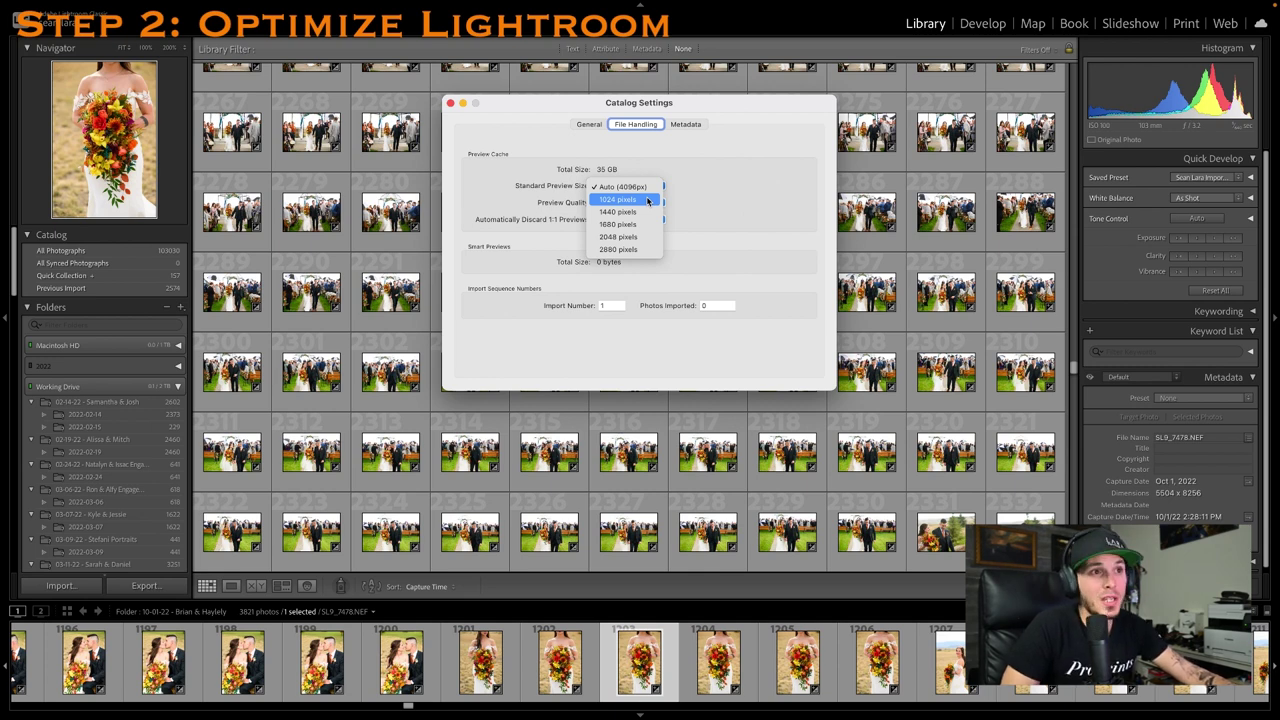
left_click(627, 202)
left_click(645, 204)
left_click(645, 203)
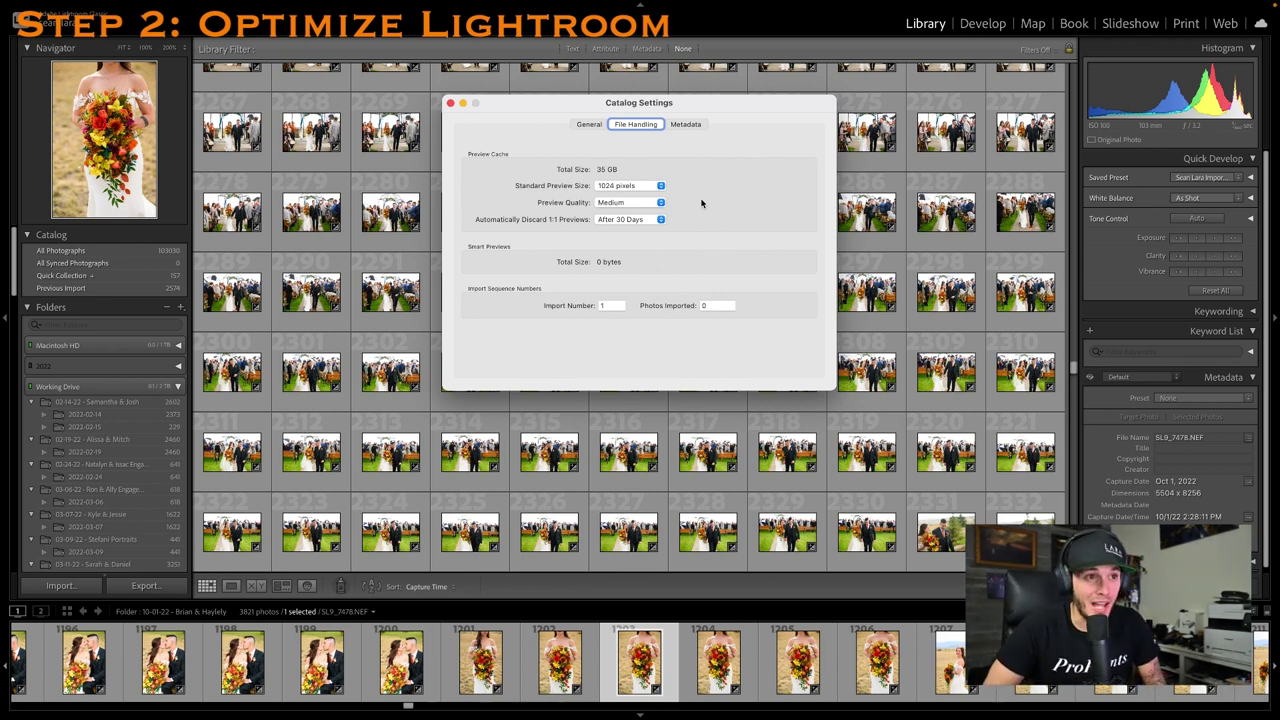
left_click(616, 187)
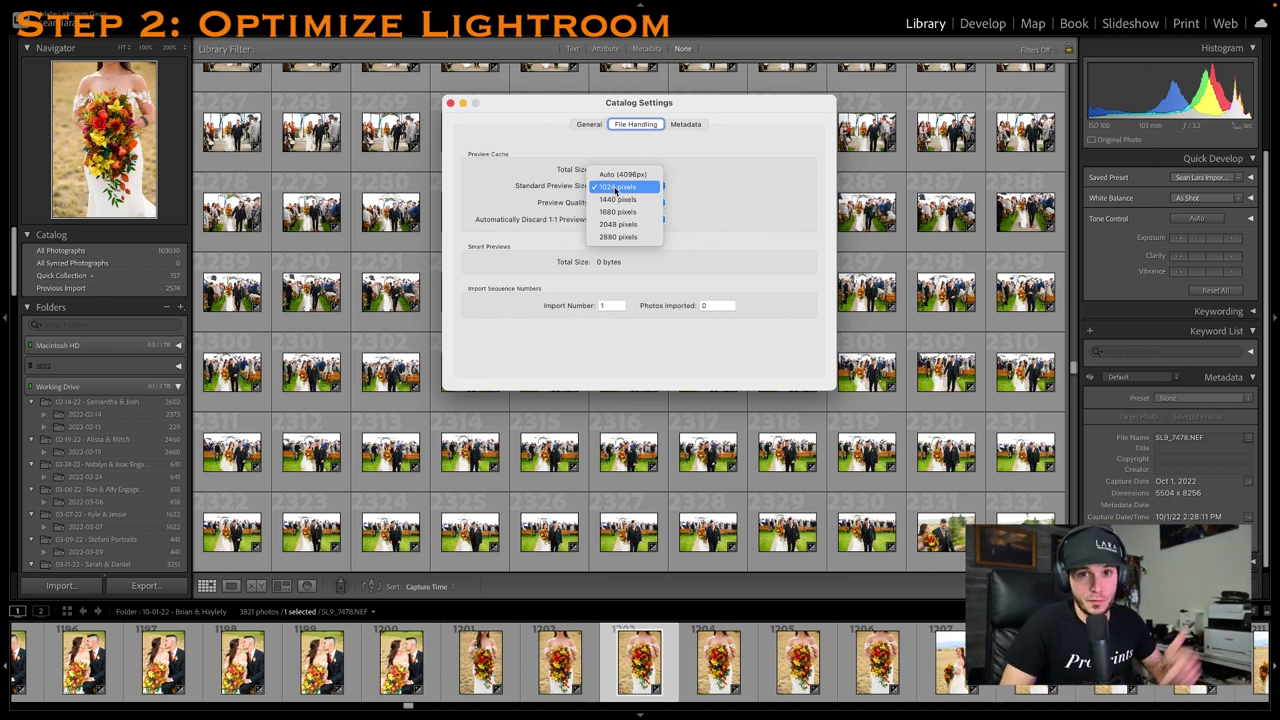
left_click(740, 210)
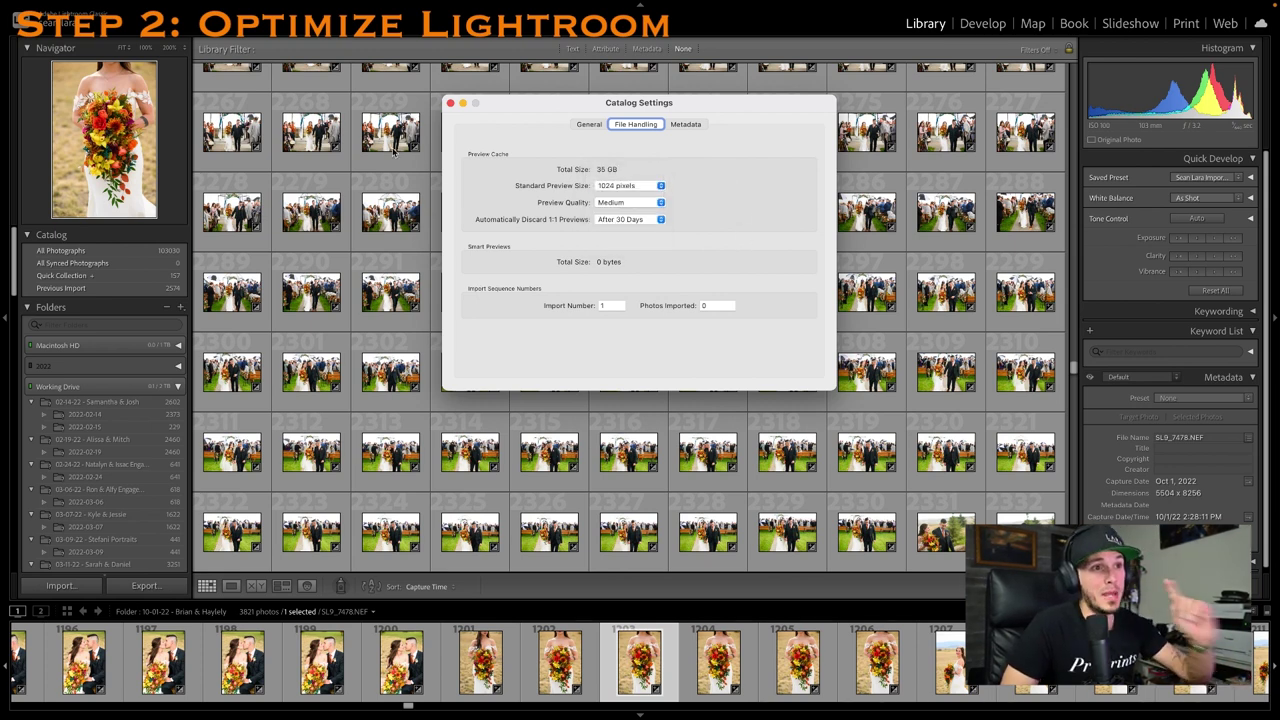
left_click(451, 104)
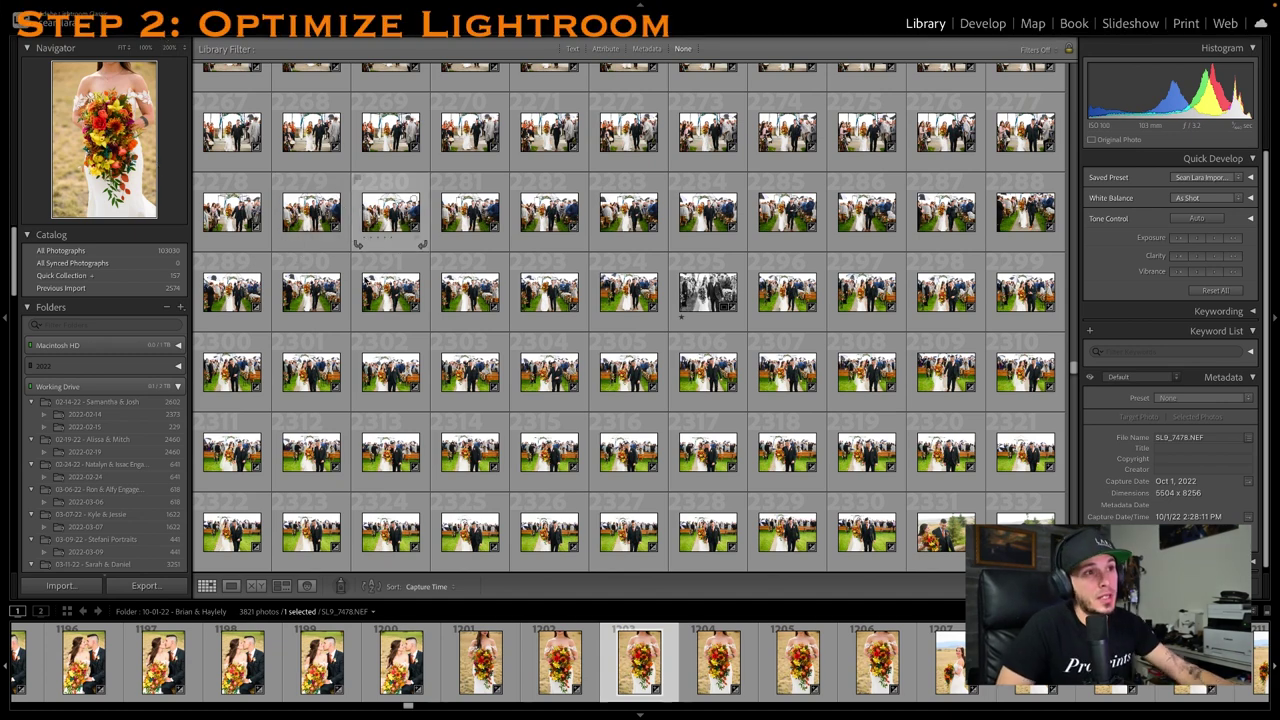
Select all photos in the wedding folder and bring up the library's commands for building previews
left_click(381, 183)
key("super+a")
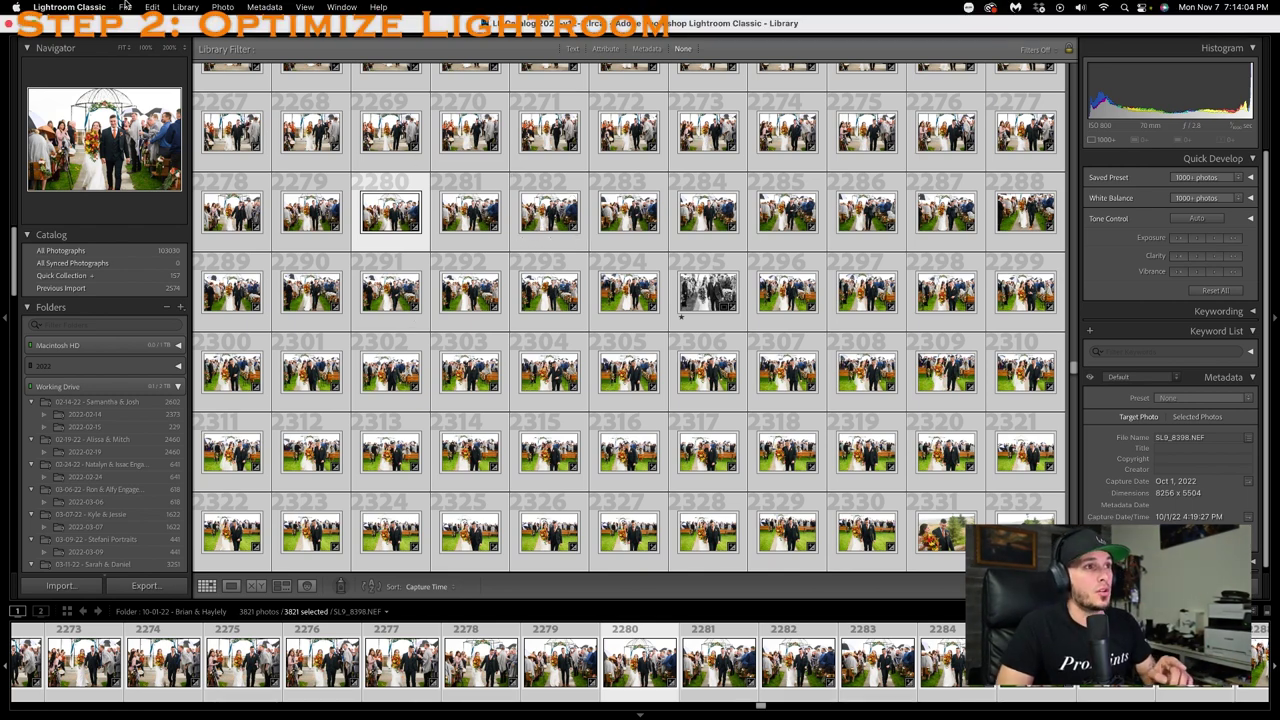
left_click(122, 6)
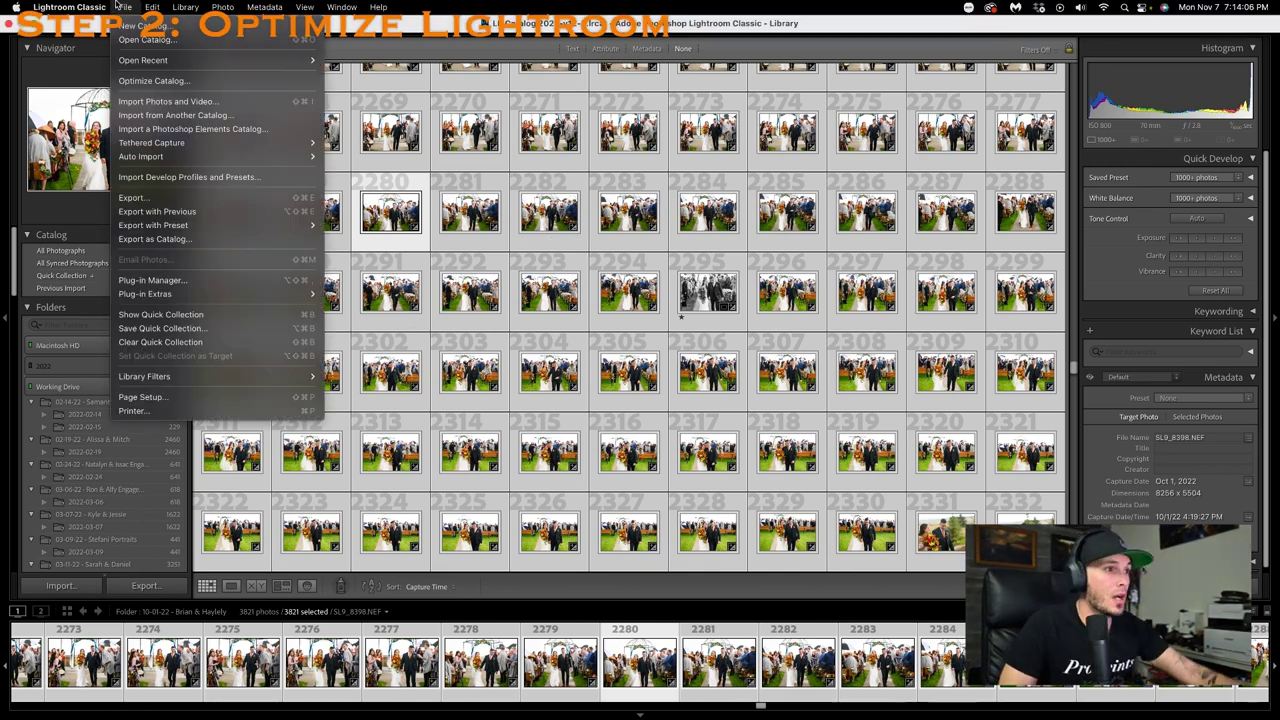
mouse_move(185, 6)
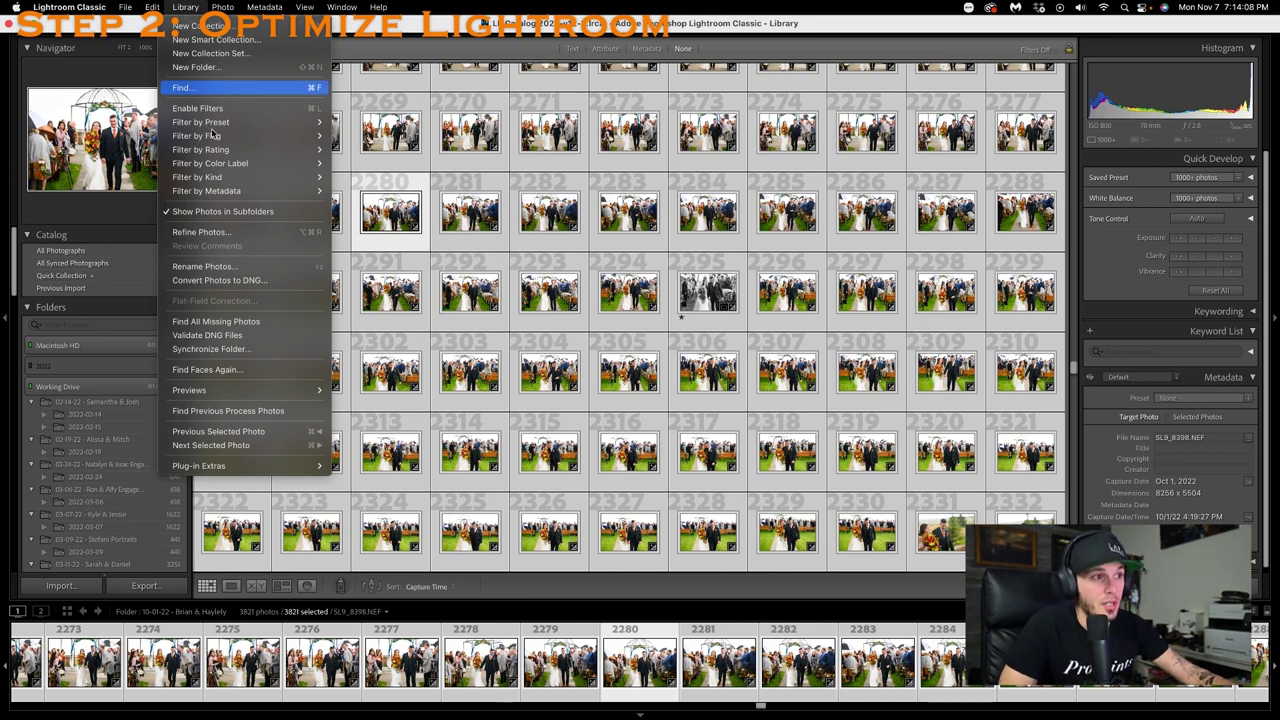
mouse_move(230, 398)
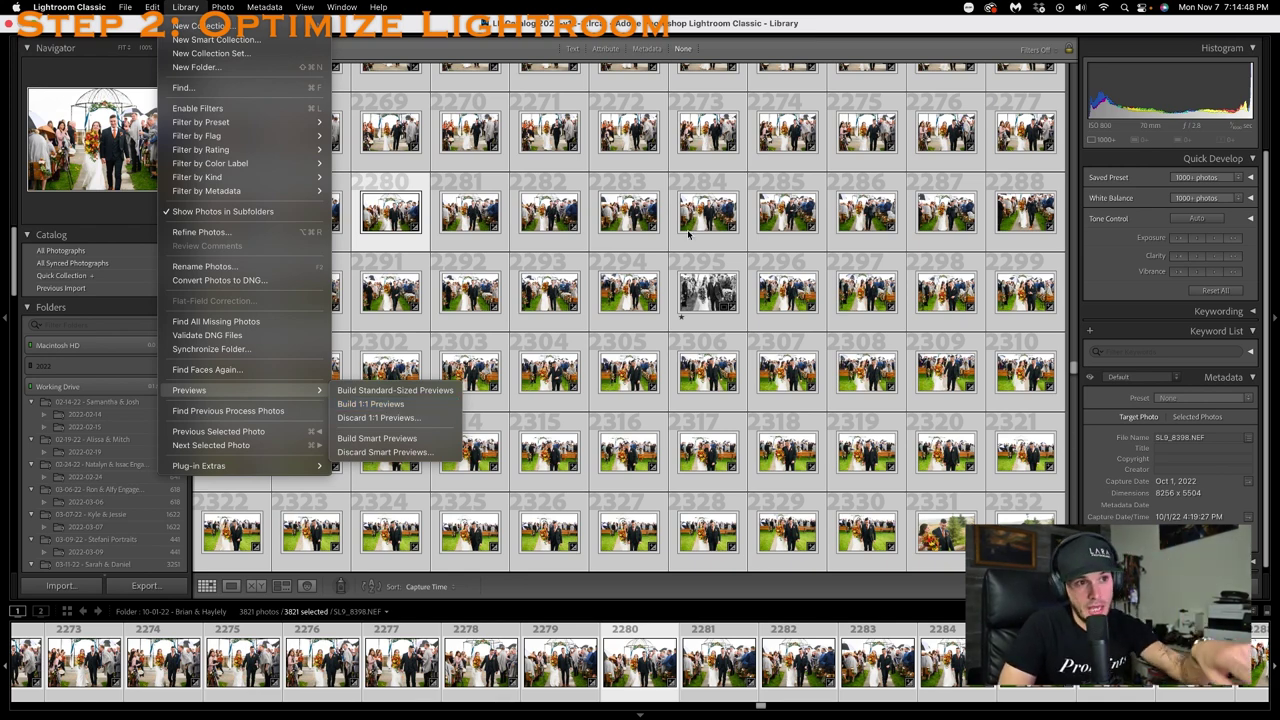
left_click(660, 372)
right_click(645, 373)
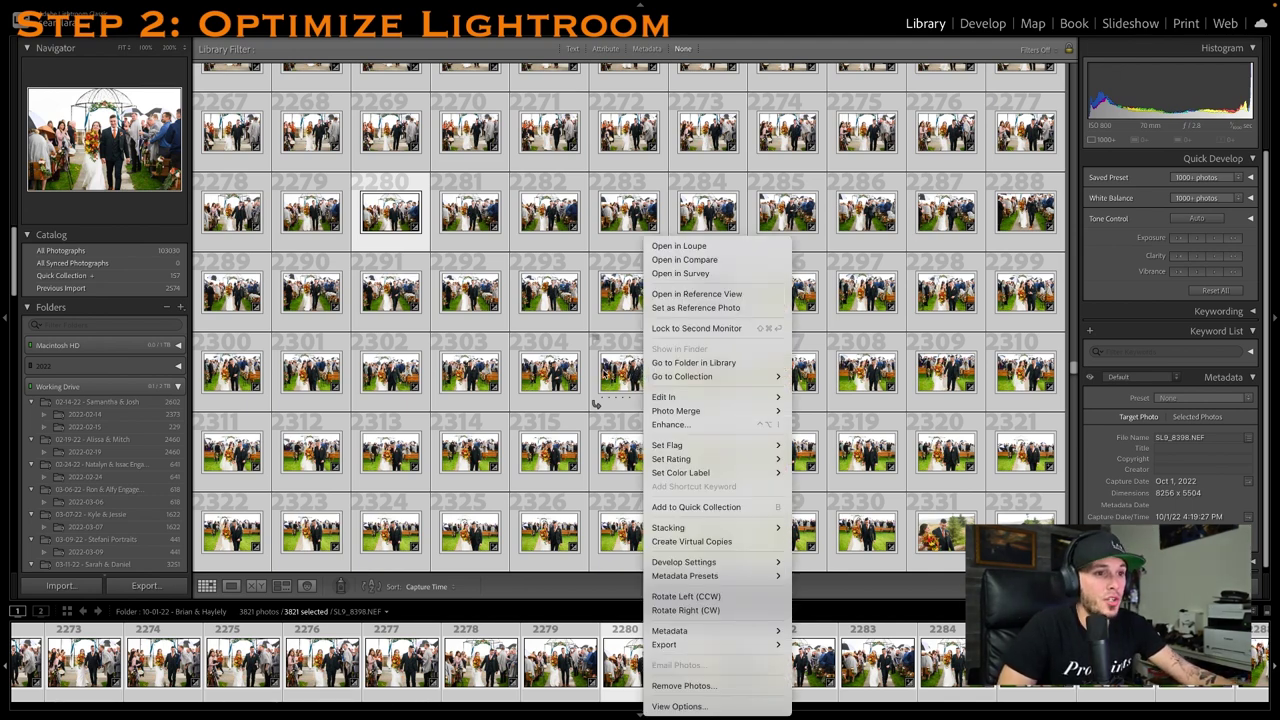
left_click(182, 27)
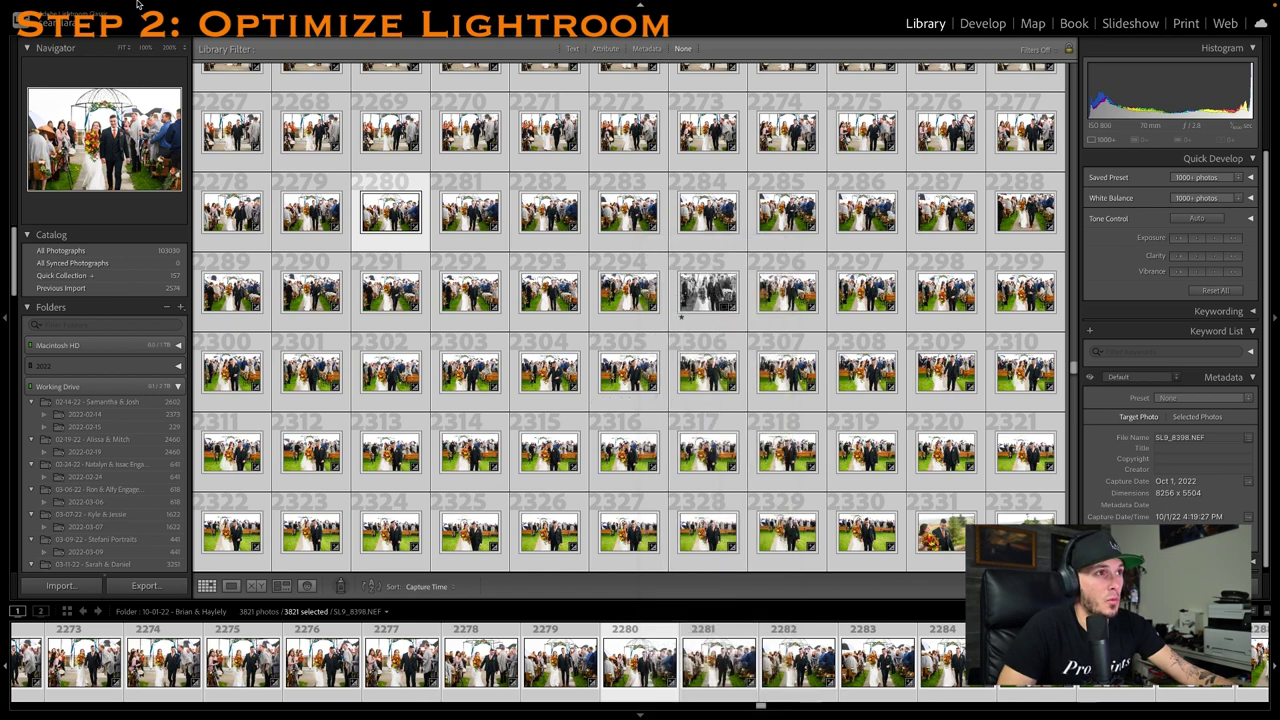
left_click(148, 4)
mouse_move(185, 6)
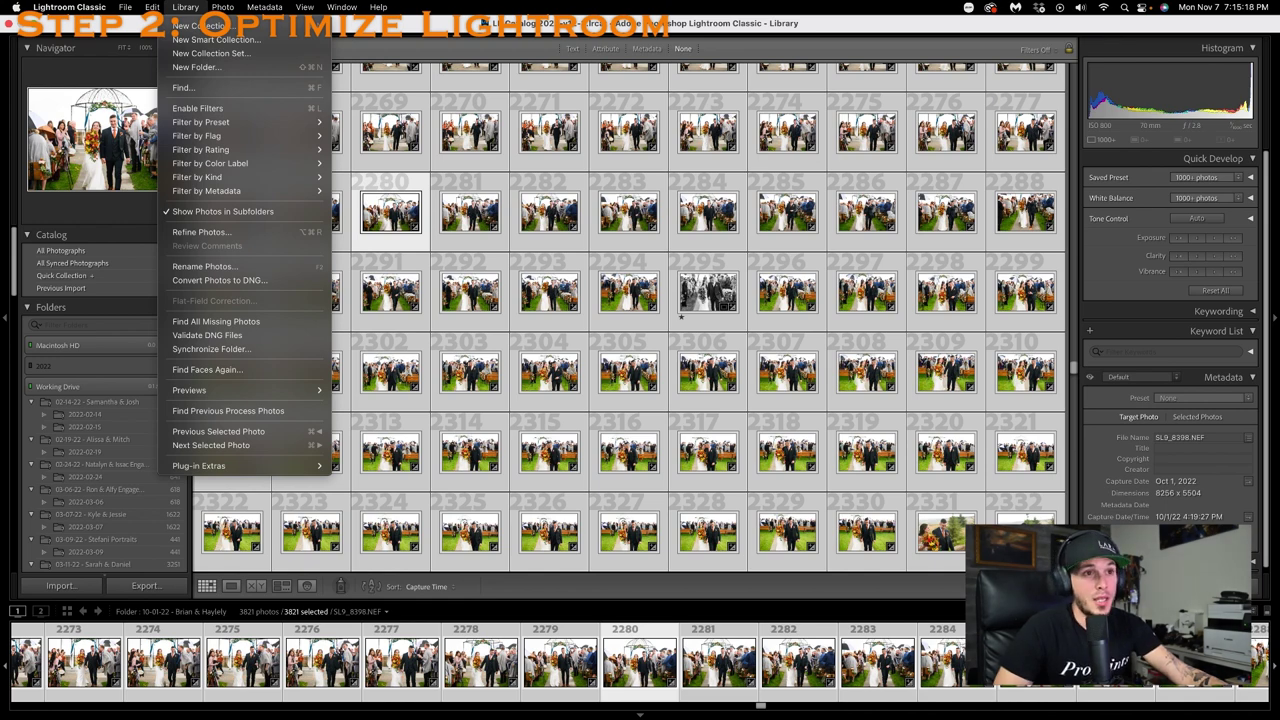
key("Escape")
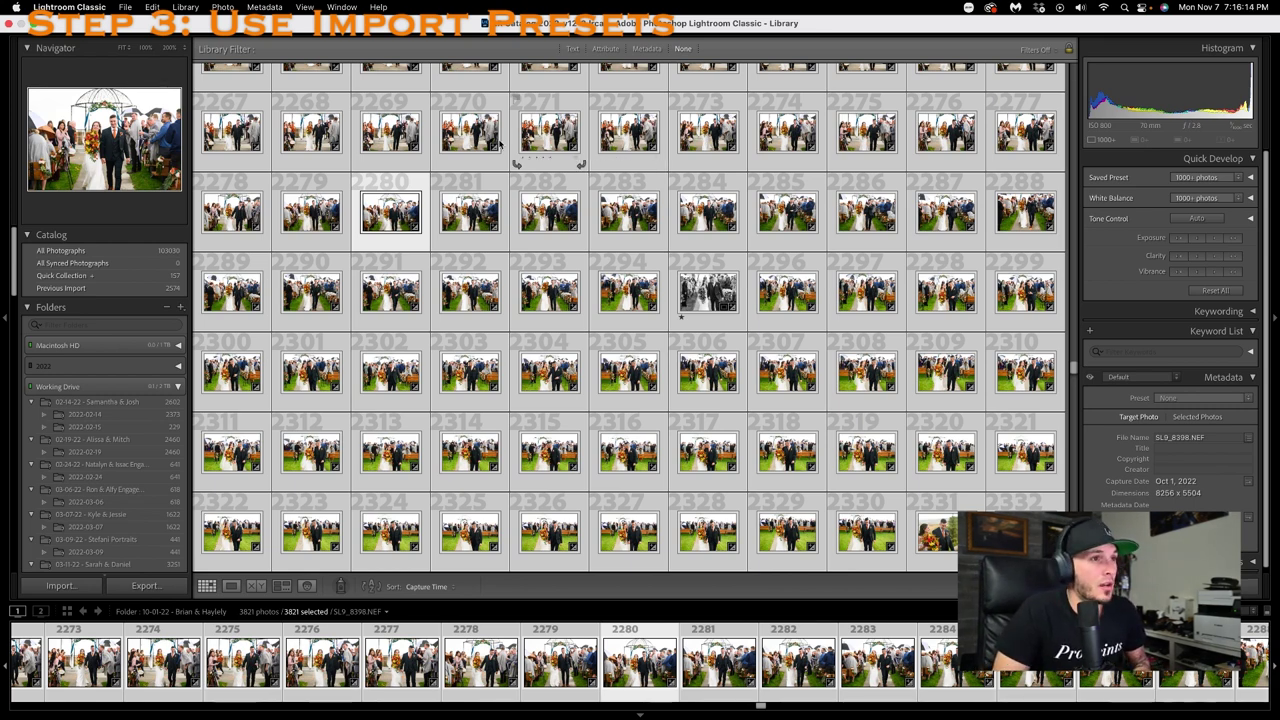
Open ceremony photo 2269 (SL9_8387.NEF) in the Develop module and reset its develop settings
left_click(356, 113)
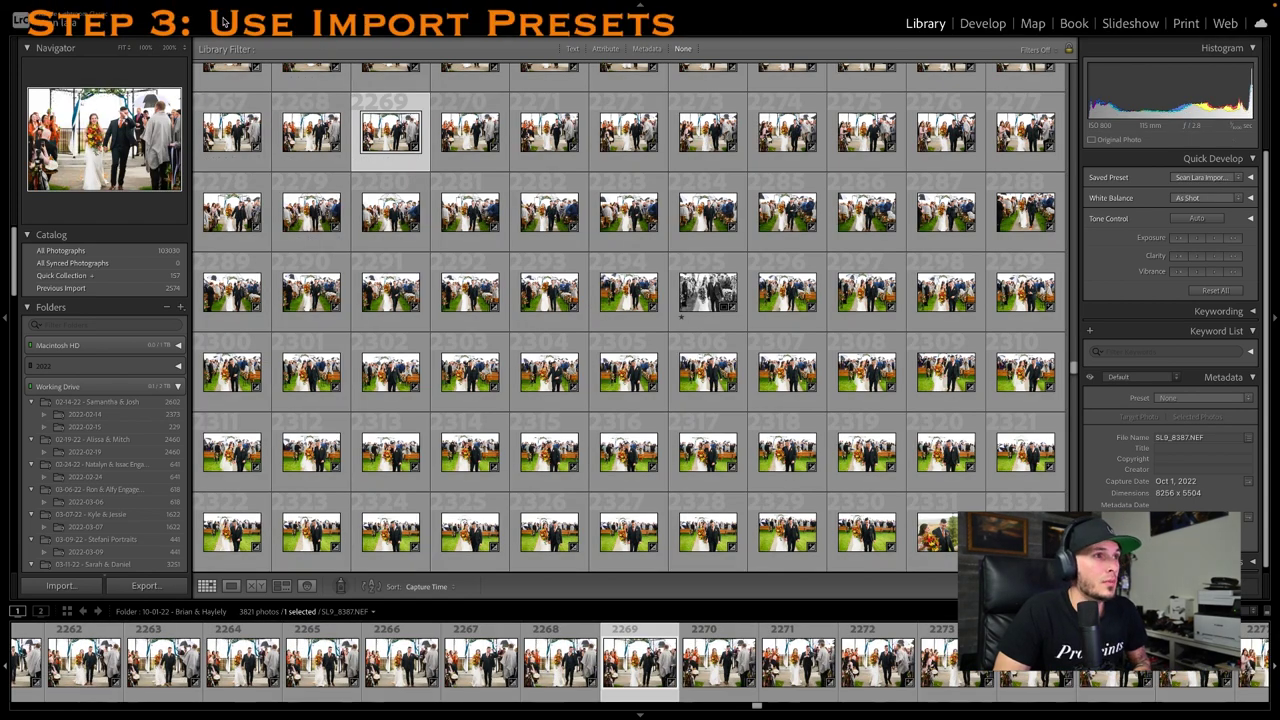
left_click(982, 23)
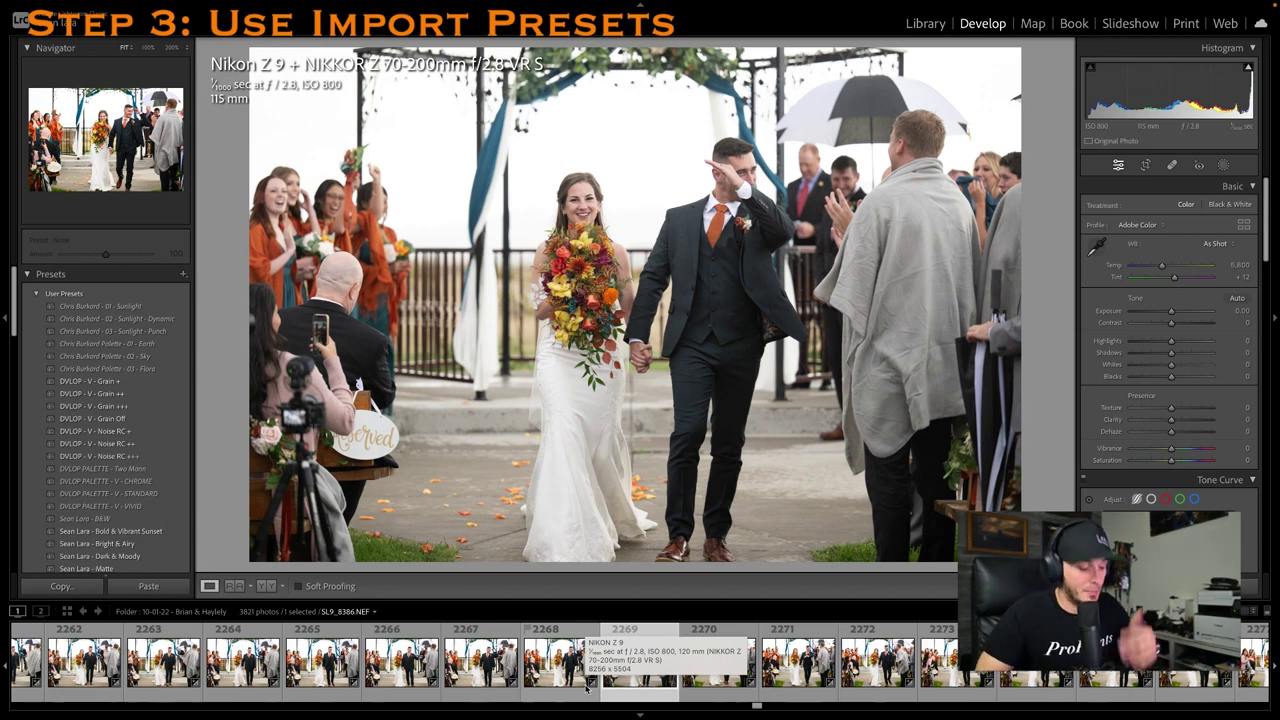
key("ctrl+z")
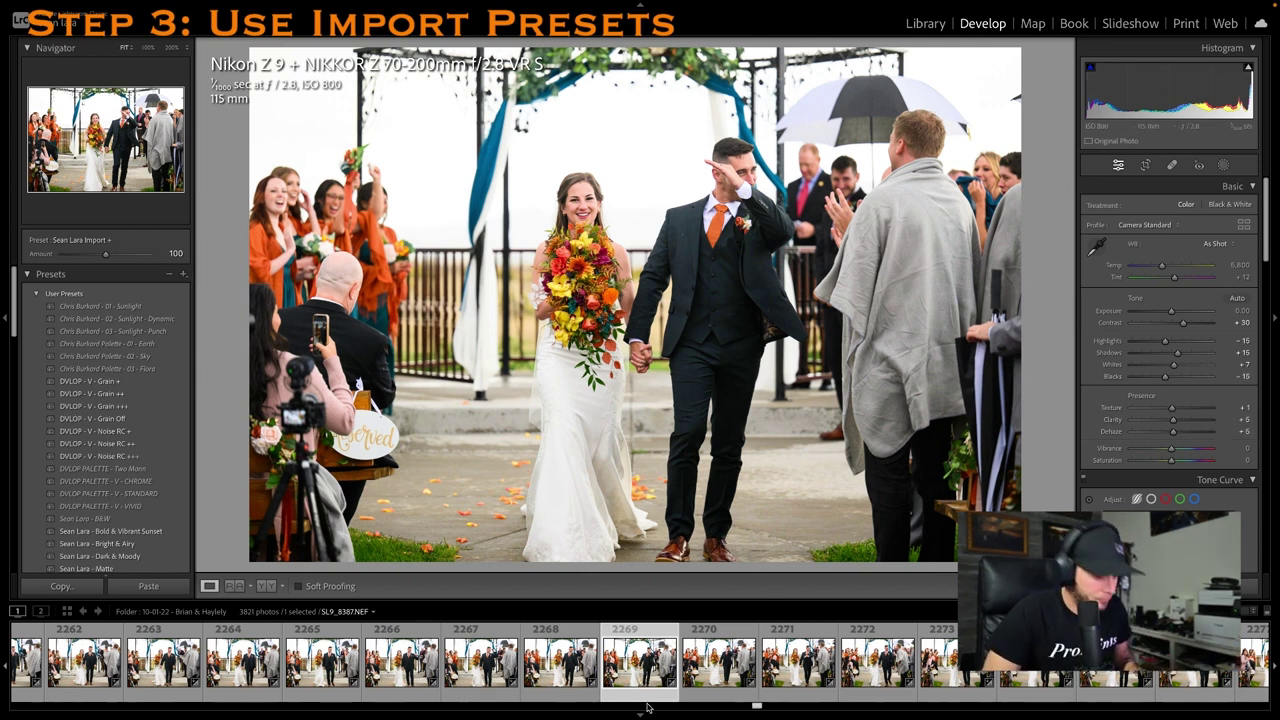
left_click(1214, 587)
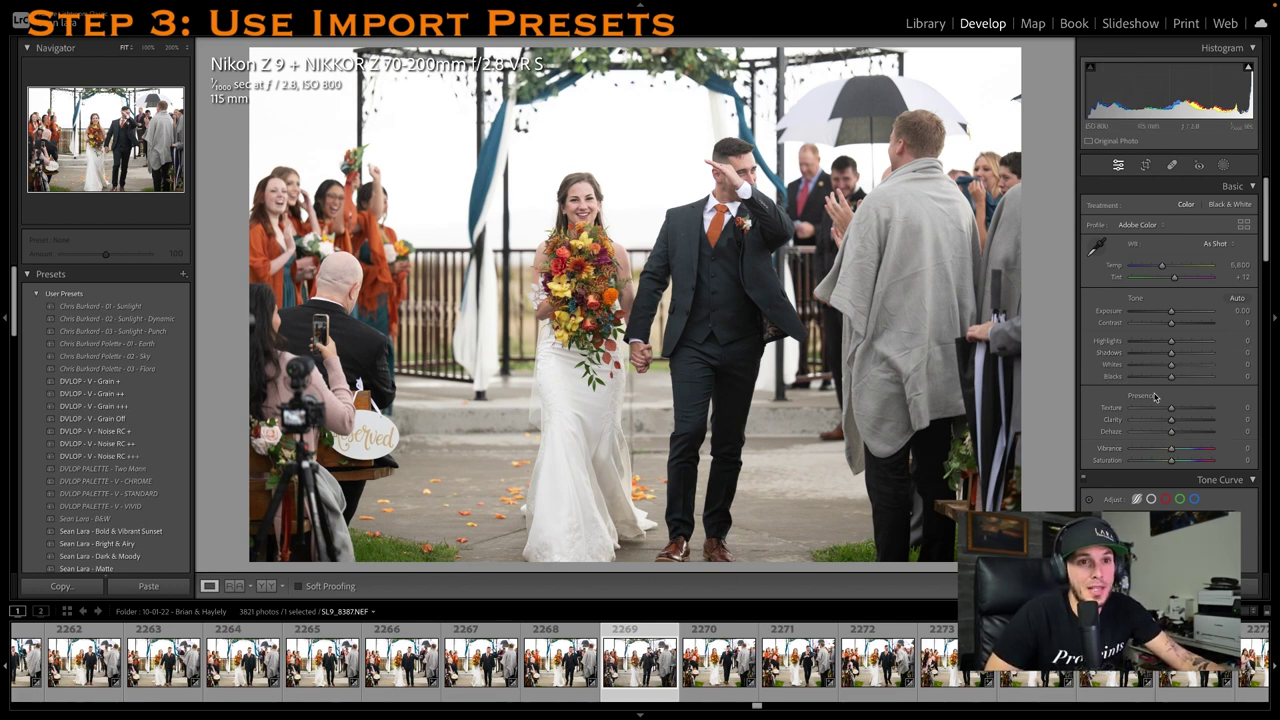
Set Contrast to +16, Highlights to −29, Shadows to +22, Blacks to −19, Clarity to +9, Dehaze to +15 and Vibrance to +13
left_click_drag(1170, 381, 1166, 383)
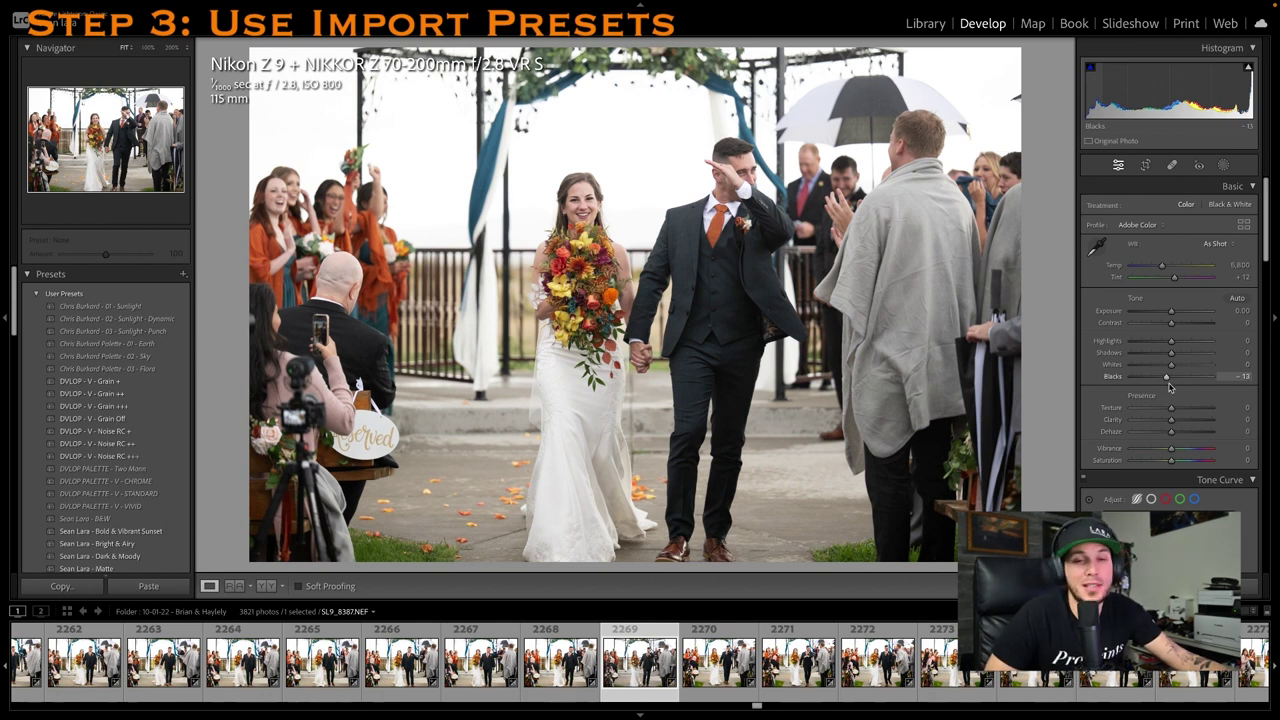
left_click_drag(1166, 383, 1162, 383)
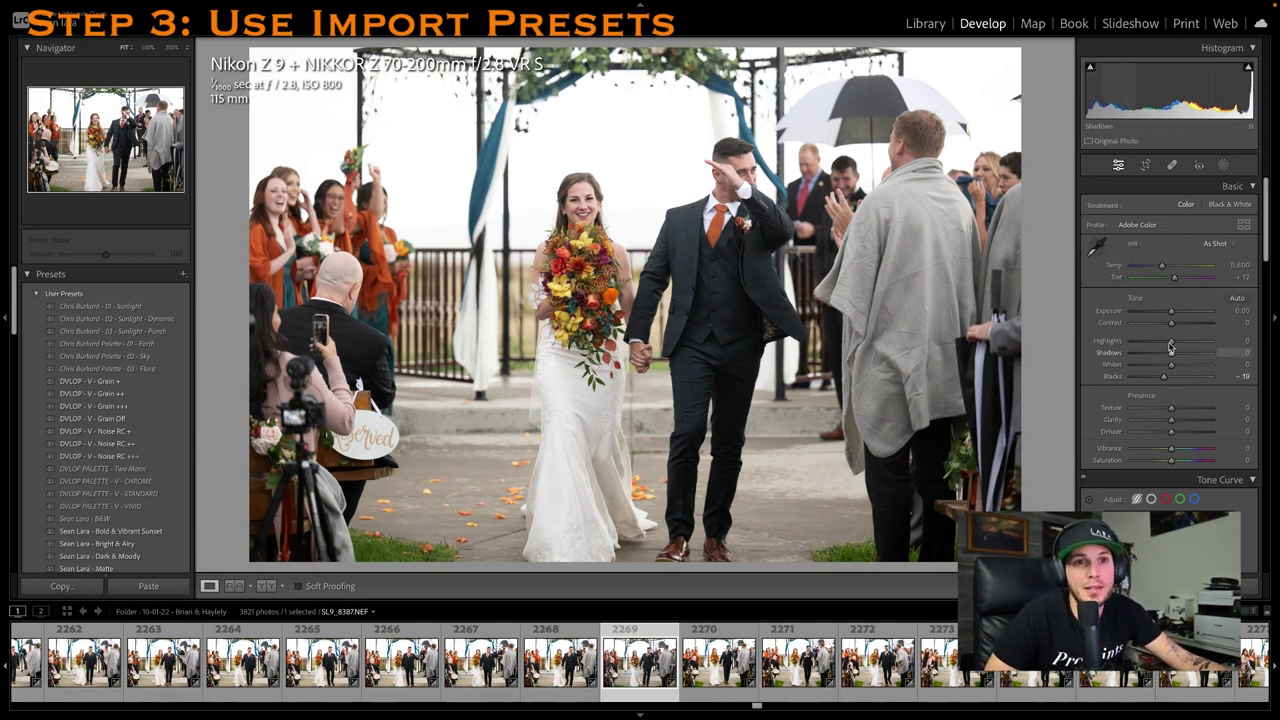
left_click_drag(1173, 328, 1178, 325)
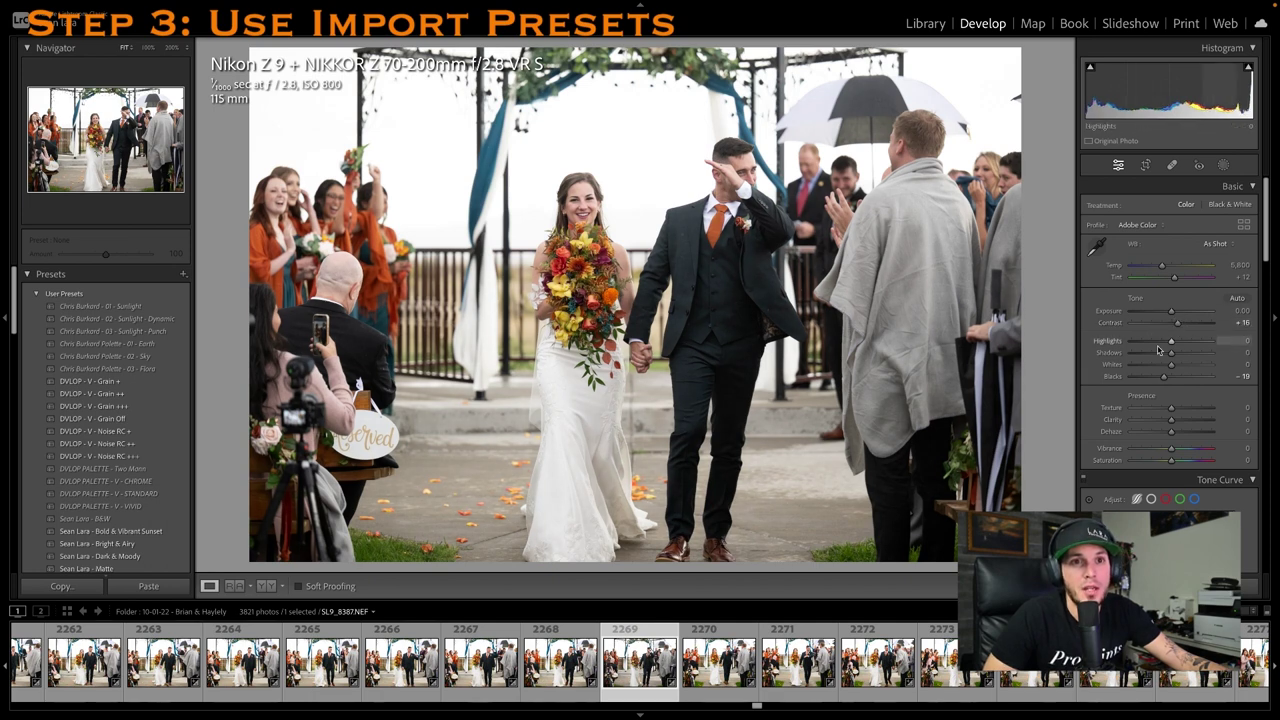
left_click_drag(1172, 352, 1159, 341)
left_click_drag(1171, 419, 1176, 419)
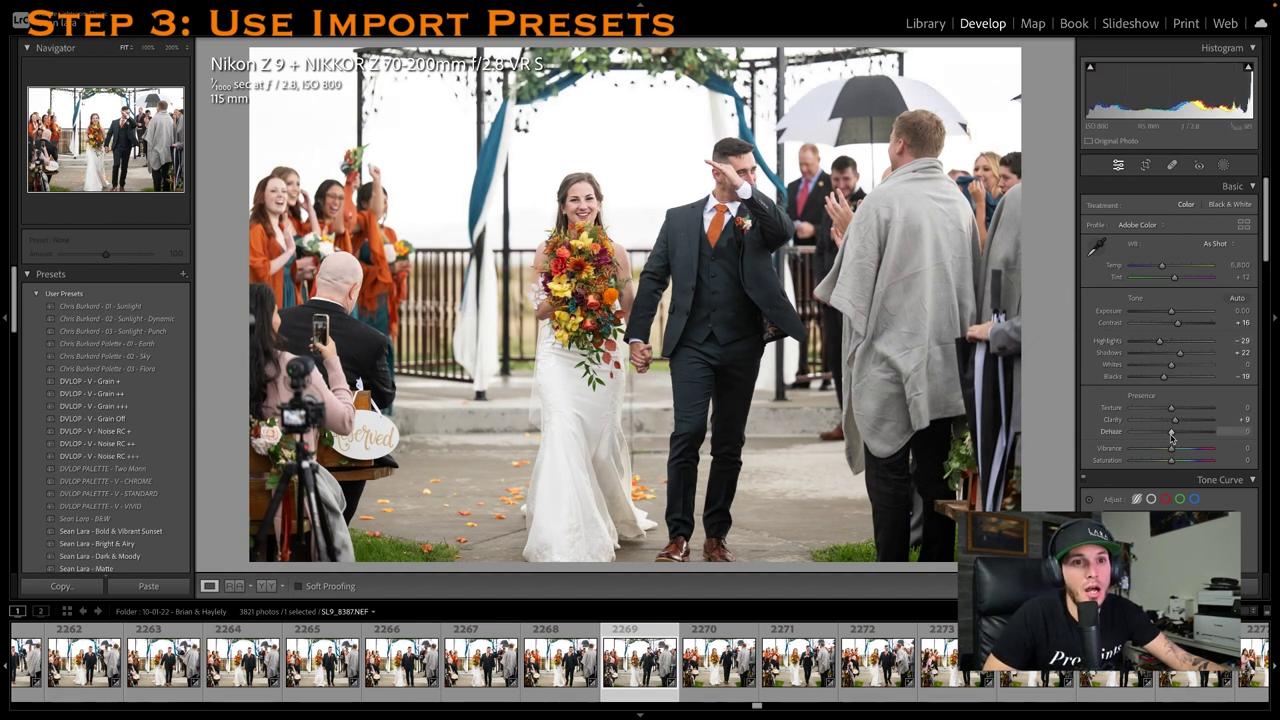
left_click_drag(1171, 432, 1179, 452)
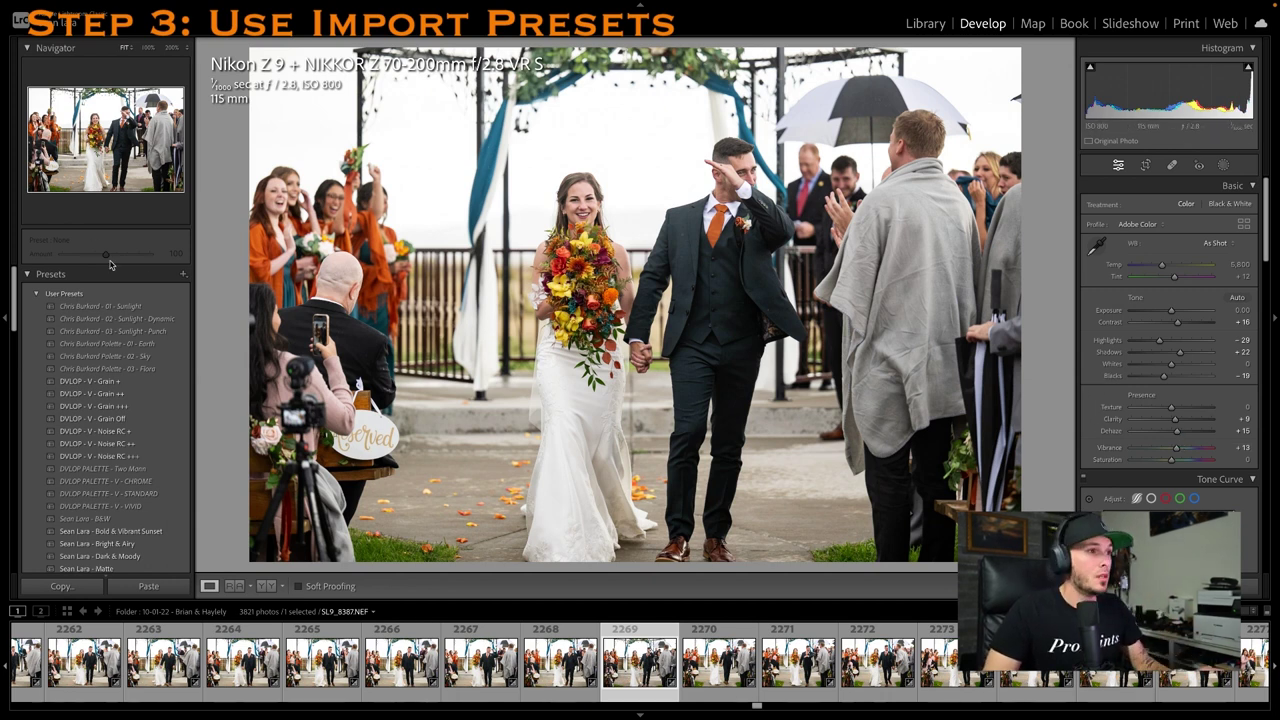
Examine the settings offered for a new develop preset, cancel its creation, and look through the existing user presets
left_click(182, 274)
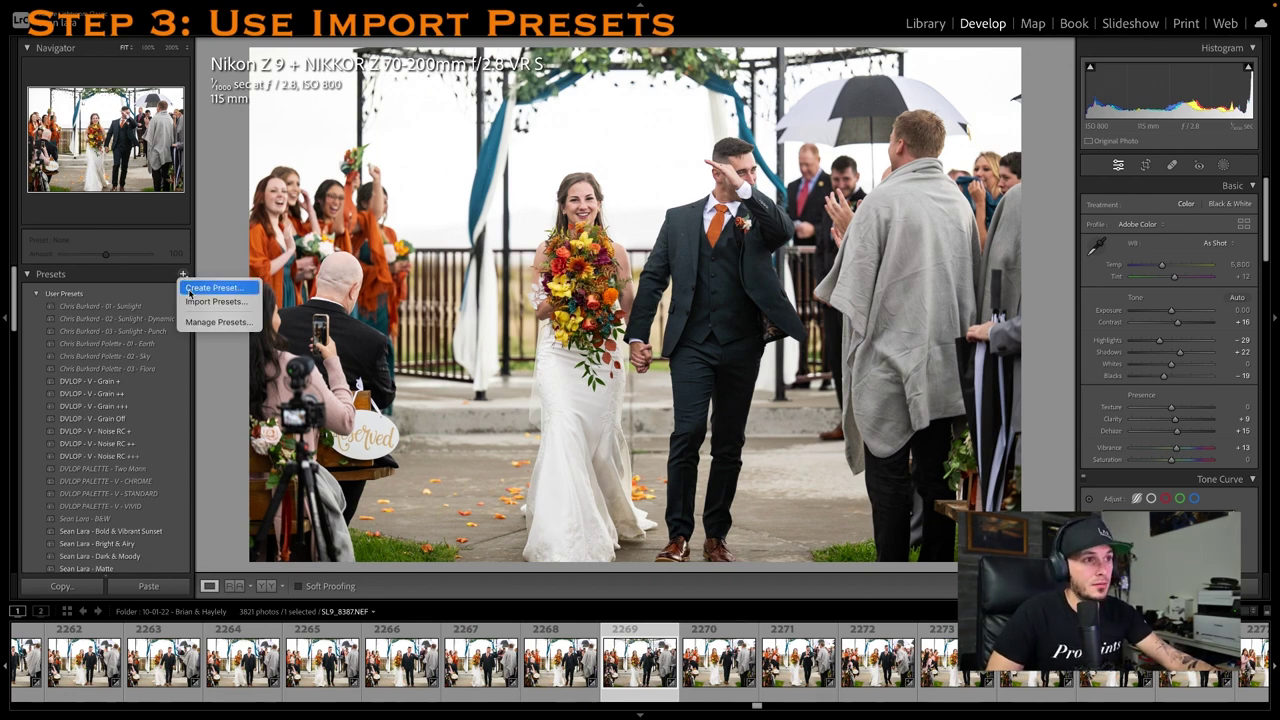
left_click(212, 288)
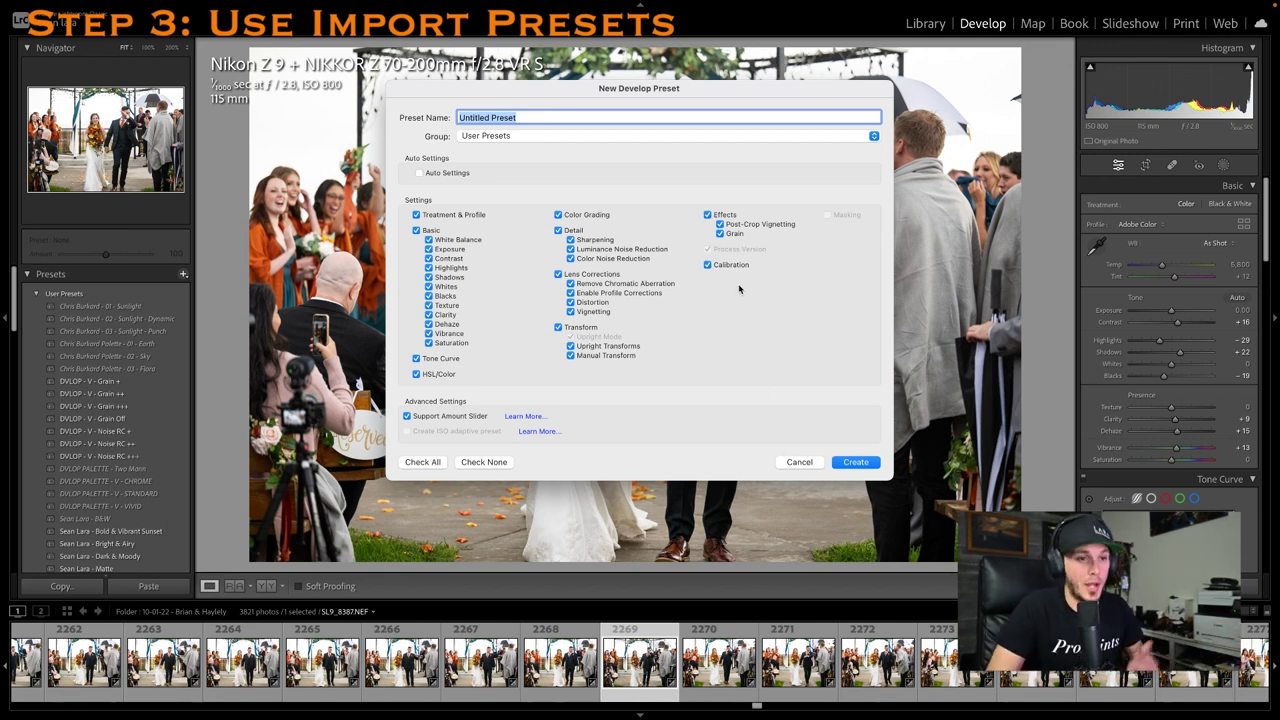
left_click(797, 462)
scroll(181, 435, "down", 3)
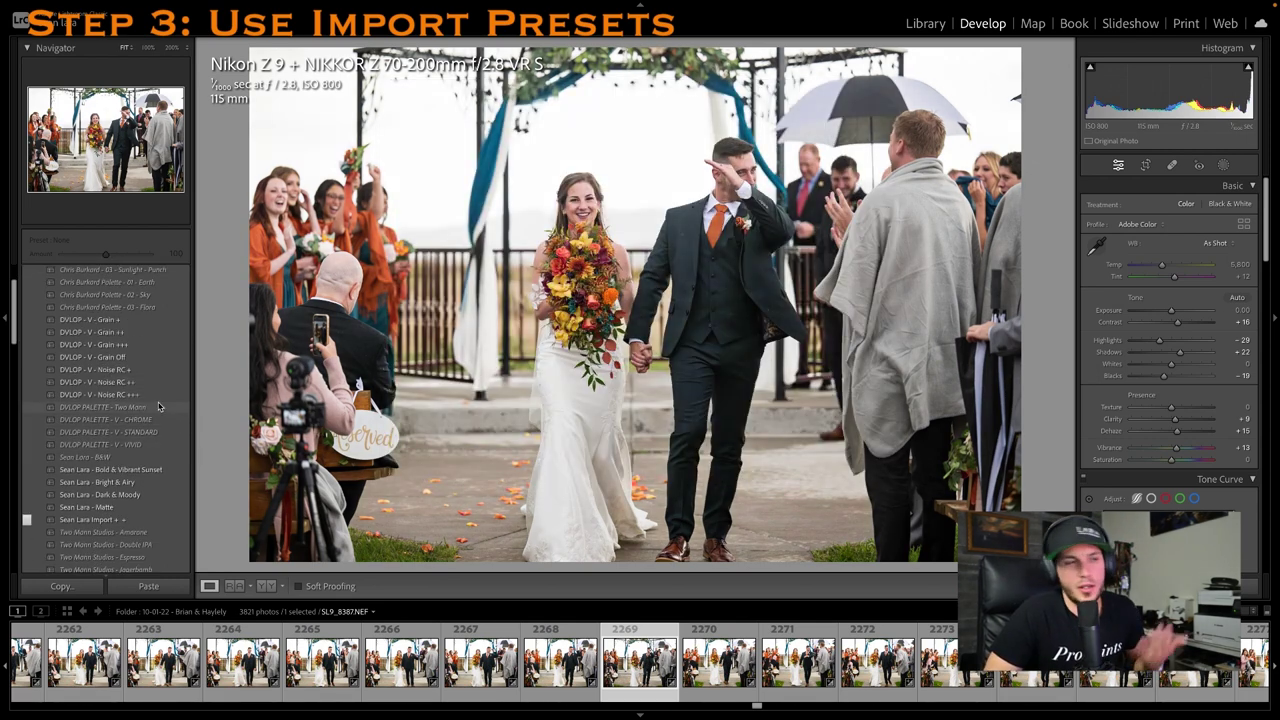
Start a photo import, examine the develop presets available to apply during import, and cancel the import
left_click(926, 24)
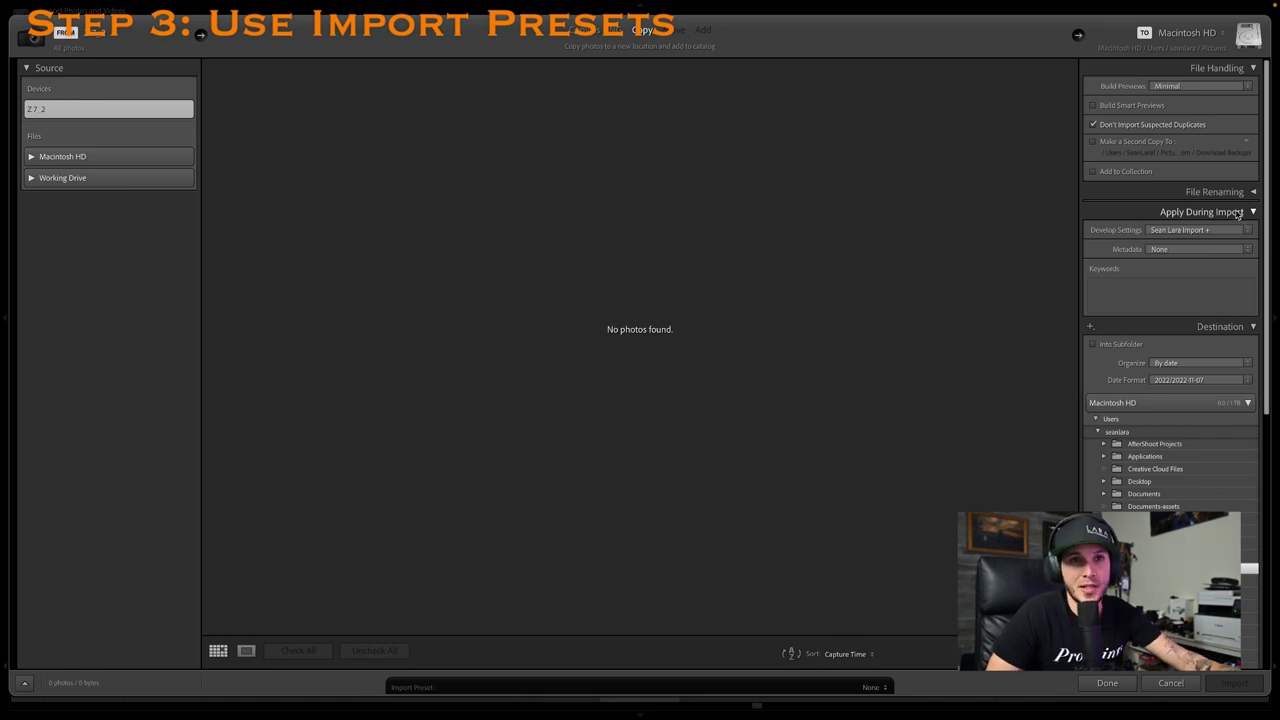
left_click(1247, 214)
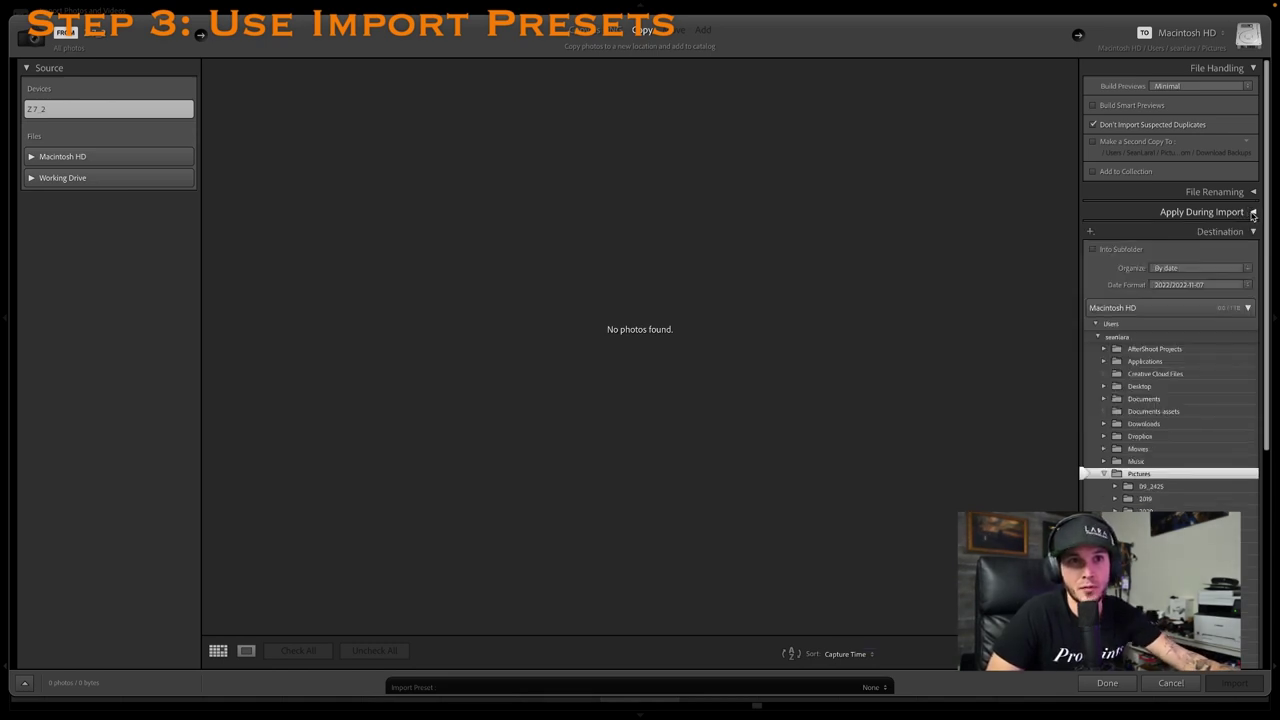
left_click(1252, 213)
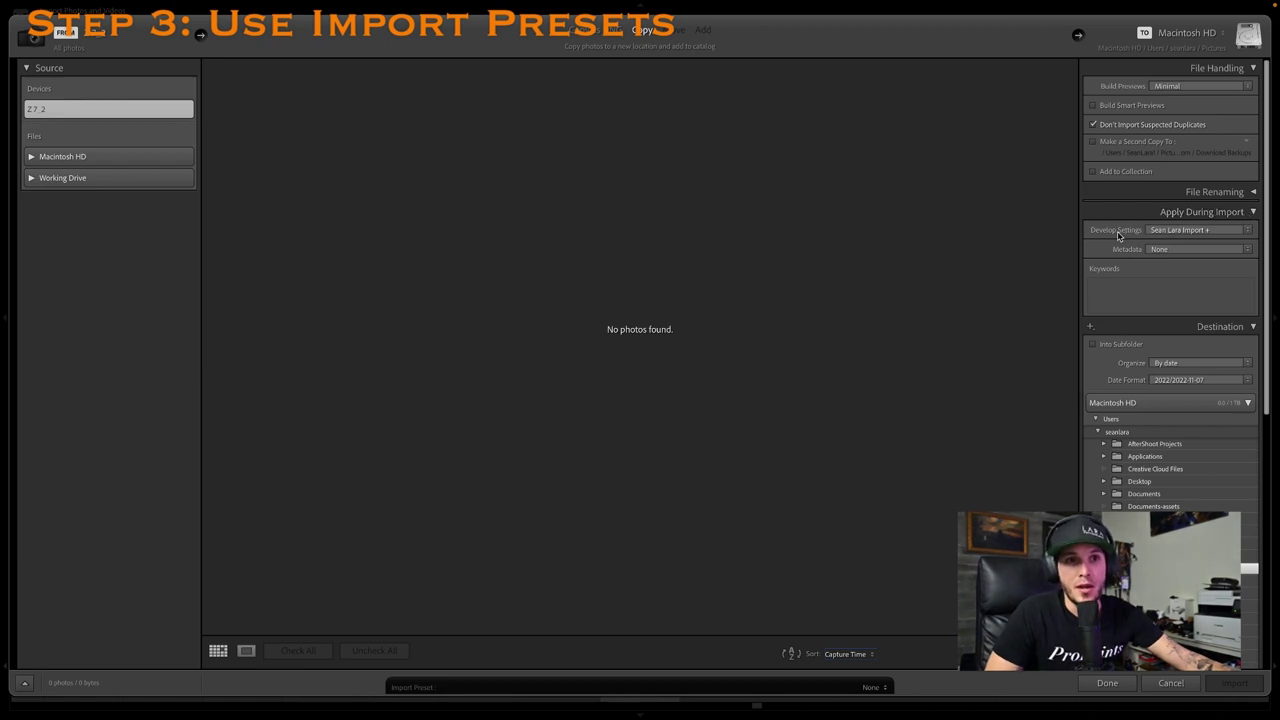
left_click(1248, 231)
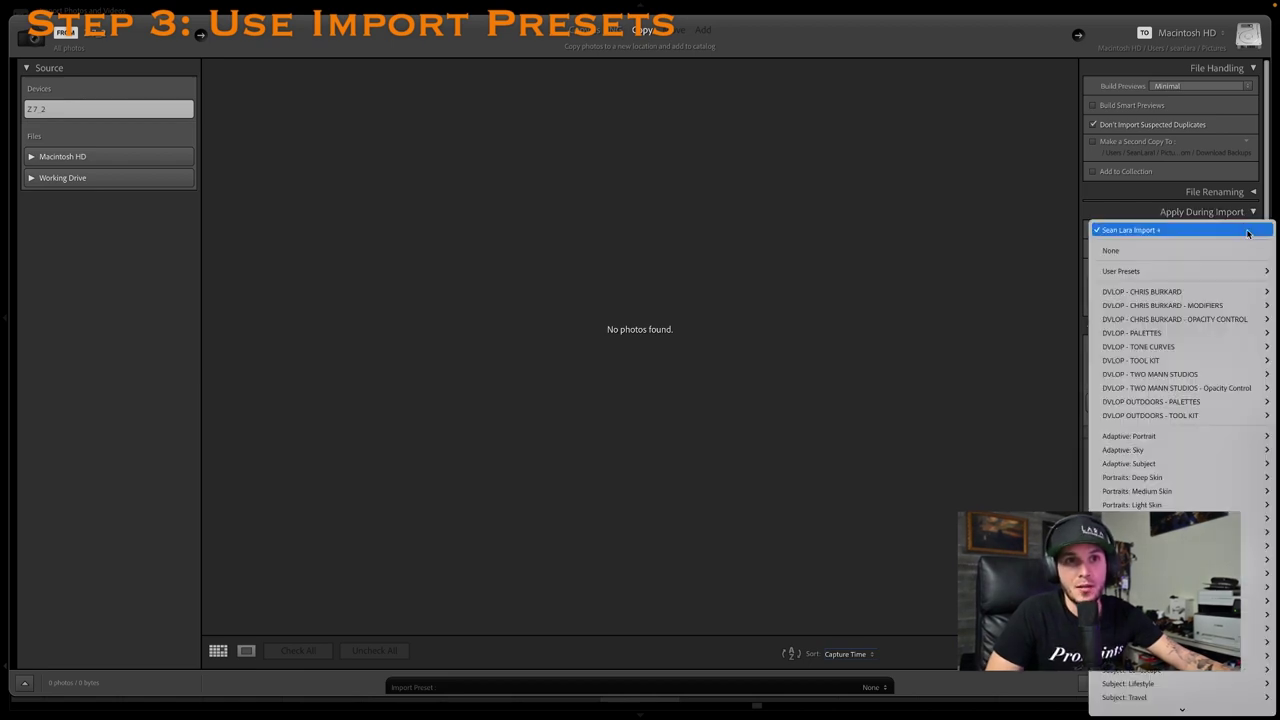
scroll(1180, 346, "down", 5)
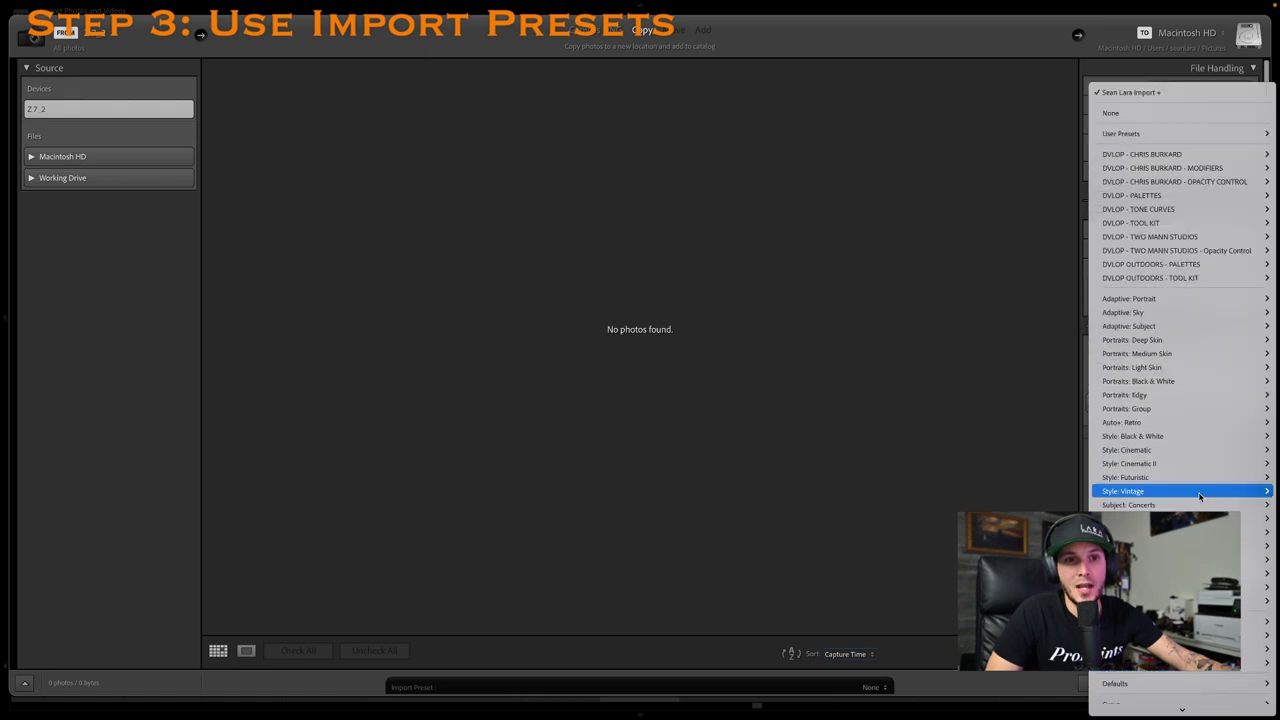
mouse_move(1142, 168)
left_click(1057, 82)
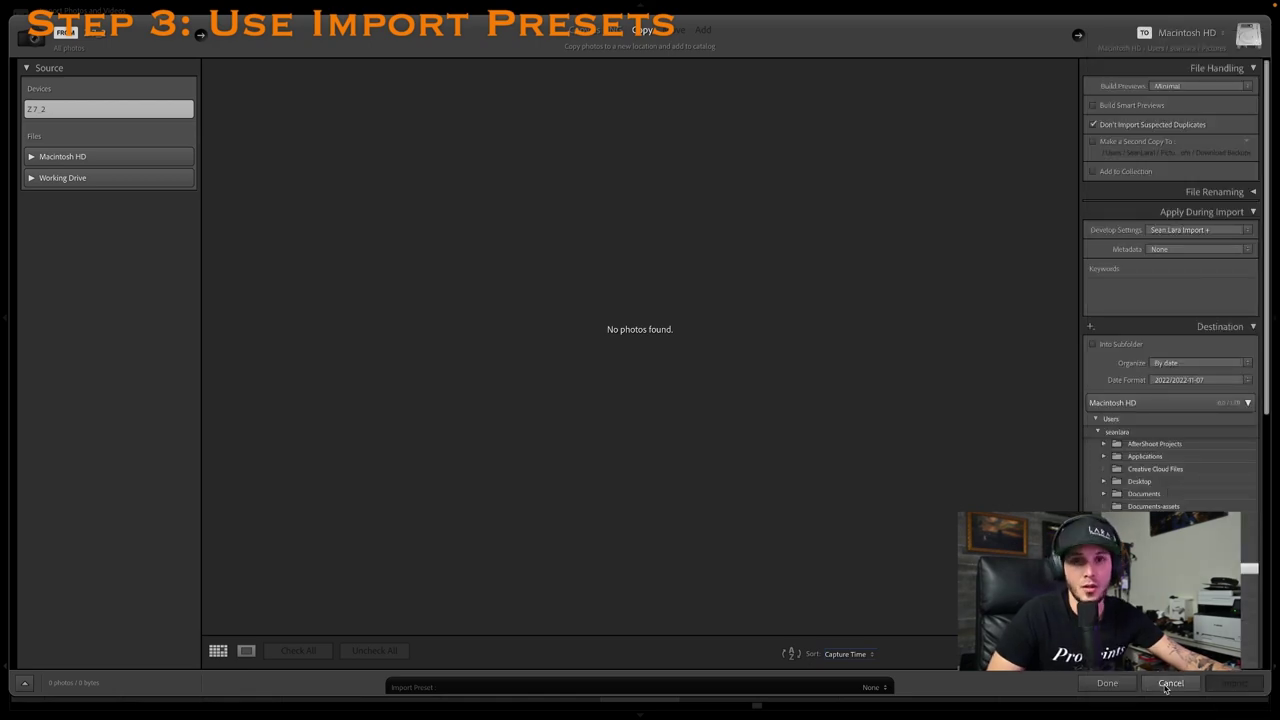
left_click(1170, 683)
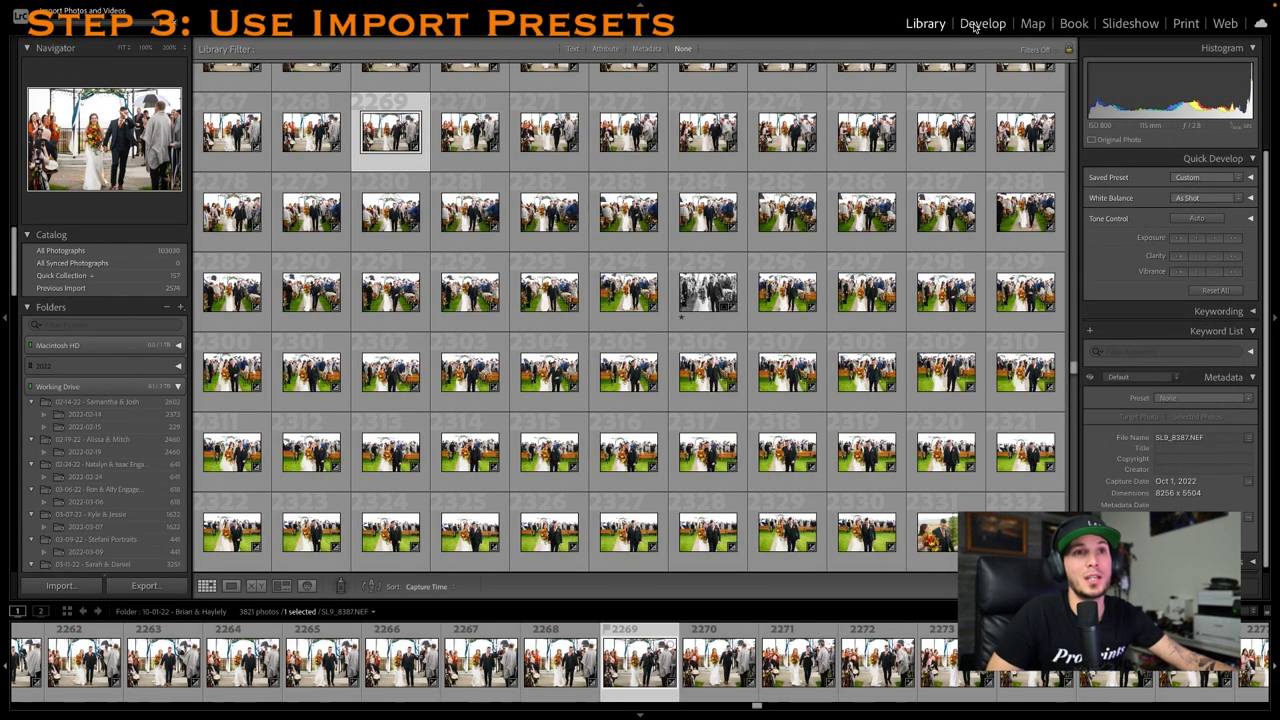
Return to the Develop module and apply the photographer's "Import +" user preset to the ceremony photo
left_click(975, 25)
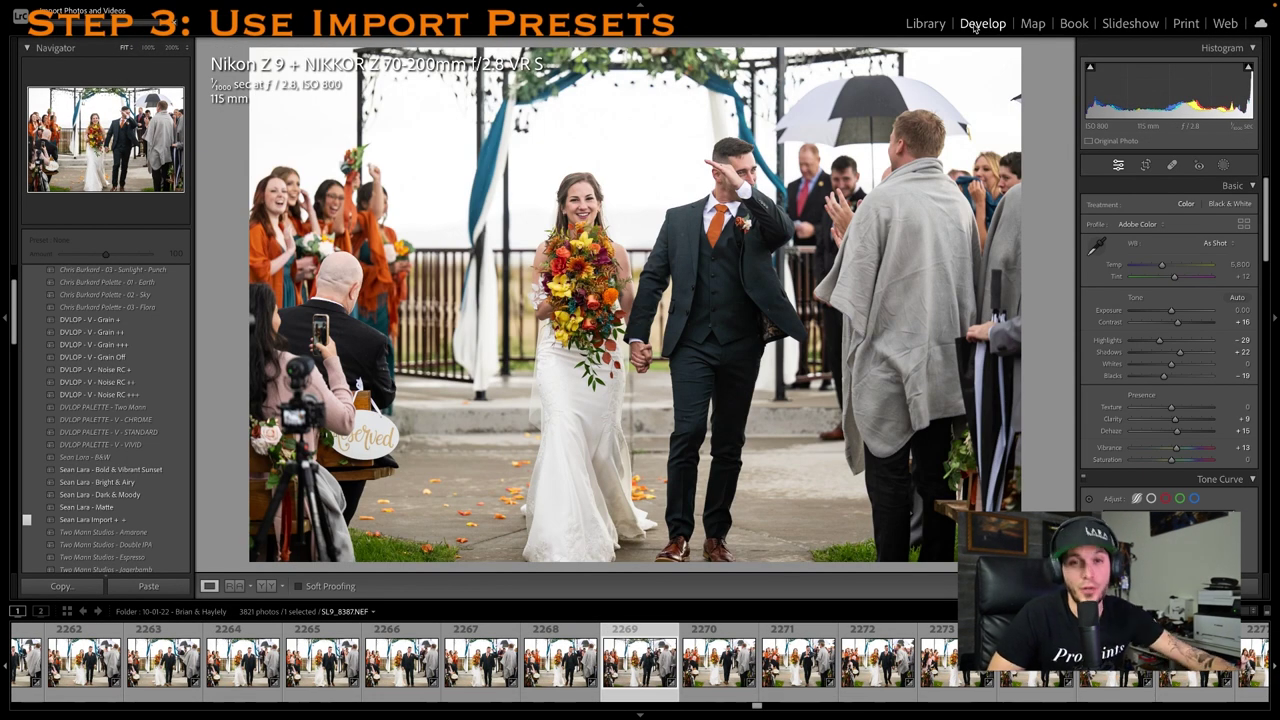
key("v")
key("v")
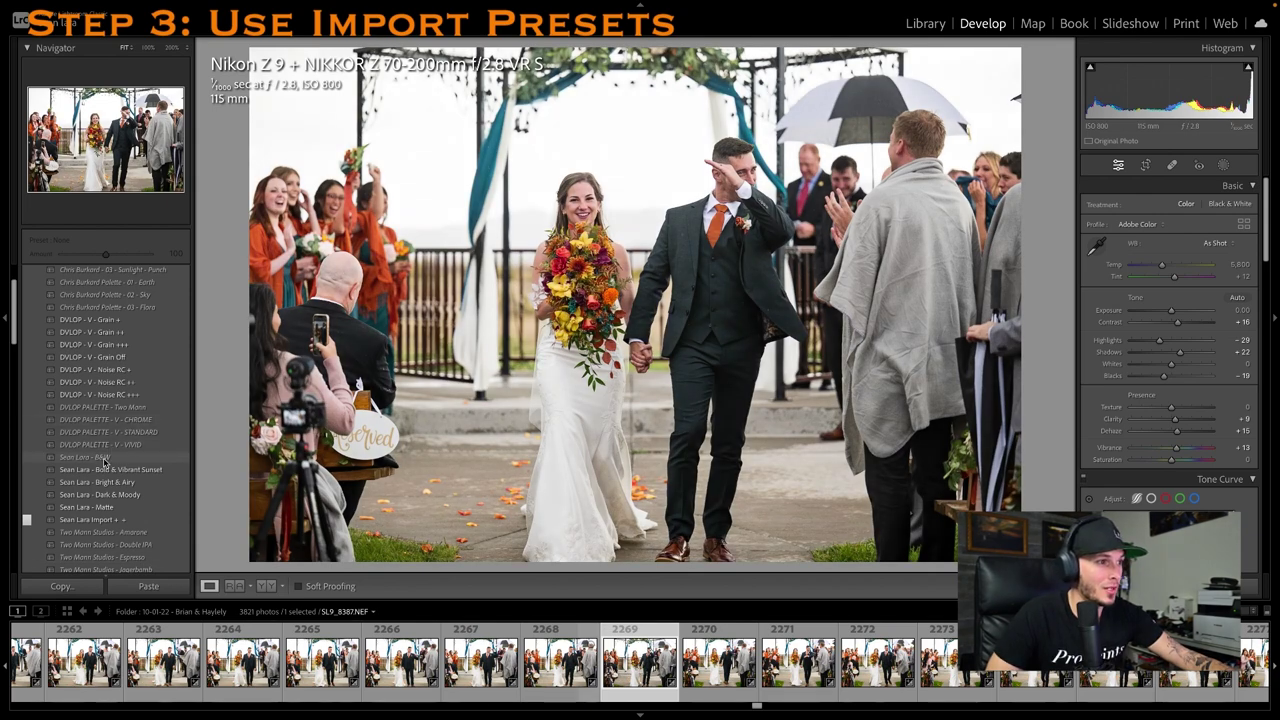
left_click(95, 520)
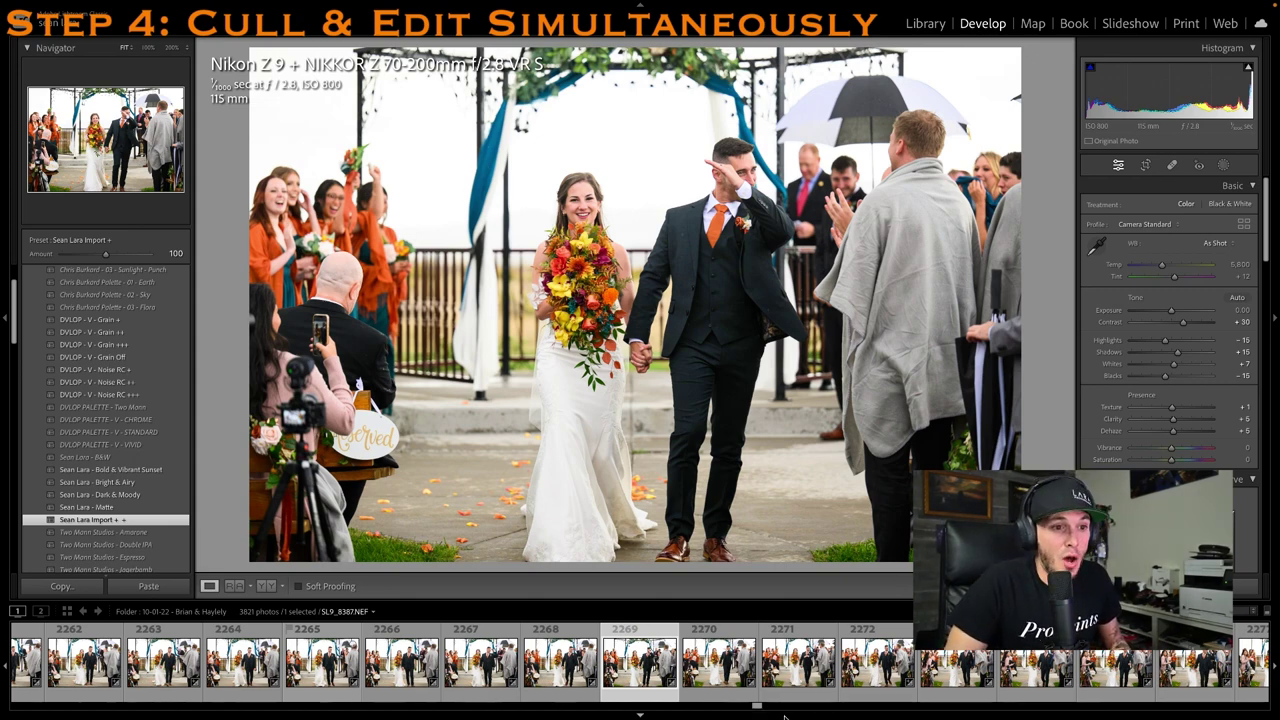
Go to the beginning of the wedding folder and open the second photo, SL2_9965.NEF, in the Develop module
left_click_drag(757, 709, 8, 707)
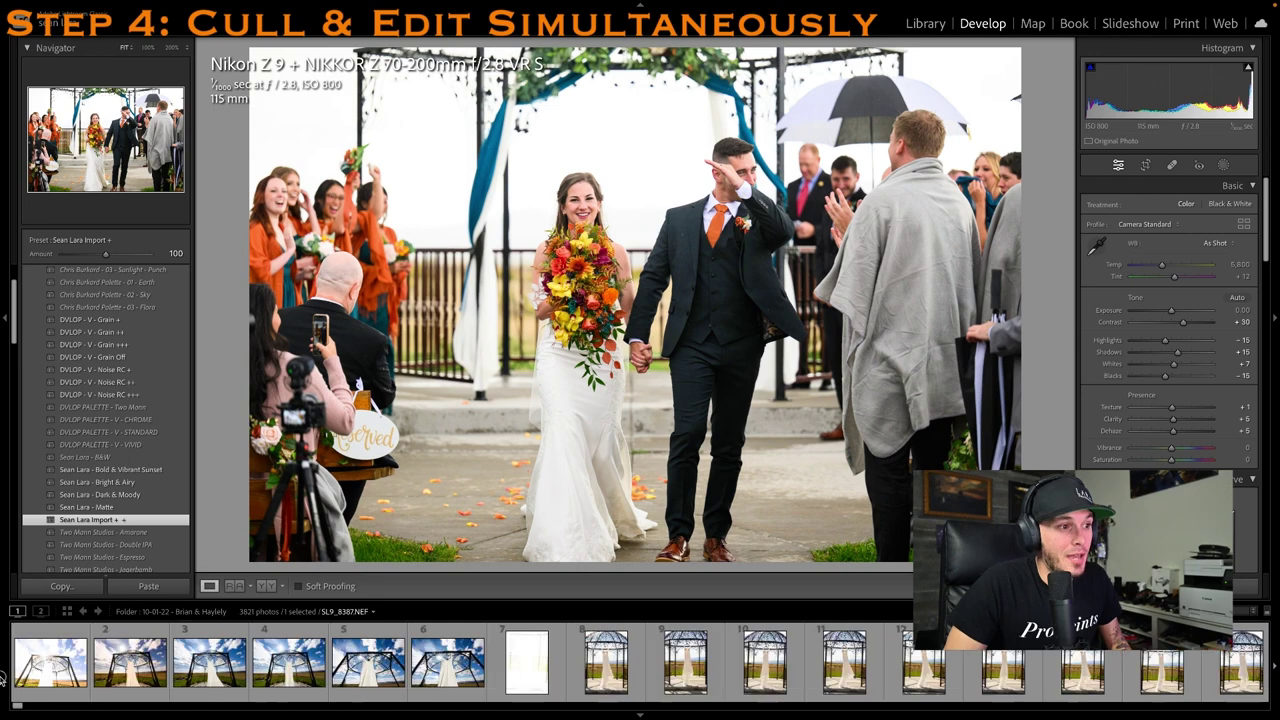
key("Right")
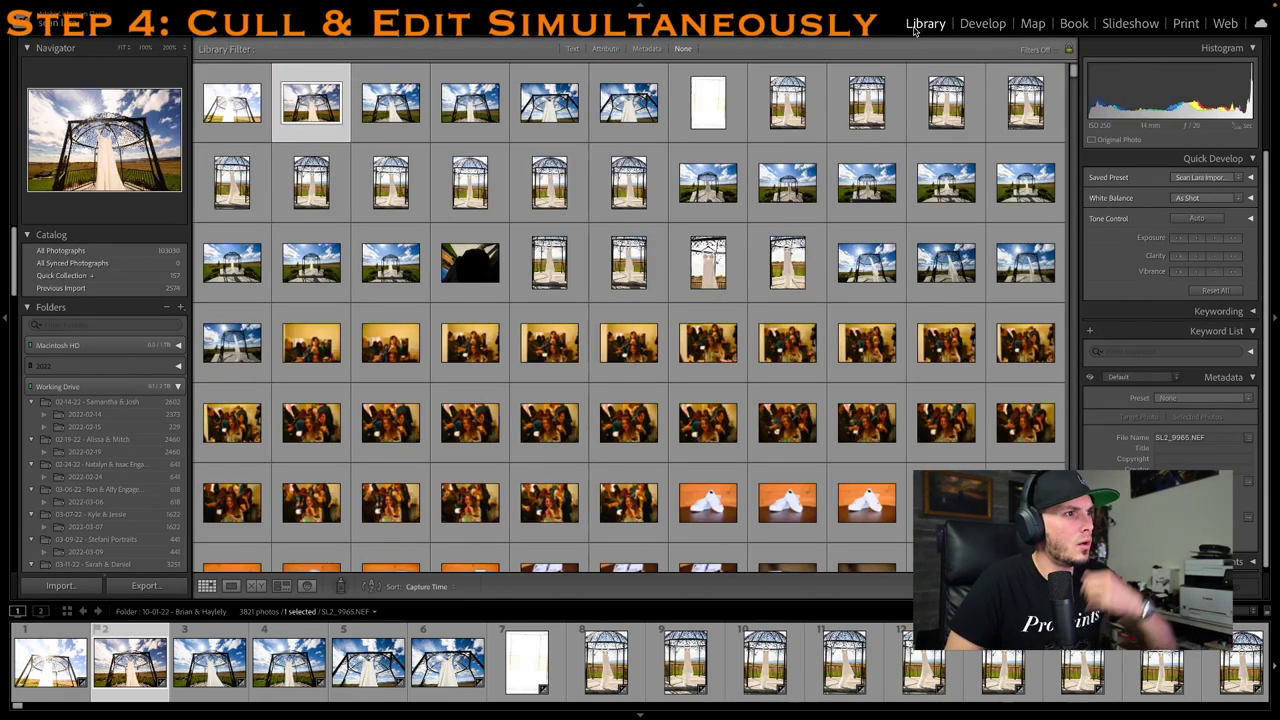
left_click(924, 22)
scroll(114, 499, "down", 10)
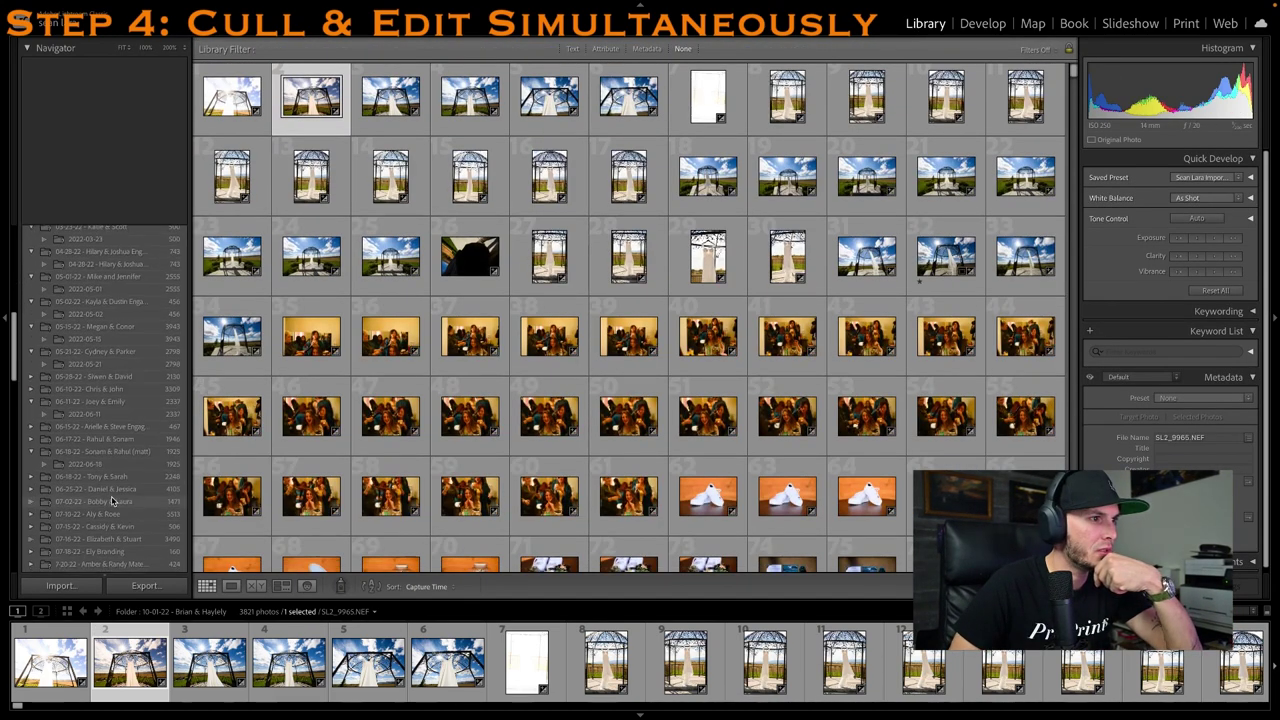
scroll(114, 499, "down", 3)
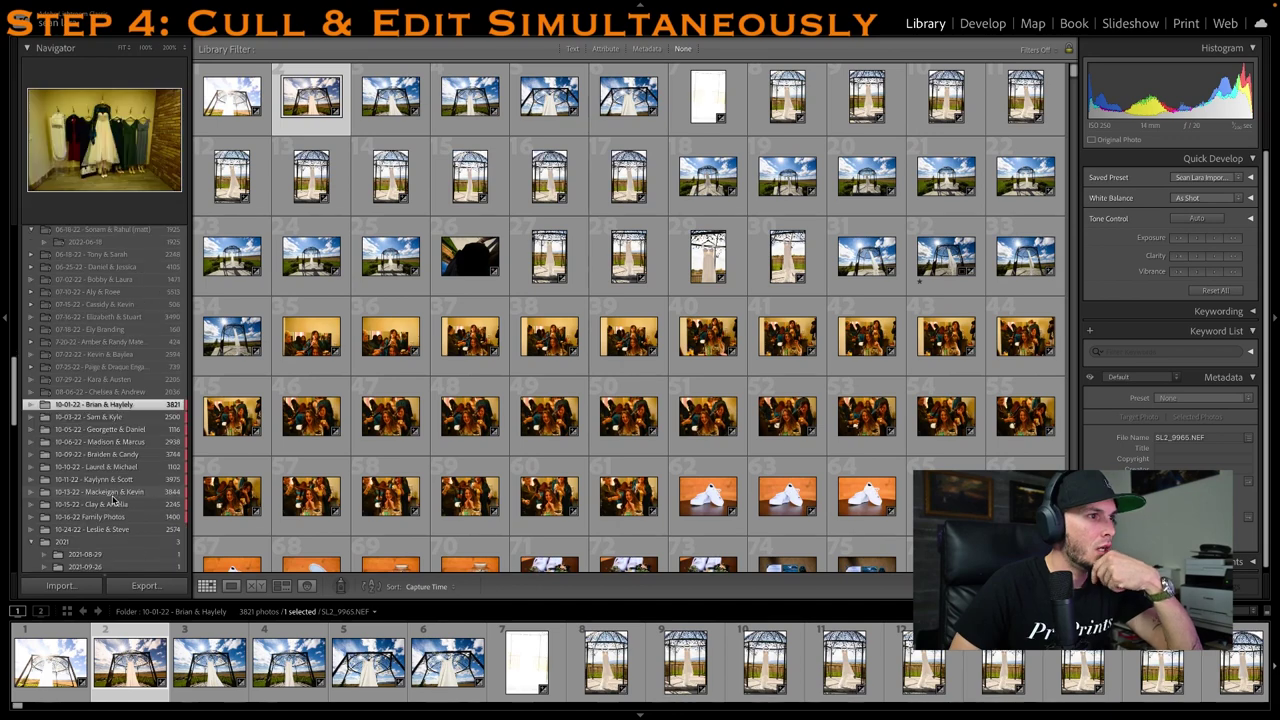
left_click(983, 22)
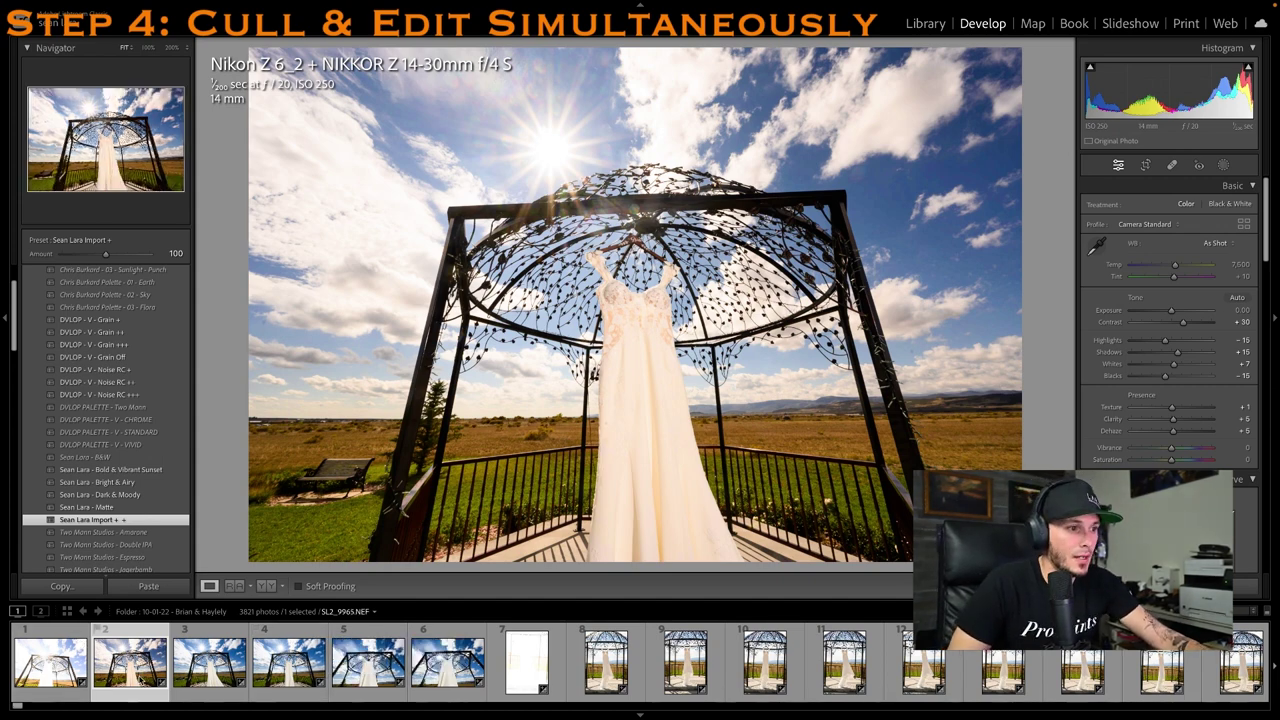
On the third photo, SL2_9966.NEF, set Highlights to −77, lower the exposure slightly, and give it a one-star rating
left_click(172, 682)
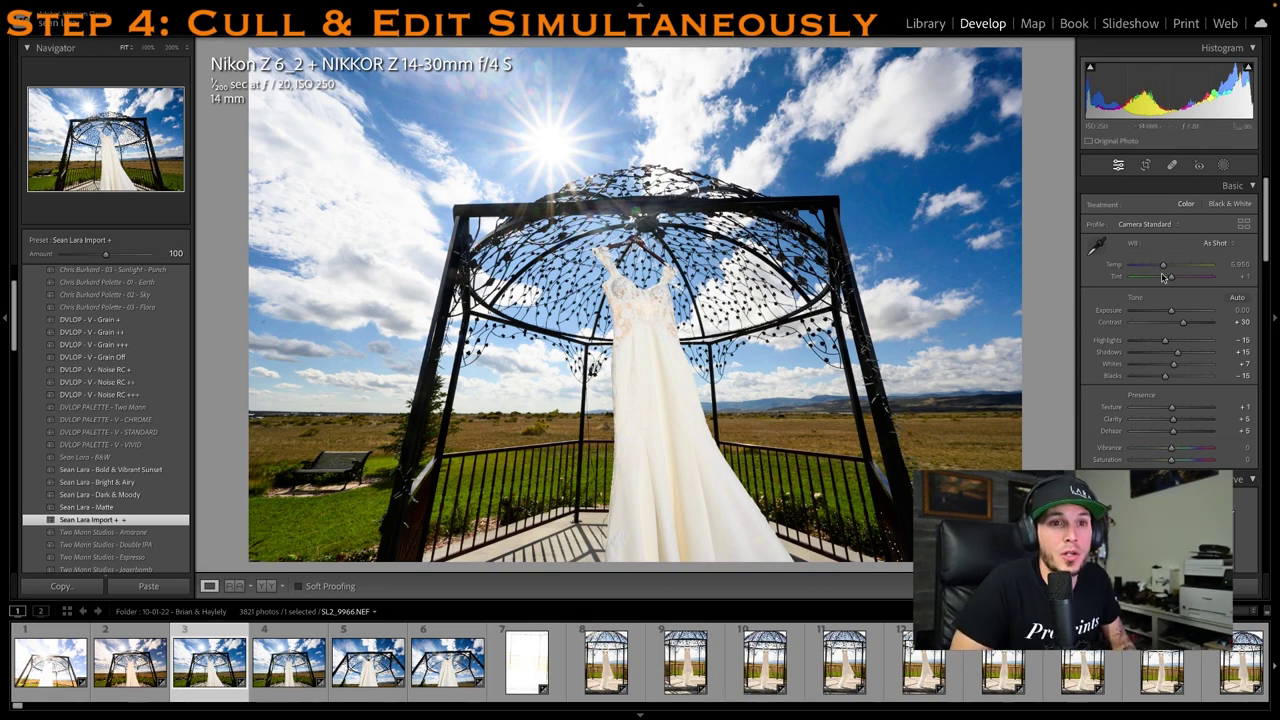
left_click_drag(1147, 345, 1124, 344)
left_click_drag(1171, 312, 1169, 315)
key("1")
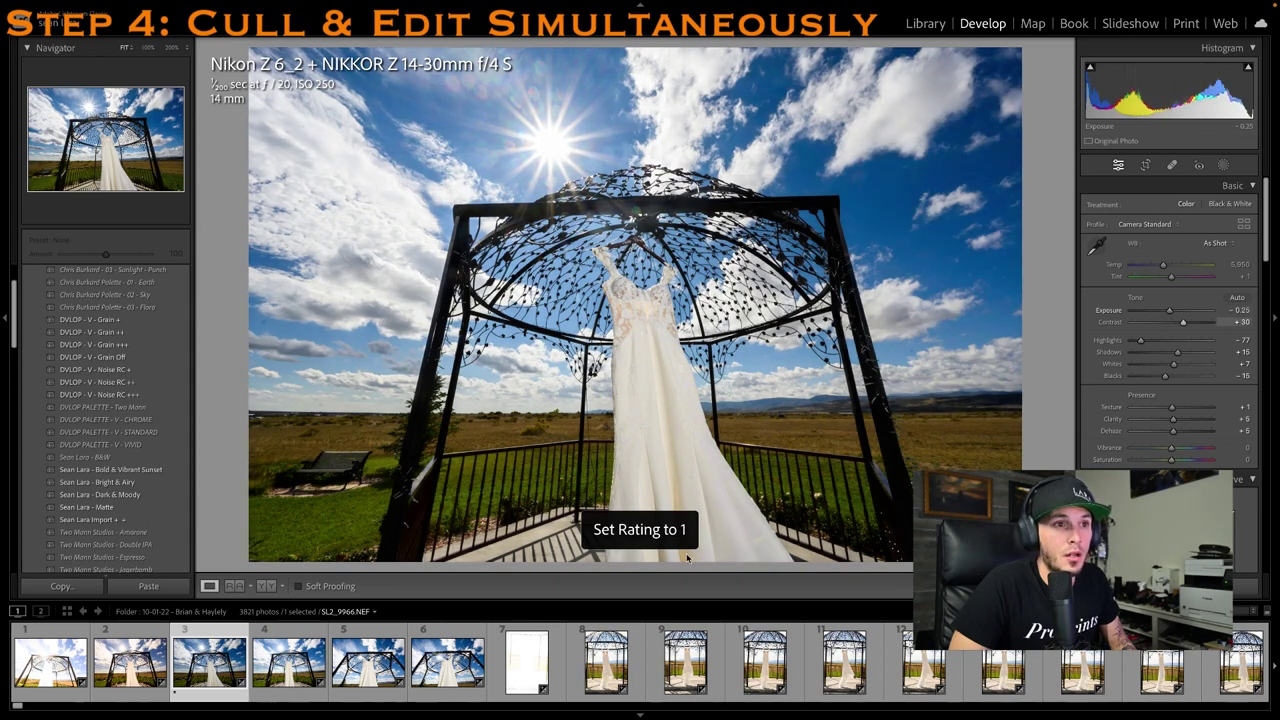
Give the fifth photo, SL2_9968.NEF, a one-star rating and set its Exposure to −0.35 and Highlights to −35
left_click(364, 650)
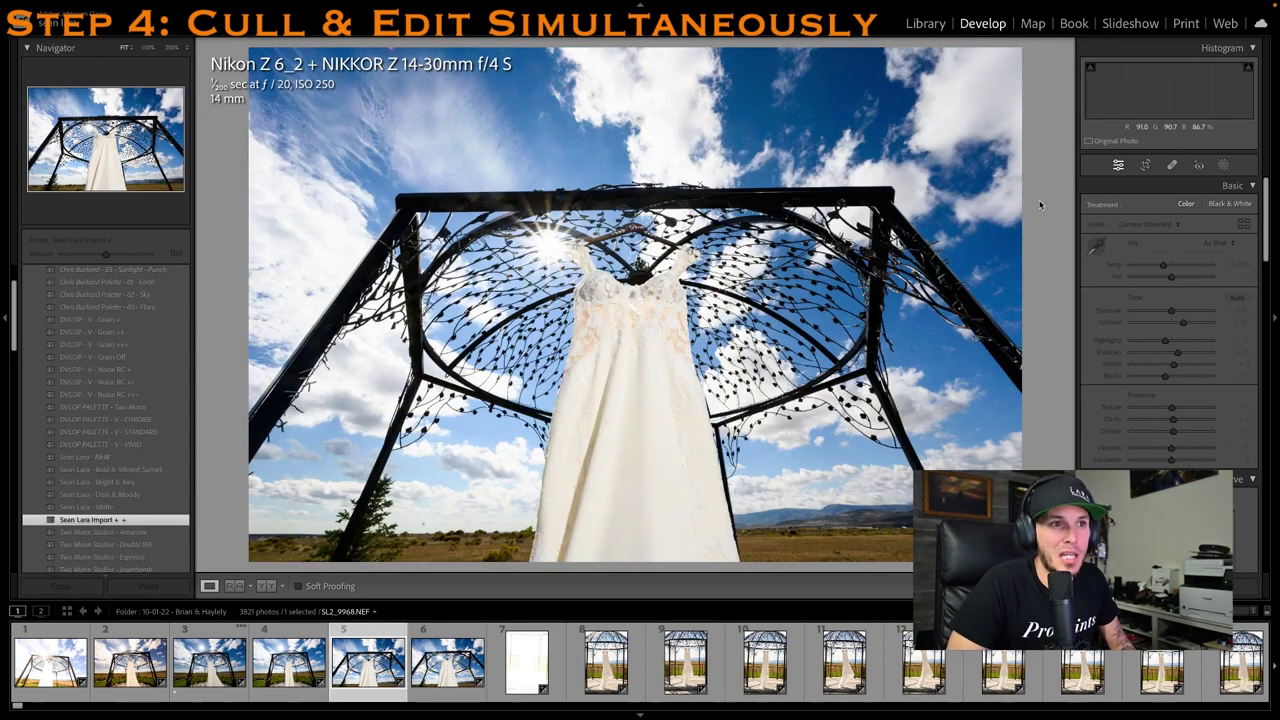
key("1")
left_click_drag(1171, 310, 1157, 340)
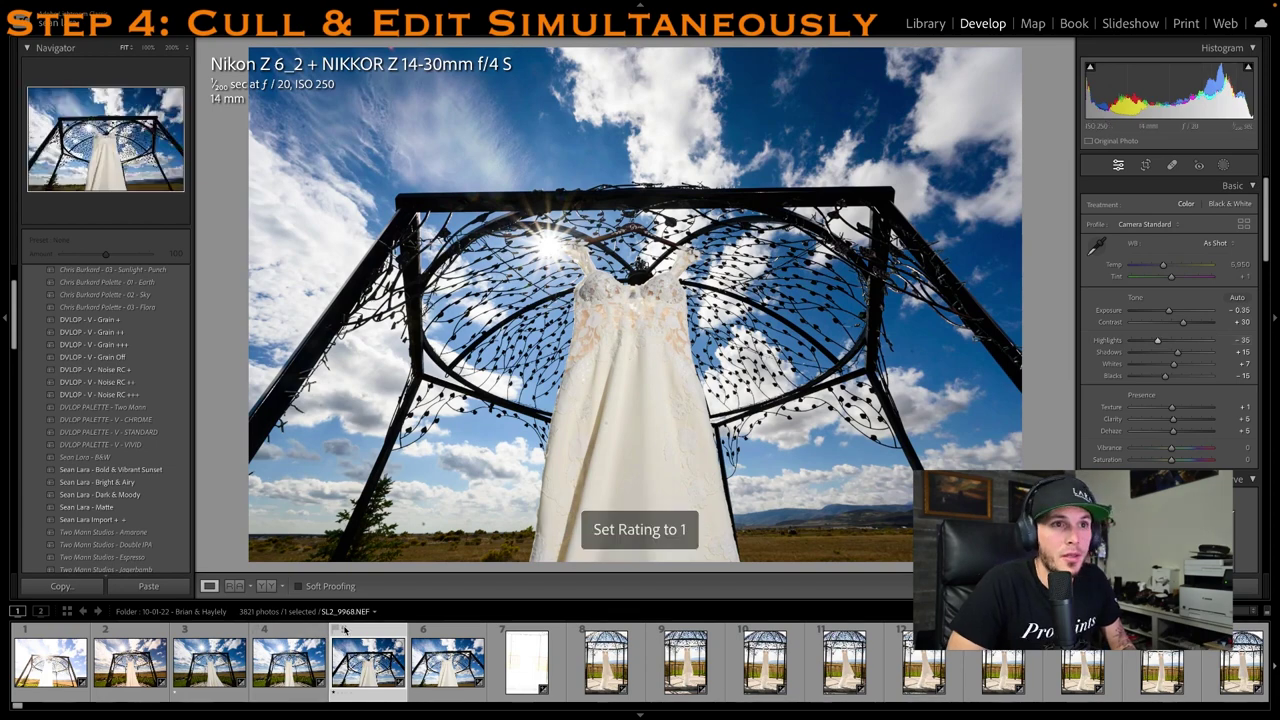
Open the 16th photo, SL9_6634.NEF, give it a one-star rating, and set its Highlights to −42
scroll(300, 650, "down", 3)
left_click(280, 652)
left_click(323, 668)
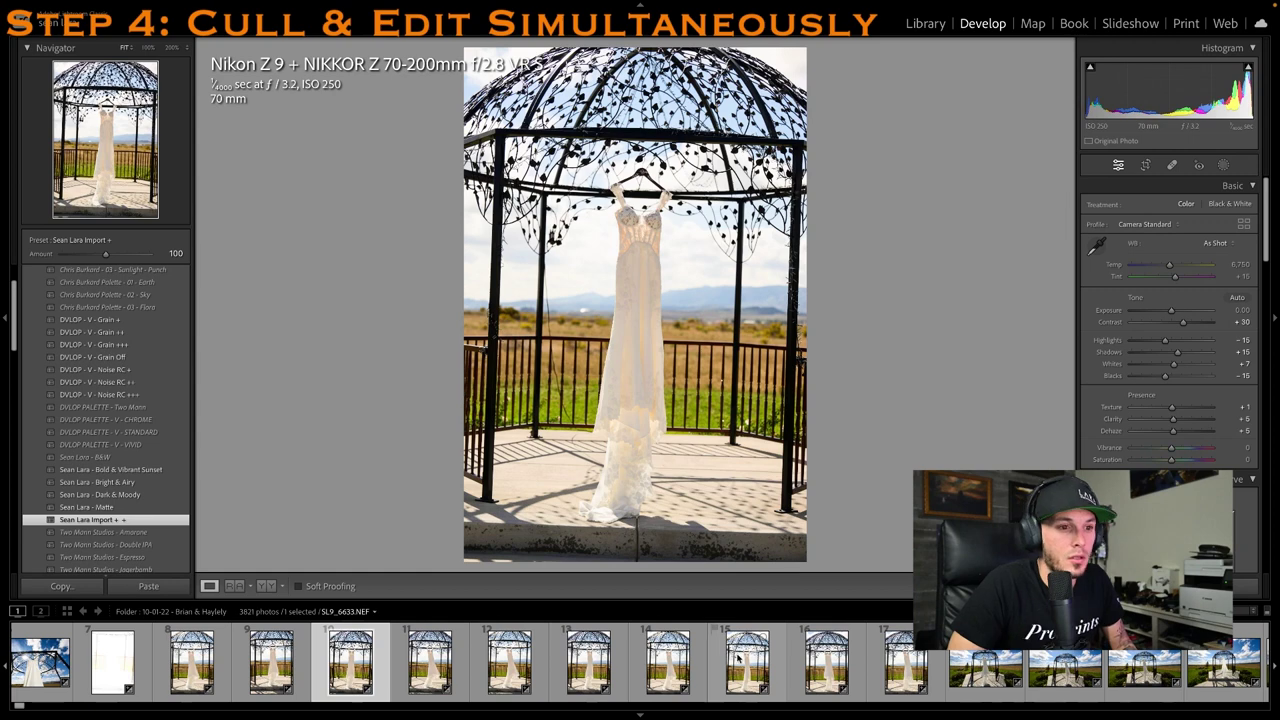
left_click(826, 660)
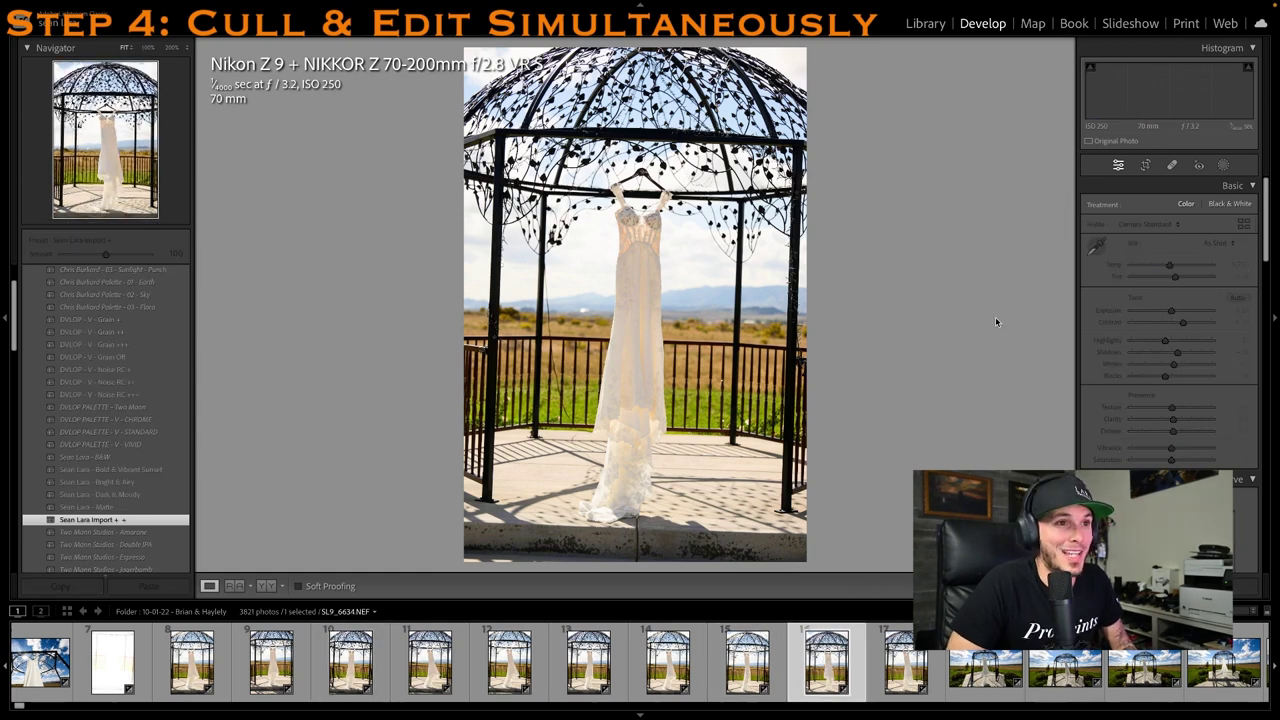
key("1")
left_click_drag(1164, 340, 1154, 340)
key("1")
Give the 19th photo, SL2_9971.NEF, a one-star rating and set its Shadows to +41
scroll(876, 662, "right", 3)
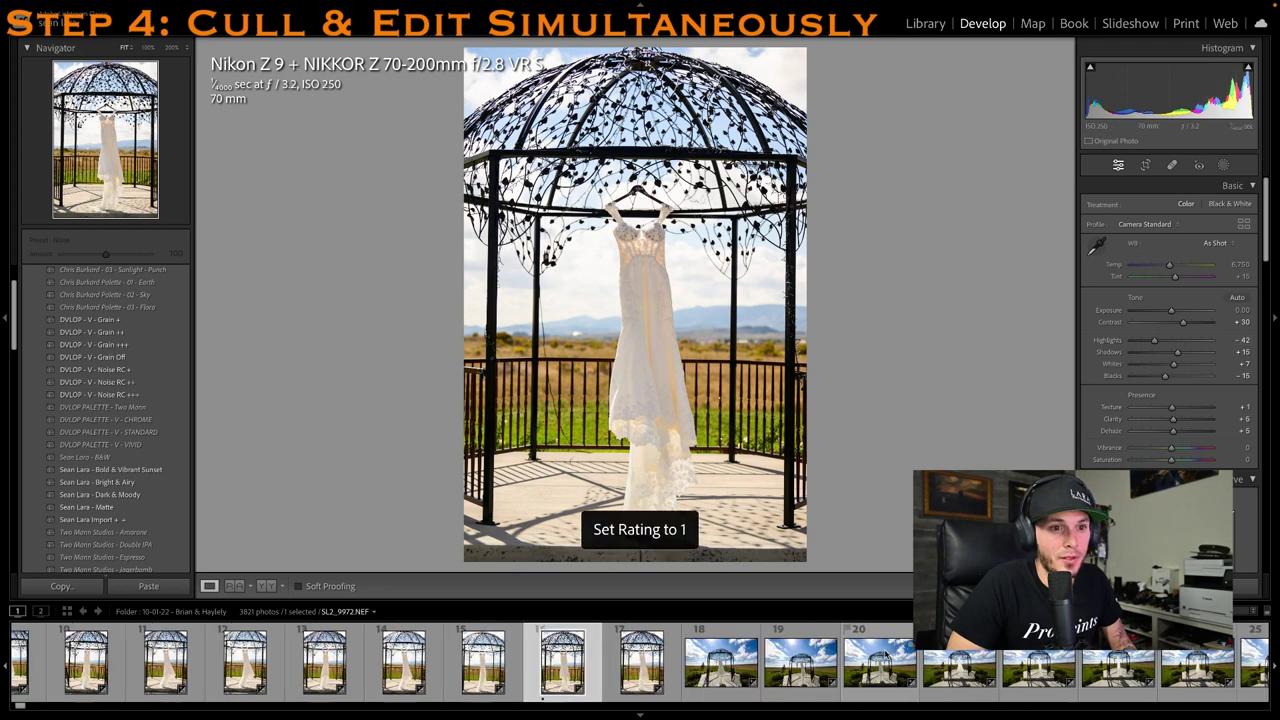
left_click(772, 672)
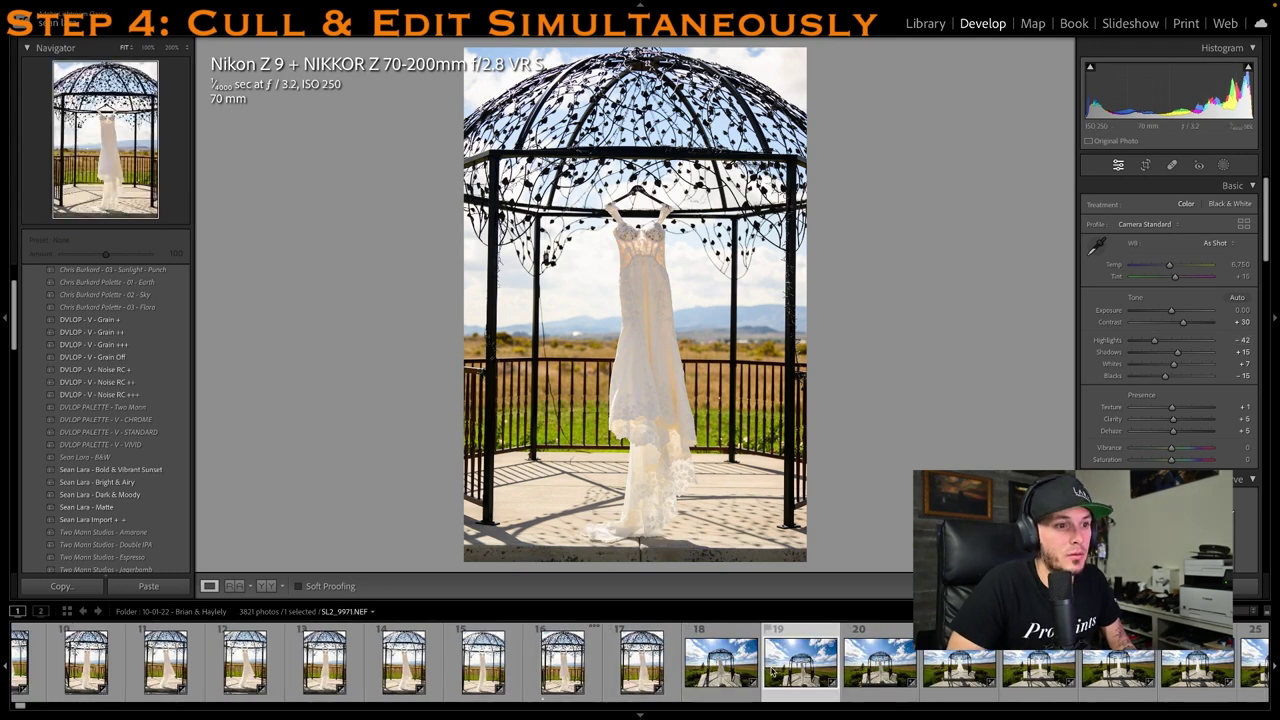
key("1")
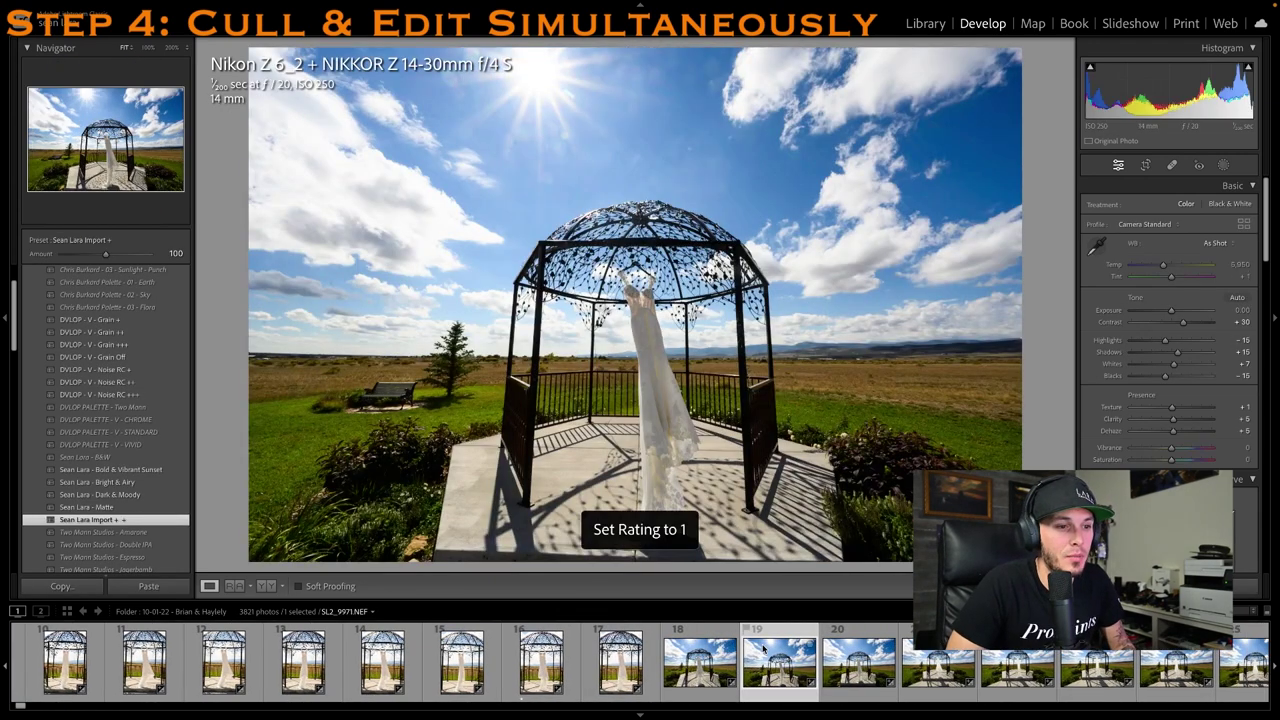
left_click_drag(1177, 352, 1188, 352)
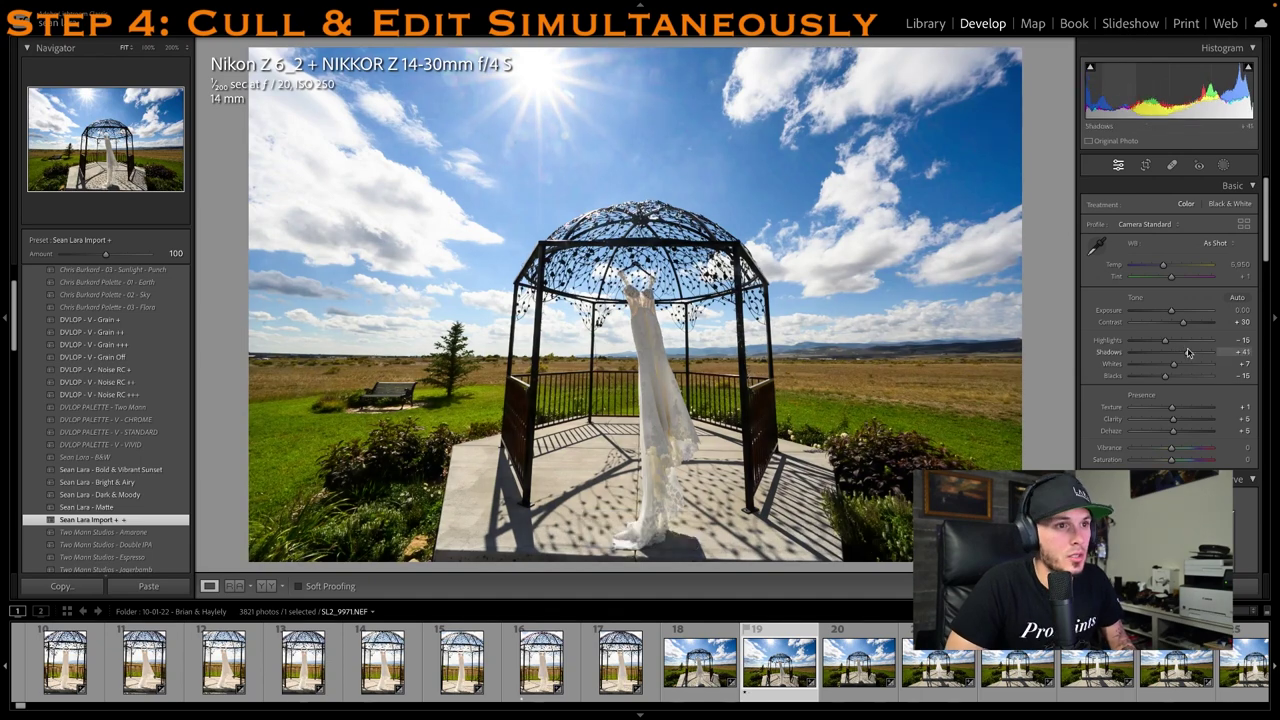
key("1")
On the 24th photo, SL2_9976.NEF, set Highlights to −82 and Exposure to −0.10, and give it a one-star rating
scroll(640, 686, "down", 3)
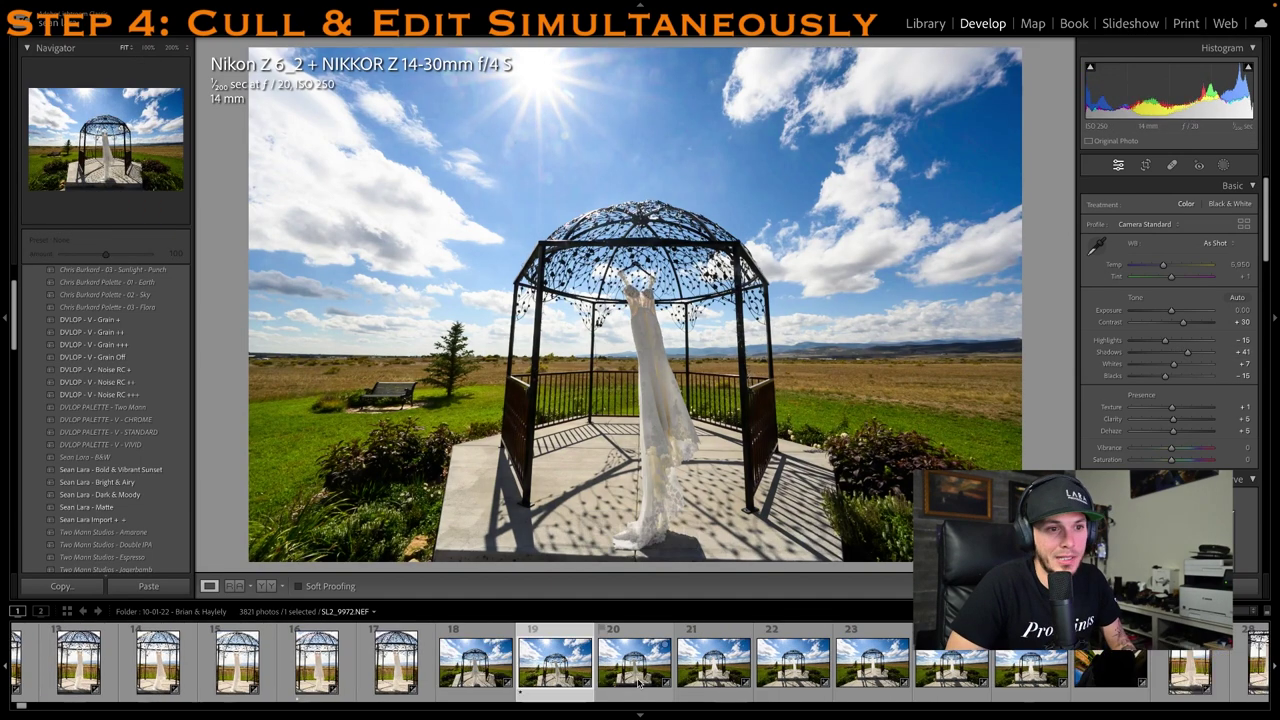
left_click(966, 672)
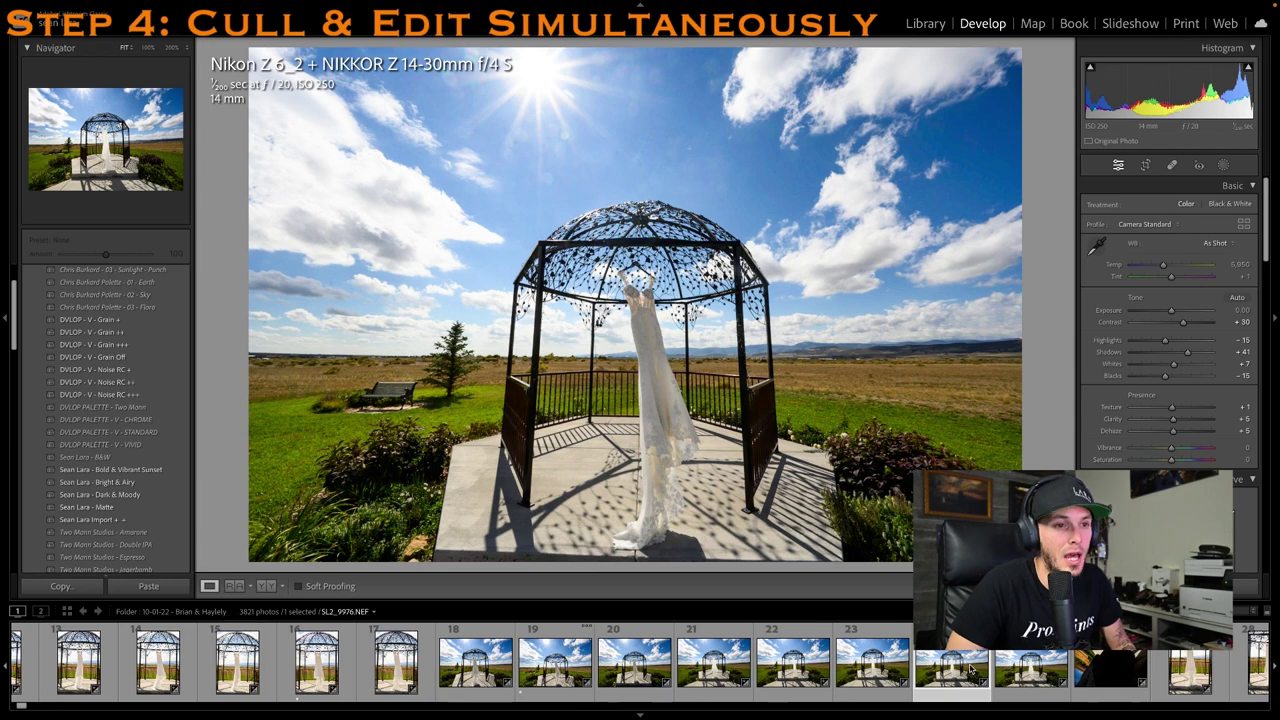
left_click_drag(1165, 341, 1169, 310)
key("1")
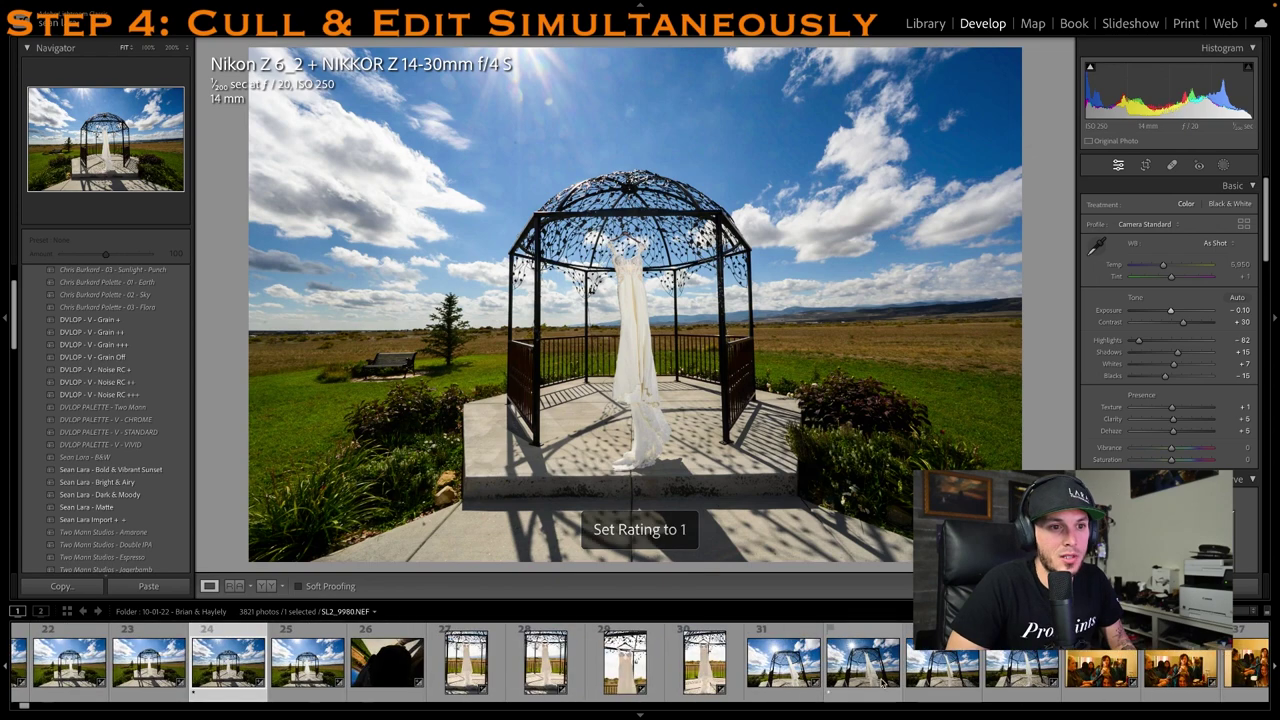
Compare the vertical dress photos 28 and 29, and give the 29th, SL9_6638.NEF, a one-star rating
left_click(625, 675)
left_click(577, 676)
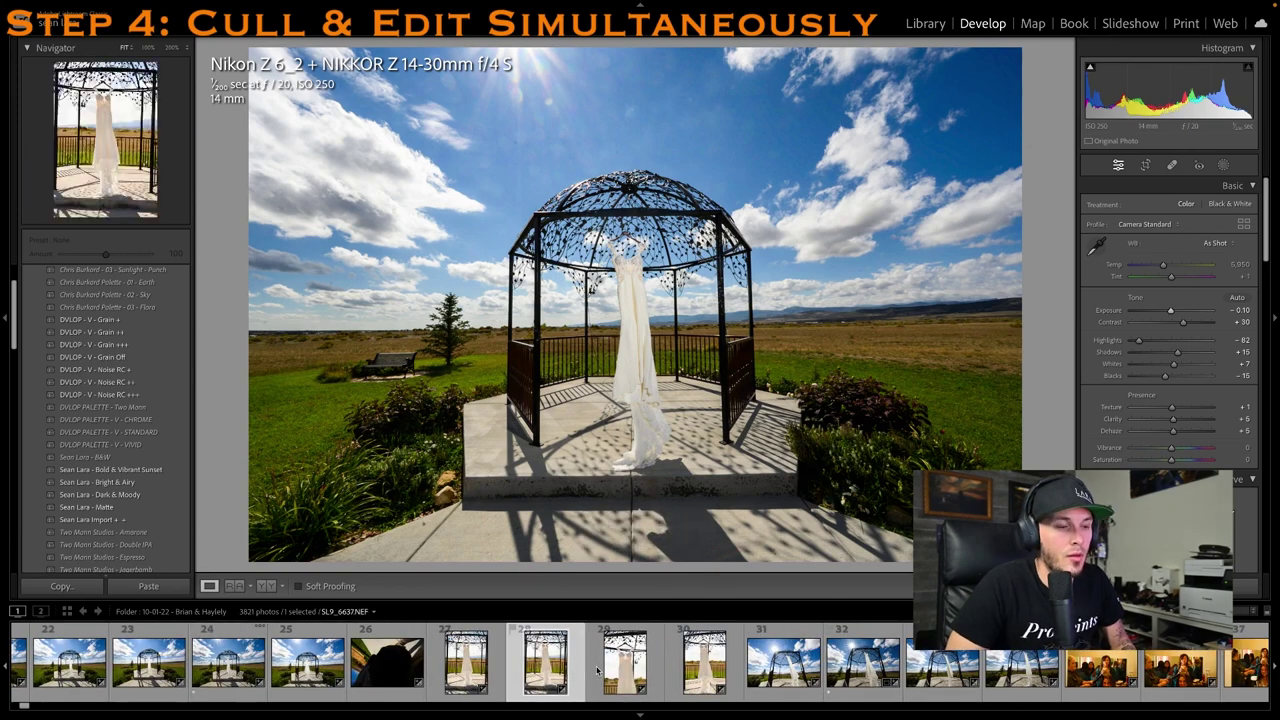
left_click(625, 665)
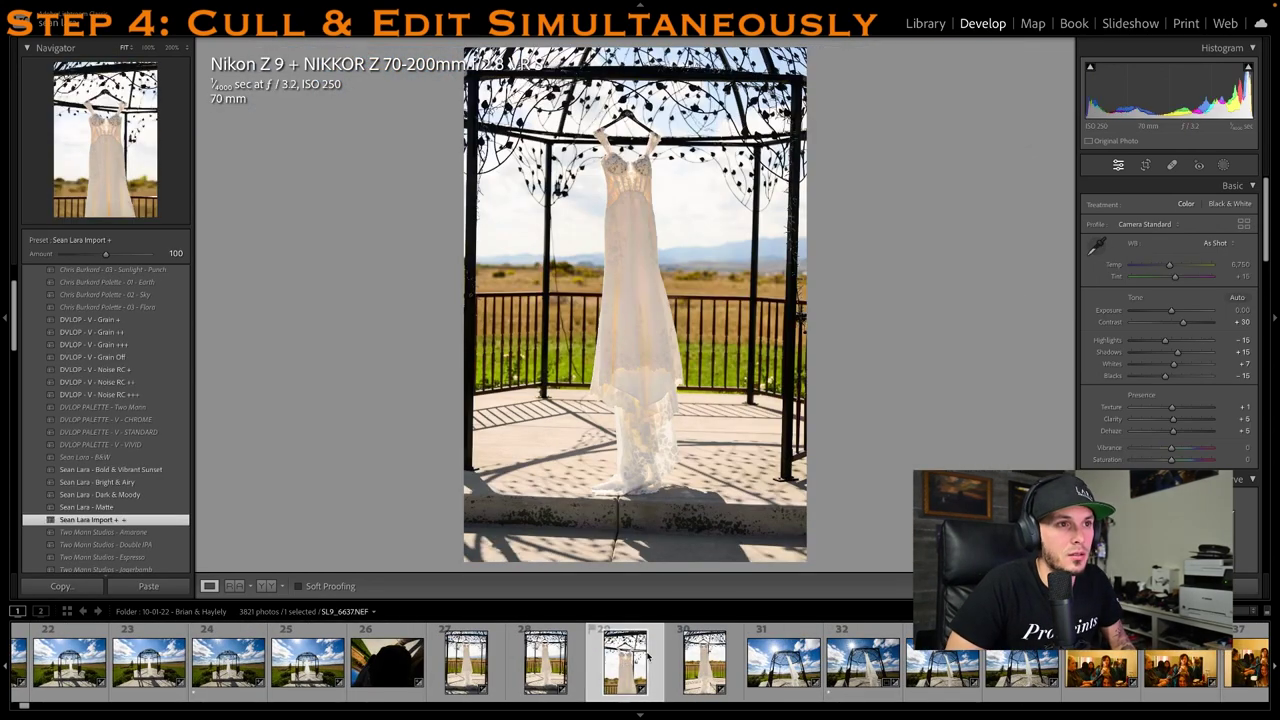
key("1")
Crop the 29th photo slightly tighter from the upper edge and reposition the dress within the frame
left_click(1148, 168)
left_click(1146, 168)
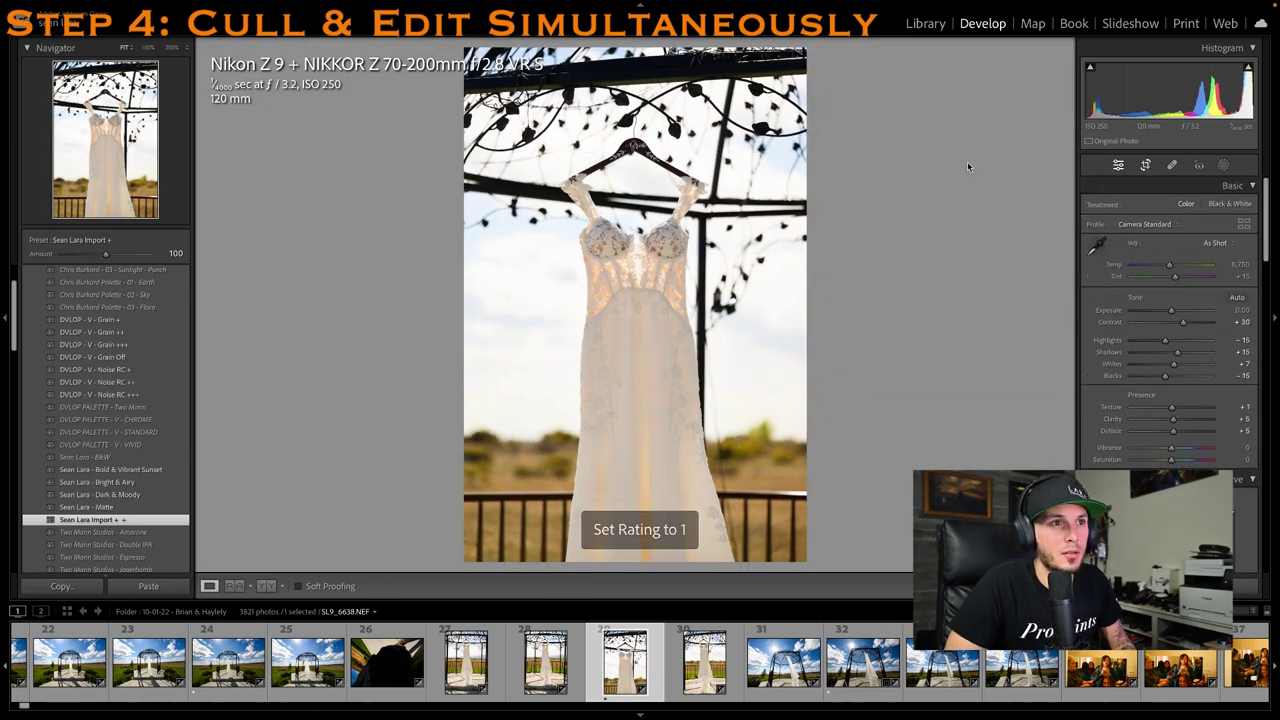
key("r")
left_click_drag(714, 59, 714, 61)
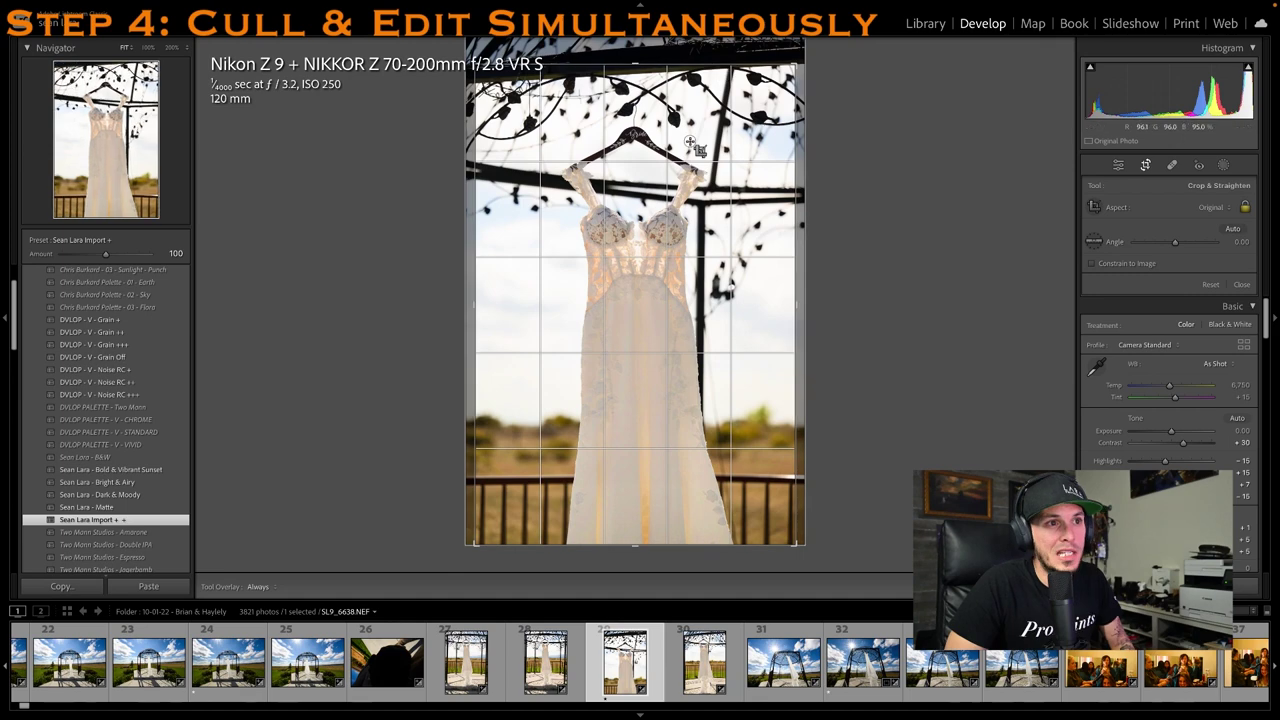
left_click_drag(694, 142, 689, 142)
key("r")
On the 37th photo, SL9_6642.NEF, sample white balance from the seated woman's white top, give it one star, and set Exposure to +0.50
left_click(880, 676)
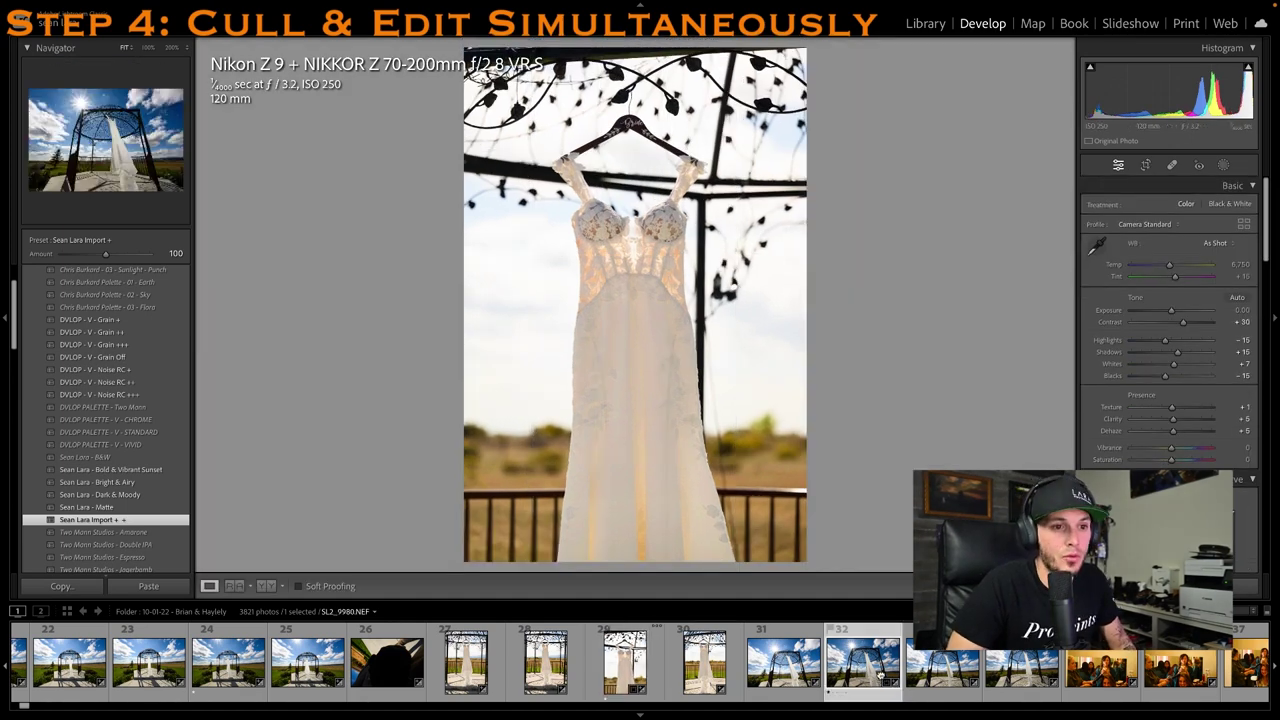
scroll(870, 680, "right", 5)
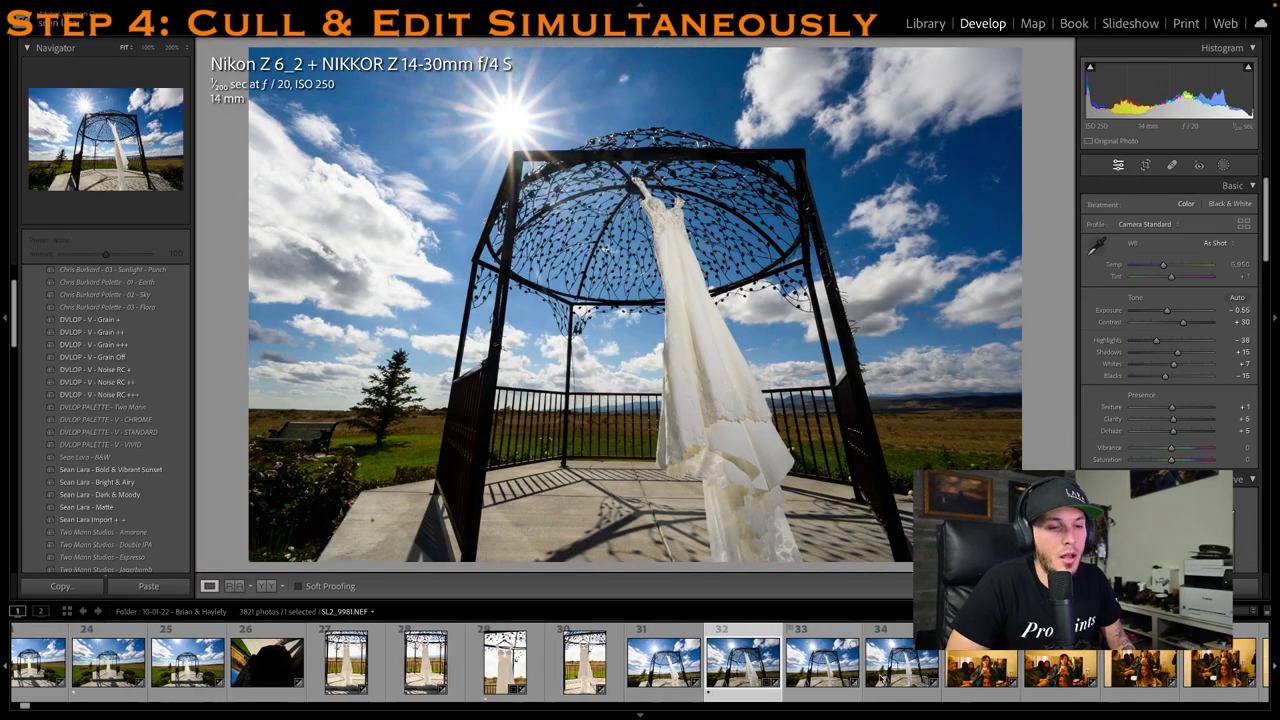
left_click(917, 662)
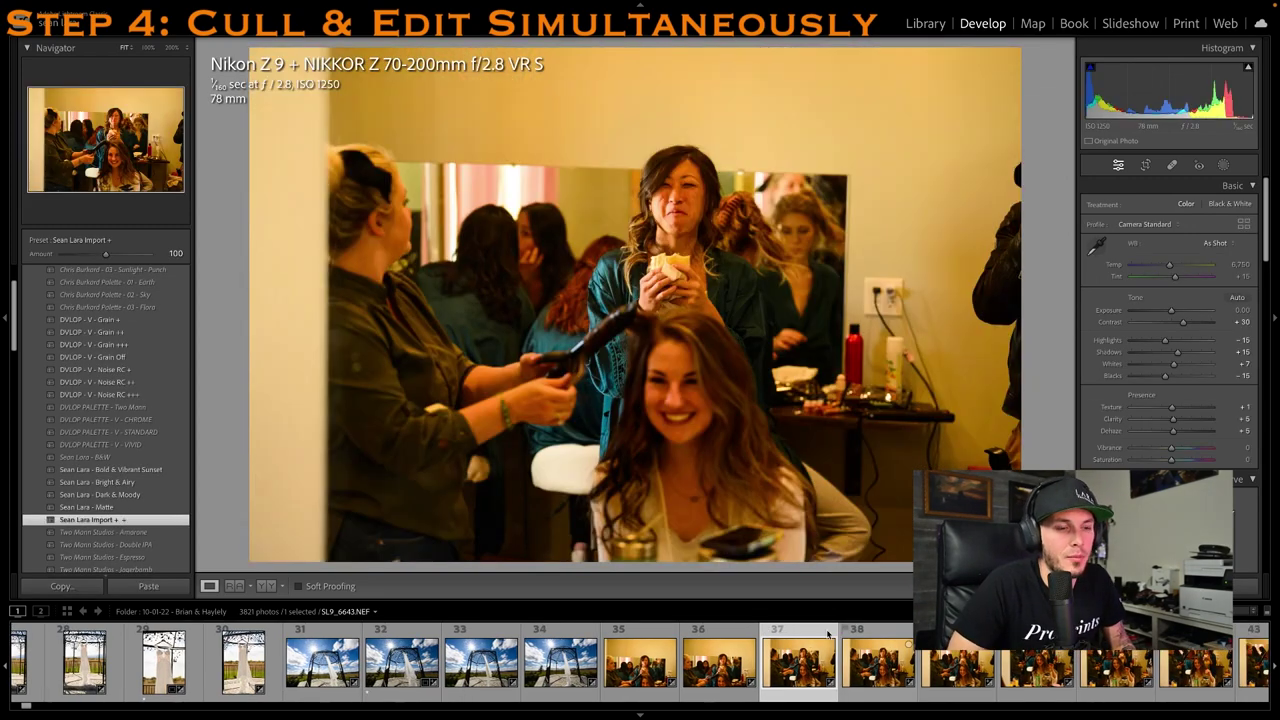
left_click(1097, 244)
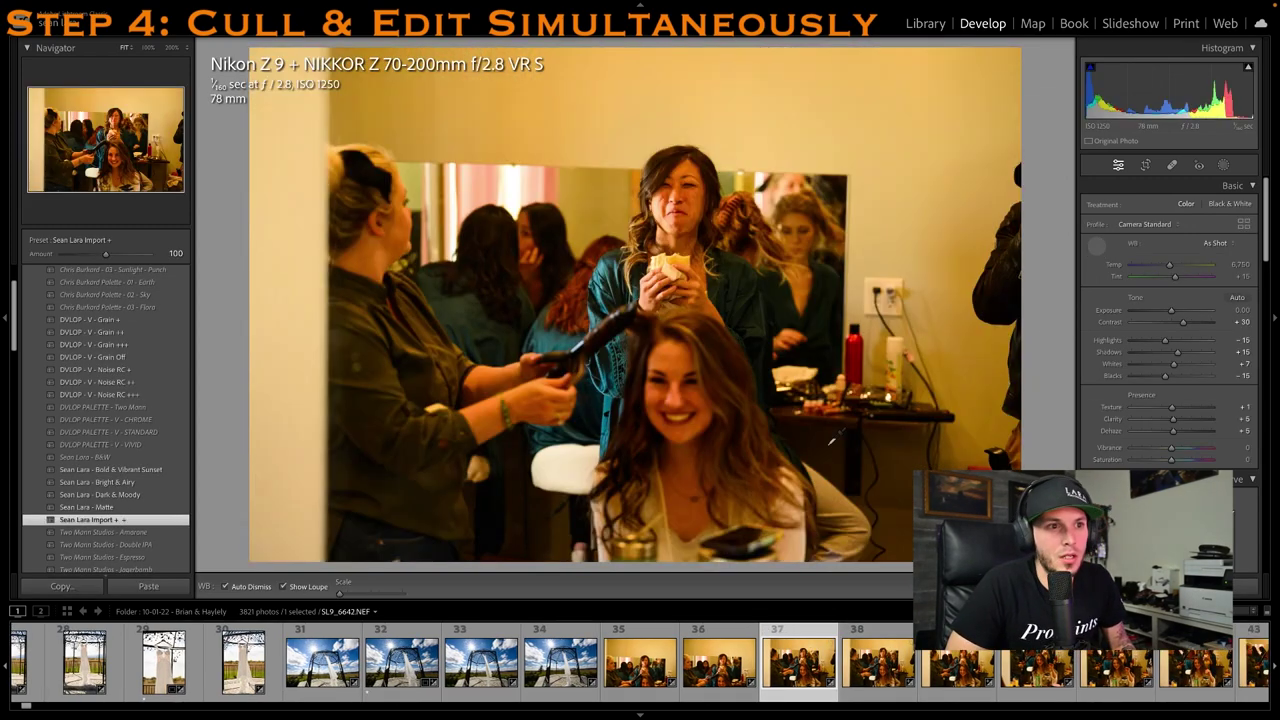
left_click(797, 532)
key("1")
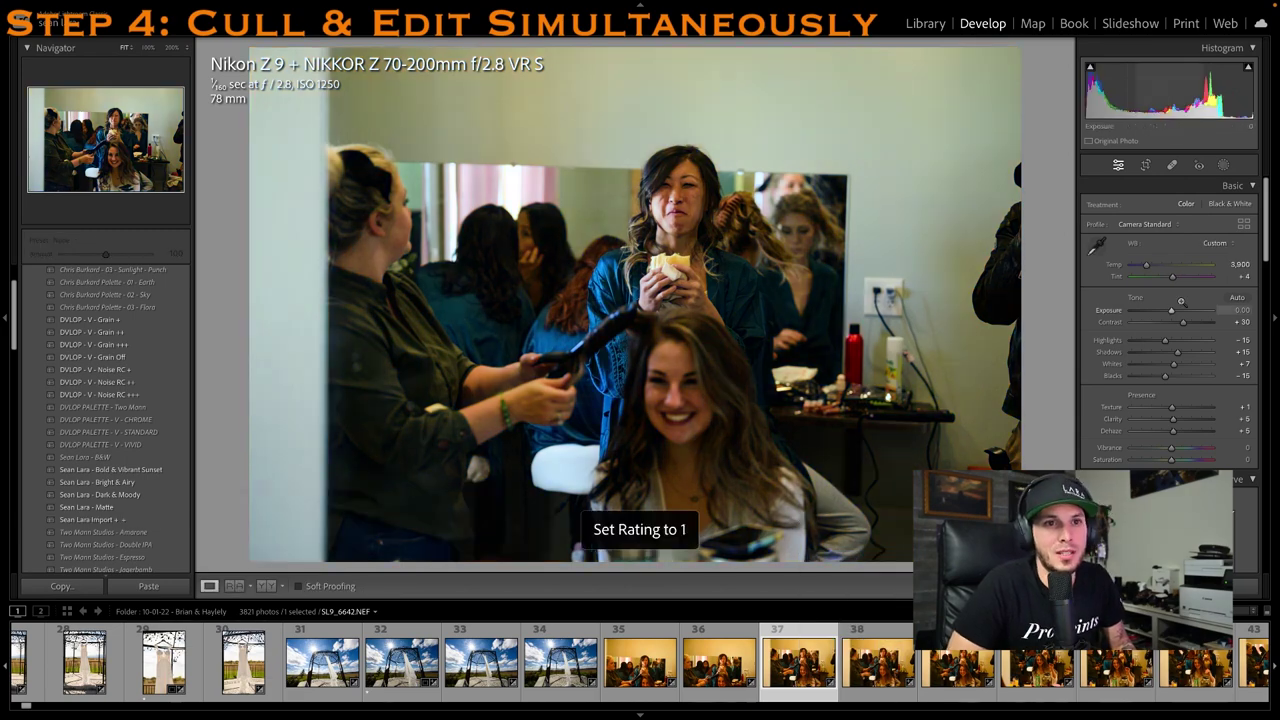
left_click_drag(1171, 311, 1176, 311)
Crop the 37th photo tighter around the women and reposition the image within the frame
left_click(1146, 165)
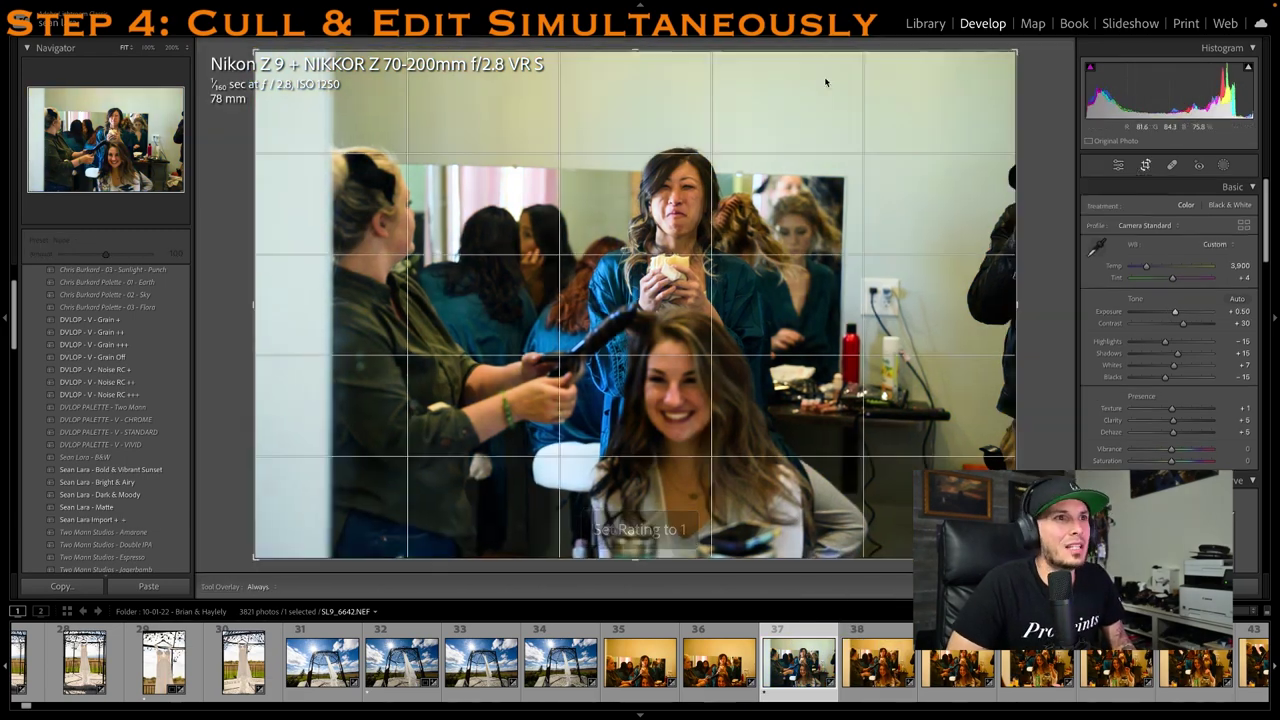
left_click_drag(763, 51, 753, 81)
left_click_drag(741, 130, 733, 132)
key("Return")
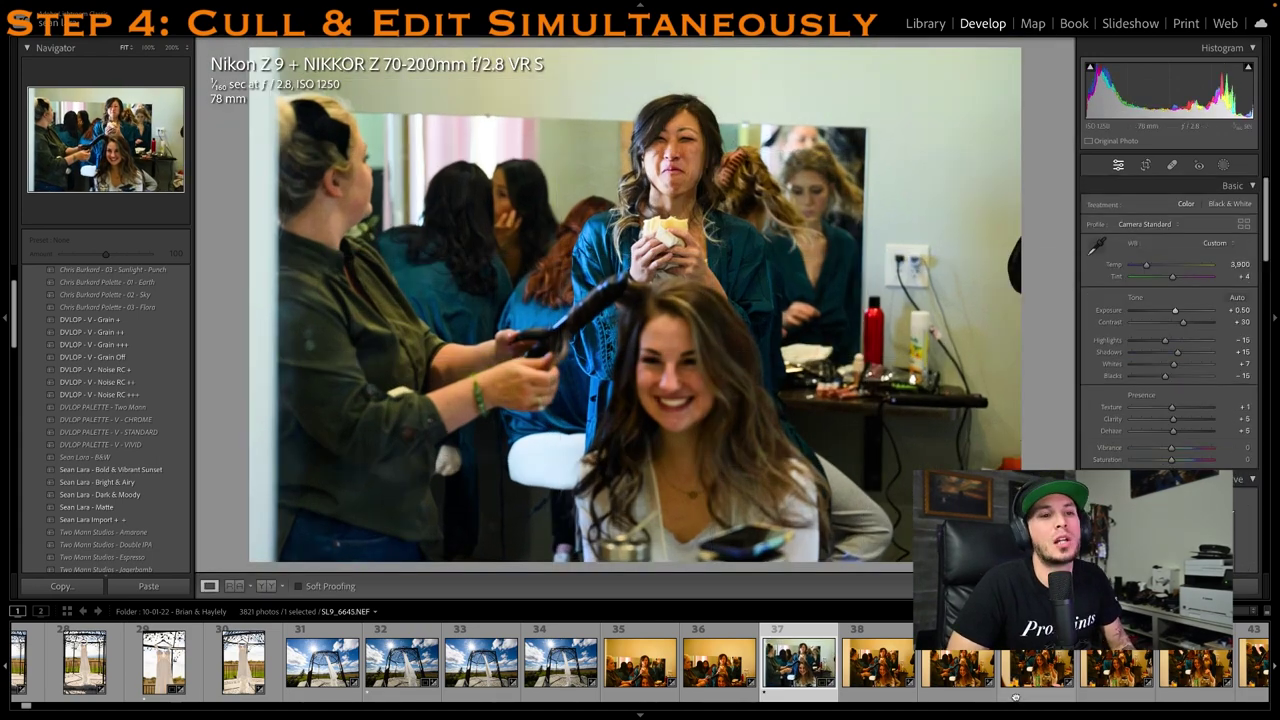
Give the 40th photo, SL9_6645.NEF, one star, sample white balance from the seated woman's white sleeve, and set Exposure to +0.75
key("1")
left_click(1060, 670)
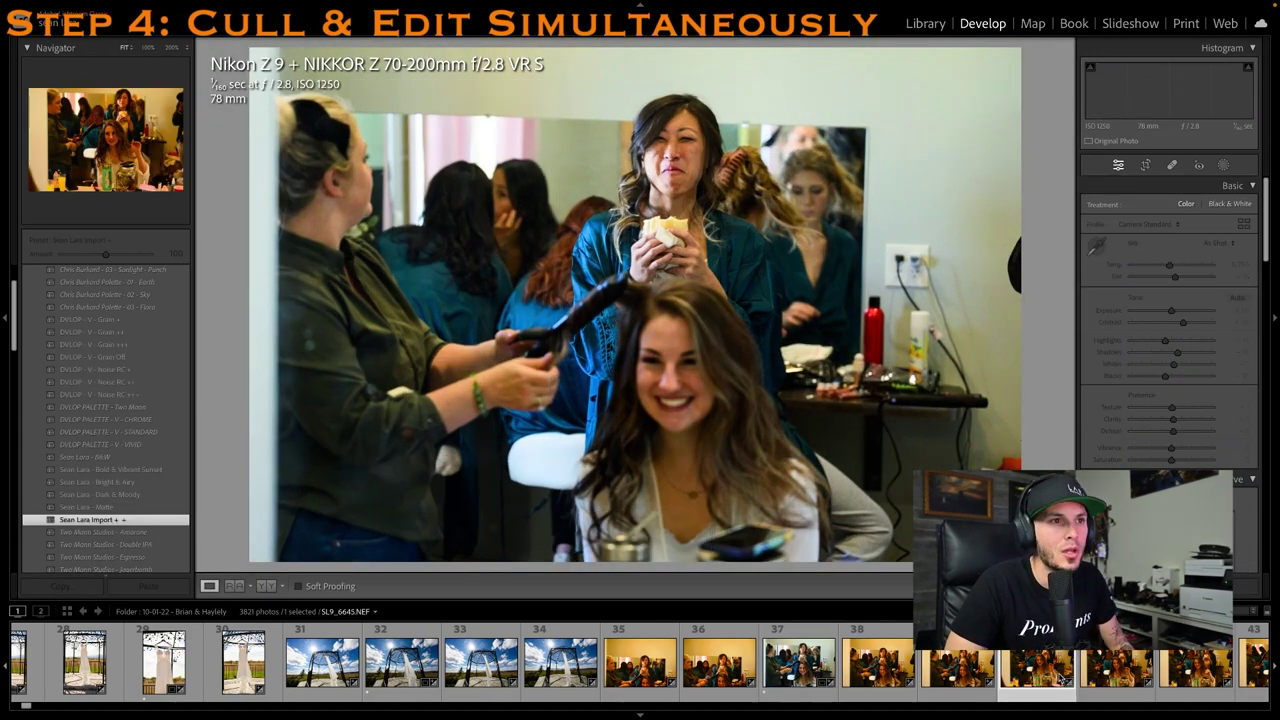
key("1")
key("w")
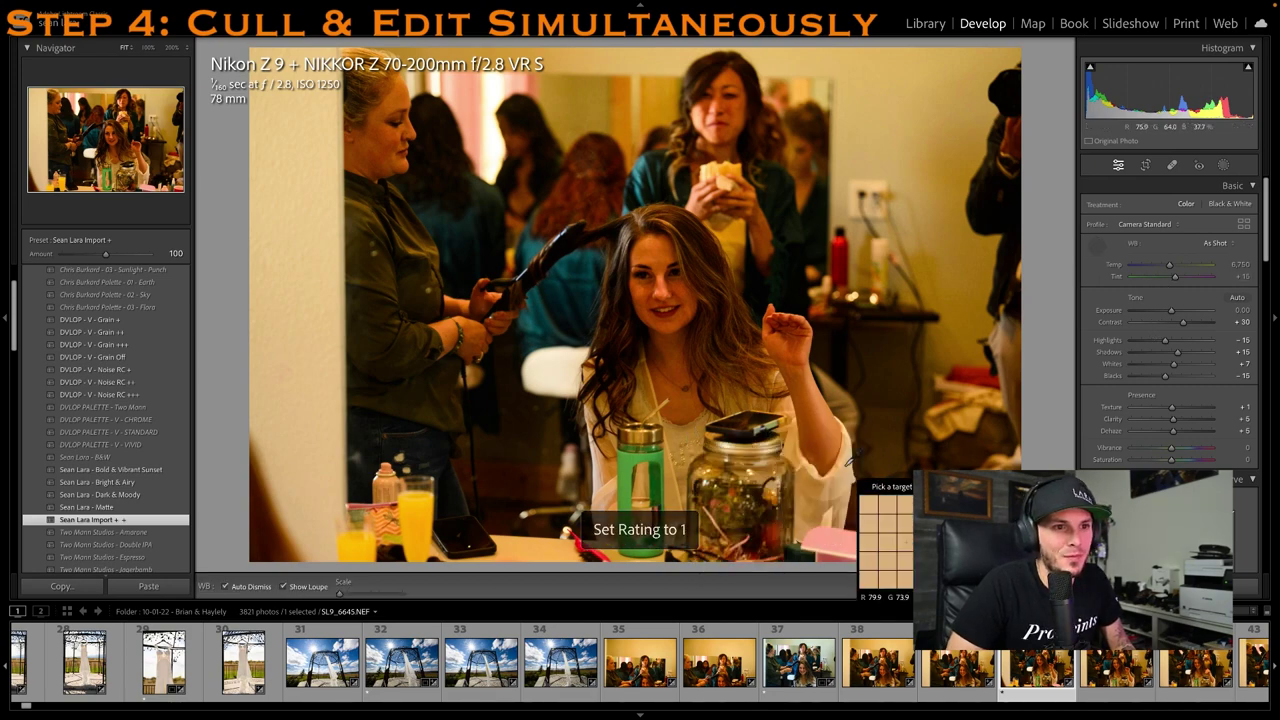
left_click(850, 465)
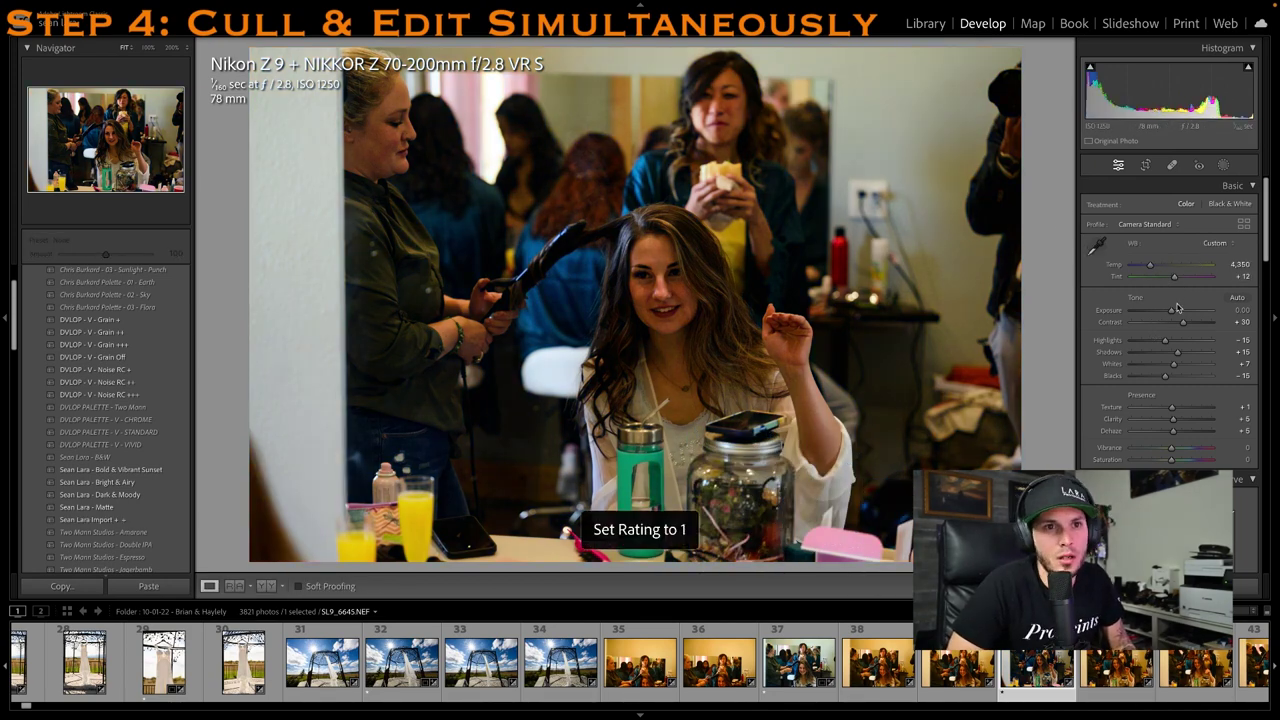
left_click_drag(1174, 311, 1177, 311)
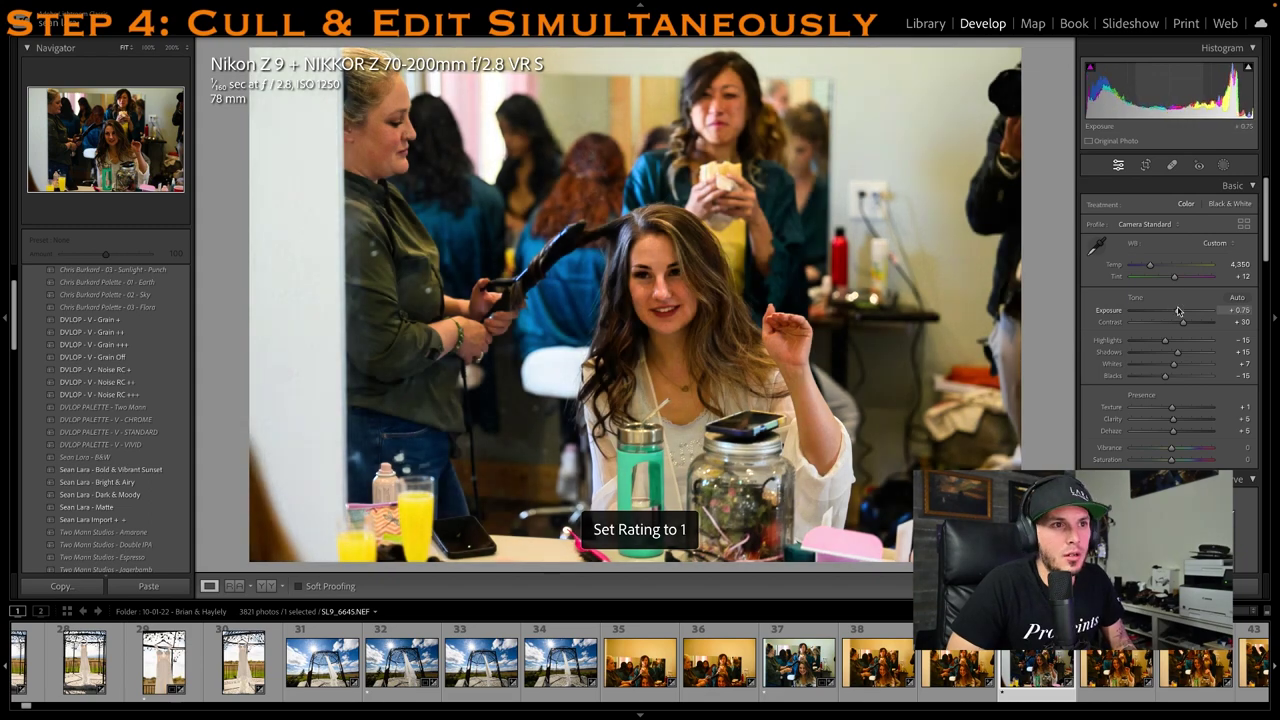
Open the 44th photo, SL9_6649.NEF, and crop it tightly around the laughing woman and the woman holding the sandwich
scroll(852, 688, "down", 5)
left_click(955, 672)
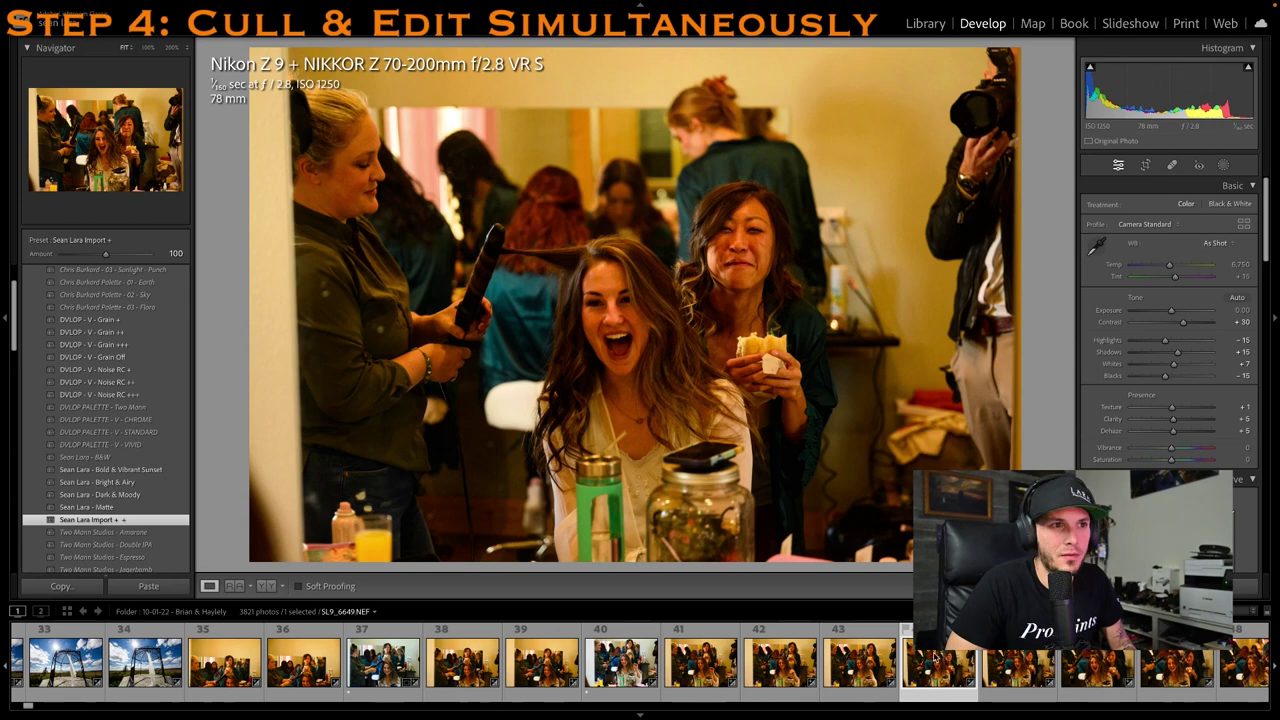
key("r")
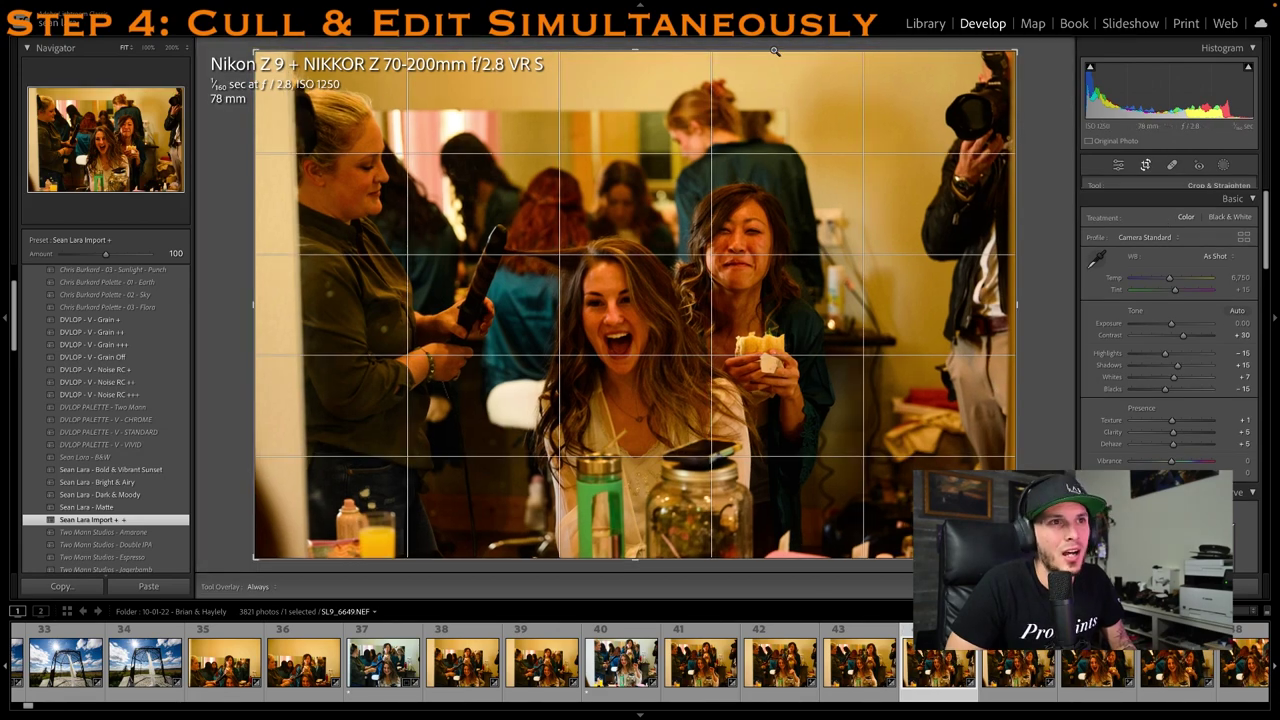
left_click_drag(773, 47, 746, 107)
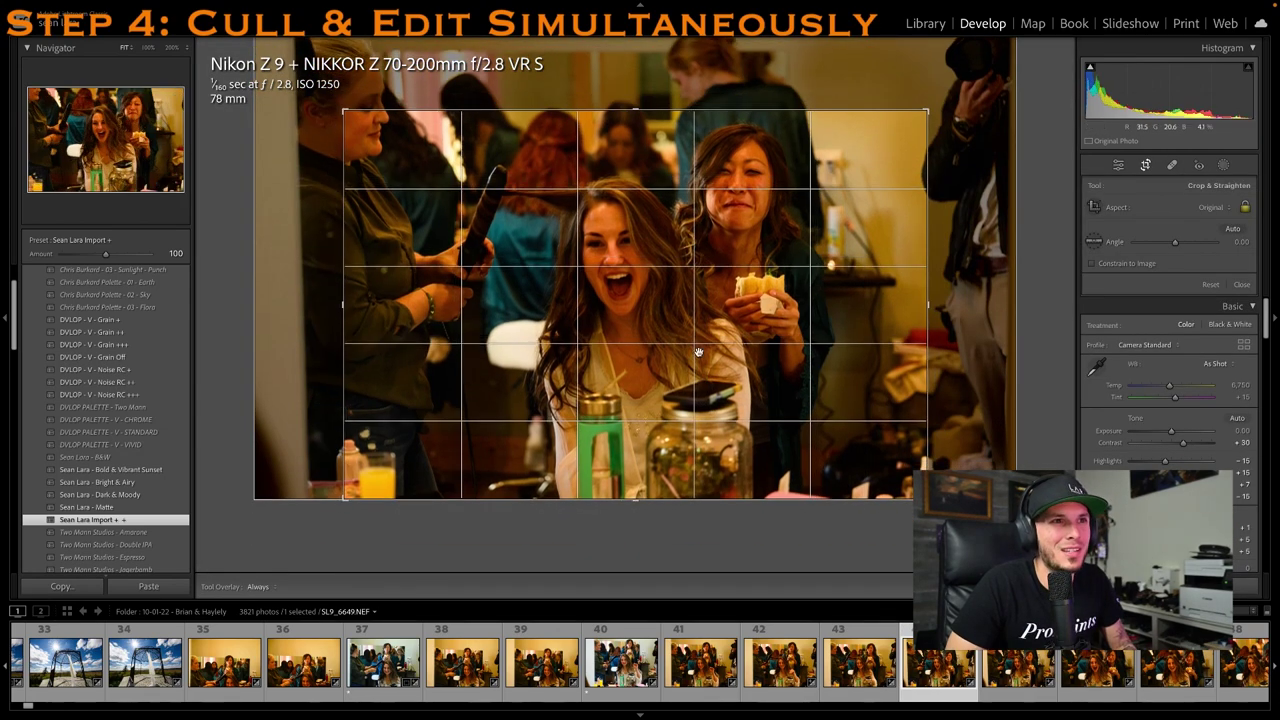
key("Return")
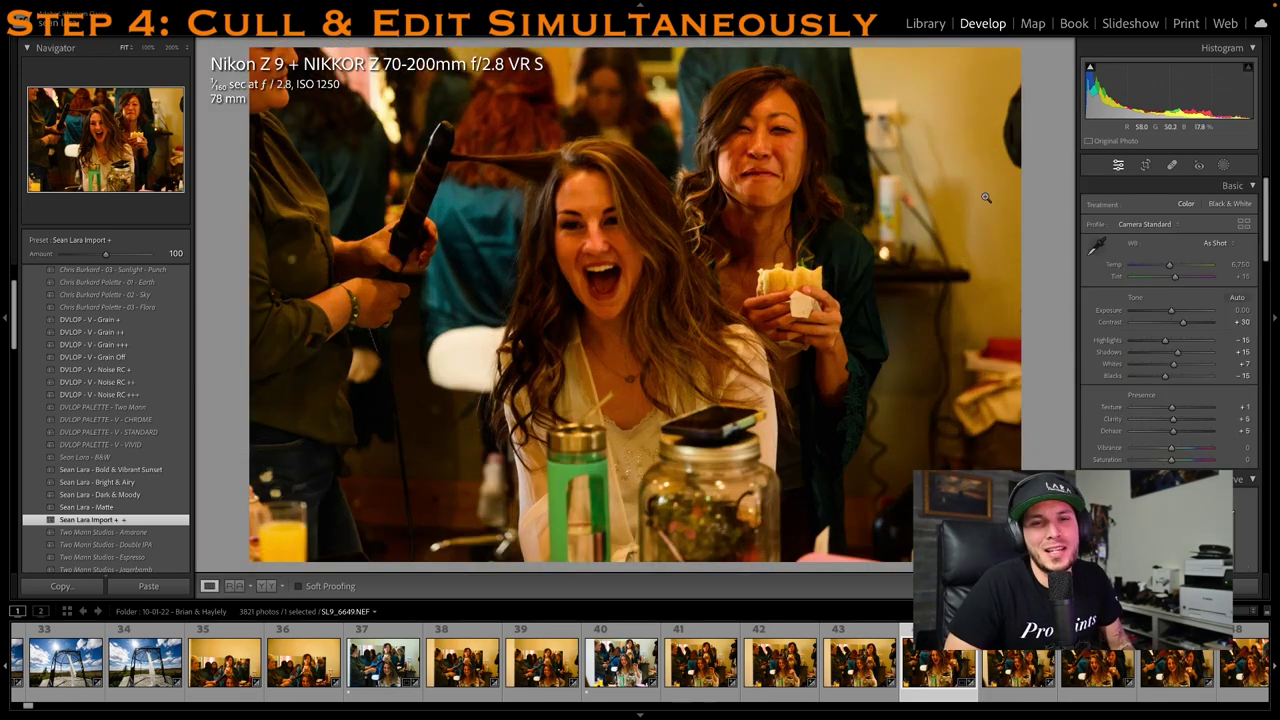
Give the 44th photo one star, sample white balance from the laughing woman's white sleeve, and set Exposure to +0.85
key("1")
left_click(1097, 246)
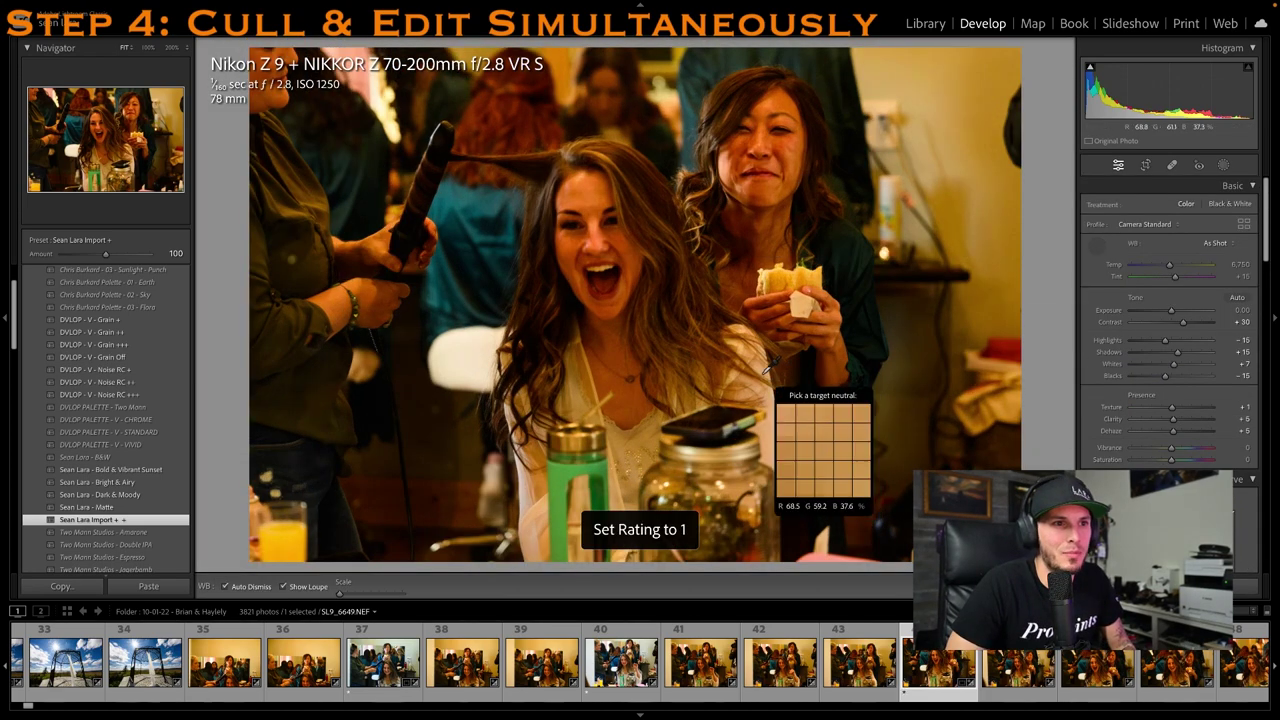
left_click(778, 432)
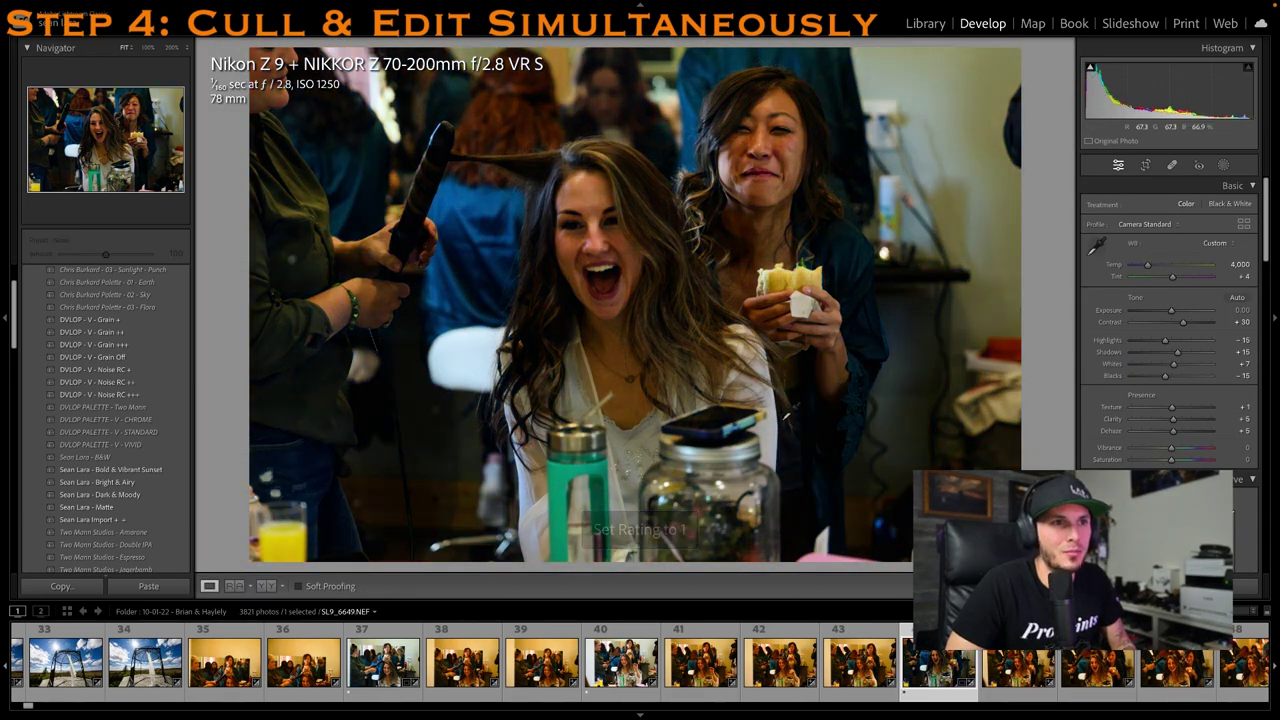
left_click_drag(1174, 309, 1180, 309)
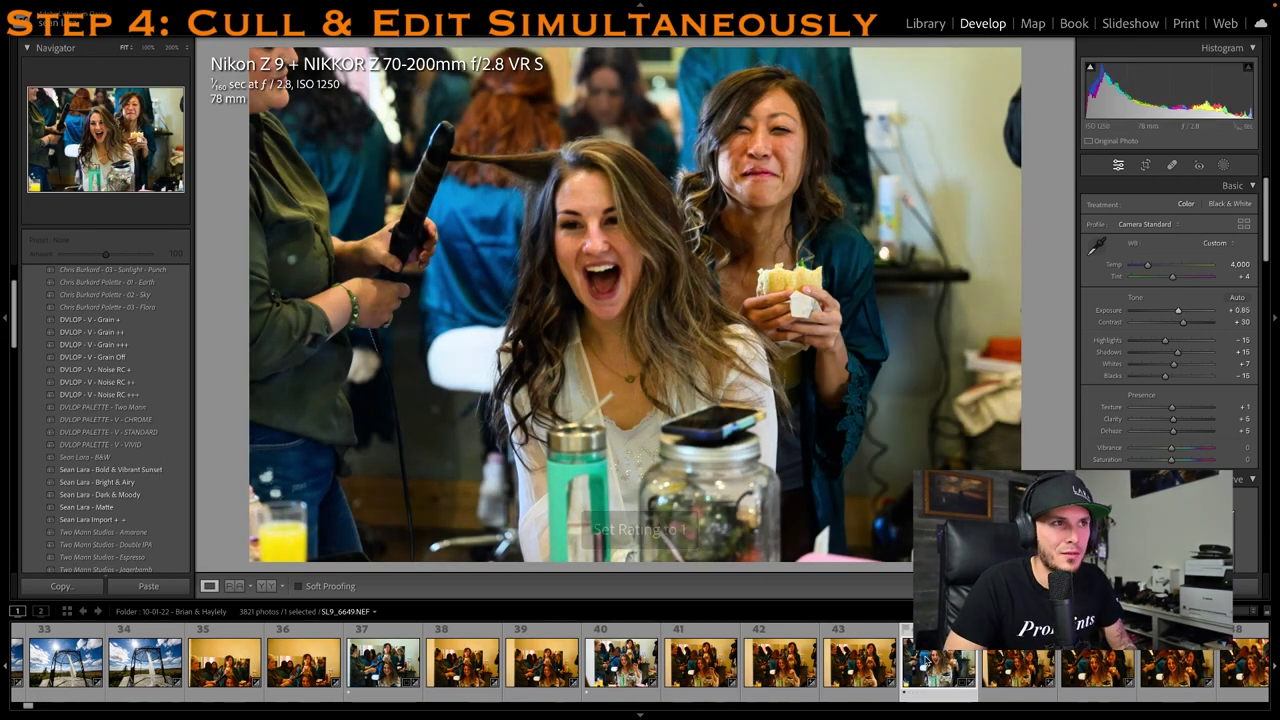
Give the 47th photo, SL9_6652.NEF, a one-star rating and sample its white balance from the seated woman's white top
scroll(907, 645, "right", 2)
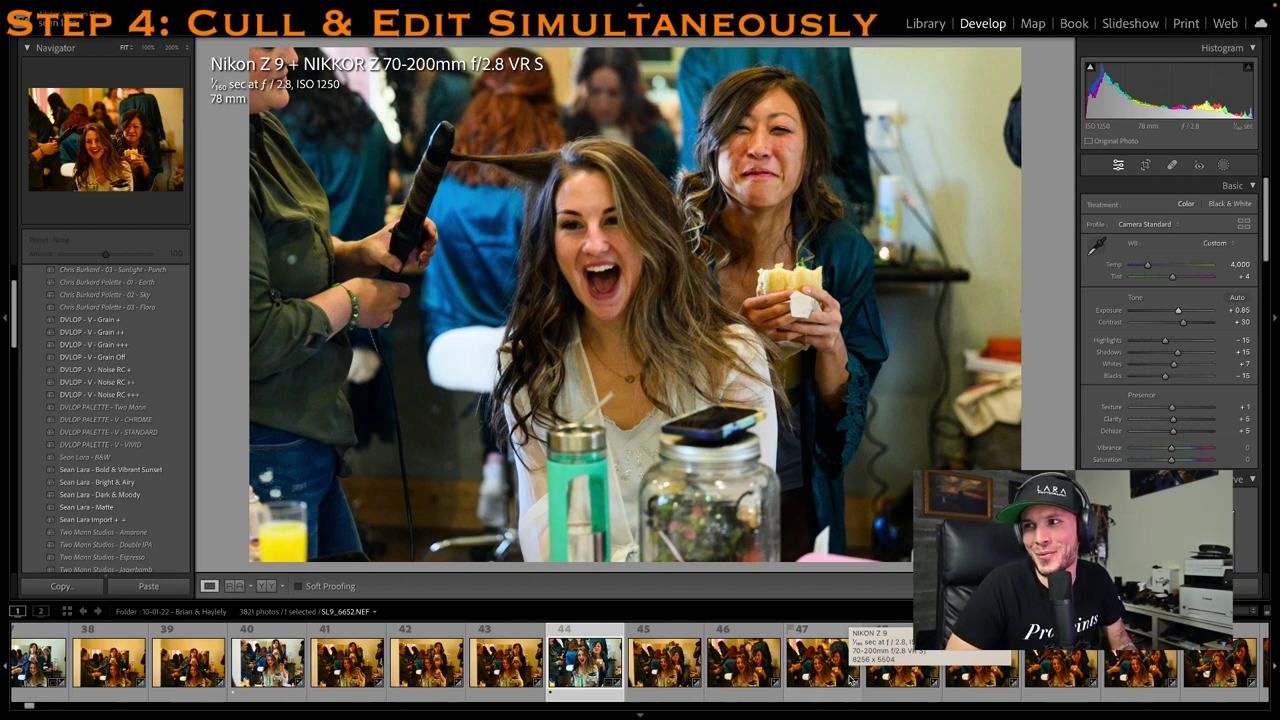
left_click(851, 680)
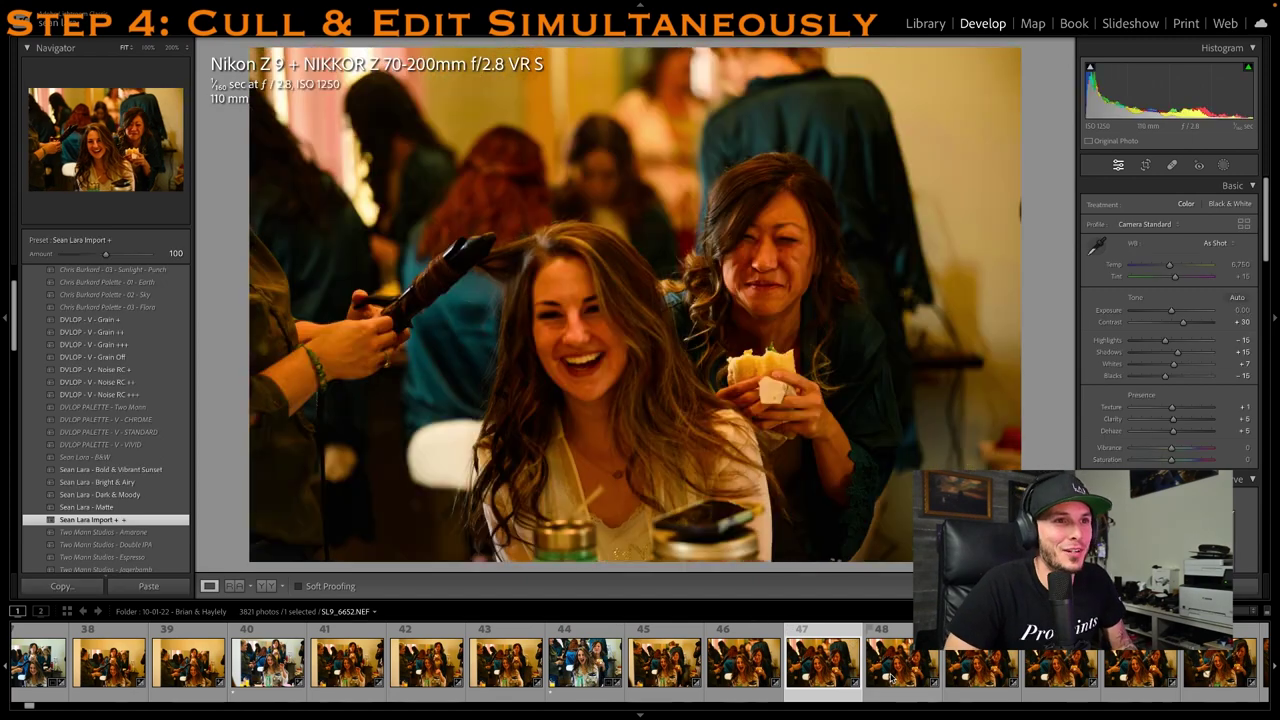
key("1")
left_click(1097, 245)
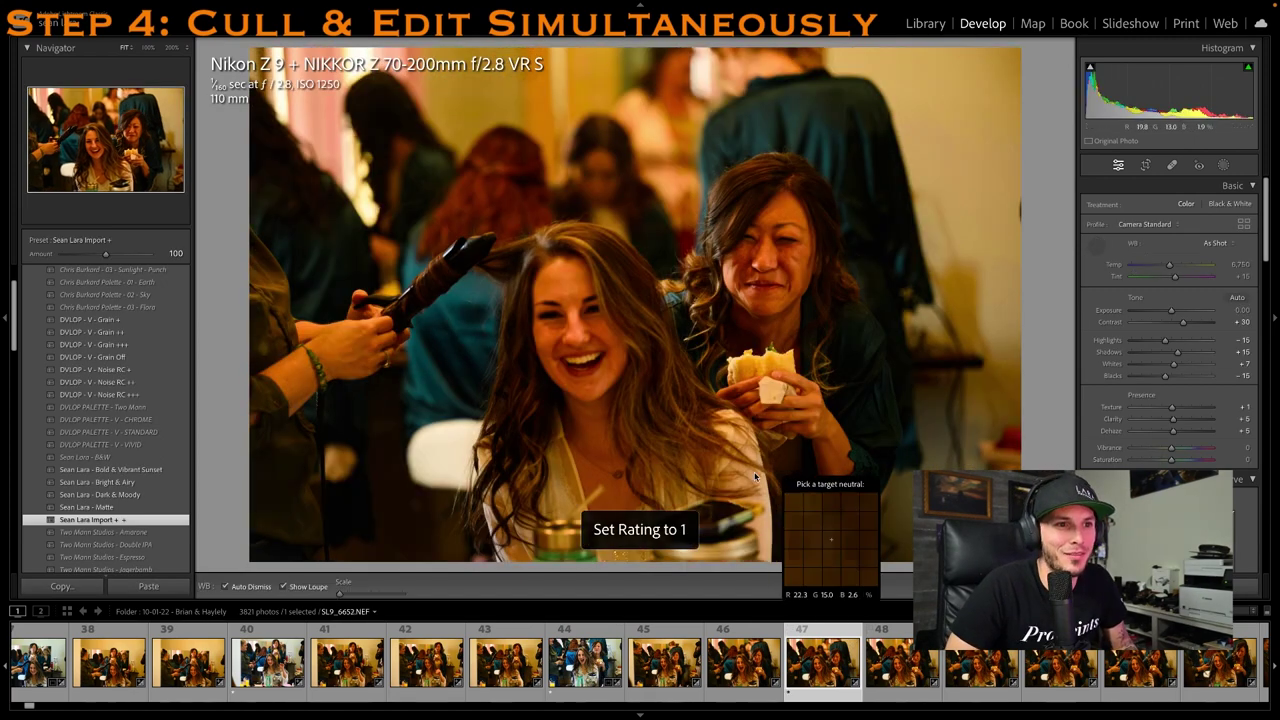
left_click(758, 535)
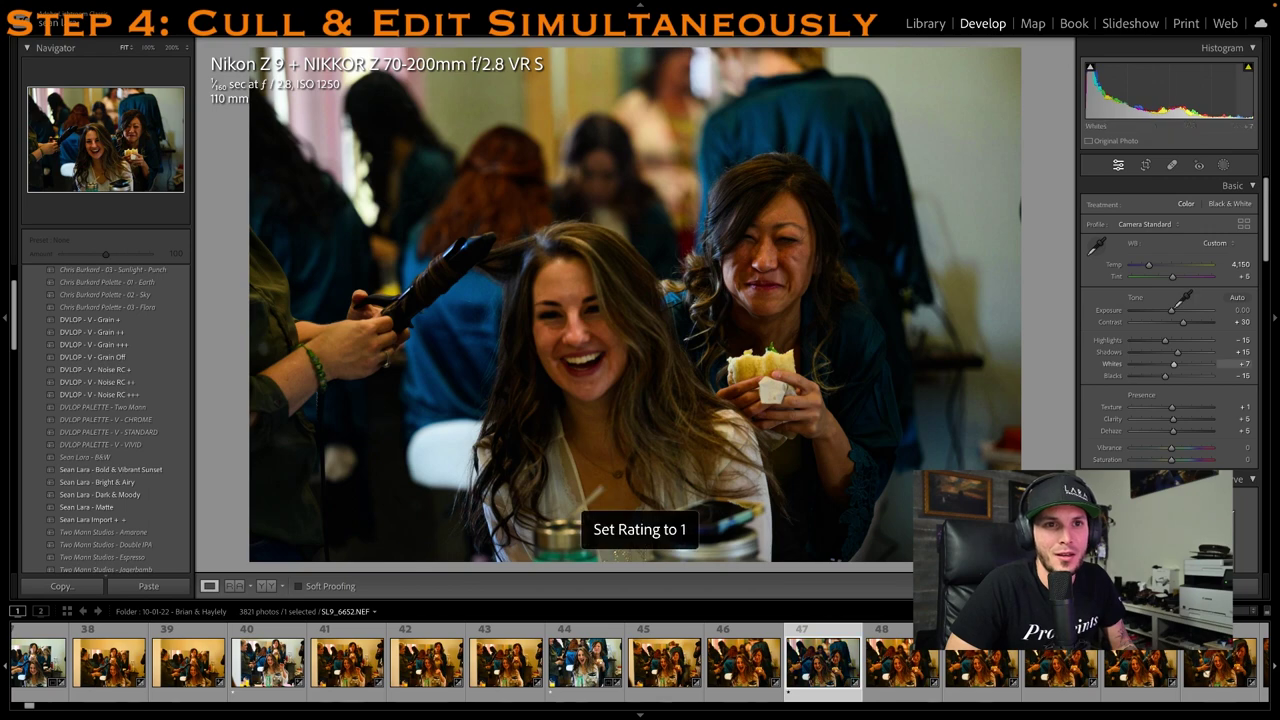
Set the 47th photo's Exposure to +0.75 and crop it tighter around the laughing woman and the woman holding the sandwich
left_click_drag(1172, 310, 1177, 309)
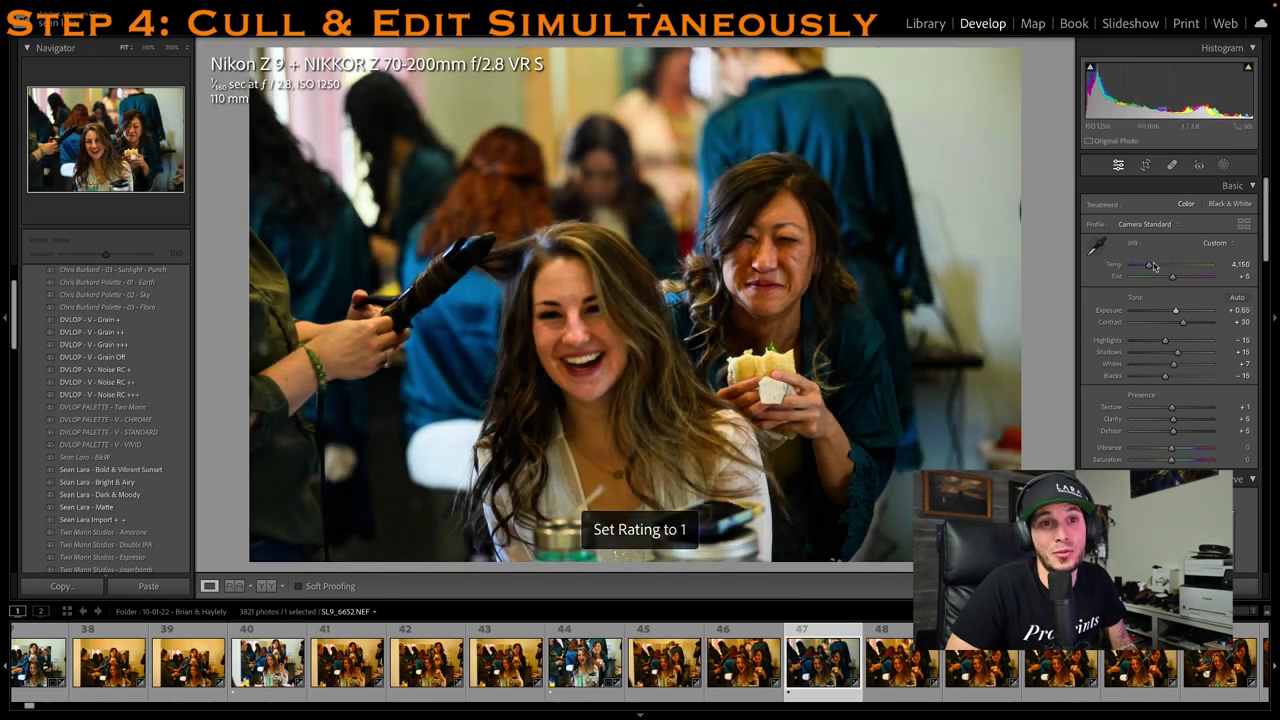
left_click(1145, 165)
left_click_drag(649, 50, 607, 147)
key("Return")
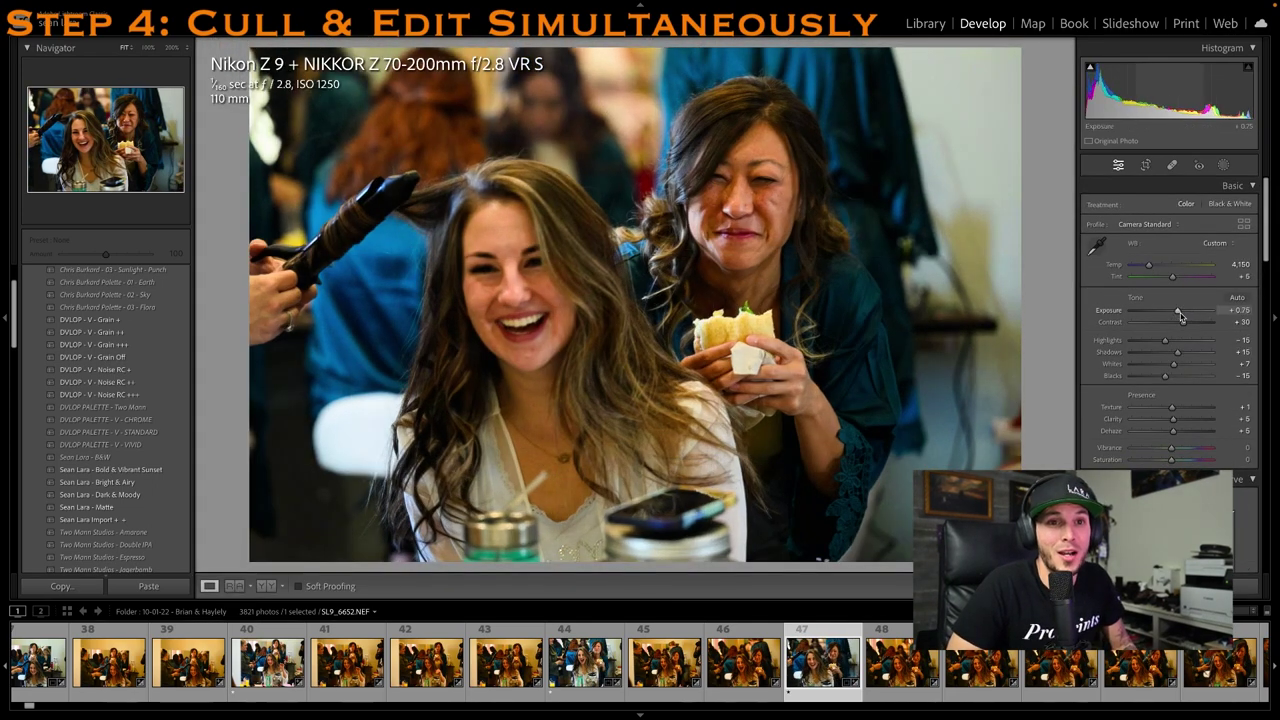
Give the 52nd photo, SL9_6657.NEF, one star, with white balance sampled from the seated woman's white sleeve and Exposure at +0.40
left_click(958, 676)
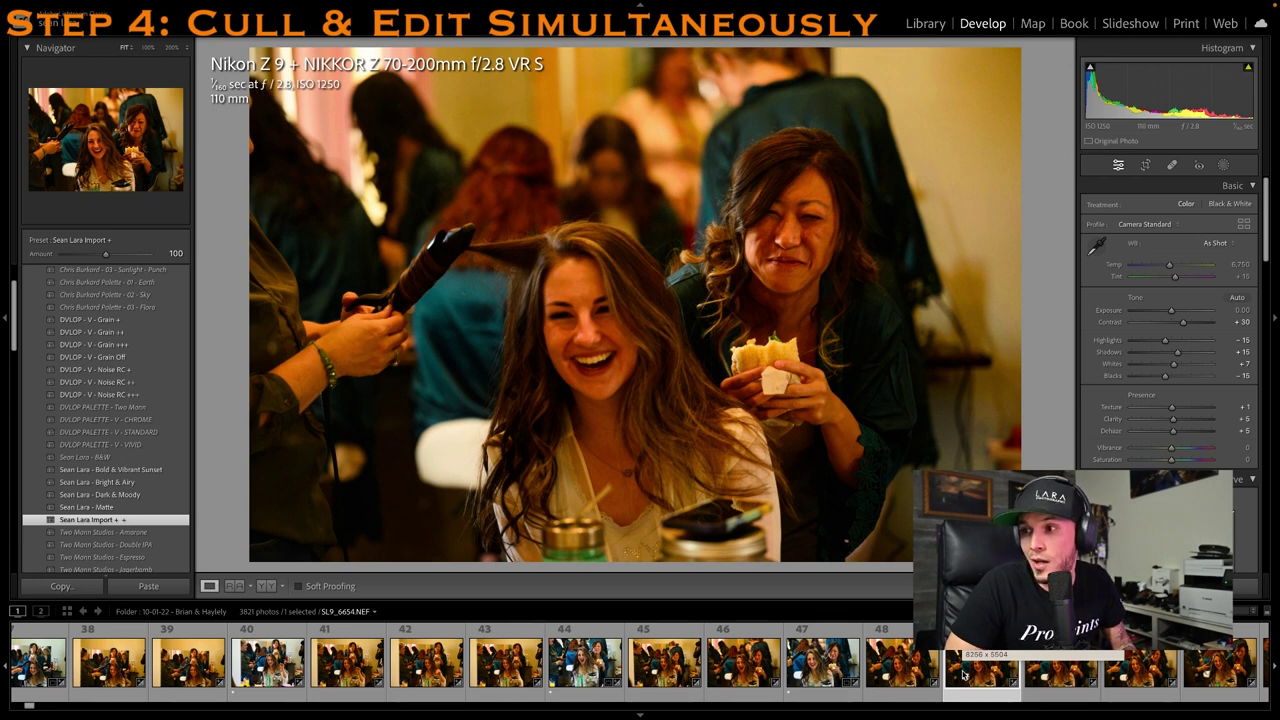
scroll(1098, 658, "right", 2)
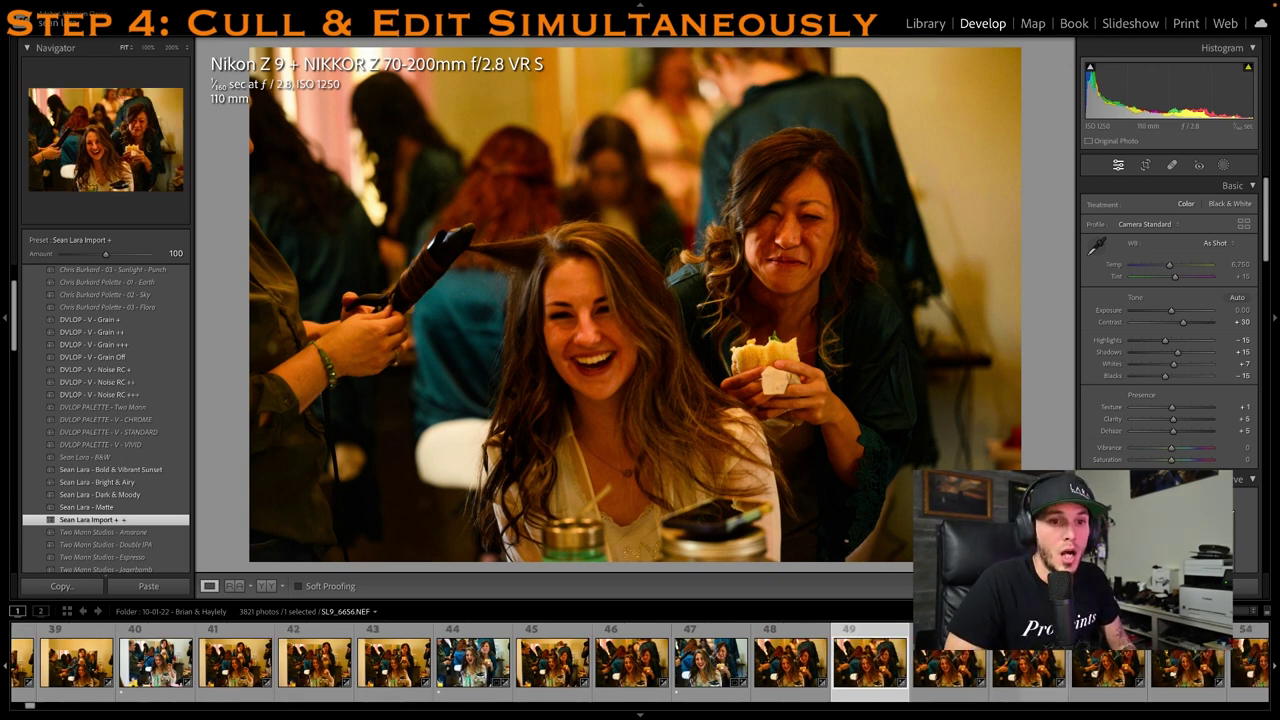
left_click(1098, 656)
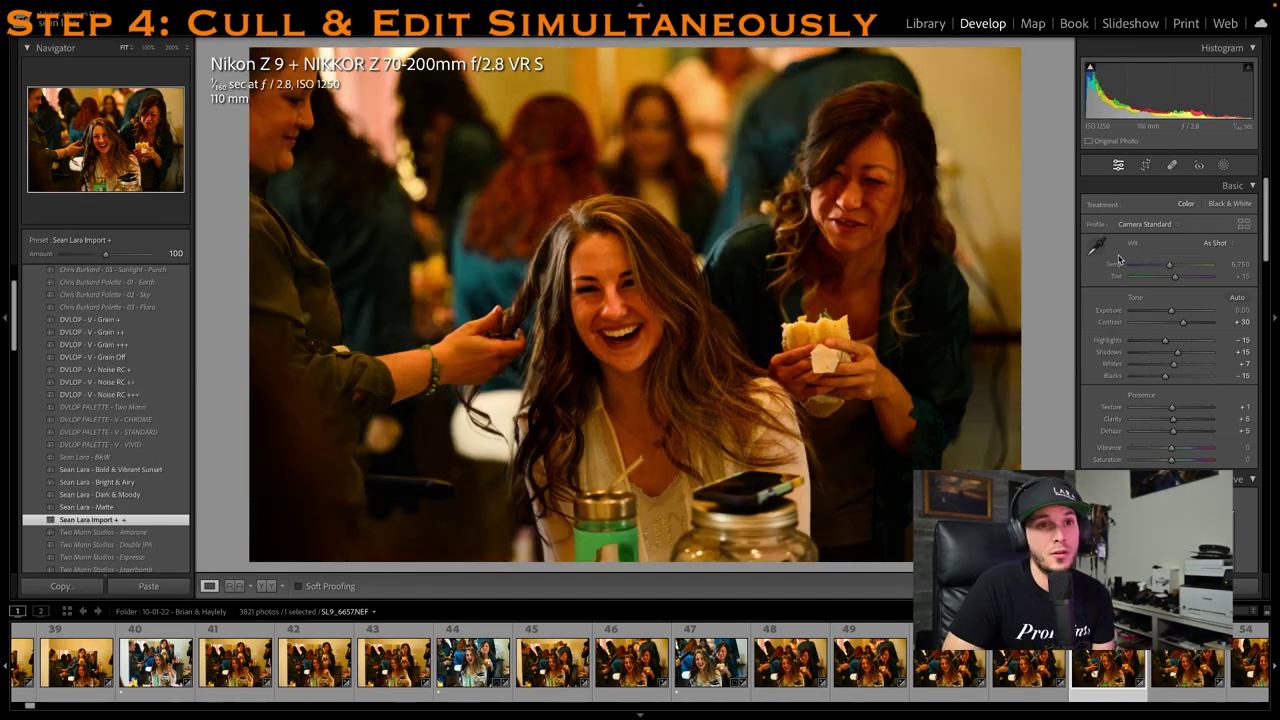
left_click(1097, 245)
left_click(805, 472)
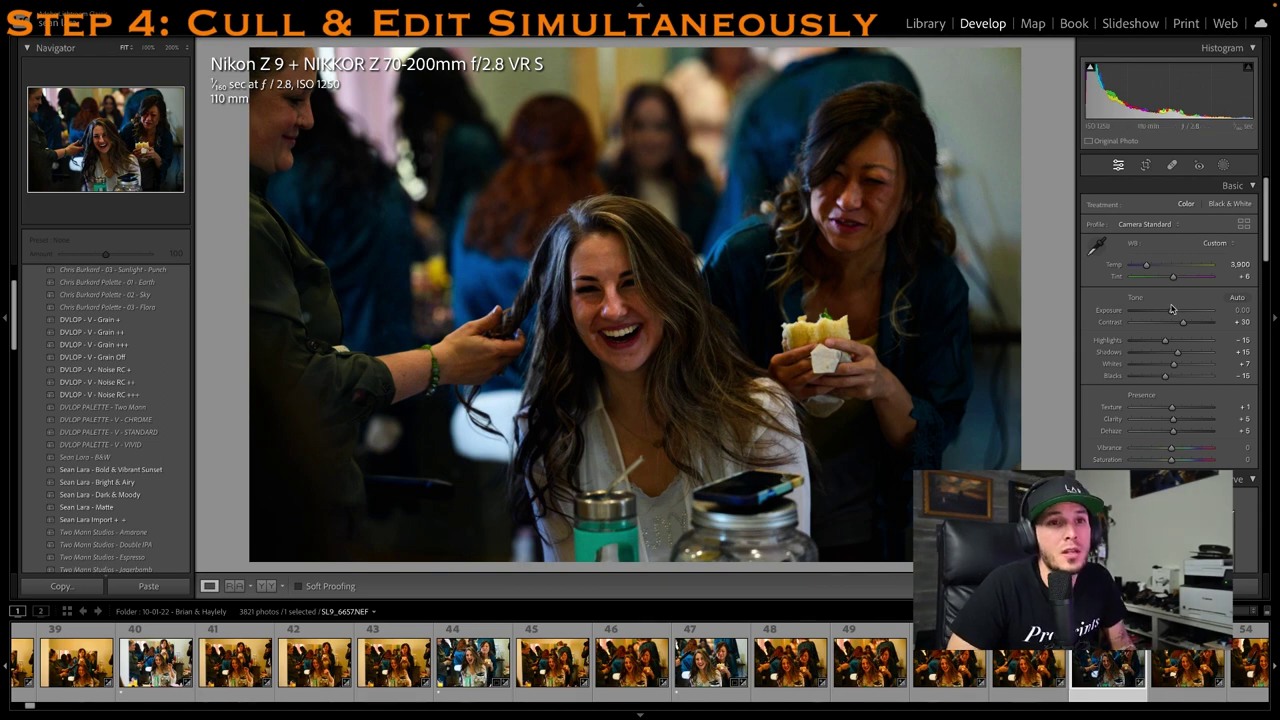
left_click_drag(1174, 310, 1175, 310)
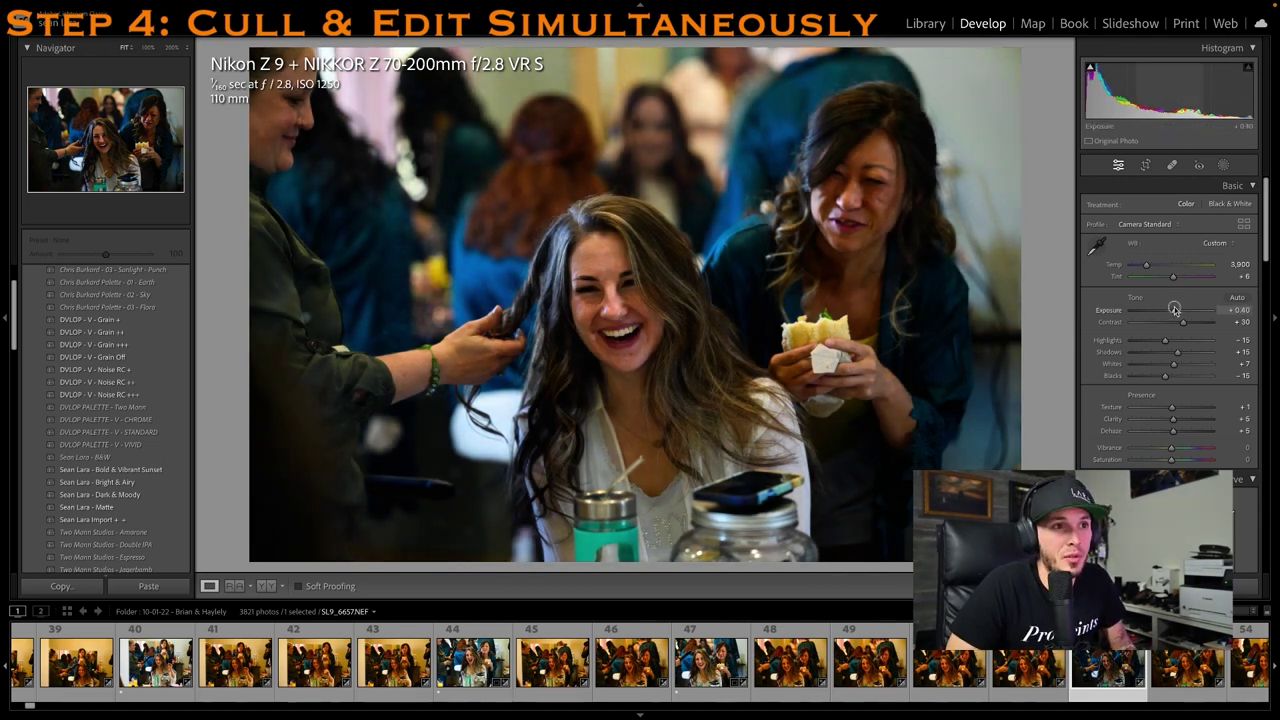
key("1")
Move on to the 66th photo, SL9_6671.NEF, of the white sneakers and set its Highlights to -64
scroll(850, 675, "right", 7)
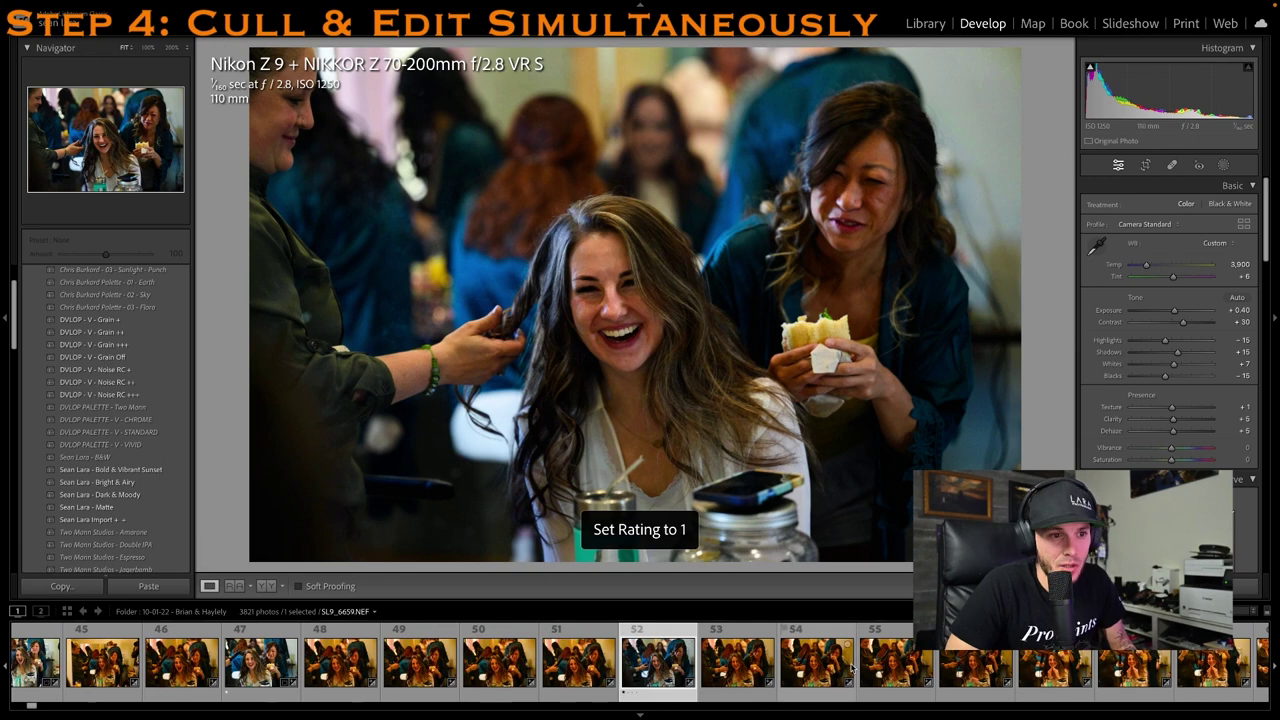
left_click(817, 675)
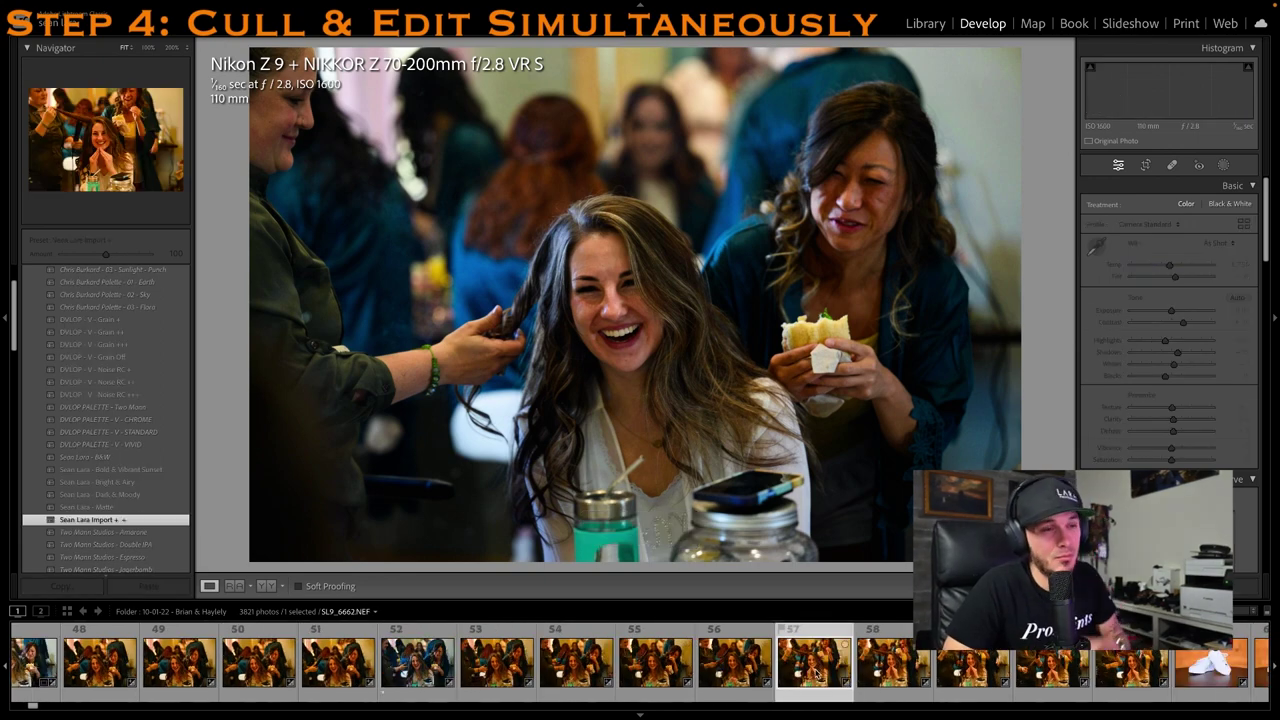
scroll(792, 675, "down", 4)
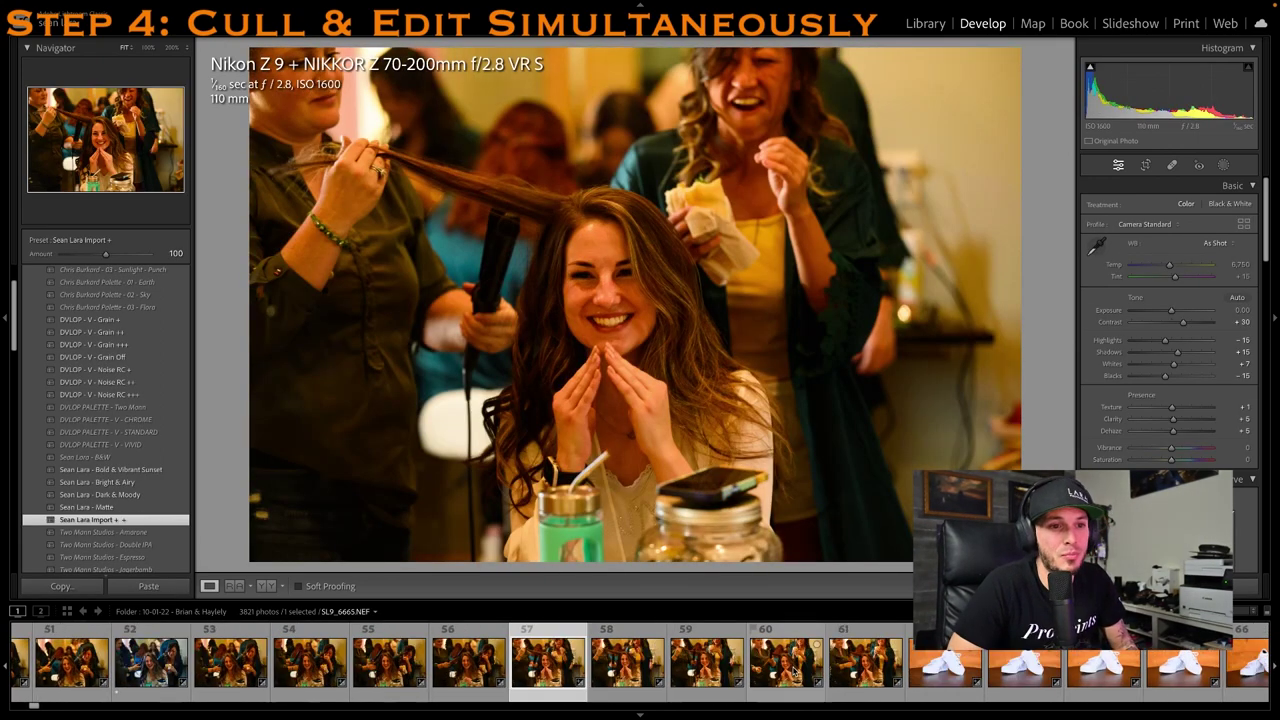
left_click(795, 676)
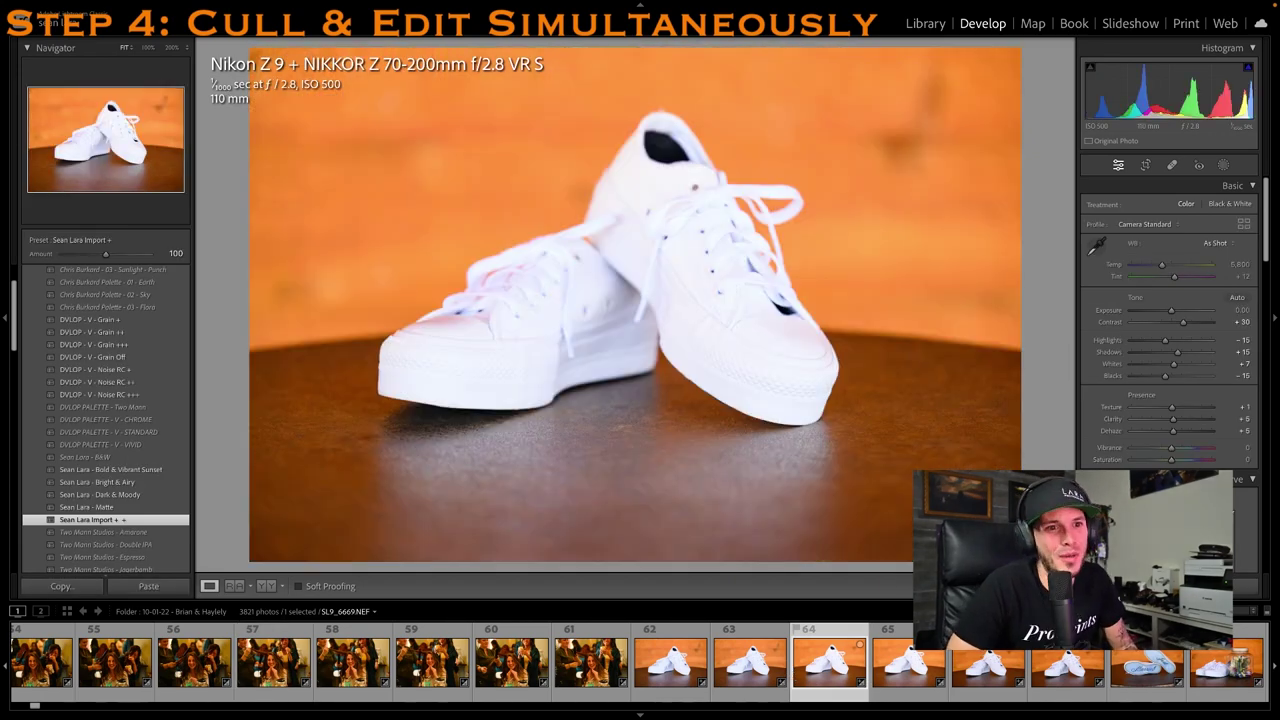
left_click(873, 676)
left_click(873, 676)
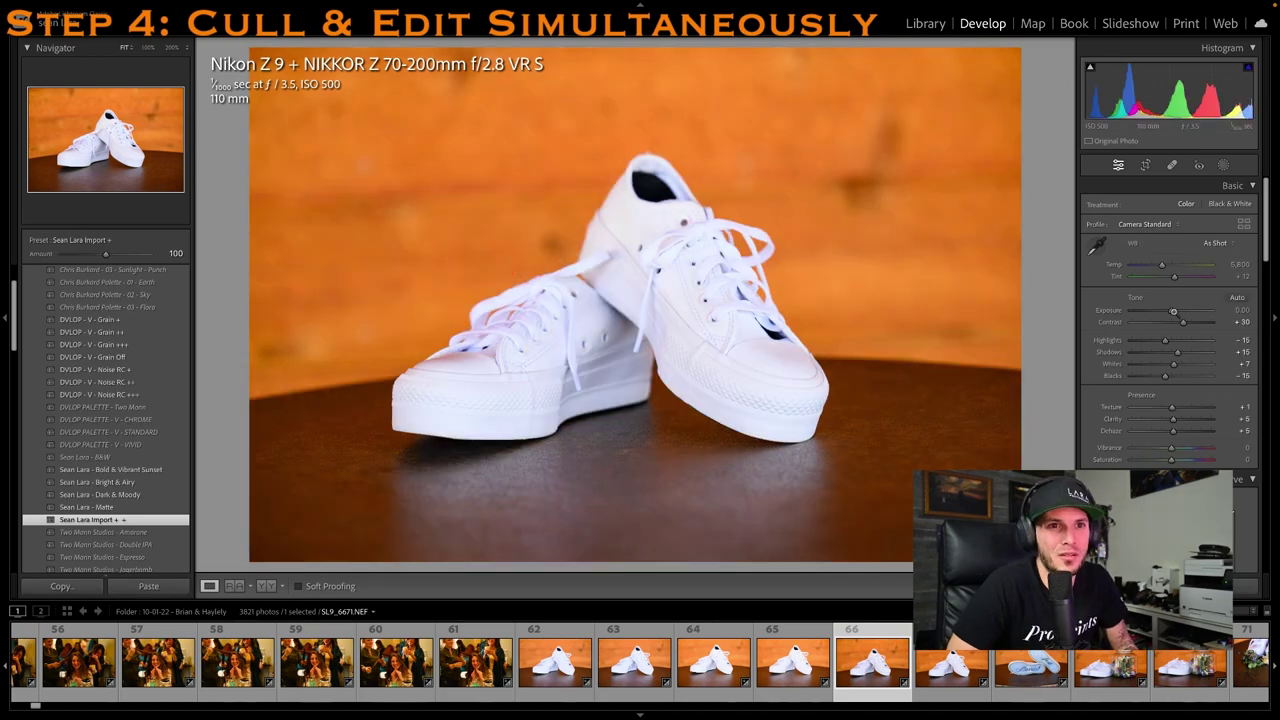
left_click_drag(1165, 340, 1145, 343)
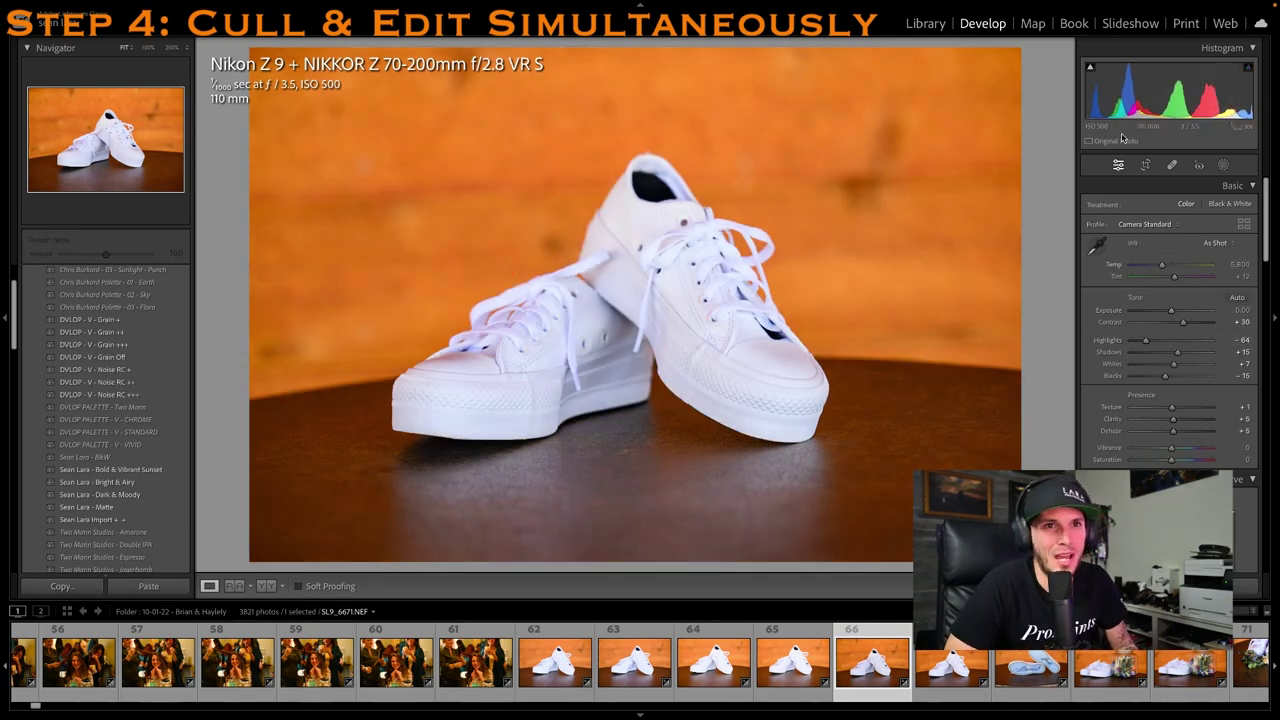
Crop the 66th photo slightly tighter around the pair of white sneakers
left_click(1147, 165)
left_click_drag(787, 50, 794, 71)
key("Return")
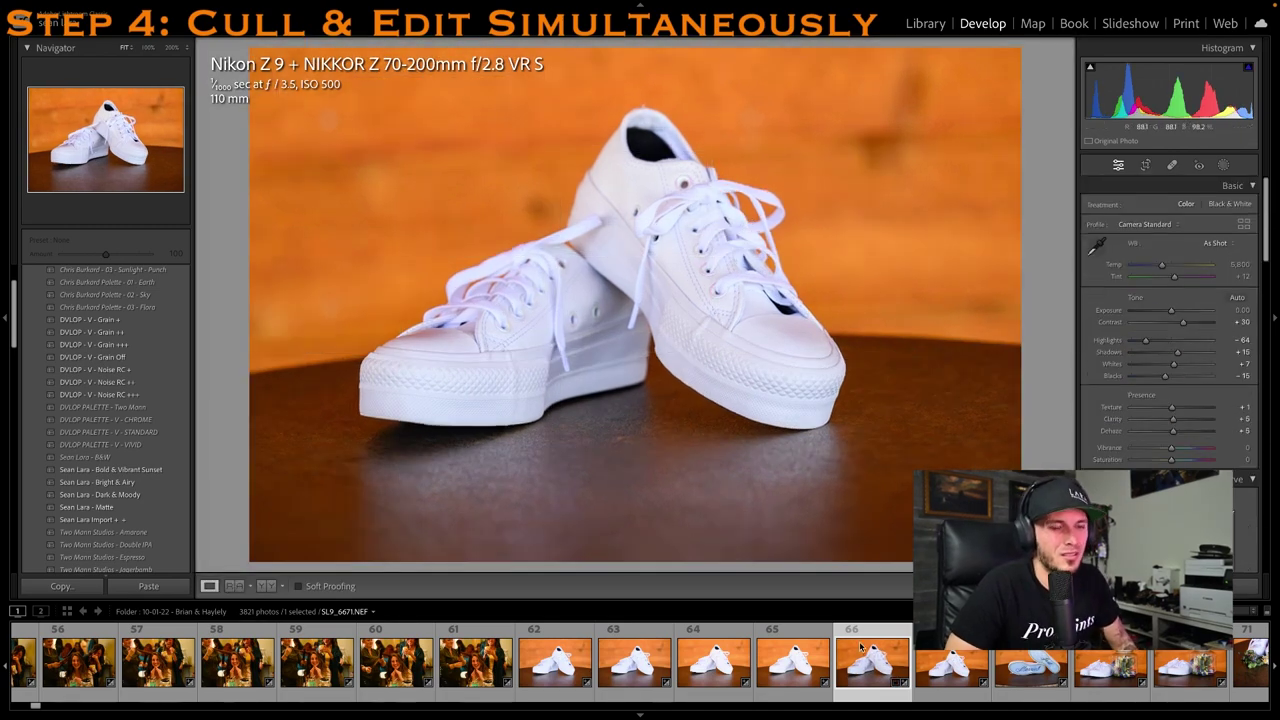
Open the 68th photo, SL9_6673.NEF, showing the lettered shoe soles, and give it one star
scroll(860, 655, "down", 3)
left_click(817, 665)
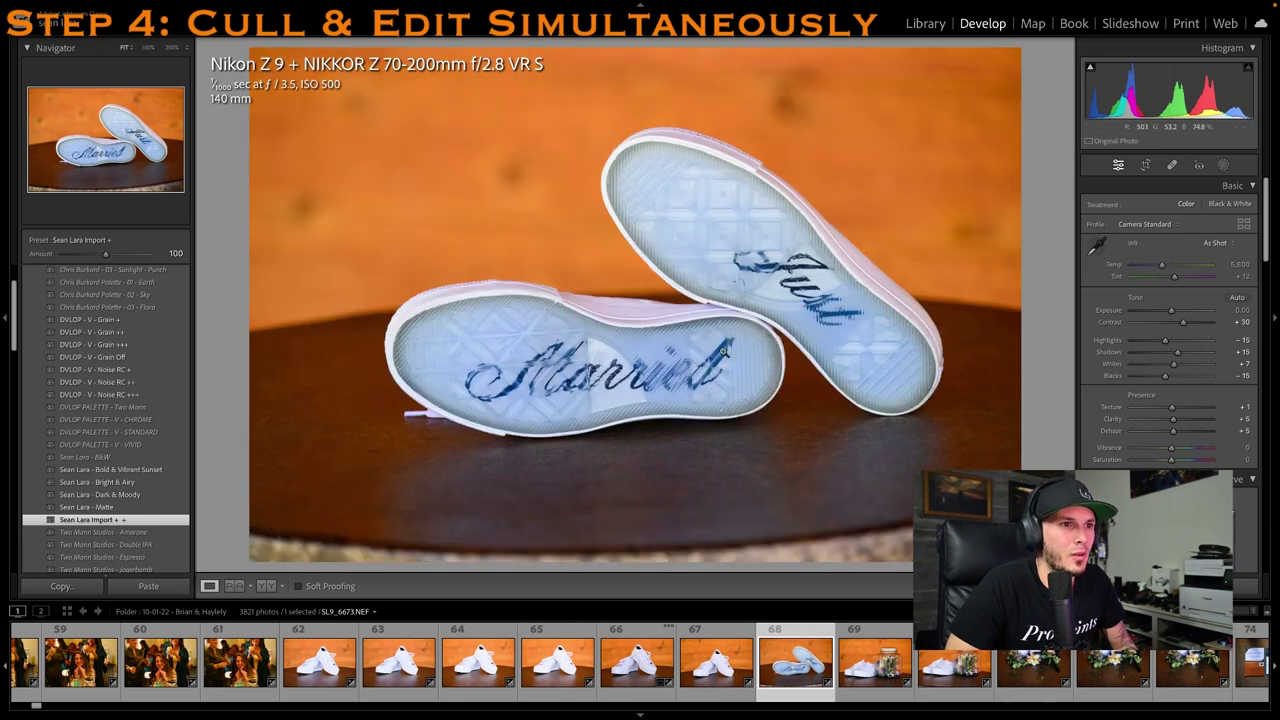
key("1")
Give the 70th photo, SL9_6675.NEF, of the sneakers beside the glass jar one star and lower its Highlights to about -46
scroll(830, 665, "down", 1)
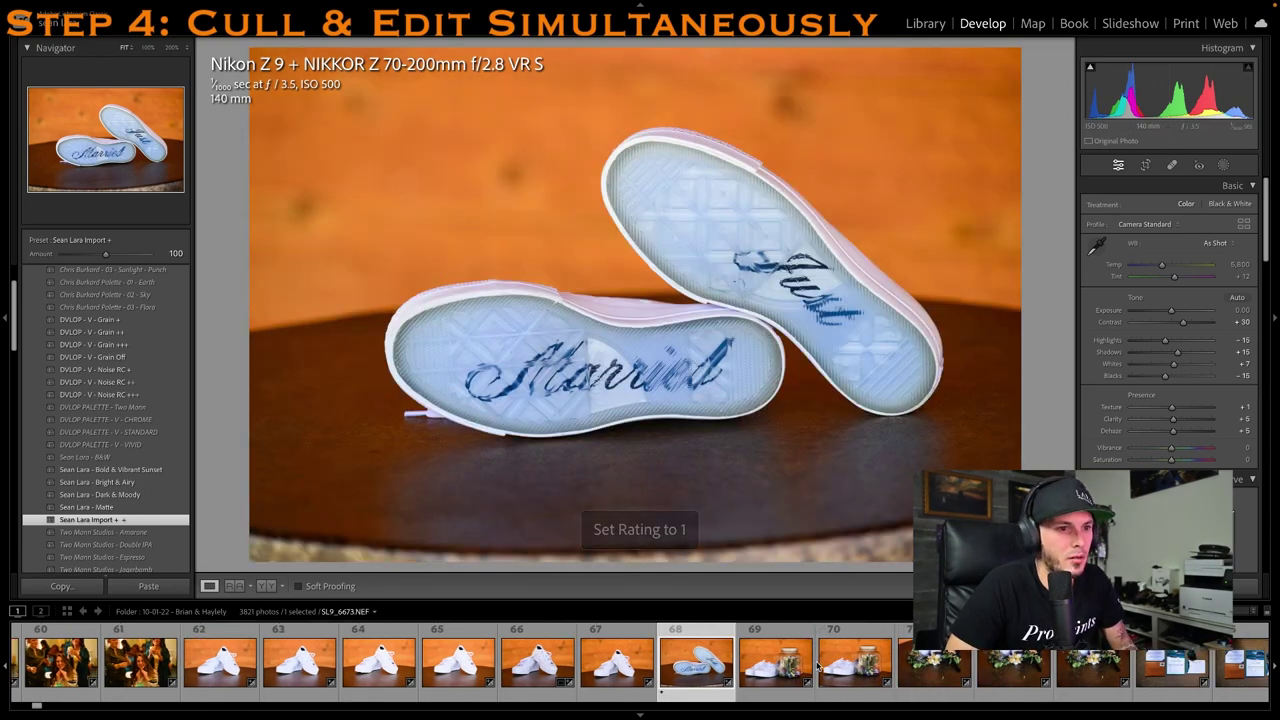
left_click(830, 665)
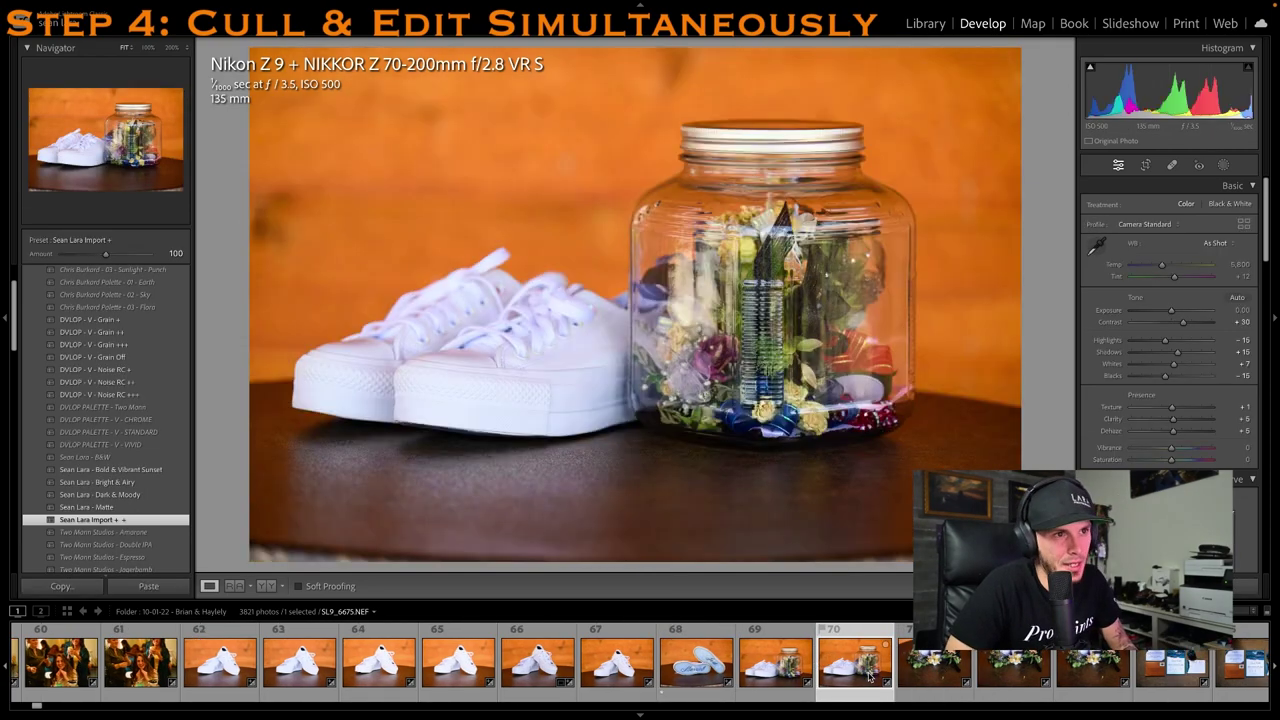
key("1")
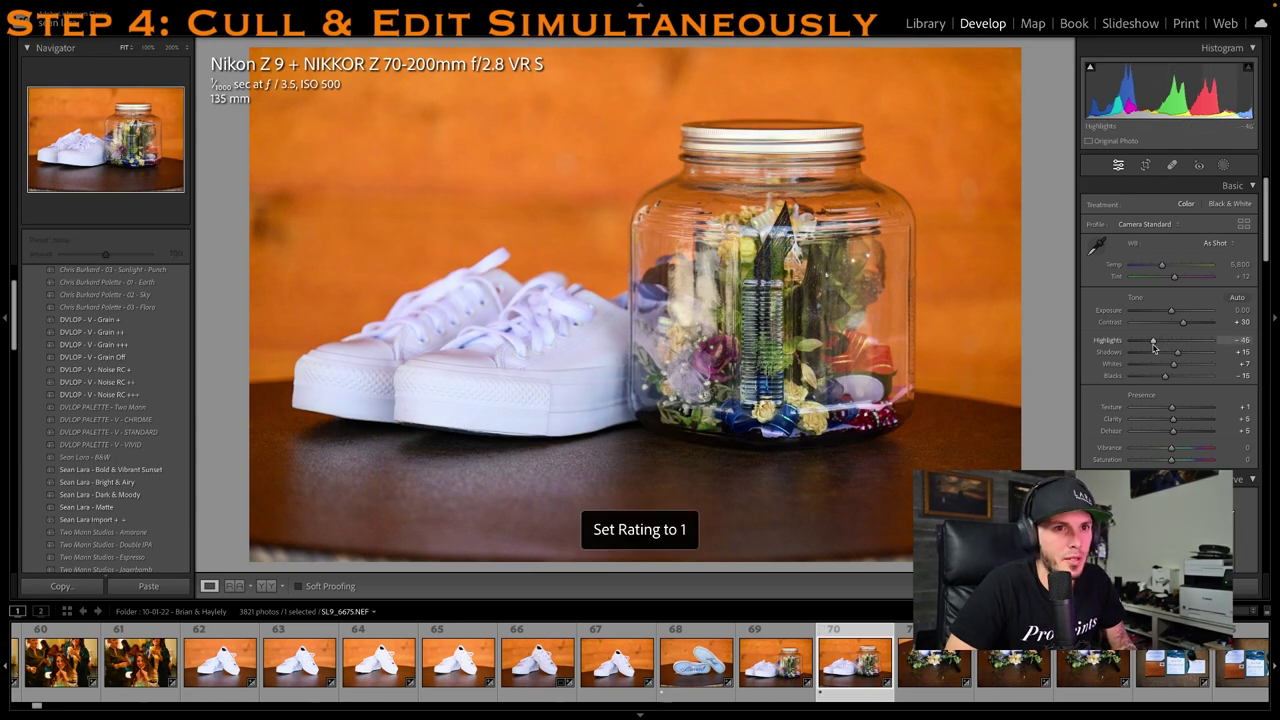
Crop the 72nd photo, SL9_6677.NEF, closer around the corsages in front of the shoes and give it one star
left_click(992, 682)
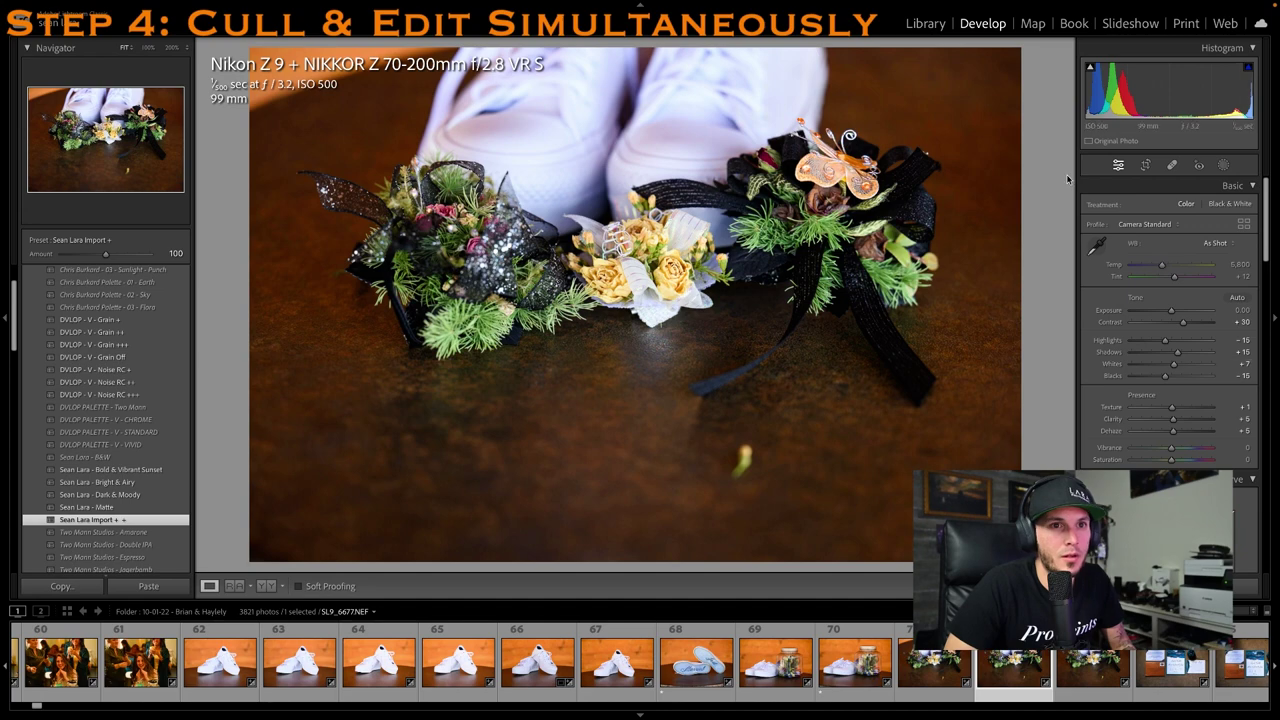
left_click(1145, 165)
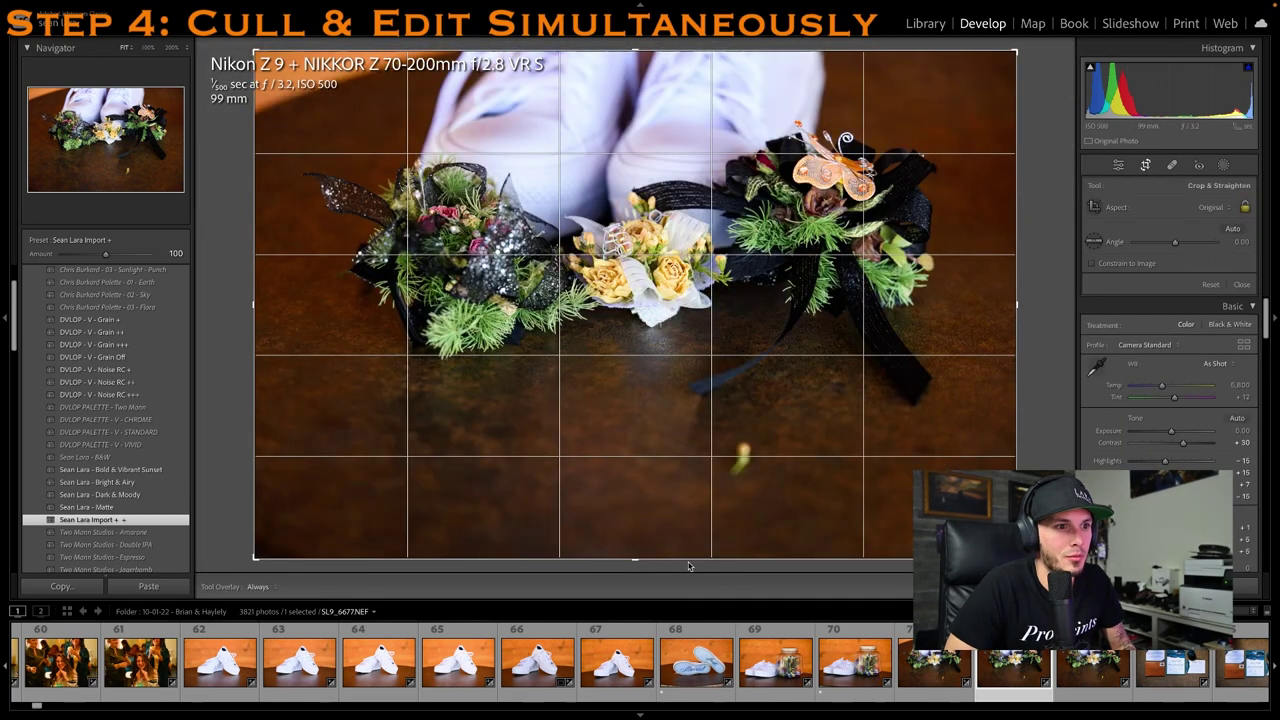
left_click_drag(686, 558, 691, 530)
key("Return")
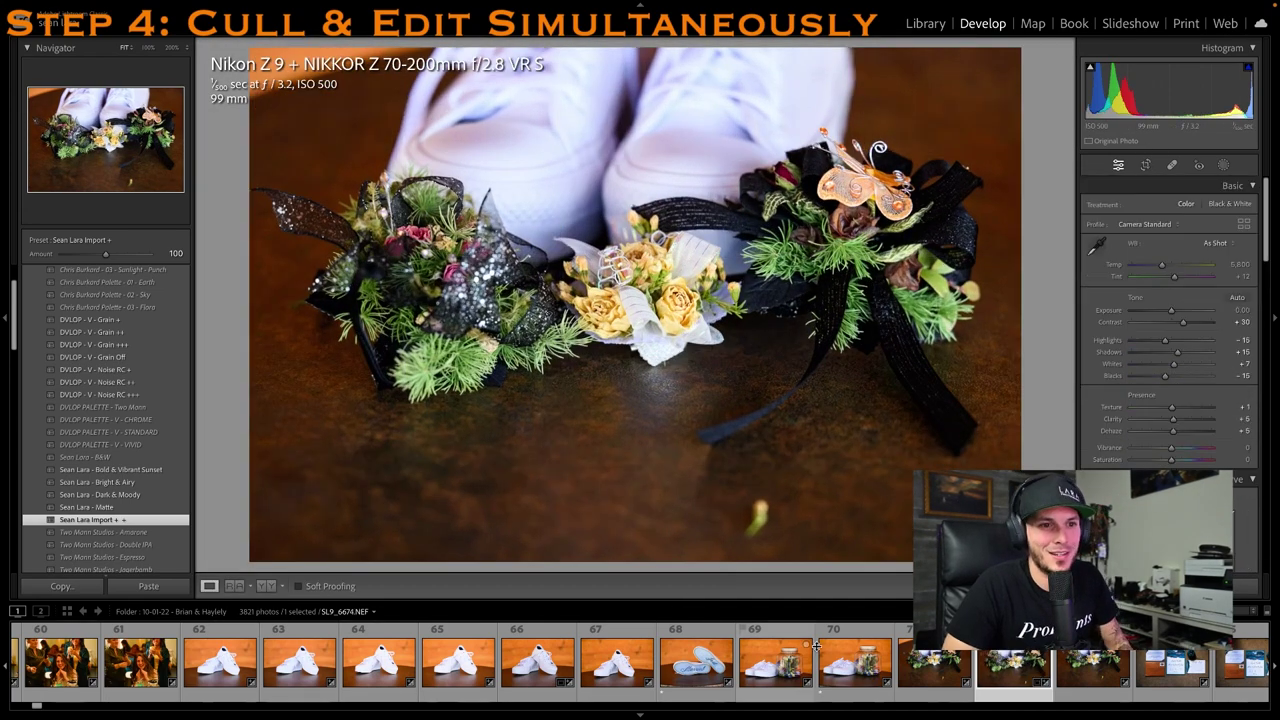
scroll(788, 668, "right", 3)
key("1")
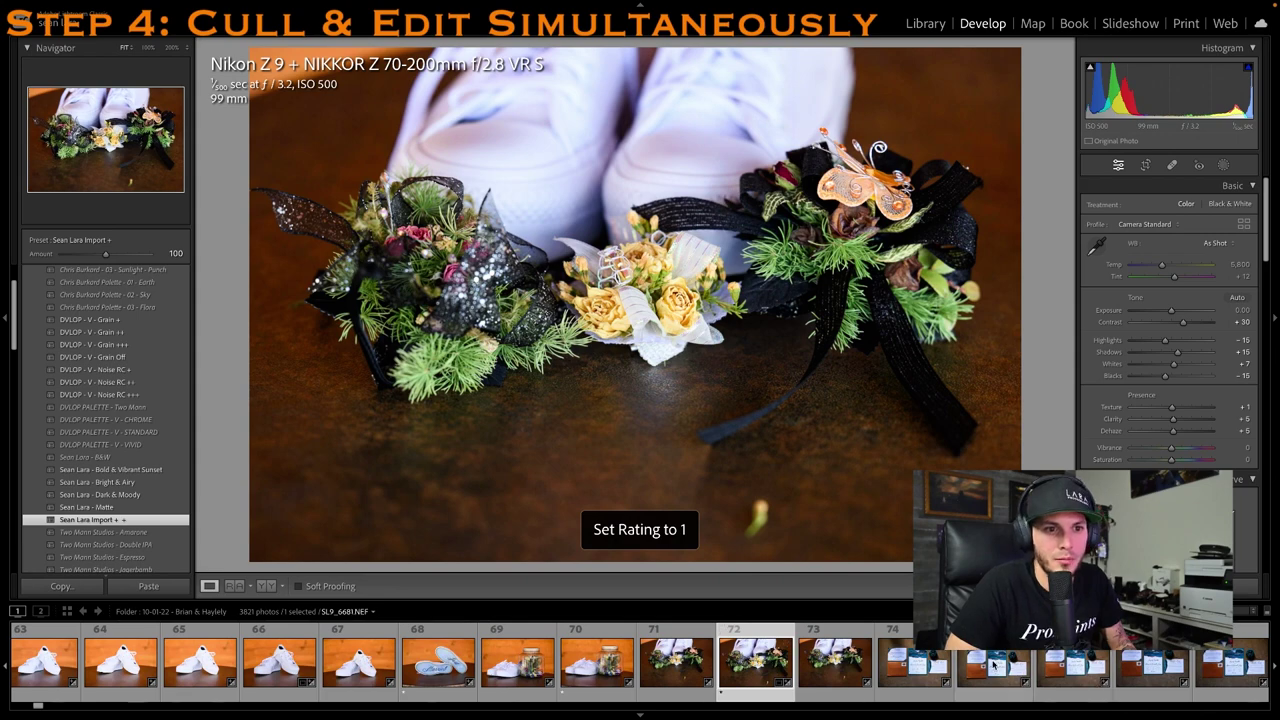
Give the 75th photo, SL9_6680.NEF, one star with Highlights at -50, and check the sharpness of the invitation lettering up close
scroll(993, 665, "down", 1)
left_click(929, 665)
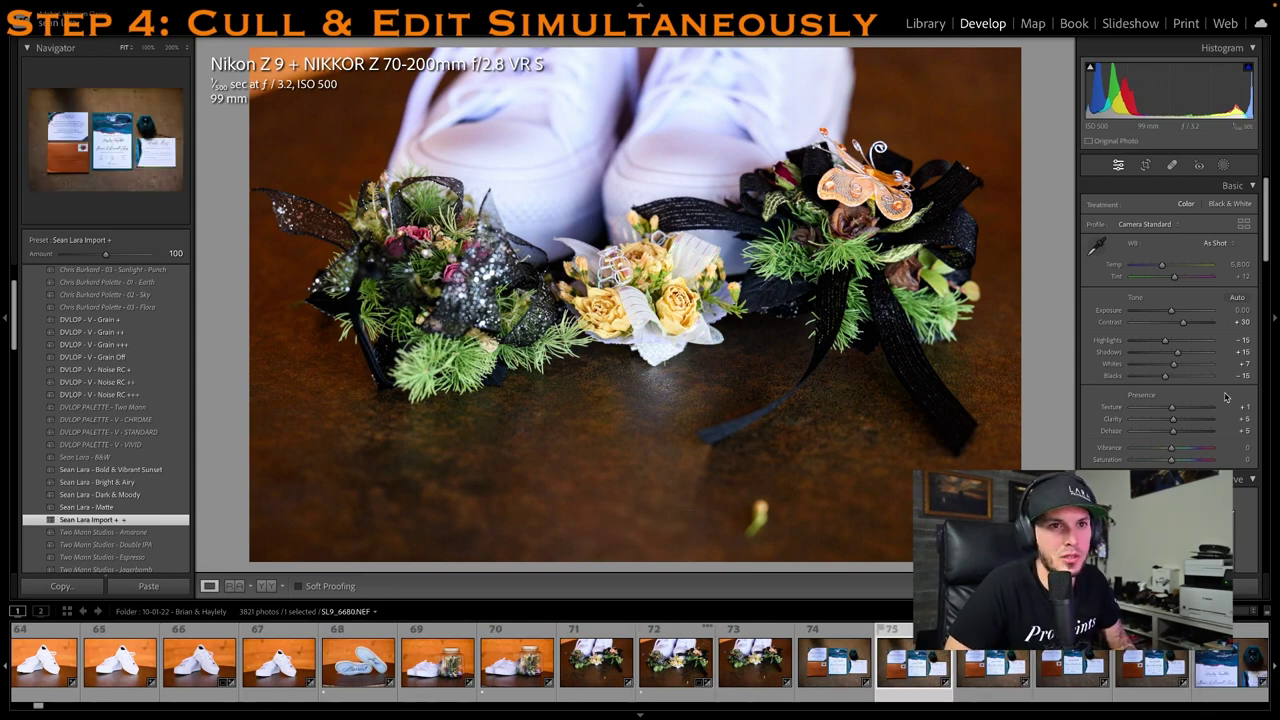
key("1")
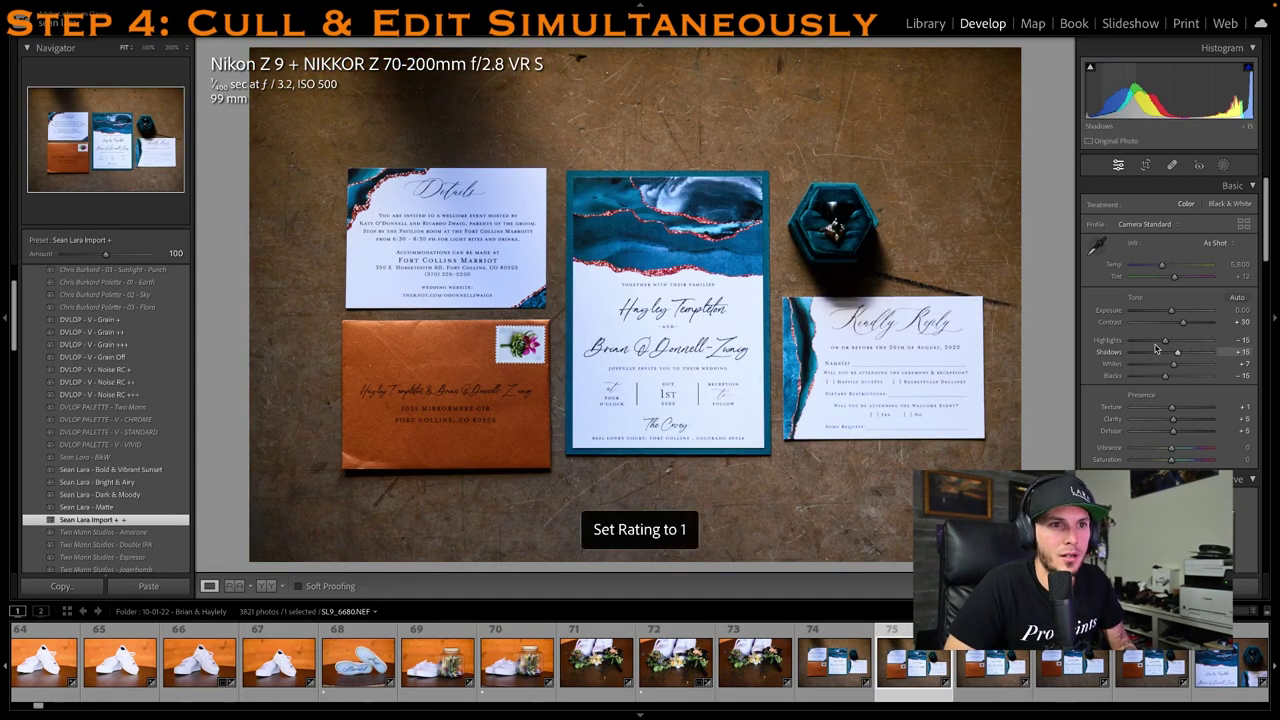
left_click_drag(1153, 355, 1150, 352)
left_click(641, 305)
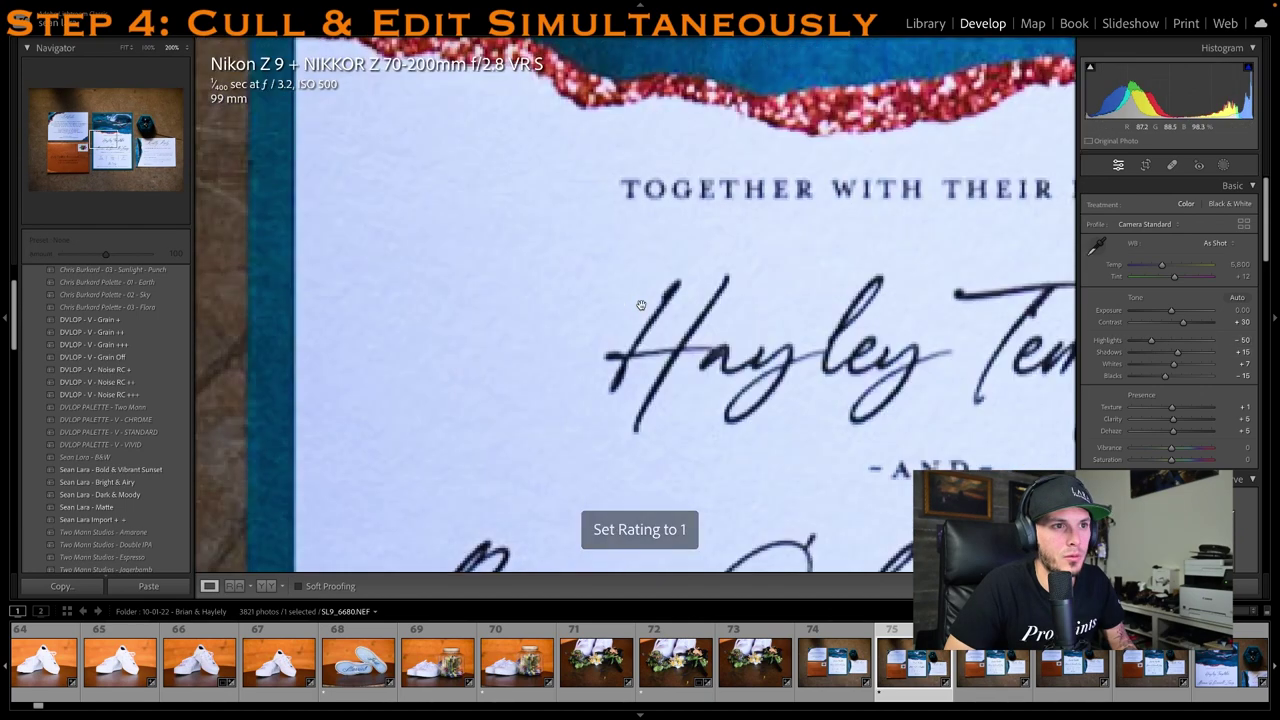
scroll(641, 305, "down", 3)
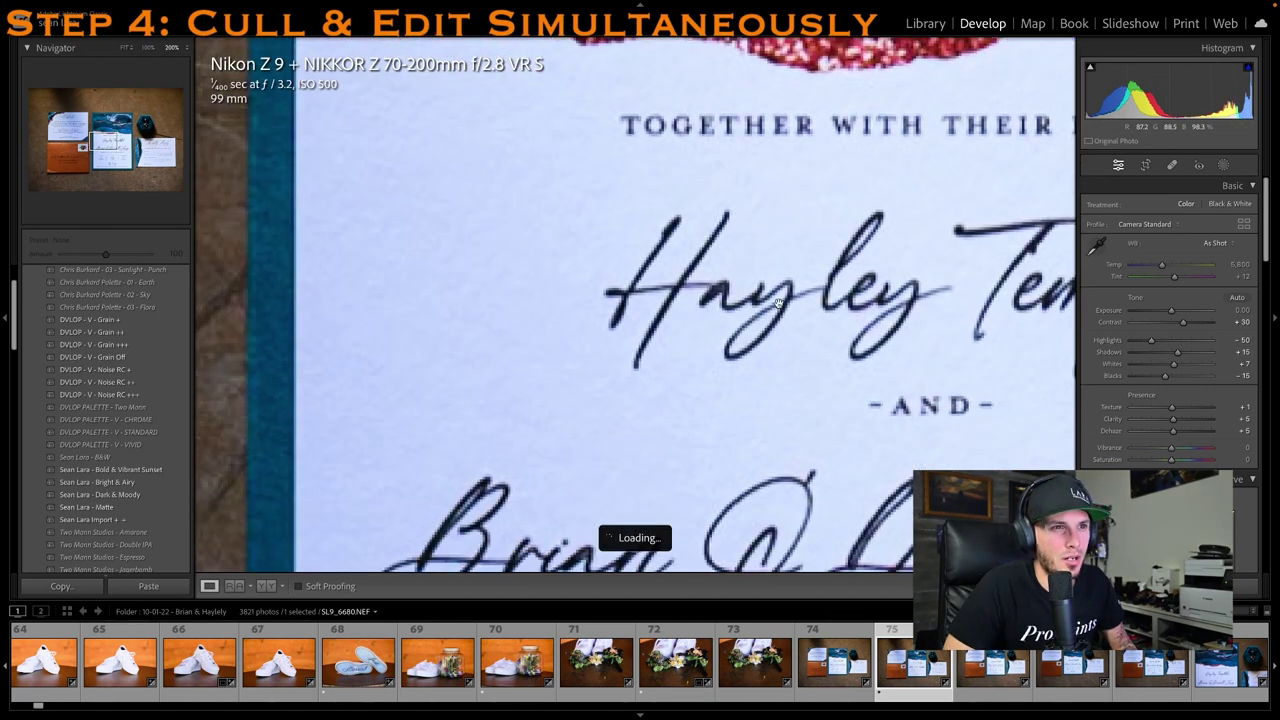
left_click(772, 382)
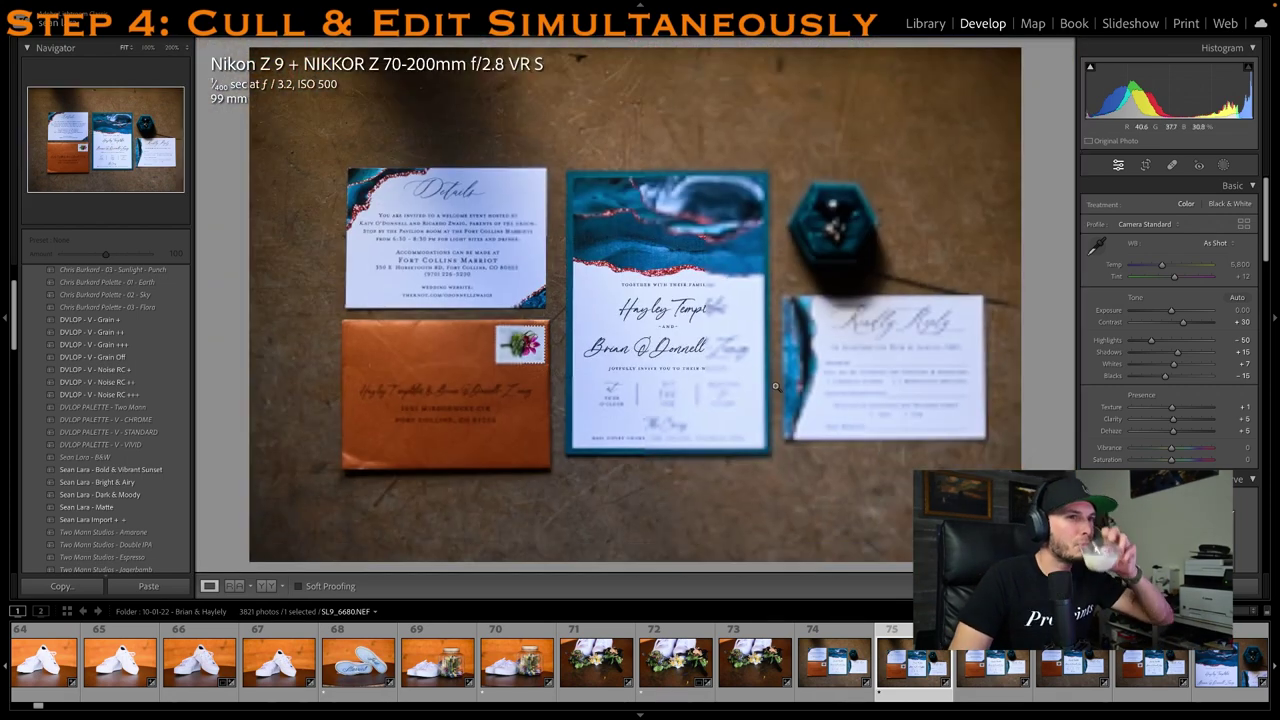
Give the 80th photo, SL9_6685.NEF, of the ring box beside the invitation one star and set its Shadows to +97
scroll(857, 680, "down", 5)
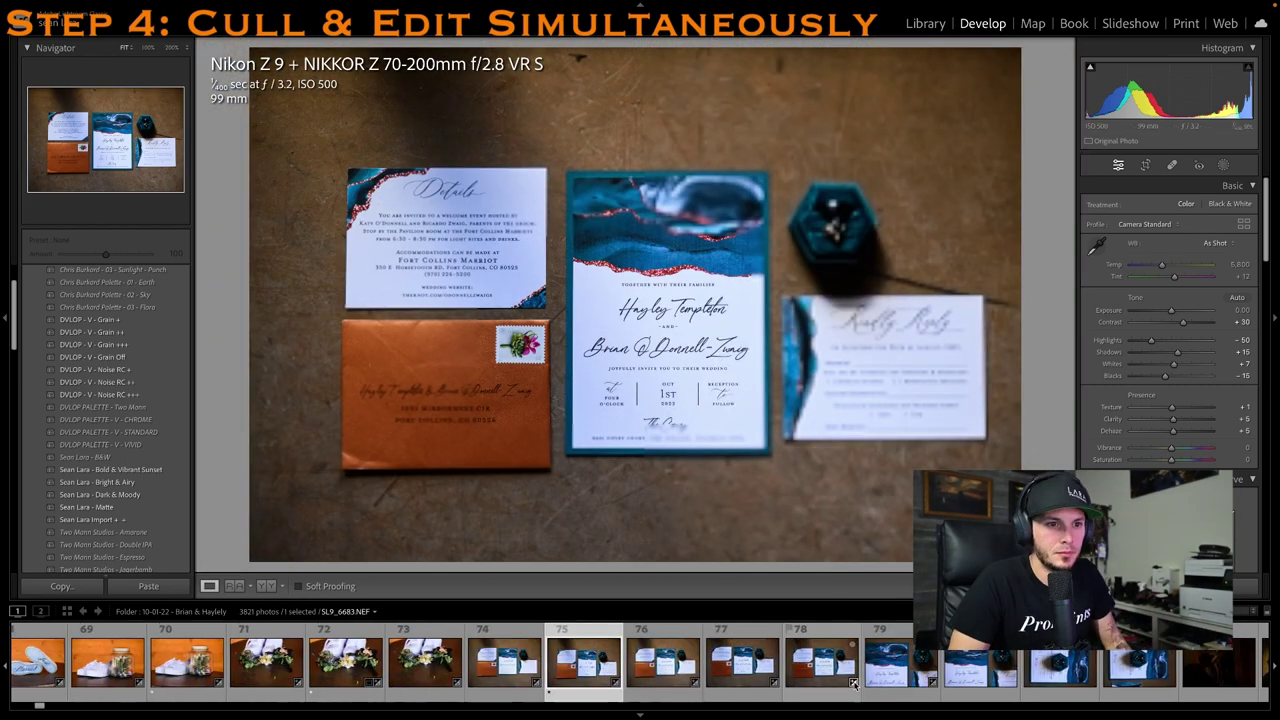
left_click(857, 680)
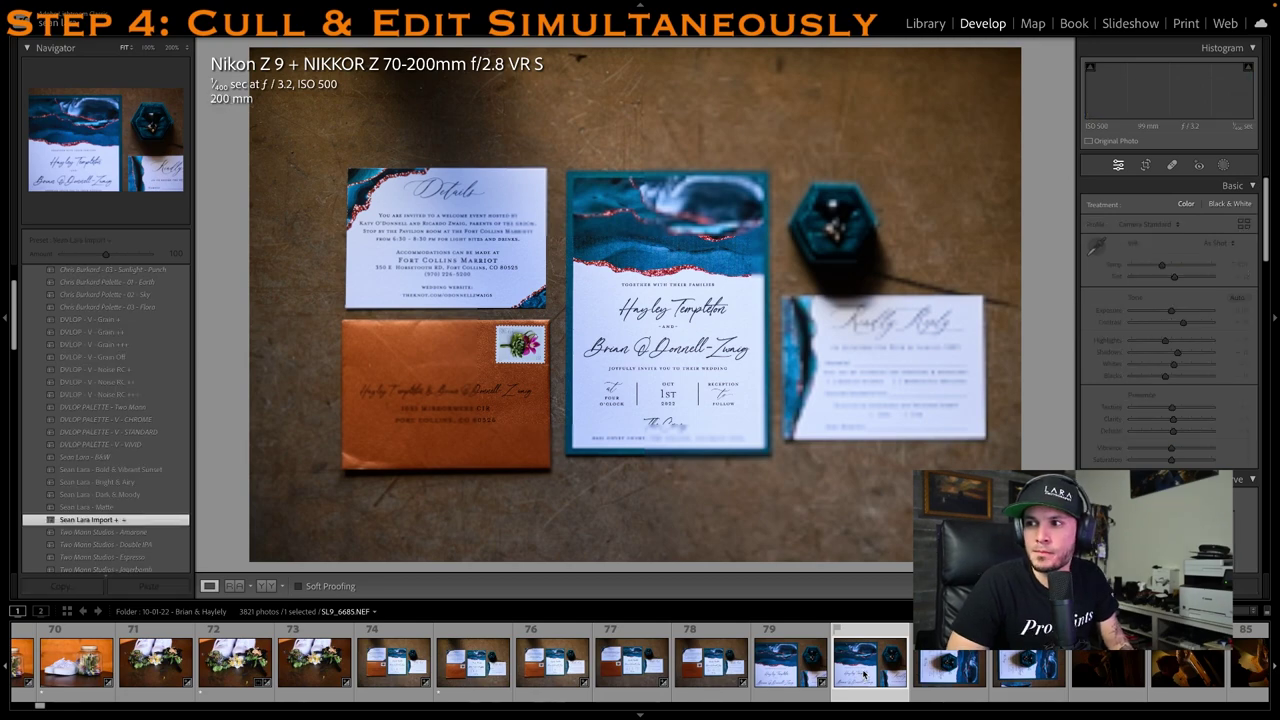
key("1")
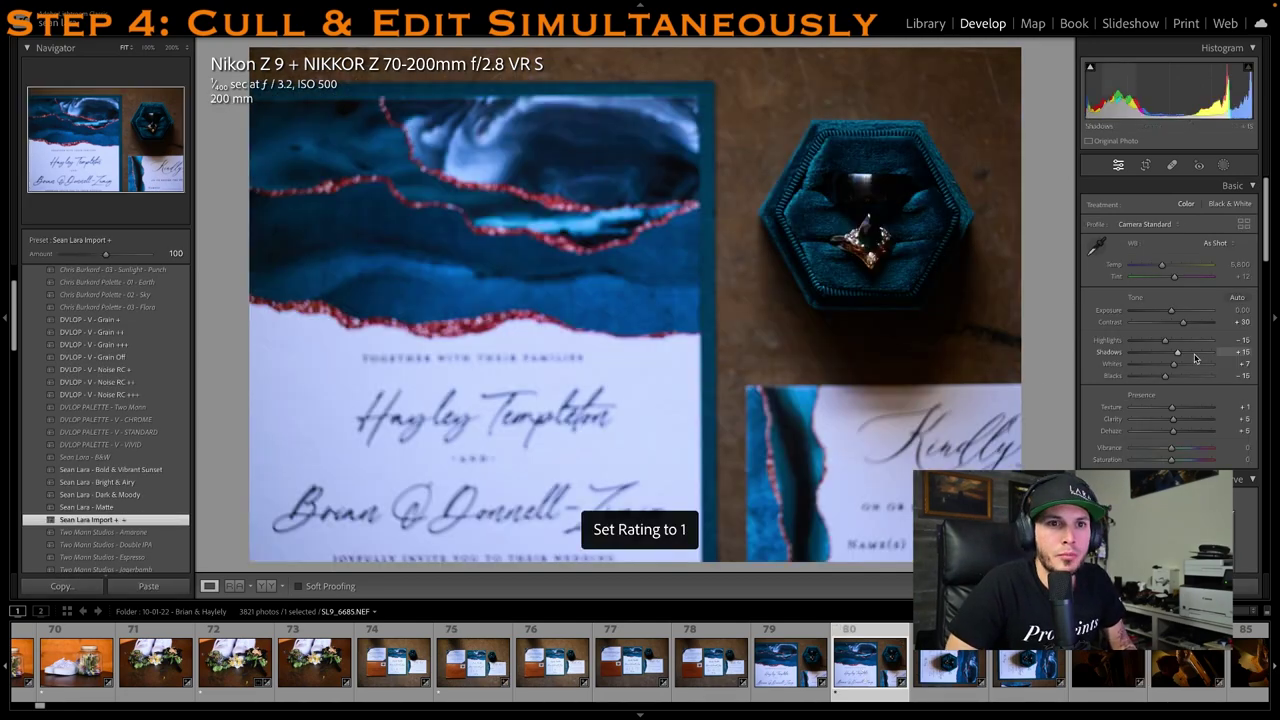
left_click_drag(1195, 358, 1210, 354)
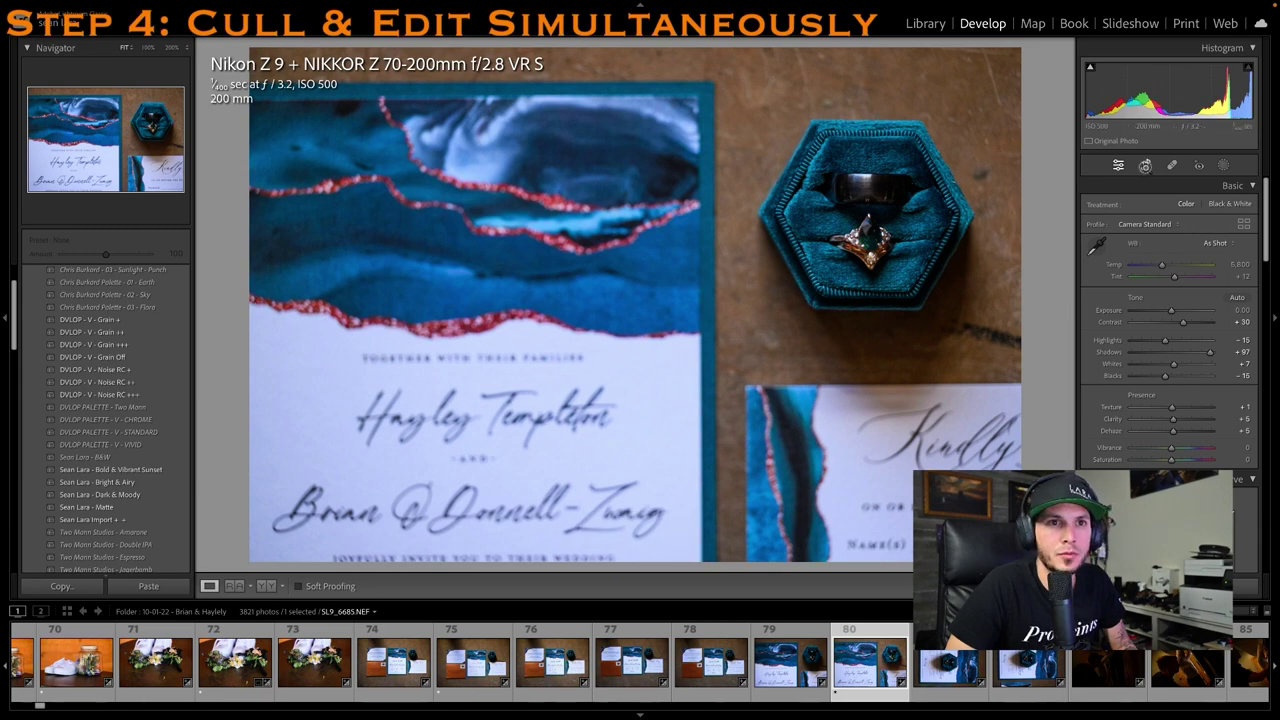
Crop the 80th photo closer around the ring box and invitation, keeping its rating at one star
key("r")
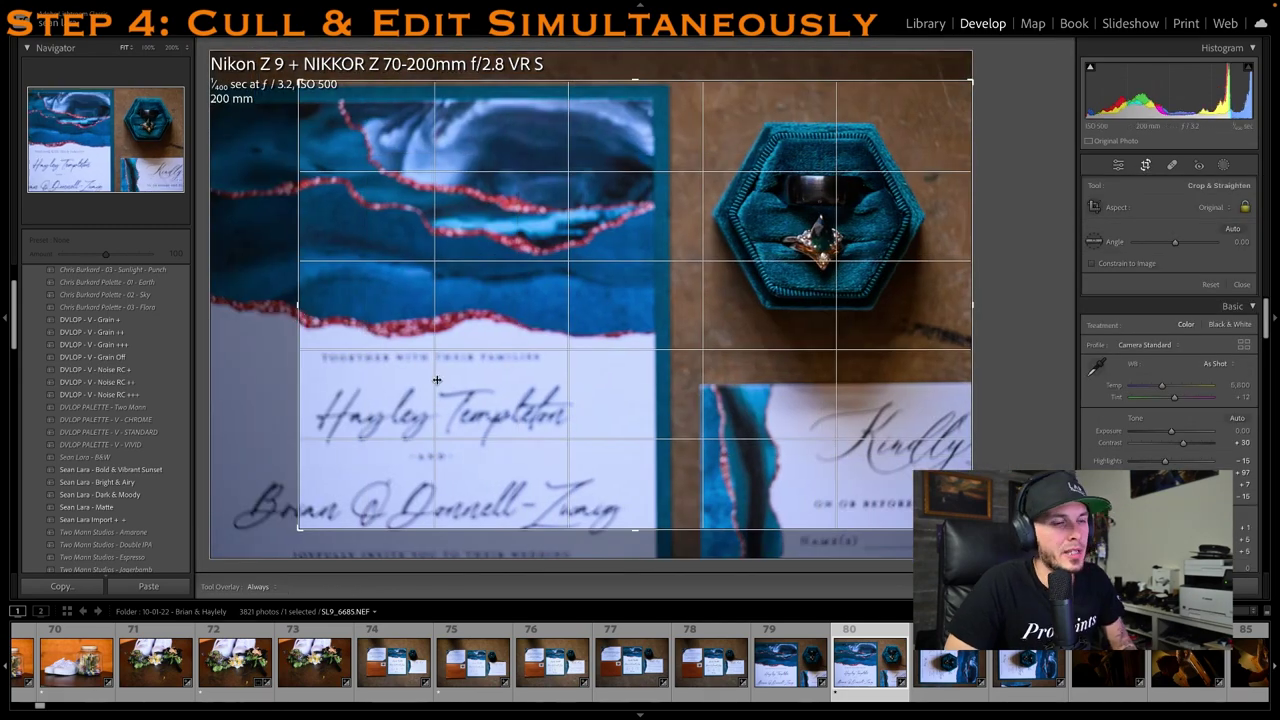
key("r")
key("1")
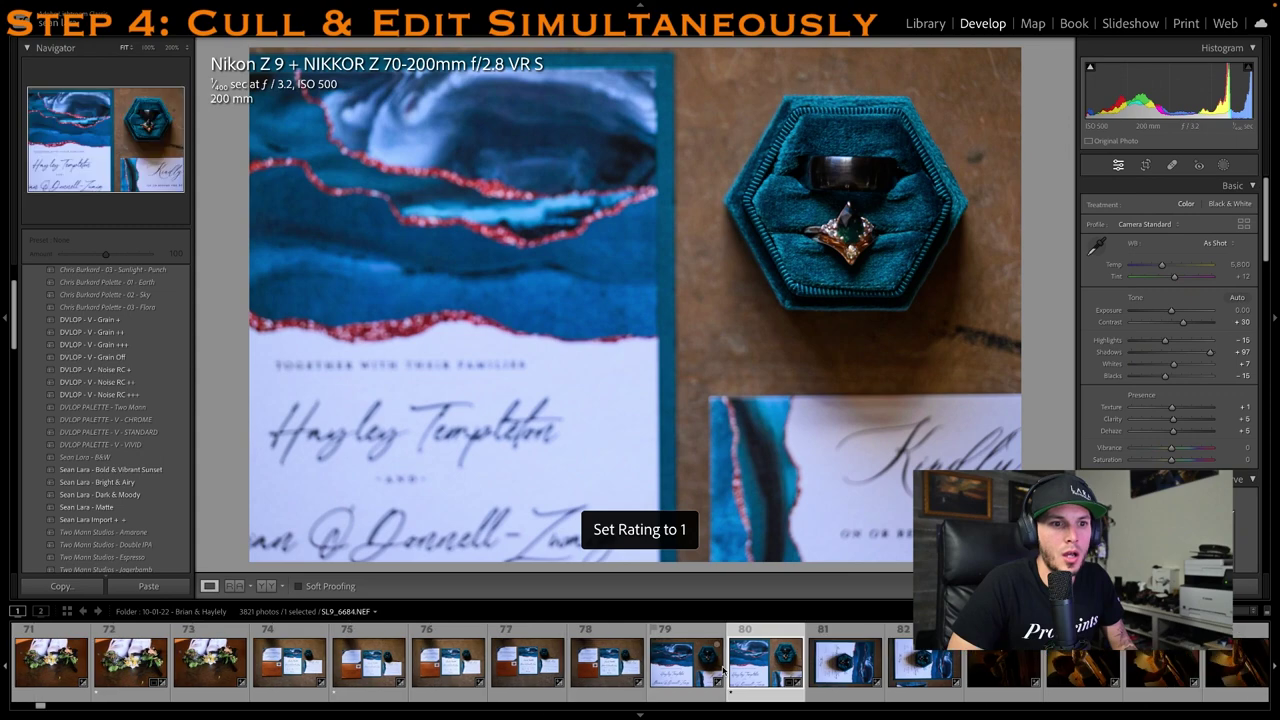
Give the 81st photo, SL9_6686.NEF, one star and brighten it with Exposure at +0.45 and Shadows at +51
left_click(845, 666)
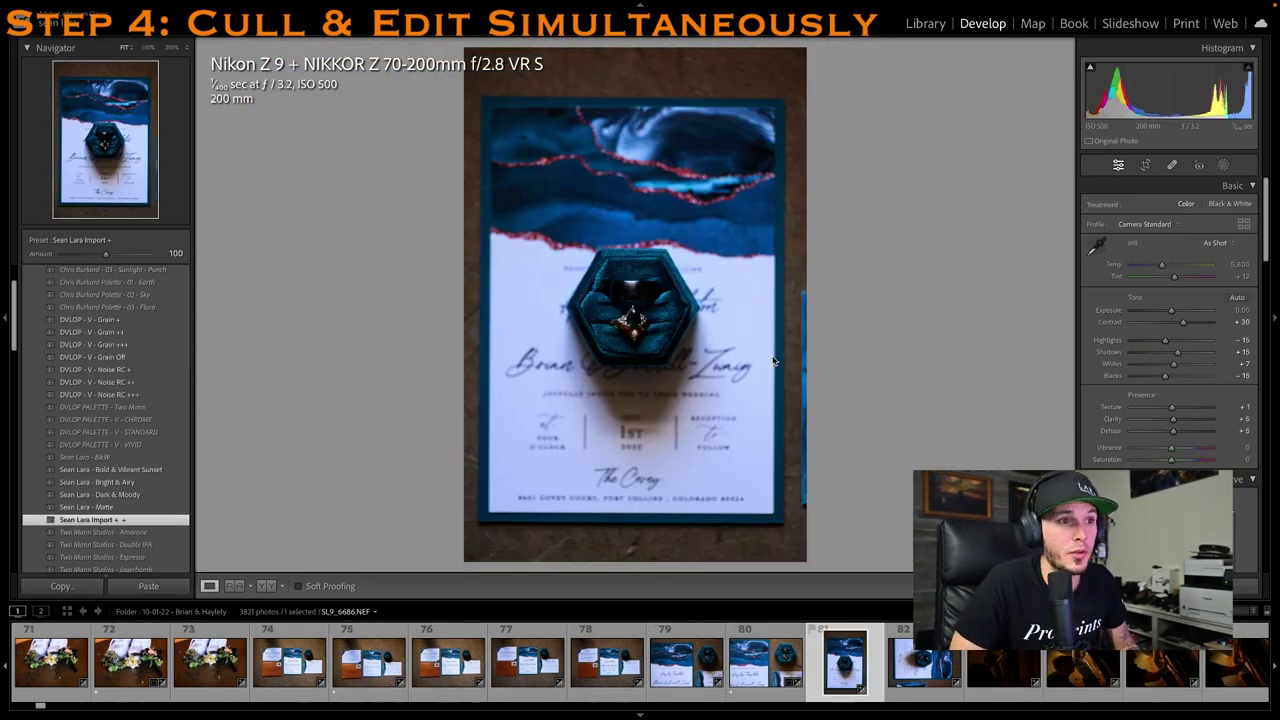
key("1")
left_click_drag(1172, 308, 1192, 352)
Straighten the 81st photo by -0.68 and crop it closer around the ring box, keeping its rating at one star
left_click(1146, 166)
left_click_drag(998, 204, 997, 199)
left_click_drag(623, 52, 636, 136)
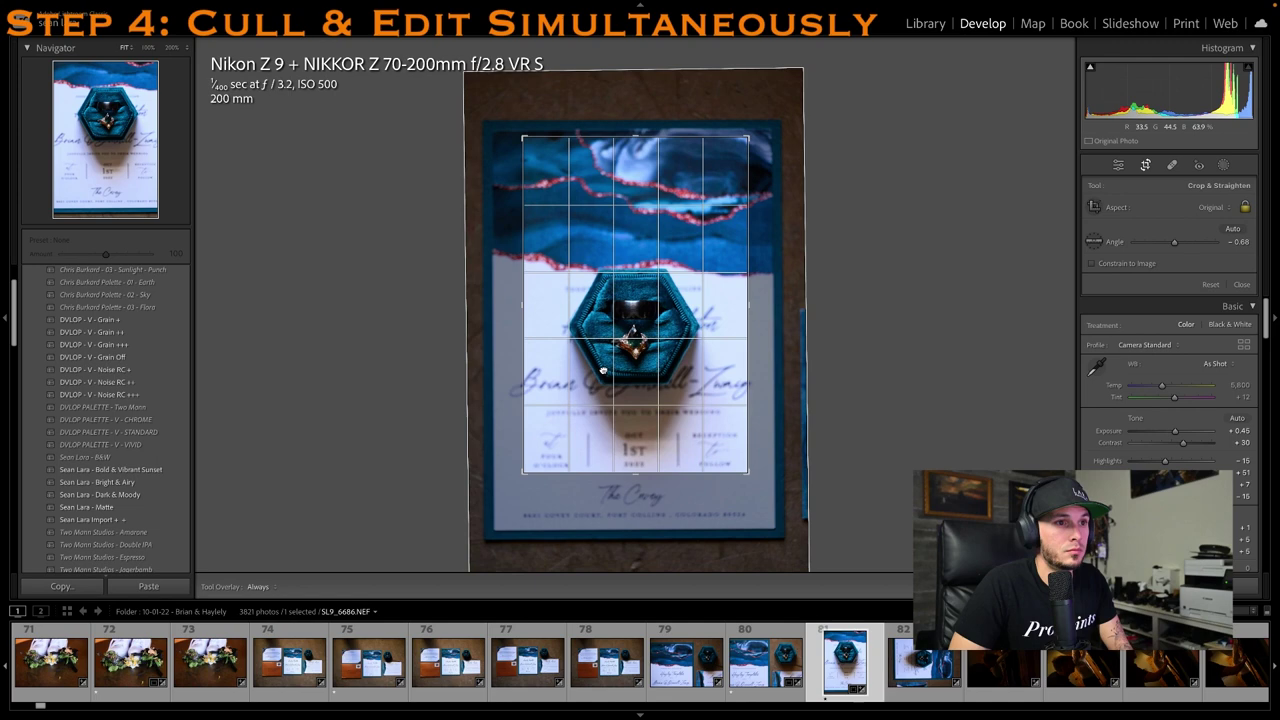
key("Return")
key("1")
Give the 86th photo, SL2_9986.NEF, one star with Exposure +1.88, Shadows +73 and white balance sampled from the white shirt
scroll(910, 668, "right", 3)
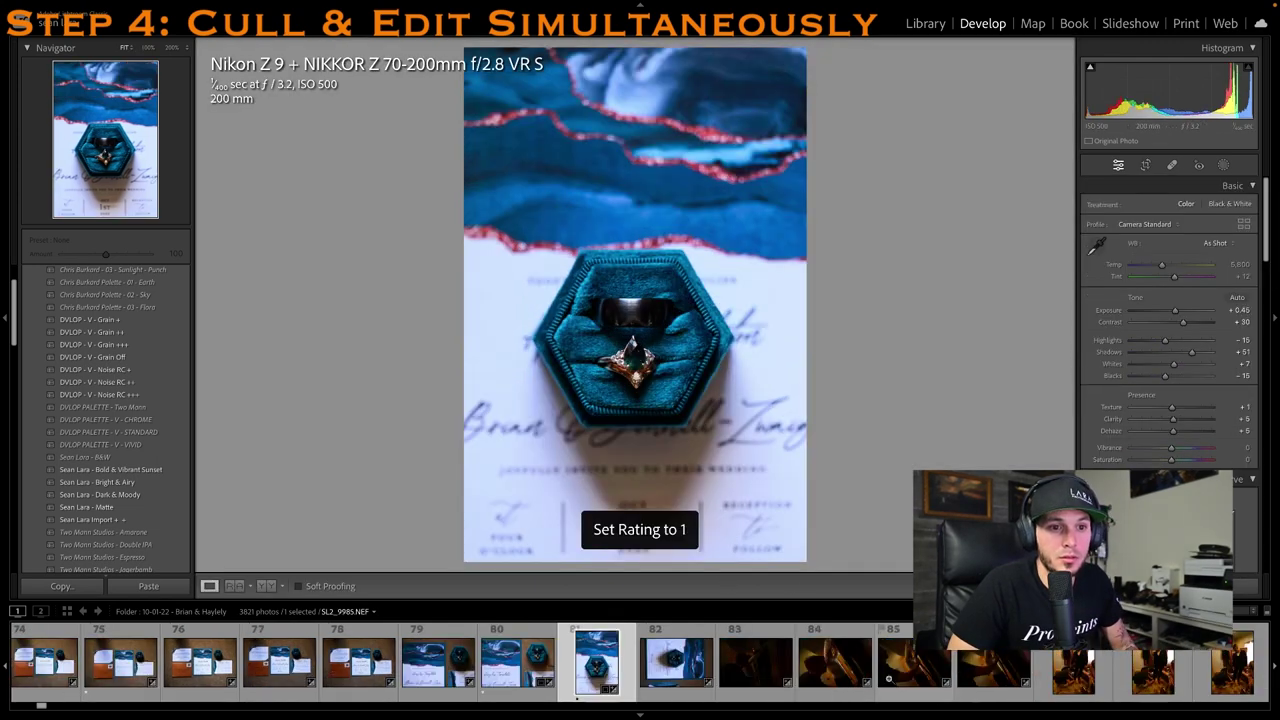
left_click(977, 679)
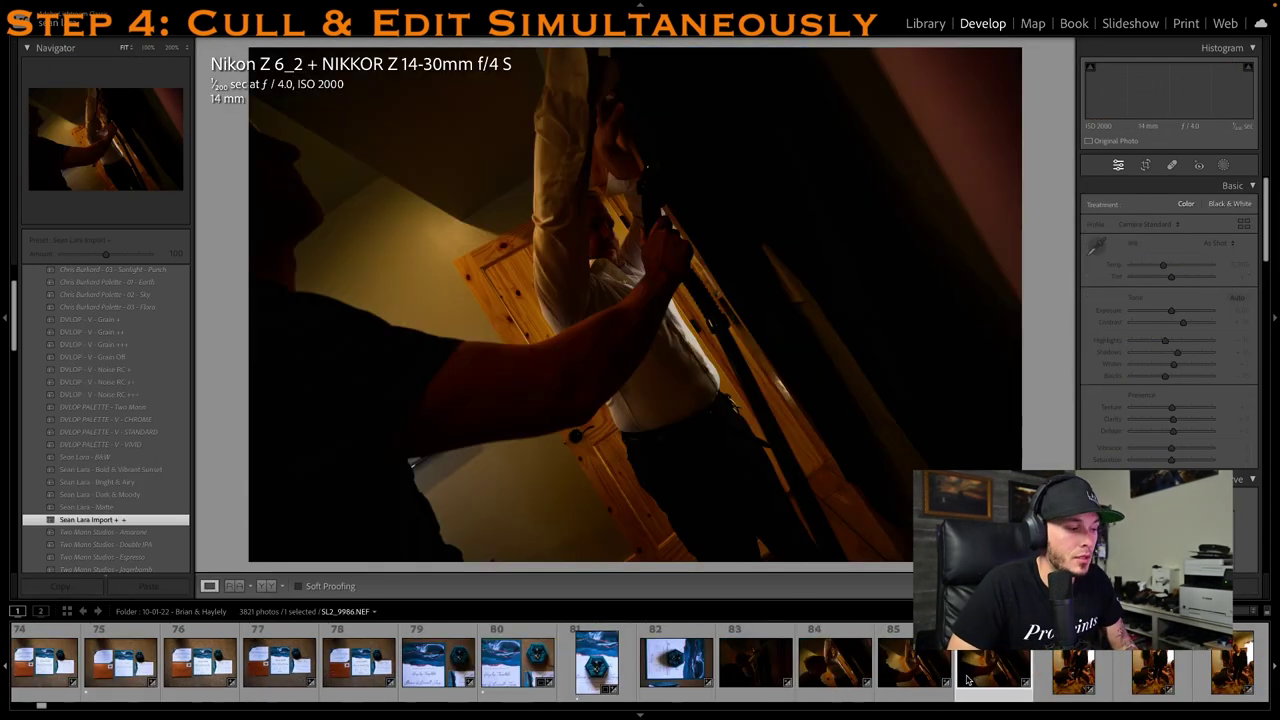
left_click_drag(1197, 311, 1212, 311)
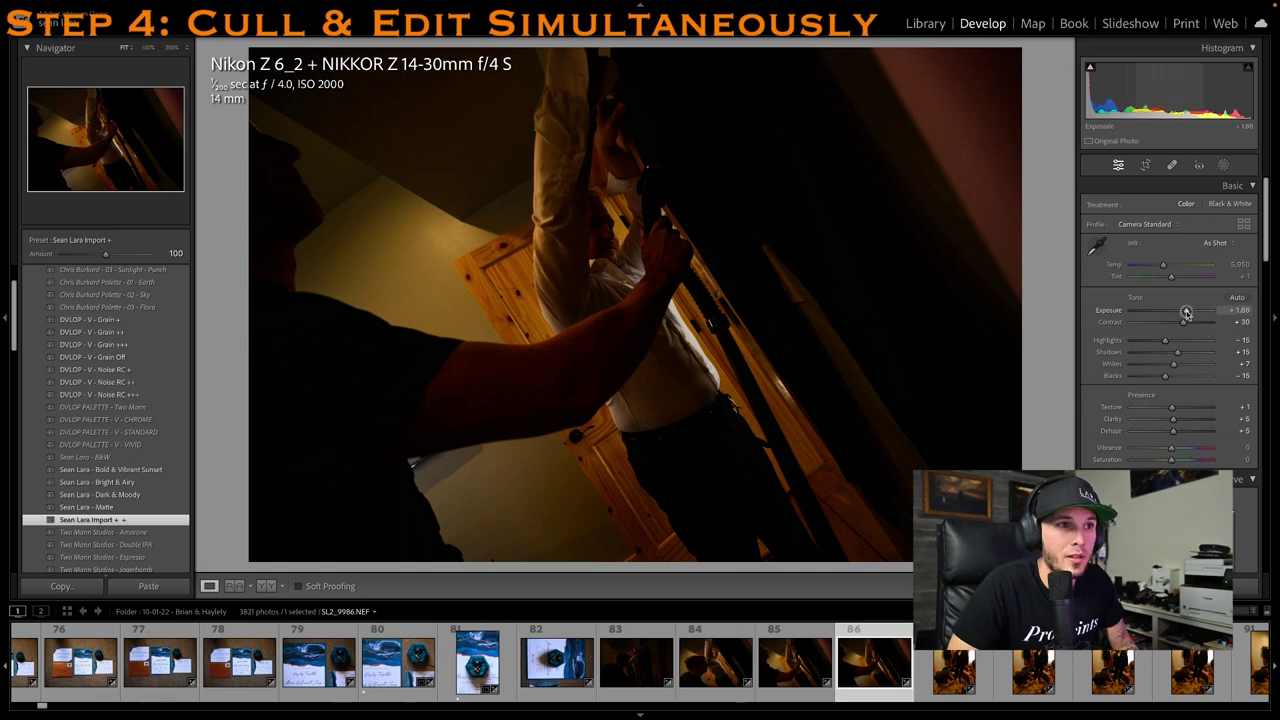
left_click(1098, 243)
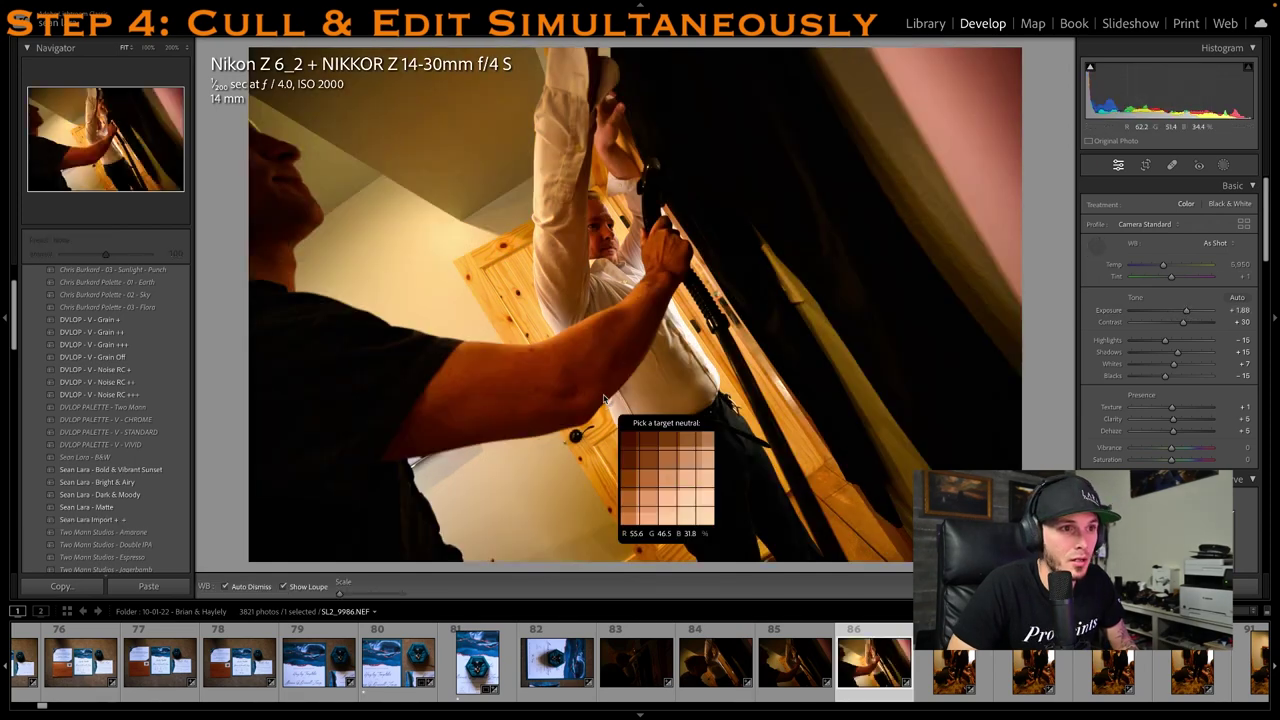
left_click(634, 426)
key("1")
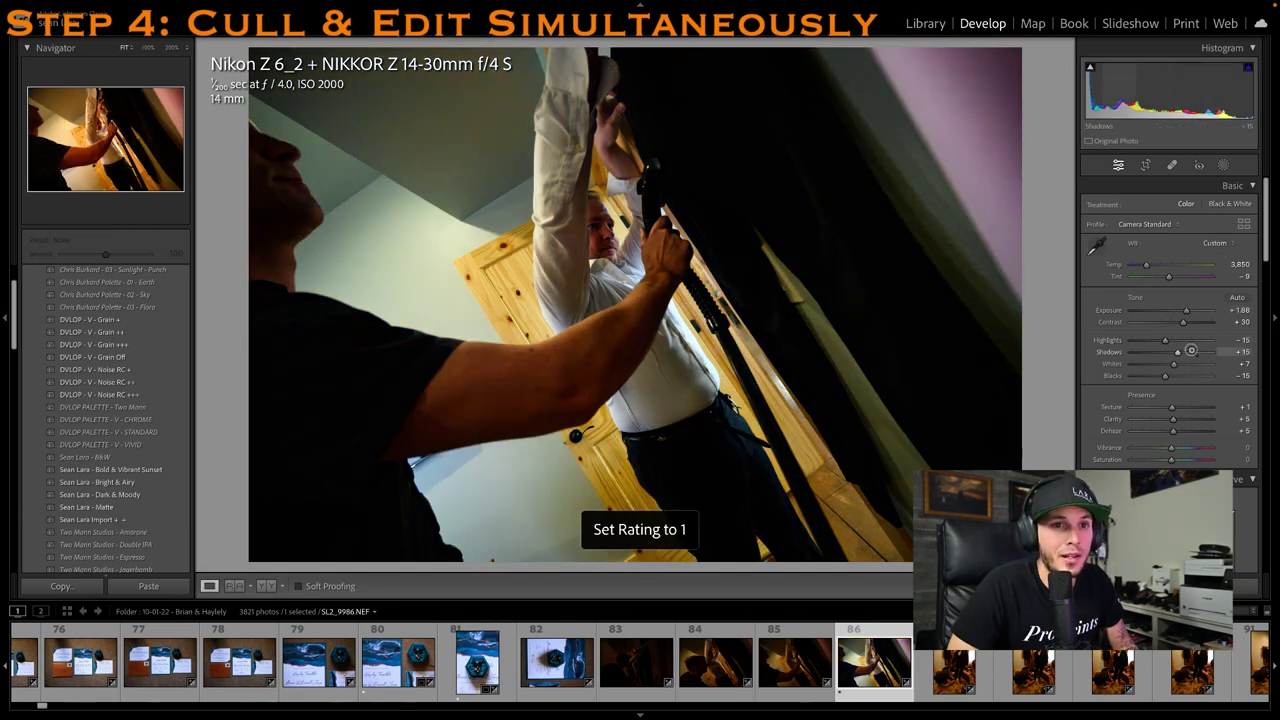
left_click_drag(1178, 353, 1201, 353)
Crop the 86th photo closer around the man in the white shirt and set Exposure to +2.00, keeping its one star
left_click(1146, 165)
key("r")
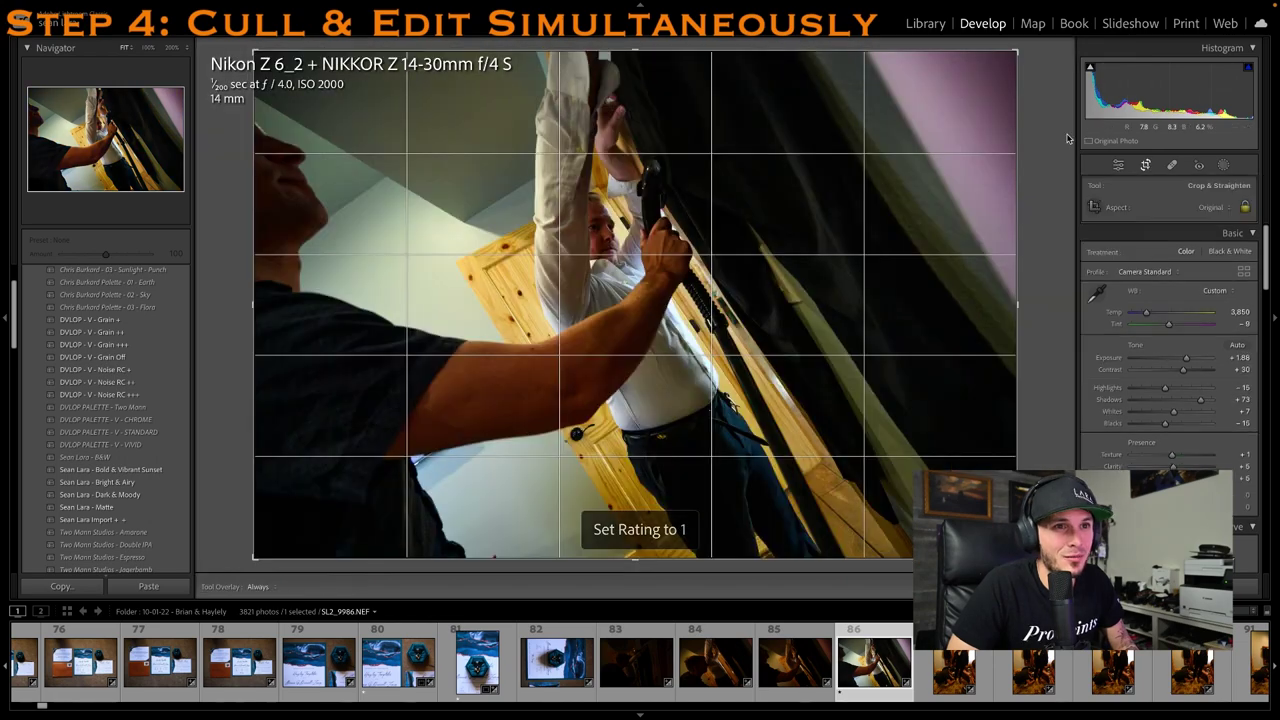
left_click_drag(215, 40, 294, 64)
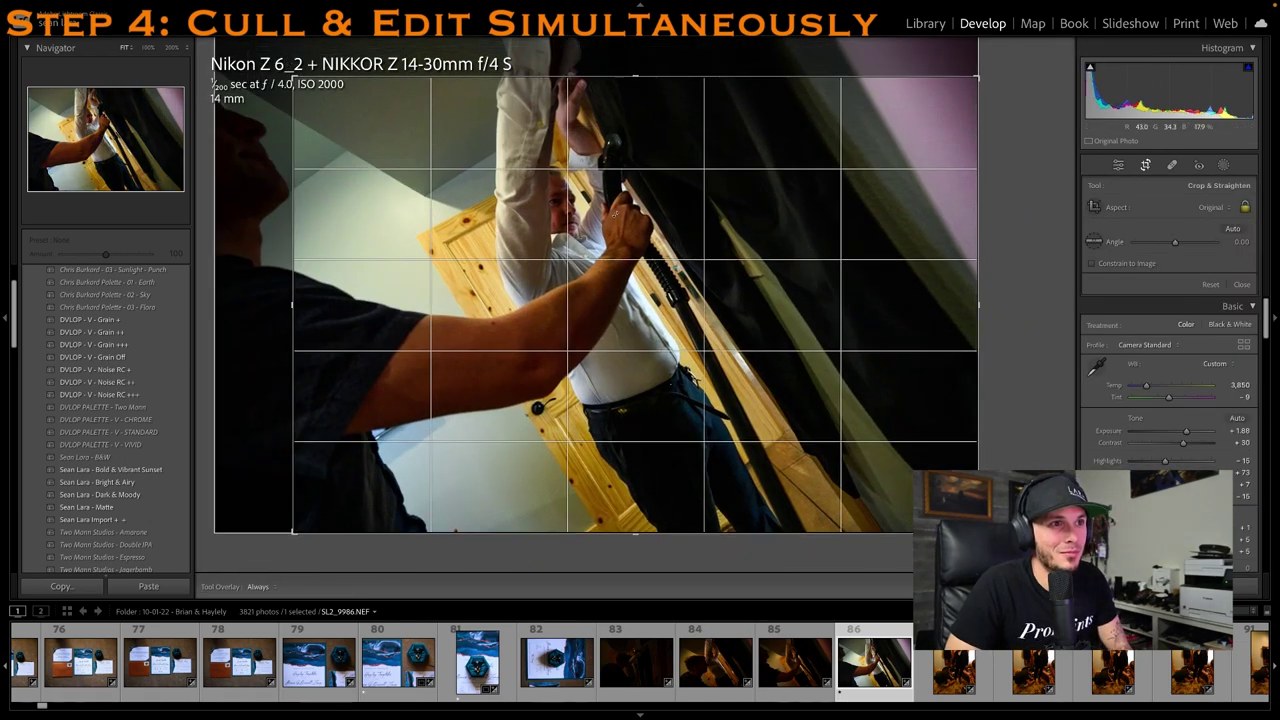
key("Return")
left_click_drag(1185, 318, 1189, 312)
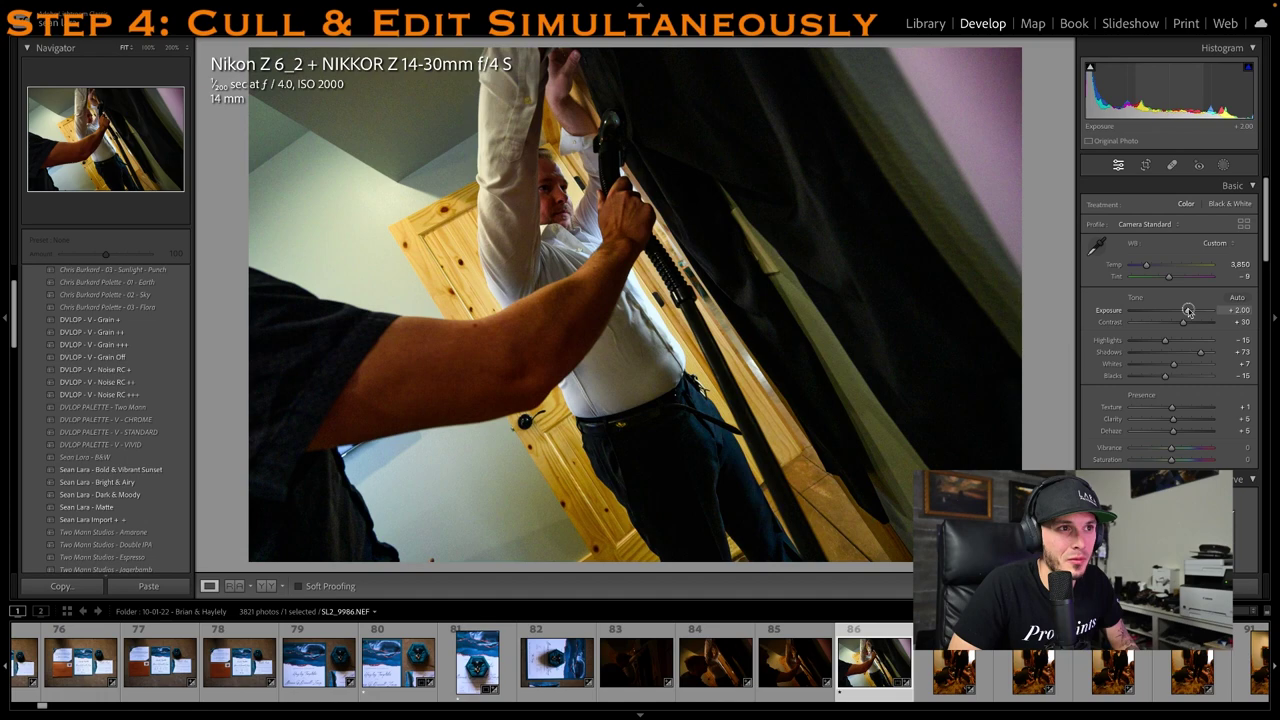
key("1")
Give the 90th photo, SL2_9990.NEF, one star, sample its white balance from the groom's shirt and set Exposure to +1.25
scroll(985, 668, "down", 3)
left_click(979, 668)
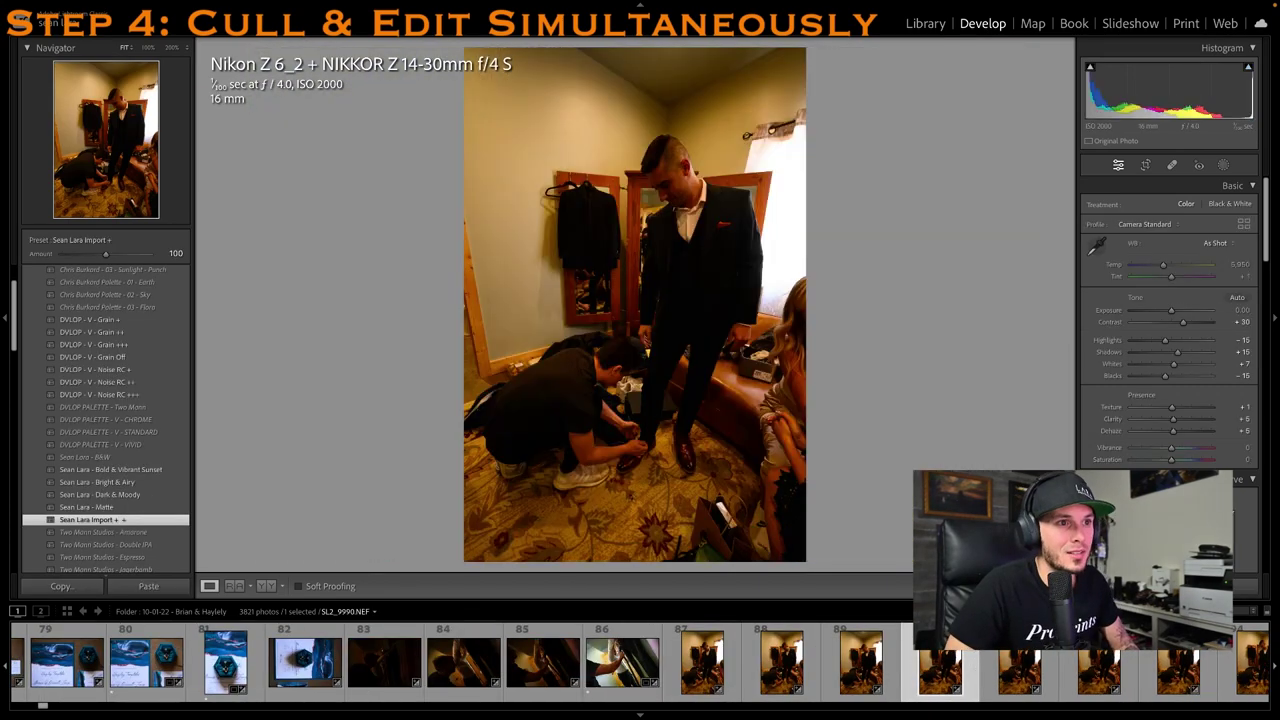
key("1")
left_click(1097, 245)
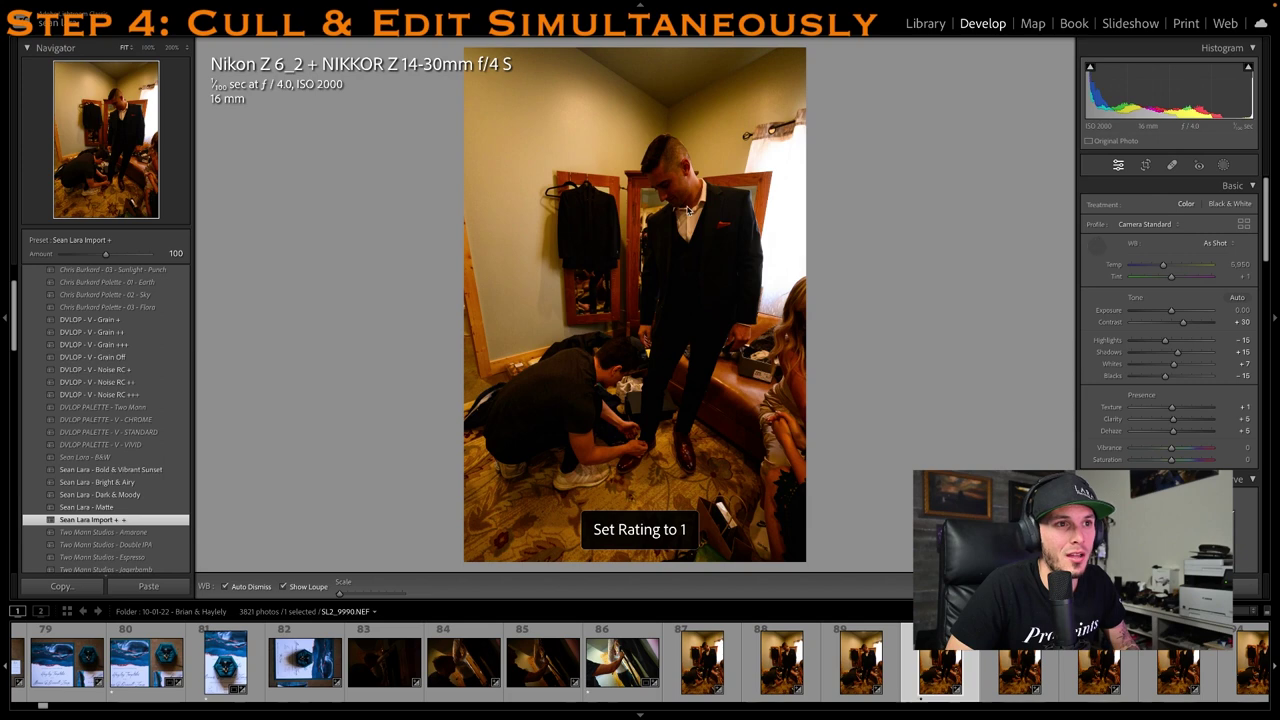
left_click(698, 228)
left_click_drag(1171, 311, 1183, 311)
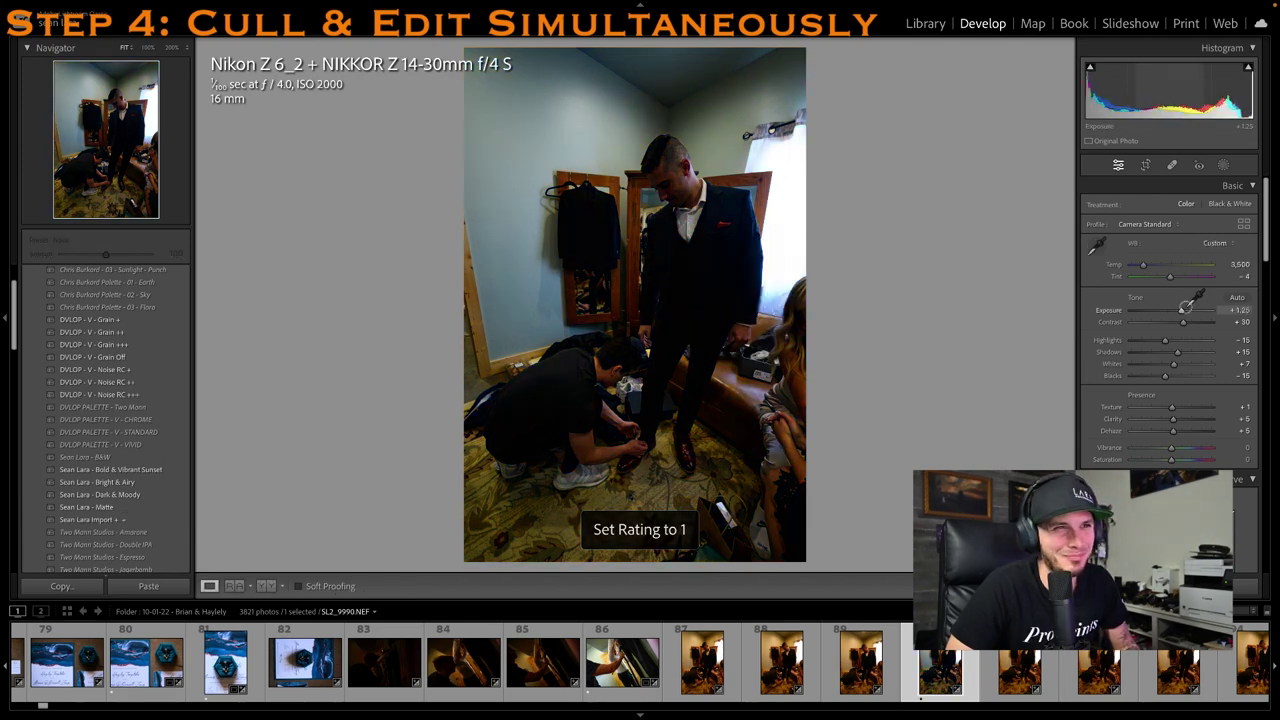
key("1")
Give the 94th photo, SL2_9994.NEF, one star with Exposure +1.00, Shadows +36 and white balance sampled from a neutral area
scroll(940, 668, "down", 4)
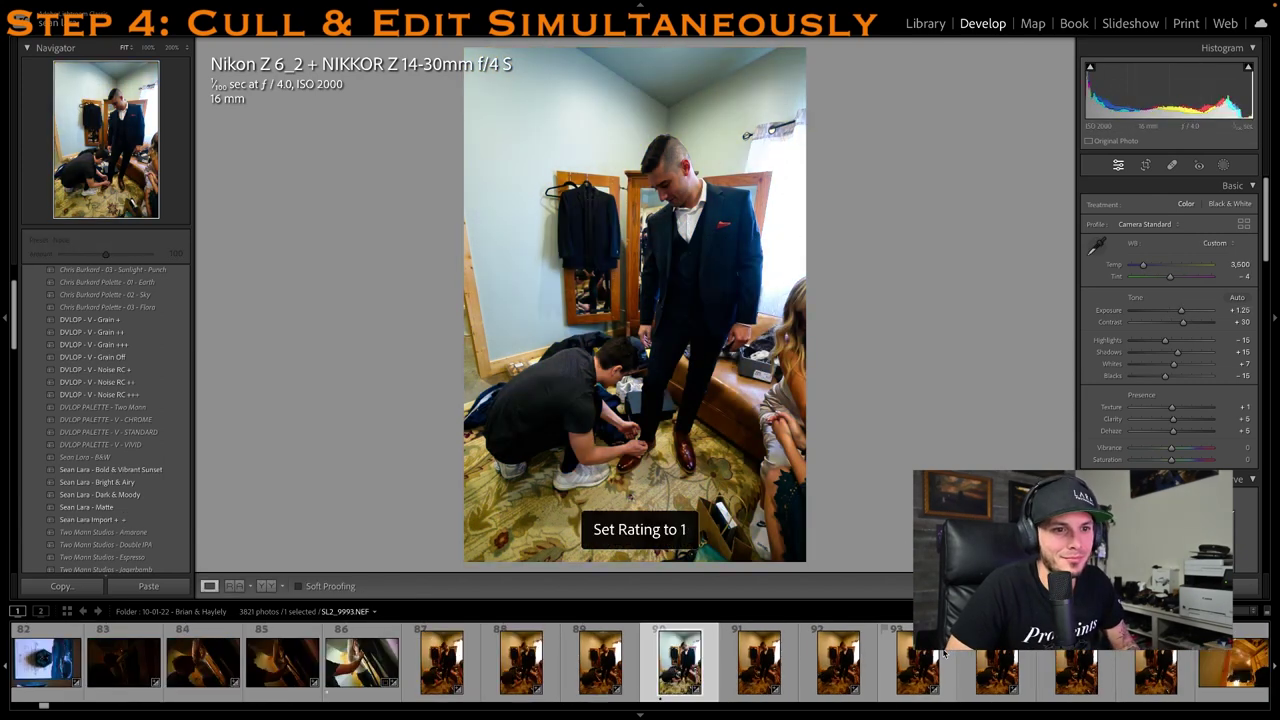
left_click(918, 668)
key("Right")
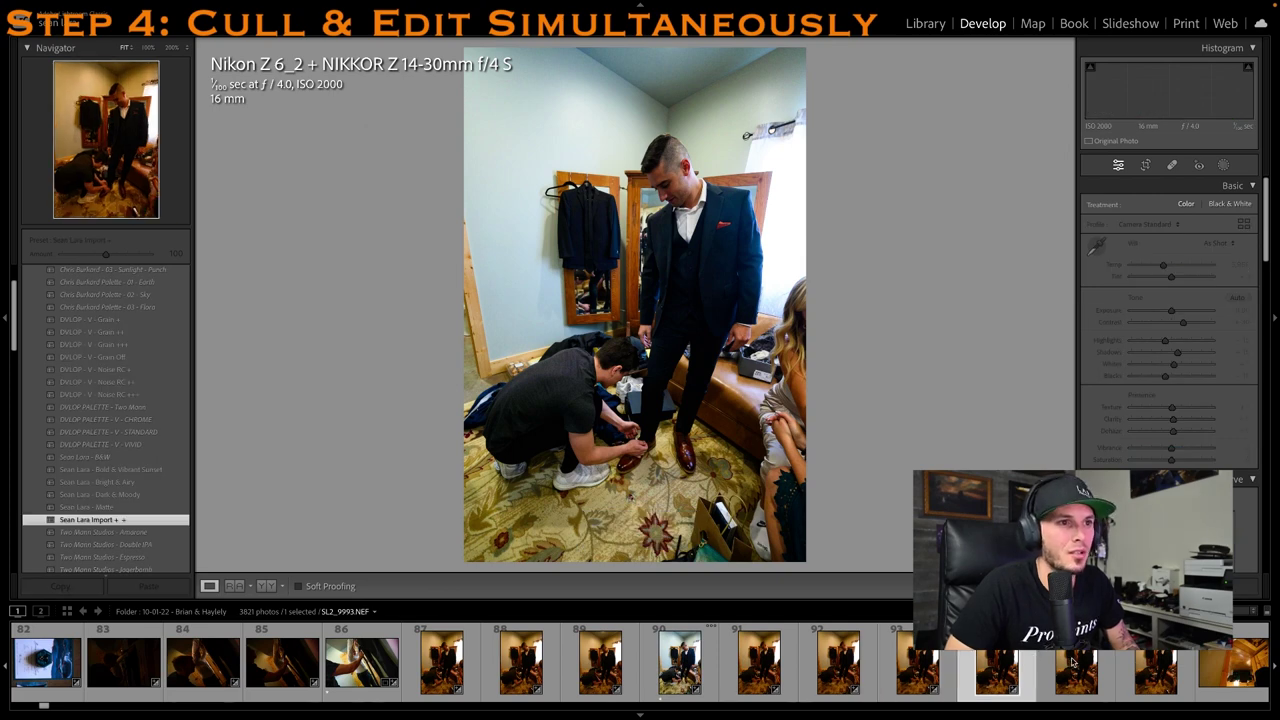
key("1")
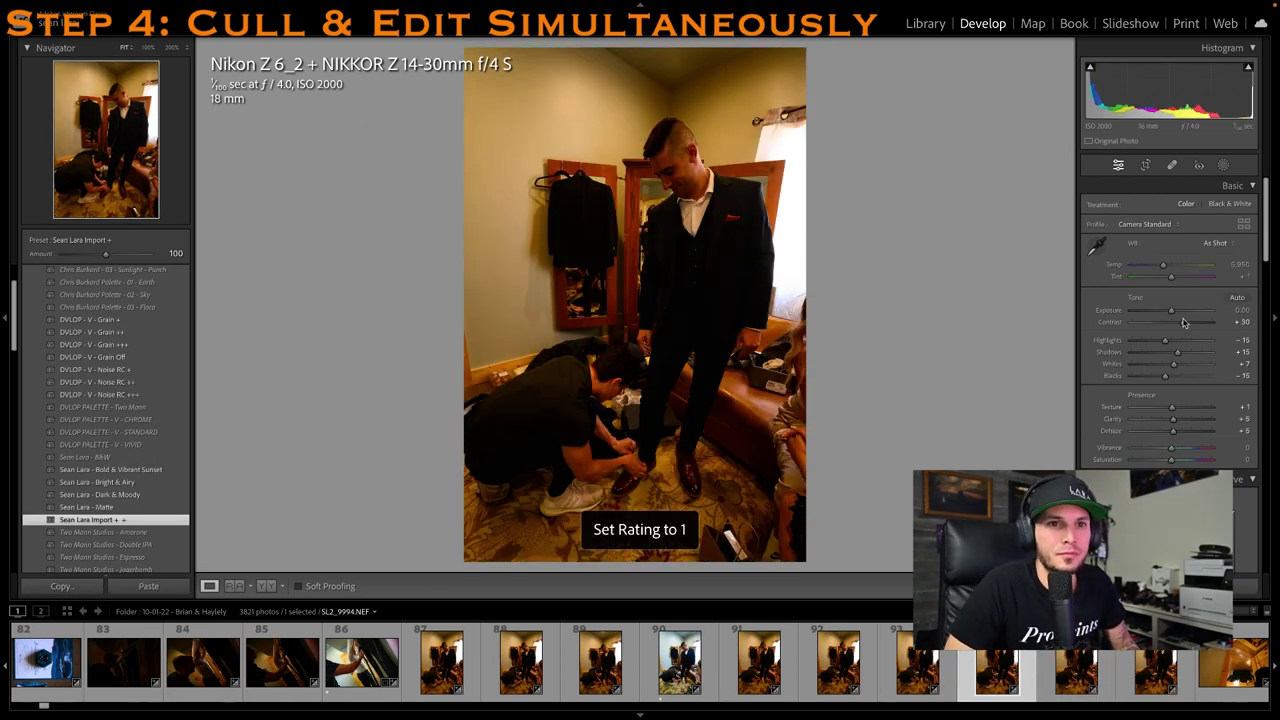
left_click_drag(1171, 311, 1183, 311)
left_click(1098, 245)
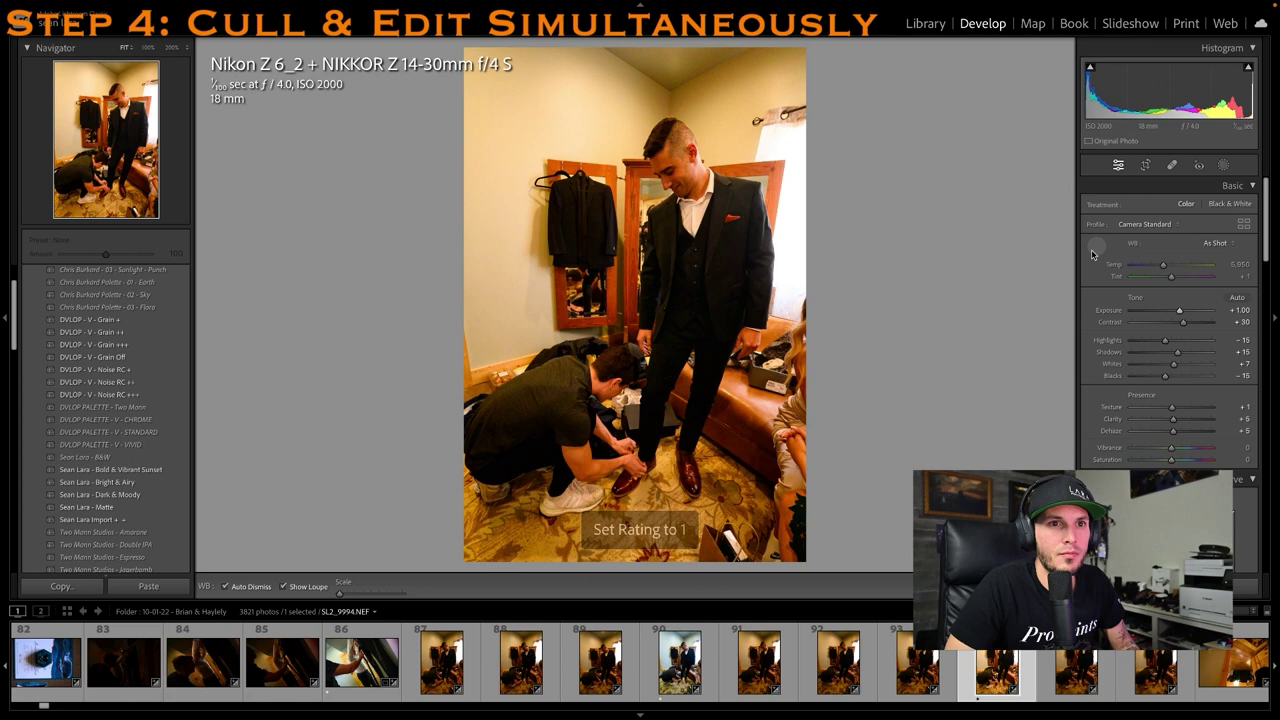
left_click(730, 304)
key("1")
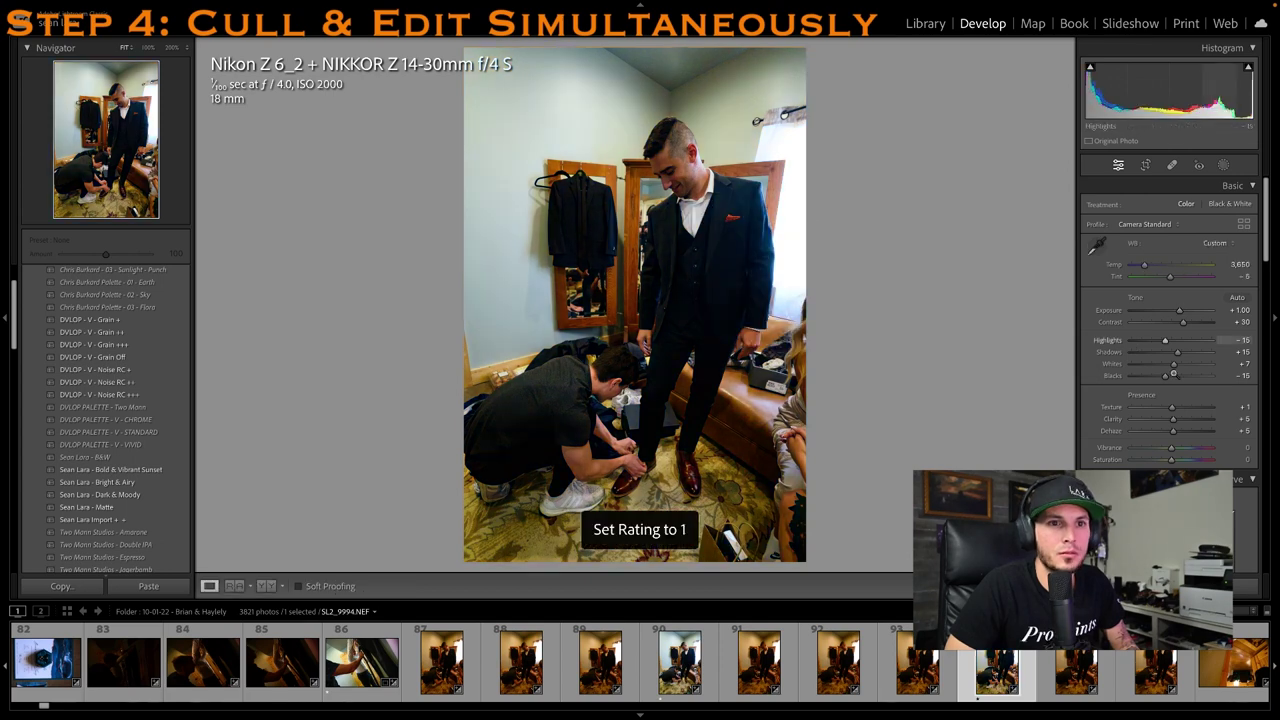
left_click_drag(1178, 353, 1187, 353)
Browse to the 100th photo, SL9_6690.NEF, of the groom in the mirror, give it one star and set its Temp to 5,400
scroll(997, 672, "down", 4)
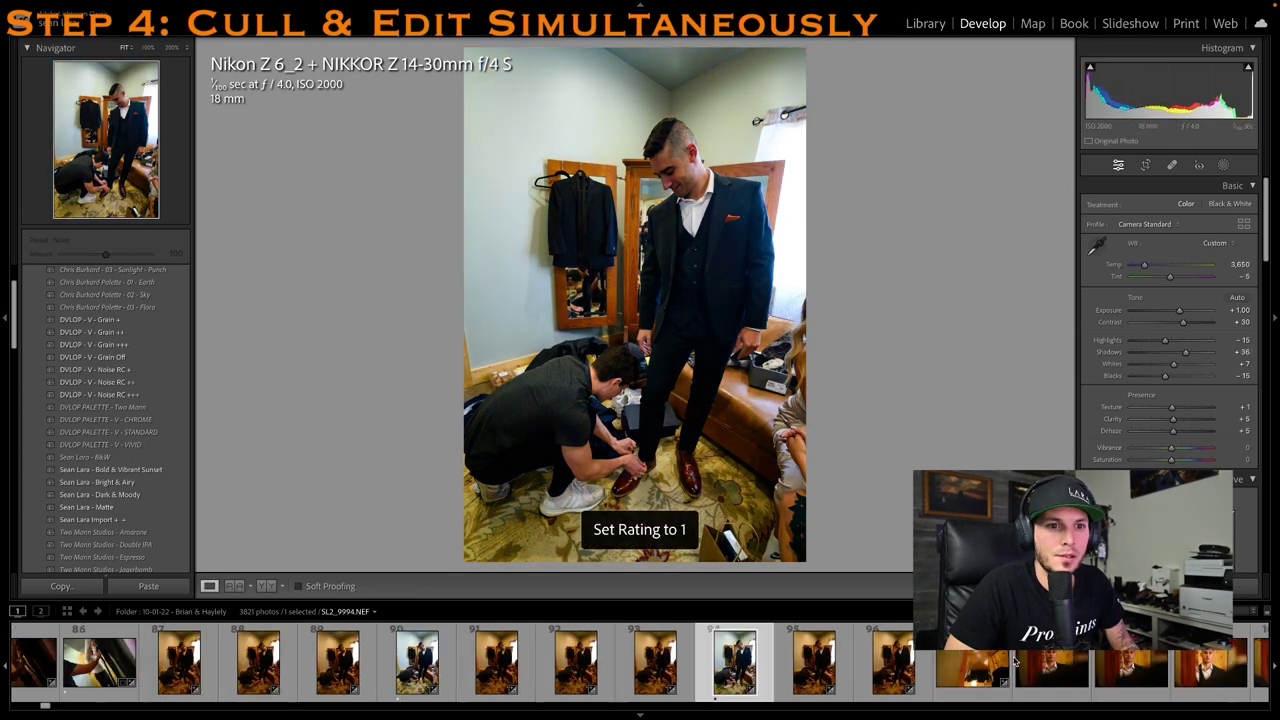
left_click(997, 672)
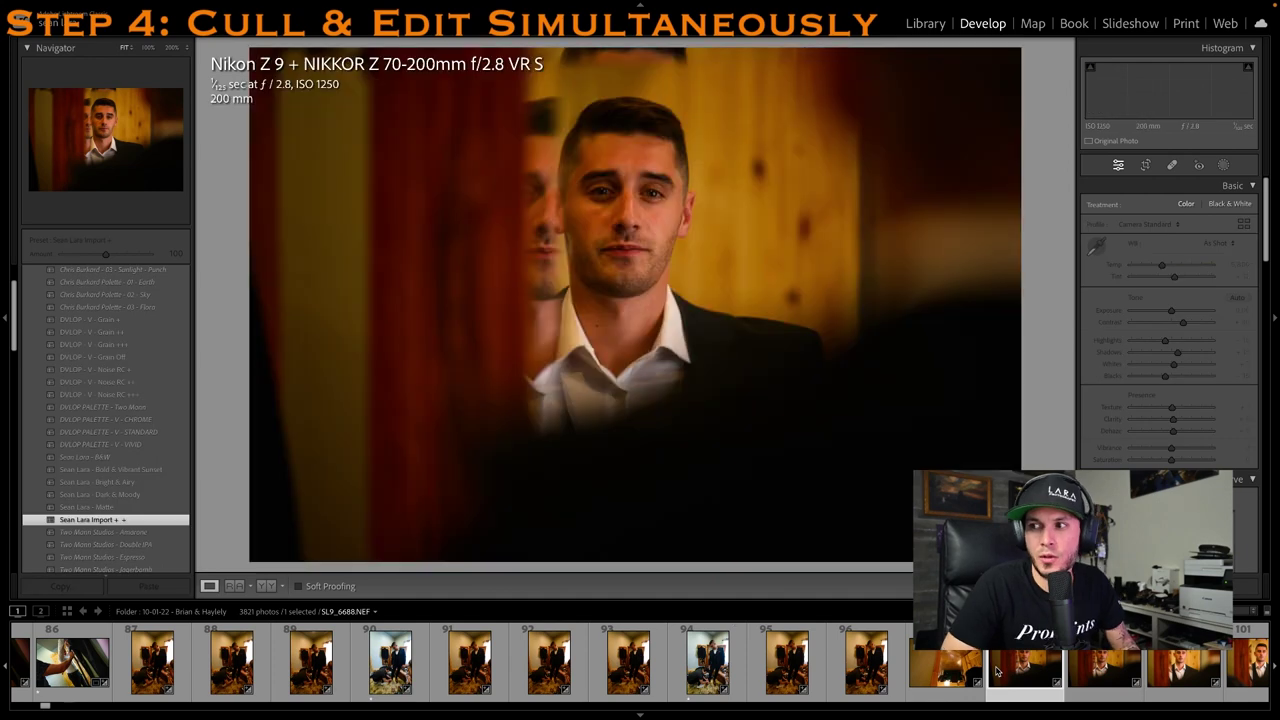
key("Right")
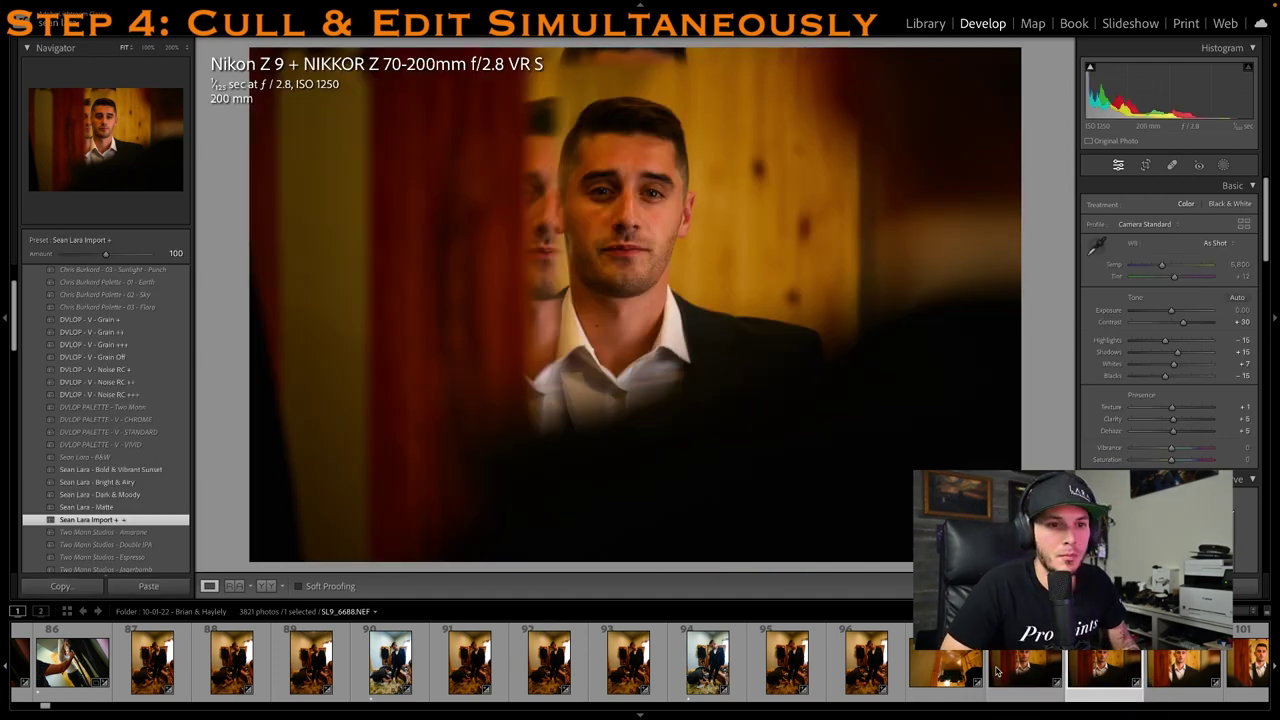
key("Right")
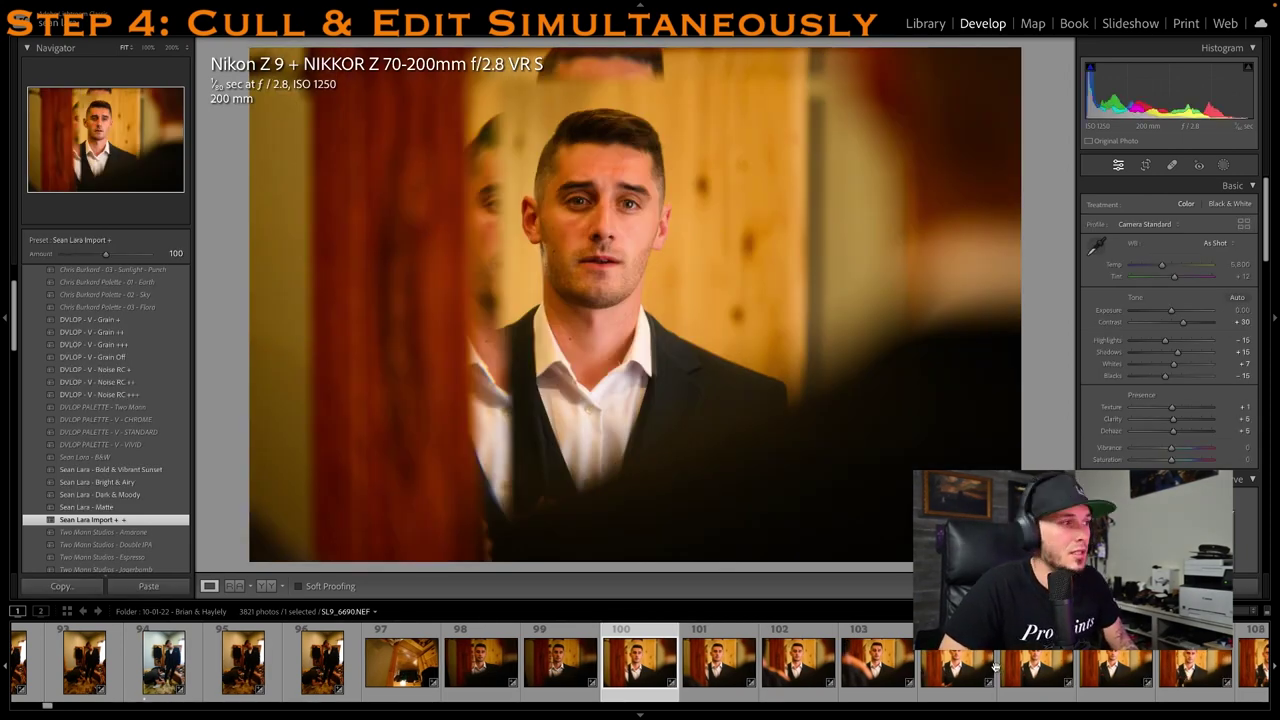
key("1")
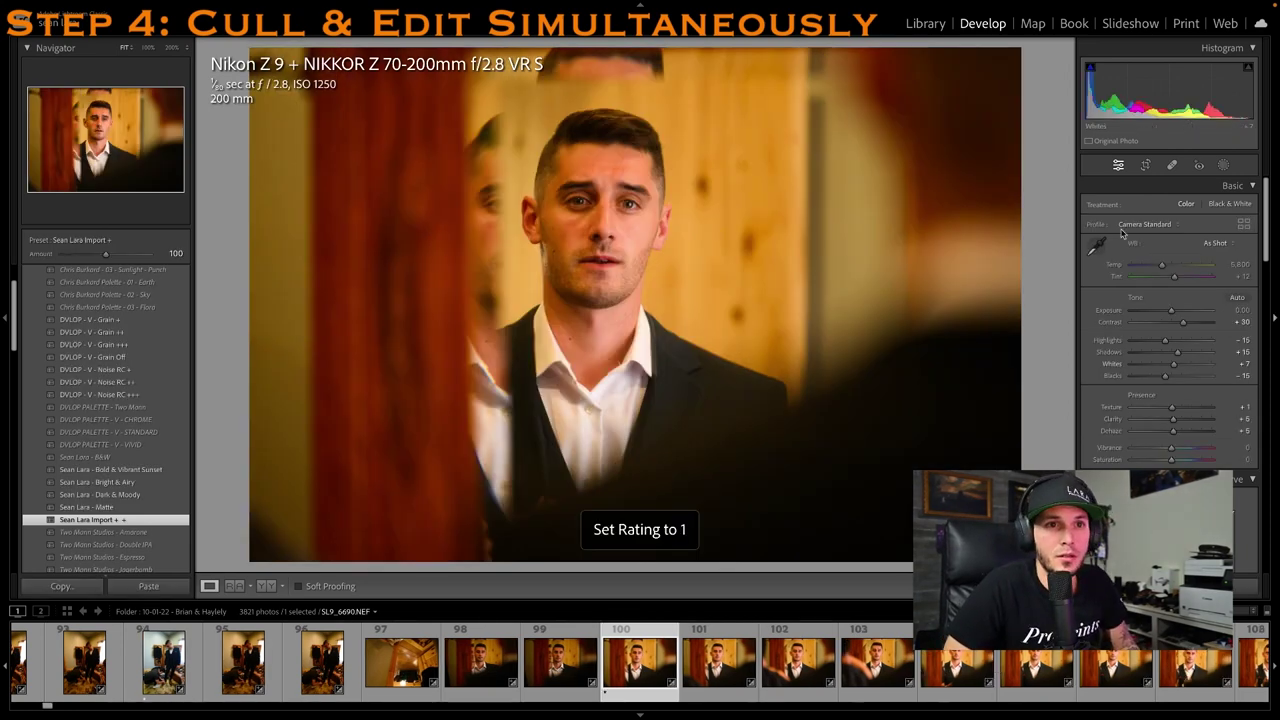
left_click(1227, 271)
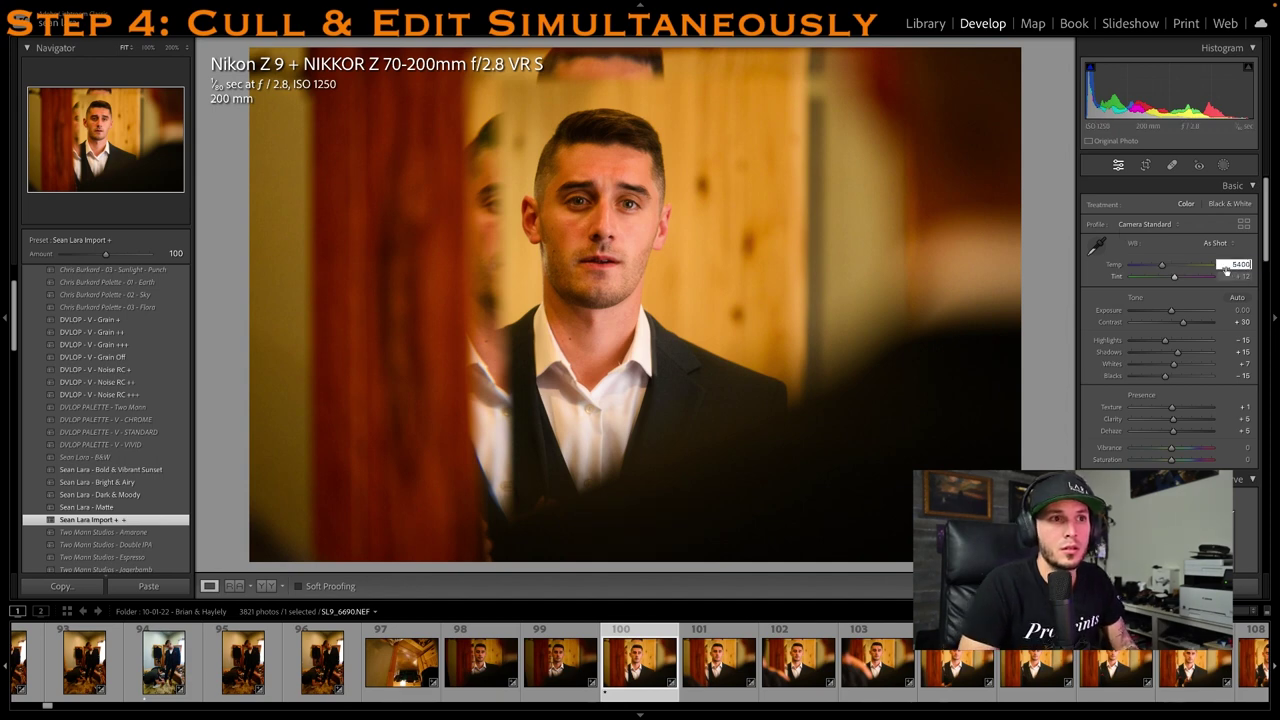
type("5400")
key("Return")
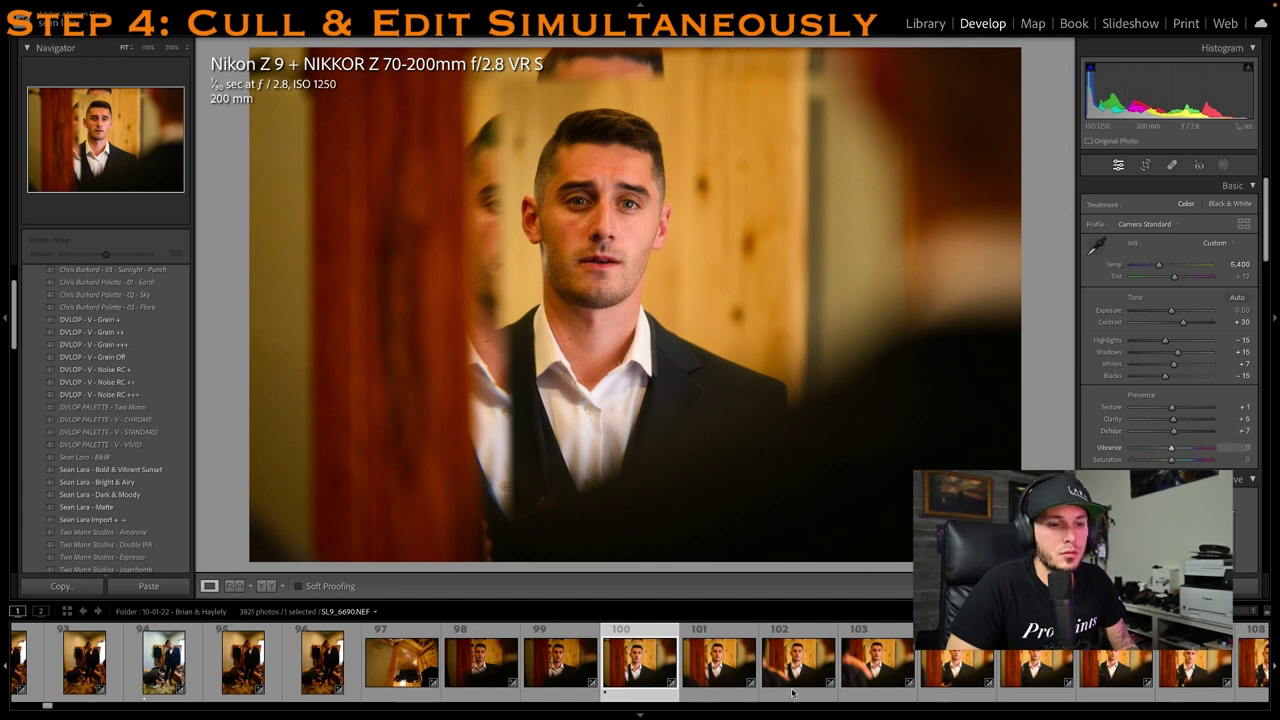
key("1")
Give the 107th photo, SL9_6697.NEF, one star and set its Temp to 5,200 after trying 5,400
scroll(884, 672, "down", 1)
left_click(893, 668)
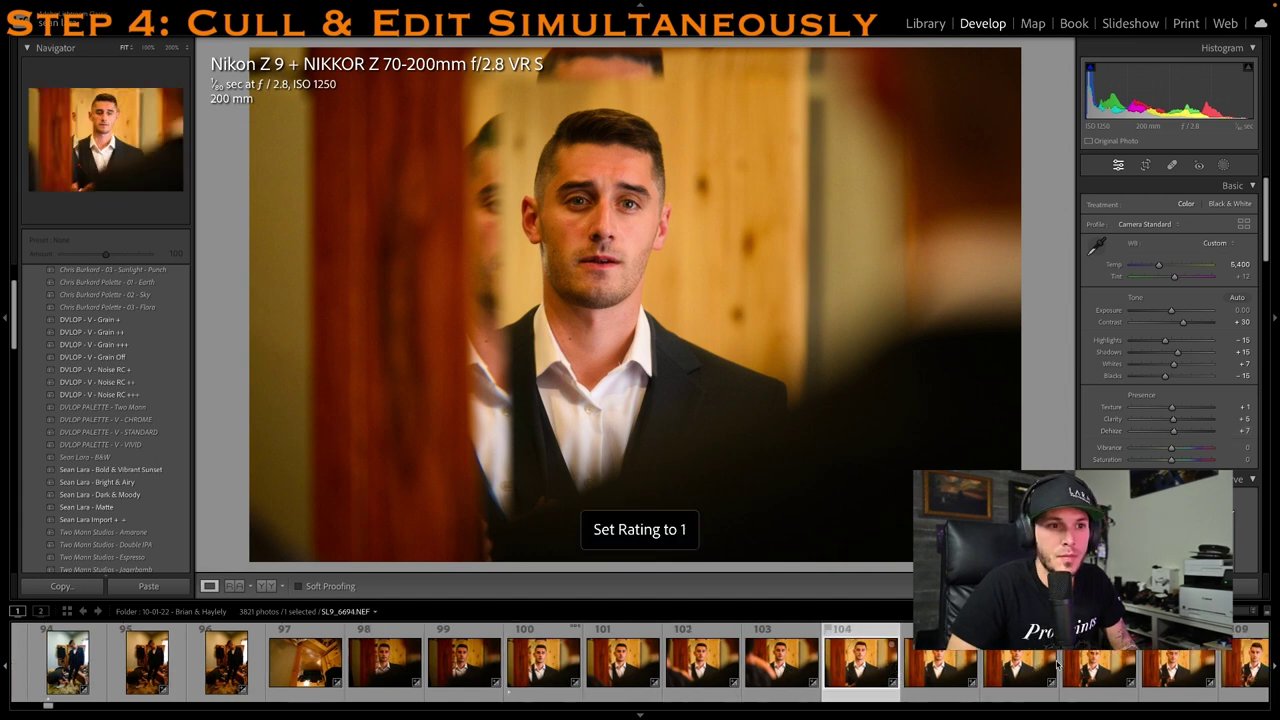
key("Right")
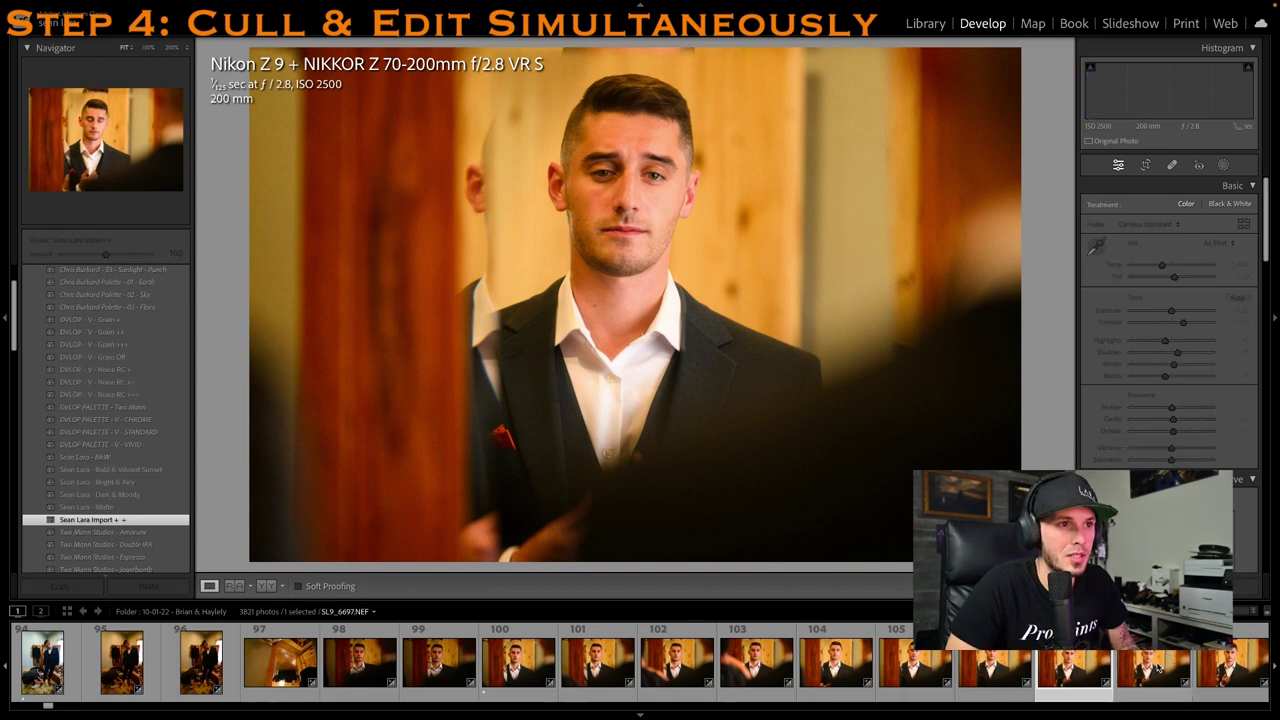
key("1")
left_click(1238, 265)
type("5400")
key("Return")
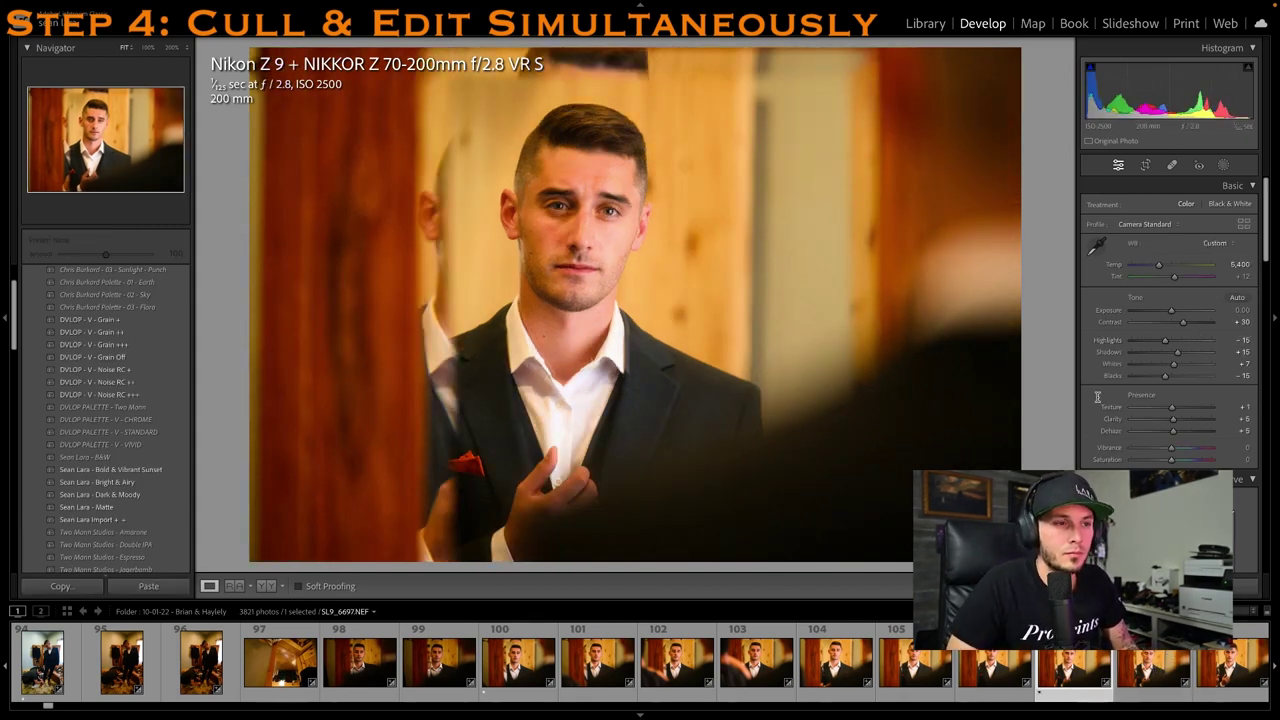
key("1")
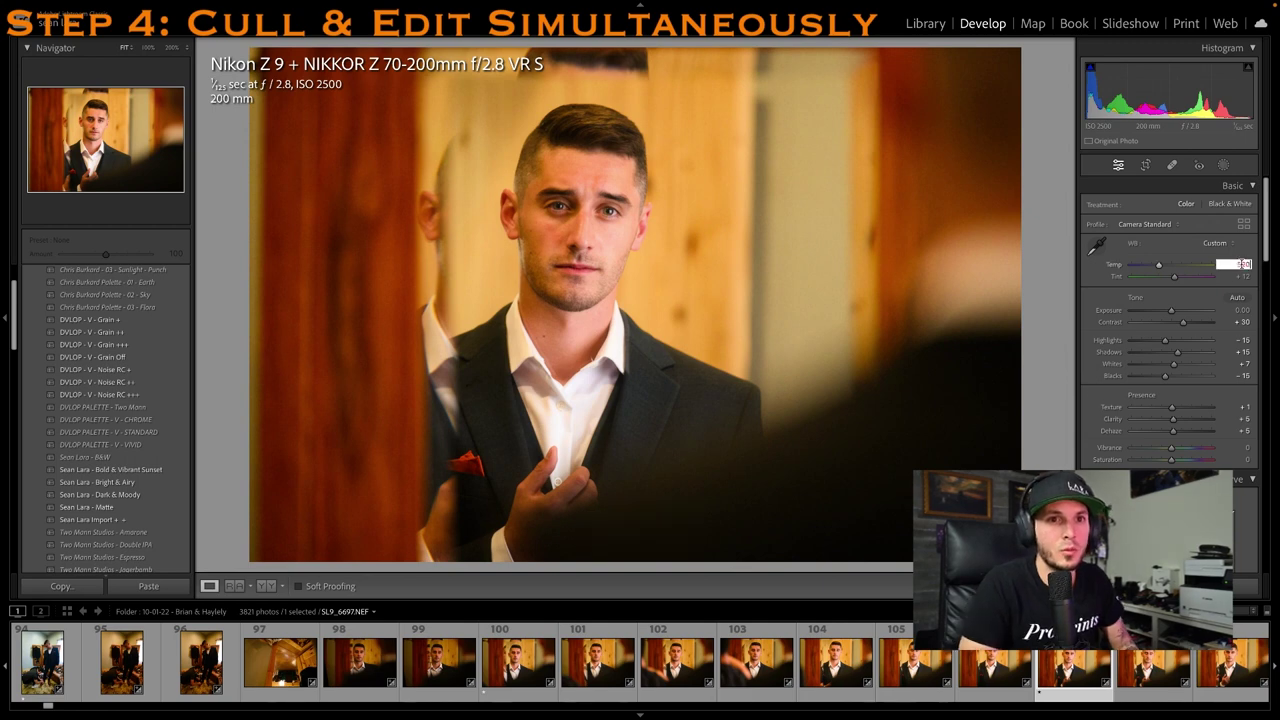
key("1")
Compare the following mirror shots, give the 115th photo, SL9_6705.NEF, one star and set its Temp to 5,200
scroll(947, 665, "down", 5)
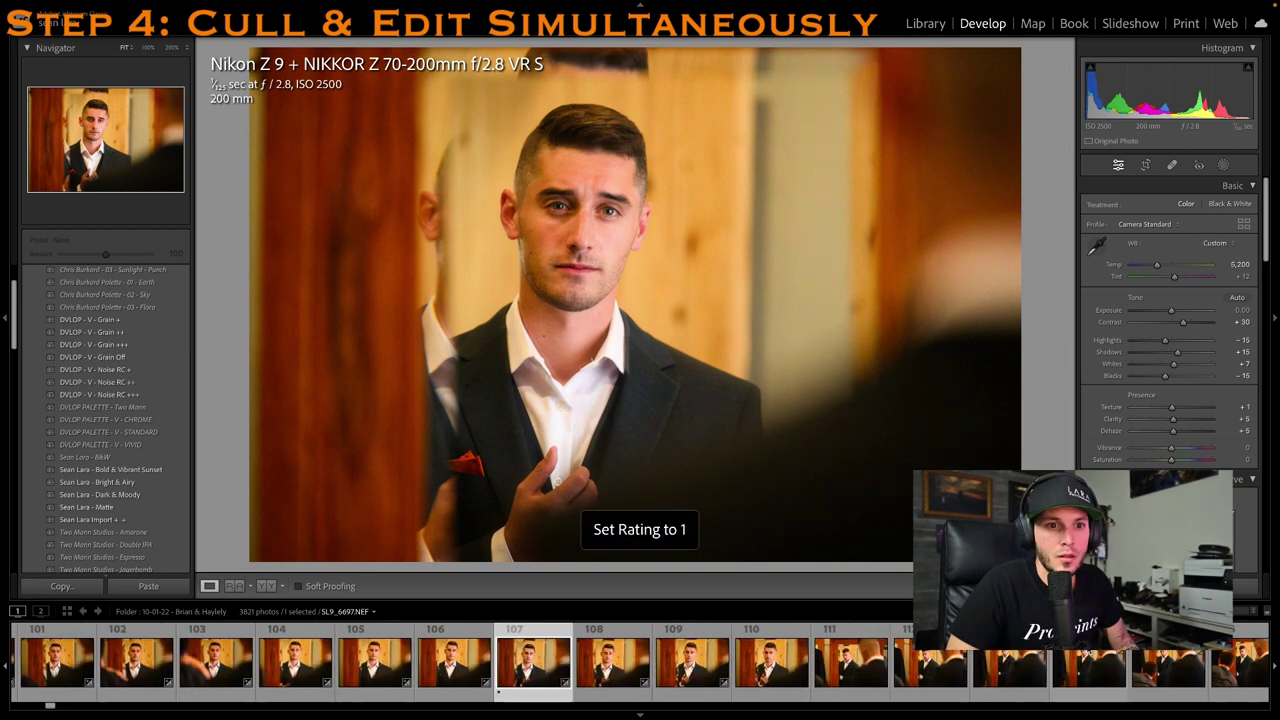
left_click(947, 685)
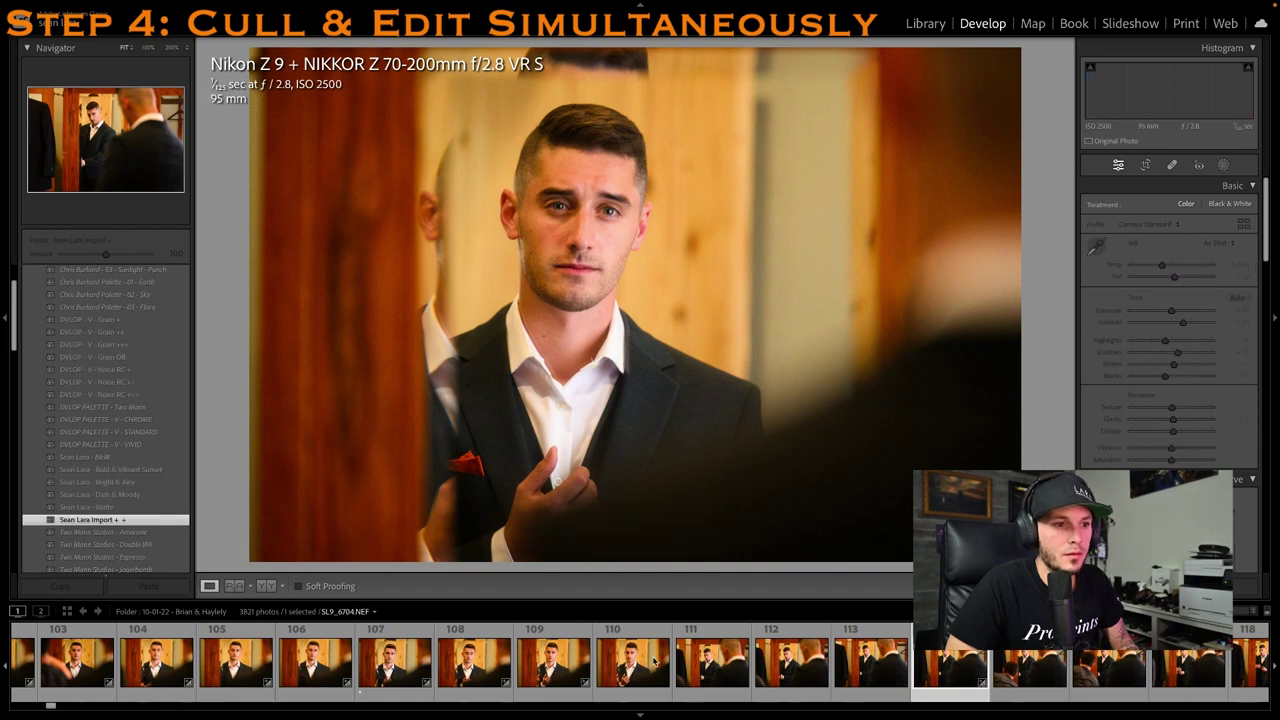
left_click(620, 675)
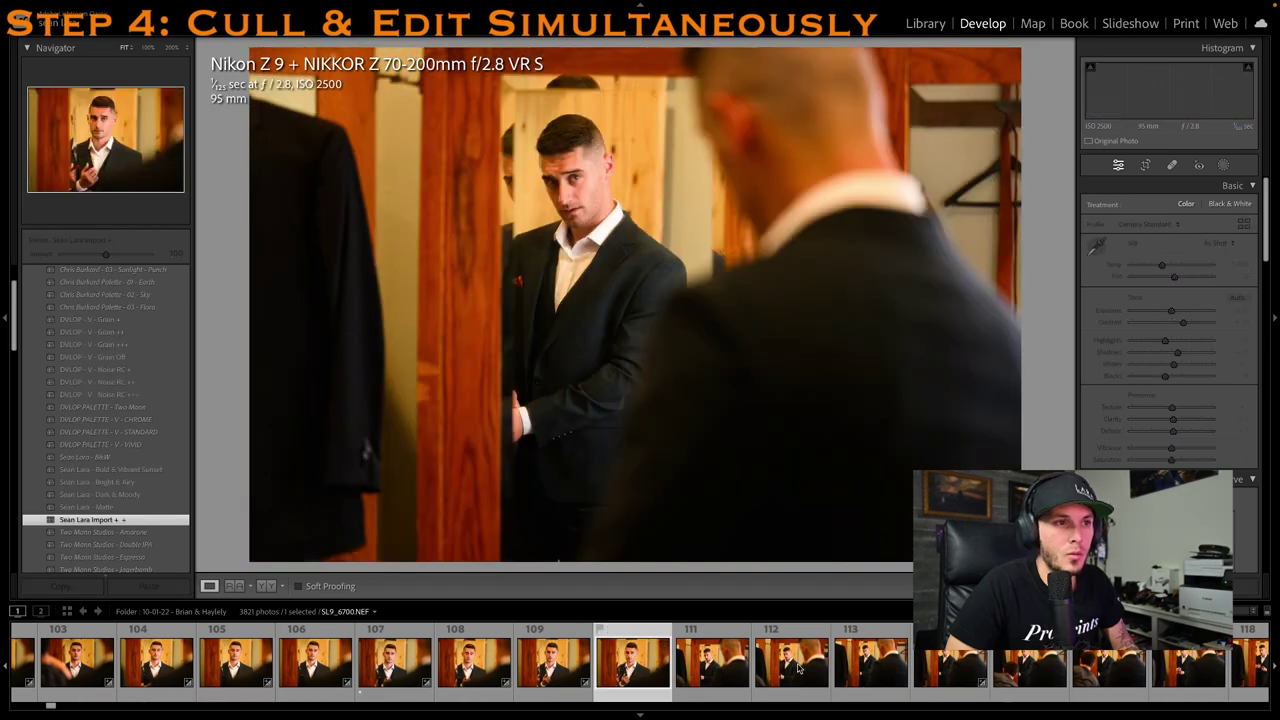
left_click(1050, 664)
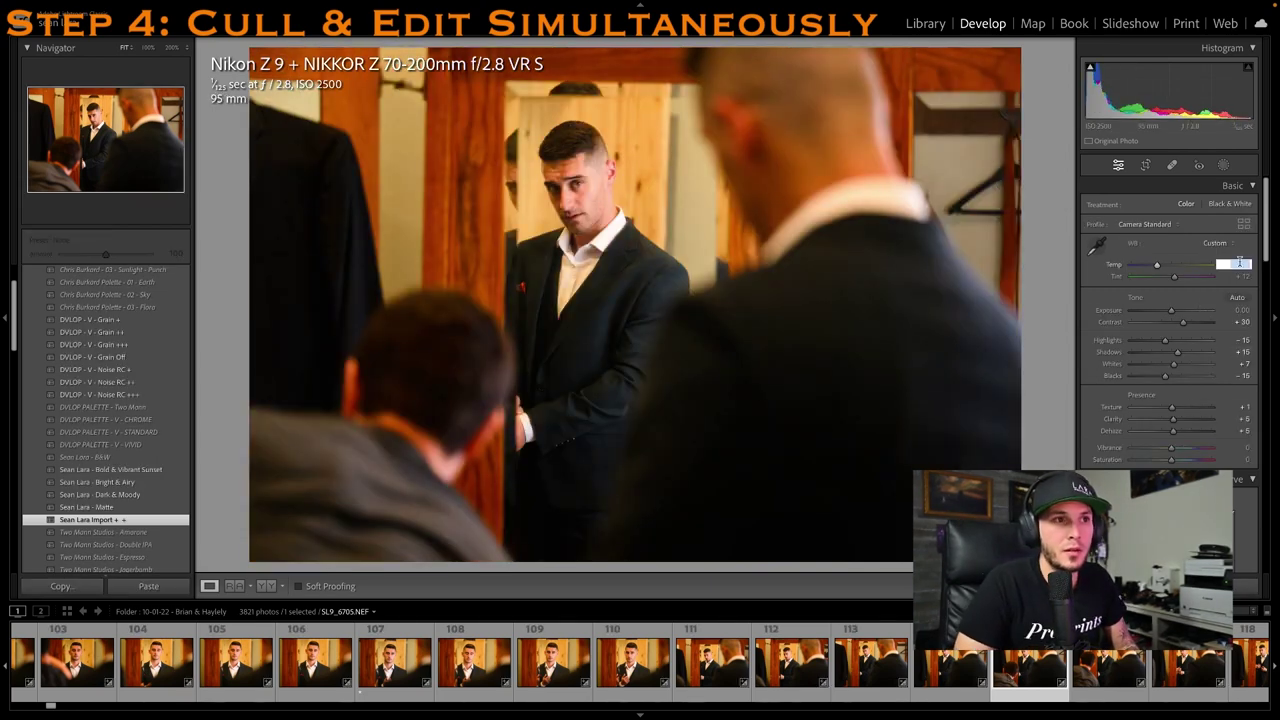
key("1")
Crop the 115th photo closer around the groom's reflection and open the 123rd photo, SL9_6713.NEF
key("r")
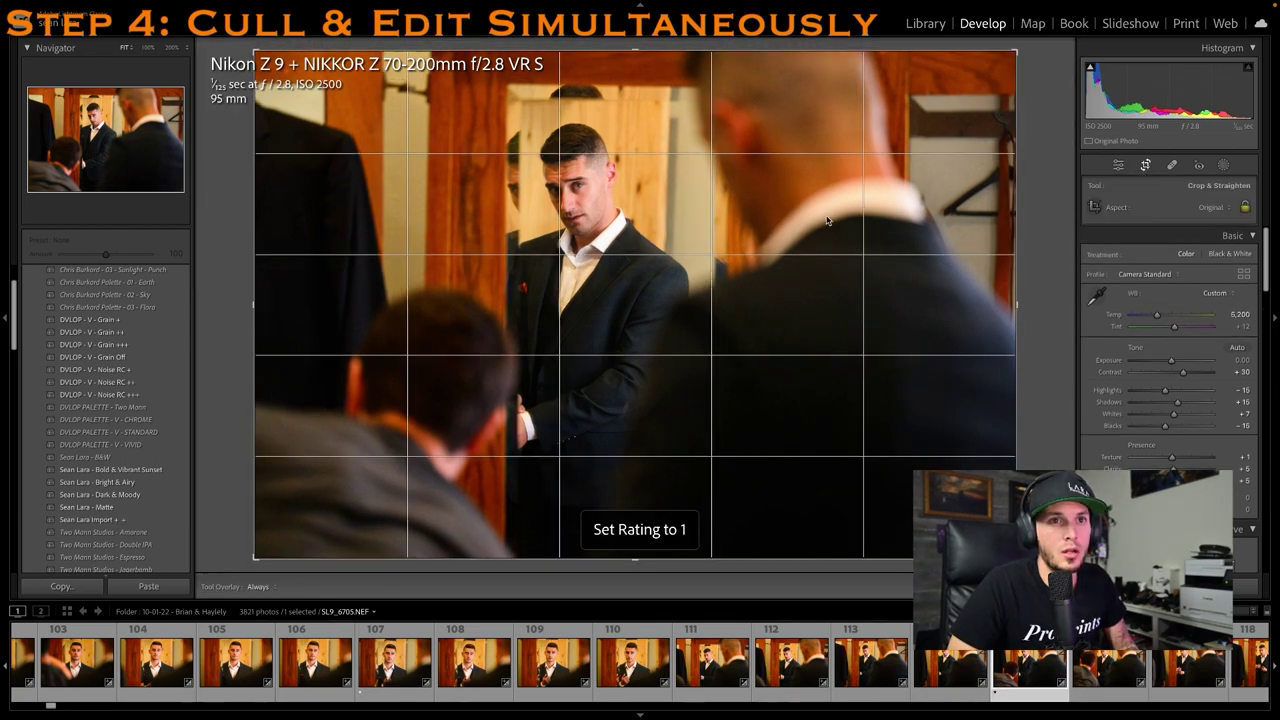
left_click_drag(256, 259, 306, 241)
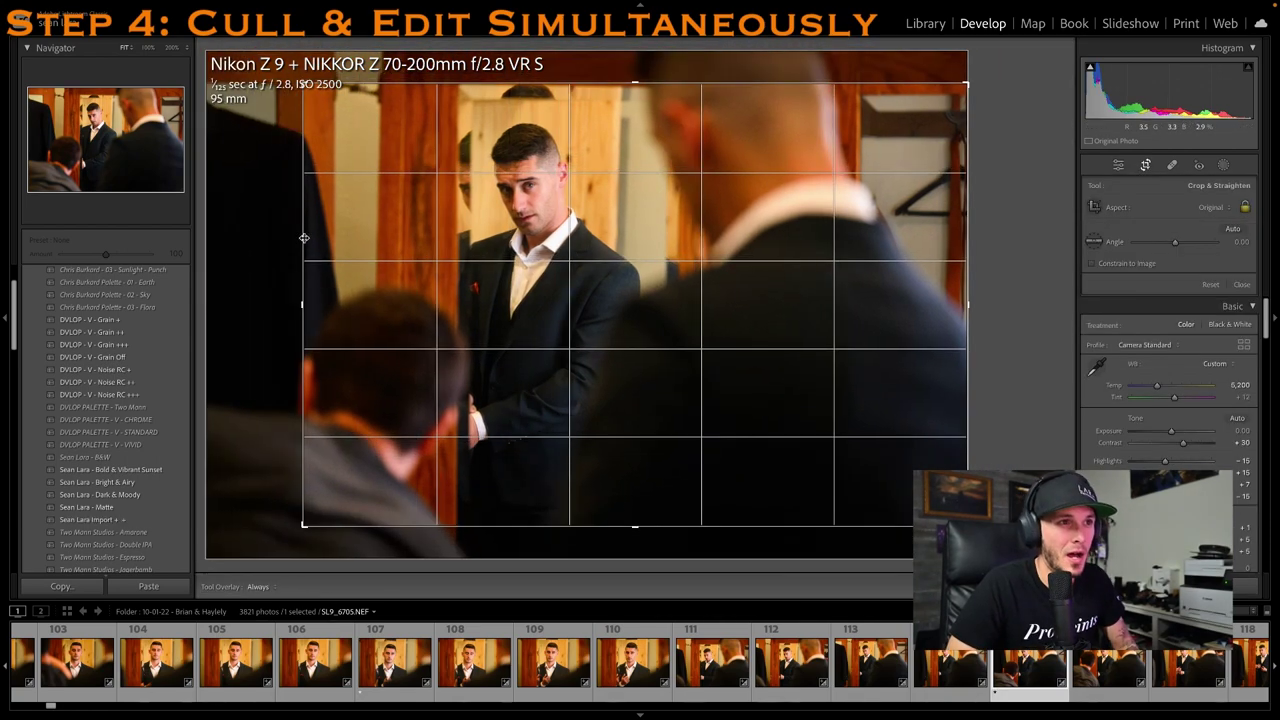
key("r")
scroll(1015, 665, "down", 5)
left_click(1020, 668)
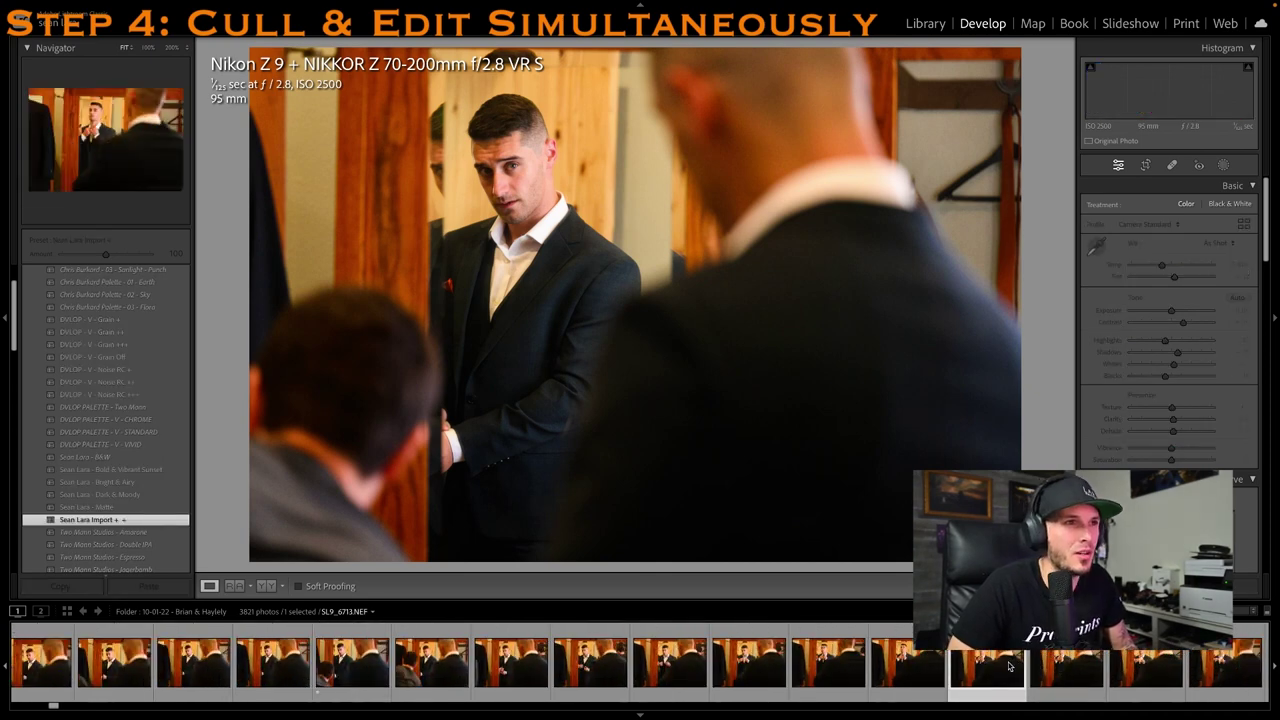
Open the 124th photo, SL9_6714.NEF, of the groom in the mirror, give it one star and set its Temp to 5,200
left_click(1036, 685)
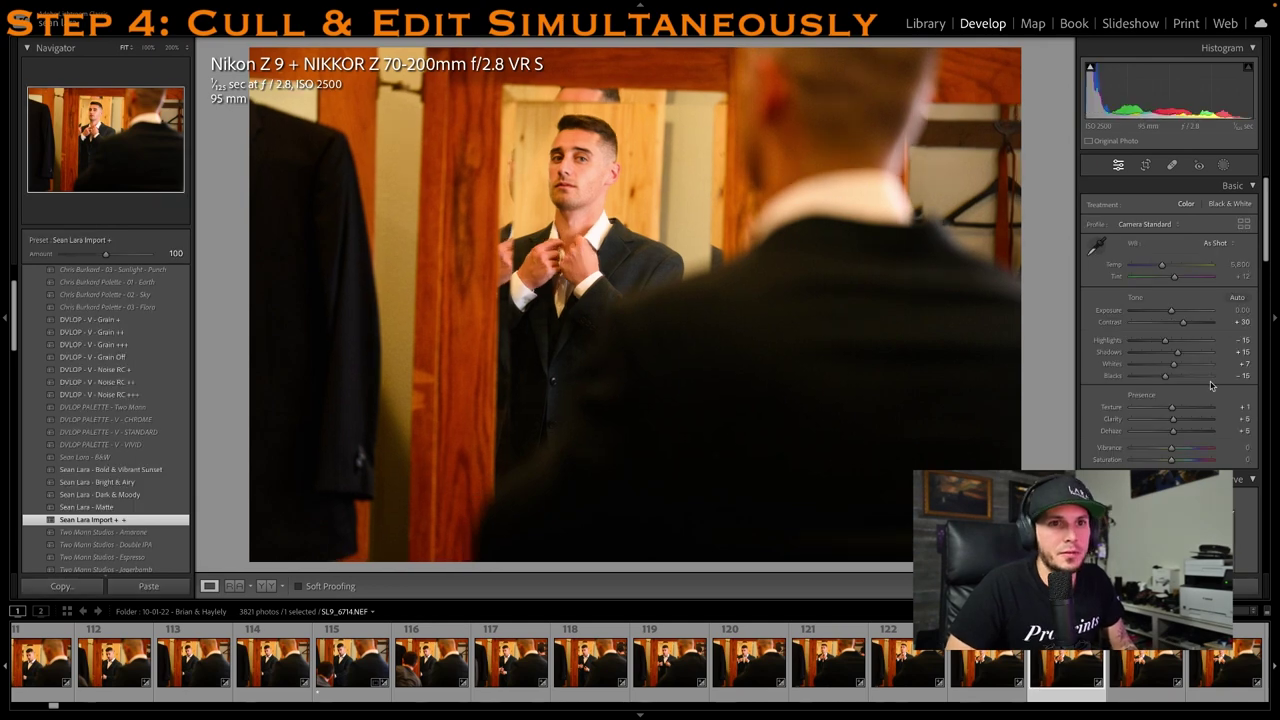
left_click(608, 123)
left_click(582, 172)
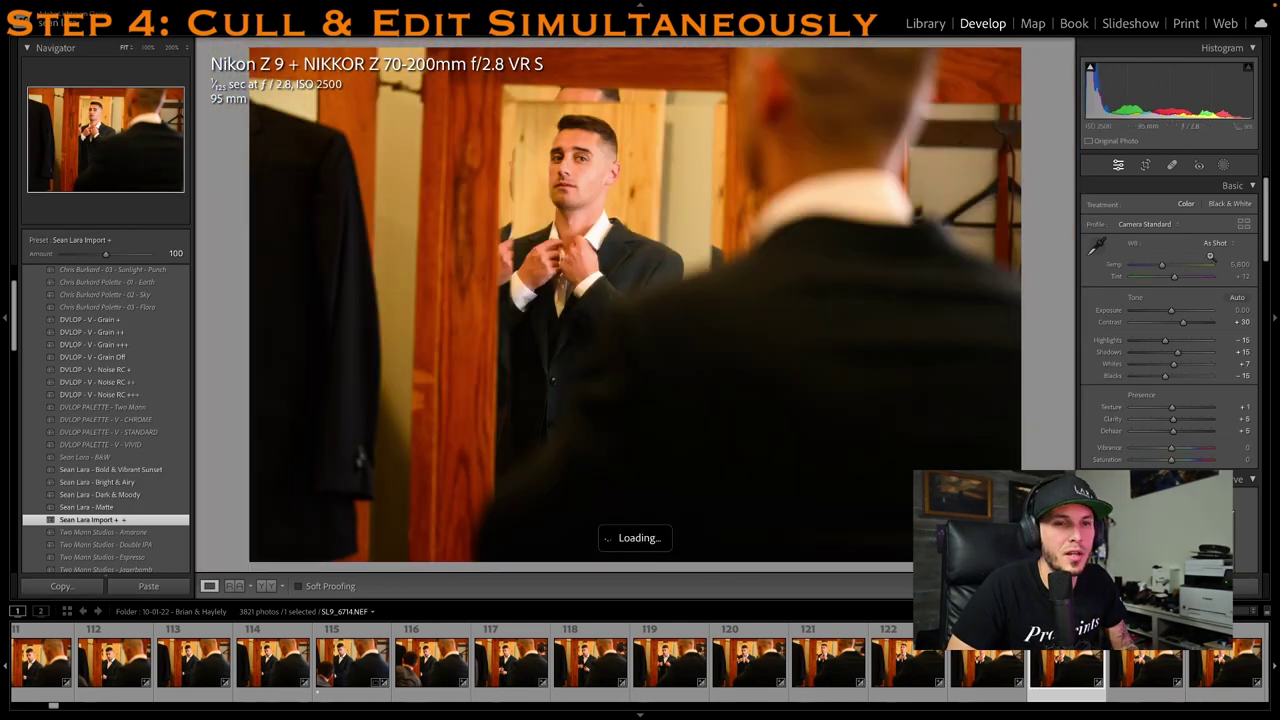
key("1")
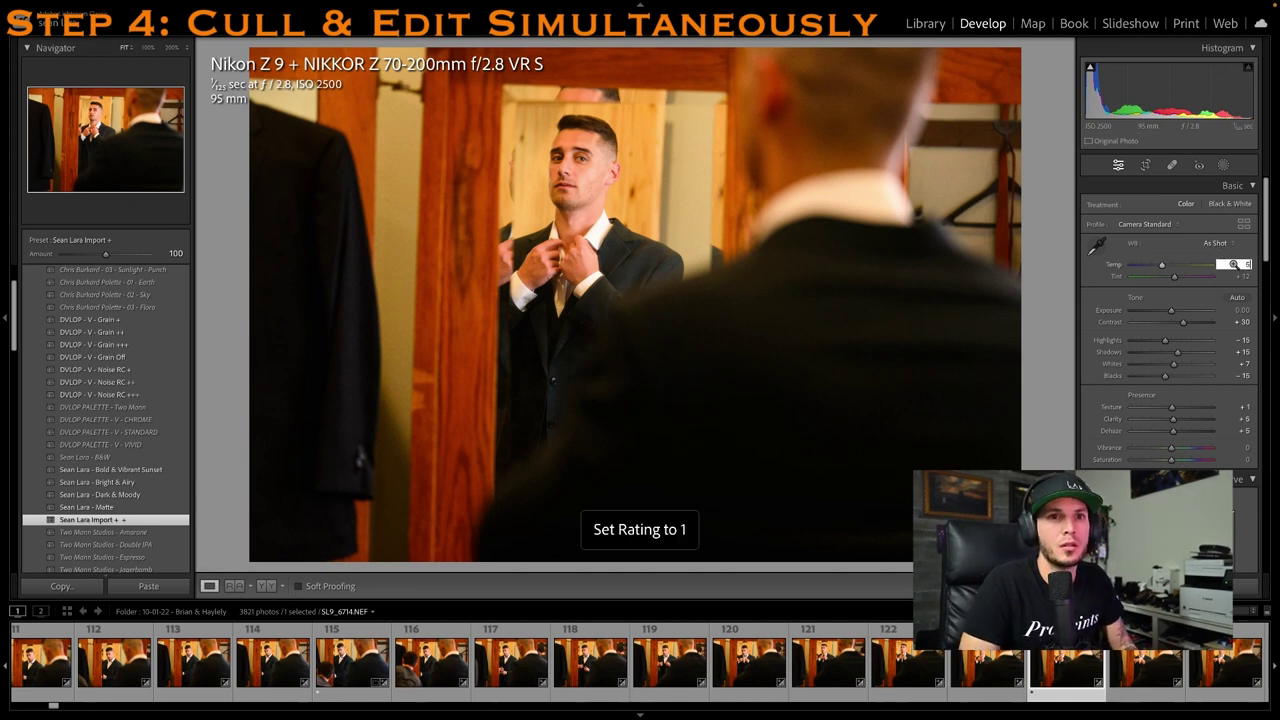
key("Return")
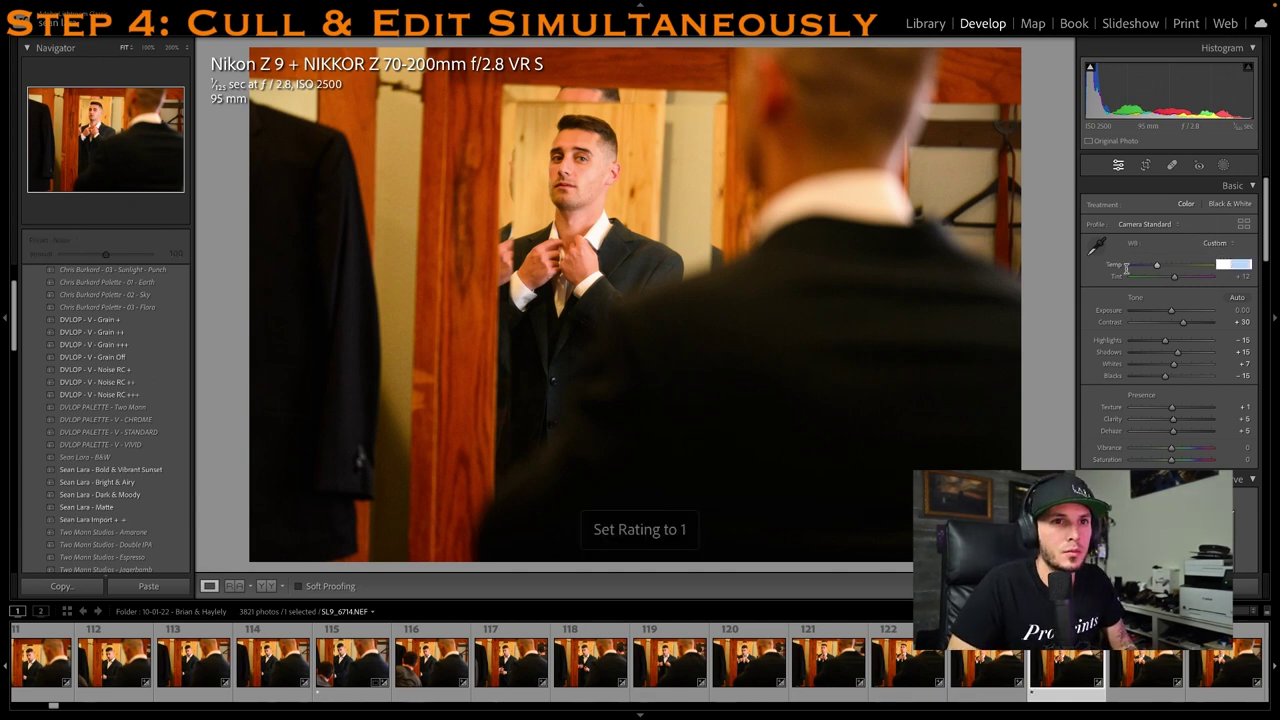
Crop the 124th photo closer around the groom's reflection, keeping the original aspect ratio
left_click(645, 263)
key("r")
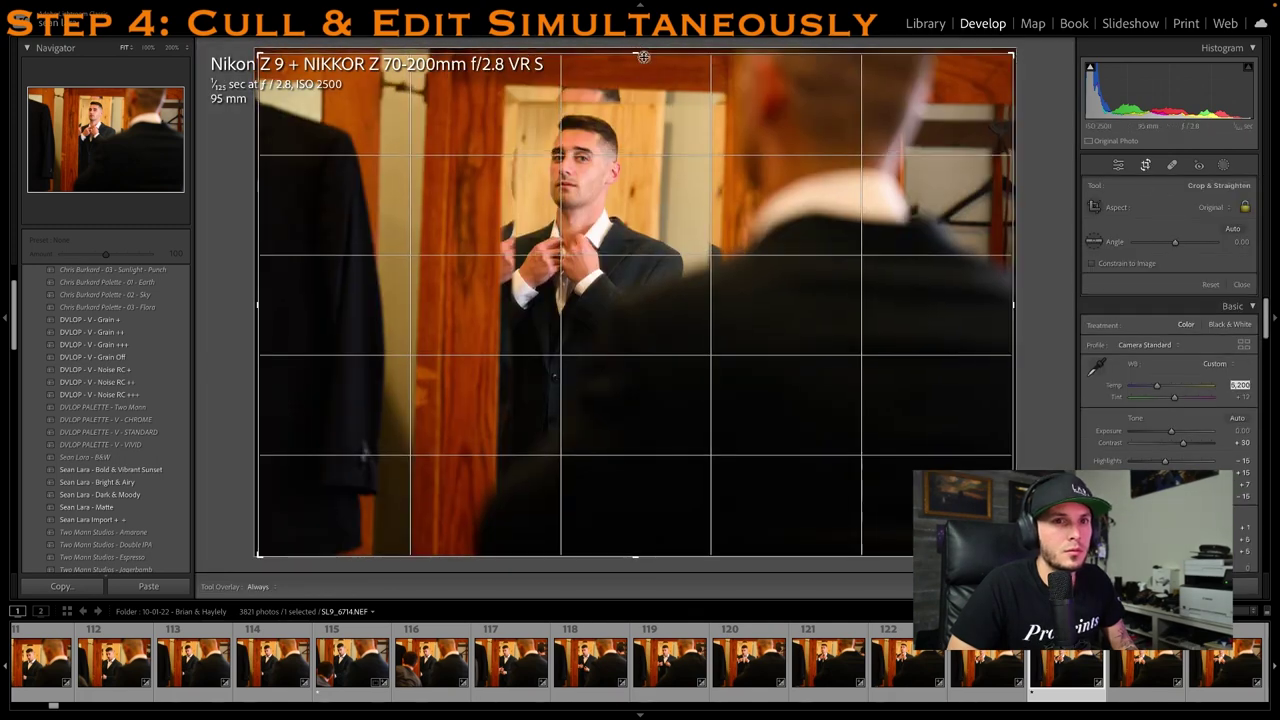
left_click_drag(643, 57, 640, 115)
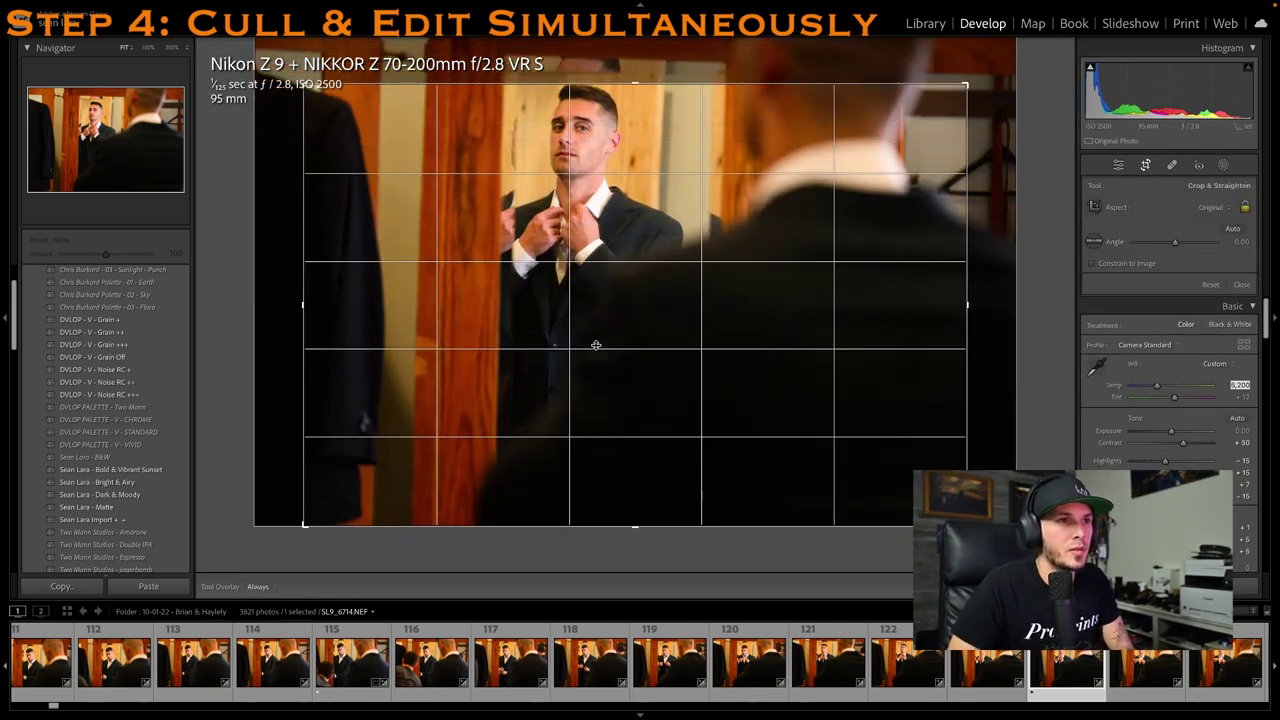
key("Return")
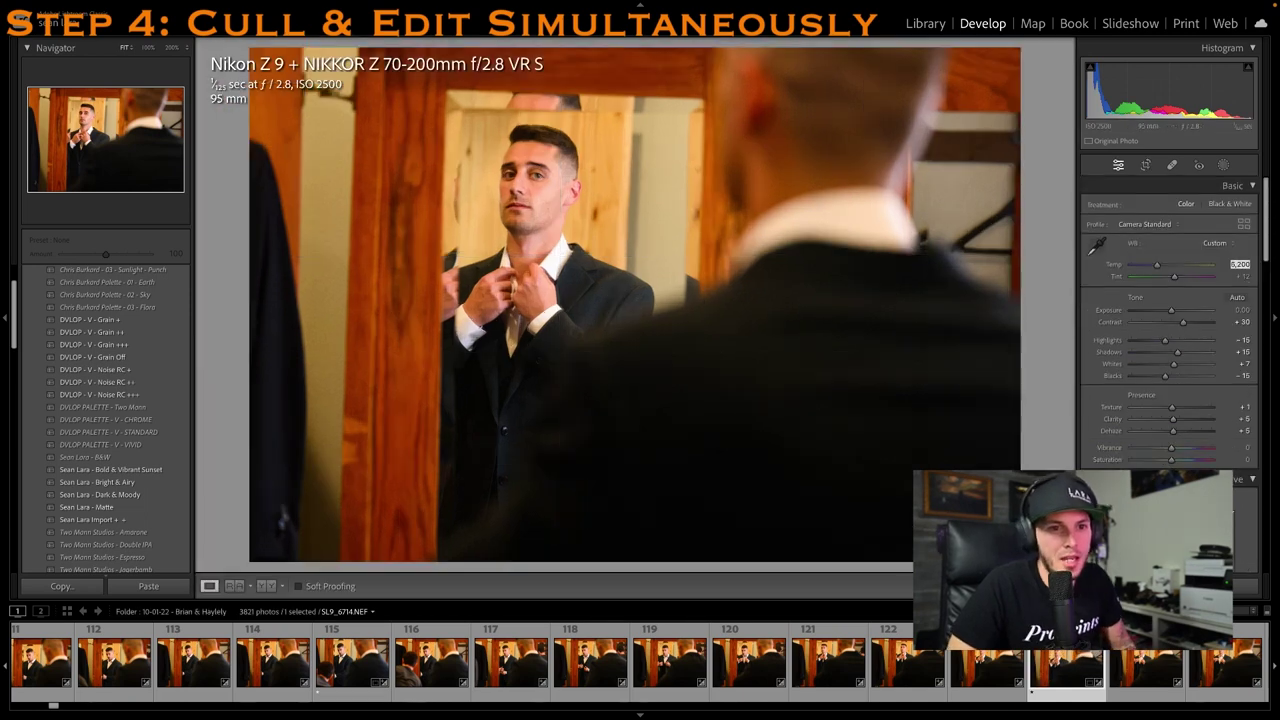
Create a virtual copy of SL9_6714.NEF, apply the Sean Lara - B&W preset to it and set its Shadows to +58
scroll(862, 668, "right", 5)
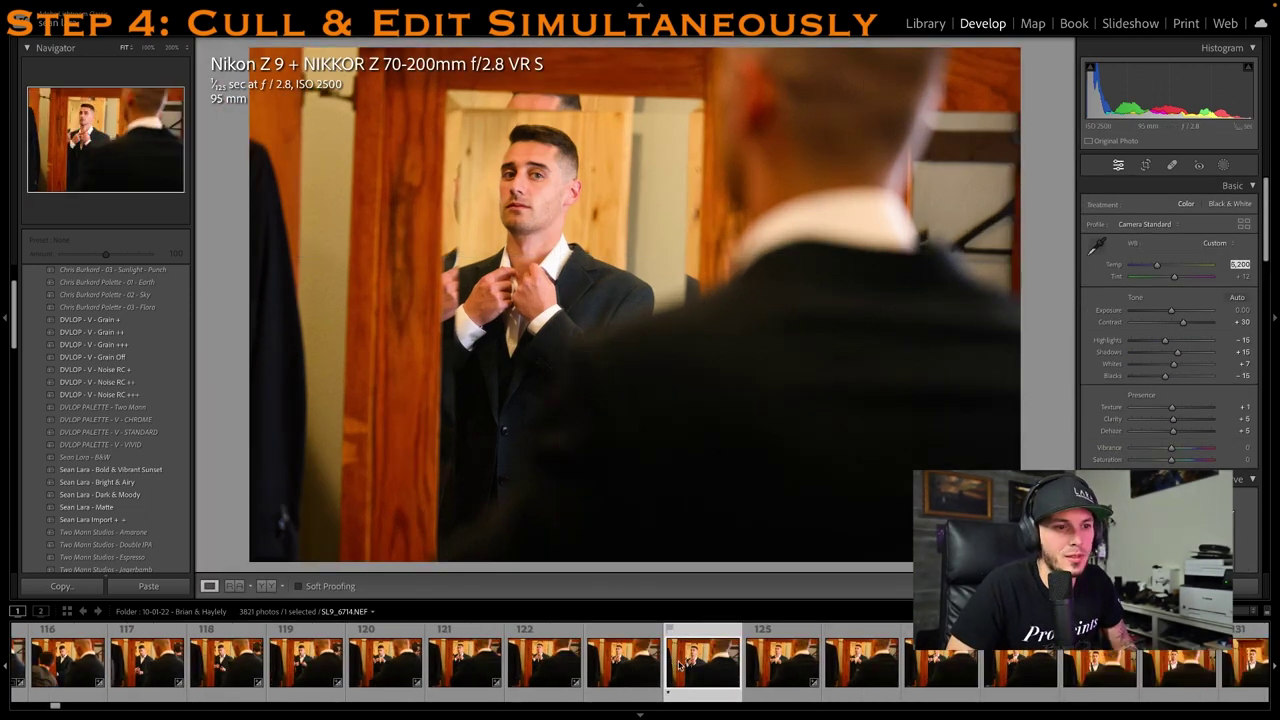
right_click(679, 665)
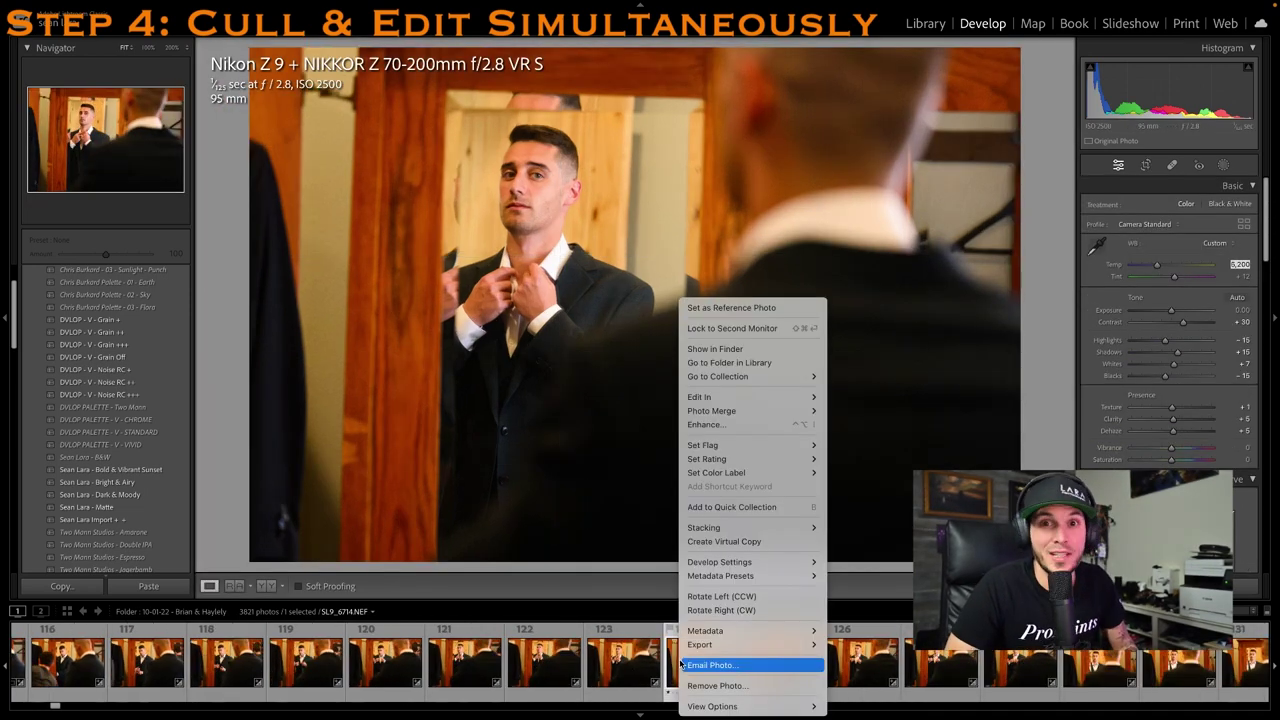
left_click(740, 543)
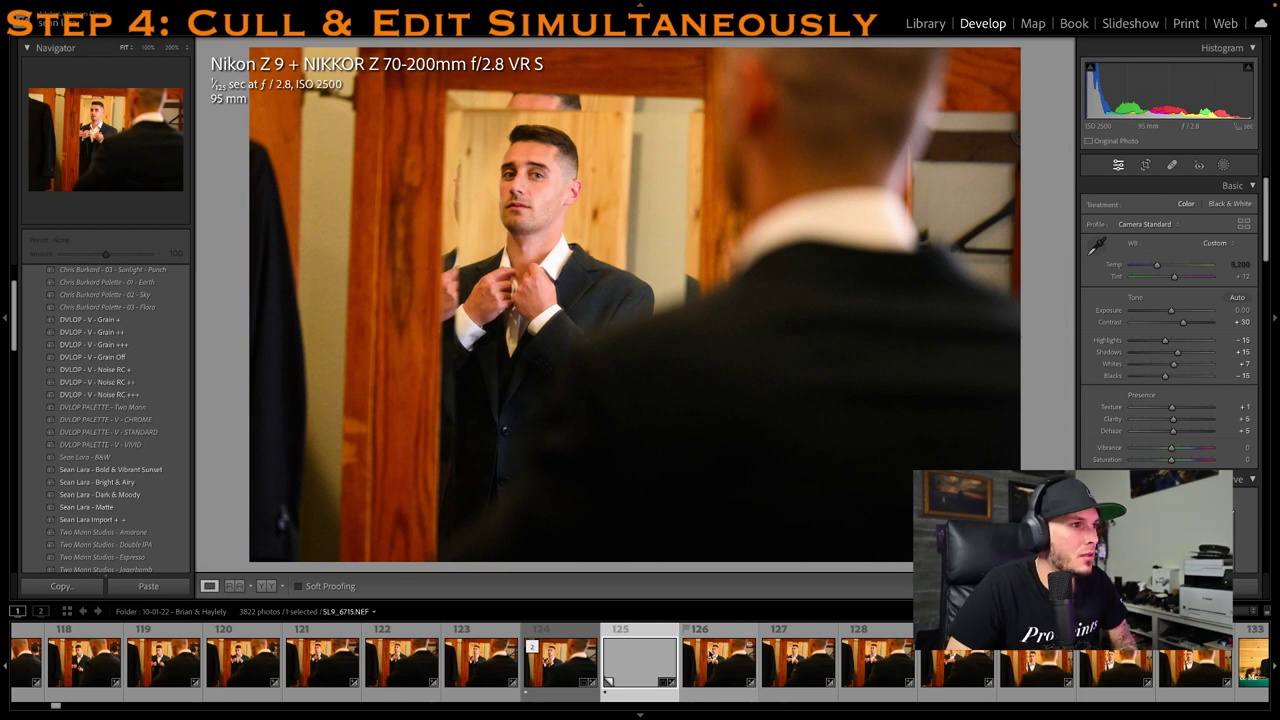
left_click(88, 457)
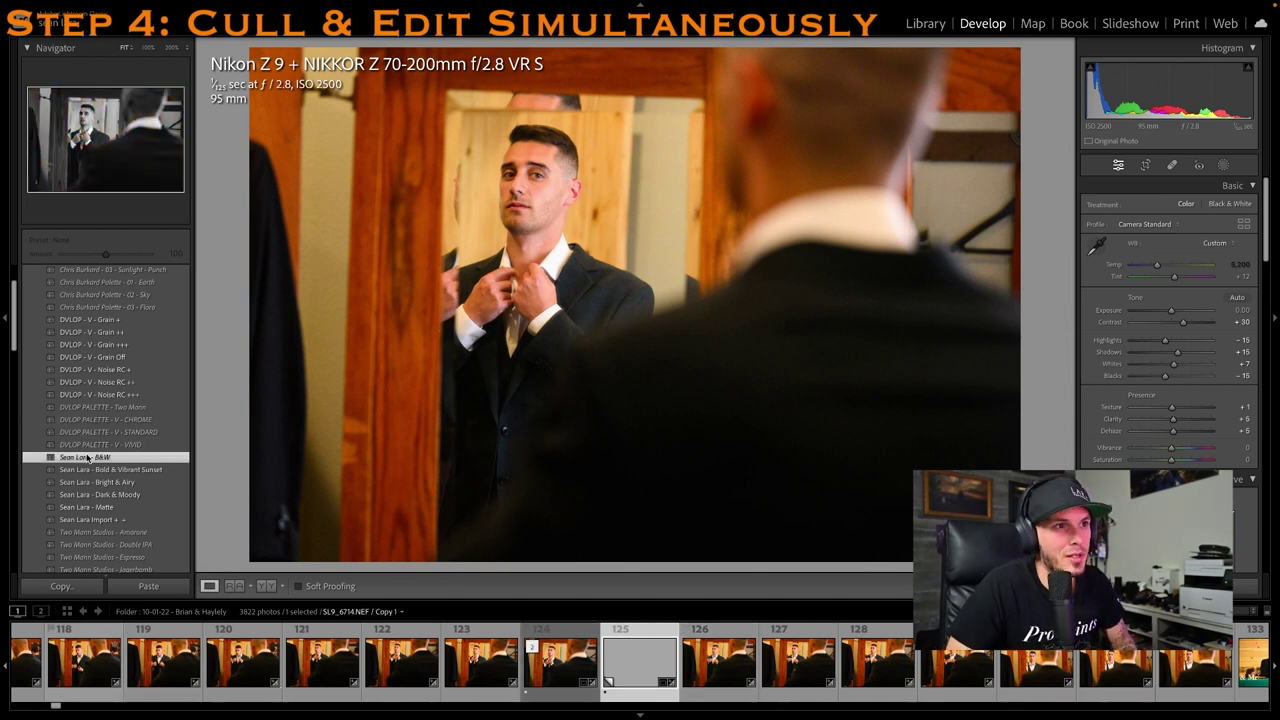
left_click_drag(1195, 371, 1207, 371)
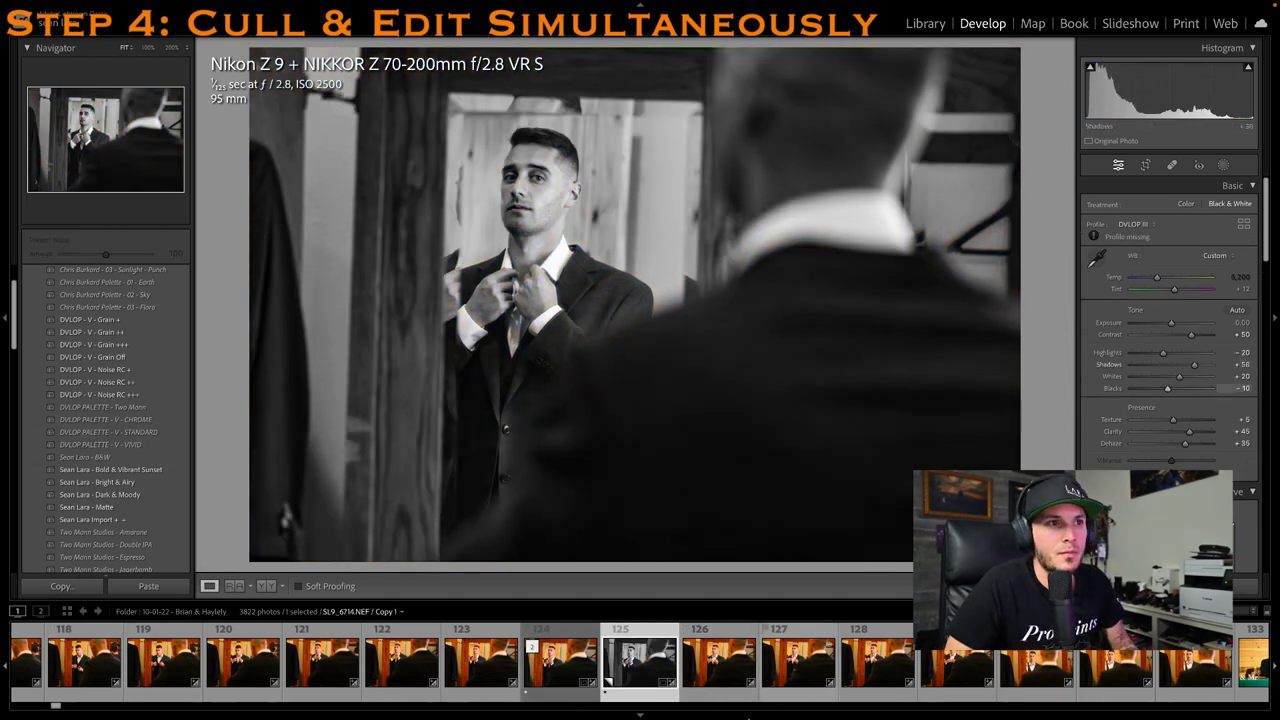
Browse past the remaining mirror shots and open the 134th photo, SL9_6723.NEF, of the man writing at the table
scroll(720, 683, "down", 3)
left_click(720, 681)
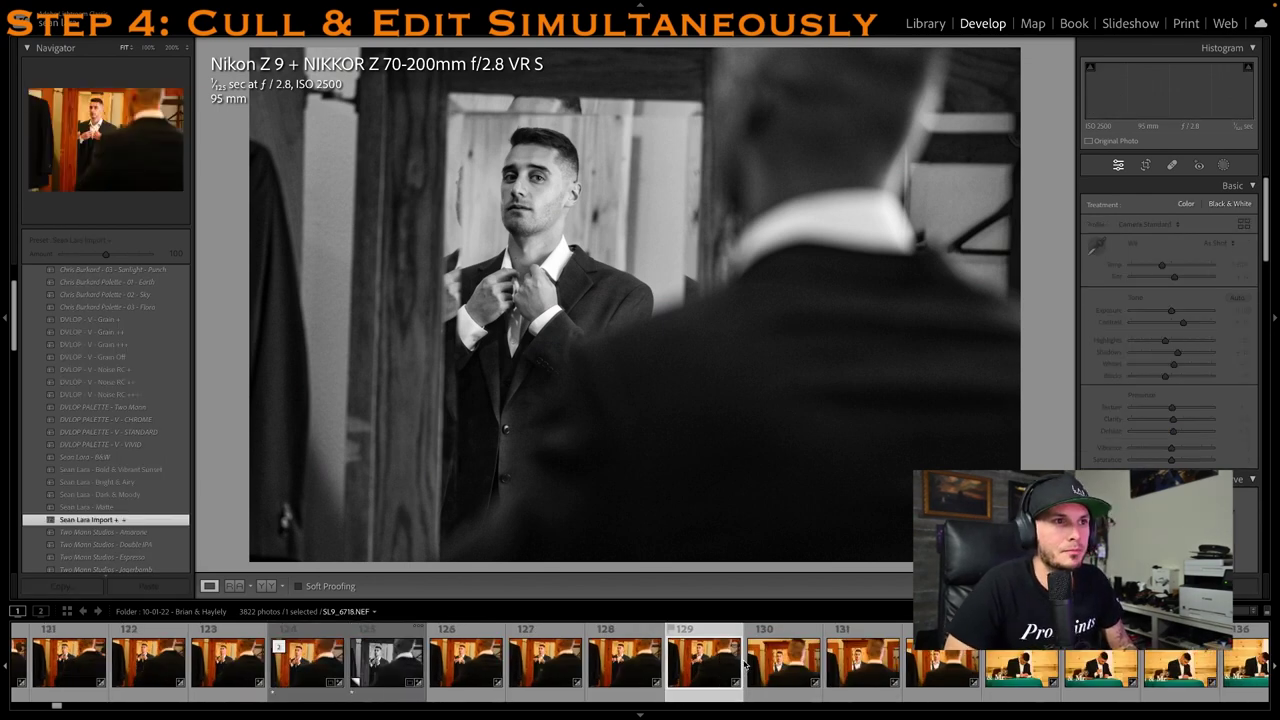
key("Right")
key("Right")
key("Right")
key("Right")
key("Right")
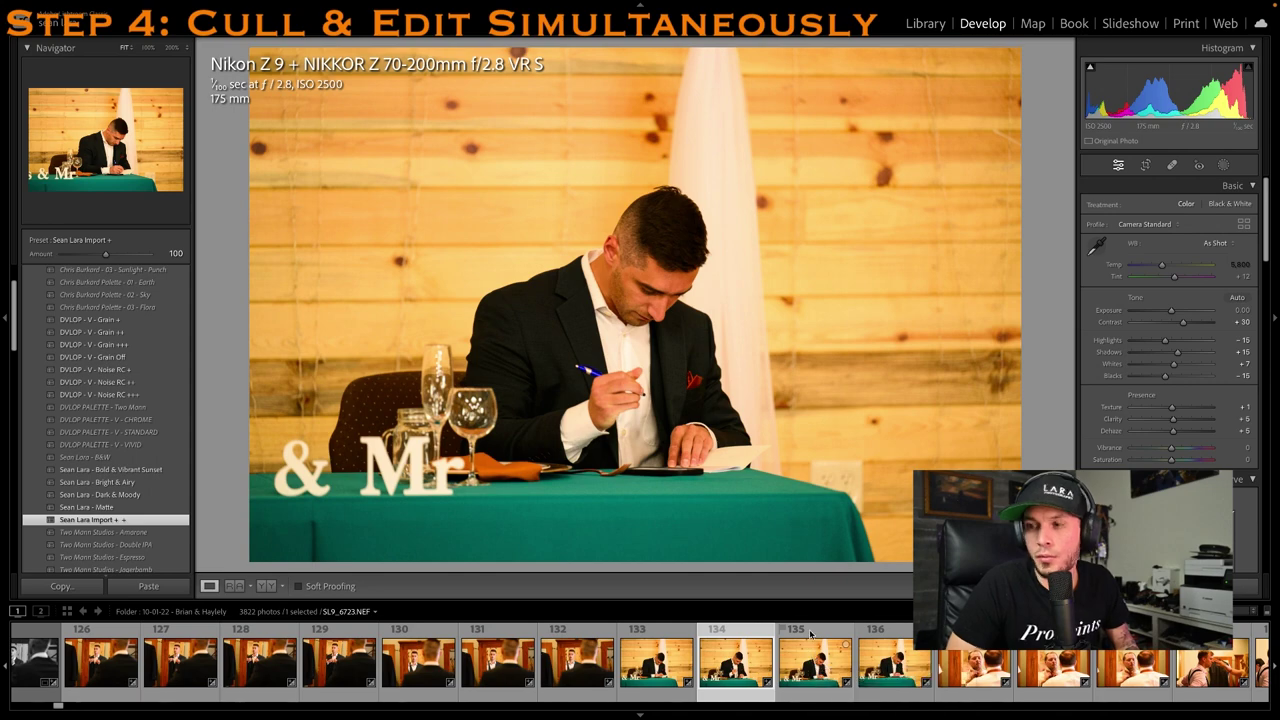
Crop the 134th photo closer around the man writing at the table and give it one star
left_click(1149, 168)
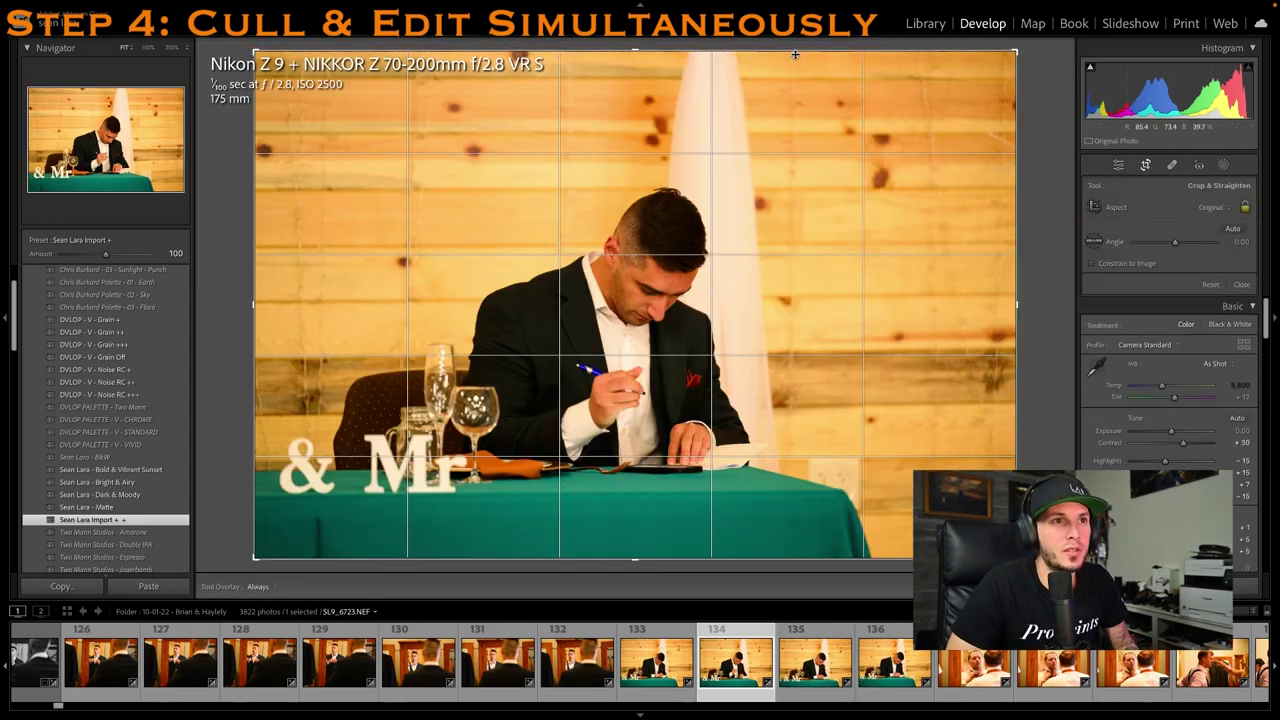
left_click_drag(795, 49, 791, 83)
mouse_move(750, 158)
left_mouse_down()
mouse_move(763, 169)
mouse_move(757, 160)
left_mouse_up()
key("Return")
key("Return")
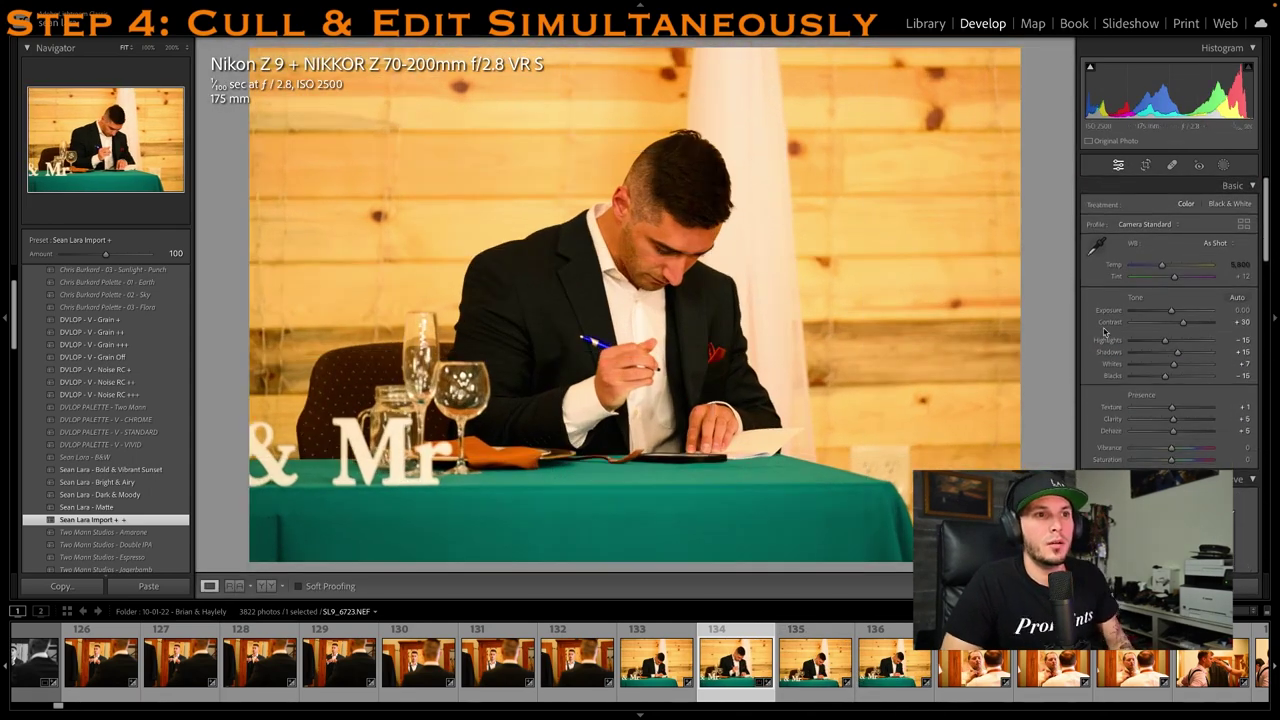
key("1")
Compare the shots of the man tying his bow tie in the mirror and give the 139th photo, SL9_6728.NEF, one star
scroll(903, 665, "down", 3)
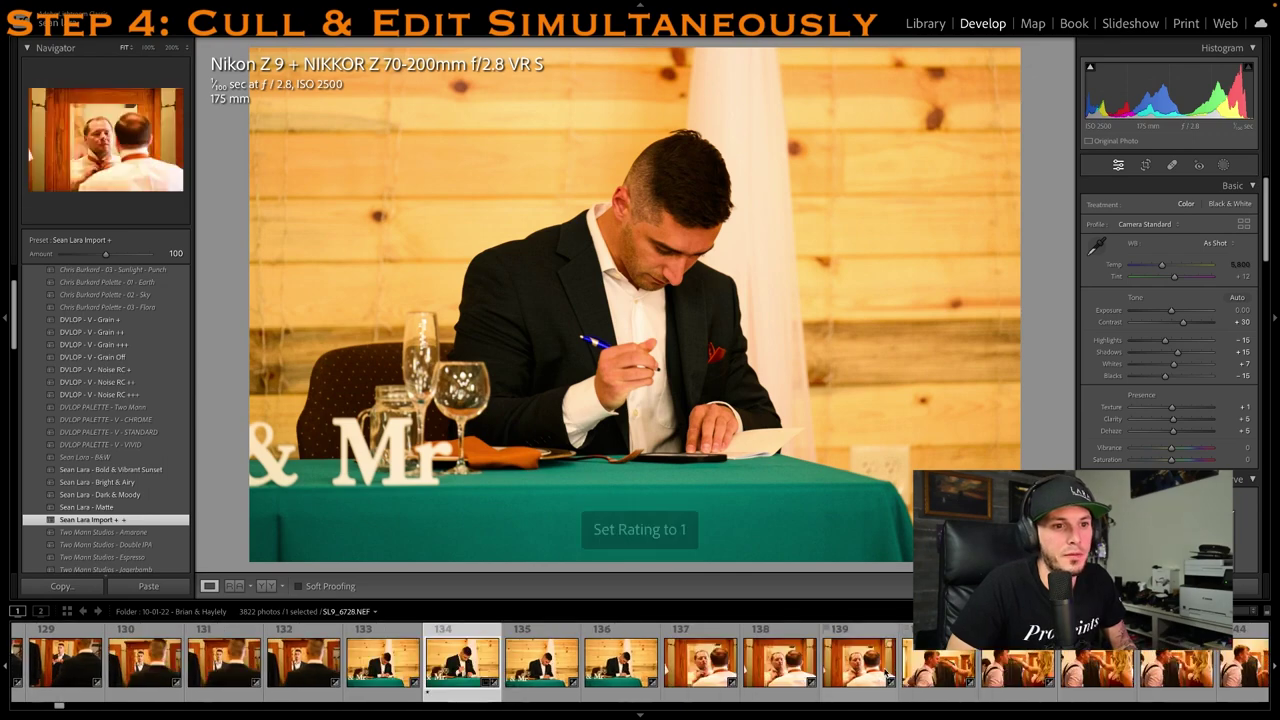
left_click(808, 670)
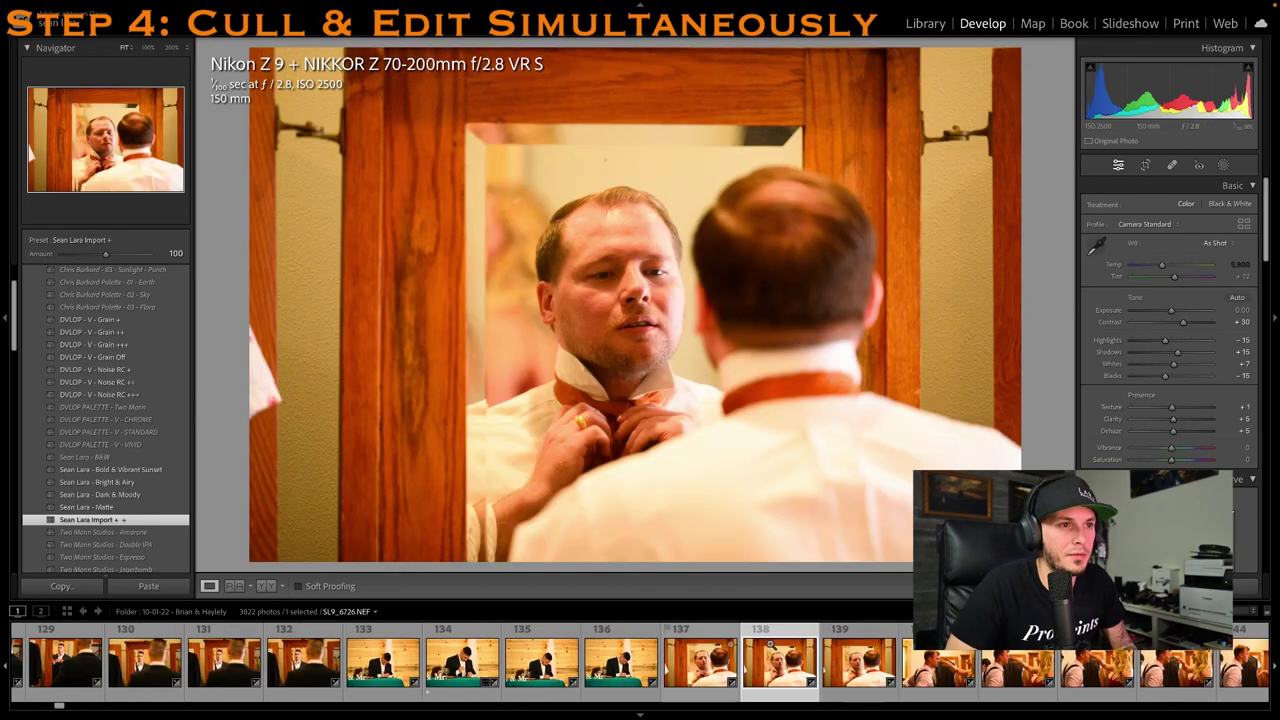
left_click(950, 672)
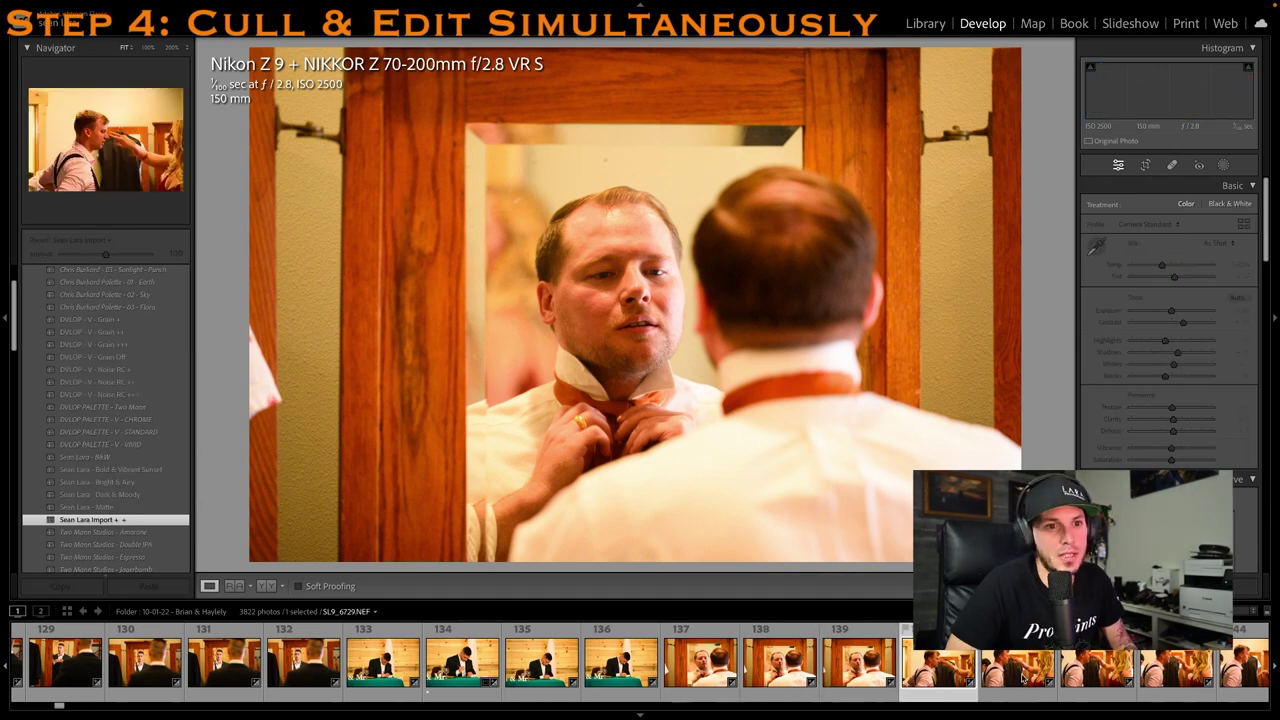
key("Left")
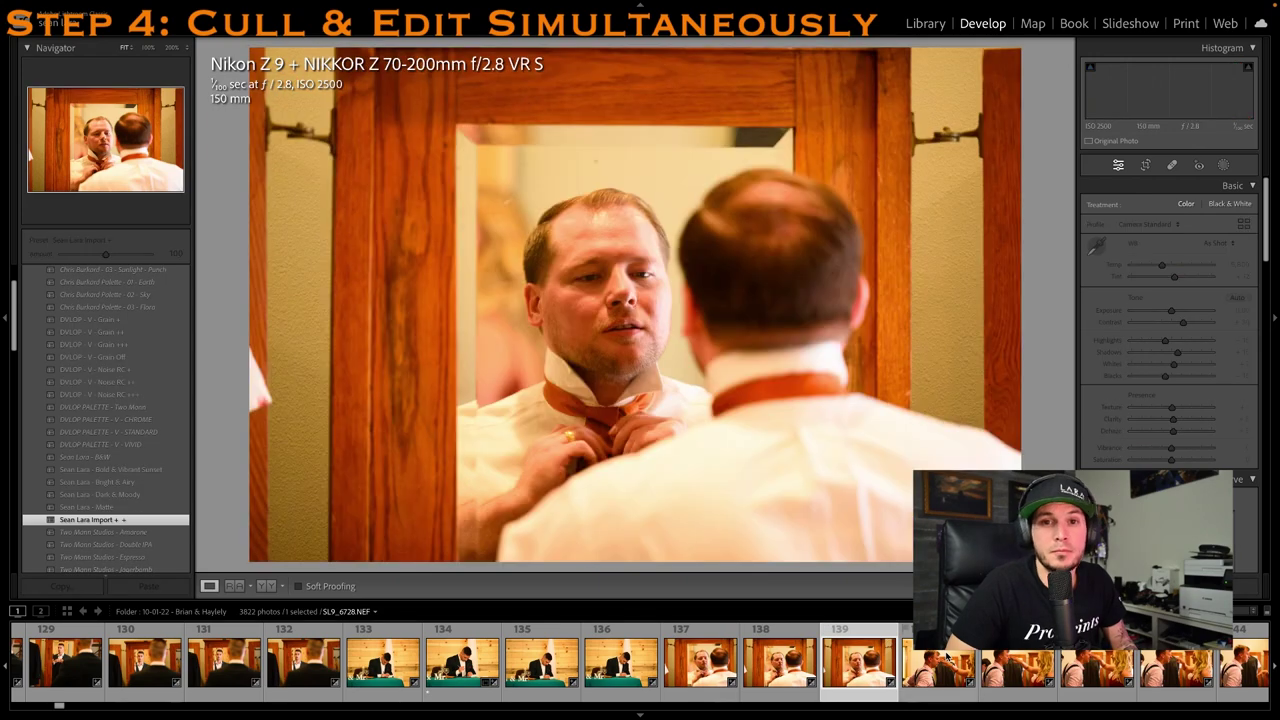
key("1")
Set the 139th photo's Highlights to -75 and its Temp to 5,000, keeping the one-star rating
left_click(1141, 341)
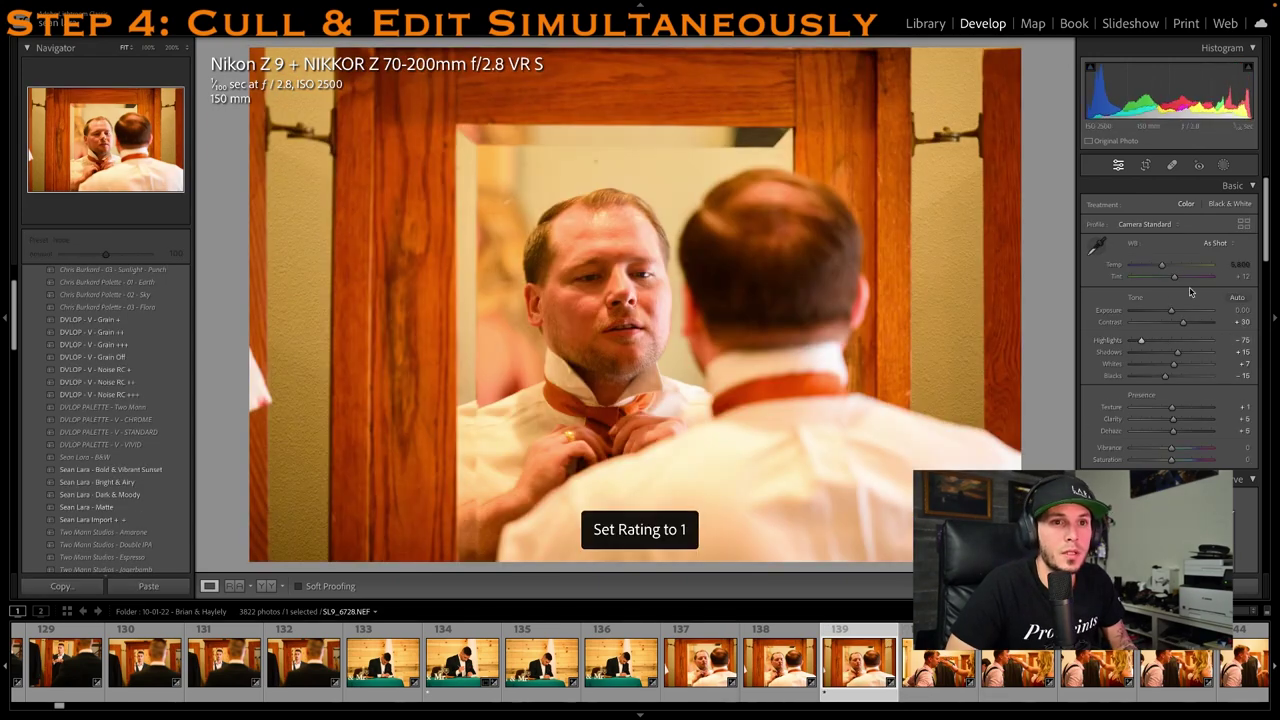
left_click(1238, 266)
type("4")
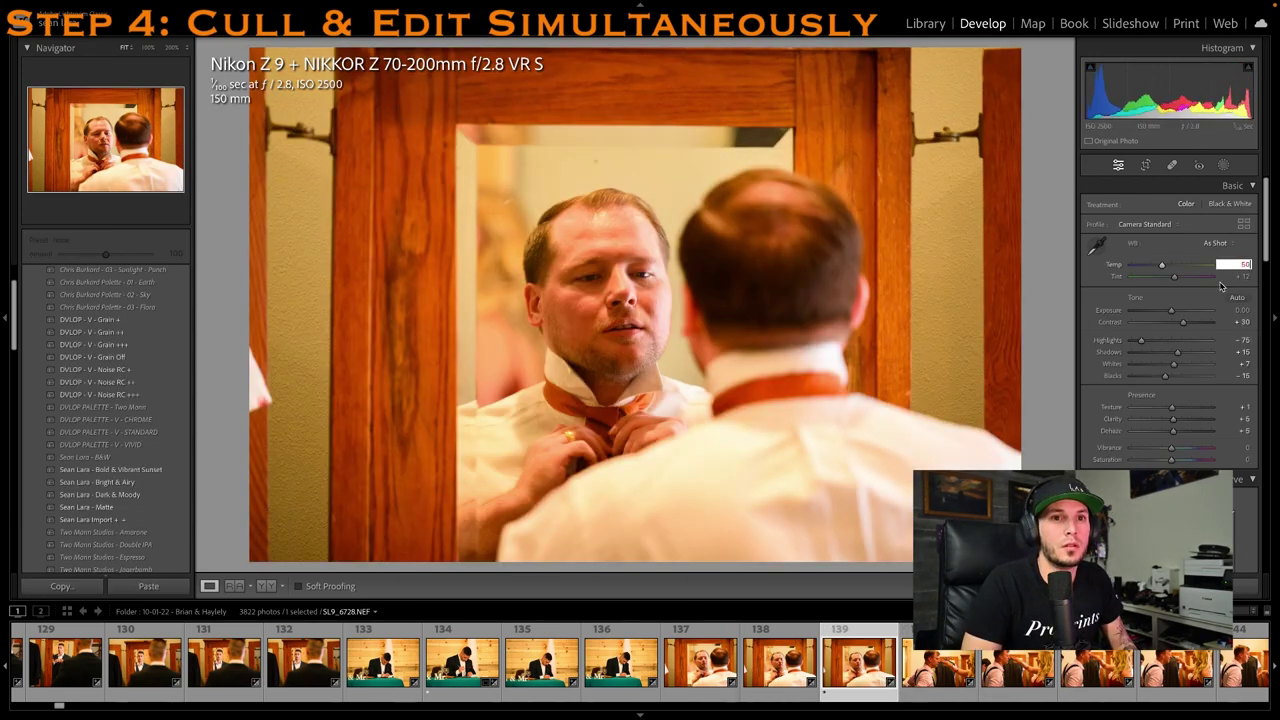
type("1")
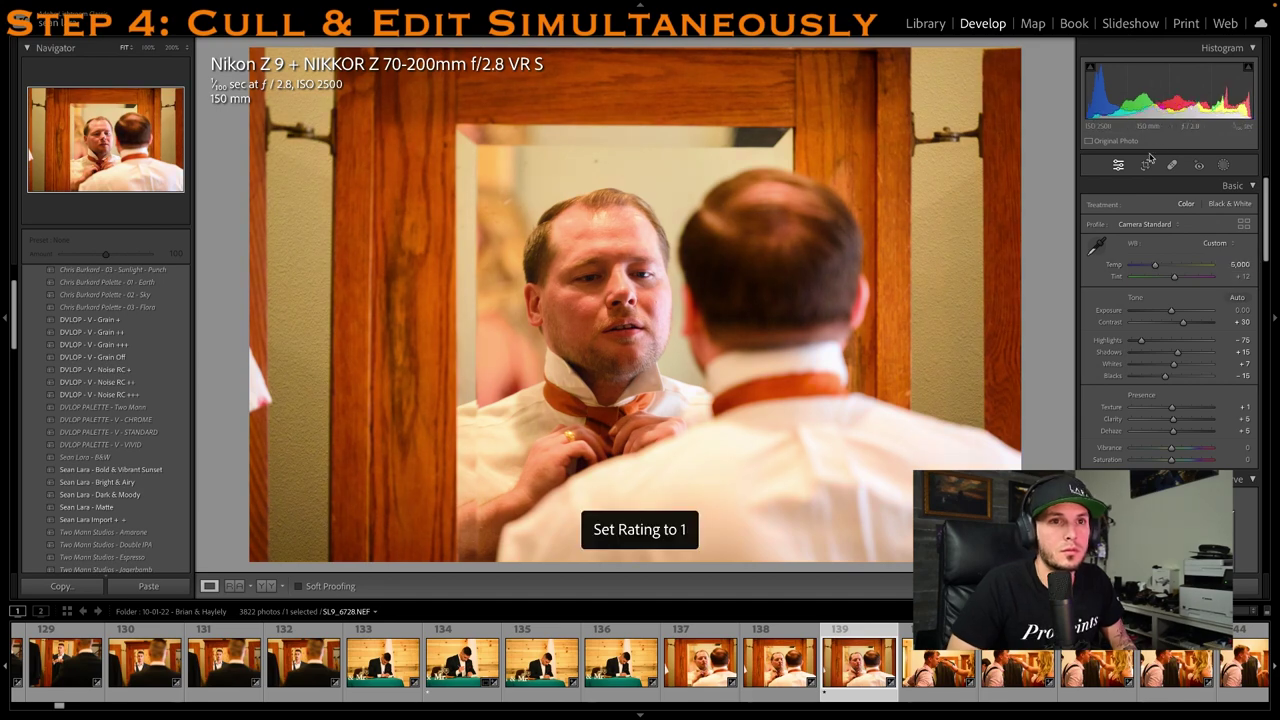
Crop the 139th photo closer around the man and his reflection
left_click(1146, 165)
left_click_drag(258, 58, 340, 109)
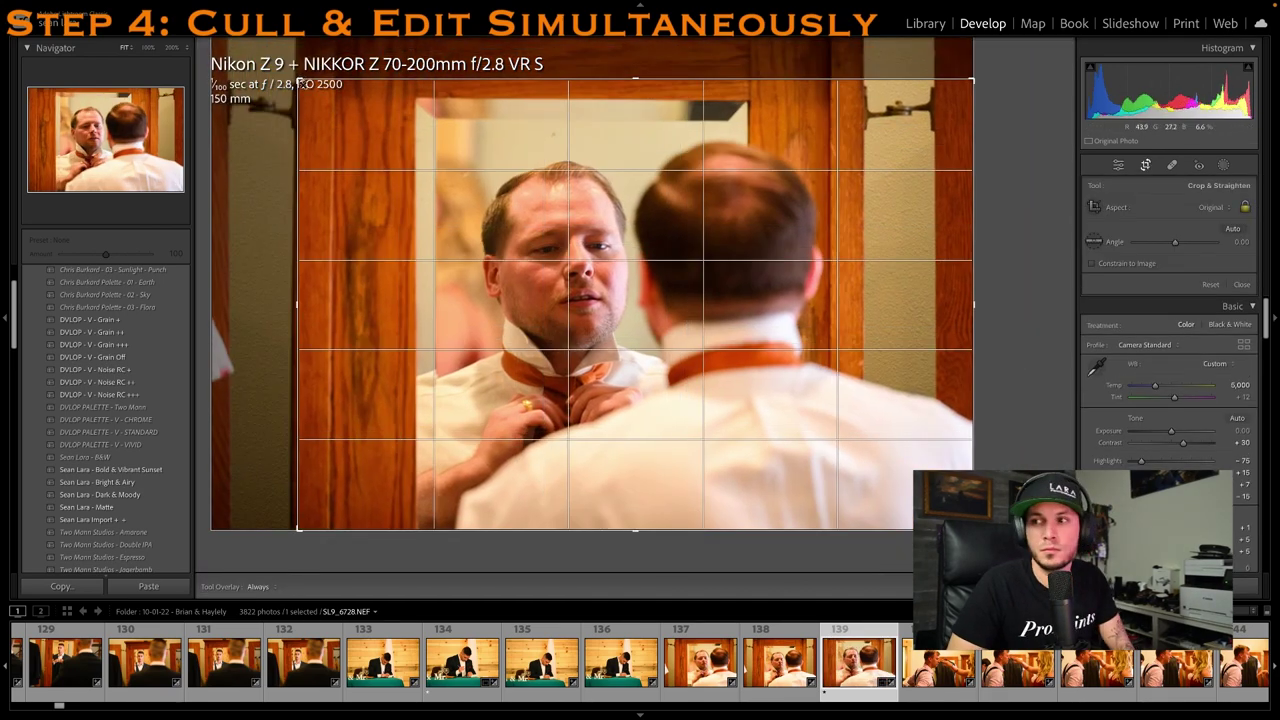
key("Return")
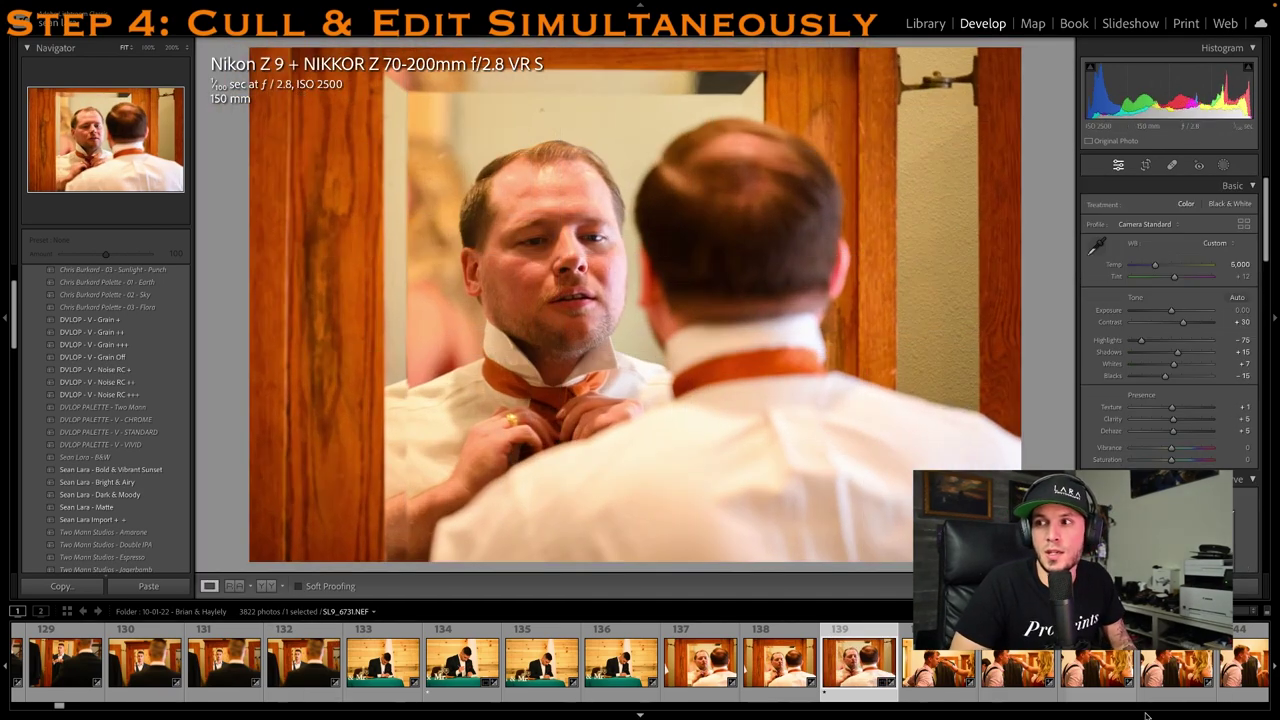
Open the 141st photo, SL9_6730.NEF, of the woman reaching toward the man's face, give it one star and set its Temp to 4,436
scroll(700, 665, "down", 1)
left_click(921, 666)
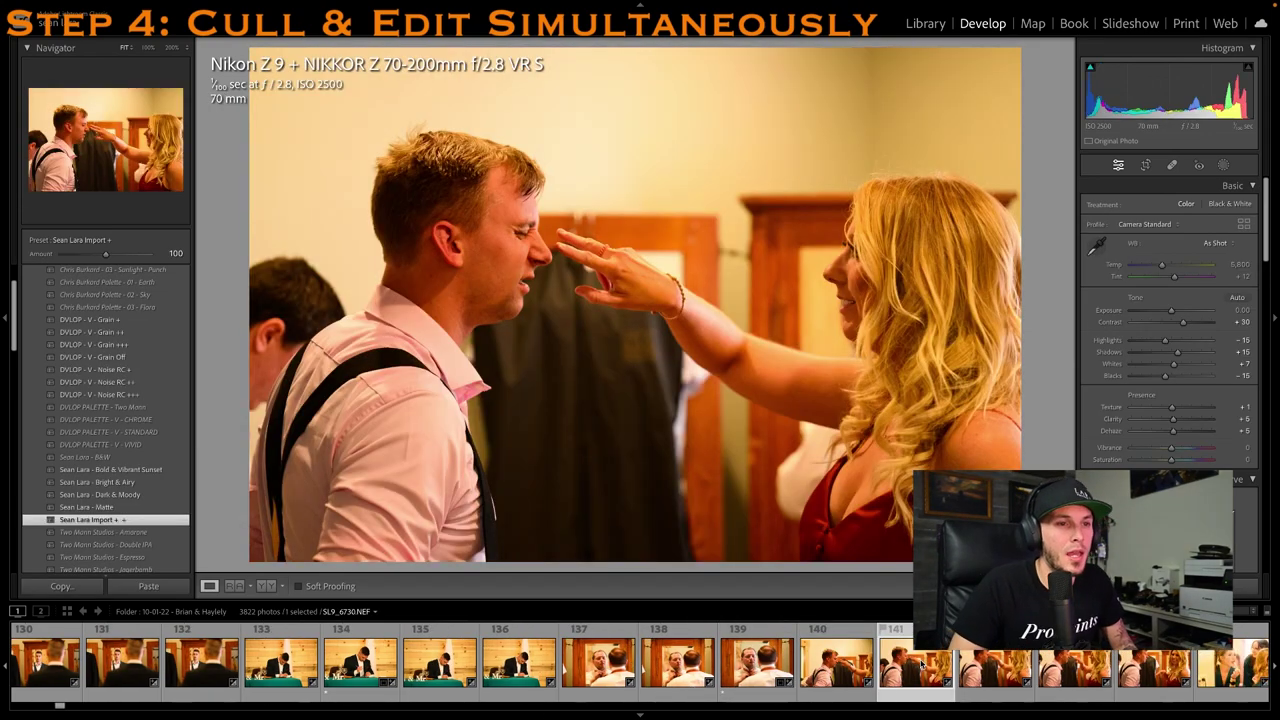
key("1")
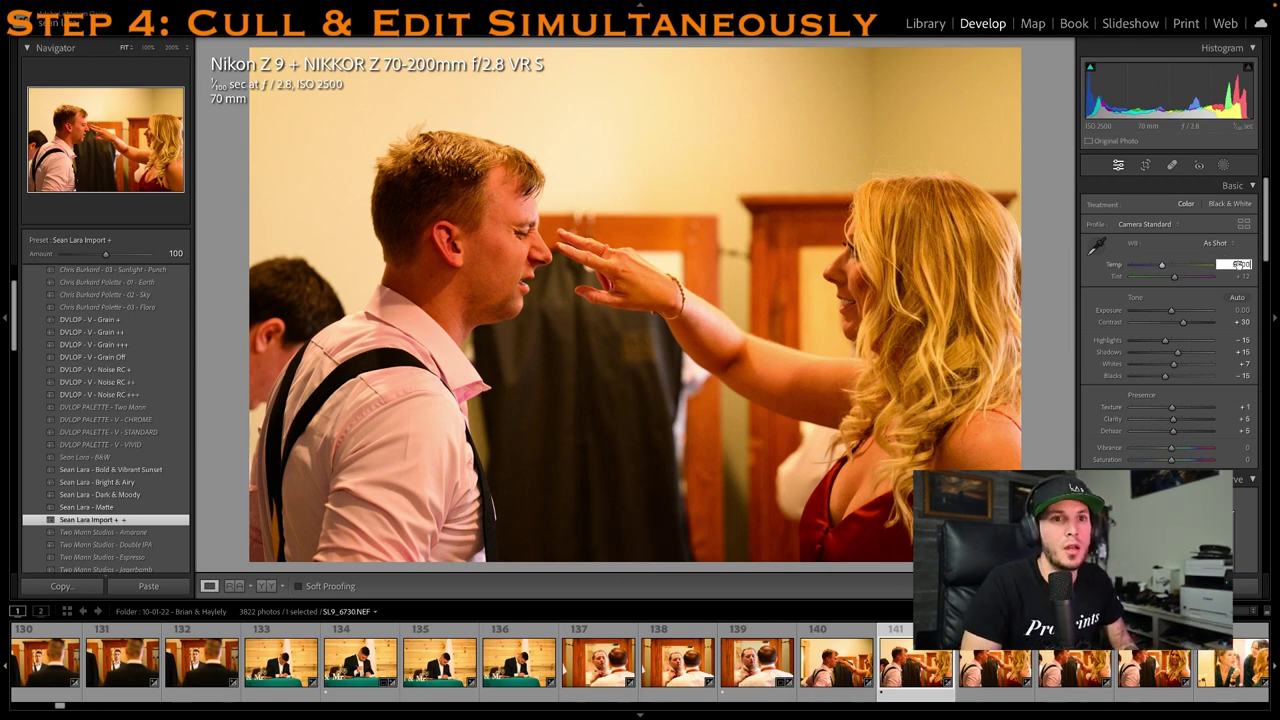
type("5200")
key("Return")
key("1")
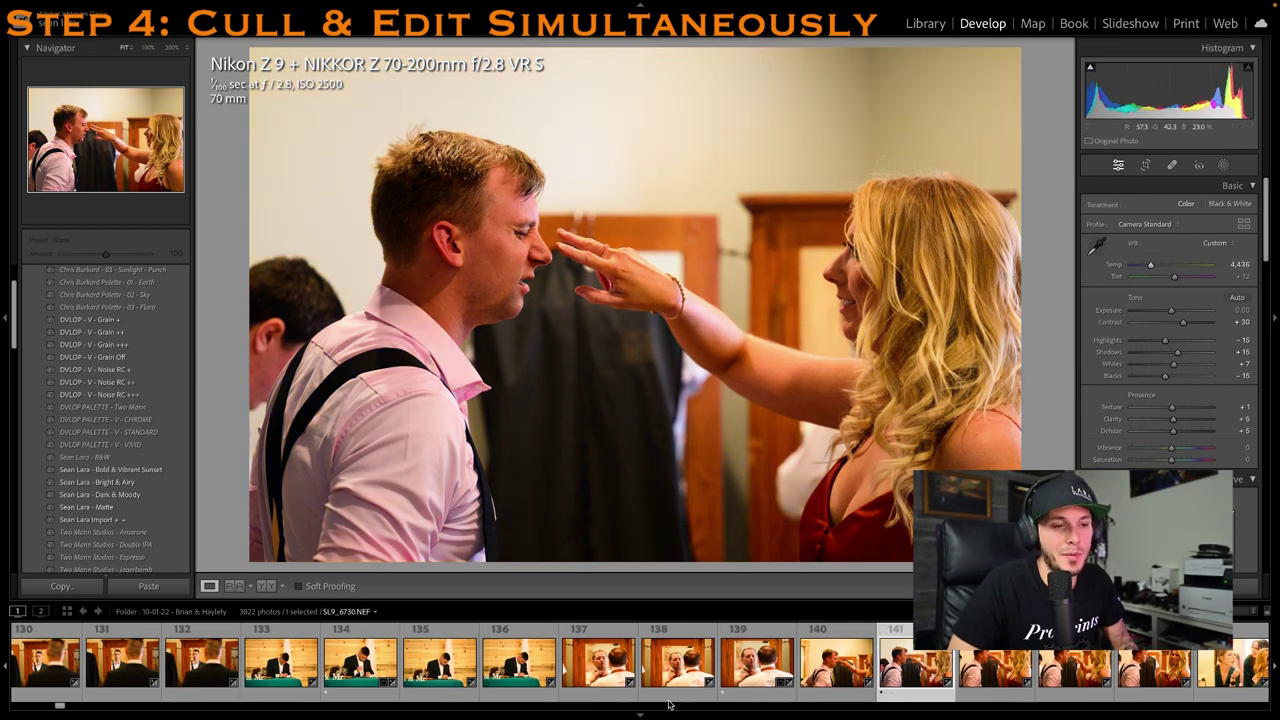
key("1")
Browse past the 144th photo to the 147th, SL9_6736.NEF, of the woman applying lipstick, and give it one star
scroll(669, 680, "down", 5)
left_click(668, 657)
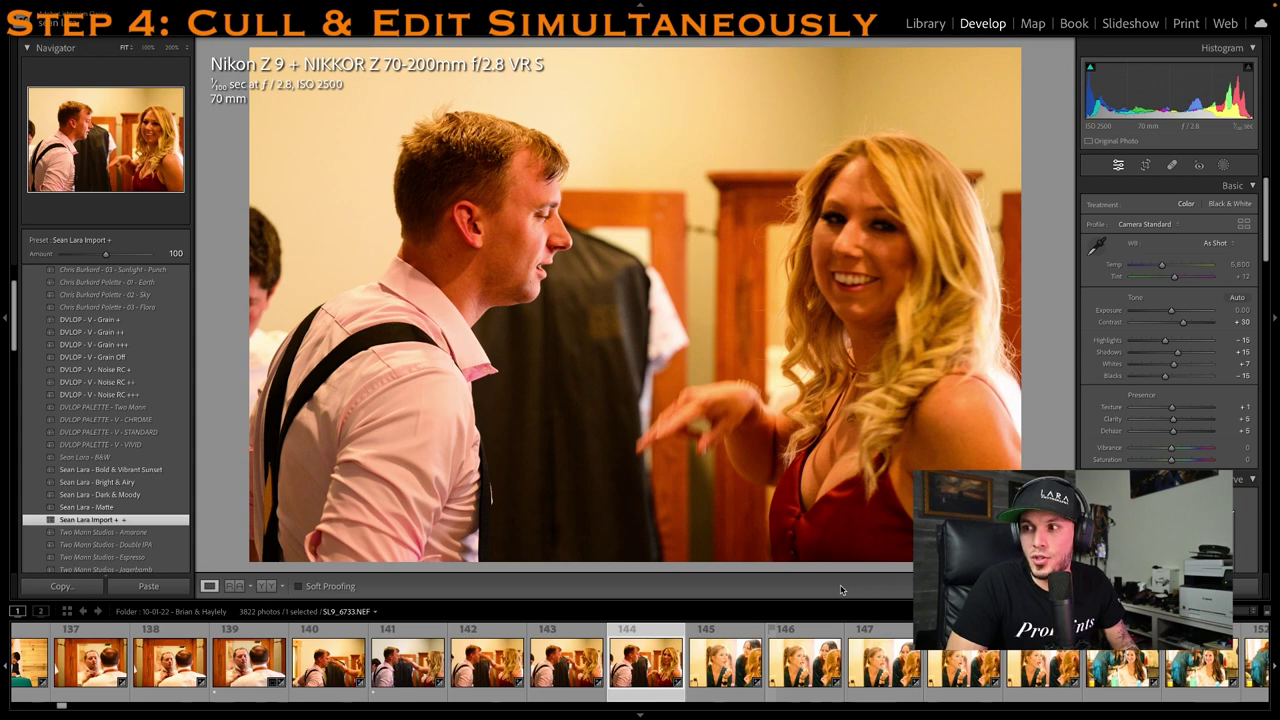
scroll(850, 680, "down", 1)
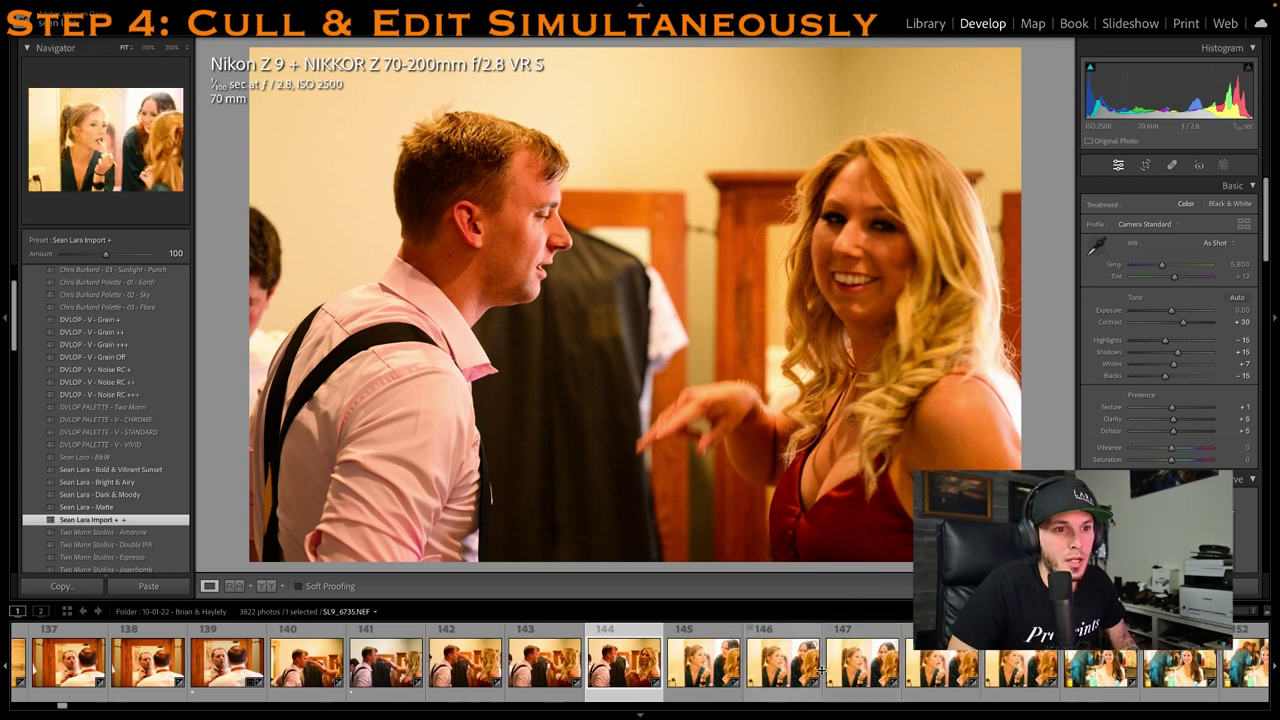
left_click(842, 676)
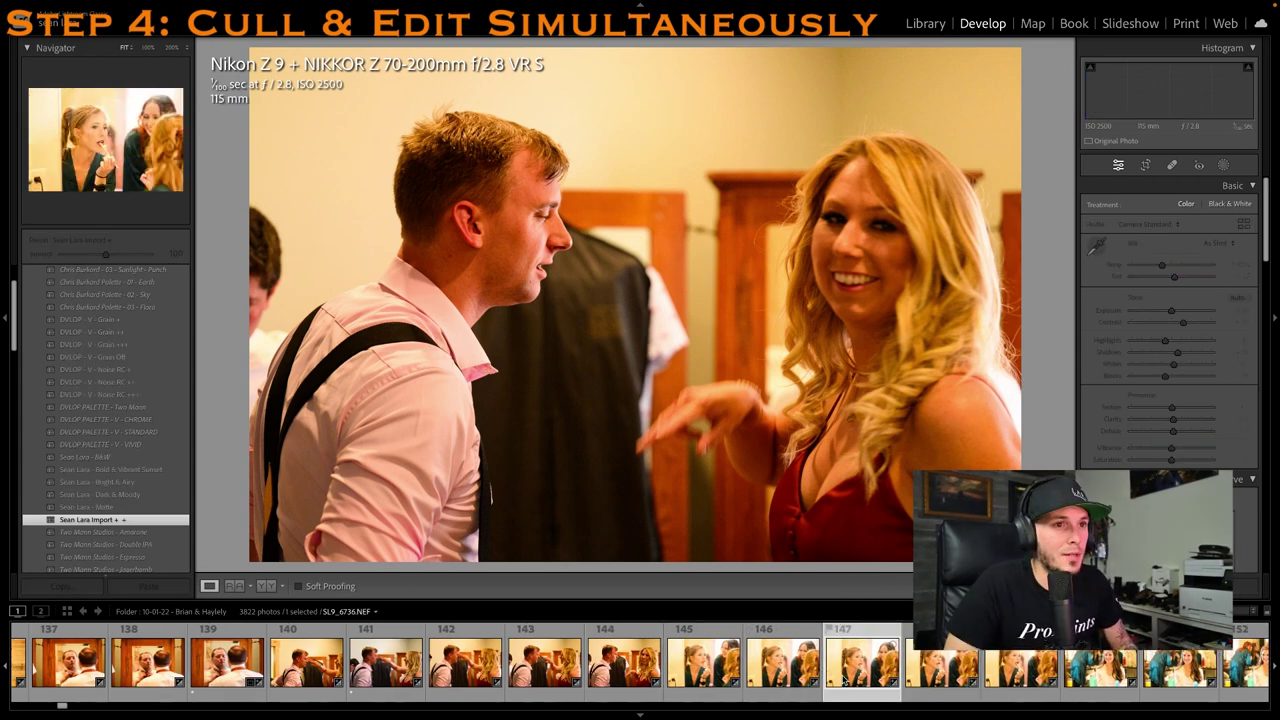
scroll(860, 676, "down", 4)
key("1")
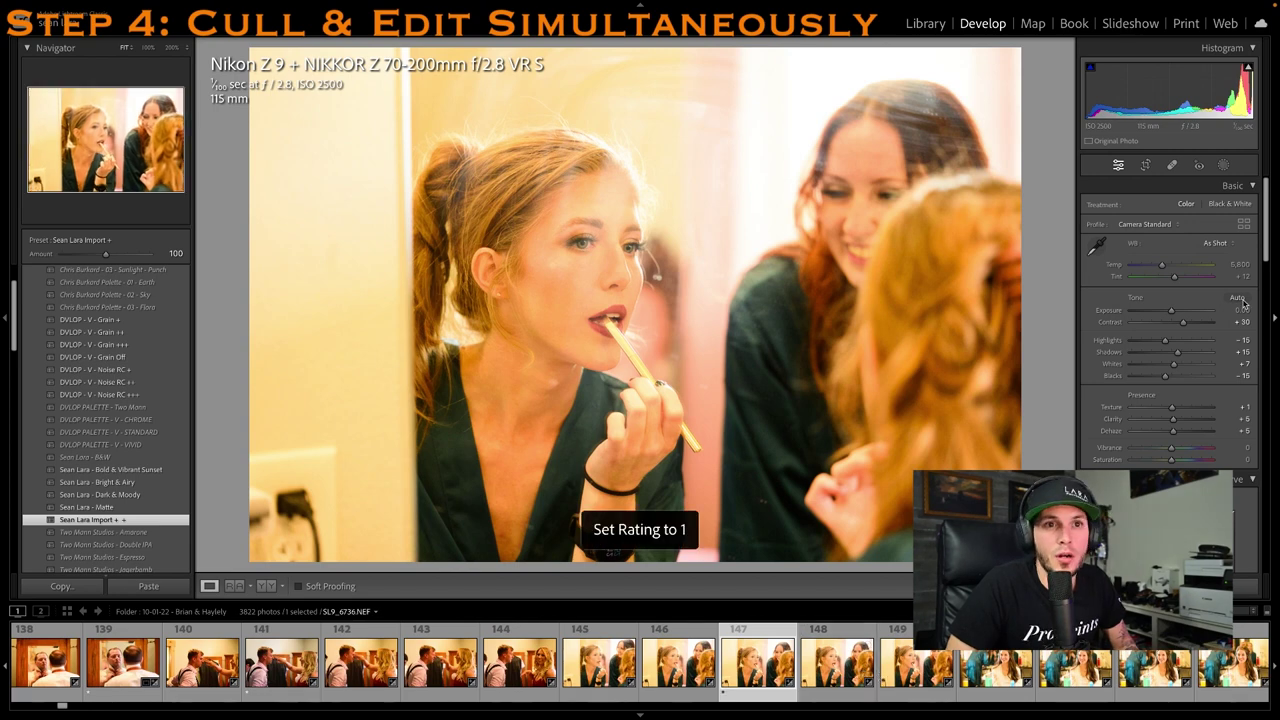
Set the 147th photo's Temp to 5,000 and lower its Exposure to -0.50
left_click(1239, 265)
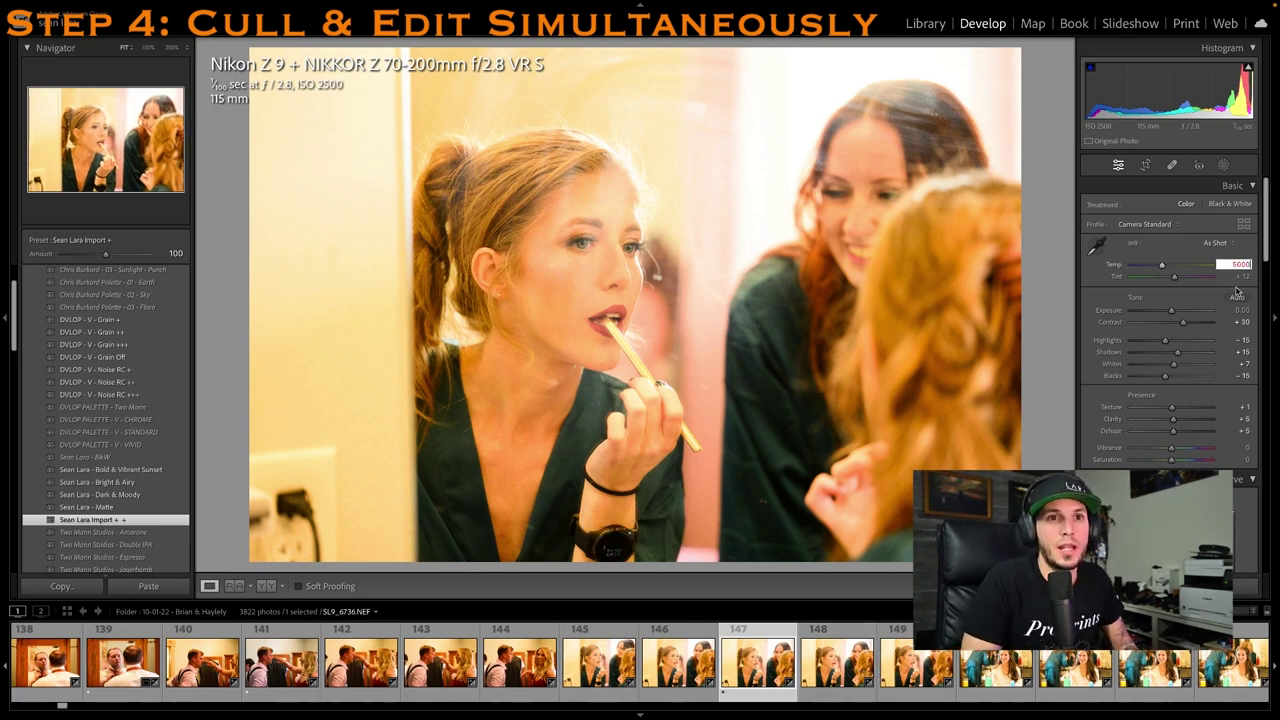
key("Return")
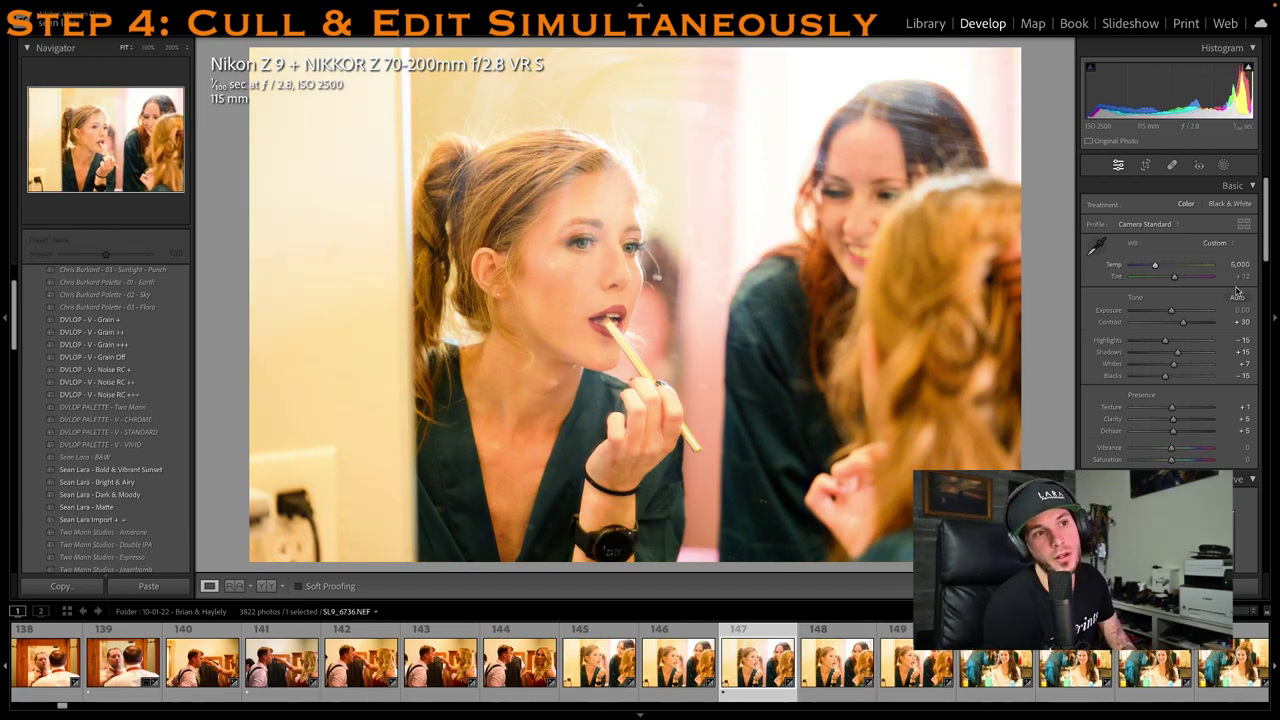
key("1")
left_click_drag(1171, 311, 1167, 312)
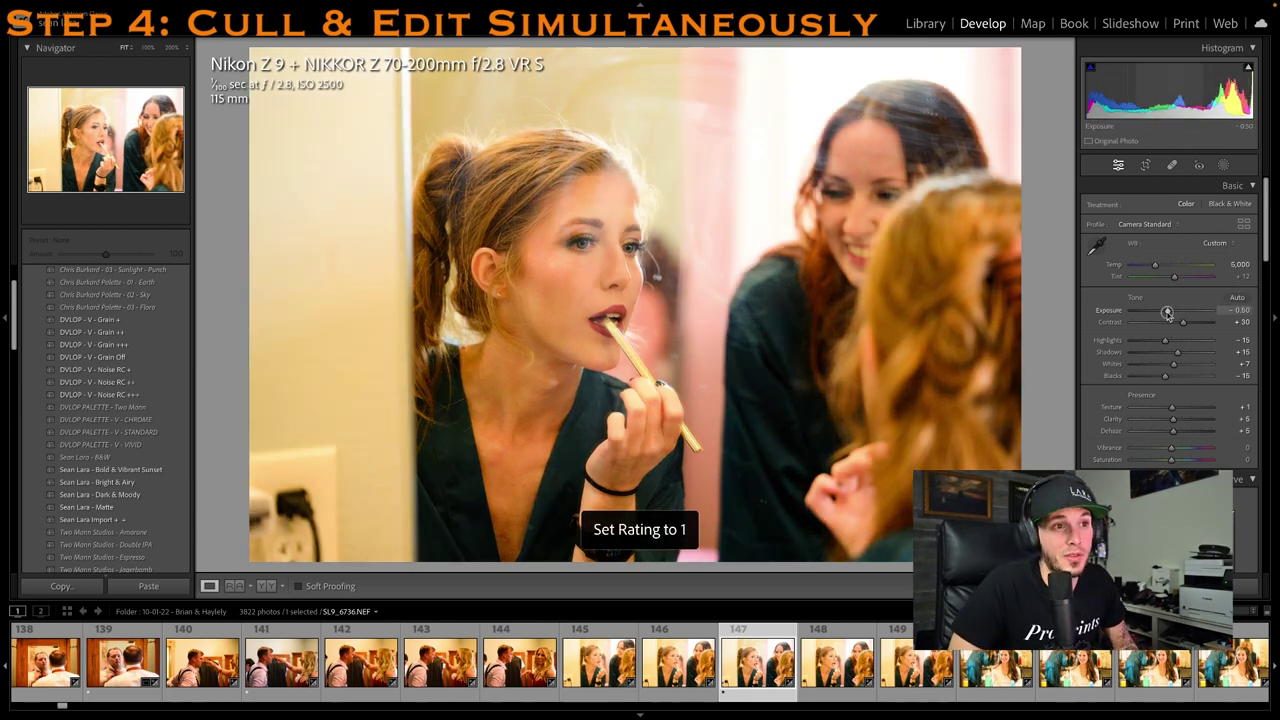
Compare the 150th, 151st and 152nd photos of the smiling long-haired woman and open the 152nd, SL9_6741.NEF
scroll(902, 658, "down", 3)
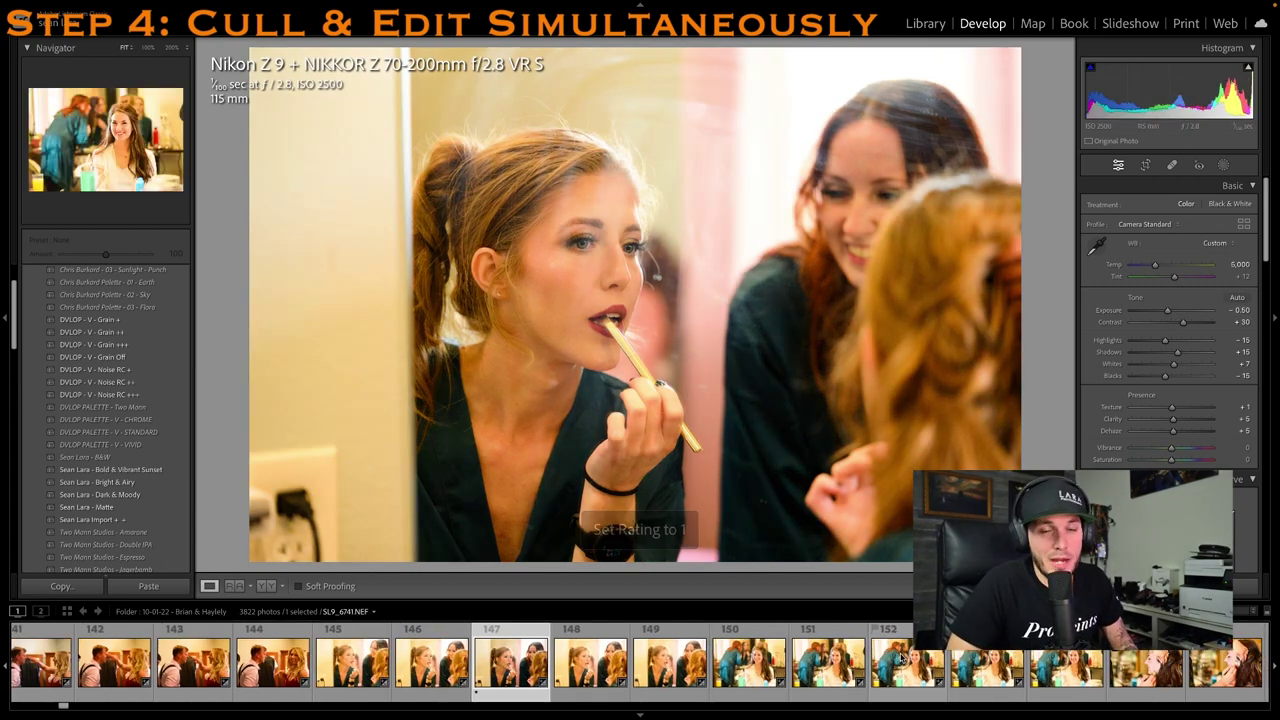
left_click(843, 677)
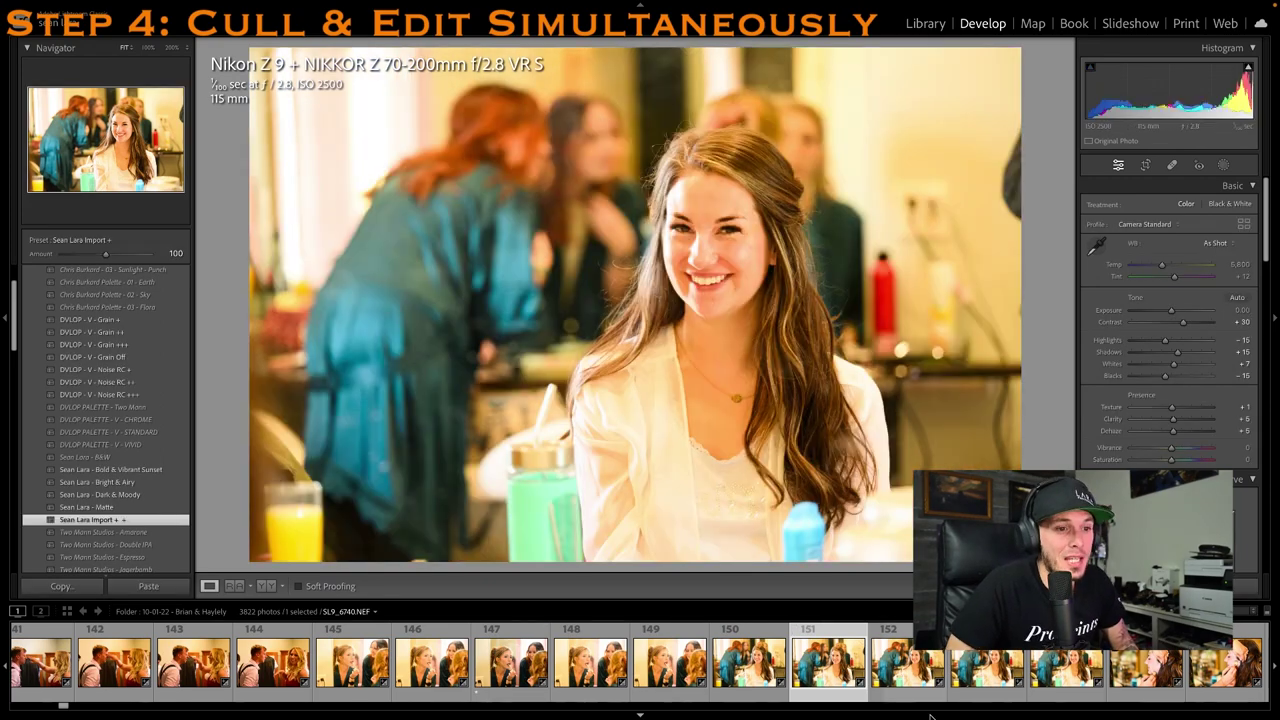
left_click(923, 675)
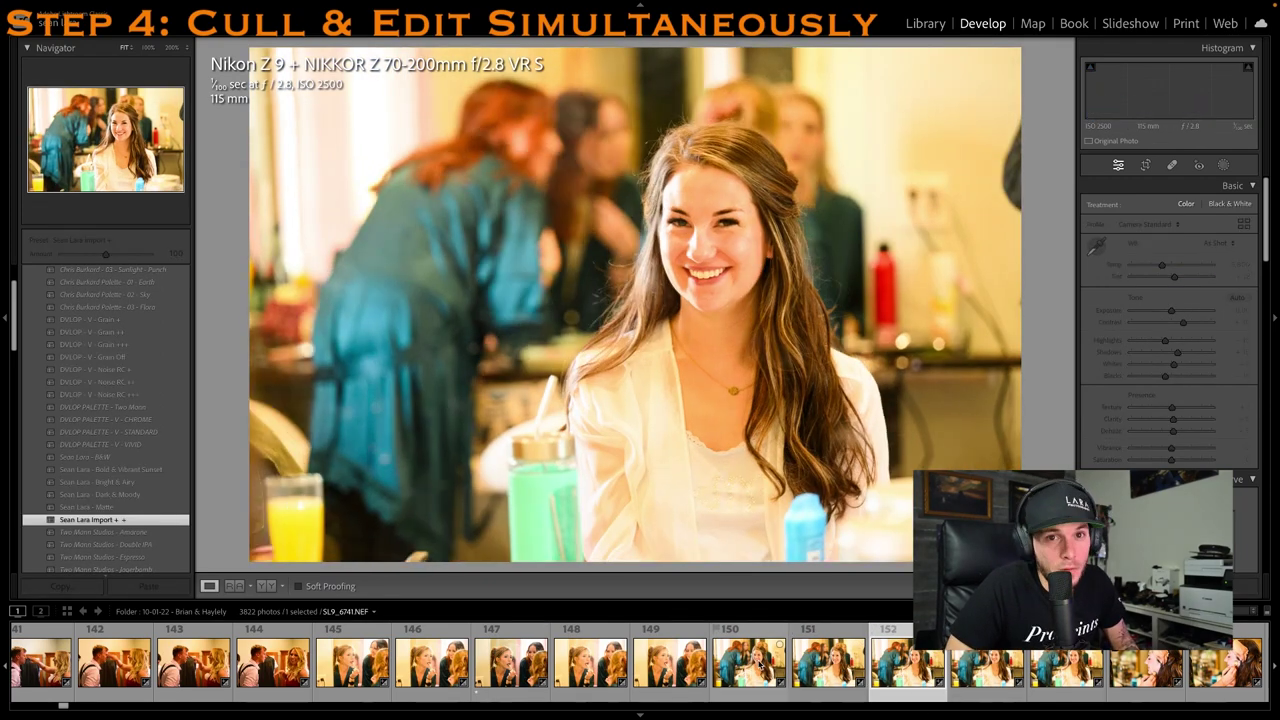
left_click(752, 667)
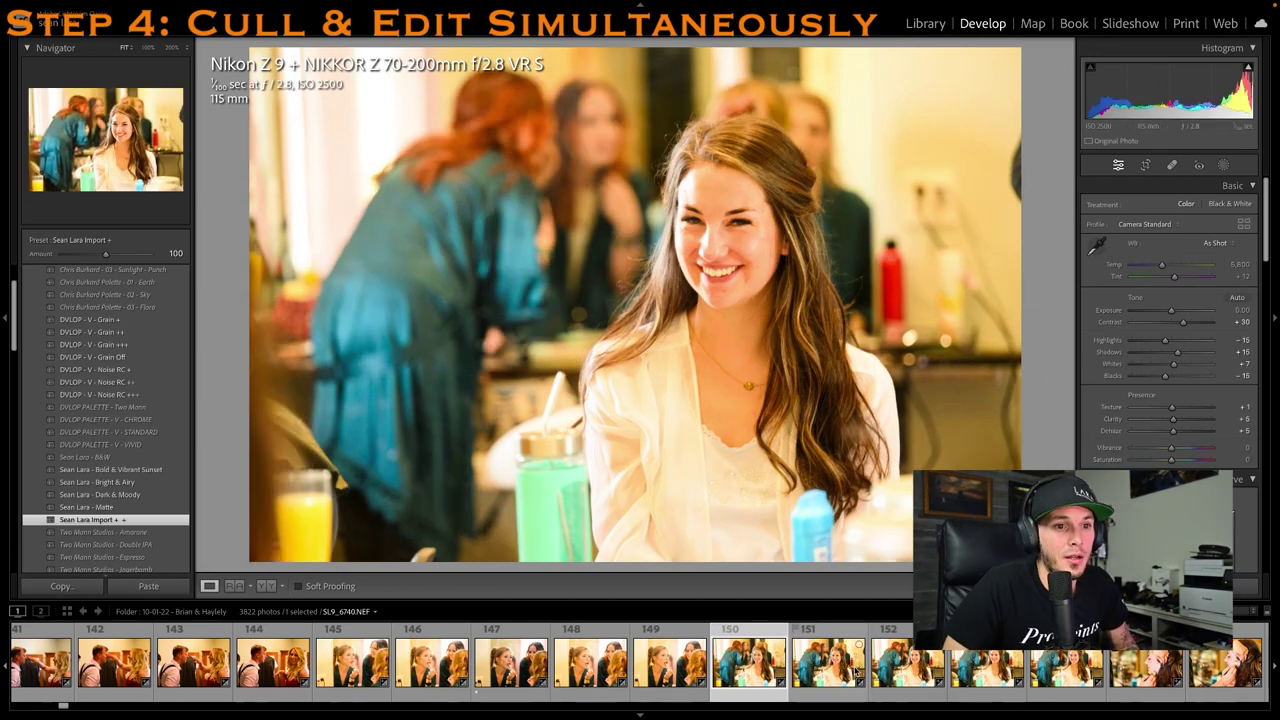
left_click(926, 668)
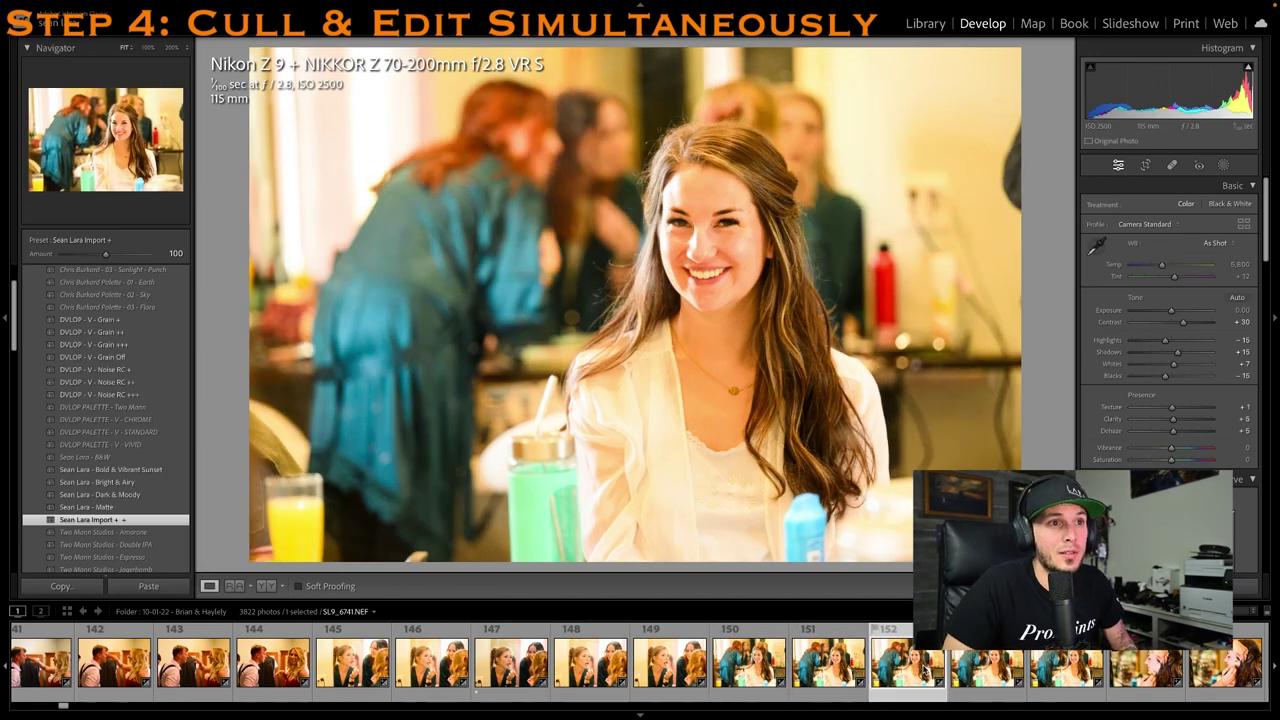
Neutralize the 152nd photo's white balance from the background wall, give it one star and lower its Highlights to -47
left_click(1098, 247)
left_click(953, 432)
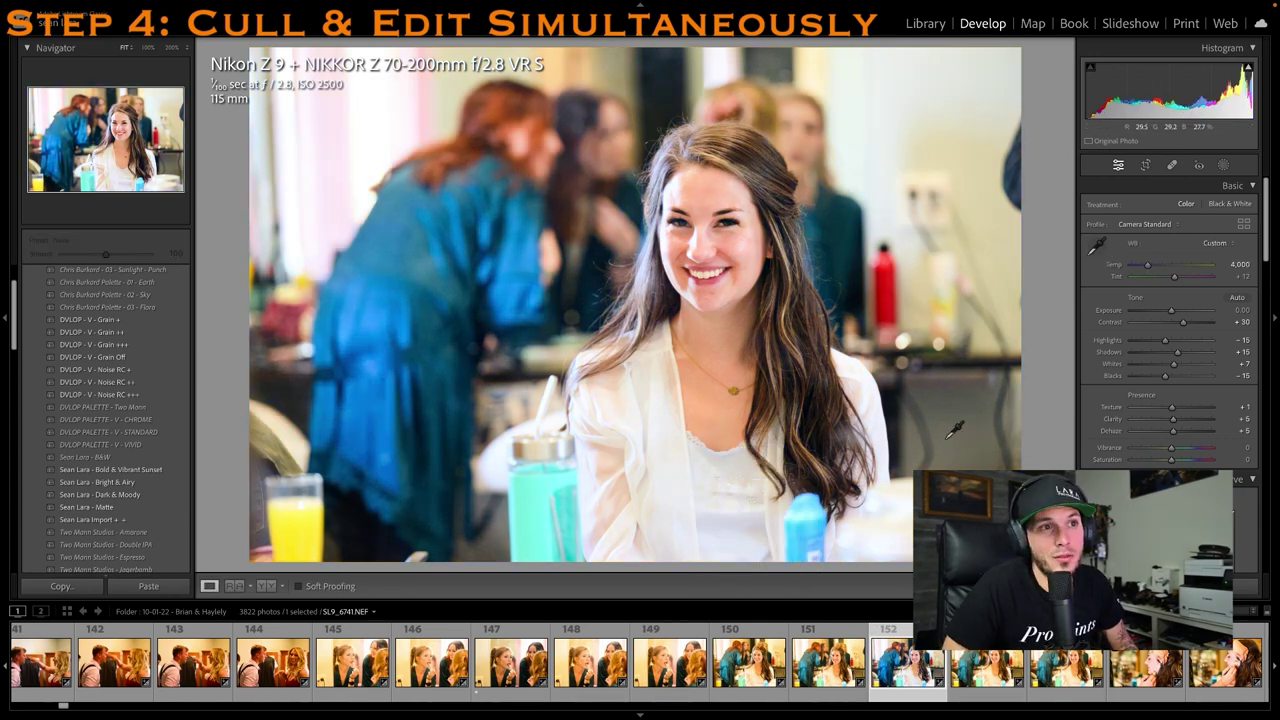
key("1")
left_click_drag(1161, 341, 1152, 341)
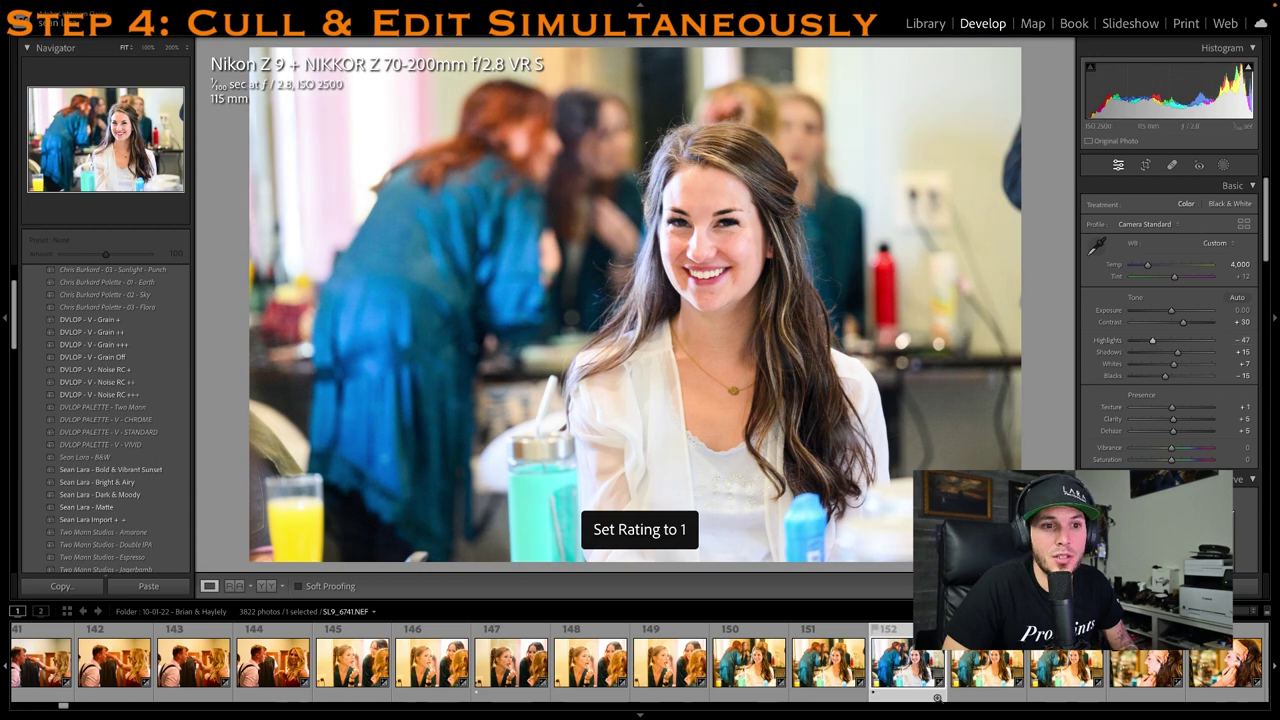
Give the 155th photo, SL9_6744.NEF, of the woman getting makeup brushed on, one star and view the 158th photo
scroll(945, 680, "down", 2)
left_click(1000, 668)
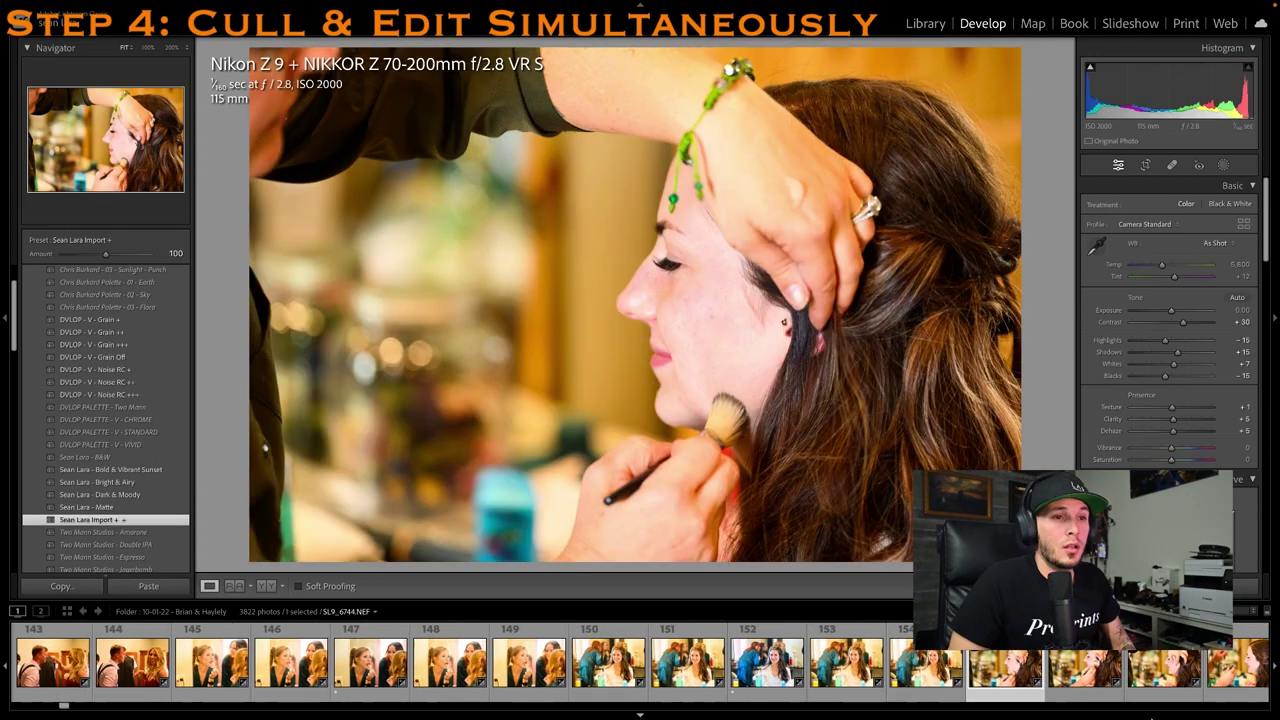
key("1")
scroll(873, 668, "down", 3)
left_click(977, 665)
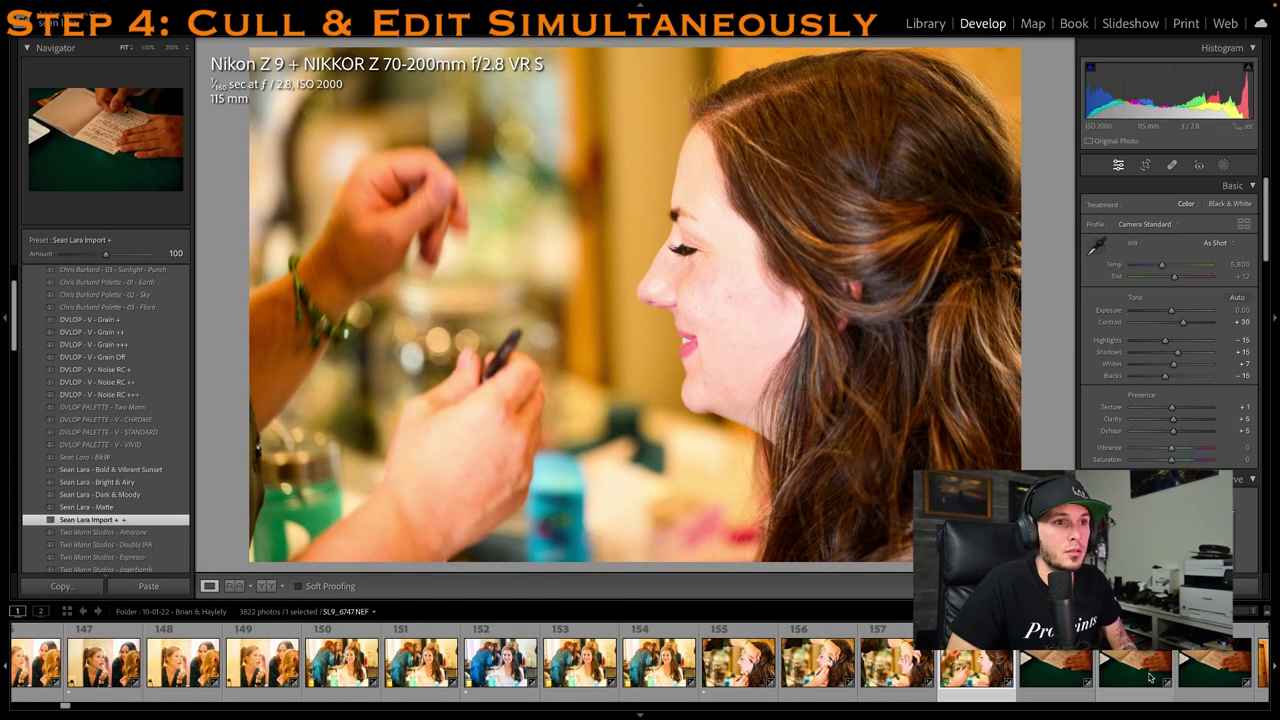
Give the 160th photo, SL9_6749.NEF, of the handwritten note, one star and crop it closer around the writing hands
left_click(1150, 679)
scroll(1150, 679, "down", 6)
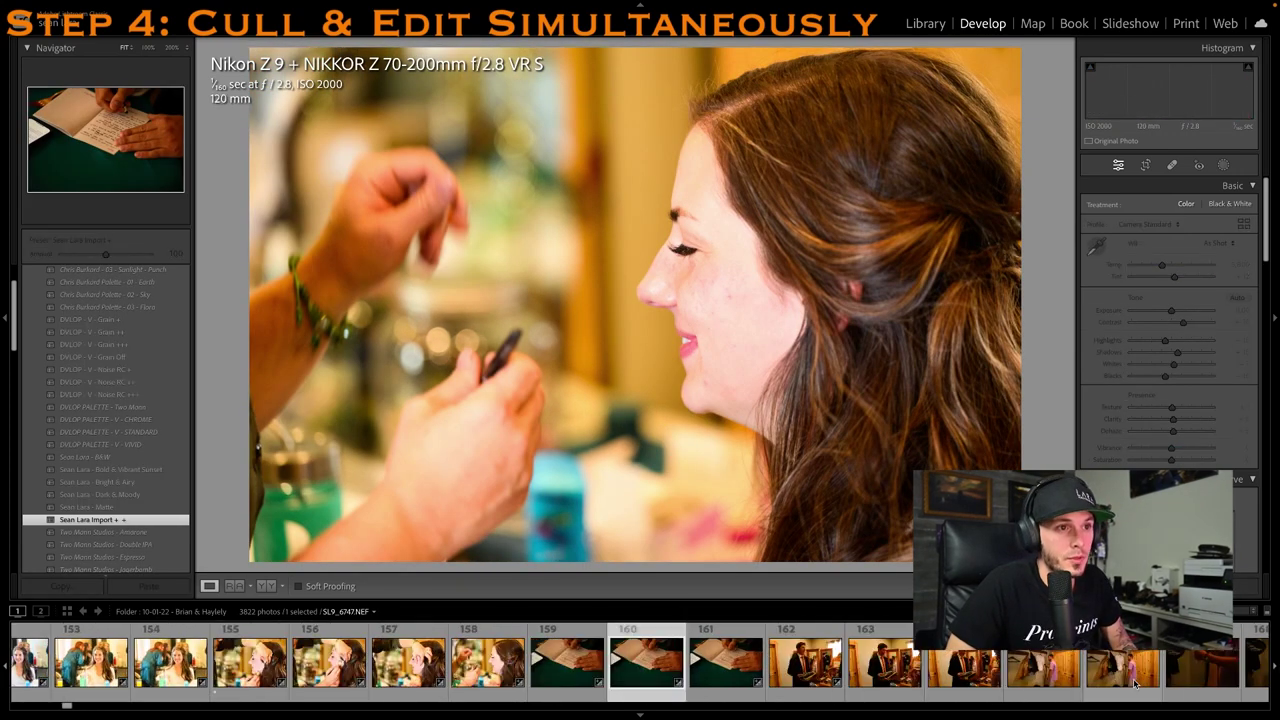
key("1")
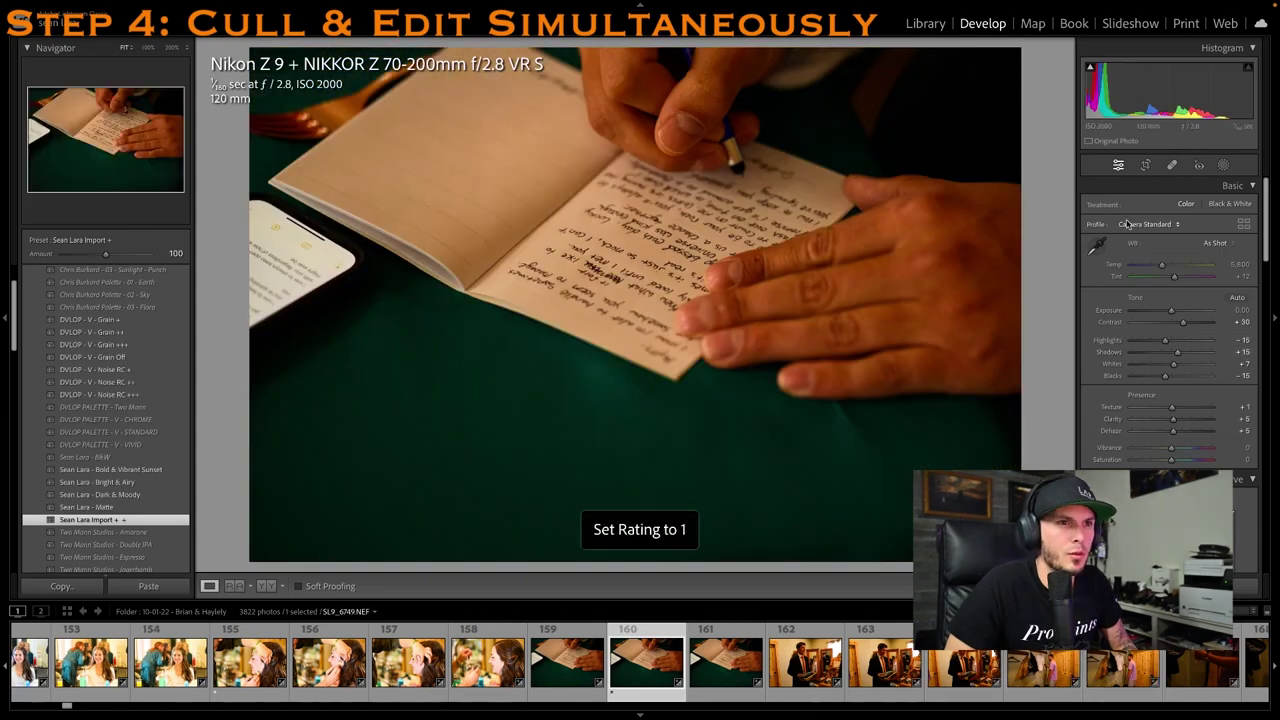
left_click(1145, 167)
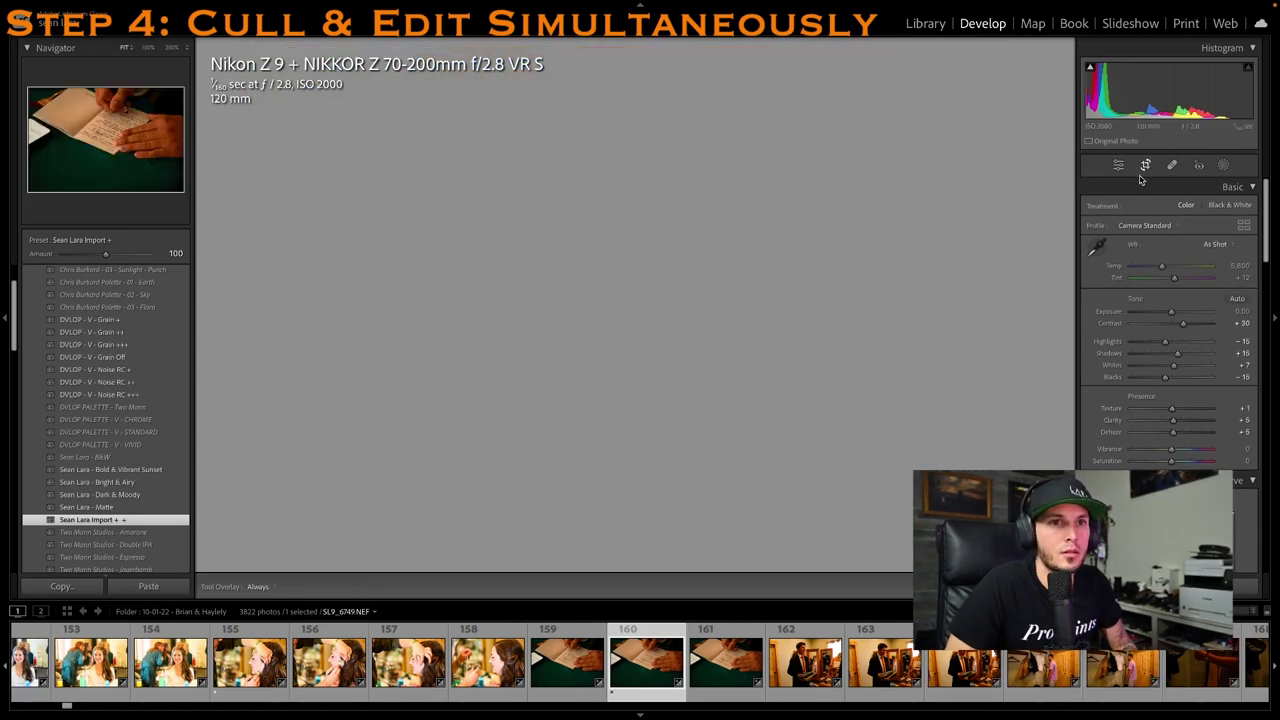
left_click_drag(257, 556, 299, 497)
key("Return")
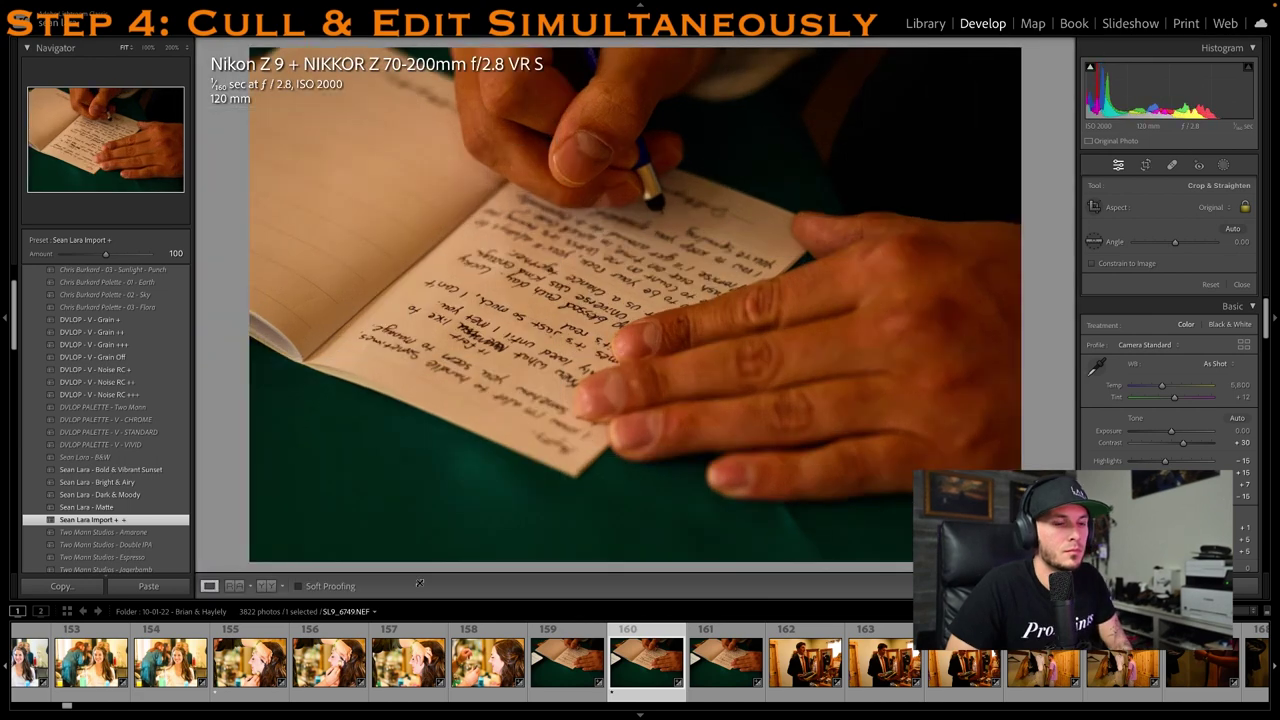
Give the 163rd photo, SL2_9999.NEF, one star, set Exposure to +0.60 and Shadows to +51, and sample white balance from the man's shirt
left_click(878, 663)
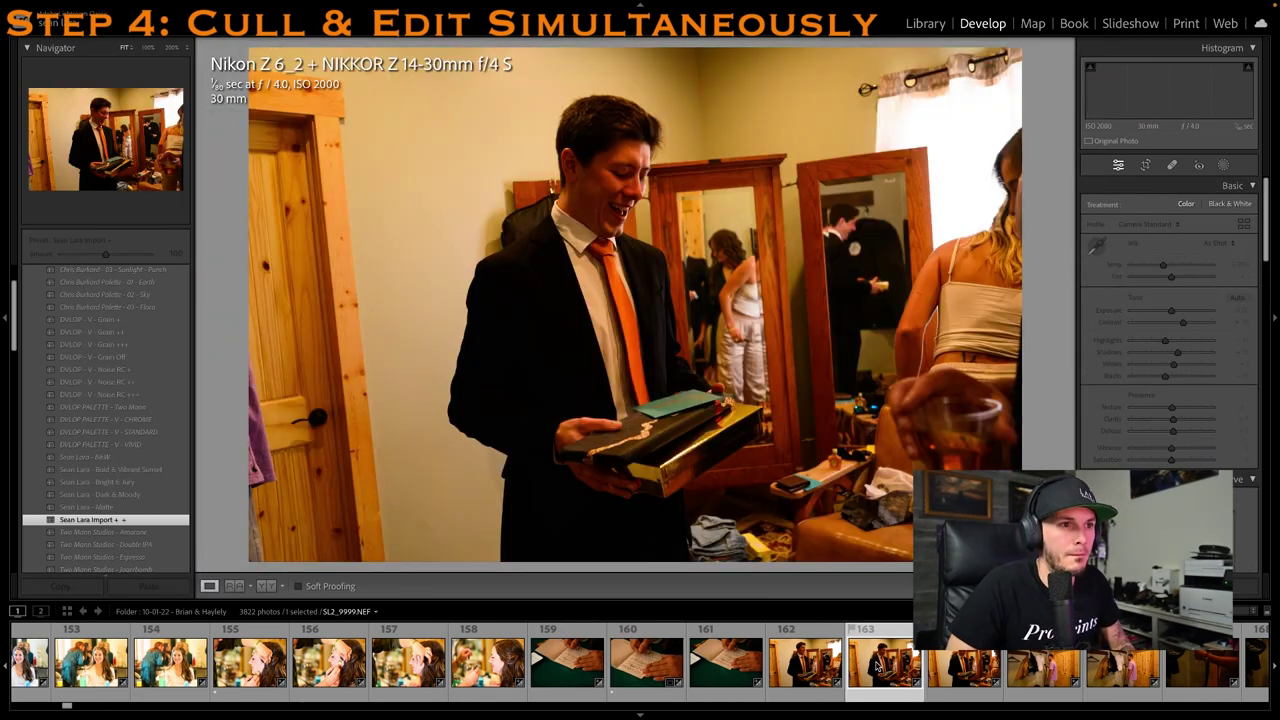
key("1")
left_click_drag(1178, 353, 1178, 313)
key("1")
left_click(1099, 245)
left_click(644, 350)
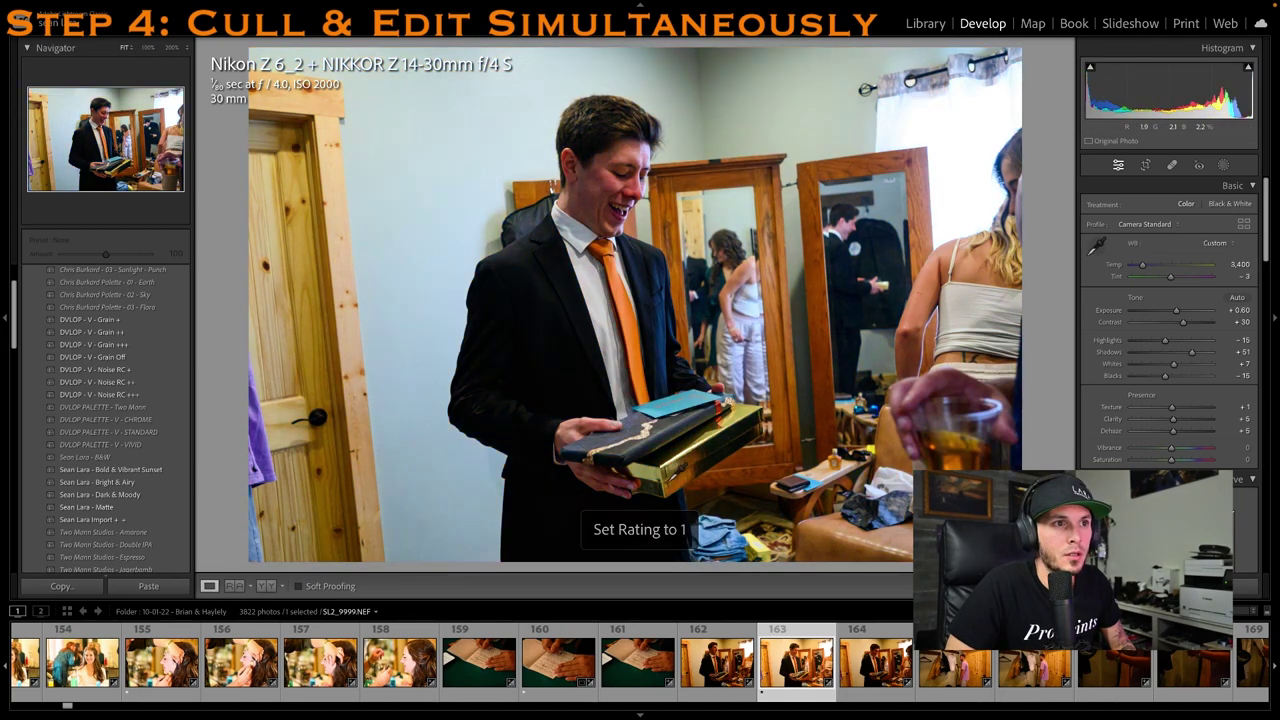
Set the 163rd photo's Temp to 4,000, keeping its one-star rating
key("1")
key("BackSpace")
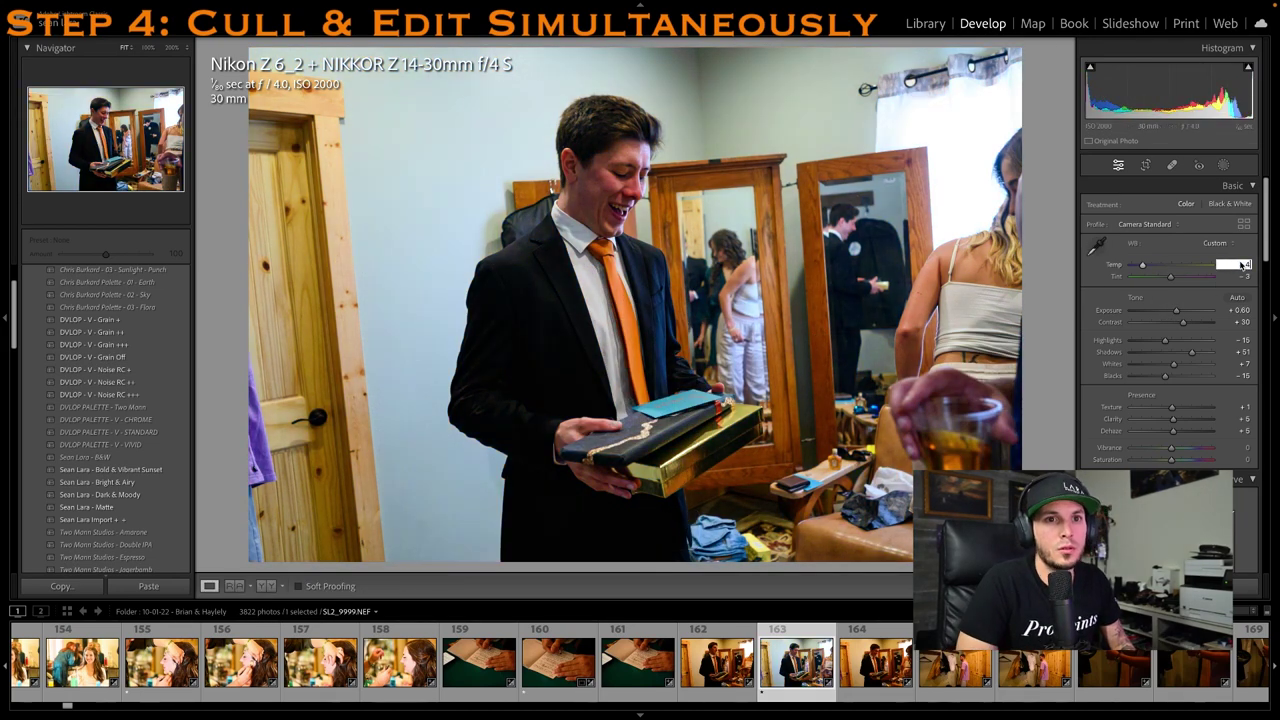
type("4000")
key("Return")
key("1")
Open the 166th photo, SL2_0003.NEF, give it one star and sample its white balance from the hanging white shirt
scroll(940, 677, "down", 1)
left_click(940, 677)
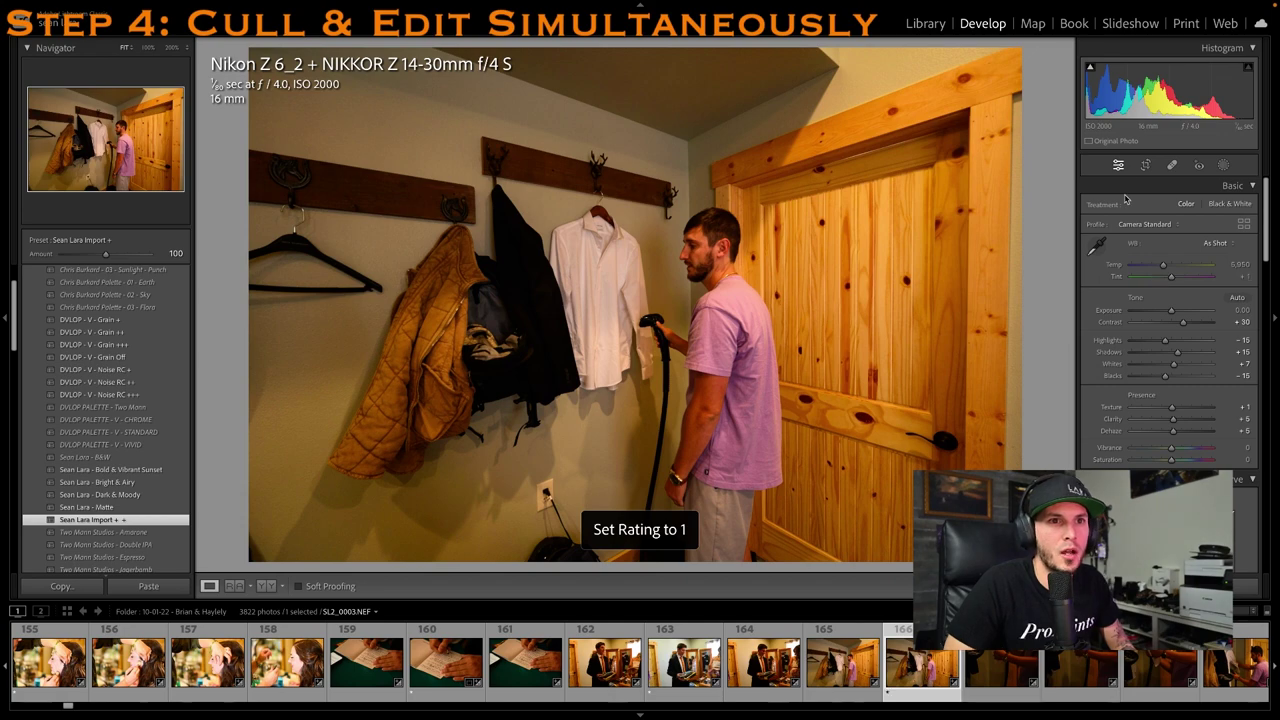
left_click(1098, 246)
left_click(615, 305)
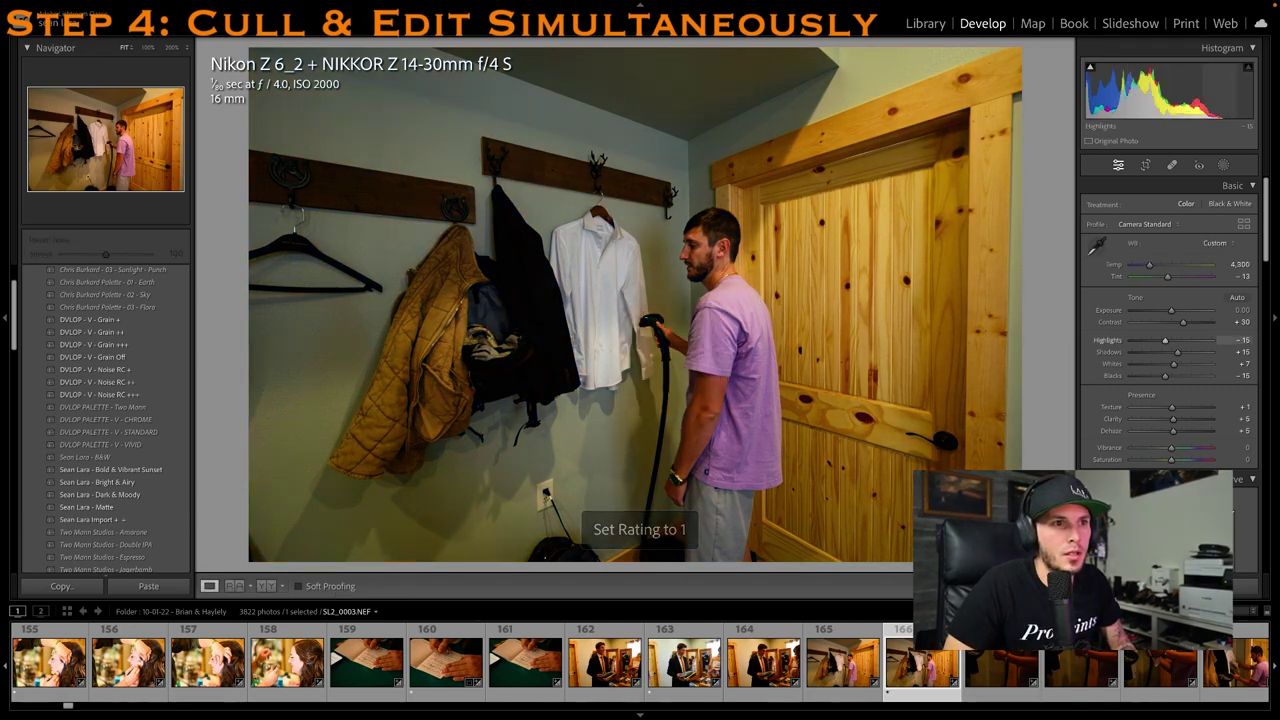
Raise the 166th photo's Exposure to +0.45 and crop it closer around the man steaming the shirt
left_click_drag(1171, 310, 1175, 310)
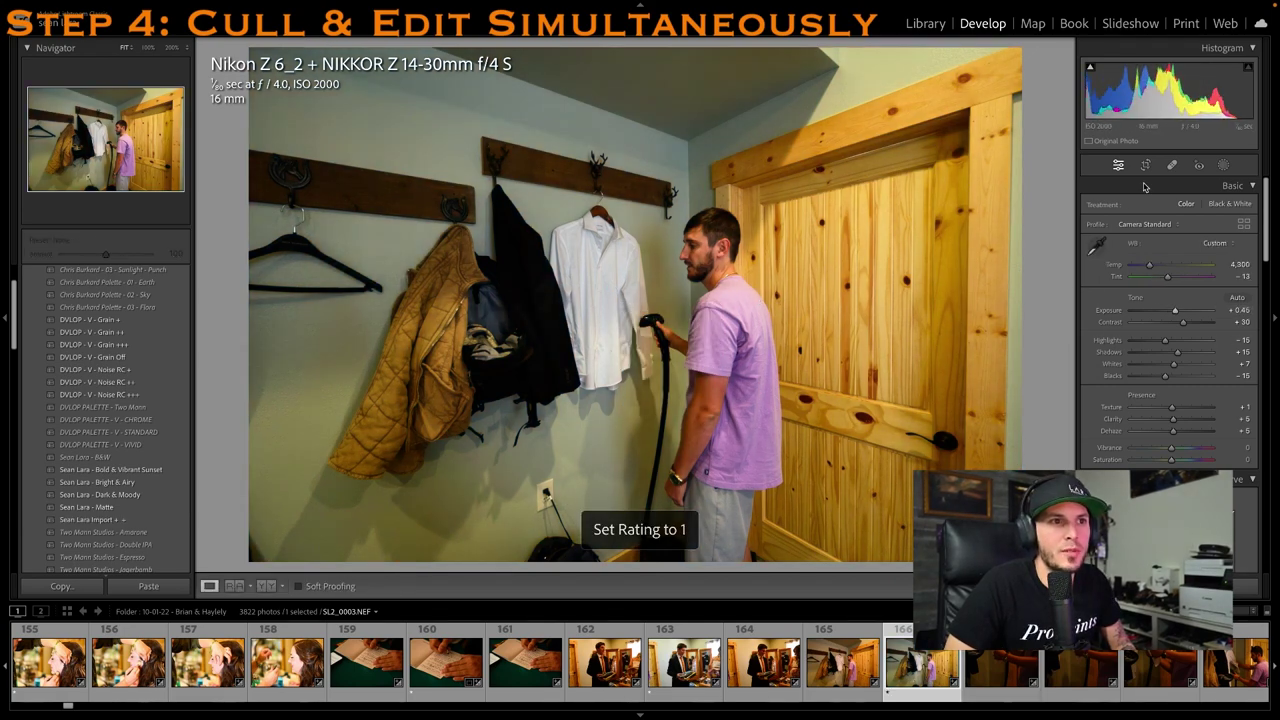
left_click(1147, 165)
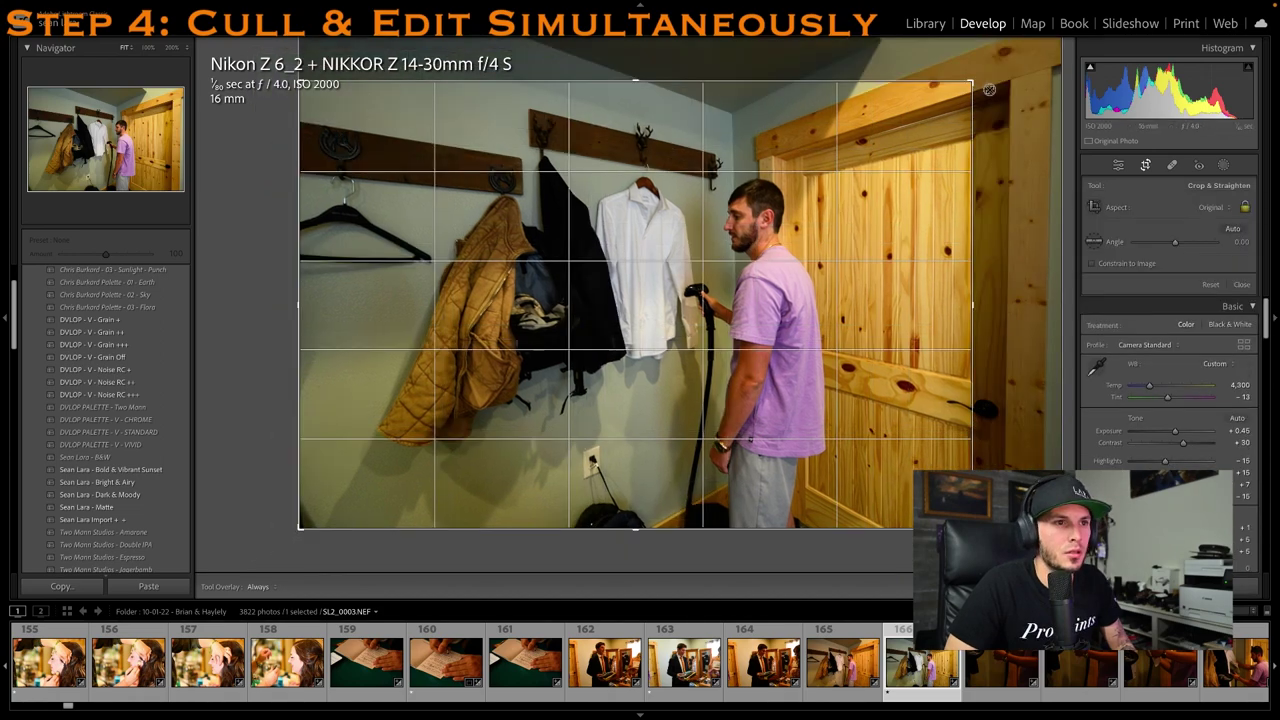
key("Return")
Browse past the 168th and 170th photos to the 177th, SL2_0008.NEF, of the men in suits, and give it one star
scroll(822, 662, "down", 3)
left_click(814, 676)
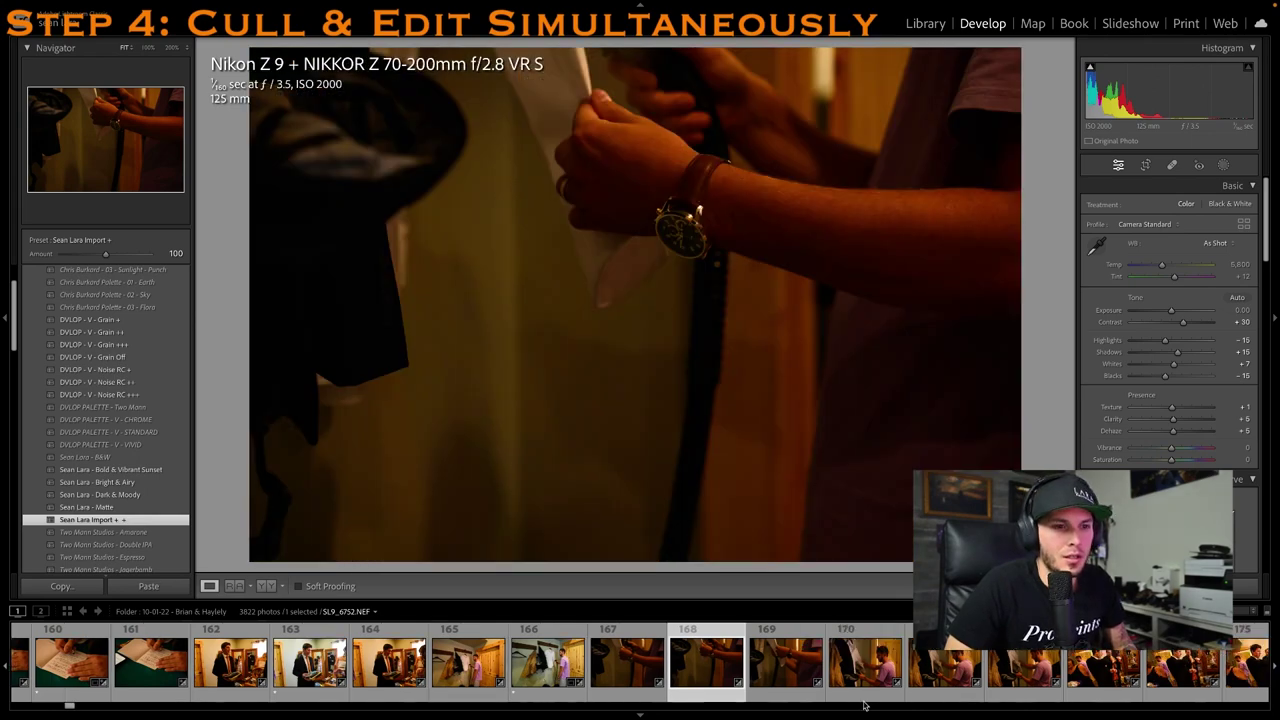
left_click(880, 690)
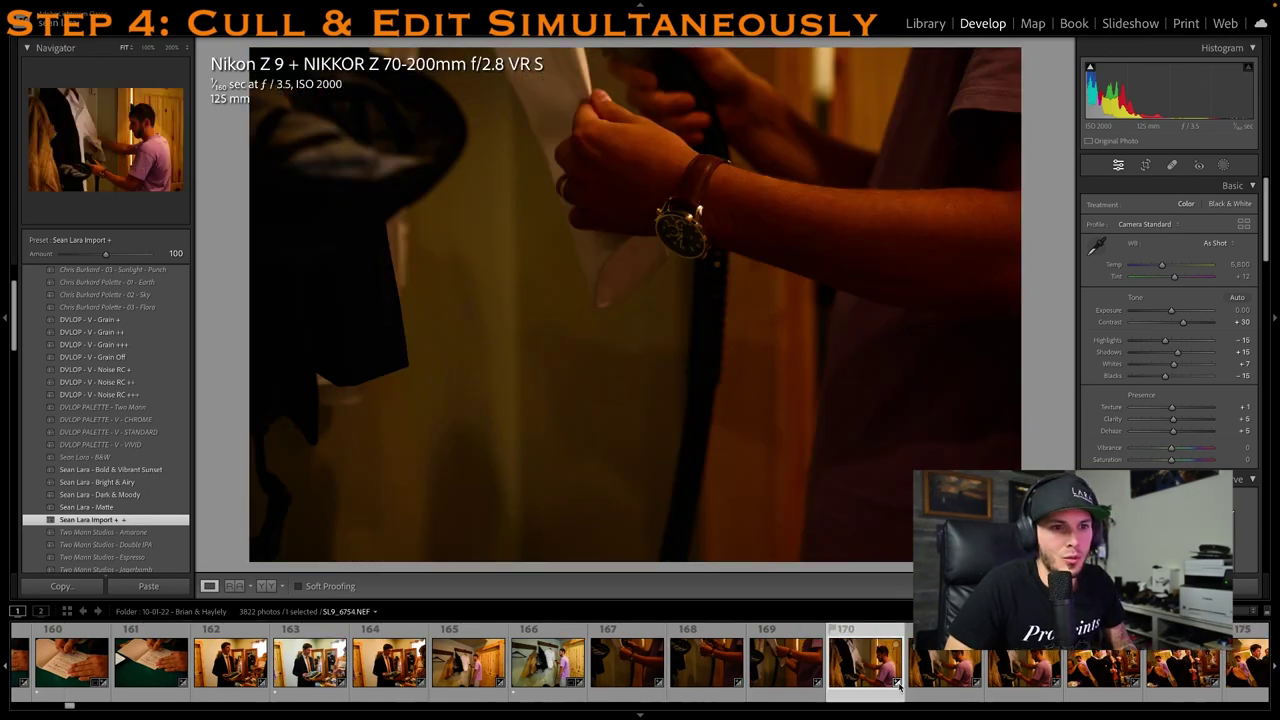
scroll(925, 680, "down", 2)
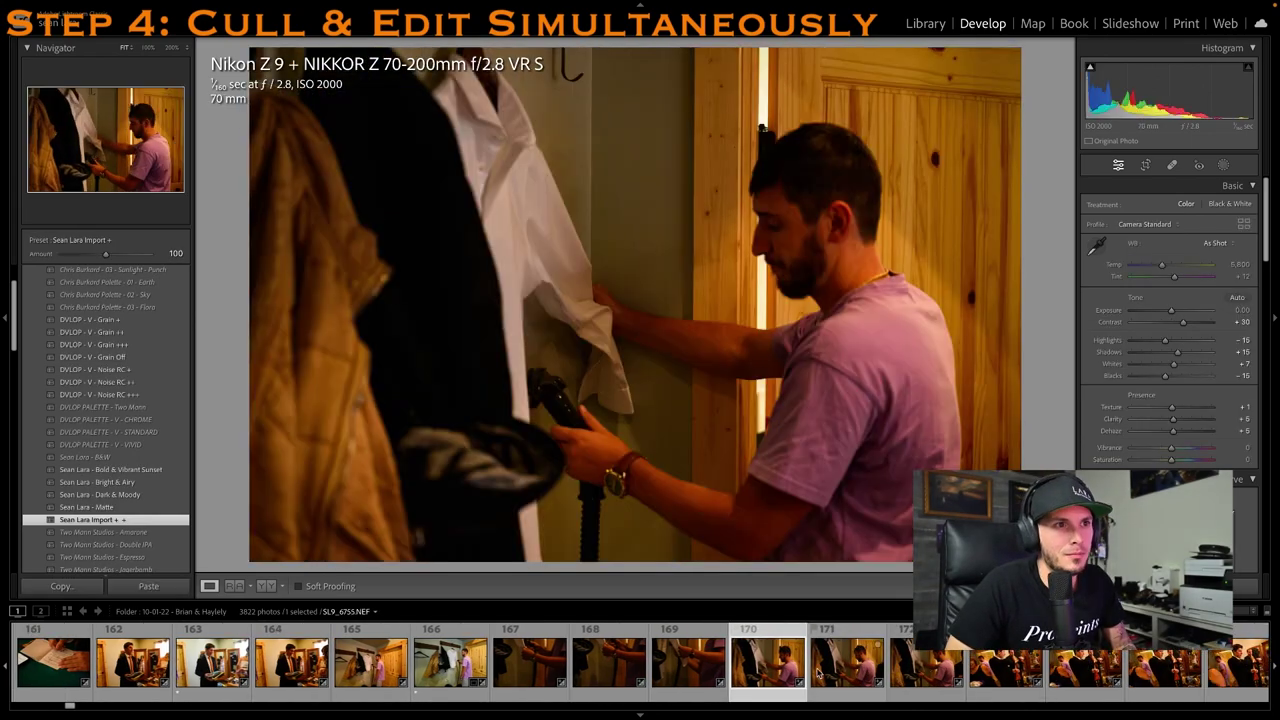
scroll(650, 683, "down", 5)
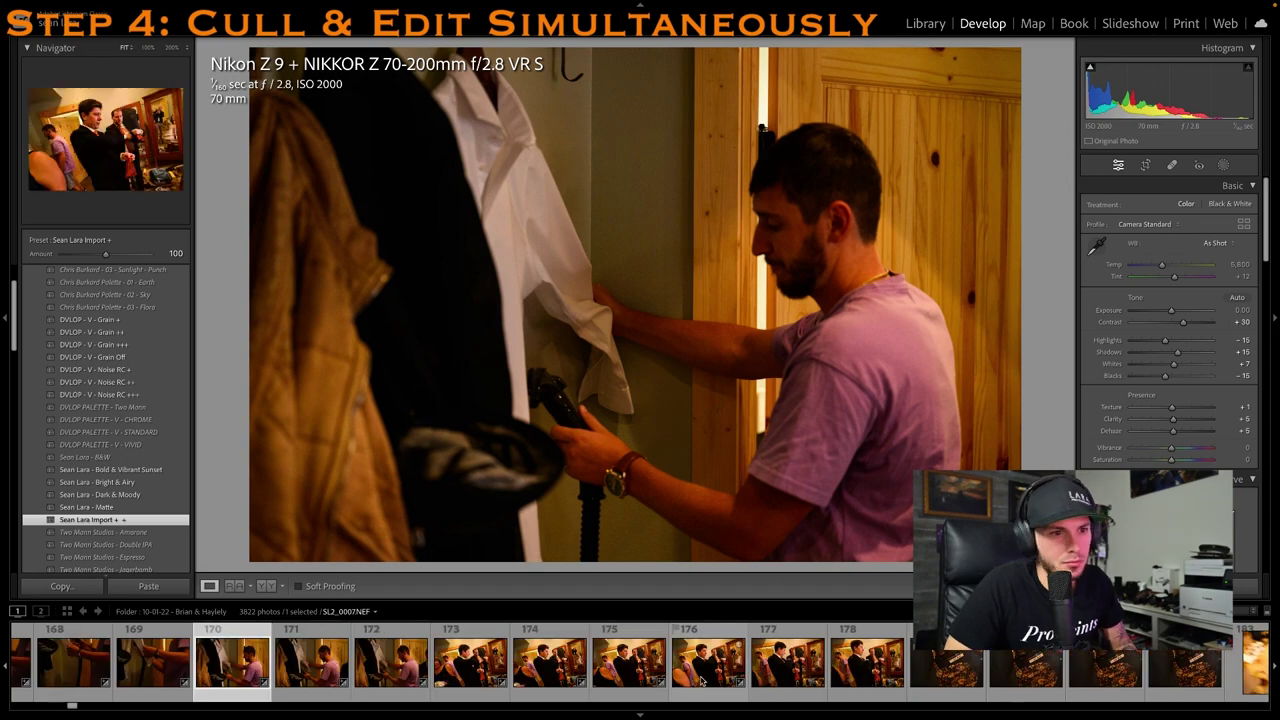
left_click(798, 666)
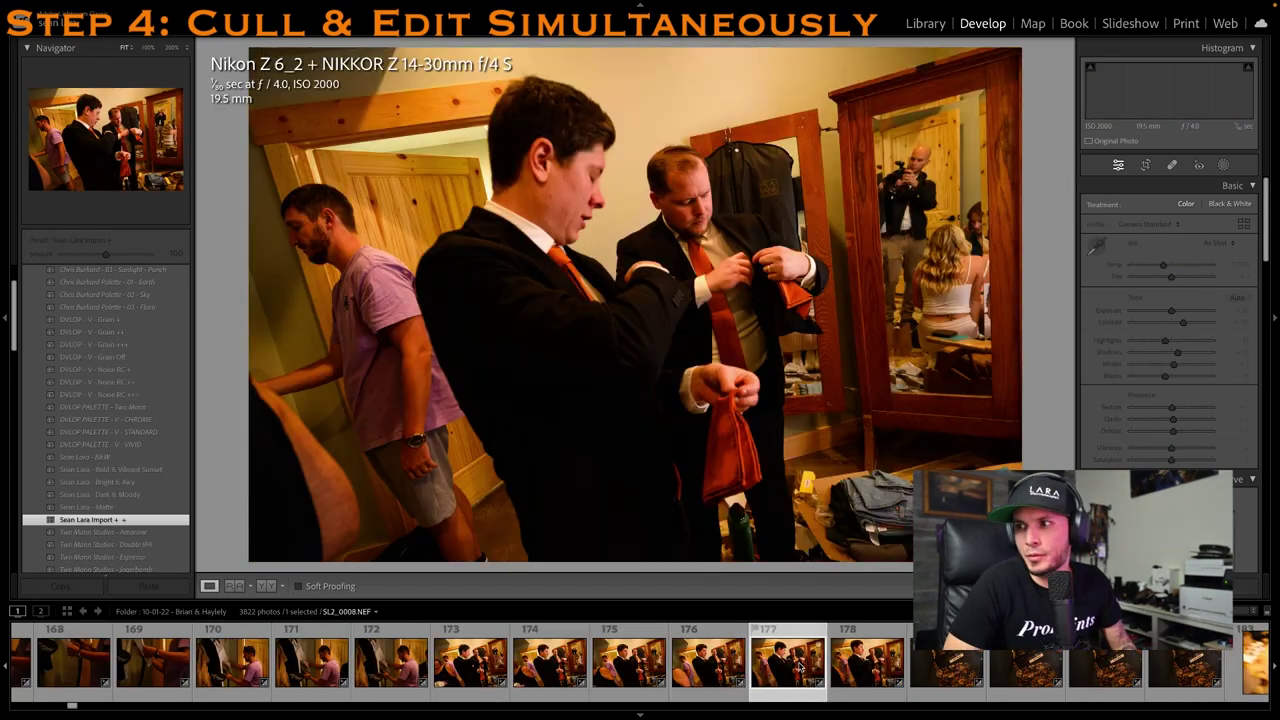
key("1")
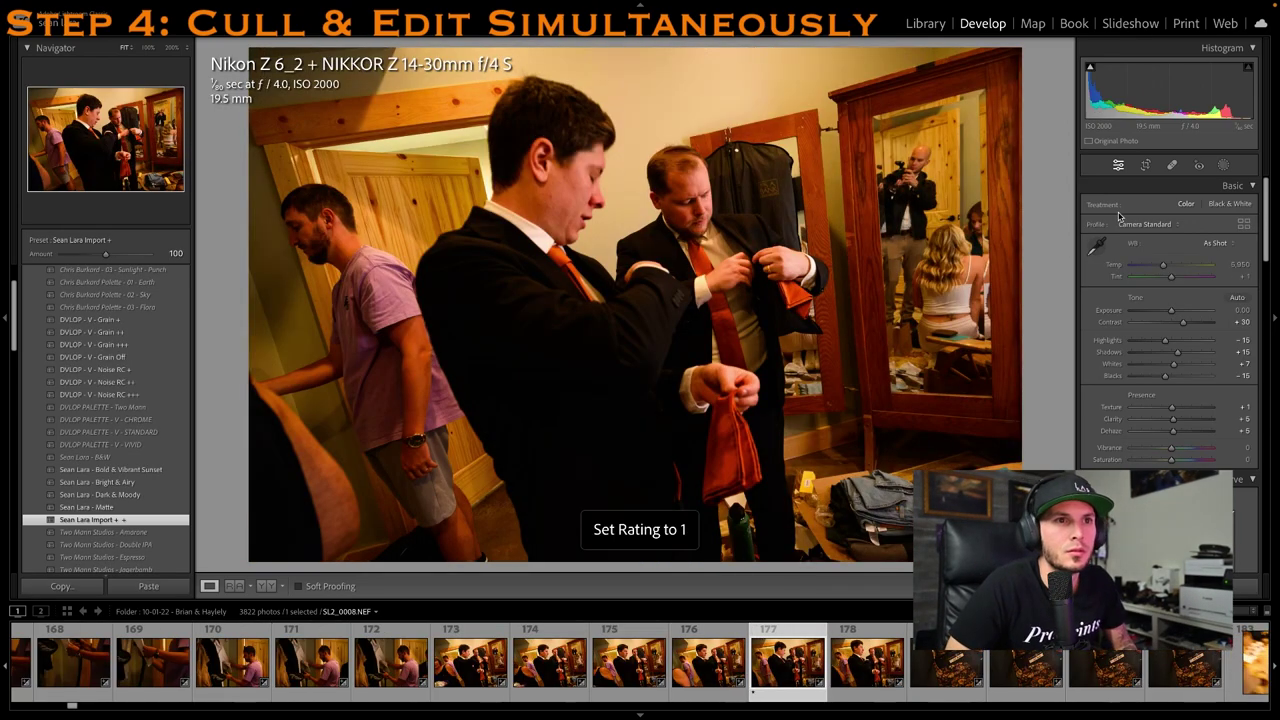
Crop the 177th photo closer around the two men in suits and set its Temp to 5,000
left_click(1149, 164)
left_click_drag(1017, 178, 905, 168)
left_click_drag(753, 282, 650, 330)
left_click(1240, 284)
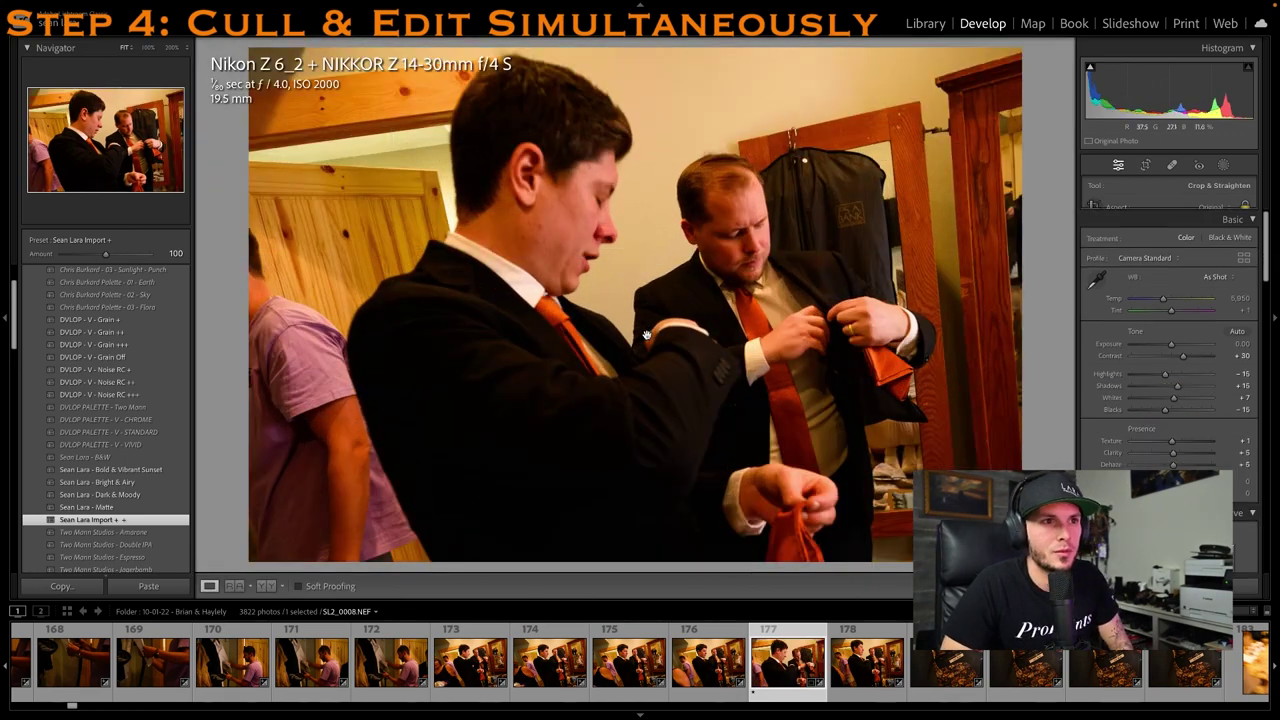
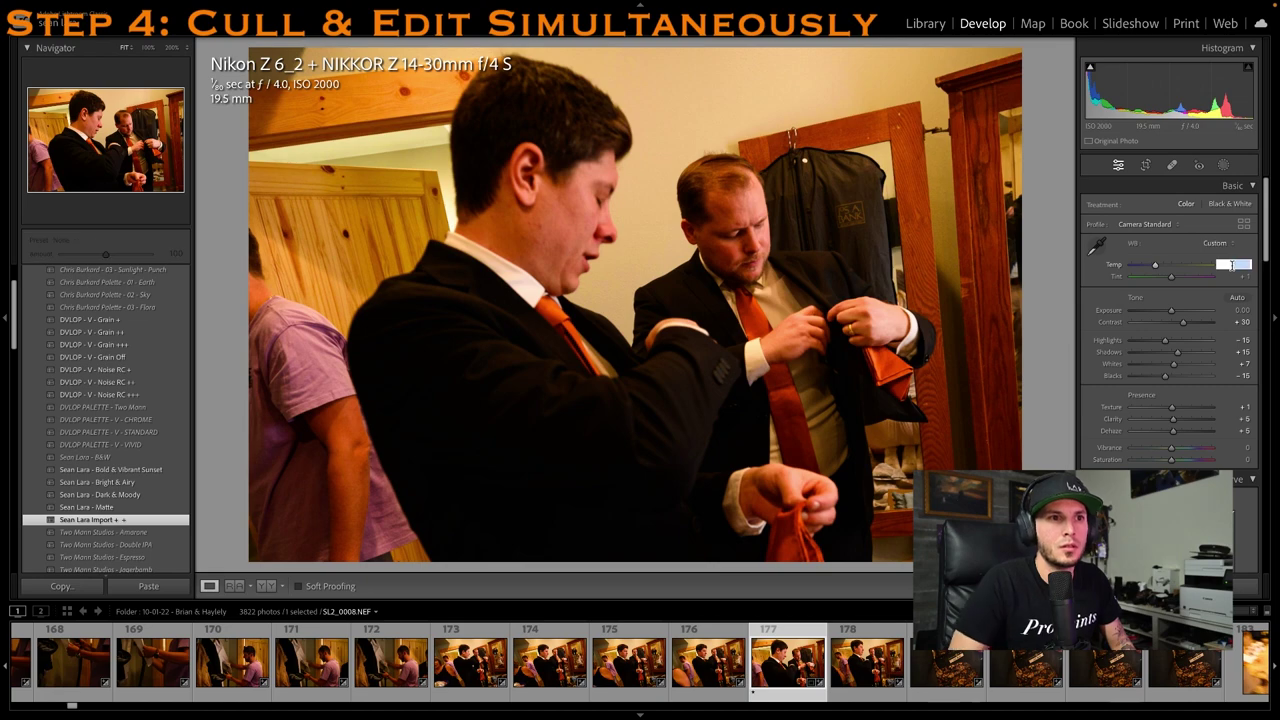
key("Return")
key("1")
Open the 180th photo, SL2_0011.NEF, of the "Old Babe" jacket label, give it one star and sample its white balance from the label
scroll(900, 680, "right", 2)
left_click(900, 680)
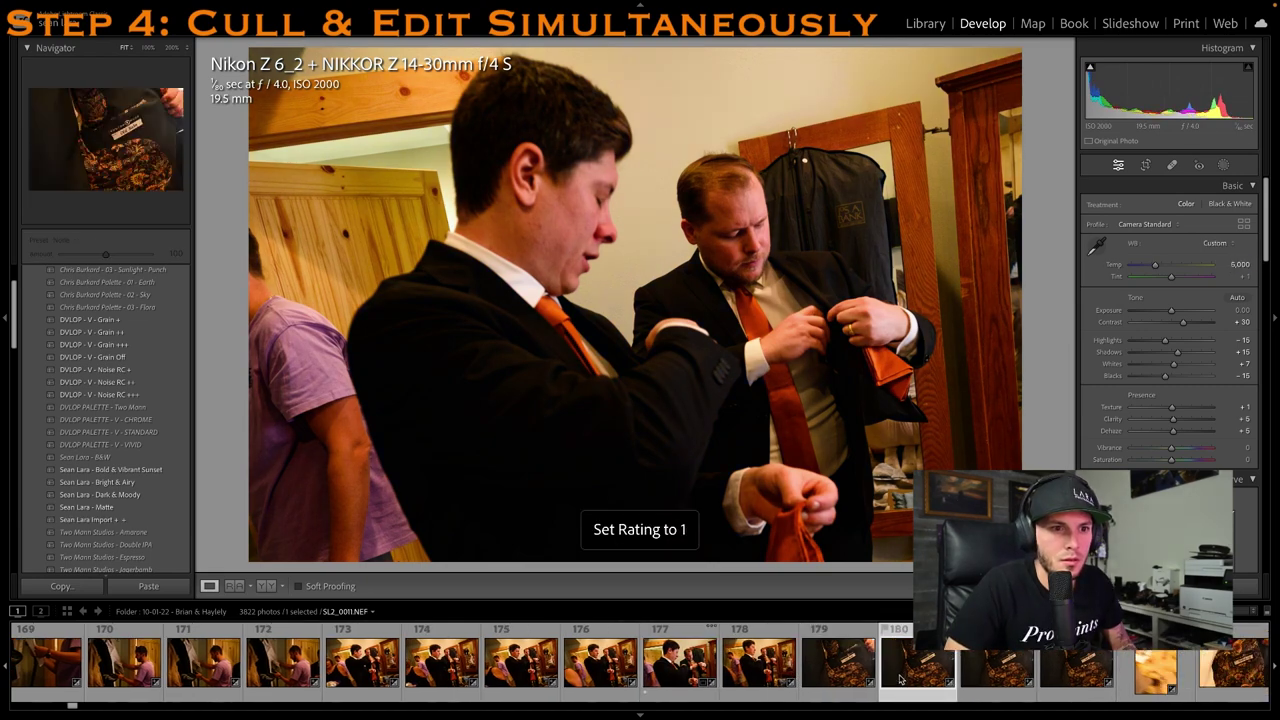
key("1")
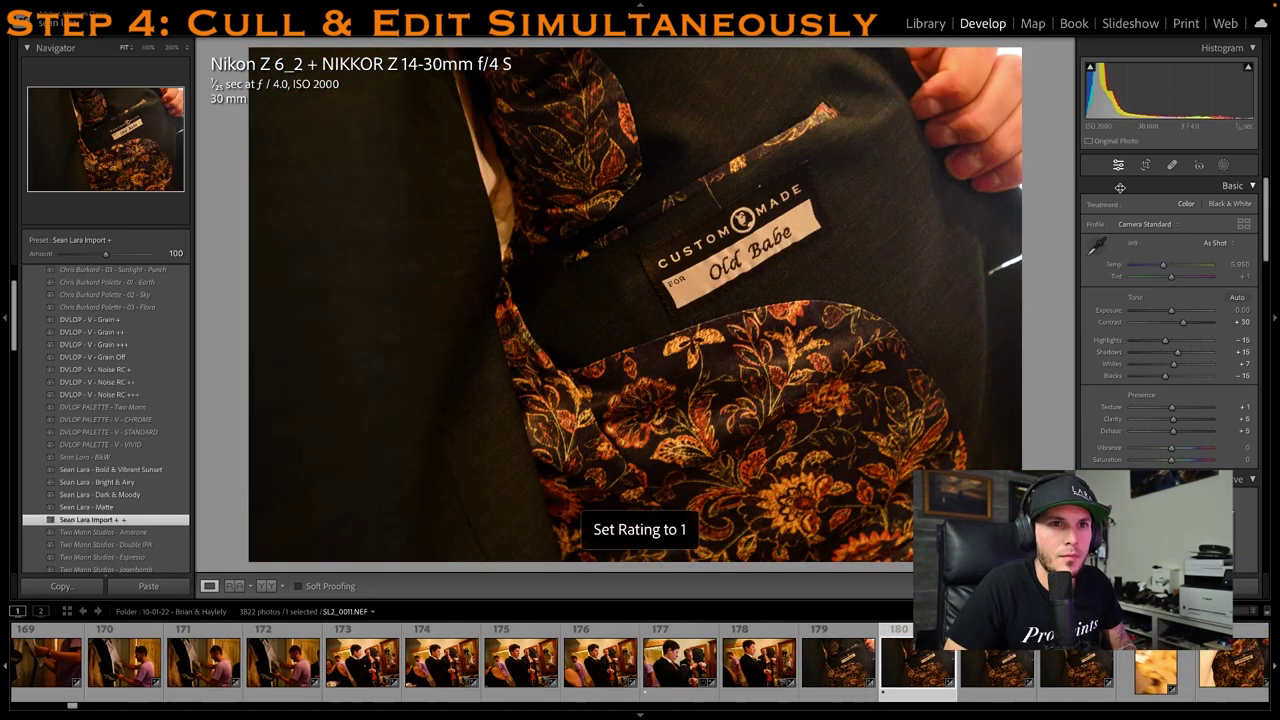
left_click(1099, 246)
left_click(753, 350)
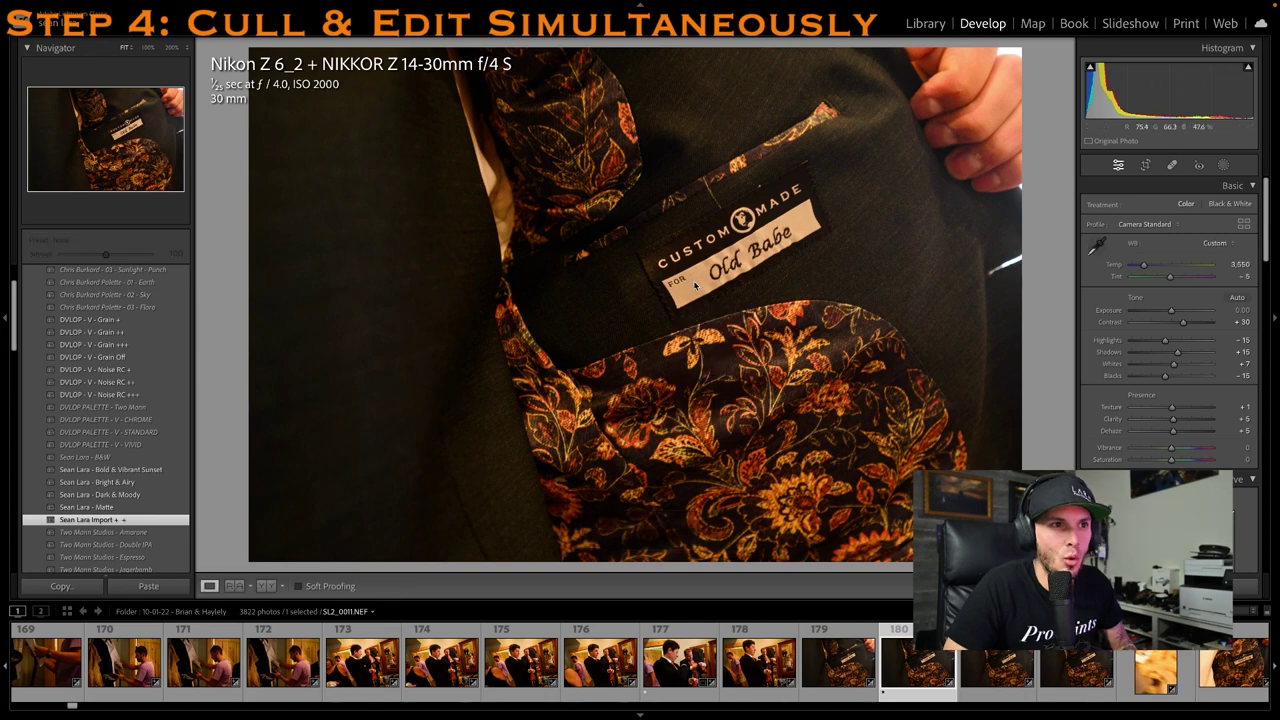
key("1")
Set the 180th photo's Temp to 4,000, keeping its one-star rating
left_click(1237, 262)
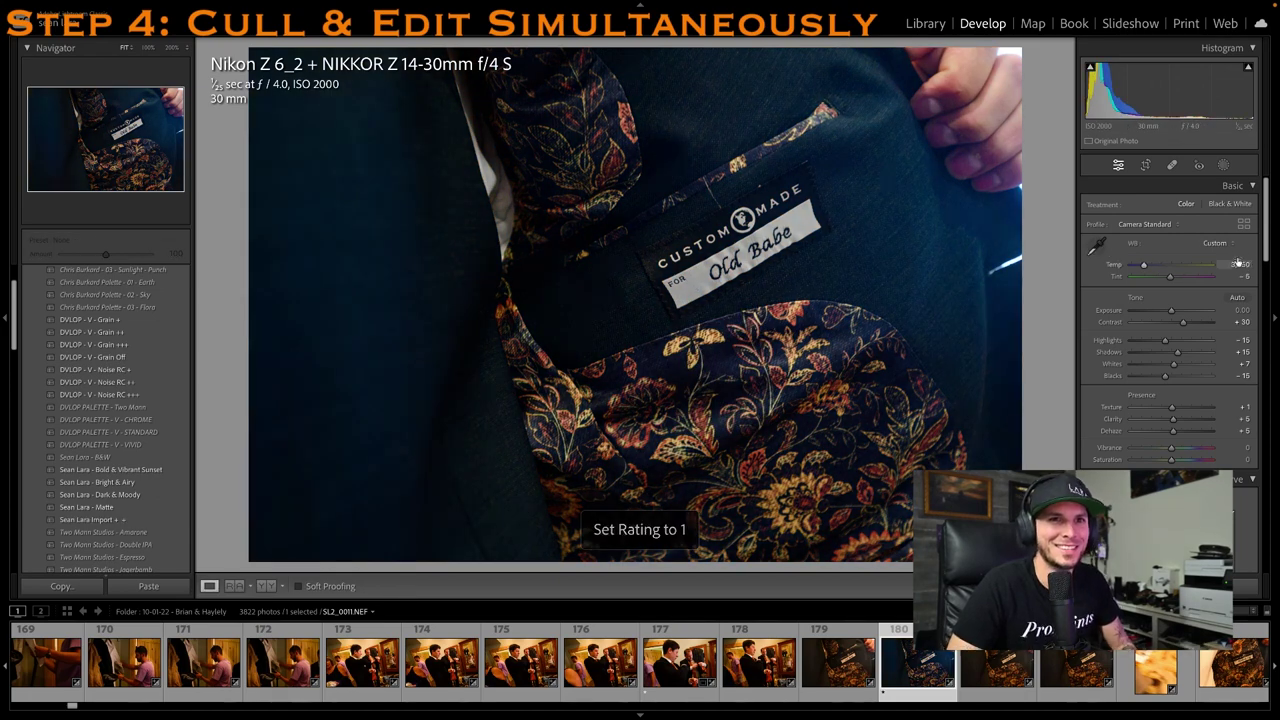
type("4000")
key("Return")
key("1")
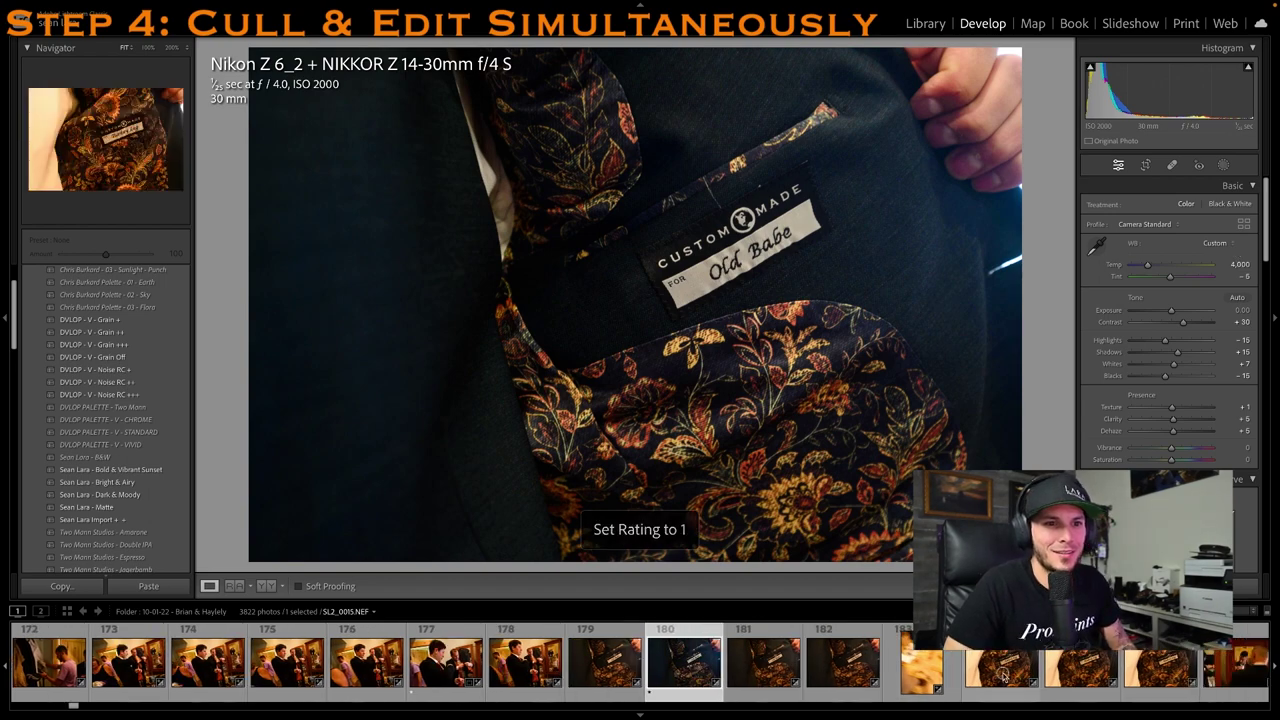
Open the 184th photo, SL2_0015.NEF, of the "Turkey Leg" label, give it one star, sample its white balance from the label and warm Temp to 3,947
left_click(1004, 678)
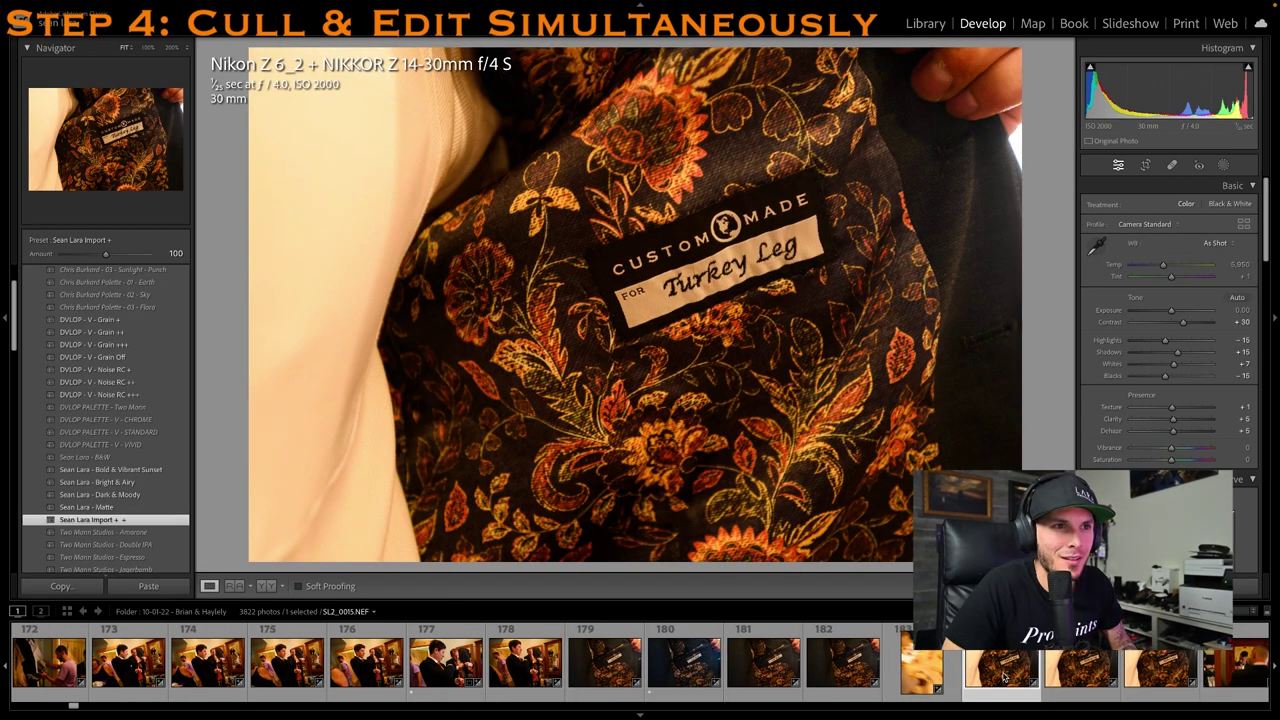
key("1")
left_click(1098, 246)
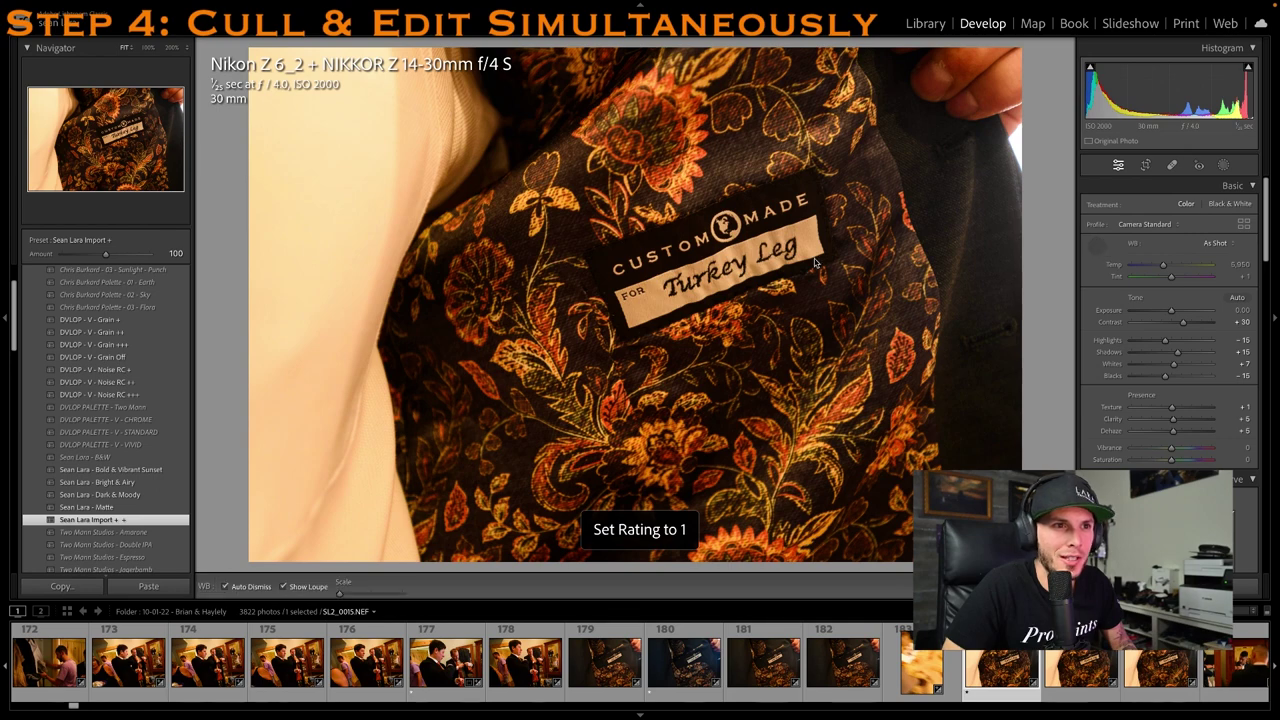
left_click(655, 300)
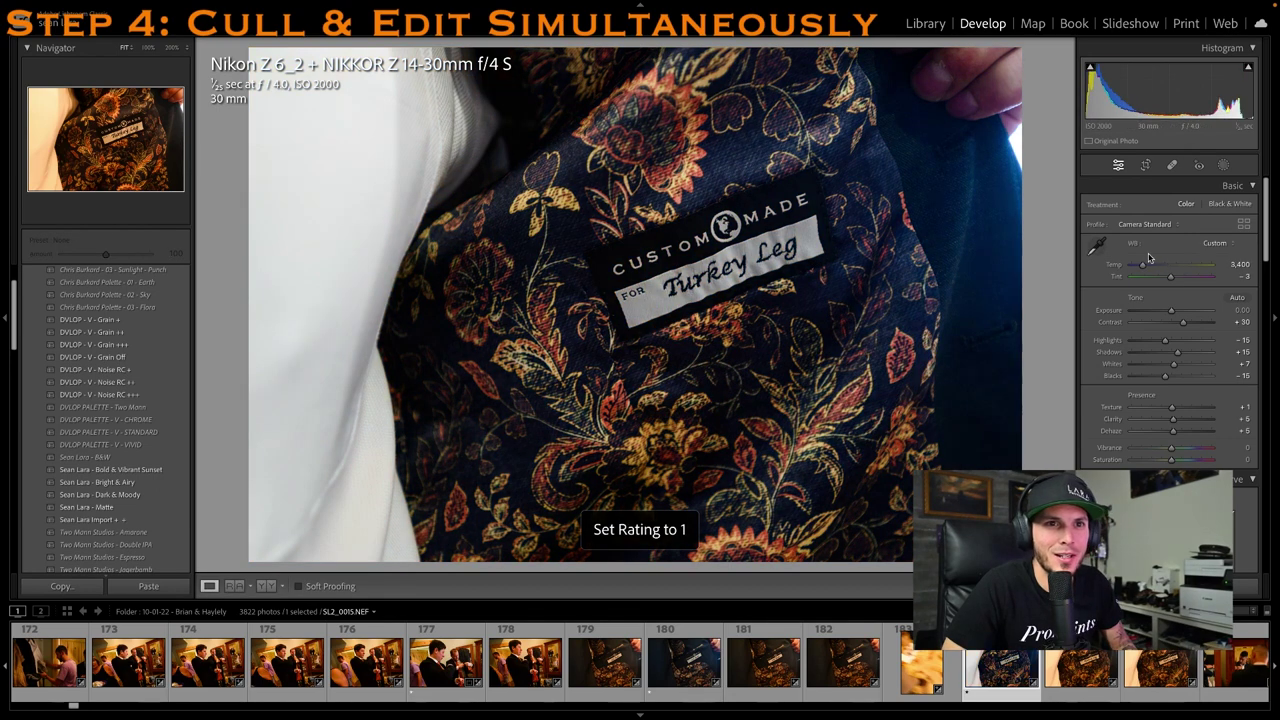
Browse past the 189th photo to the 190th, SL9_6760.NEF, of the man reflected in the mirror, and give it one star
scroll(900, 660, "down", 3)
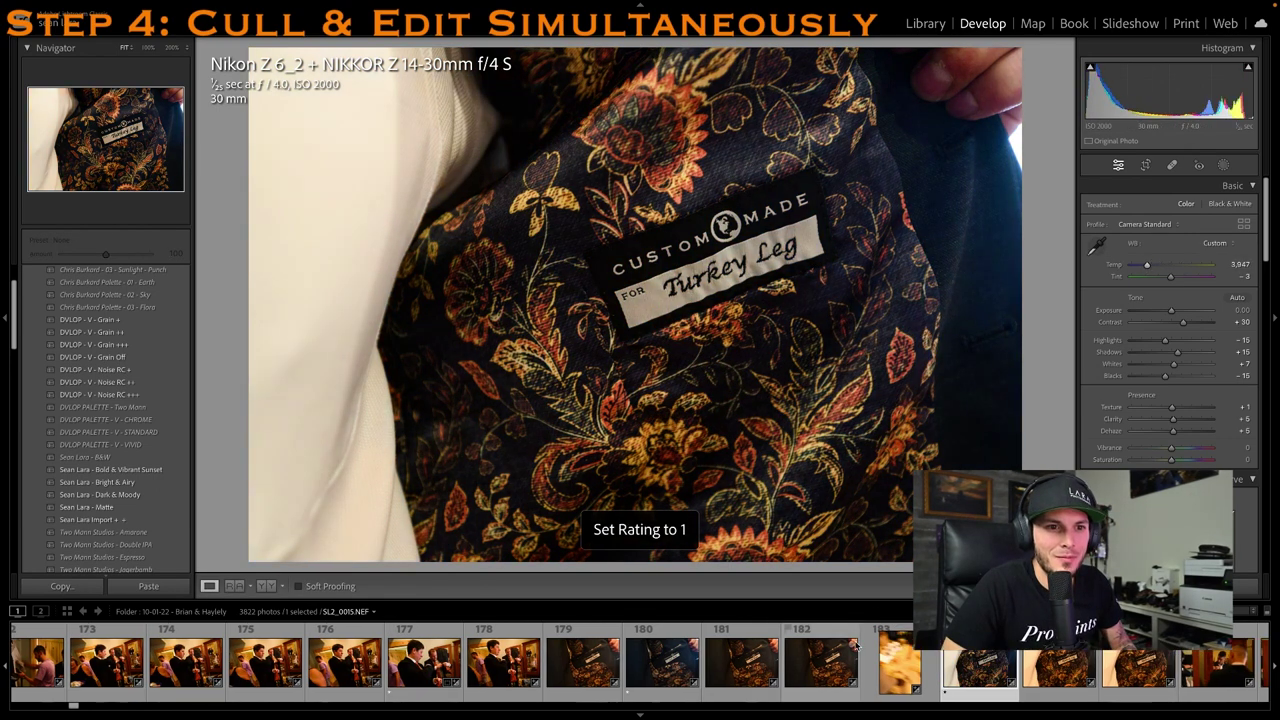
left_click(935, 665)
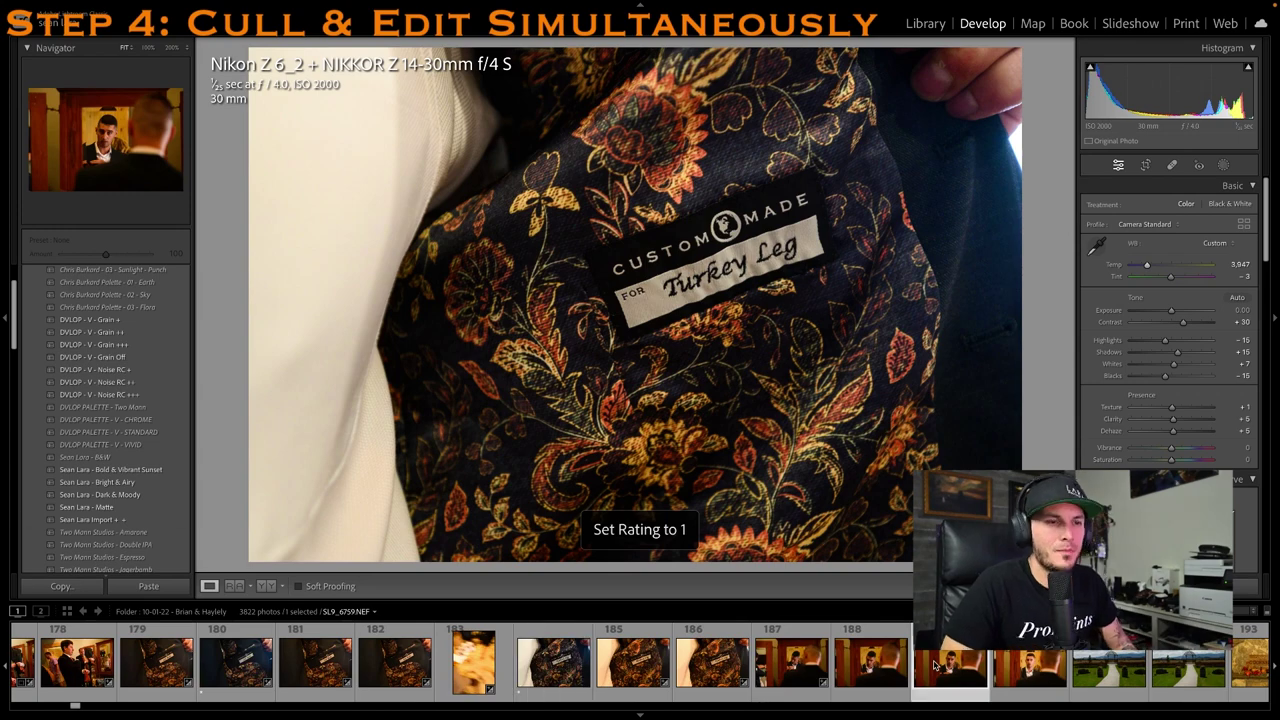
scroll(915, 672, "down", 1)
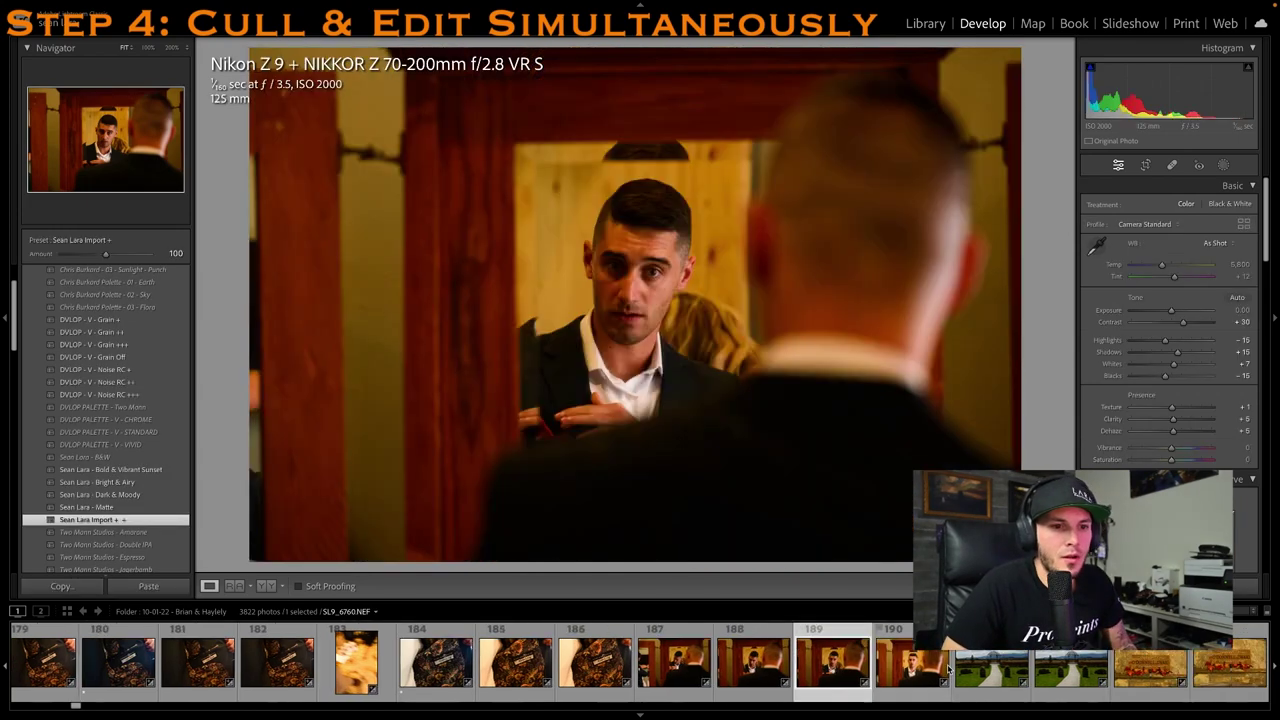
left_click(898, 682)
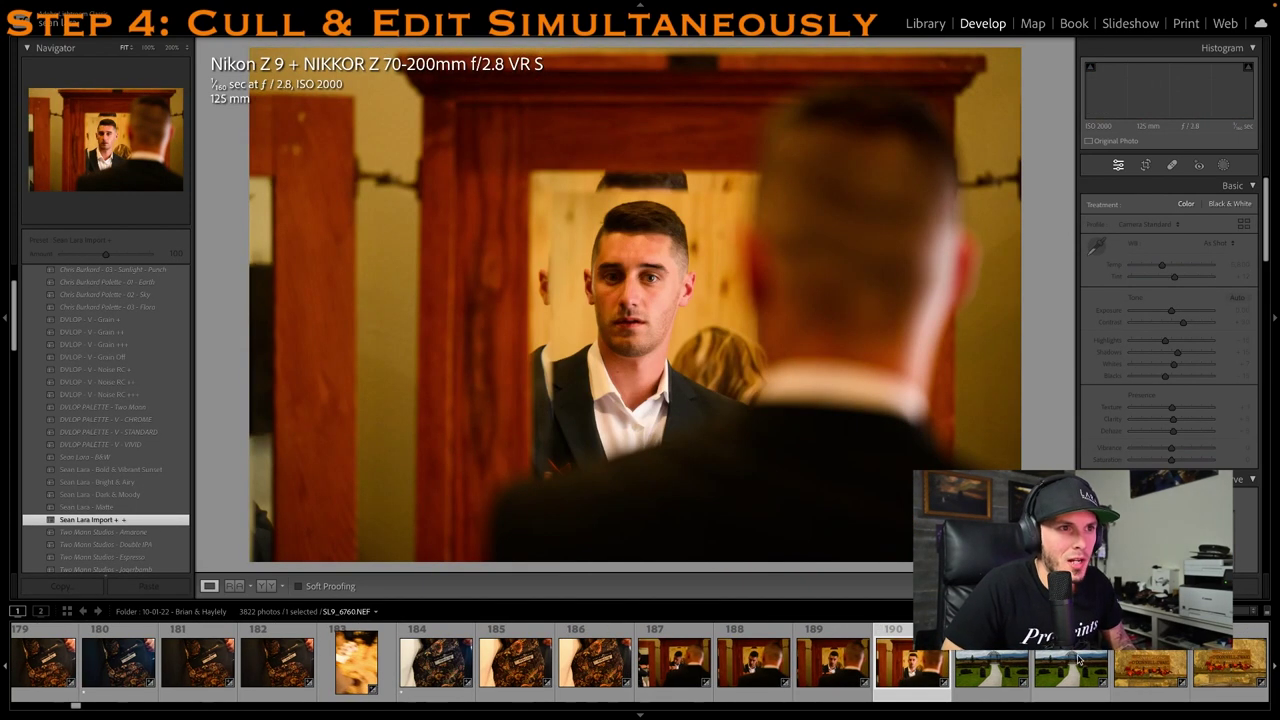
key("1")
Crop the 190th photo closer around the man's reflection and set its Temp to 5,000, keeping its one-star rating
left_click(1152, 166)
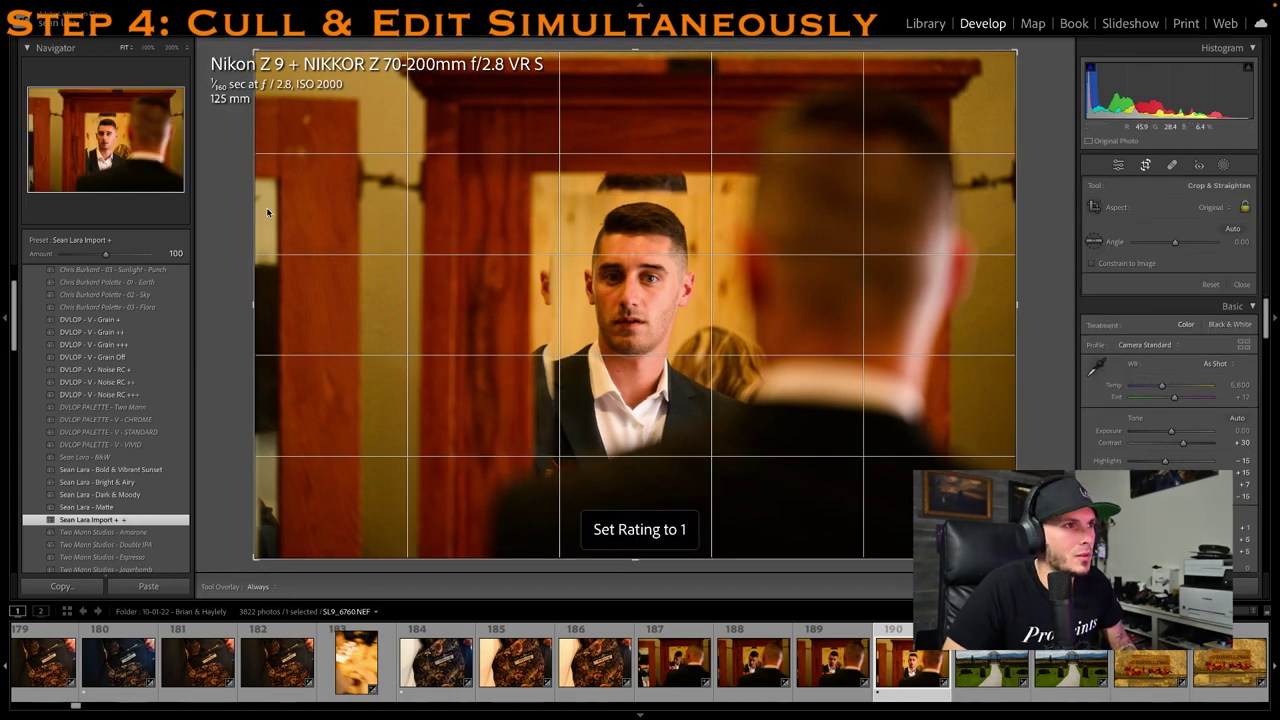
left_click_drag(256, 52, 323, 97)
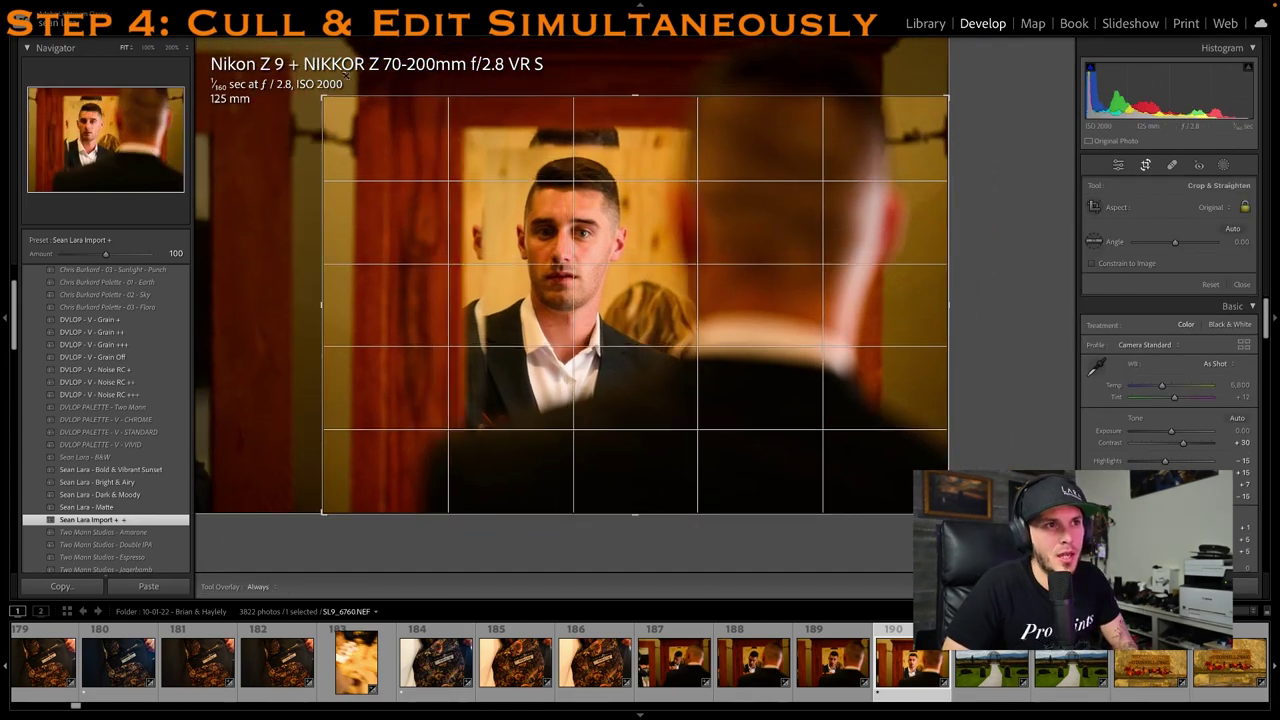
left_click(1241, 284)
key("BackSpace")
type("5000")
key("Return")
key("1")
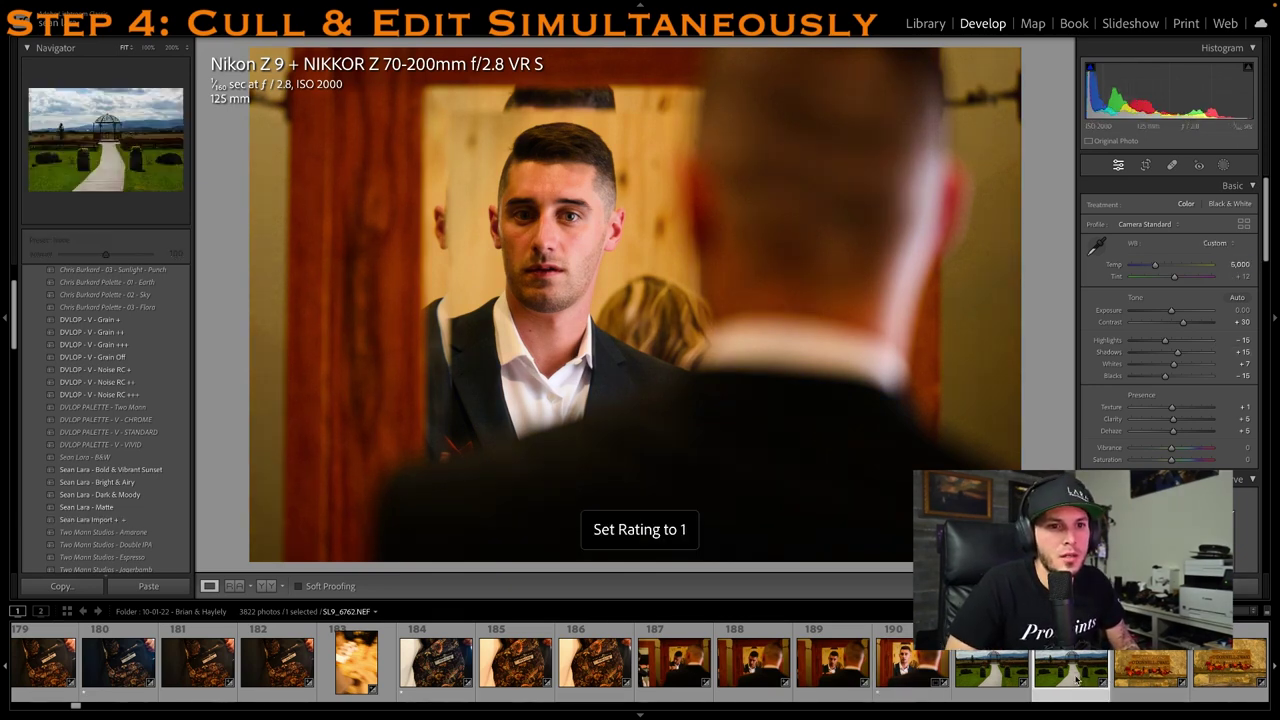
Compare the 191st and 192nd photos of the gazebo, check the 192nd's detail up close and raise its Shadows to +56
left_click(1077, 680)
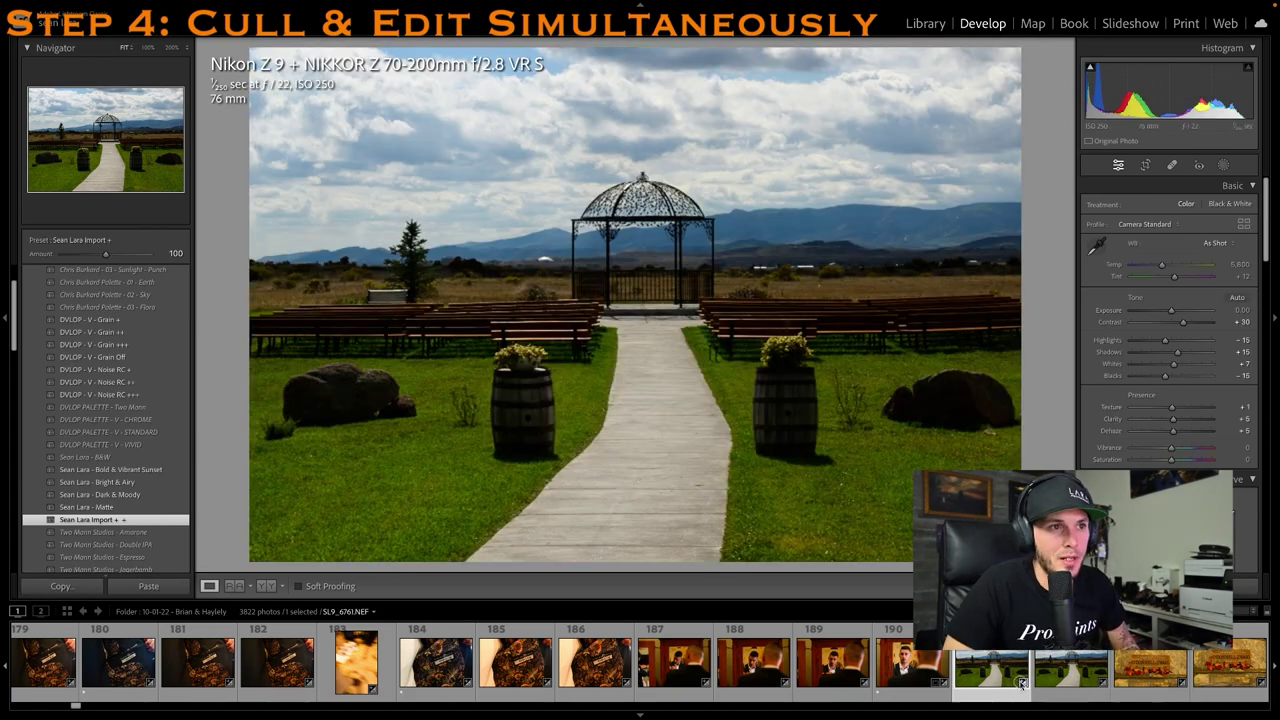
key("Right")
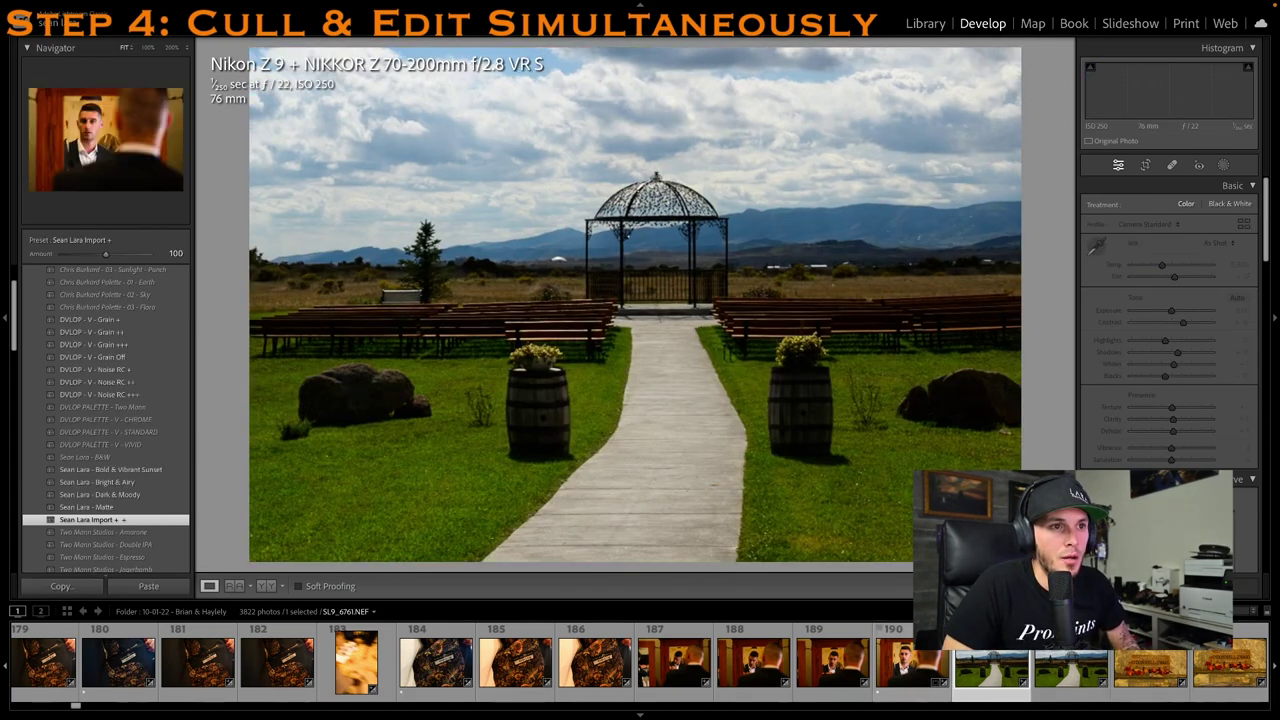
key("Right")
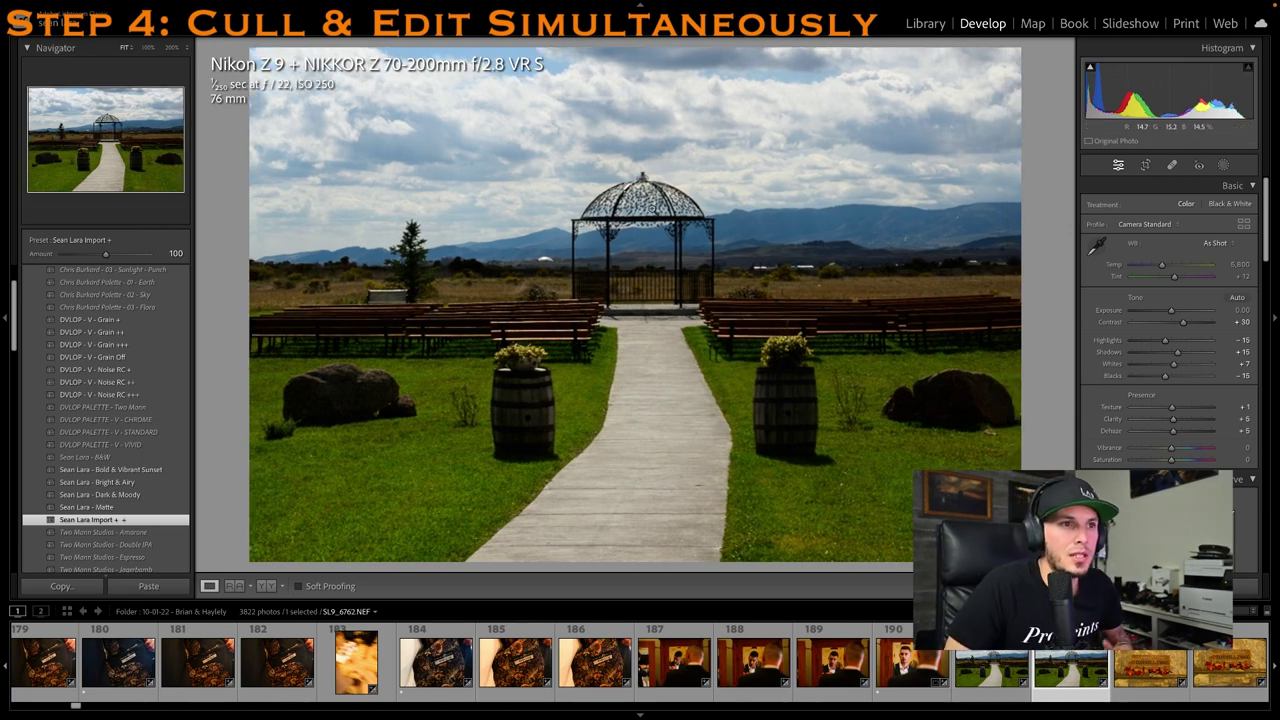
left_click(655, 203)
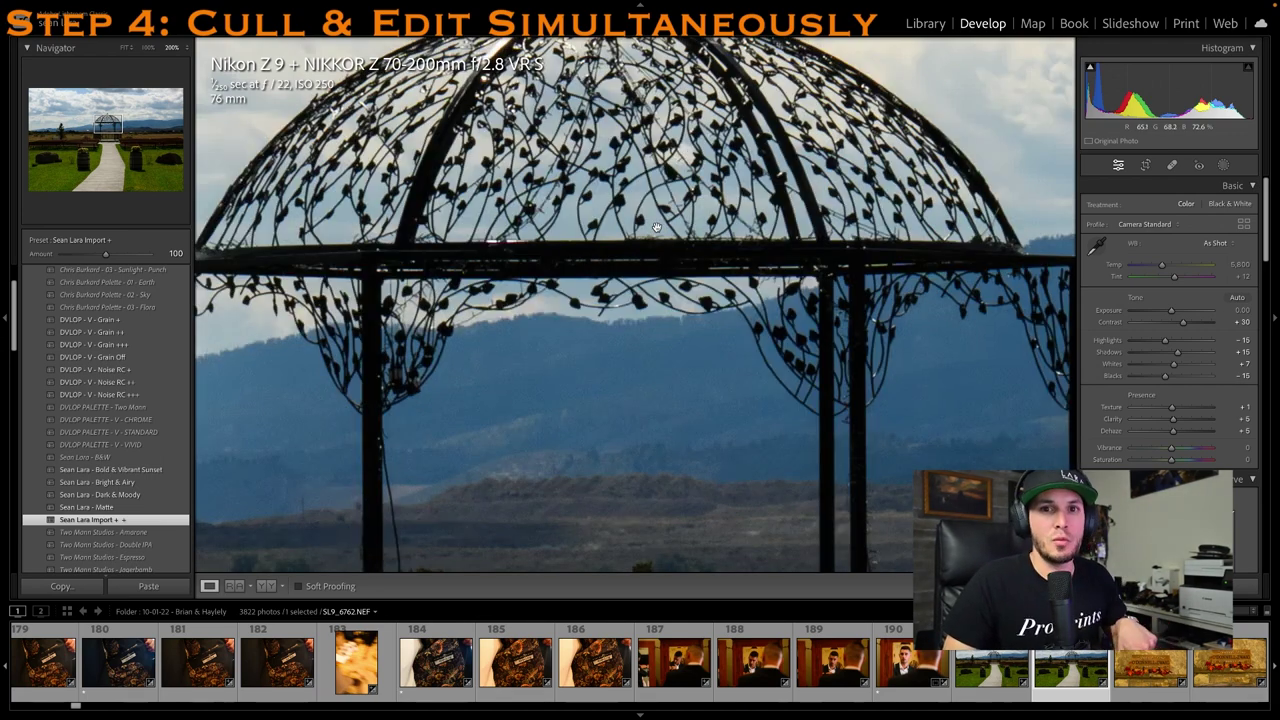
left_click(656, 228)
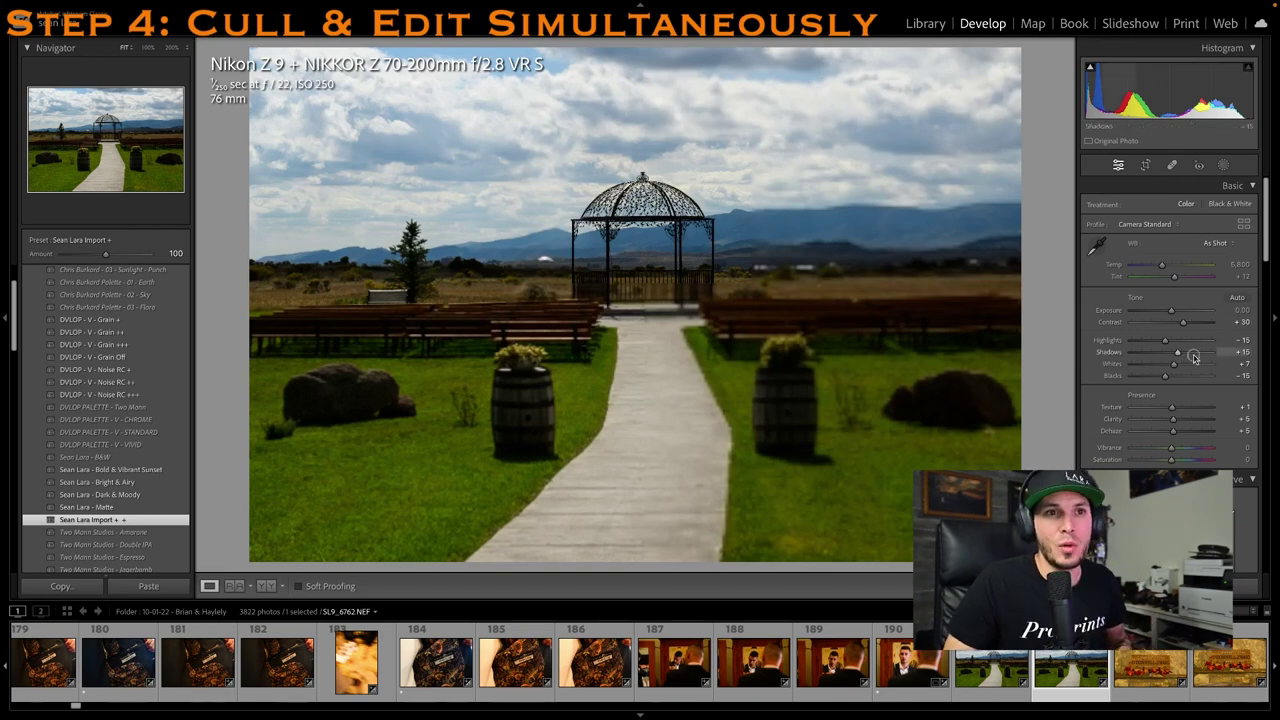
left_click_drag(1177, 352, 1193, 355)
Crop the 192nd photo, SL9_6762.NEF, slightly tighter around the gazebo and path, and give it one star
left_click(1145, 165)
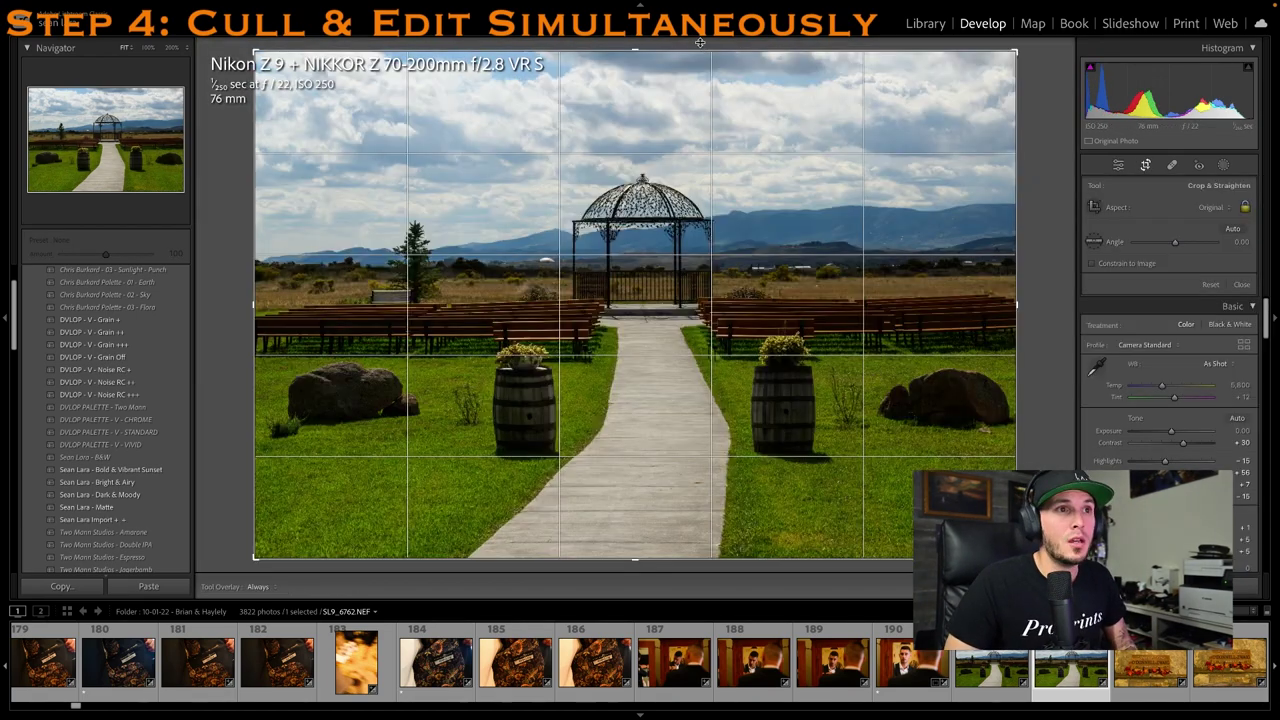
left_click_drag(700, 42, 700, 80)
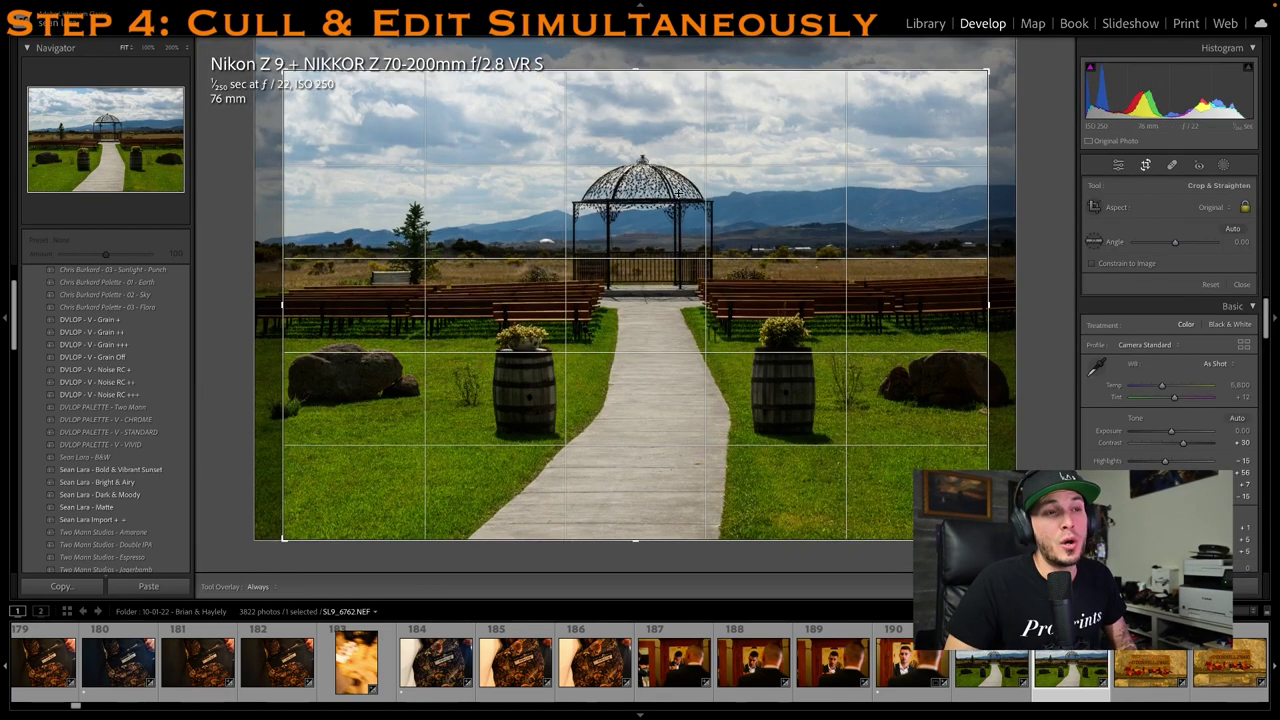
key("Return")
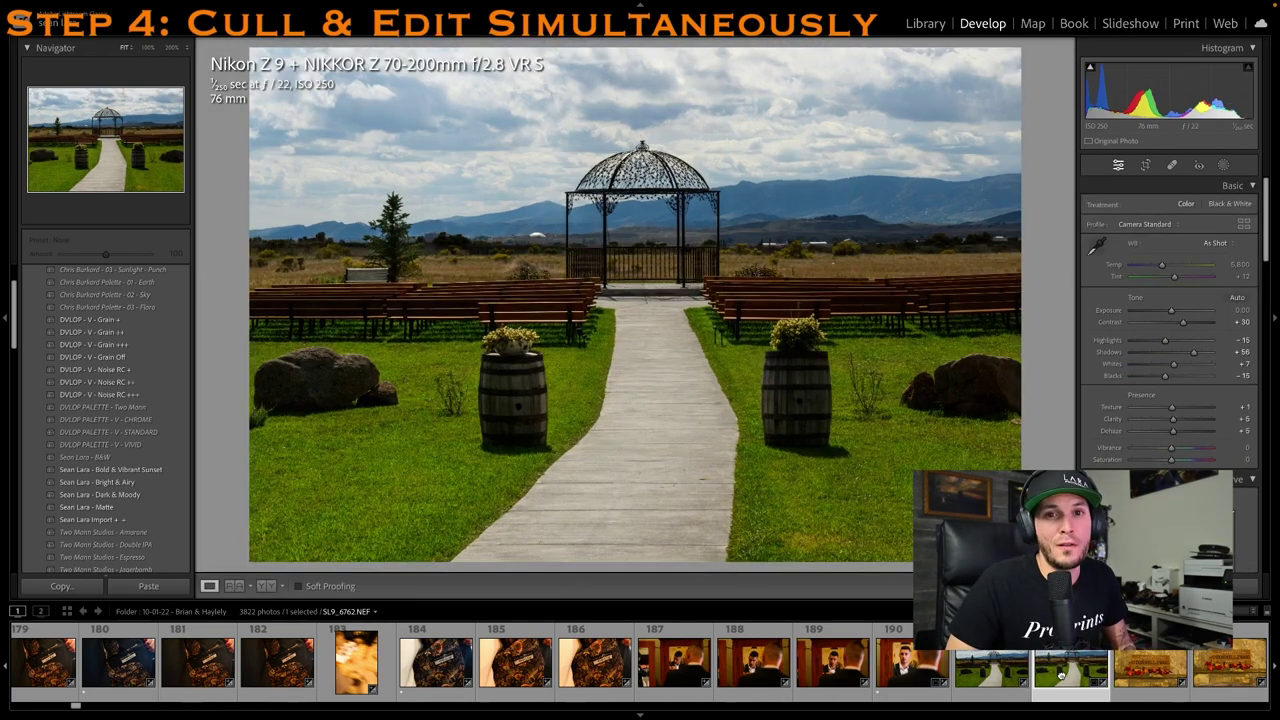
key("1")
Open the 194th photo, SL9_6764.NEF, of the wooden sign on the mantel, give it one star and set its Temp to 5,000
scroll(1063, 680, "down", 1)
scroll(1063, 680, "down", 2)
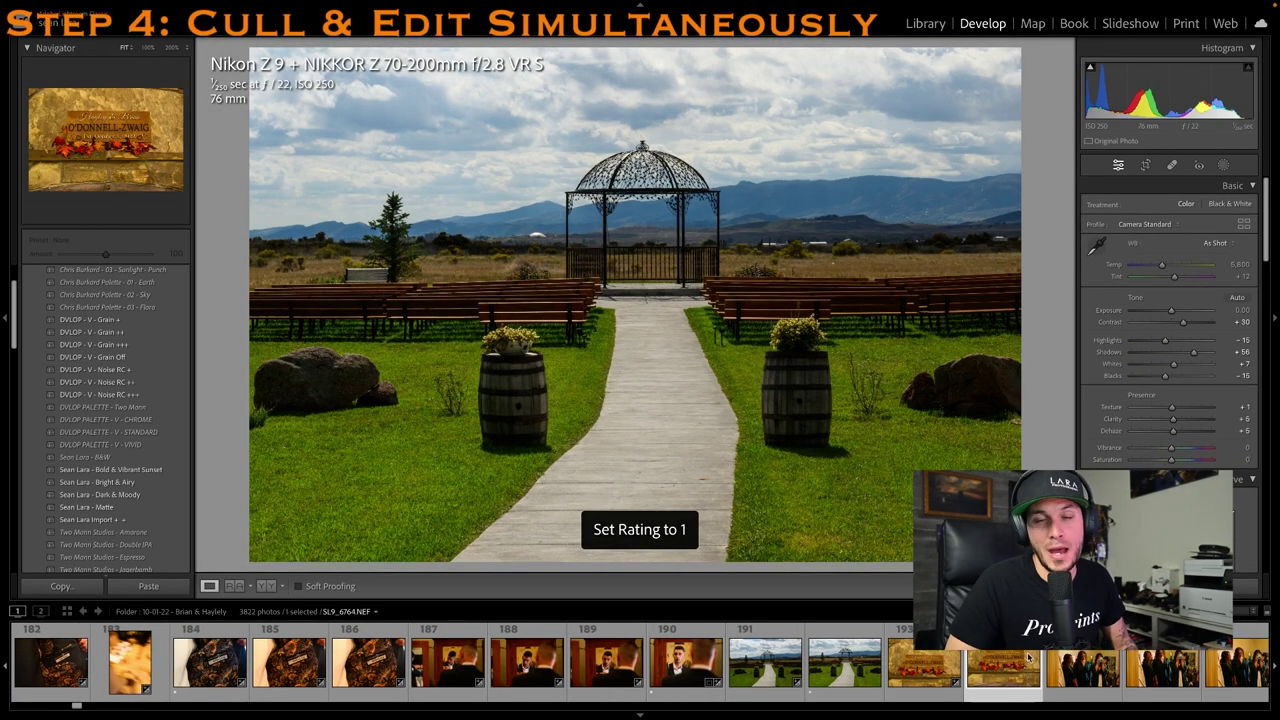
left_click(1030, 658)
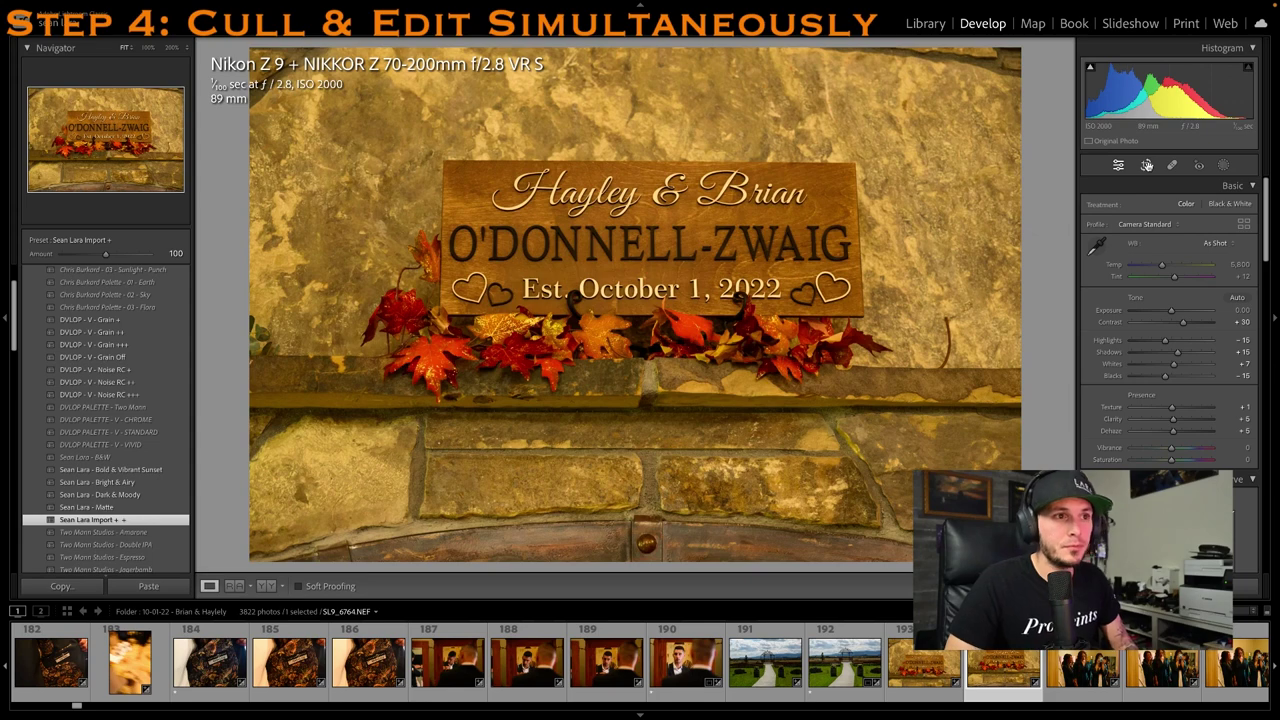
key("1")
left_click(1234, 263)
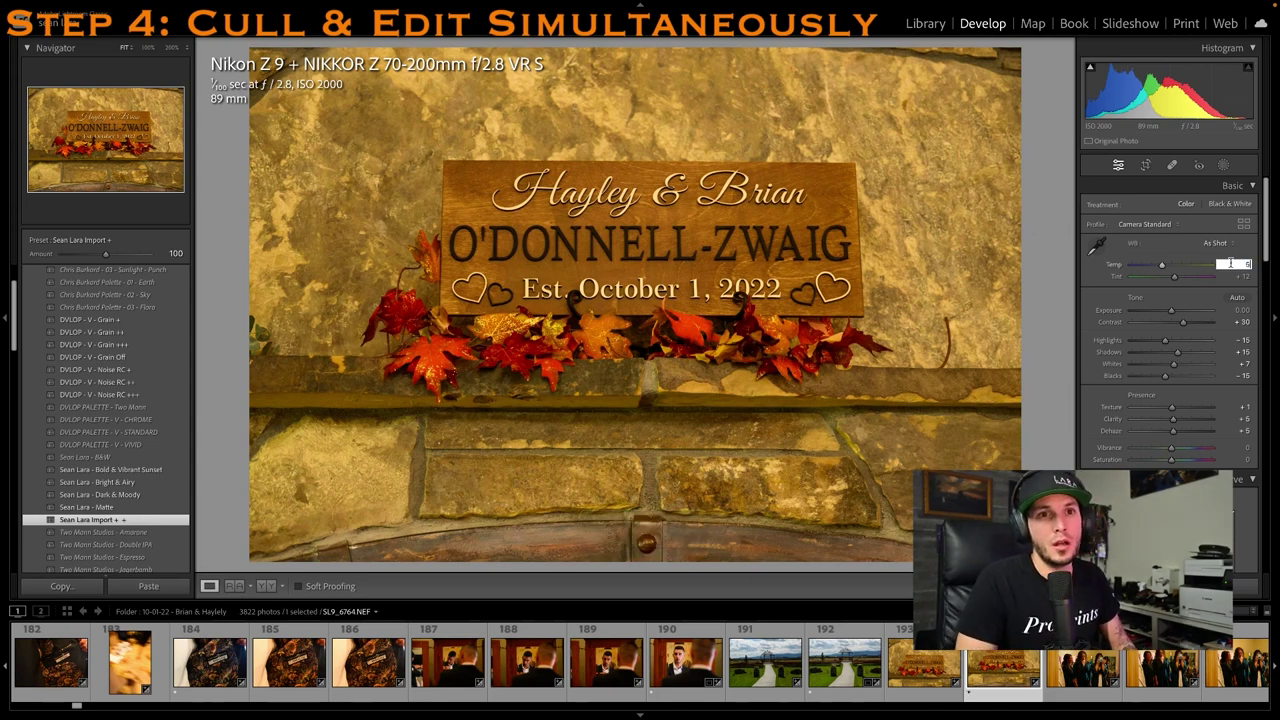
type("6000")
key("Return")
key("1")
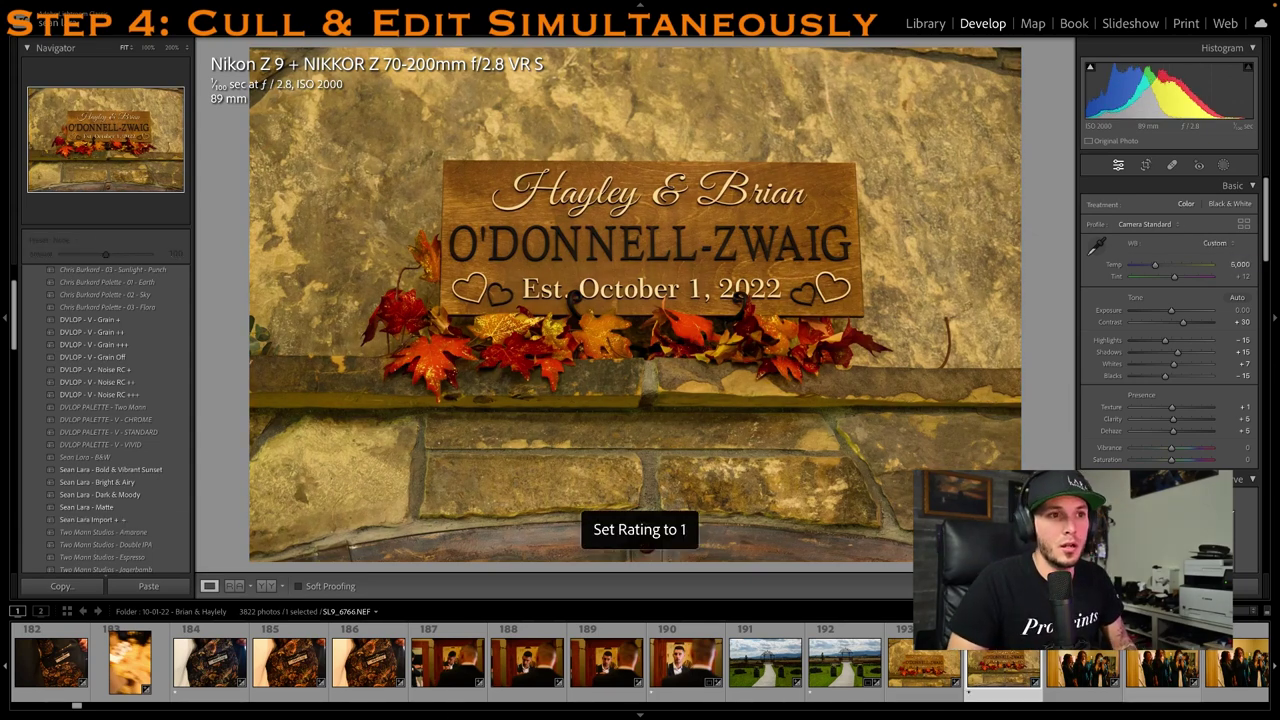
Open the 198th photo, SL9_6768.NEF, of three women in green robes, give it one star and set its Temp to 4,800
scroll(1143, 665, "down", 3)
left_click(1088, 670)
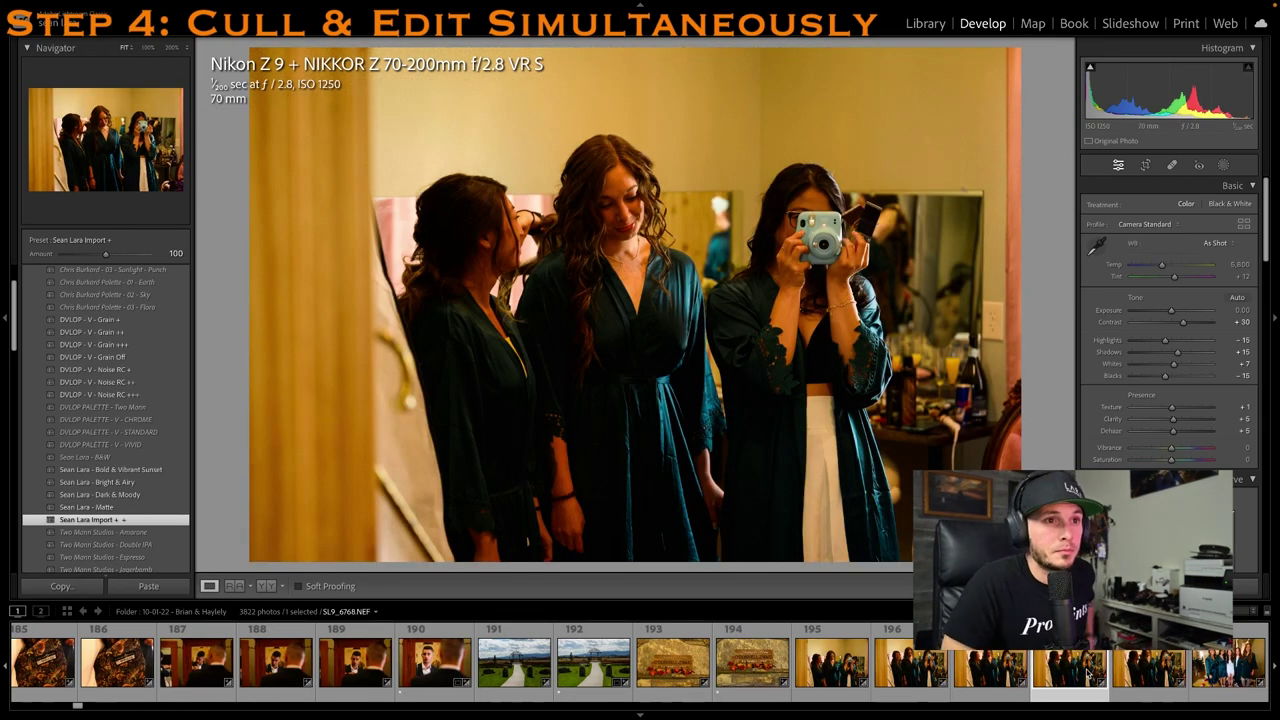
key("1")
left_click(1244, 264)
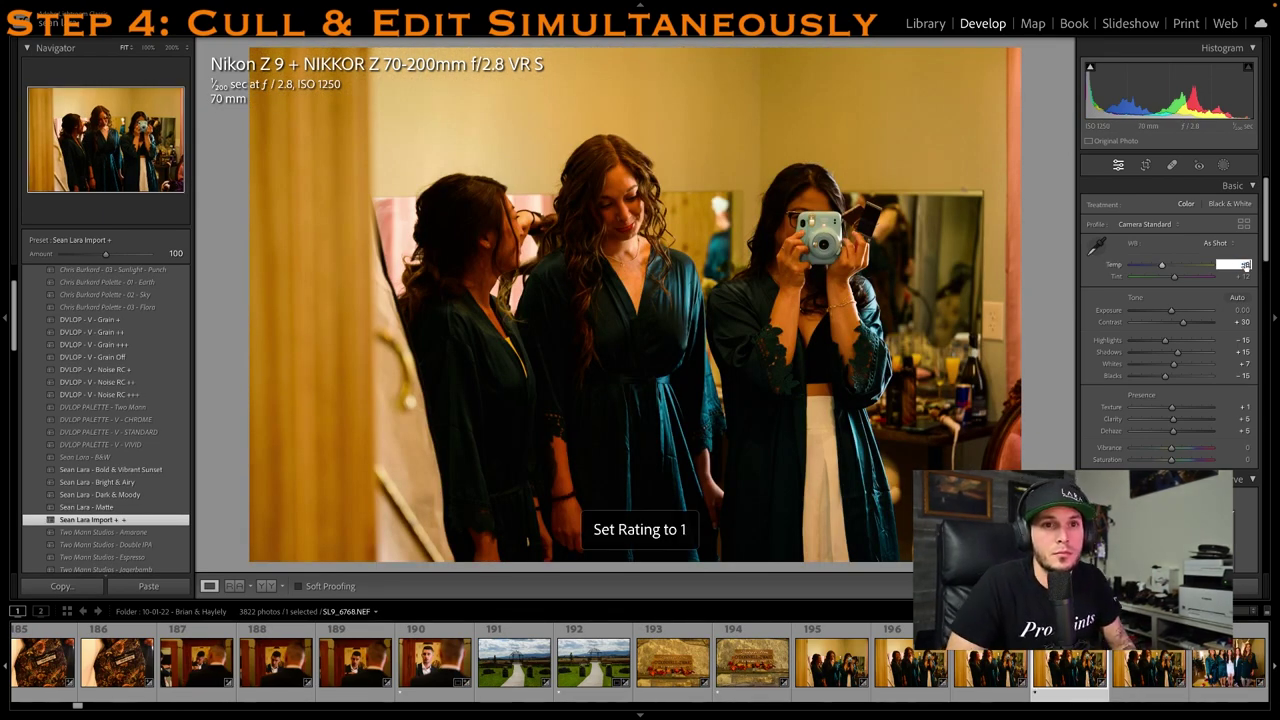
type("4800")
key("Return")
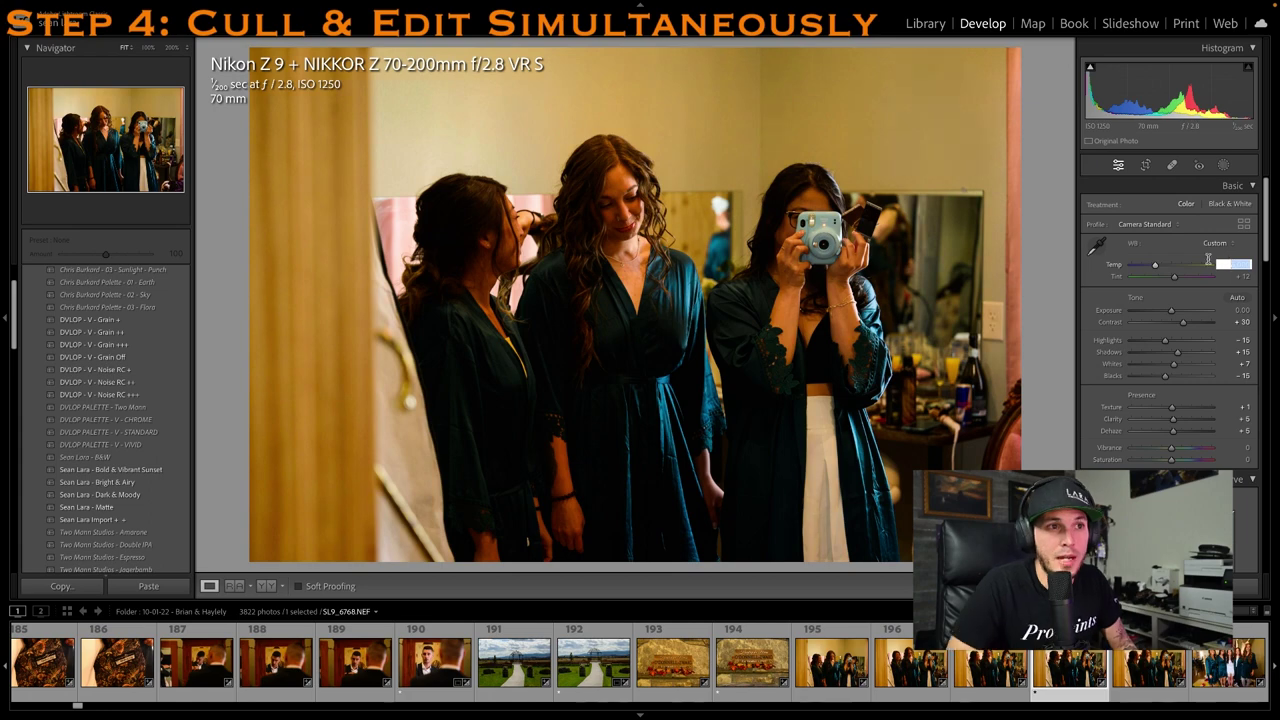
Open the 201st photo, SL2_0019.NEF, of five women standing together, give it one star and set its Temp to 4,800
scroll(957, 665, "down", 5)
left_click(957, 668)
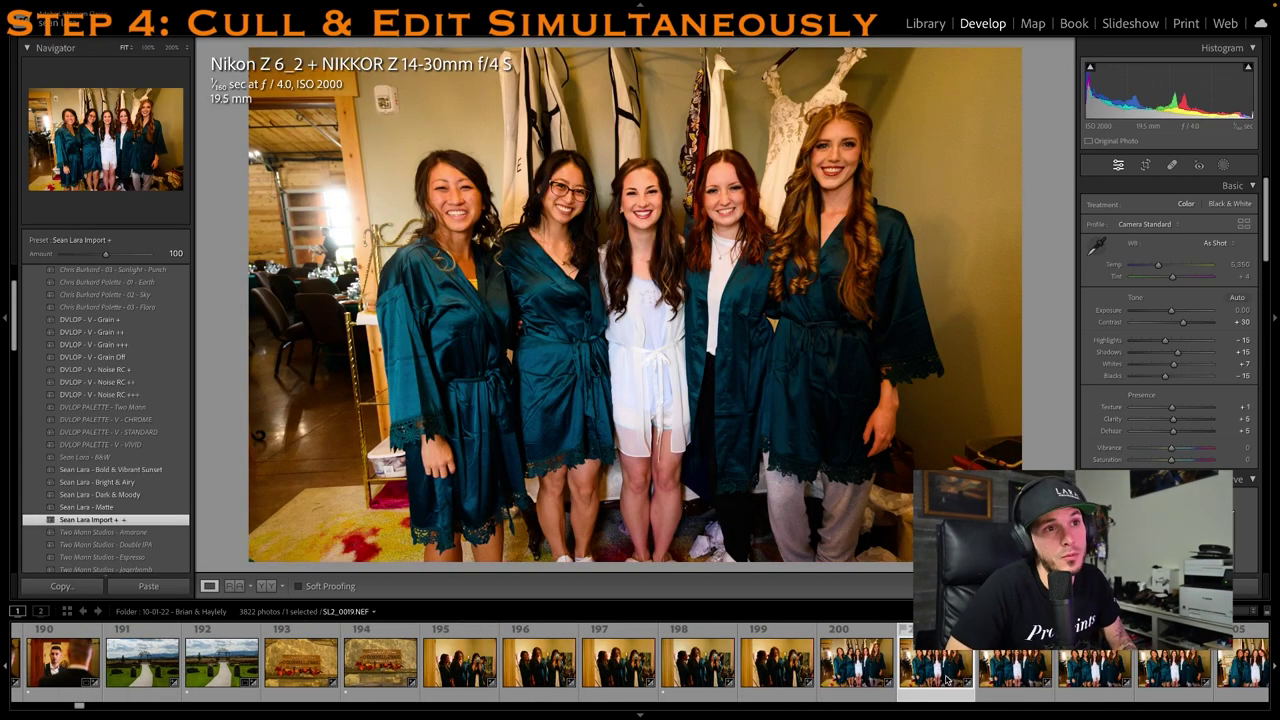
key("1")
left_click(1236, 264)
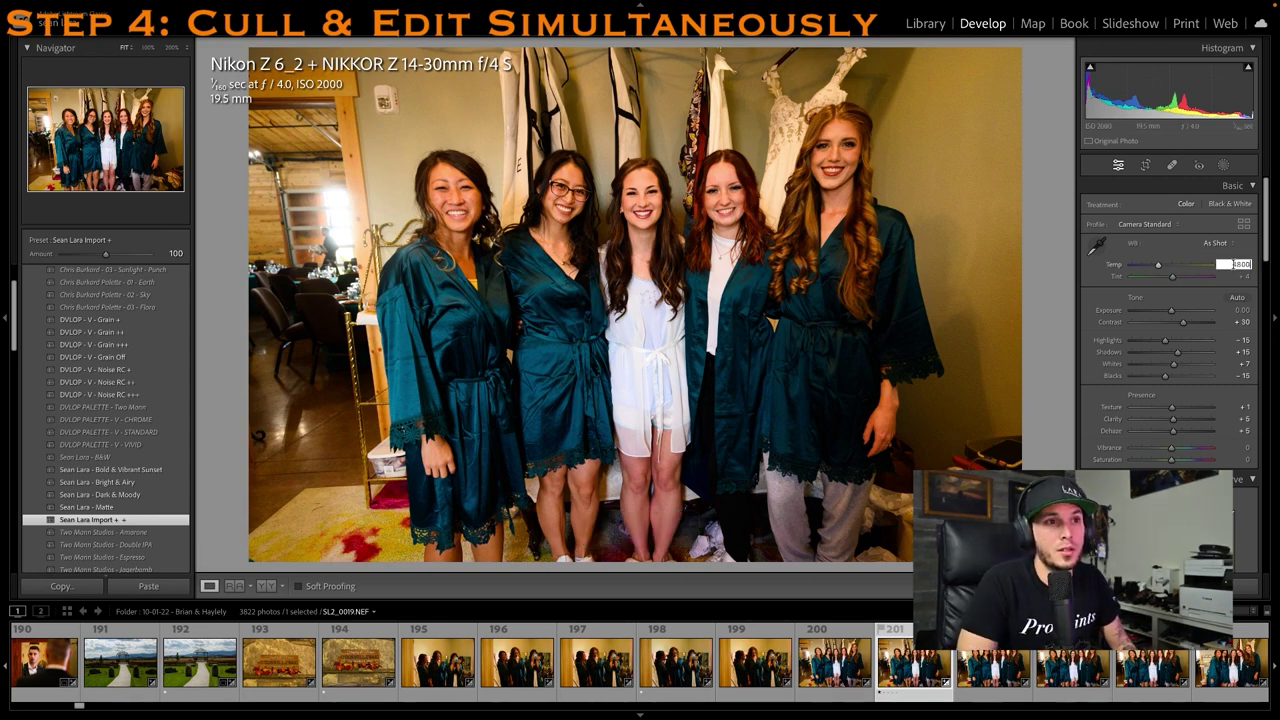
key("Return")
key("1")
Open the 207th photo, SL2_0025.NEF, of the five women leaning together, give it one star and set its Temp to 4,800
scroll(991, 681, "down", 5)
left_click(991, 681)
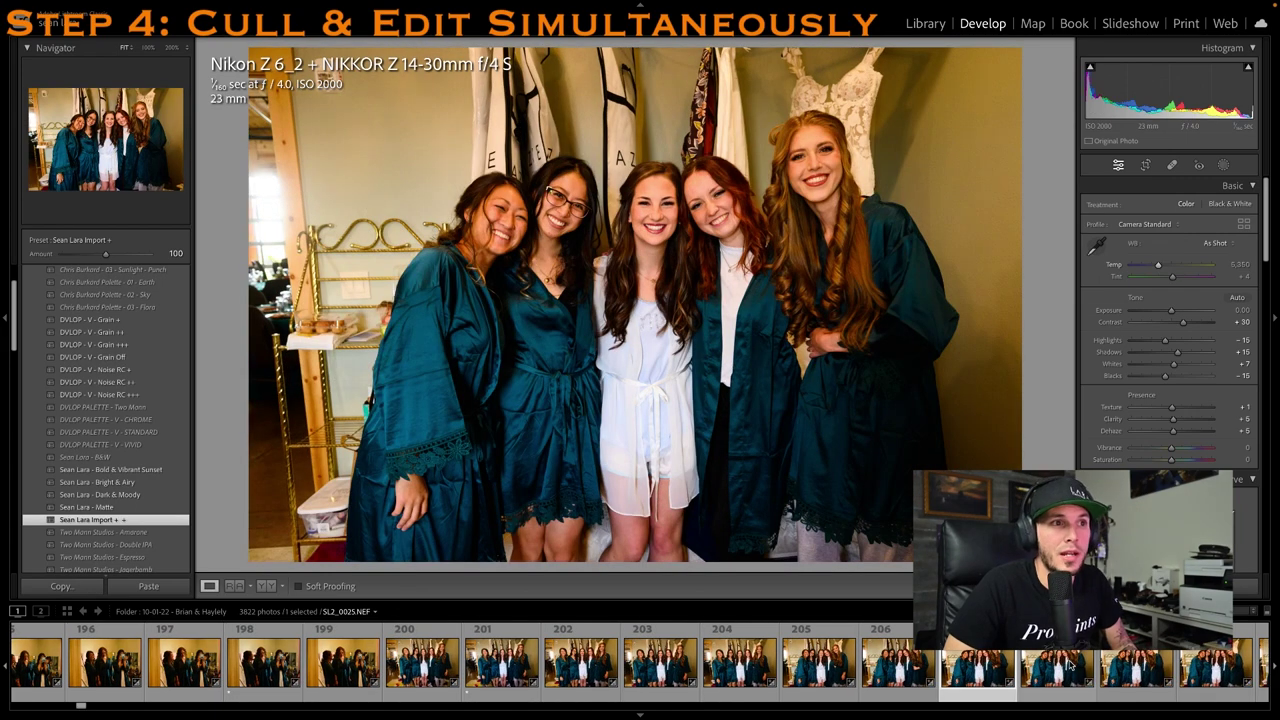
key("1")
left_click(1232, 264)
type("4800")
key("Return")
key("r")
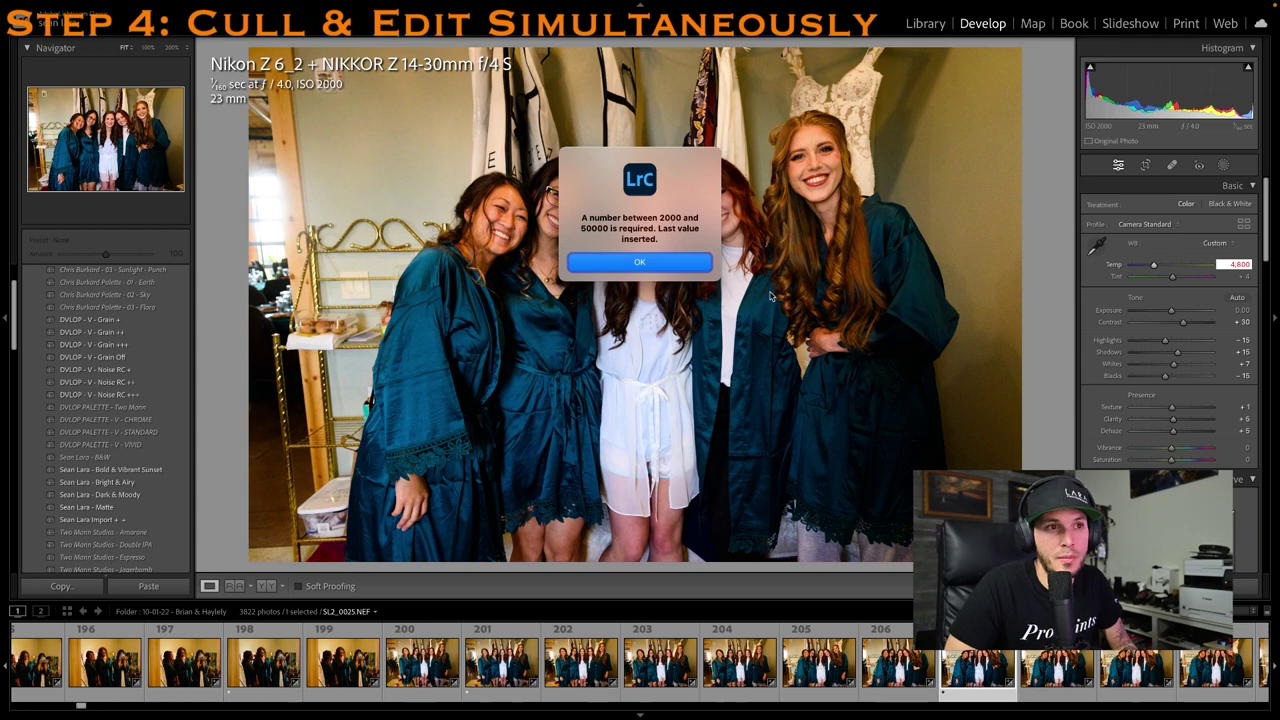
left_click(688, 268)
Browse the photos of the man and woman against the wood wall and give the 218th, SL9_6775.NEF, one star
scroll(890, 660, "down", 3)
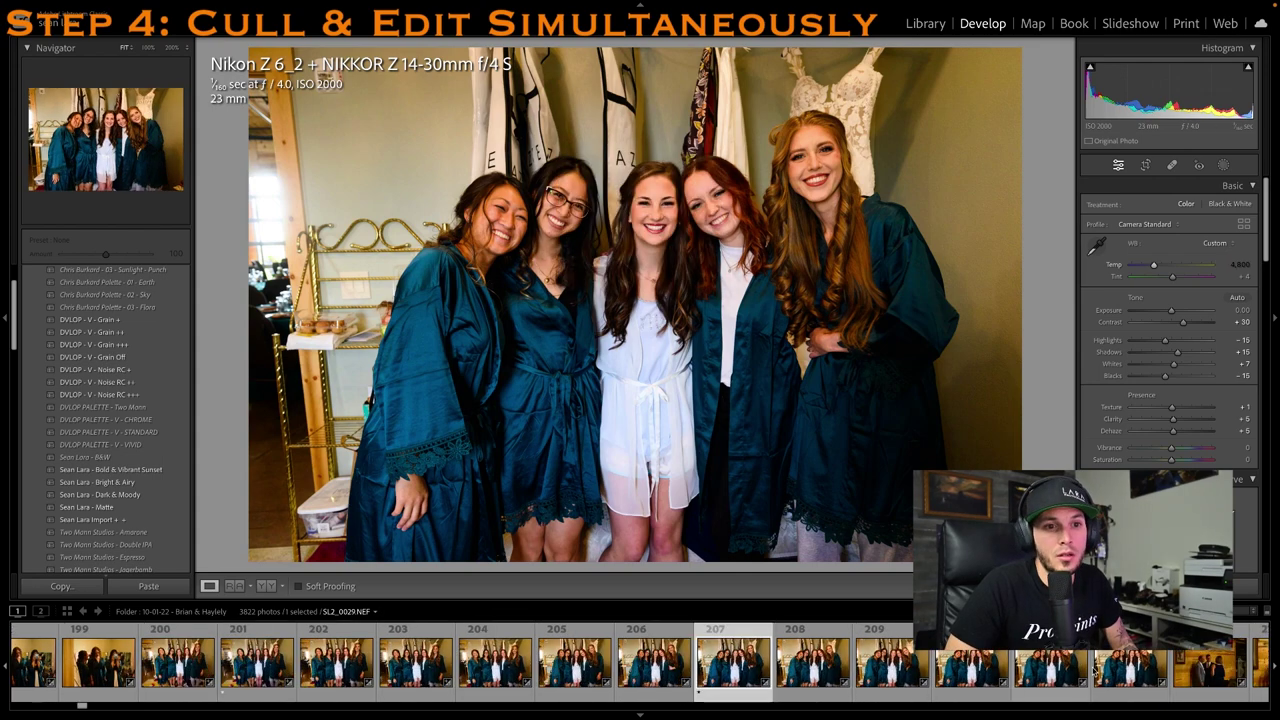
left_click(1098, 676)
scroll(1096, 674, "down", 5)
left_click(1076, 671)
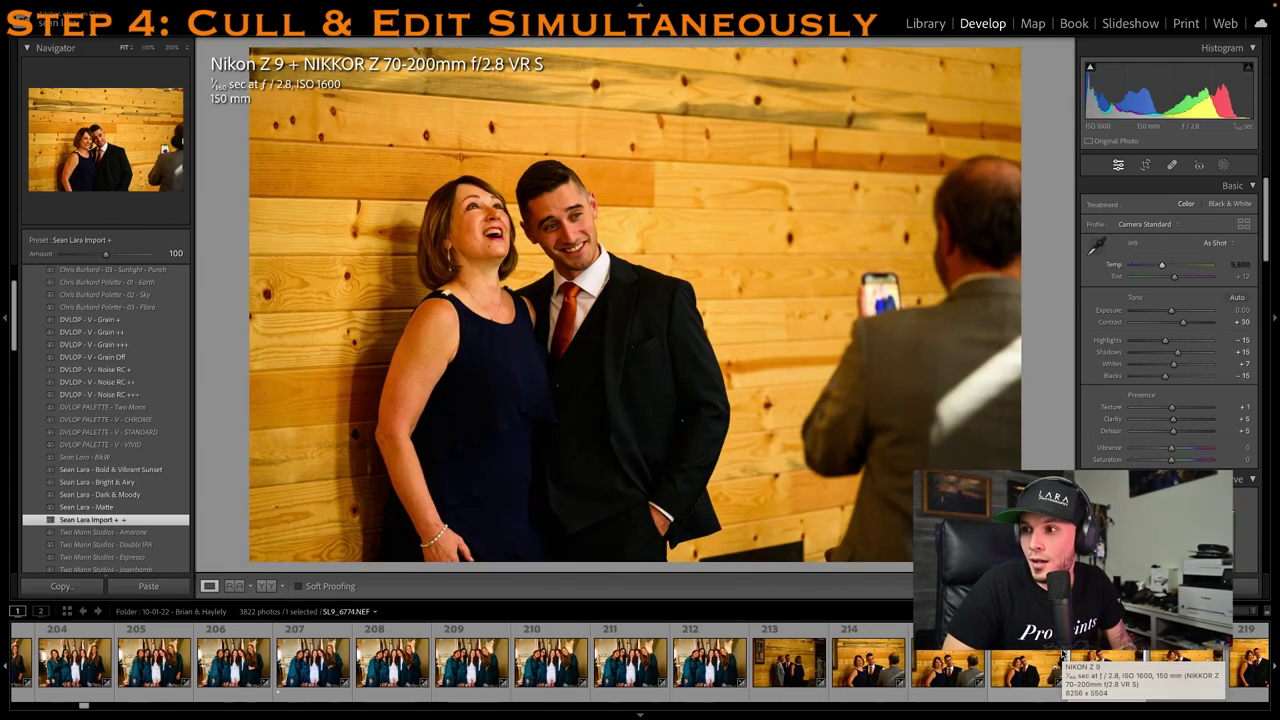
left_click(1071, 663)
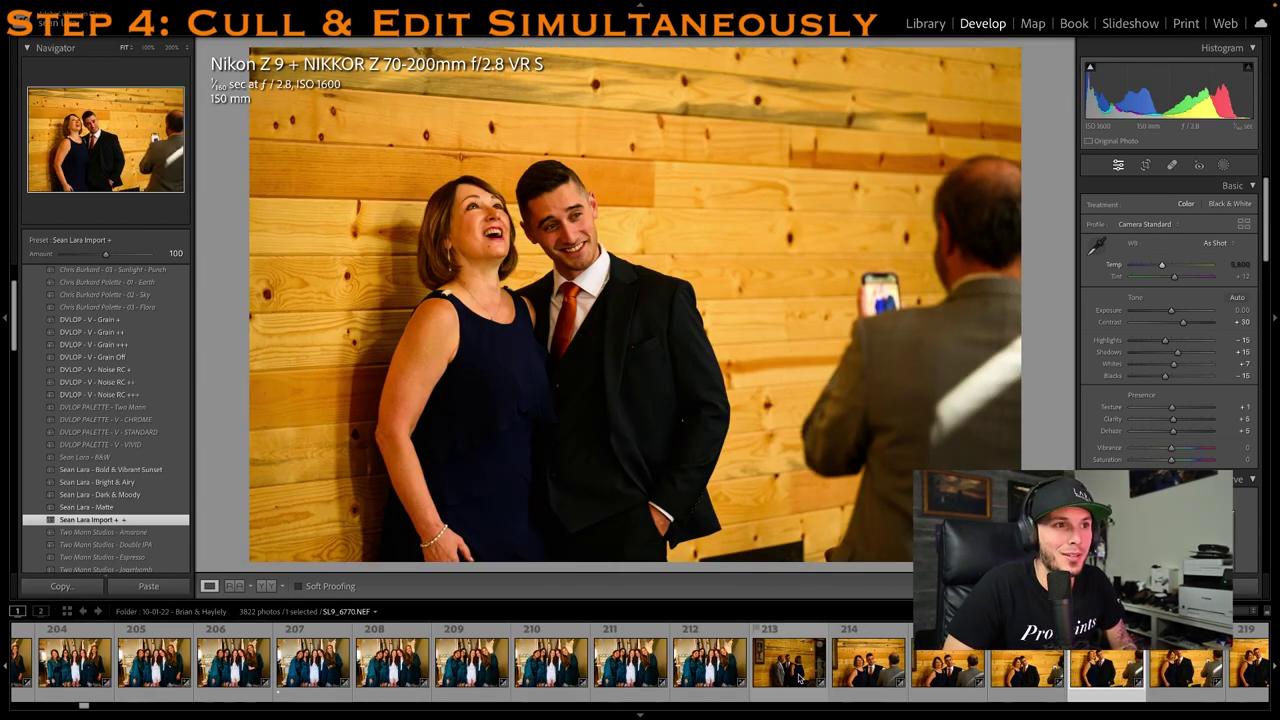
left_click(957, 676)
left_click(1168, 680)
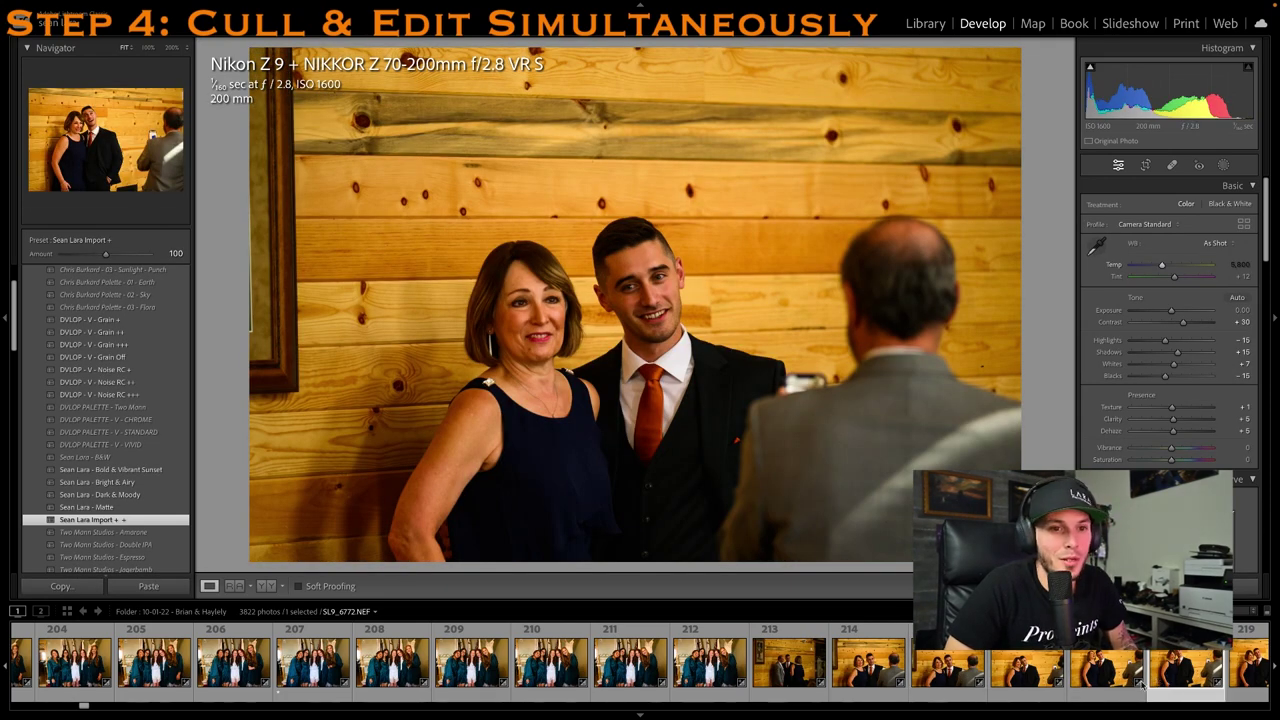
scroll(950, 689, "right", 1)
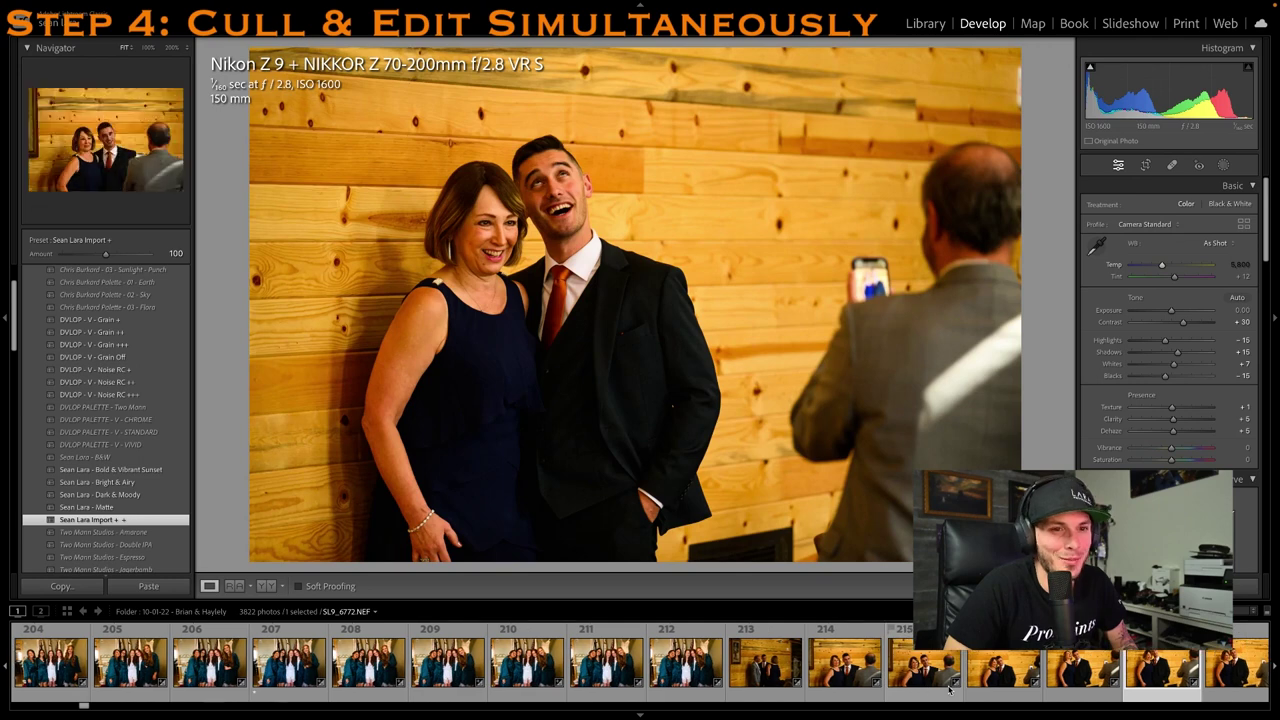
key("1")
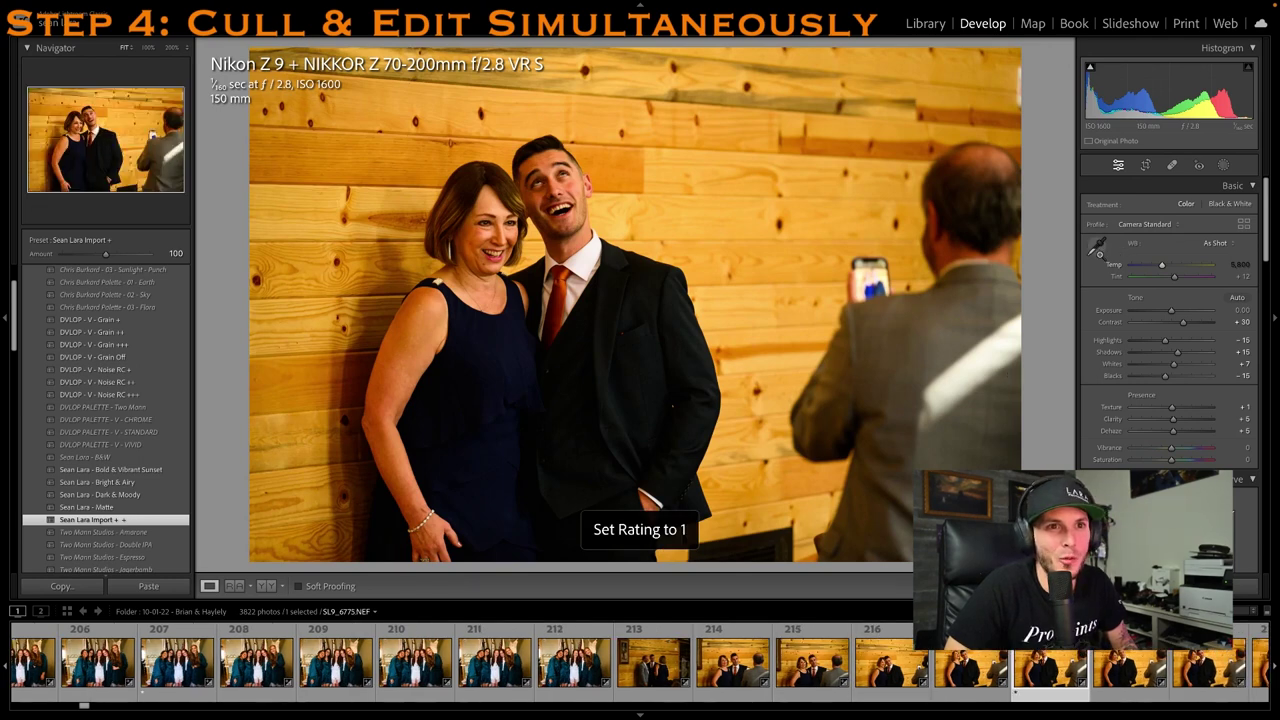
Correct the 218th photo's white balance by sampling the man's white shirt and give the photo one star
key("w")
left_click(592, 262)
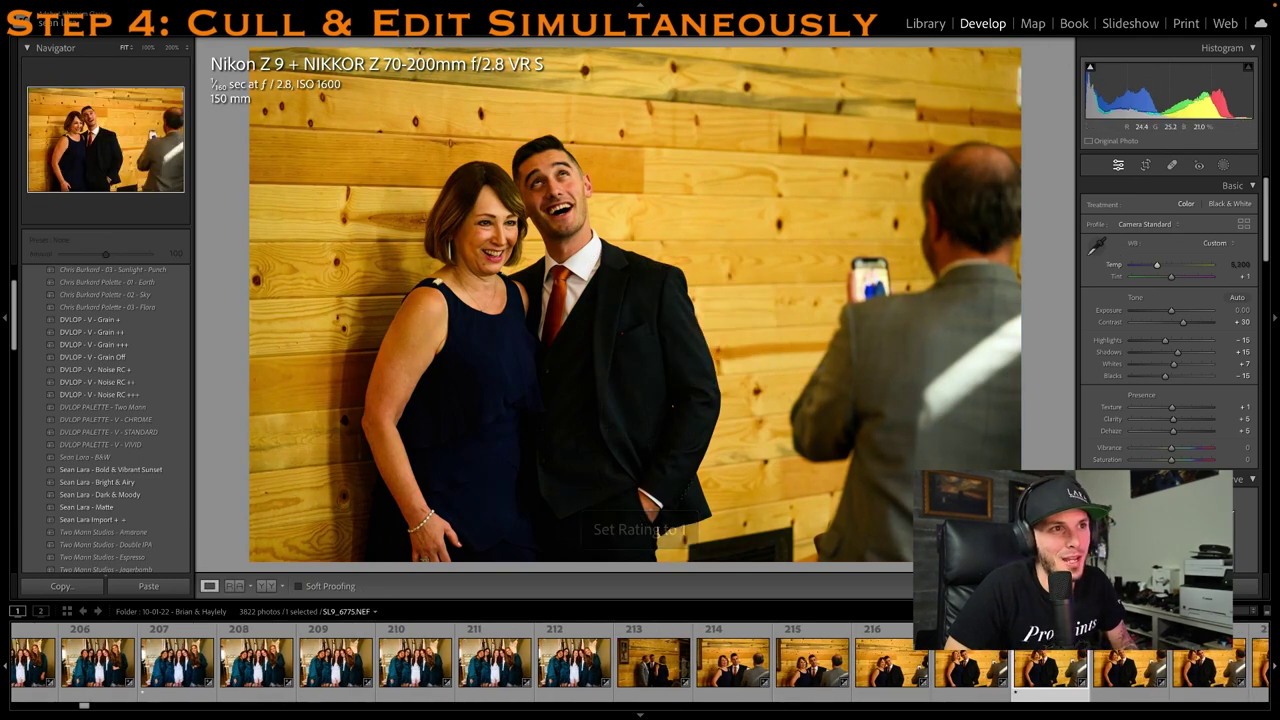
key("1")
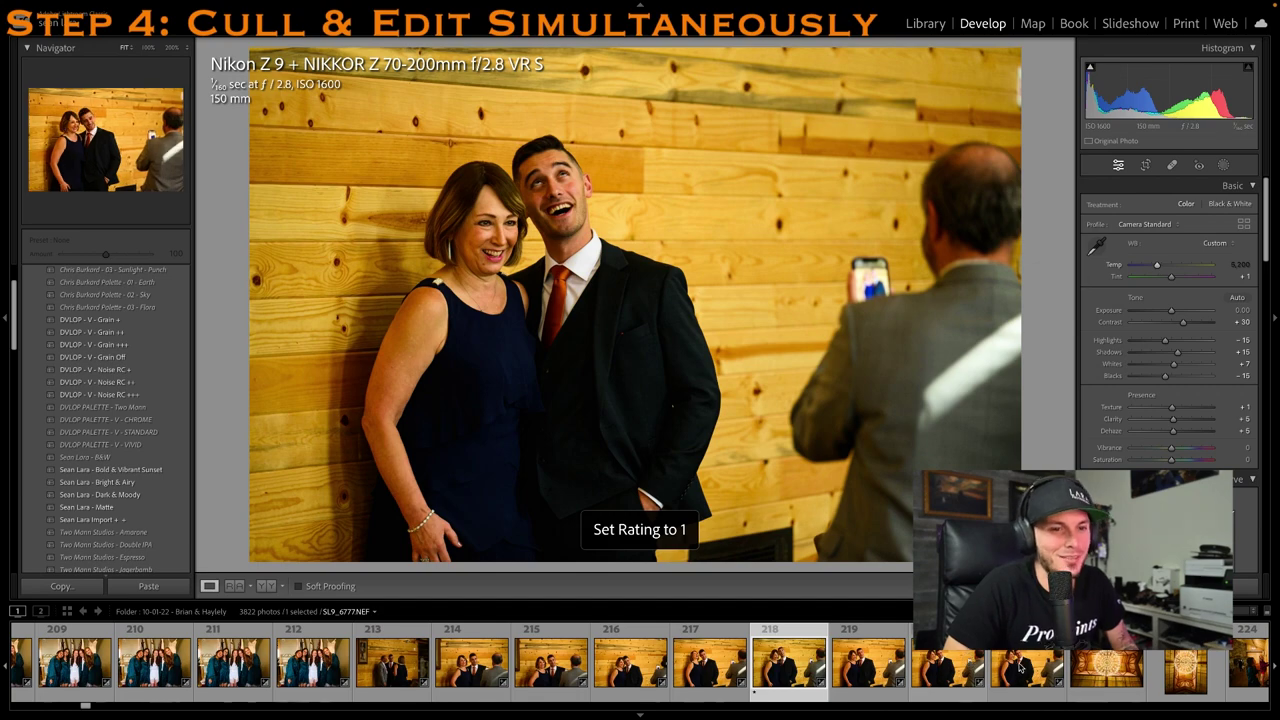
Give the 220th photo, SL9_6777.NEF, one star and correct its white balance by sampling the man's clothing
key("1")
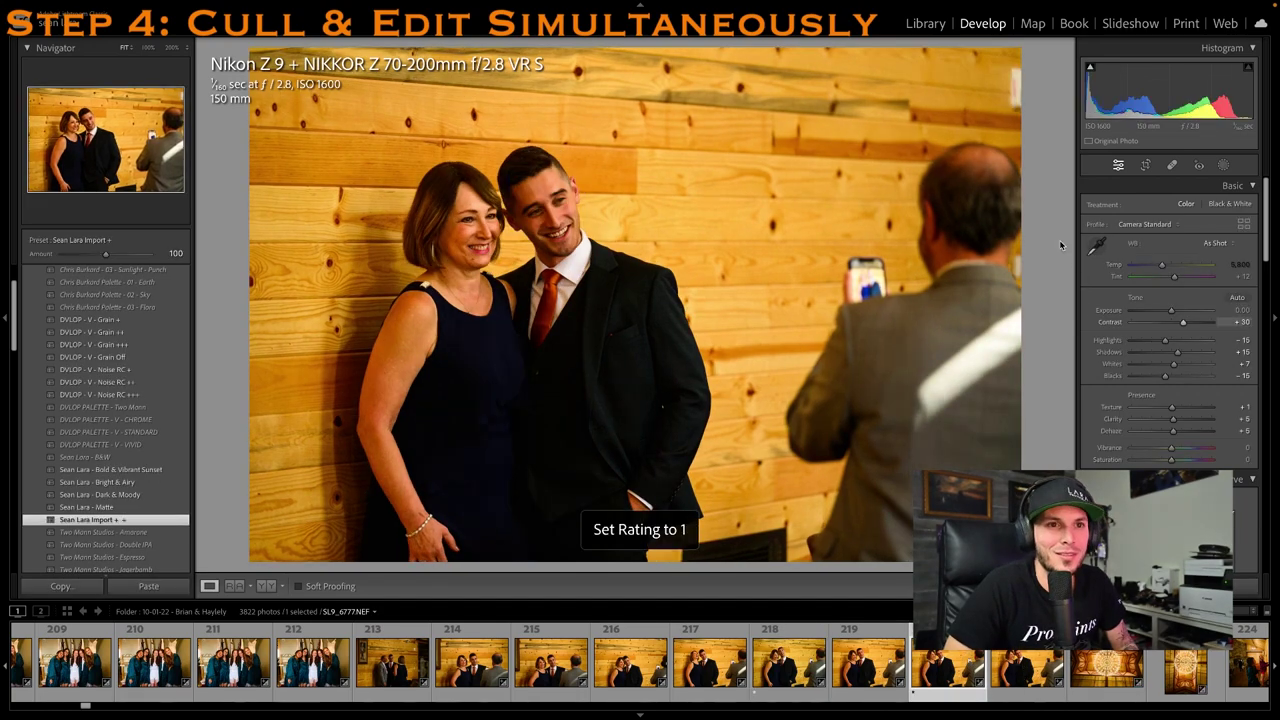
left_click(1095, 243)
left_click(632, 338)
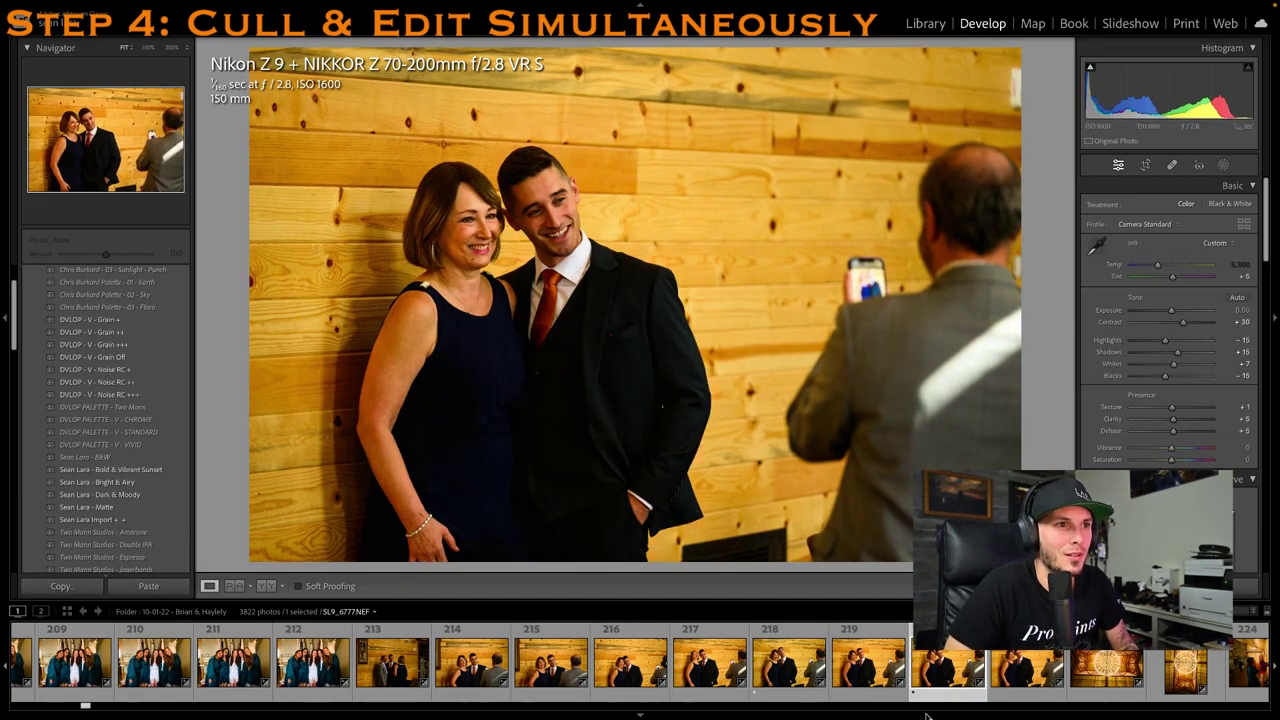
Open the 223rd photo, SL2_0032.NEF, of the chandelier, crop it slightly and give it one star
left_click(944, 690)
left_click(944, 690)
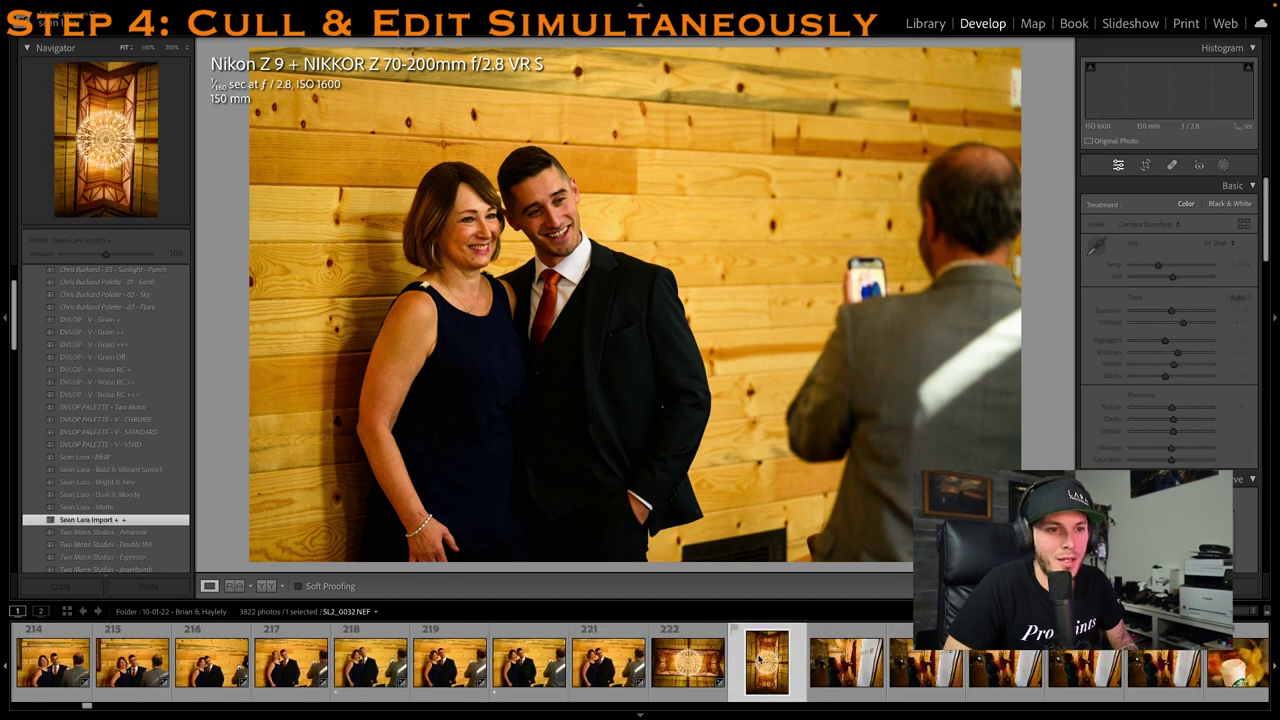
key("r")
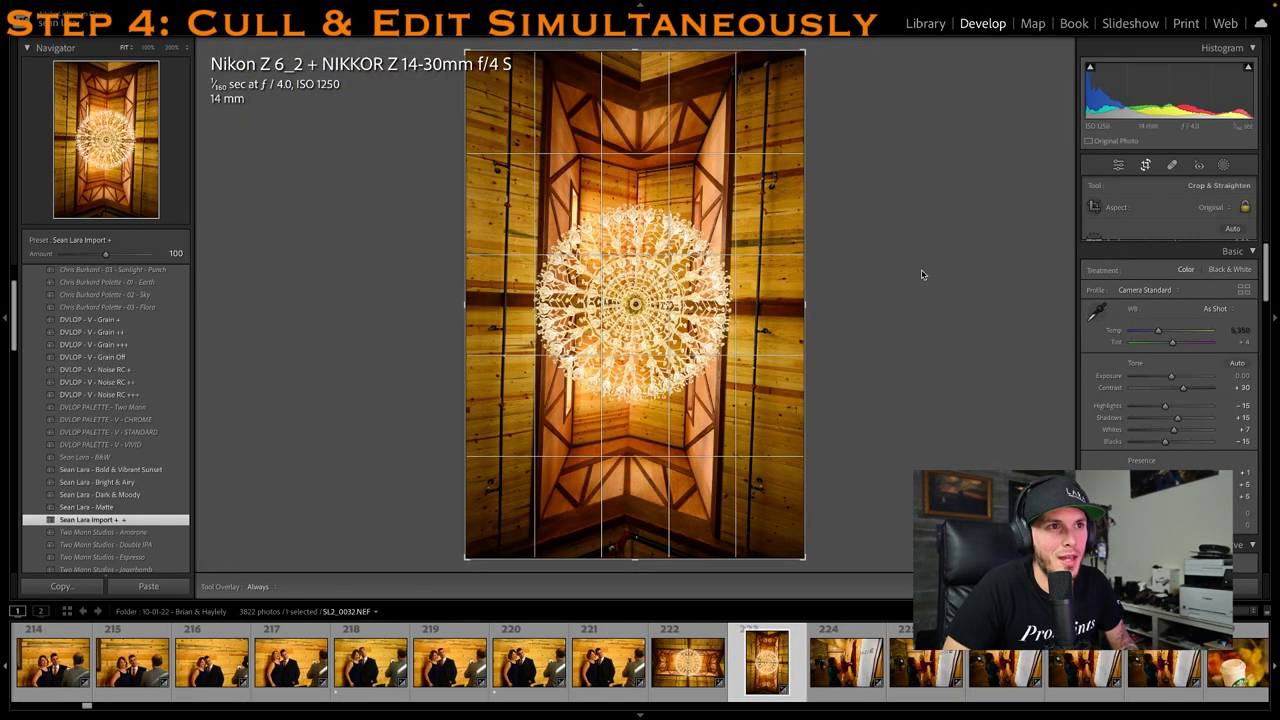
key("r")
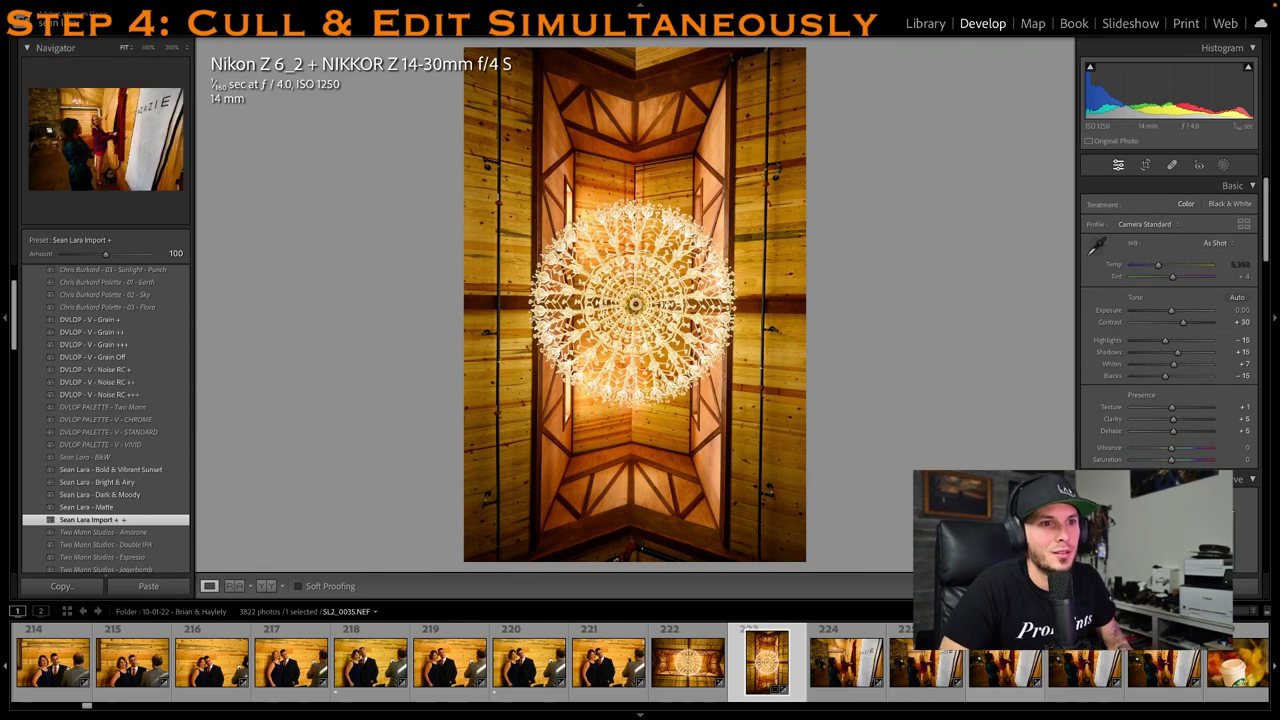
key("1")
Open the 225th photo, SL2_0034.NEF, of the Azazie garment bag, give it one star and set Exposure to +0.45 and Temp to 5,000
left_click(938, 680)
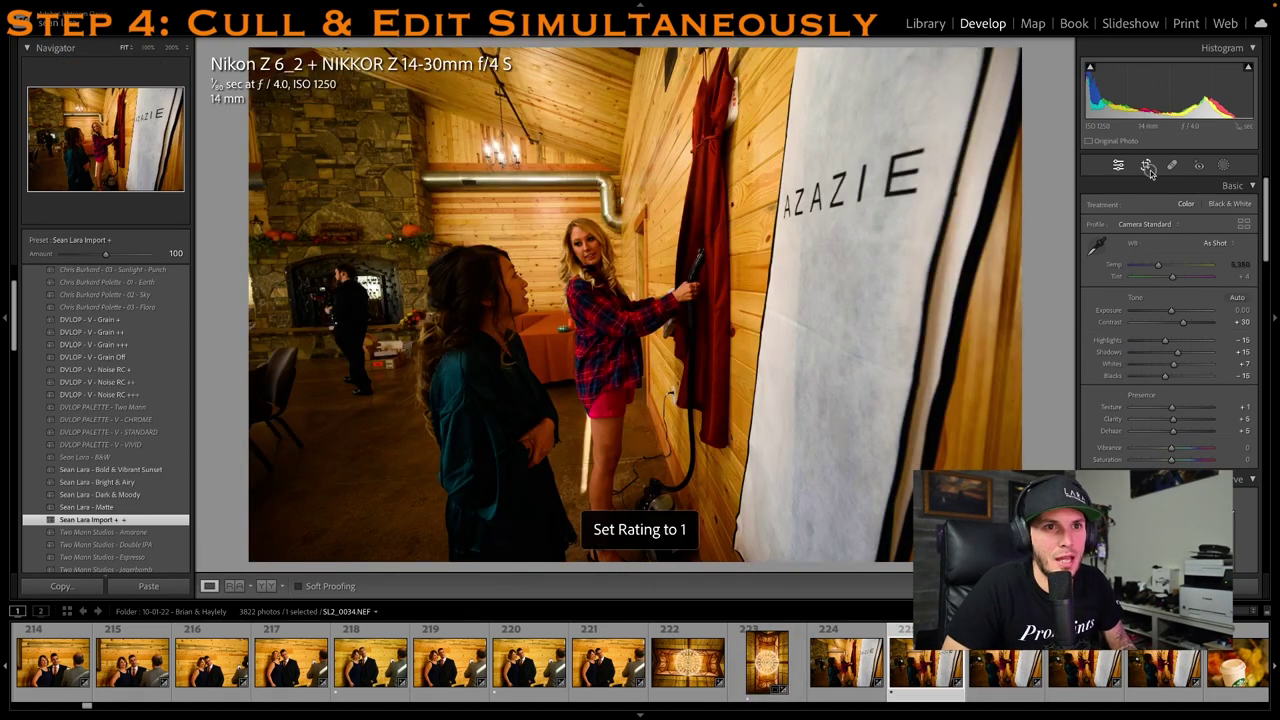
left_click(1147, 166)
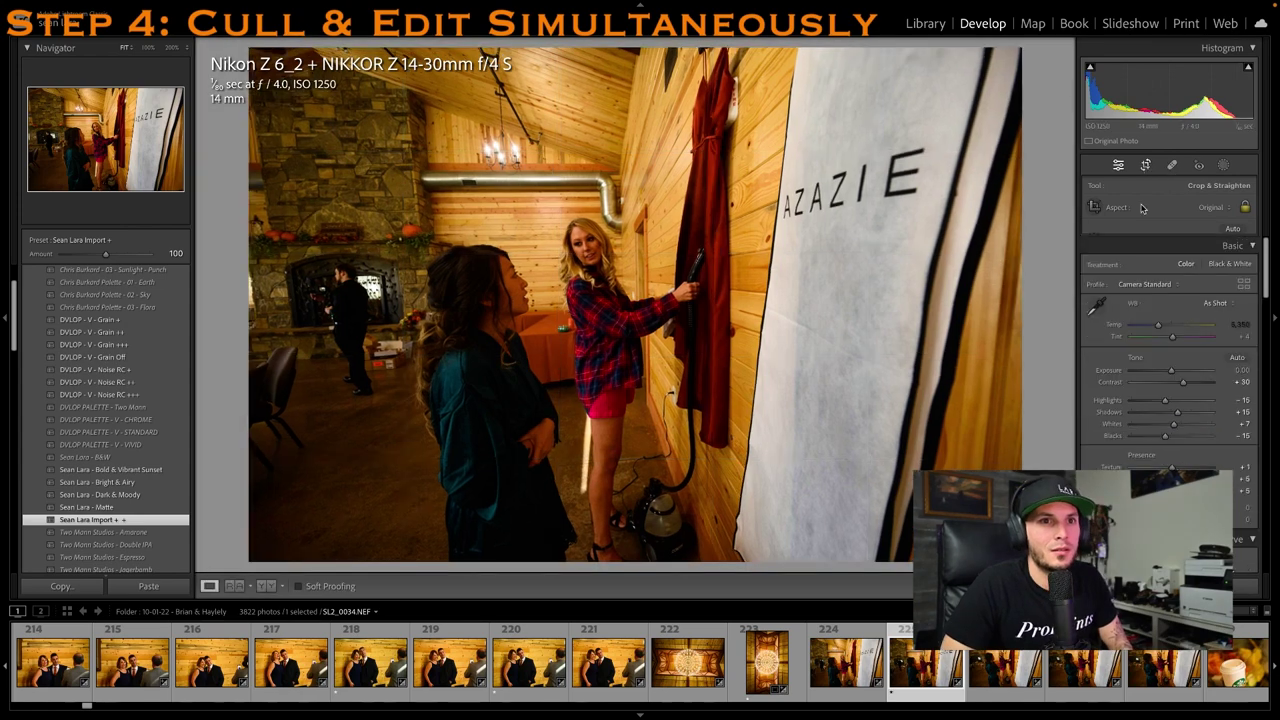
key("r")
left_click_drag(1175, 310, 1171, 311)
key("1")
left_click(1241, 267)
type("5,000")
key("Return")
key("Return")
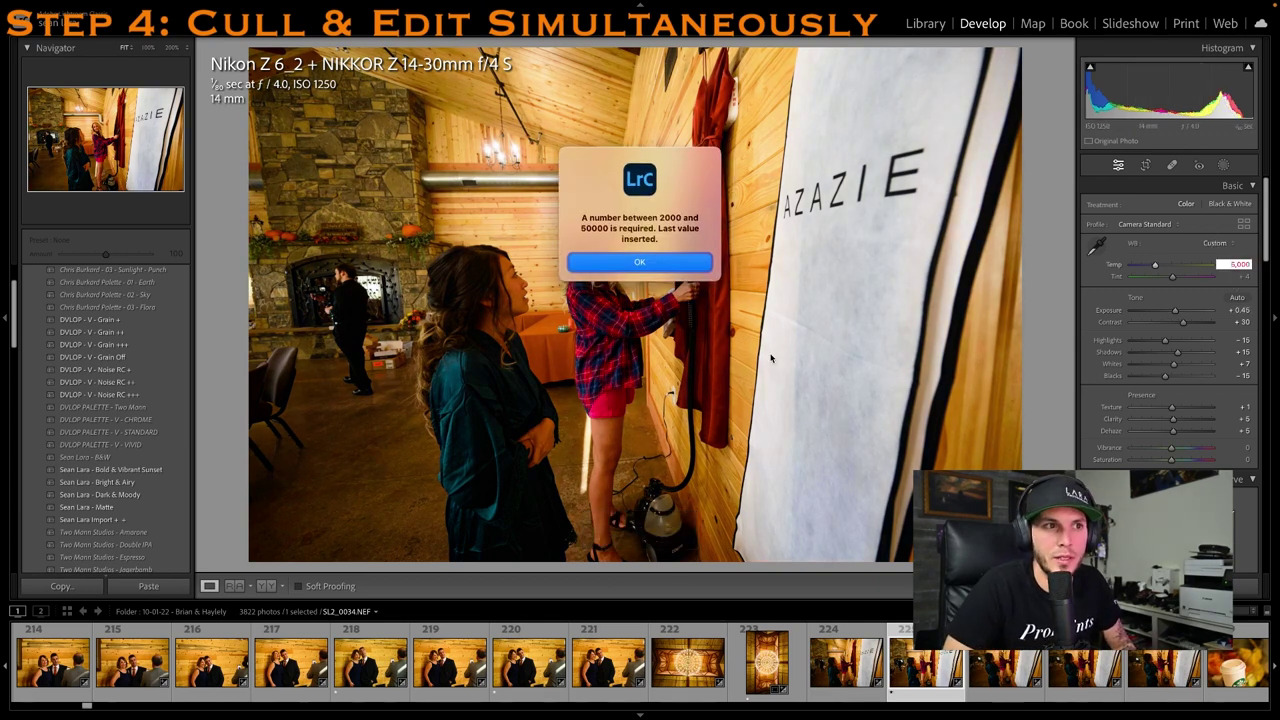
key("Return")
Open the 228th photo, SL2_0037.NEF, give it one star and set Temp to 5,000 and Exposure to +0.35
key("Right")
left_click(1026, 672)
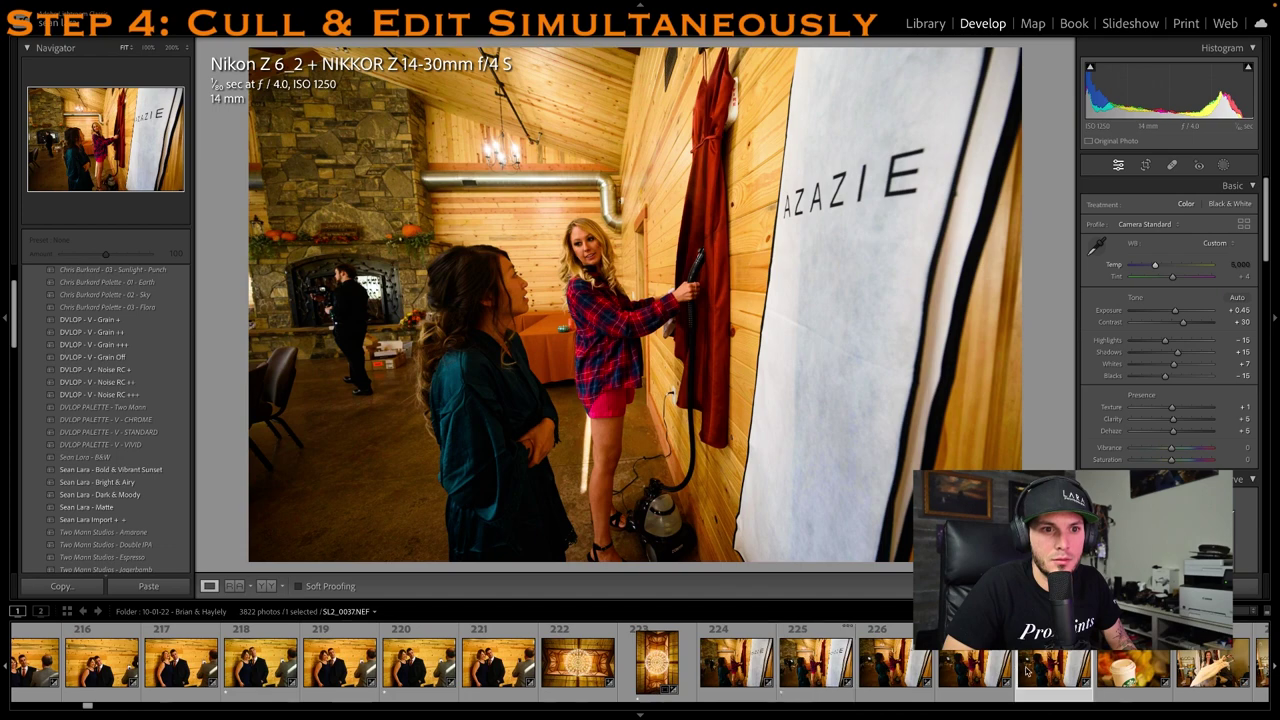
scroll(1021, 677, "down", 5)
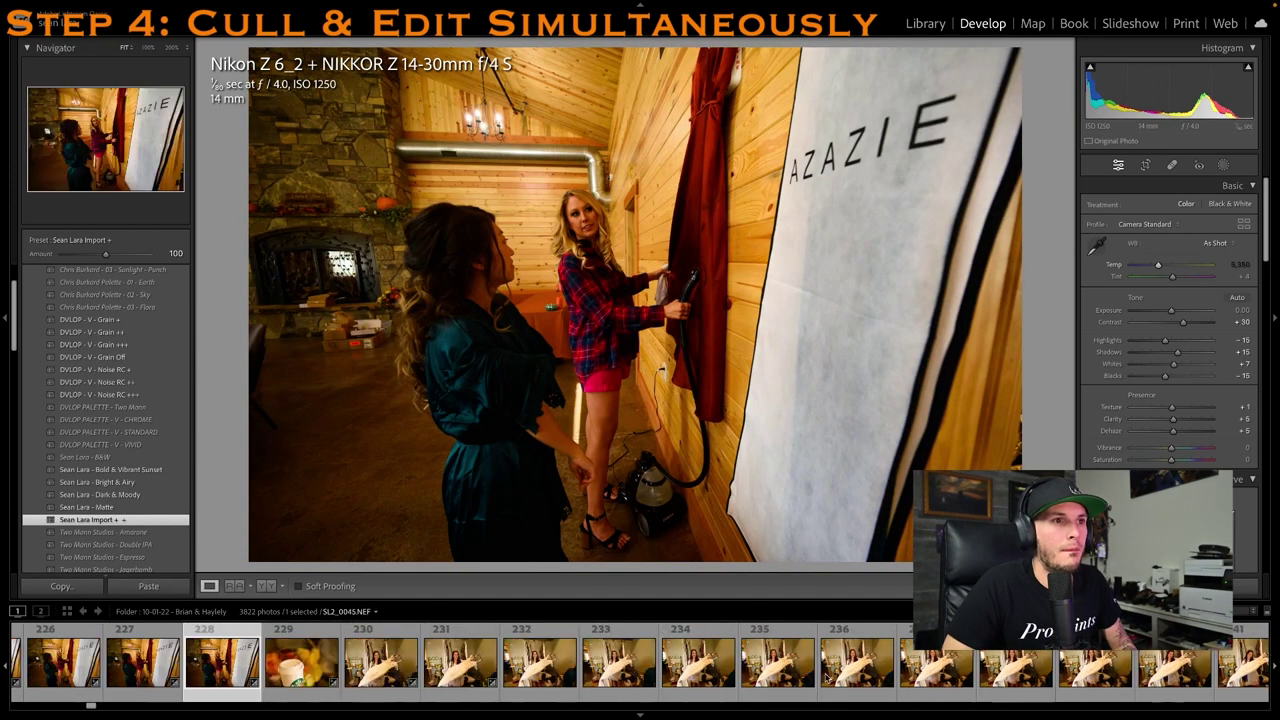
key("1")
left_click(1238, 265)
key("Down")
key("Down")
key("Down")
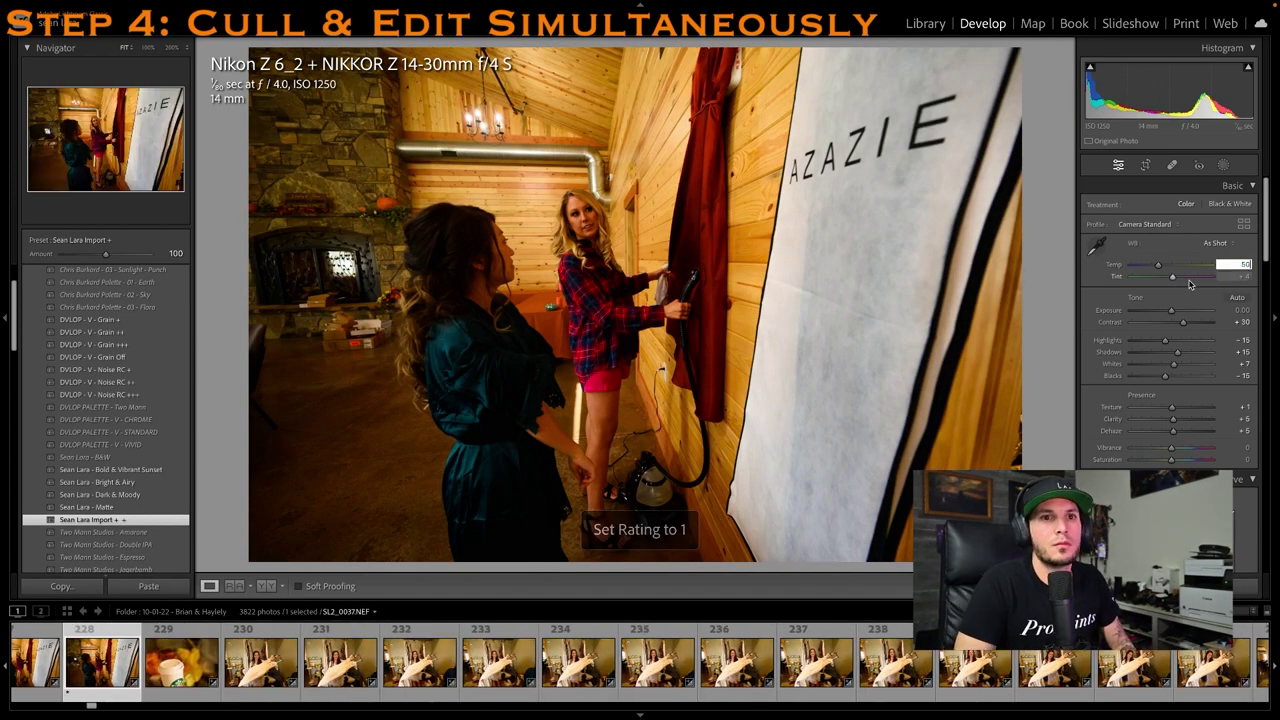
left_click(1173, 315)
key("Return")
left_click_drag(1171, 313, 1173, 313)
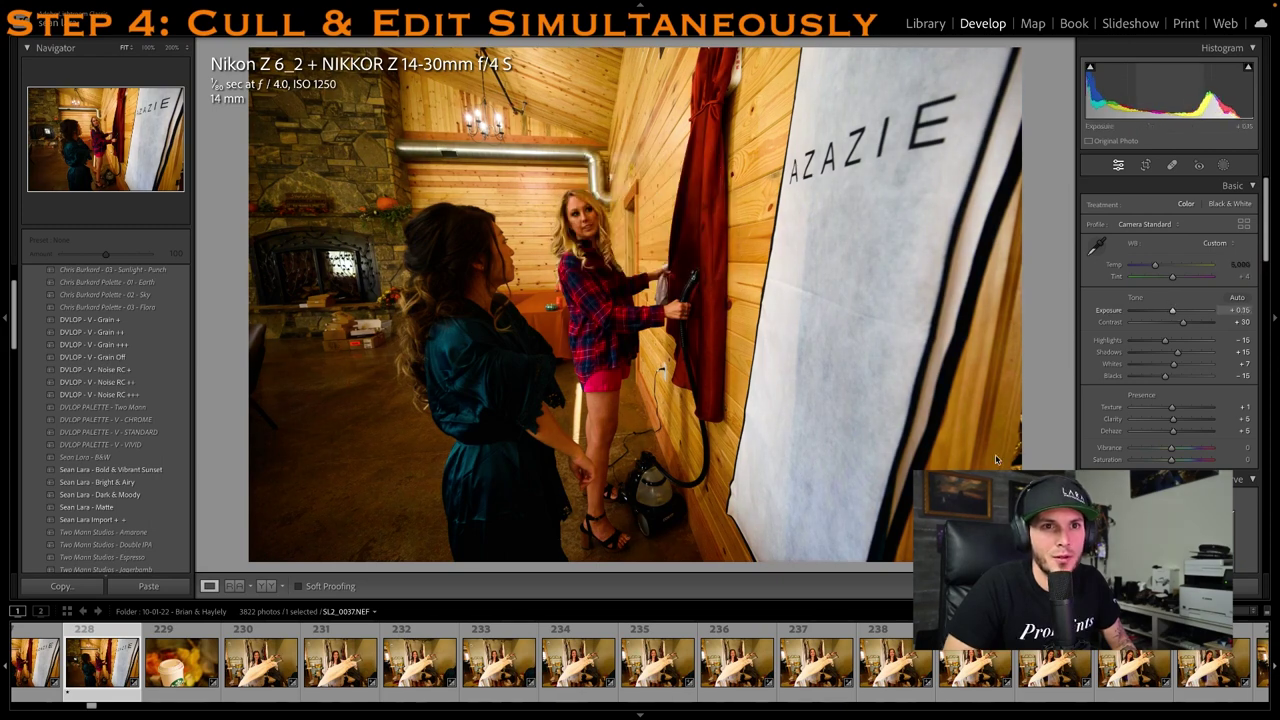
key("1")
Open the 229th photo, SL9_6779.NEF, of the Starbucks cup, give it one star and crop it tighter around the cup
scroll(335, 656, "down", 1)
scroll(333, 656, "up", 2)
left_click(463, 681)
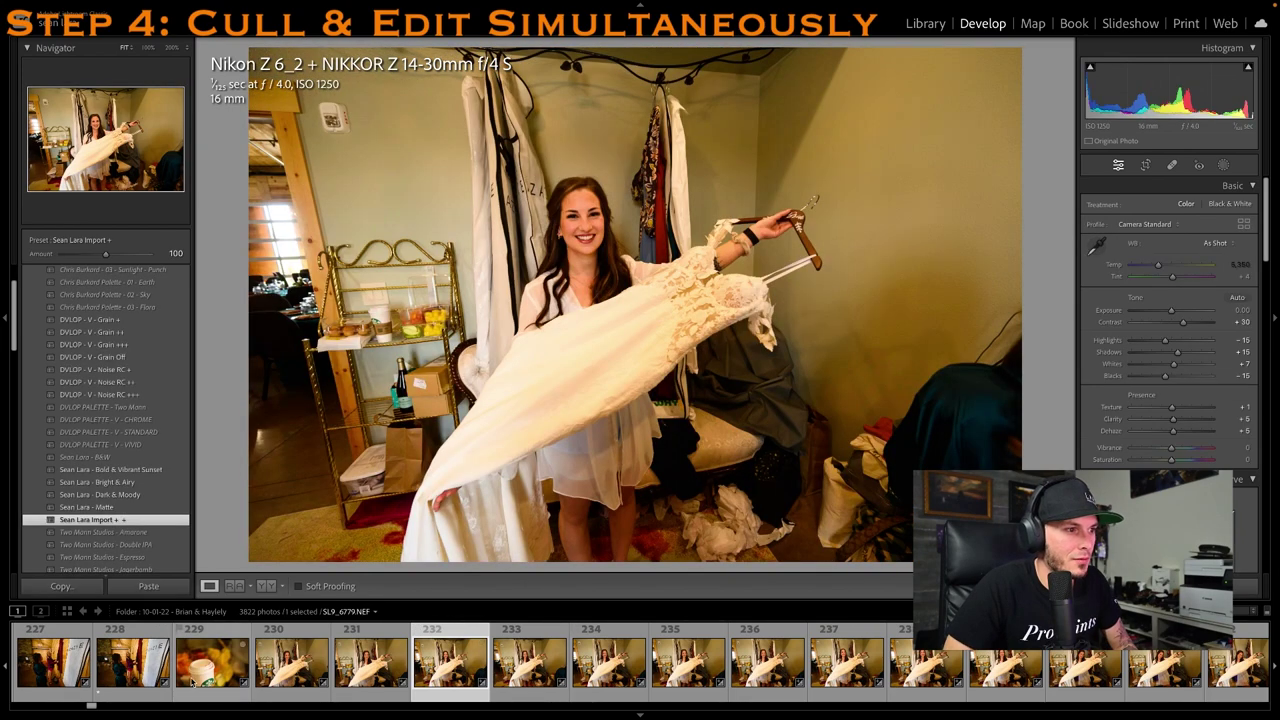
left_click(197, 680)
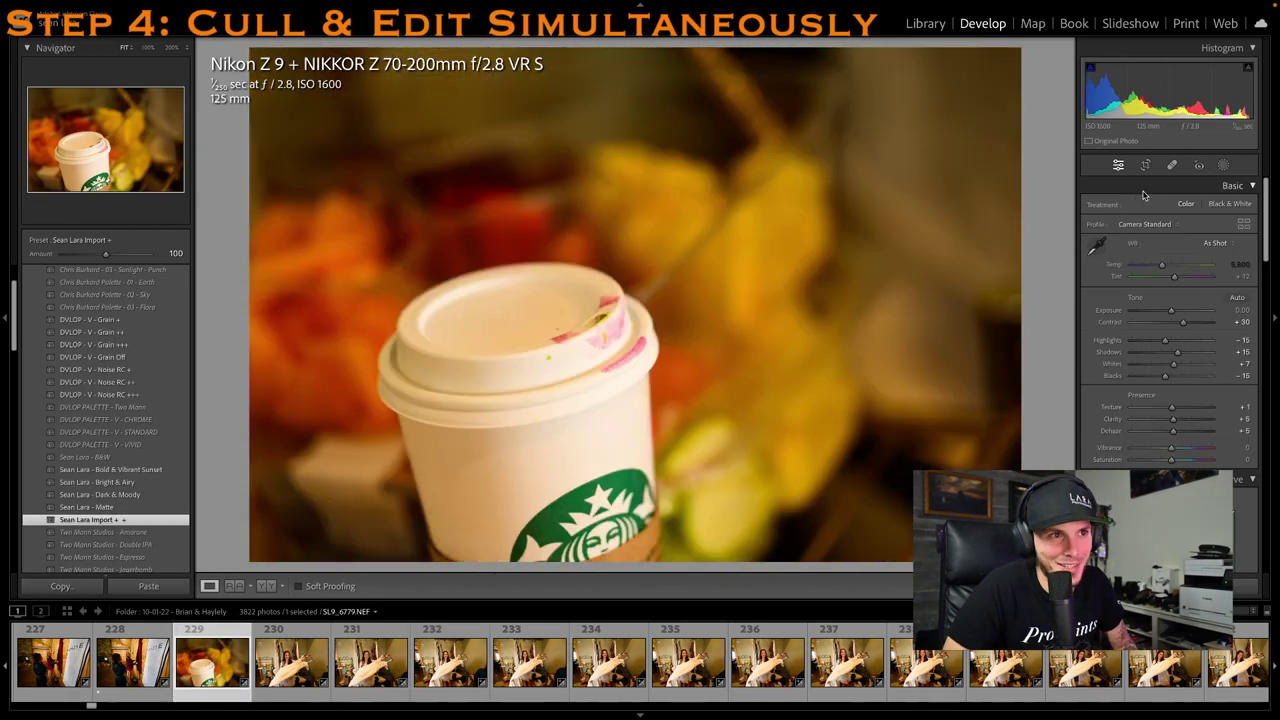
key("1")
left_click(1147, 164)
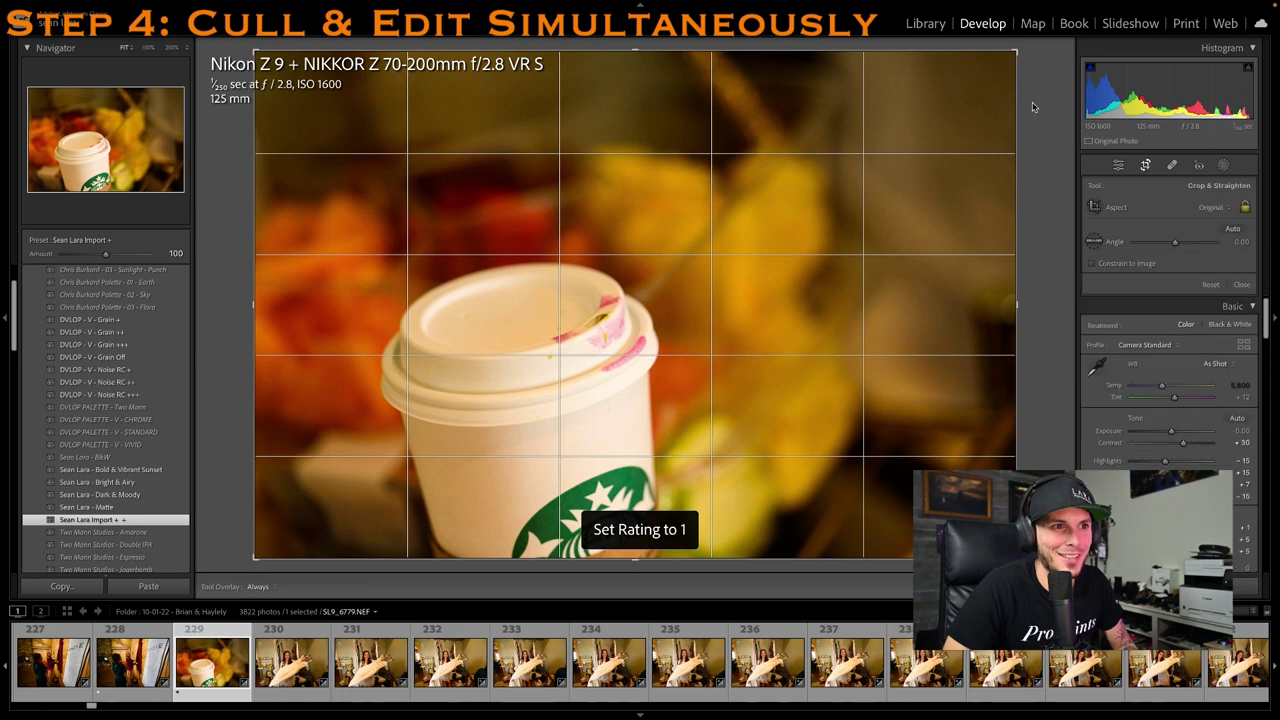
left_click_drag(990, 50, 955, 102)
key("Return")
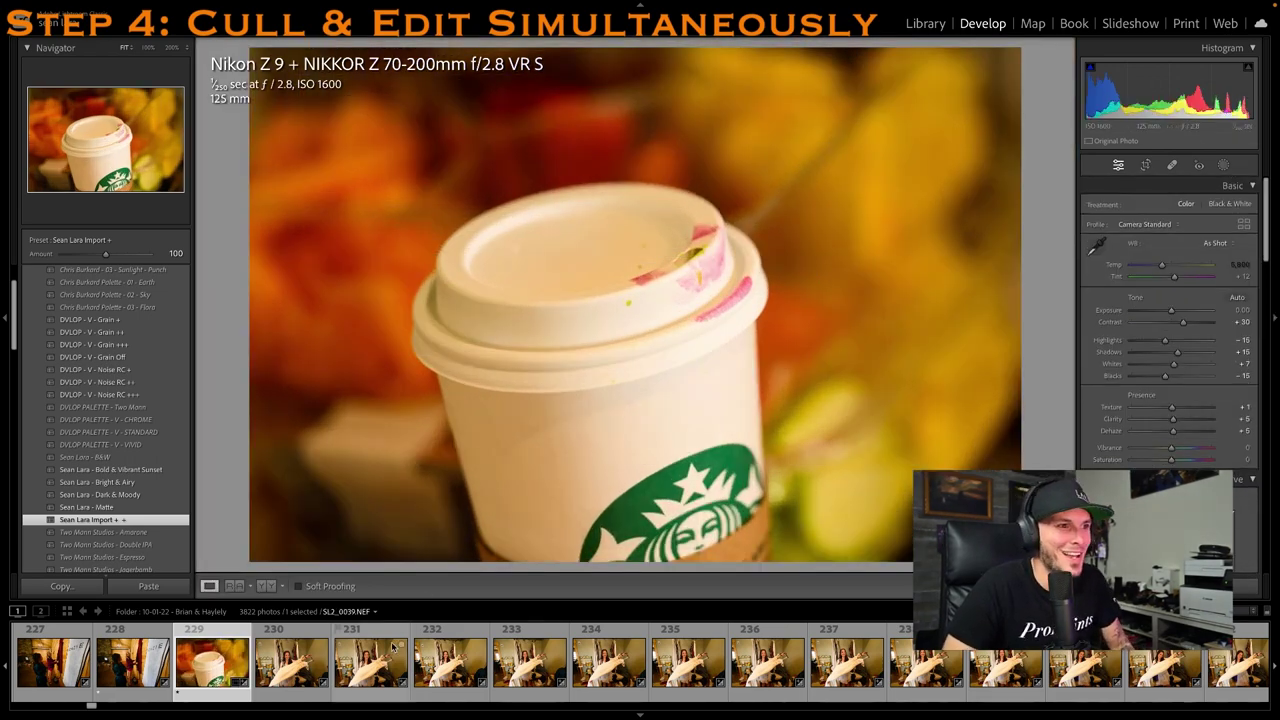
Open the 232nd photo, SL2_0040.NEF, give it one star and crop it tighter around the woman holding the wedding dress
left_click(384, 659)
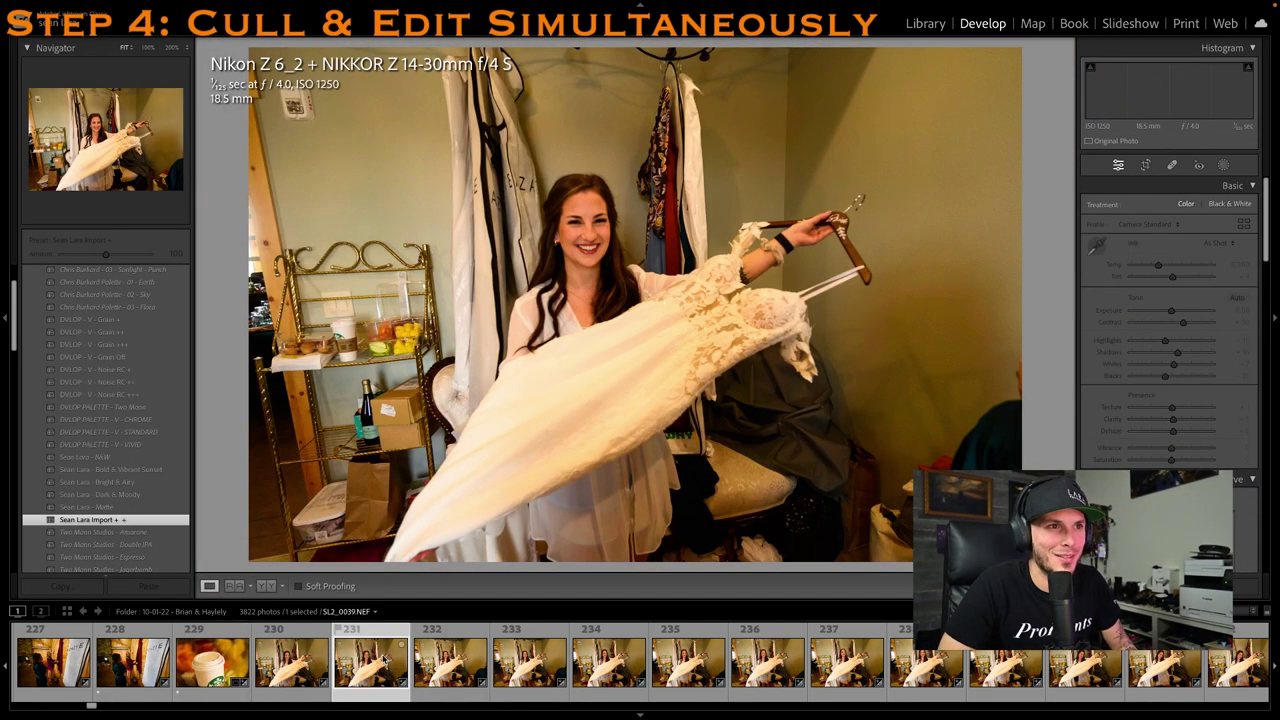
key("Right")
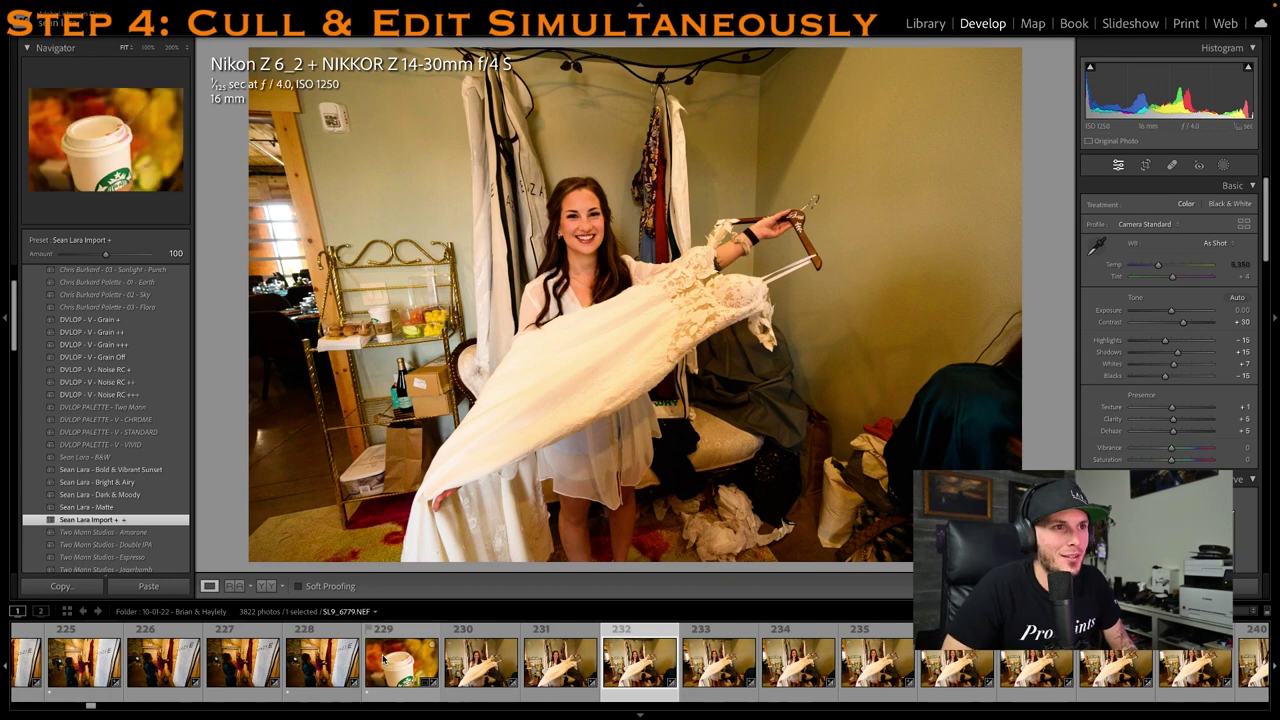
key("1")
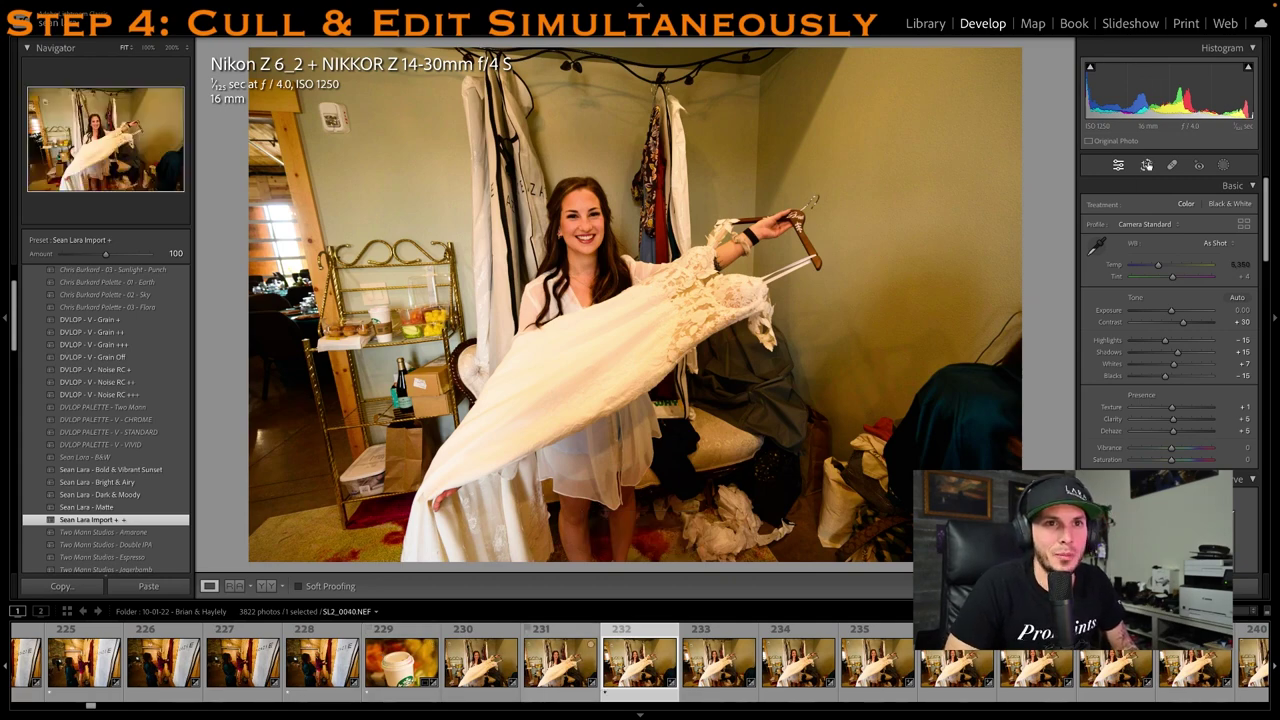
left_click(1147, 165)
left_click_drag(745, 50, 724, 94)
left_click_drag(834, 222, 868, 225)
key("Return")
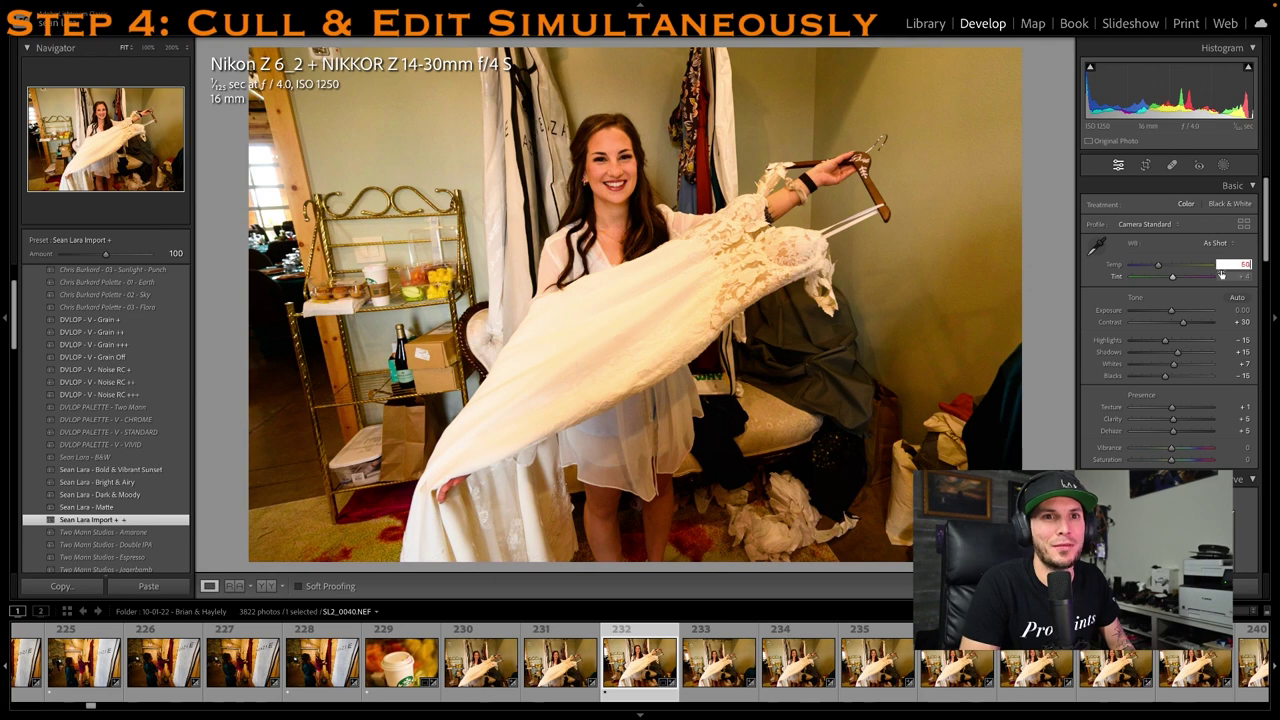
Neutralize the 232nd photo's white balance by sampling the white fabric, set its Temp to 4,000 and give it one star
type("5000")
key("Return")
left_click(1095, 246)
left_click(640, 310)
key("1")
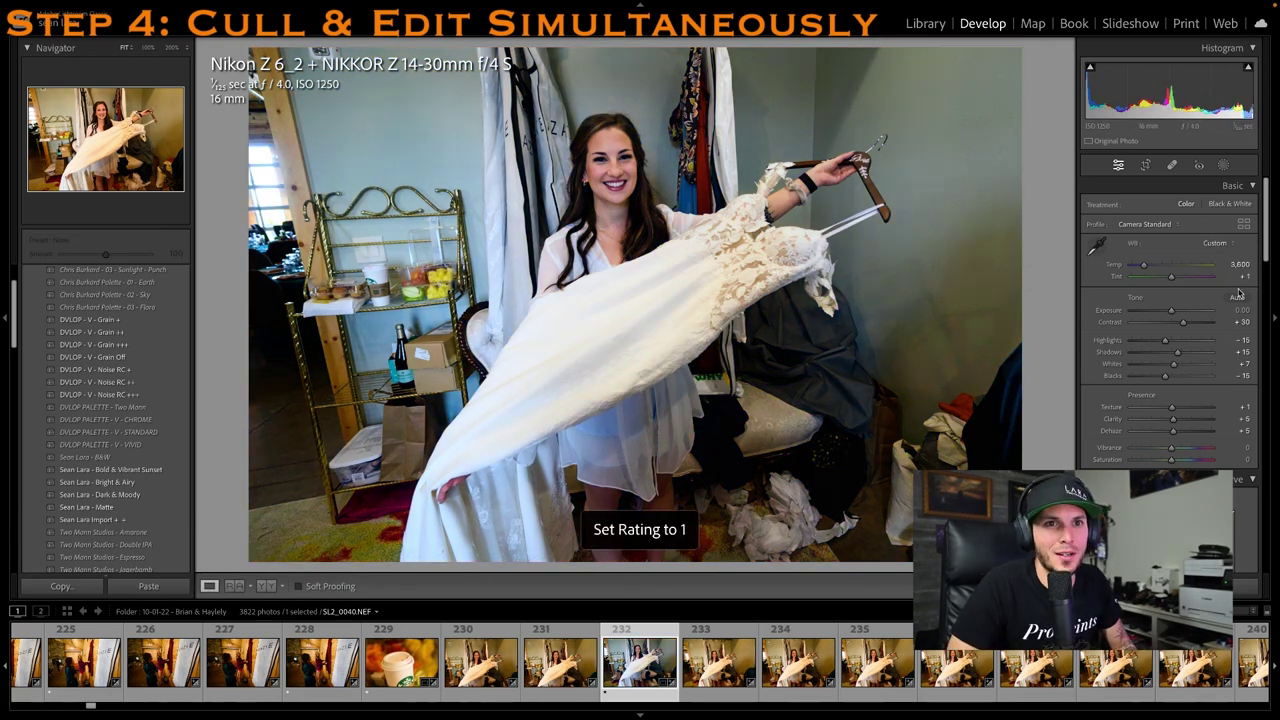
left_click(1237, 264)
type("4000")
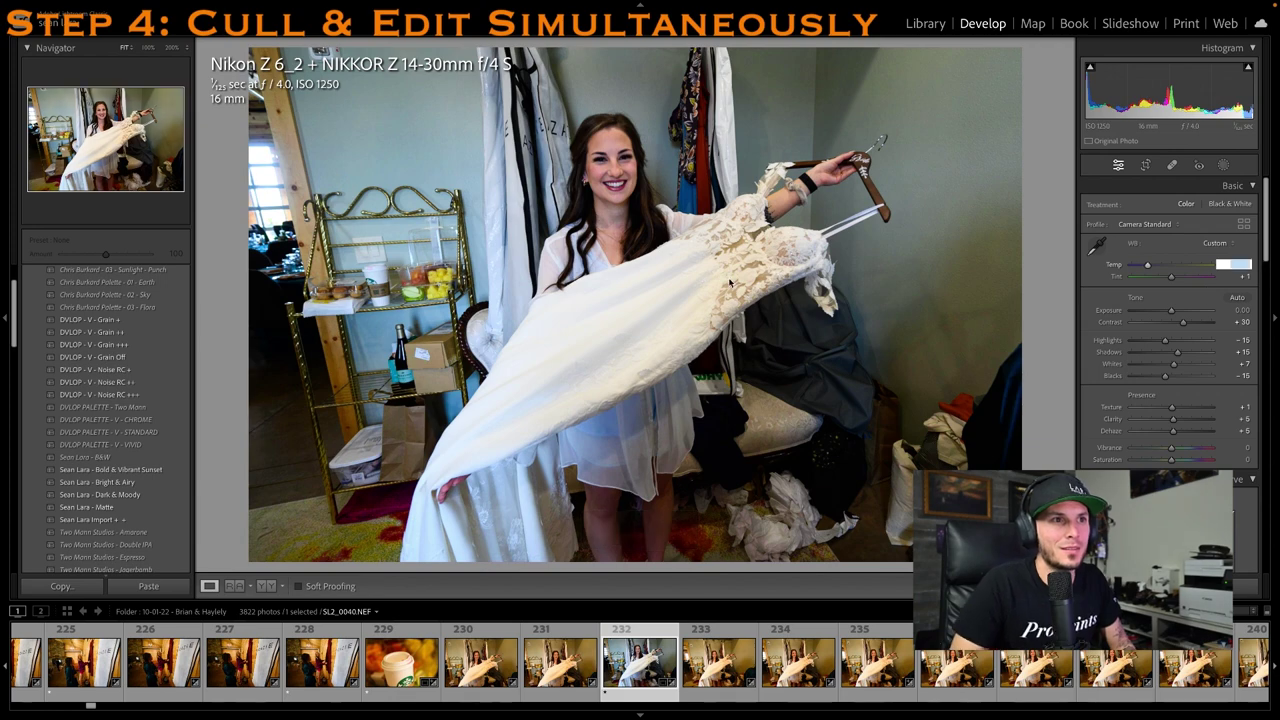
type("1")
Open the 238th photo, SL2_0046.NEF, give it one star, sample its white balance from the white fabric and set Temp to 4,000
scroll(831, 679, "down", 3)
left_click(831, 679)
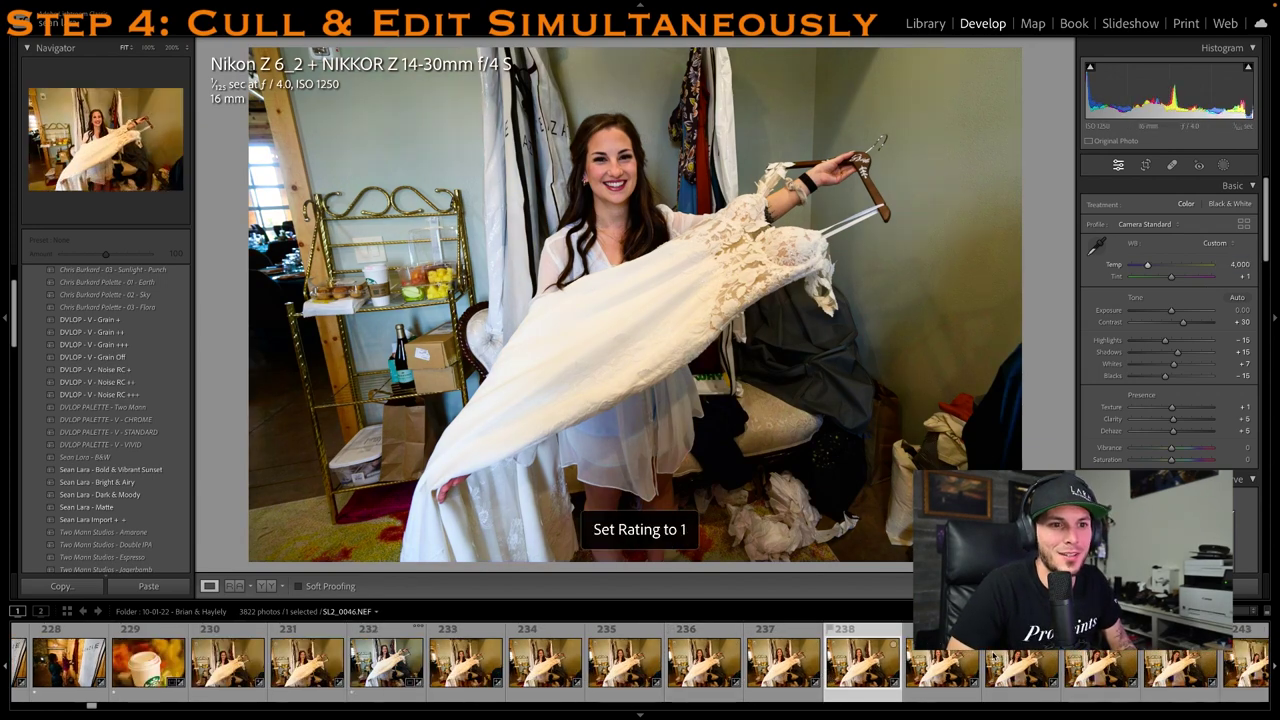
key("1")
left_click(1096, 246)
left_click(655, 305)
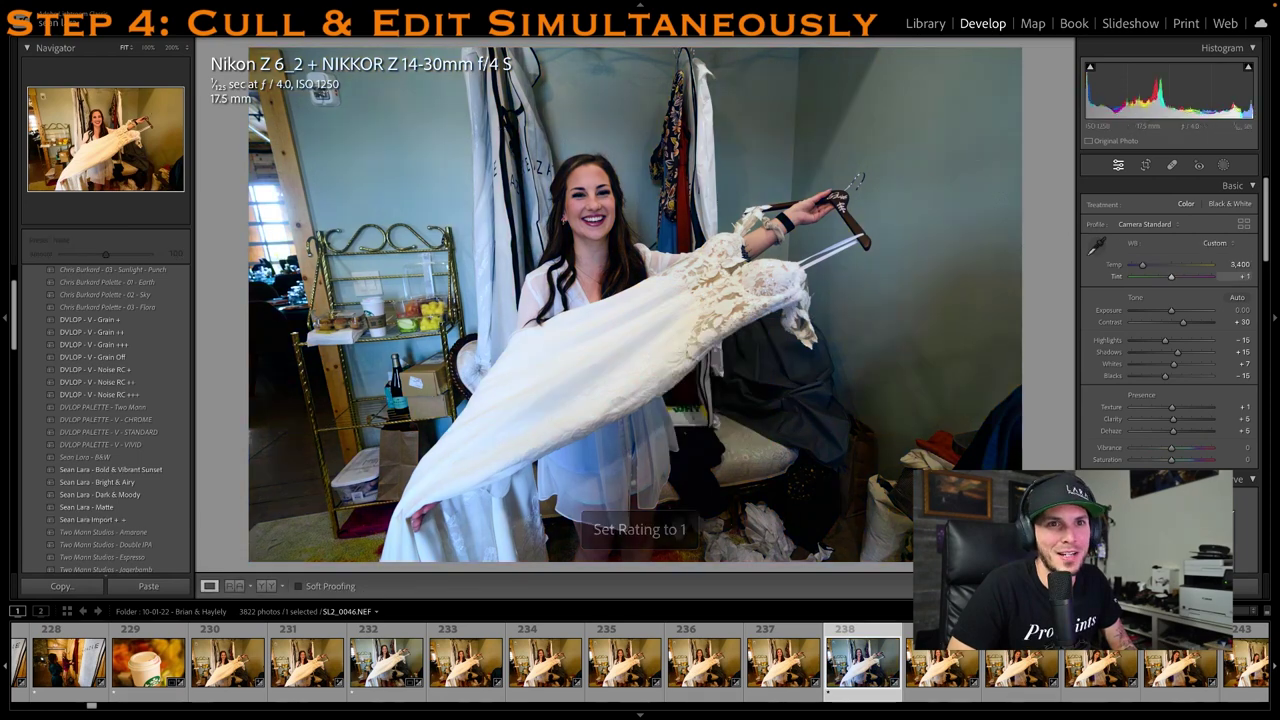
left_click(1237, 266)
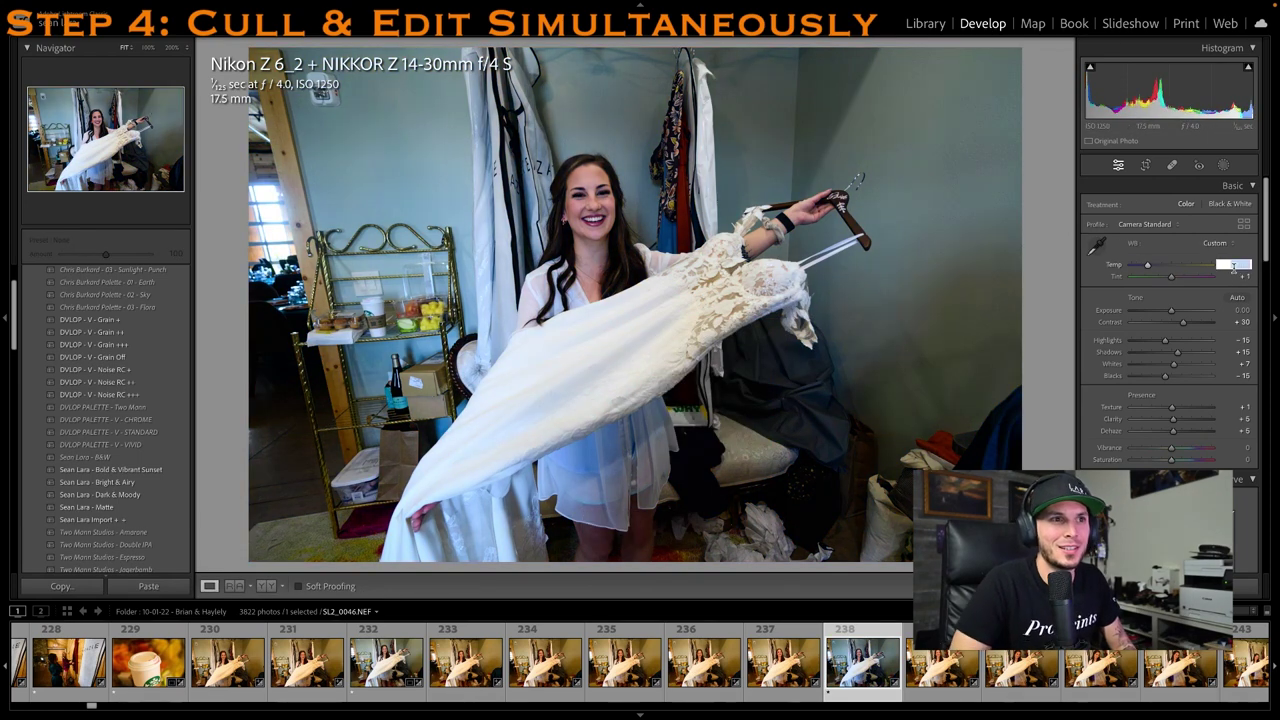
type("4000")
key("Return")
Set the 238th photo's Exposure to +0.15 and crop it tighter around the woman and the dress
key("1")
left_click_drag(1171, 311, 1173, 311)
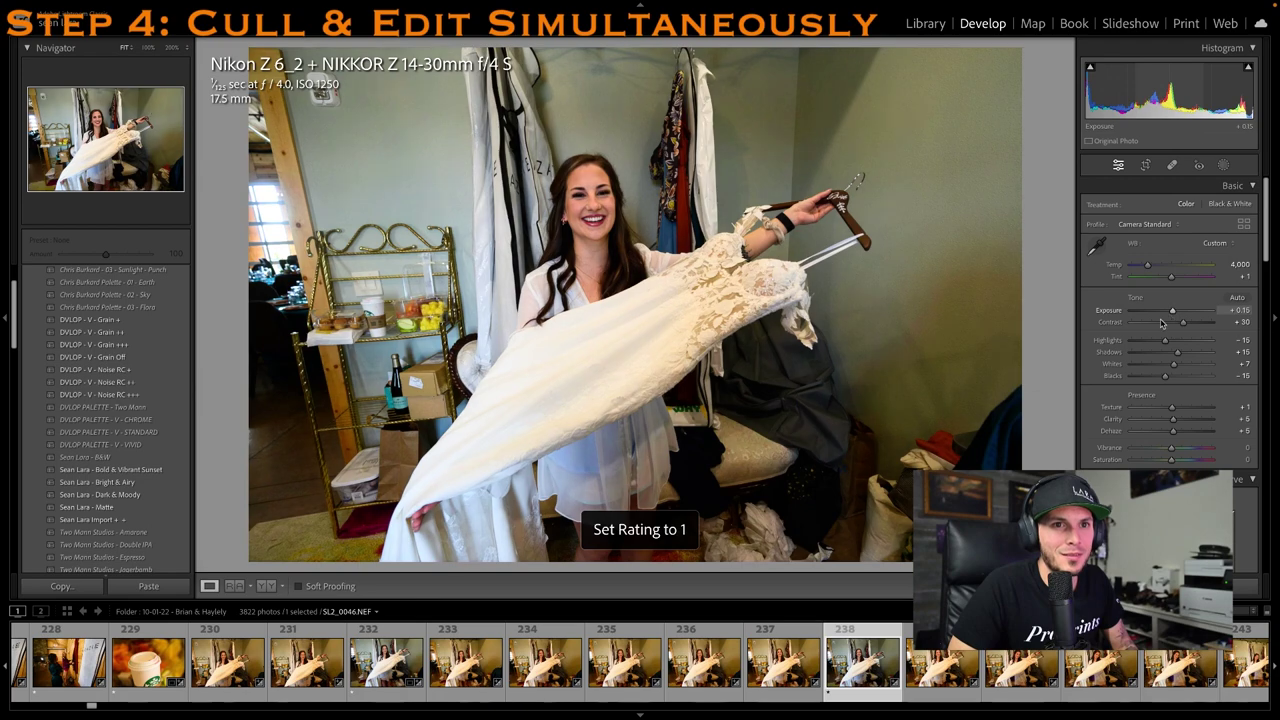
left_click(1146, 165)
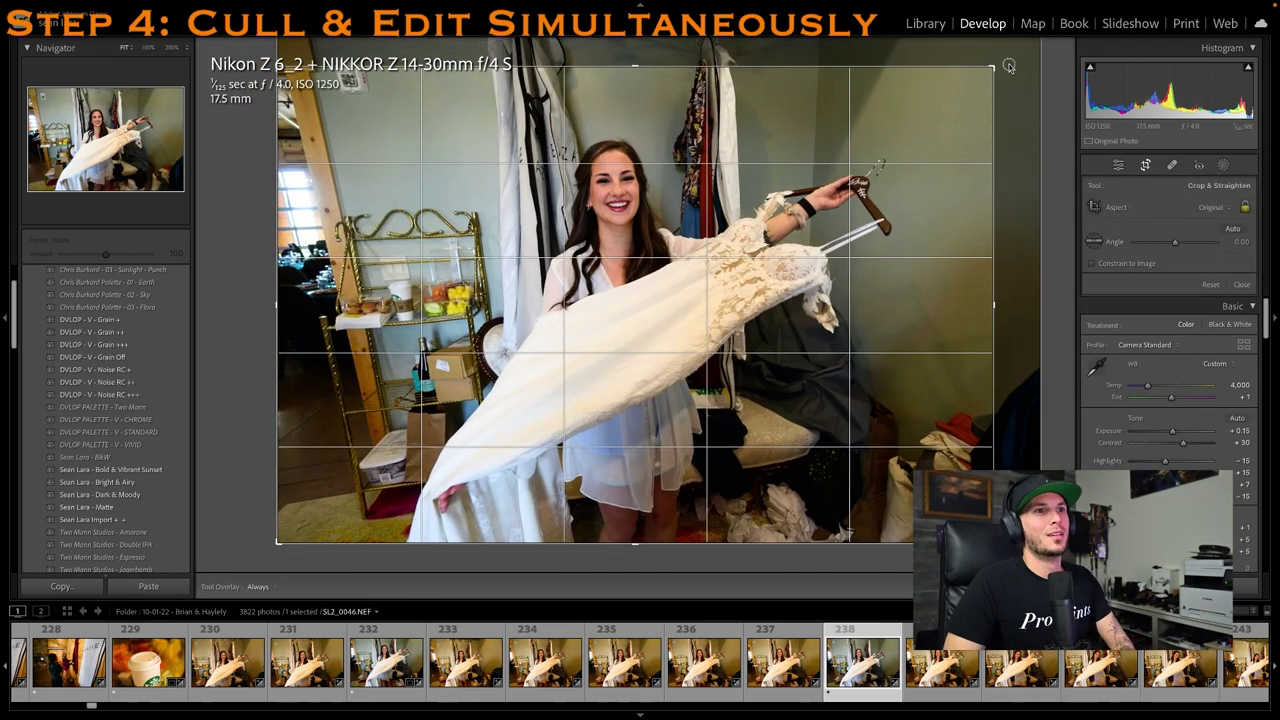
key("Return")
Open the 242nd photo, SL2_0050.NEF, of the woman with the dress, give it one star and set its Temp to 4,000
scroll(1033, 675, "right", 2)
left_click(1033, 680)
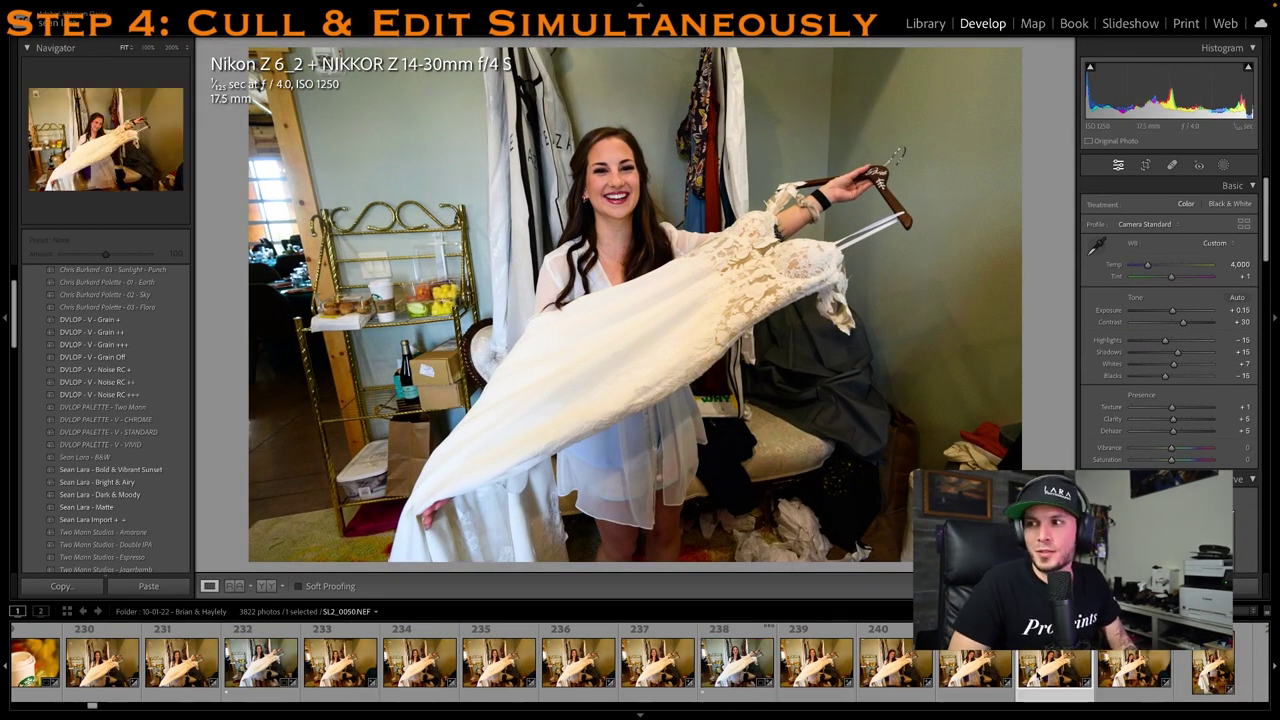
key("1")
left_click(1233, 265)
key("Return")
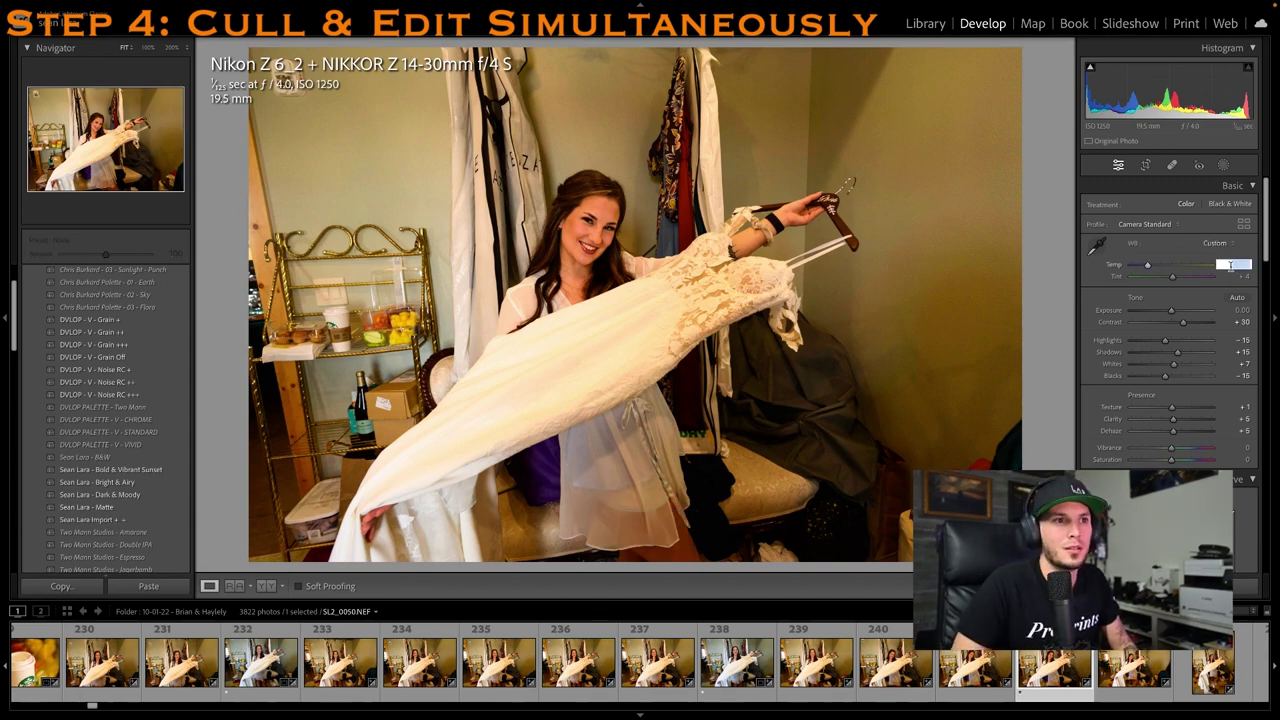
key("1")
Crop the 242nd photo tighter and reposition the frame around the woman and her dress
key("r")
left_click_drag(712, 52, 713, 68)
left_click_drag(735, 144, 760, 145)
key("Return")
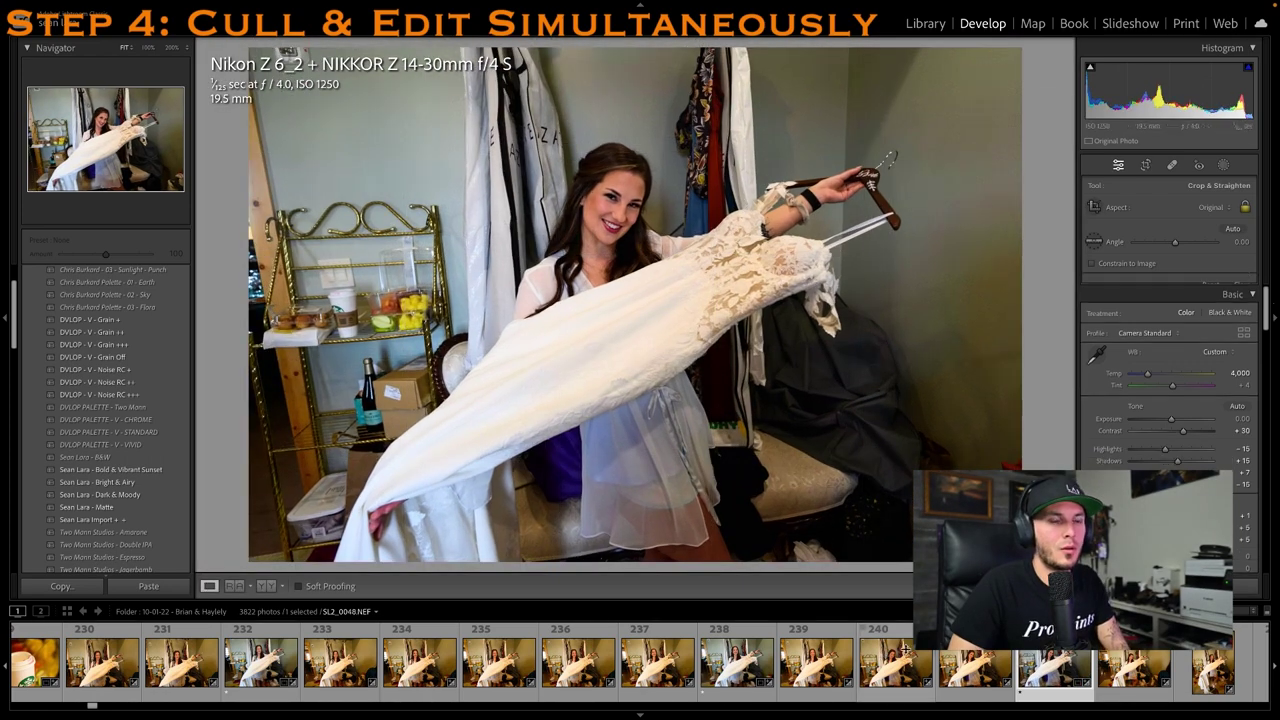
Open the 247th photo, SL2_0055.NEF, the vertical shot of the woman with the dress, give it one star and set Temp to 4,000
key("Right")
key("Right")
key("Right")
key("Right")
key("Right")
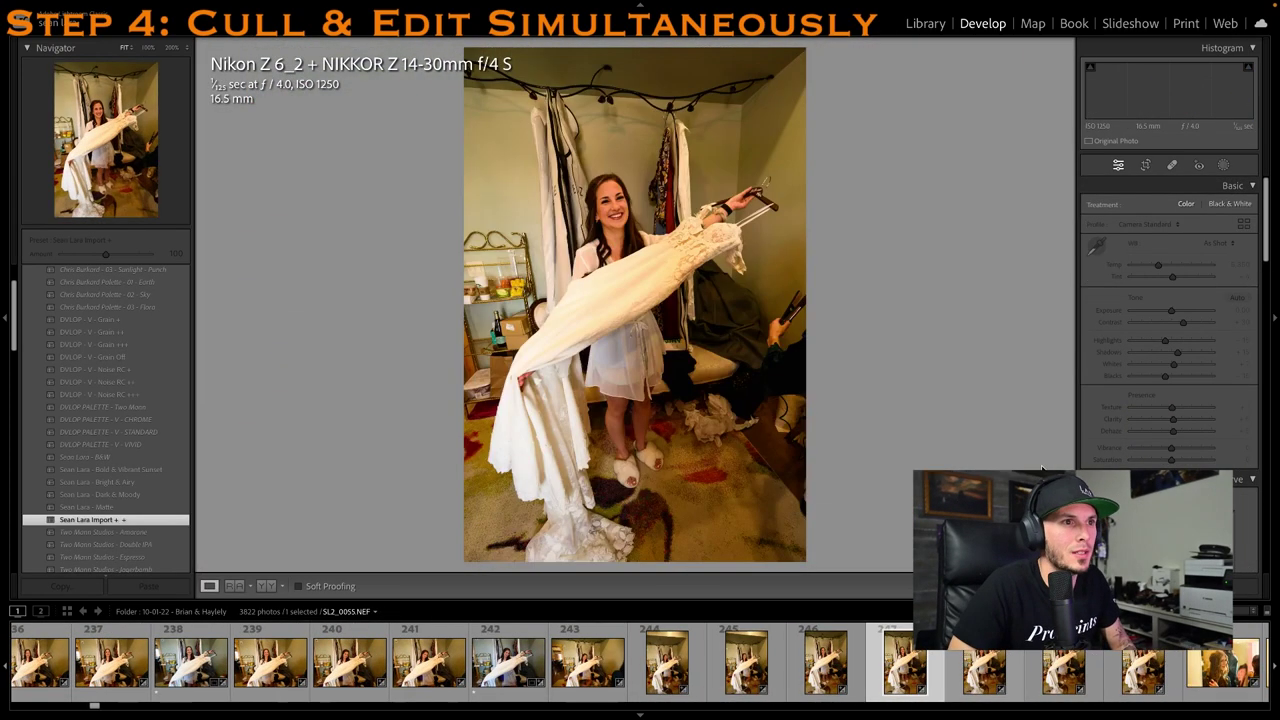
key("1")
left_click(1238, 265)
type("4,000")
key("Return")
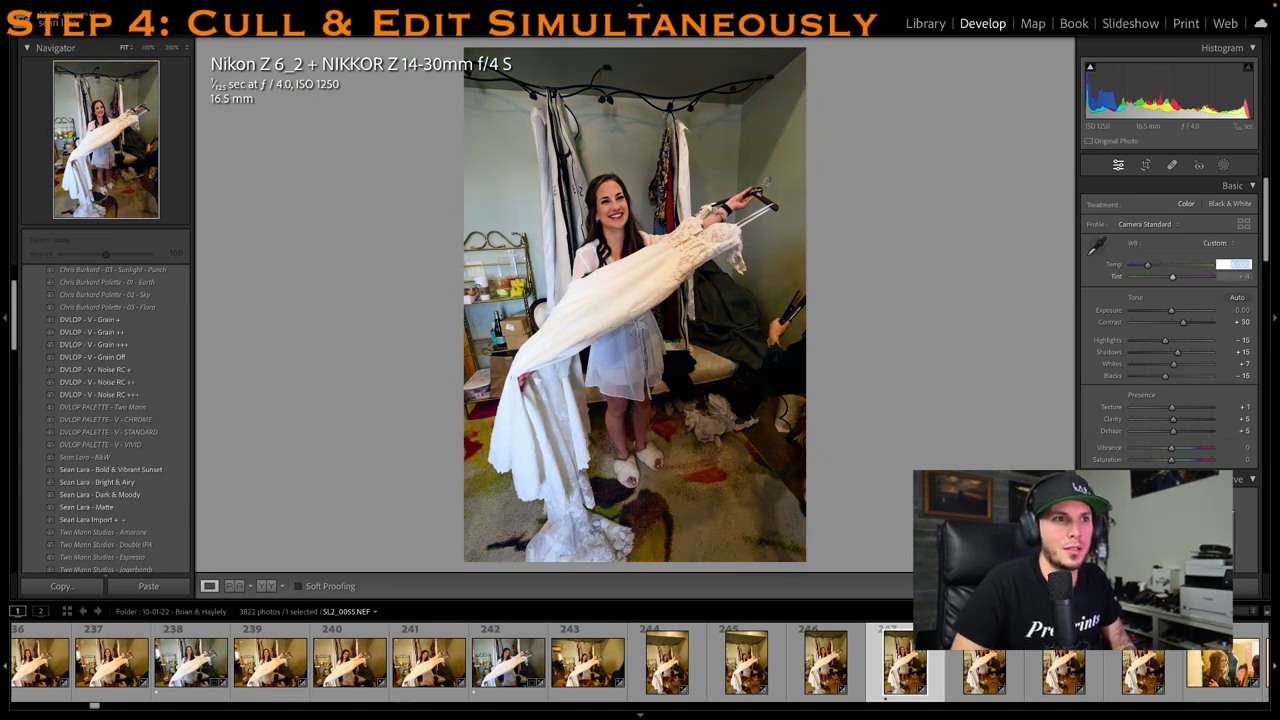
key("1")
Open the 253rd photo, SL9_6782.NEF, of the woman reflected in the mirror, give it one star and crop it tighter around her
left_click(966, 672)
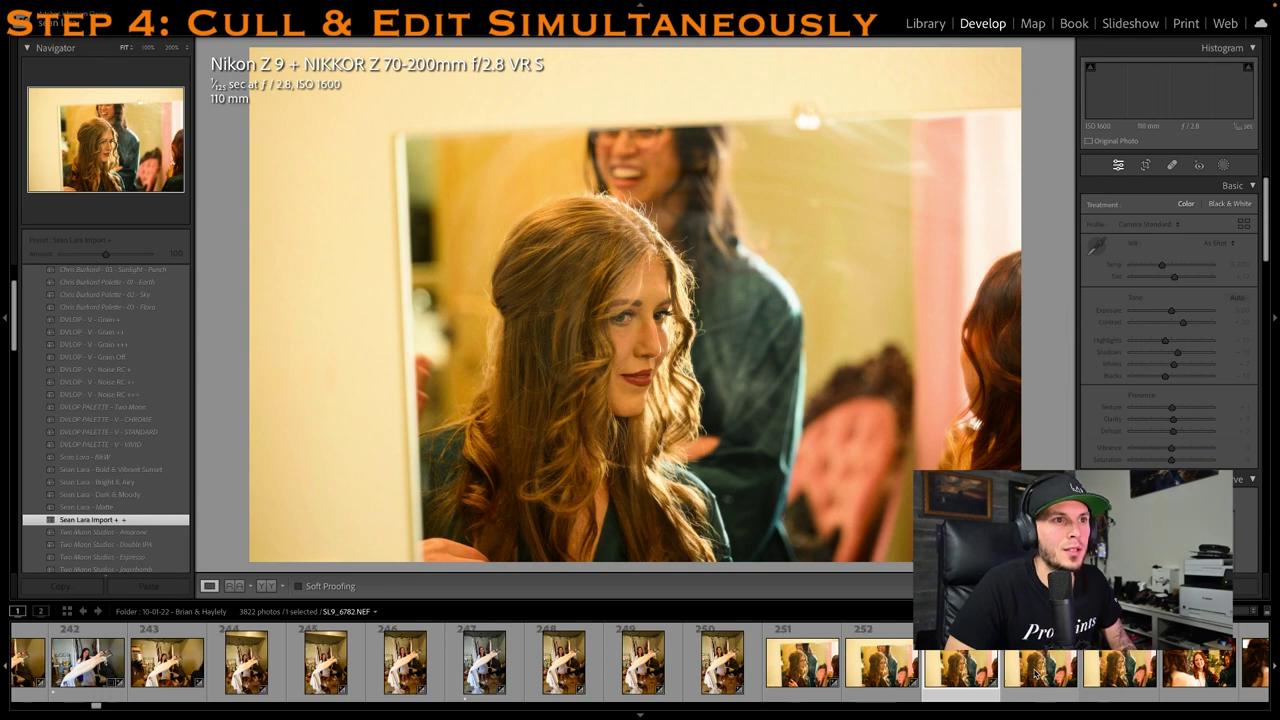
left_click(1037, 675)
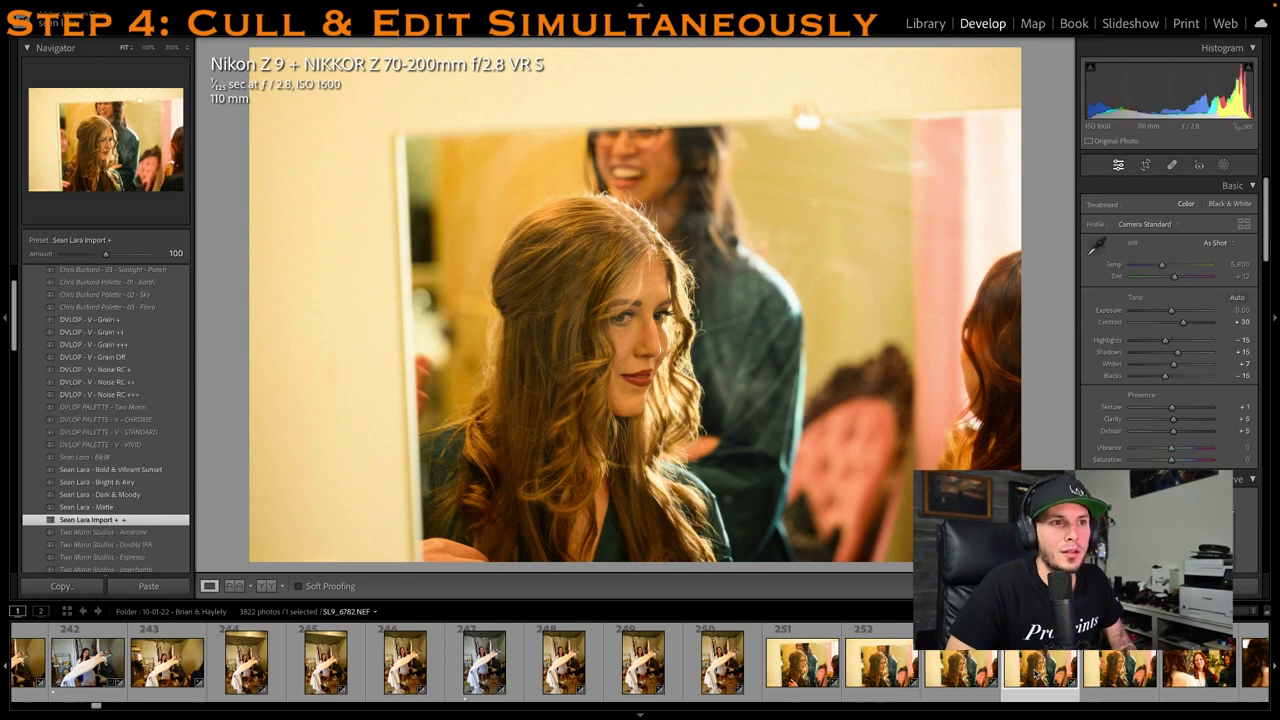
left_click(960, 674)
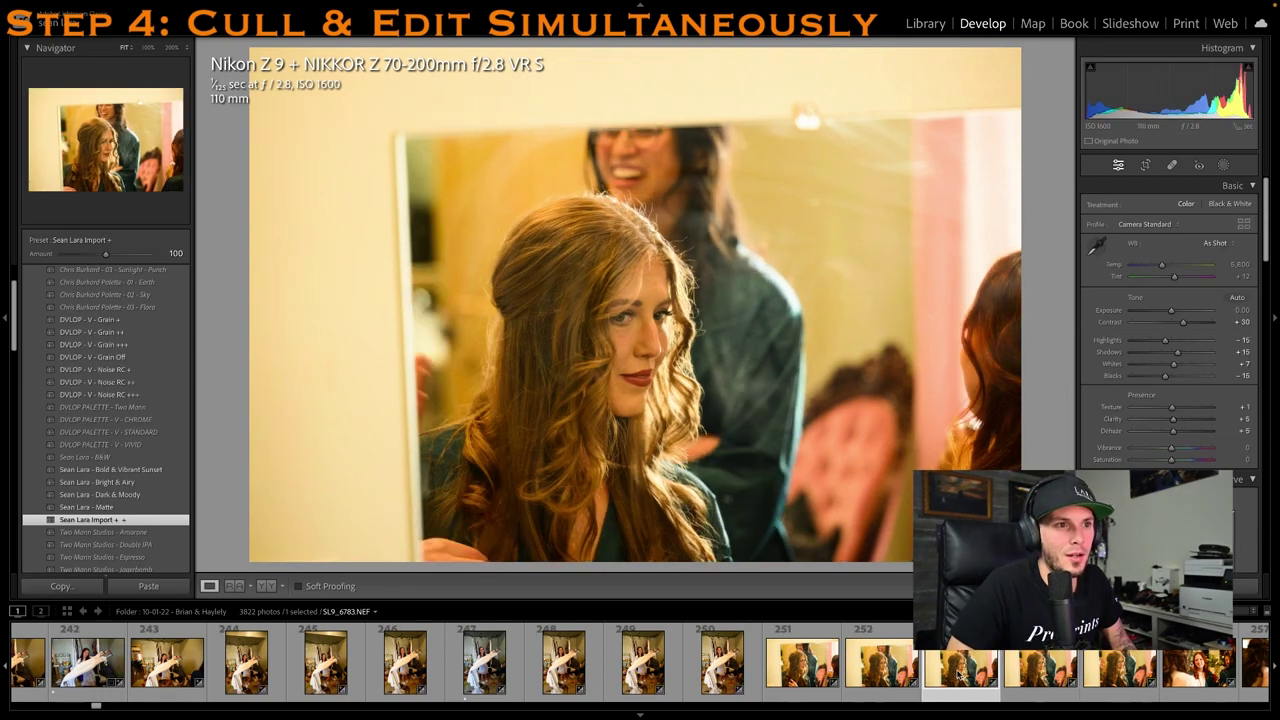
key("1")
left_click(1145, 165)
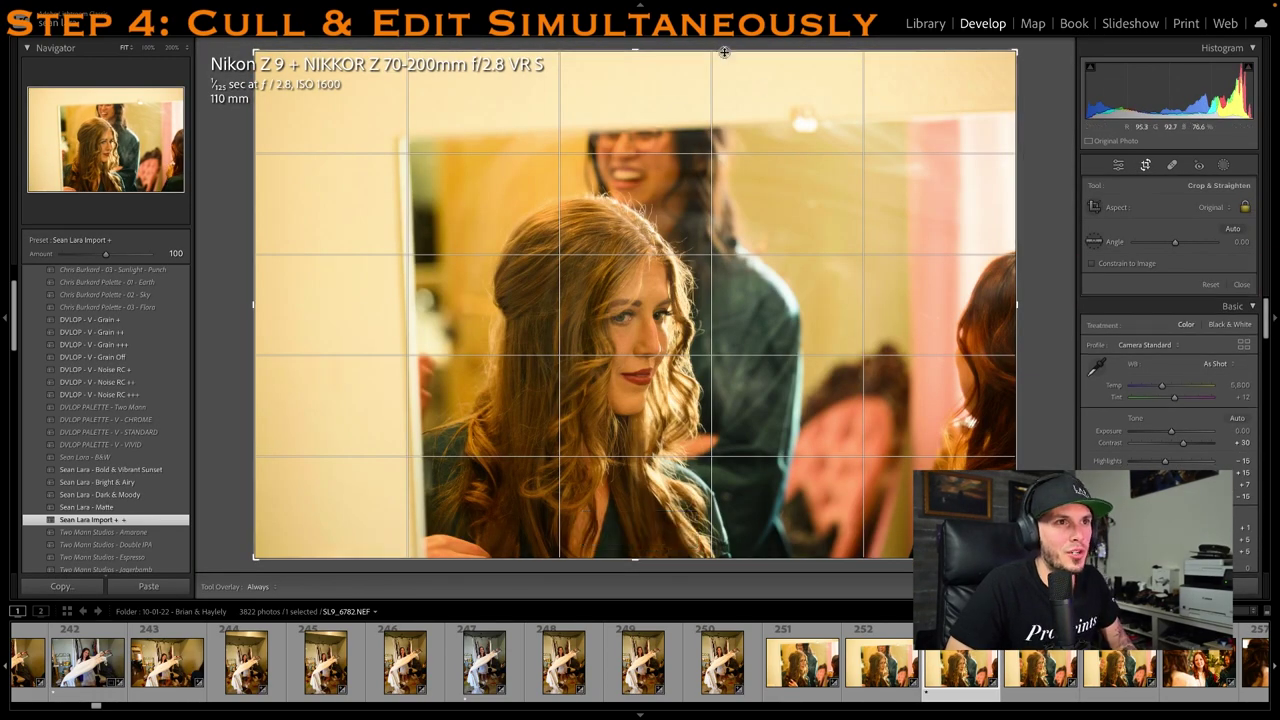
left_click_drag(723, 51, 737, 95)
left_click(1241, 284)
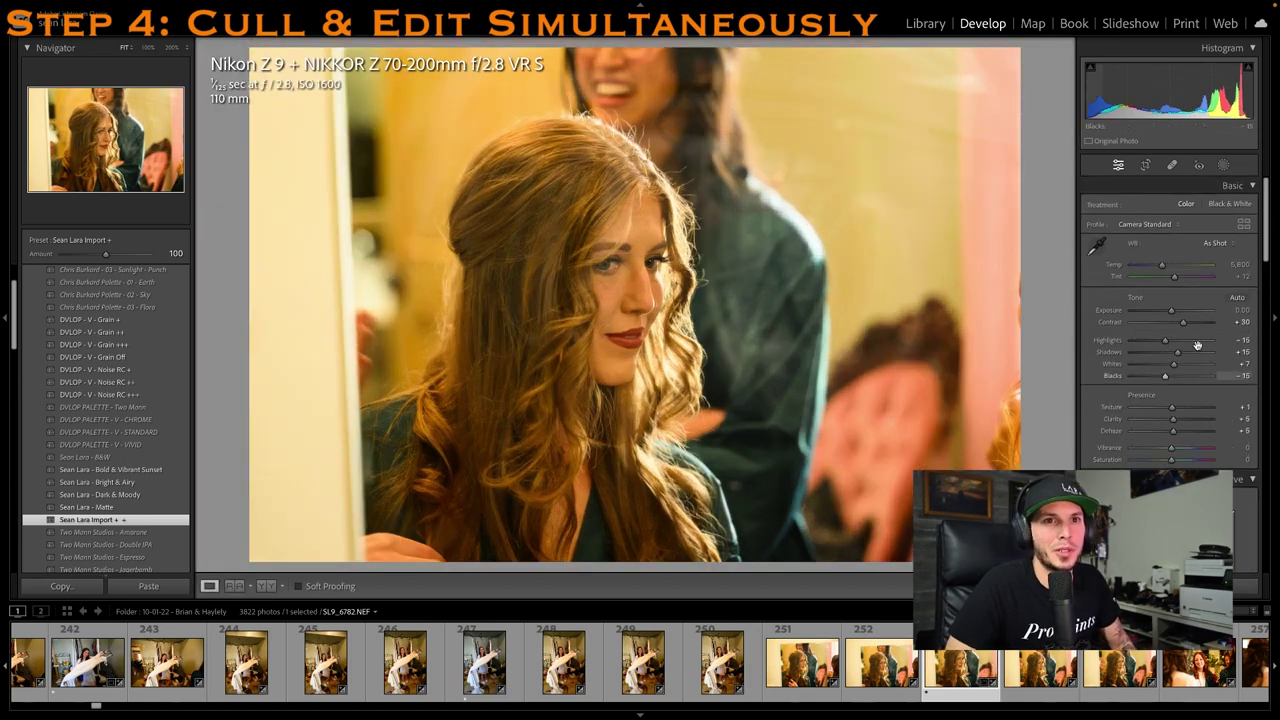
Set the 253rd photo's Temp to 5,088, comparing the edit with the Before view along the way
left_click(1238, 262)
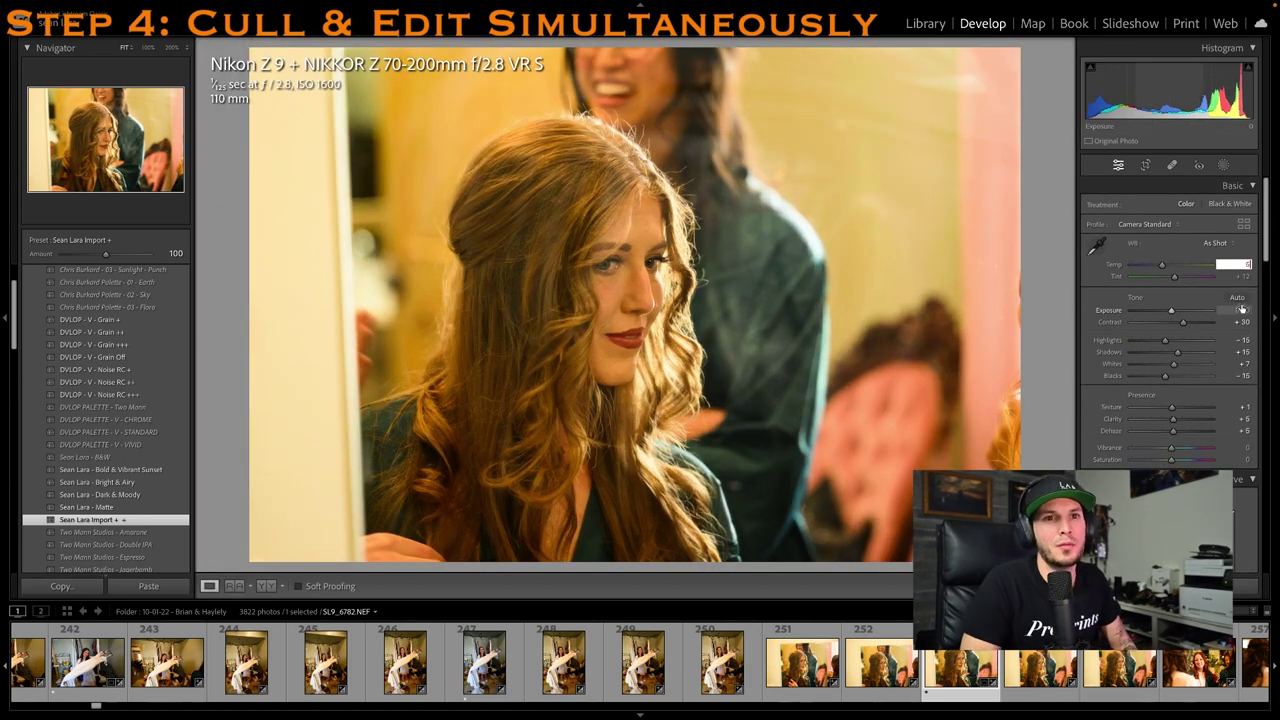
key("backslash")
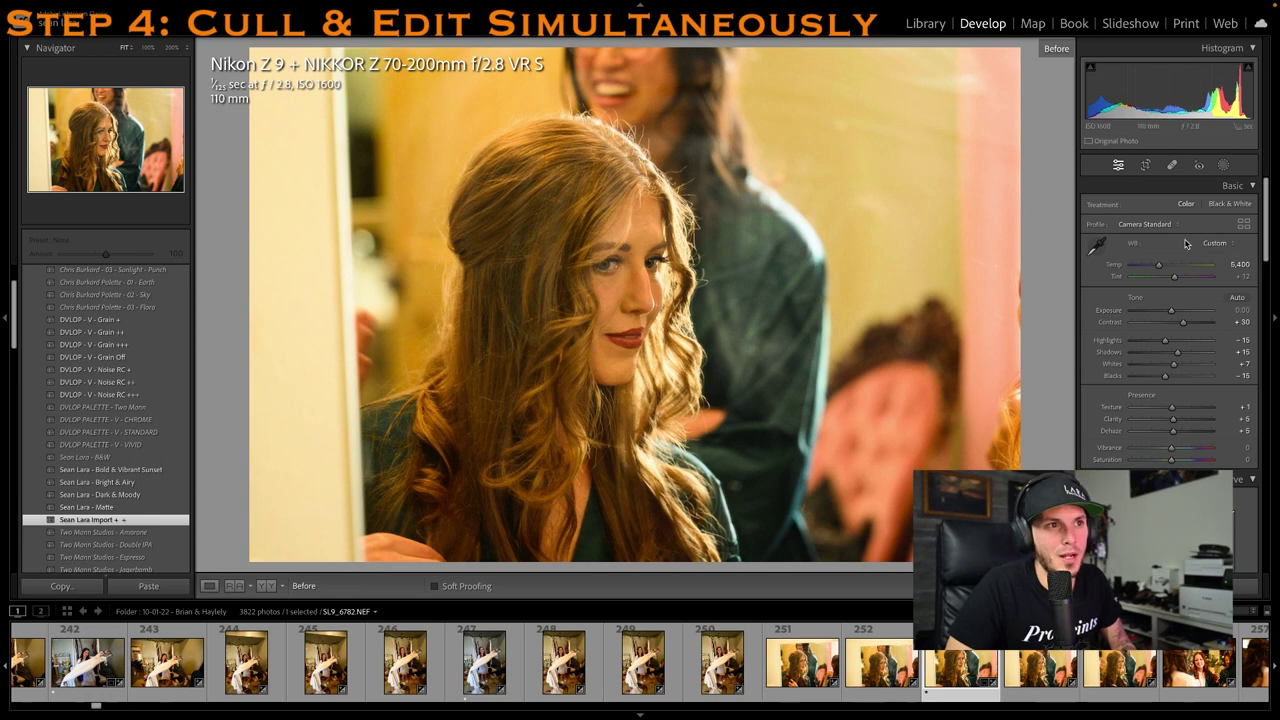
key("backslash")
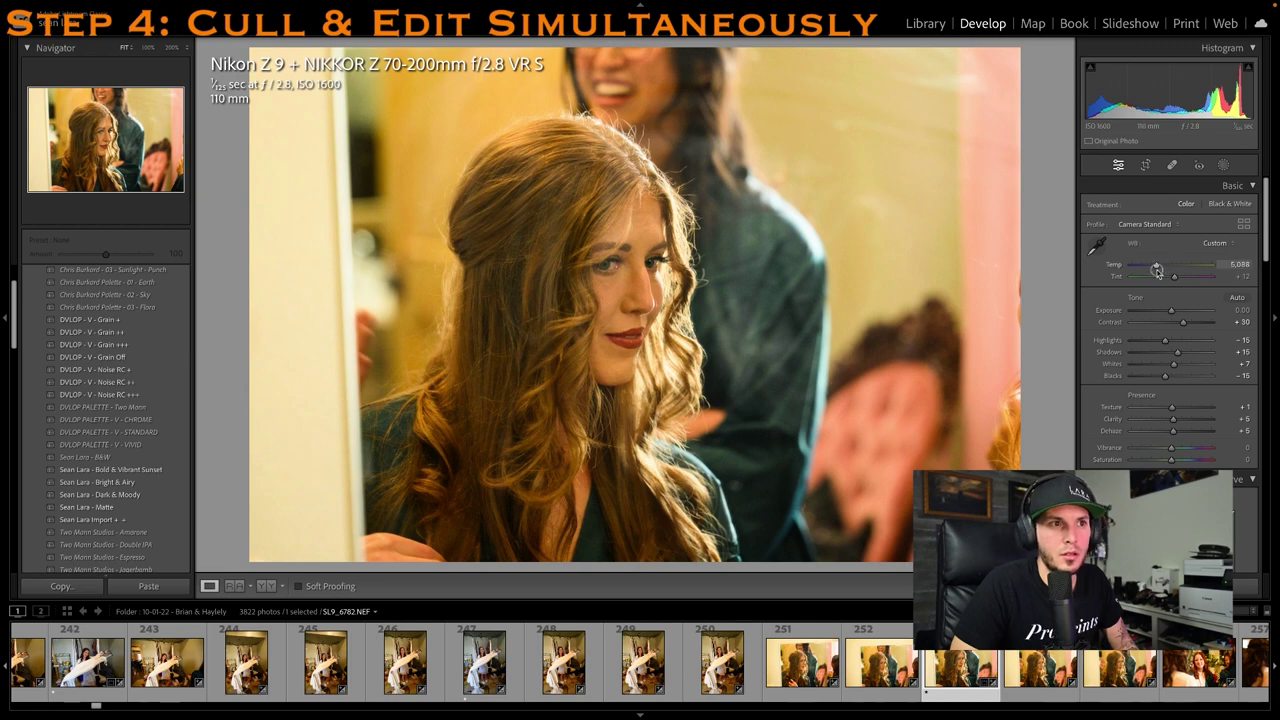
Open the 257th photo, SL9_6786.NEF, and crop it tighter around the laughing red-haired woman
scroll(790, 665, "down", 5)
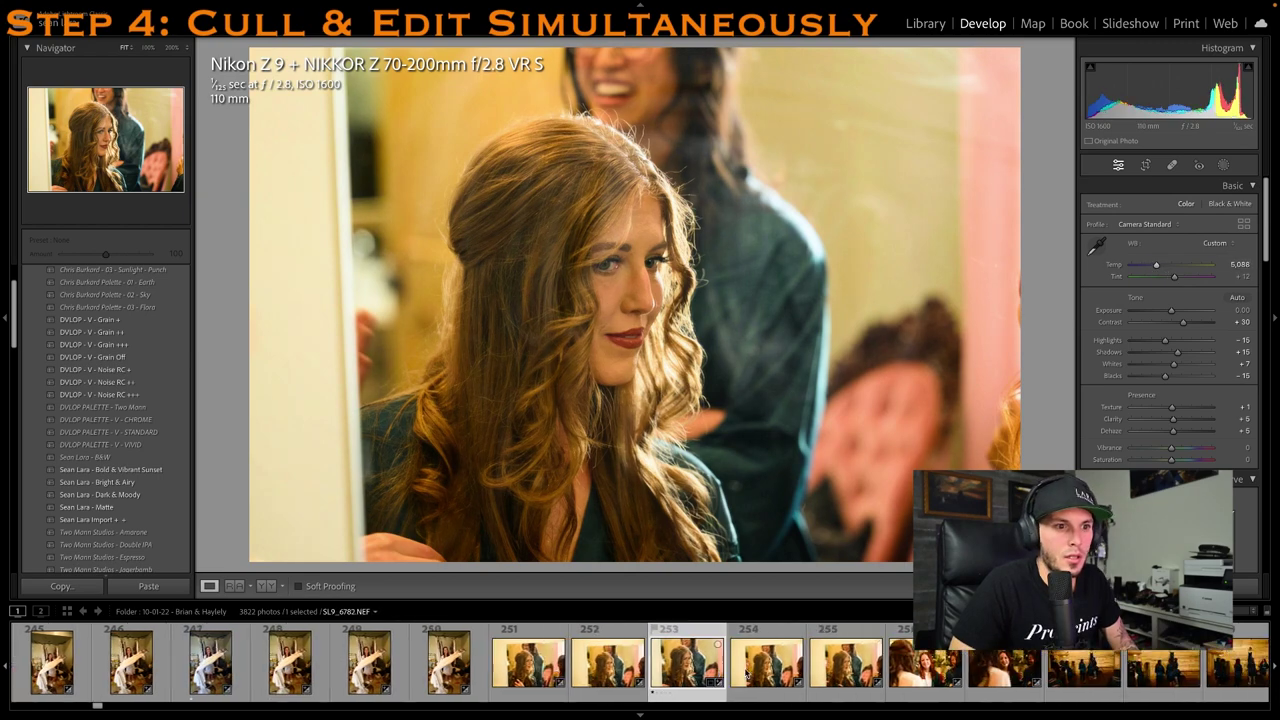
left_click(624, 674)
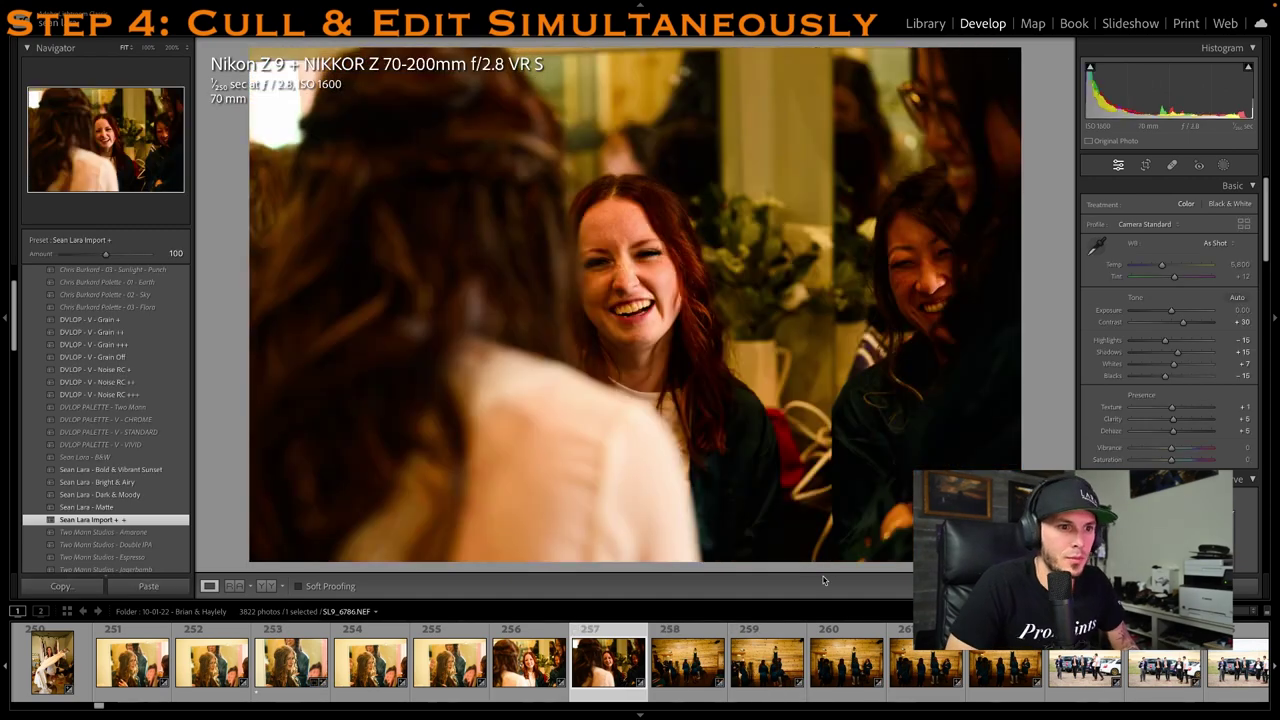
left_click(1145, 167)
left_click_drag(1020, 49, 960, 88)
key("Return")
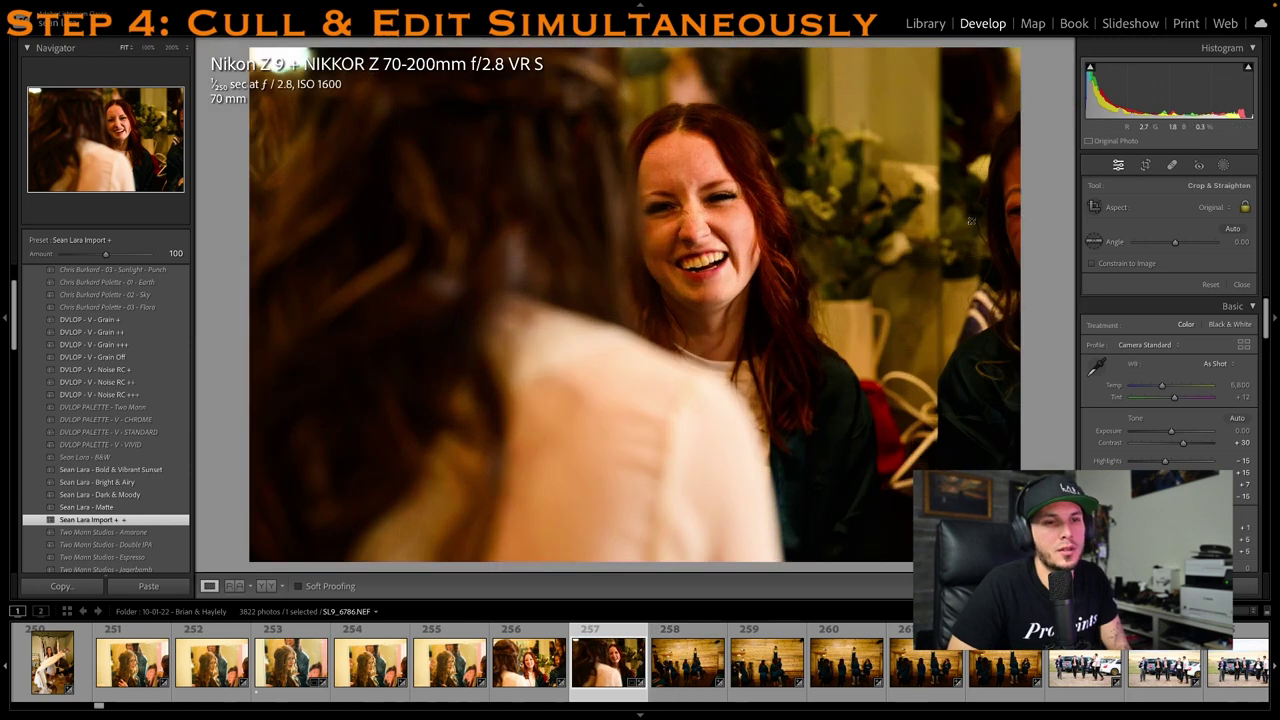
left_click(1241, 284)
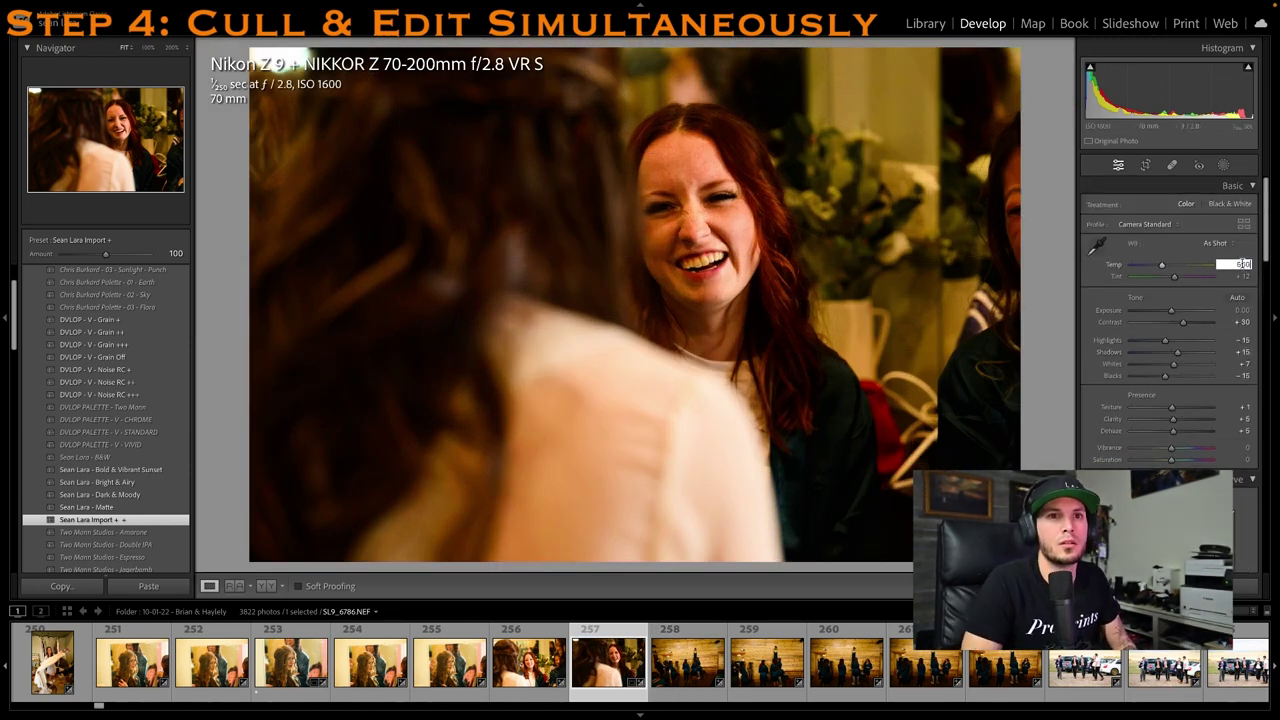
Set the 257th photo's Temp to 5,000 and give it one star
key("Return")
key("1")
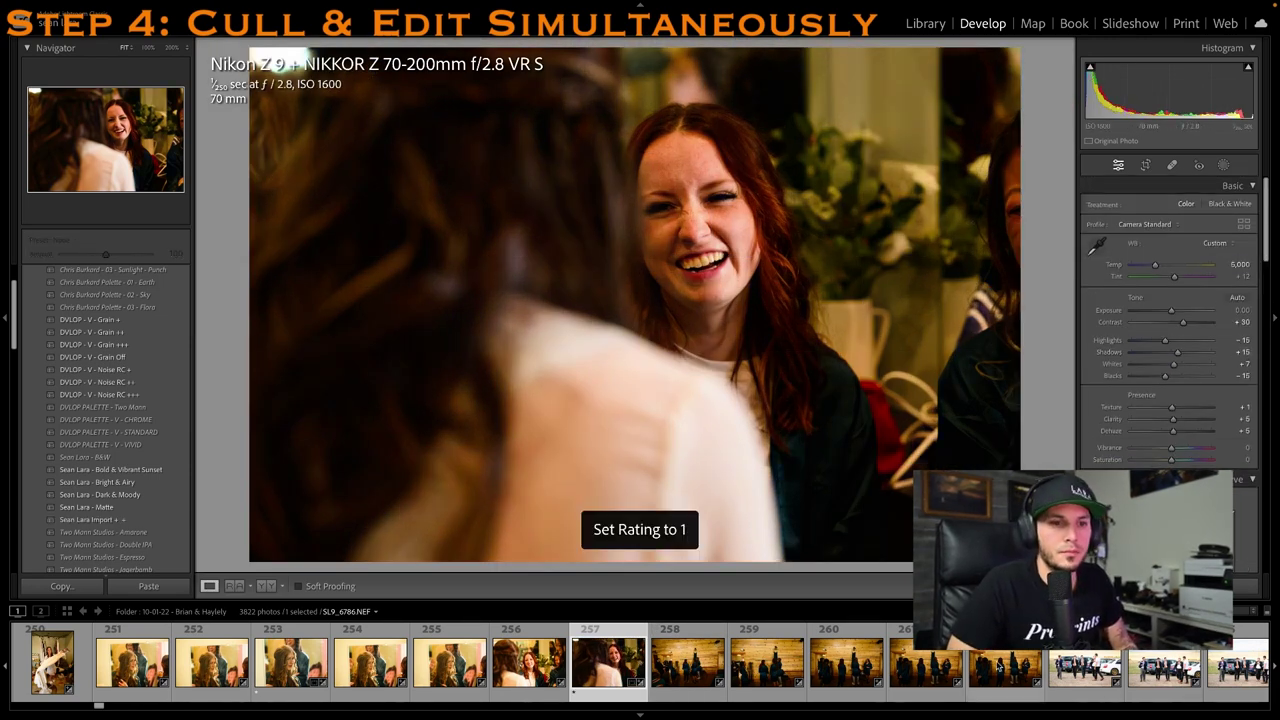
Open the 260th photo, of the women in robes beside the hanging dress, raise its Shadows to +46 and give it one star
left_click(860, 668)
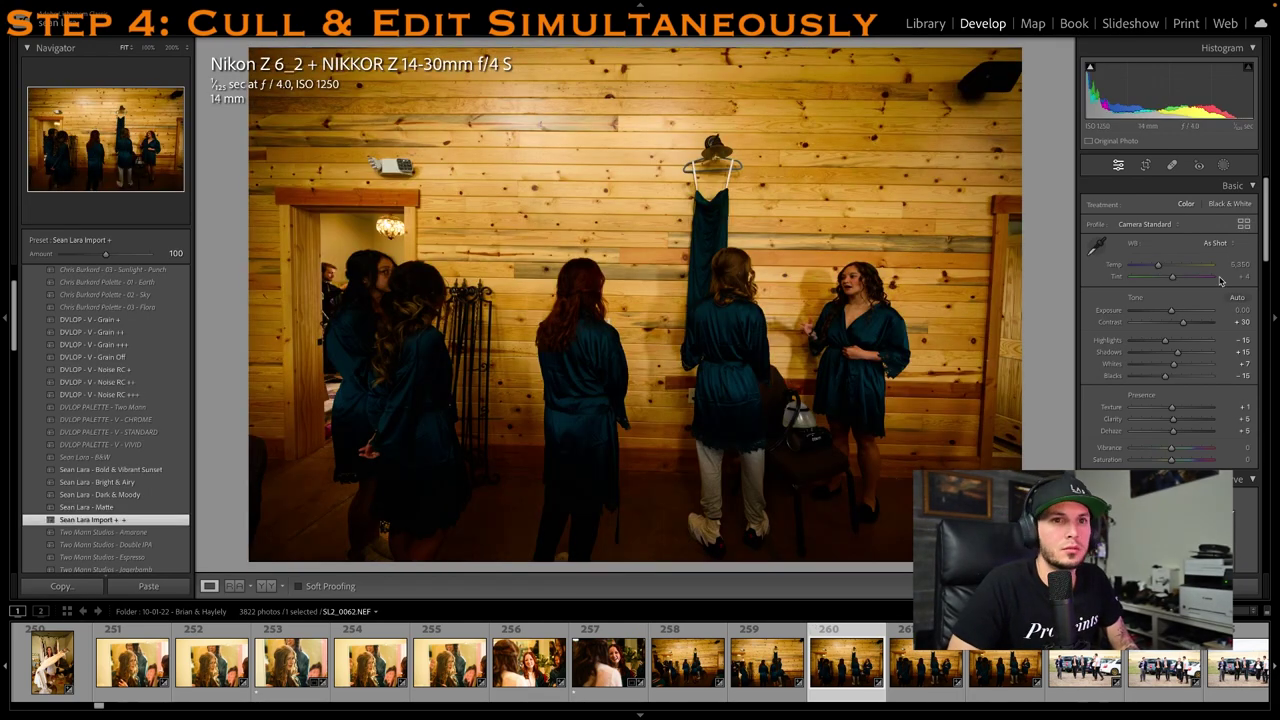
left_click_drag(1177, 352, 1187, 352)
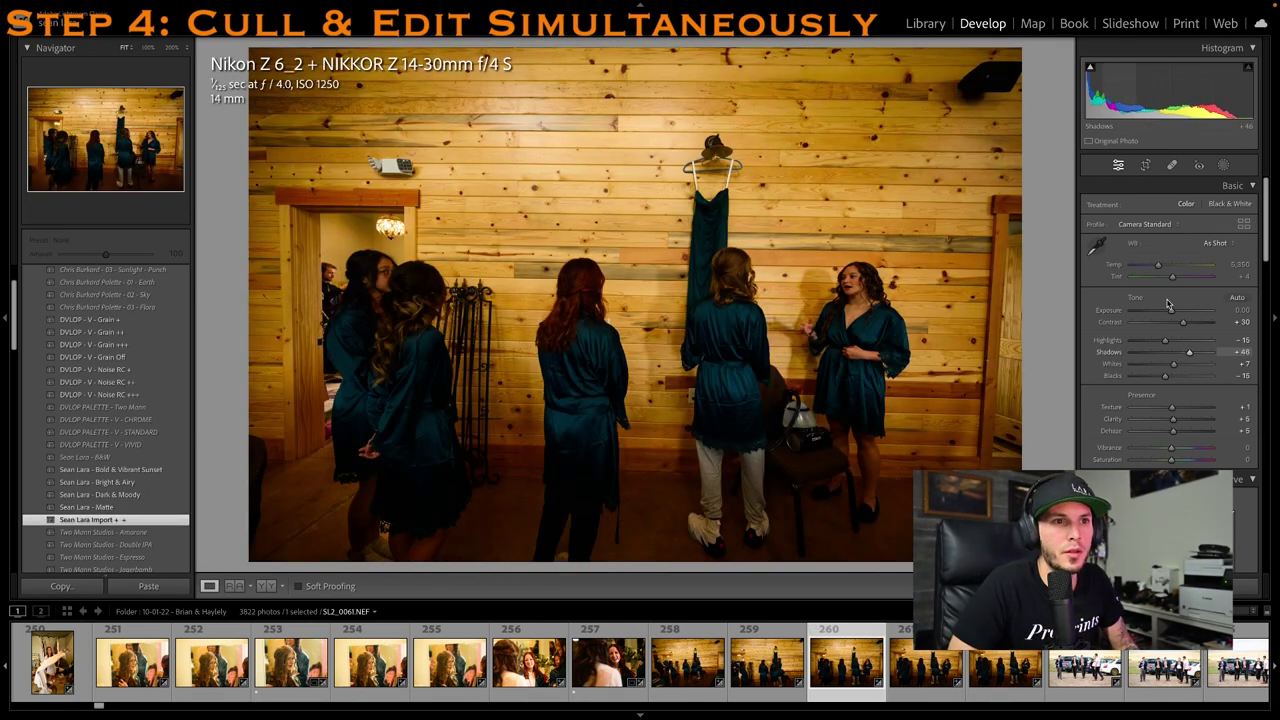
key("1")
Crop the 260th photo tighter and reposition the frame around the group of women and the hanging dress
key("r")
left_click_drag(600, 43, 606, 73)
left_click_drag(617, 188, 603, 189)
key("r")
Open the 265th photo, SL9_6789.NEF, of the five men walking past the parked cars, and give it one star
scroll(860, 672, "down", 3)
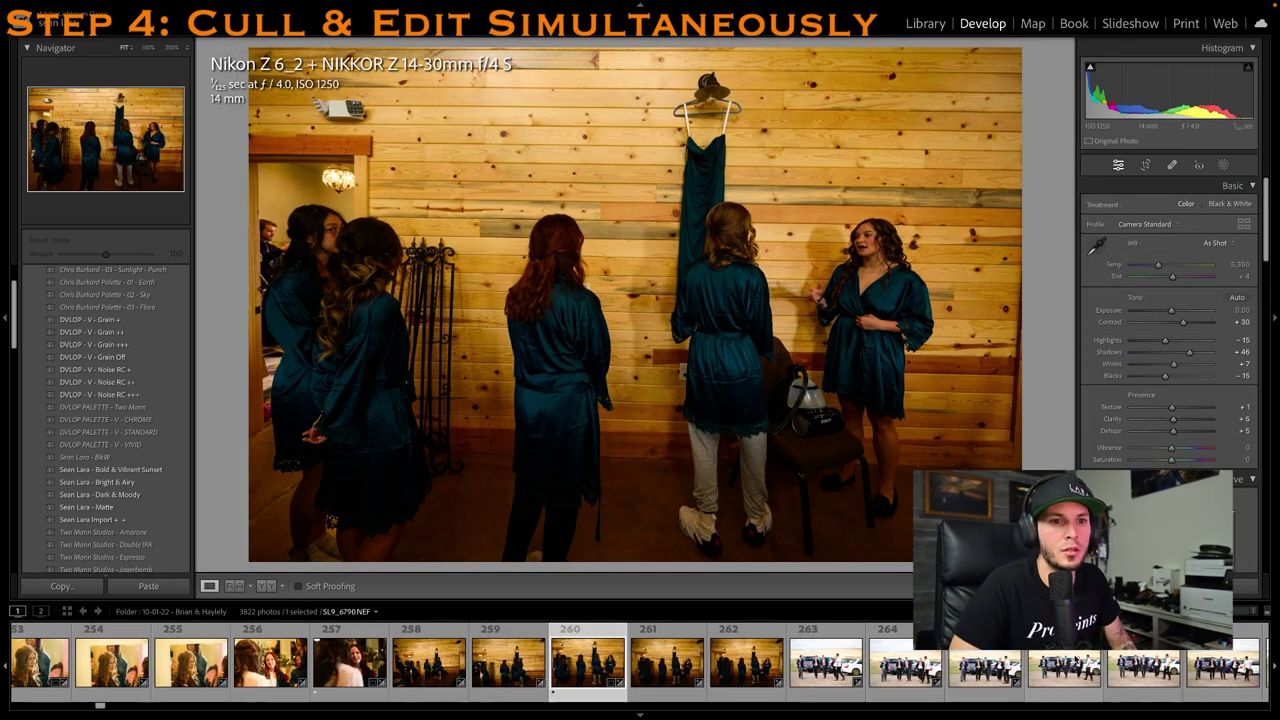
left_click(1012, 687)
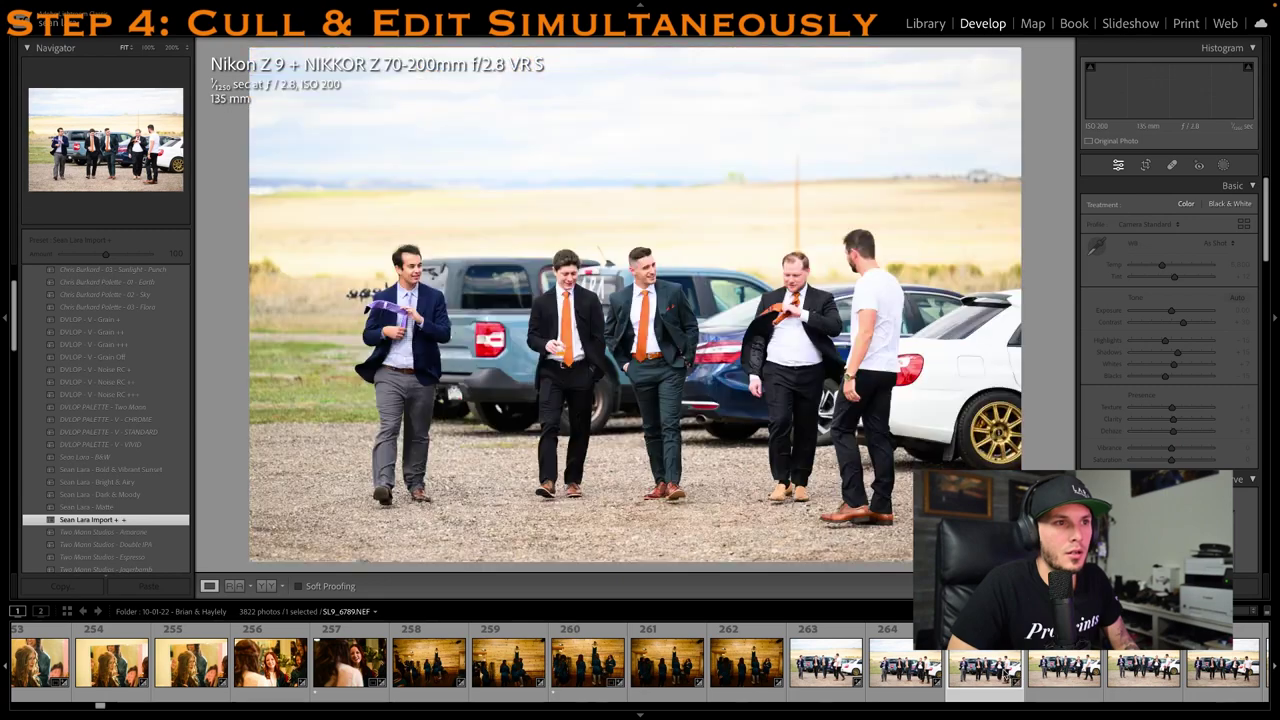
scroll(1013, 686, "down", 1)
key("1")
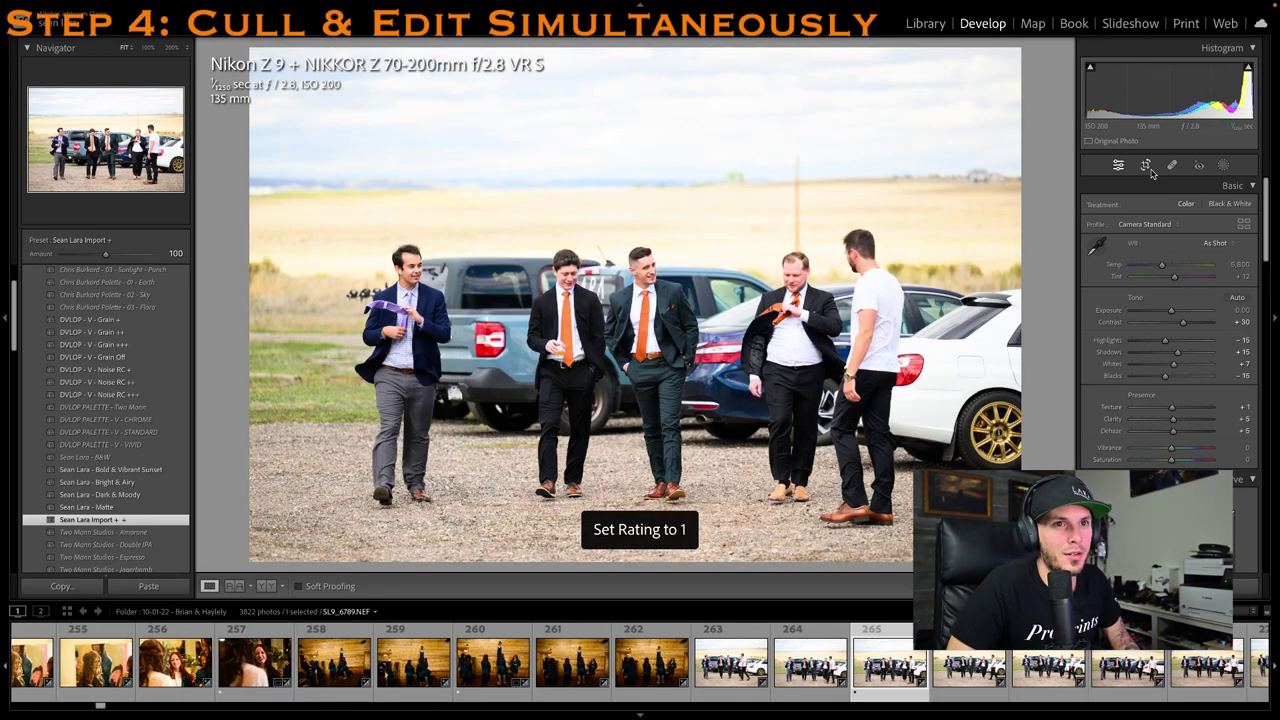
Crop the 265th photo tighter and reposition the frame around the five men
left_click(1145, 165)
left_click_drag(272, 78, 305, 98)
left_click_drag(444, 191, 474, 191)
key("Return")
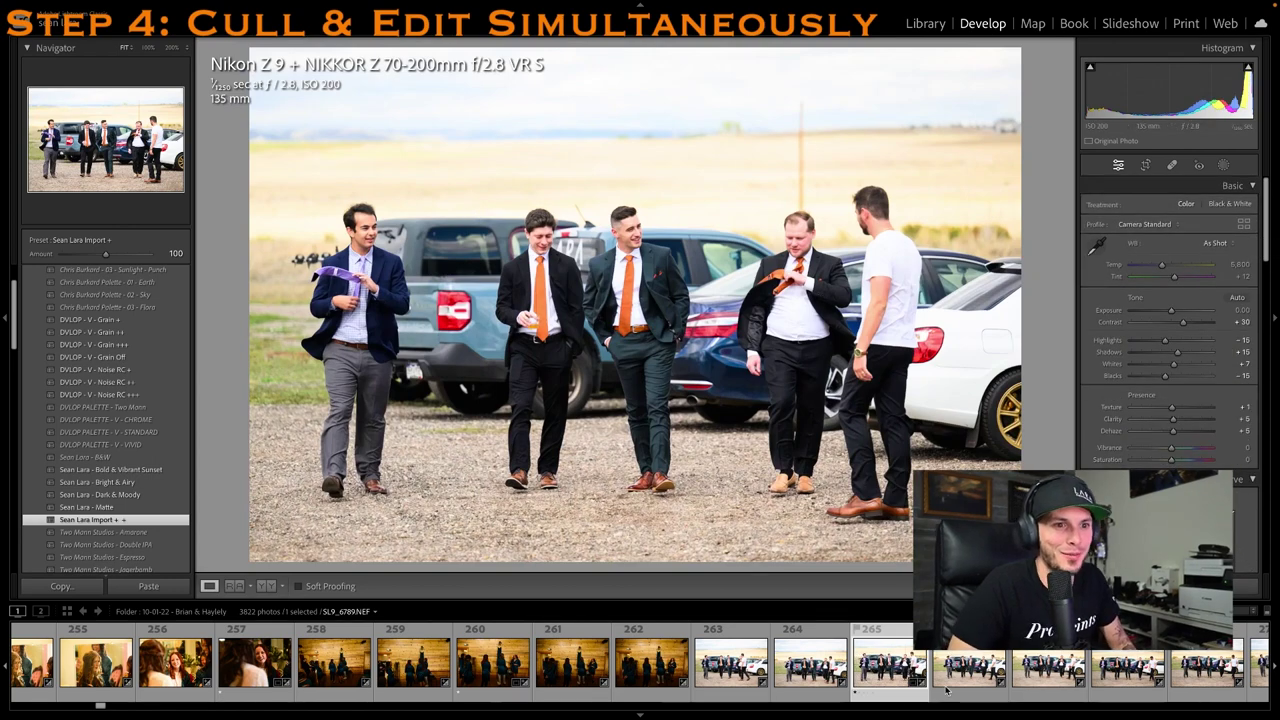
Open the 268th photo, SL9_6792.NEF, give it one star and crop it tighter around the five walking men
scroll(1183, 676, "down", 1)
left_click(1095, 683)
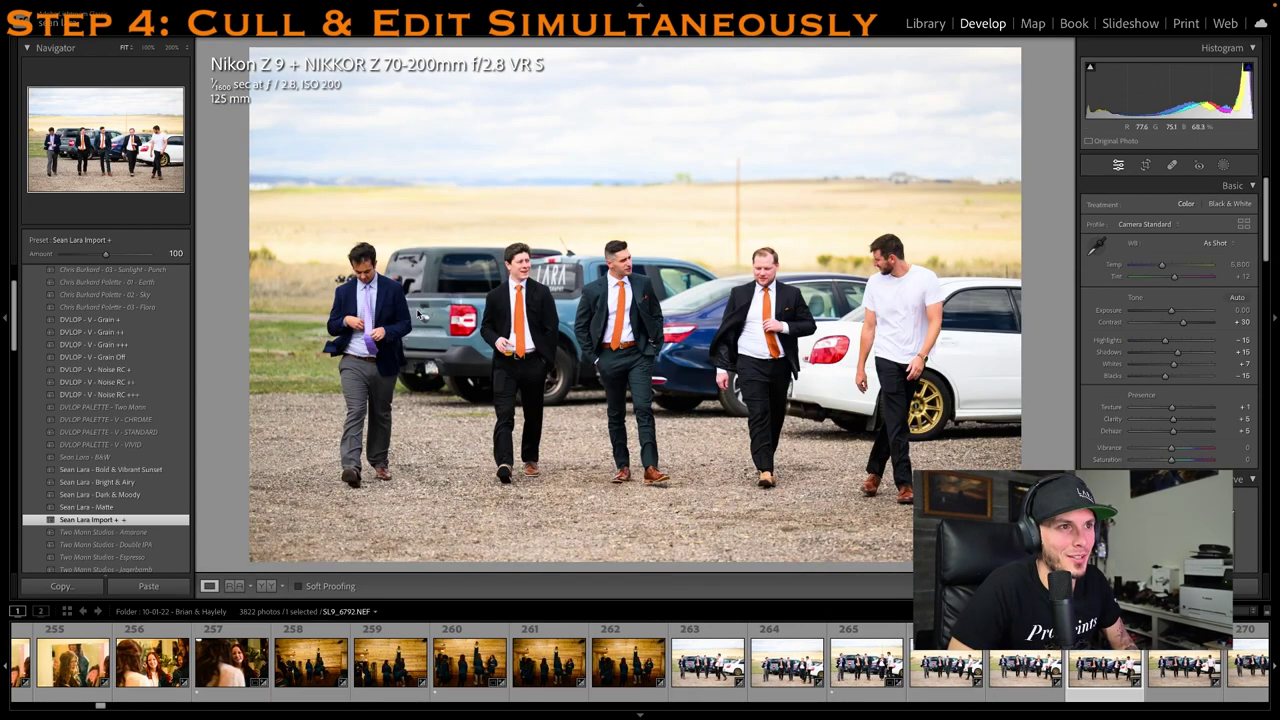
key("1")
key("r")
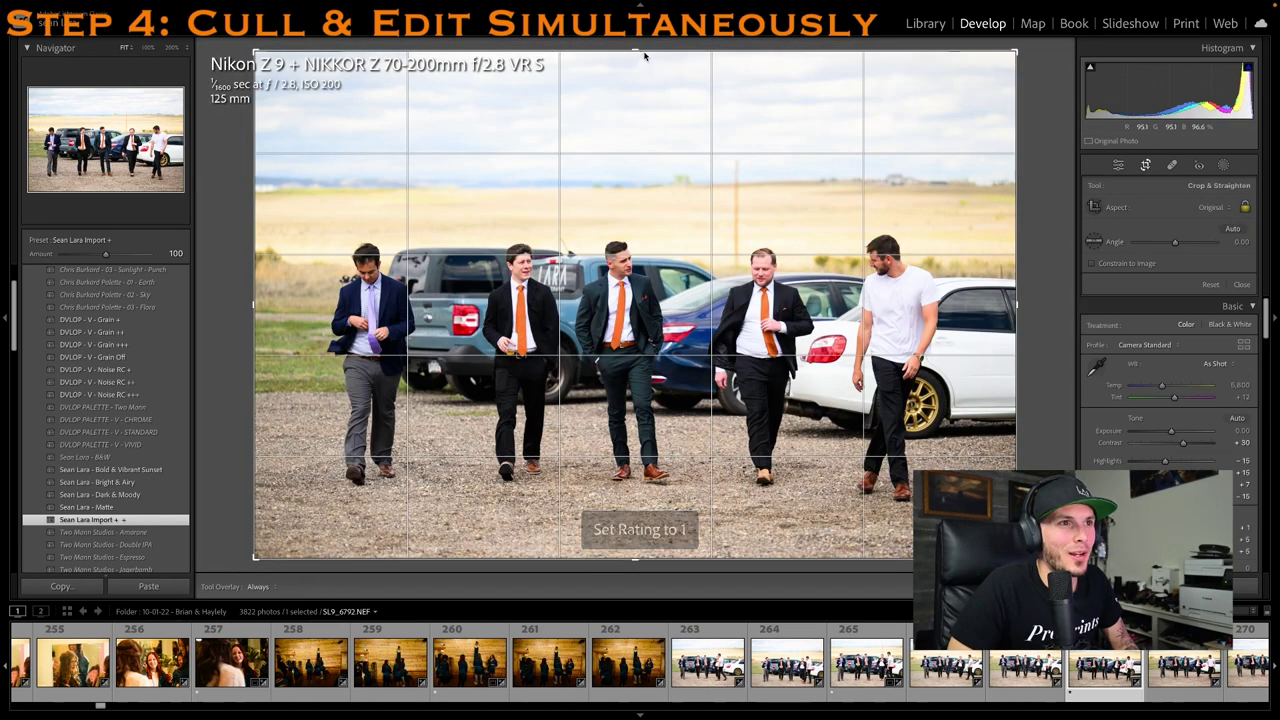
left_click_drag(643, 54, 634, 75)
key("Return")
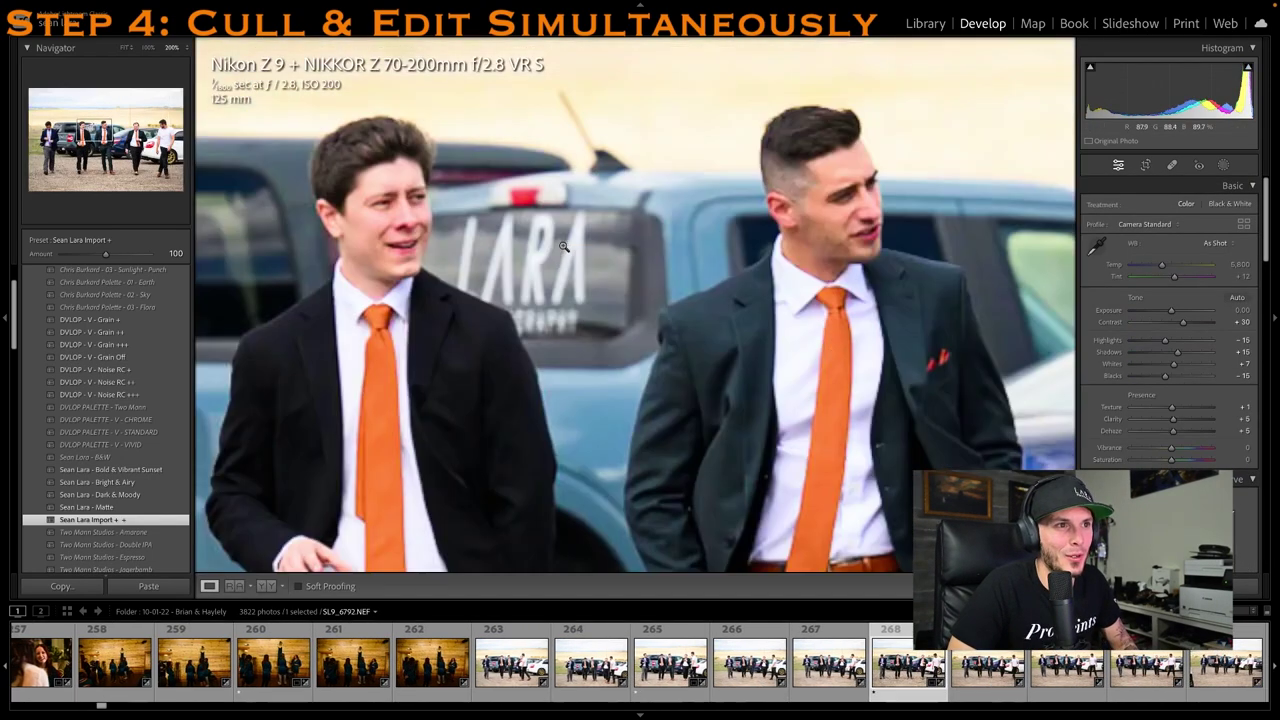
Inspect the lettering on the truck's rear window in the 268th photo at high magnification, then return to the full view
left_click(563, 246)
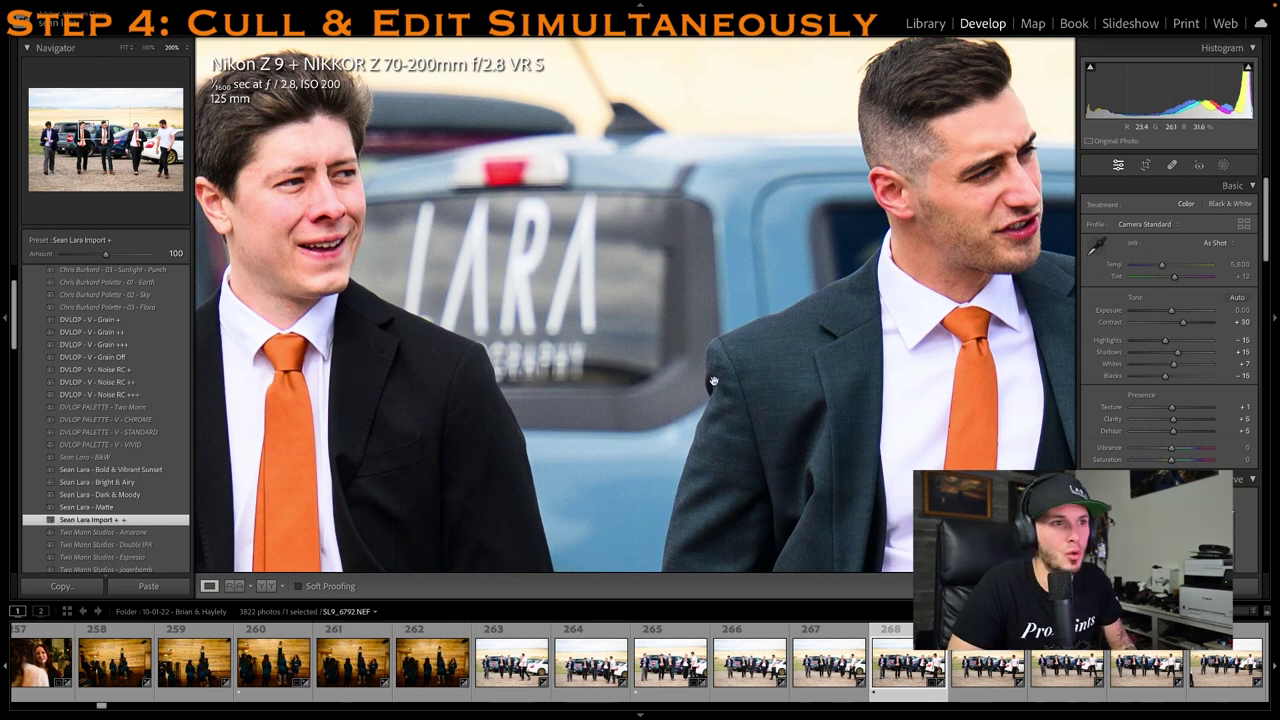
left_click(713, 381)
Open the 278th photo, SL9_6802.NEF, of the metal Welcome sign, and give it one star
scroll(814, 664, "right", 5)
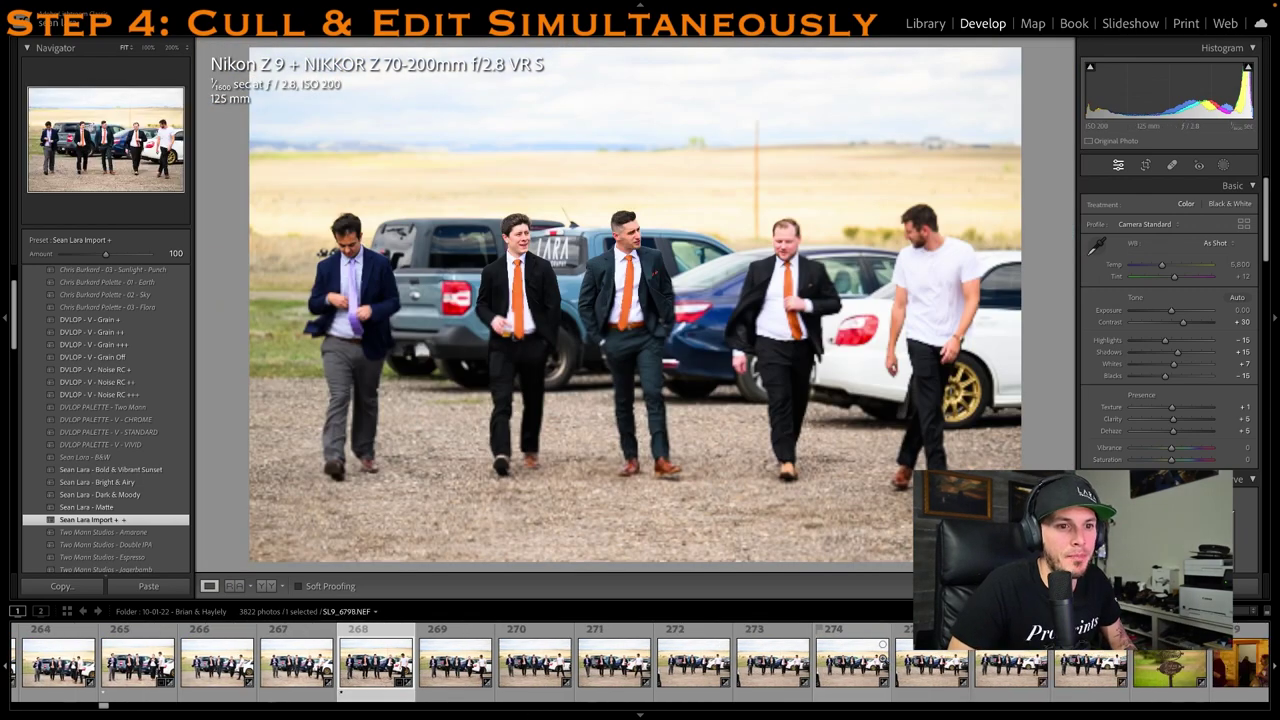
scroll(882, 648, "down", 5)
left_click(760, 657)
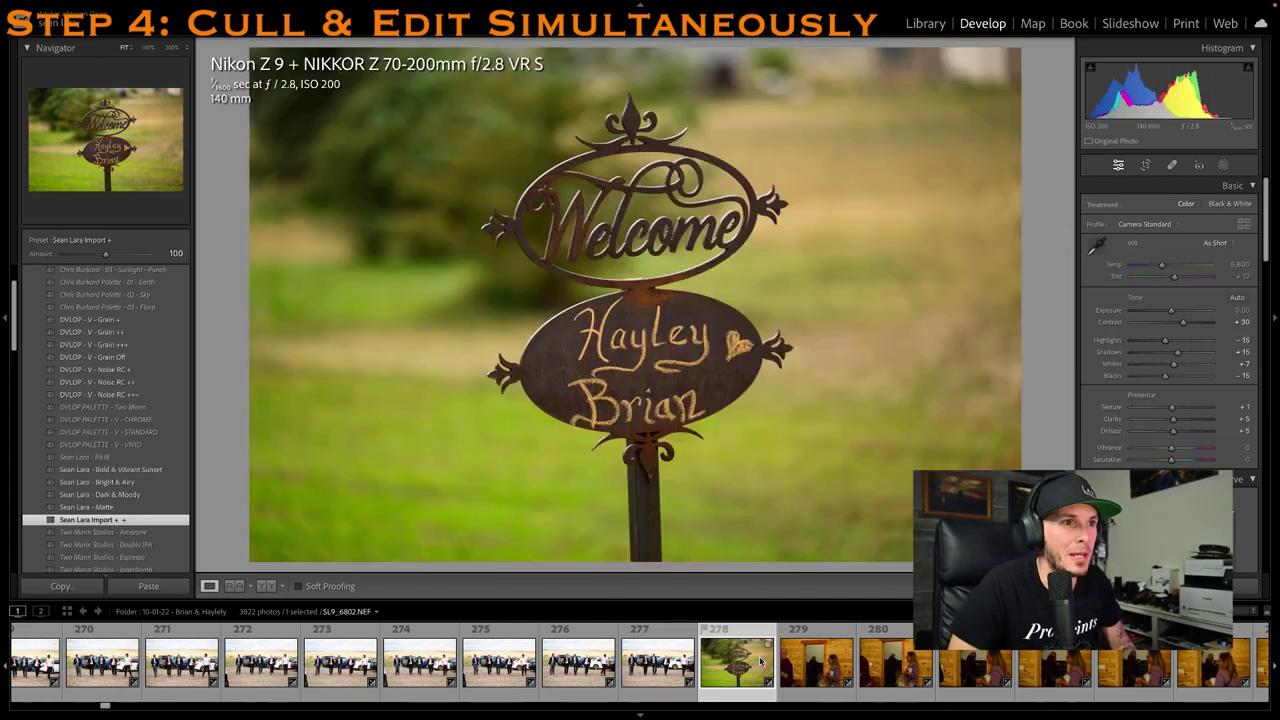
key("1")
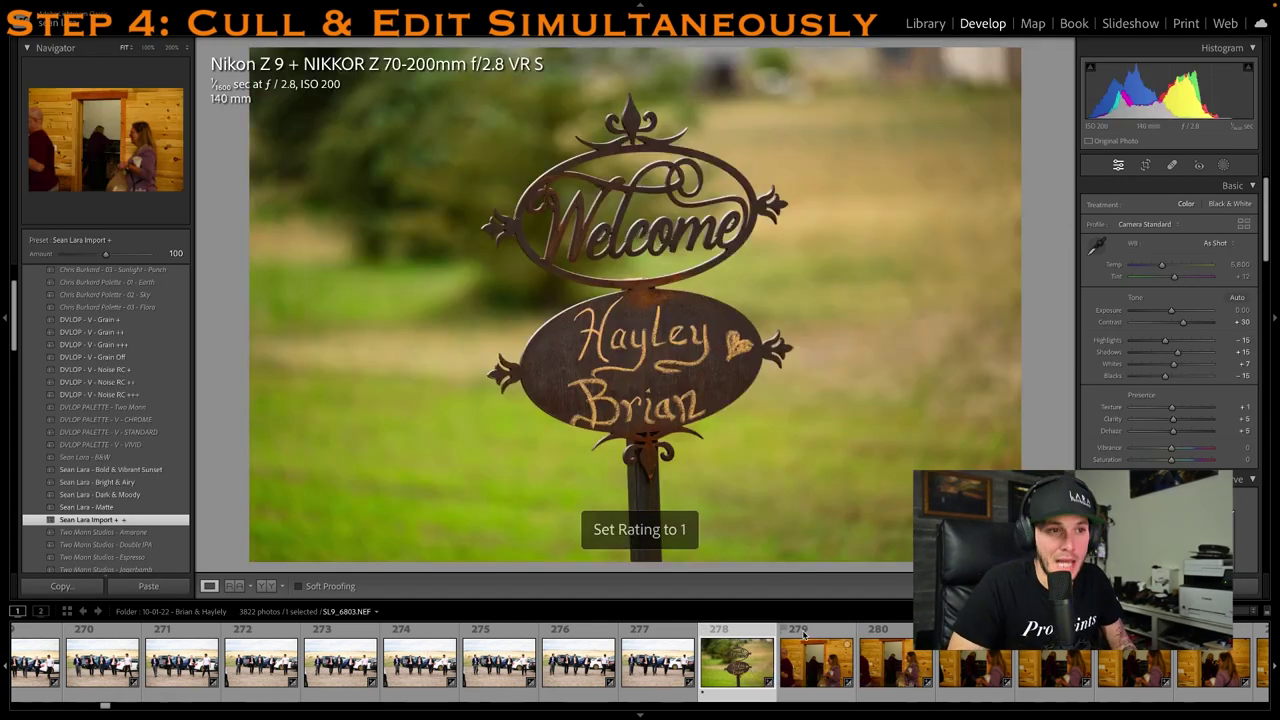
Review the 282nd photo of the doorway scene and compare the 286th to 290th shots of the woman getting her necklace
scroll(760, 672, "down", 4)
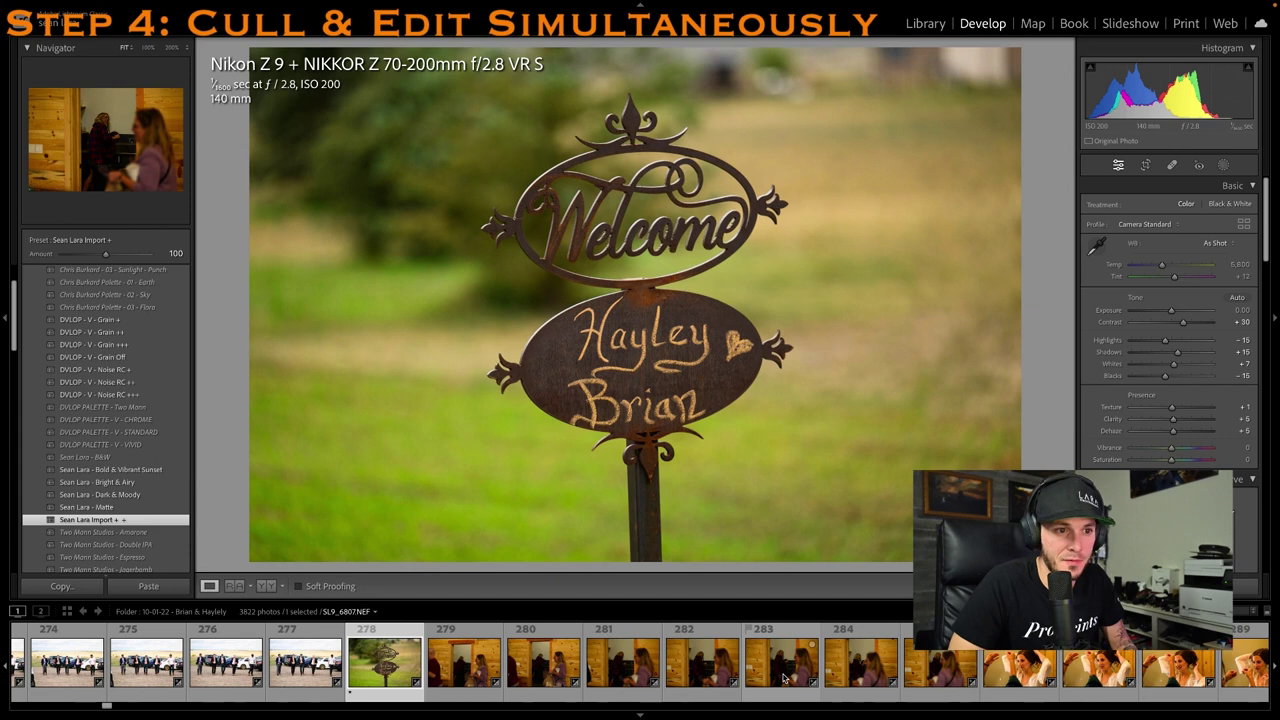
left_click(695, 685)
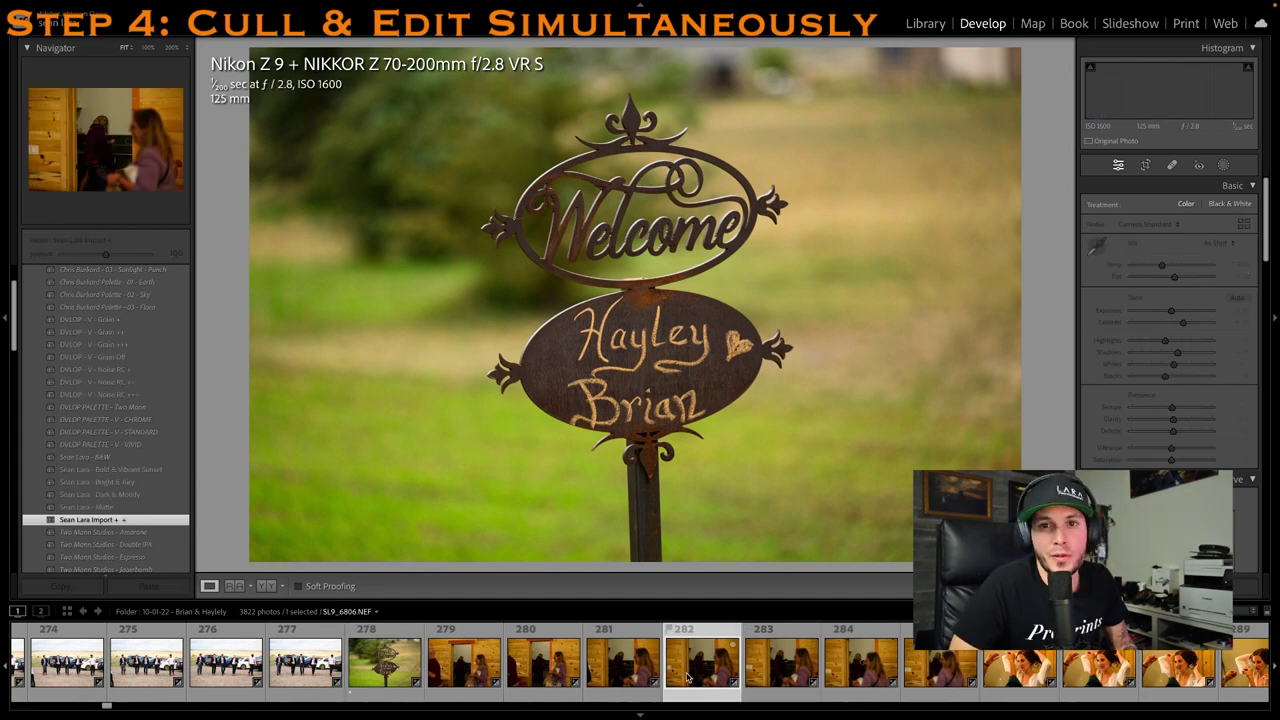
scroll(708, 672, "down", 3)
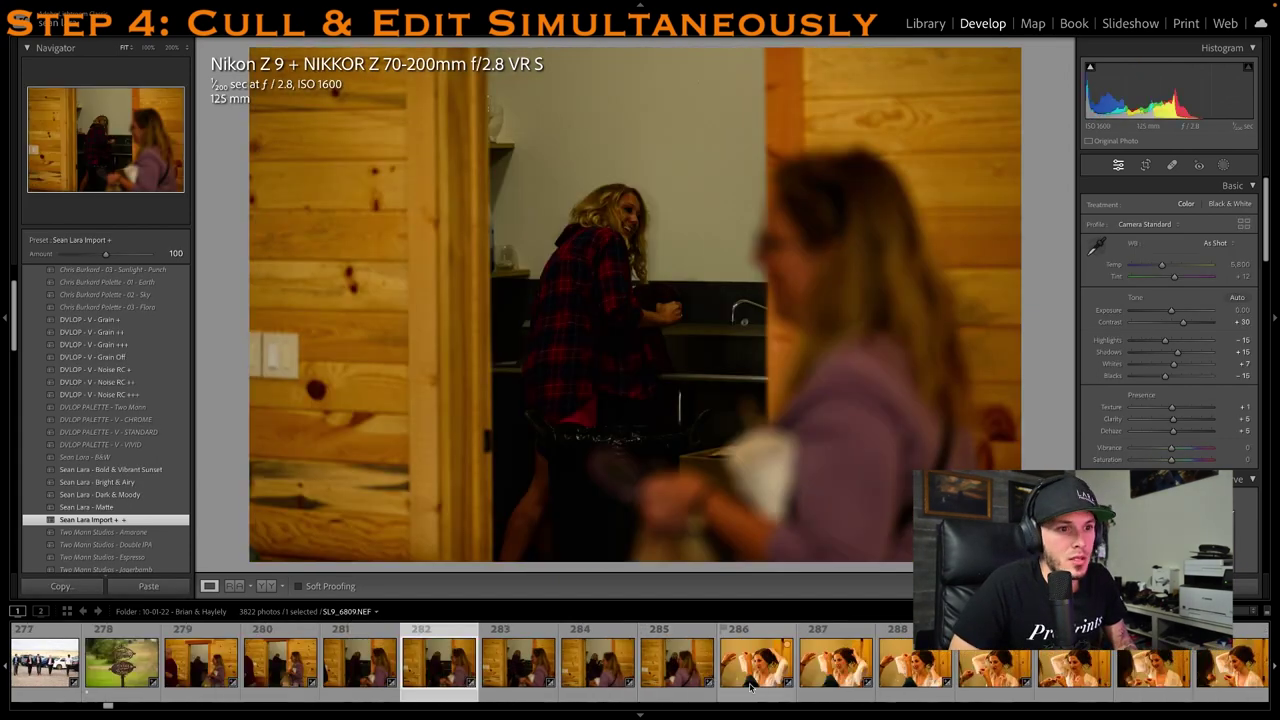
left_click(750, 686)
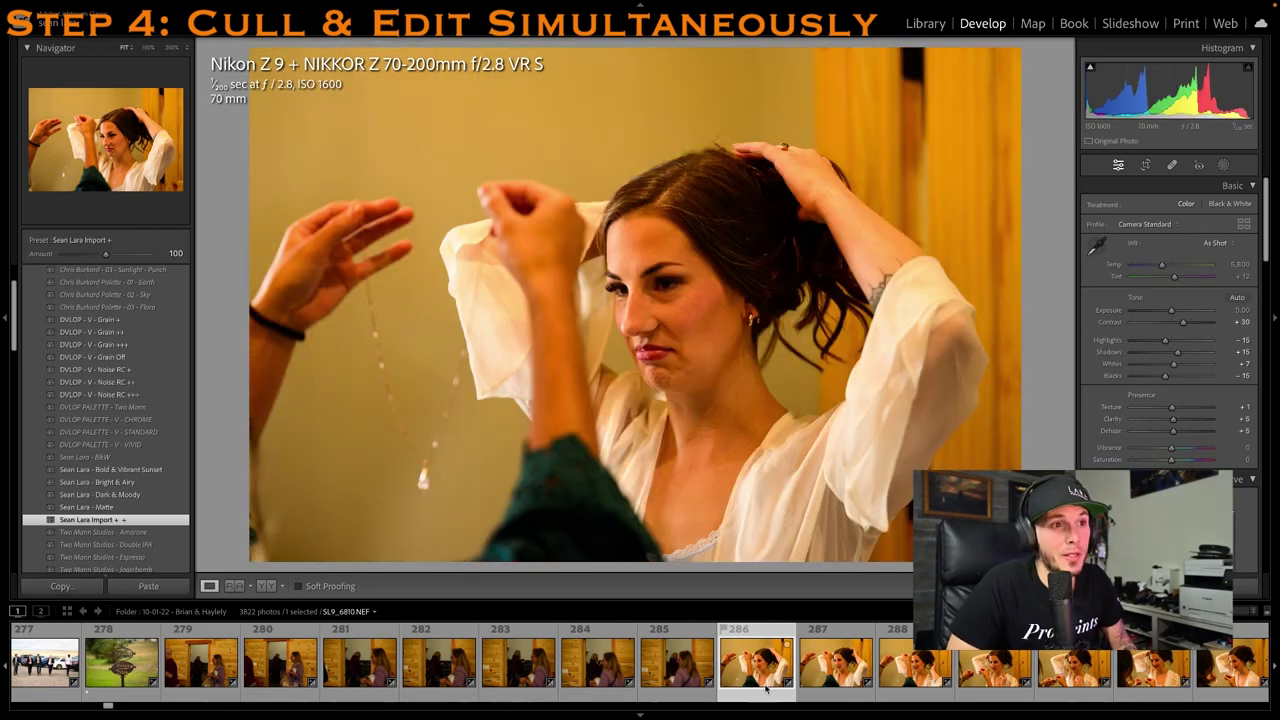
left_click(896, 680)
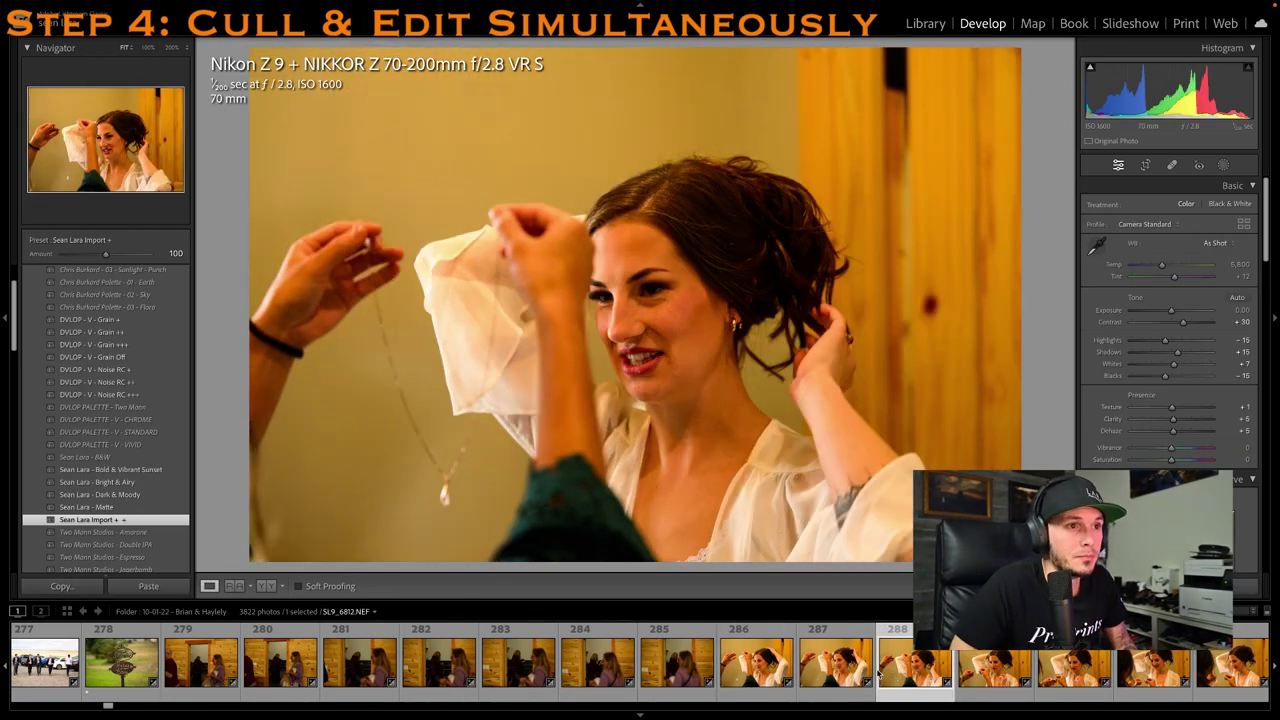
key("Left")
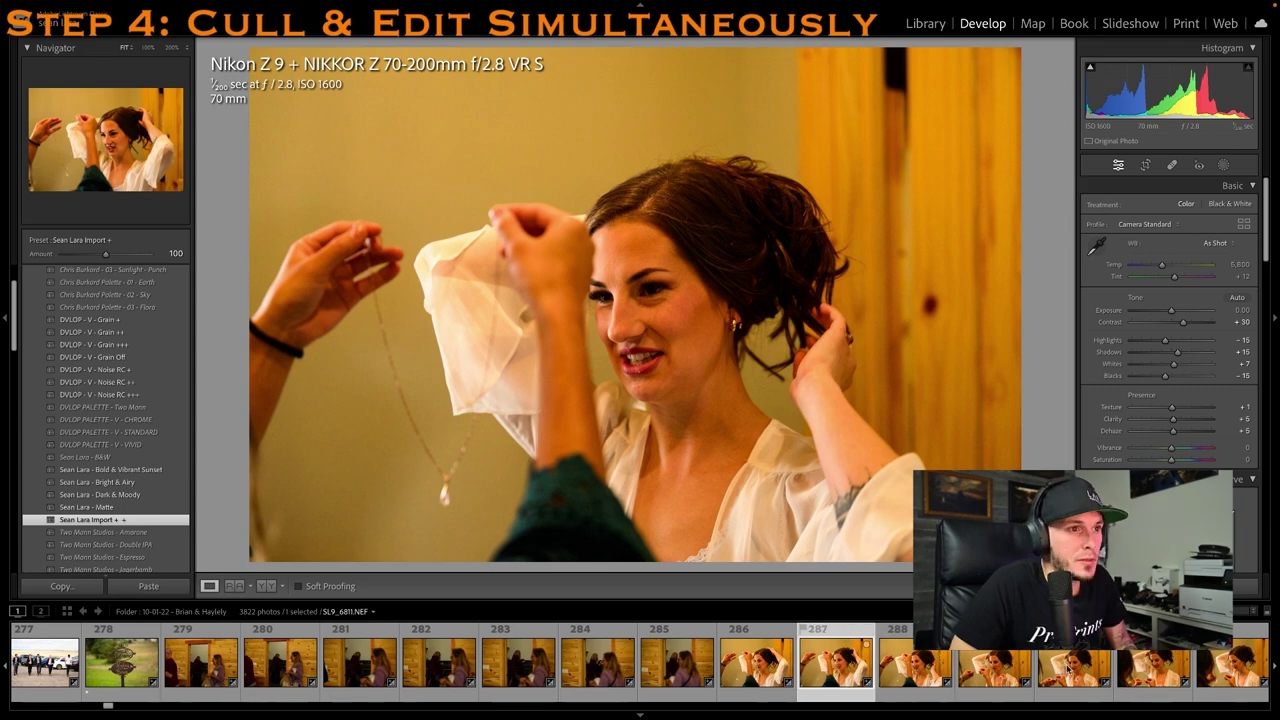
left_click(1095, 665)
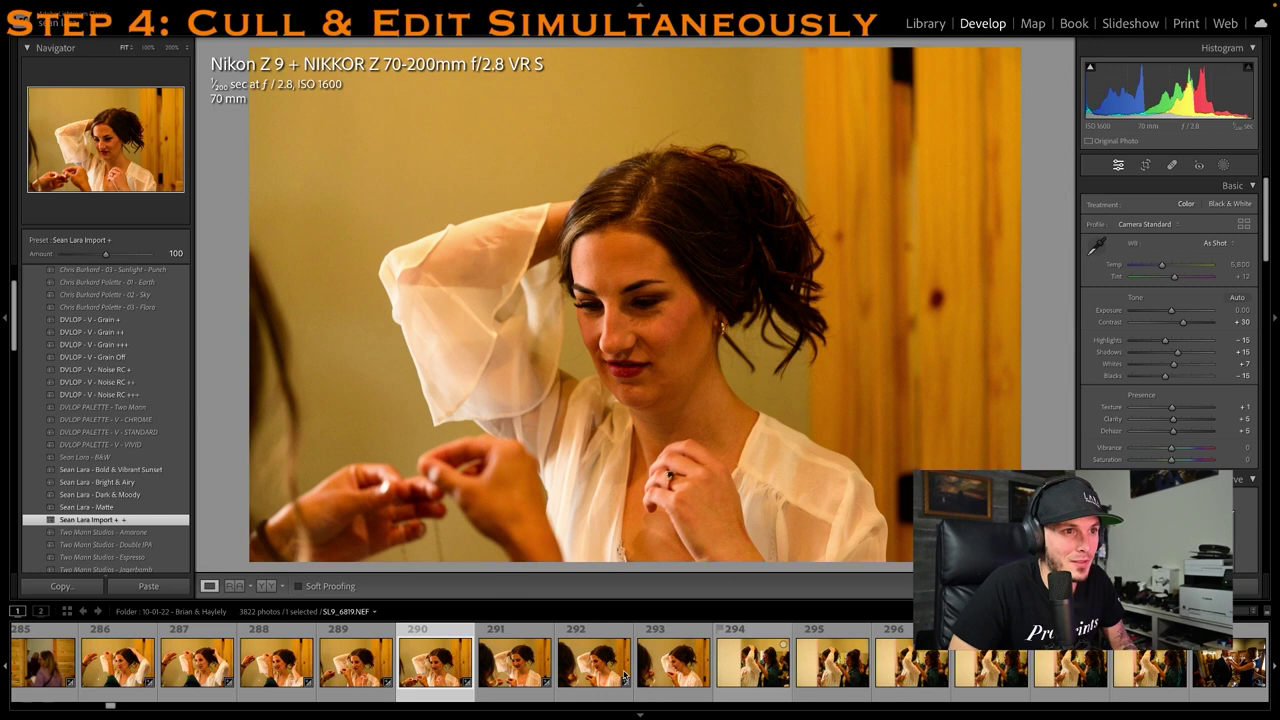
Open the 292nd photo, give it one star, neutralize its white balance from the white blouse and raise Exposure to +1.05
left_click(577, 673)
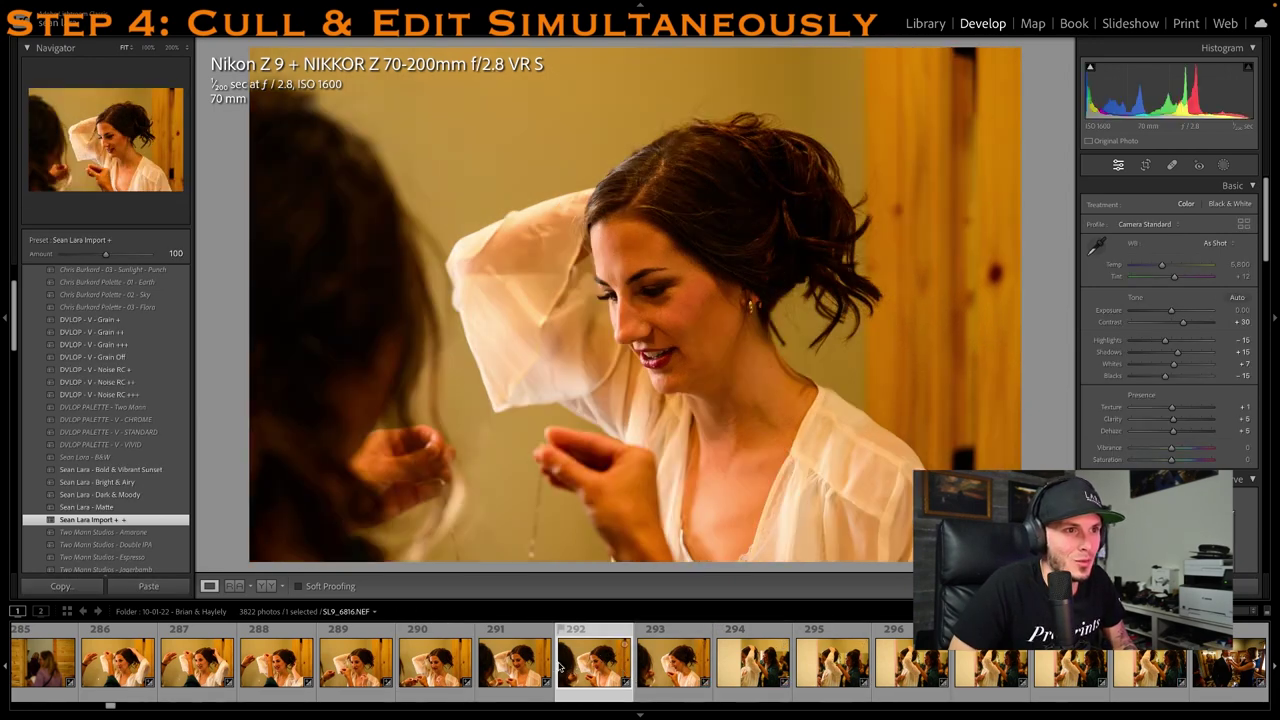
key("1")
key("w")
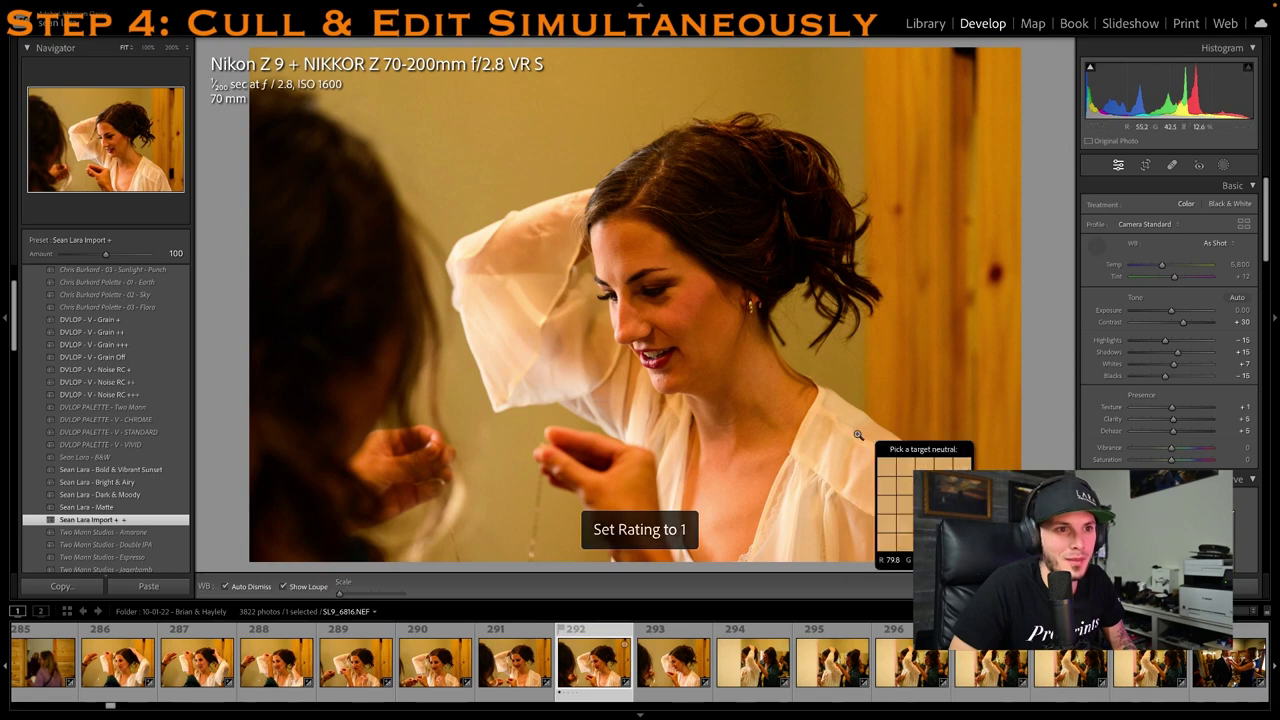
left_click(858, 436)
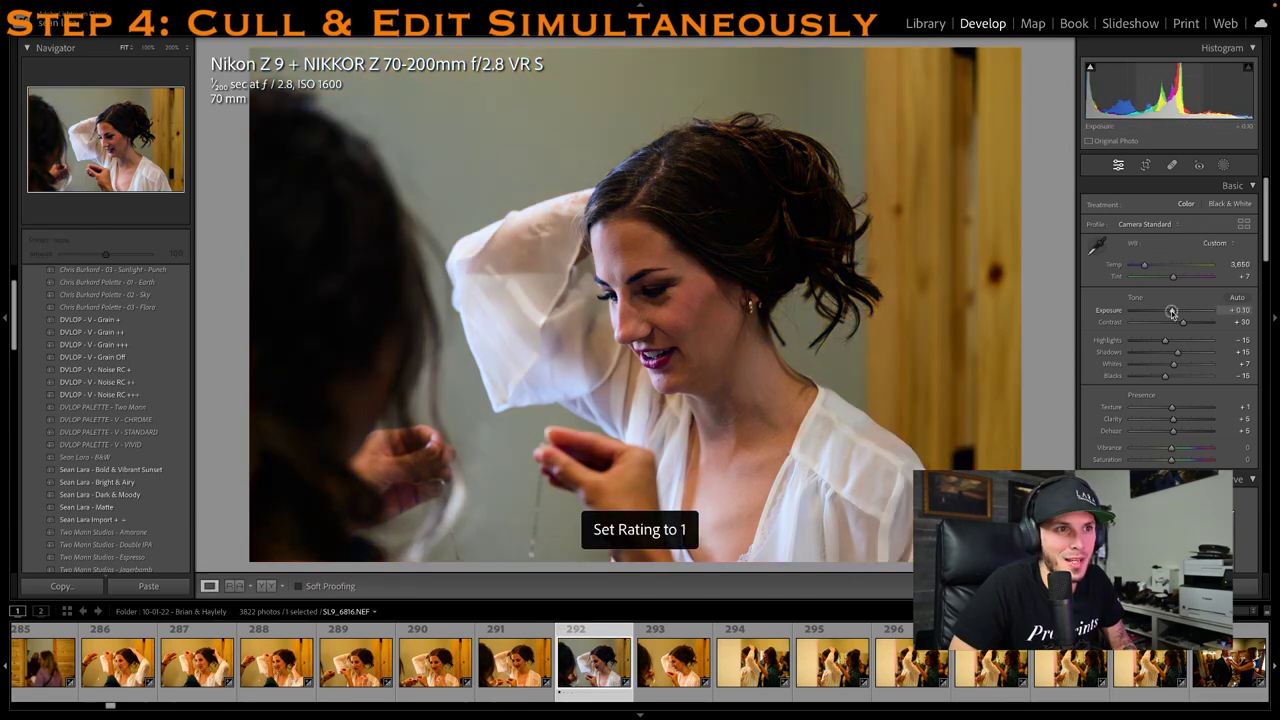
left_click_drag(1172, 312, 1179, 311)
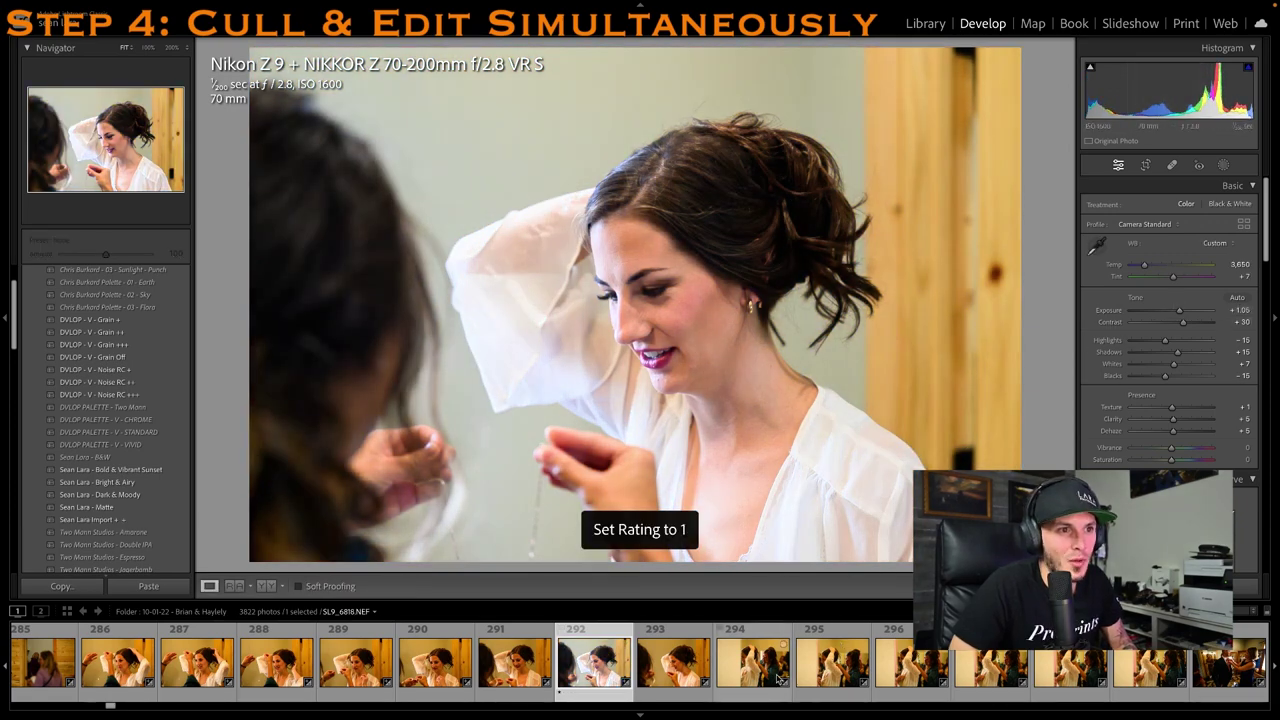
Compare the 296th to 299th photos of the woman holding up her hair for the best shot
scroll(780, 678, "down", 4)
left_click(743, 672)
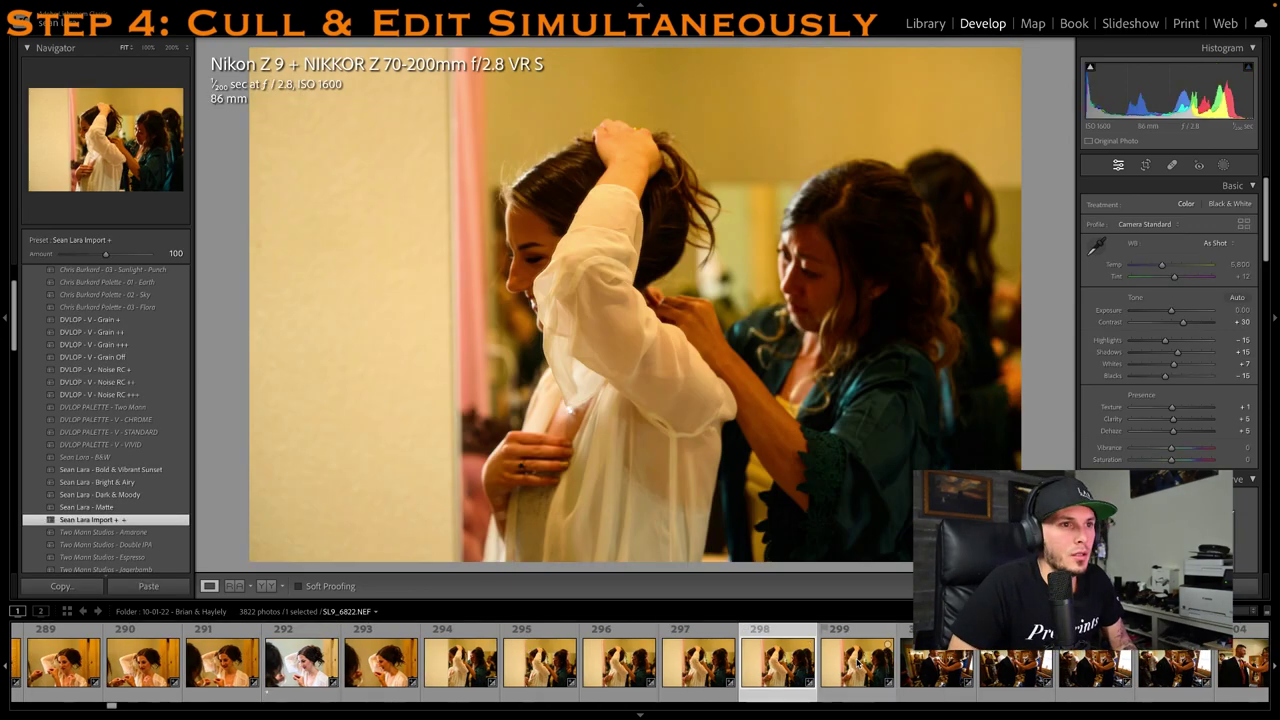
left_click(914, 681)
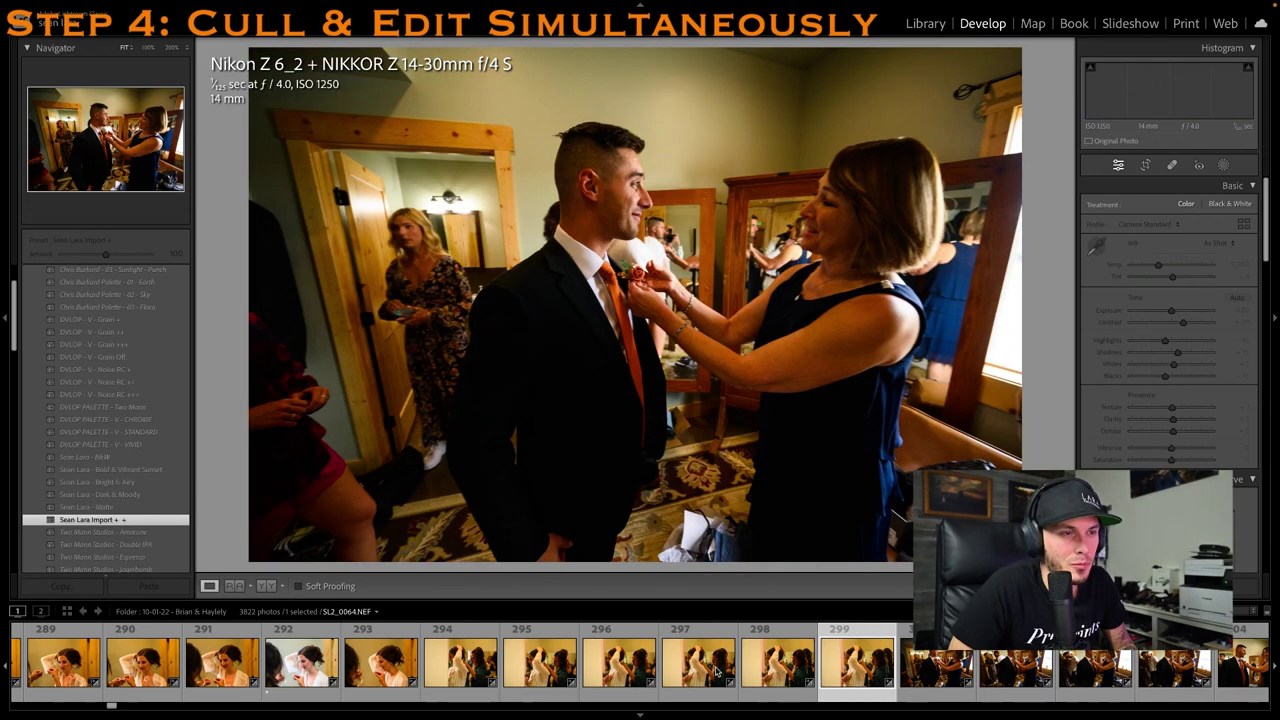
left_click(716, 673)
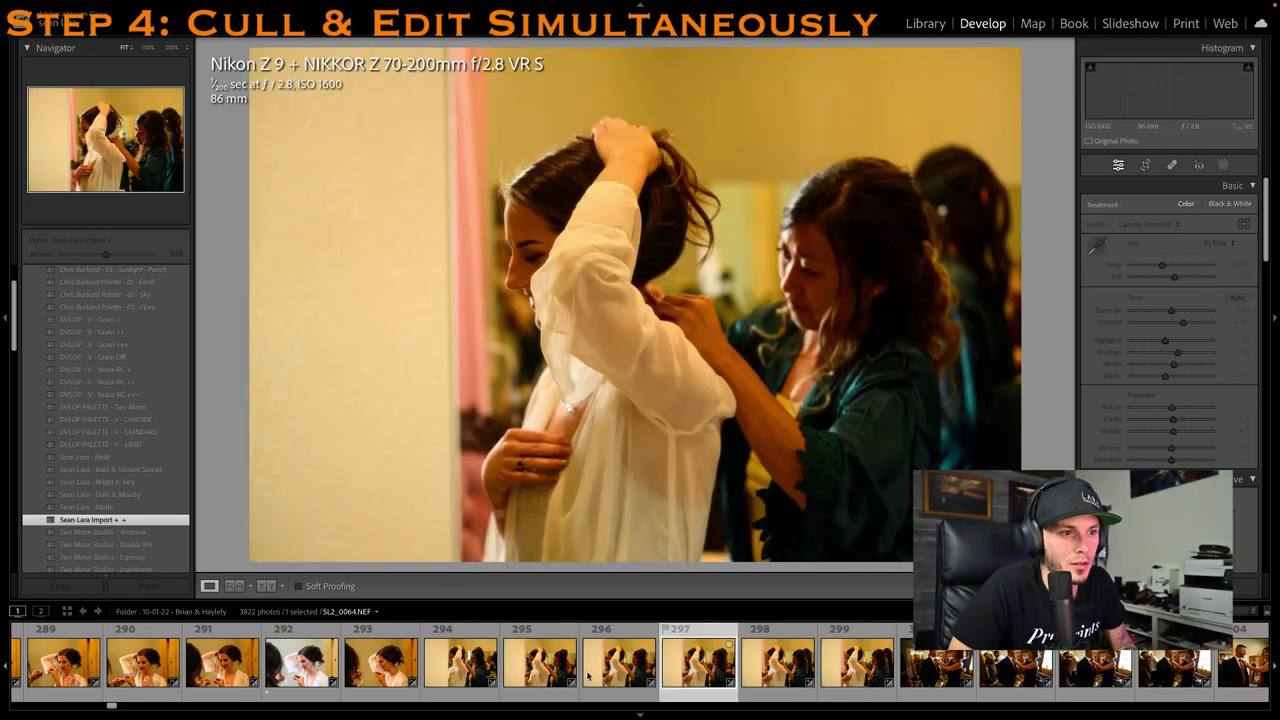
left_click(622, 674)
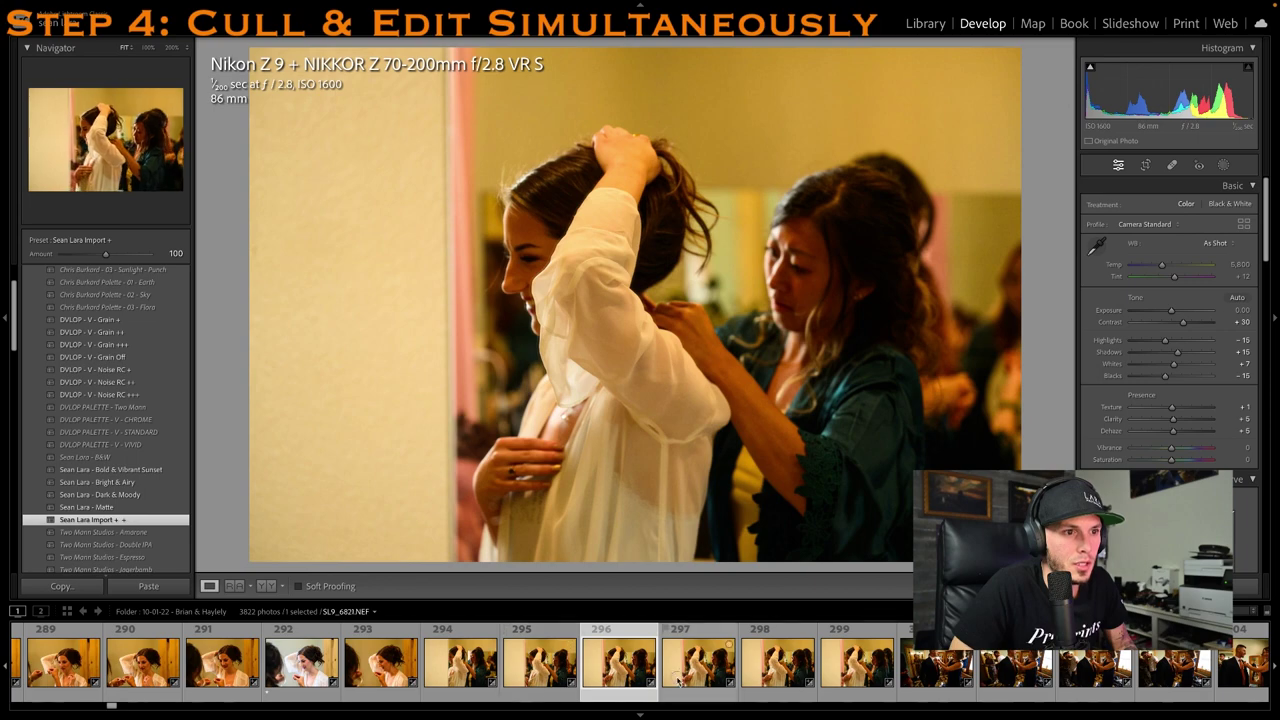
Open the 297th photo, sample white balance from the sleeve and set Exposure +0.40, Shadows +52 and Temp 4,000
left_click(678, 681)
left_click(606, 356)
left_click_drag(1171, 310, 1192, 356)
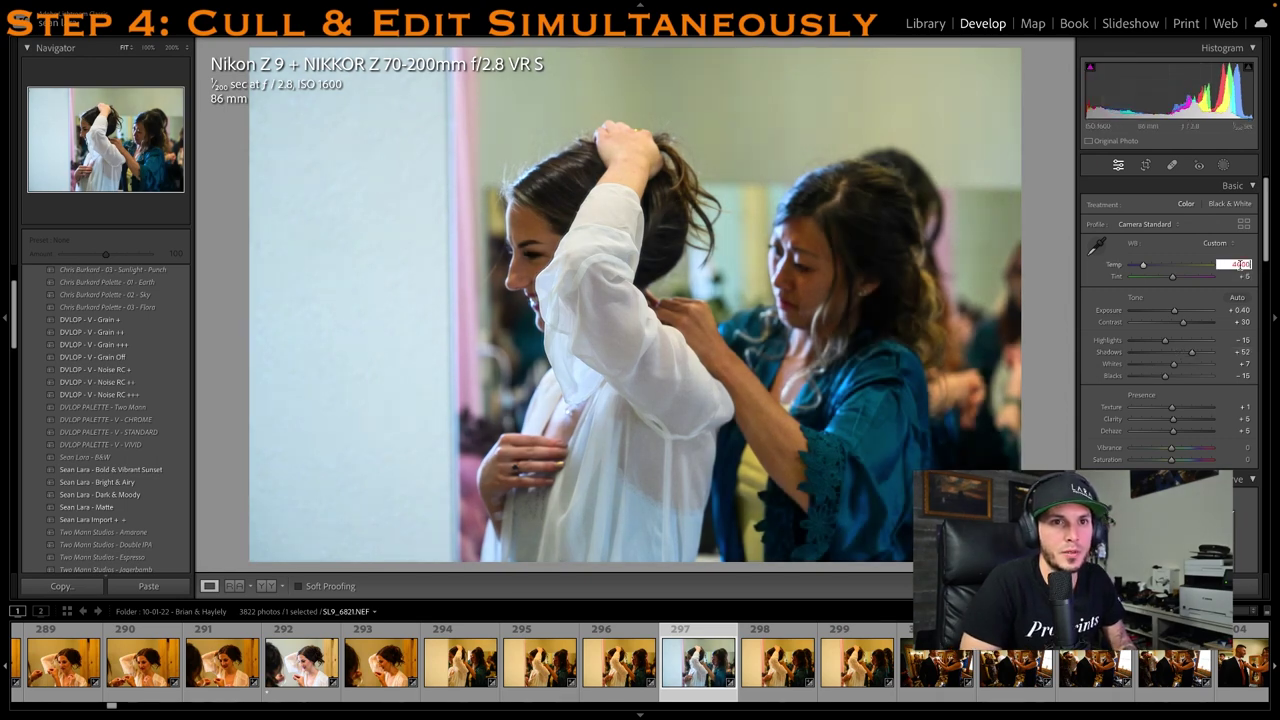
key("shift+Up")
Crop the 297th photo slightly tighter around the two women
left_click(1149, 168)
left_click_drag(714, 53, 677, 97)
key("Return")
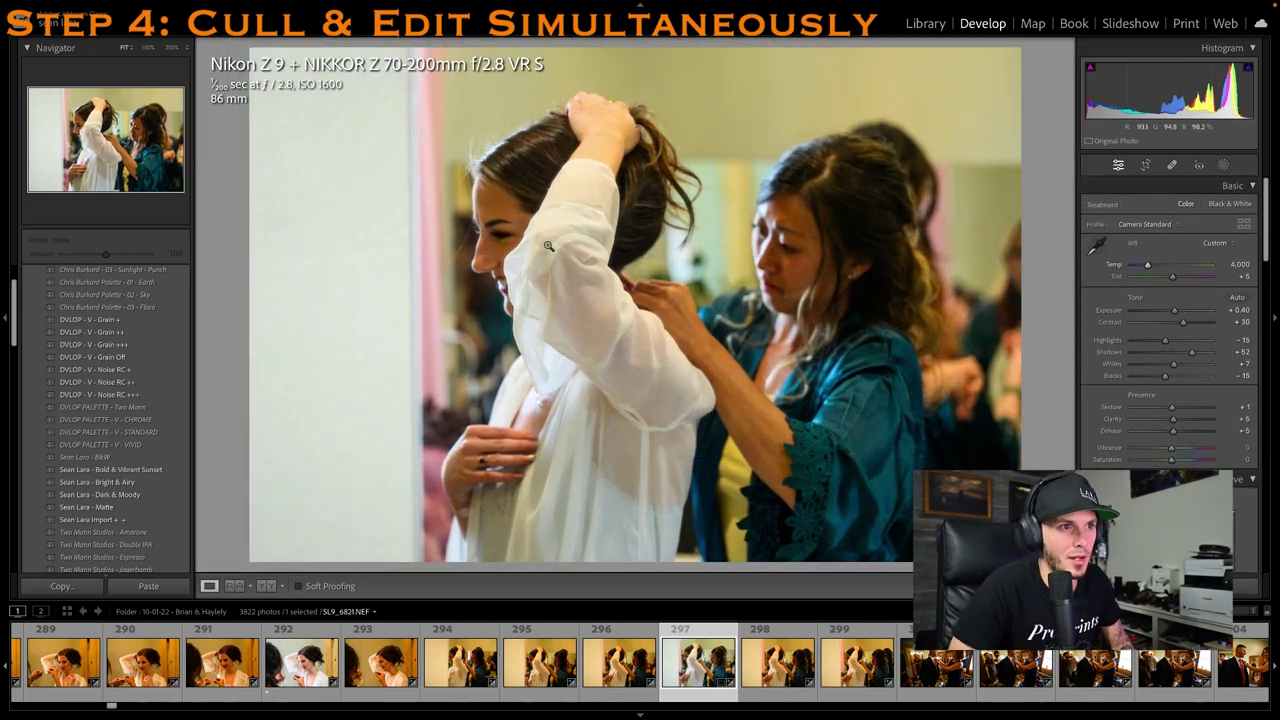
Open the 303rd photo, SL2_0067.NEF, and crop it tighter around the man in the suit and the woman pinning his boutonniere
scroll(850, 690, "down", 3)
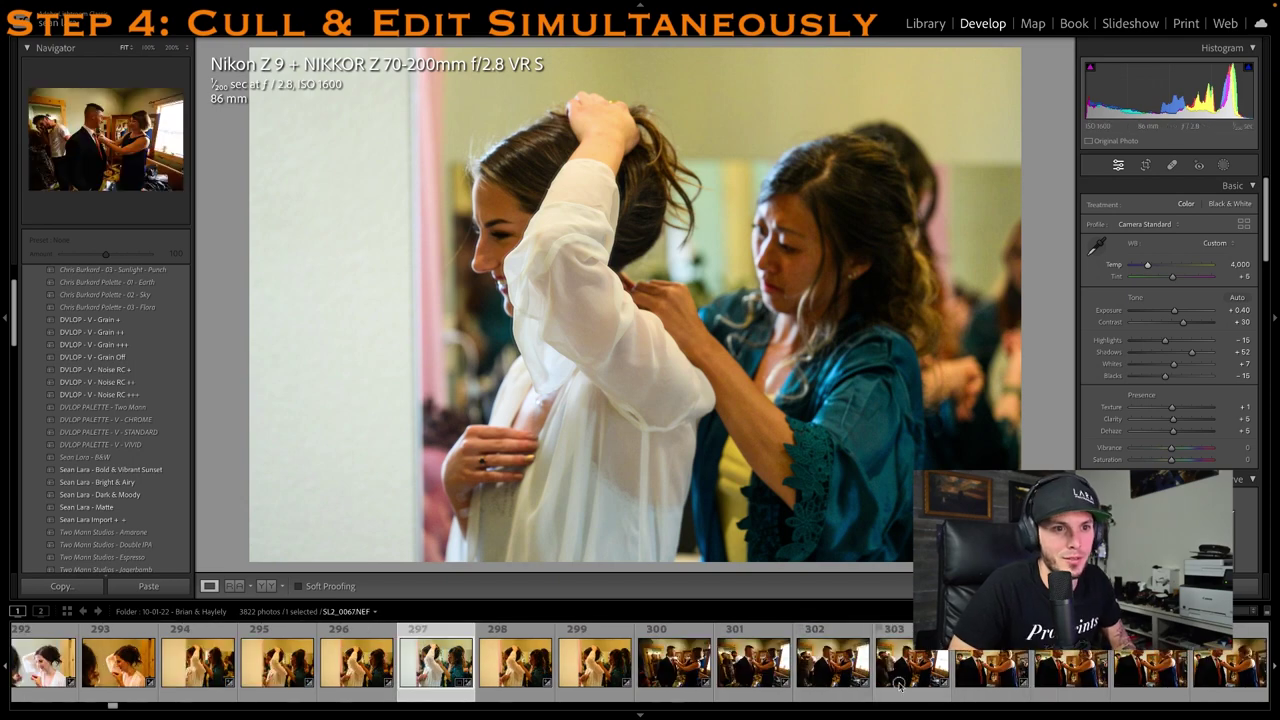
left_click(880, 686)
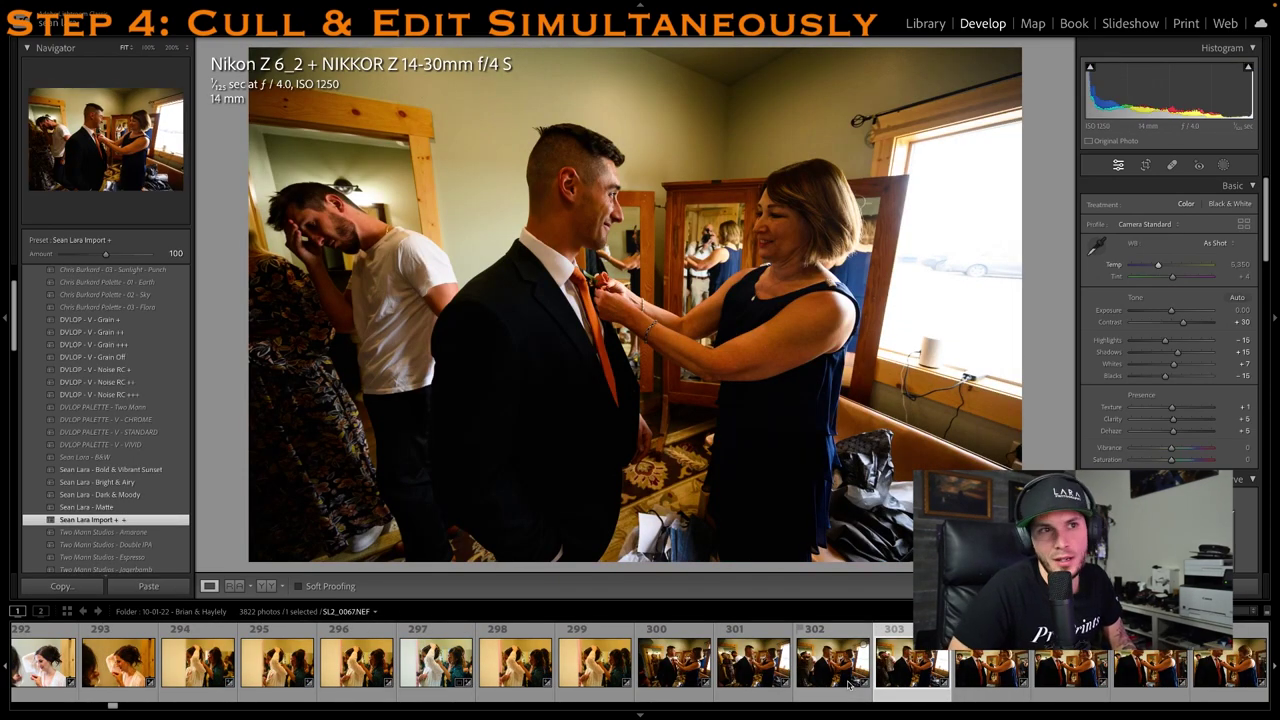
key("r")
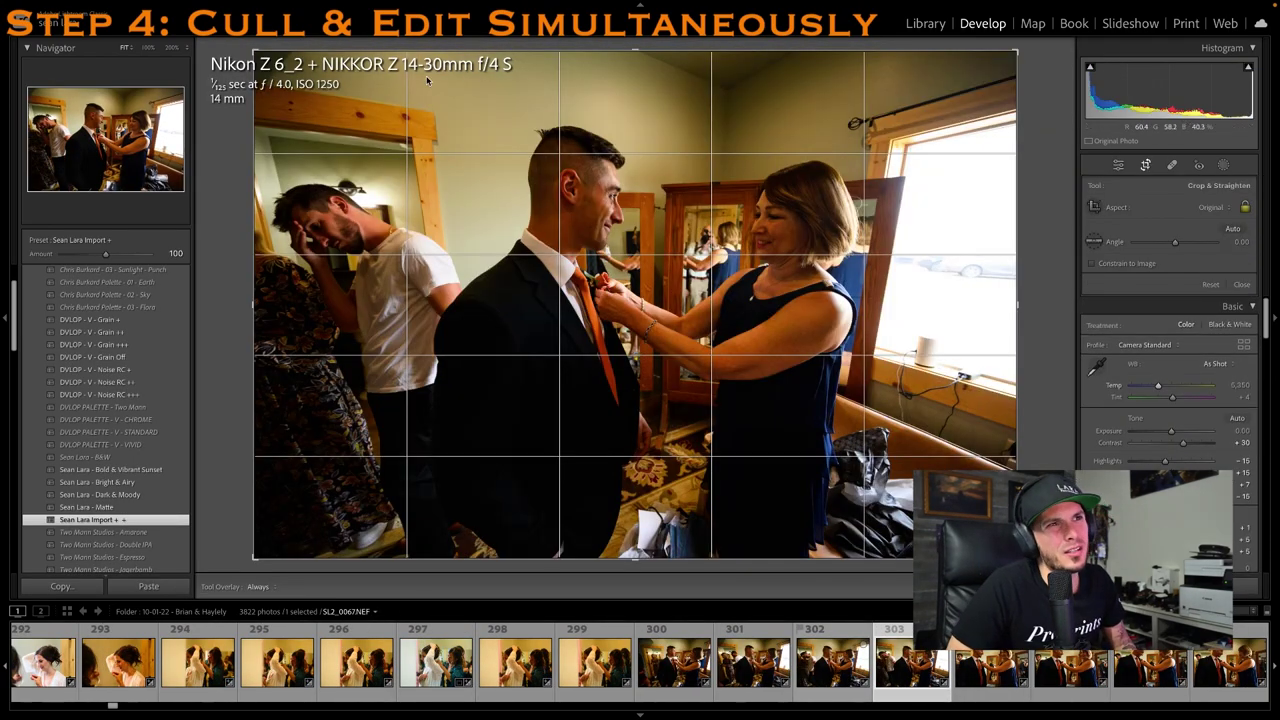
left_click_drag(664, 53, 664, 73)
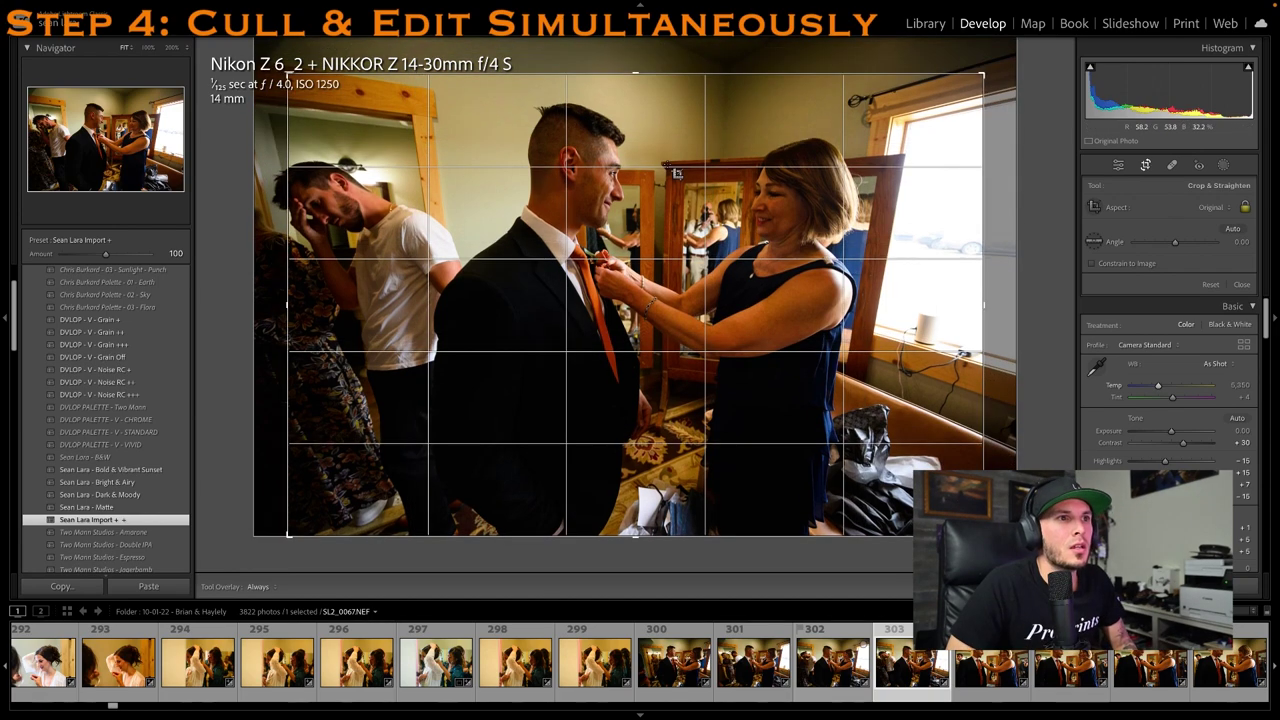
left_click_drag(677, 180, 655, 185)
key("r")
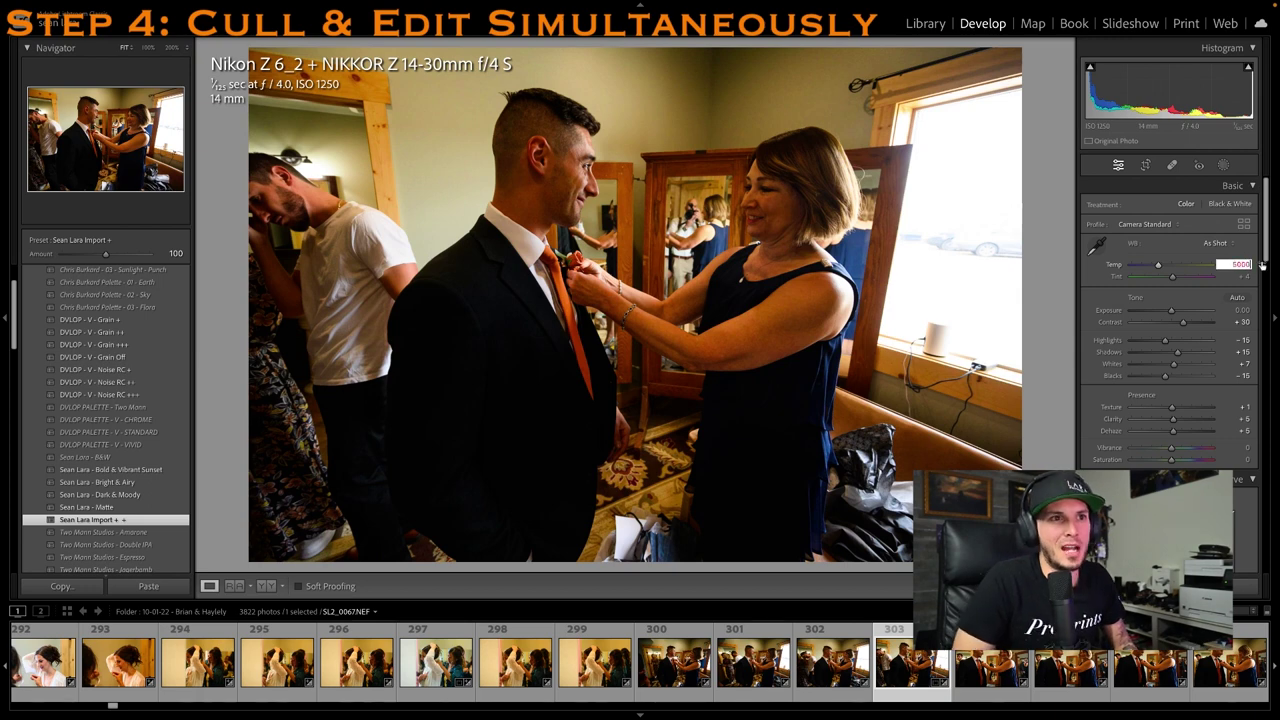
Set the 303rd photo's Temp to 5,000, give it one star and raise Shadows to about +43
key("Return")
key("1")
left_click_drag(1177, 352, 1188, 353)
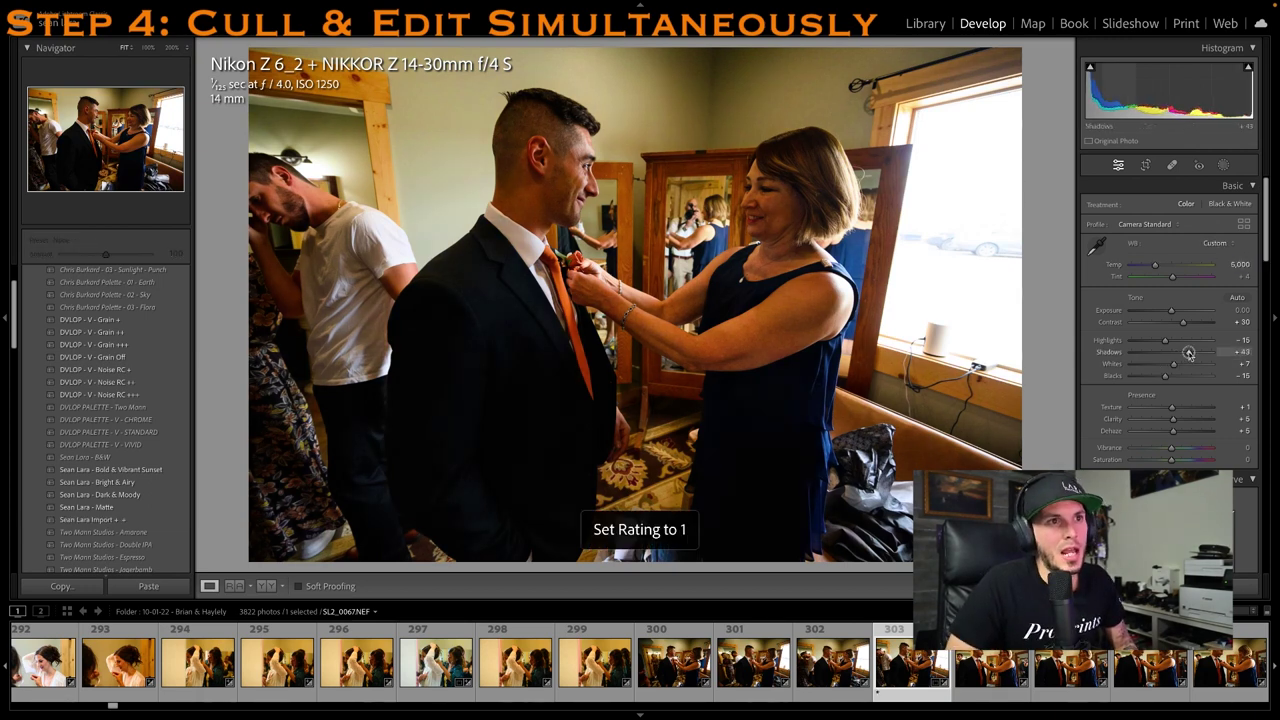
Compare the 304th and 305th photos of the boutonniere being pinned
scroll(988, 676, "down", 1)
left_click(988, 676)
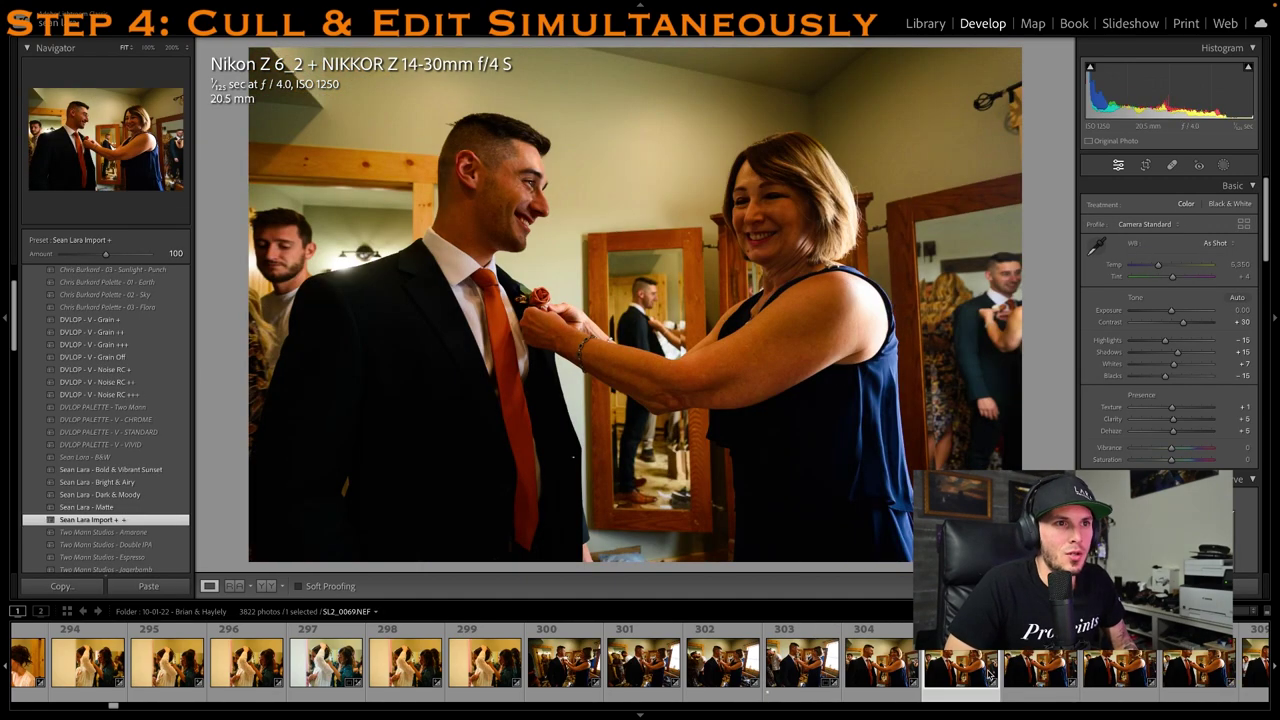
key("Left")
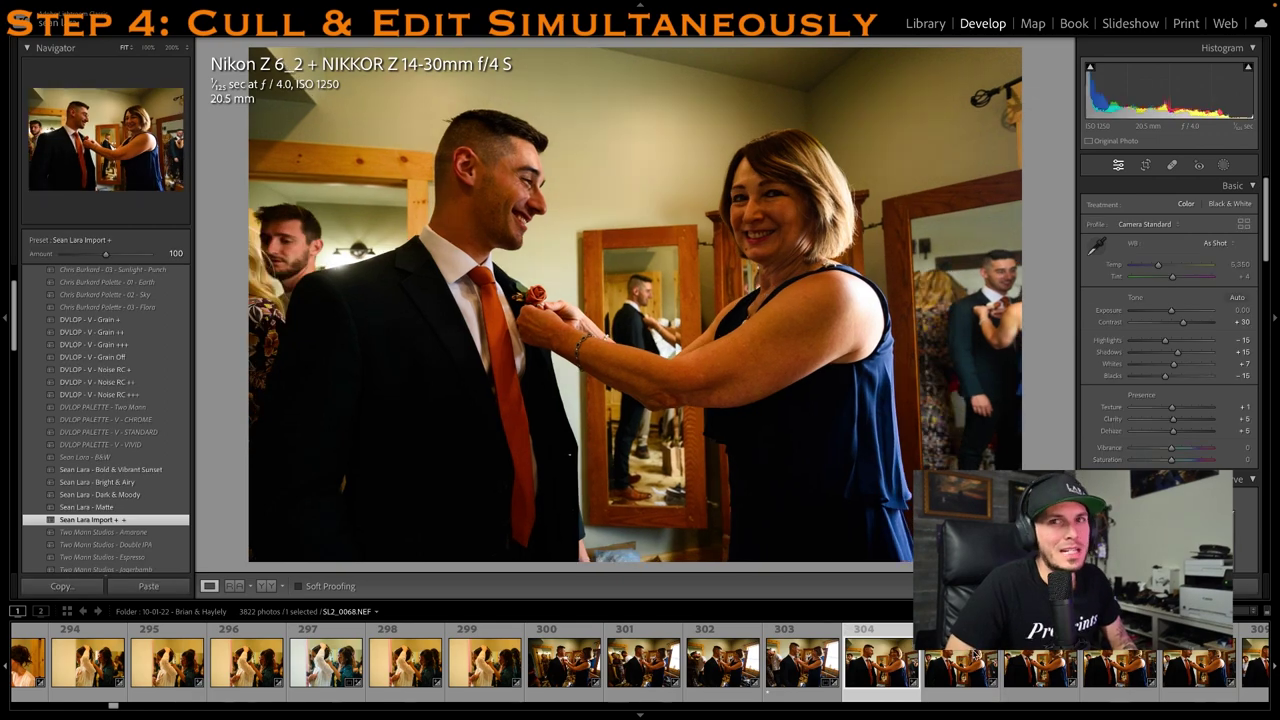
Open the 306th photo, SL2_0070.NEF, rate it one star, sample white balance from the shirt, and set Shadows +46 and Exposure +0.65
left_click(1012, 668)
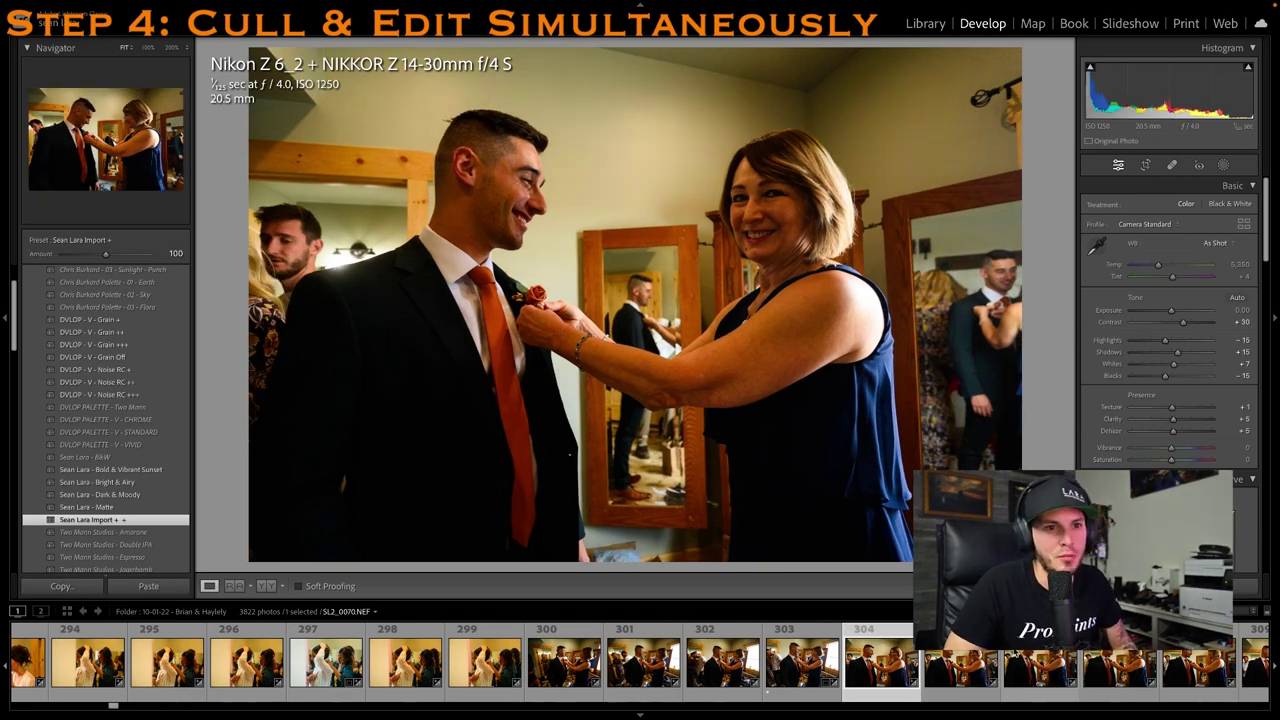
key("1")
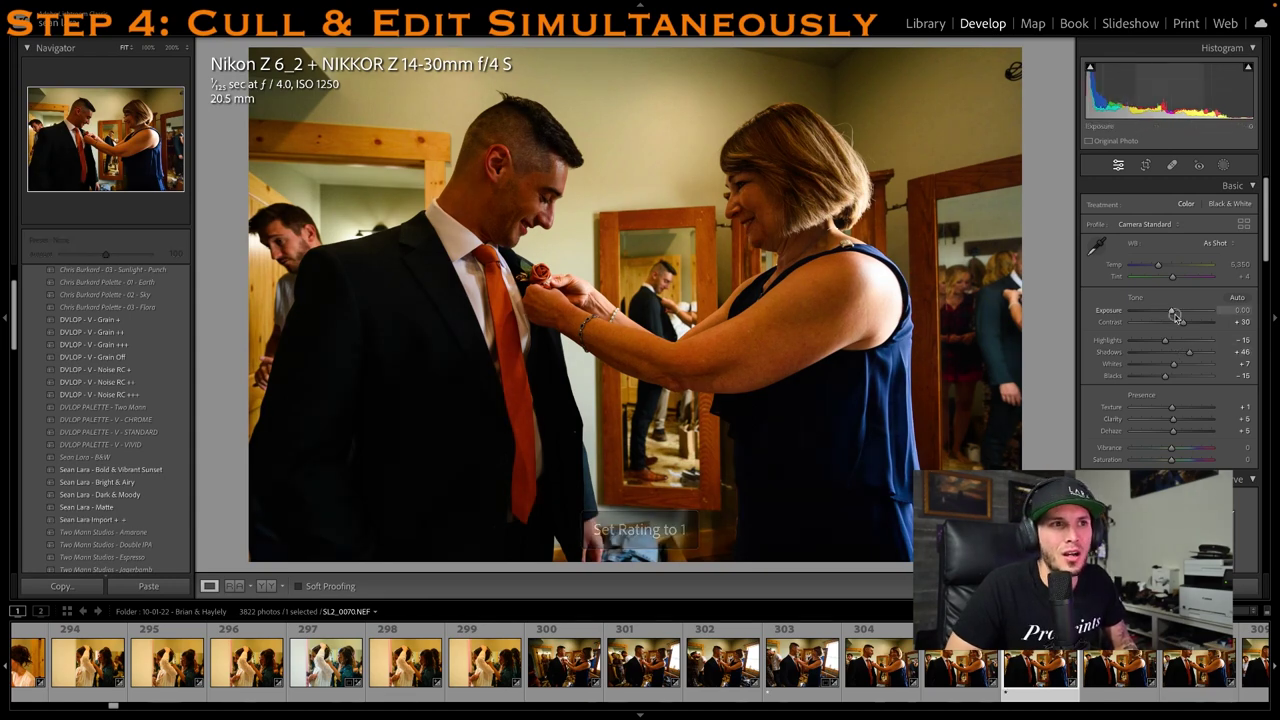
left_click(1097, 245)
left_click(462, 246)
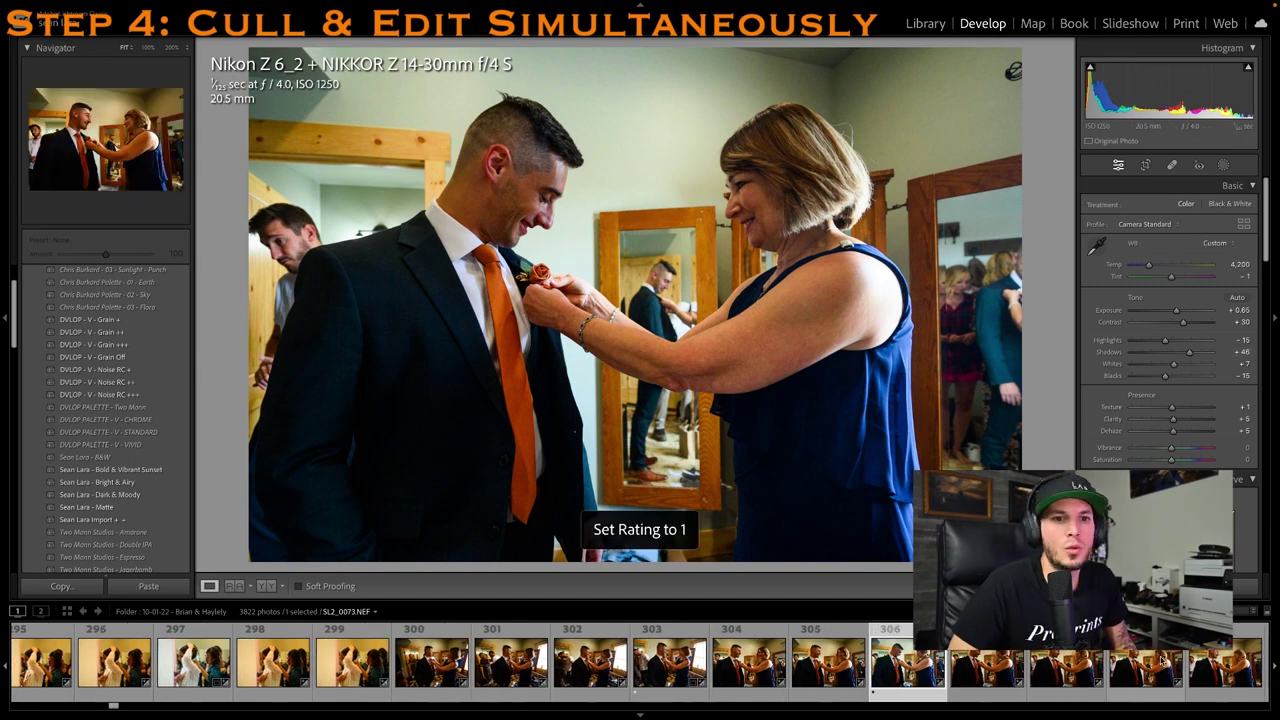
Open the 309th photo, SL2_0073.NEF, set Shadows +76, Exposure +0.30 and Temp 4,900, and give it one star
left_click(1152, 664)
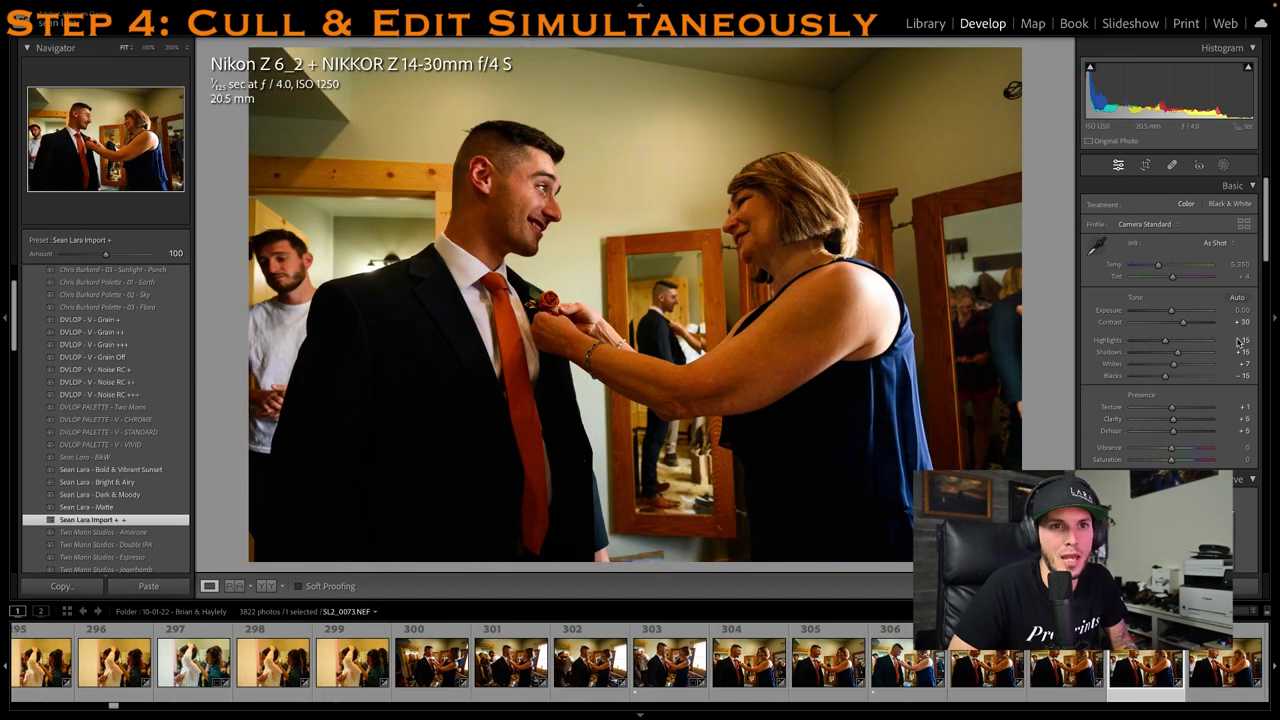
left_click(1202, 352)
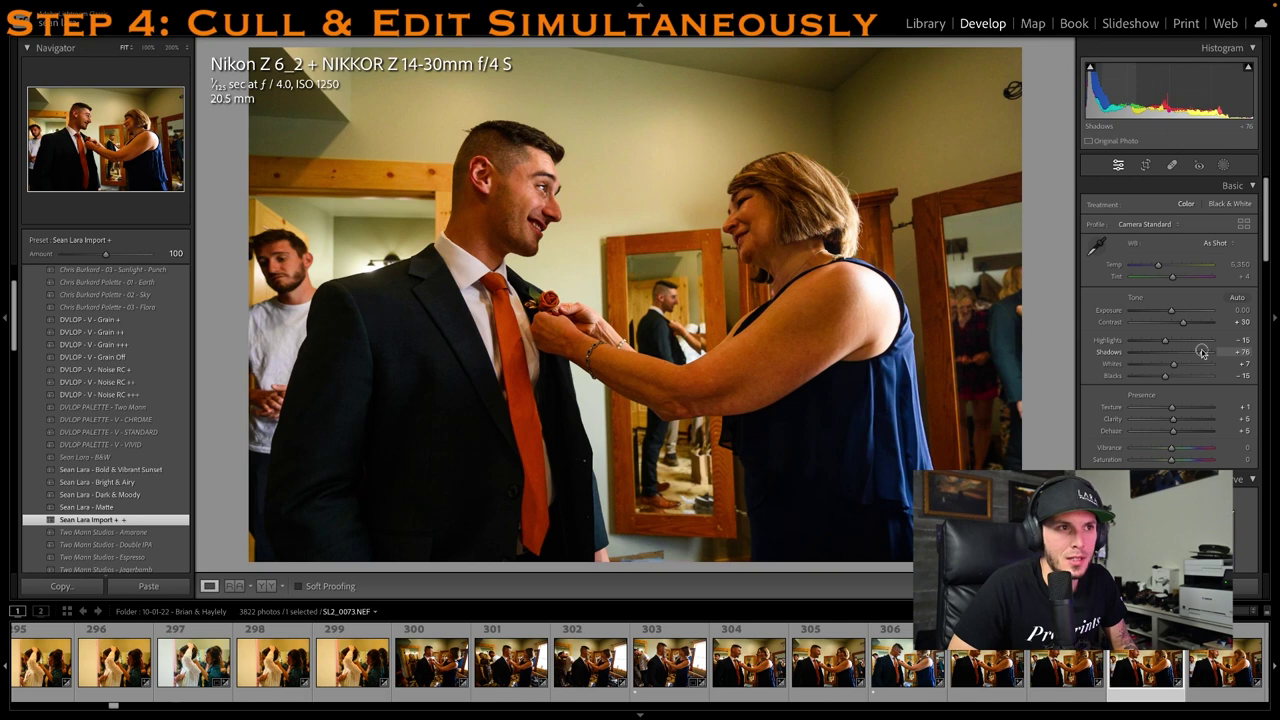
left_click_drag(1171, 311, 1175, 311)
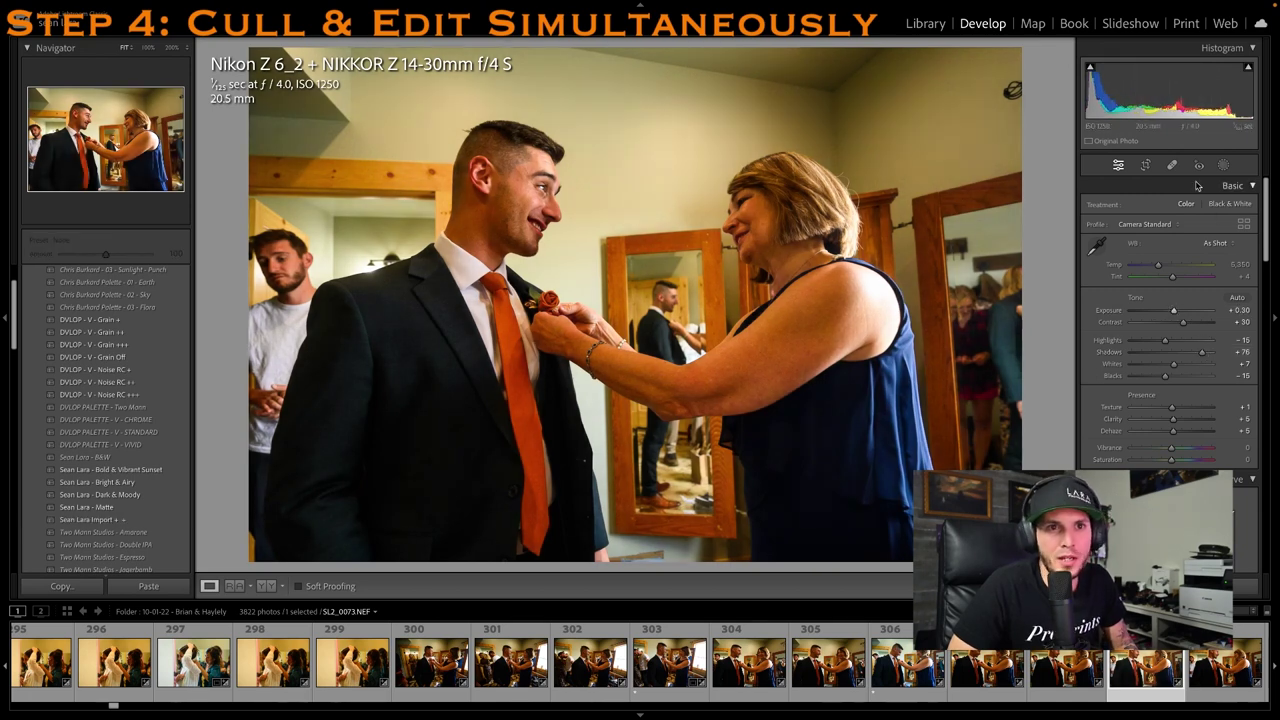
key("1")
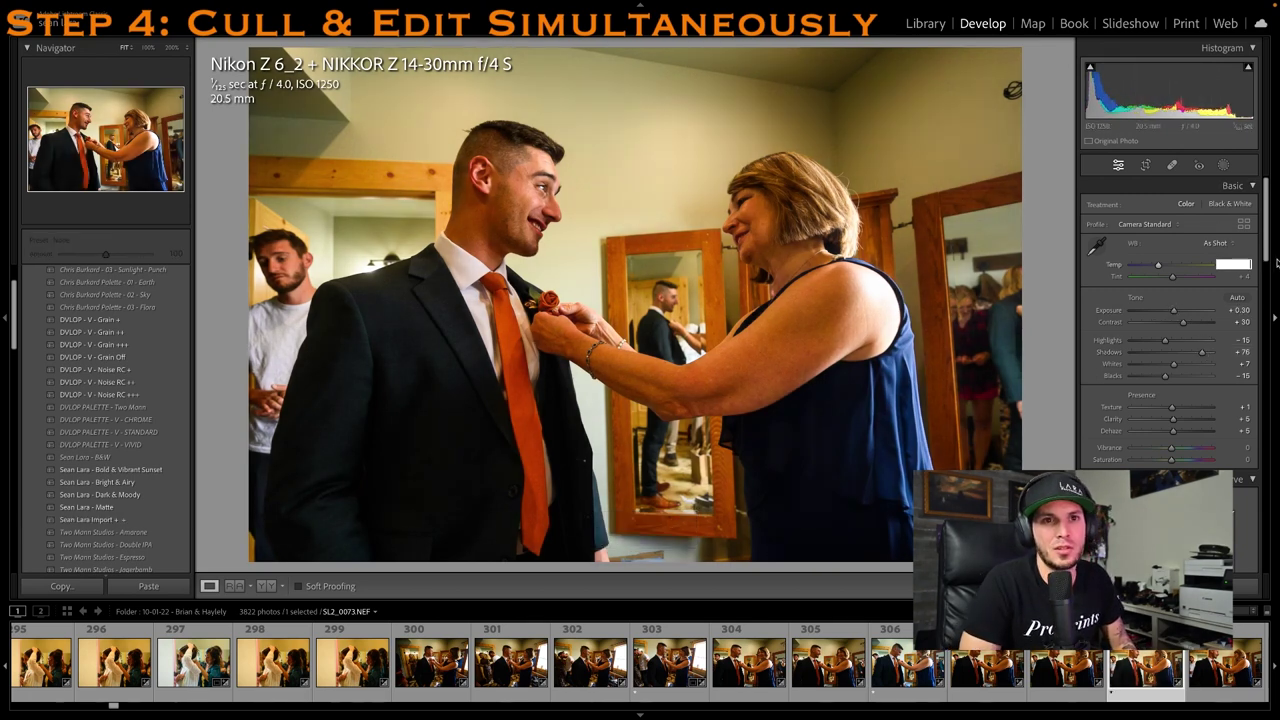
key("Return")
key("1")
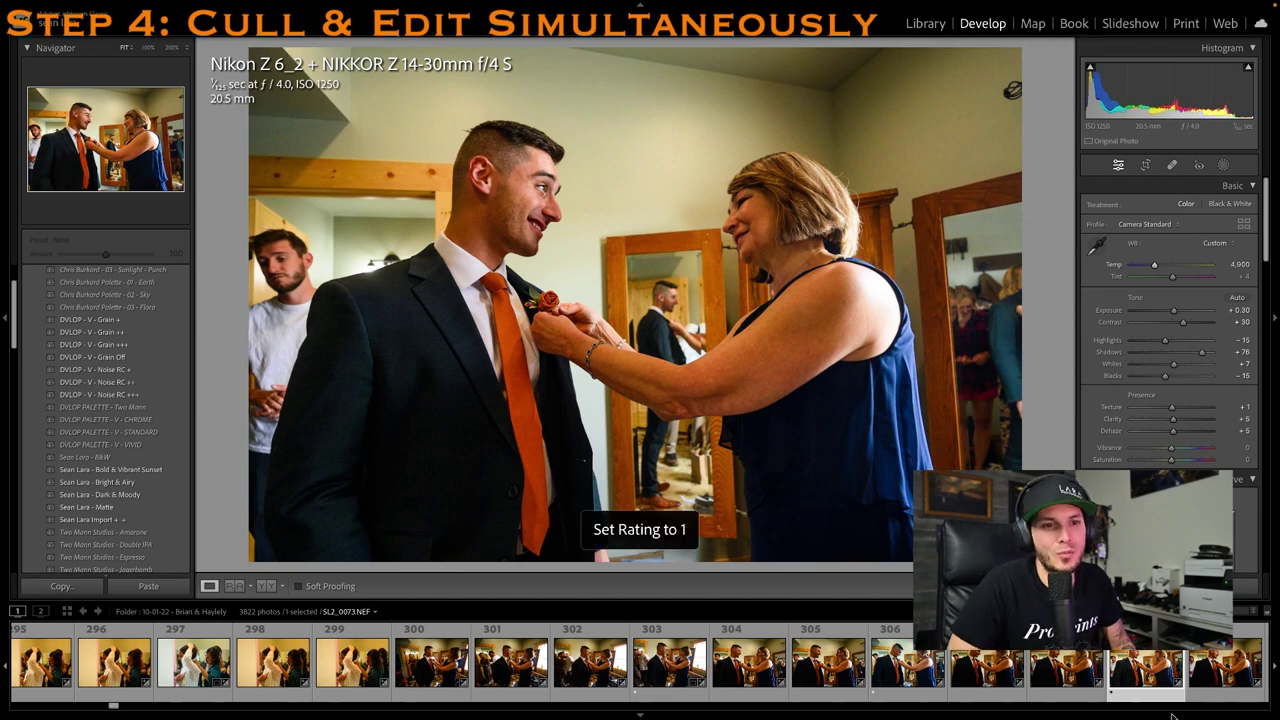
Open the 314th photo, SL2_0078.NEF, give it one star and set Shadows to +80 and Temp to 4,900
scroll(1140, 675, "down", 5)
left_click(1140, 675)
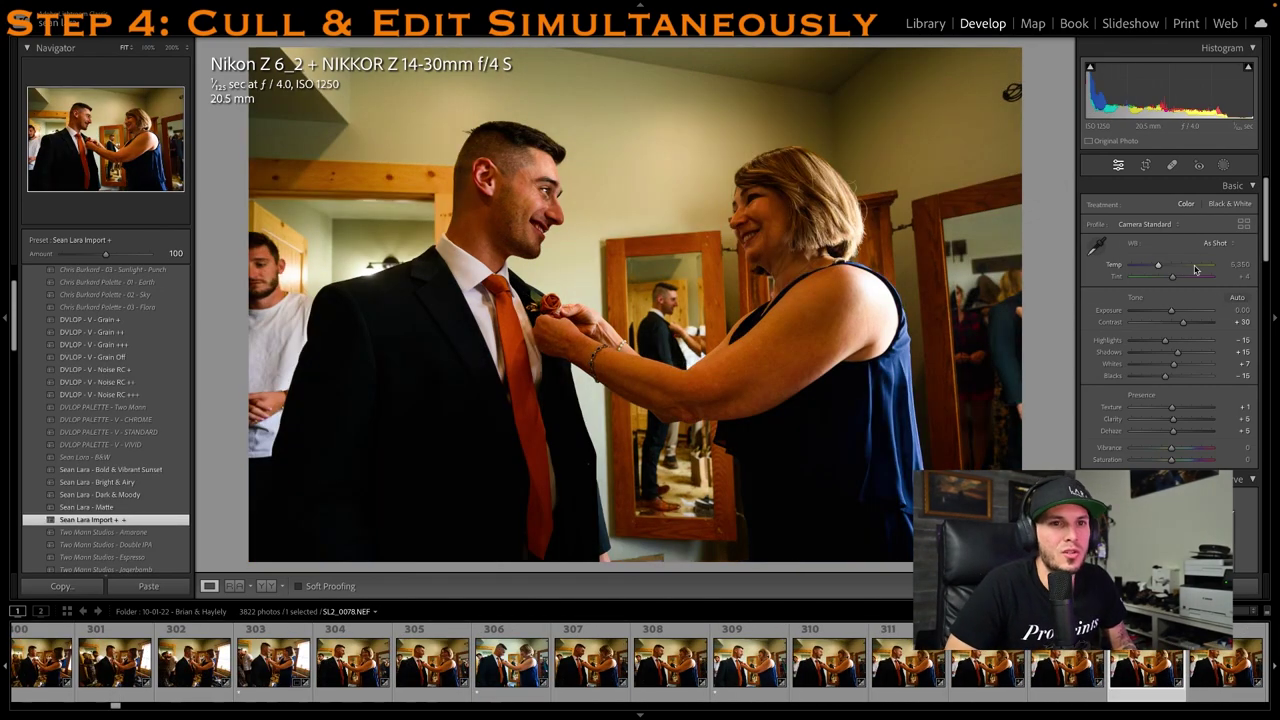
key("1")
left_click(1202, 352)
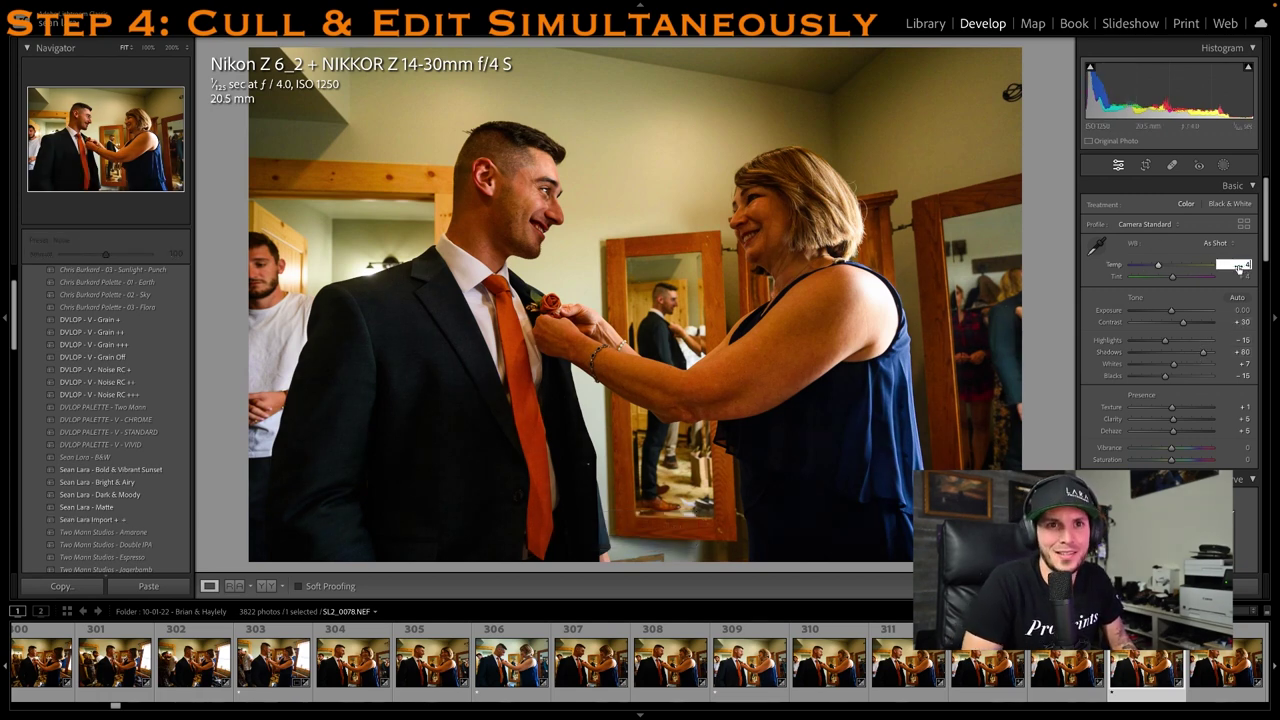
key("1")
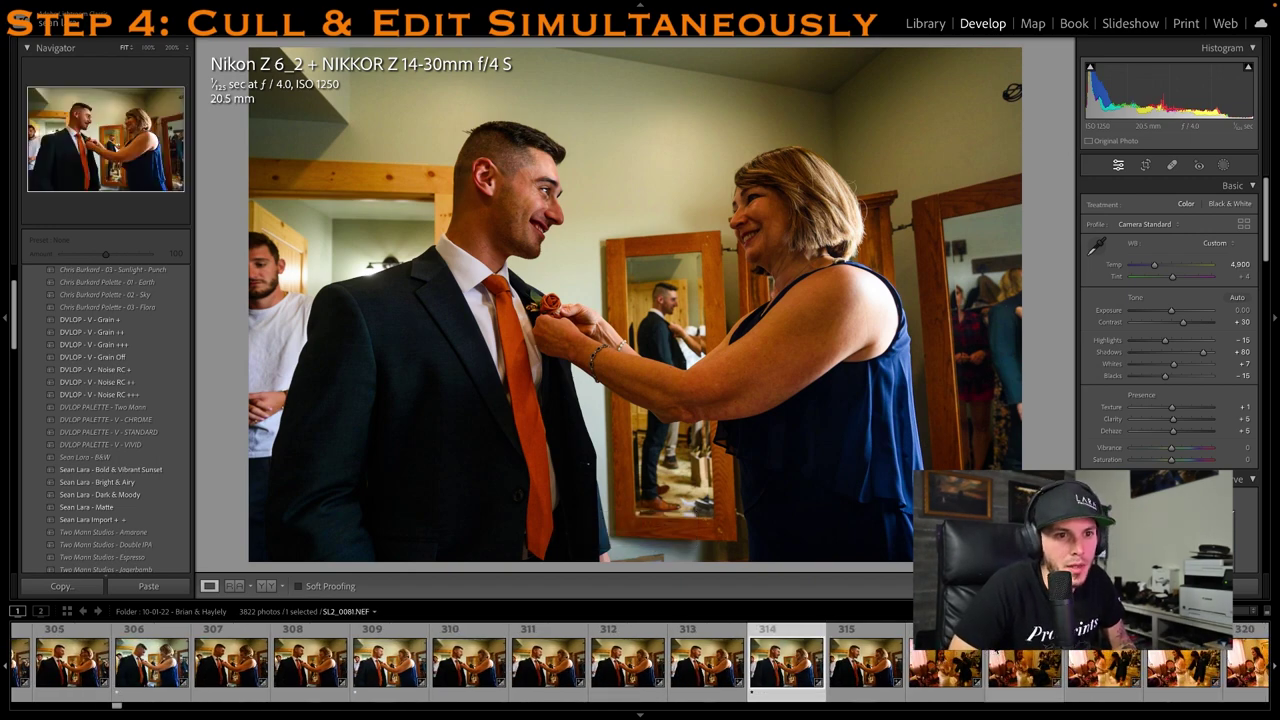
Review the photos of the bride having her dress arranged, from the 317th shot onward
left_click(993, 683)
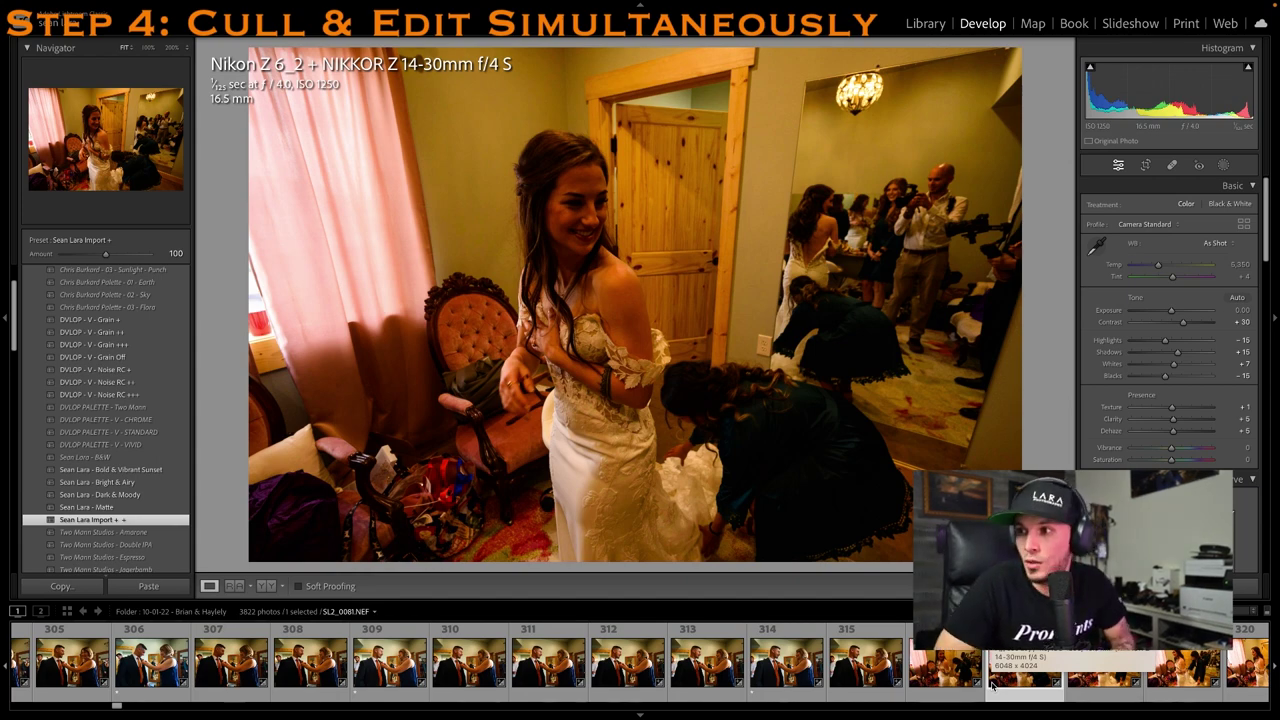
key("Right")
key("Right")
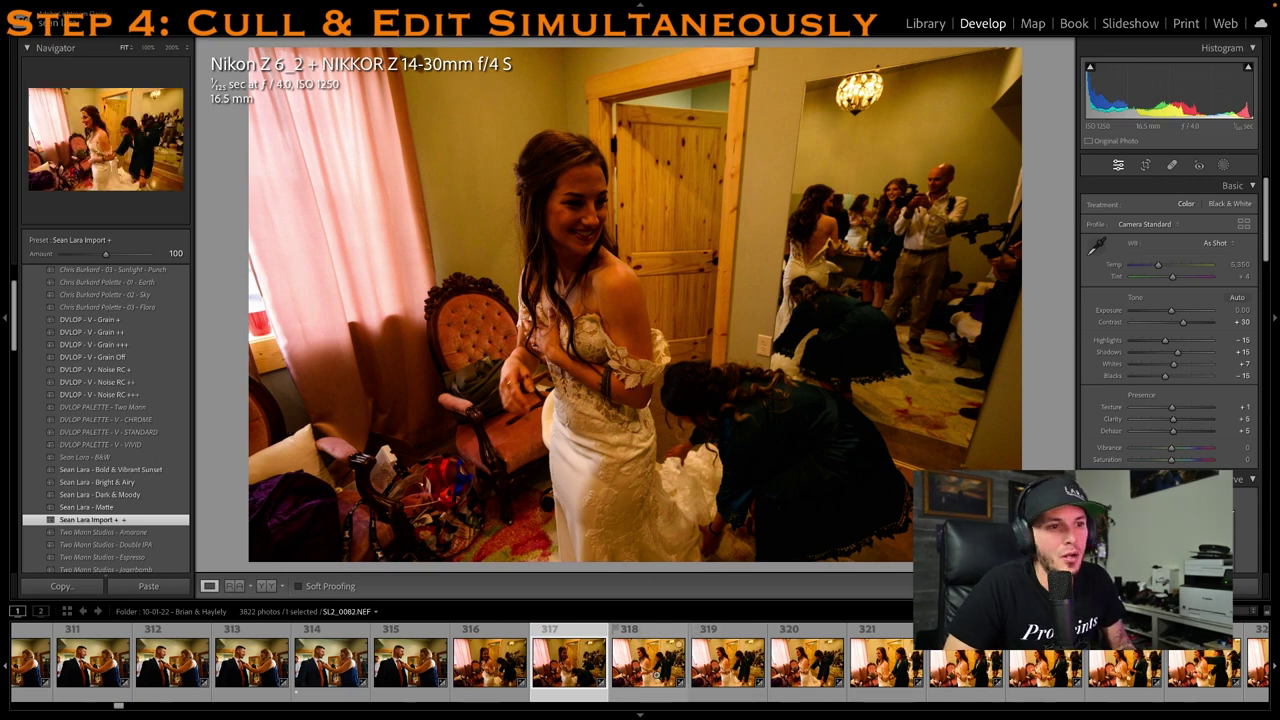
left_click(646, 655)
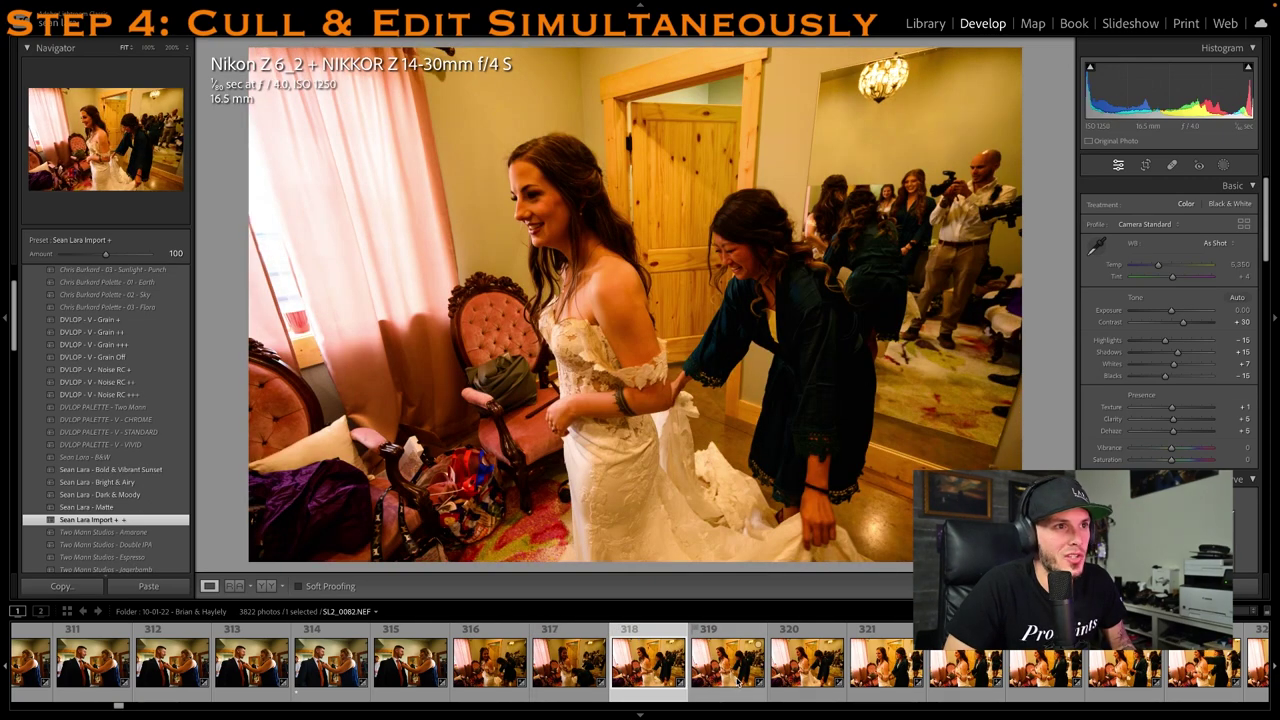
Open the 319th photo, SL2_0083.NEF, and set Shadows to +61 and Temp to 4,000
left_click(738, 682)
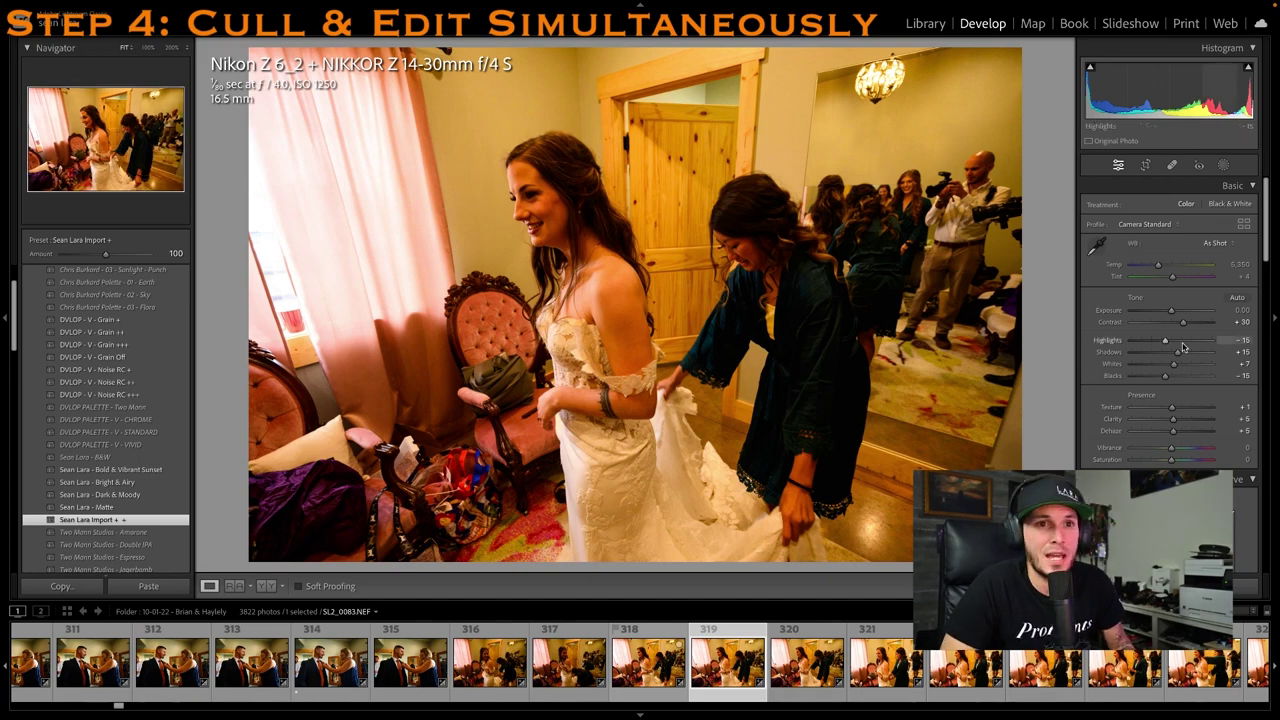
left_click_drag(1177, 352, 1196, 354)
left_click(1236, 264)
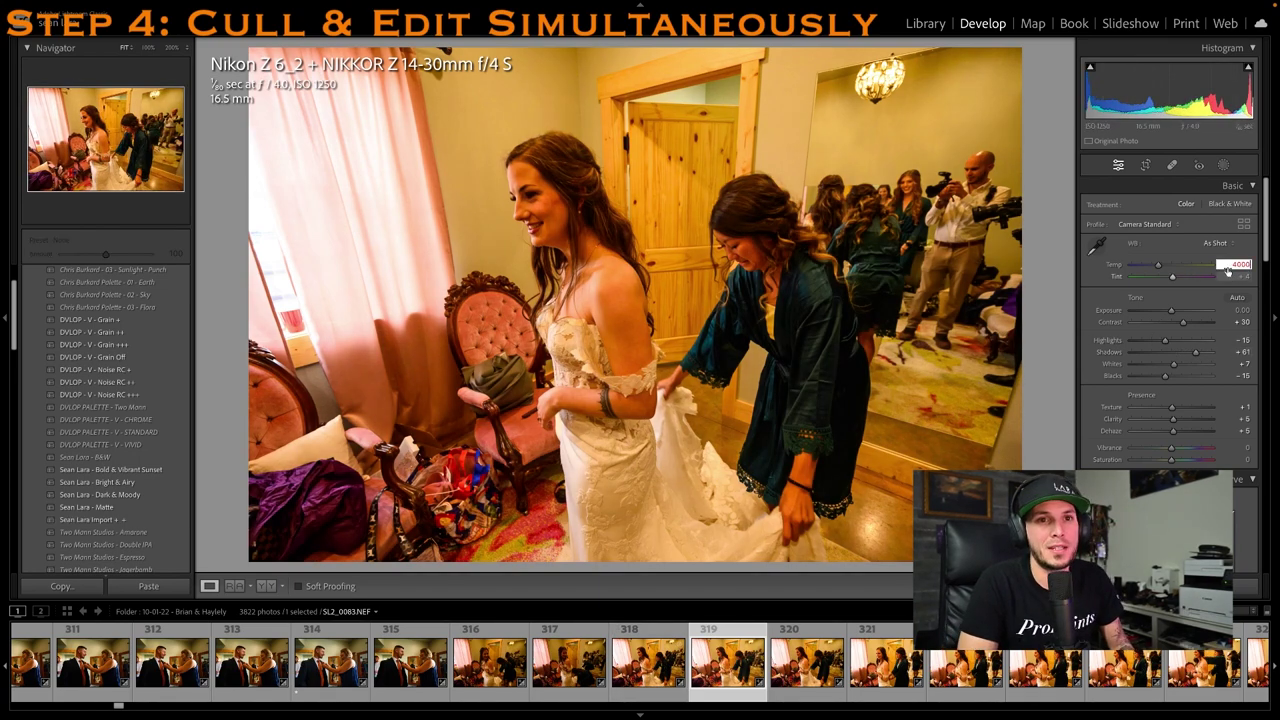
type("4000")
key("Return")
Sample the white balance from the bride's white dress and give the photo one star
left_click(1097, 245)
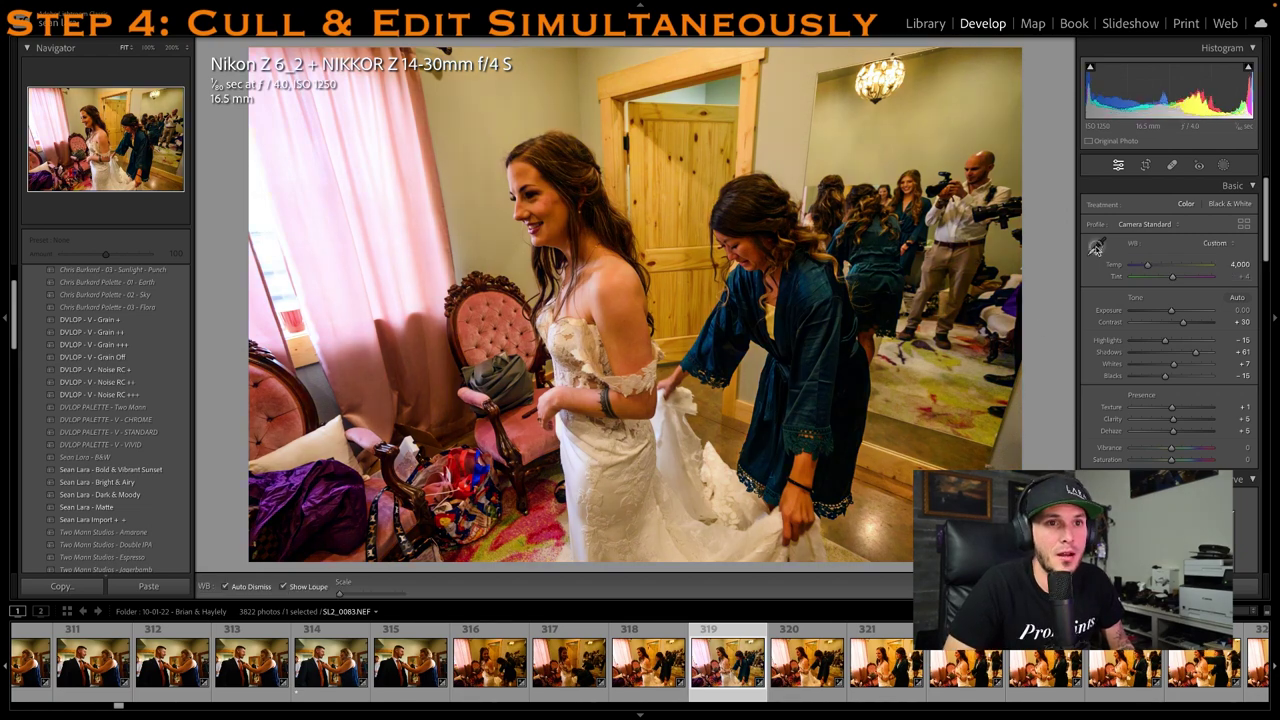
left_click(634, 446)
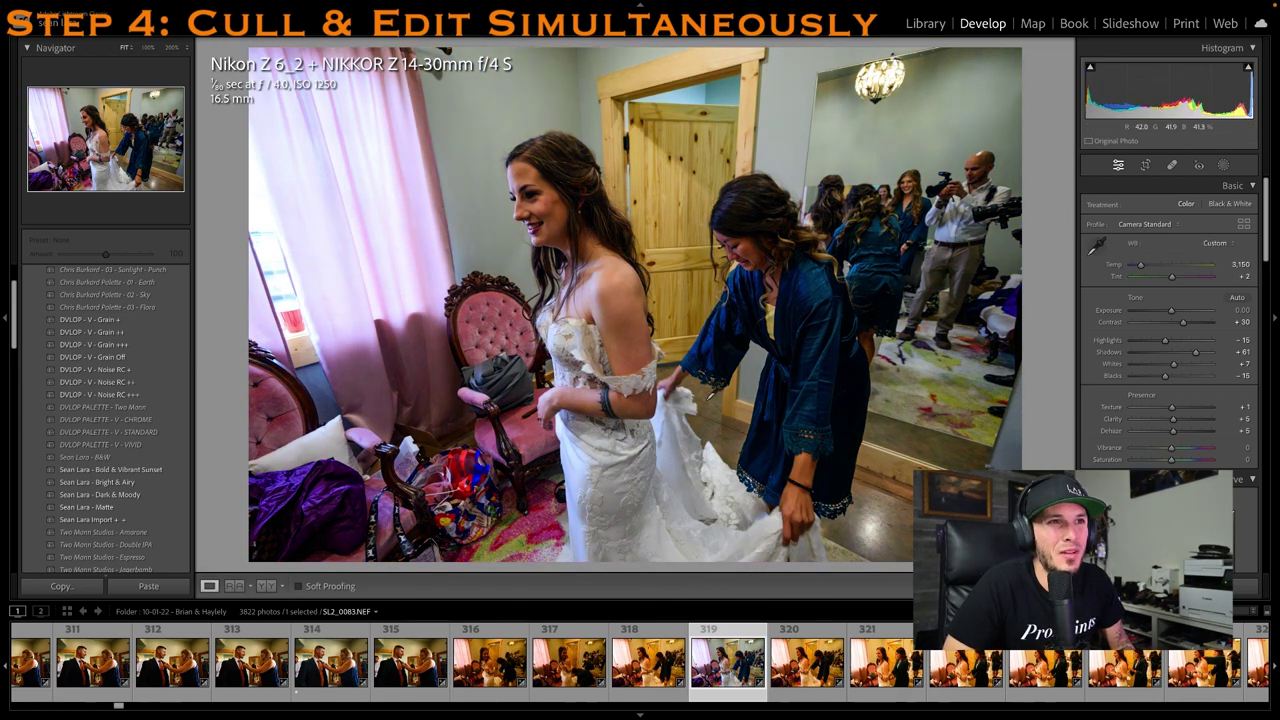
key("1")
Crop the one-star photo tighter around the bride and the woman arranging her dress, and set Shadows to +89
left_click(1145, 163)
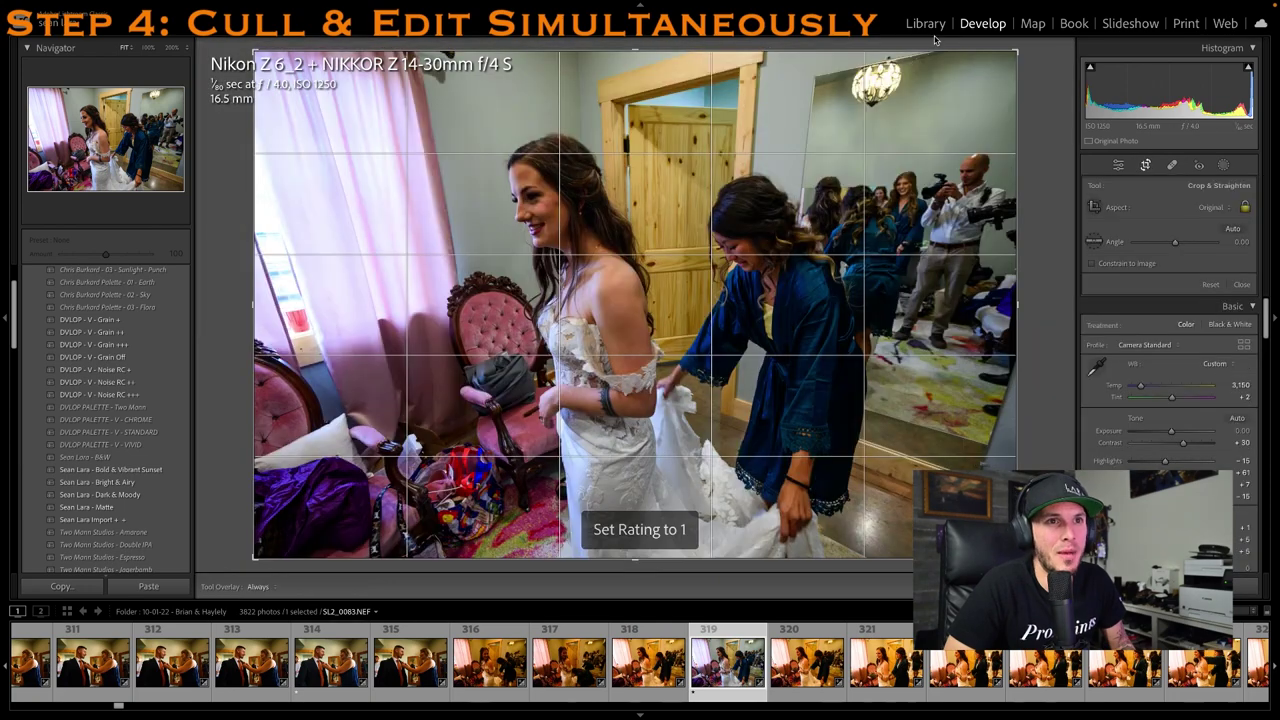
left_click_drag(1016, 50, 944, 99)
left_click_drag(621, 293, 547, 320)
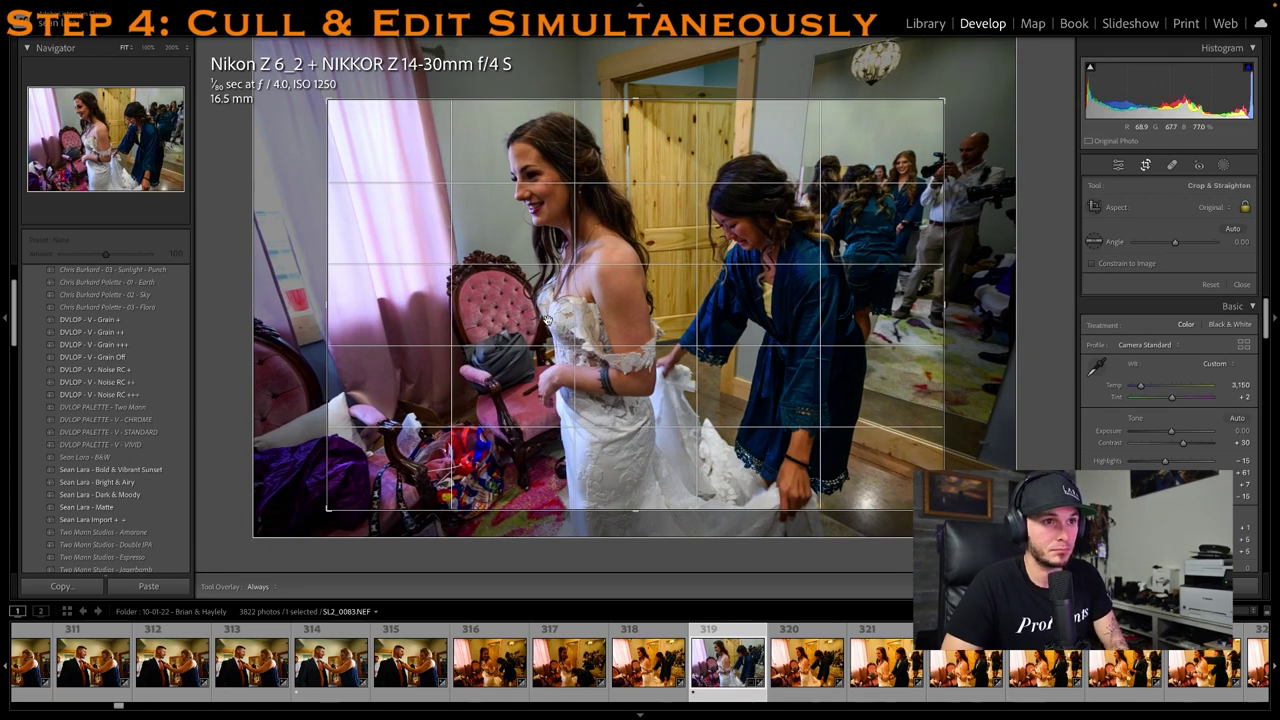
key("Return")
key("1")
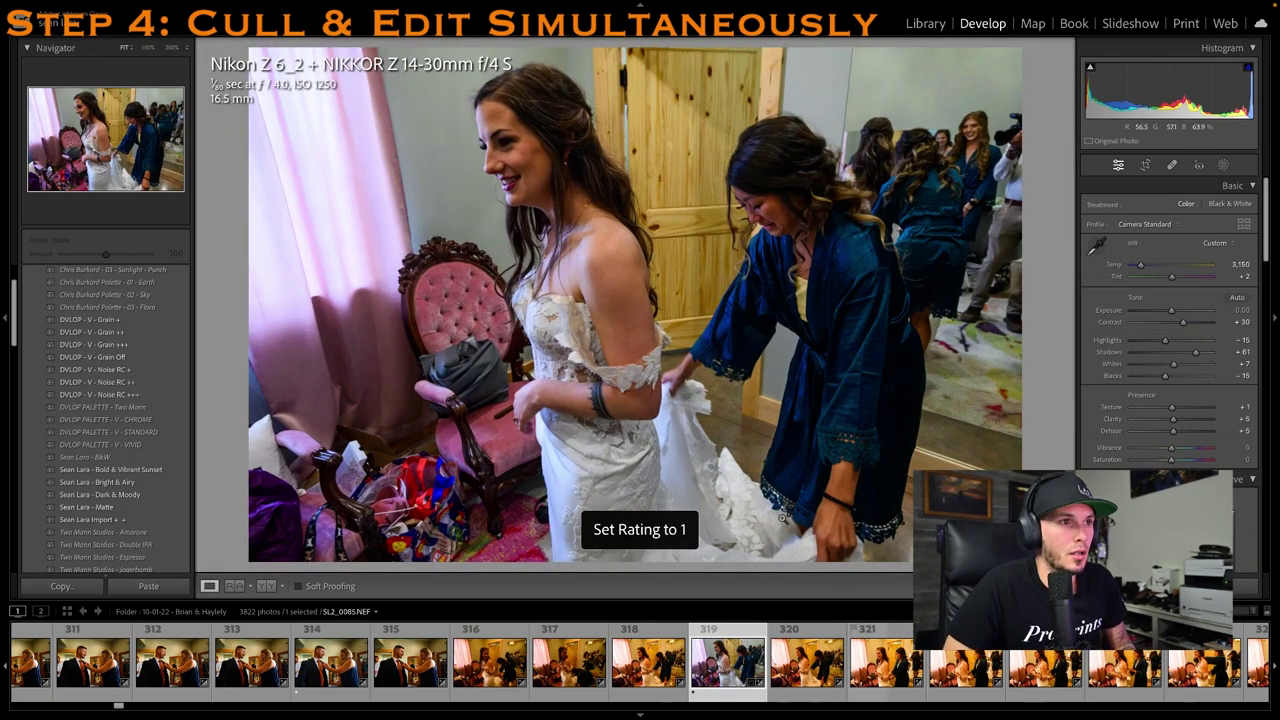
left_click_drag(1194, 348, 1207, 350)
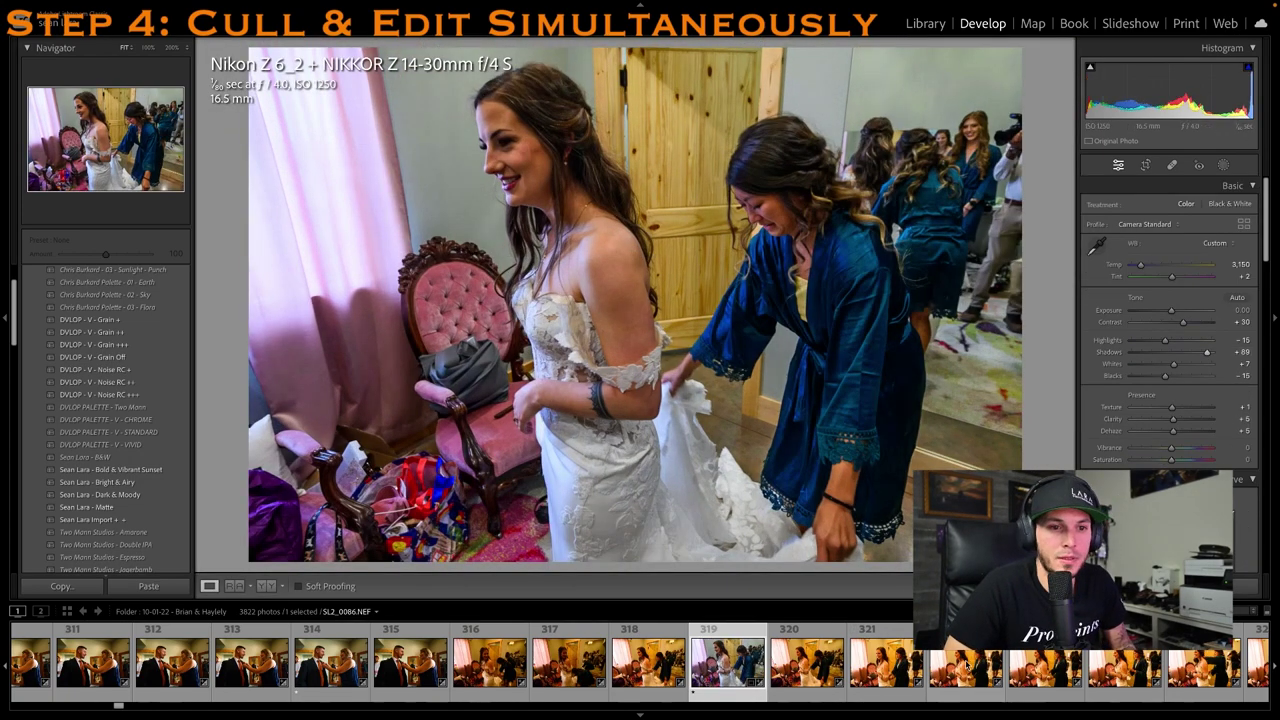
Compare the similar photos of the bride's dress being fastened, from the 321st to the 324th shot
key("Left")
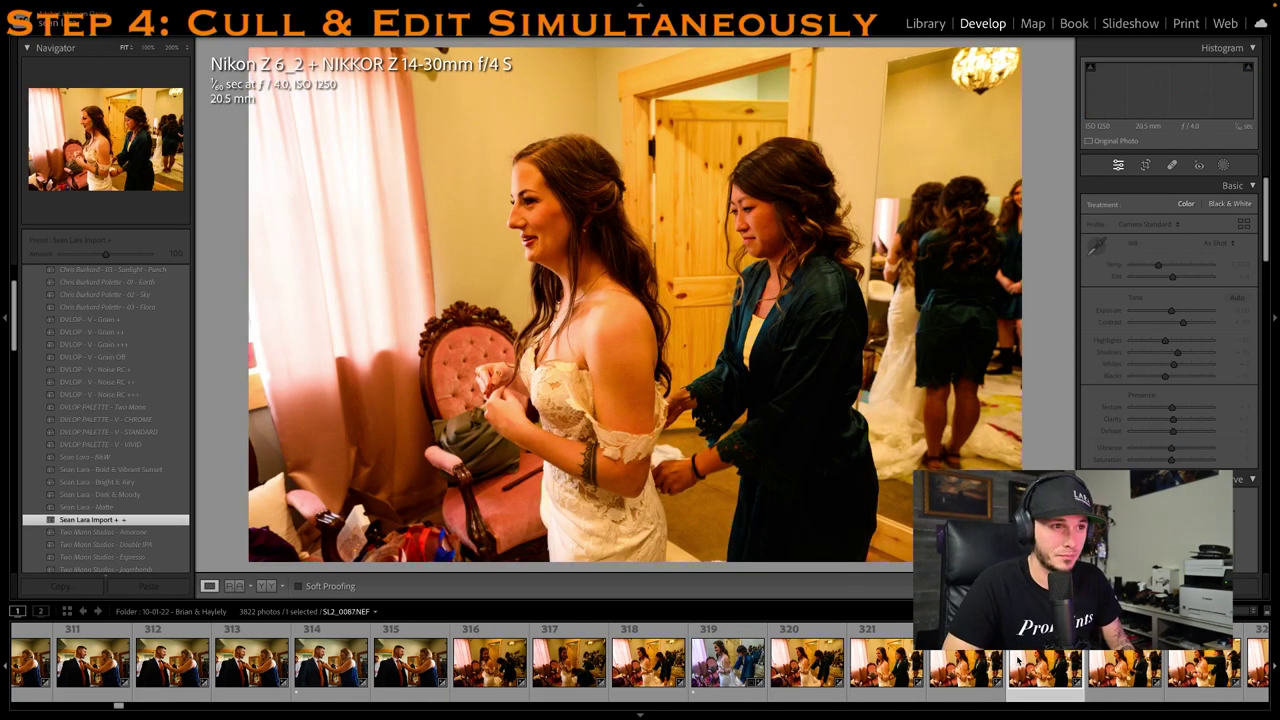
key("1")
key("0")
key("Right")
key("Right")
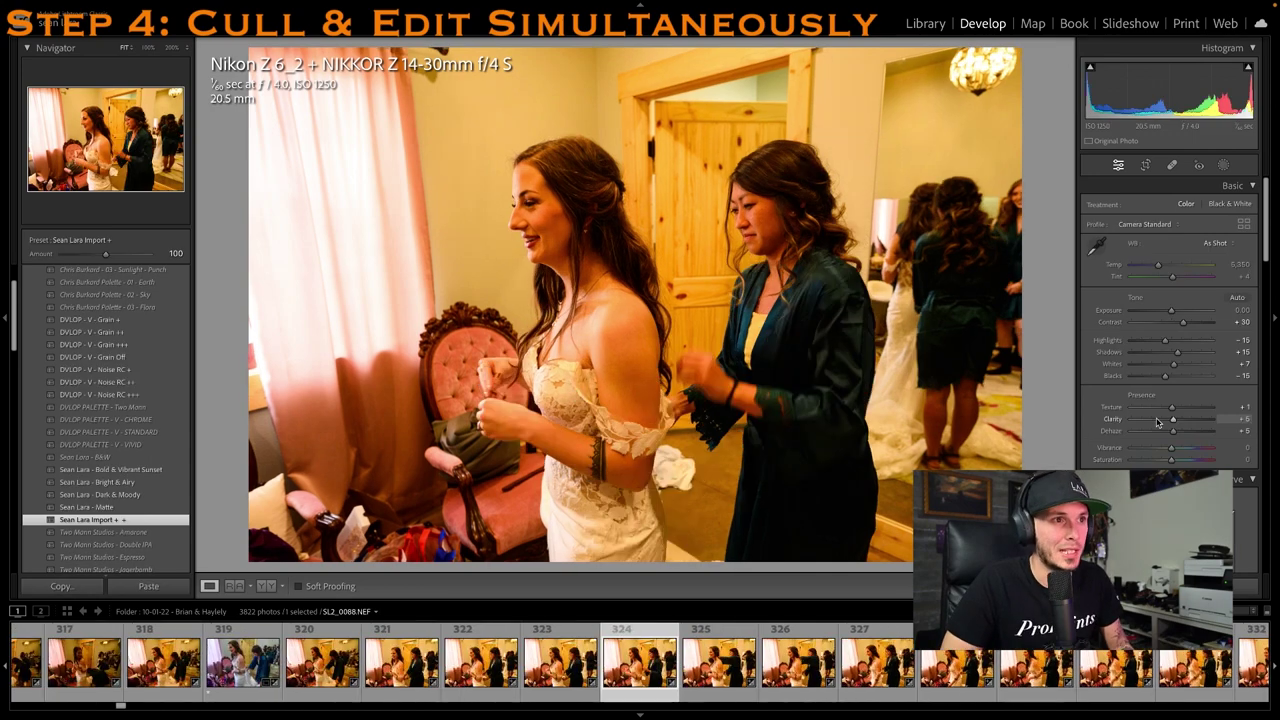
key("Left")
key("Left")
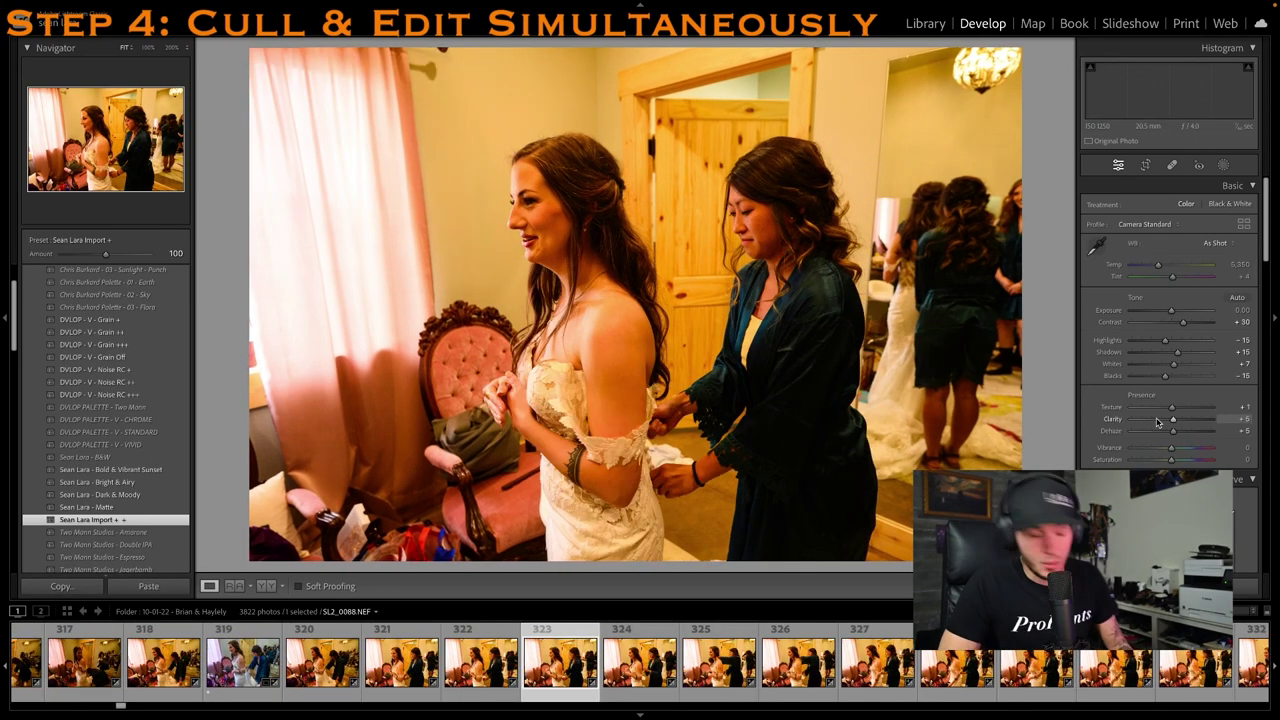
key("Left")
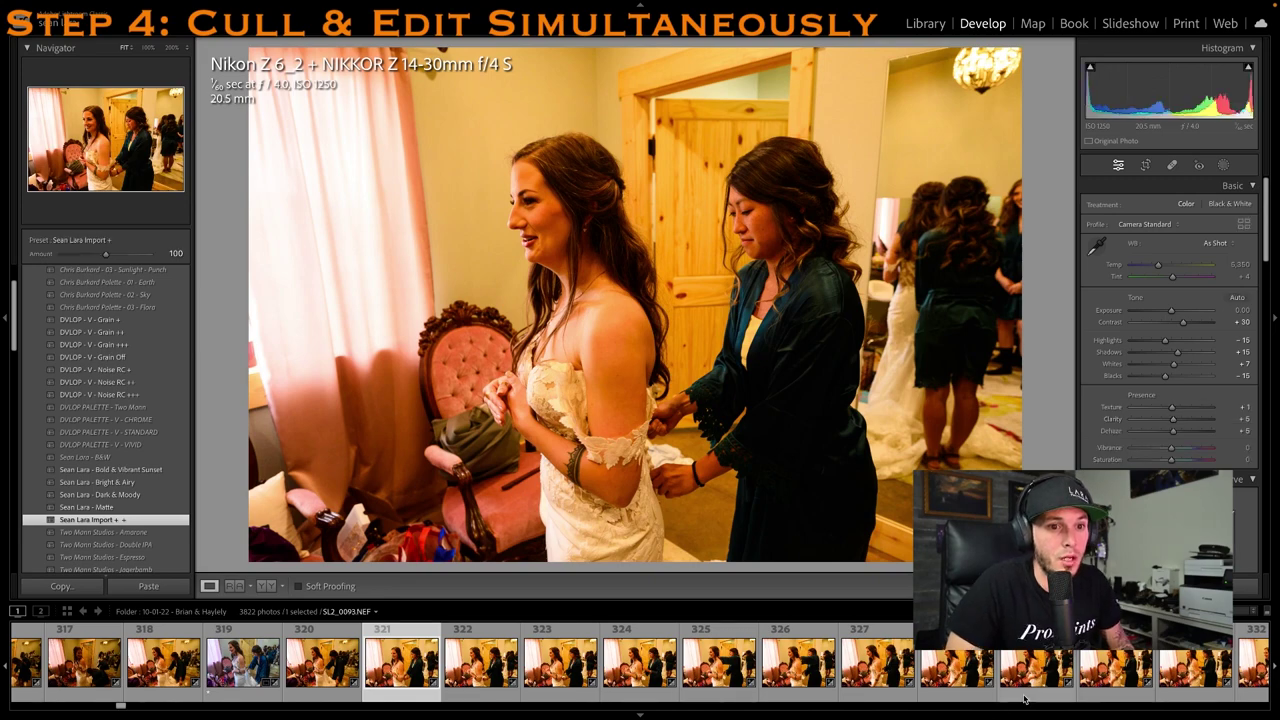
Set the exposure of photo 325 to +0.55 and neutralize its white balance by sampling the bride's white dress
key("x")
left_click(943, 676)
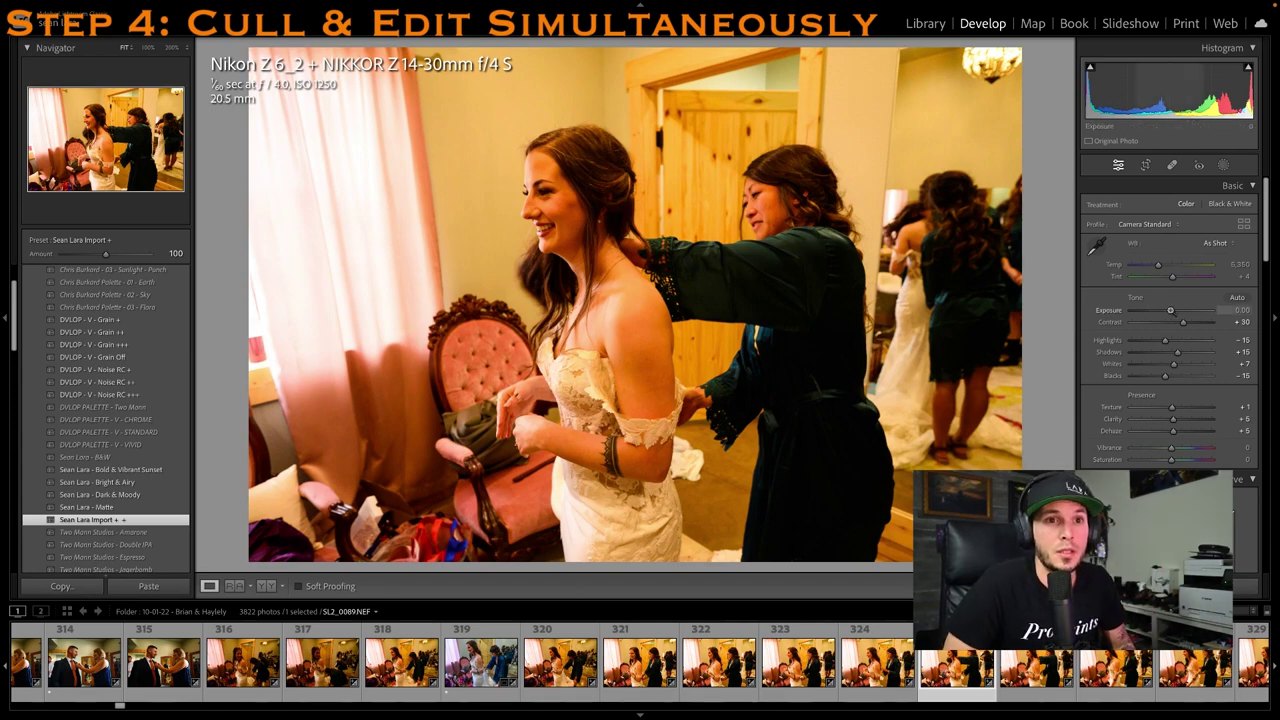
left_click_drag(1171, 310, 1176, 310)
key("w")
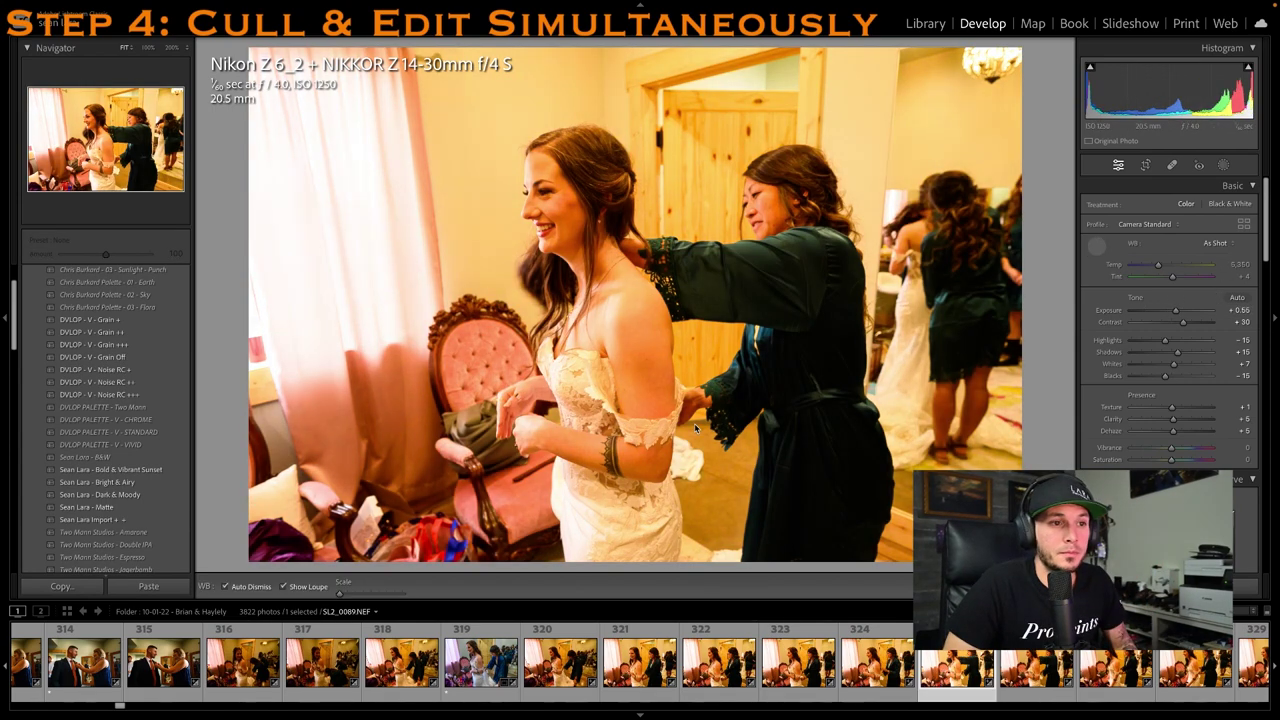
left_click(605, 517)
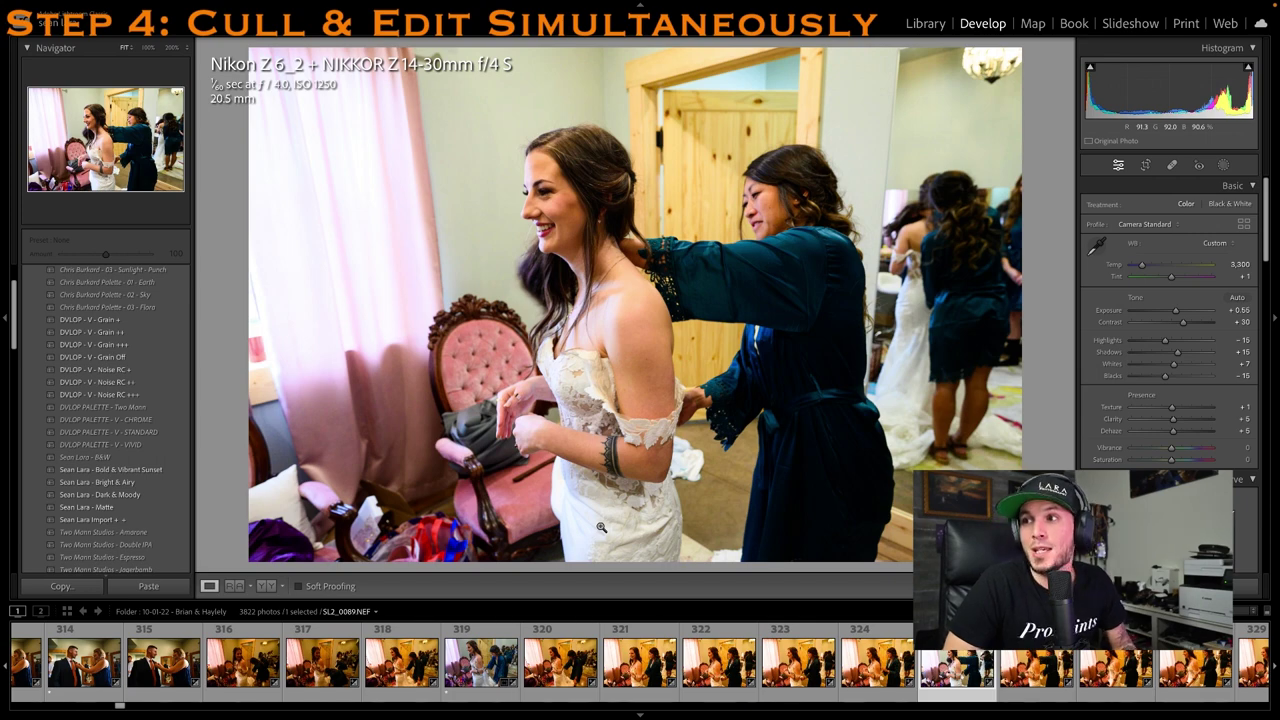
Crop photo 325 tighter around the bride and her helper, and rate it one star
key("r")
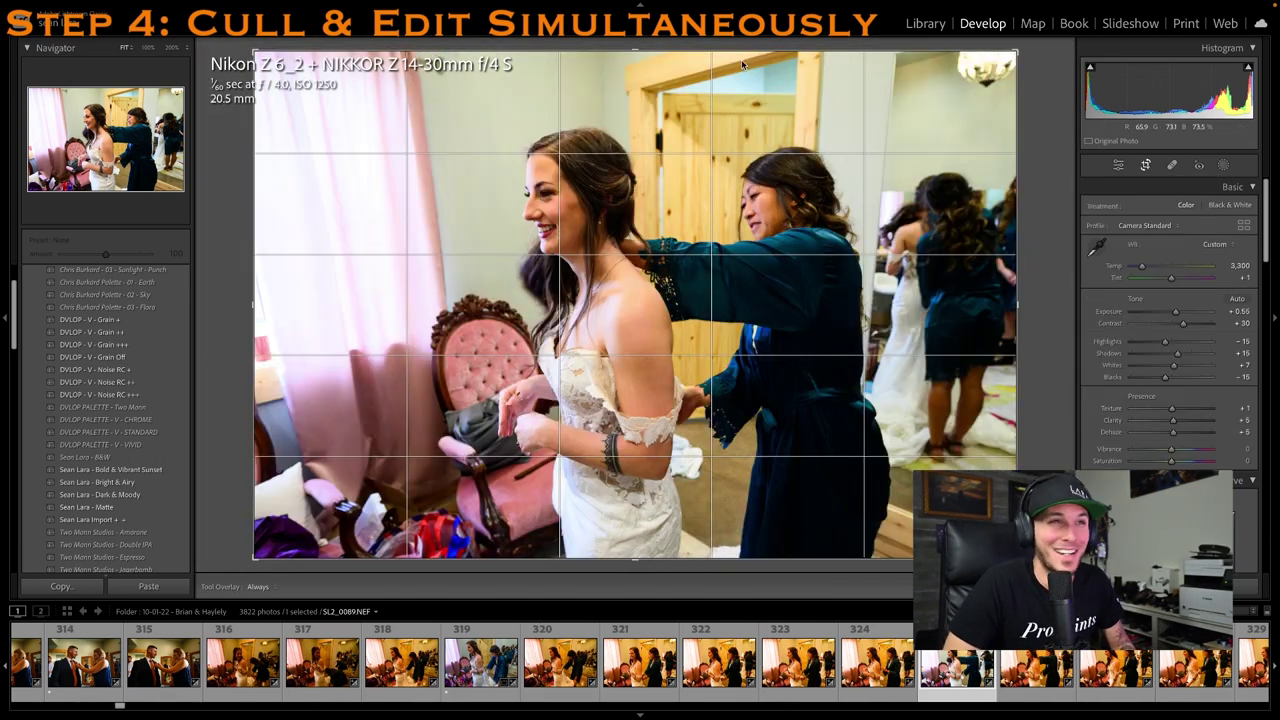
left_click_drag(667, 161, 641, 171)
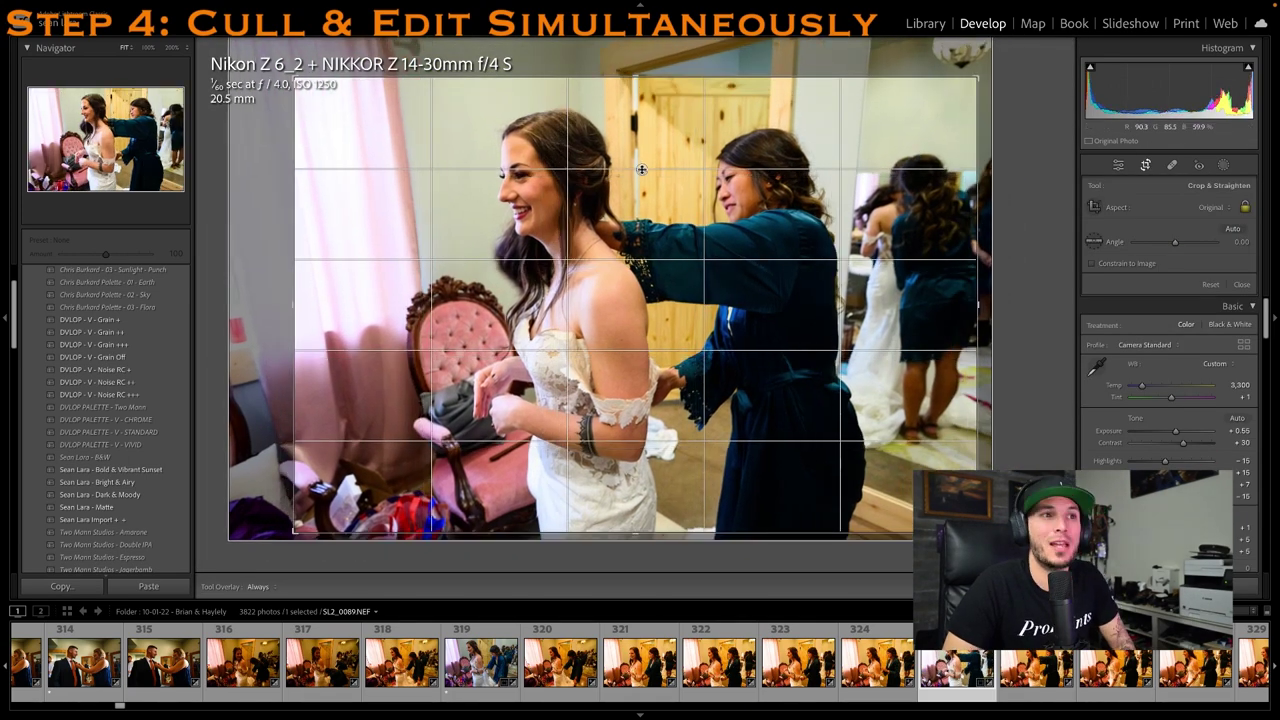
key("Return")
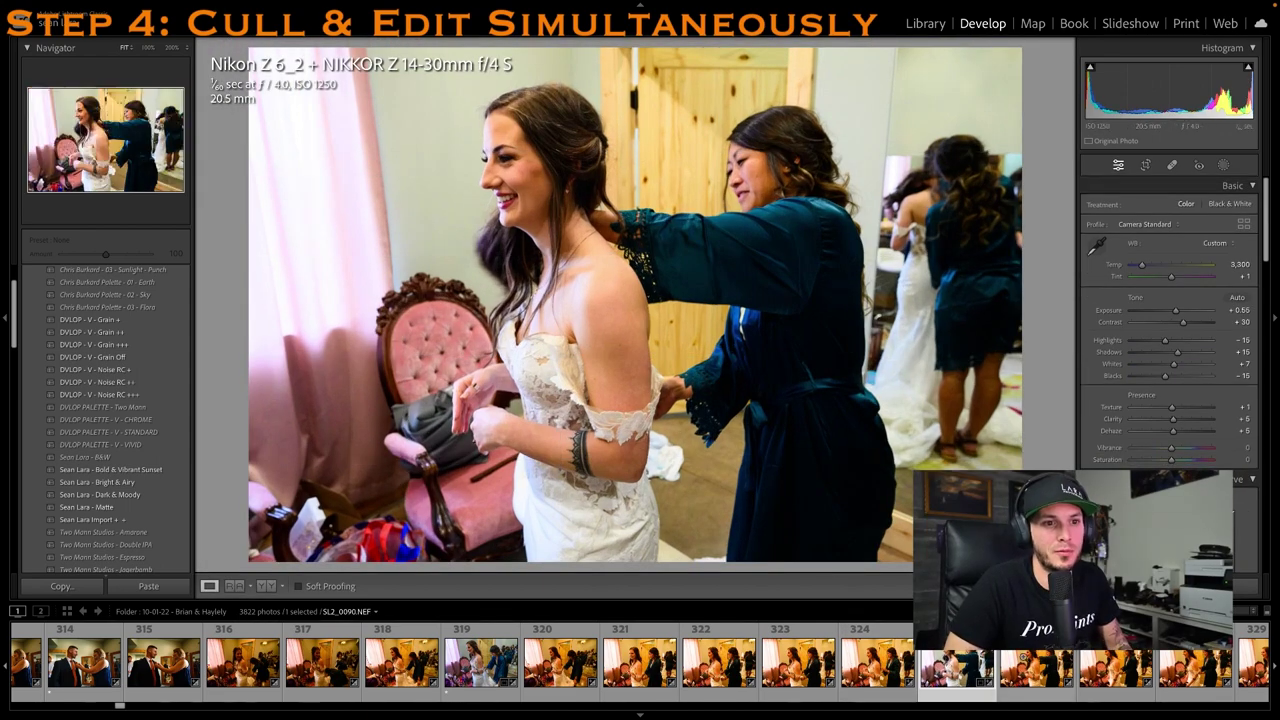
key("1")
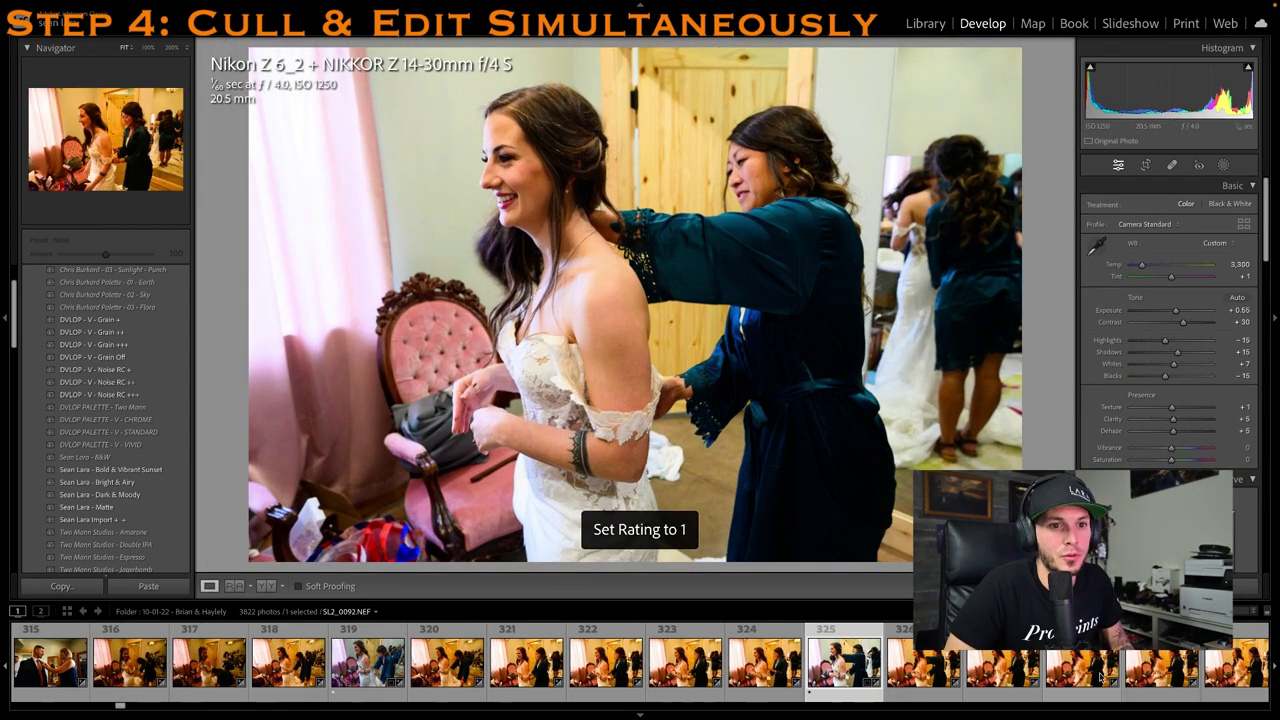
Look through the similar shots following photo 325 and rate photo 330 one star
left_click(1102, 679)
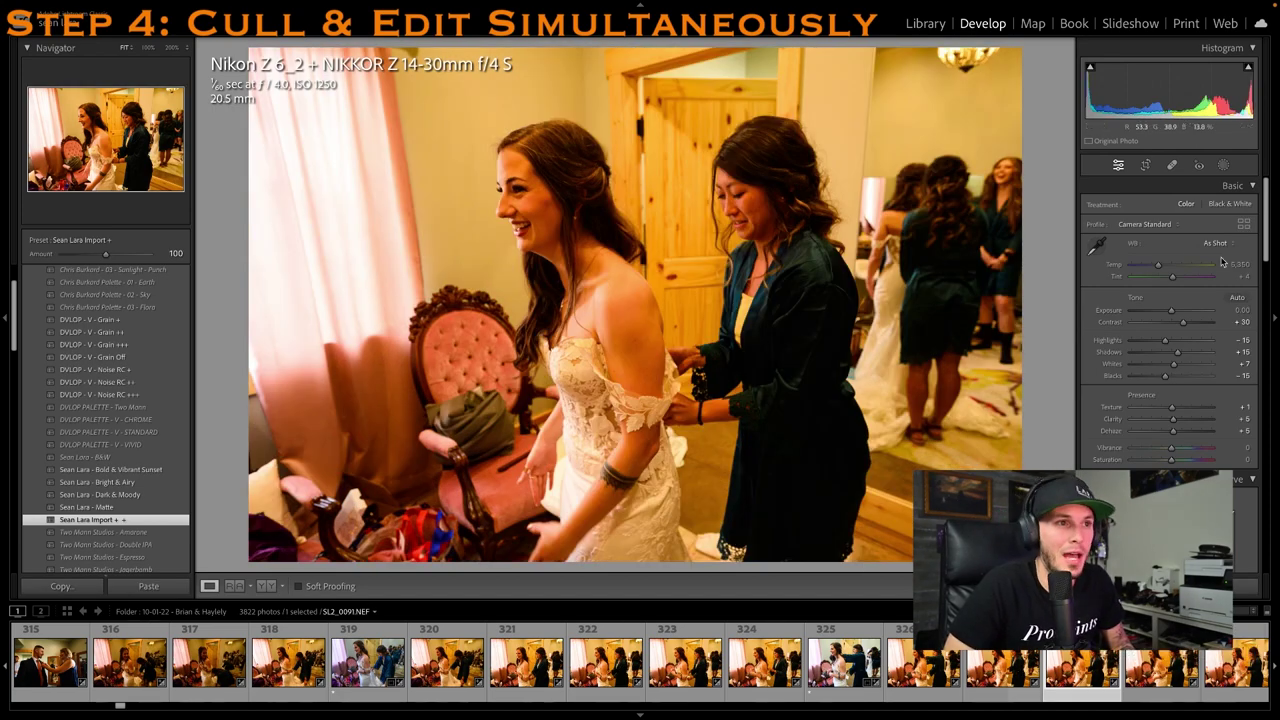
left_click(1140, 680)
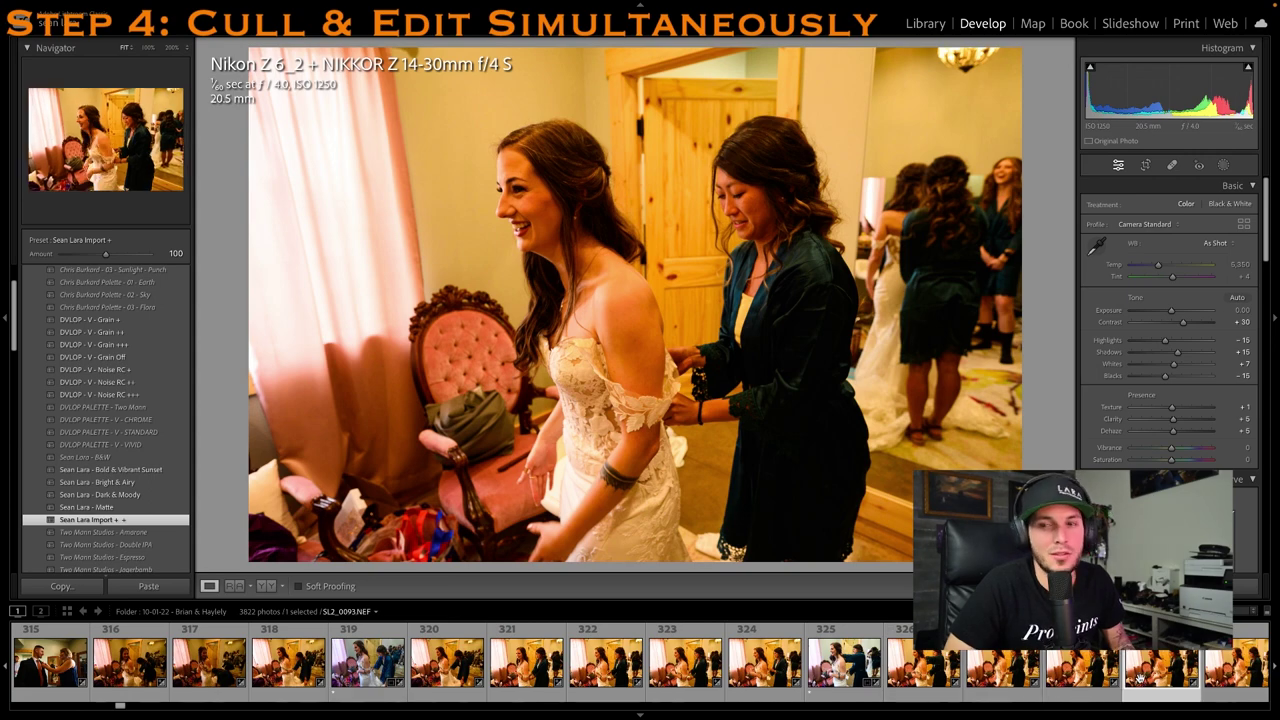
scroll(1145, 675, "down", 3)
left_click(1020, 670)
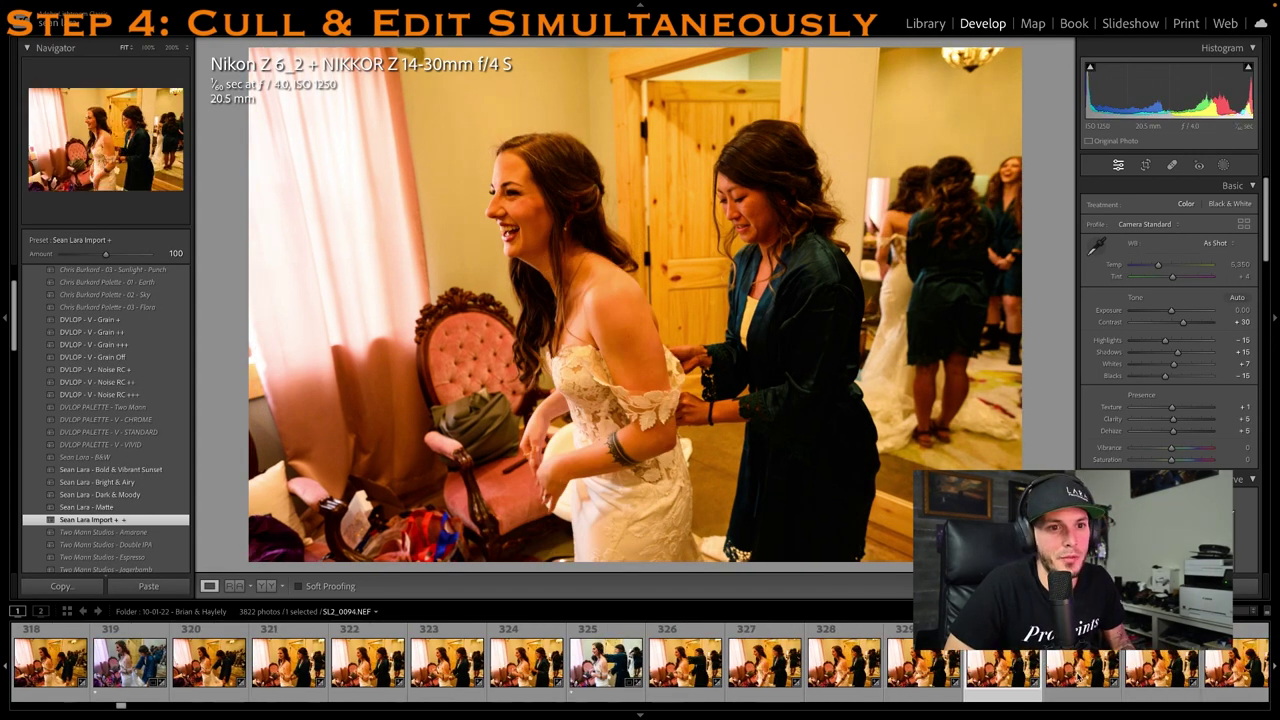
key("1")
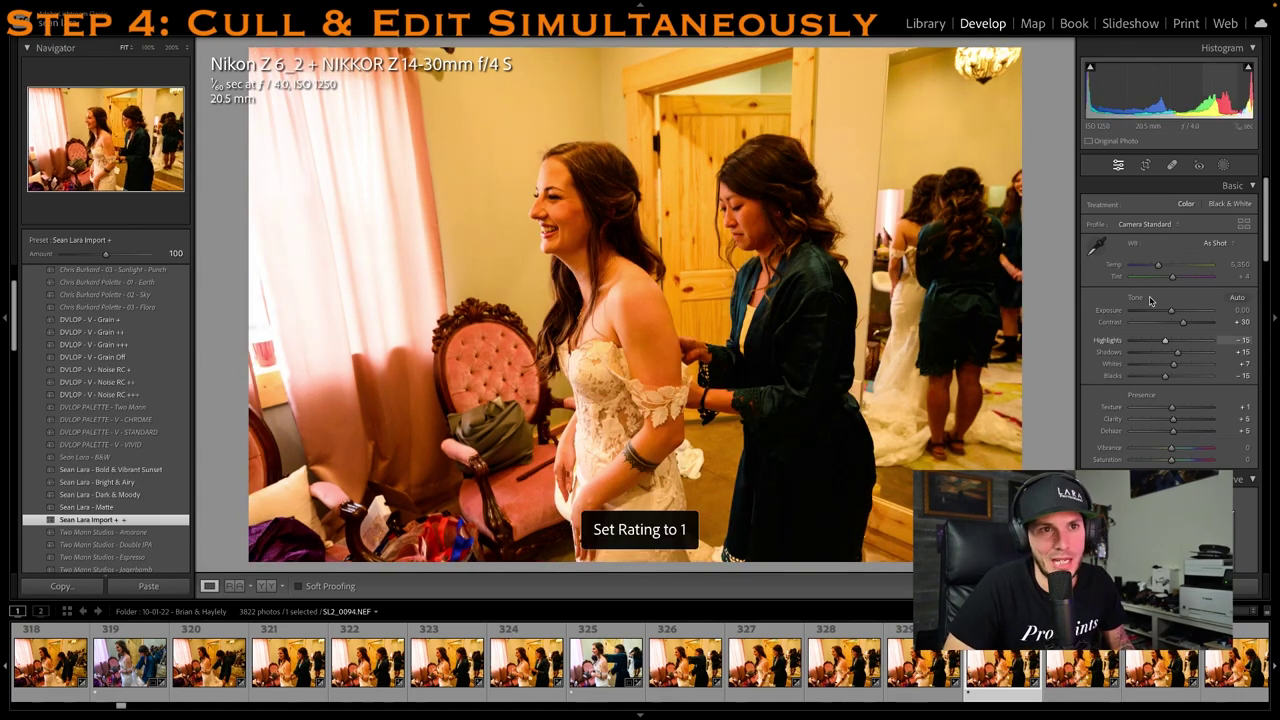
Correct the white balance of photo 330 by sampling the bride's dress, and set the exposure to +0.40
key("w")
left_click(607, 366)
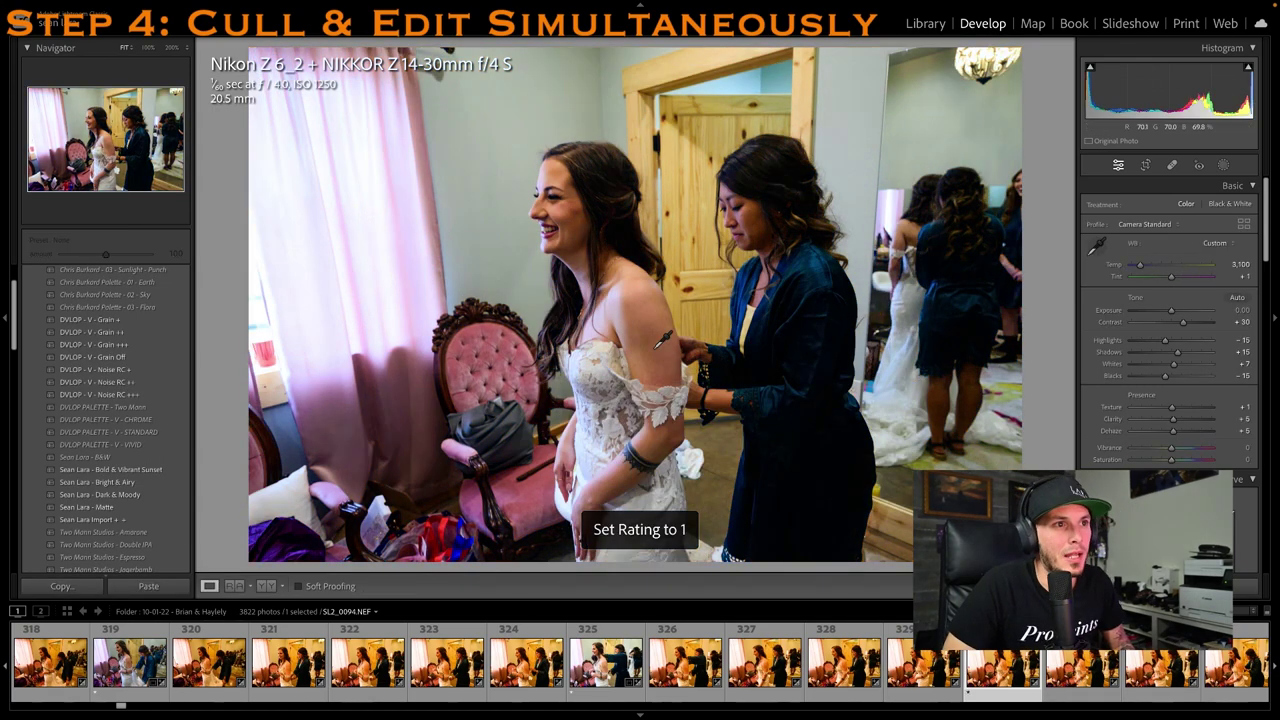
left_click_drag(1171, 311, 1175, 311)
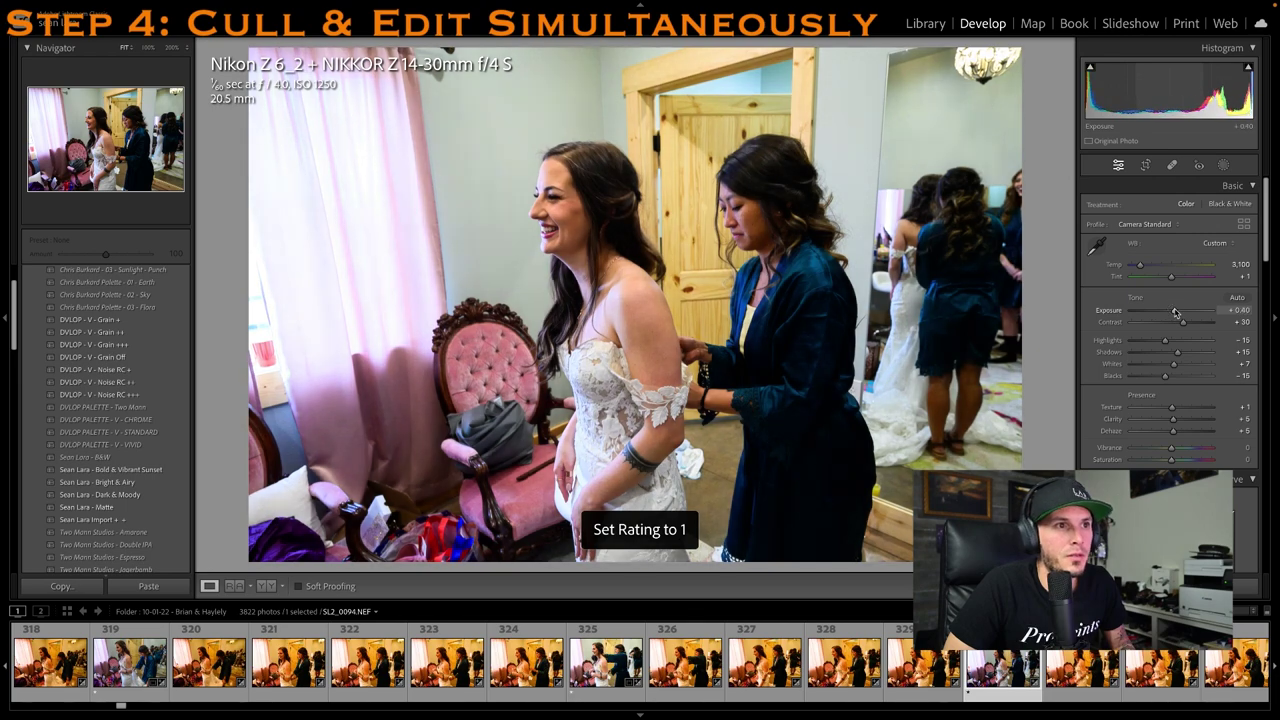
Crop photo 330 tighter, trimming the ceiling and outer edges and reframing the two women
key("r")
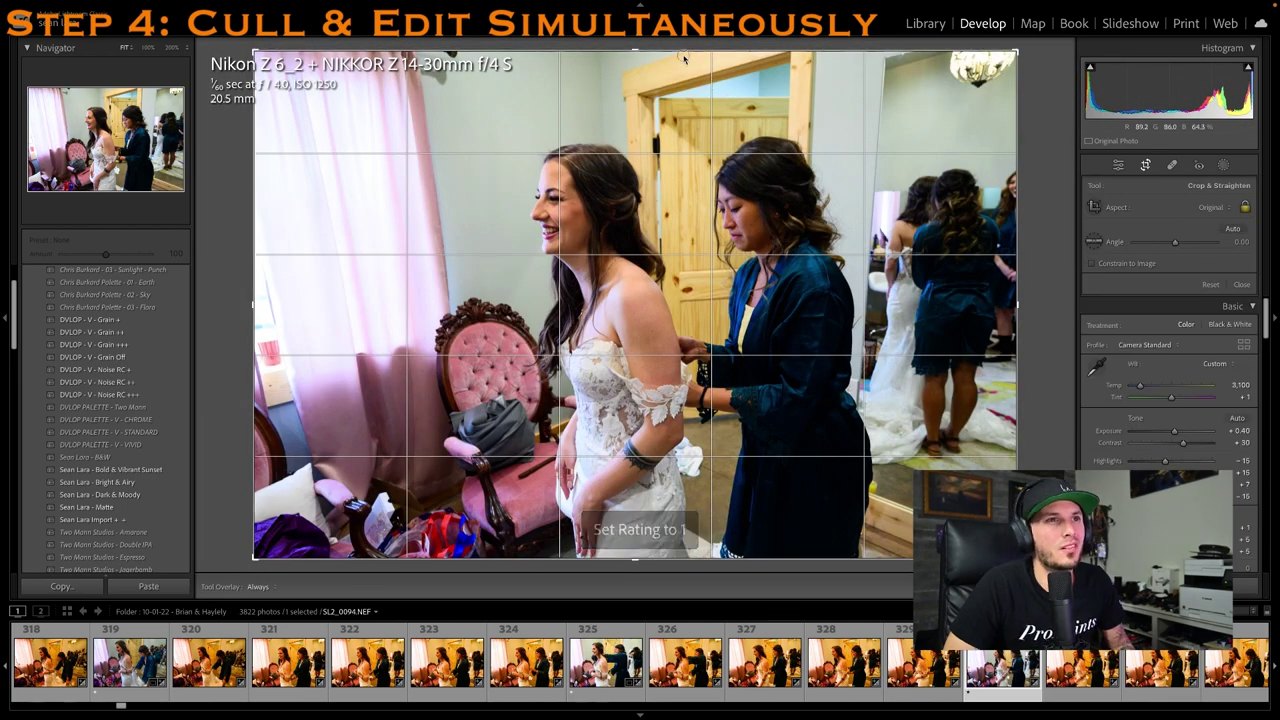
left_click_drag(683, 52, 683, 86)
left_click_drag(695, 198, 655, 218)
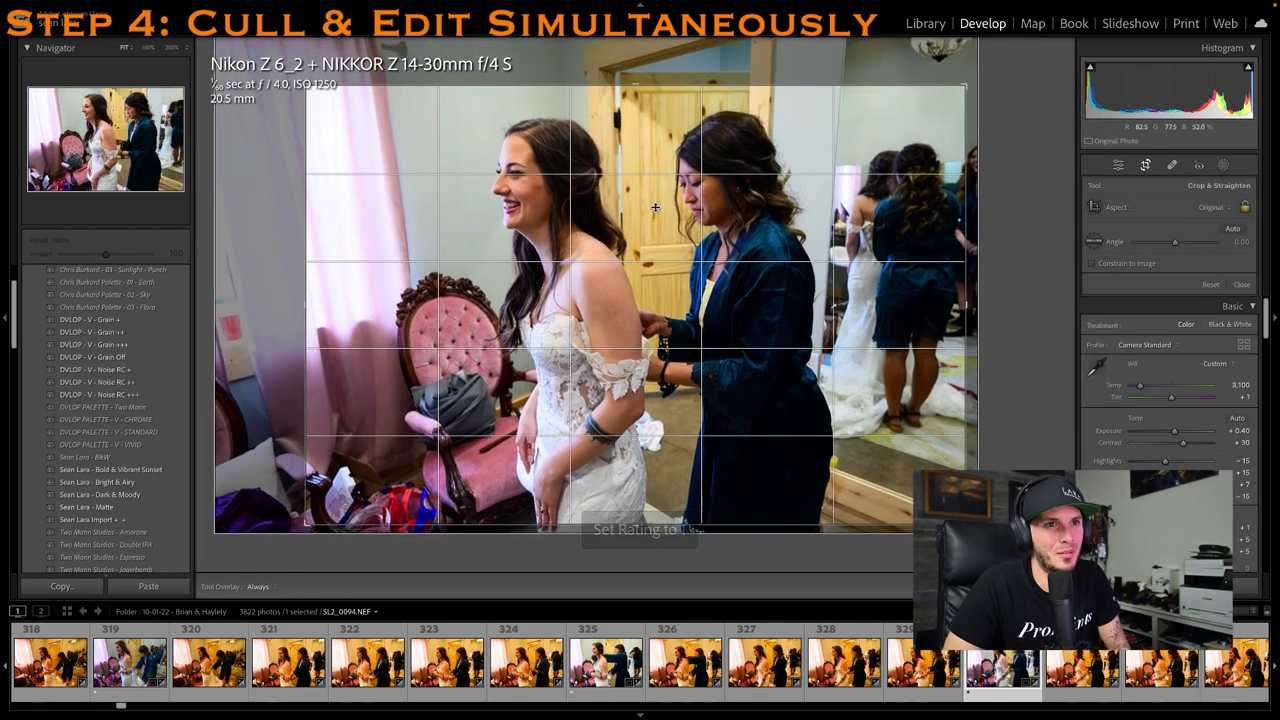
key("r")
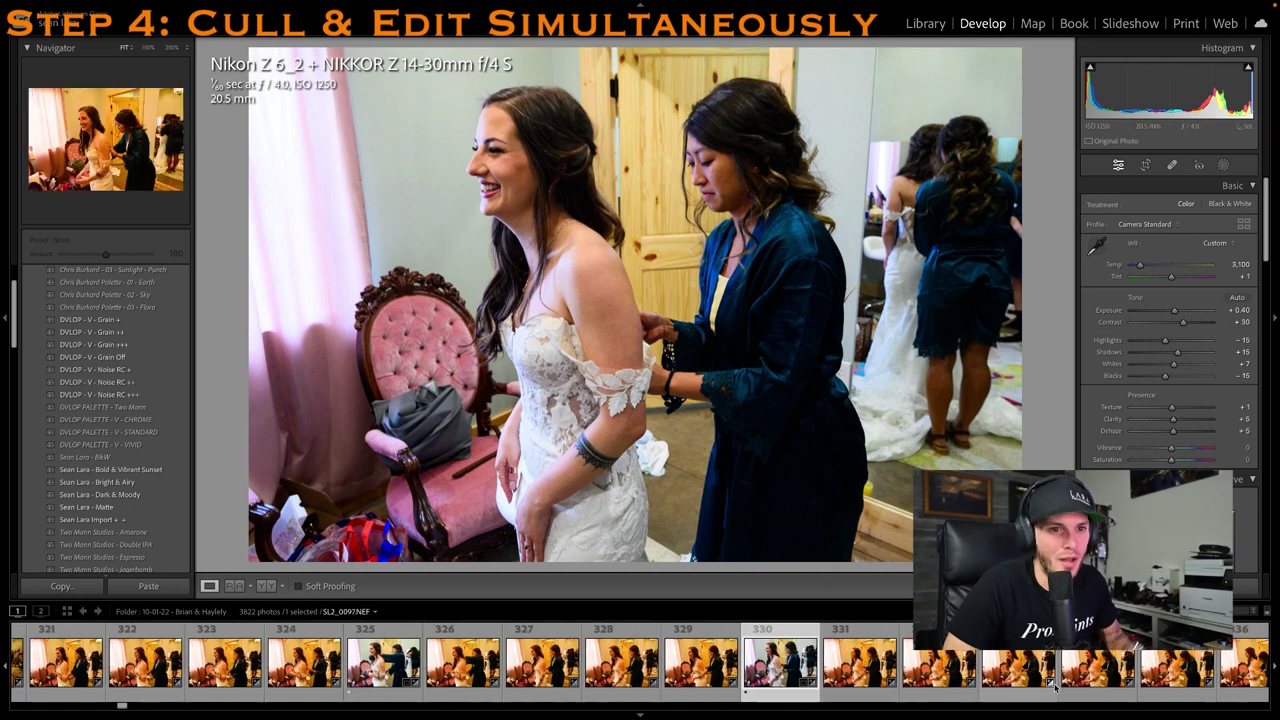
Correct the white balance of photo 334 by sampling the bride's dress, and rate the photo one star
left_click(1070, 683)
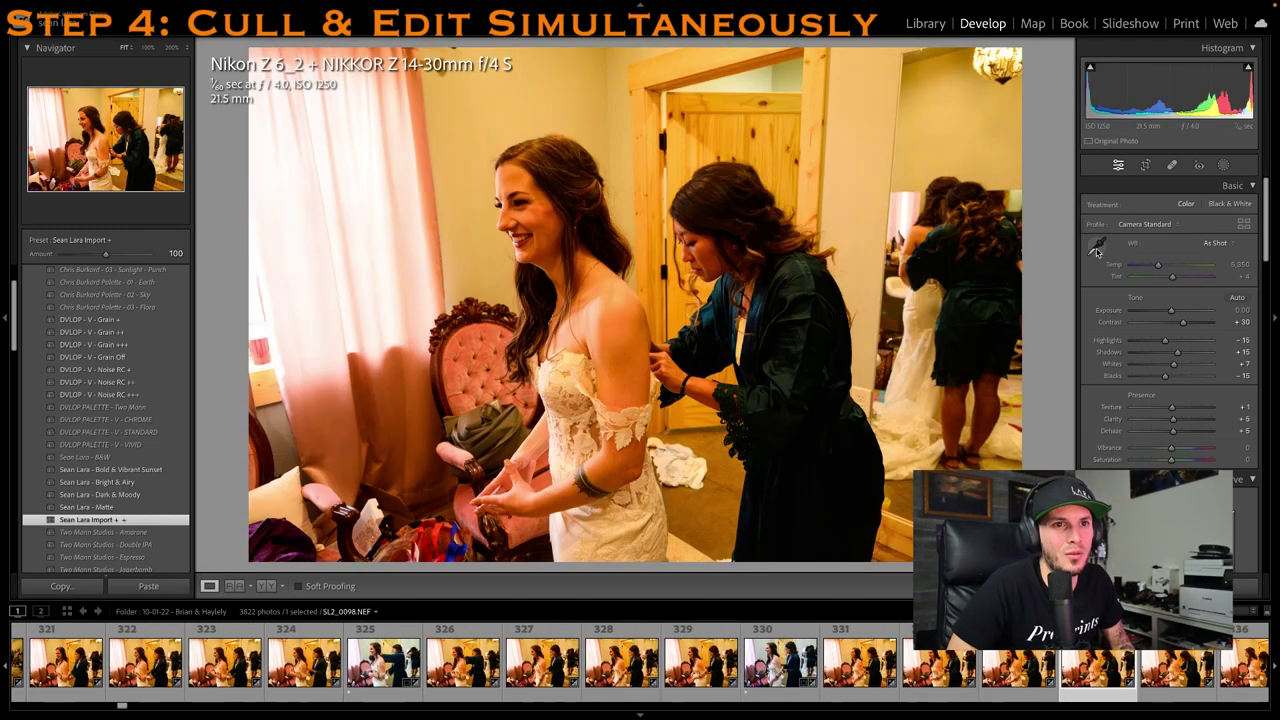
left_click(1097, 250)
left_click(610, 440)
key("1")
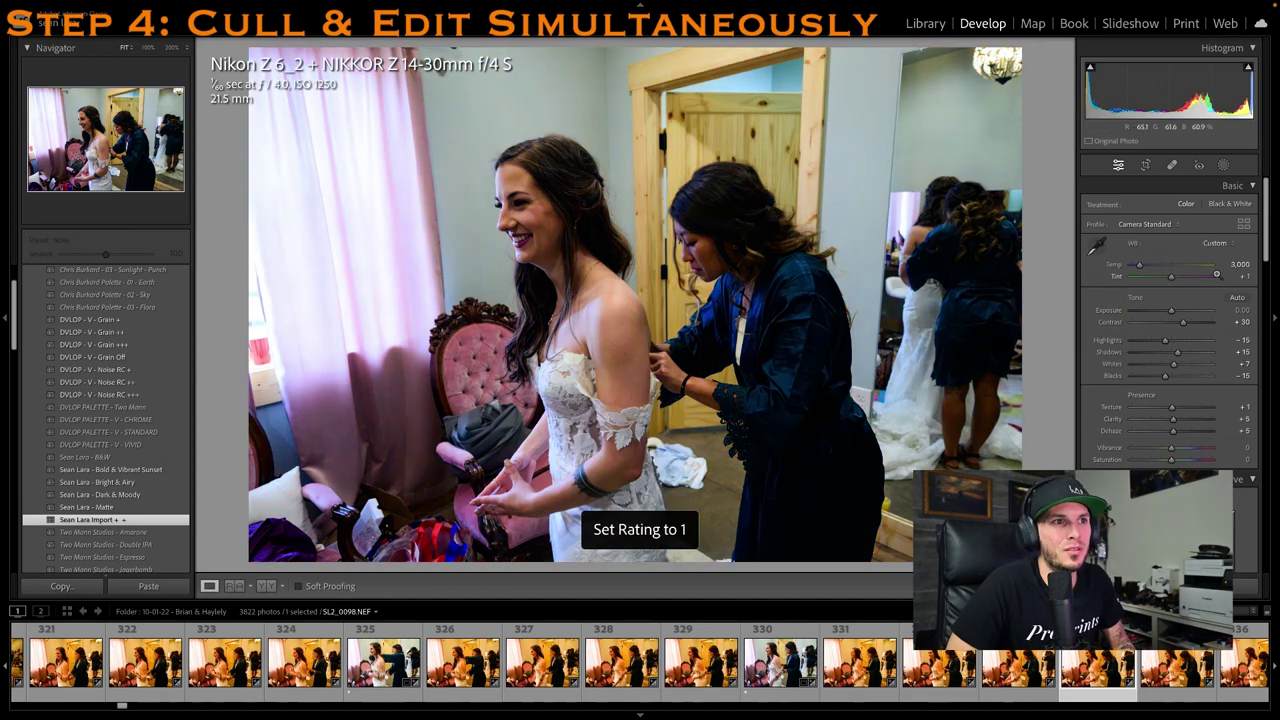
Set shadows to +57 and exposure to +0.50 on photo 334, and crop it tighter around the two women
left_click_drag(1178, 353, 1195, 353)
left_click_drag(1171, 311, 1176, 312)
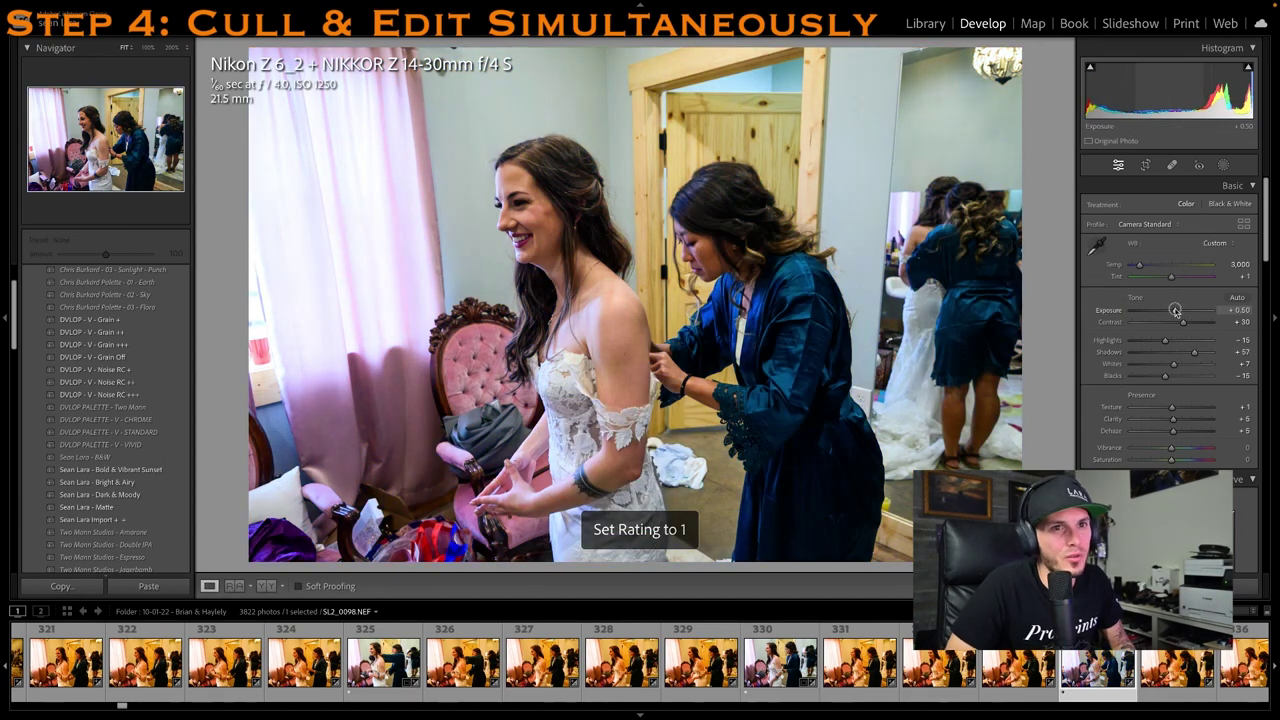
left_click(1145, 165)
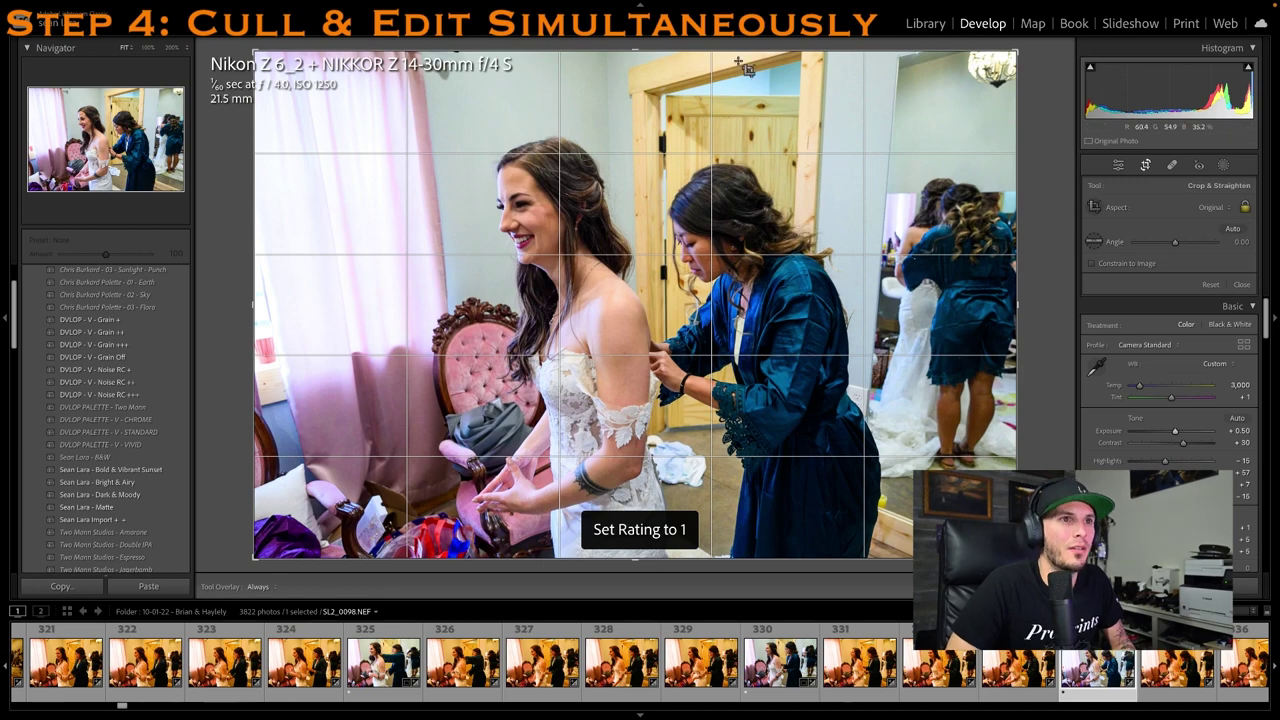
left_click_drag(735, 49, 721, 66)
key("r")
Review the series of similar dress-fastening shots that follows photo 334
scroll(1000, 667, "down", 1)
key("Right")
key("Right")
key("Right")
key("Right")
key("Right")
key("Right")
key("Right")
key("Right")
key("Right")
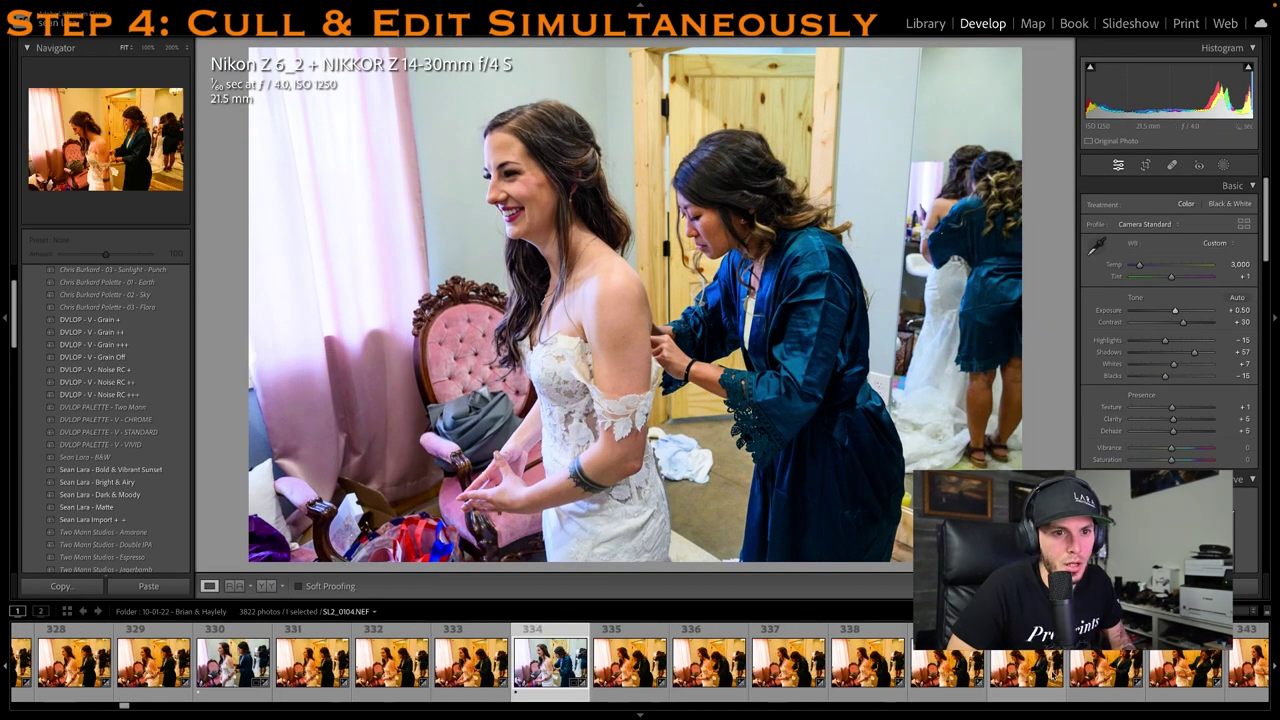
key("Left")
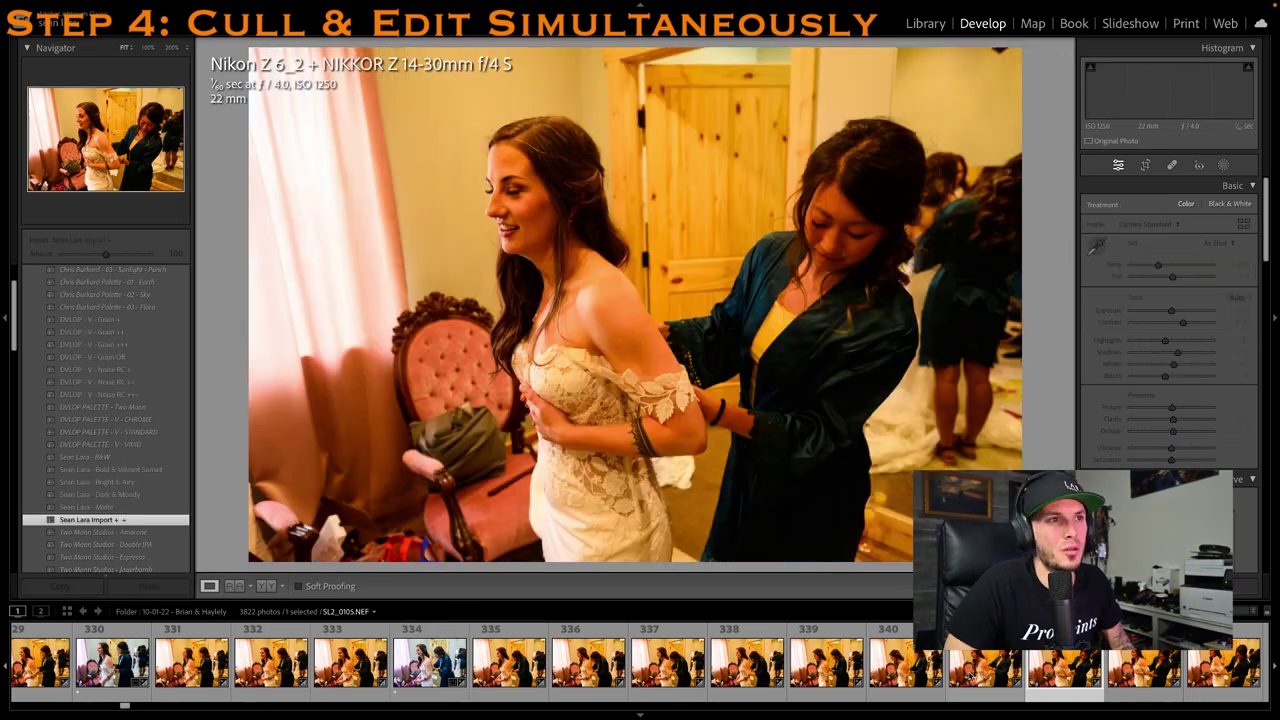
scroll(966, 690, "down", 2)
left_click(1042, 669)
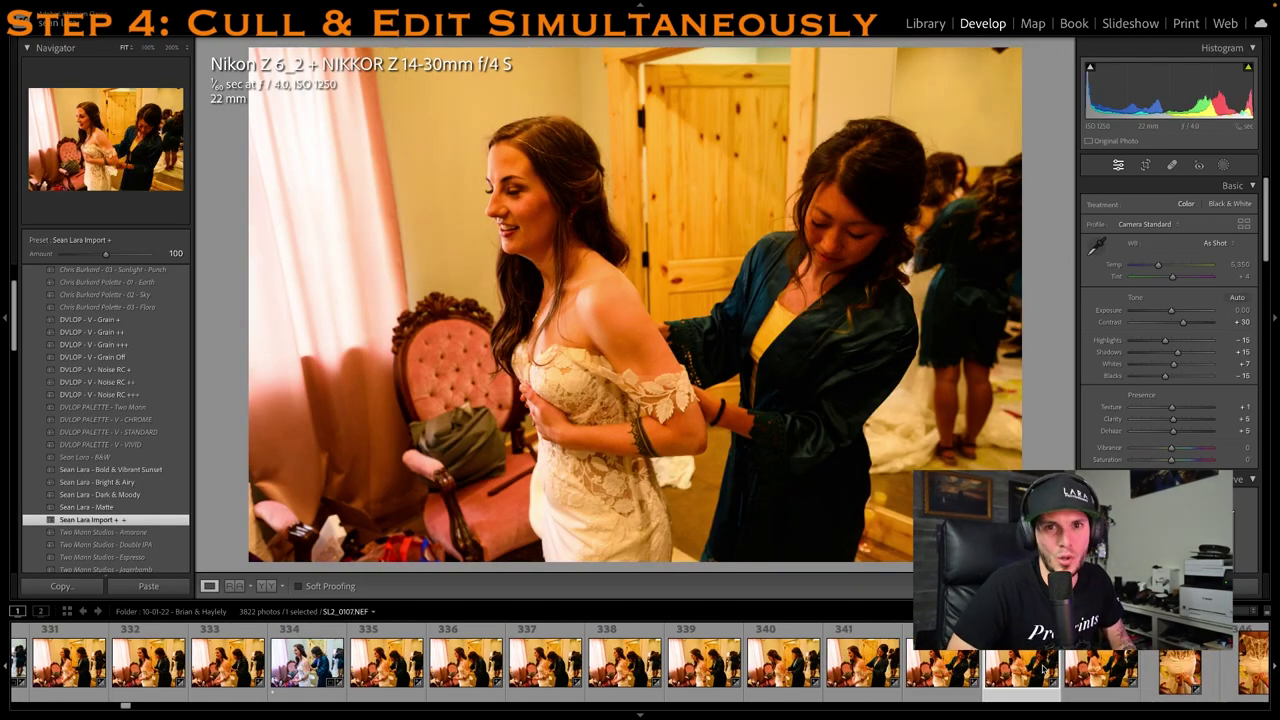
Rate photo 347, the vertical close-up of the dress back, one star and set its temperature to 4,500 and finally 4,000
scroll(1000, 668, "down", 6)
left_click(920, 668)
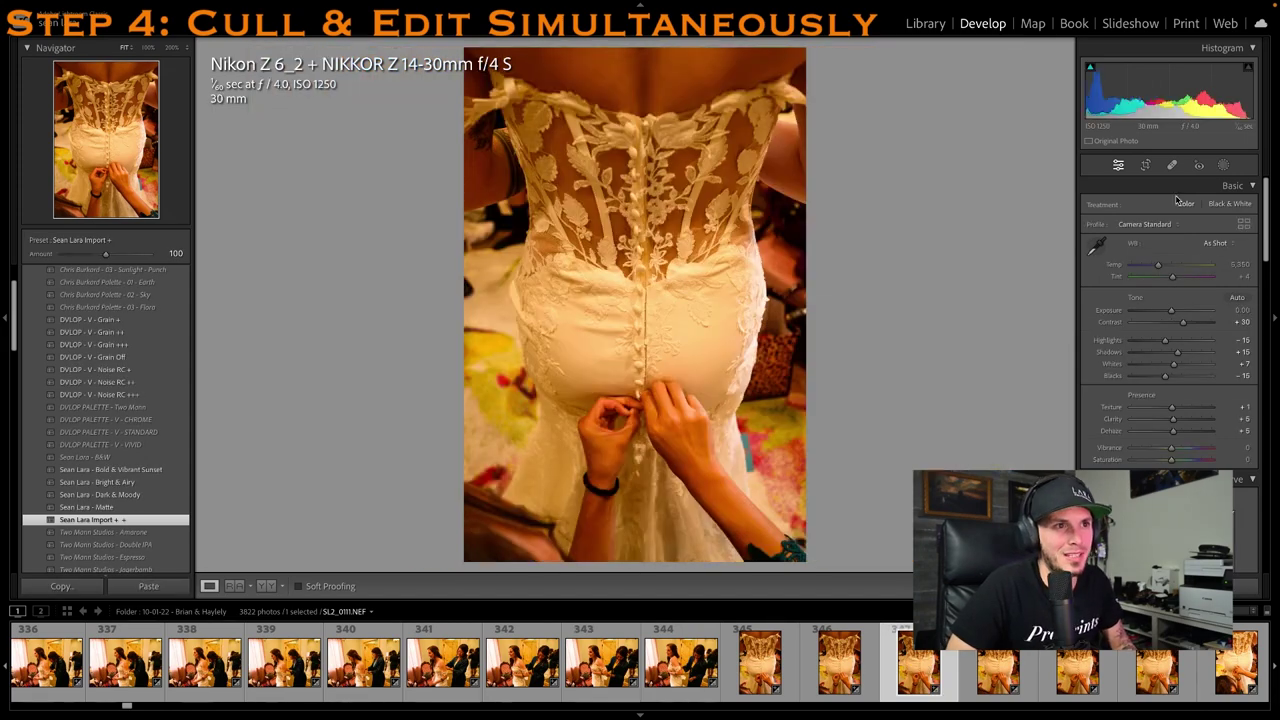
key("1")
left_click(1243, 266)
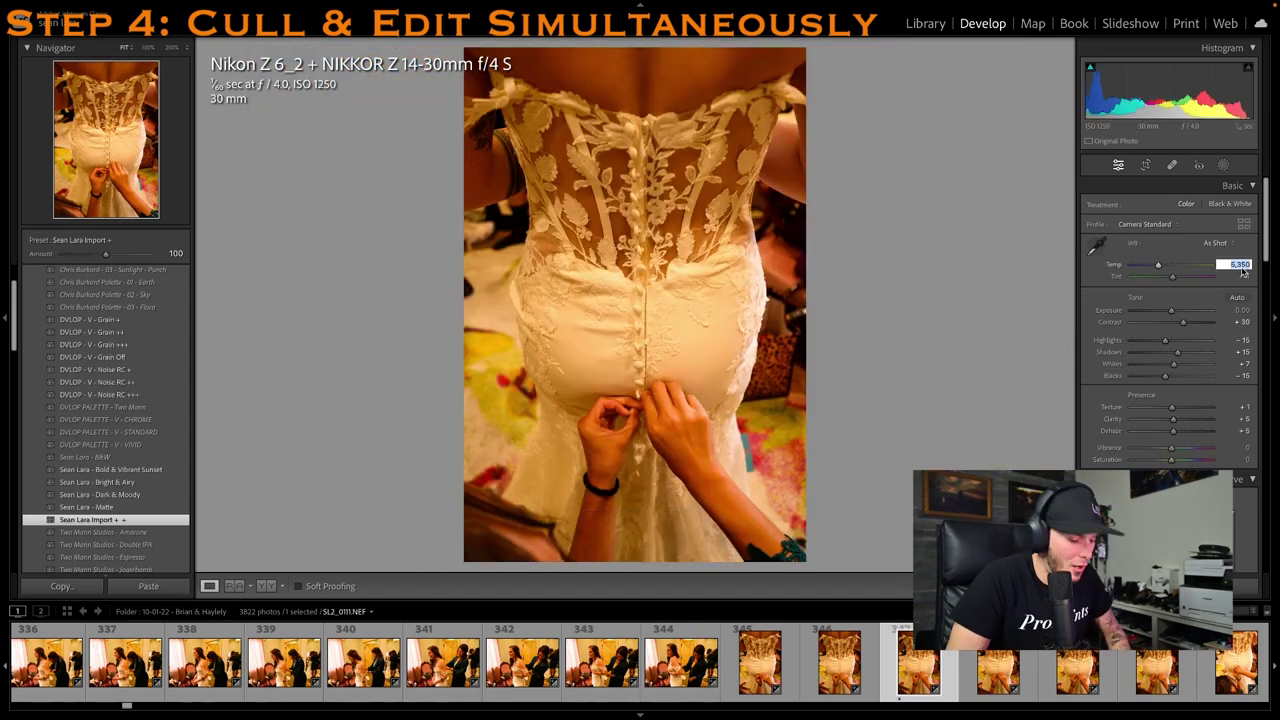
type("4500")
key("Return")
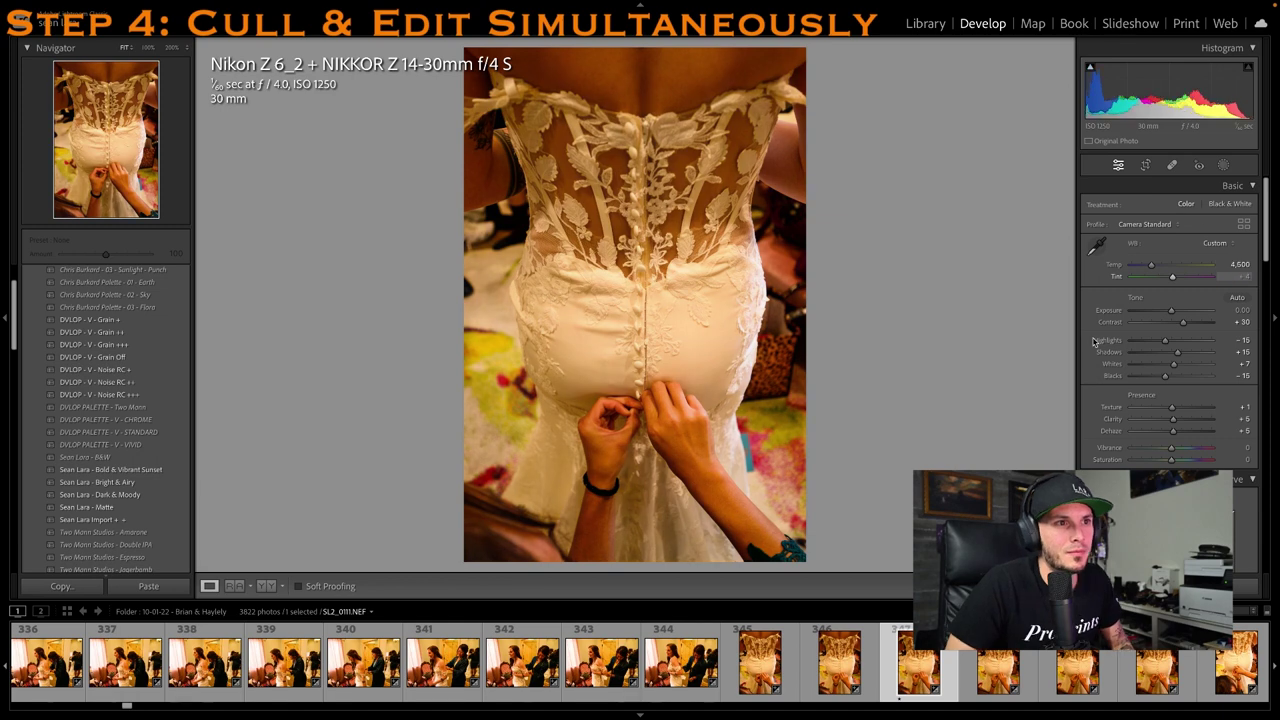
key("Return")
key("1")
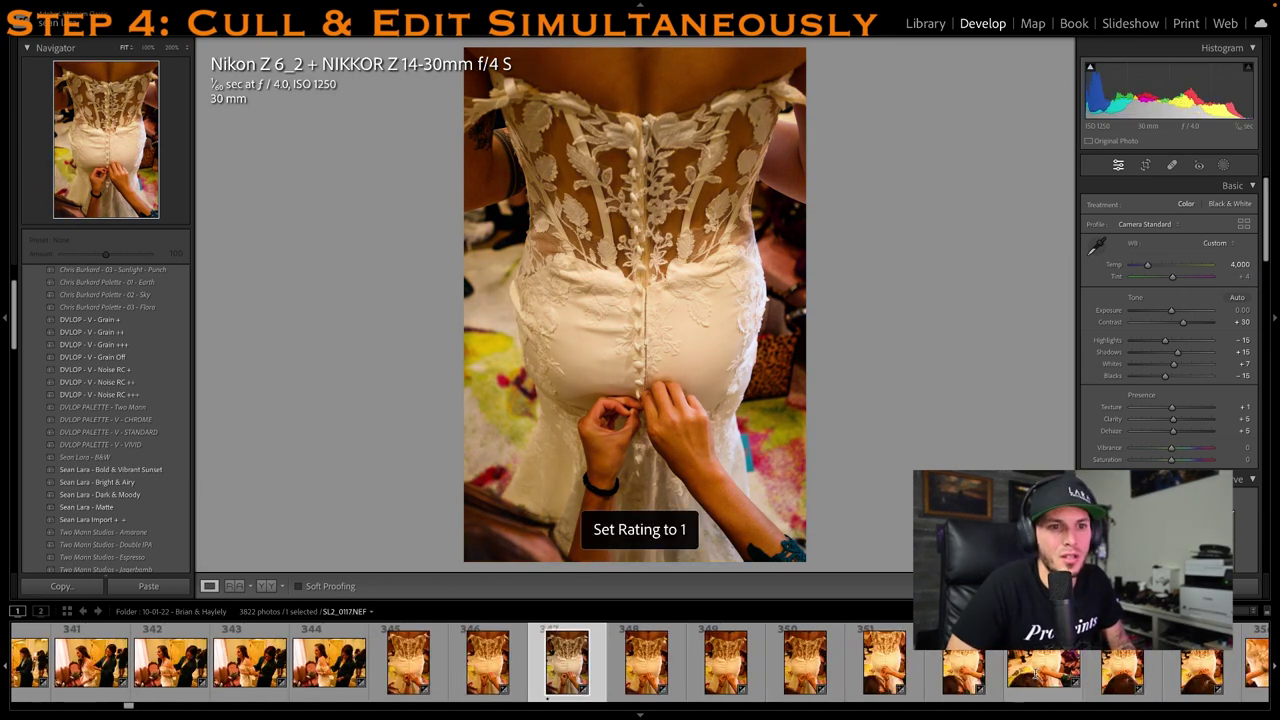
Rate photo 355, the vertical shot with the helper's head in front, one star and set its temperature to 4,000
left_click(1215, 668)
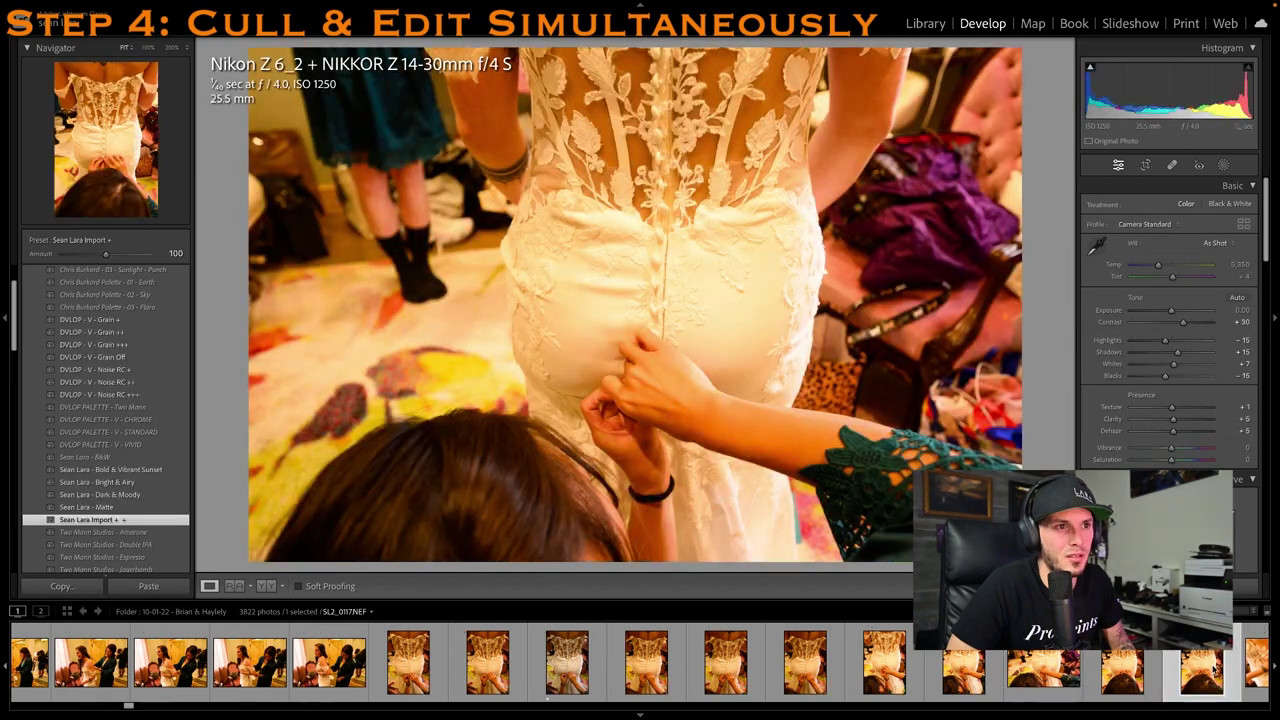
left_click(1215, 668)
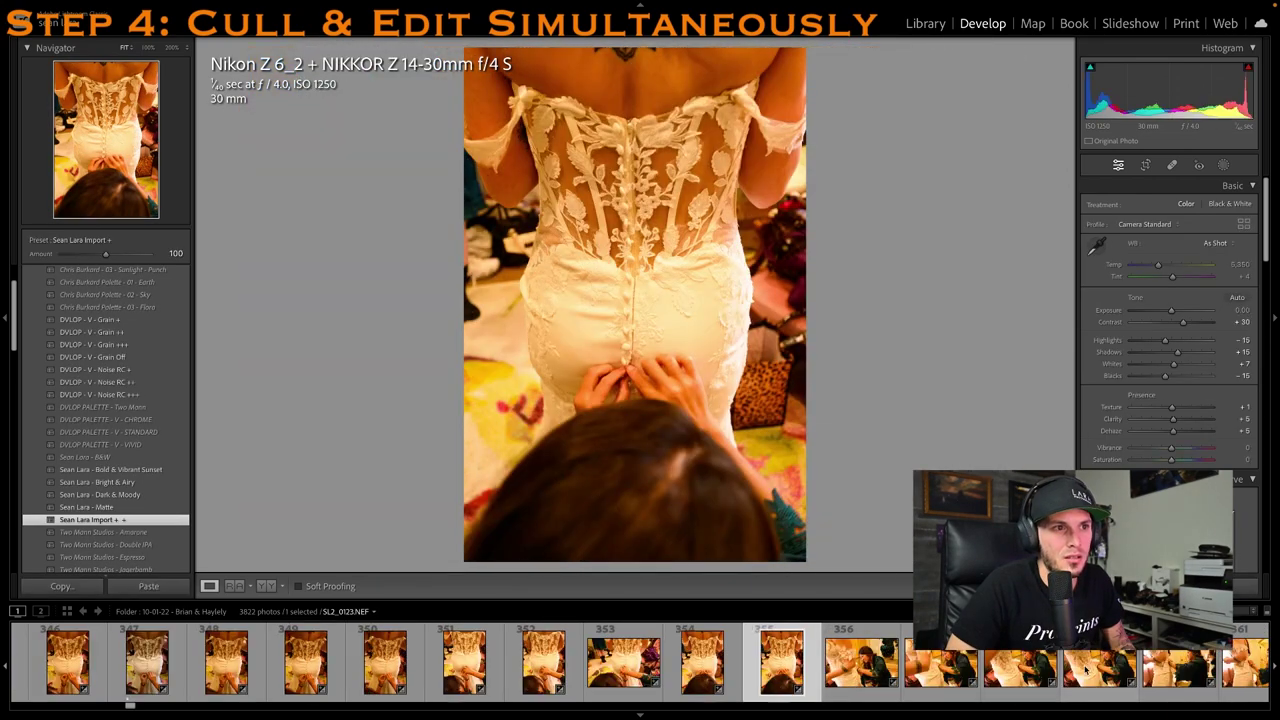
key("1")
left_click(1240, 265)
type("4")
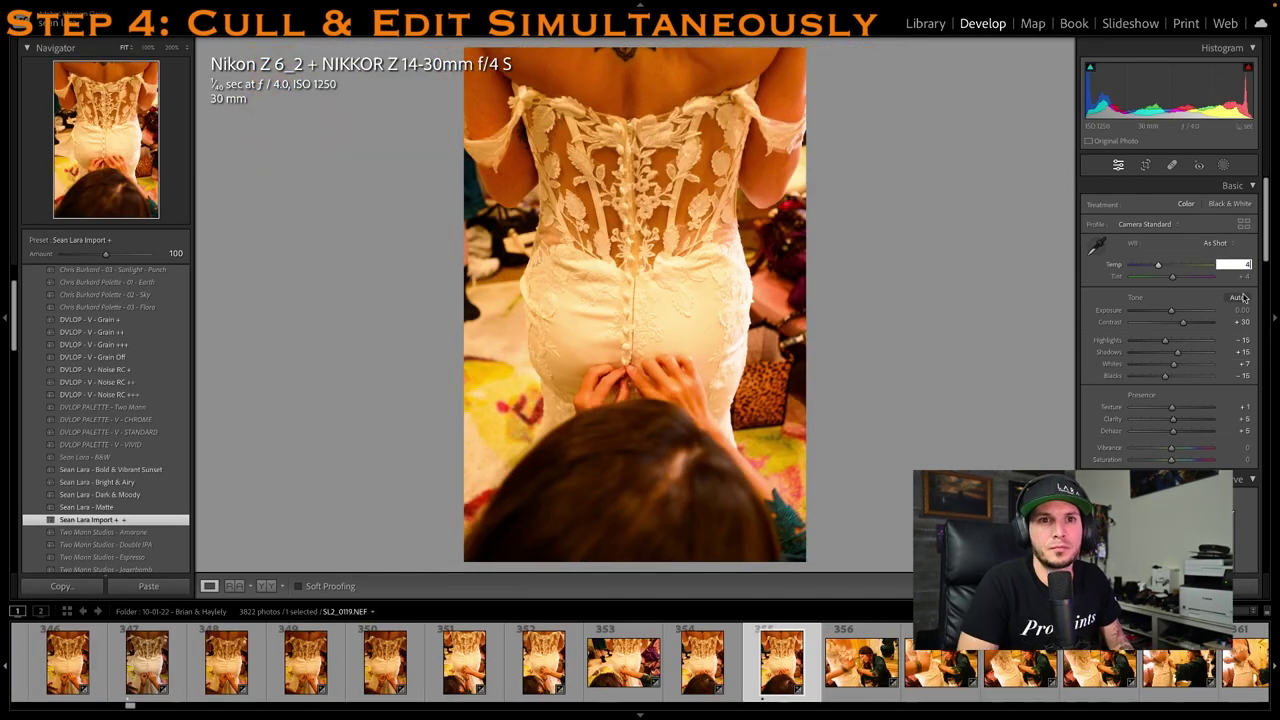
type("4000")
key("Return")
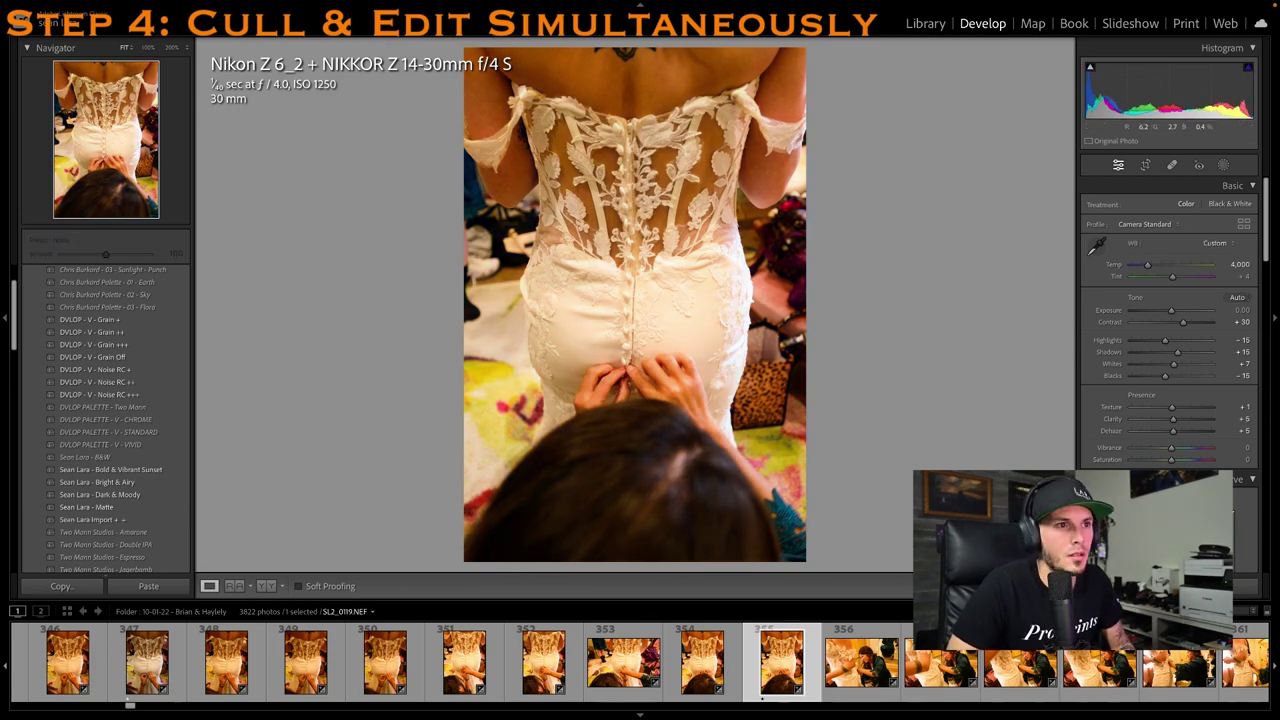
key("1")
Rate photo 359, the helper crouching beside the dress, one star and set its temperature to 4,000
left_click(872, 672)
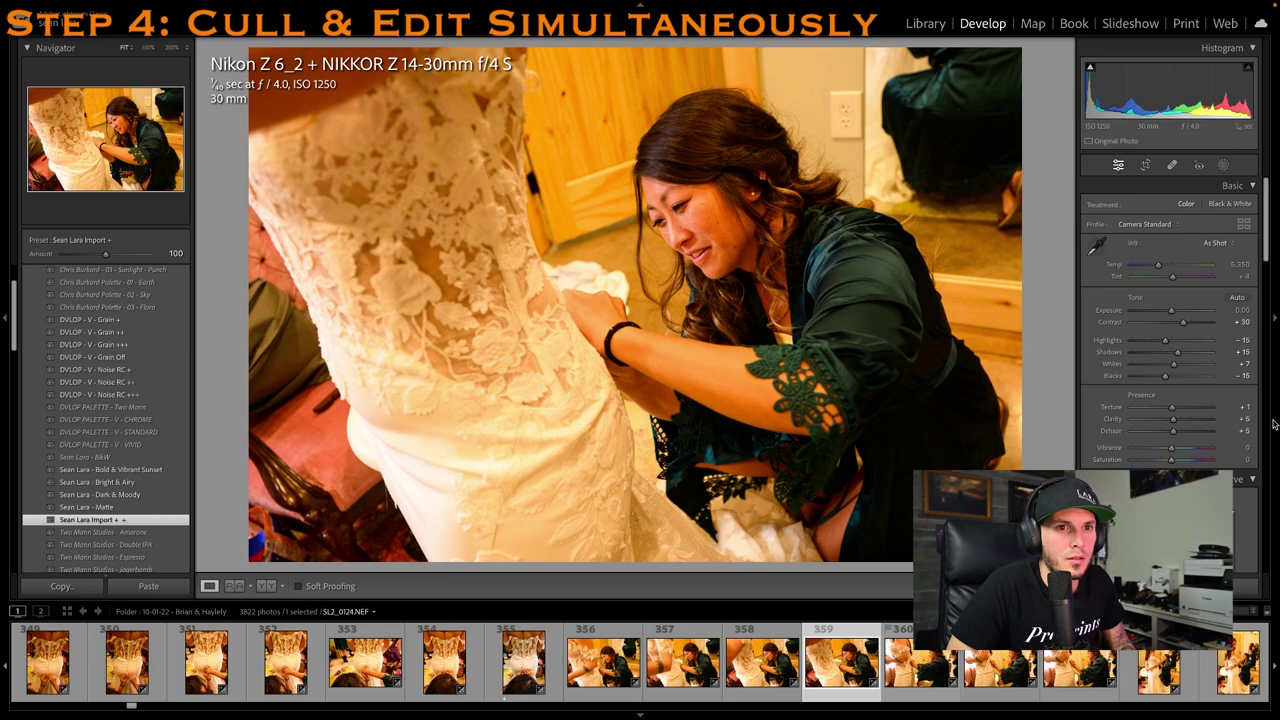
key("1")
left_click(1238, 265)
type("4000")
key("Return")
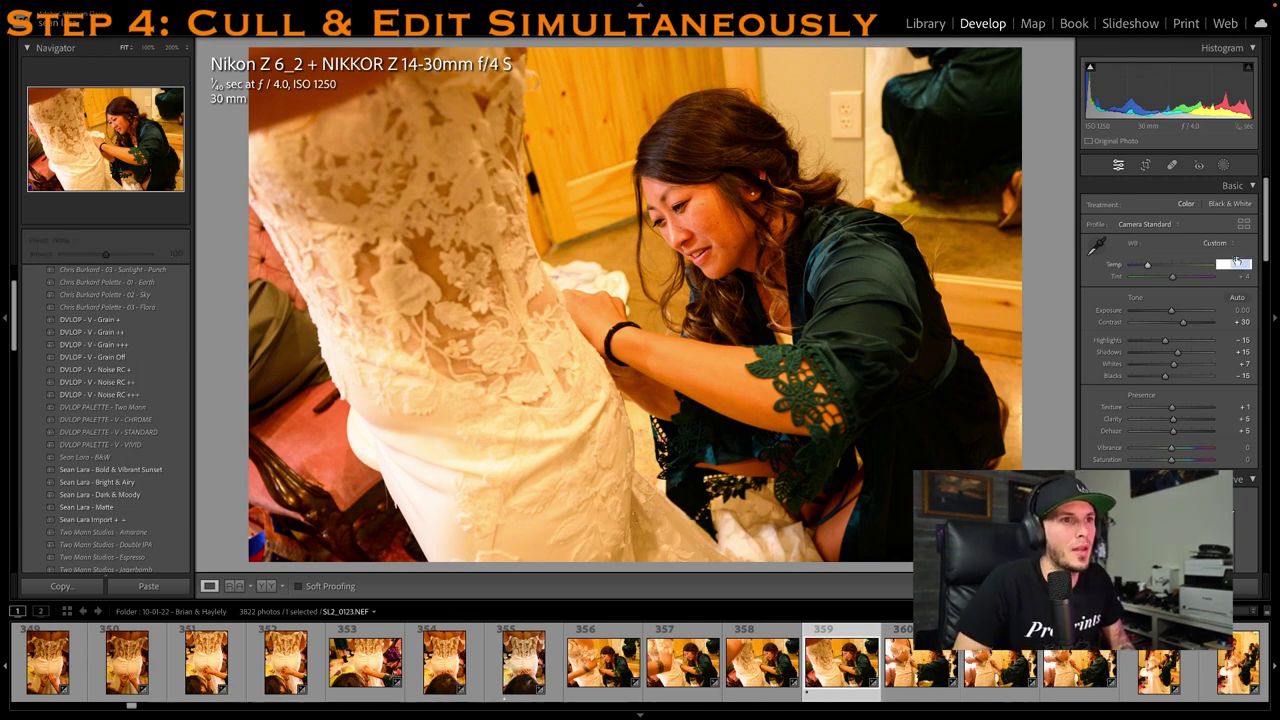
key("1")
Rate photo 362, the wide shot of the helper fastening the dress beside the mirror, one star and set its temperature to 4,000
scroll(914, 682, "down", 2)
left_click(898, 675)
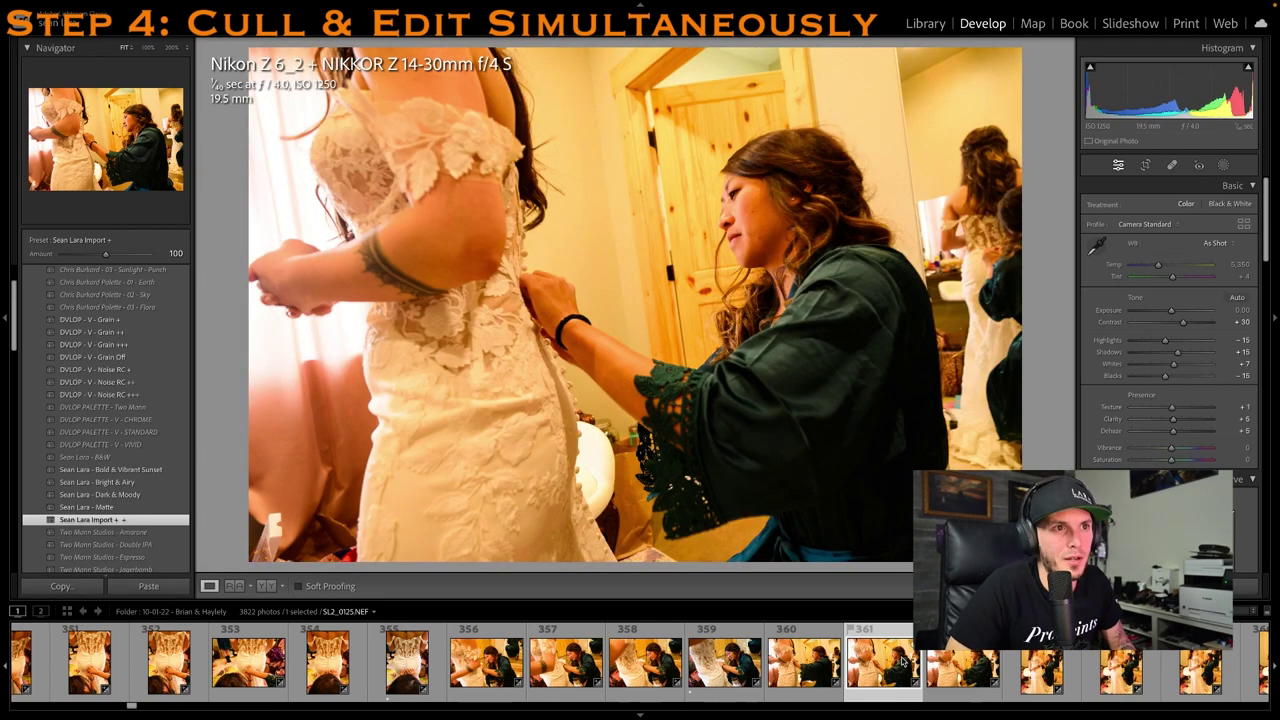
left_click(960, 668)
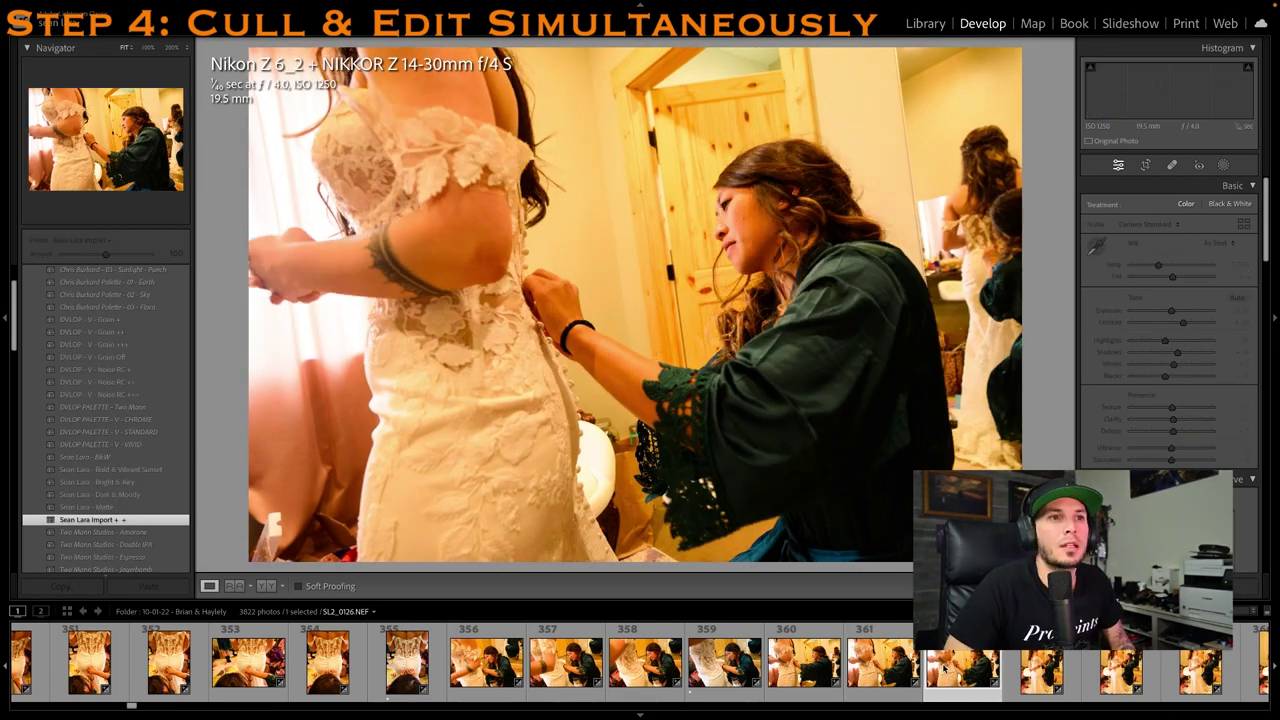
key("1")
left_click(1238, 265)
type("4000")
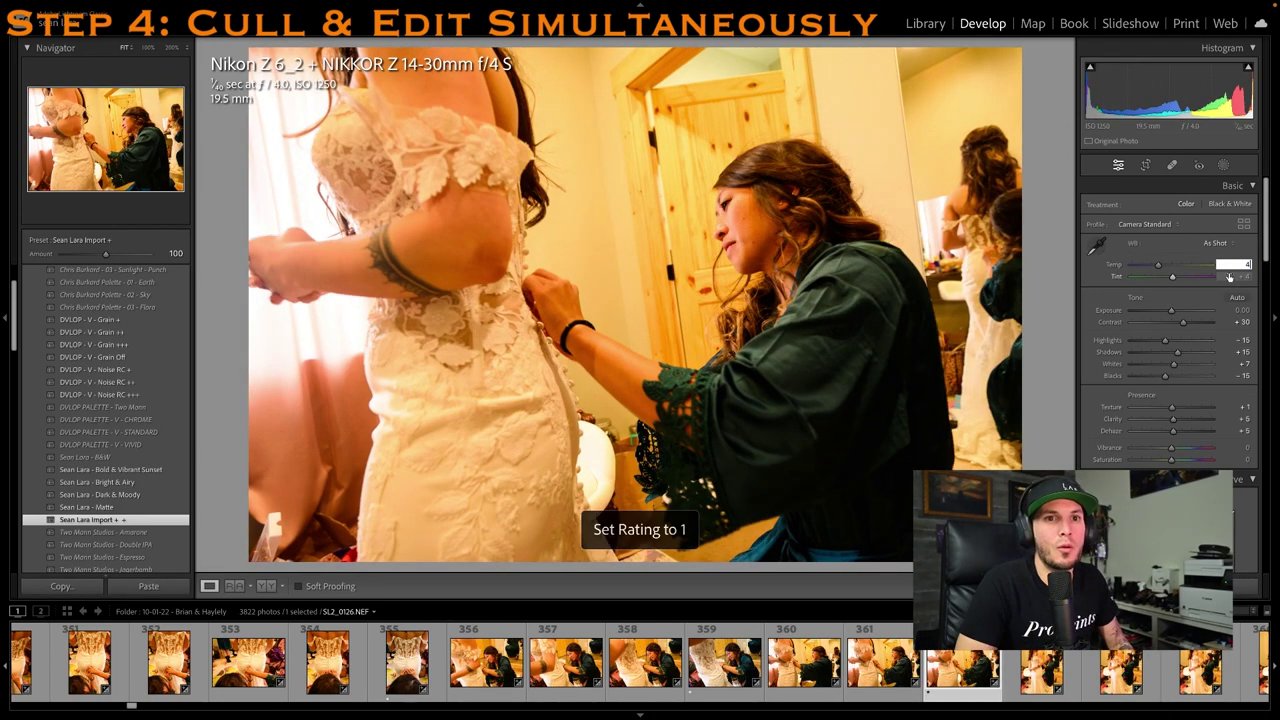
key("Return")
key("1")
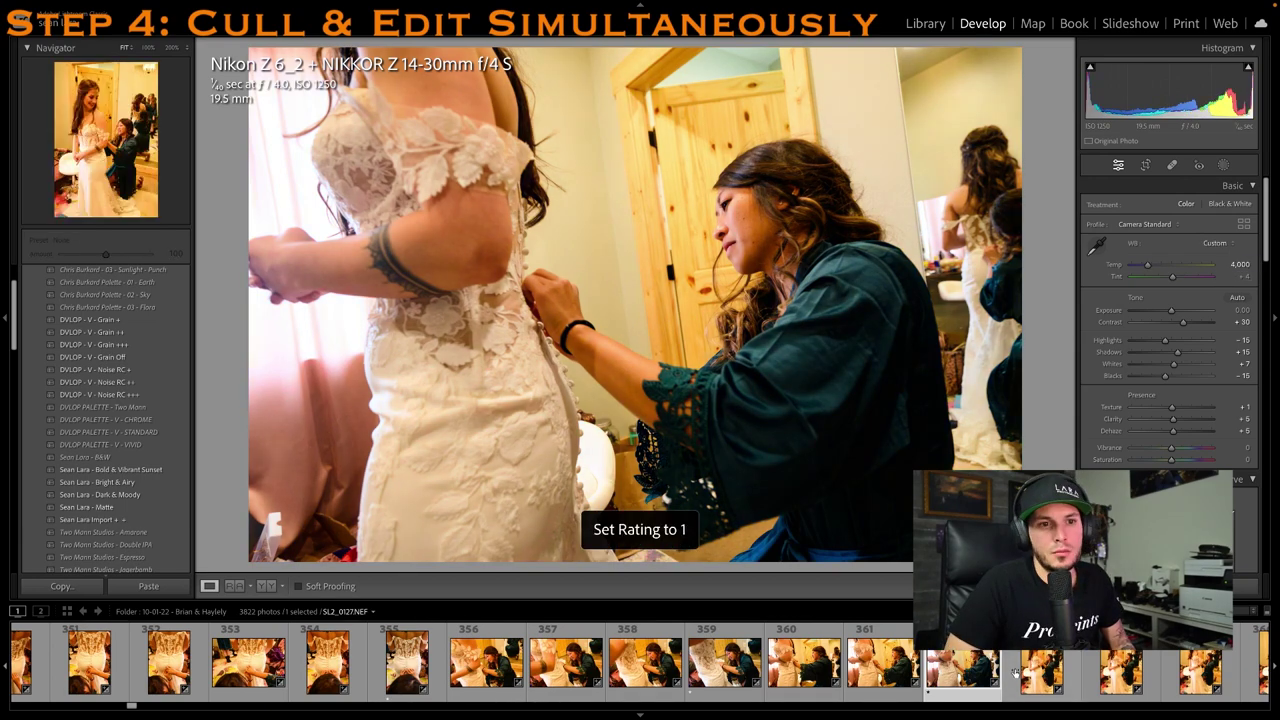
Rate photo 366, a vertical shot of the bride with the kneeling helper, one star and set temperature to 4,000 and highlights to -69
scroll(1012, 672, "right", 1)
left_click(1012, 672)
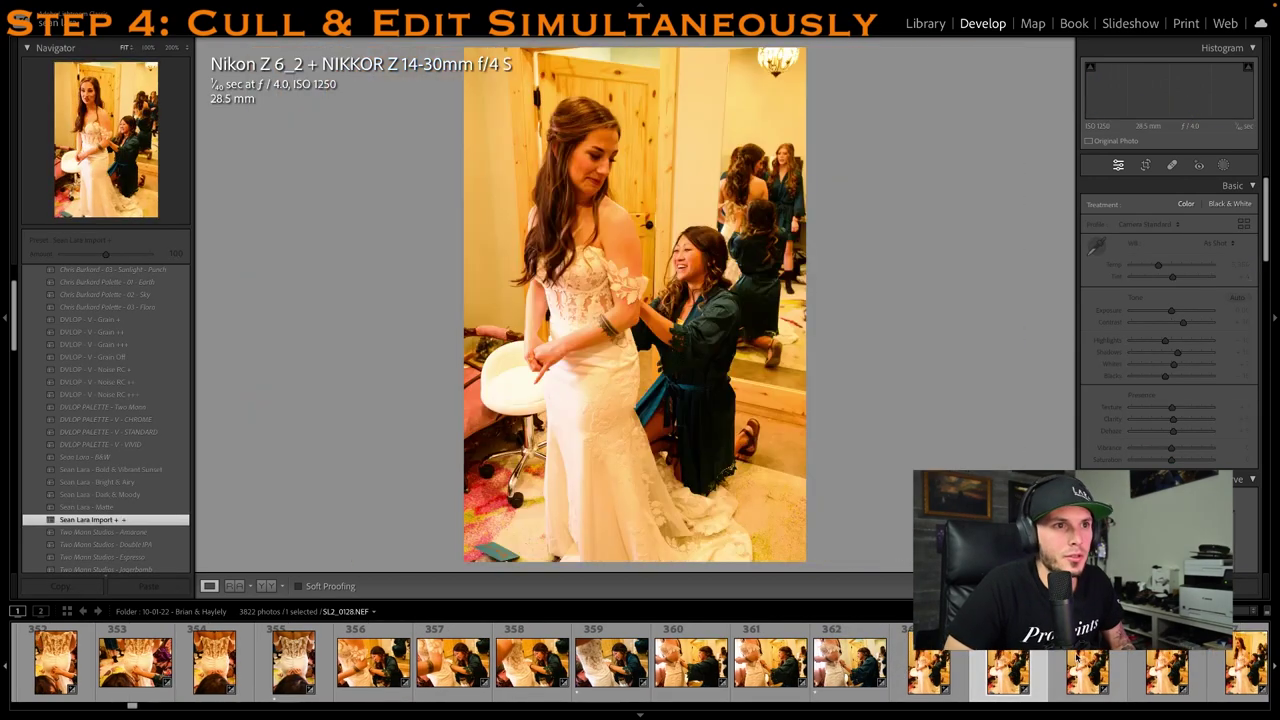
left_click(1152, 668)
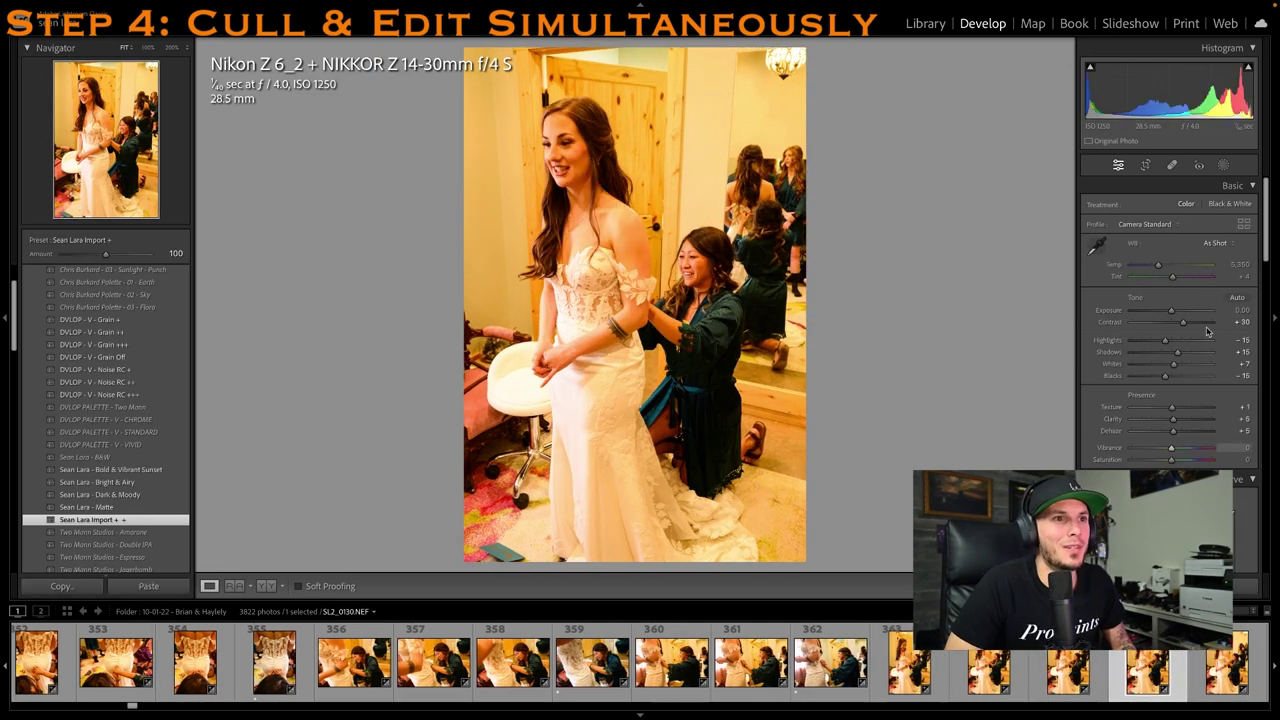
key("1")
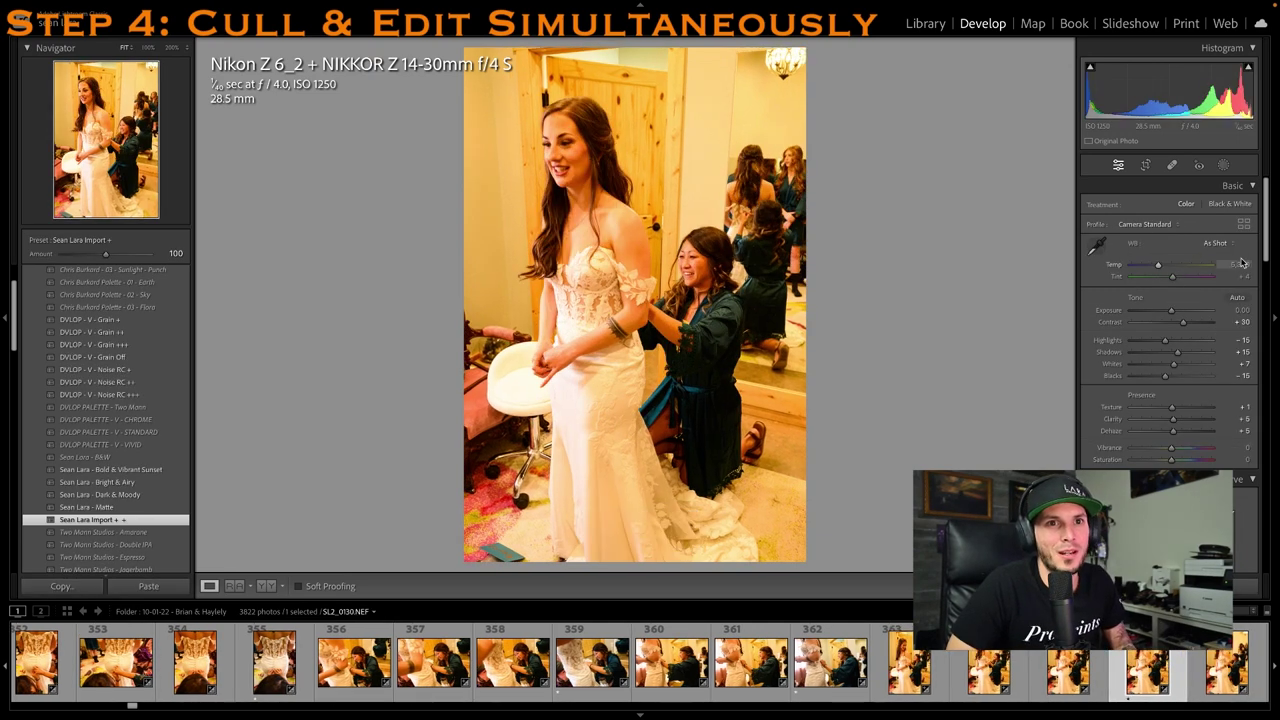
left_click(1242, 267)
type("4,000")
key("Return")
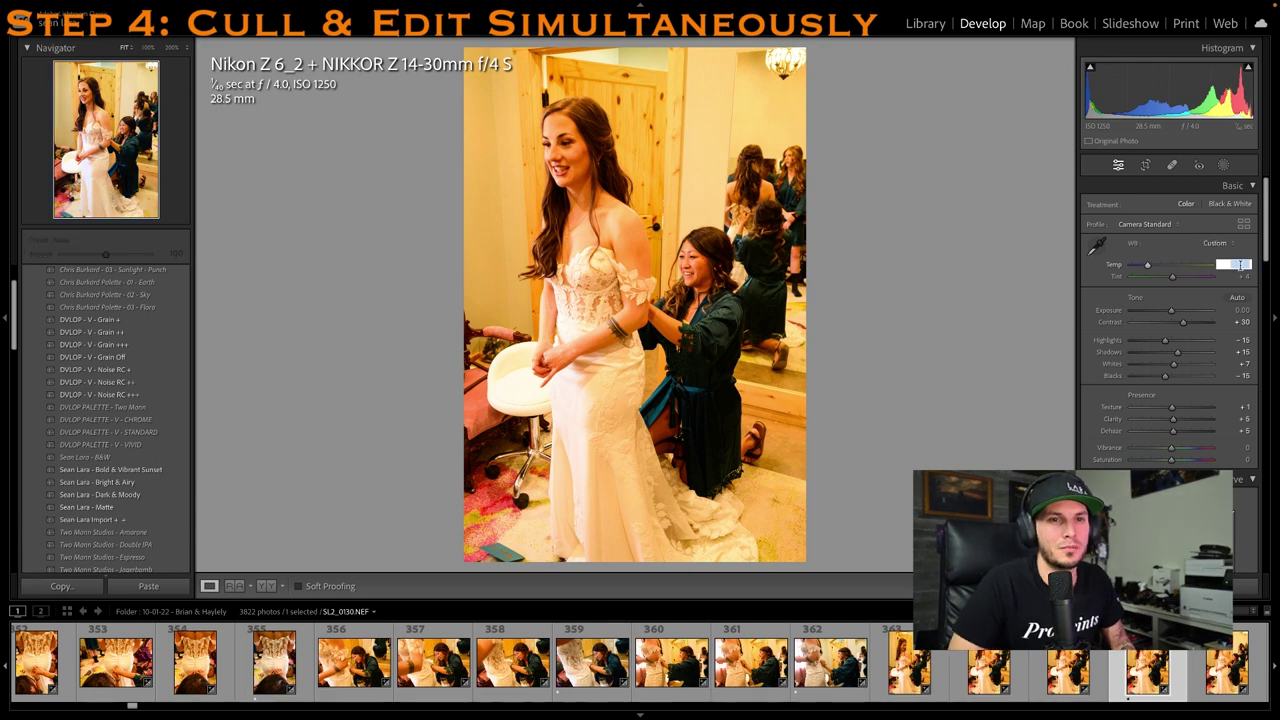
key("1")
left_click(1144, 341)
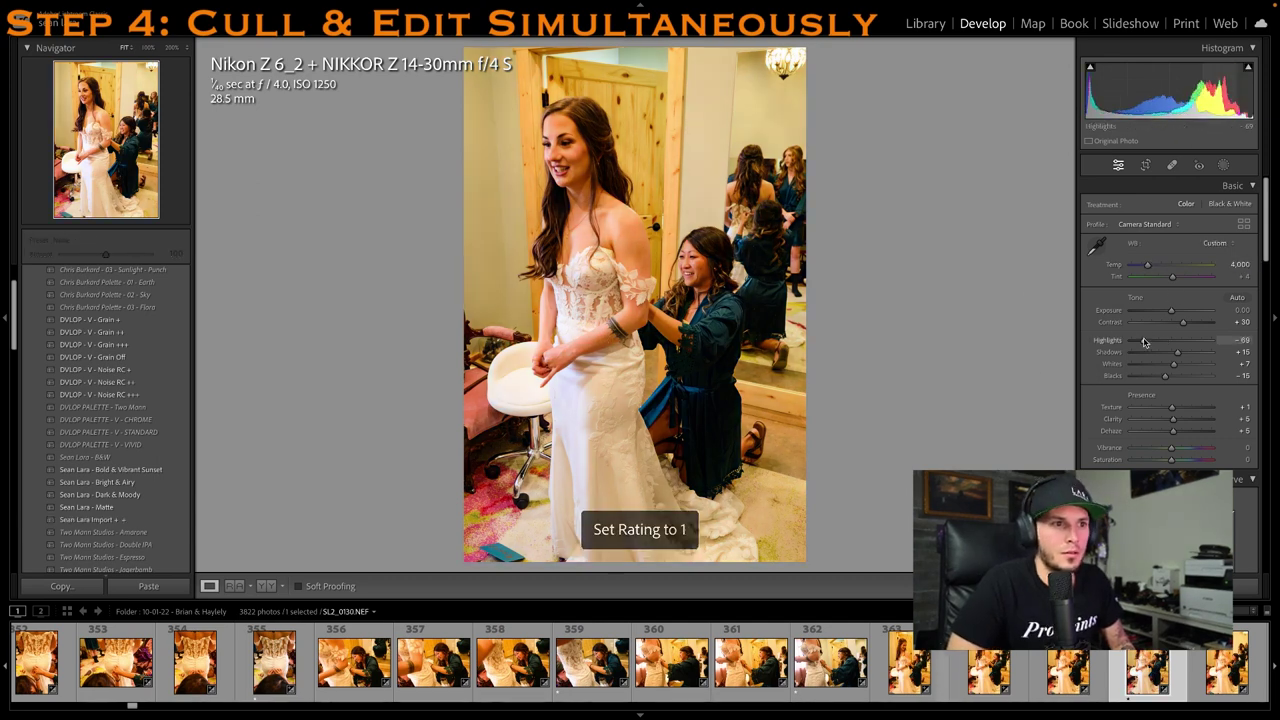
Rate photo 369, the laughing bride, sample its white balance from a neutral area and set the temperature to 3,800
scroll(905, 670, "right", 6)
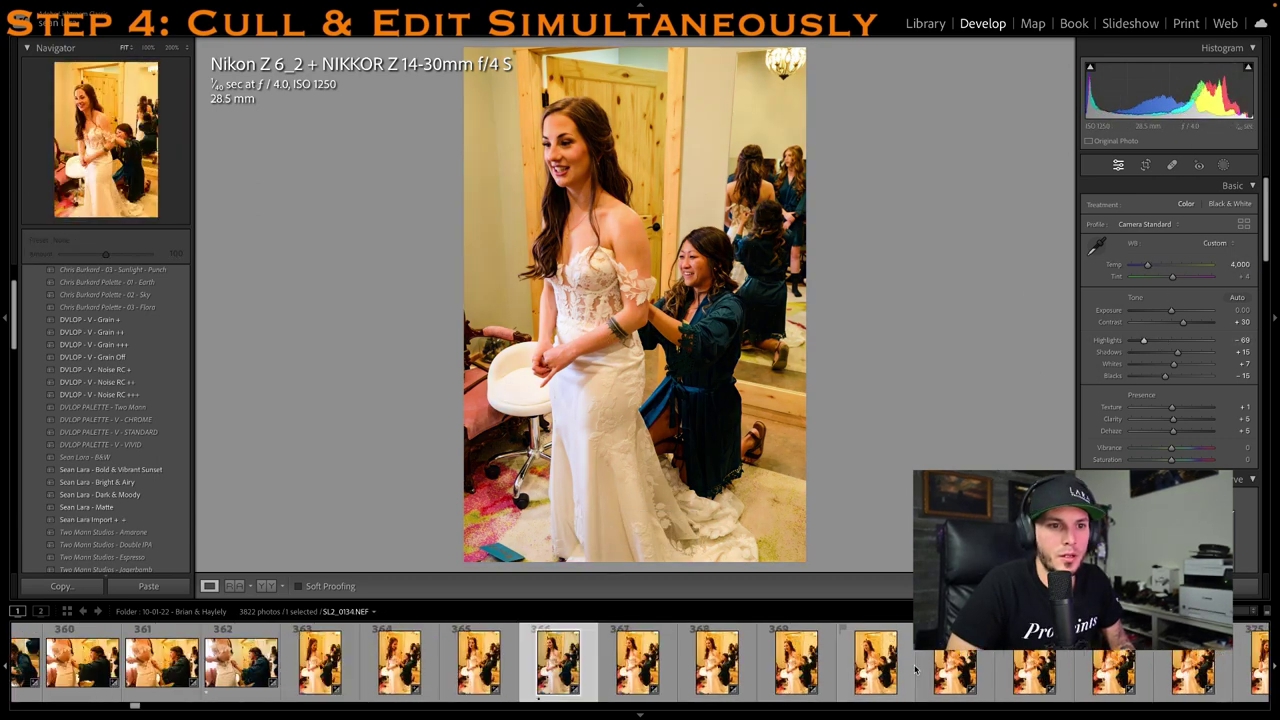
left_click(634, 675)
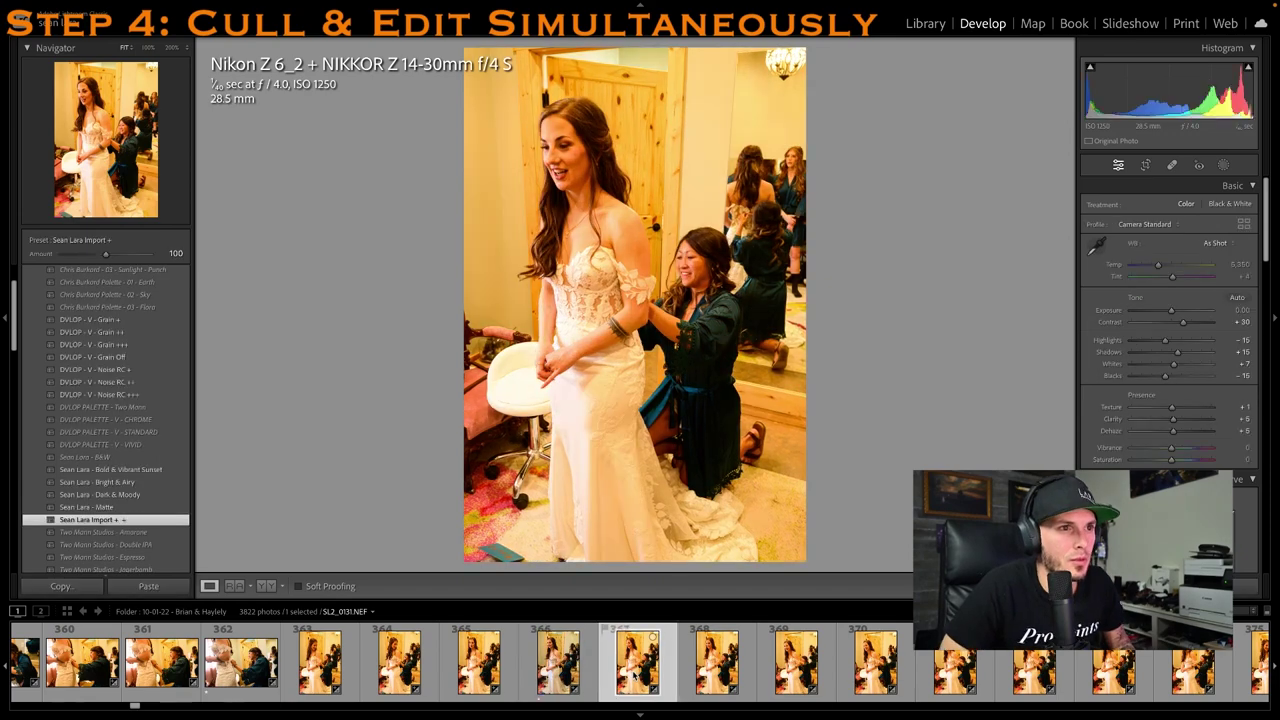
key("Right")
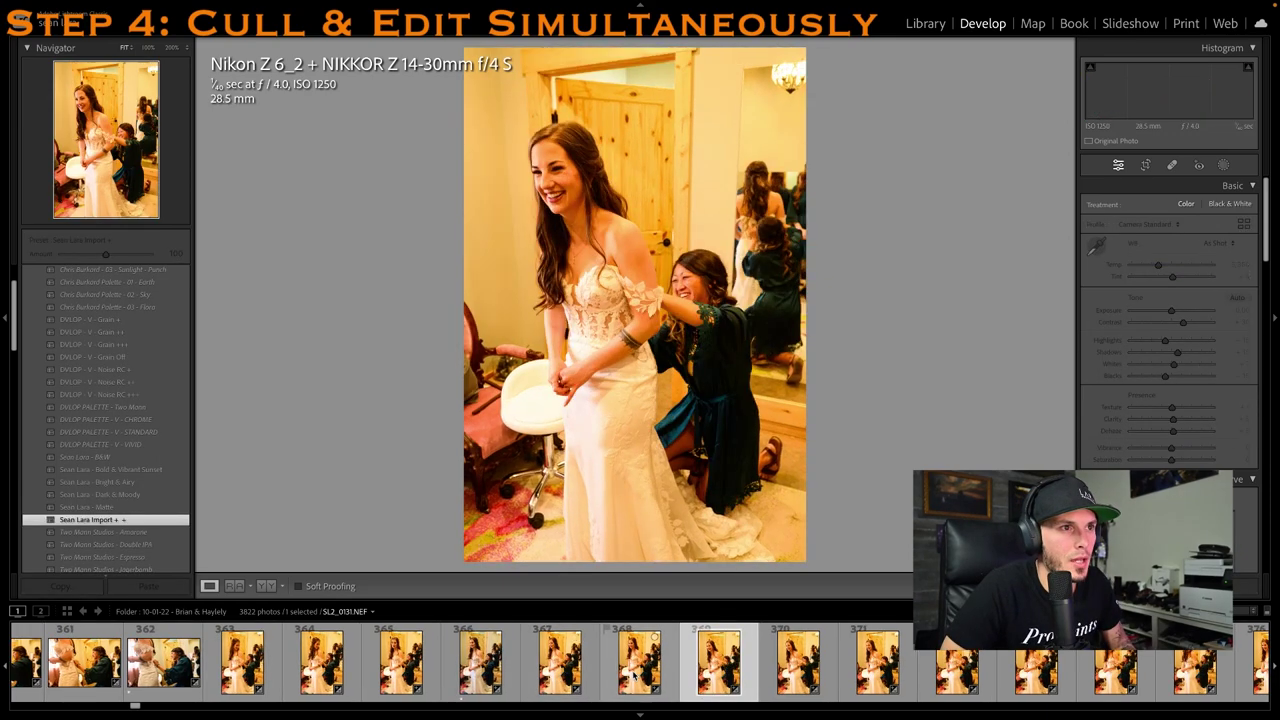
key("1")
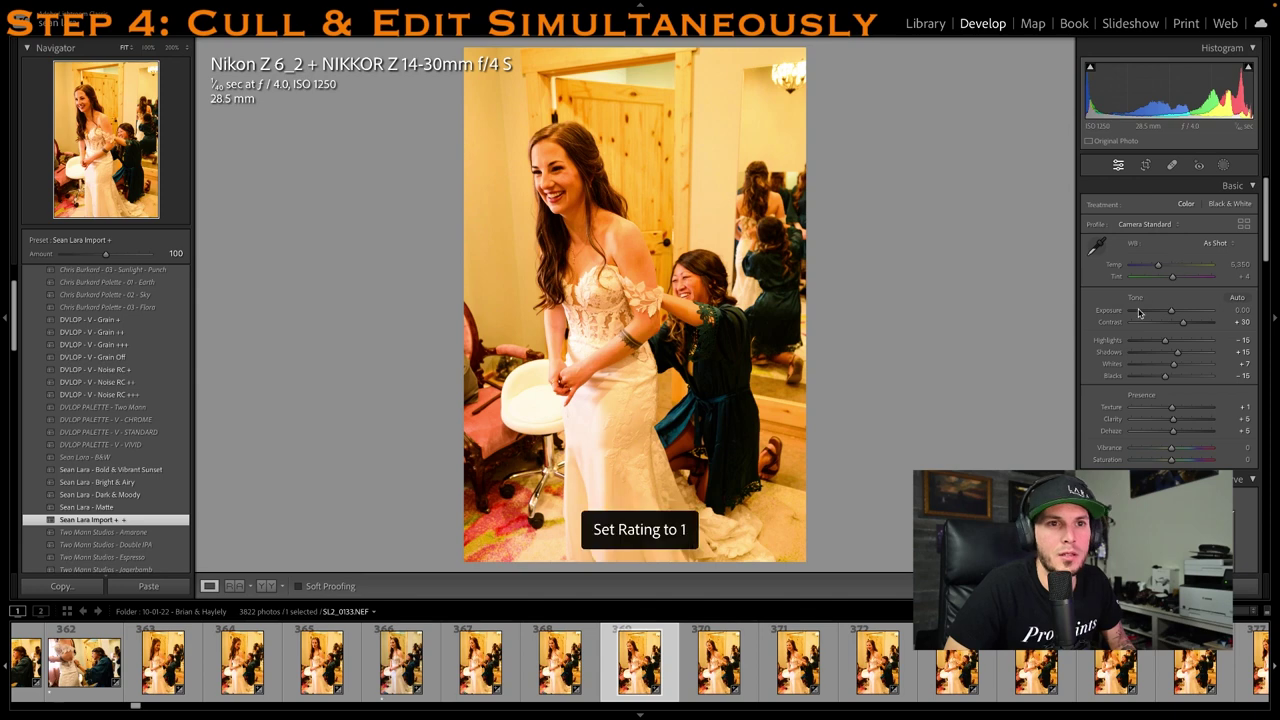
left_click(742, 495)
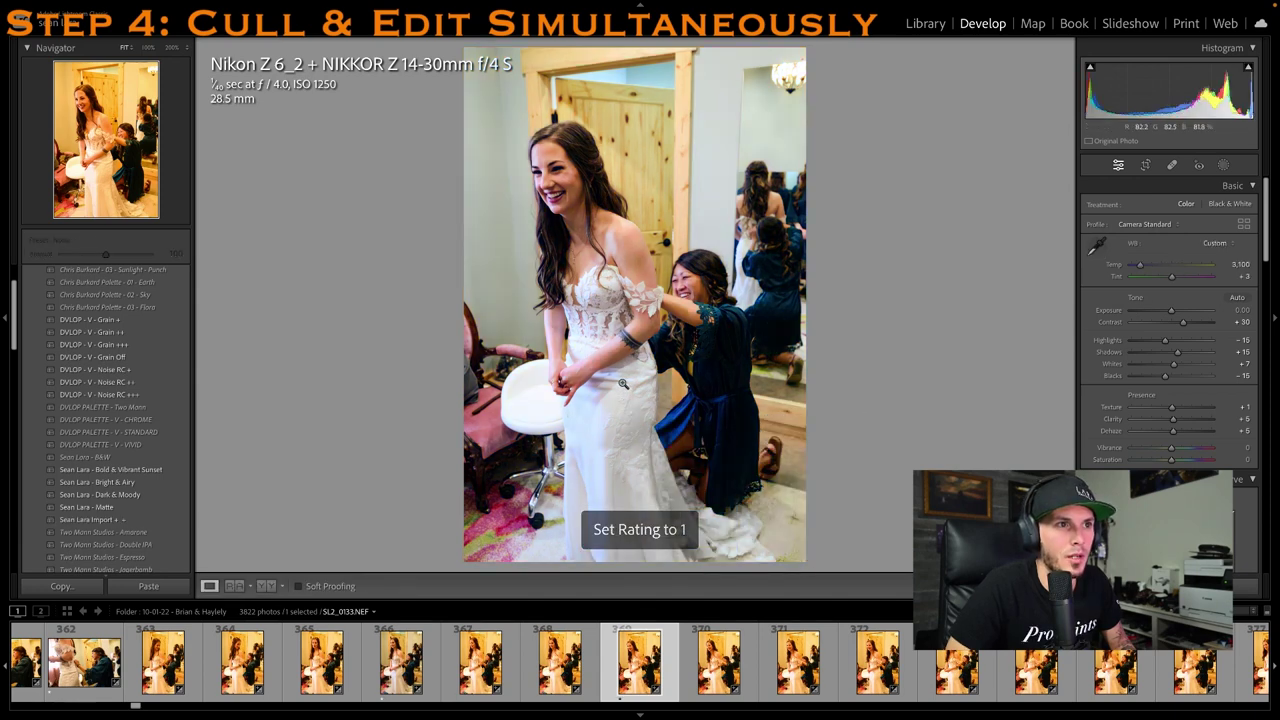
key("4")
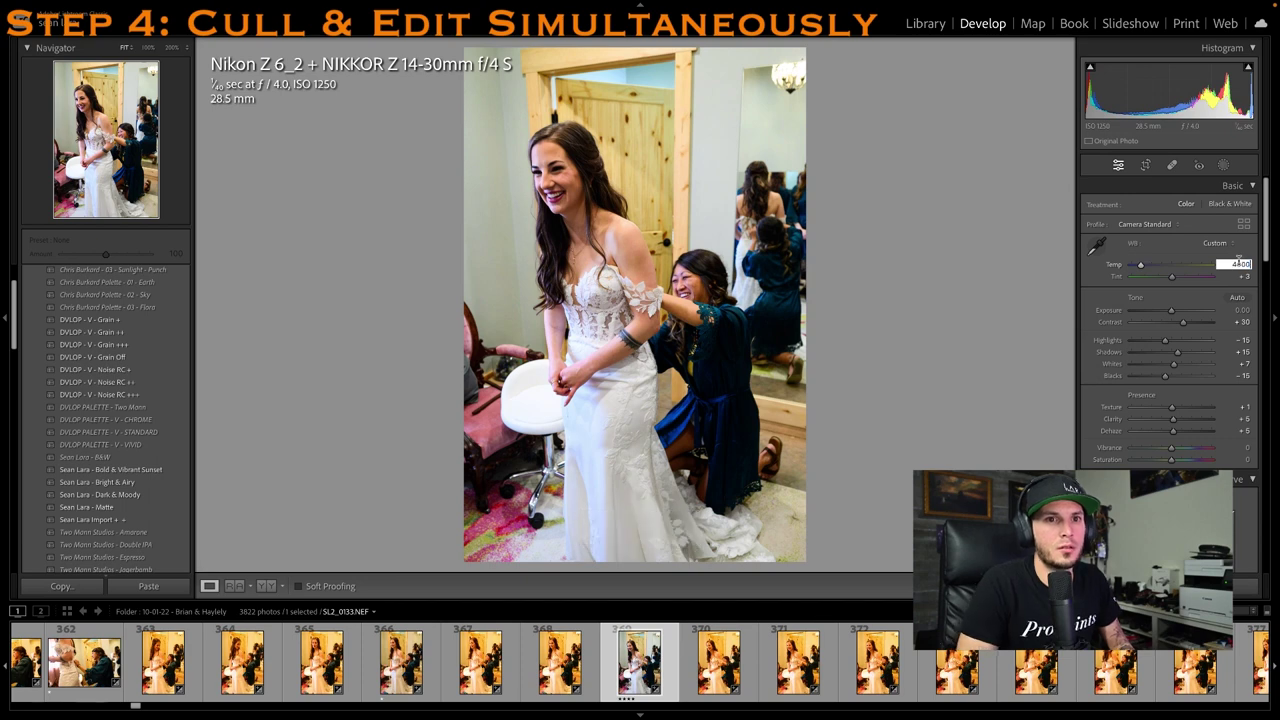
type("4000")
key("Return")
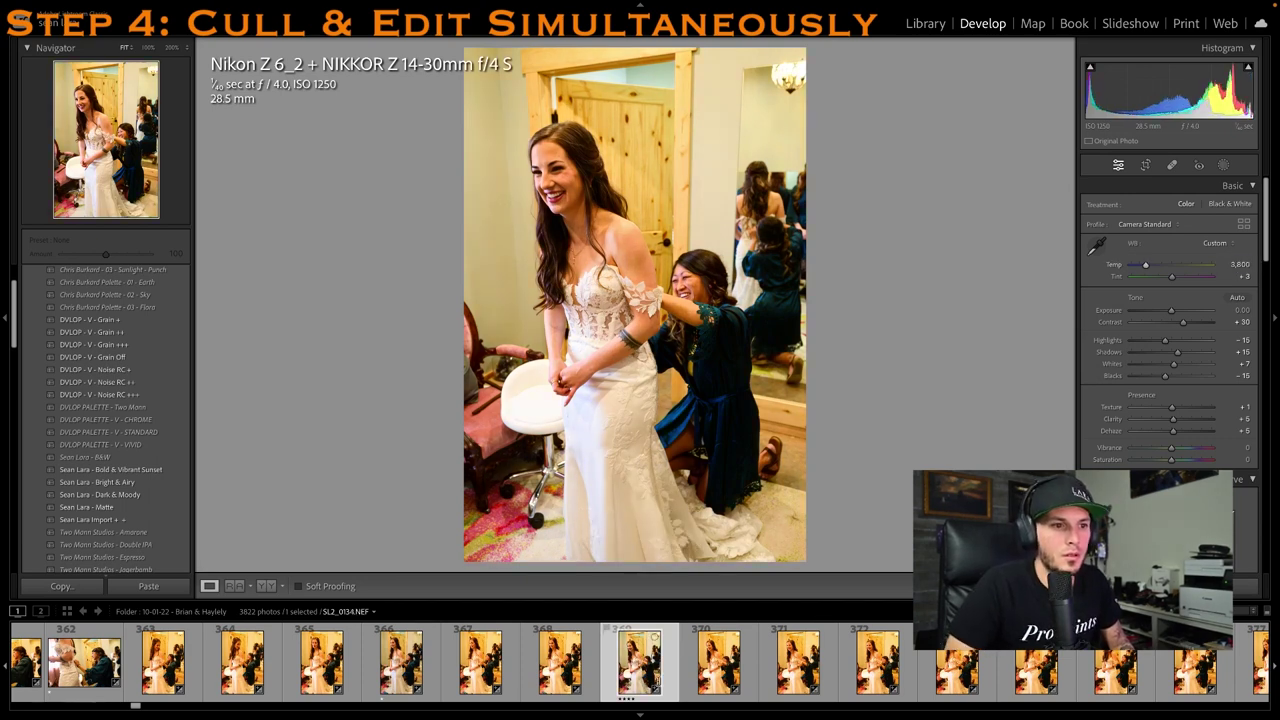
Correct photo 369's rating to one star and clear its flag
key("p")
right_click(654, 671)
left_click(644, 669)
key("1")
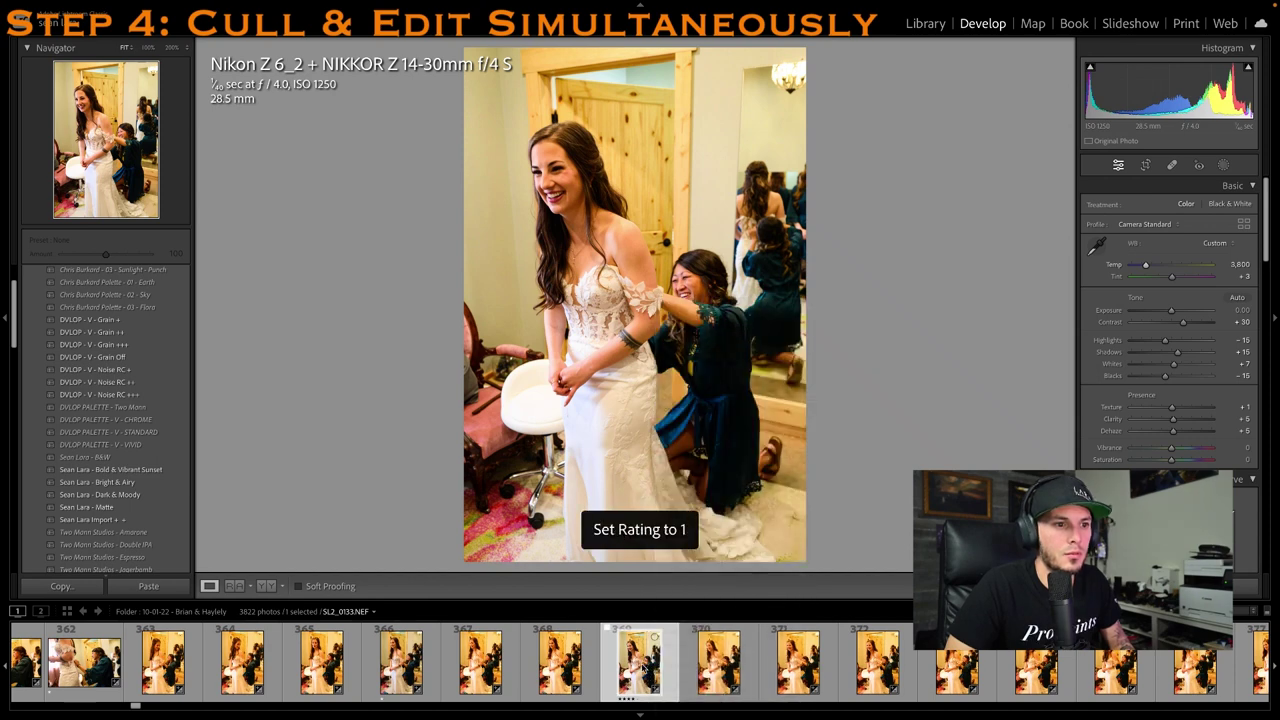
key("u")
Make a virtual copy of photo 369, converted with the B&W preset, with shadows at +66 and clarity at +33
right_click(634, 645)
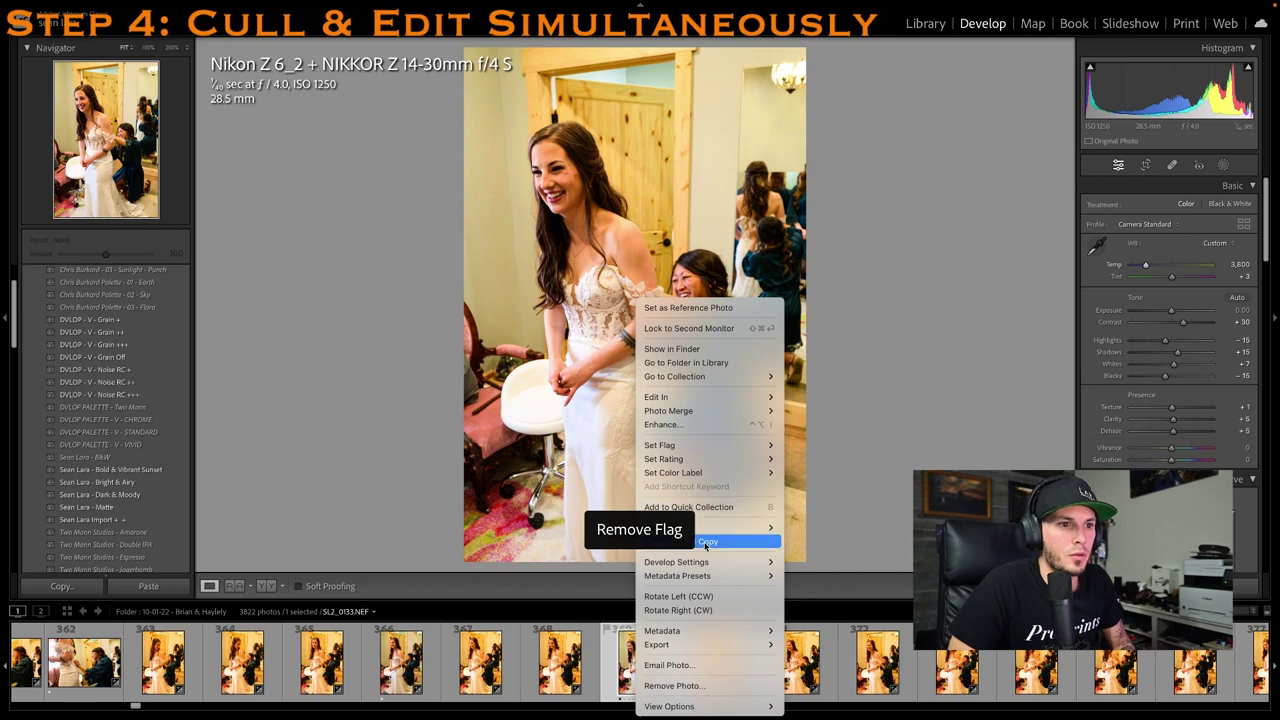
key("Escape")
key("ctrl+apostrophe")
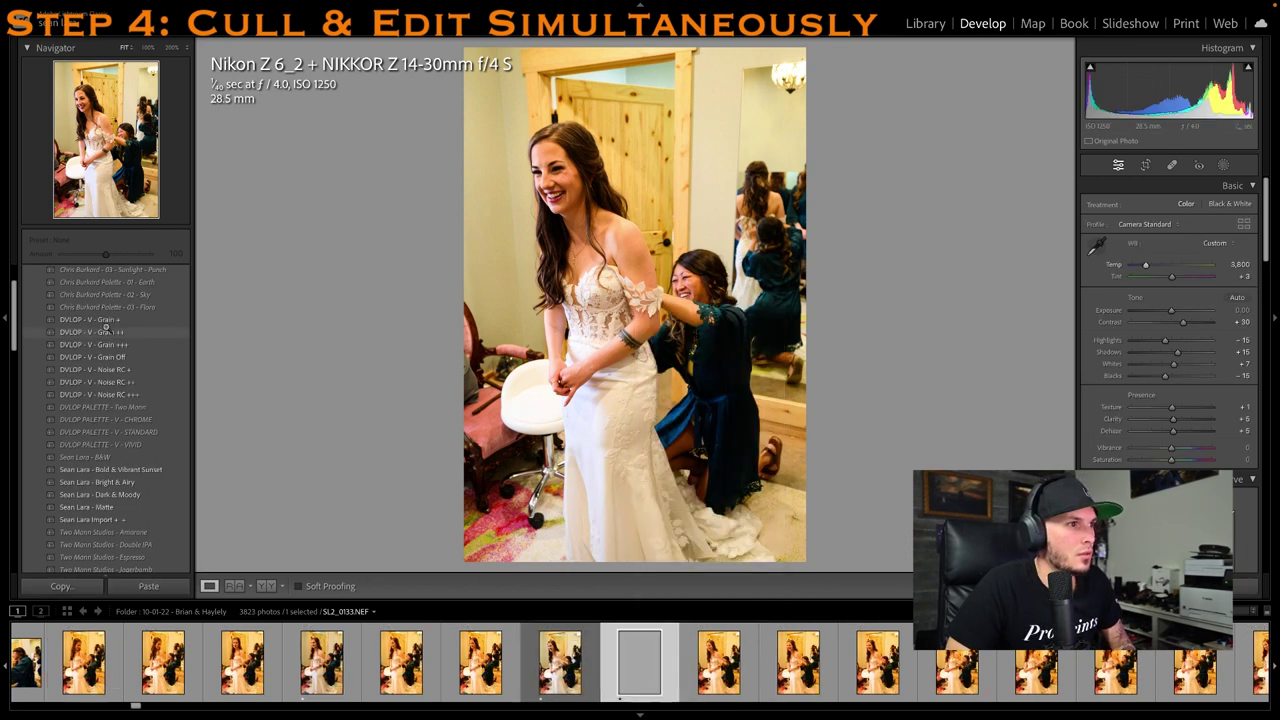
left_click(101, 457)
left_click(101, 457)
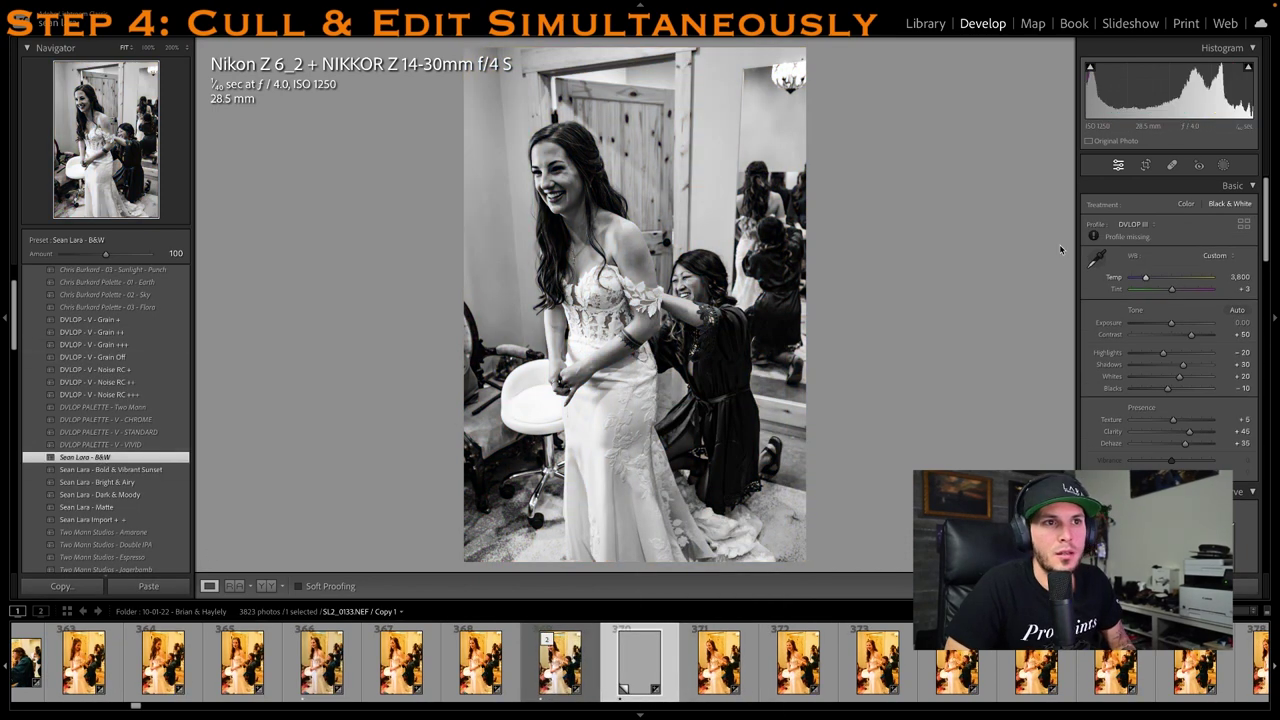
left_click(1199, 366)
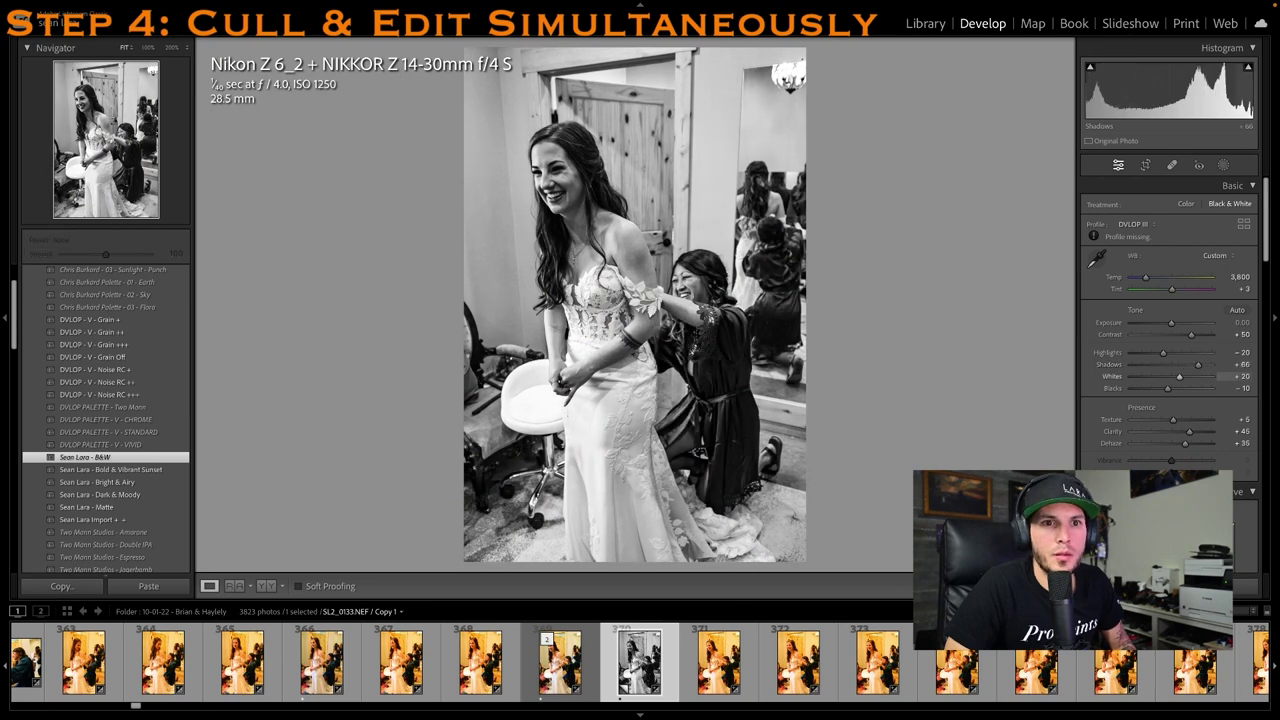
Compare the similar shots of the bride and helper from photo 372 to photo 377
scroll(700, 682, "down", 1)
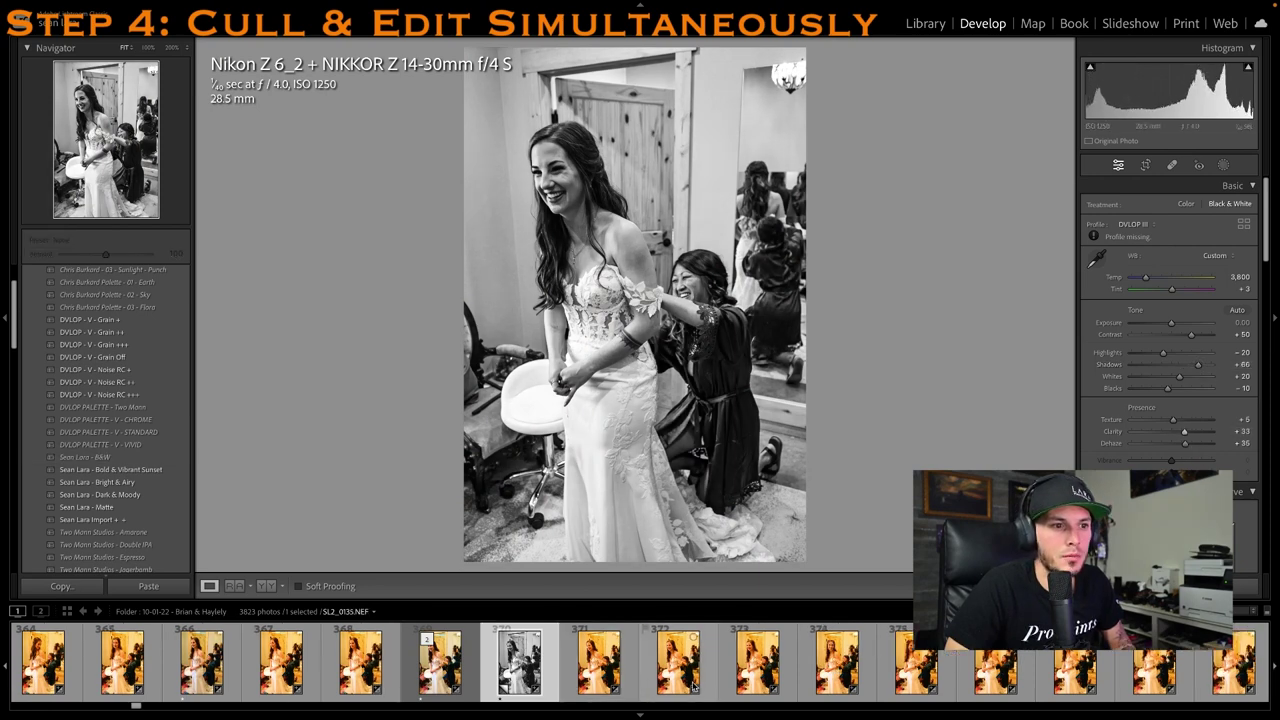
left_click(693, 680)
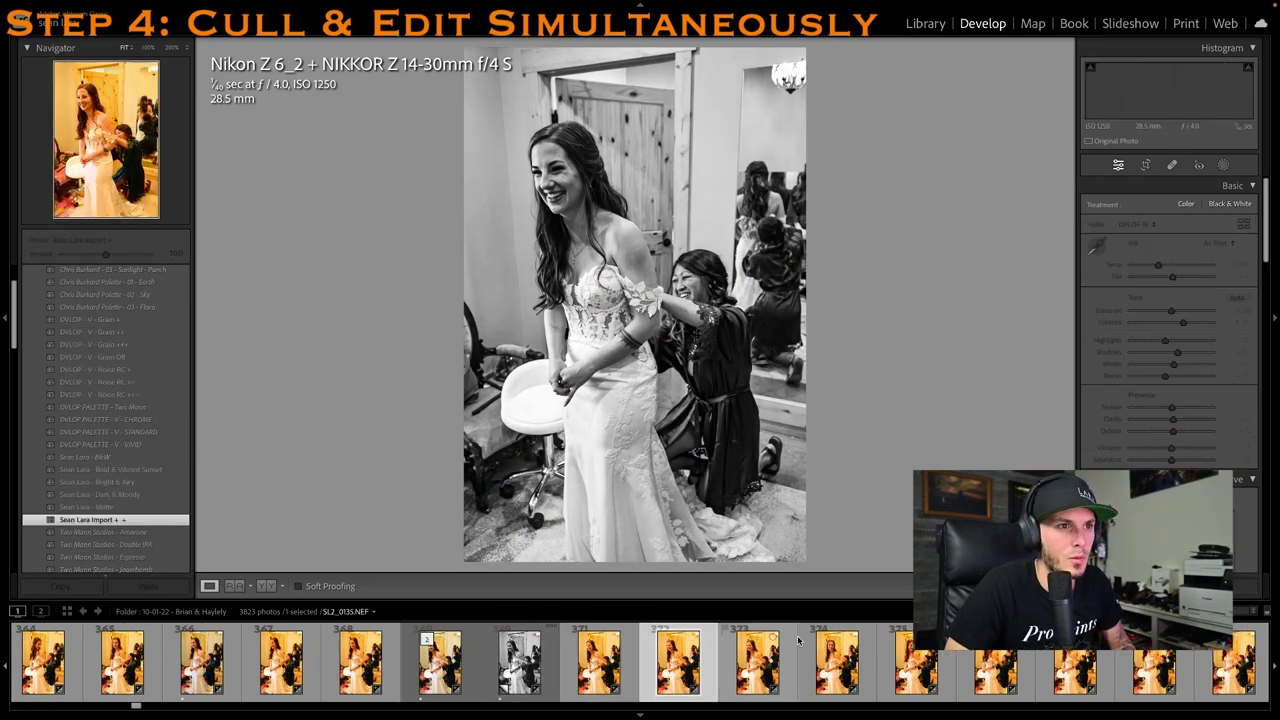
scroll(760, 657, "down", 1)
scroll(760, 657, "down", 1)
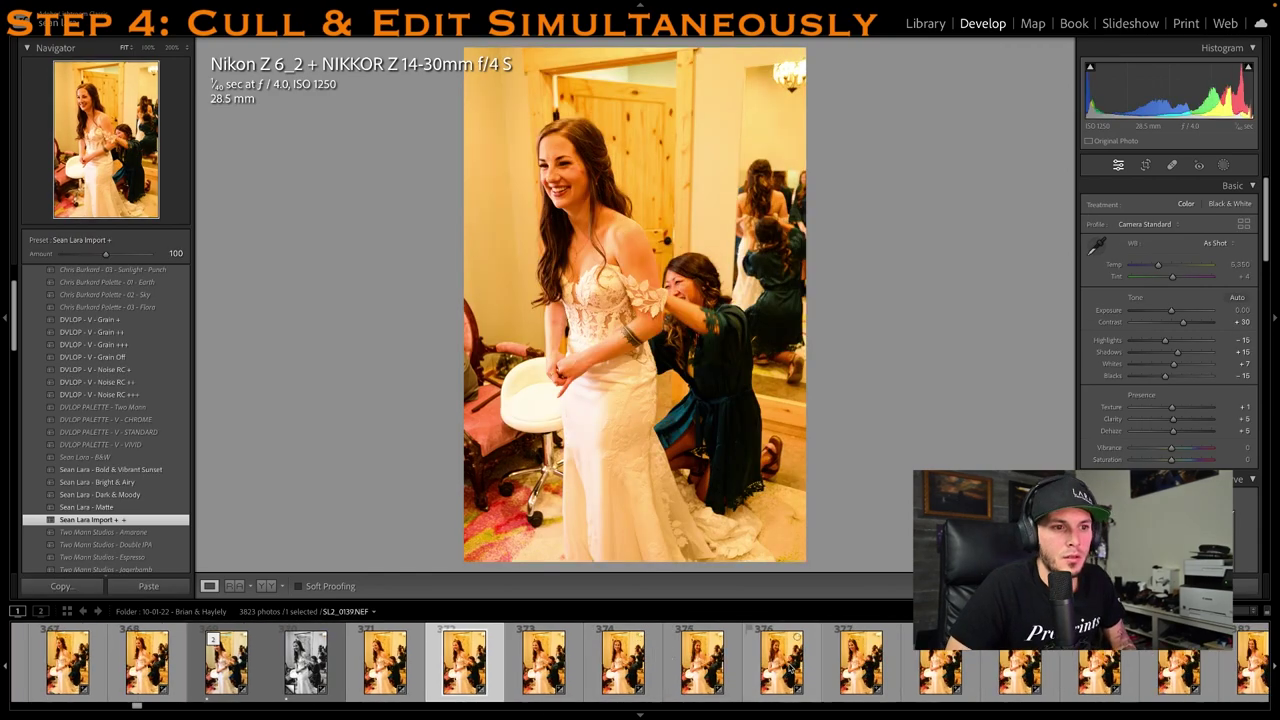
left_click(752, 676)
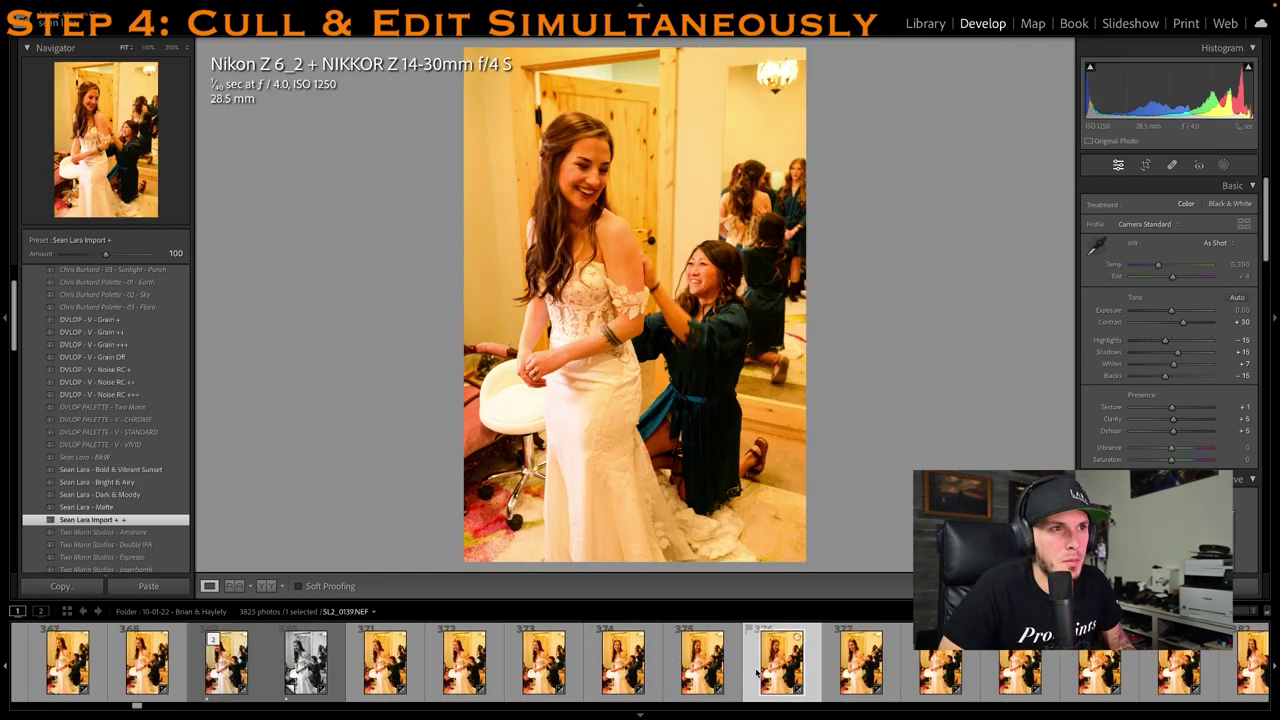
key("Right")
scroll(757, 673, "down", 2)
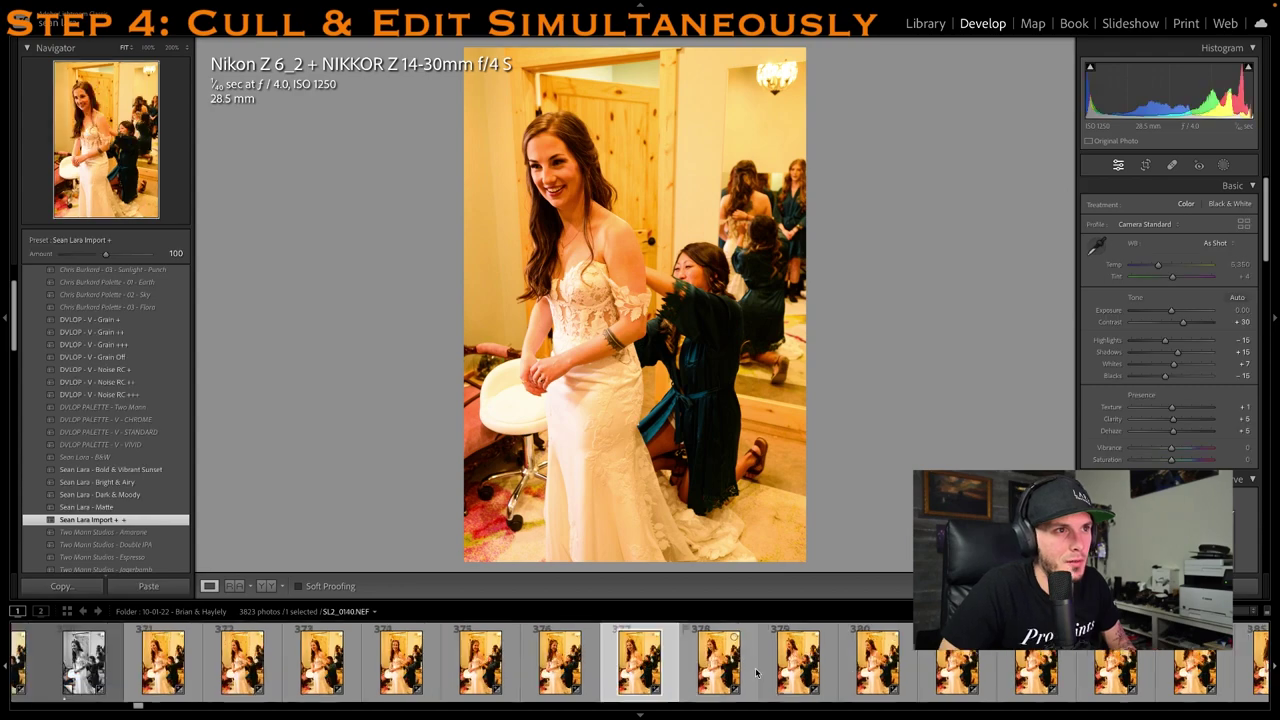
key("Left")
key("Left")
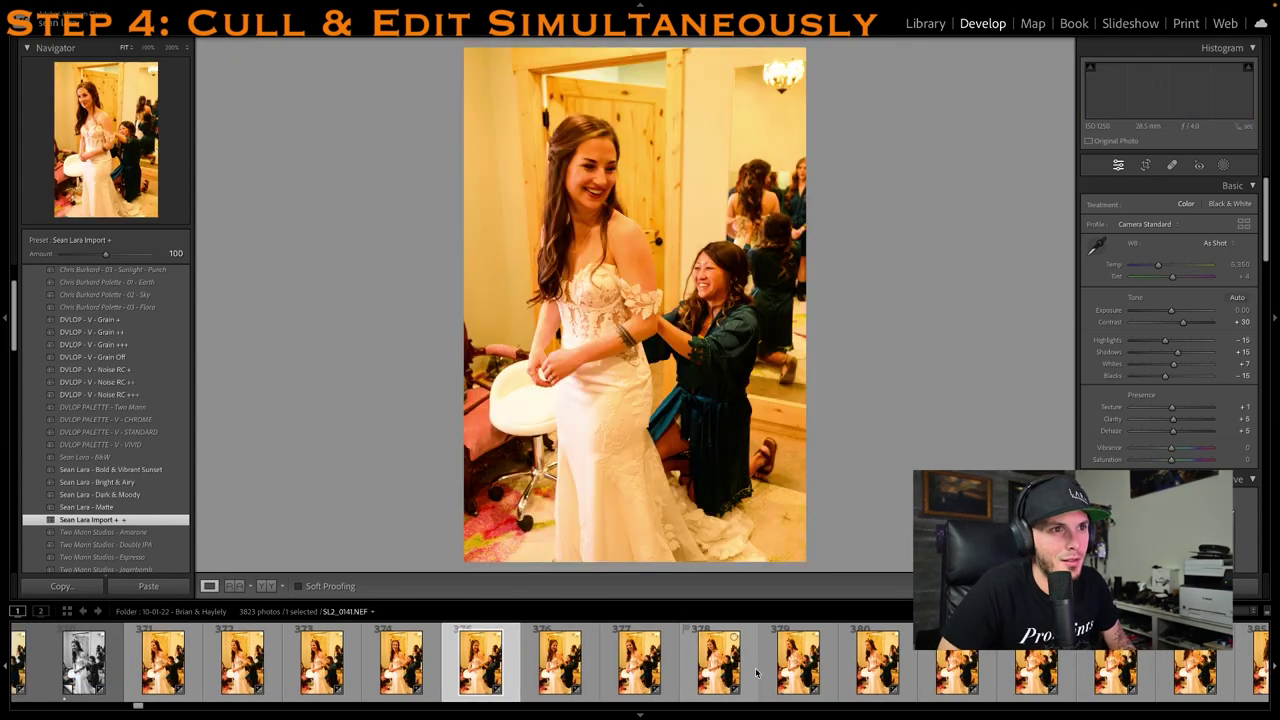
Rate photo 375 one star, sample its white balance from the dress and raise the exposure to +0.45
key("1")
left_click(1097, 245)
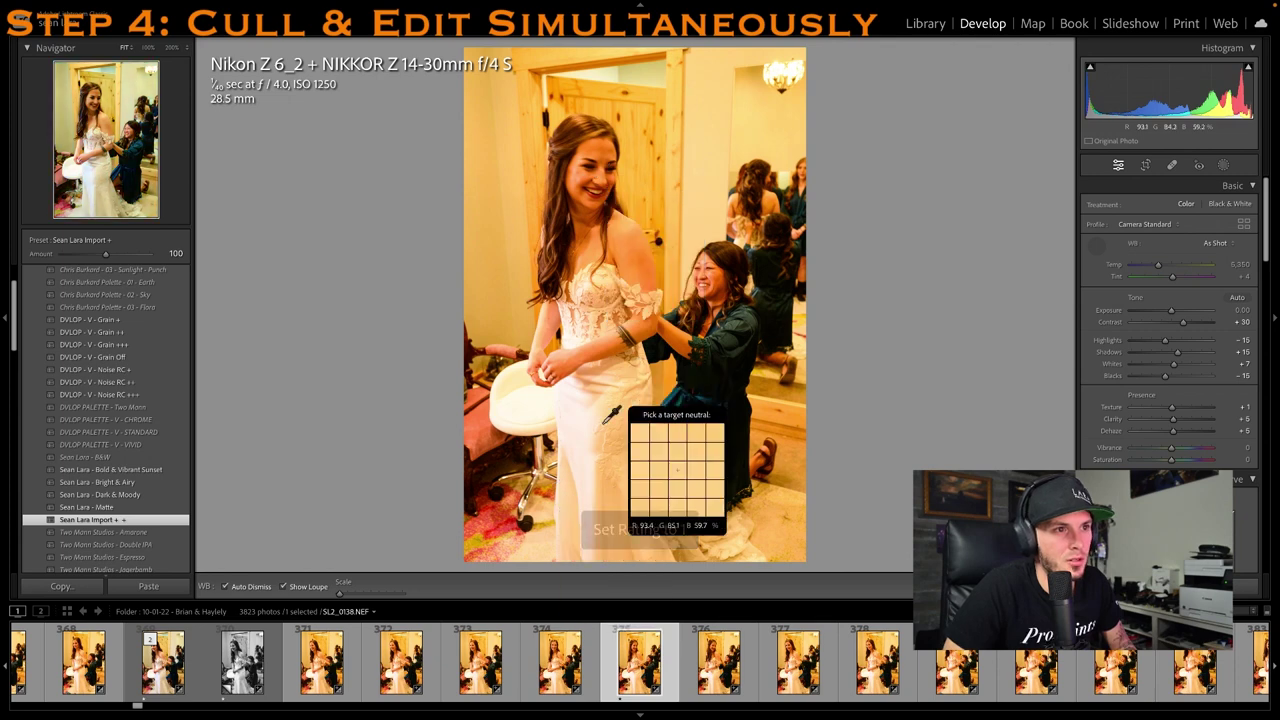
left_click(640, 400)
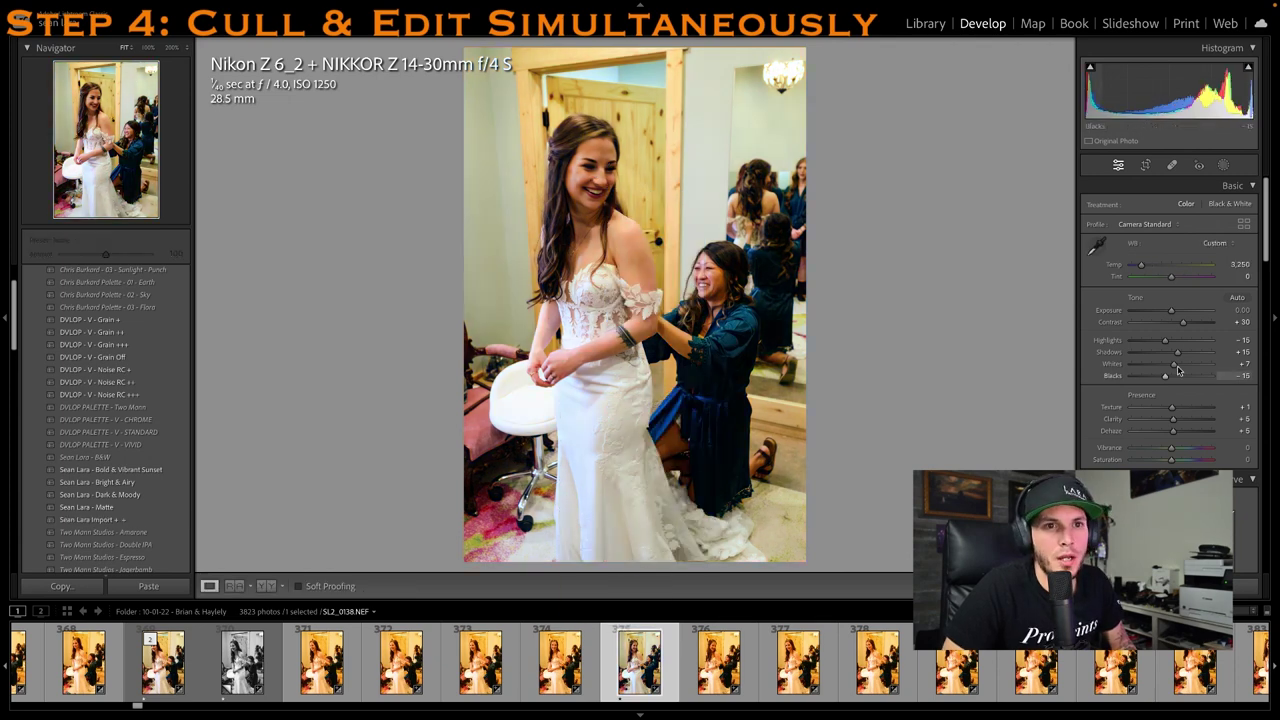
left_click_drag(1172, 313, 1176, 312)
key("1")
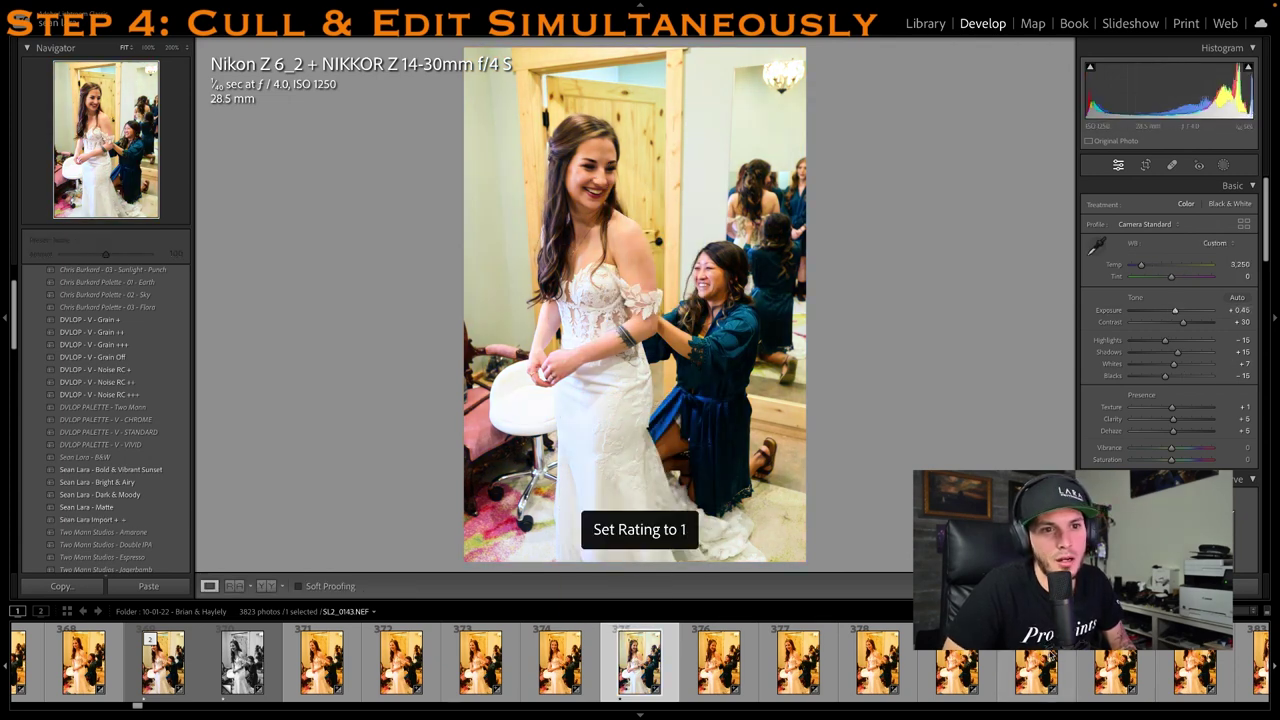
Rate photo 380 one star, sample its white balance from the dress and set the temperature to 3,800
left_click(1051, 655)
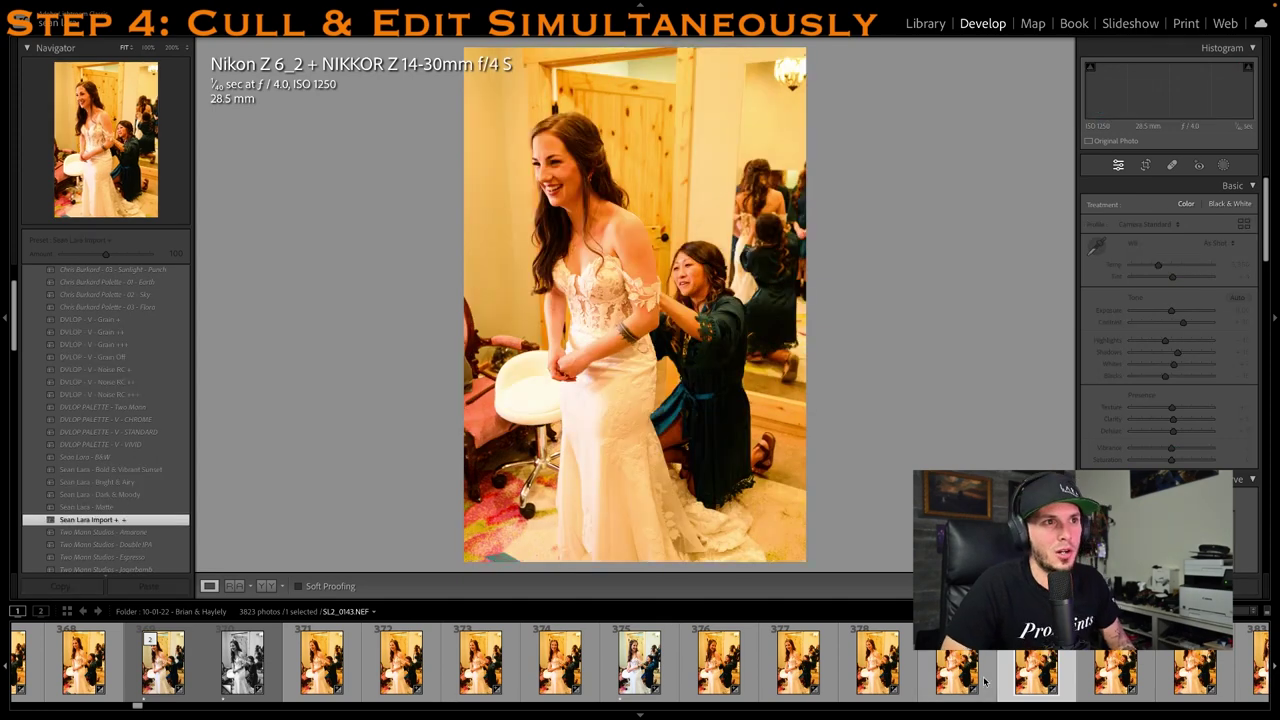
left_click(1097, 246)
left_click(613, 384)
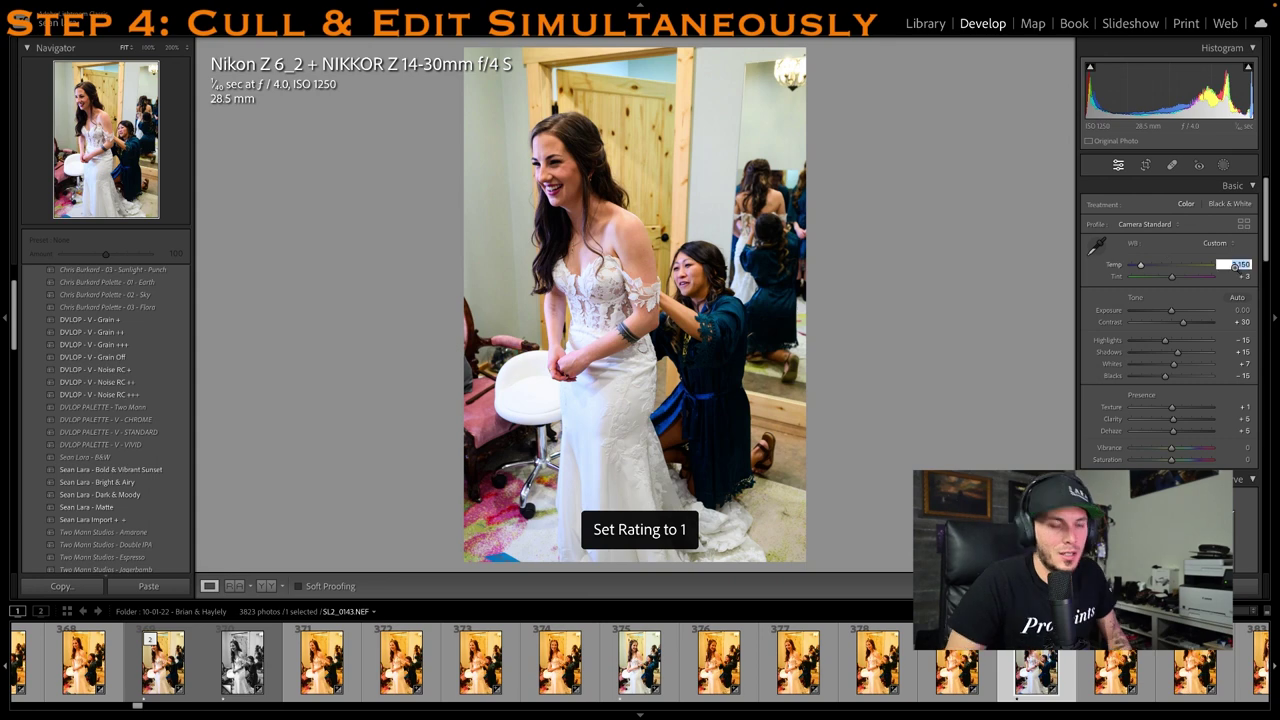
type("3380")
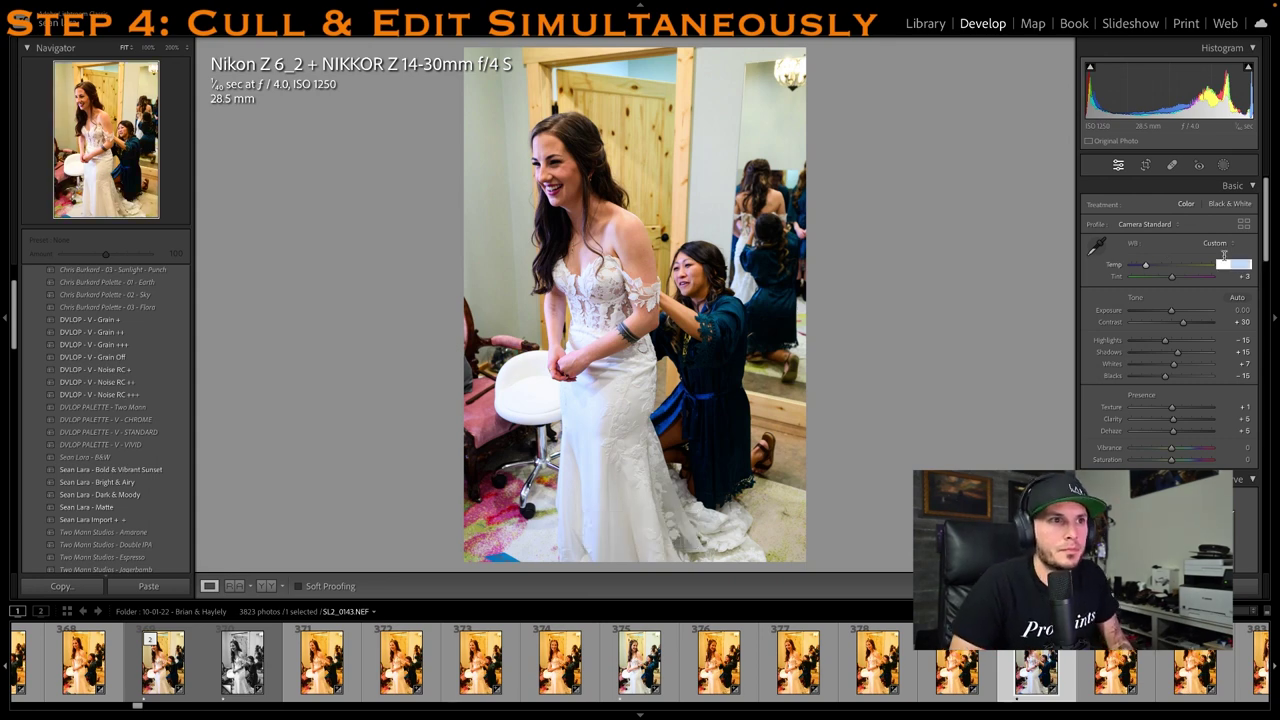
key("Return")
key("1")
Rate photo 385 one star, sample its white balance from the dress and set the temperature to 3,800
scroll(945, 665, "right", 5)
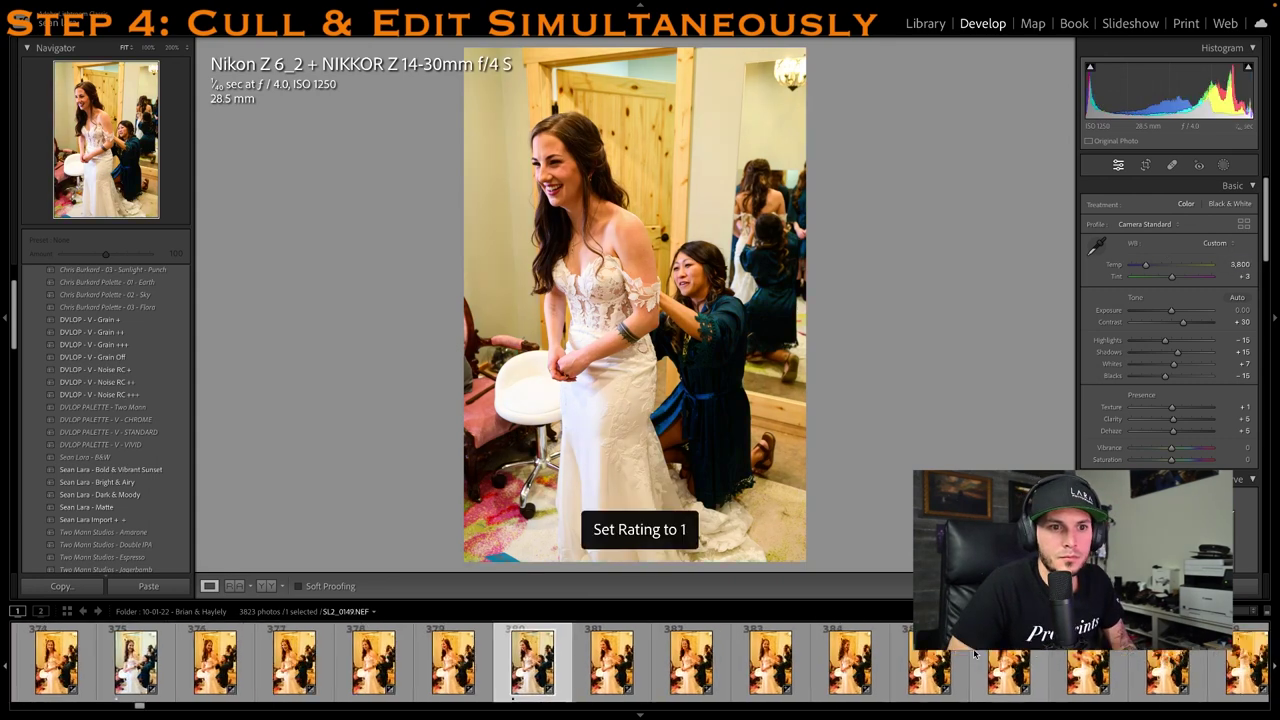
left_click(845, 660)
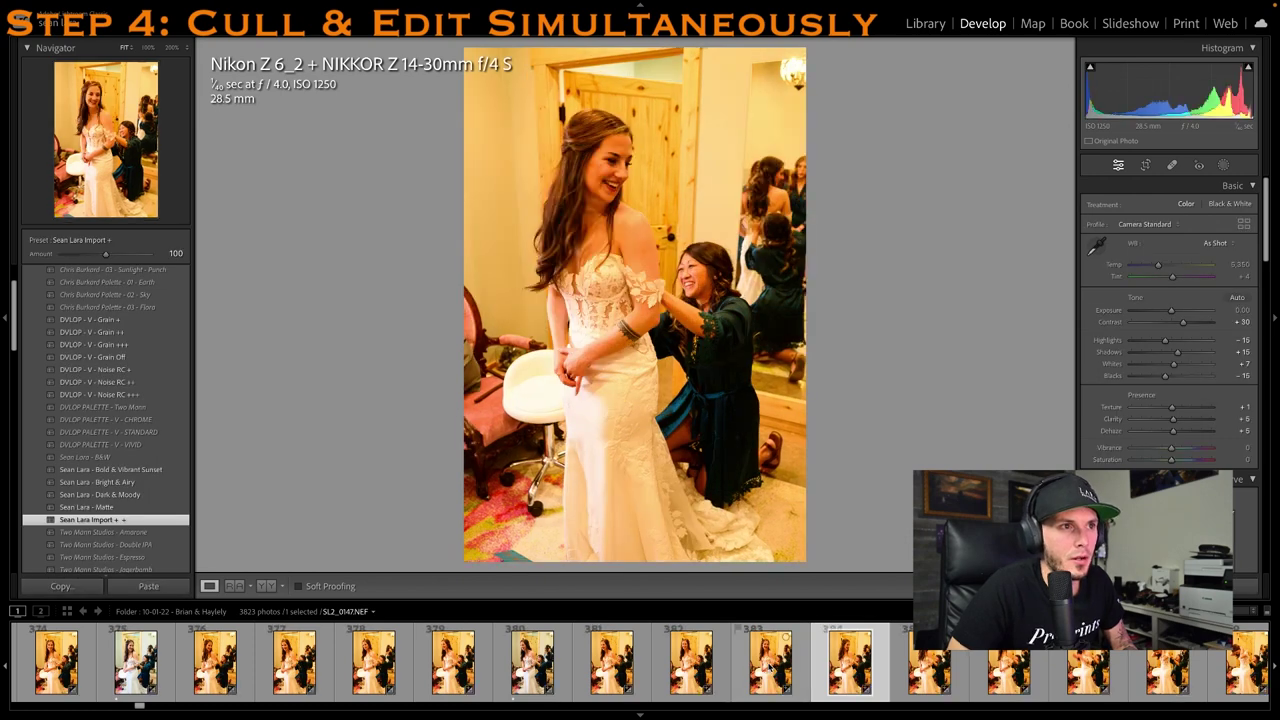
left_click(800, 670)
left_click(920, 662)
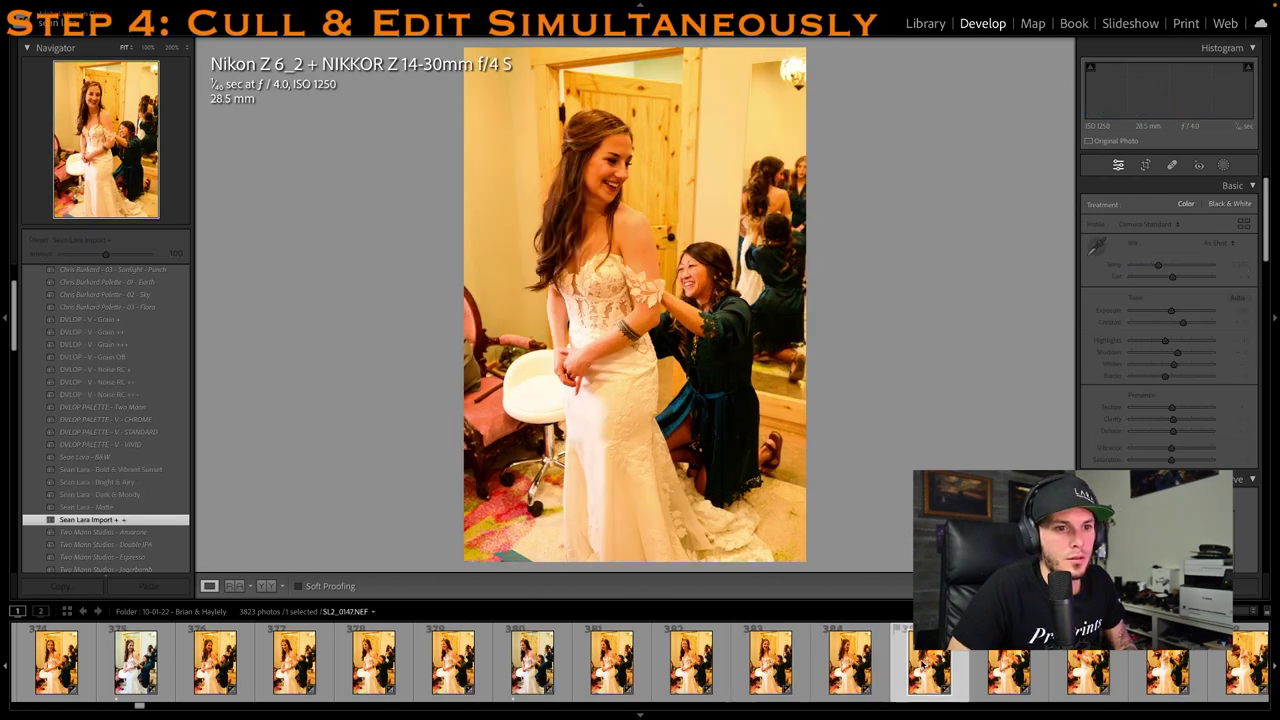
key("1")
key("w")
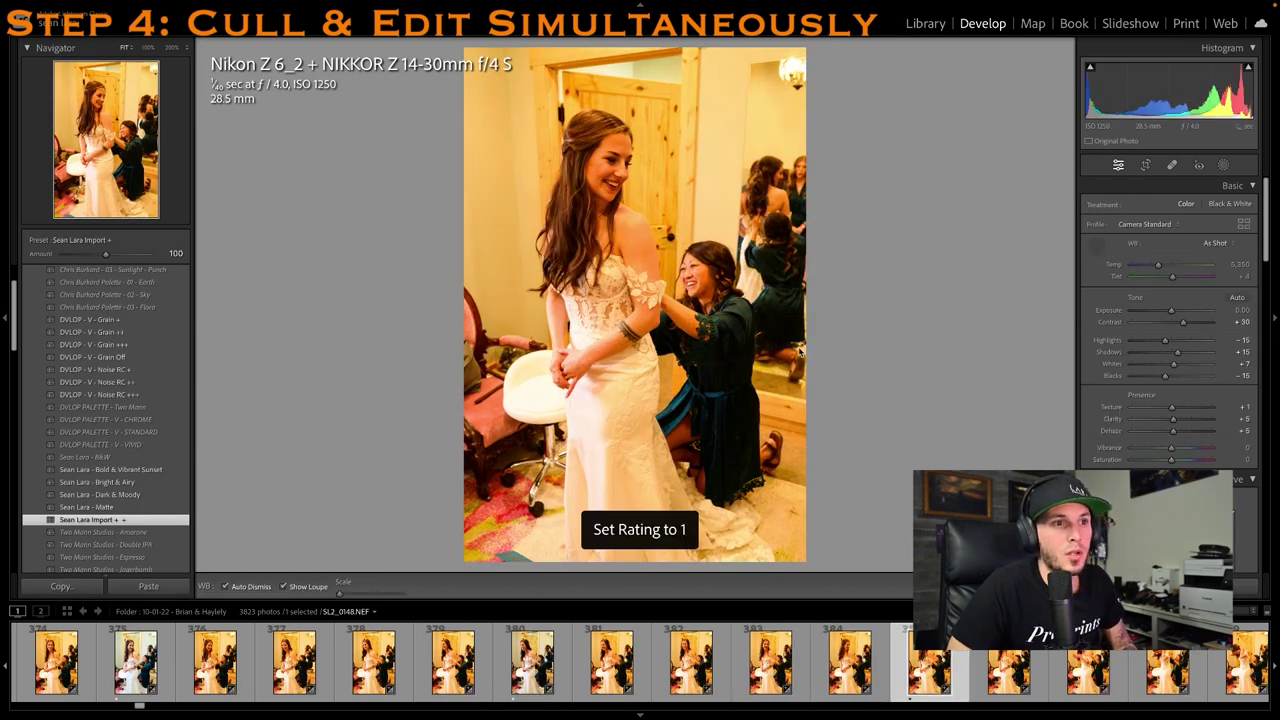
left_click(634, 388)
left_click(1245, 264)
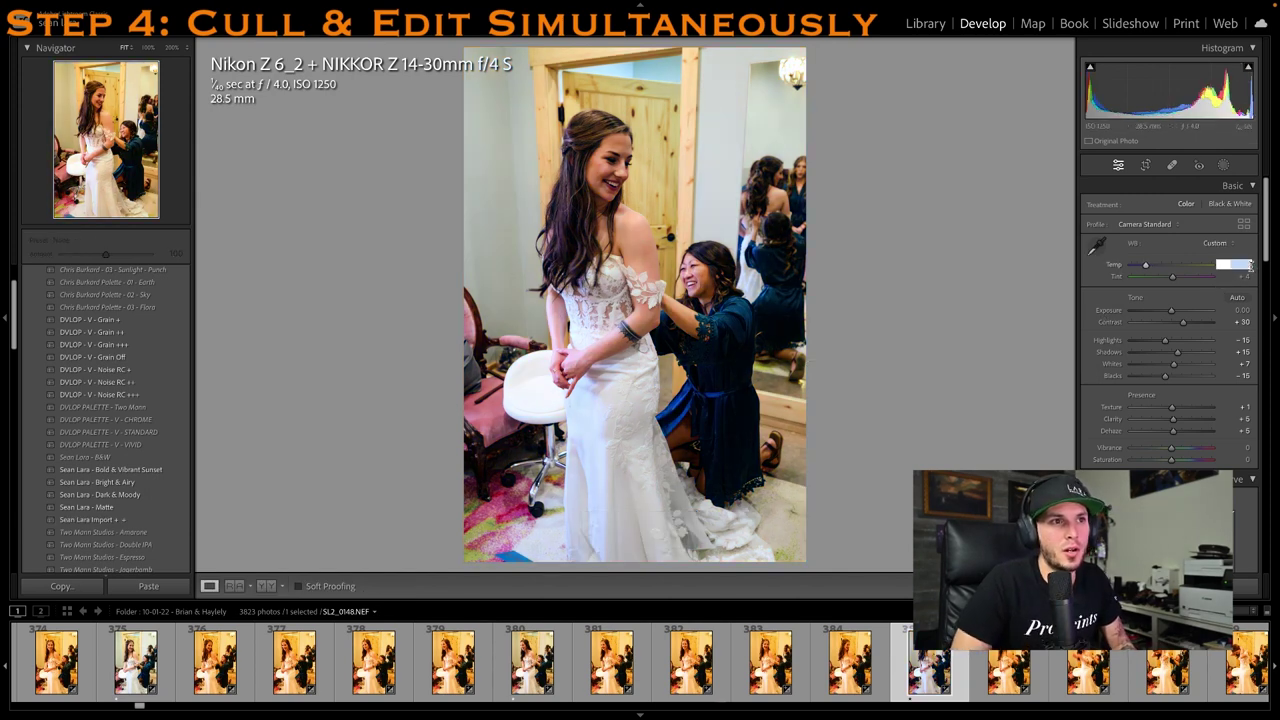
key("Return")
key("1")
Go back to photo 375 and remove its star rating
scroll(704, 645, "left", 3)
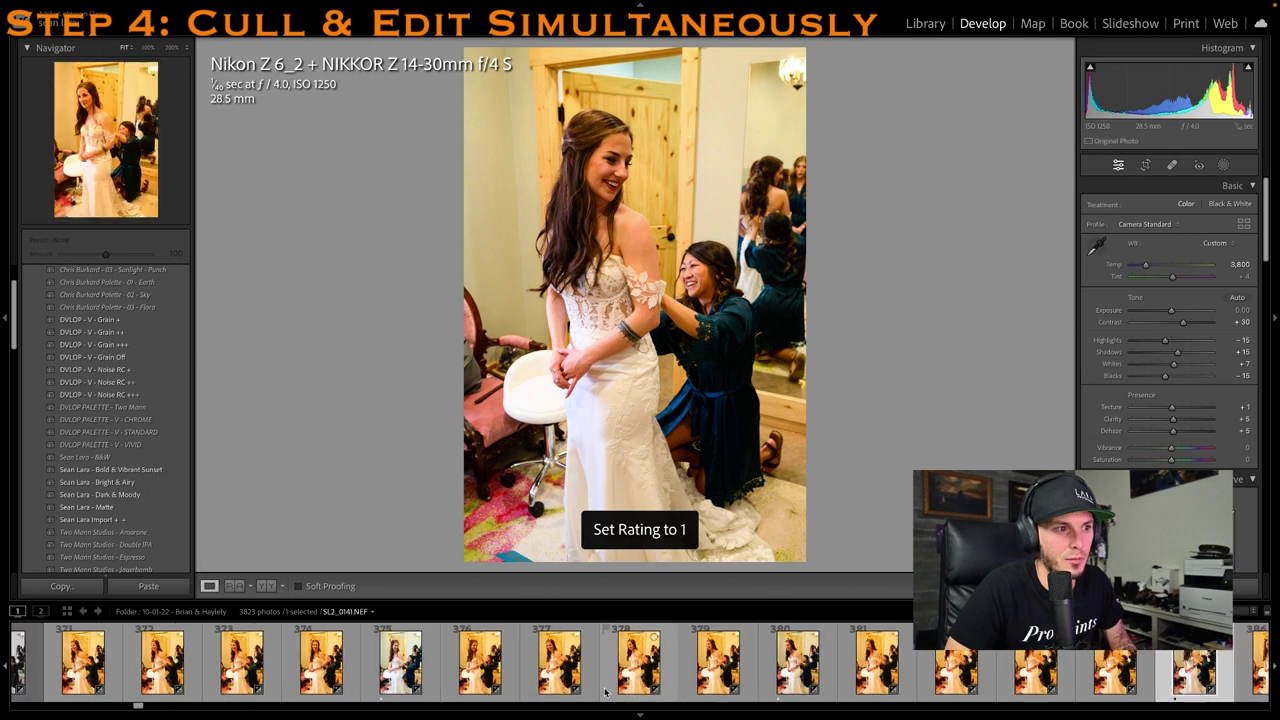
left_click(394, 684)
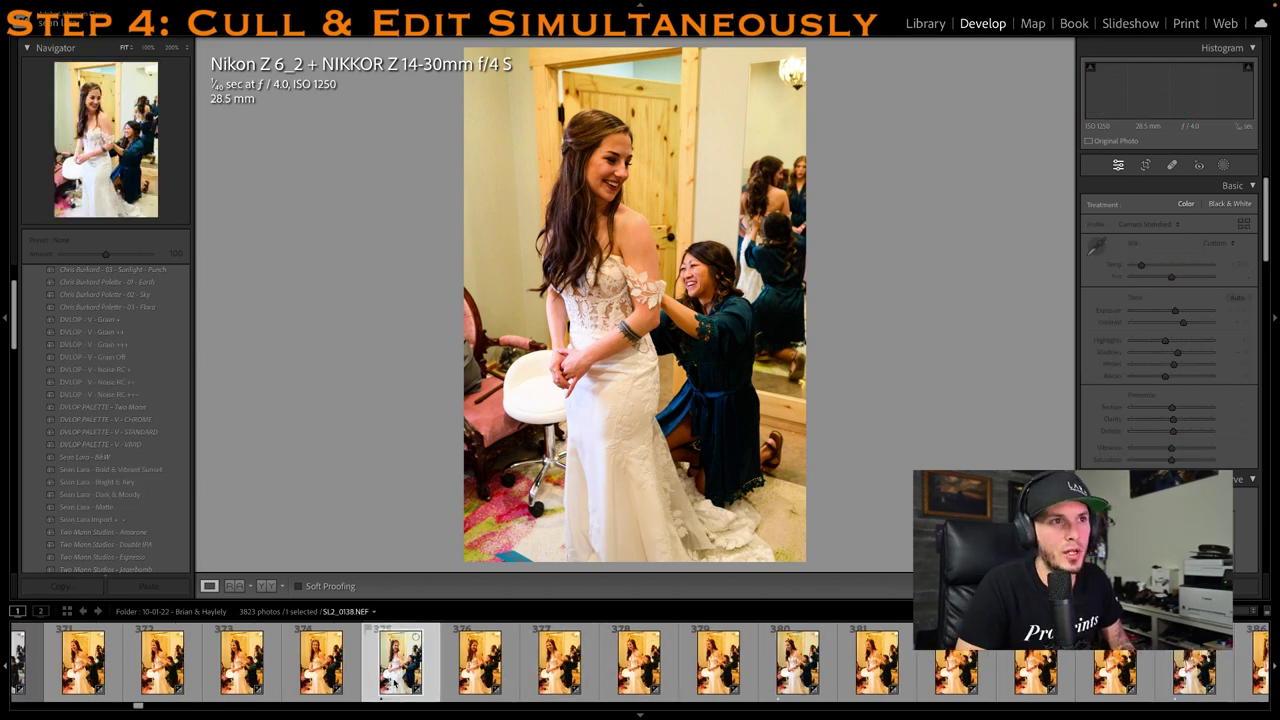
key("0")
Rate photo 391 one star, sample its white balance from the dress and lower the highlights to -51
scroll(490, 676, "right", 4)
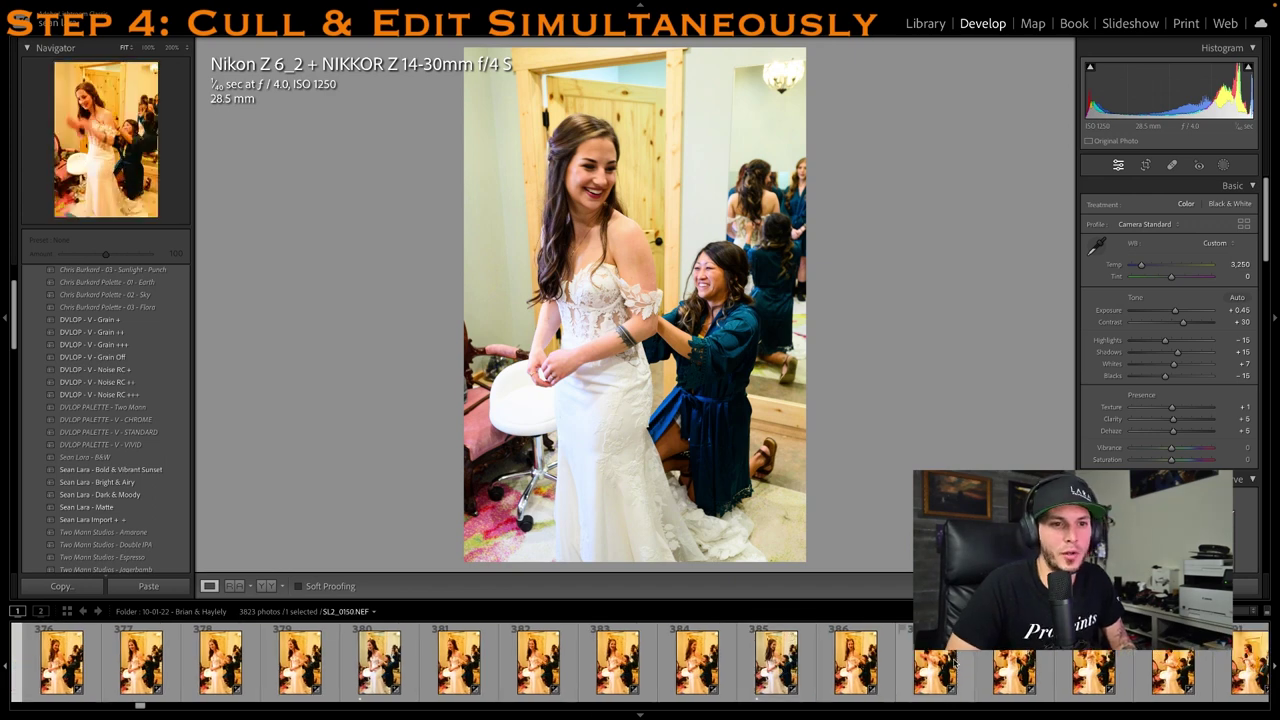
left_click(1072, 657)
left_click(1072, 657)
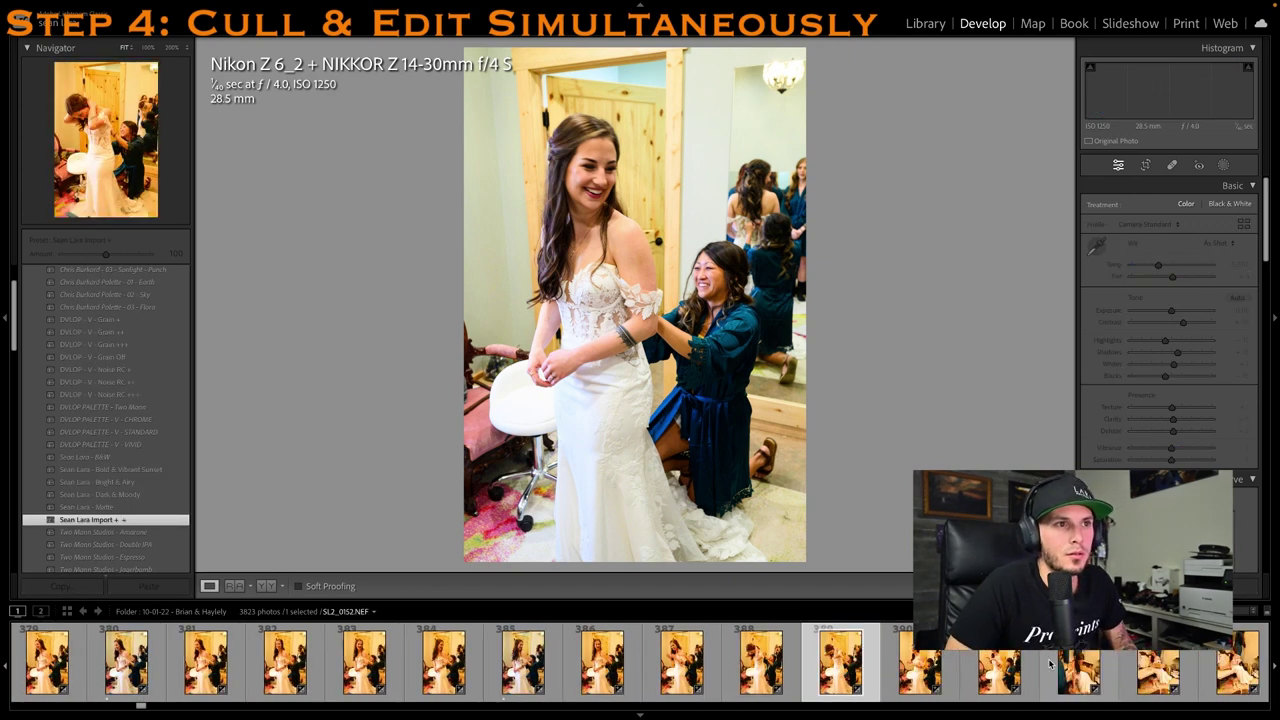
scroll(634, 643, "right", 1)
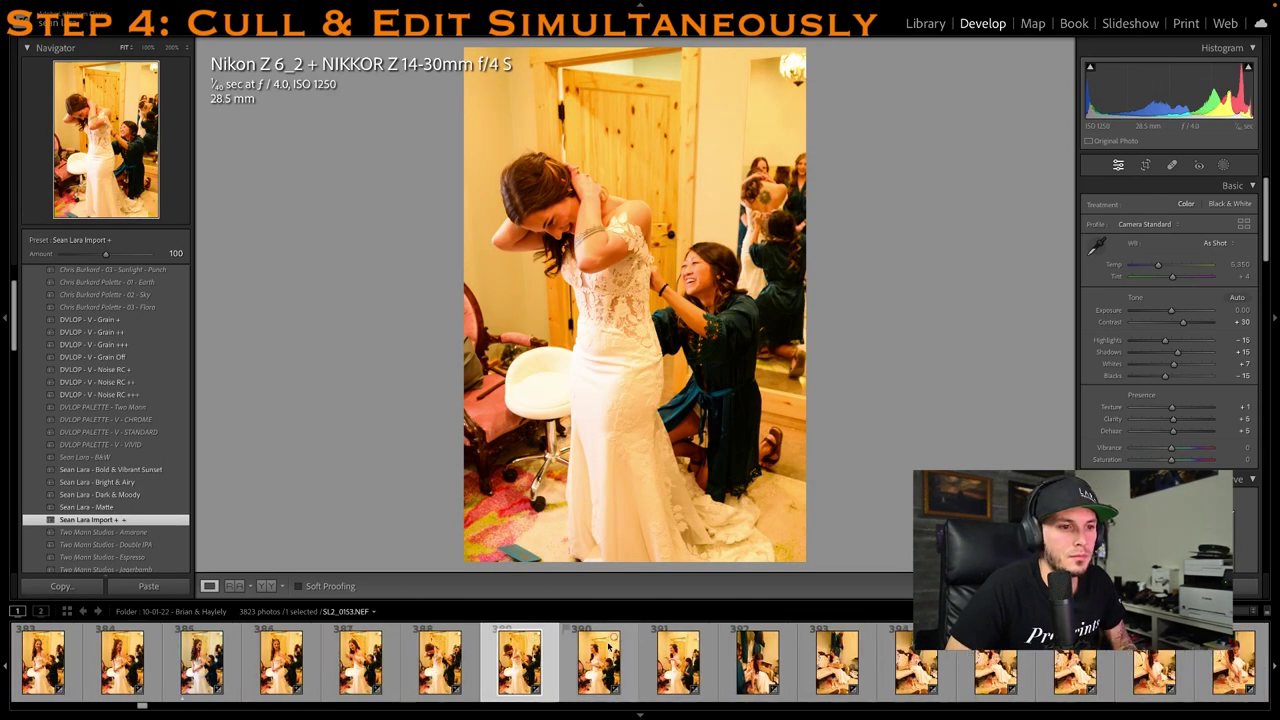
left_click(678, 660)
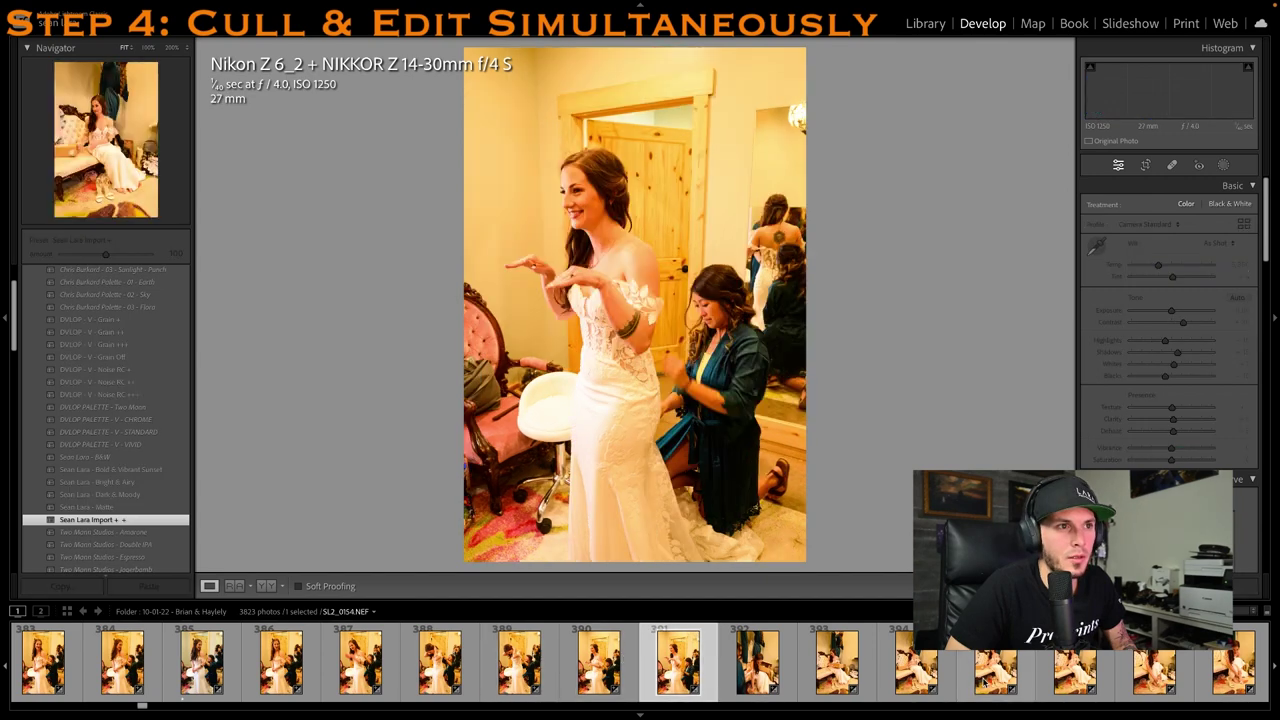
key("1")
left_click(1100, 246)
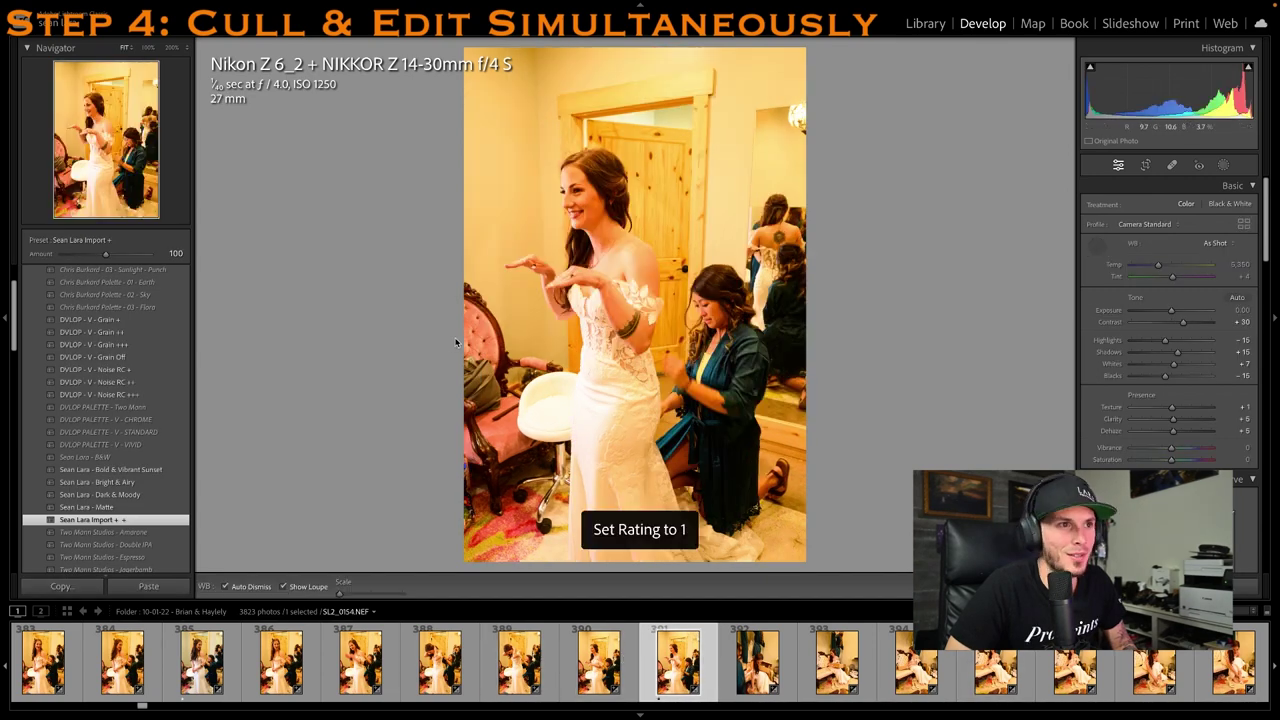
left_click(596, 368)
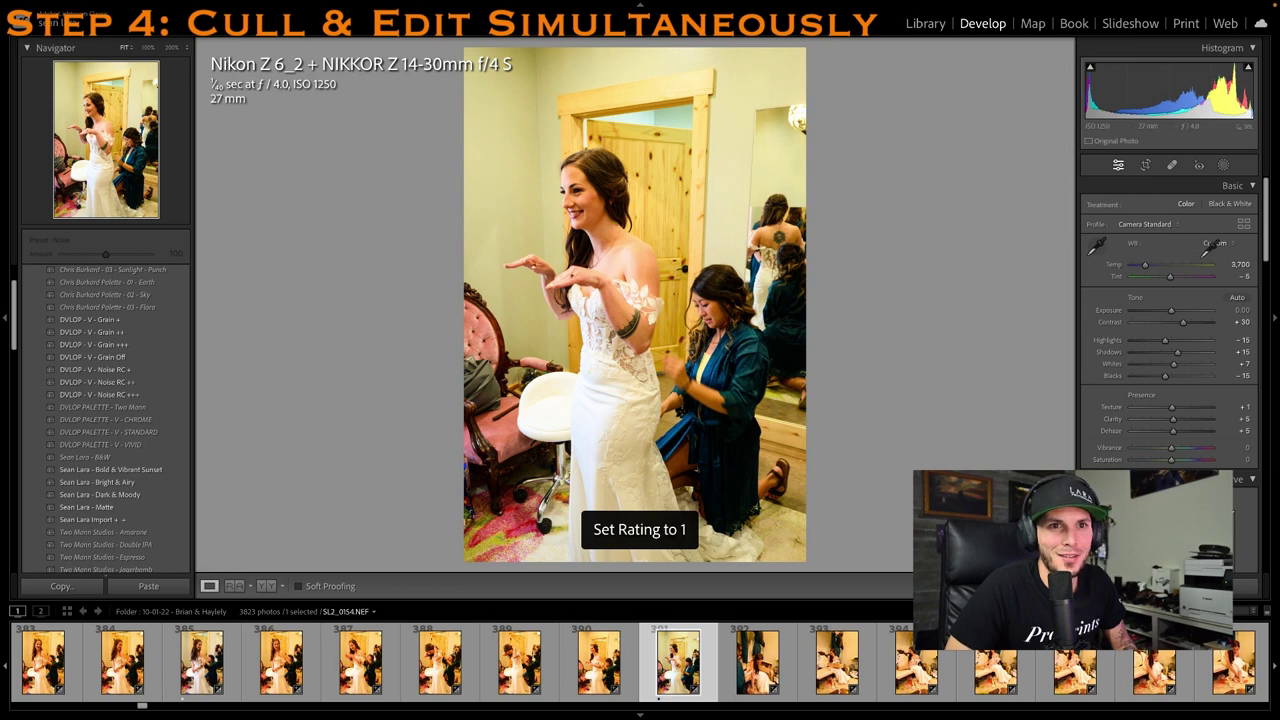
left_click_drag(1165, 341, 1152, 343)
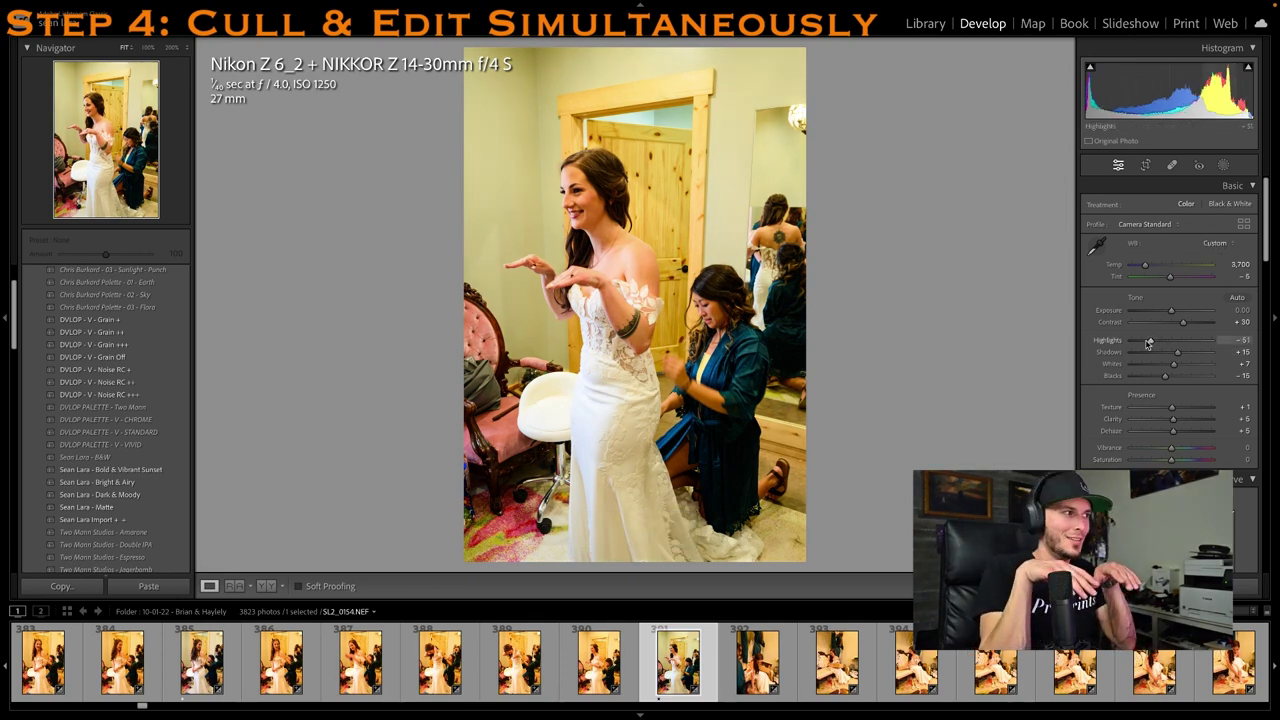
Review the shots of the seated bride putting on her shoes, up to photo 400
left_click(980, 680)
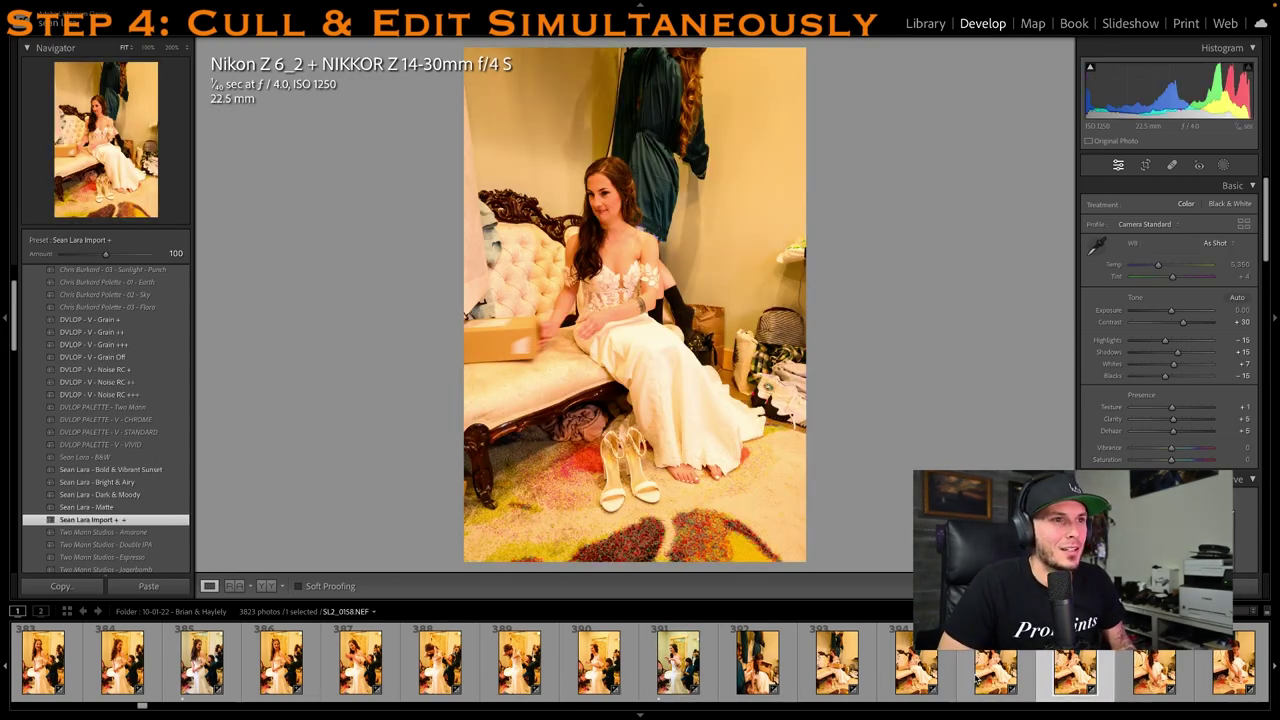
key("Right")
key("Right")
key("Right")
key("Right")
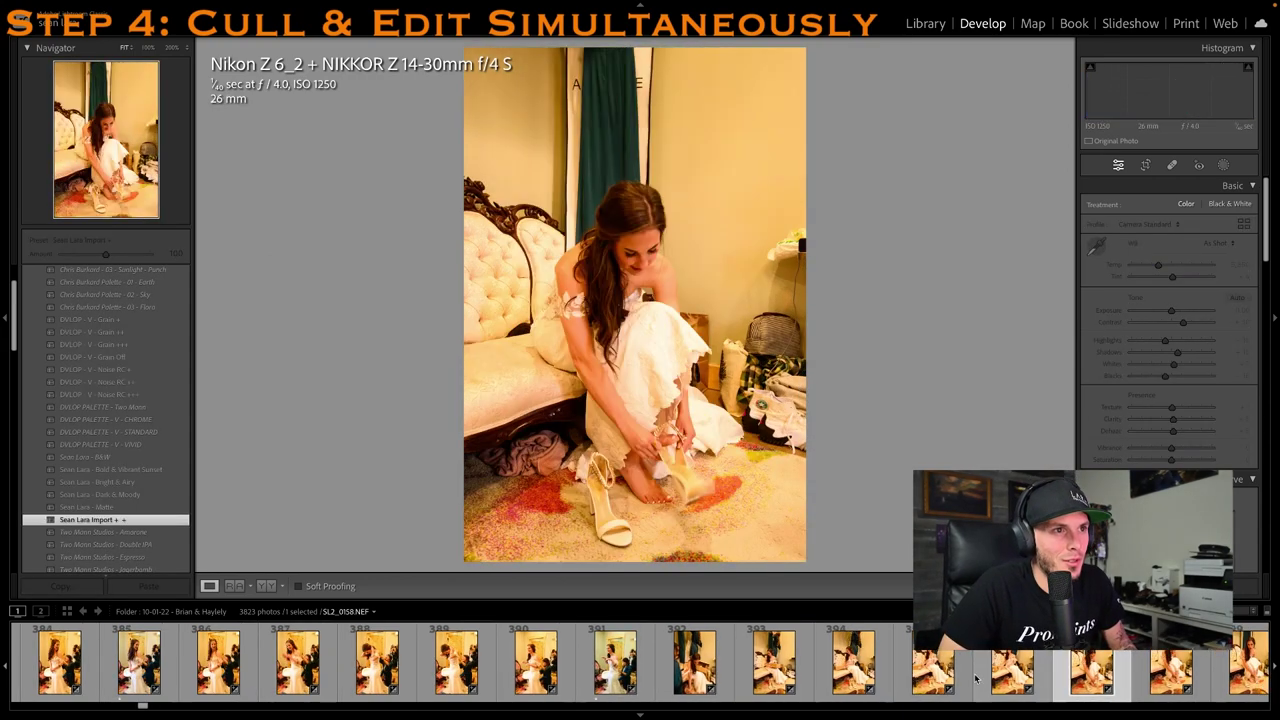
key("Right")
key("Right")
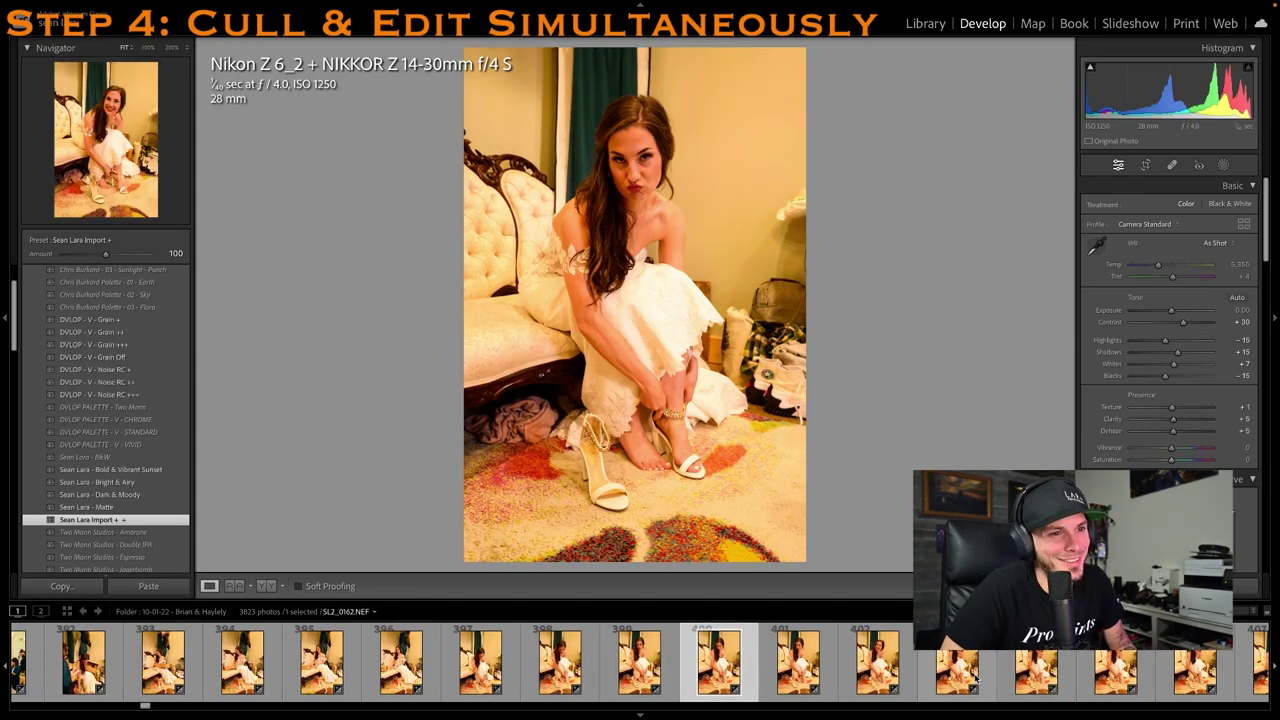
Rate photo 400 one star, sample its white balance from the dress and set the temperature to 3,600
key("1")
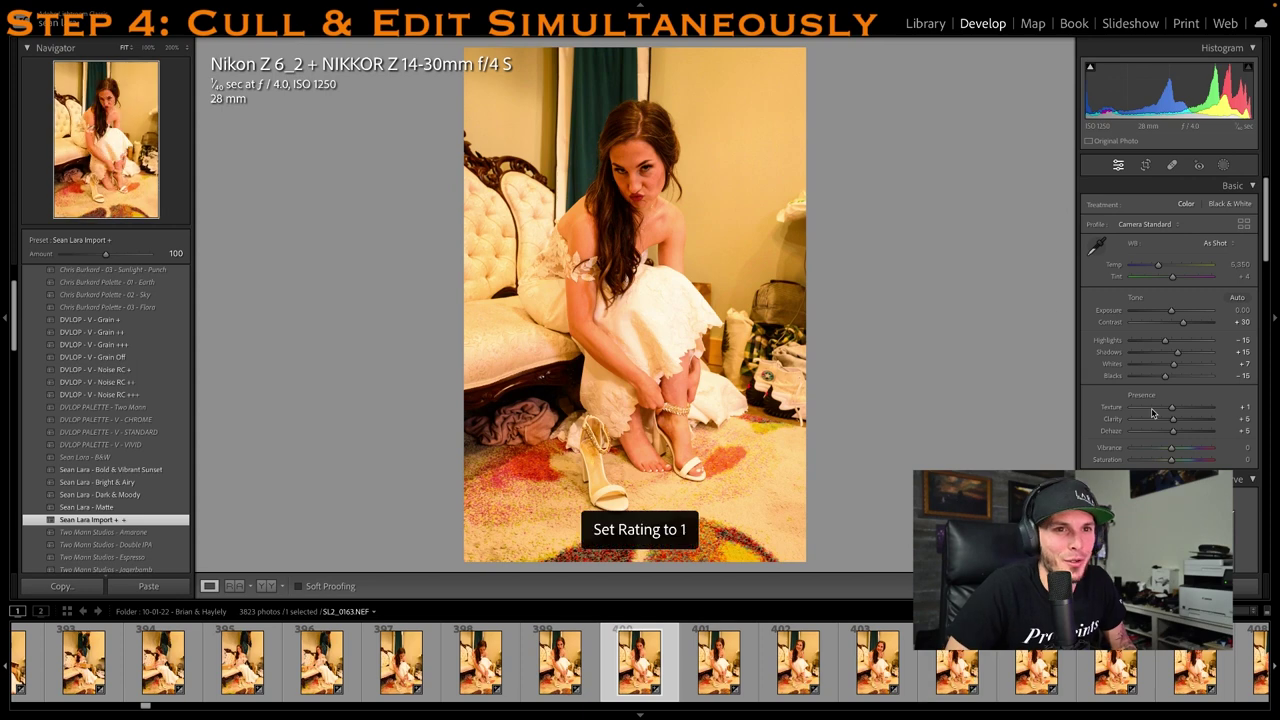
left_click(1098, 244)
left_click(662, 305)
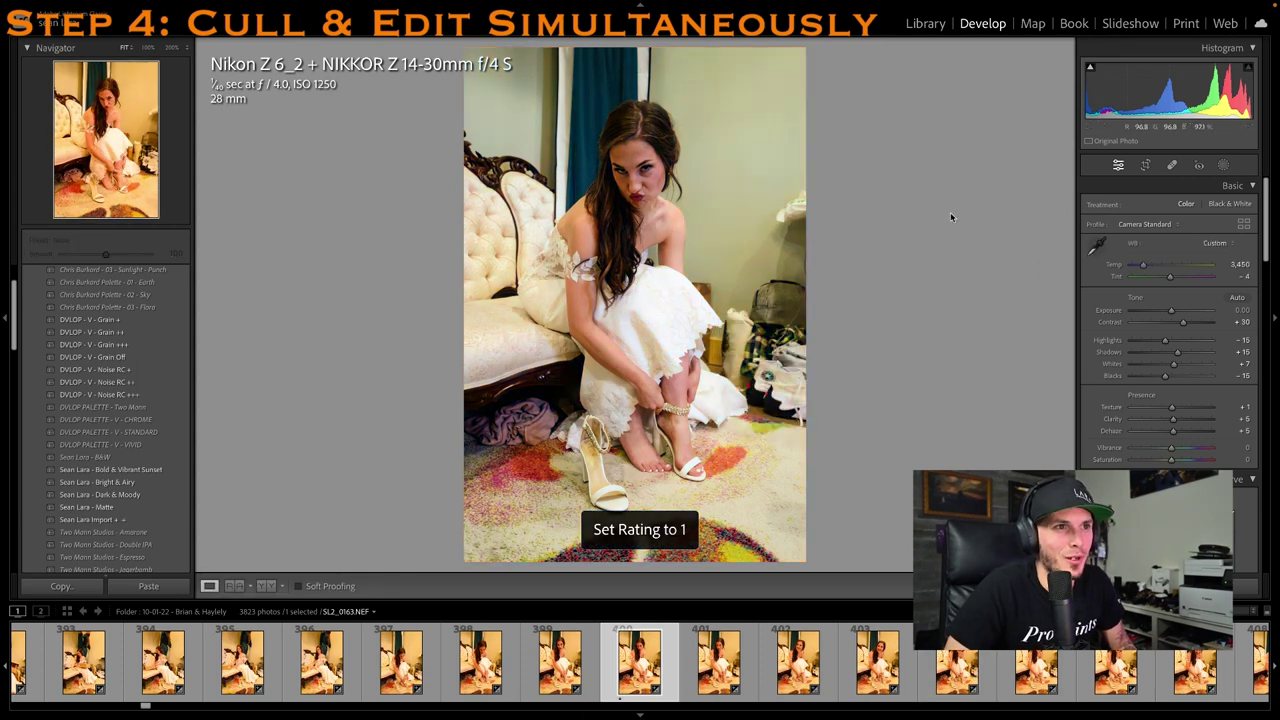
key("1")
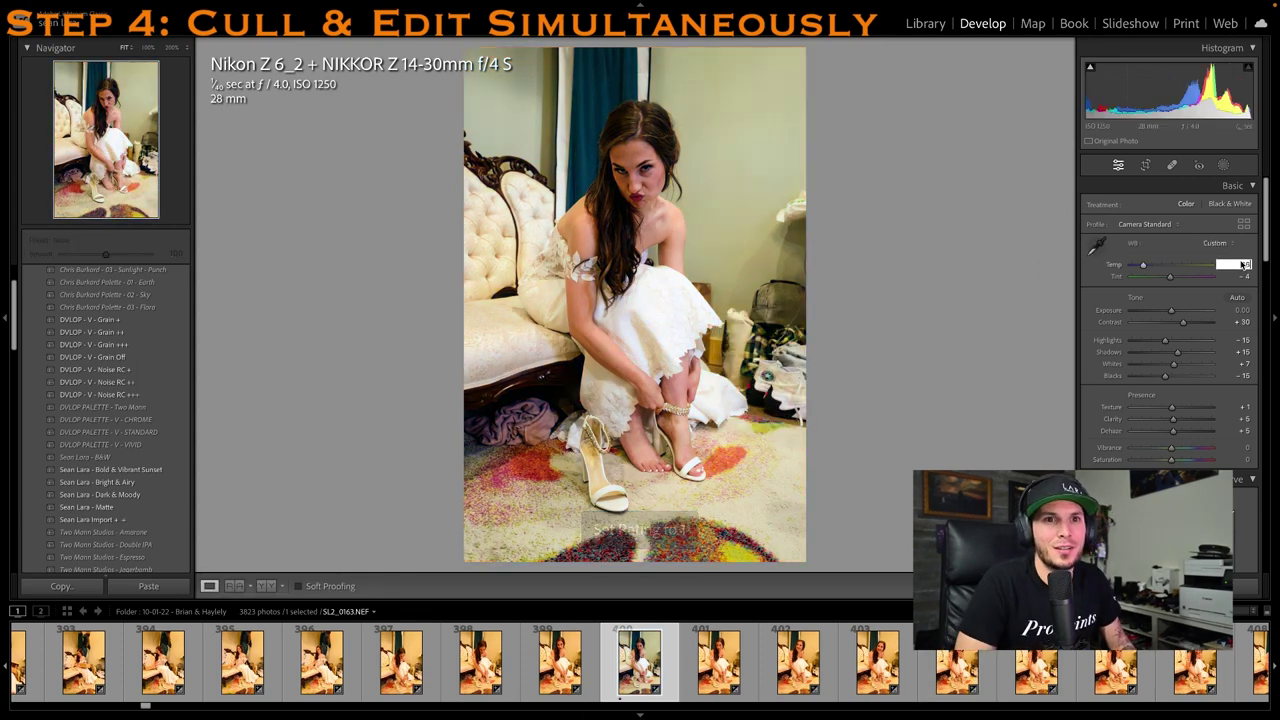
key("Return")
key("1")
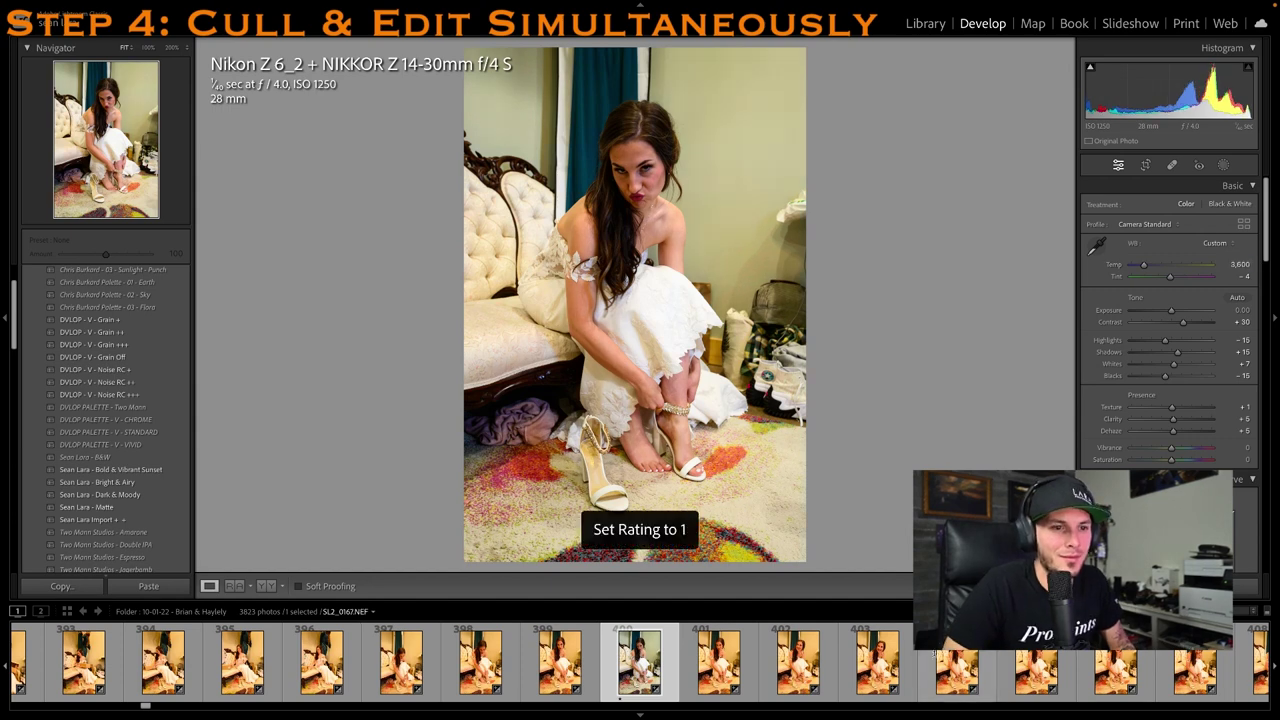
Rate photo 404 one star, sample its white balance from the dress and set the temperature to 3,600
left_click(90, 519)
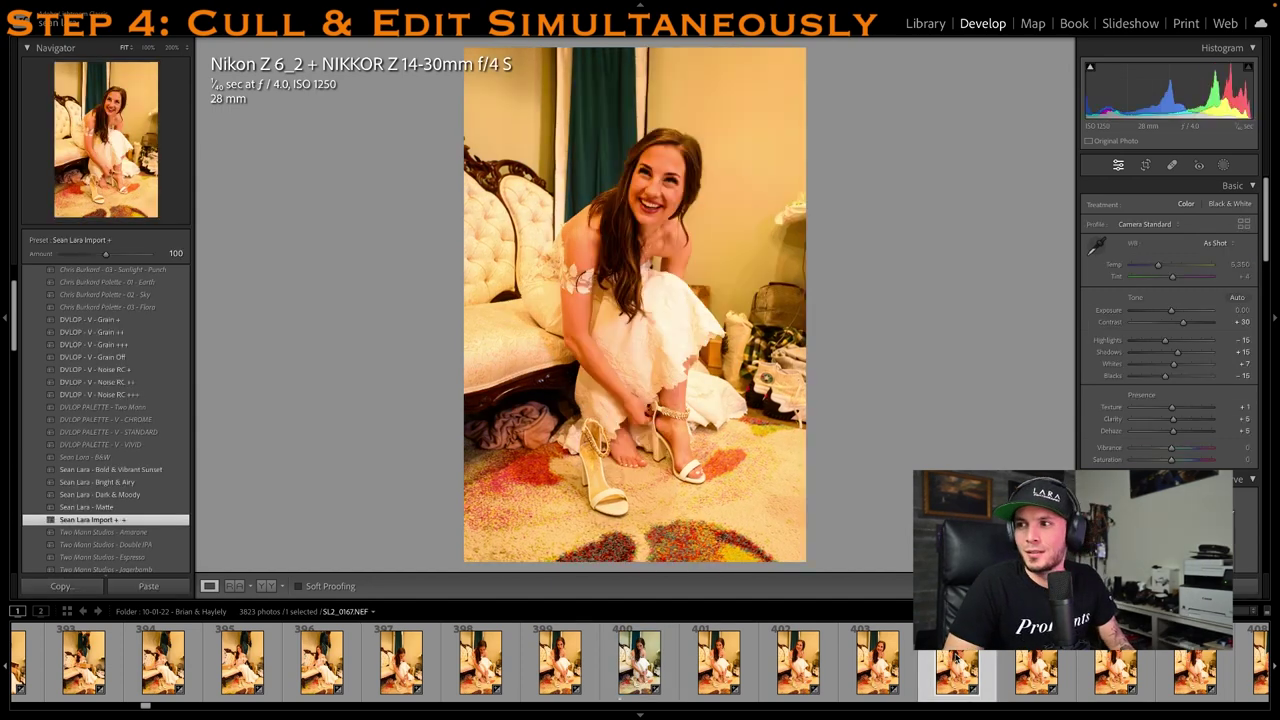
key("1")
key("w")
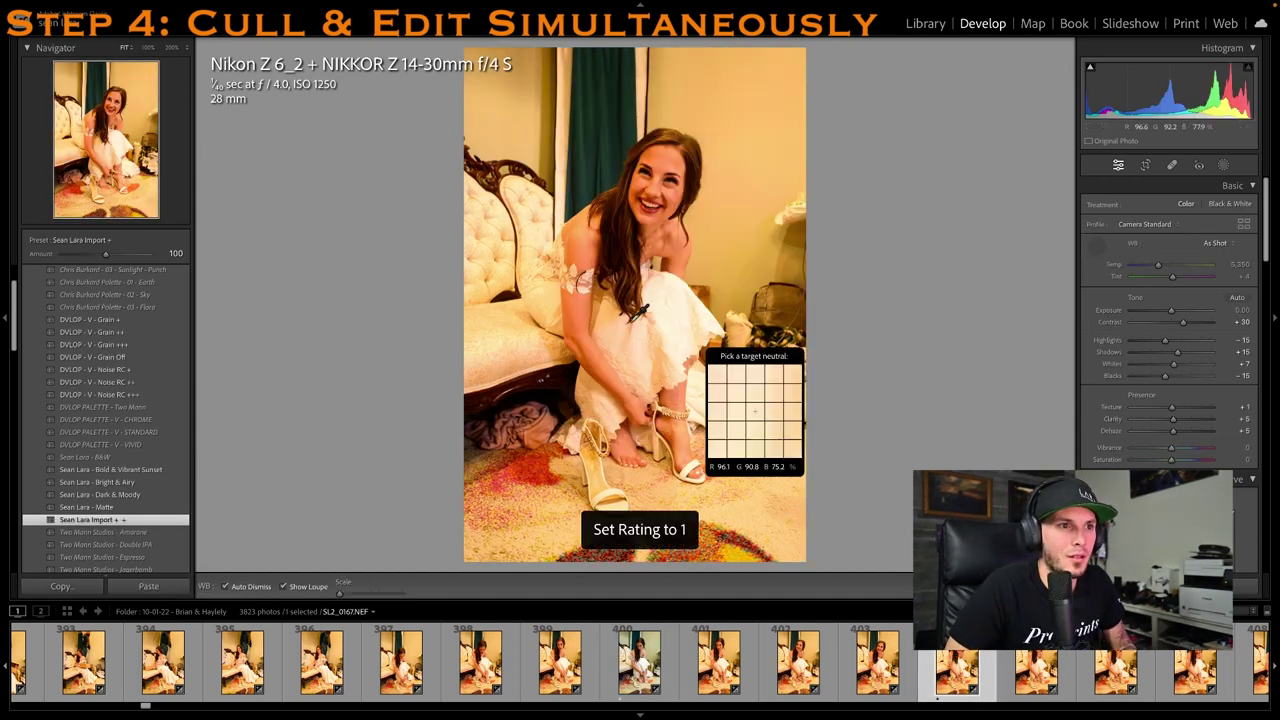
left_click(808, 266)
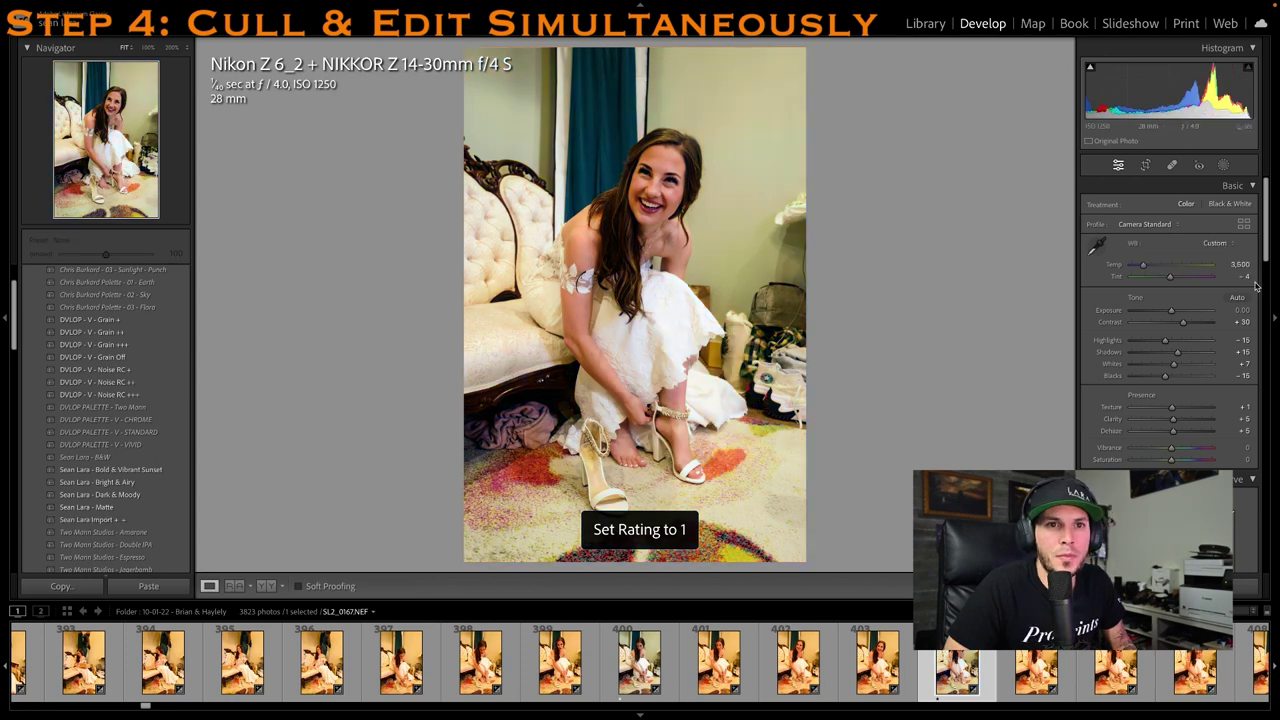
type("3")
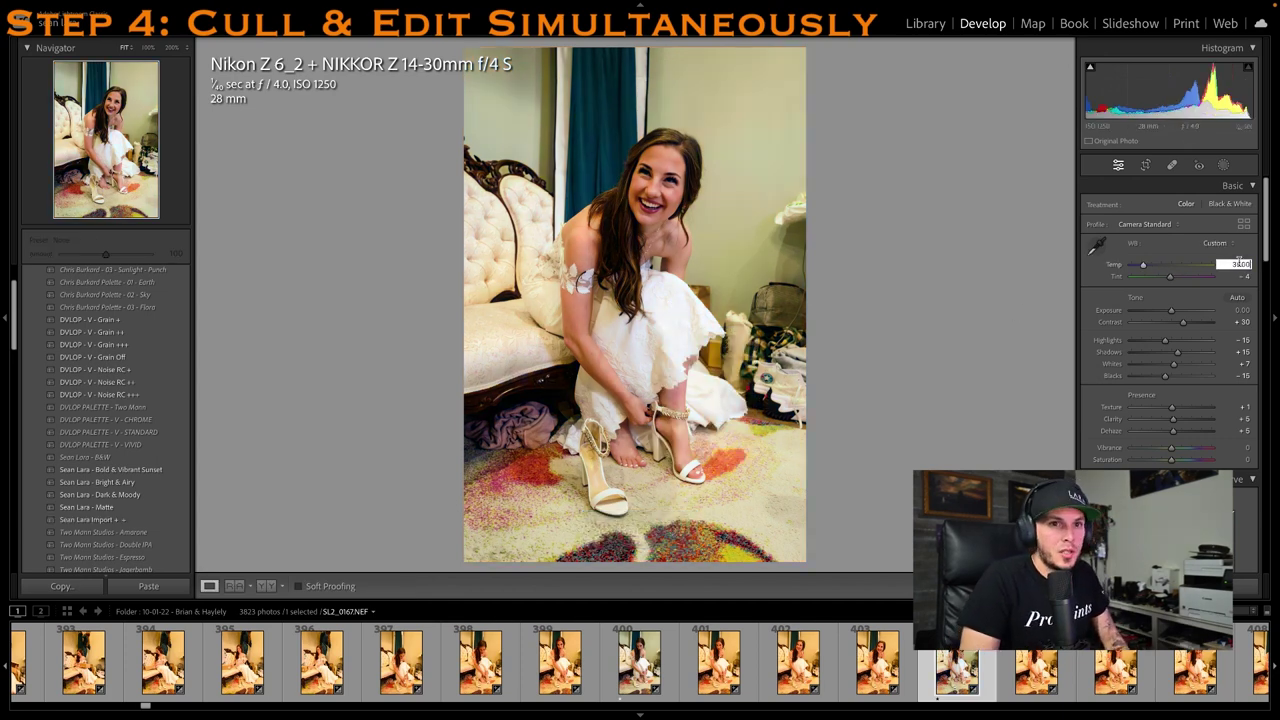
key("Return")
key("1")
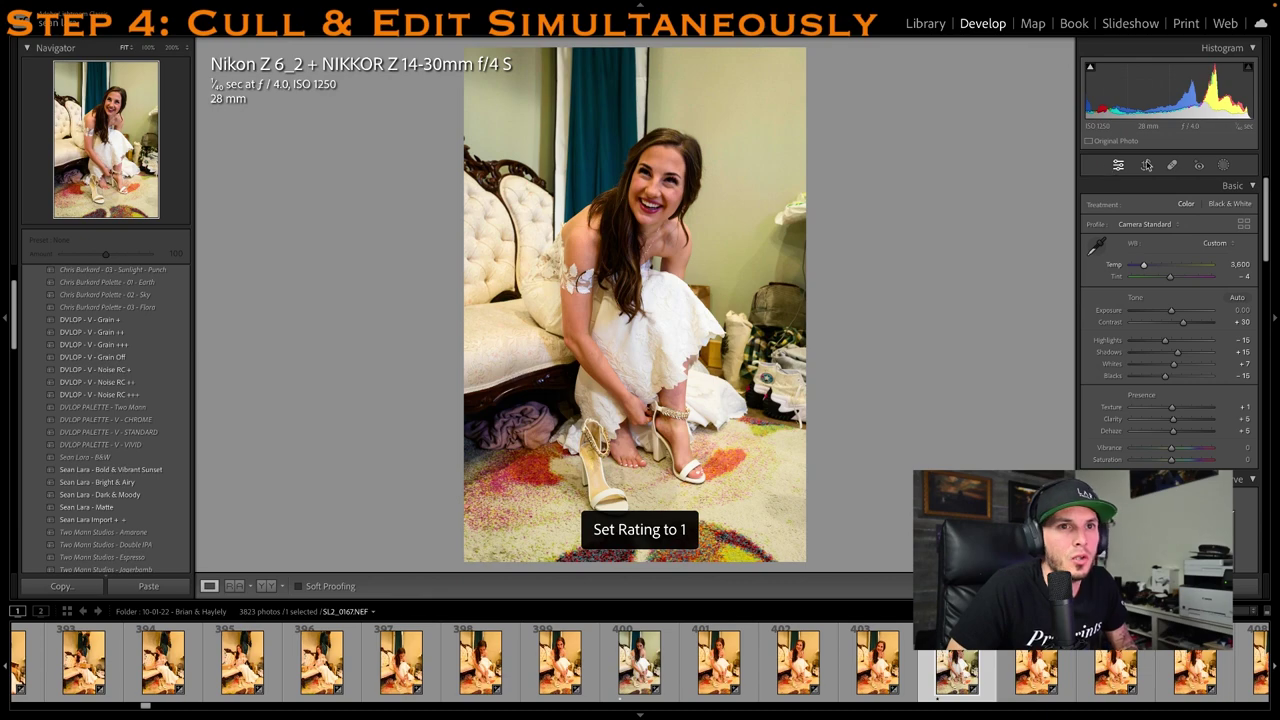
Crop photo 404 tighter around the bride, trimming the space above her head
left_click(1147, 165)
left_click_drag(656, 49, 657, 72)
left_click_drag(628, 143, 621, 150)
key("Return")
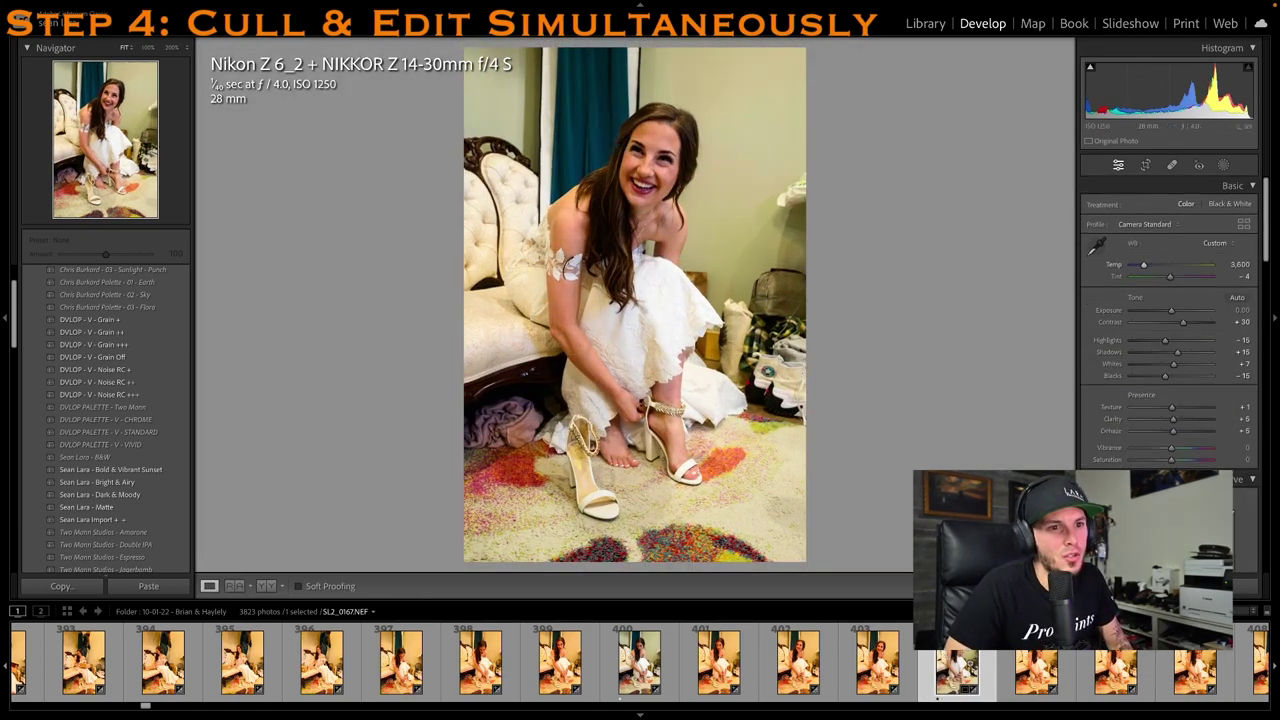
Compare the remaining shots of the bride fastening her shoes, up to photo 412
key("Right")
left_click(971, 660)
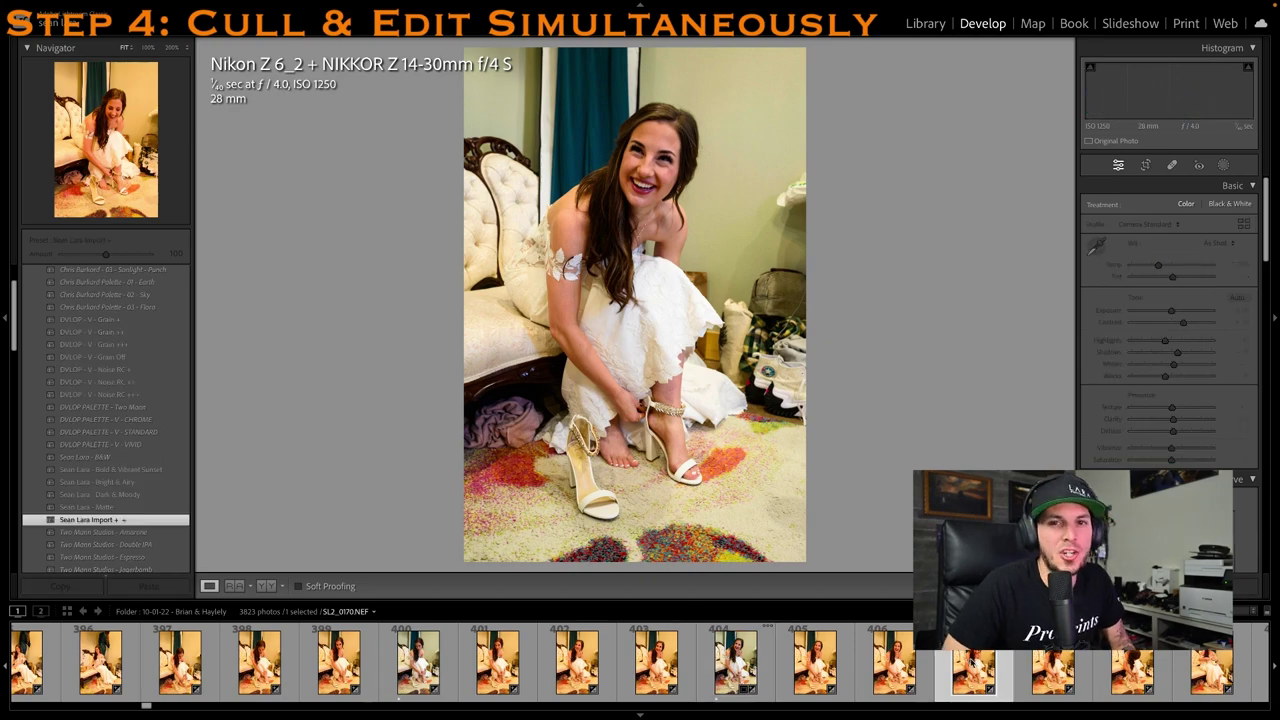
key("Left")
key("Right")
key("Right")
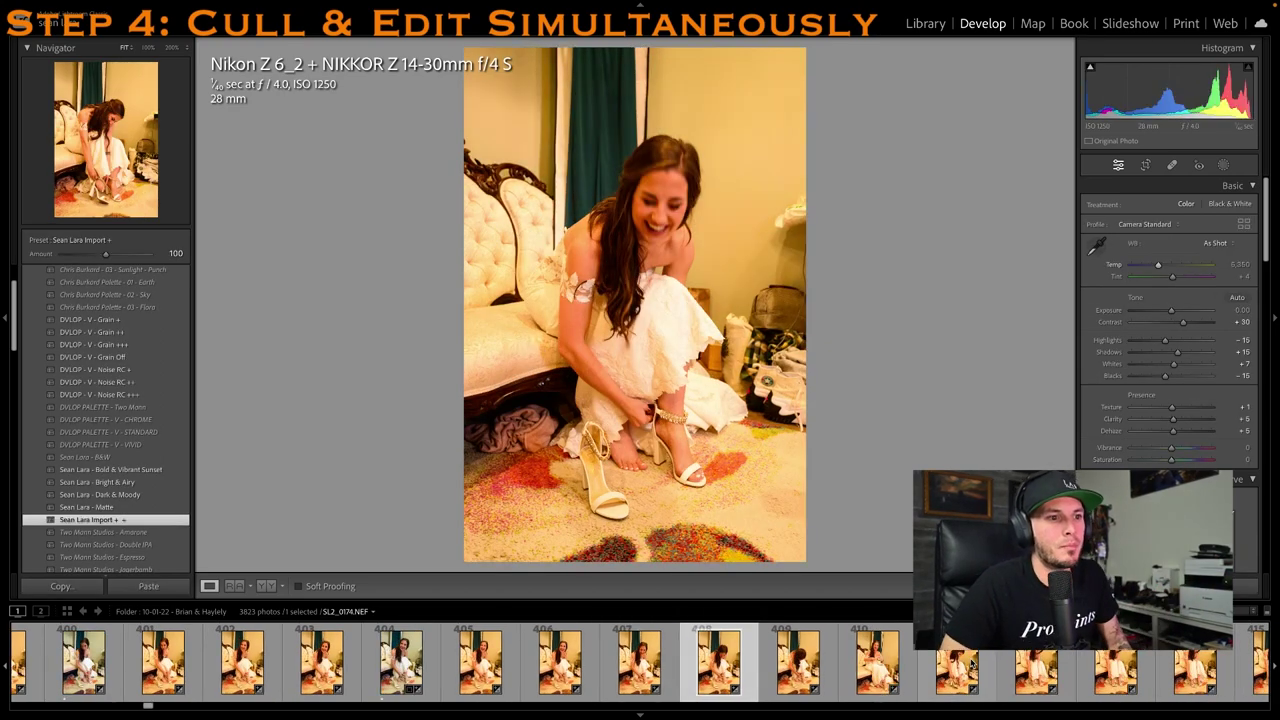
key("Right")
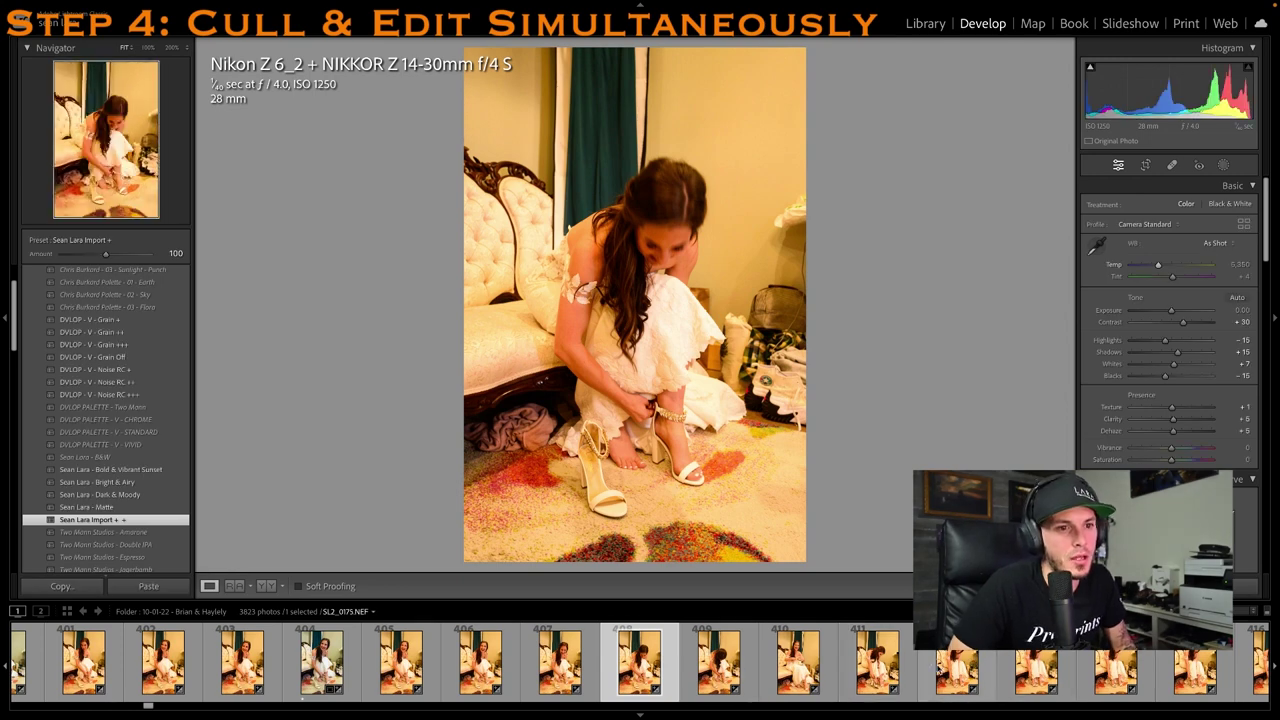
left_click(940, 668)
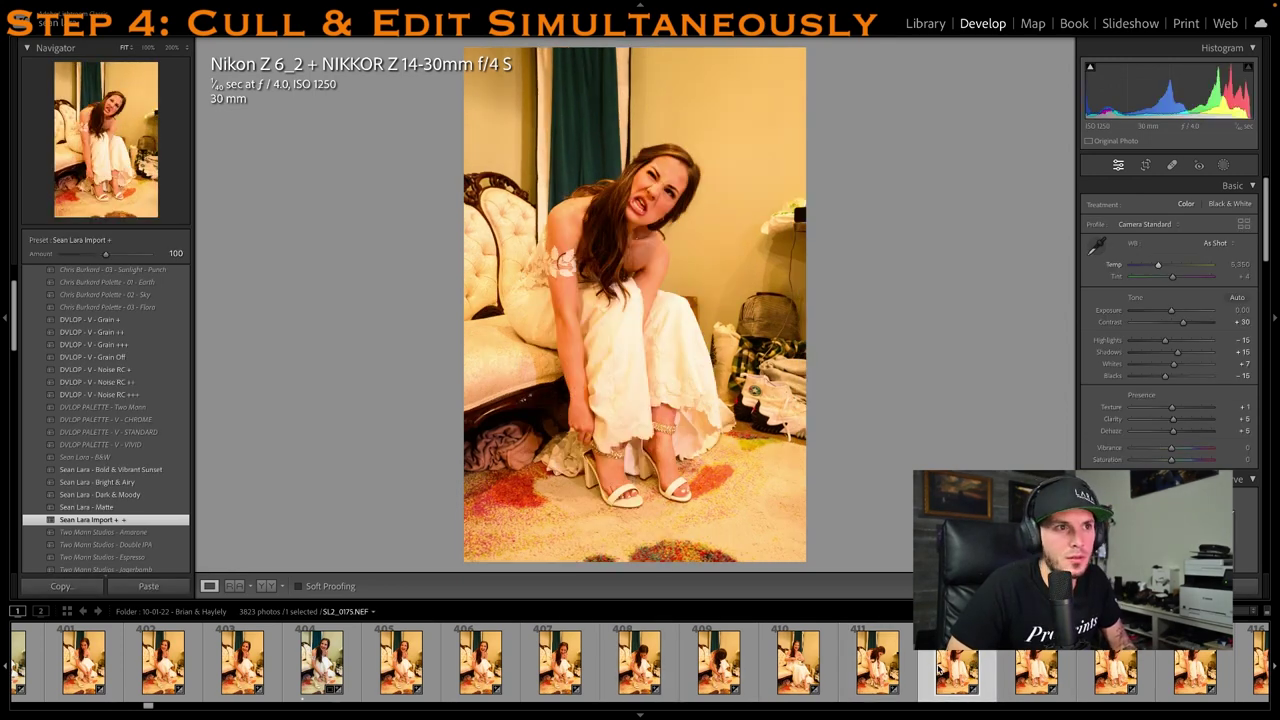
Rate photo 412 one star, sample its white balance from the dress and set the temperature to 3,600
key("1")
left_click(1098, 245)
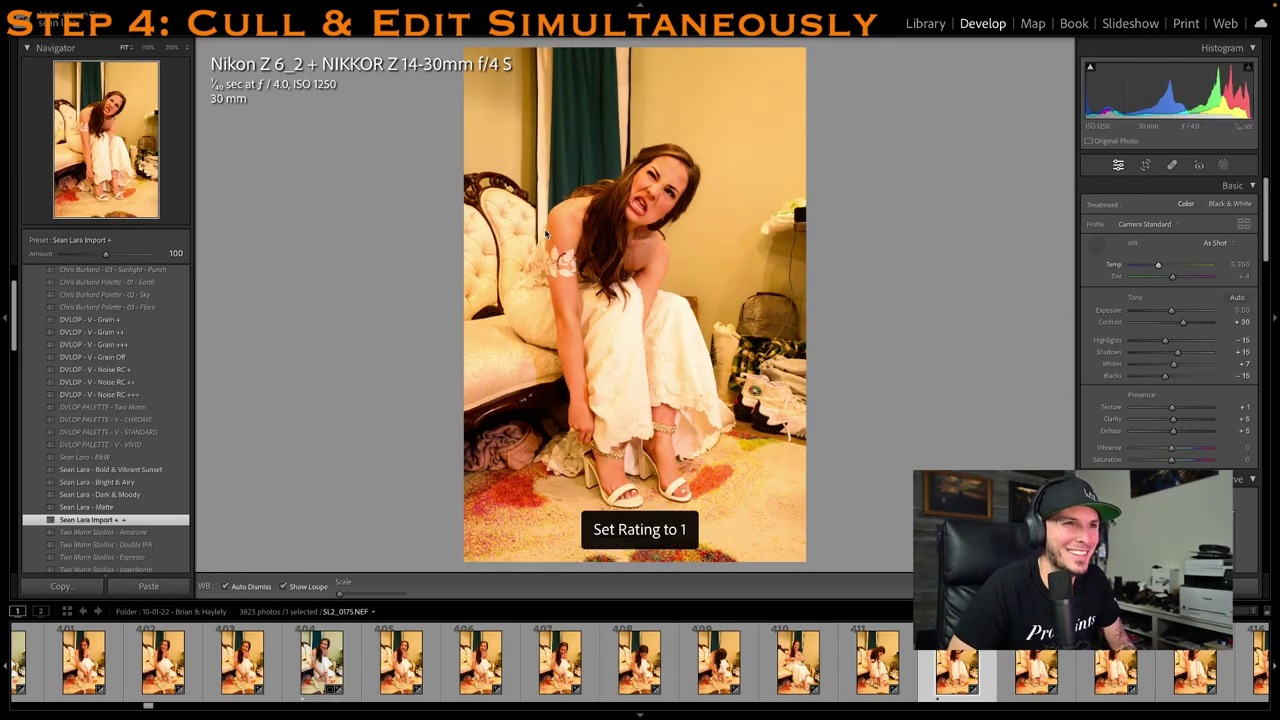
left_click(632, 360)
left_click(1238, 264)
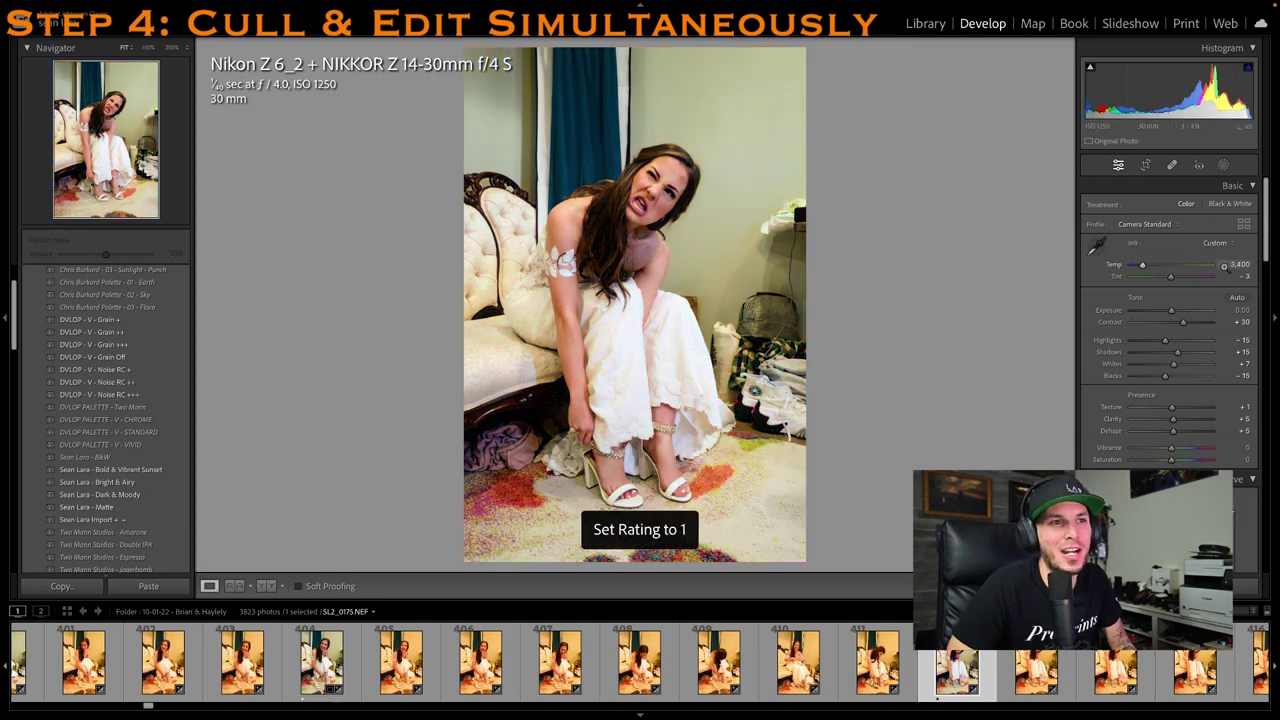
type("3")
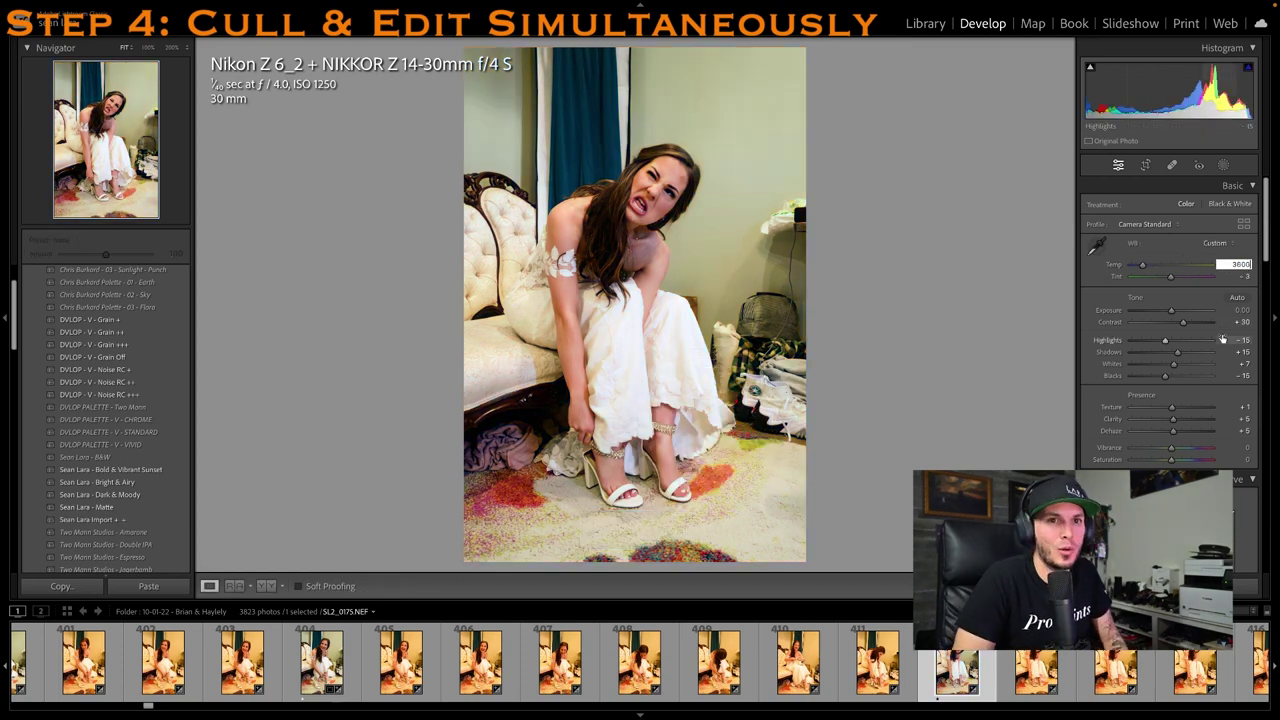
type("3600")
key("Return")
key("1")
Crop photo 412 tighter around the bride, trimming the space above her head and repositioning the frame
key("r")
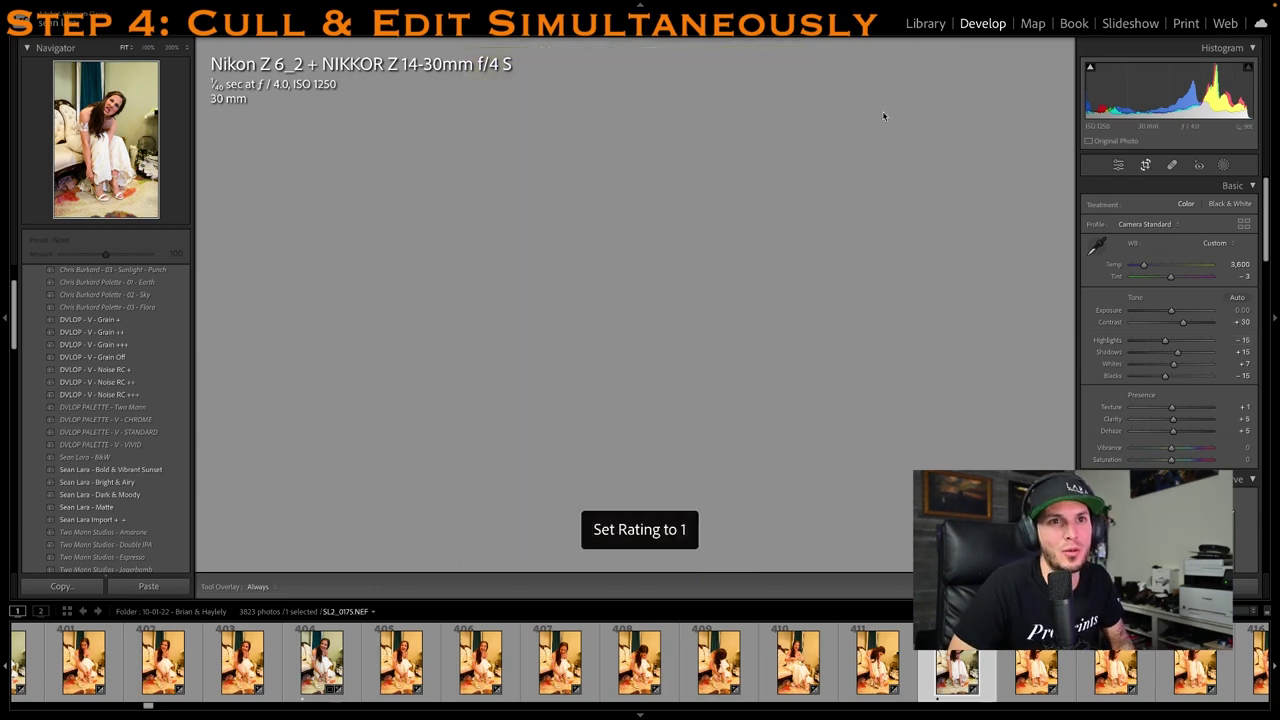
left_click_drag(717, 52, 716, 82)
left_click_drag(649, 313, 659, 341)
key("r")
Compare the following shots of the bride seated on the sofa with her shoes, up to photo 428
scroll(1030, 672, "right", 1)
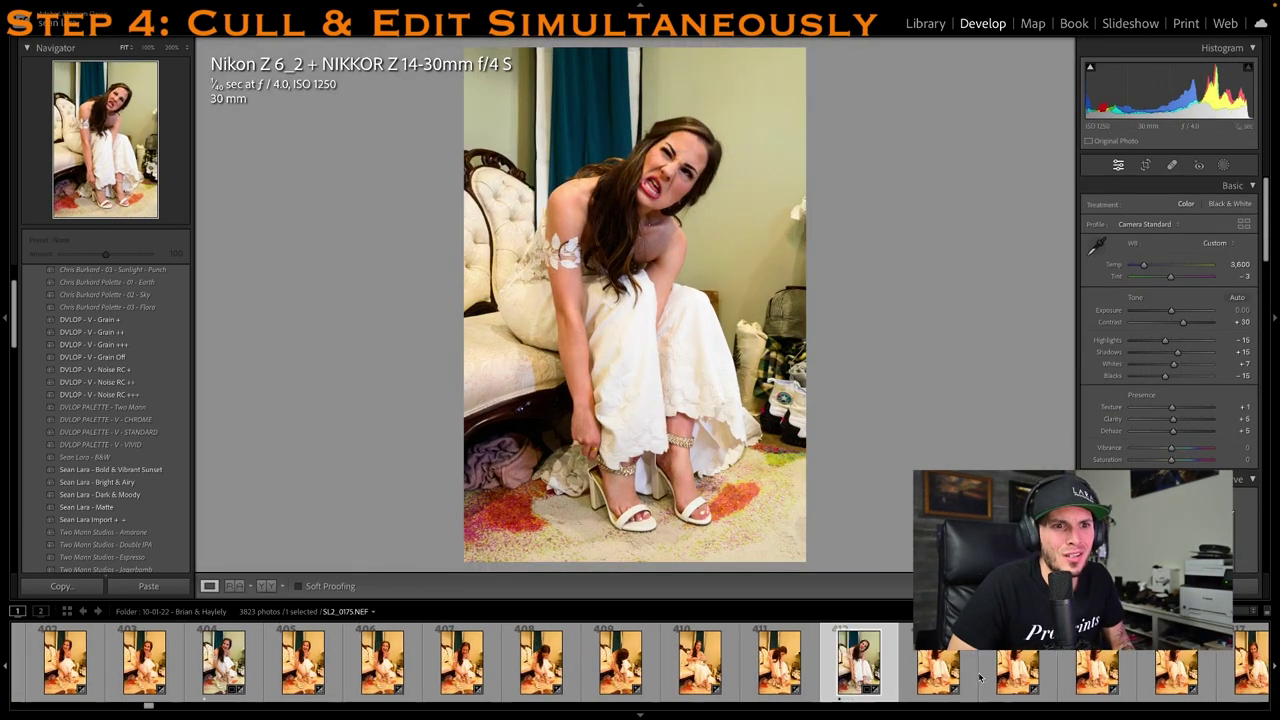
left_click(1072, 668)
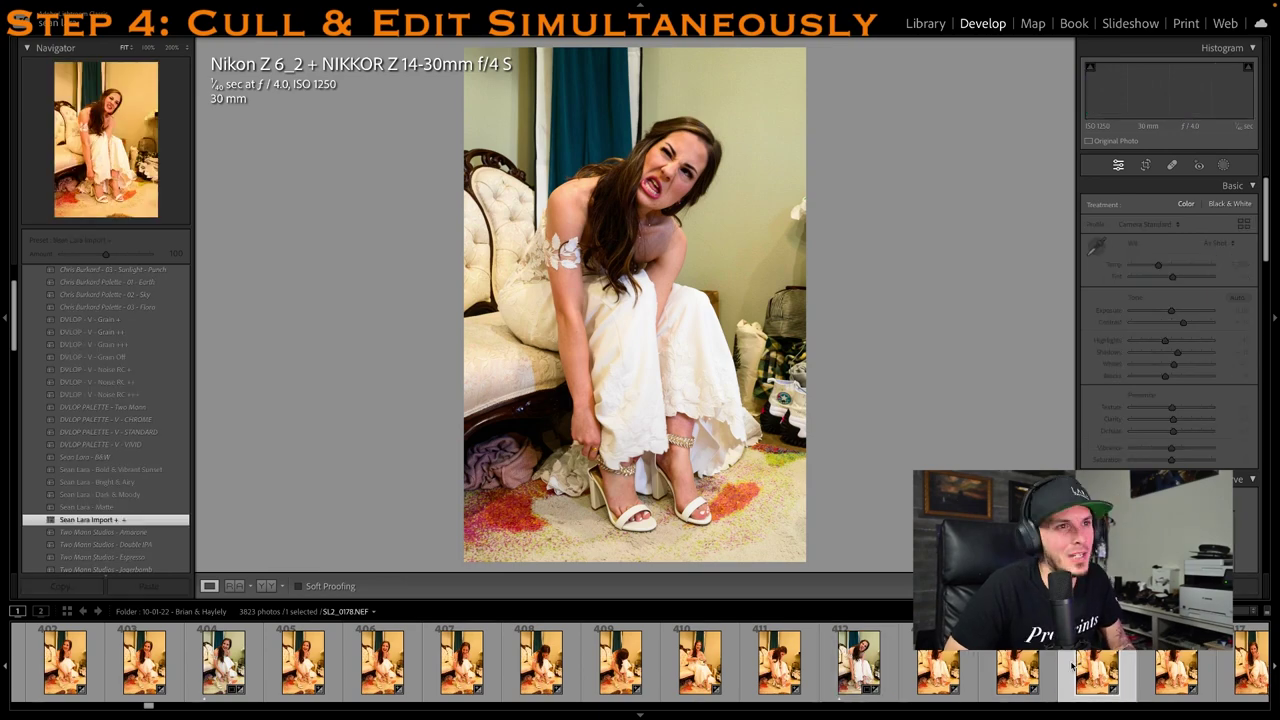
key("Right")
key("Right")
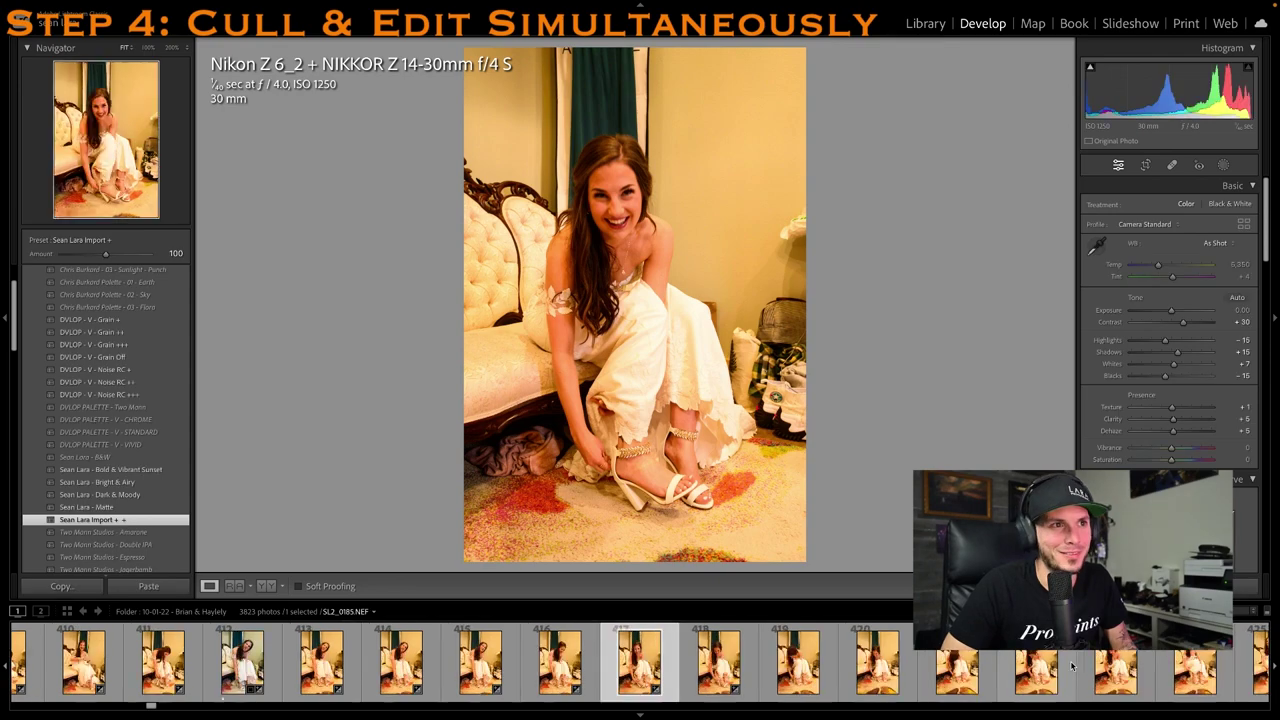
key("Right")
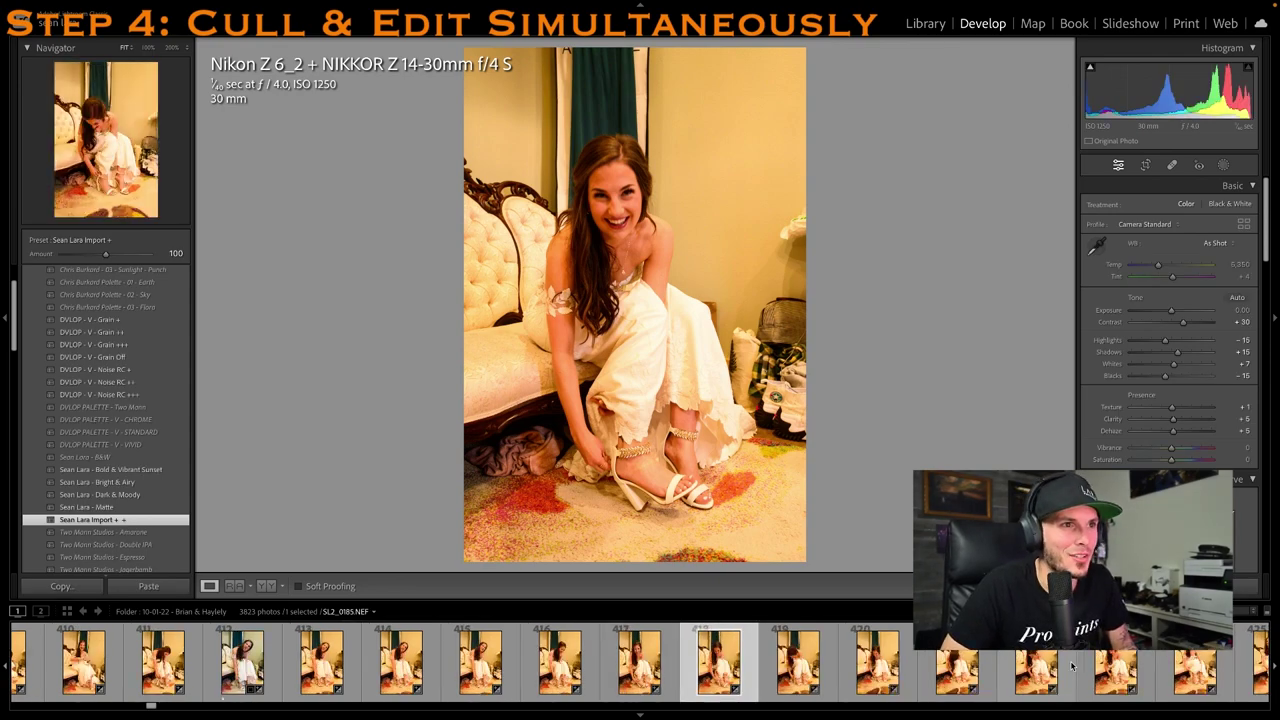
key("Right")
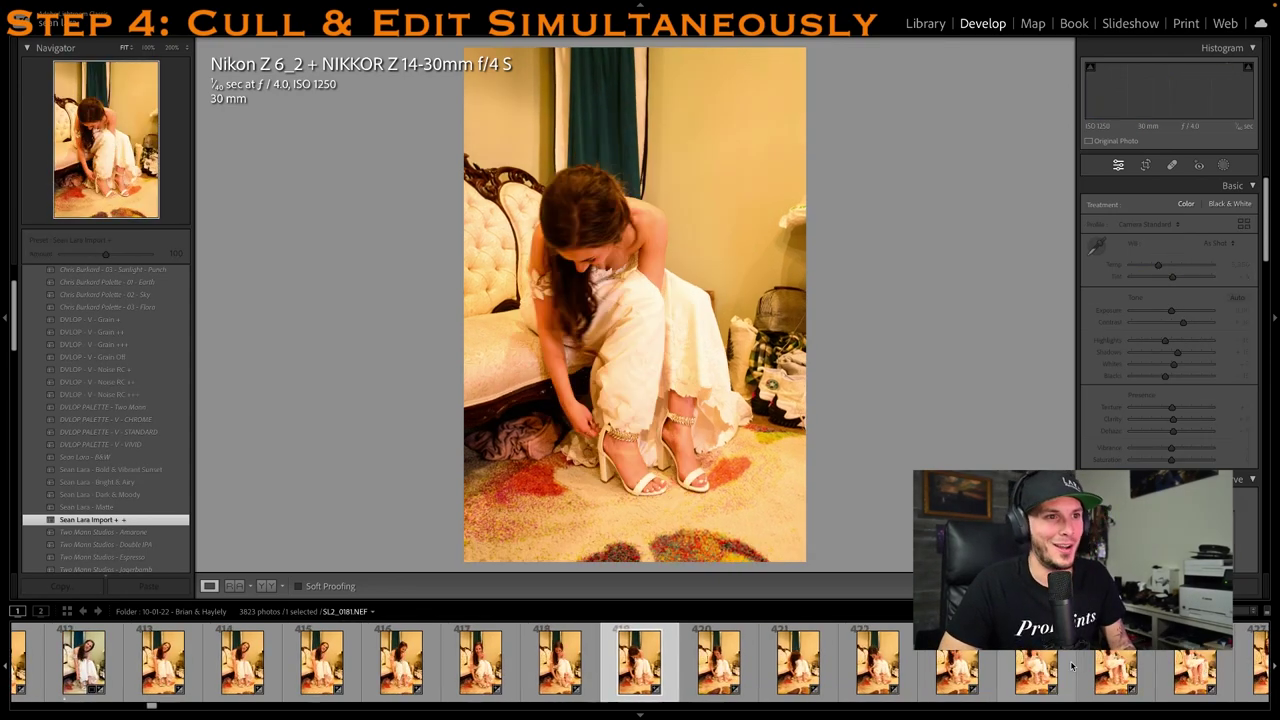
key("Right")
key("Right")
key("Right")
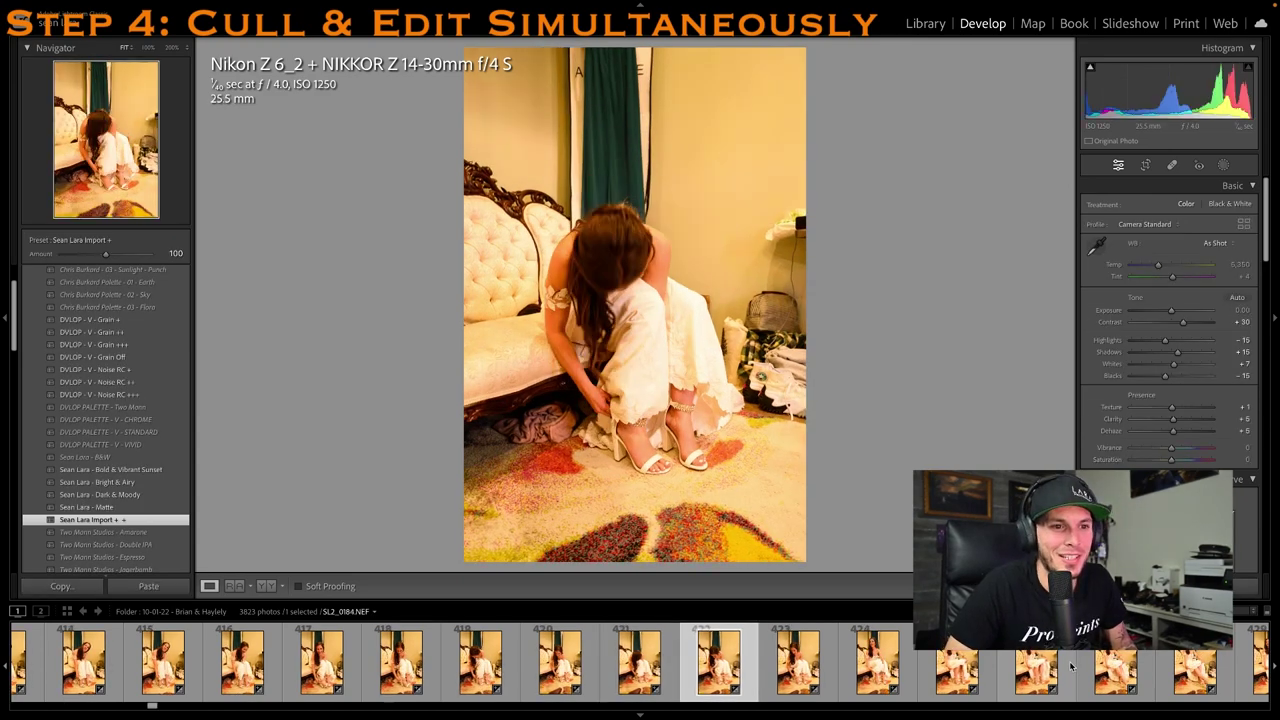
left_click(973, 667)
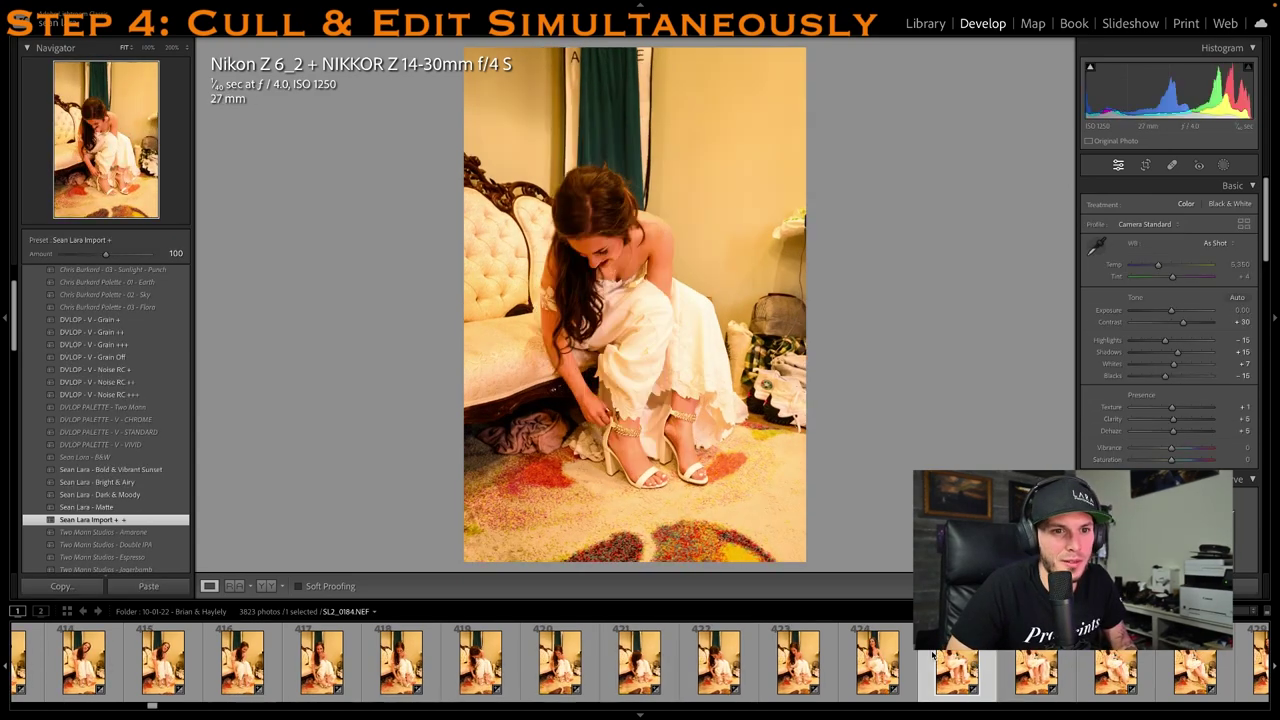
key("Right")
key("Right")
key("Right")
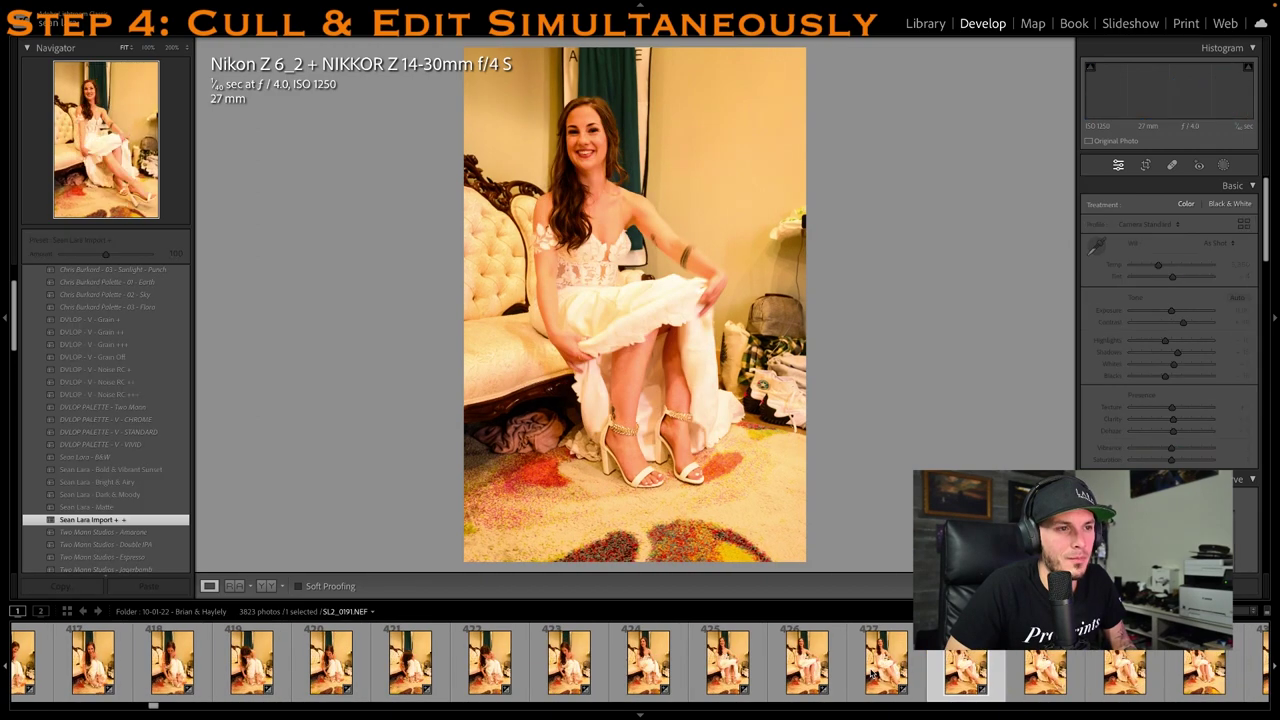
Rate photo 428 one star and set its temperature to 3,800 and highlights to −60
key("1")
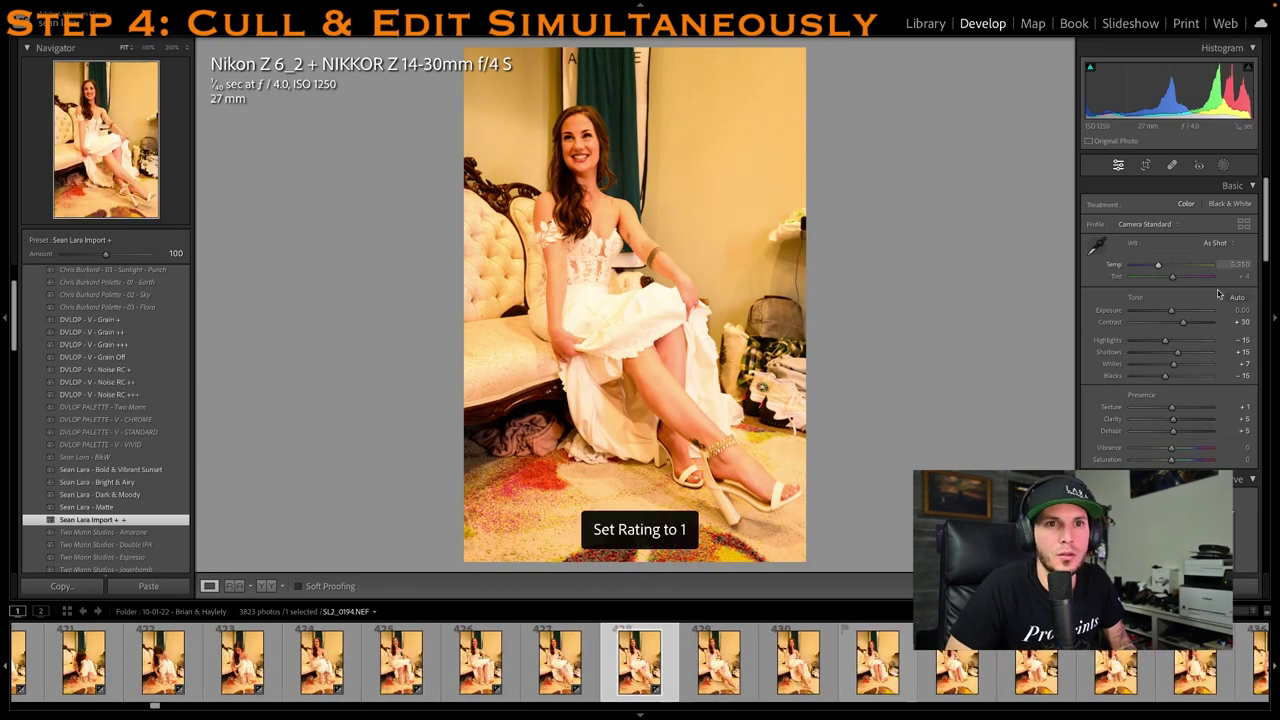
left_click(1234, 265)
type("4")
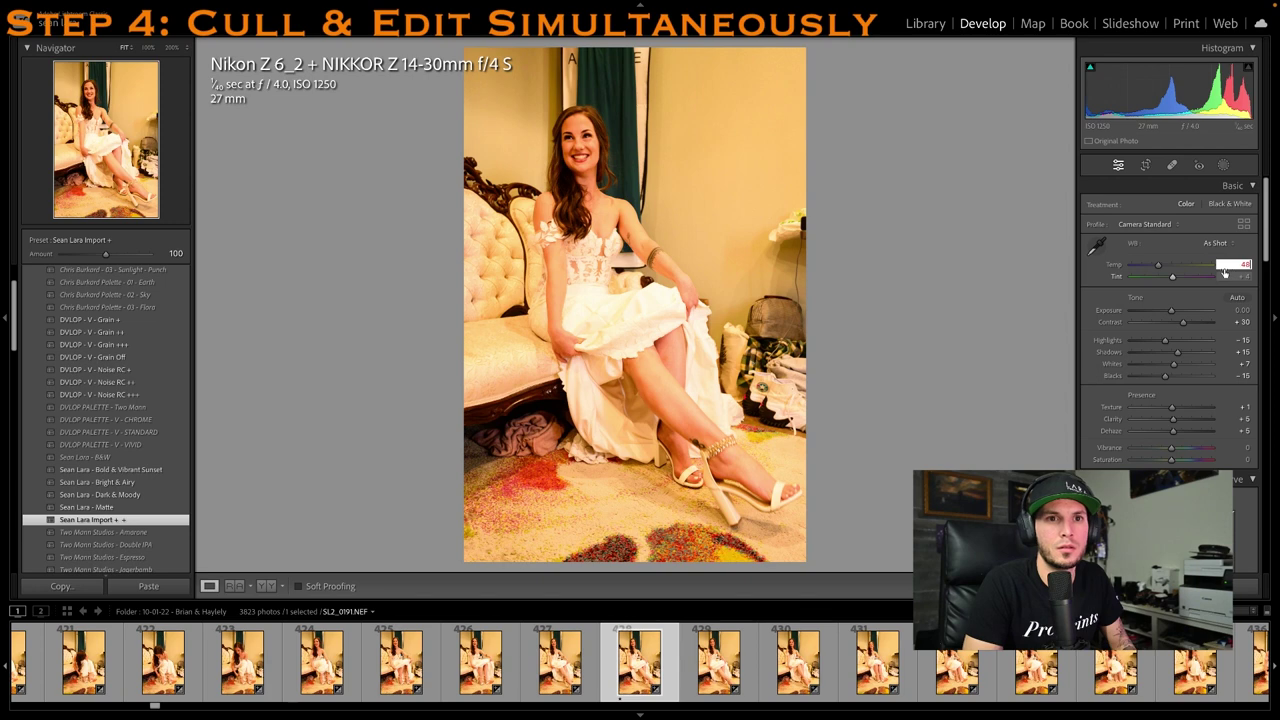
type("3800")
key("Return")
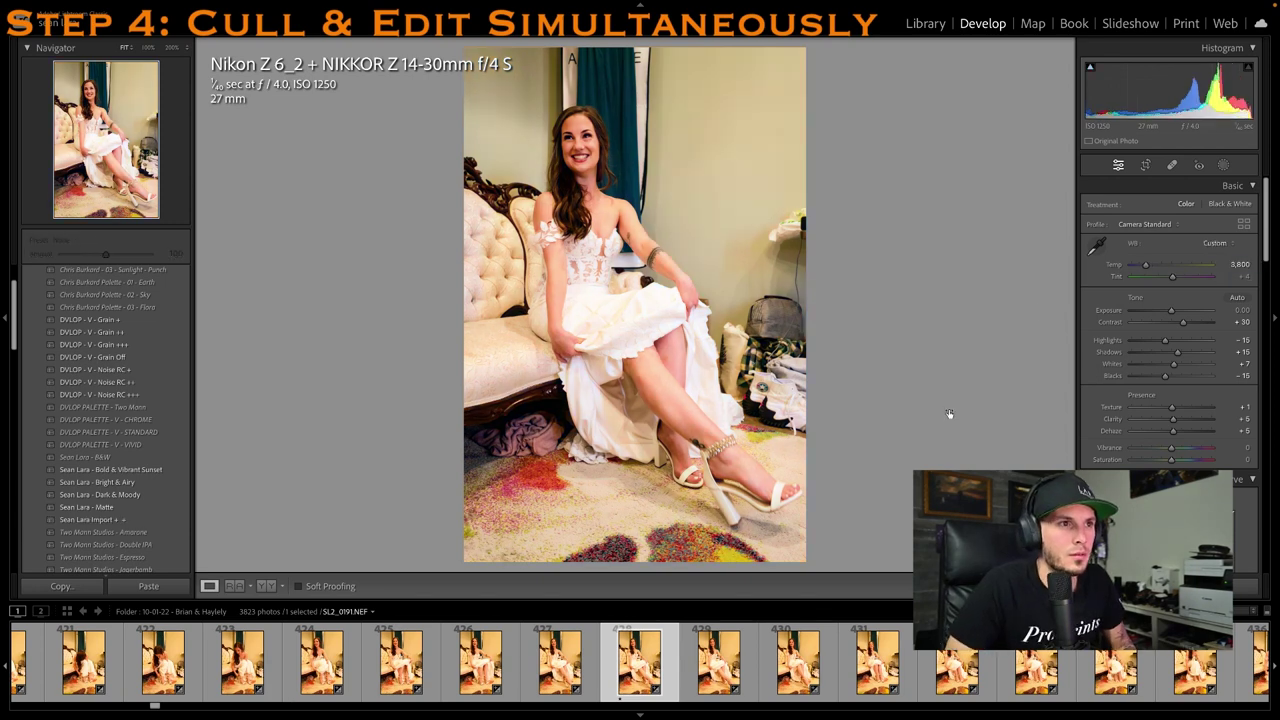
key("1")
left_click(1148, 341)
Compare photos 432 and 433, rate photo 432 one star, and set its temperature to 3,800 and highlights to −40
scroll(872, 662, "right", 2)
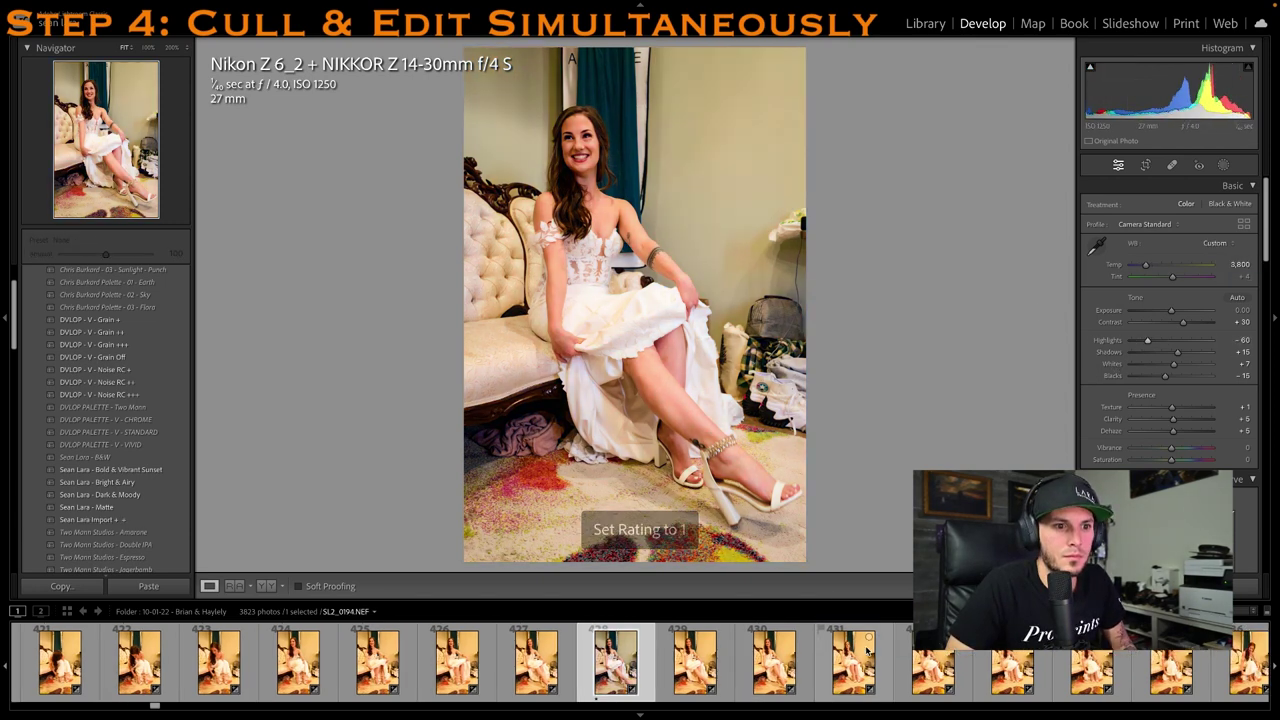
left_click(872, 665)
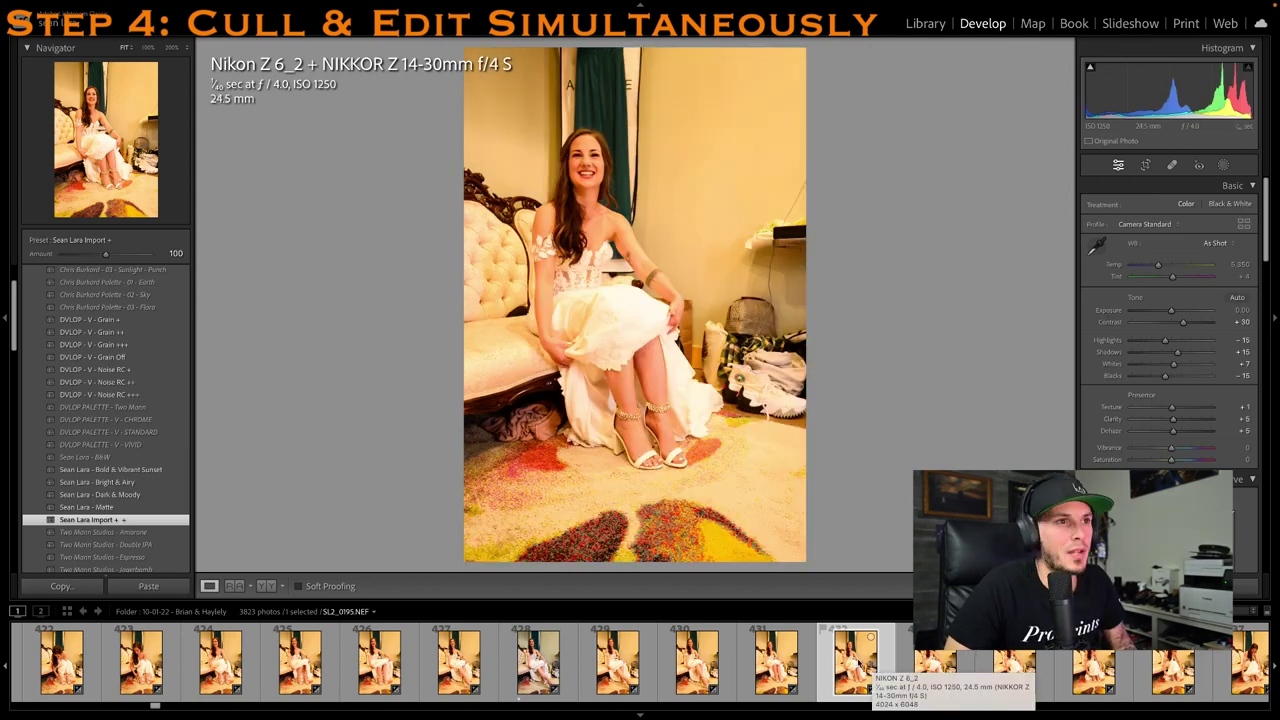
left_click(893, 672)
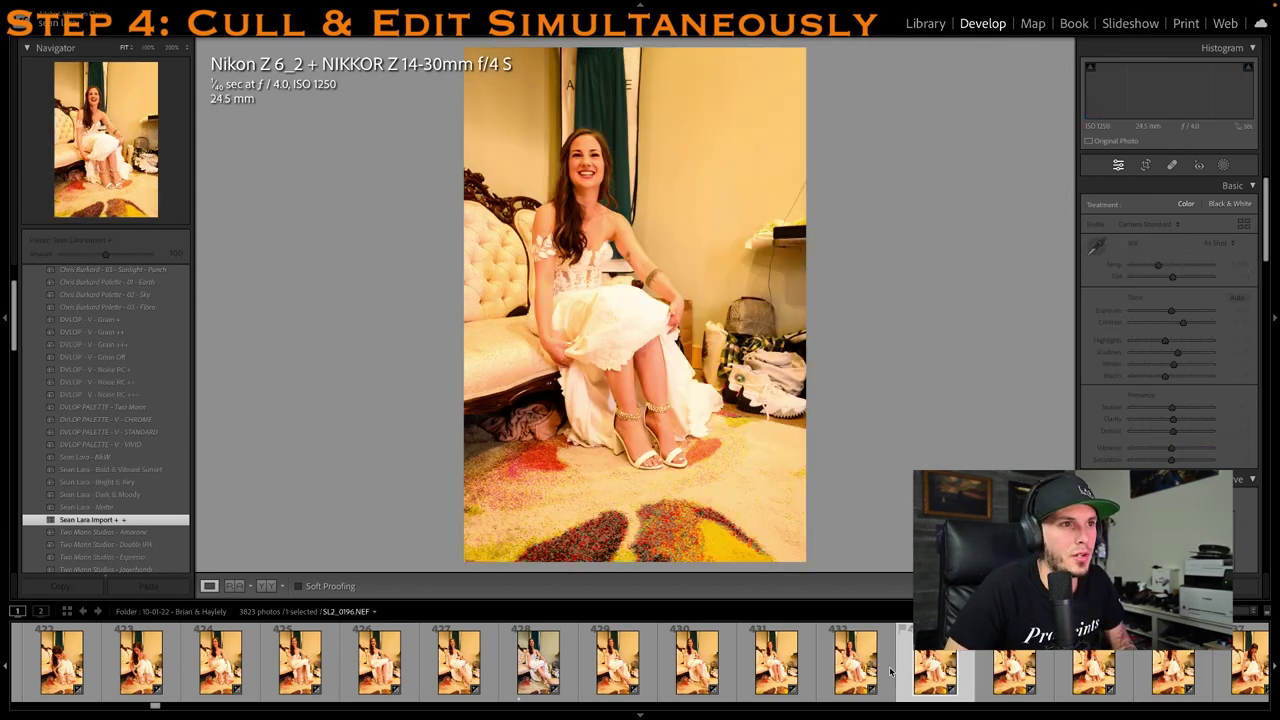
key("Left")
key("1")
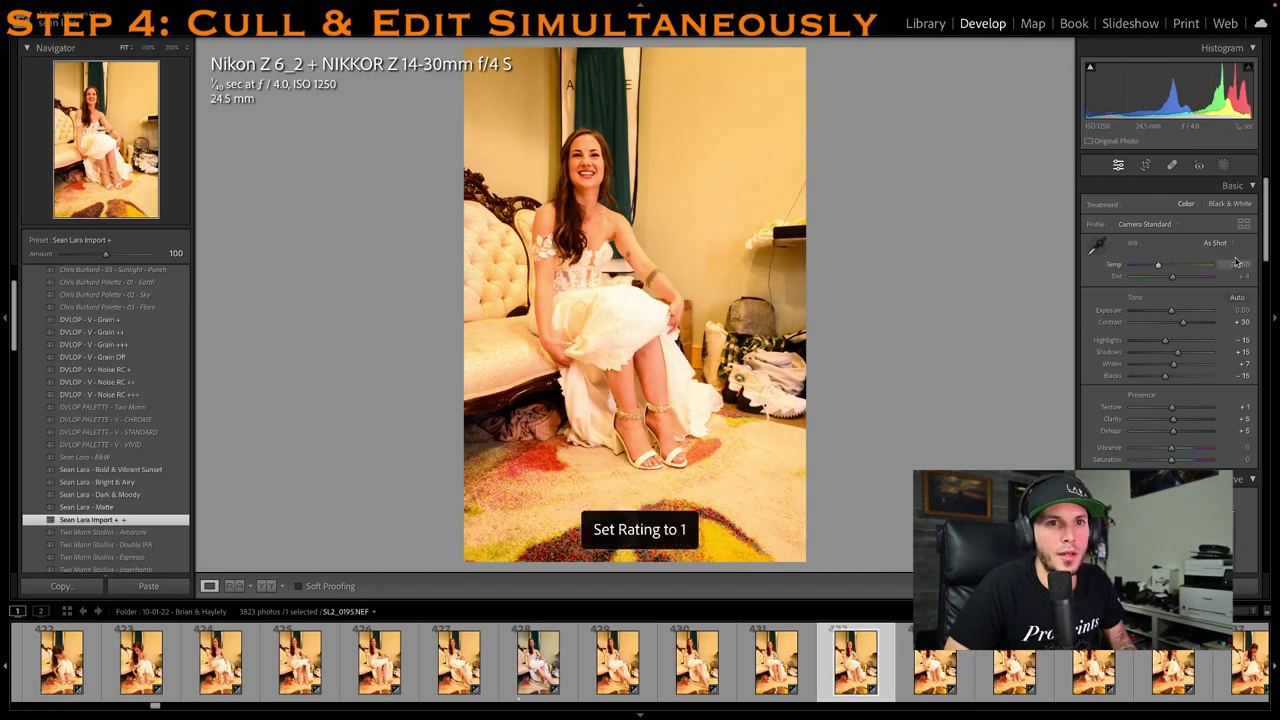
key("Return")
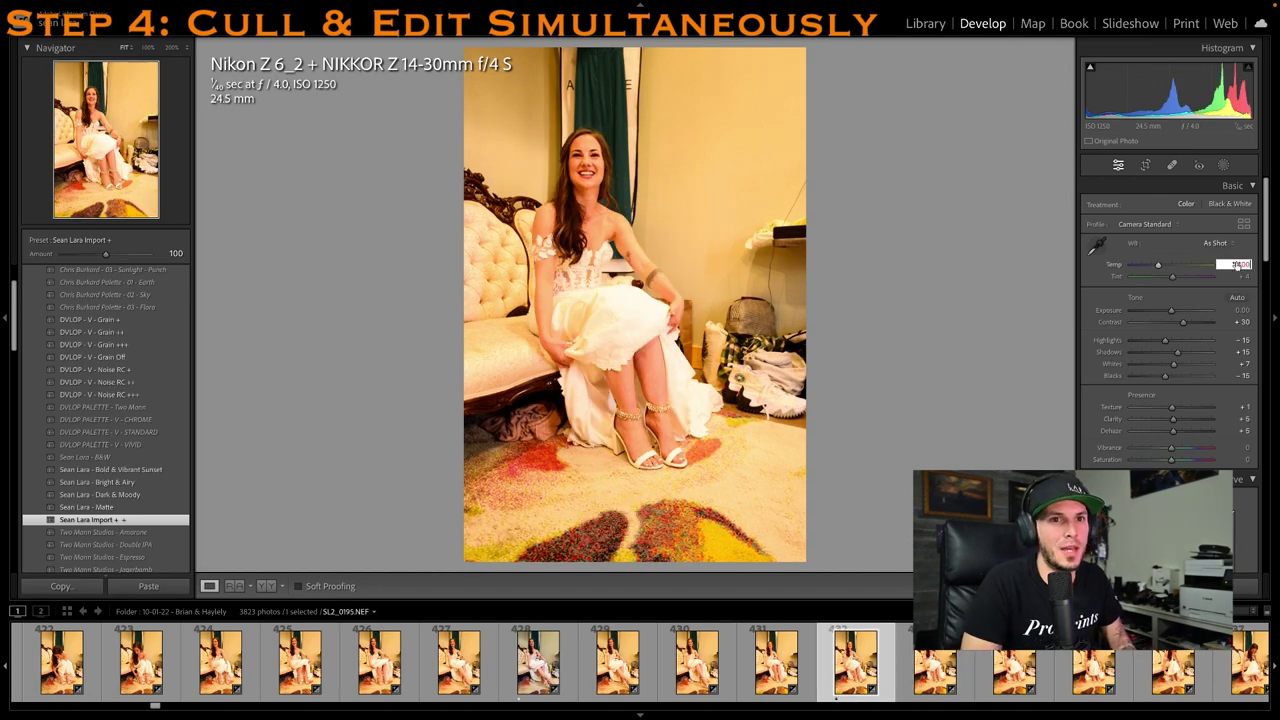
key("1")
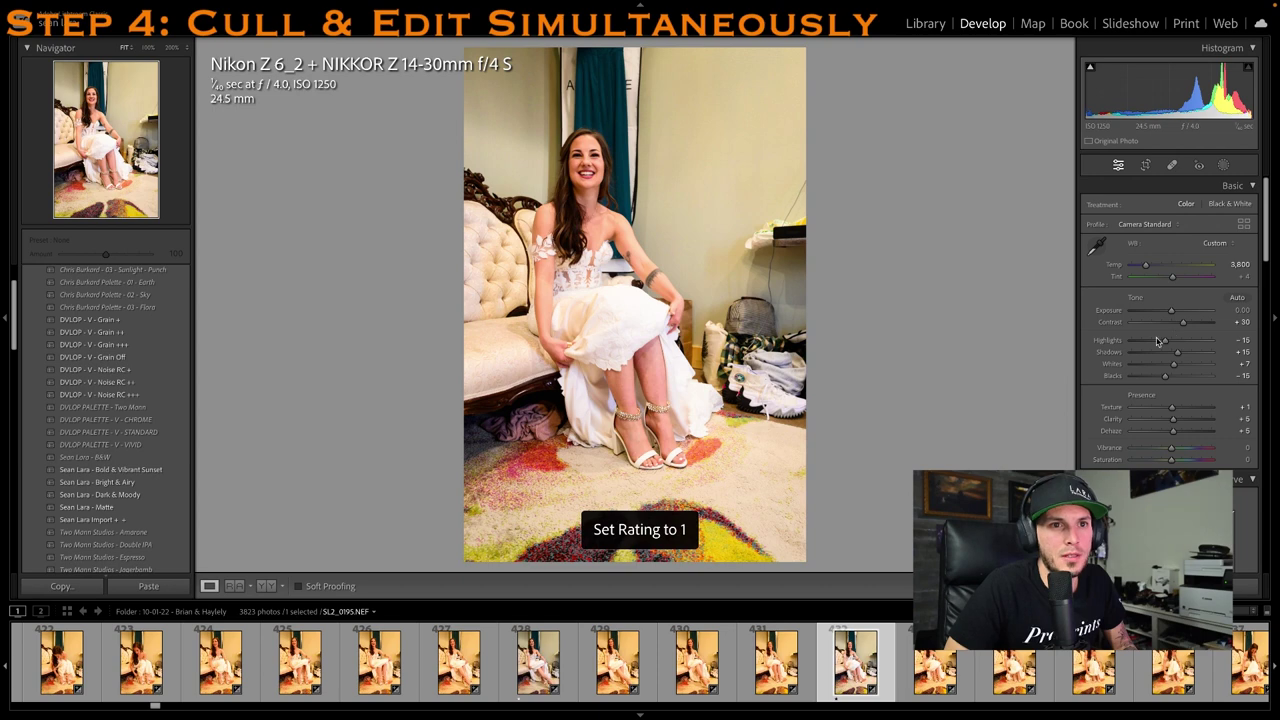
Synchronize photo 432's develop settings to photos 433 through 440, leaving crop and masking out
scroll(854, 681, "right", 2)
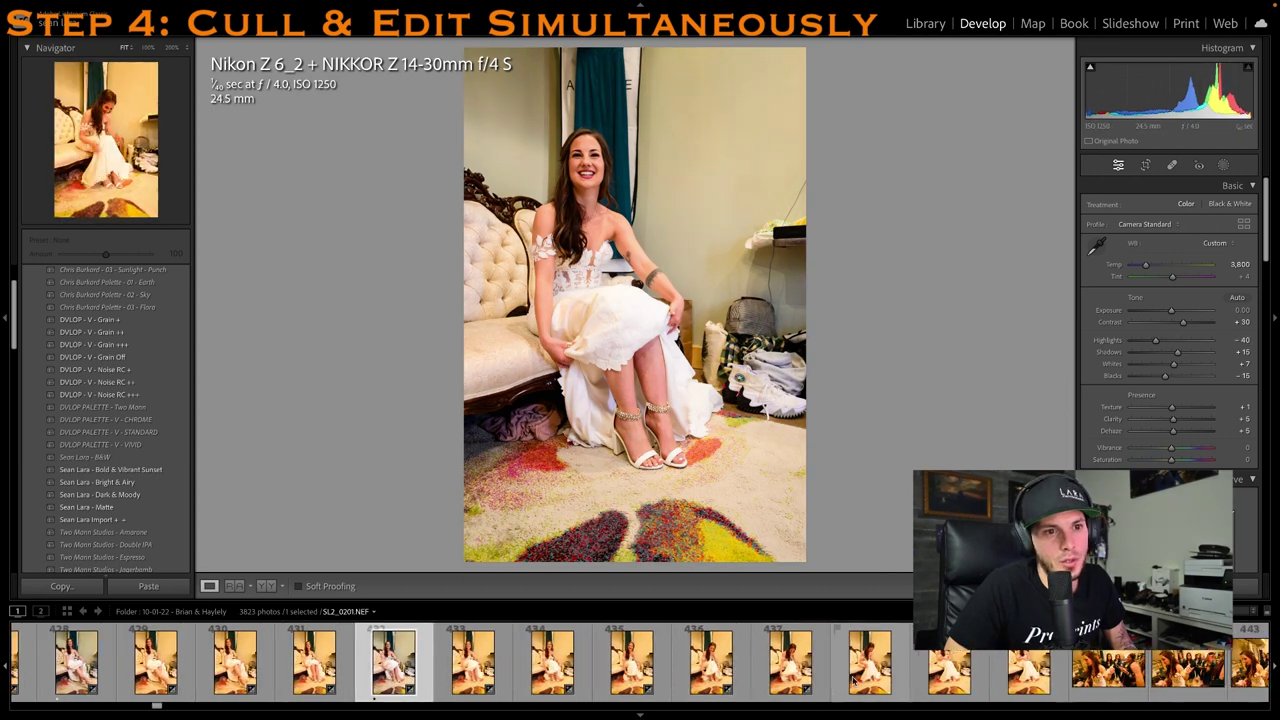
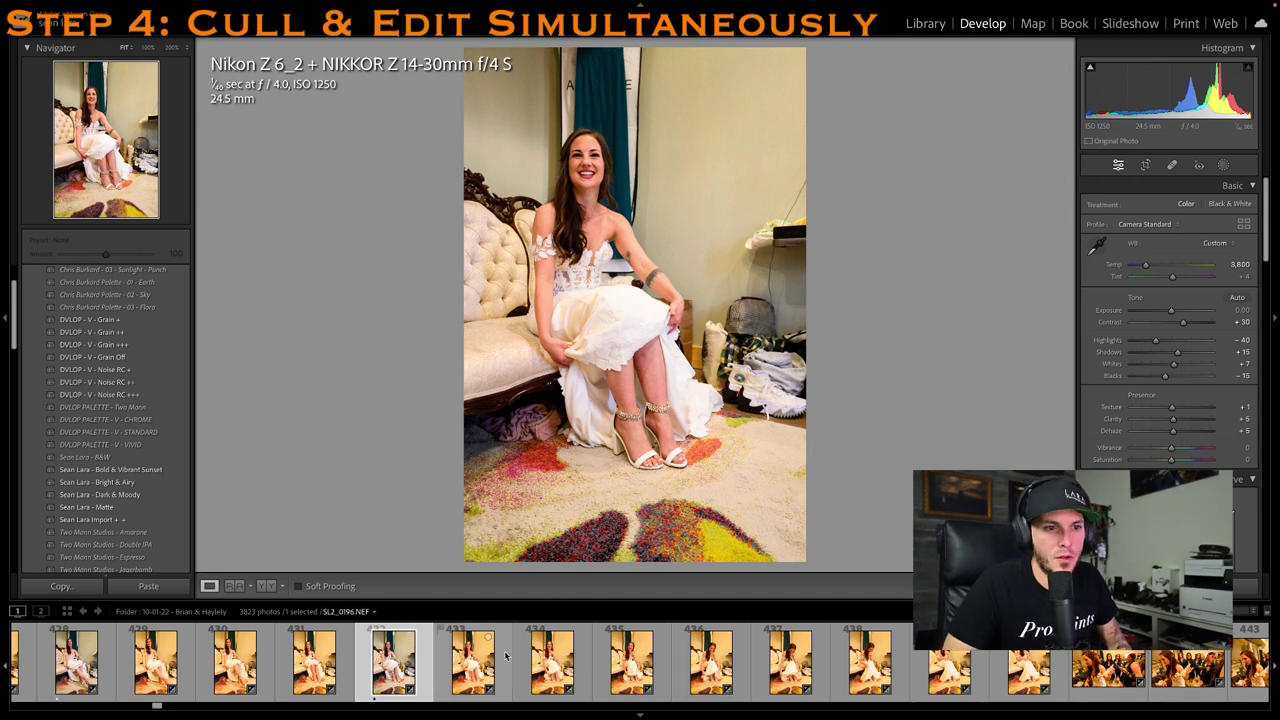
left_click(1012, 662, "shift")
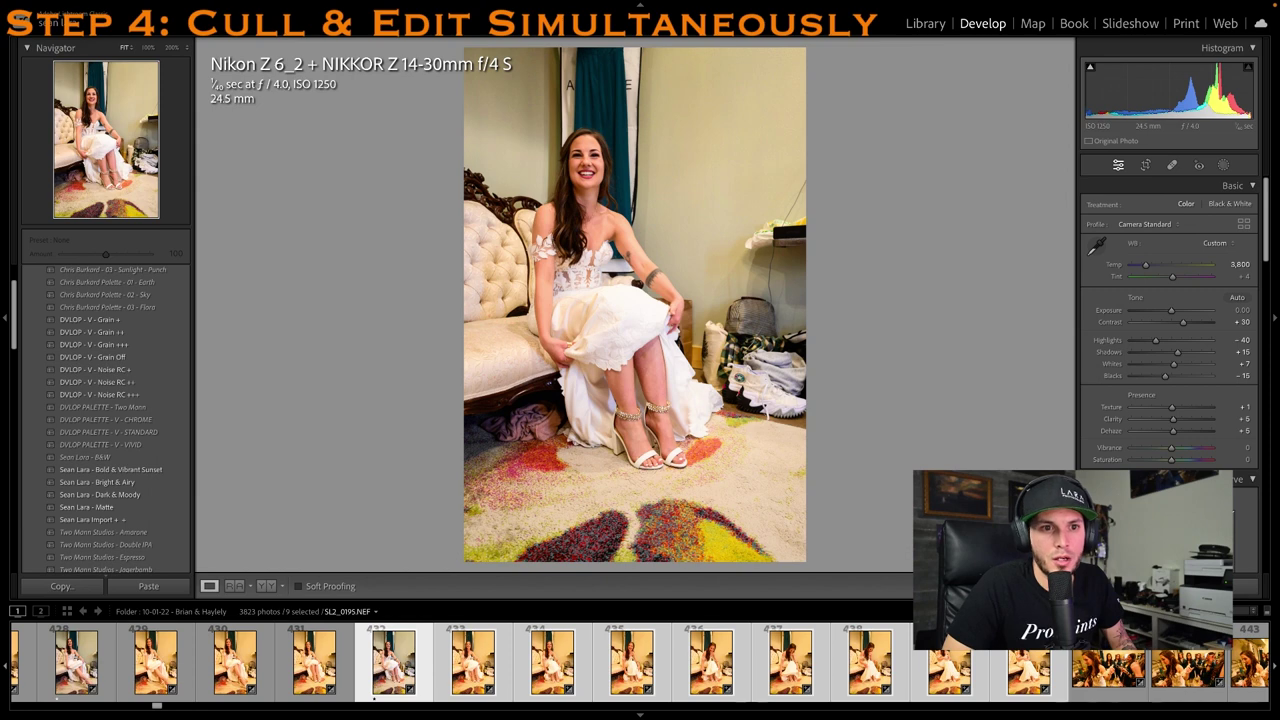
key("super+shift+s")
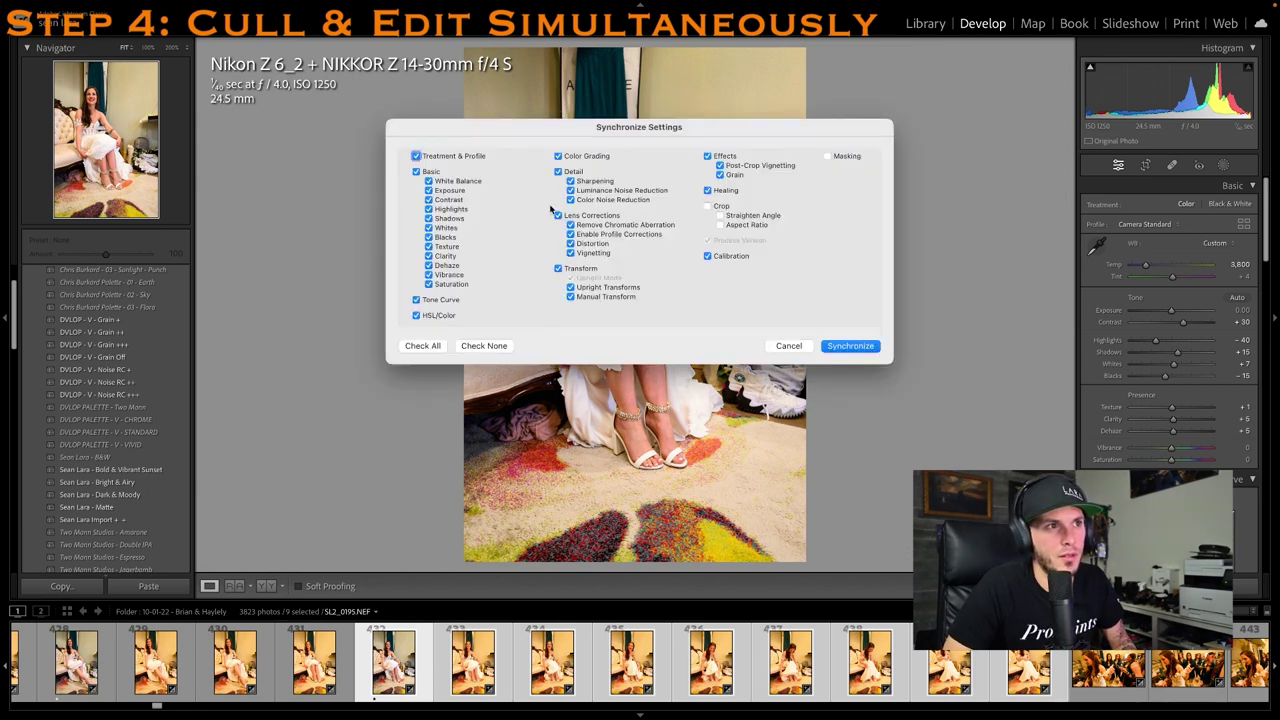
left_click(848, 346)
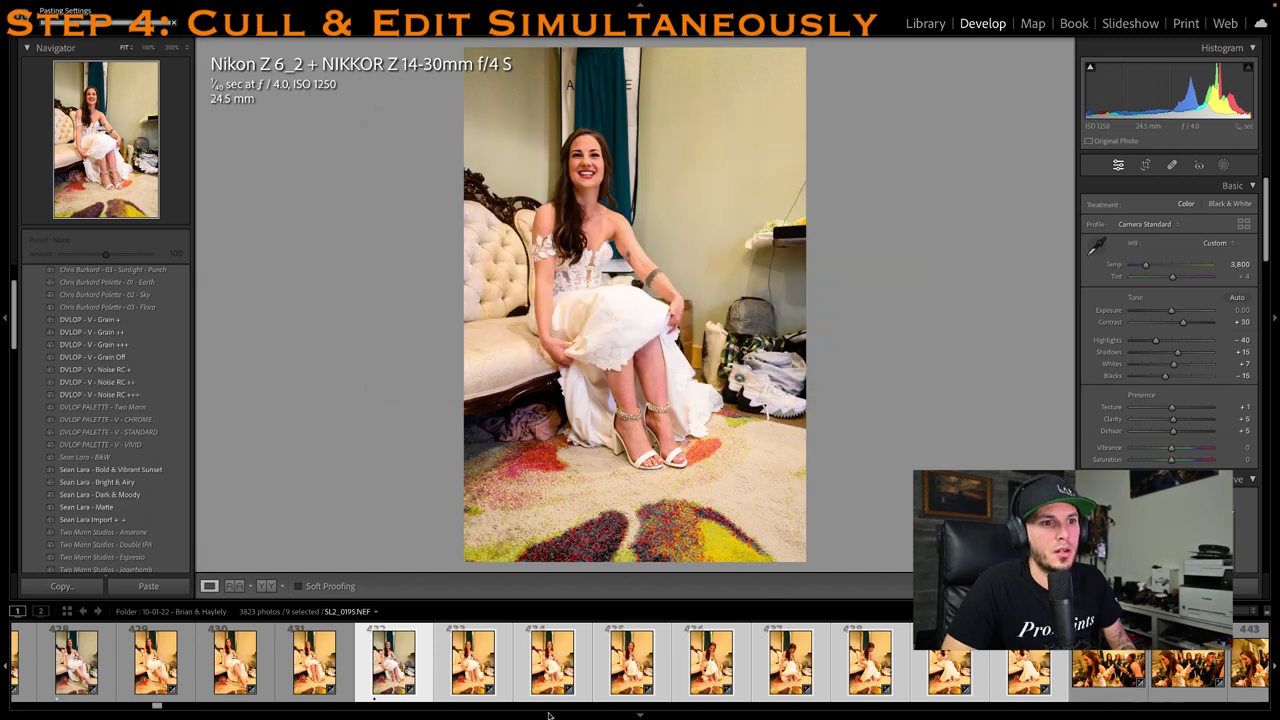
Compare the sofa shots from photo 431 onward and rate photo 437 one star
left_click(346, 657)
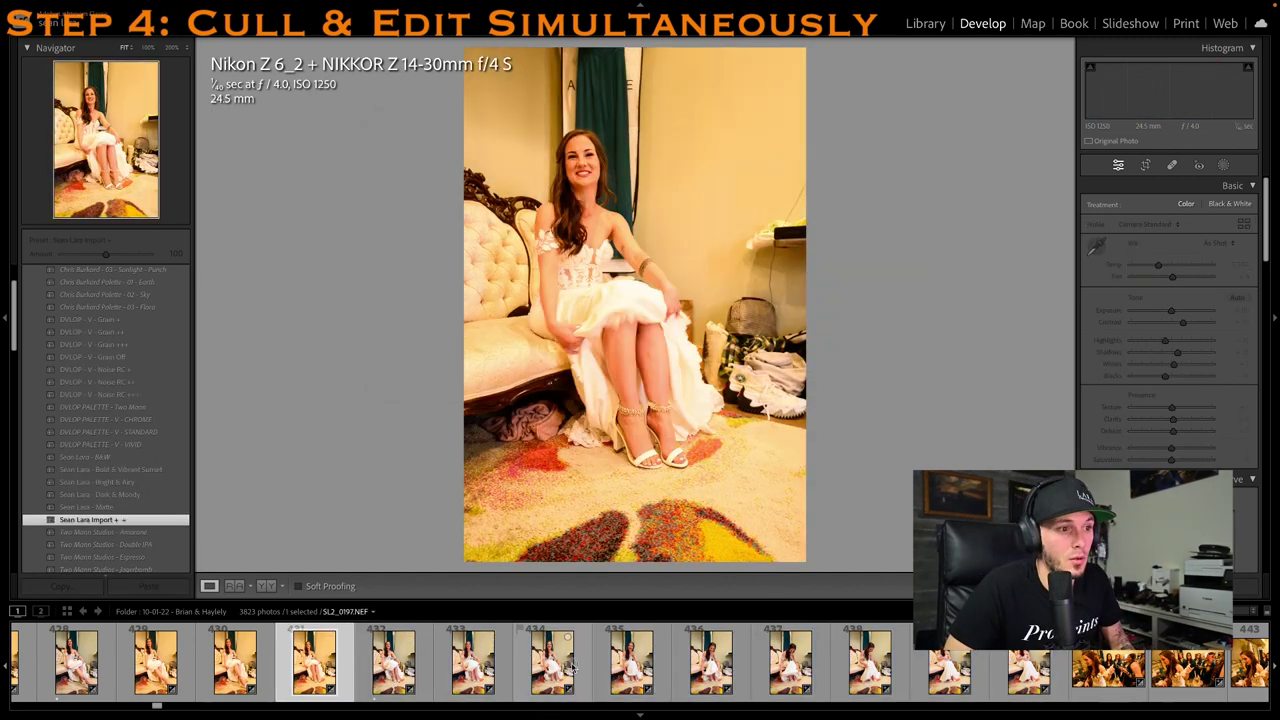
left_click(580, 660)
left_click(711, 662)
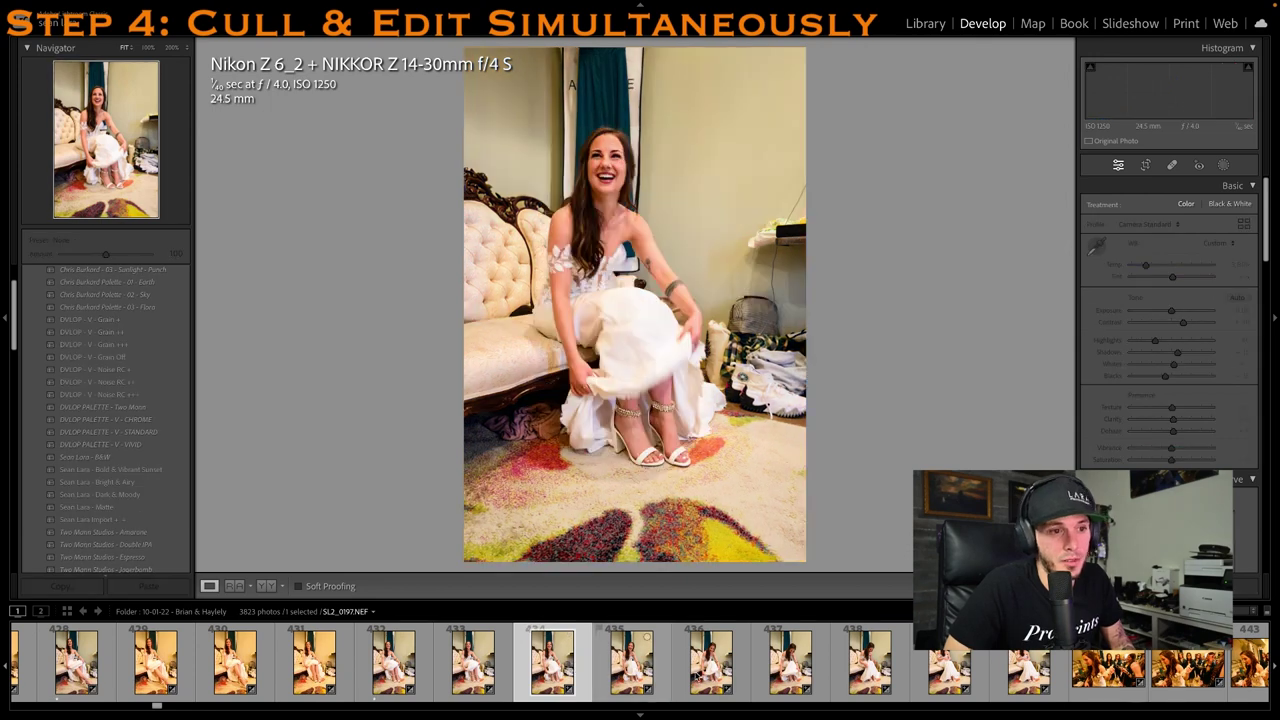
left_click(715, 676)
left_click(793, 664)
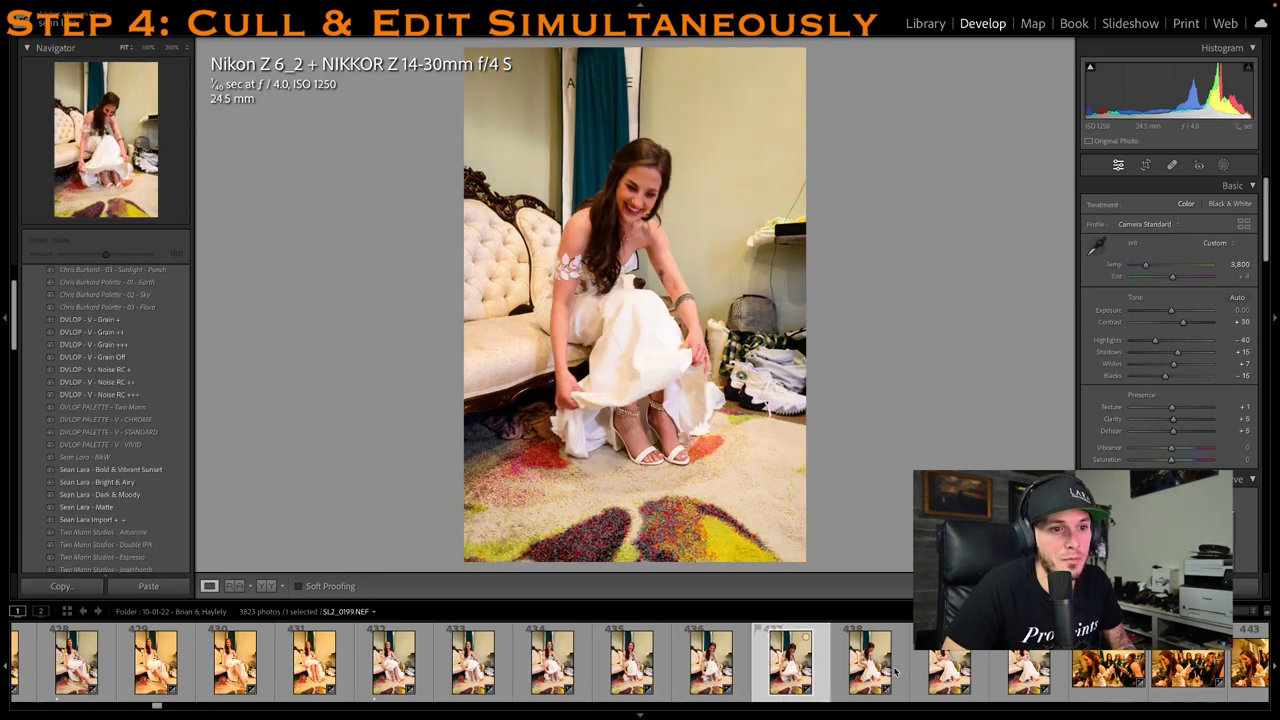
key("1")
Review the last sofa shots and compare the shots of the bride with her bridesmaids, up to photo 445
left_click(925, 665)
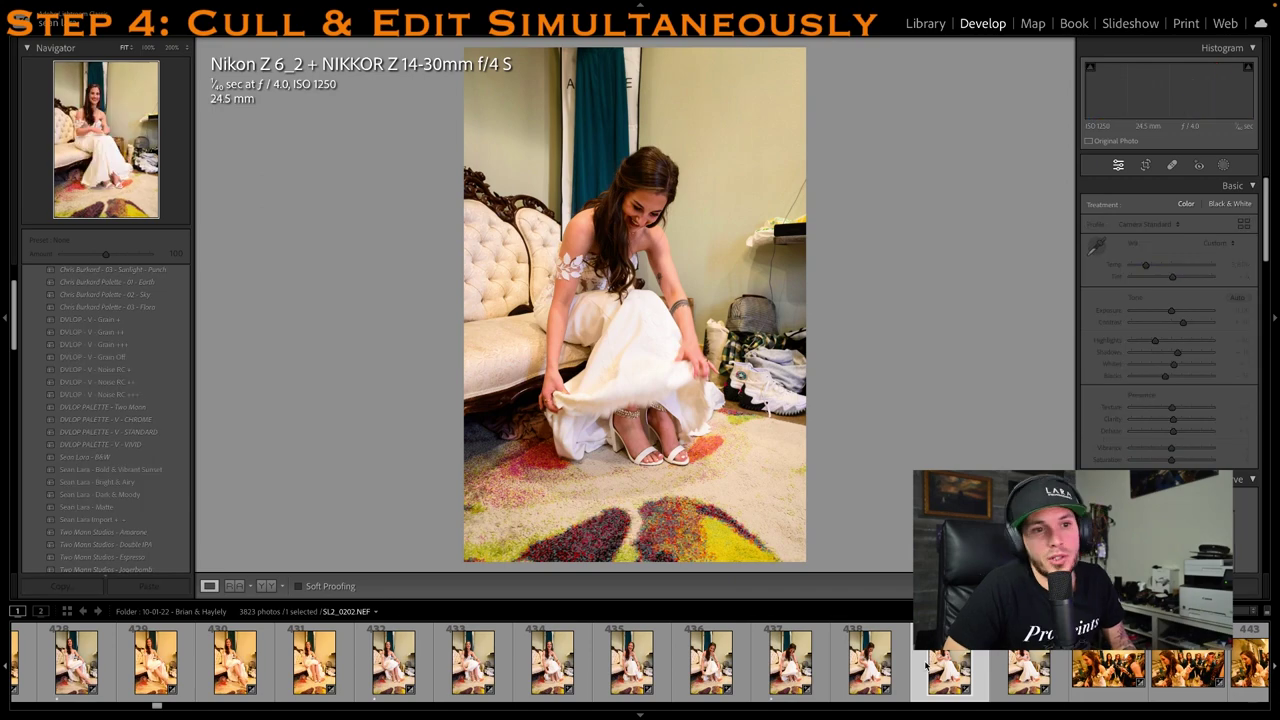
key("Right")
key("Right")
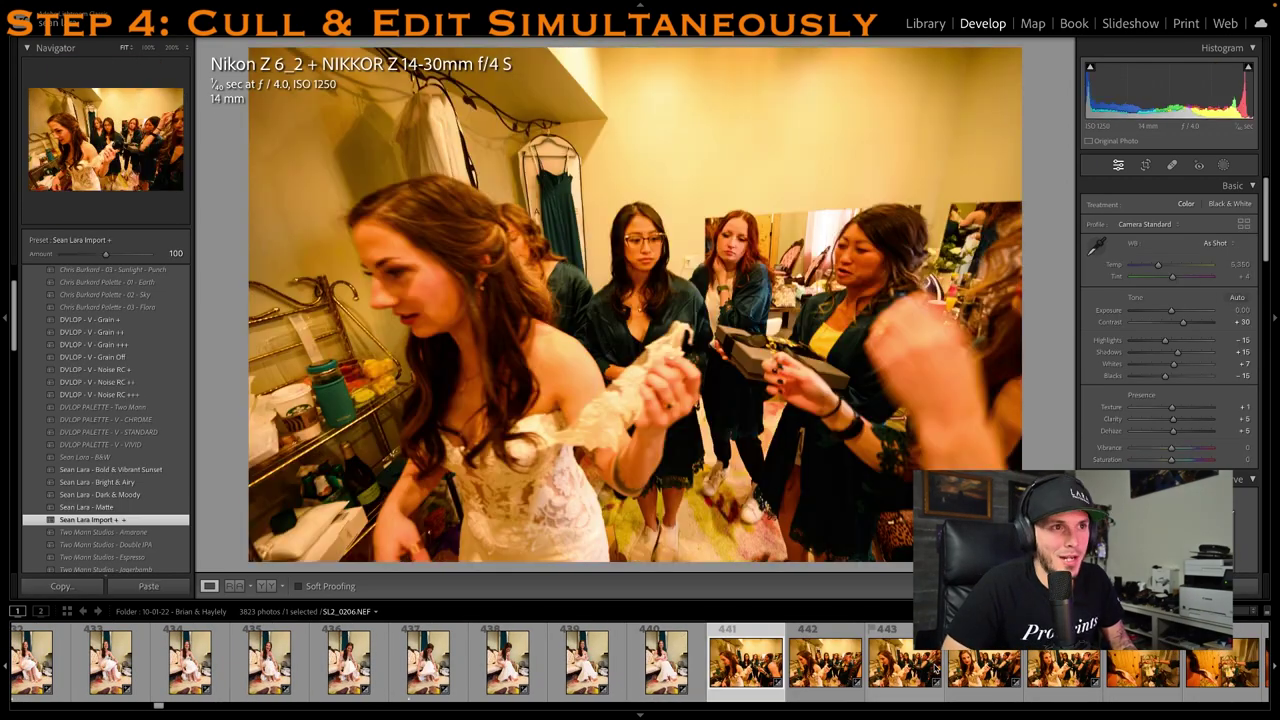
left_click(942, 663)
left_click(760, 681)
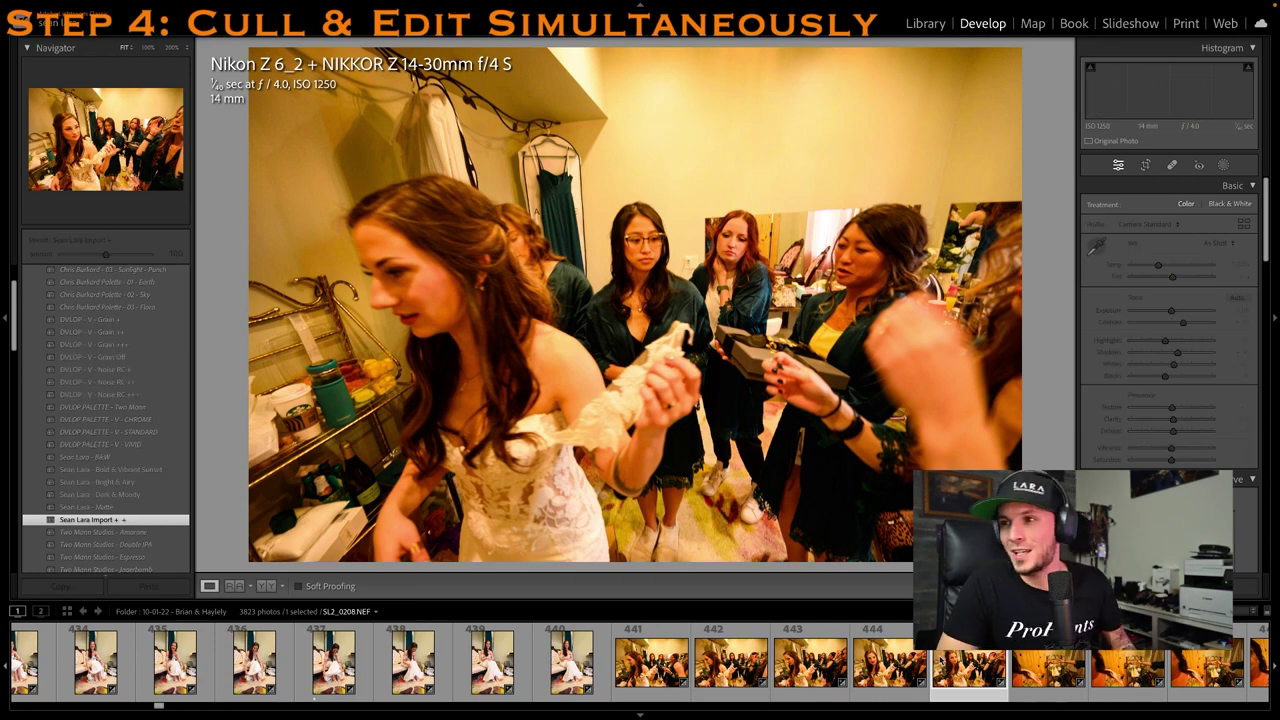
left_click(955, 688)
left_click(787, 680)
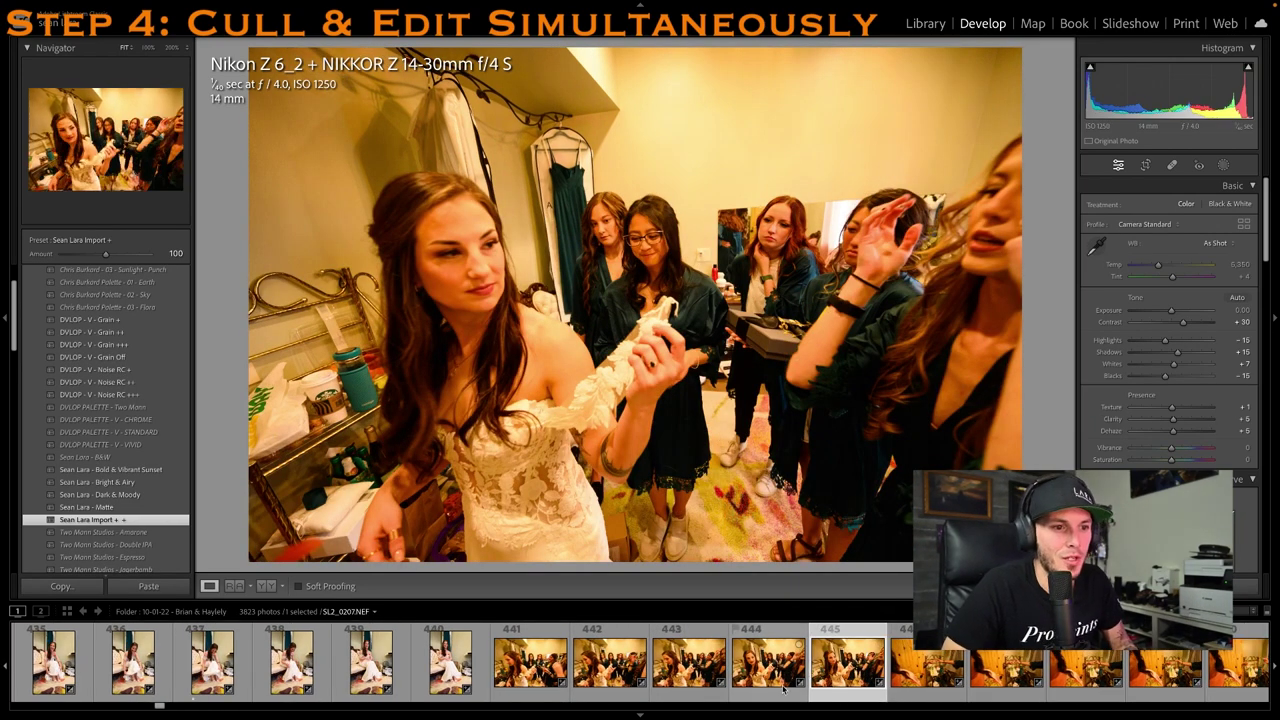
left_click(830, 676)
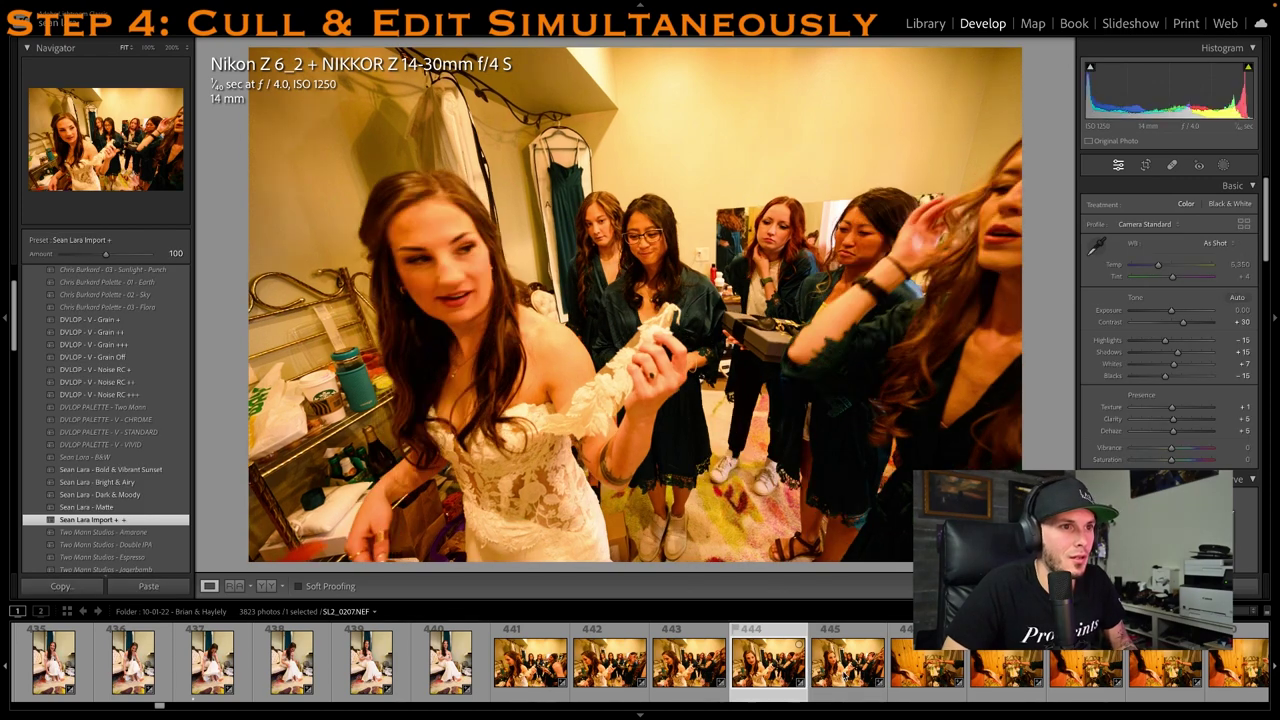
left_click(689, 665)
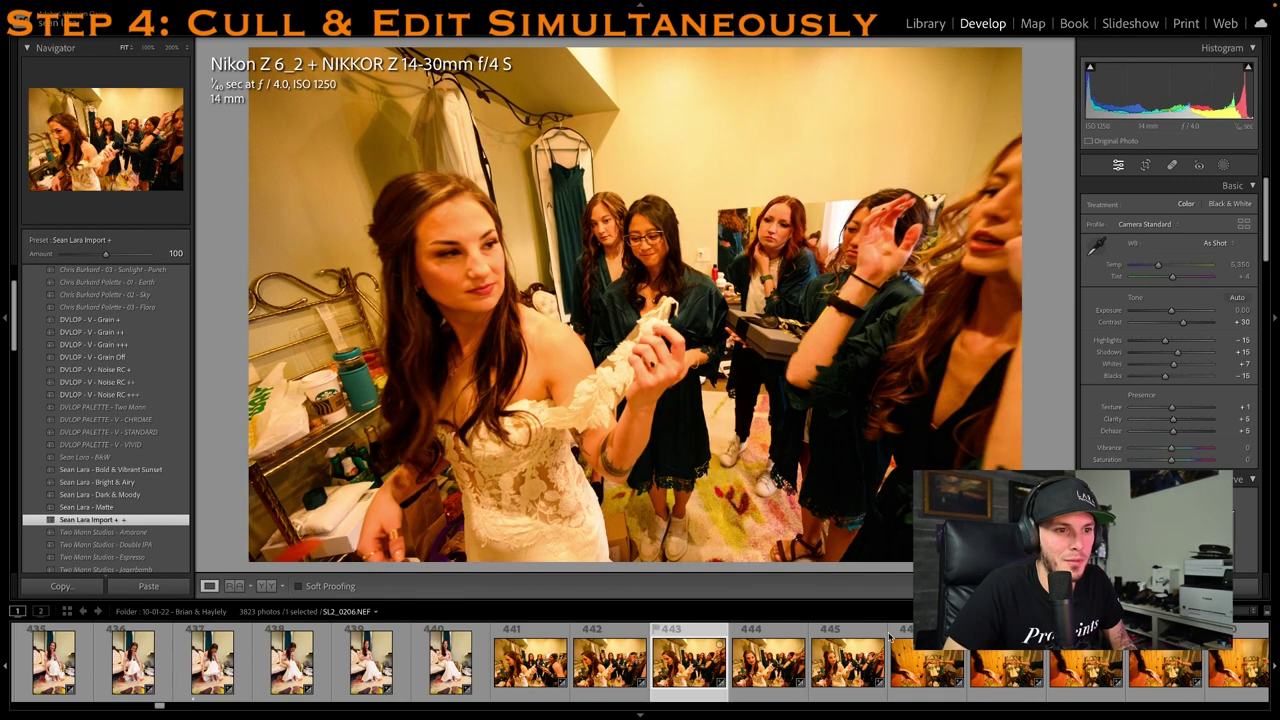
left_click(856, 664)
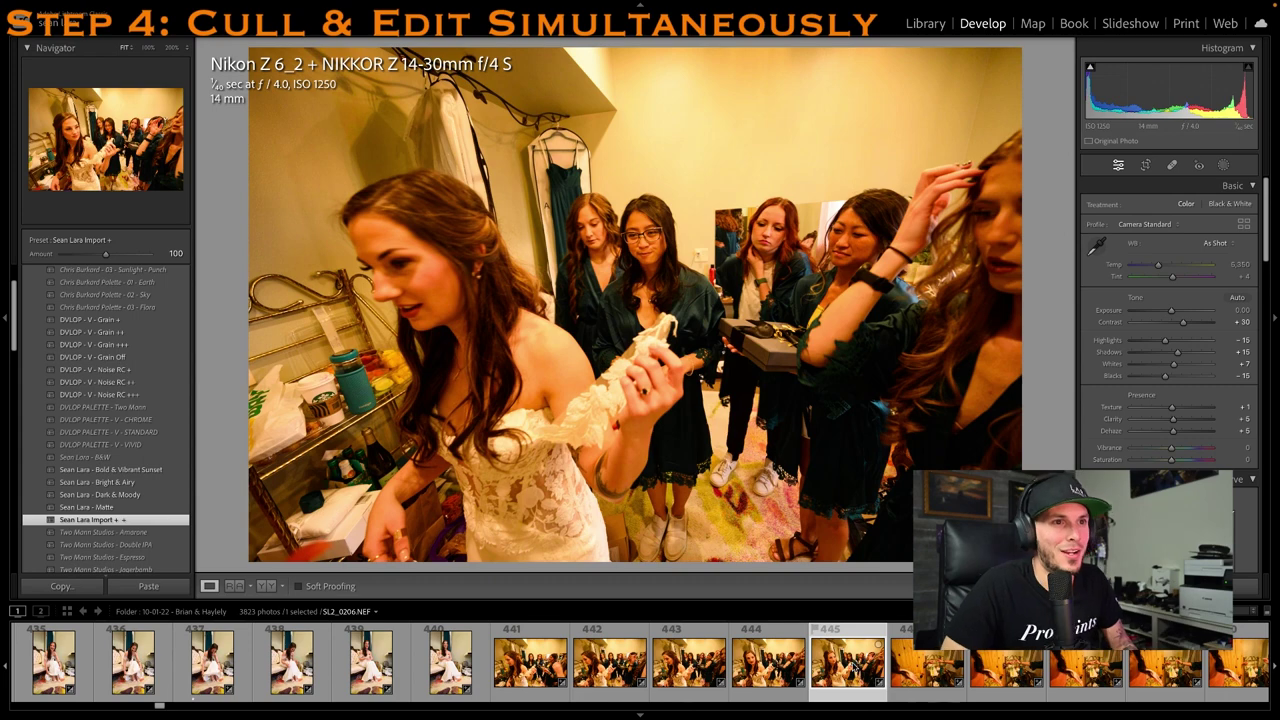
Rate photo 445 one star, sample its white balance from the bride's dress and set the temperature to 3,200
key("1")
left_click(1098, 247)
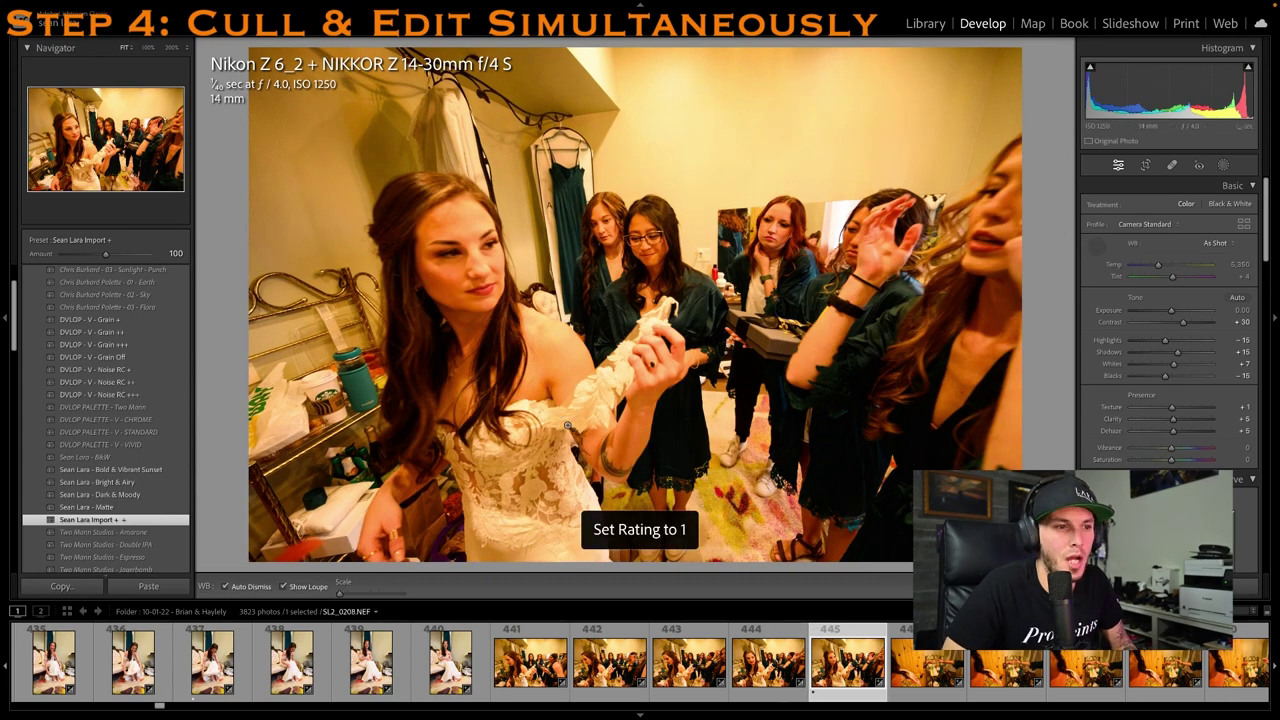
left_click(564, 409)
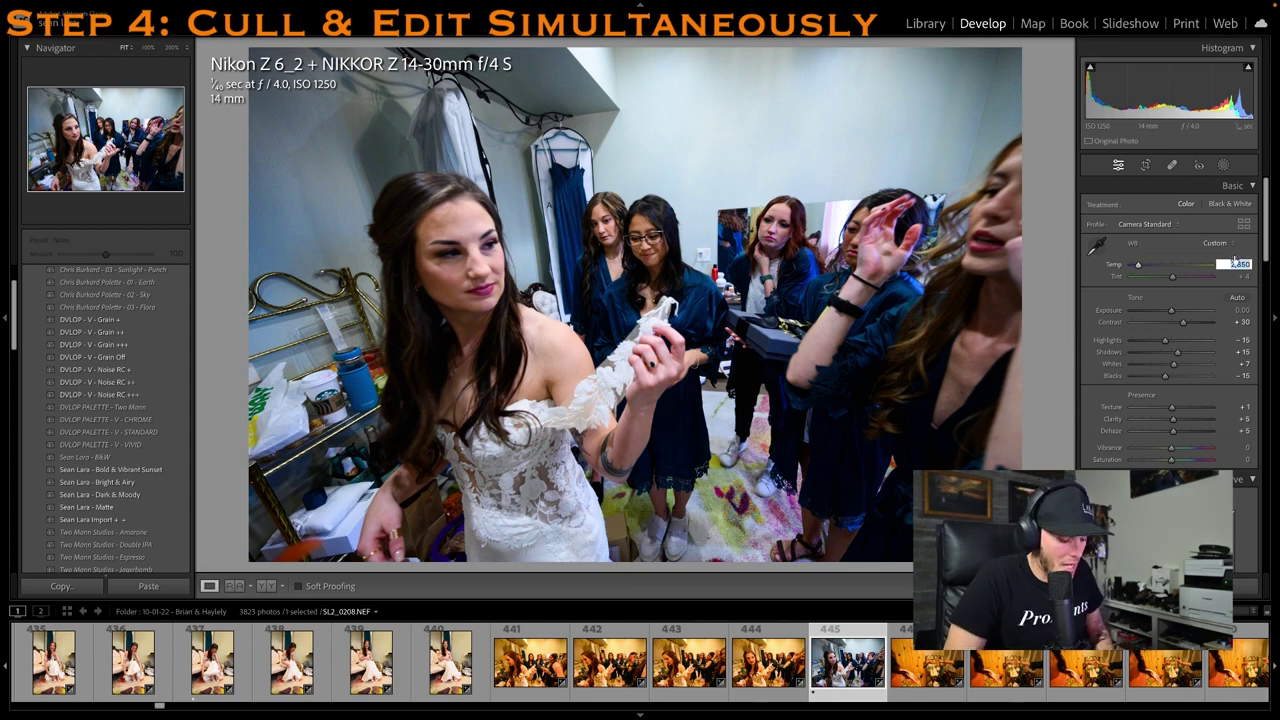
type("3800")
key("Return")
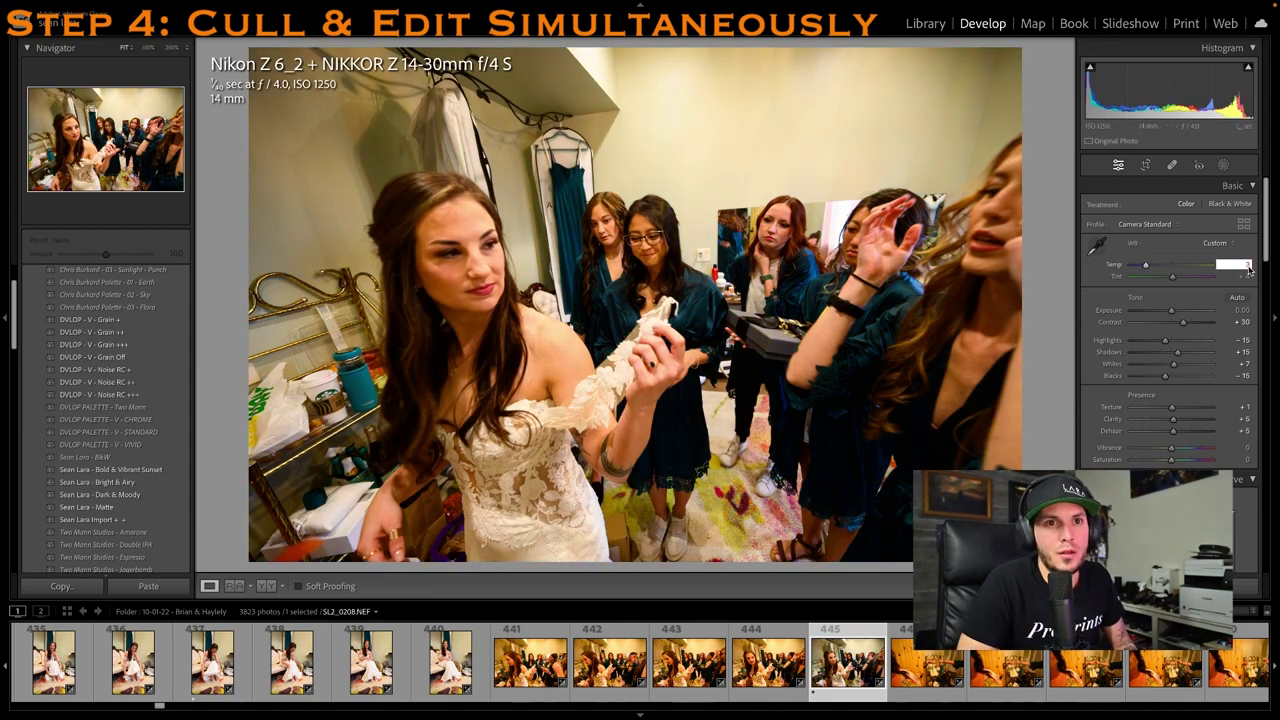
key("Return")
key("1")
Crop photo 445 tighter by trimming the empty area above the bride and bridesmaids
left_click(1145, 165)
left_click_drag(819, 56, 812, 97)
key("r")
Compare the shots around photos 448 to 452 and rate photo 448 of the touching hands one star
scroll(840, 665, "down", 3)
left_click(840, 683)
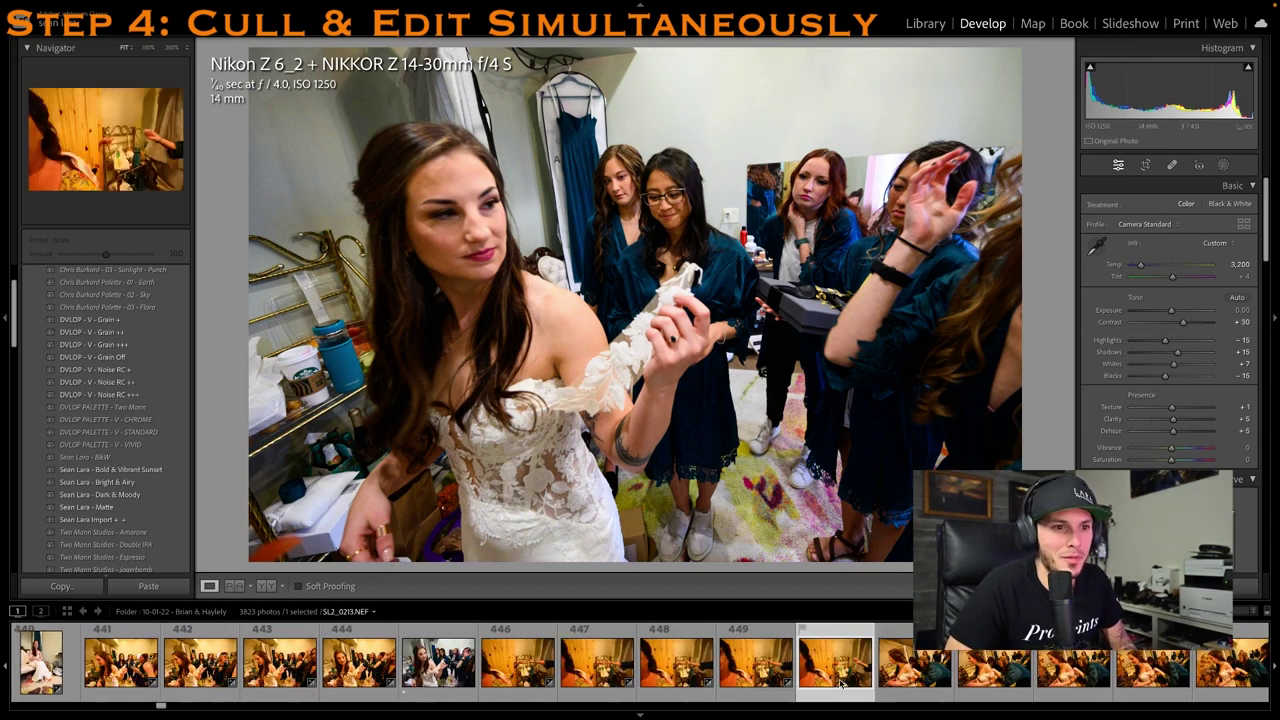
left_click(915, 670)
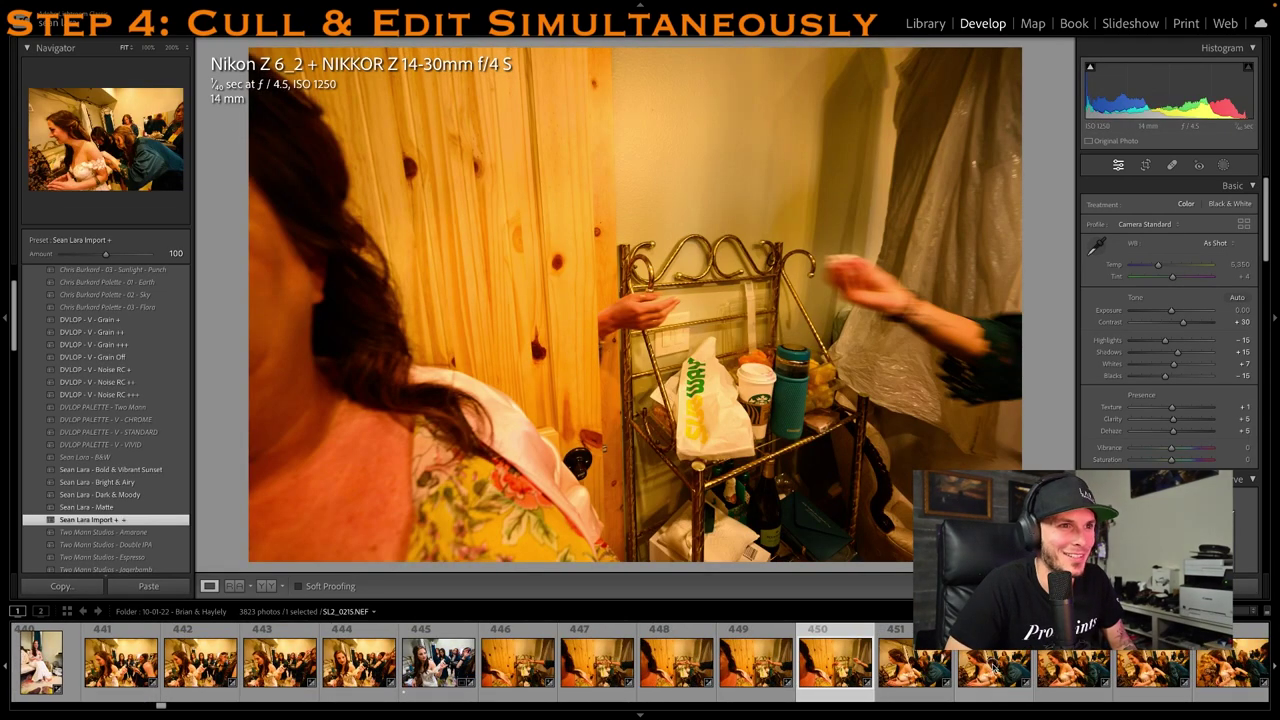
left_click(993, 667)
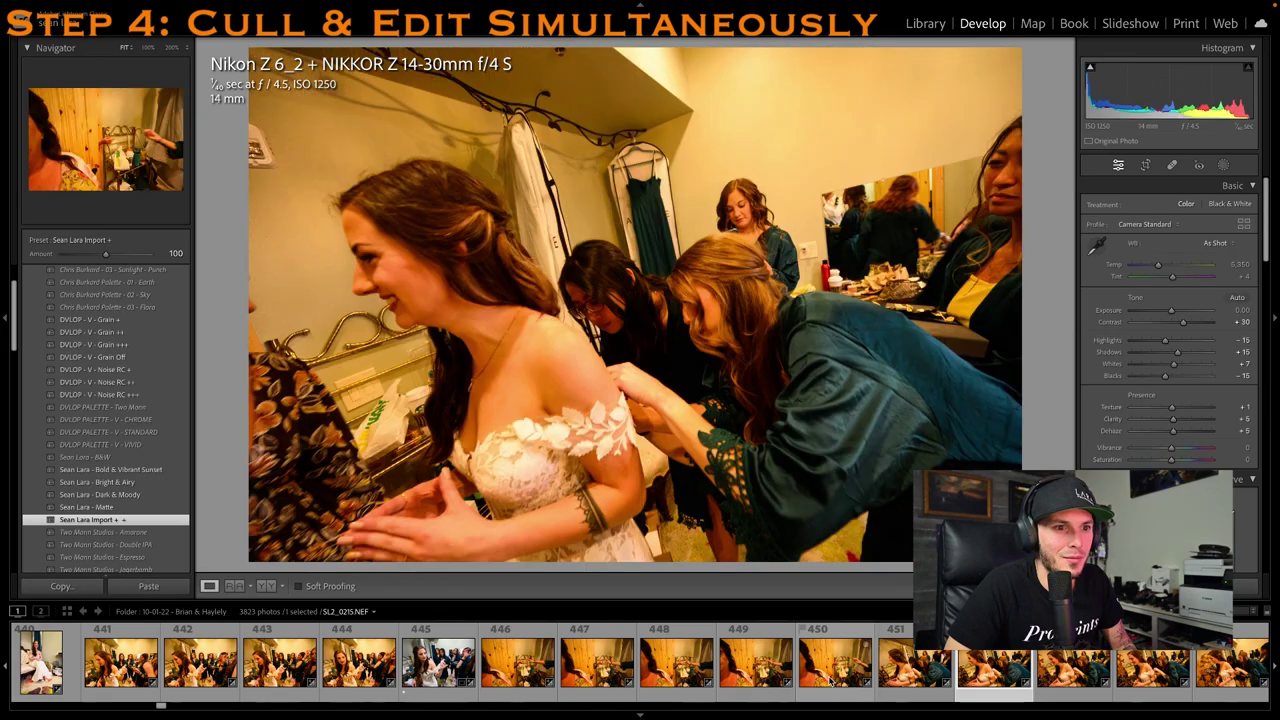
left_click(638, 678)
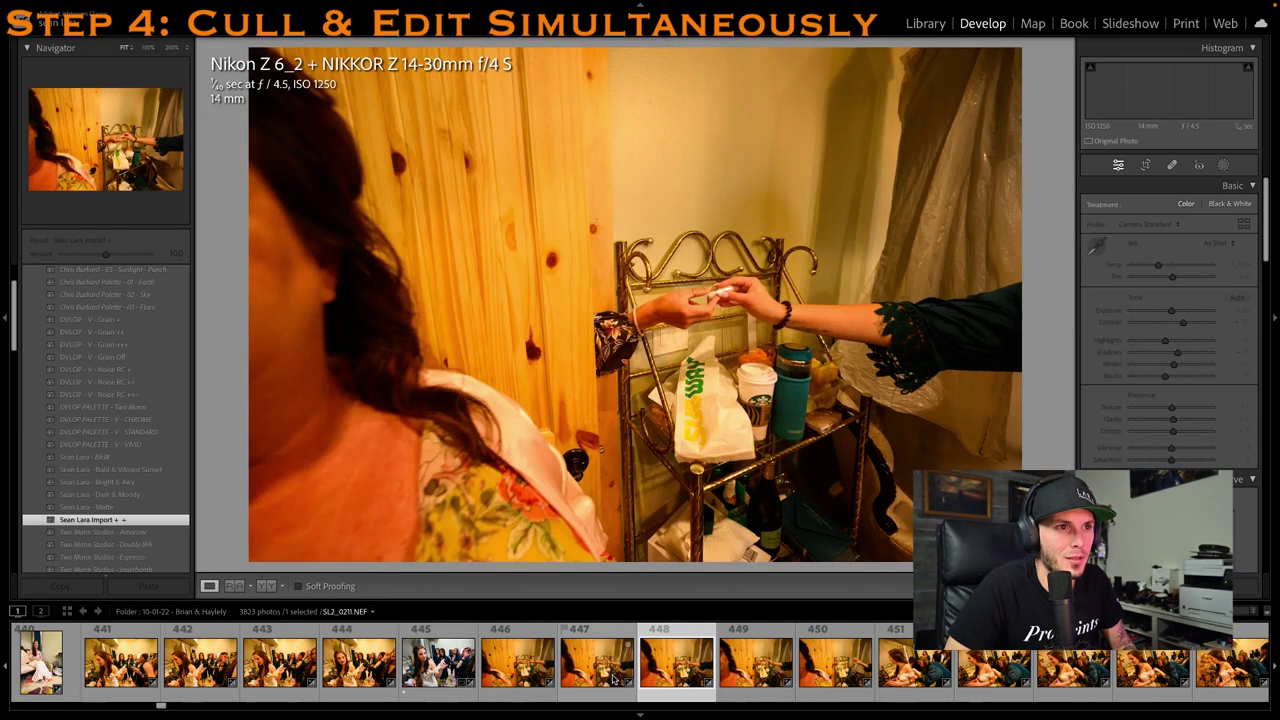
key("1")
Crop photo 448 tighter around the hands and rack, and correct its white balance by sampling a neutral area
left_click(1145, 164)
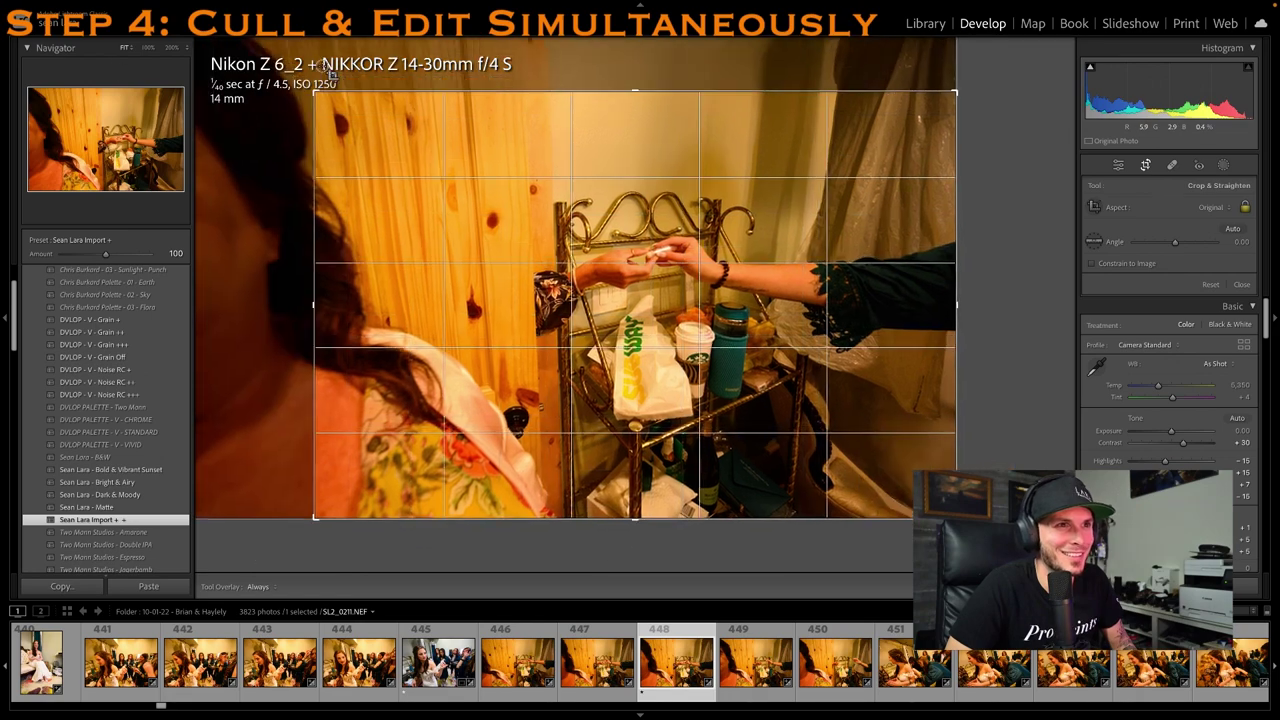
left_click_drag(330, 72, 338, 77)
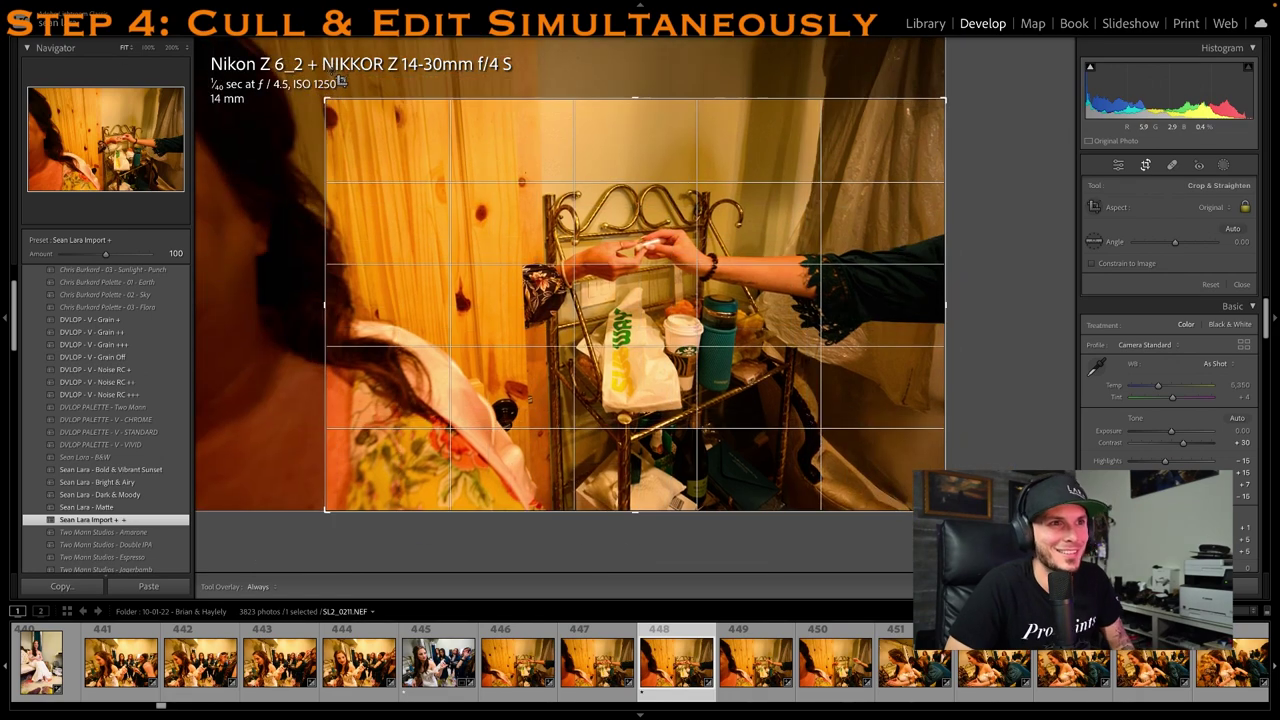
key("Return")
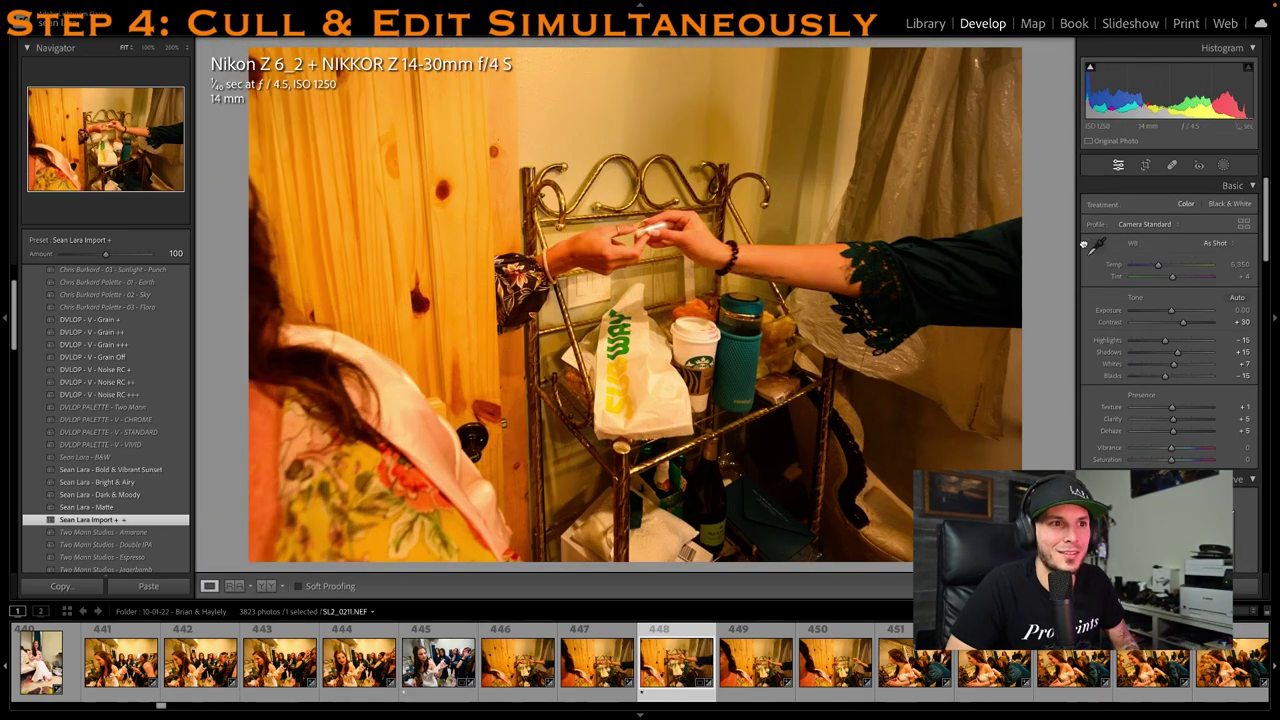
left_click(1097, 246)
left_click(787, 440)
key("1")
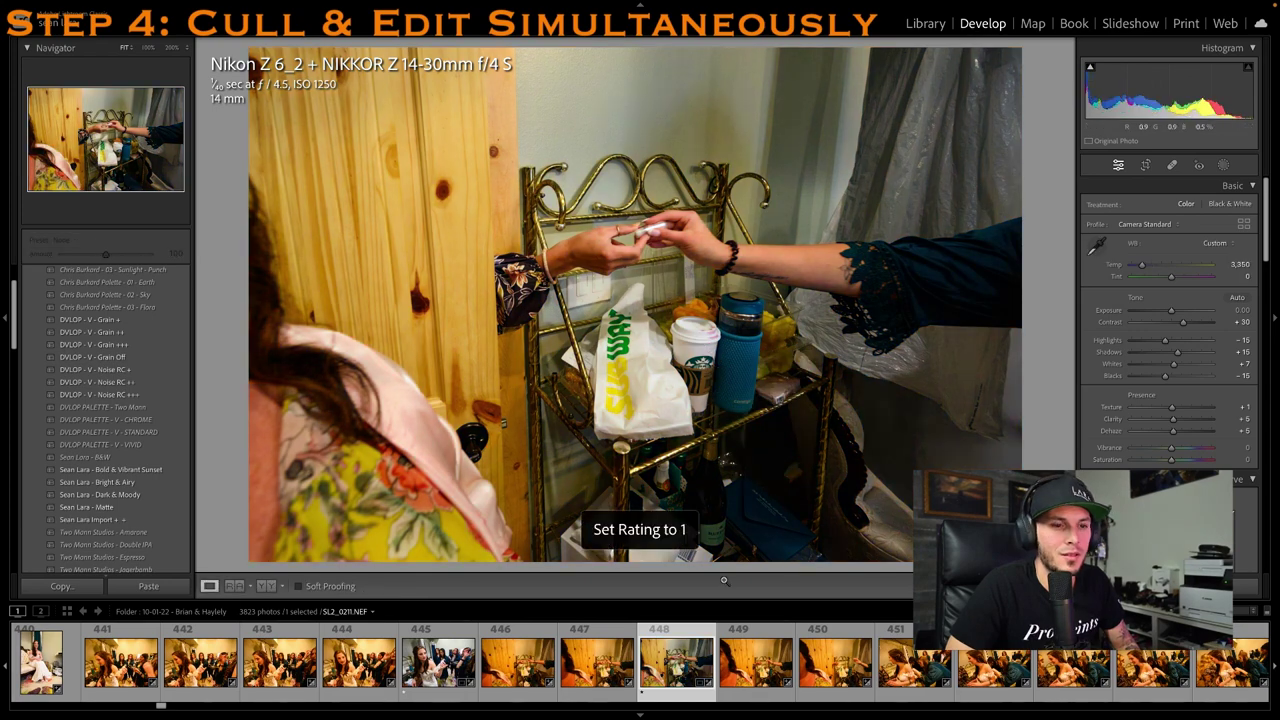
Compare the dress-fastening and bouquet shots from photo 452 up to photo 461
left_click(966, 677)
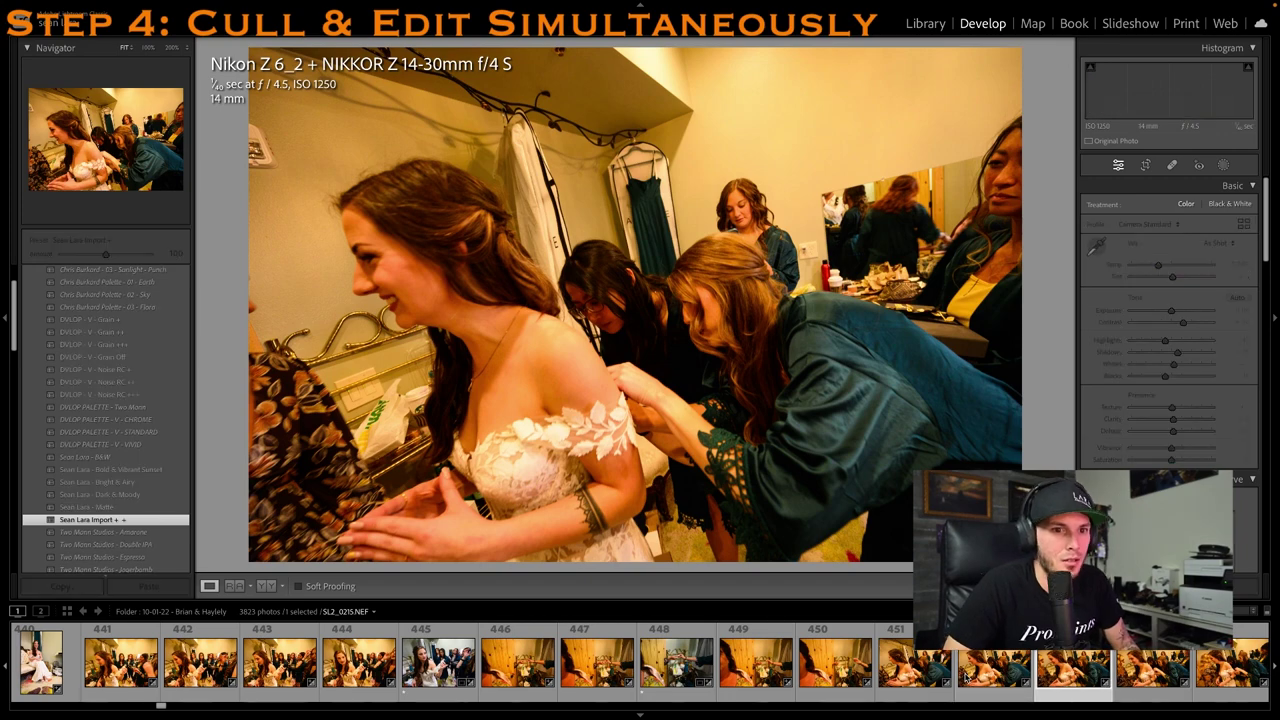
key("Right")
key("Right")
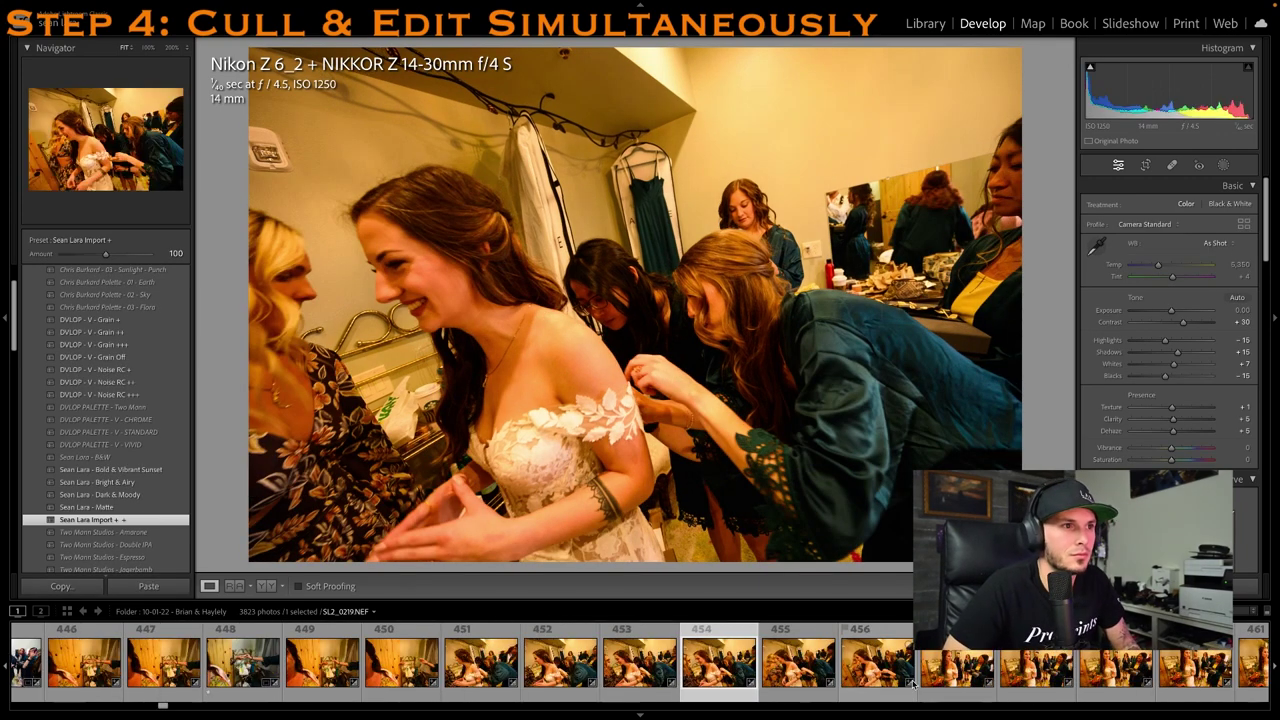
key("Right")
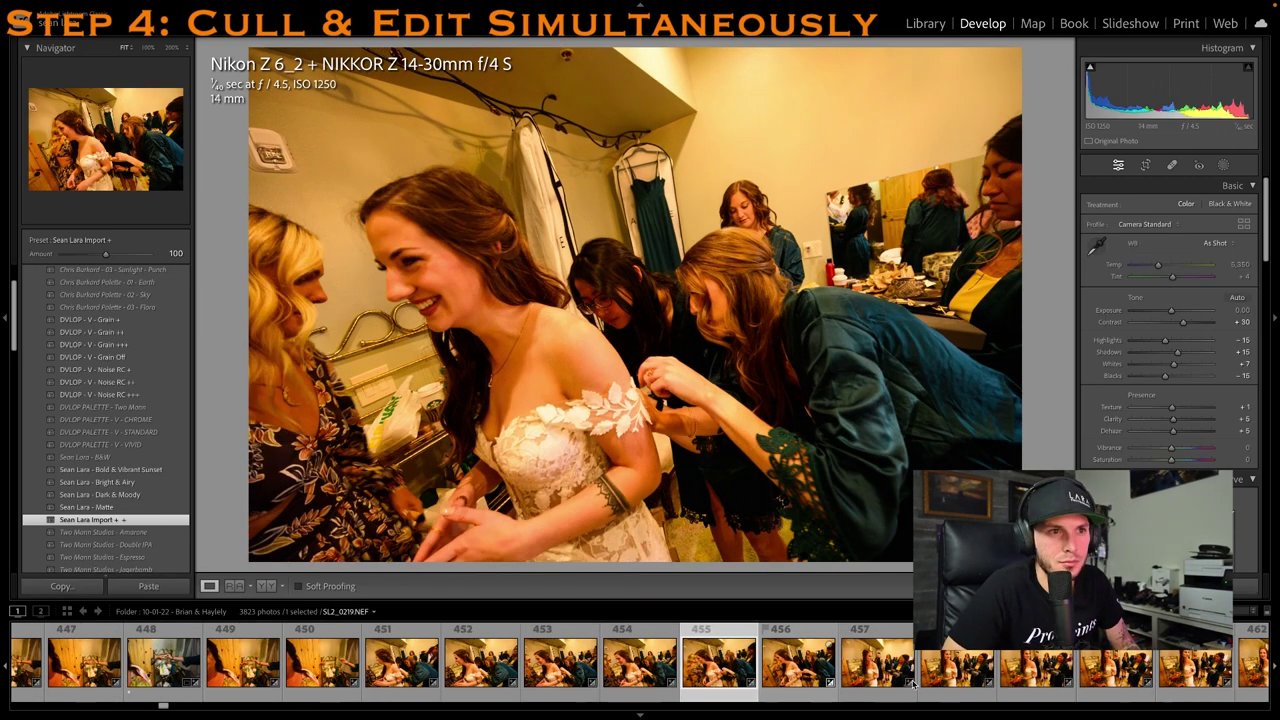
key("Right")
key("Right")
key("Right")
key("Right")
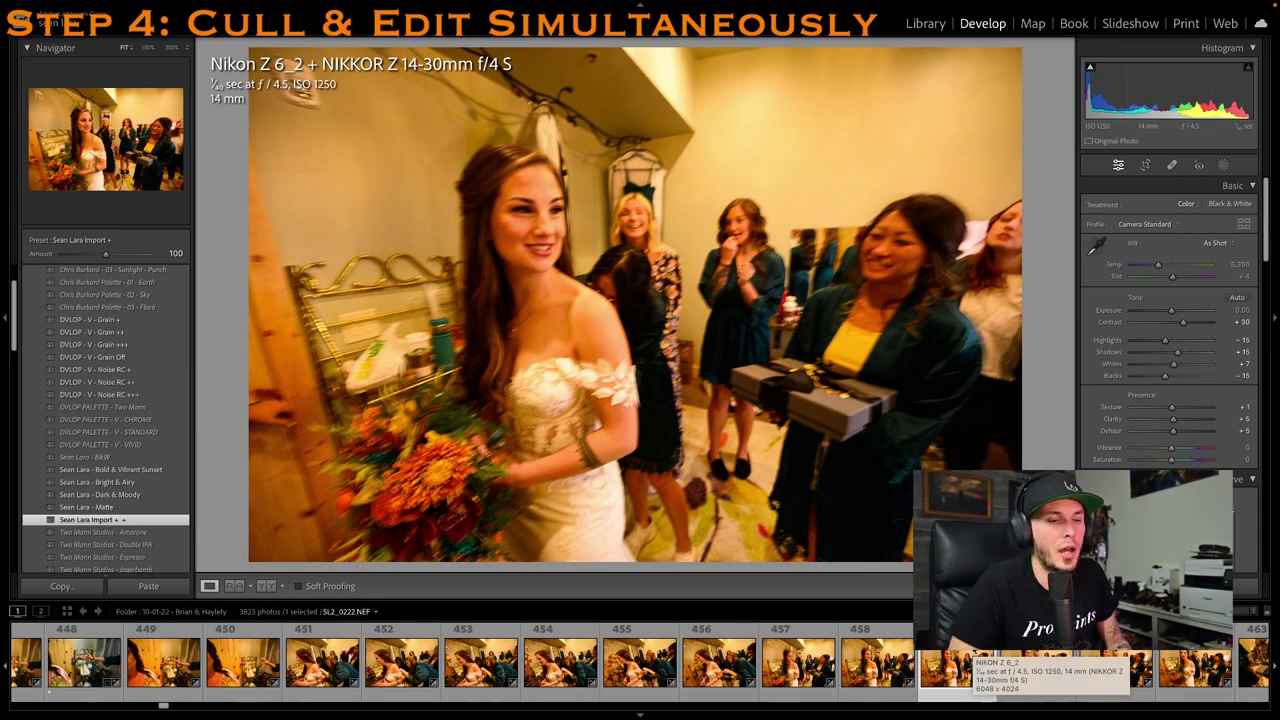
left_click(968, 657)
left_click(1090, 694)
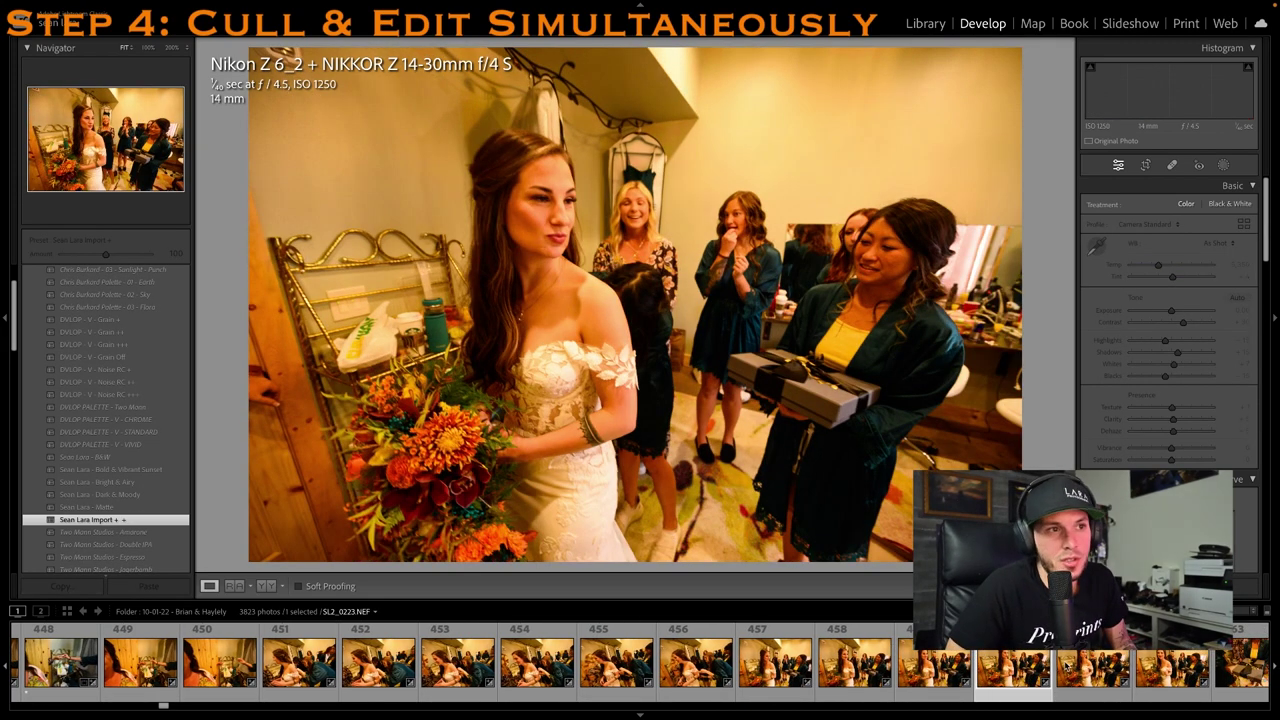
Rate photo 461 one star, check its crop and compare it with photo 462
key("1")
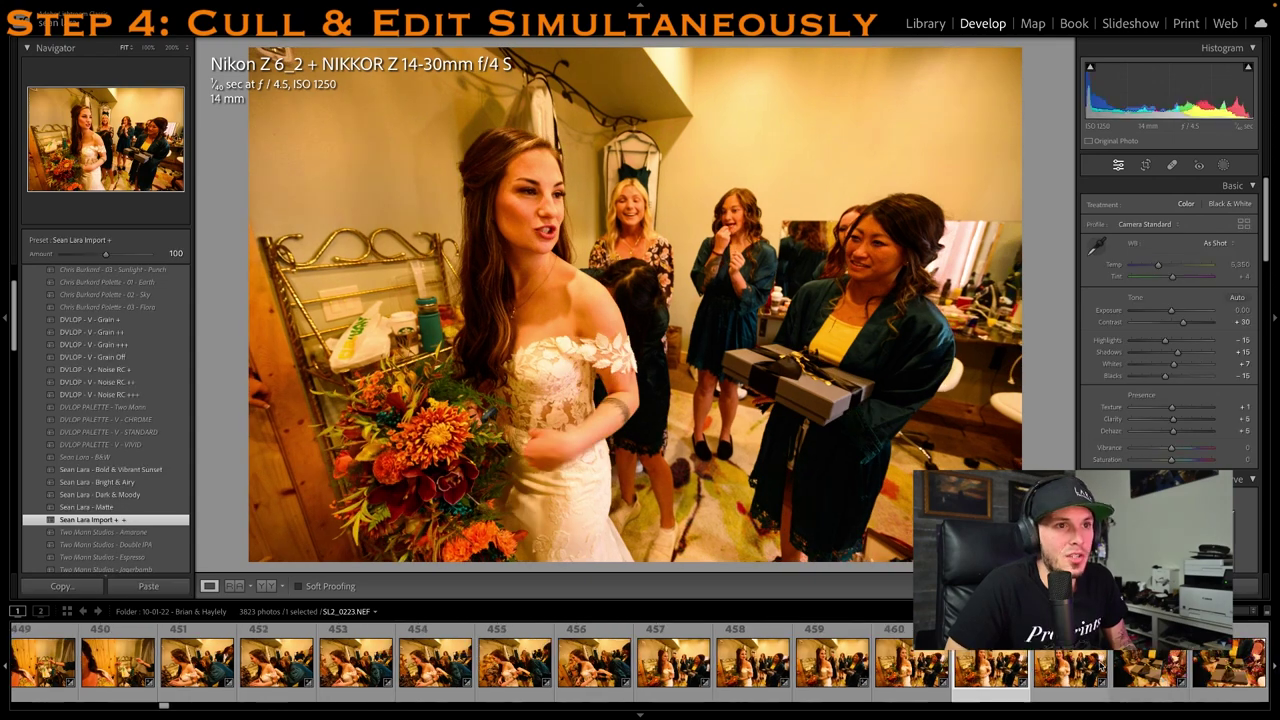
left_click(1146, 166)
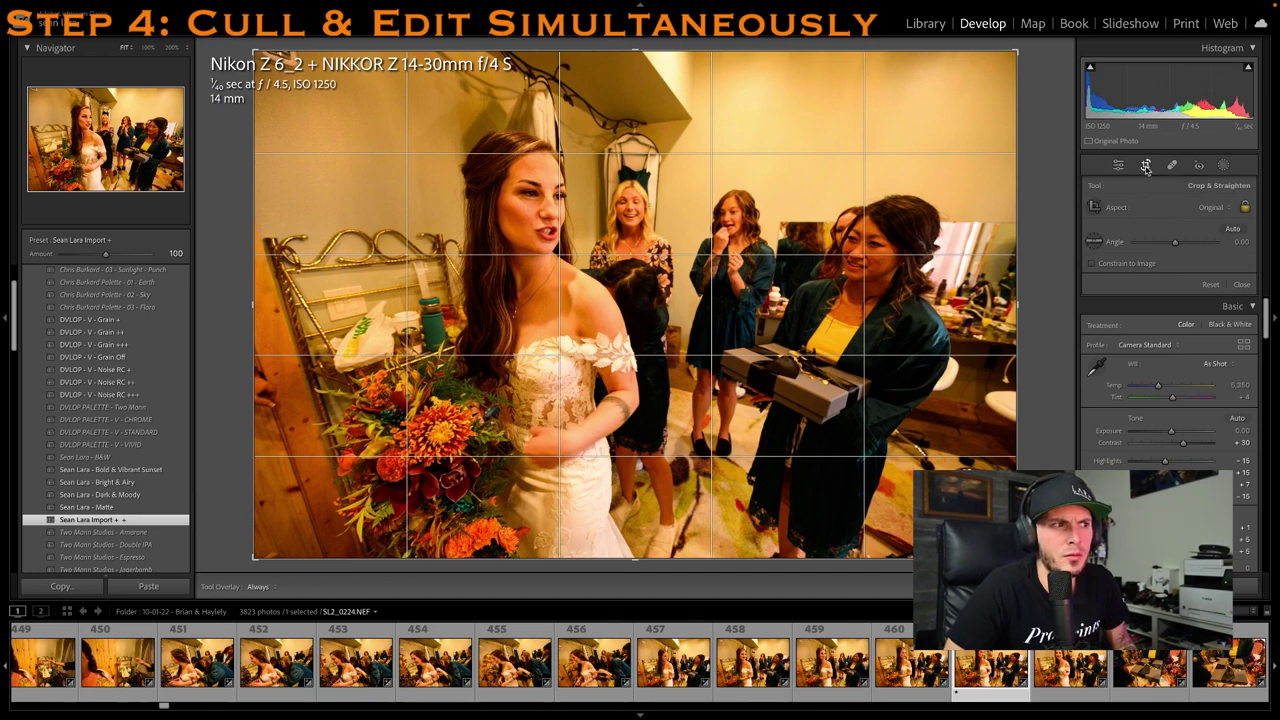
left_click(1146, 166)
scroll(957, 700, "down", 1)
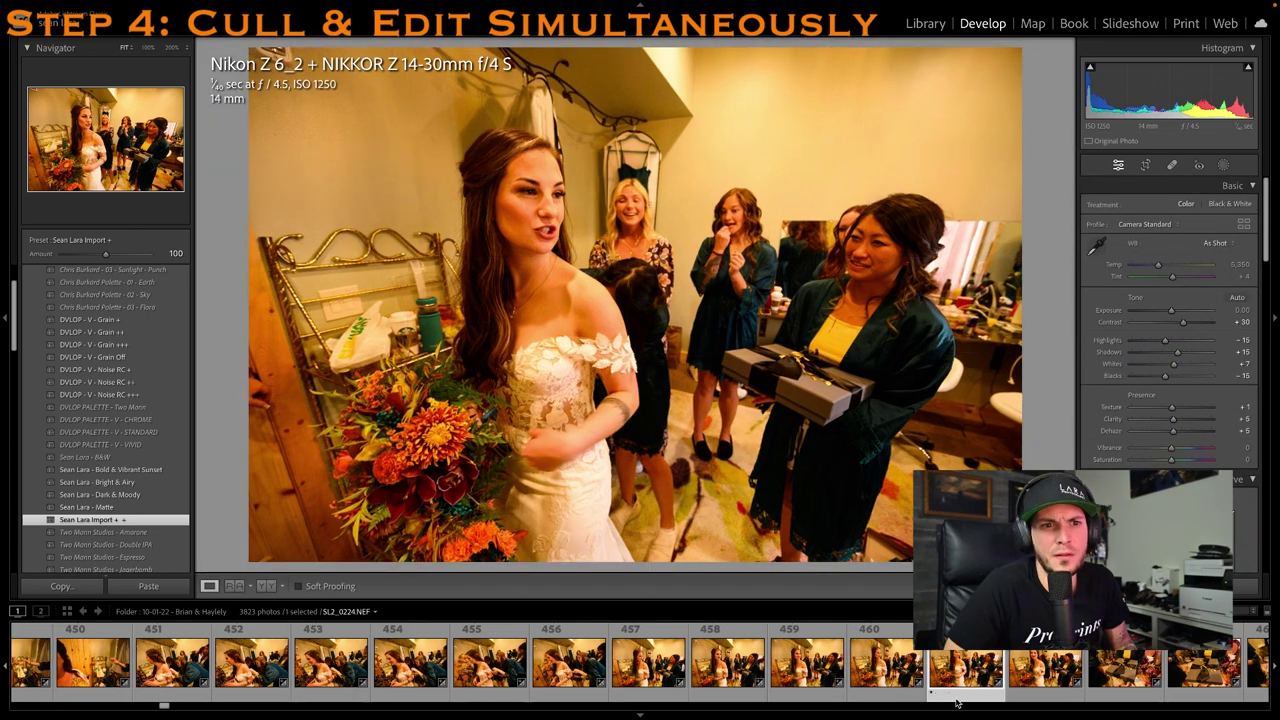
key("Right")
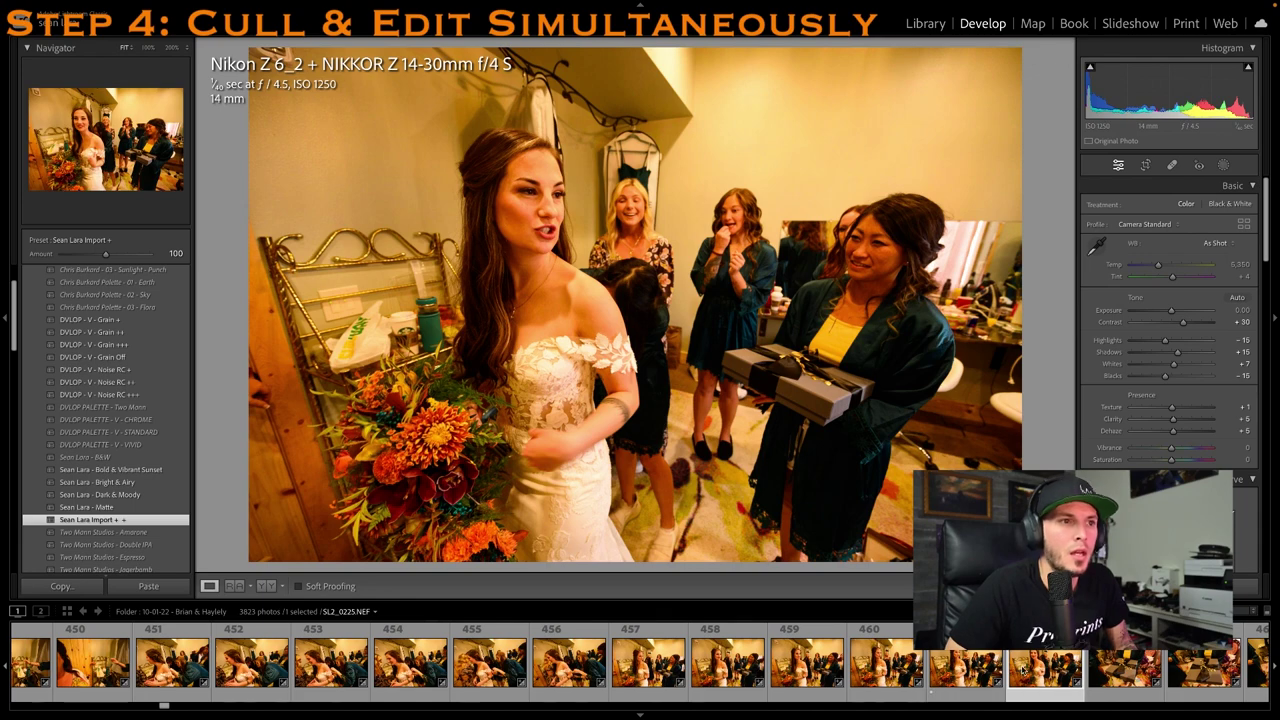
key("Left")
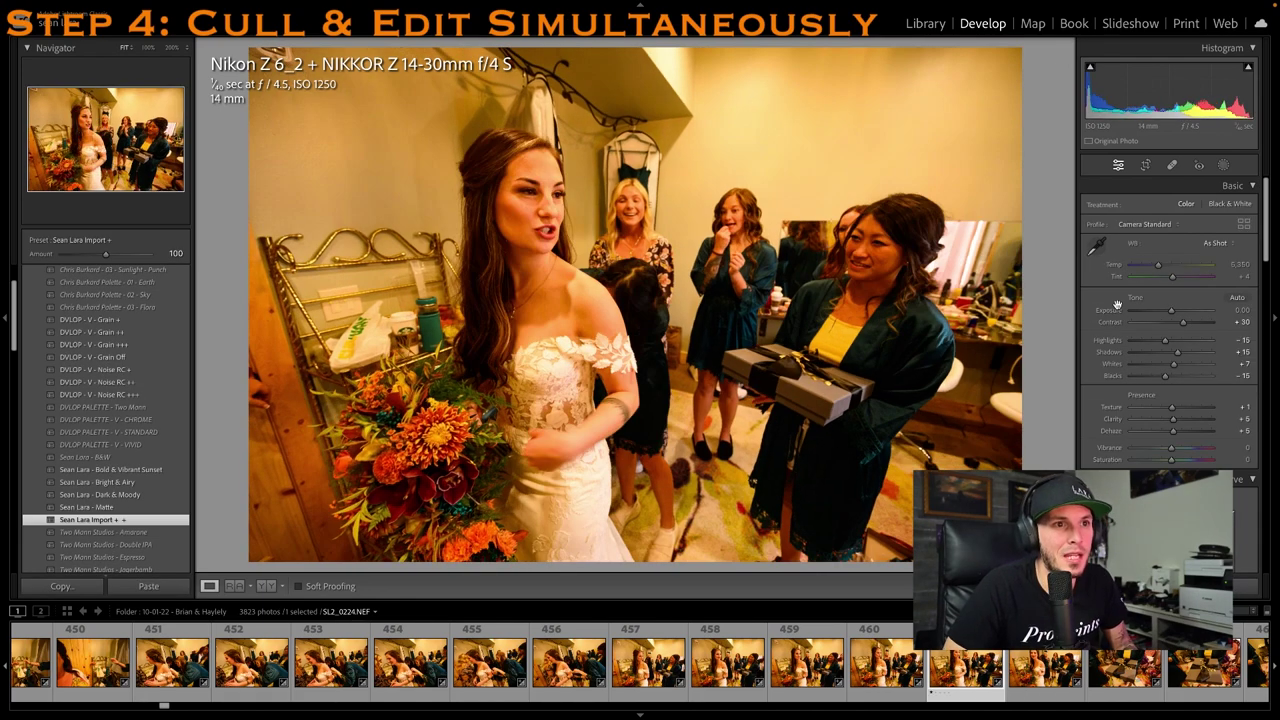
Sample photo 461's white balance from the bride's dress and raise its shadows to +35
left_click(1100, 245)
left_click(587, 352)
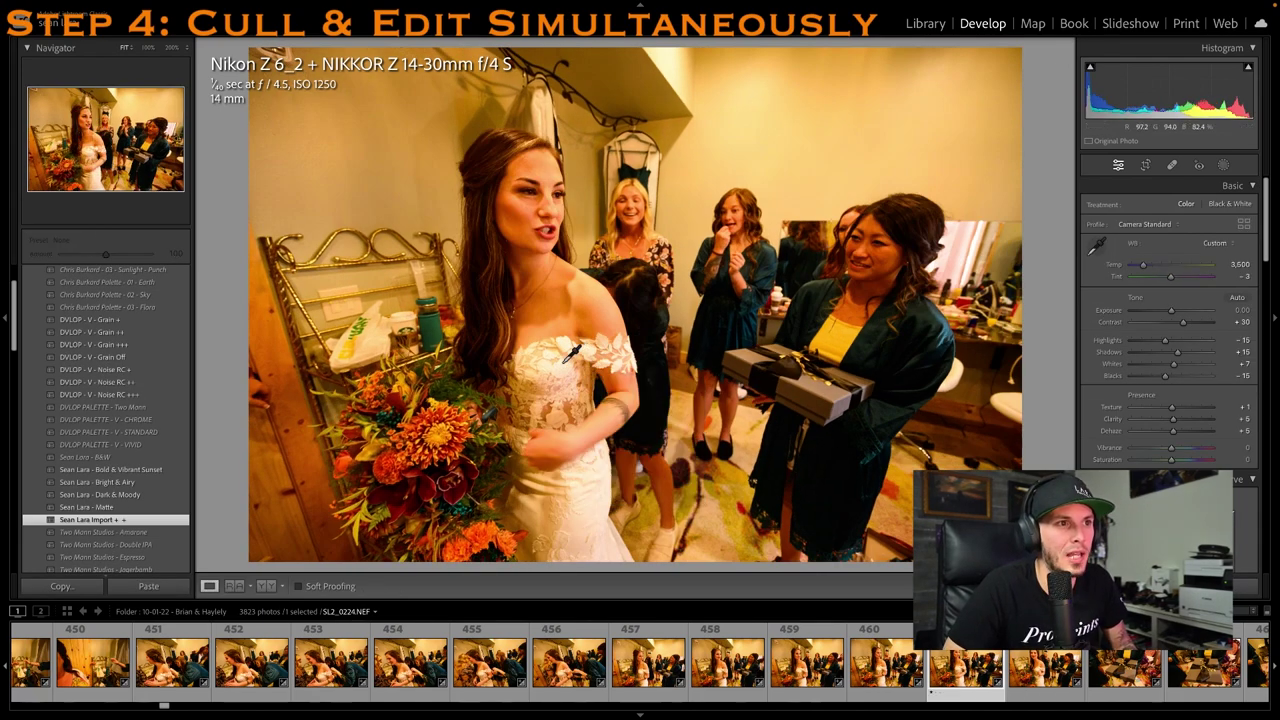
key("1")
left_click_drag(1177, 352, 1185, 357)
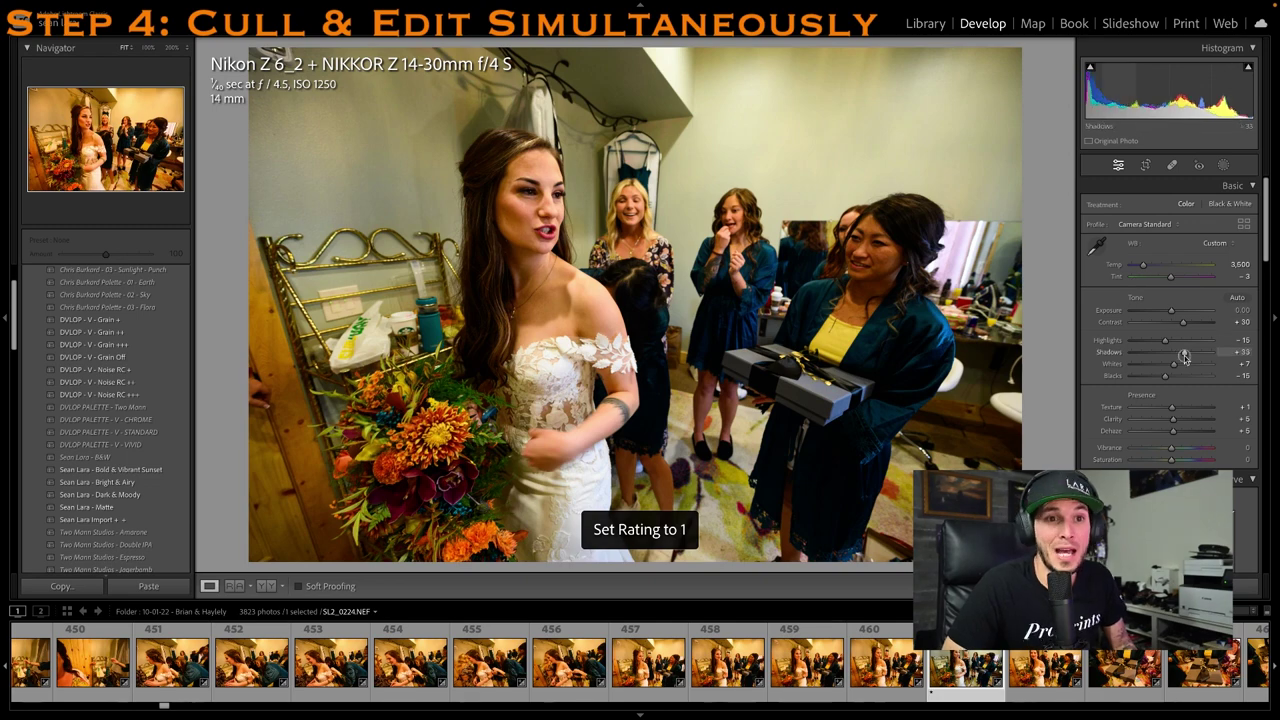
key("1")
Rate gift-box photo 465 one star, sample its white balance from a white area and set exposure to +0.30
scroll(1026, 690, "down", 3)
left_click(1026, 692)
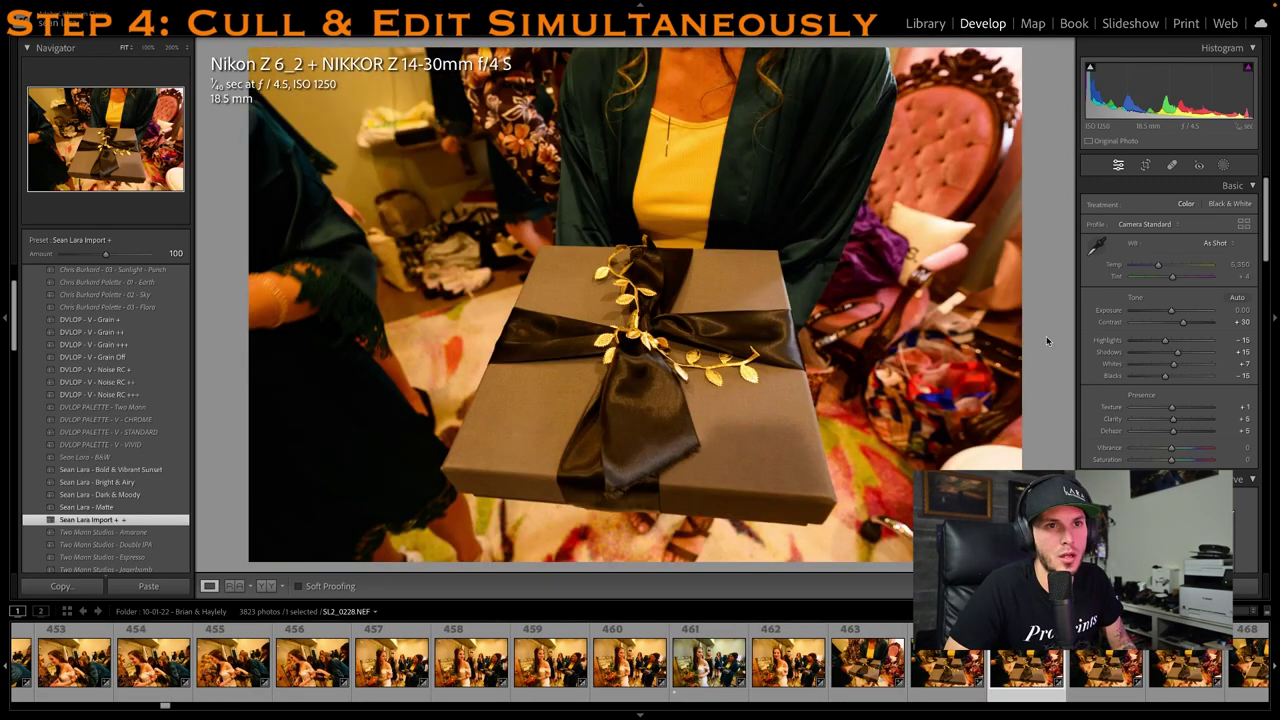
key("1")
left_click(1097, 247)
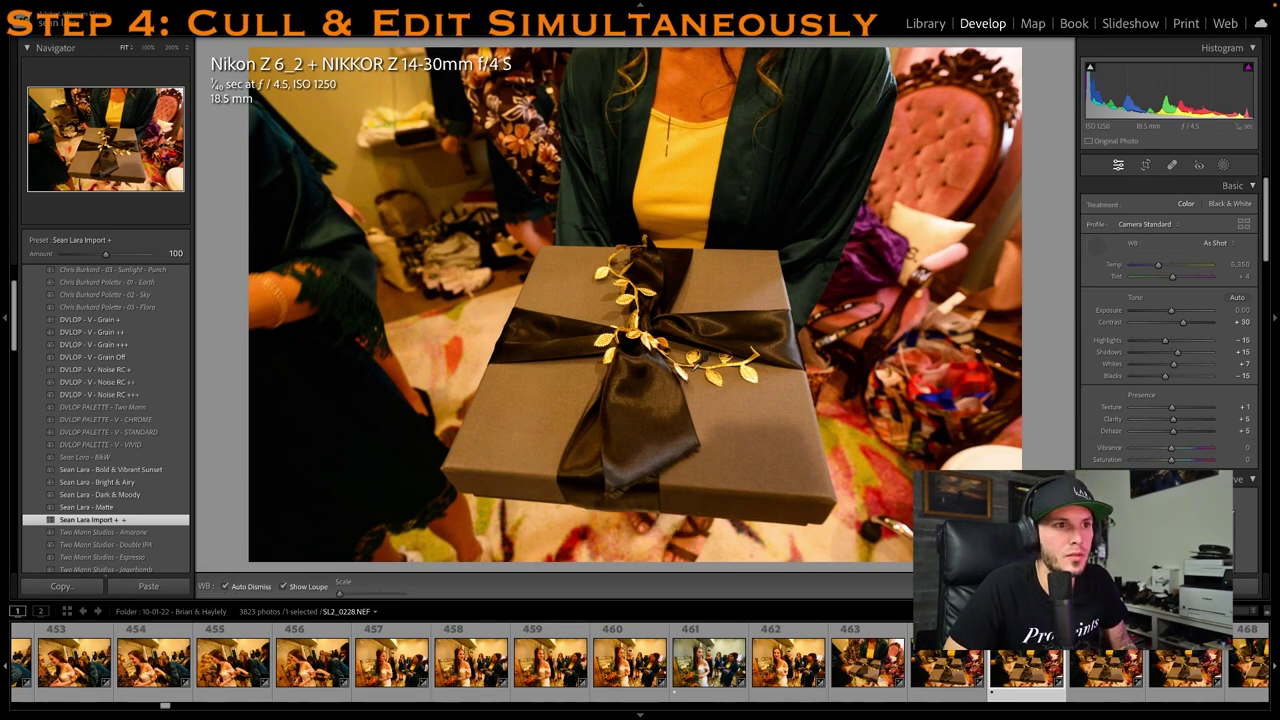
left_click(984, 461)
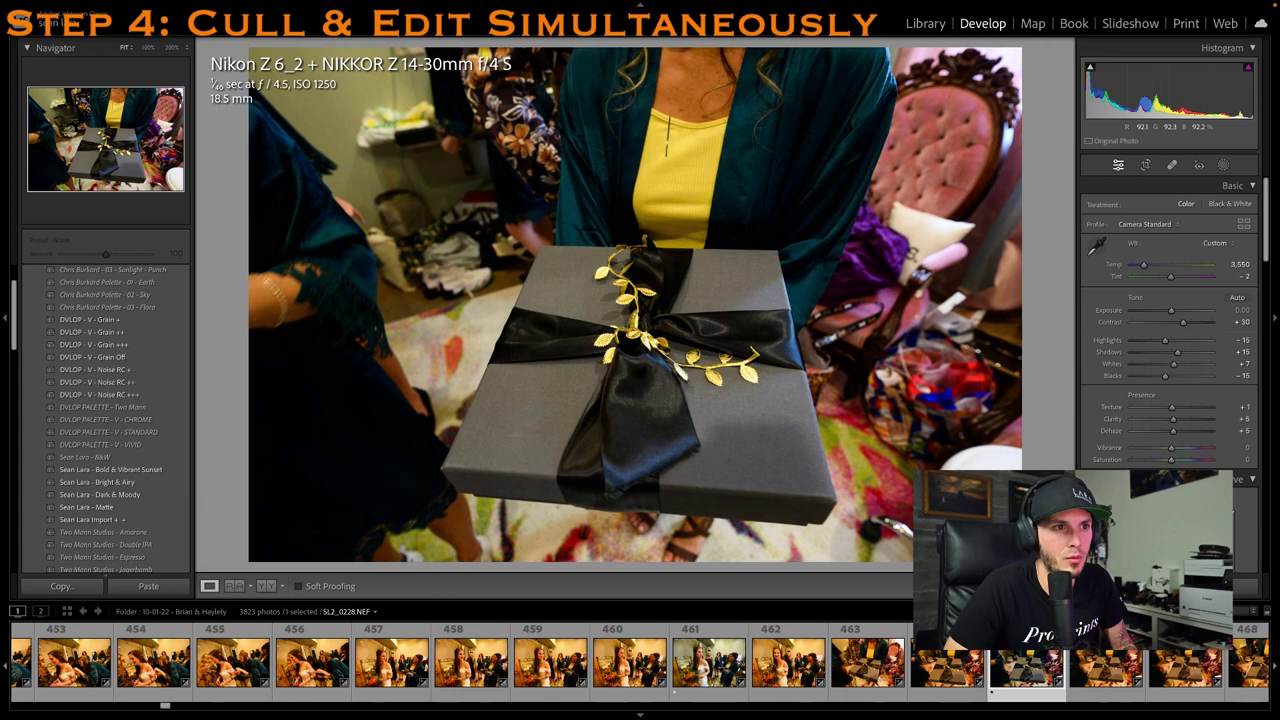
key("1")
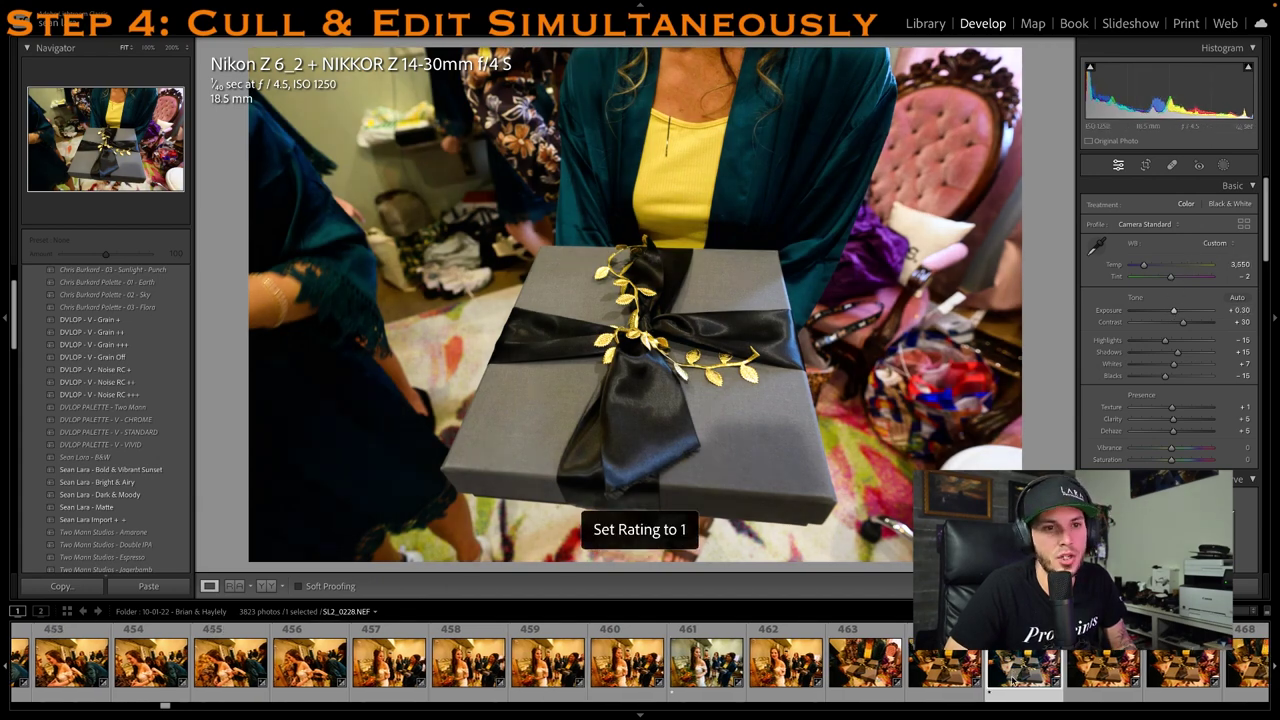
Compare the reception hall shots and crop photo 471 tighter around the bride, trimming the ceiling
scroll(763, 645, "right", 5)
left_click(880, 659)
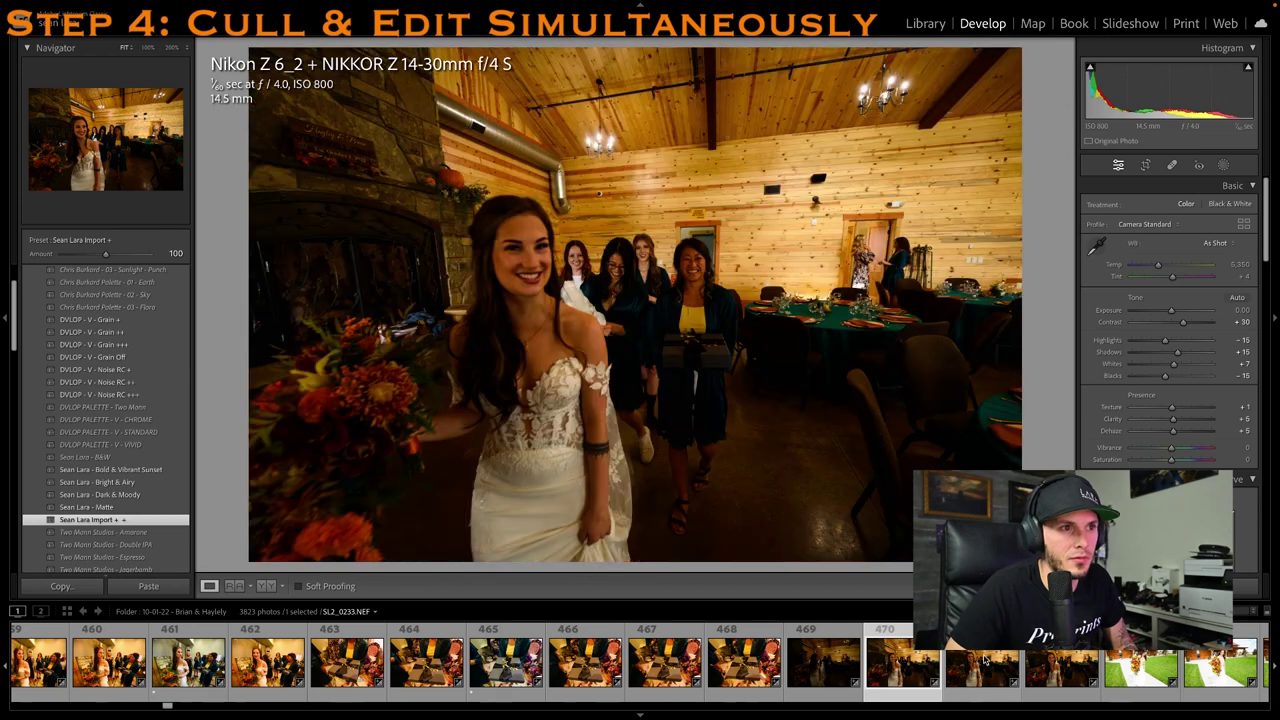
left_click(984, 660)
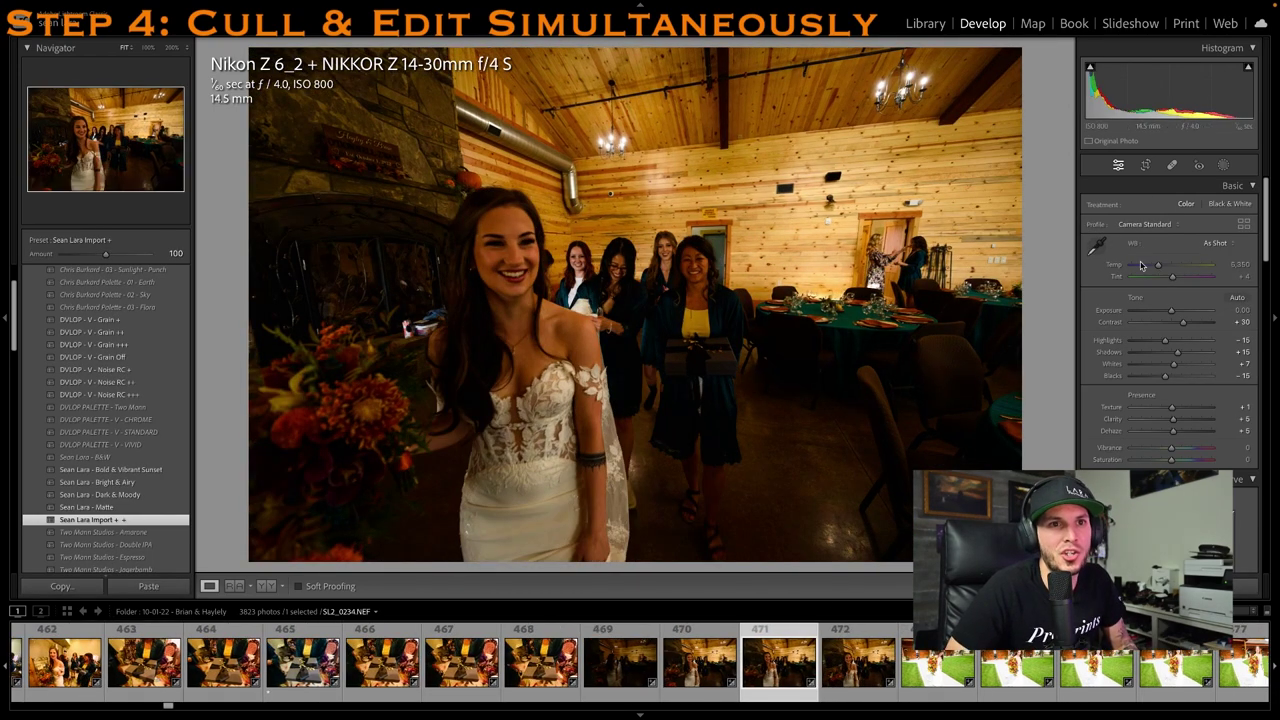
left_click(1145, 166)
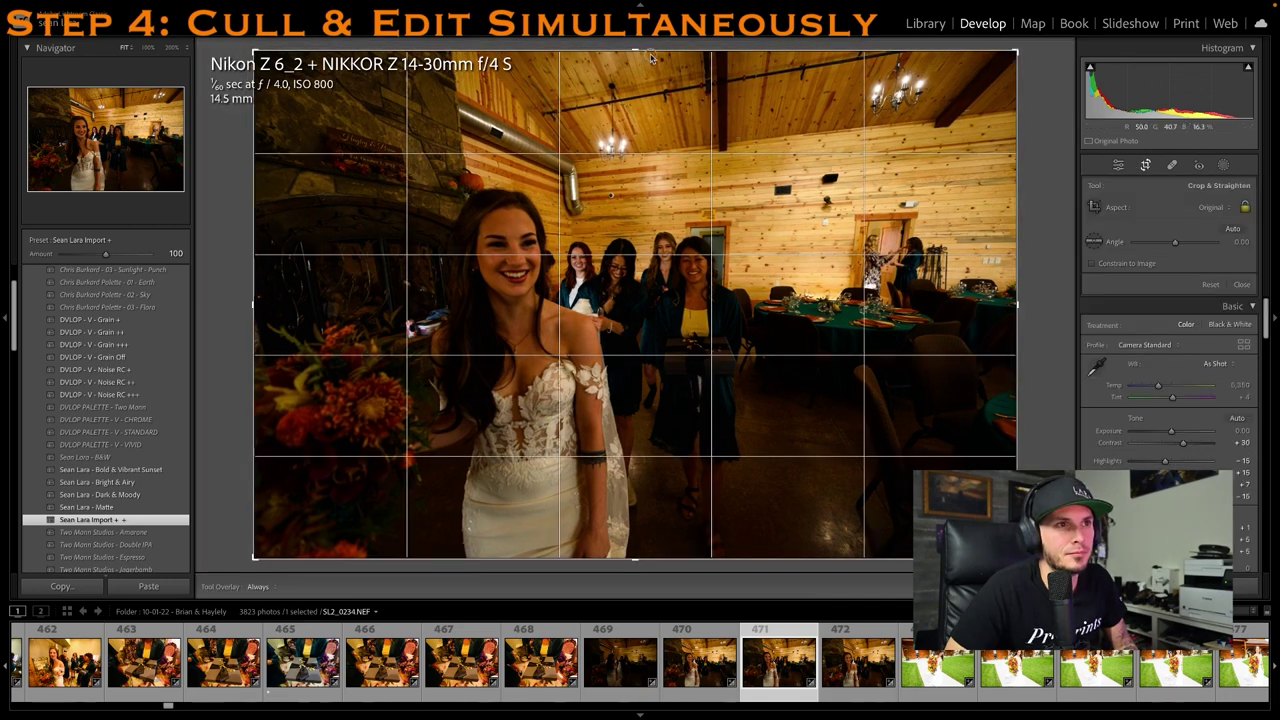
left_click_drag(636, 48, 636, 90)
left_click_drag(596, 192, 616, 194)
key("Return")
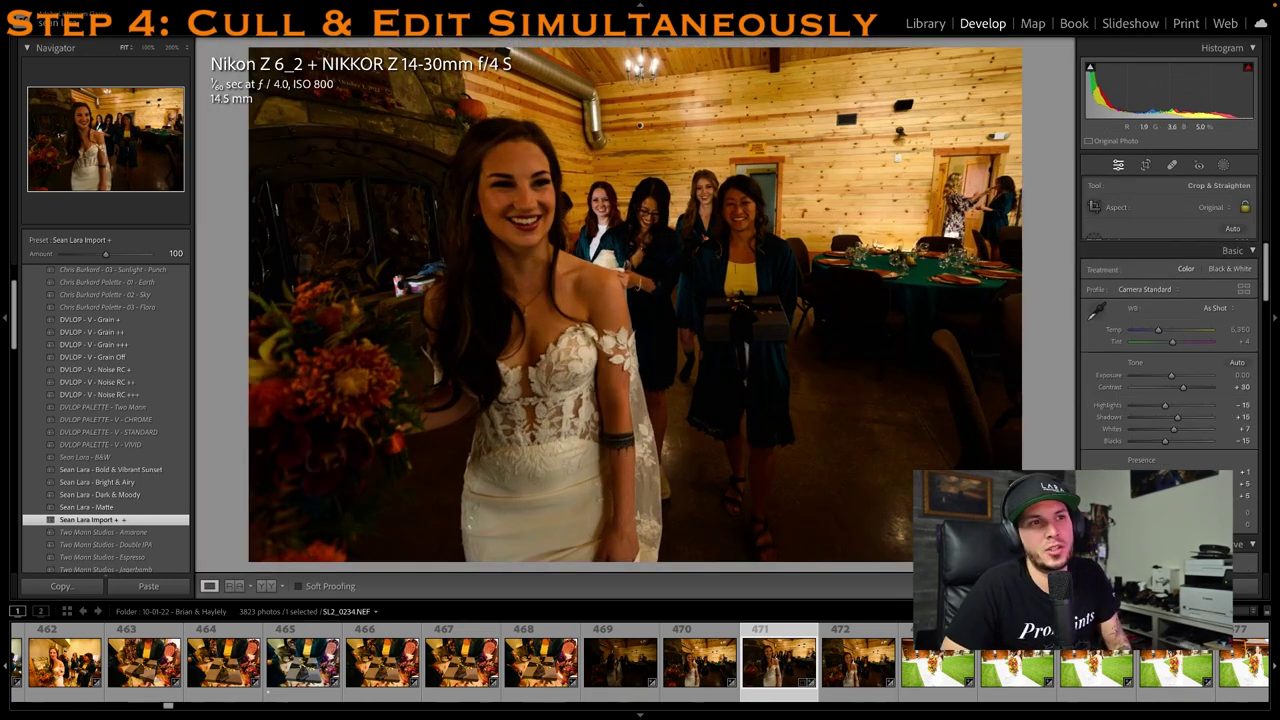
Set photo 471's shadows to +51, exposure to +0.50 and temperature to 4,800, and rate it one star
left_click_drag(1189, 359, 1203, 354)
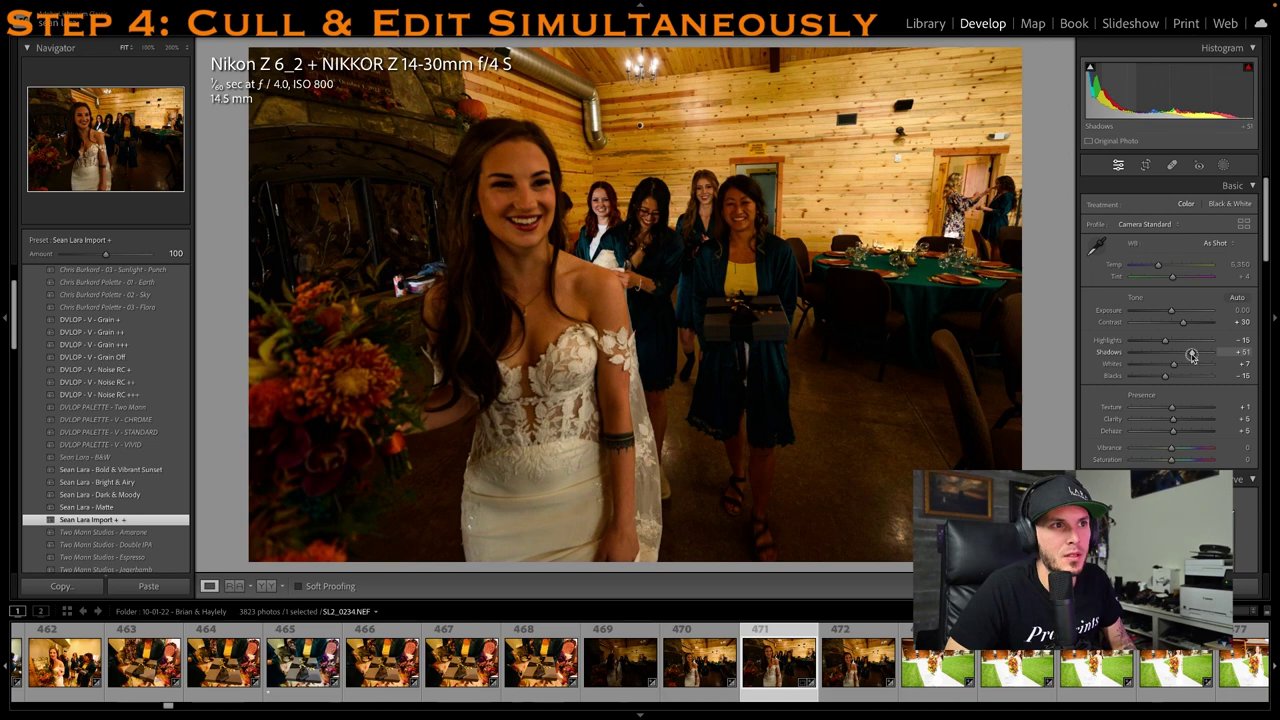
left_click_drag(1171, 311, 1175, 313)
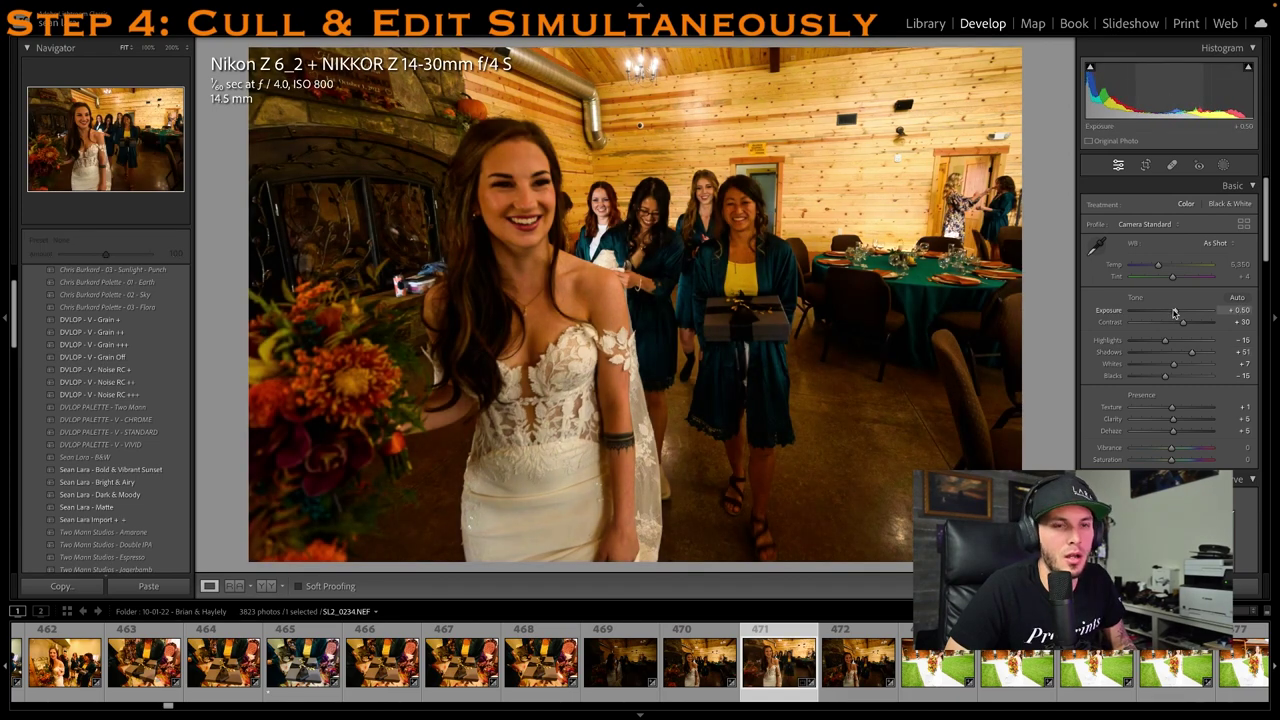
key("1")
type("4800")
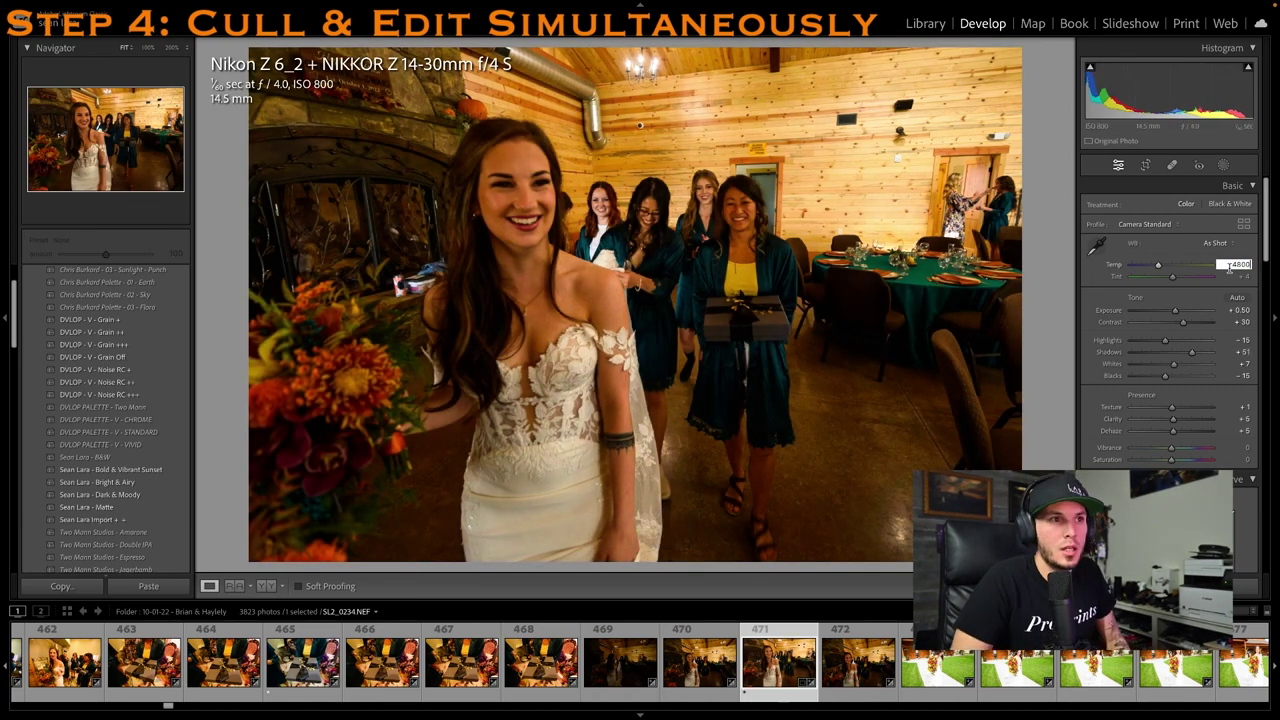
key("Return")
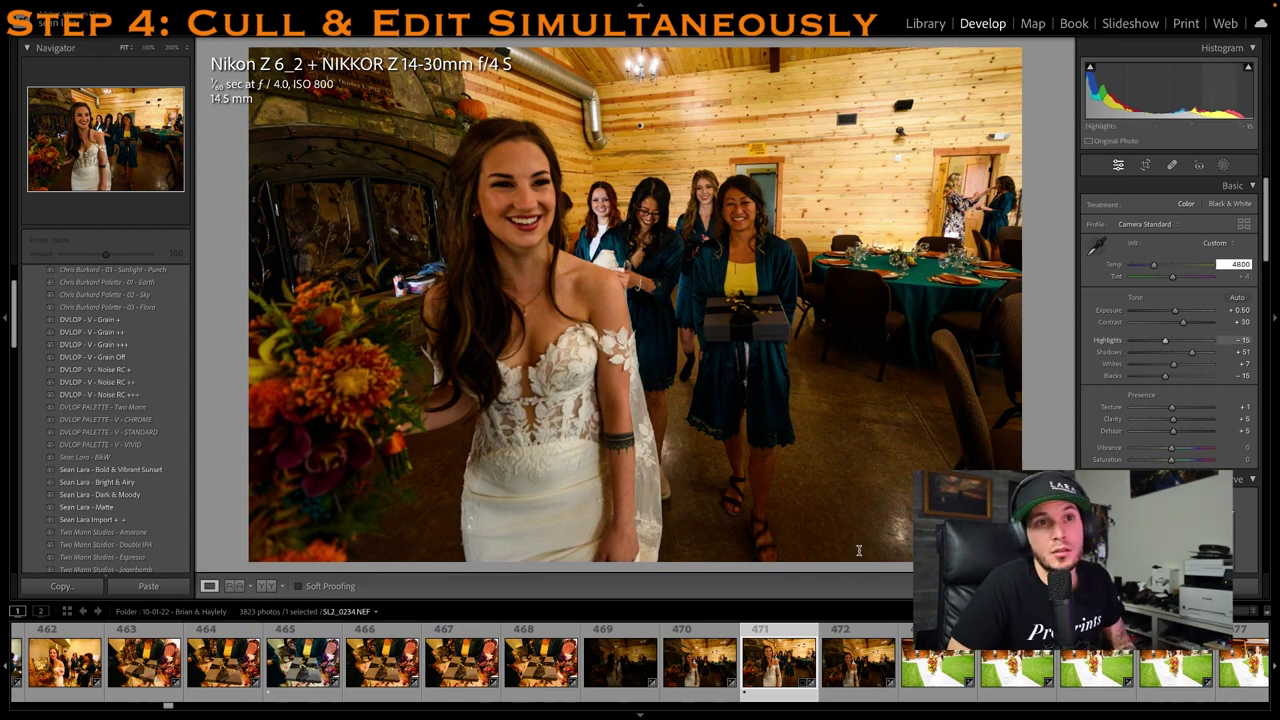
Correct photo 471's temperature to 4,800
scroll(876, 645, "down", 2)
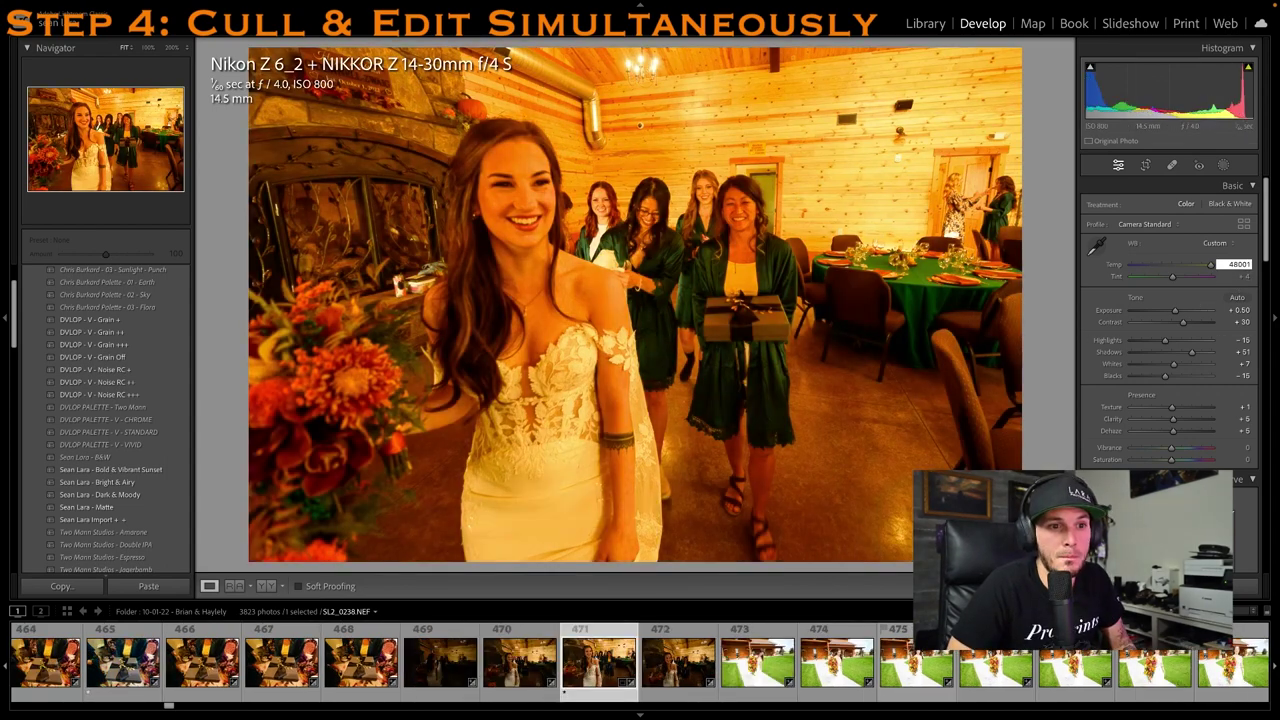
left_click(913, 669)
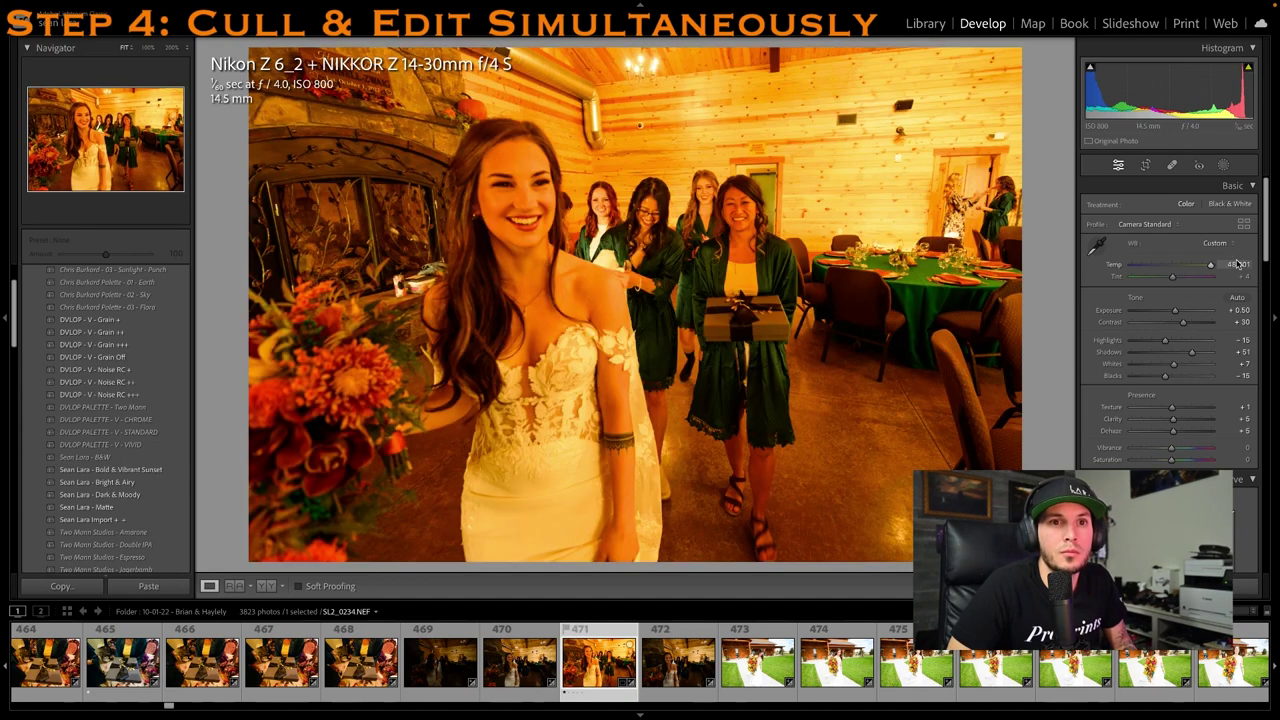
type("4800")
key("Return")
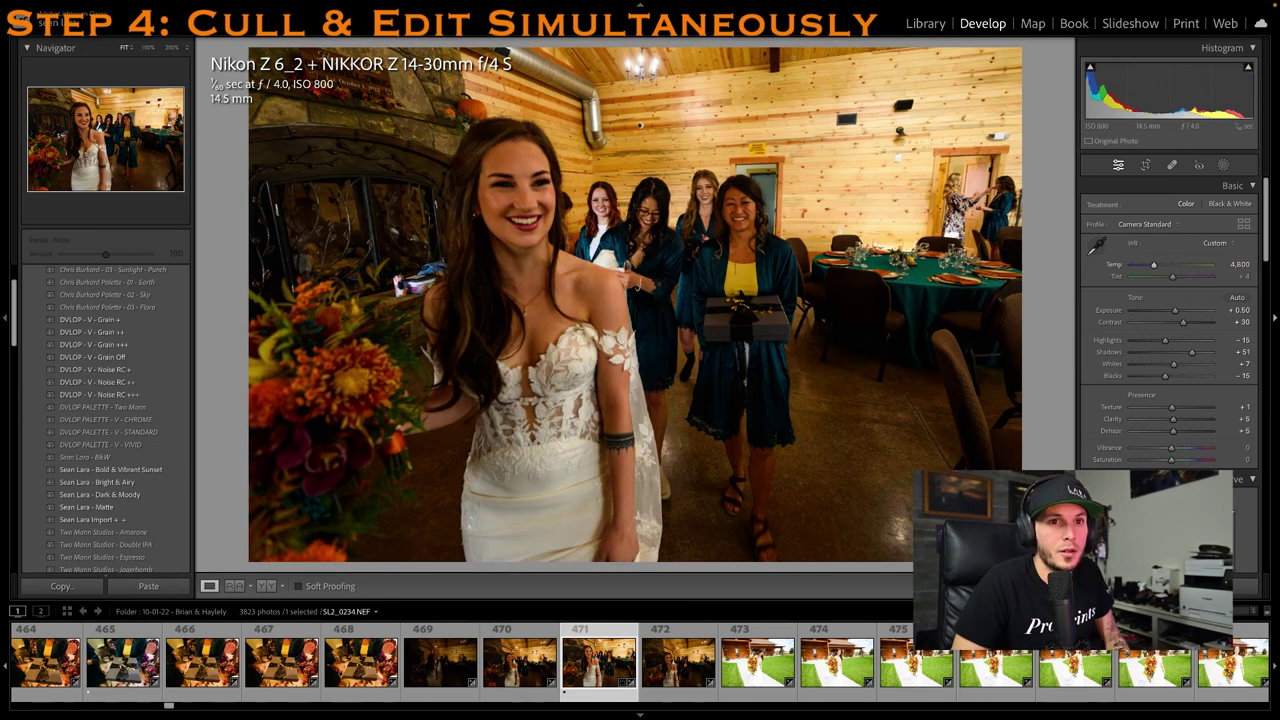
Compare the outdoor bride shots, rate photo 480 one star and lower its highlights to -43
left_click(903, 679)
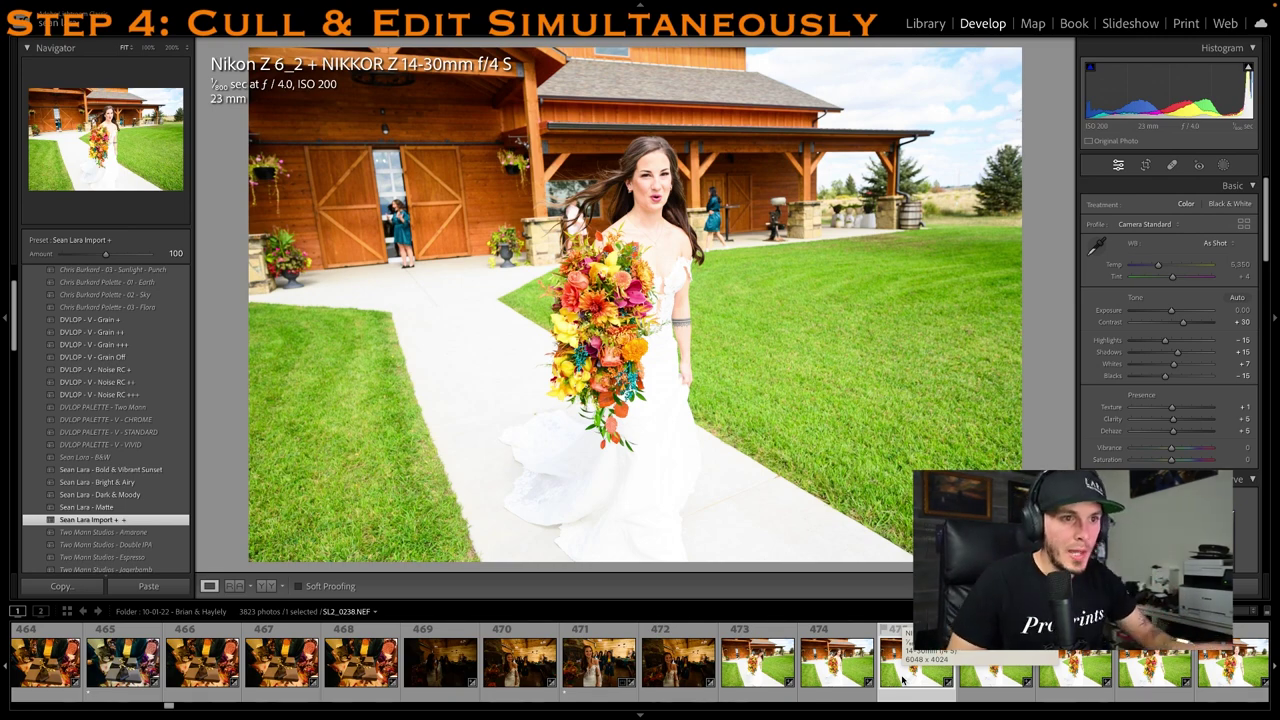
left_click(1140, 680)
scroll(1134, 683, "right", 10)
scroll(1060, 675, "left", 5)
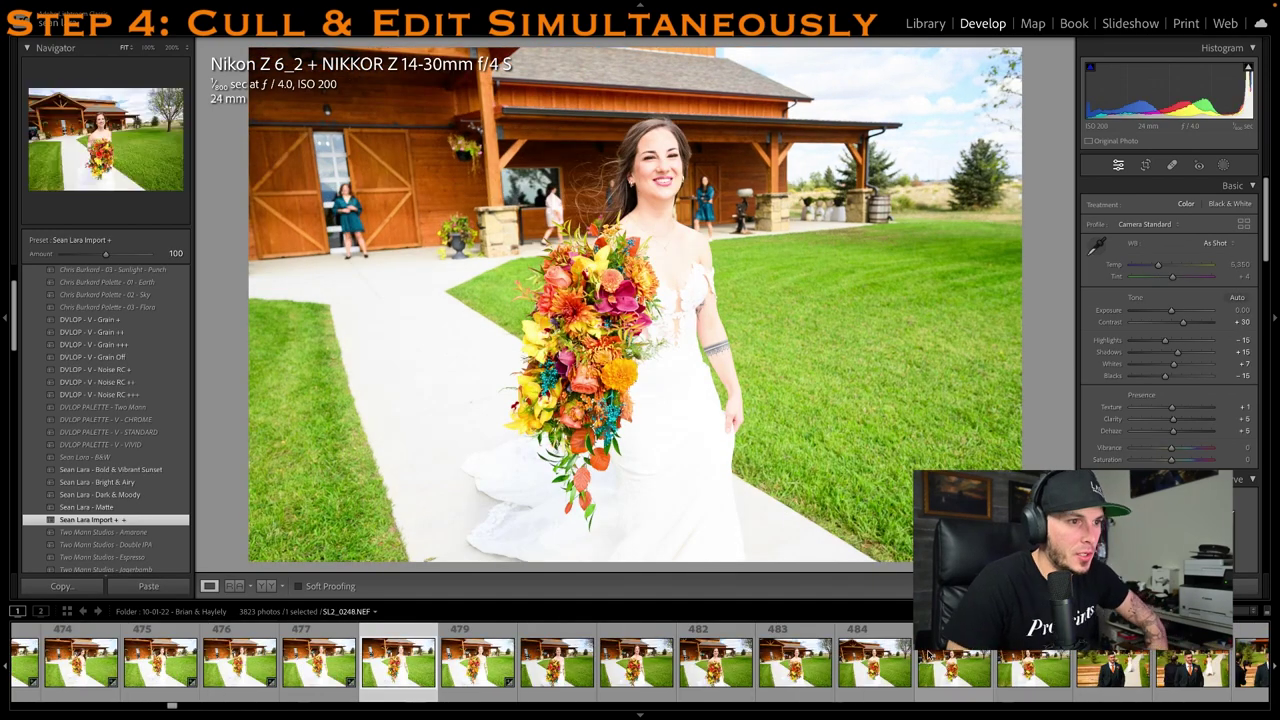
left_click(445, 678)
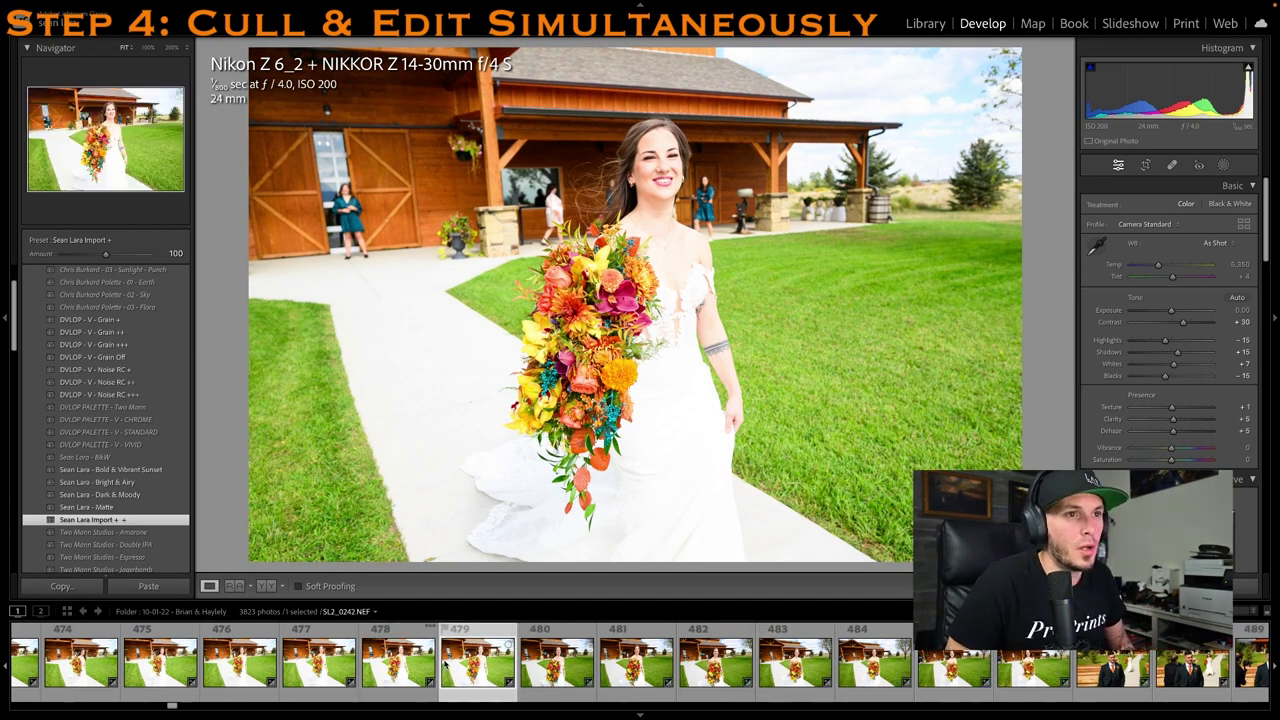
key("Right")
key("Right")
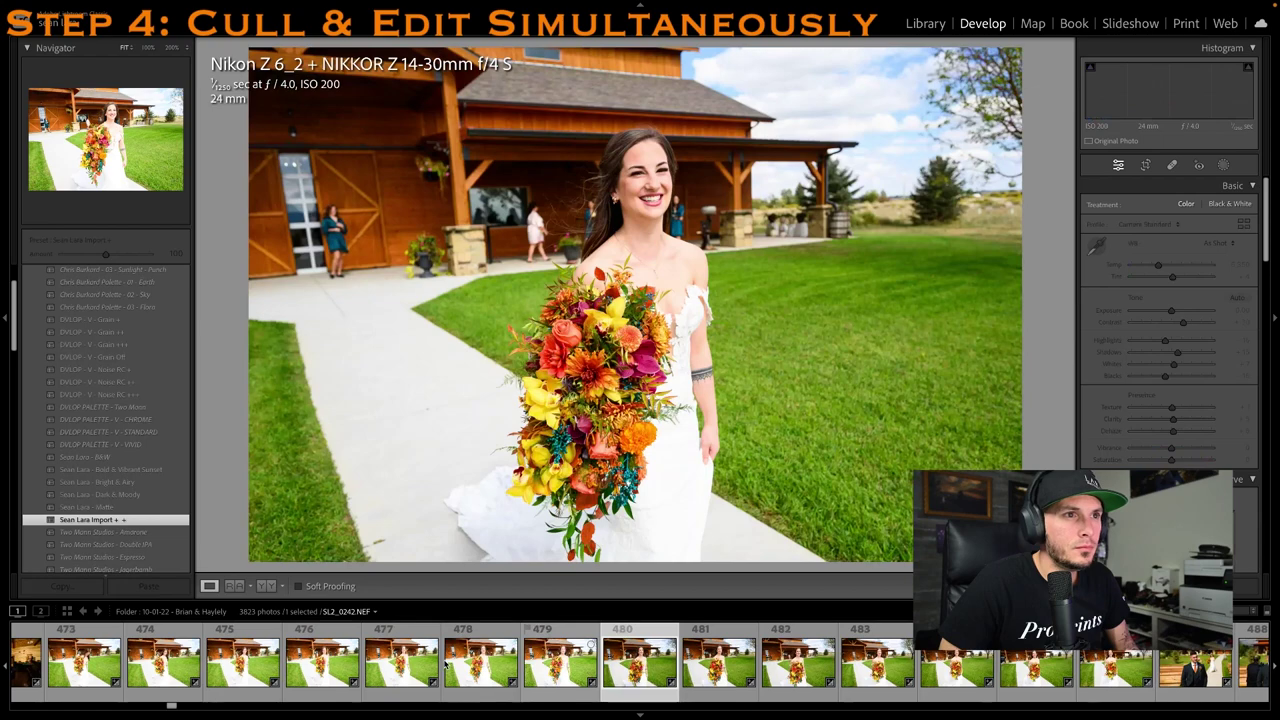
key("1")
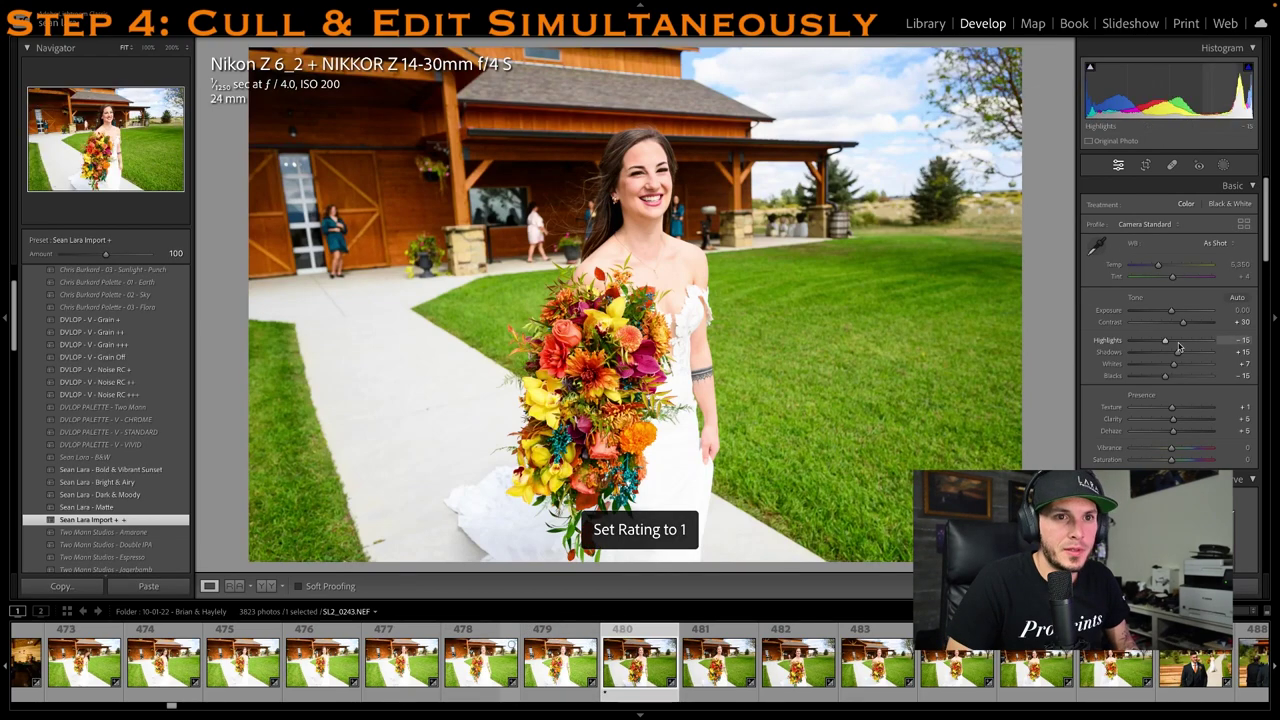
key("Right")
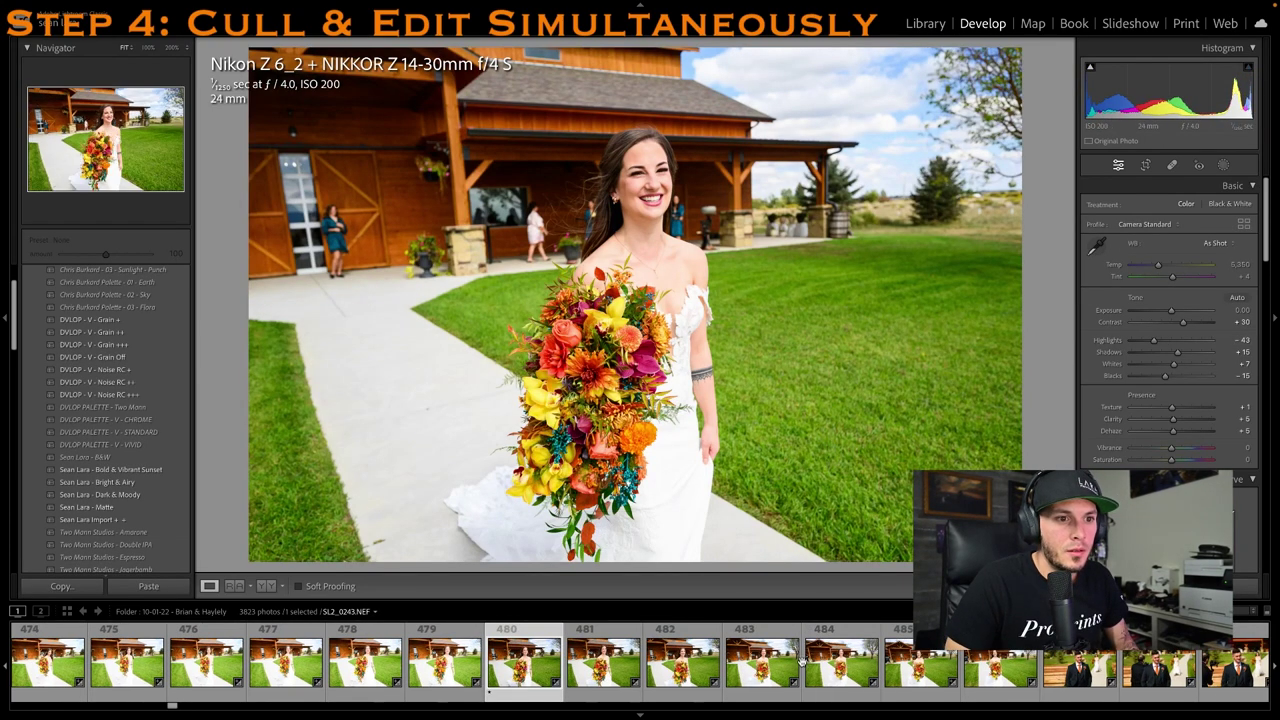
Rate bride photo 484 one star and lower its highlights to -59
left_click(843, 664)
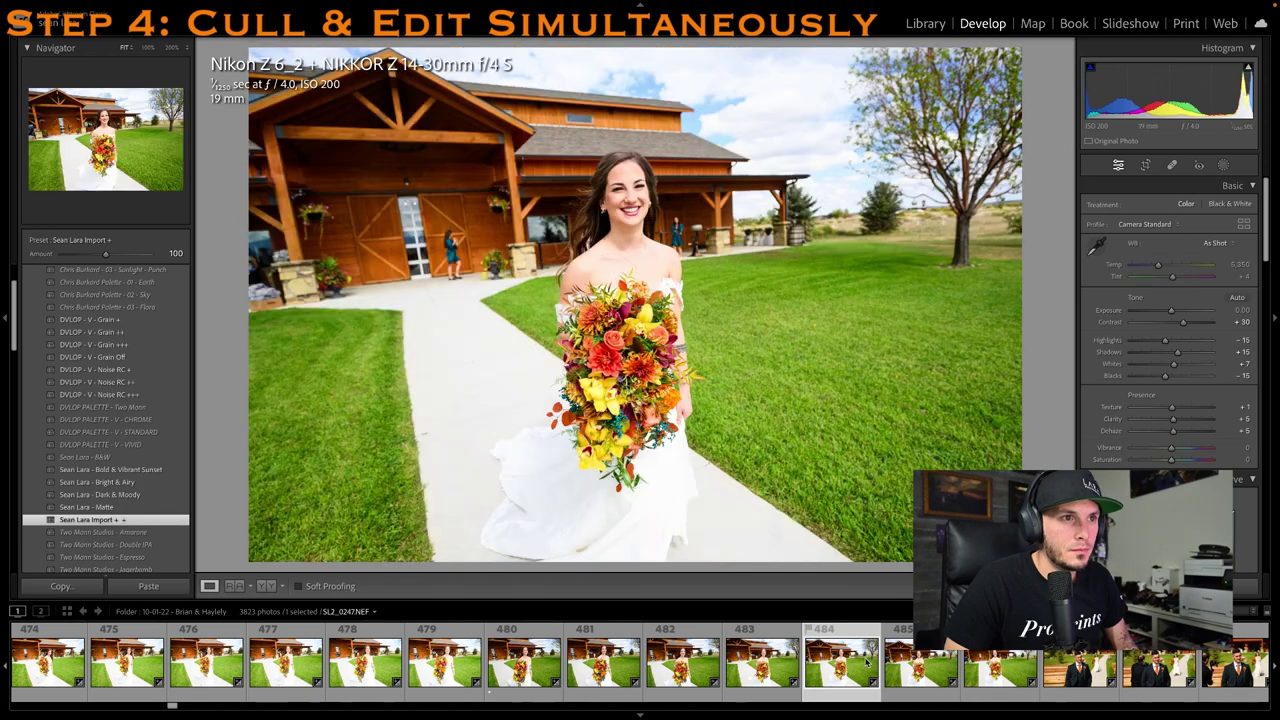
key("1")
left_click(1148, 341)
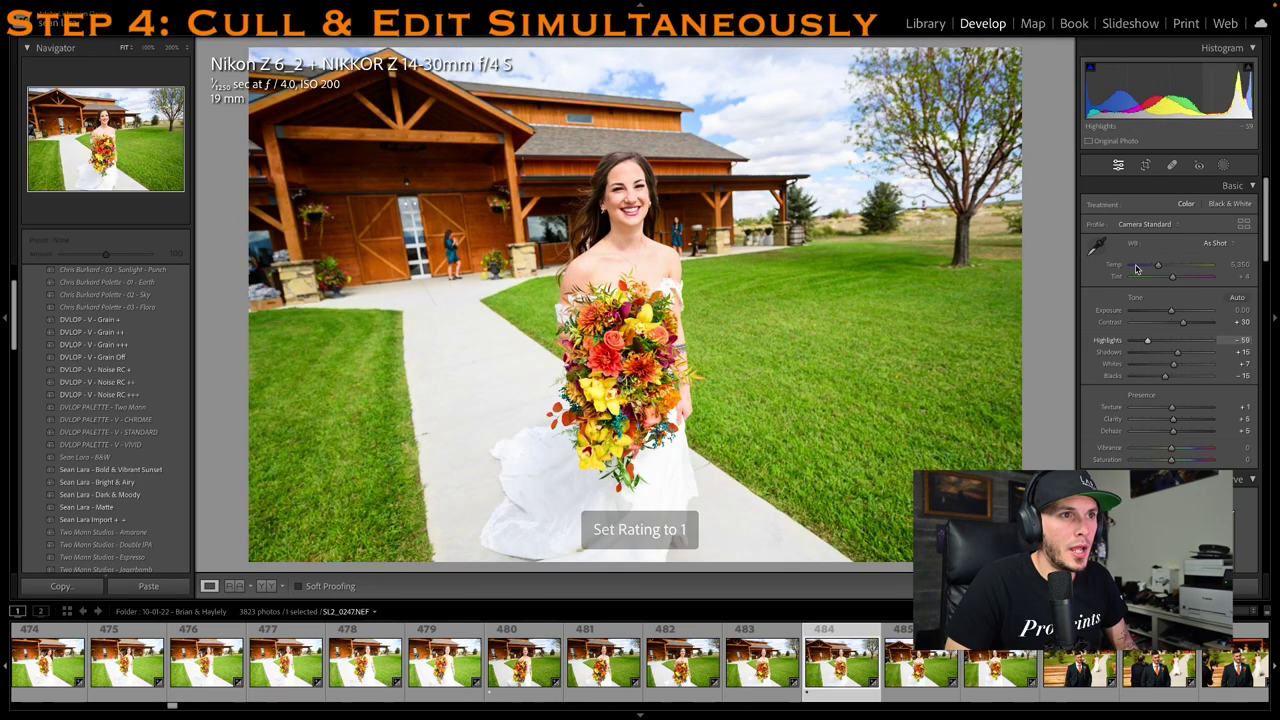
Crop photo 484 tighter around the bride, trimming the sky and repositioning the frame
key("r")
left_click_drag(725, 52, 725, 68)
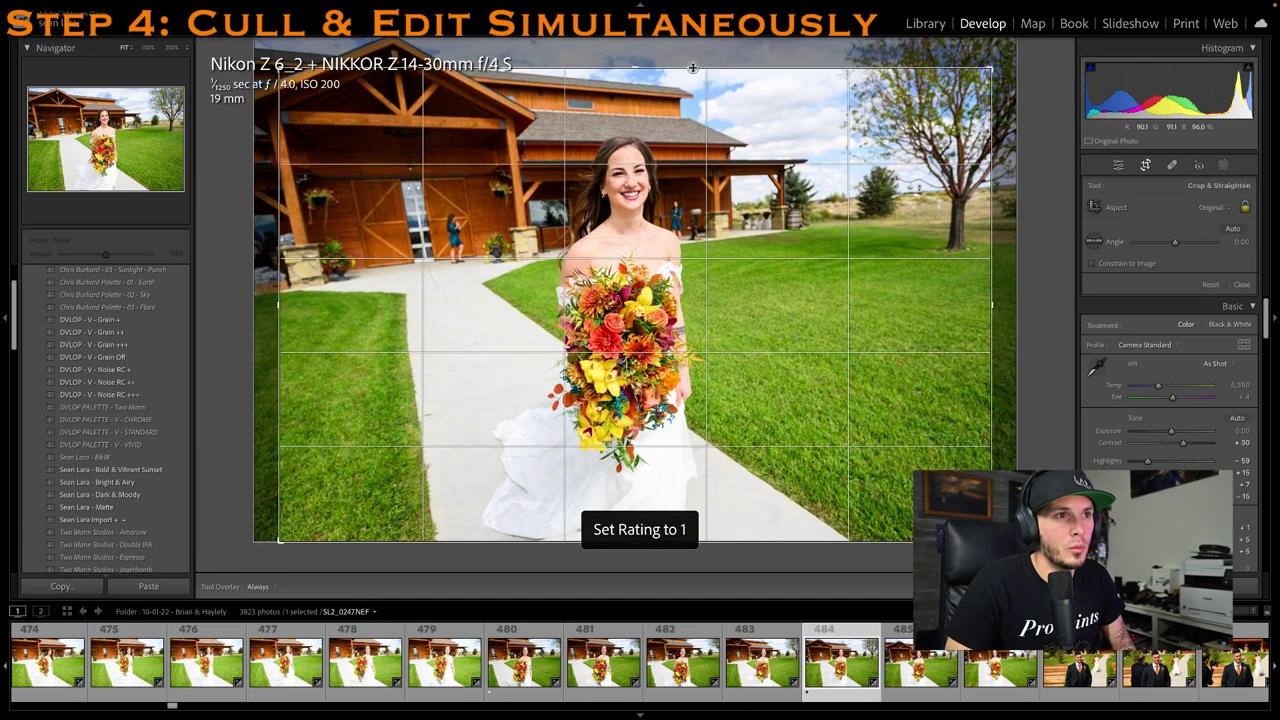
left_click_drag(750, 428, 776, 428)
key("Return")
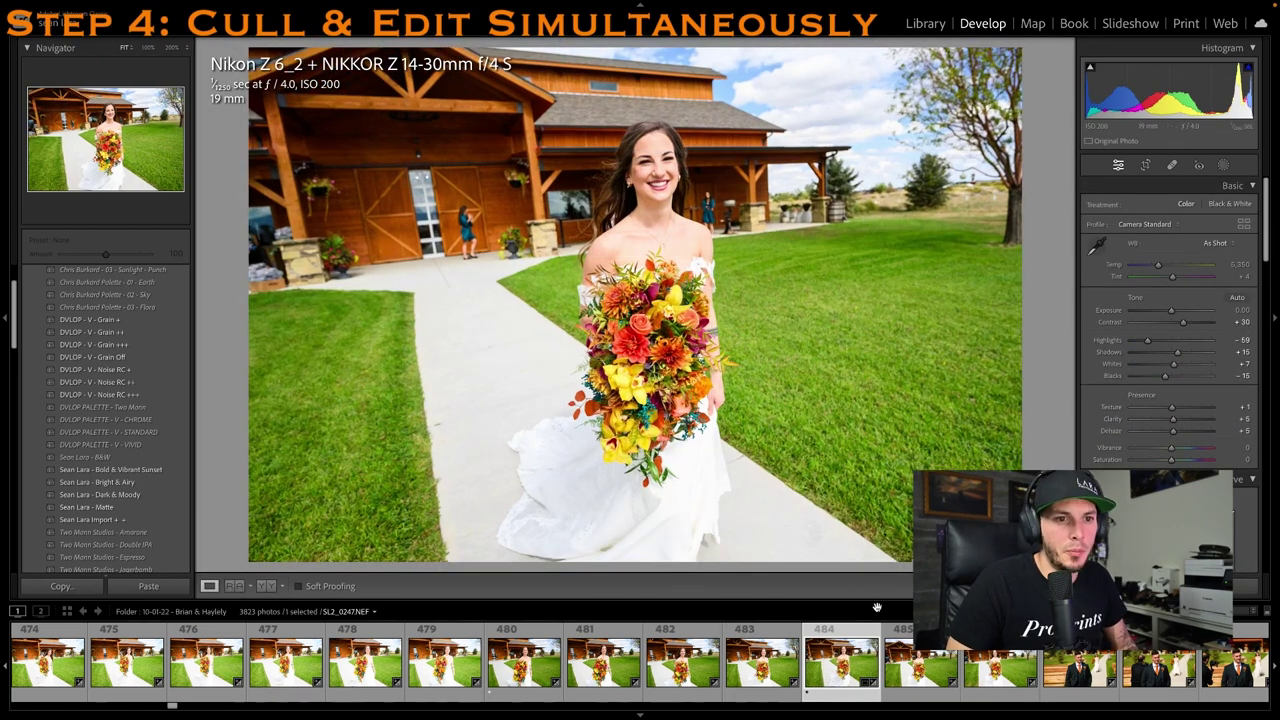
Review the last bride shots and the groom's first-look shots, rate photo 491 one star and raise its shadows to +48
scroll(834, 662, "down", 3)
left_click(767, 674)
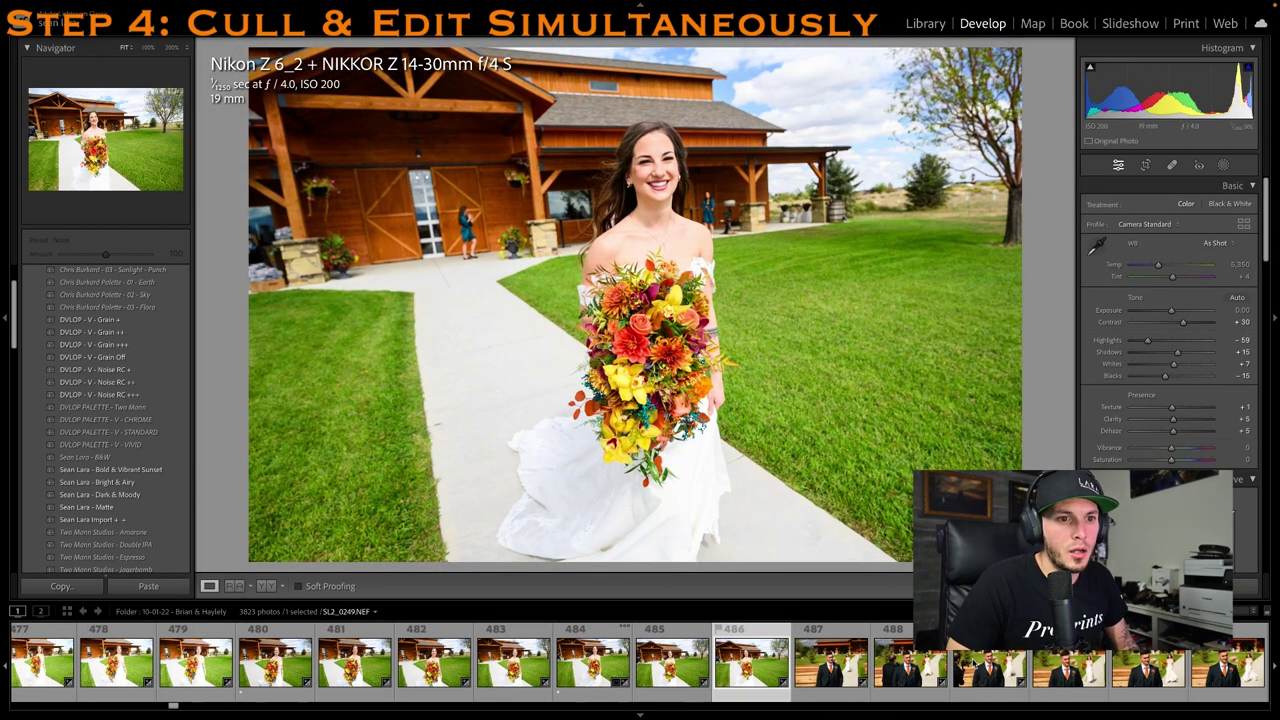
key("ctrl+shift+v")
left_click(975, 664)
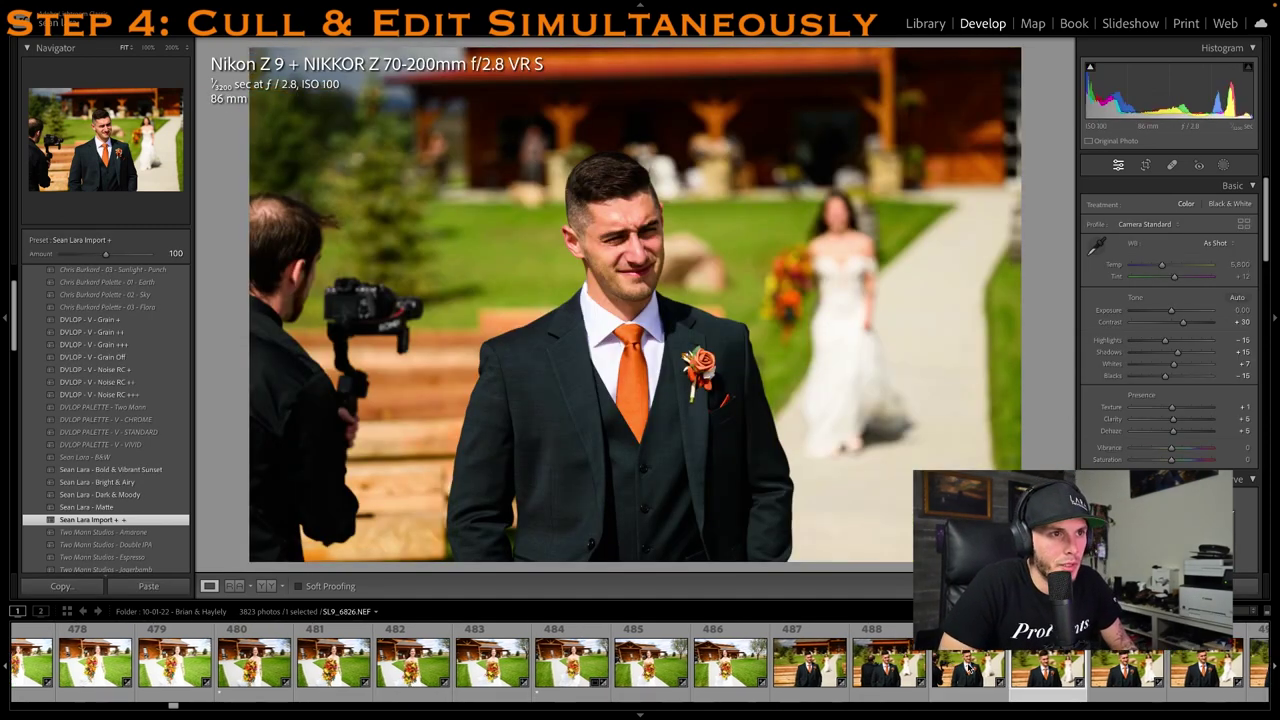
key("Right")
key("Right")
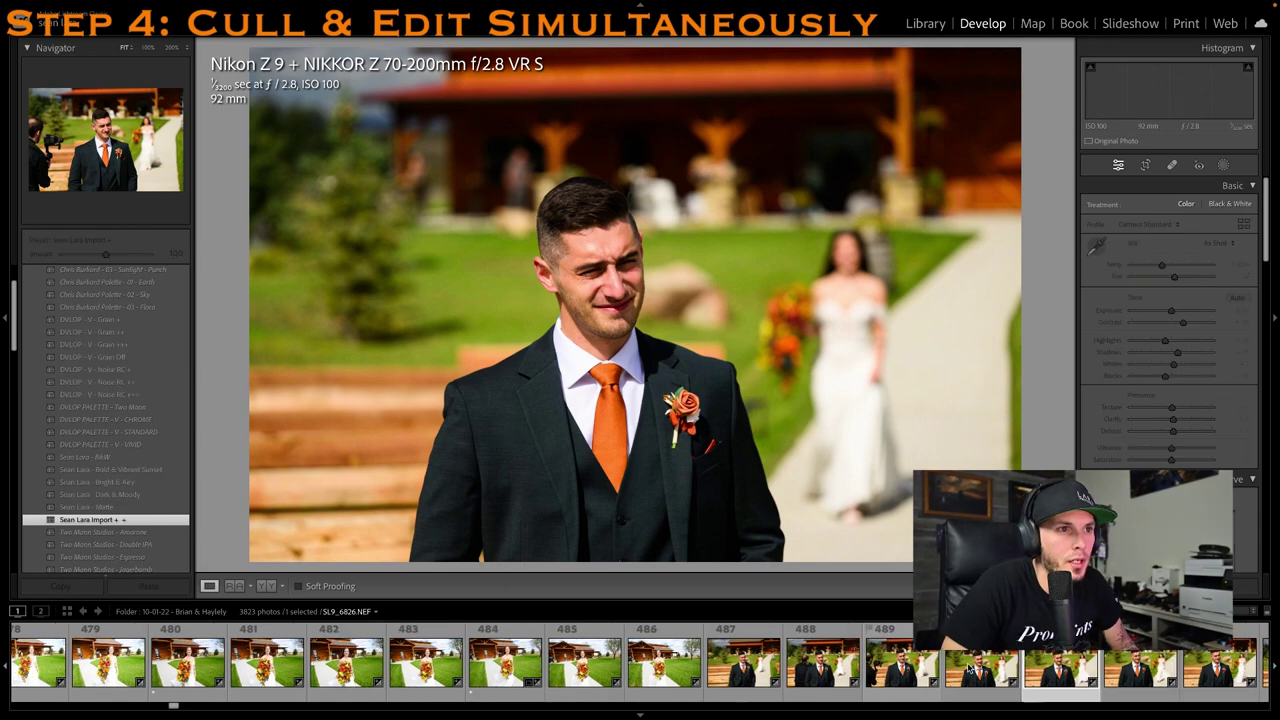
key("Right")
key("1")
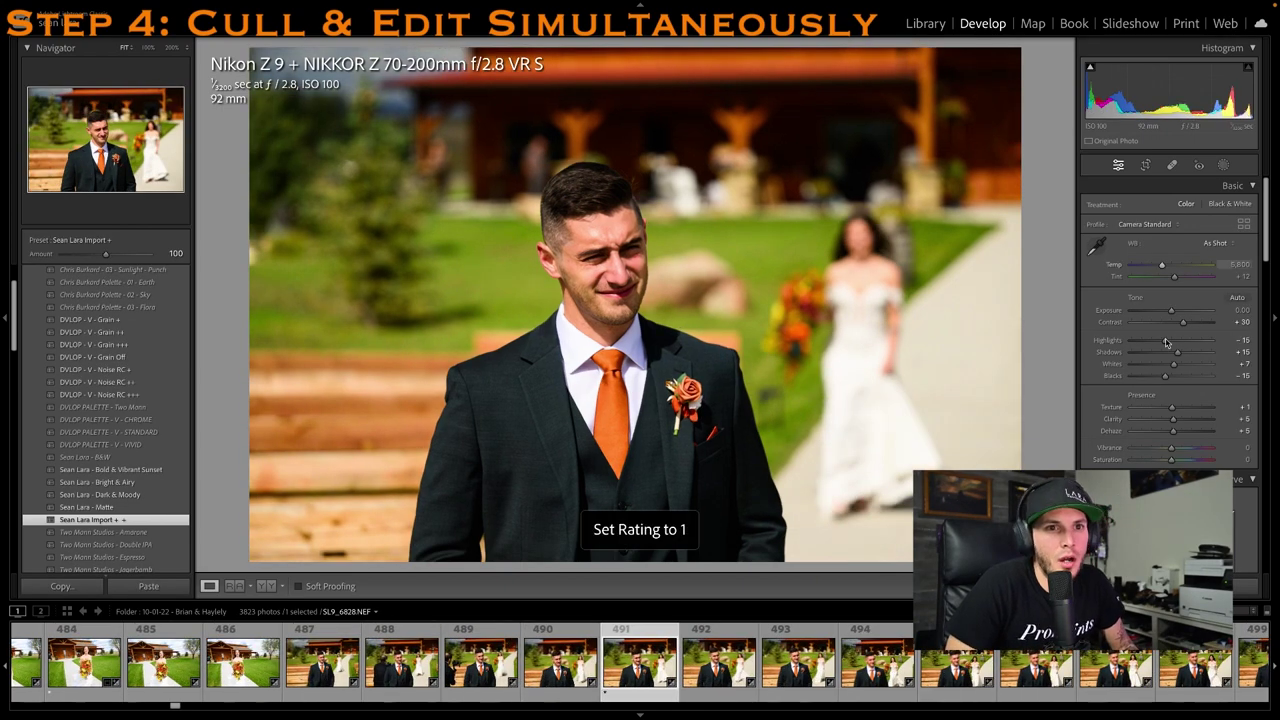
left_click_drag(1188, 352, 1196, 352)
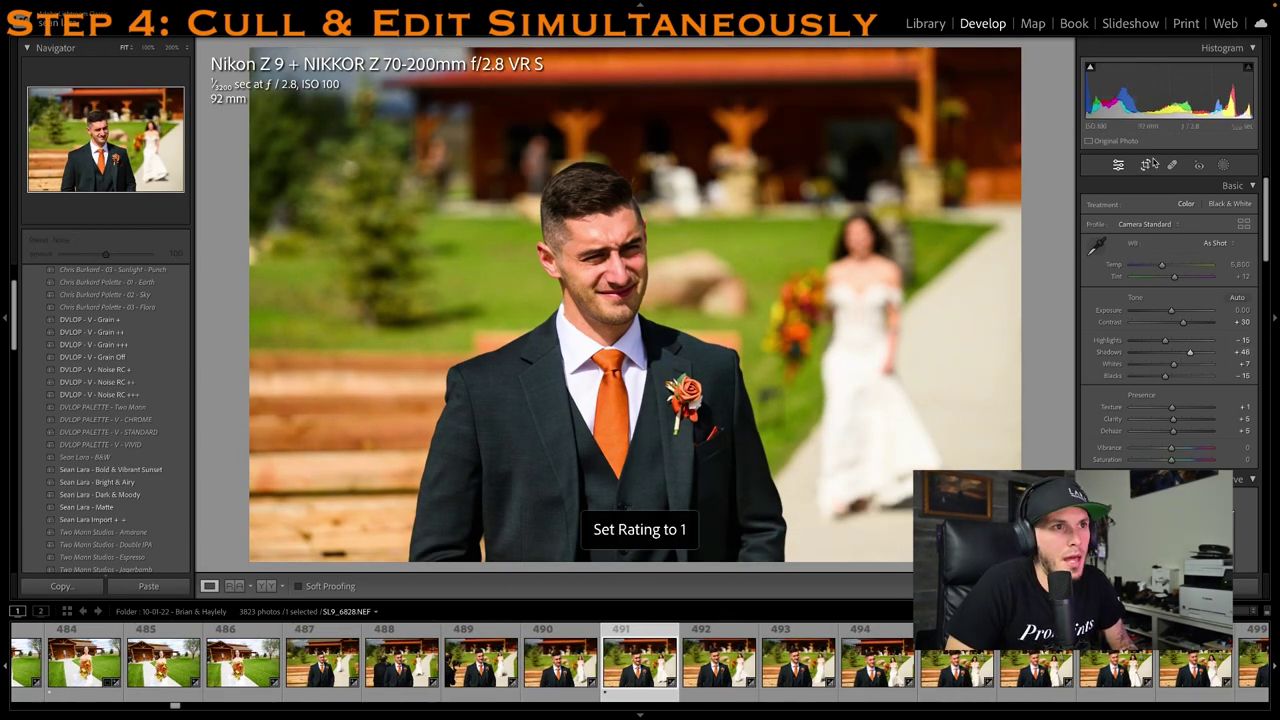
Crop photo 491 tighter around the groom and the approaching bride, trimming the building above
left_click(1145, 165)
left_click_drag(677, 60, 684, 90)
left_click_drag(646, 175, 607, 163)
key("Return")
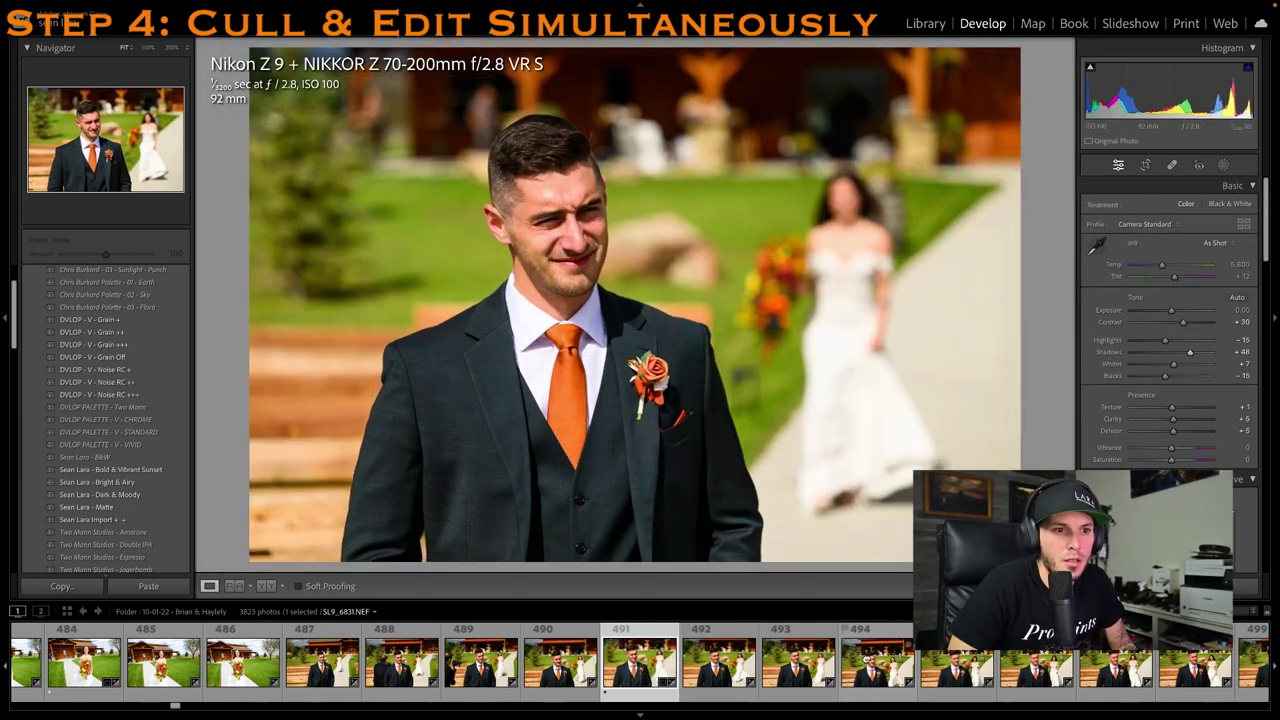
Rate photo 494, with the bride in focus behind the groom, one star and crop it tighter around the couple
key("1")
left_click(871, 674)
left_click(100, 519)
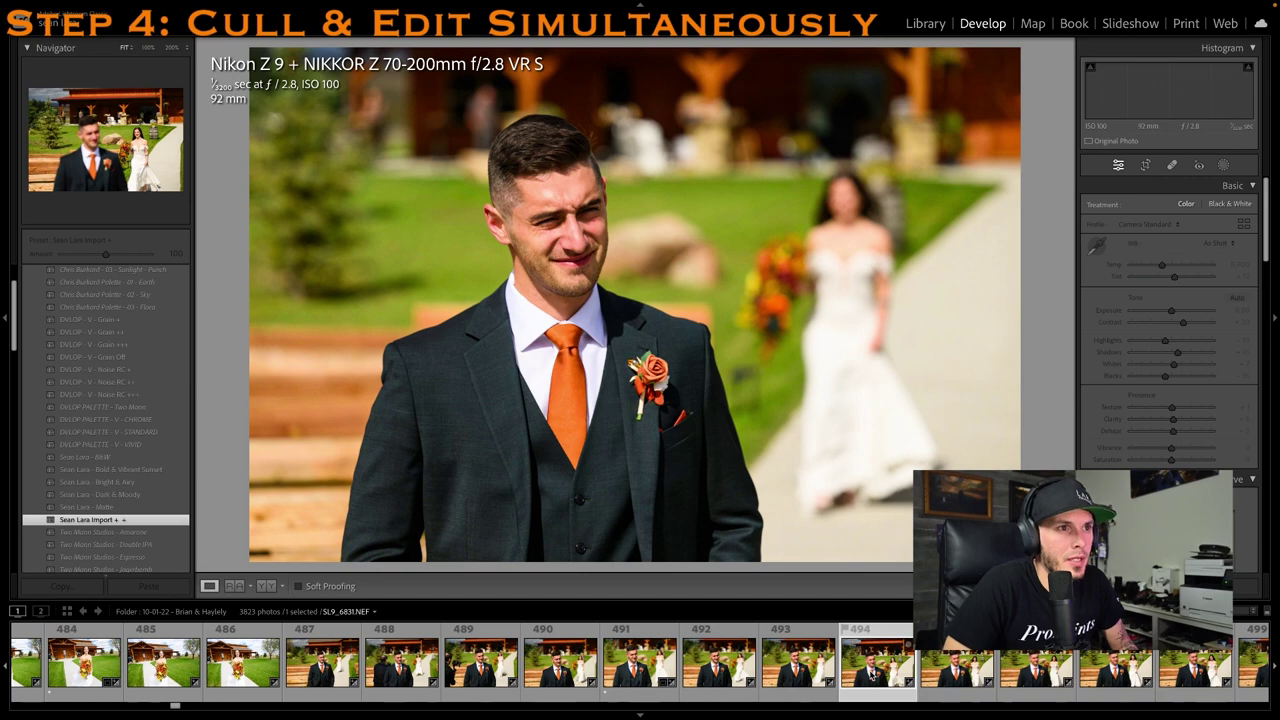
key("1")
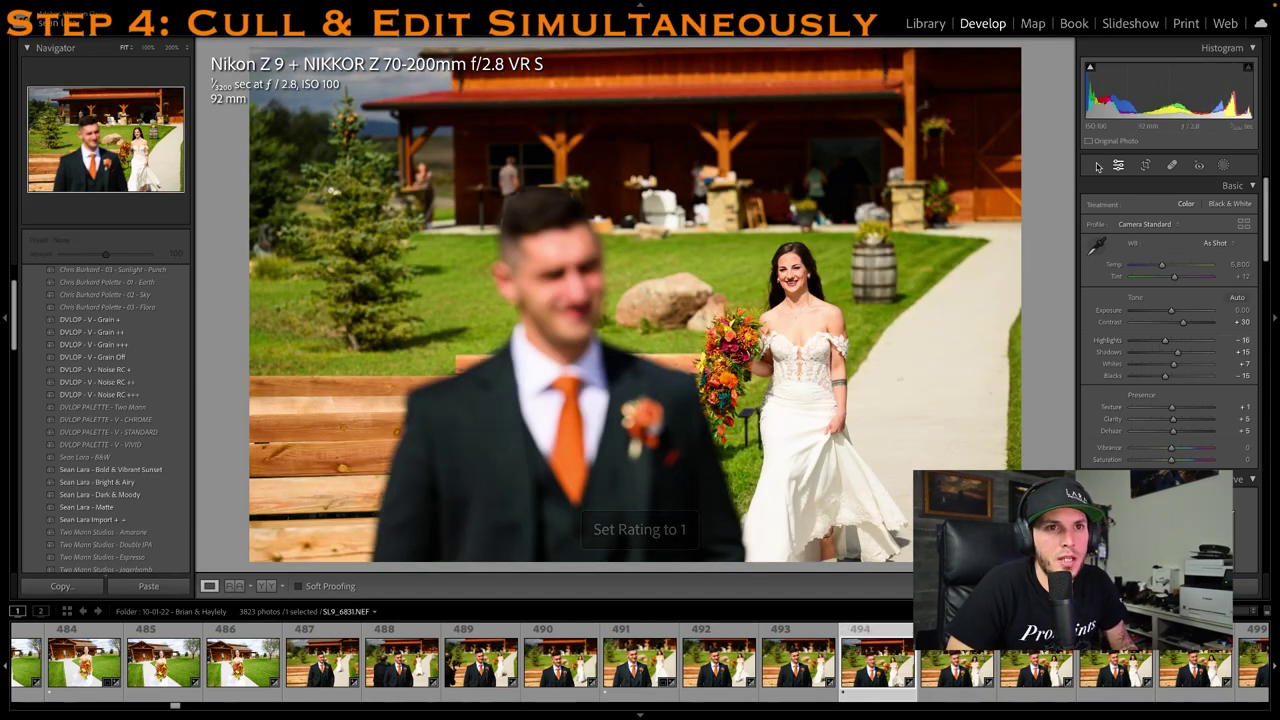
key("r")
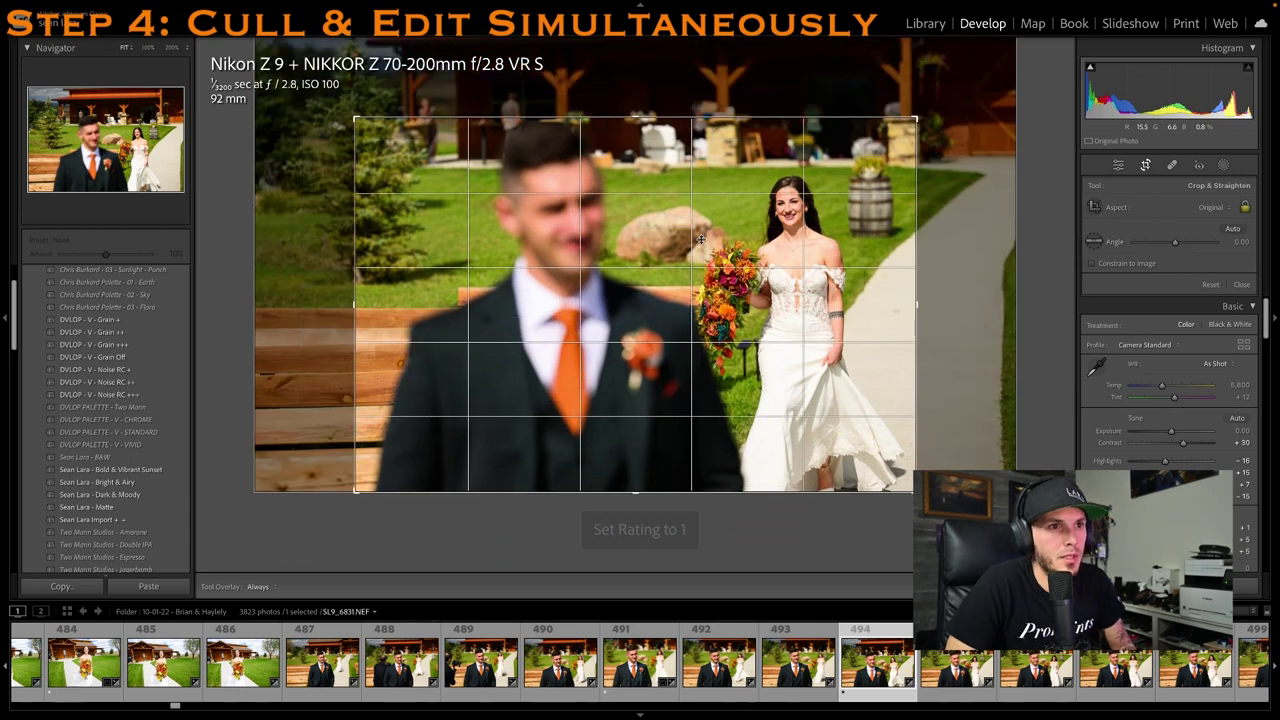
key("Return")
key("1")
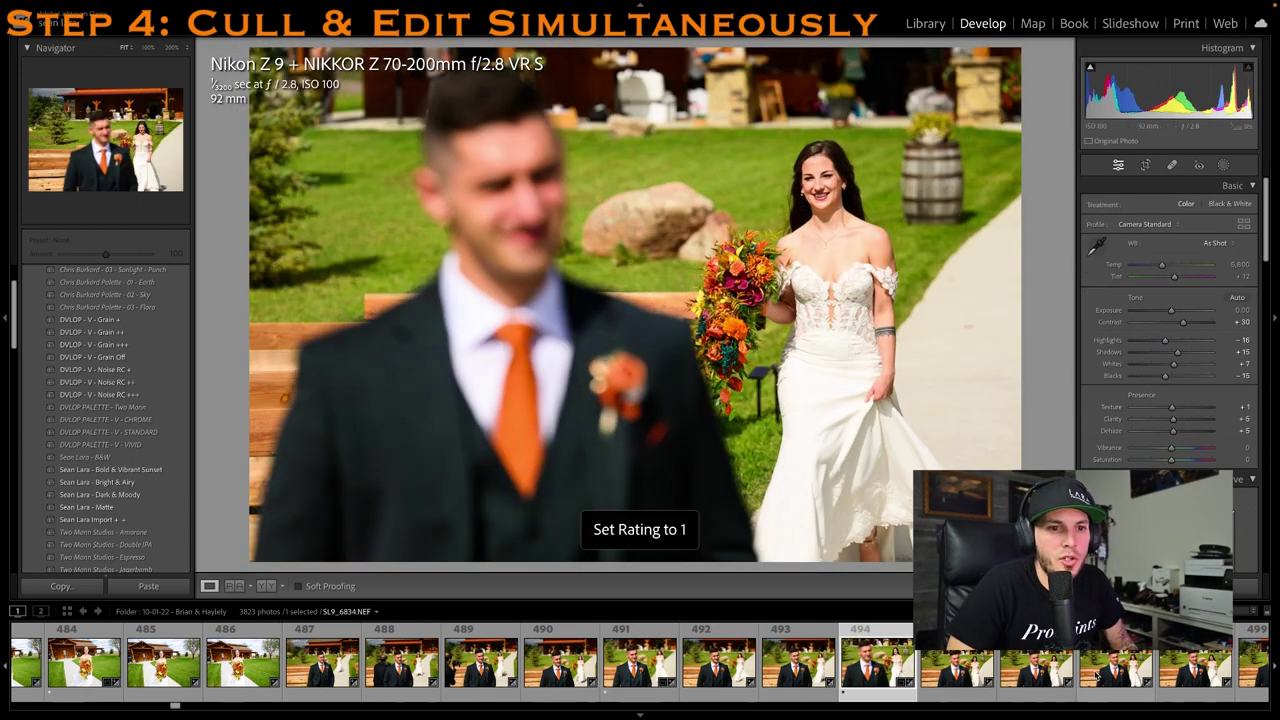
Compare the following first-look shots, rate photo 501 one star and crop it tighter around the couple
left_click(1097, 677)
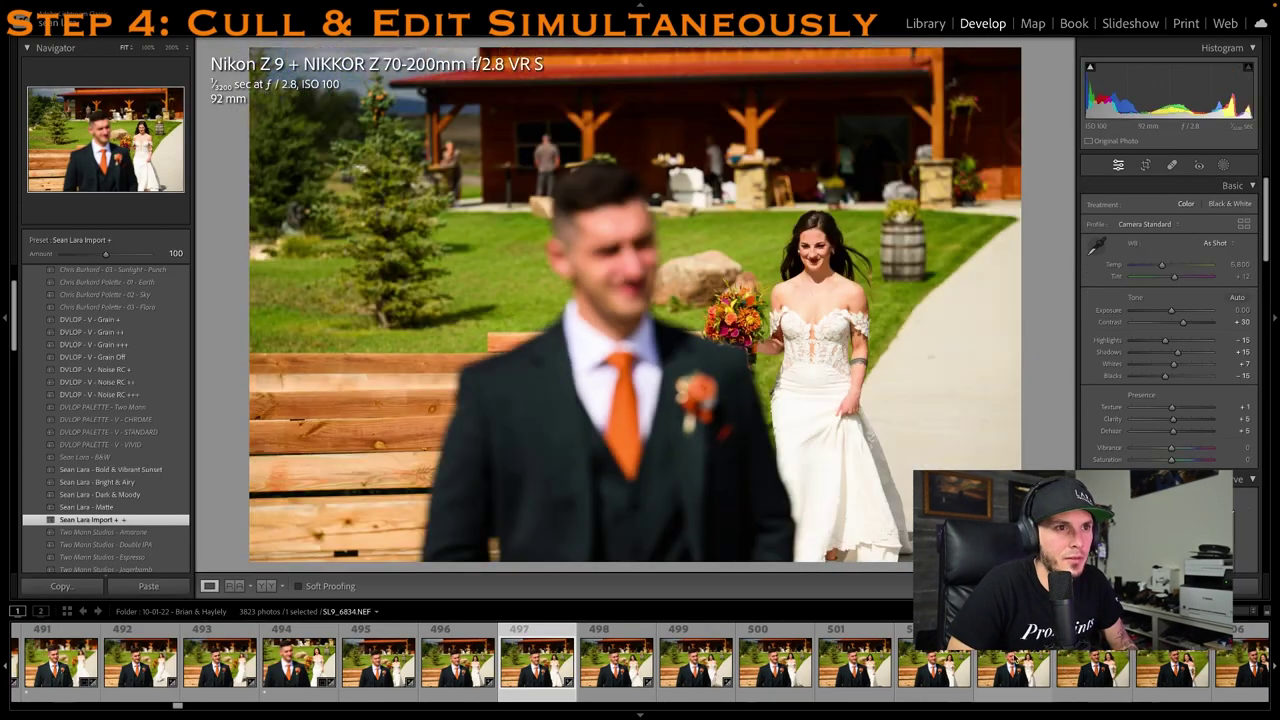
left_click(853, 677)
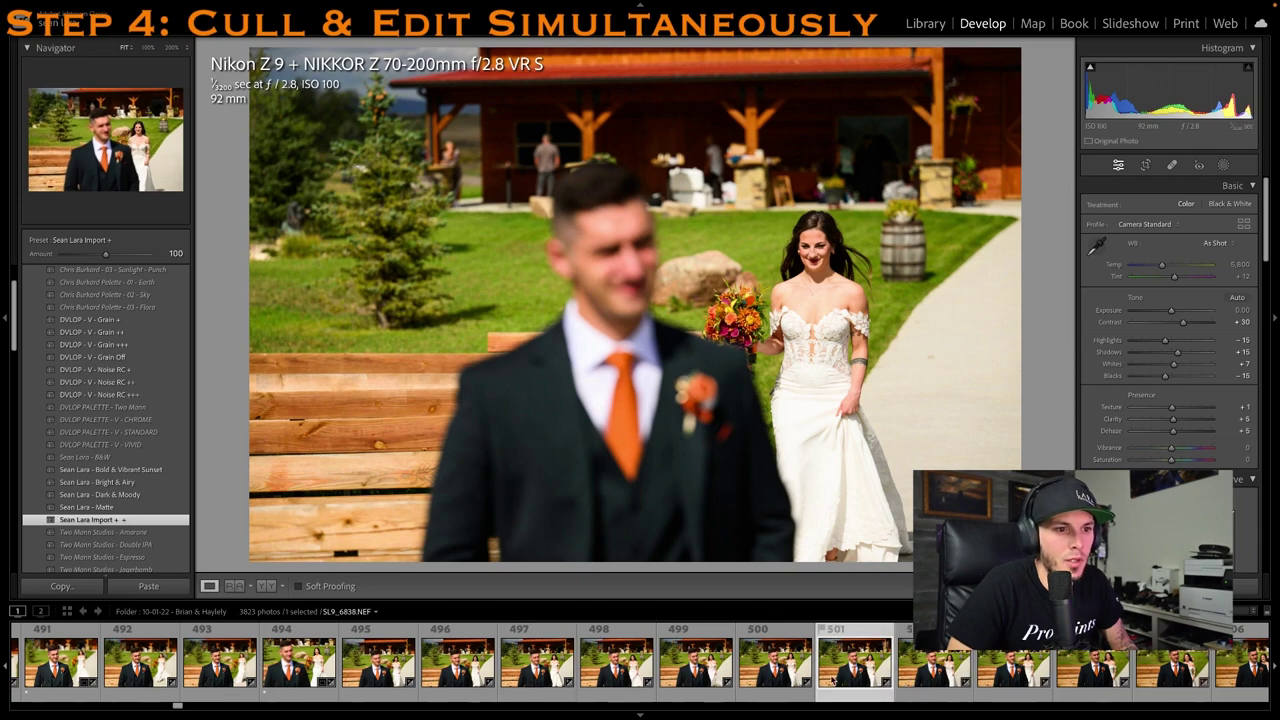
key("1")
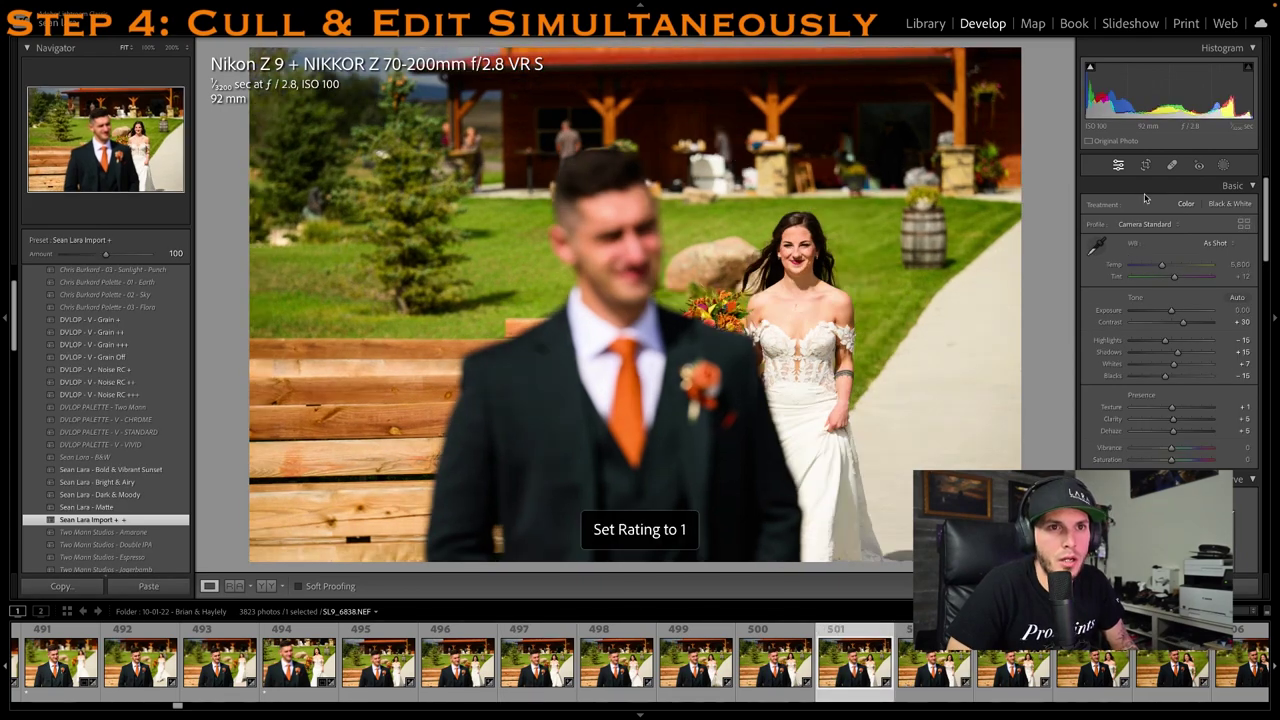
key("r")
left_click_drag(800, 49, 801, 78)
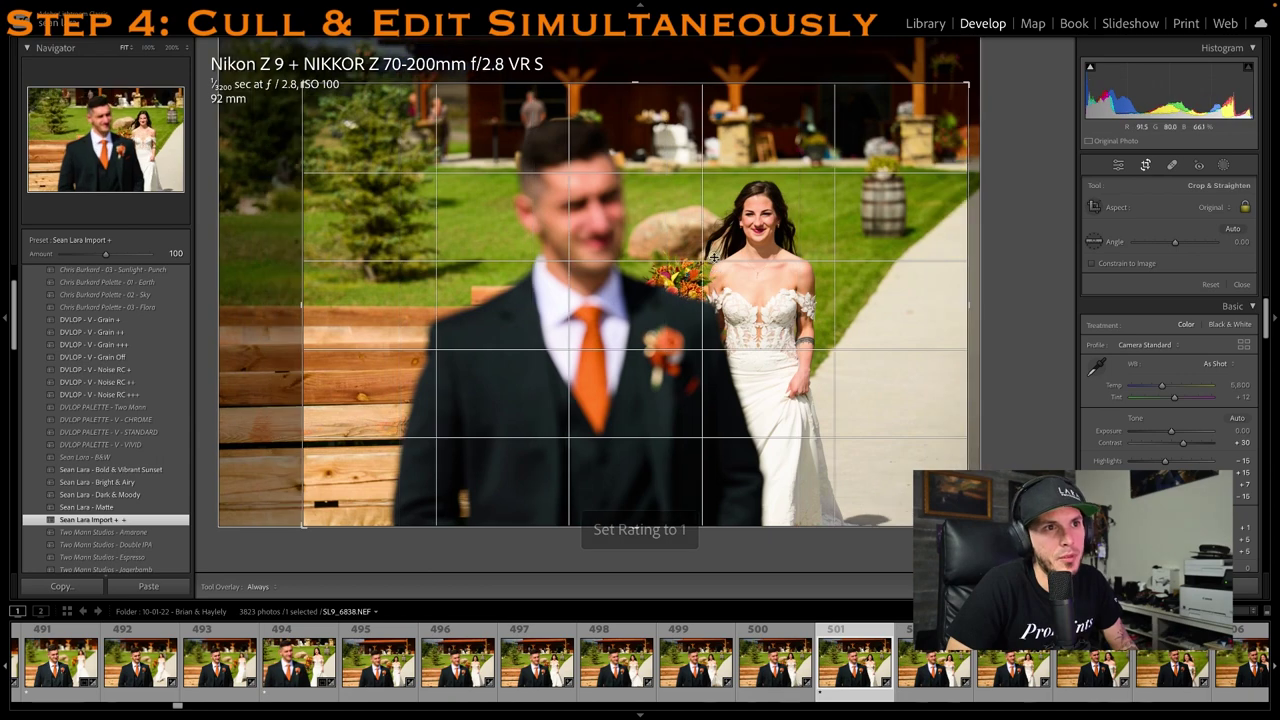
key("Return")
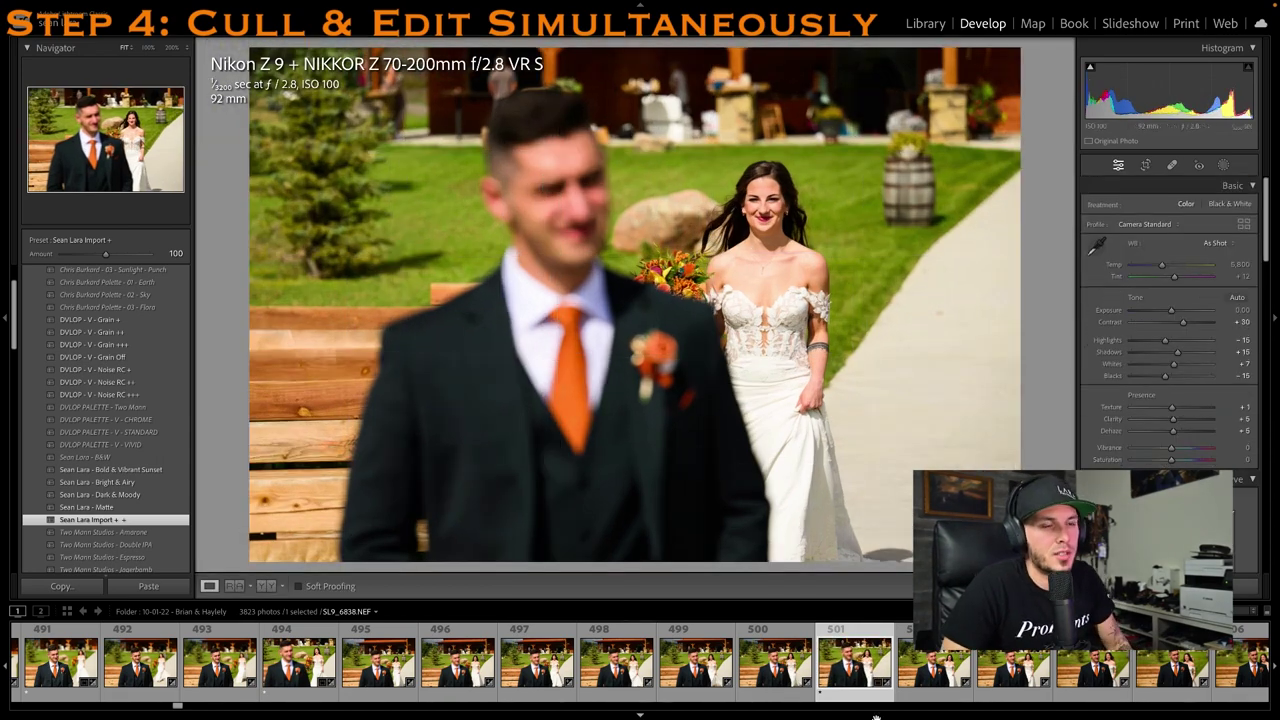
Rate photo 506, with the bride close behind the groom, one star and raise its shadows to +68
scroll(978, 668, "down", 3)
key("1")
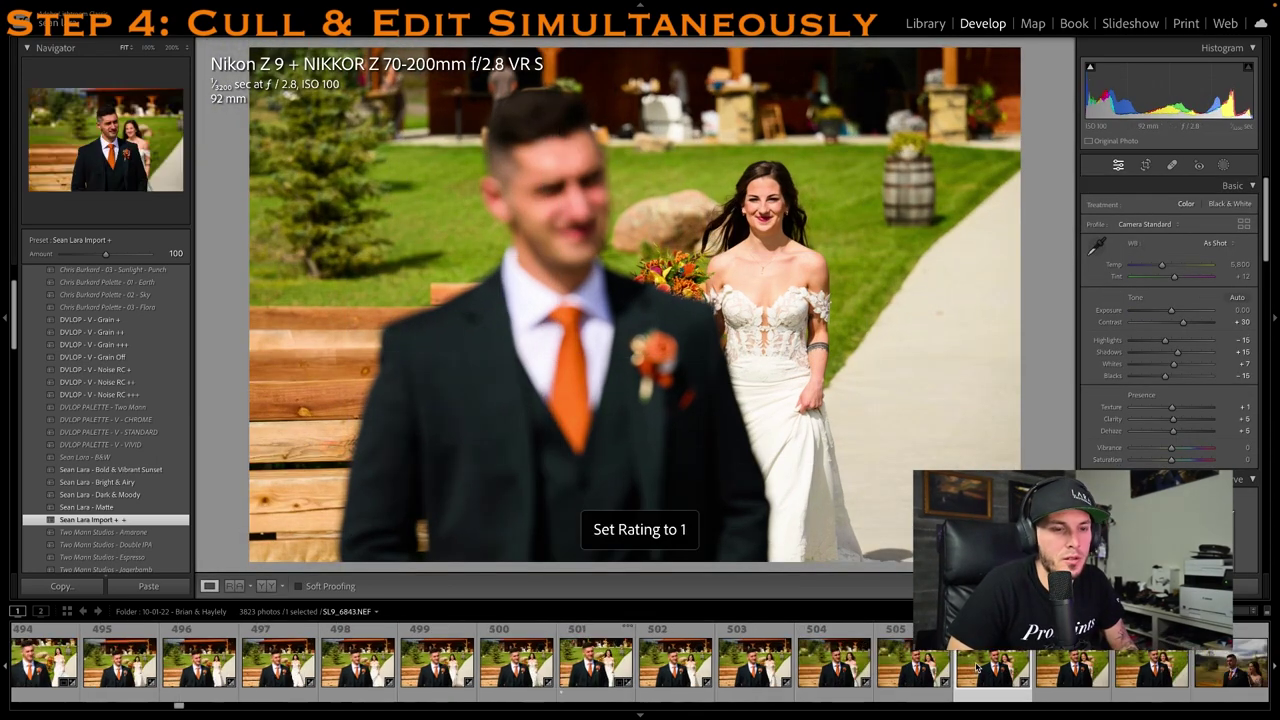
left_click(978, 668)
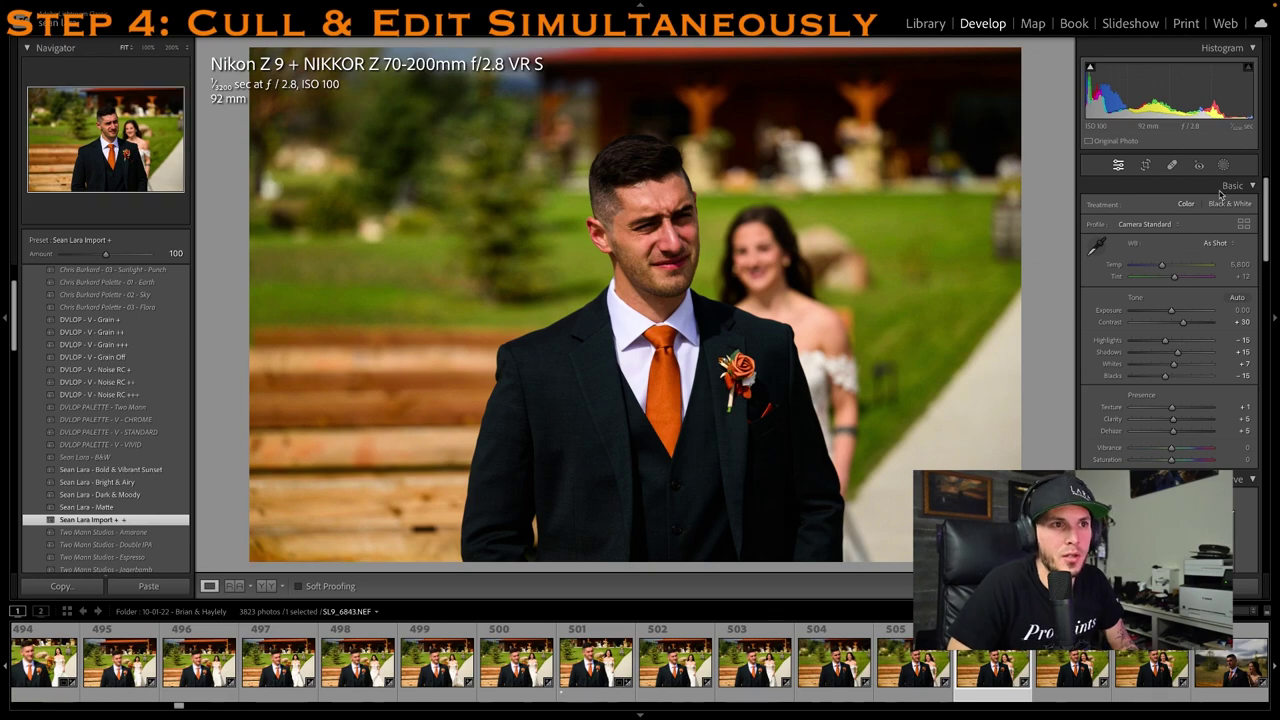
key("1")
left_click_drag(1177, 352, 1199, 352)
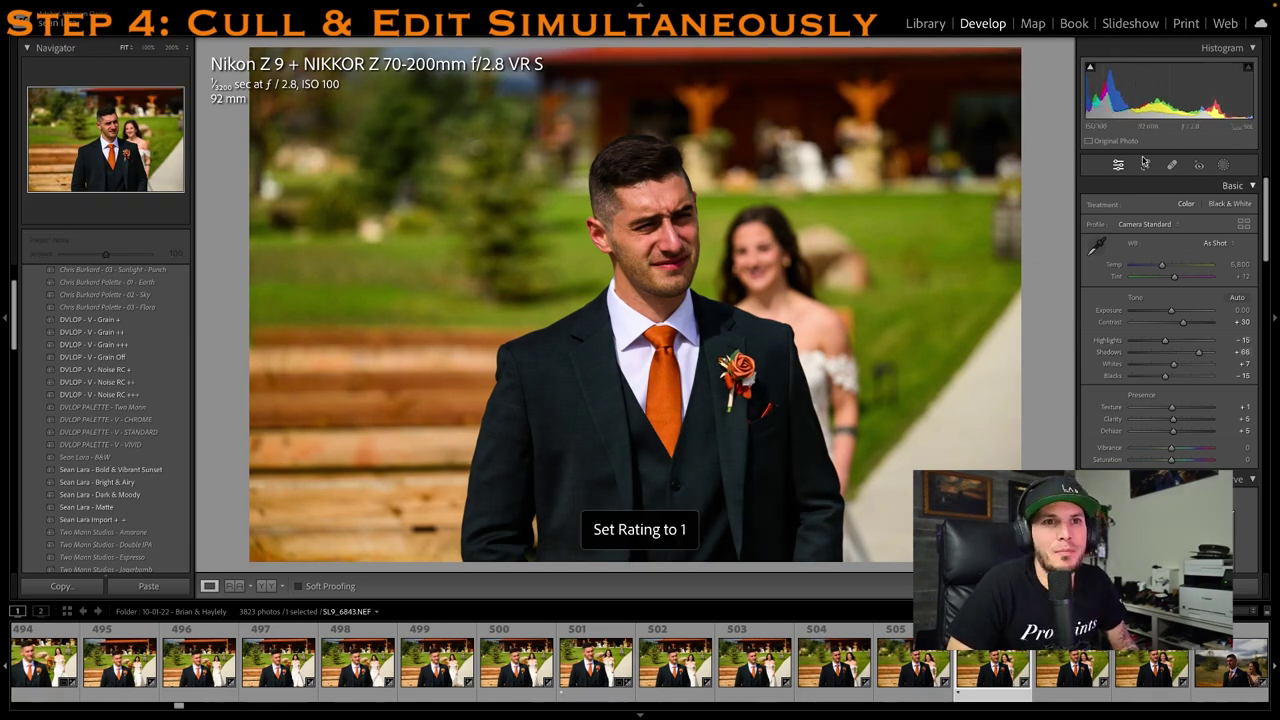
Crop photo 506 tighter around the couple, trimming the dark building above, and keep its one-star rating
left_click(1145, 163)
left_click_drag(764, 50, 748, 110)
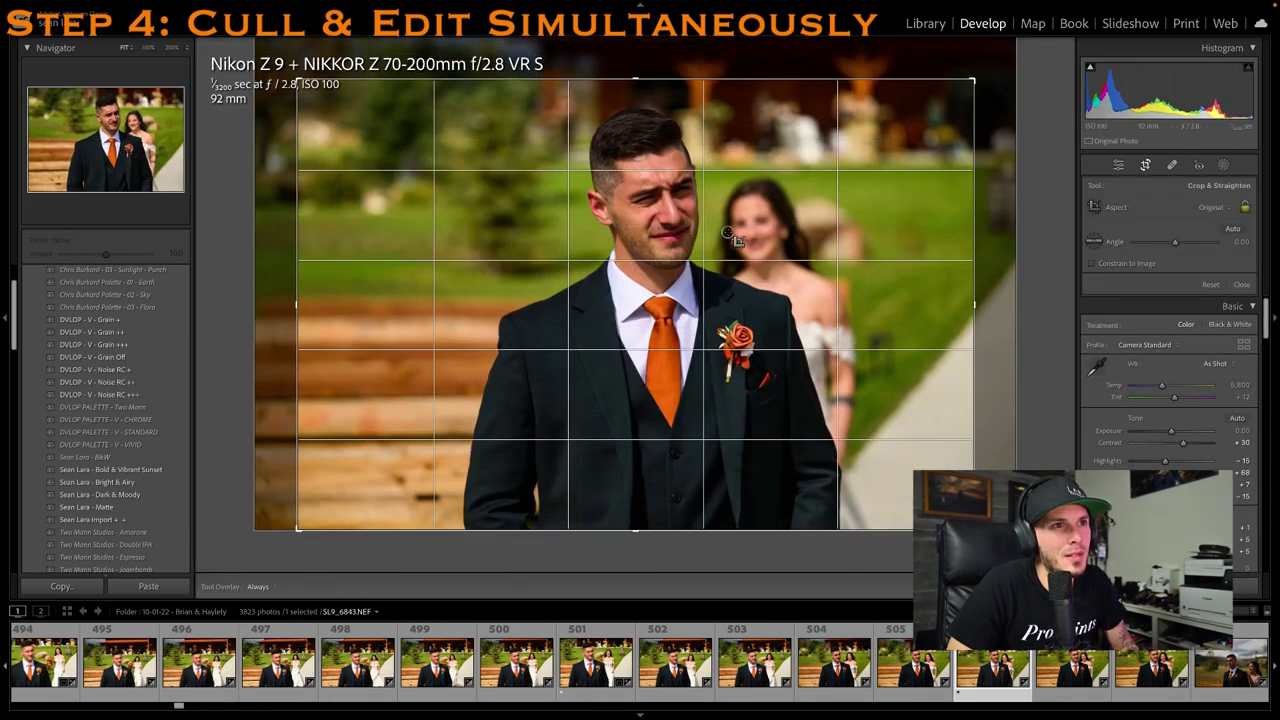
key("Return")
key("1")
Review the next couple shots and raise the exposure of photo 513, with the mountain background, to +0.90
left_click(1073, 655)
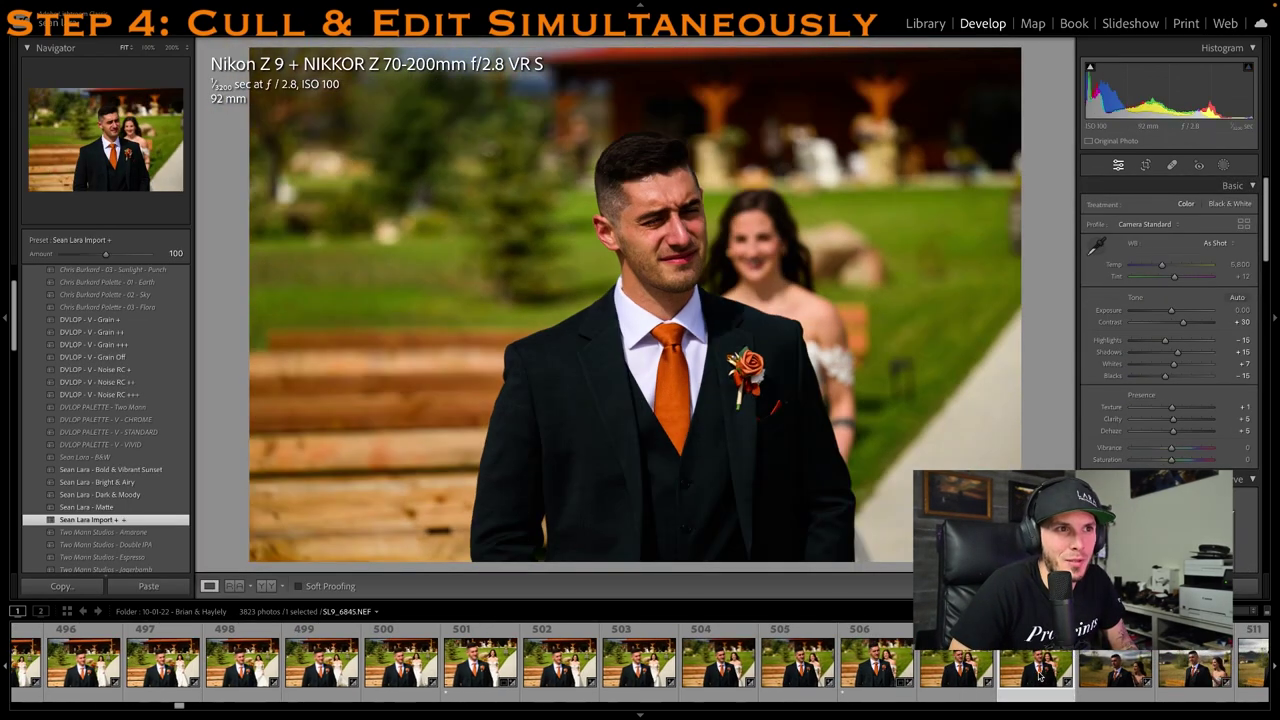
scroll(1042, 677, "down", 5)
left_click(1036, 677)
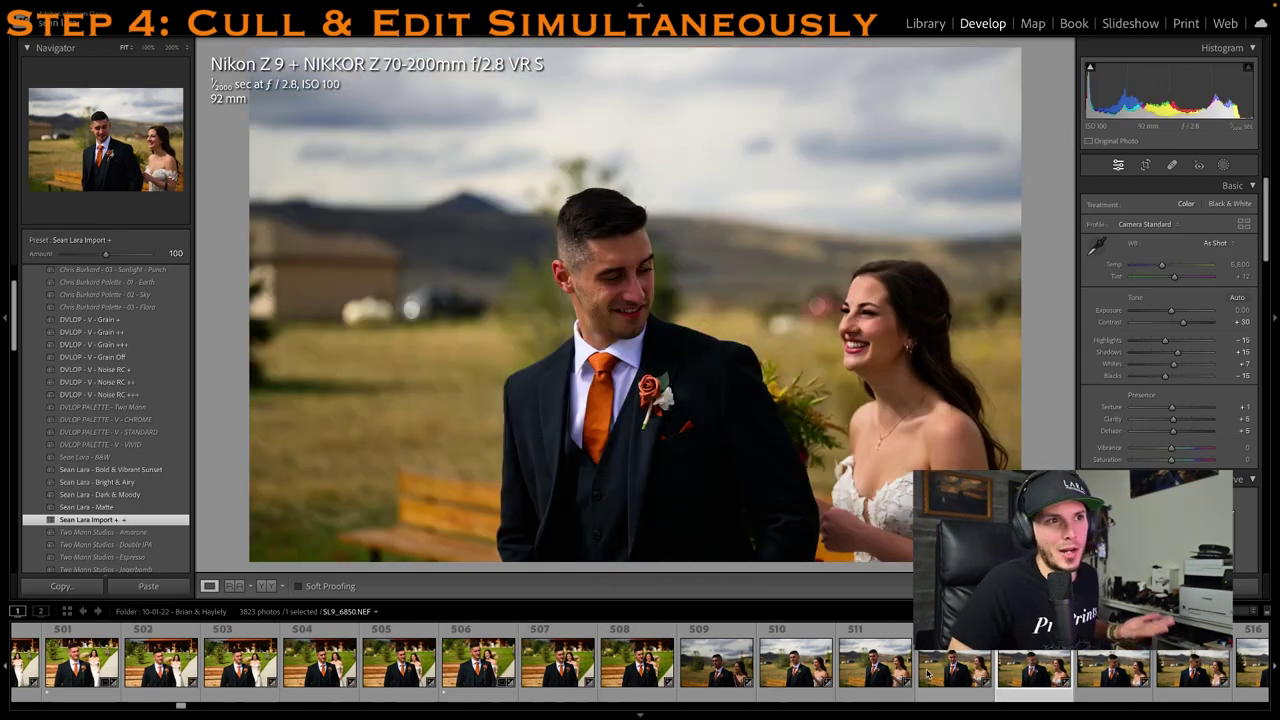
left_click_drag(1171, 310, 1178, 310)
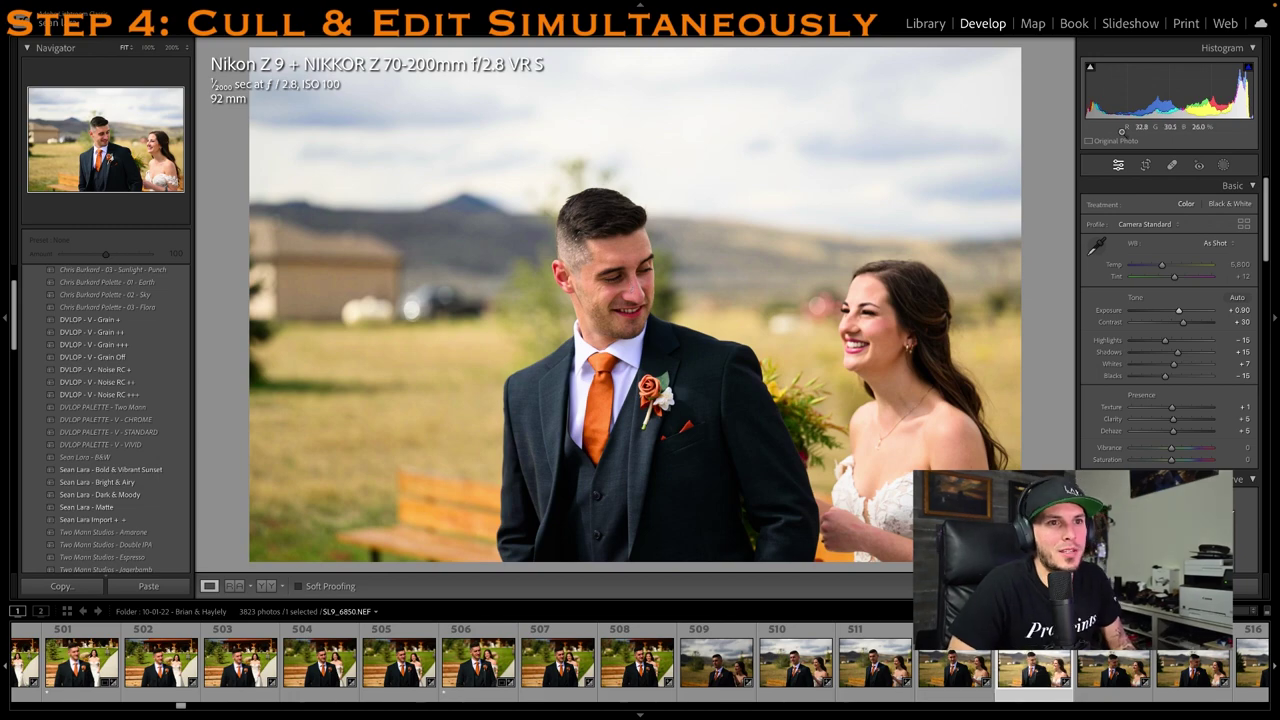
Crop photo 513 tighter around the couple and rate it one star
key("r")
left_click_drag(254, 50, 305, 97)
key("Return")
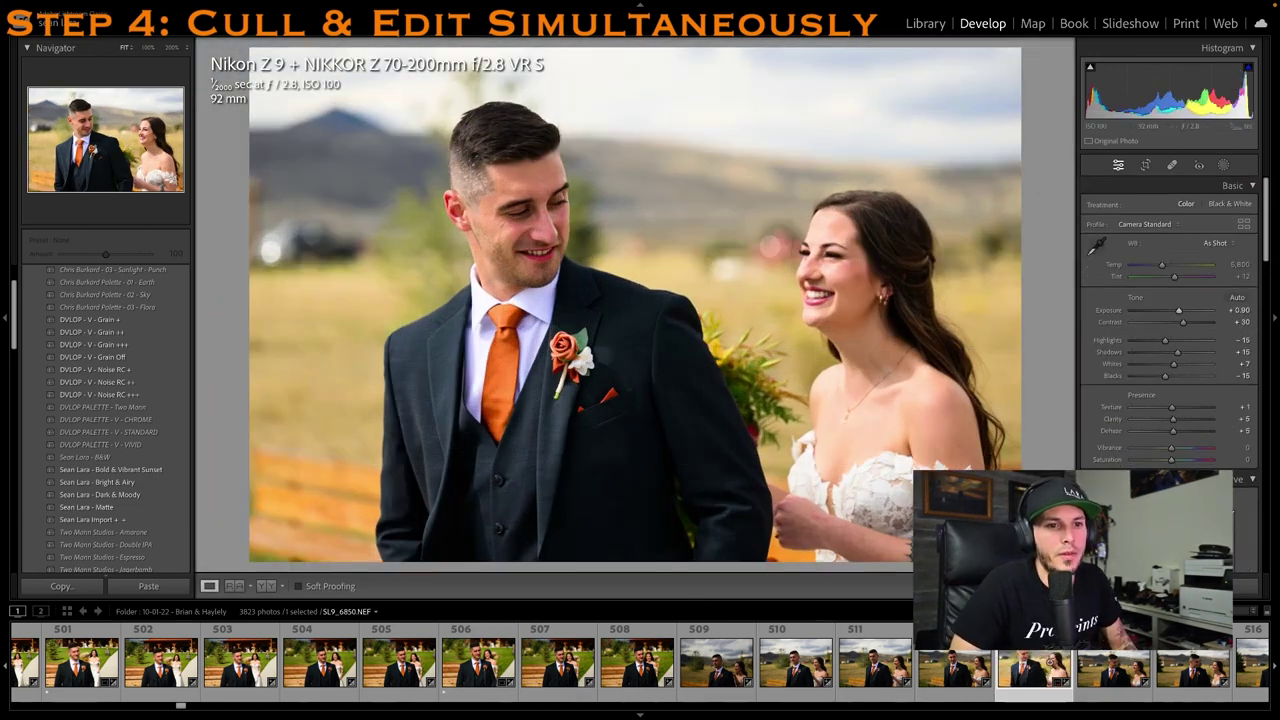
key("1")
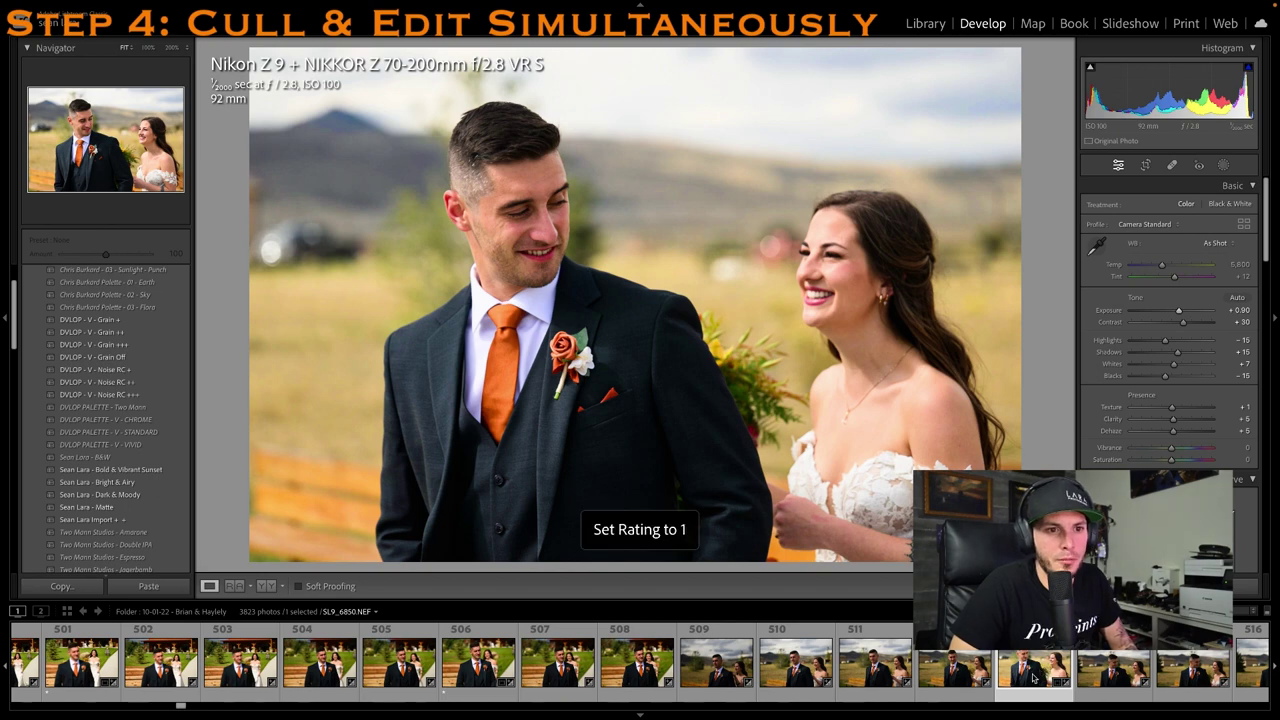
Create a virtual copy of photo 513 and convert it with the B&W preset, setting Clarity to +26
right_click(1038, 677)
key("Escape")
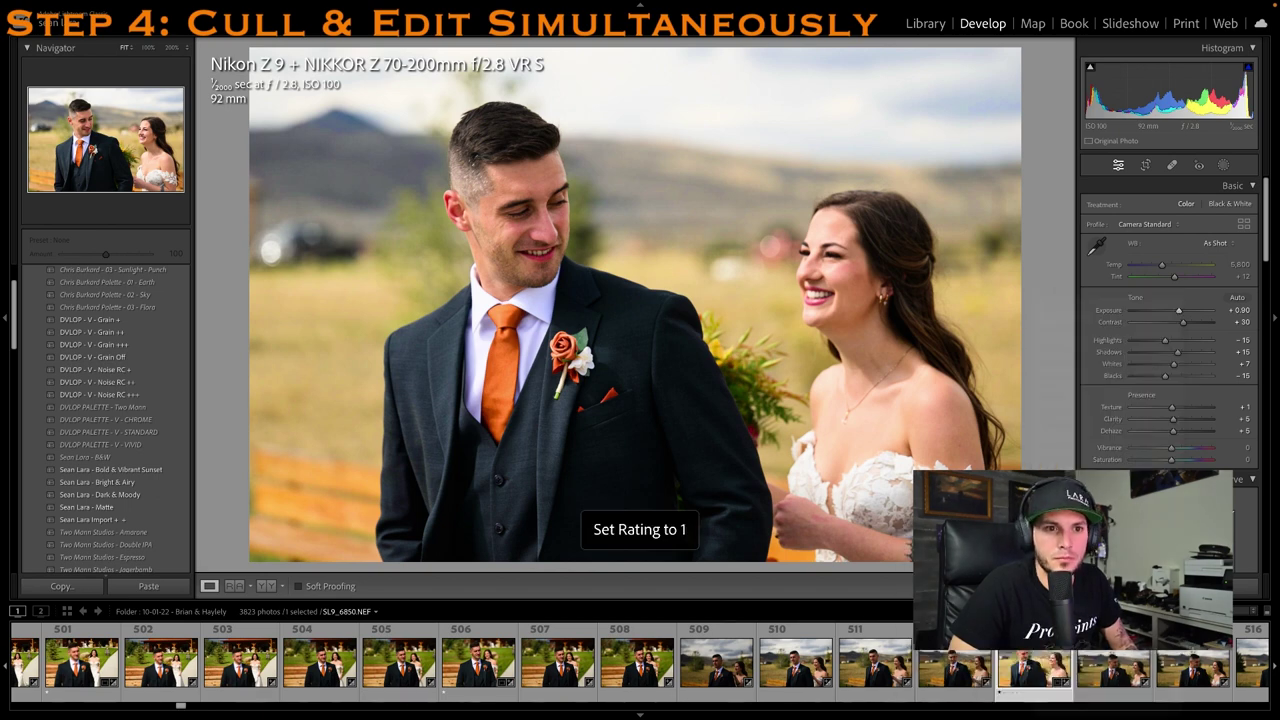
key("ctrl+apostrophe")
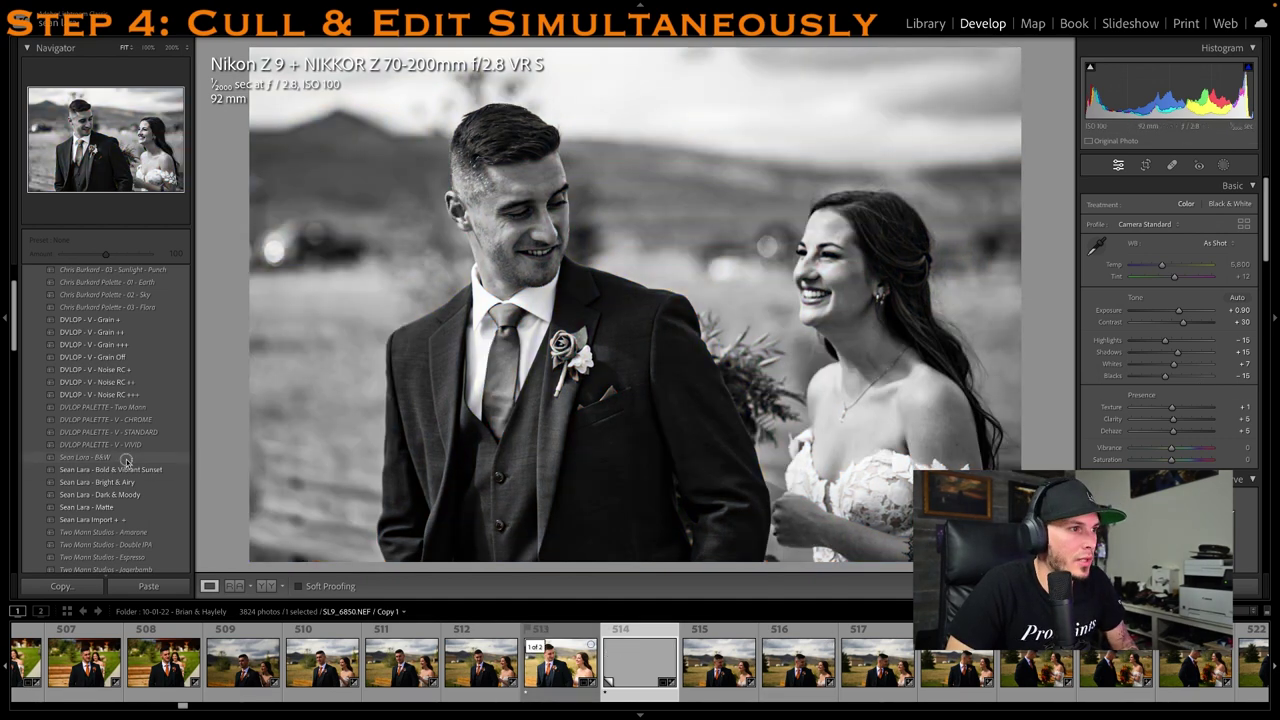
left_click(85, 457)
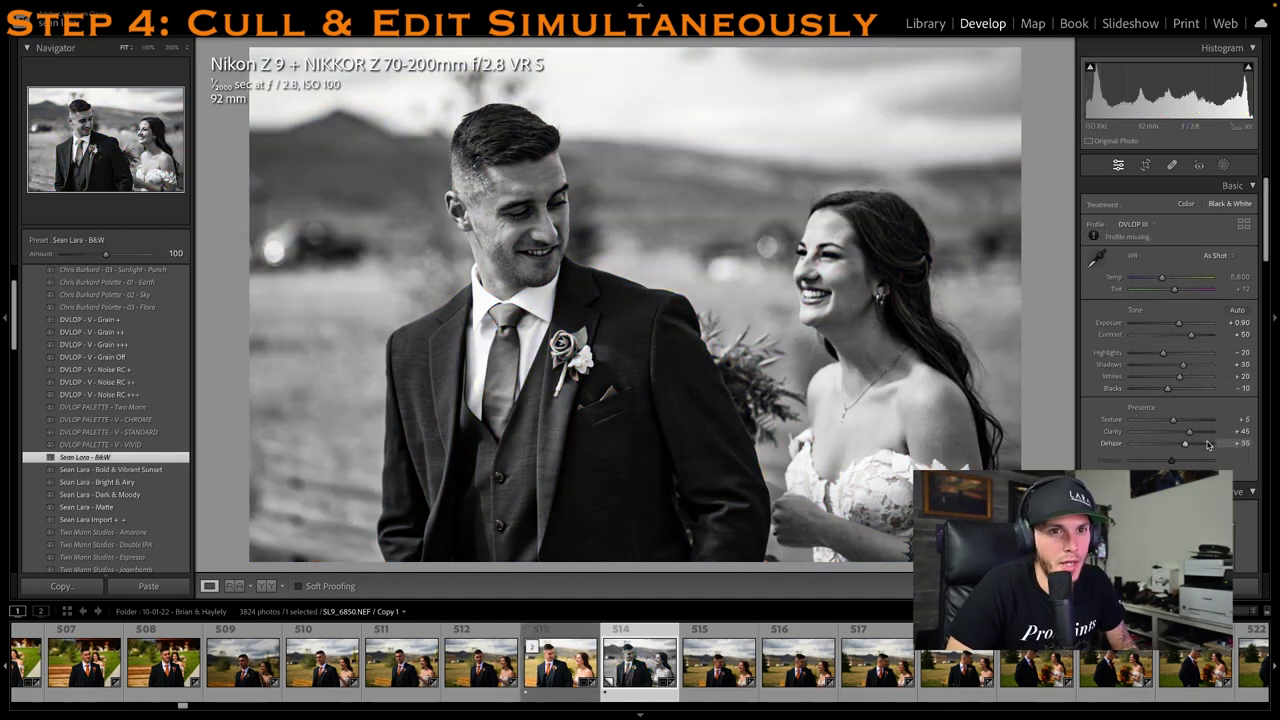
left_click_drag(1182, 435, 1183, 438)
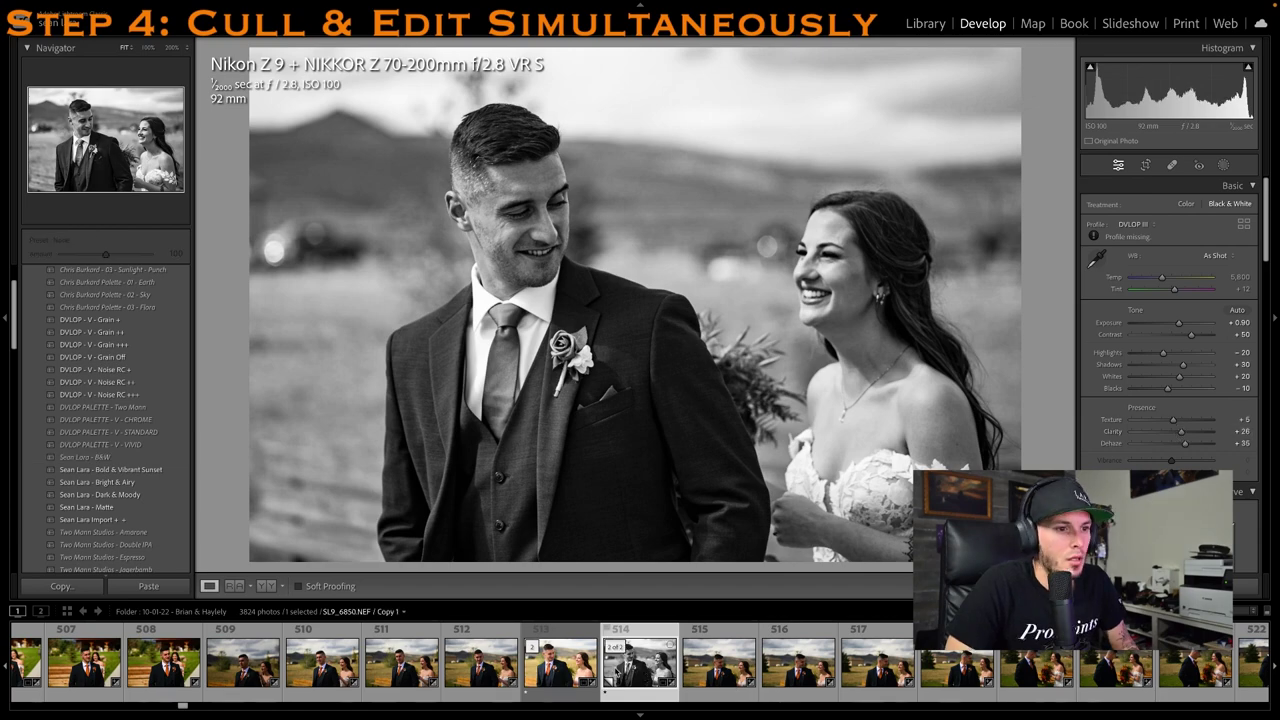
Rate photo 510, with the bride behind the groom, one star and crop it tighter around the couple
left_click(324, 664)
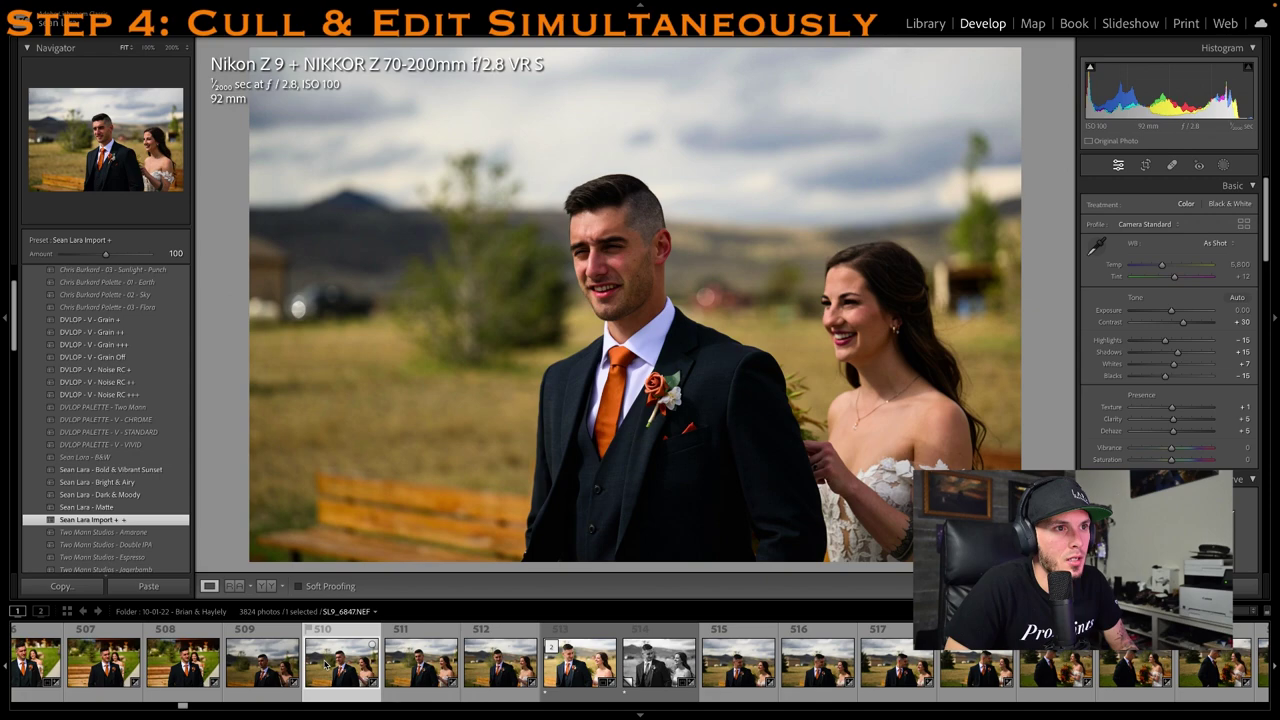
key("1")
key("r")
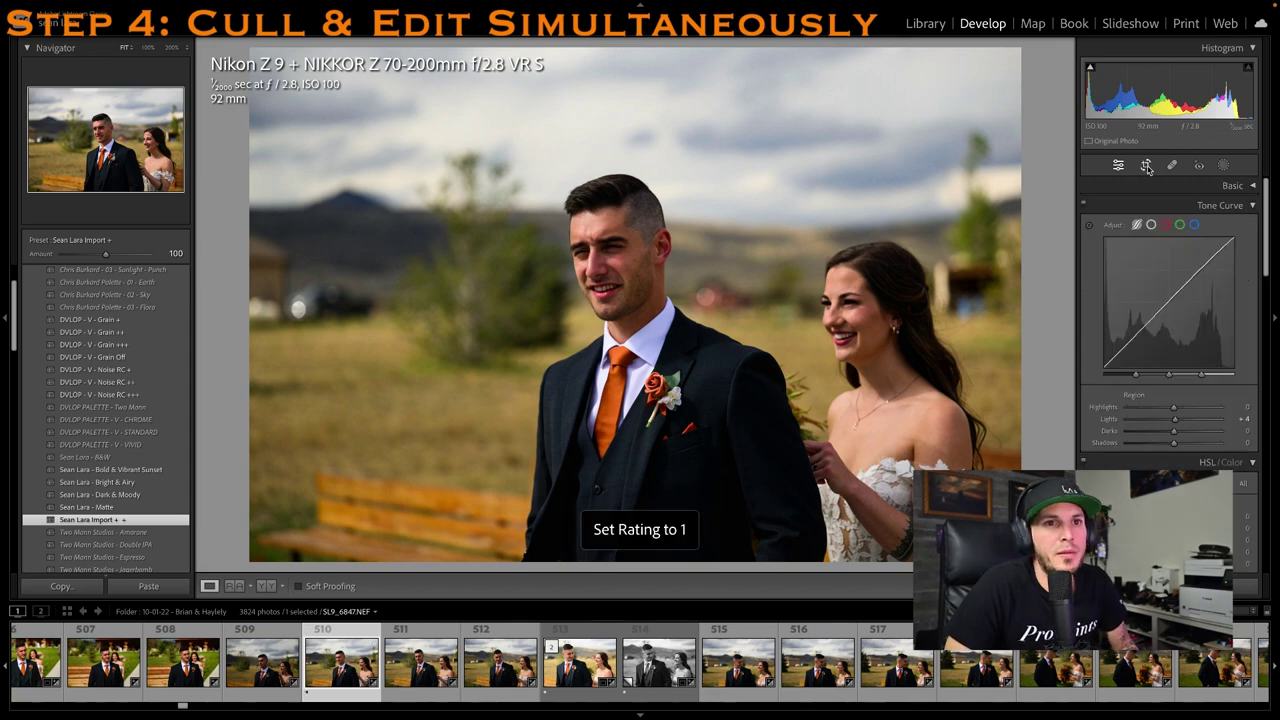
left_click_drag(787, 62, 770, 90)
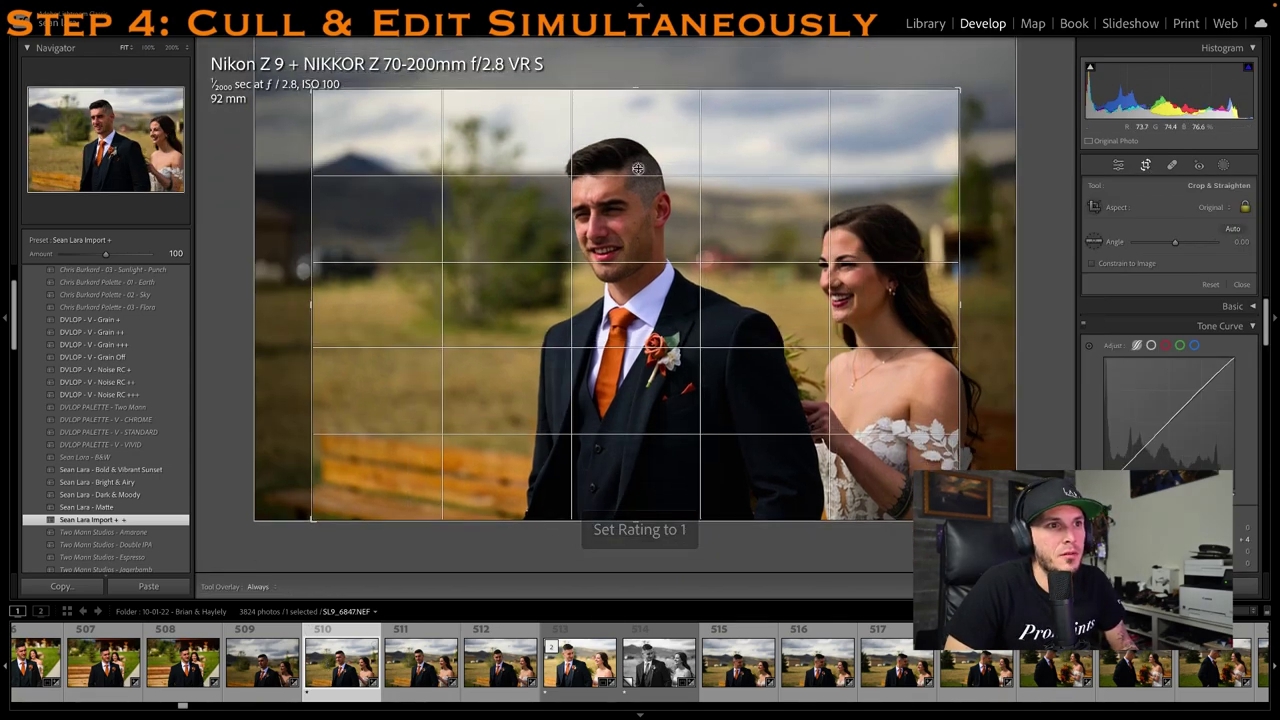
left_click_drag(312, 240, 327, 240)
key("r")
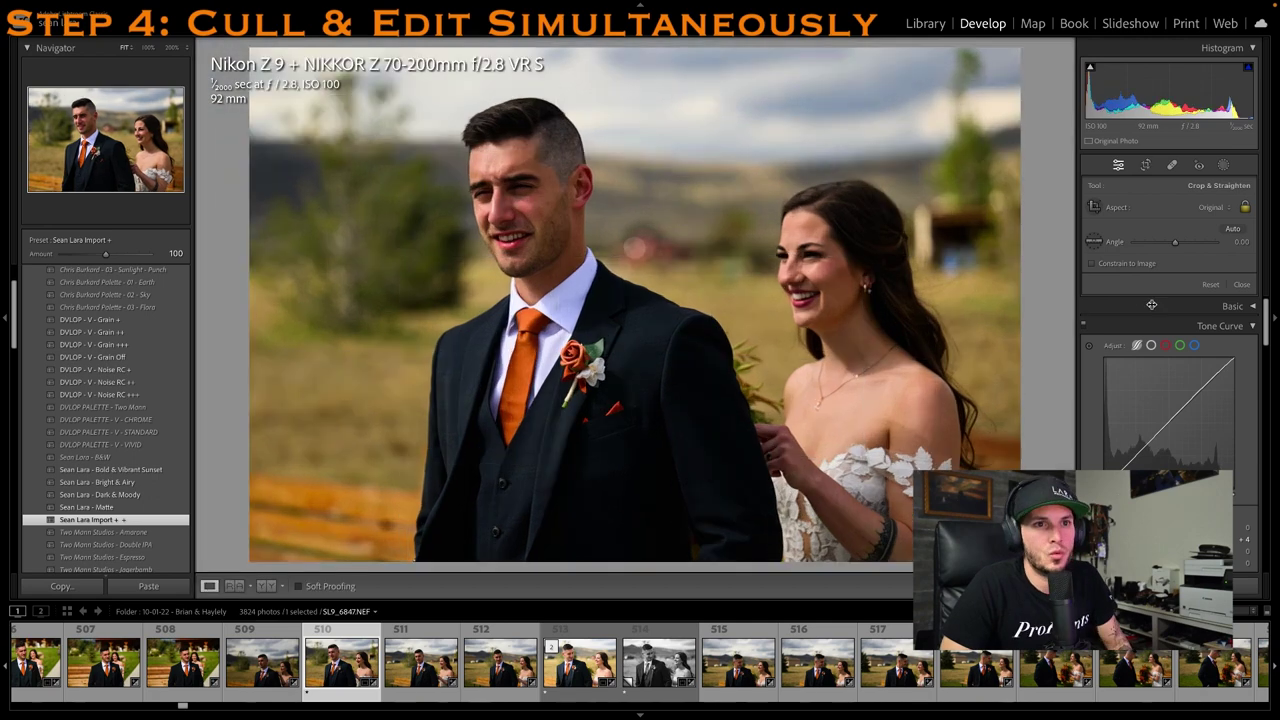
Raise the shadows of photo 510 to +37 and keep its one-star rating
left_click(1240, 185)
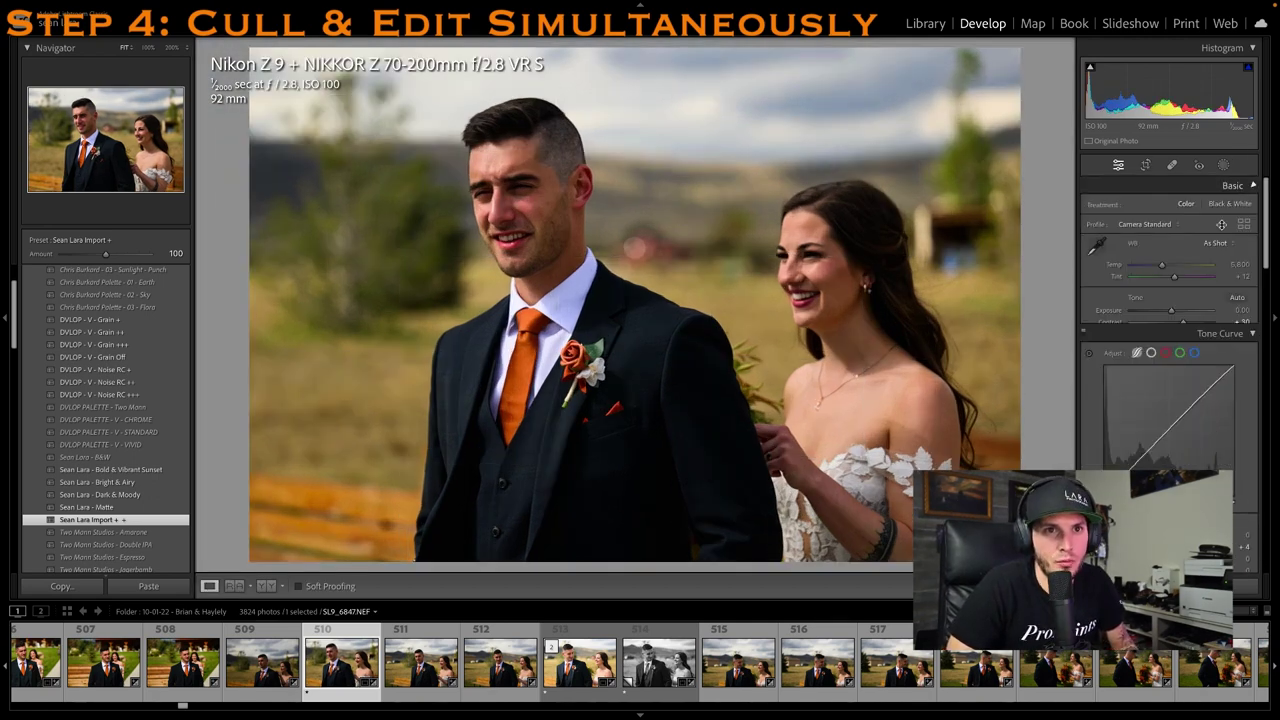
left_click_drag(1187, 352, 1196, 352)
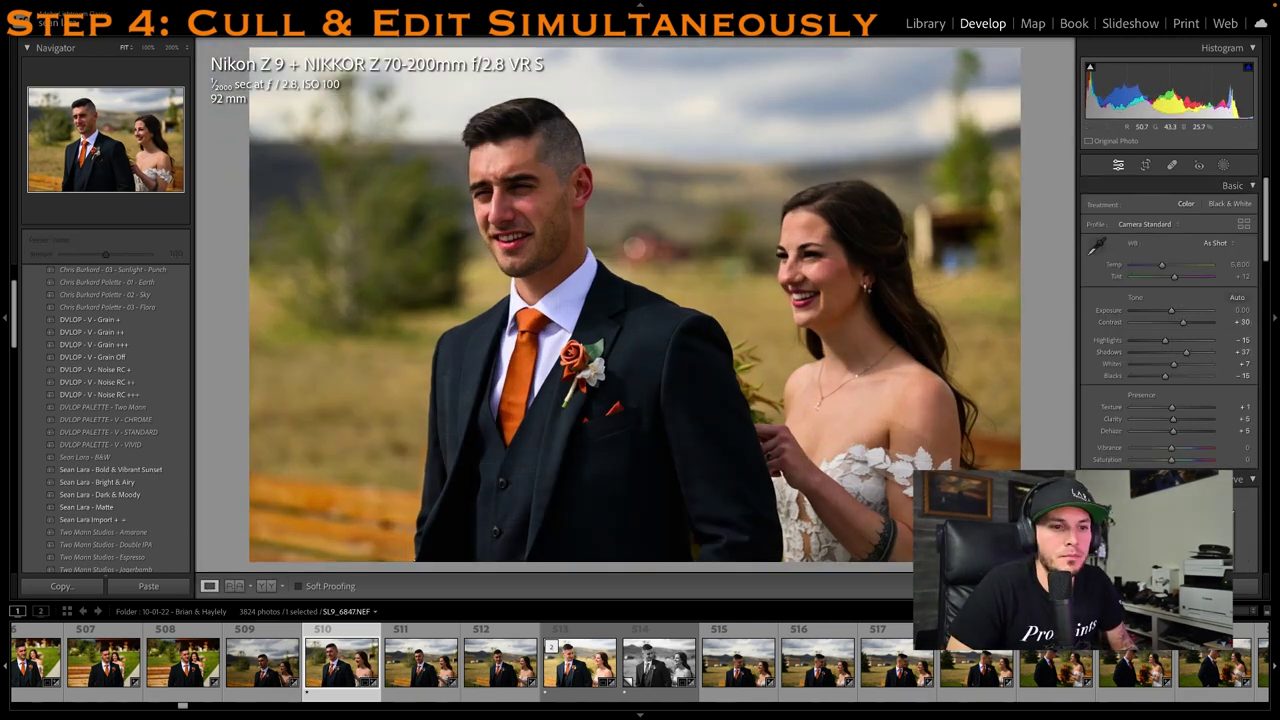
key("1")
Review the following couple shots, rate photo 521 one star and raise its exposure to +0.20
scroll(851, 679, "down", 3)
left_click(851, 665)
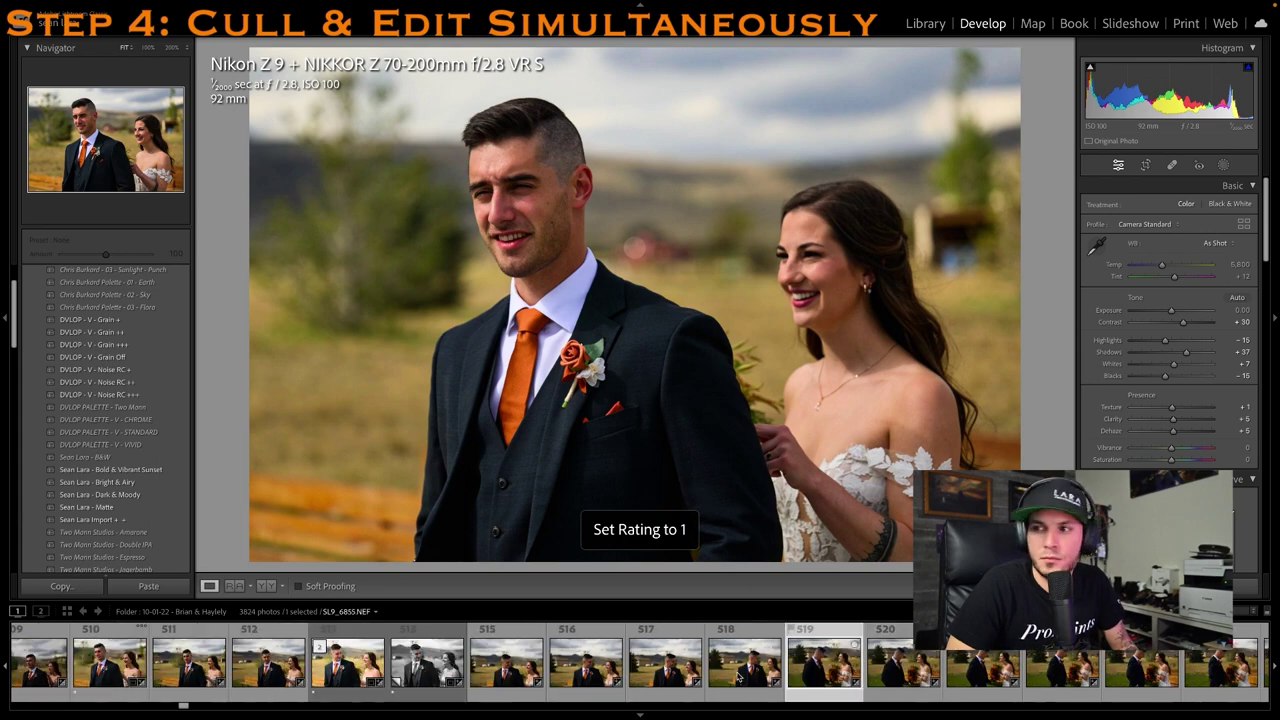
left_click(738, 678)
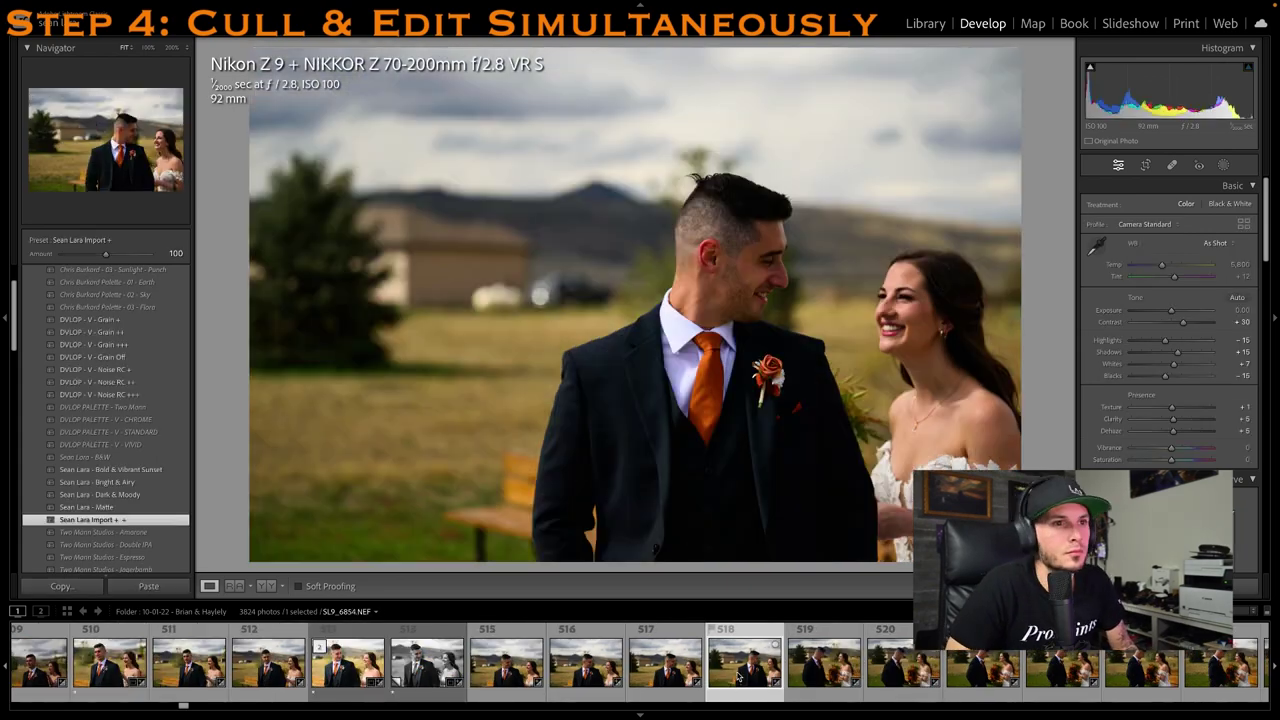
scroll(735, 685, "down", 4)
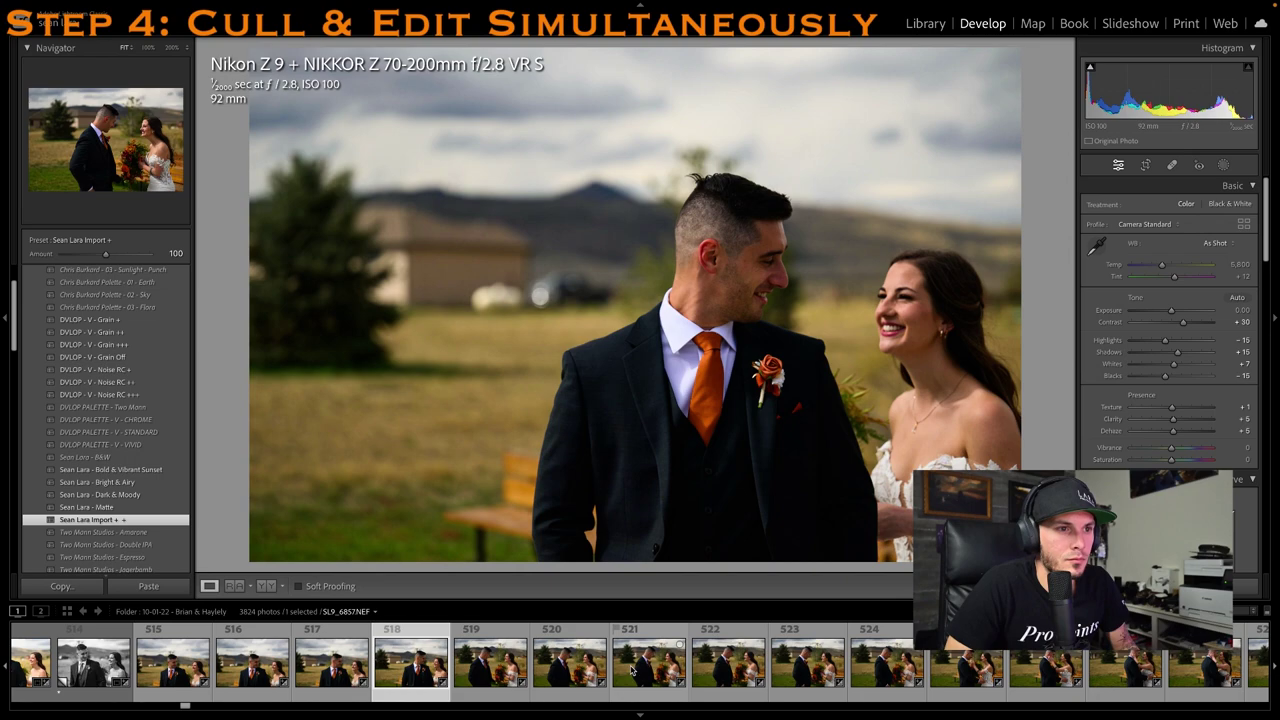
left_click(630, 670)
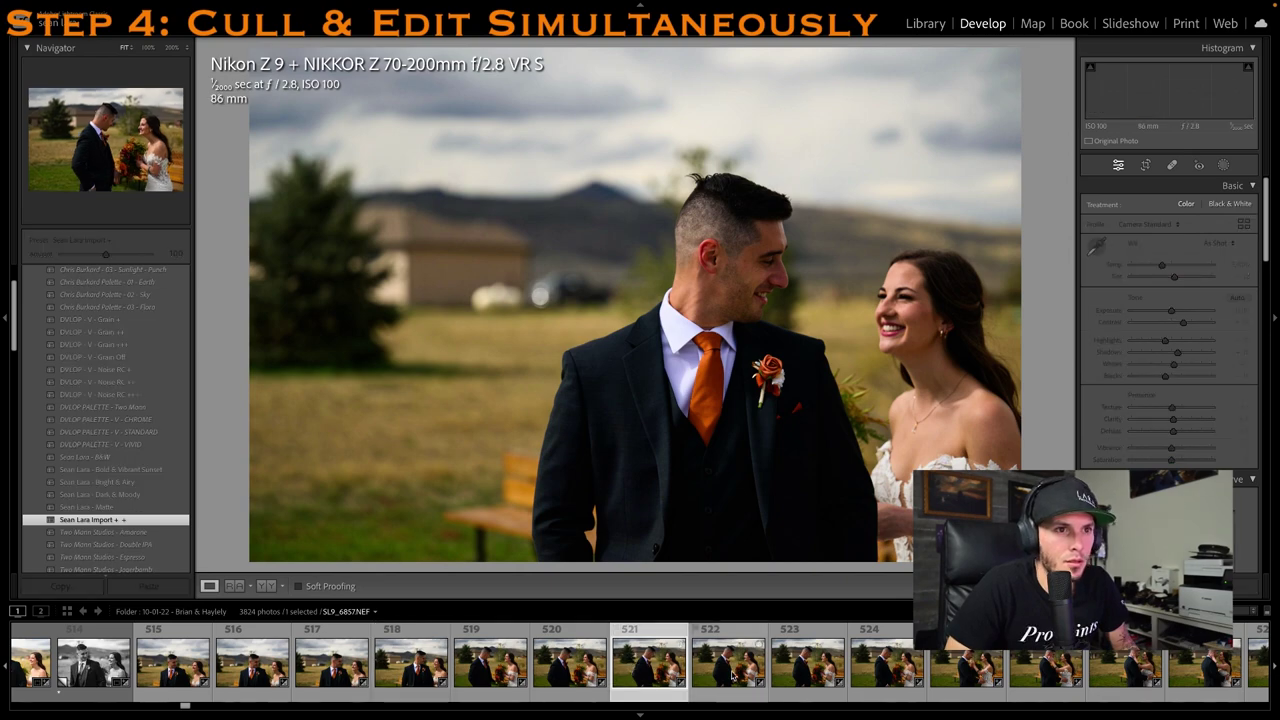
key("1")
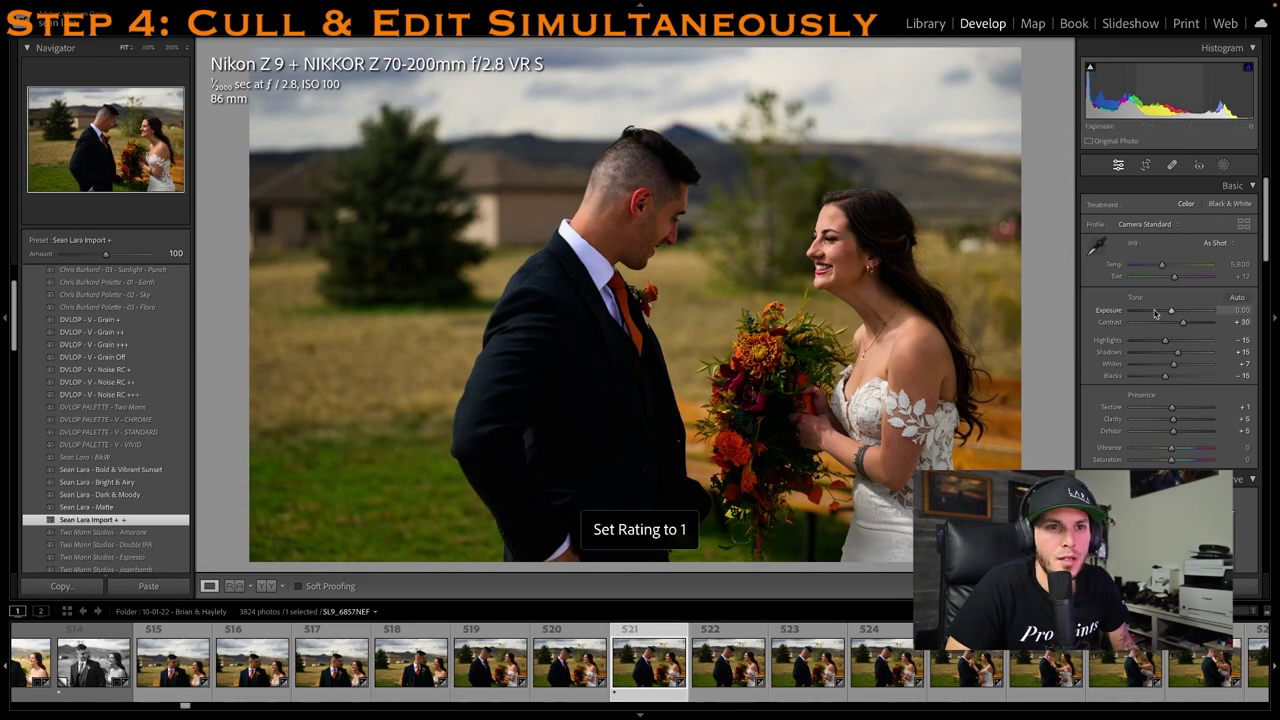
left_click_drag(1173, 312, 1176, 312)
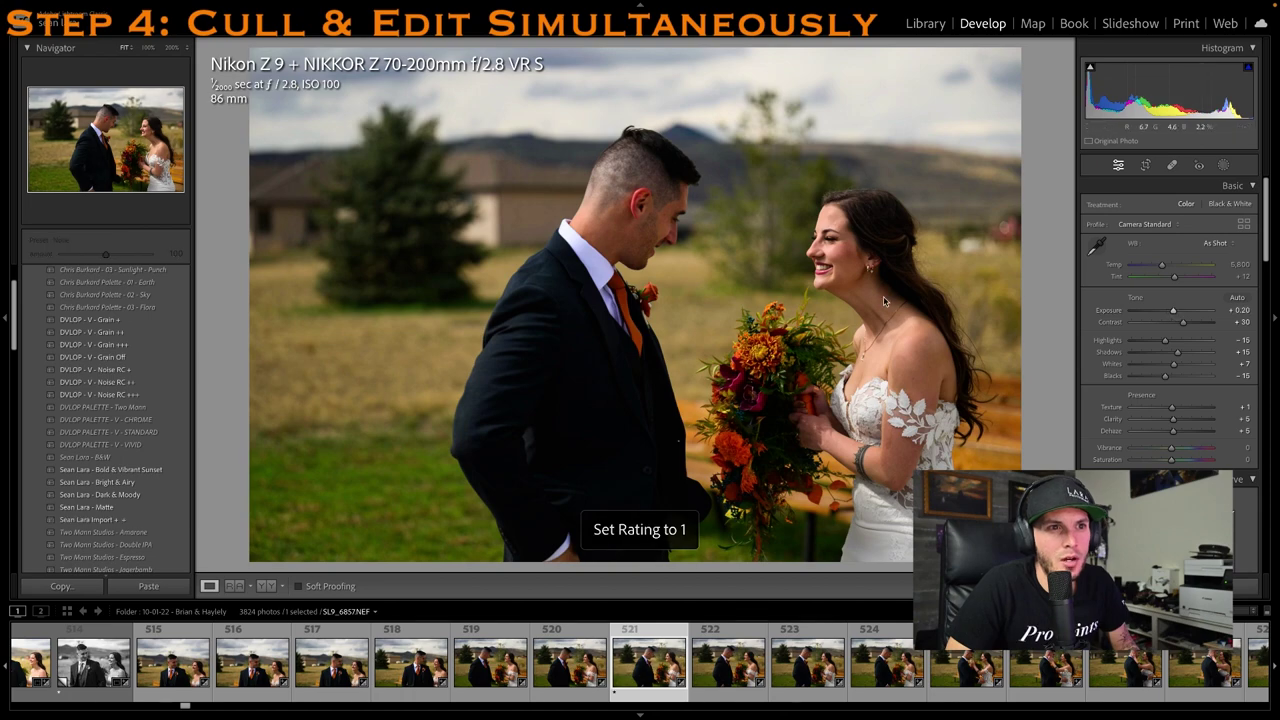
Crop photo 521 tighter around the couple and the bouquet, trimming the background beside the groom
left_click(1145, 166)
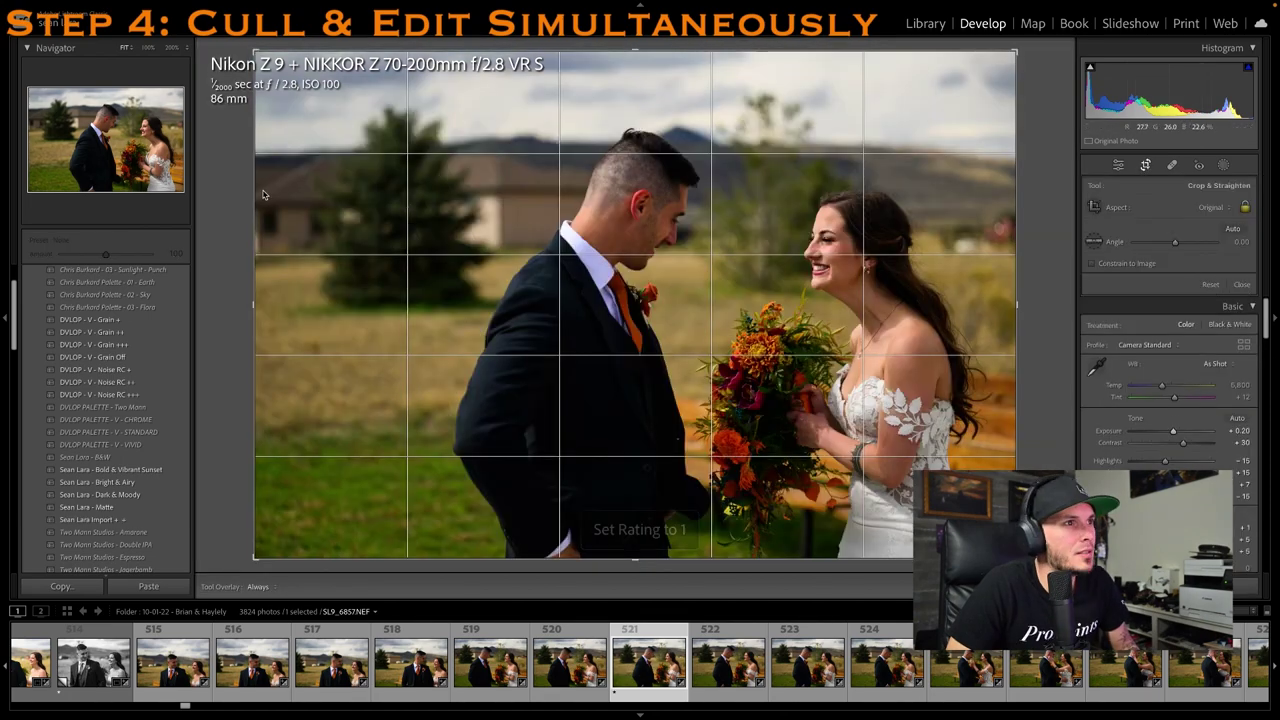
left_click_drag(253, 190, 311, 190)
key("Return")
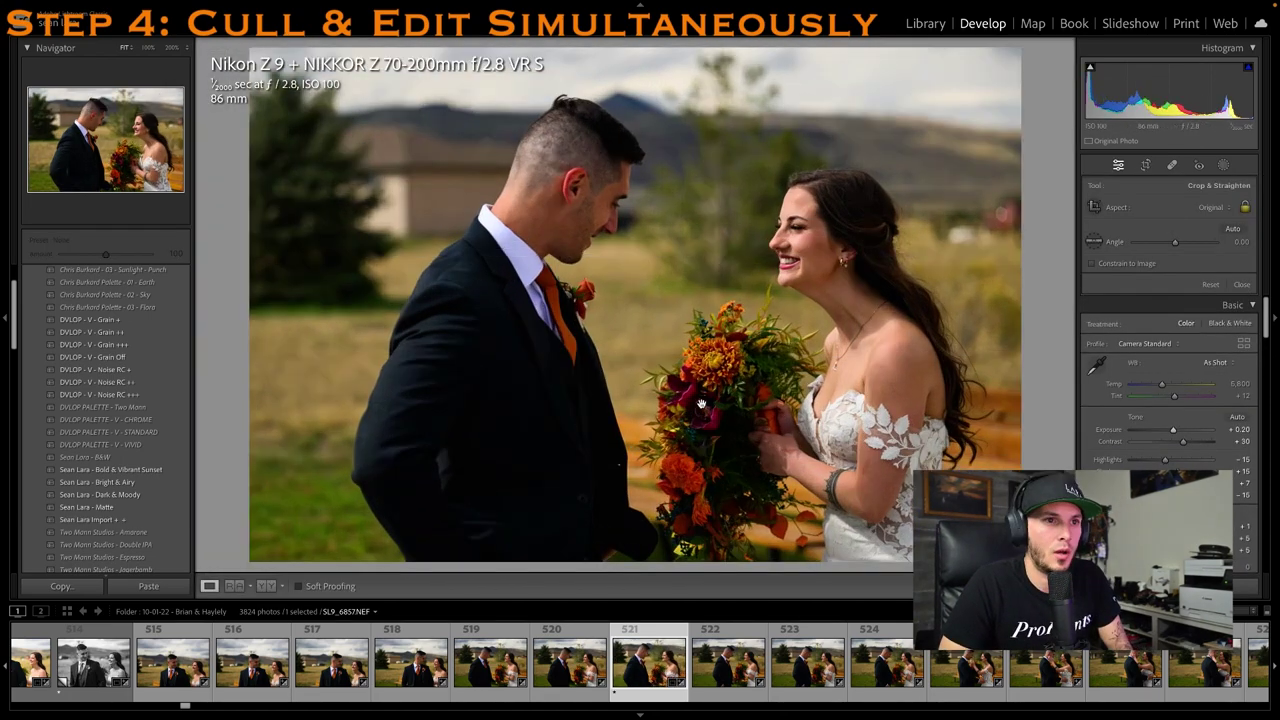
Rate photo 520, with the couple smiling over the bouquet, one star and raise its exposure to +0.20
left_click(535, 669)
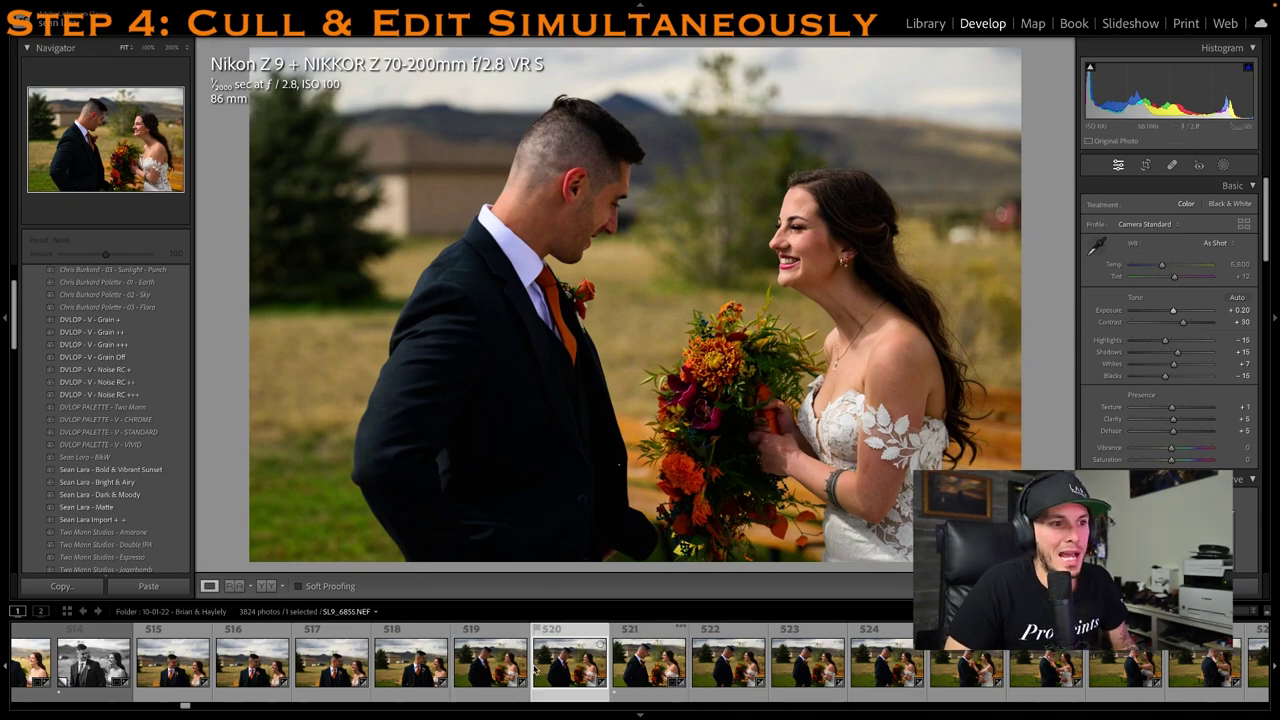
key("Right")
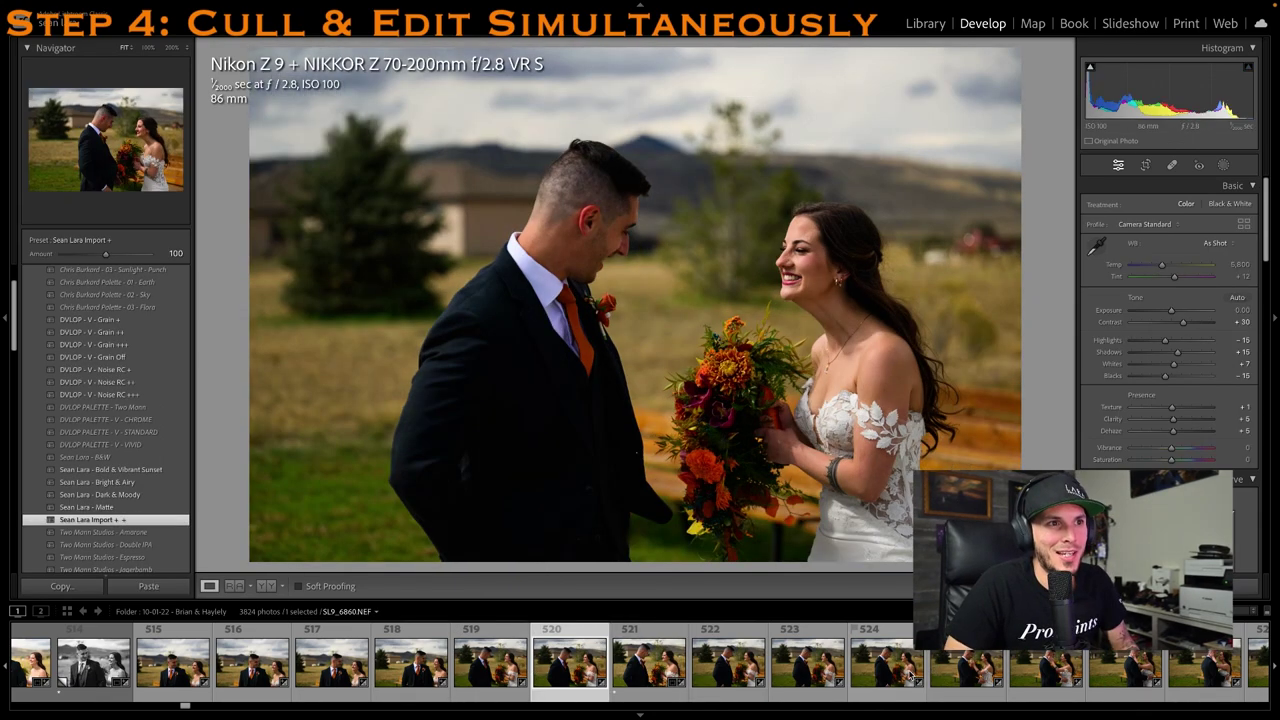
key("1")
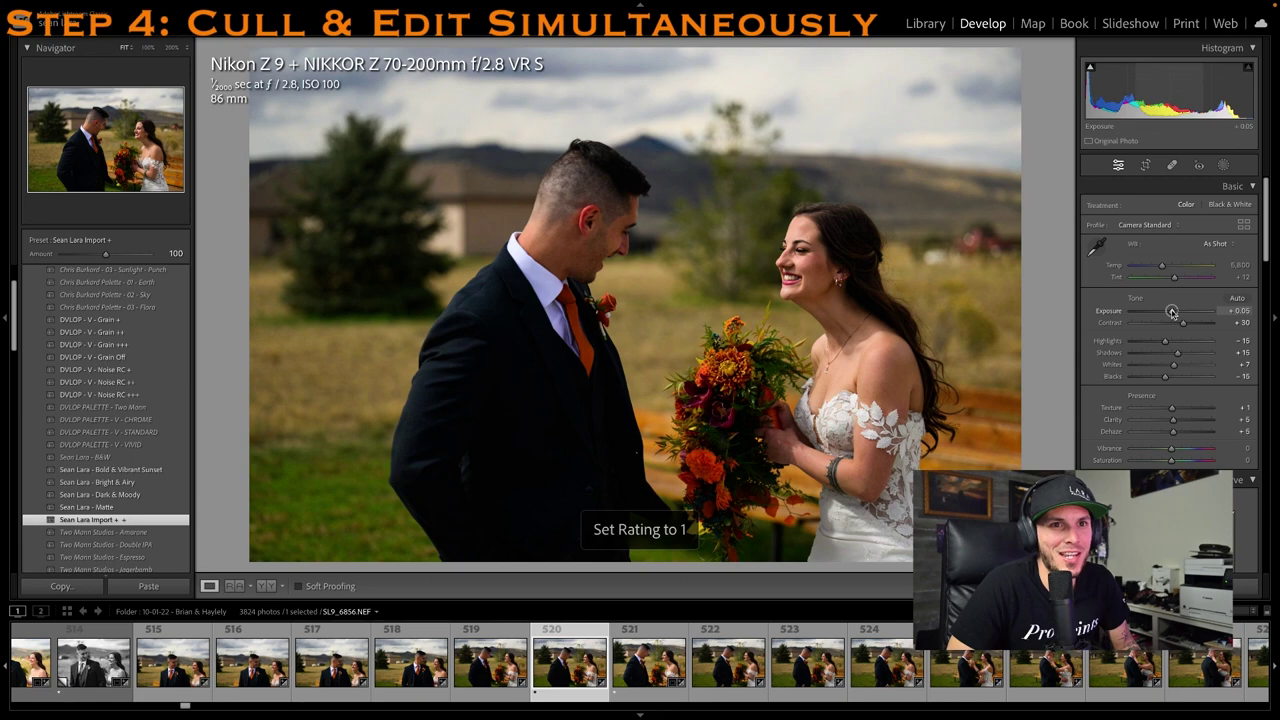
left_click_drag(1172, 311, 1176, 311)
Crop photo 520 tighter around the couple, trimming the sky above them
key("r")
left_click_drag(838, 52, 838, 80)
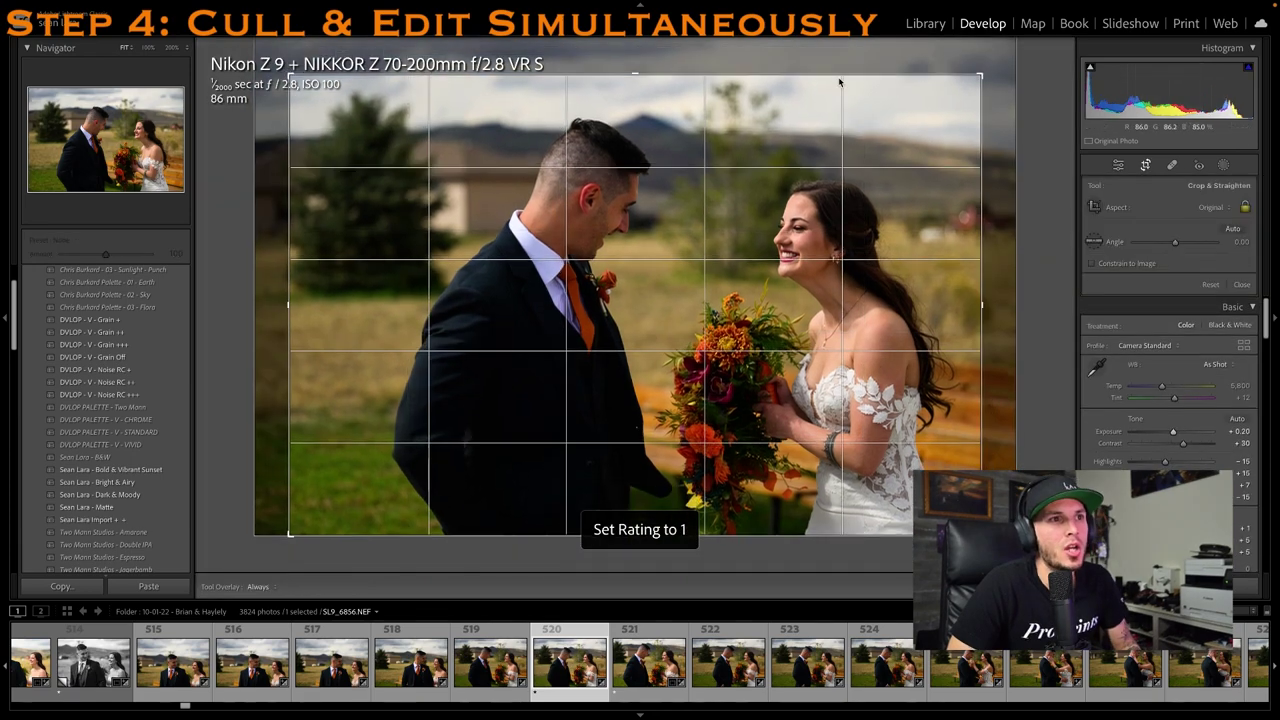
key("Return")
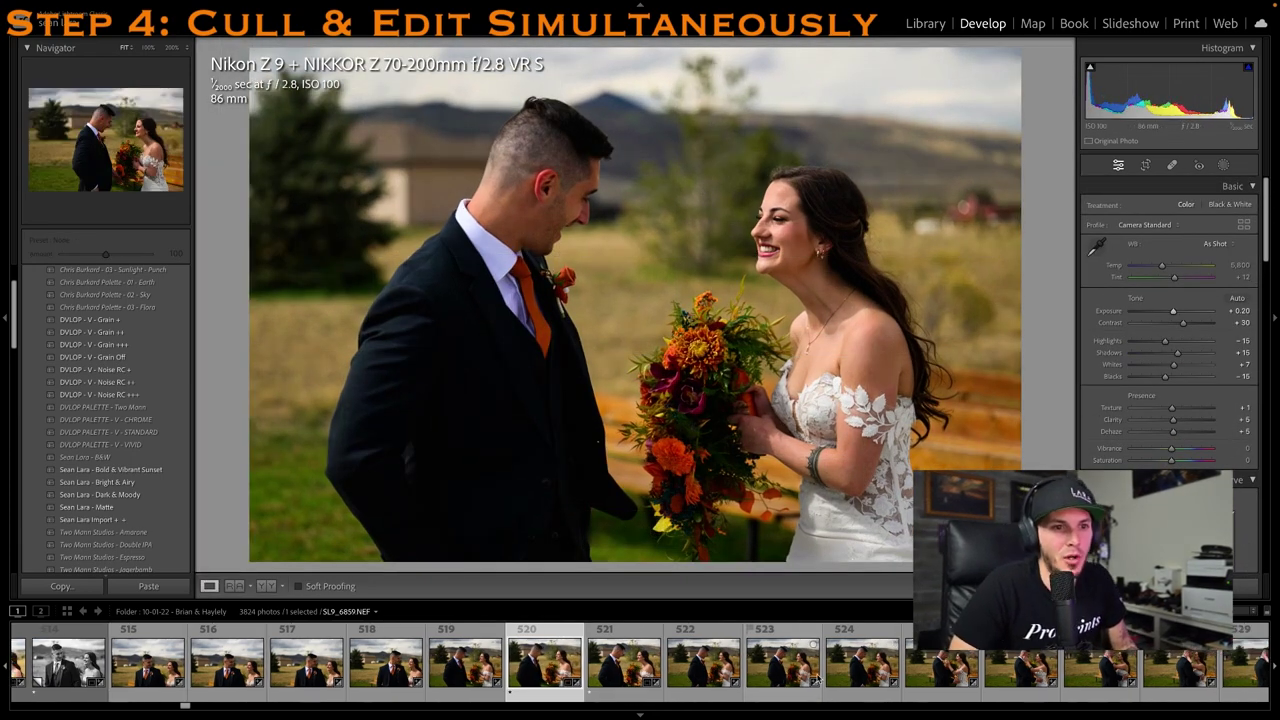
Rate photo 524, with the groom looking down at the bouquet, one star and raise its exposure to +0.35
left_click(843, 670)
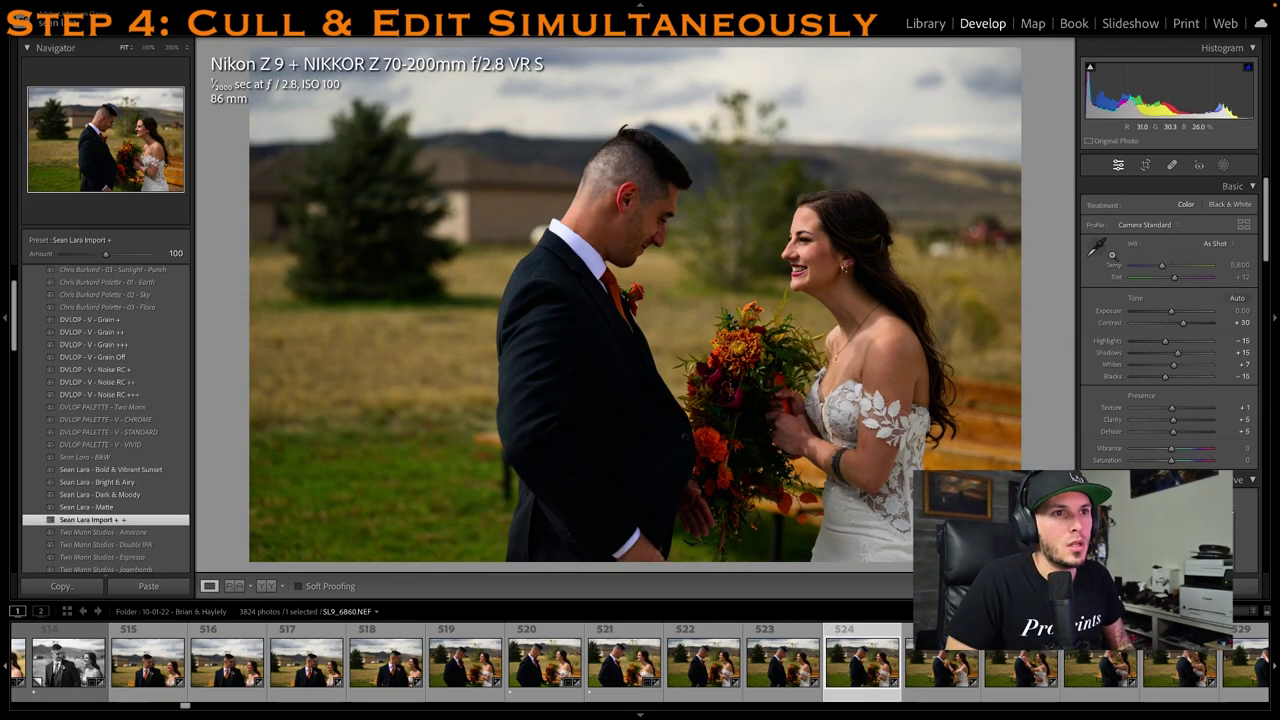
key("1")
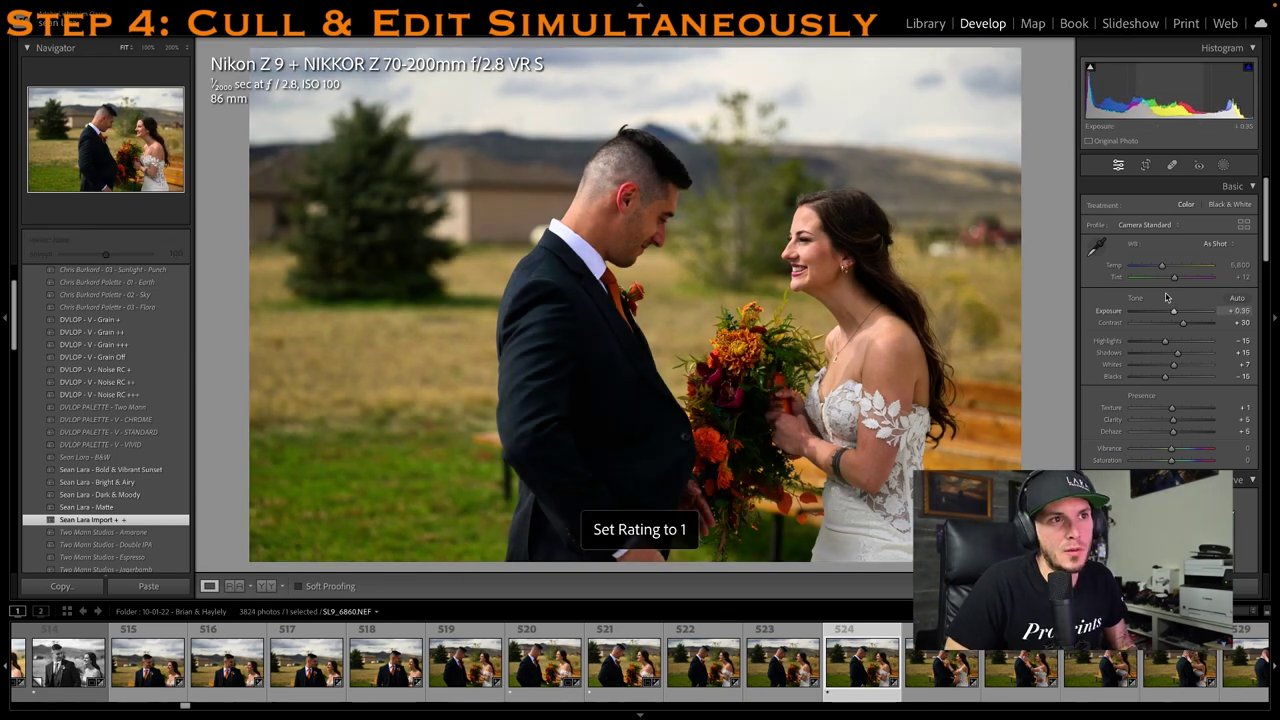
Crop photo 524 tighter around the couple, trimming the empty field behind the groom
key("r")
left_click_drag(257, 242, 304, 239)
key("r")
Raise the exposure of photo 526, with the bride touching the groom's face, to +0.45 and rate it one star
left_click(1000, 665)
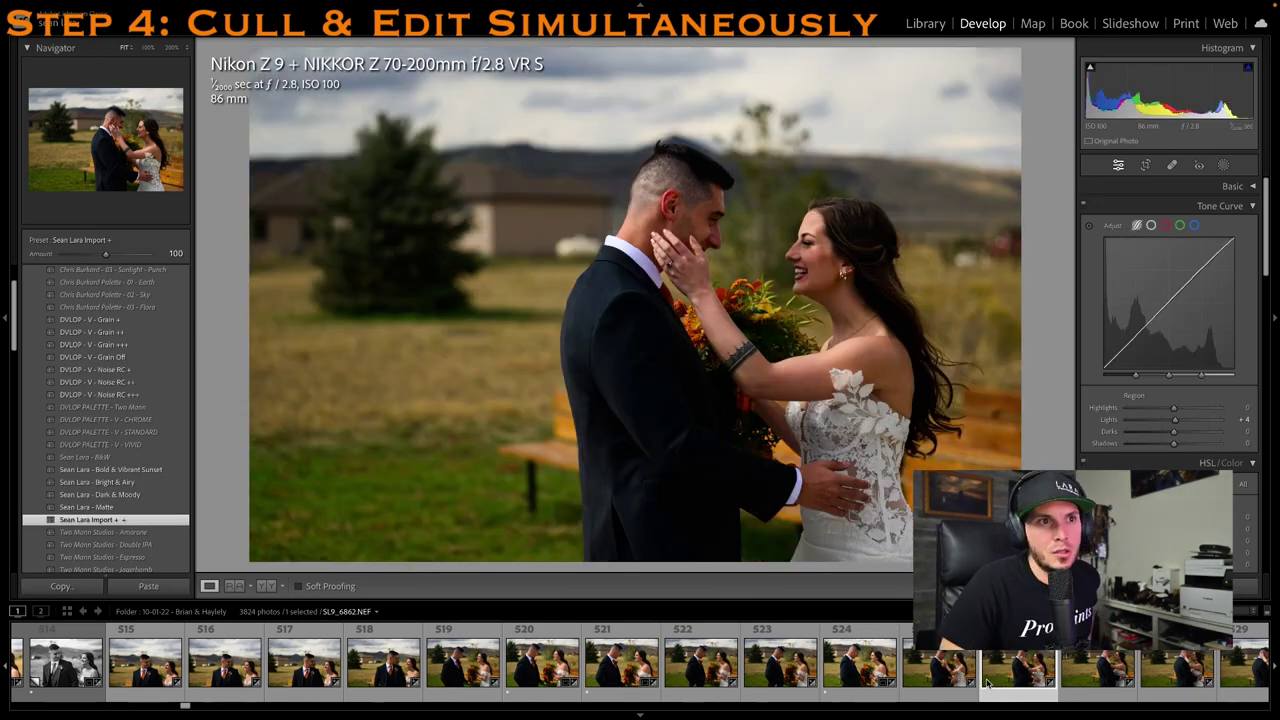
left_click(1220, 201)
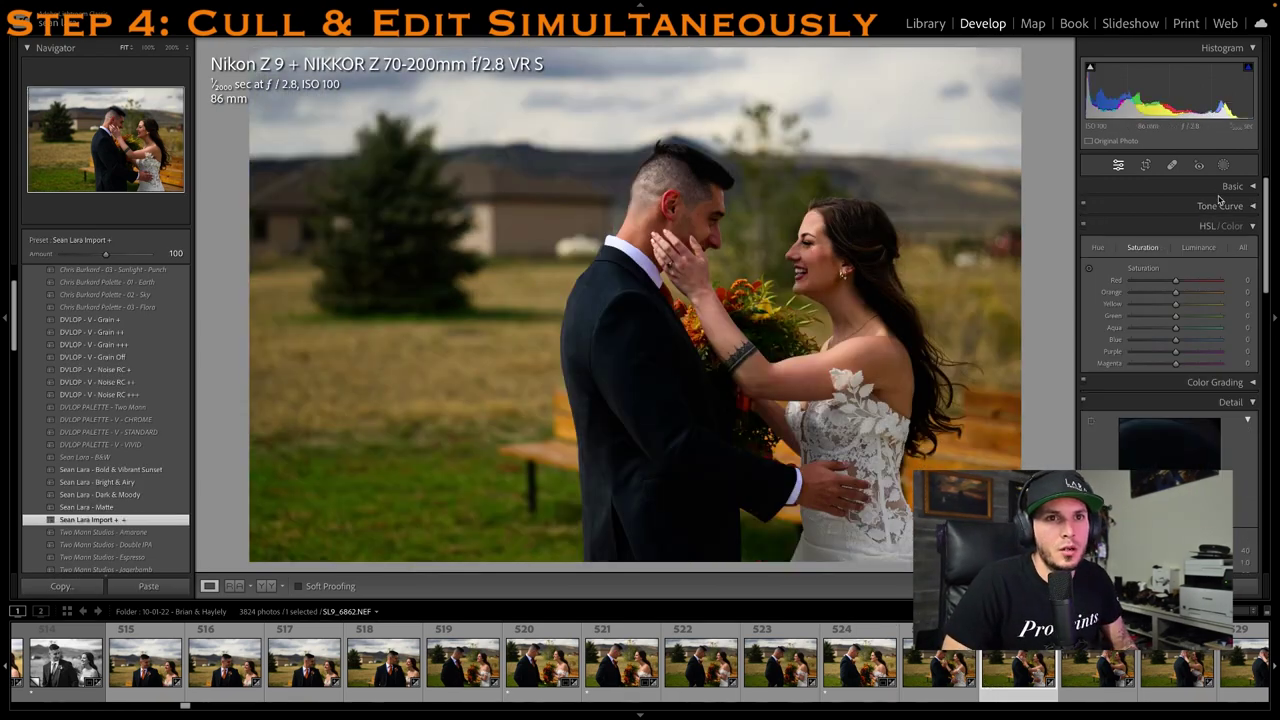
left_click(1225, 187)
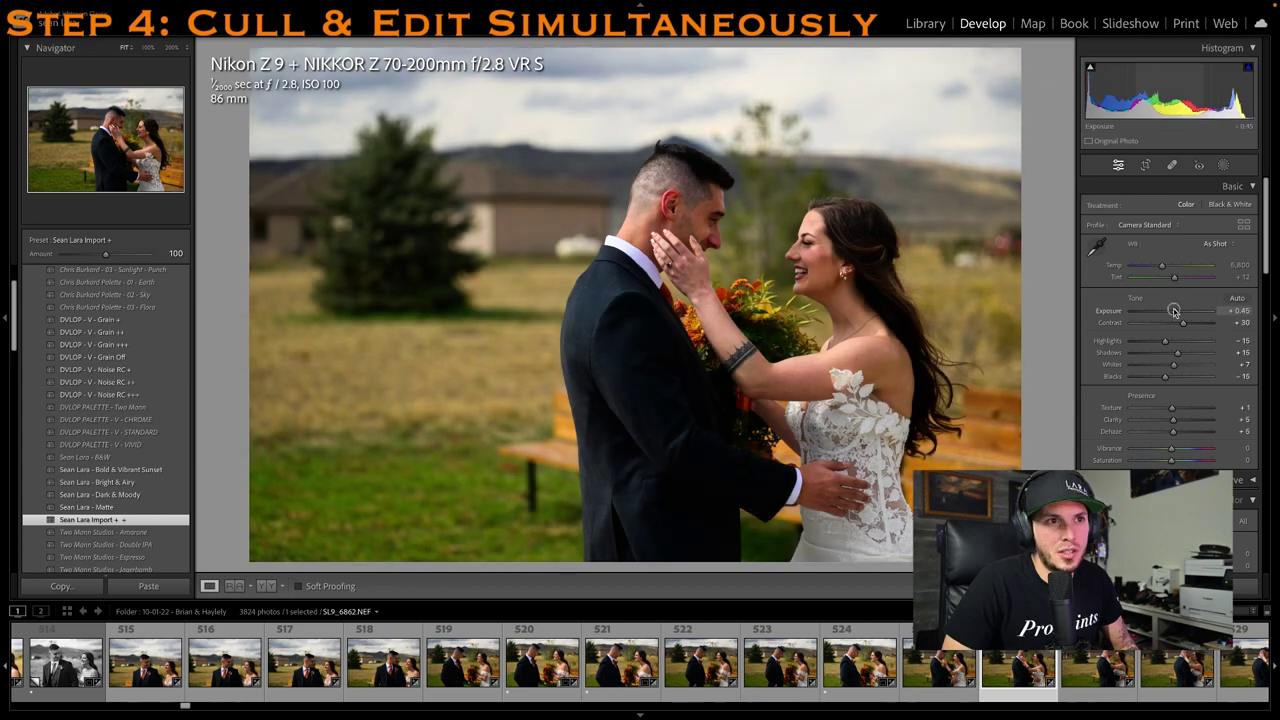
key("1")
Crop photo 526 tighter around the embracing couple, trimming the field behind the groom
left_click(1145, 167)
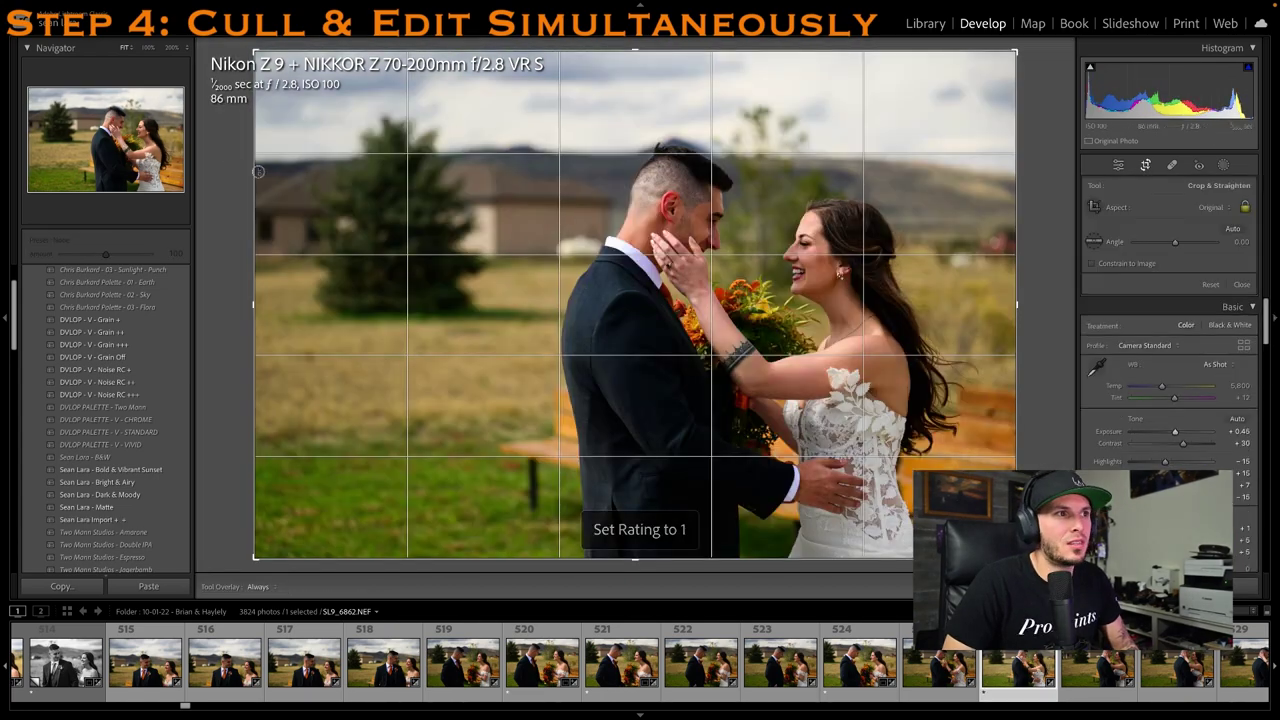
left_click_drag(258, 167, 306, 166)
key("Return")
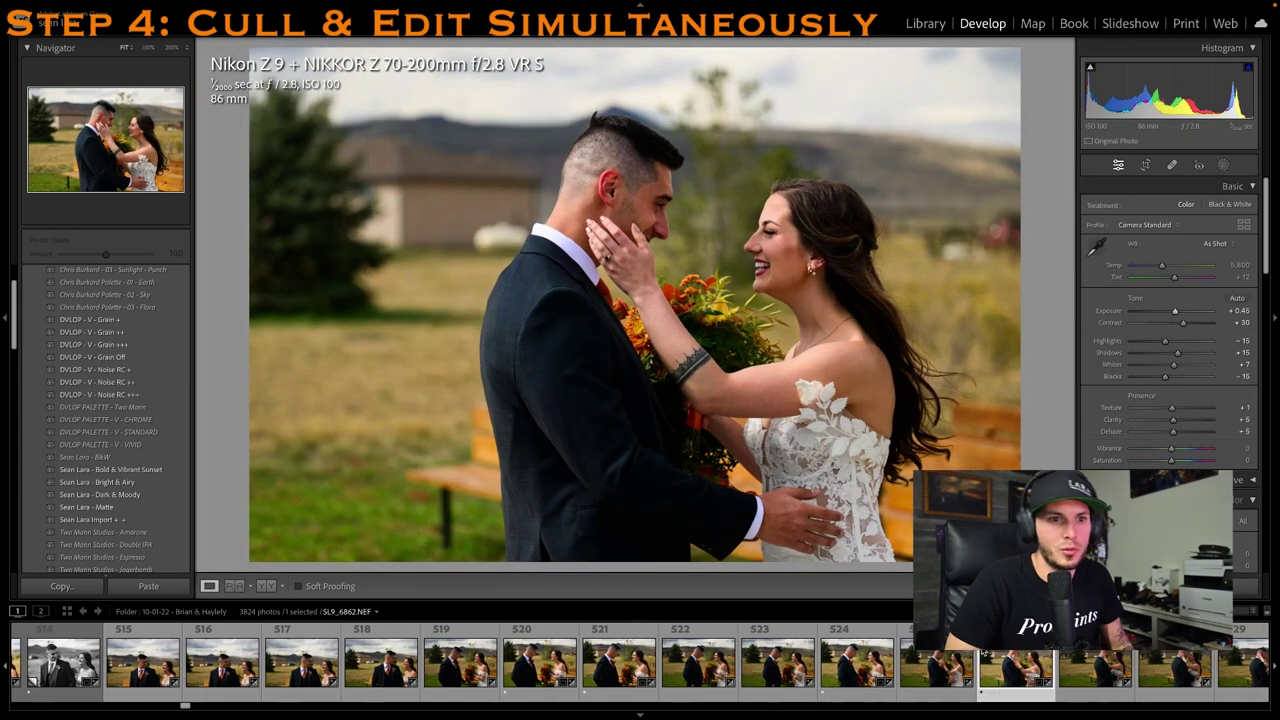
Compare the kissing shots that follow photo 526, checking the couple's faces and lips up close
left_click(985, 662)
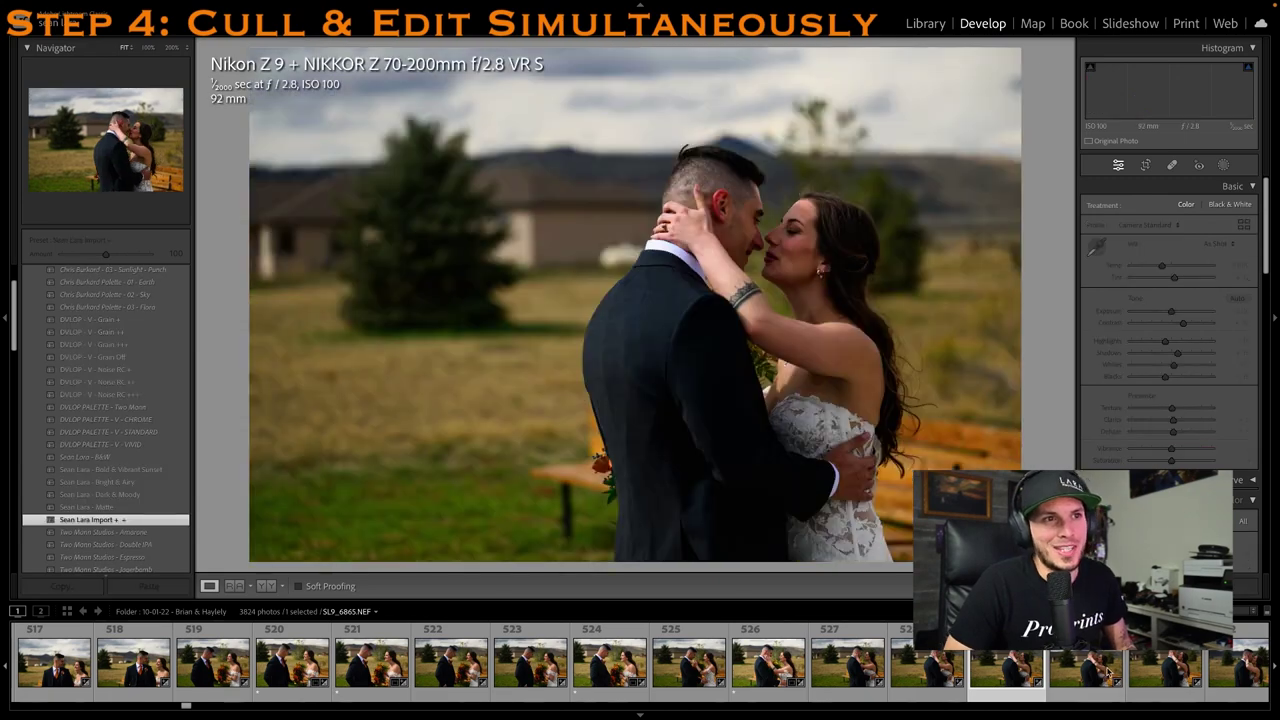
left_click(1107, 670)
left_click(1150, 680)
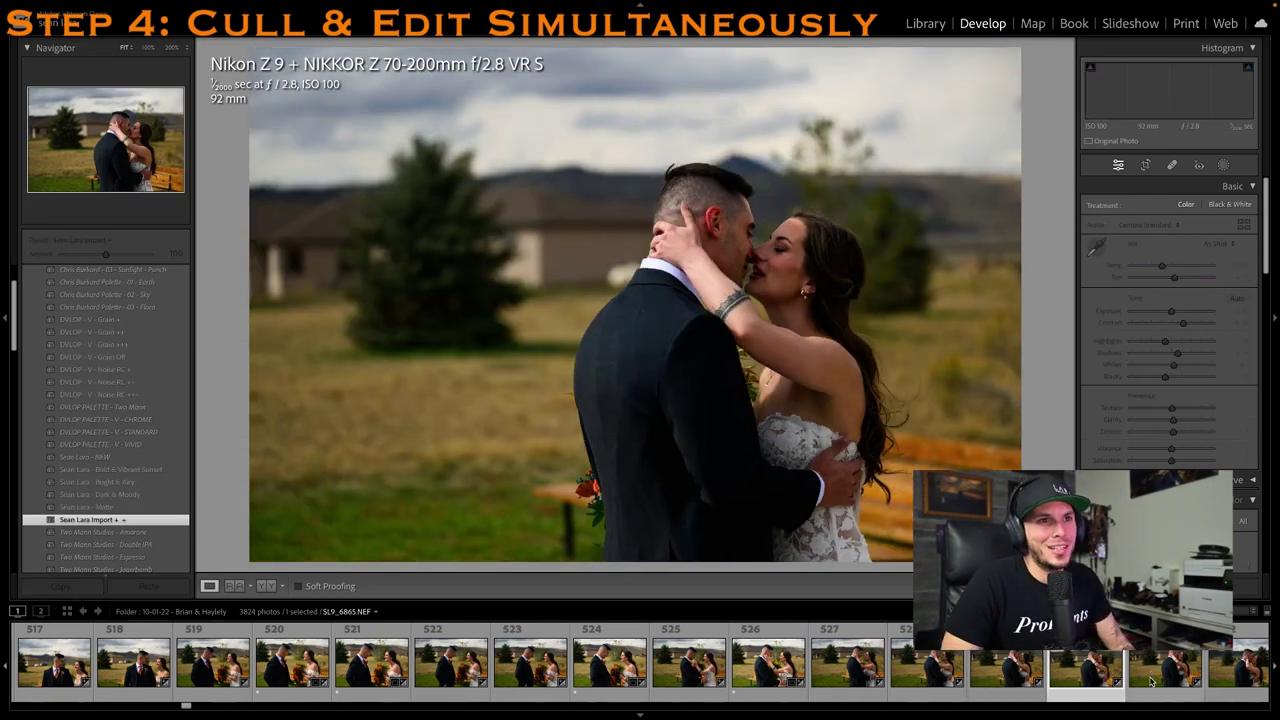
left_click(1099, 690)
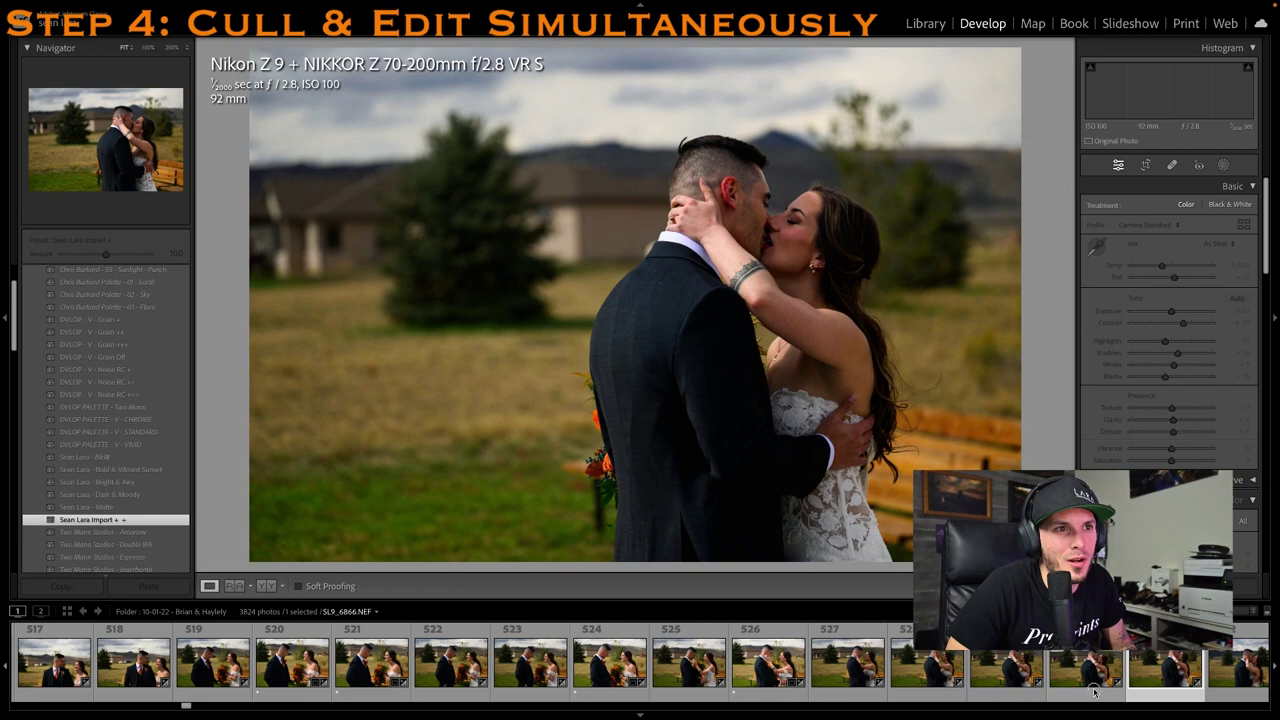
left_click(1149, 679)
key("Right")
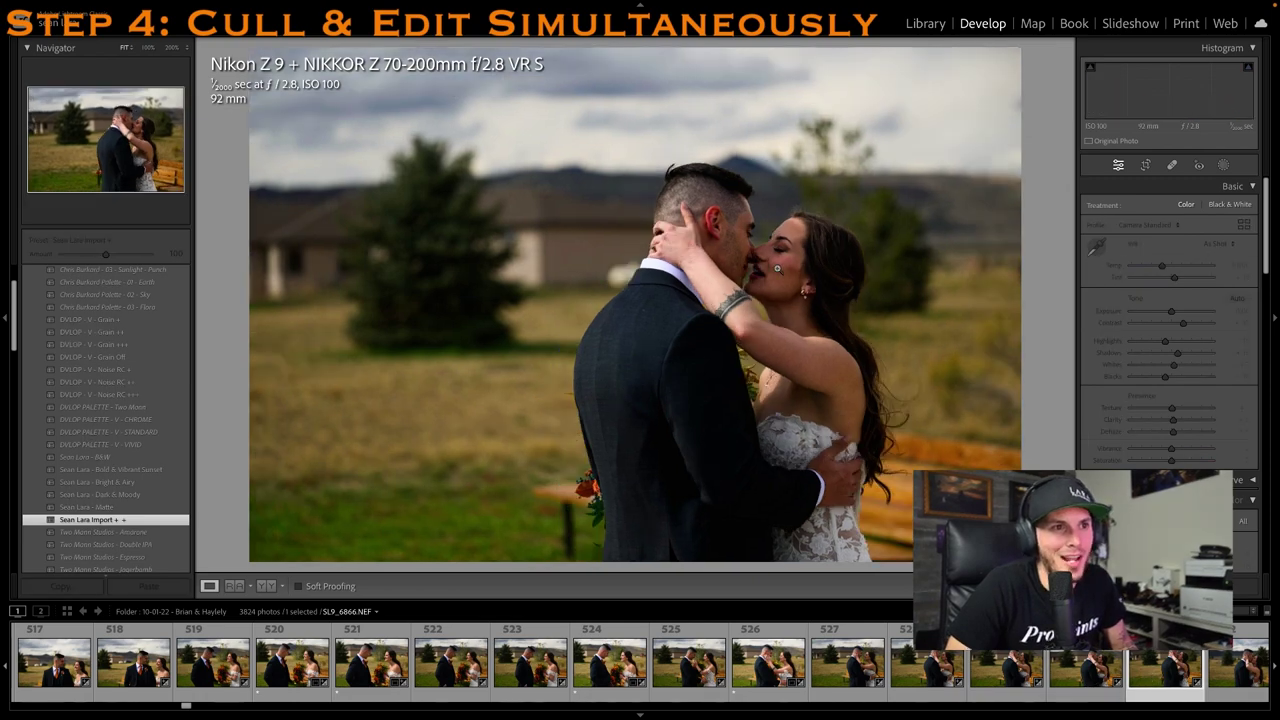
left_click(776, 239)
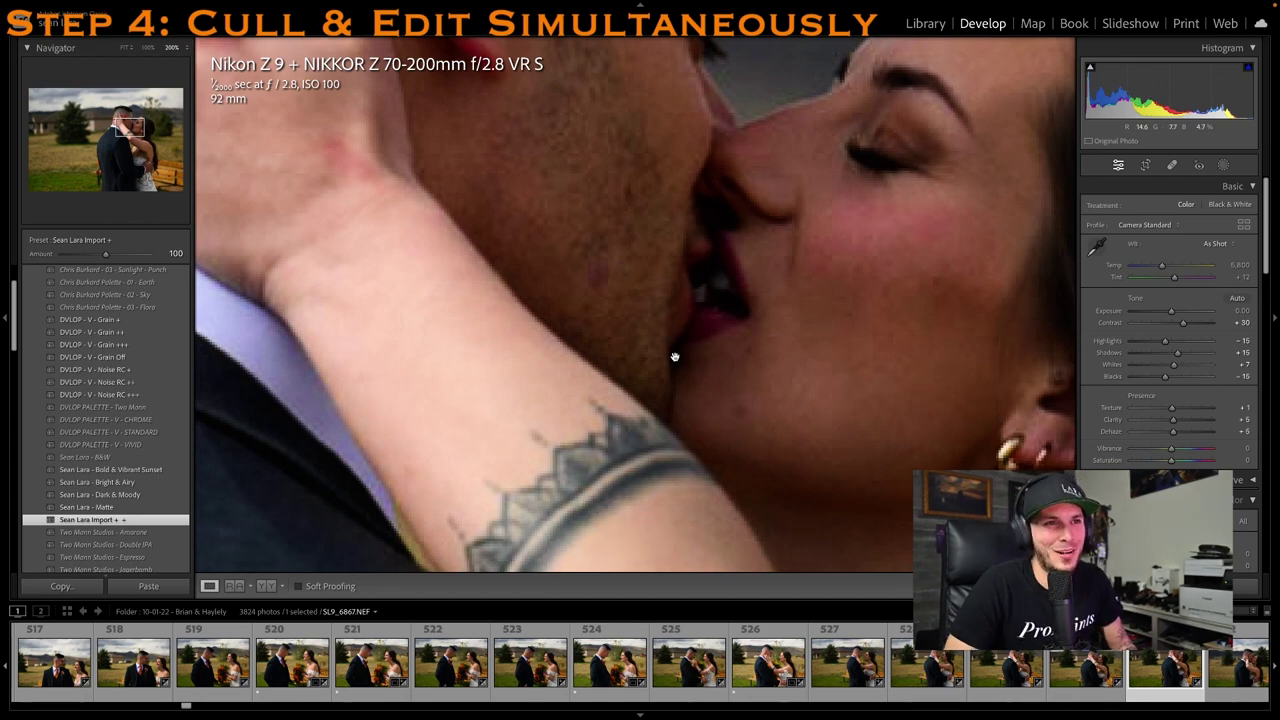
left_click(785, 312)
key("Right")
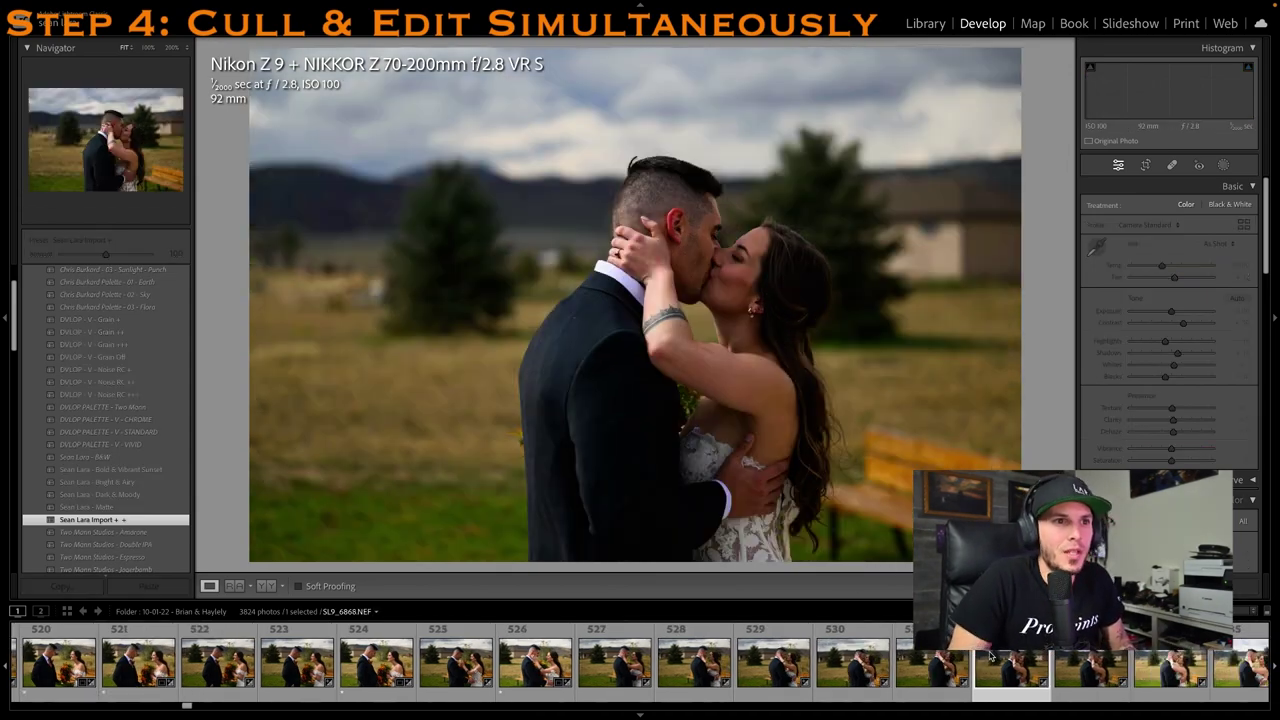
Rate photo 532, with the couple kissing, one star and raise its exposure to +0.55
key("1")
left_click(1180, 312)
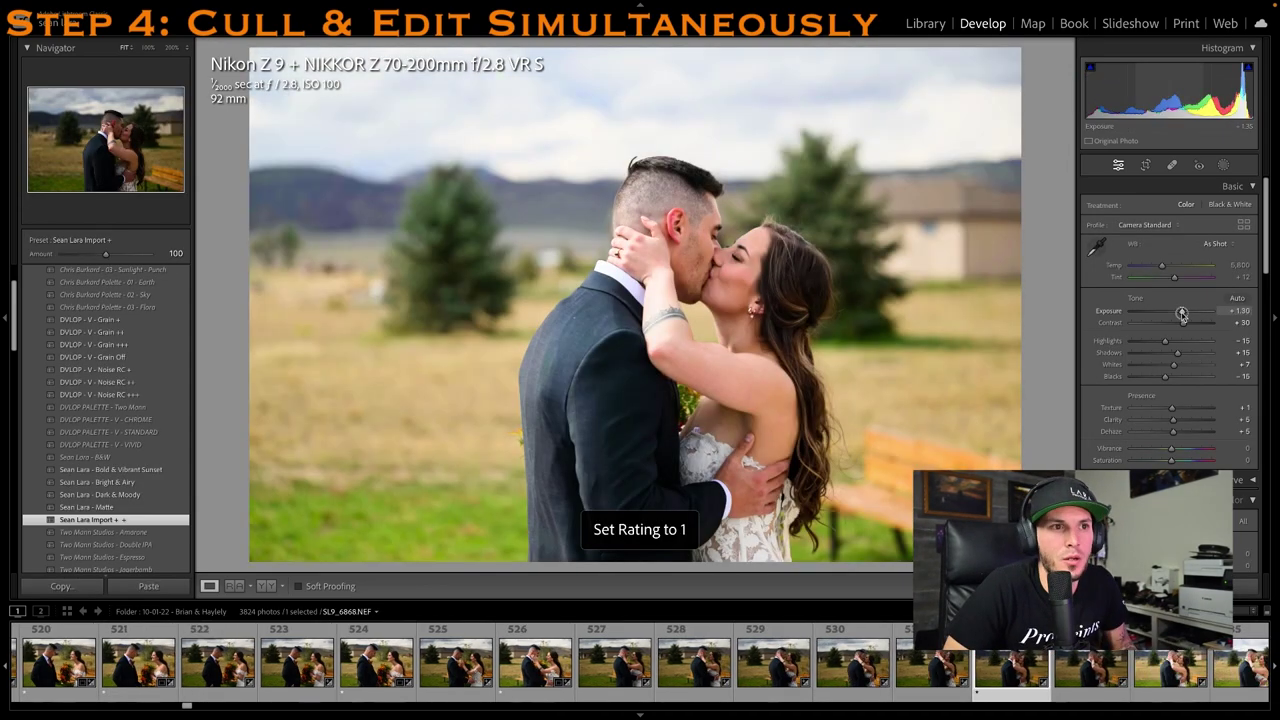
left_click_drag(1180, 312, 1175, 312)
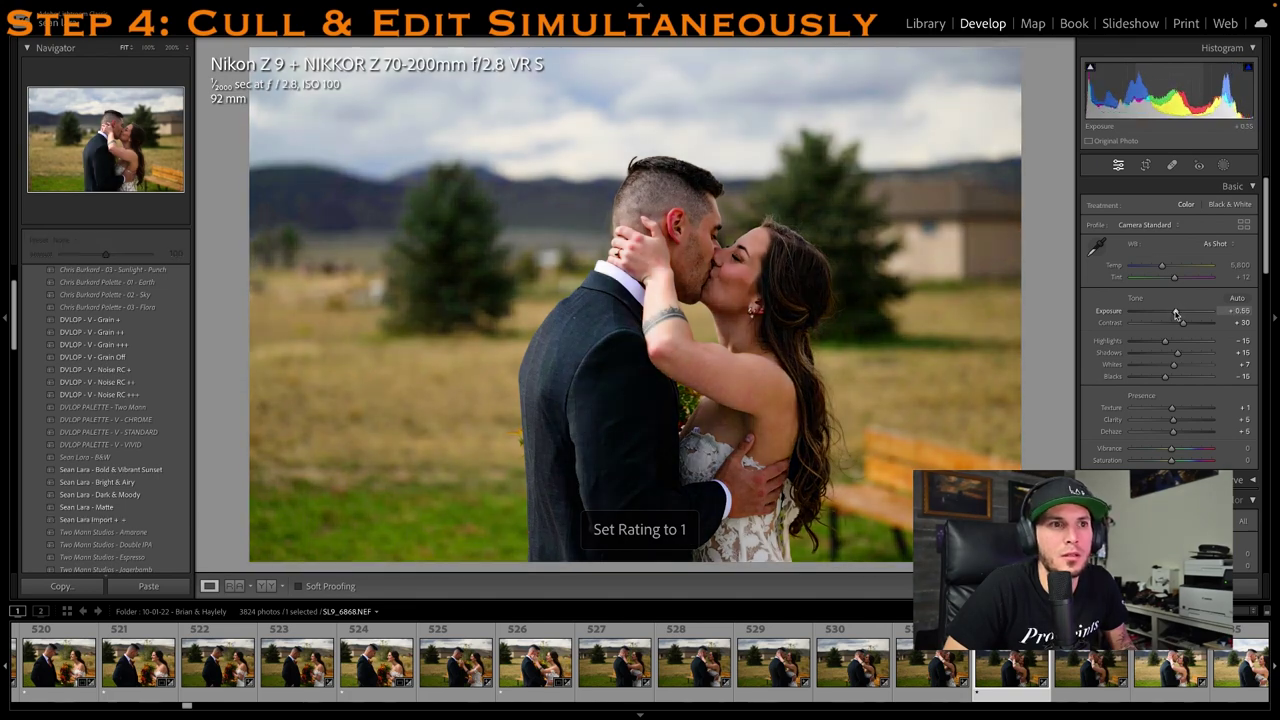
Crop photo 532 tighter around the kissing couple, trimming the sky and the field behind the groom
key("r")
left_click_drag(260, 54, 396, 147)
key("Return")
scroll(850, 672, "down", 5)
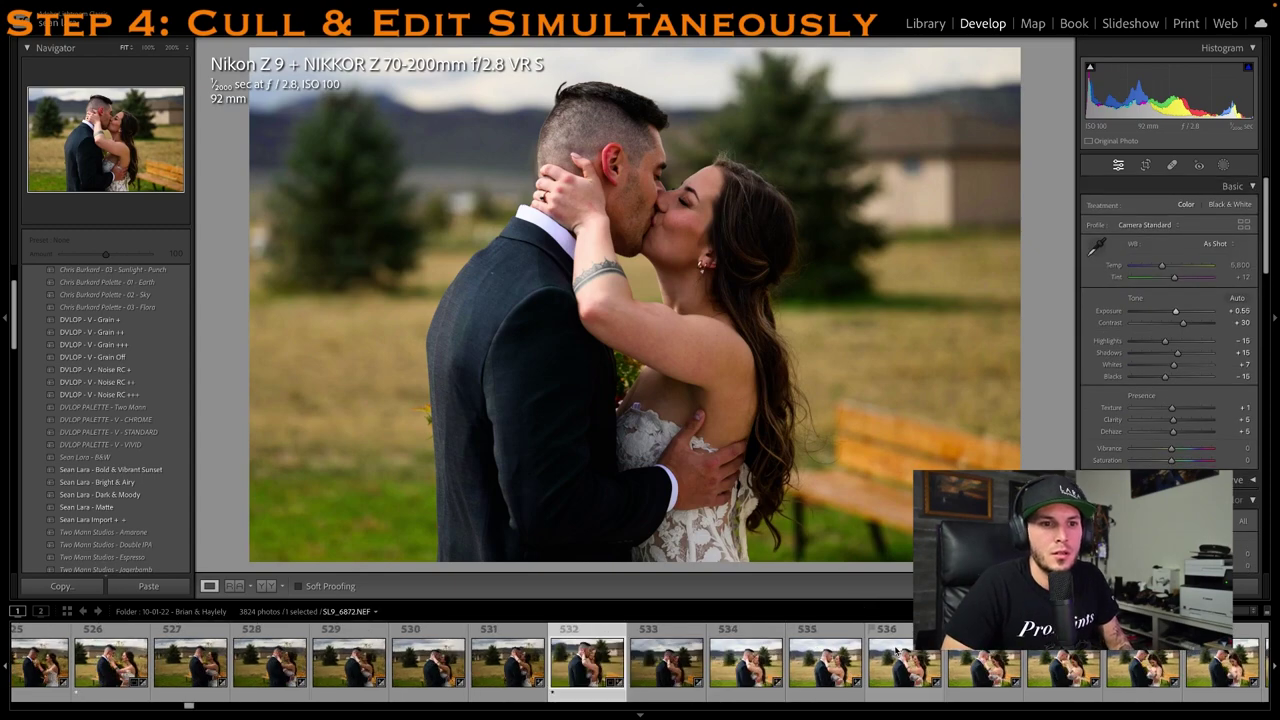
left_click(858, 682)
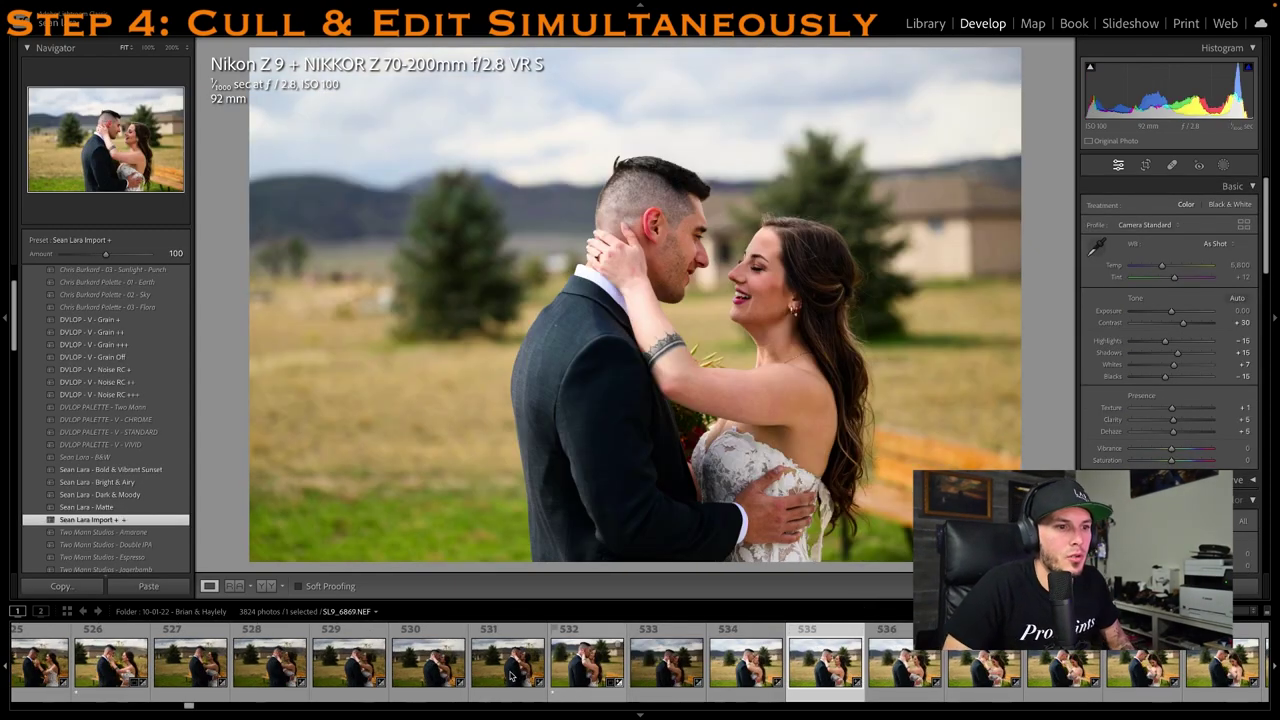
left_click(588, 665)
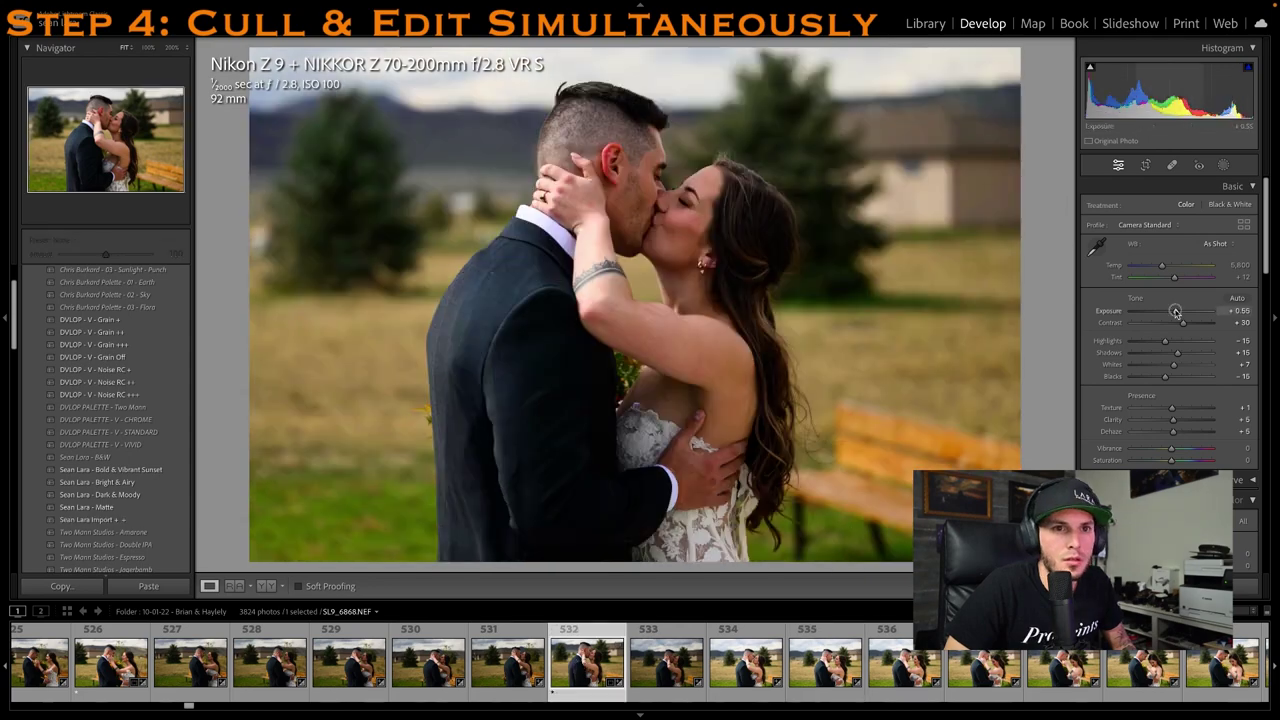
Crop photo 539, with the couple looking down and the bride's finger raised, tighter around them and rate it one star
left_click(922, 678)
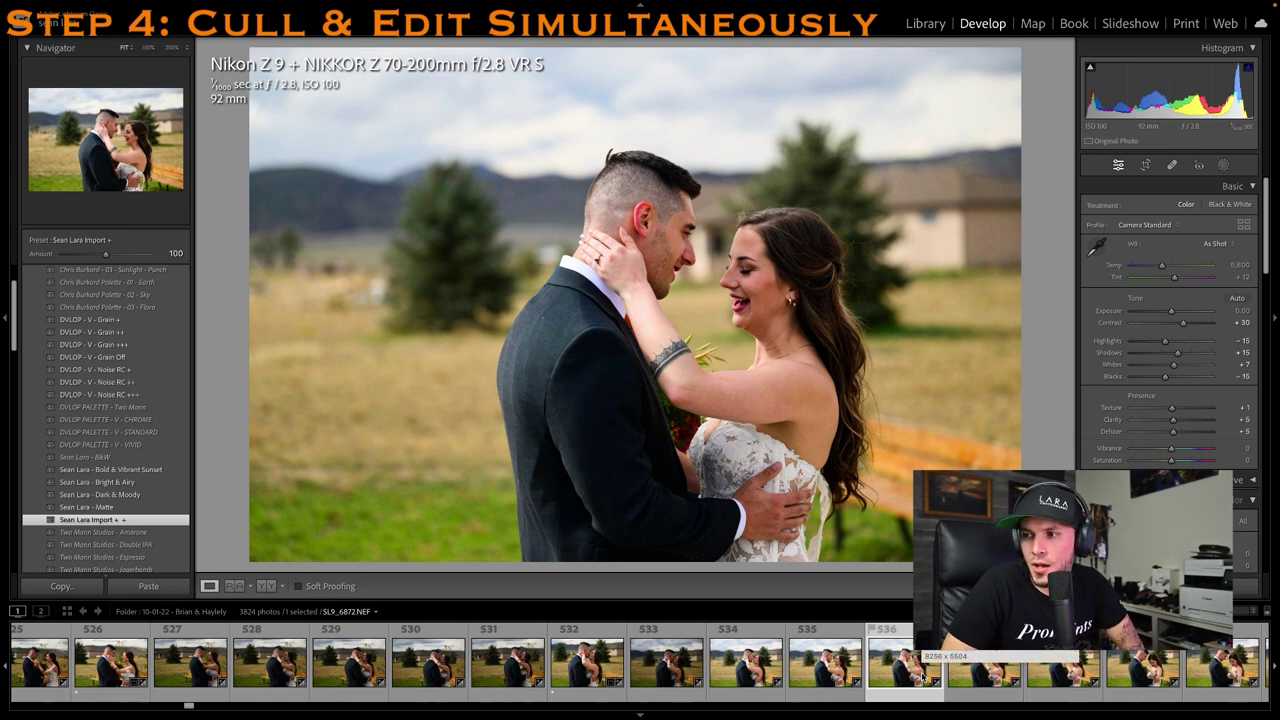
key("Right")
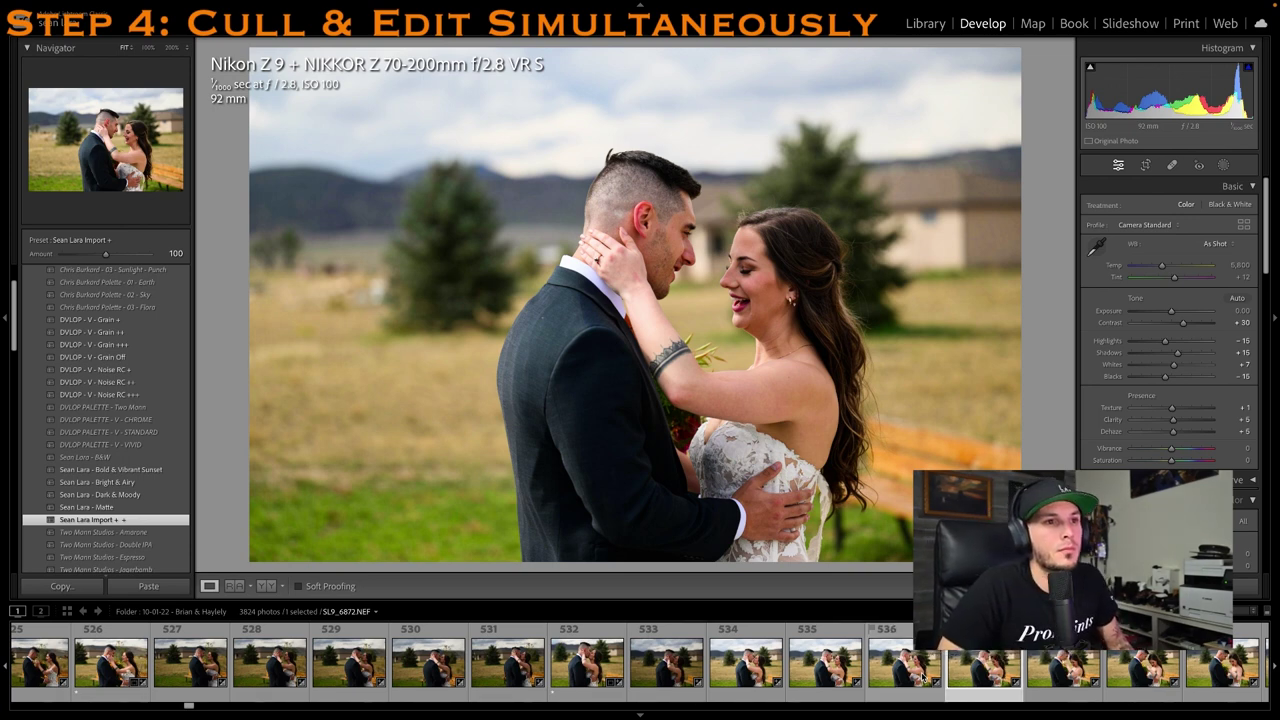
key("Right")
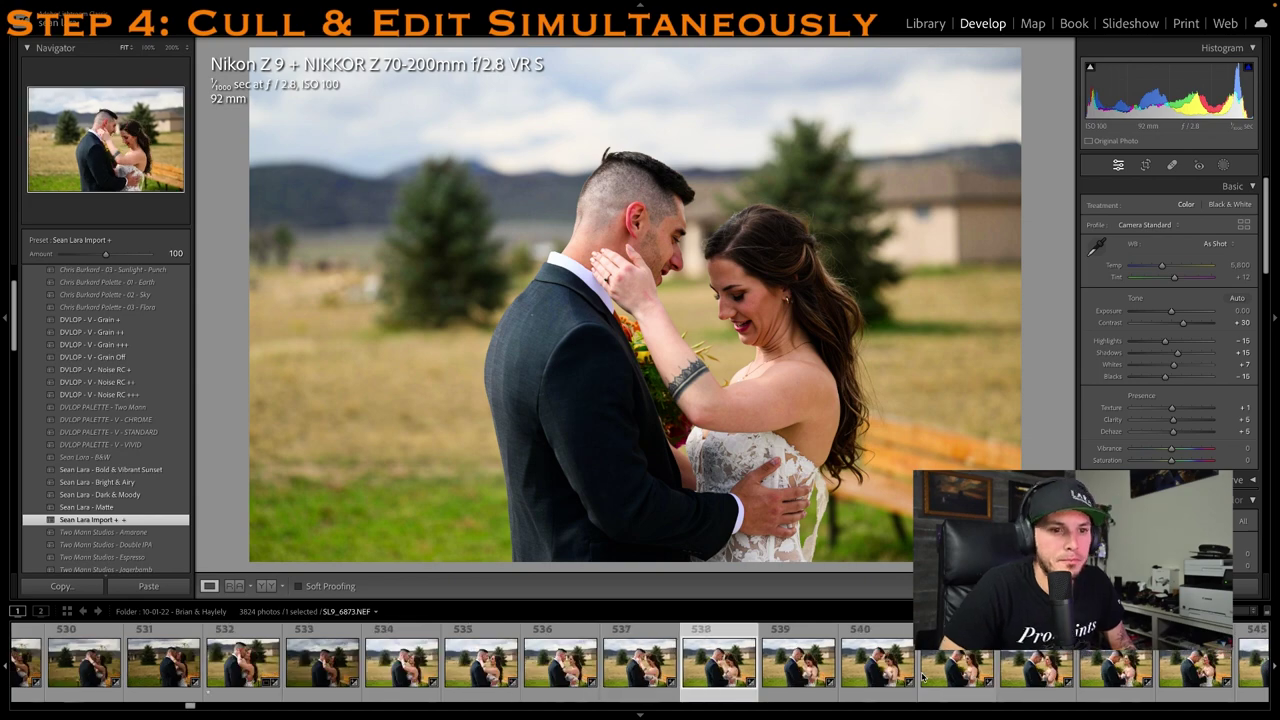
key("Right")
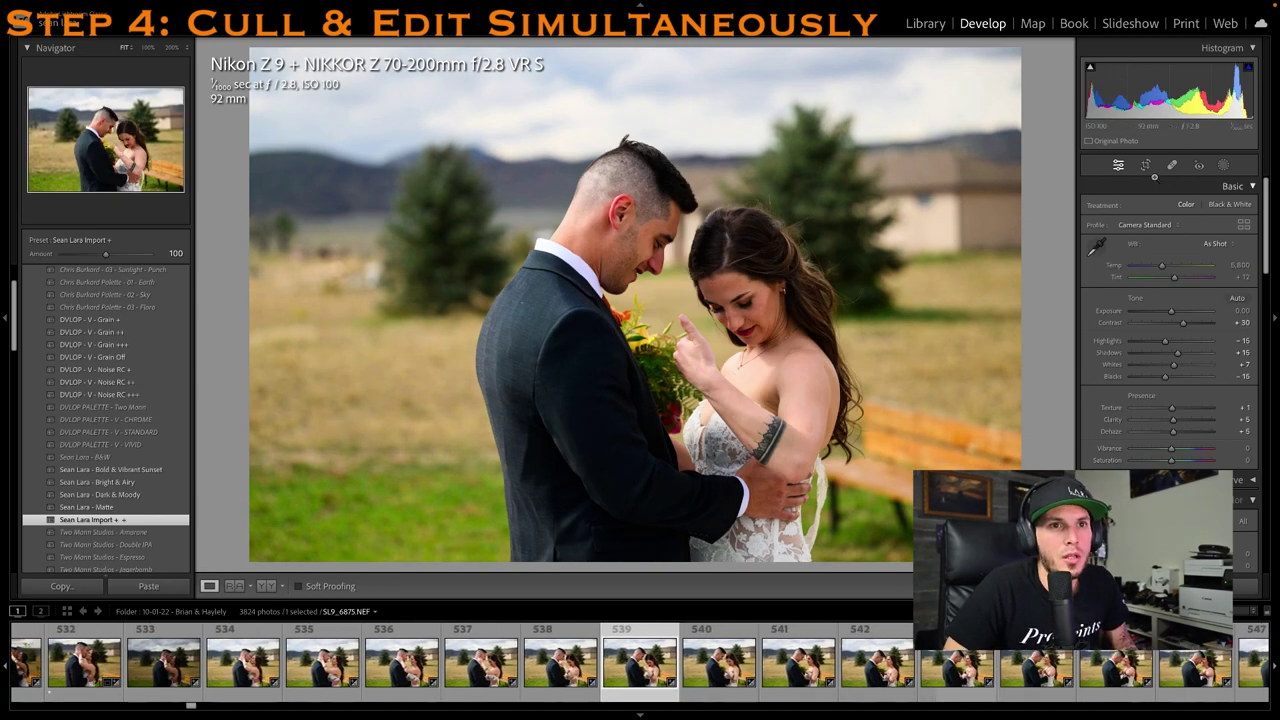
key("r")
left_click_drag(251, 48, 292, 56)
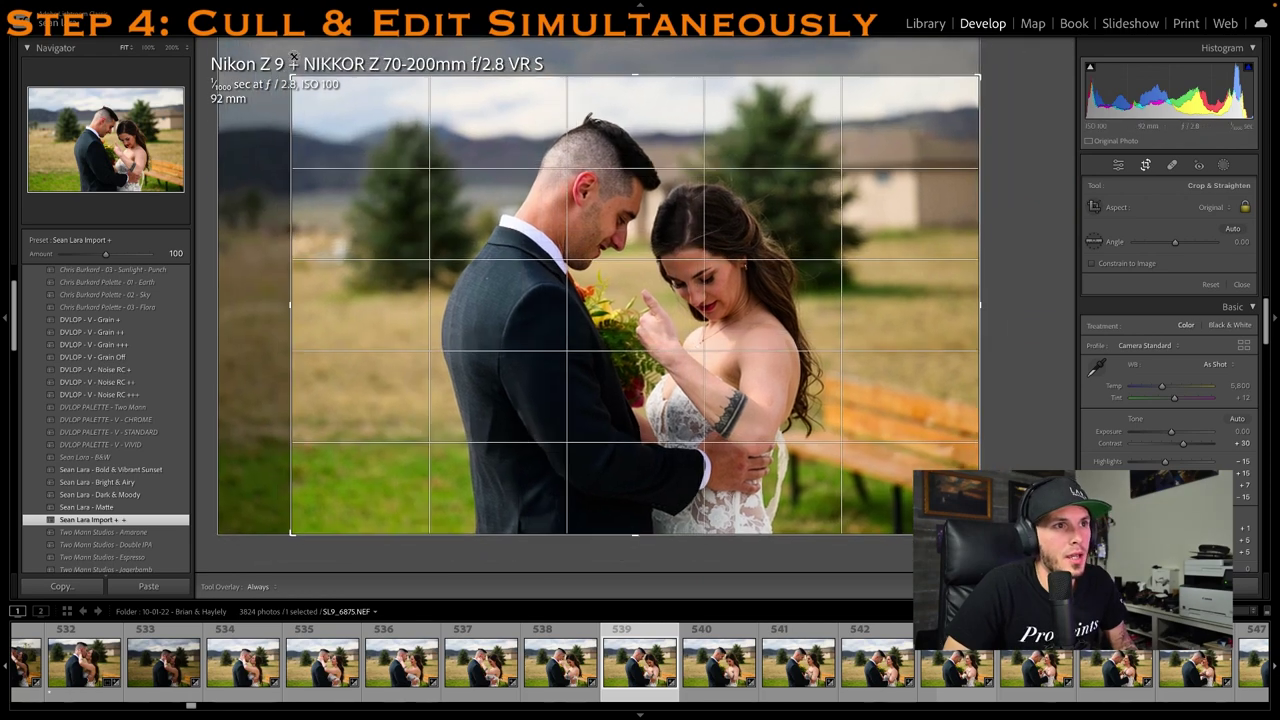
key("r")
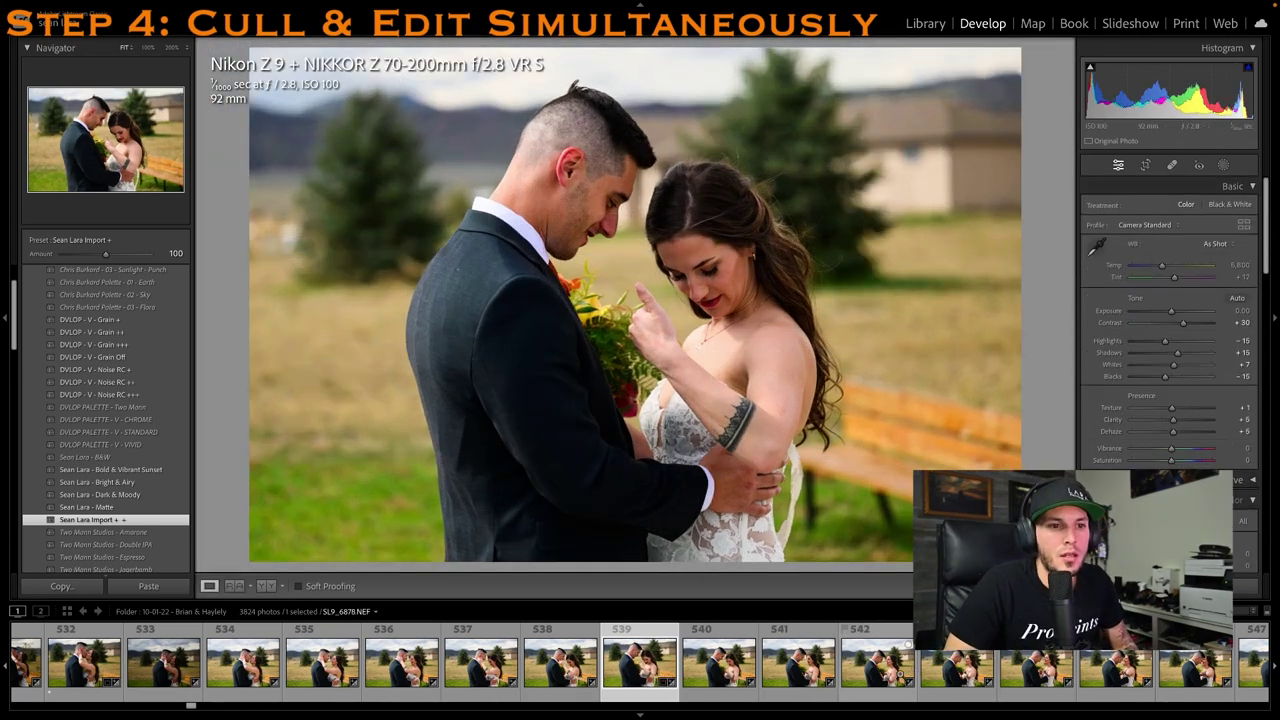
key("1")
Compare photos 542 to 547 of the groom looking down beside the bride, checking the couple's expressions
left_click(899, 676)
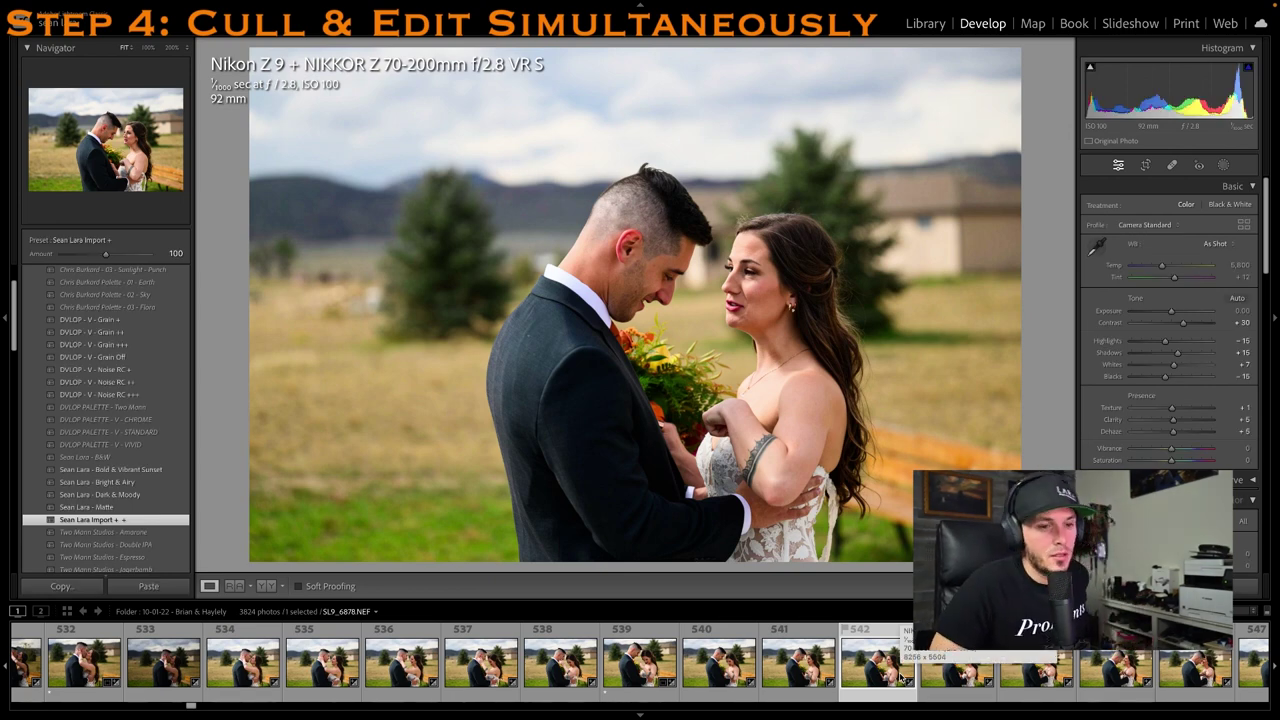
key("Right")
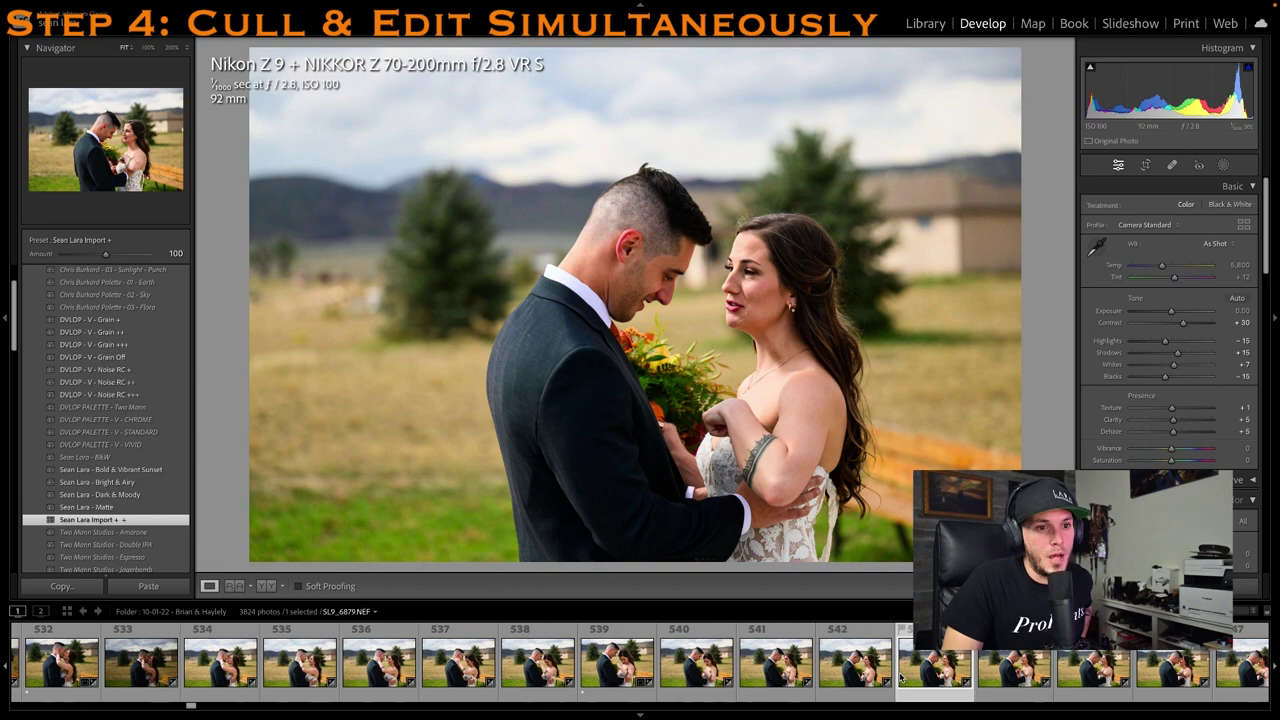
key("Right")
key("Right")
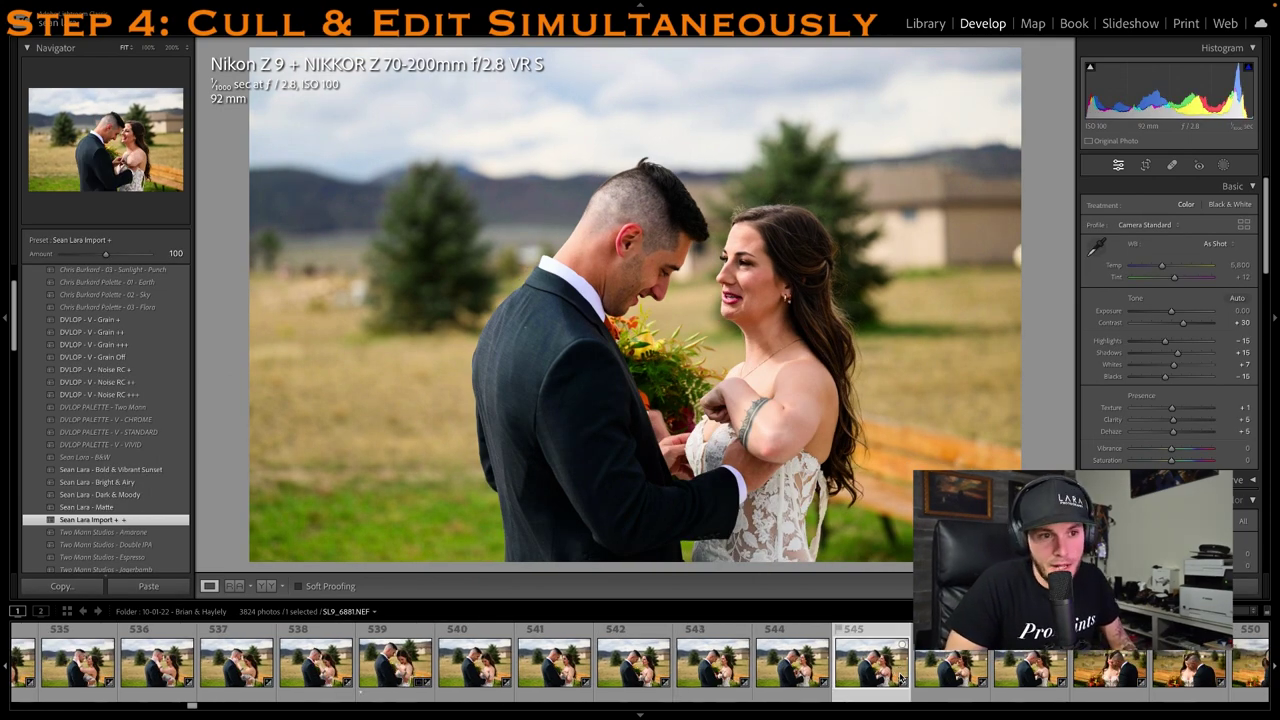
key("Right")
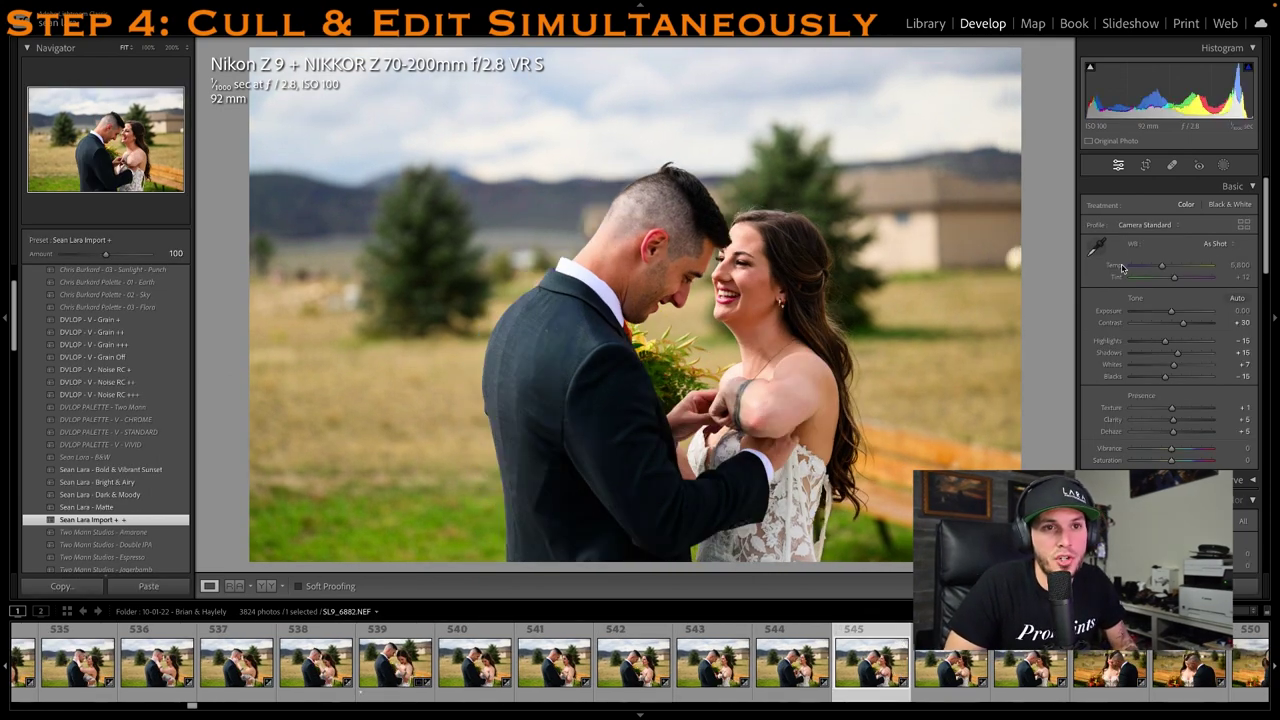
left_click(1007, 668)
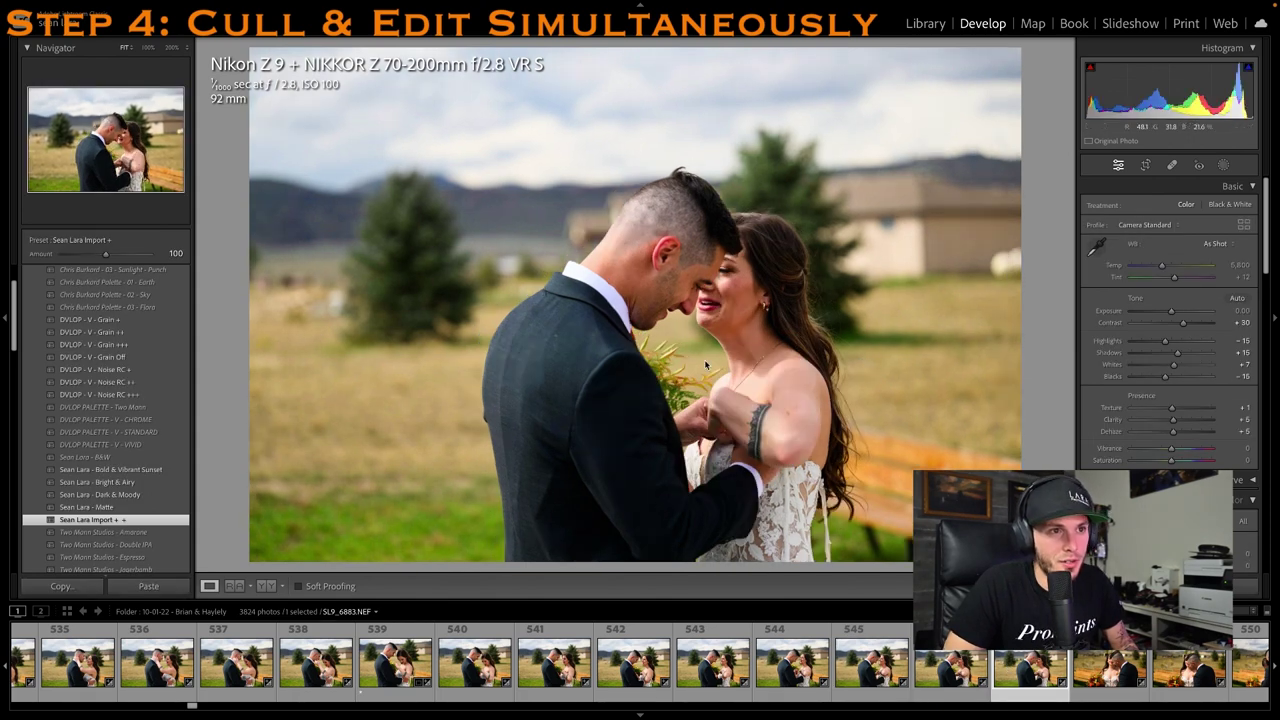
key("Left")
key("Left")
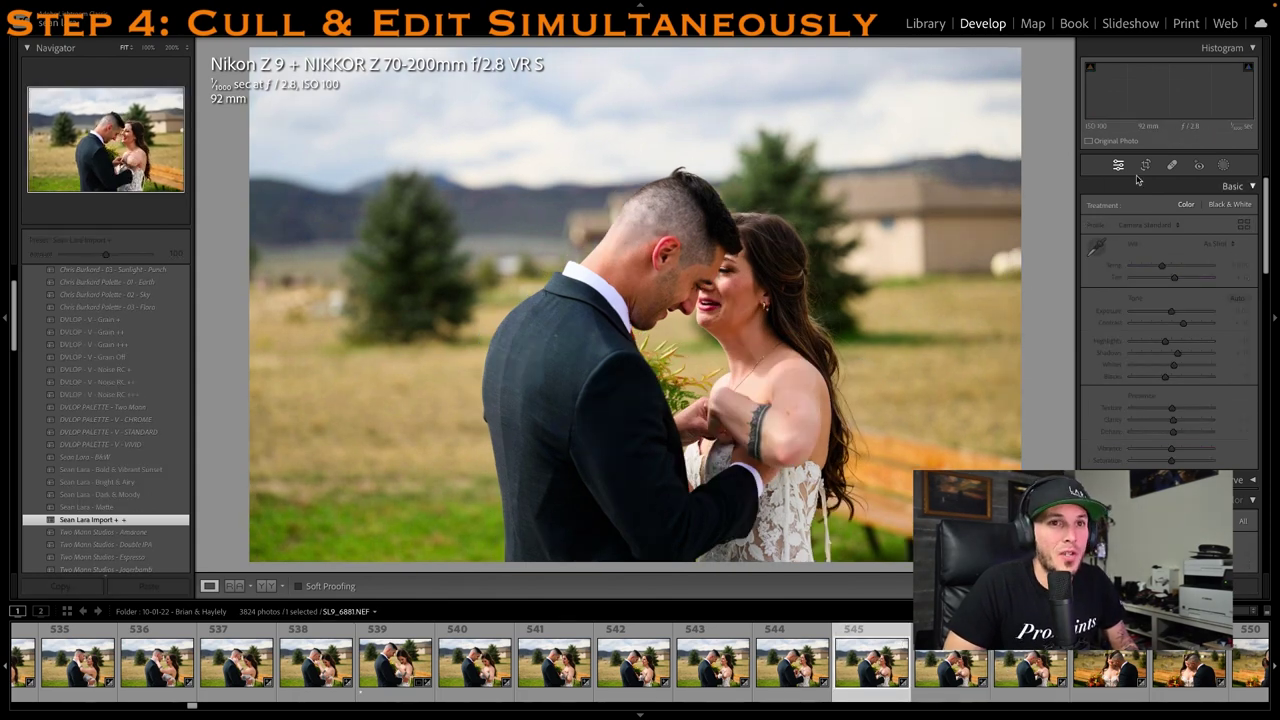
Crop photo 545, with the bride laughing, tighter around the couple, then flag it as a pick and rate it one star
key("r")
left_click_drag(259, 251, 431, 237)
key("Return")
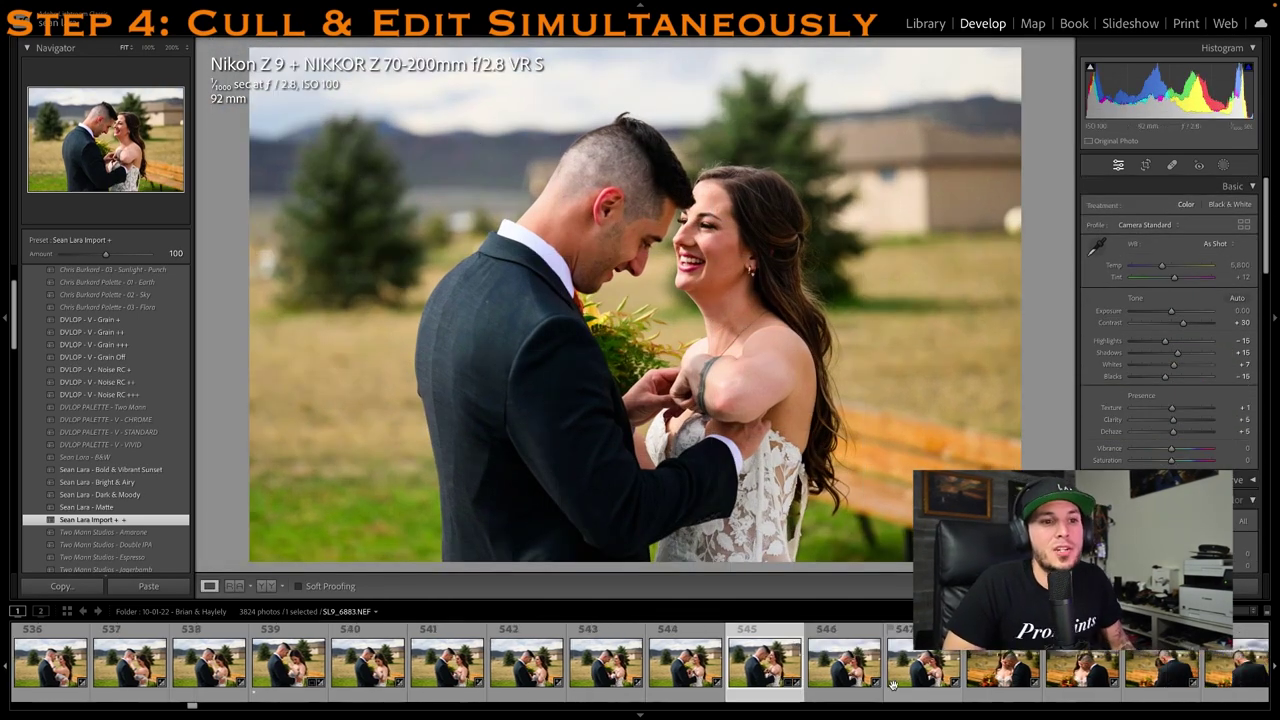
key("p")
key("1")
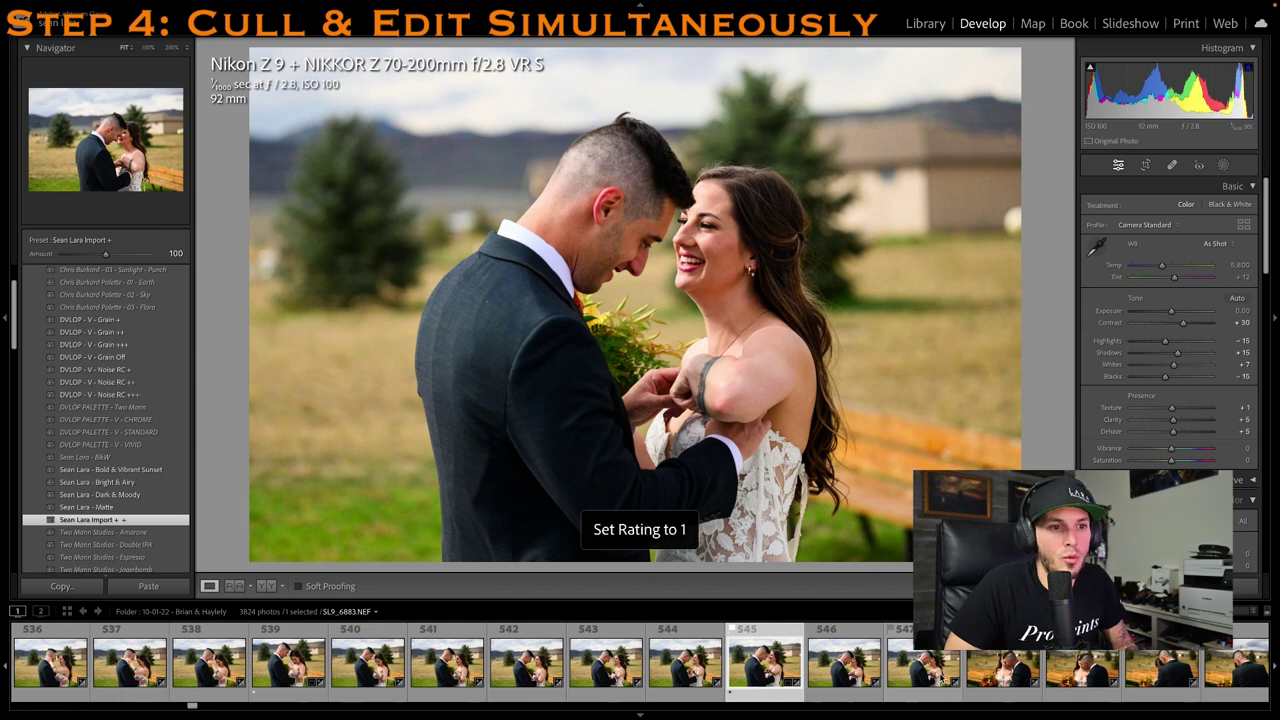
Rate photo 555, with the bride adjusting the groom's boutonniere, one star and raise its exposure to +0.30
left_click(938, 678)
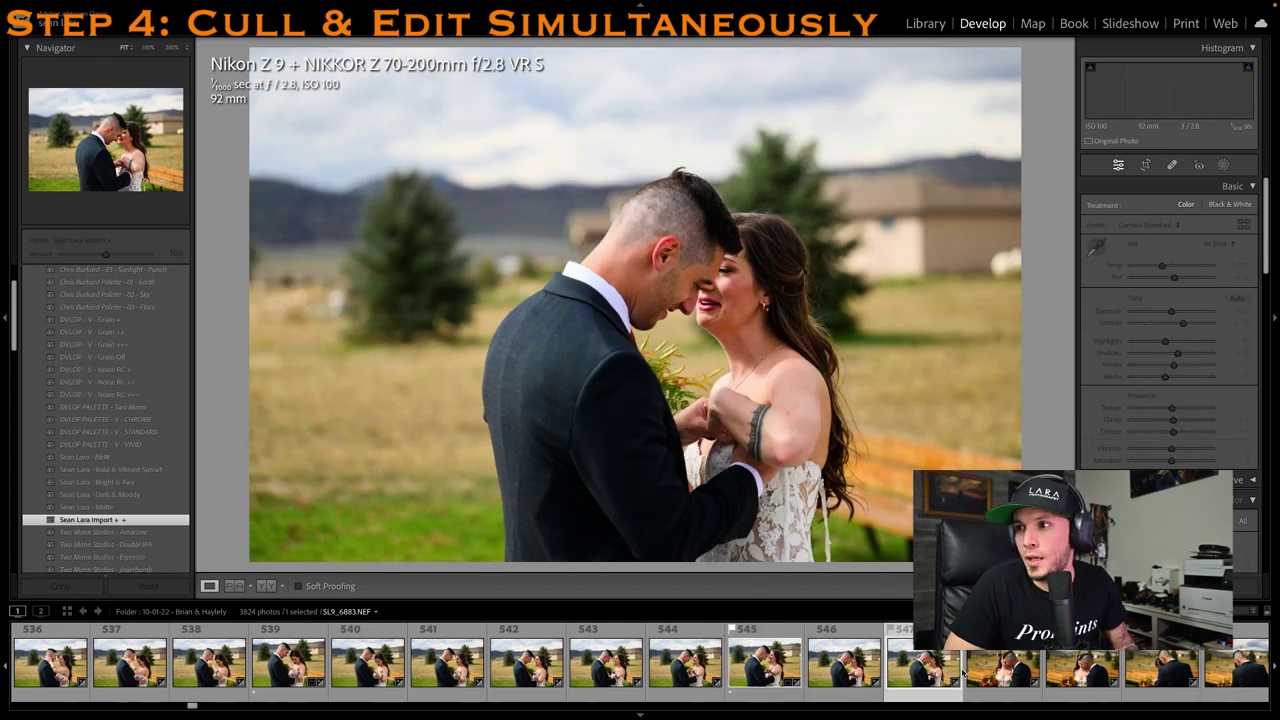
key("Right")
key("Right")
key("Right")
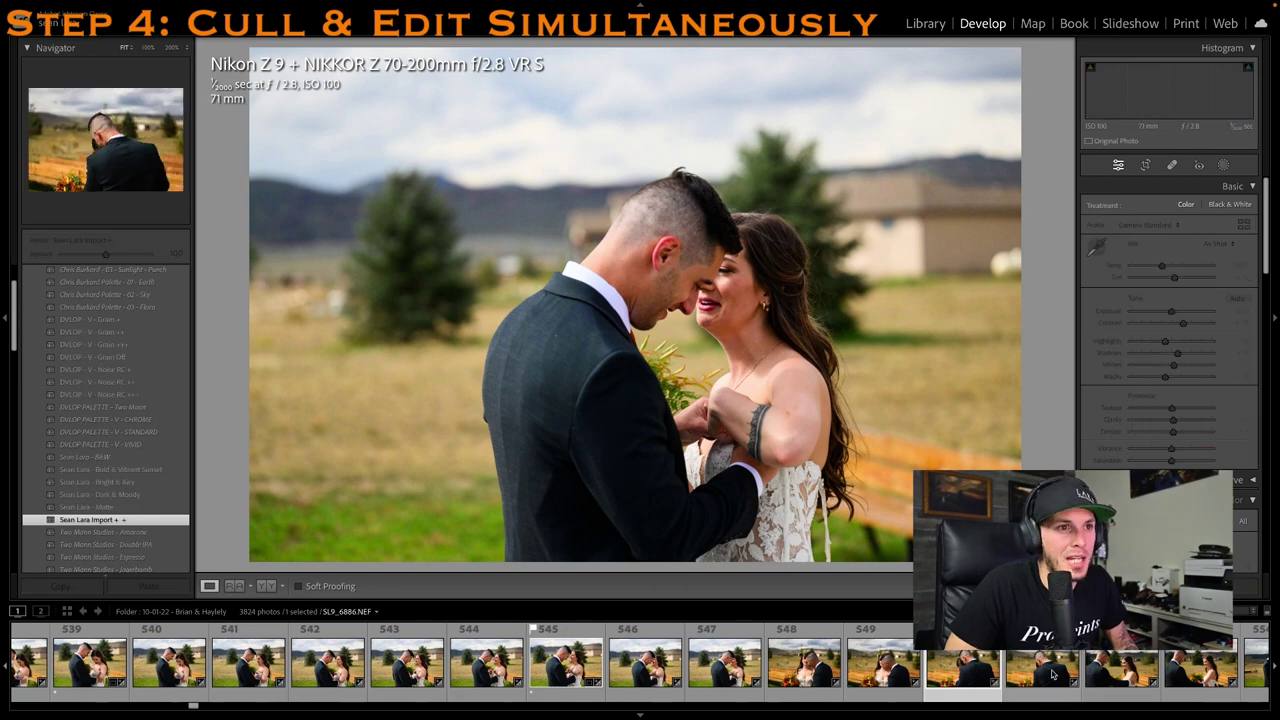
scroll(1042, 676, "right", 5)
left_click(955, 683)
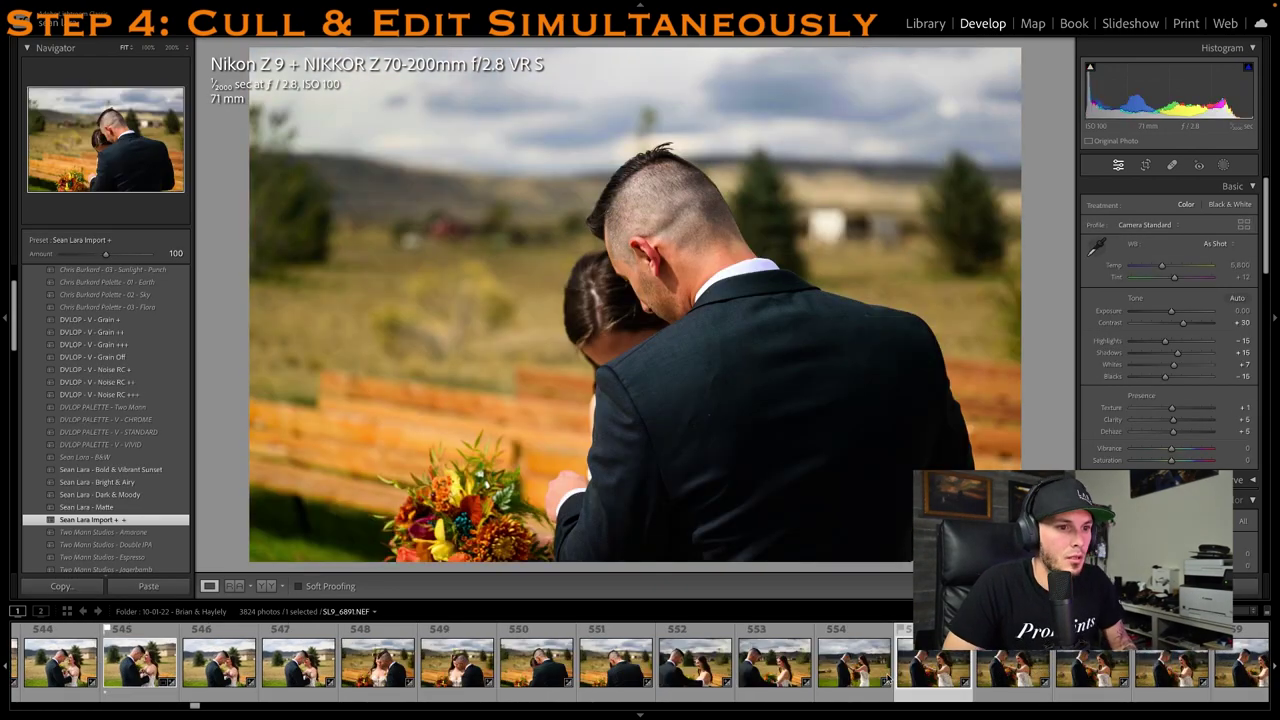
left_click(790, 675)
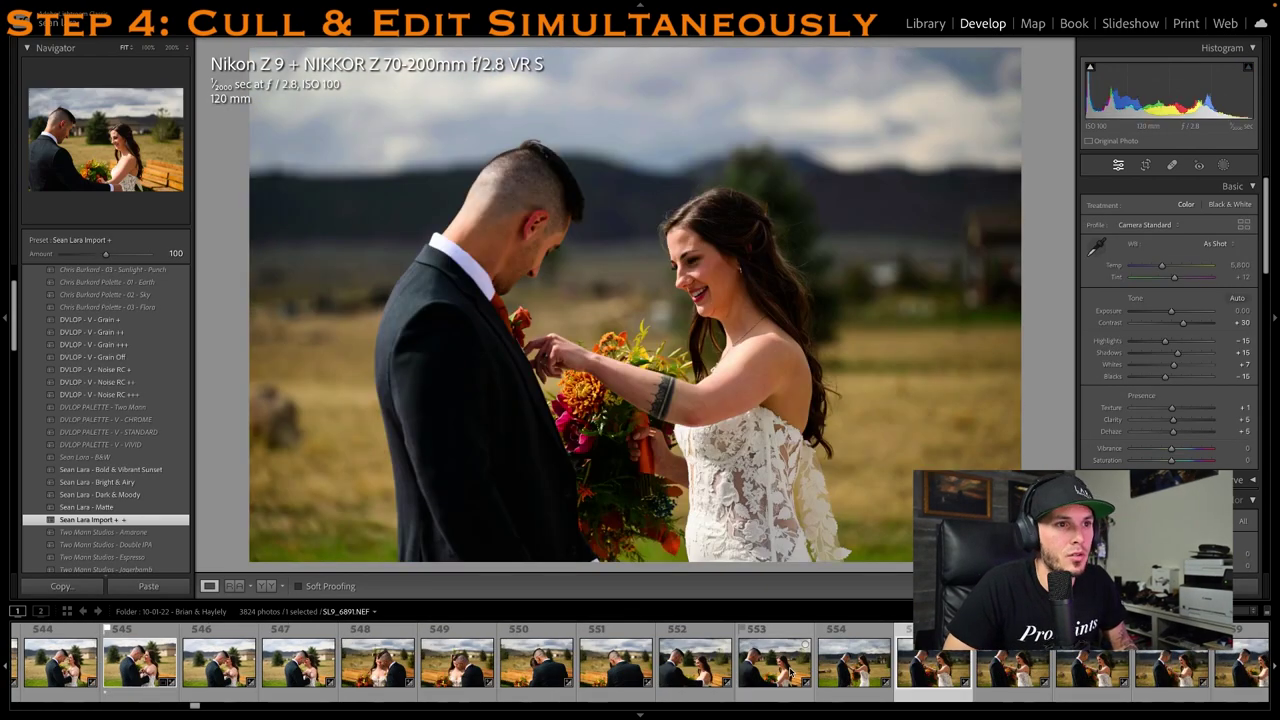
key("1")
left_click_drag(1171, 310, 1173, 311)
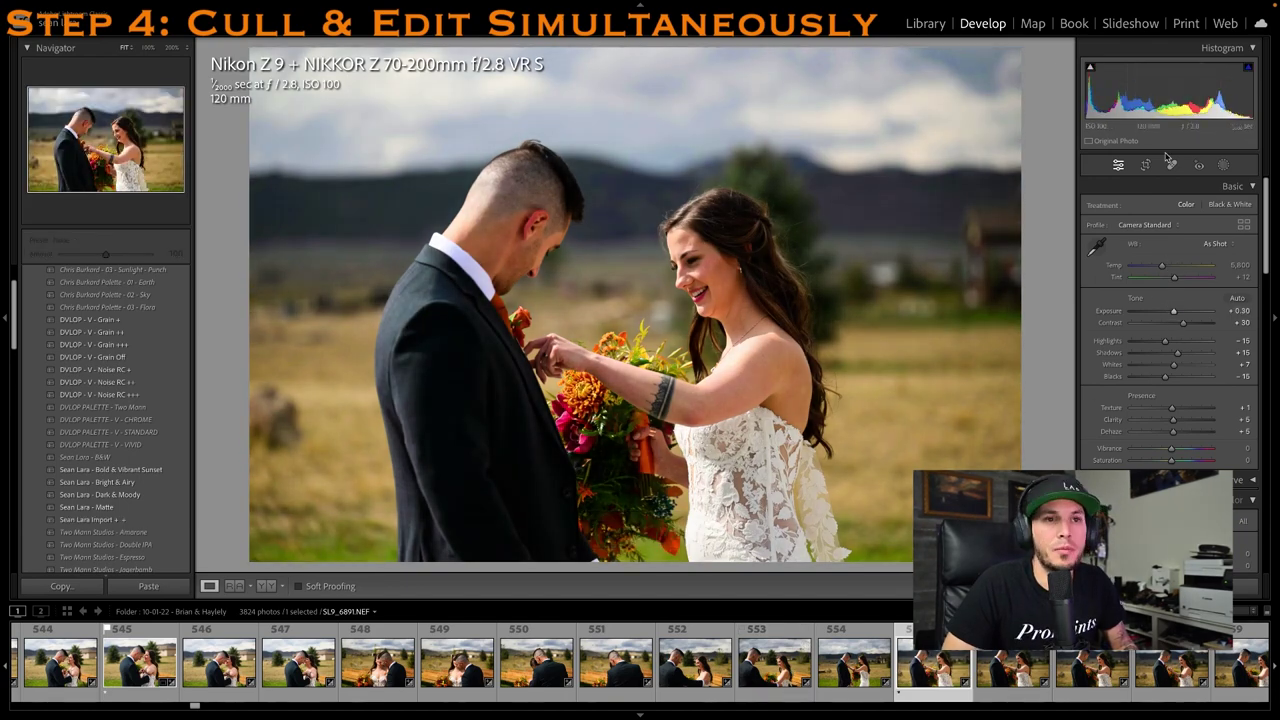
key("1")
Crop photo 555 tighter around the couple, trimming the sky and the outer edges of the field
left_click(1145, 165)
left_click_drag(622, 75, 622, 91)
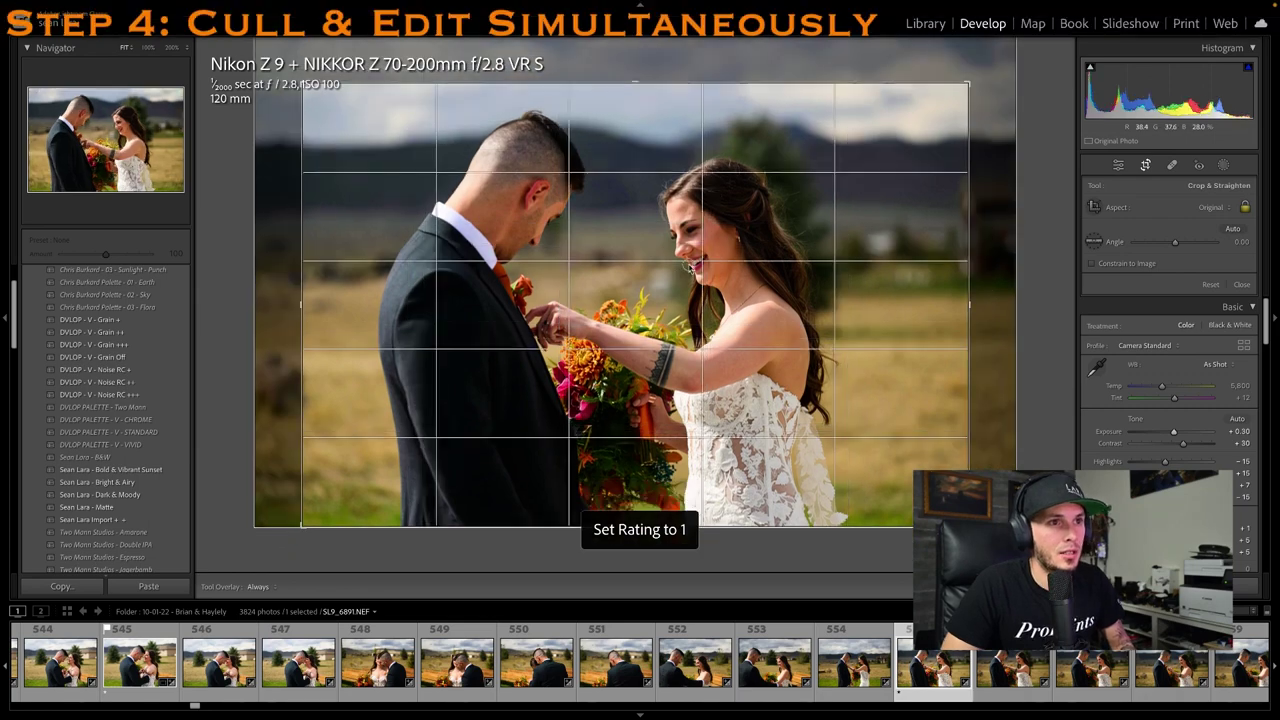
left_click_drag(622, 240, 650, 242)
key("r")
Rate photo 558, with the bride smiling as she reaches for the boutonniere, one star and raise its exposure to +0.25
scroll(926, 691, "right", 3)
left_click(926, 668)
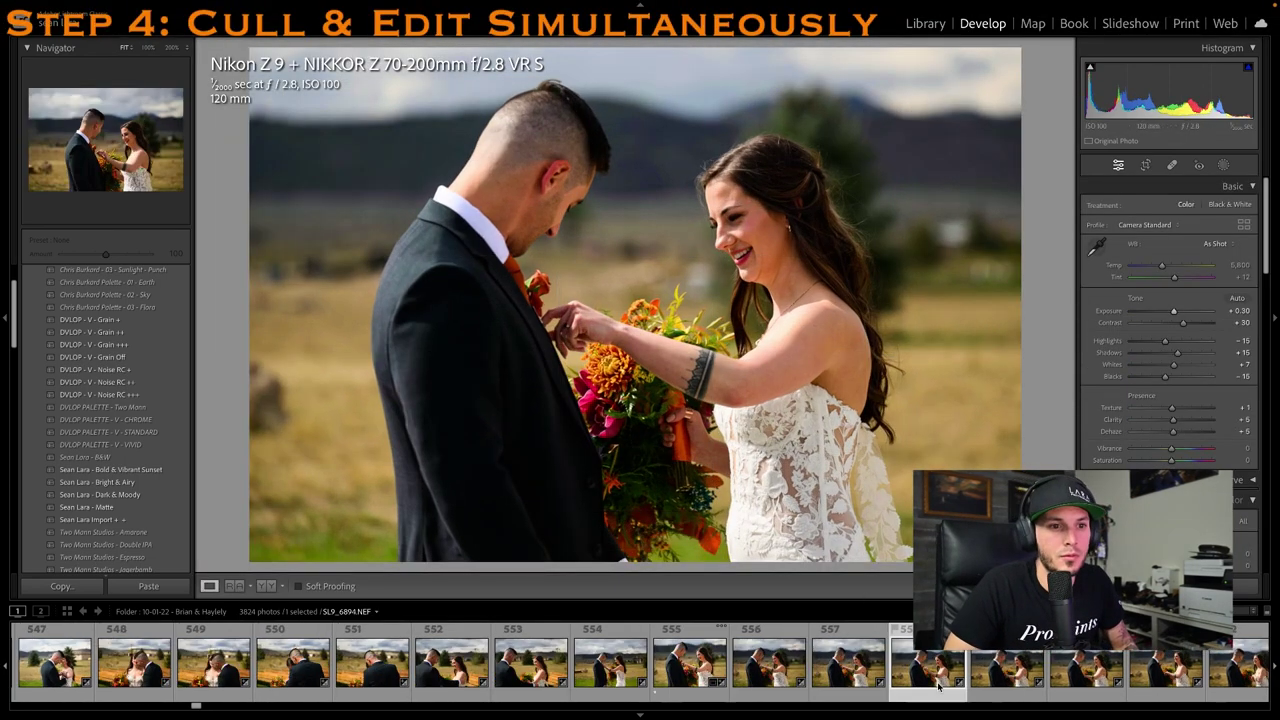
key("1")
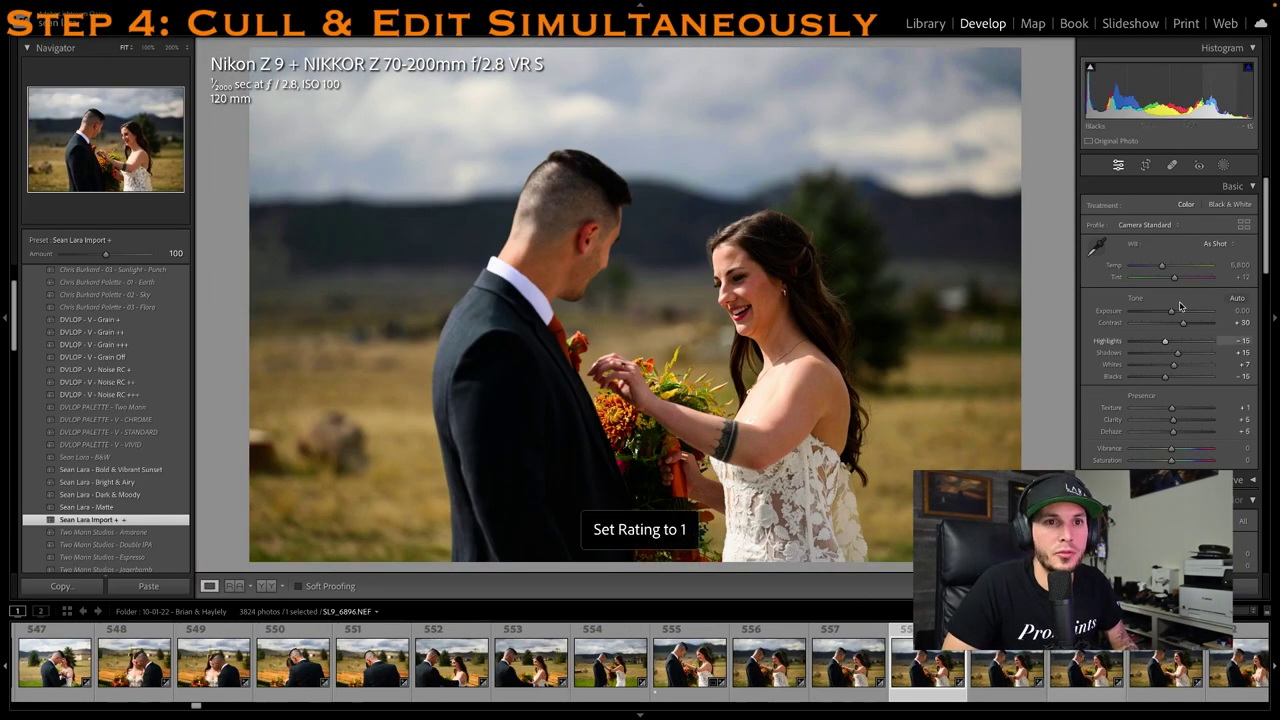
left_click_drag(1171, 311, 1175, 313)
Crop photo 558 tighter around the couple, trimming the sky and the field behind the groom
key("r")
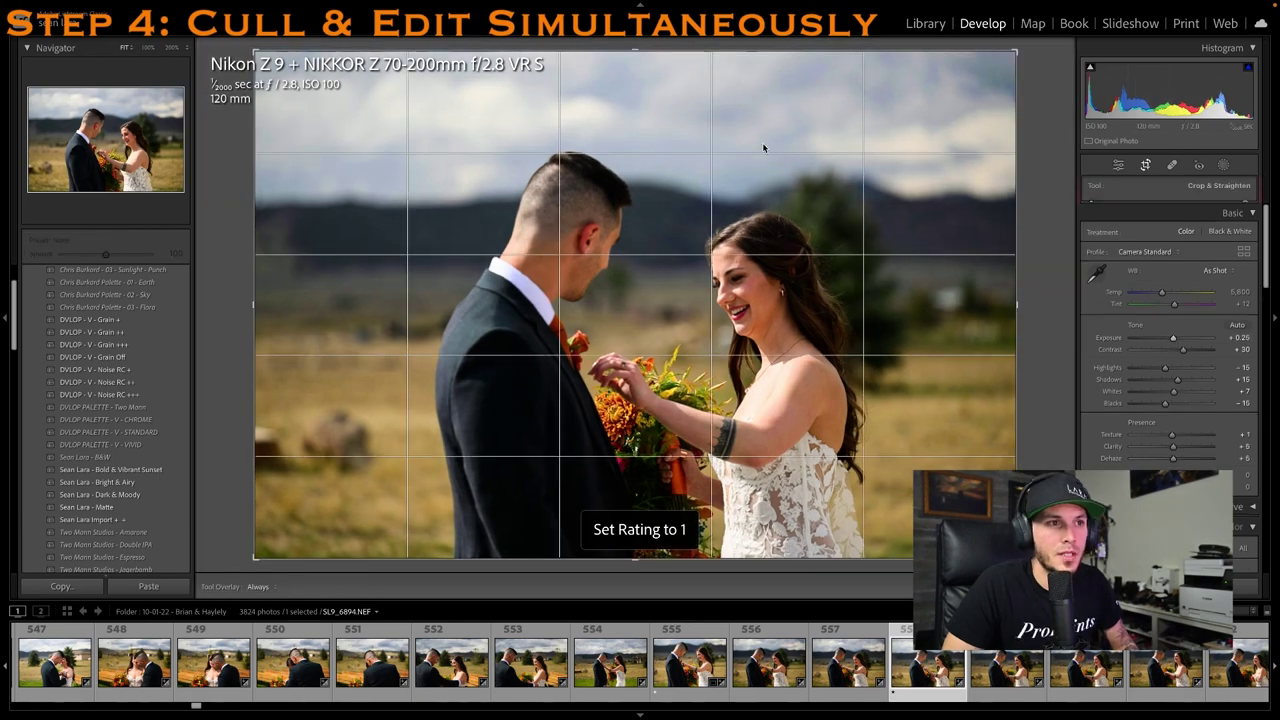
key("r")
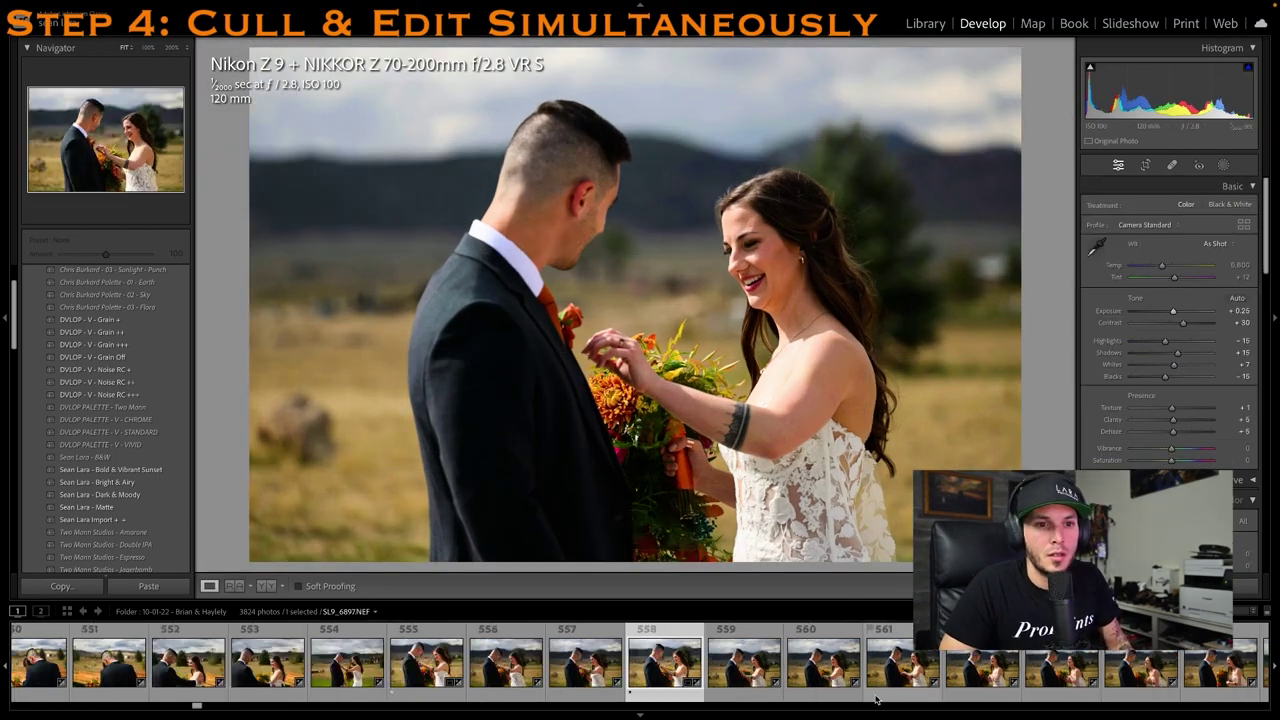
Pass over the remaining boutonniere frames and rate photo 570, with the couple facing each other over the bouquet, one star
left_click(973, 660)
left_click(941, 668)
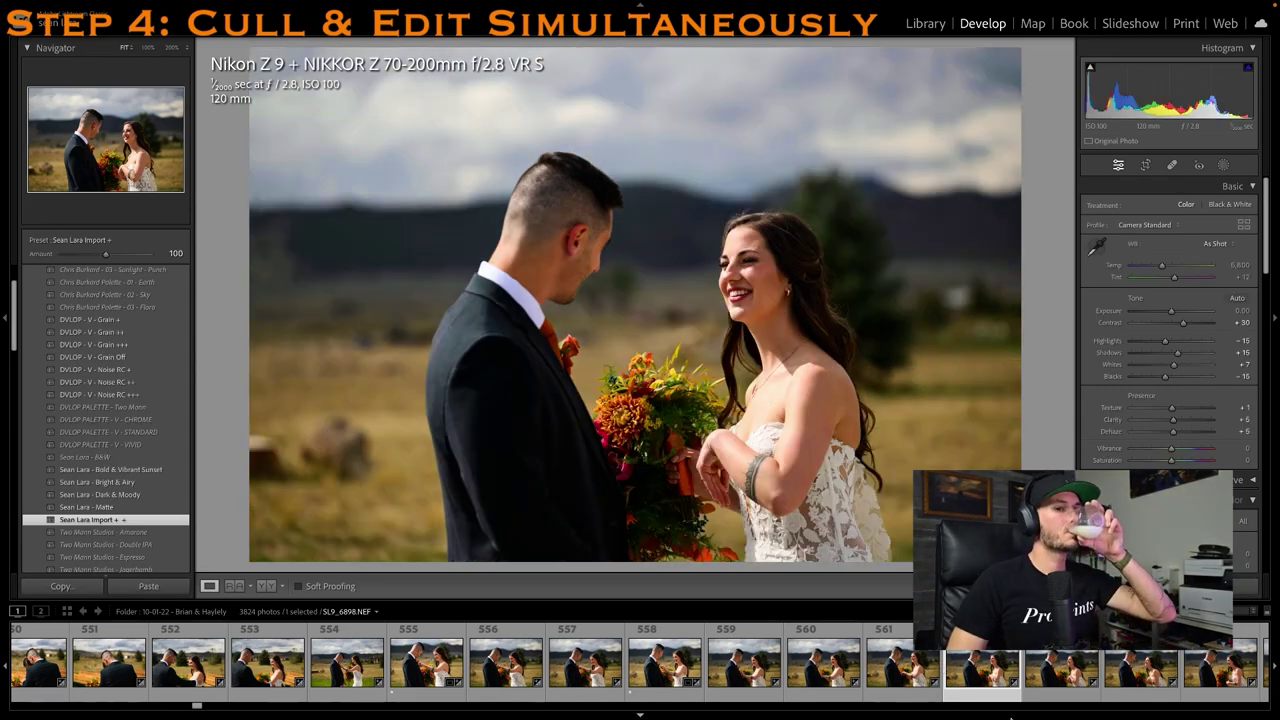
scroll(1003, 690, "down", 5)
left_click(941, 680)
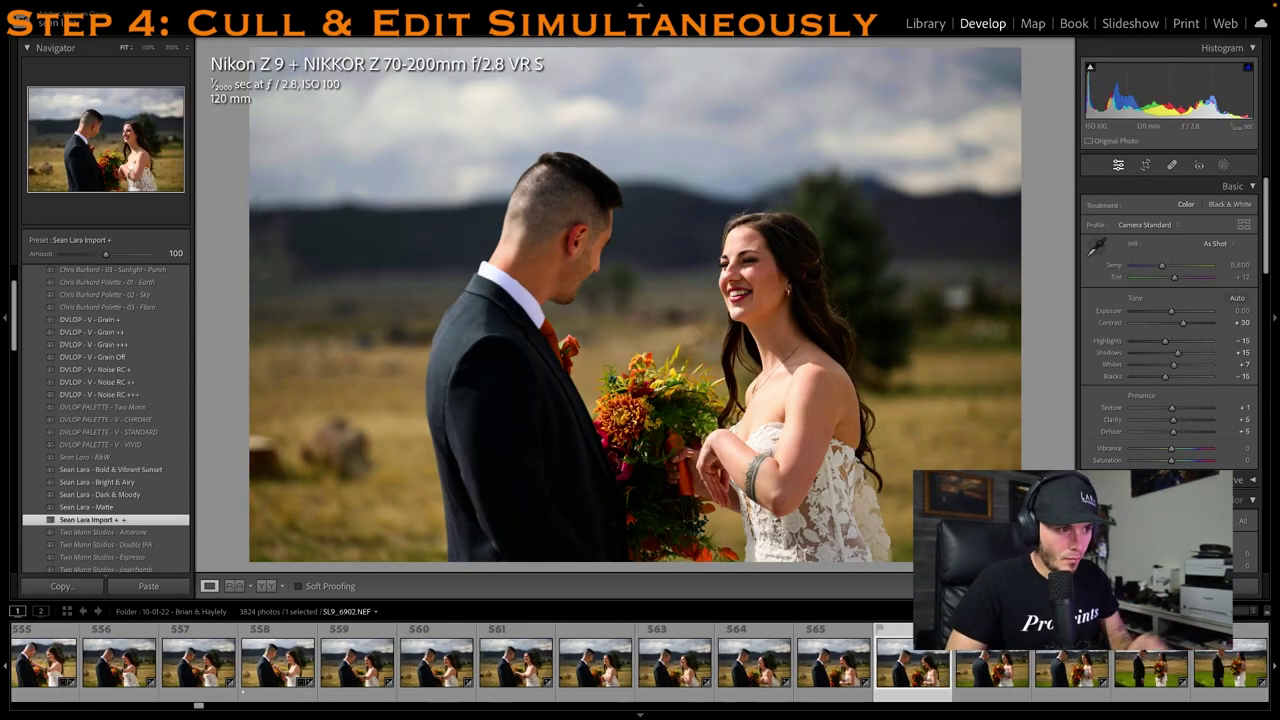
scroll(915, 680, "down", 7)
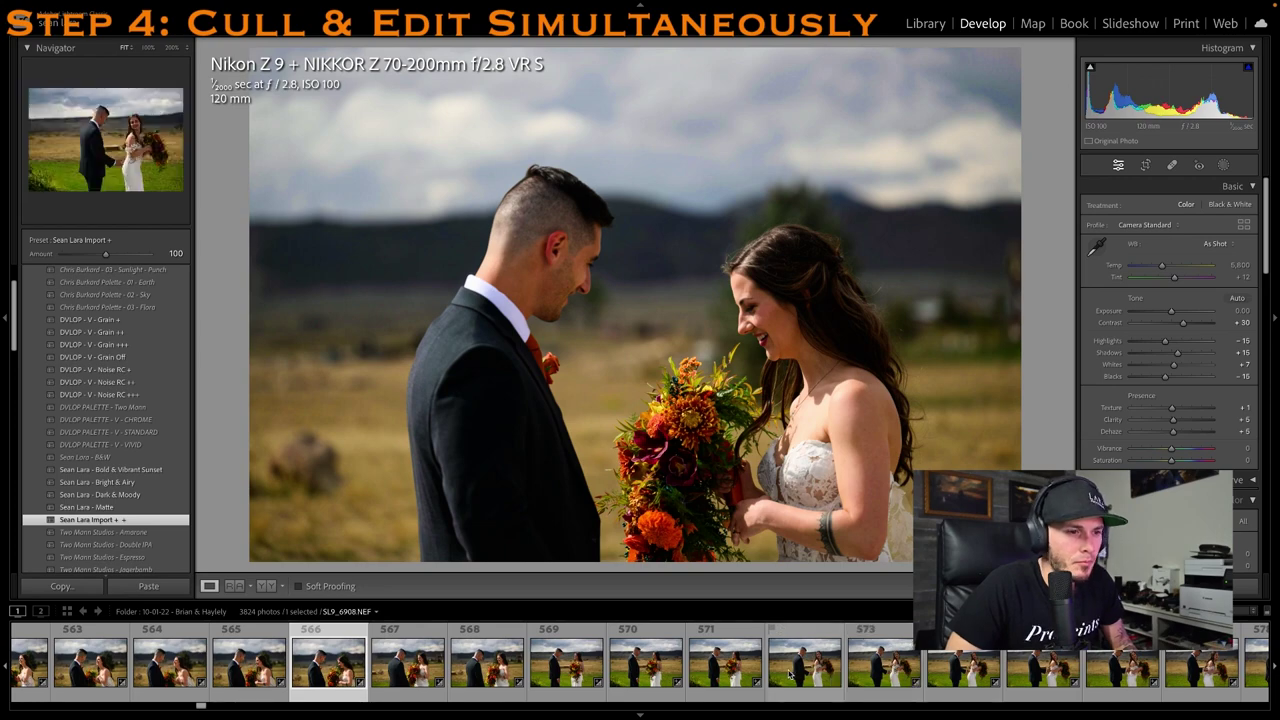
left_click(676, 668)
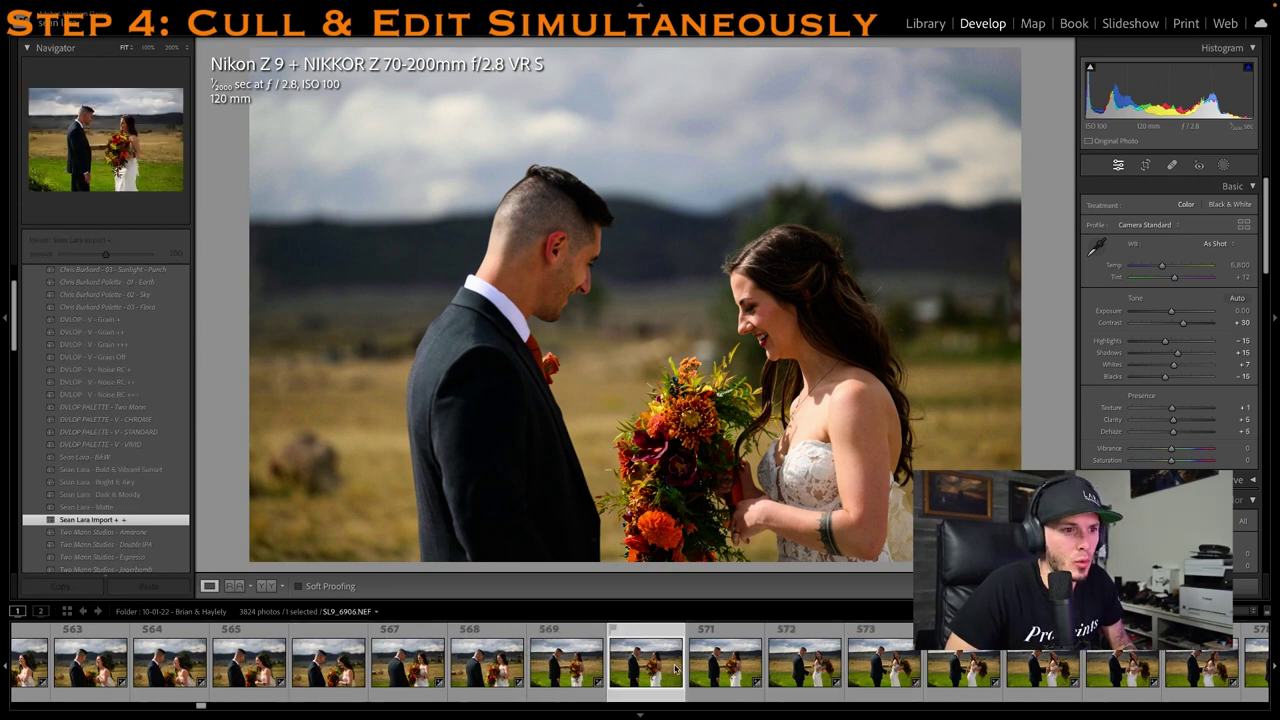
scroll(676, 668, "down", 3)
key("1")
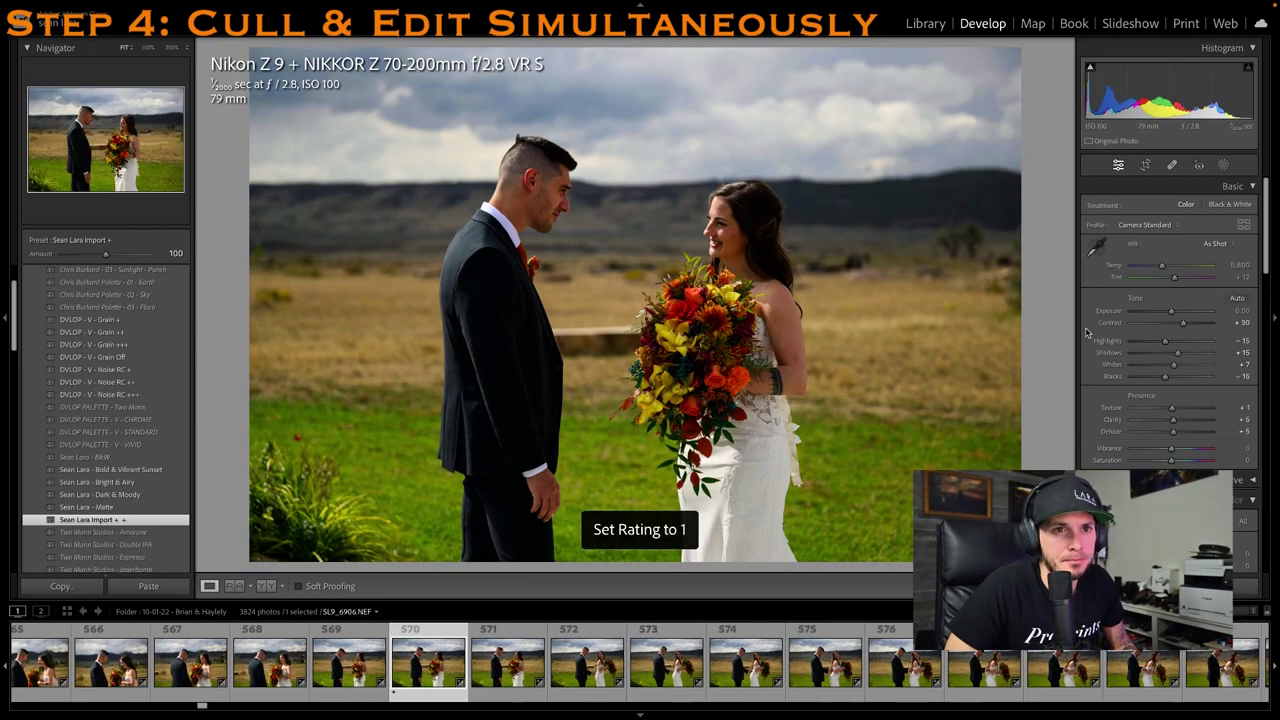
Clear photo 570's rating, rate the similar photo 571 one star instead and raise its exposure to +0.30
key("Right")
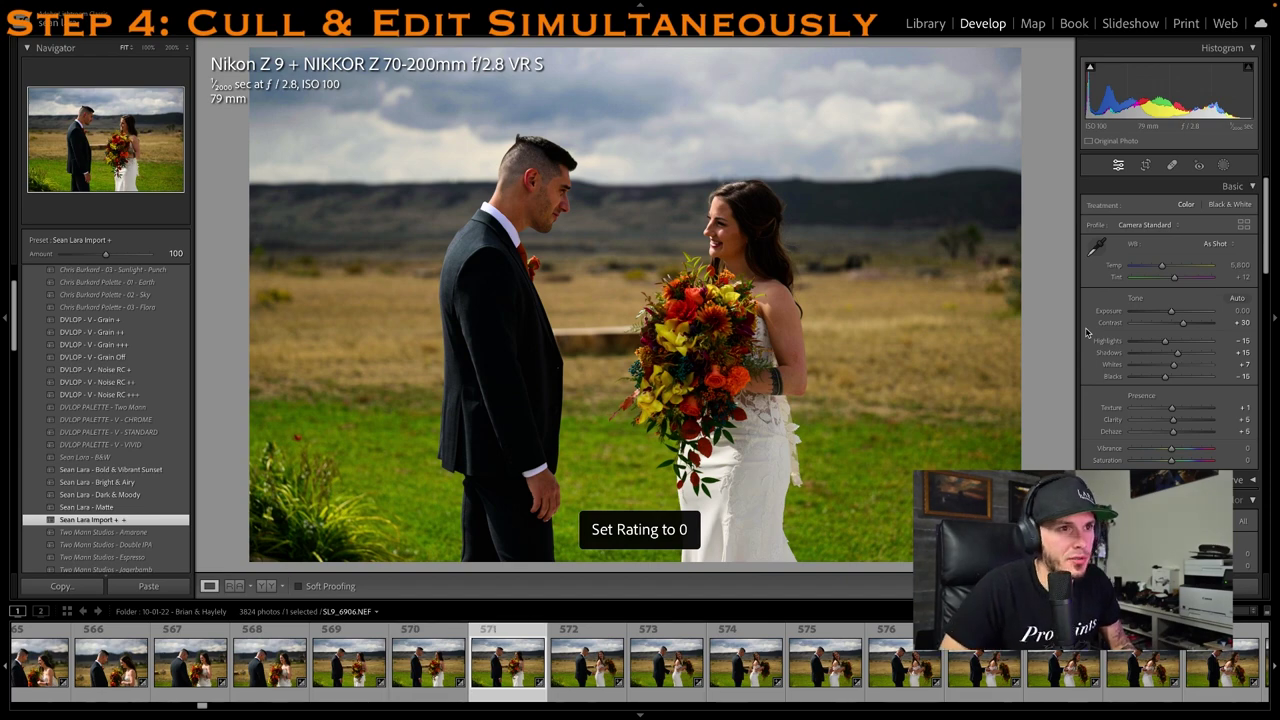
key("Right")
key("1")
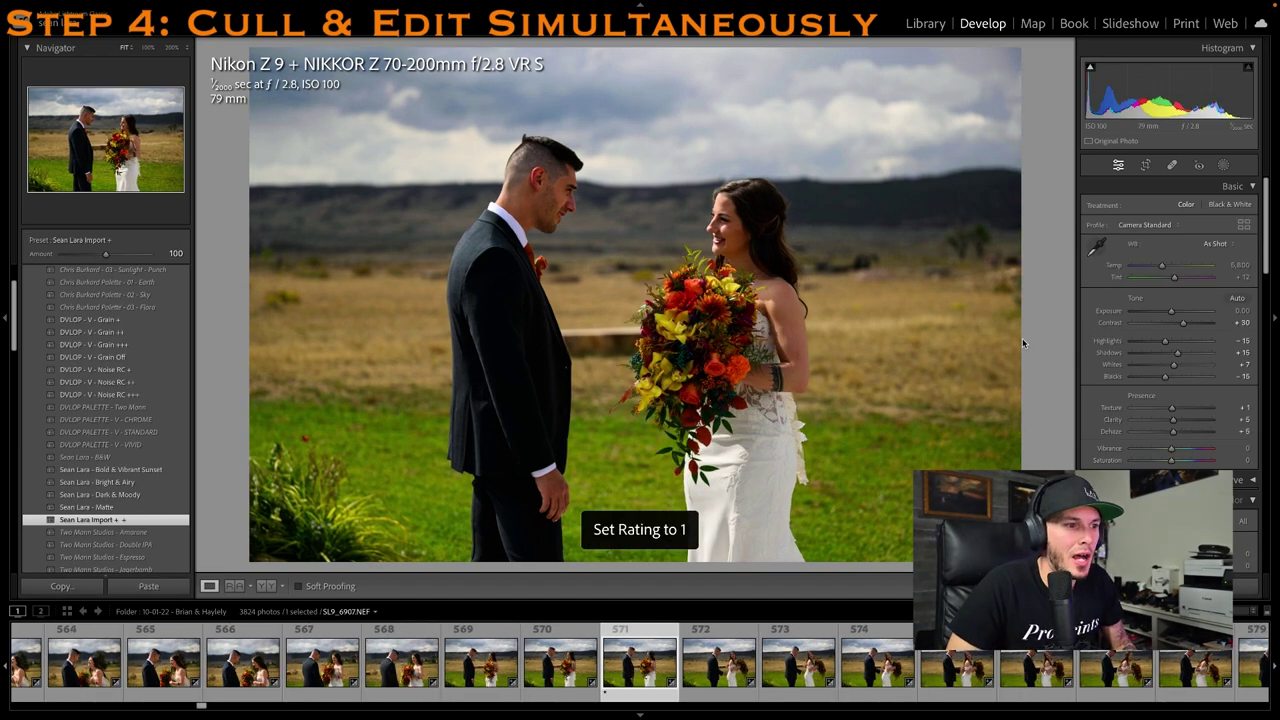
left_click_drag(1171, 311, 1174, 311)
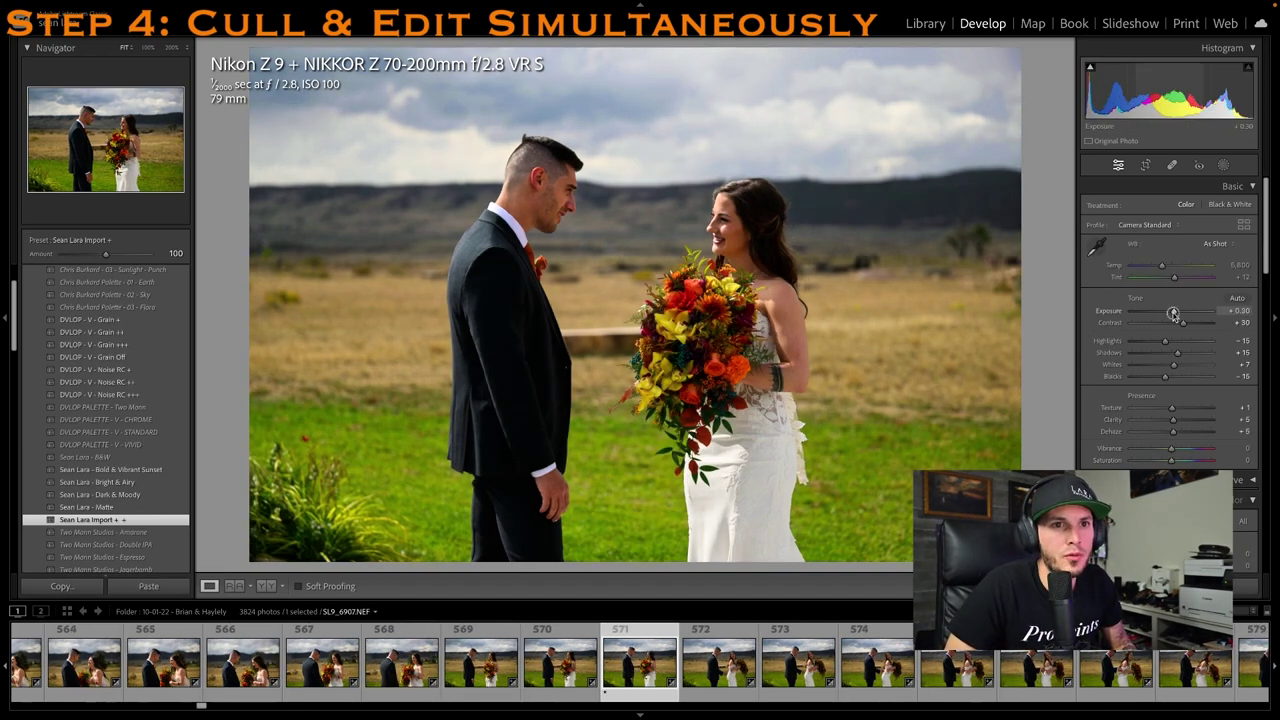
key("1")
Crop photo 571 slightly tighter around the couple, trimming the sky and the outer edges of the field
key("r")
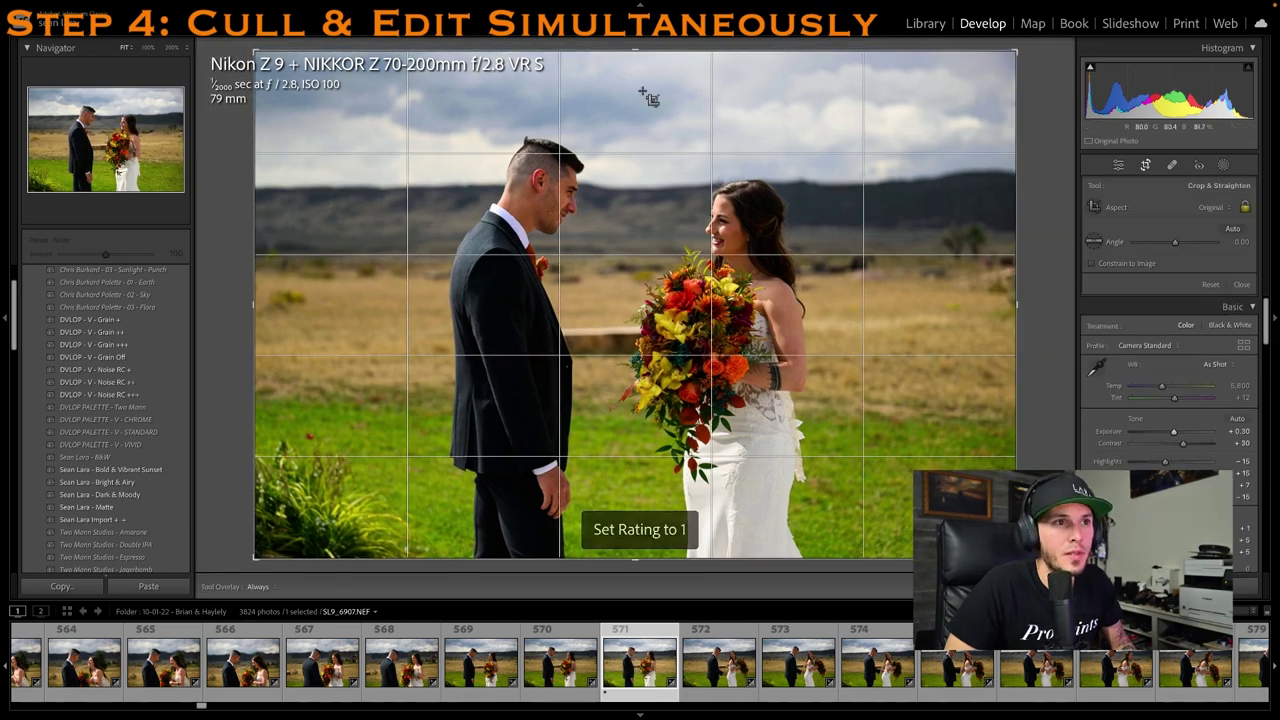
left_click_drag(654, 52, 646, 70)
left_click_drag(658, 130, 669, 134)
key("r")
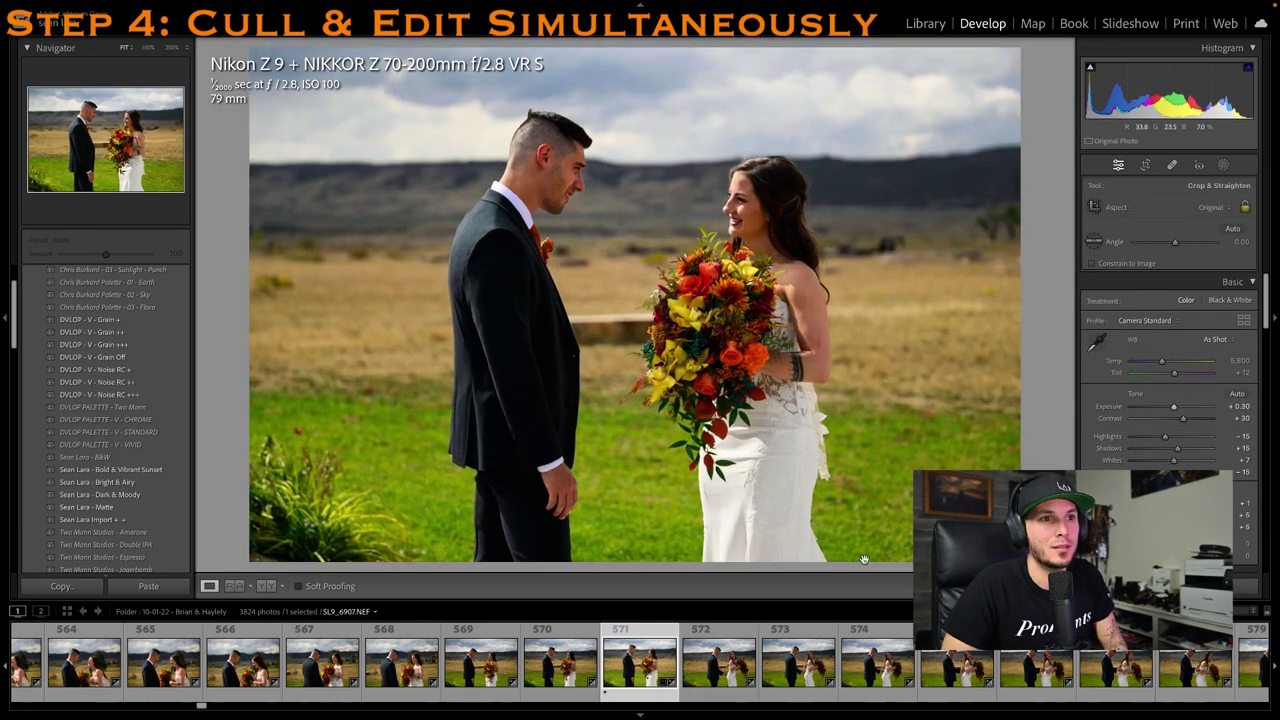
Rate photo 574, with the bride smiling at the camera, one star and set its exposure to +0.35 and shadows to +30
left_click(840, 680)
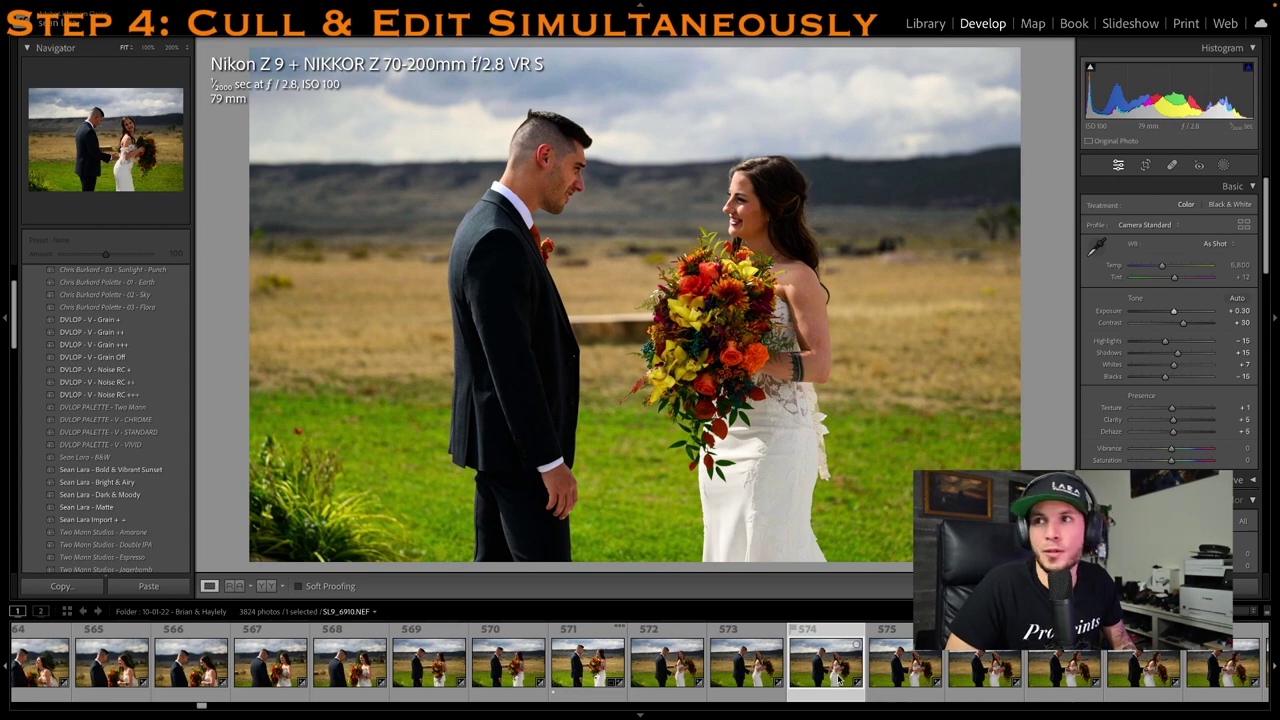
key("Right")
key("Right")
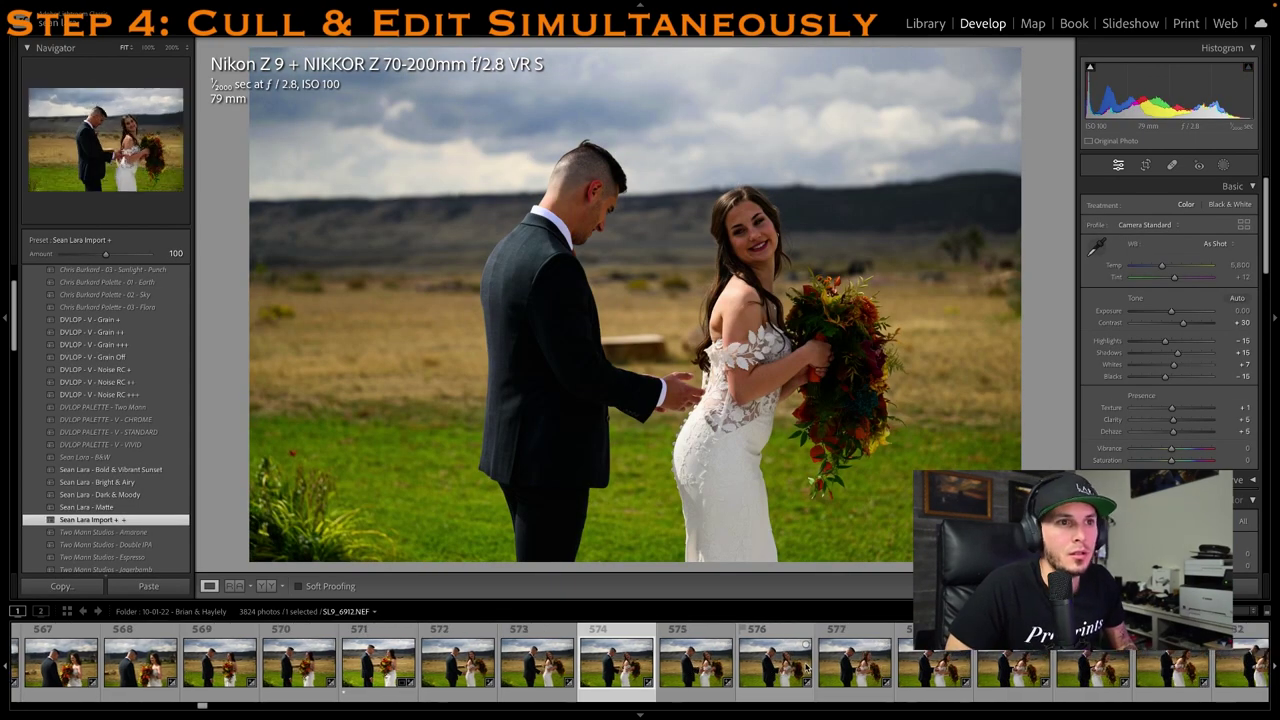
key("Right")
key("1")
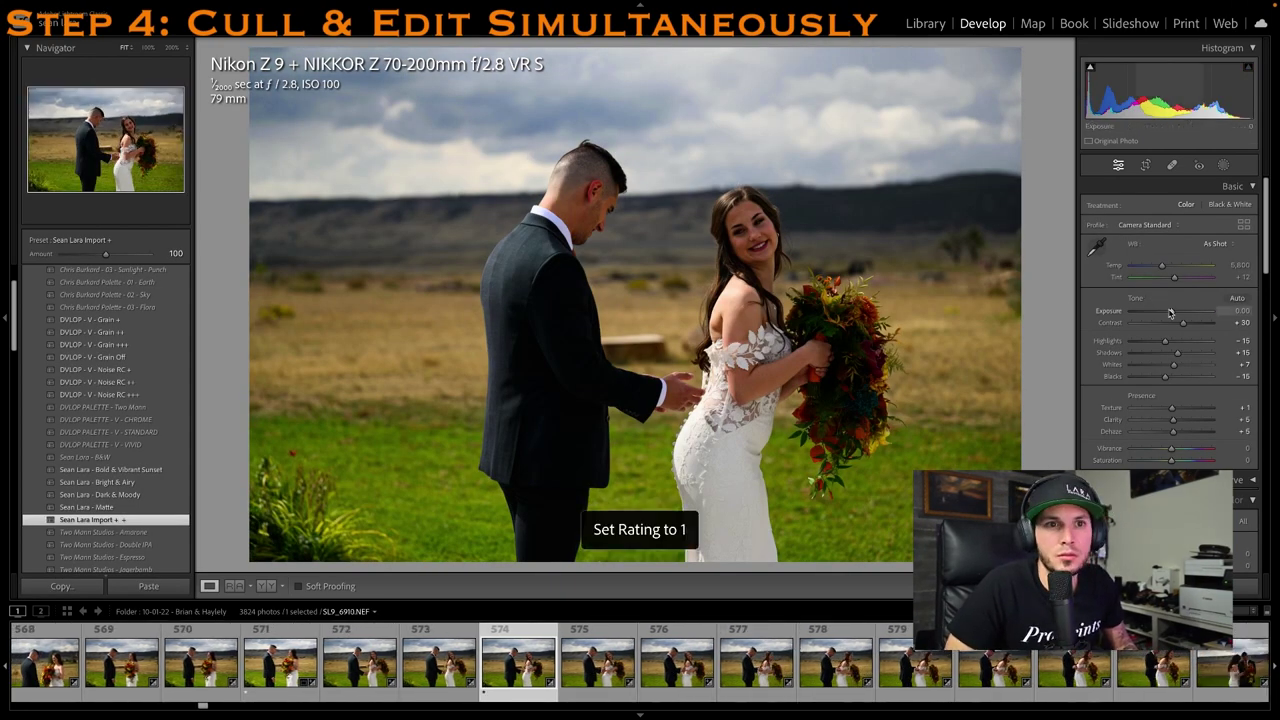
left_click_drag(1171, 311, 1174, 311)
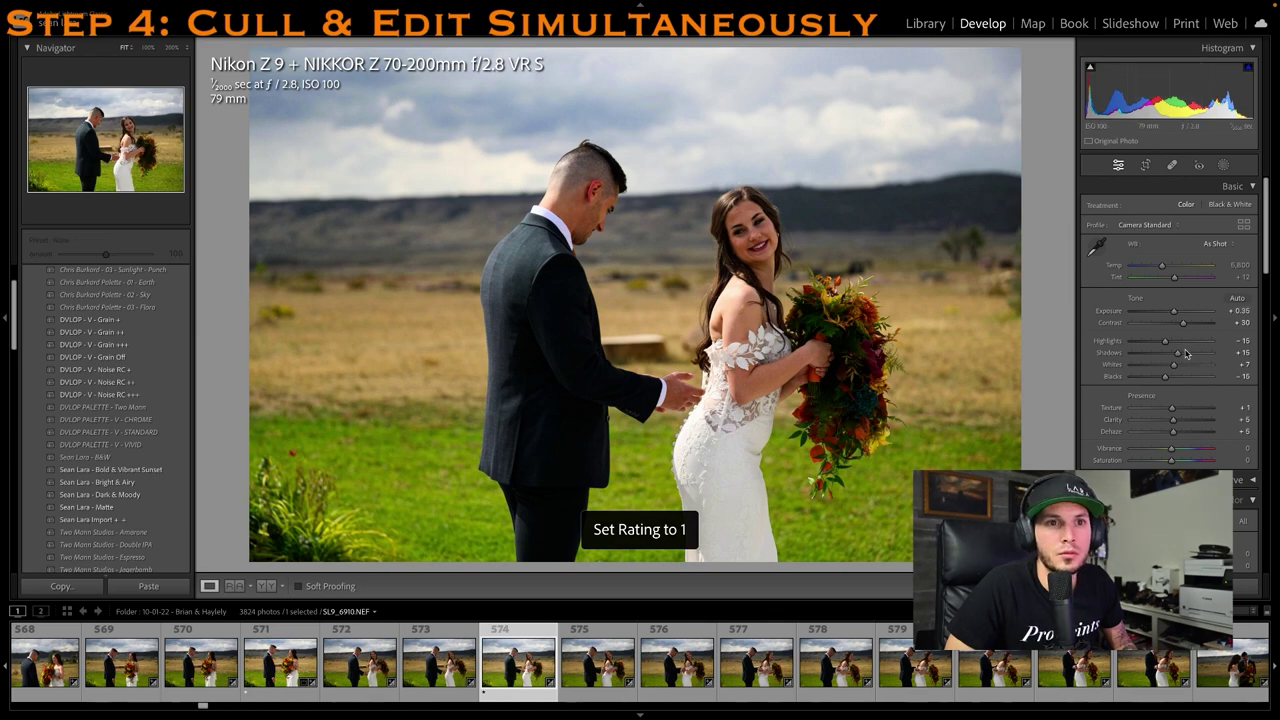
Crop photo 574 tighter around the couple, trimming the sky and the field and plants behind the groom
key("r")
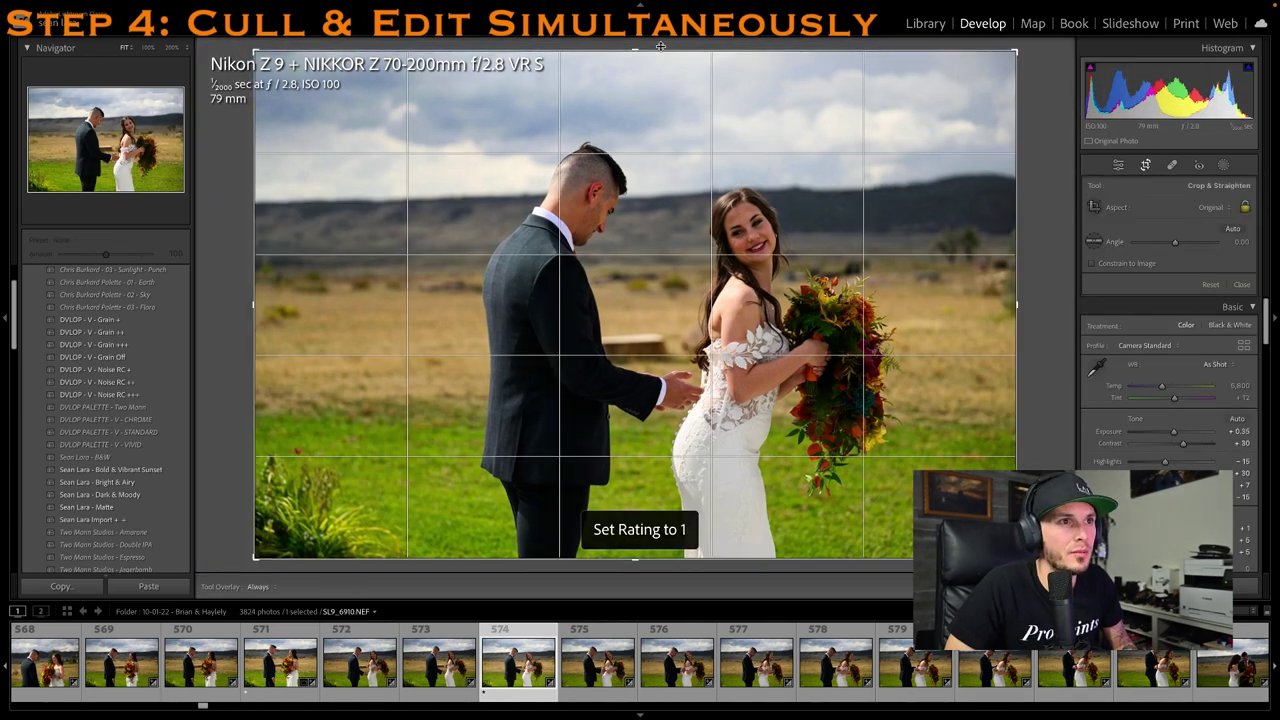
left_click_drag(660, 47, 658, 73)
left_click_drag(638, 203, 606, 203)
key("r")
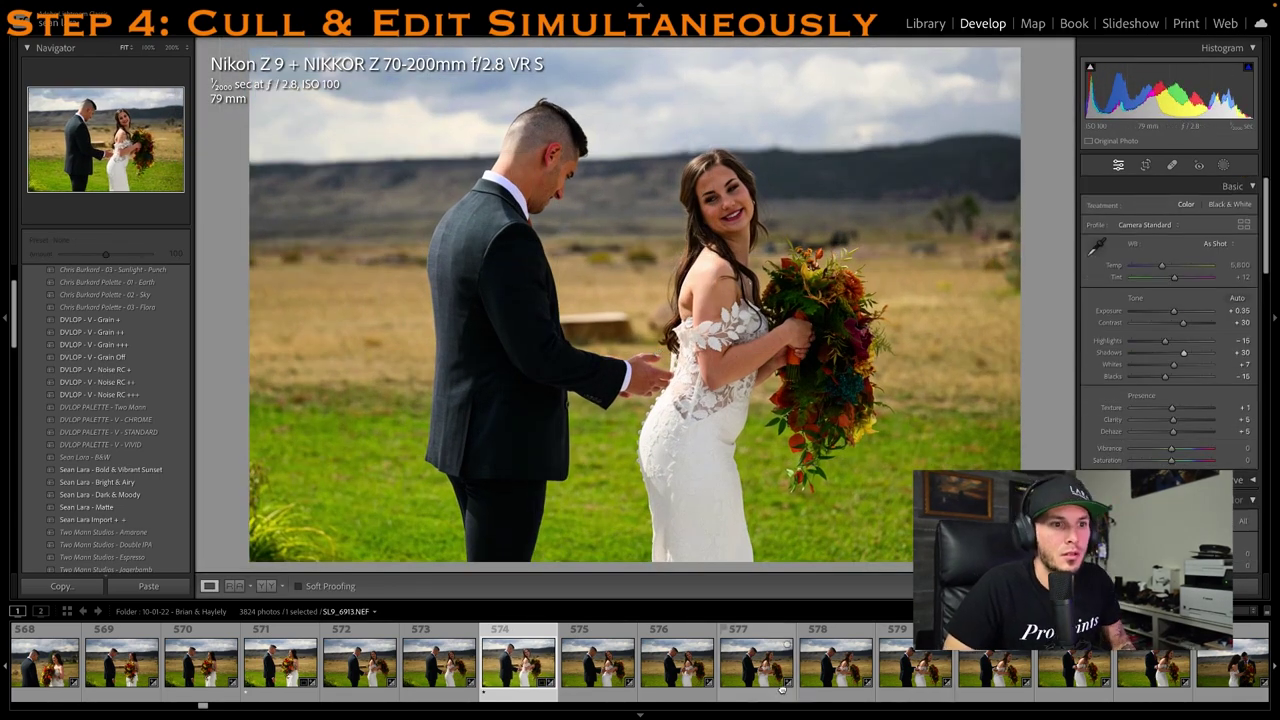
Rate photo 577, with the groom behind the smiling bride, one star and set its exposure to +0.40 and shadows to +38
left_click(773, 683)
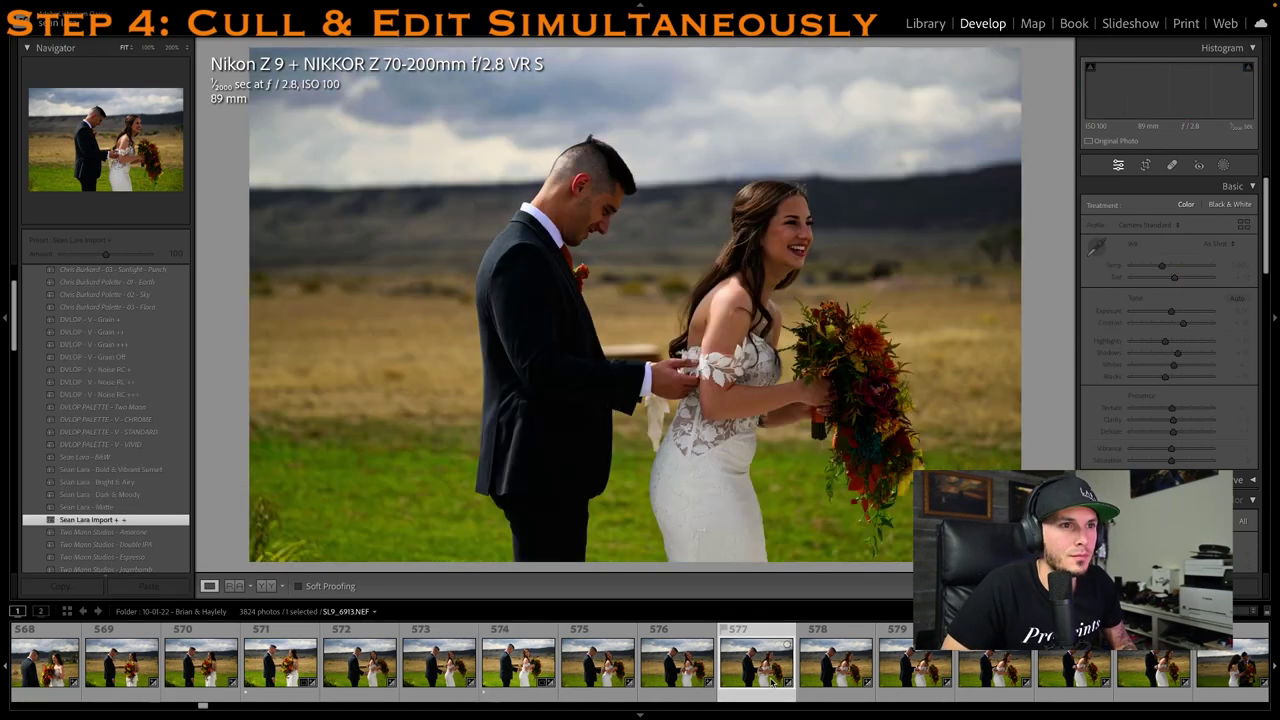
key("1")
left_click_drag(1171, 310, 1188, 352)
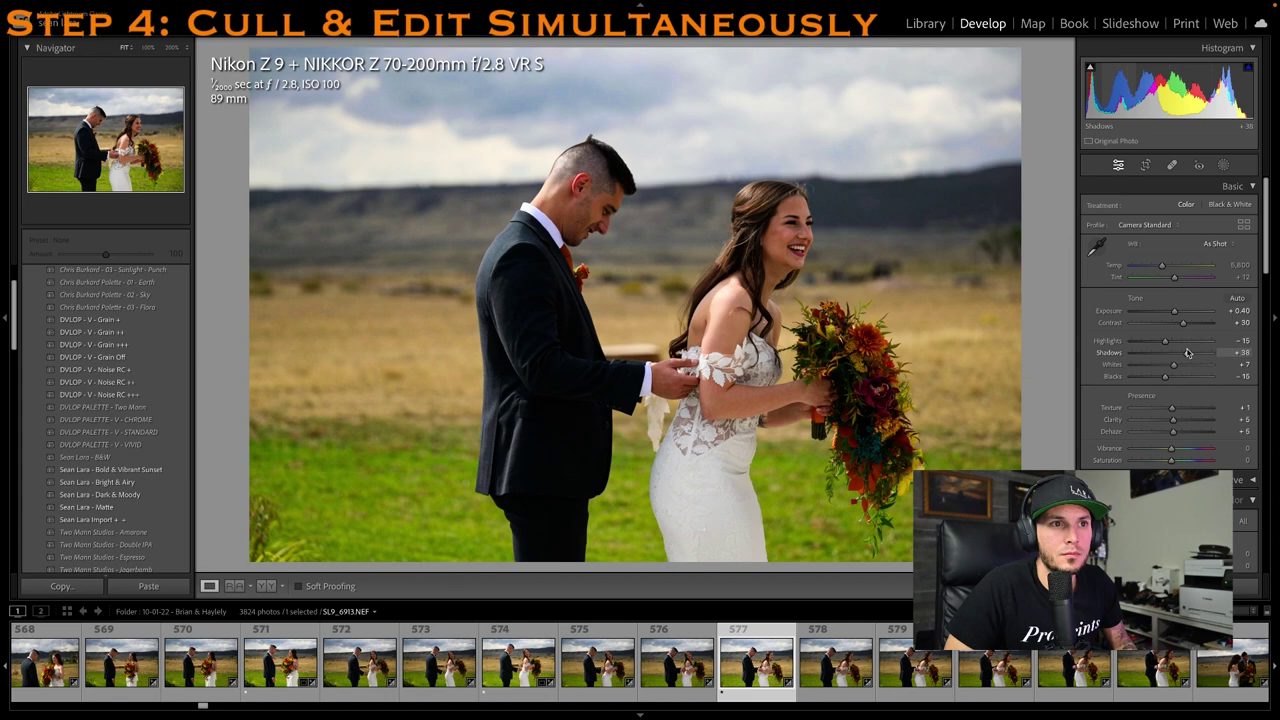
Crop photo 577 tighter around the couple, trimming the sky and the field behind the groom
left_click(1145, 164)
left_click_drag(258, 58, 288, 60)
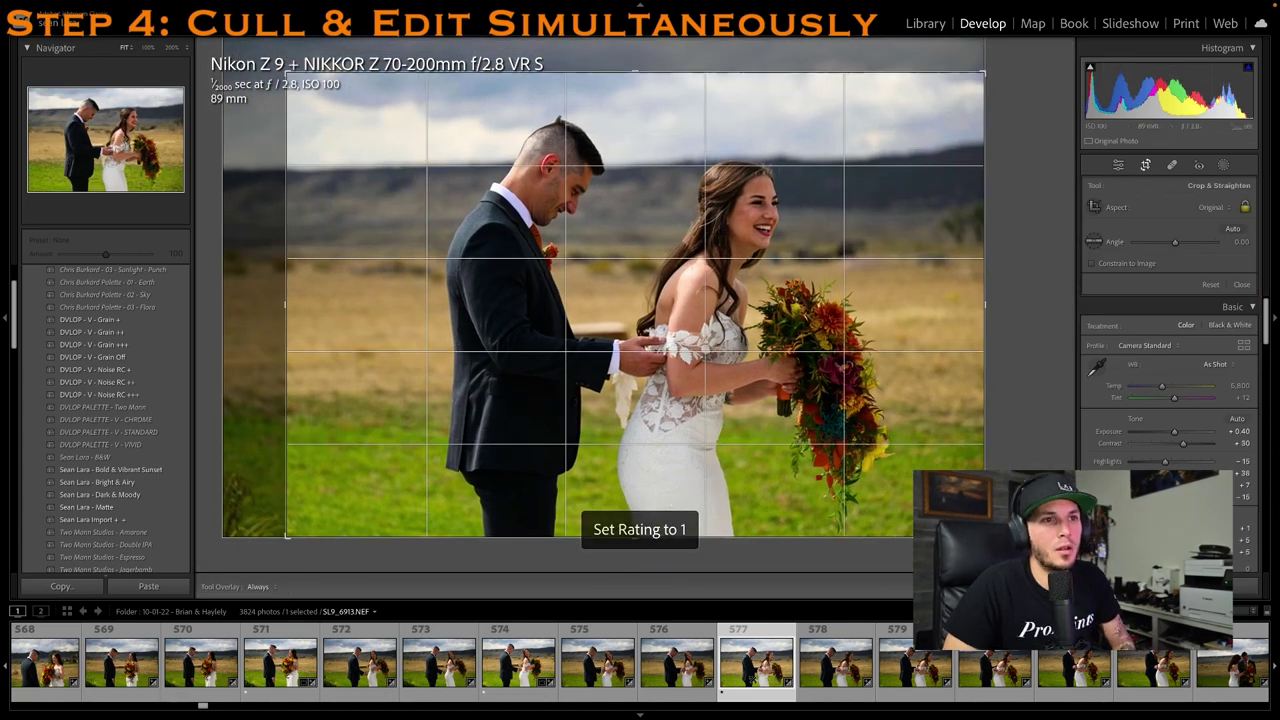
key("Return")
Rate photo 580, with the bride leaning forward laughing, one star and set its exposure to +0.55 and shadows to +43
left_click(908, 684)
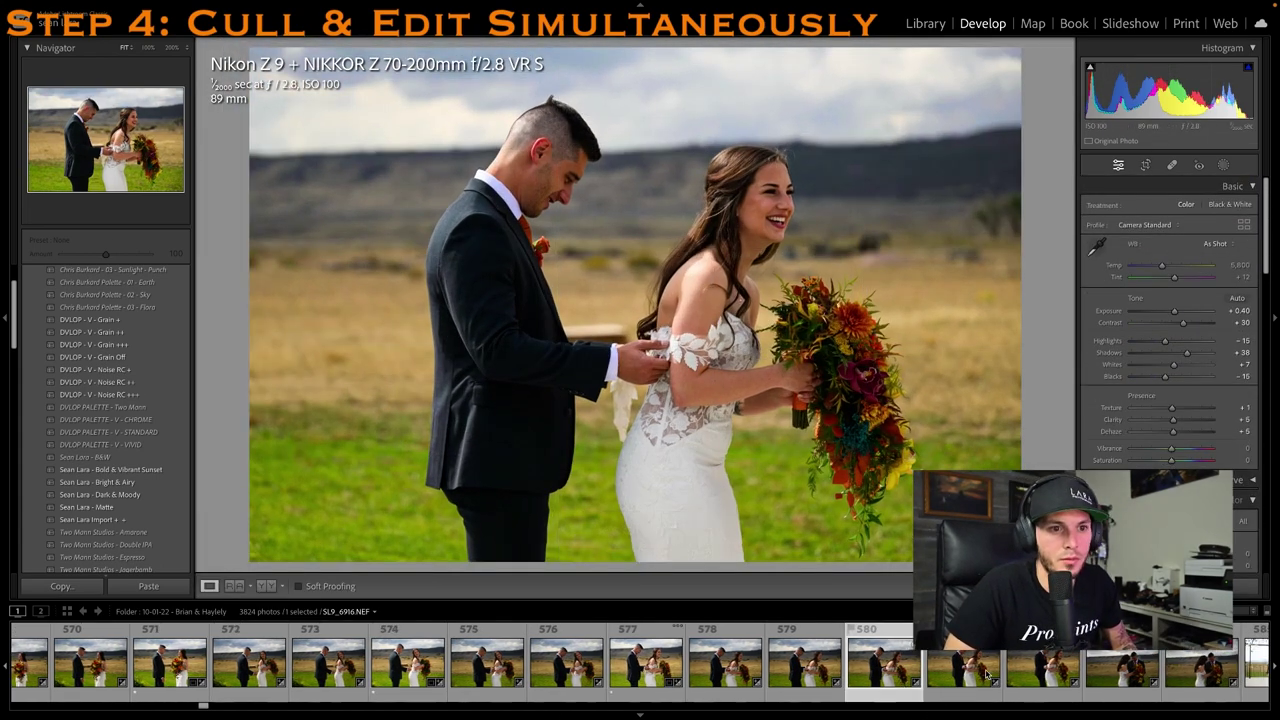
key("1")
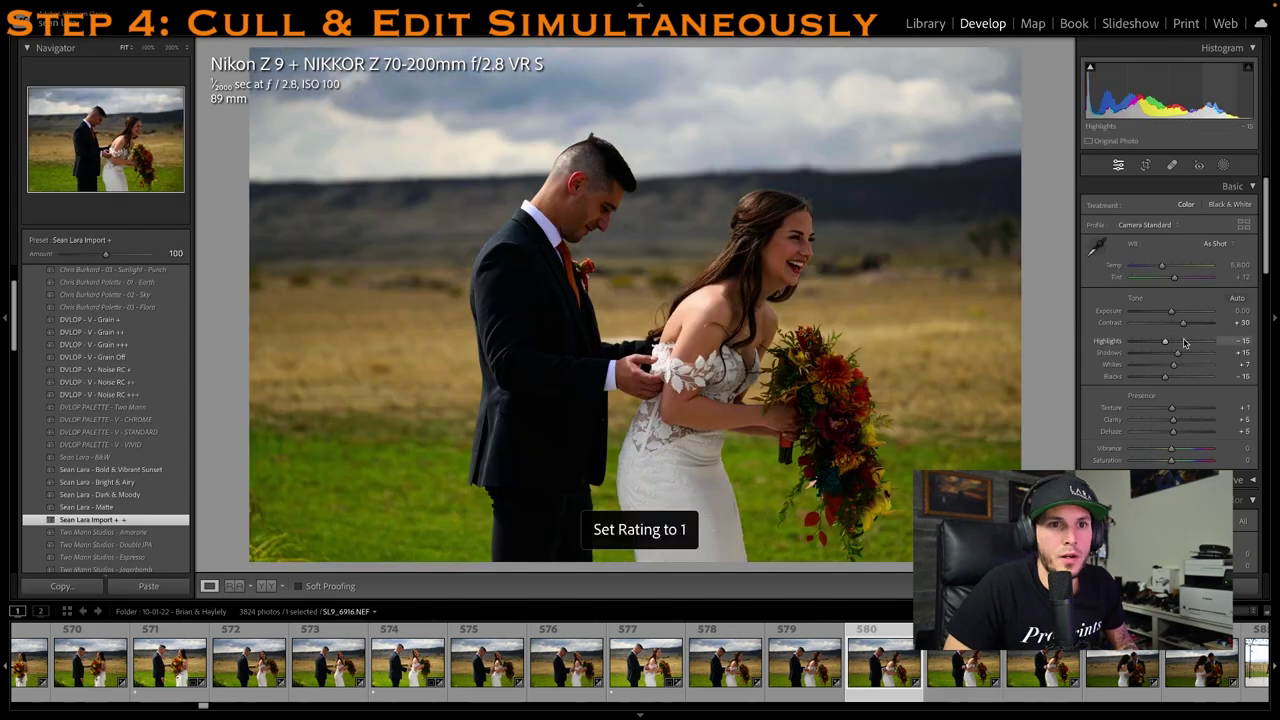
left_click_drag(1174, 314, 1189, 353)
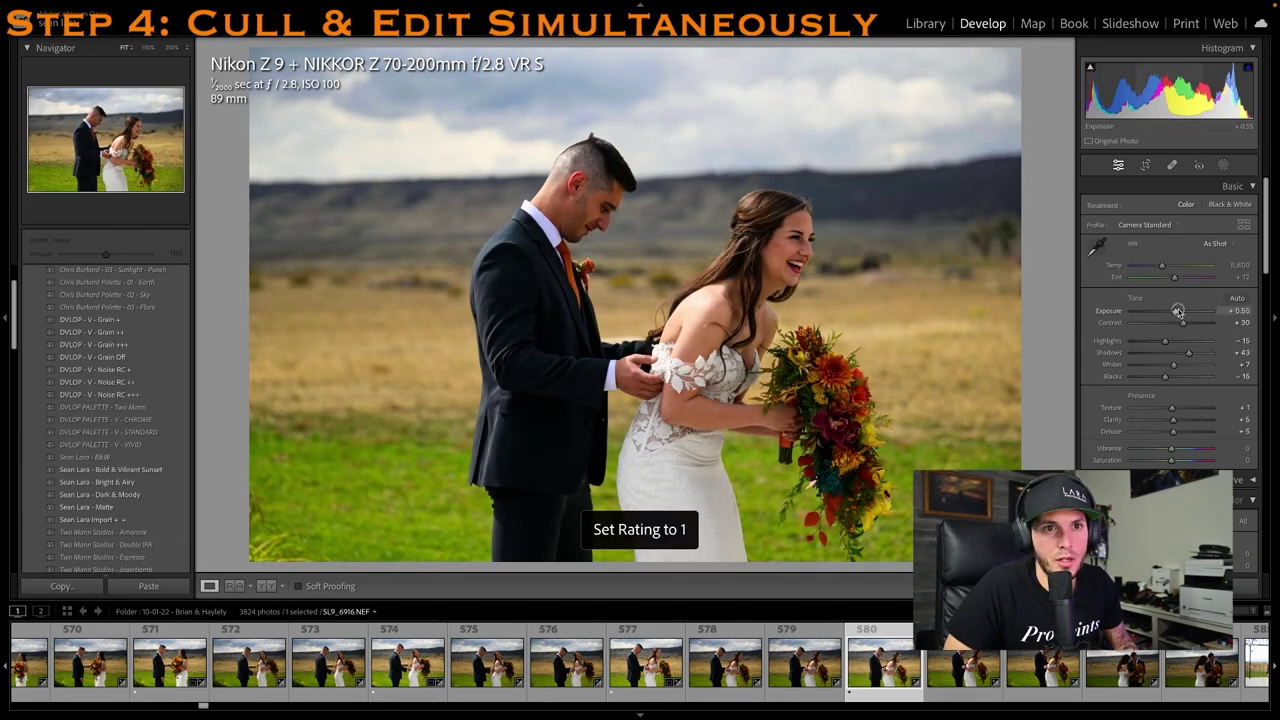
Crop photo 580 tighter around the couple, trimming the sky and the field behind the groom
key("r")
left_click_drag(256, 53, 294, 76)
key("r")
Rate photo 587, with the bride reaching into the gift box, one star and crop it tighter, trimming the sky and the railing behind her
scroll(860, 692, "right", 5)
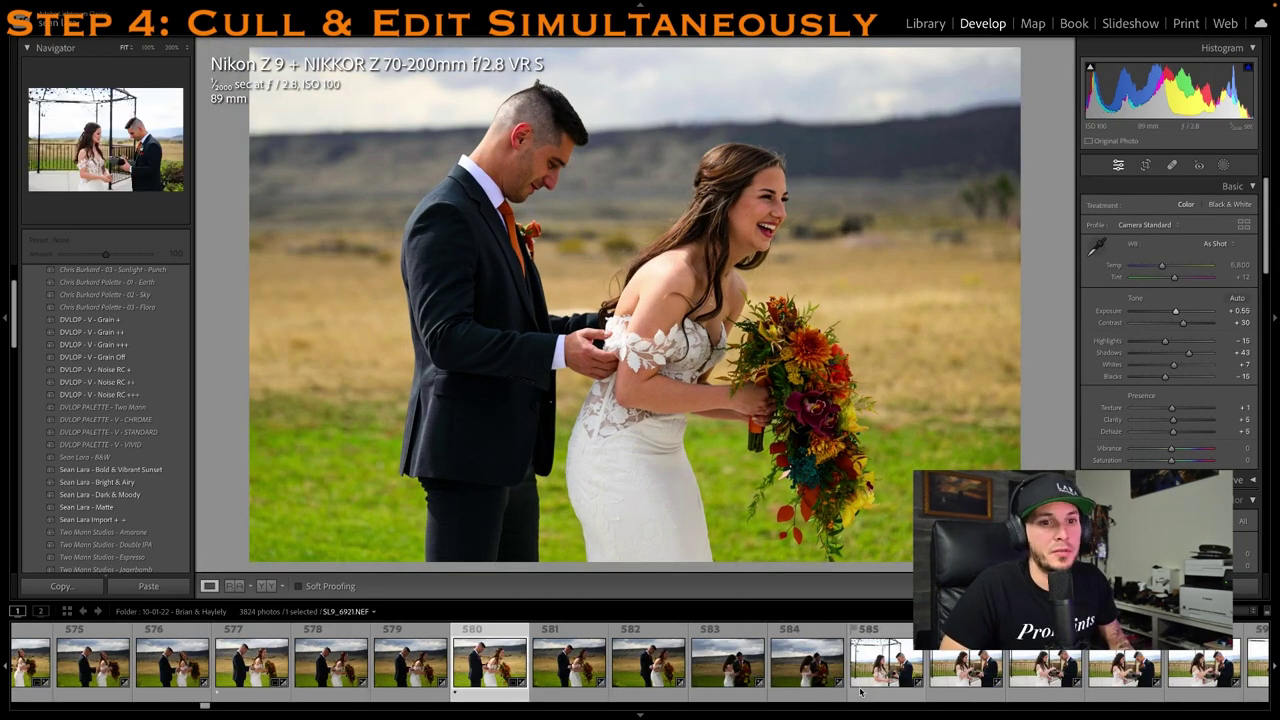
left_click(787, 692)
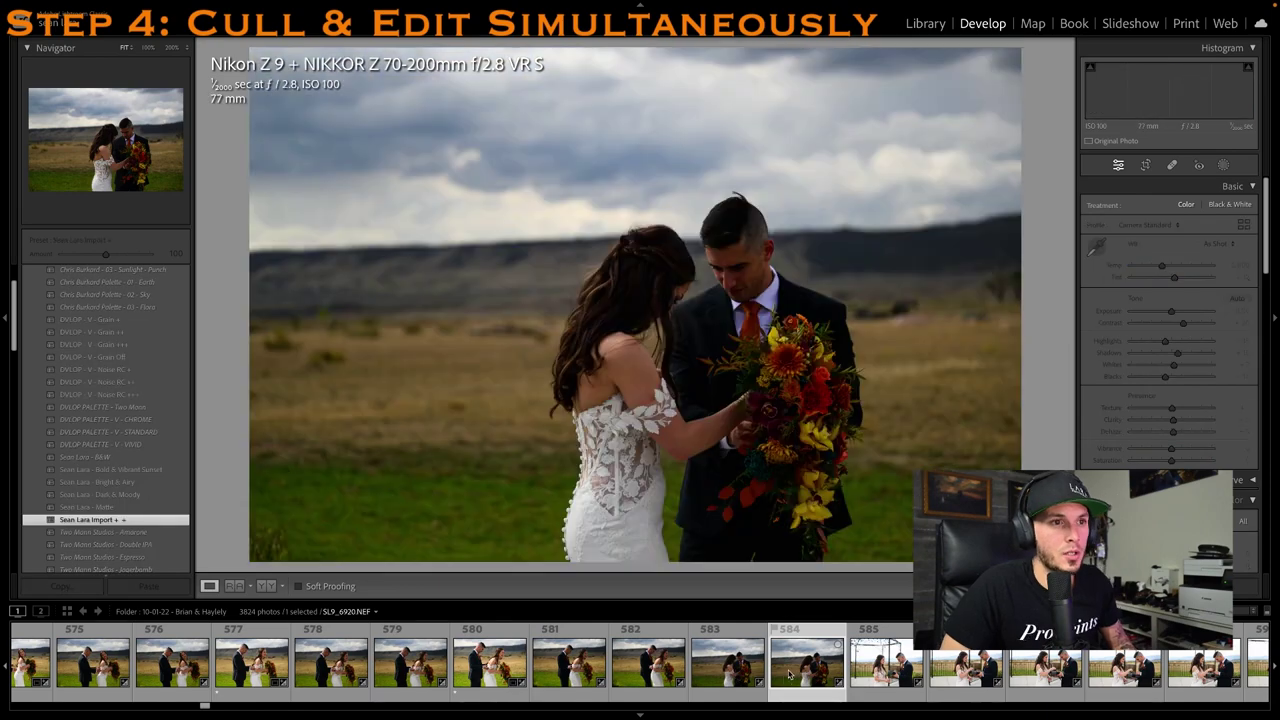
scroll(790, 668, "down", 1)
left_click(925, 686)
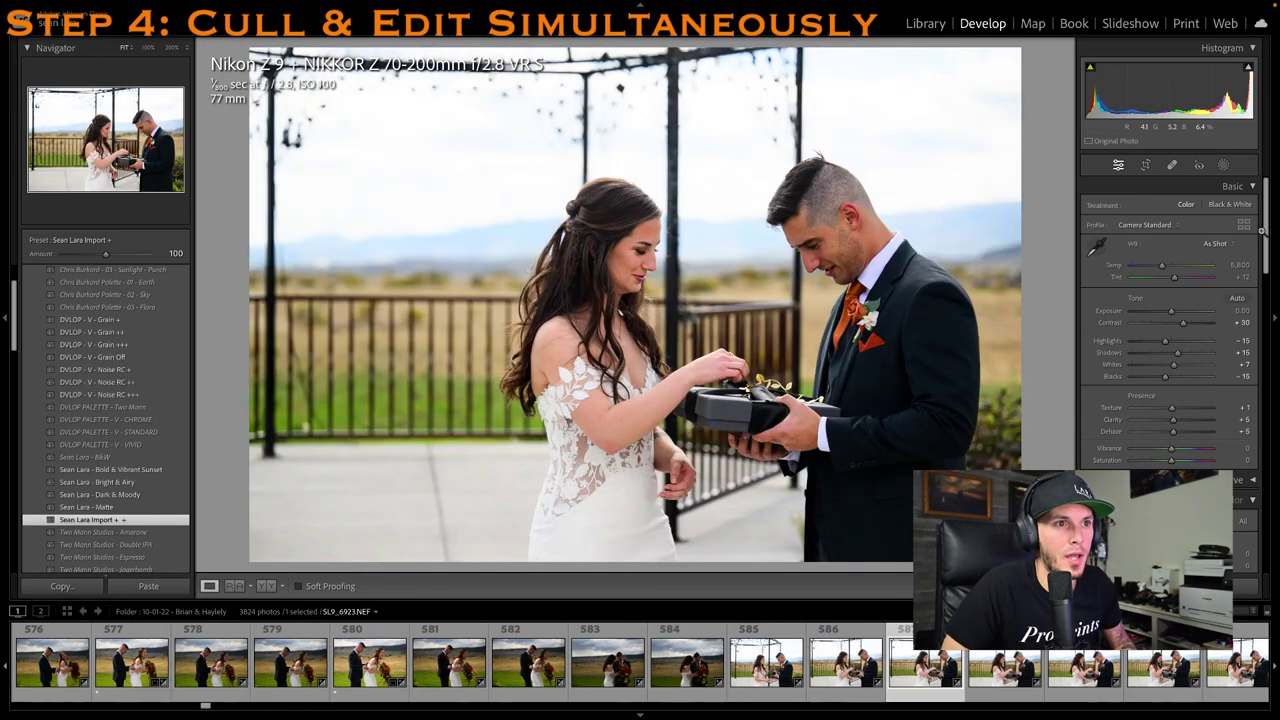
key("1")
key("r")
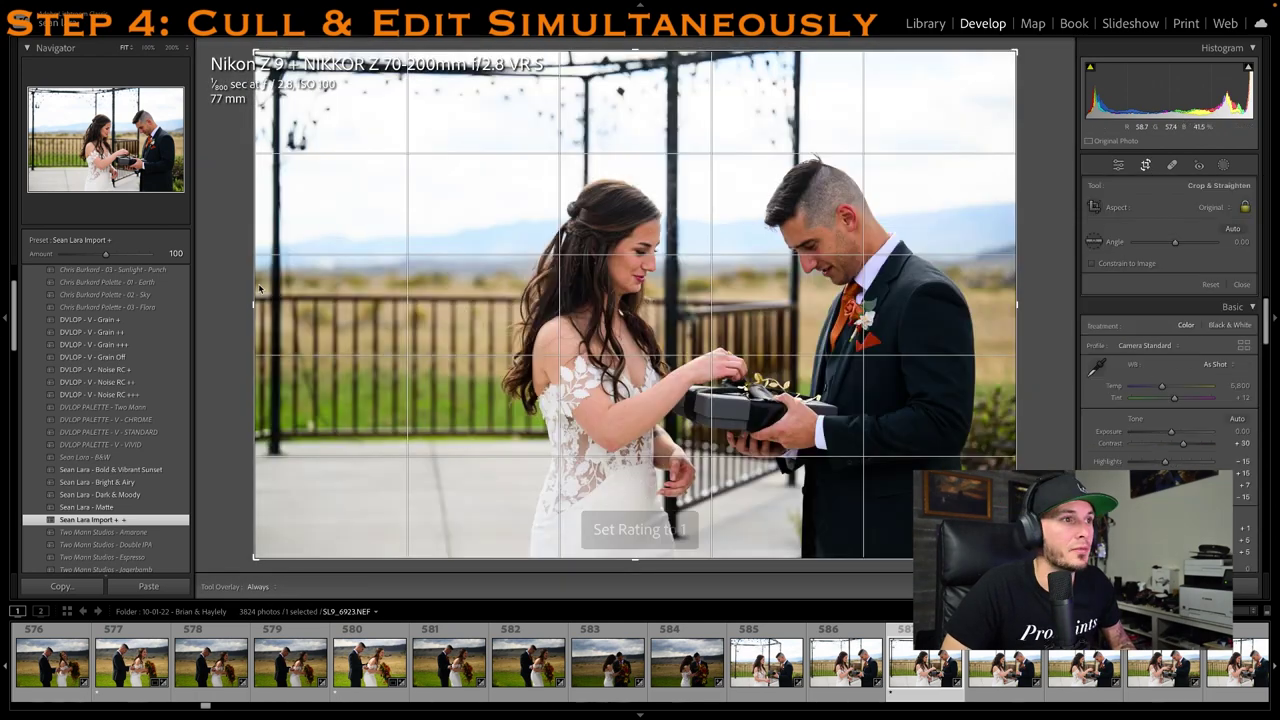
left_click_drag(251, 287, 299, 287)
key("Return")
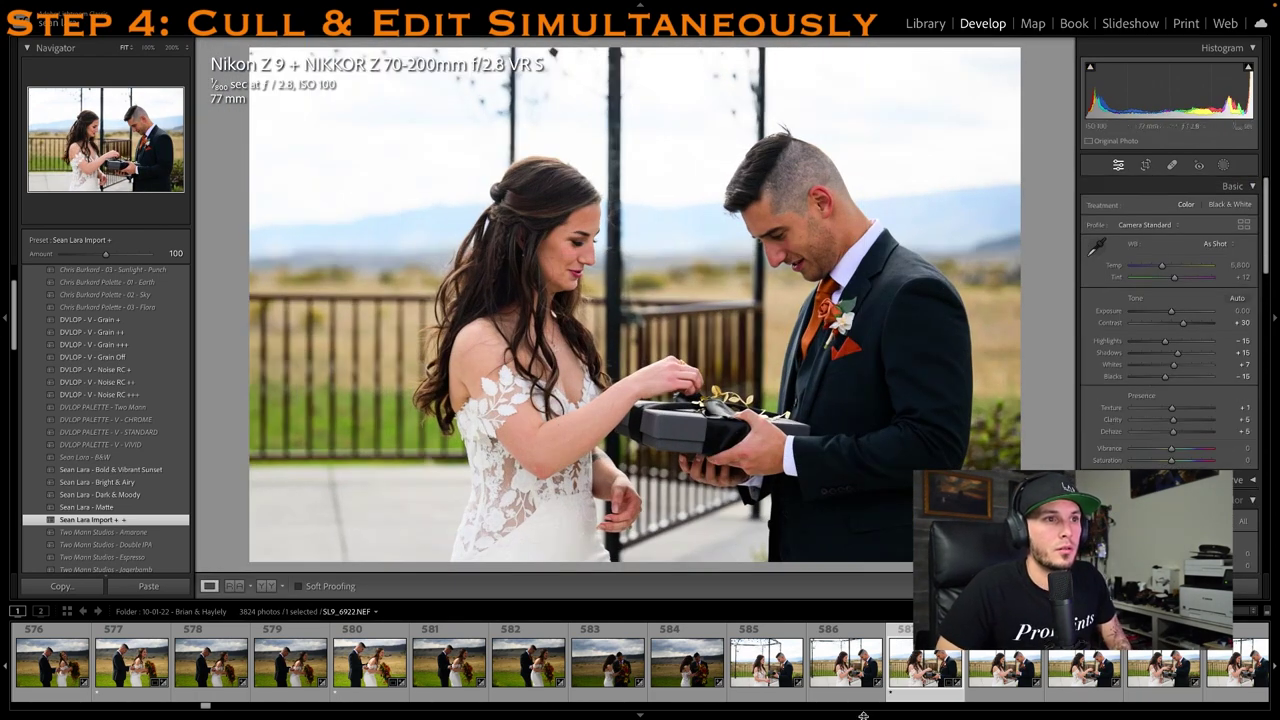
Compare the following gift-box frames, rate photo 590 with the smiling bride one star, and crop it tighter around the couple
scroll(918, 680, "right", 1)
left_click(993, 667)
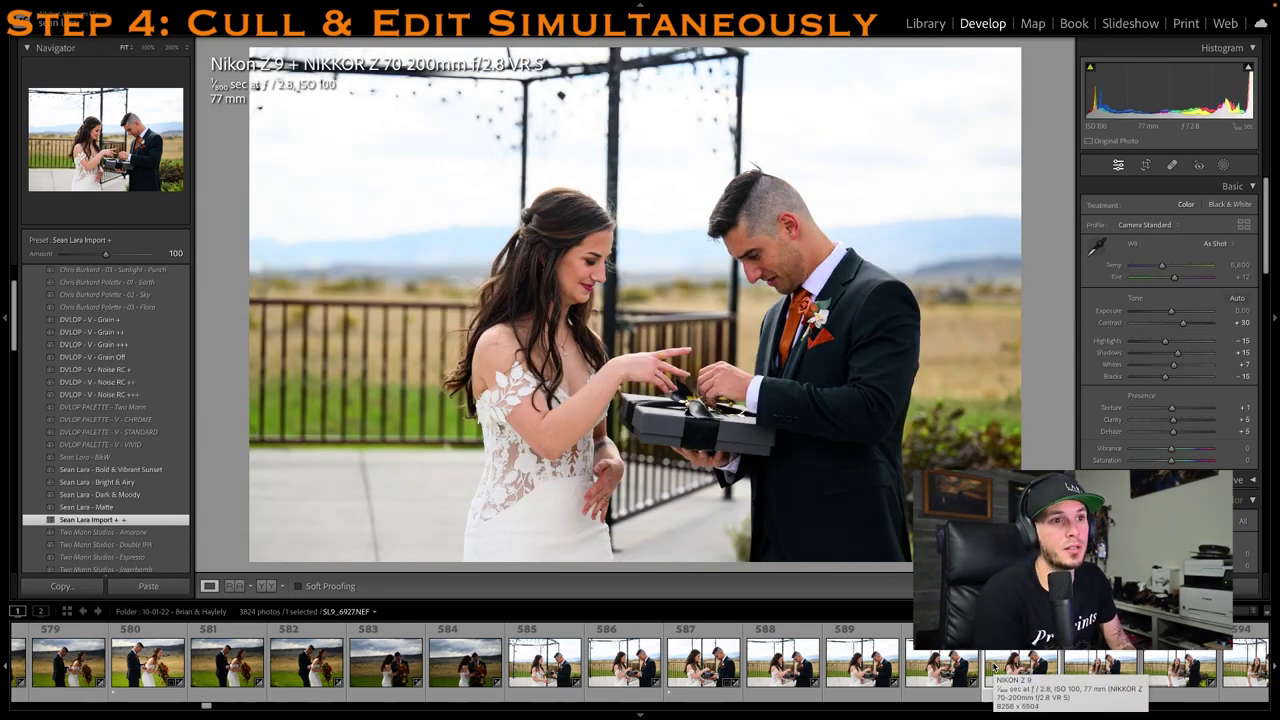
key("Right")
key("Right")
key("Right")
key("Right")
key("Right")
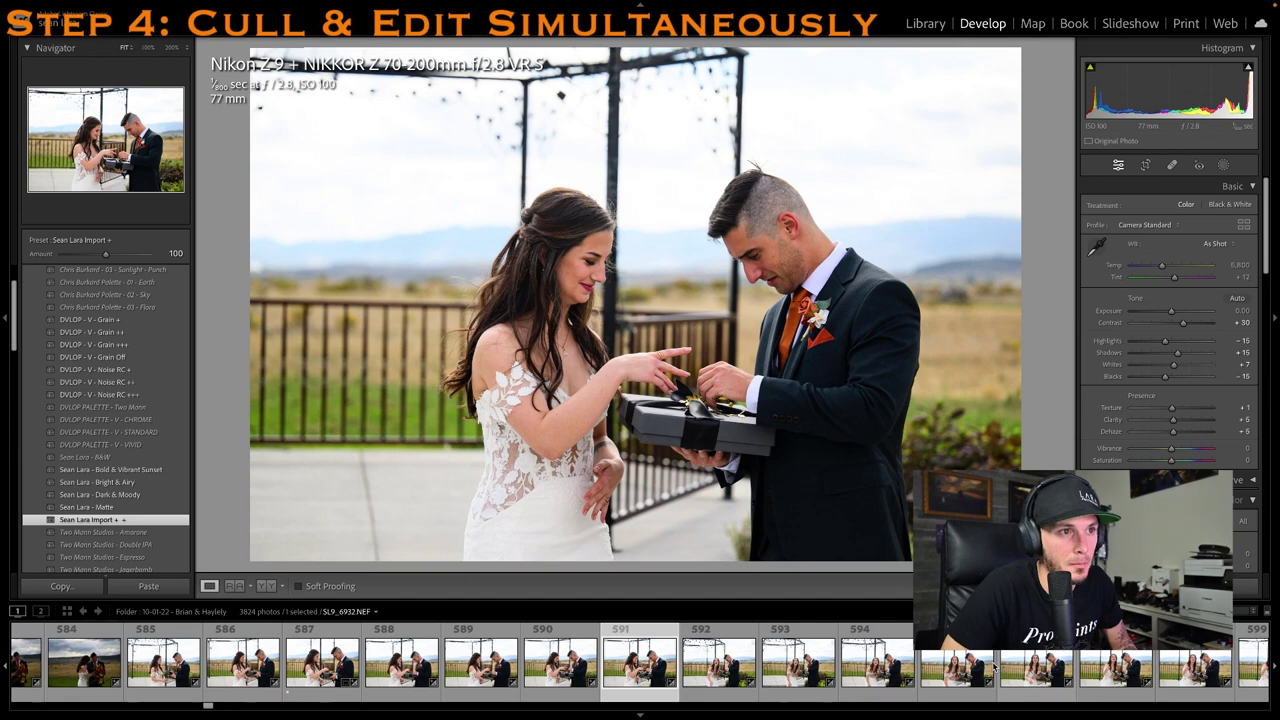
key("Left")
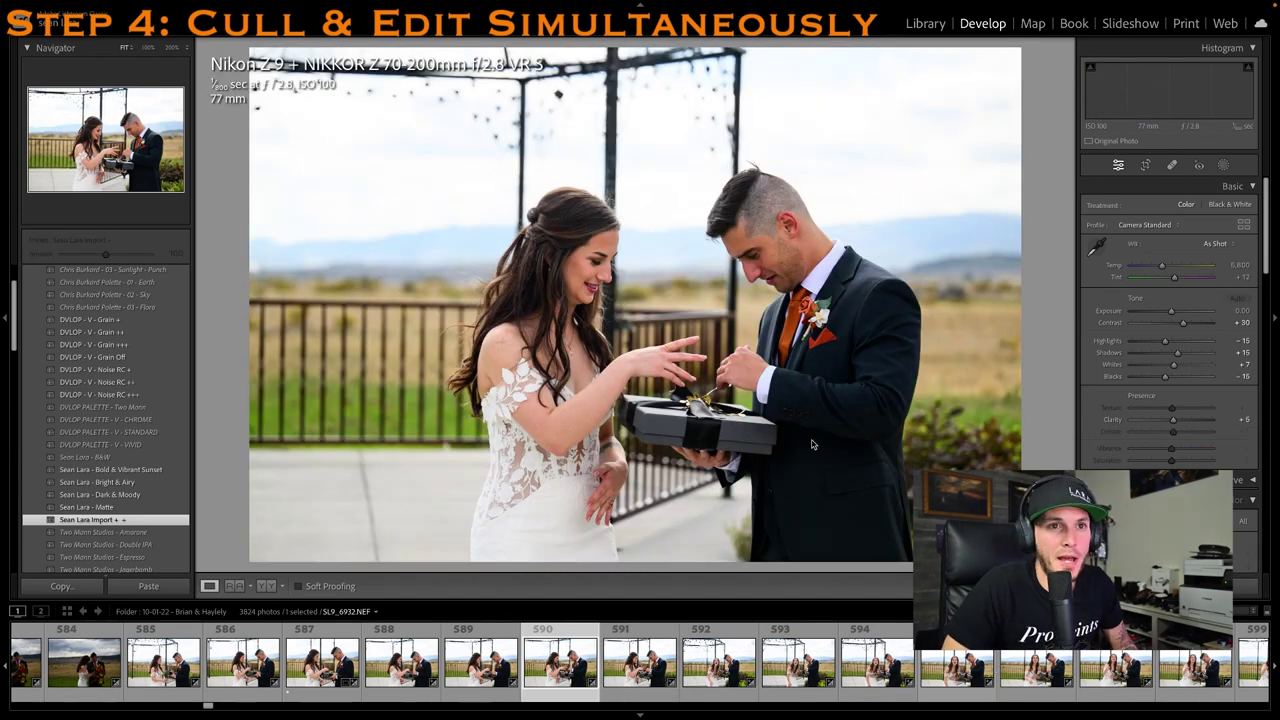
key("1")
left_click(1147, 165)
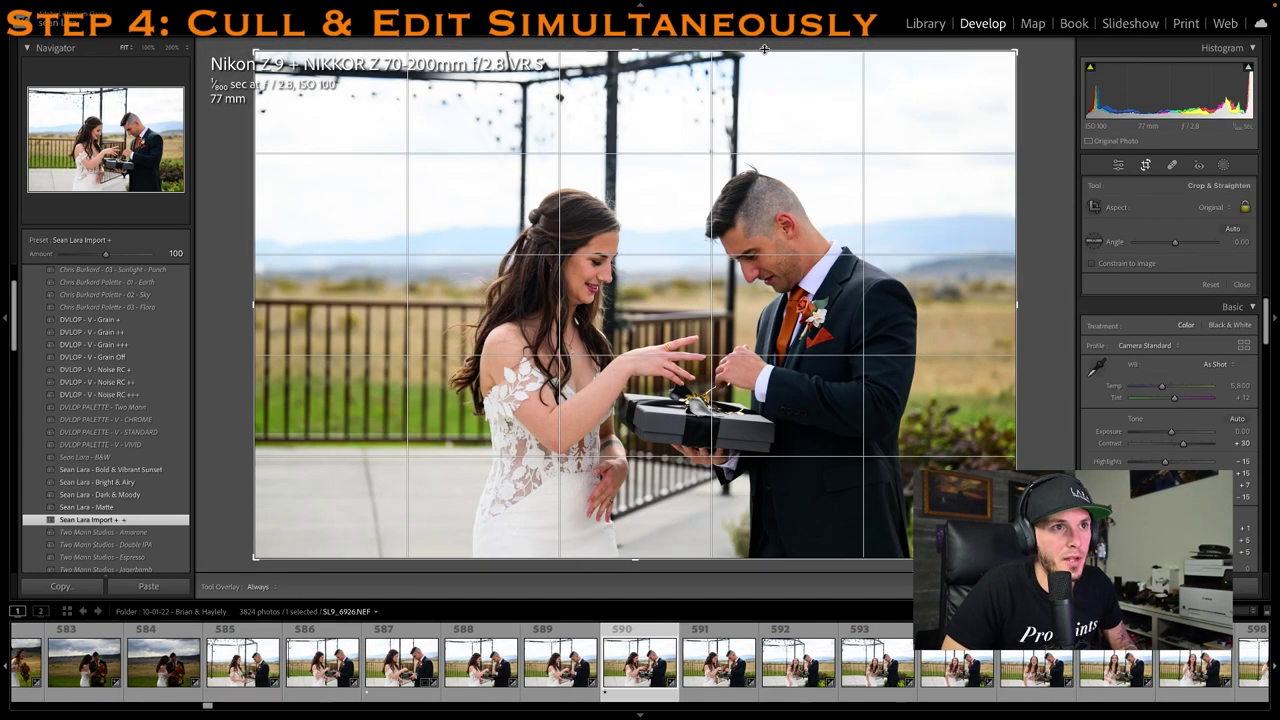
Rate photo 593, with the bride laughing beside the gift box, one star and crop it tighter around the couple, trimming the sky
left_click(797, 680)
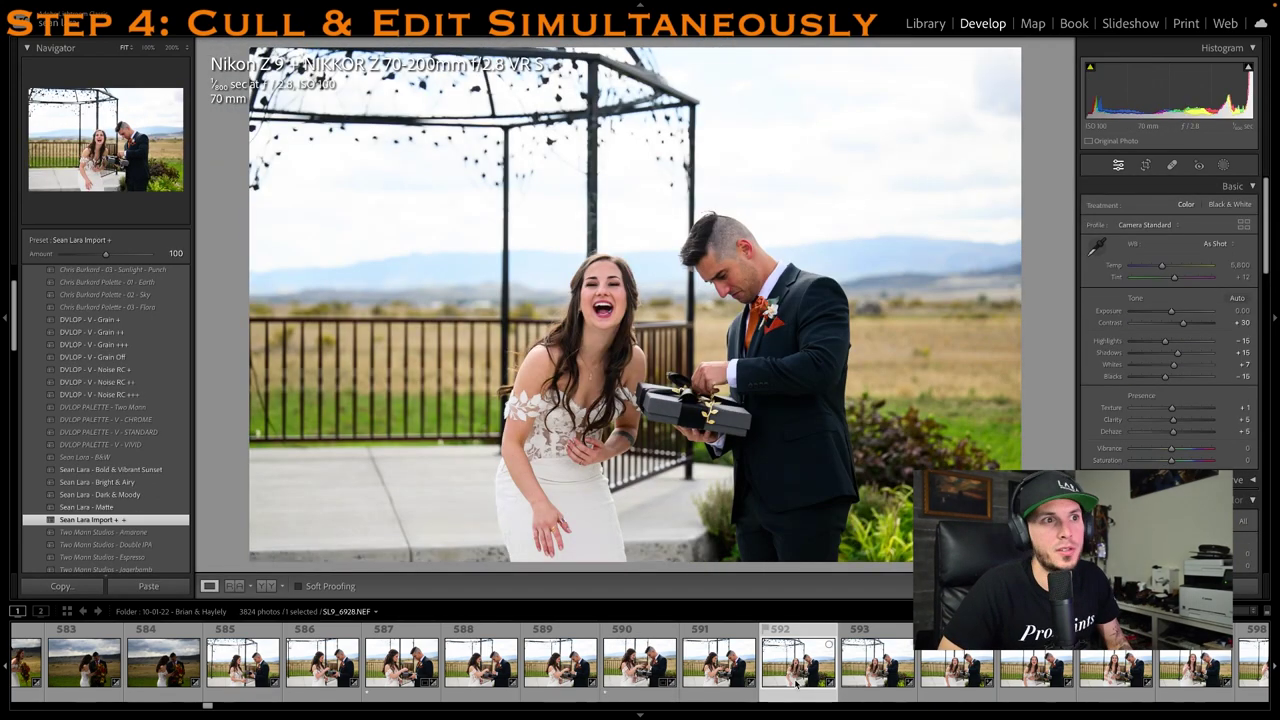
key("Right")
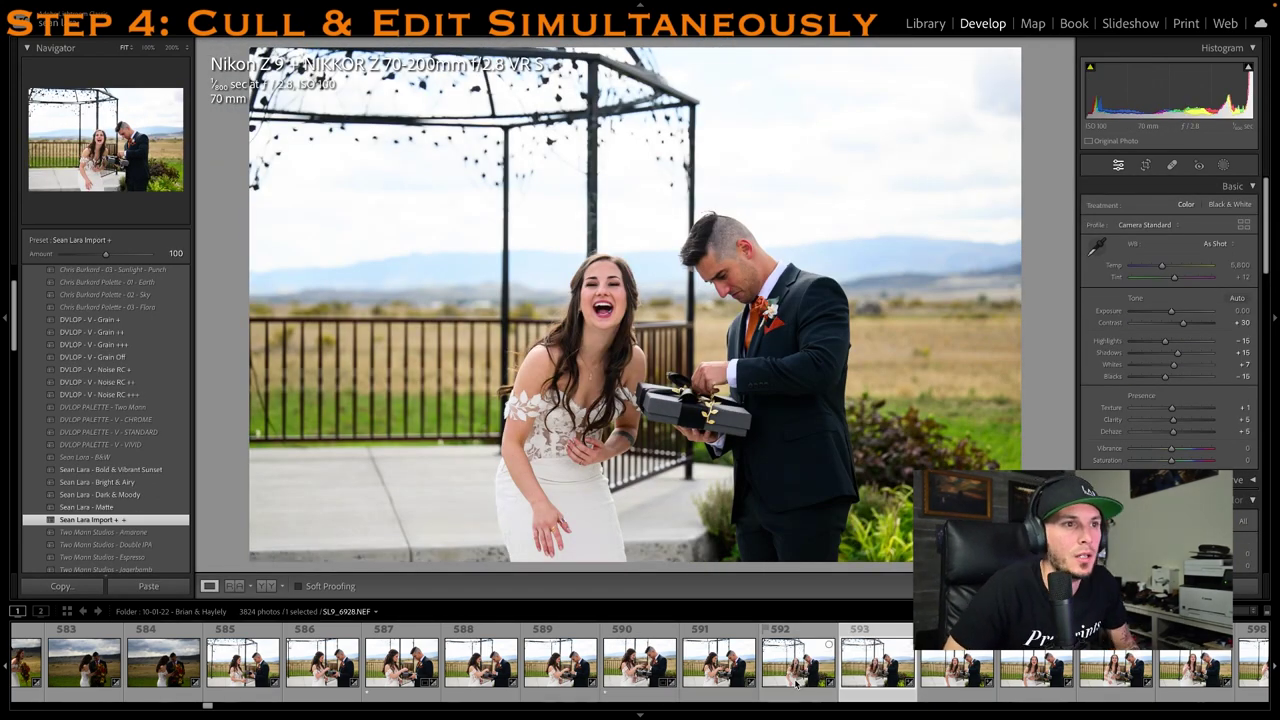
key("1")
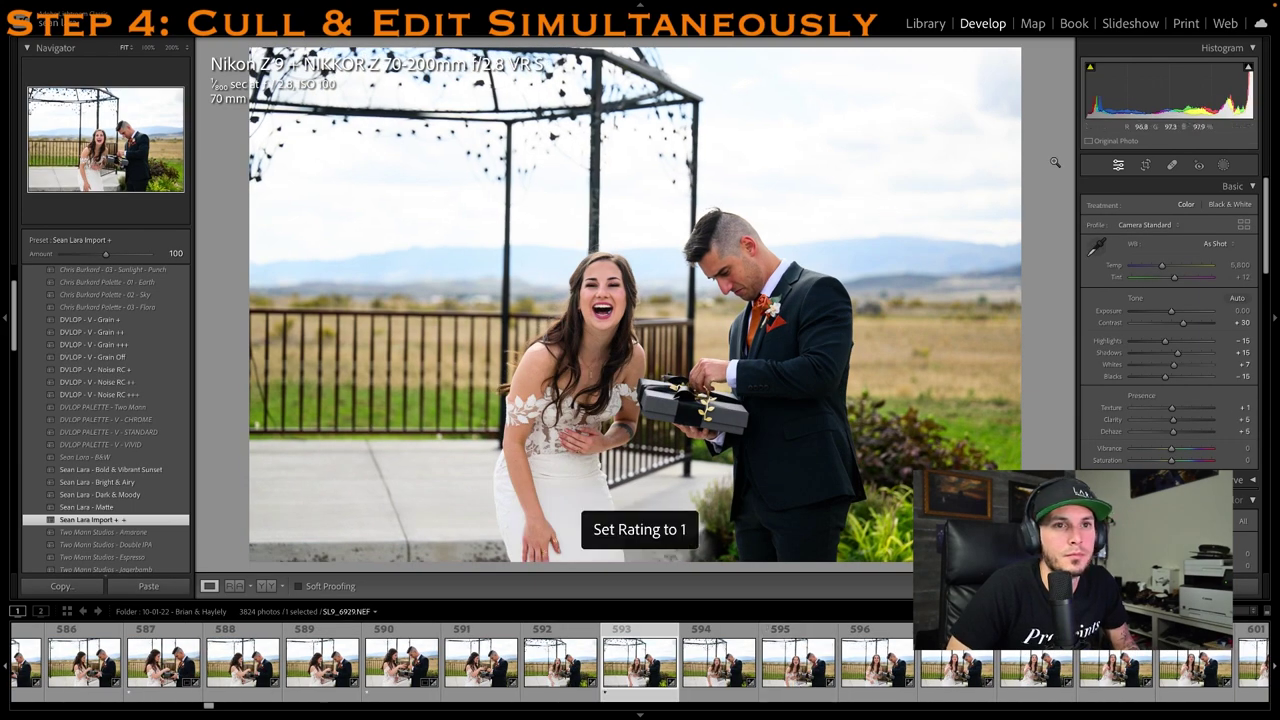
left_click(1145, 166)
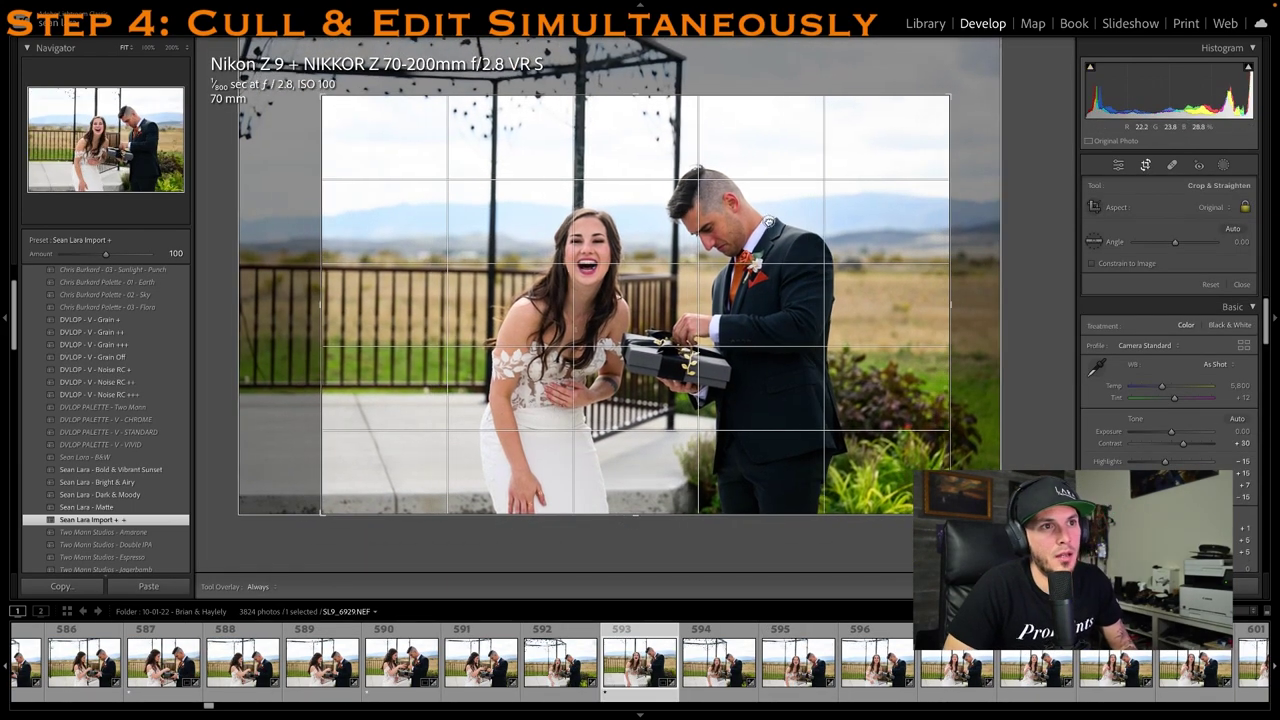
key("Return")
Compare the remaining pavilion gift-box frames, rate photo 601 with the bride pointing one star, and crop it tighter, trimming the sky
left_click(990, 688)
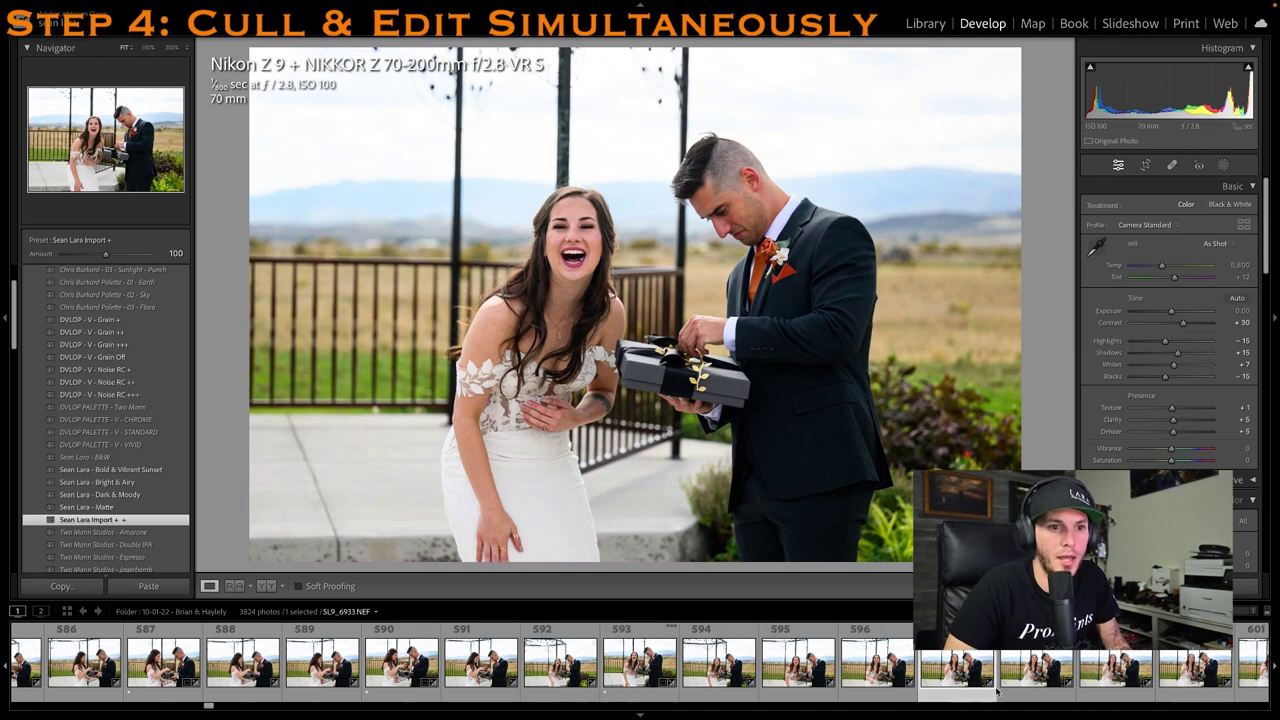
left_click(1104, 672)
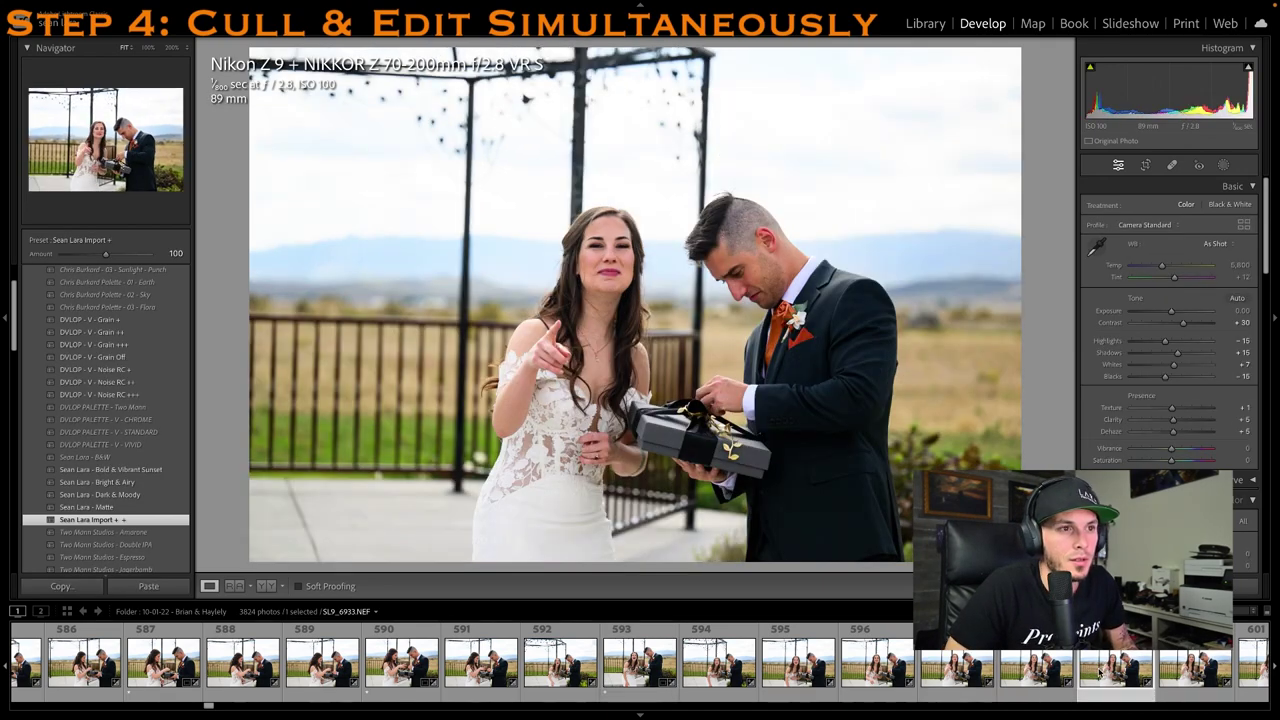
key("Right")
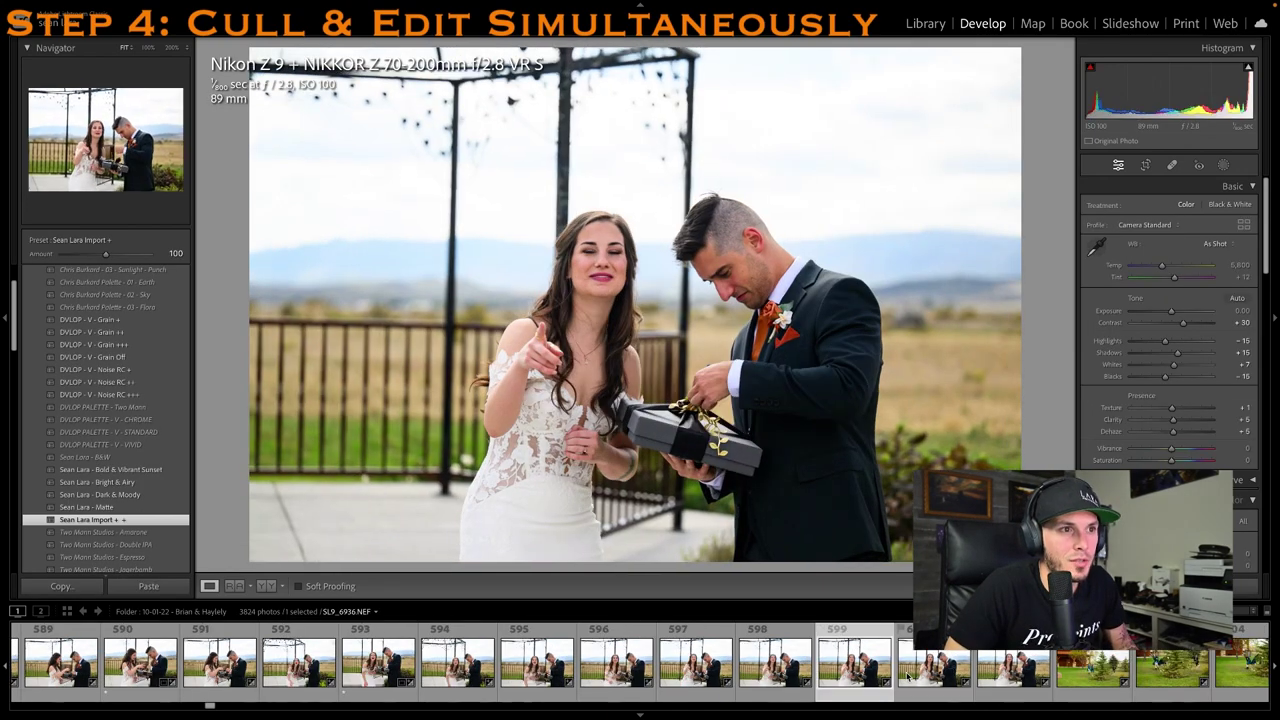
left_click(762, 670)
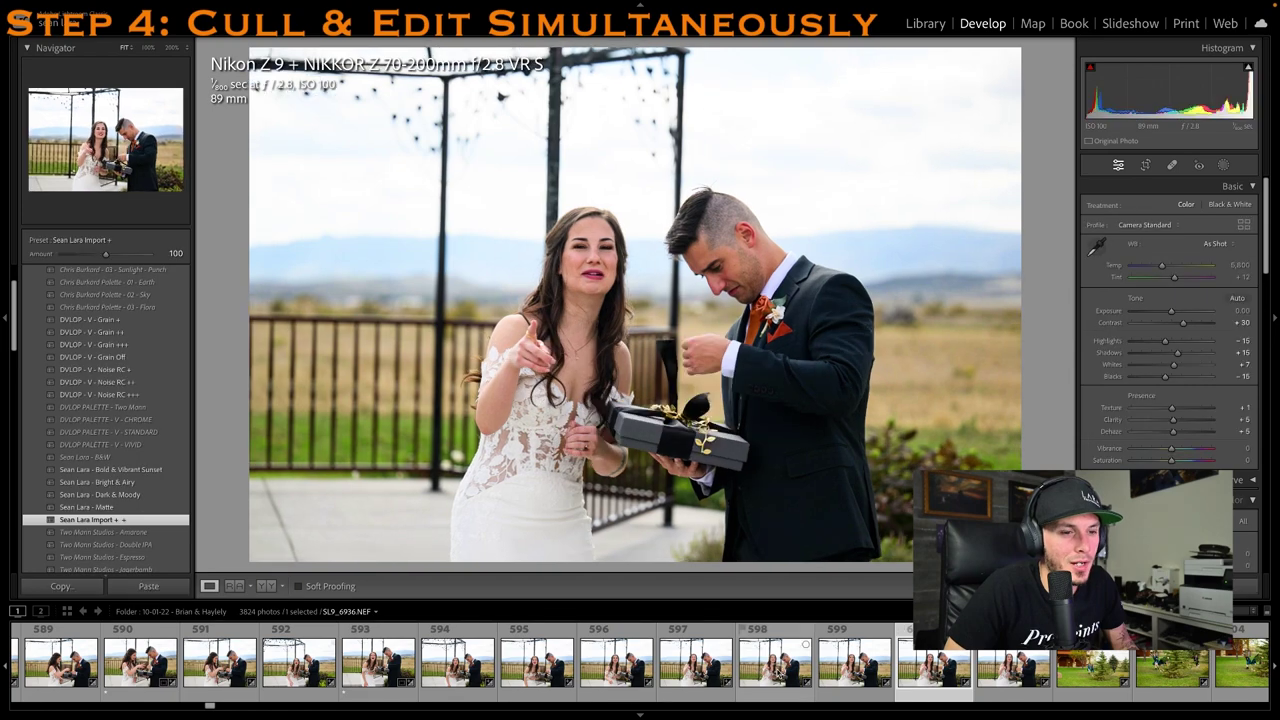
left_click(1014, 669)
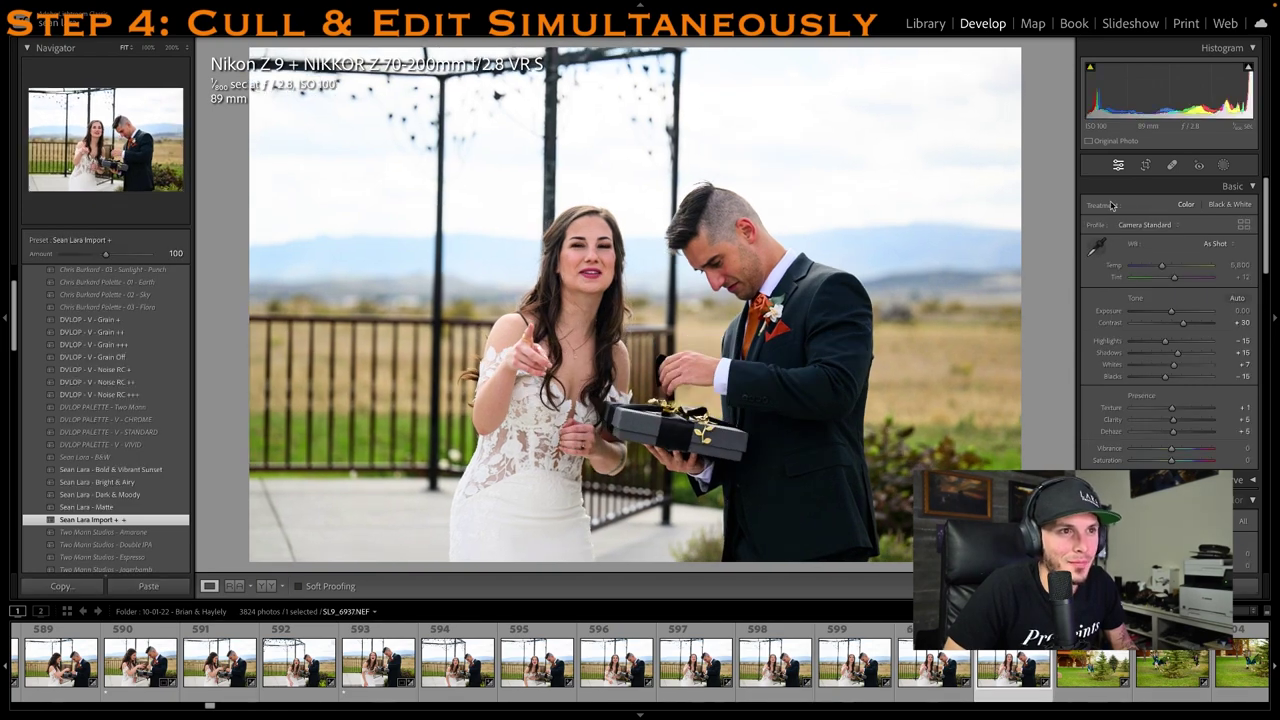
key("1")
key("r")
left_click_drag(637, 50, 626, 170)
key("Return")
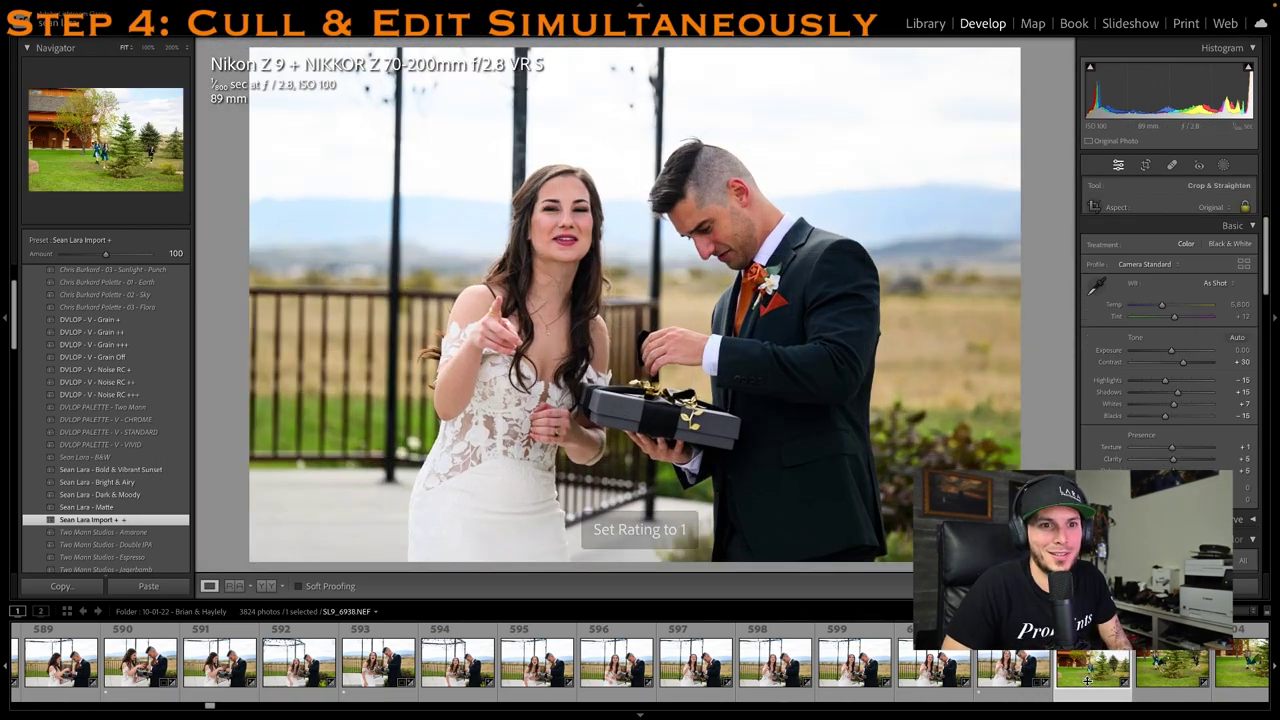
Rate photo 602, with the bridesmaids running across the lawn, one star and crop it tighter around them
left_click(1090, 683)
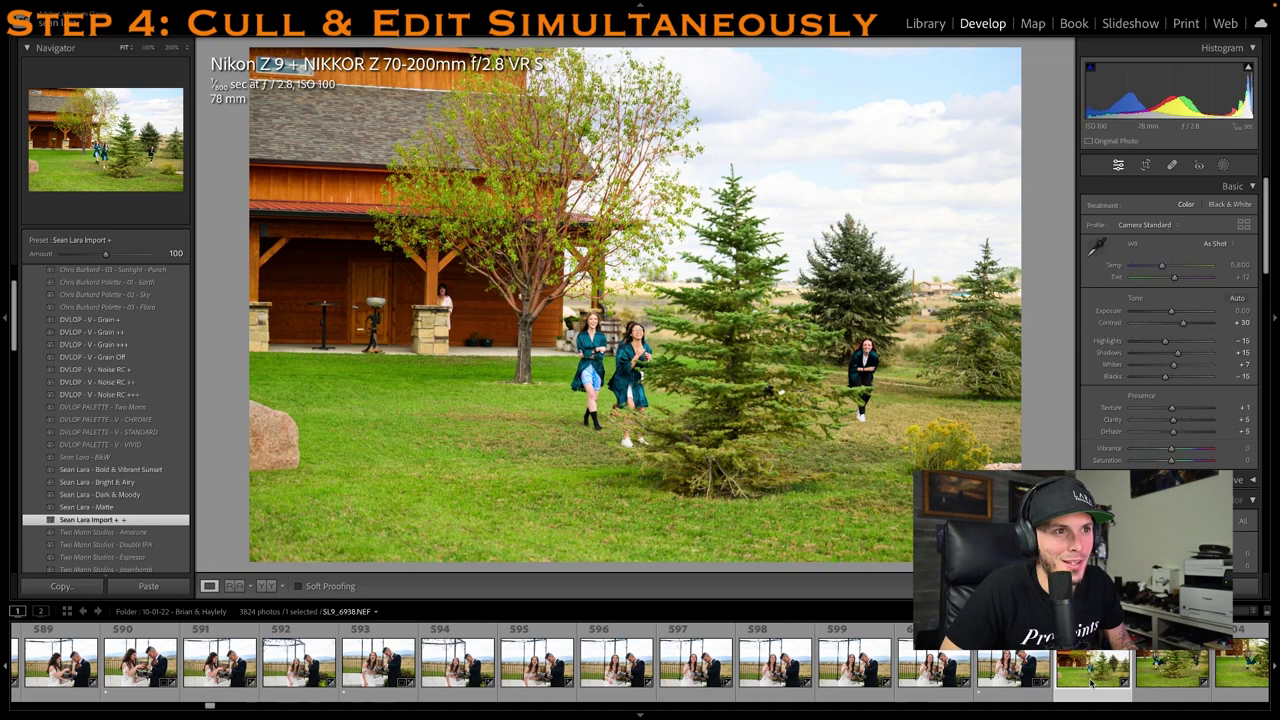
key("1")
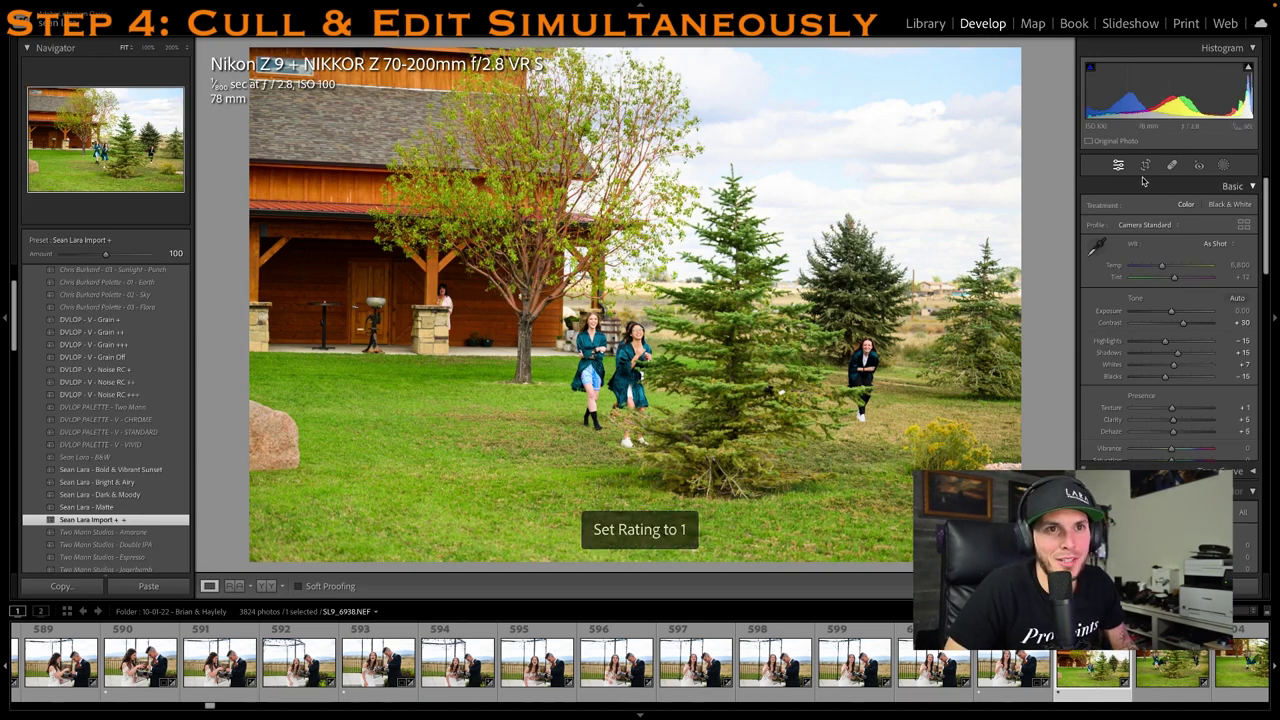
key("r")
left_click_drag(768, 53, 749, 115)
left_click_drag(682, 313, 661, 336)
key("r")
Rate photo 610, with the bridesmaids laughing beside the pine tree, one star and crop it tighter, trimming the sky and the trees behind them
key("1")
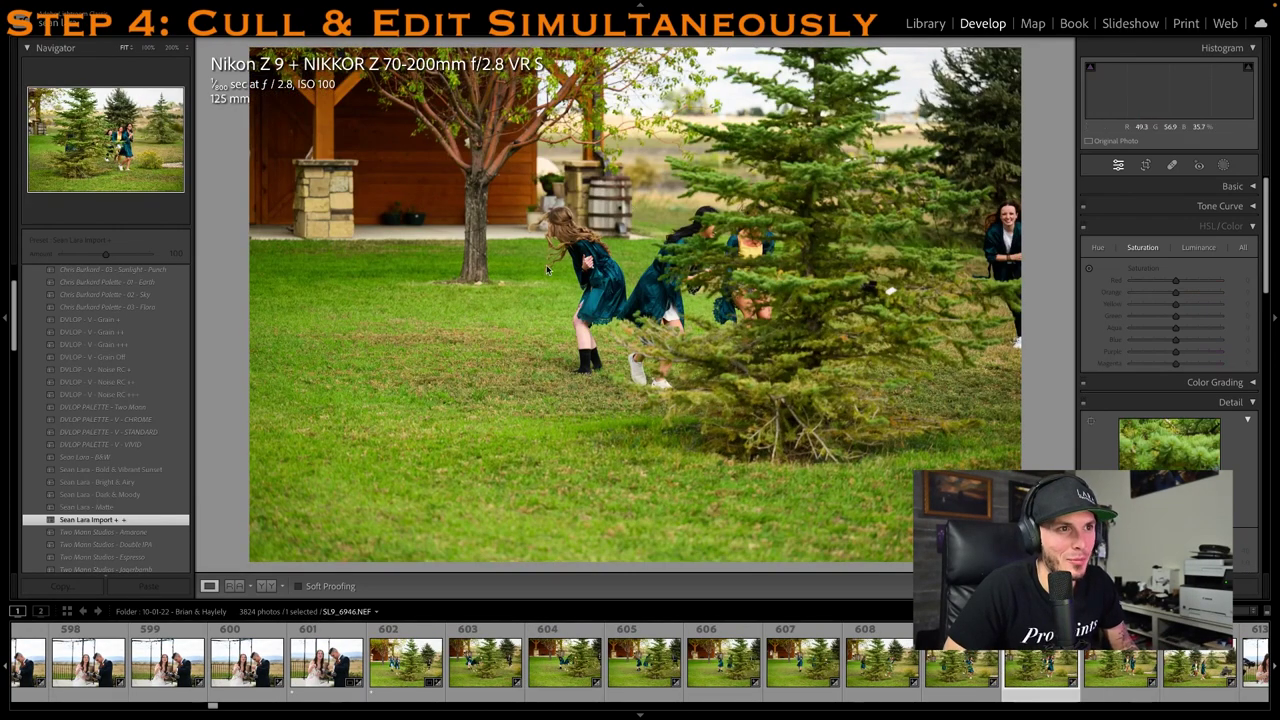
key("1")
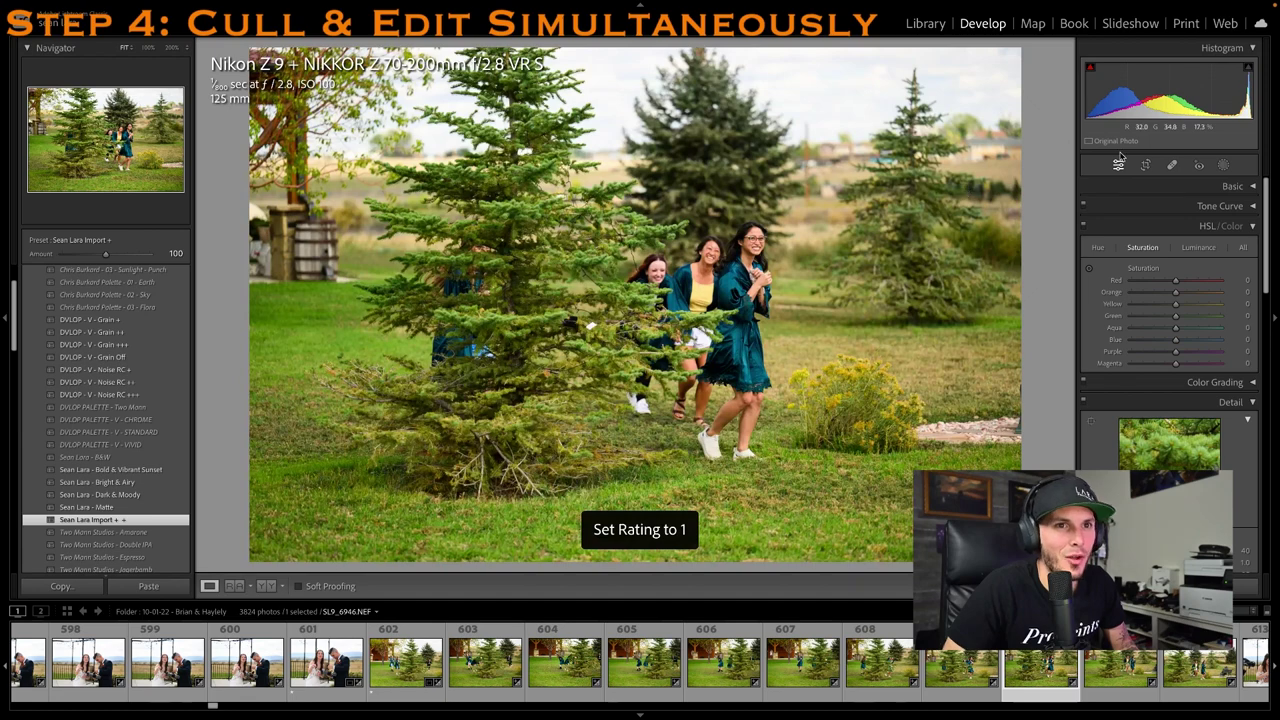
key("r")
left_click_drag(1022, 48, 920, 116)
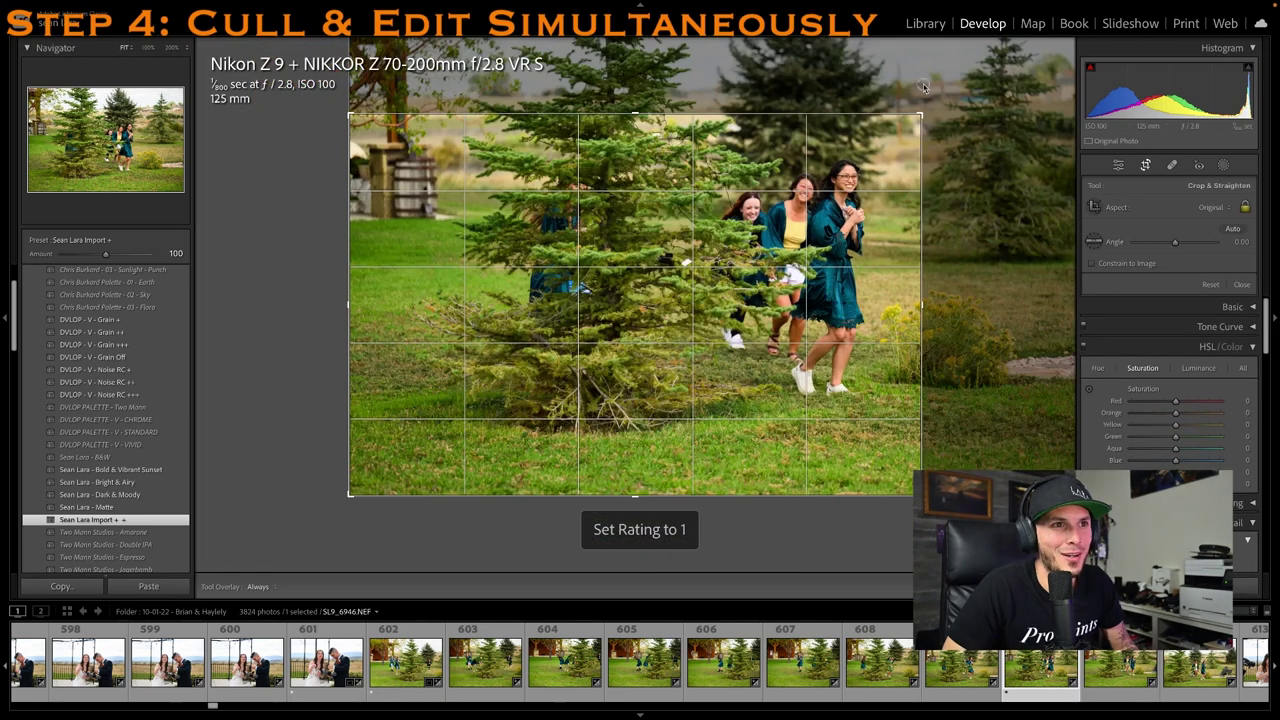
key("Return")
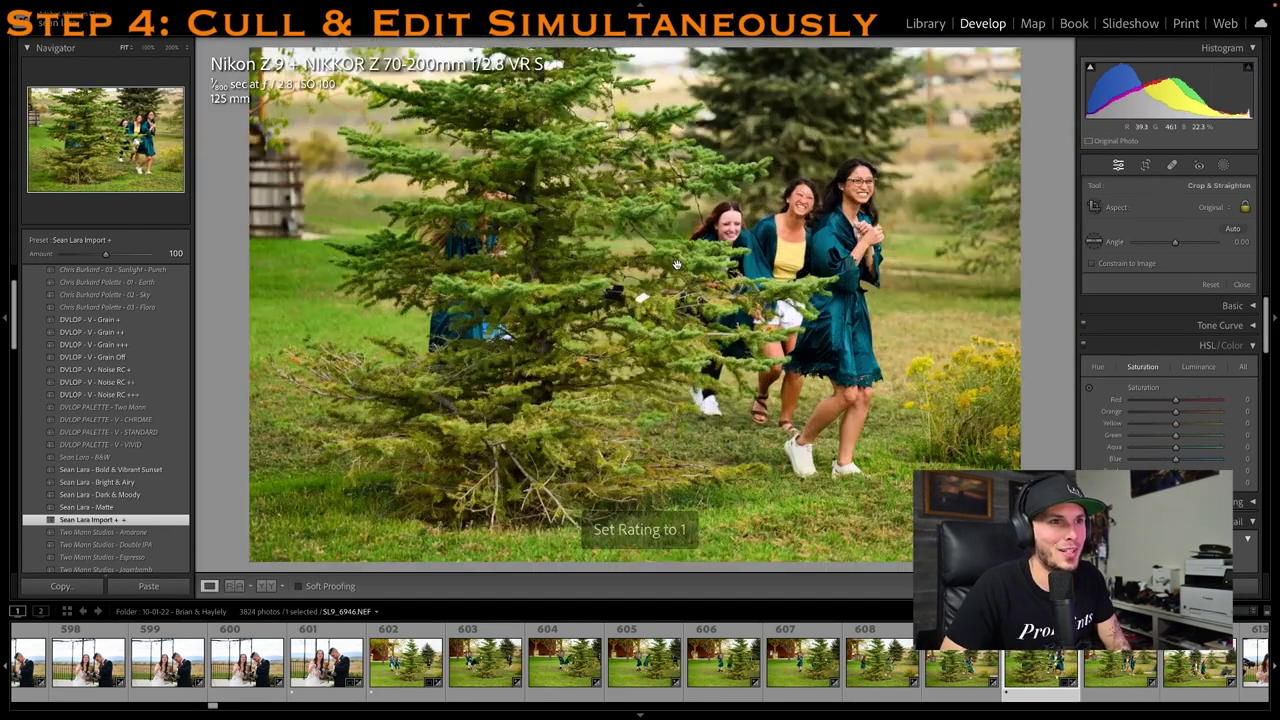
Review the last lawn frames and the next gift-box shots, and rate photo 616 of the groom handing over the ribbon one star
scroll(965, 688, "down", 3)
left_click(952, 686)
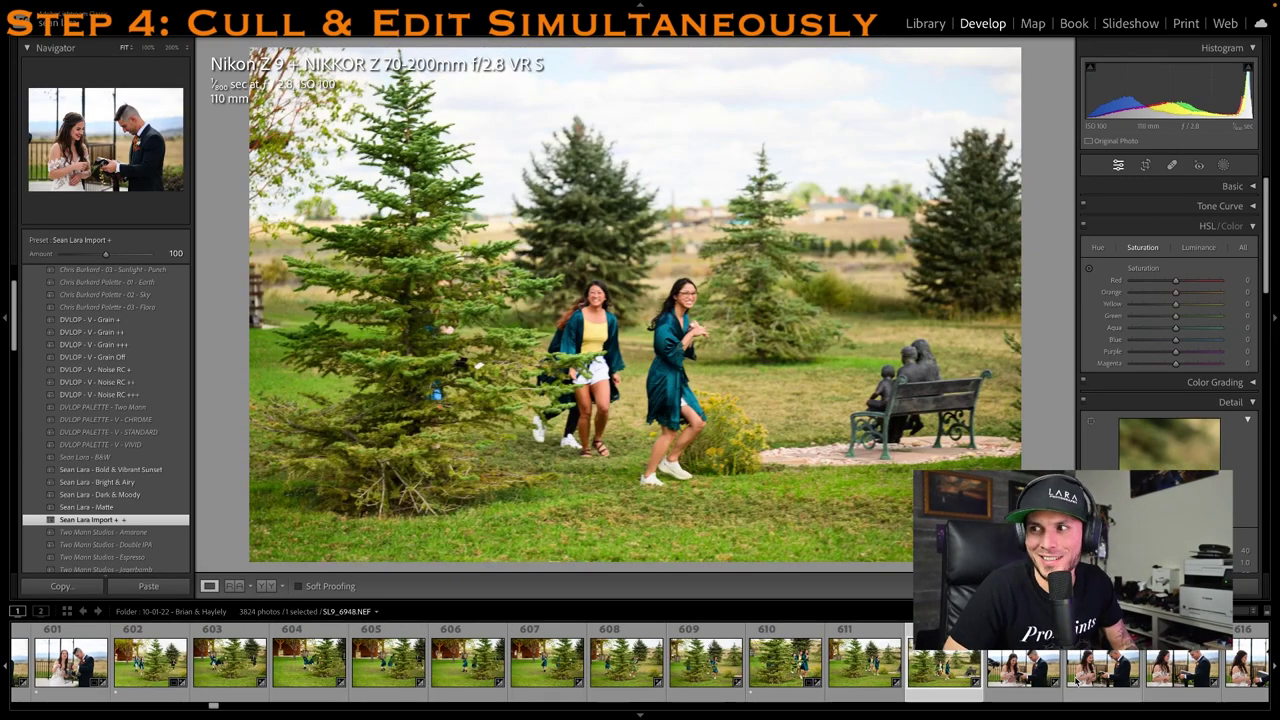
scroll(1077, 682, "down", 2)
left_click(1041, 673)
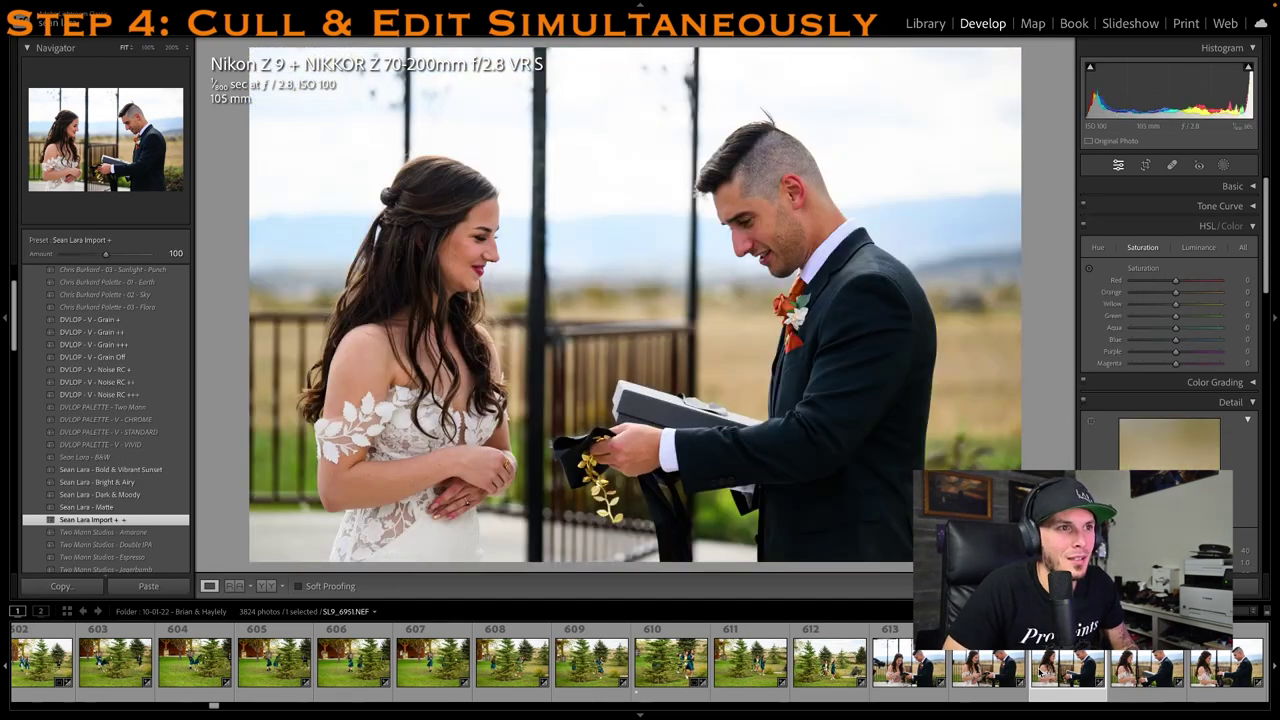
key("1")
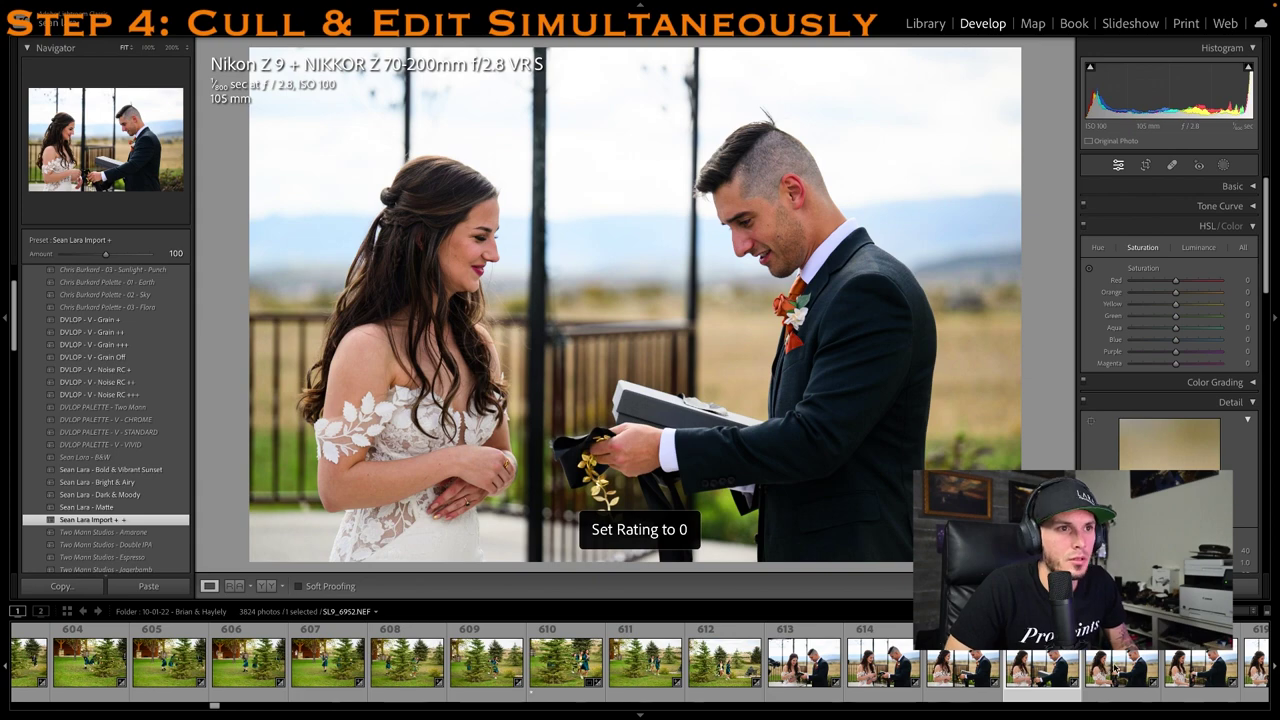
key("1")
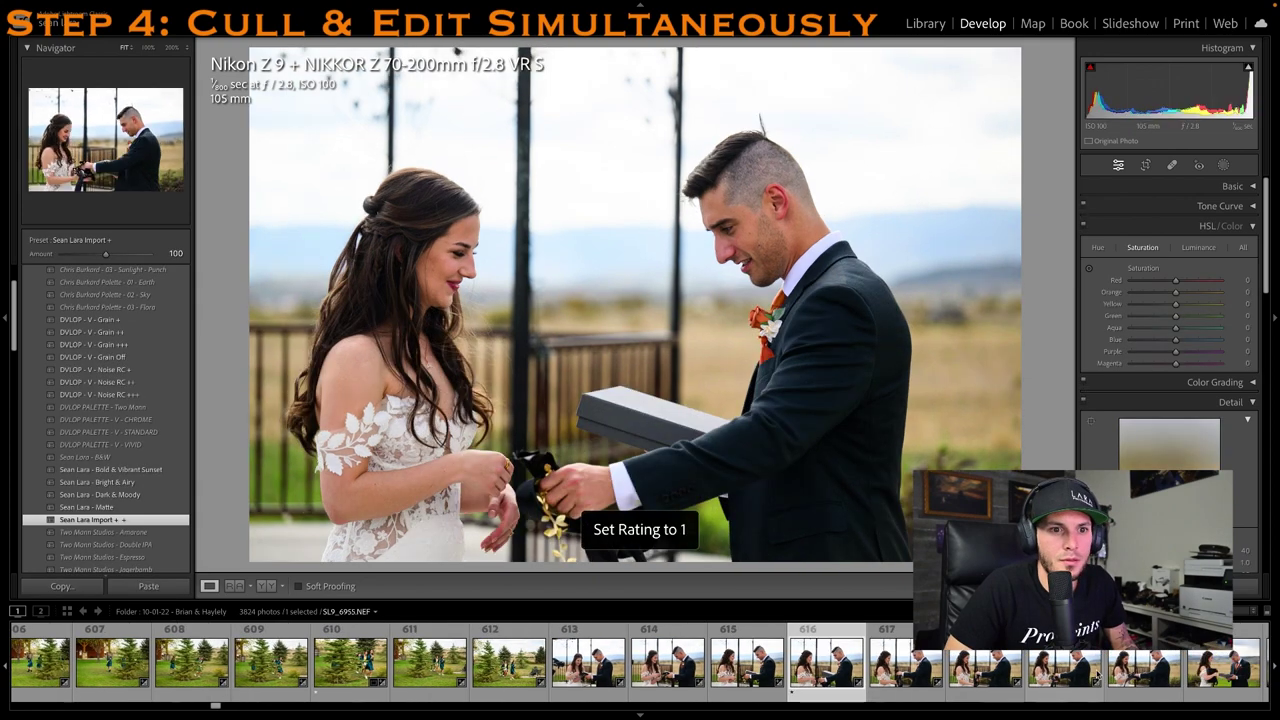
Rate photo 619, with the smiling bride holding the black ribbon, one star and crop it slightly tighter around the couple
left_click(1098, 677)
left_click(1042, 681)
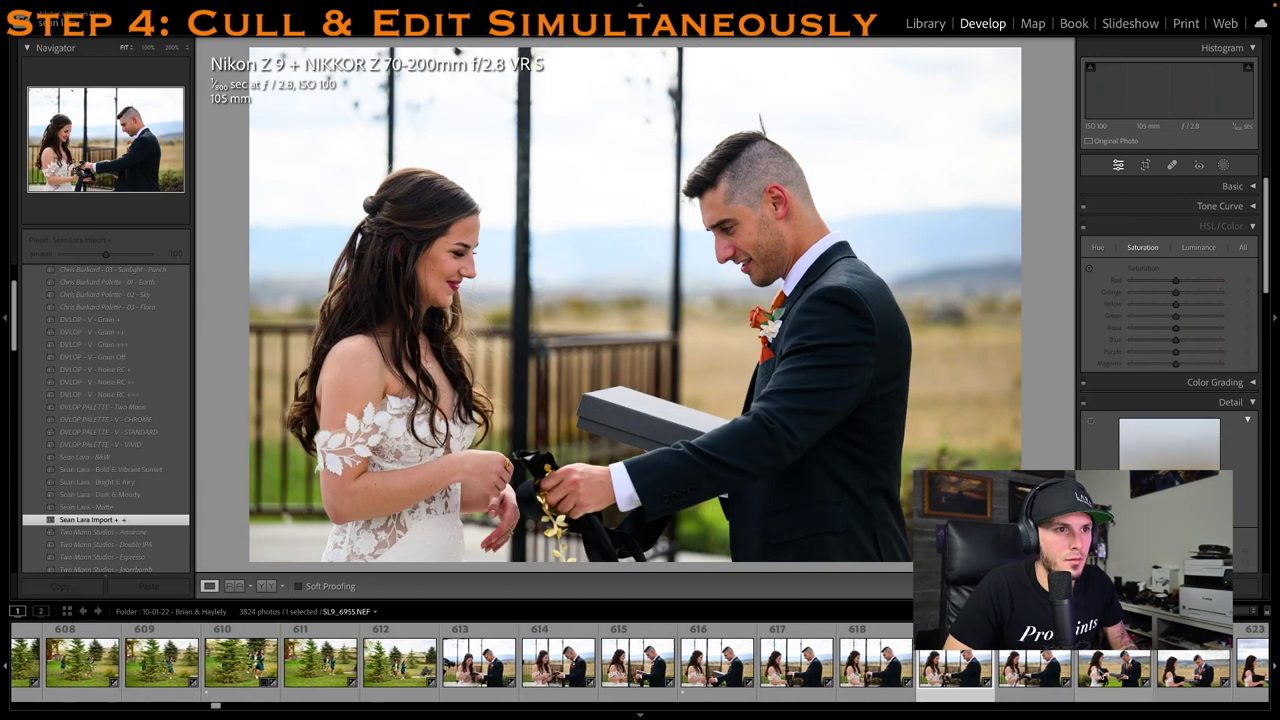
key("1")
left_click(1147, 166)
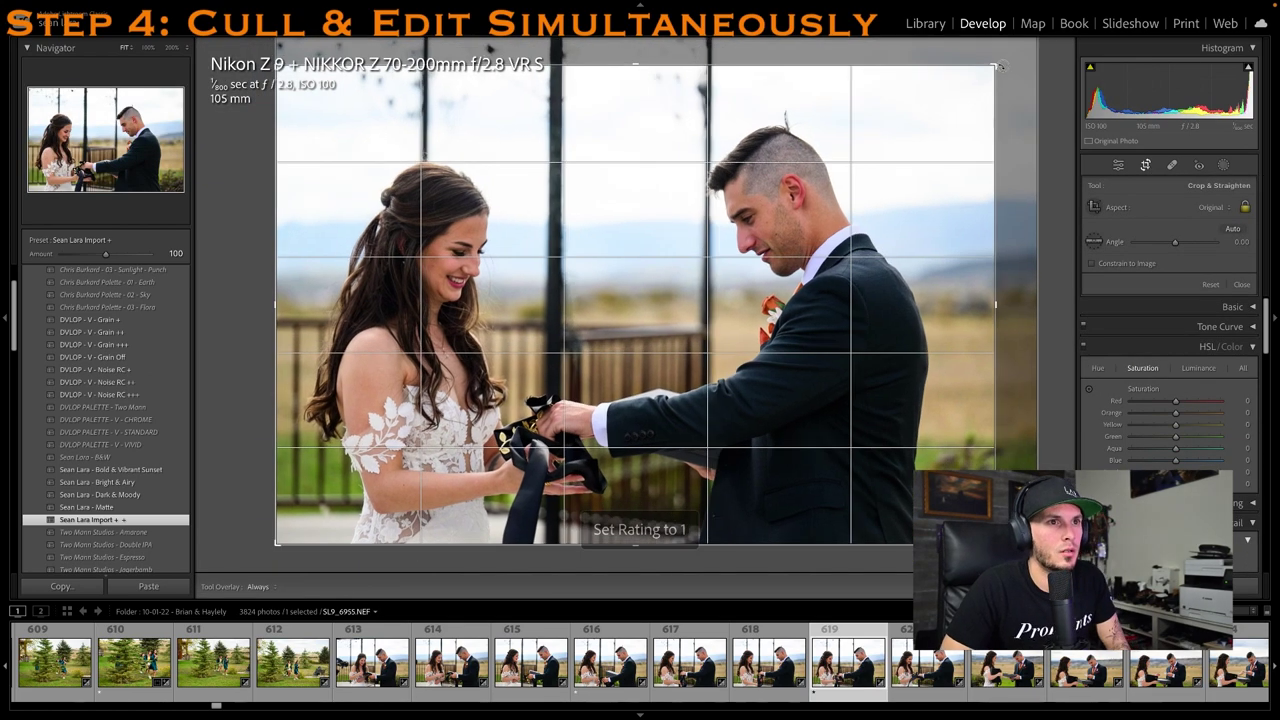
key("Return")
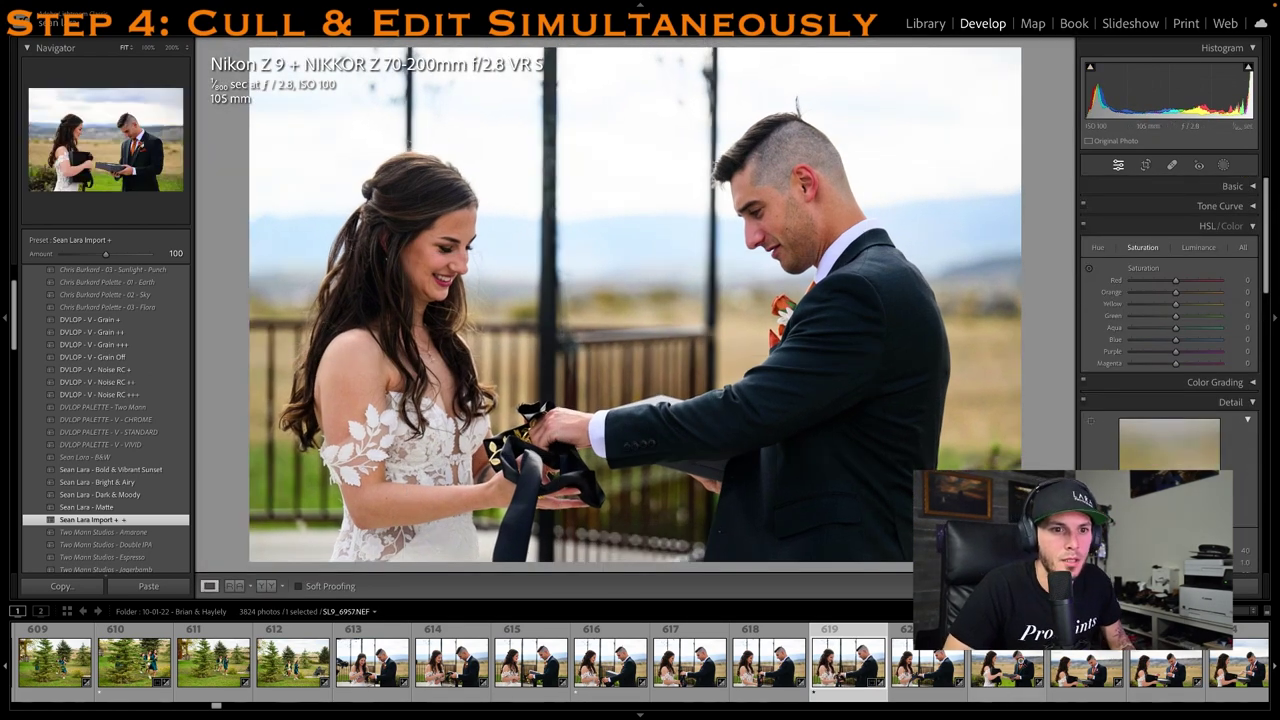
Crop photo 622, with the groom reading the note, tighter around the couple, trimming the sky and the field behind him
key("Right")
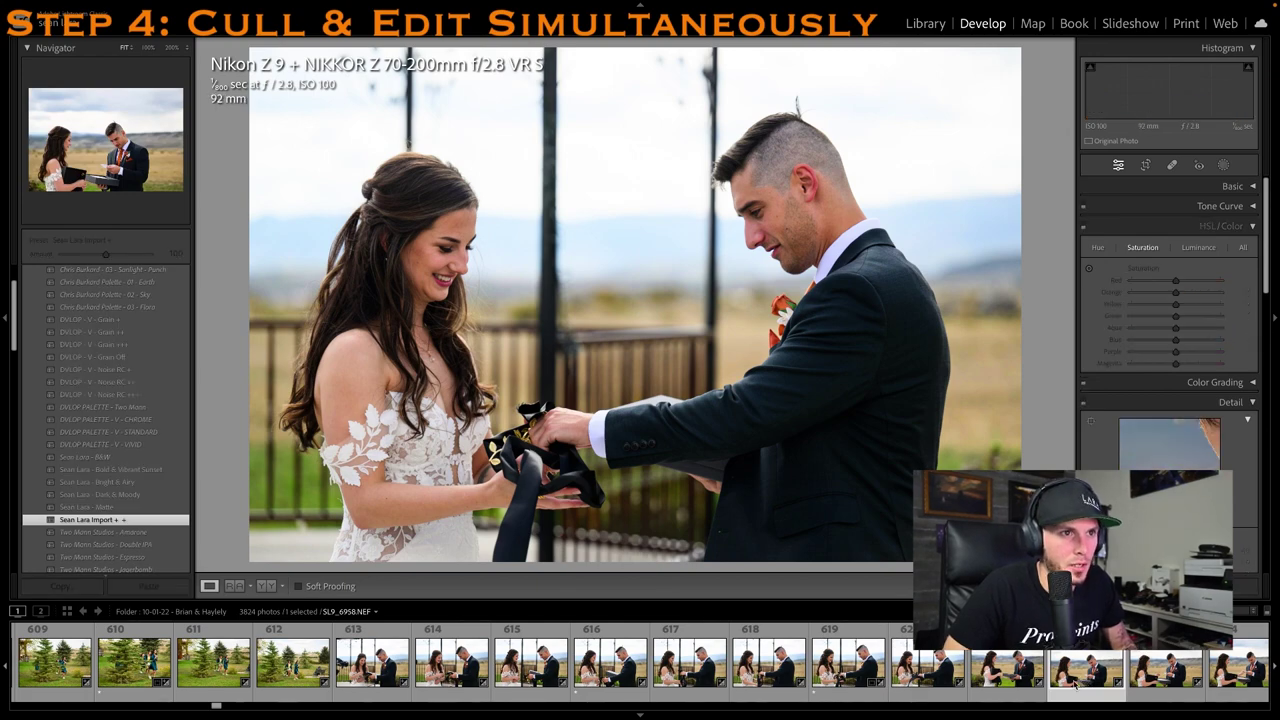
left_click(1075, 683)
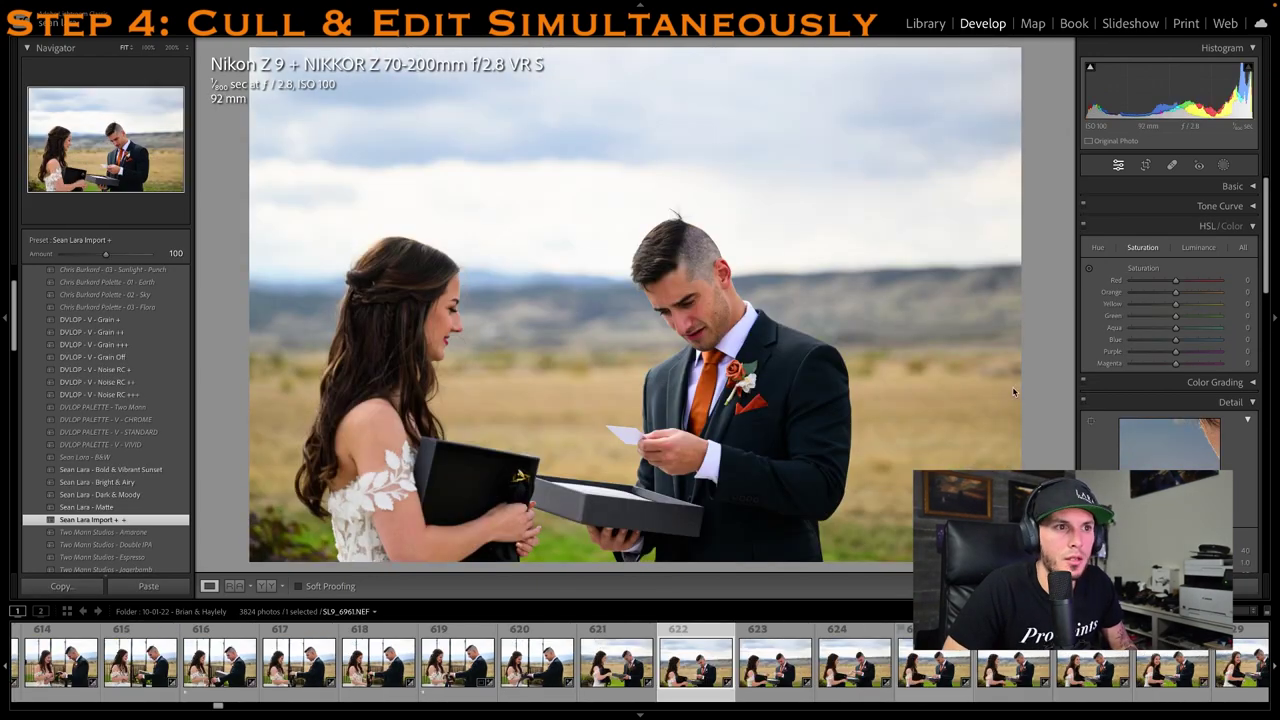
key("r")
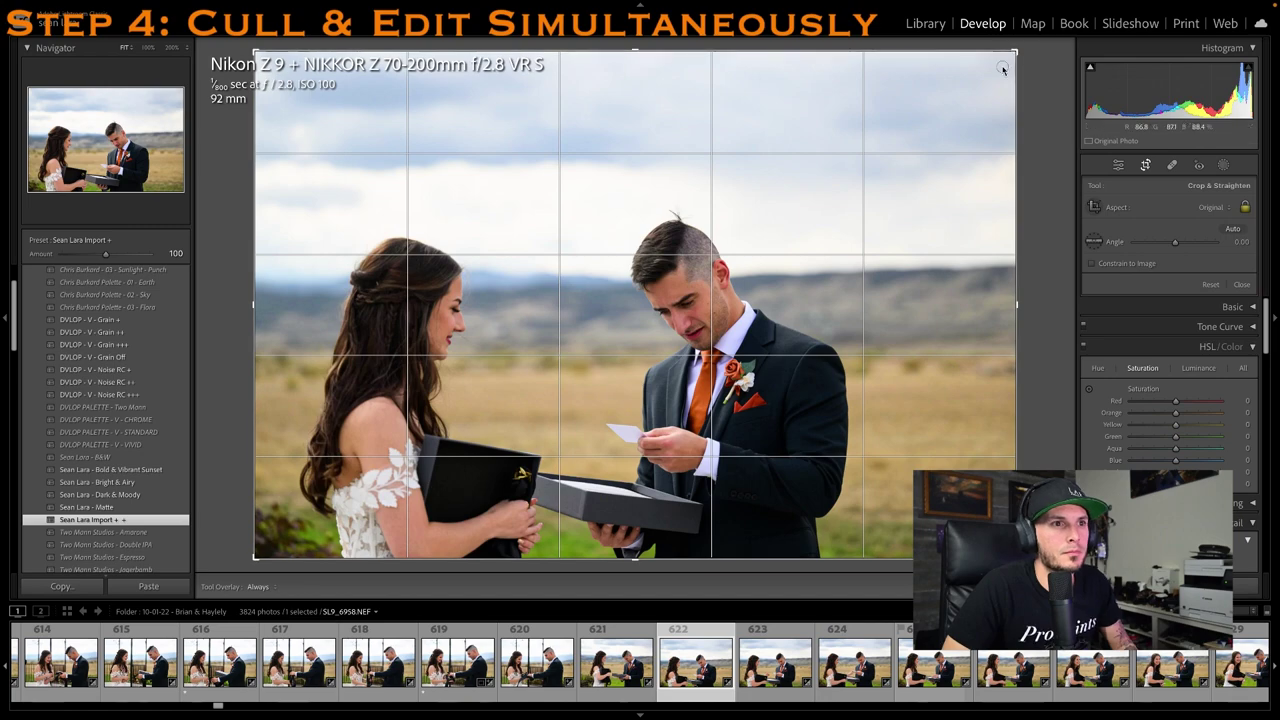
left_click_drag(1014, 62, 985, 93)
key("r")
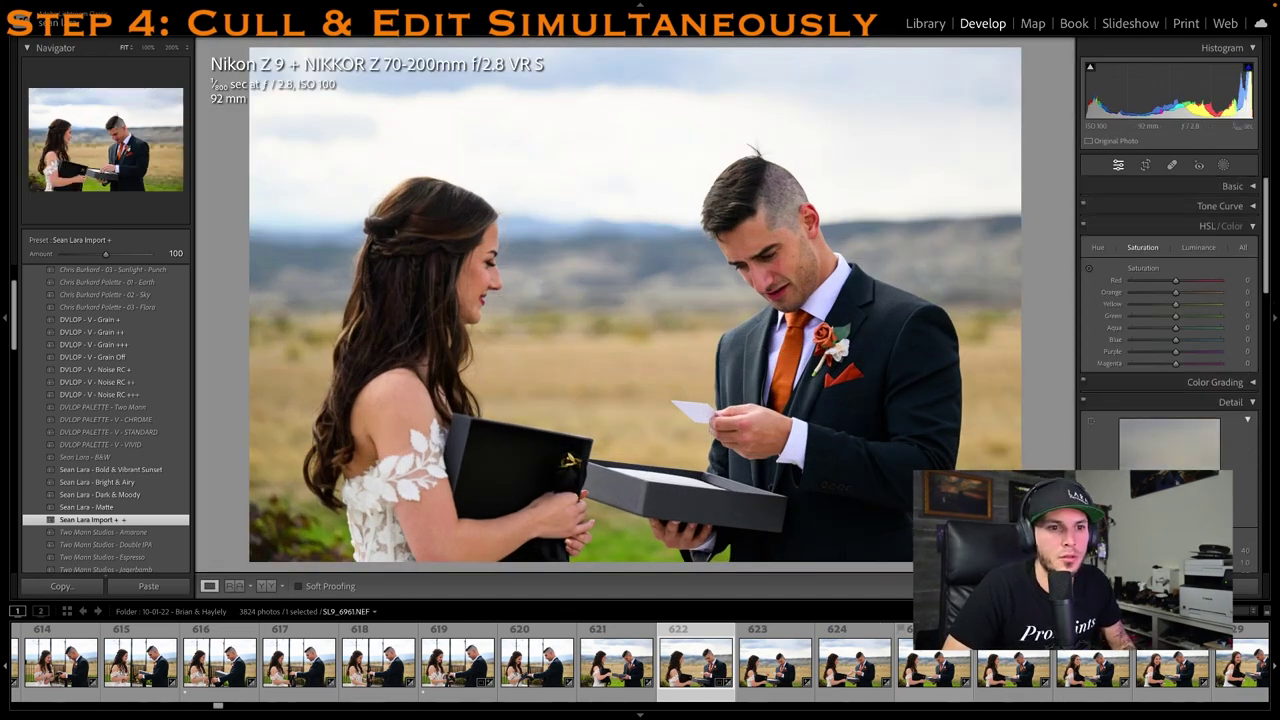
Compare the following open-box frames, rate photo 628 with the bride smiling at the camera one star, and crop it tighter around the couple
left_click(942, 672)
left_click(1068, 668)
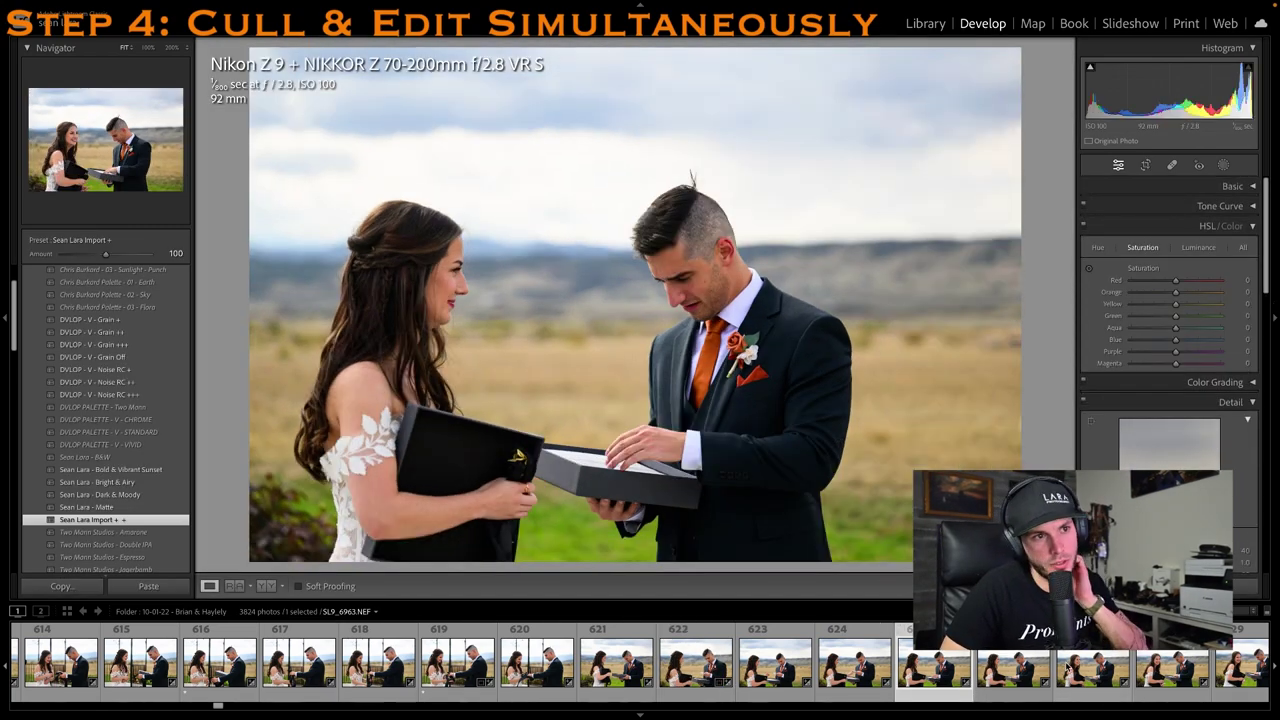
left_click(1134, 655)
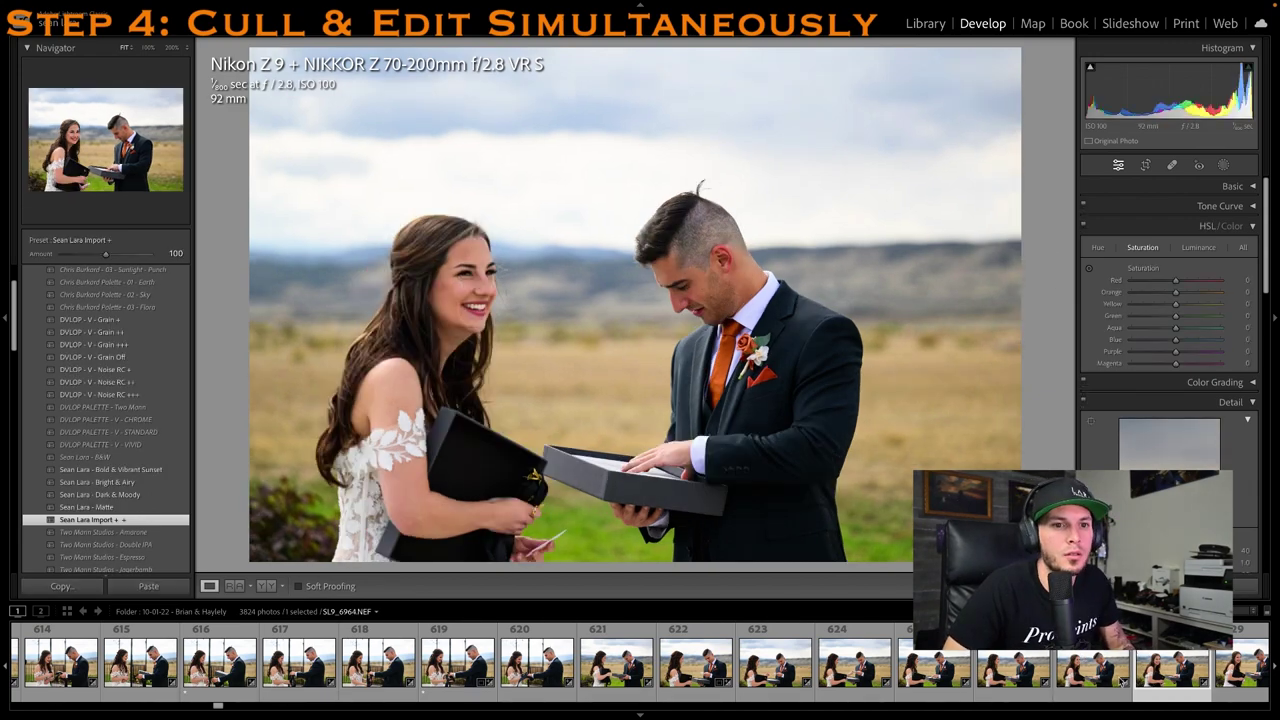
key("1")
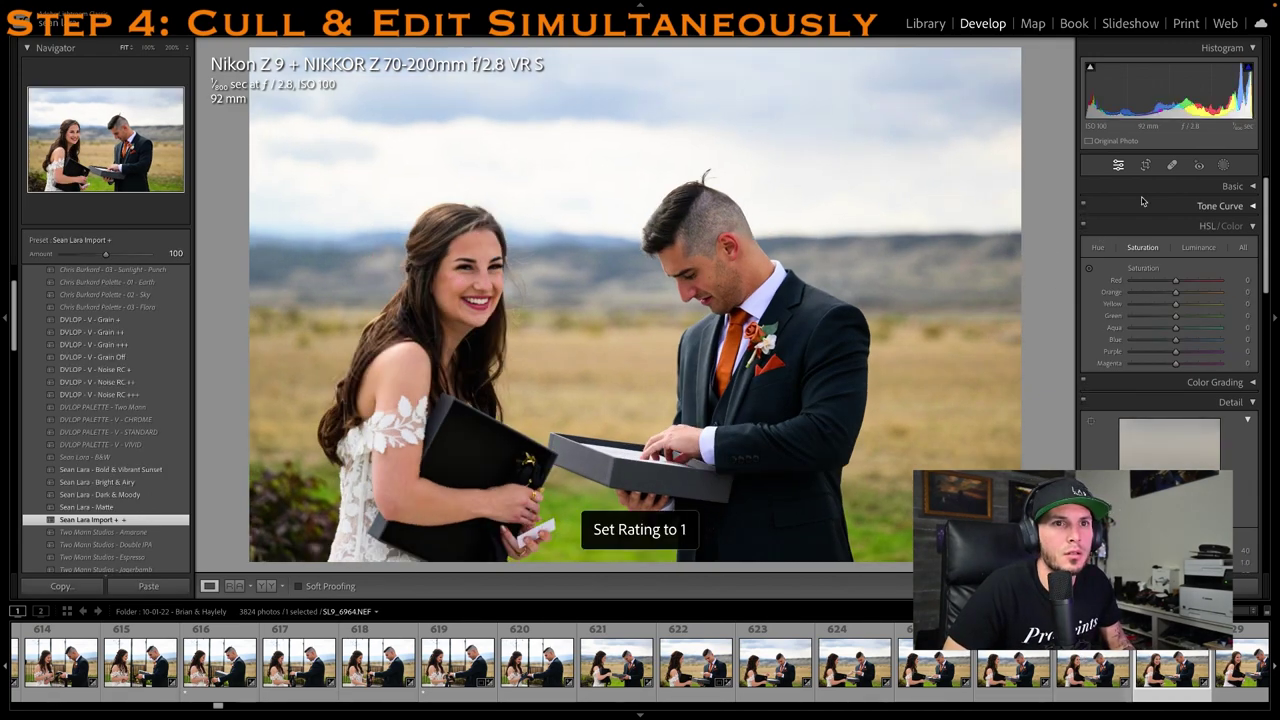
key("r")
left_click_drag(1017, 53, 1008, 82)
key("r")
Rate photo 633, with the groom looking into the emptied box, one star and crop it tighter, trimming the sky and the field
scroll(997, 670, "down", 3)
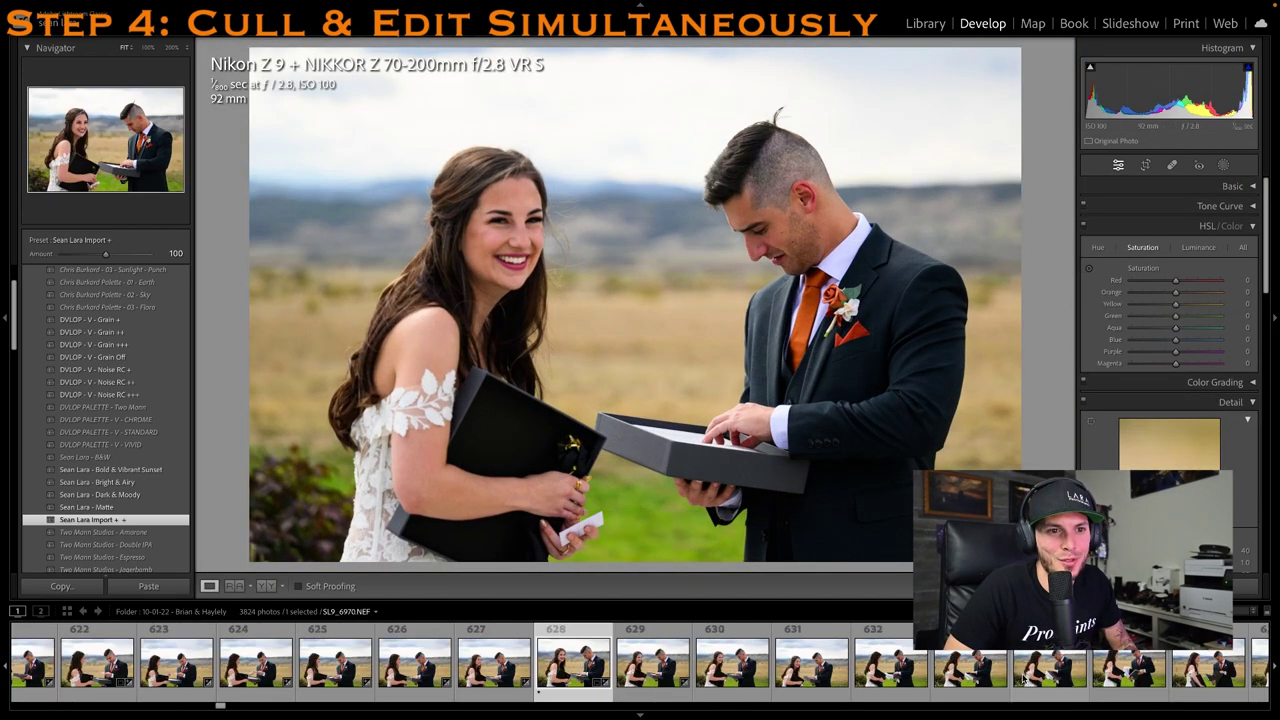
left_click(997, 681)
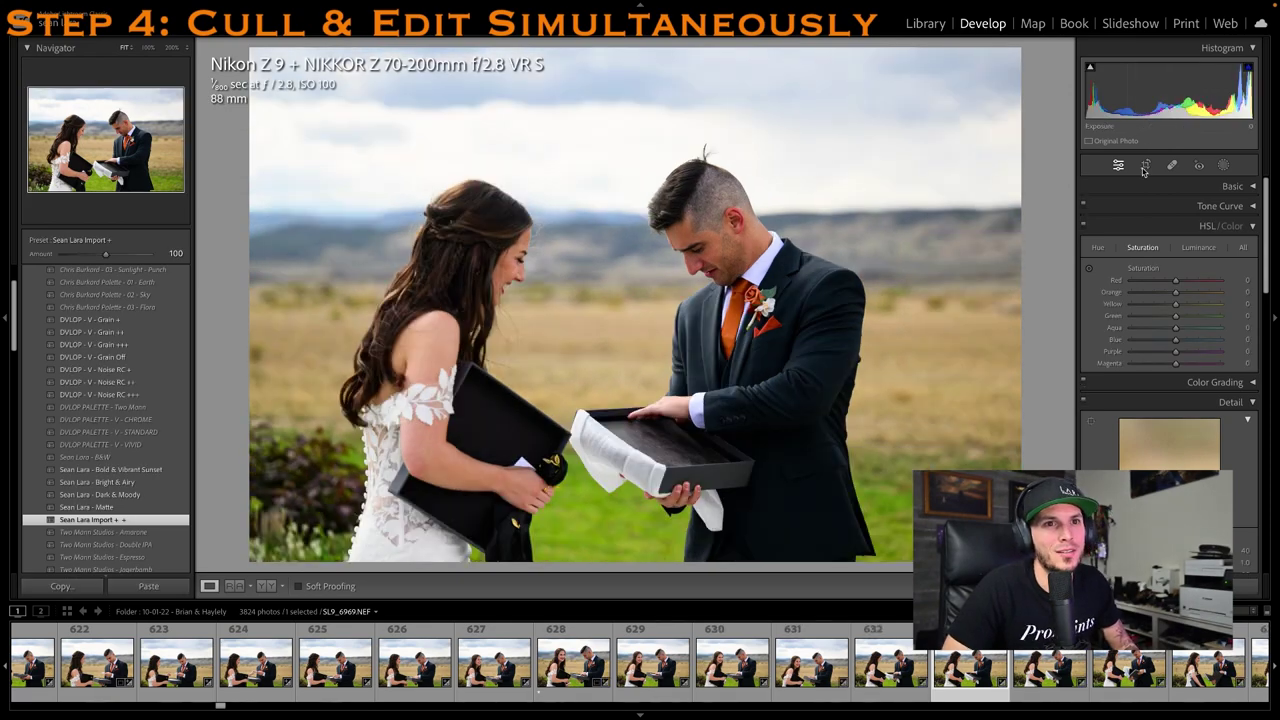
key("1")
key("r")
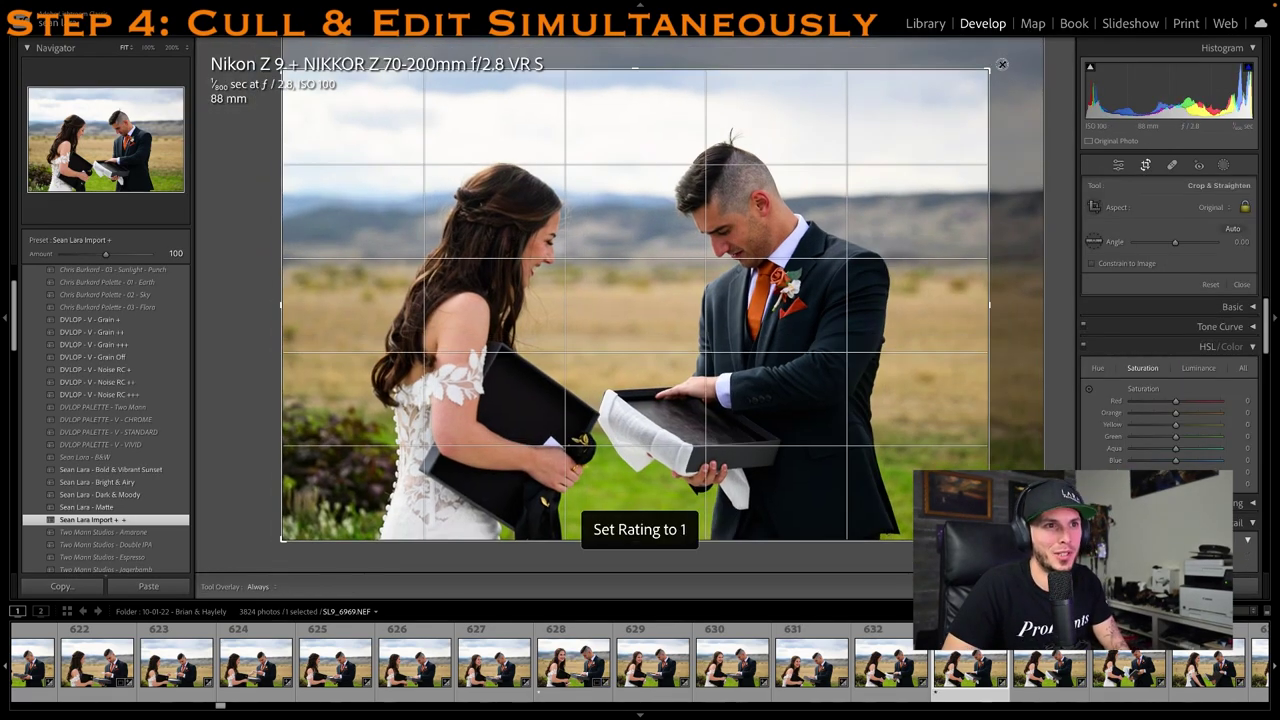
key("r")
Compare the frames after photo 633 and rate photo 639, with the groom looking down into the open album, one star
scroll(1040, 676, "down", 3)
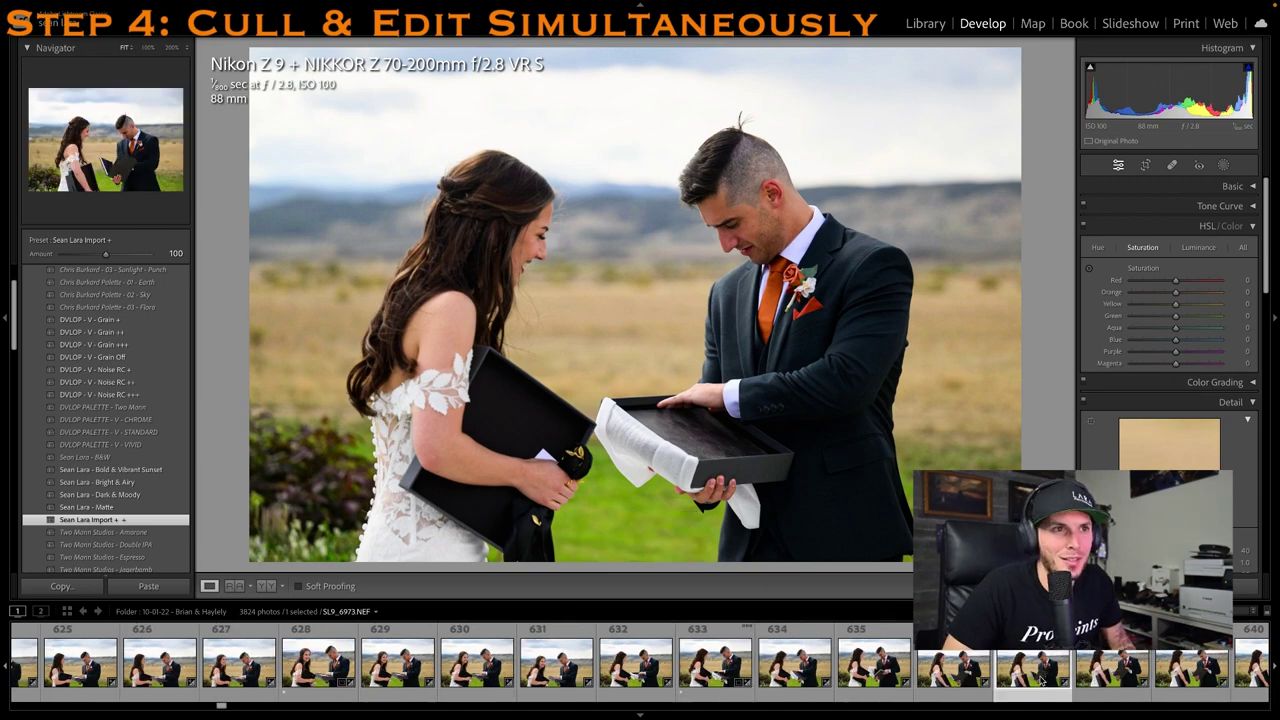
key("Right")
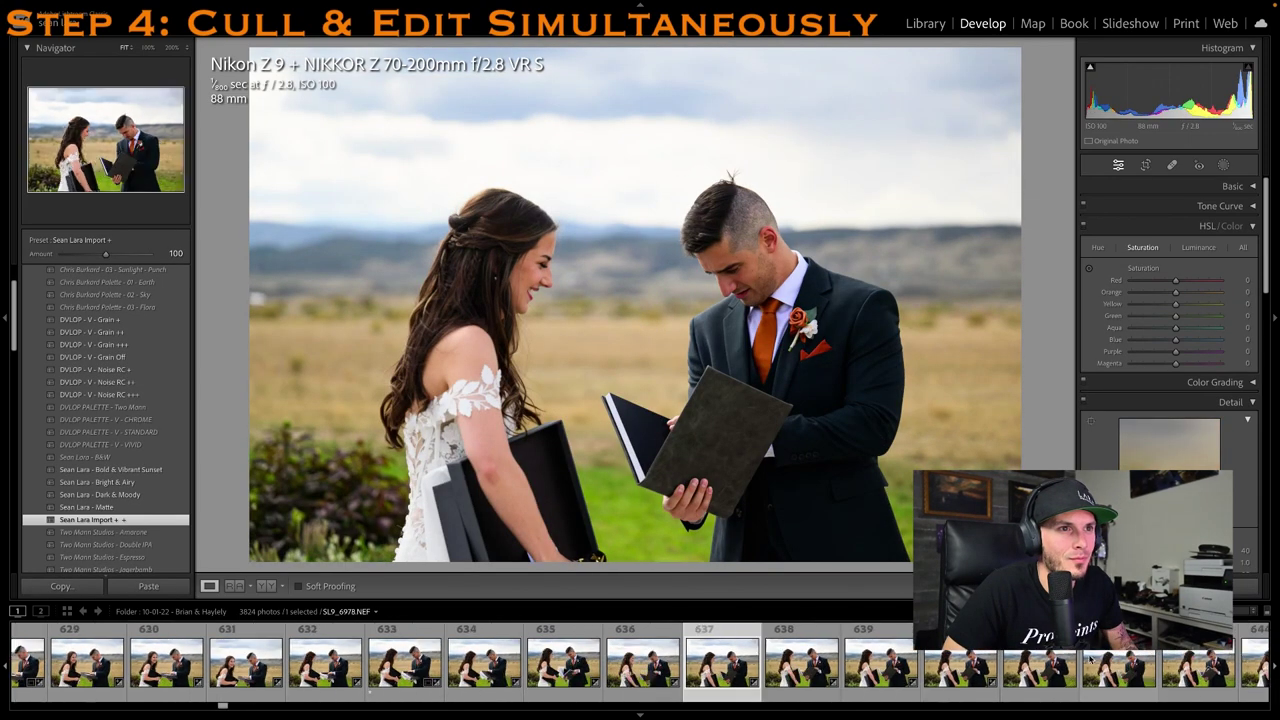
left_click(638, 666)
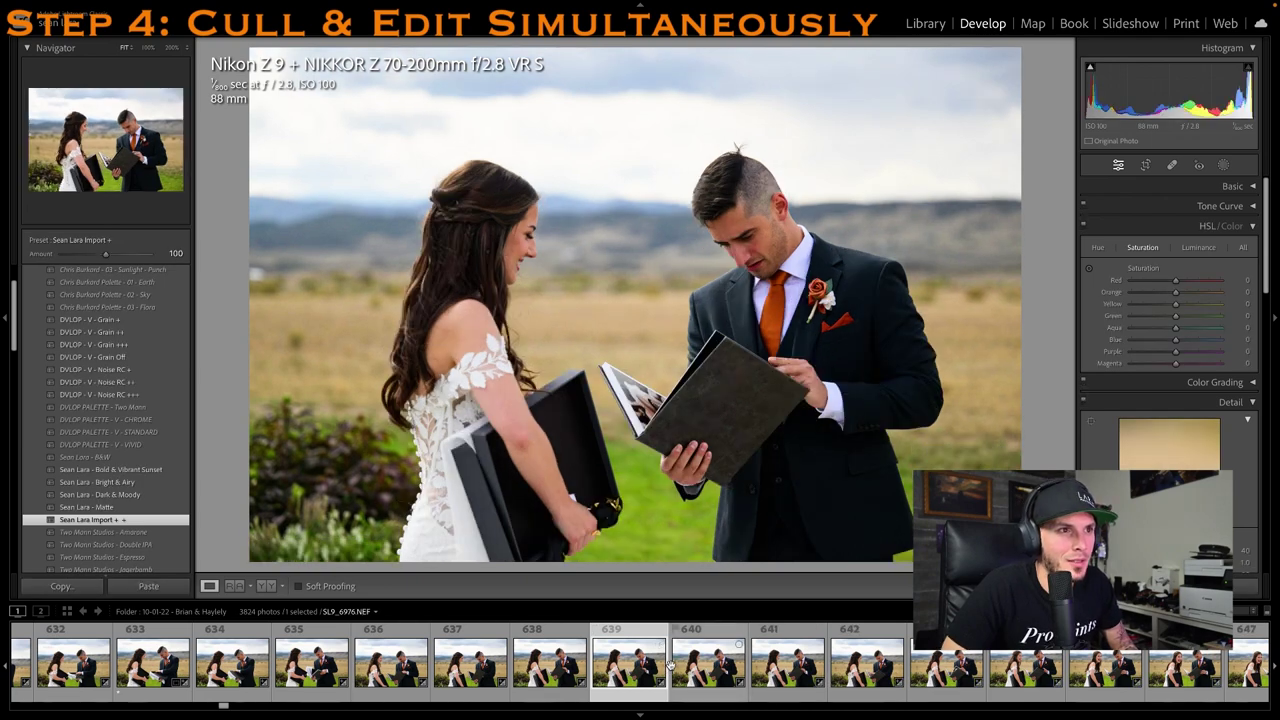
key("1")
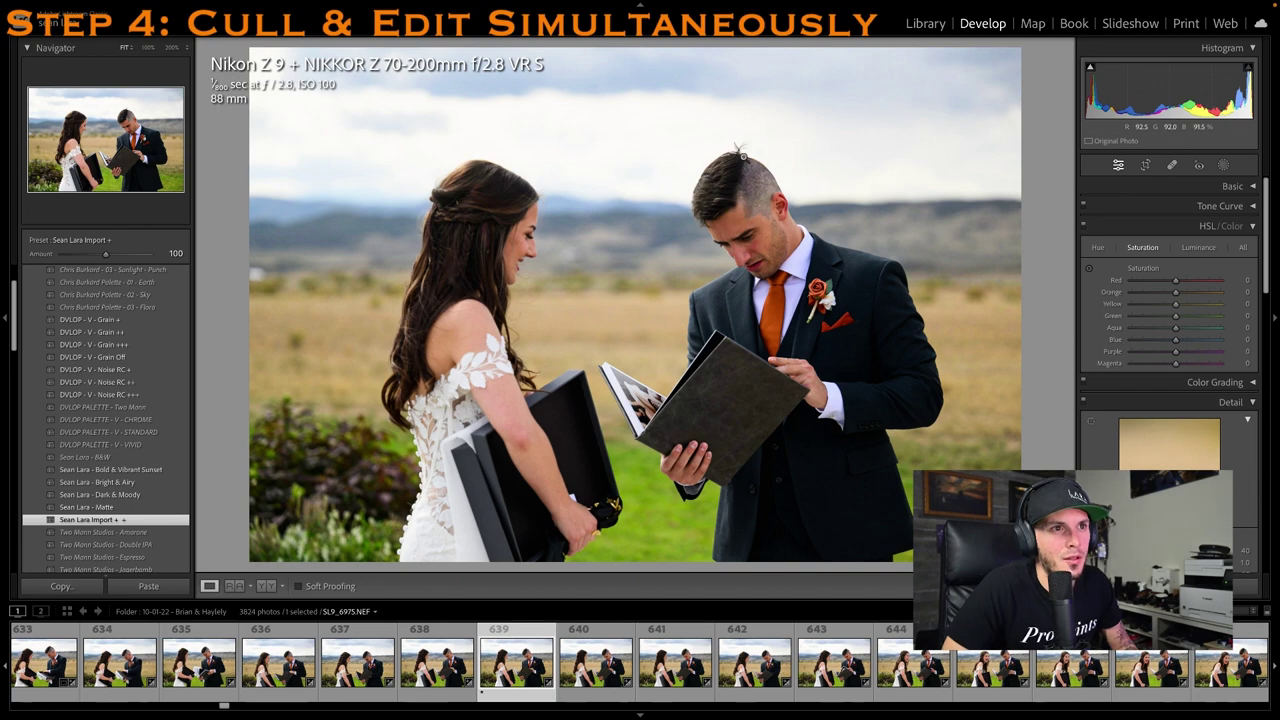
Rate photo 645, with the bride laughing beside the groom reading the album, one star and crop it tighter around the couple
left_click(670, 675)
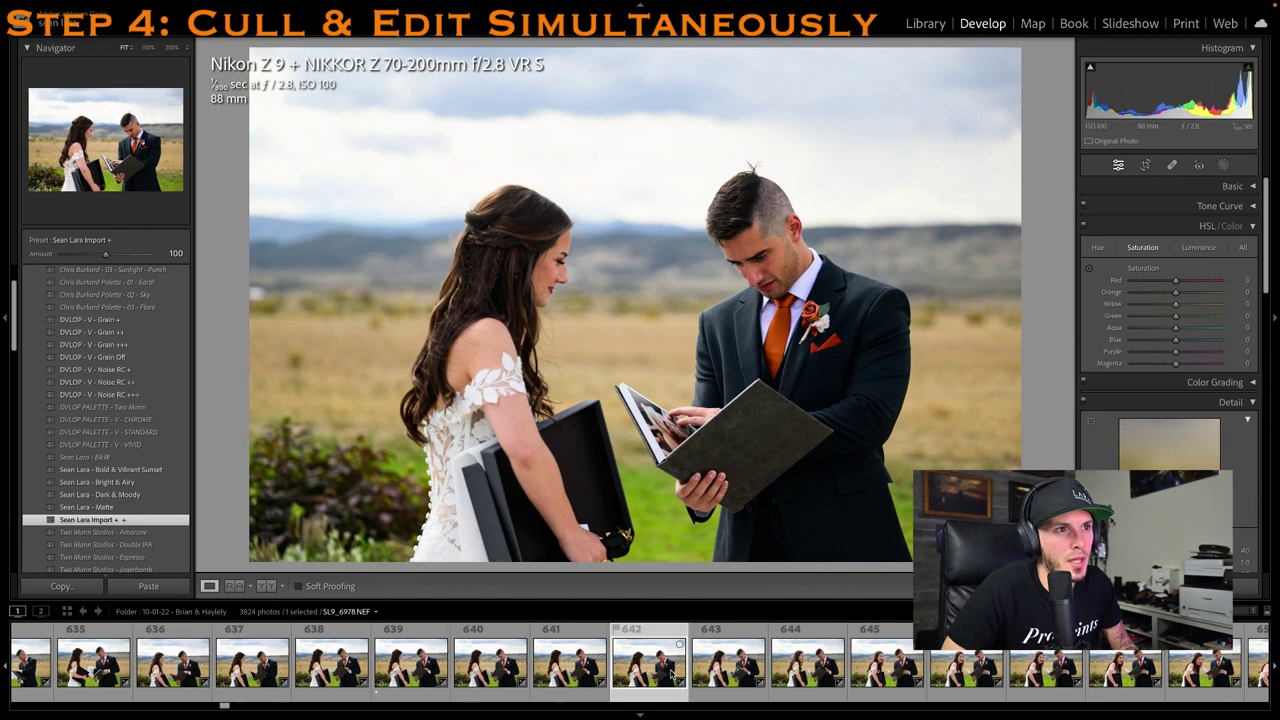
scroll(672, 675, "down", 3)
left_click(670, 675)
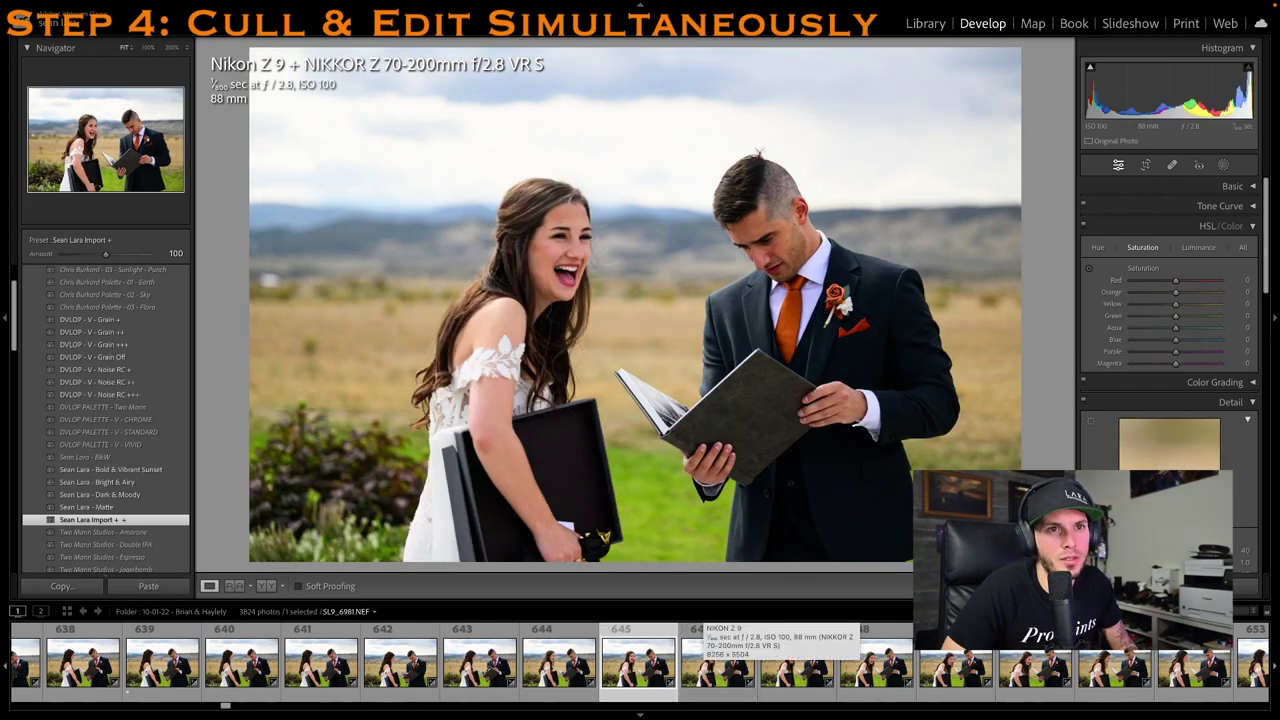
key("1")
key("r")
left_click_drag(835, 52, 789, 130)
key("r")
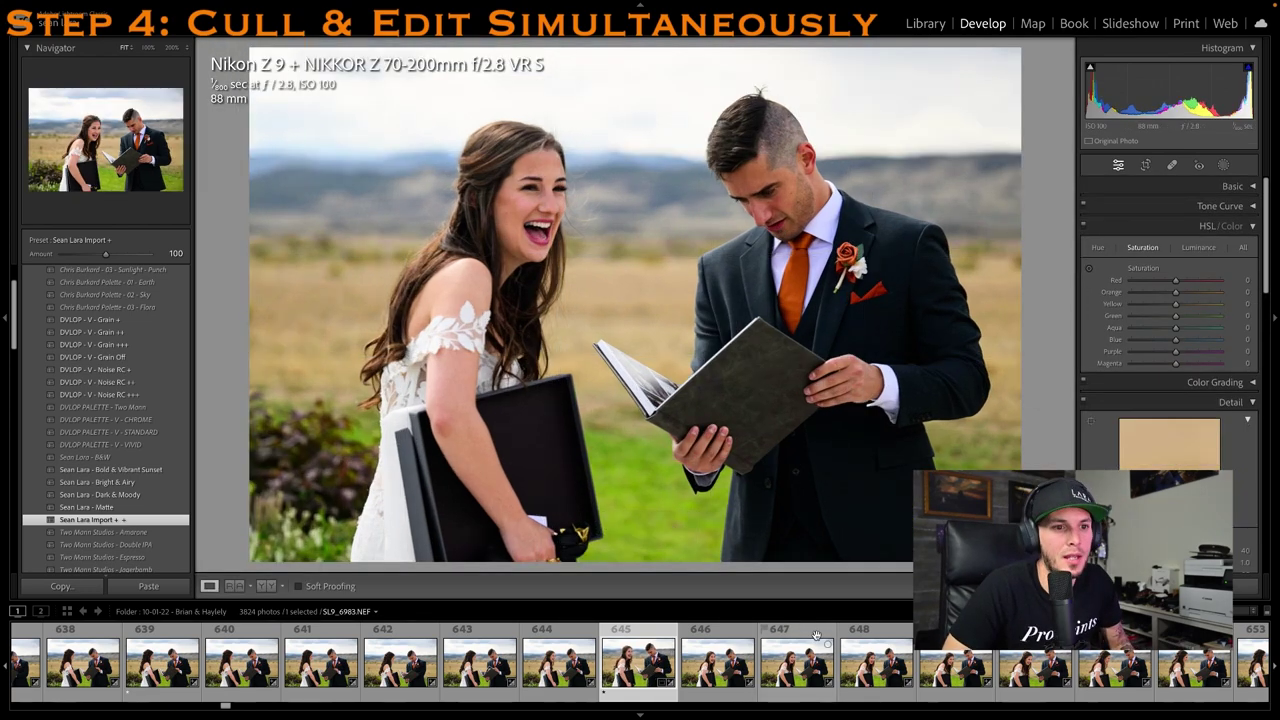
Rate photo 648, with the laughing bride leaning toward the groom and his album, one star
left_click(893, 662)
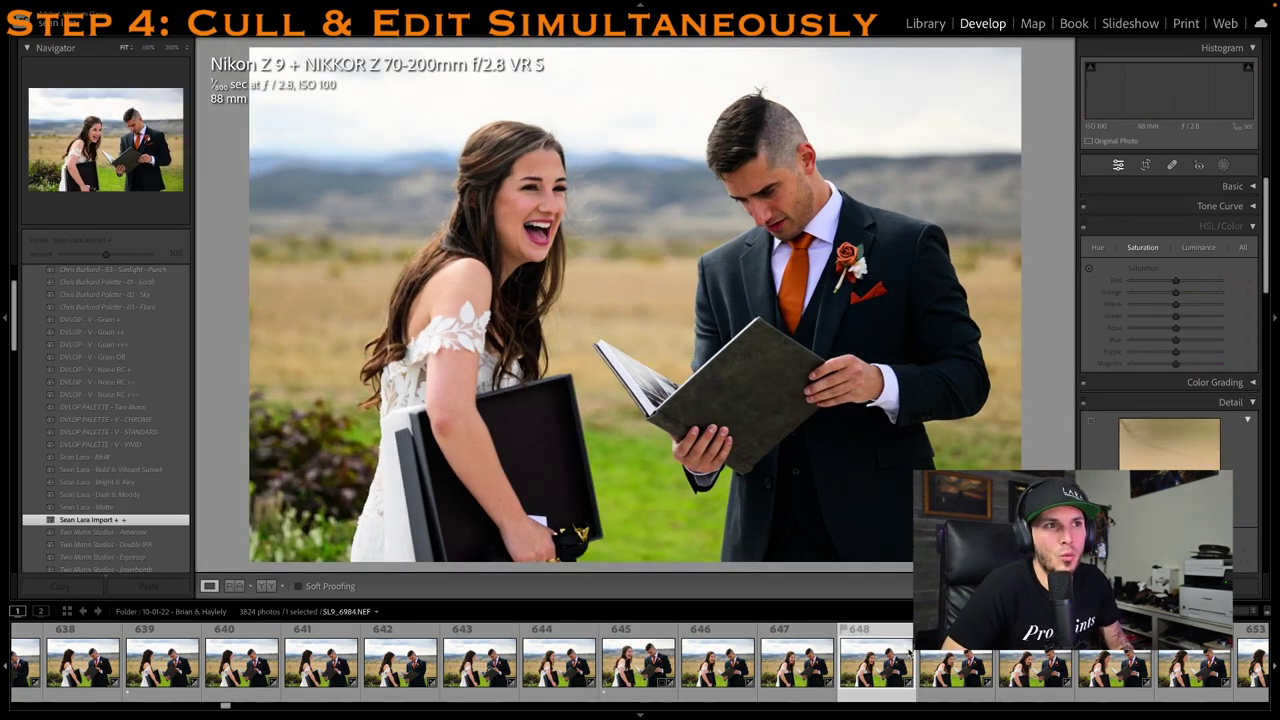
key("1")
scroll(905, 655, "right", 2)
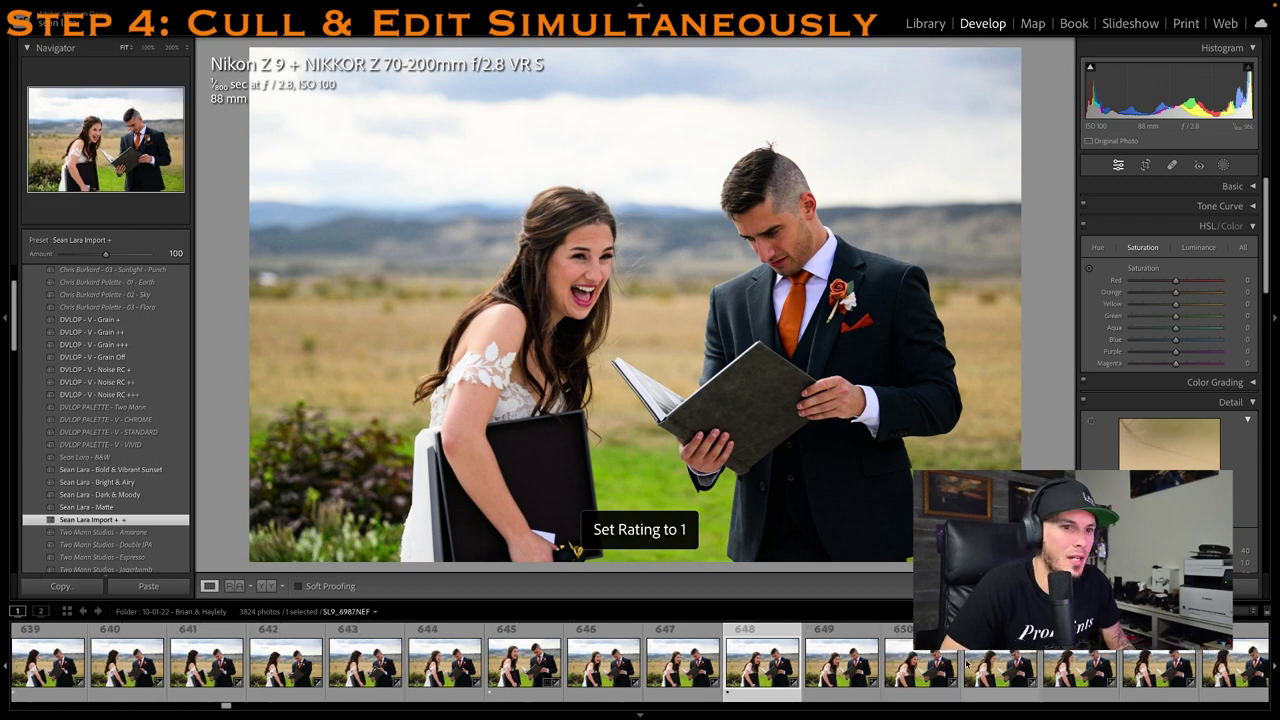
Compare the closer 100 mm album frames and rate photo 652, with the bride smiling in profile, one star
left_click(975, 662)
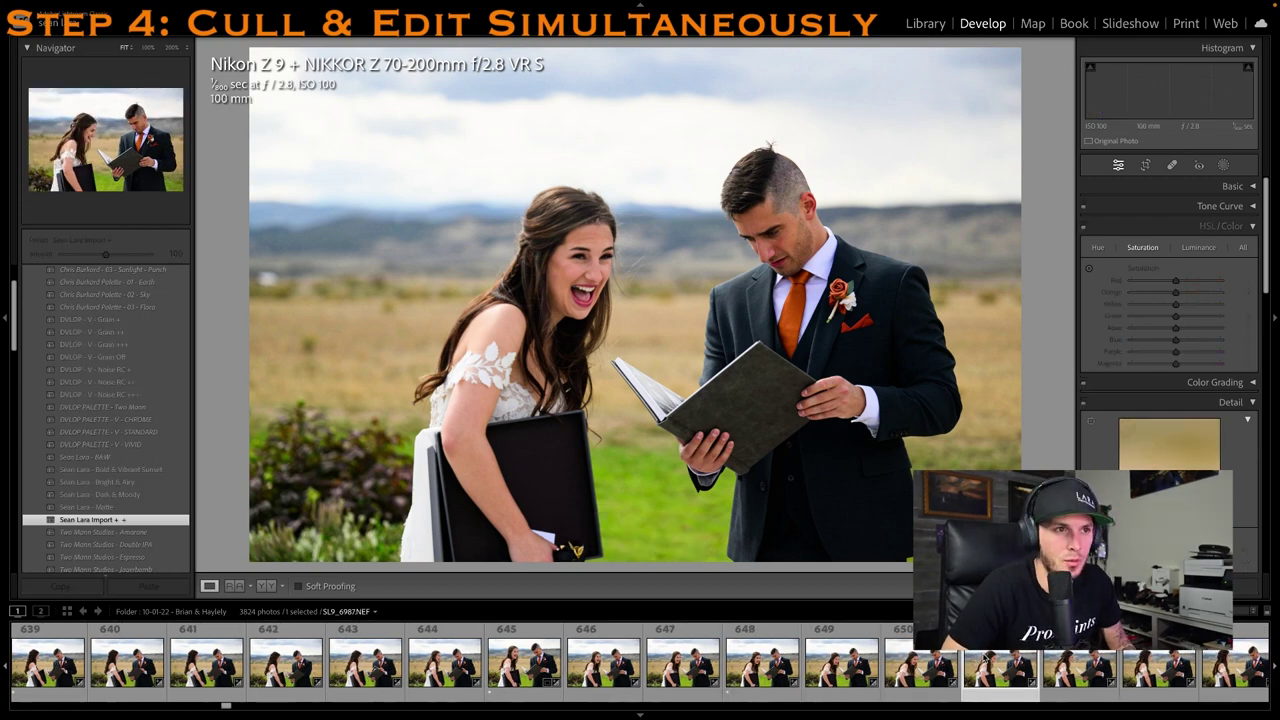
key("Right")
key("Right")
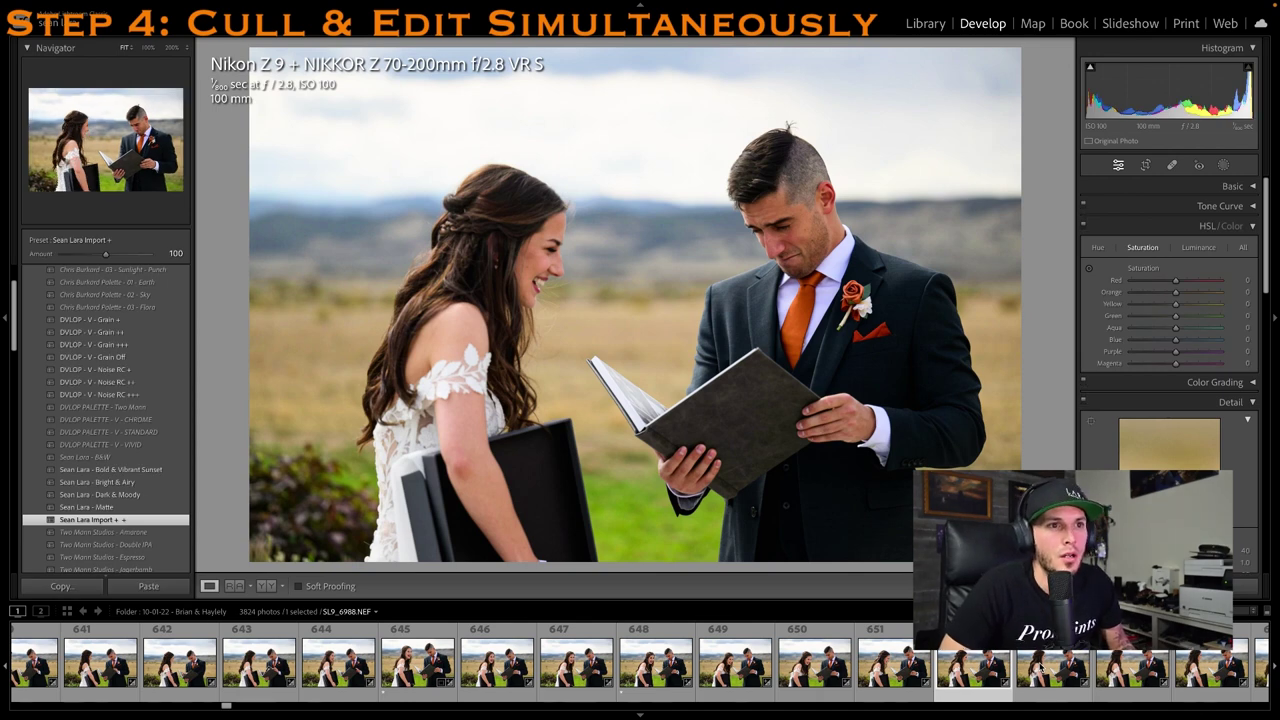
key("1")
key("1")
key("1")
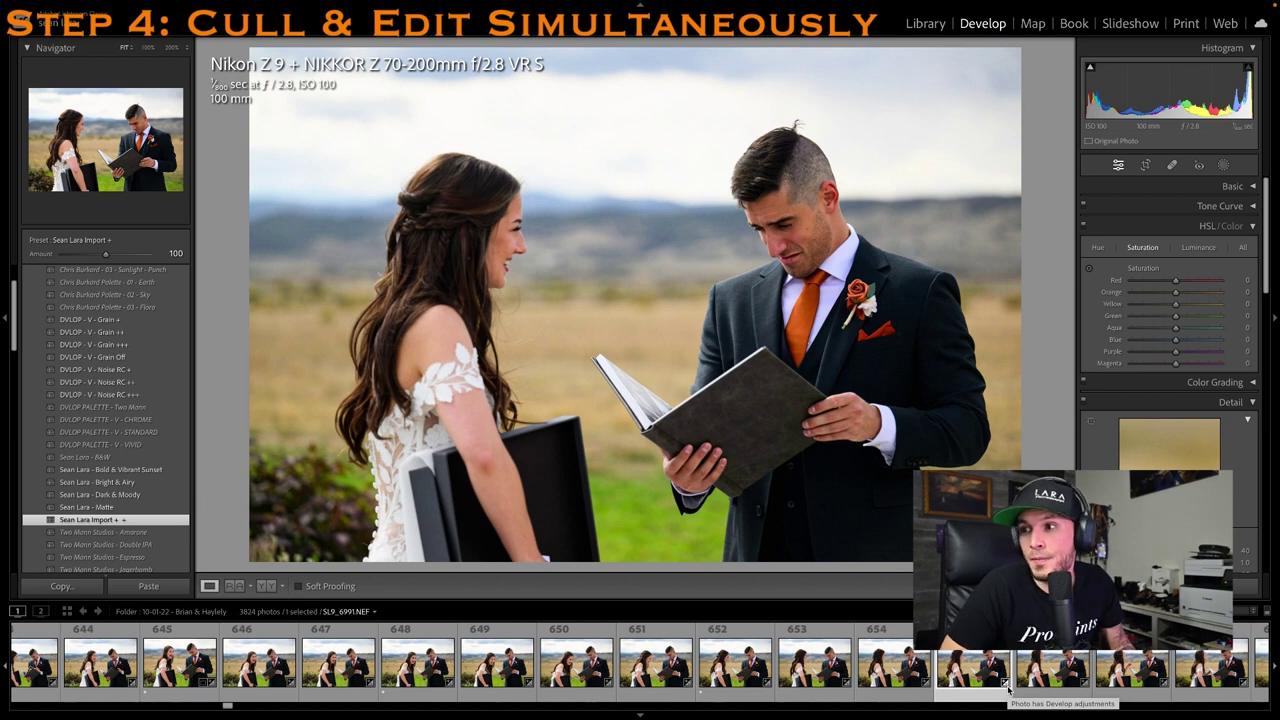
Rate photo 655, with the bride watching the groom read, and photo 658, with her laughing head tipped back, one star each
key("1")
key("1")
key("1")
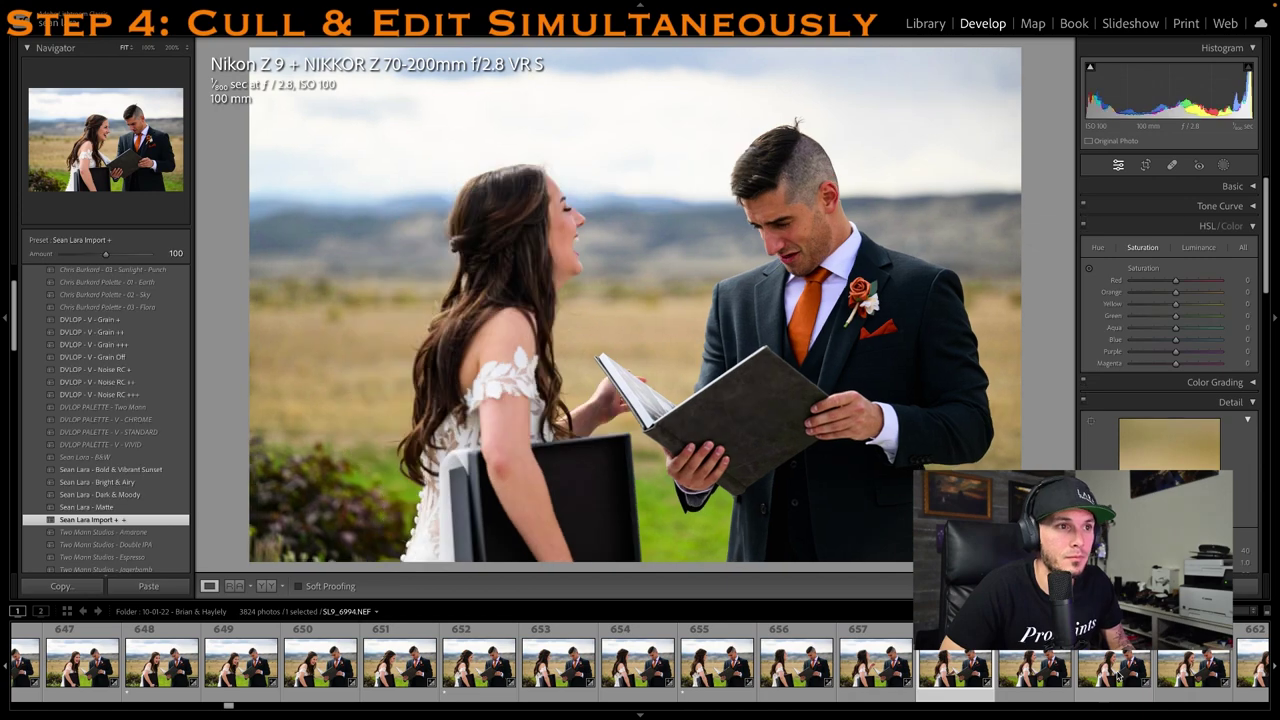
key("1")
key("1")
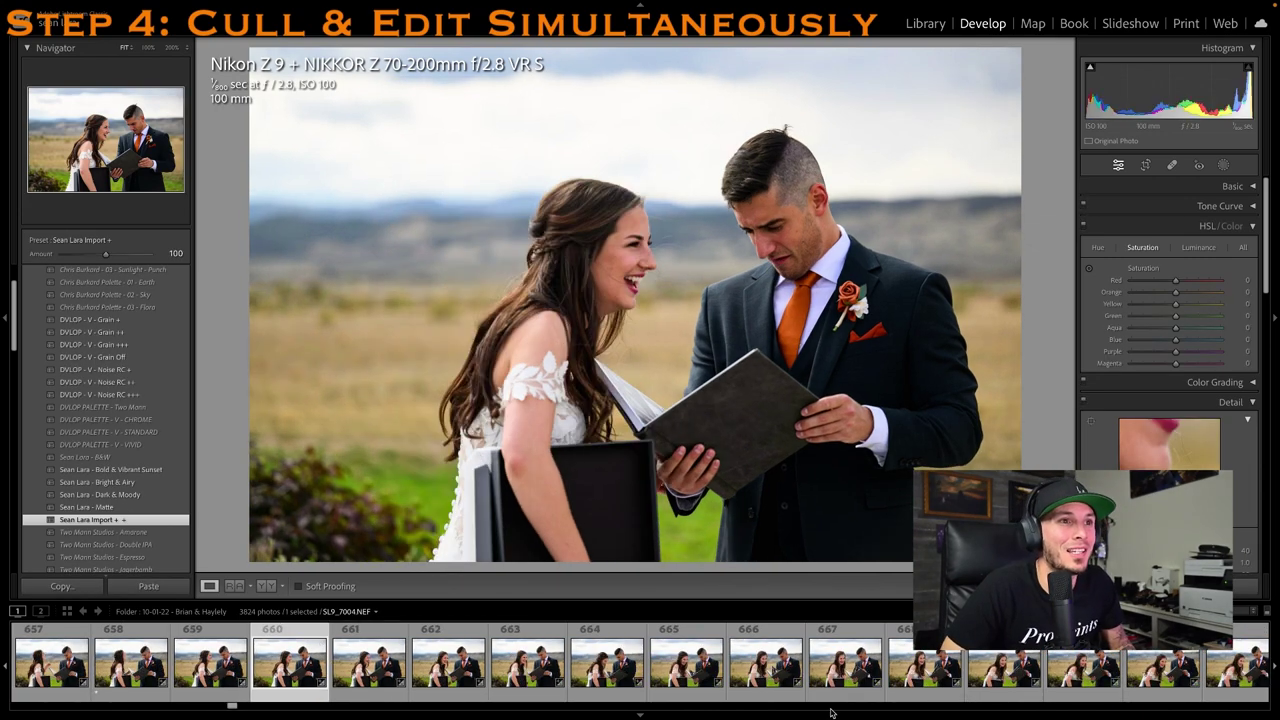
Compare the following album frames, rate photo 663 with the bride smiling at the groom one star, and crop it slightly tighter
scroll(850, 692, "right", 1)
scroll(560, 696, "left", 2)
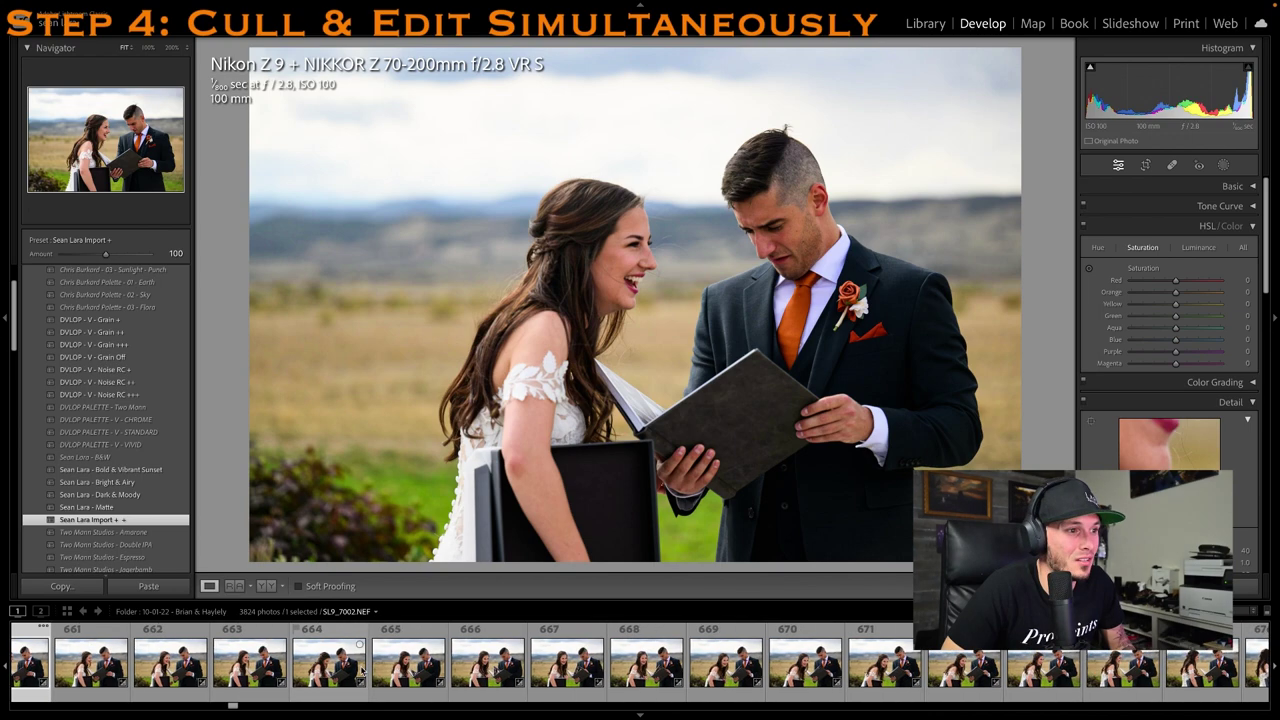
left_click(645, 665)
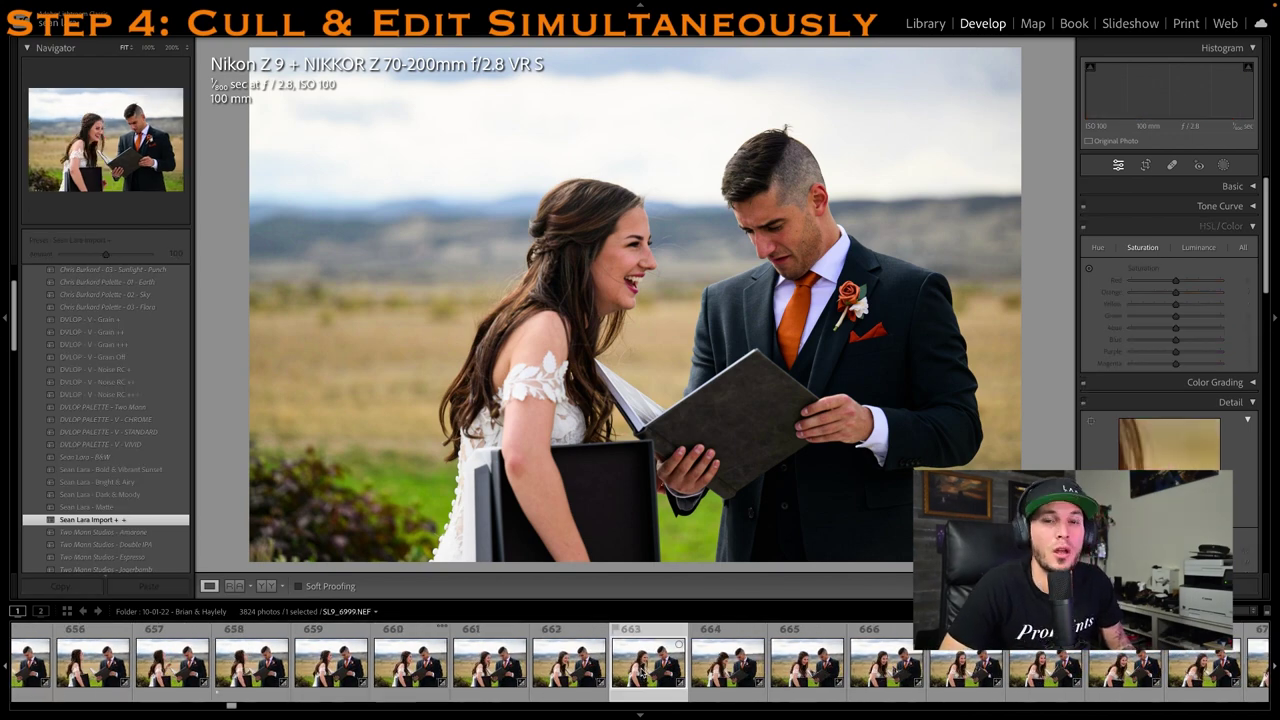
key("1")
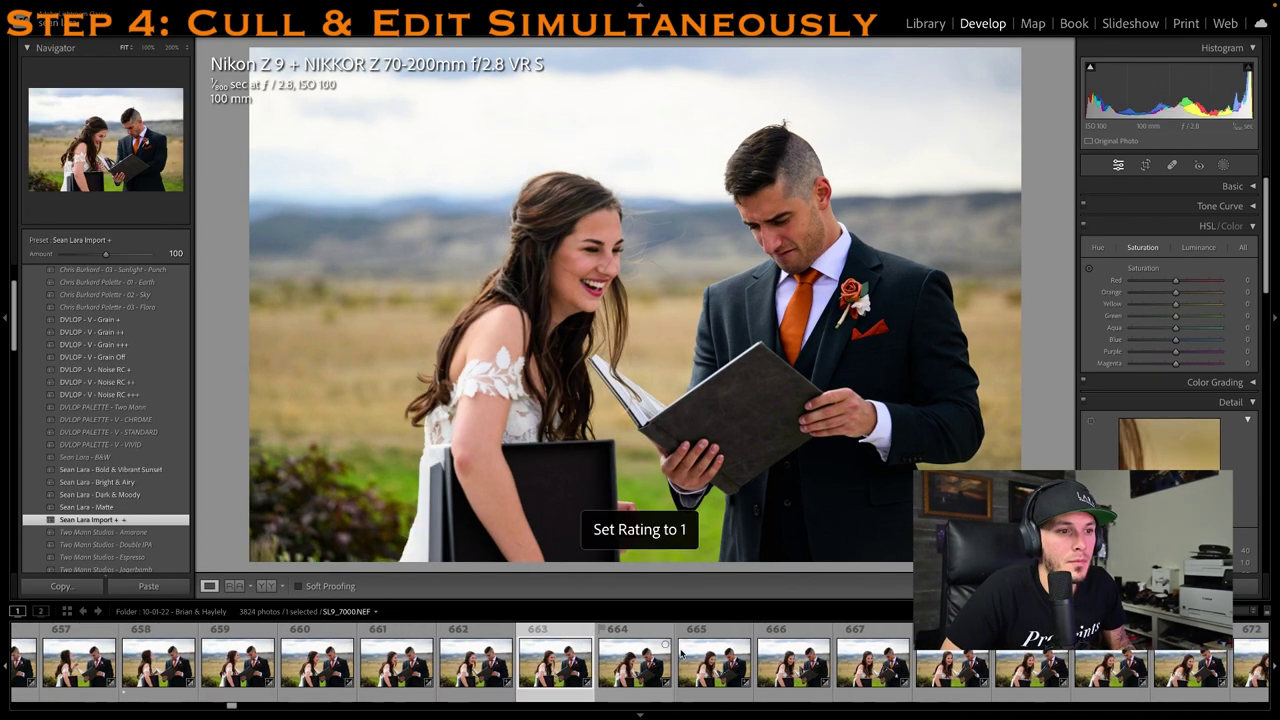
key("r")
left_click_drag(256, 189, 287, 176)
key("r")
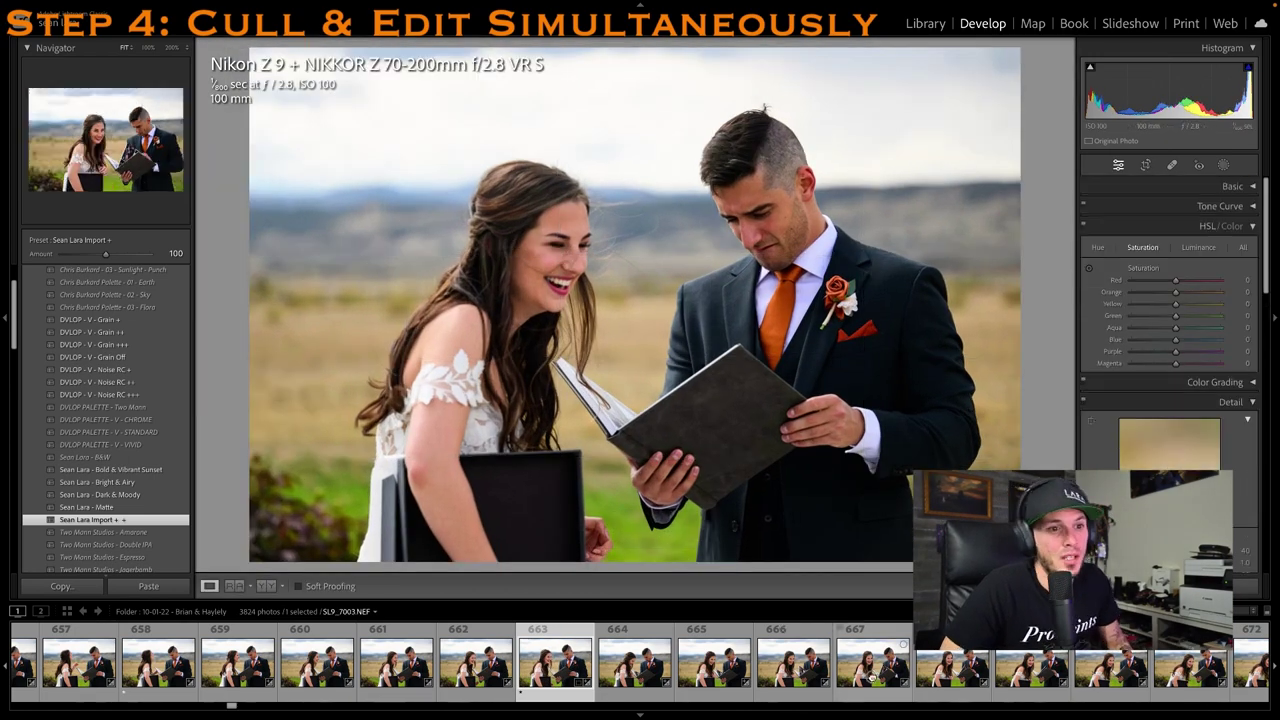
Compare photos 667 to 669, rate photo 668 one star, and crop it tighter around the couple, trimming the field behind the bride
left_click(876, 678)
scroll(960, 676, "right", 1)
left_click(968, 676)
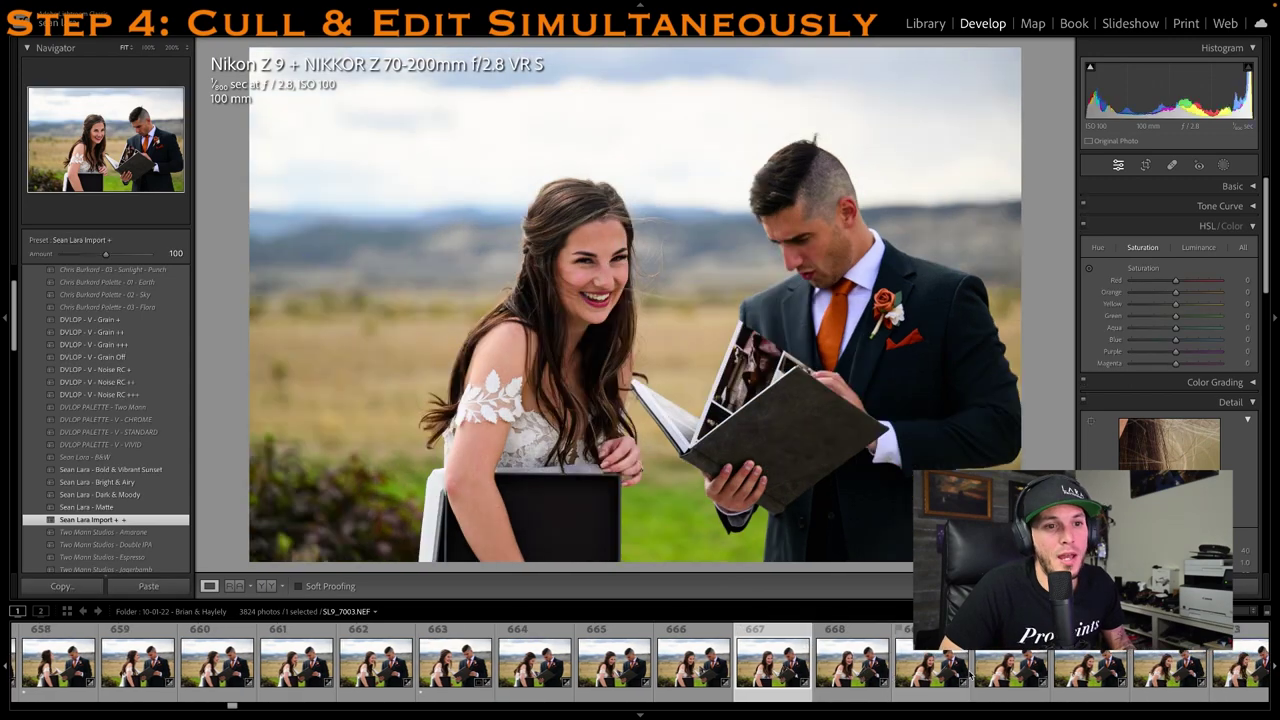
left_click(884, 689)
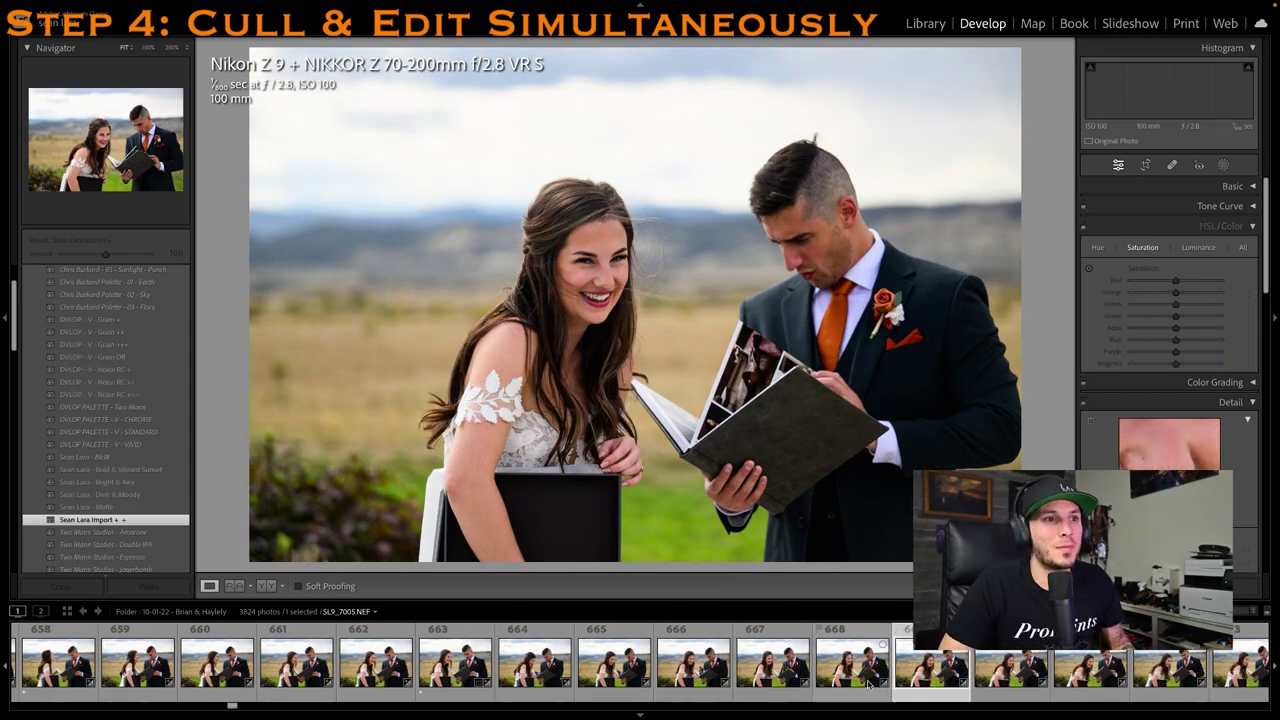
left_click(868, 682)
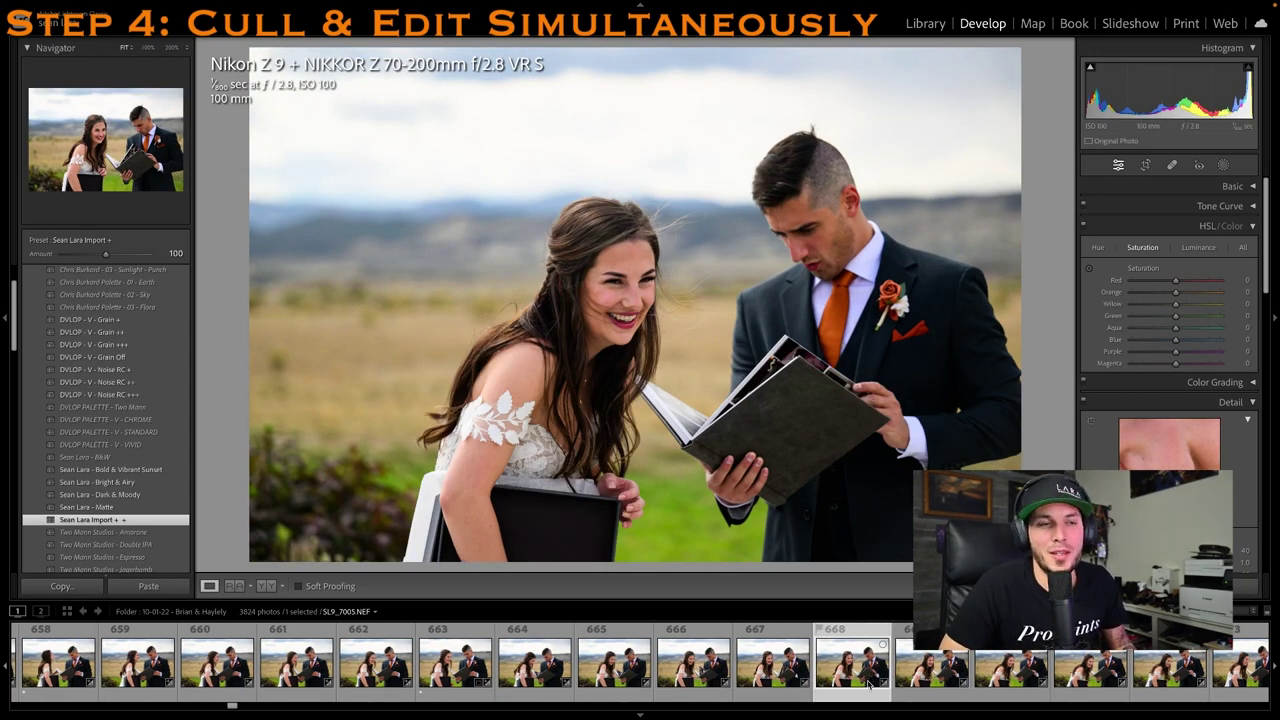
key("1")
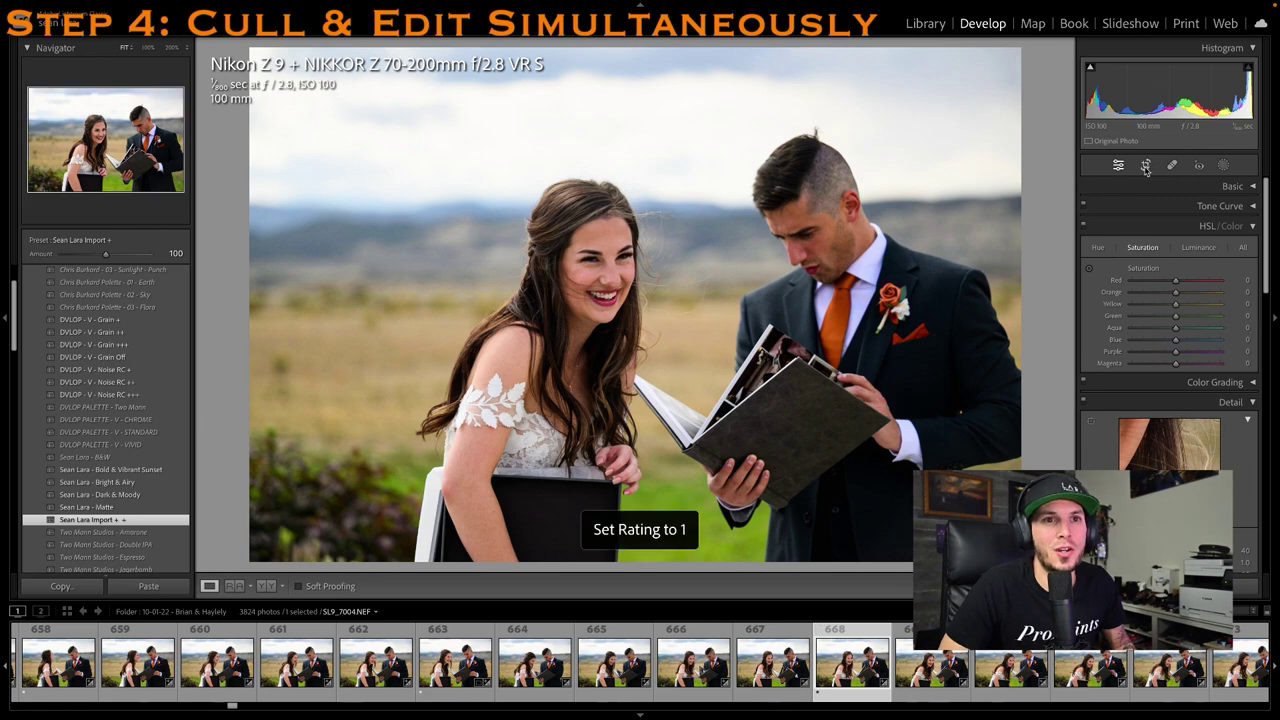
left_click(1145, 165)
left_click_drag(255, 279, 352, 272)
left_click_drag(469, 231, 469, 221)
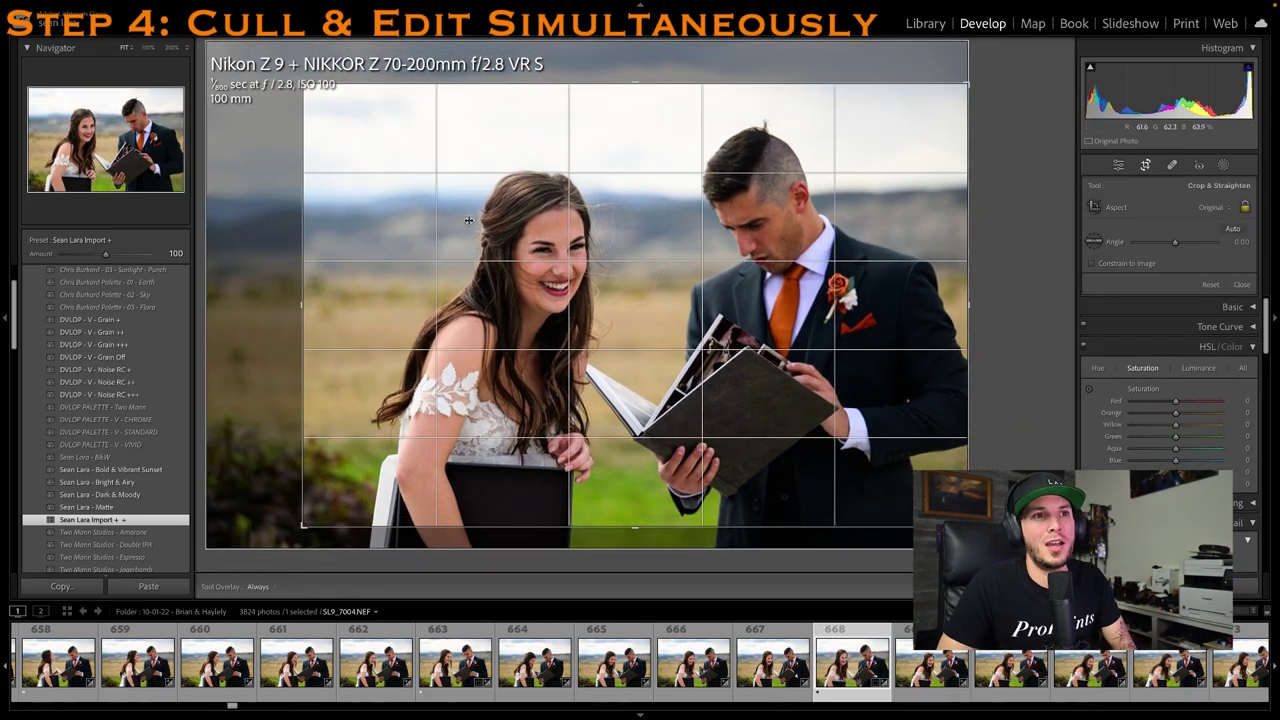
key("Return")
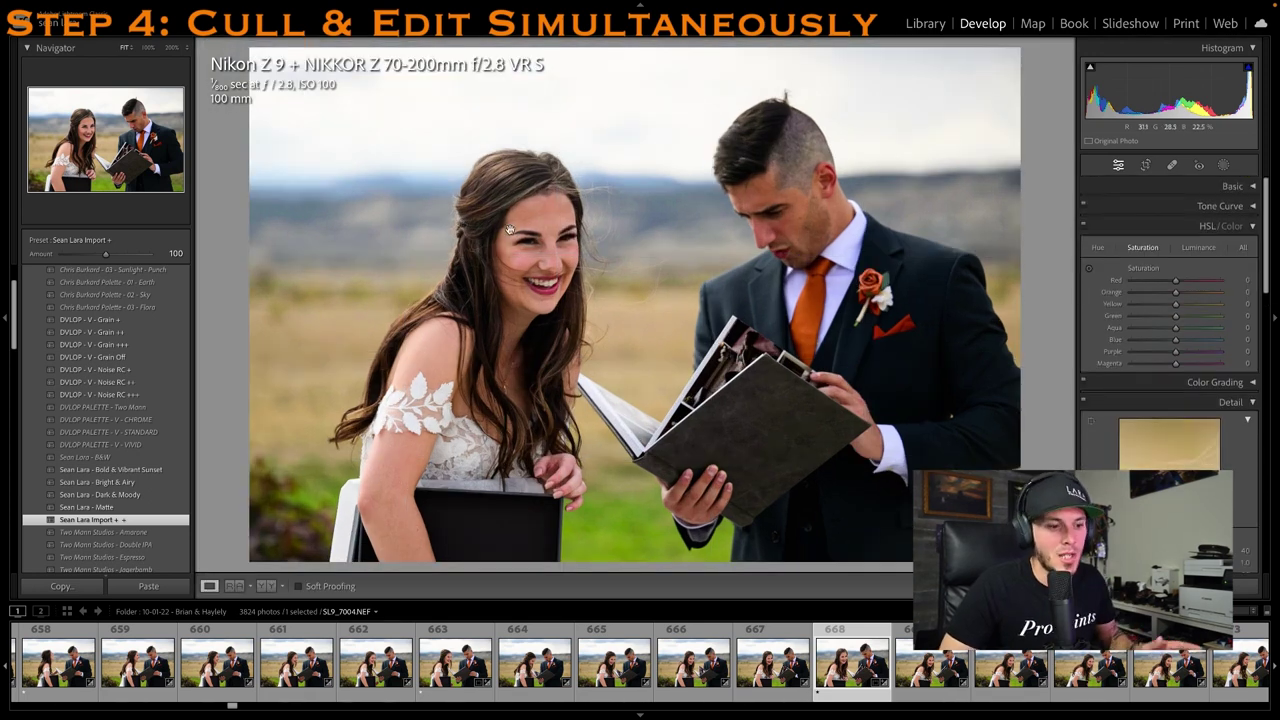
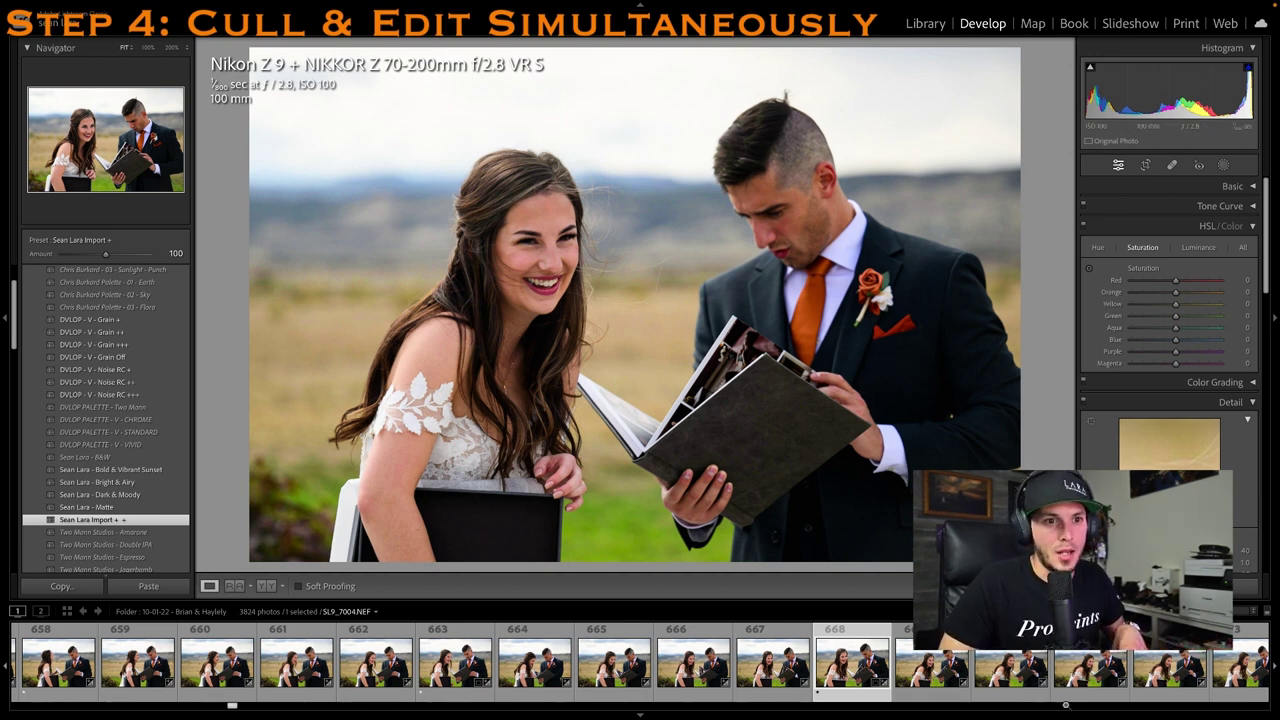
Crop photo 671, with the bride leaning forward and laughing, tighter around the couple and rate it one star
left_click(1033, 677)
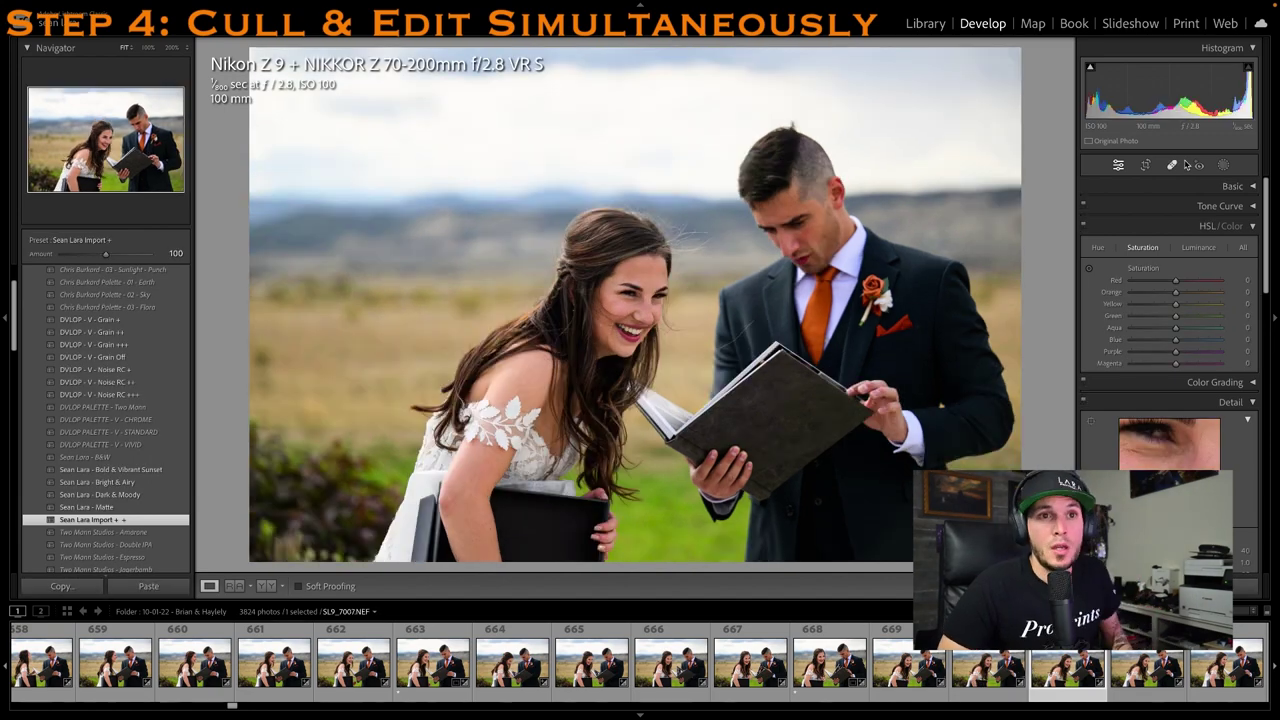
left_click(1146, 165)
left_click_drag(251, 50, 299, 67)
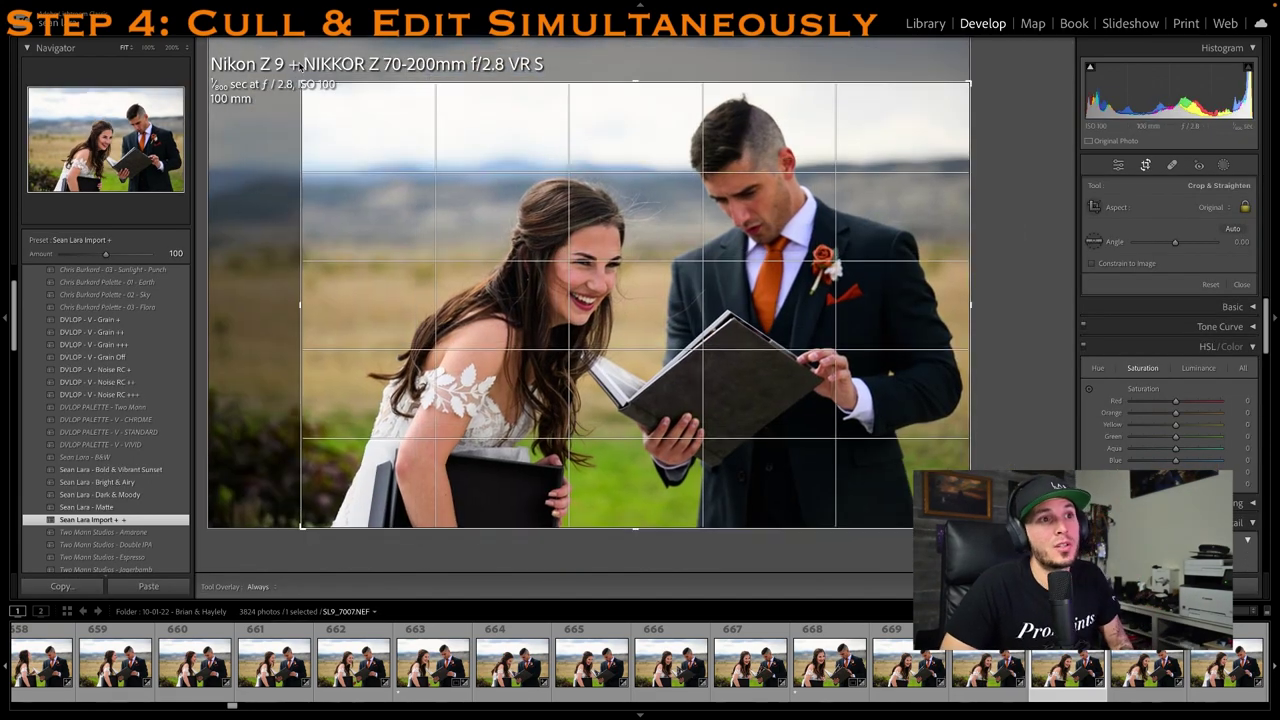
key("Return")
scroll(1087, 672, "right", 2)
left_click(1087, 672)
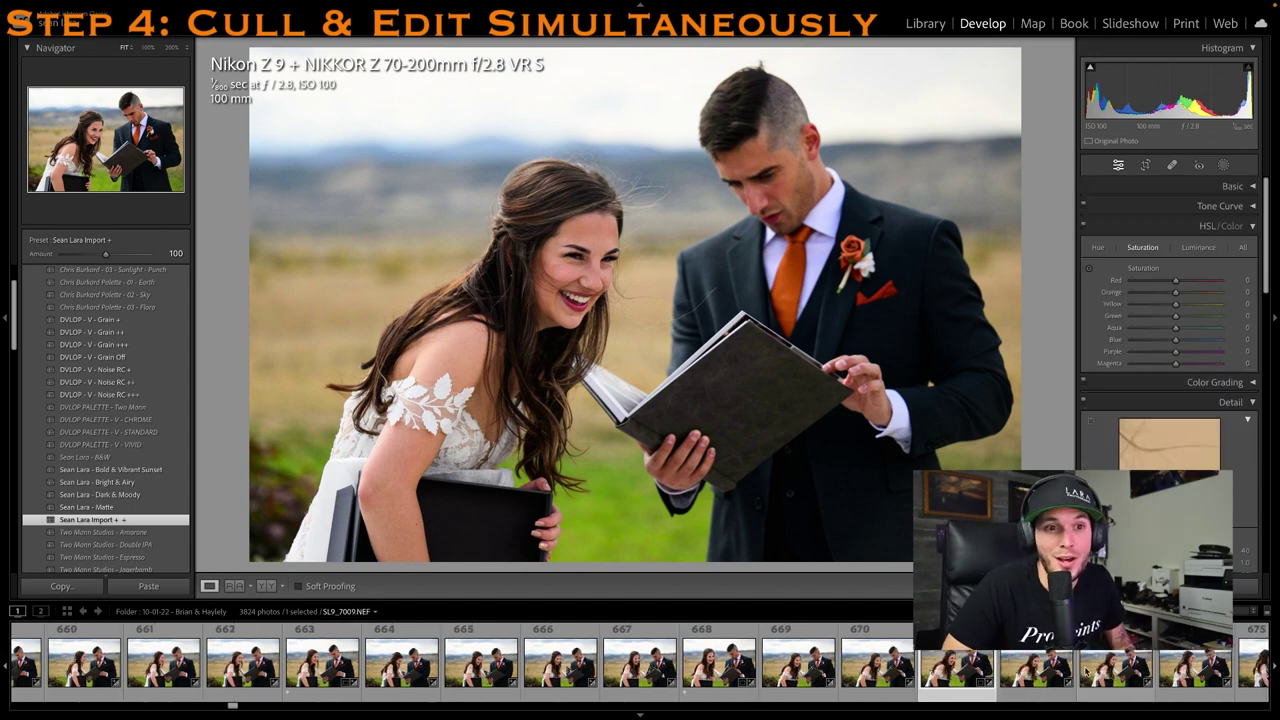
key("1")
Rate photo 673, with the bride laughing beside the groom holding the album, one star and crop it slightly tighter
left_click(1087, 675)
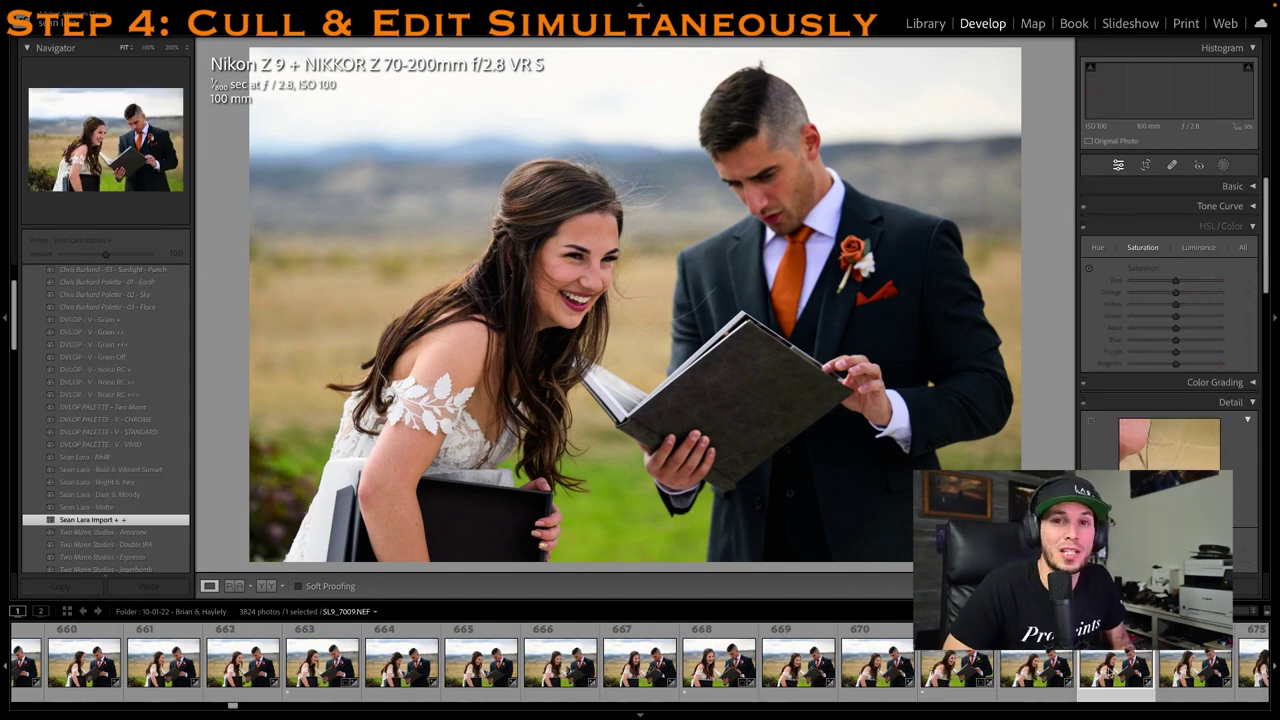
key("1")
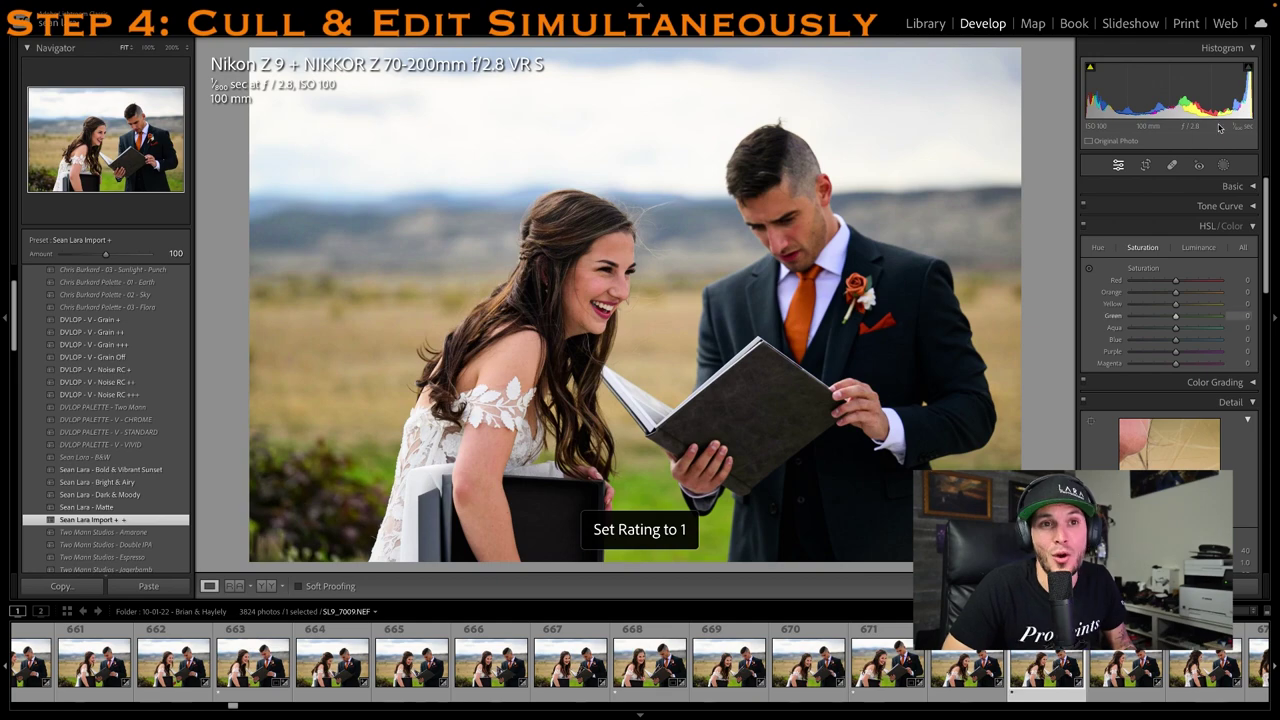
left_click(1146, 163)
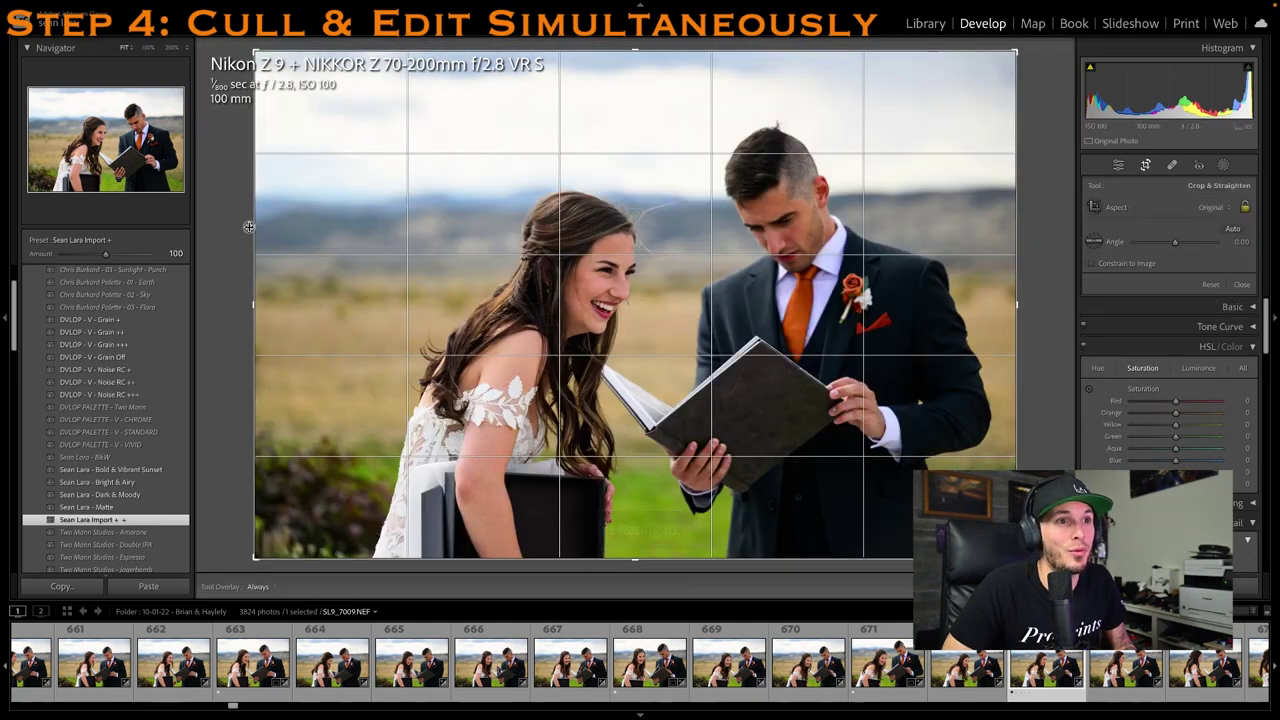
left_click_drag(252, 222, 271, 220)
key("Return")
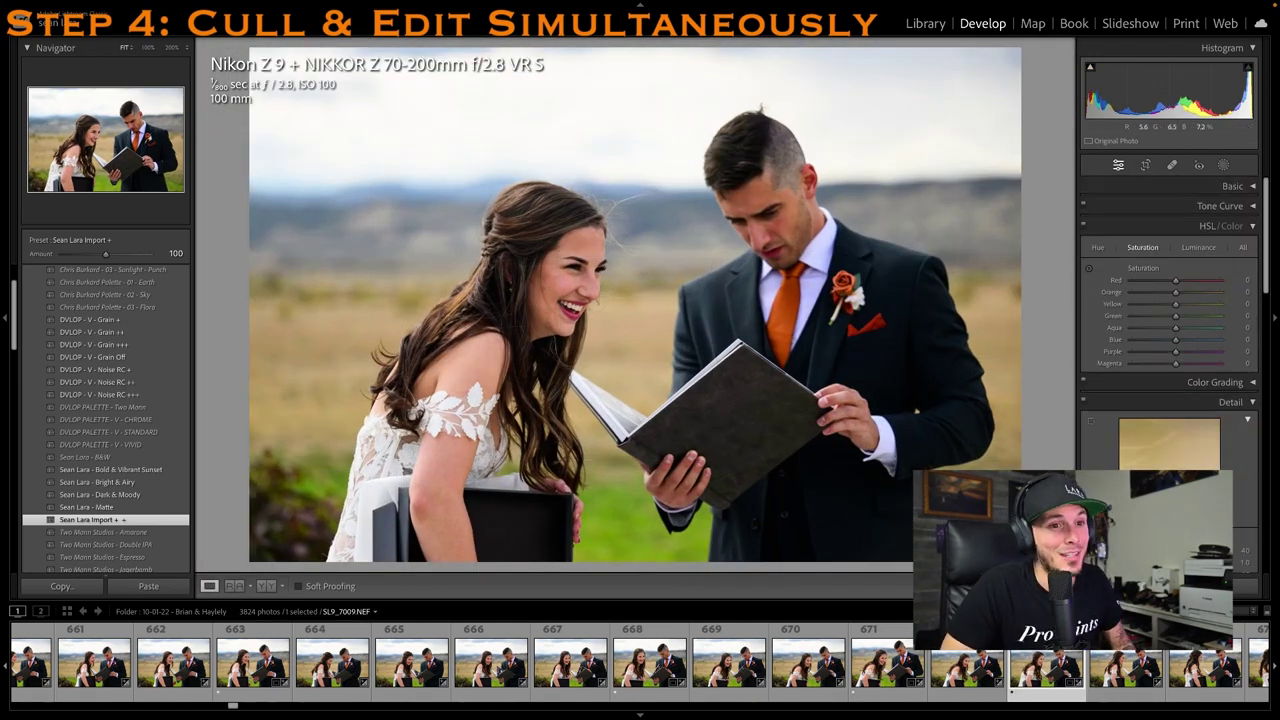
Preview album photo 673 at full-screen size and rate photo 676, with the bride's hand at her face, one star
key("f")
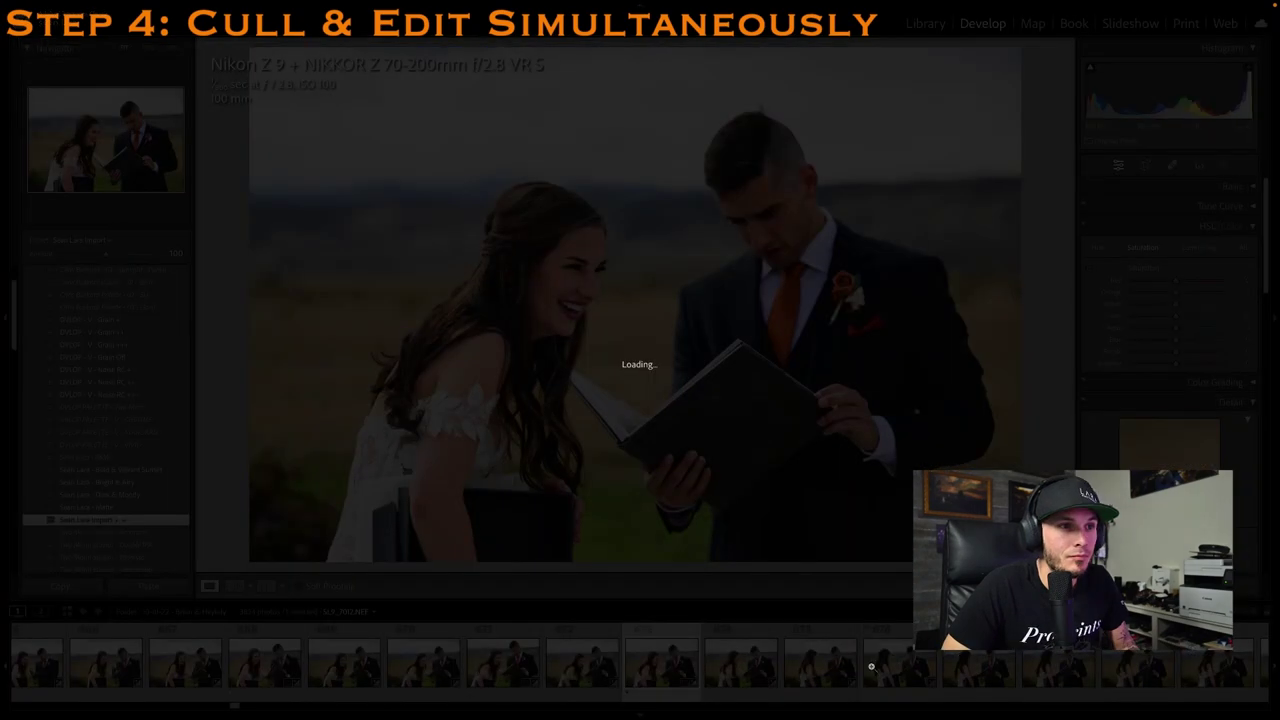
key("f")
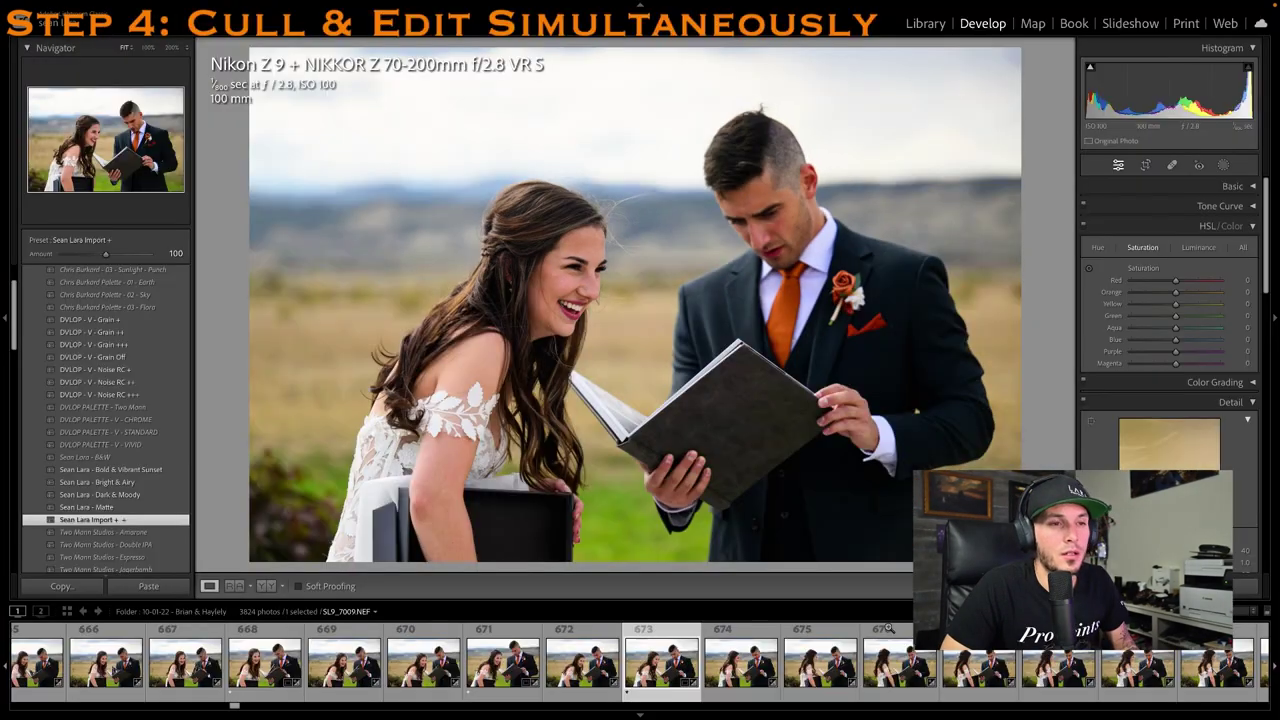
left_click(848, 677)
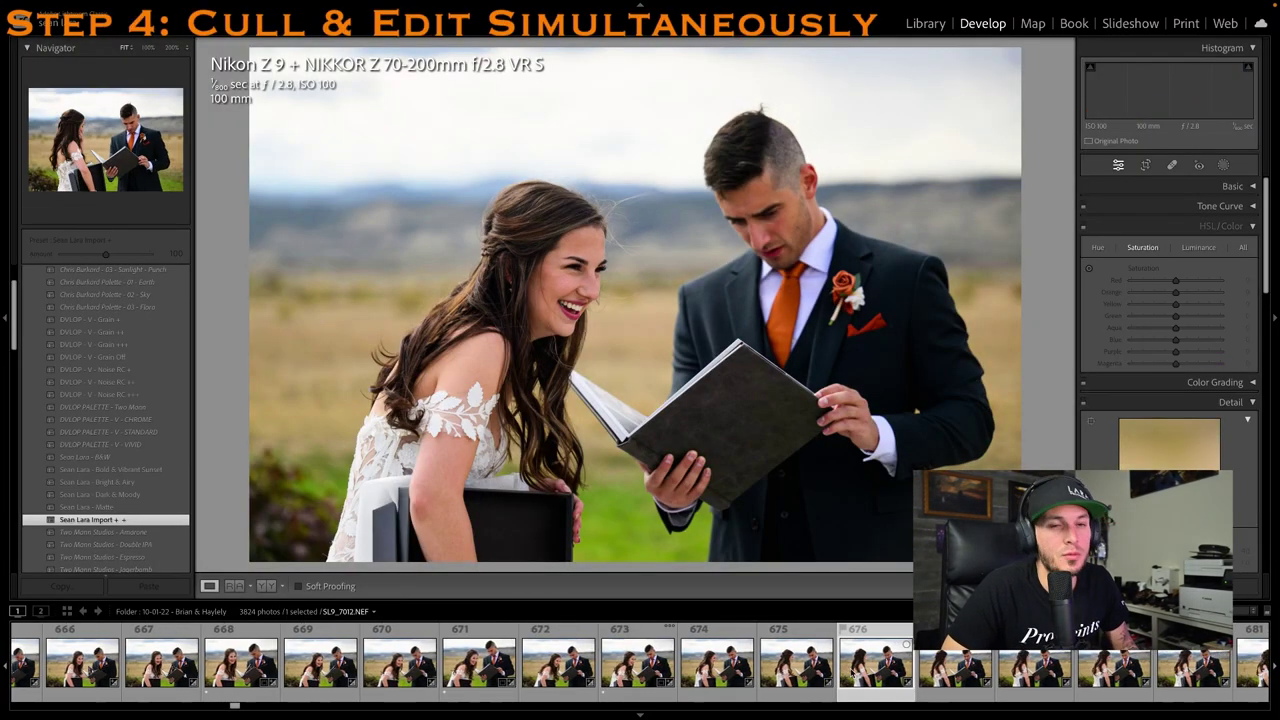
key("1")
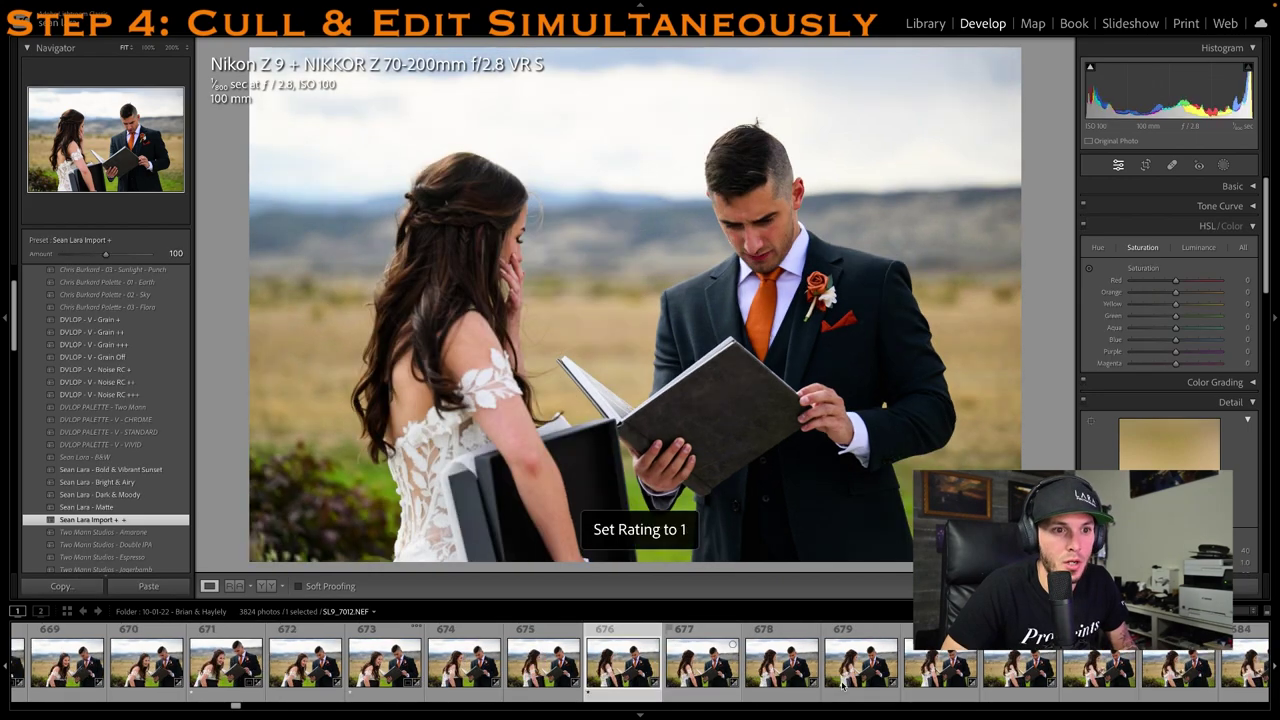
Compare the album frames following photo 676 and rate photo 690 one star
left_click(834, 696)
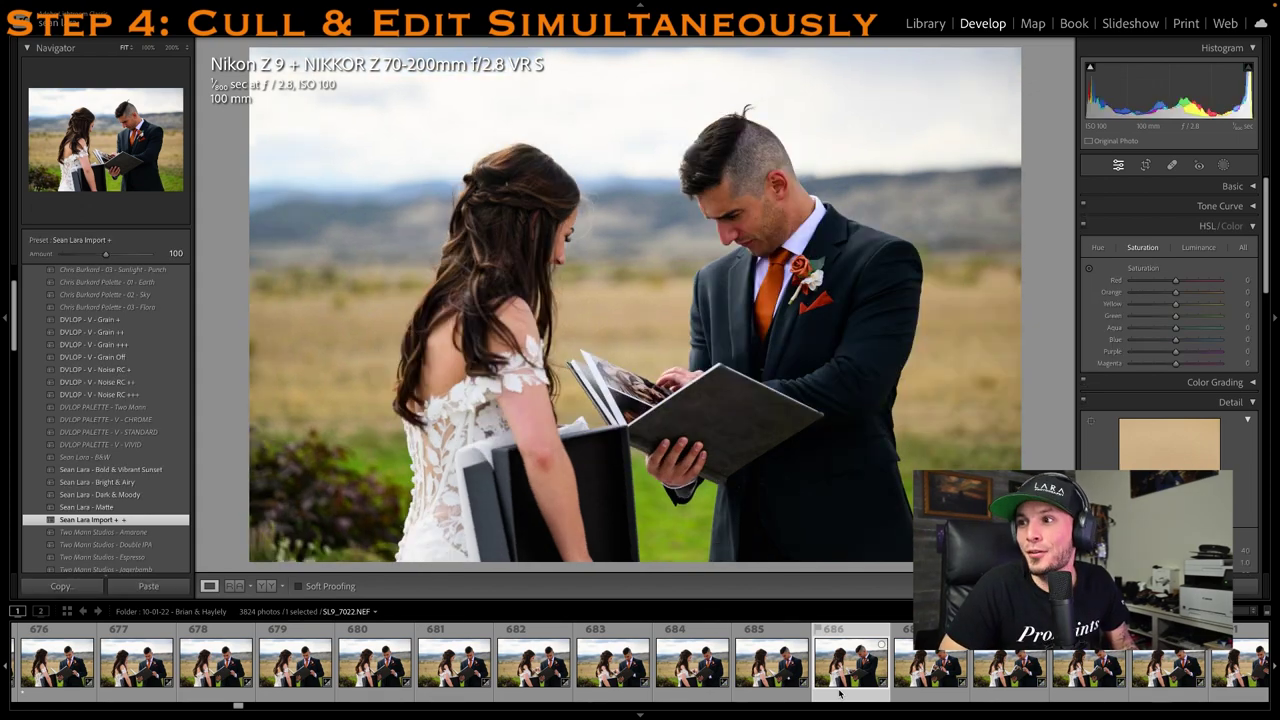
scroll(829, 696, "right", 5)
left_click(801, 686)
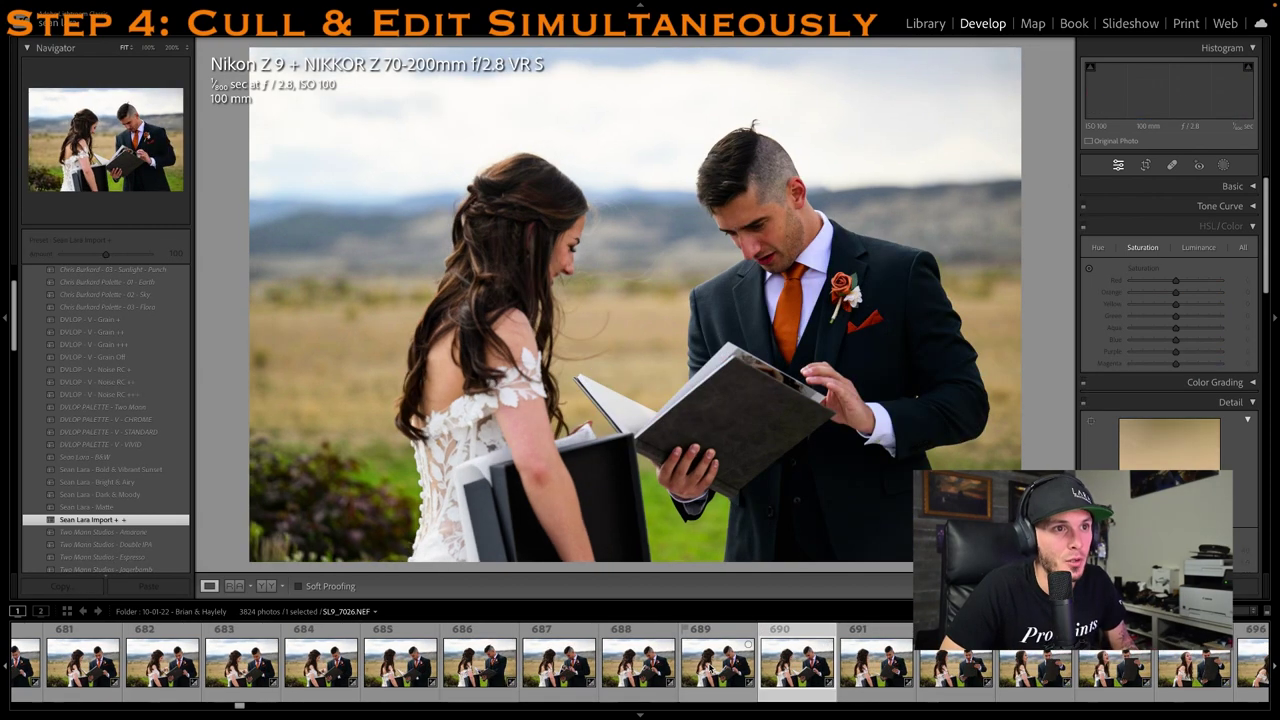
key("1")
Rate photo 693, with the groom holding the album upright, one star and crop it tighter around the couple
scroll(748, 660, "down", 1)
left_click(916, 684)
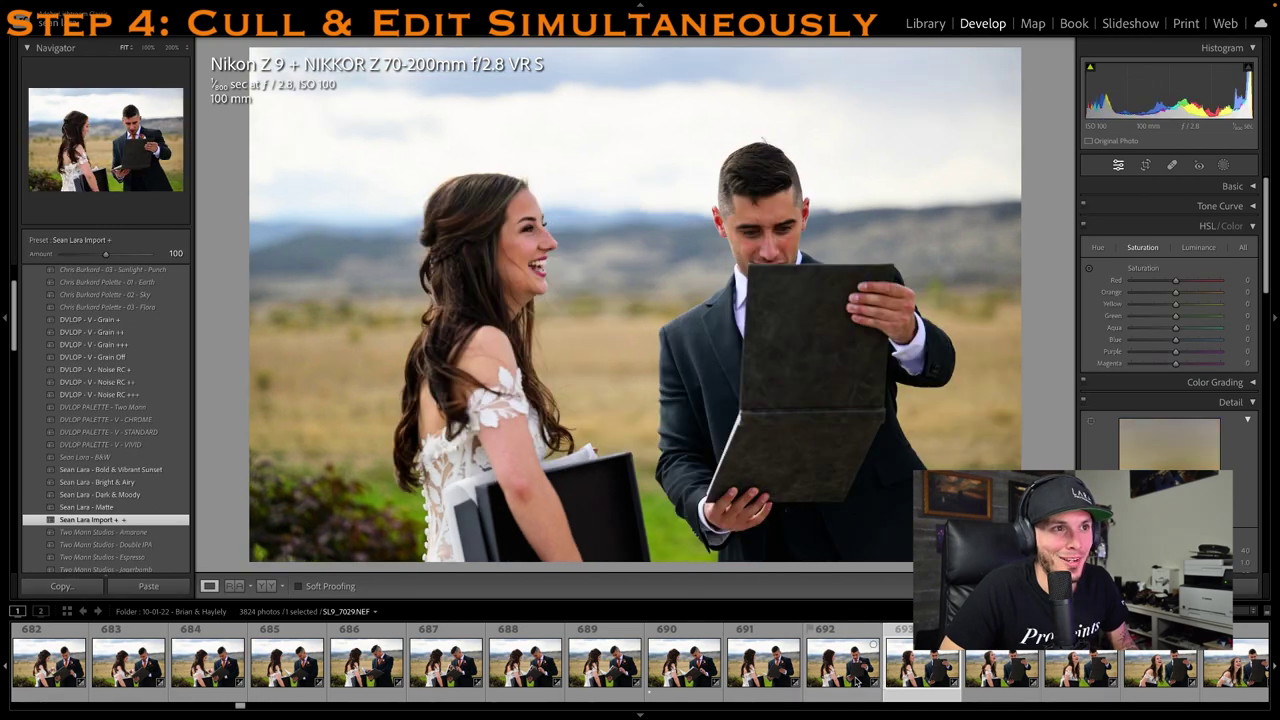
key("1")
left_click(1144, 165)
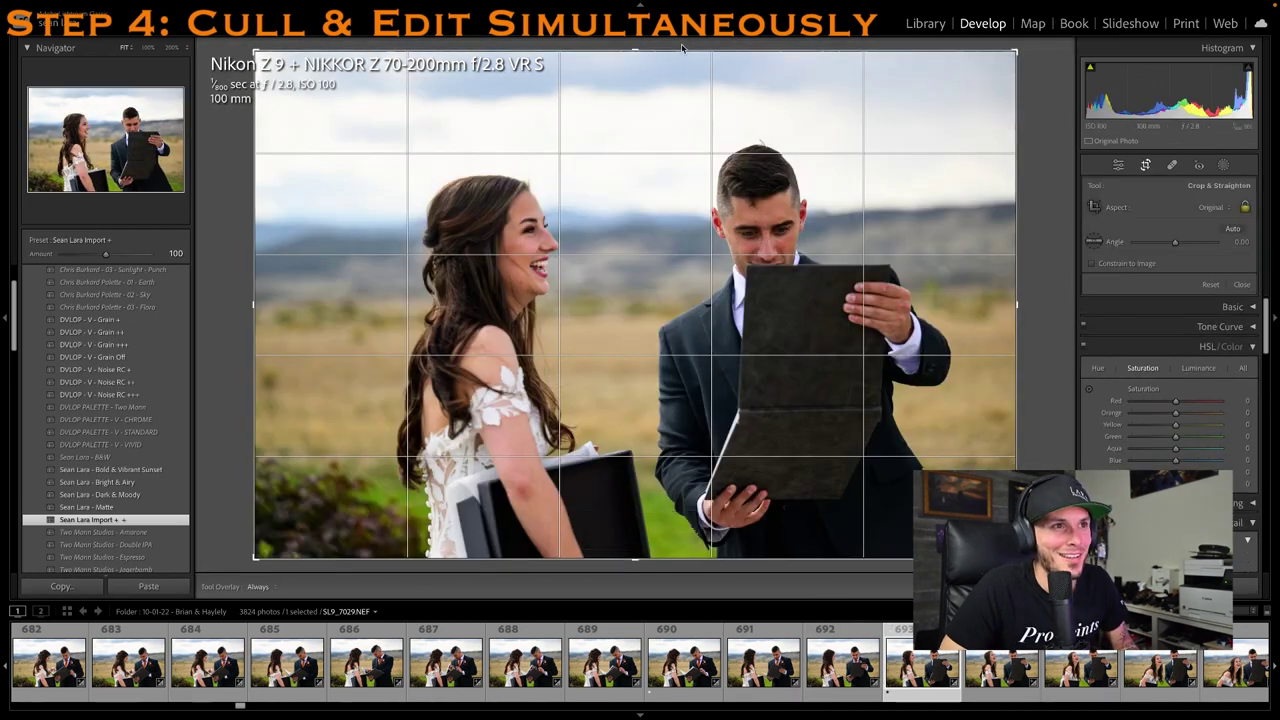
left_click_drag(673, 50, 671, 82)
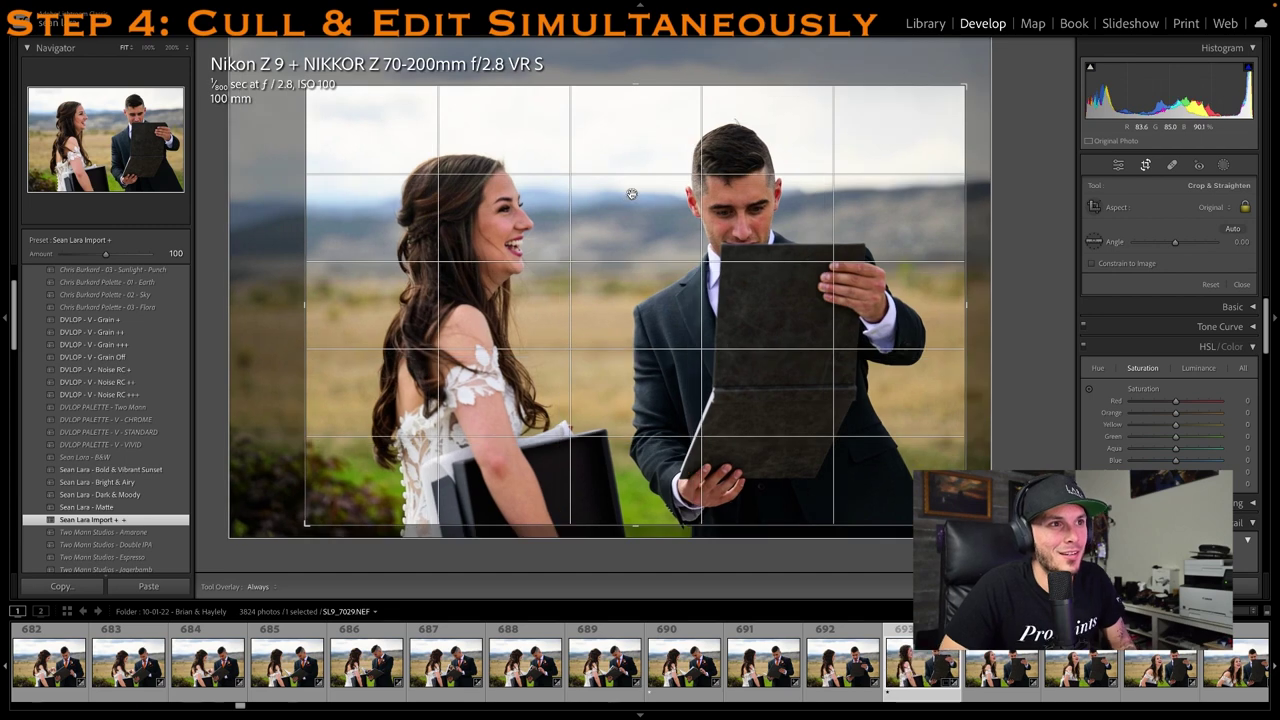
key("Return")
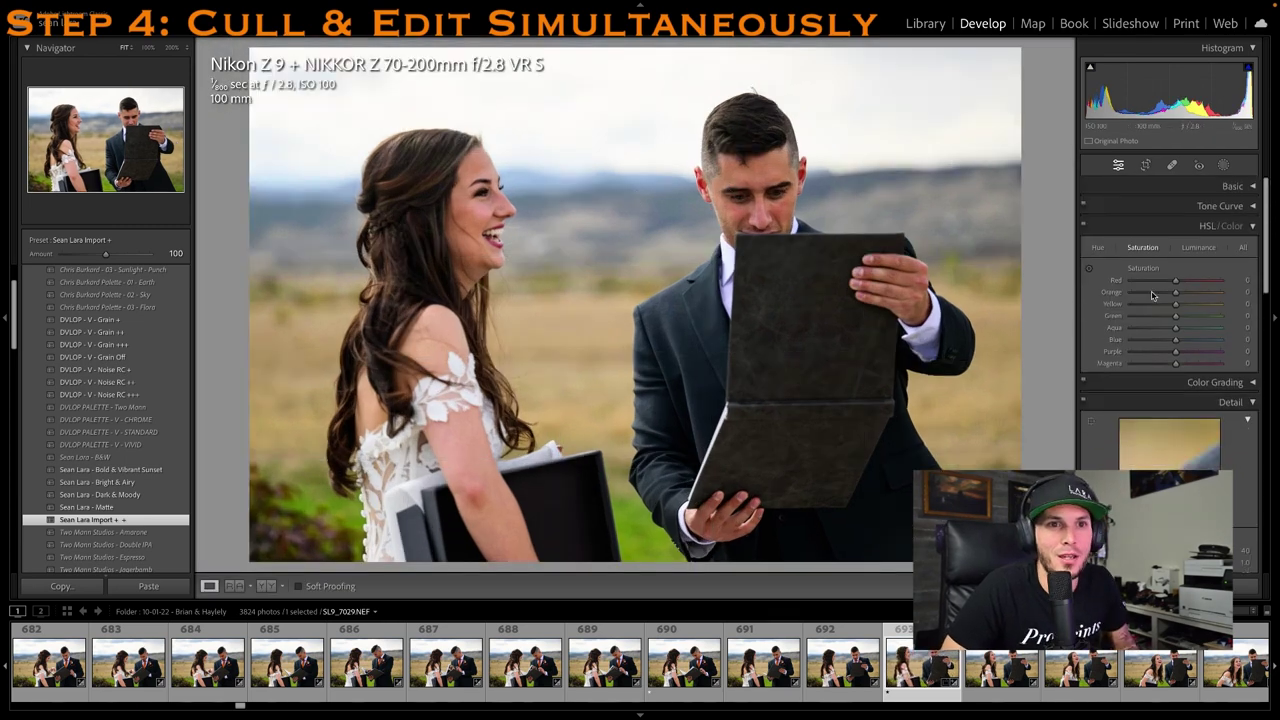
Raise the shadows of photo 693 to +25 and keep its one-star rating
left_click(1240, 190)
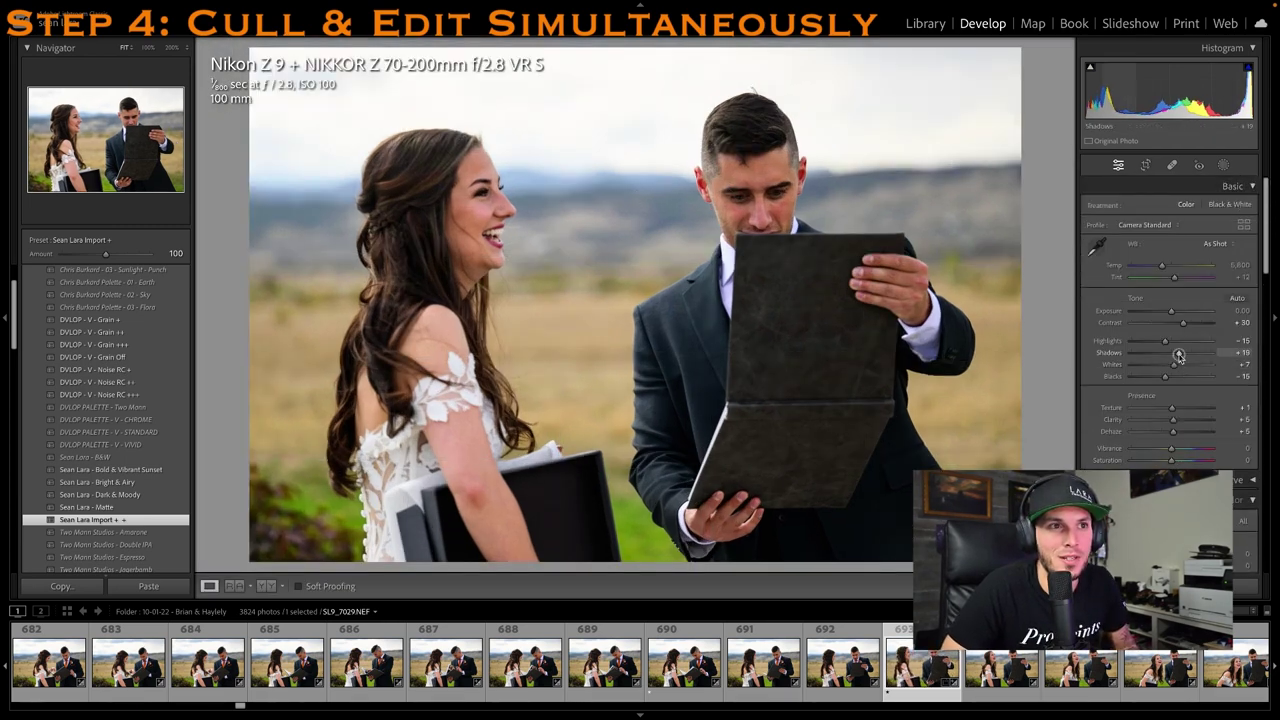
left_click_drag(1181, 355, 1183, 355)
key("1")
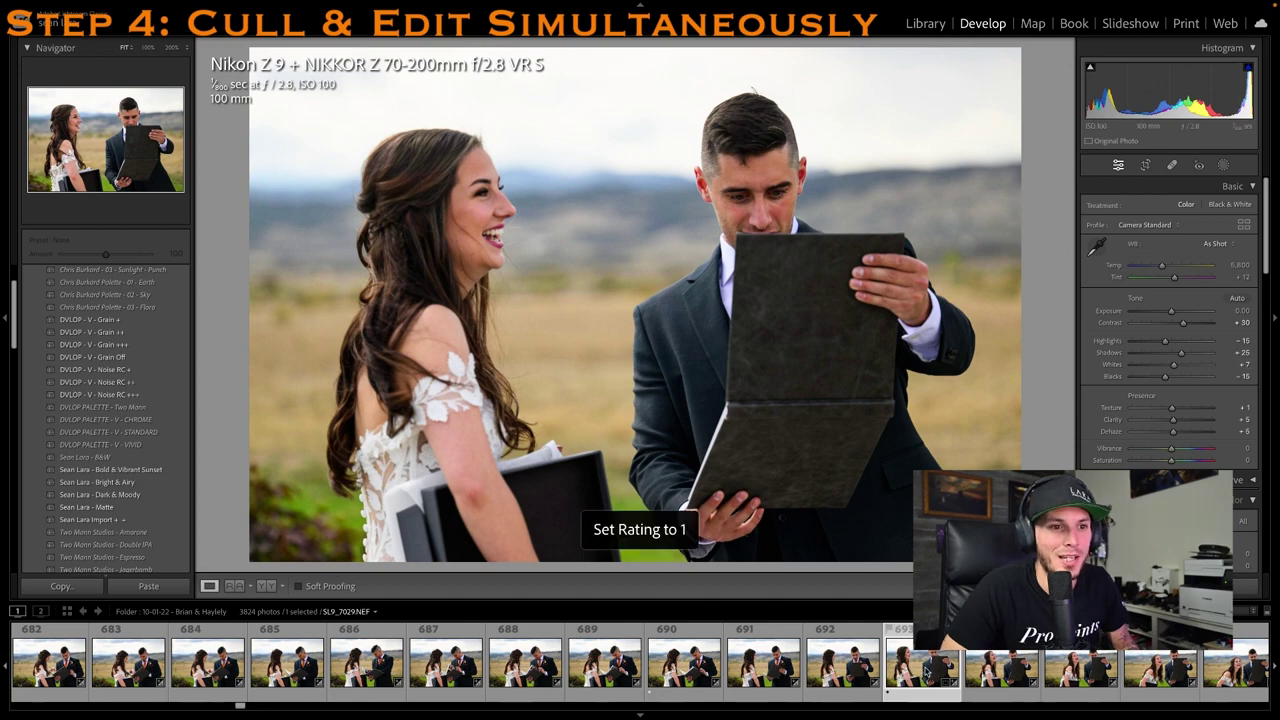
left_click(978, 670)
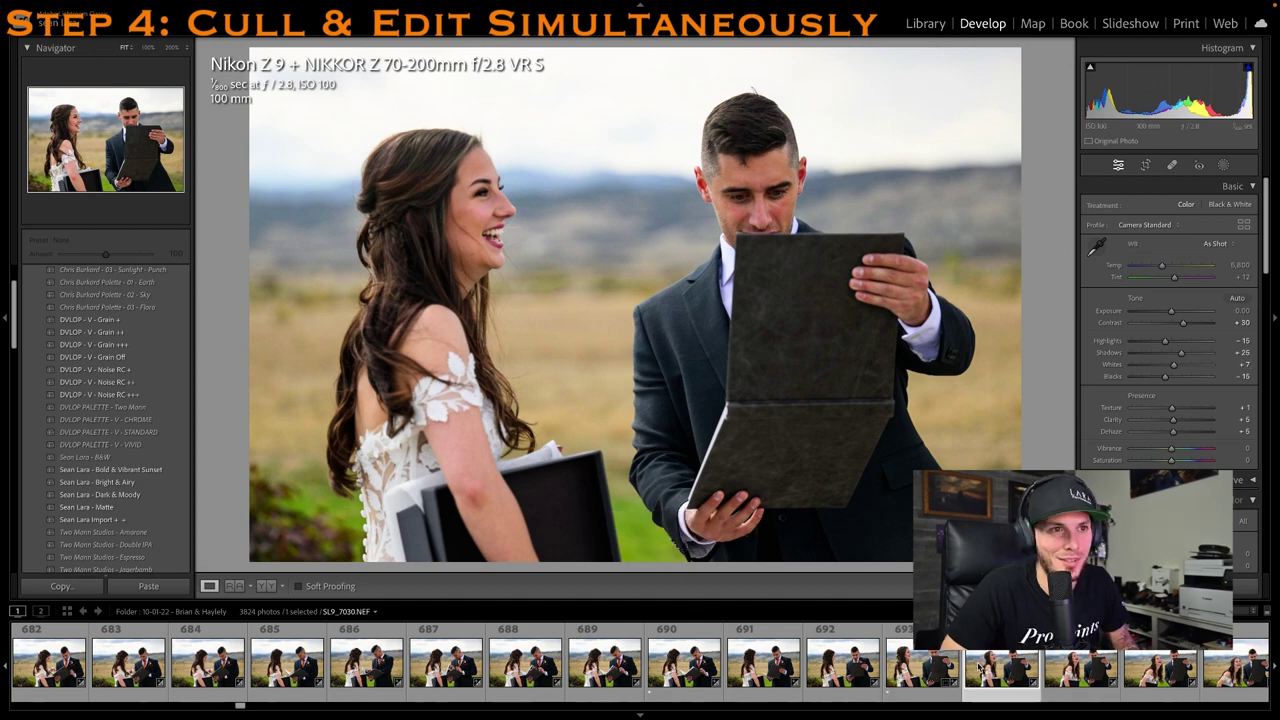
key("Left")
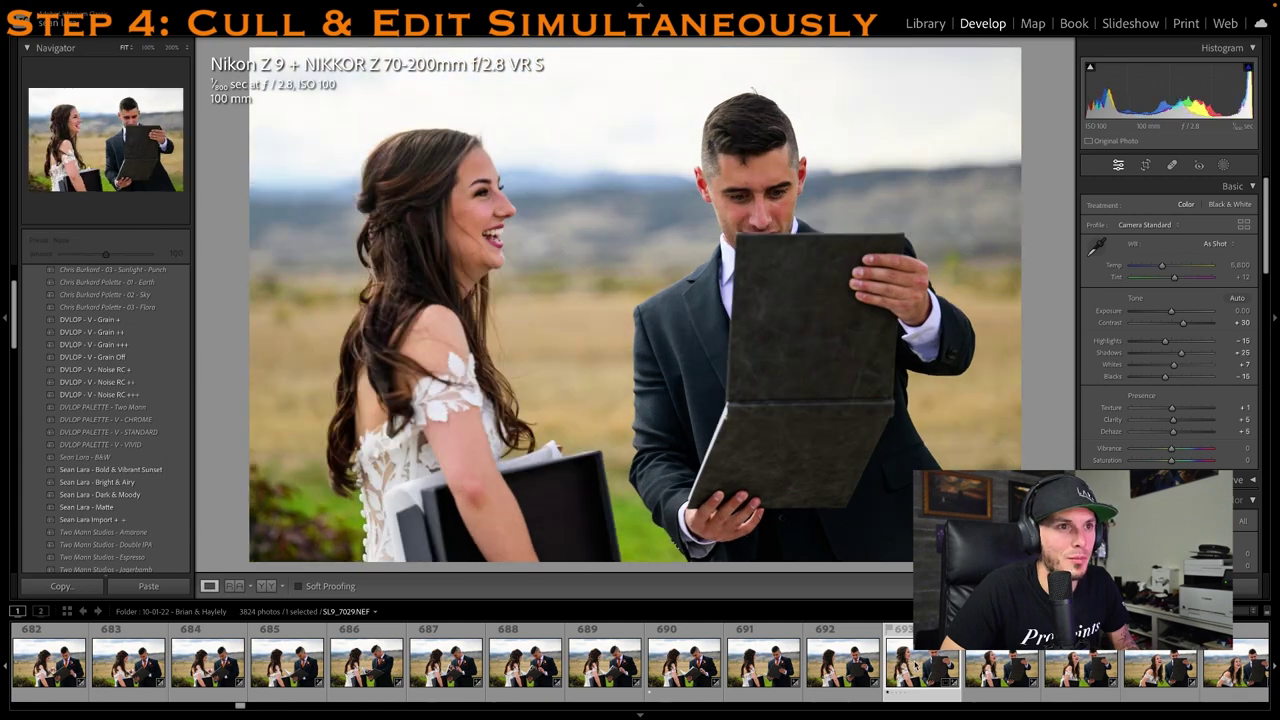
right_click(914, 667)
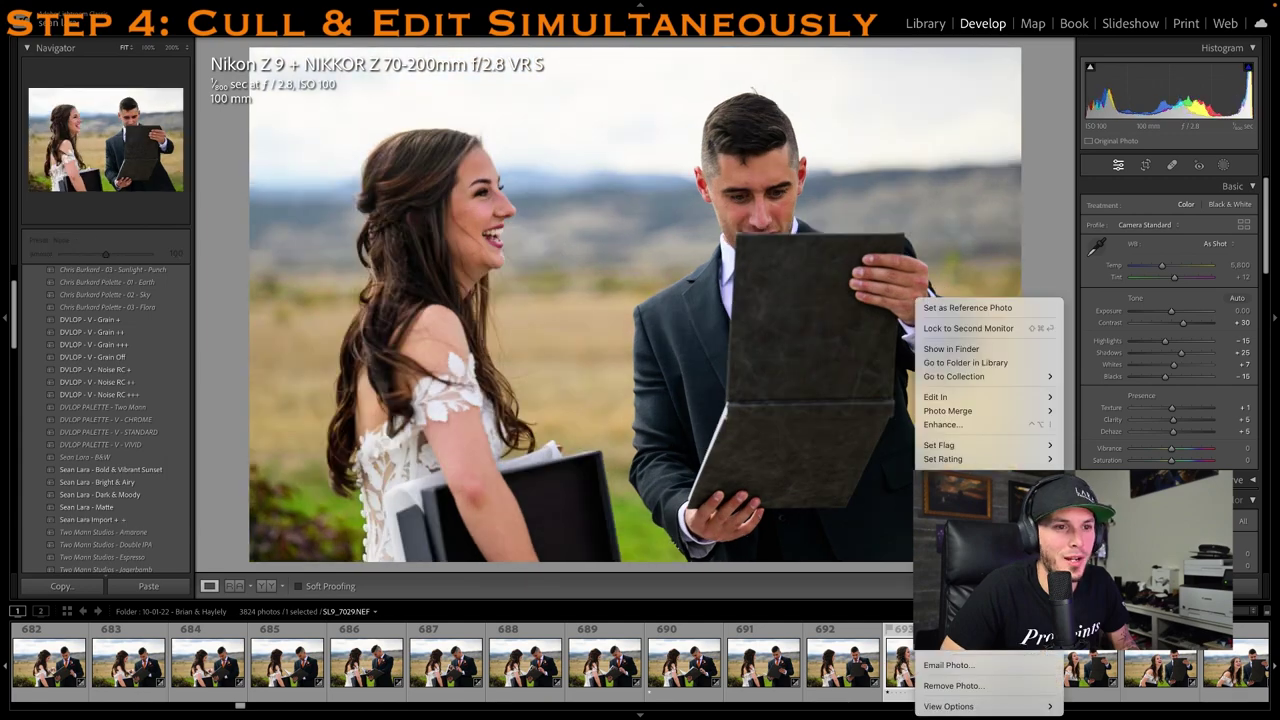
left_click(908, 650)
Rate photo 694, with the bride laughing out loud, one star, raise its shadows to +26, and crop it slightly tighter
left_click(993, 666)
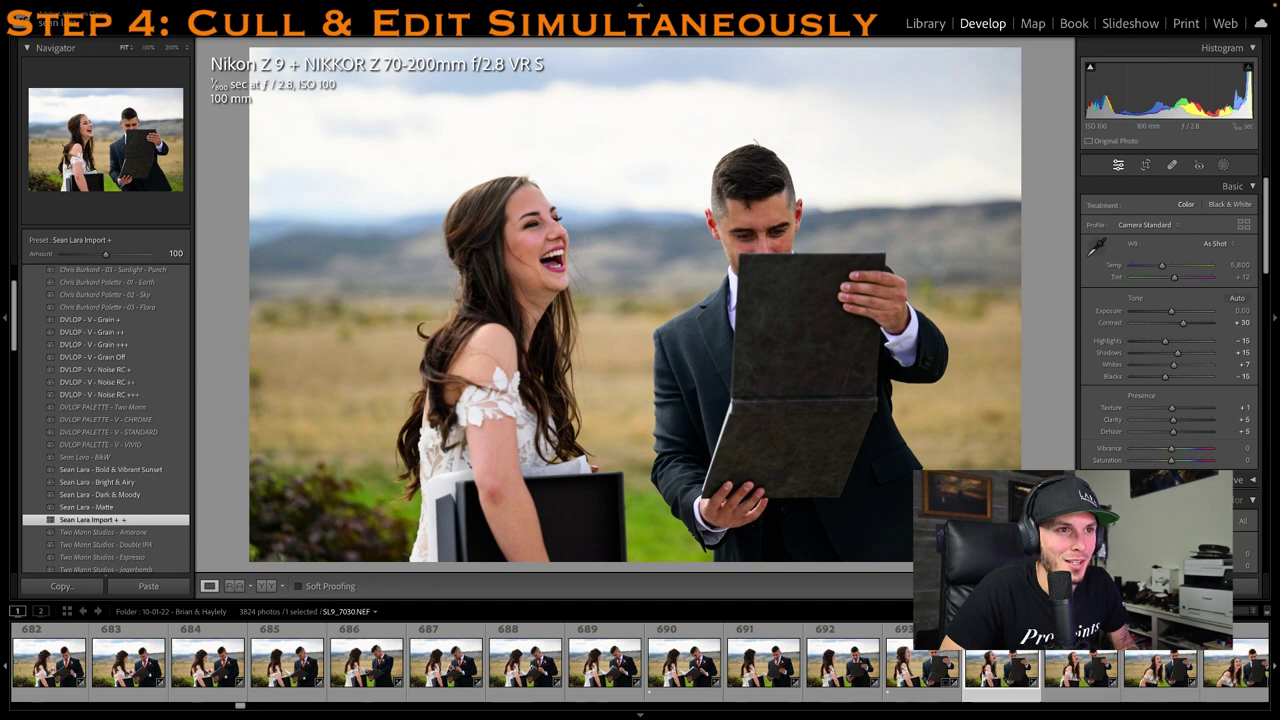
key("1")
key("r")
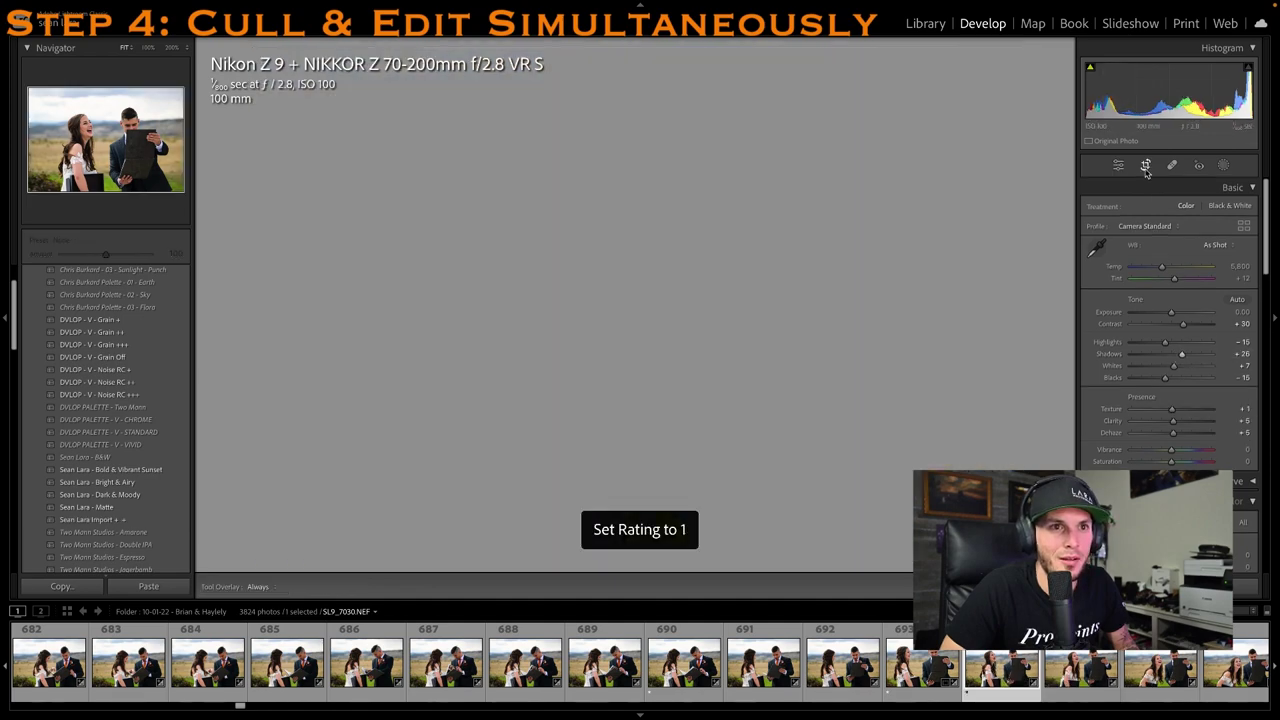
left_click_drag(684, 52, 694, 75)
left_click_drag(685, 187, 666, 191)
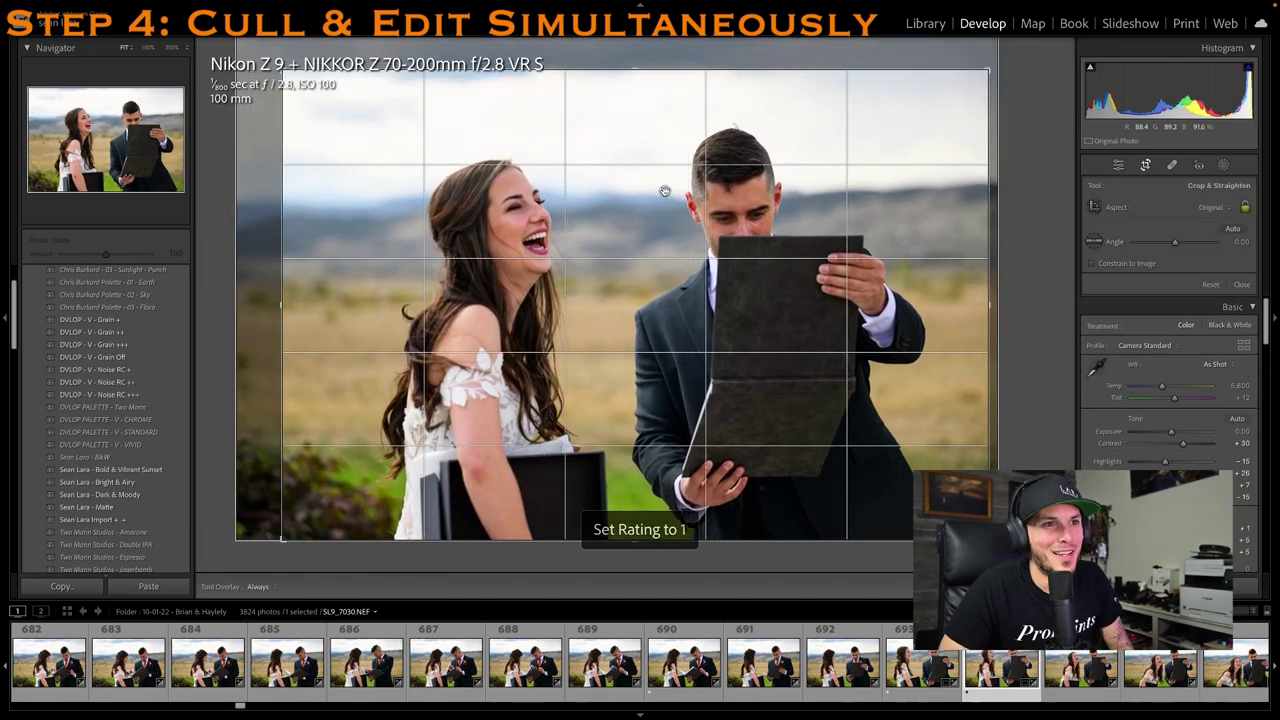
key("Return")
left_click(1091, 677)
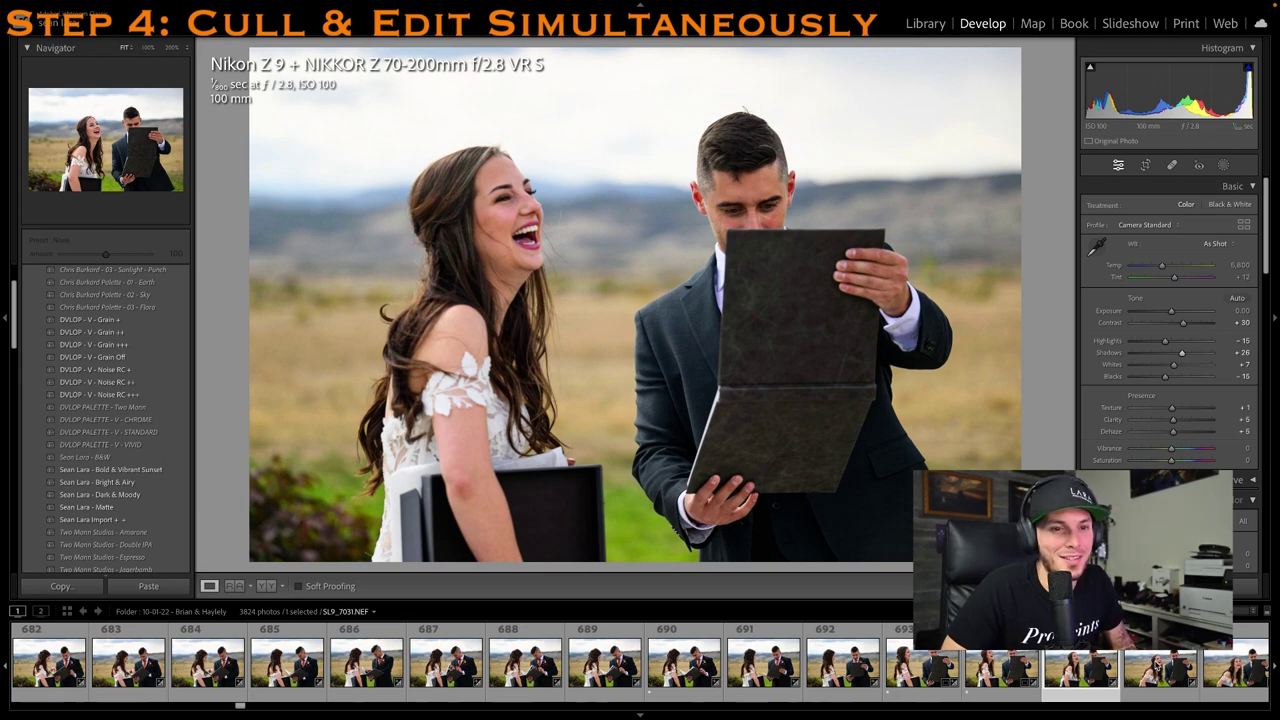
Rate photo SL9_7032.NEF one star and crop it tighter around the couple from its left side
left_click(1158, 667)
left_click(1010, 680)
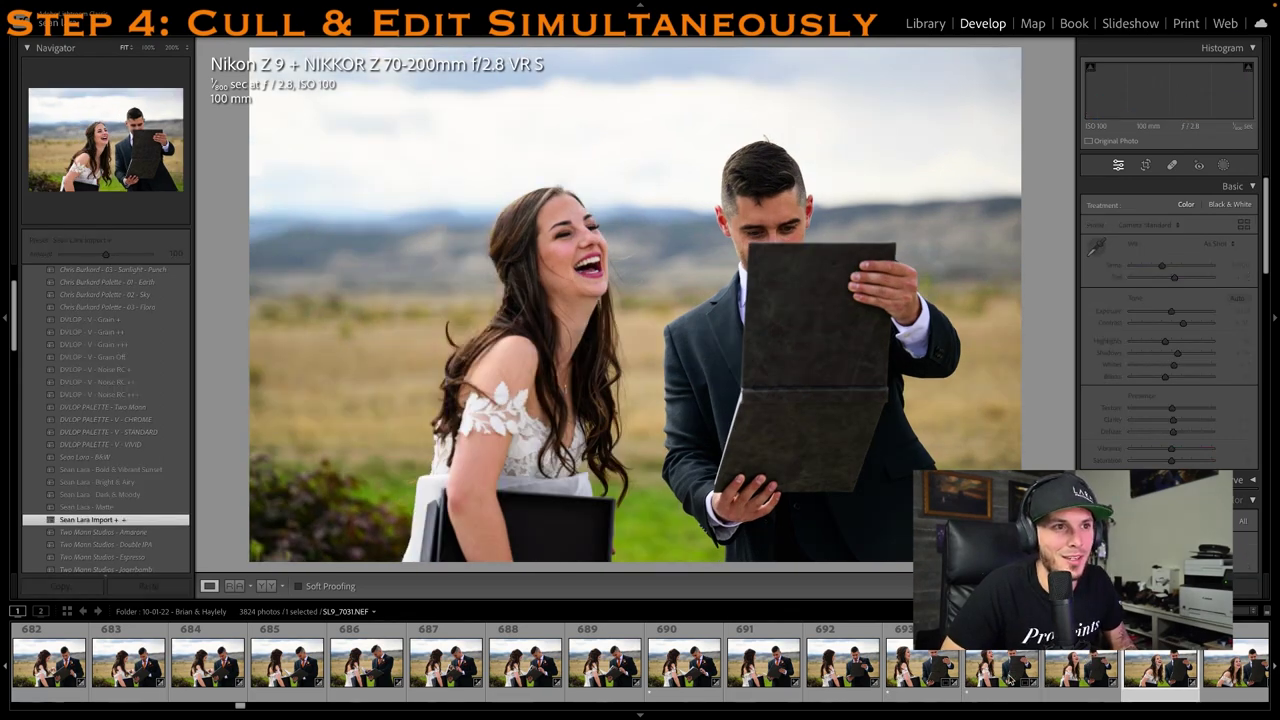
key("1")
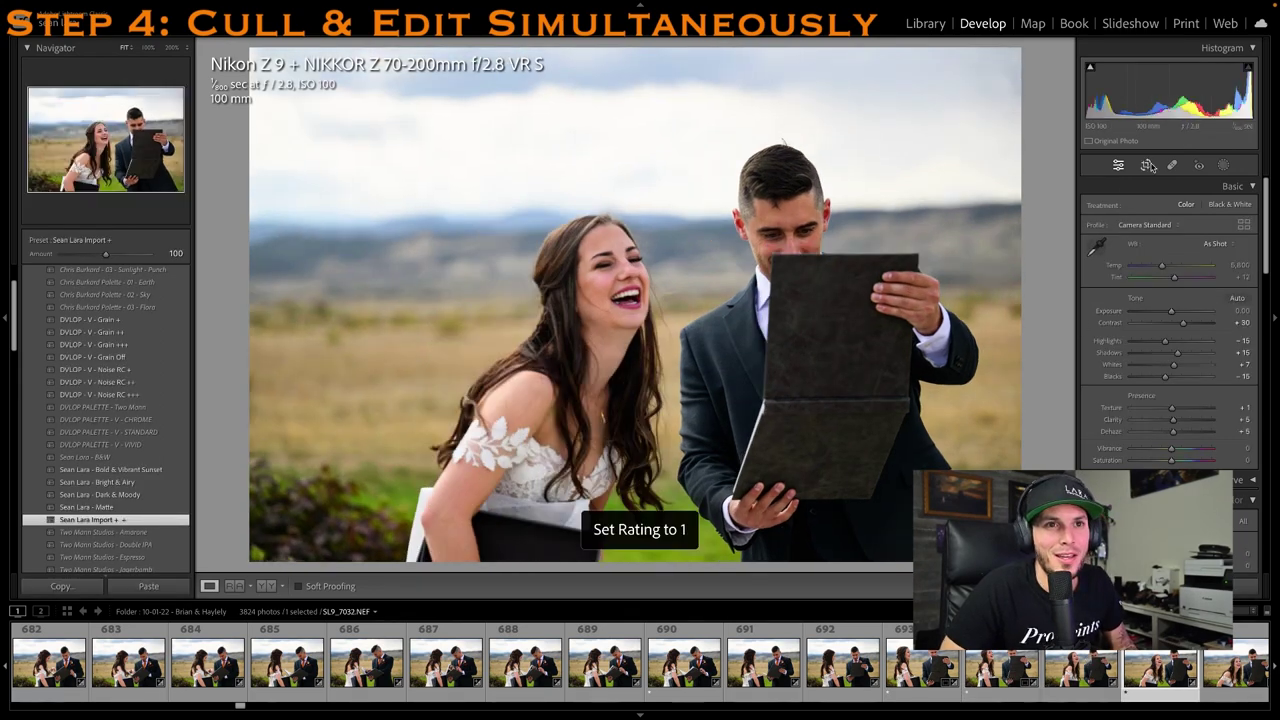
left_click(1149, 166)
left_click_drag(254, 304, 300, 304)
left_click_drag(688, 315, 688, 298)
key("Return")
left_click(1002, 678)
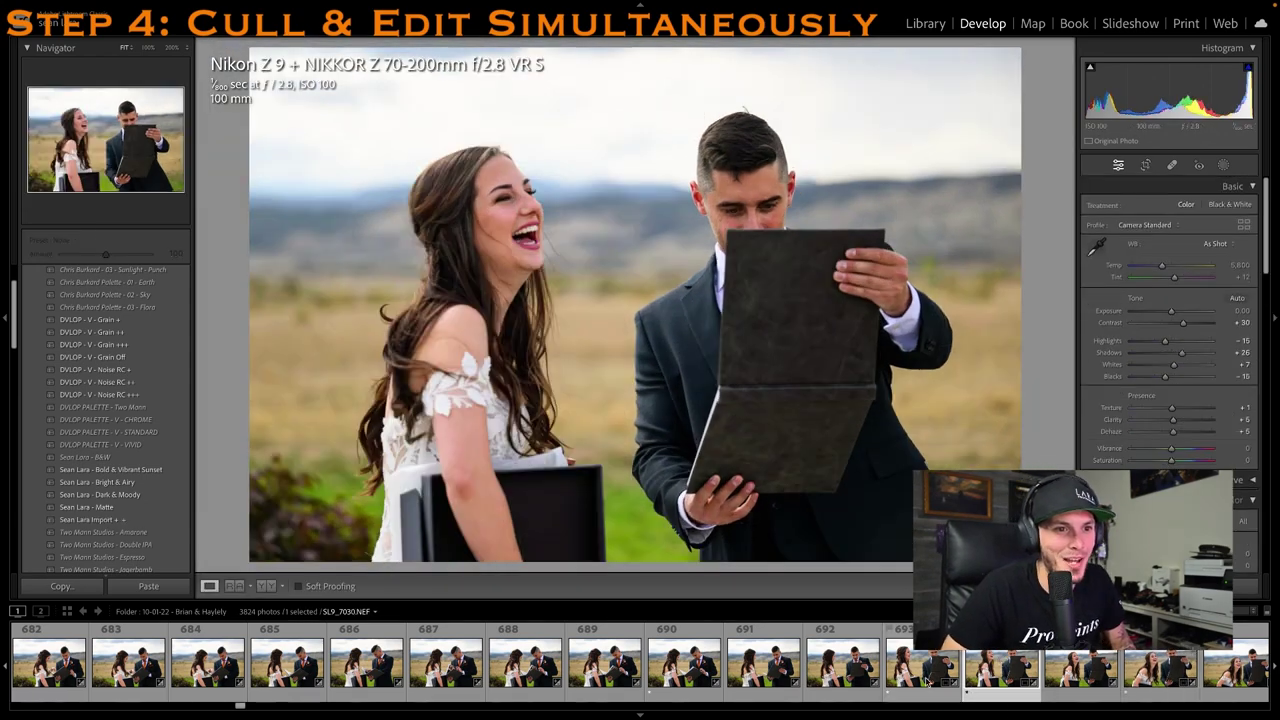
left_click(926, 681)
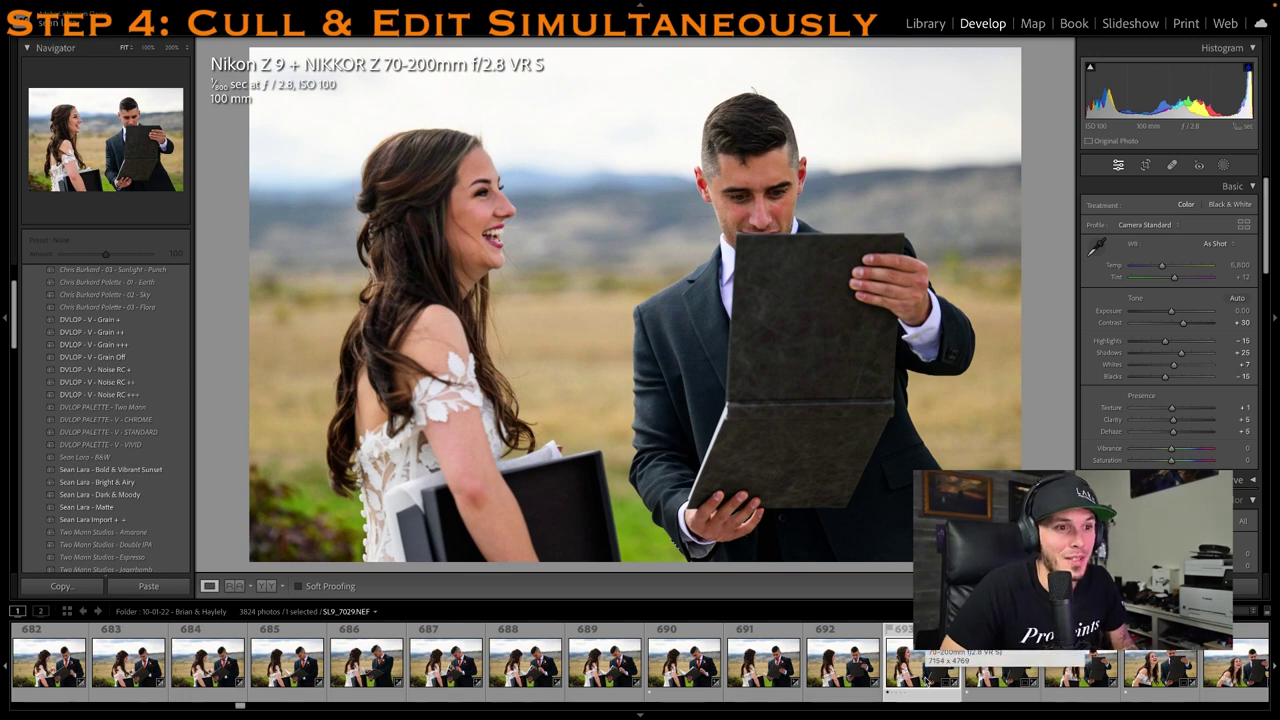
left_click(975, 681)
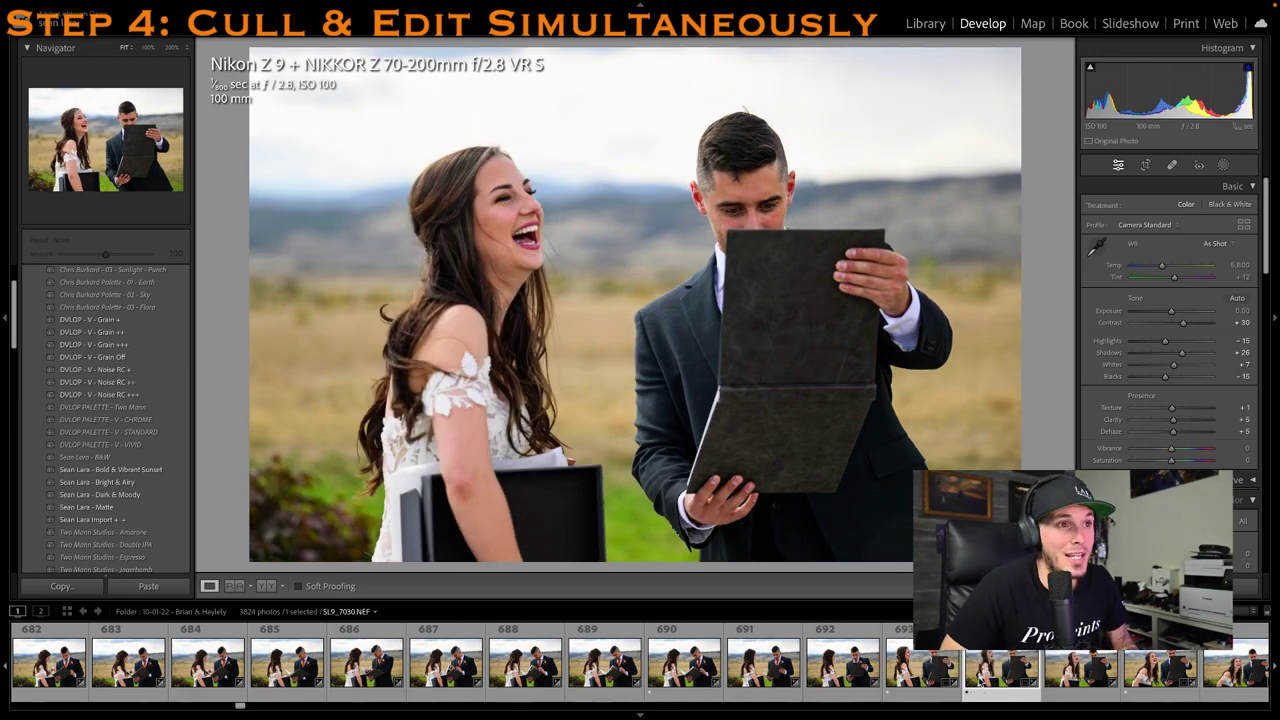
right_click(974, 682)
left_click(1030, 545)
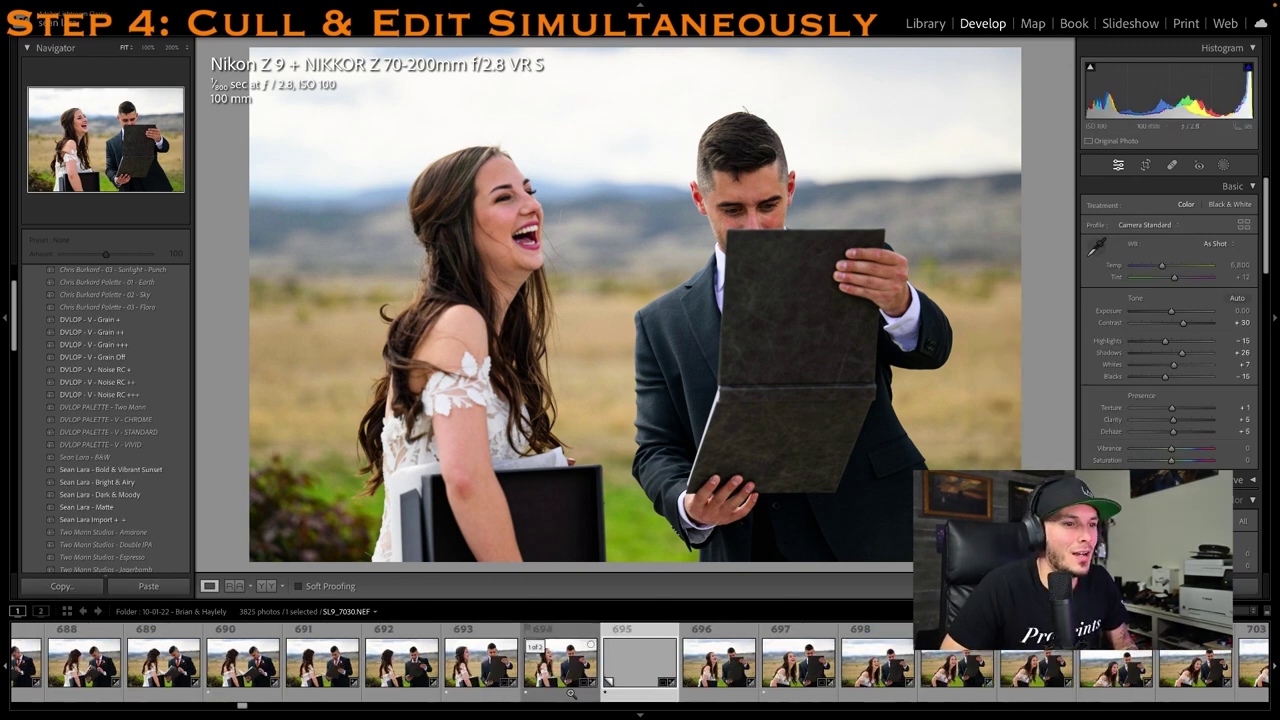
key("ctrl+z")
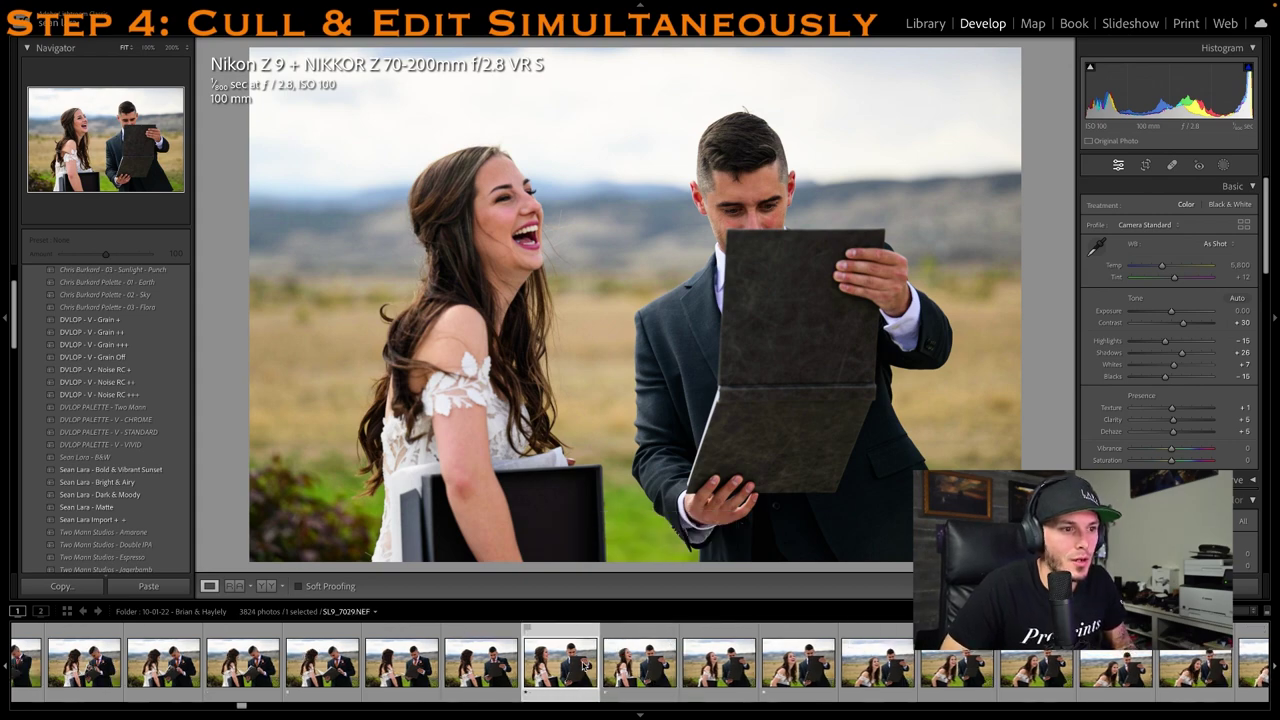
Create a virtual copy of SL9_7029.NEF and apply the B&W preset to it
right_click(585, 665)
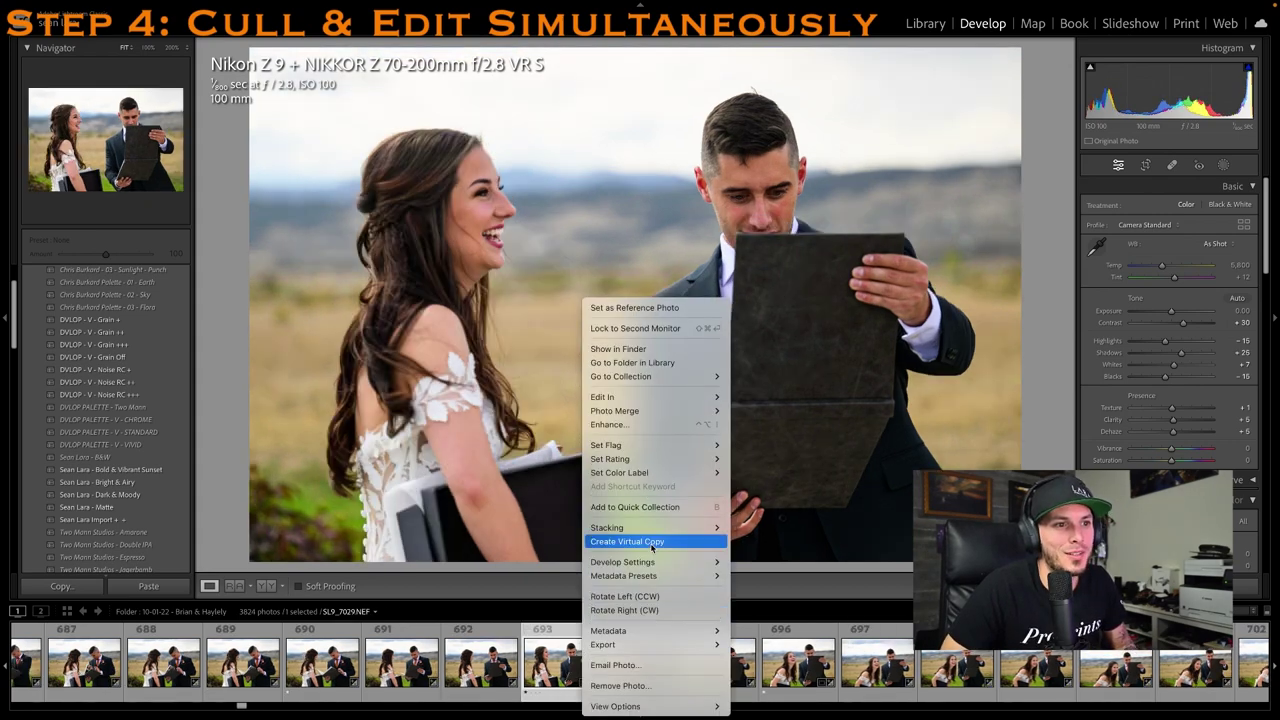
left_click(627, 541)
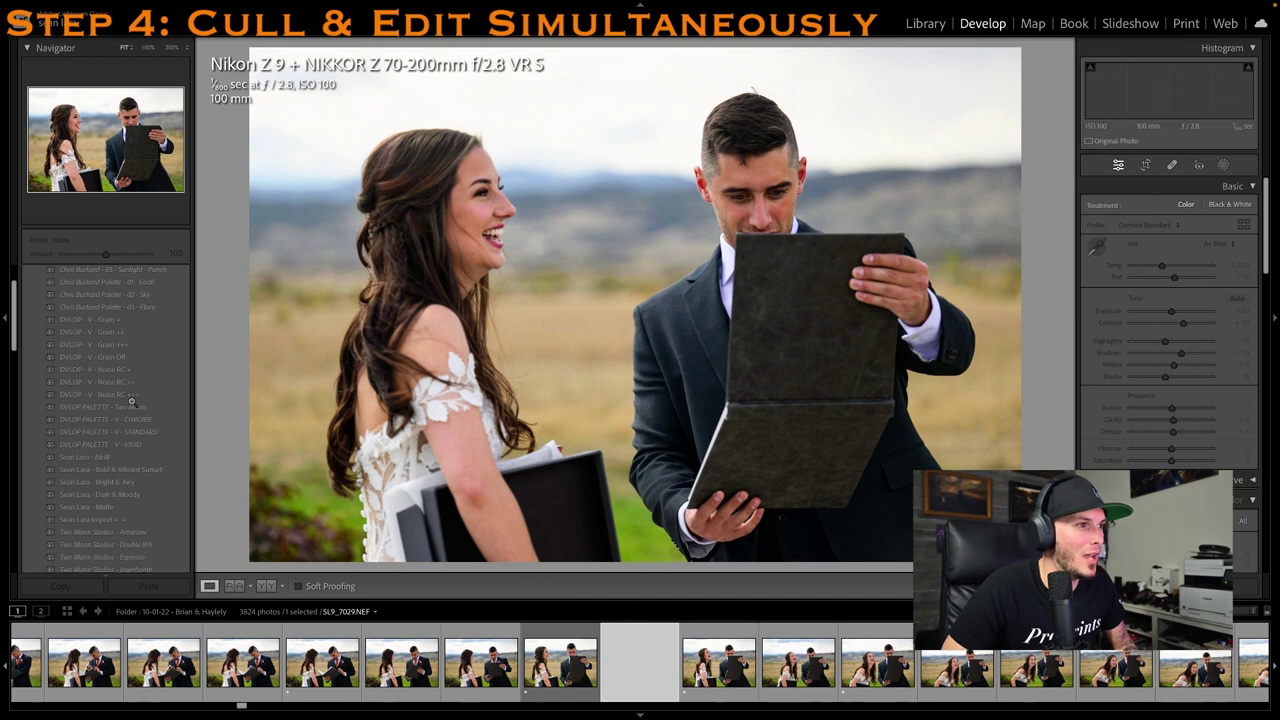
left_click(124, 457)
Set the black-and-white SL9_7029.NEF copy's Clarity to +24 and Shadows to +47, and rate it one star
left_click_drag(1190, 433, 1181, 433)
left_click_drag(1183, 366, 1190, 366)
key("1")
Compare the upcoming similar frames, pick SL9_7035.NEF, and crop it tighter from its left side
scroll(810, 668, "right", 3)
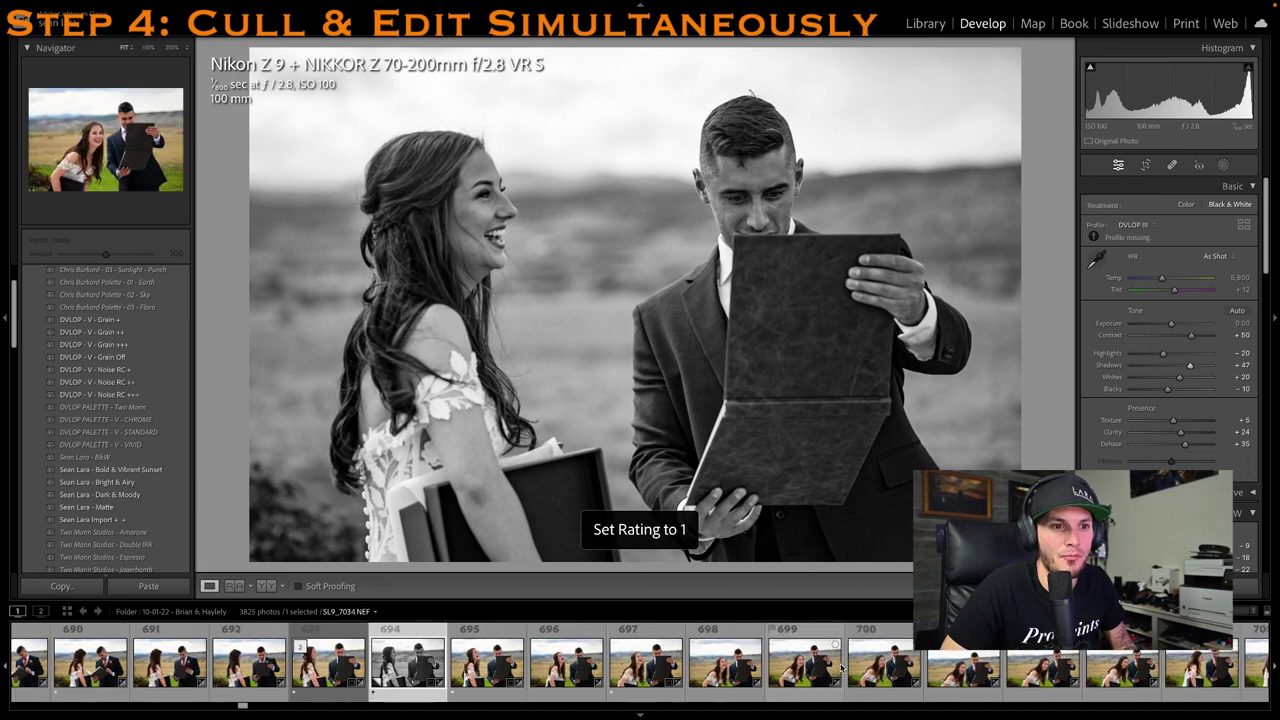
left_click(816, 670)
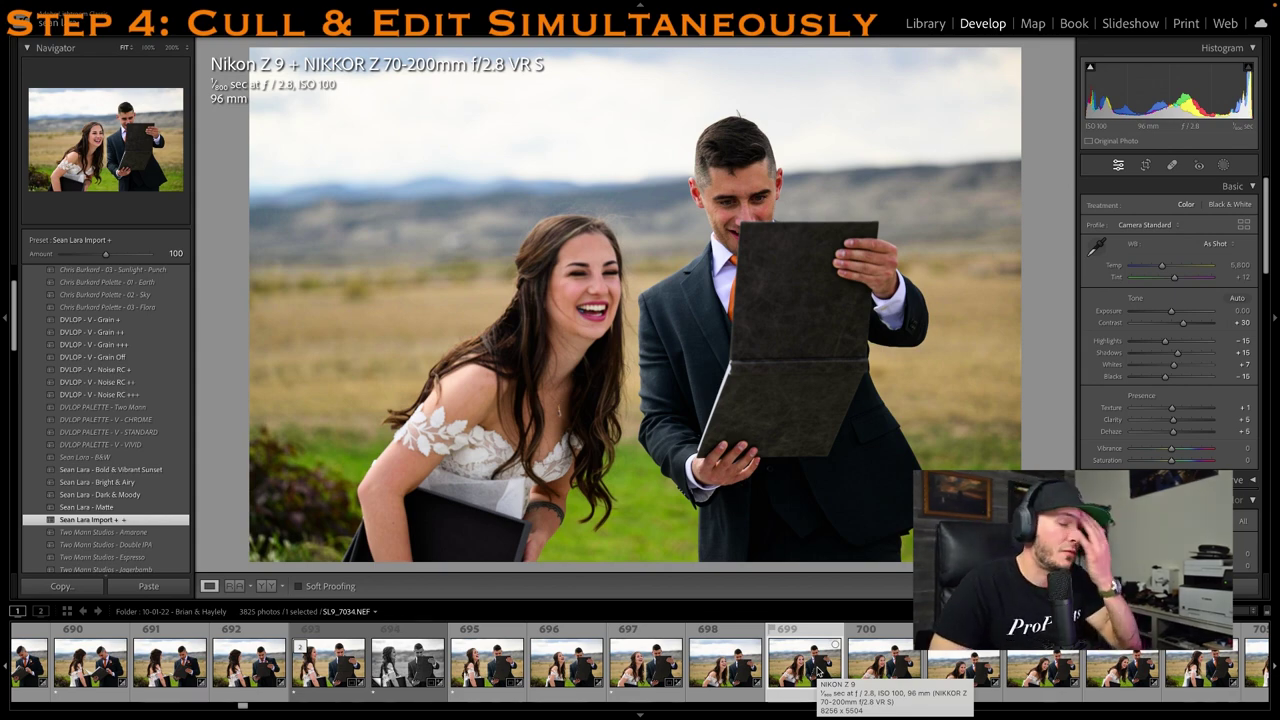
key("Right")
key("Left")
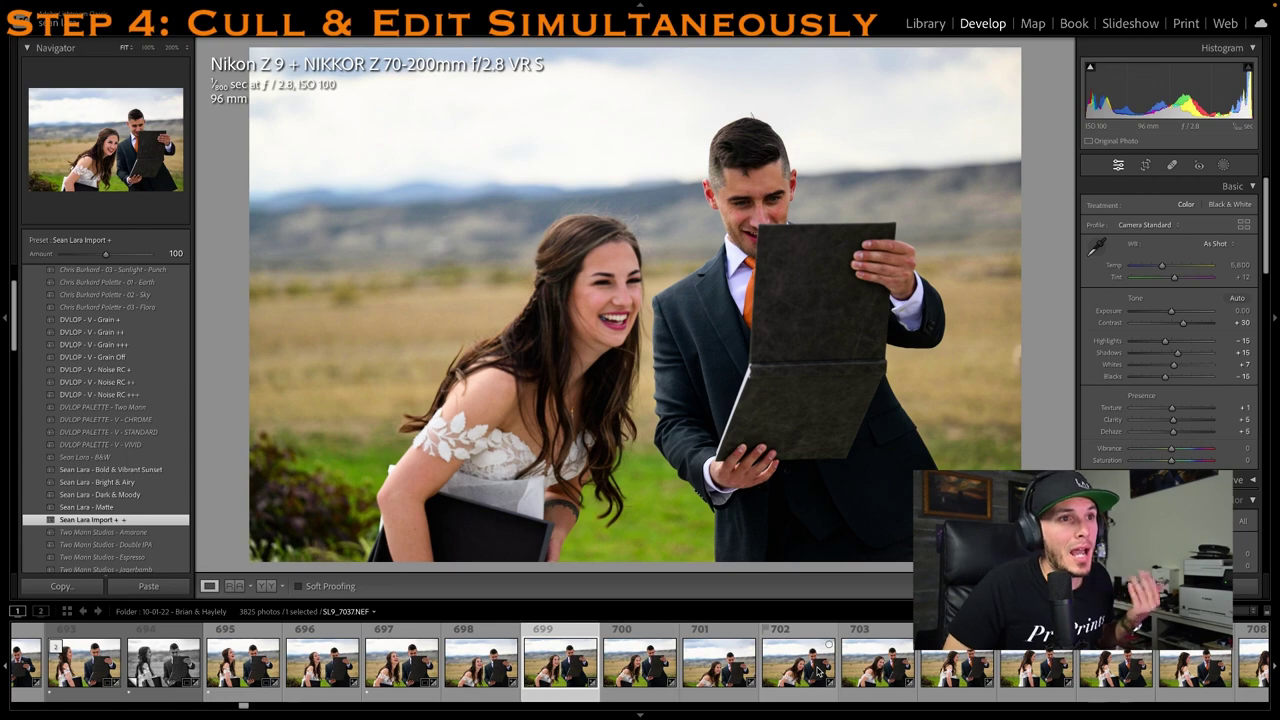
key("Right")
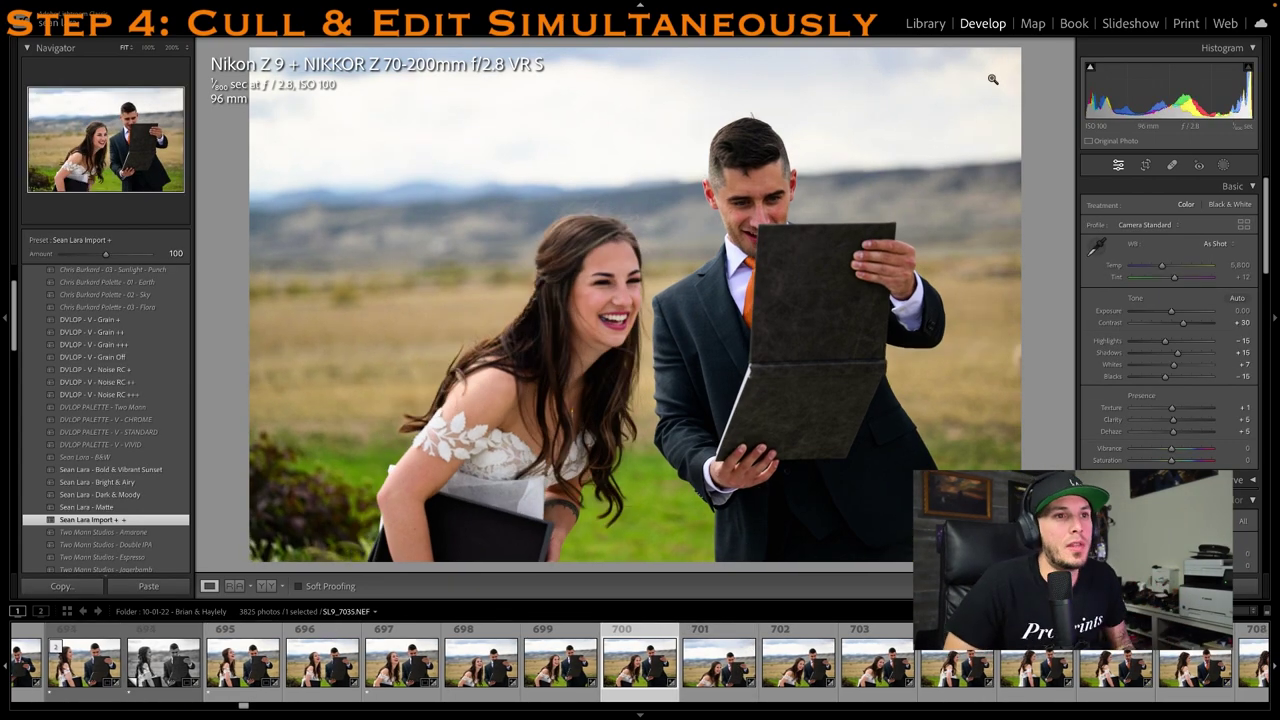
left_click(1147, 166)
left_click_drag(257, 228, 297, 231)
key("r")
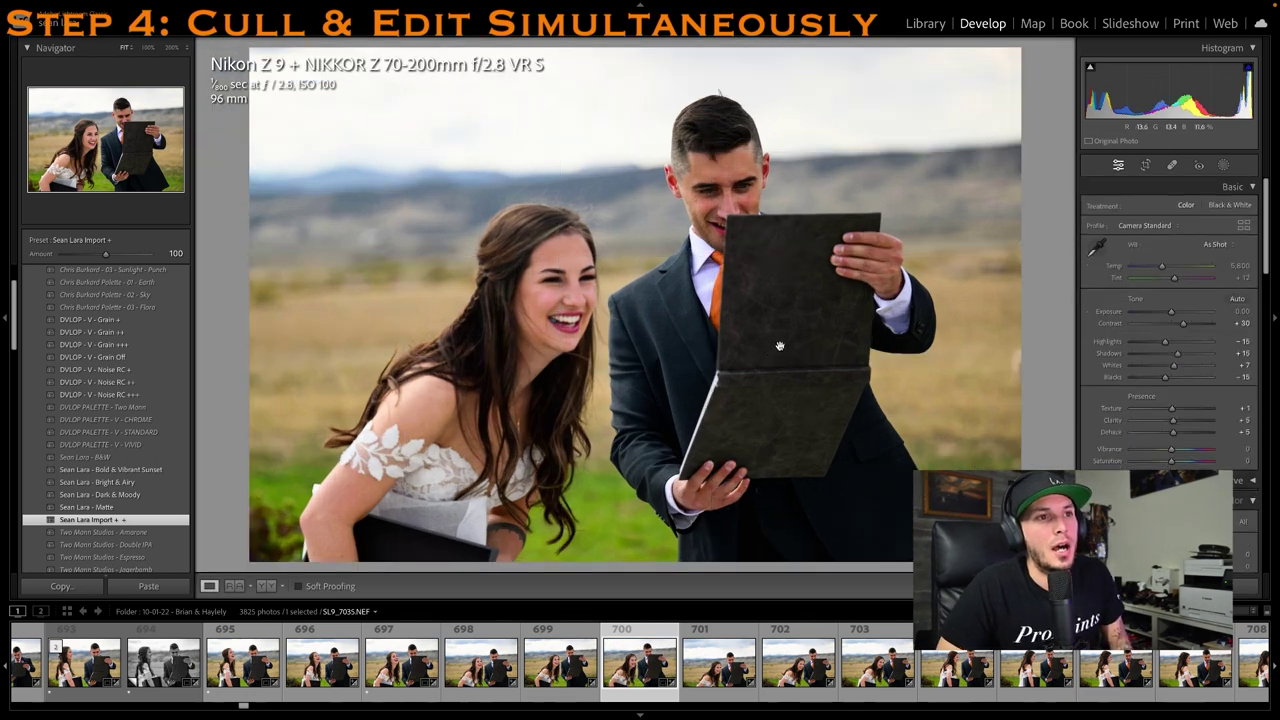
Rate SL9_7035.NEF one star and set its Shadows to +18
key("1")
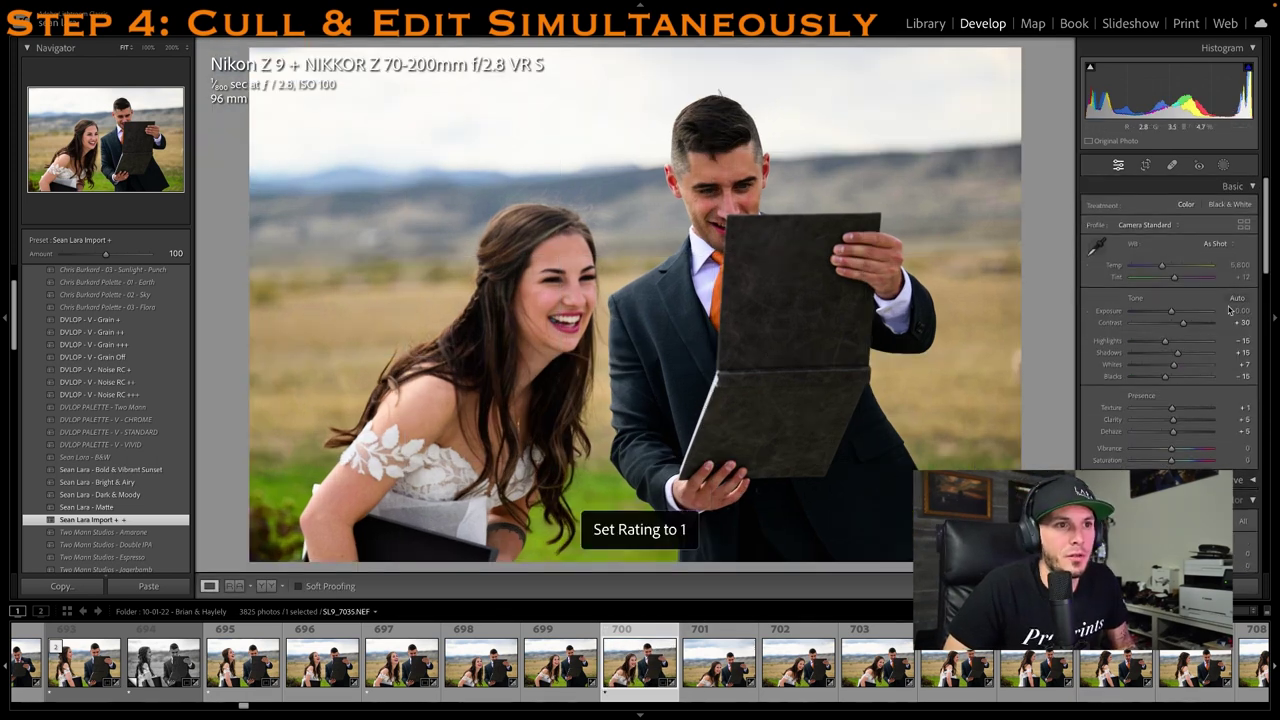
left_click_drag(1177, 352, 1179, 352)
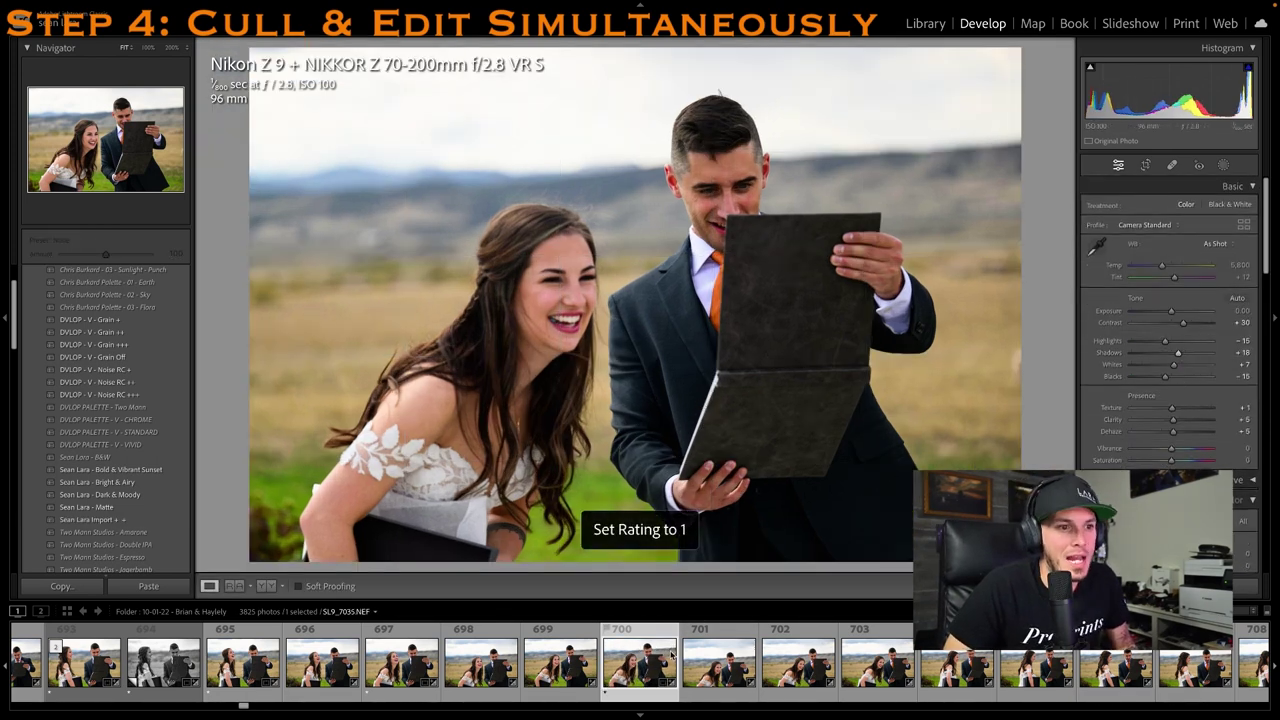
Create a virtual copy of SL9_7035.NEF and convert it with the B&W preset
right_click(660, 655)
left_click(744, 543)
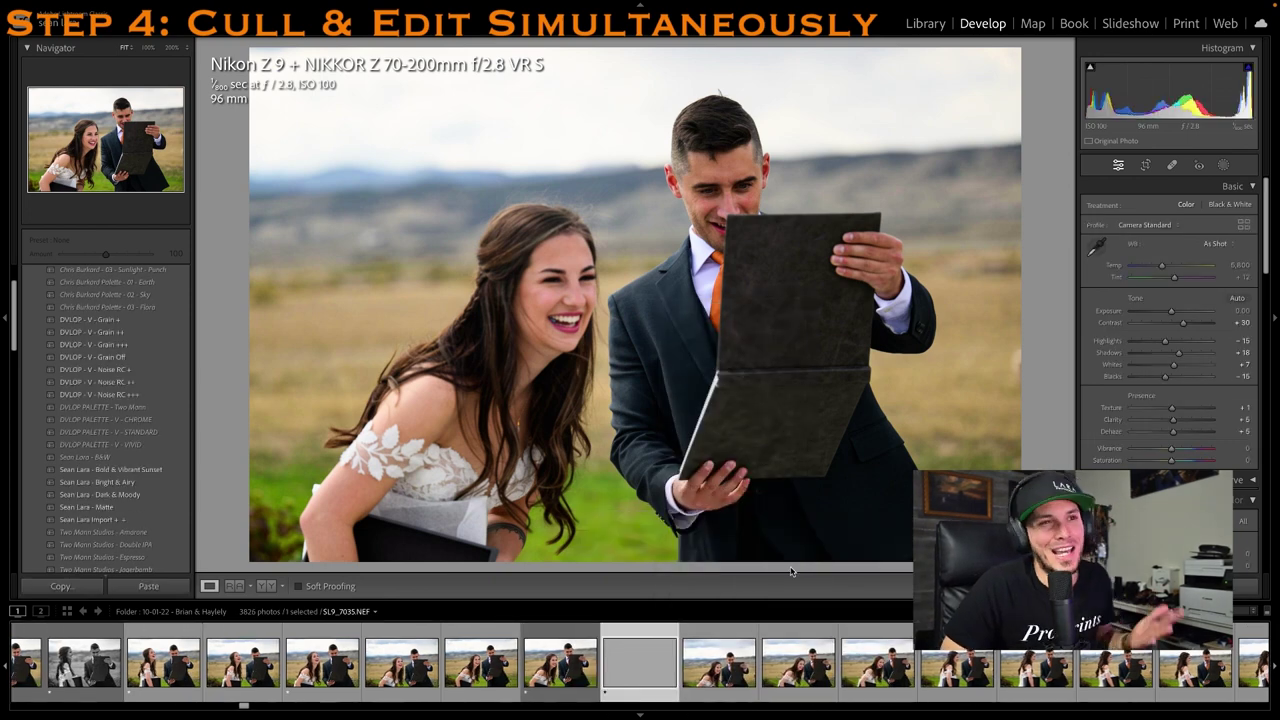
left_click_drag(1185, 355, 1190, 353)
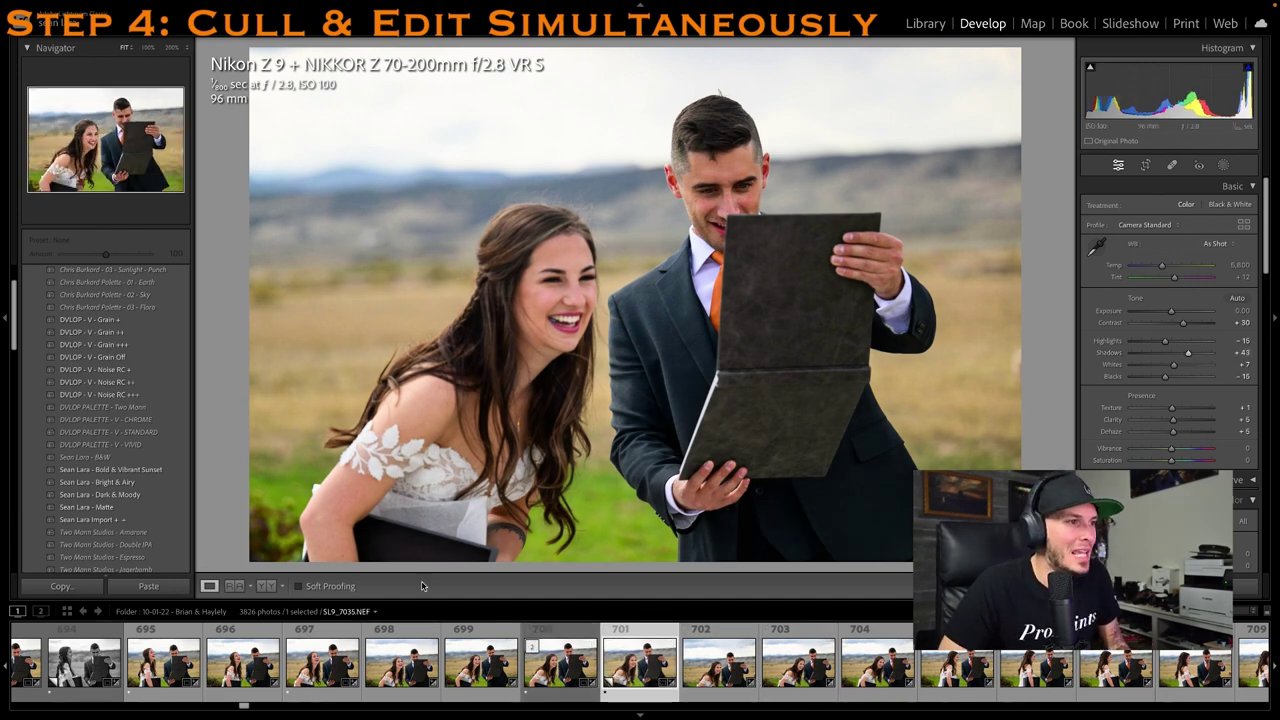
left_click(105, 459)
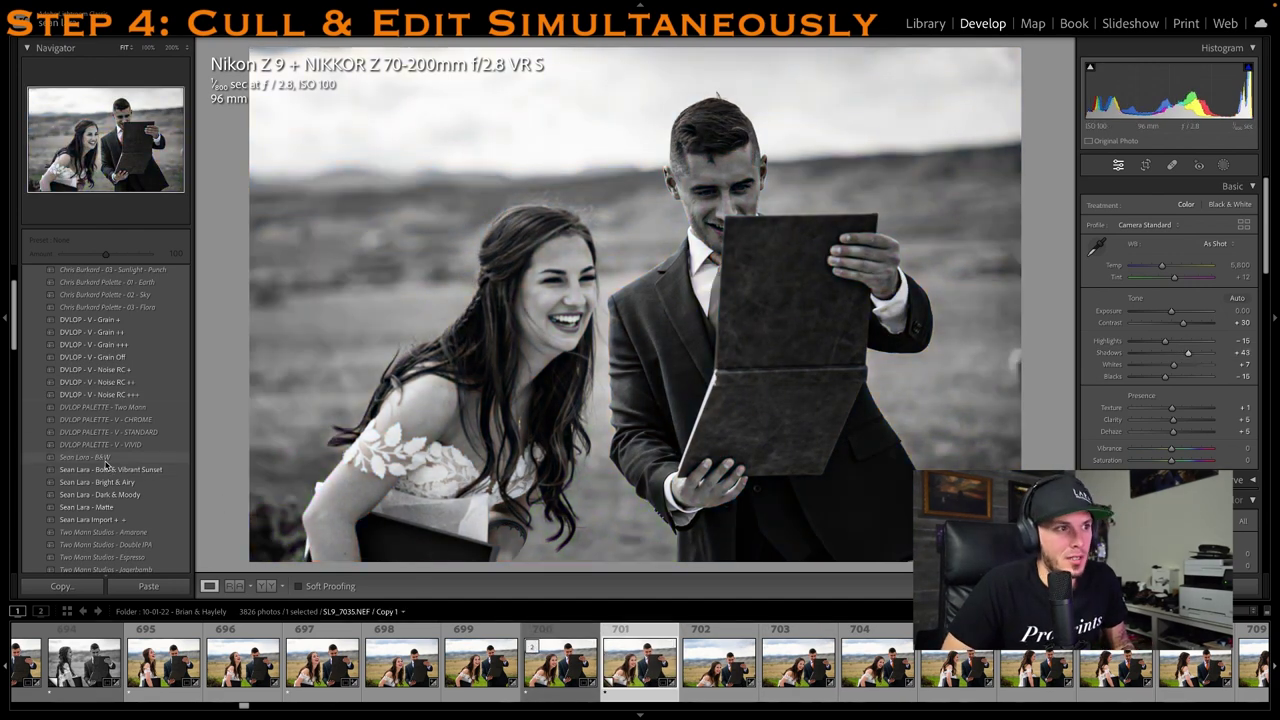
left_click(105, 459)
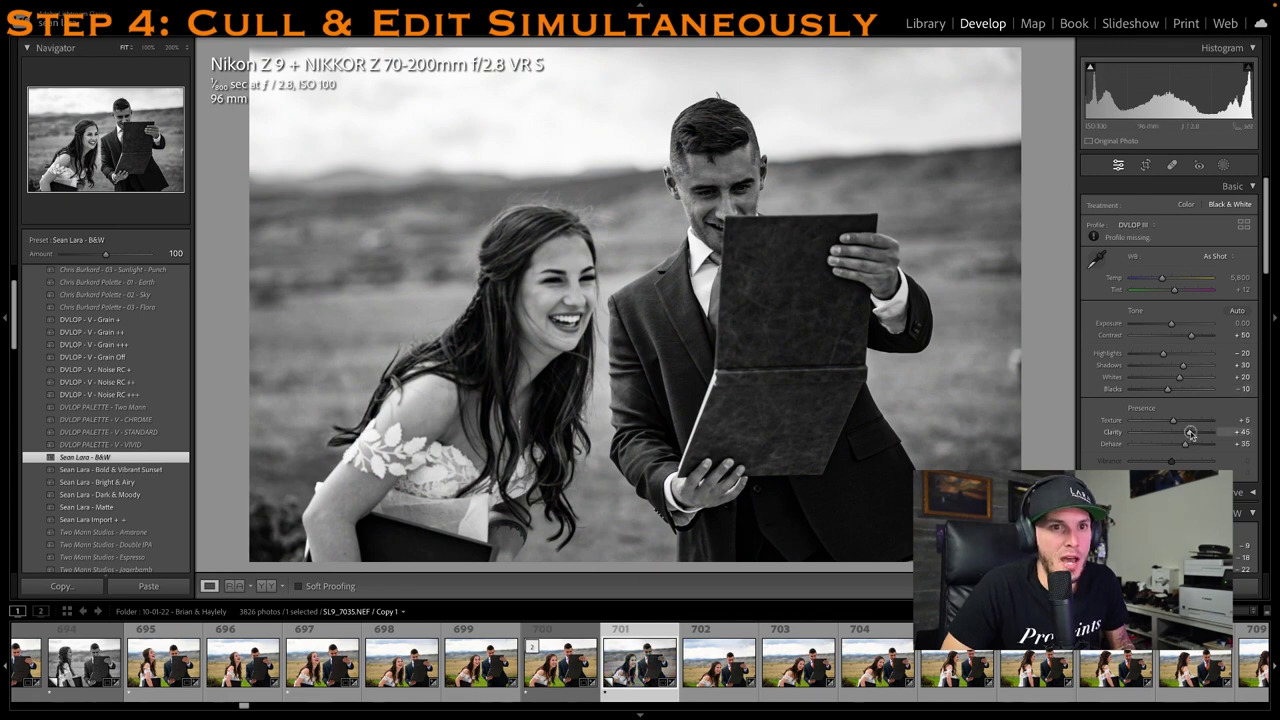
Set the black-and-white SL9_7035.NEF copy's Clarity to +22 and Shadows to +44, and rate it one star
left_click(1184, 432)
left_click_drag(1183, 366, 1188, 366)
key("1")
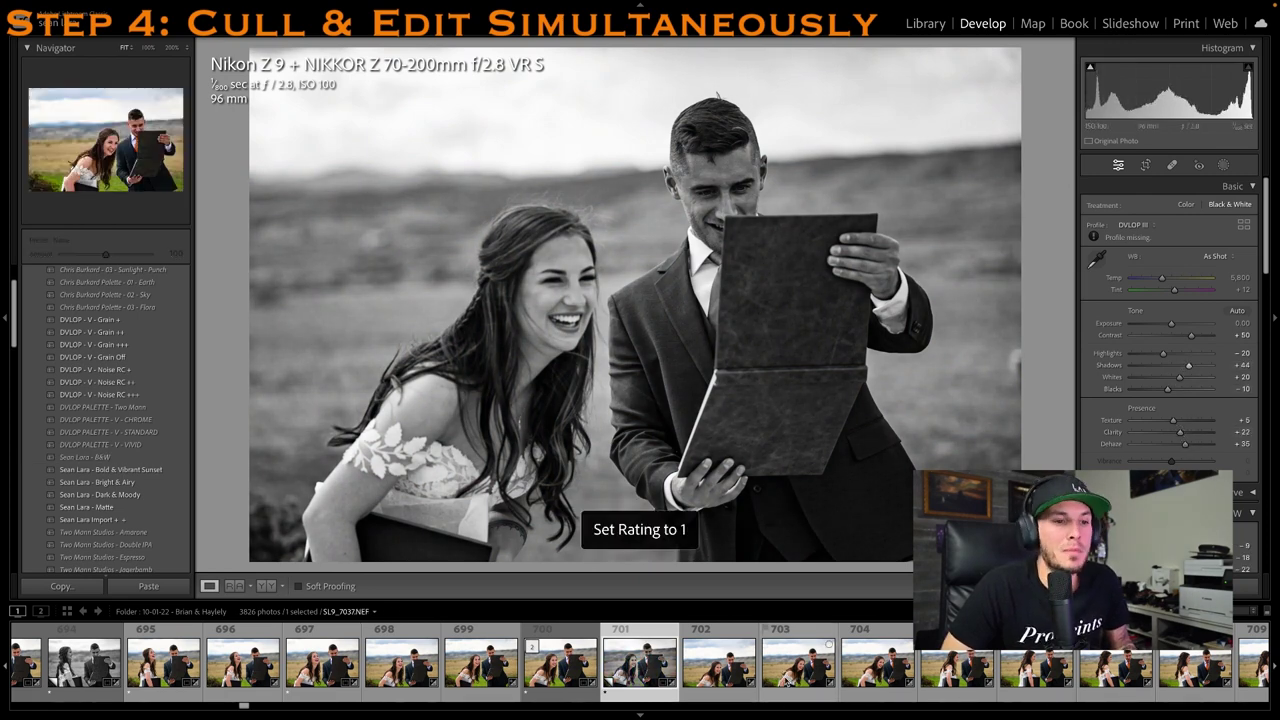
Crop photo SL9_7037.NEF tighter from its left side and reposition the frame around the couple
left_click(787, 681)
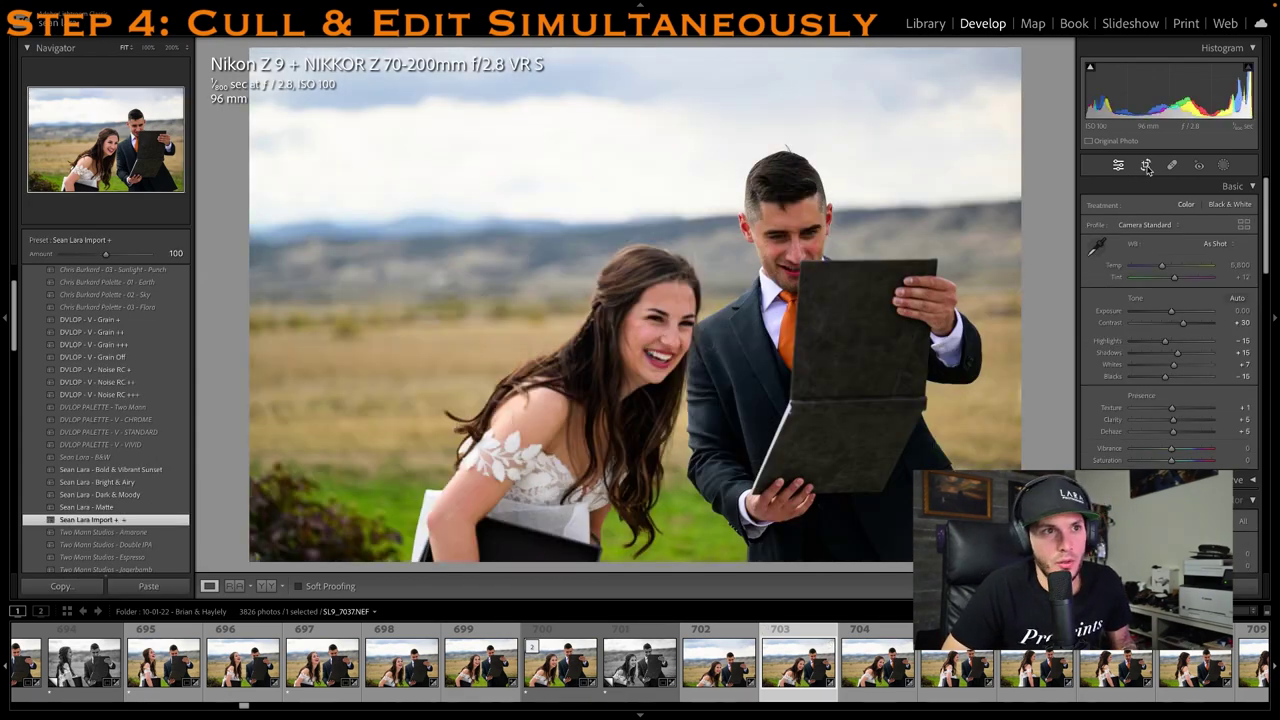
left_click(1146, 165)
left_click_drag(253, 207, 327, 200)
left_click_drag(631, 312, 628, 299)
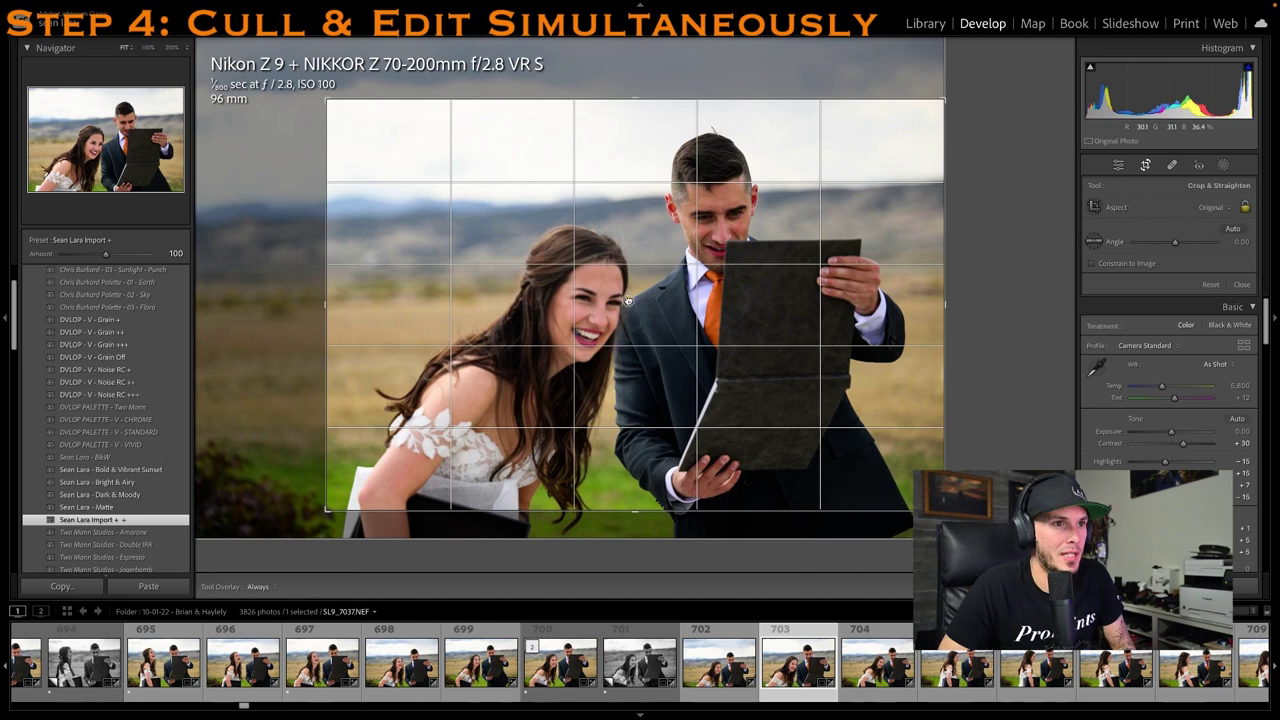
key("r")
Compare SL9_7037.NEF with the black-and-white SL9_7035.NEF copy and rate SL9_7037.NEF one star
left_click(620, 672)
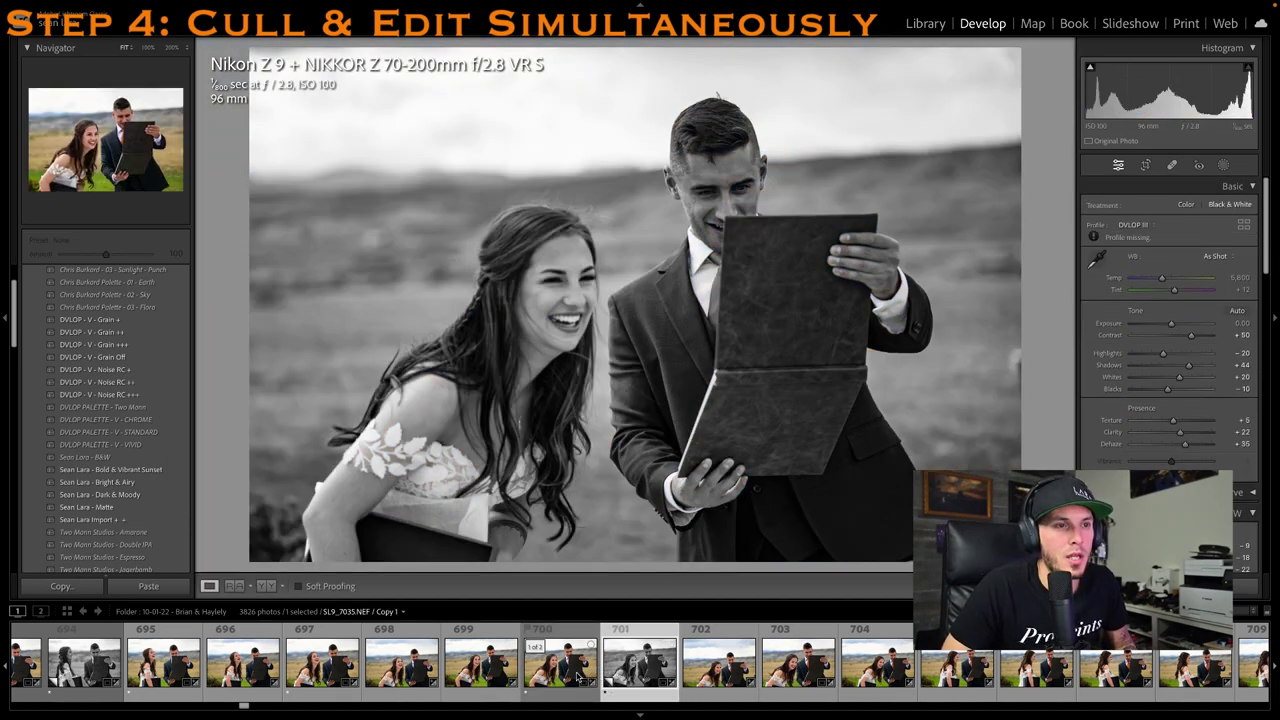
scroll(718, 678, "down", 1)
left_click(732, 674)
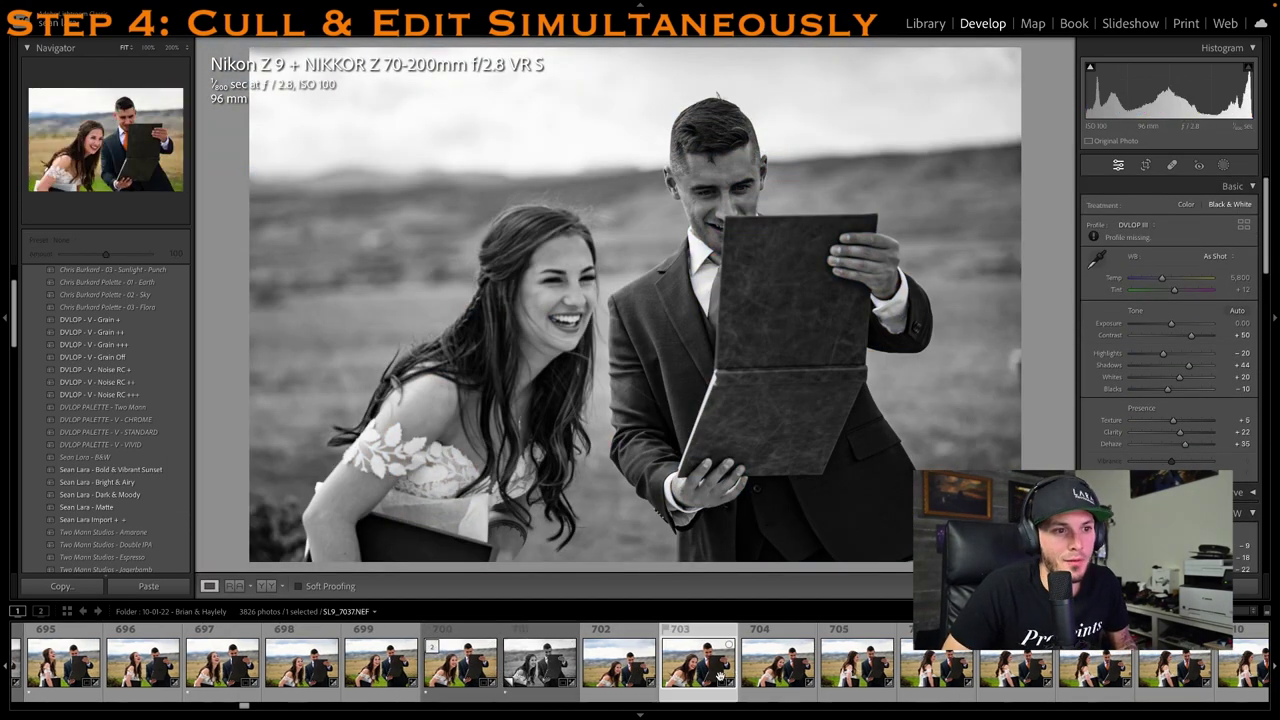
key("1")
Review the following frames up to SL9_7051.NEF and set that photo's Exposure to +0.50
scroll(745, 680, "down", 1)
left_click(818, 686)
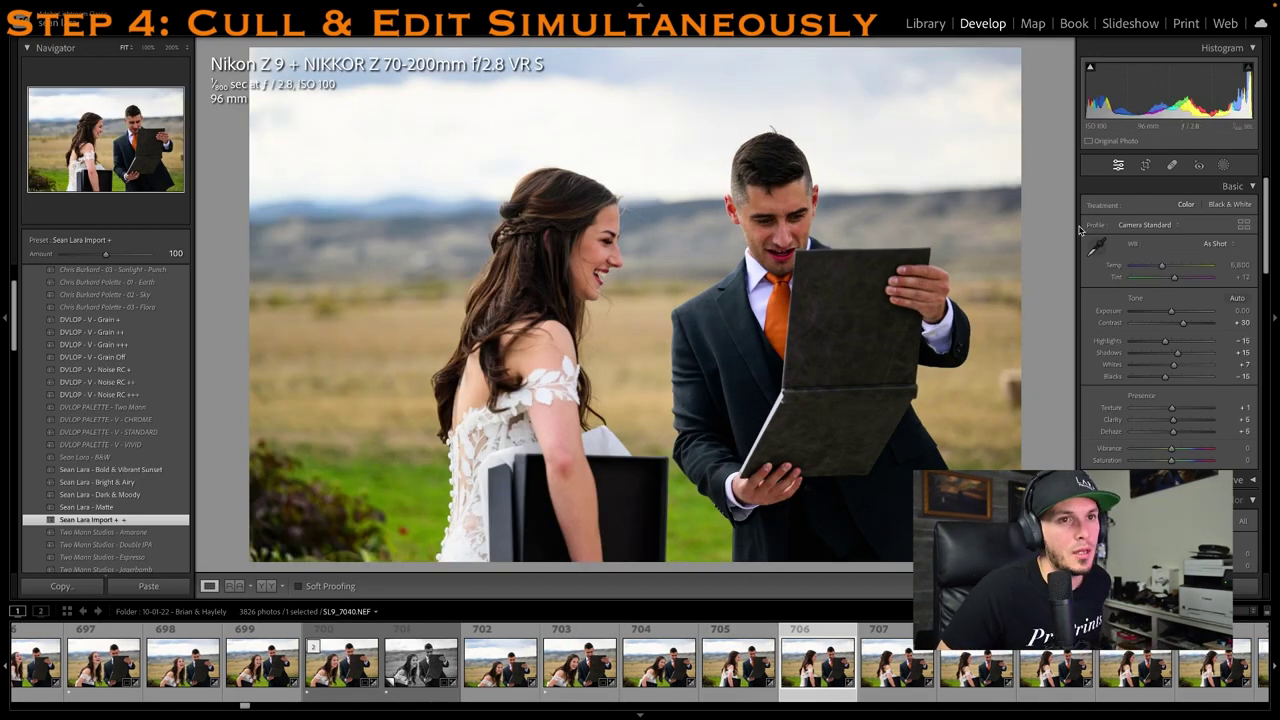
scroll(830, 629, "down", 2)
left_click(822, 663)
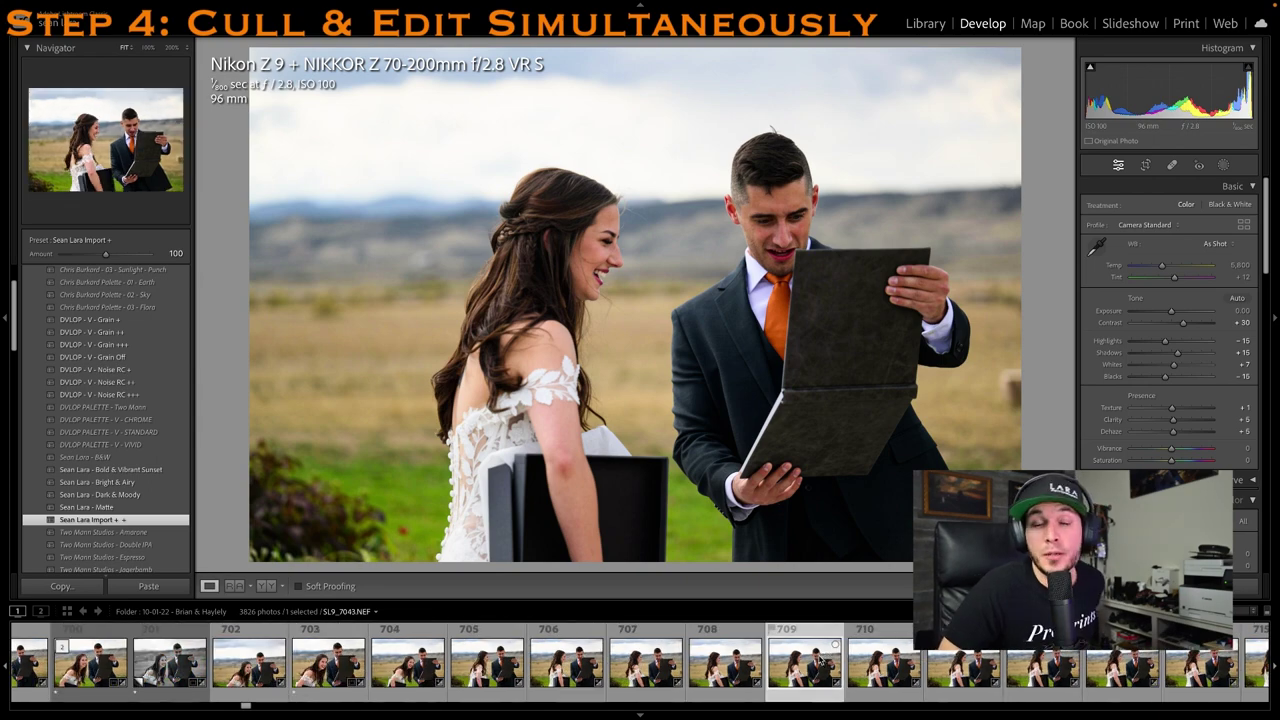
scroll(822, 662, "down", 3)
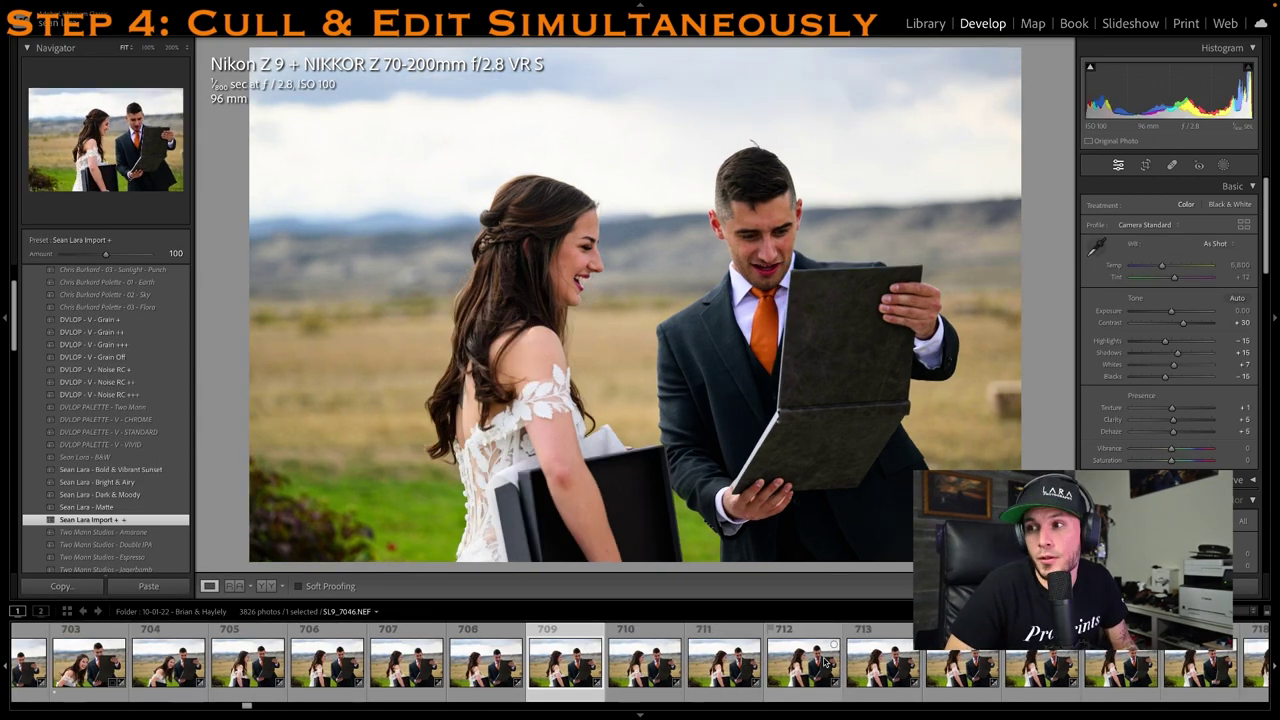
left_click(797, 682)
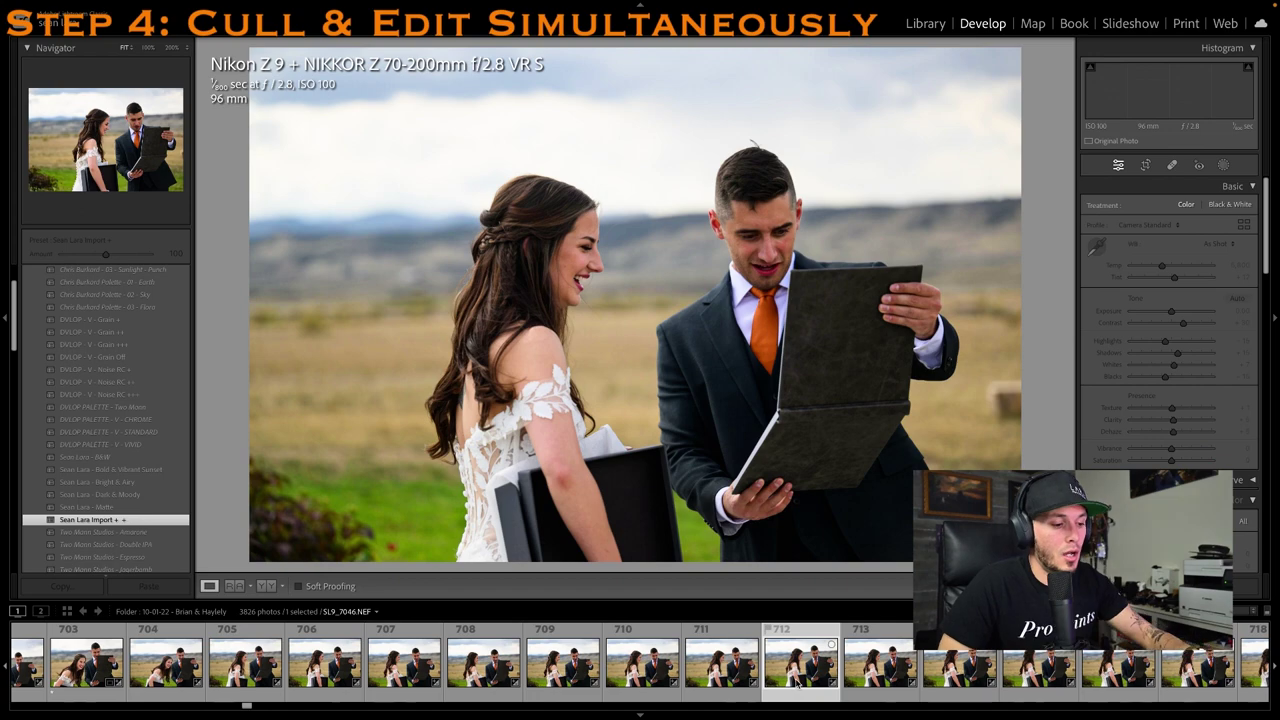
left_click(1047, 683)
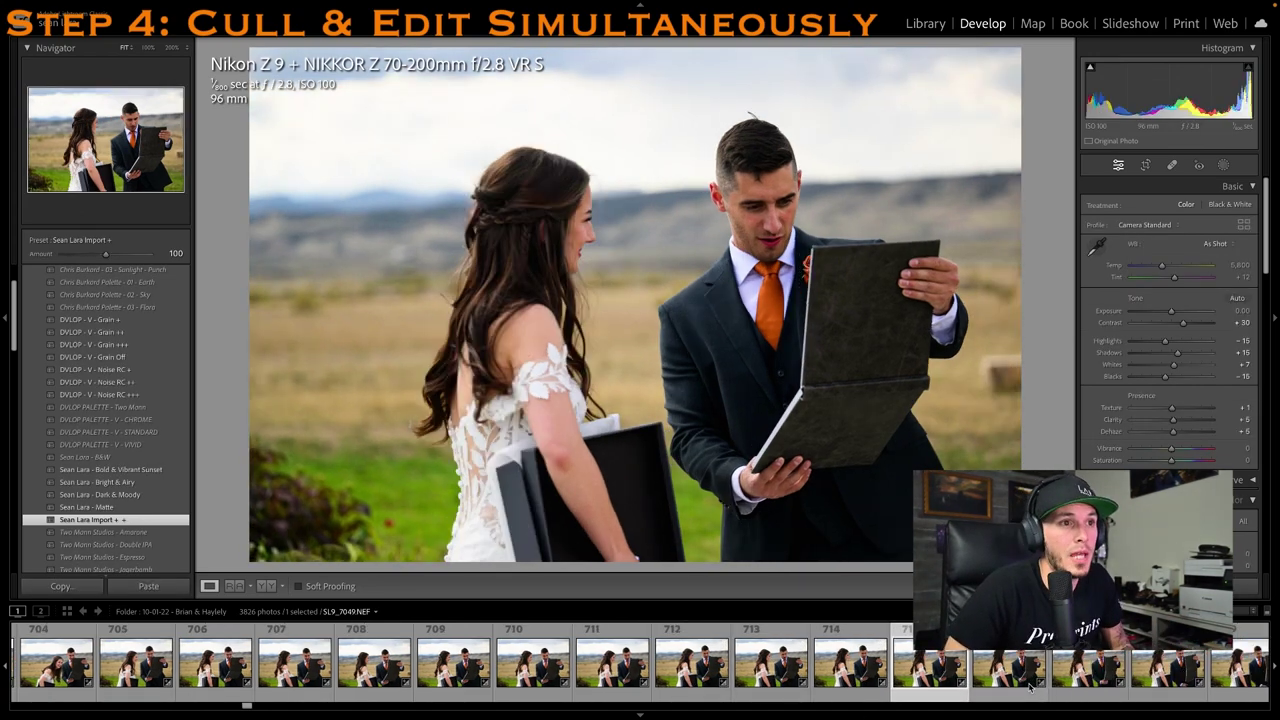
left_click(1007, 692)
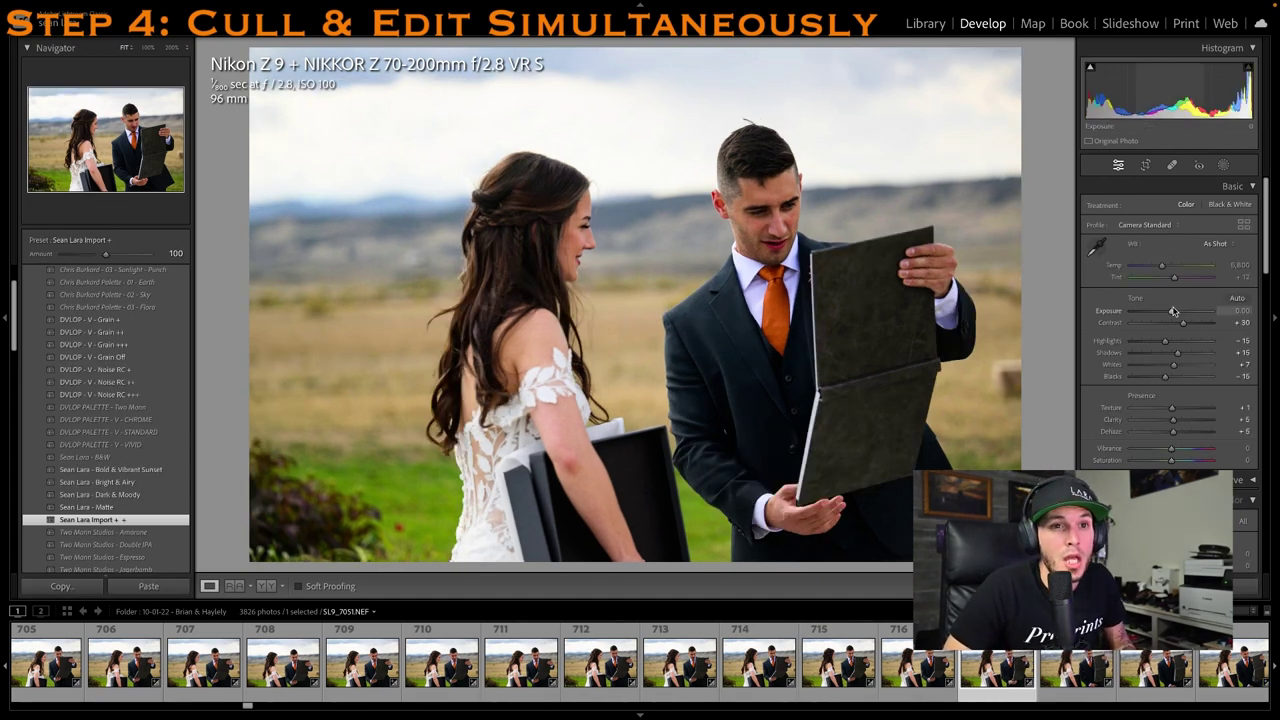
left_click_drag(1173, 311, 1175, 311)
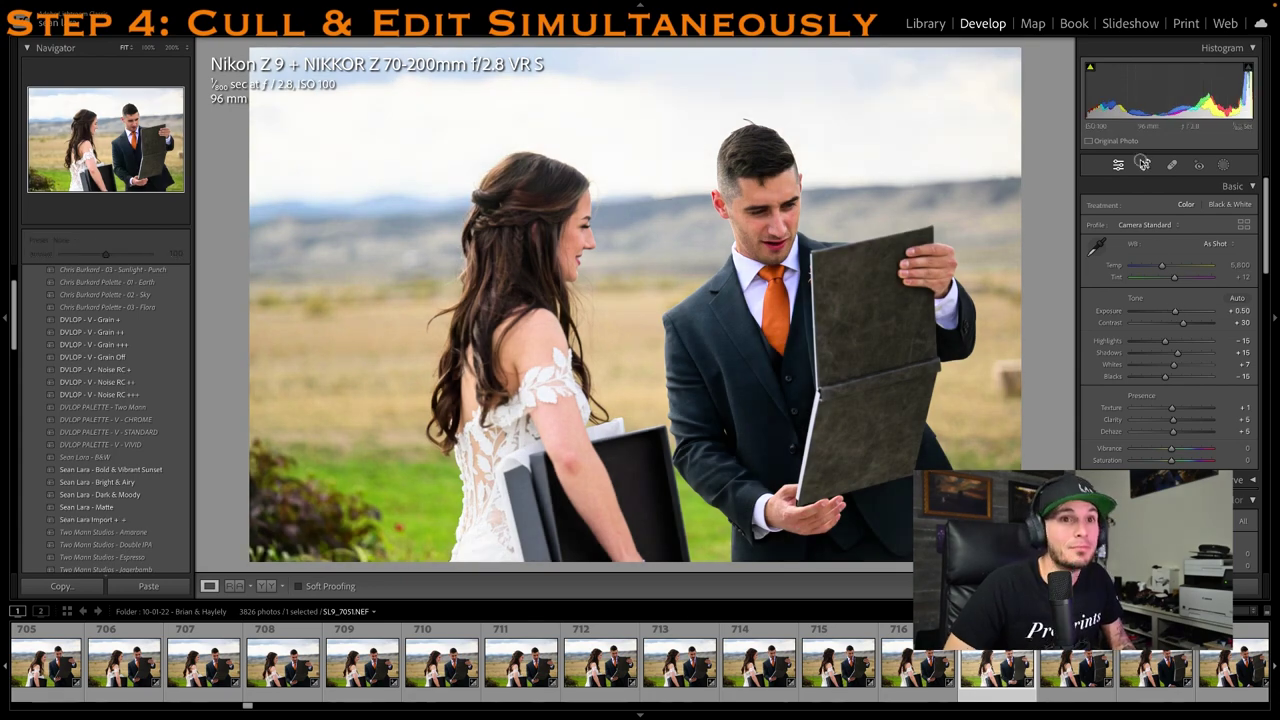
Crop SL9_7051.NEF tighter around the couple from its left side and rate it one star
left_click(1143, 163)
left_click_drag(251, 288, 369, 277)
key("Return")
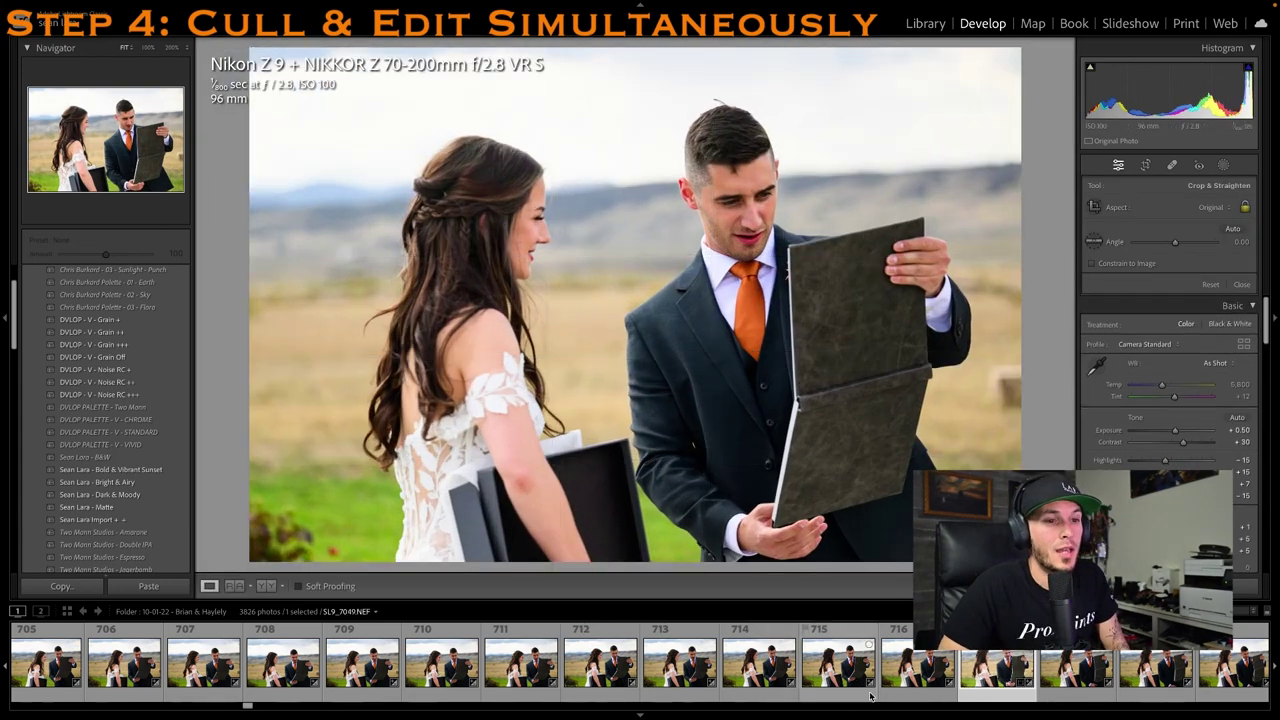
scroll(873, 697, "right", 2)
key("1")
Rate SL9_7055.NEF one star, set its Exposure to +0.10 and crop it tighter from its left side
scroll(940, 680, "down", 3)
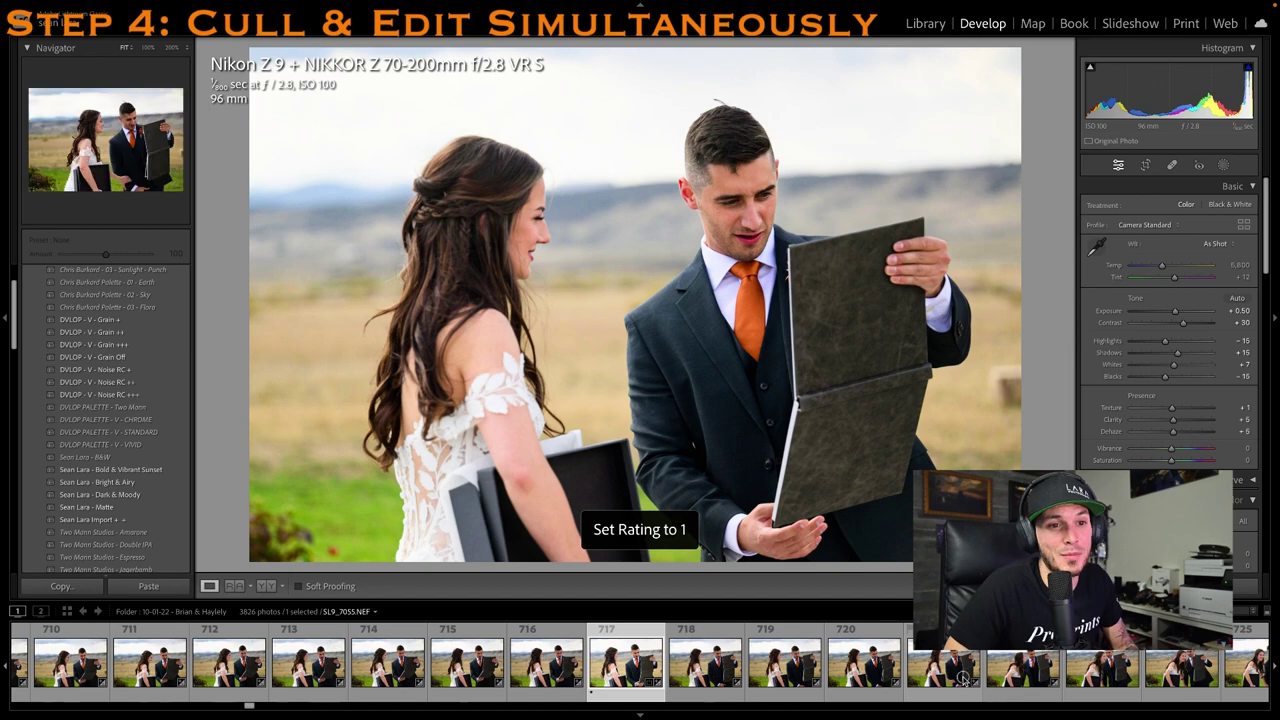
left_click(963, 680)
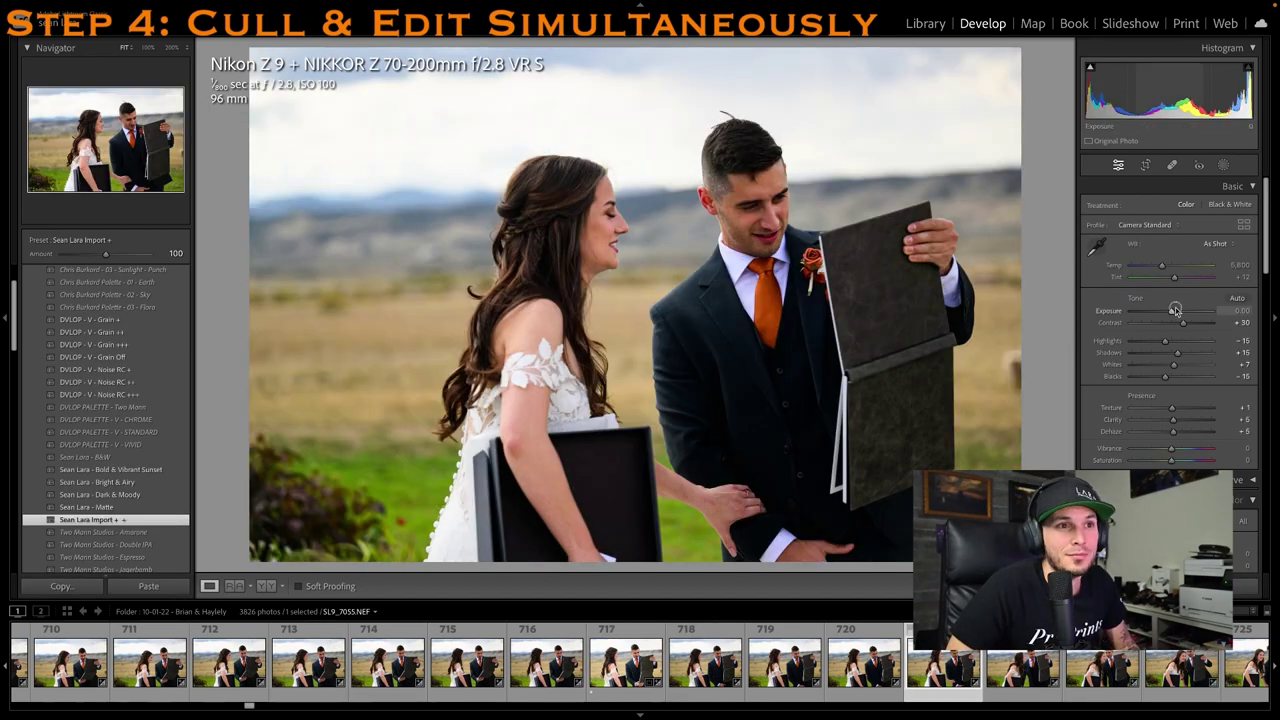
key("1")
key("r")
left_click_drag(277, 323, 299, 323)
key("r")
Compare the next frames of the couple with the album and rate SL9_7064.NEF one star
scroll(834, 668, "down", 8)
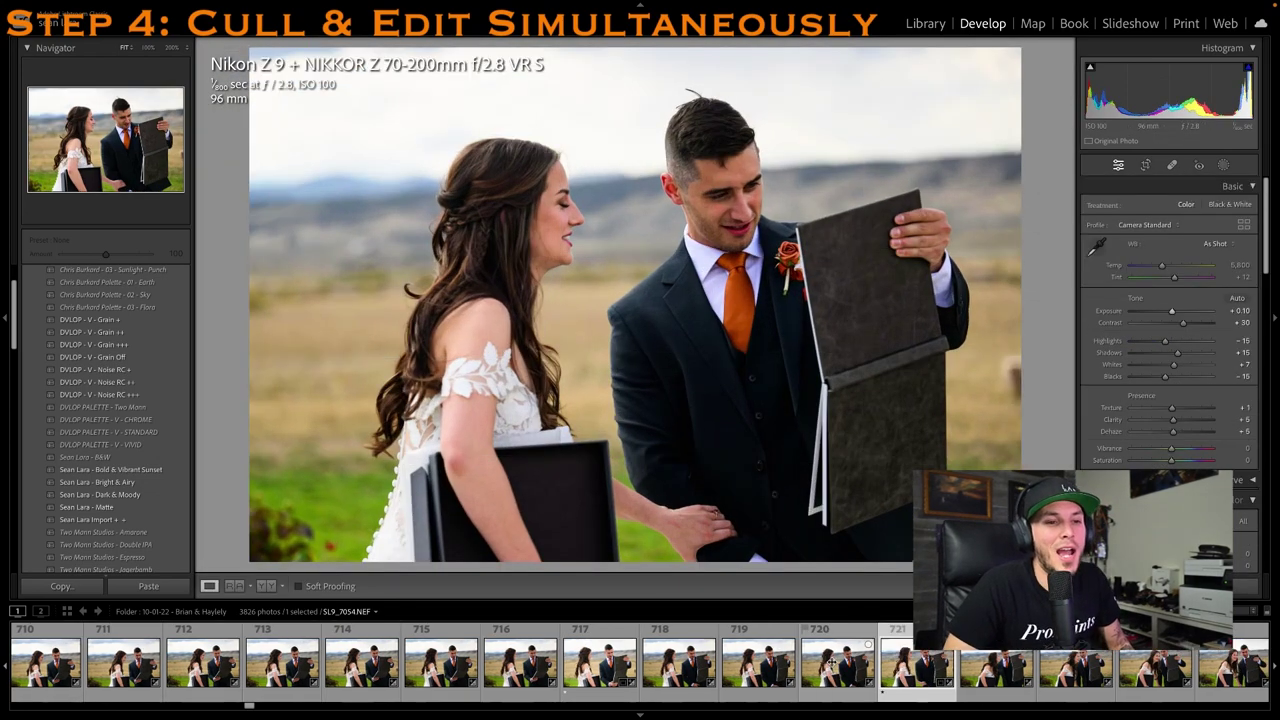
left_click(818, 668)
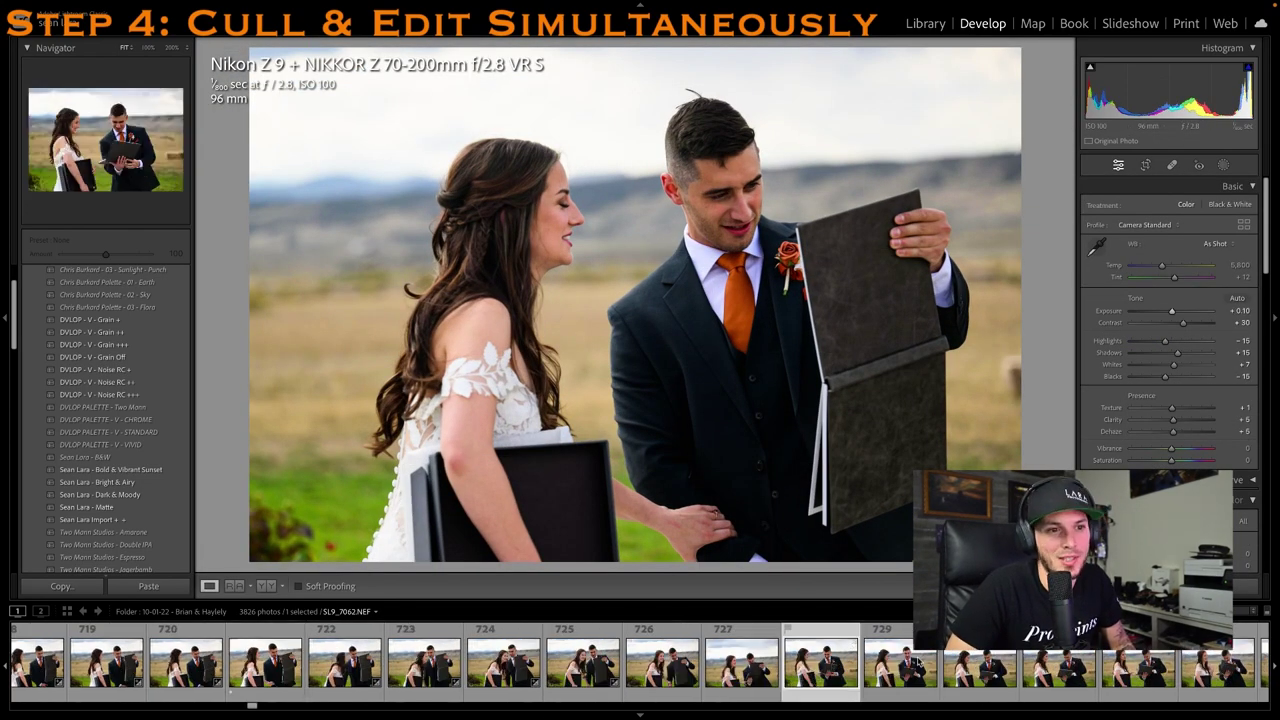
left_click(932, 664)
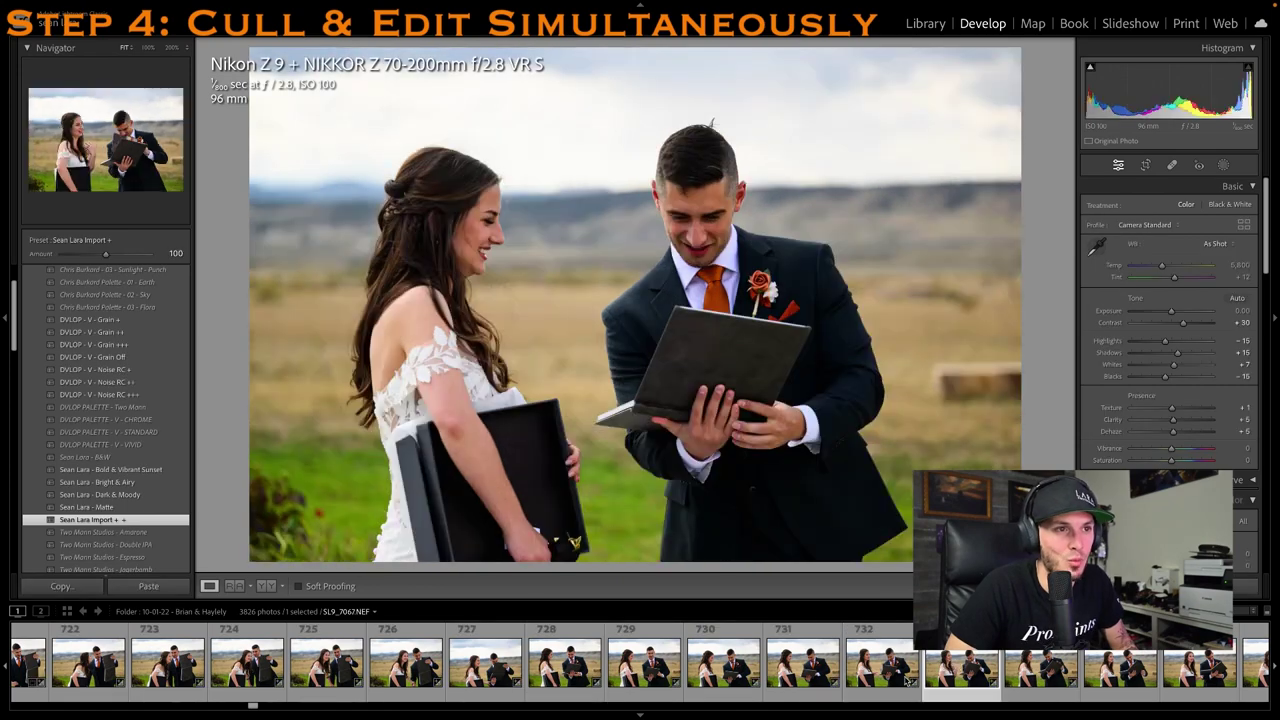
left_click(856, 686)
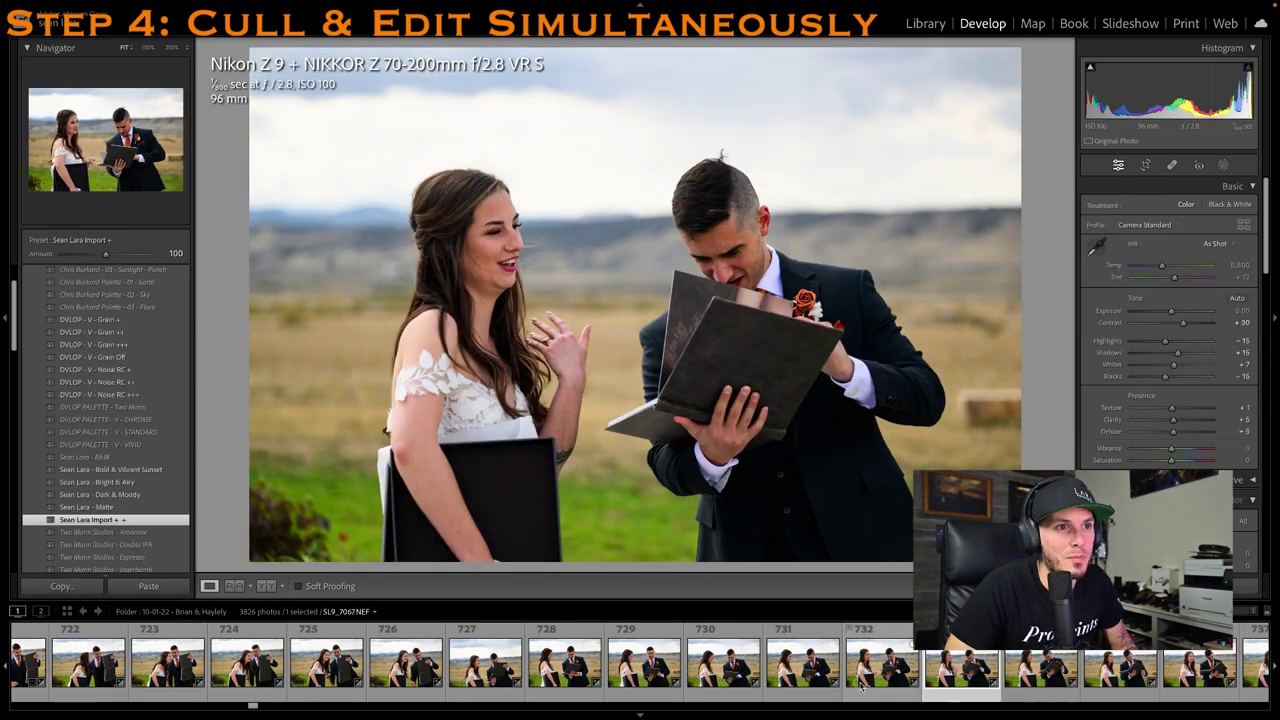
left_click(797, 684)
left_click(722, 670)
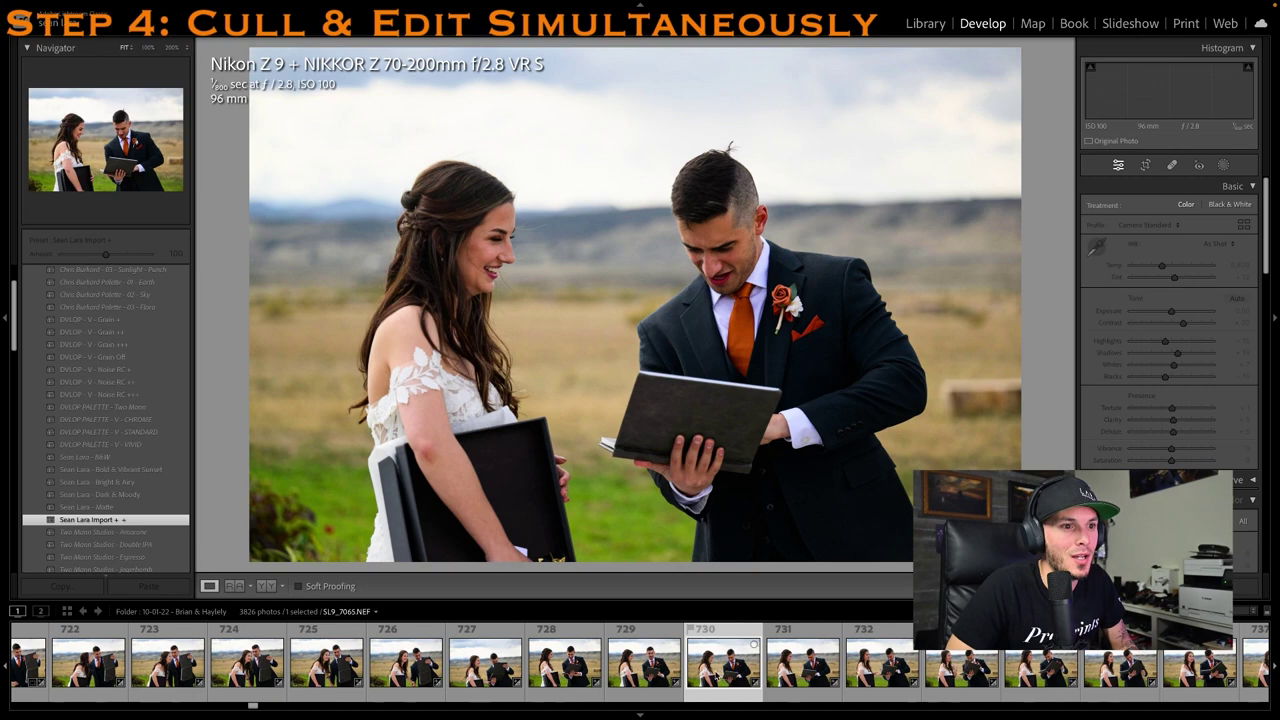
key("1")
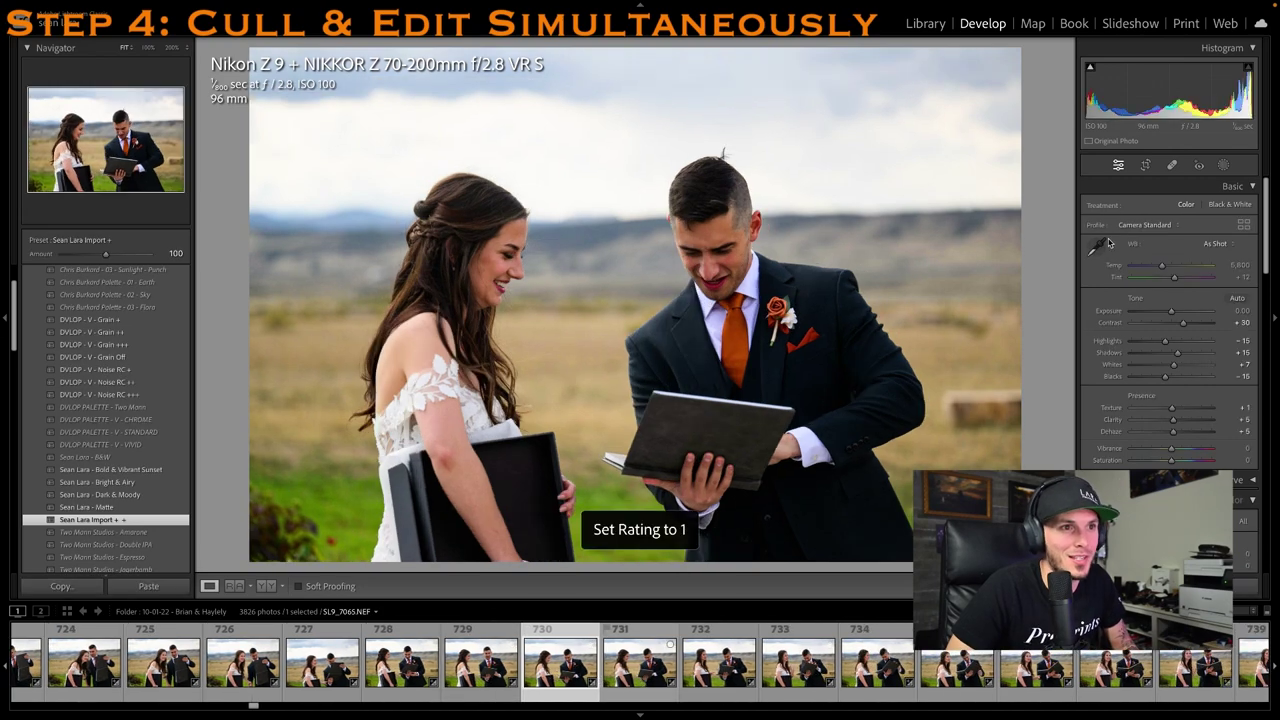
Set SL9_7064.NEF's Exposure to +0.55 and crop it tighter from its upper edge, repositioning the frame around the couple
left_click_drag(1168, 314, 1175, 314)
key("r")
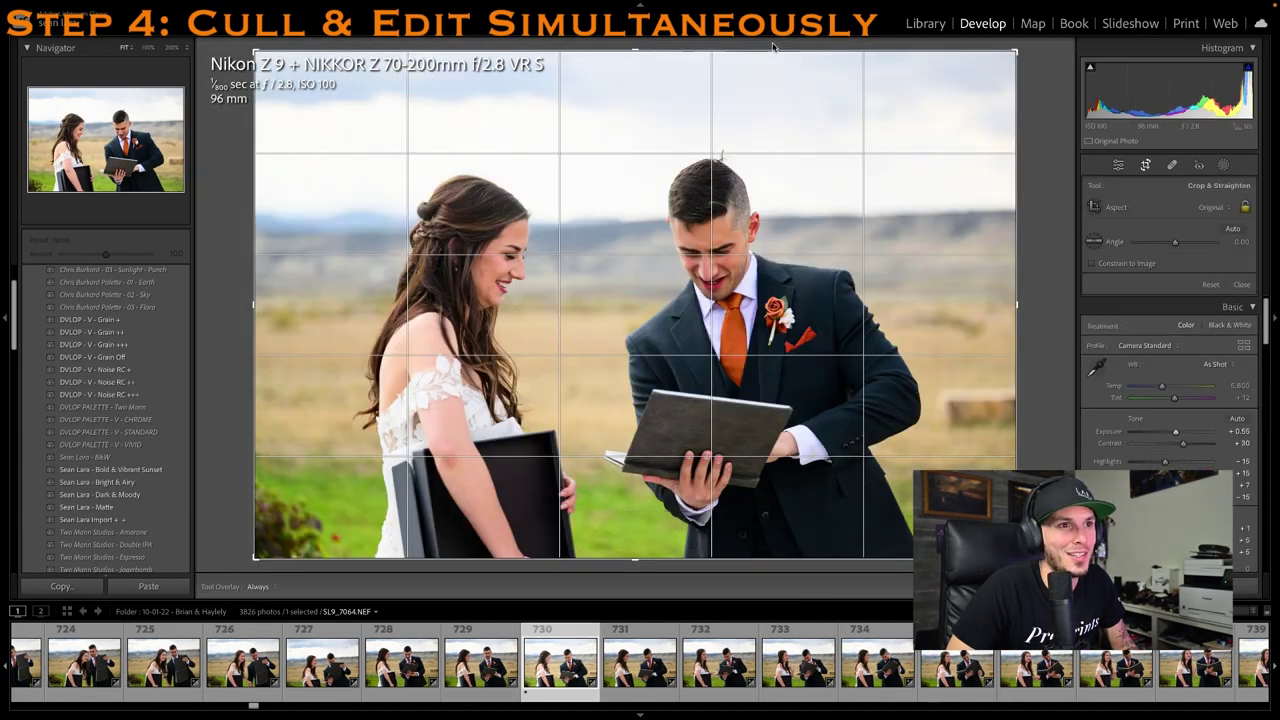
left_click_drag(746, 67, 746, 108)
left_click_drag(746, 180, 755, 180)
key("r")
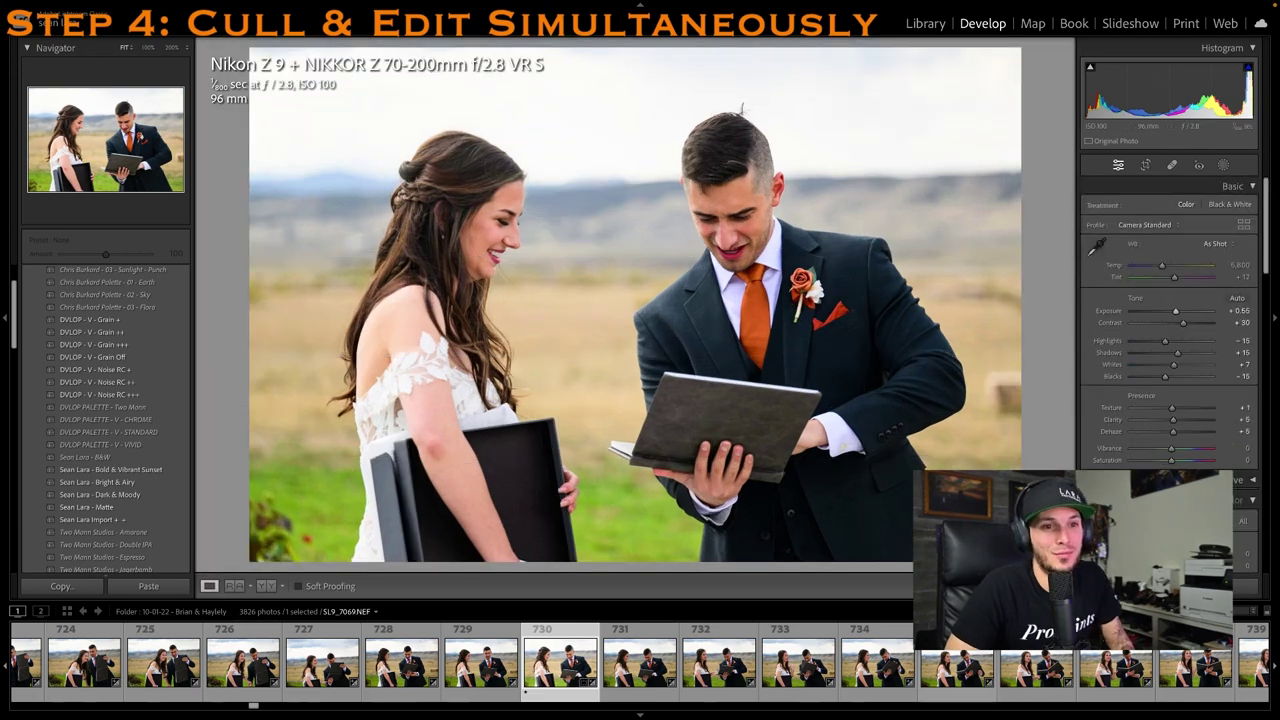
Skip the remaining similar frames and rate the wide-angle photo SL2_0254.NEF one star
scroll(925, 665, "right", 5)
scroll(921, 662, "right", 5)
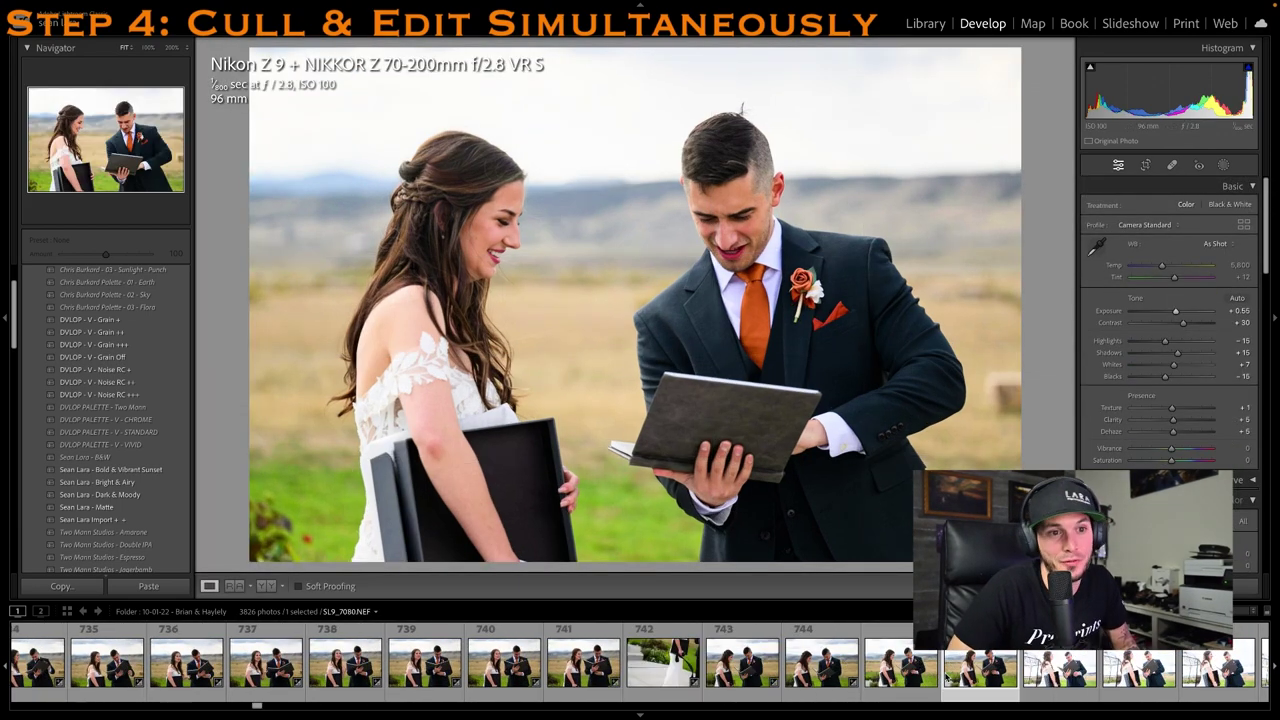
scroll(946, 683, "right", 8)
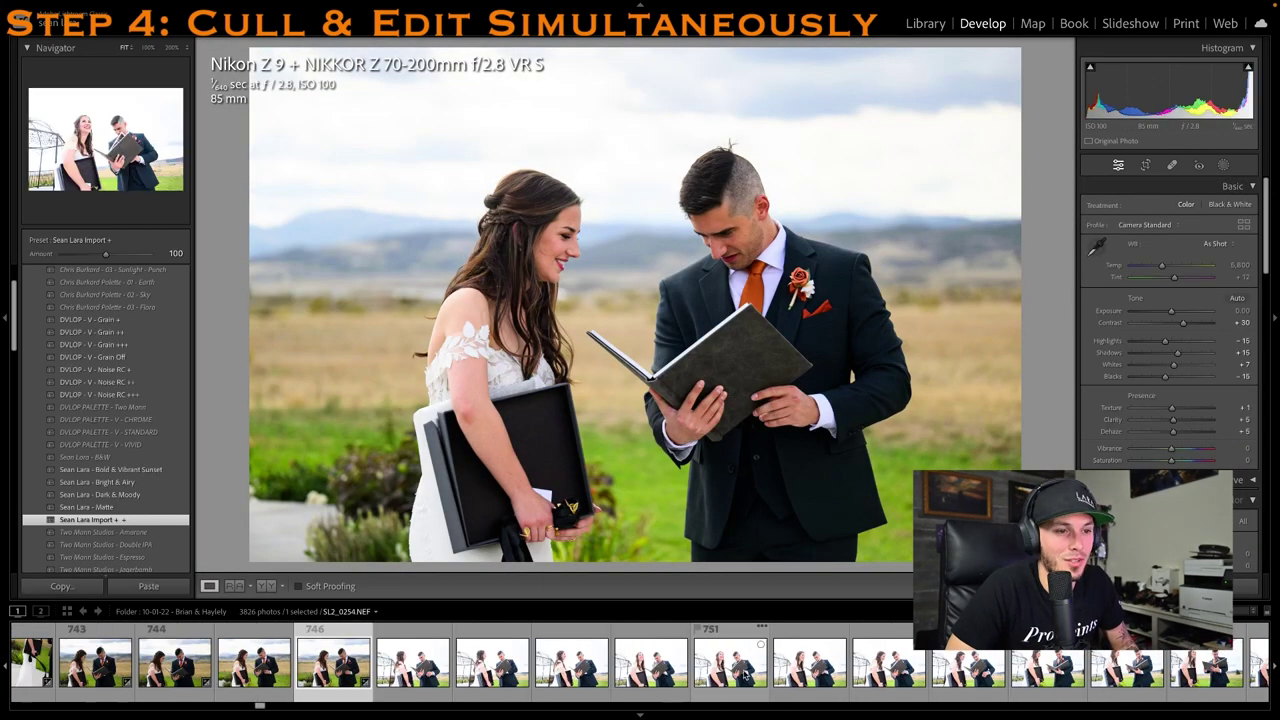
left_click(744, 675)
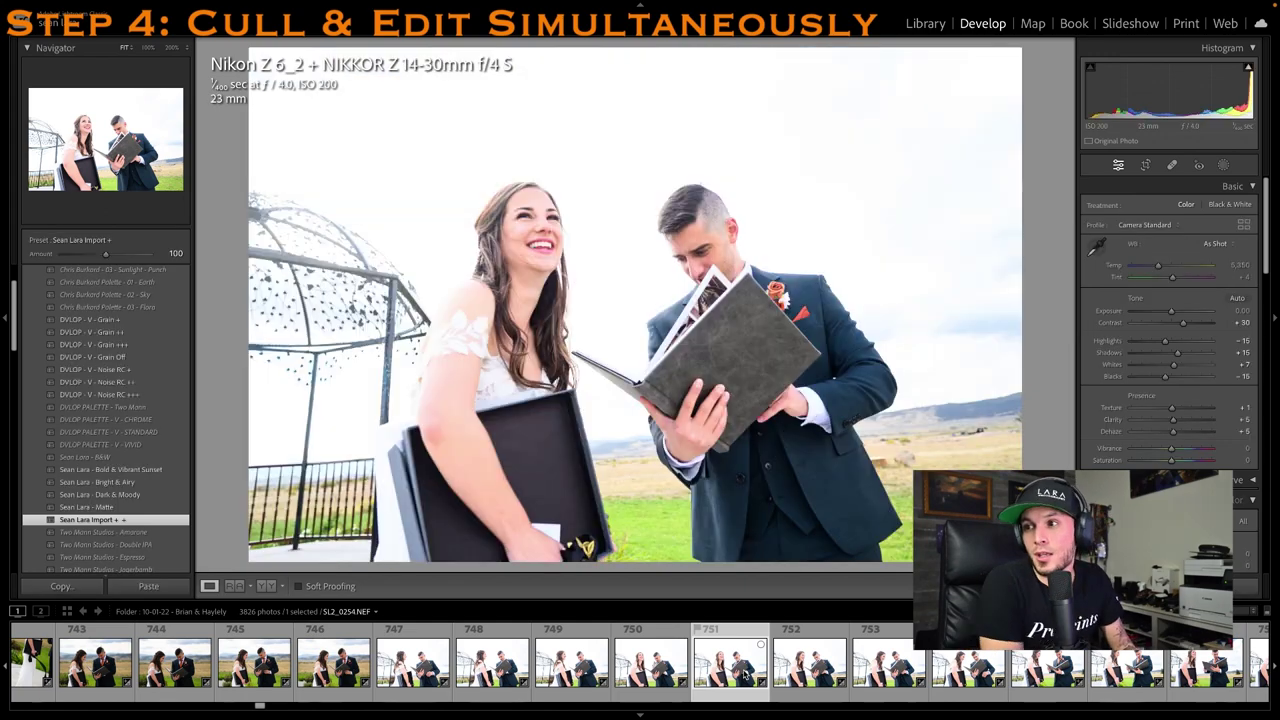
key("1")
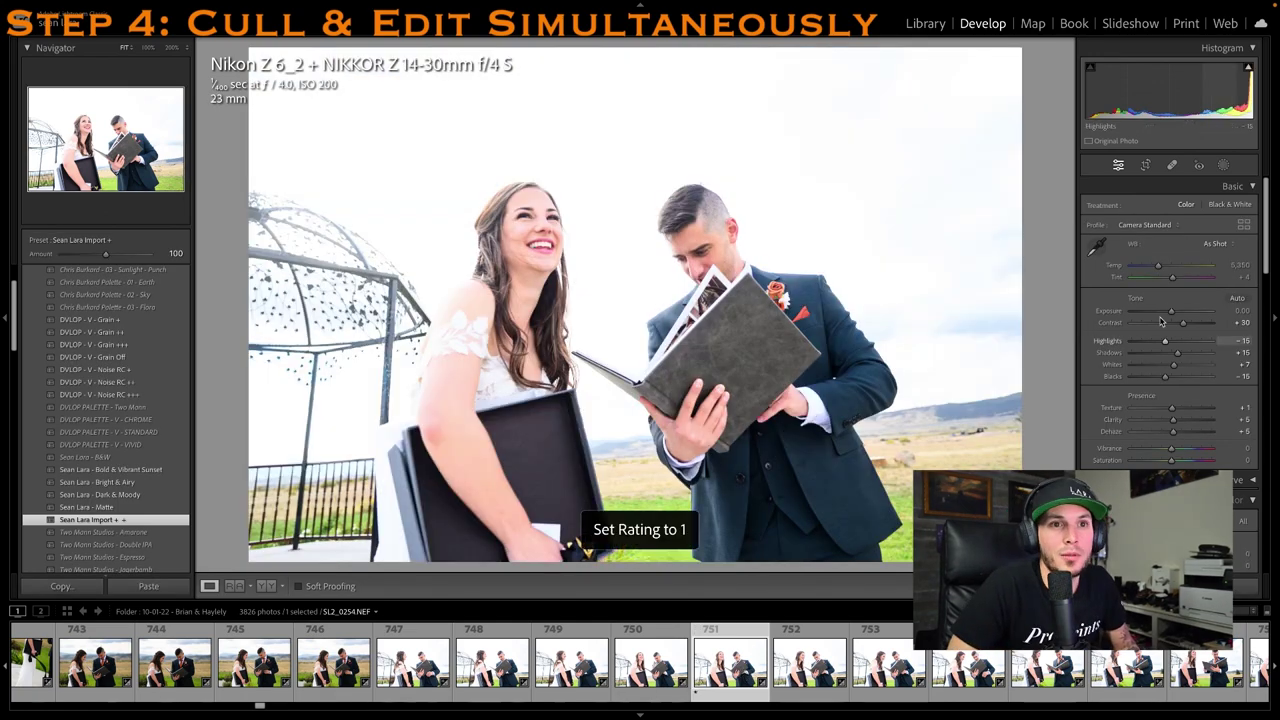
Set SL2_0254.NEF's Exposure to -0.60, Highlights to -68 and Dehaze to +12, and crop it slightly tighter
left_click_drag(1171, 311, 1145, 343)
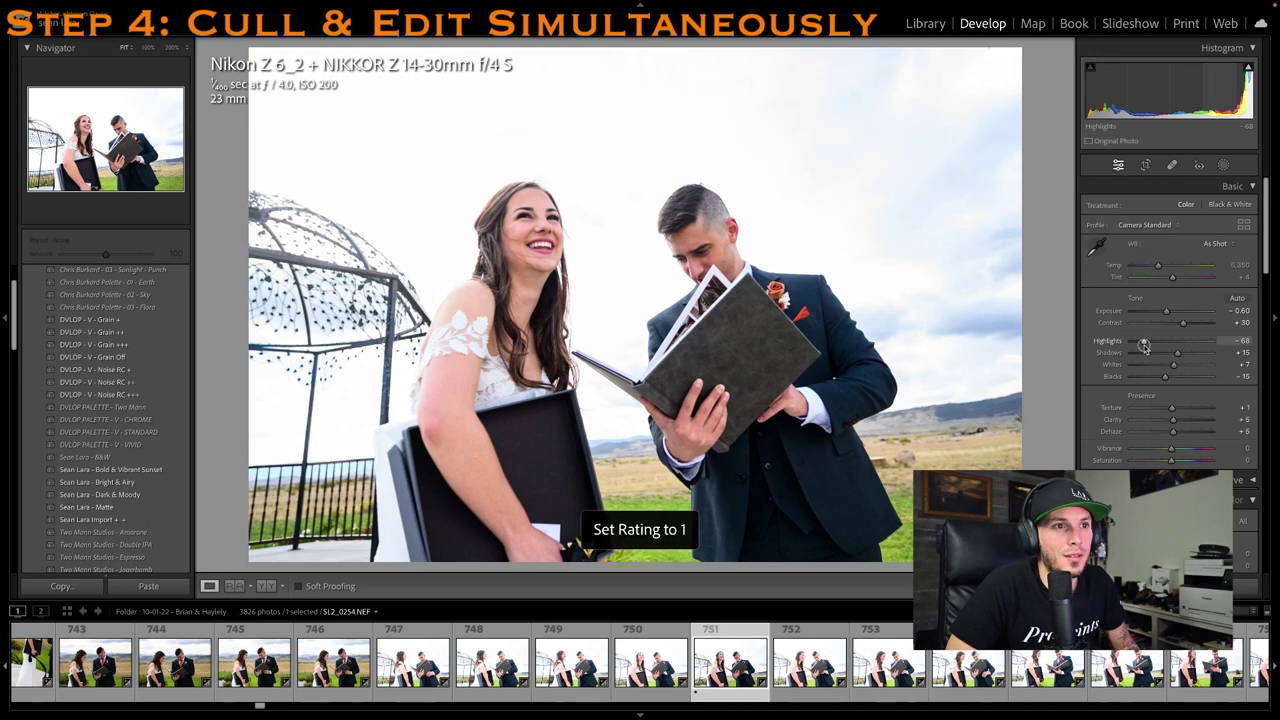
left_click_drag(1174, 431, 1179, 436)
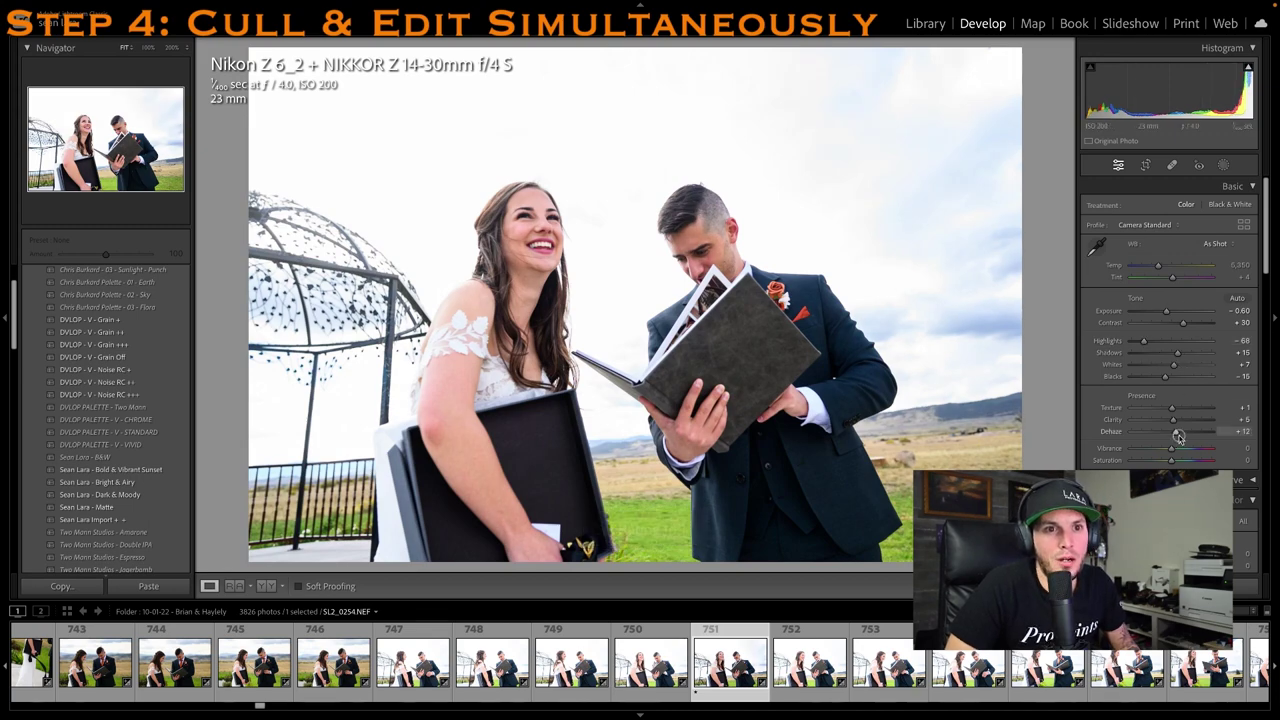
left_click(1146, 166)
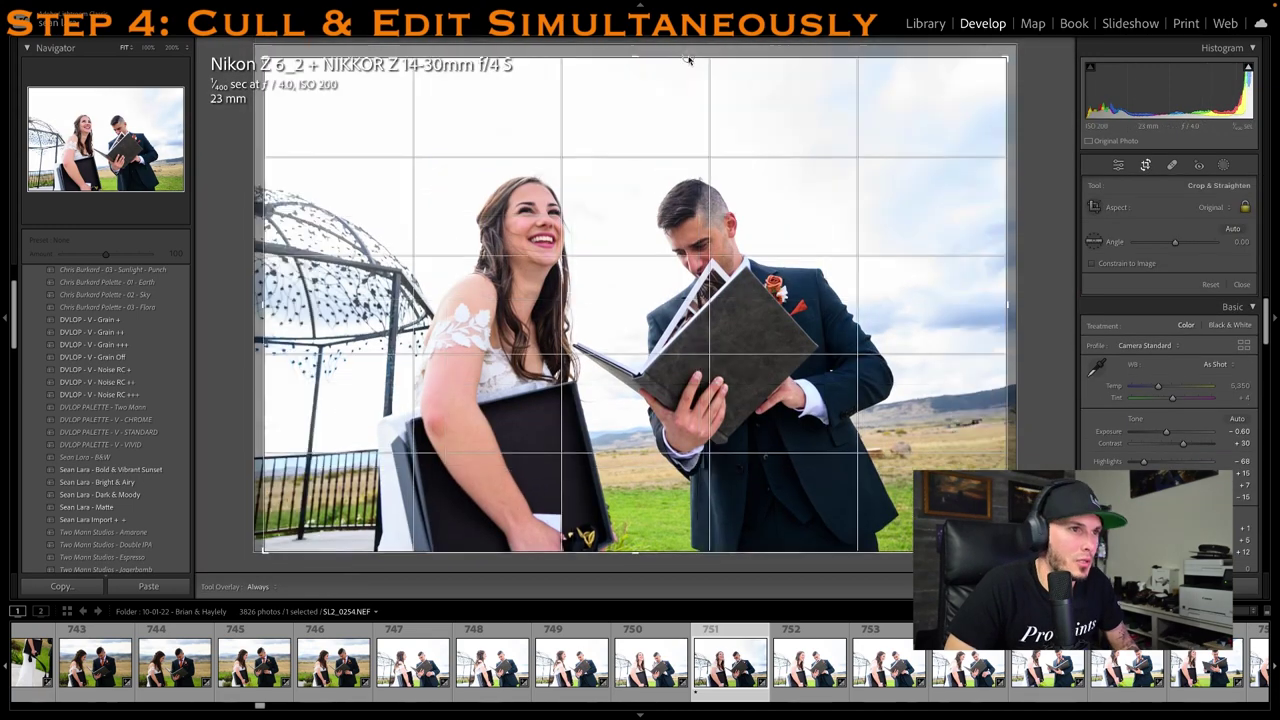
Rate SL2_0259.NEF one star and set its Exposure to -0.45, Highlights to -55 and Dehaze to +12
left_click(1020, 685)
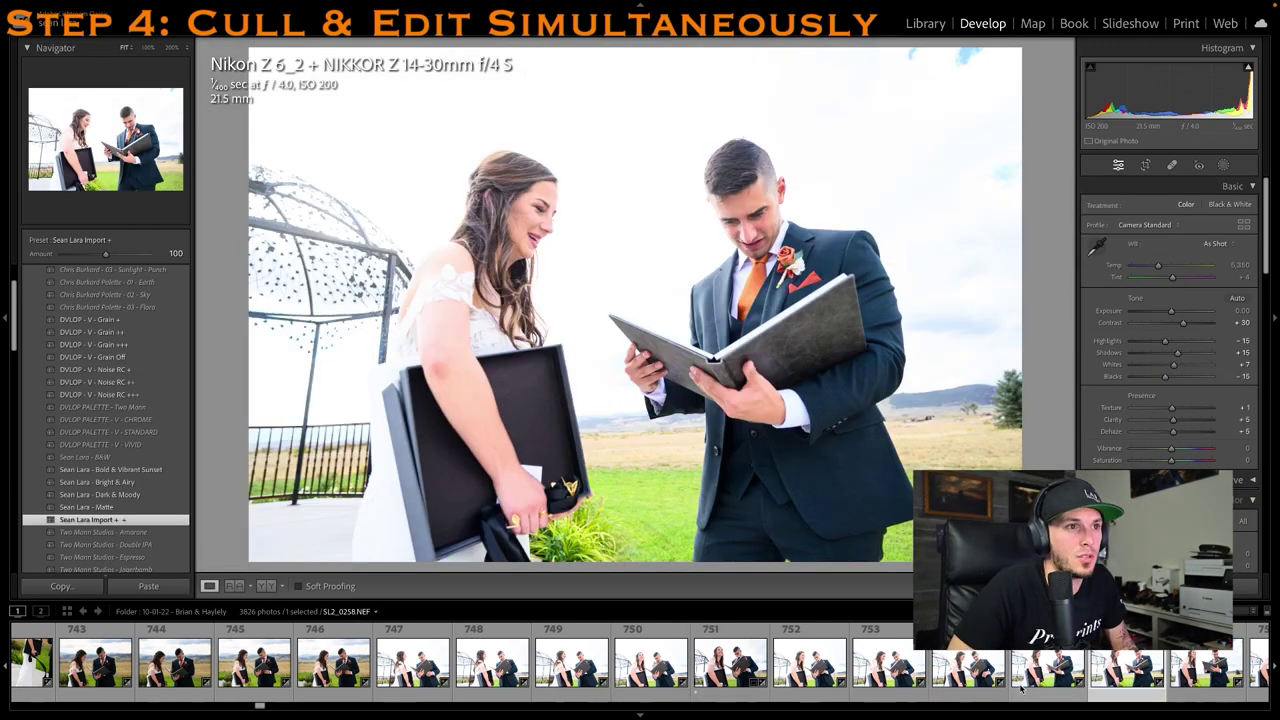
key("Right")
key("1")
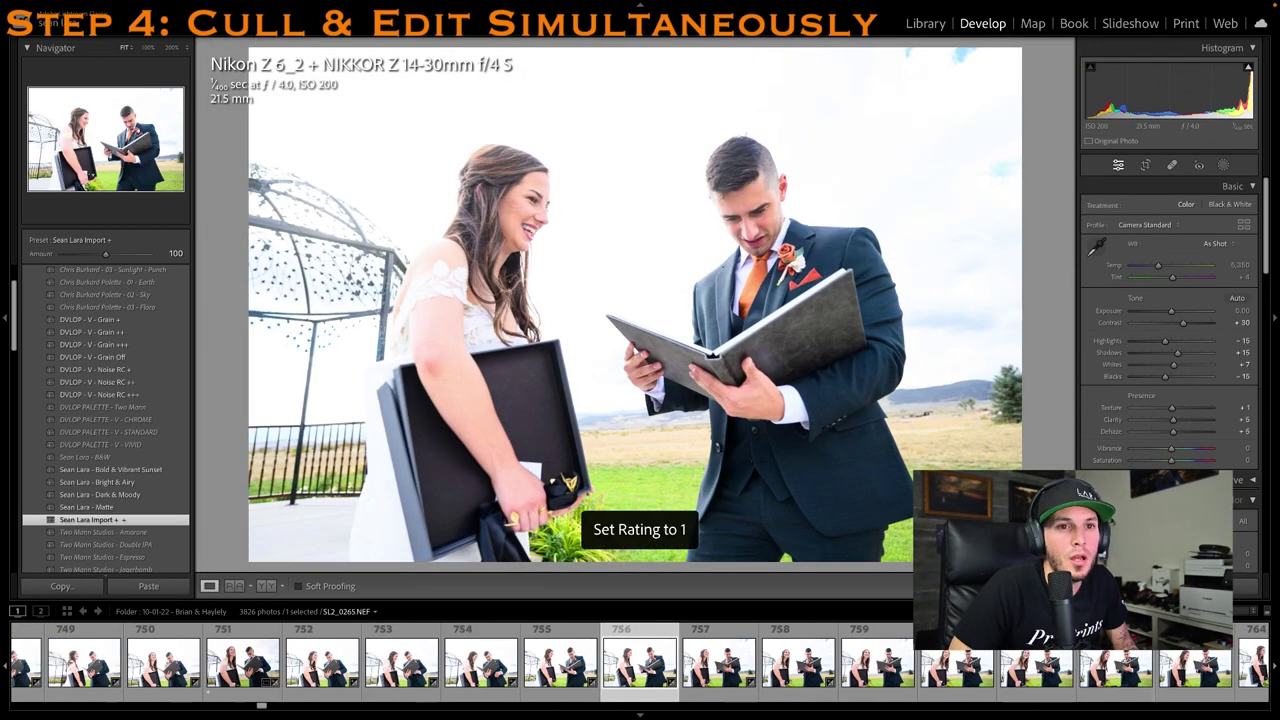
left_click_drag(1171, 311, 1167, 311)
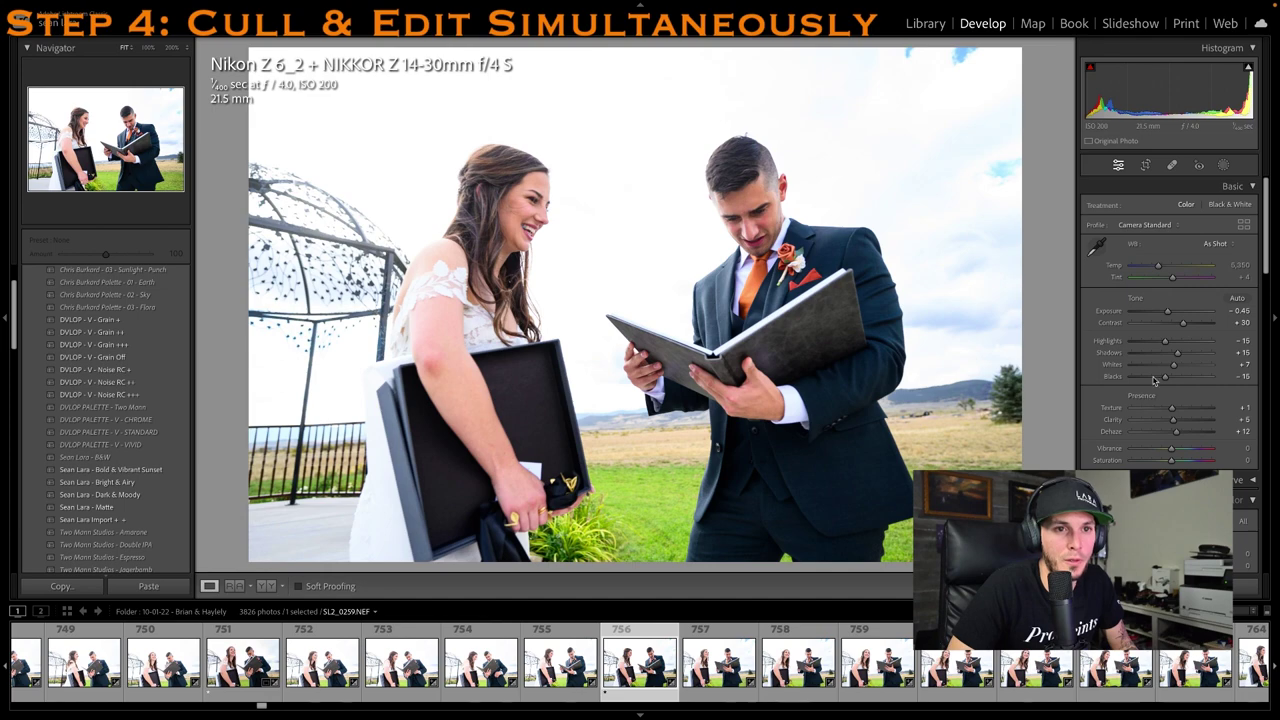
left_click_drag(1150, 347, 1149, 347)
key("1")
Advance to SL2_0261.NEF, where the bride looks up laughing, and rate it one star
key("Right")
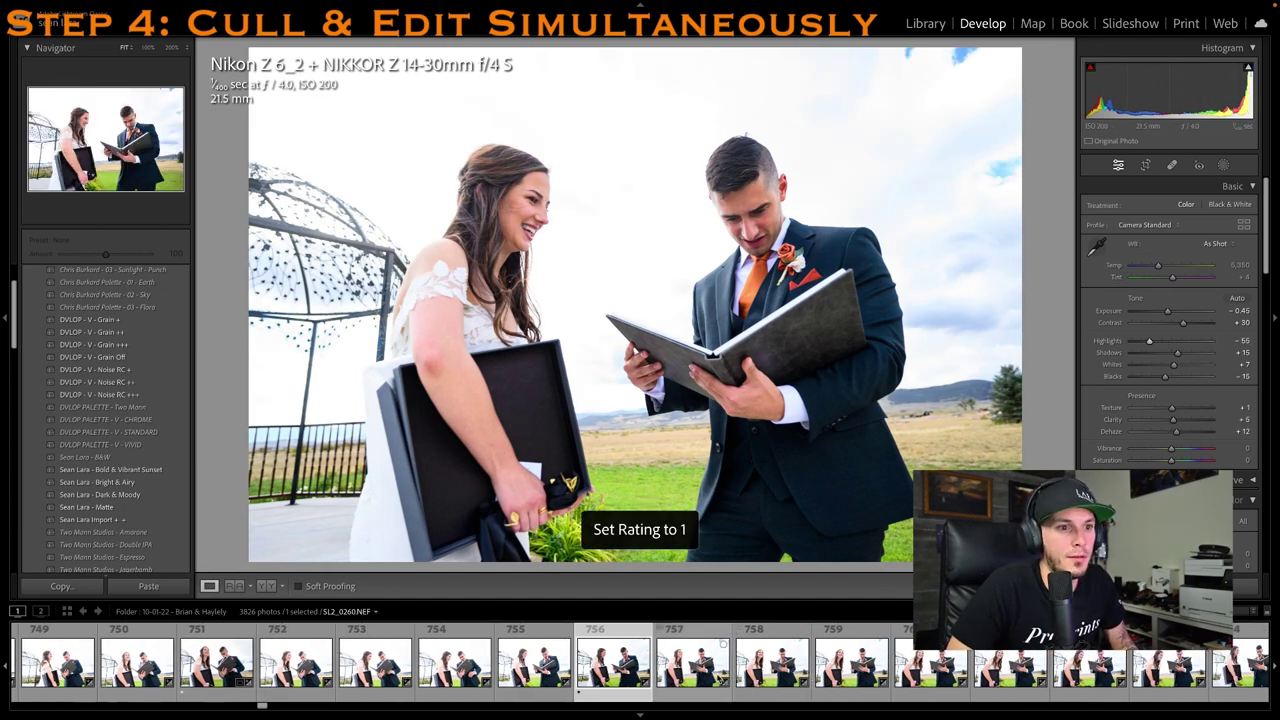
key("Right")
key("ctrl+shift+1")
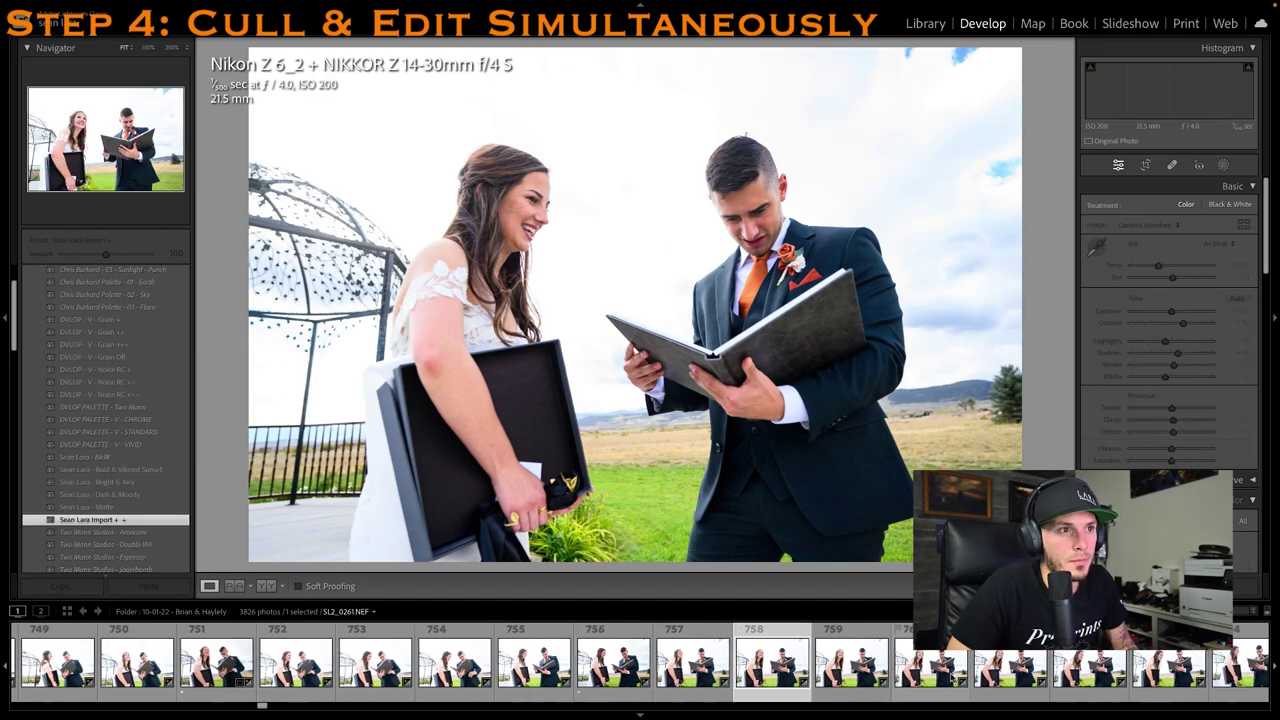
key("1")
Crop SL2_0261.NEF tighter, reposition the frame around the couple and set Highlights to -100
key("r")
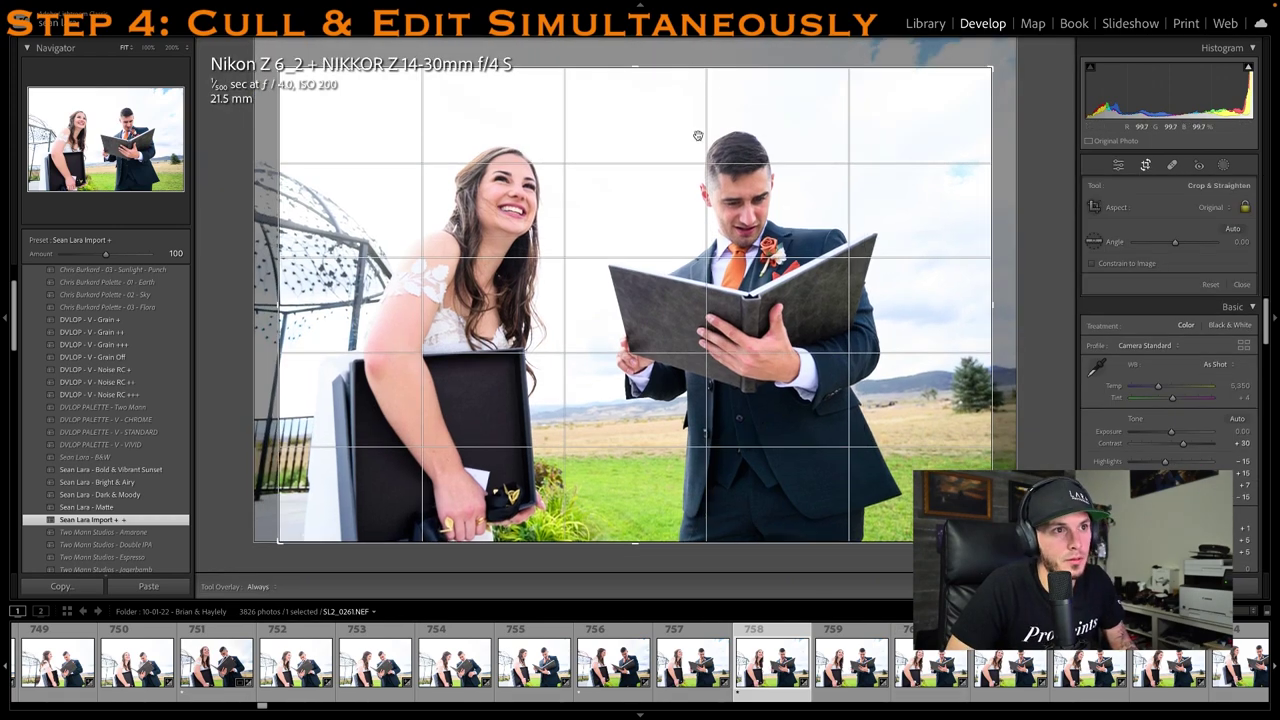
left_click_drag(698, 136, 714, 123)
key("Return")
left_click_drag(1164, 341, 1145, 341)
key("1")
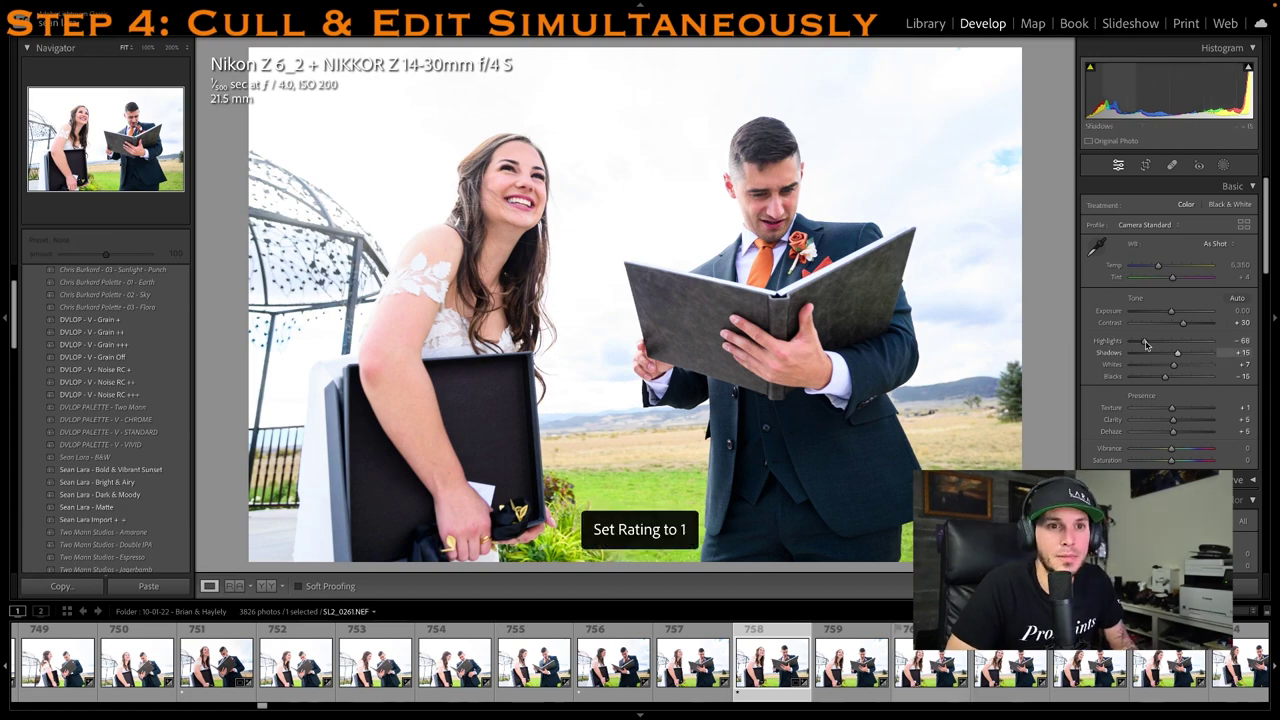
Rate SL2_0265.NEF one star and set its Highlights to -81 and Exposure to -0.15
scroll(770, 668, "down", 4)
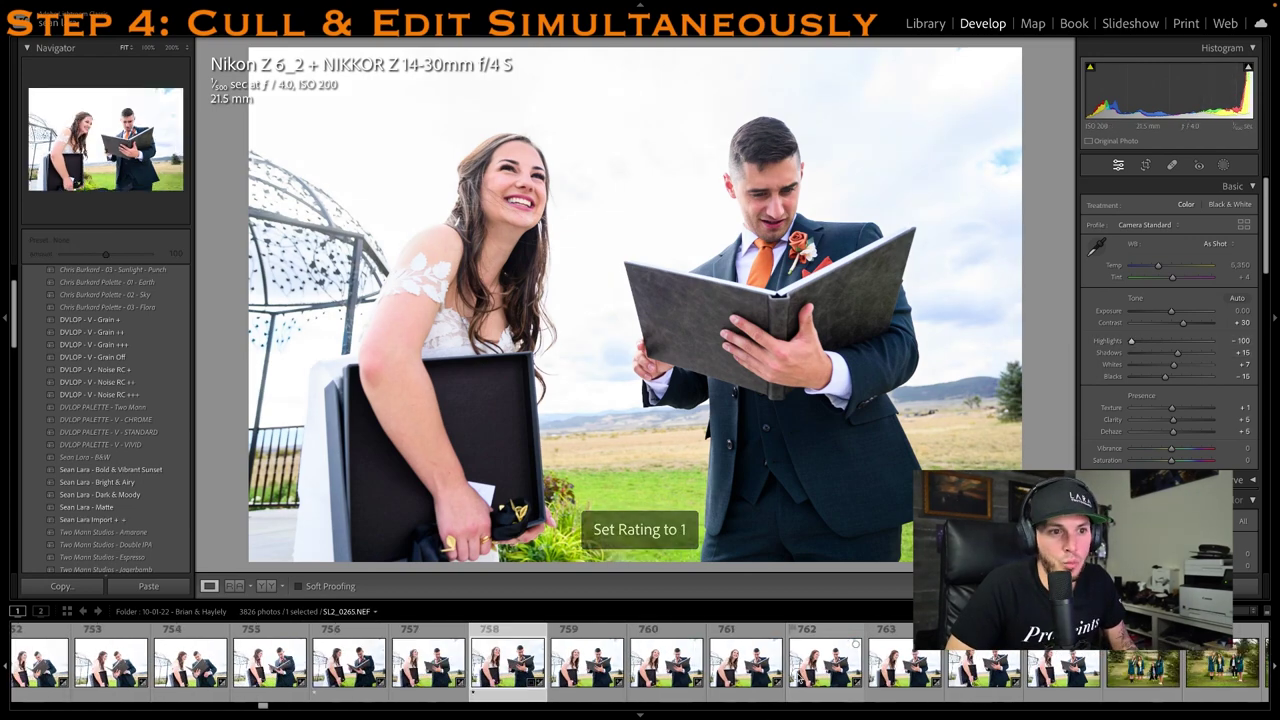
left_click(830, 668)
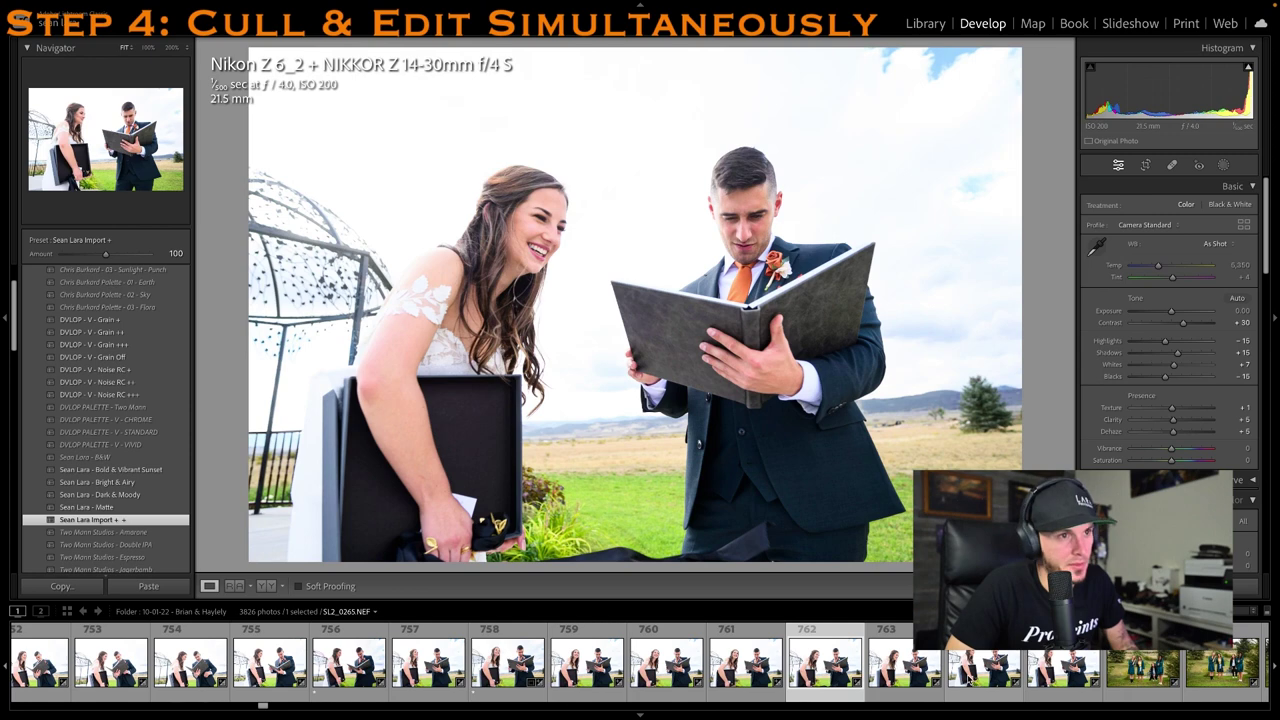
key("1")
left_click_drag(1156, 348, 1169, 312)
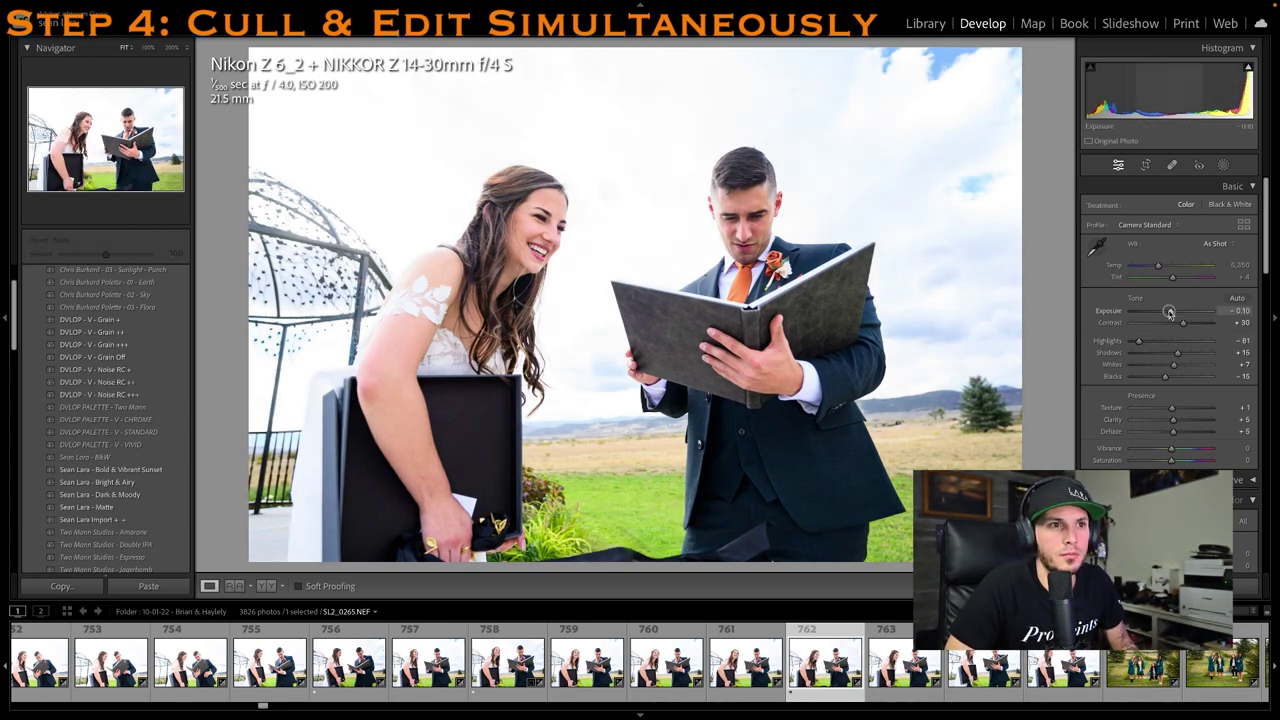
Crop SL2_0265.NEF tighter from its upper edge and reposition the frame around the couple
left_click(1146, 166)
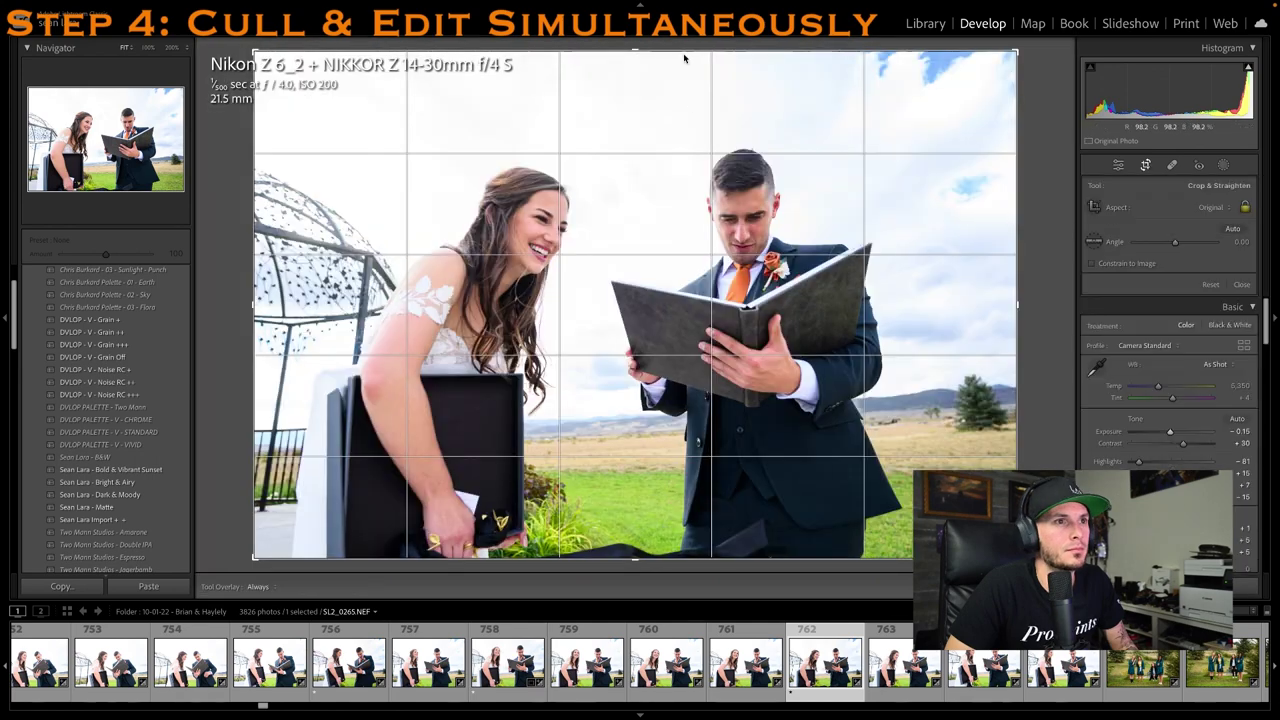
left_click_drag(686, 54, 677, 81)
left_click_drag(653, 126, 666, 124)
key("Return")
Create a virtual copy of SL2_0265.NEF, apply the Sean Lara - B&W preset and set Clarity to +28
right_click(824, 300)
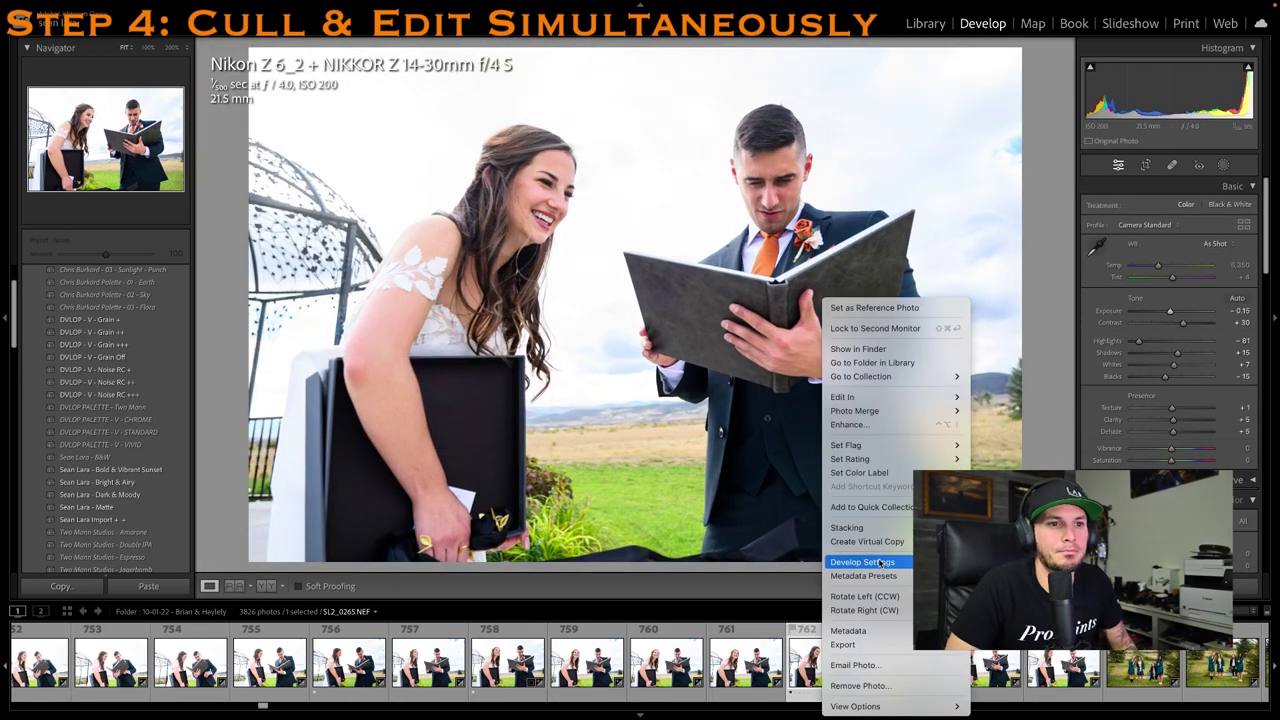
left_click(895, 542)
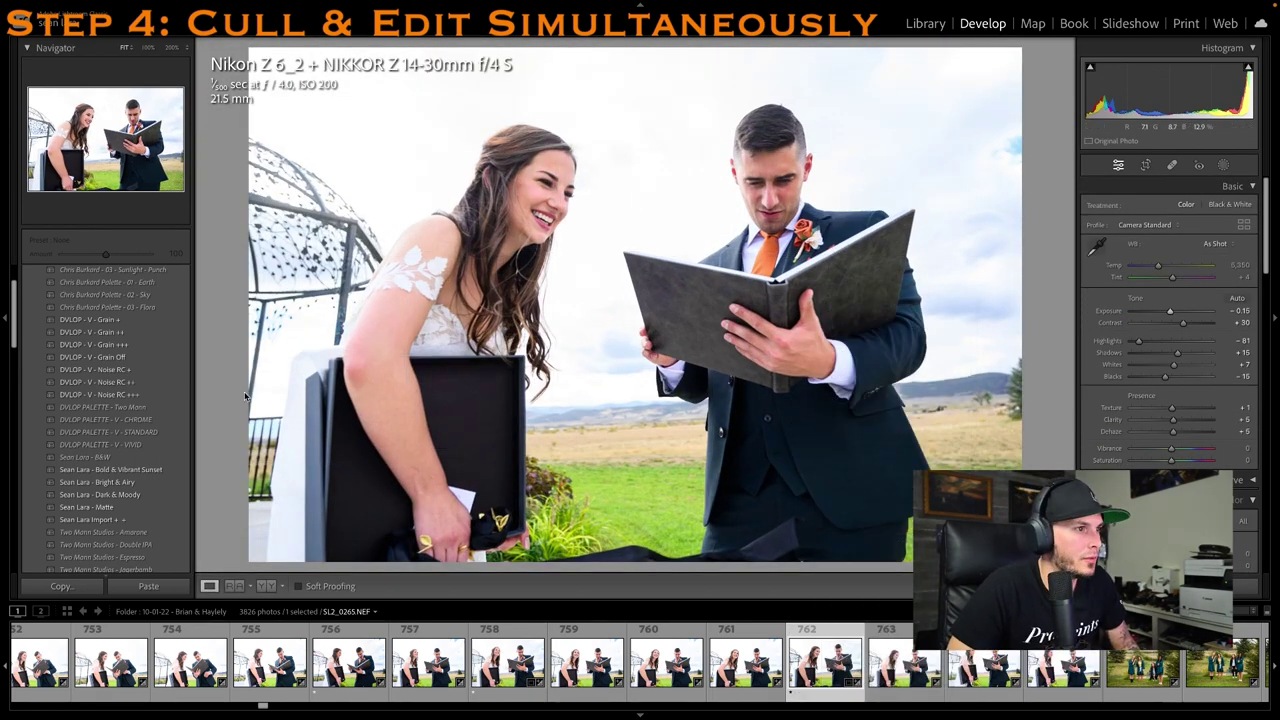
left_click(121, 457)
left_click(180, 460)
left_click_drag(1189, 433, 1182, 433)
Rate the bridesmaids' group photo SL9_7083.NEF one star and crop it tighter from its upper edge
scroll(864, 690, "right", 3)
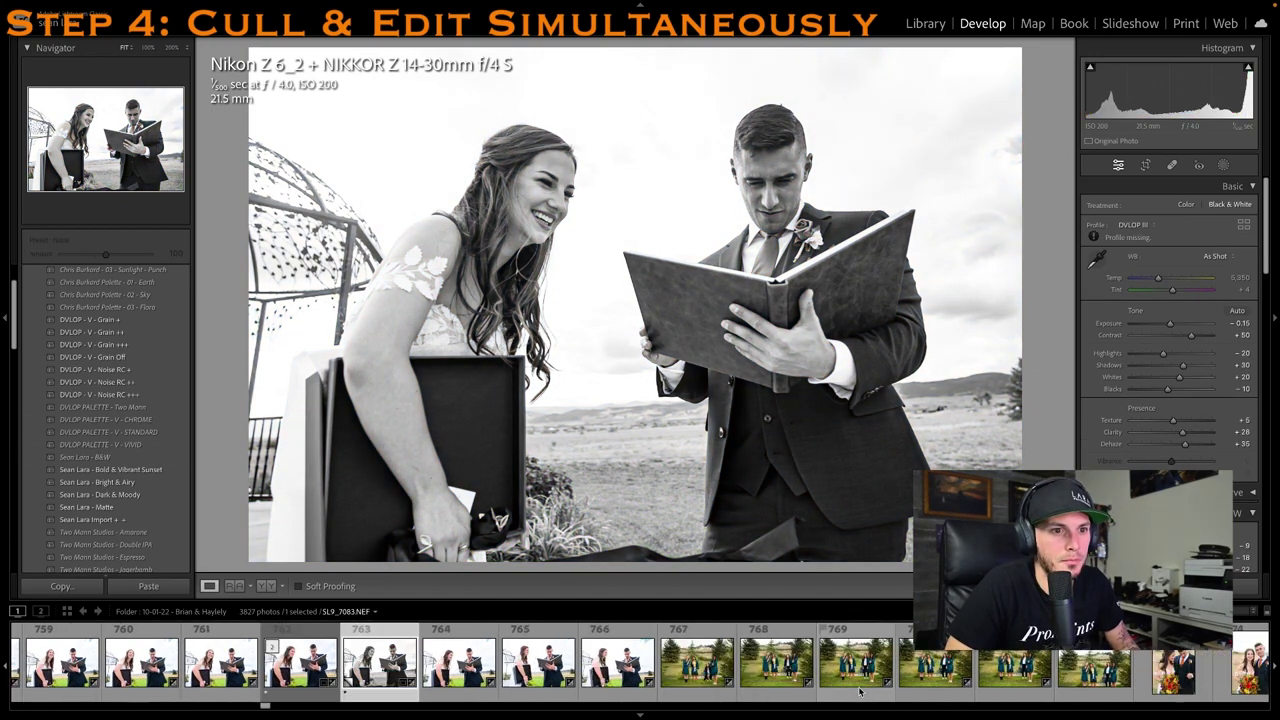
left_click(854, 681)
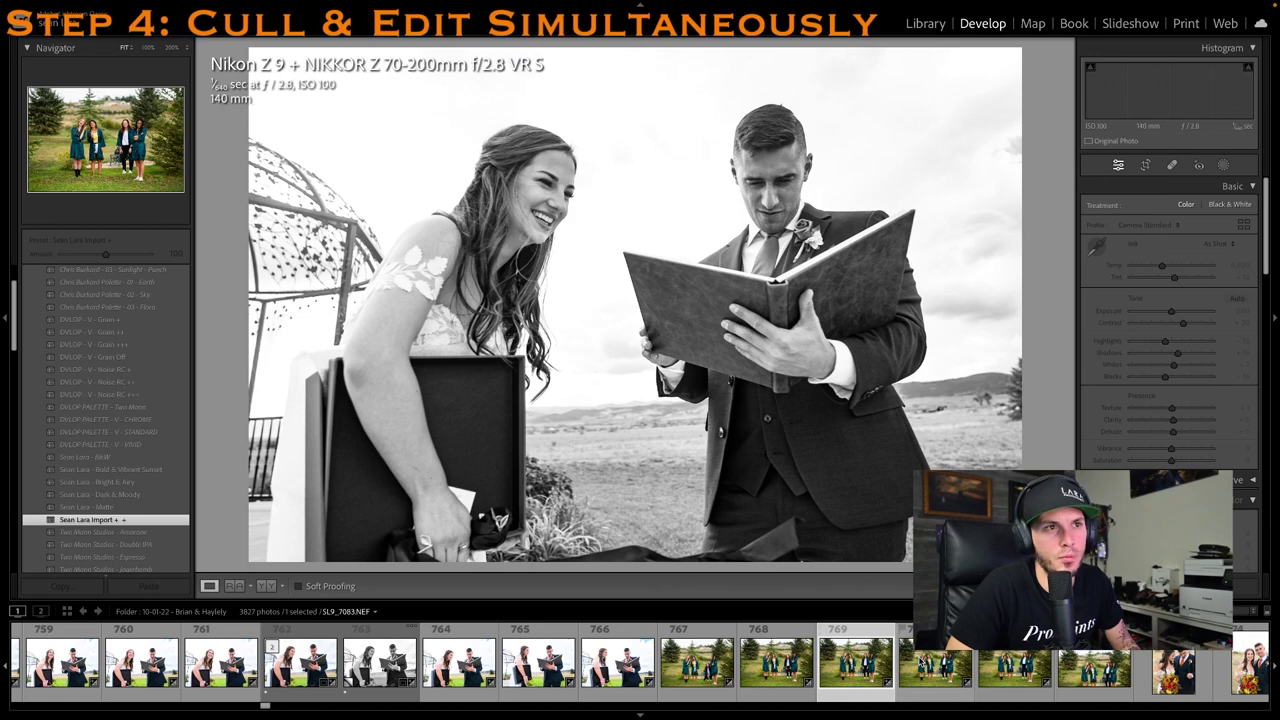
key("1")
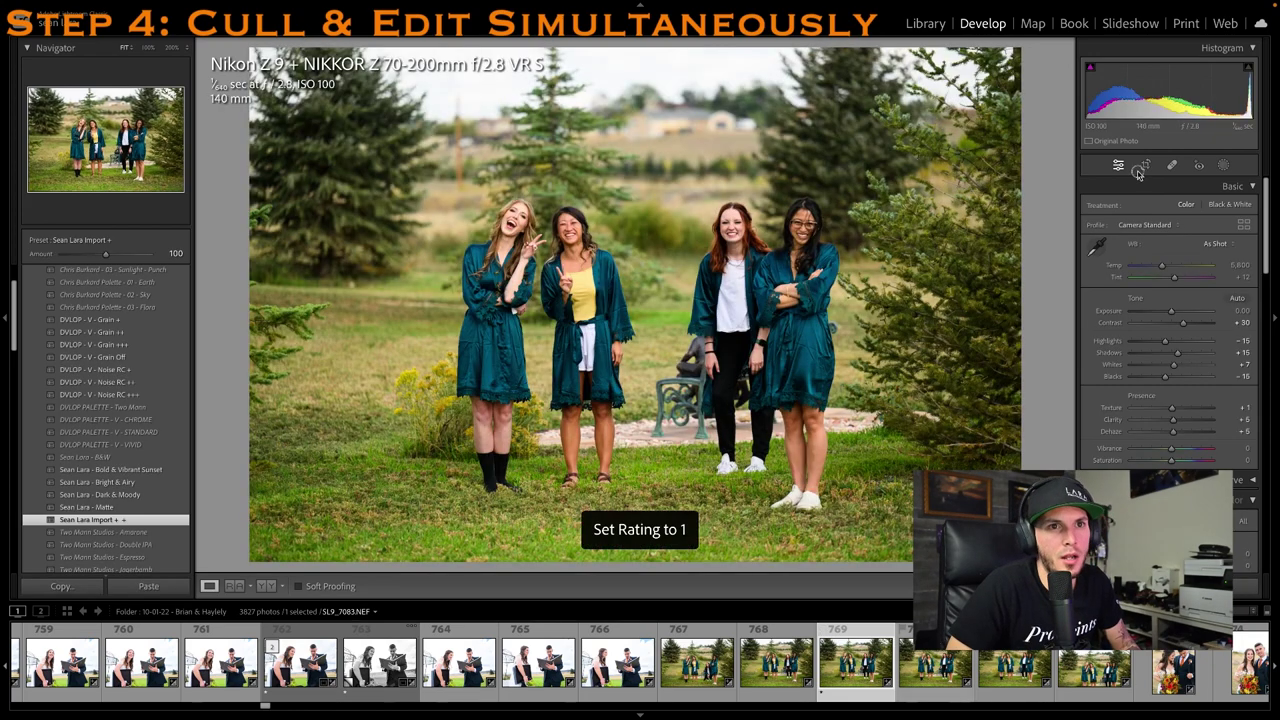
key("r")
left_click_drag(794, 51, 778, 110)
key("r")
Advance past the bridesmaids' group photos to couple portrait frame 775, rate it one star and crop it tighter from its upper-left corner
key("Right")
key("Right")
key("Right")
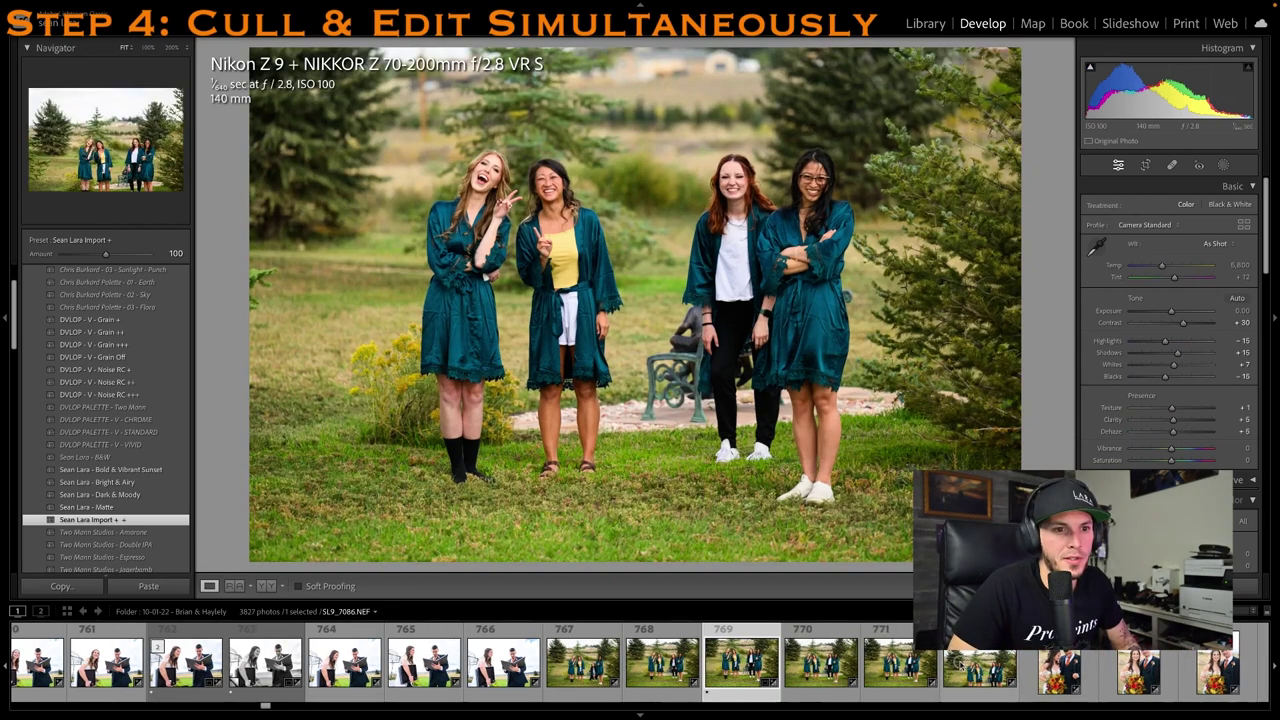
left_click(1143, 681)
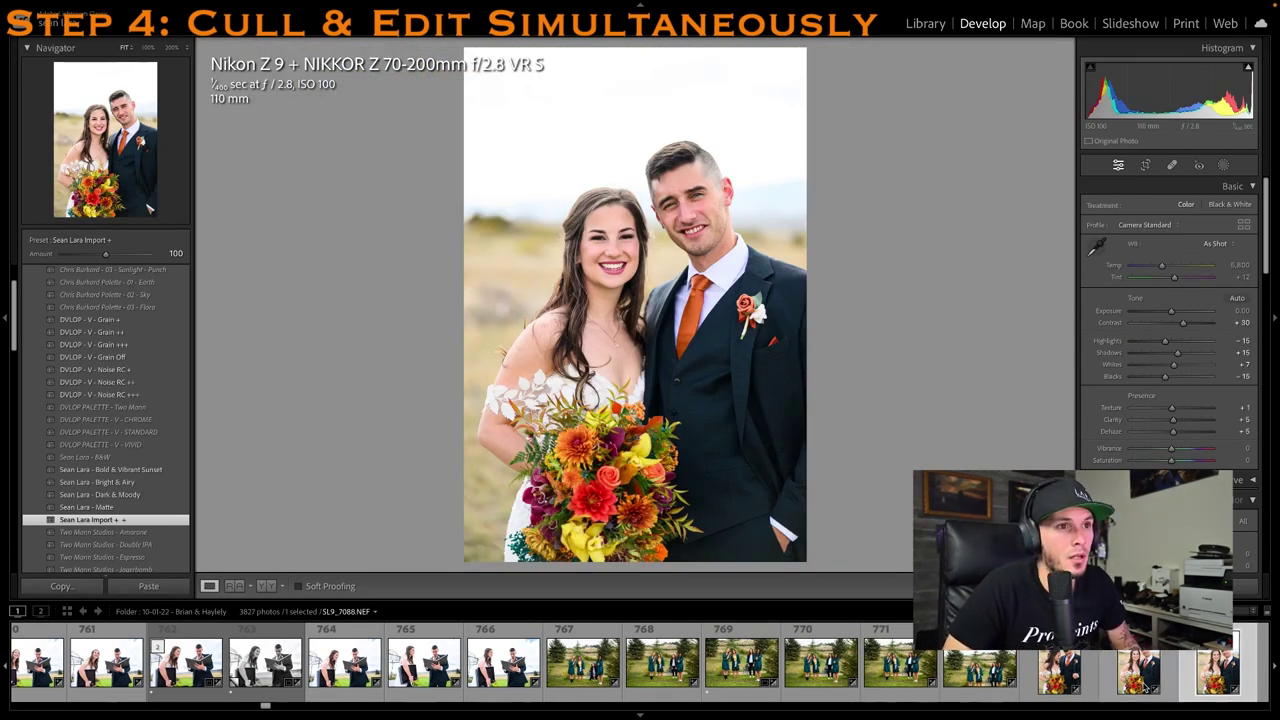
key("Right")
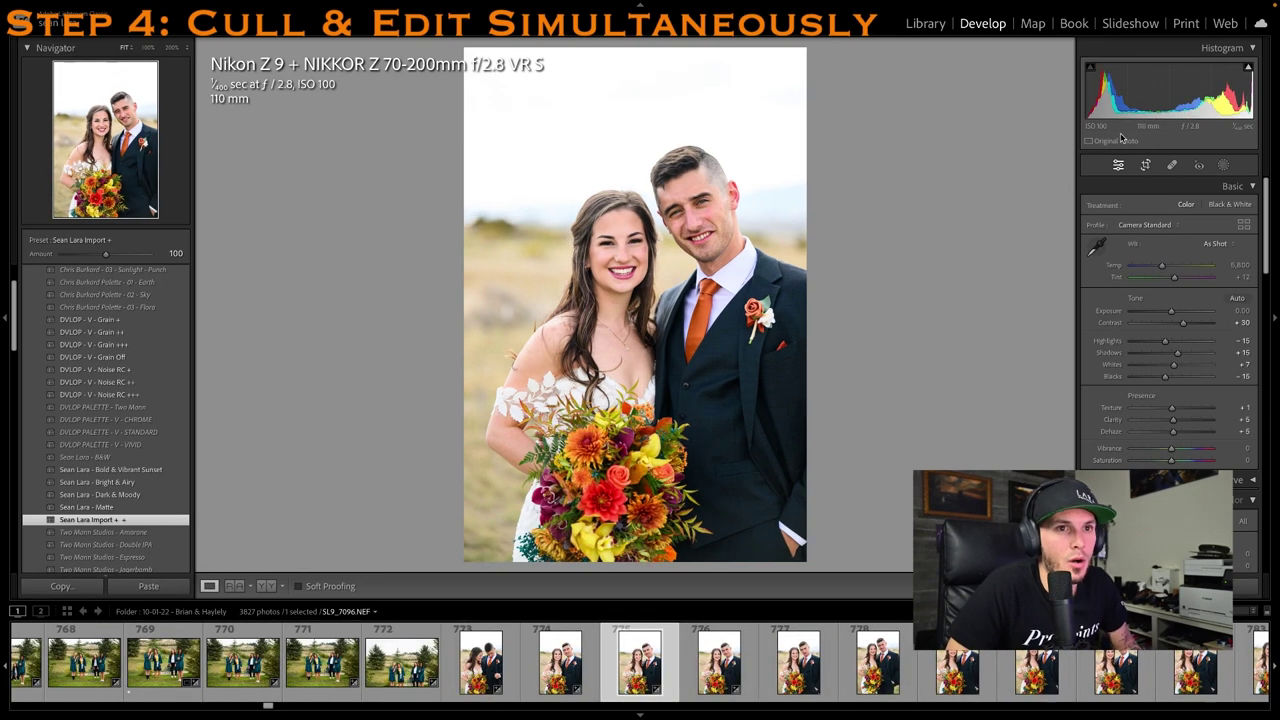
key("1")
left_click(1145, 166)
left_click_drag(464, 47, 488, 63)
key("Return")
key("1")
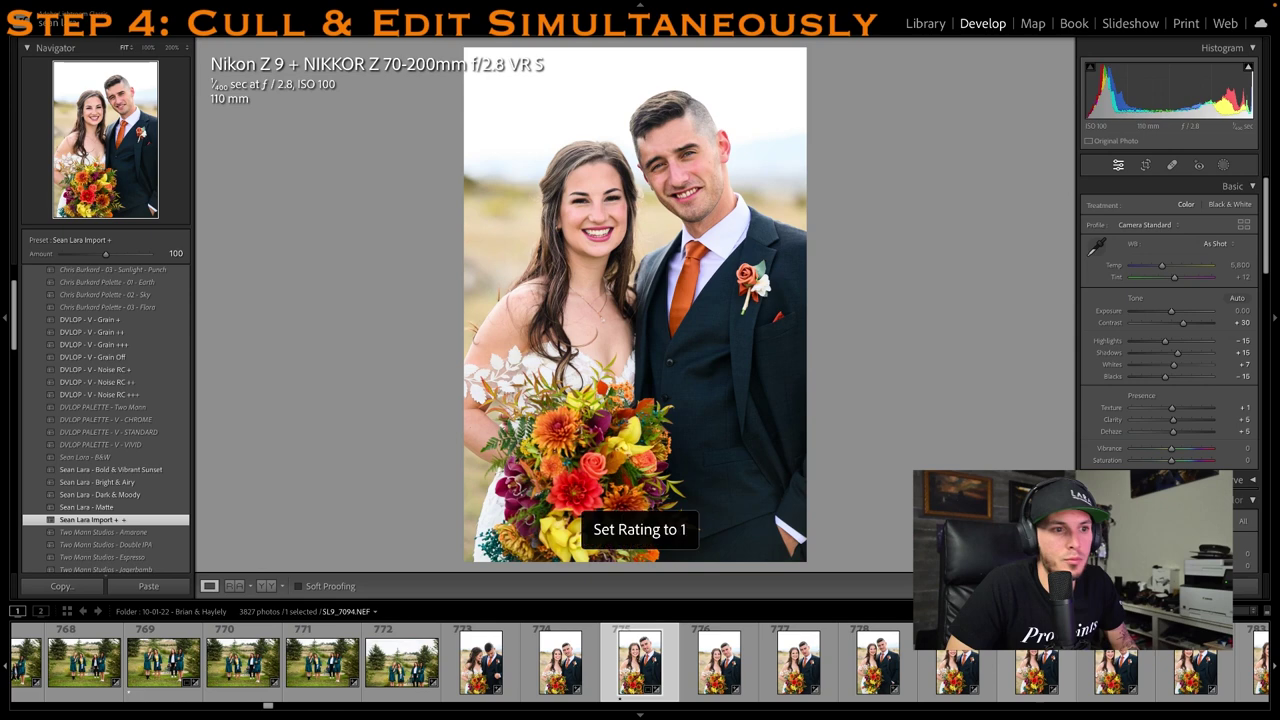
Rate couple portraits SL9_7092.NEF and SL9_7094.NEF one star and crop SL9_7094.NEF tighter from its left edge
left_click(884, 680)
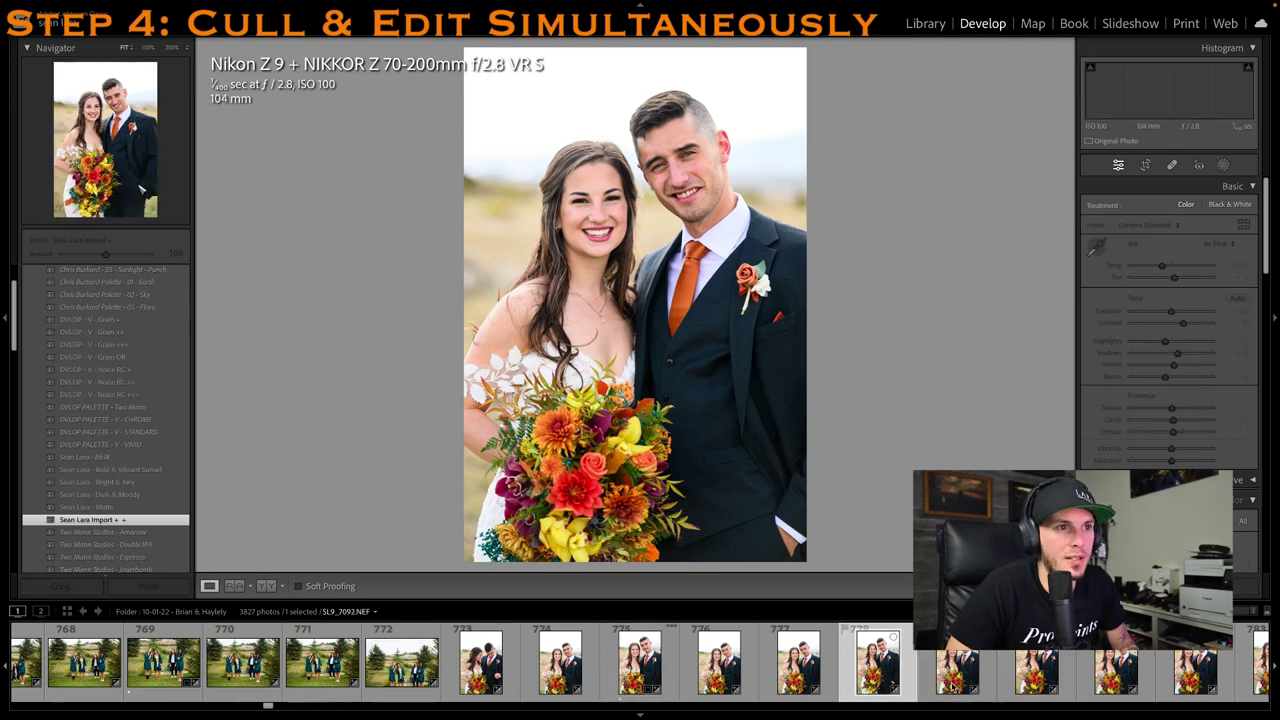
key("1")
scroll(955, 684, "right", 1)
left_click(961, 686)
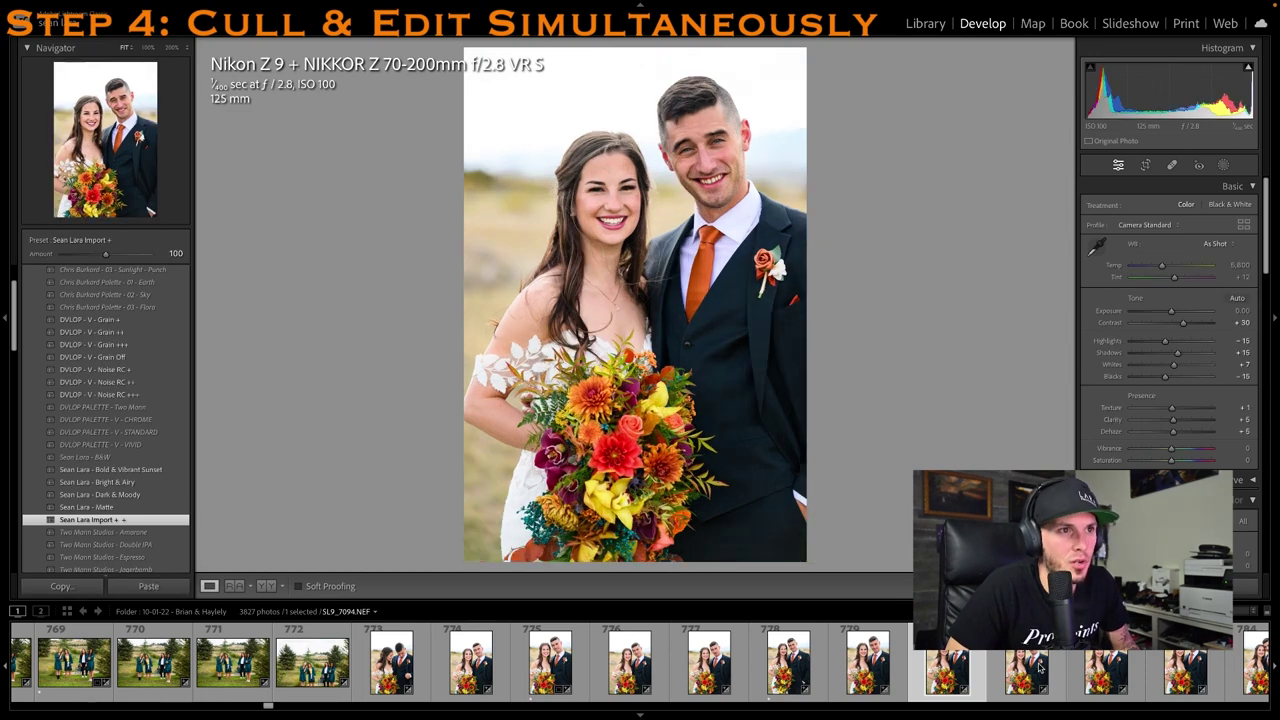
key("1")
key("r")
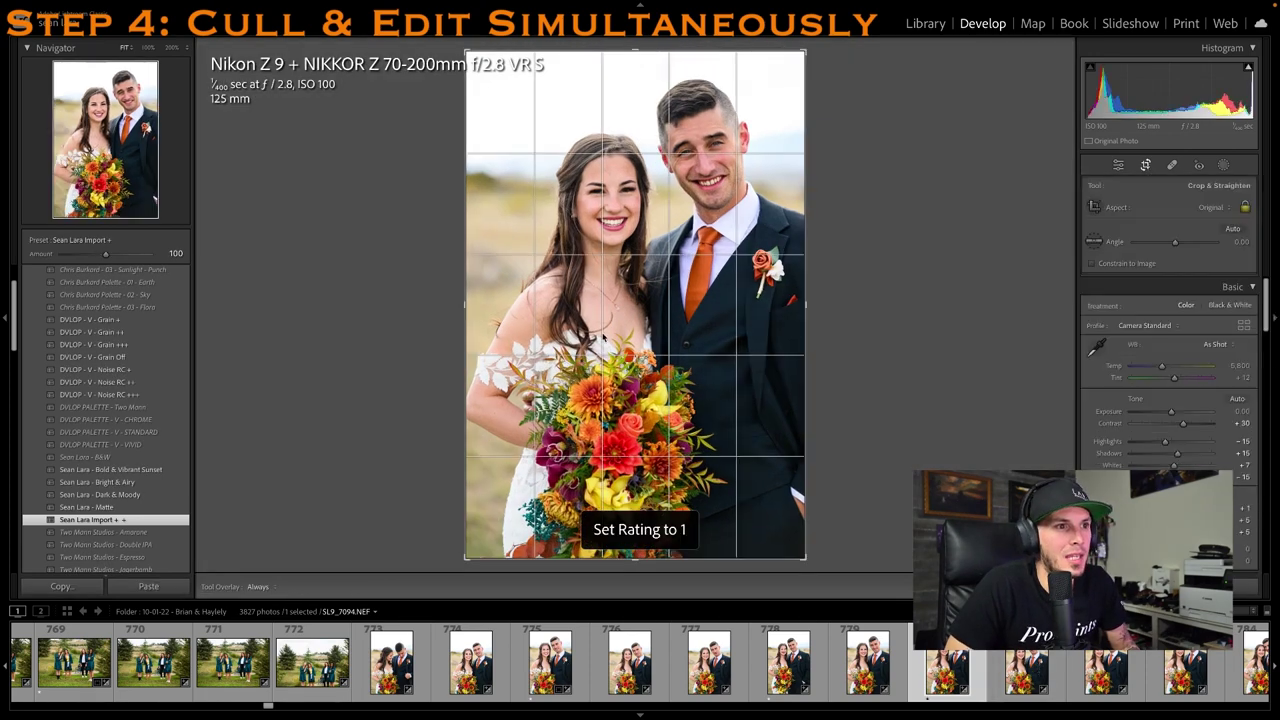
left_click_drag(466, 317, 482, 315)
key("Return")
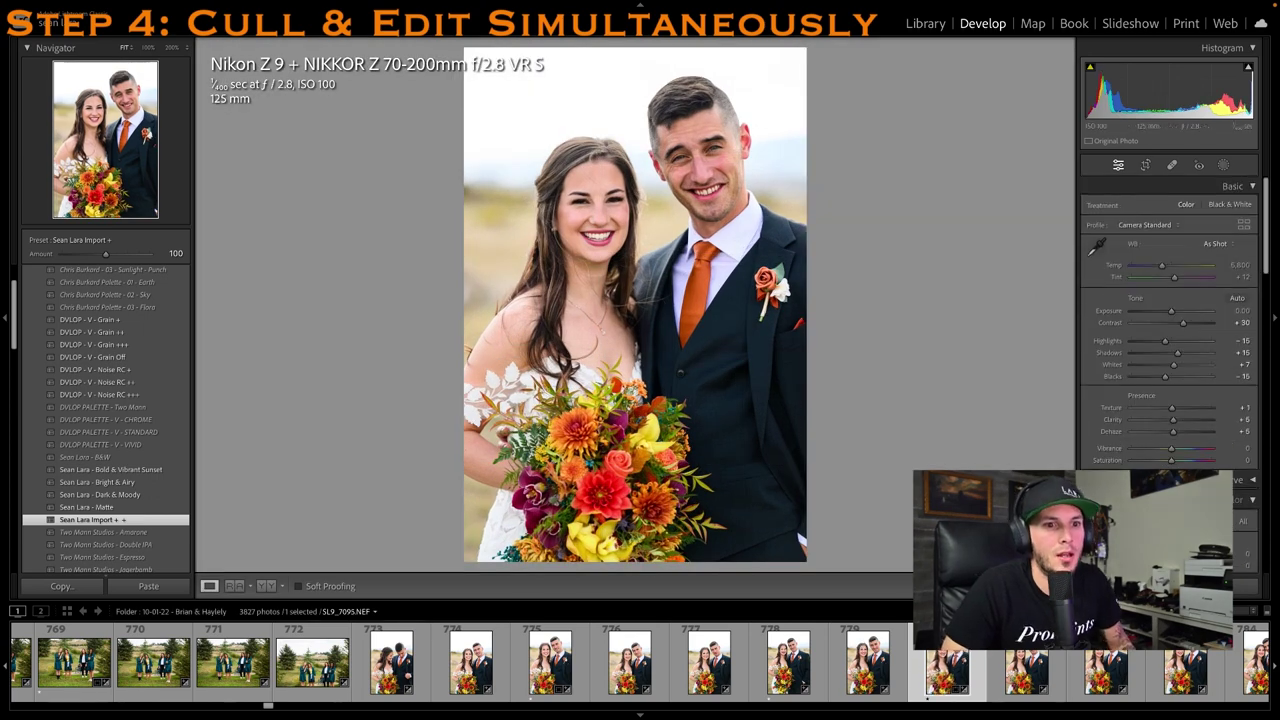
Rate the heads-together couple portrait in frame 785 one star and reset the similar portrait in frame 792 to zero stars
key("Right")
left_click(998, 658)
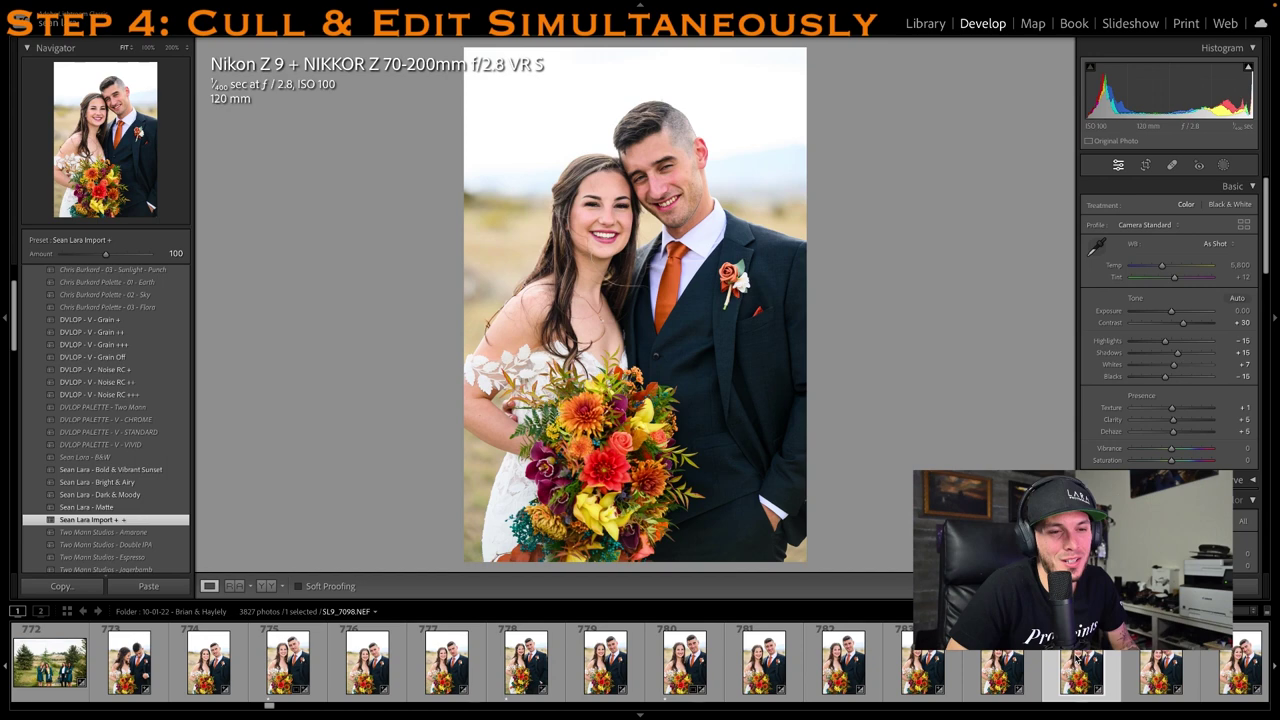
key("1")
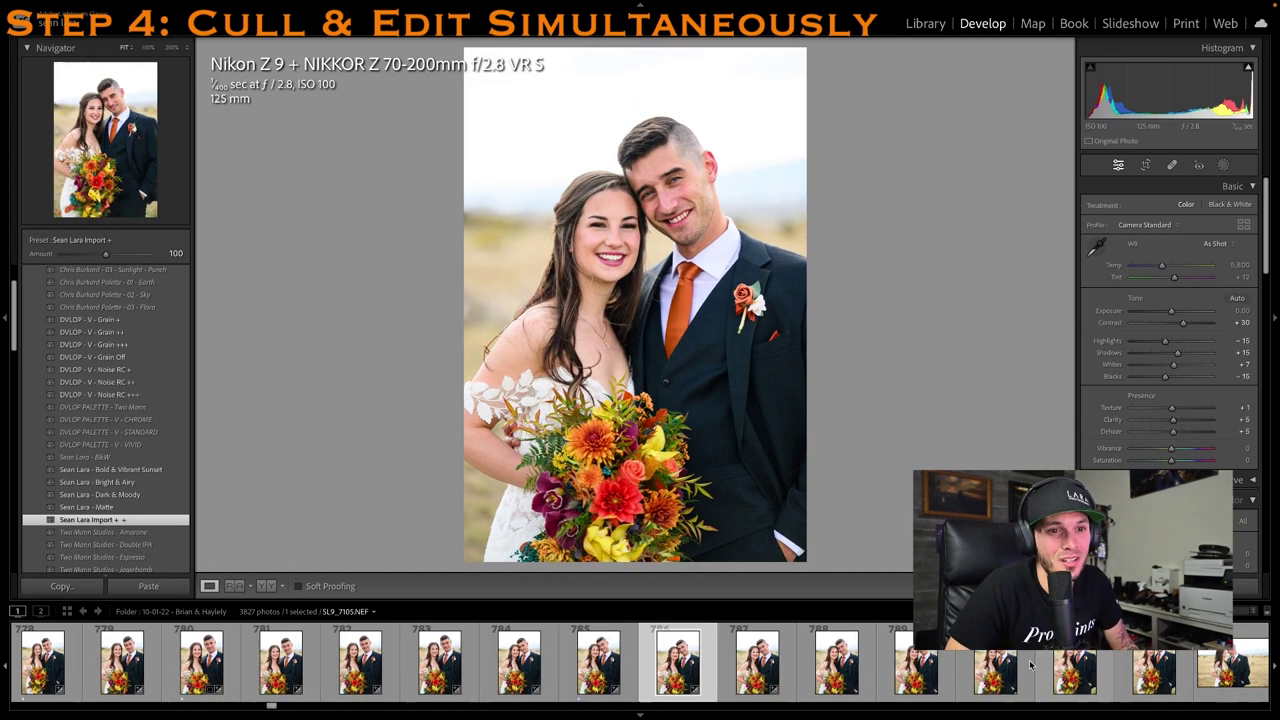
left_click(940, 684)
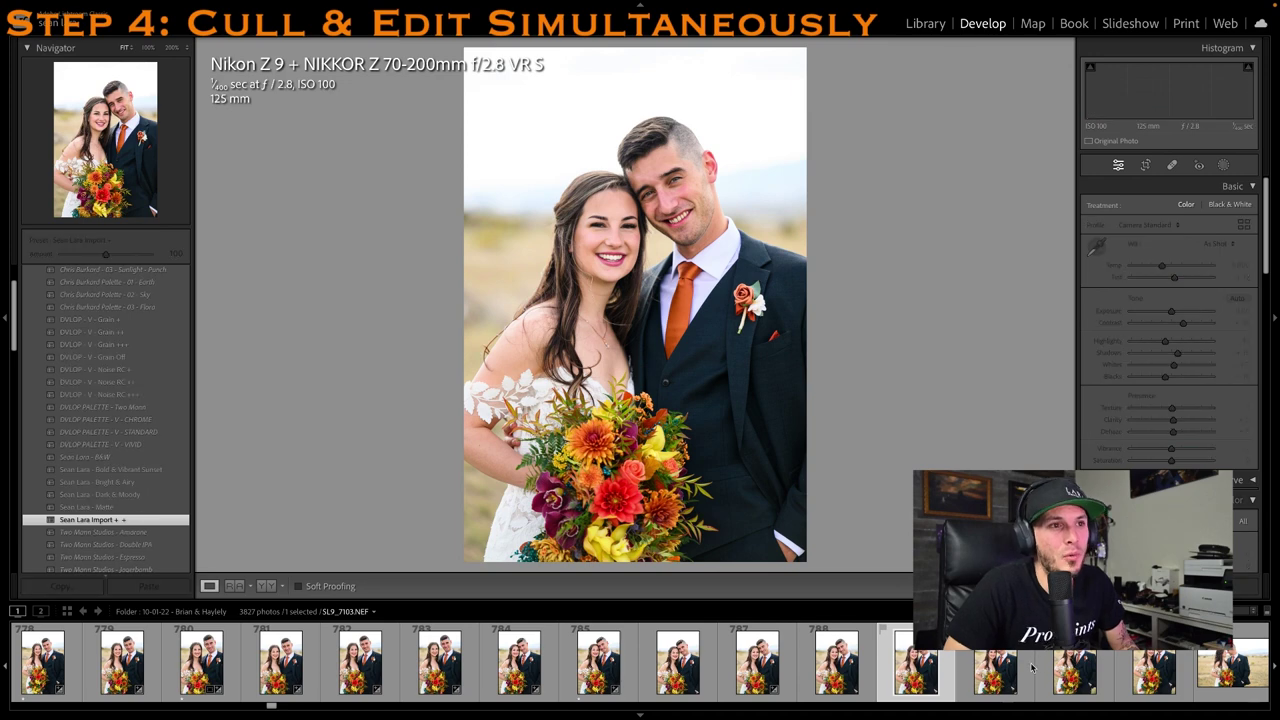
key("Right")
key("Right")
key("Right")
key("1")
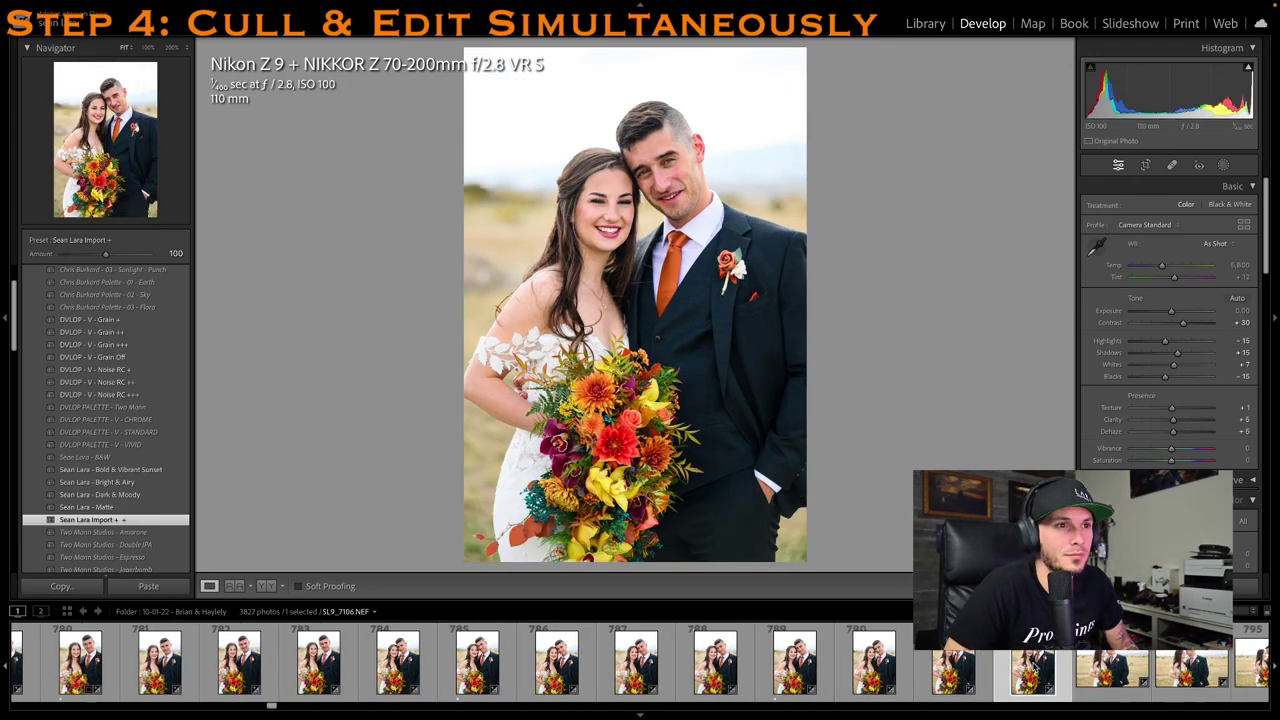
key("1")
key("0")
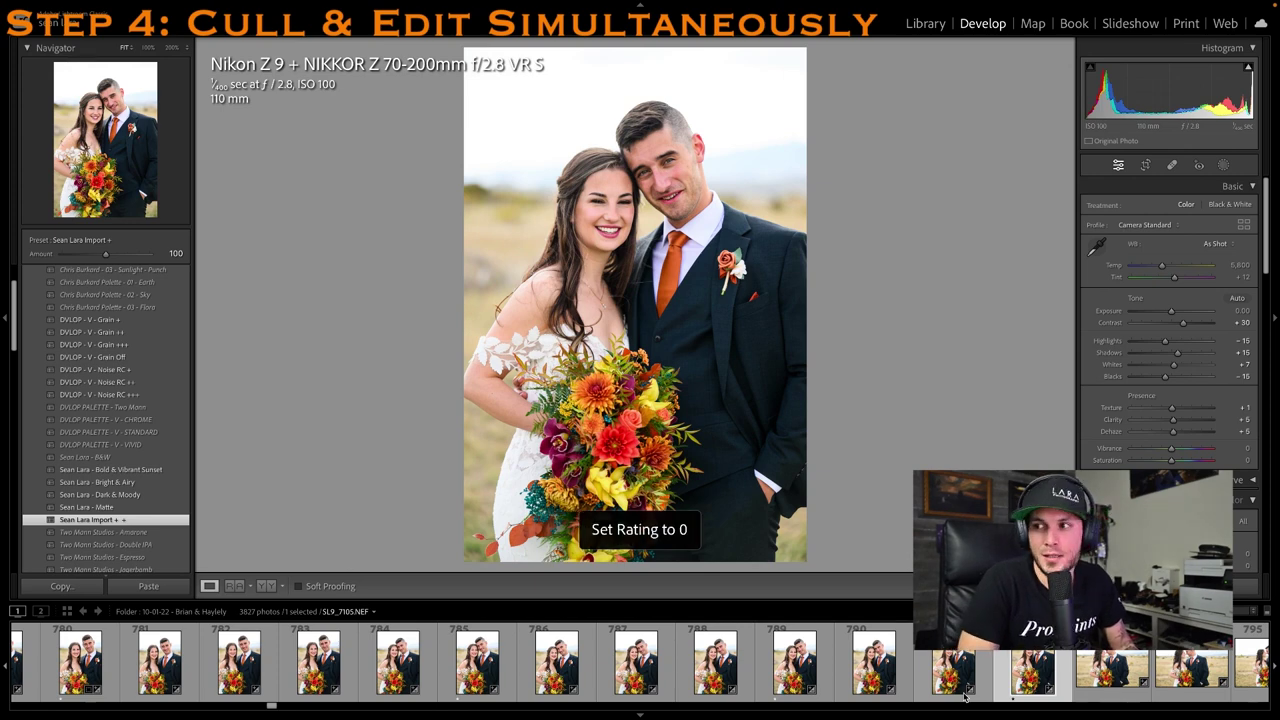
Crop the horizontal nose-to-nose photo SL9_7110.NEF tighter from its left edge and rate it one star
scroll(963, 690, "down", 4)
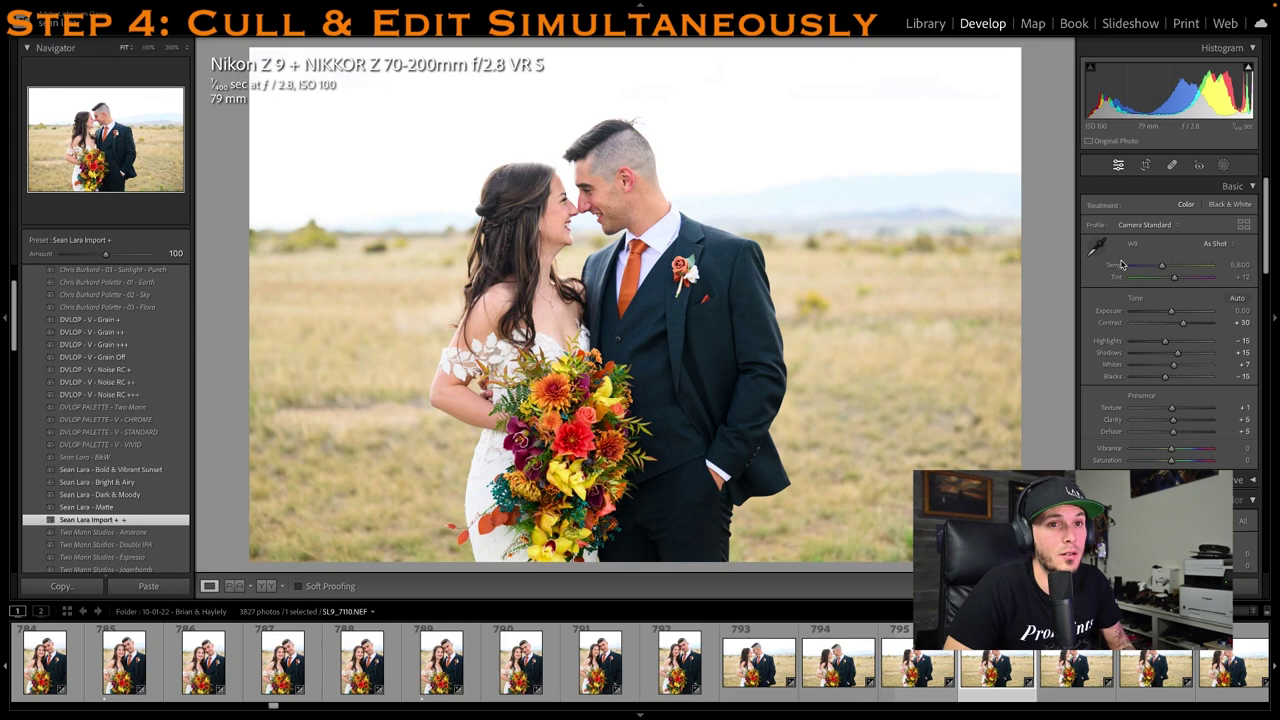
left_click(1146, 166)
left_click_drag(256, 320, 286, 314)
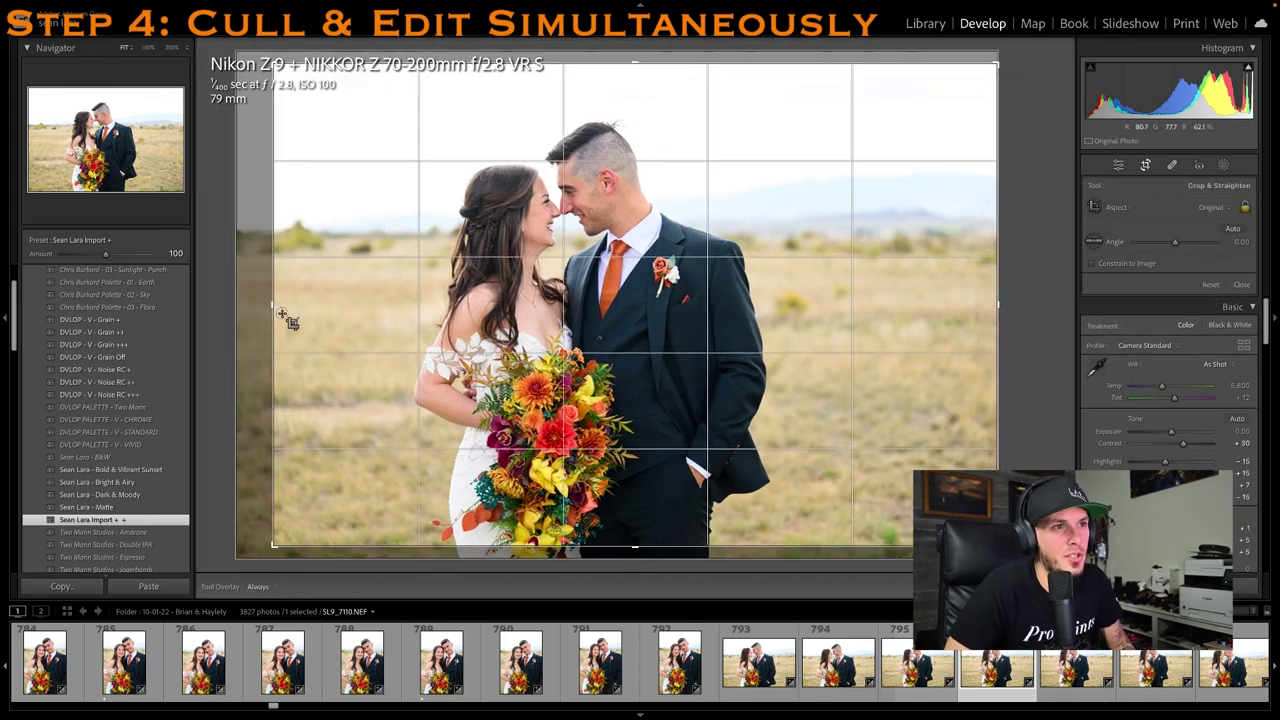
key("Return")
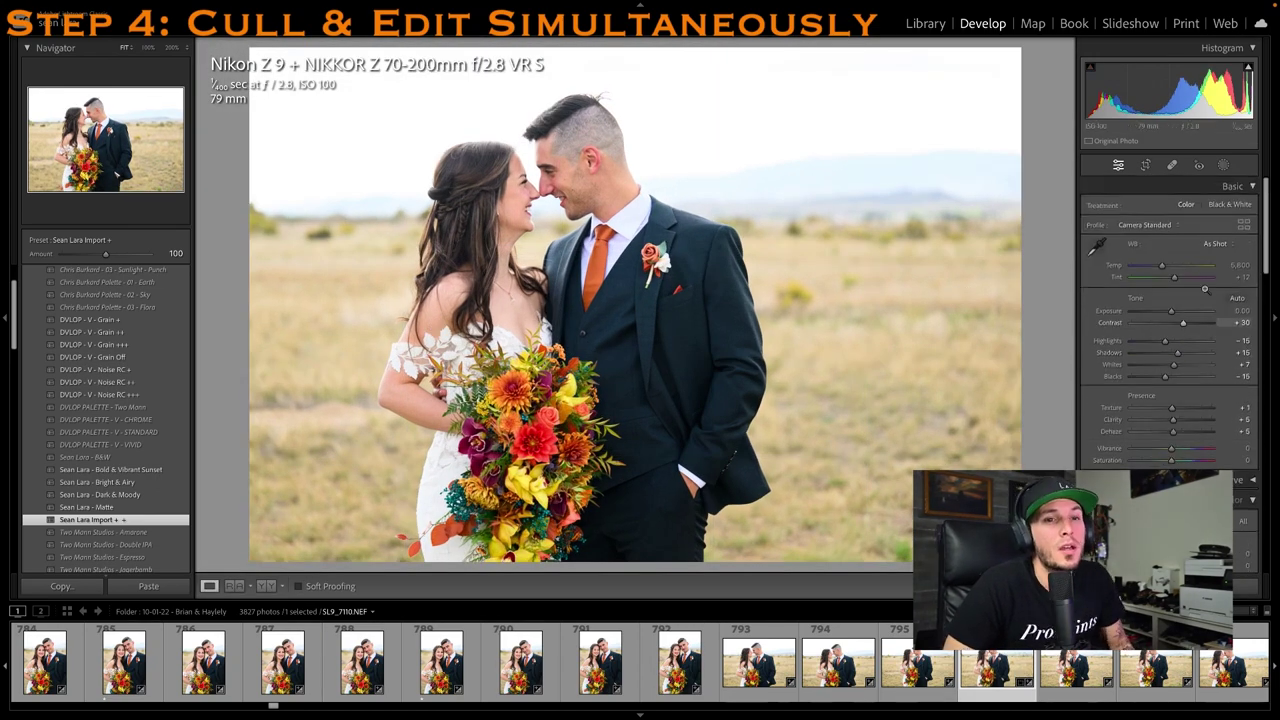
key("1")
Rate the closer nose-to-nose photo SL9_7113.NEF one star and set its Dehaze to +9
scroll(800, 670, "down", 3)
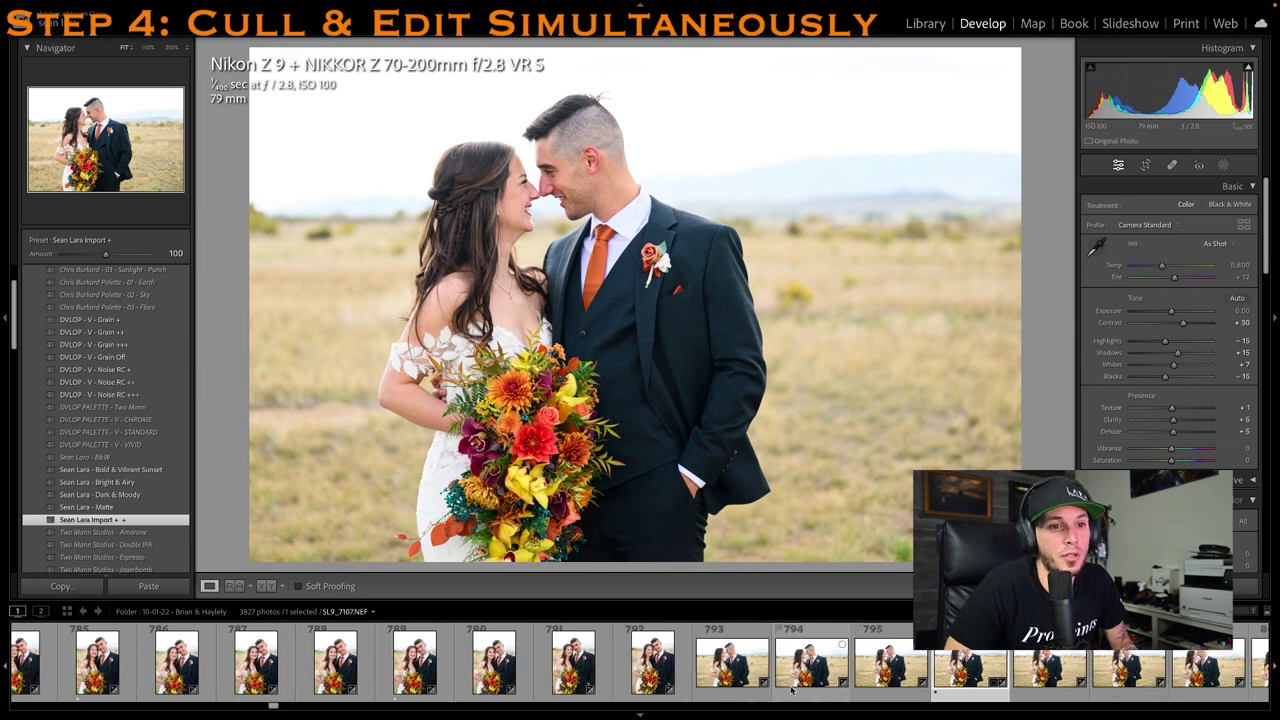
left_click(983, 680)
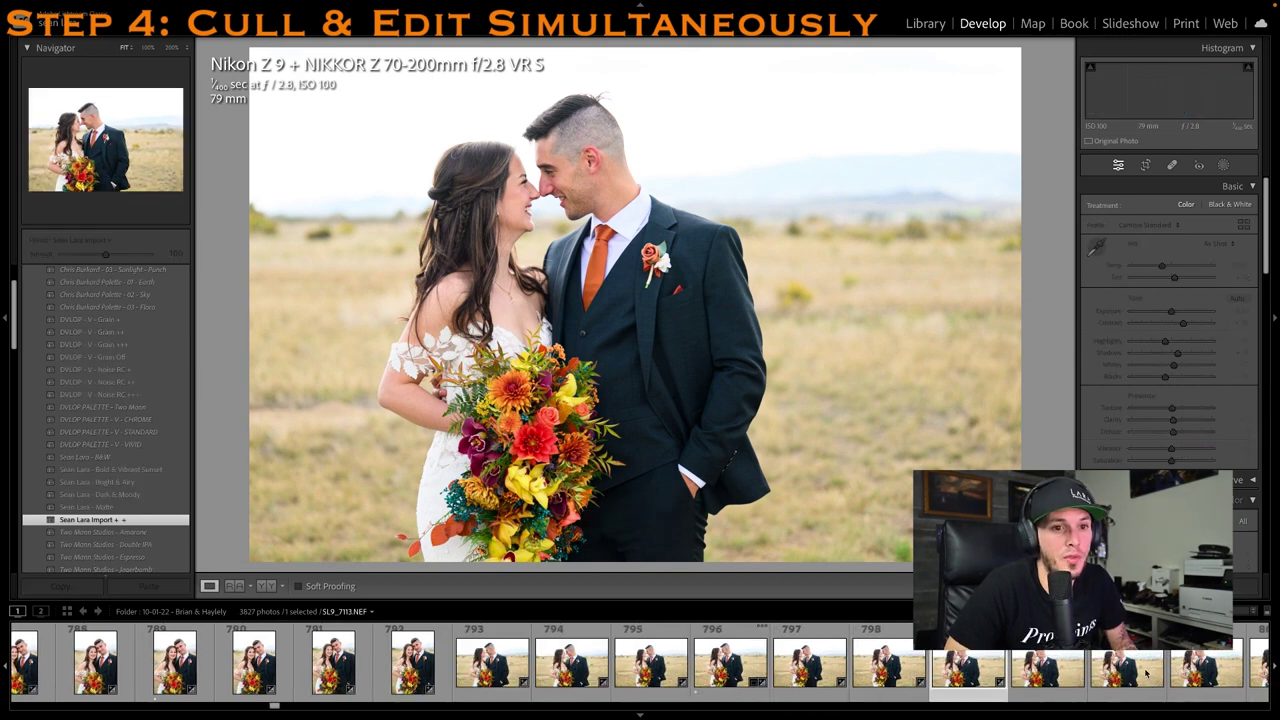
key("1")
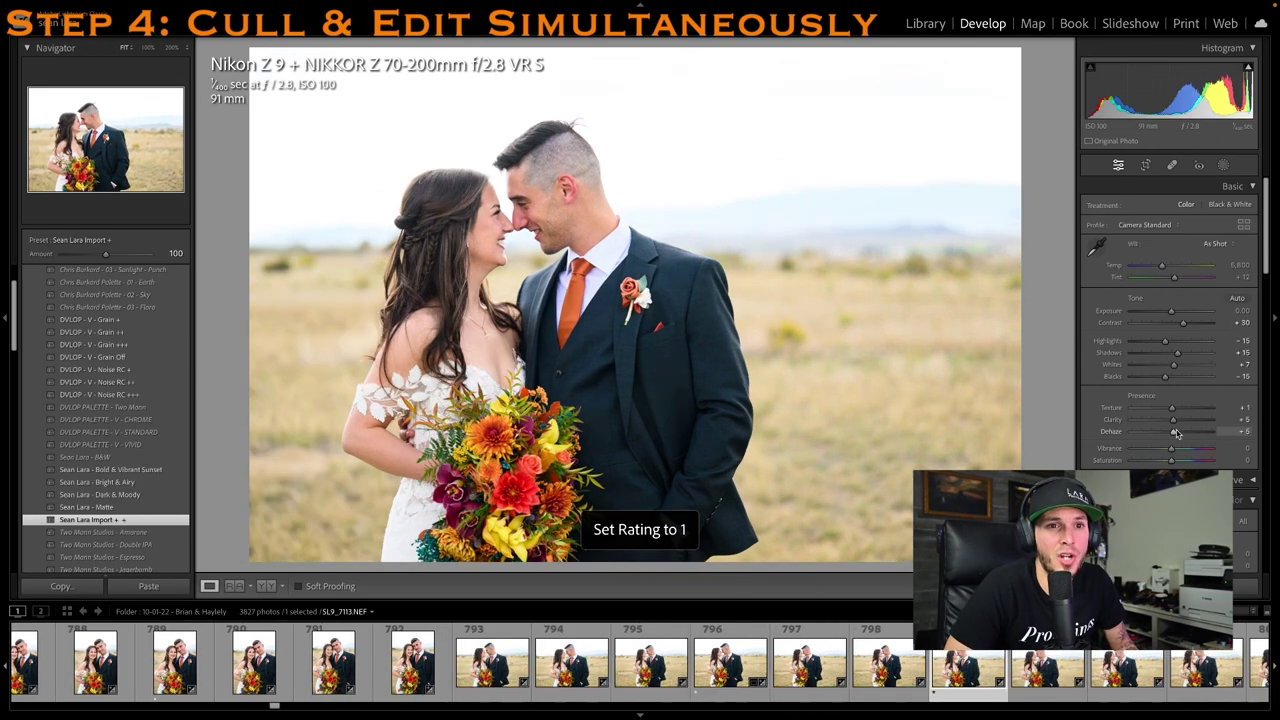
key("1")
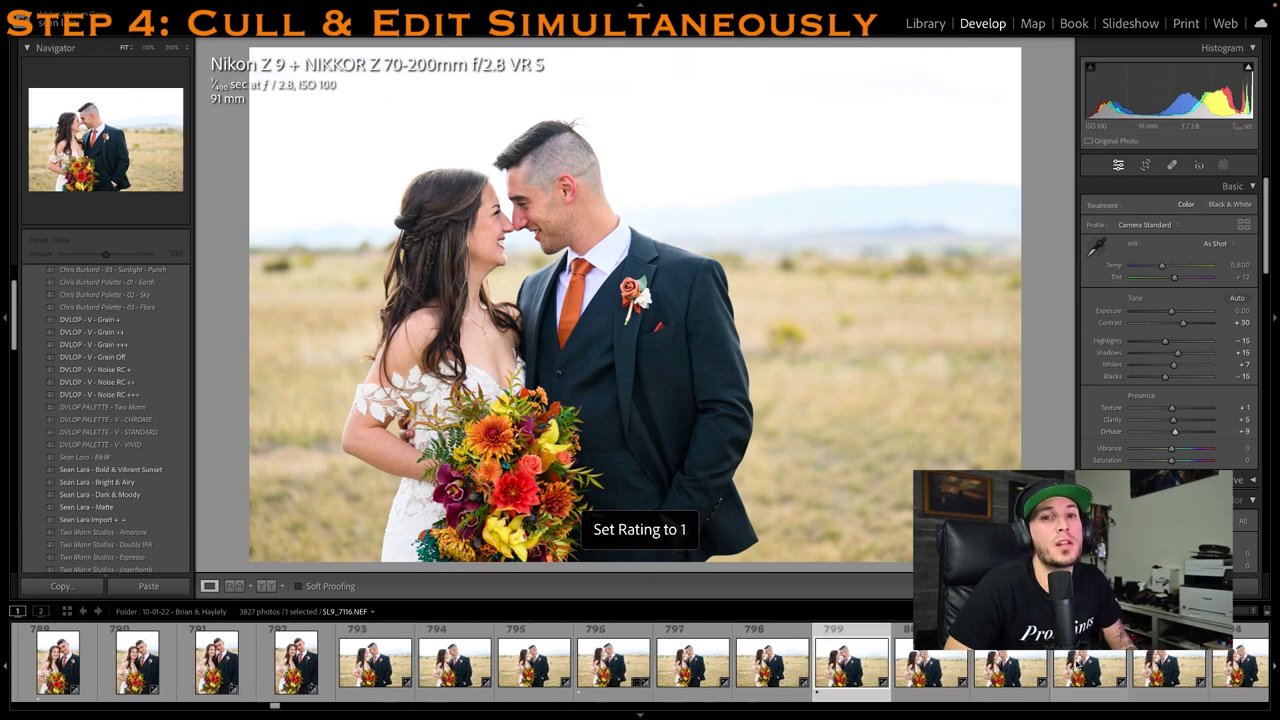
Pick SL9_7116.NEF from the following nose-to-nose frames and rate it one star
scroll(1086, 661, "down", 2)
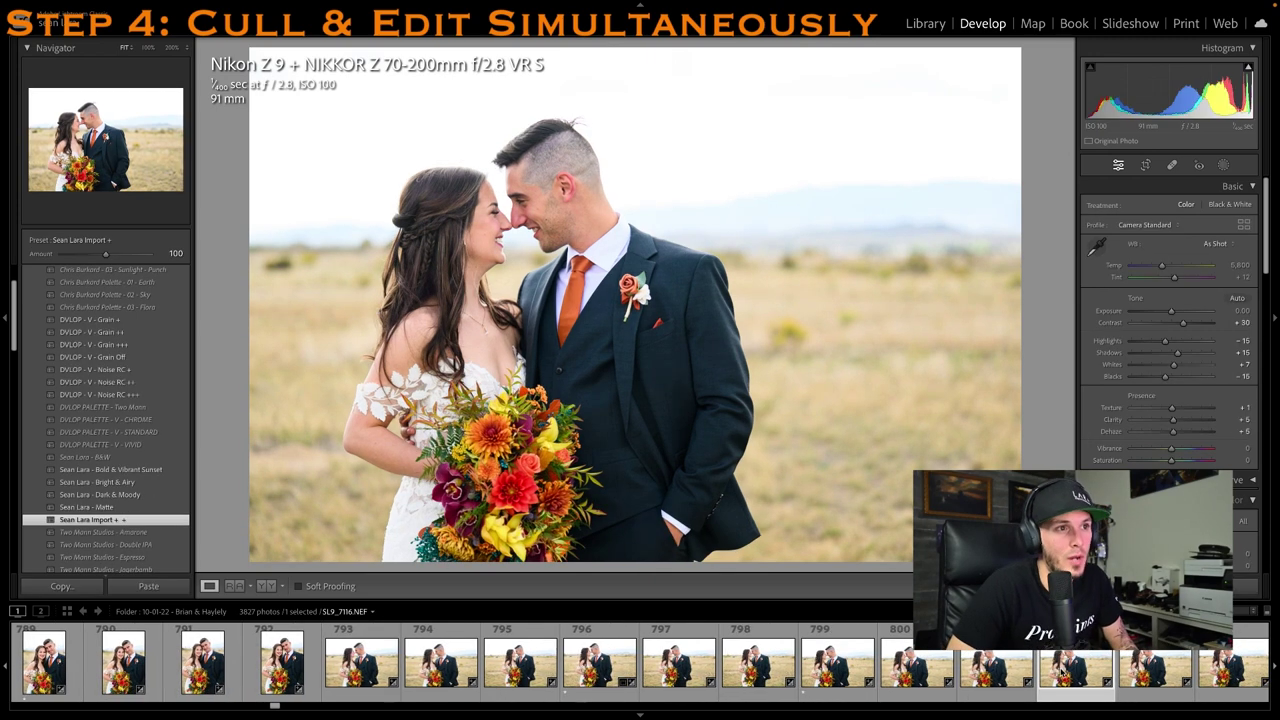
key("1")
key("1")
key("1")
key("1")
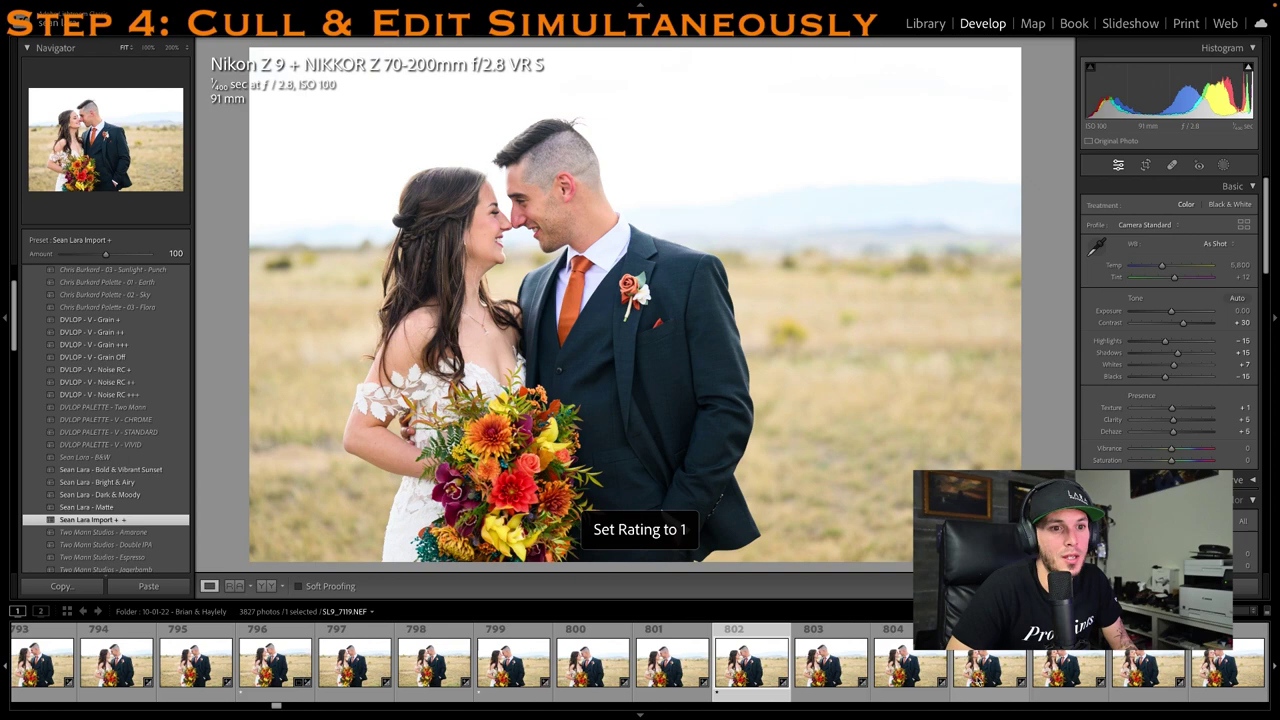
Rate SL9_7119.NEF and the cheek-kiss photos in frames 808 and 812 one star
key("1")
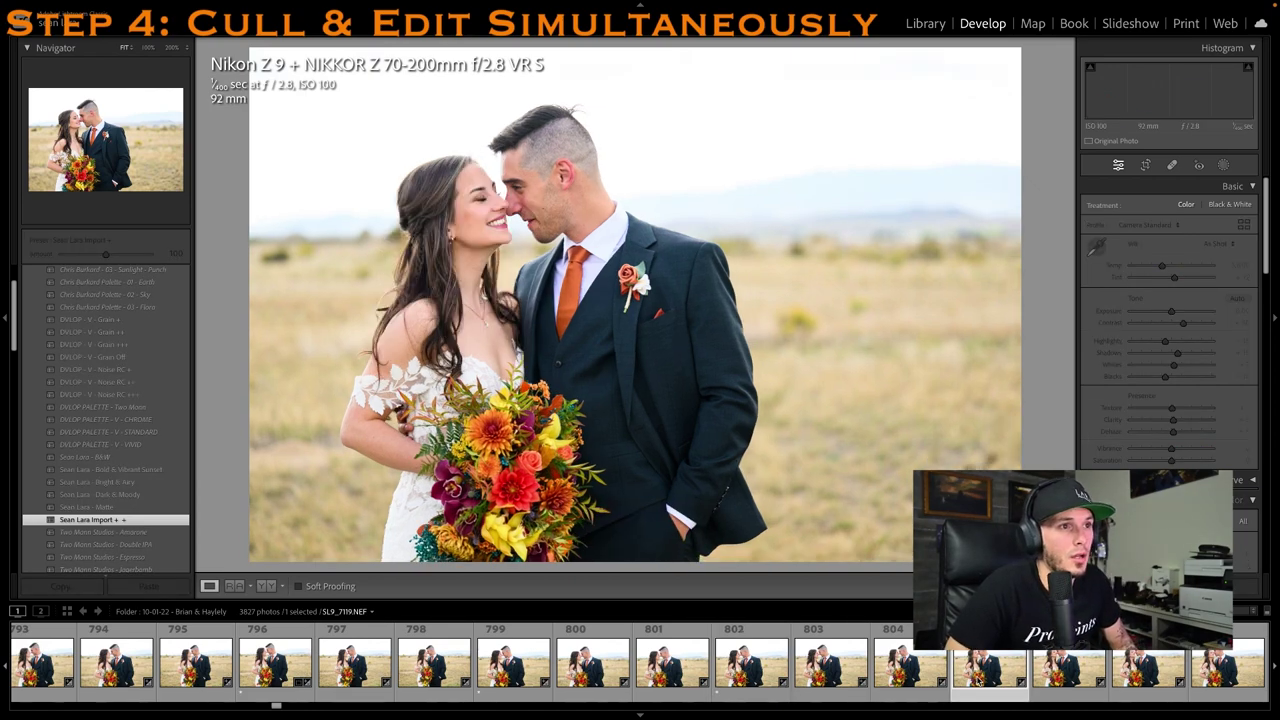
key("1")
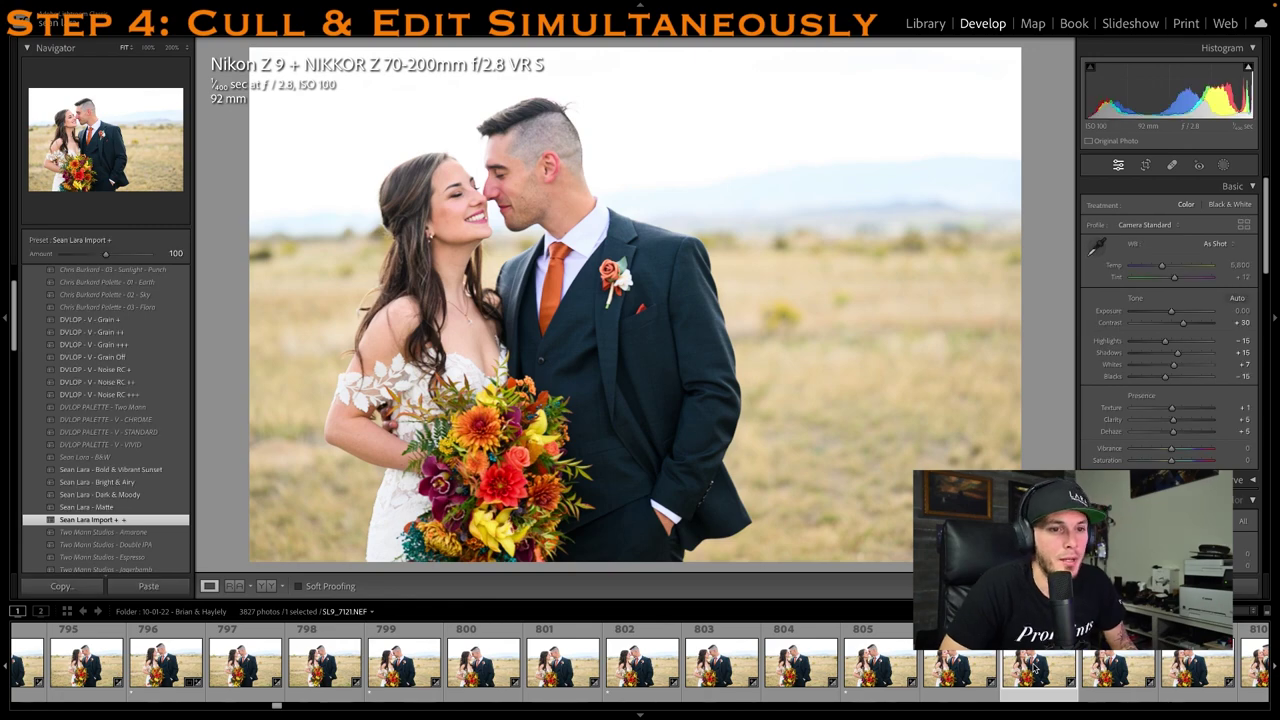
key("1")
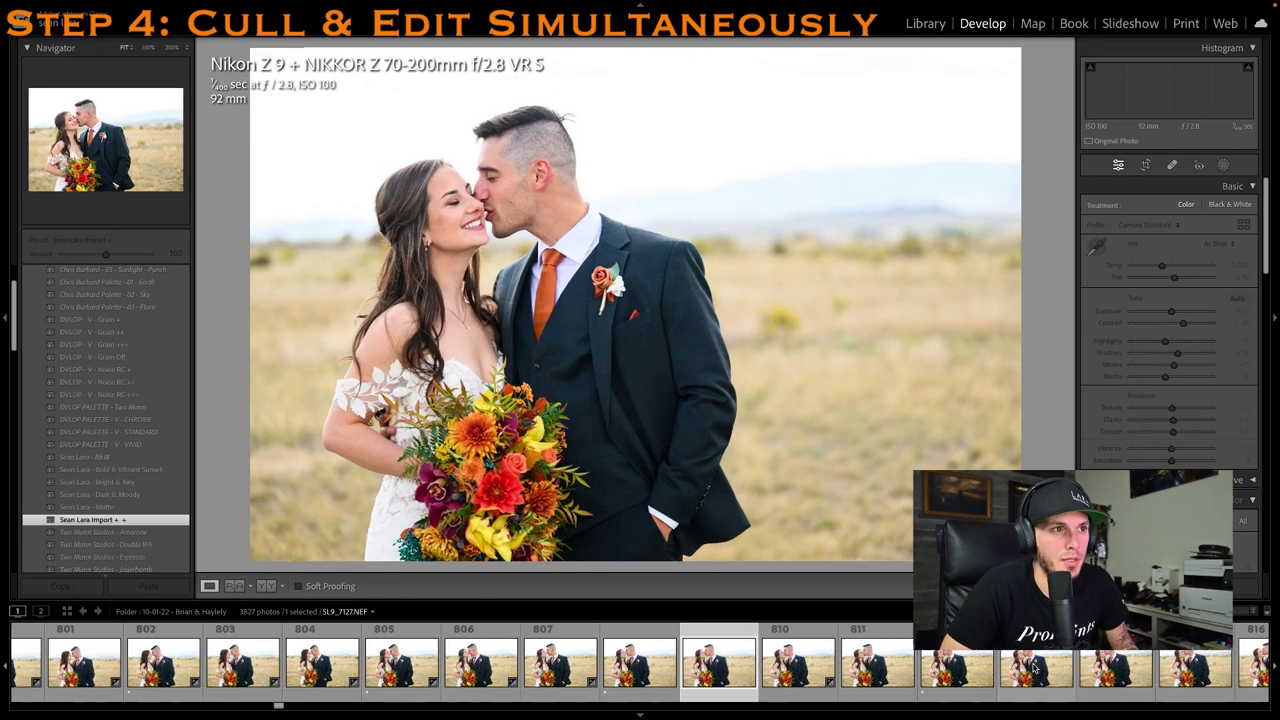
Compare the cheek-kiss frames 809 to 811, try a one-star rating on frame 811 and reset it to 0
key("Right")
key("Right")
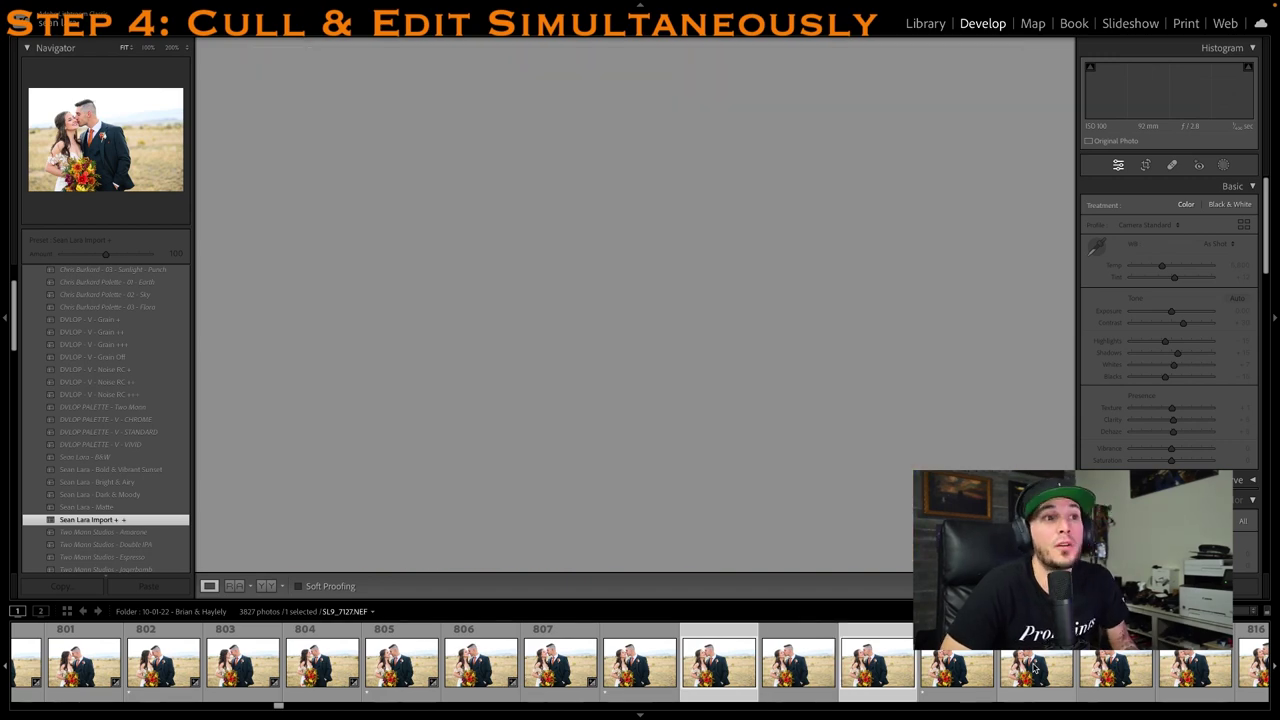
key("1")
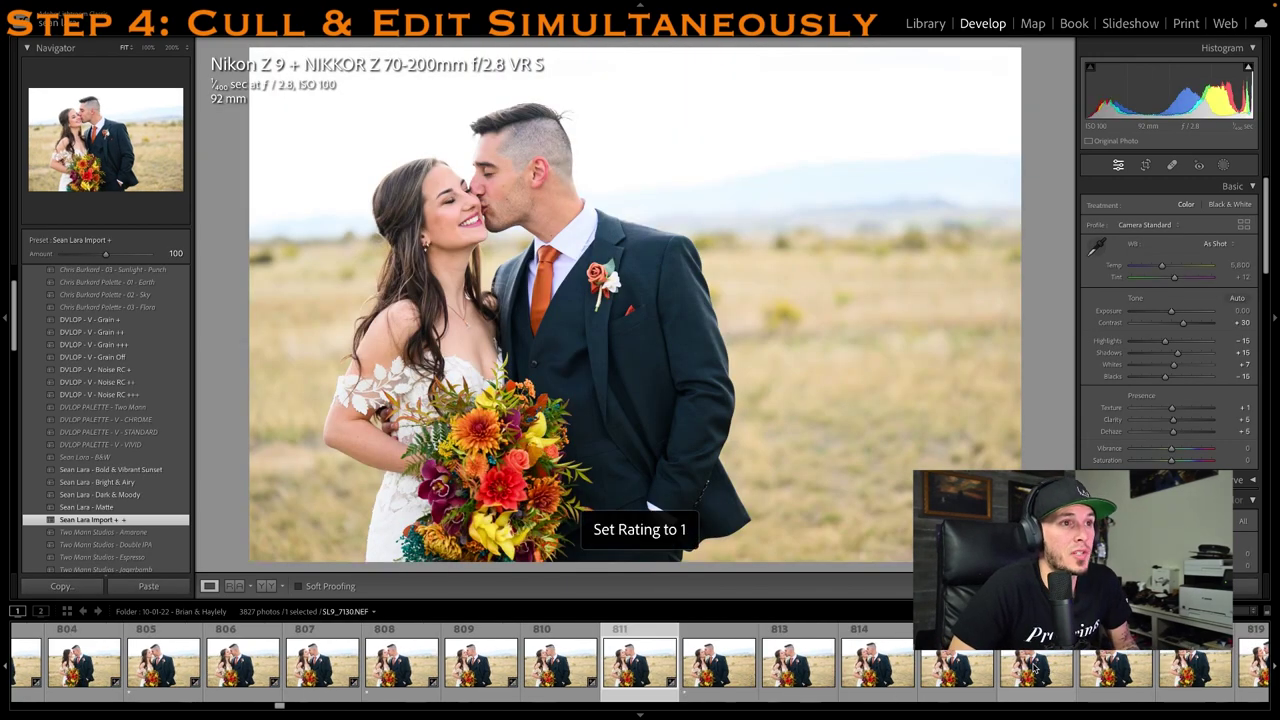
key("0")
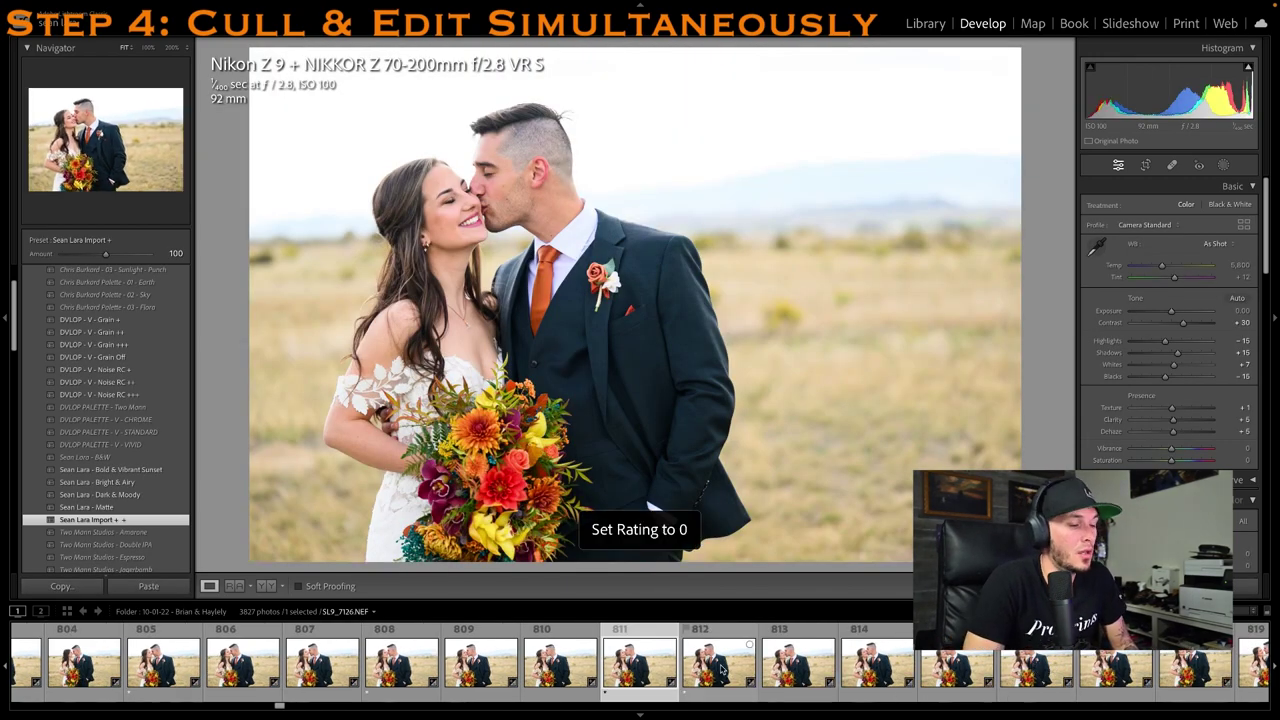
Try a one-star rating on SL9_7132.NEF and reset it to 0
left_click(969, 690)
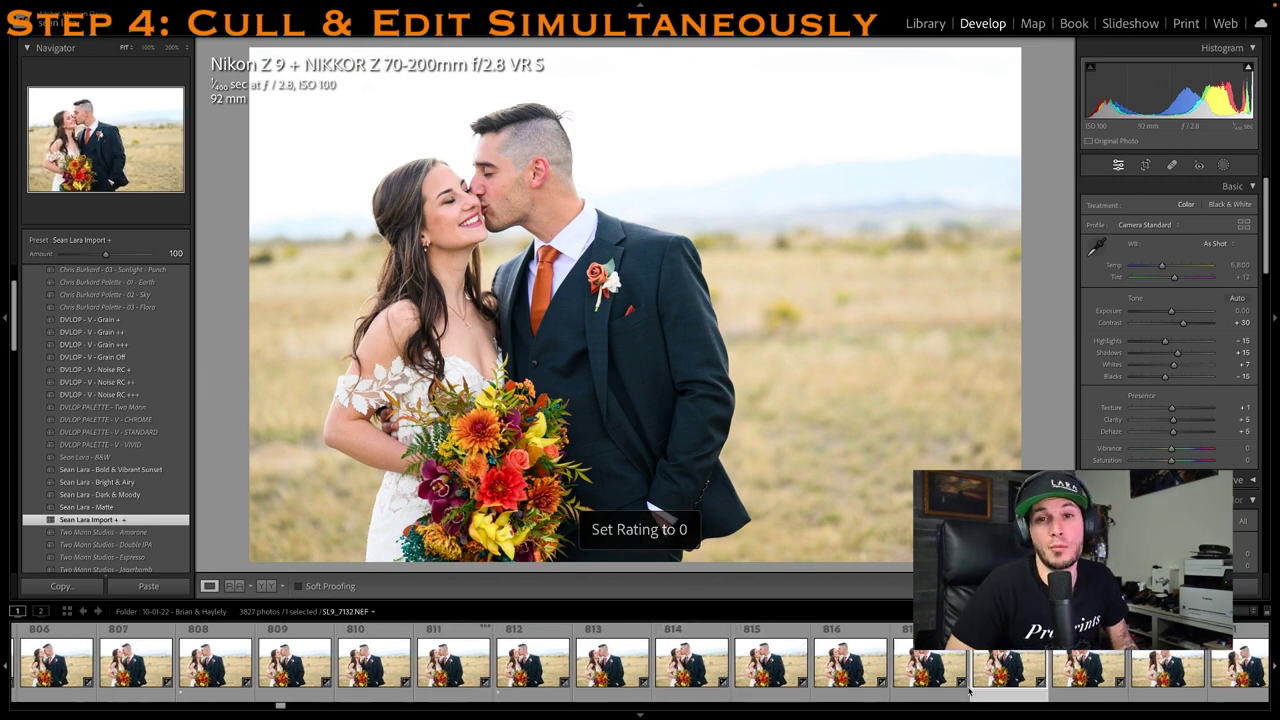
left_click(848, 672)
key("1")
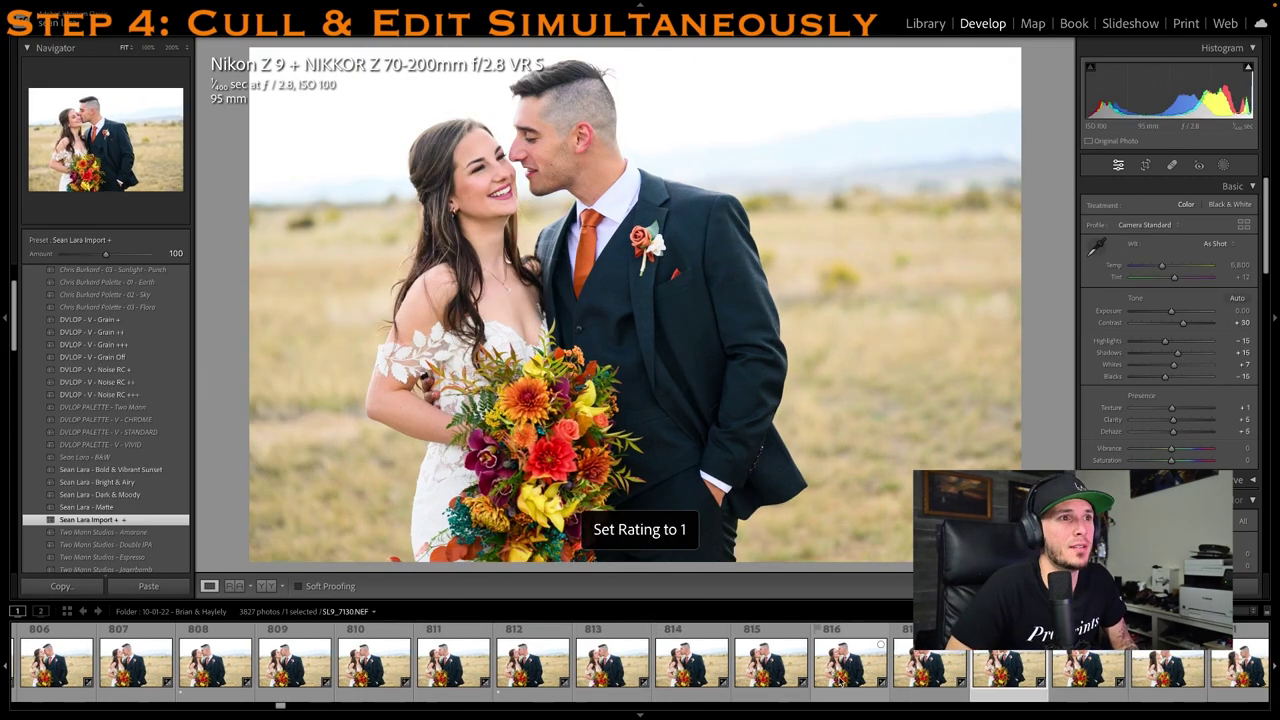
left_click(964, 682)
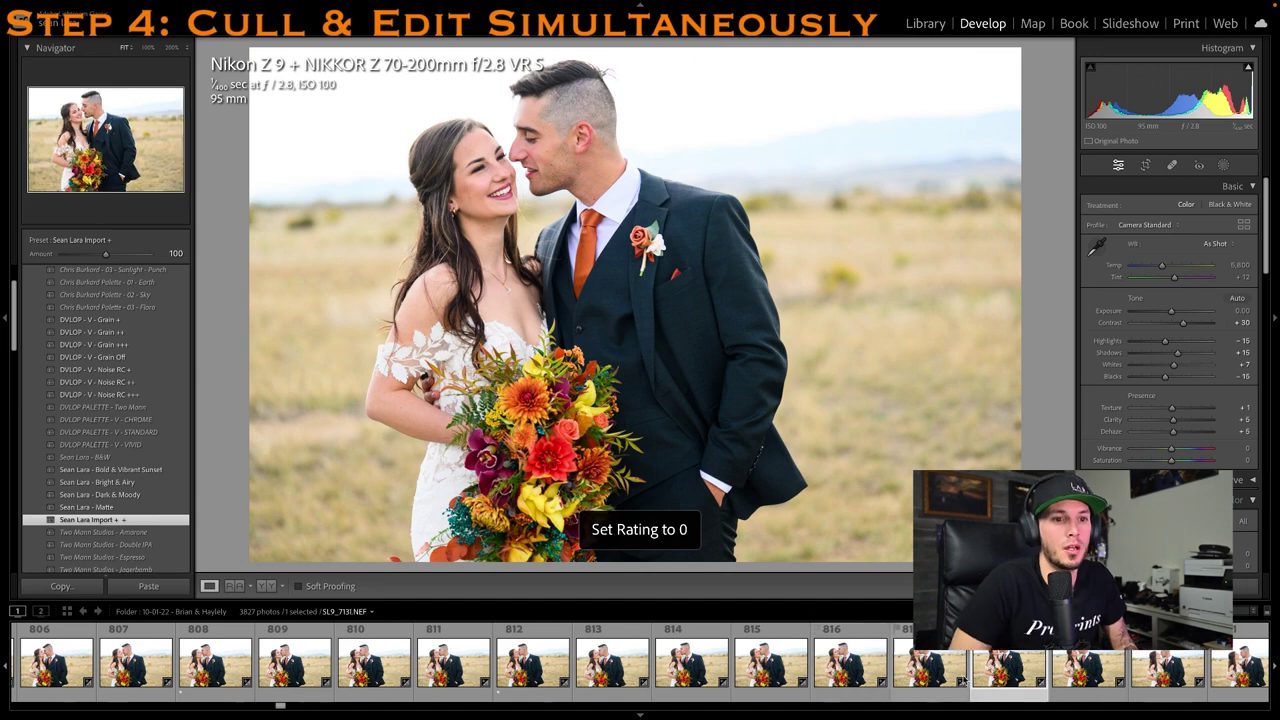
Rate SL9_7133.NEF one star and move on to the couple photo in frame 822
left_click(1106, 688)
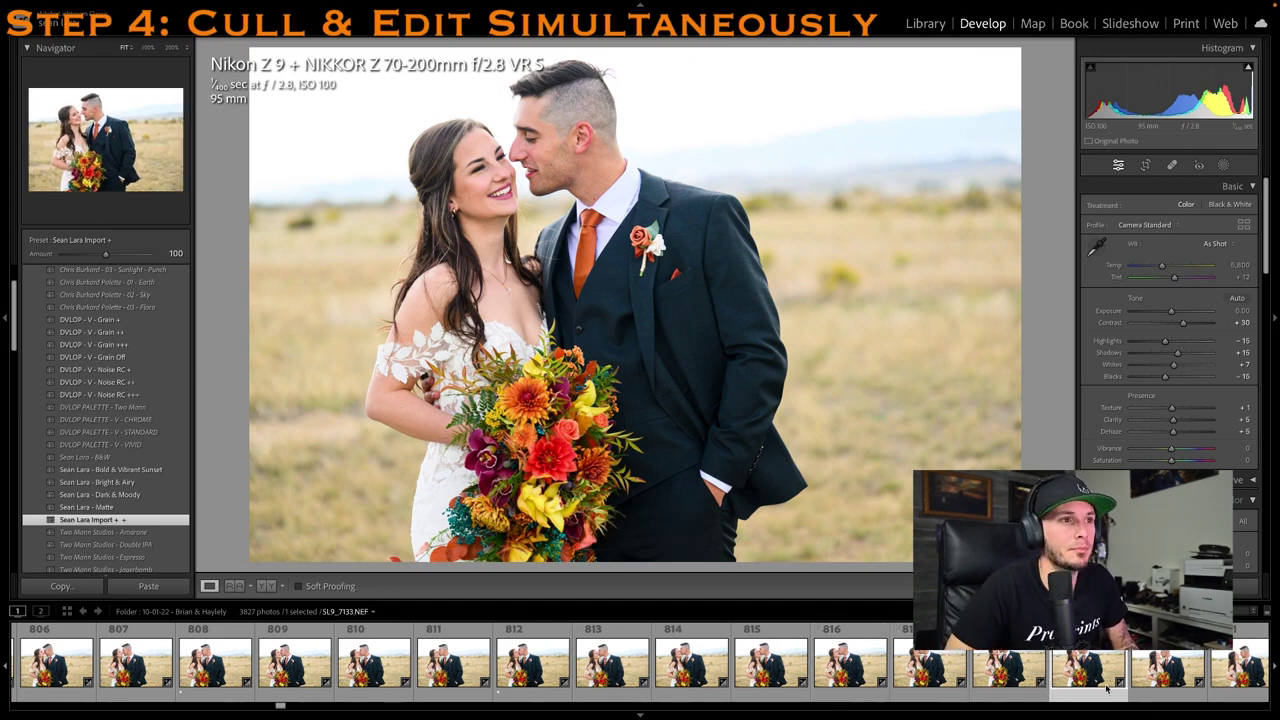
left_click(1107, 688)
key("1")
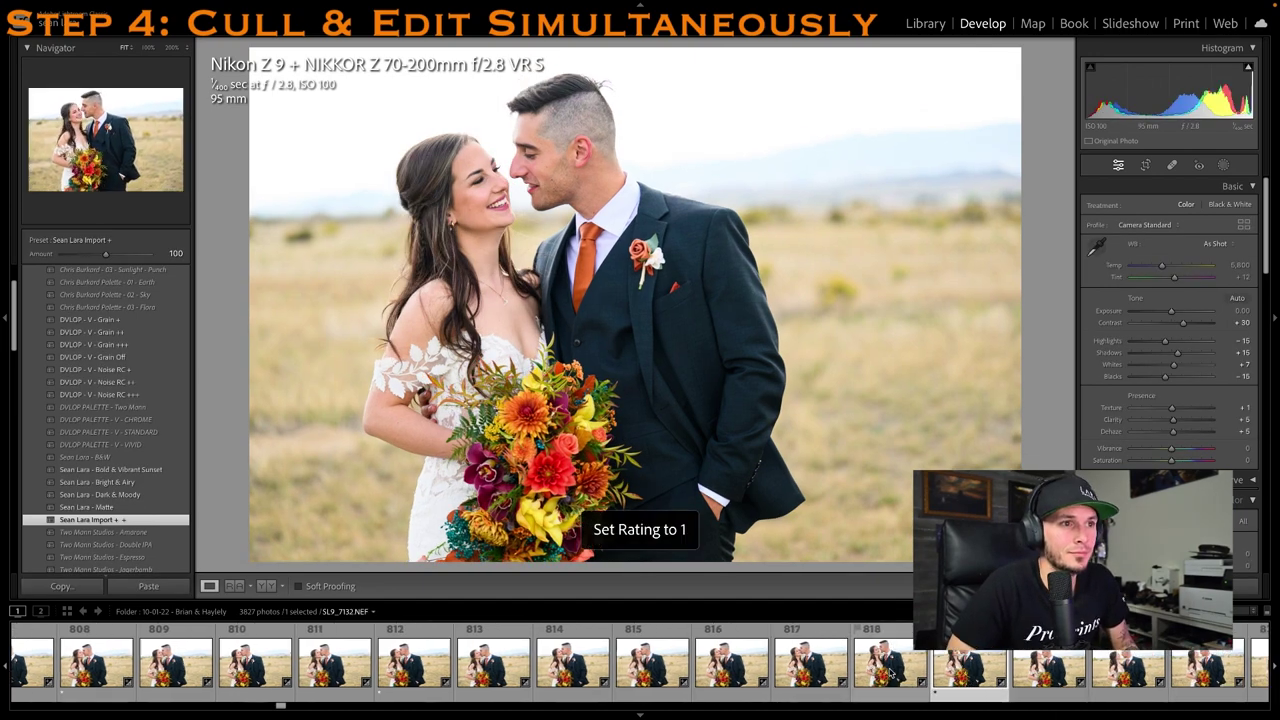
left_click(1005, 676)
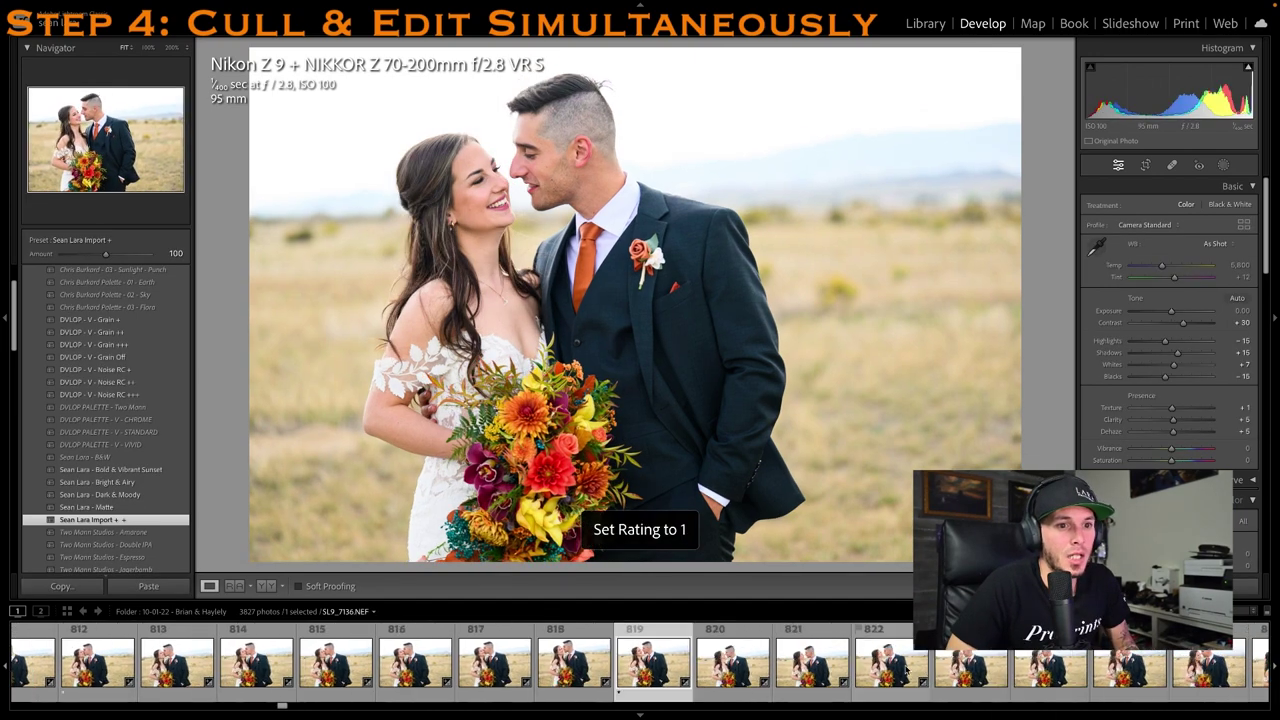
left_click(990, 672)
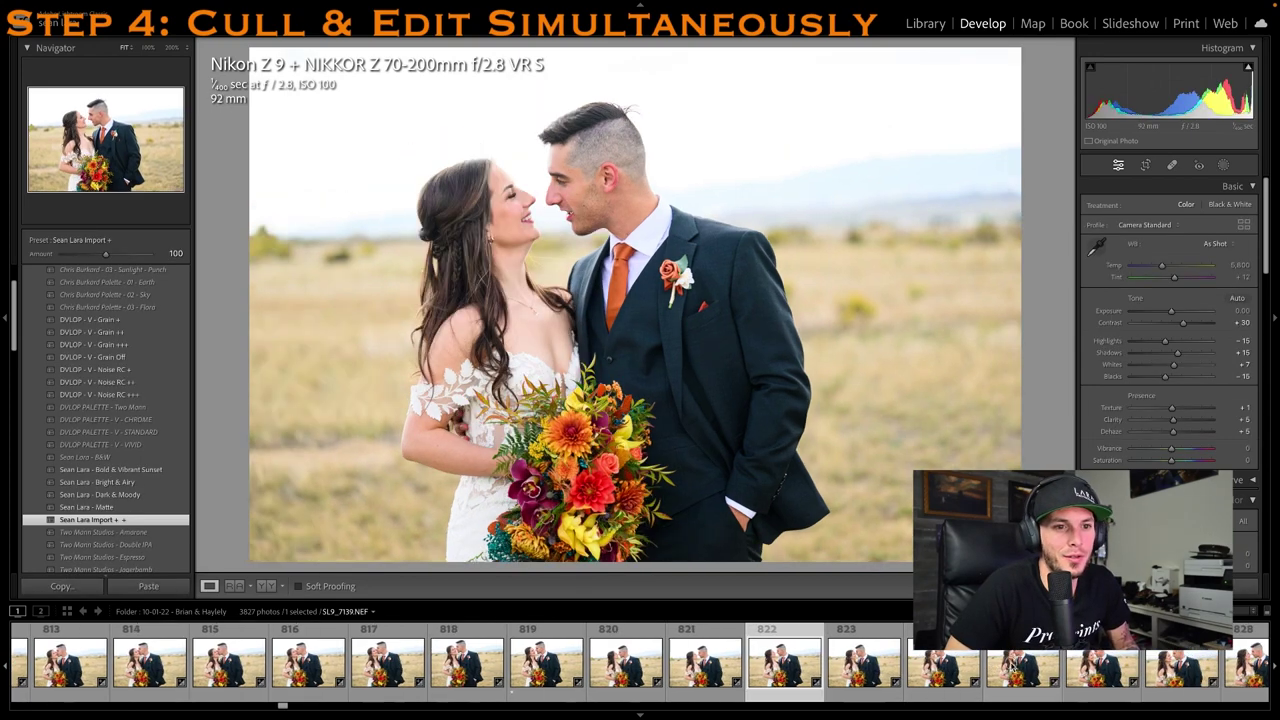
Rate the laughing couple photo in frame 825 one star and move on to frame 828
left_click(1015, 668)
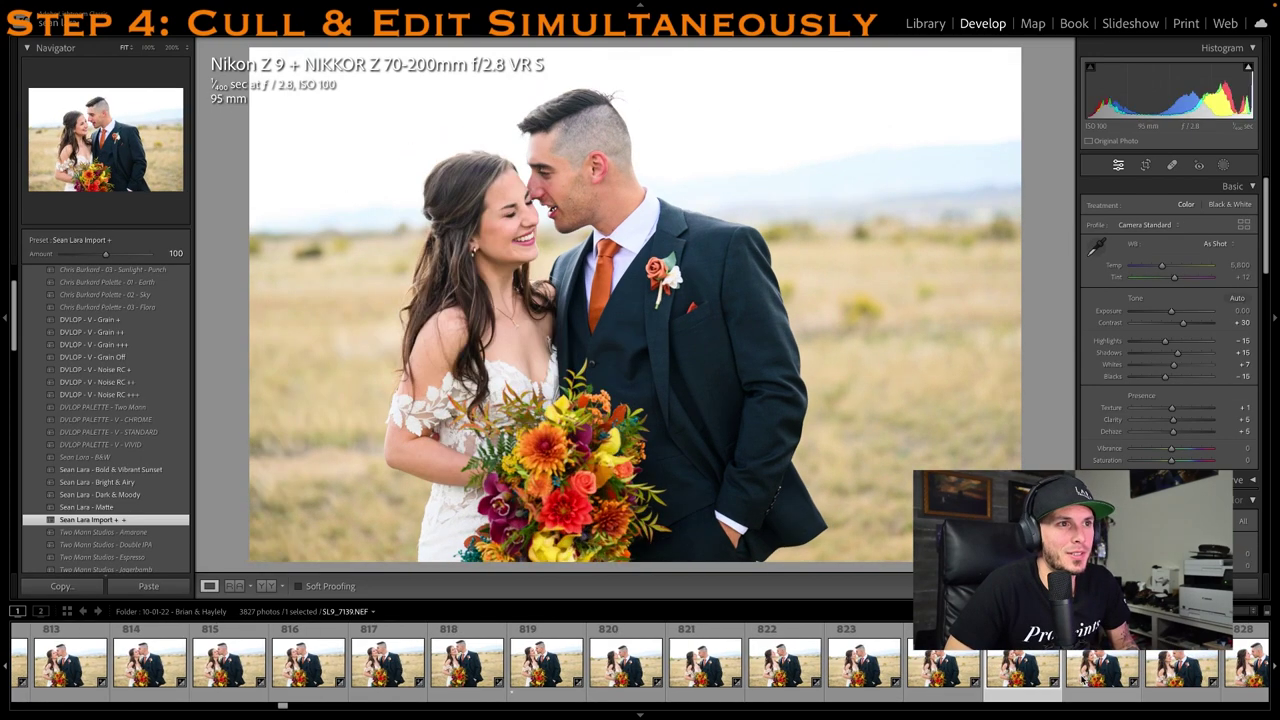
key("1")
left_click(1133, 683)
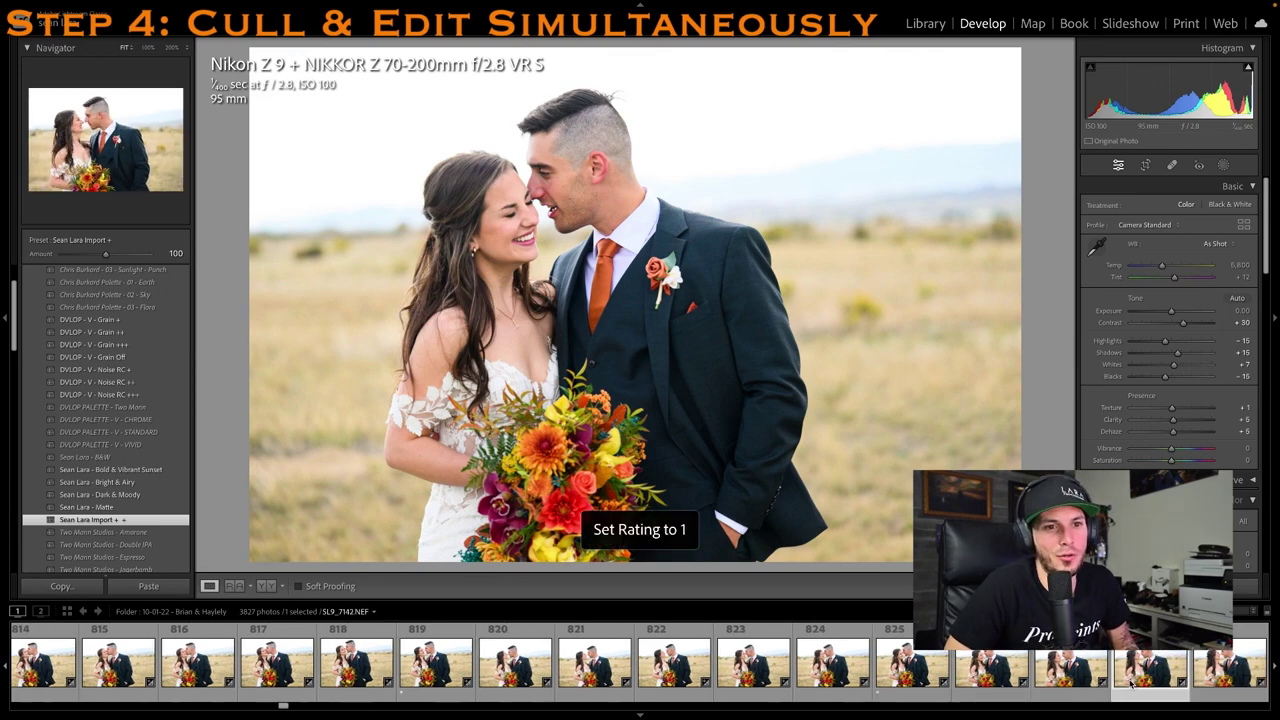
Review the close face-to-face couple photos from frame 828 onward and rate frame 837 one star
left_click(1123, 680)
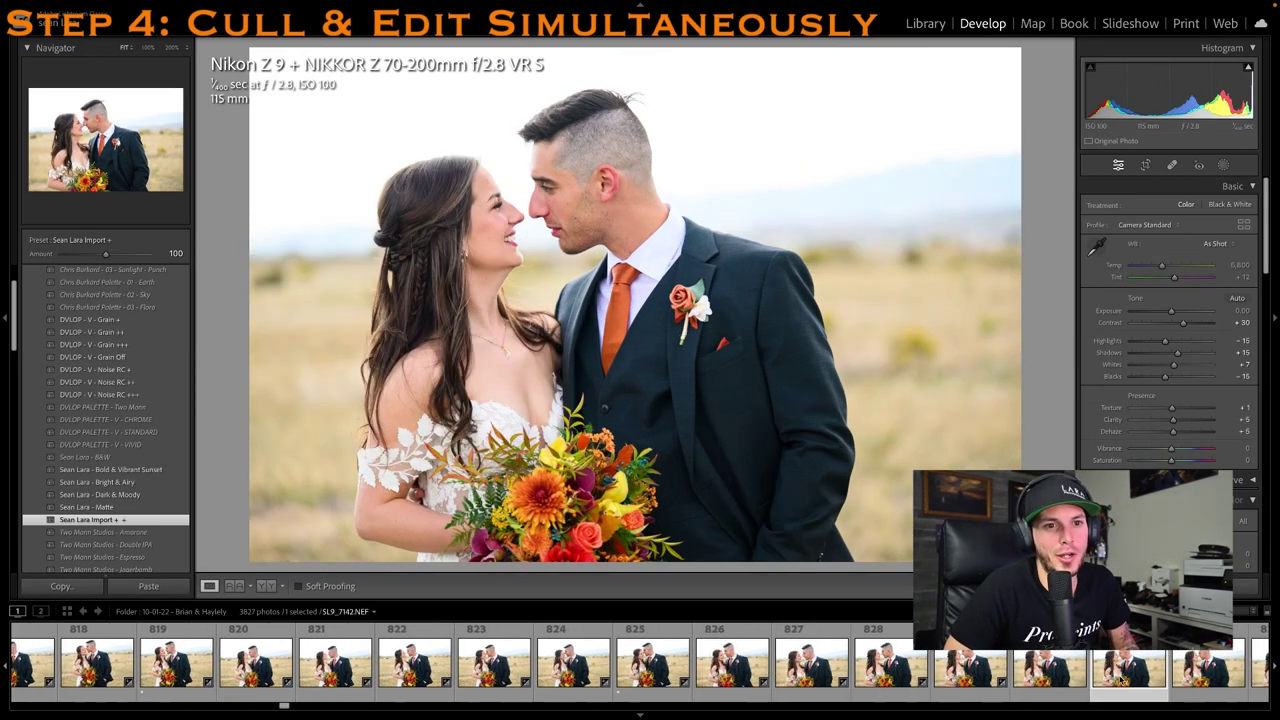
left_click(1123, 680)
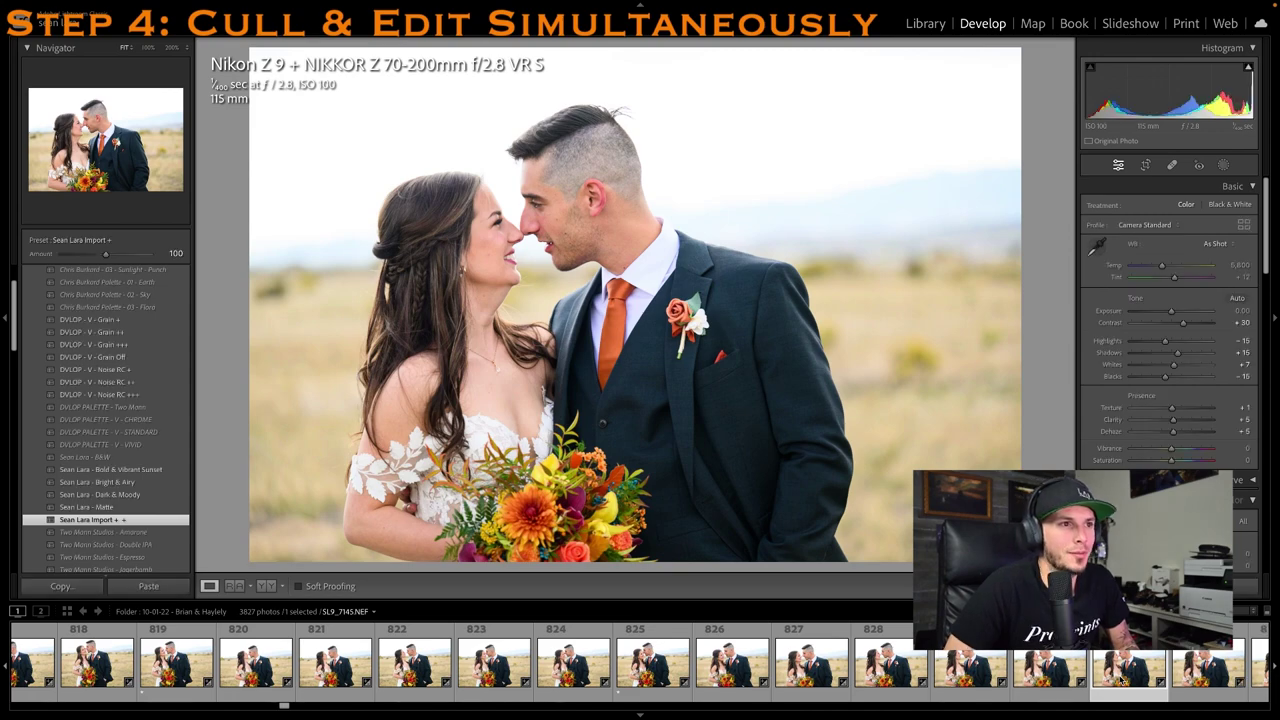
scroll(1115, 683, "right", 4)
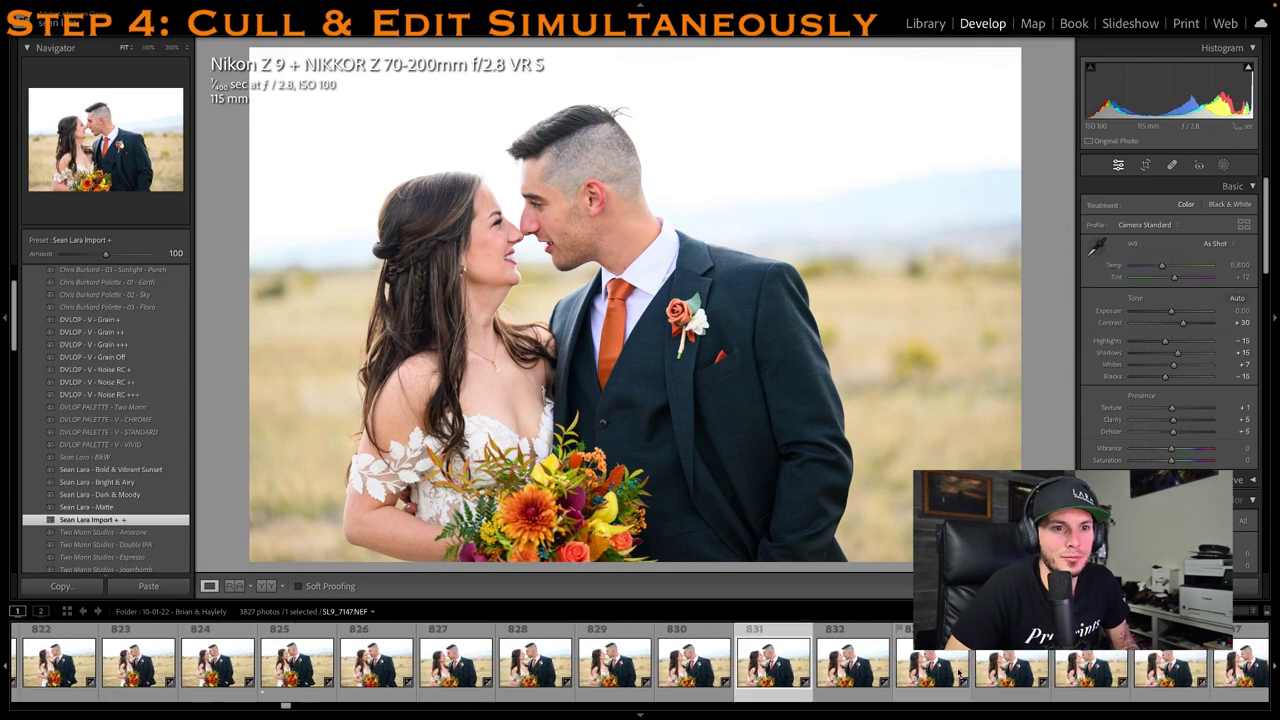
left_click(985, 674)
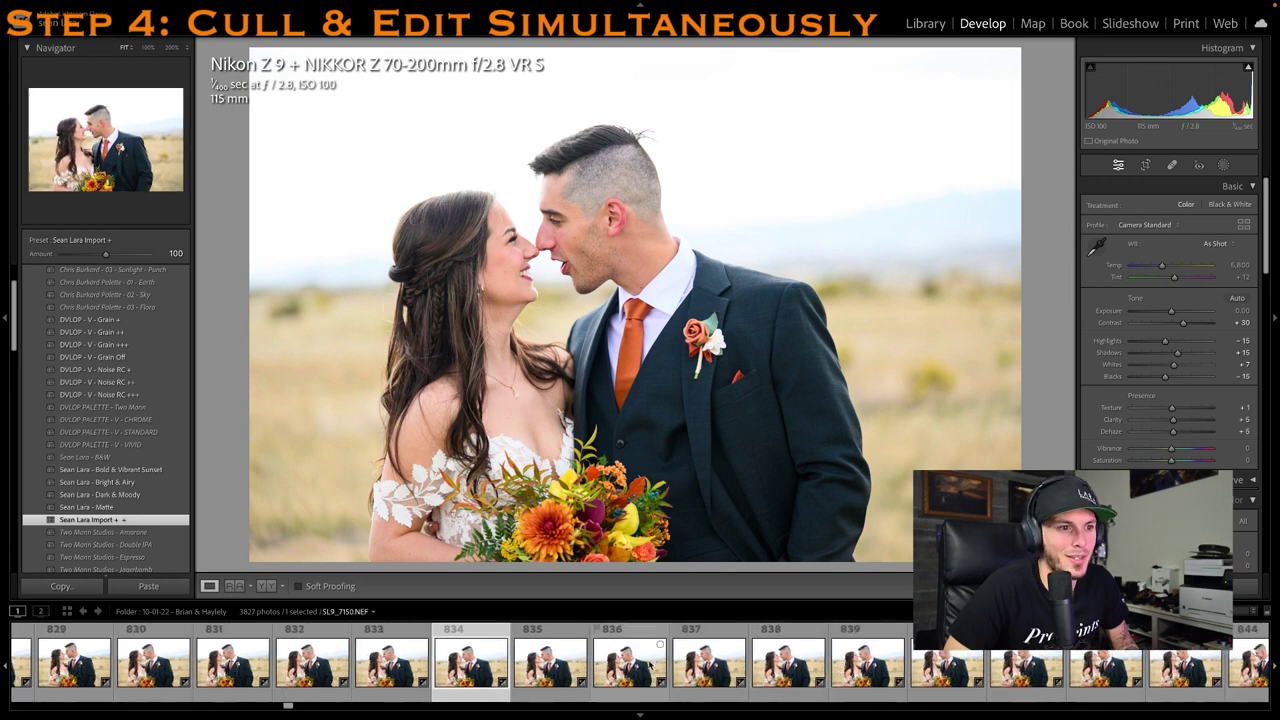
left_click(628, 678)
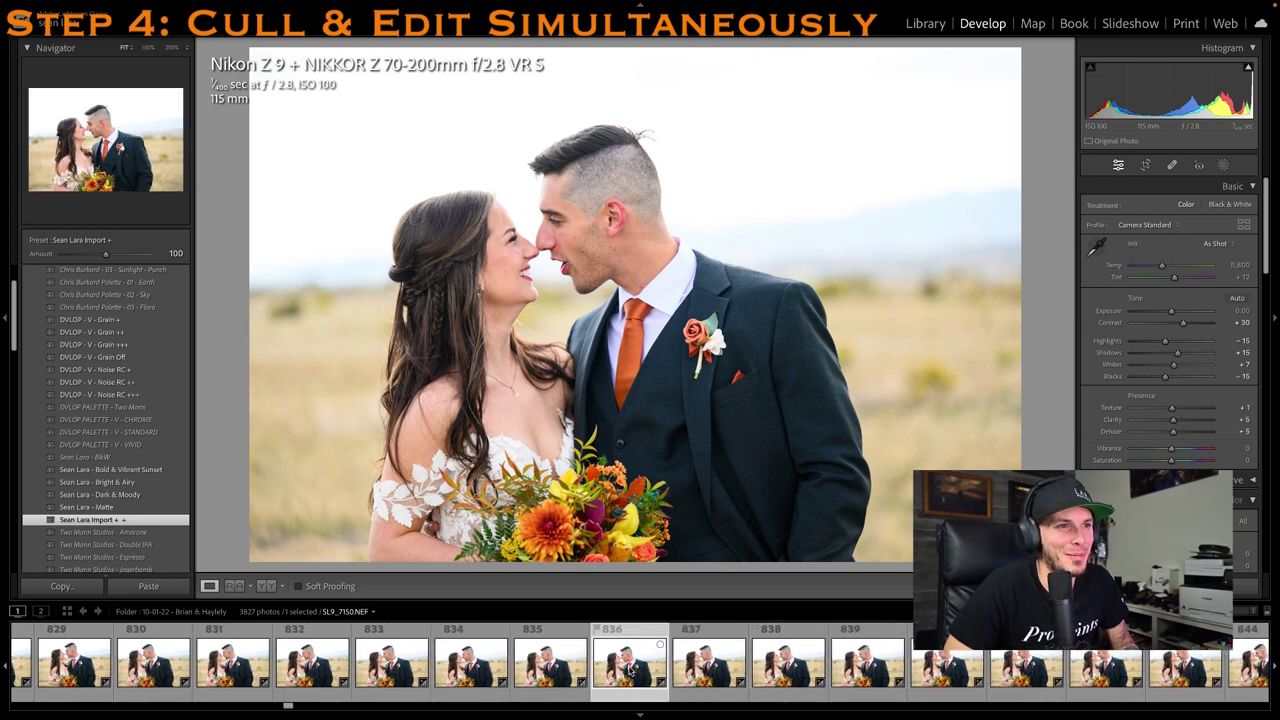
left_click(688, 677)
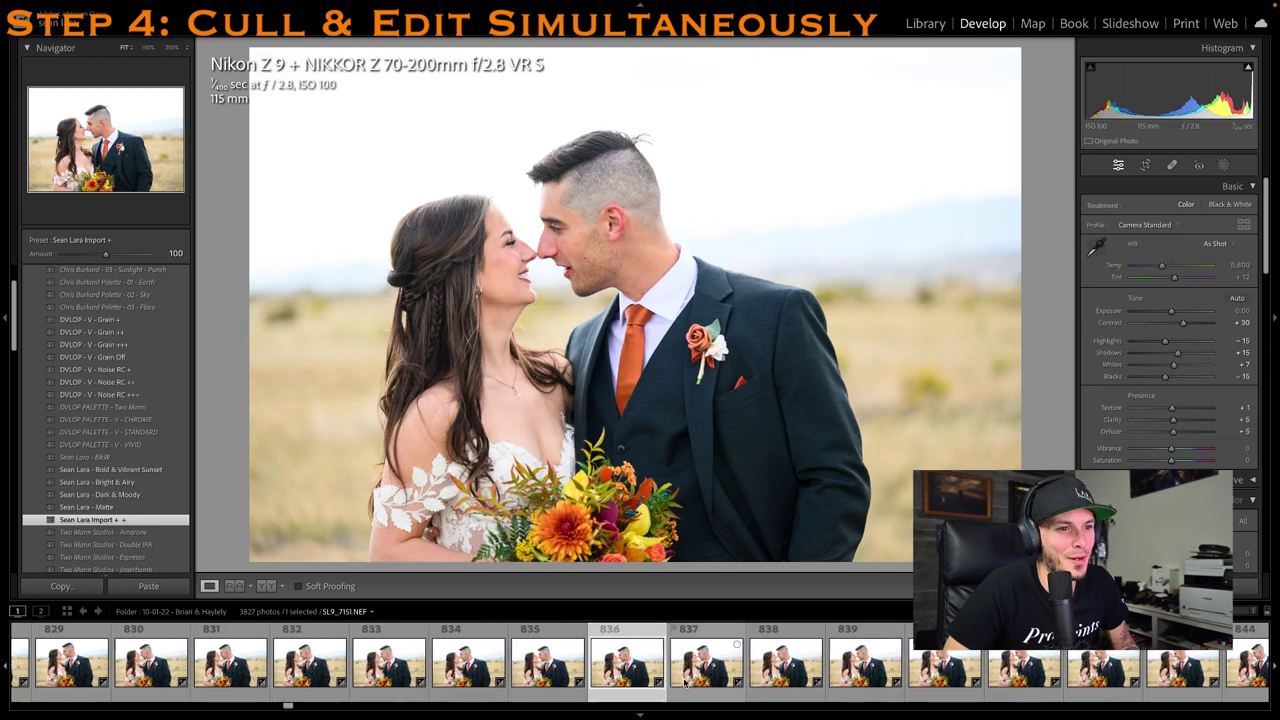
key("1")
Rate the face-to-face couple photo in frame 844, SL9_7158.NEF, one star
scroll(845, 668, "down", 3)
left_click(845, 668)
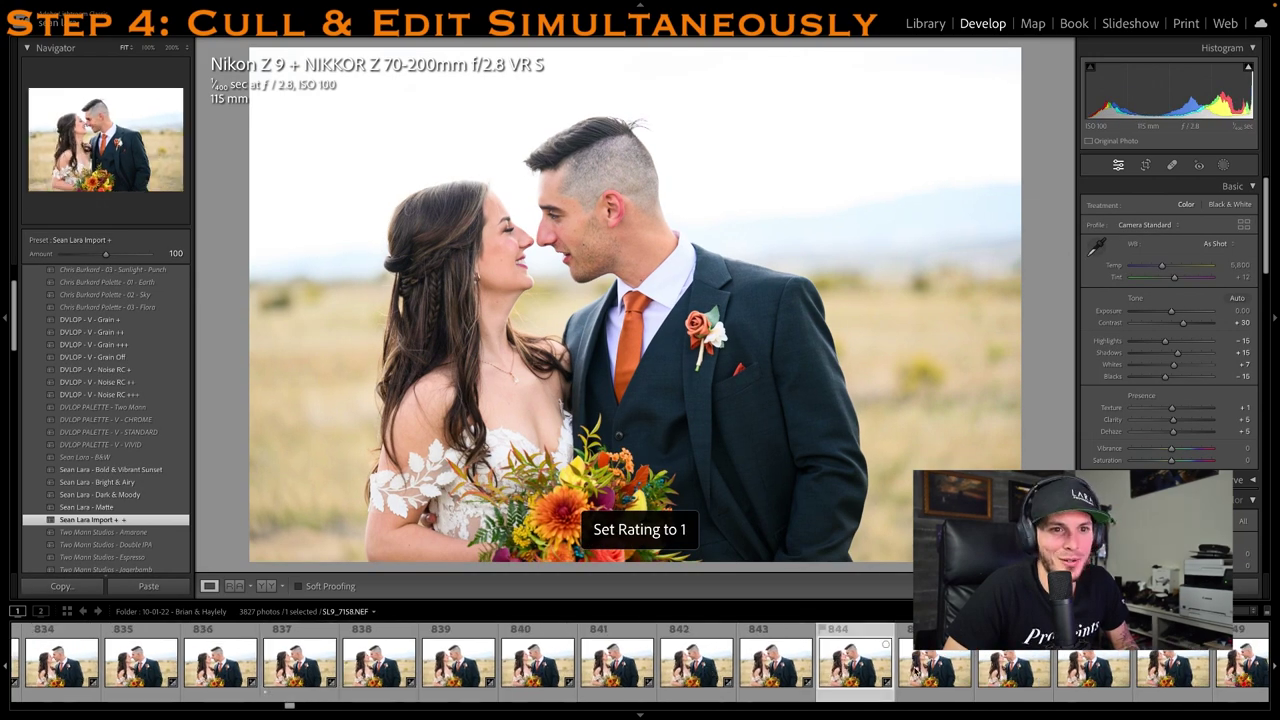
scroll(915, 671, "down", 4)
key("1")
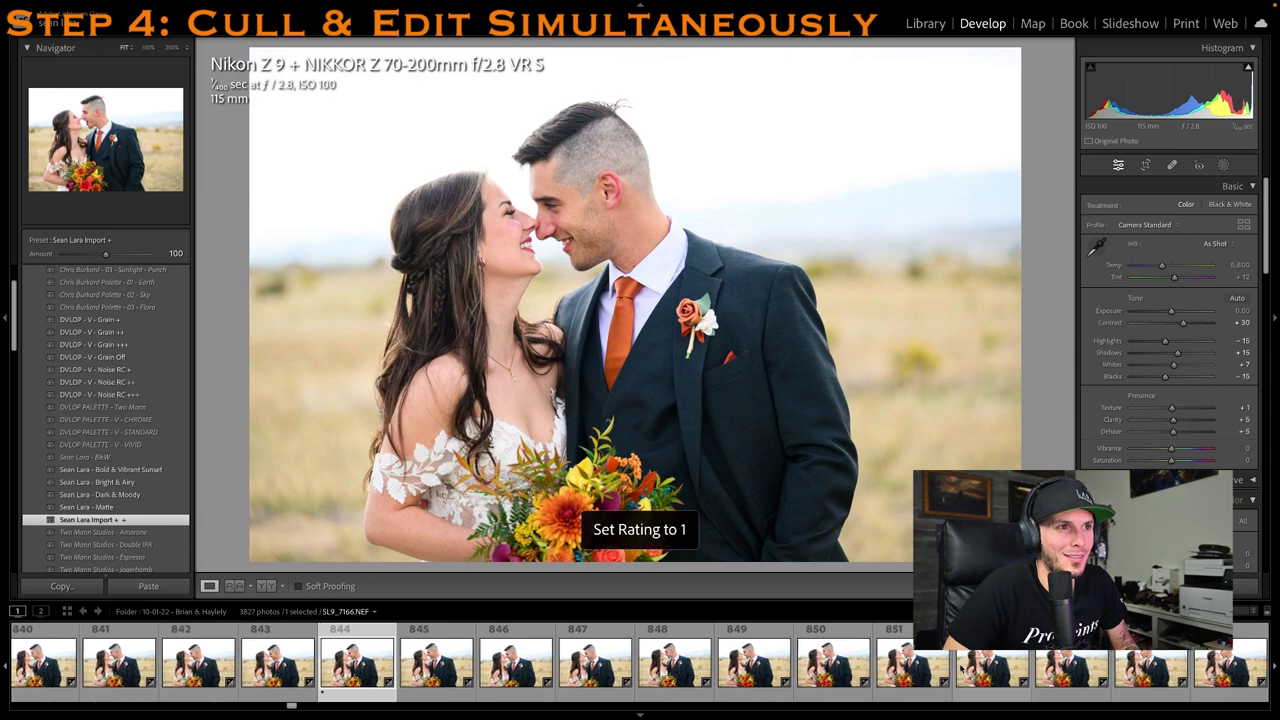
Create a virtual copy of SL9_7158.NEF and apply the B&W preset to it
right_click(387, 672)
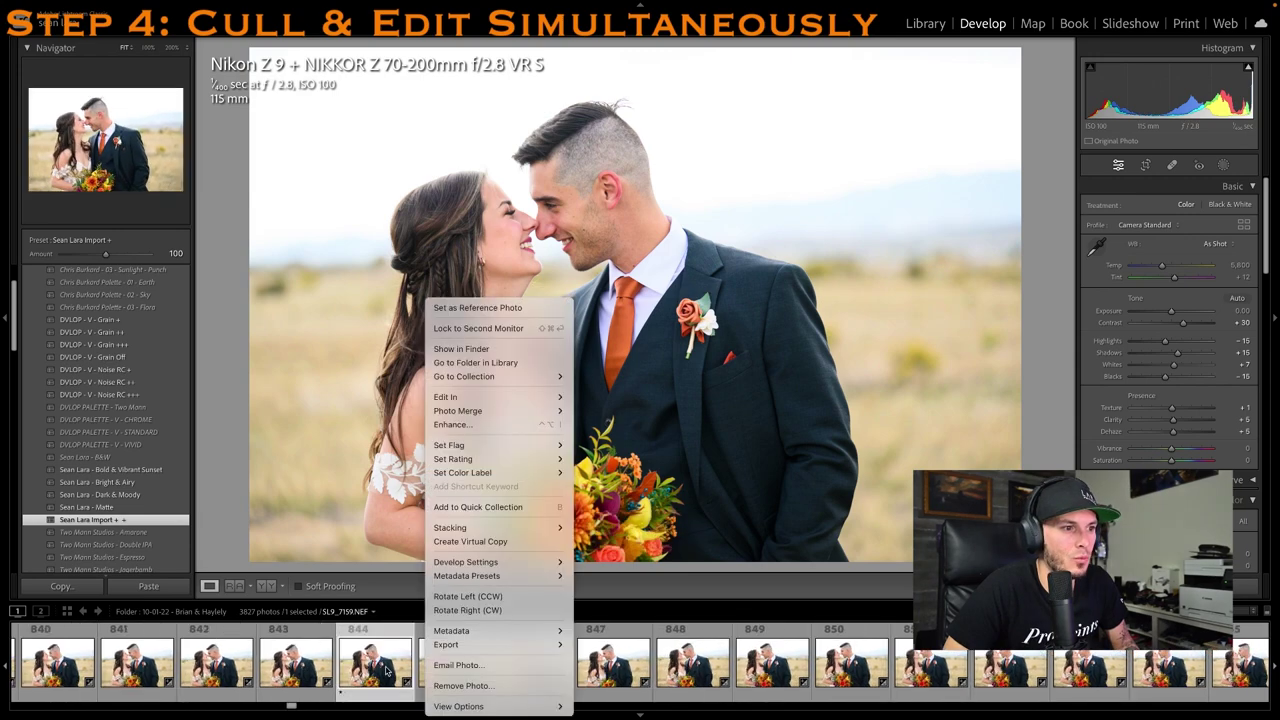
right_click(386, 670)
left_click(429, 545)
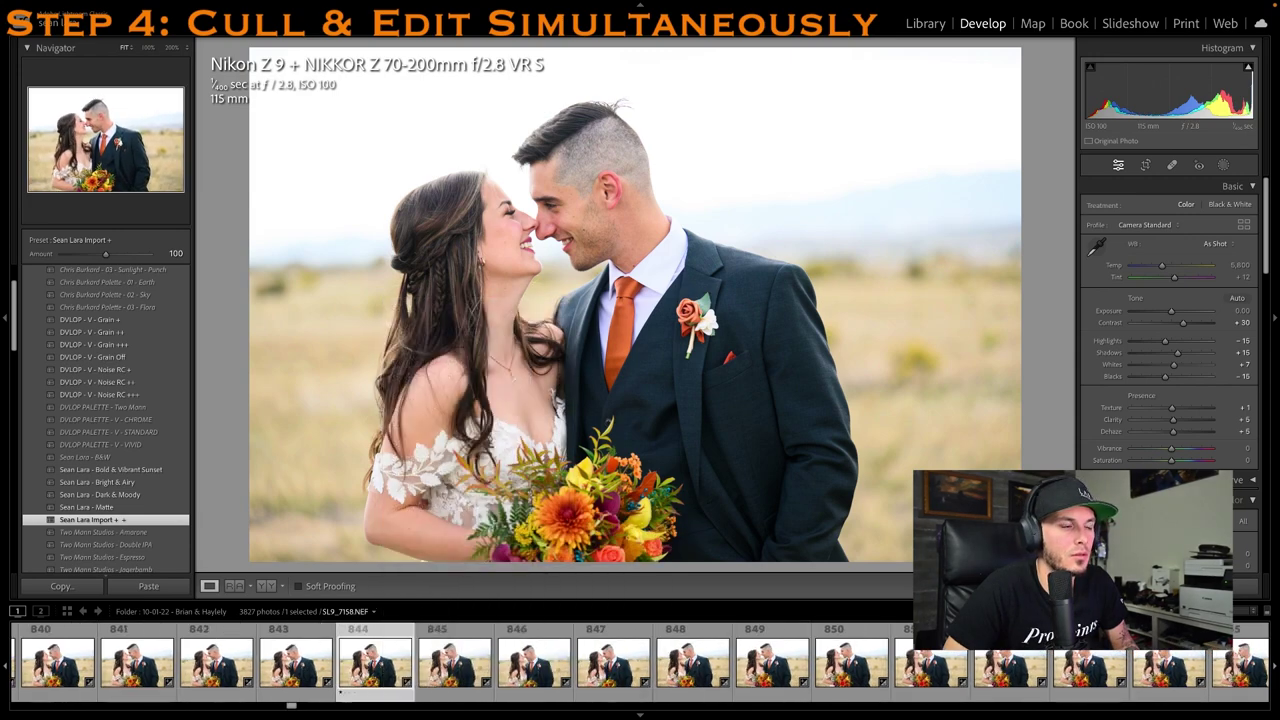
left_click(86, 457)
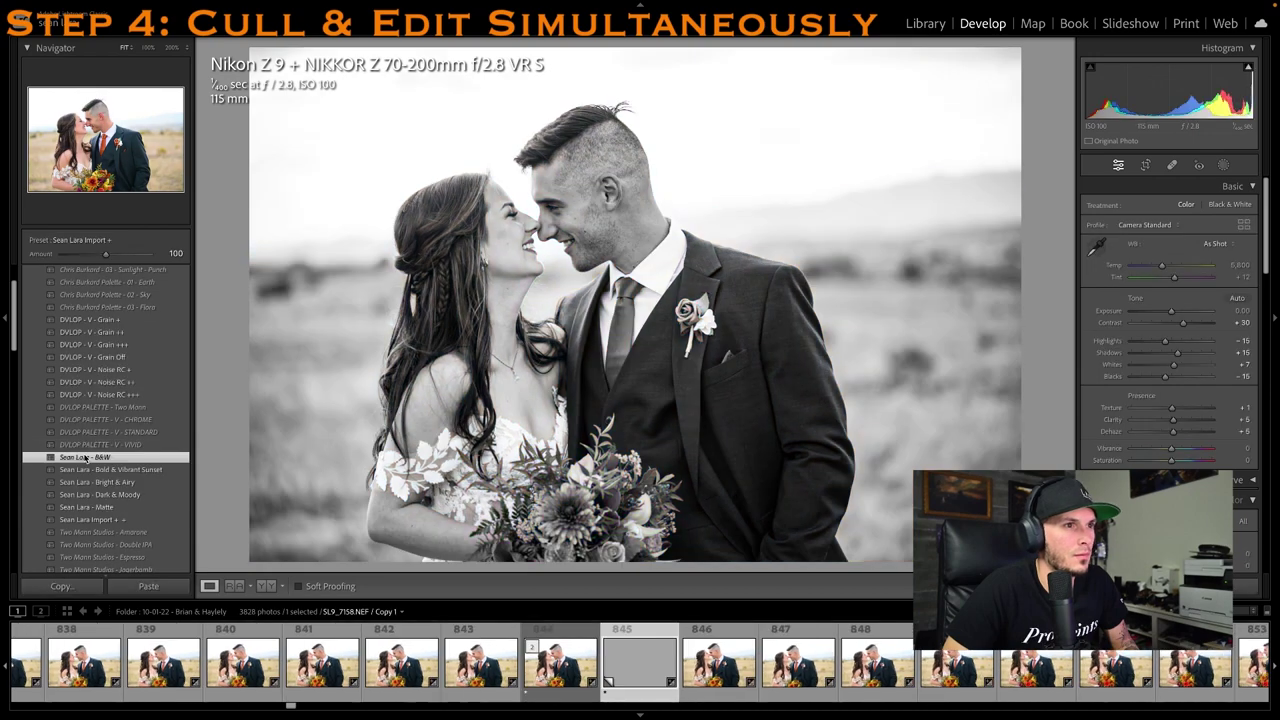
Review the couple photos from frame 850 through 863 and rate frame 864 one star
scroll(779, 668, "down", 3)
left_click(779, 668)
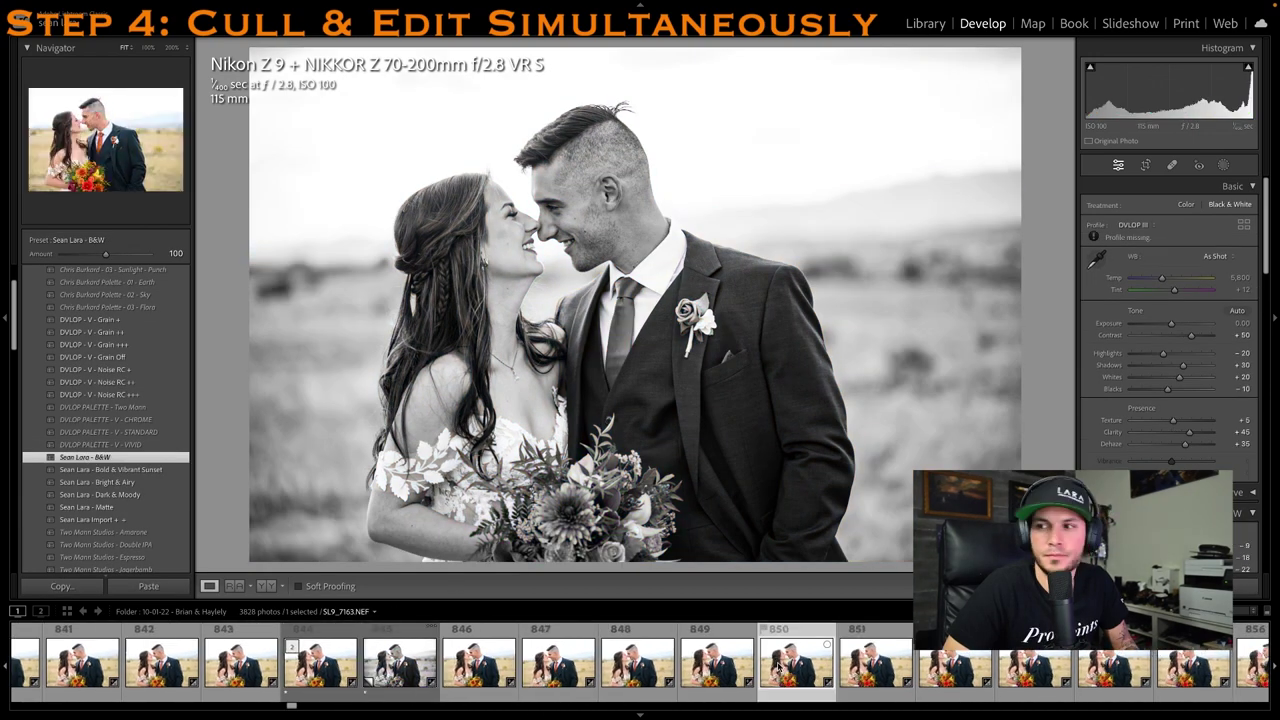
scroll(779, 668, "down", 4)
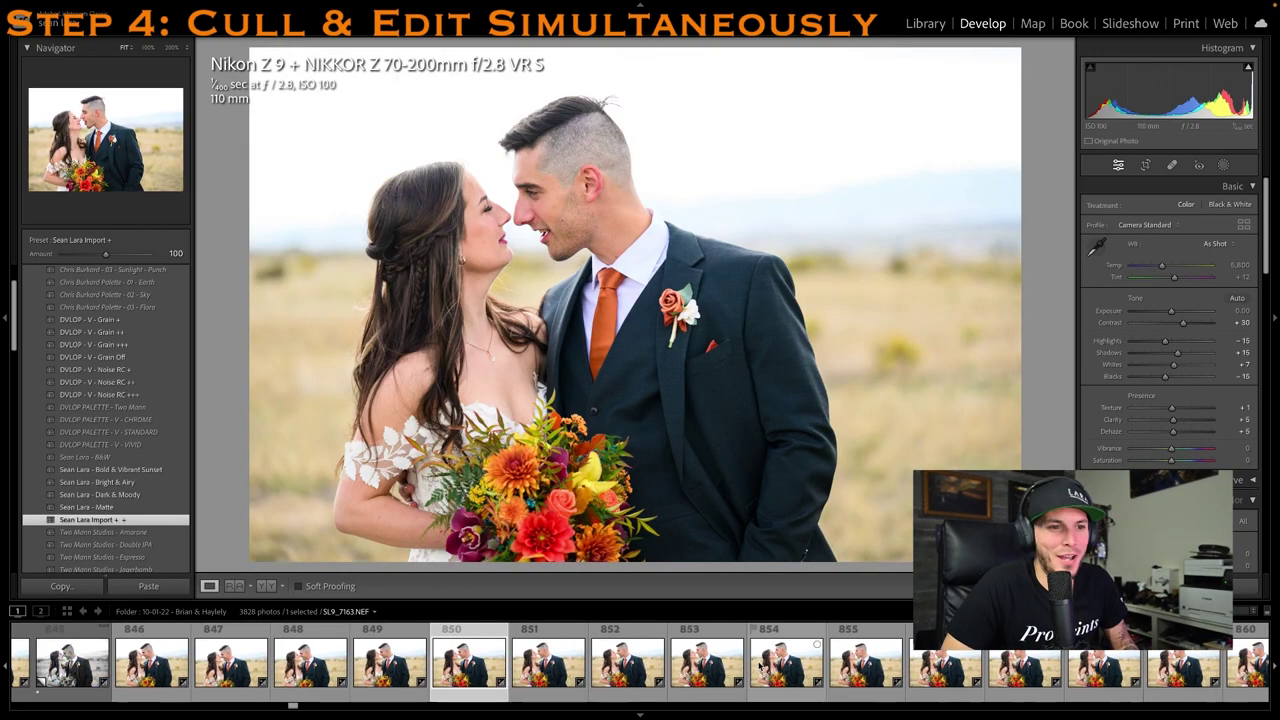
left_click(858, 660)
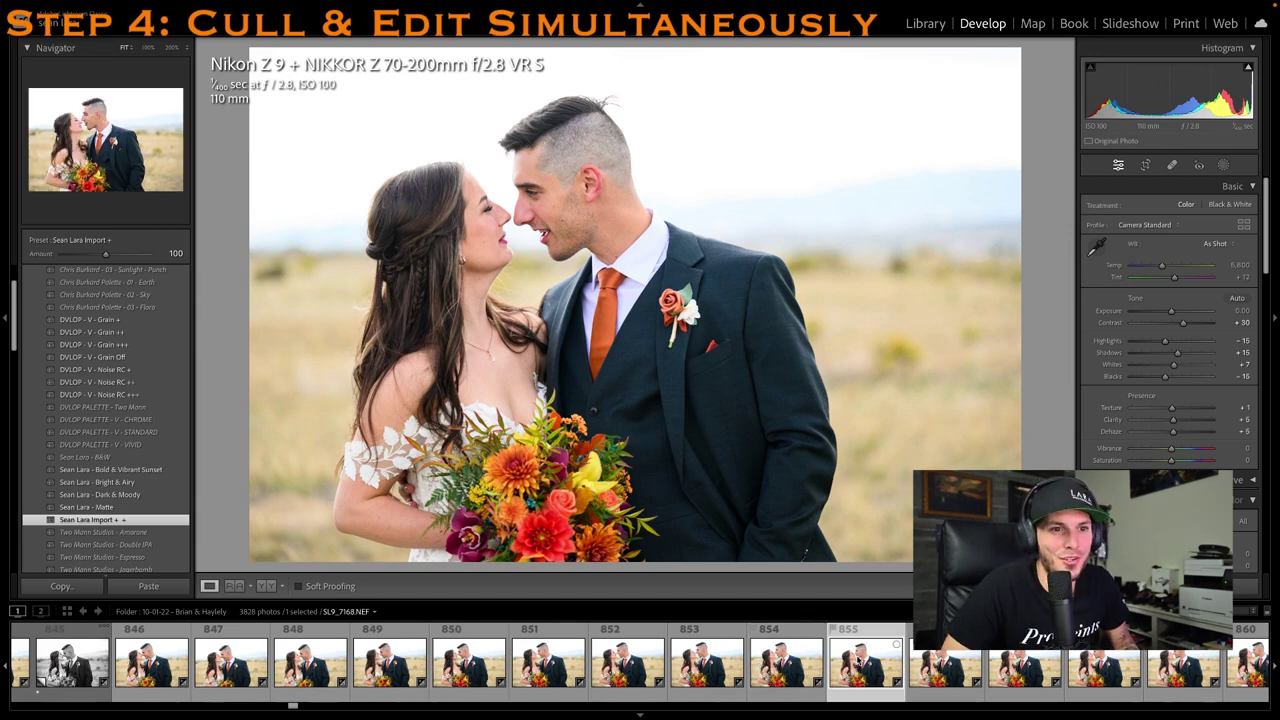
scroll(900, 660, "down", 8)
left_click(912, 657)
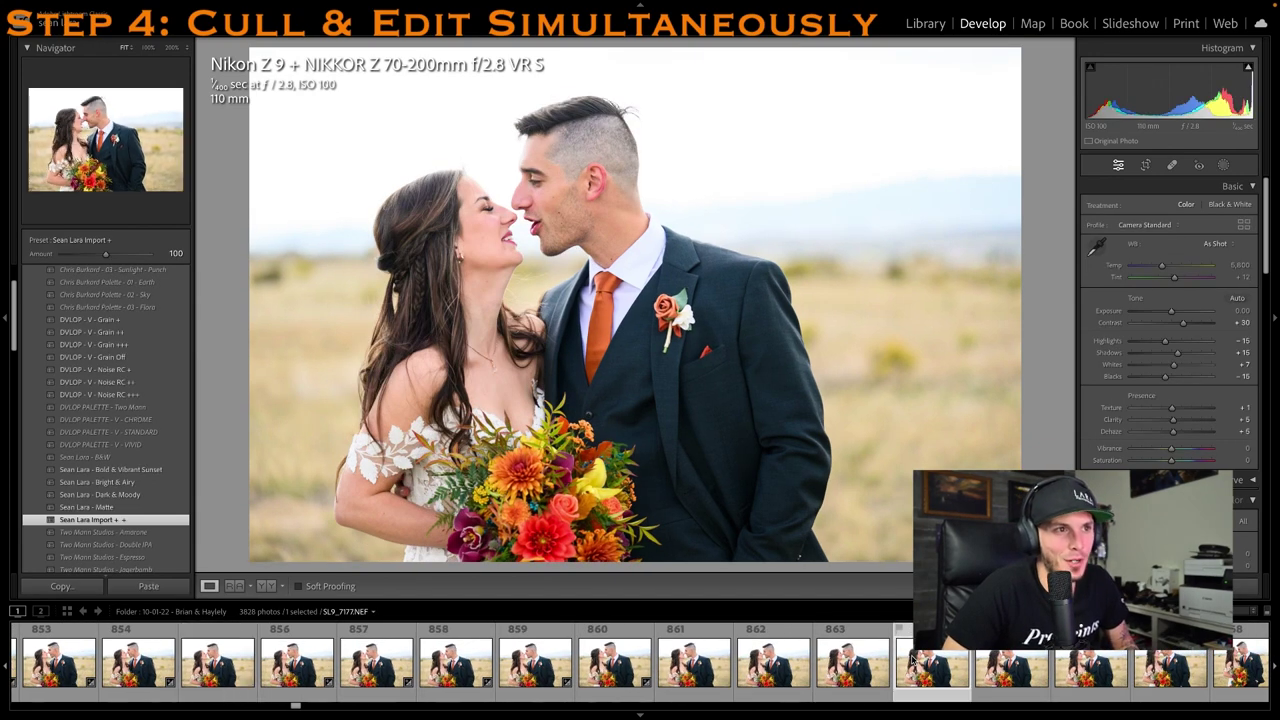
key("1")
Rate the close-up couple photo SL9_7197.NEF in frame 884 one star and crop it tighter around the couple
left_click(993, 680)
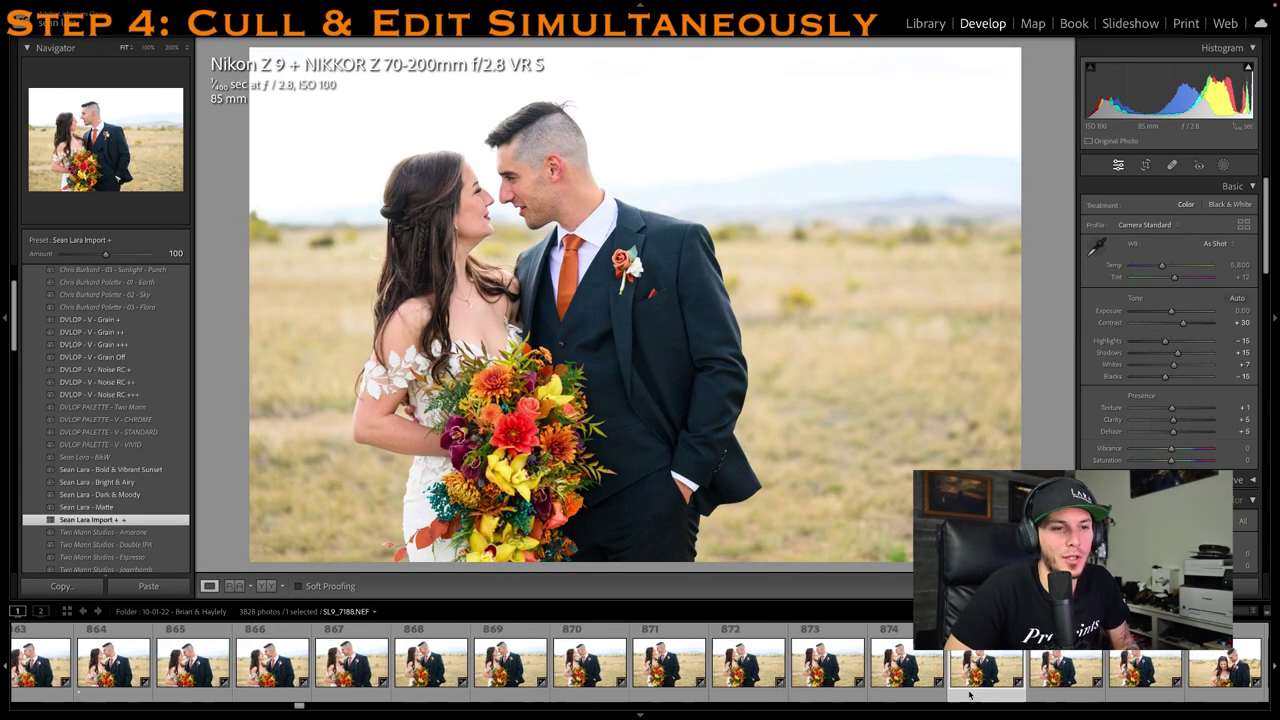
scroll(1059, 687, "down", 6)
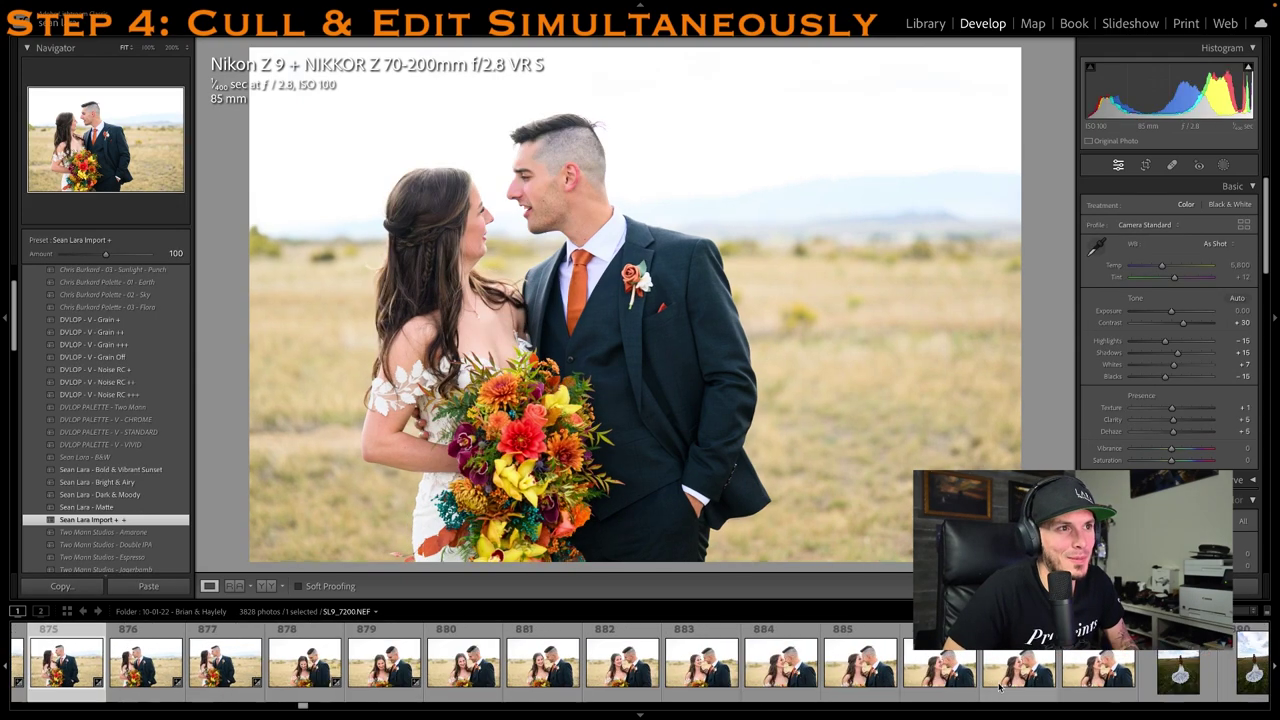
left_click(808, 676)
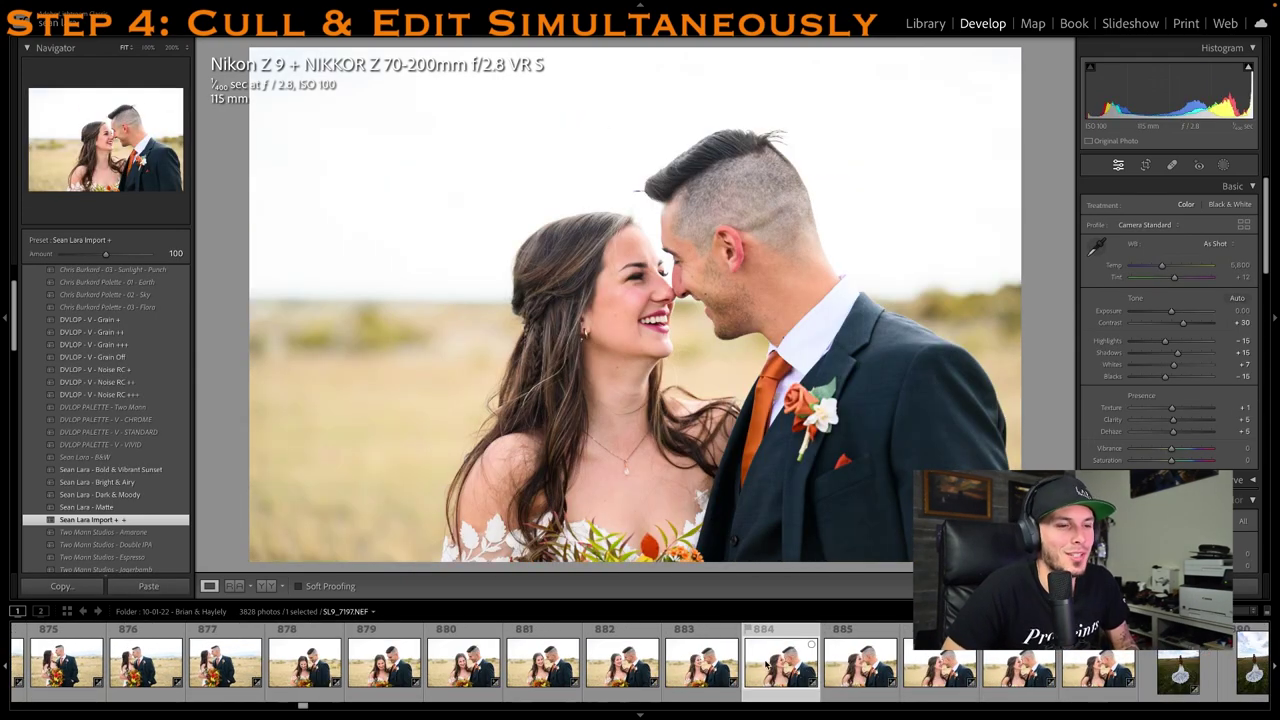
key("1")
key("r")
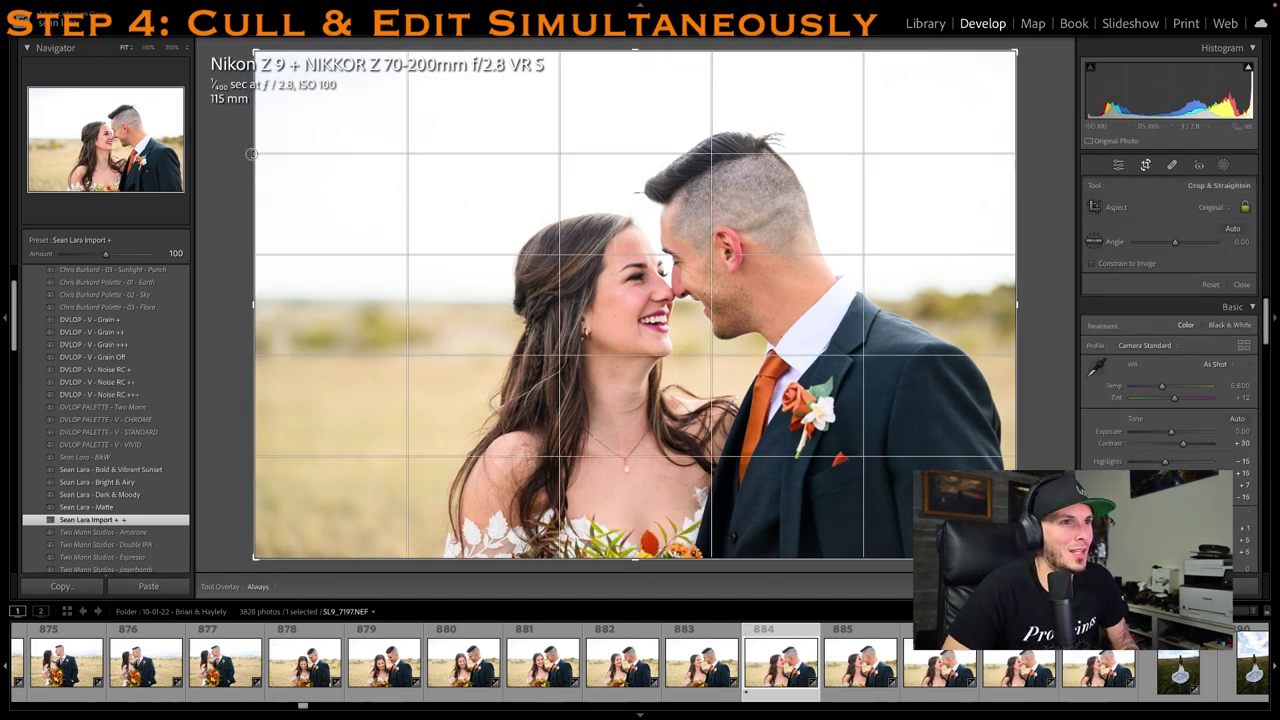
key("Return")
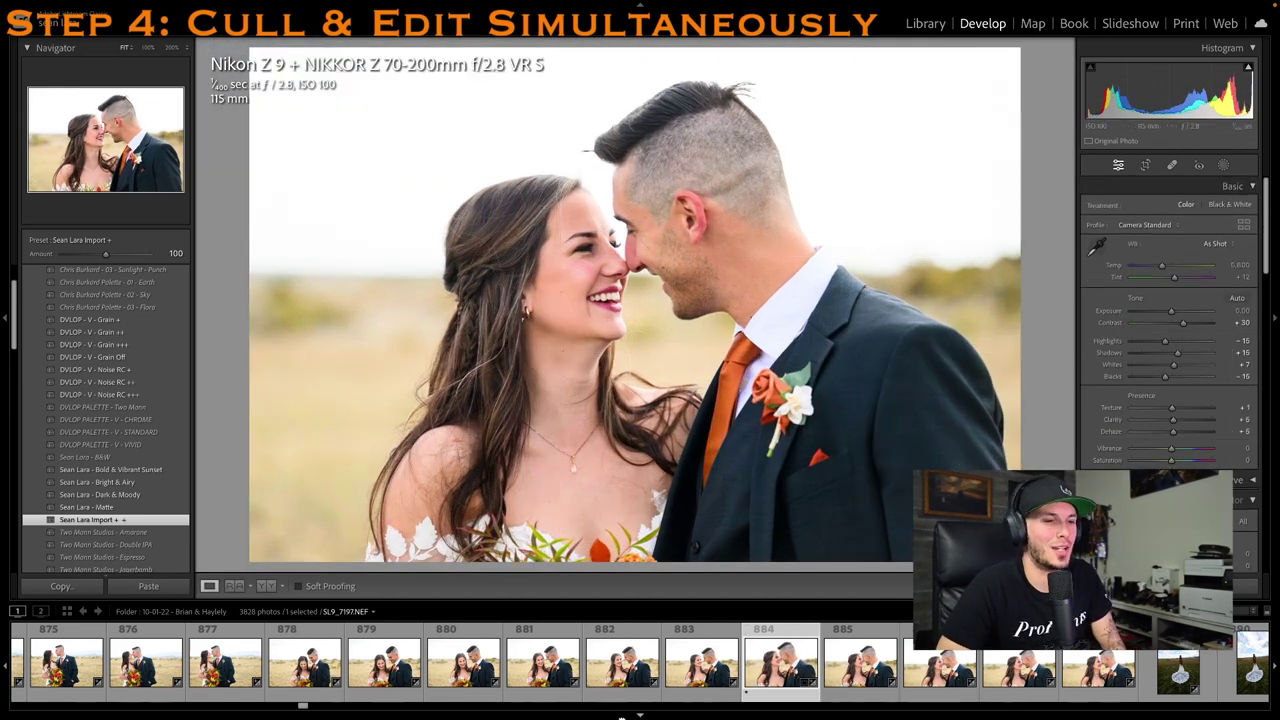
Compare the couple photo in frame 882 with its neighbours and rate SL9_7199.NEF in frame 886 one star
left_click(611, 669)
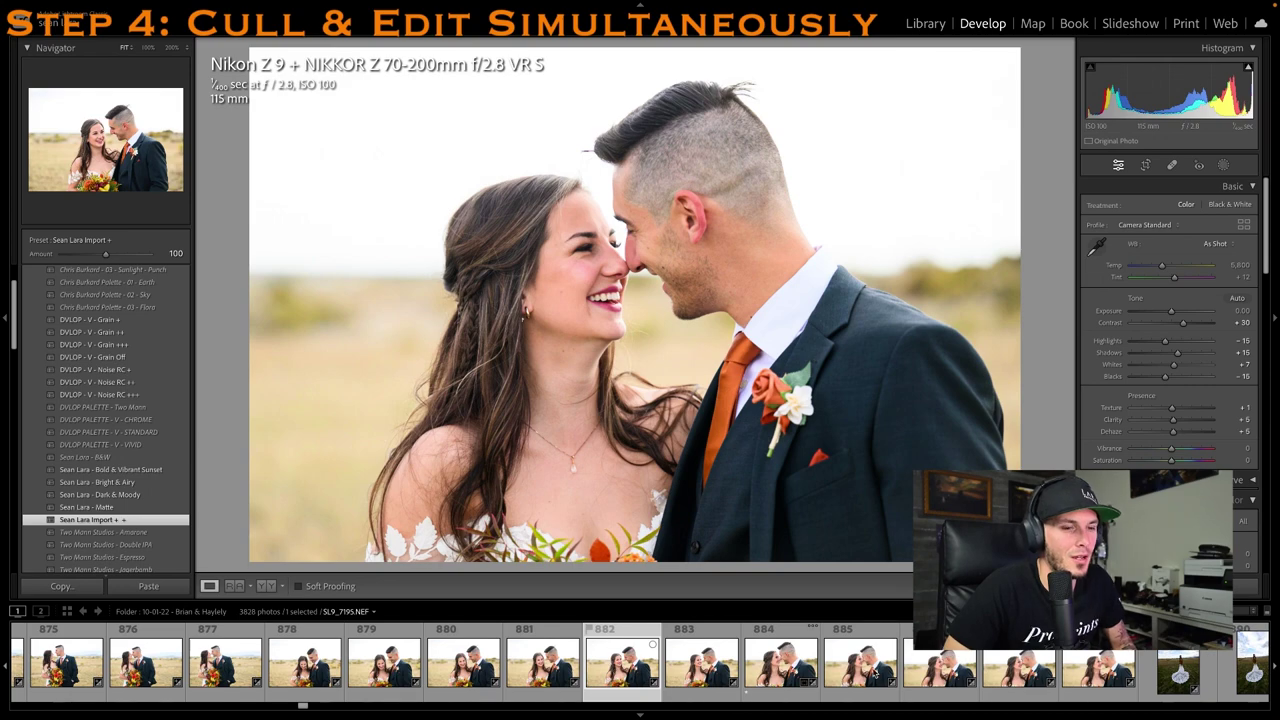
scroll(967, 681, "right", 1)
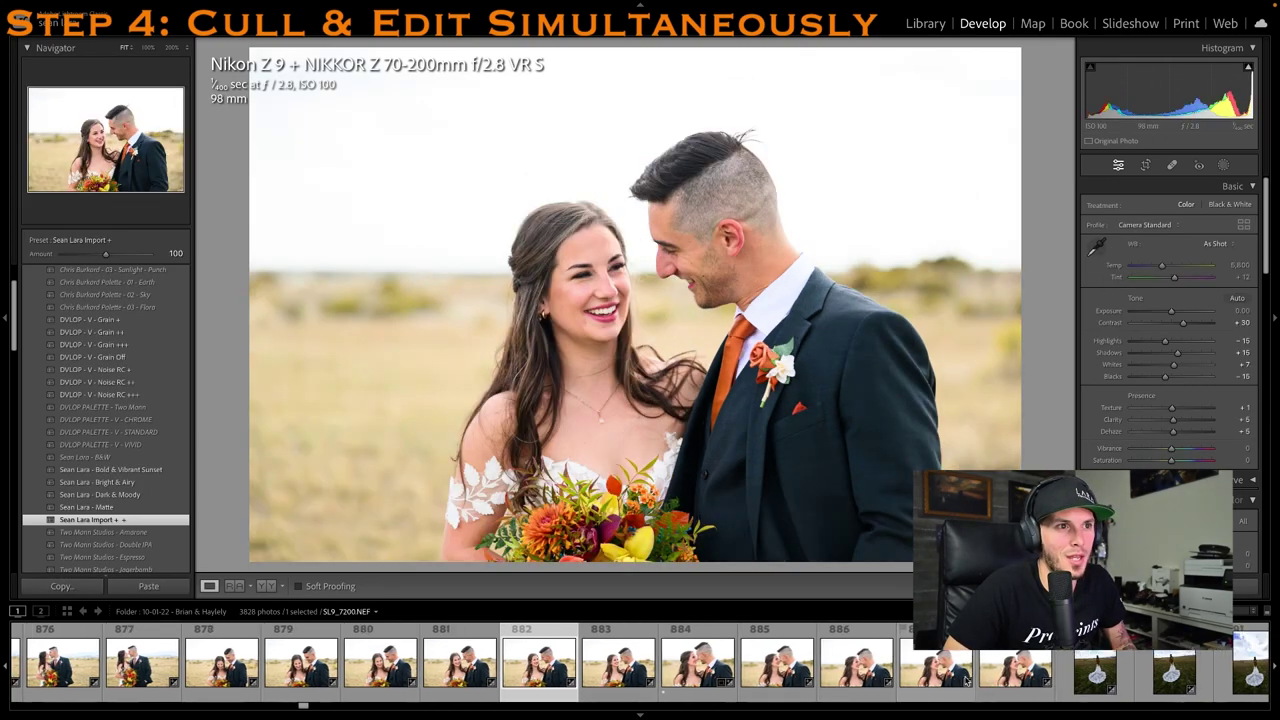
left_click(848, 672)
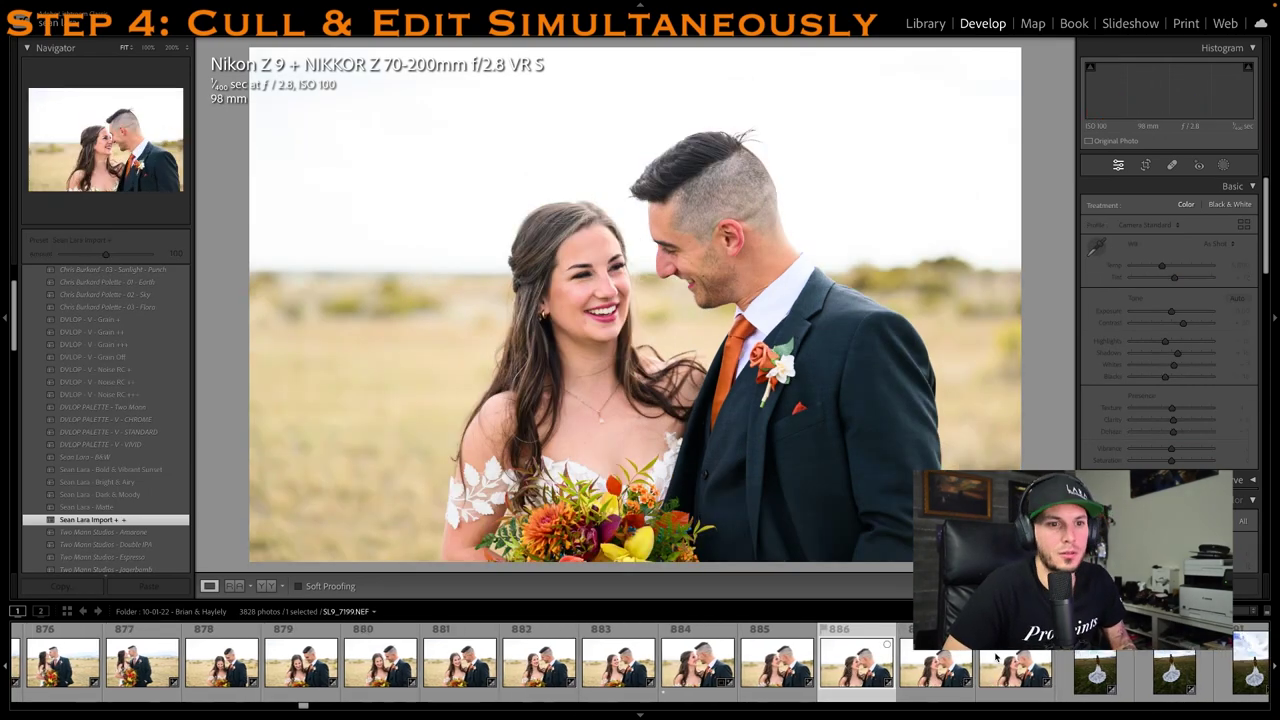
key("x")
key("1")
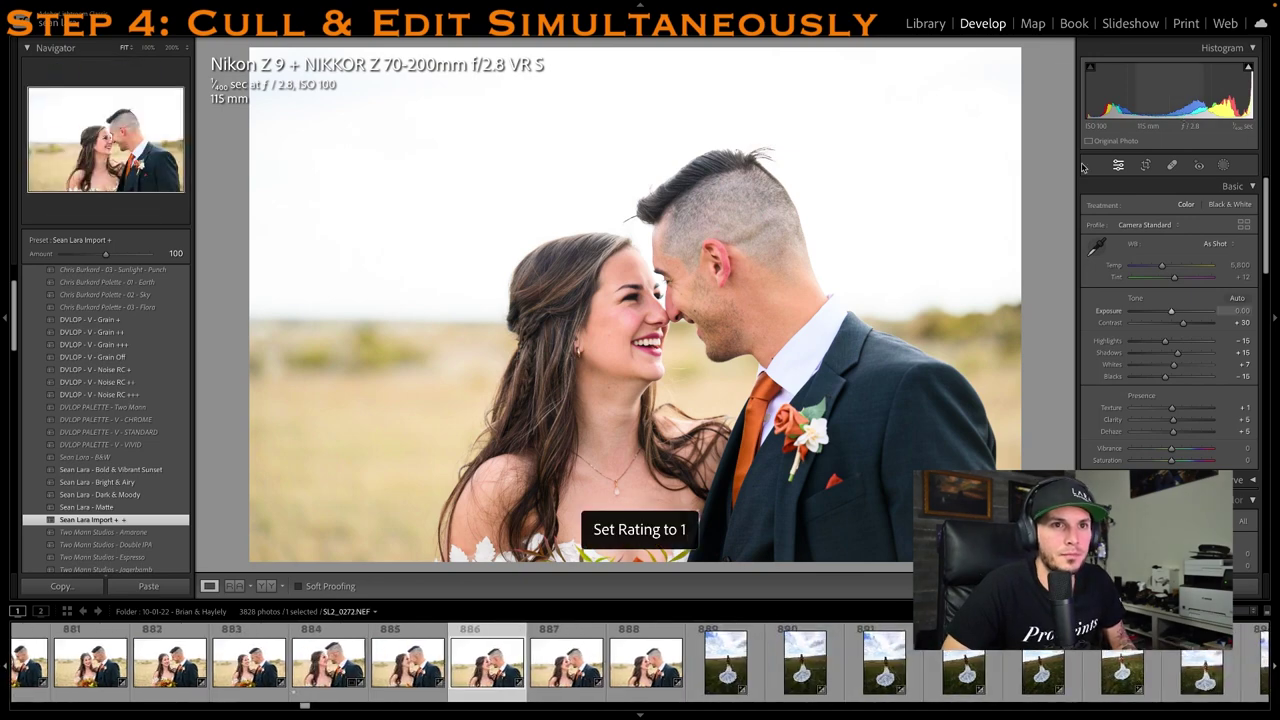
Raise the Shadows of SL9_7199.NEF to +35 and crop it tighter around the couple
left_click_drag(1178, 353, 1187, 355)
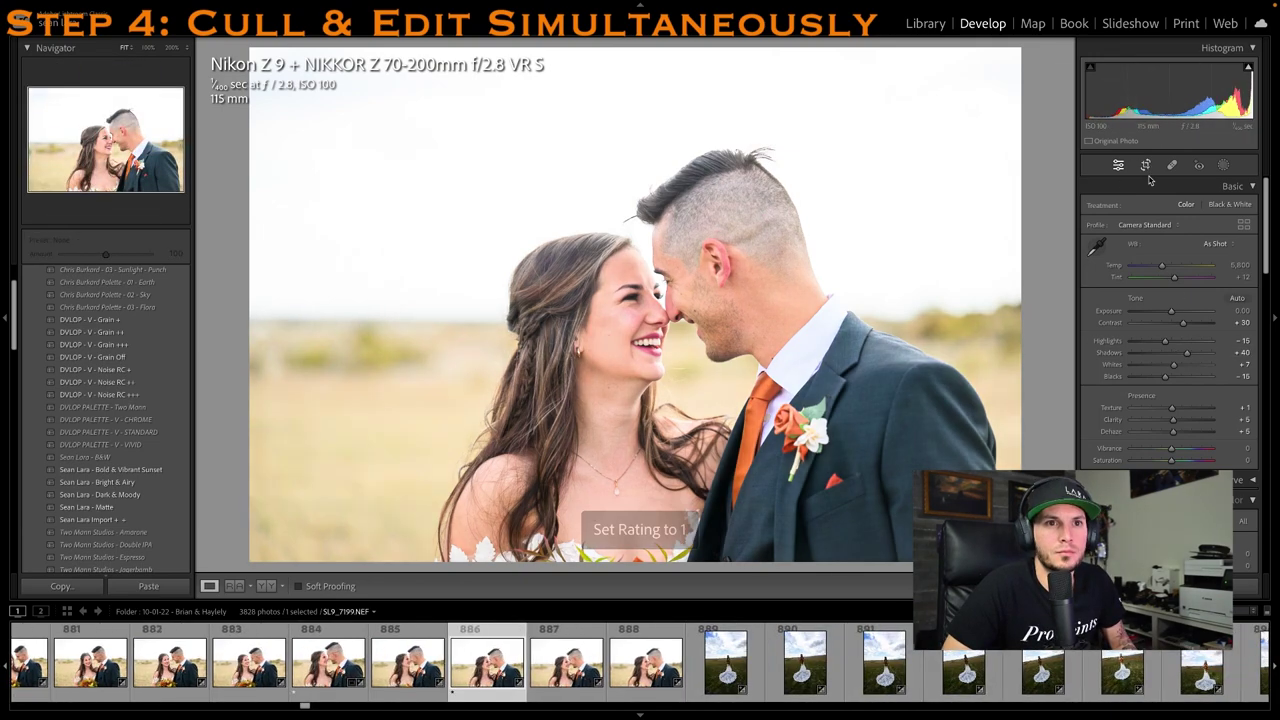
key("r")
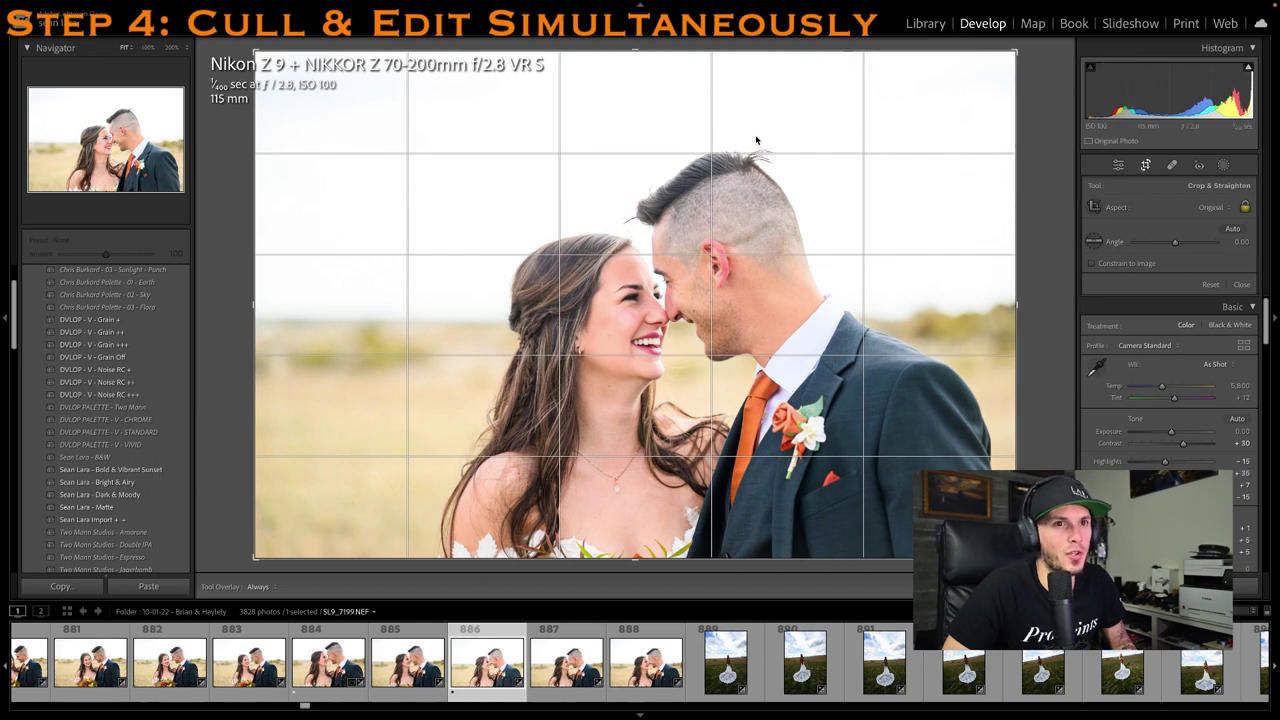
left_click_drag(255, 52, 295, 79)
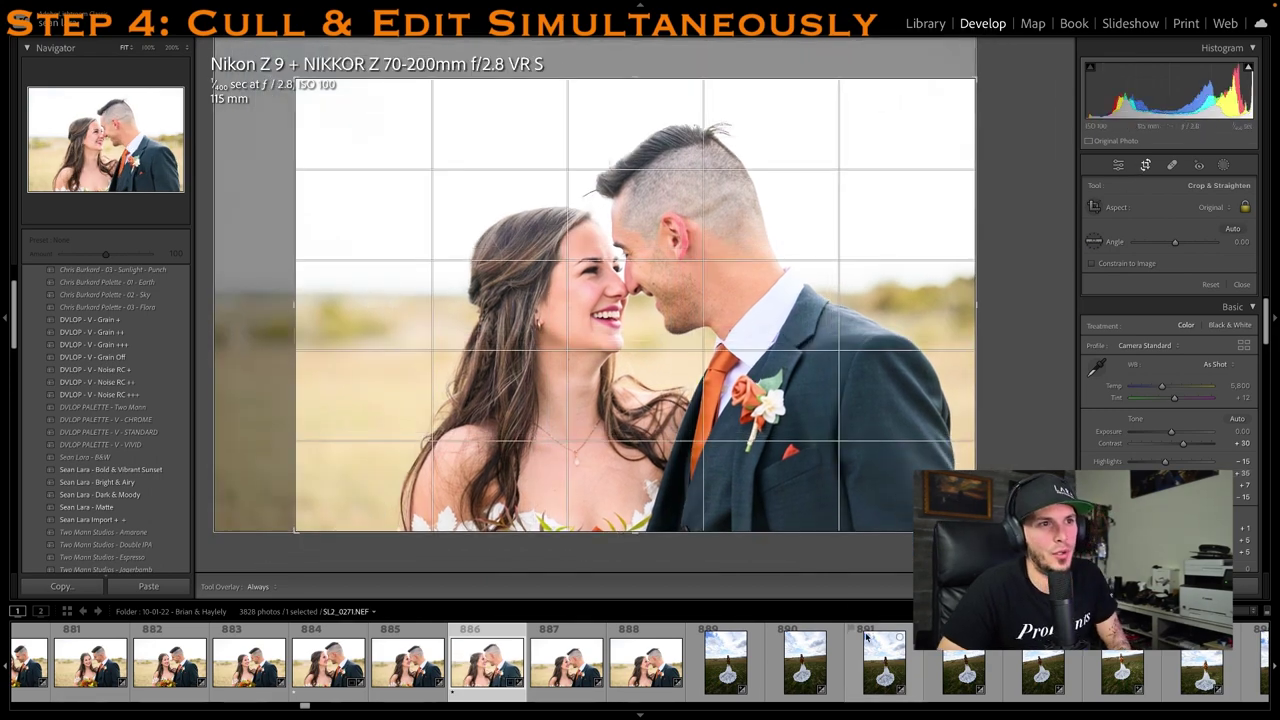
key("Return")
Preview the upcoming bridal portraits in the filmstrip and set the Dehaze of SL9_7199.NEF to +14
scroll(493, 677, "down", 5)
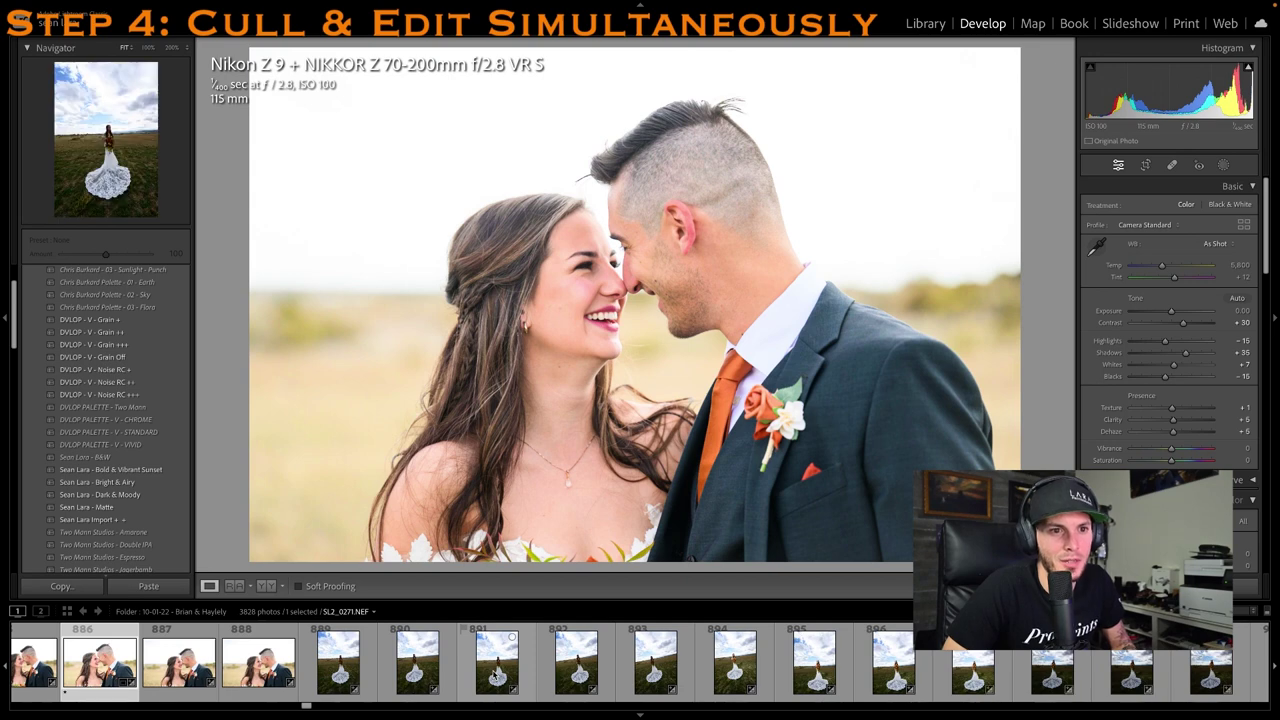
scroll(493, 677, "down", 2)
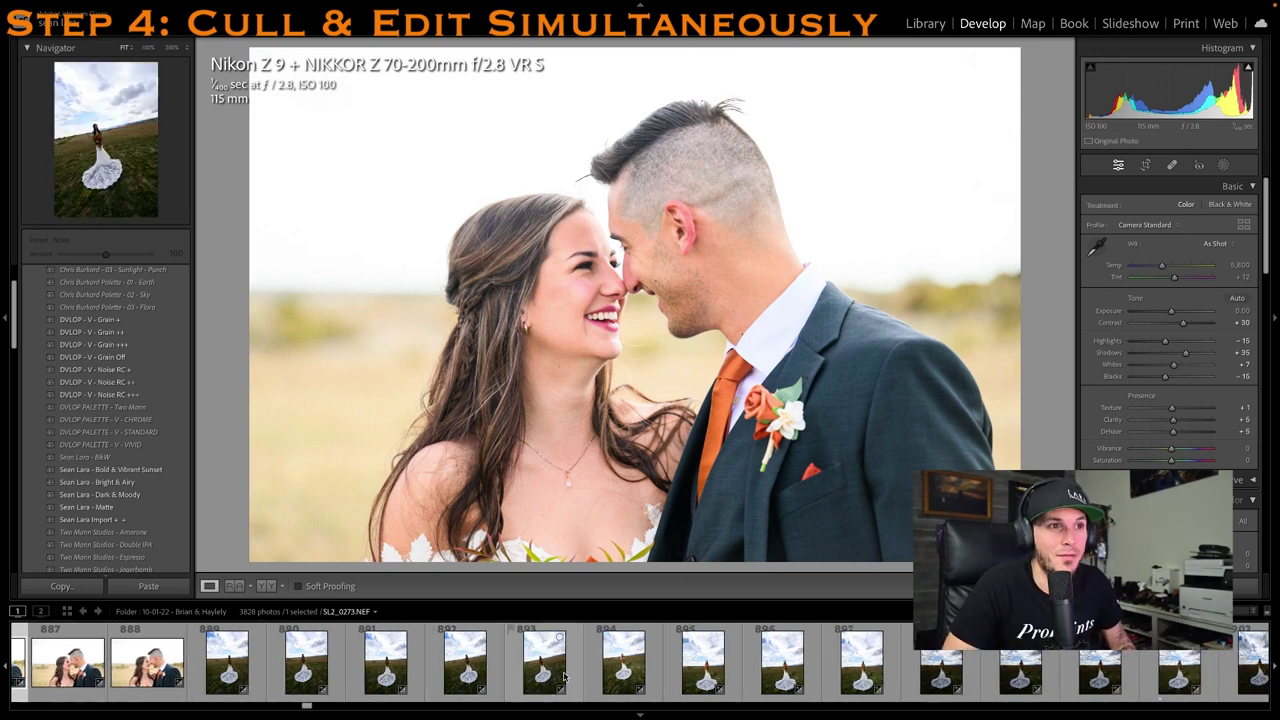
left_click_drag(1175, 432, 1177, 432)
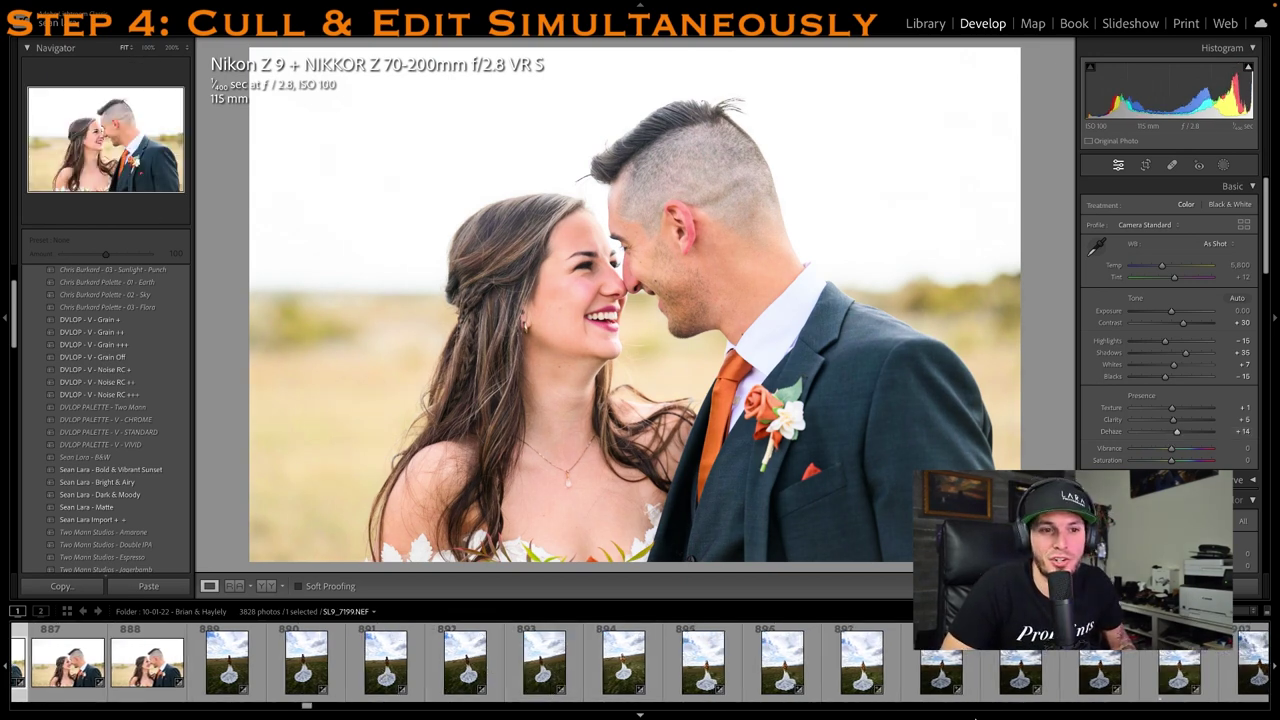
Select the full-length bridal portrait in frame 901 and set its Highlights to −45 and Shadows to +81
left_click(1005, 672)
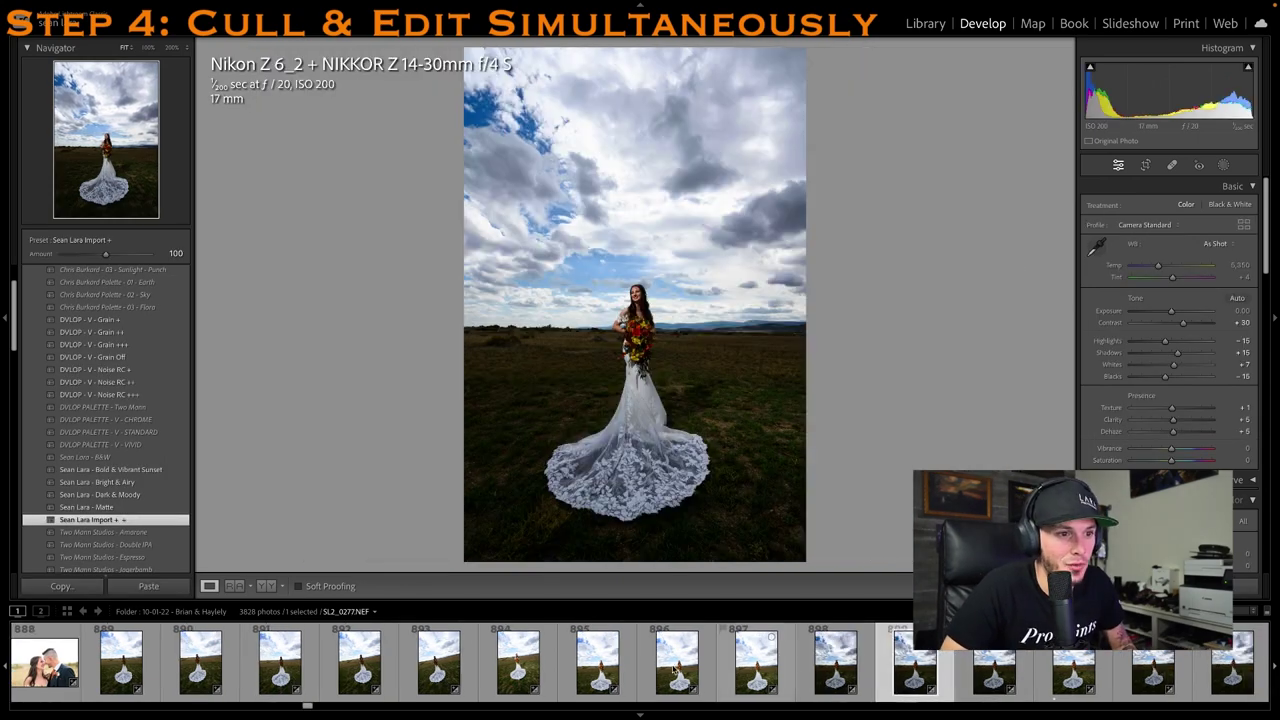
left_click(1084, 667)
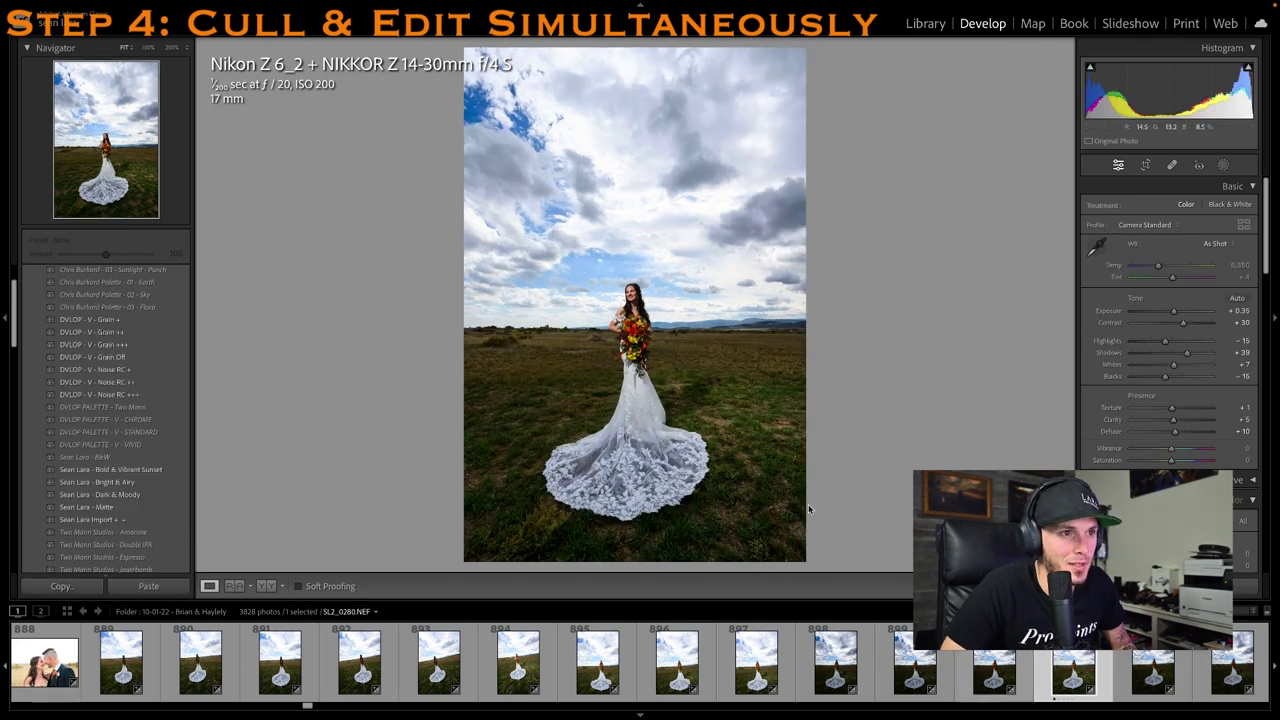
left_click(1154, 341)
left_click_drag(1188, 354, 1195, 353)
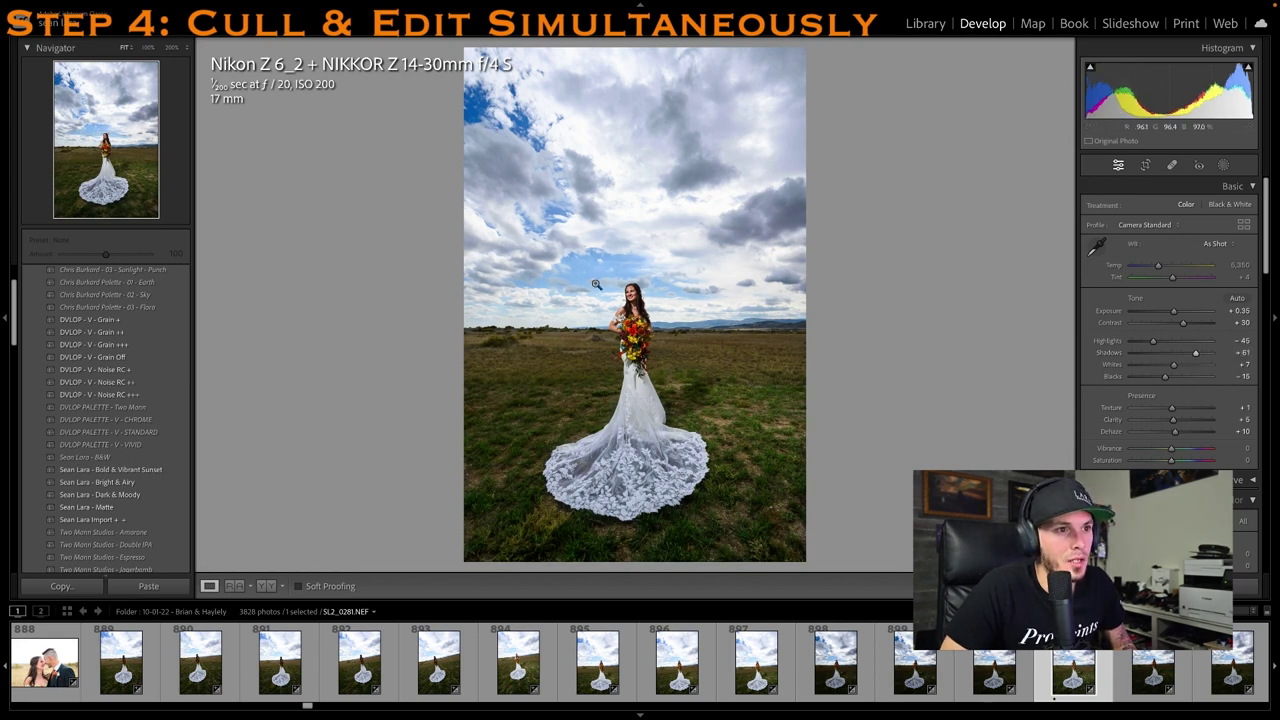
Rate the full-length bridal portrait SL2_0284.NEF one star and set Exposure to +0.35, Highlights to −30 and Shadows to +57
scroll(1100, 695, "down", 3)
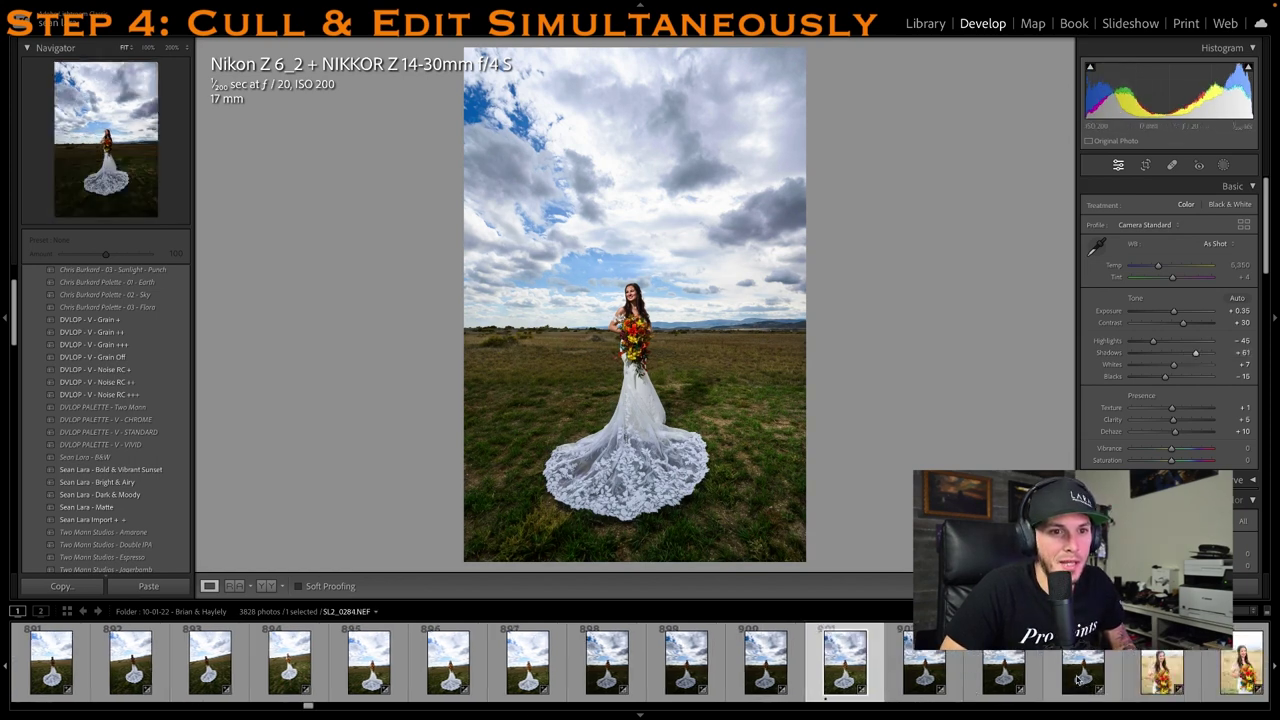
left_click(1083, 680)
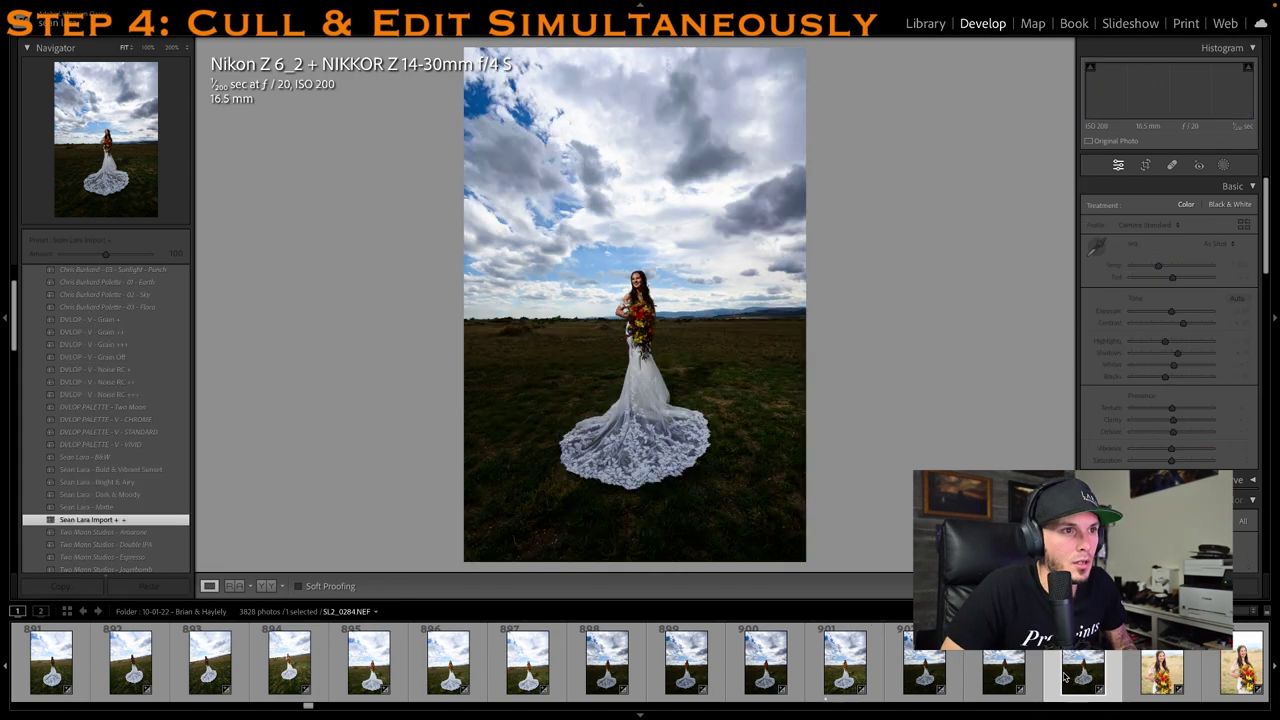
key("1")
left_click_drag(1171, 311, 1174, 312)
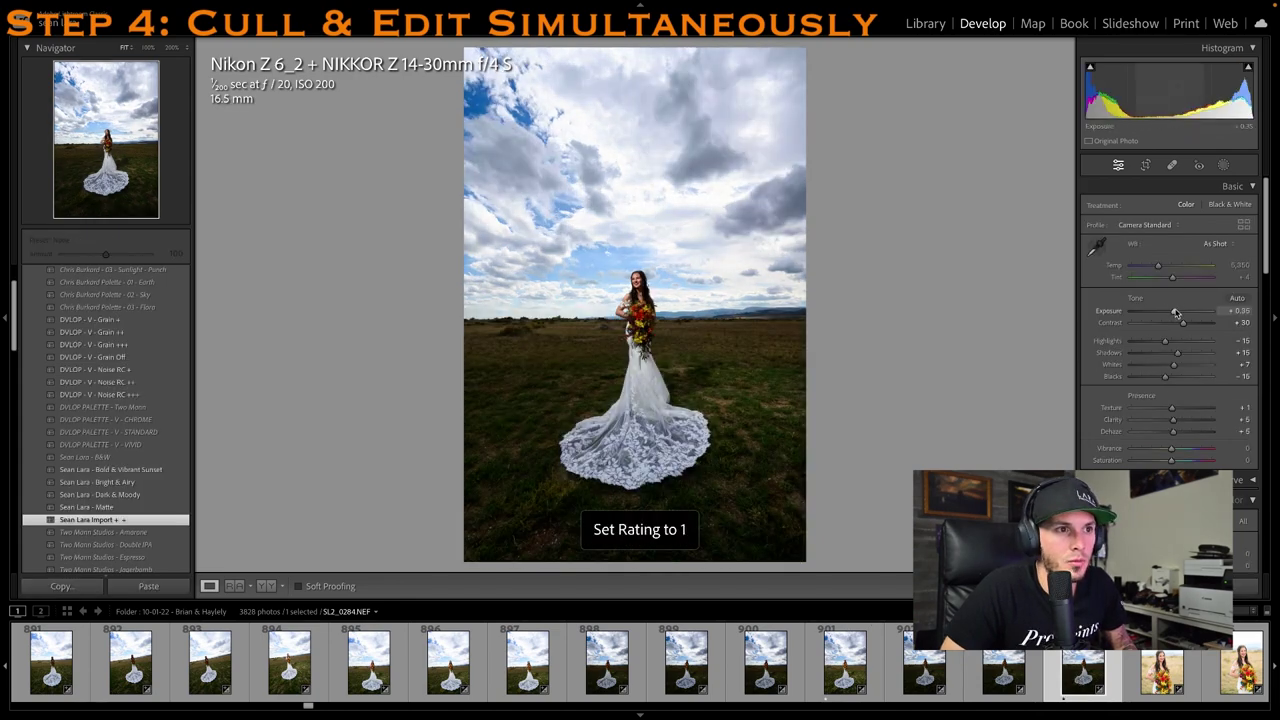
left_click_drag(1181, 357, 1195, 356)
key("1")
Crop SL2_0284.NEF tighter around the bride, trimming the sky above her and recentring her in the frame
key("r")
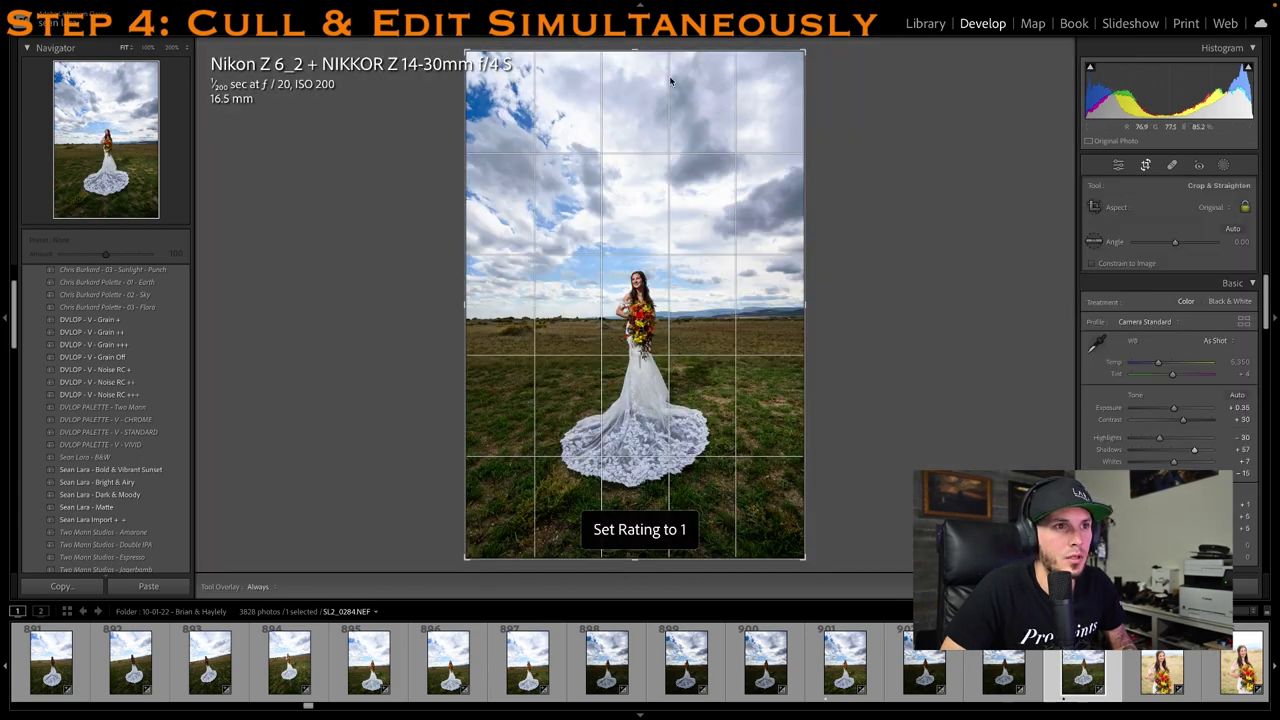
left_click_drag(646, 54, 655, 105)
left_click_drag(655, 277, 650, 308)
key("r")
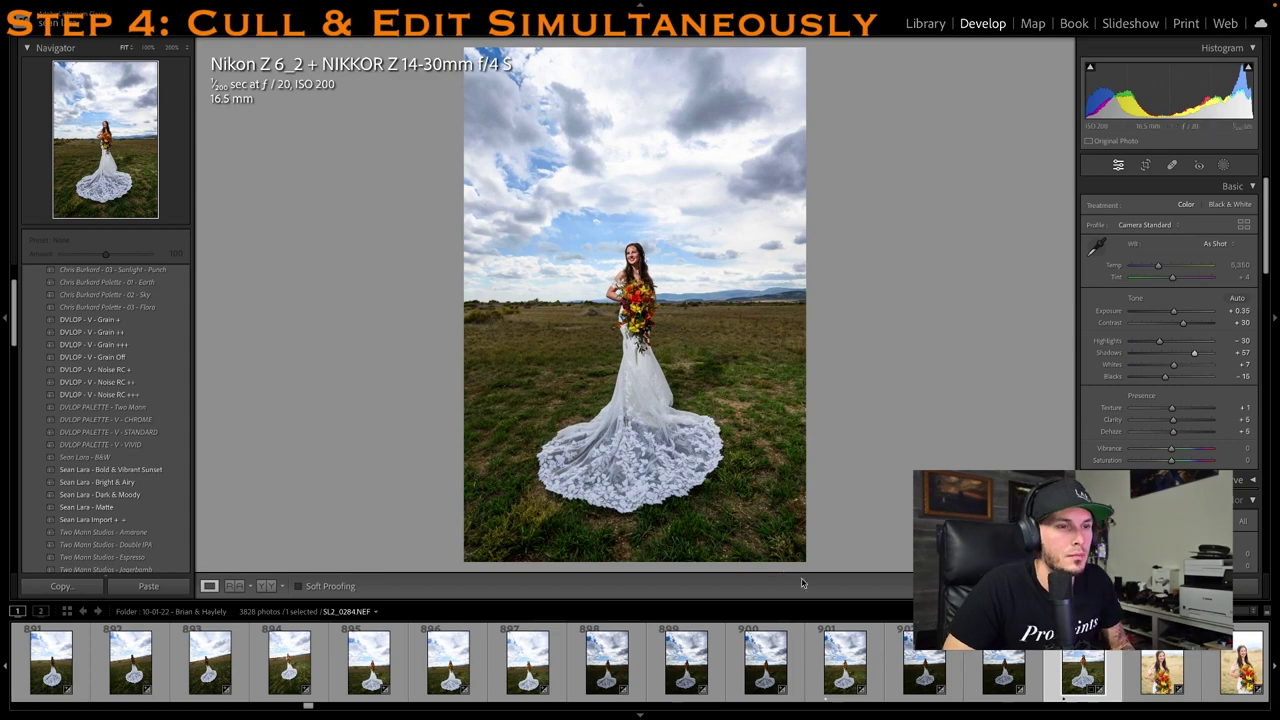
Compare the closer bridal portraits with the bouquet and rate SL9_7207.NEF in frame 910 one star
scroll(918, 665, "down", 3)
left_click(1018, 680)
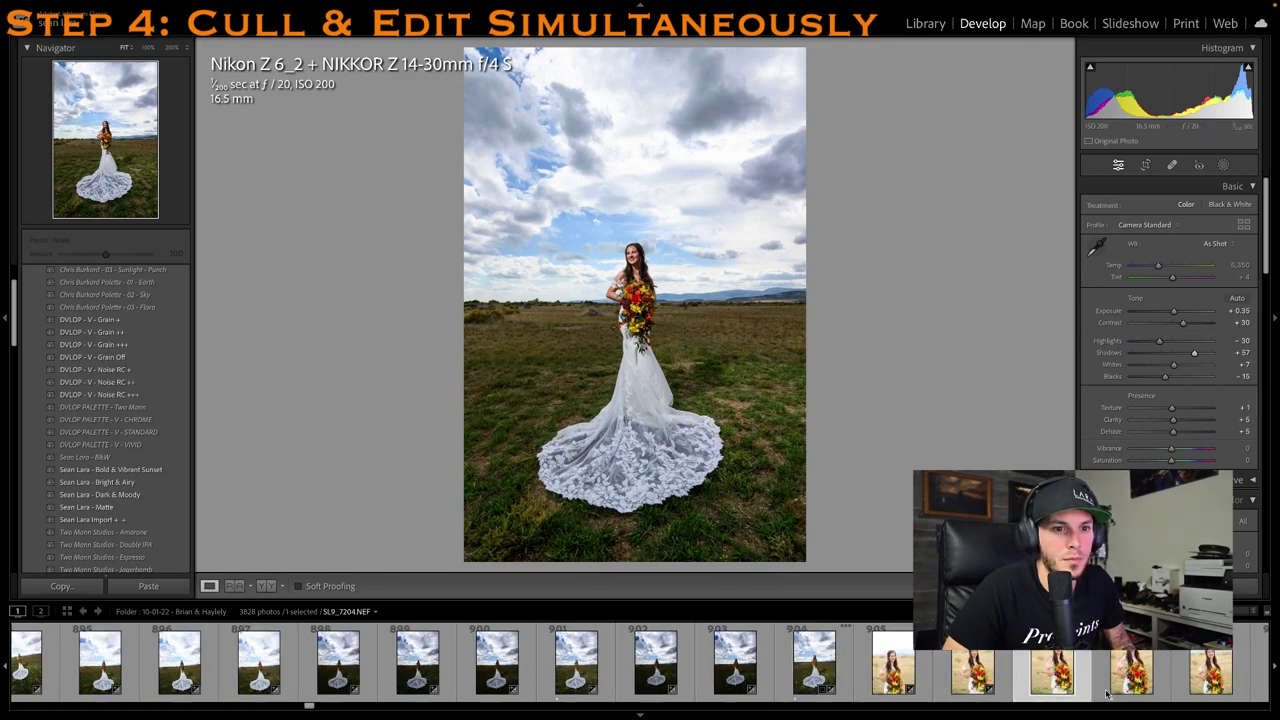
scroll(948, 680, "down", 5)
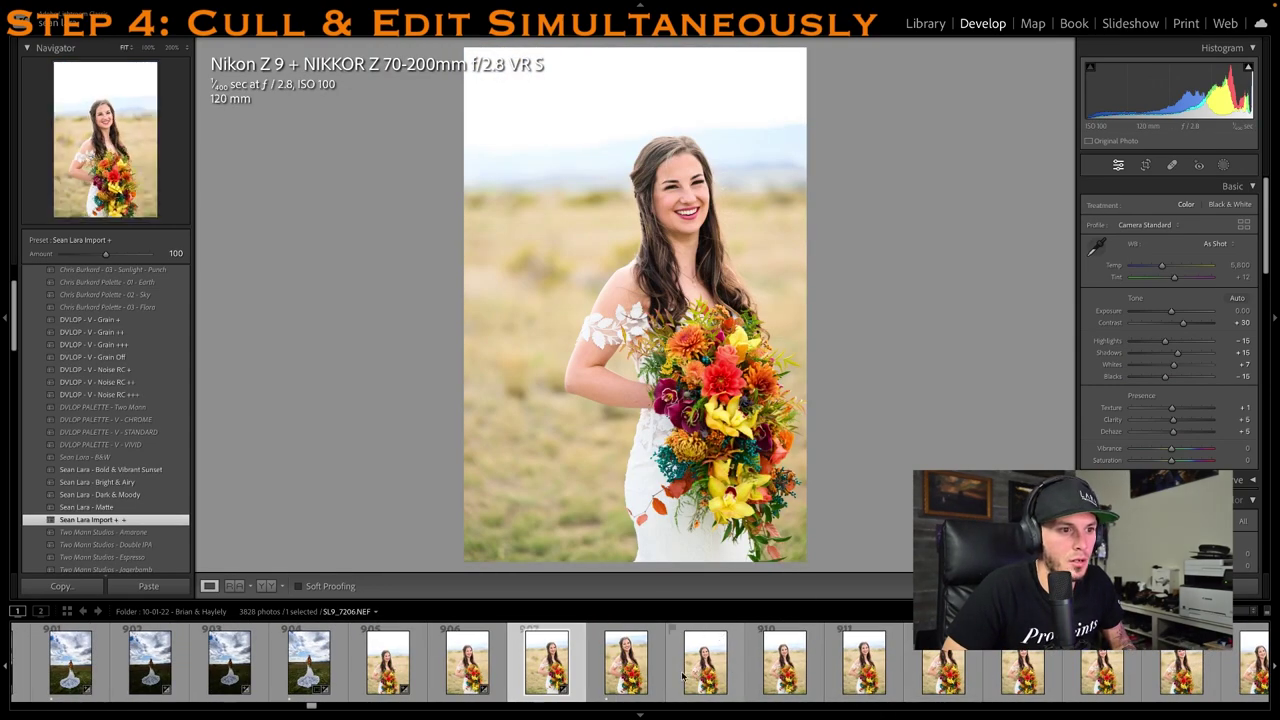
left_click(926, 678)
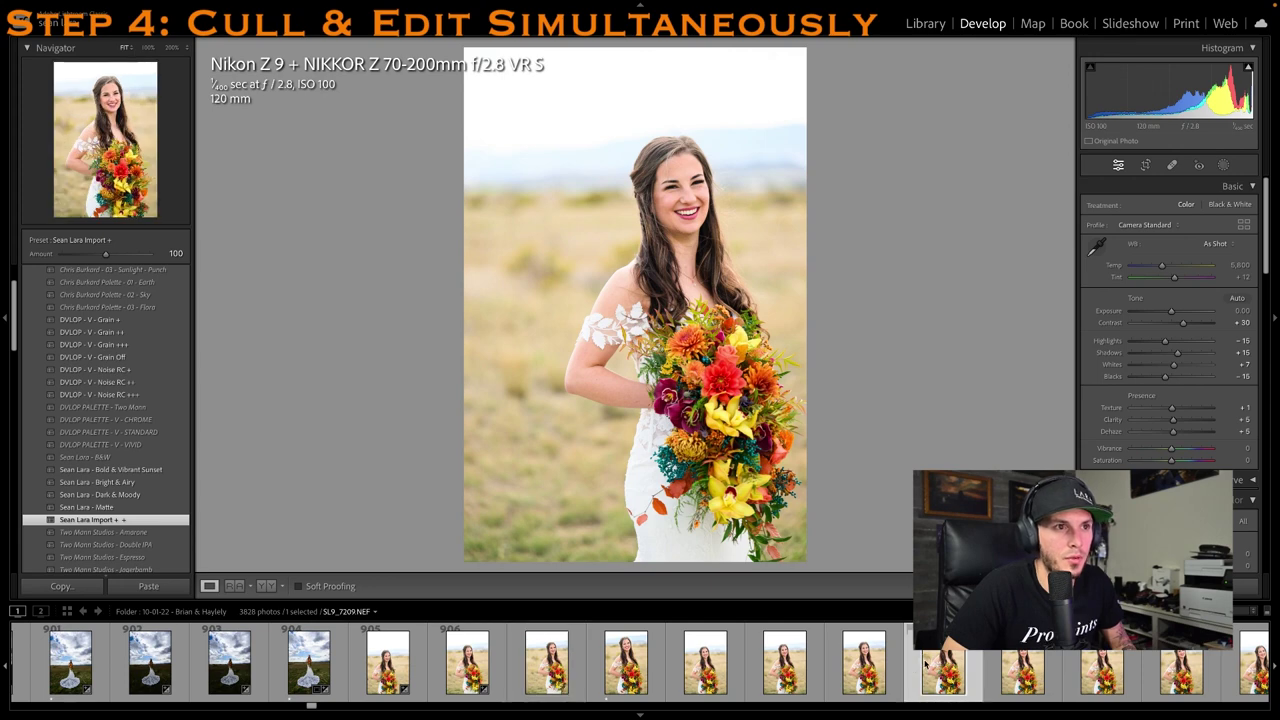
left_click(656, 684)
left_click(683, 672)
key("Right")
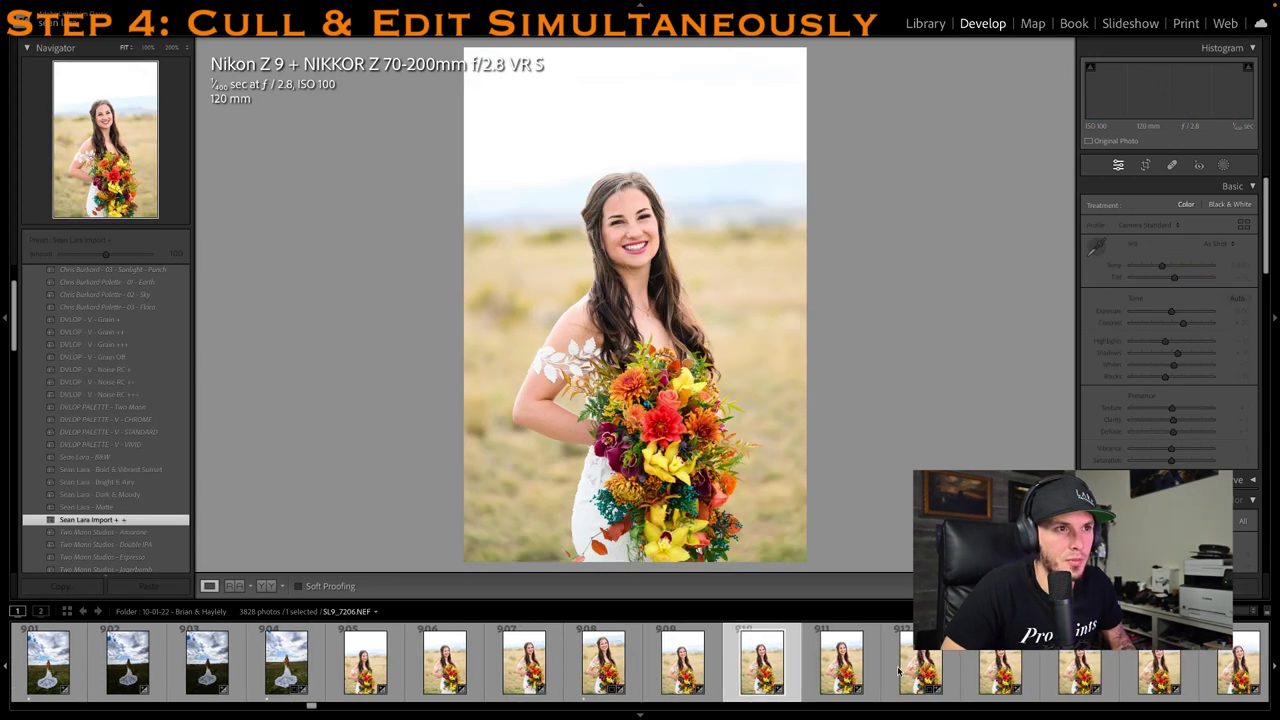
key("1")
Set the Exposure of SL9_7207.NEF to −0.25 and crop it tighter to remove empty sky above the bride
left_click_drag(1171, 311, 1162, 316)
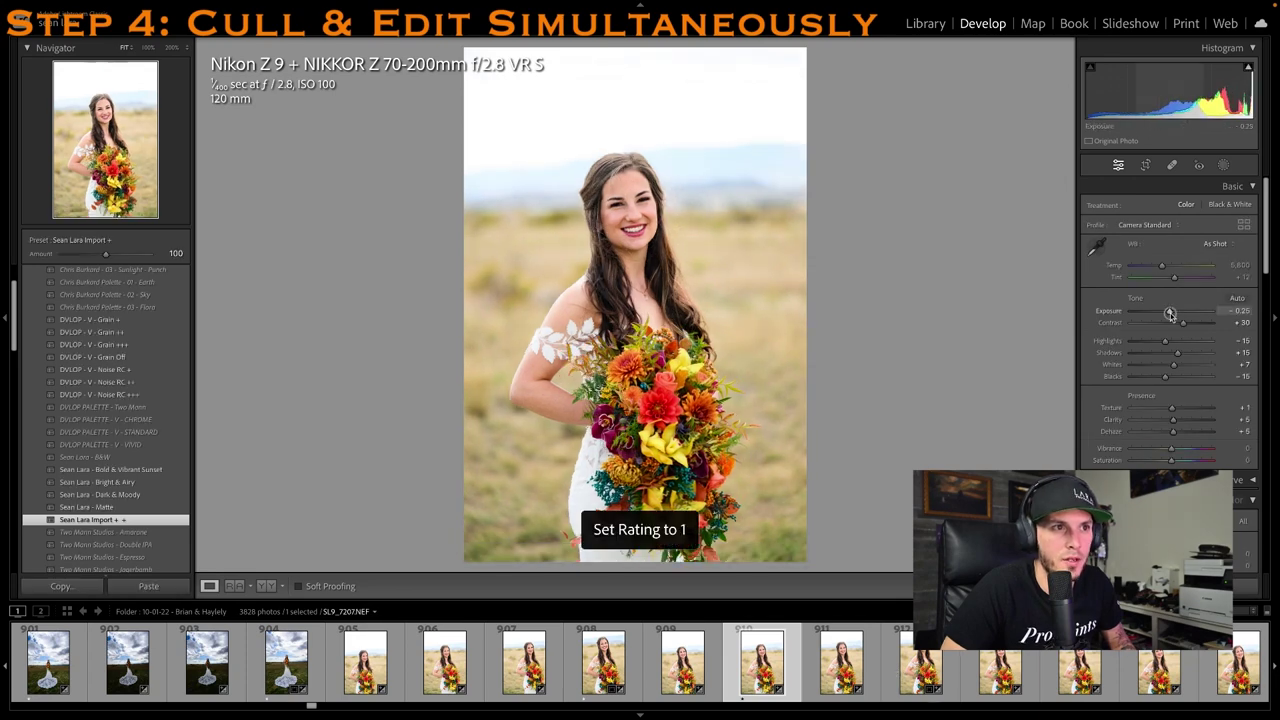
left_click(1145, 166)
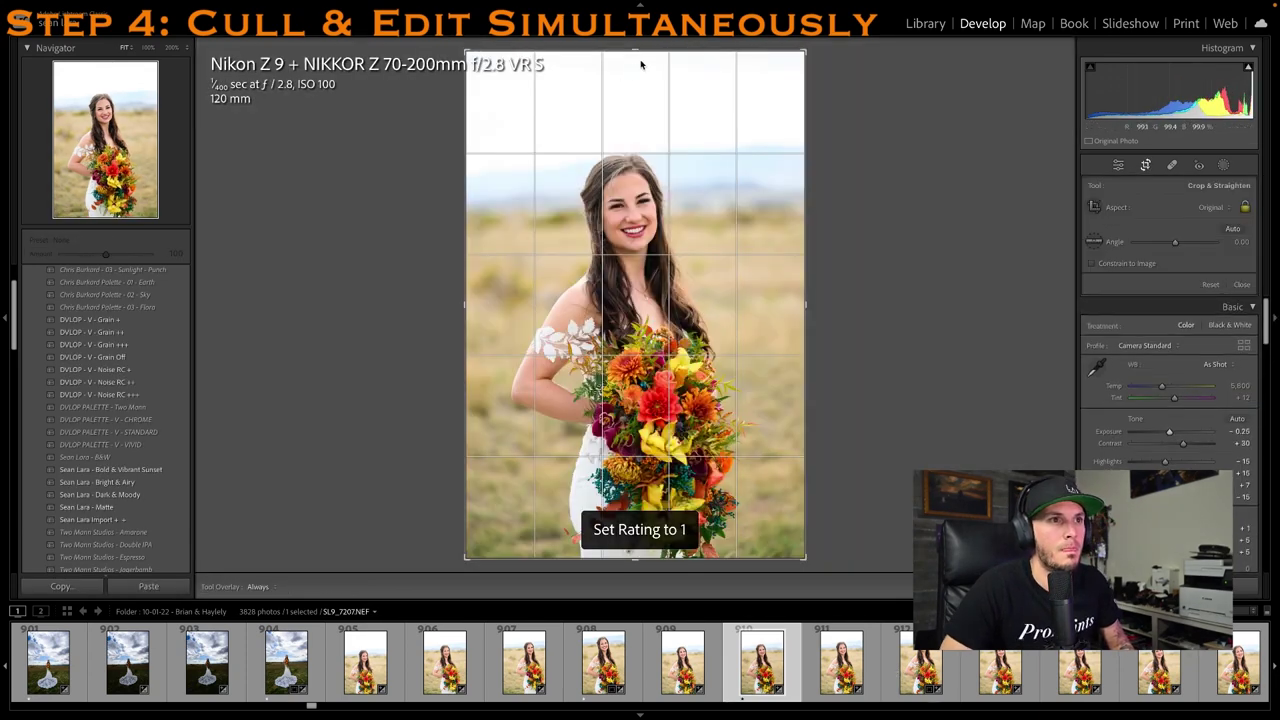
left_click_drag(634, 73, 634, 99)
key("Return")
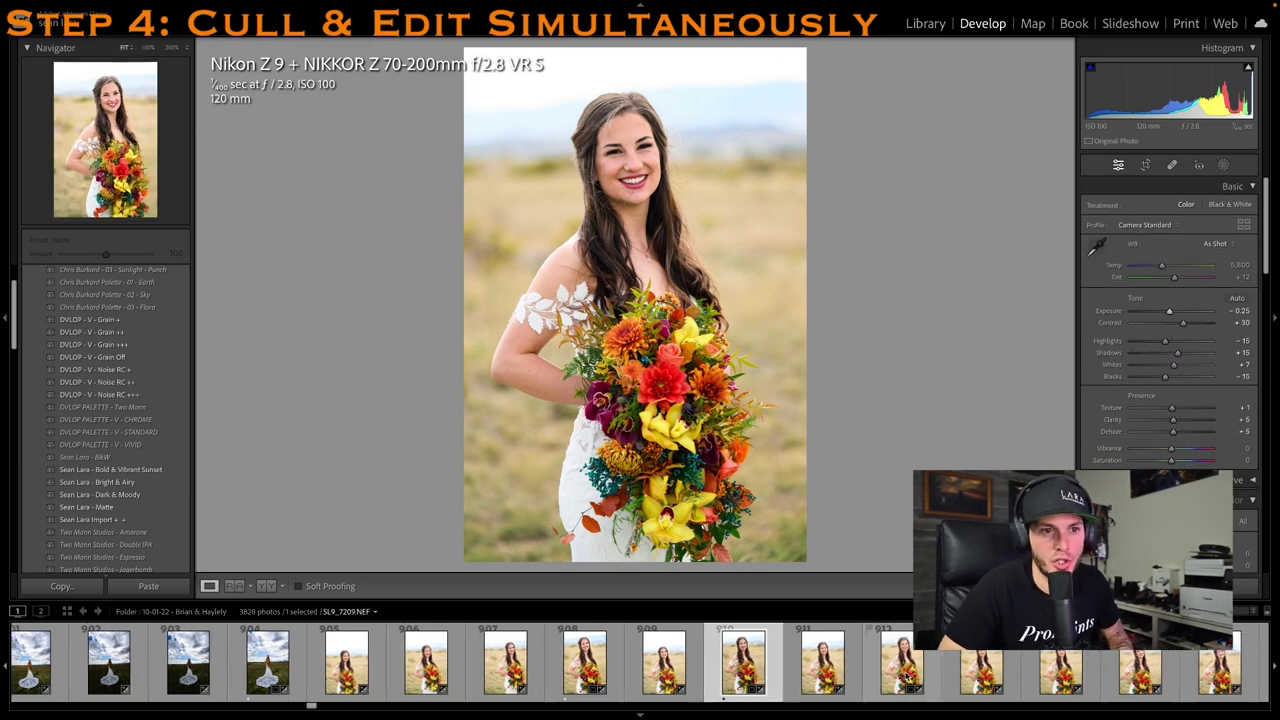
Rate the smiling portrait SL9_7212.NEF one star and crop it tighter around the bride, with Exposure at −0.20
left_click(1118, 666)
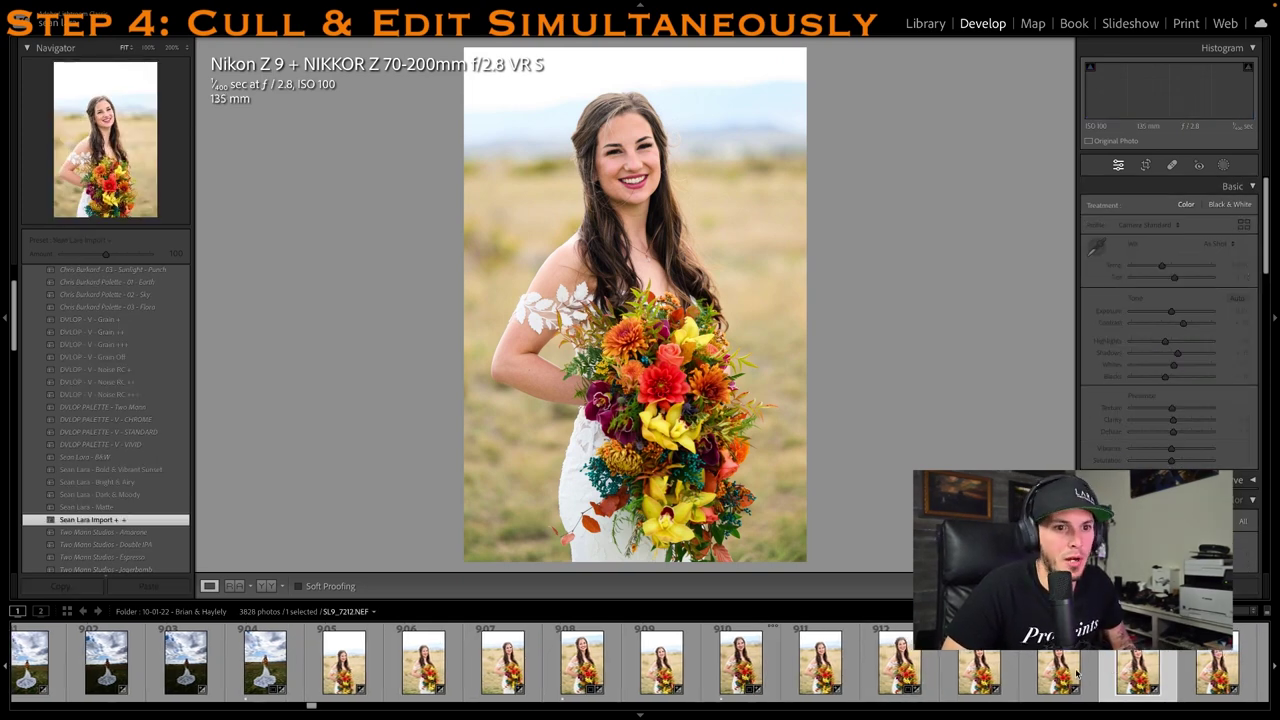
key("1")
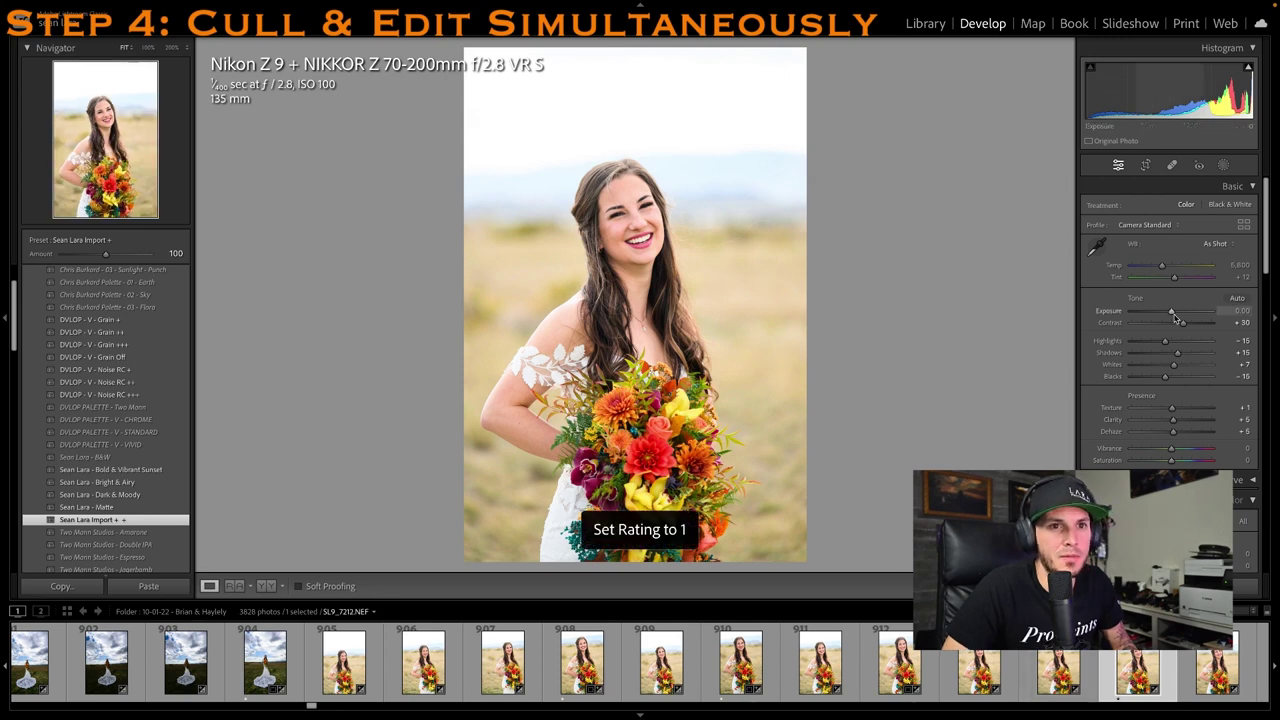
key("r")
left_click_drag(679, 48, 661, 86)
left_click_drag(655, 290, 670, 287)
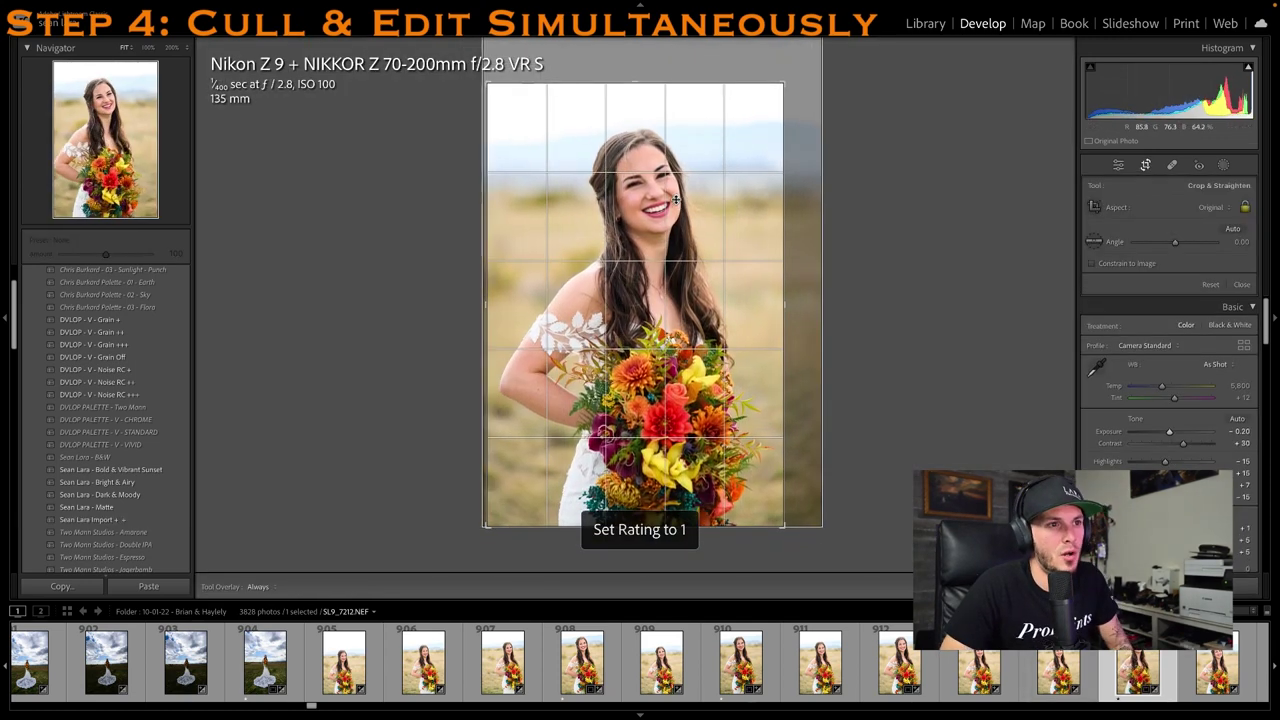
key("r")
Advance to the pouting portrait SL9_7215.NEF, rate it one star and set its Exposure to −0.15
key("Right")
key("Right")
key("Right")
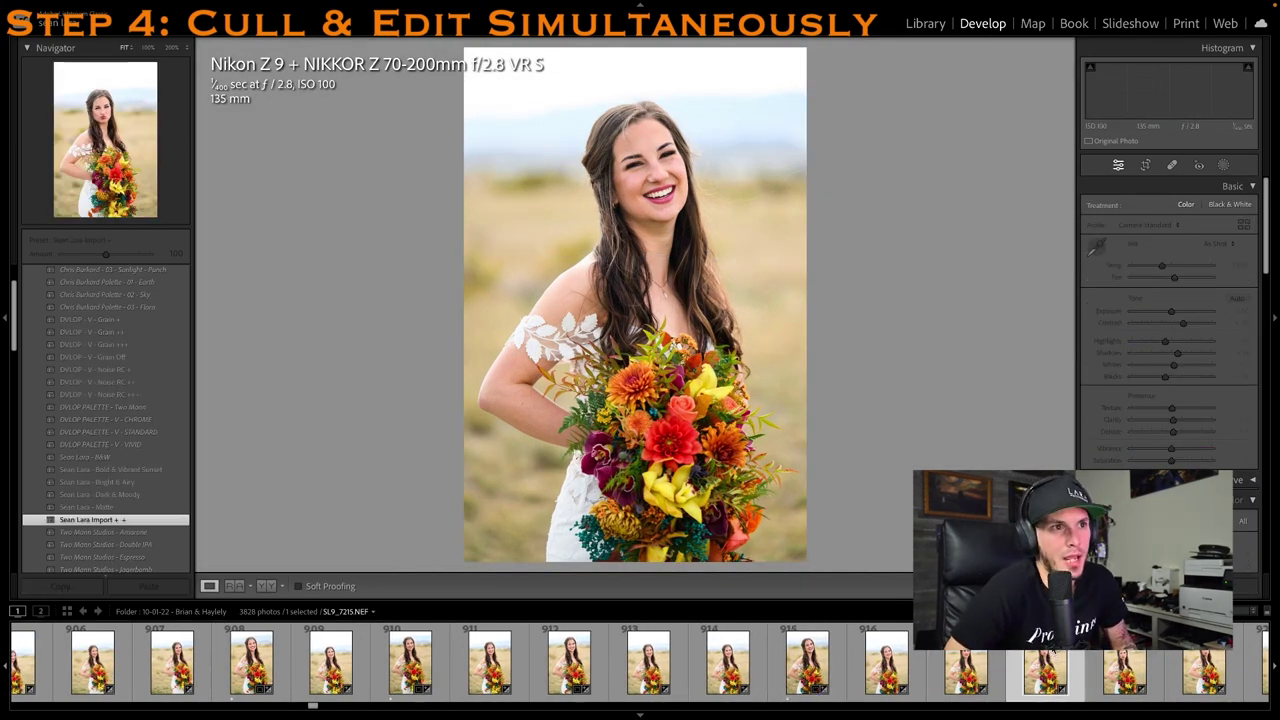
key("1")
left_click_drag(1175, 311, 1172, 312)
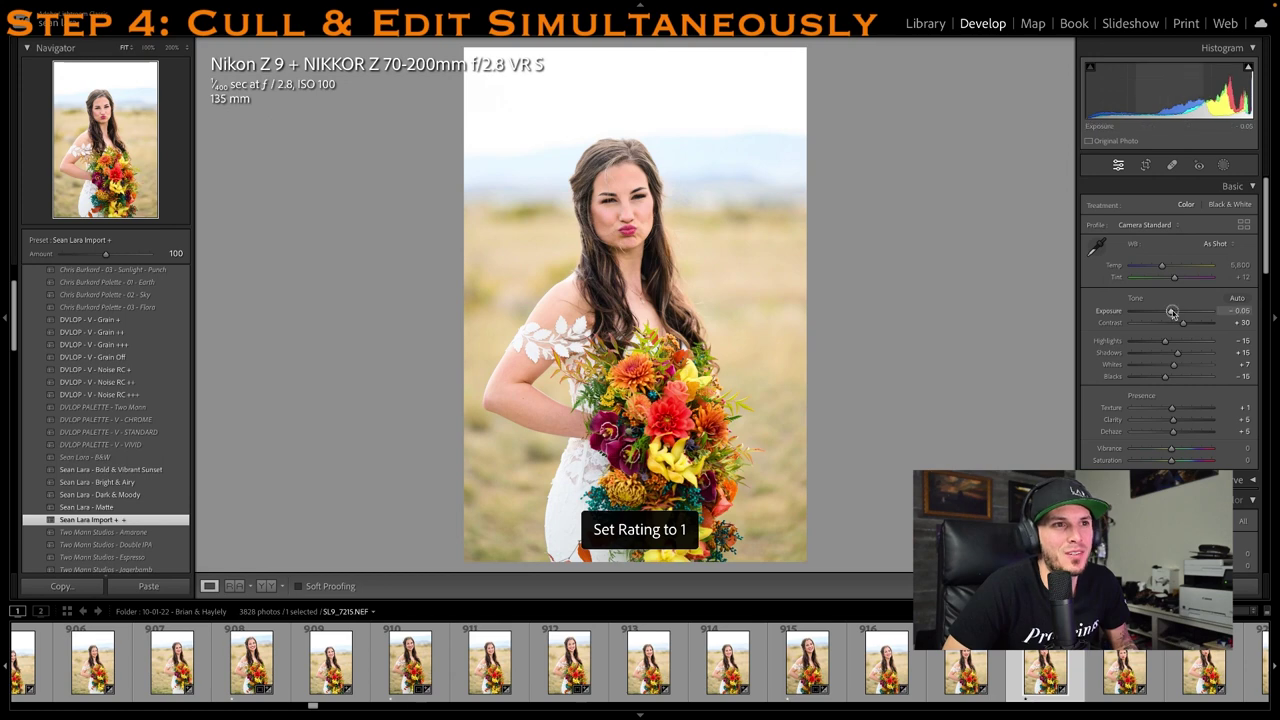
Crop SL9_7215.NEF tighter and reposition the bride within the frame
key("r")
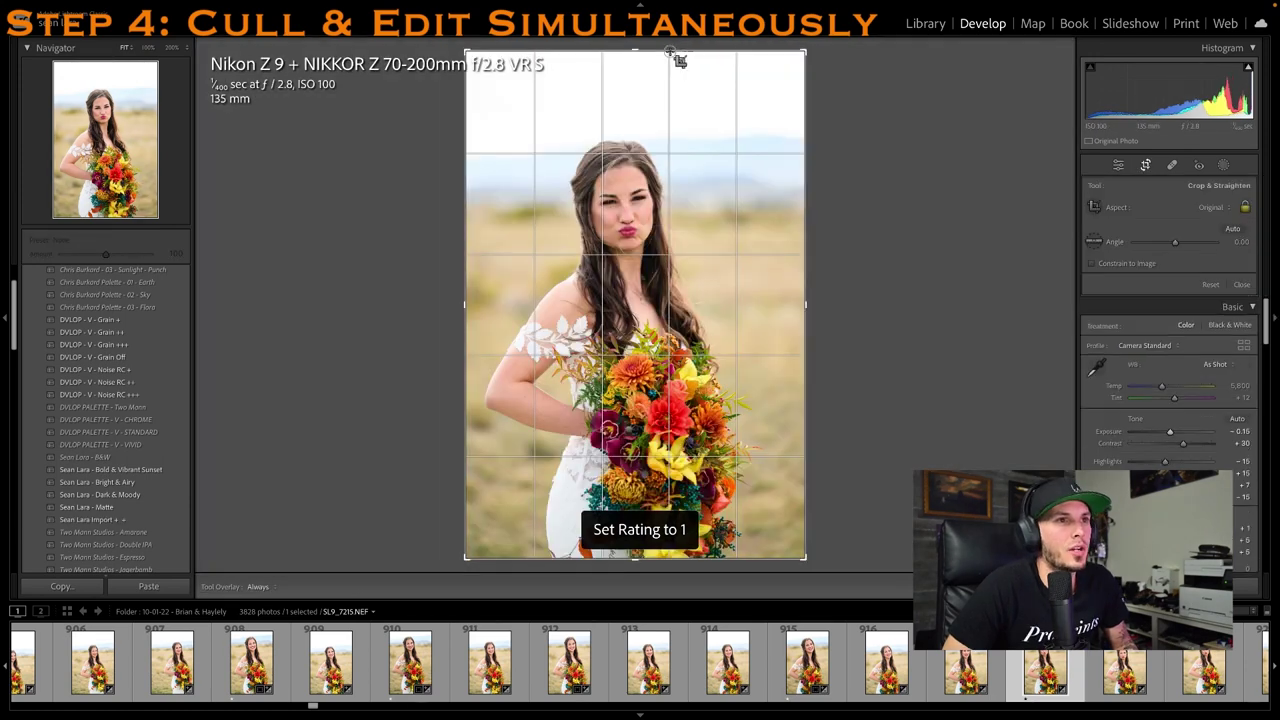
left_click_drag(677, 51, 660, 78)
left_click_drag(655, 140, 672, 142)
key("r")
Compare the following pouting portraits of the bride and rate SL9_7221.NEF one star
scroll(973, 707, "down", 2)
scroll(971, 709, "down", 2)
left_click(1016, 684)
key("Right")
key("Right")
key("Right")
key("Right")
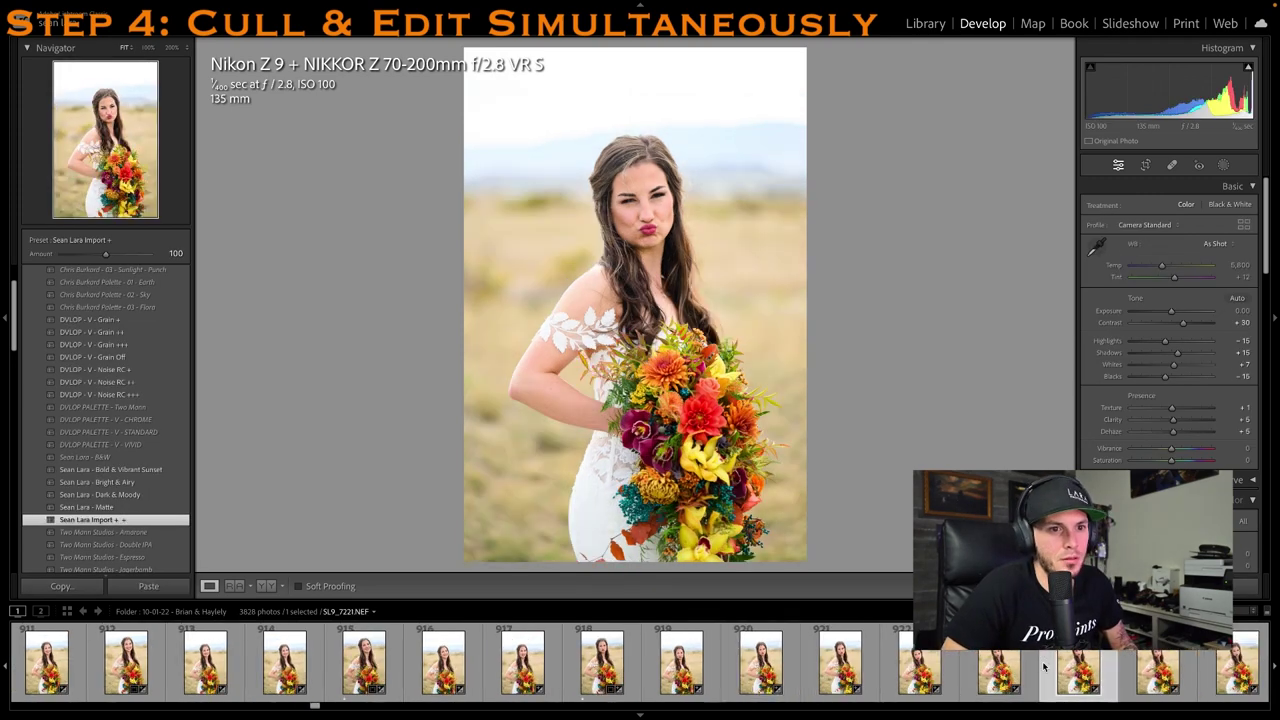
key("Right")
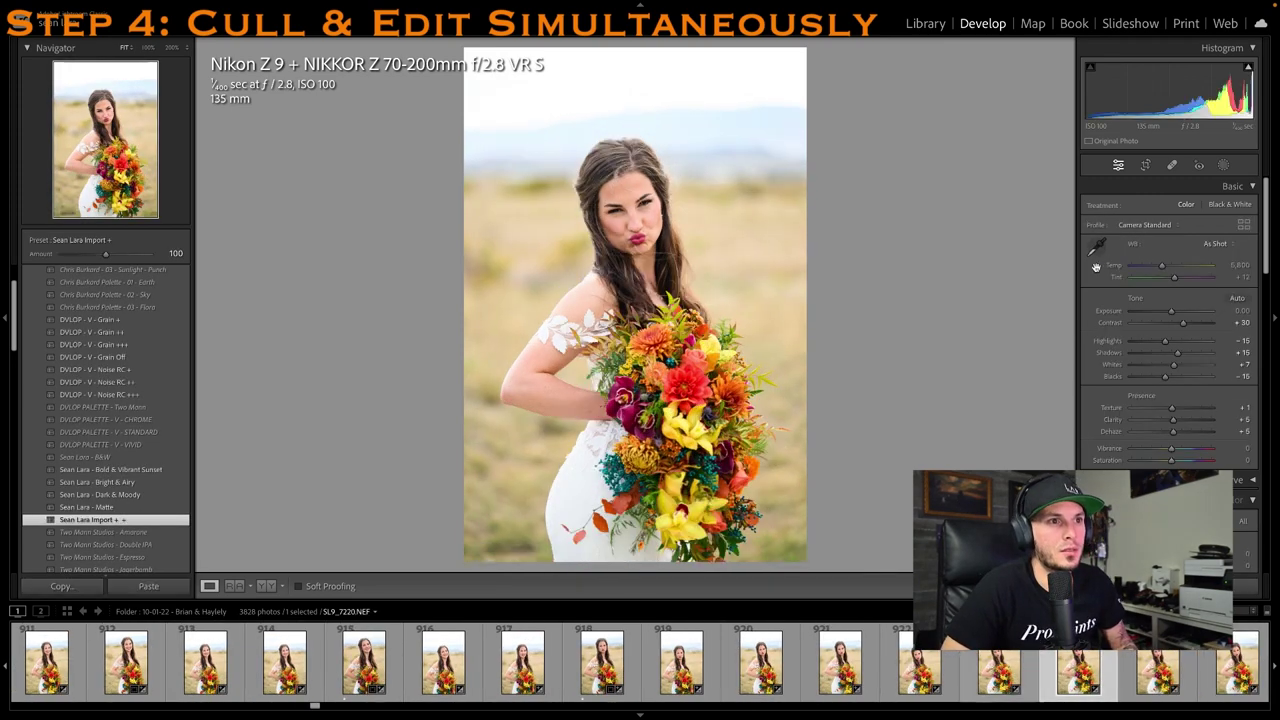
key("1")
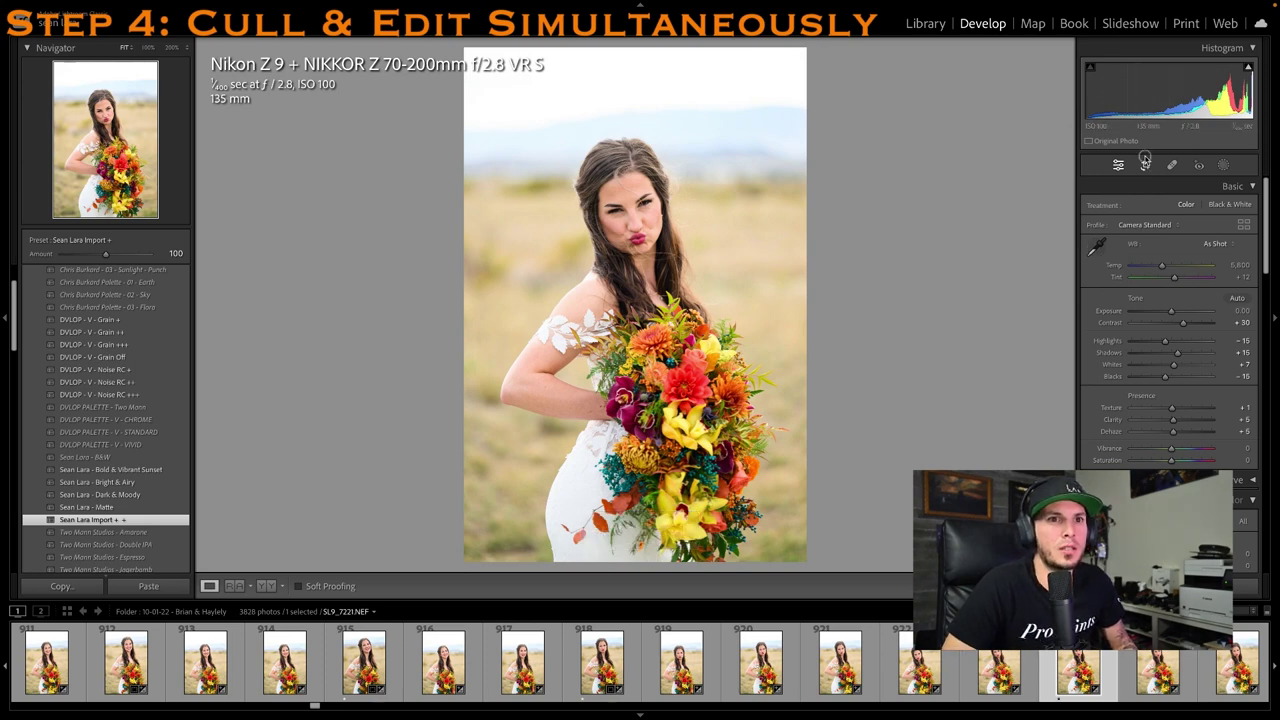
Crop SL9_7221.NEF tighter to cut the empty sky above the bride
key("r")
left_click_drag(710, 48, 717, 83)
key("r")
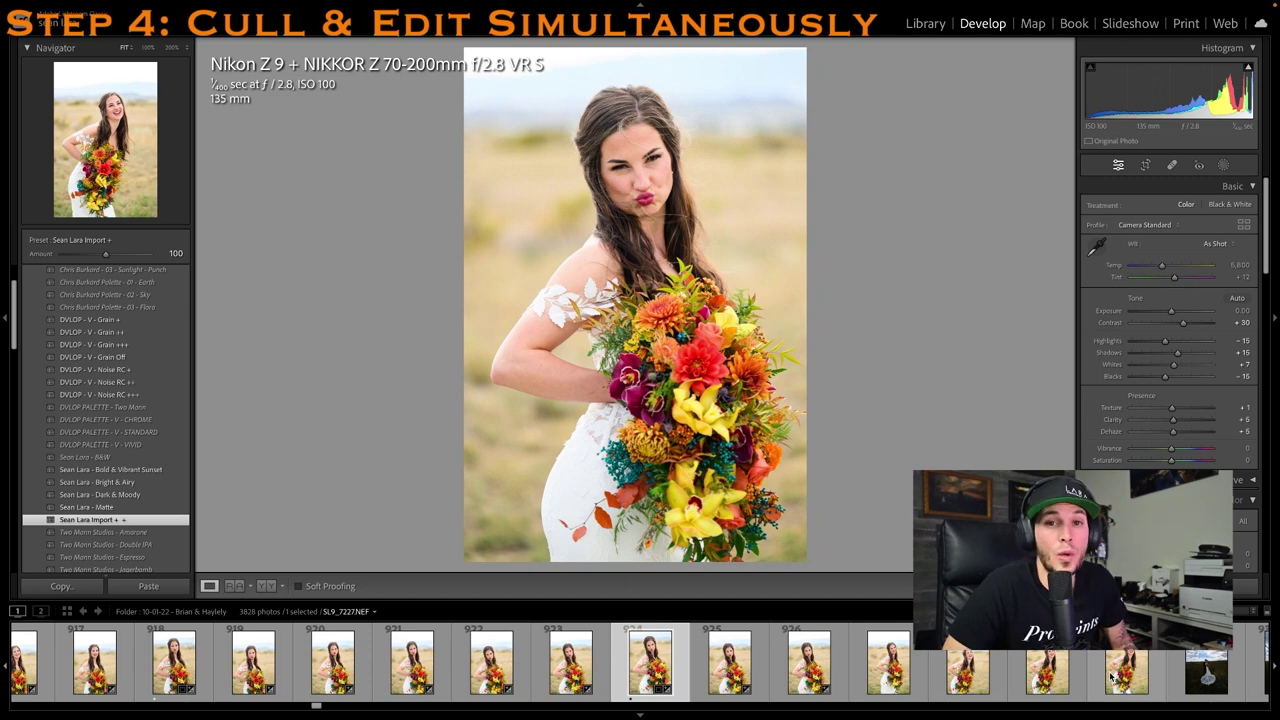
Rate the laughing bridal portrait SL9_7227.NEF one star and crop it slightly tighter around her
scroll(1111, 677, "down", 1)
left_click(1035, 677)
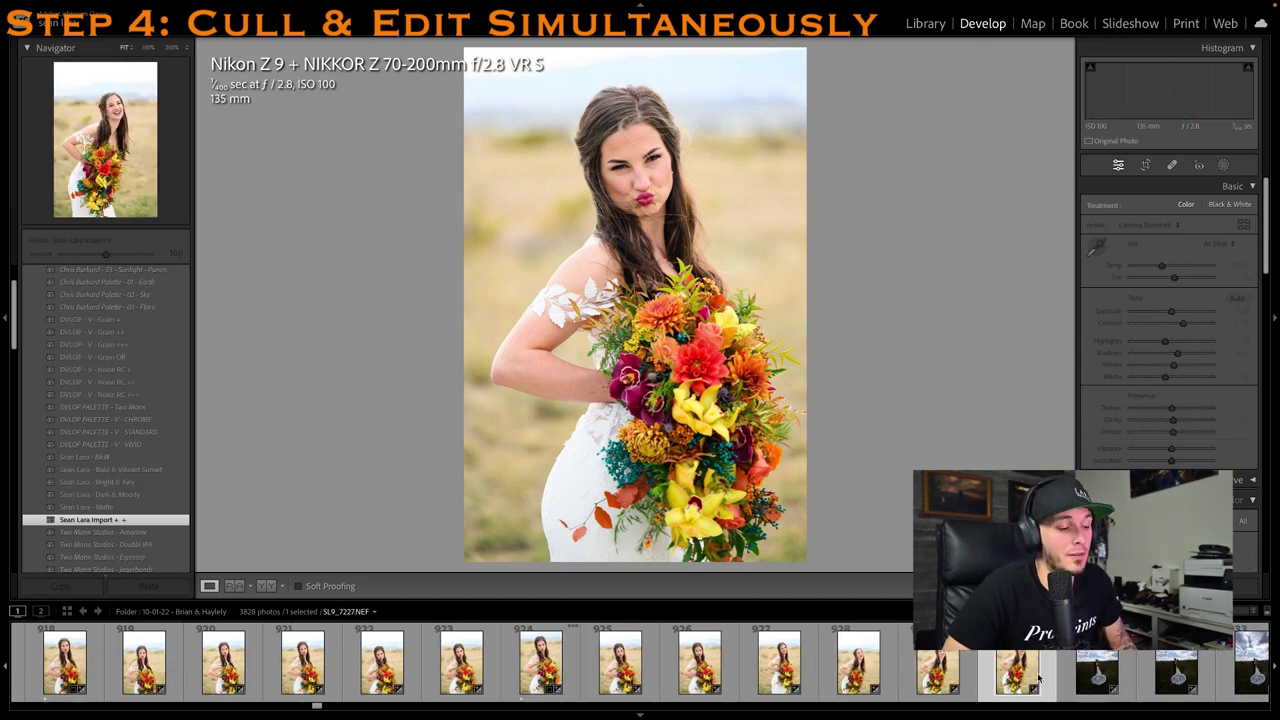
key("1")
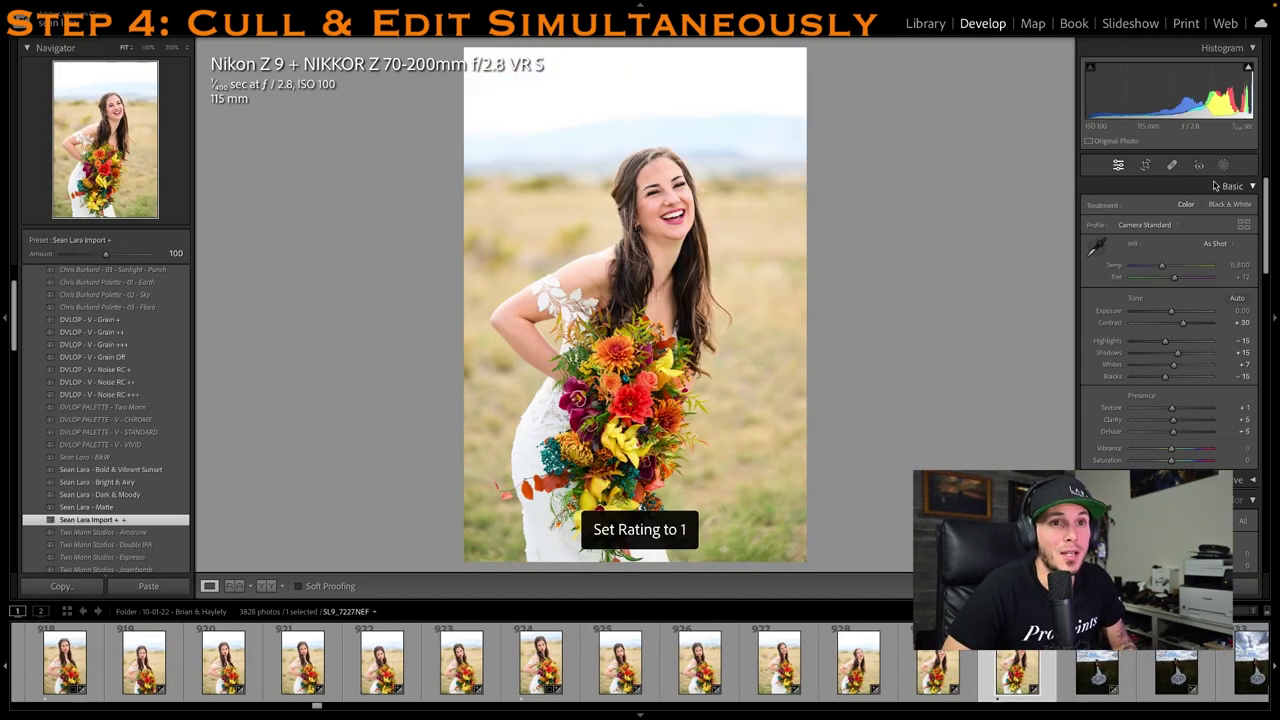
left_click(1146, 166)
left_click_drag(643, 48, 648, 83)
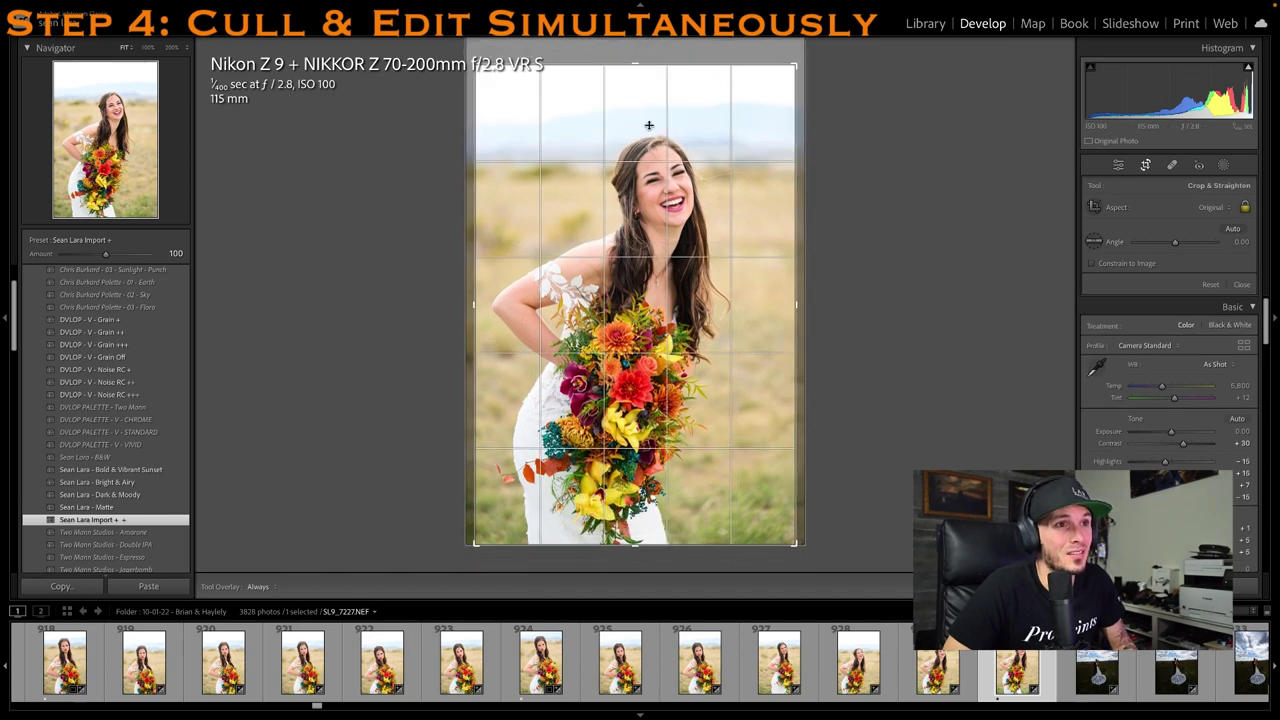
left_click_drag(649, 127, 657, 138)
key("Return")
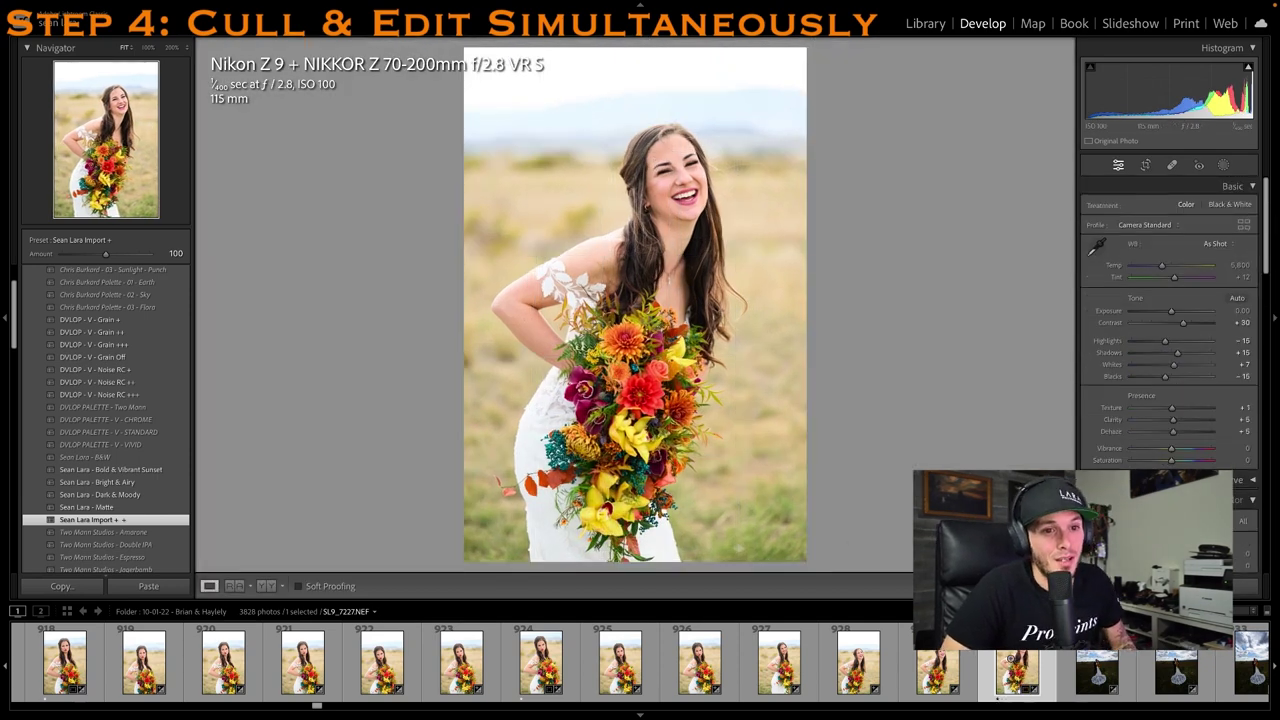
Rate the wide couple photo SL2_0289.NEF one star and set Exposure to +0.30, Highlights to −32 and Shadows to +18
scroll(985, 670, "down", 3)
left_click(985, 670)
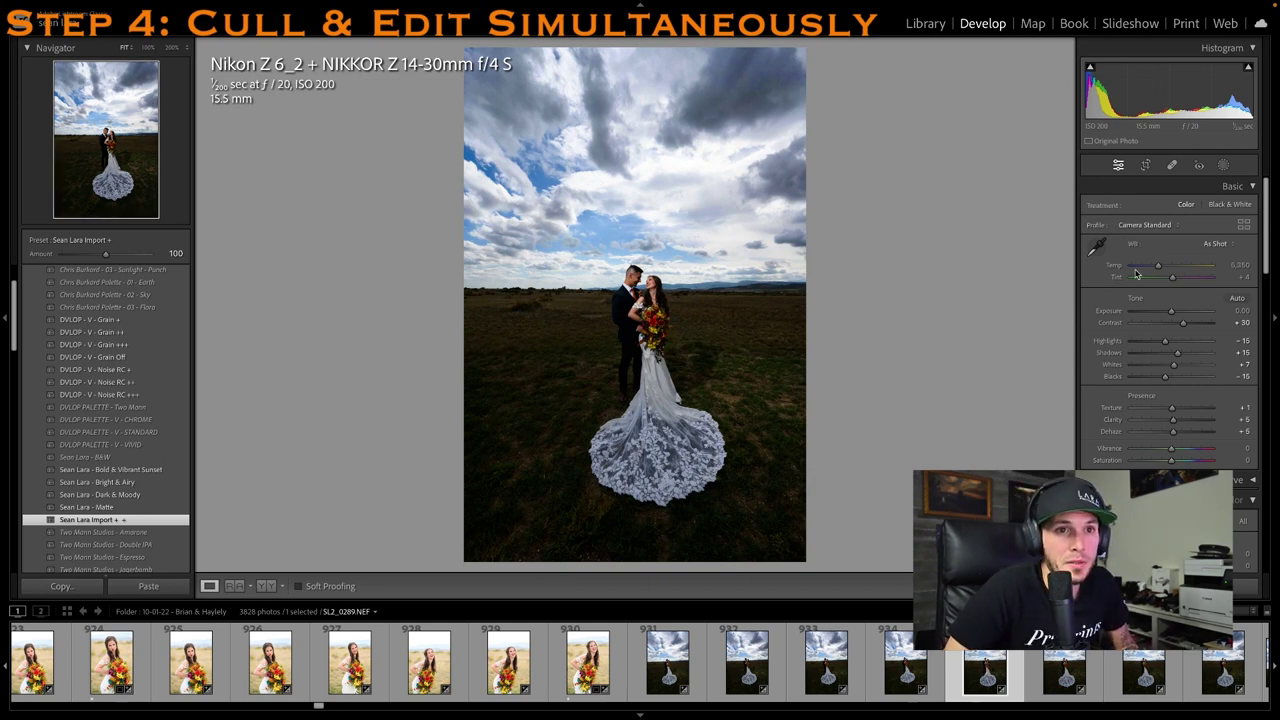
left_click_drag(1168, 311, 1173, 309)
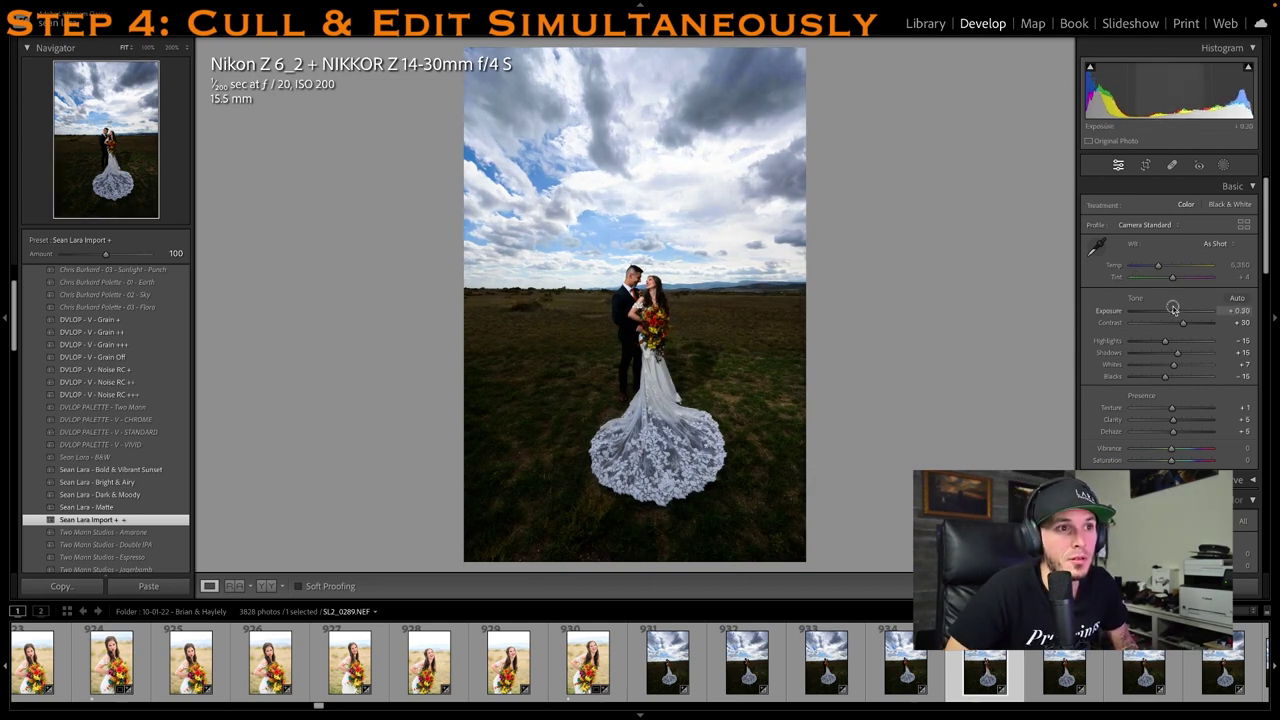
key("1")
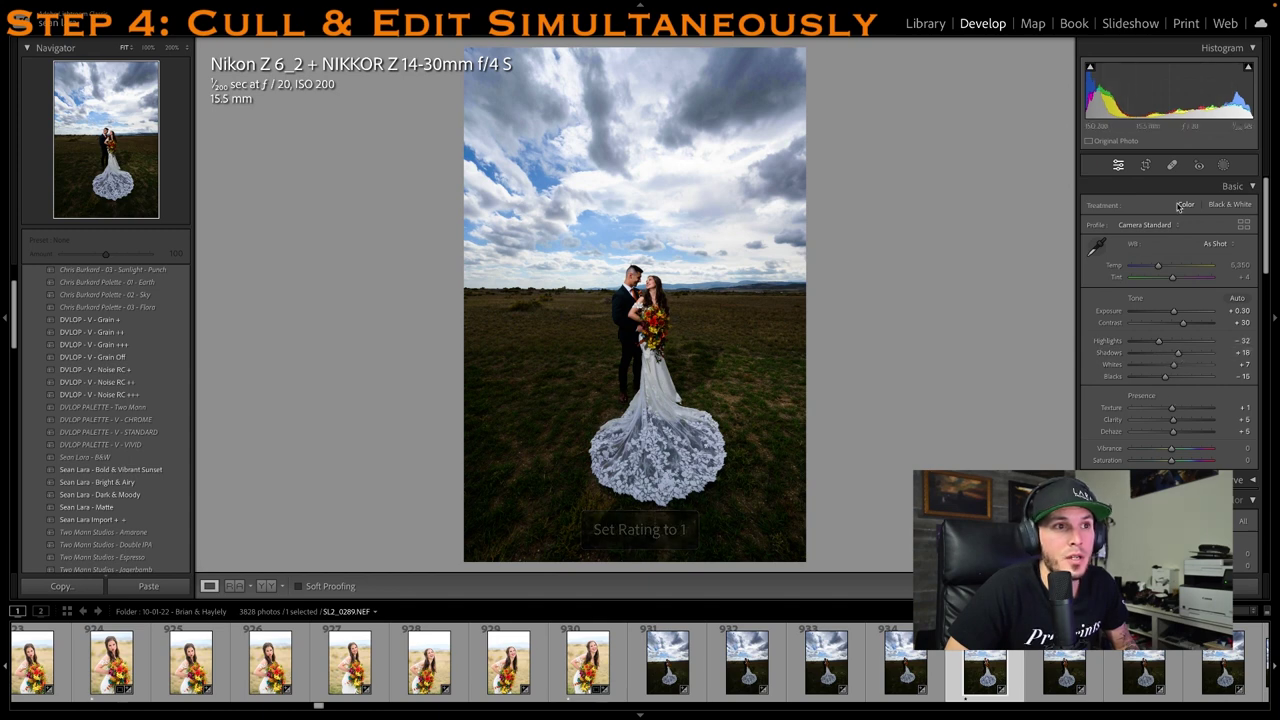
Crop SL2_0289.NEF tighter from the edges, keeping the couple and the dress train centred
left_click(1148, 164)
left_click_drag(467, 264, 482, 264)
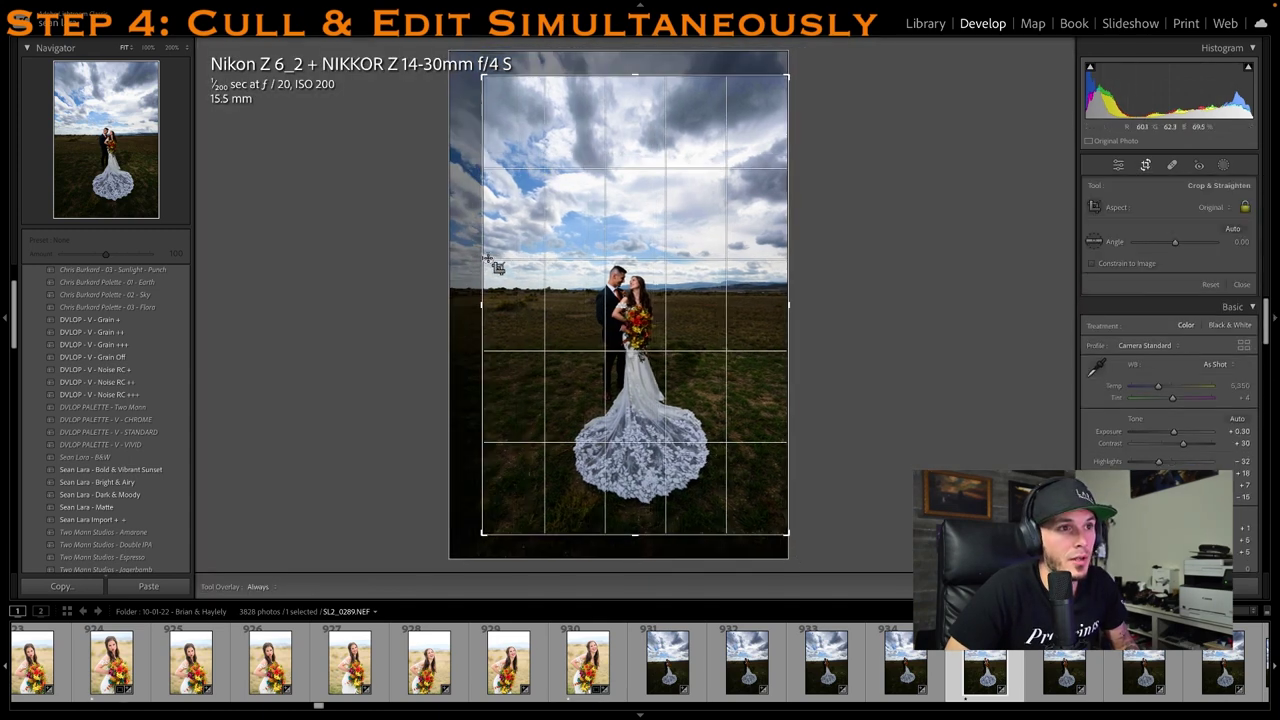
left_click_drag(604, 285, 604, 279)
key("Return")
Heal away the dark object sticking up above the groom's head in SL2_0289.NEF
left_click(603, 278)
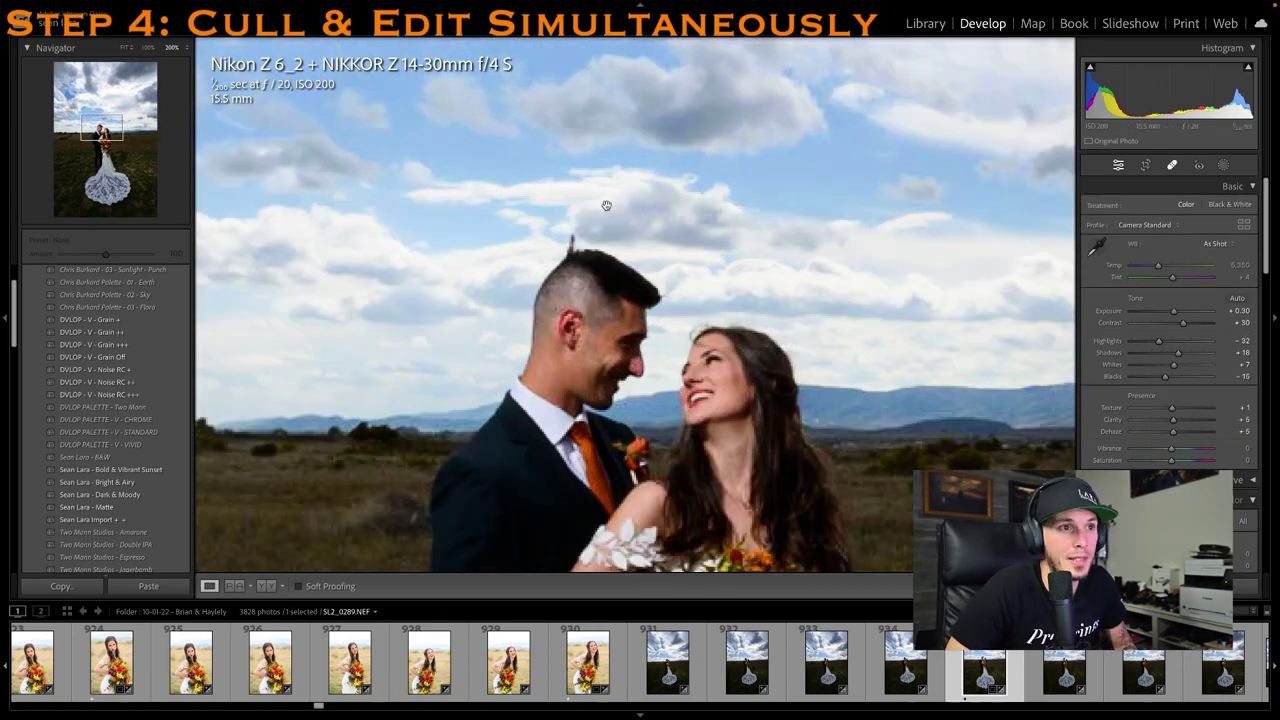
key("q")
scroll(591, 277, "down", 2)
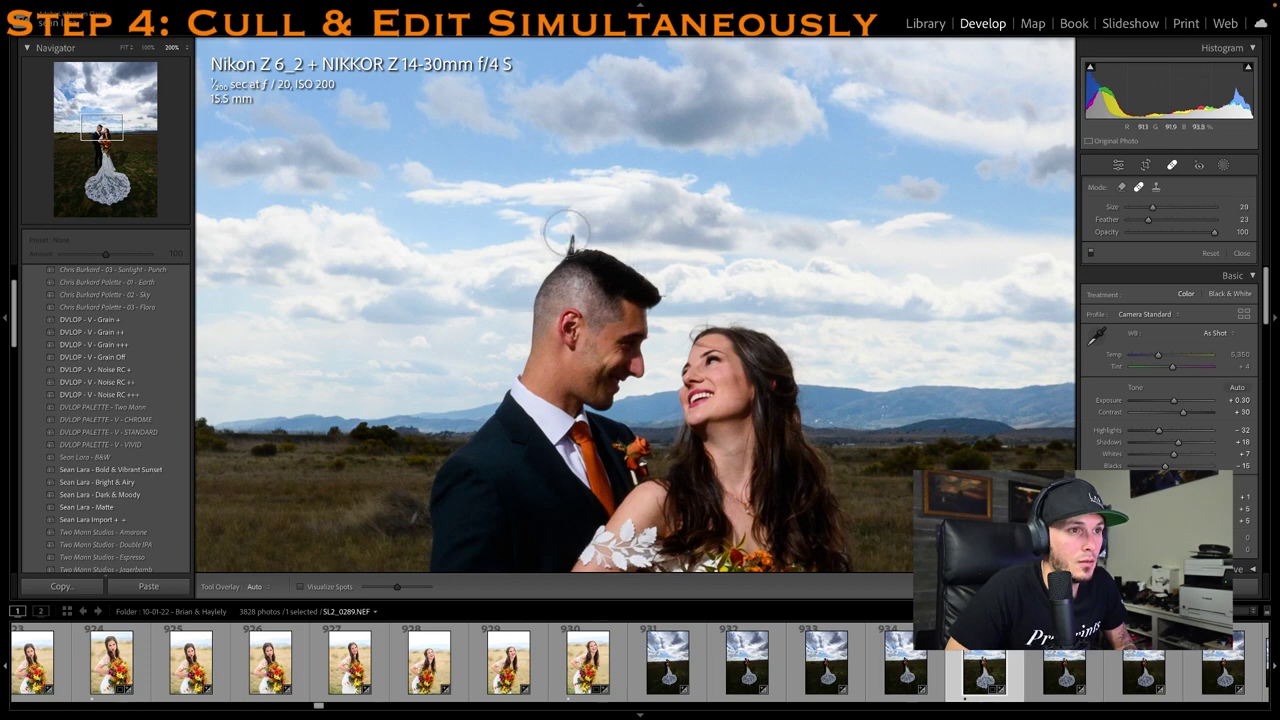
left_click(568, 240)
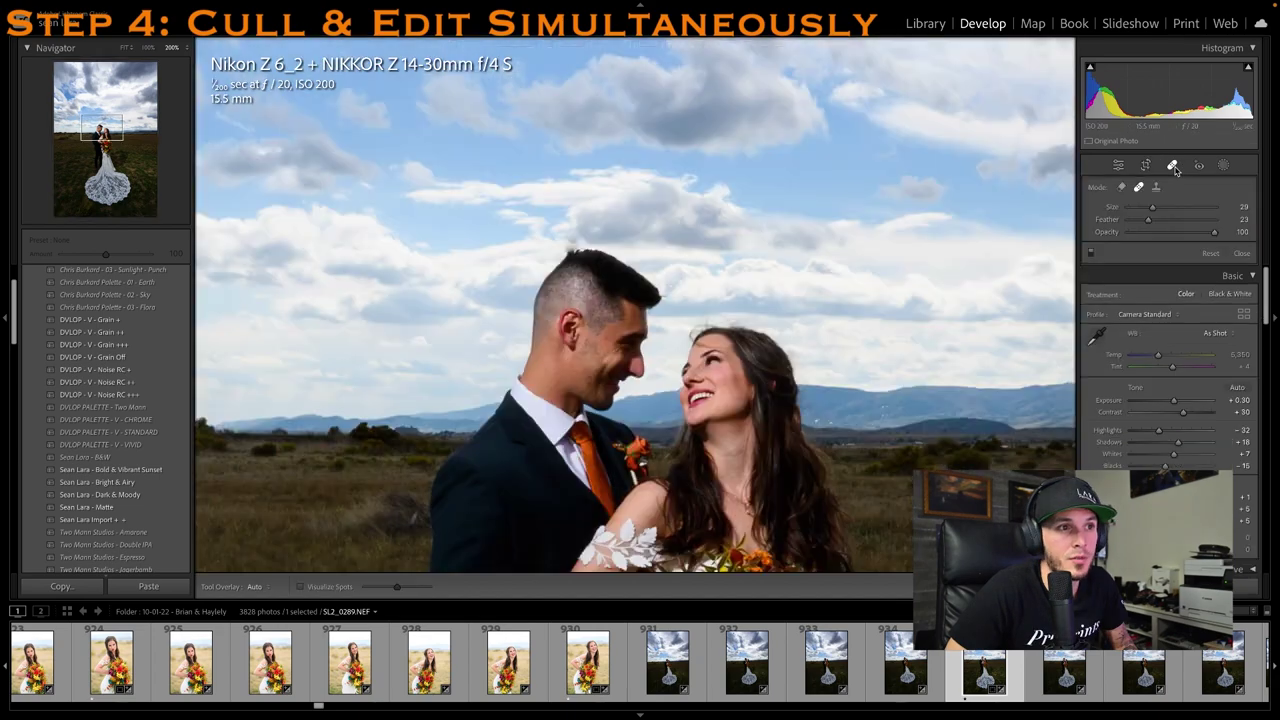
left_click(1172, 166)
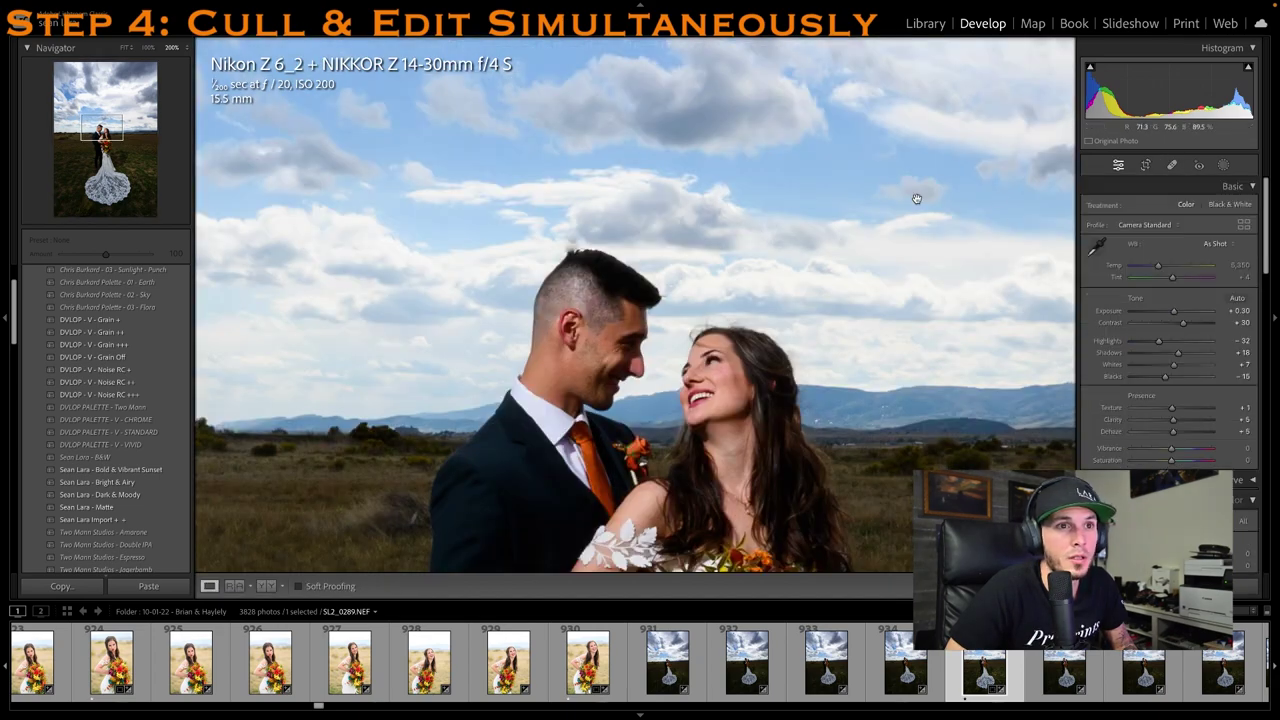
Return to the full view and move on through the following couple photos to SL2_0292.NEF
left_click(916, 196)
key("1")
key("1")
key("1")
key("1")
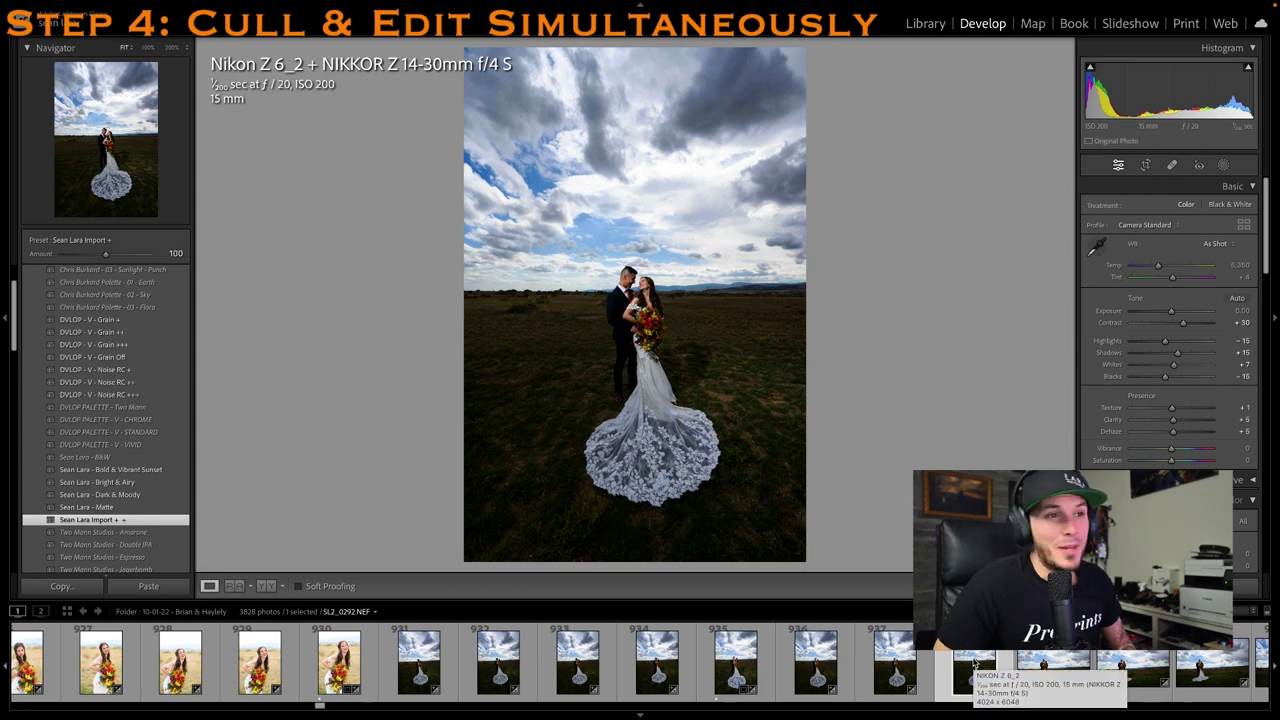
Rate the vertical couple photo SL2_0292.NEF one star and set Exposure to +0.25 and Shadows to +39
key("1")
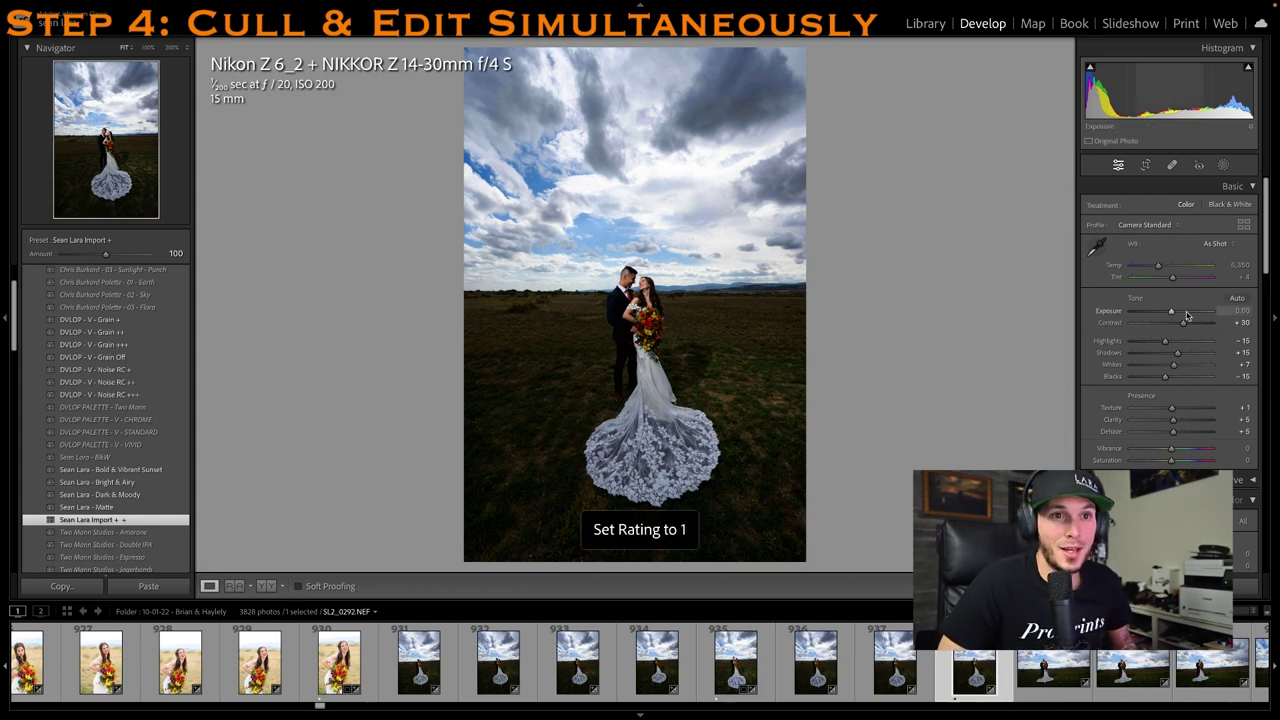
left_click_drag(1173, 314, 1187, 356)
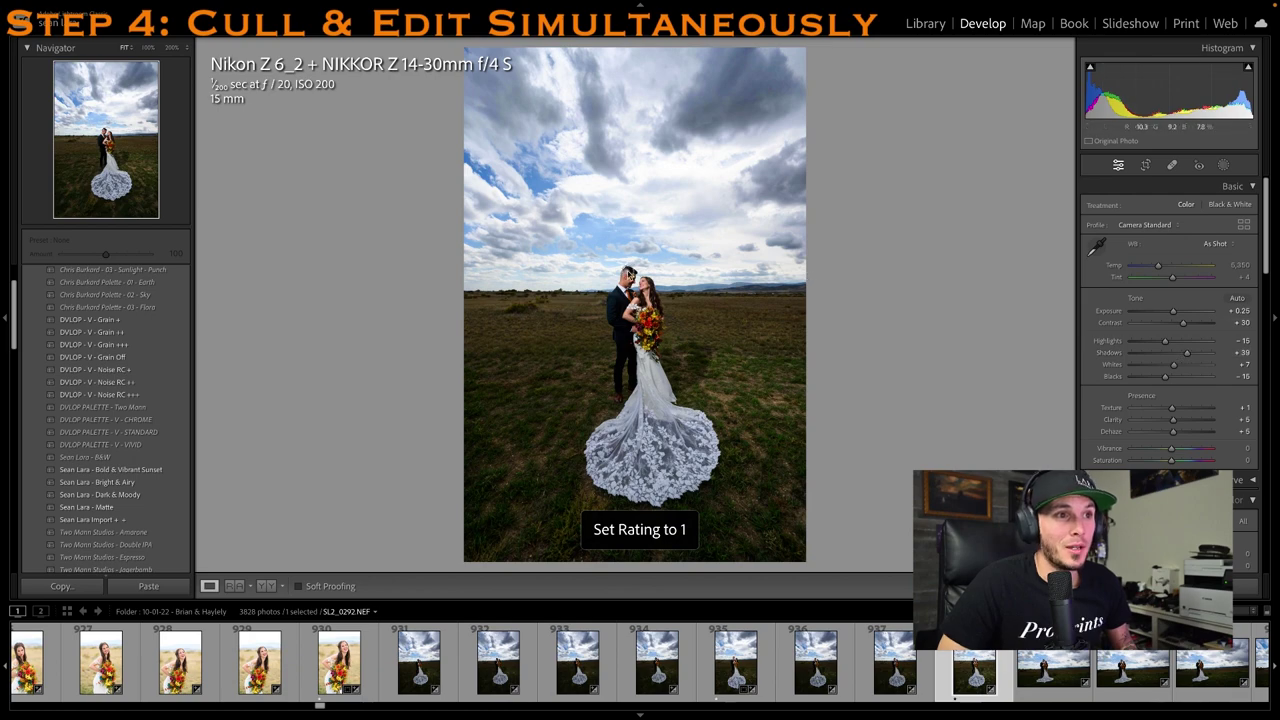
Heal away the dark tuft sticking up above the groom's head in SL2_0292.NEF and confirm its one-star rating
left_click(632, 275)
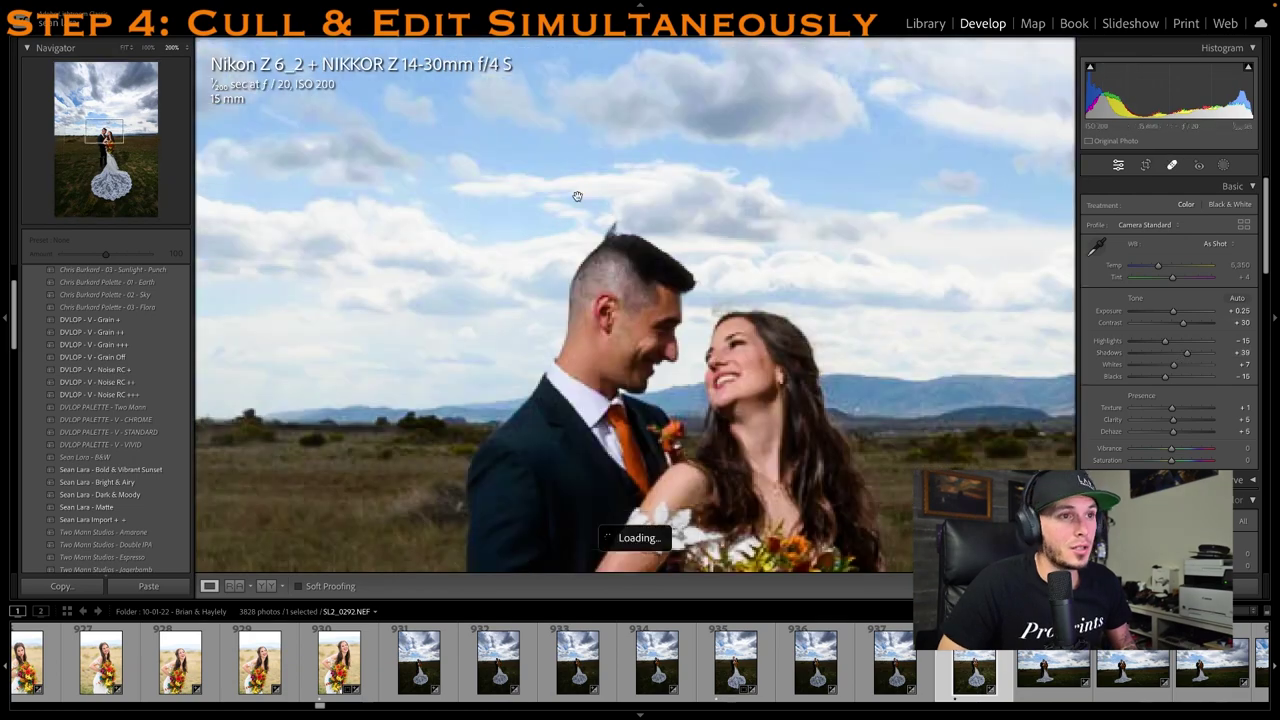
key("q")
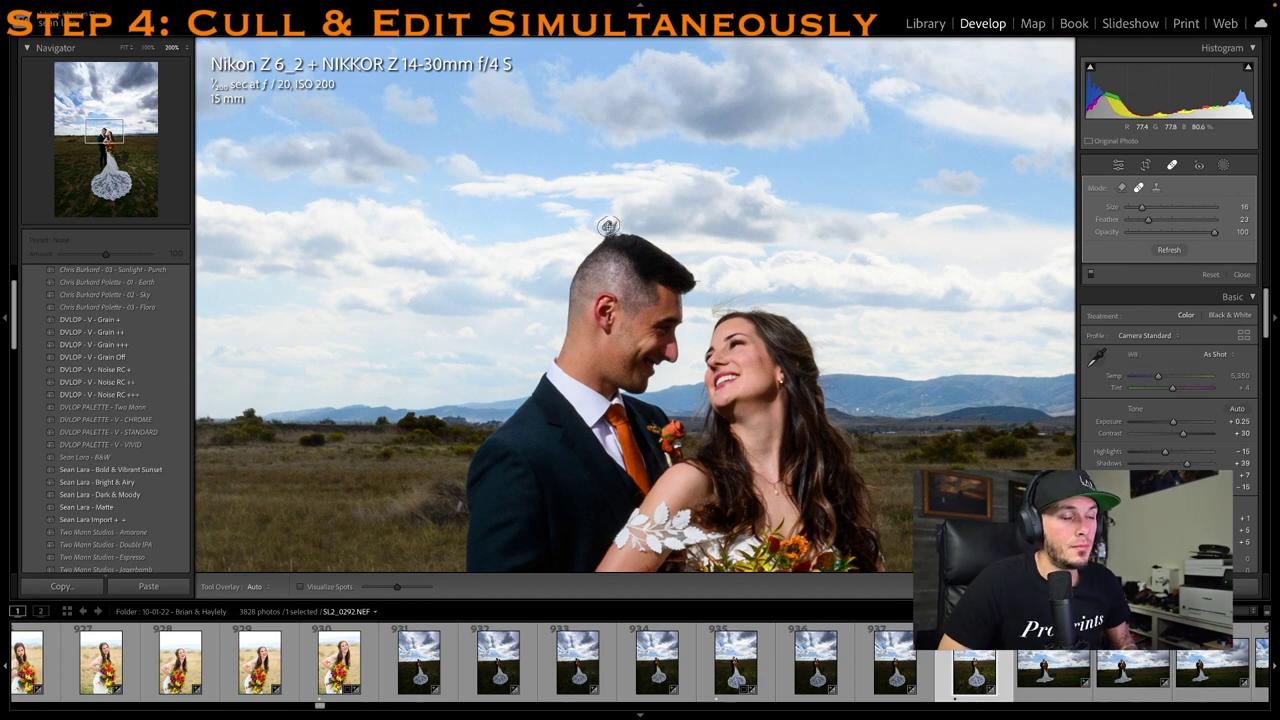
left_click(1173, 166)
left_click(968, 366)
key("1")
Go to the horizontal couple photo SL2_0294.NEF and set Exposure to +0.20 and Shadows to +48
scroll(1001, 689, "down", 3)
left_click(1030, 680)
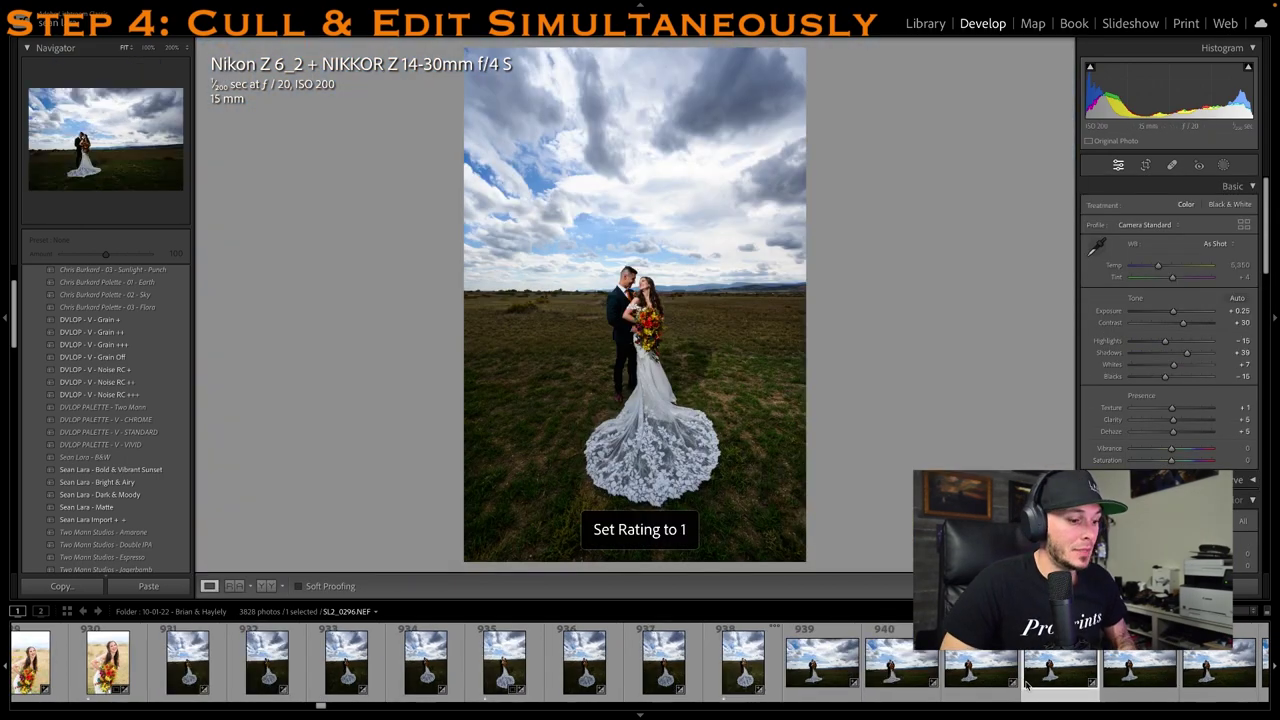
left_click(1014, 688)
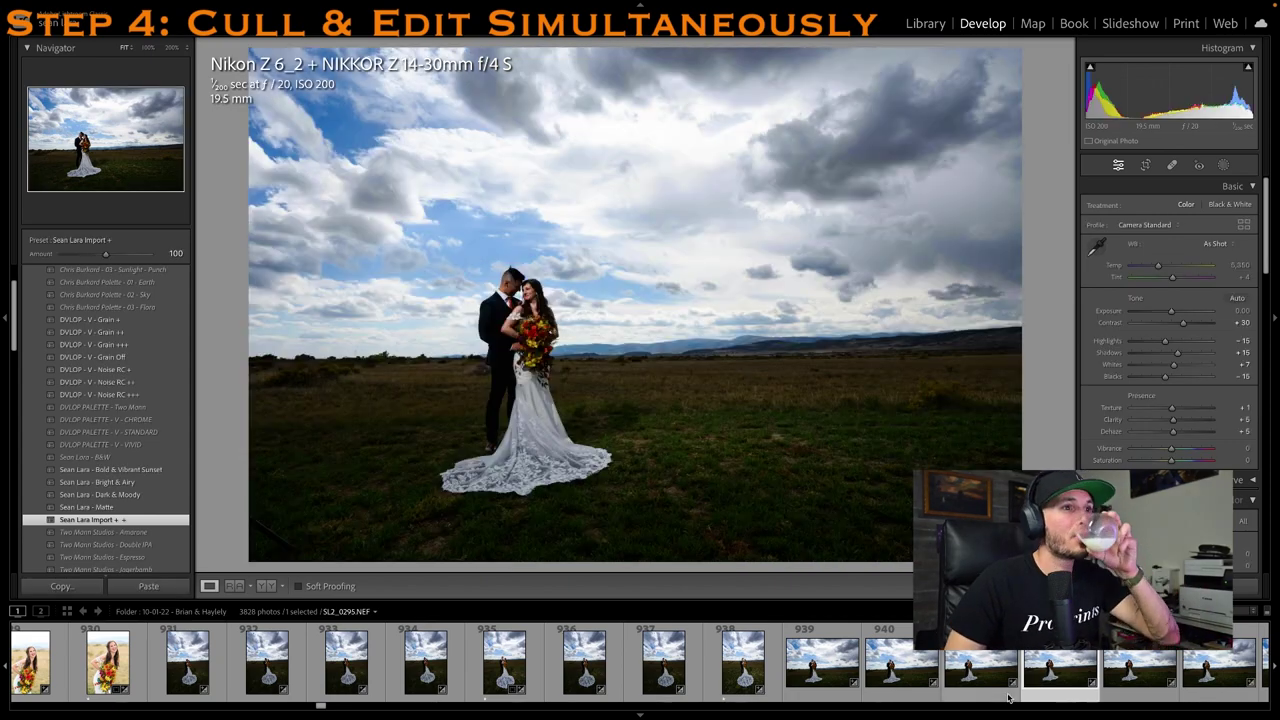
key("Left")
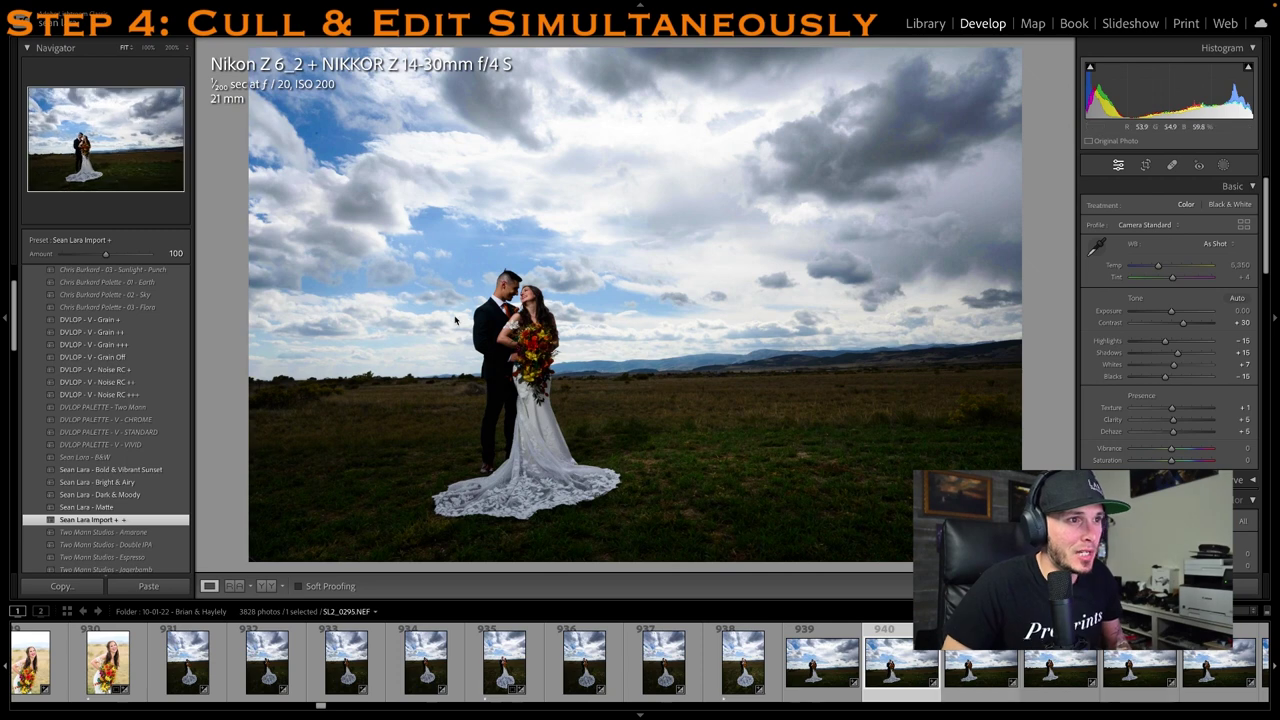
left_click_drag(1170, 312, 1193, 352)
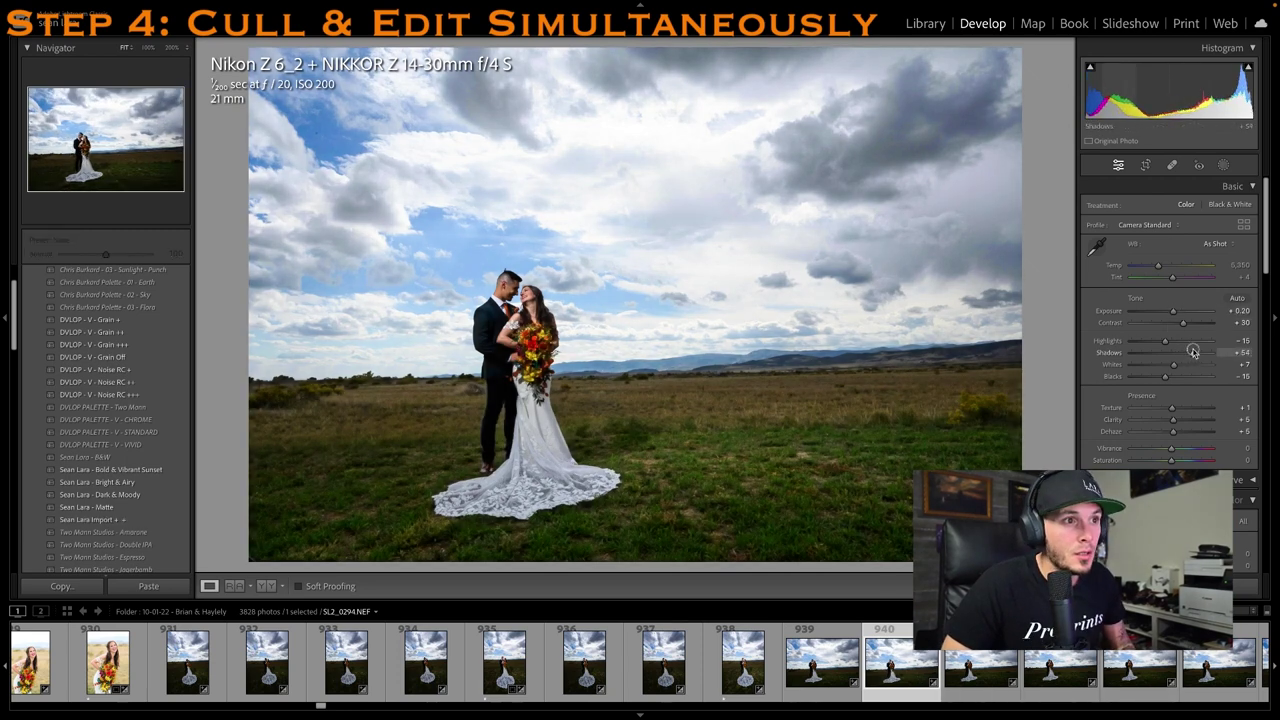
Straighten SL2_0294.NEF with a crop angle of 1.63 and set Highlights to −52
key("r")
left_click_drag(1046, 194, 1049, 199)
key("Return")
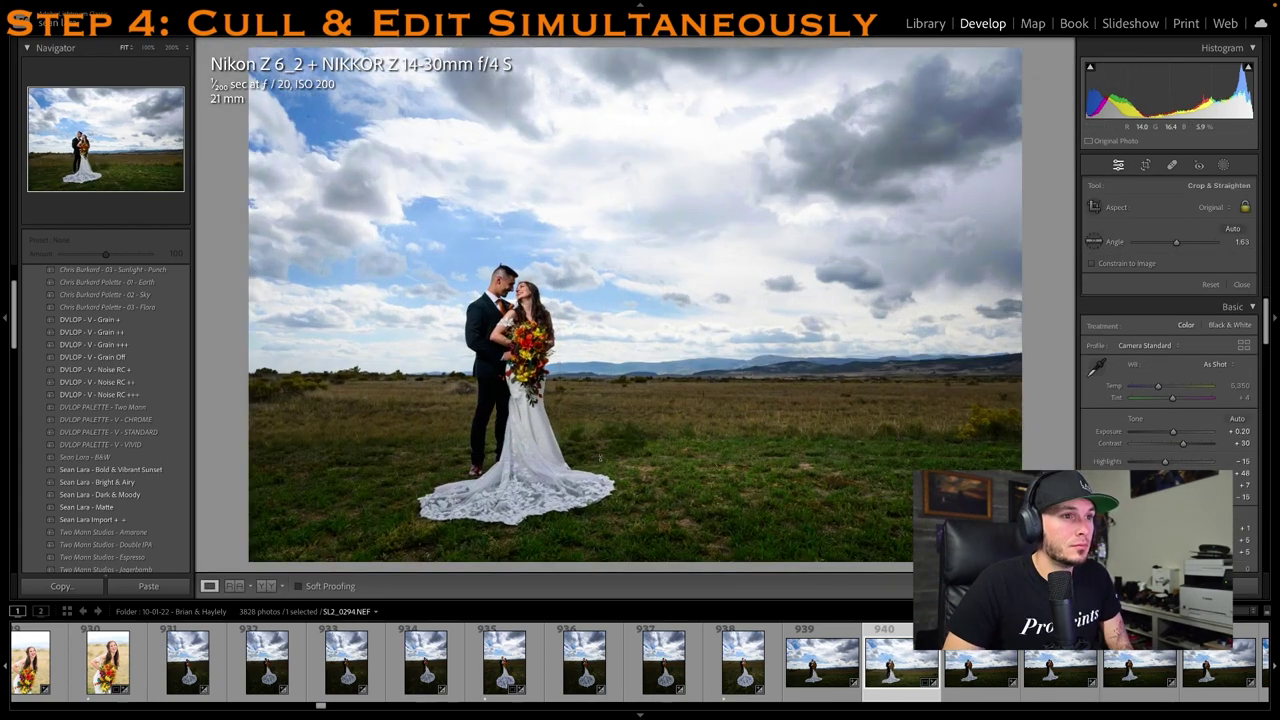
left_click_drag(1153, 339, 1151, 341)
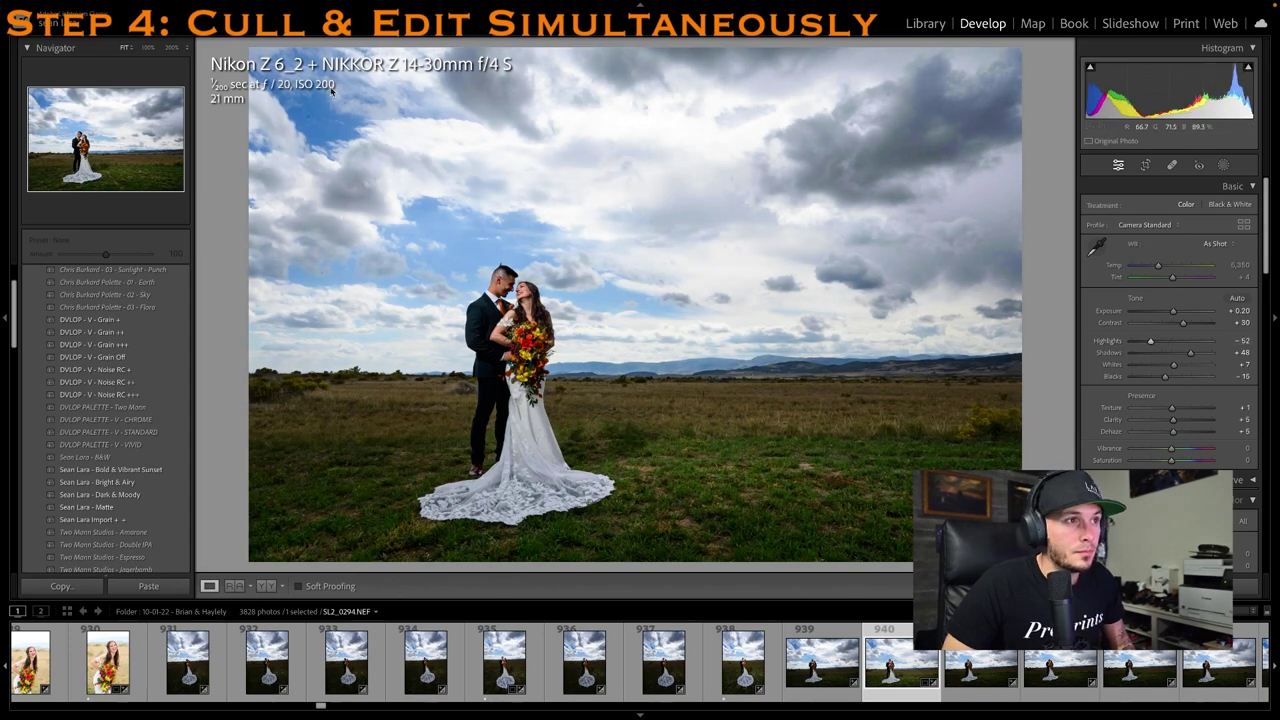
Heal the dark sensor spot in the blue patch of the upper-left sky of SL2_0294.NEF with brush size 48
key("z")
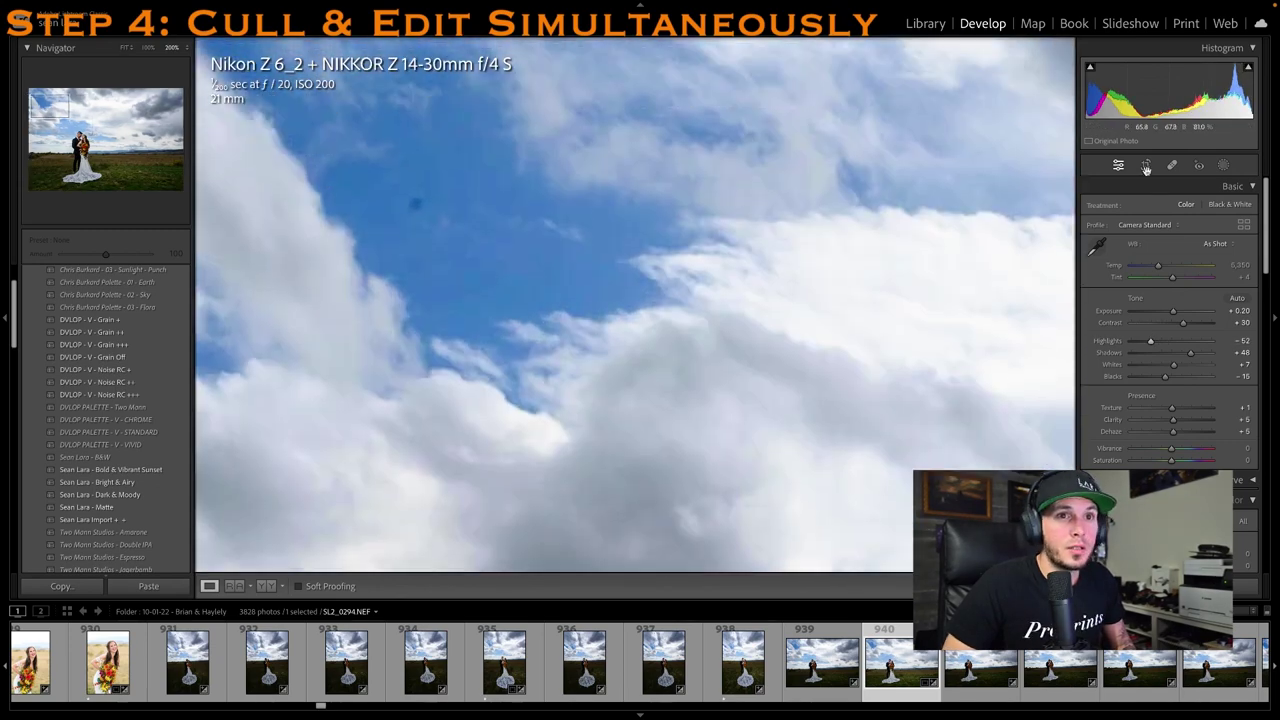
left_click(1172, 165)
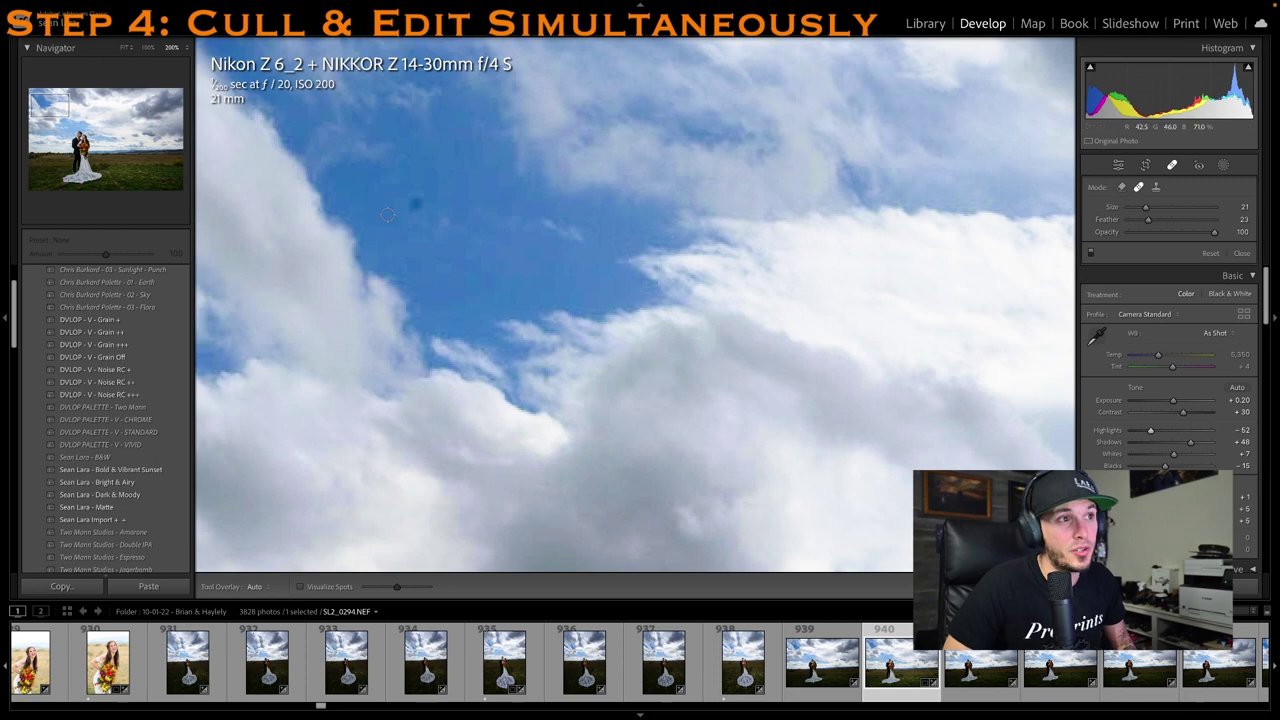
scroll(405, 209, "up", 4)
left_click(418, 211)
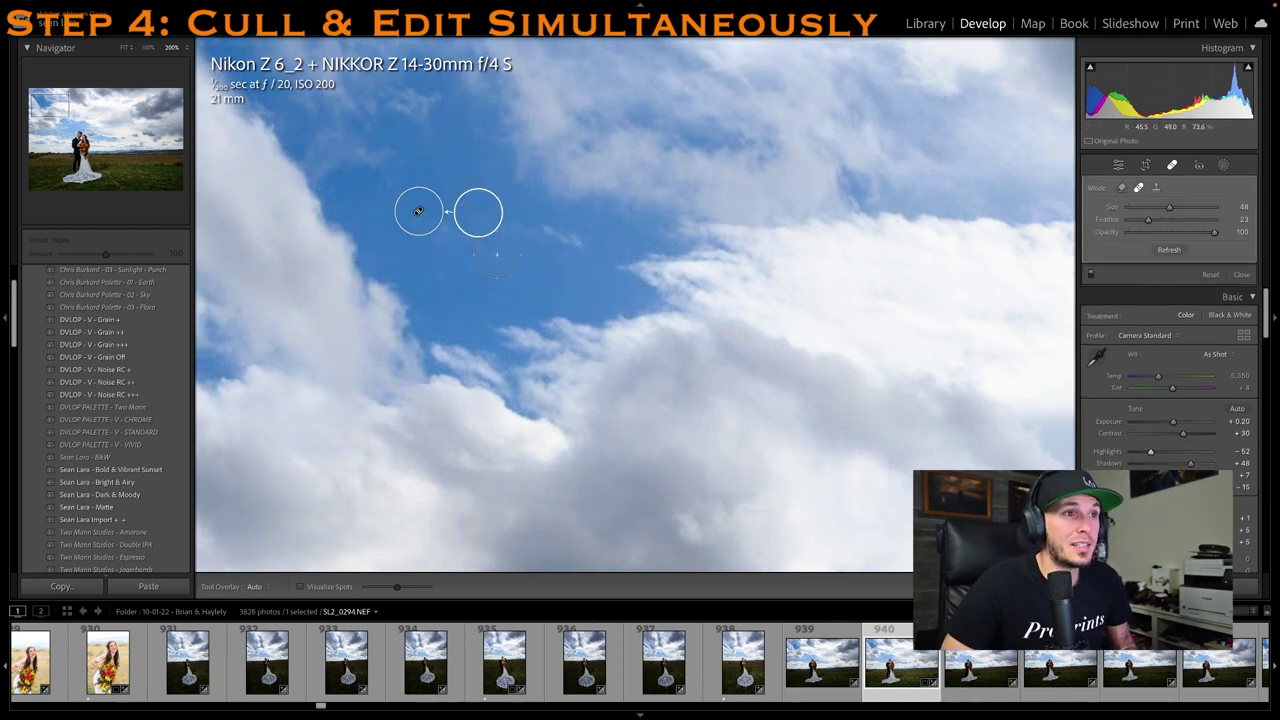
left_click(1172, 165)
left_click(918, 264)
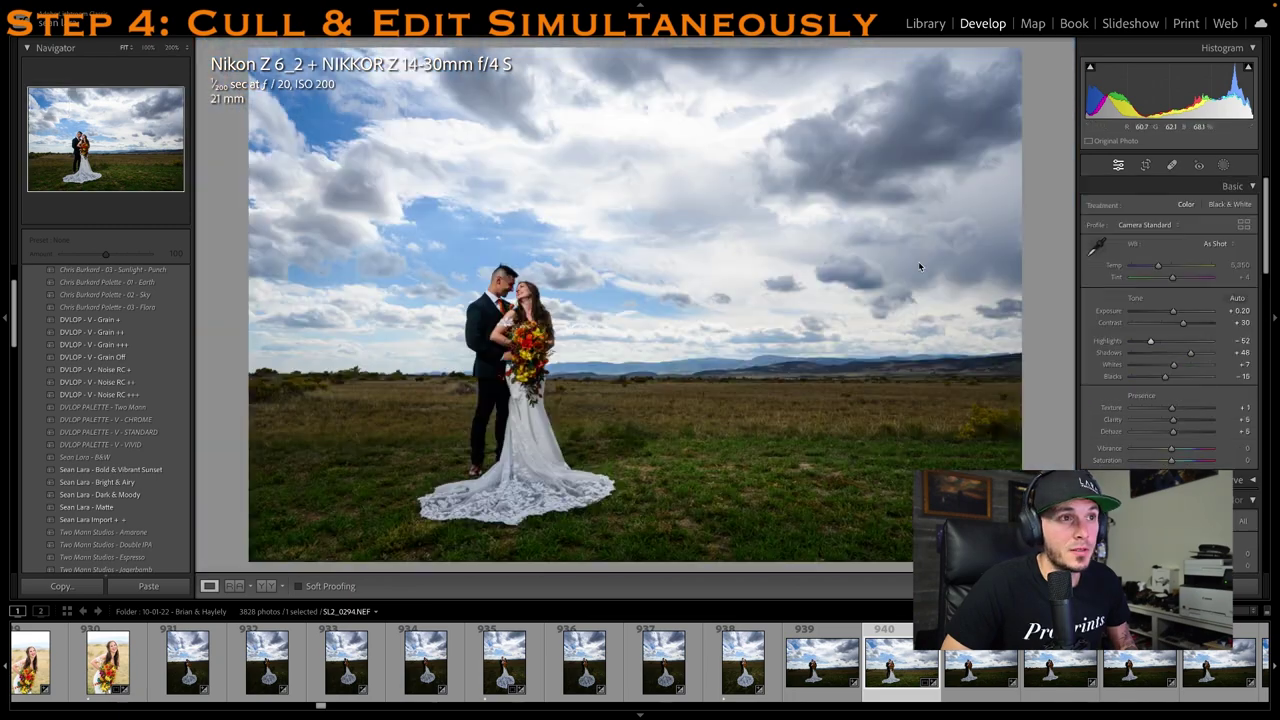
Heal the dark spot in the grey cloud to the left of the couple in SL2_0294.NEF
left_click(499, 260)
left_click(493, 267)
left_click(311, 286)
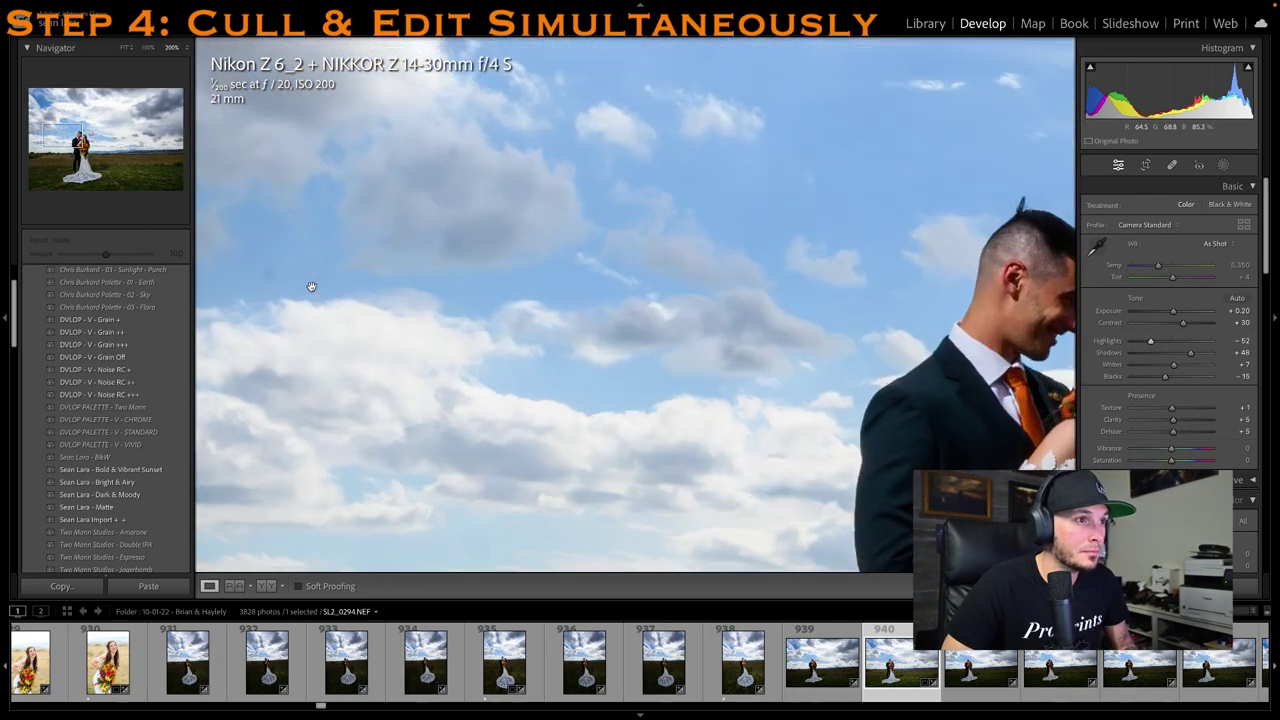
left_click(300, 282)
left_click(285, 274)
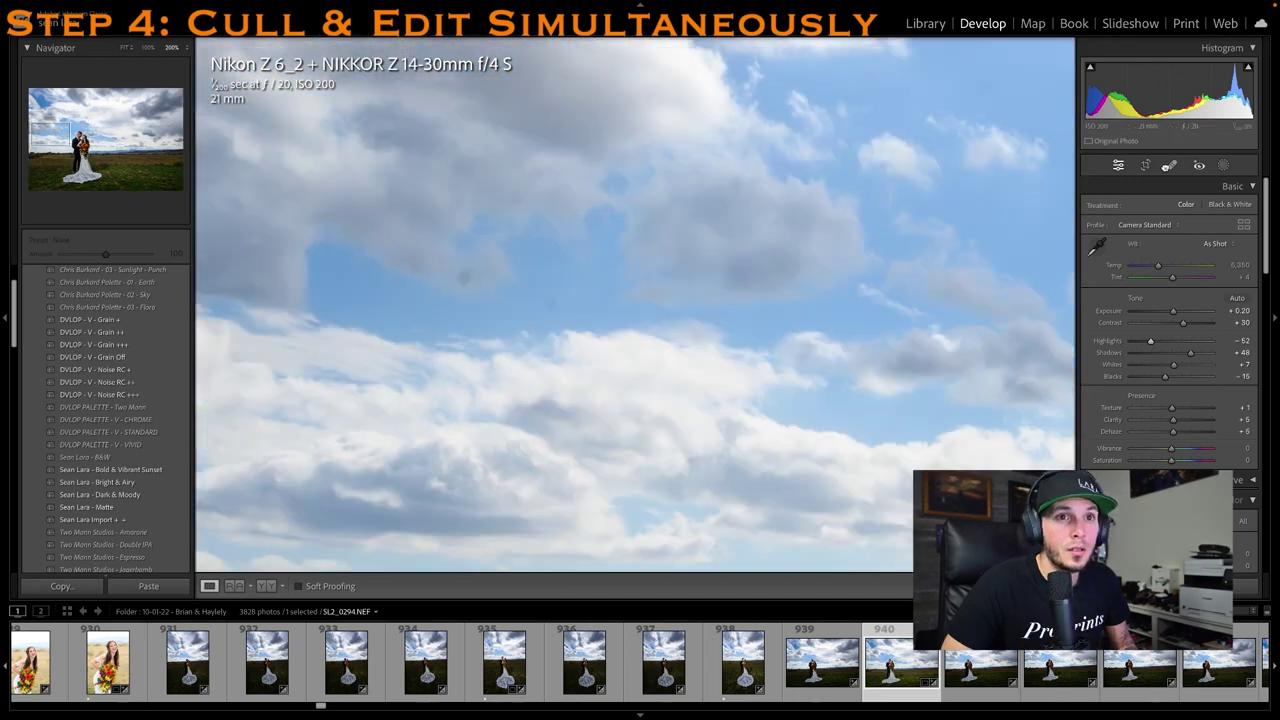
left_click(1172, 165)
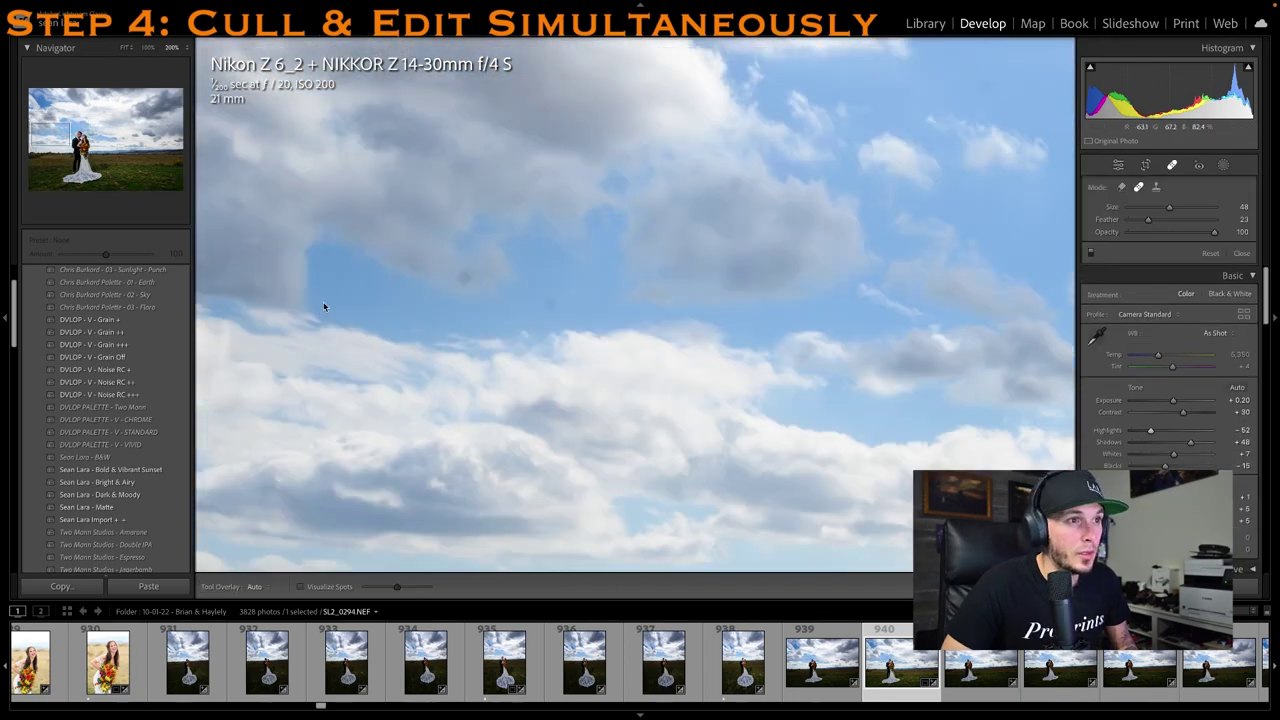
left_click(467, 278)
left_click(552, 301)
left_click(1172, 165)
left_click(958, 262)
Heal the dark tuft above the groom's head in SL2_0294.NEF with brush size 16
left_click(505, 265)
left_click(1172, 165)
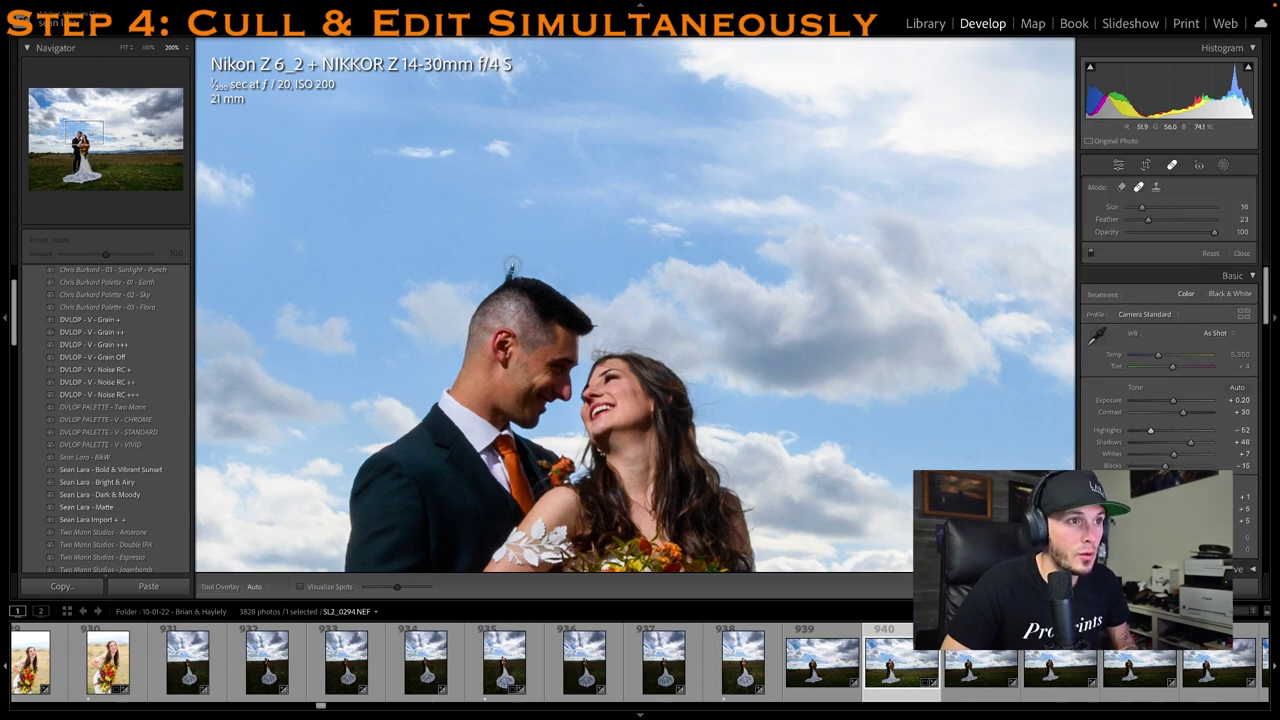
left_click(508, 266)
left_click(510, 267)
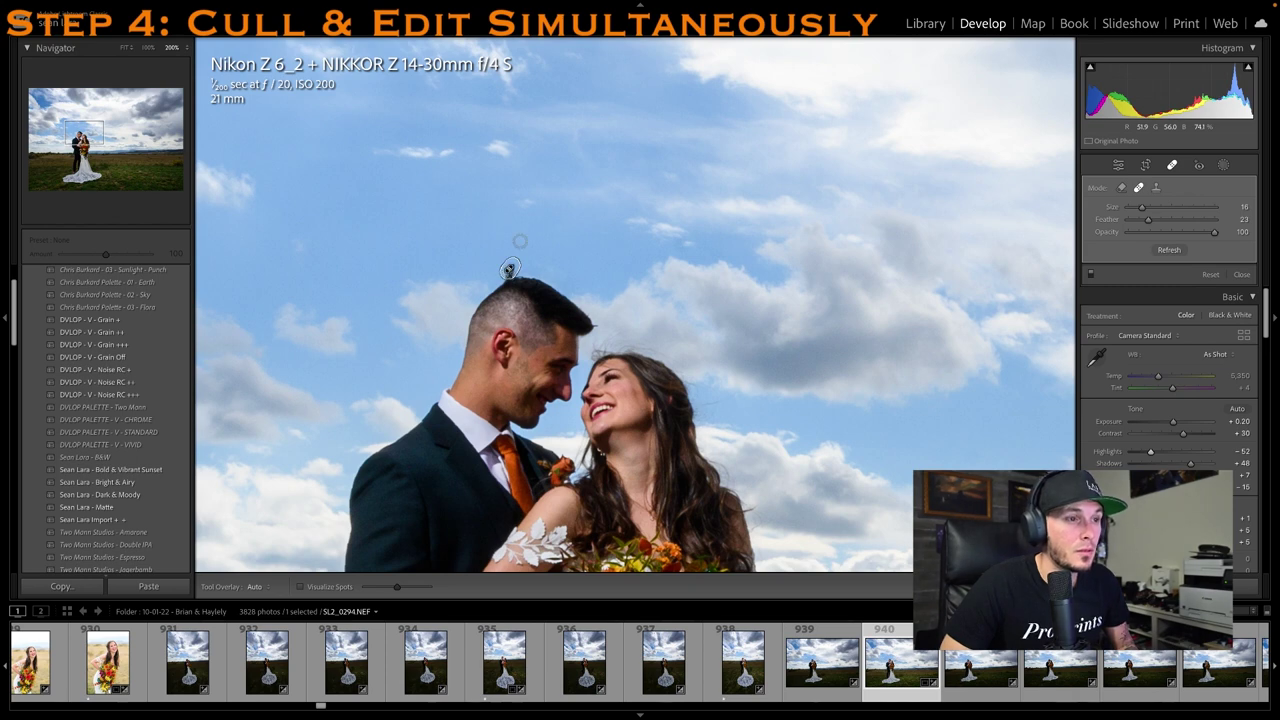
left_click(1172, 165)
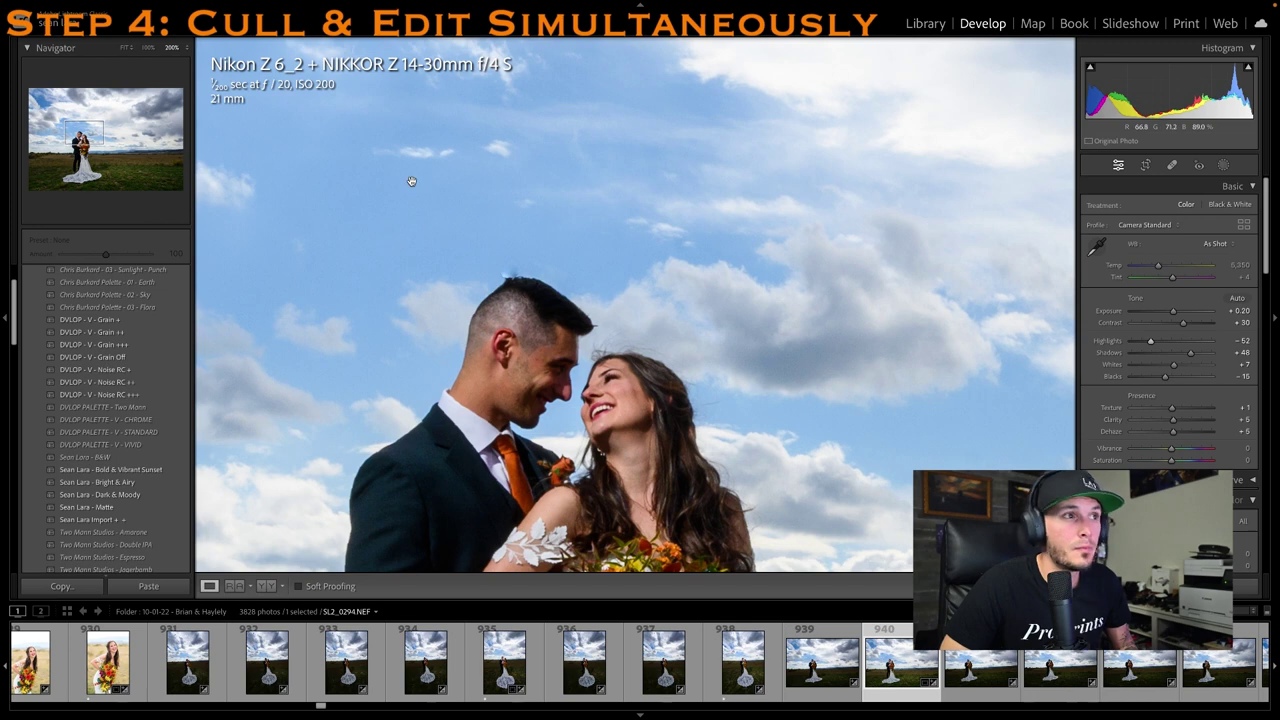
At 300% zoom, shift the healing source above the groom's head to cleaner sky and set the spot's Feather to 76
left_click(184, 50)
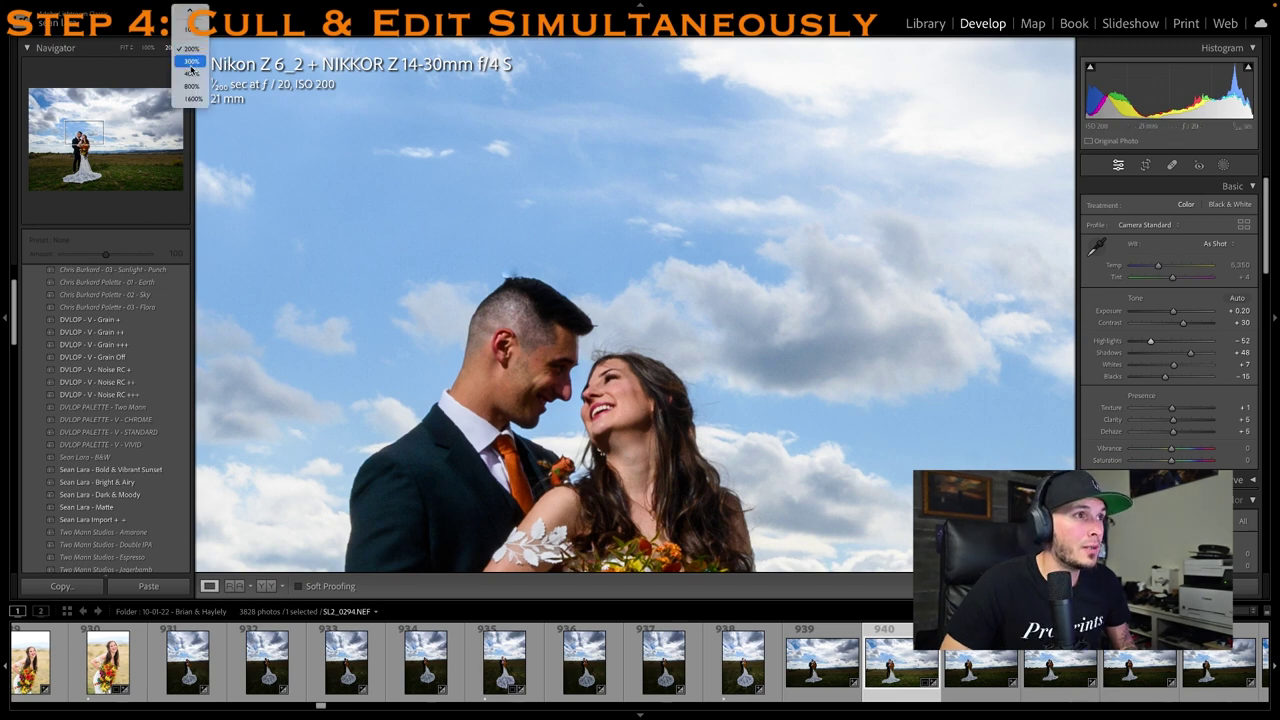
left_click(192, 68)
left_click(1172, 165)
left_click(444, 247)
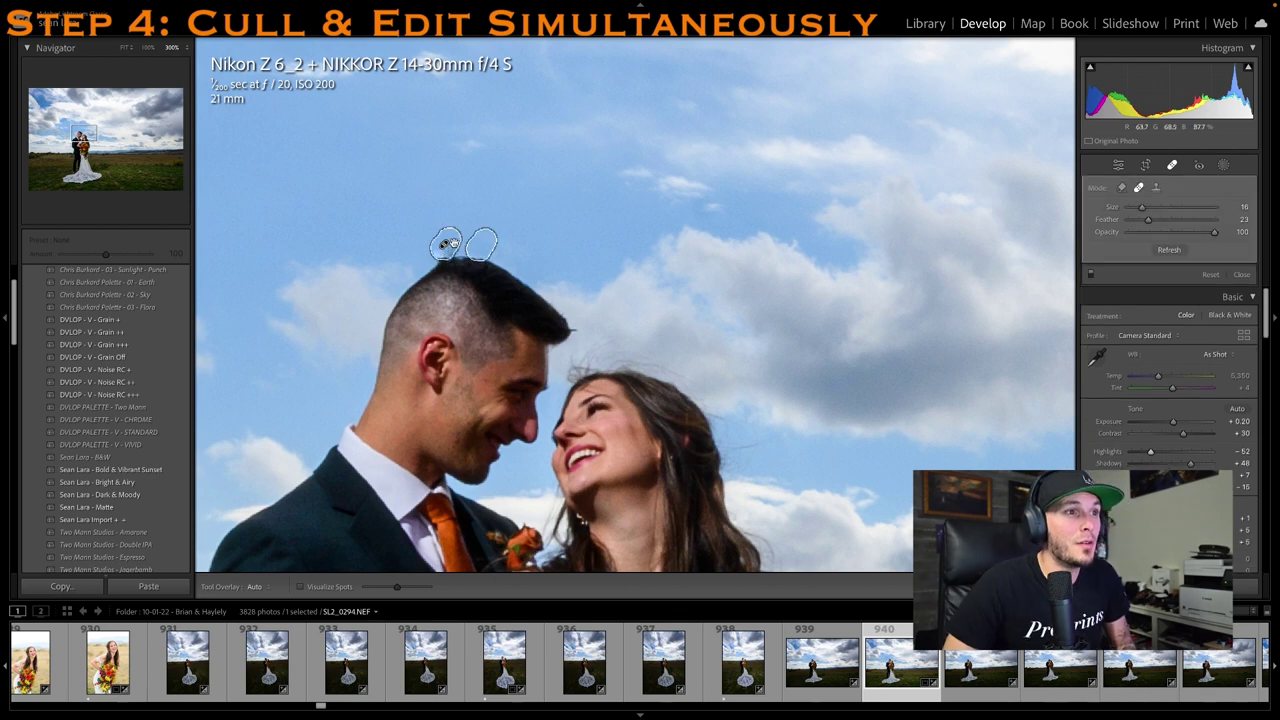
left_click_drag(484, 247, 481, 233)
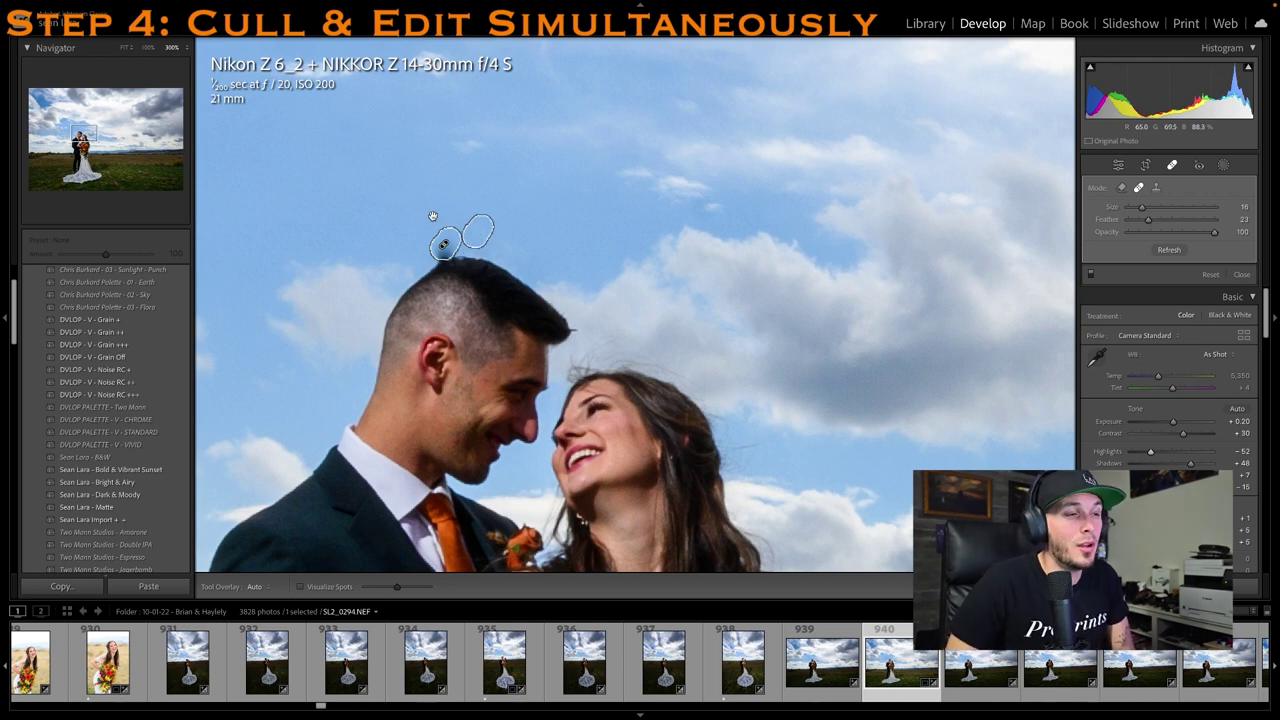
left_click_drag(1148, 219, 1134, 221)
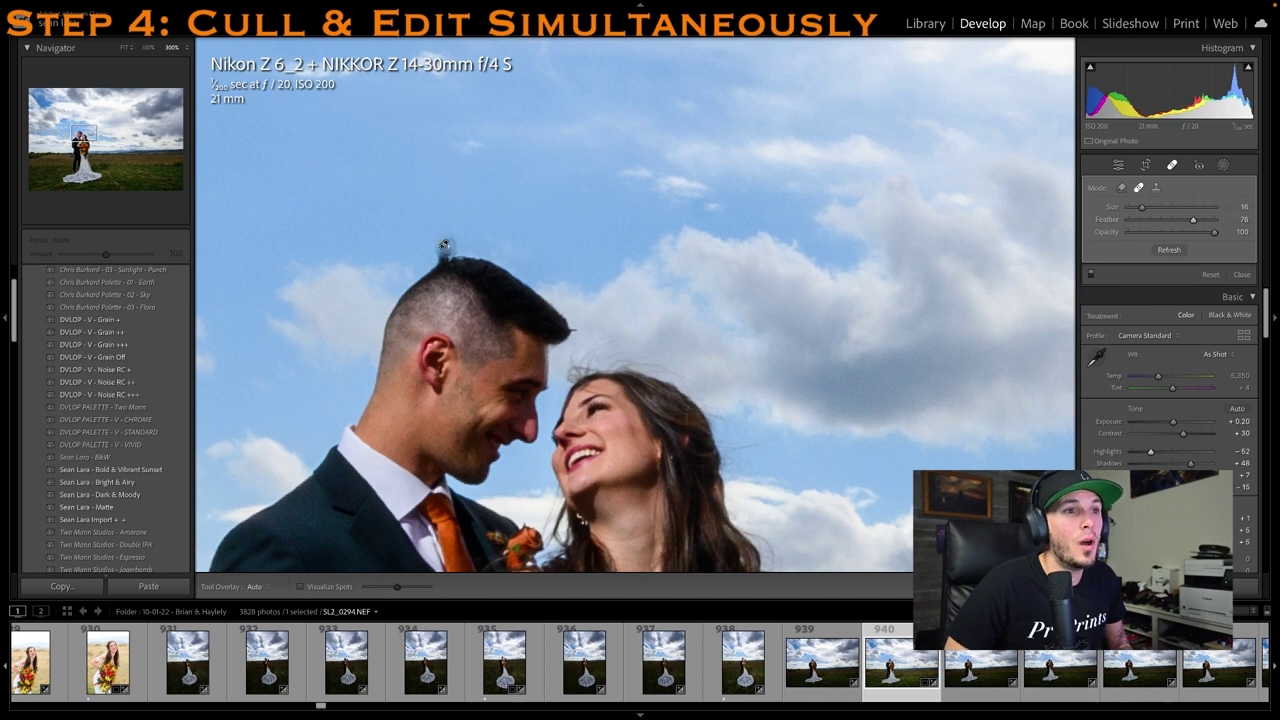
Switch the spot above the groom's head to Clone mode and return to the full photo
left_click(1157, 189)
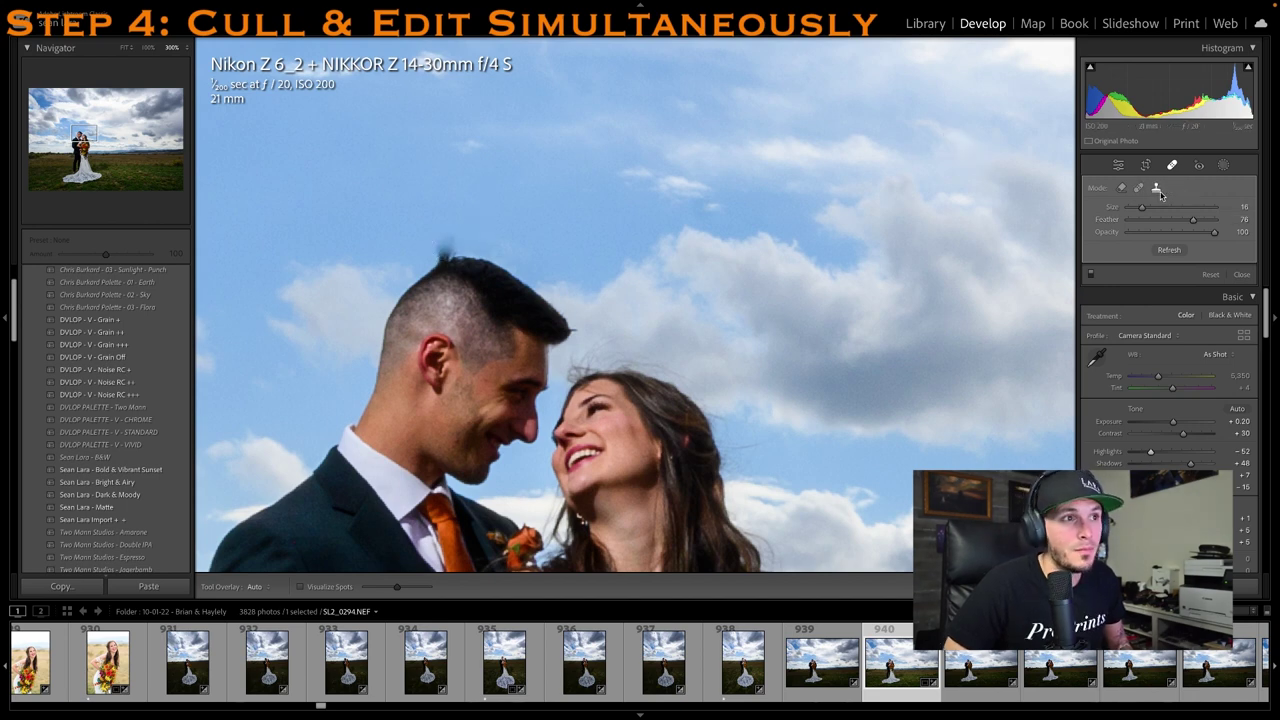
left_click(447, 244)
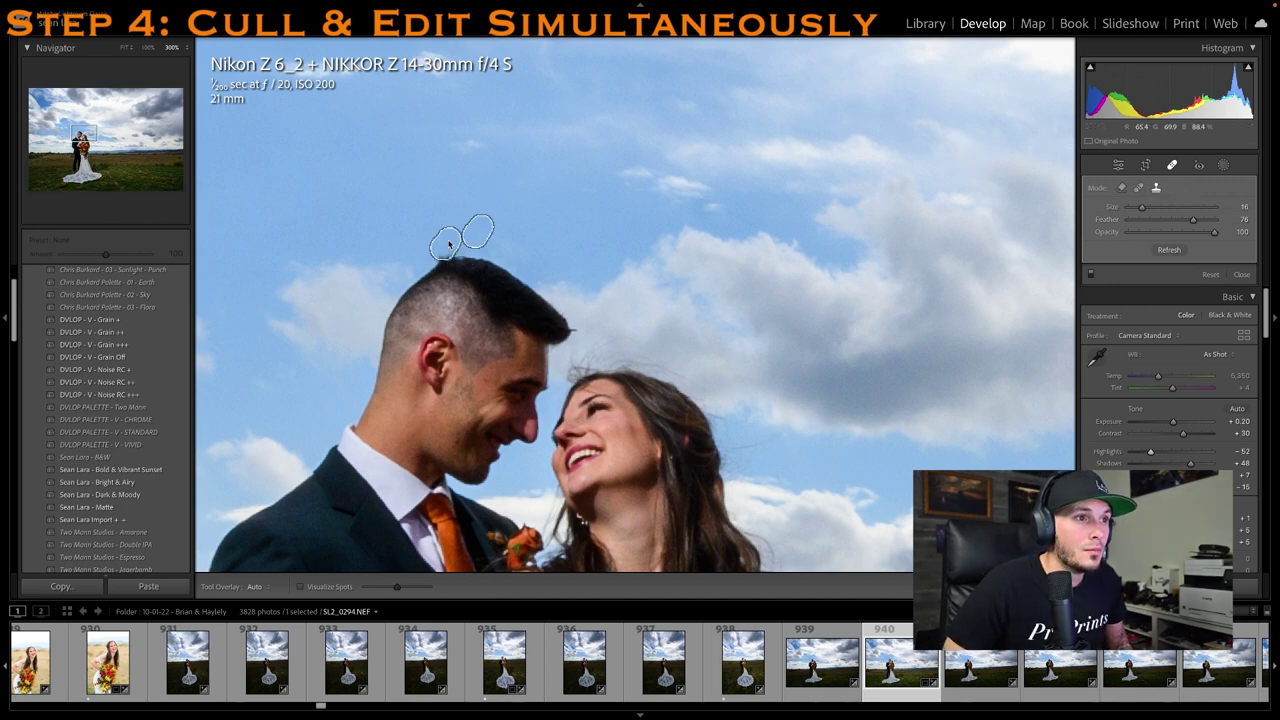
key("q")
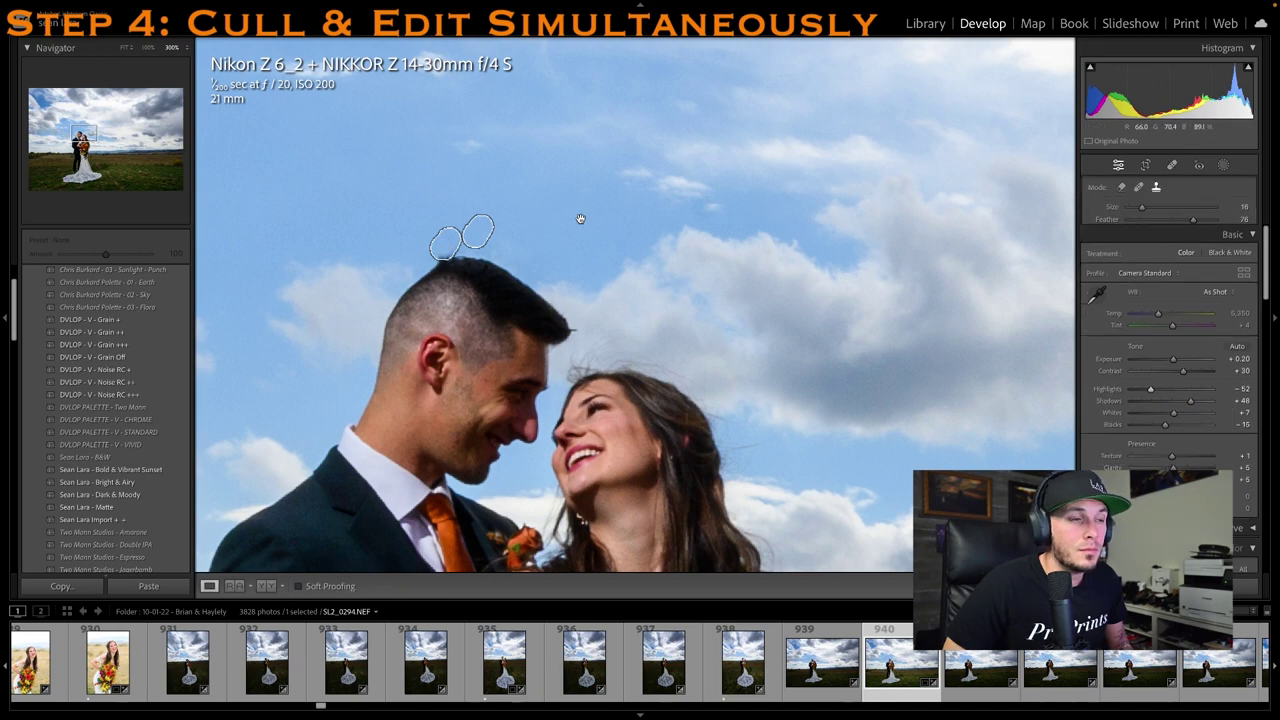
left_click(697, 306)
Rate SL2_0294.NEF one star and move on through the following couple photos to SL2_0299.NEF
key("1")
key("Right")
key("Right")
key("Right")
key("Right")
key("Right")
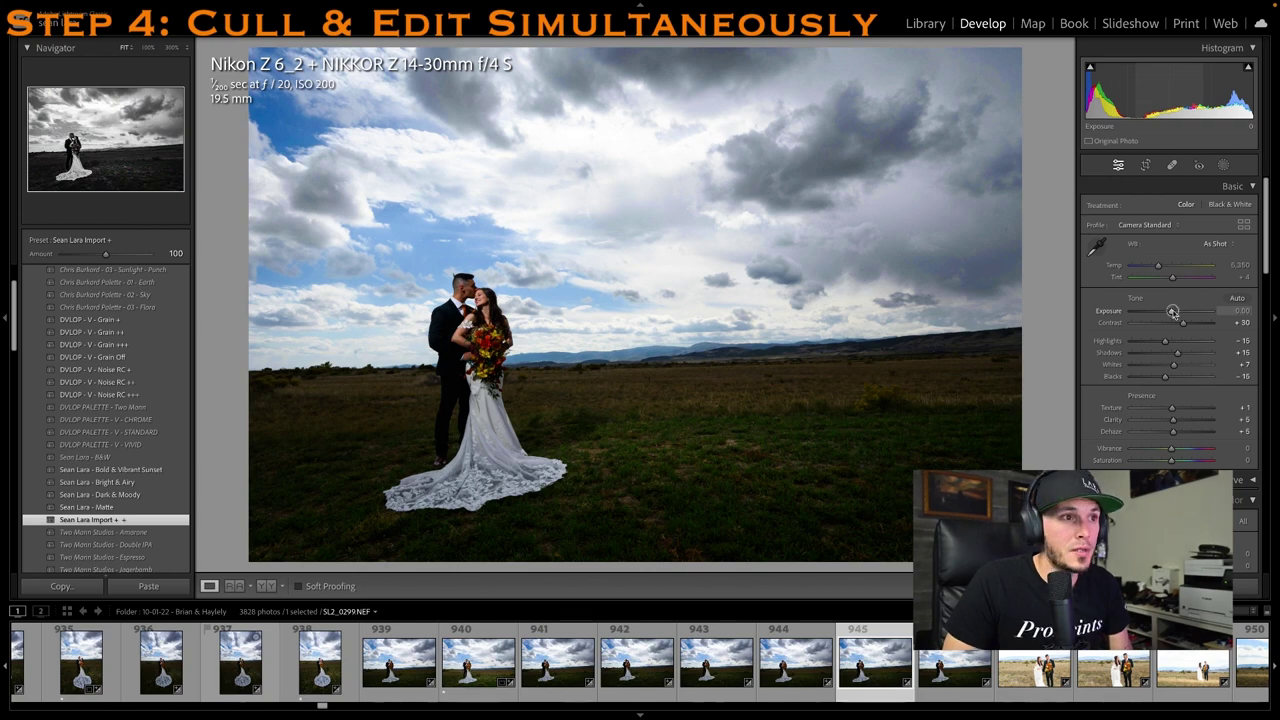
Set Exposure to +0.35 on SL2_0299.NEF and straighten it with a crop angle of 1.19
left_click_drag(1172, 311, 1175, 311)
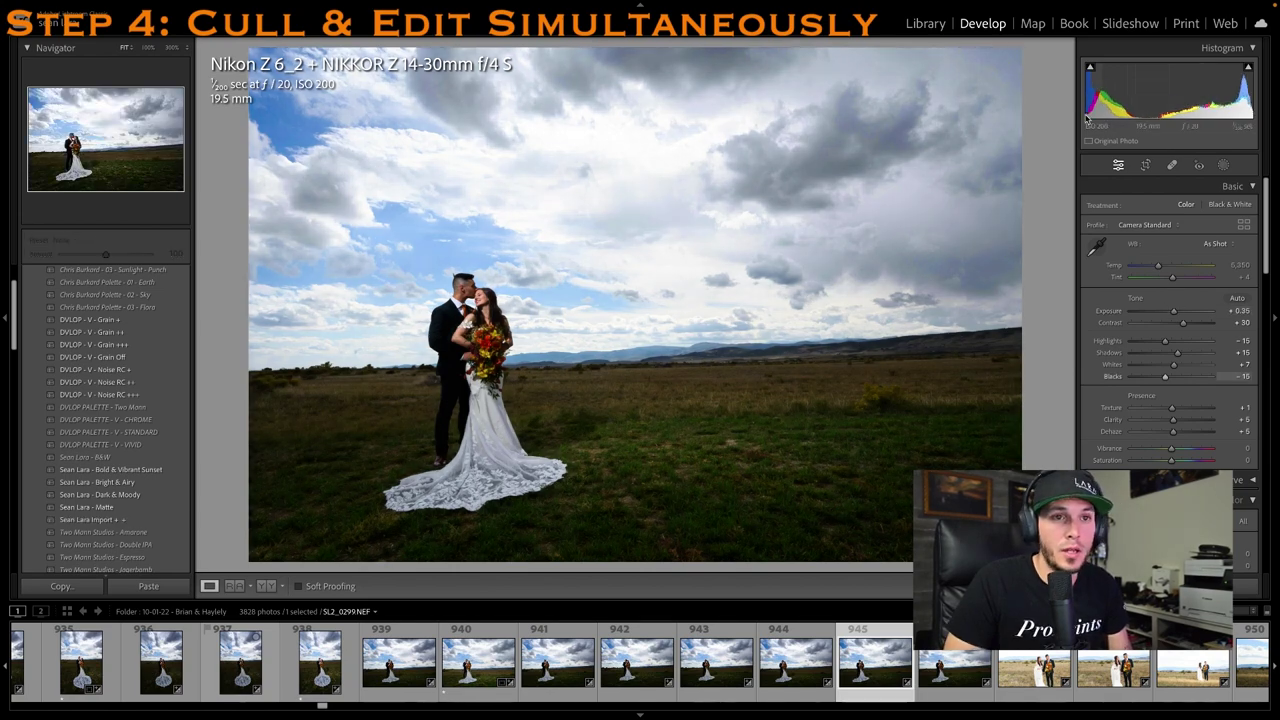
left_click(1145, 165)
left_click_drag(1060, 176, 1063, 185)
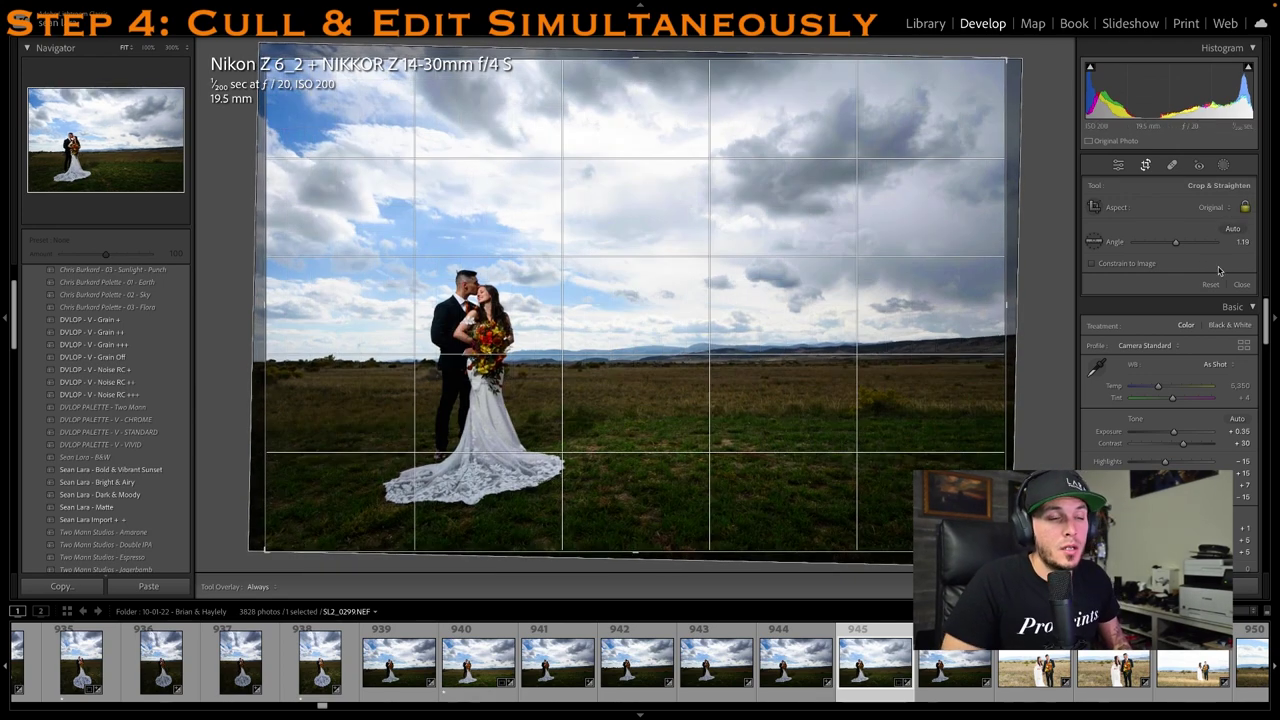
key("Return")
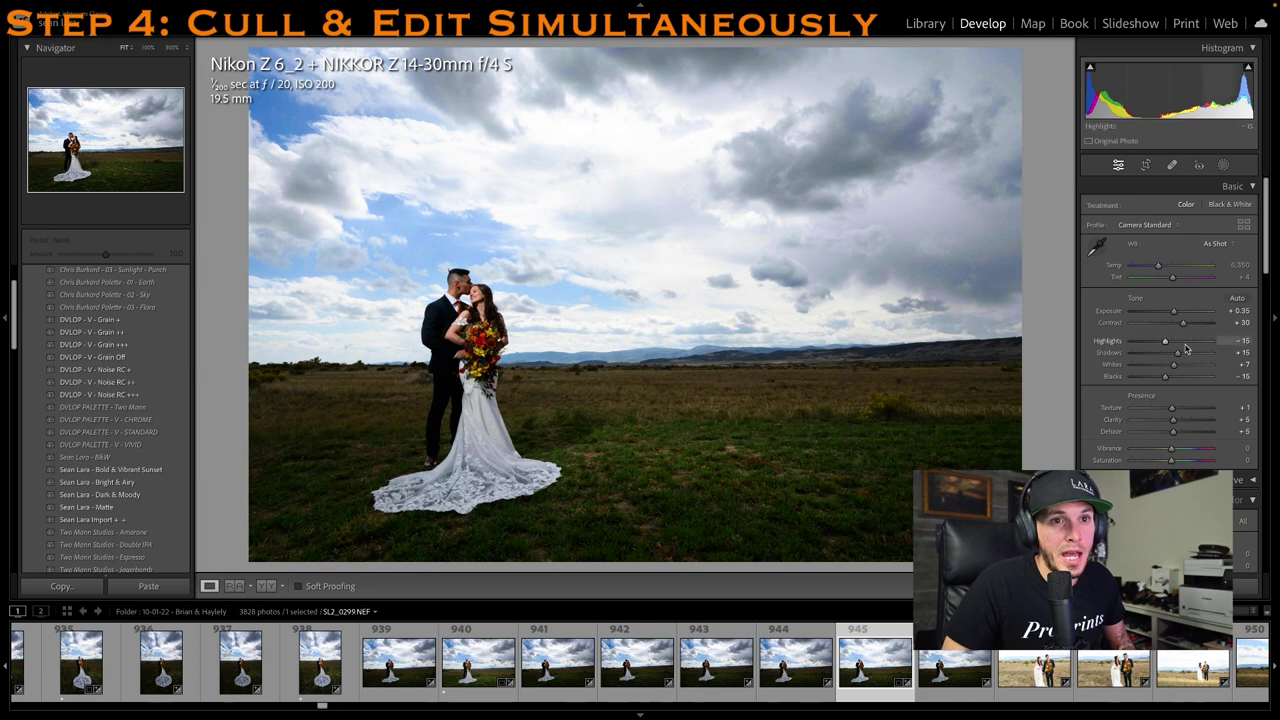
Set Shadows to +46 and Highlights to −76 on SL2_0299.NEF and rate it one star
left_click_drag(1177, 353, 1189, 356)
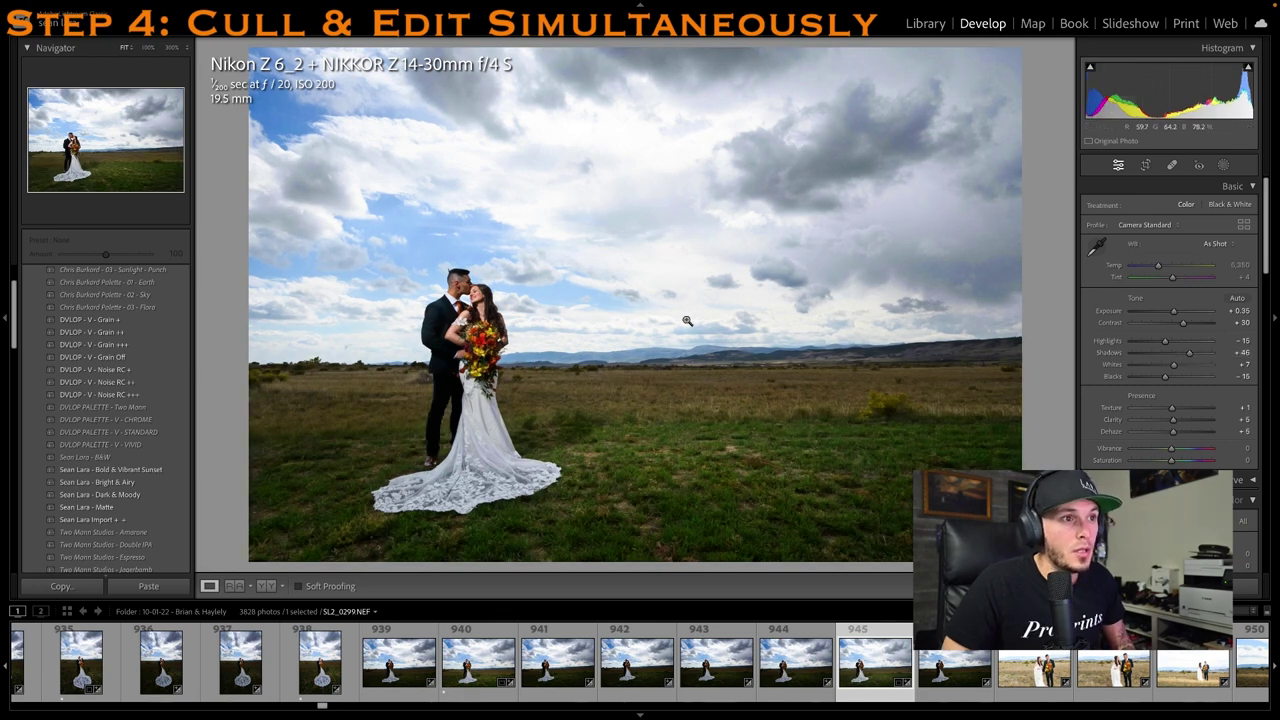
left_click_drag(1164, 341, 1159, 344)
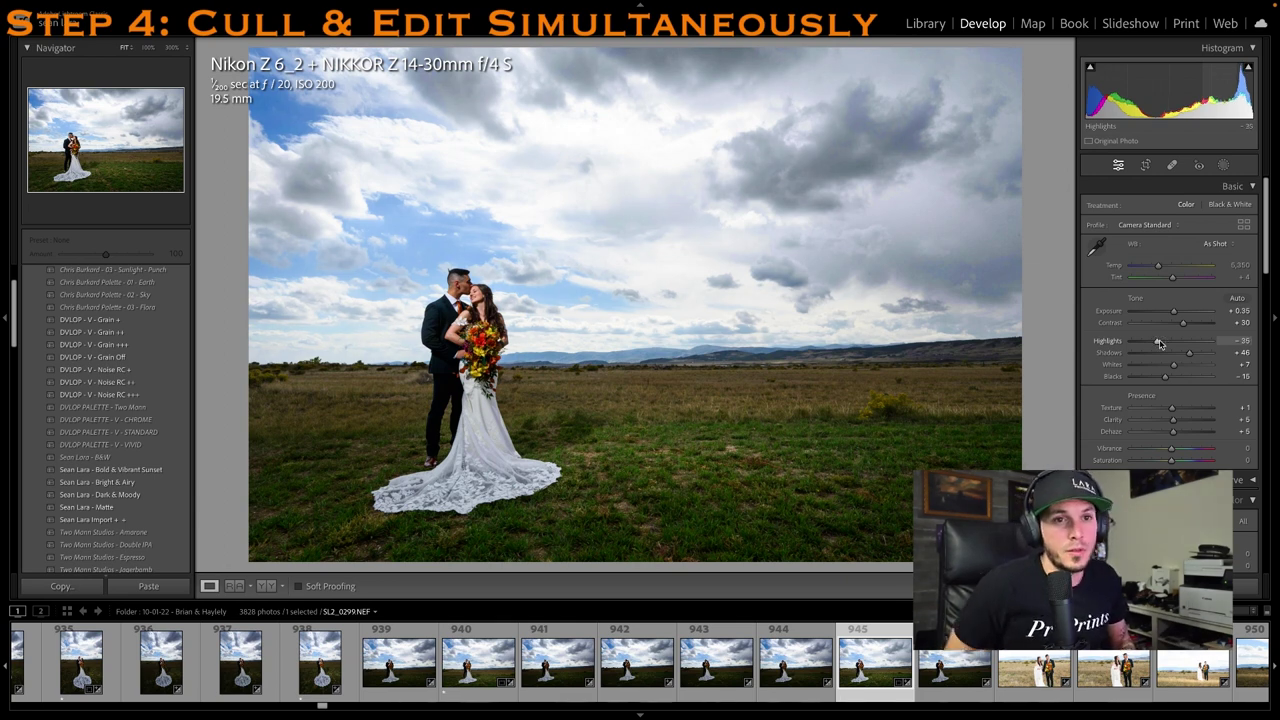
left_click_drag(1159, 344, 1147, 346)
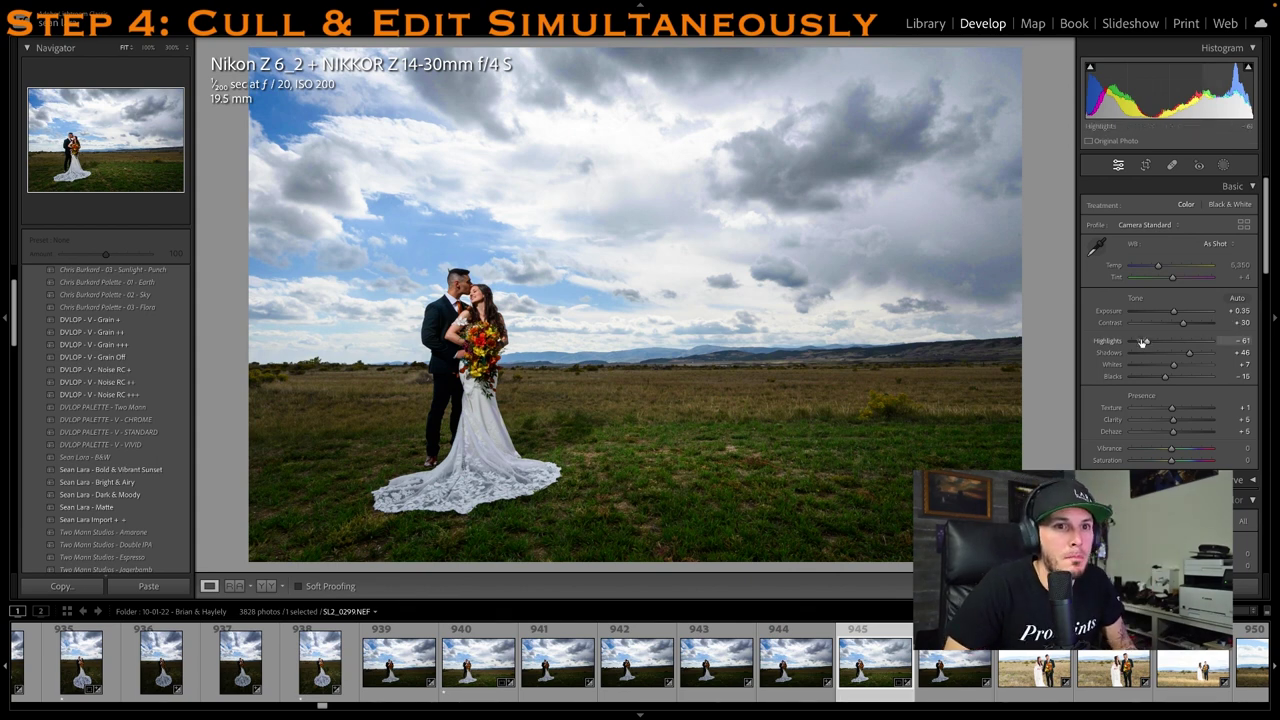
left_click_drag(1153, 340, 1147, 340)
key("1")
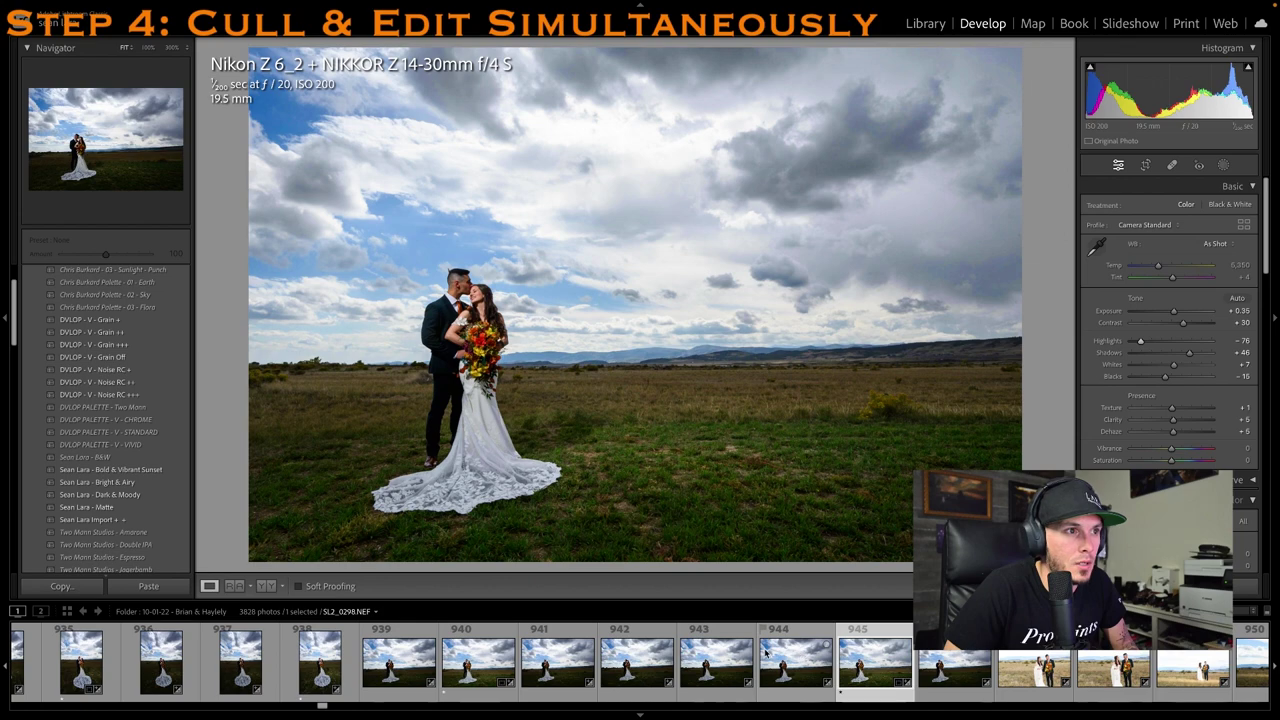
scroll(776, 652, "right", 2)
scroll(771, 652, "down", 3)
left_click(825, 665)
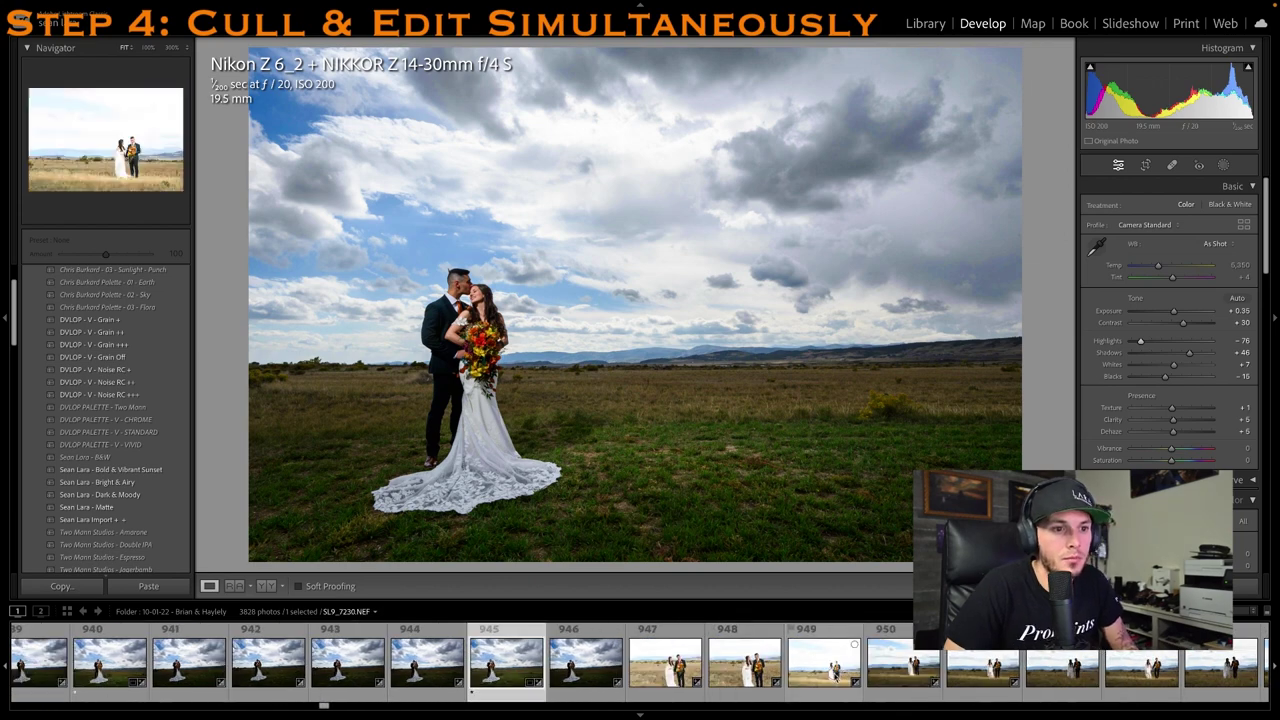
left_click(887, 673)
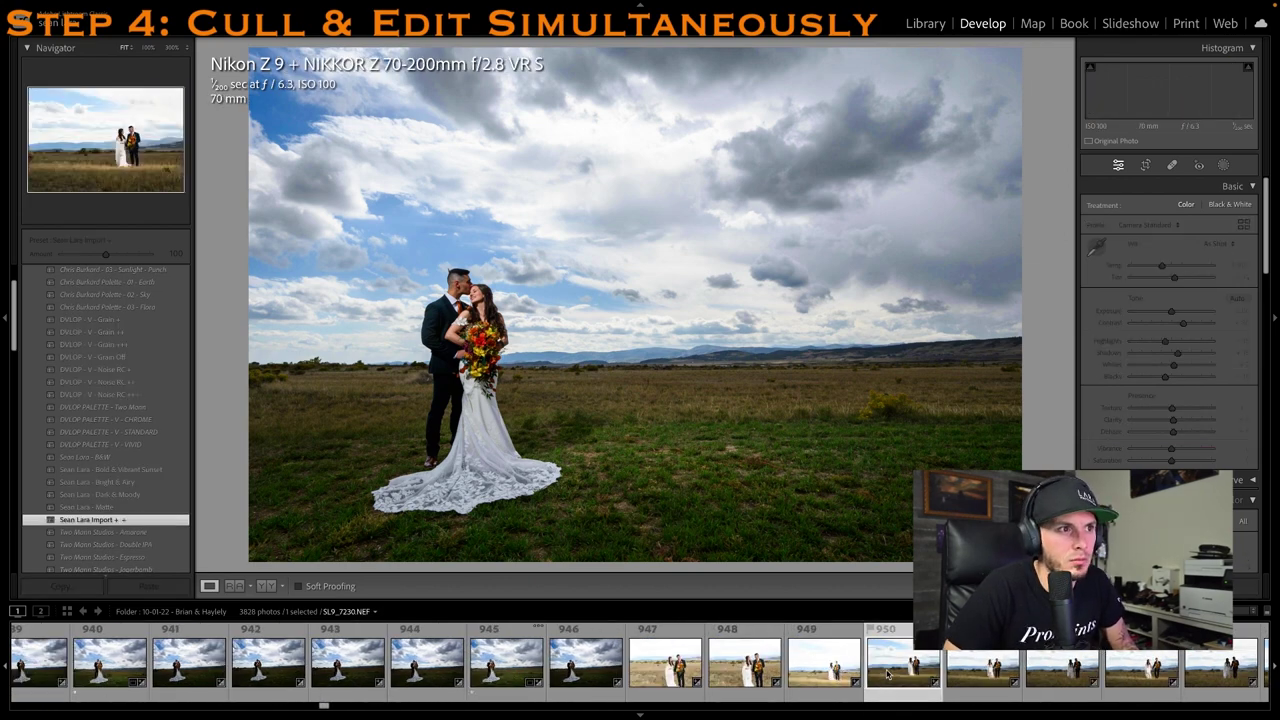
left_click(518, 673)
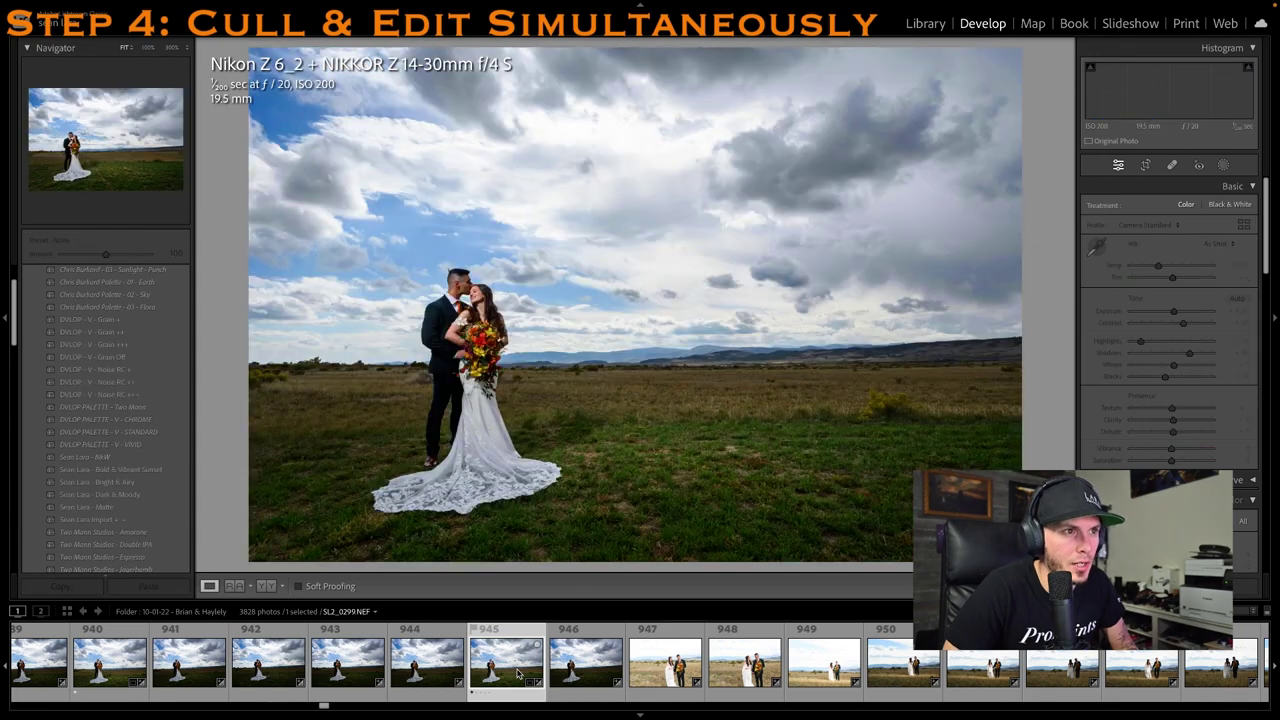
Try to clone out the stray hair tuft at the back of the groom's head in SL2_0299.NEF, and delete the clone spots
left_click(443, 271)
left_click(1172, 165)
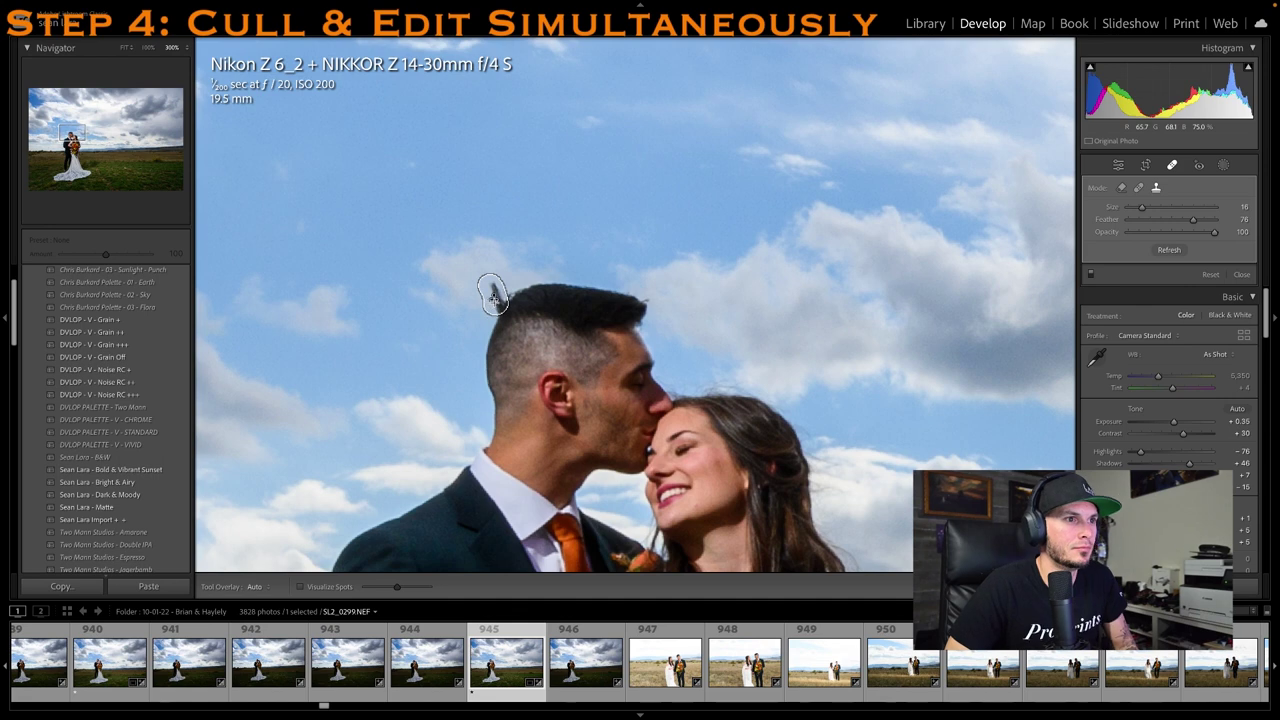
left_click(493, 294)
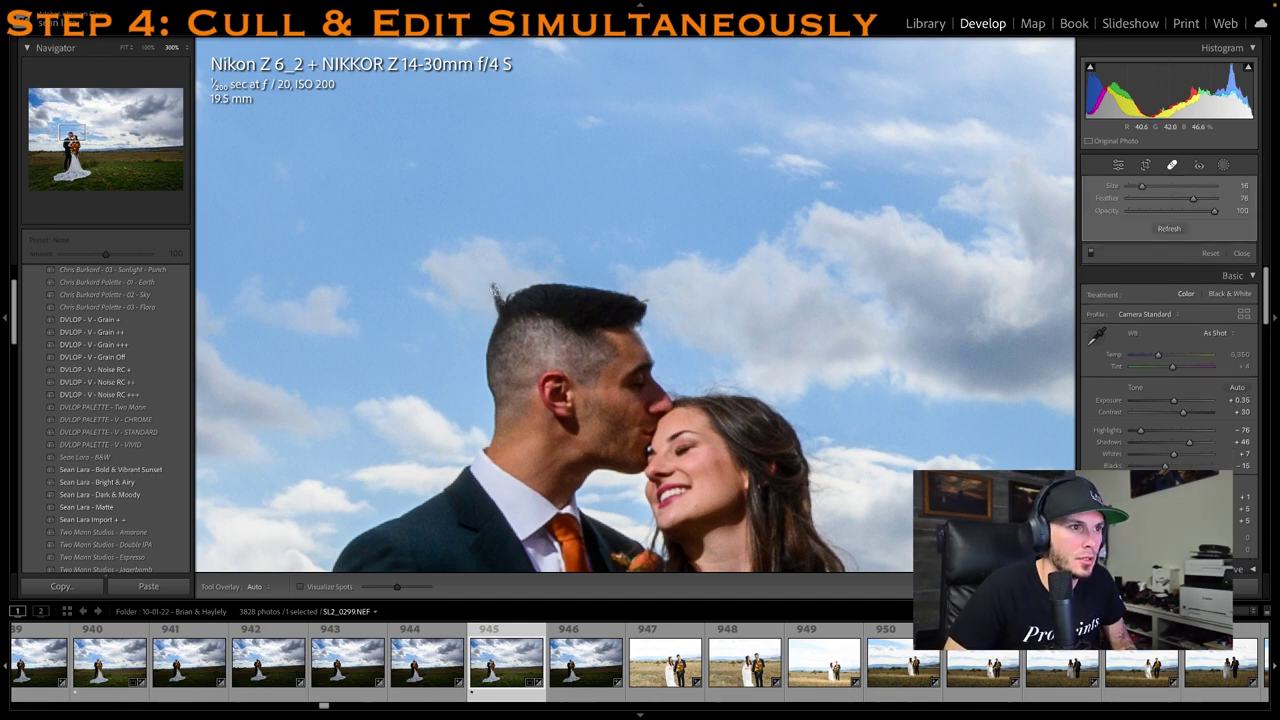
left_click(494, 294)
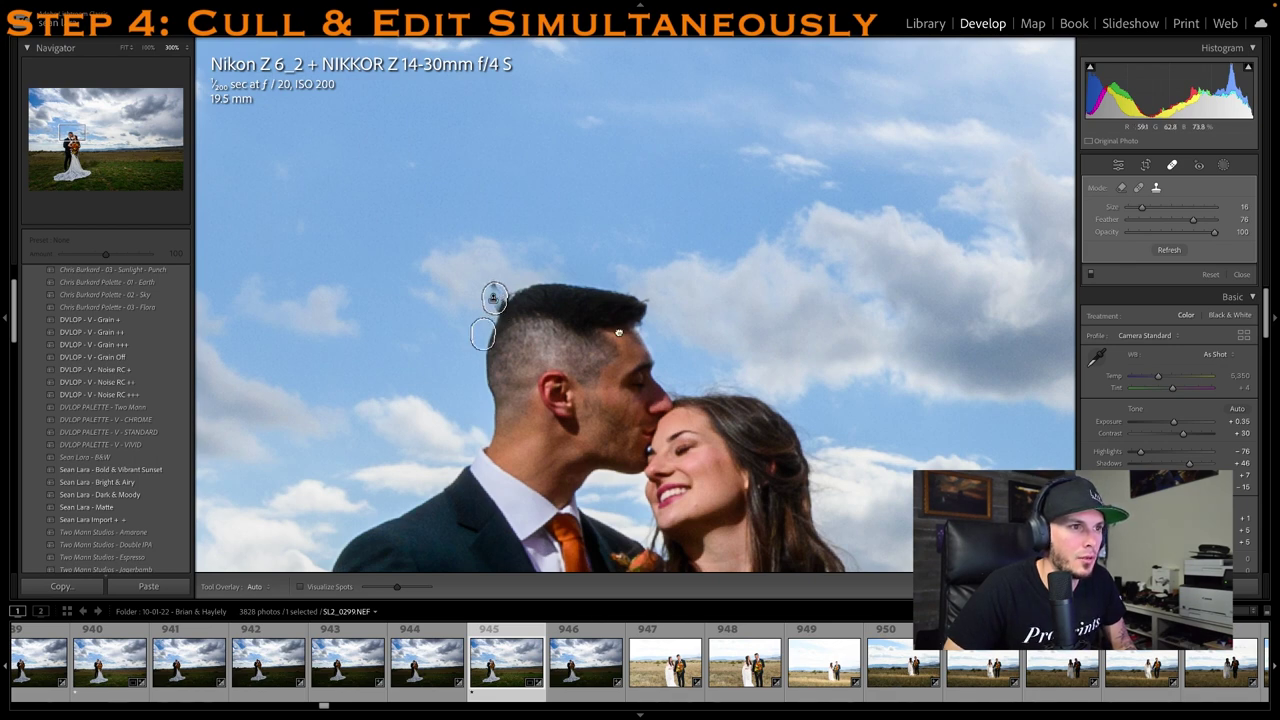
key("Delete")
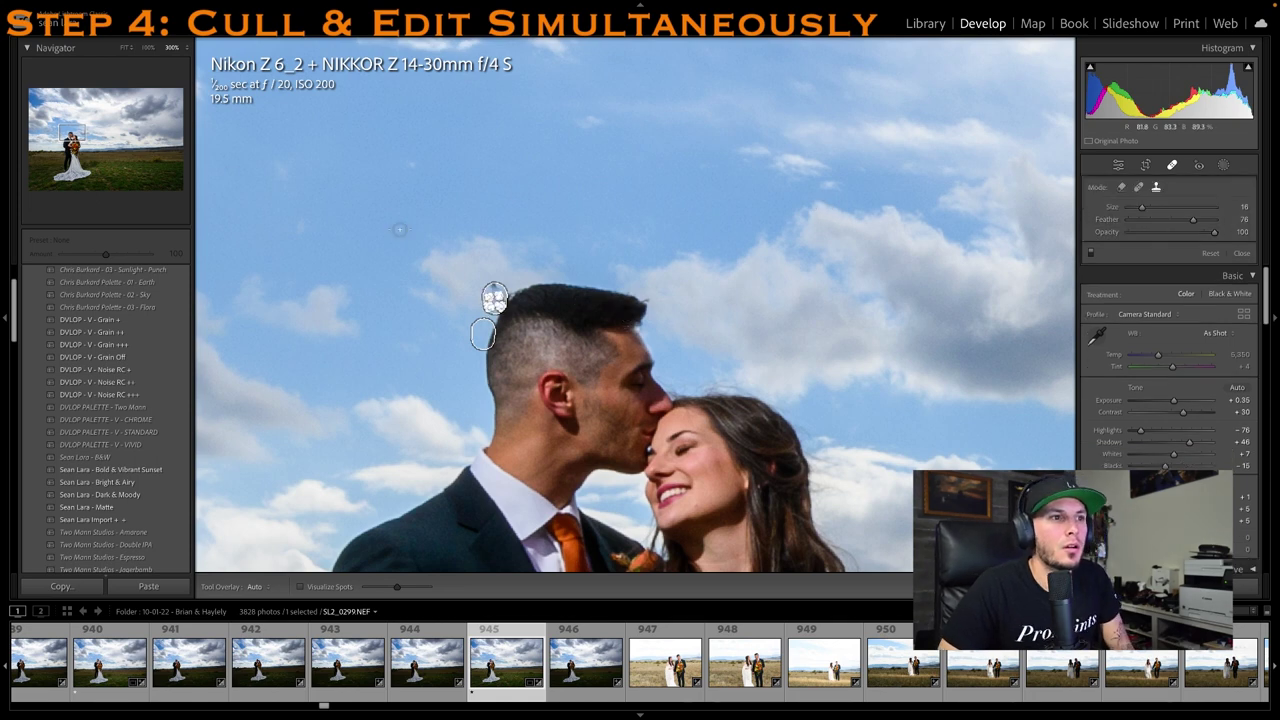
key("Delete")
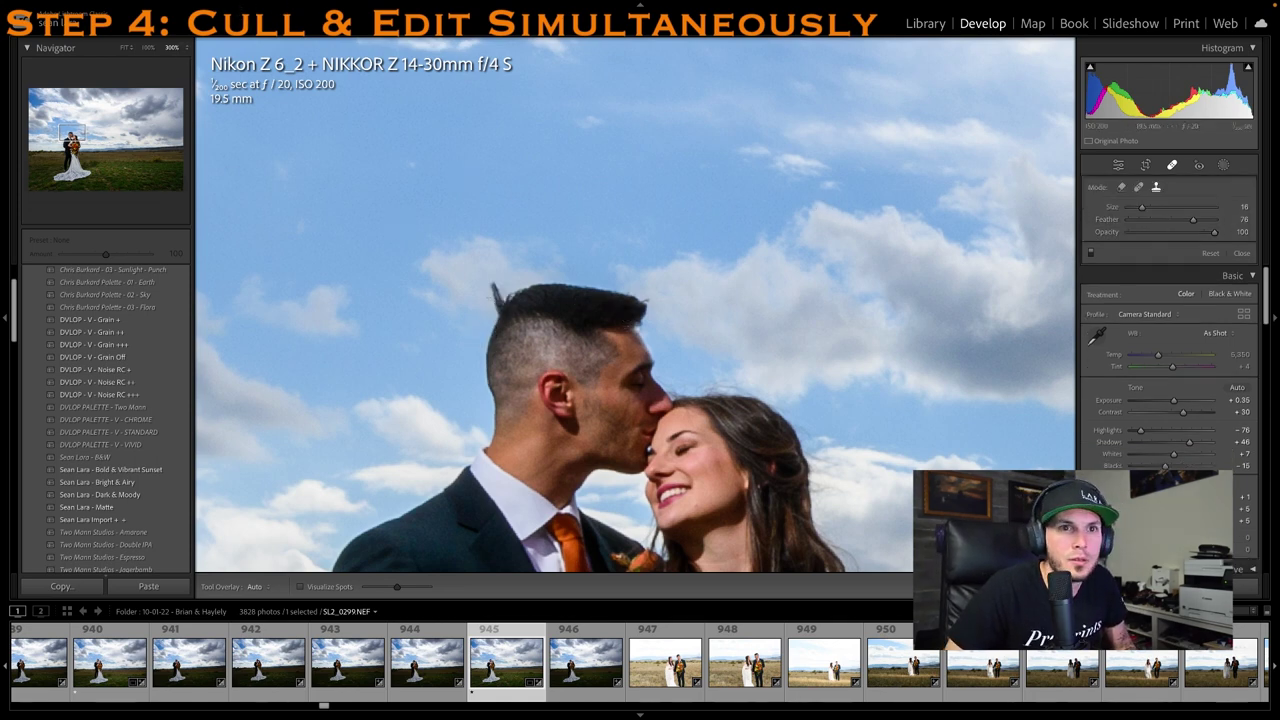
Try to remove the hair tuft again with a size 15 clone spot, switched to Heal mode with Feather 41
left_click(495, 291)
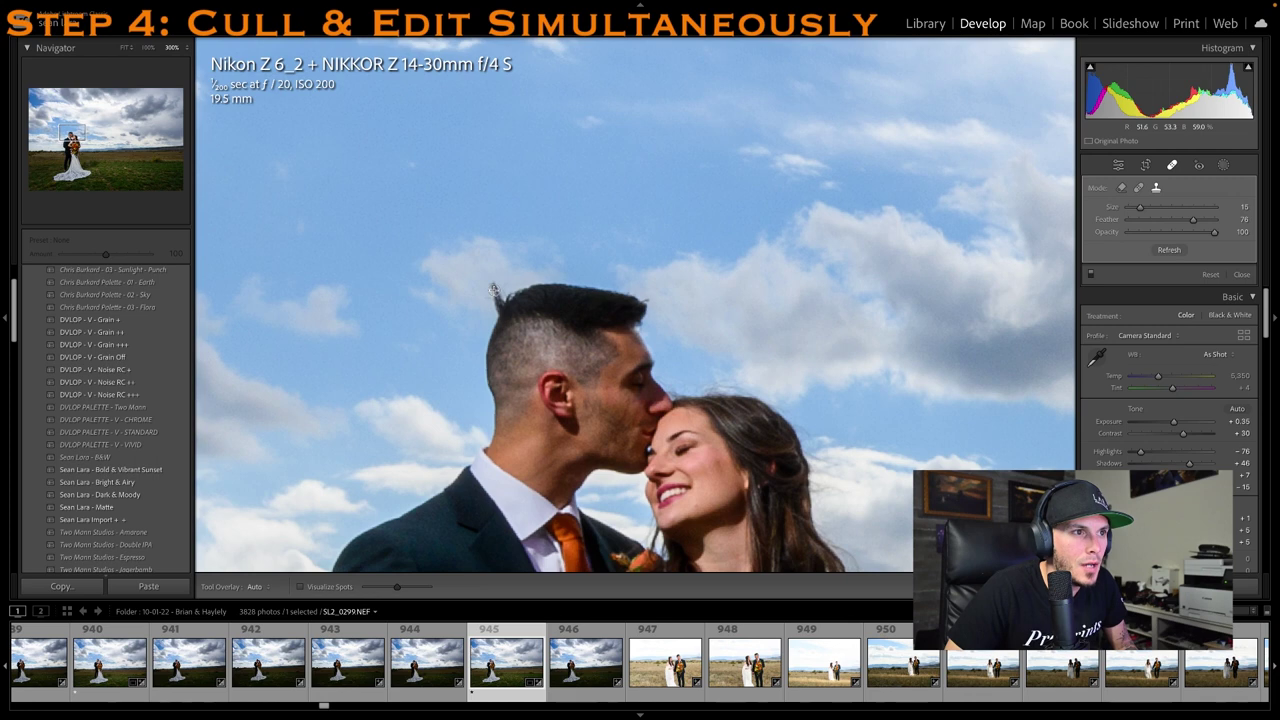
left_click(492, 293)
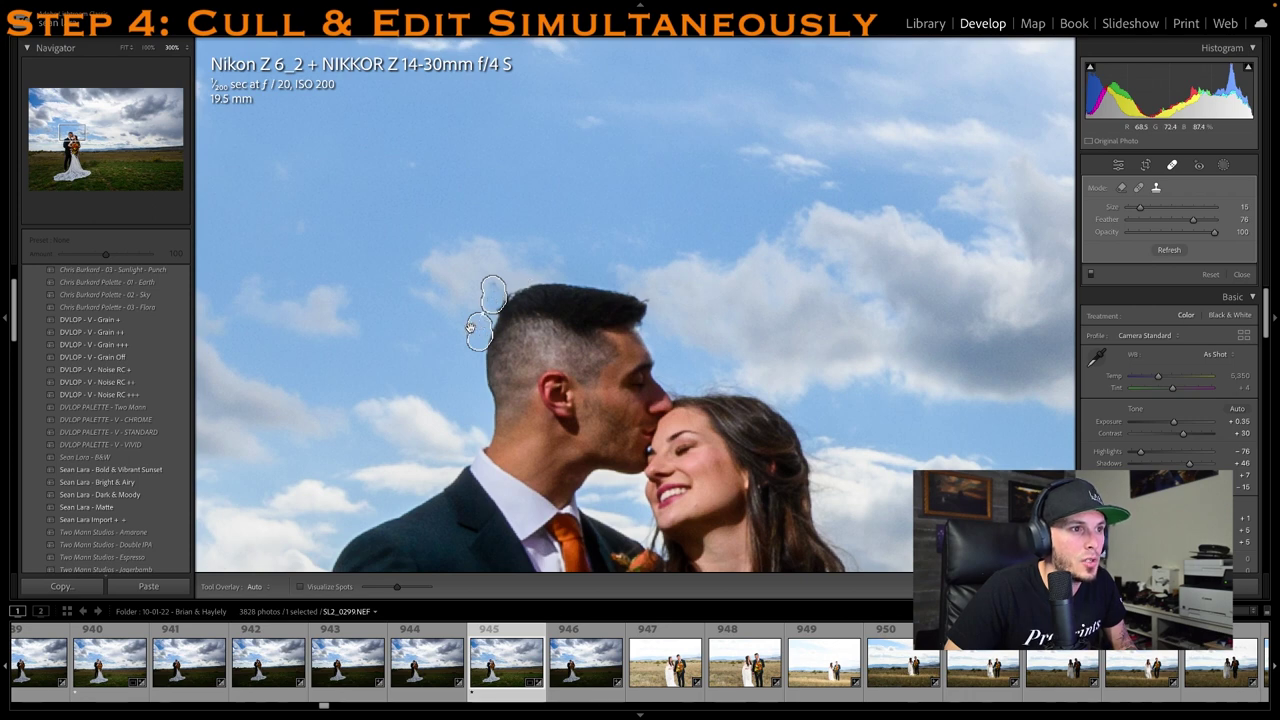
key("slash")
left_click(1152, 224)
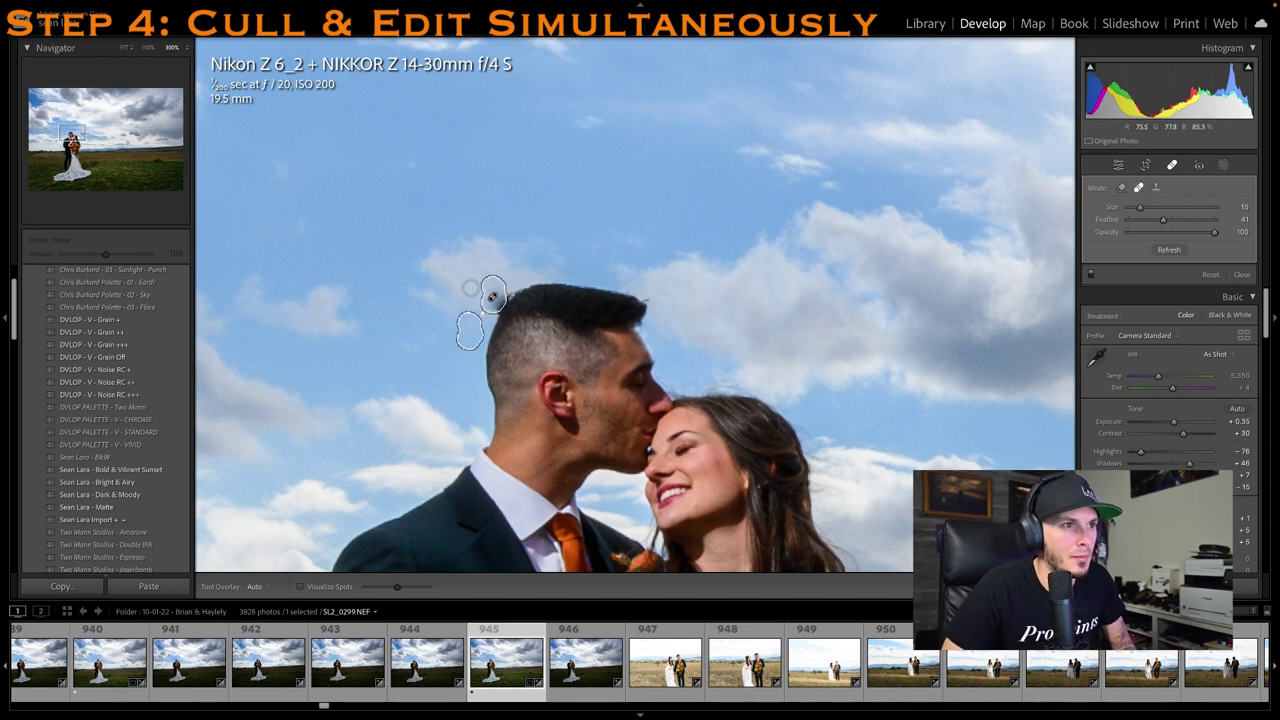
key("q")
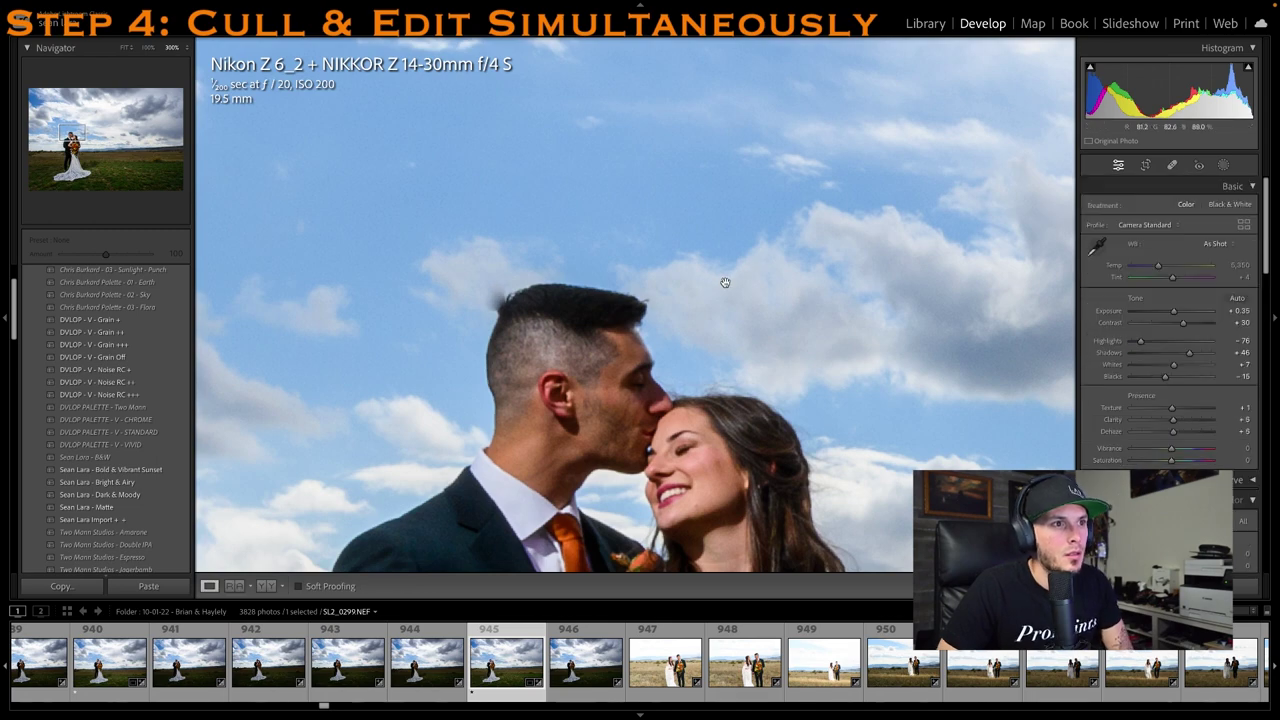
Check the healed area around the groom's head up close and delete the heal spot from SL2_0299.NEF
left_click(440, 278)
left_click(447, 289)
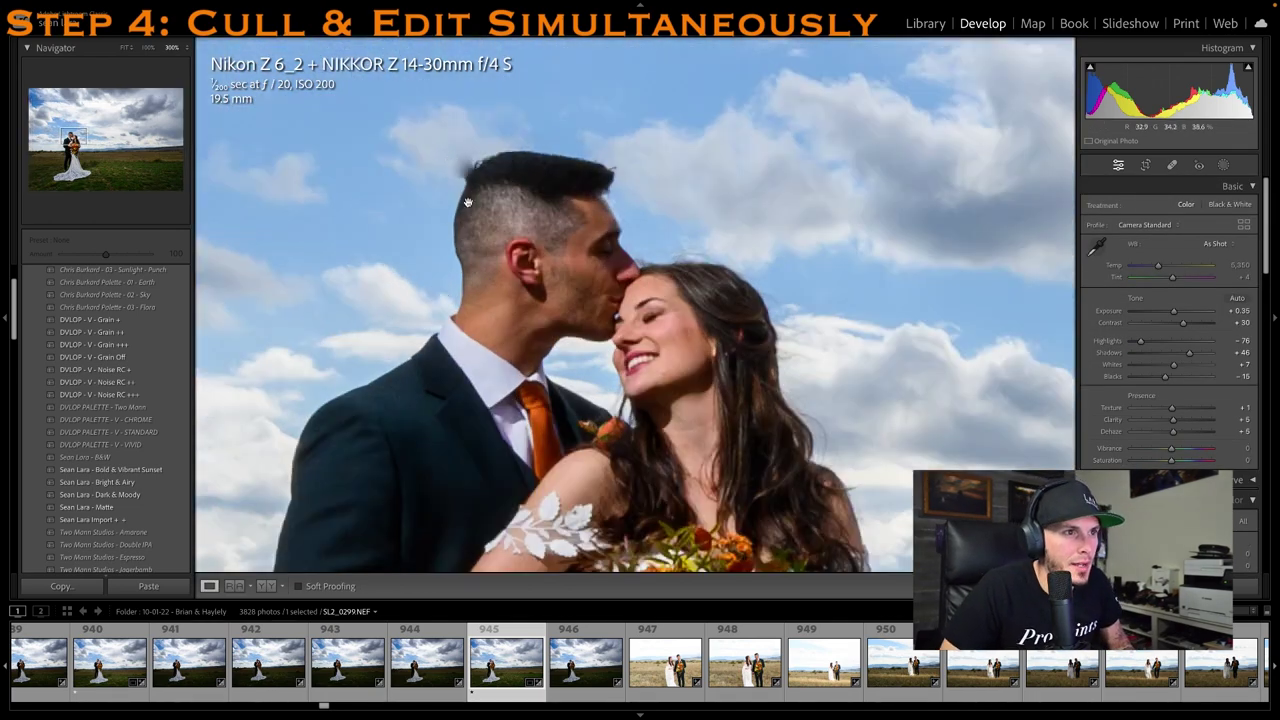
left_click(455, 165)
left_click(450, 251)
left_click(450, 251)
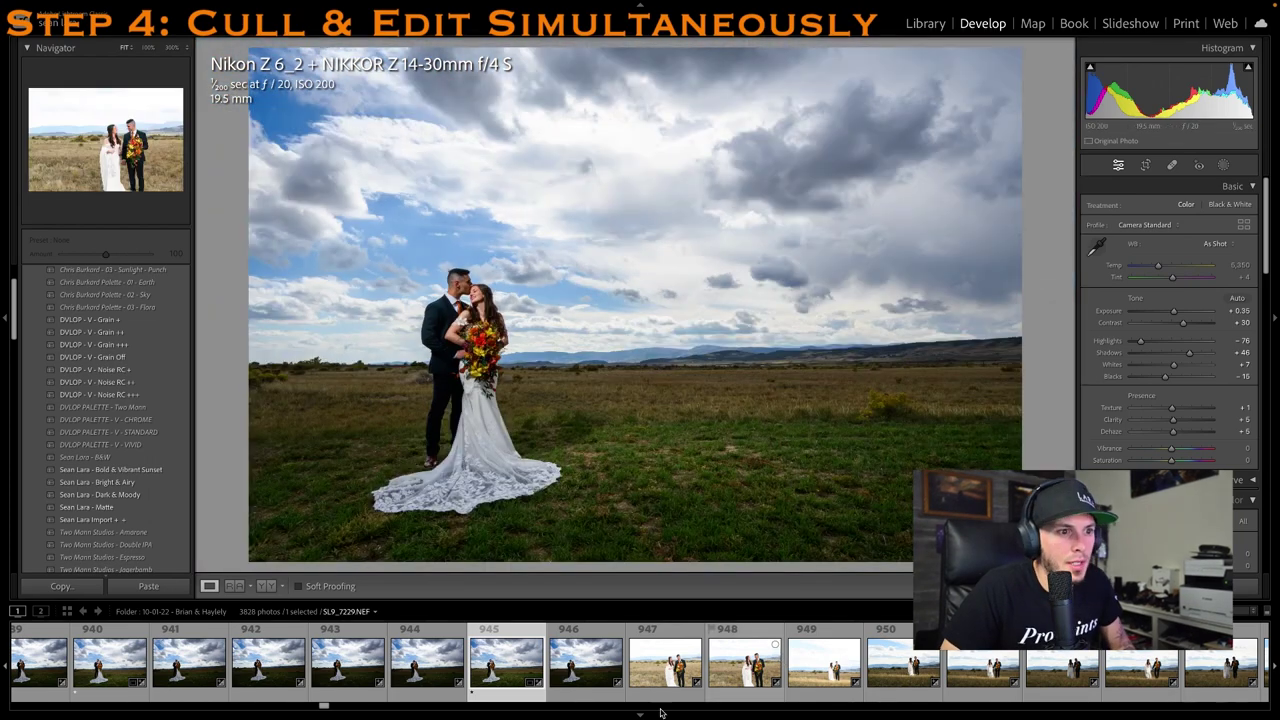
left_click(397, 267)
key("k")
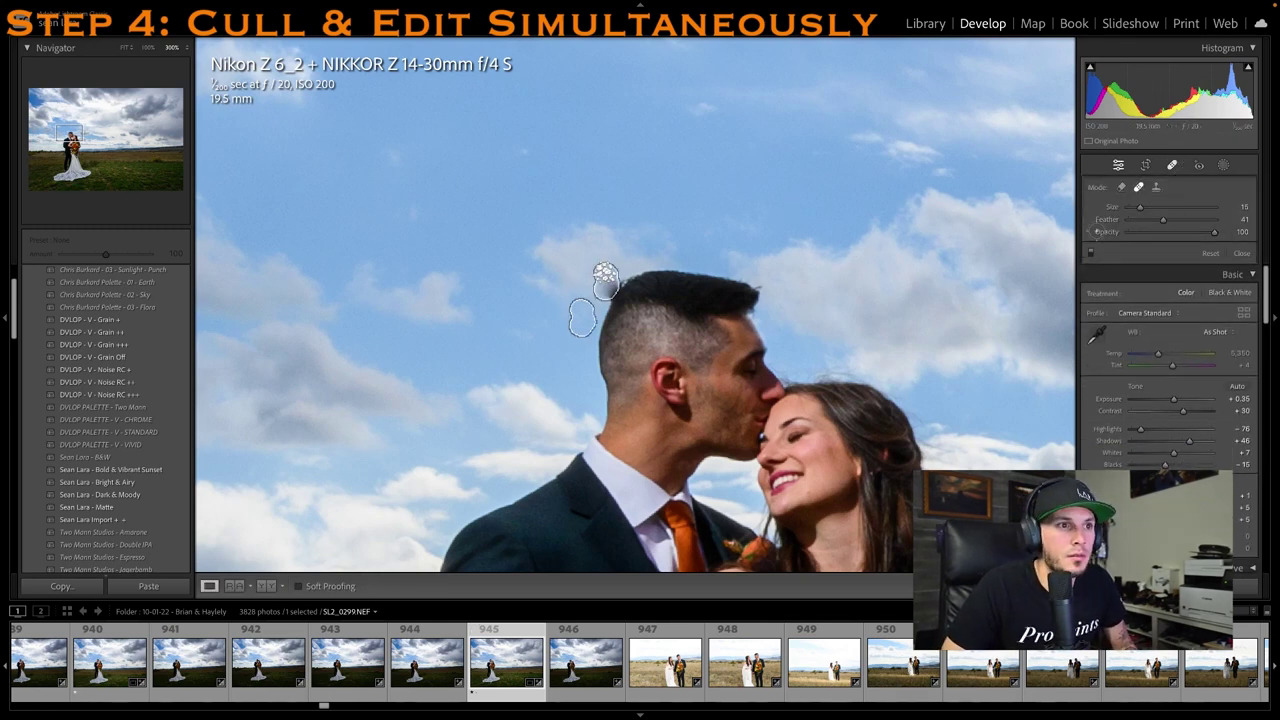
key("k")
Send SL2_0299.NEF to Adobe Photoshop 2022 for editing
right_click(530, 664)
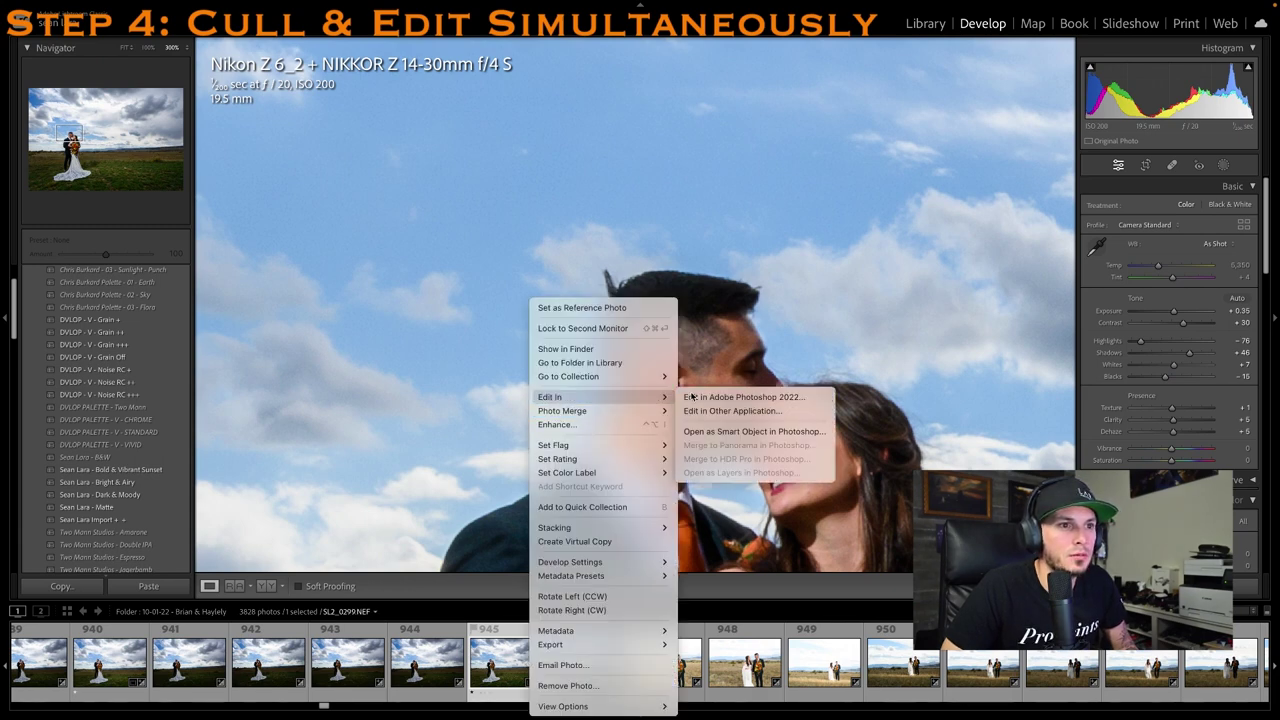
left_click(688, 393)
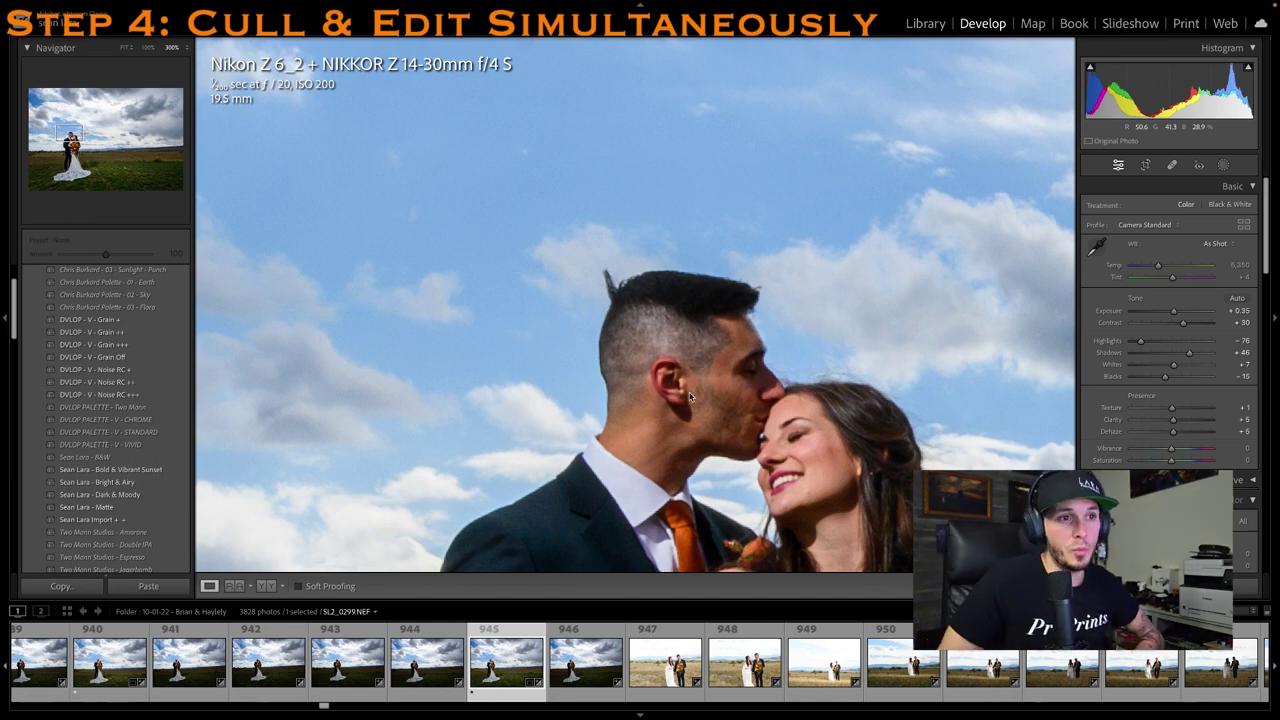
key("super+e")
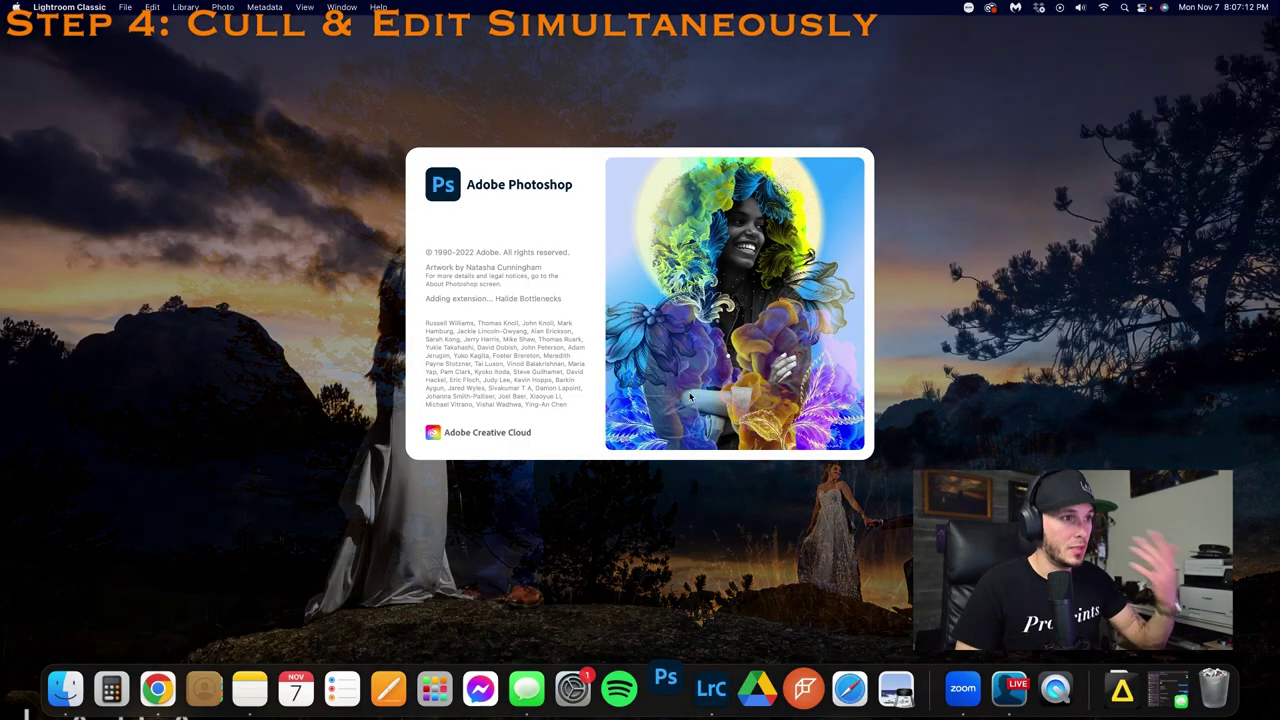
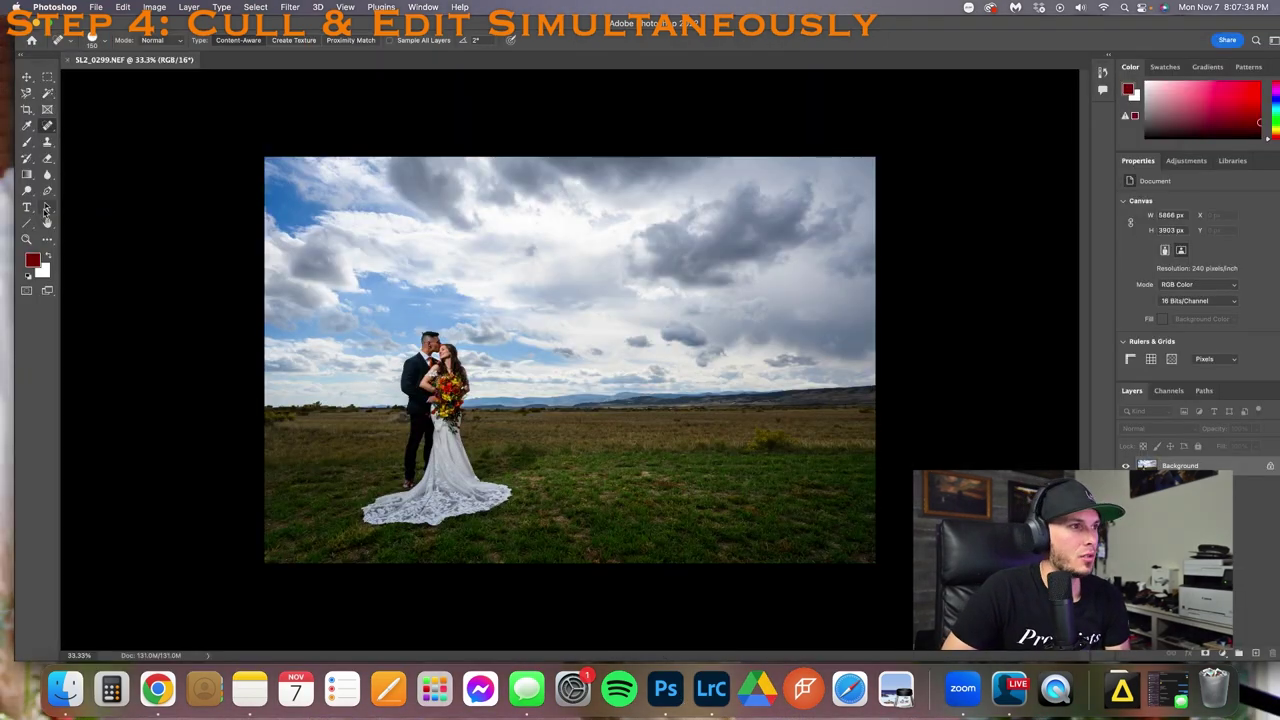
key("super+h")
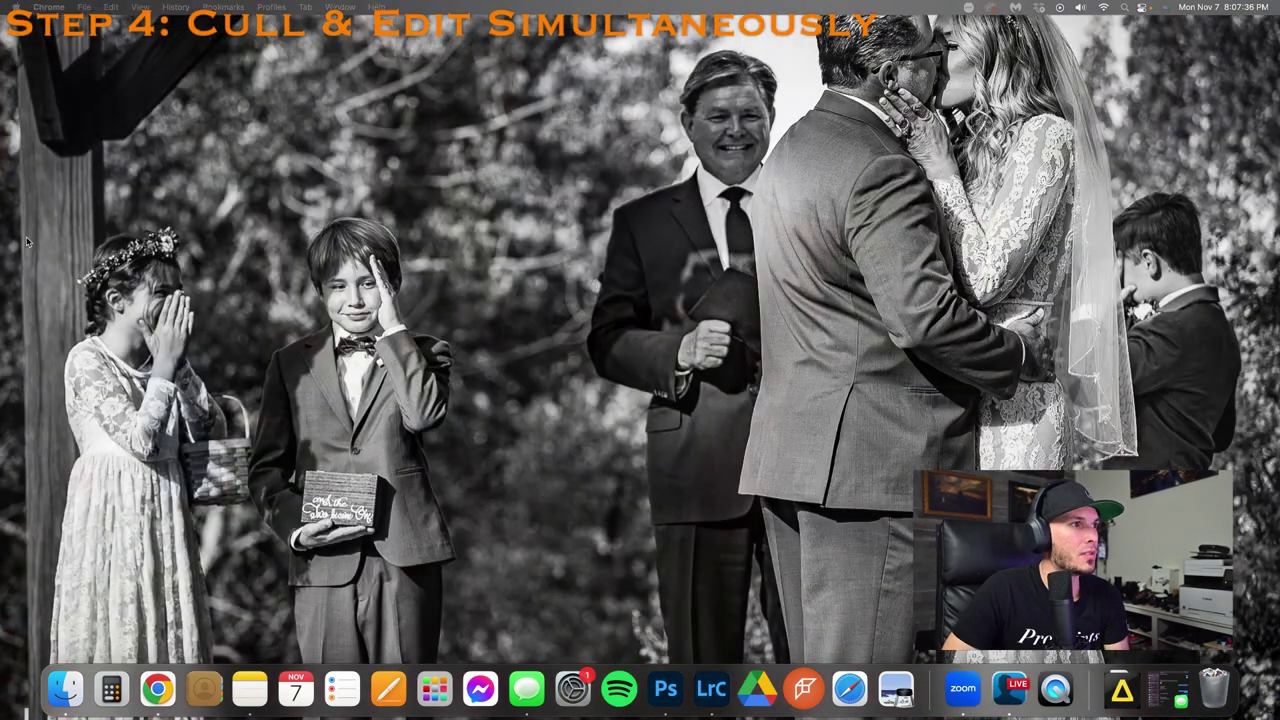
Relaunch Photoshop, switch back to Lightroom Classic and open SL2_0299.NEF in Adobe Photoshop 2022 again
left_click(676, 686)
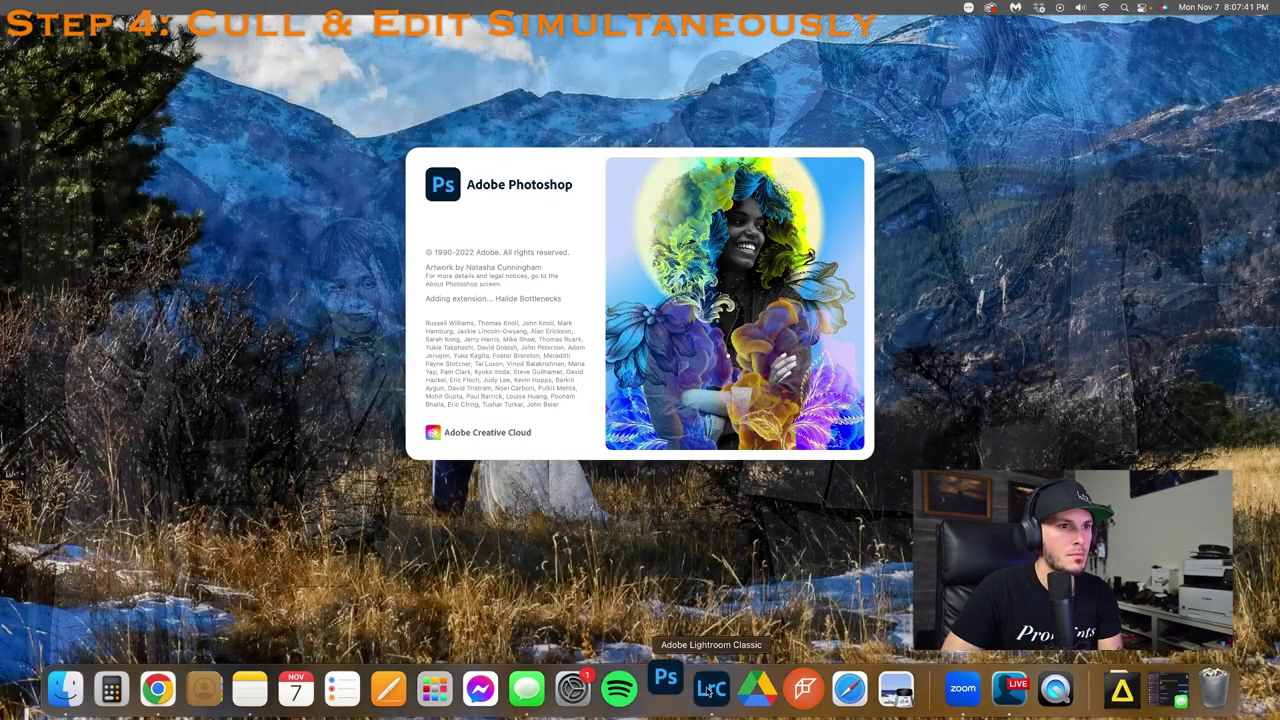
left_click(709, 689)
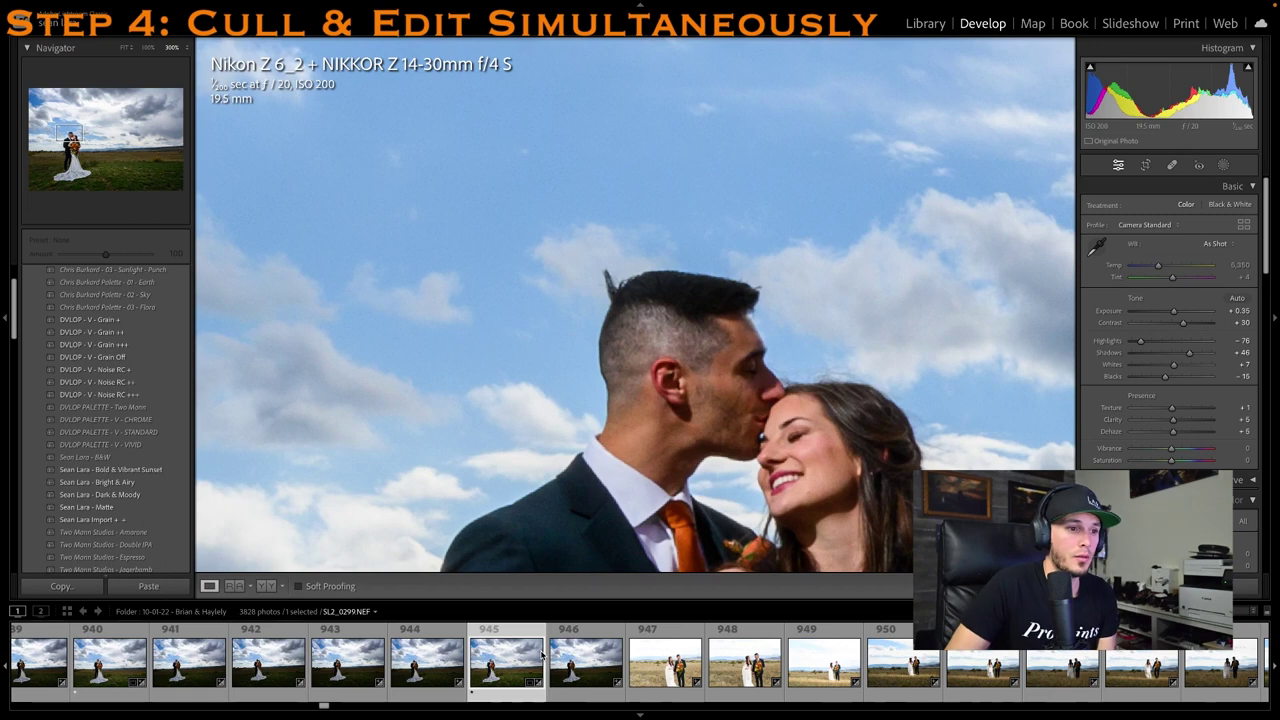
right_click(490, 670)
mouse_move(608, 398)
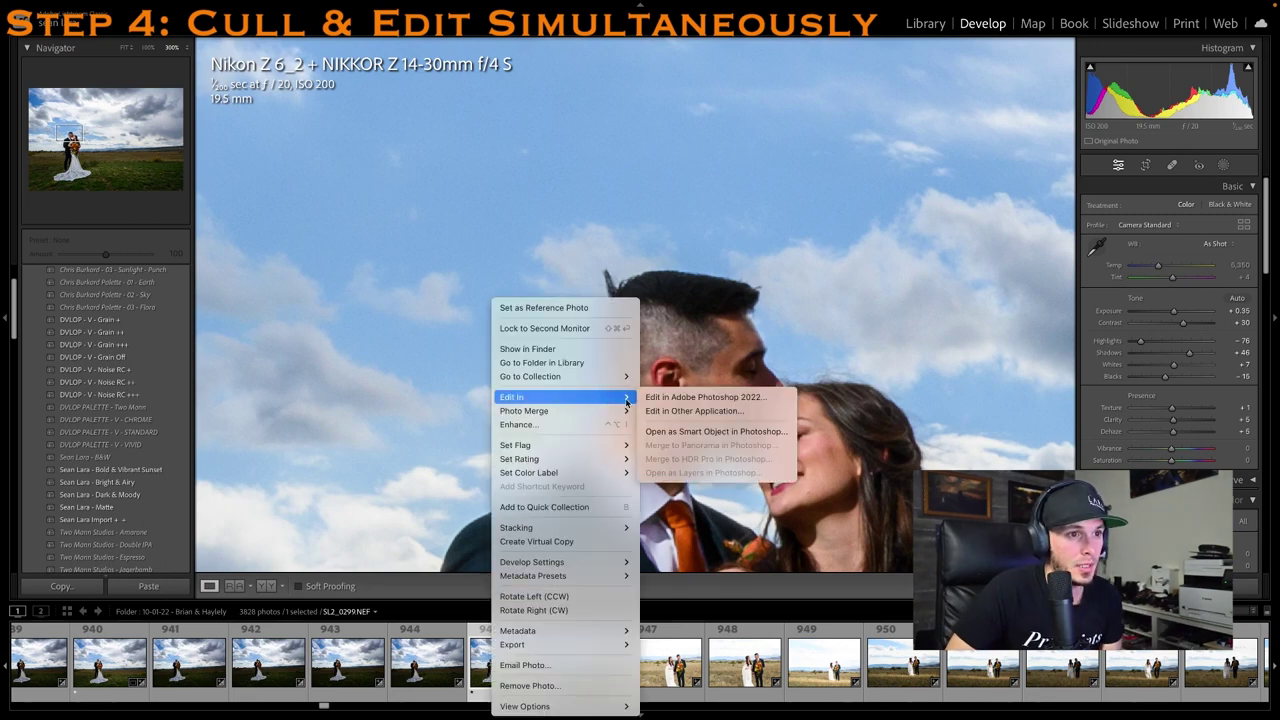
left_click(645, 399)
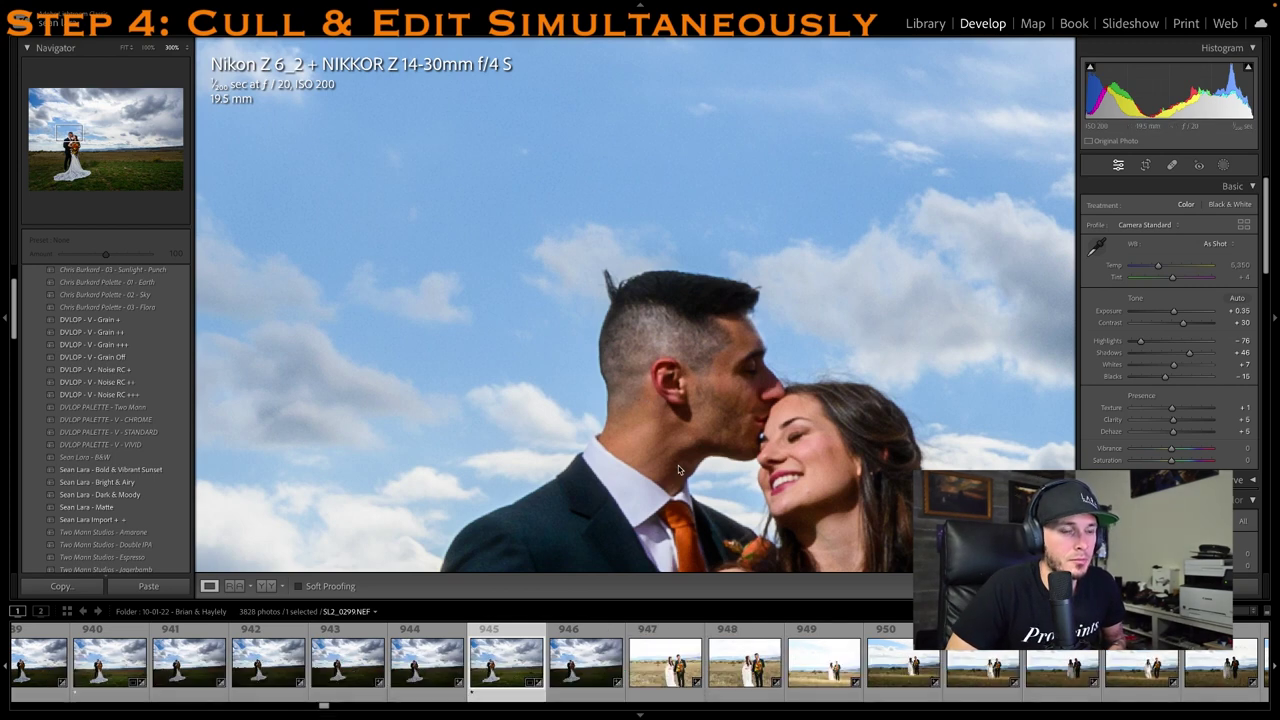
key("super+e")
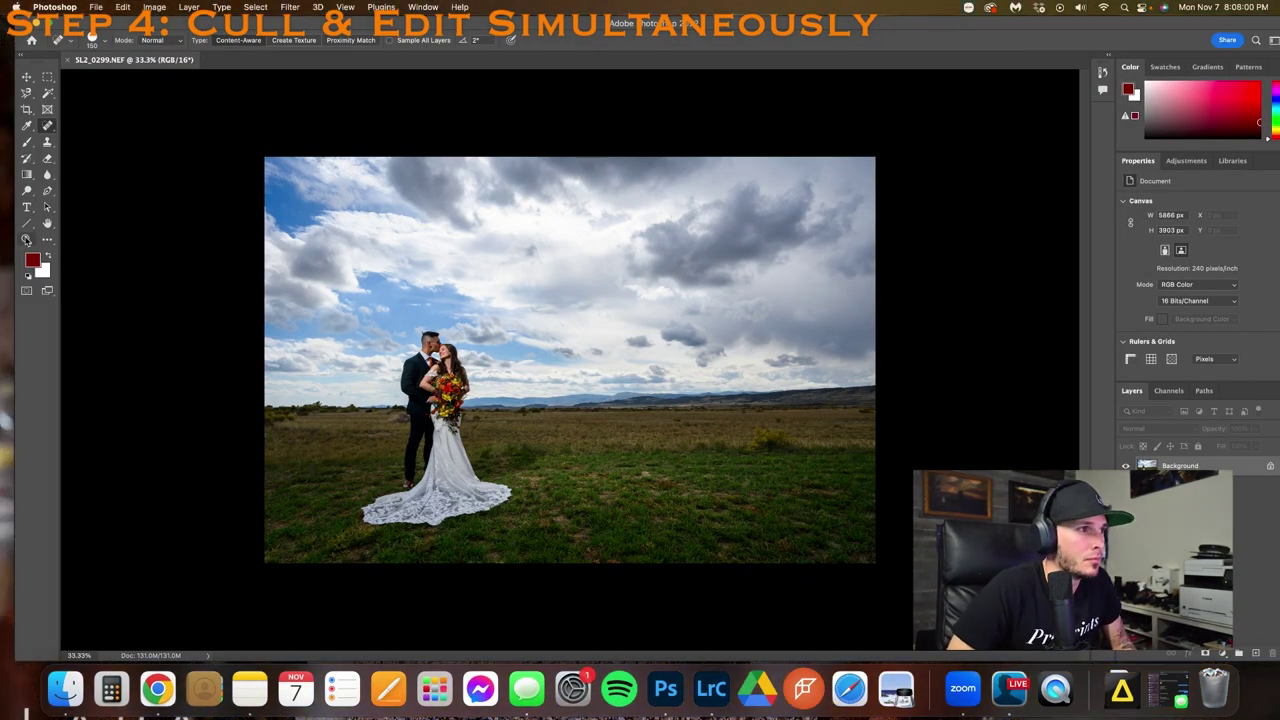
Paint out the stray hair tuft at the back of the groom's head with a much smaller content-aware Spot Healing Brush
key("z")
left_click_drag(420, 339, 569, 198)
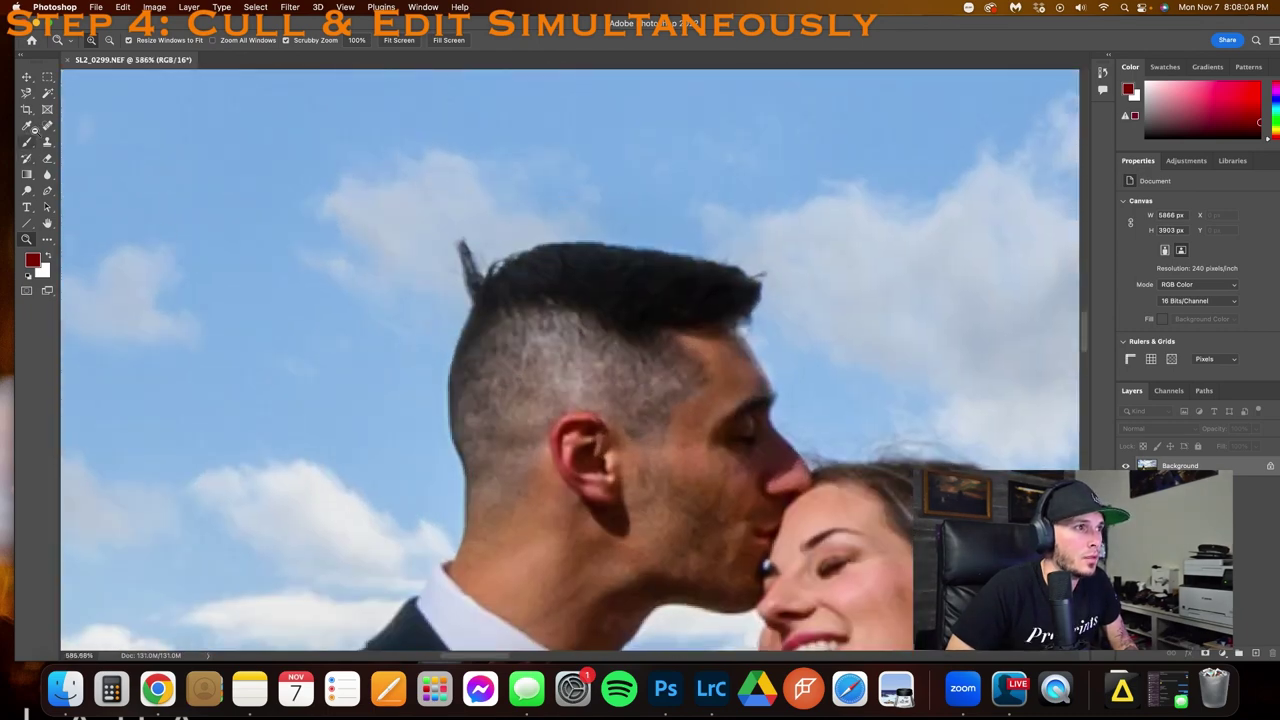
key("j")
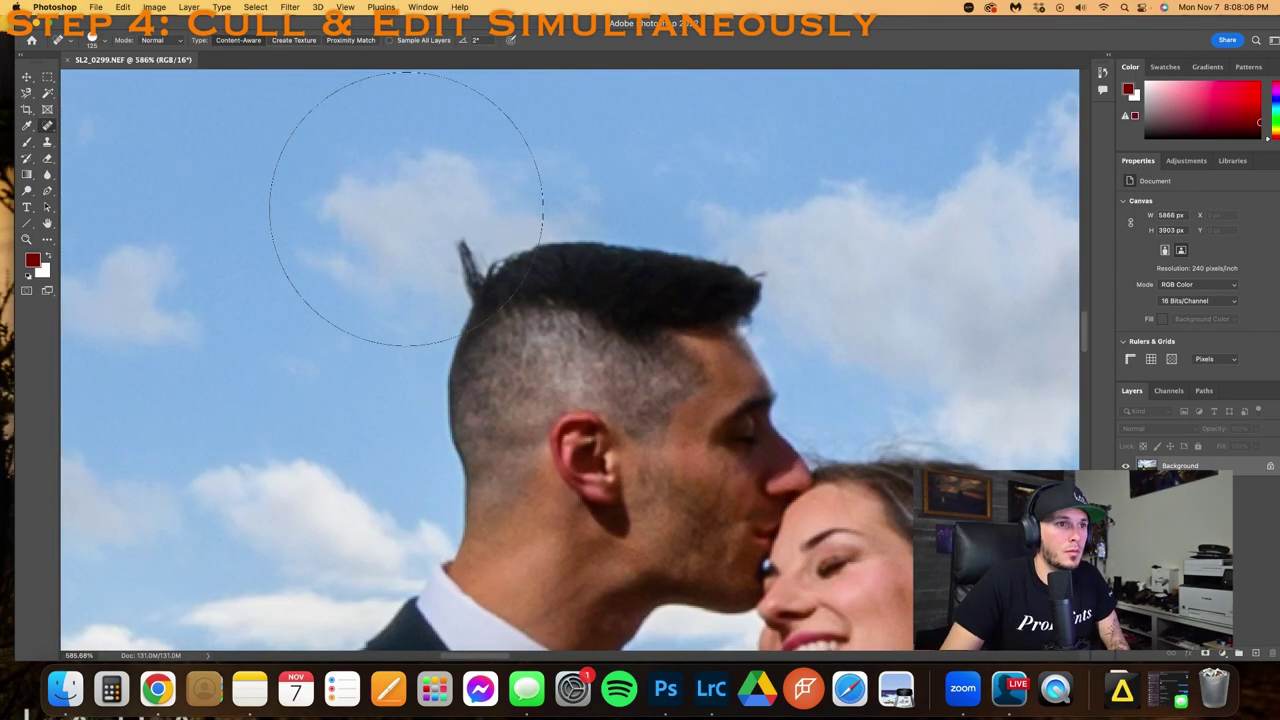
key("bracketleft")
key("bracketleft")
key("bracketleft")
key("bracketleft")
key("bracketleft")
key("bracketleft")
key("bracketleft")
key("bracketleft")
key("bracketleft")
key("bracketleft")
key("bracketleft")
key("bracketleft")
key("bracketleft")
key("bracketleft")
key("bracketleft")
key("bracketleft")
left_click_drag(461, 243, 458, 257)
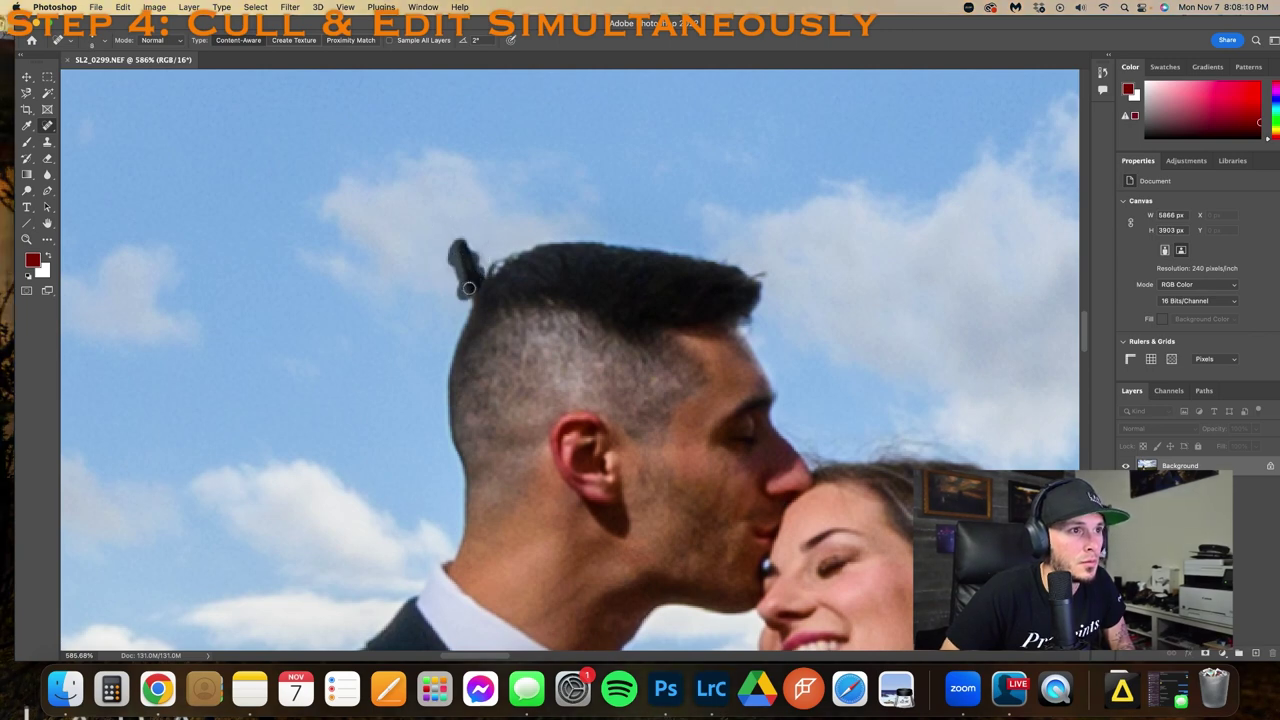
left_click_drag(466, 288, 462, 253)
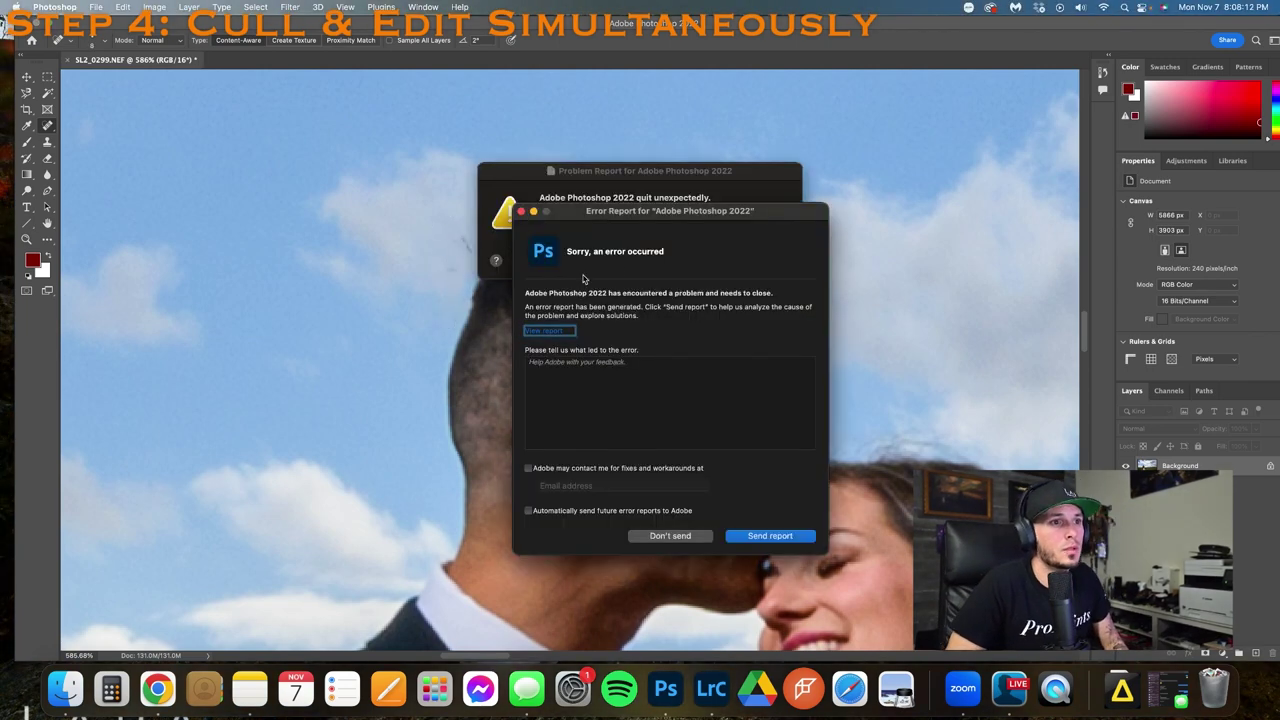
Dismiss the Photoshop error report without sending it, save the healed photo and switch back to Lightroom Classic
left_click(683, 536)
left_click(571, 260)
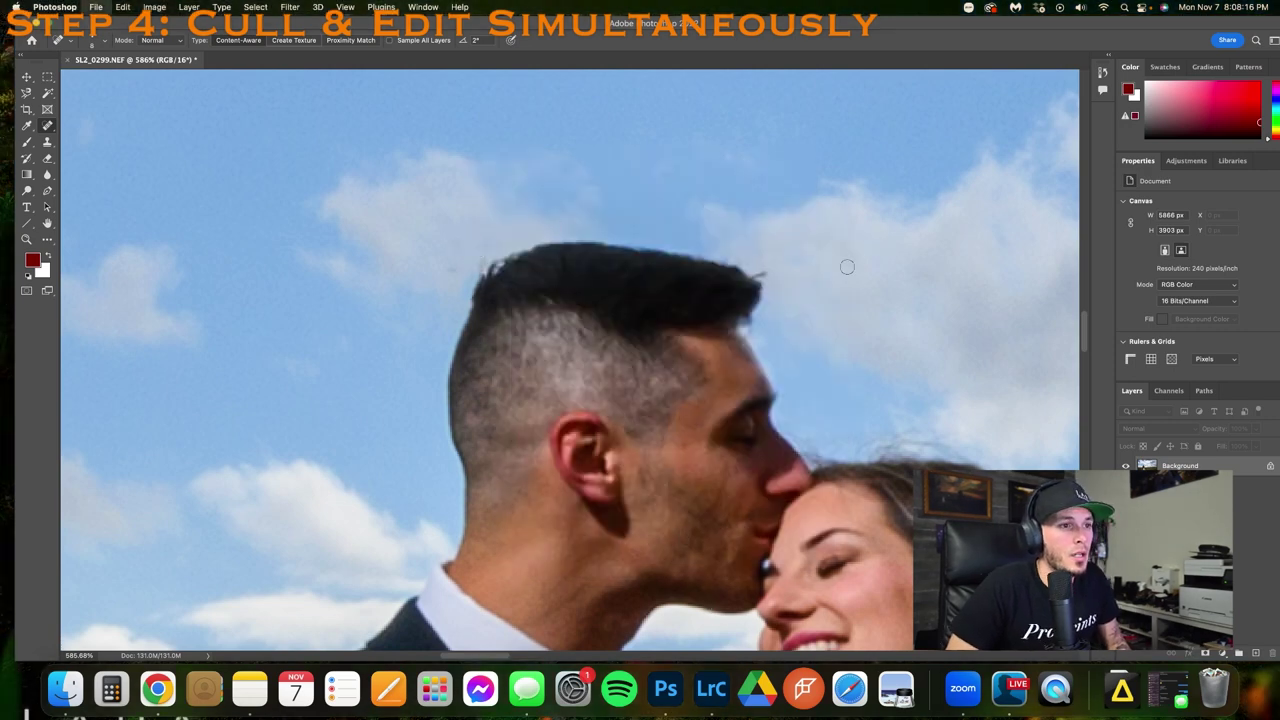
key("super+s")
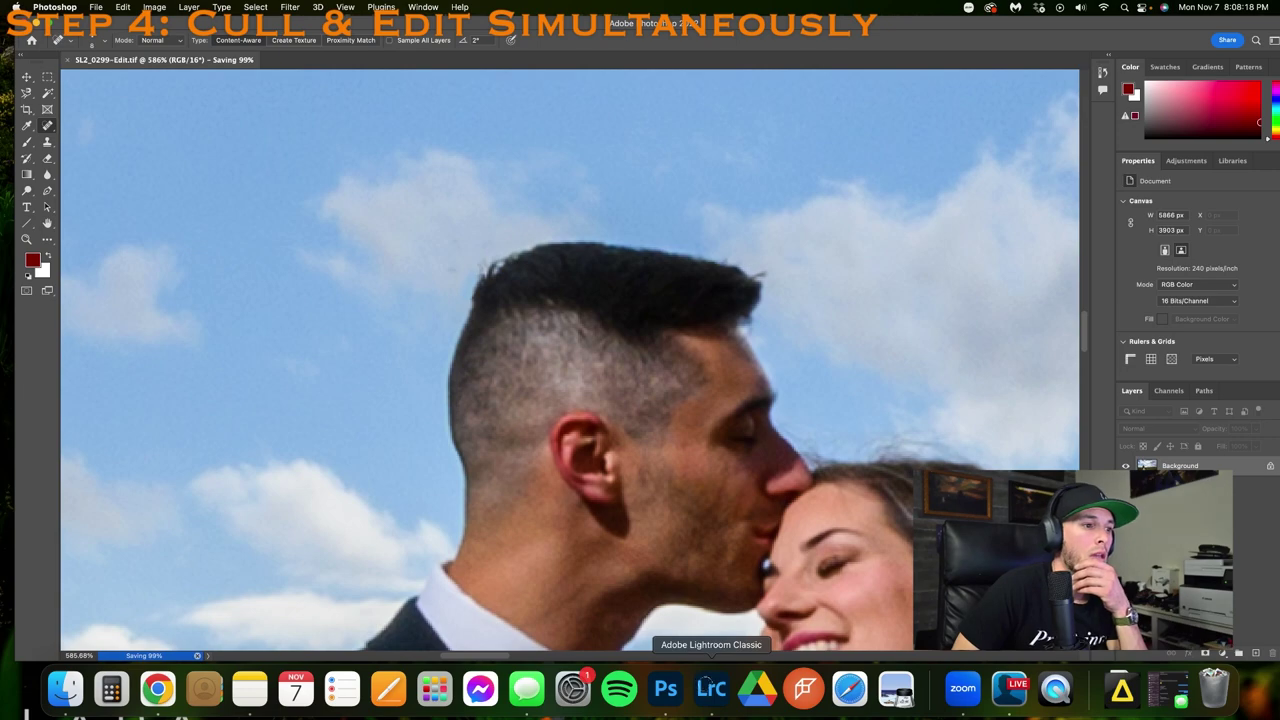
left_click(711, 688)
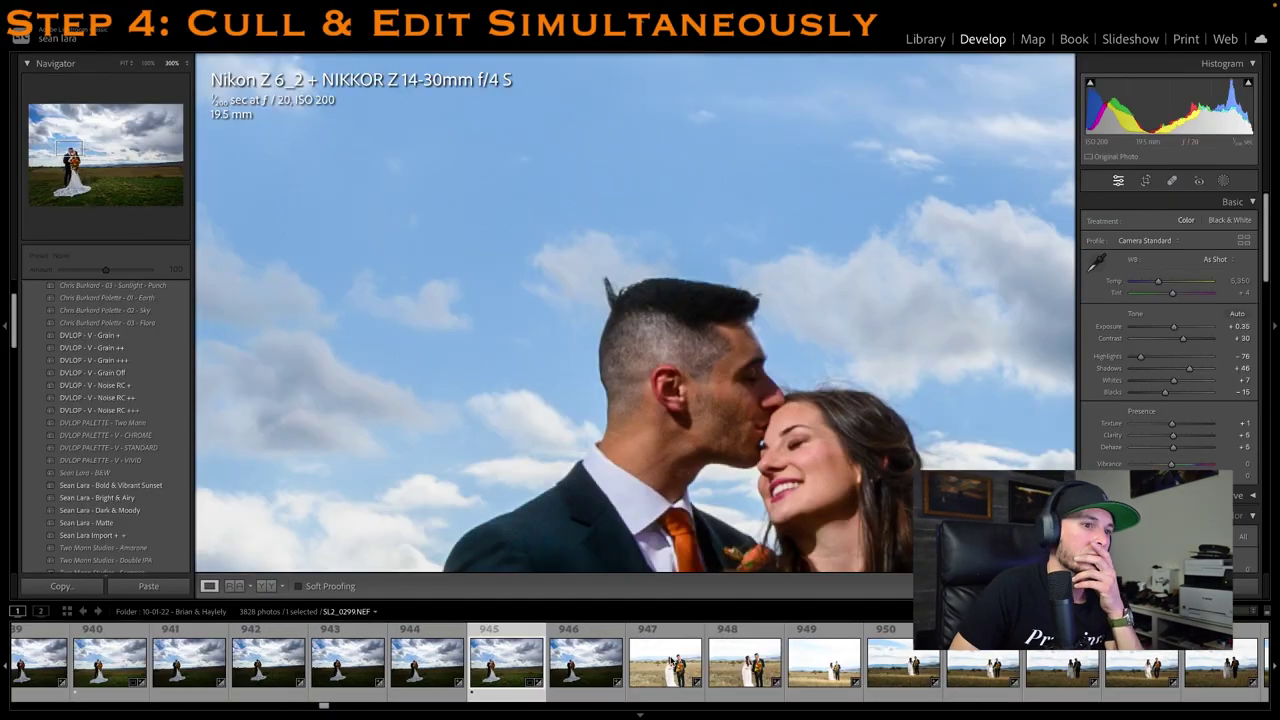
Rate the new Photoshop edit of SL2_0299 two stars and select the original SL2_0299.NEF beside it
left_click(688, 366)
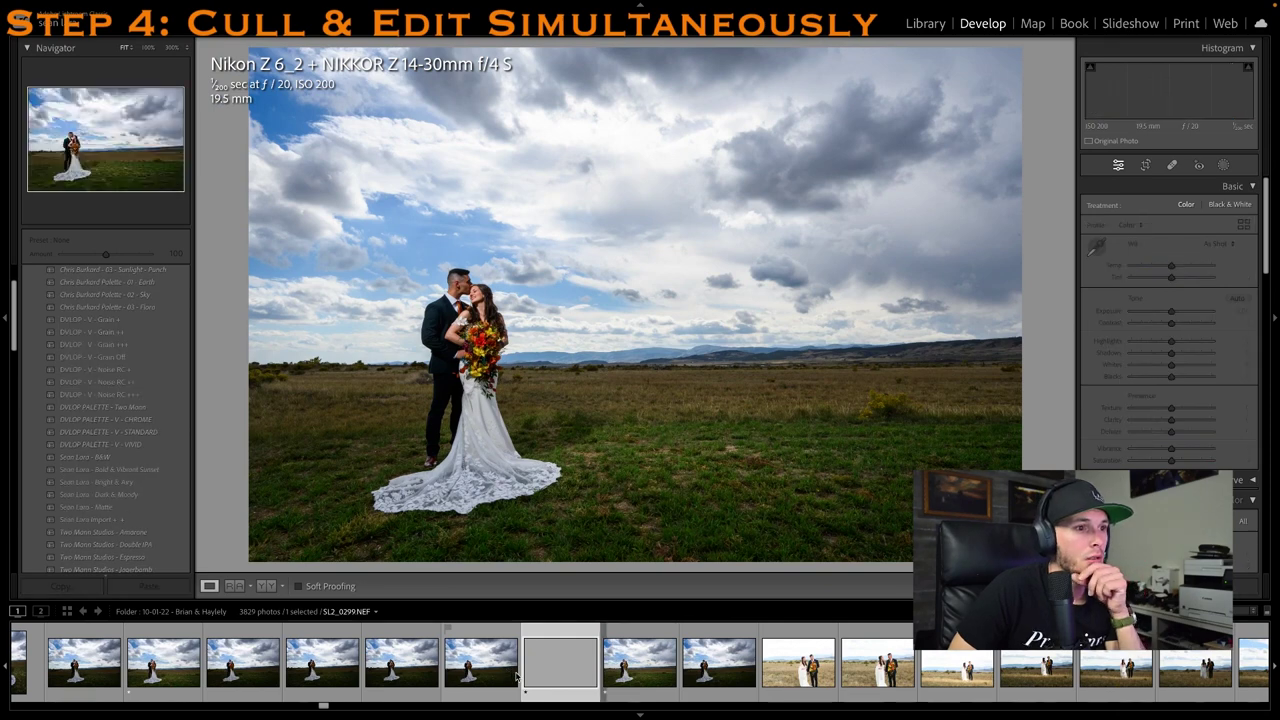
key("2")
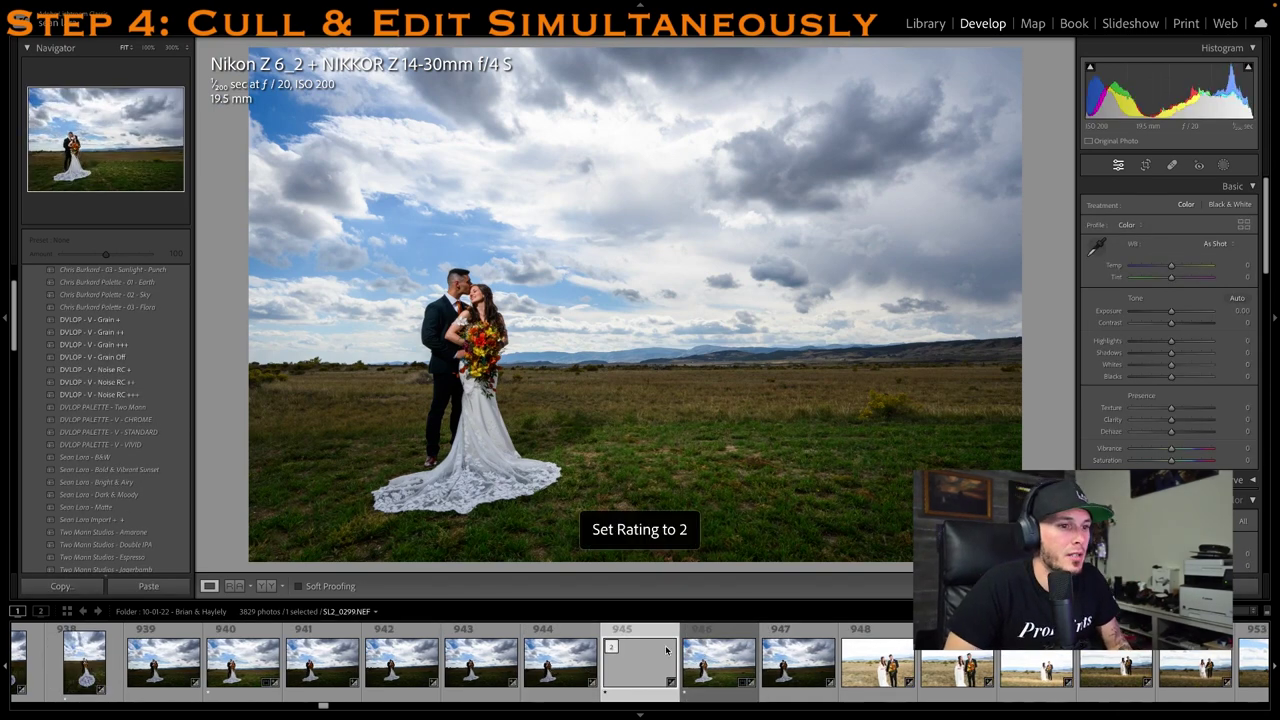
left_click(714, 668)
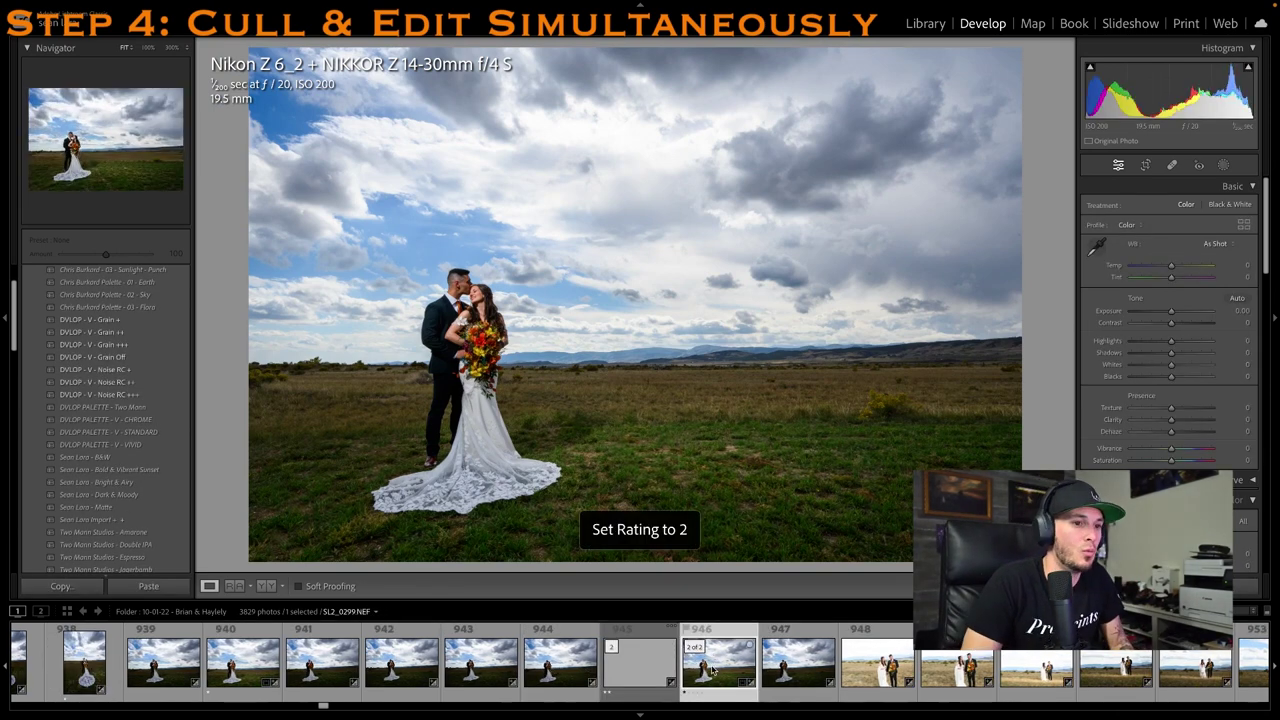
Clear the star rating of the original SL2_0299.NEF and browse ahead to the walking-couple photo SL9_7236.NEF
key("0")
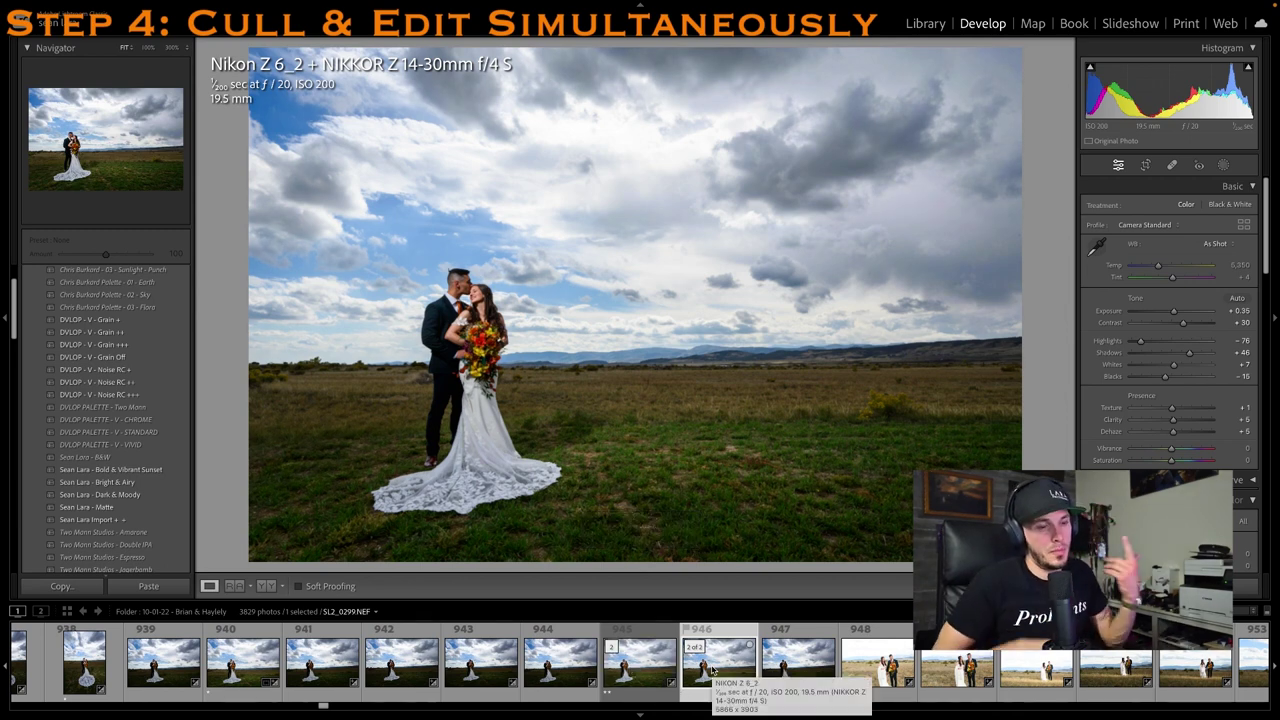
scroll(698, 660, "right", 4)
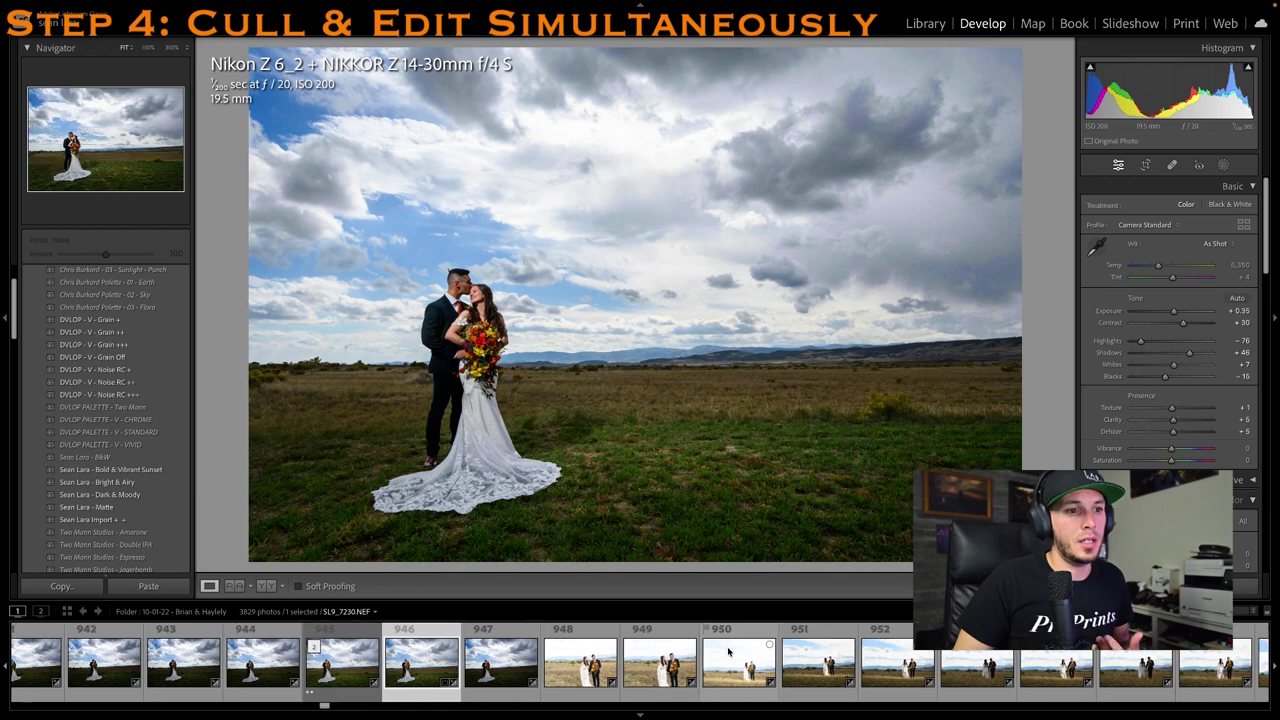
left_click(795, 672)
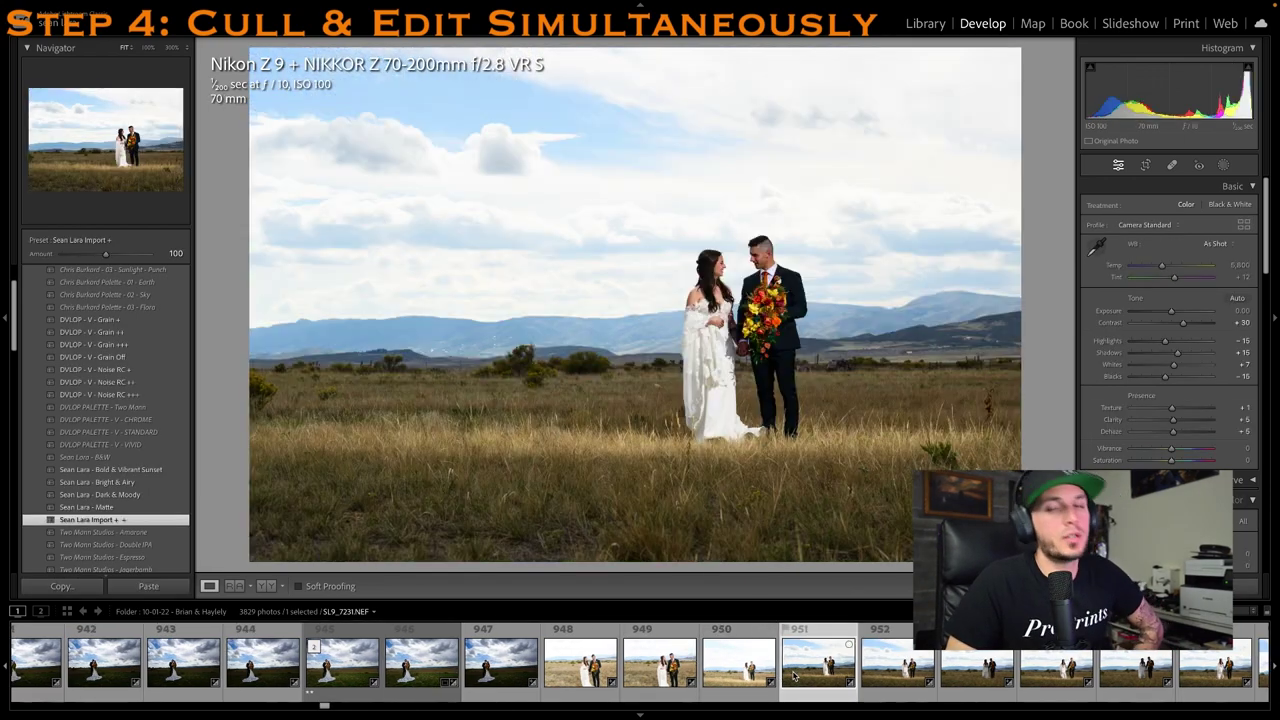
scroll(872, 673, "down", 3)
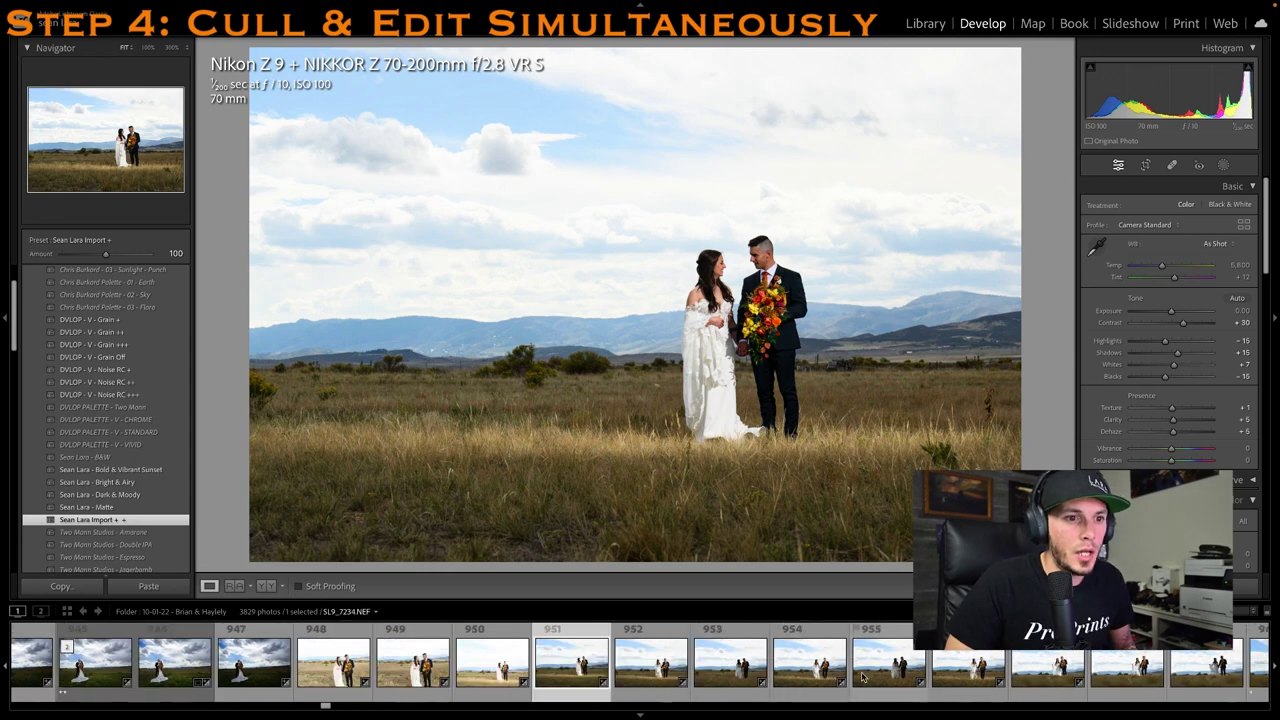
left_click(872, 673)
key("Right")
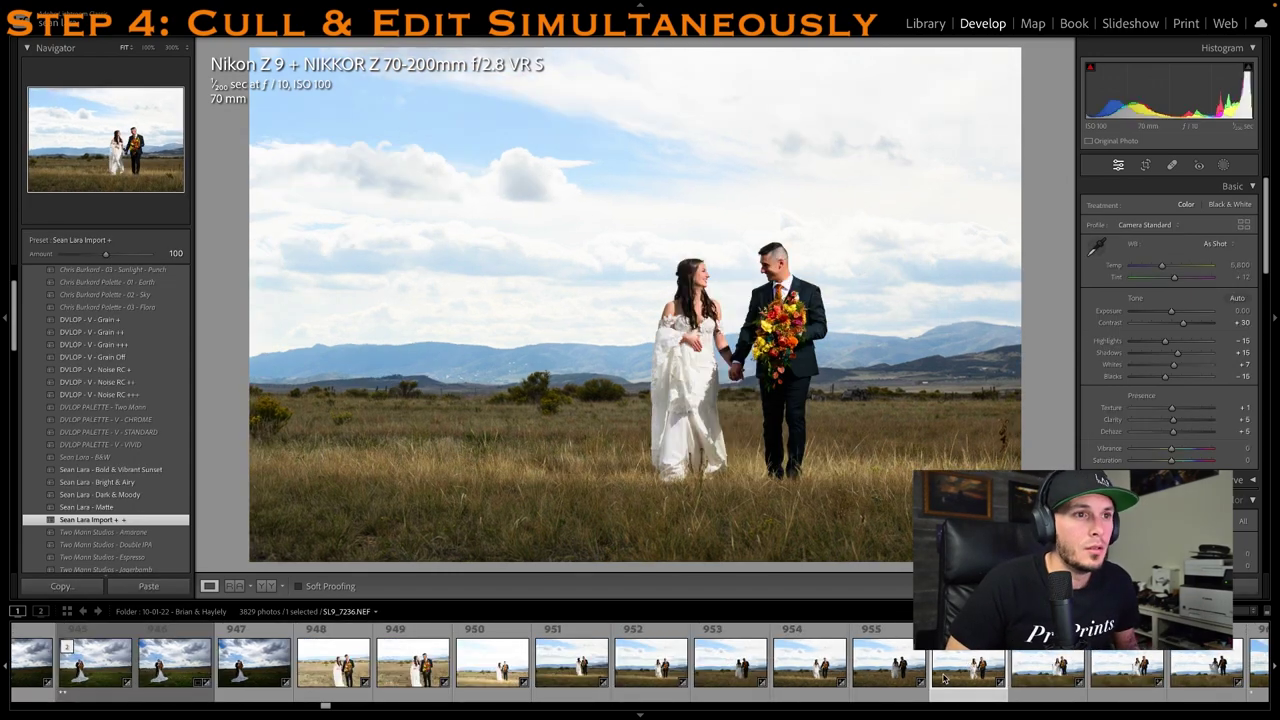
Rate SL9_7236.NEF one star and lower its highlights to −78
key("1")
left_click_drag(1164, 340, 1139, 340)
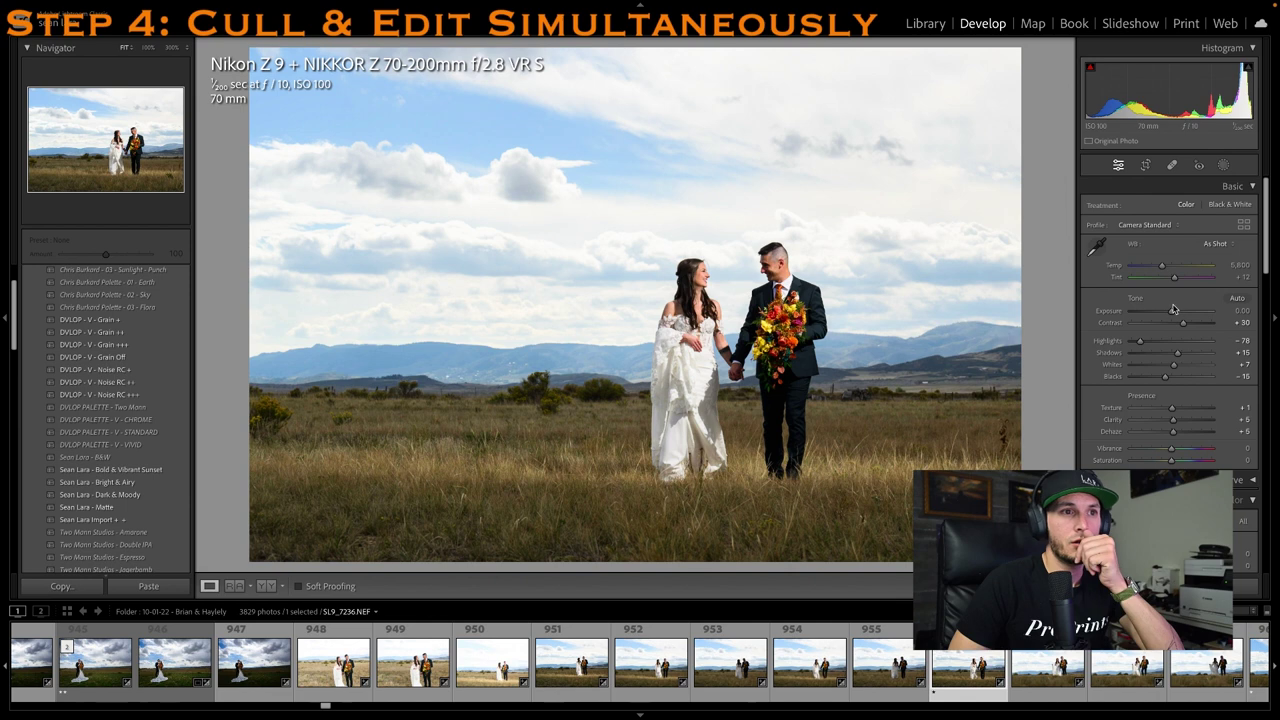
Add a sky mask with reset effect values, setting its exposure to −0.65 and highlights to −54
left_click(1226, 166)
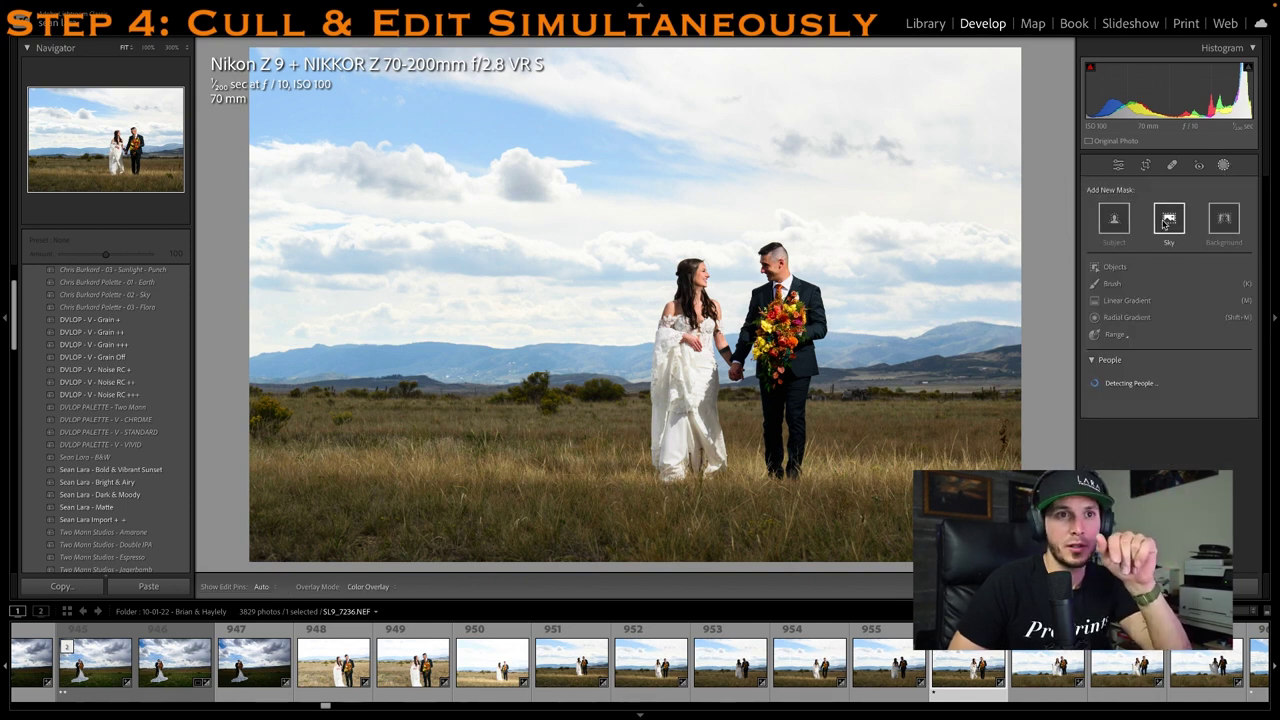
left_click(1168, 220)
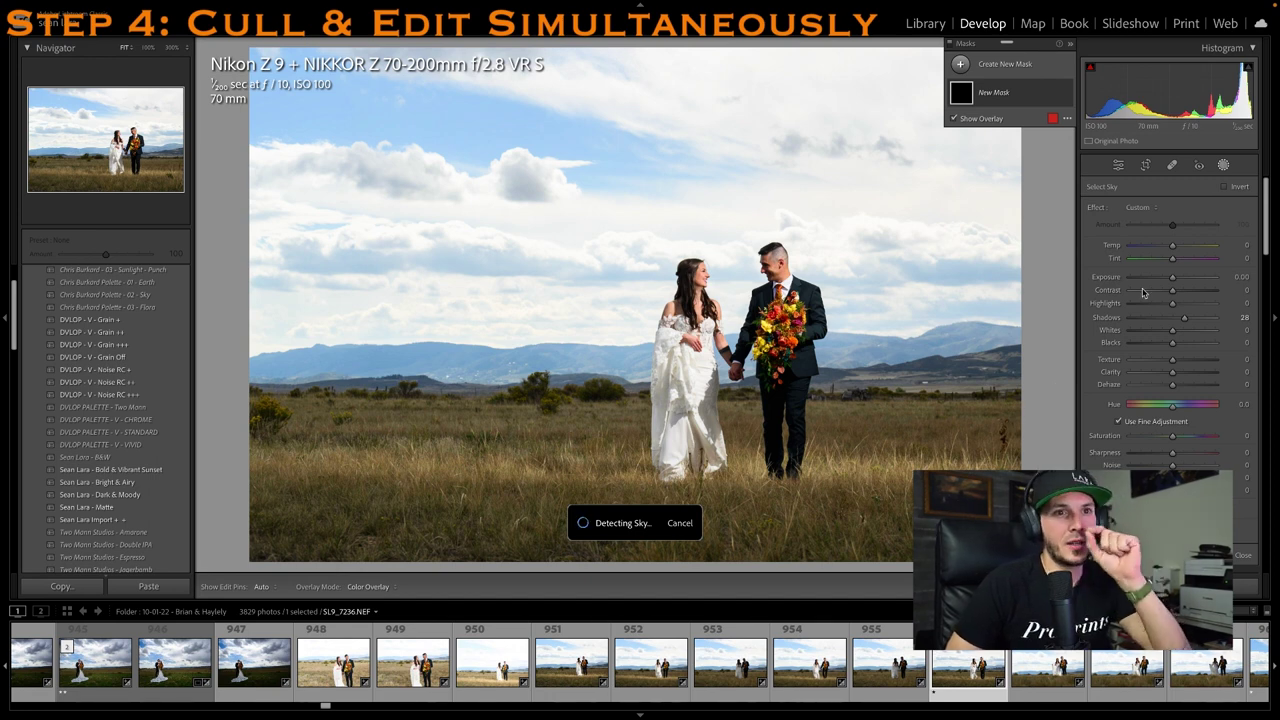
double_click(1098, 207)
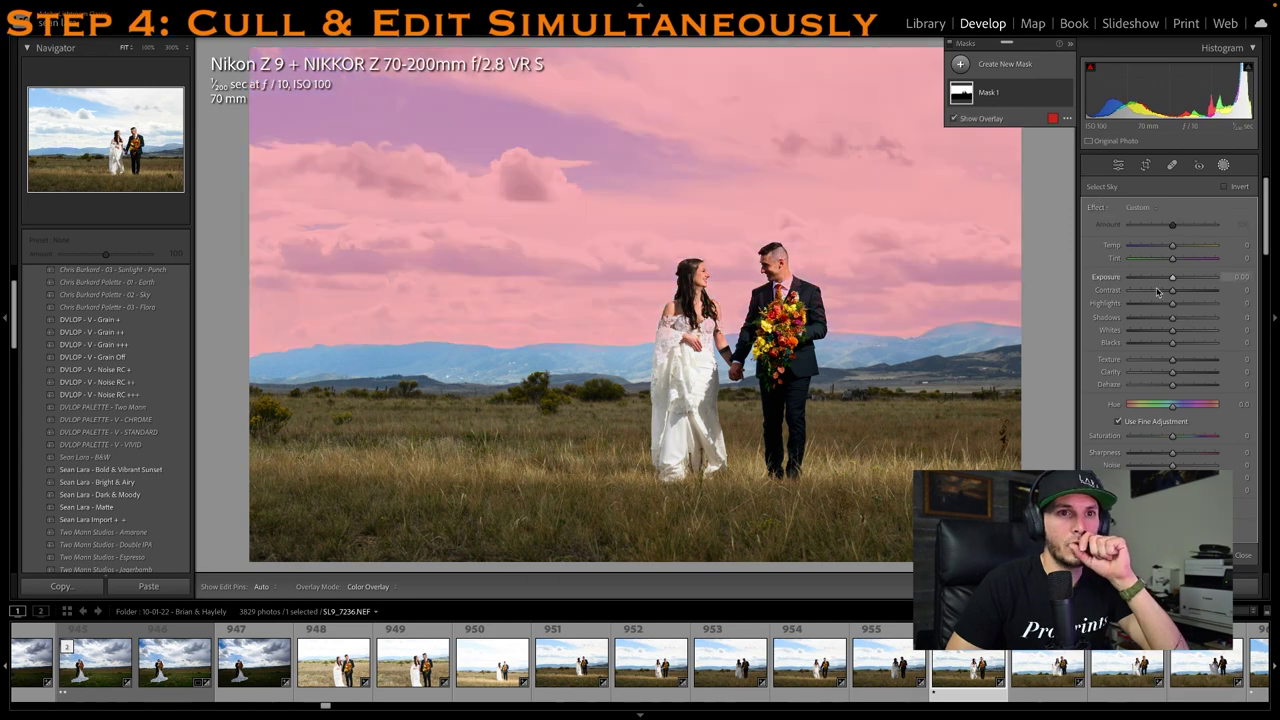
left_click_drag(1173, 280, 1150, 310)
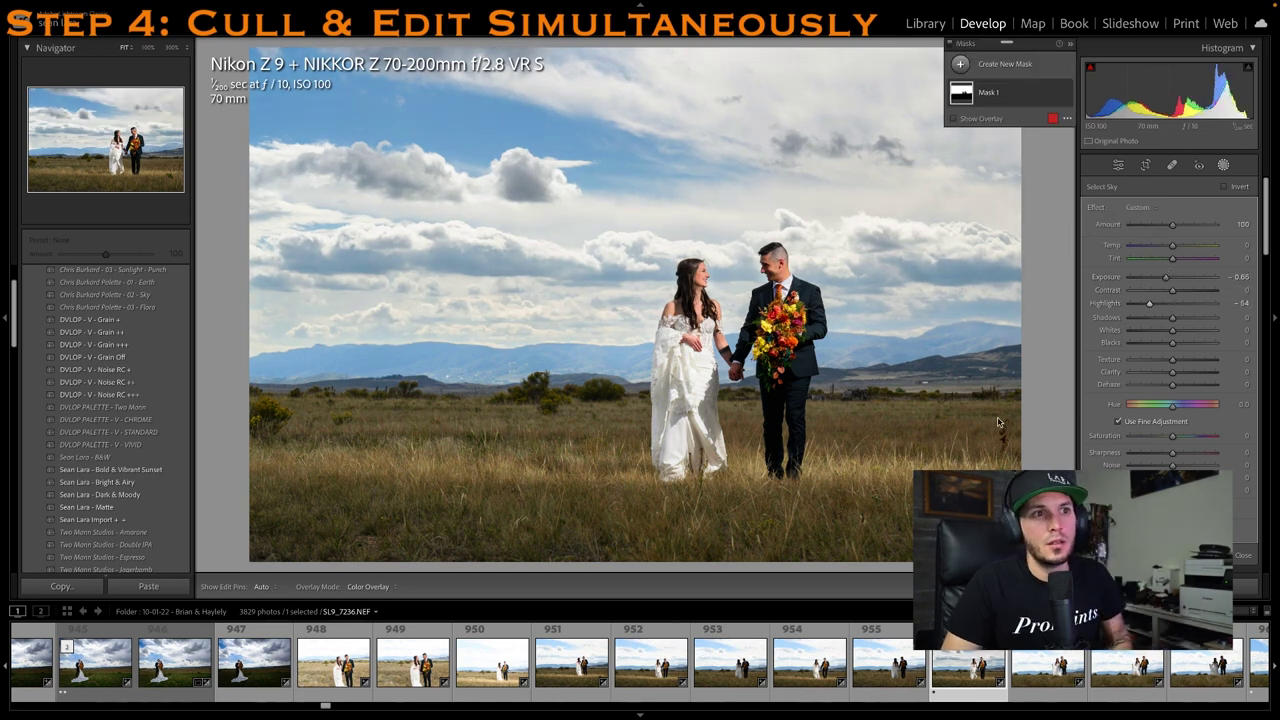
left_click(1223, 165)
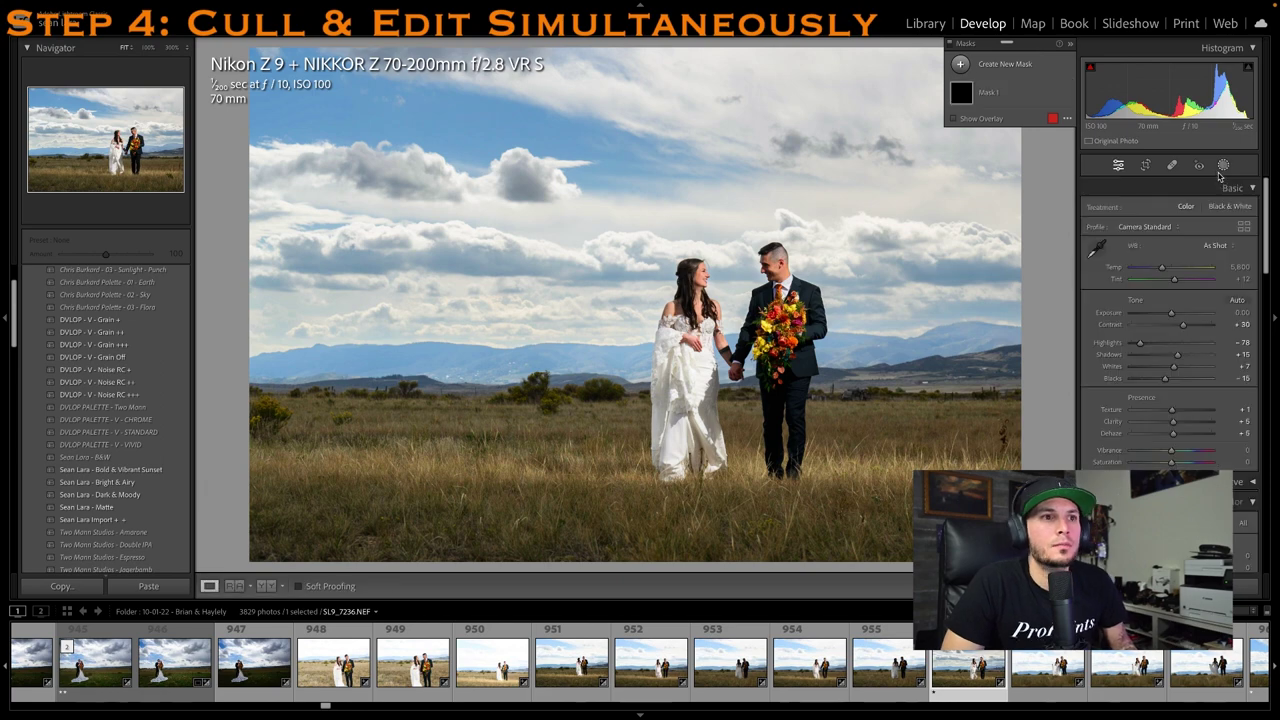
Browse ahead to SL9_7240.NEF, rate it one star and set its exposure to −0.05
key("Right")
key("1")
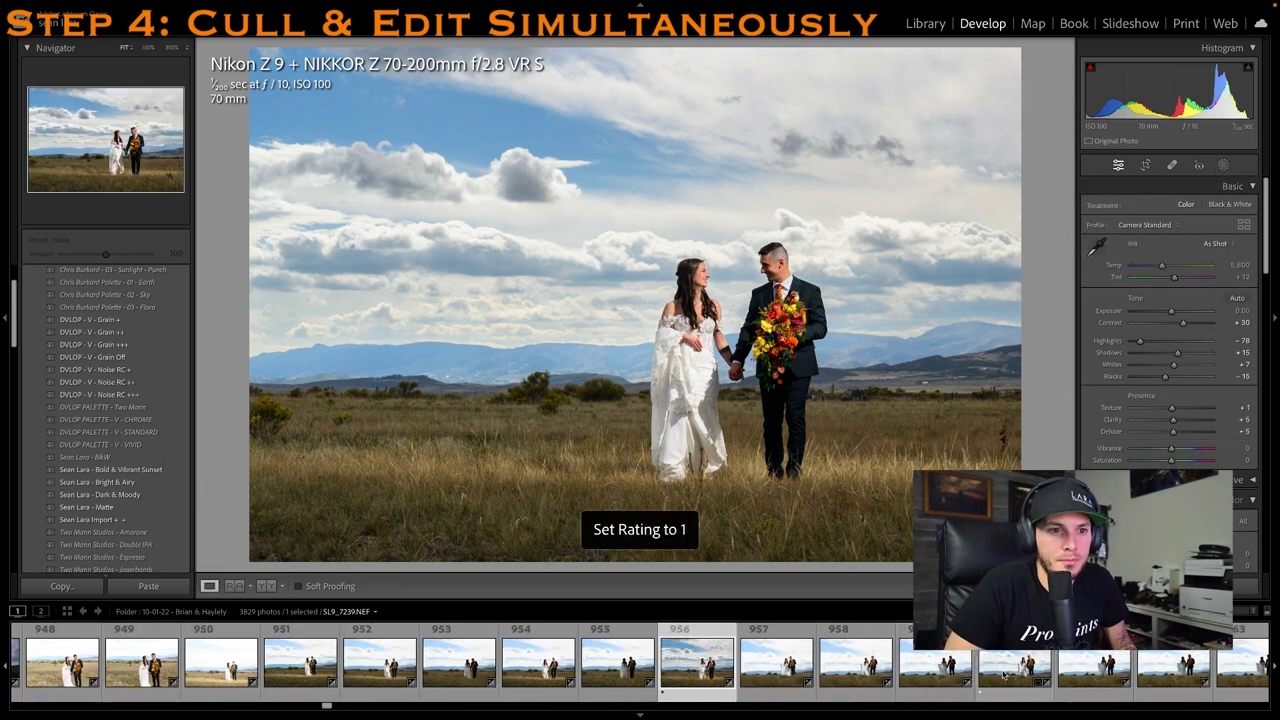
key("Right")
key("Right")
key("Right")
key("Right")
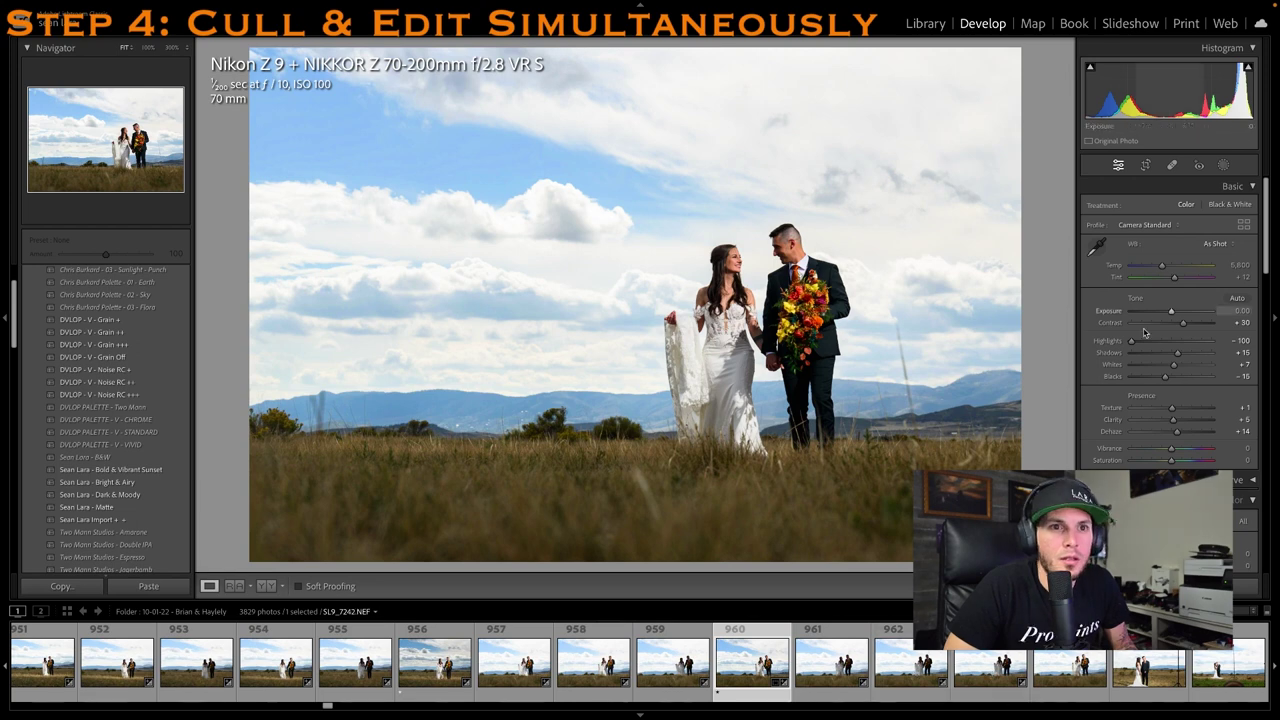
left_click_drag(1172, 314, 1170, 314)
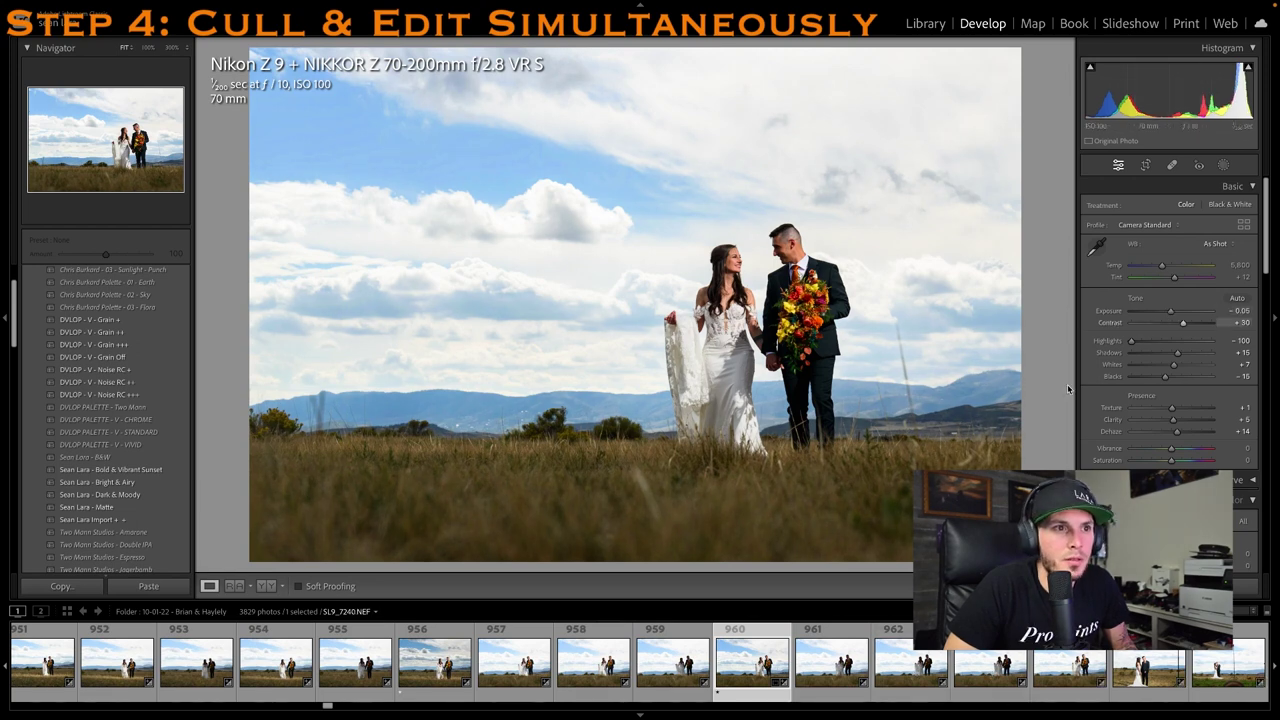
key("1")
Rate SL9_7244.NEF one star and set its exposure to −0.15 and highlights to −63
scroll(802, 673, "down", 4)
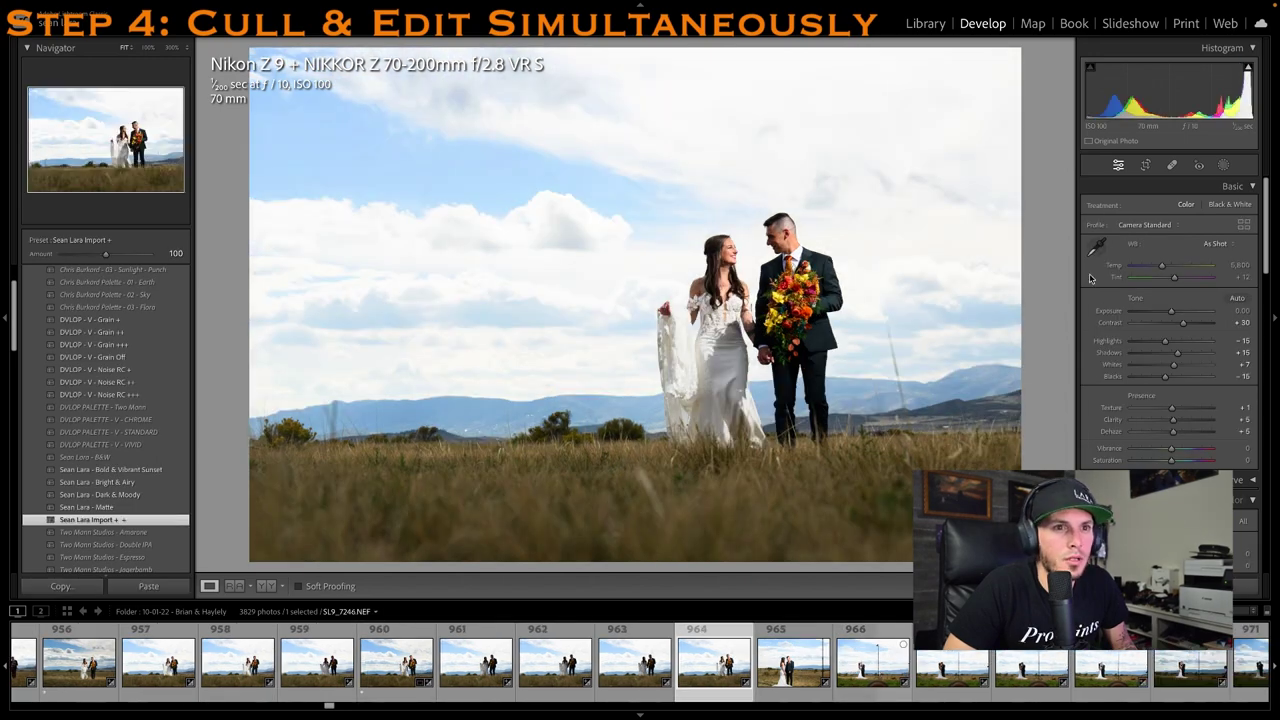
key("1")
left_click_drag(1165, 340, 1166, 311)
Straighten SL9_7244.NEF with a 2.33 degree rotation and lower its highlights further to −89
left_click(1144, 168)
left_click_drag(1040, 220, 979, 396)
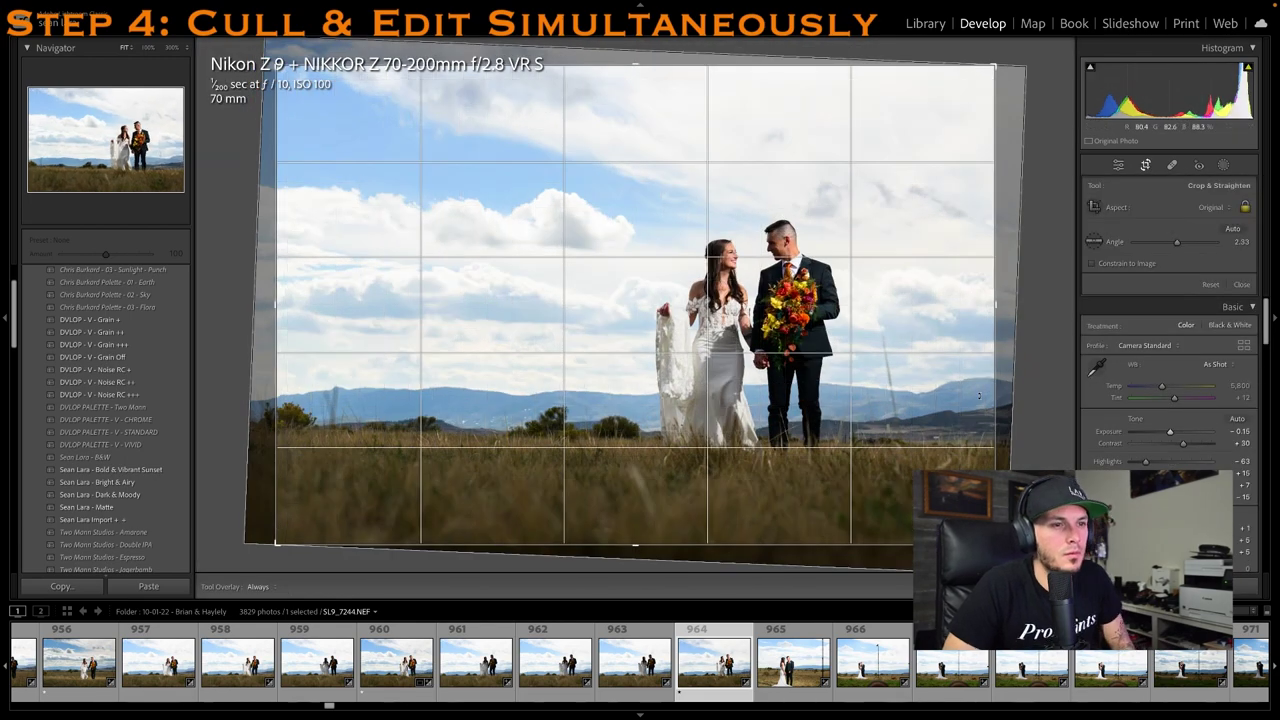
key("Return")
left_click_drag(1136, 344, 1134, 344)
Compare the shots with the light stand beside the couple, select SL9_7250.NEF and raise its shadows to +59
scroll(860, 670, "down", 5)
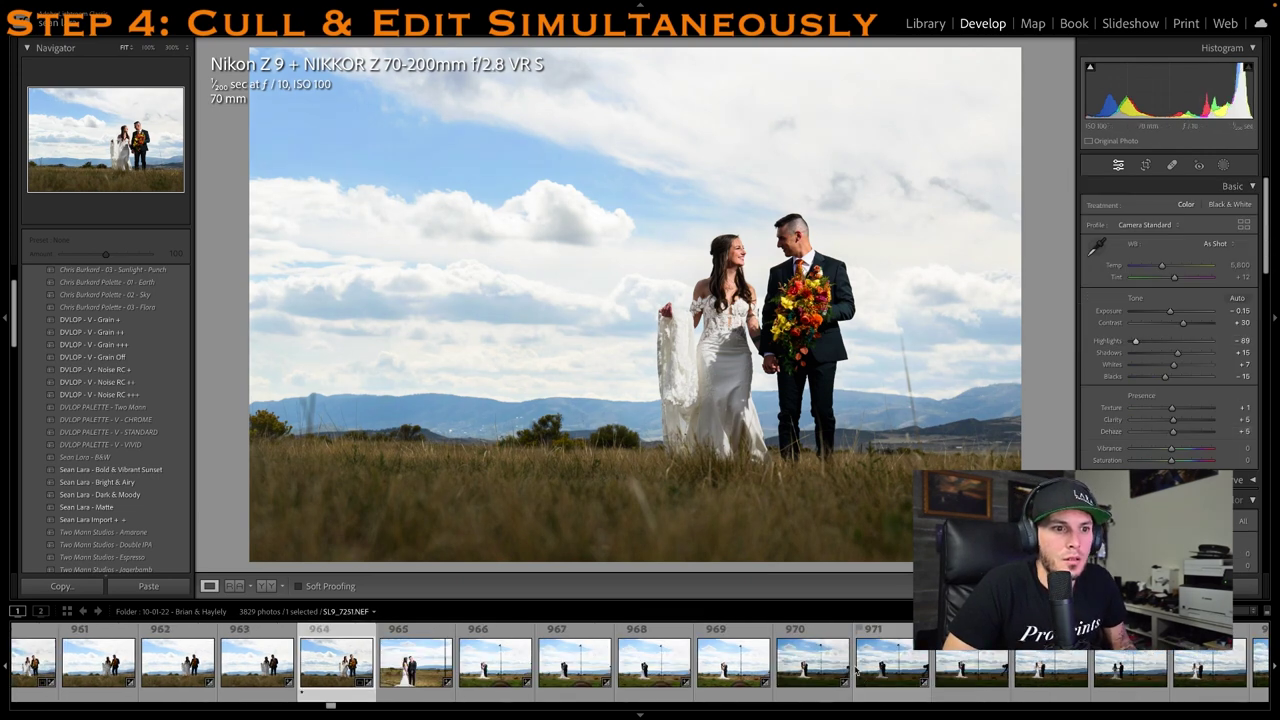
left_click(706, 668)
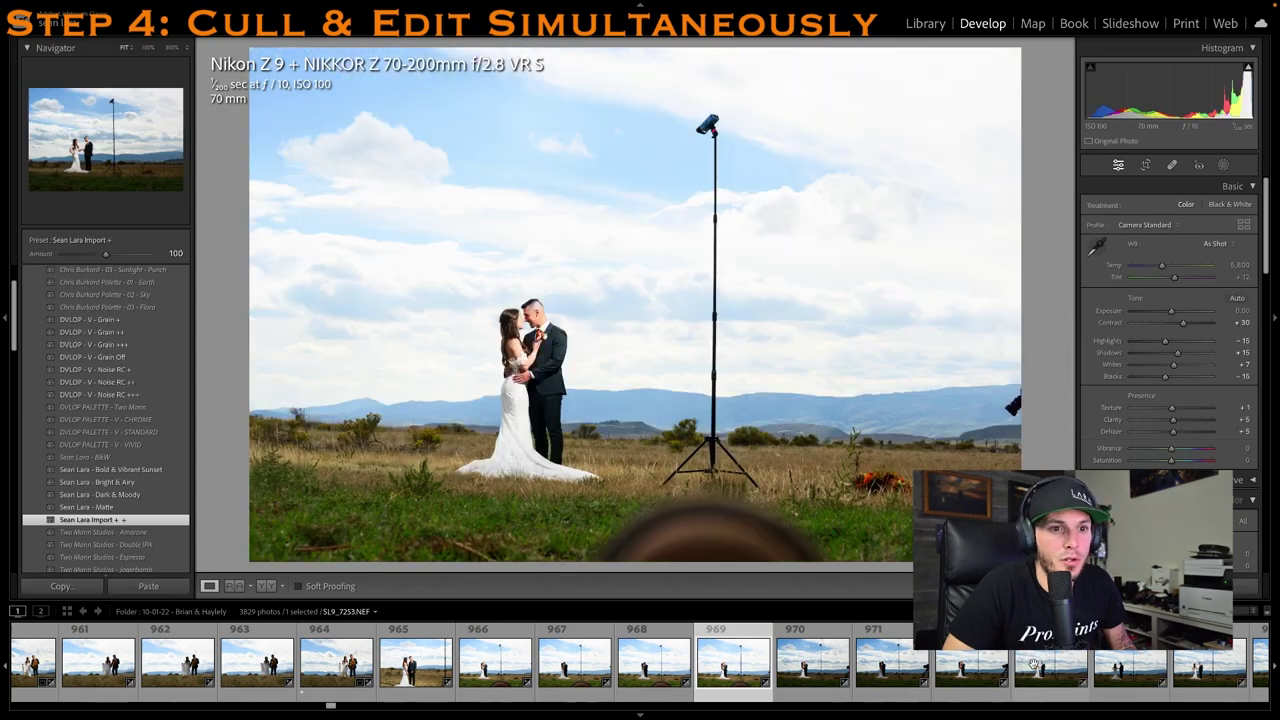
left_click(1033, 664)
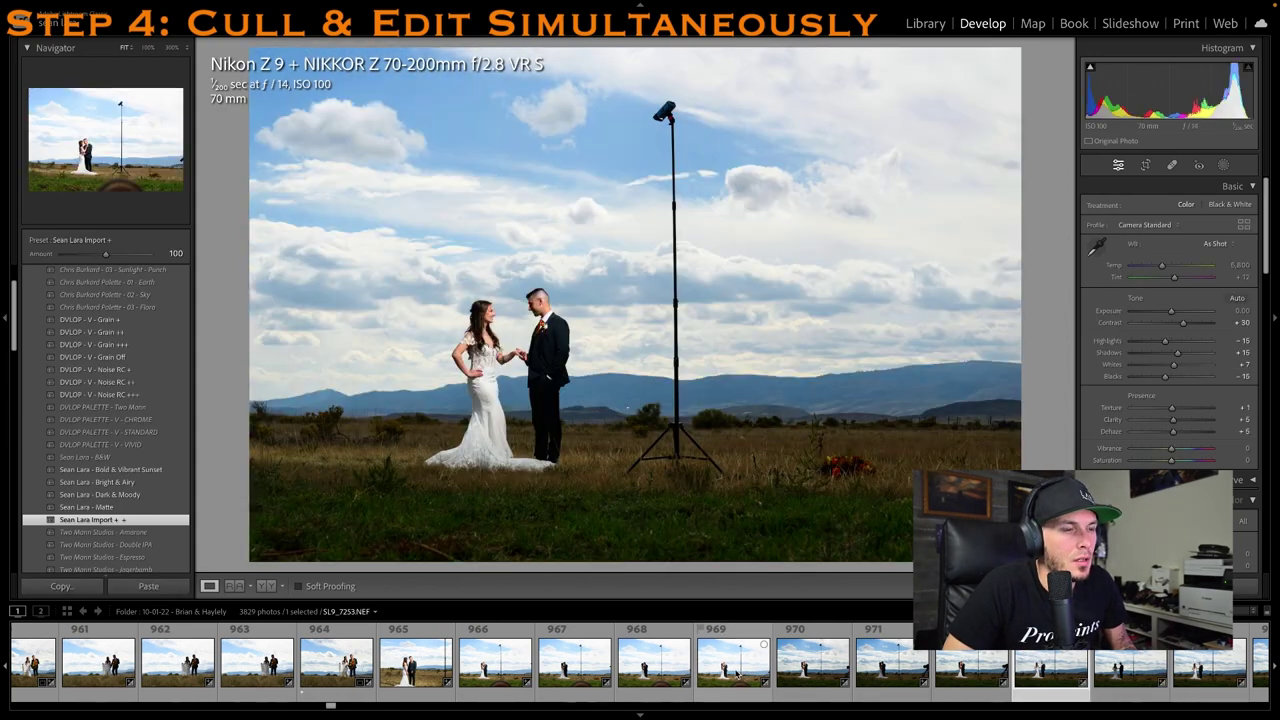
left_click(737, 676)
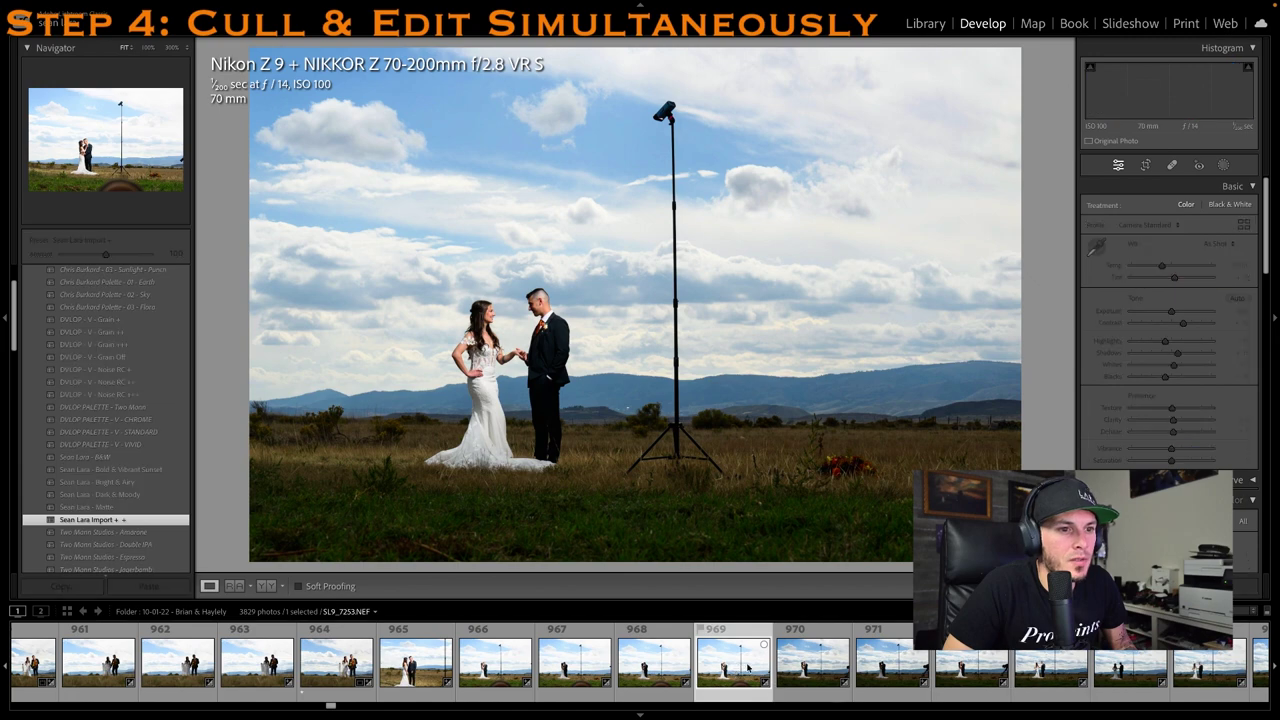
left_click(800, 655)
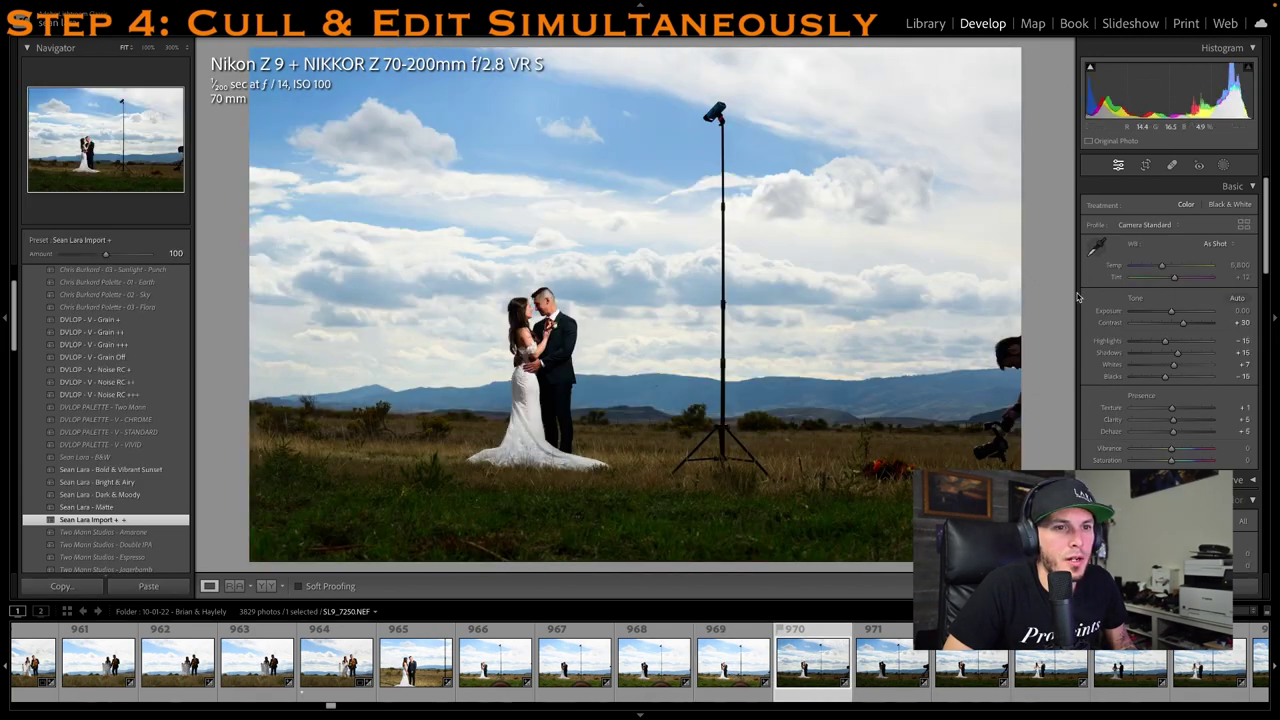
left_click_drag(1177, 353, 1191, 353)
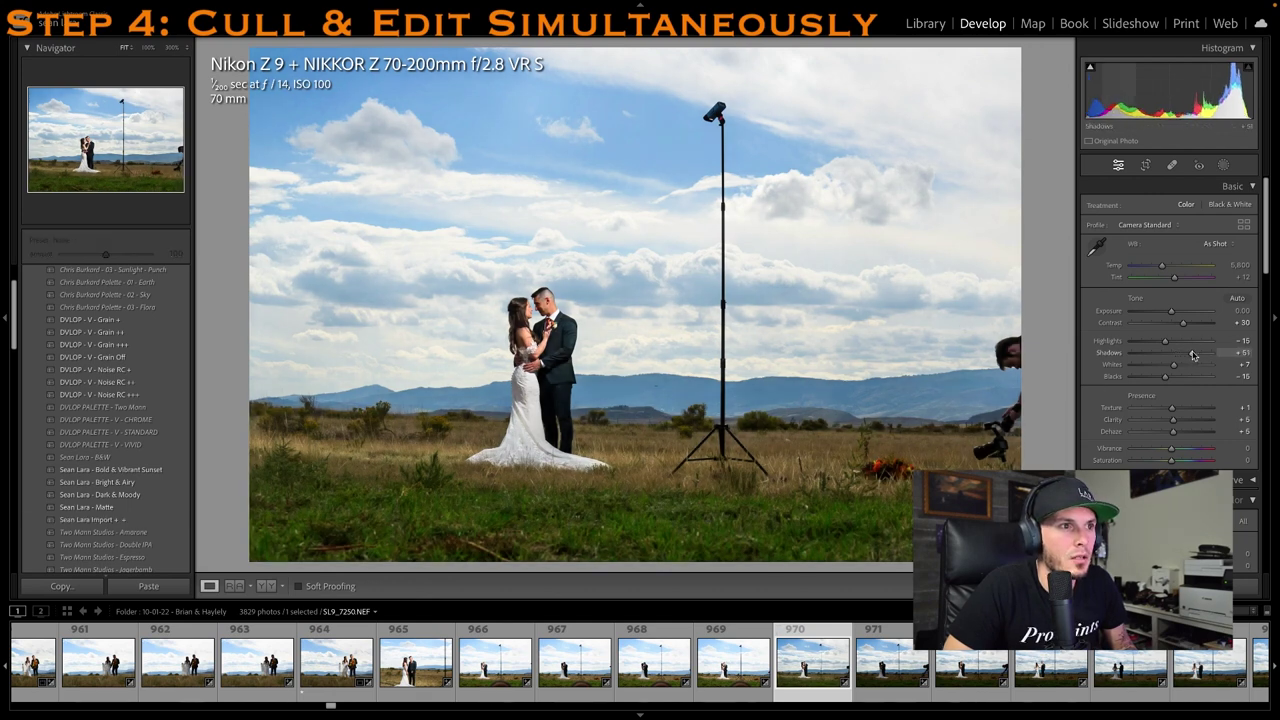
left_click_drag(1191, 353, 1195, 354)
Rotate the crop of SL9_7250.NEF to level it and exclude the person at its edge, and set dehaze to +10
key("r")
left_click_drag(1040, 228, 1071, 270)
key("r")
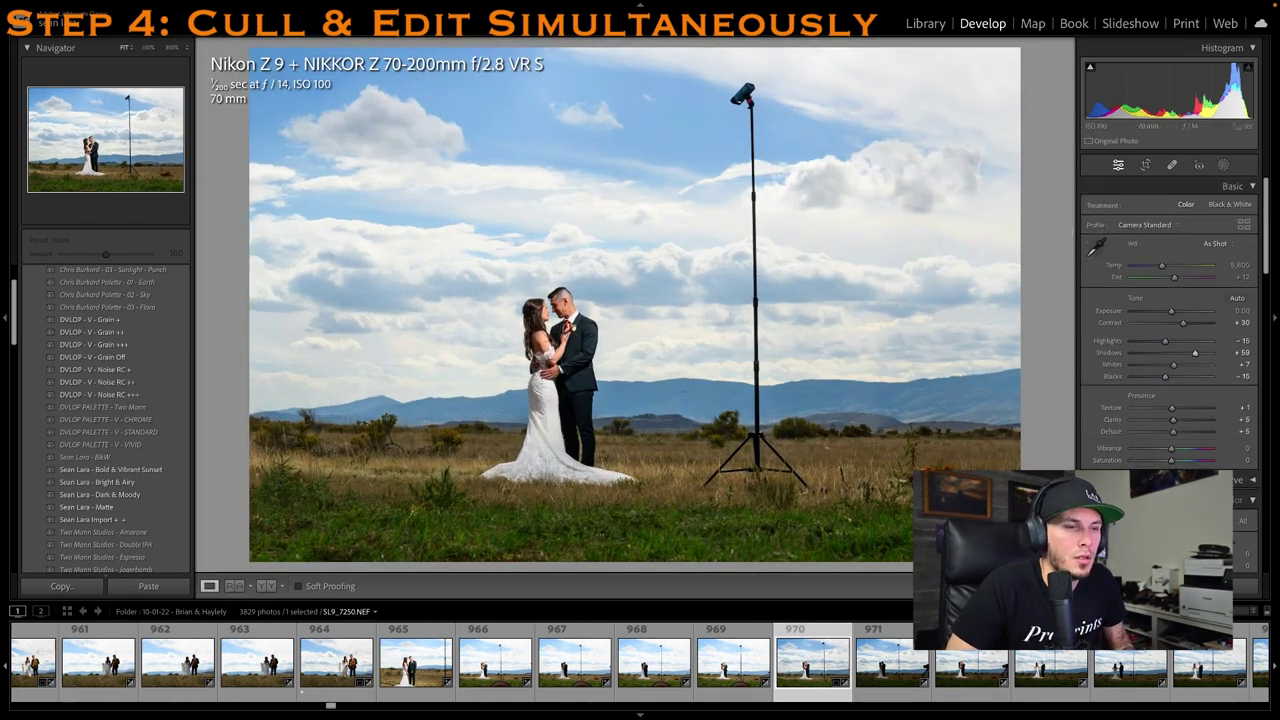
left_click_drag(1178, 432, 1177, 436)
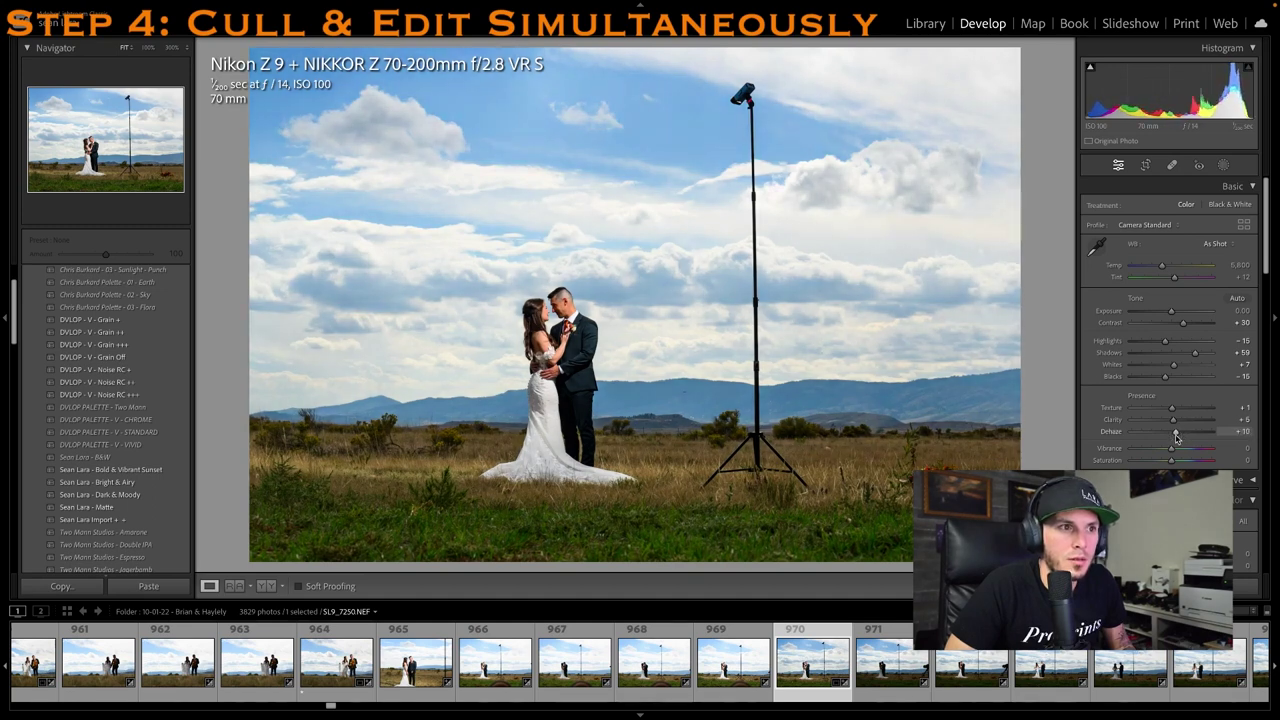
Open SL9_7250.NEF in Adobe Photoshop 2022 with its Lightroom adjustments and switch to Photoshop
right_click(843, 660)
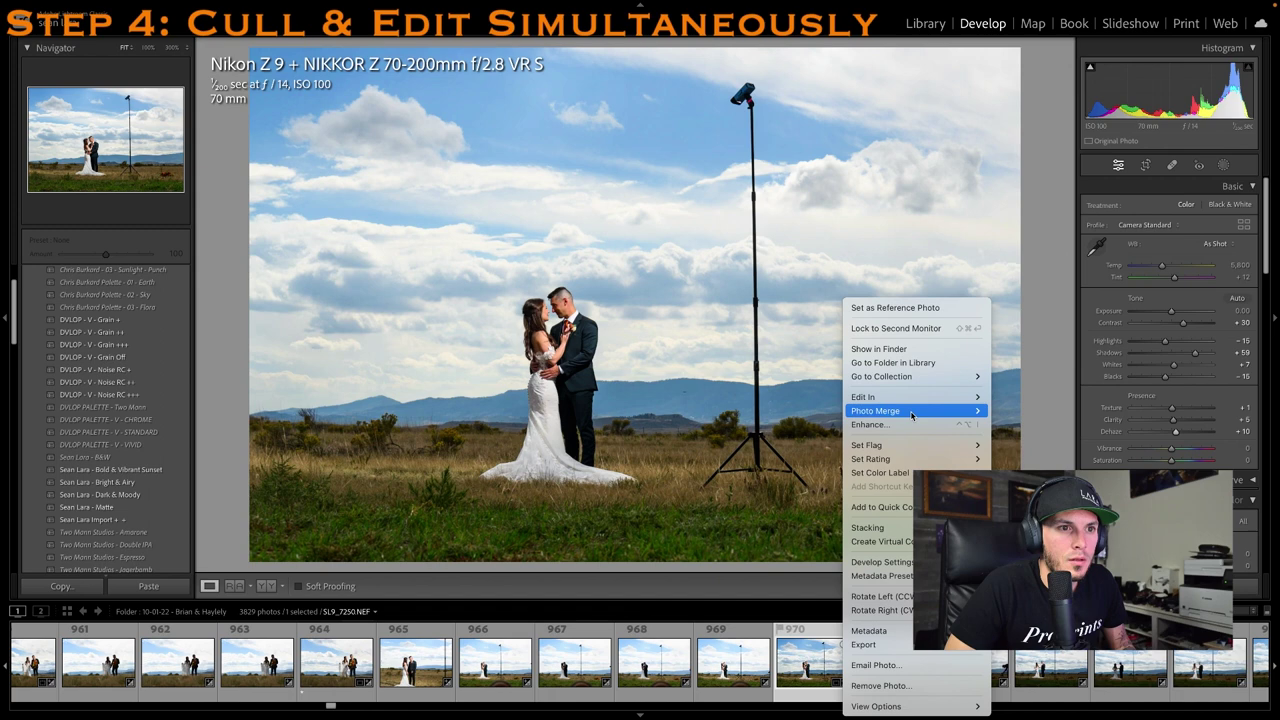
left_click(1052, 405)
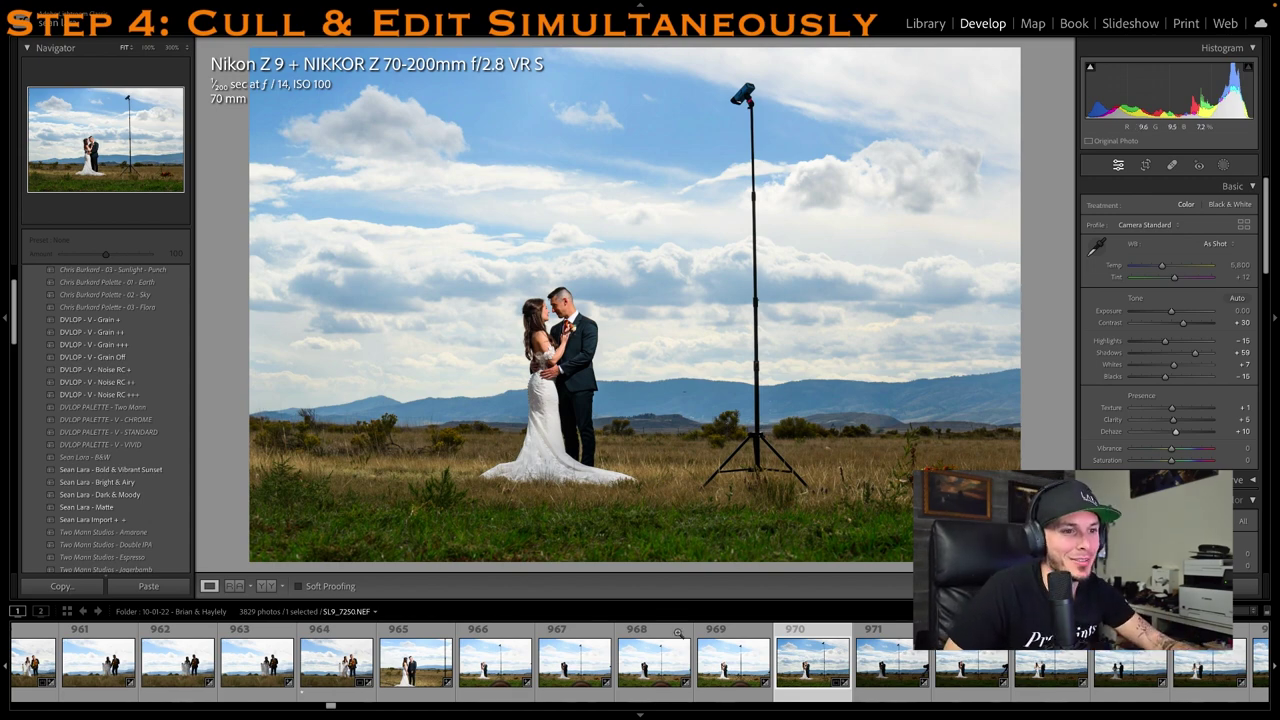
key("ctrl+Left")
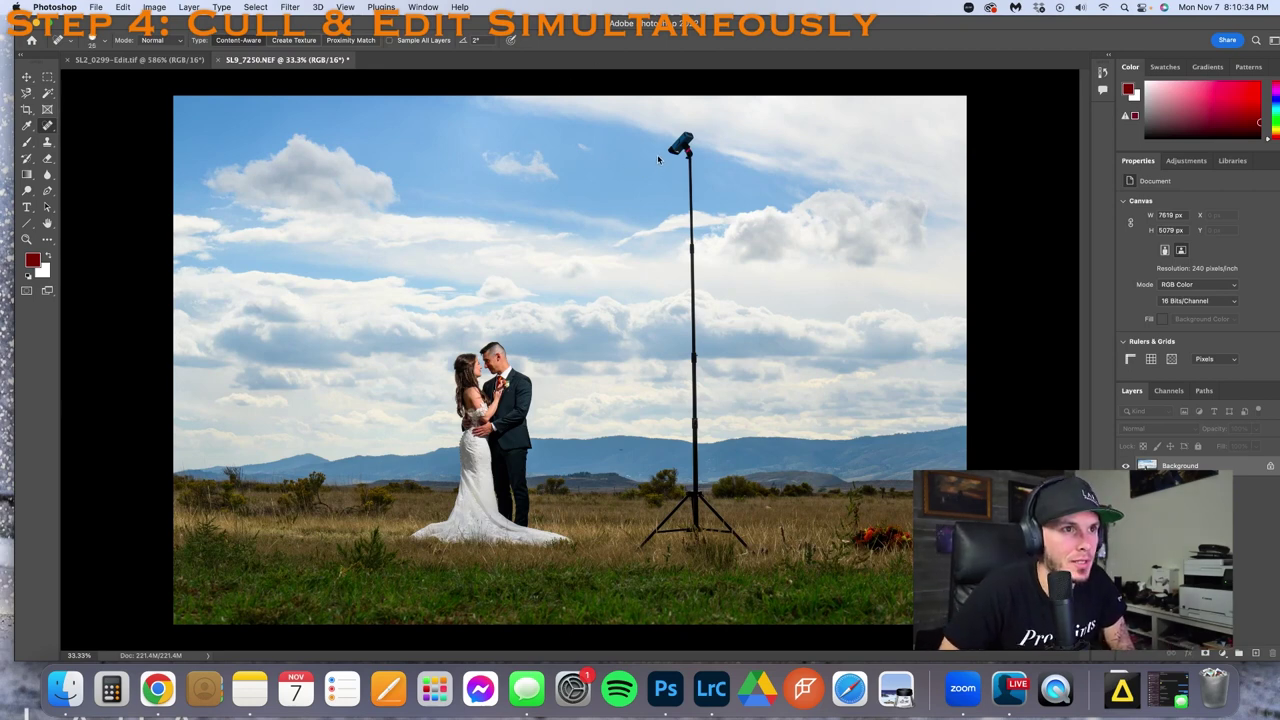
Paint out the flash head on top of the light stand with a much larger content-aware Spot Healing Brush
key("]")
key("]")
key("]")
key("]")
key("]")
key("]")
key("]")
key("]")
key("]")
key("]")
key("]")
key("]")
left_click_drag(674, 149, 688, 146)
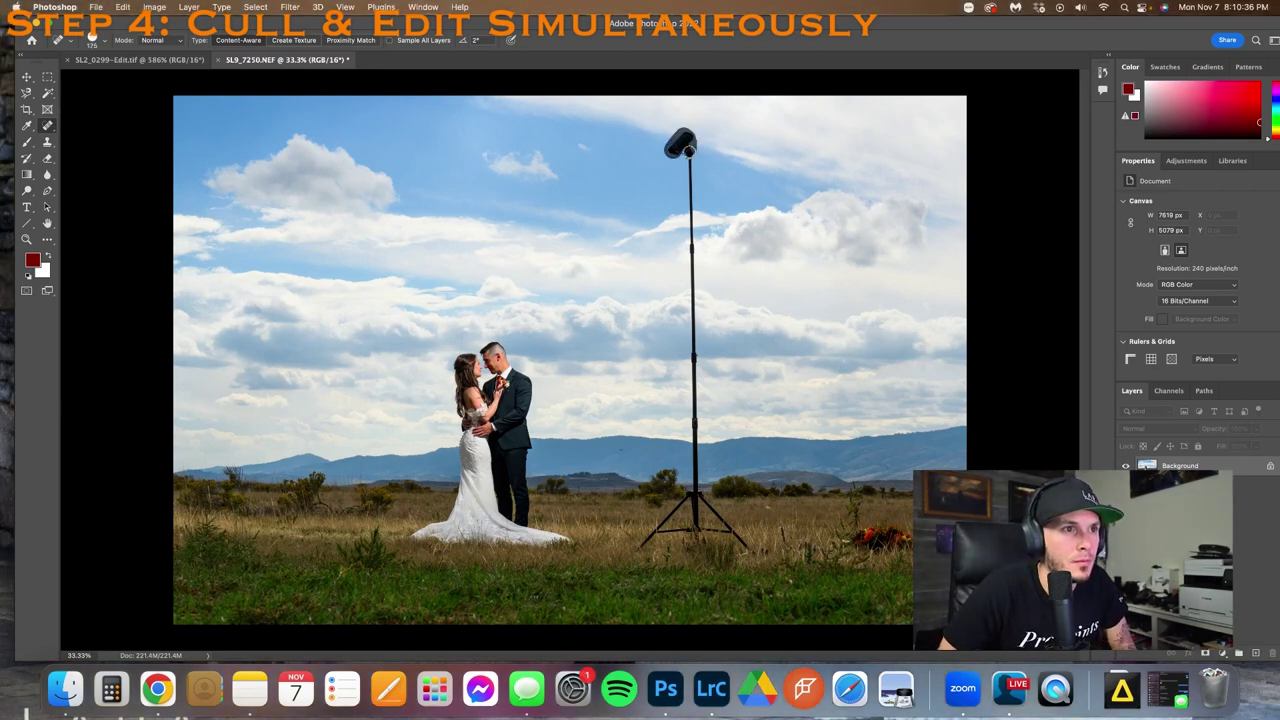
left_click(681, 145)
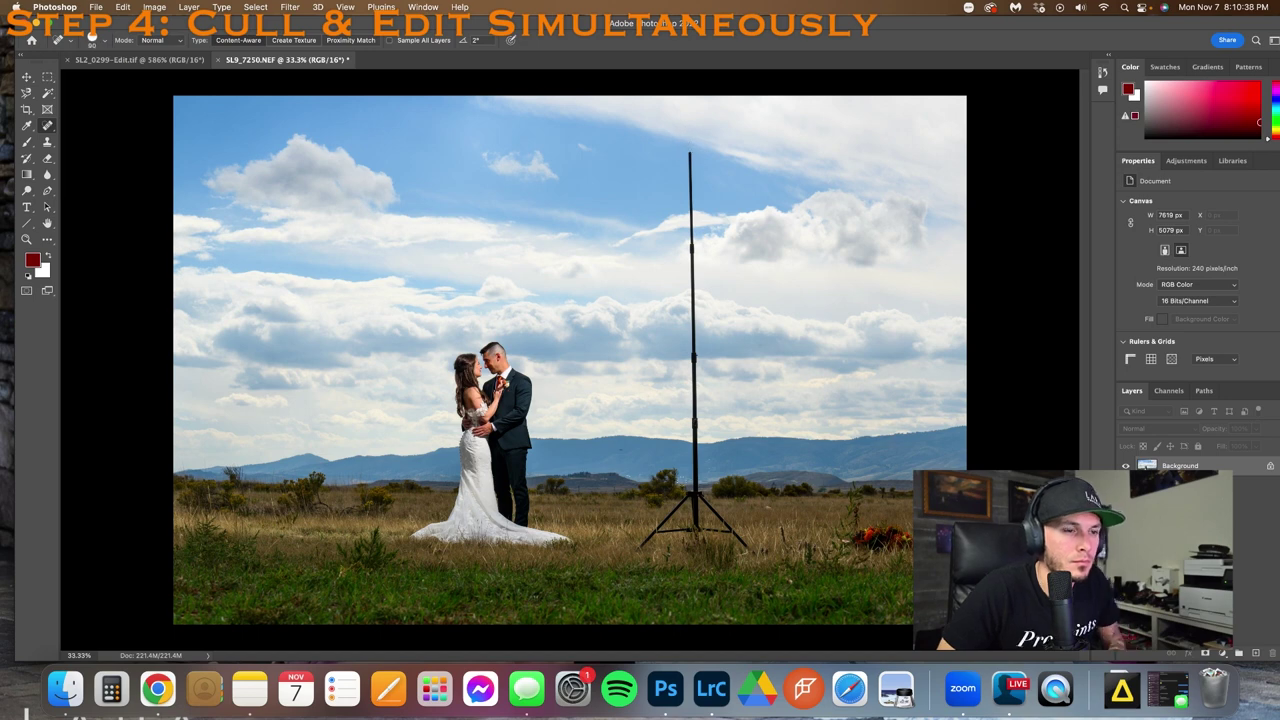
Heal away the light stand's pole and its tripod legs in the grass with straight Spot Healing strokes
left_click(697, 492, "shift")
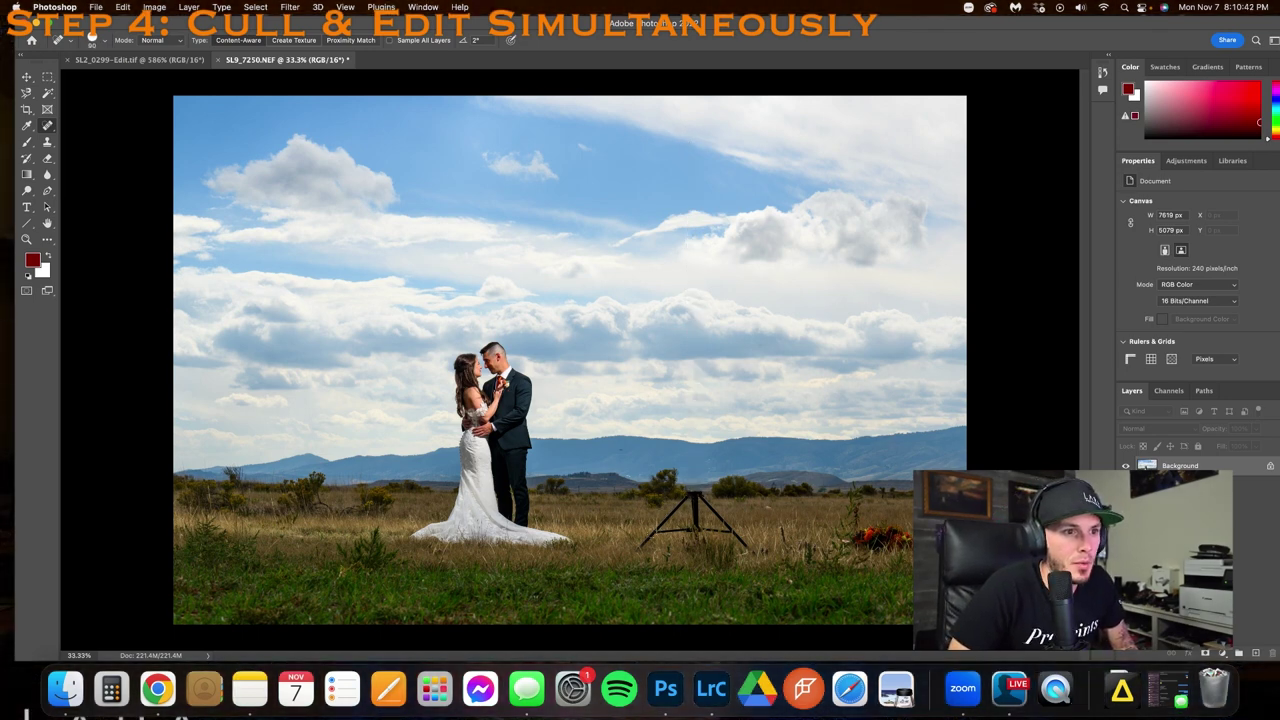
left_click(638, 546, "shift")
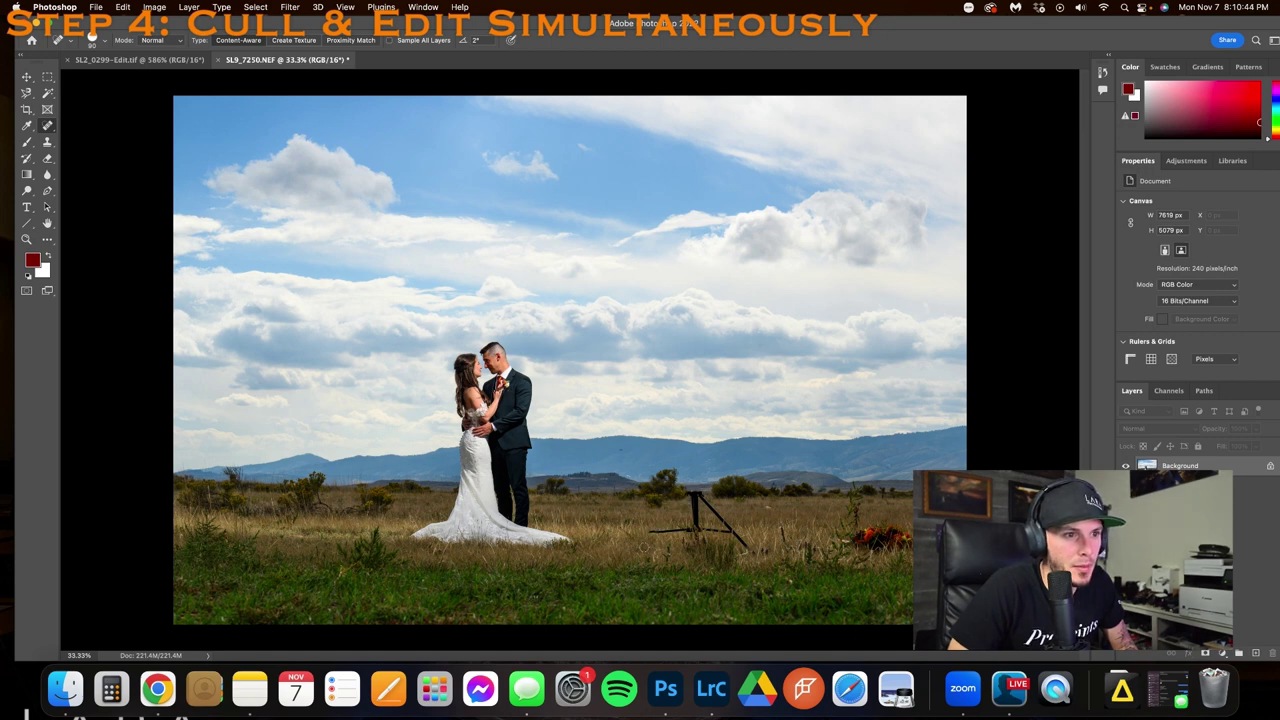
left_click_drag(648, 535, 692, 532)
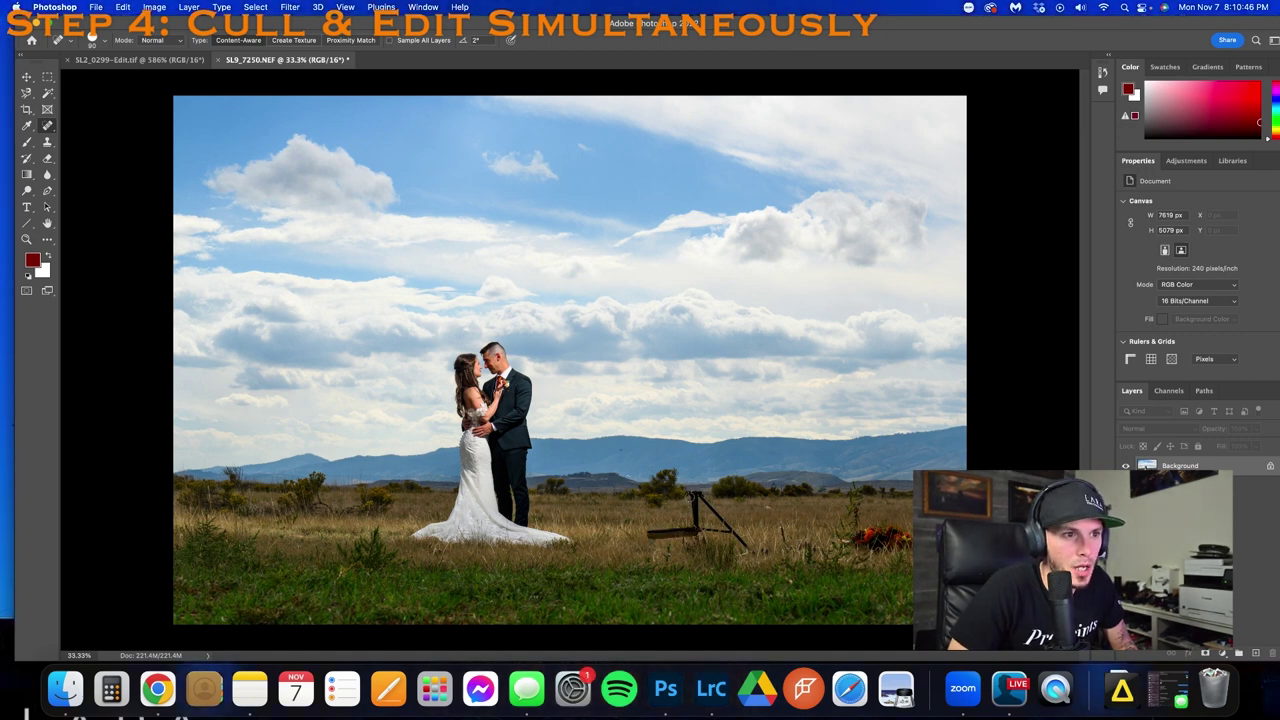
left_click_drag(694, 497, 743, 545)
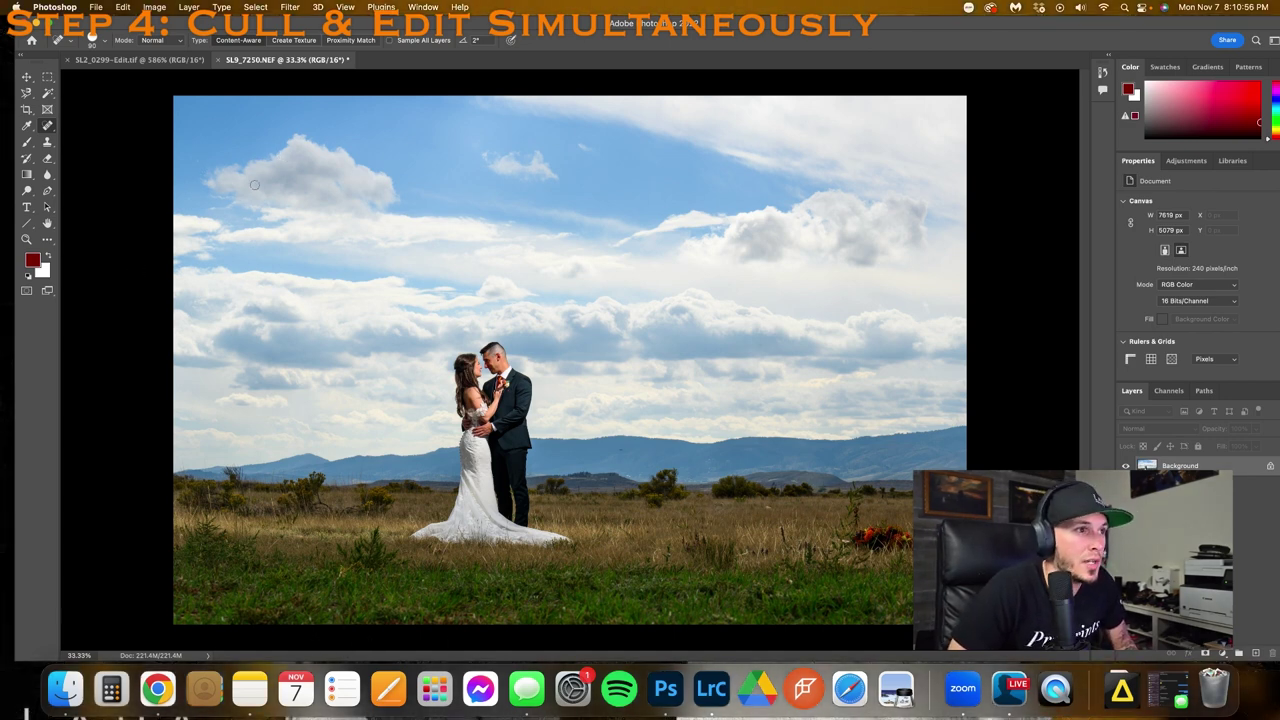
Save the retouched SL9_7250 photo and switch back to Lightroom Classic
key("super+s")
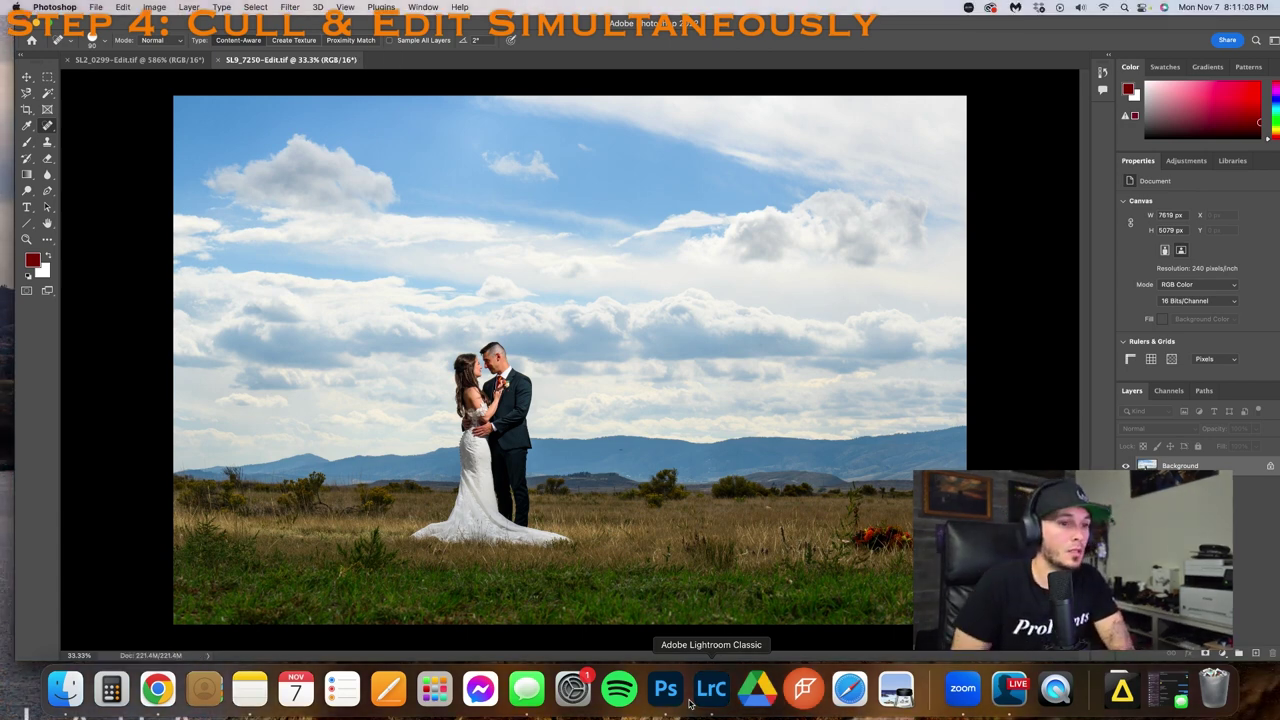
left_click(711, 690)
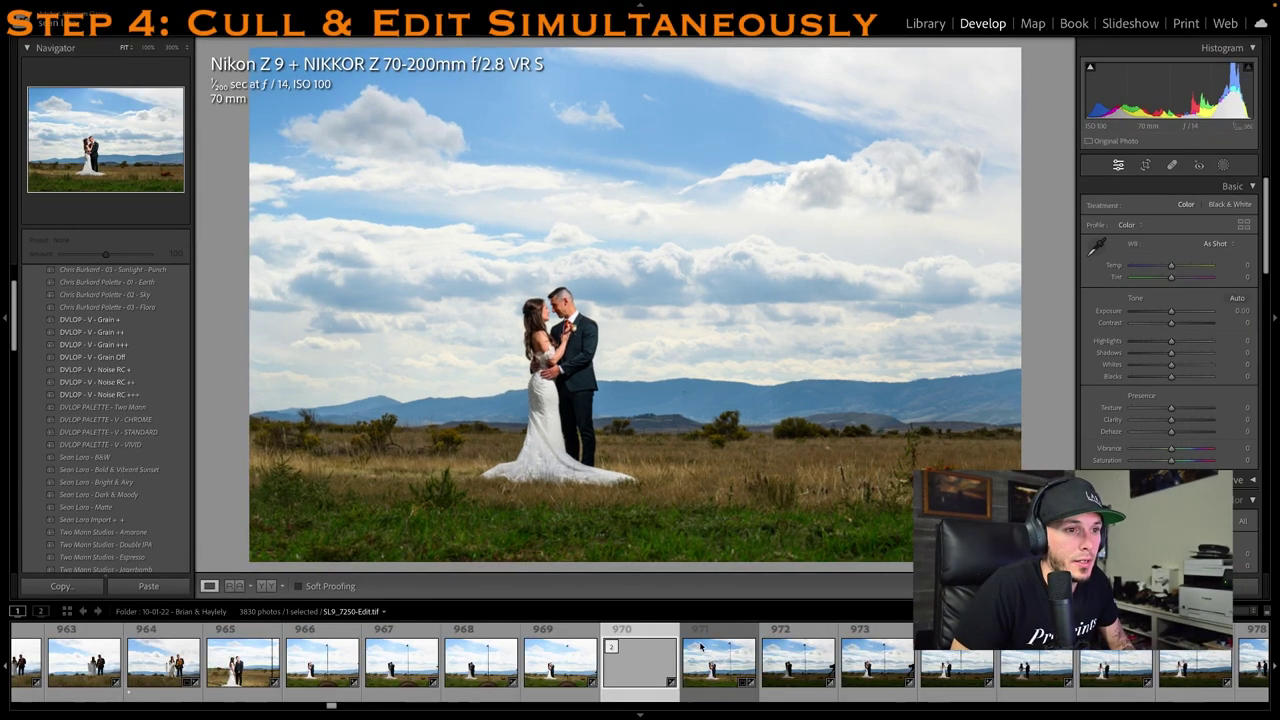
Rate the retouched SL9_7250-Edit.tif 2 stars and move ahead to SL9_7253.NEF
key("2")
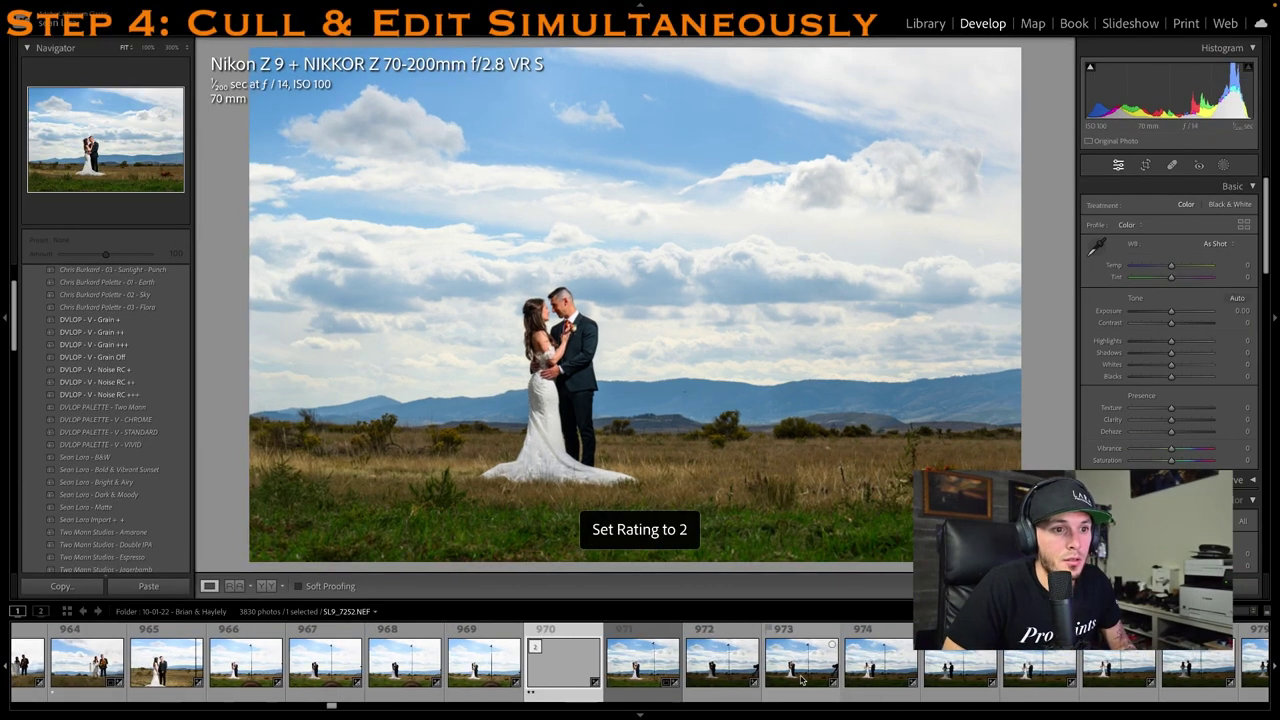
left_click(801, 681)
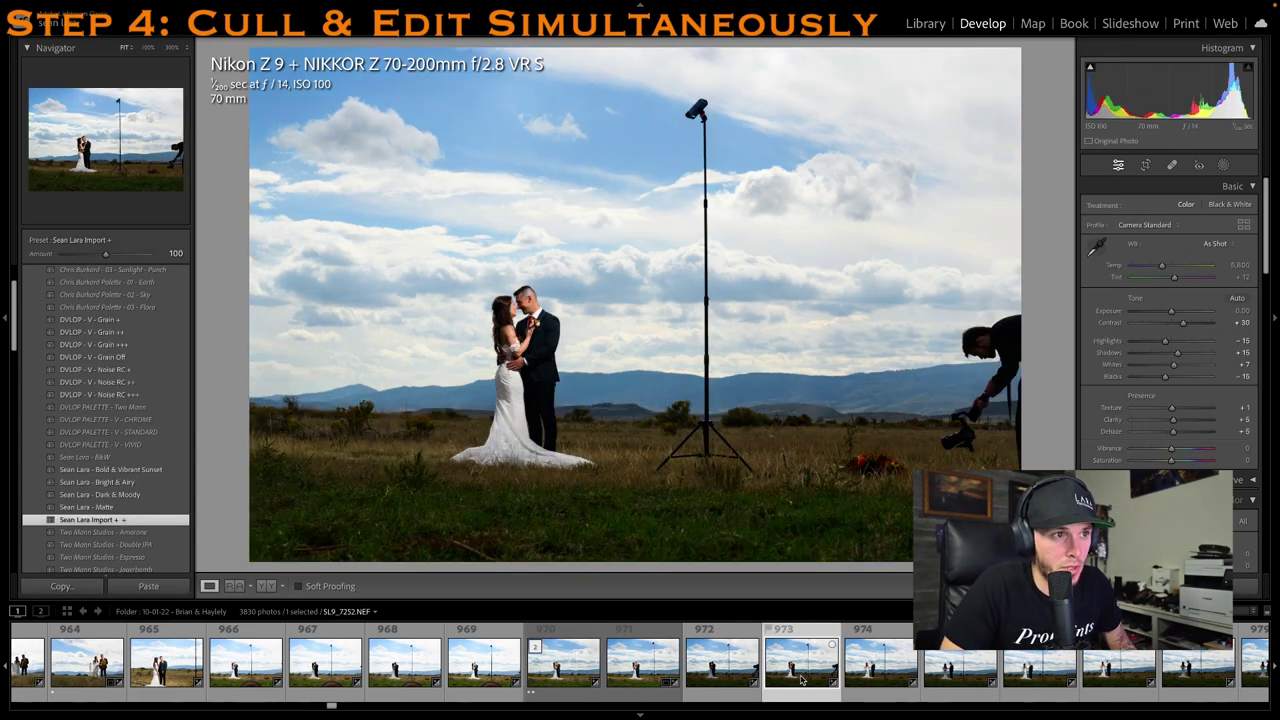
key("Right")
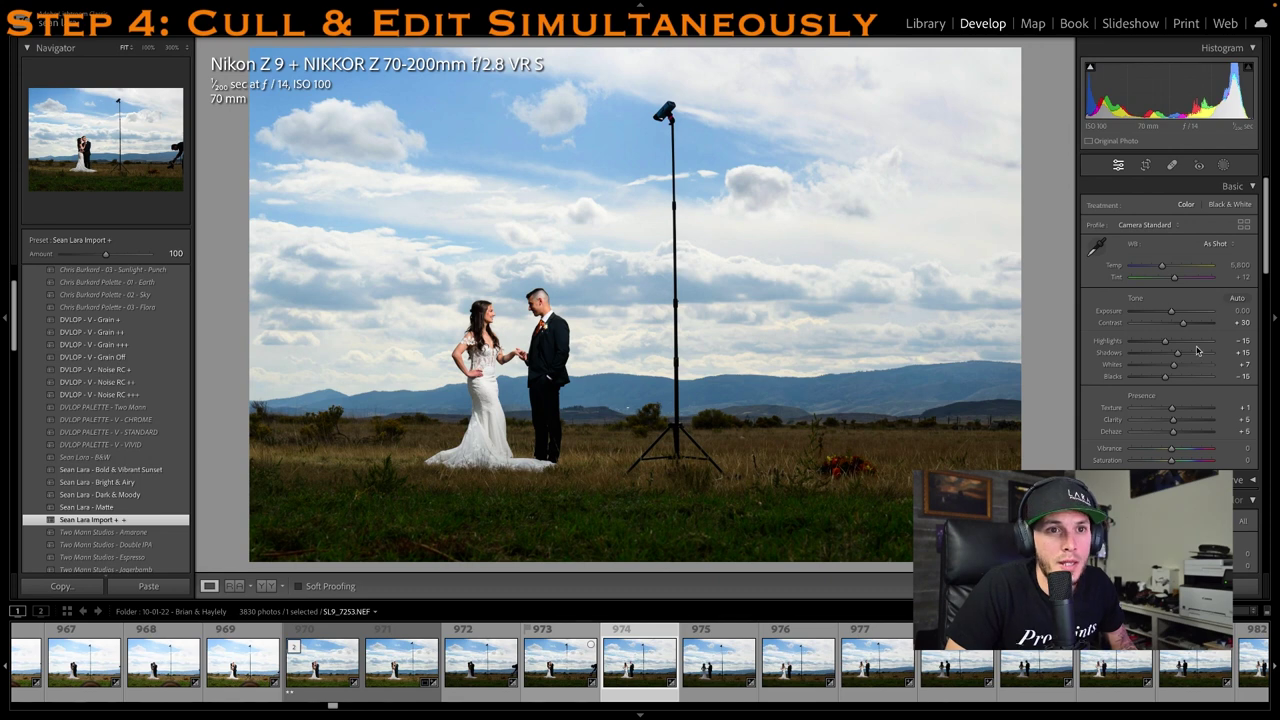
Set SL9_7253.NEF's Shadows to +38 and Highlights to -50, and open it in Adobe Photoshop 2022
left_click_drag(1178, 353, 1189, 354)
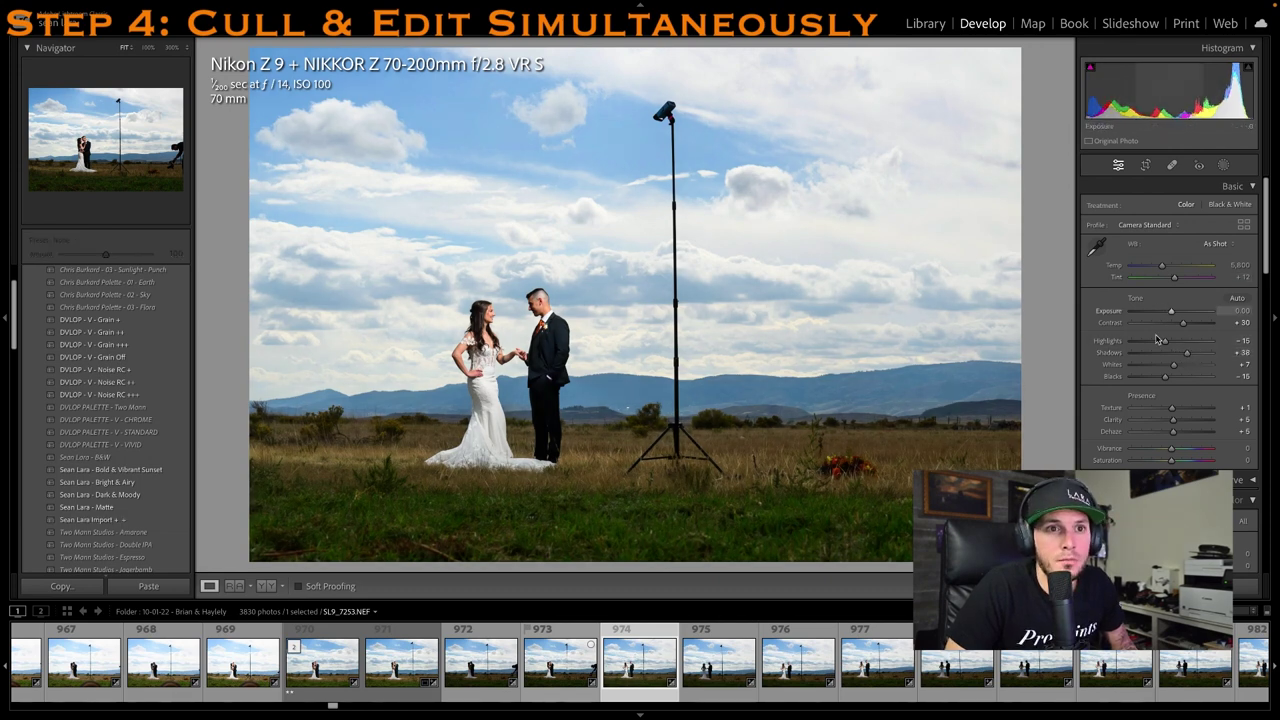
left_click_drag(1164, 341, 1151, 342)
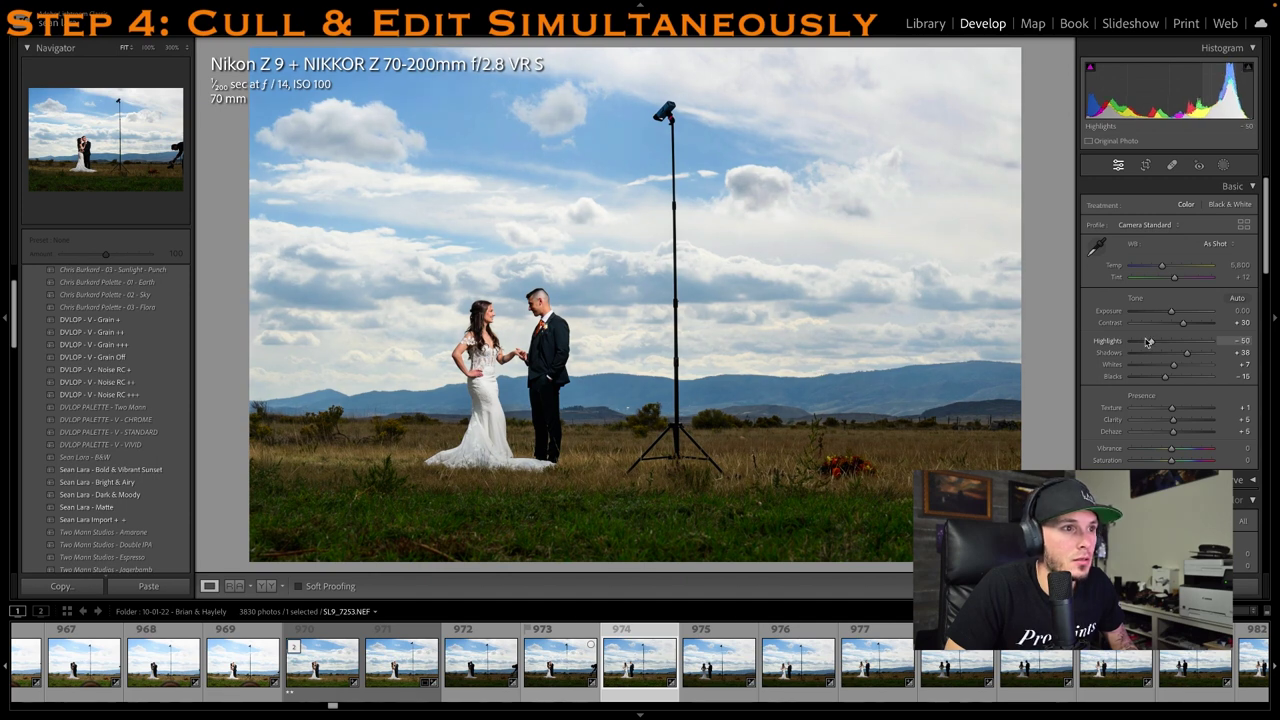
right_click(665, 680)
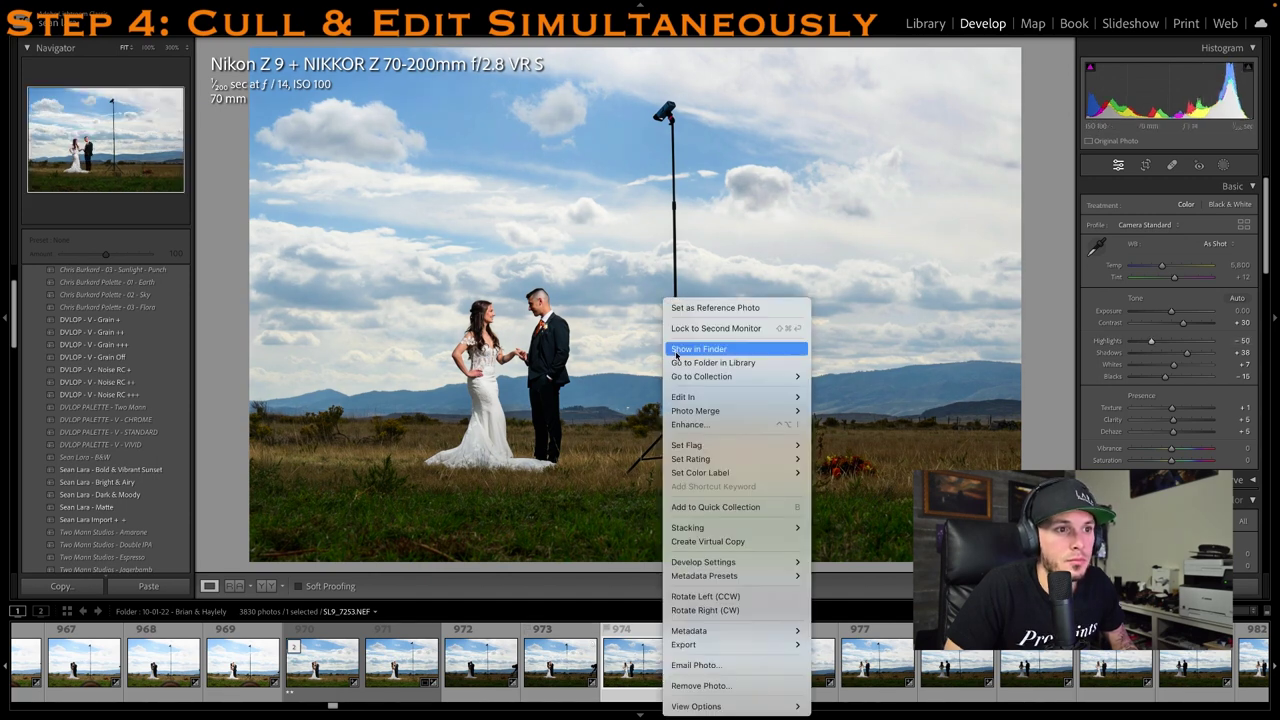
mouse_move(770, 397)
left_click(877, 397)
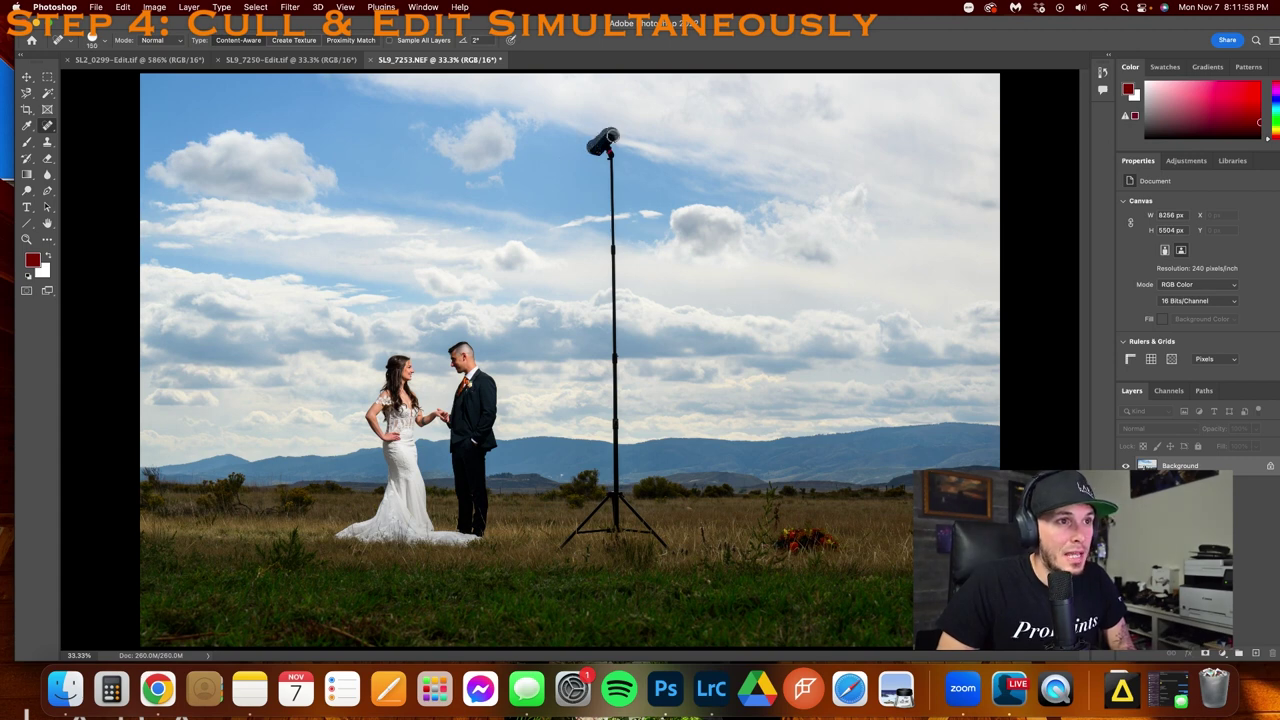
Heal away the flash head, the light stand's pole and its tripod legs with the content-aware Spot Healing Brush
left_click(603, 144)
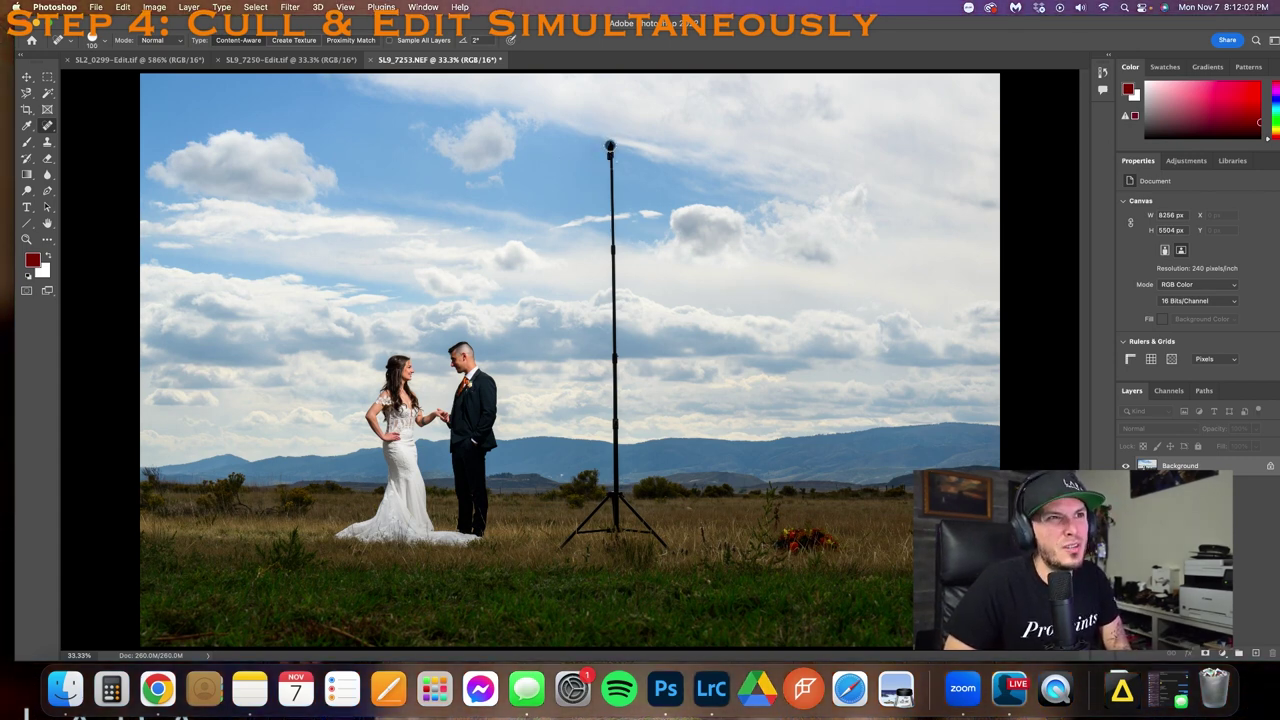
left_click_drag(610, 146, 616, 494)
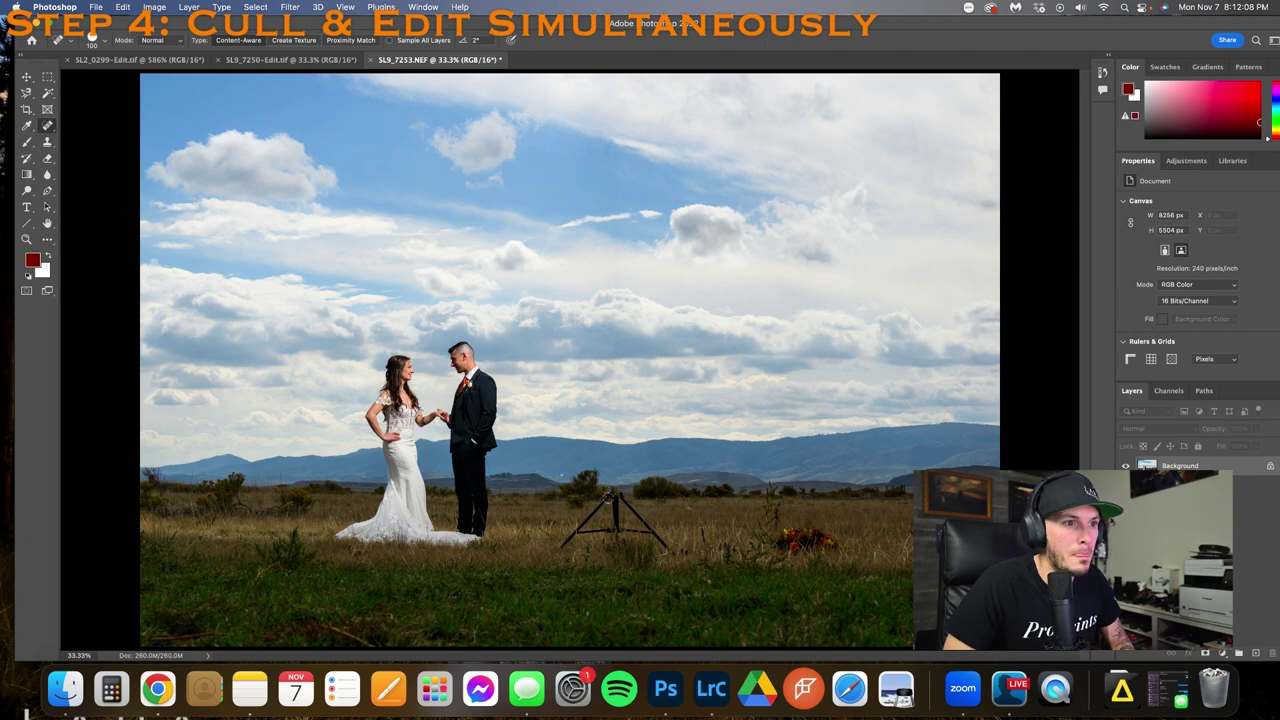
left_click_drag(612, 496, 561, 549)
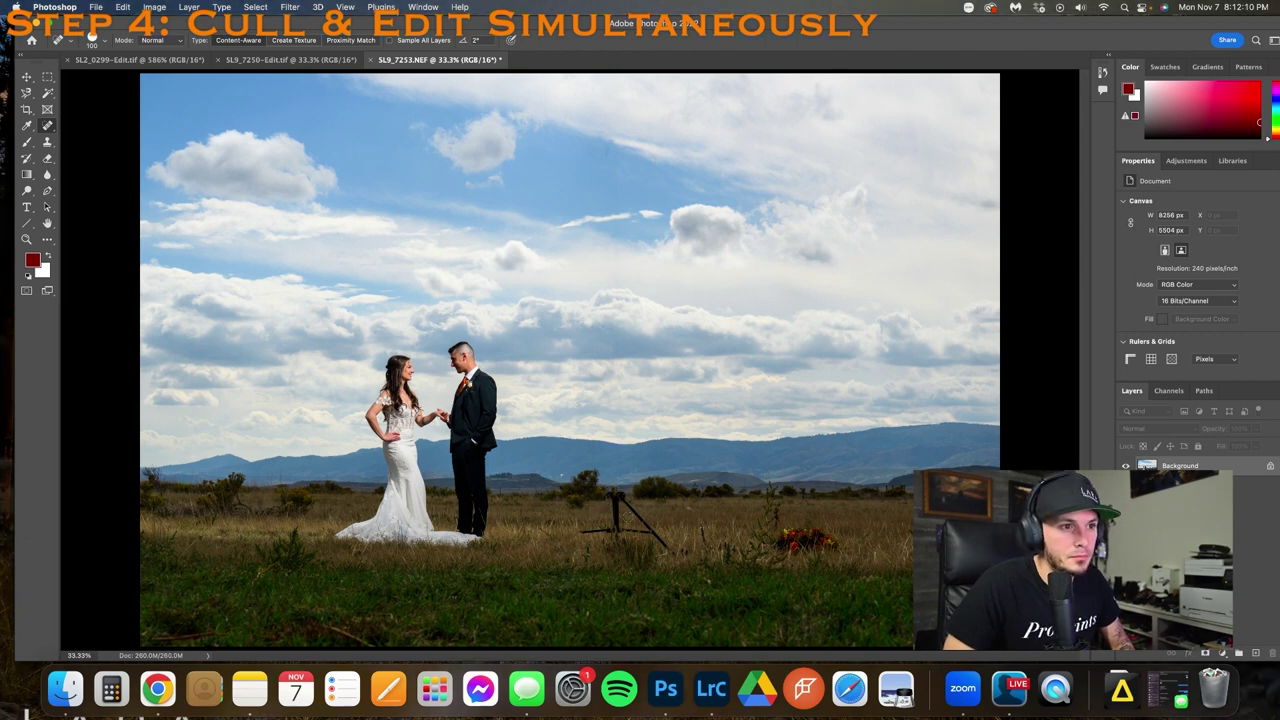
mouse_move(616, 497)
left_mouse_down()
mouse_move(663, 549)
mouse_move(602, 530)
mouse_move(617, 501)
left_mouse_up()
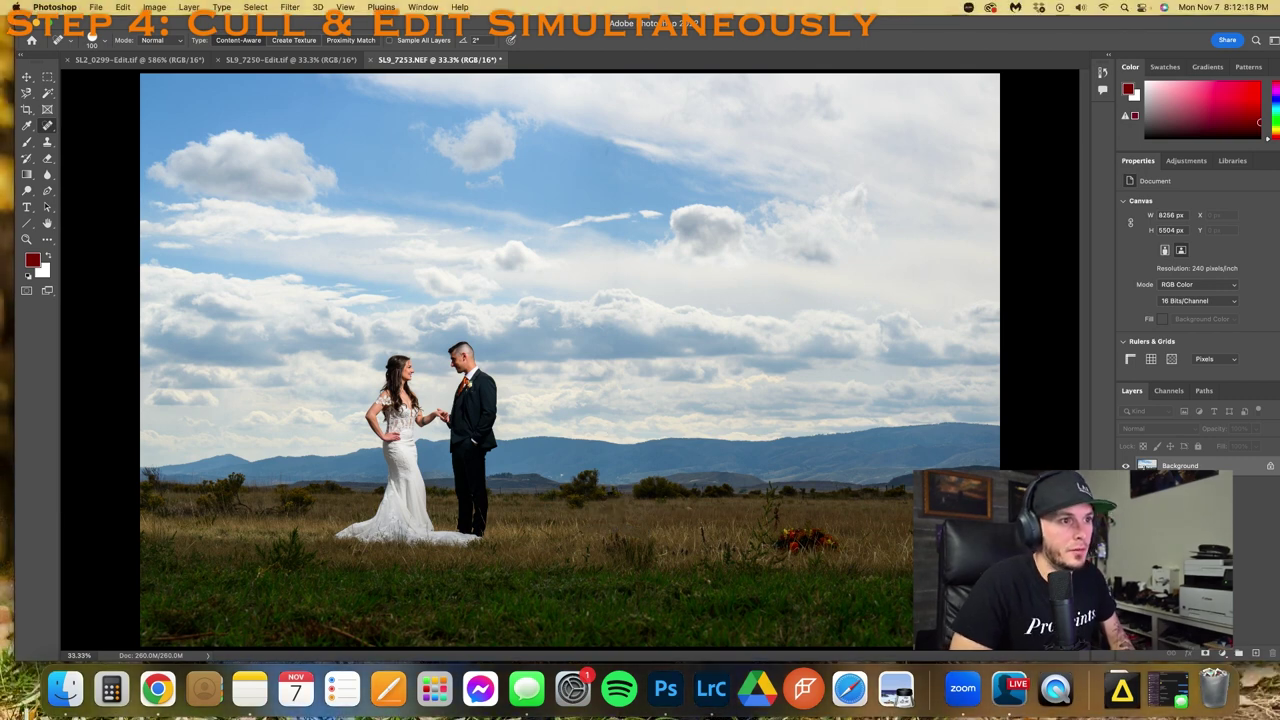
Save the retouched SL9_7253 photo, switch back to Lightroom Classic and rate it 2 stars
key("super+s")
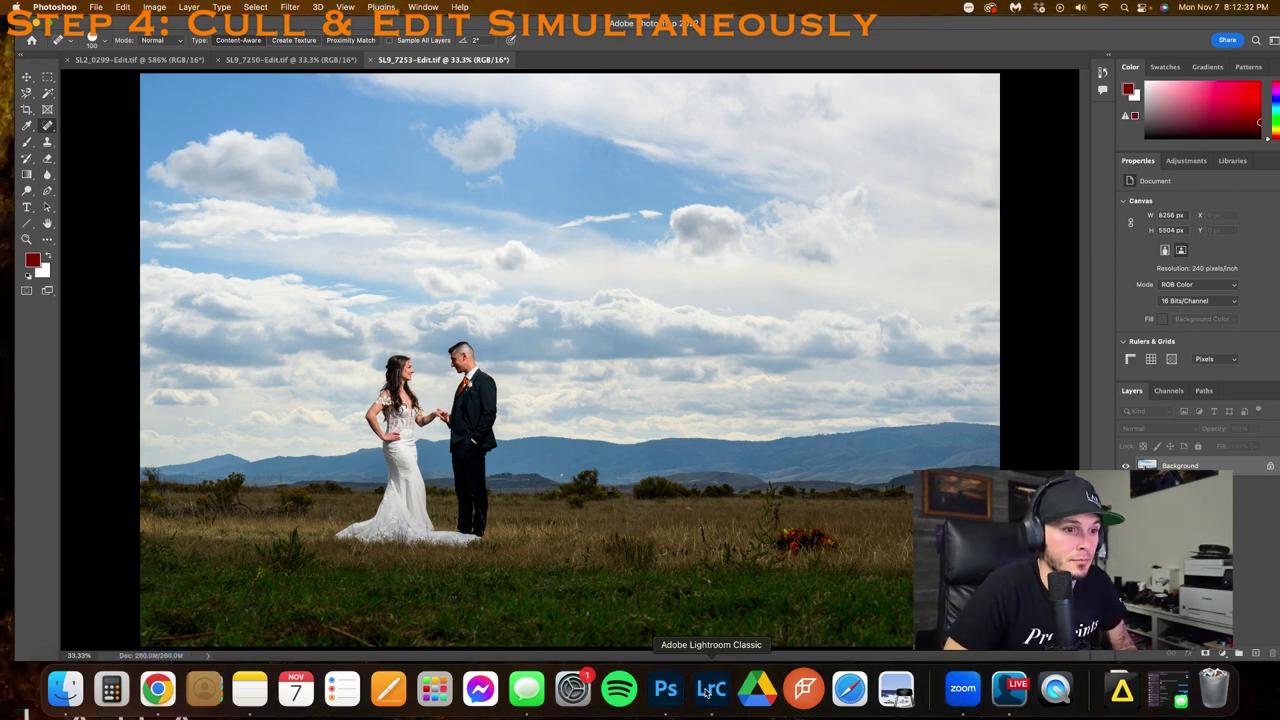
left_click(708, 690)
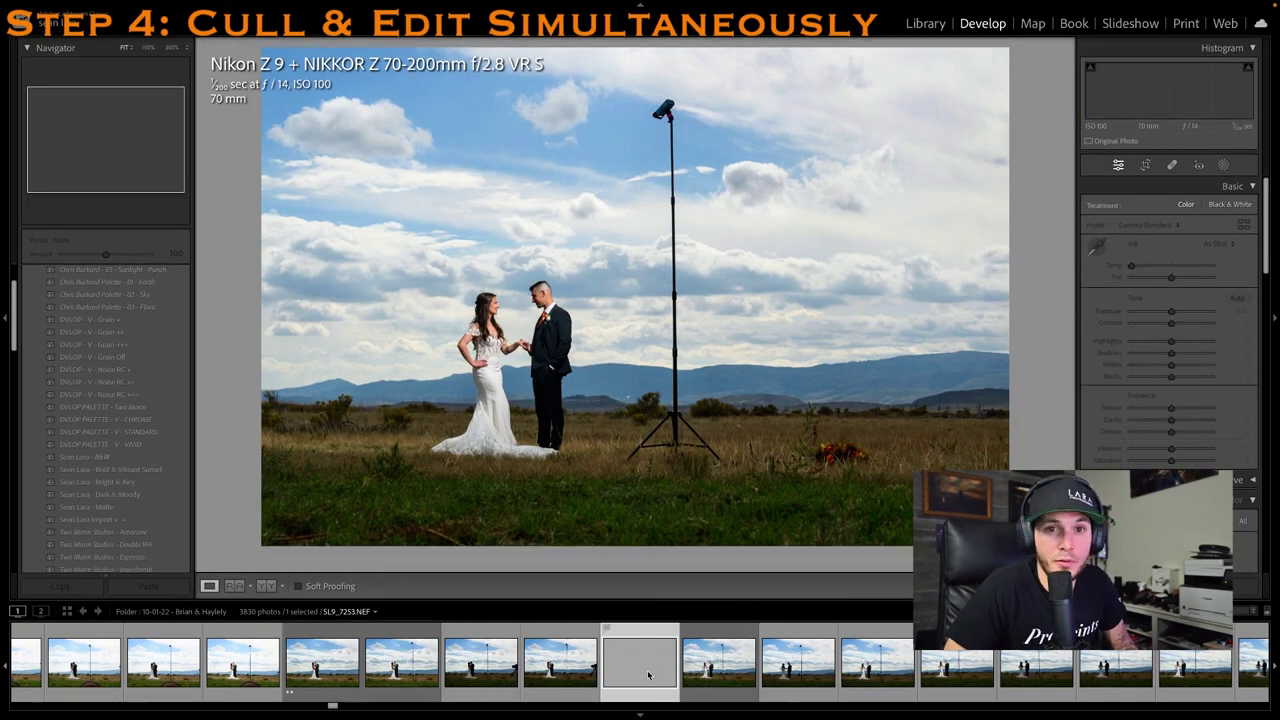
key("2")
Move ahead to SL9_7259.NEF, where the groom faces the camera, and set its Shadows to +33
left_click(666, 670)
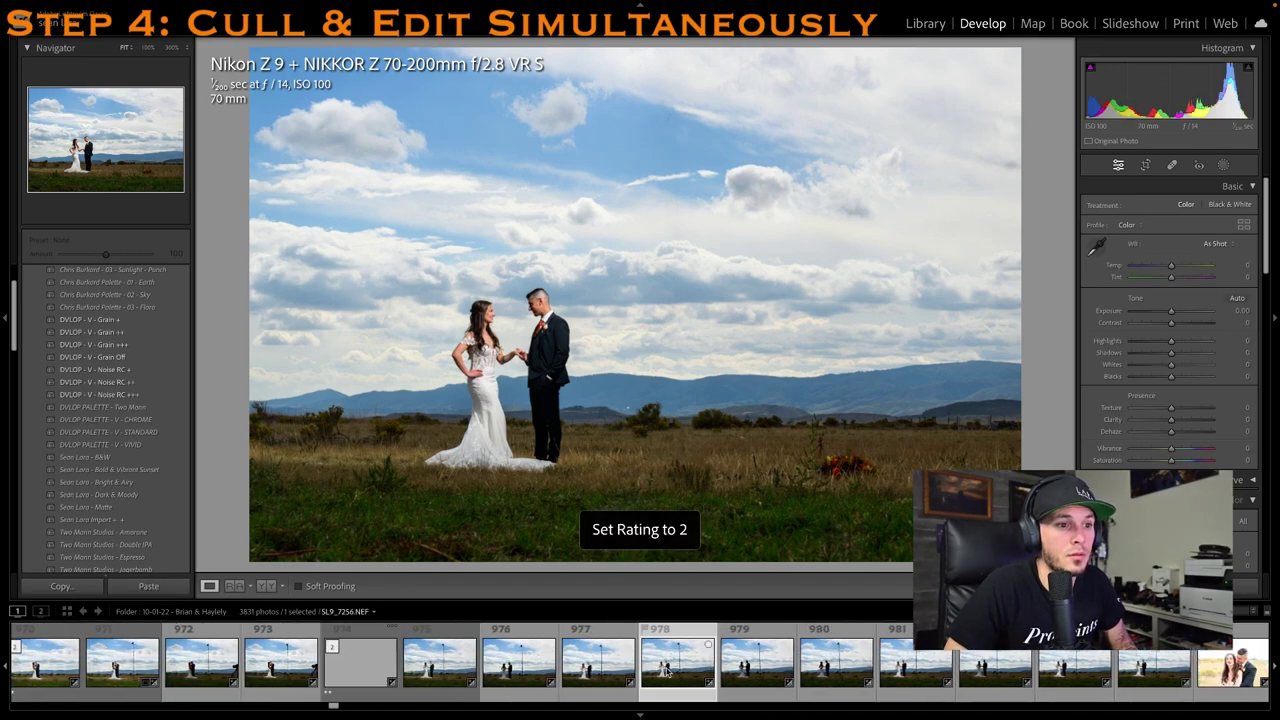
left_click(906, 674)
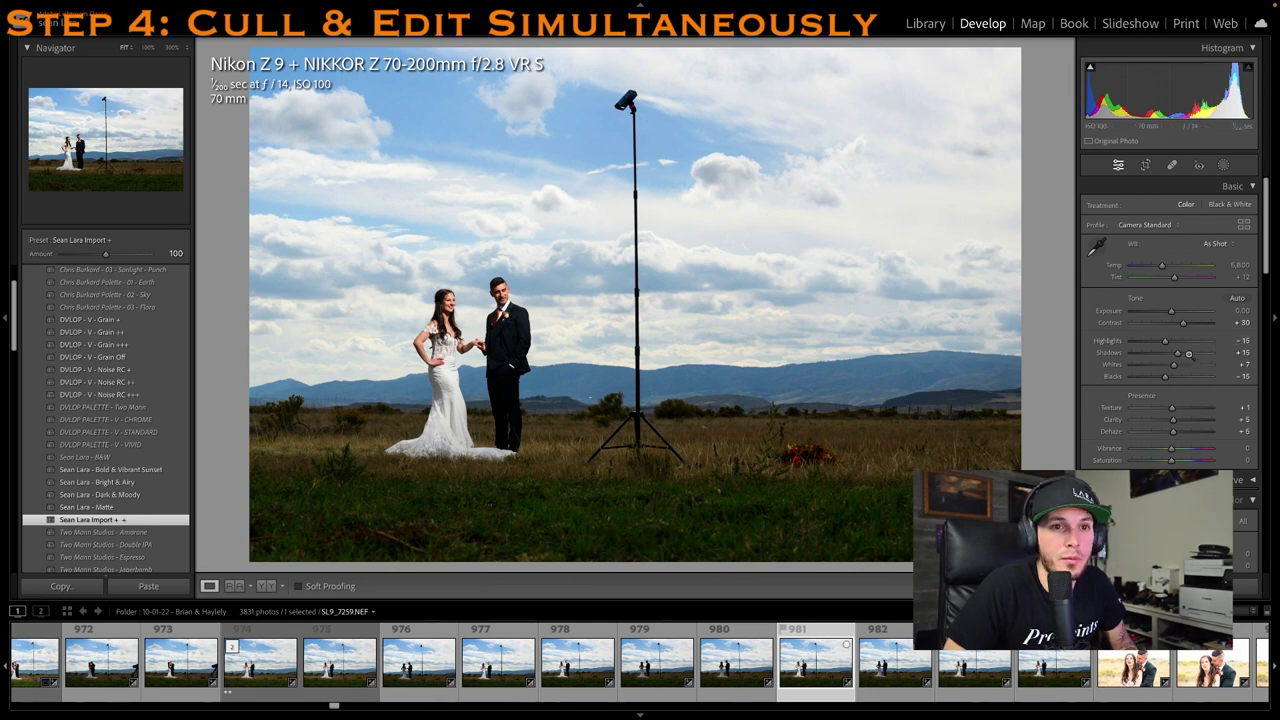
left_click_drag(1179, 353, 1191, 353)
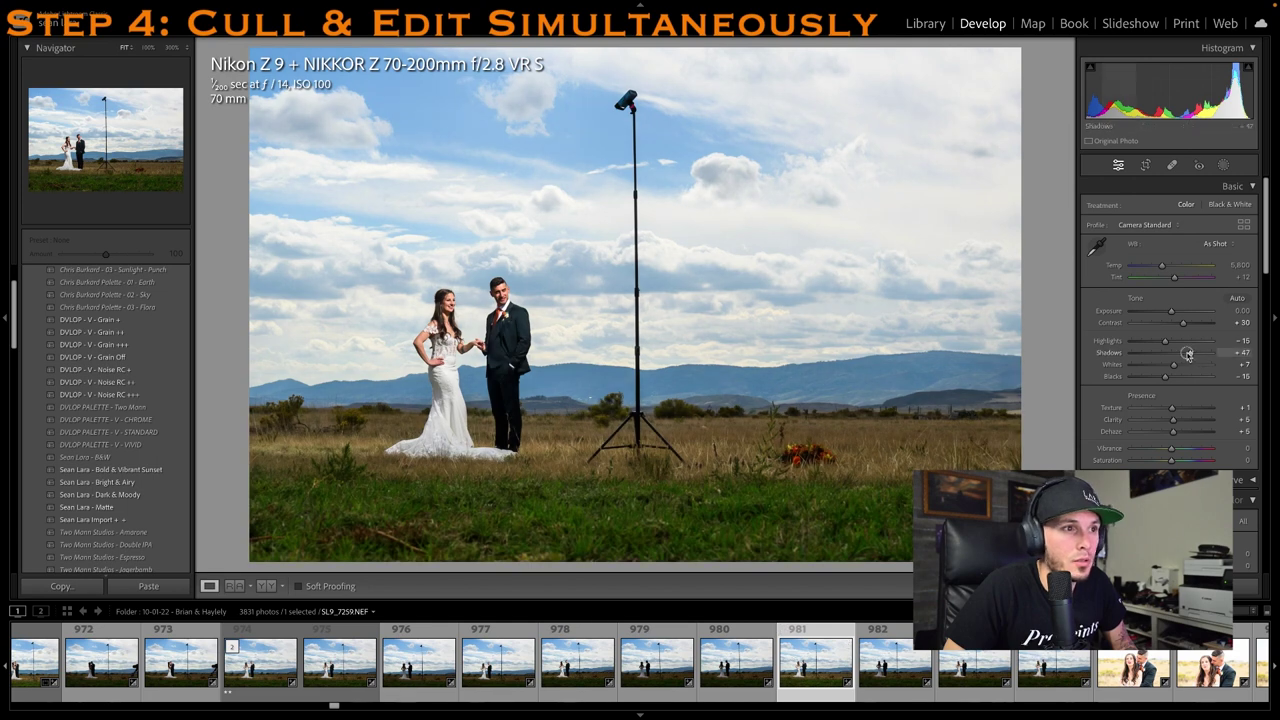
left_click_drag(1188, 354, 1184, 354)
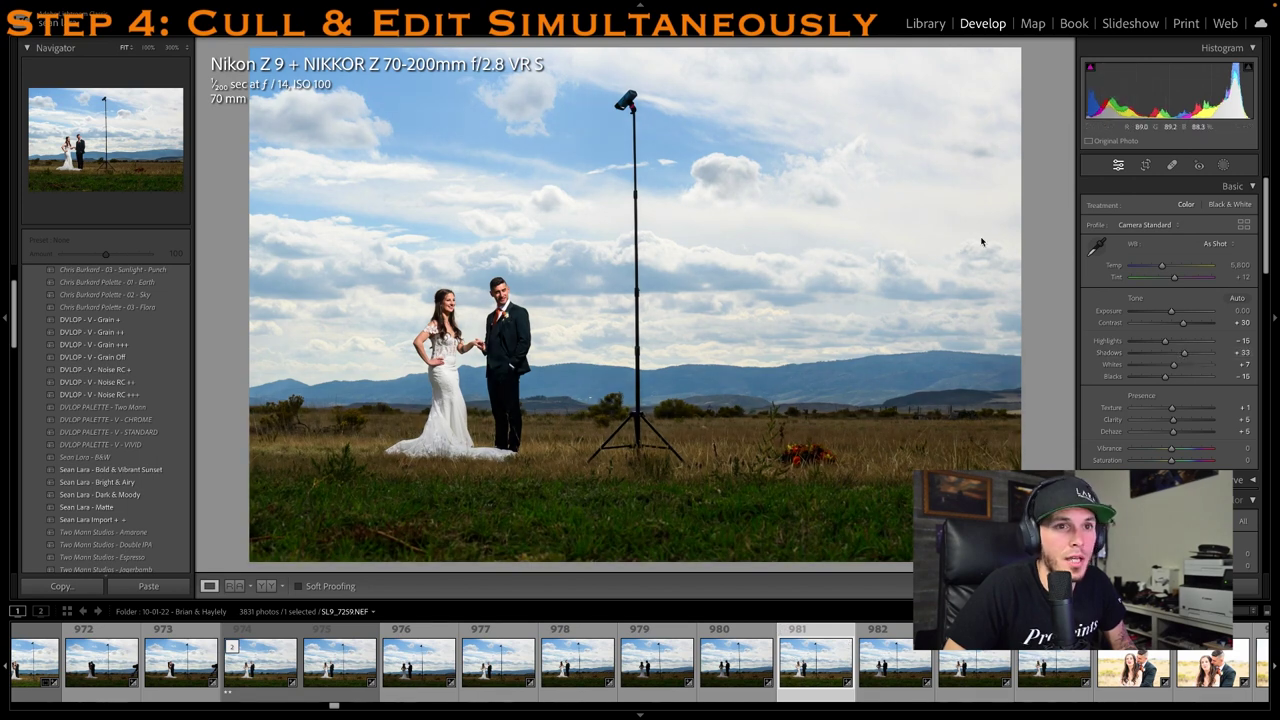
Crop SL9_7259.NEF slightly tighter and straighten it to an angle of -0.26
left_click(1146, 165)
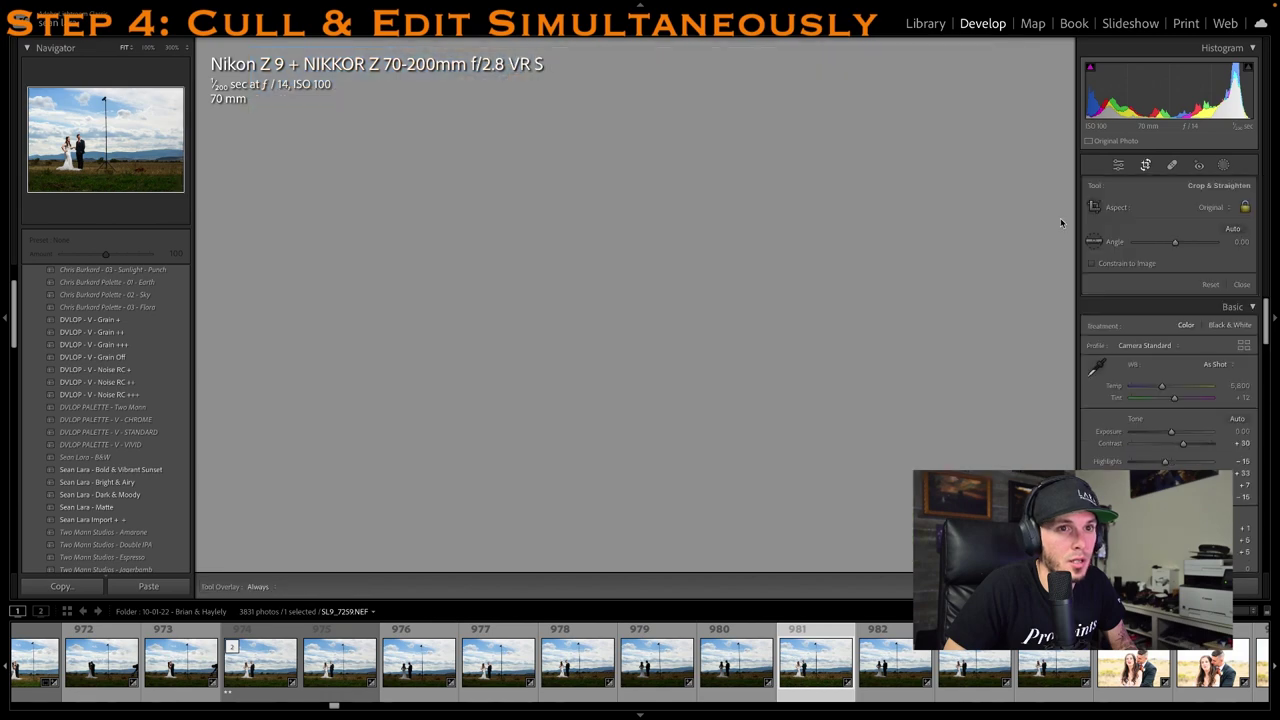
left_click_drag(1030, 242, 1028, 250)
key("Return")
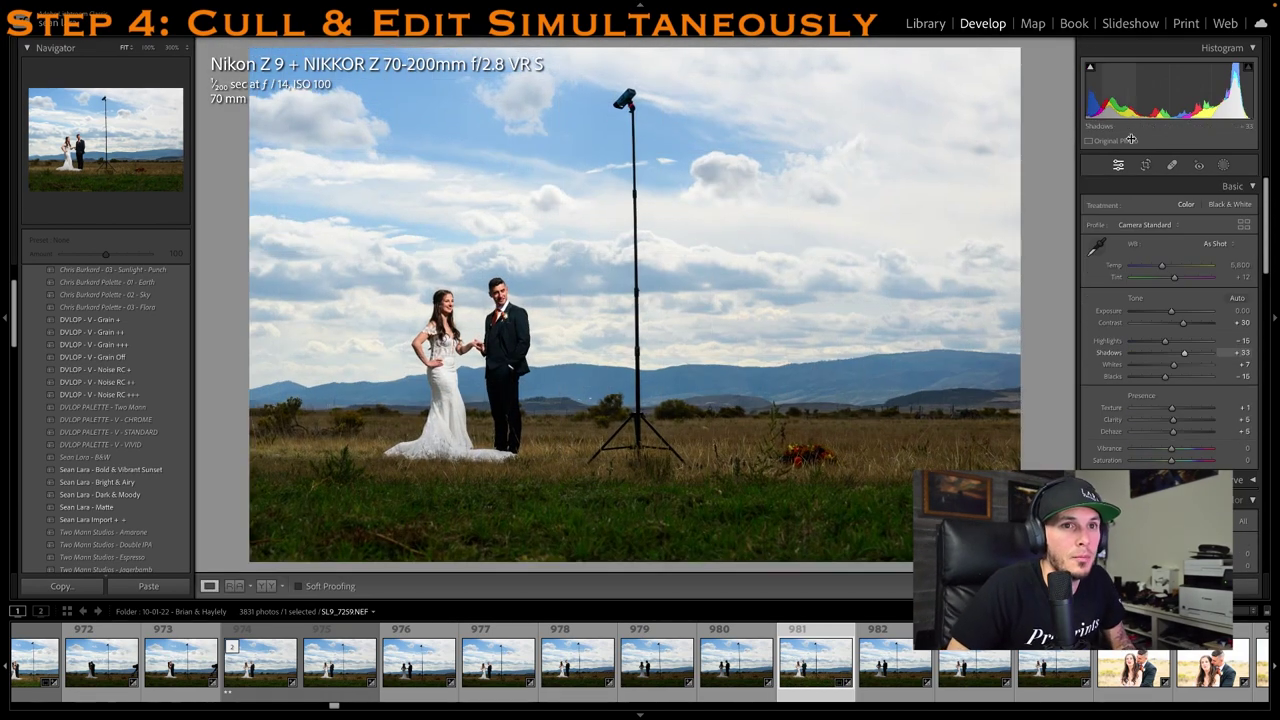
left_click(1146, 166)
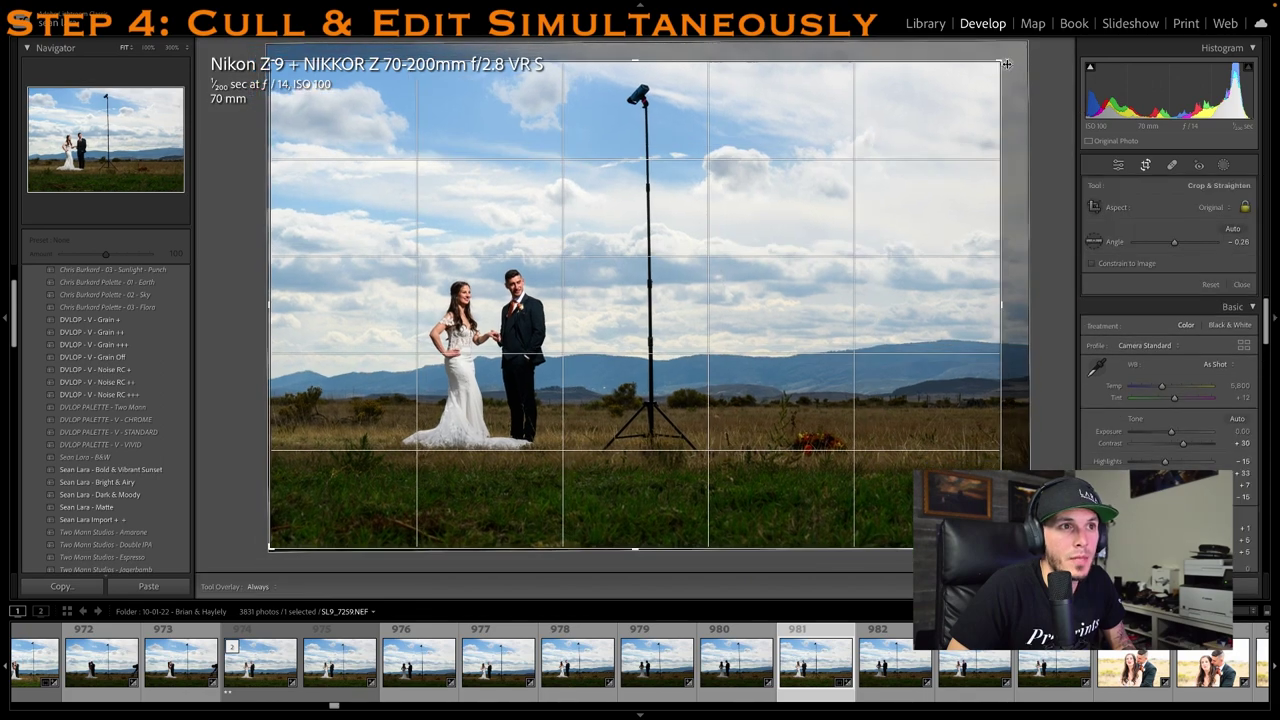
key("r")
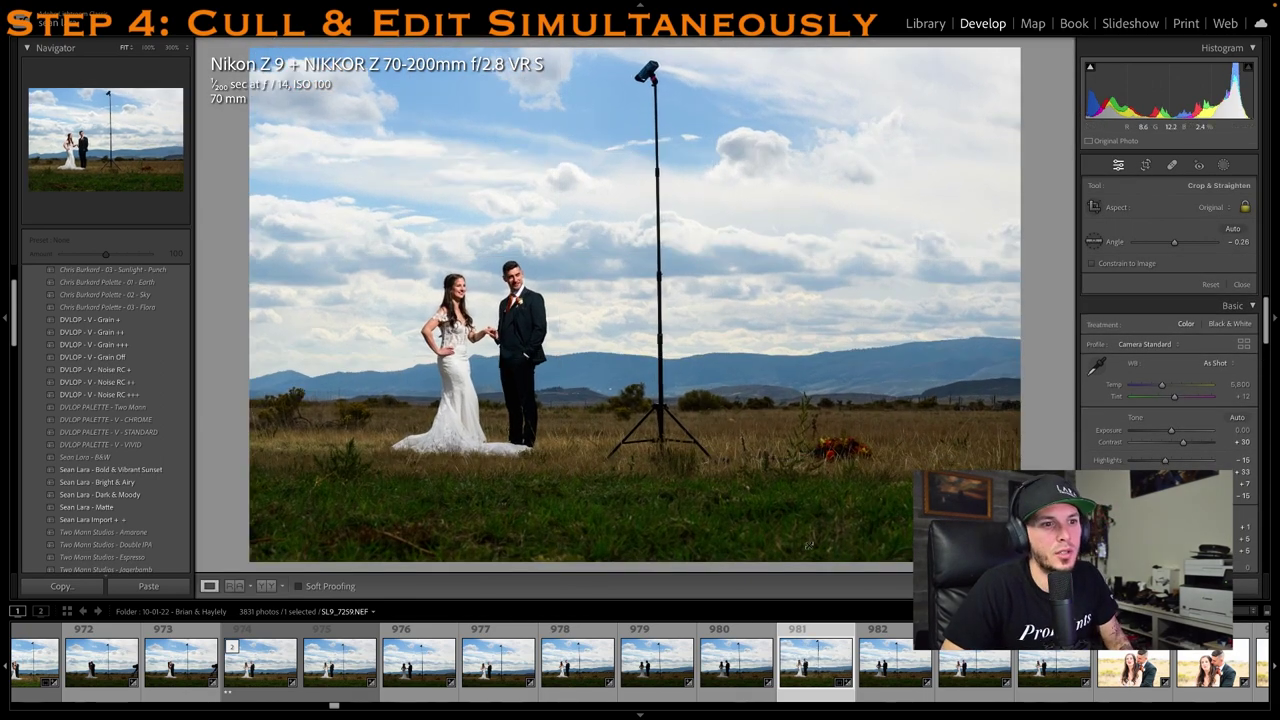
Open SL9_7259.NEF in Adobe Photoshop 2022 with its Lightroom adjustments and switch to Photoshop
right_click(799, 665)
mouse_move(850, 397)
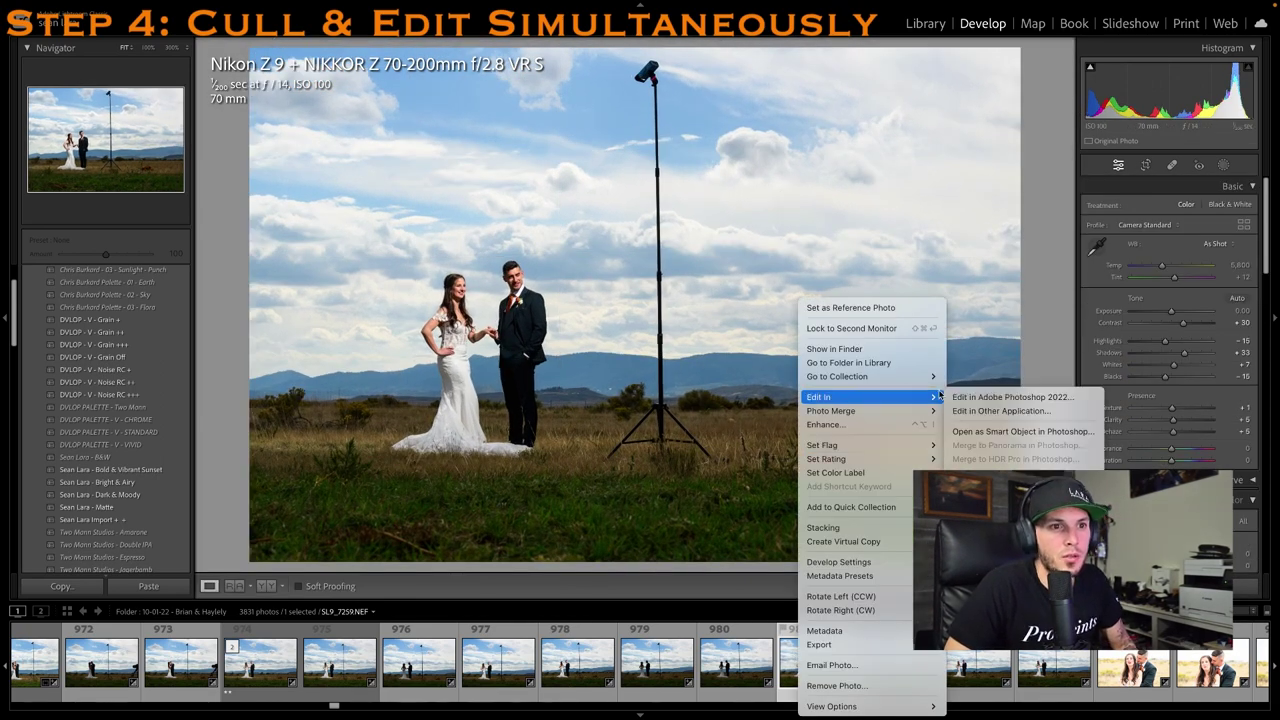
left_click(956, 397)
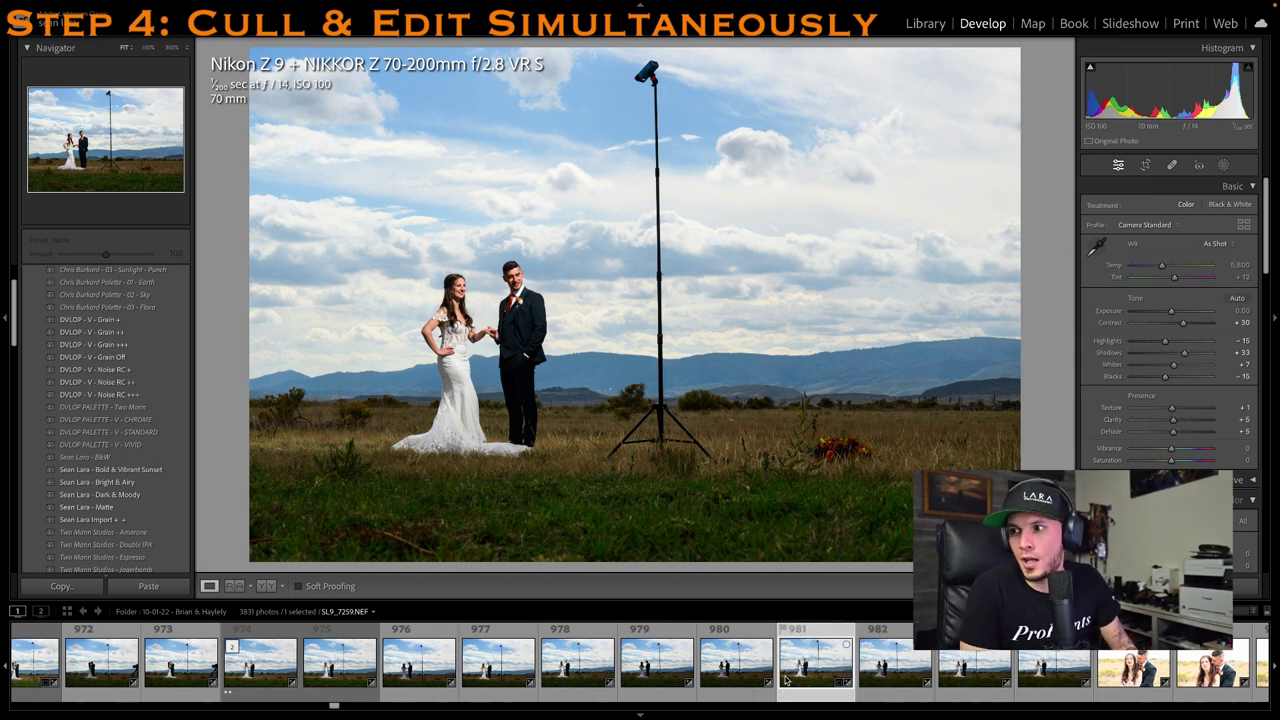
key("f")
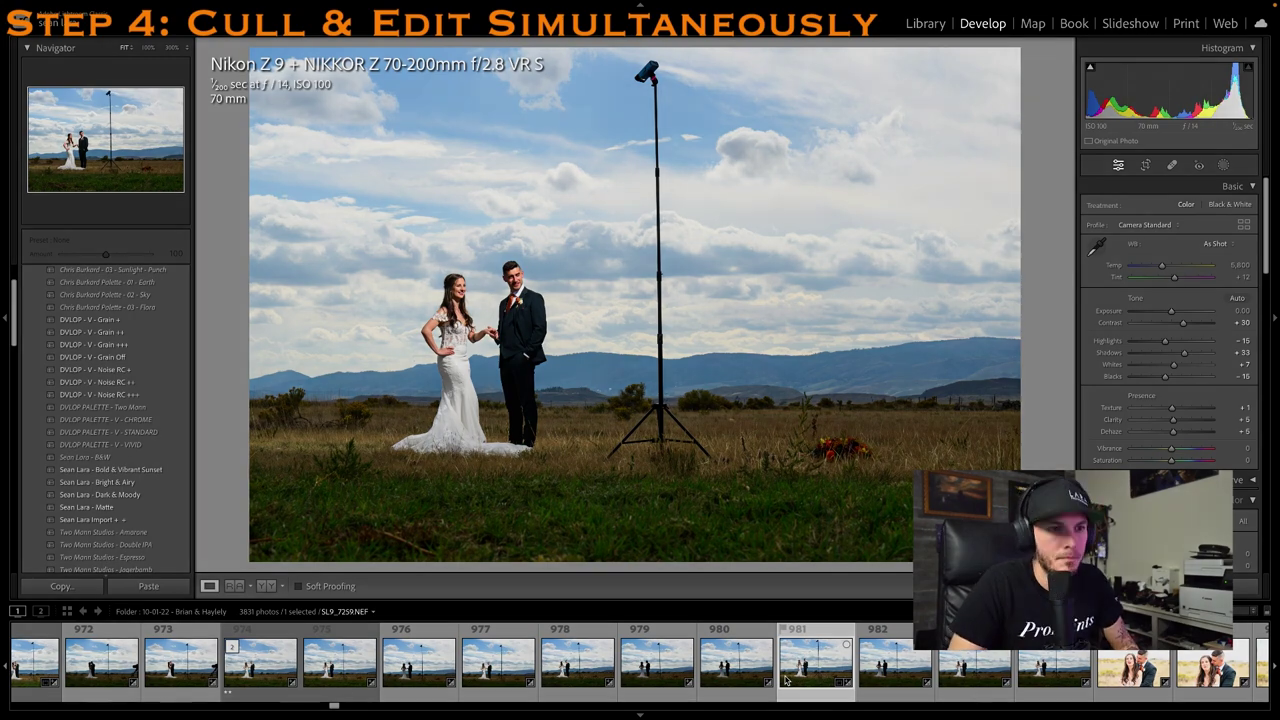
key("f")
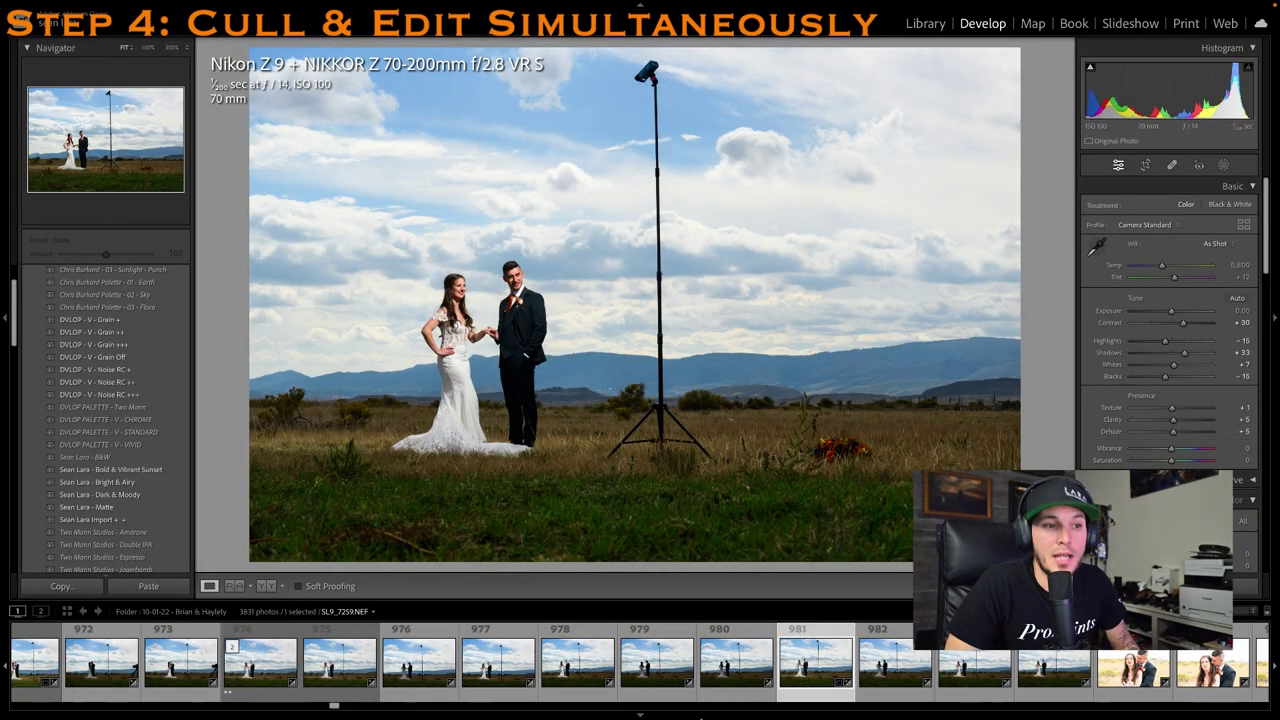
key("f")
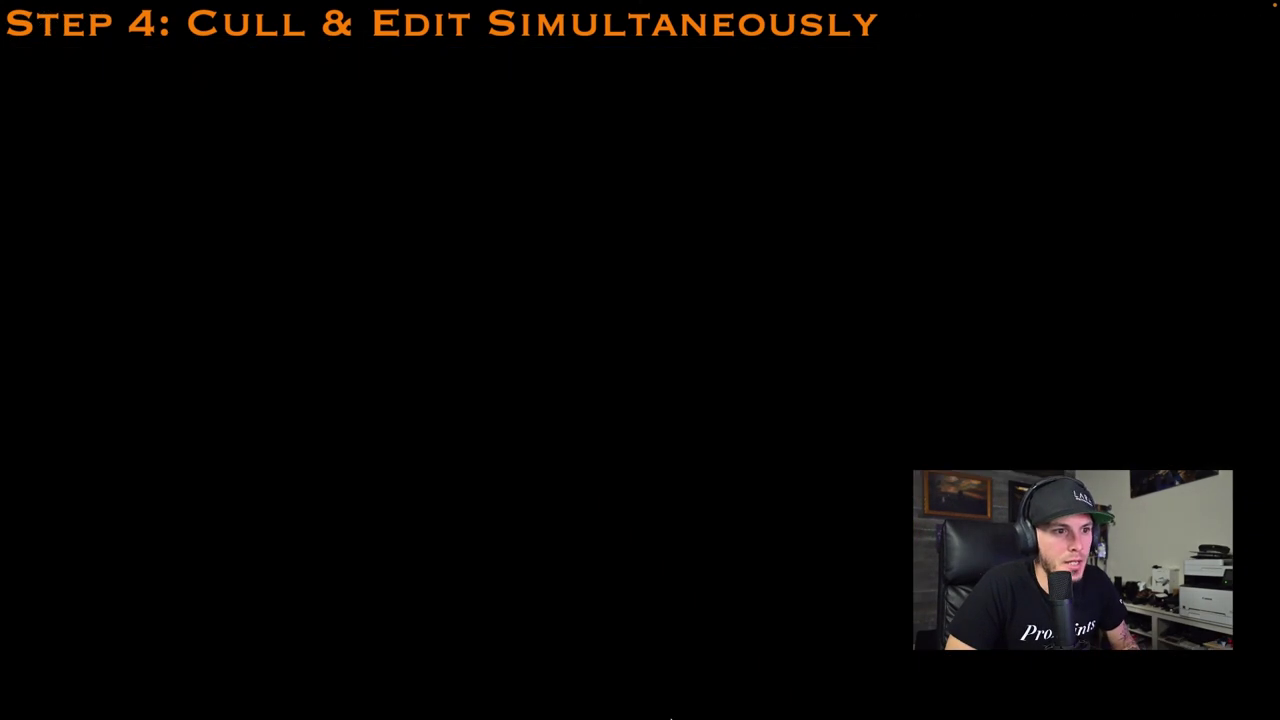
left_click(672, 700)
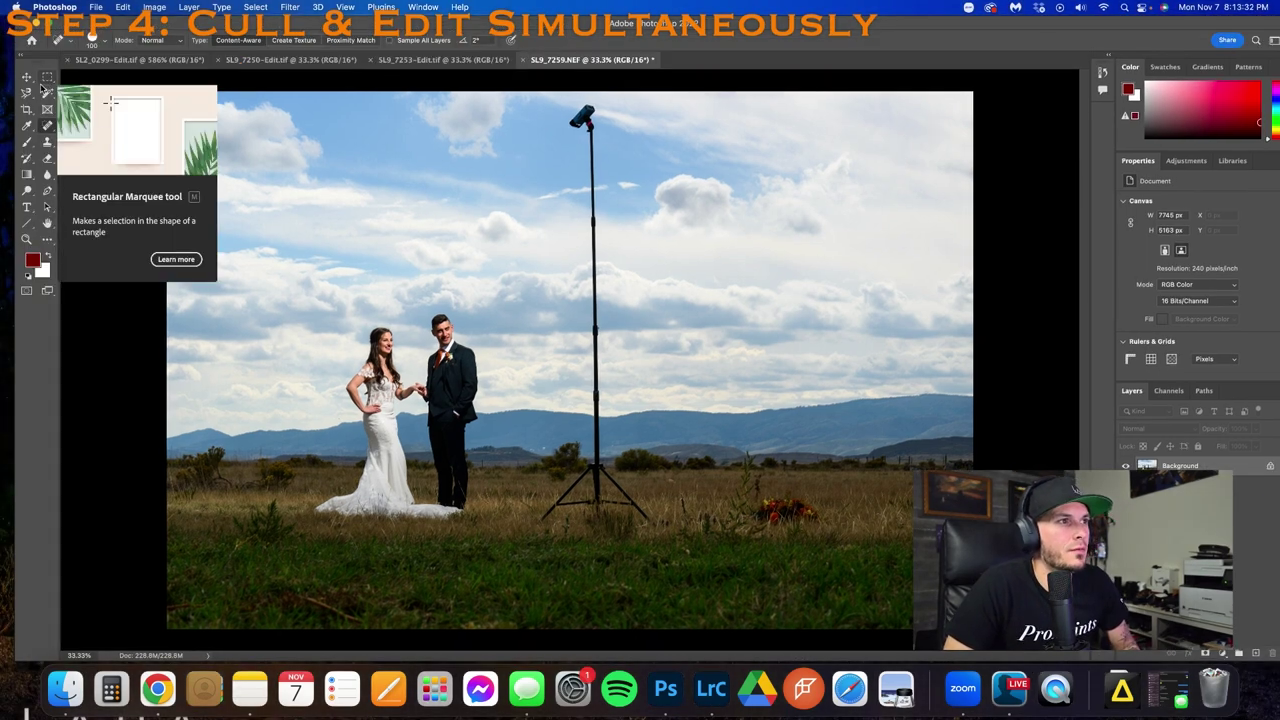
Lasso loosely around the whole light stand, replace it with a Content-Aware fill at 100% opacity, and clear the selection
left_click(28, 92)
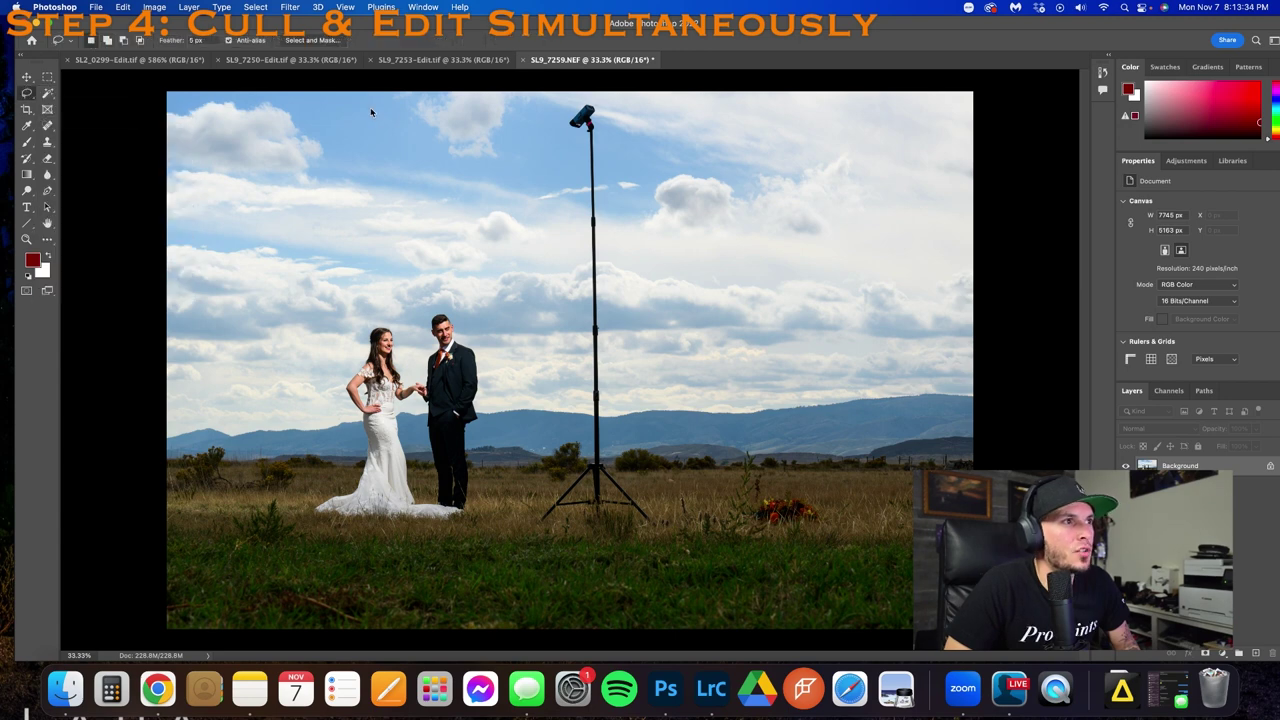
mouse_move(567, 130)
left_mouse_down()
mouse_move(614, 270)
mouse_move(613, 380)
left_mouse_up()
left_click_drag(632, 468, 662, 521)
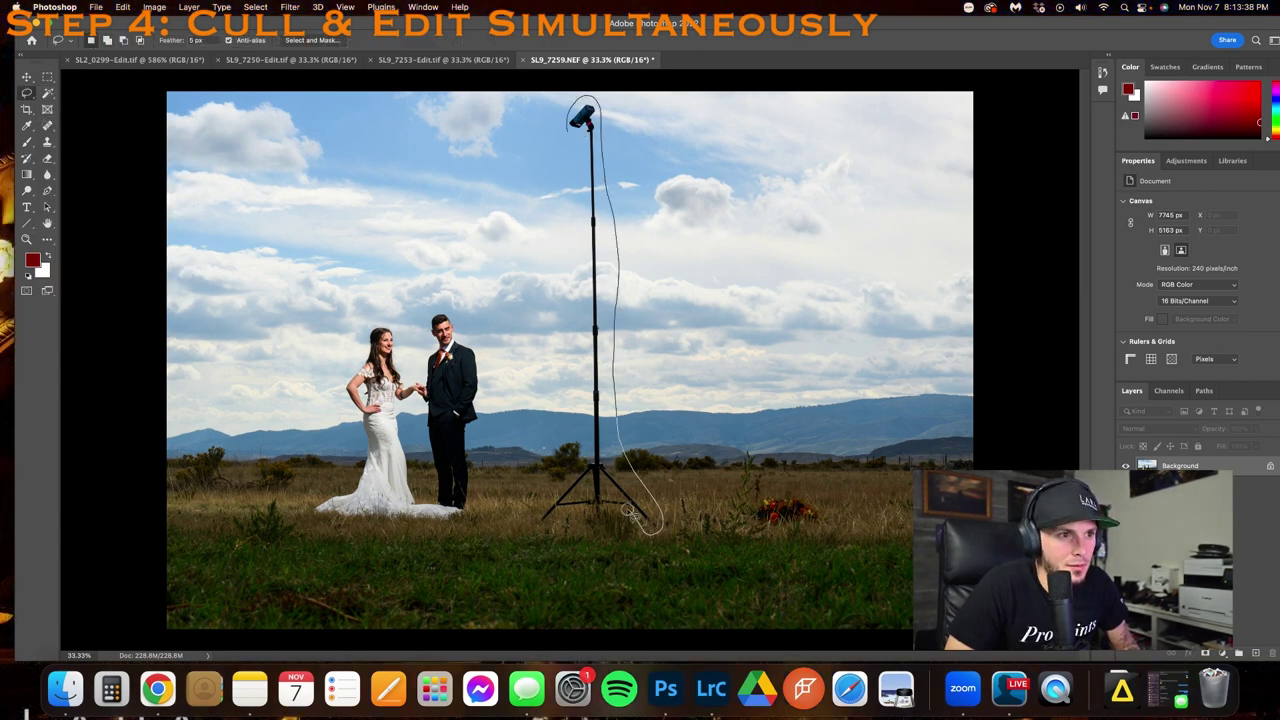
left_click_drag(565, 478, 574, 214)
left_click_drag(576, 150, 569, 134)
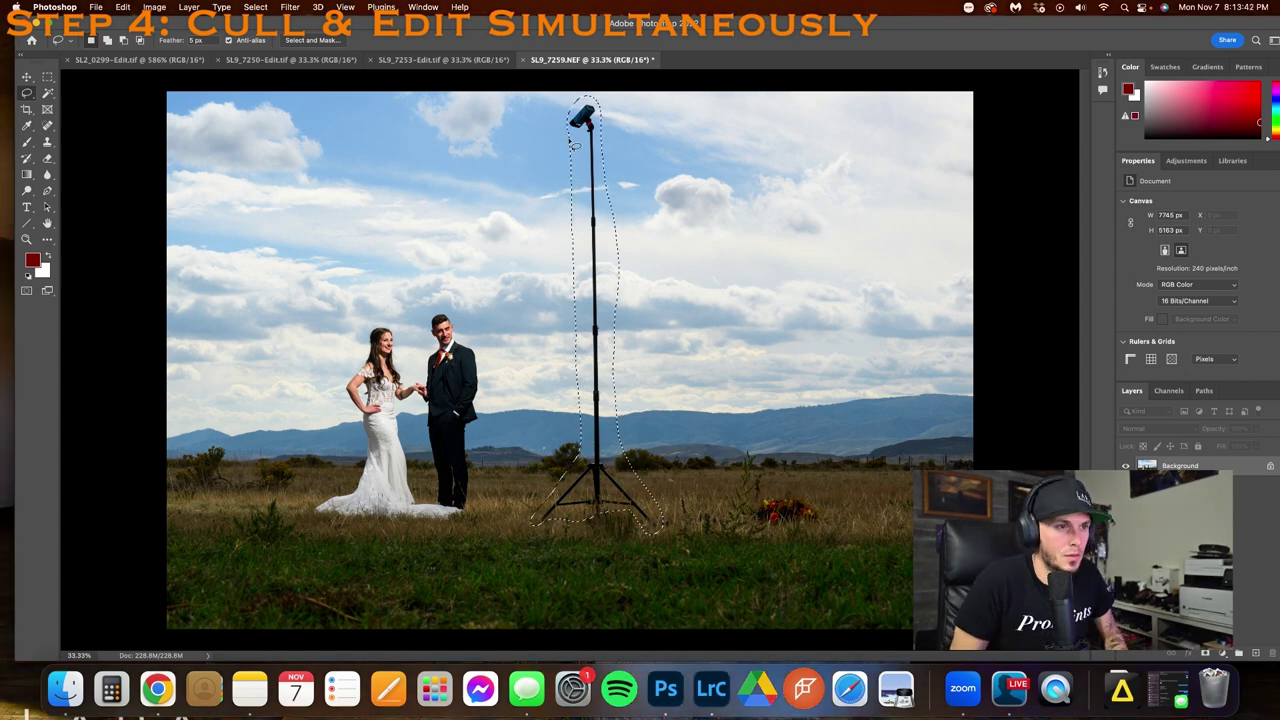
key("shift+BackSpace")
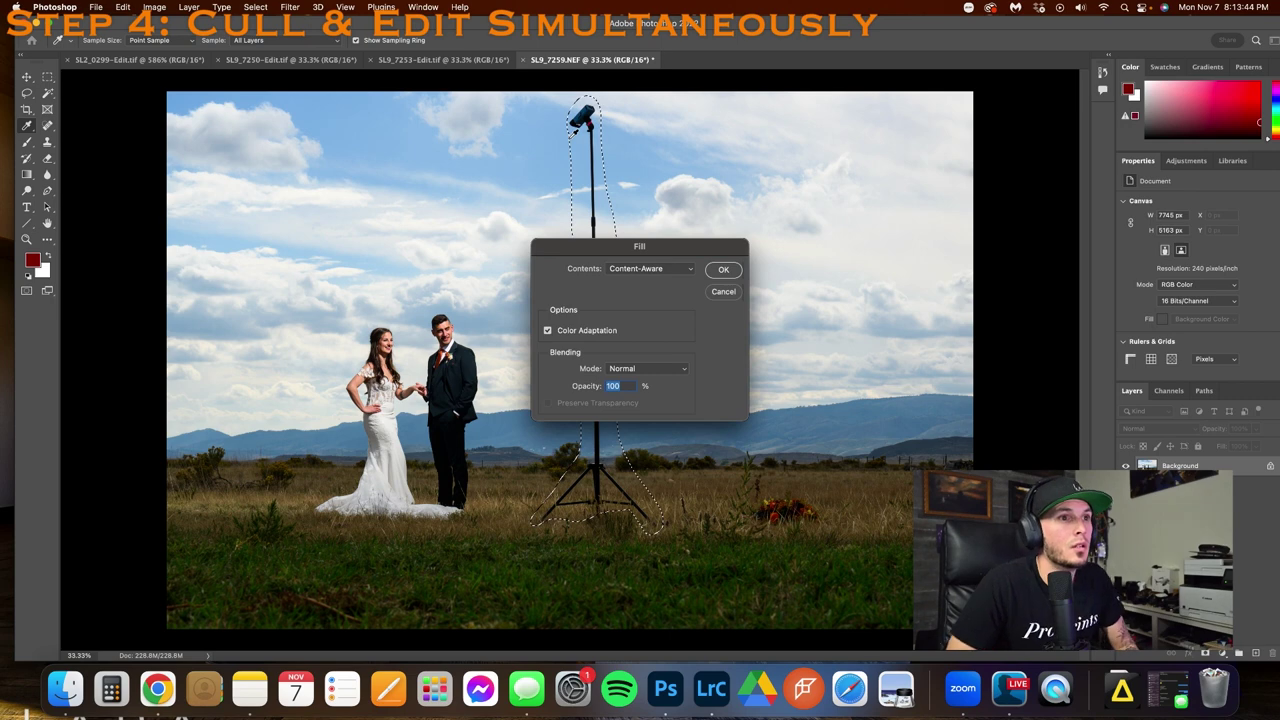
key("Return")
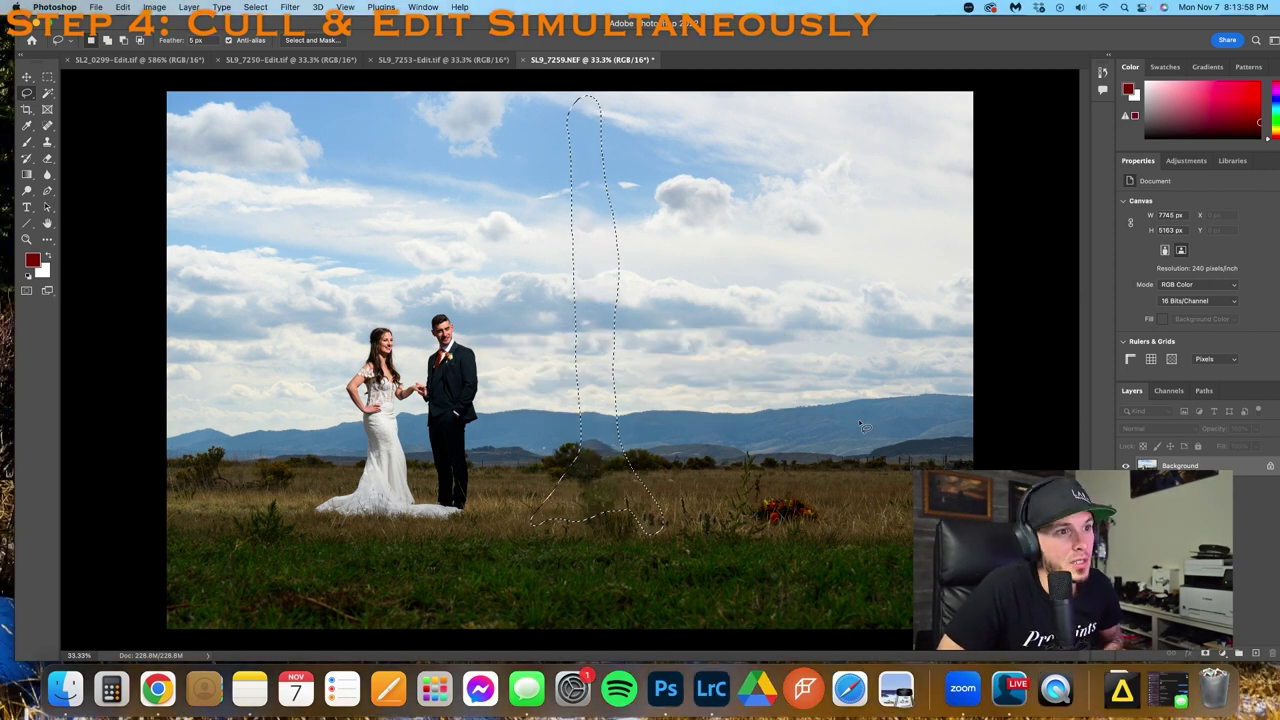
key("super+d")
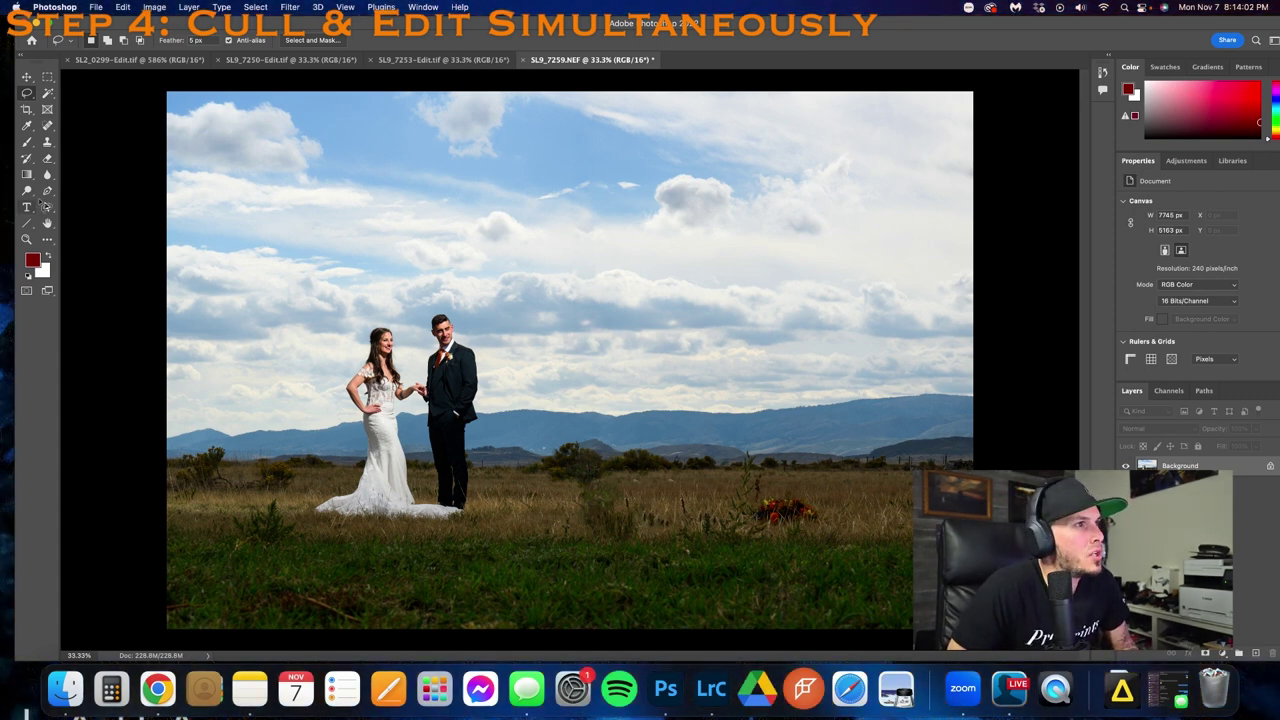
Heal the leftover dark patch in the grass where the tripod stood with a 150 px content-aware Spot Healing Brush
left_click(46, 125)
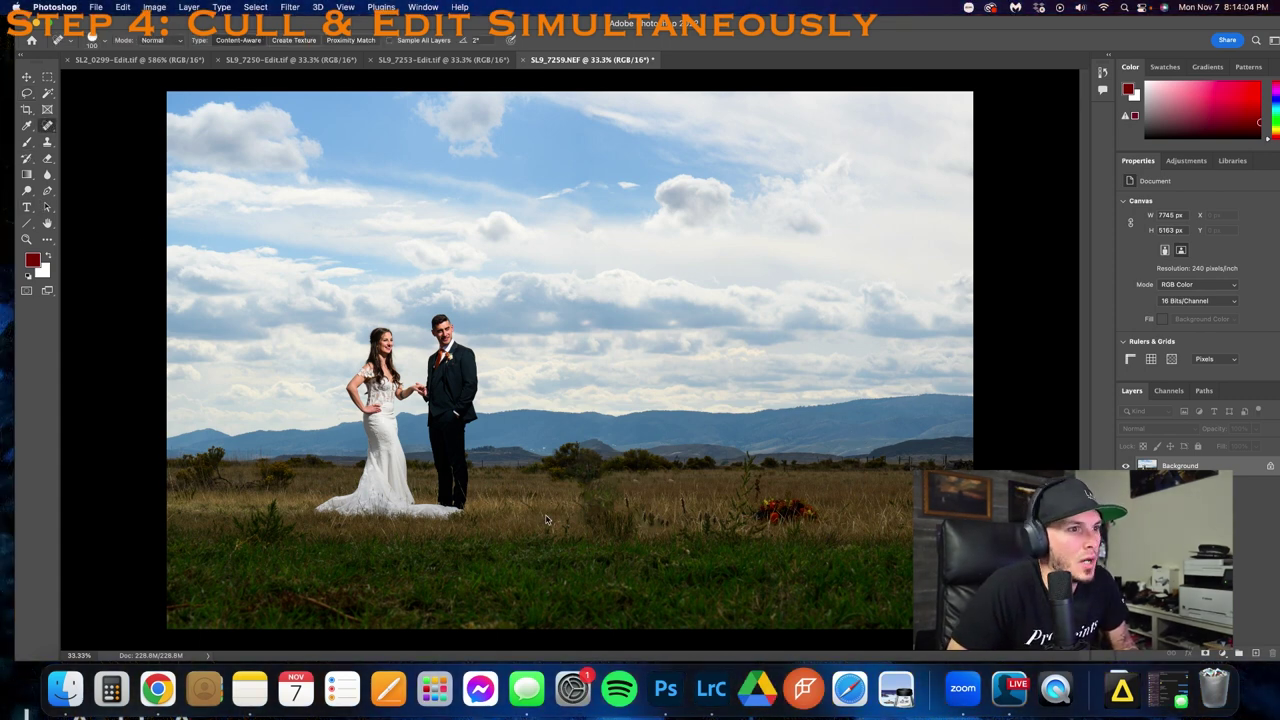
mouse_move(599, 492)
left_mouse_down()
mouse_move(610, 486)
mouse_move(587, 494)
mouse_move(586, 470)
left_mouse_up()
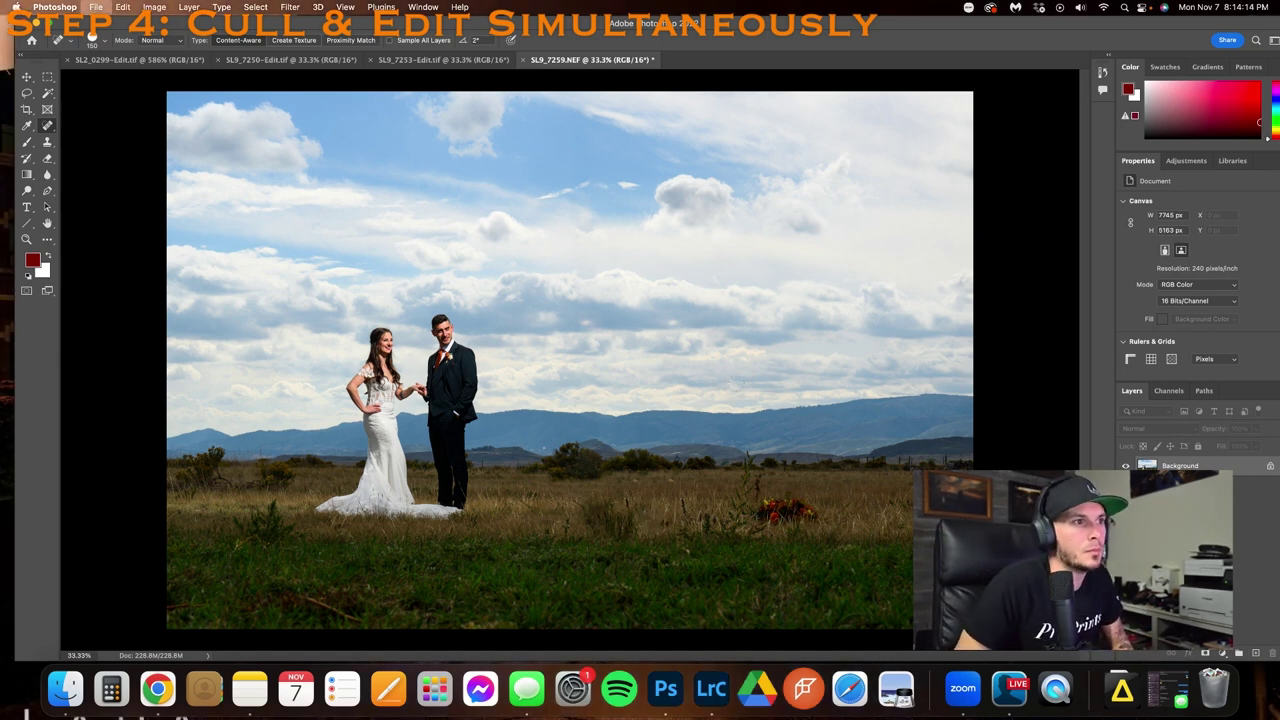
Save the retouched SL9_7259-Edit.tif, switch back to Lightroom Classic, and rate that edit 2 stars
key("super+s")
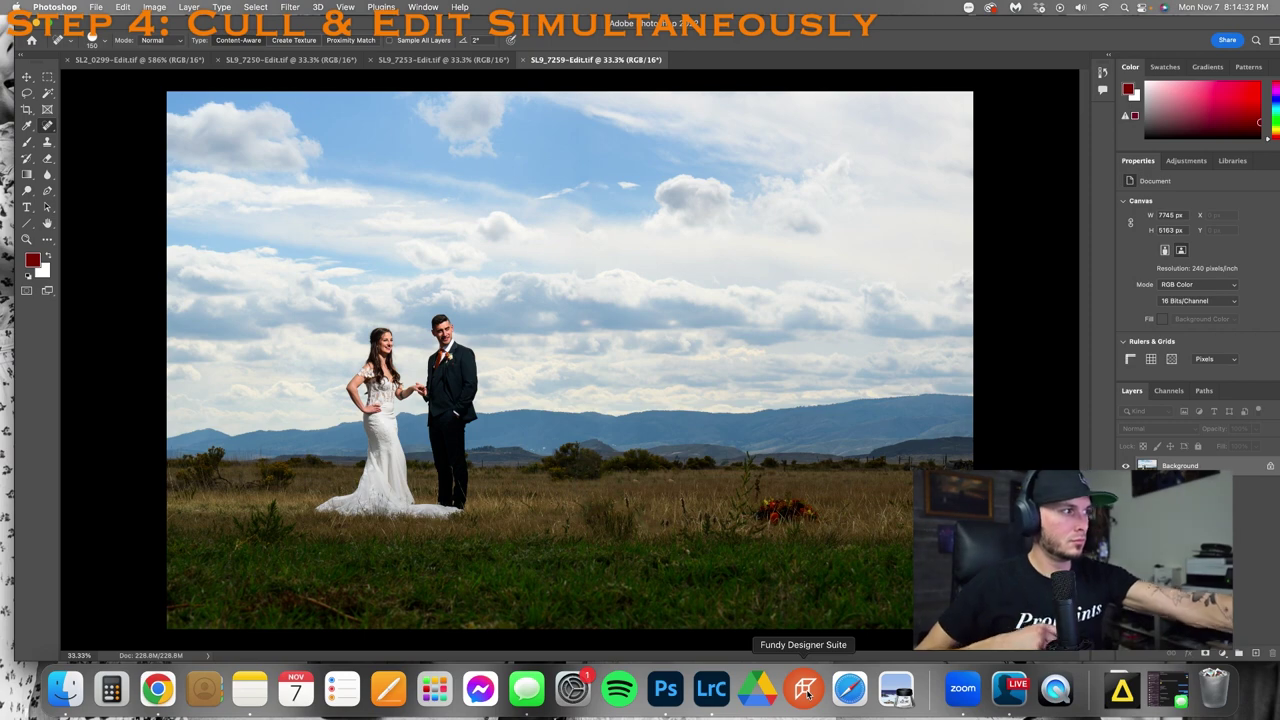
left_click(706, 700)
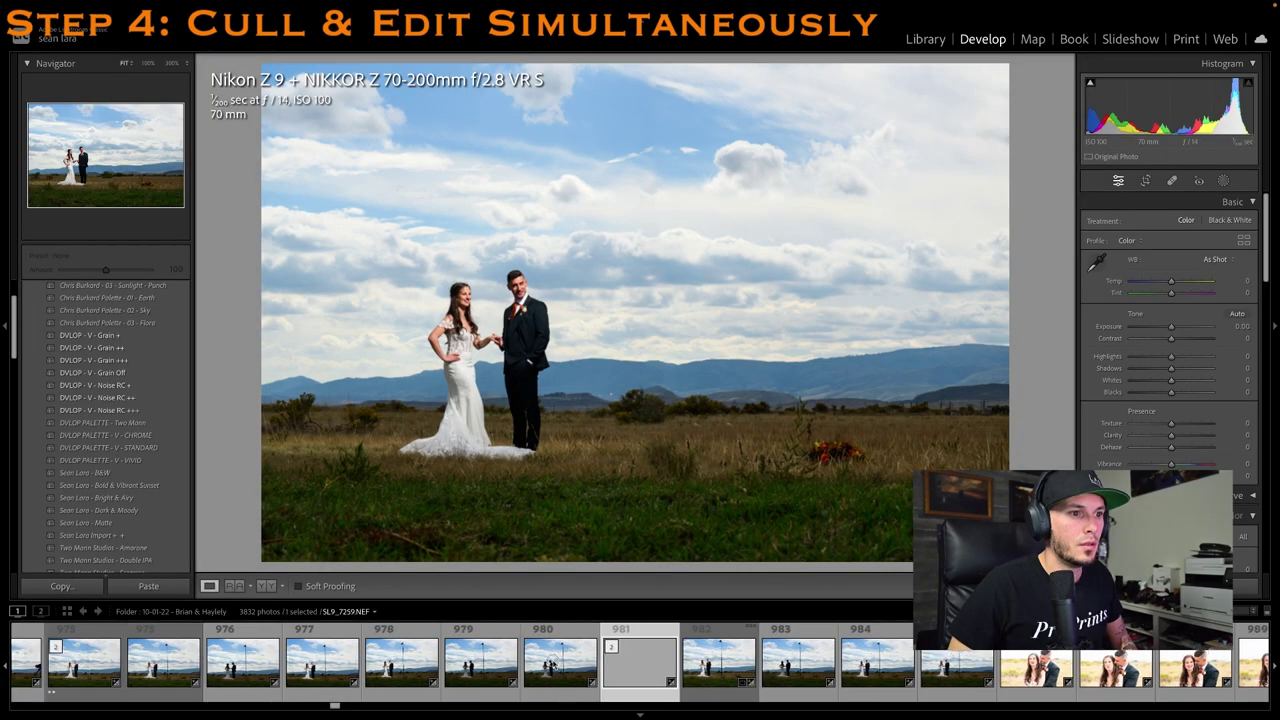
key("Left")
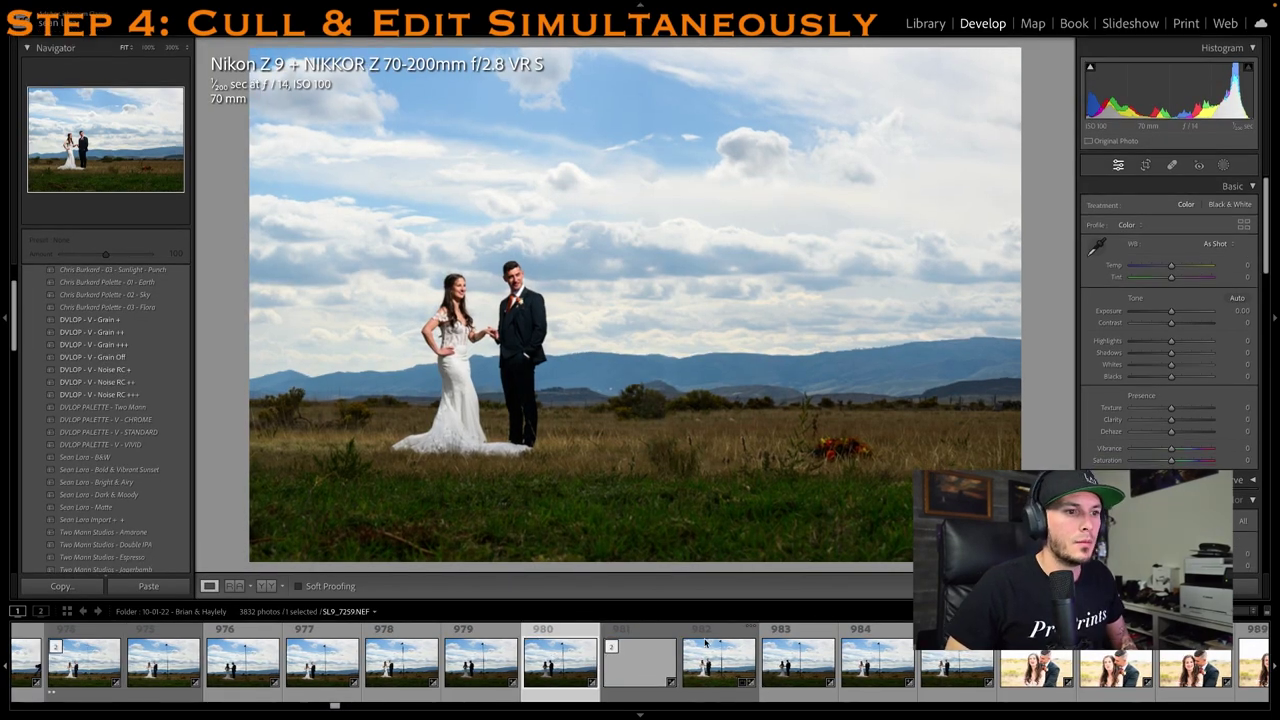
left_click(636, 668)
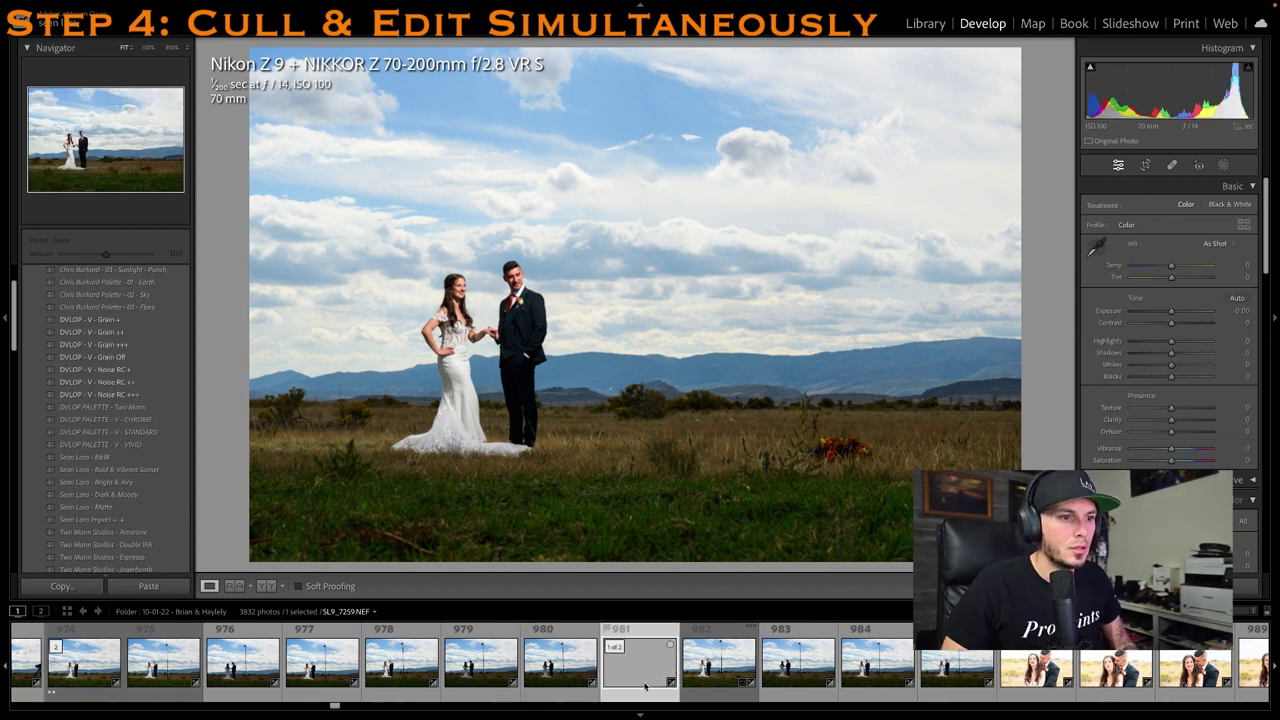
key("2")
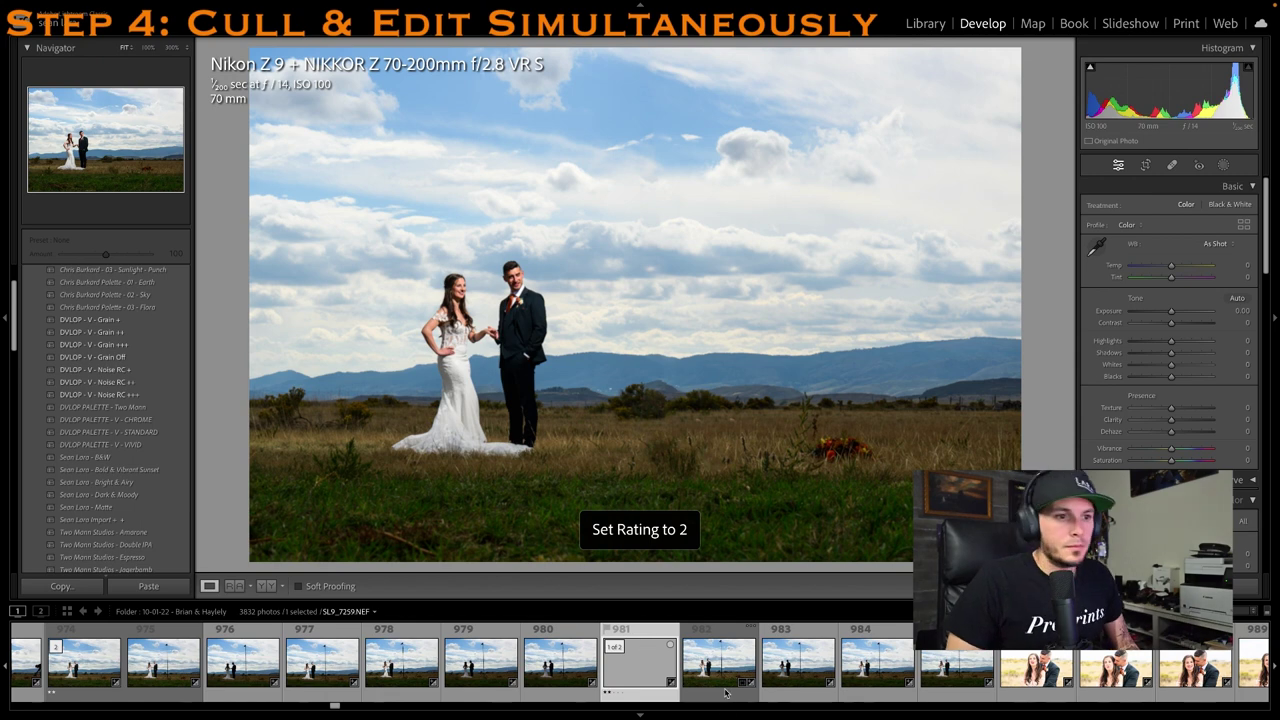
Find the close-up portraits after the field shots and crop SL9_7266.NEF slightly tighter around the couple
scroll(725, 683, "down", 5)
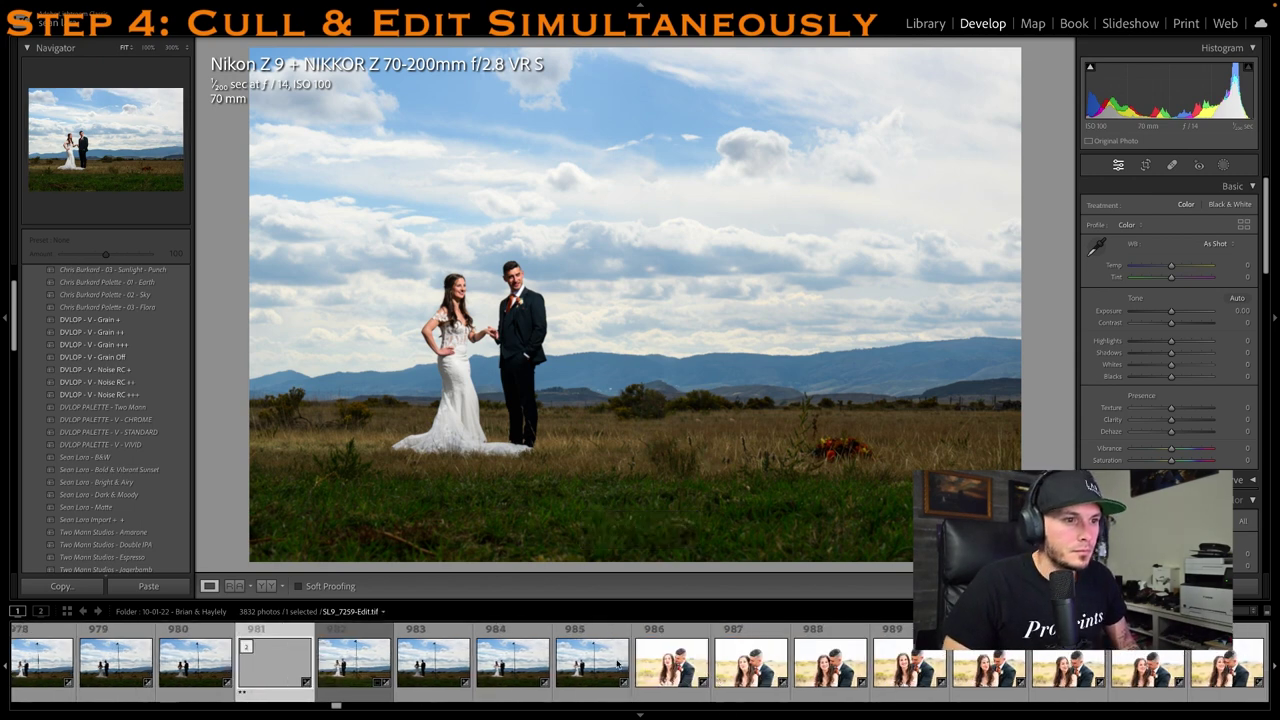
scroll(700, 668, "down", 2)
left_click(714, 664)
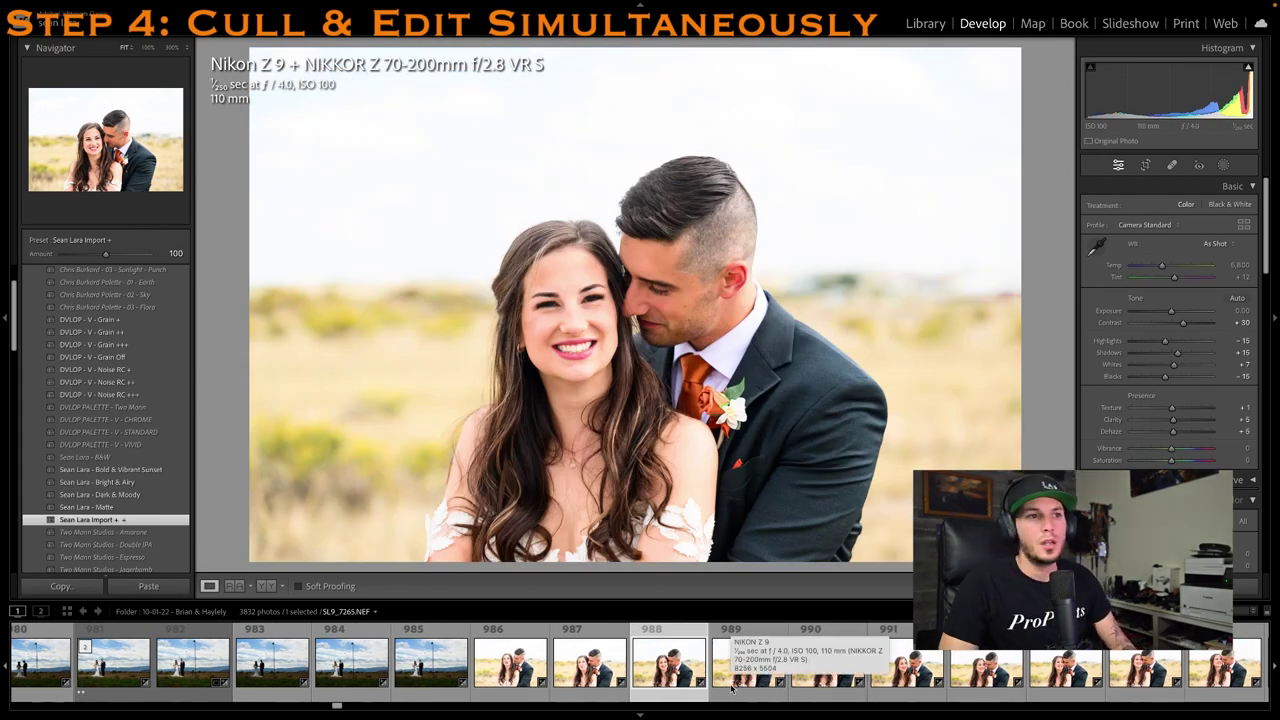
left_click(733, 678)
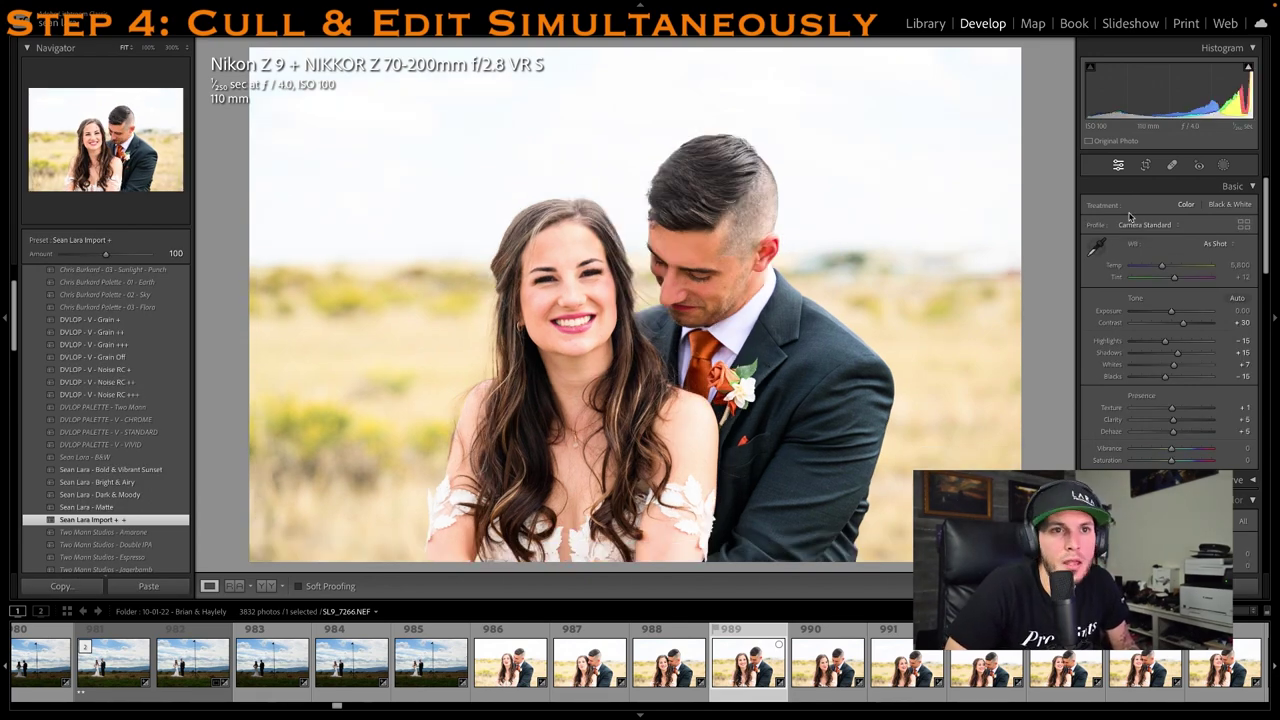
key("r")
left_click_drag(720, 53, 723, 73)
left_click_drag(708, 174, 693, 174)
key("r")
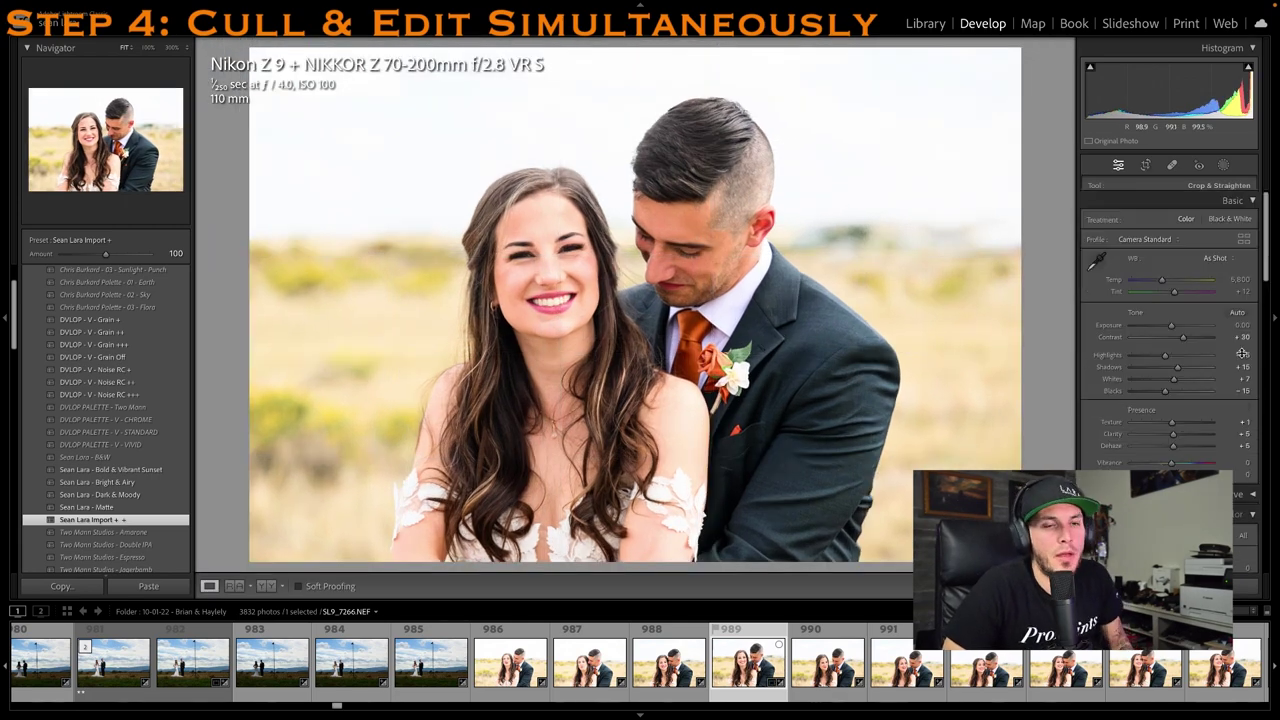
Set the exposure of SL9_7266.NEF to -0.30 and rate the photo 1 star
left_click_drag(1175, 314, 1168, 312)
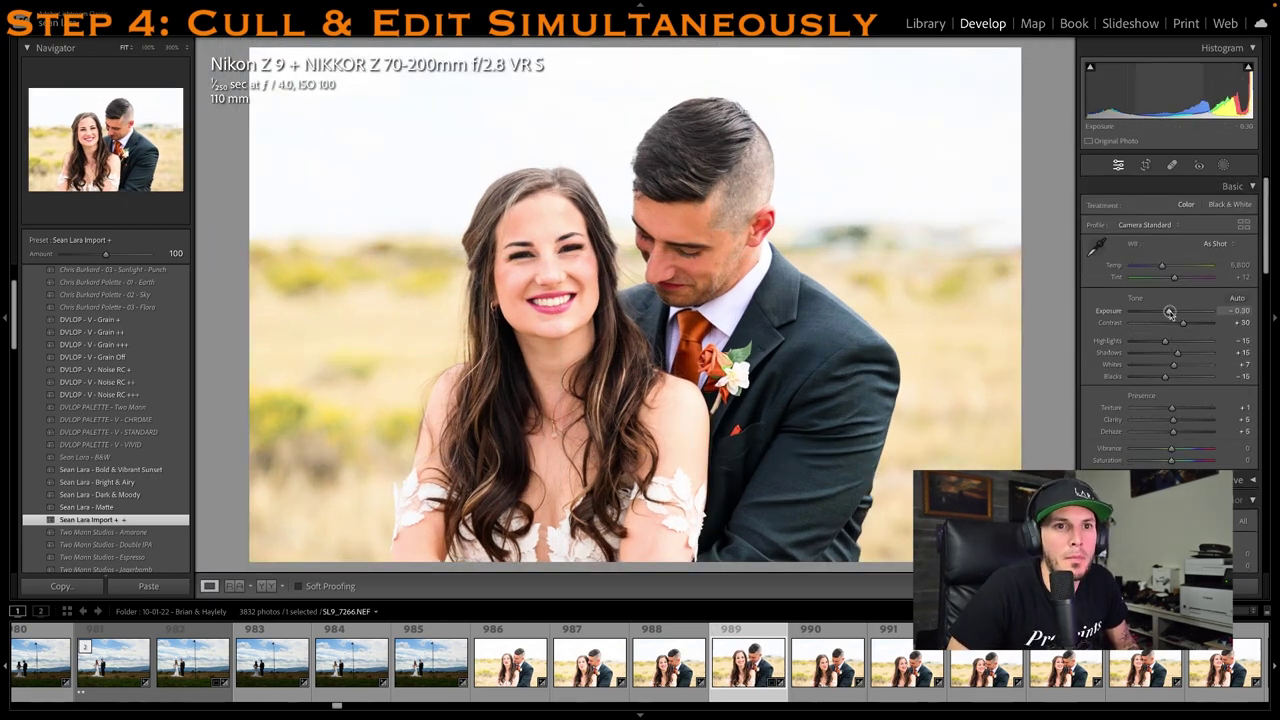
key("1")
Rate SL9_7269.NEF 1 star and crop it tighter around the couple, trimming the empty sky above them
left_click(905, 662)
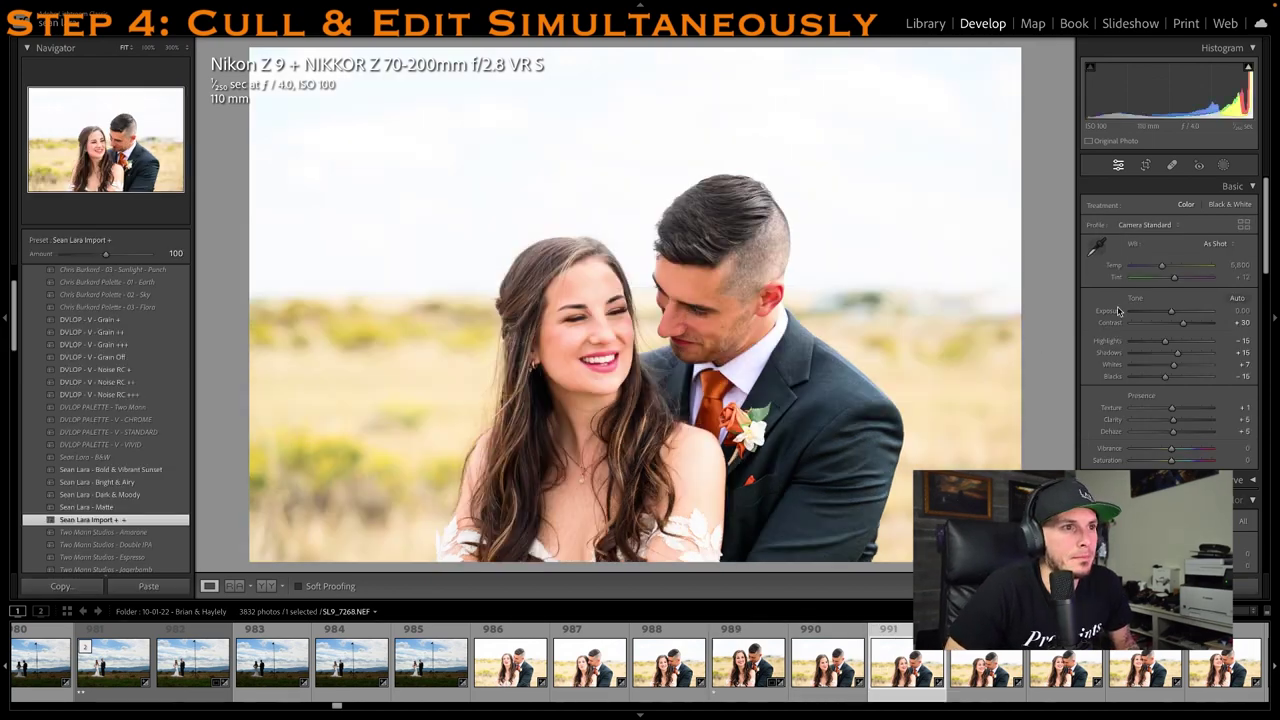
left_click(972, 665)
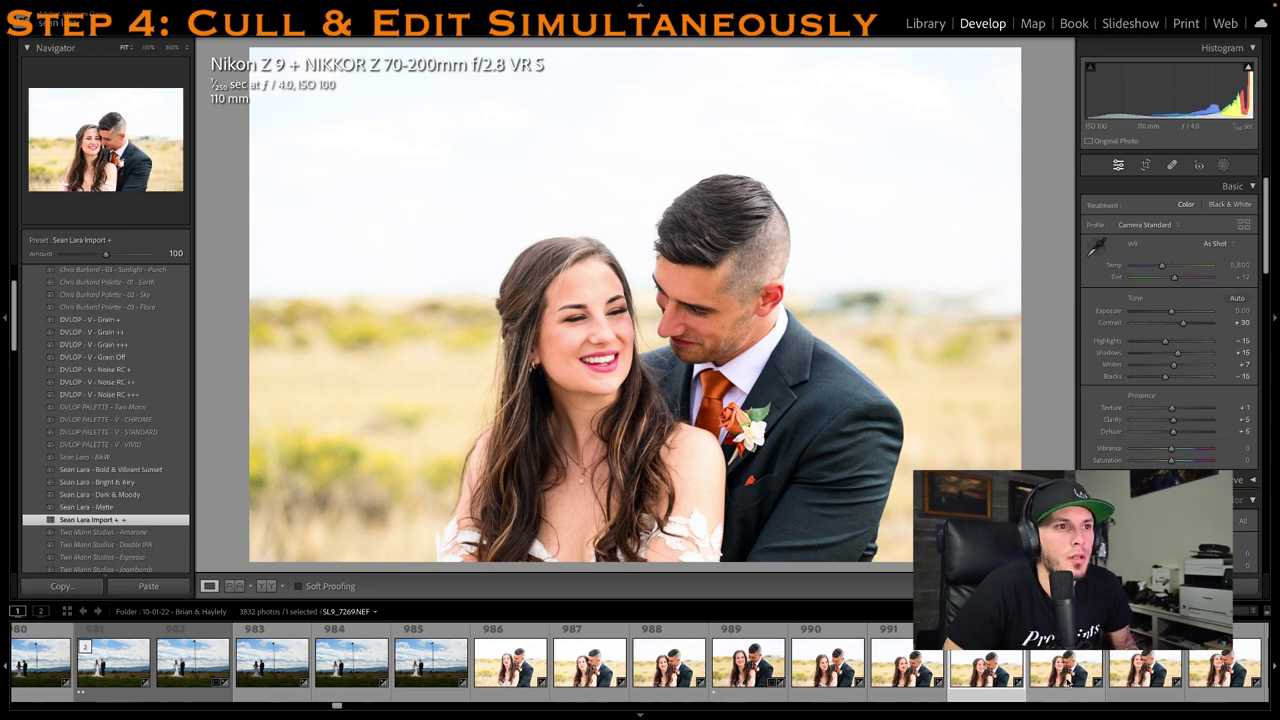
key("1")
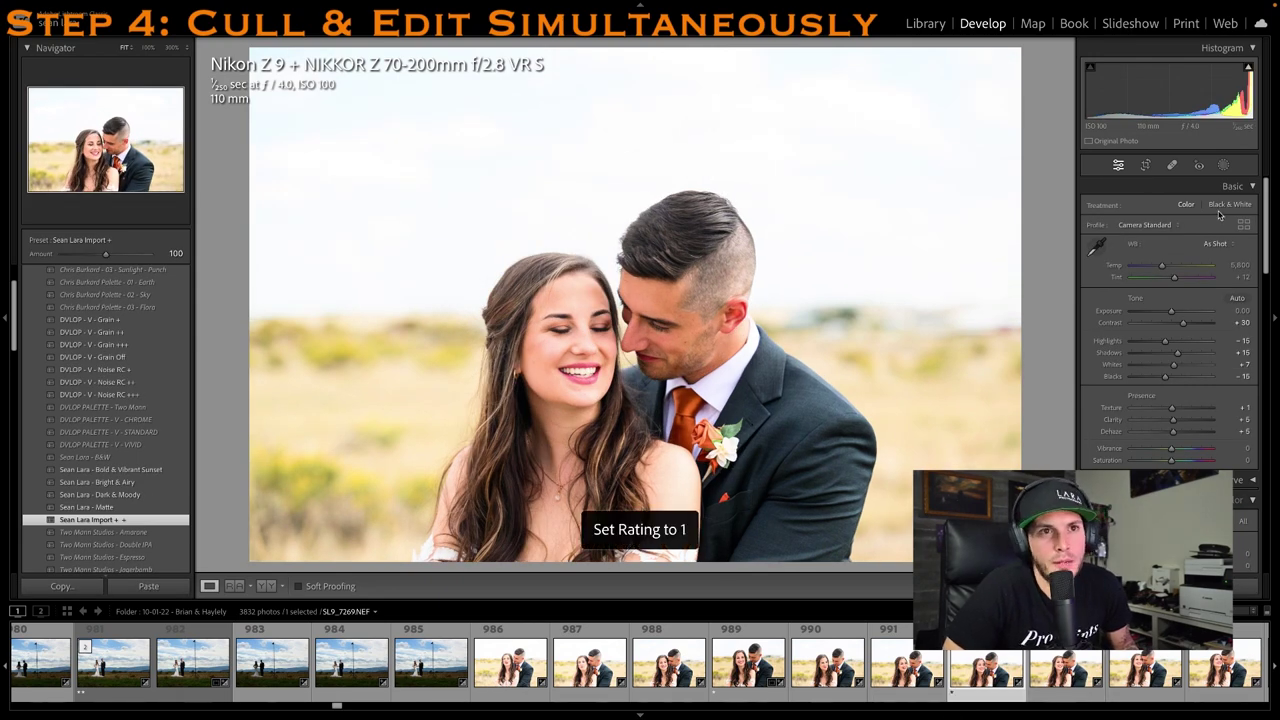
key("r")
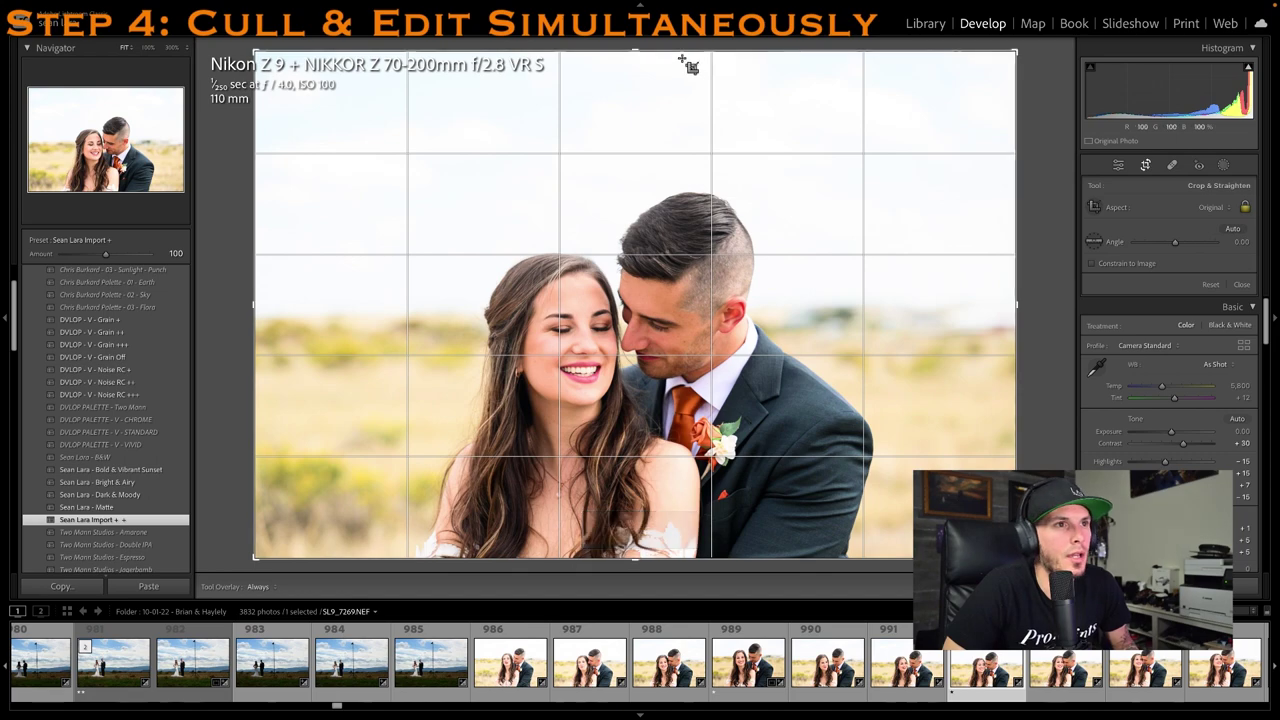
left_click_drag(686, 55, 689, 100)
left_click_drag(700, 207, 689, 203)
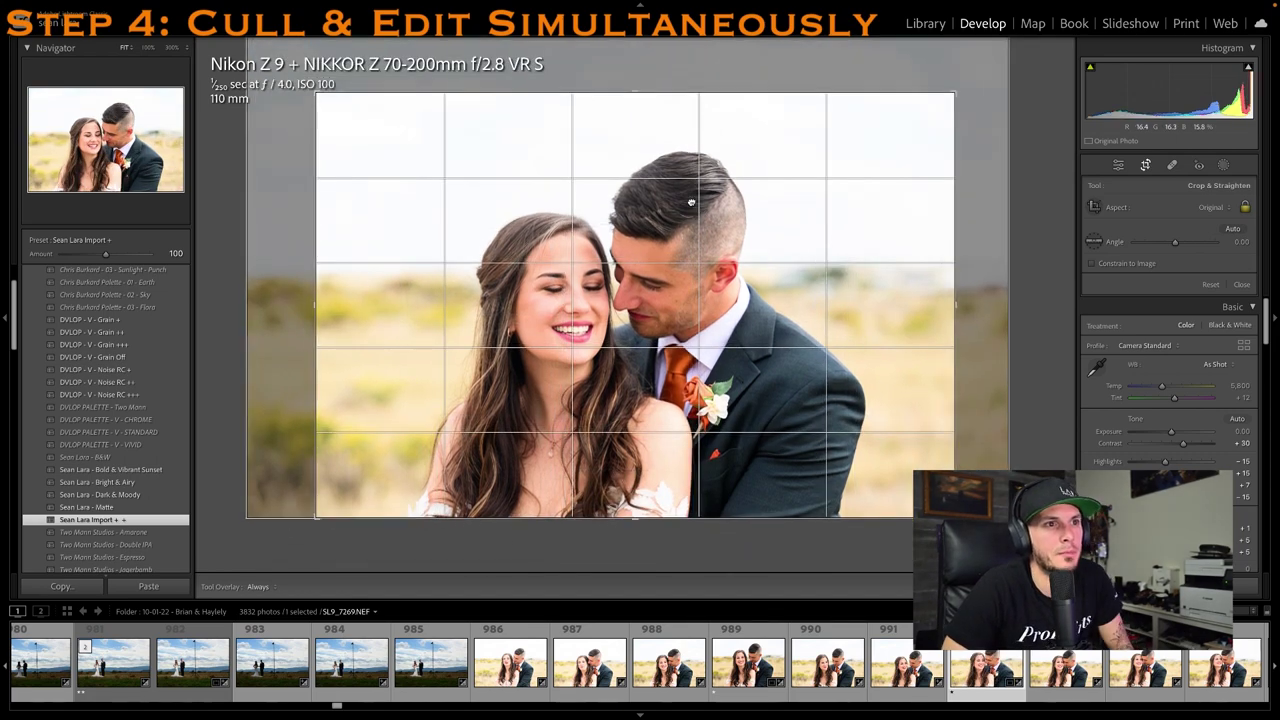
key("r")
Set the exposure of SL9_7273.NEF to -0.40 and rate the photo 1 star
scroll(1146, 682, "down", 3)
left_click(1055, 683)
key("1")
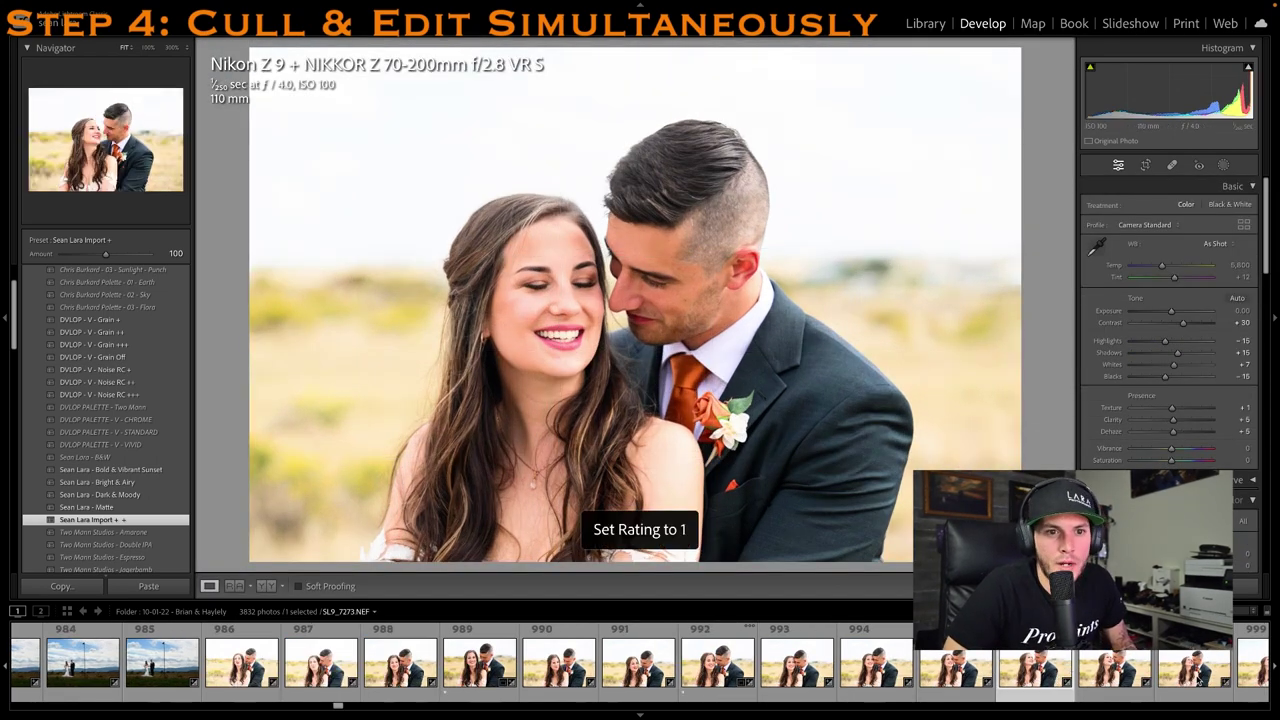
left_click(1198, 680)
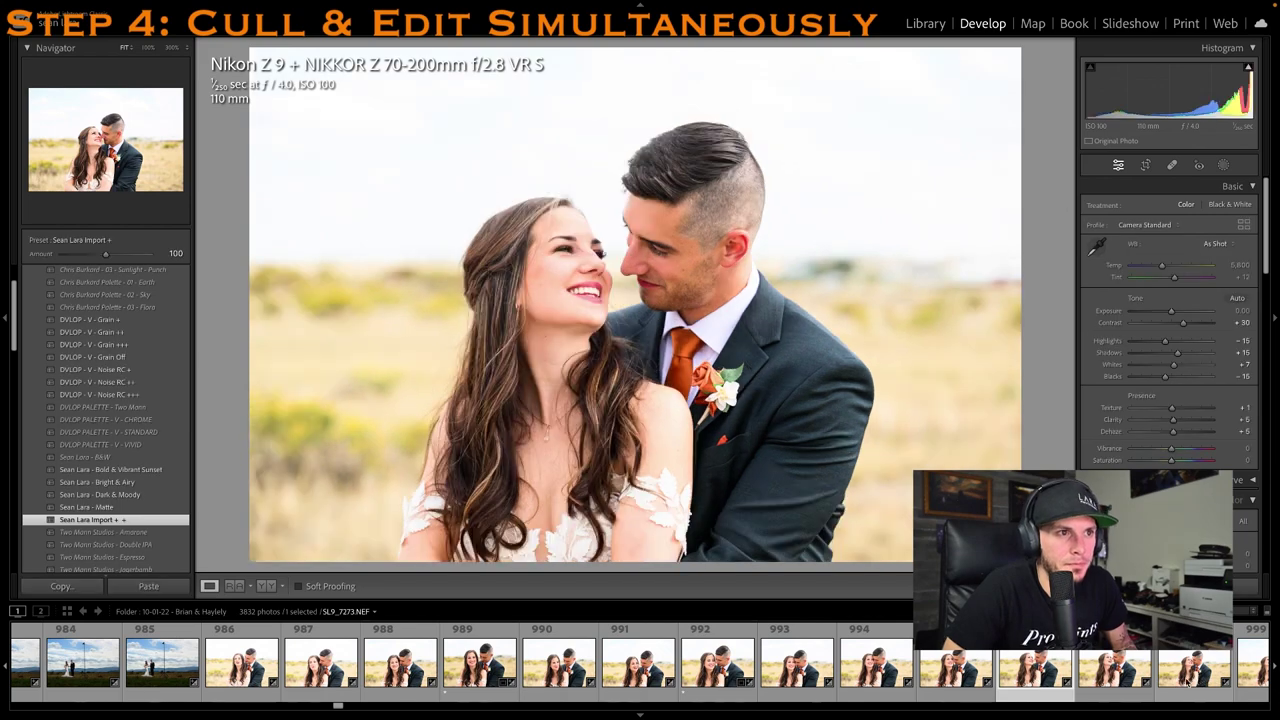
left_click_drag(1171, 311, 1168, 311)
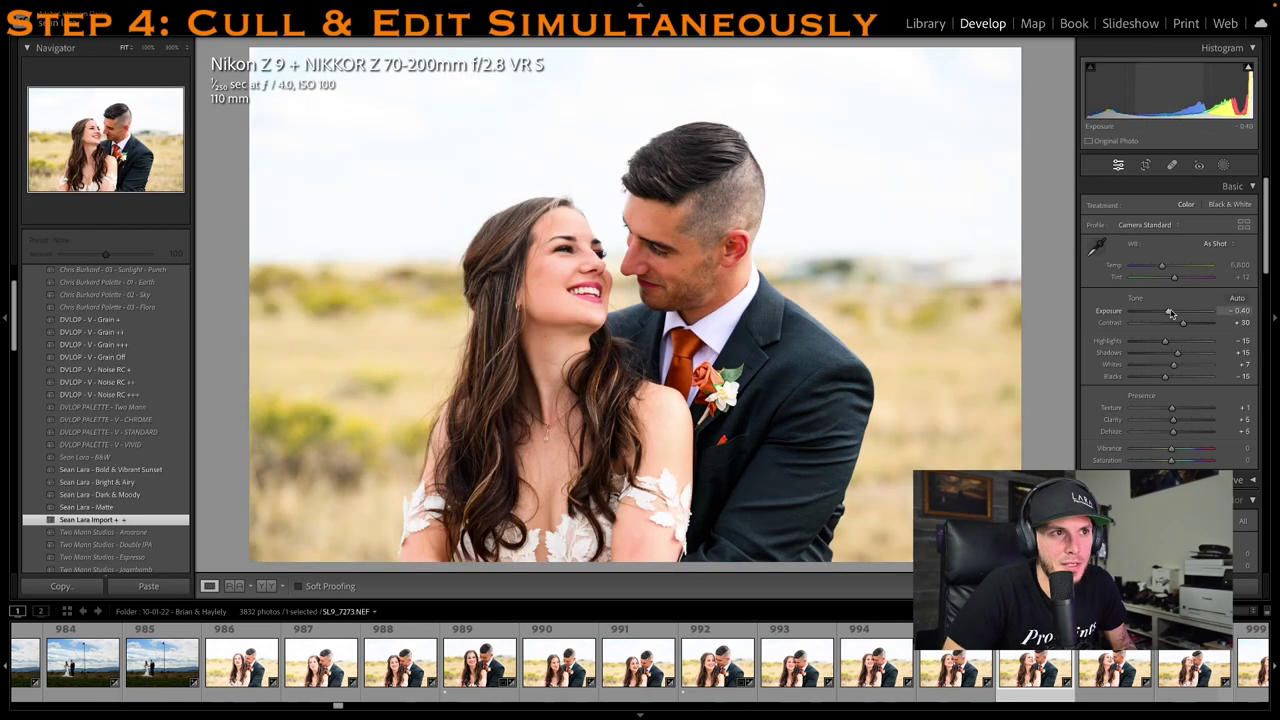
key("1")
Rate SL9_7279.NEF 1 star and set its exposure to -0.65
scroll(897, 672, "down", 5)
left_click(902, 674)
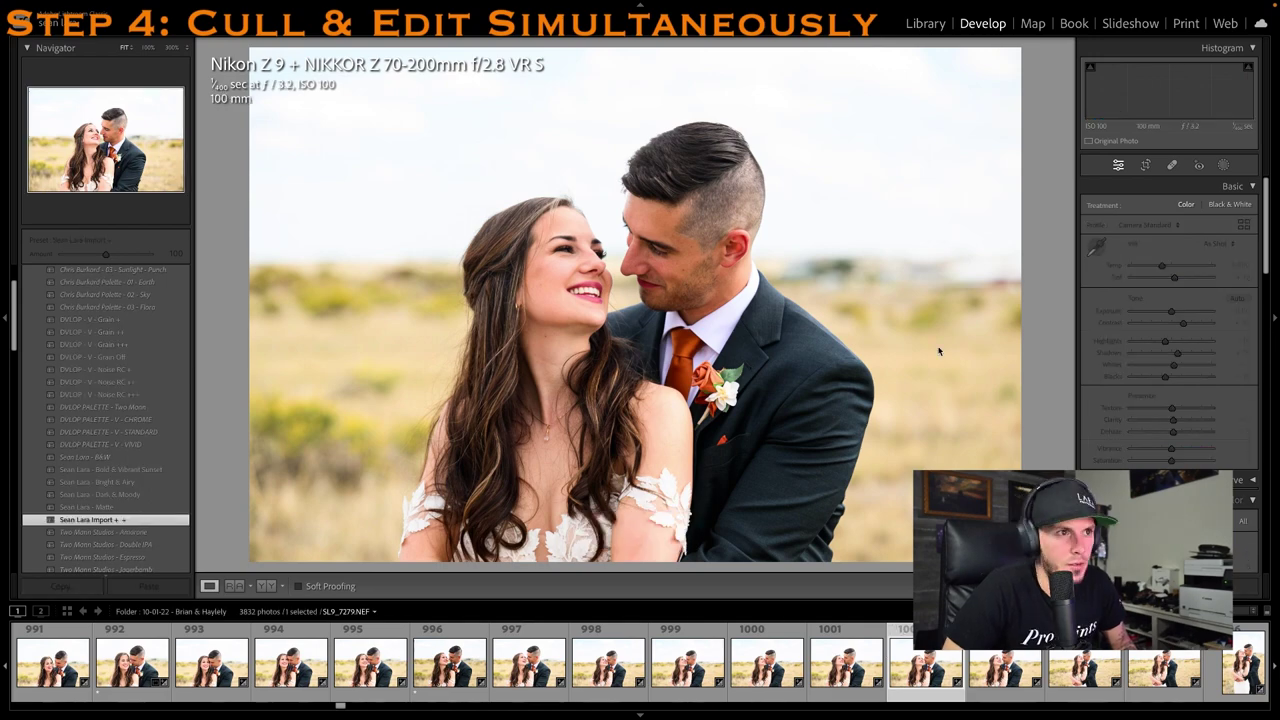
key("1")
left_click_drag(1172, 311, 1168, 311)
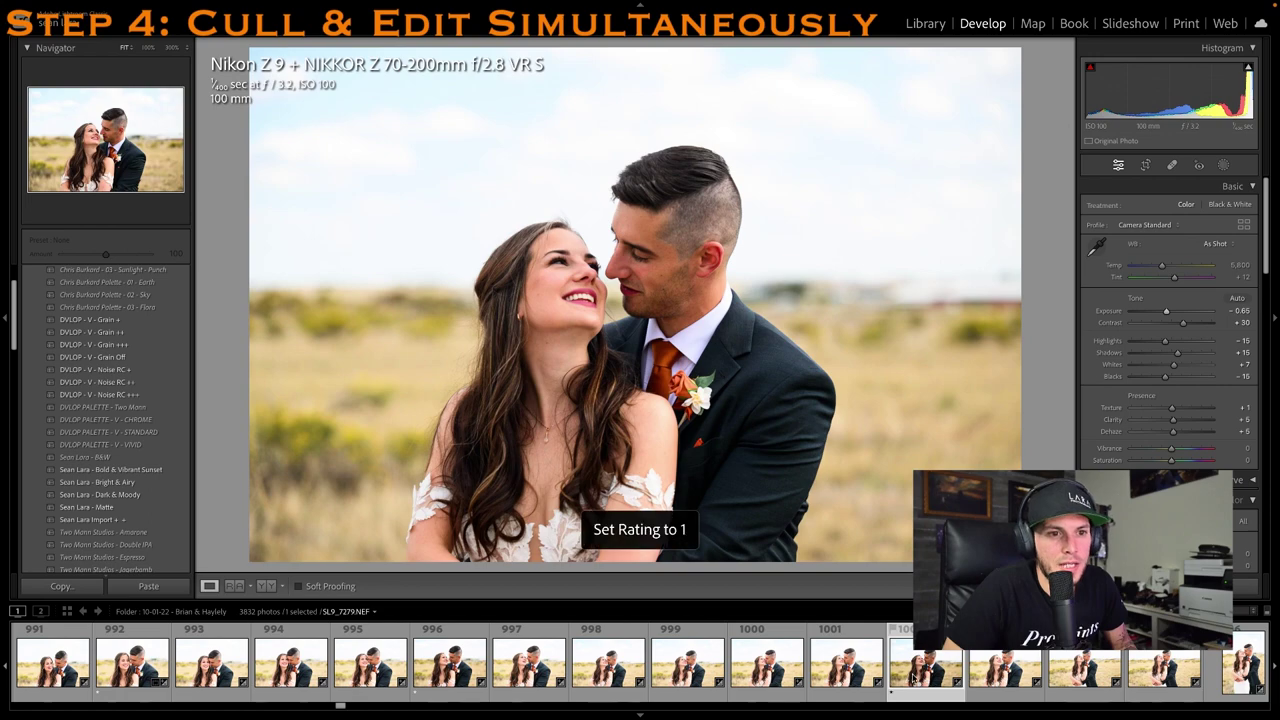
Set the exposure of the vertical portrait SL9_7285.NEF to -0.40 and rate it 1 star
scroll(916, 678, "down", 5)
left_click(963, 666)
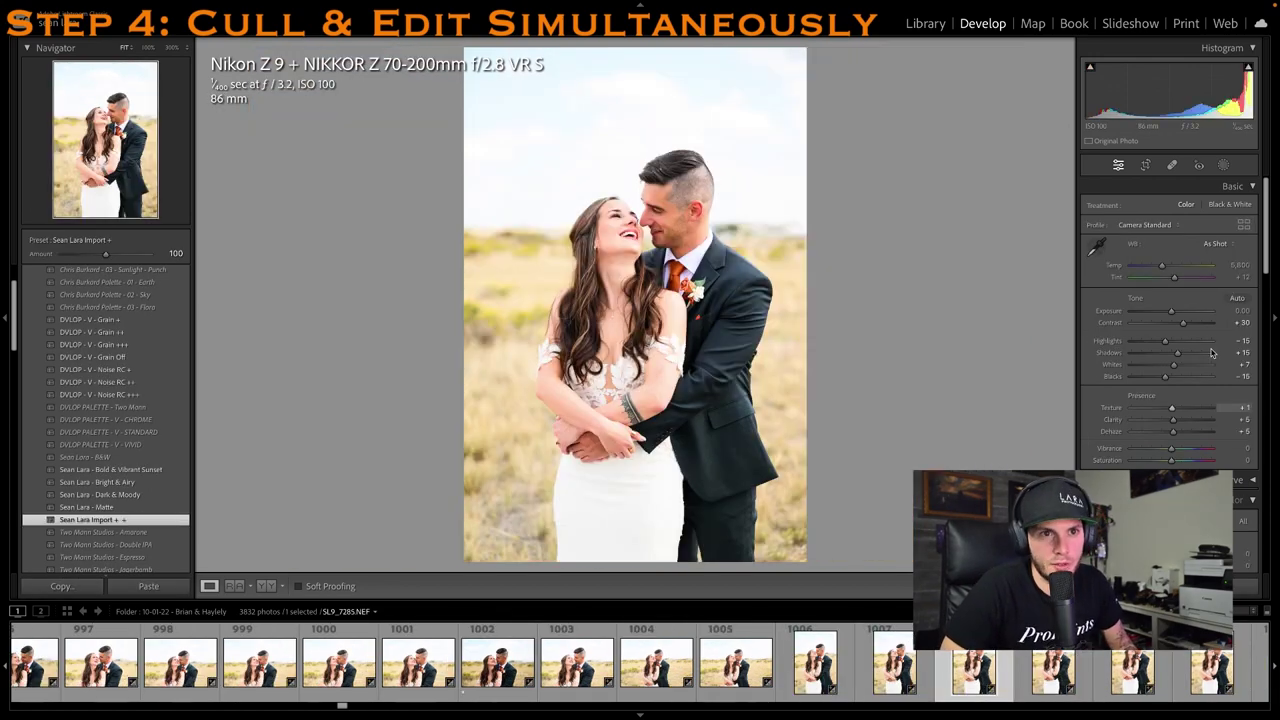
left_click_drag(1172, 311, 1167, 311)
key("1")
Crop SL9_7285.NEF slightly tighter, trimming the sky and the empty field beside the bride
key("r")
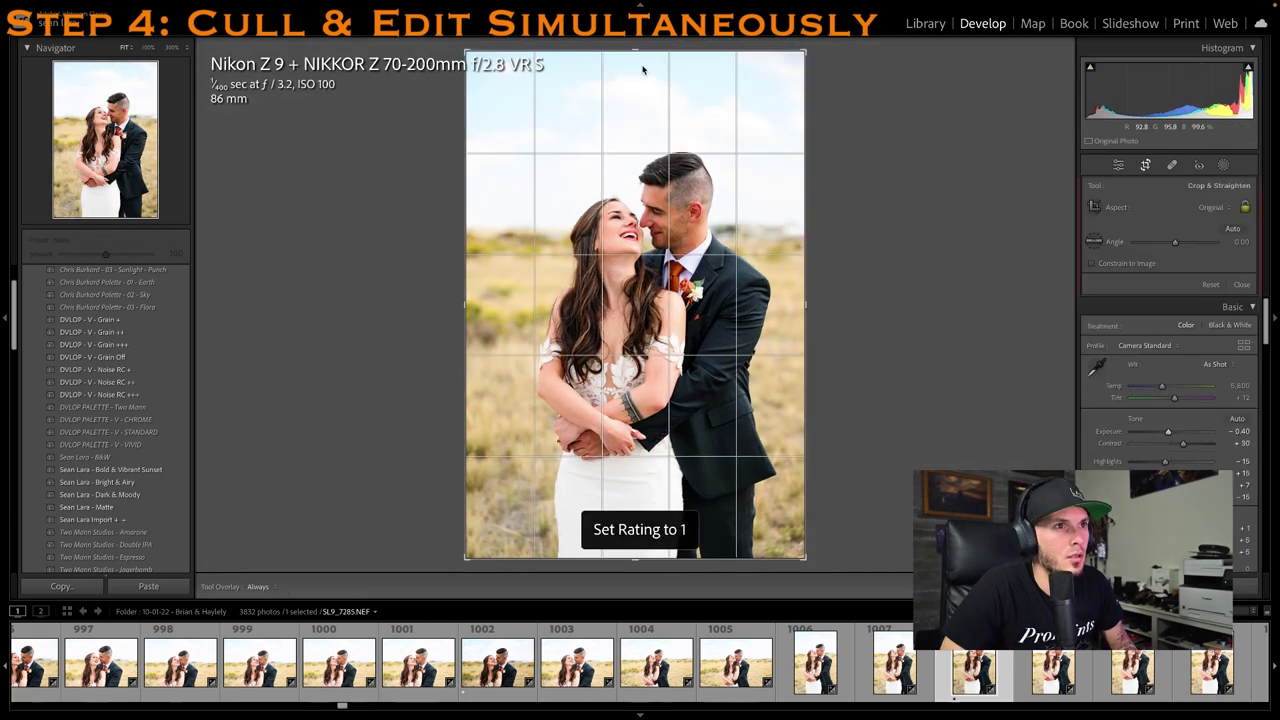
left_click_drag(649, 64, 650, 78)
left_click_drag(655, 200, 643, 200)
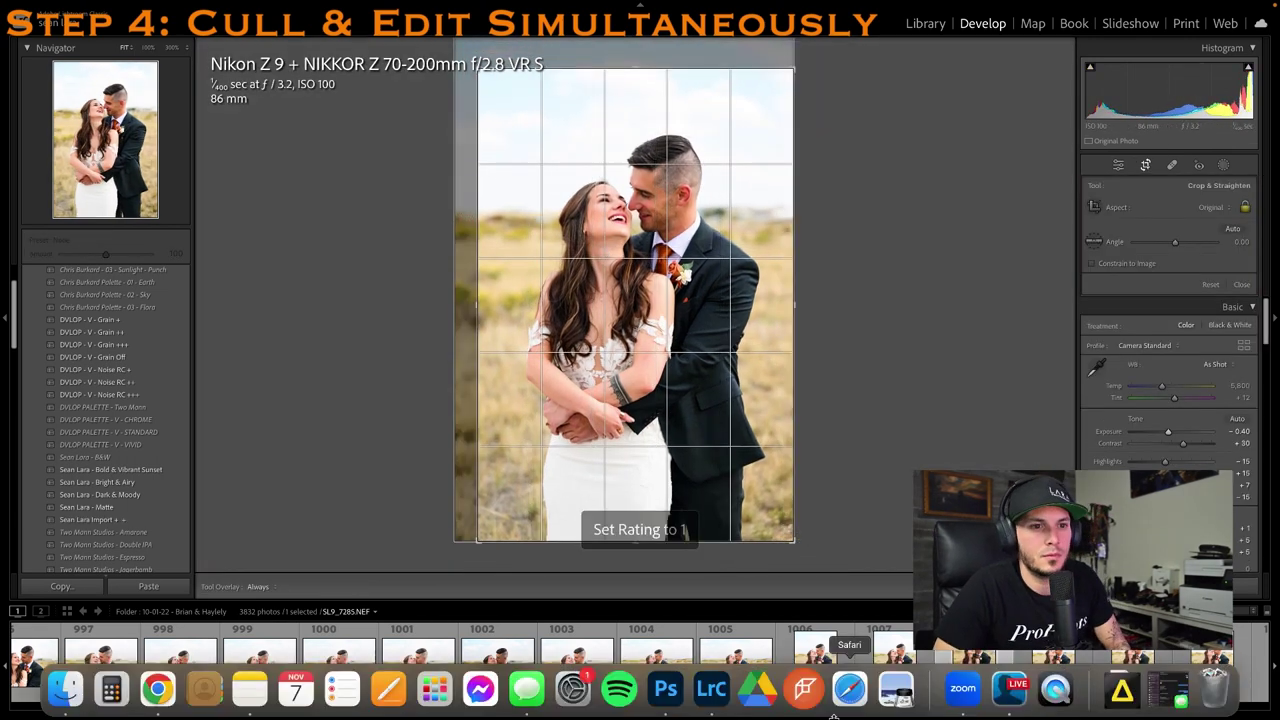
key("r")
Rate the vertical portrait SL9_7289.NEF 1 star and set its exposure to -0.40
scroll(1037, 660, "right", 4)
left_click(1037, 660)
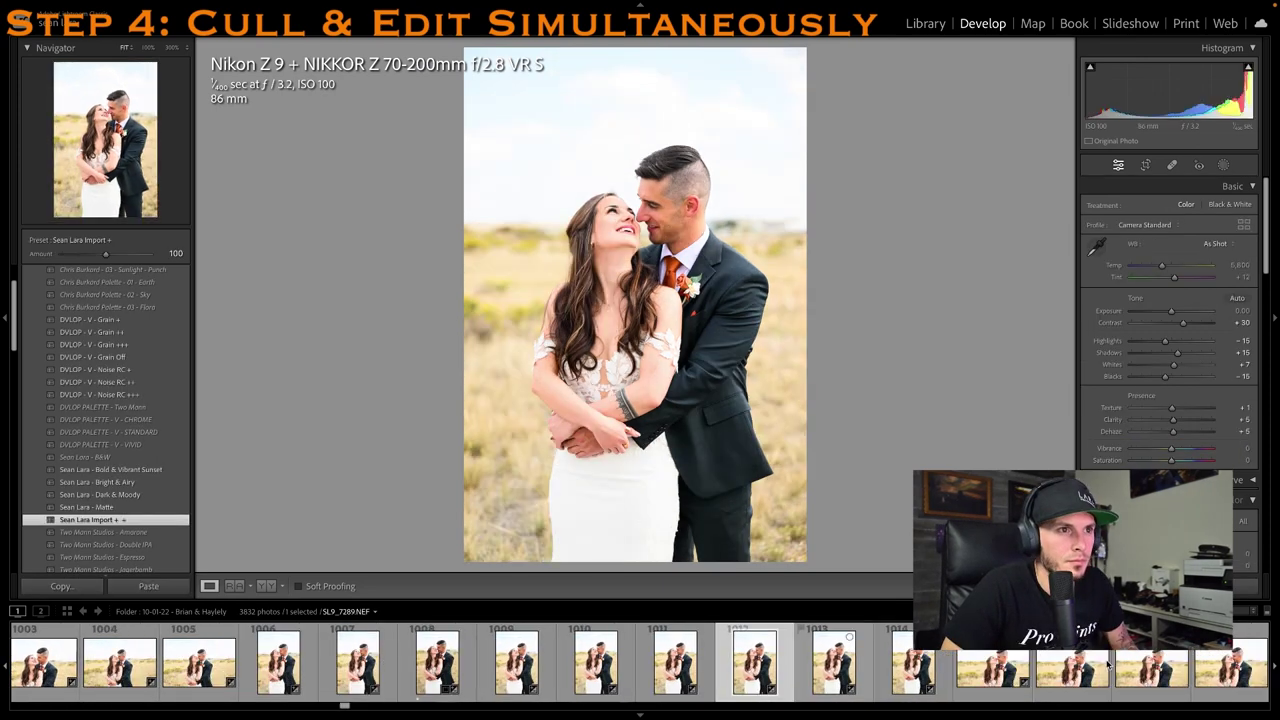
key("1")
left_click_drag(1171, 311, 1168, 311)
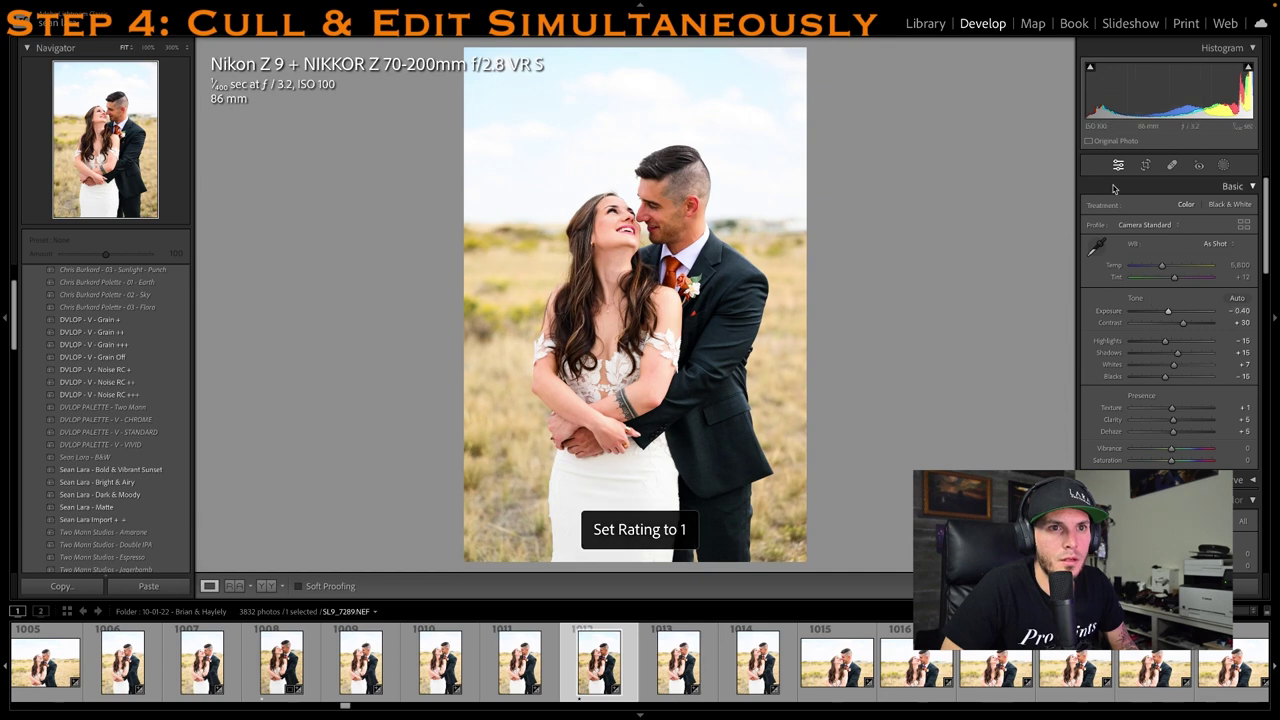
Crop SL9_7289.NEF tighter from its upper-left corner, keeping the original aspect ratio
key("r")
left_click_drag(467, 52, 484, 77)
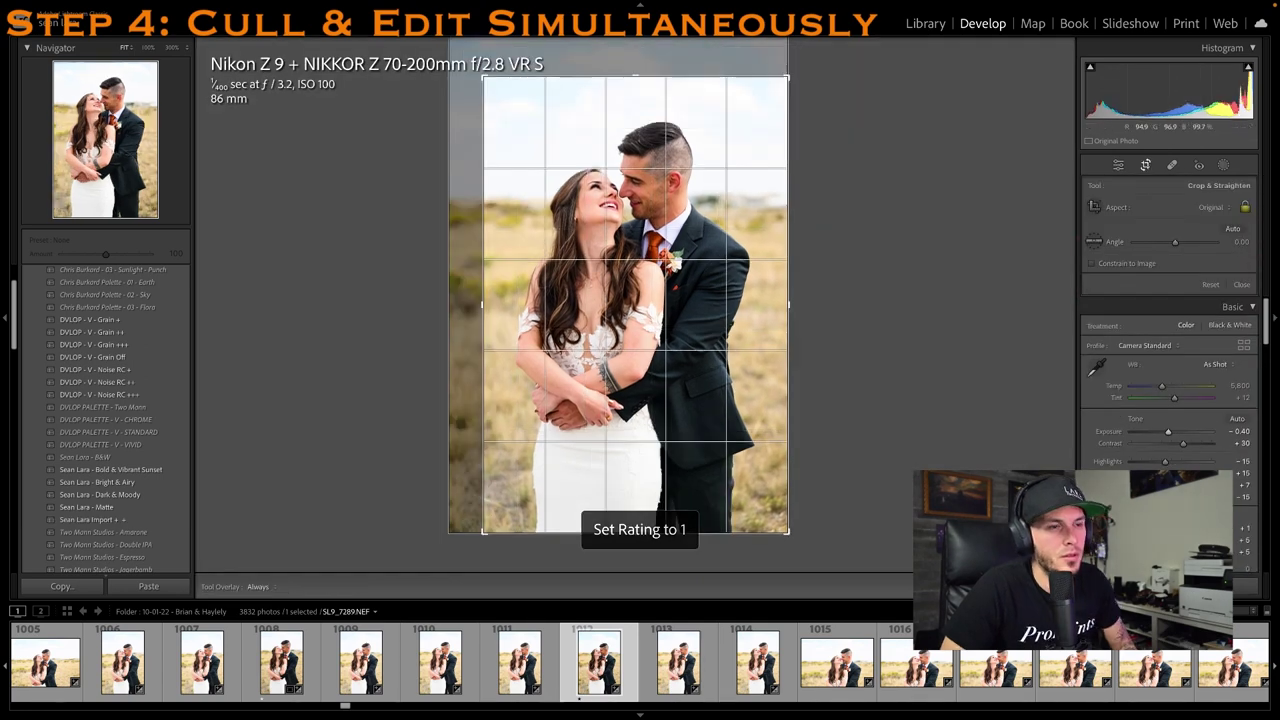
key("r")
Review the next horizontal portraits, rate the kiss shot SL9_7302.NEF 1 star, and set its exposure to -0.15
left_click(1045, 662)
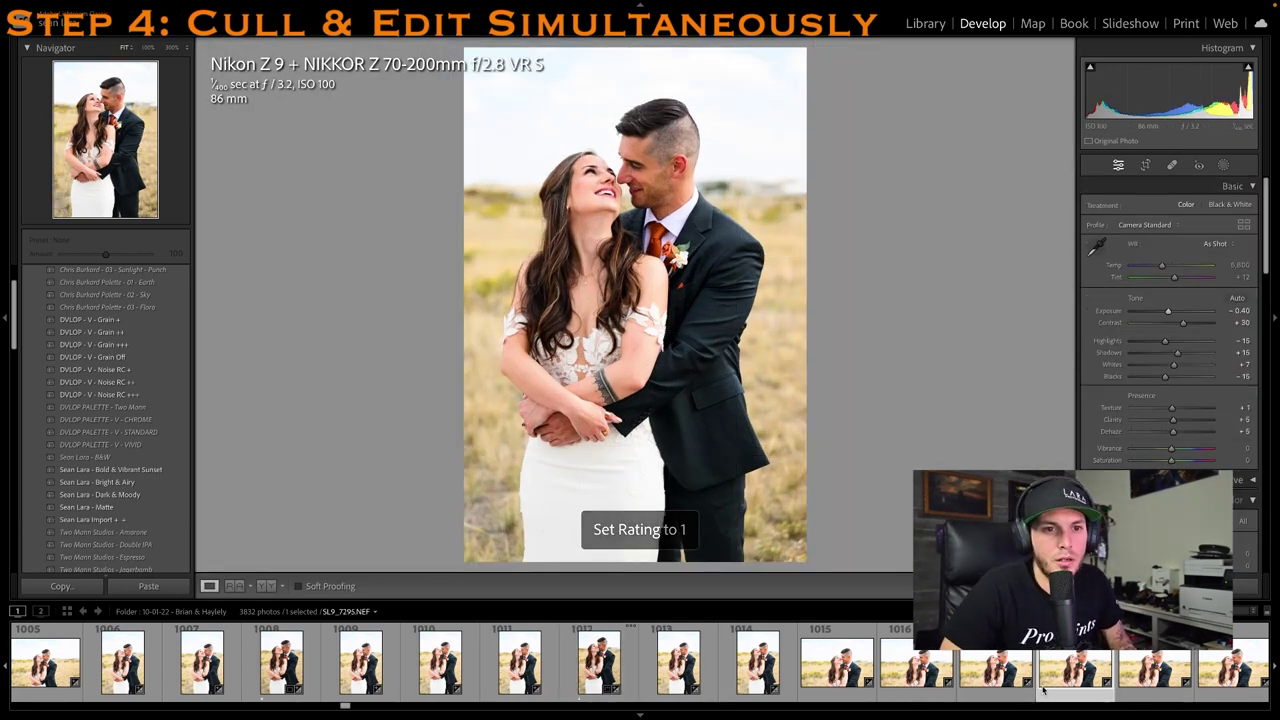
scroll(1038, 682, "right", 2)
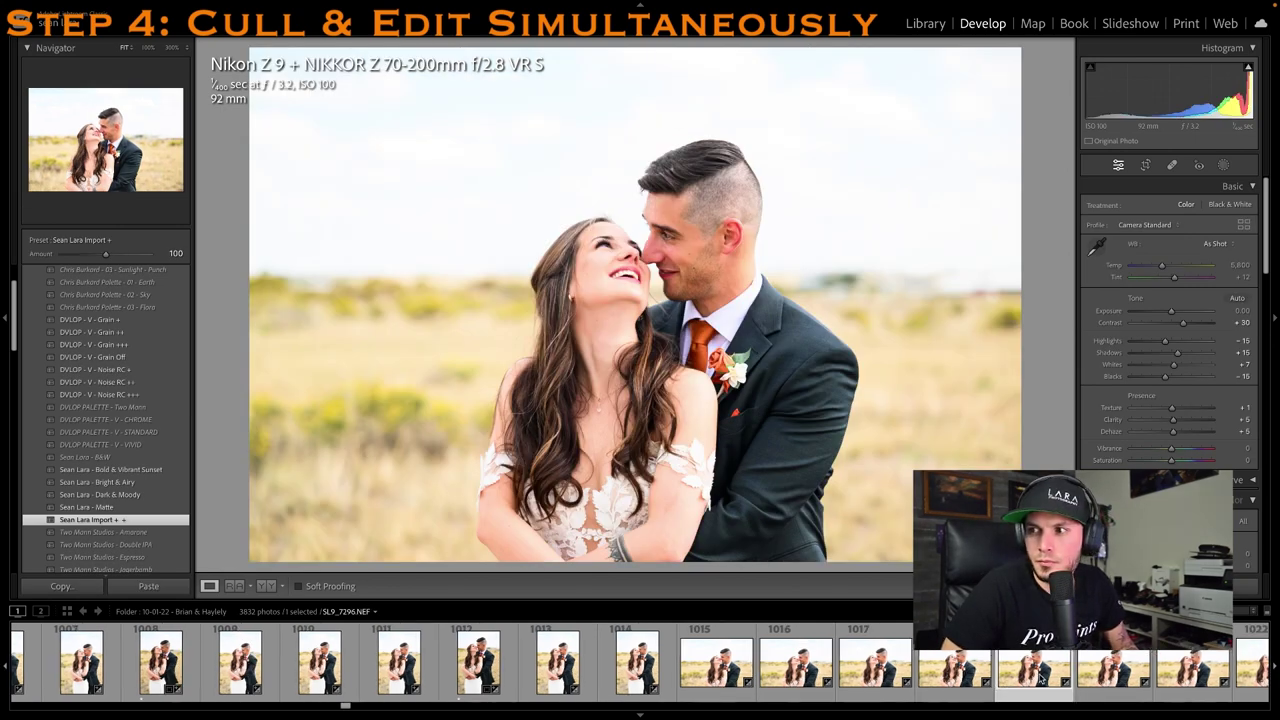
left_click(1040, 680)
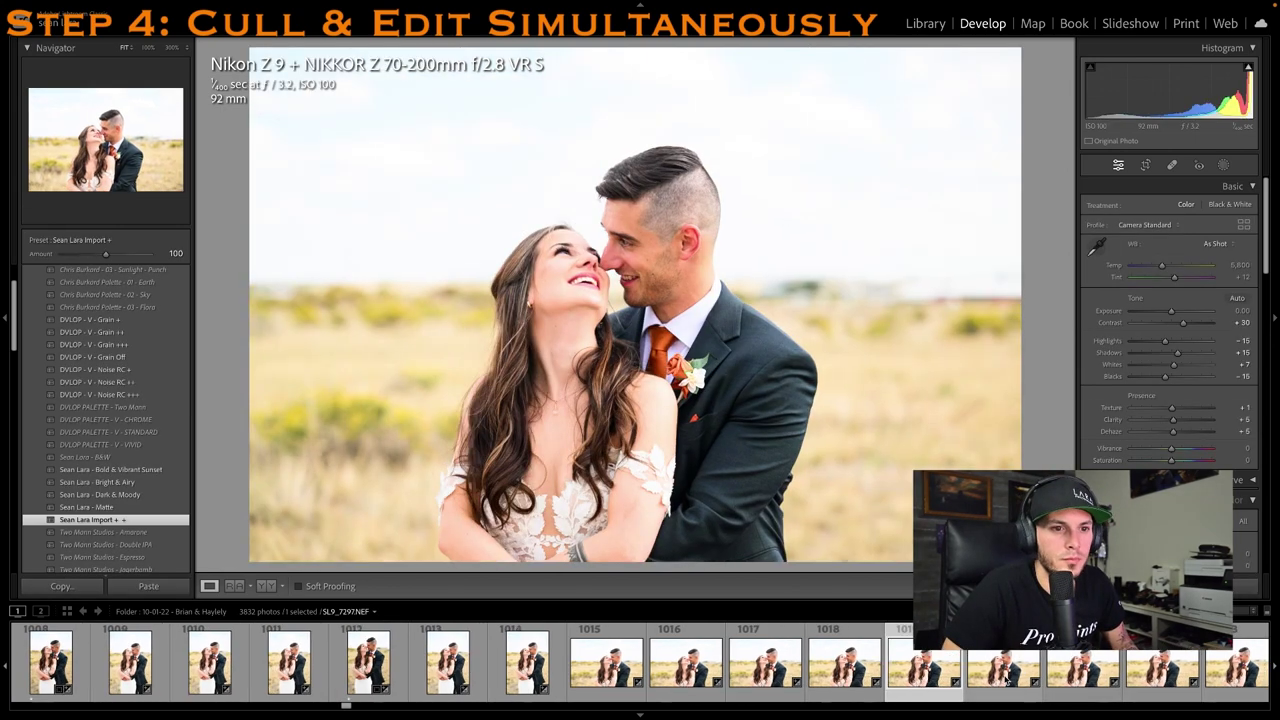
left_click(1004, 679)
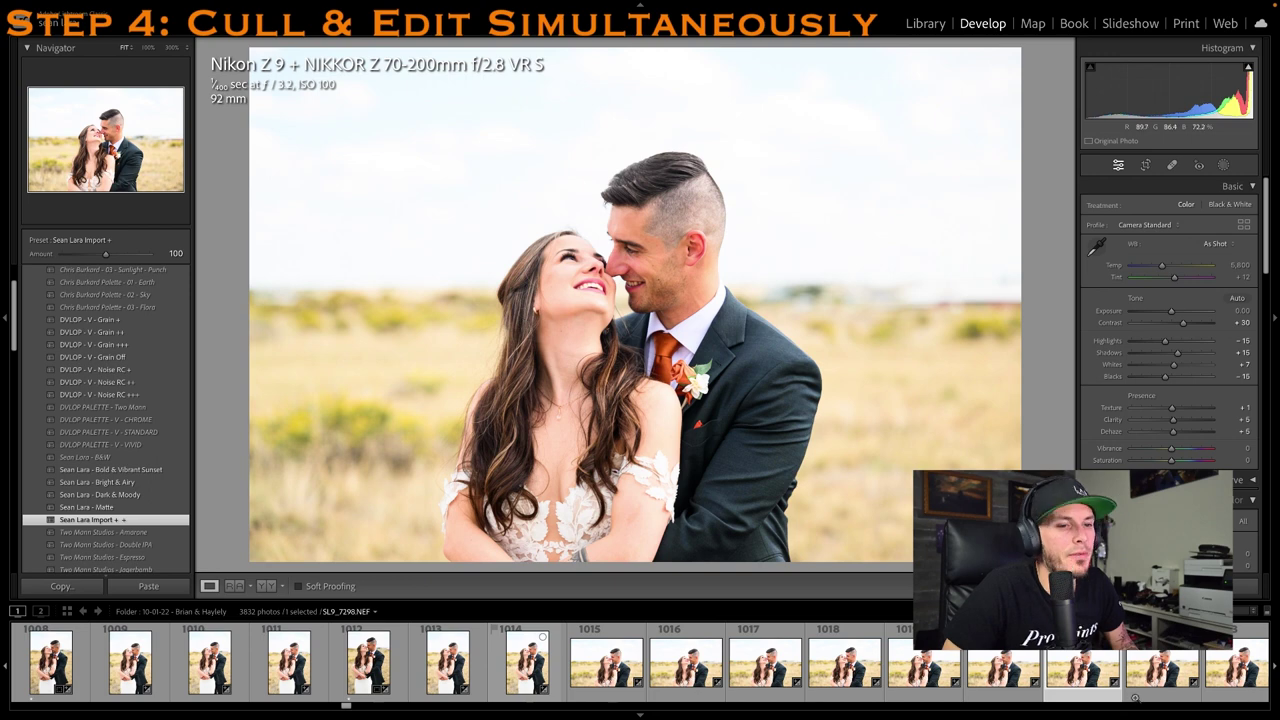
scroll(1080, 675, "right", 3)
left_click(1150, 664)
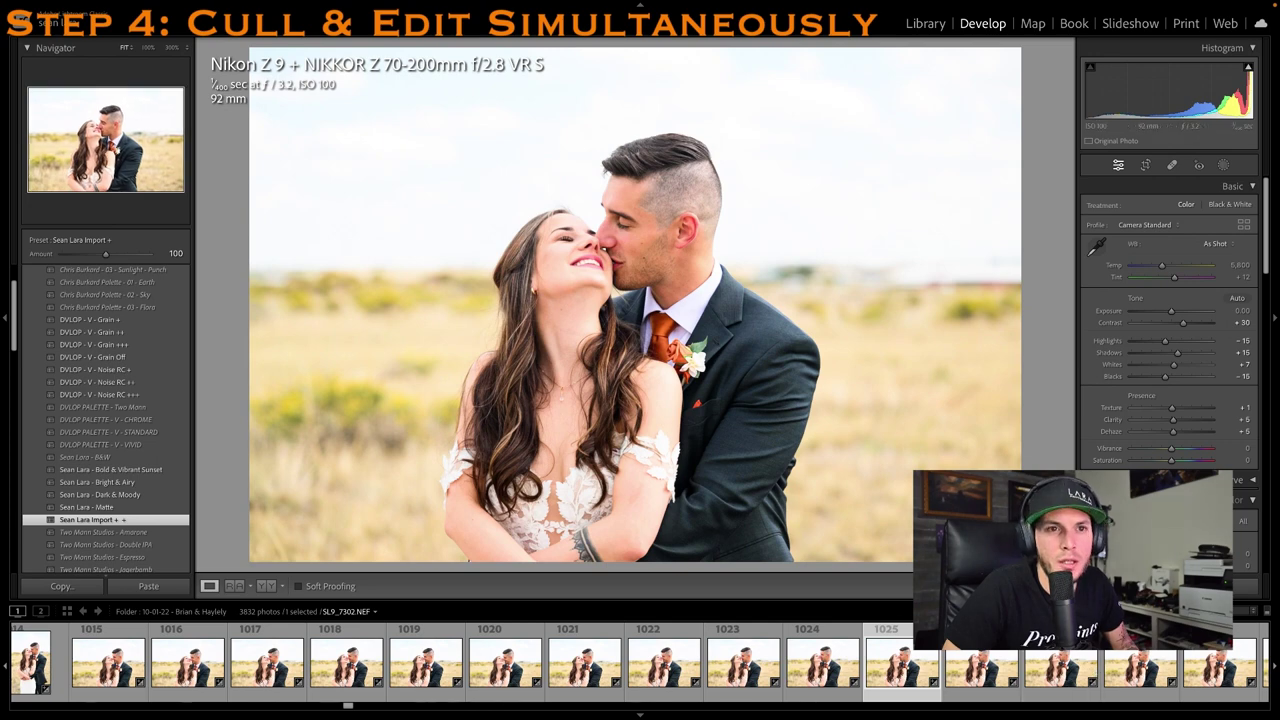
key("1")
left_click_drag(1174, 315, 1170, 315)
key("1")
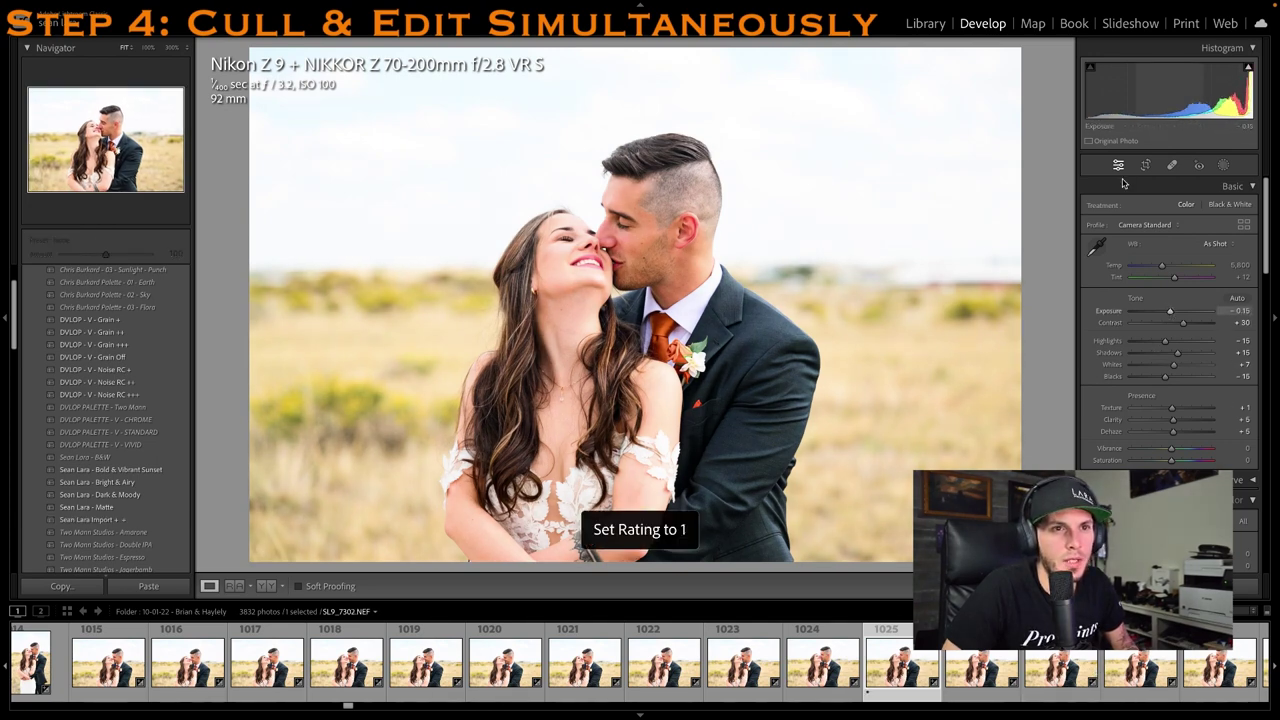
Crop SL9_7302.NEF slightly tighter by trimming the sky above the couple, keeping the original aspect ratio
left_click(1146, 165)
left_click_drag(708, 54, 711, 66)
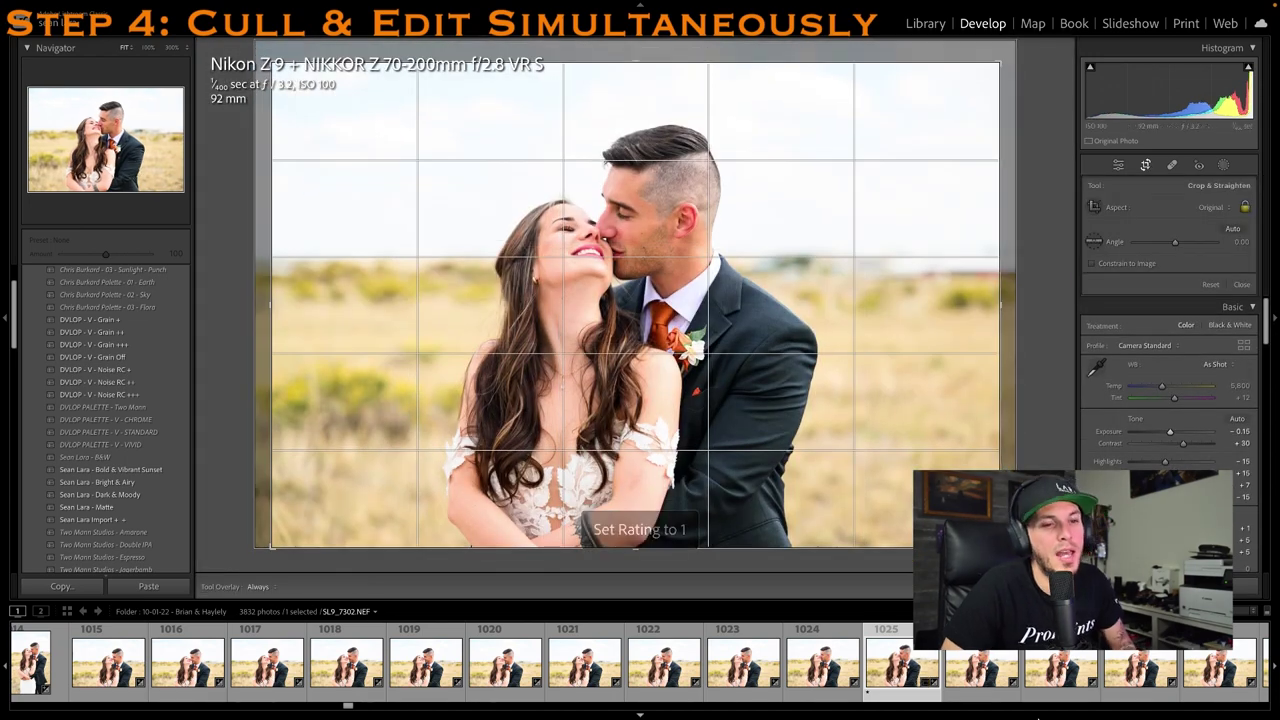
key("Return")
Review the next horizontal field portraits, rate the forehead-kiss shot SL9_7314.NEF 1 star, and set its exposure to -0.40
scroll(1016, 659, "down", 3)
scroll(1015, 657, "down", 1)
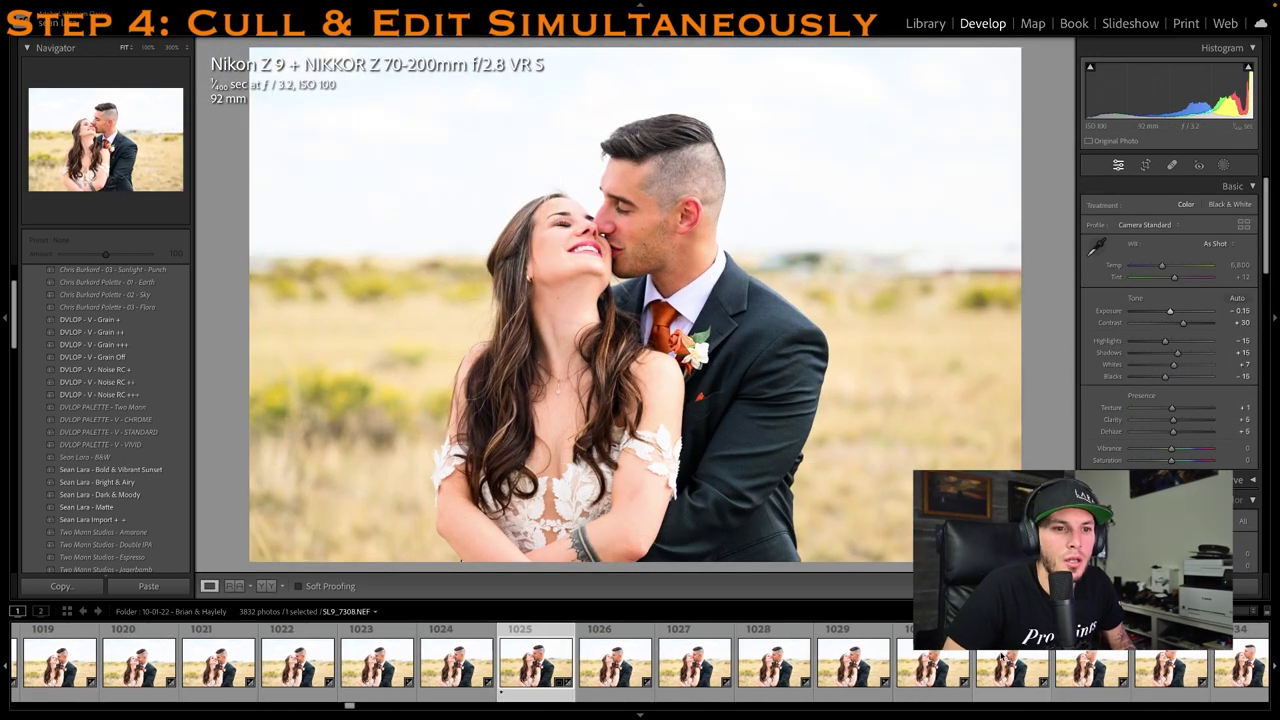
left_click(1025, 655)
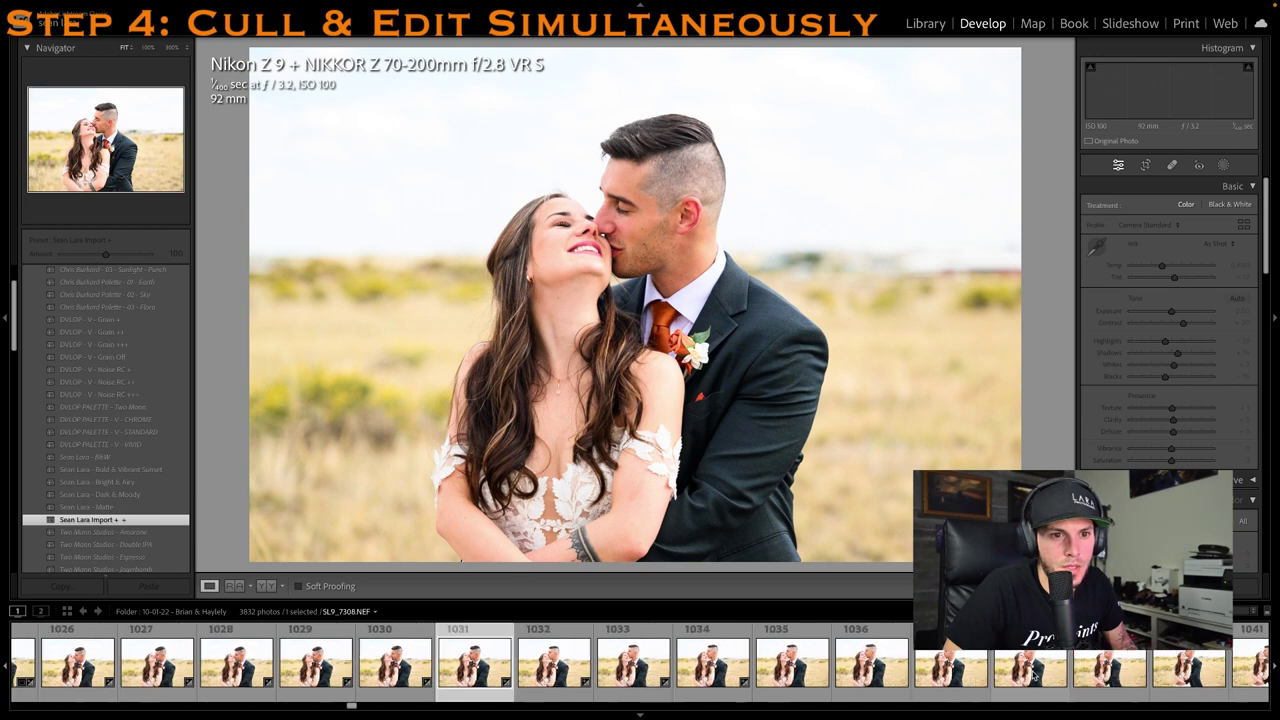
scroll(1000, 665, "down", 5)
left_click(975, 670)
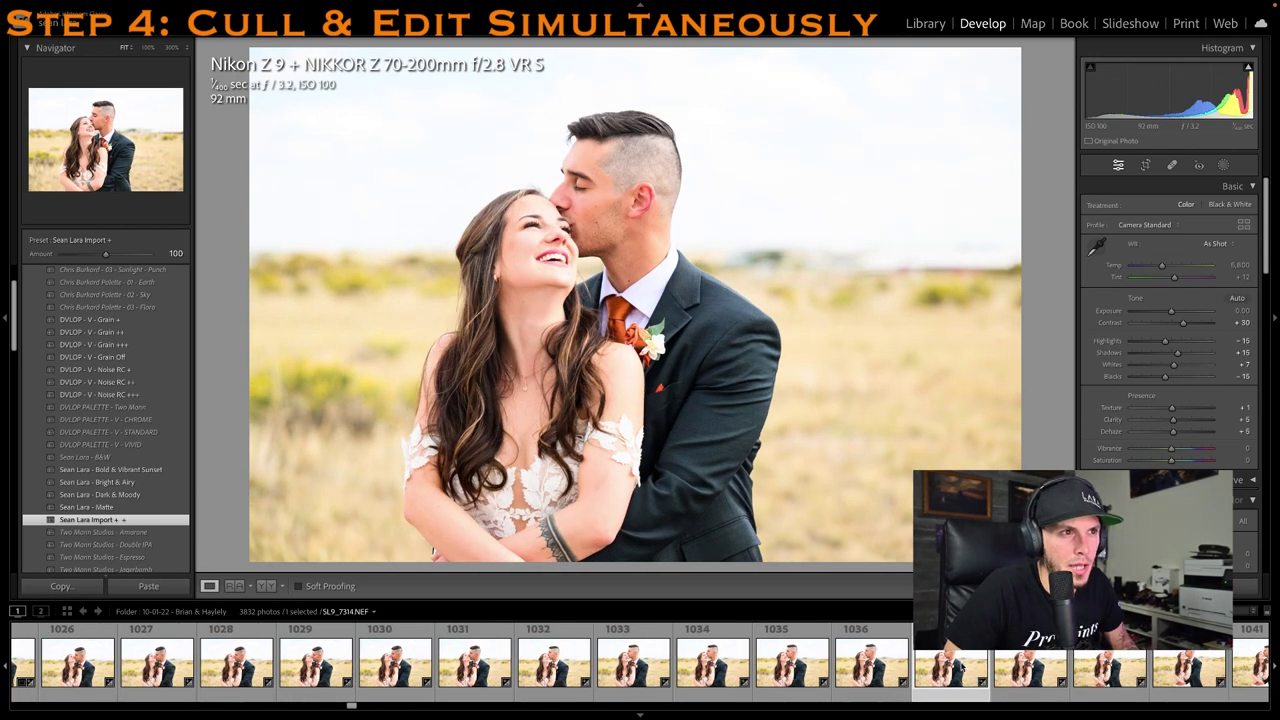
key("1")
left_click_drag(1174, 311, 1167, 311)
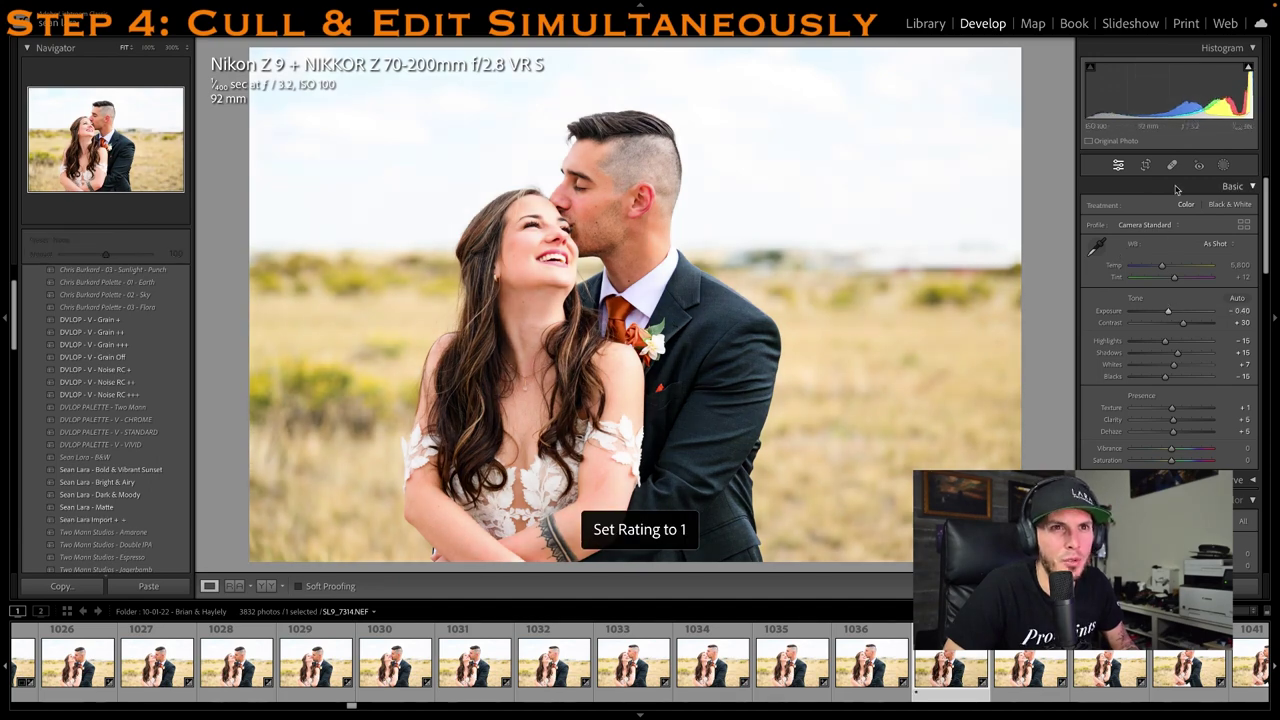
Crop SL9_7314.NEF slightly tighter by trimming its top and right edges, keeping the original aspect ratio
left_click(1146, 166)
left_click_drag(1021, 172, 997, 170)
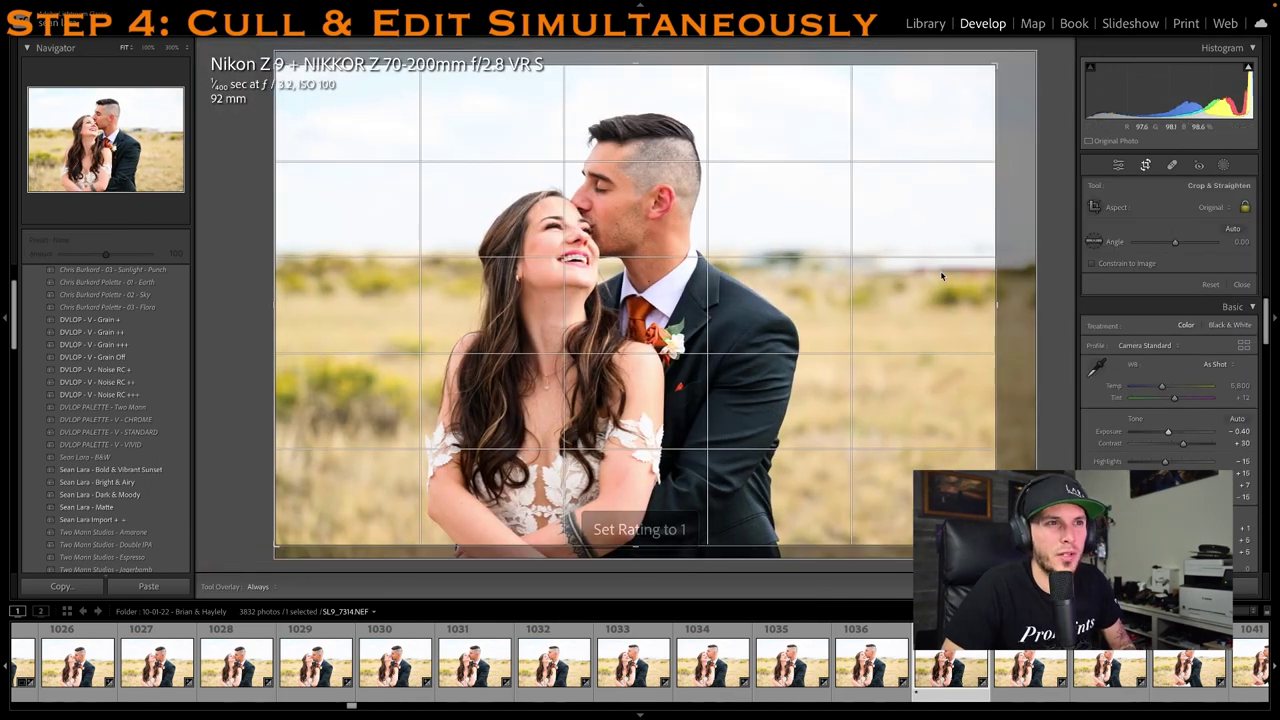
key("Right")
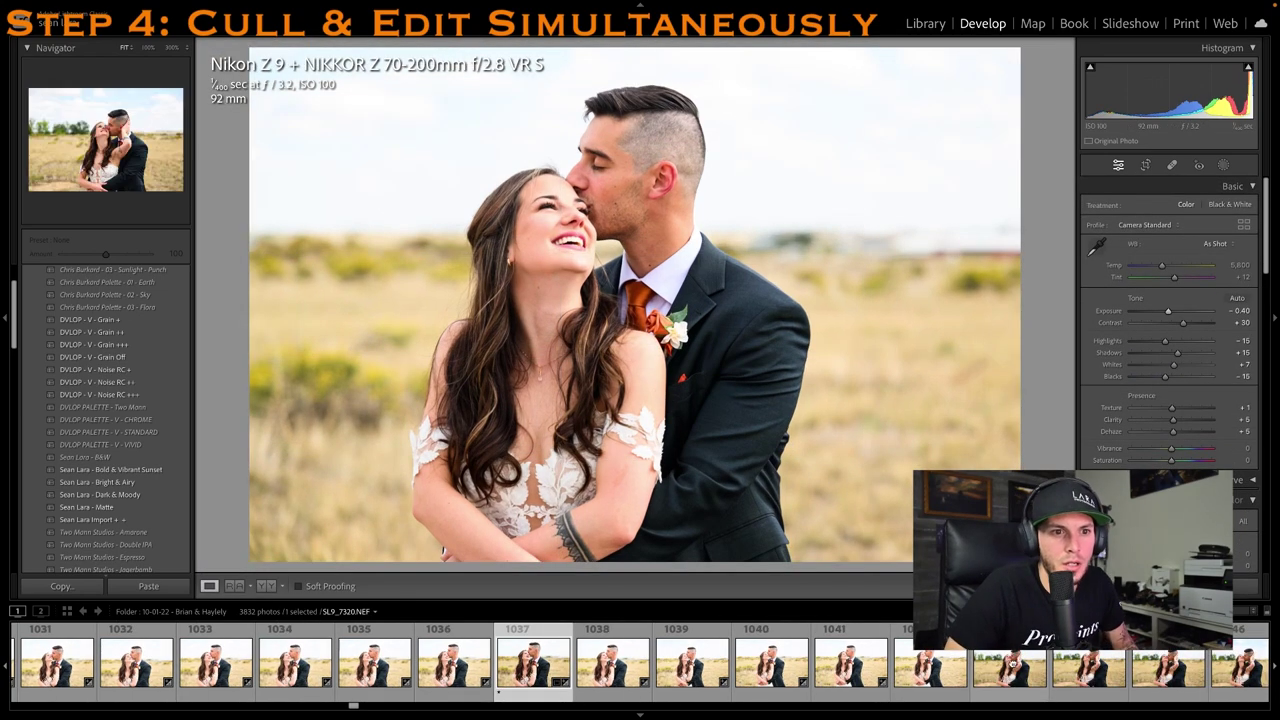
Review the portraits with the bride's arm raised, rate SL9_7337.NEF 1 star, and set its exposure to +0.15
left_click(985, 675)
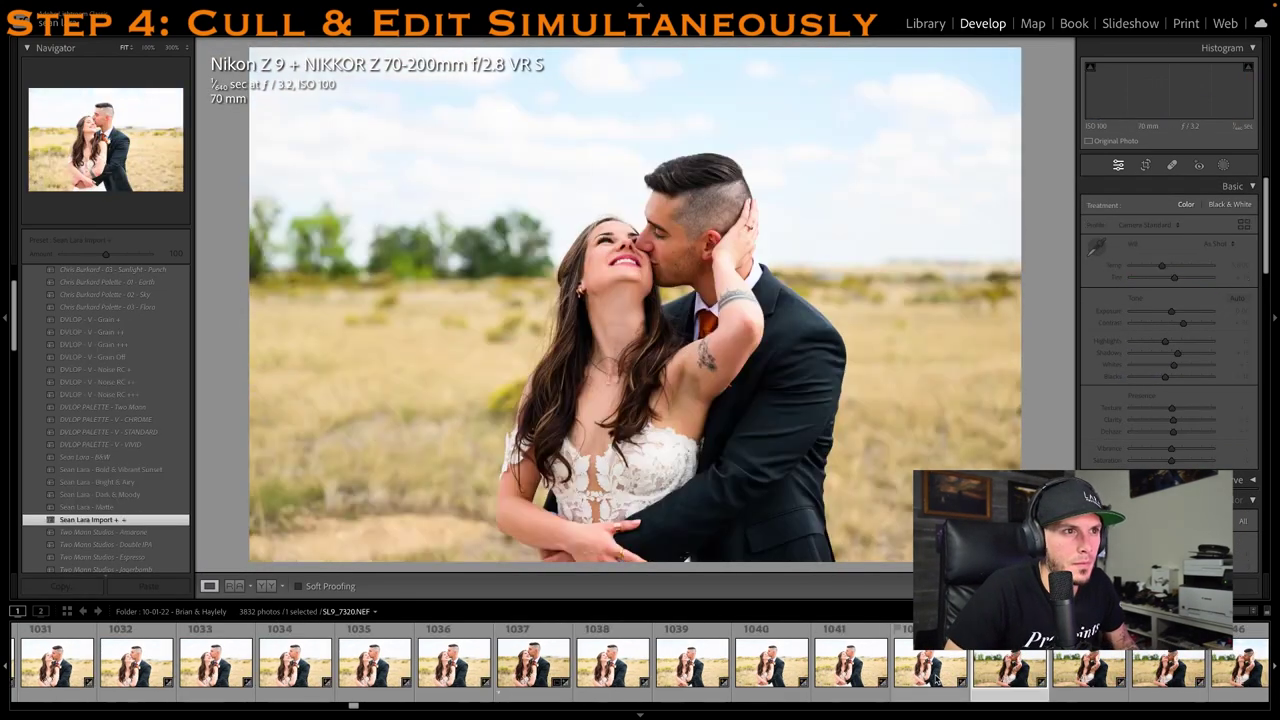
left_click(937, 680)
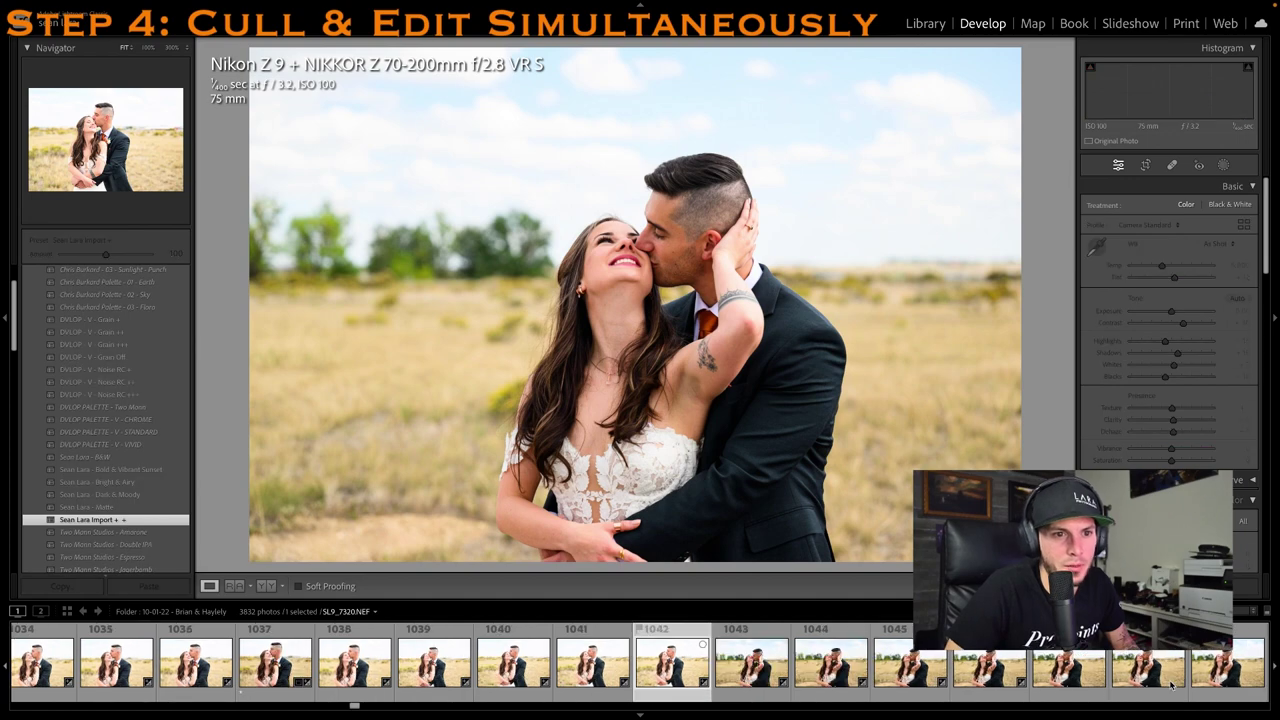
left_click(1098, 672)
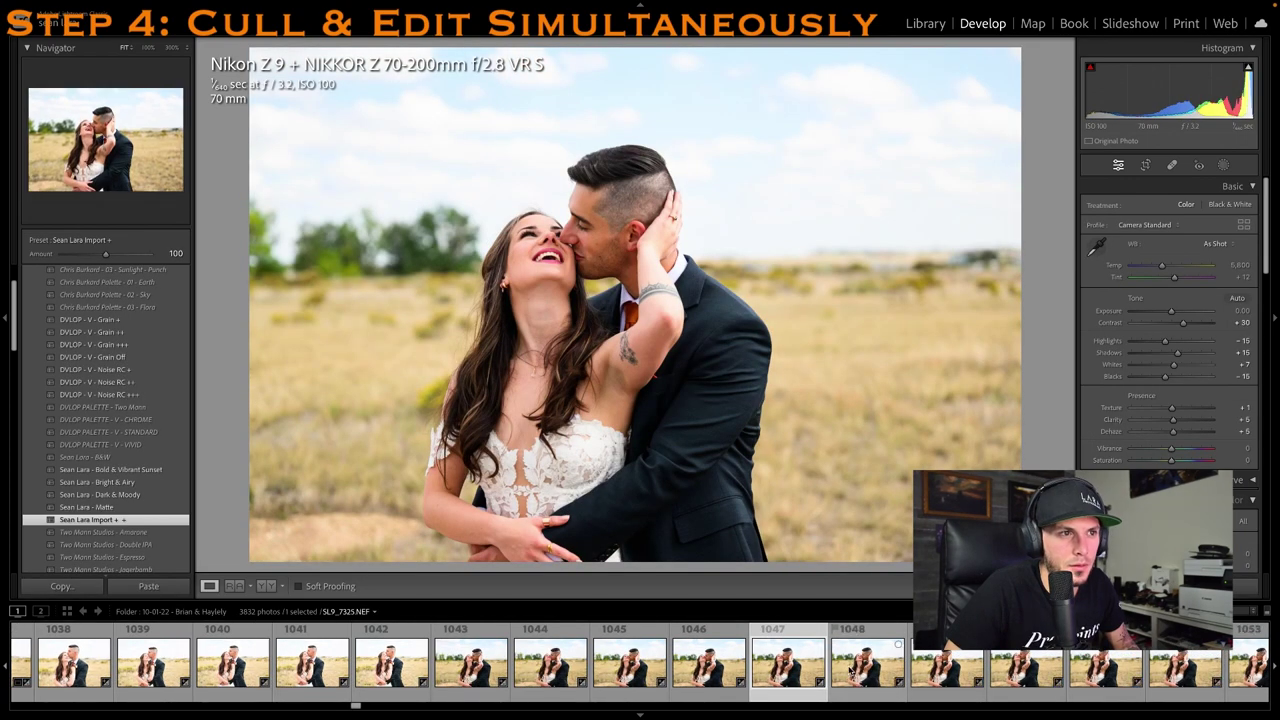
left_click(945, 670)
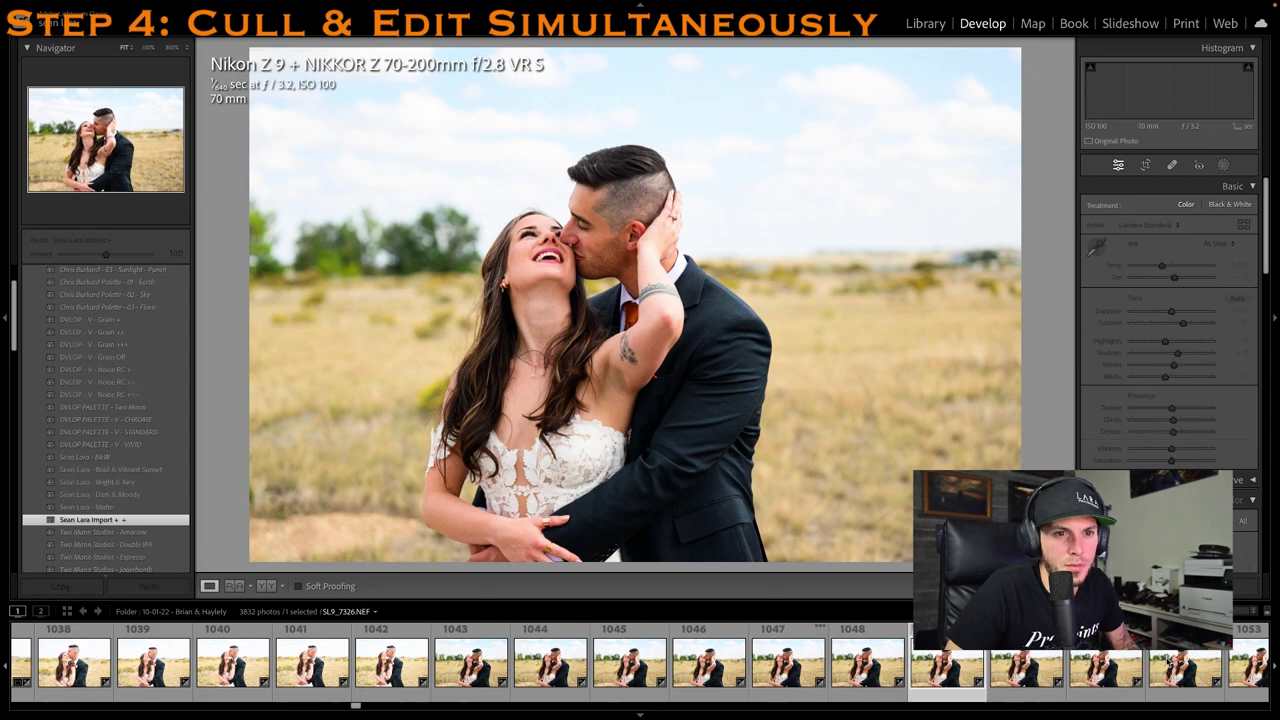
left_click(1168, 663)
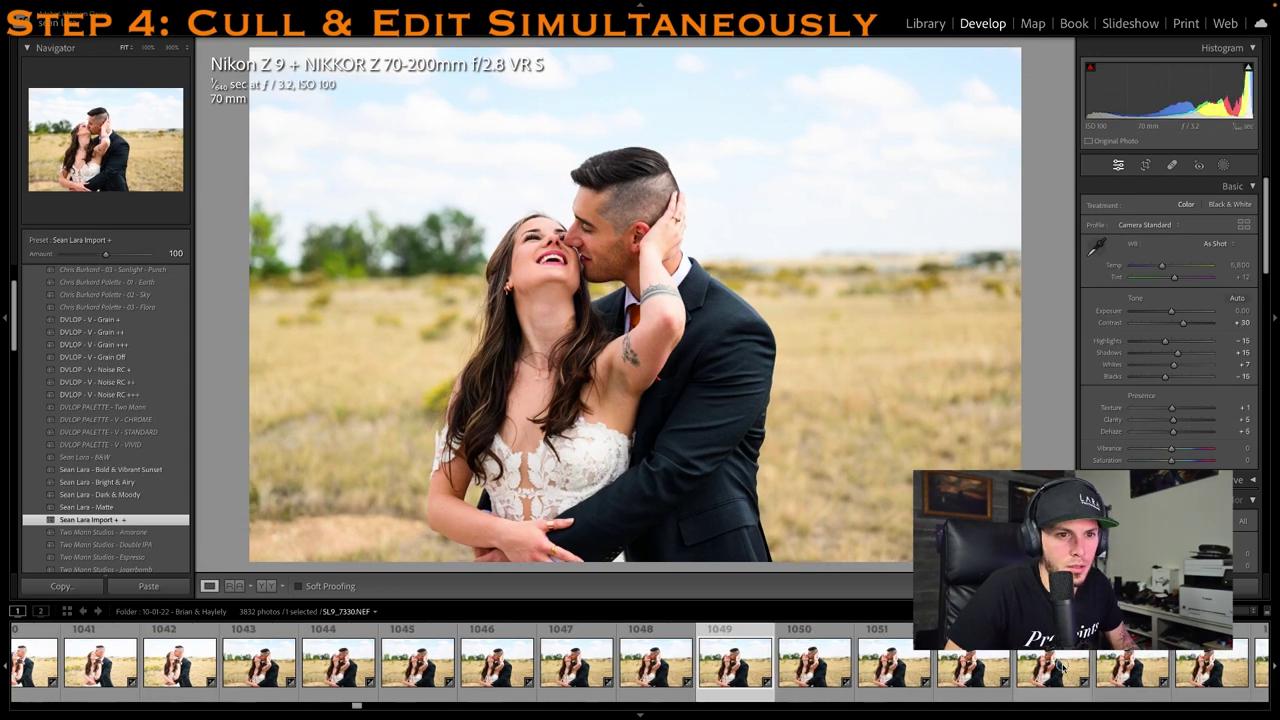
left_click(1158, 682)
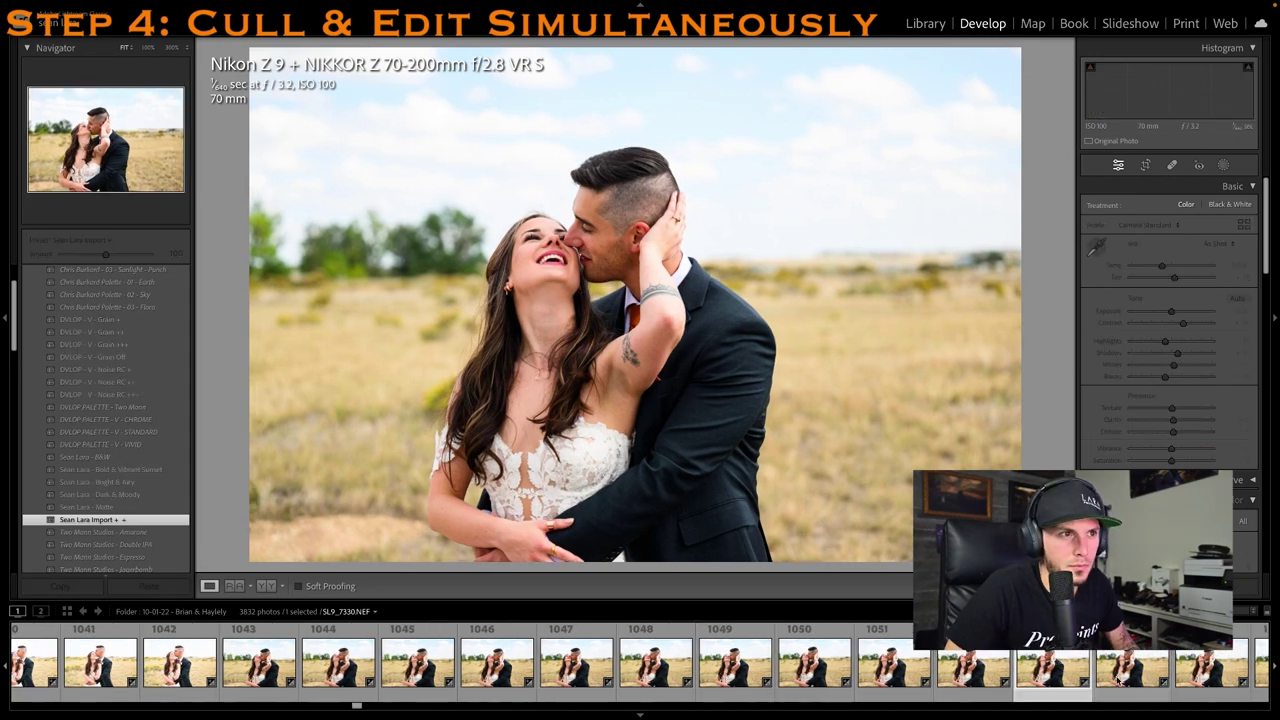
left_click(1072, 683)
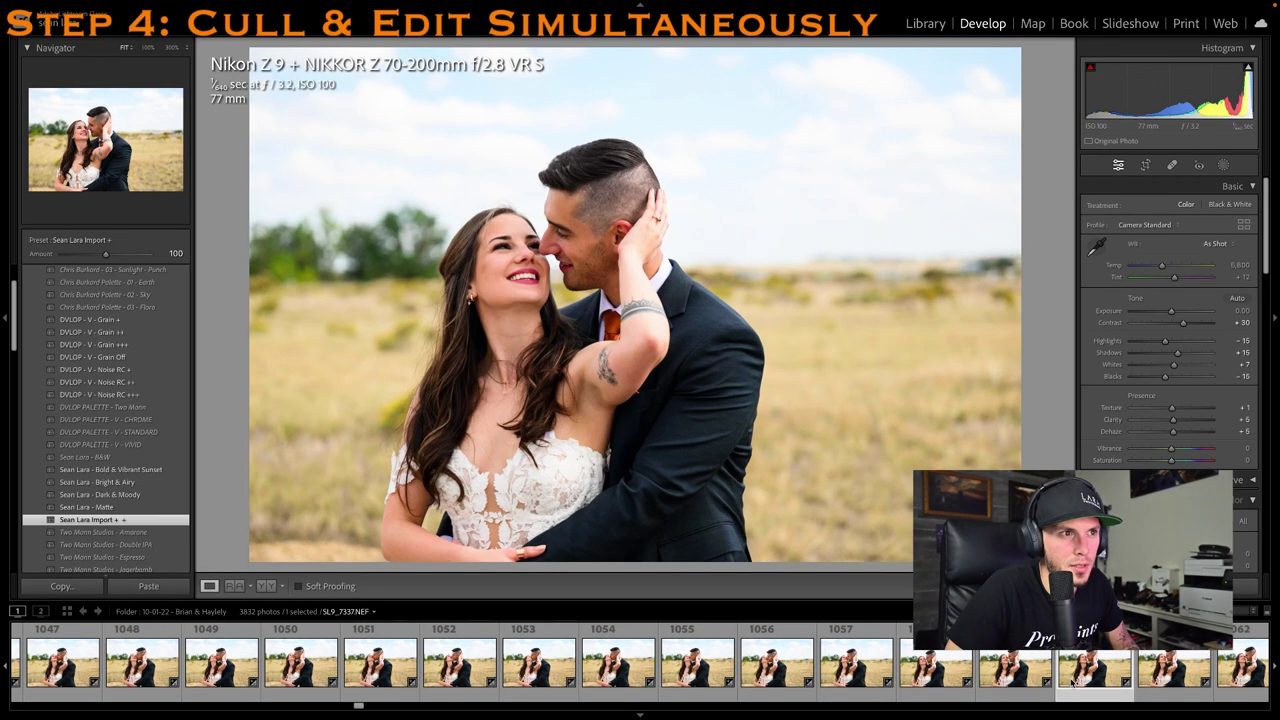
key("1")
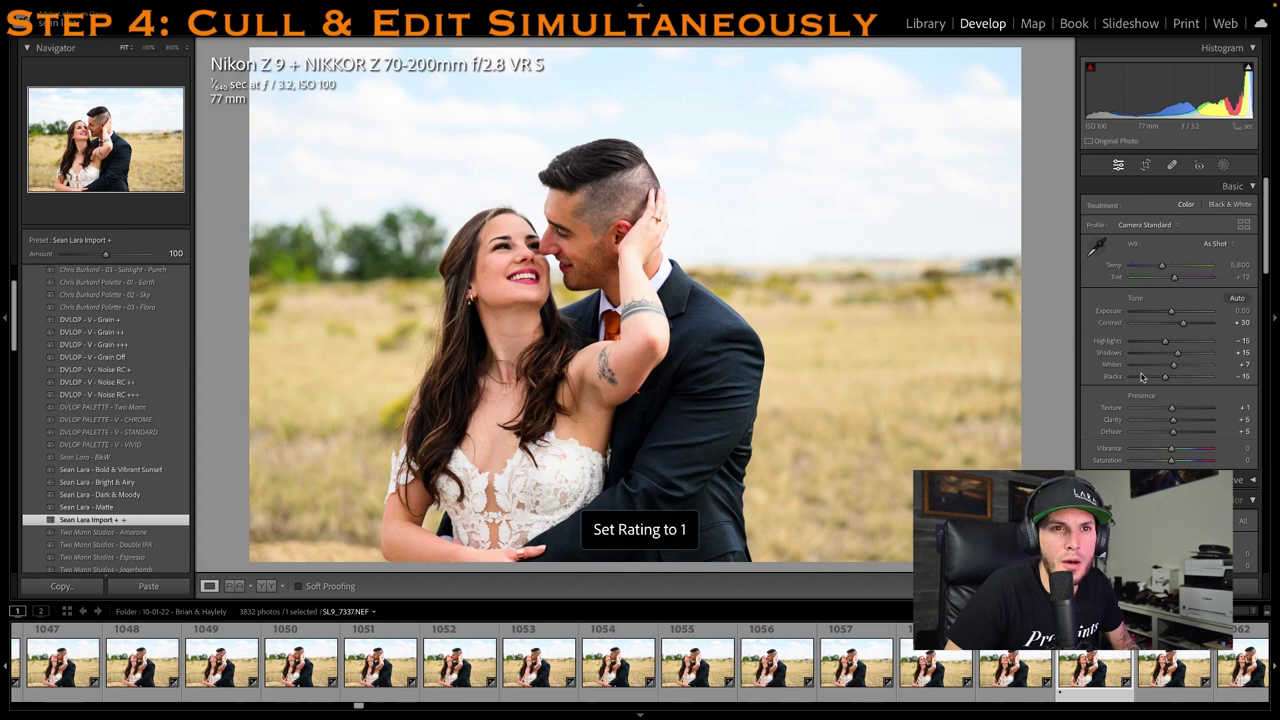
left_click_drag(1171, 311, 1173, 311)
key("1")
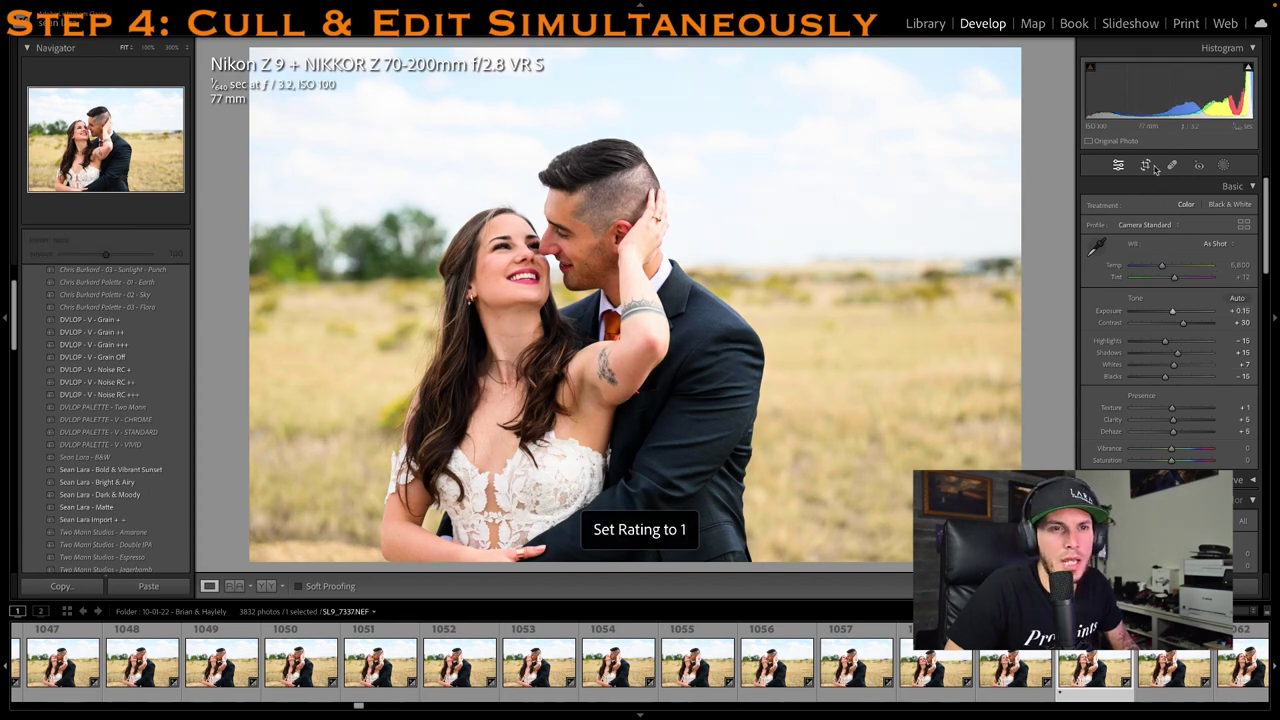
Crop SL9_7337.NEF tighter from its upper-right corner, keeping the original aspect ratio
left_click(1146, 166)
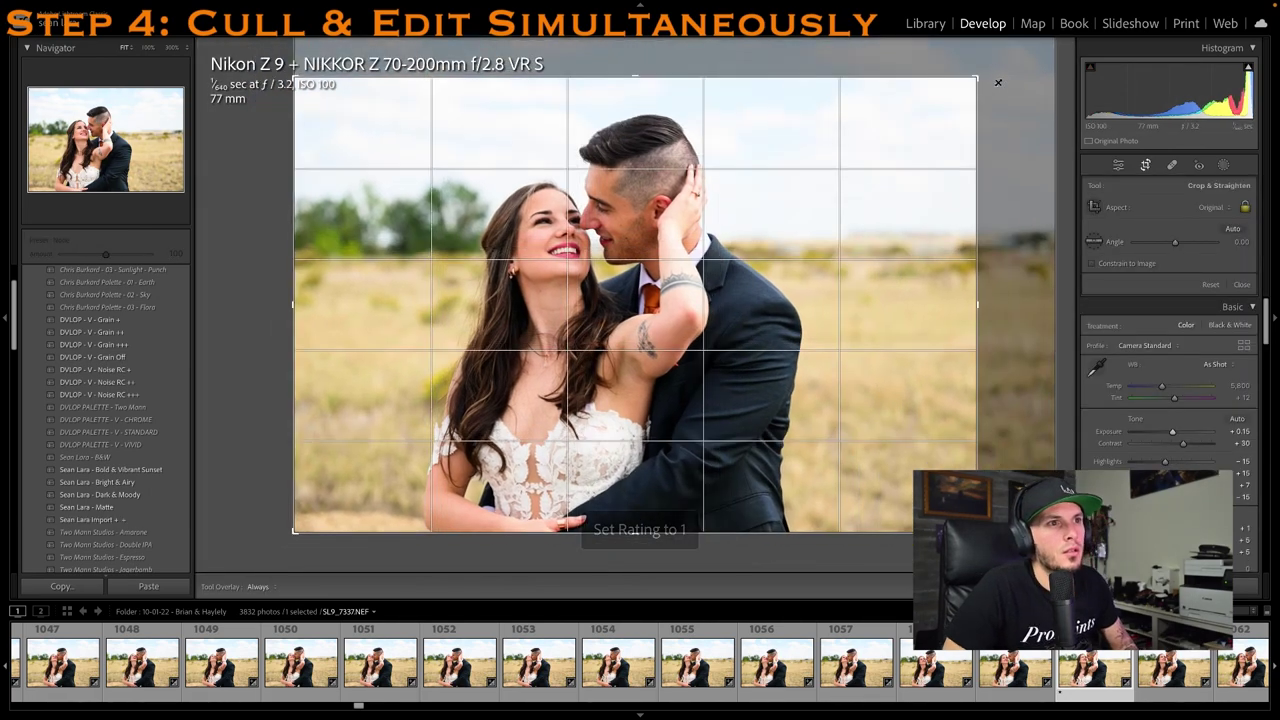
key("Return")
Review the remaining raised-arm field portraits up to the first barn photo, SL9_7347.NEF
scroll(1211, 703, "down", 5)
left_click(1074, 664)
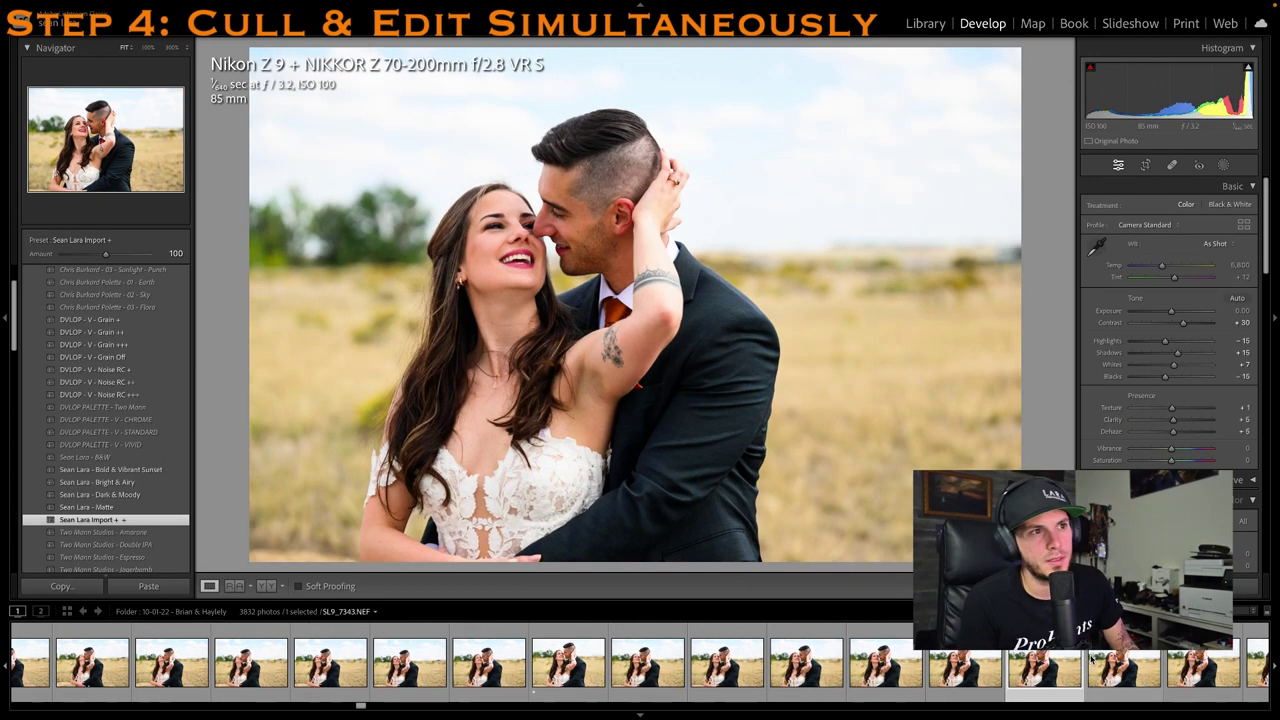
key("Right")
key("Right")
key("Right")
key("Right")
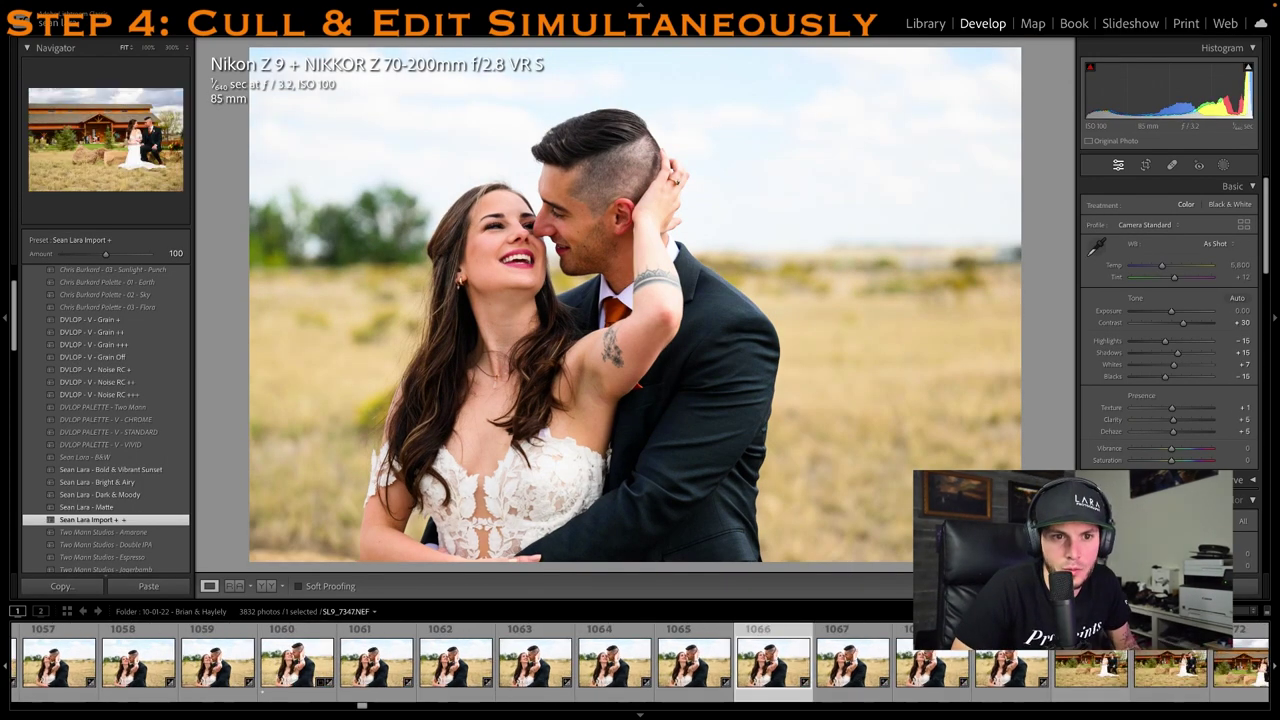
left_click(1110, 669)
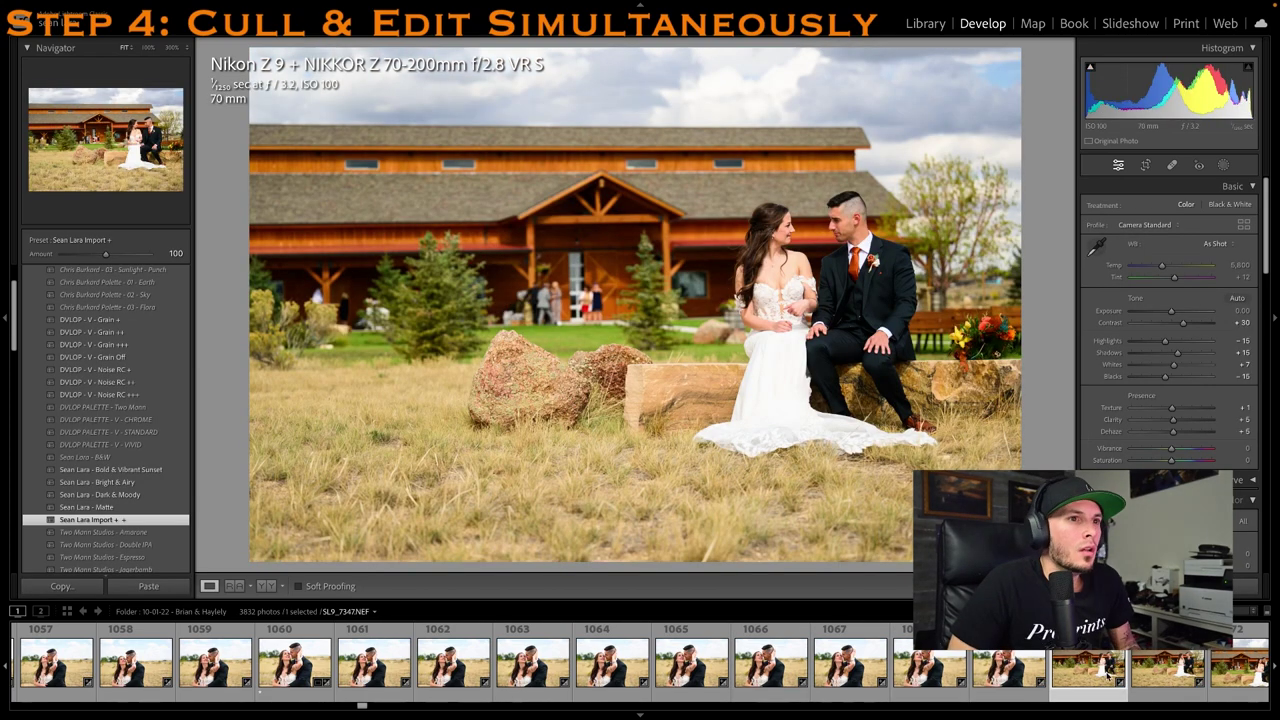
Compare the portraits of the couple seated in front of the barn, from SL9_7349.NEF to SL9_7362.NEF, and return to SL9_7349.NEF
scroll(1112, 670, "right", 3)
left_click(1040, 673)
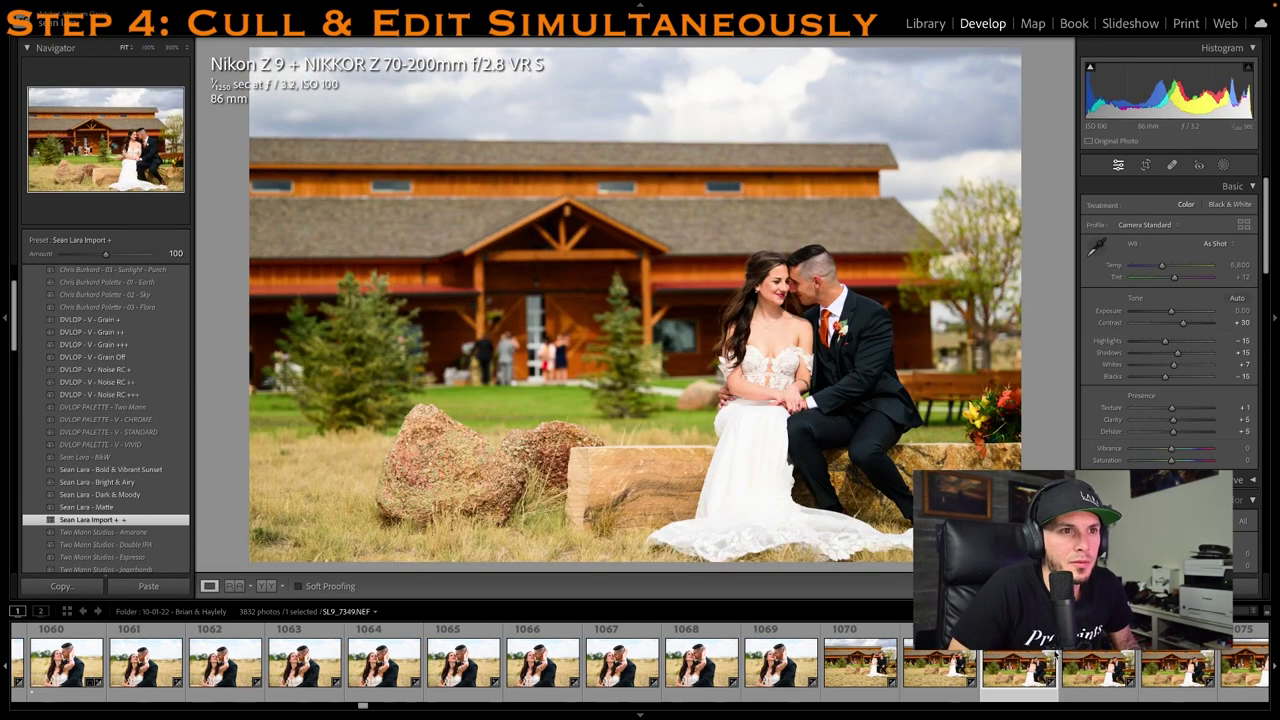
key("Right")
key("Right")
key("Right")
key("Right")
key("Right")
key("Right")
key("Right")
key("Right")
key("Right")
key("Right")
key("Right")
key("Right")
key("Right")
key("Right")
key("Right")
key("Right")
key("Right")
key("Right")
key("Right")
key("Right")
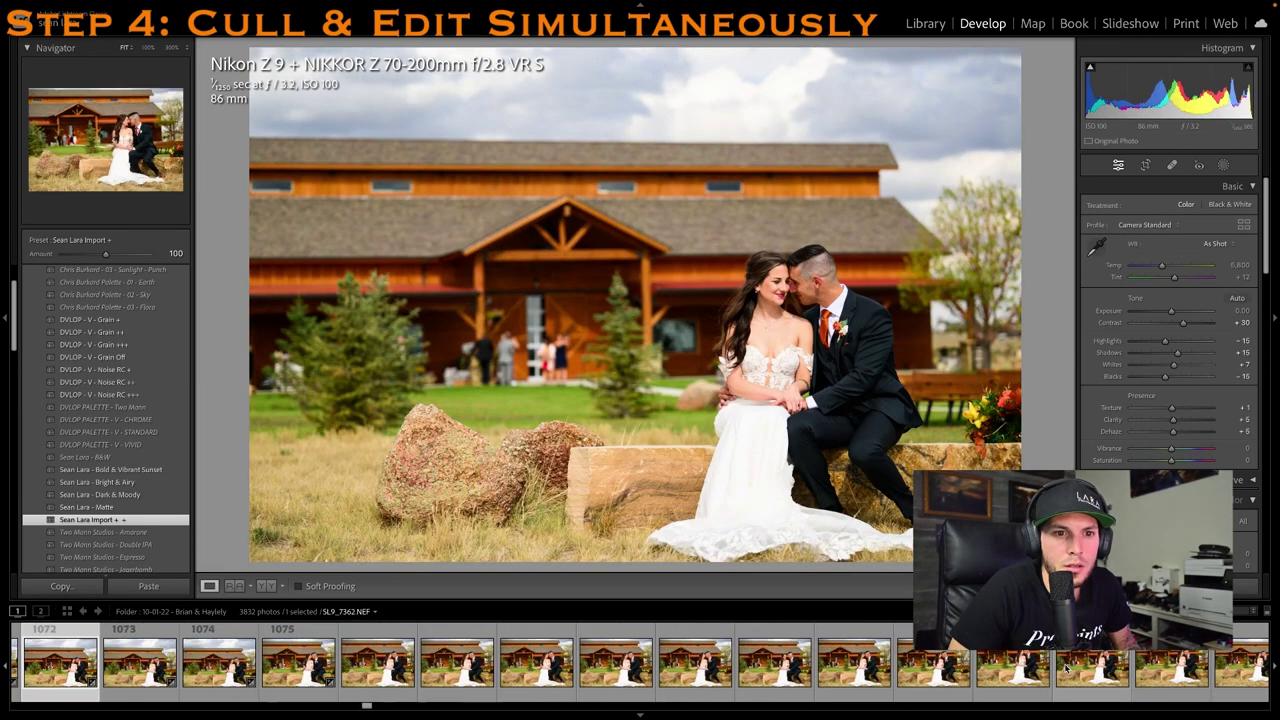
key("Left")
key("Left")
key("Left")
key("Left")
key("Left")
key("Left")
key("Left")
key("Left")
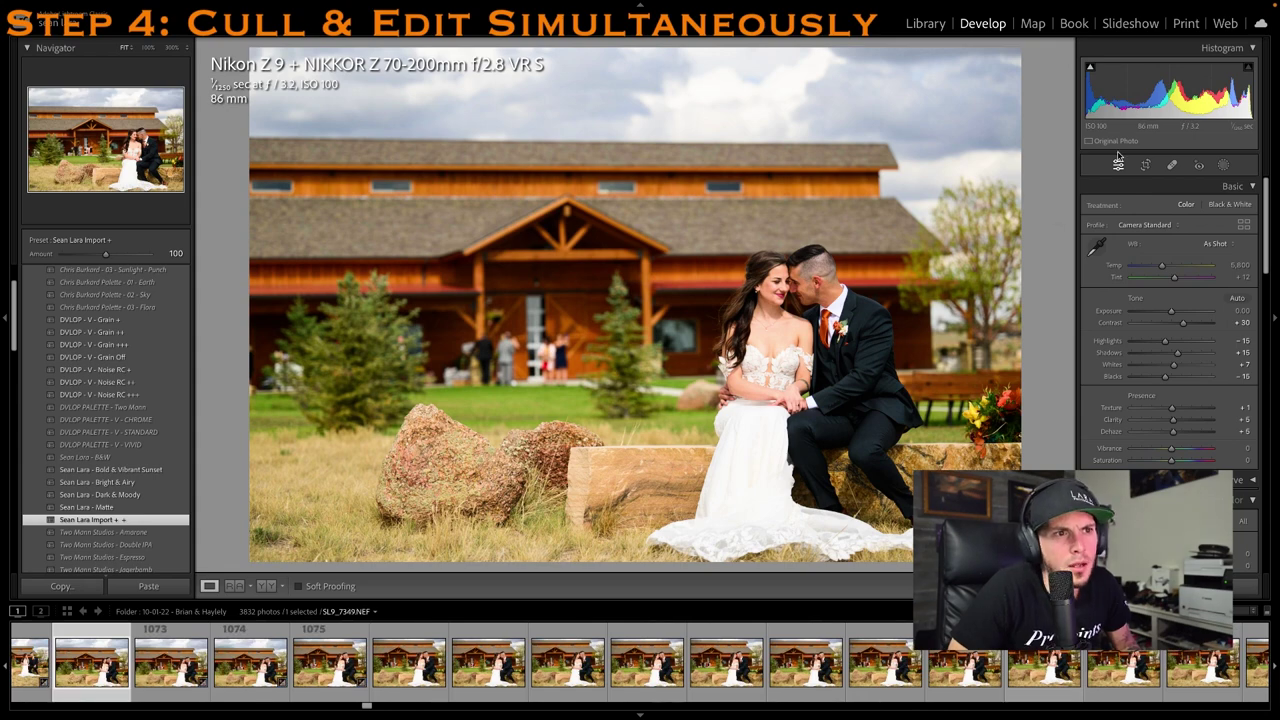
Rate SL9_7349.NEF 1 star and crop it tighter by trimming the sky and the left edge, keeping the original aspect ratio
key("1")
key("r")
left_click_drag(564, 70, 563, 78)
left_click_drag(733, 272, 690, 274)
key("r")
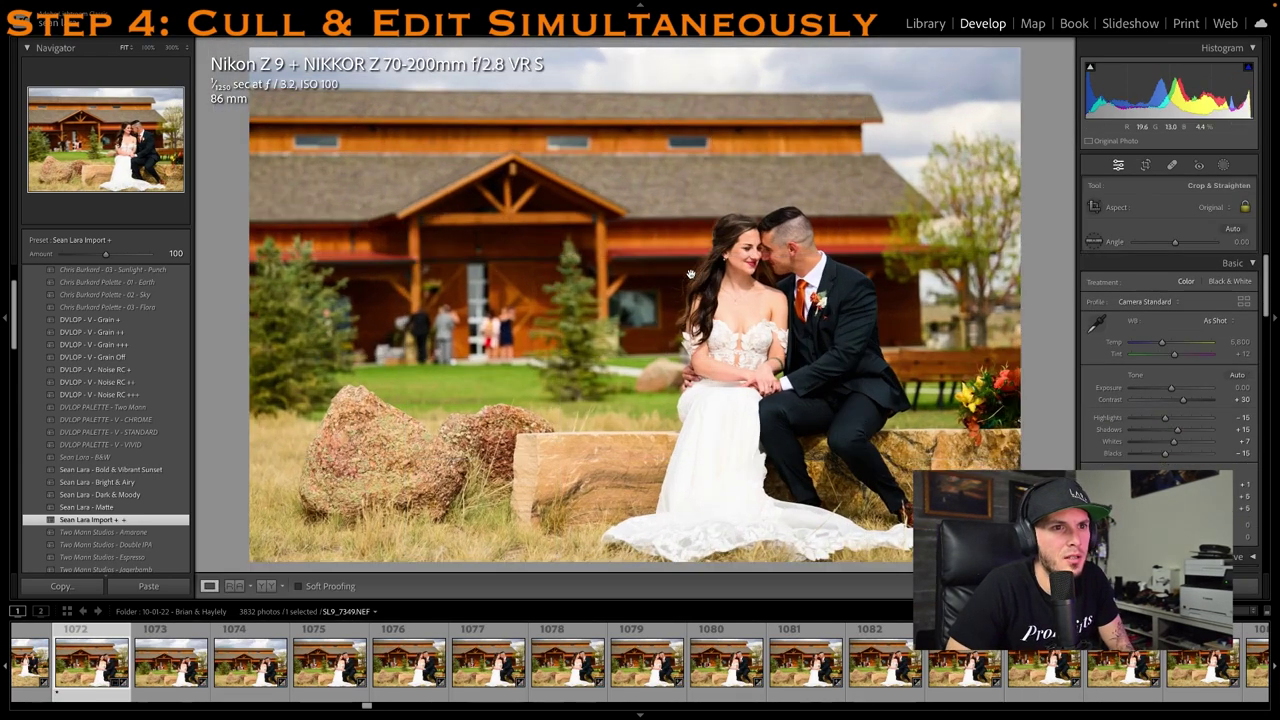
key("1")
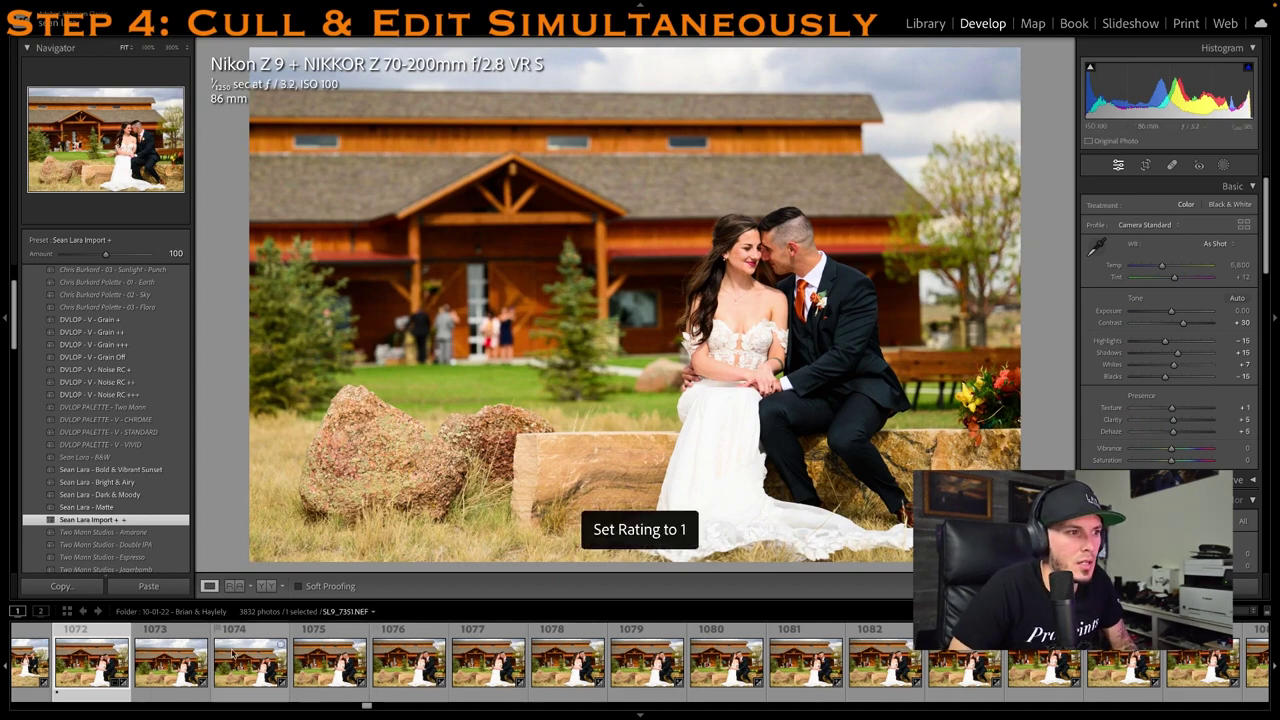
Rate SL9_7361.NEF, the seated barn portraits right after it, and the kiss shot SL9_7377.NEF 1 star
scroll(670, 668, "right", 3)
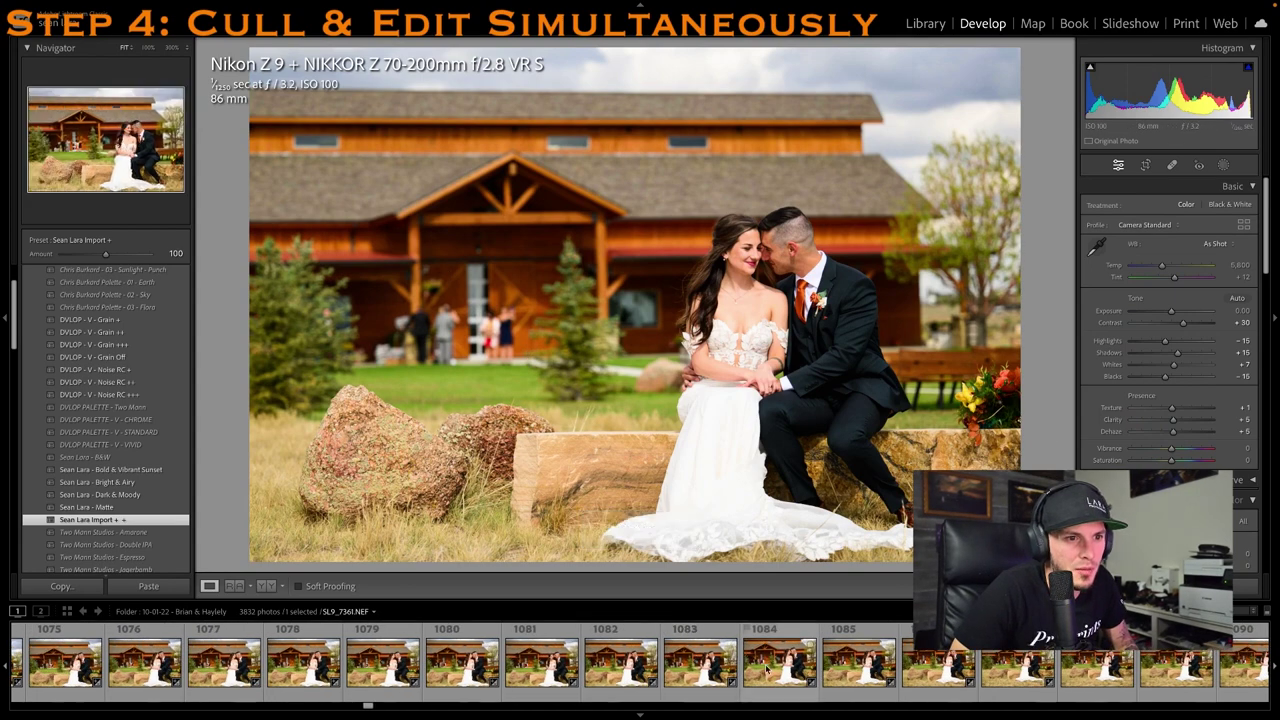
left_click(800, 676)
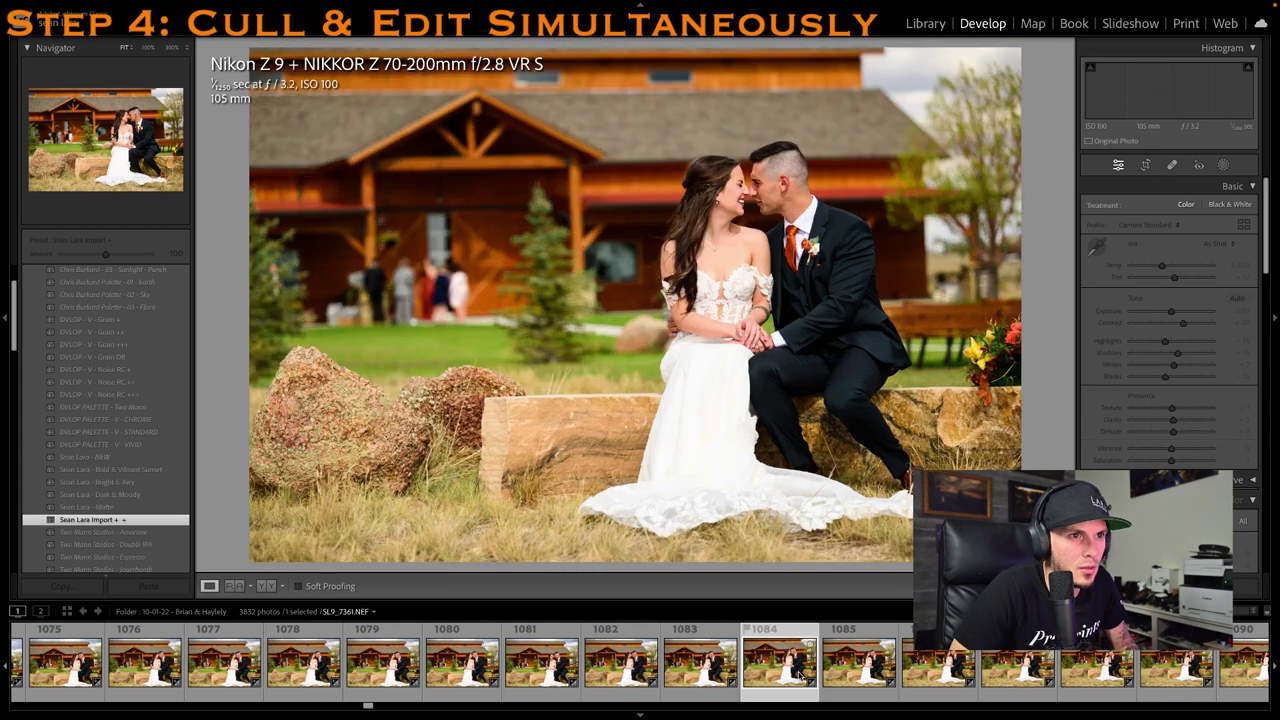
key("1")
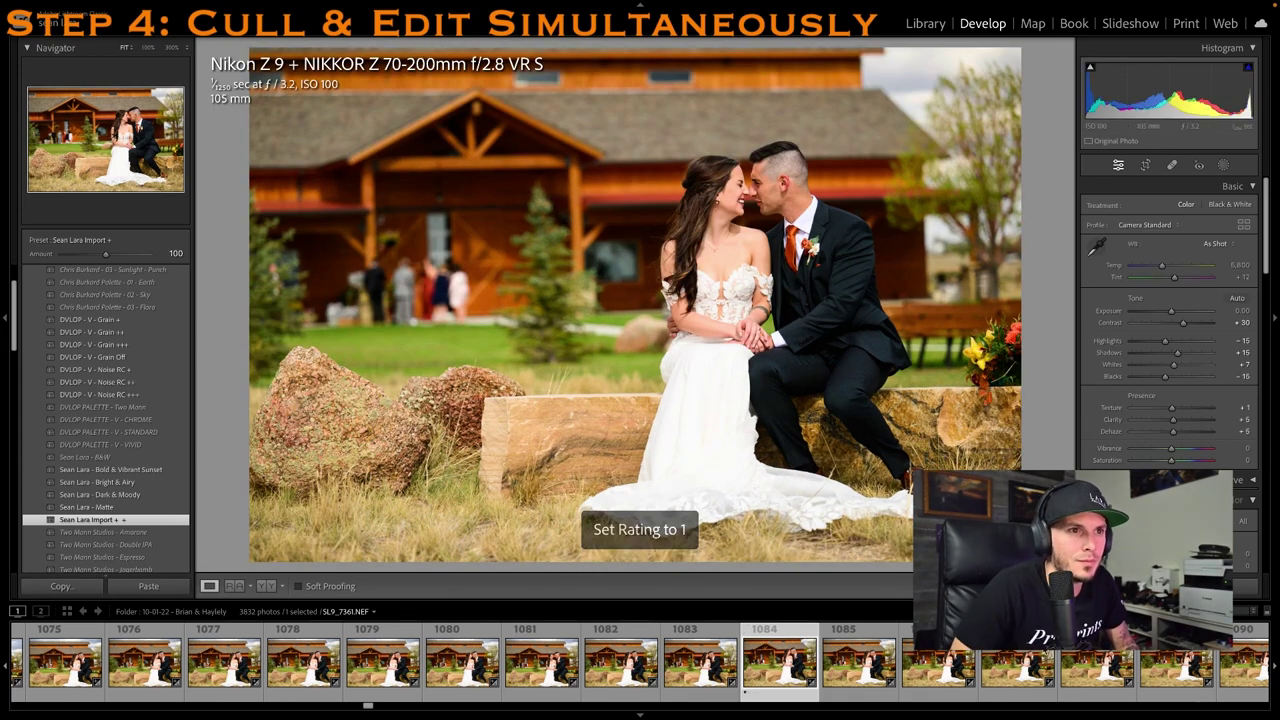
left_click(851, 673)
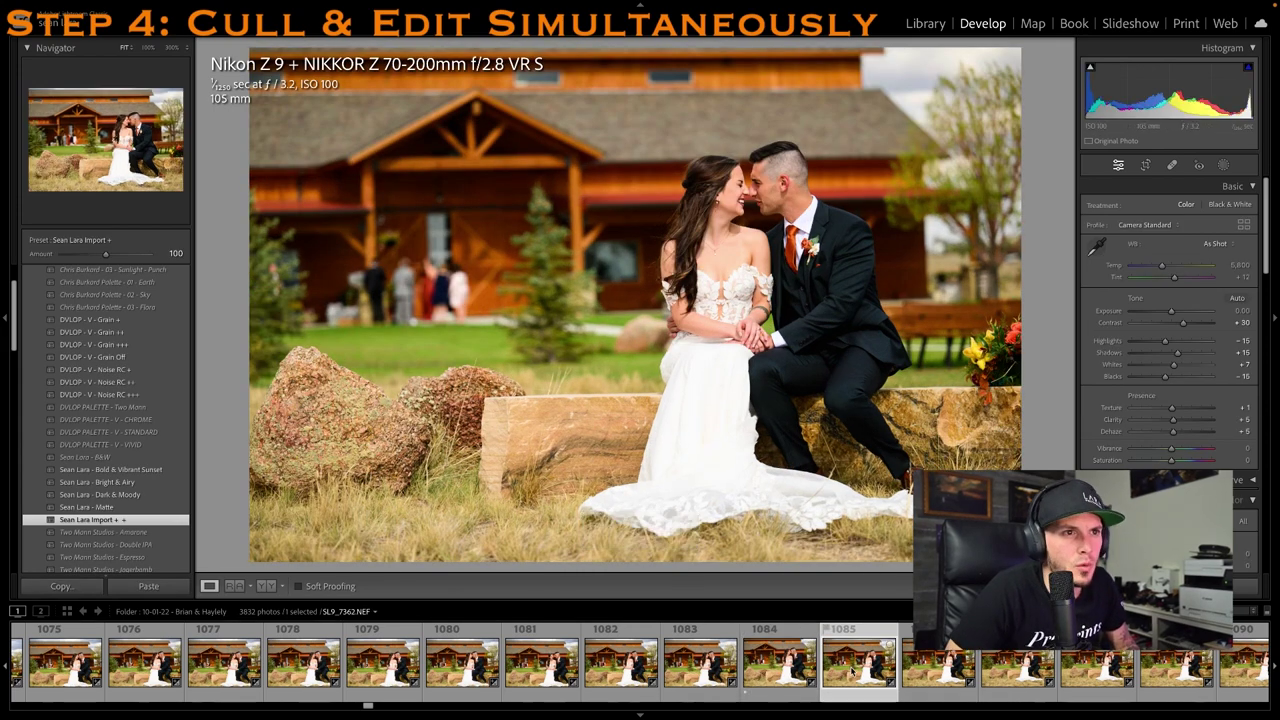
key("1")
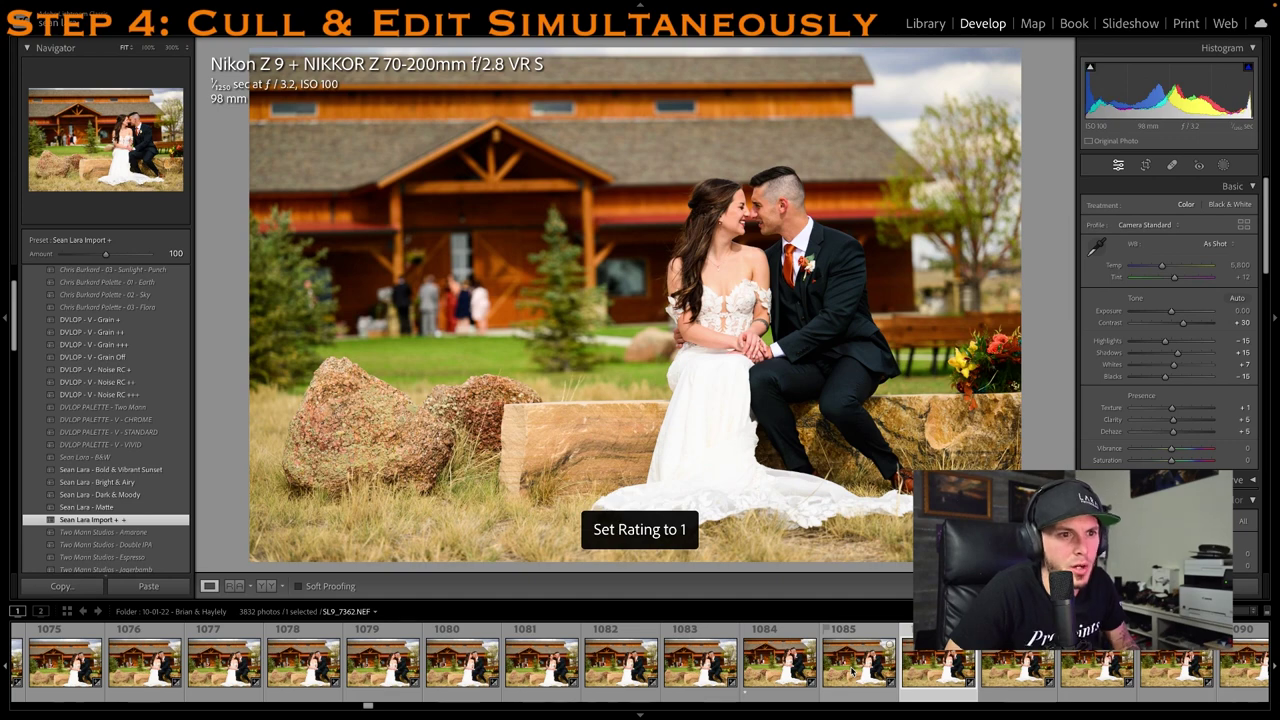
key("1")
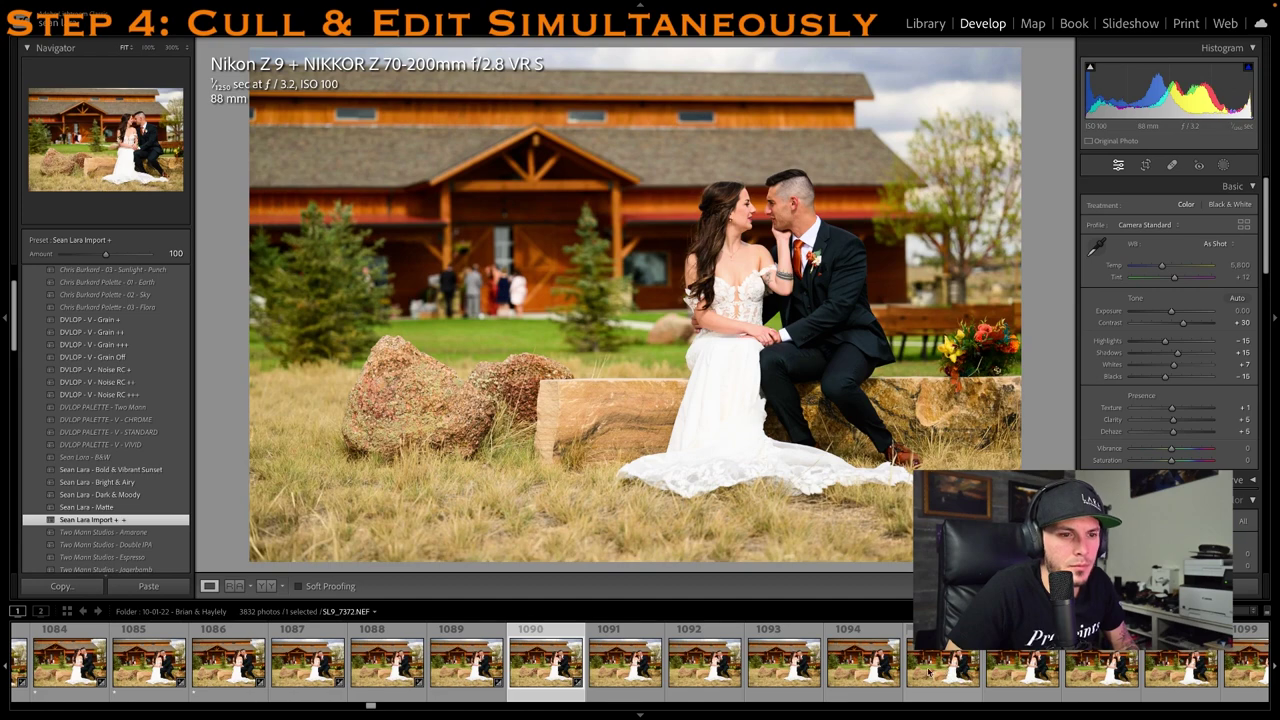
left_click(929, 673)
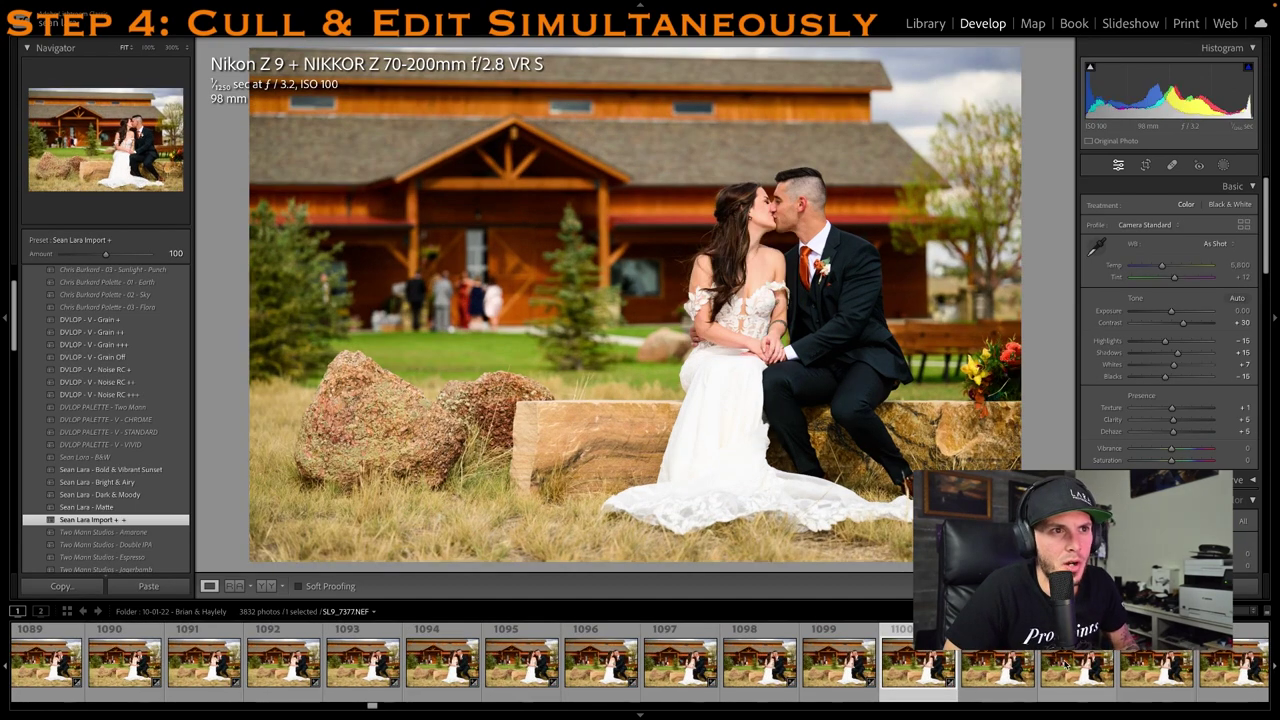
key("1")
Skip the remaining wide seated barn shots and rate the closer seated portrait right after SL9_7391.NEF 1 star
scroll(1058, 668, "right", 5)
left_click(1047, 672)
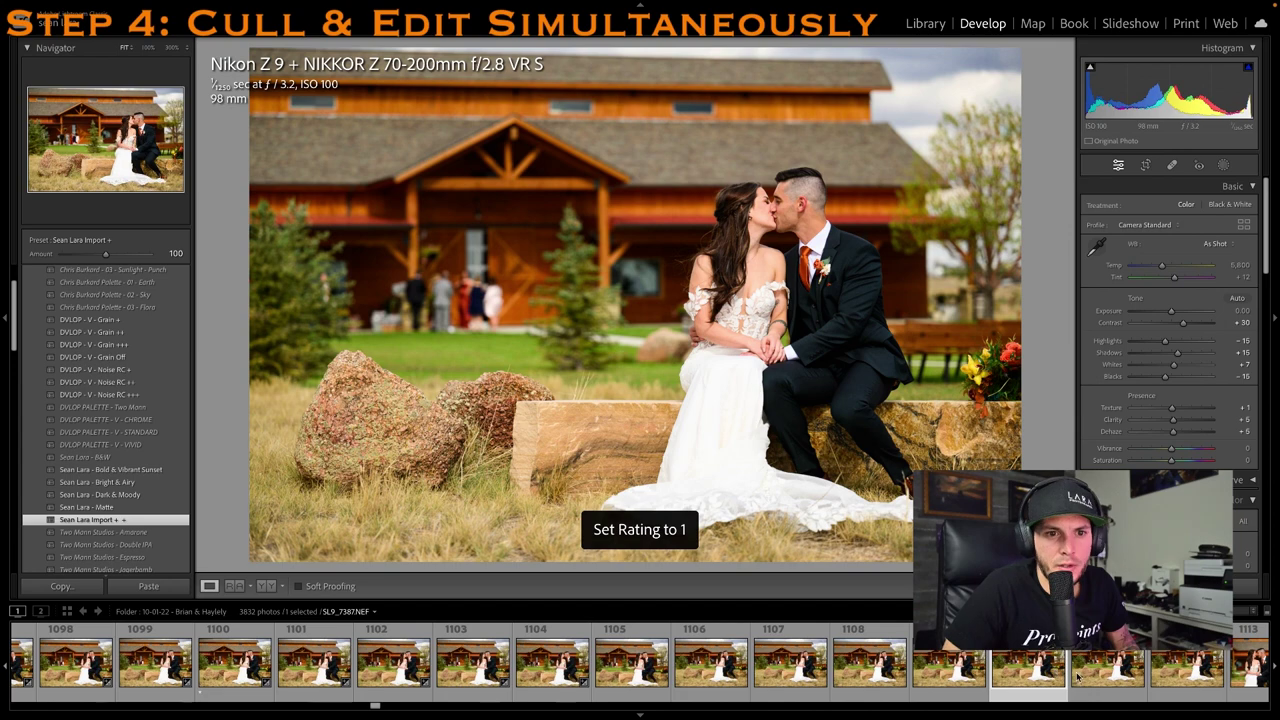
scroll(1000, 670, "right", 6)
left_click(862, 676)
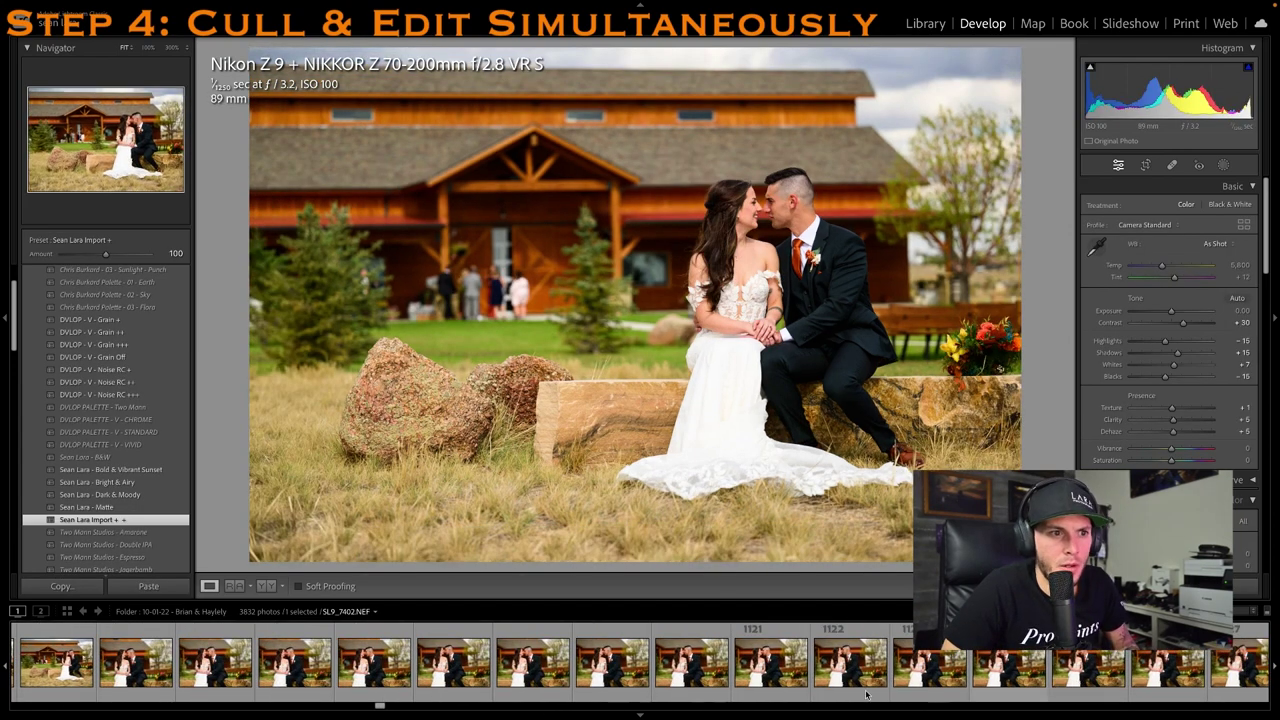
left_click(238, 660)
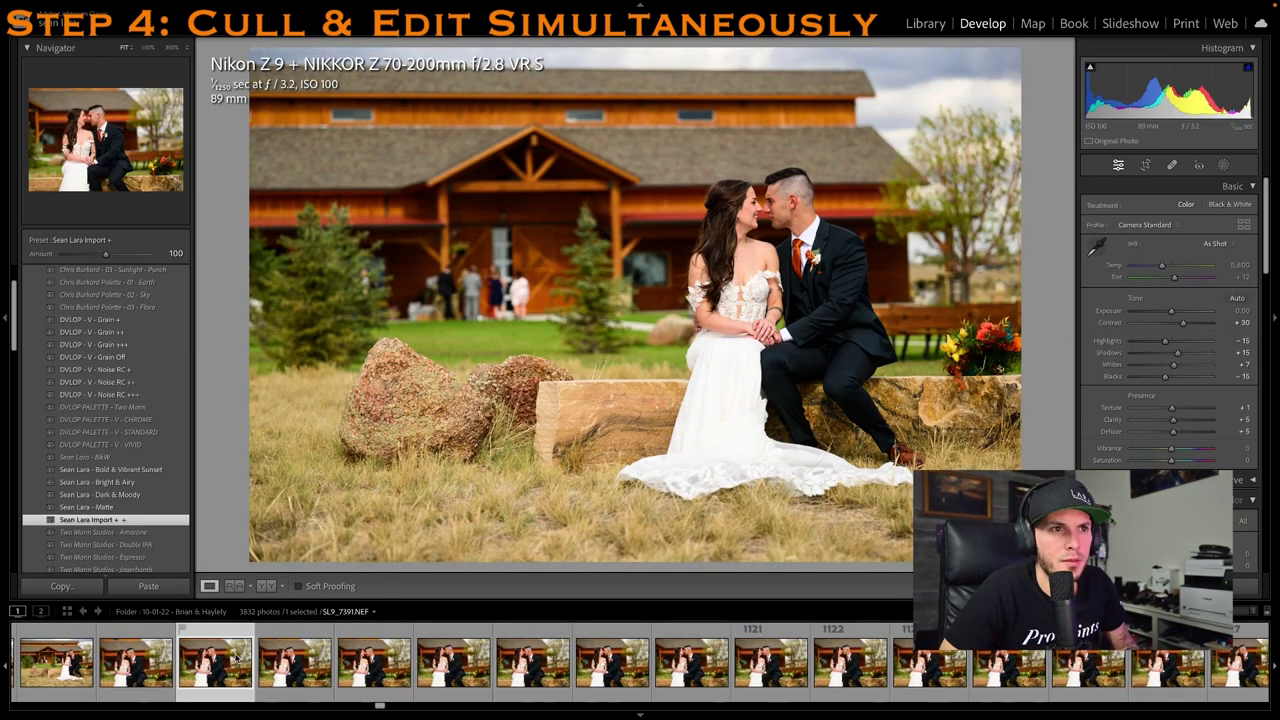
key("Right")
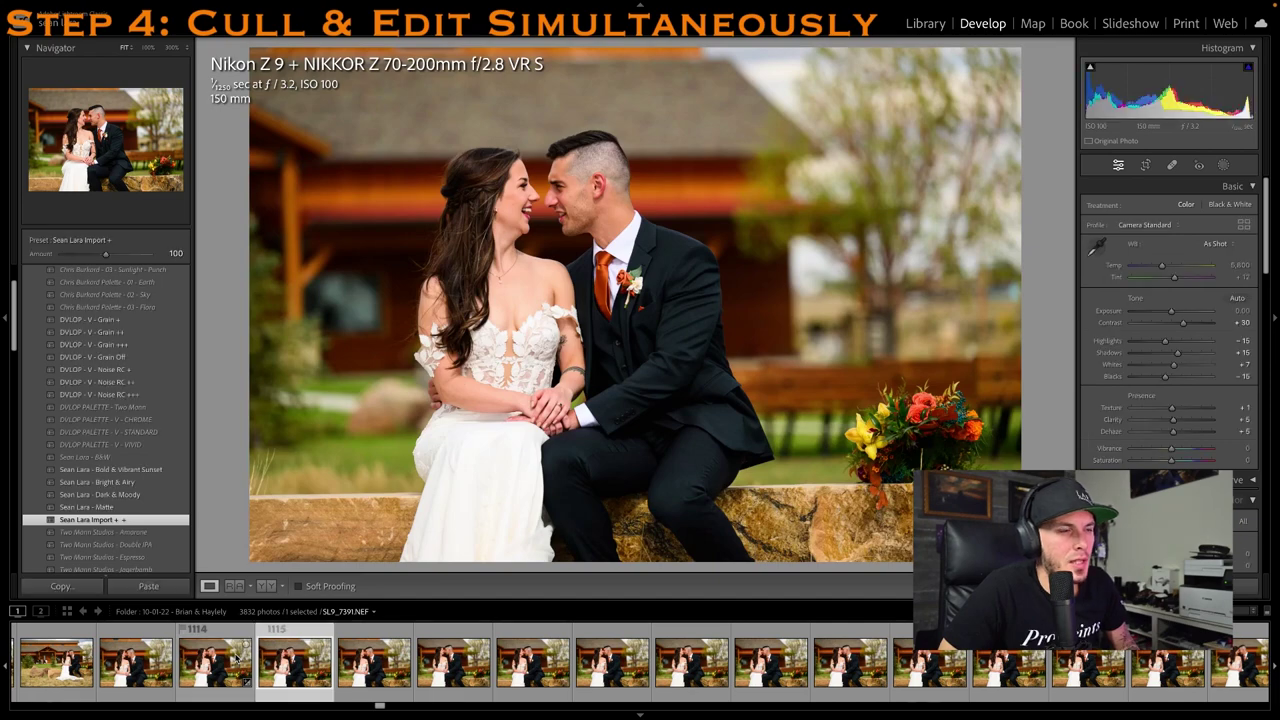
key("Left")
key("1")
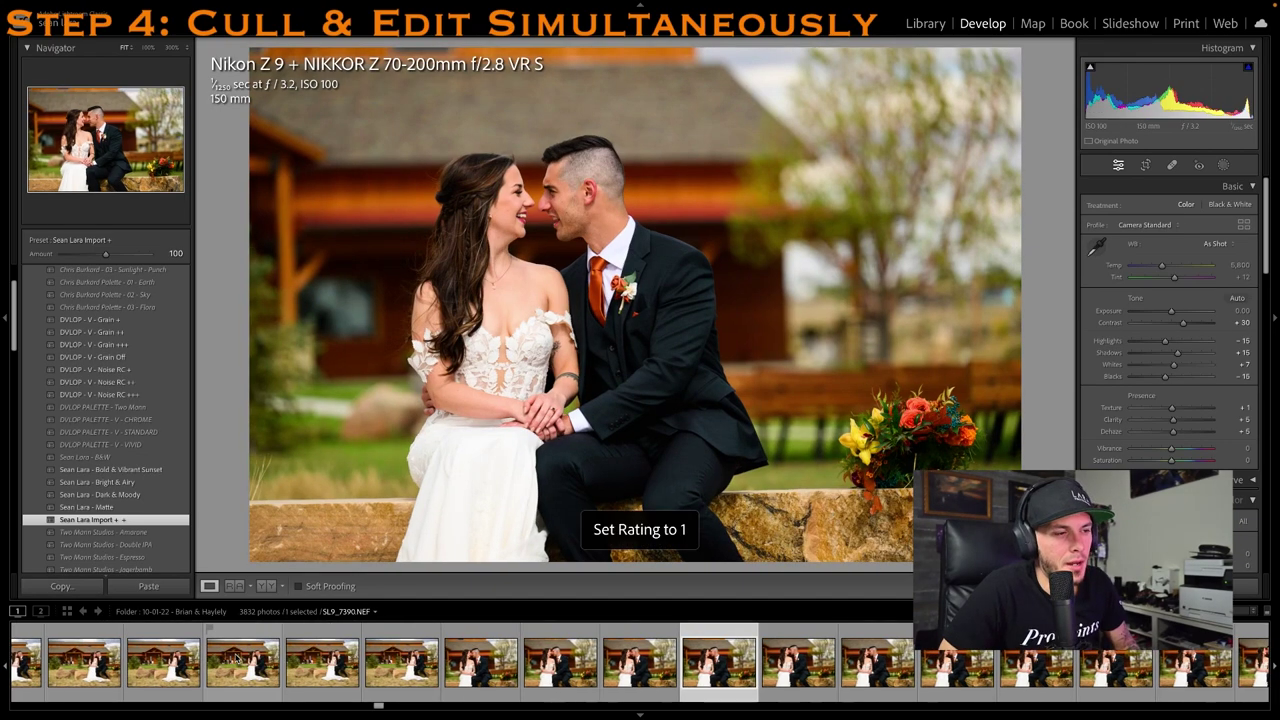
Compare the following close seated portraits of the couple in front of the barn up to SL9_7396.NEF
key("Left")
key("Left")
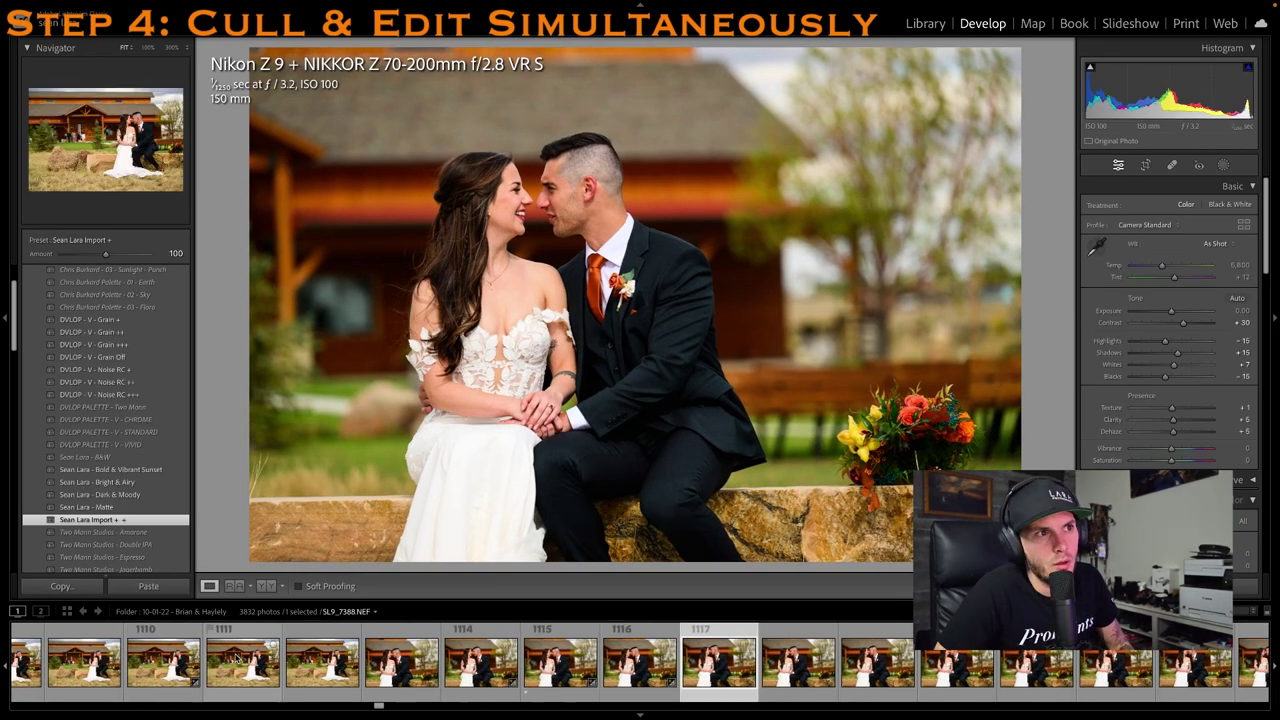
key("Right")
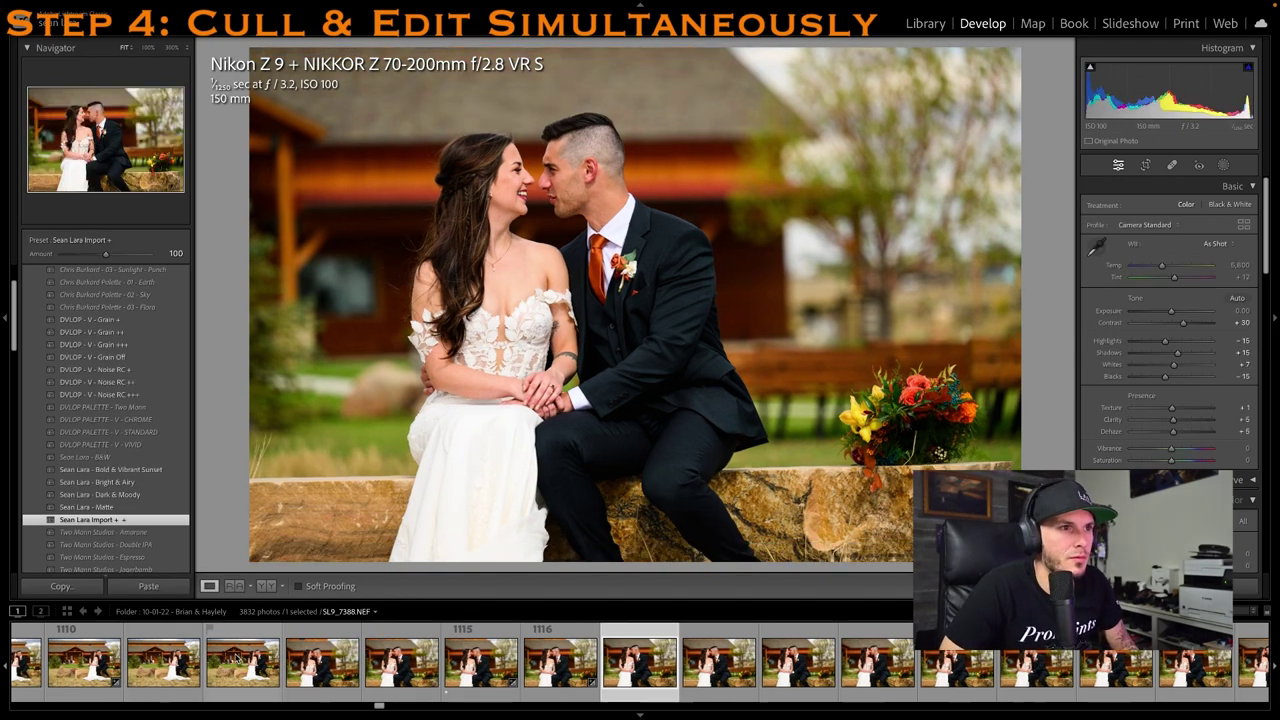
key("Left")
key("Left")
key("Left")
key("Left")
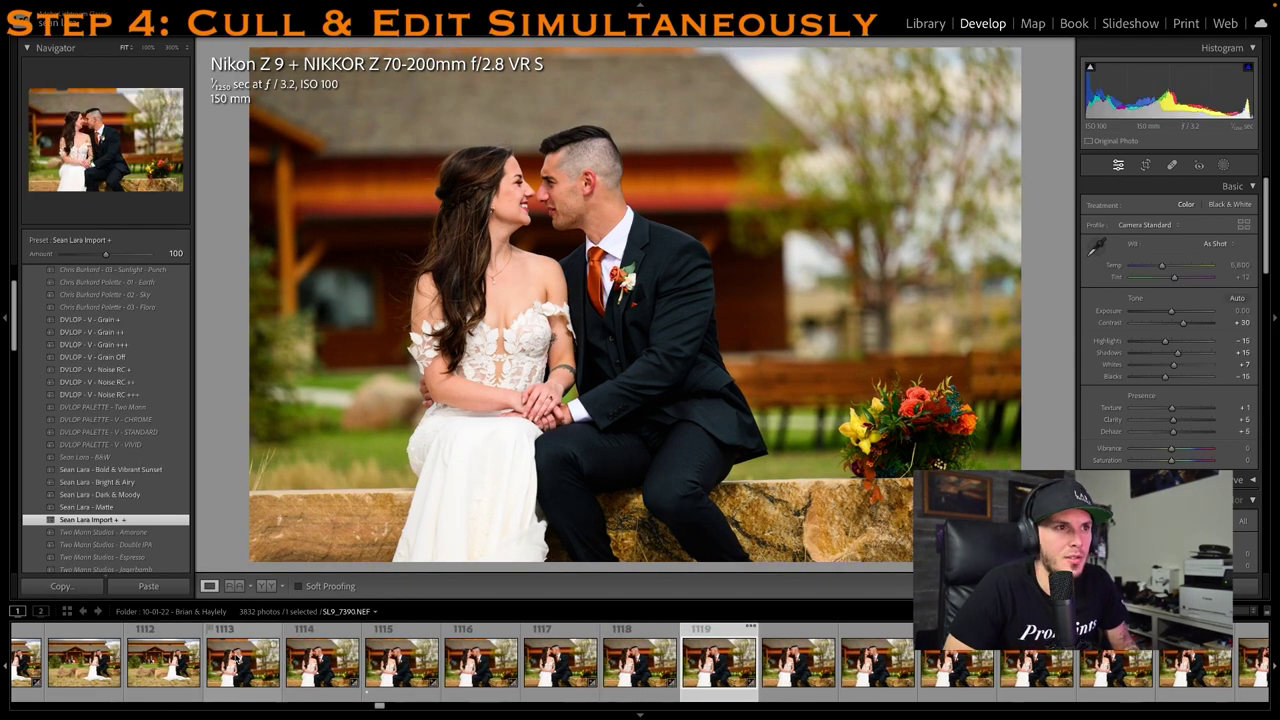
key("Right")
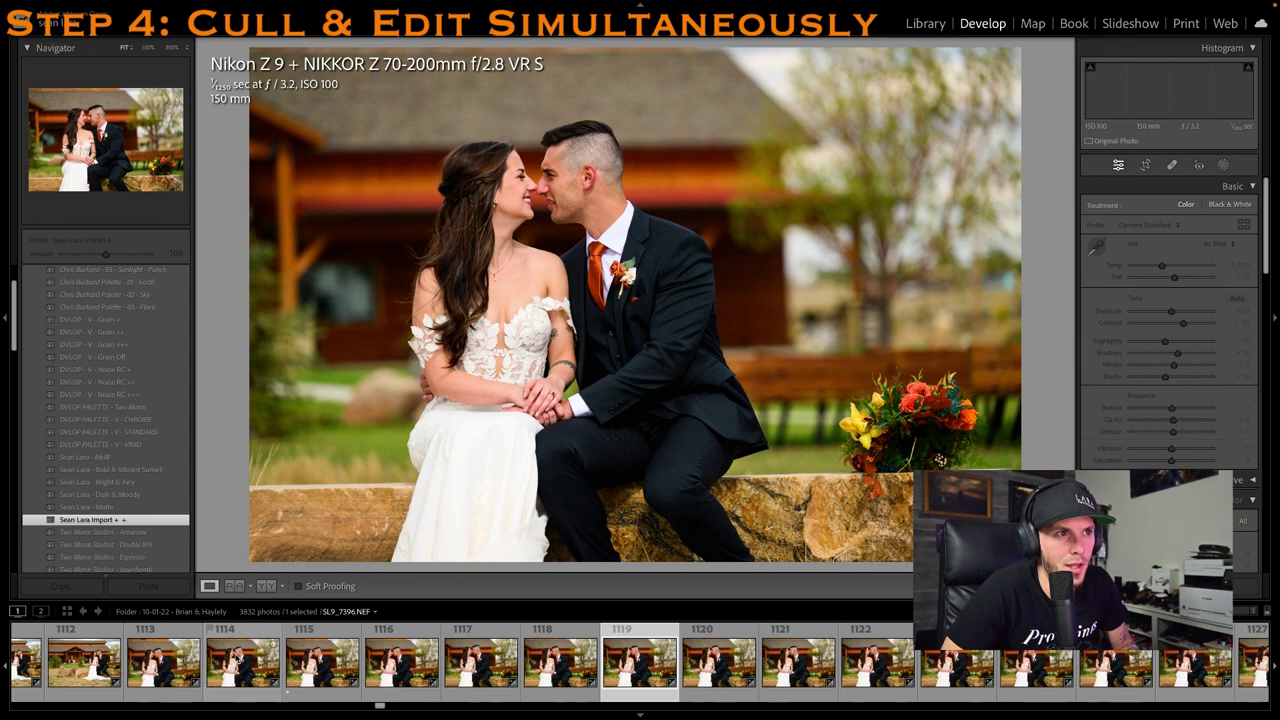
key("Right")
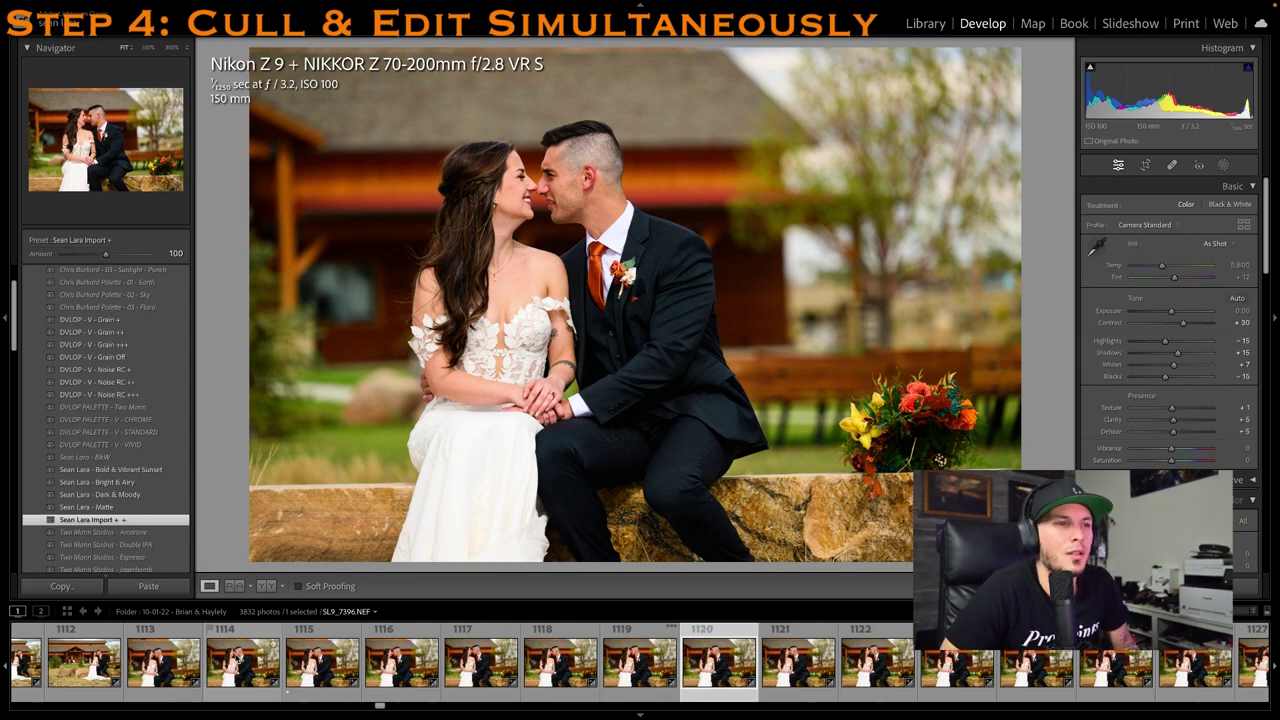
Cull the seated couple series, giving frames 1120 and 1124 a one-star rating and leaving the frames between them unrated
key("Right")
key("1")
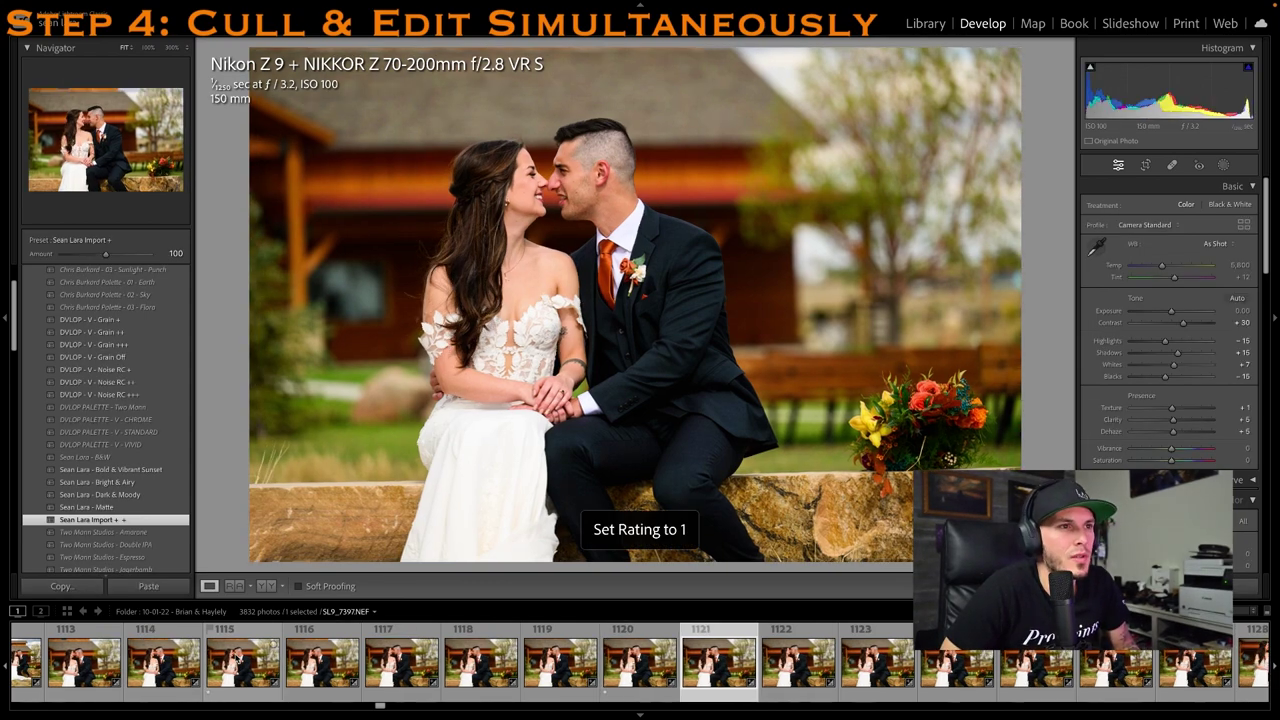
key("Right")
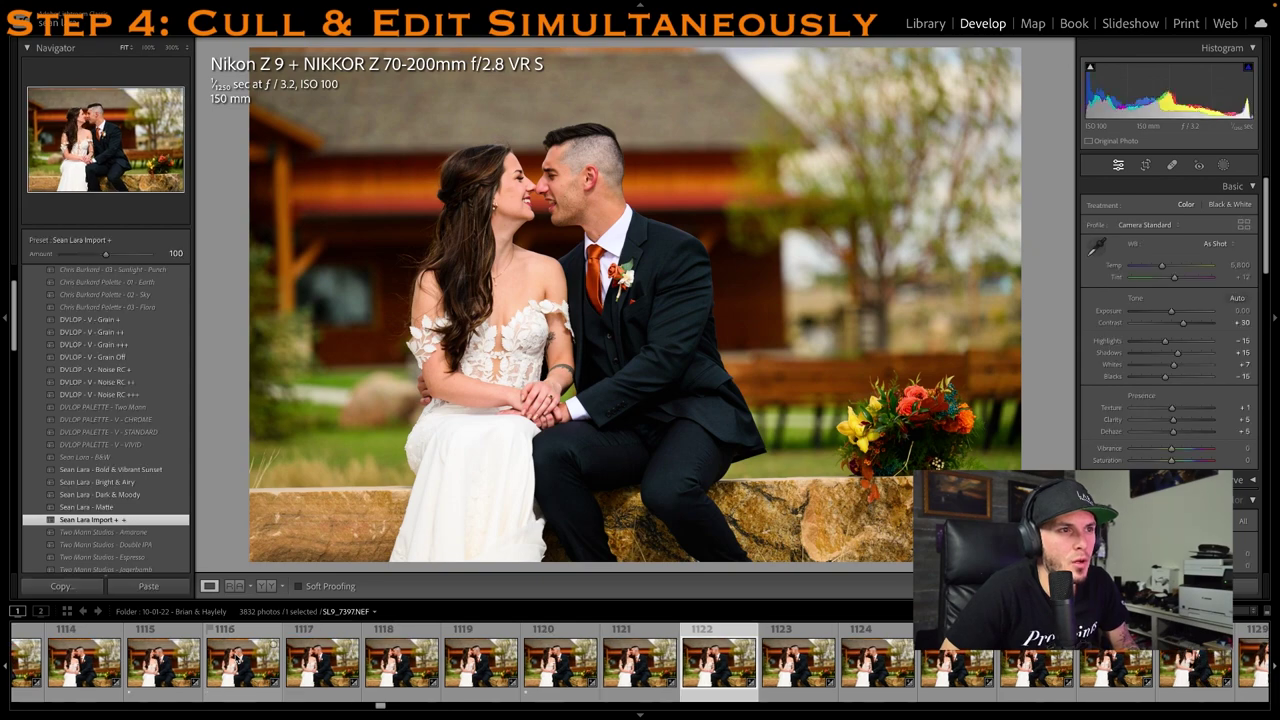
key("Right")
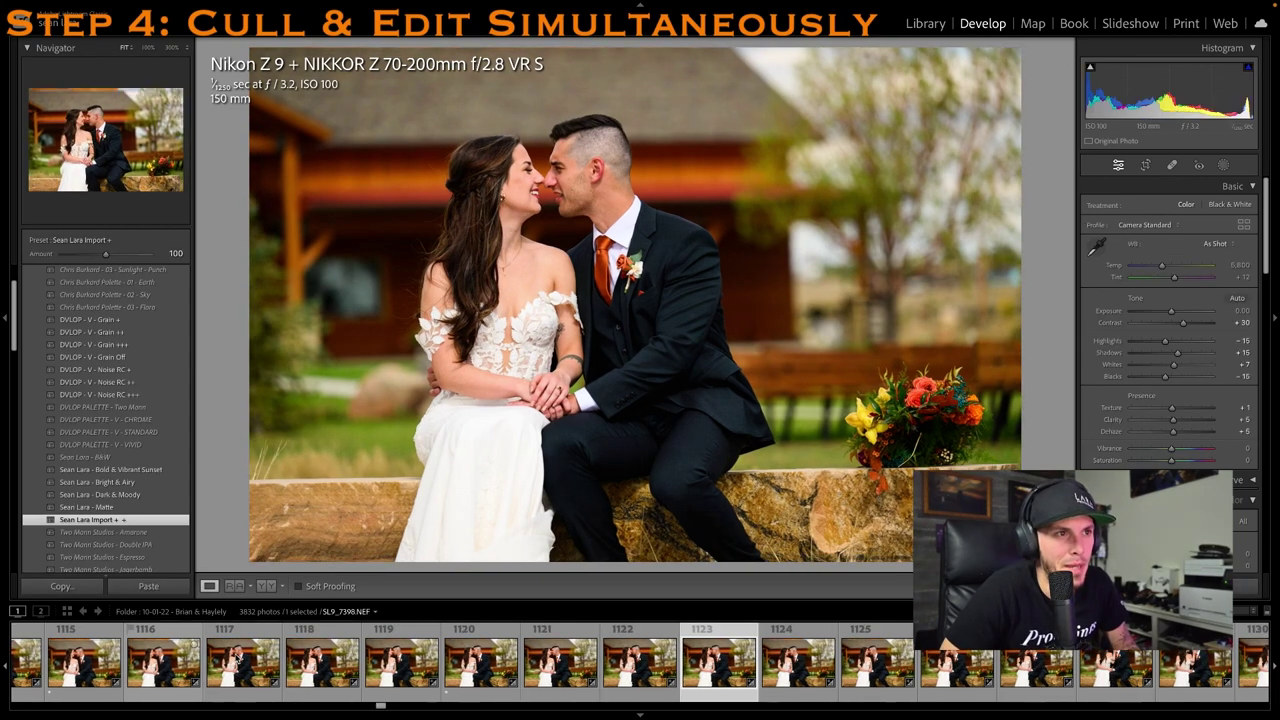
key("Right")
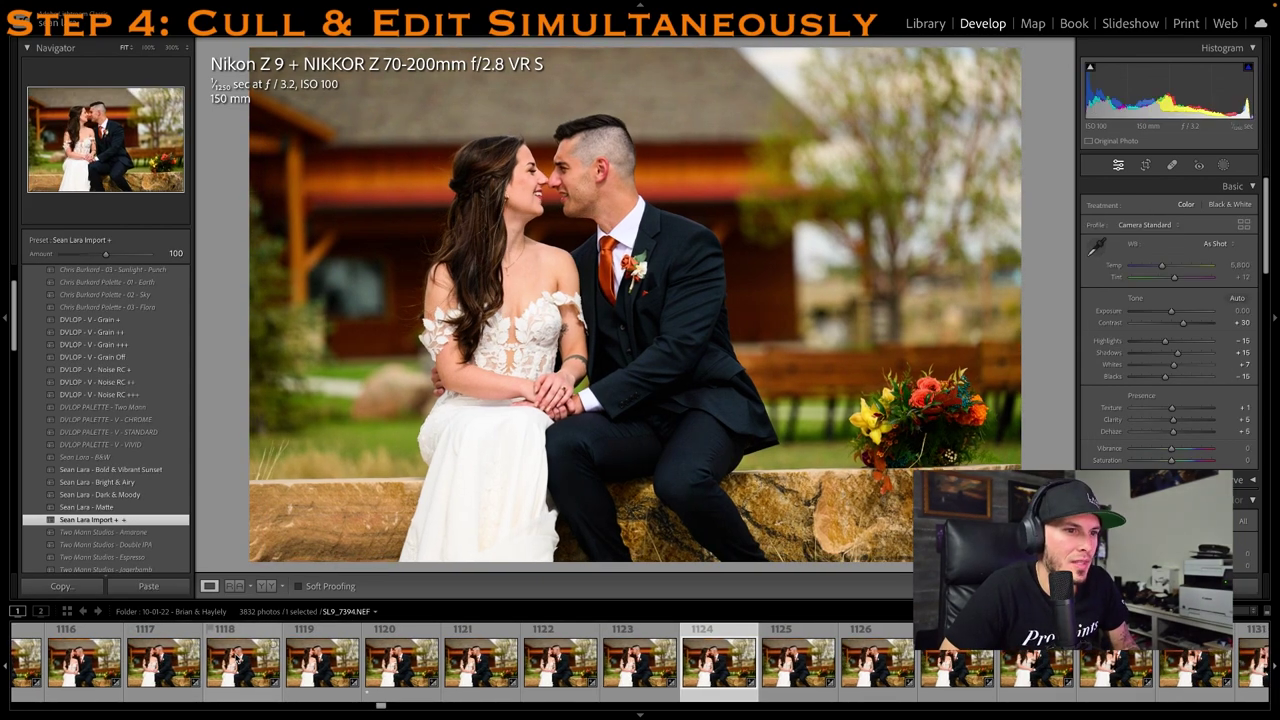
key("Right")
key("1")
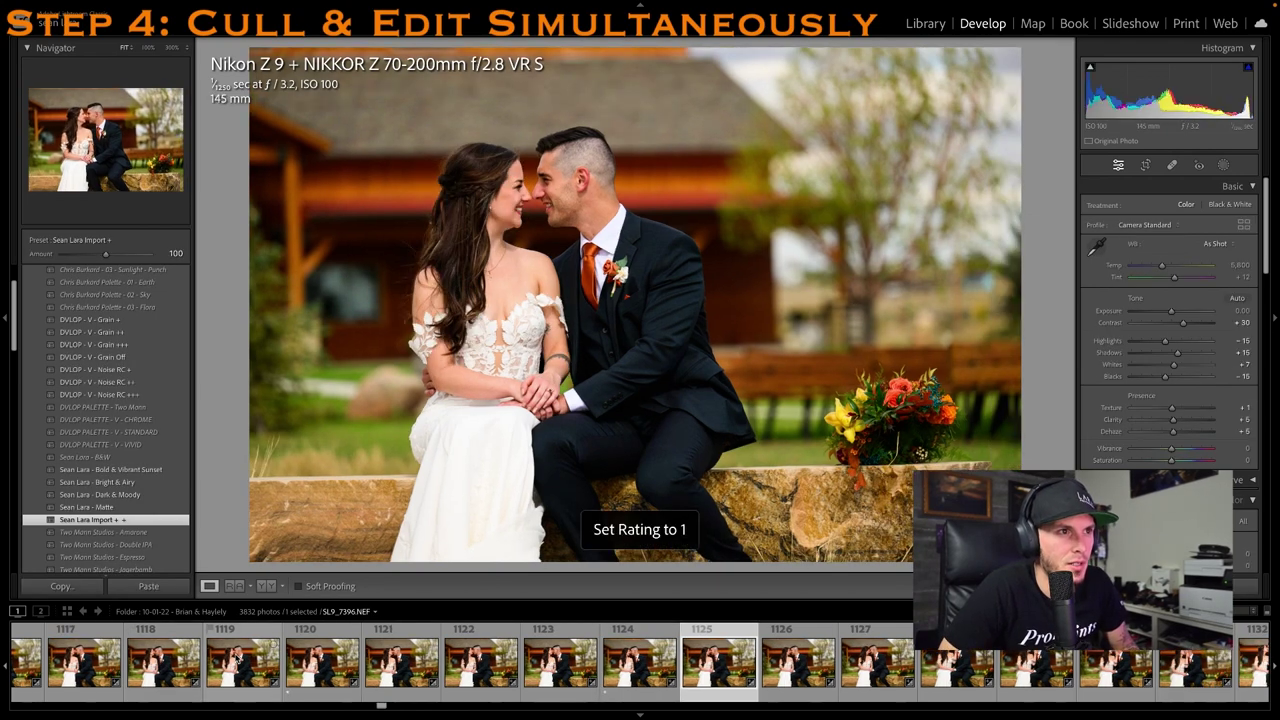
Compare the following seated couple frames up to frame 1128, the close shot with the bride's hand on the groom's cheek
key("Right")
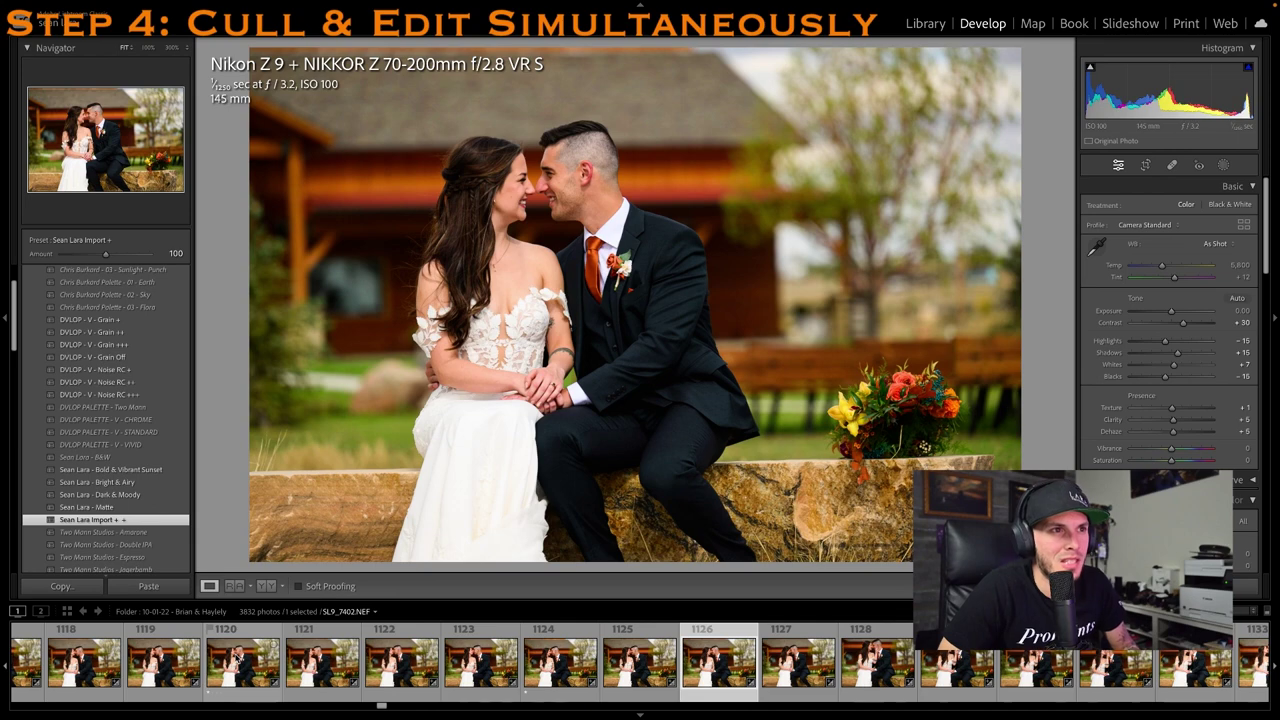
key("Right")
key("Right")
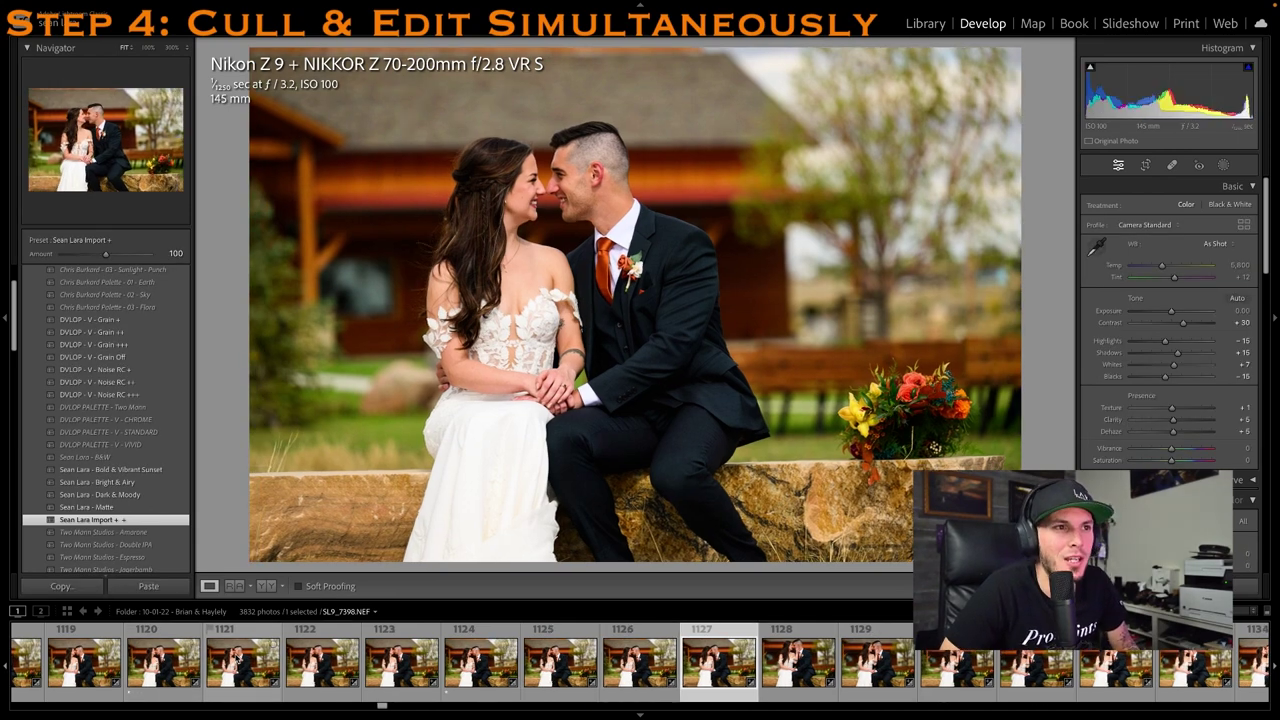
key("Right")
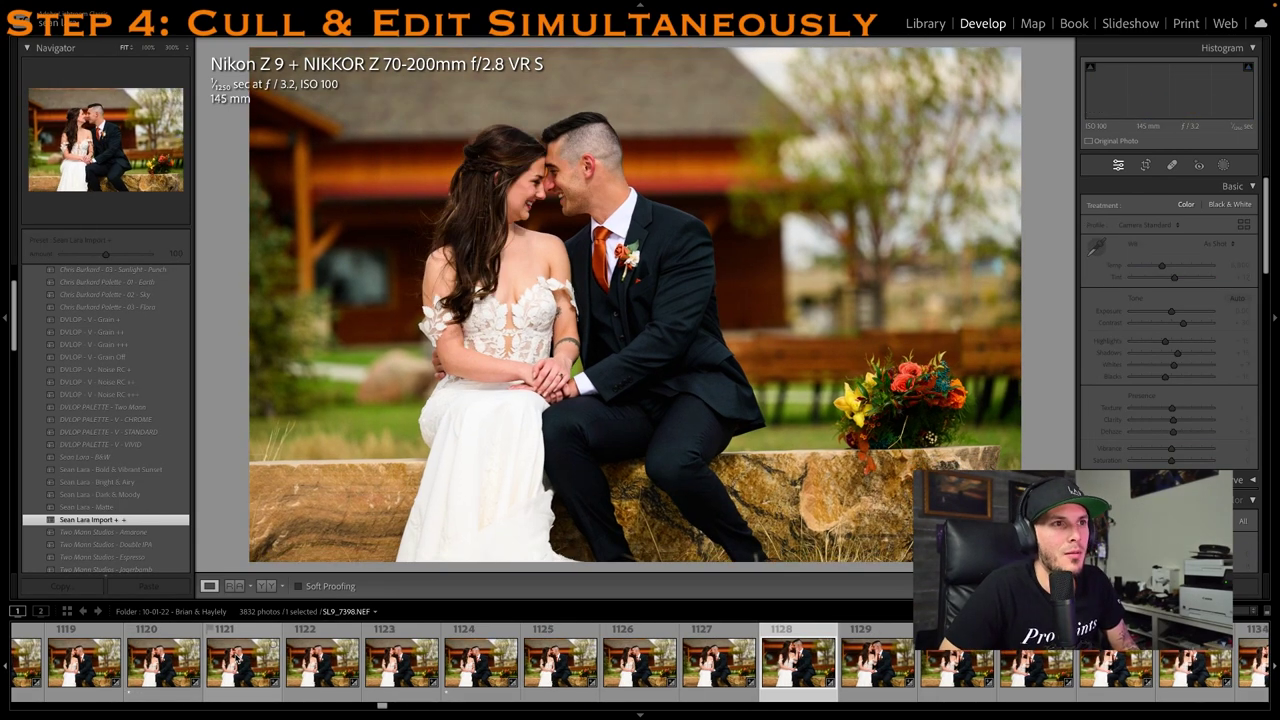
key("Right")
key("Right")
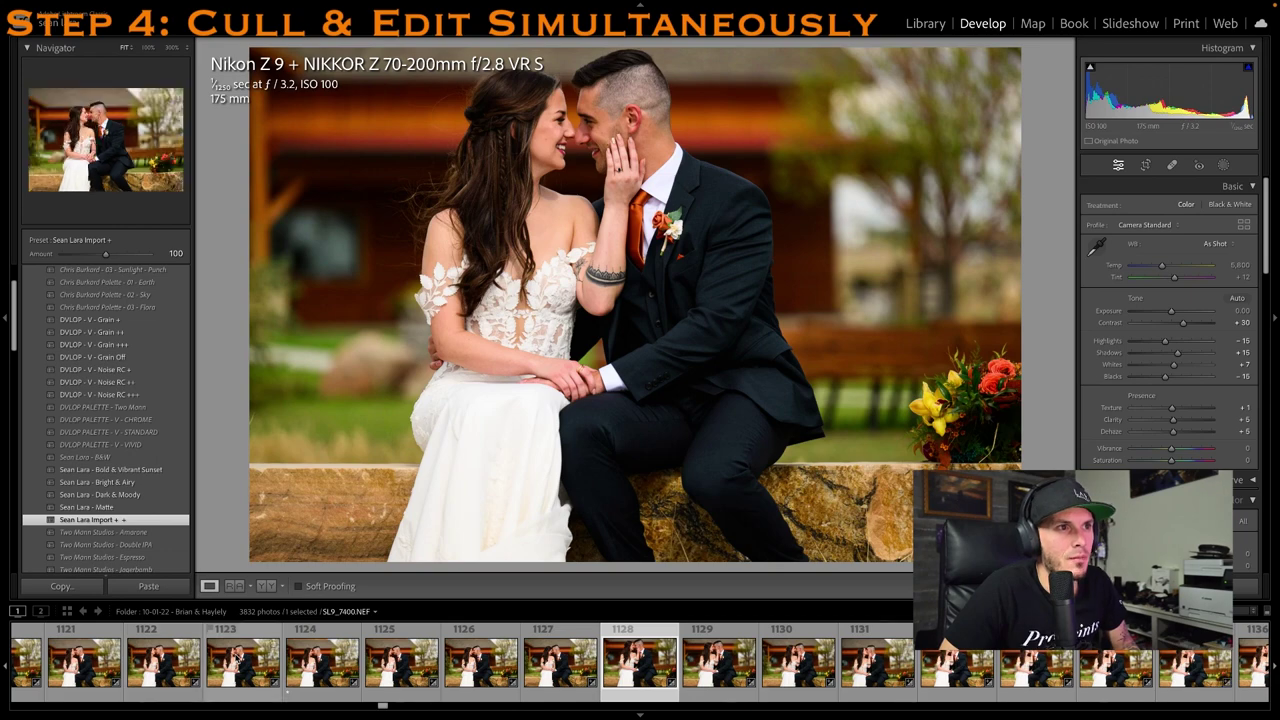
Try a one-star rating on frame 1128, return to that frame and clear its rating
key("1")
key("Right")
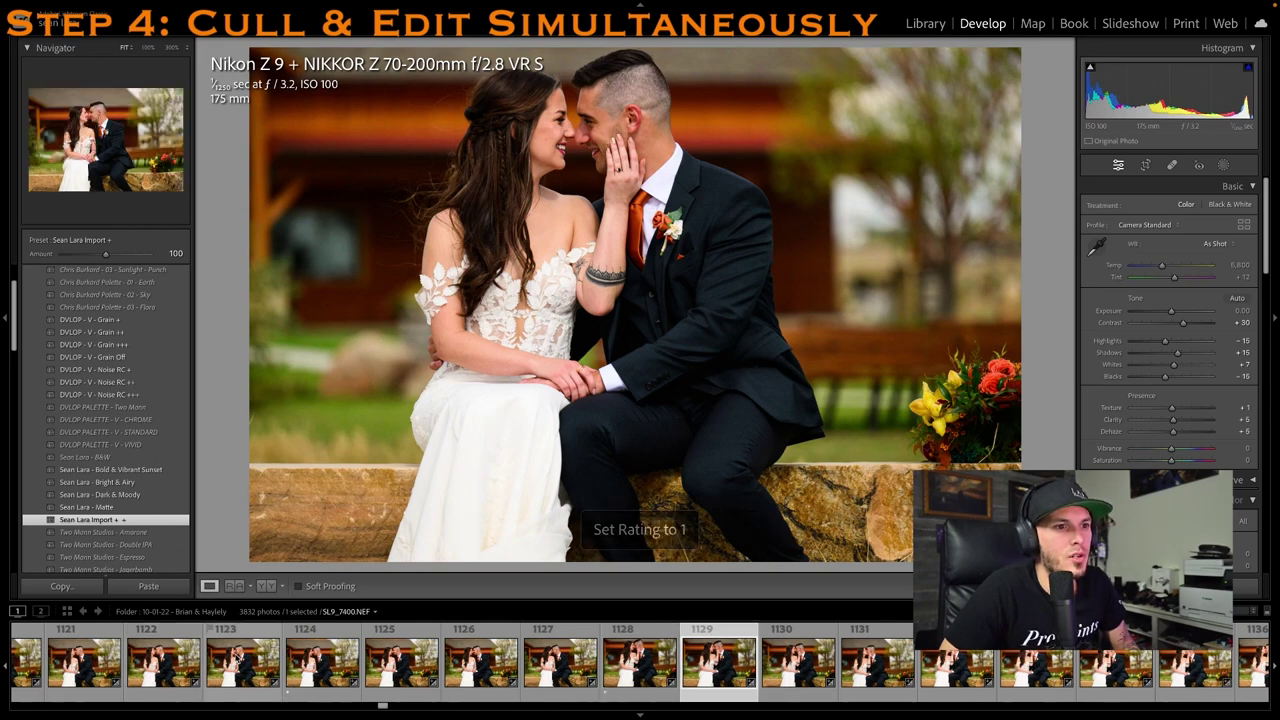
key("Left")
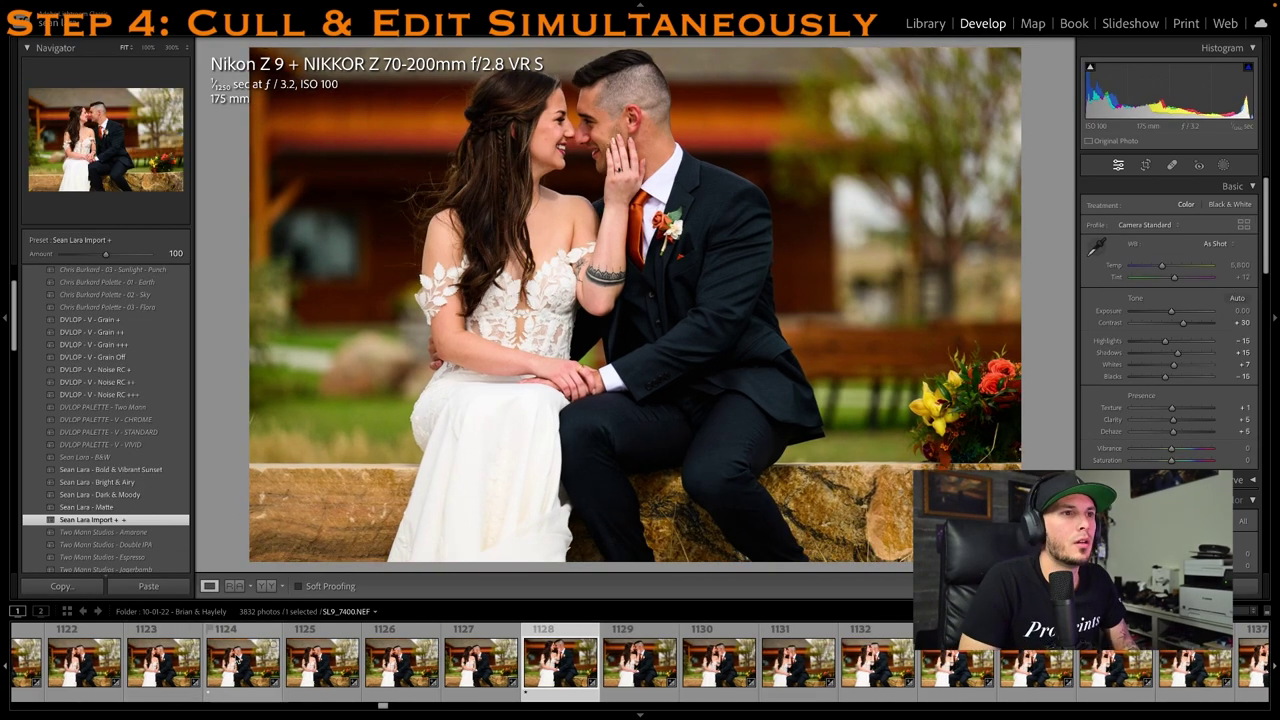
key("0")
Compare the neighbouring hand-on-cheek shots and give frames 1129 and 1130 a one-star rating
key("Right")
key("Right")
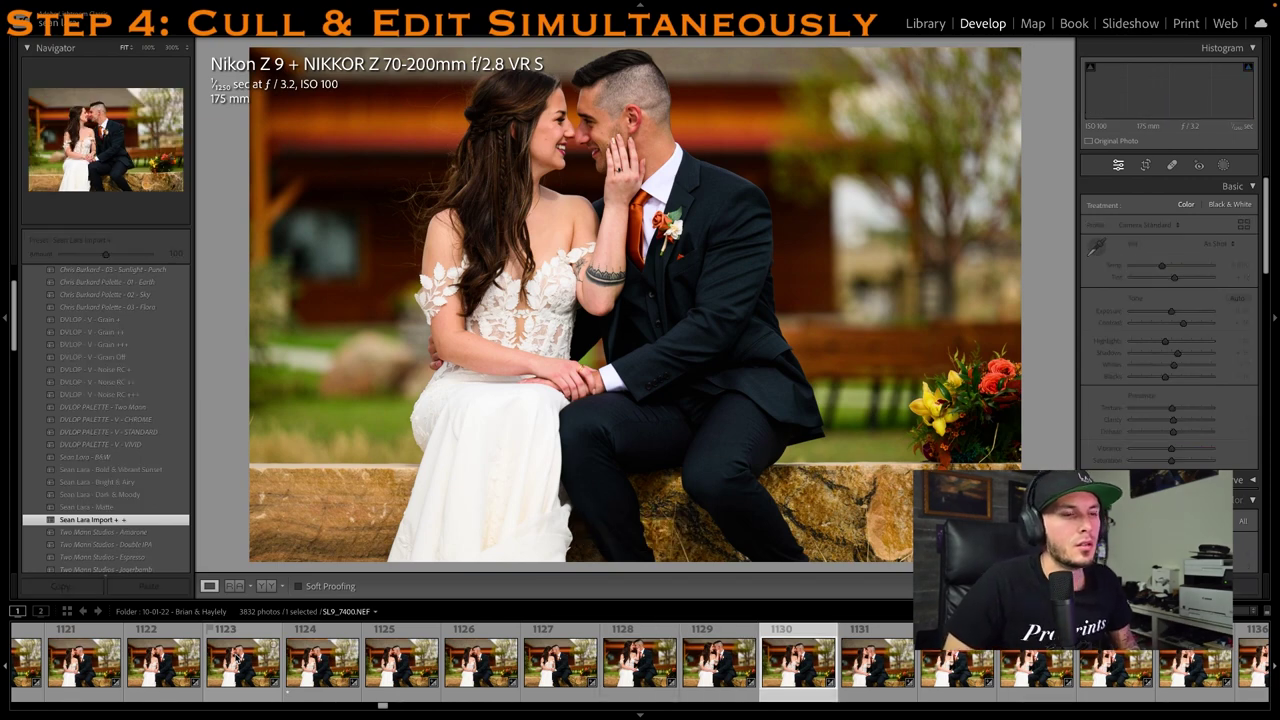
key("Left")
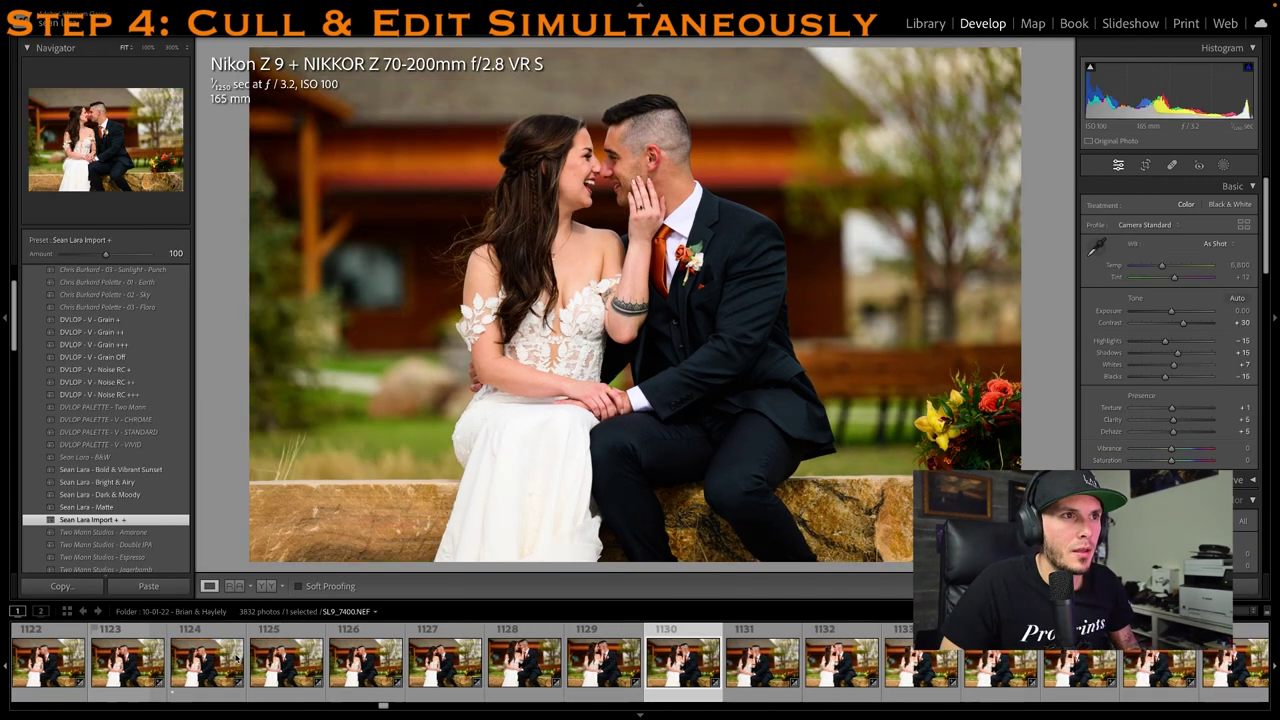
key("1")
key("Right")
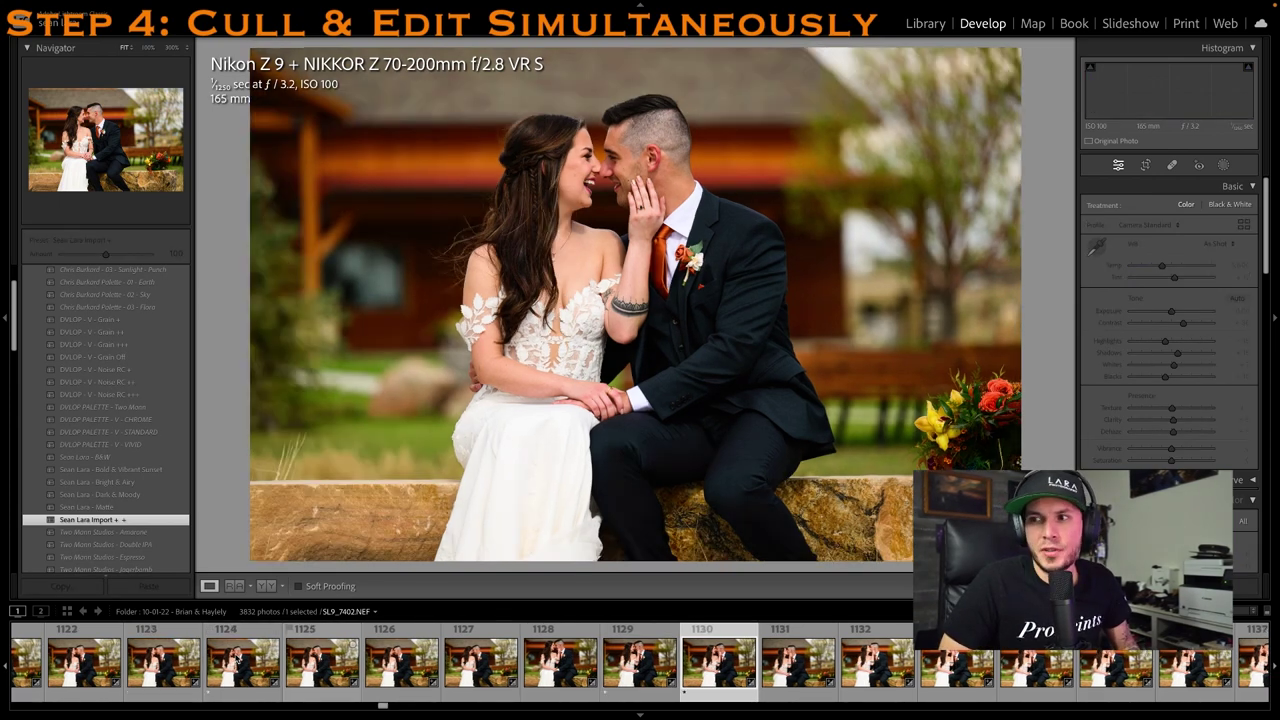
Go through the kissing shots and give frames 1132 and 1134 a one-star rating
key("Right")
key("Right")
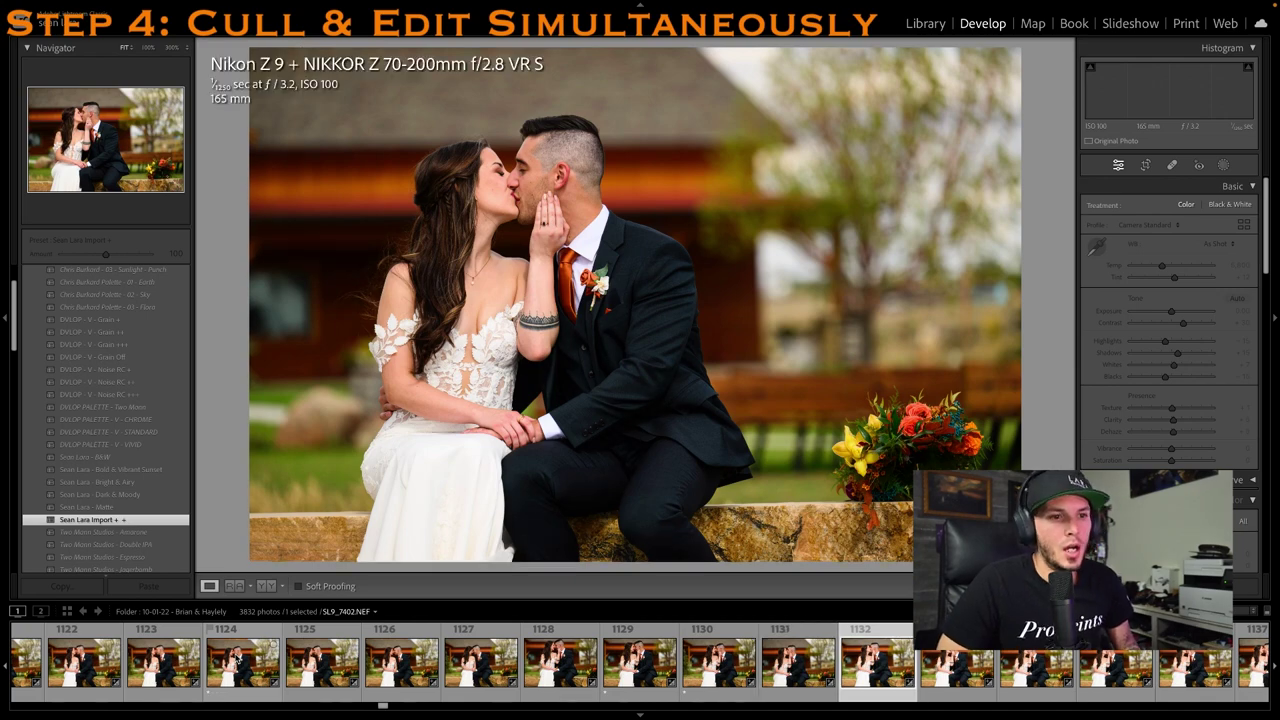
key("Right")
key("1")
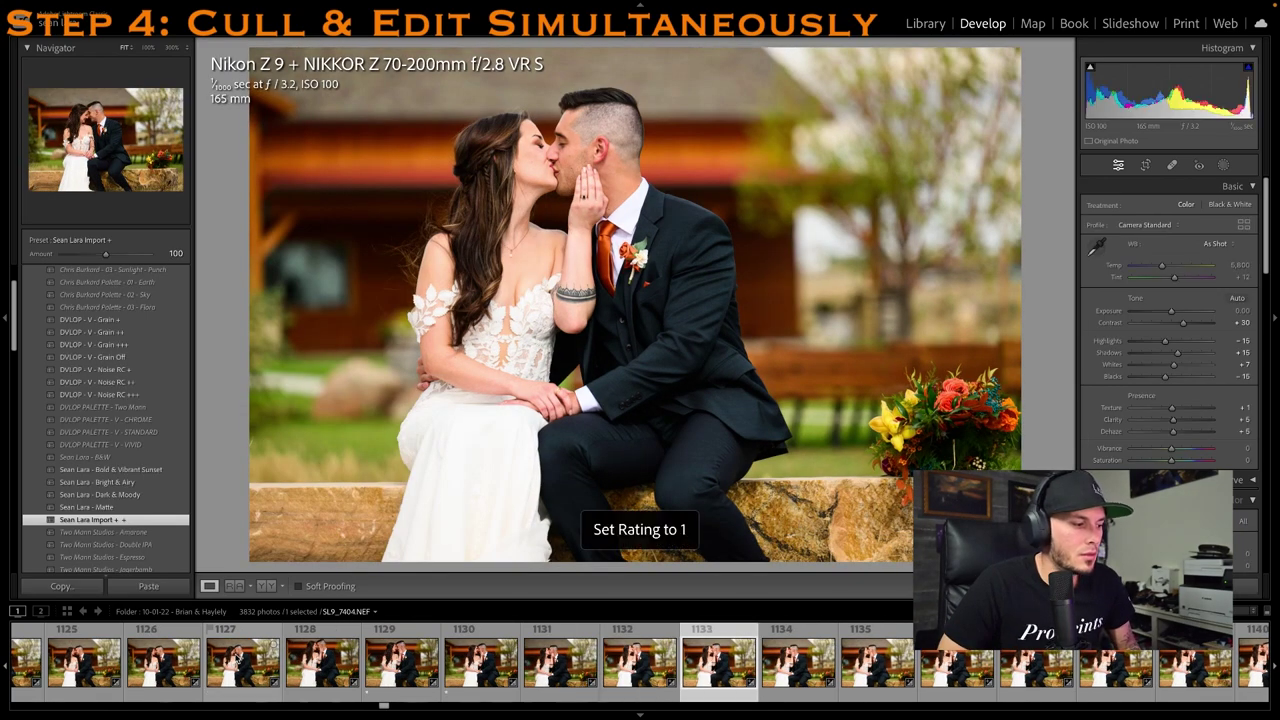
key("Right")
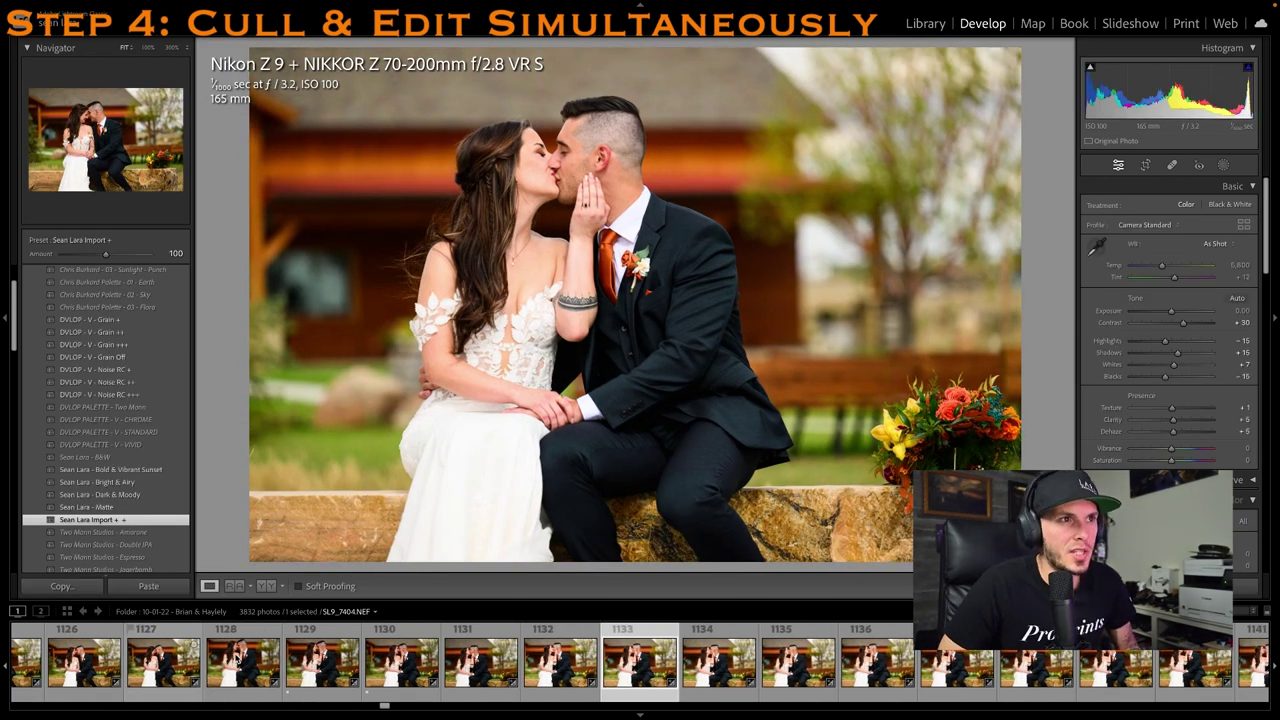
key("Right")
key("1")
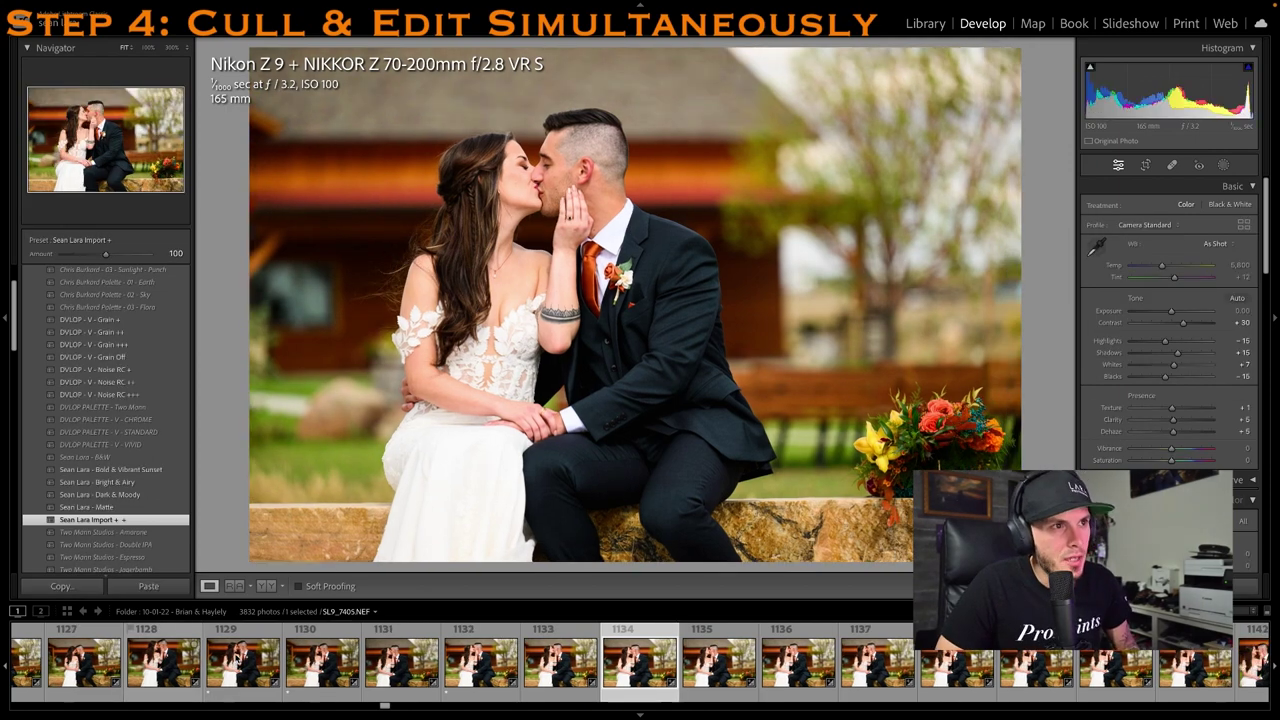
key("Right")
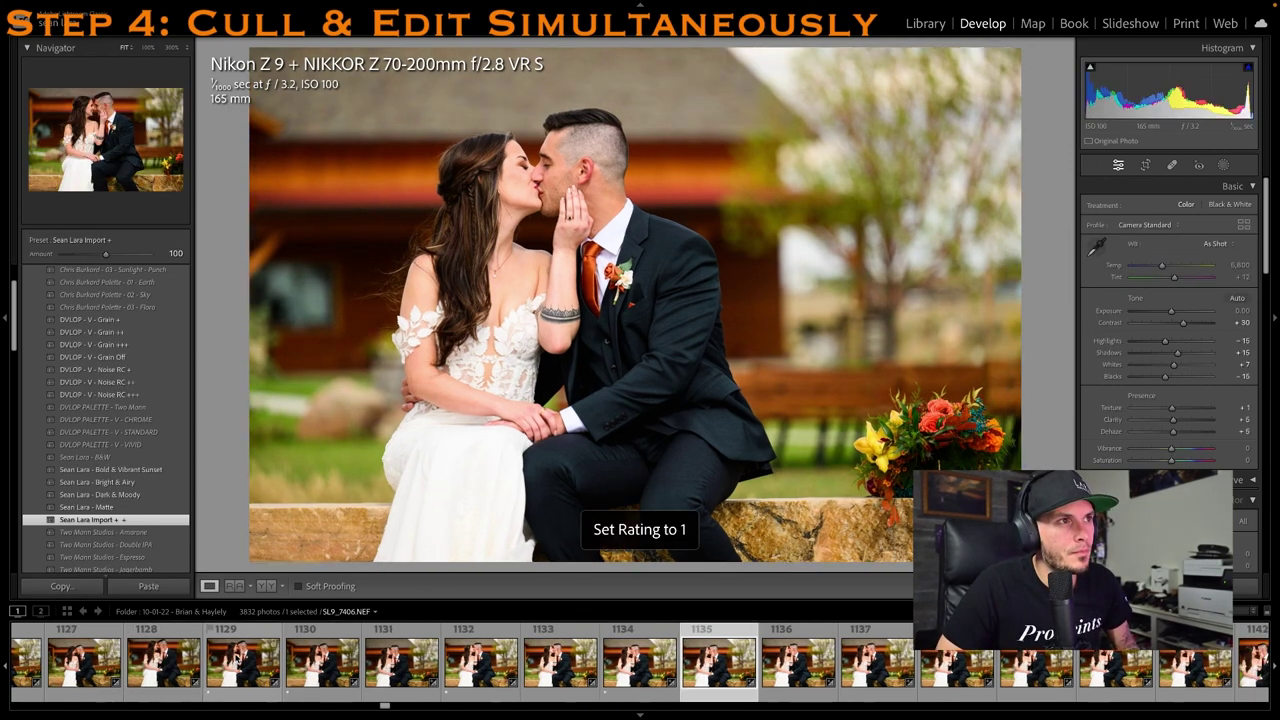
Continue past the remaining kissing shots and give frame 1138 a one-star rating
key("Right")
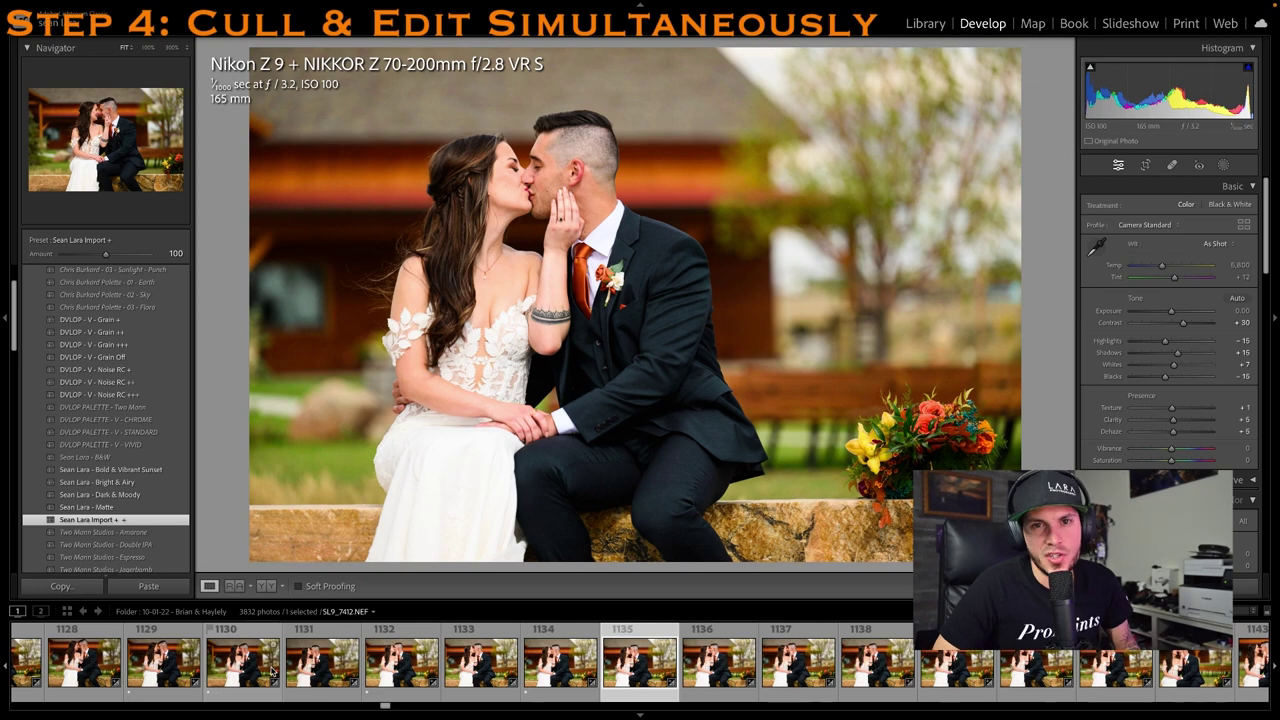
key("Right")
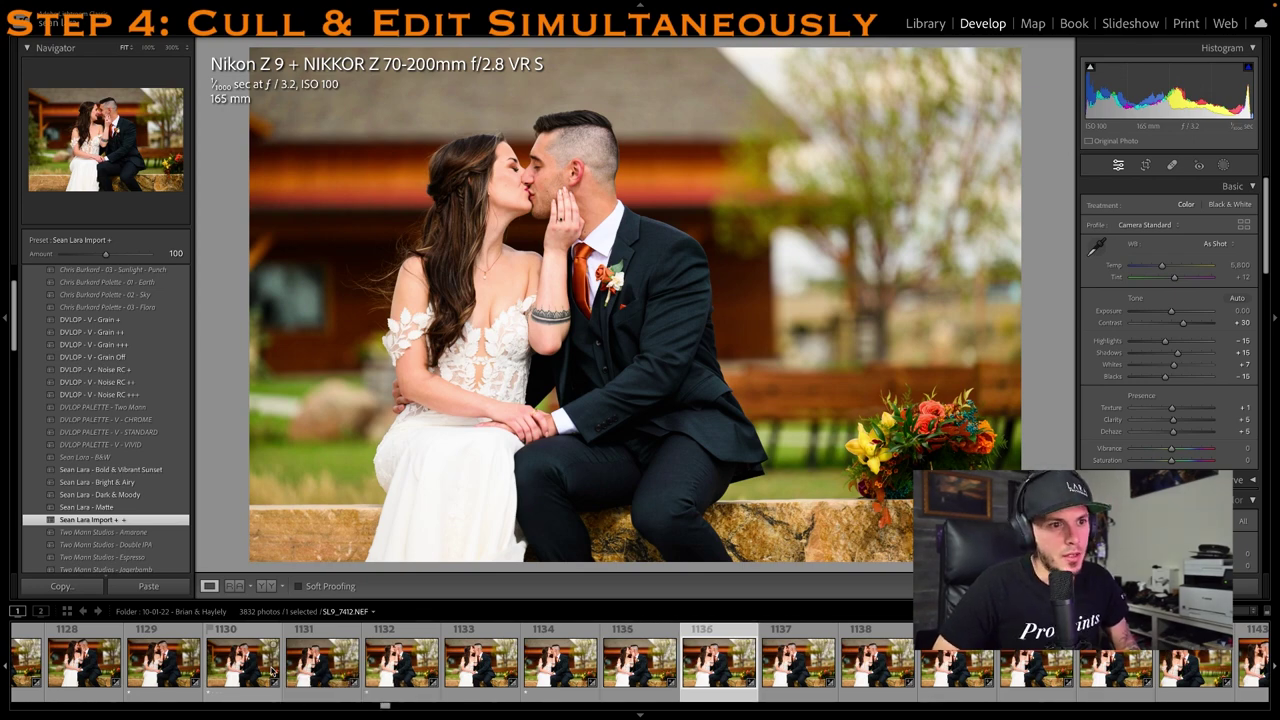
key("Right")
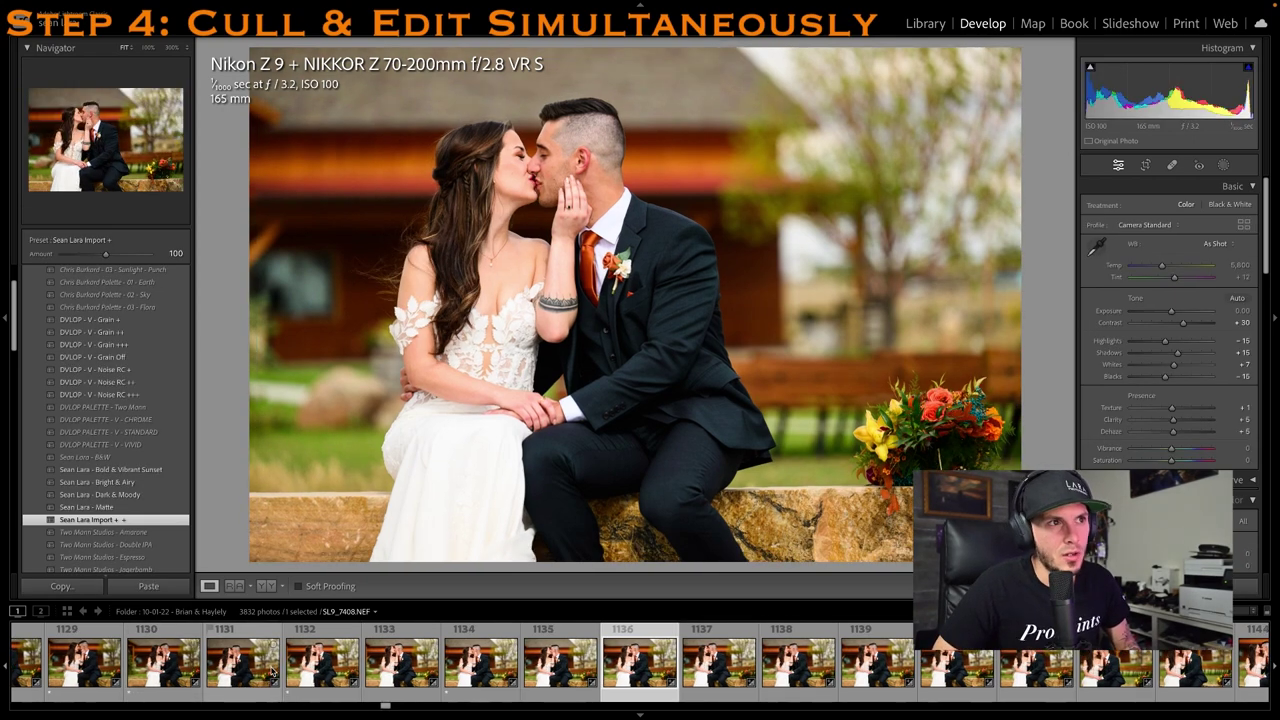
key("Right")
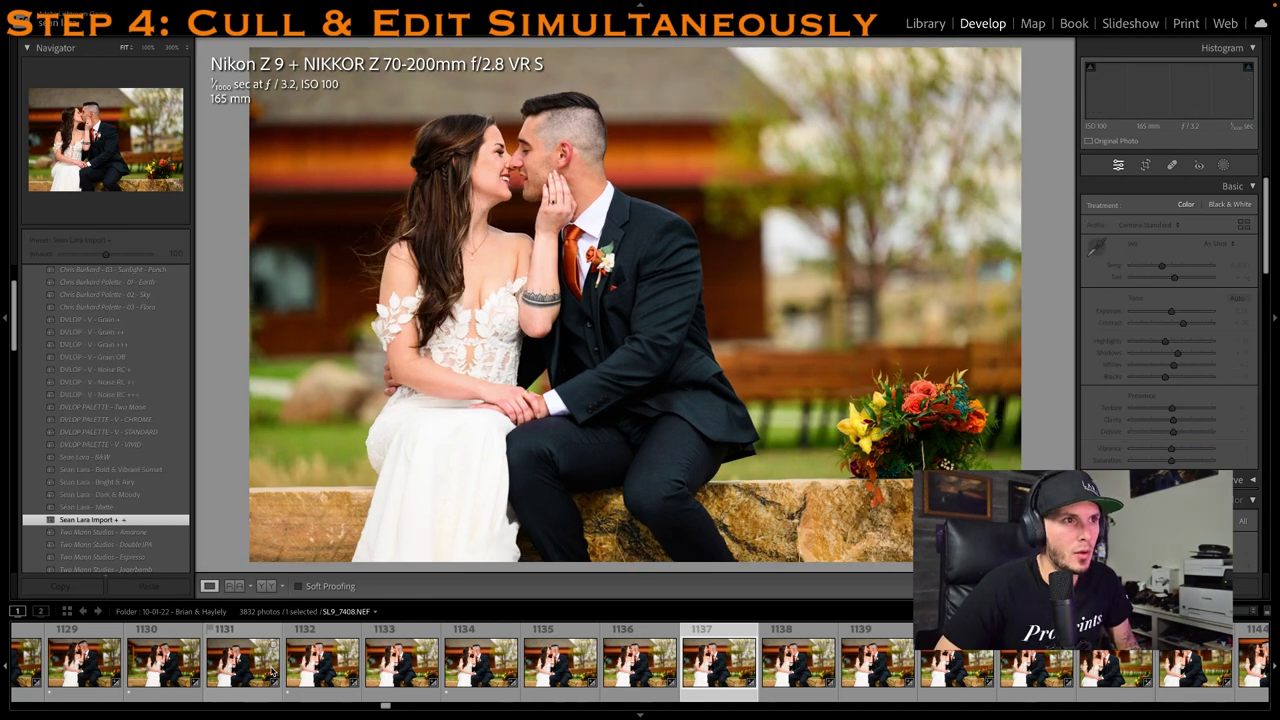
key("Right")
key("Right")
key("1")
Review the nose-to-nose and closer 200 mm shots, giving frames 1141 and 1143 a one-star rating
key("Right")
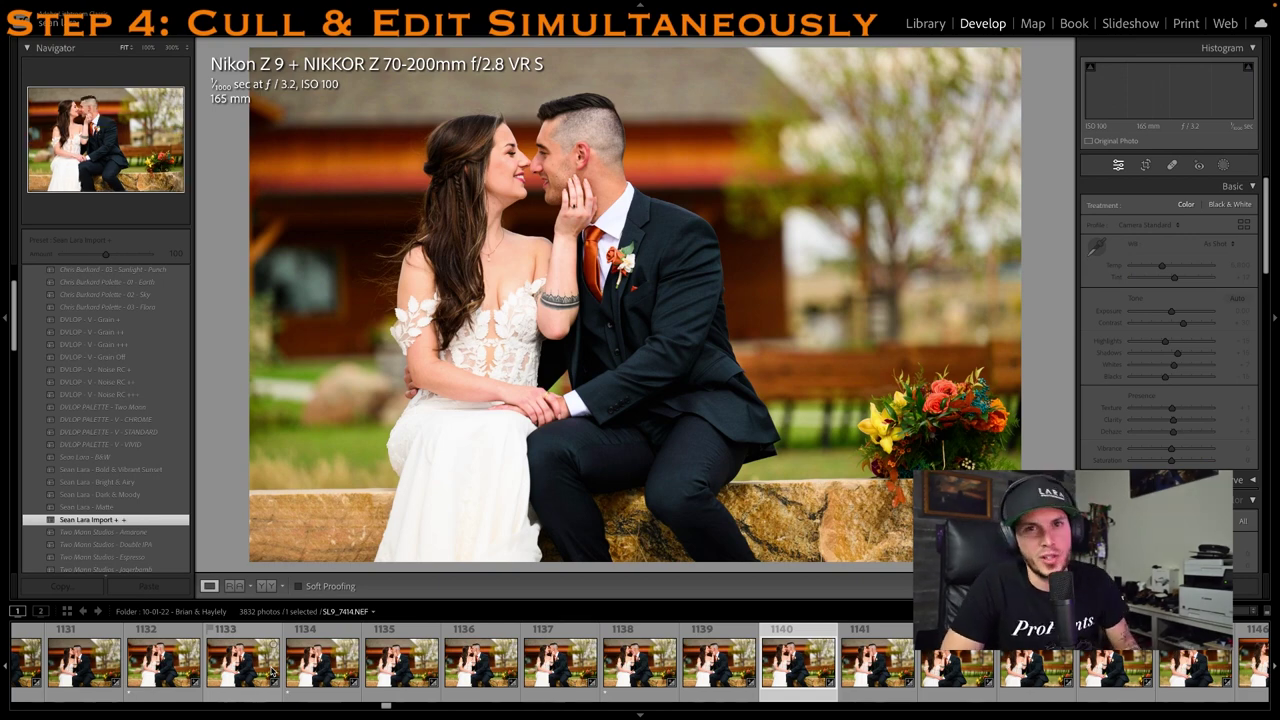
key("Right")
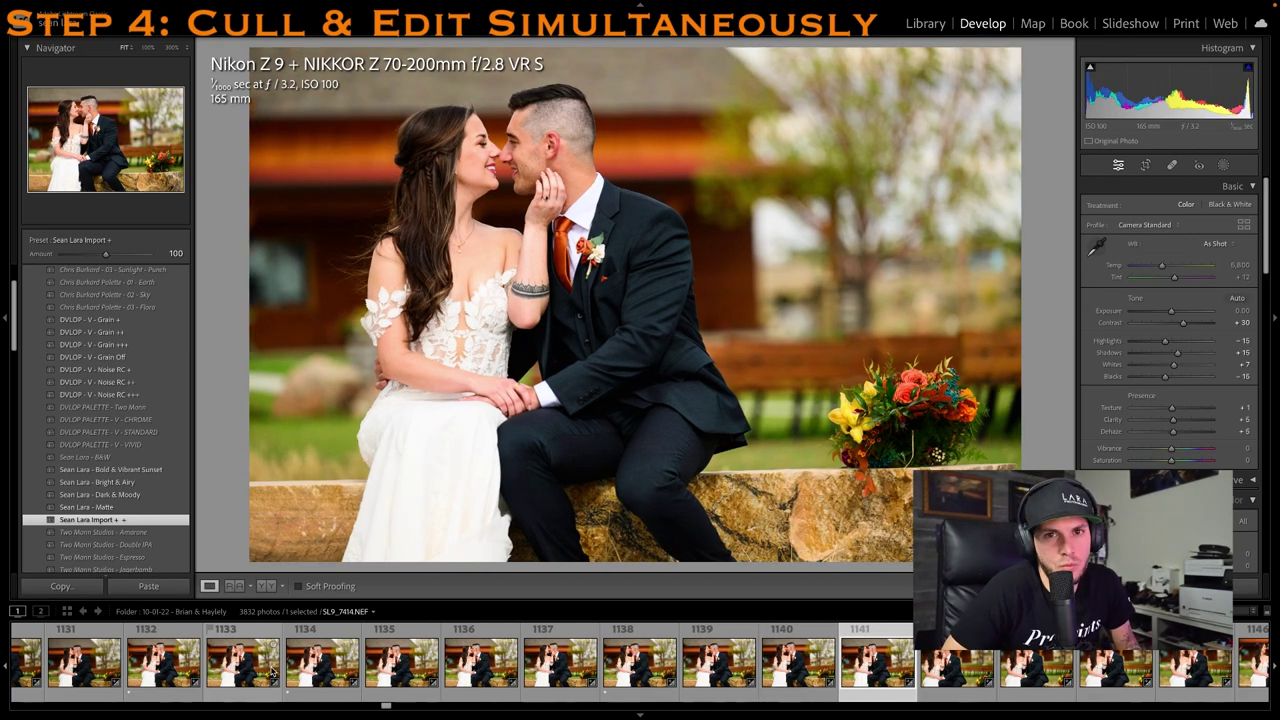
key("Right")
key("1")
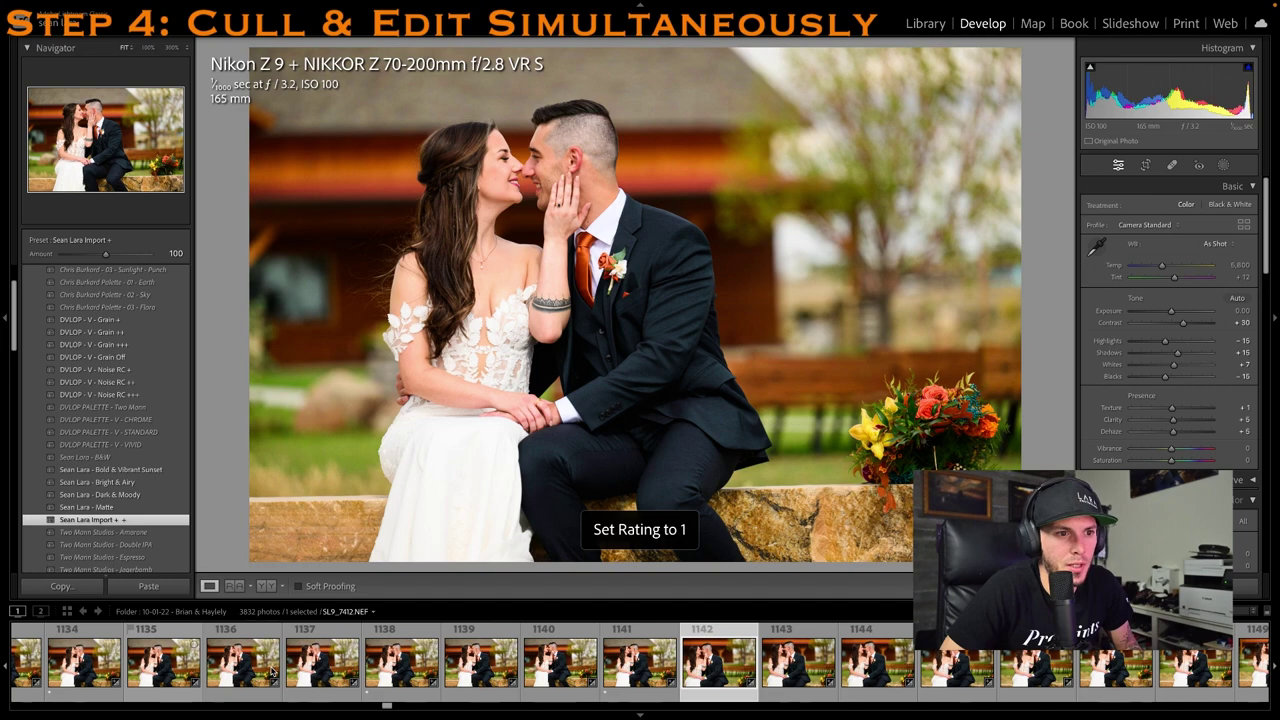
key("Right")
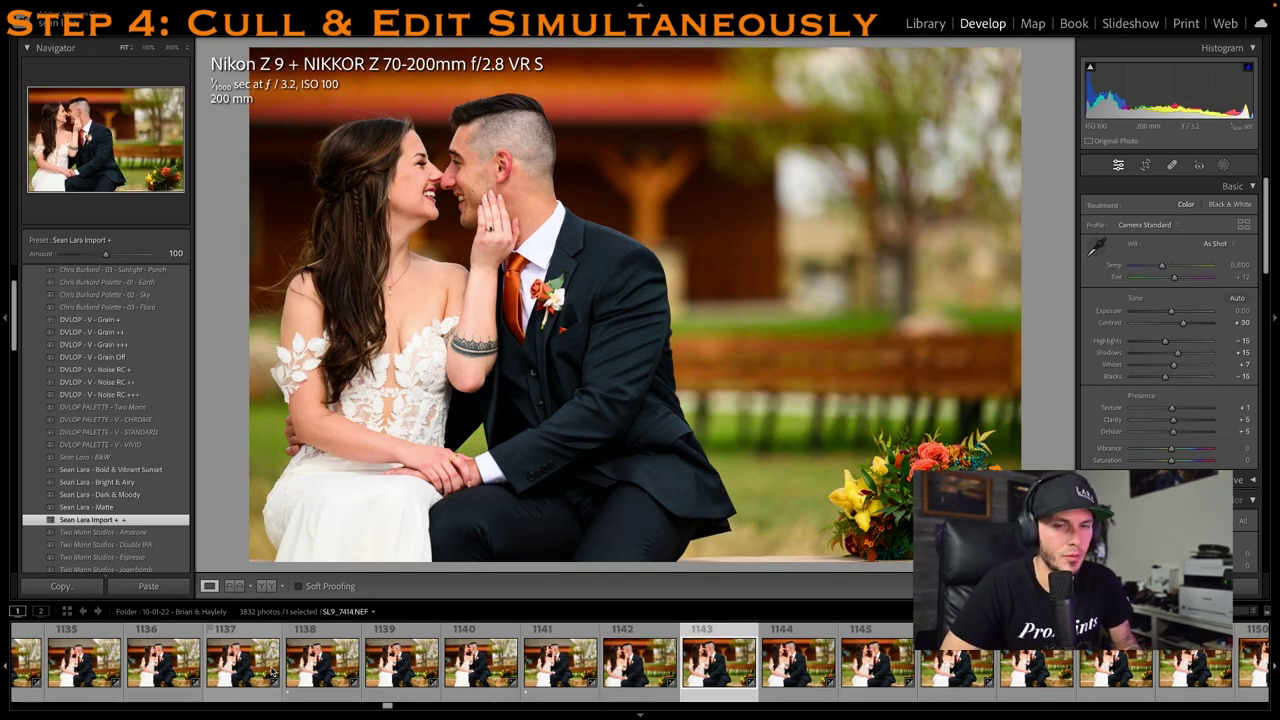
key("Right")
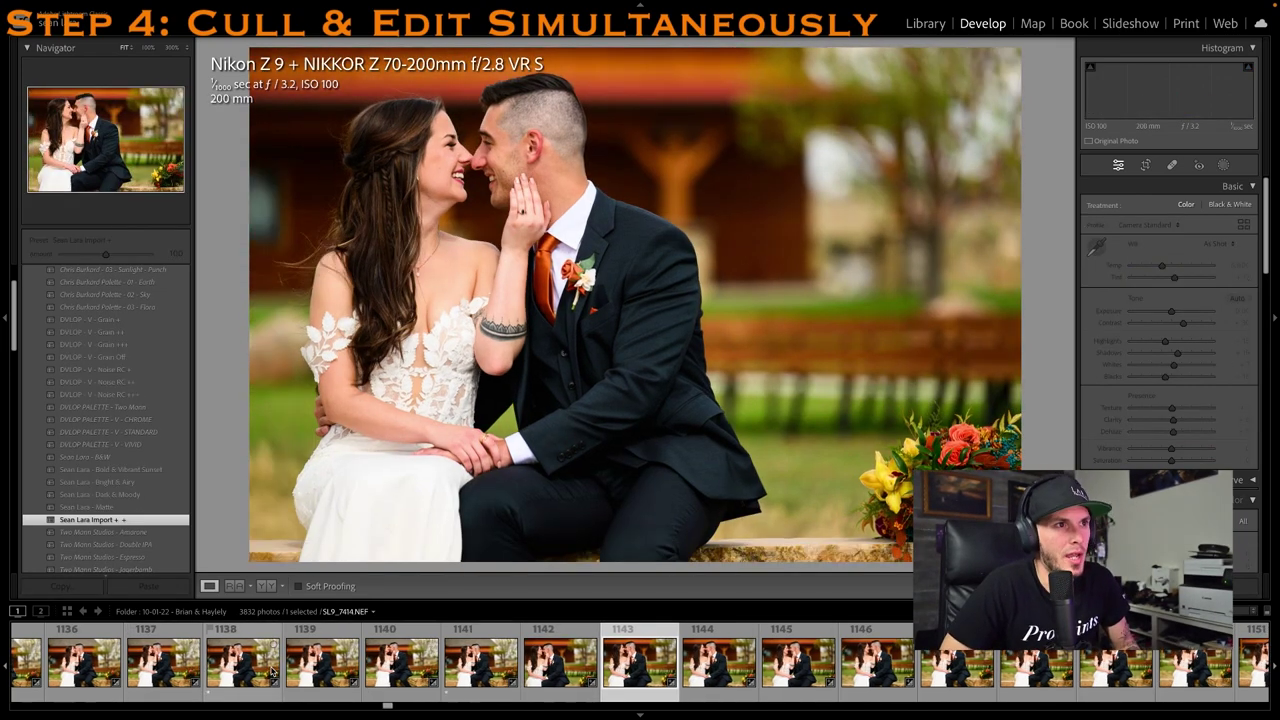
key("1")
Skip ahead through the similar hand-on-cheek shots, giving frames 1148 and 1154 a one-star rating
key("Right")
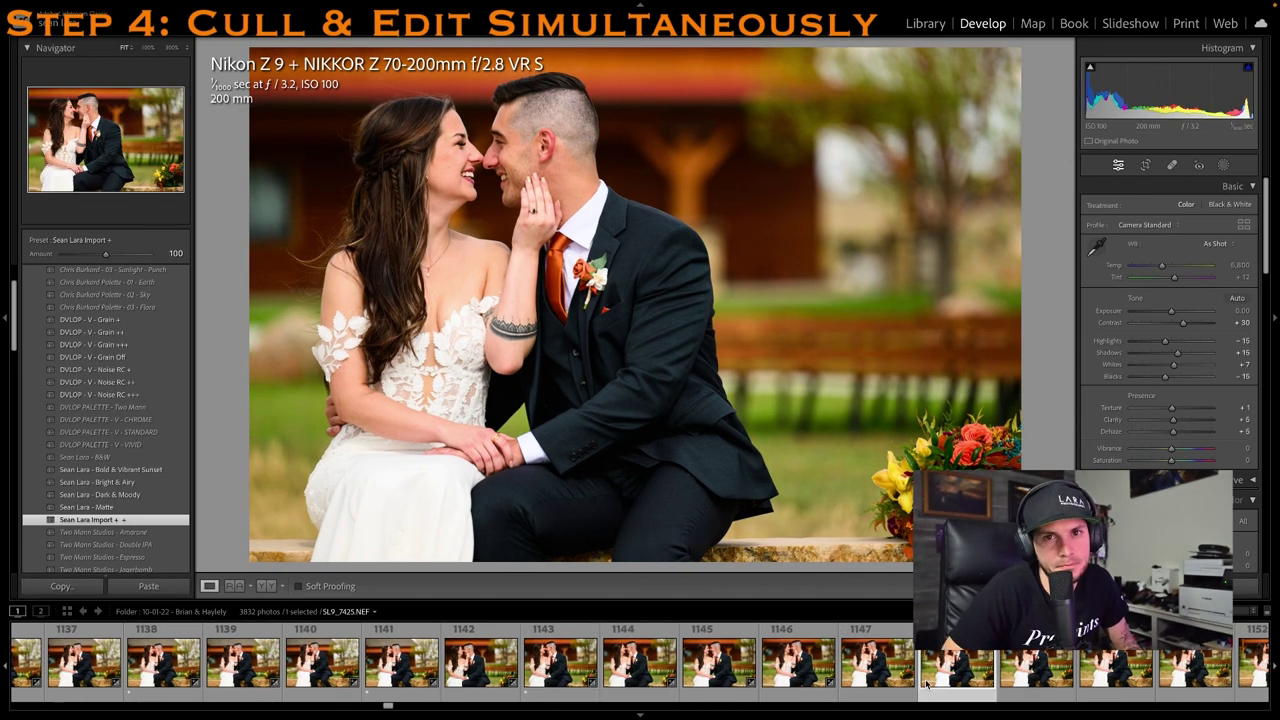
key("Right")
key("1")
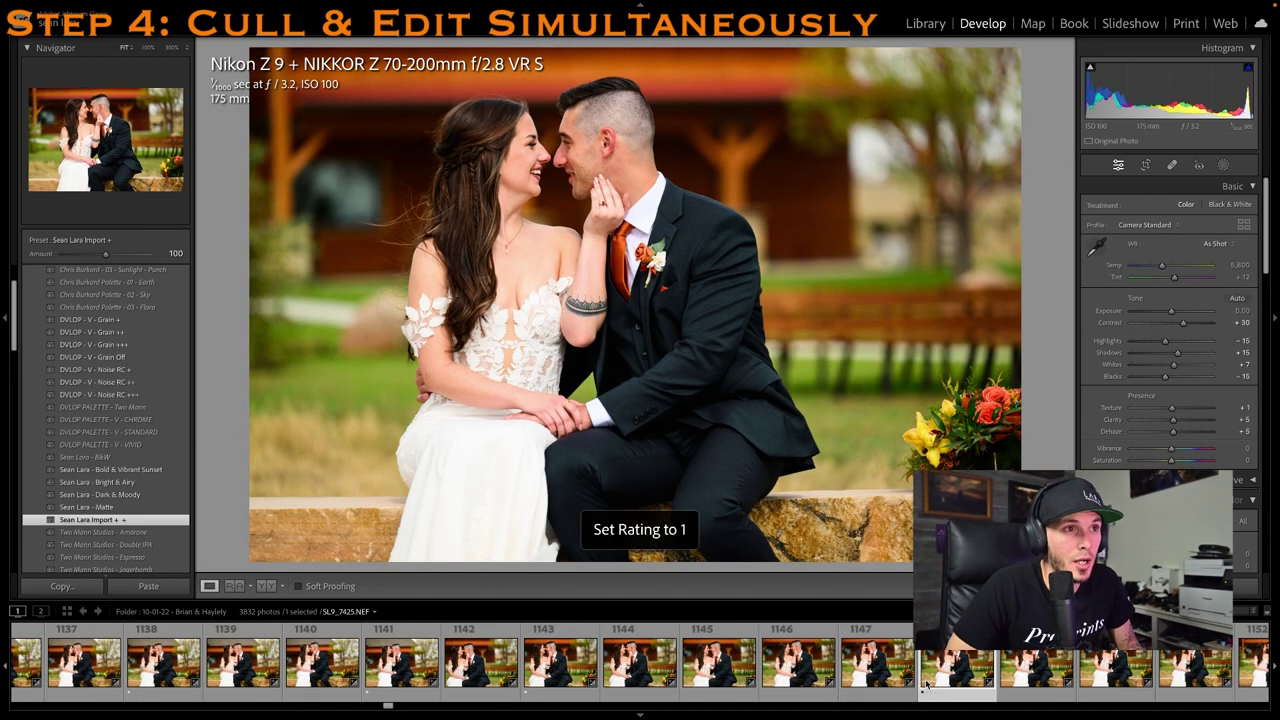
left_click(926, 684)
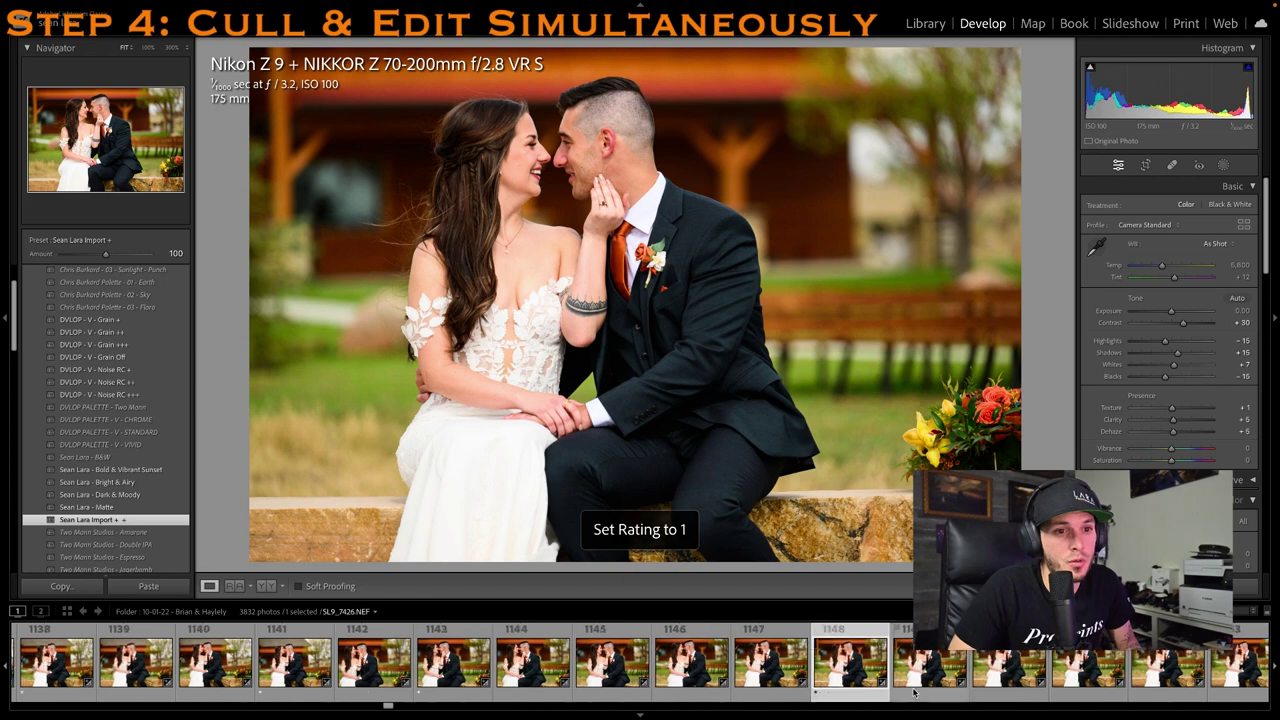
left_click(1067, 672)
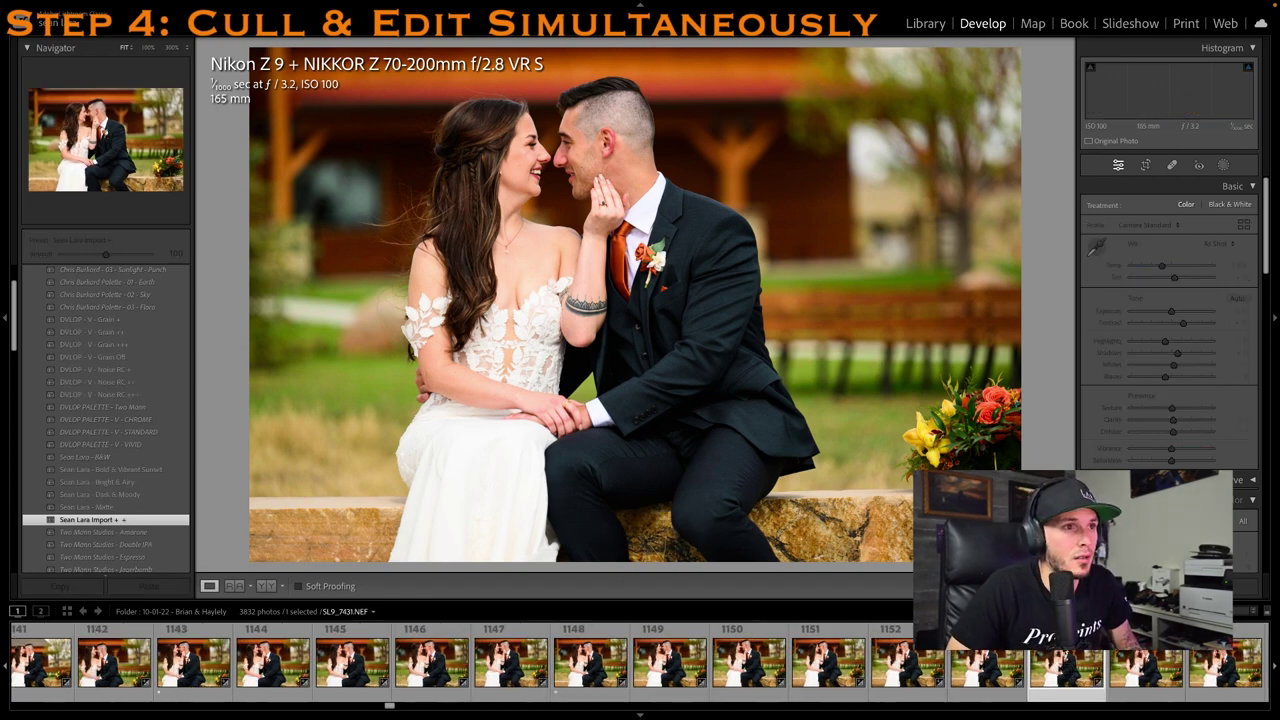
key("1")
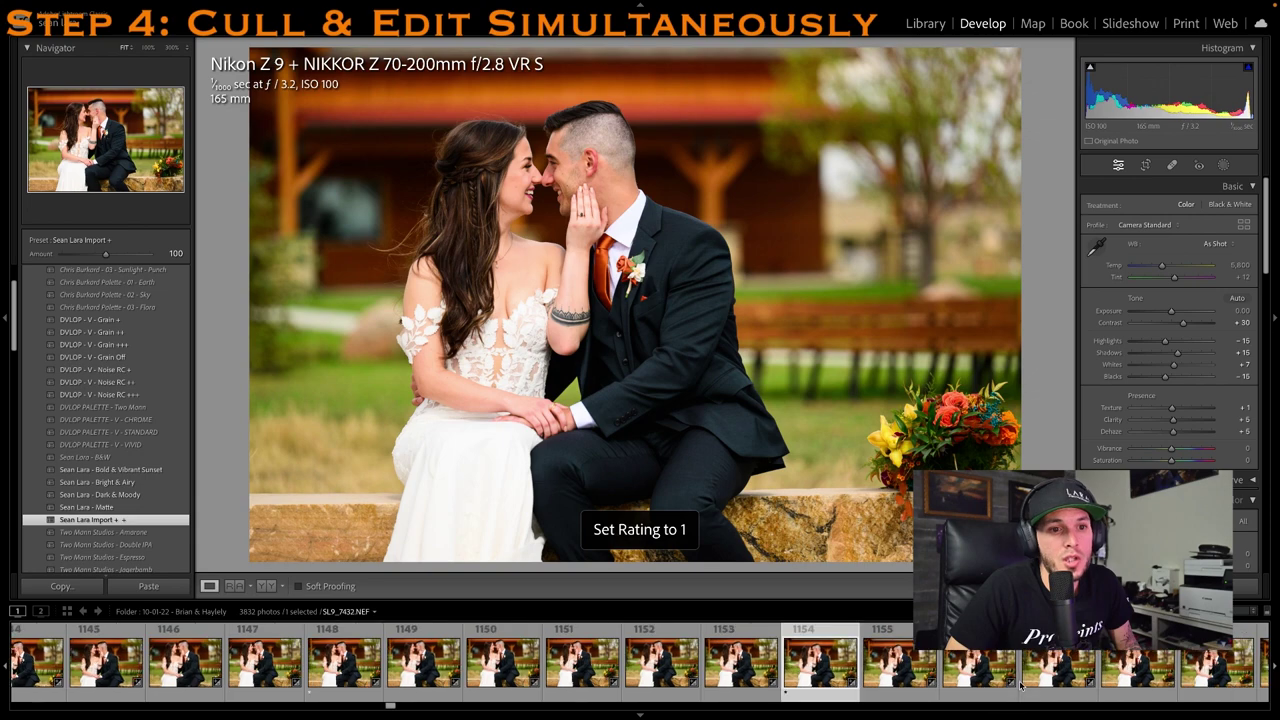
Skip ahead through the remaining hand-on-cheek shots and give frame 1170 a one-star rating
left_click(995, 660)
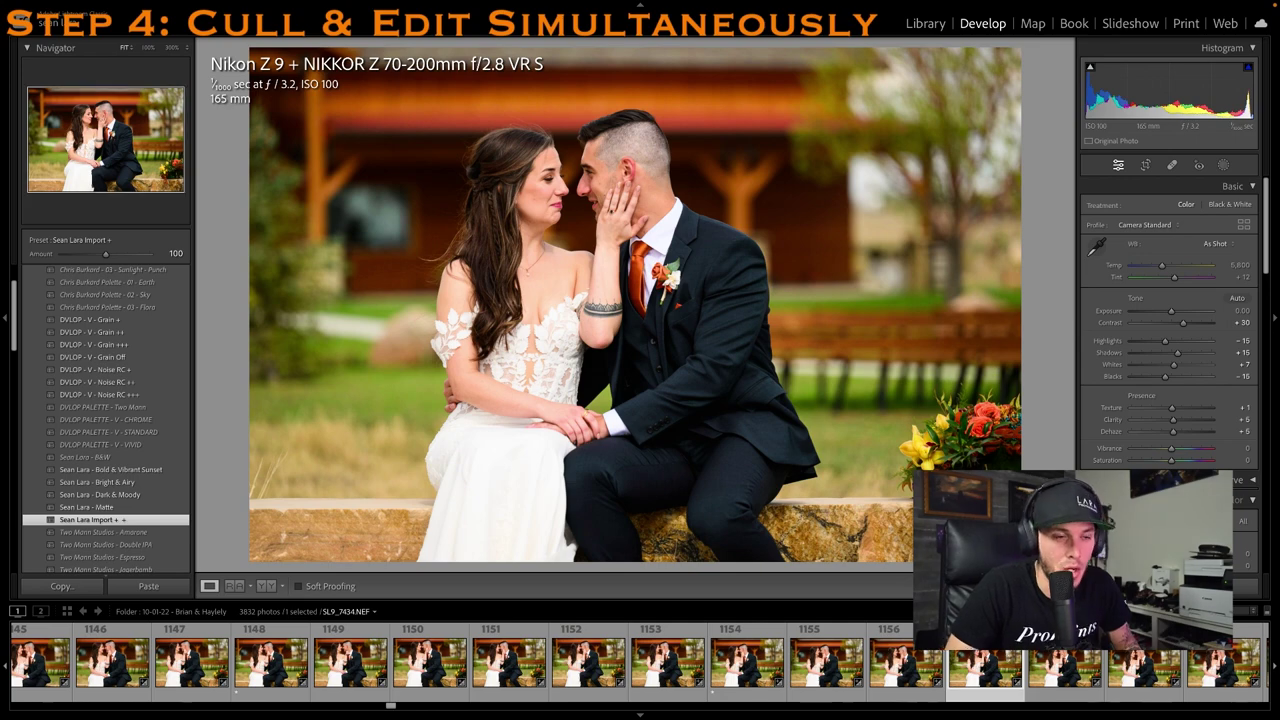
left_click(1095, 672)
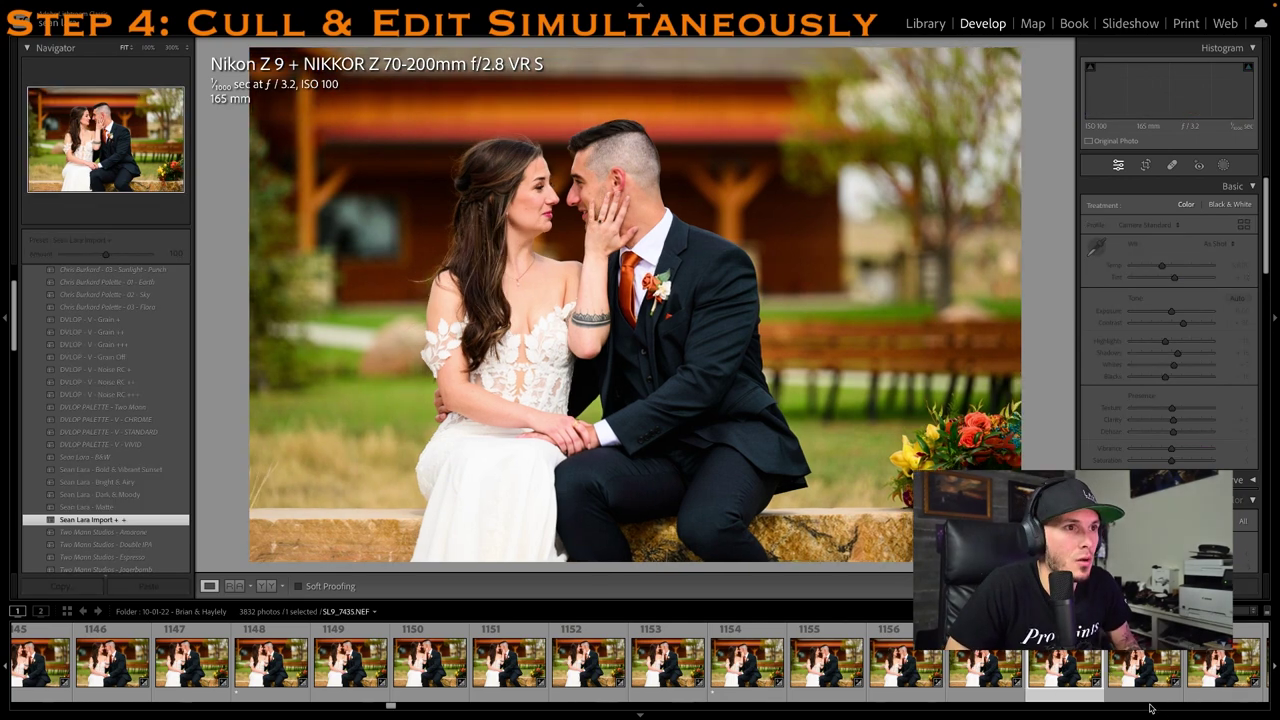
left_click(1147, 706)
left_click(758, 676)
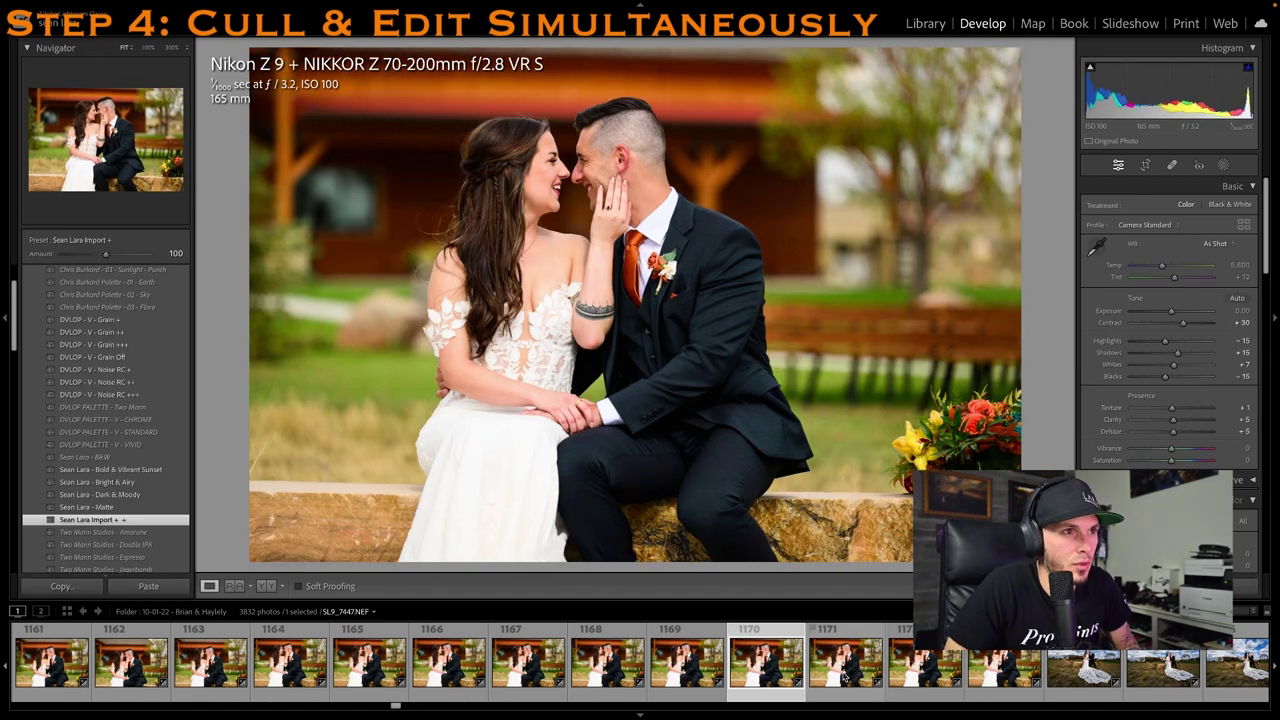
key("1")
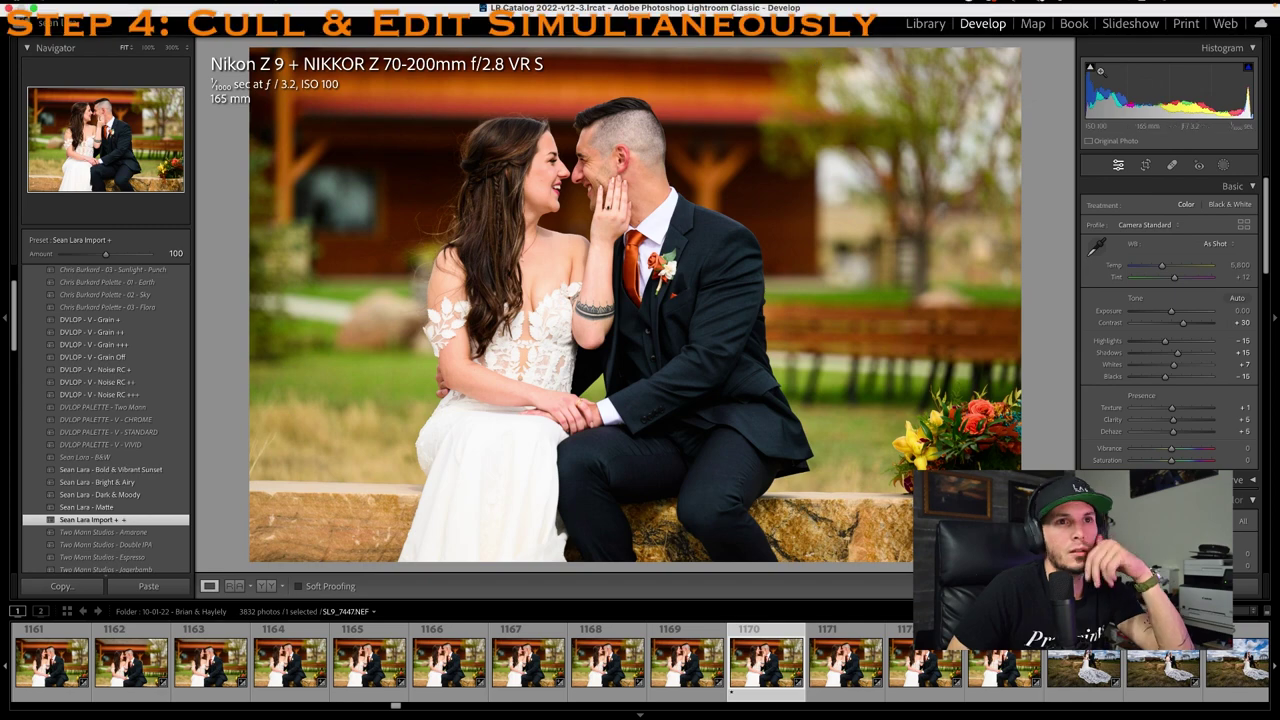
View the Library grid's metadata filter columns for date, camera, lens and label, and return to the Develop module
left_click(927, 25)
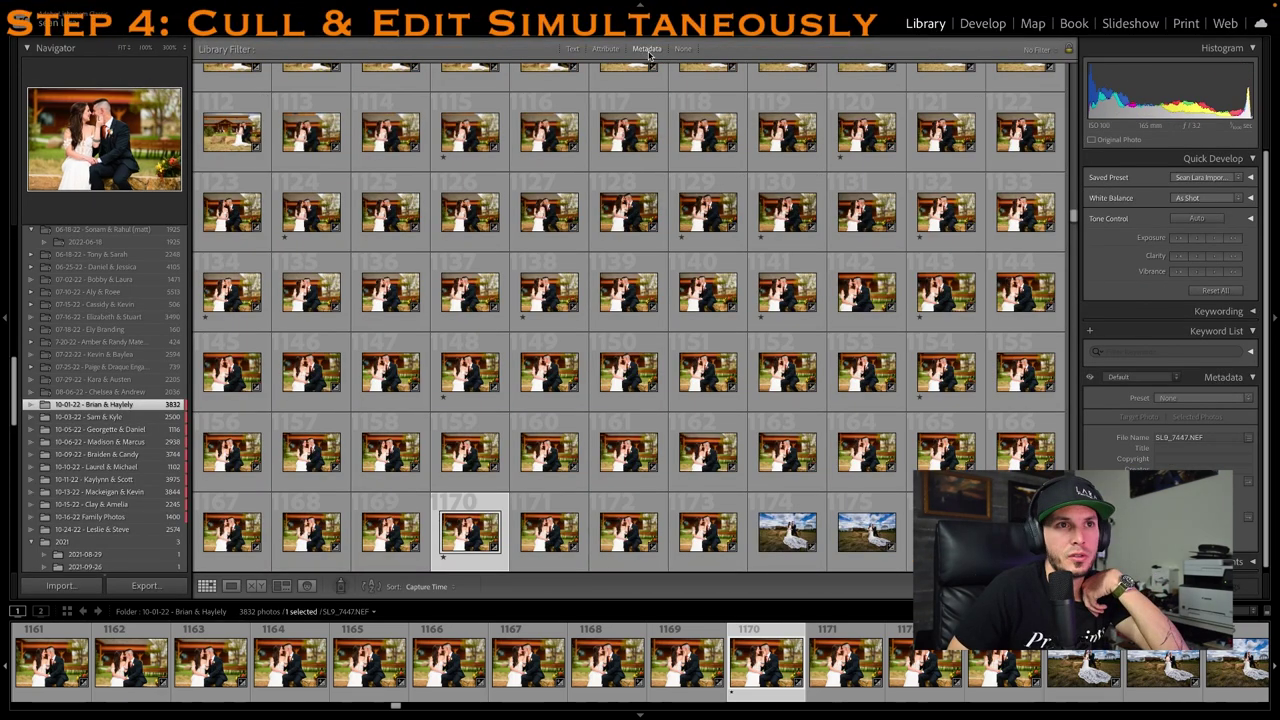
left_click(647, 50)
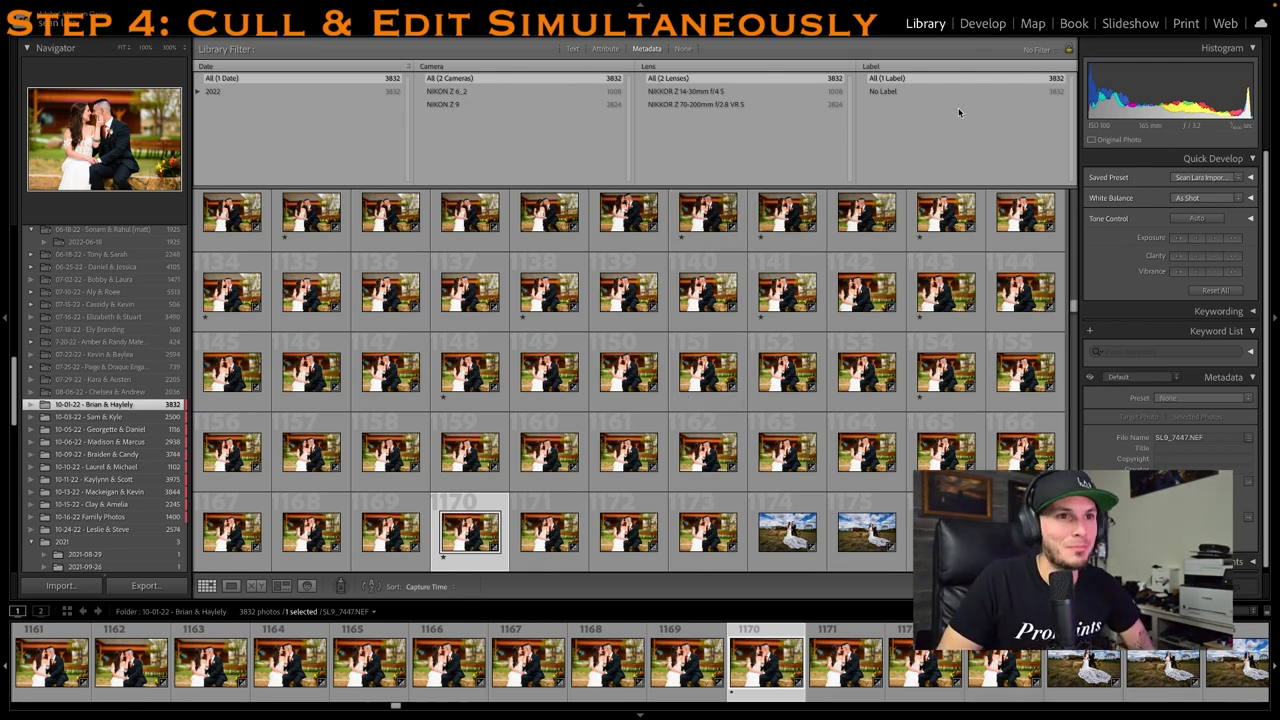
left_click(982, 23)
Move on to the wide-angle 14 mm shots of the seated couple and give frame 1176 a one-star rating
scroll(906, 657, "down", 4)
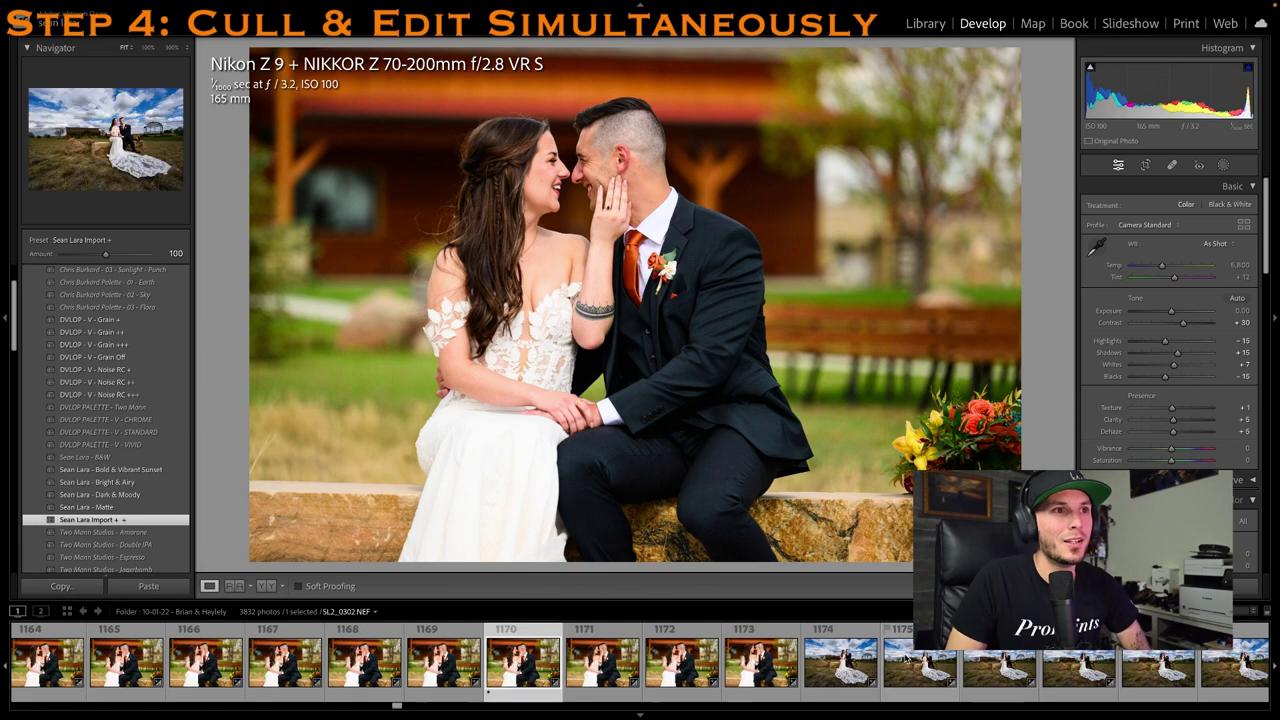
left_click(753, 649)
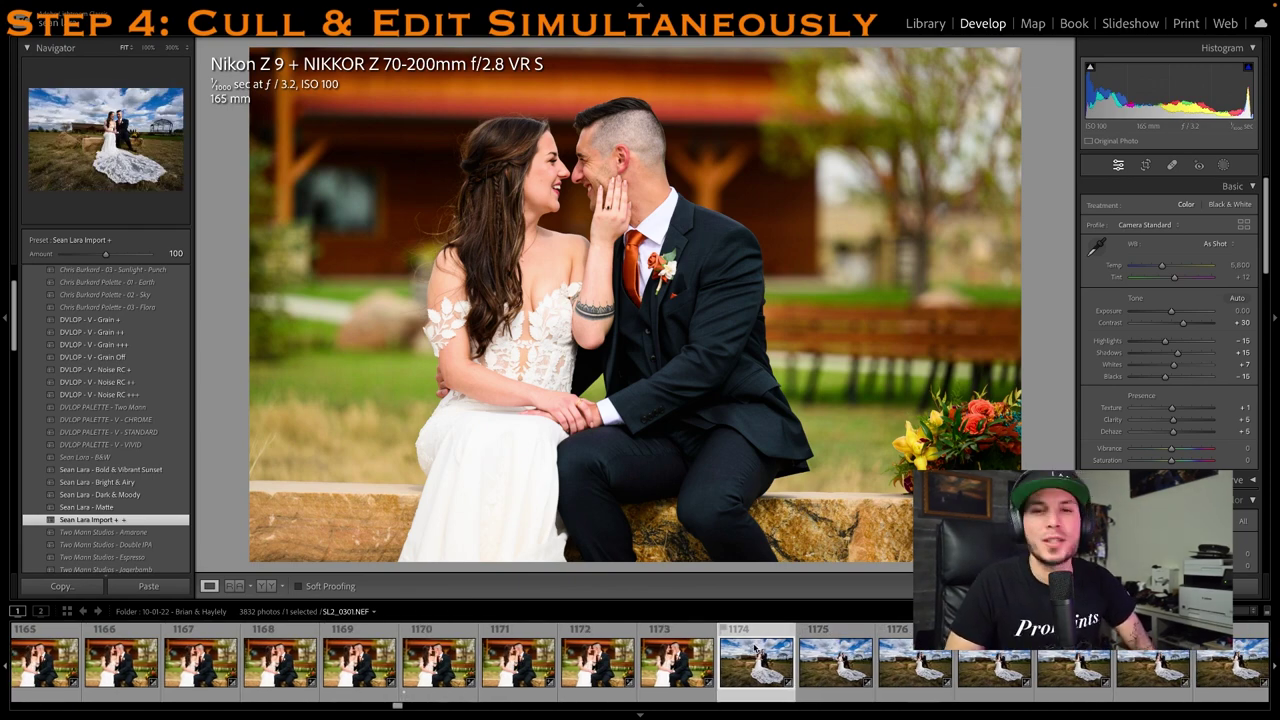
key("Right")
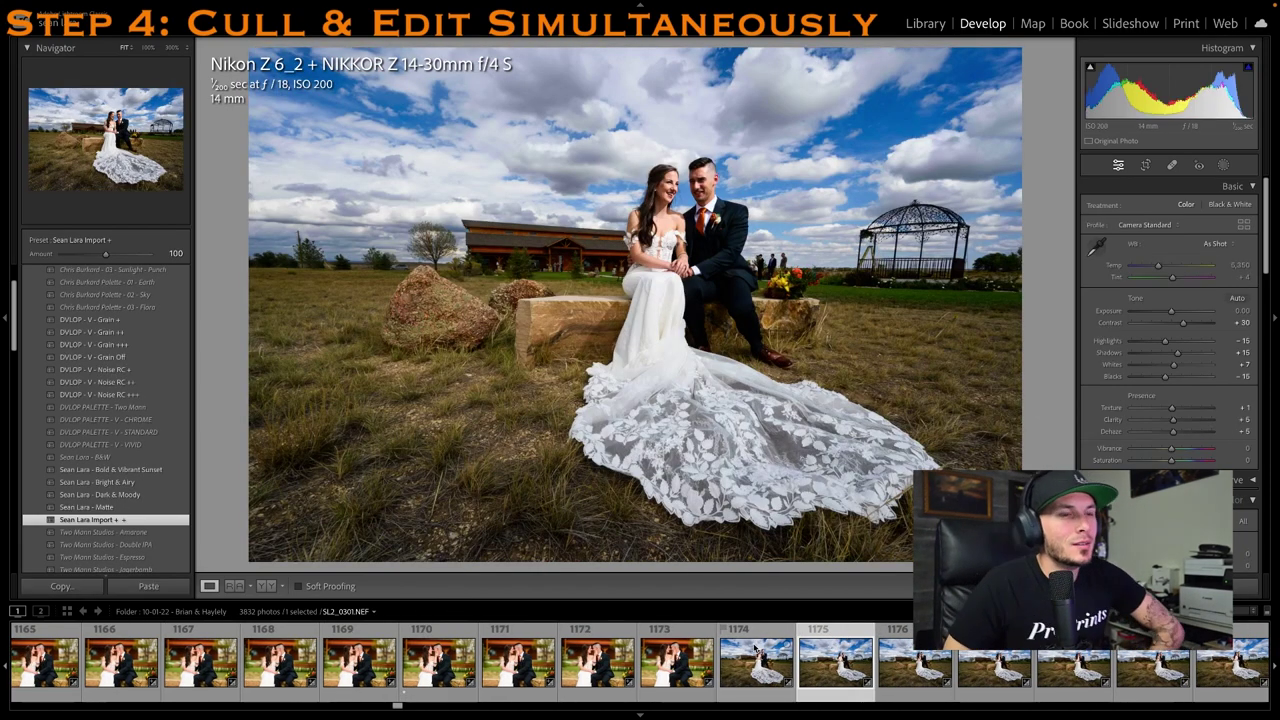
key("Right")
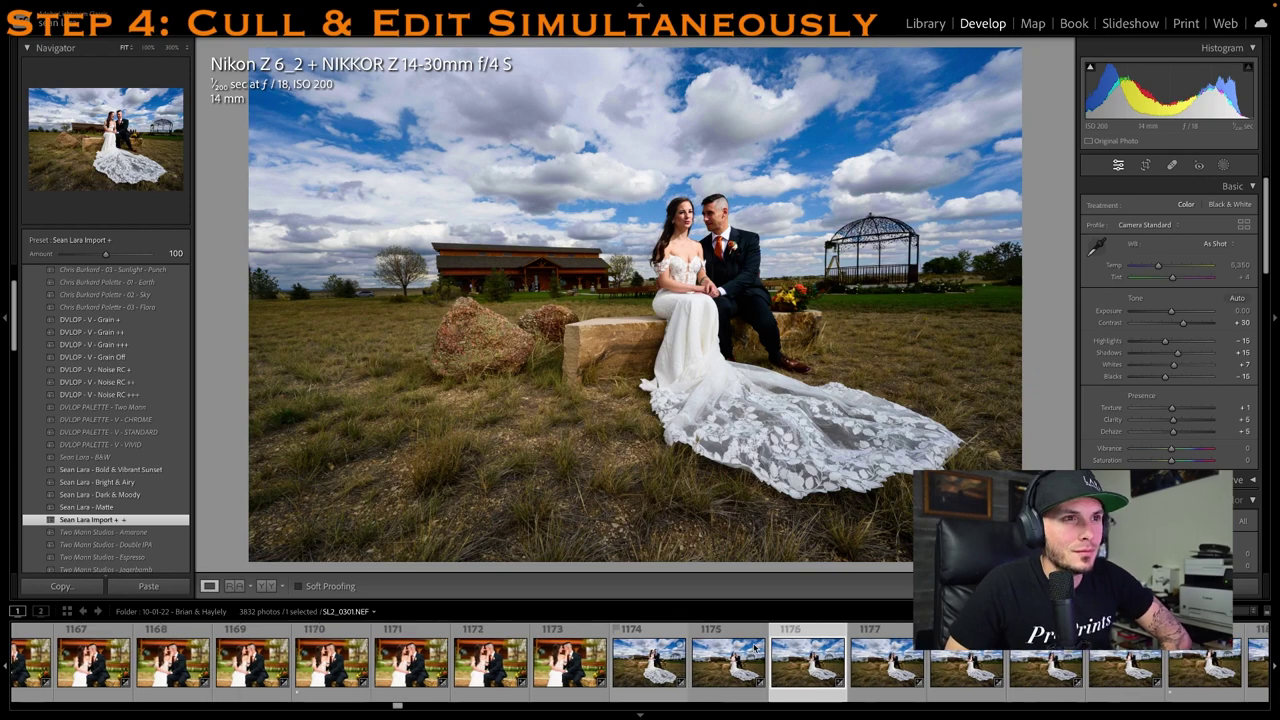
key("Right")
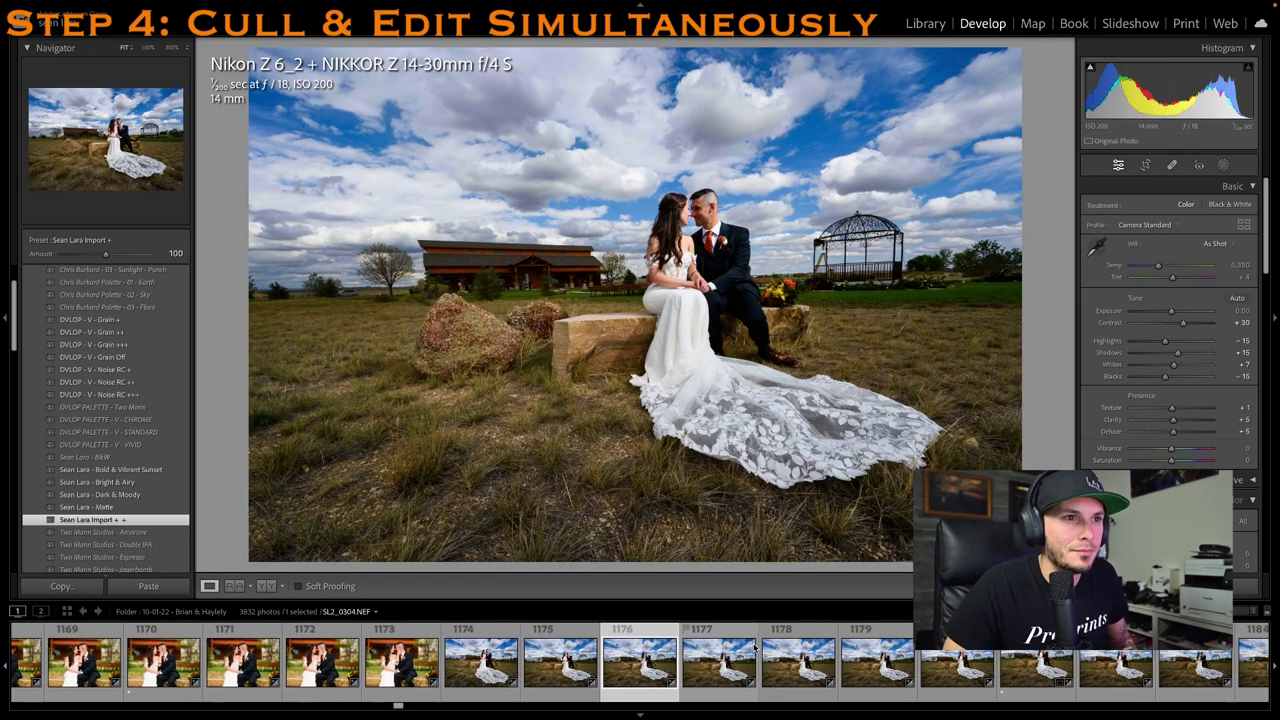
key("1")
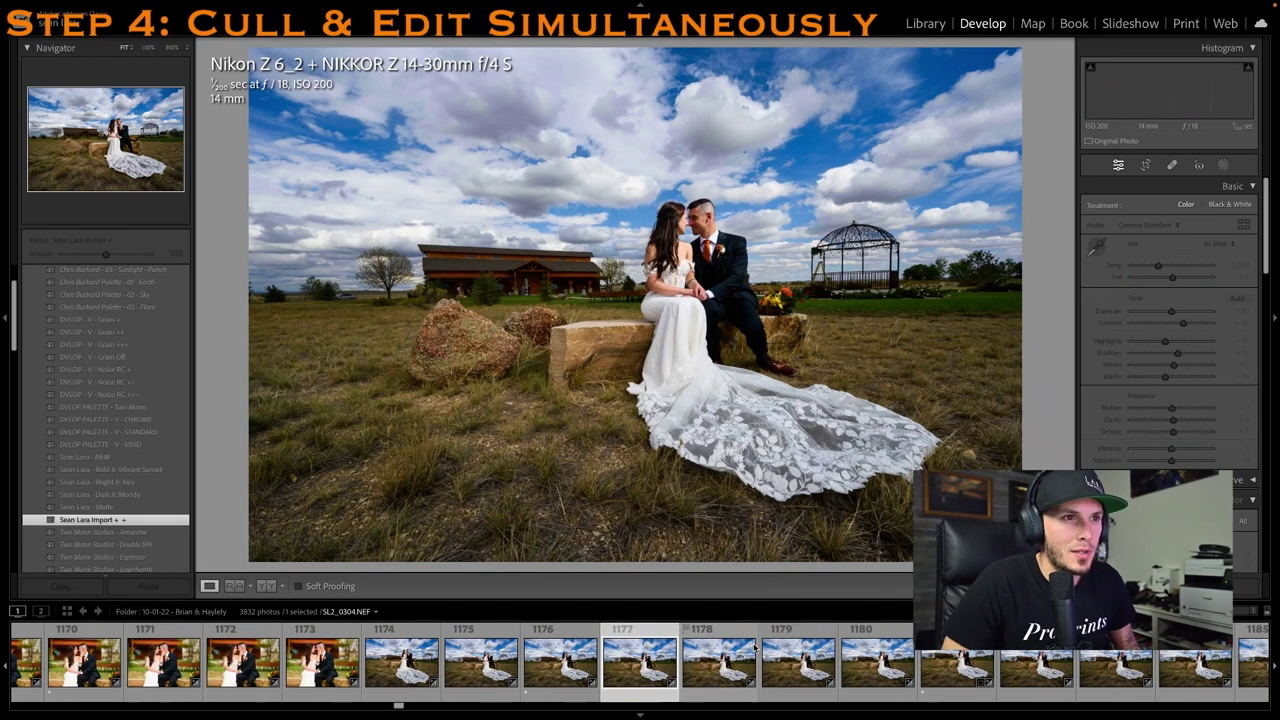
Compare the next wide-angle shots up to frame 1181, giving frame 1180 a one-star rating
key("Right")
key("Right")
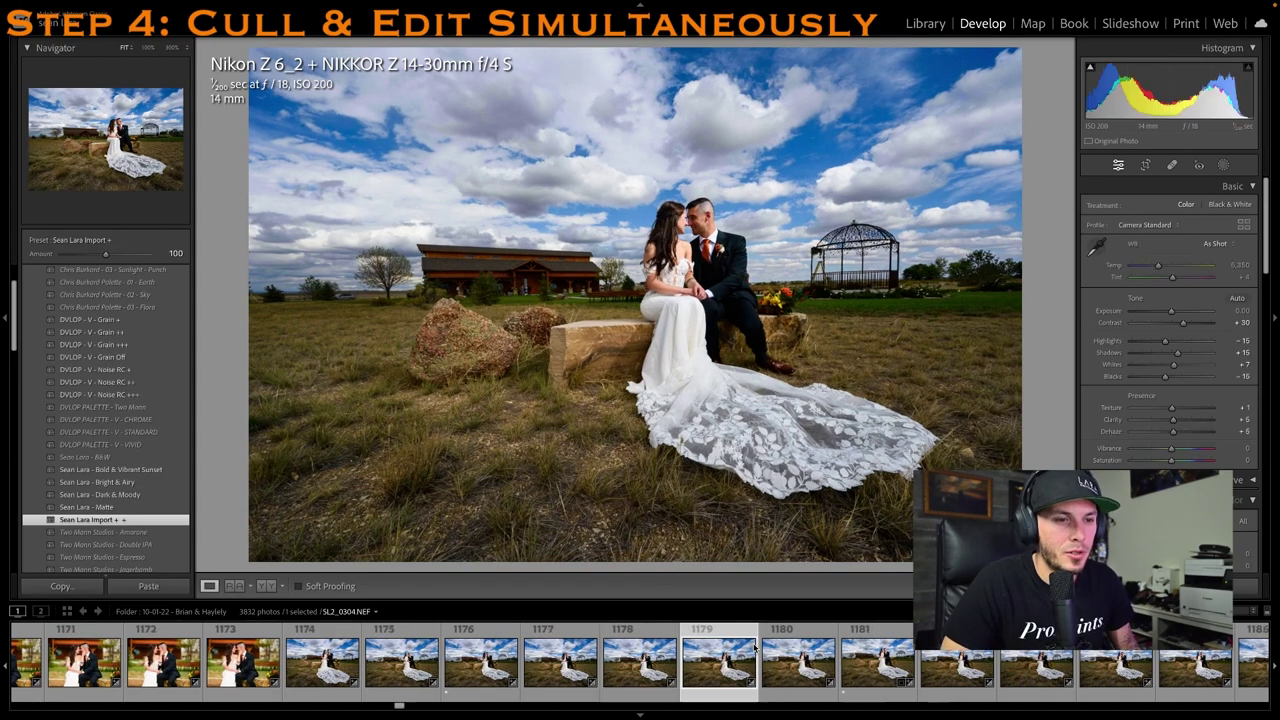
key("Right")
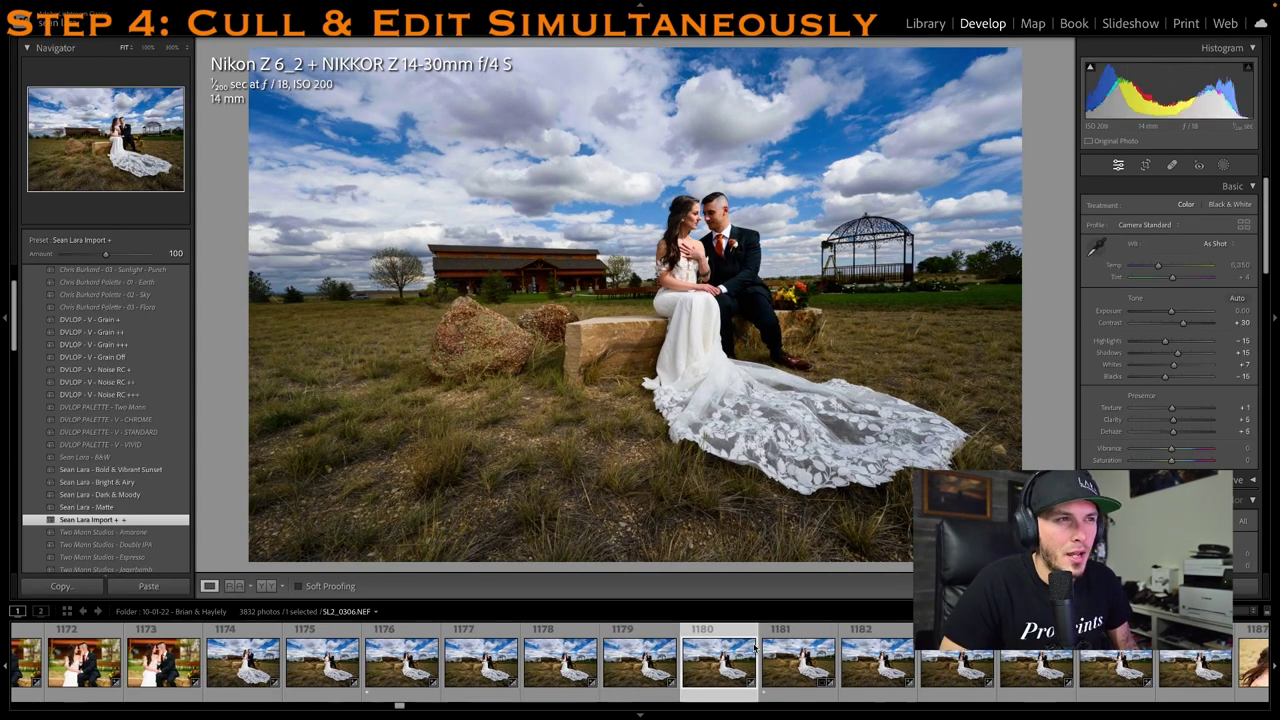
key("Right")
key("1")
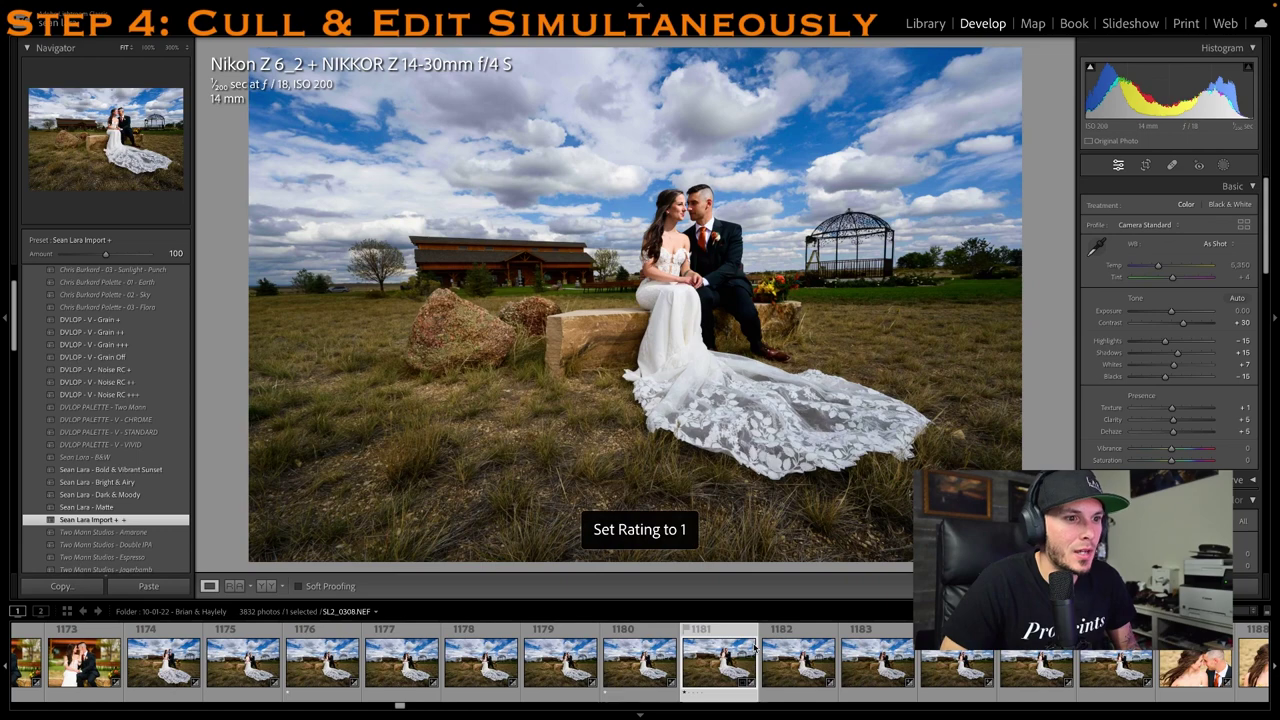
Continue through the wide-angle shots from frame 1182 and give frame 1184 a one-star rating
key("Right")
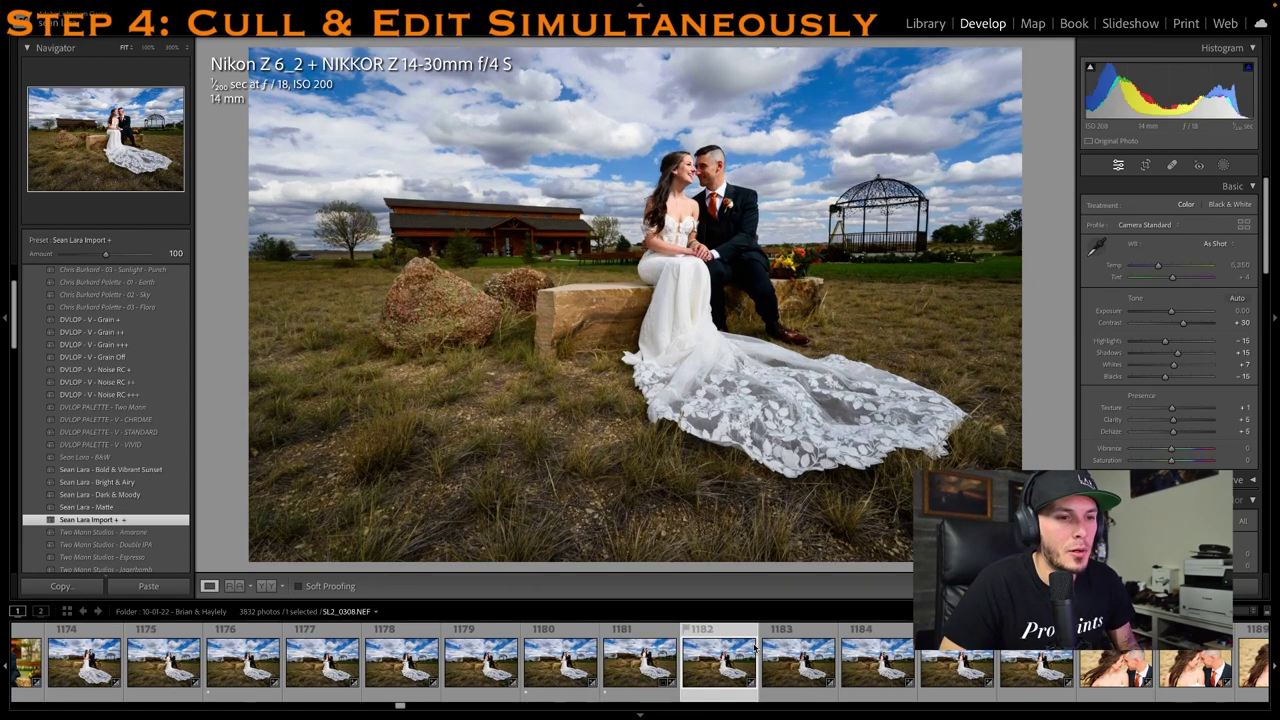
key("Right")
key("Right")
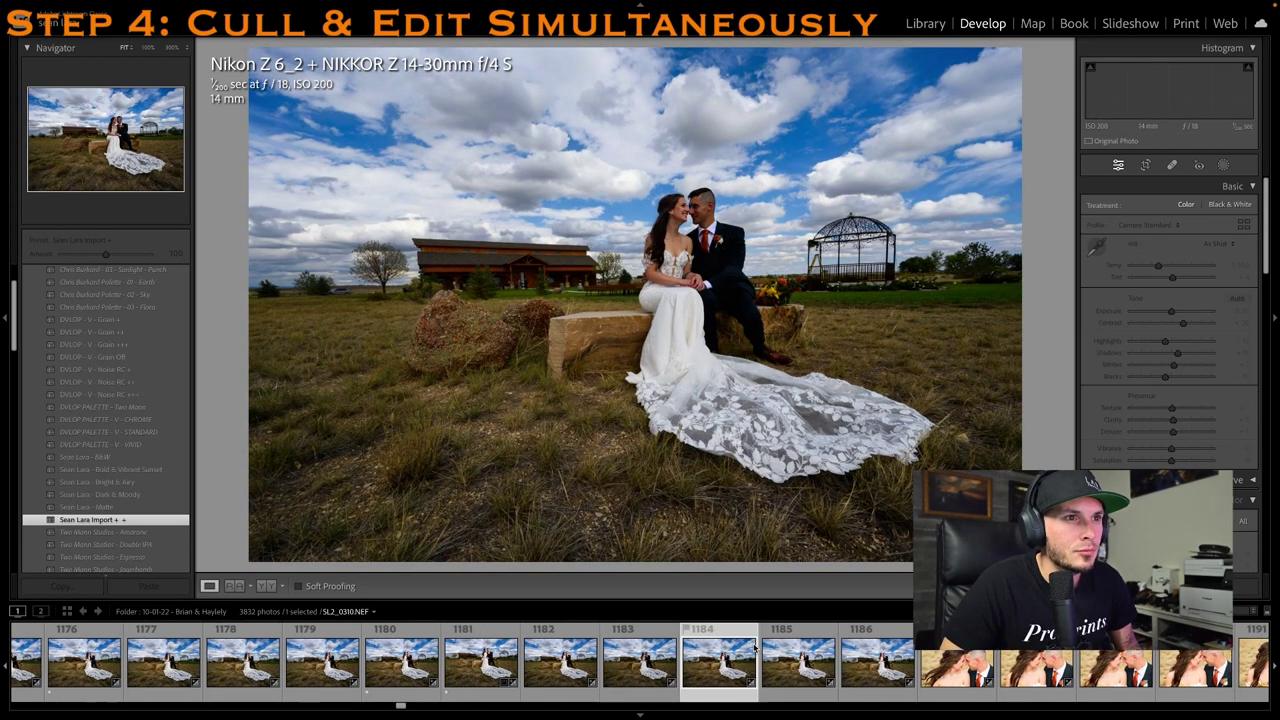
key("Right")
key("1")
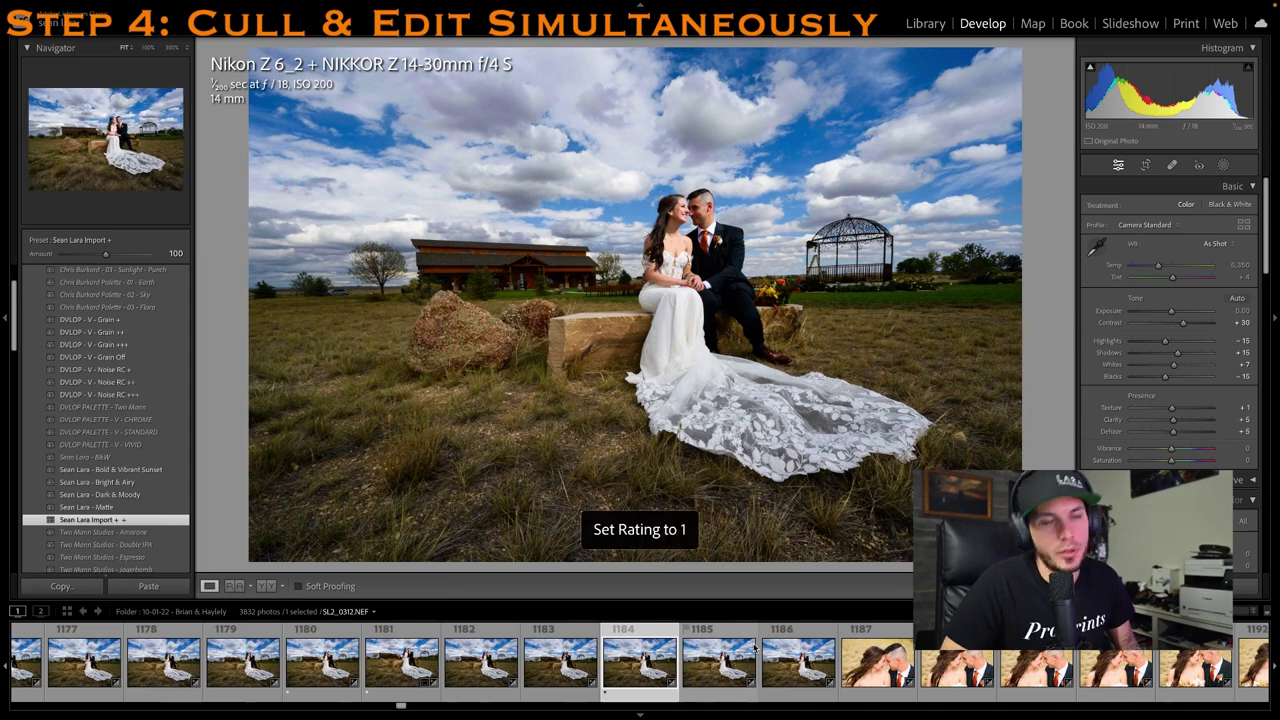
Check the last wide-angle shots of the couple and give frame 1186 a one-star rating
key("Right")
key("Right")
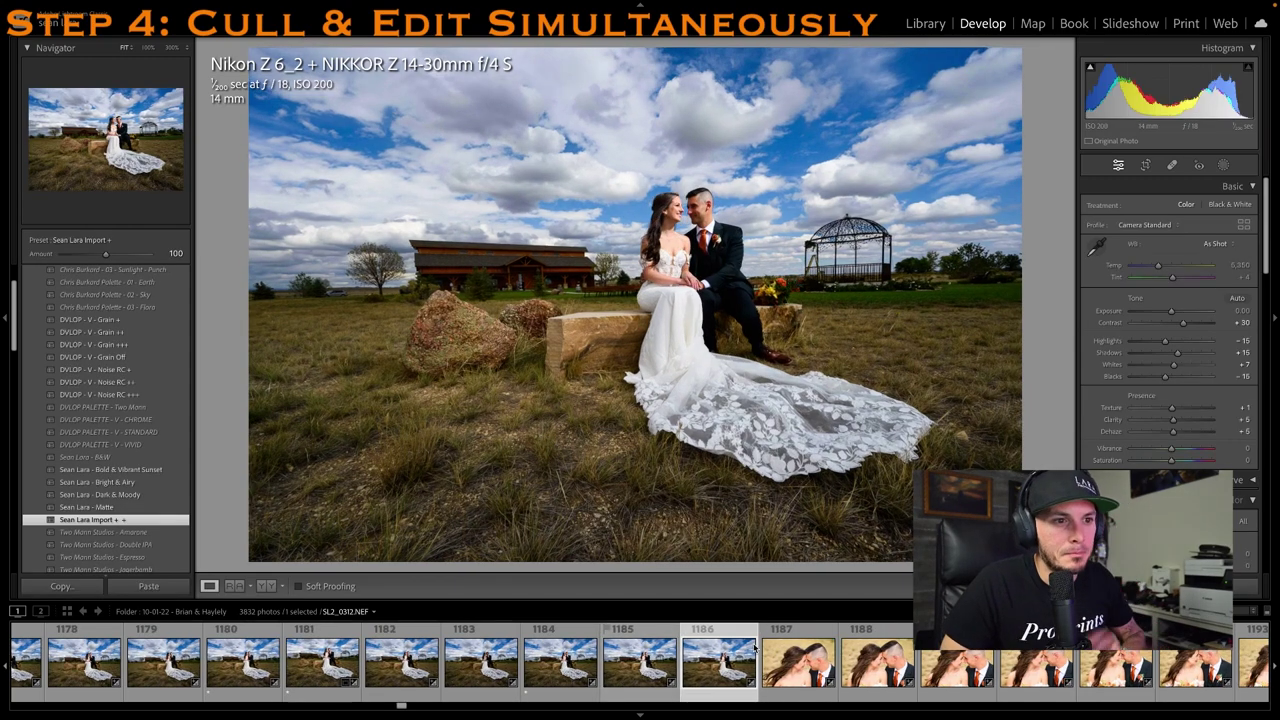
key("Right")
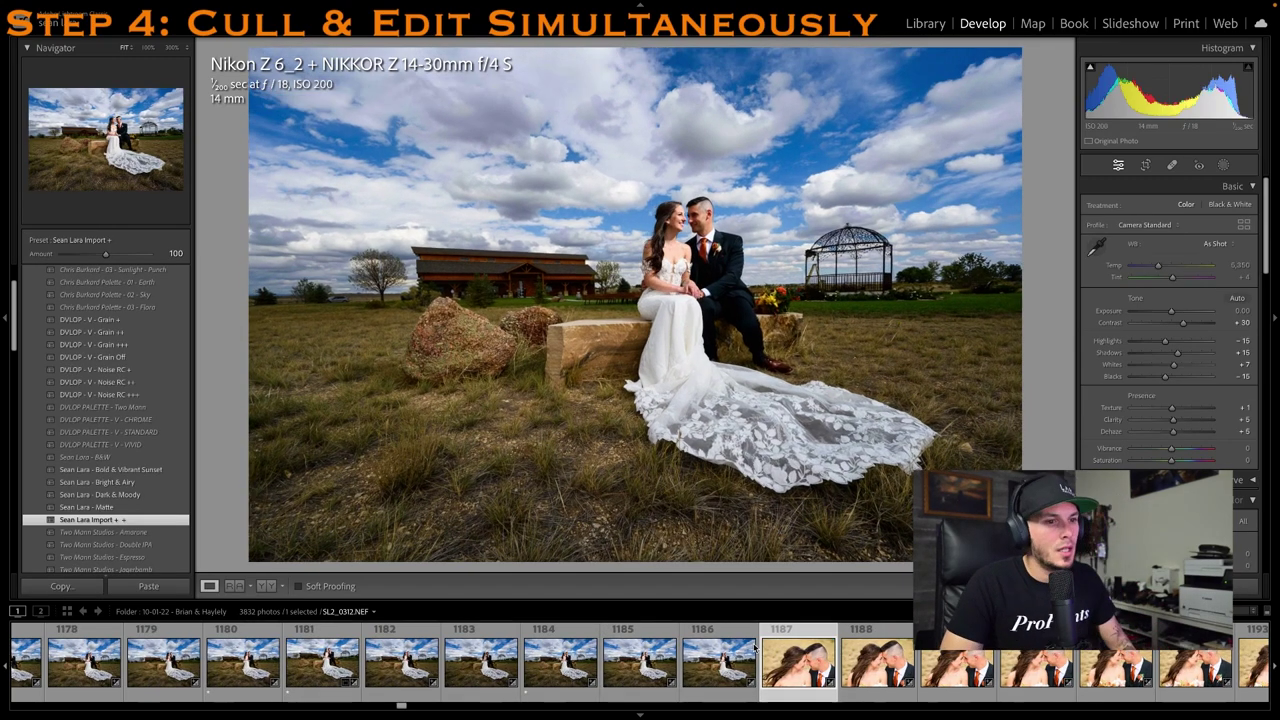
key("Left")
key("1")
Step through the close-up forehead-to-forehead portraits starting at frame 1187 and give frame 1193 a one-star rating
key("Right")
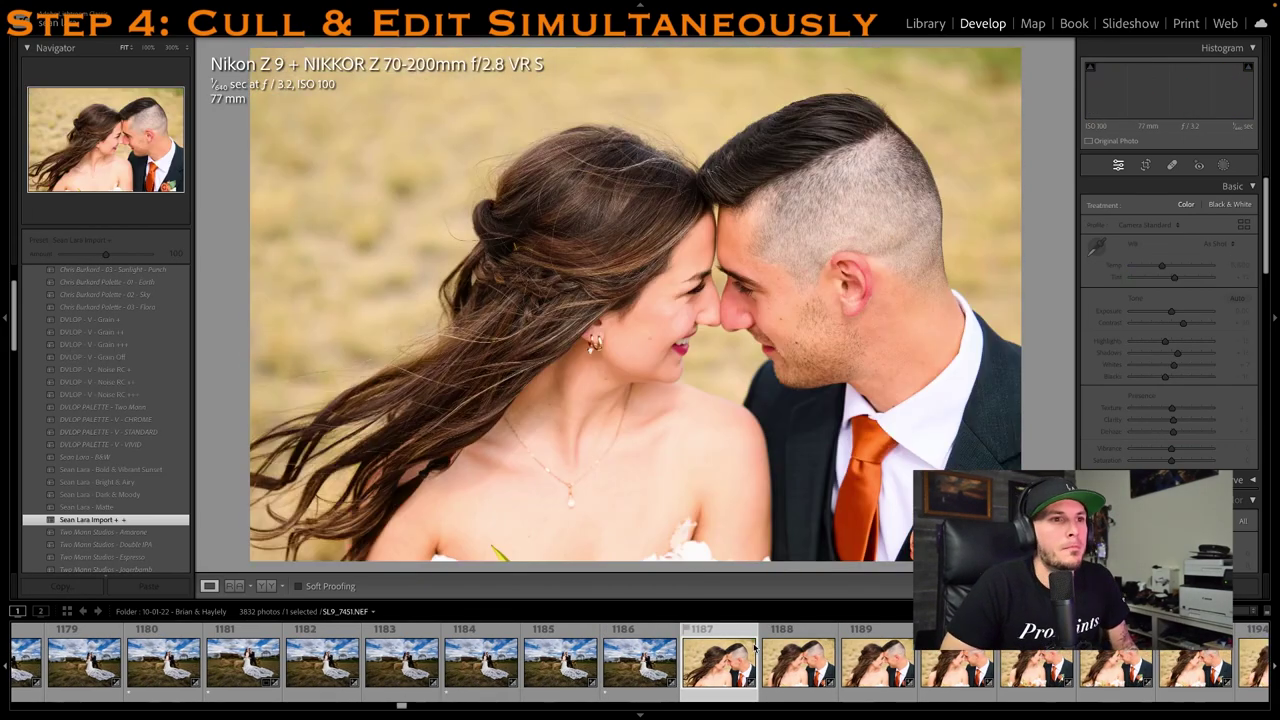
key("Right")
key("Right")
key("Right")
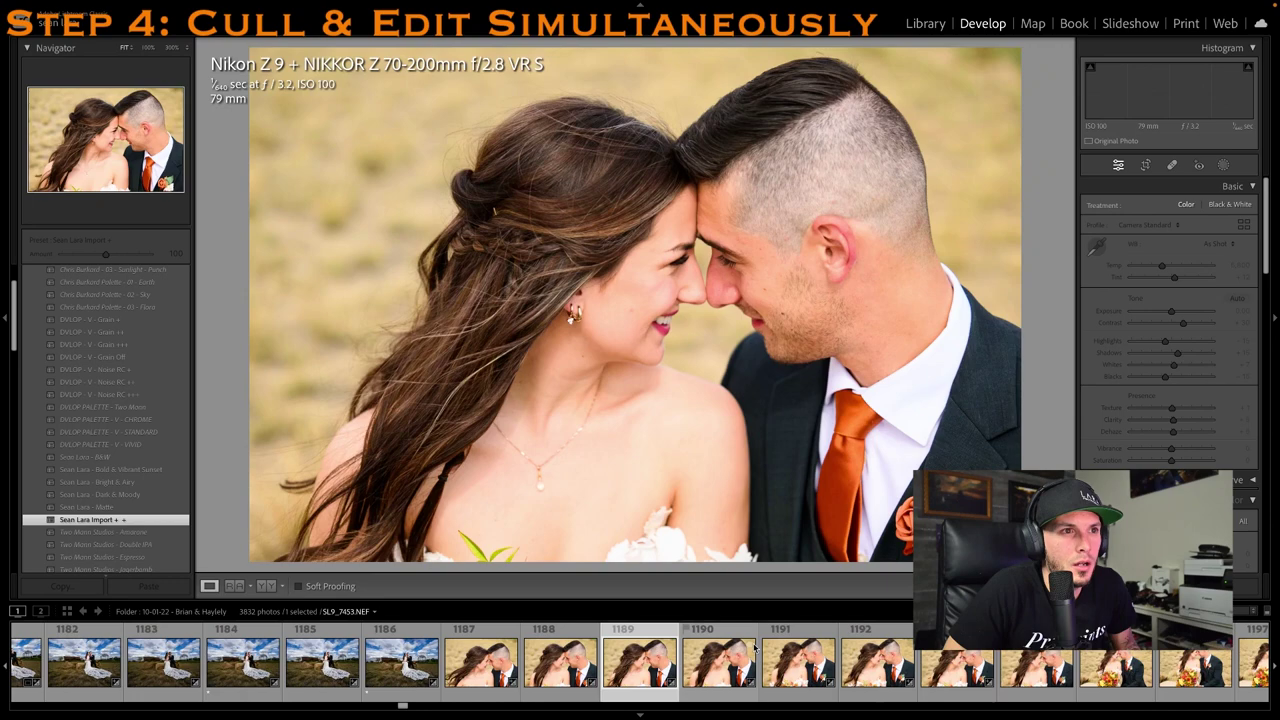
key("Right")
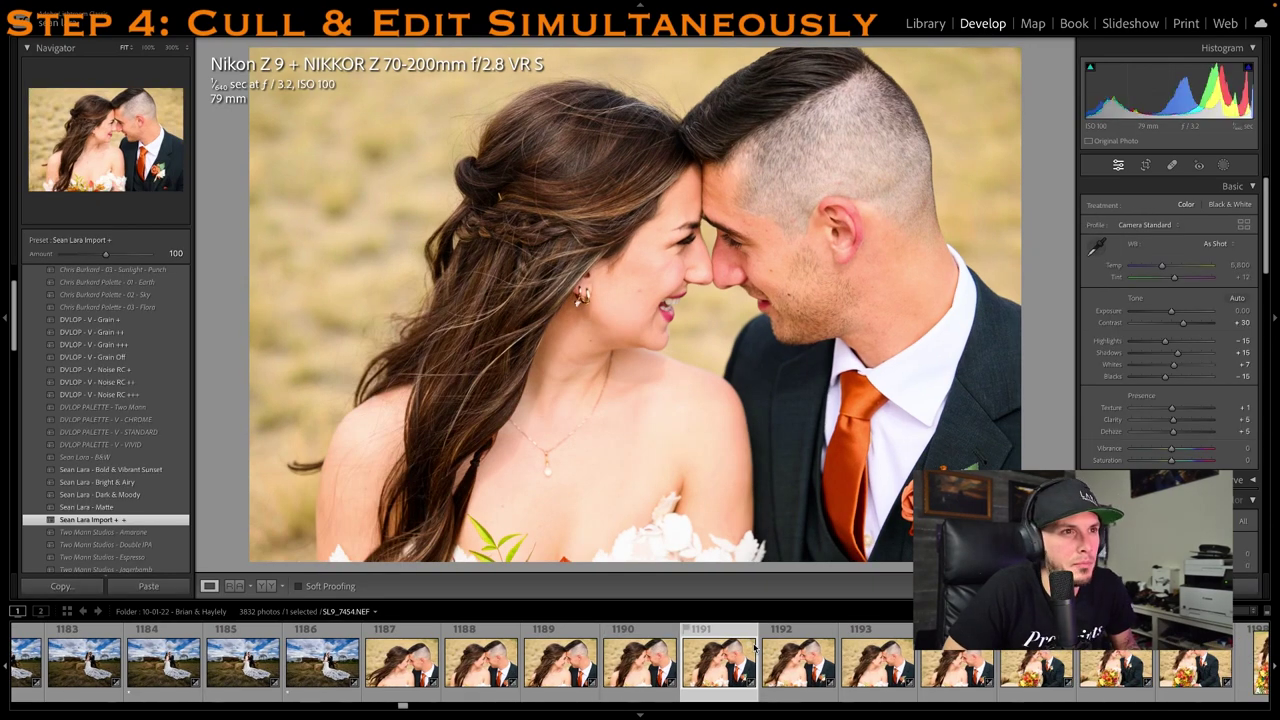
key("Right")
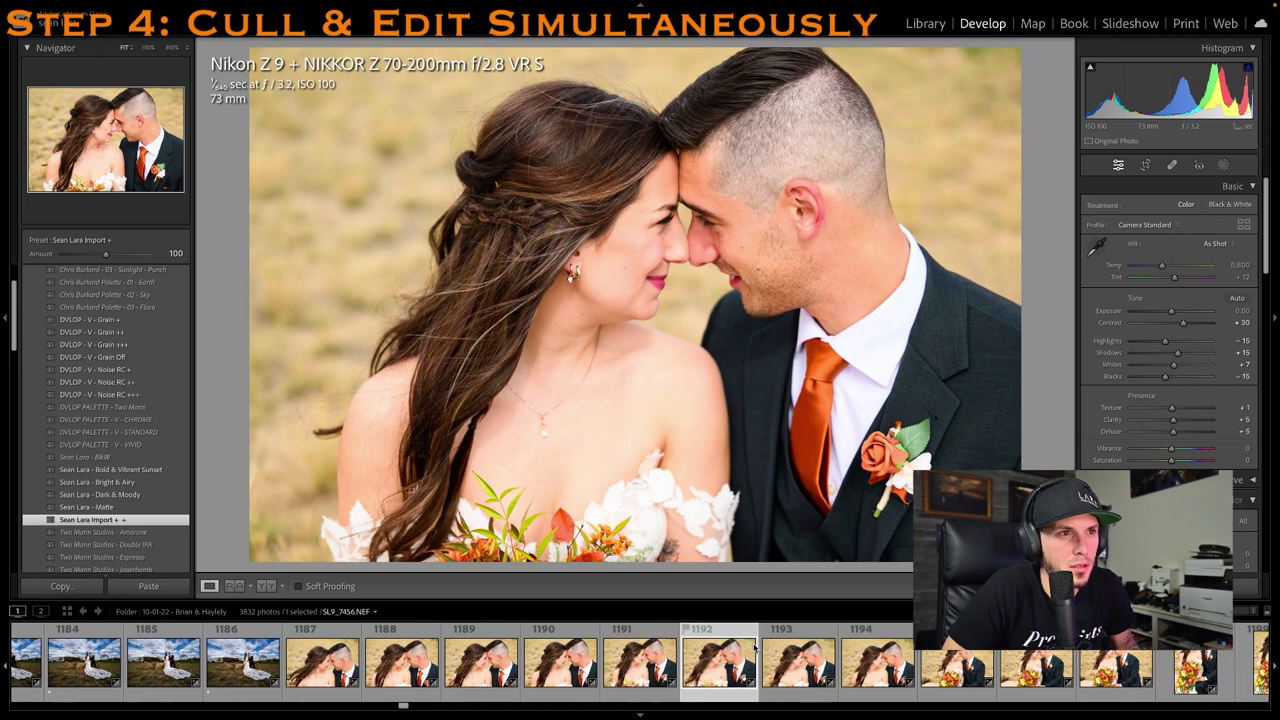
key("Right")
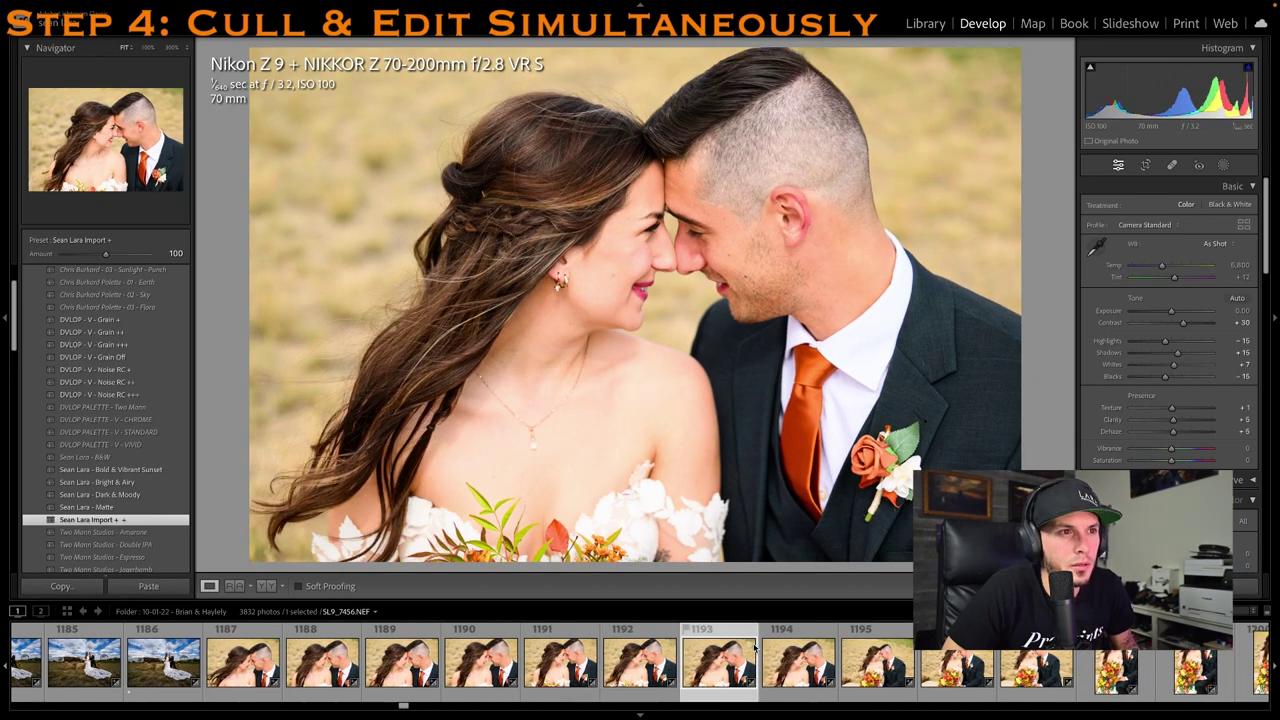
key("Right")
key("1")
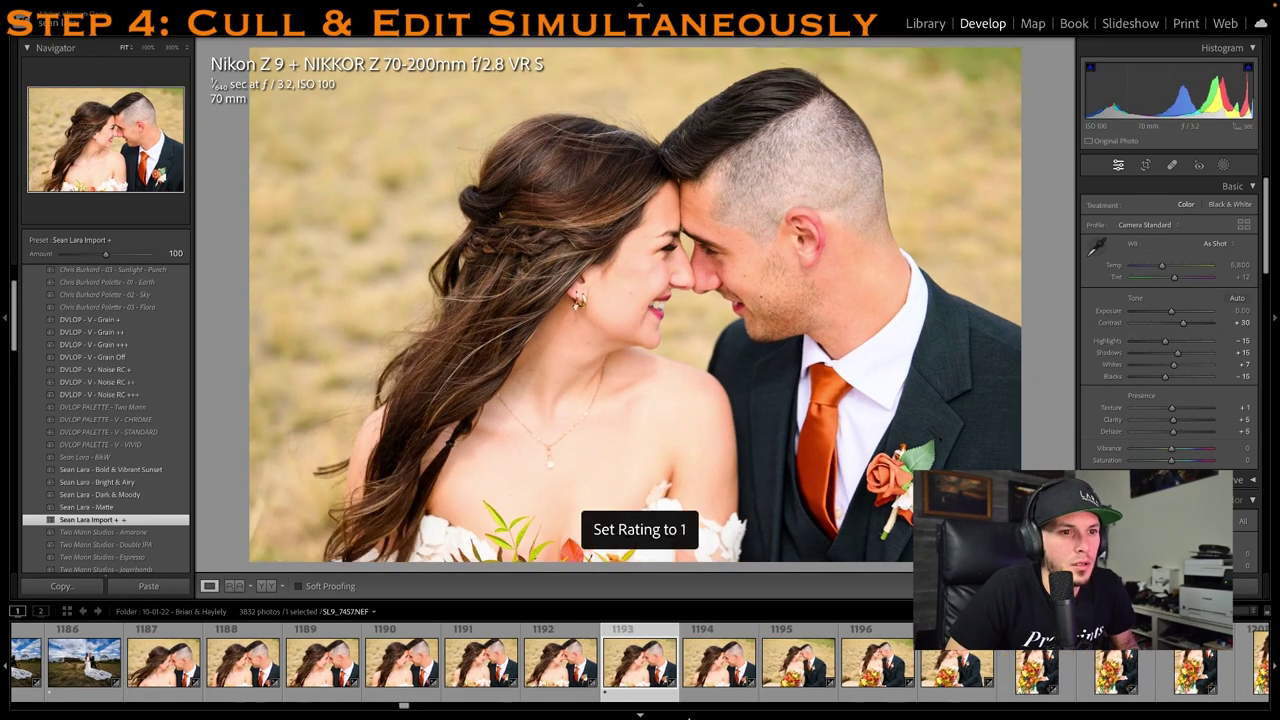
right_click(654, 684)
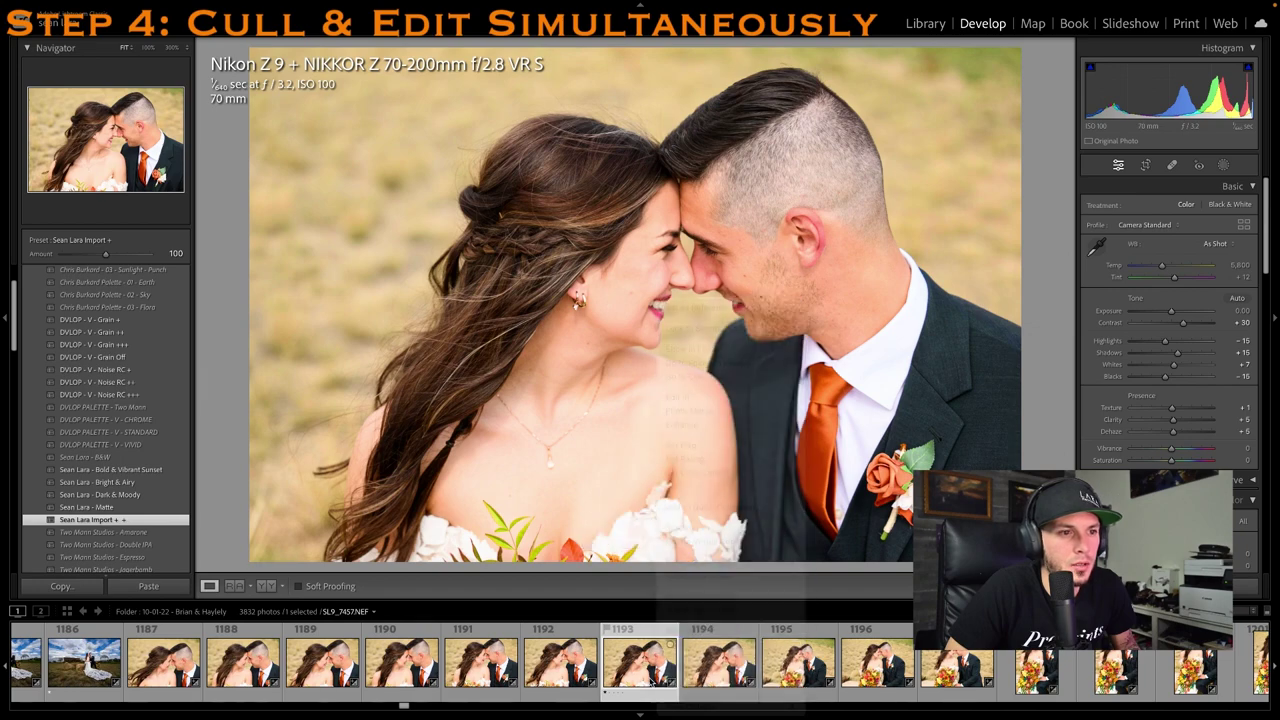
Skip ahead to the portraits showing the bouquet and give frames 1197 and 1199 a one-star rating
left_click(868, 660)
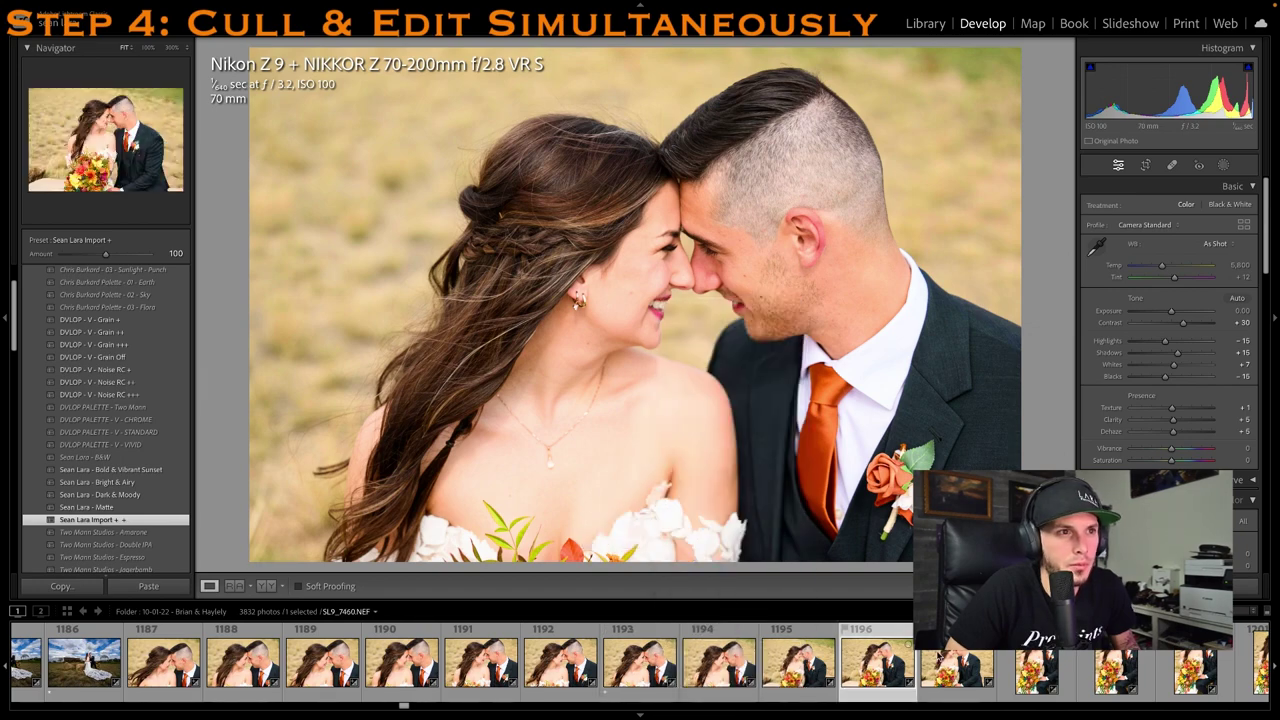
key("Right")
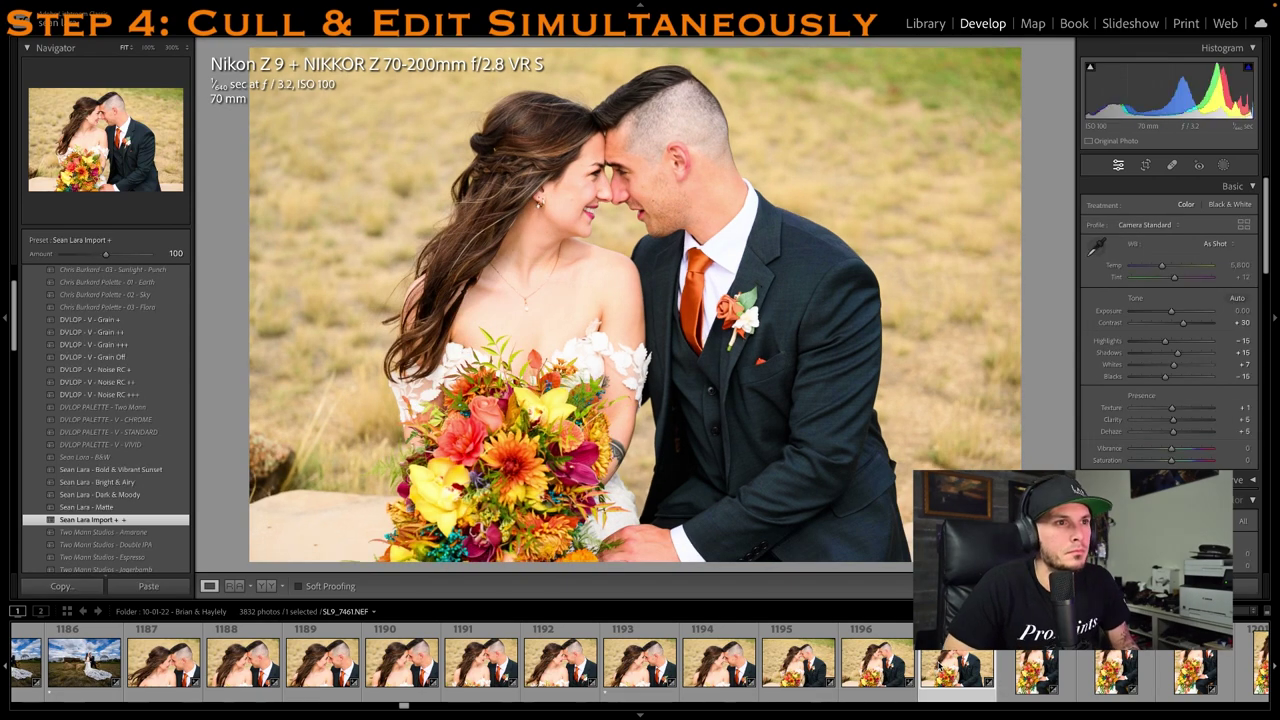
key("1")
key("Right")
key("Right")
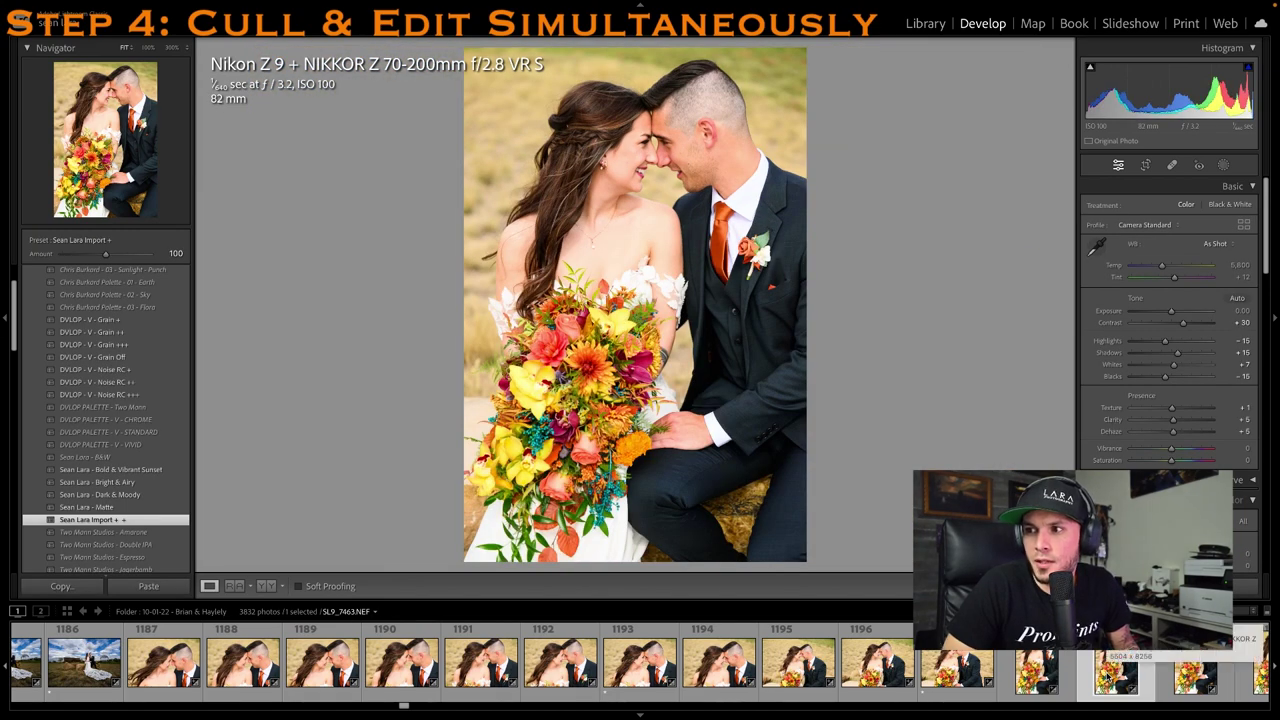
key("1")
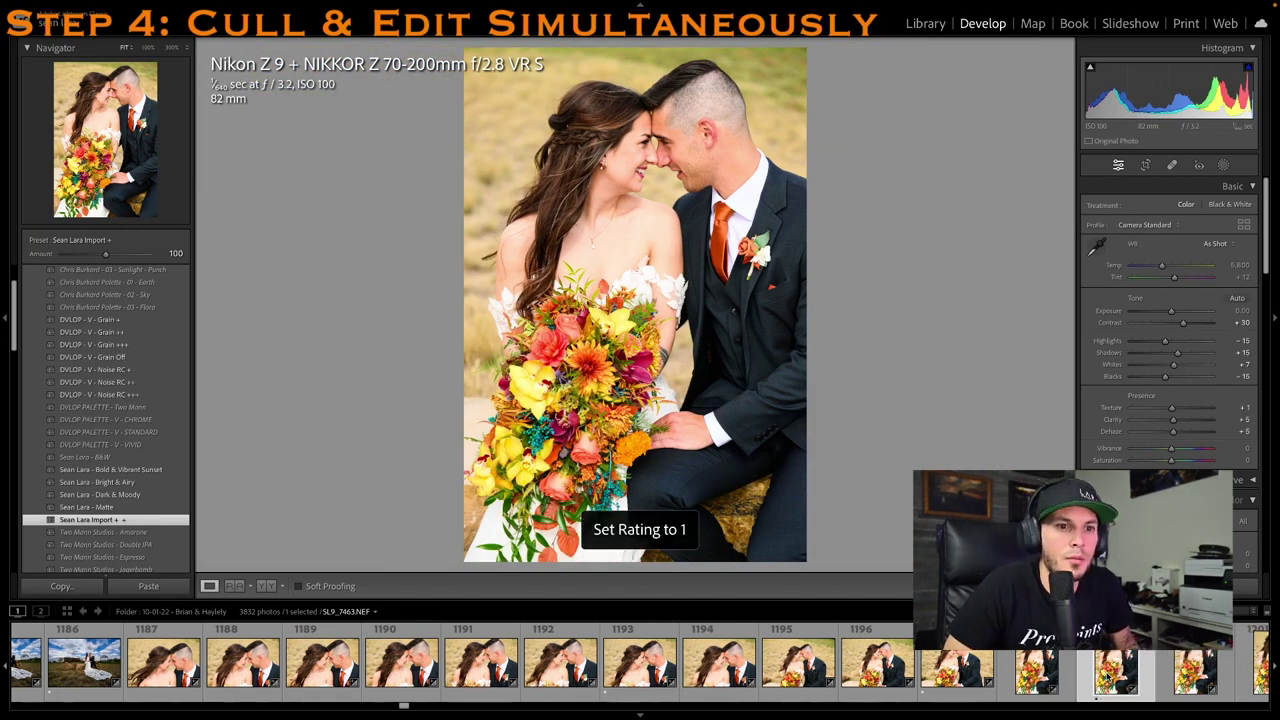
Skip ahead through the vertical bouquet shots, giving frame 1205 and the kissing frame 1209 a one-star rating
scroll(1107, 678, "right", 5)
left_click(1041, 685)
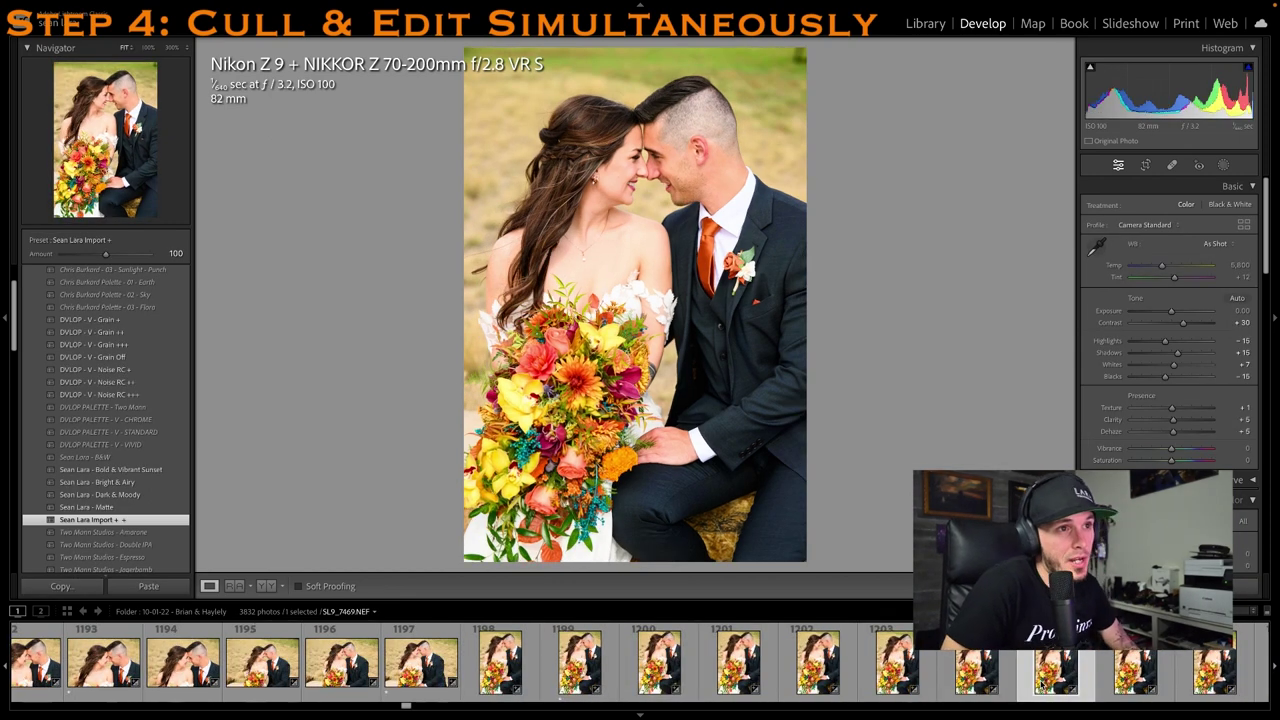
key("1")
key("1")
key("1")
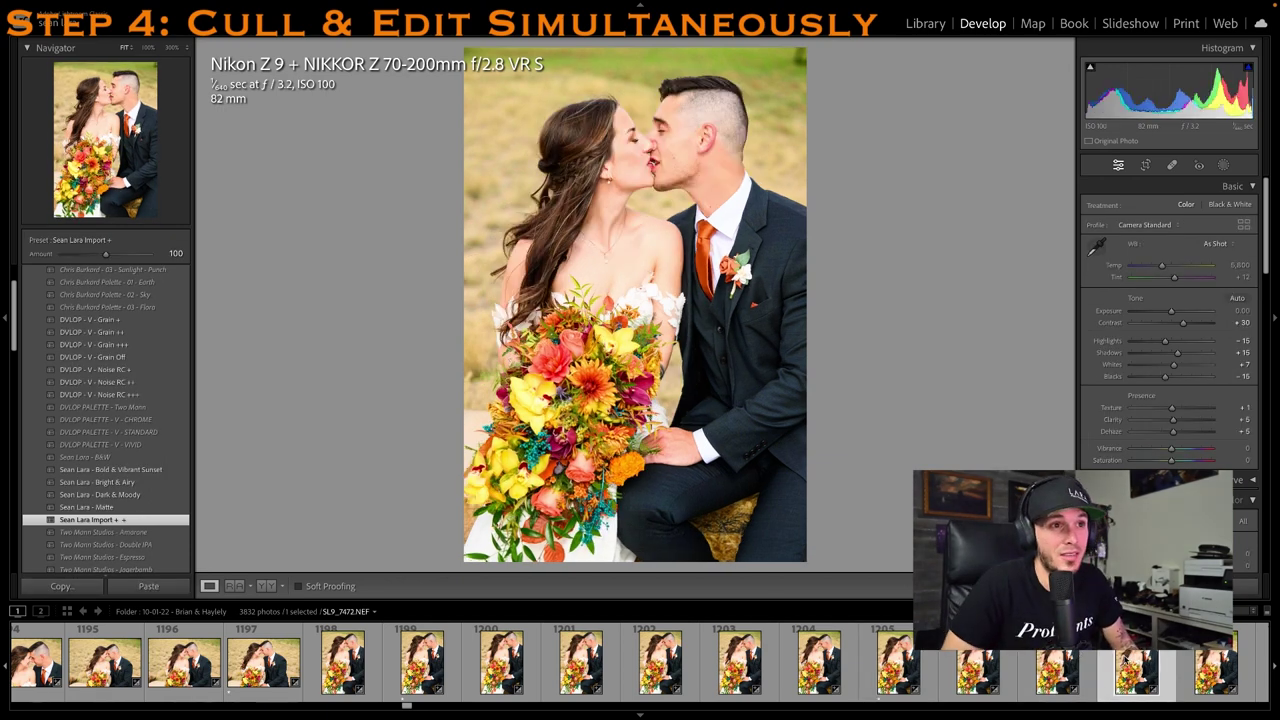
left_click(1230, 680)
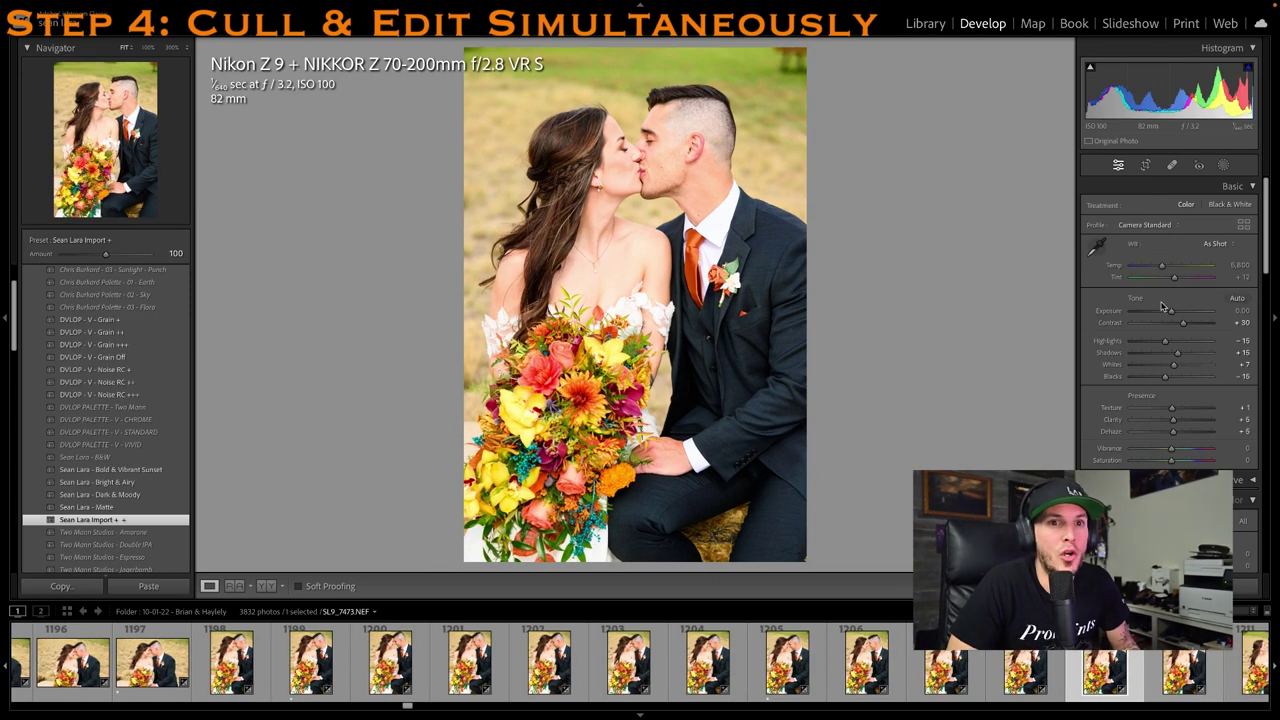
key("1")
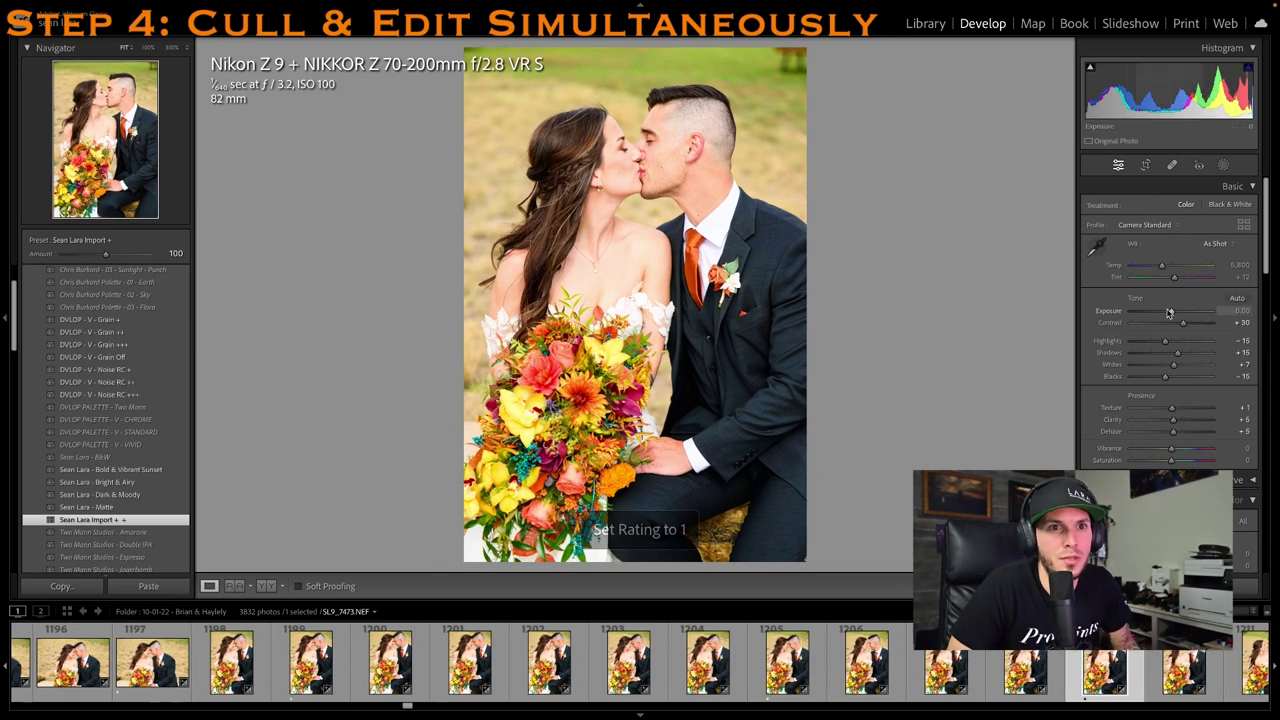
Set the exposure of the kissing frame 1209 to -0.30 with a one-star rating and compare it with the next two frames
left_click_drag(1170, 312, 1167, 311)
key("1")
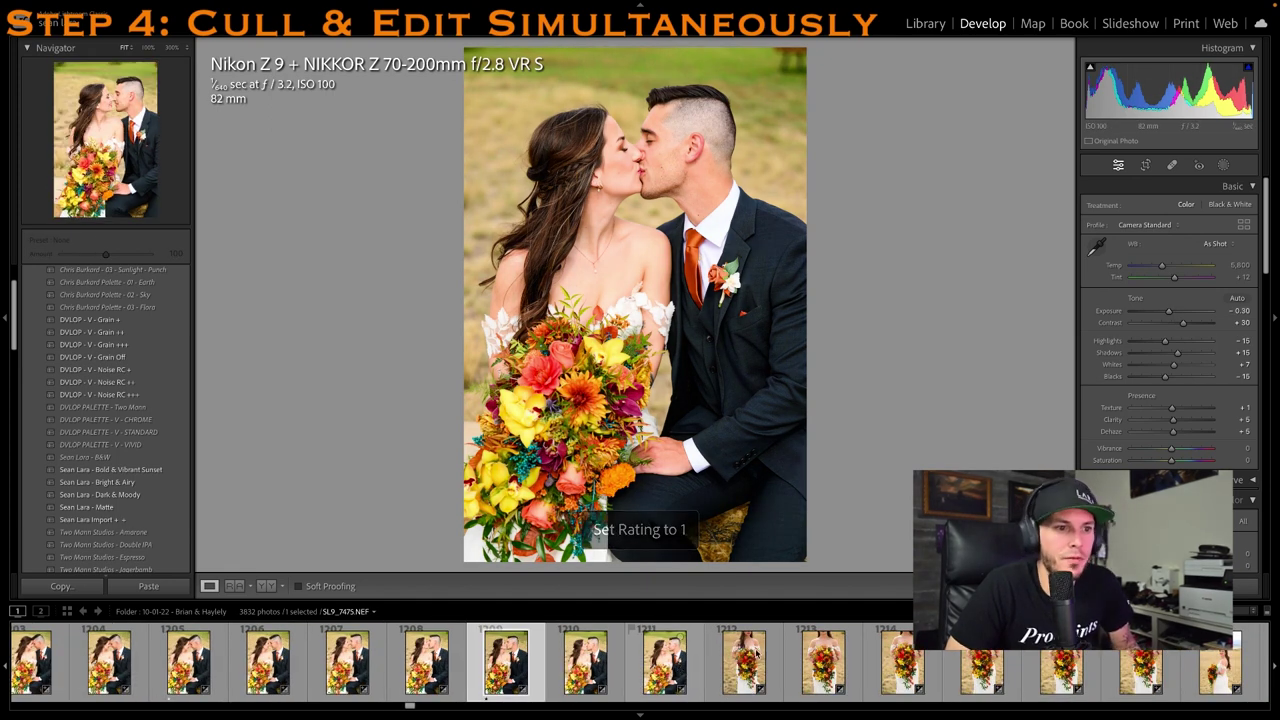
key("Right")
key("Right")
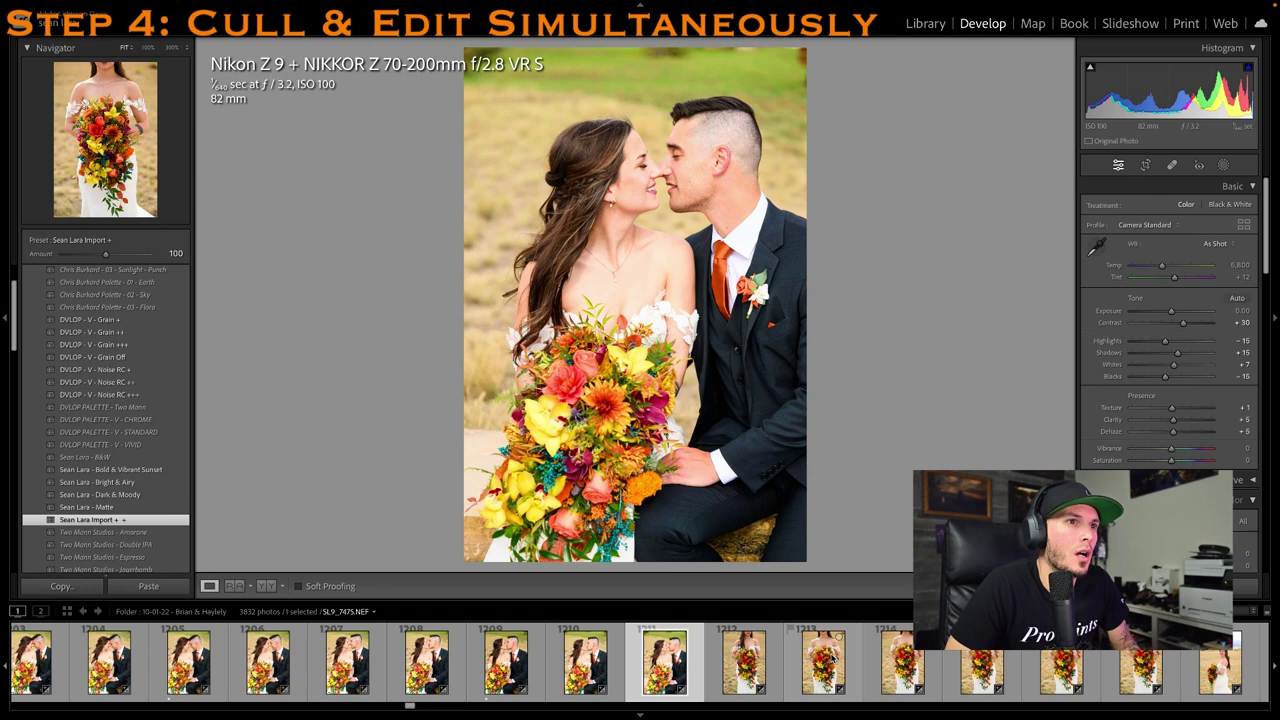
key("Left")
key("Left")
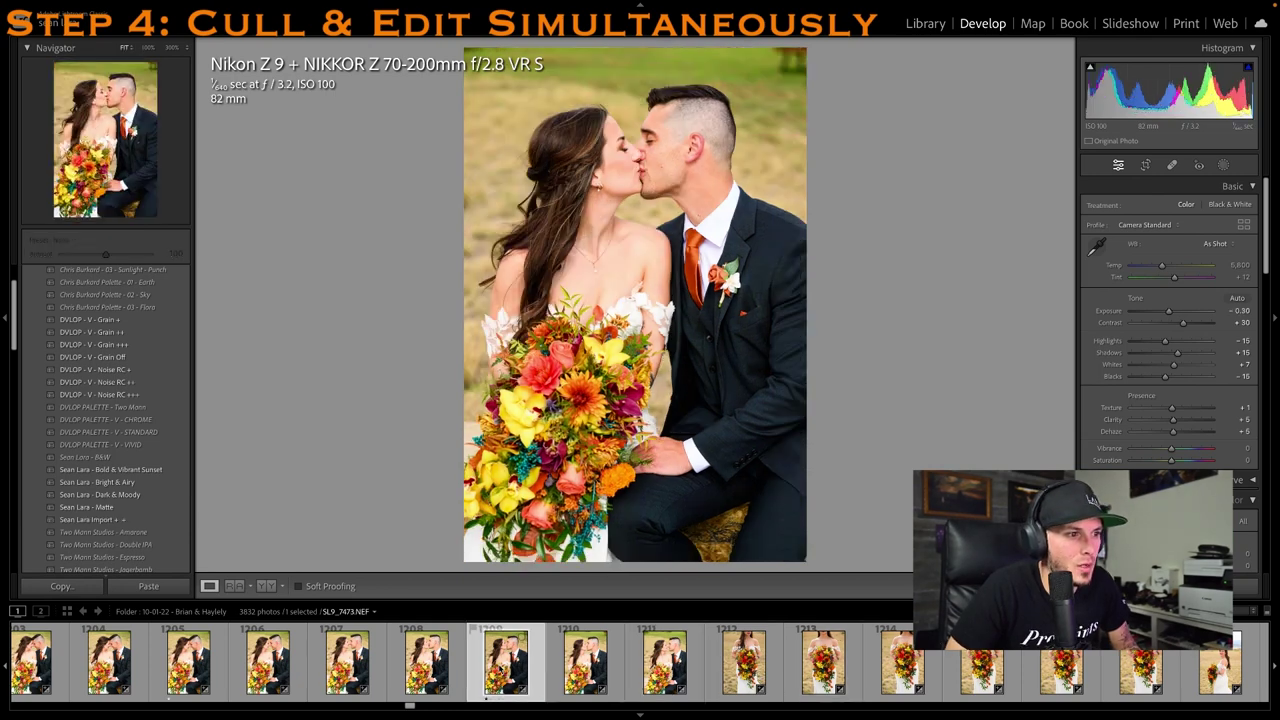
Return to the forehead-to-forehead bouquet portrait, frame 1205, and create a virtual copy of it
left_click(272, 672)
key("Left")
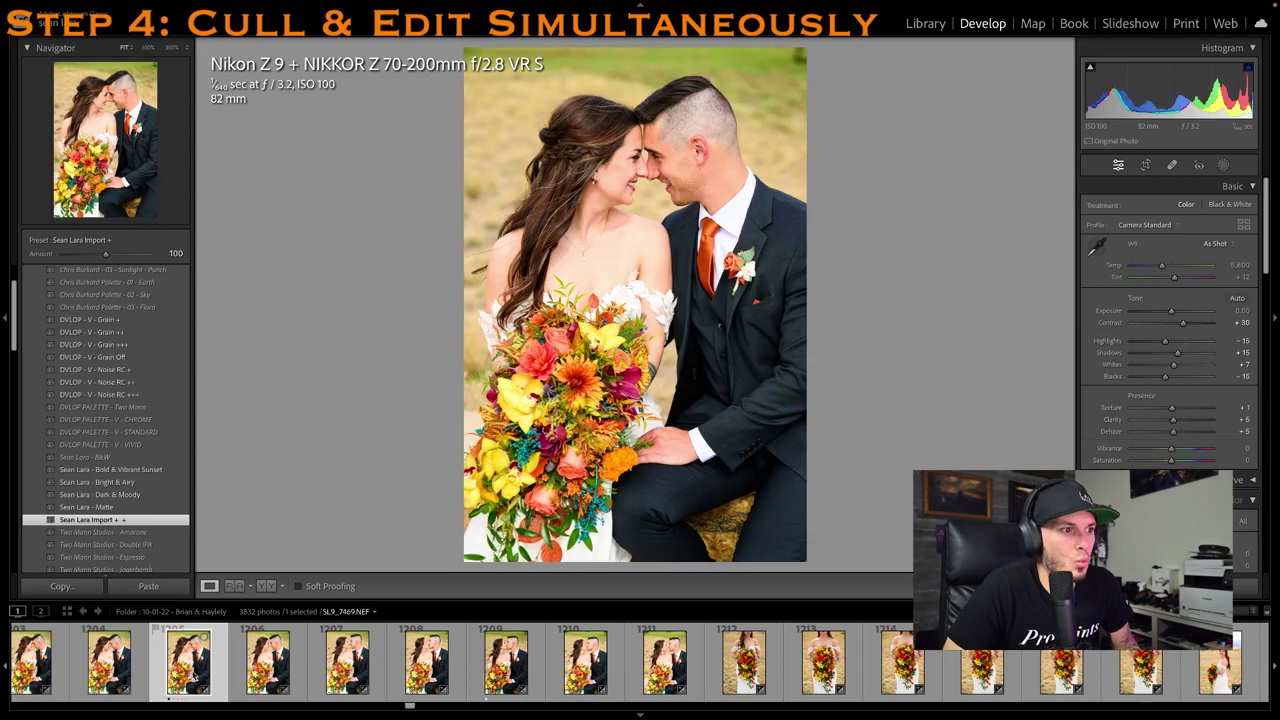
right_click(195, 676)
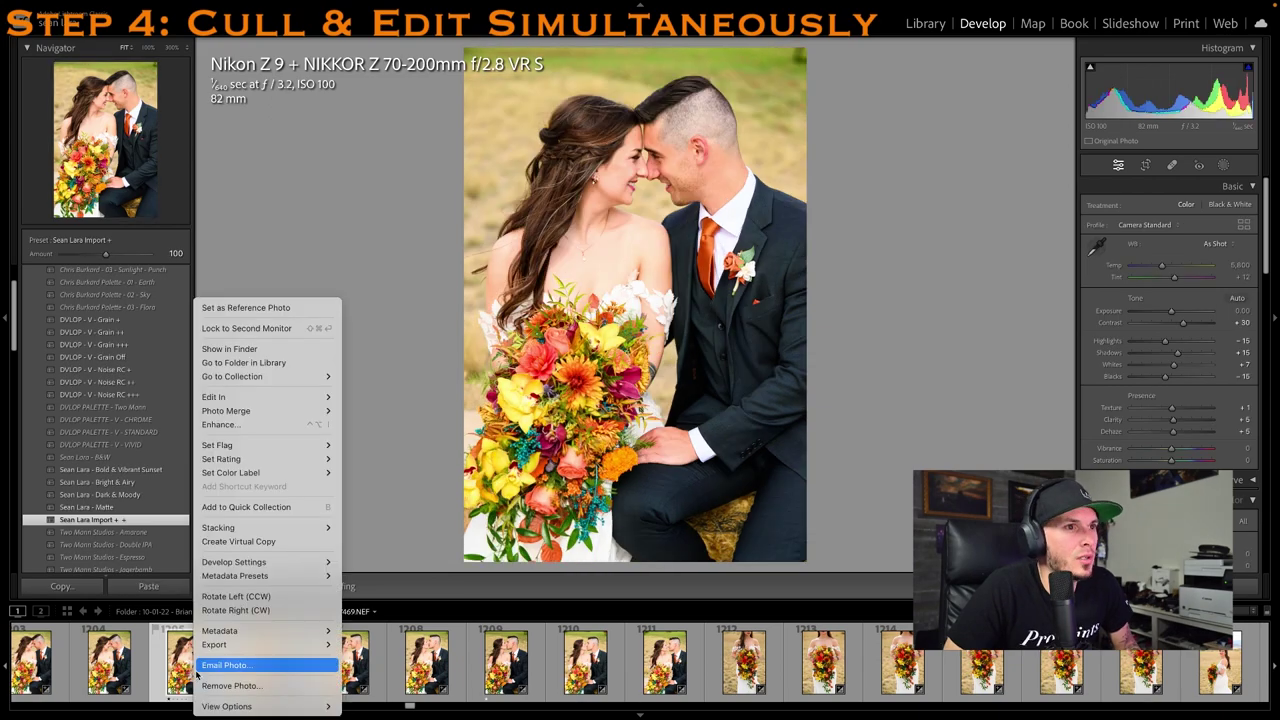
left_click(250, 545)
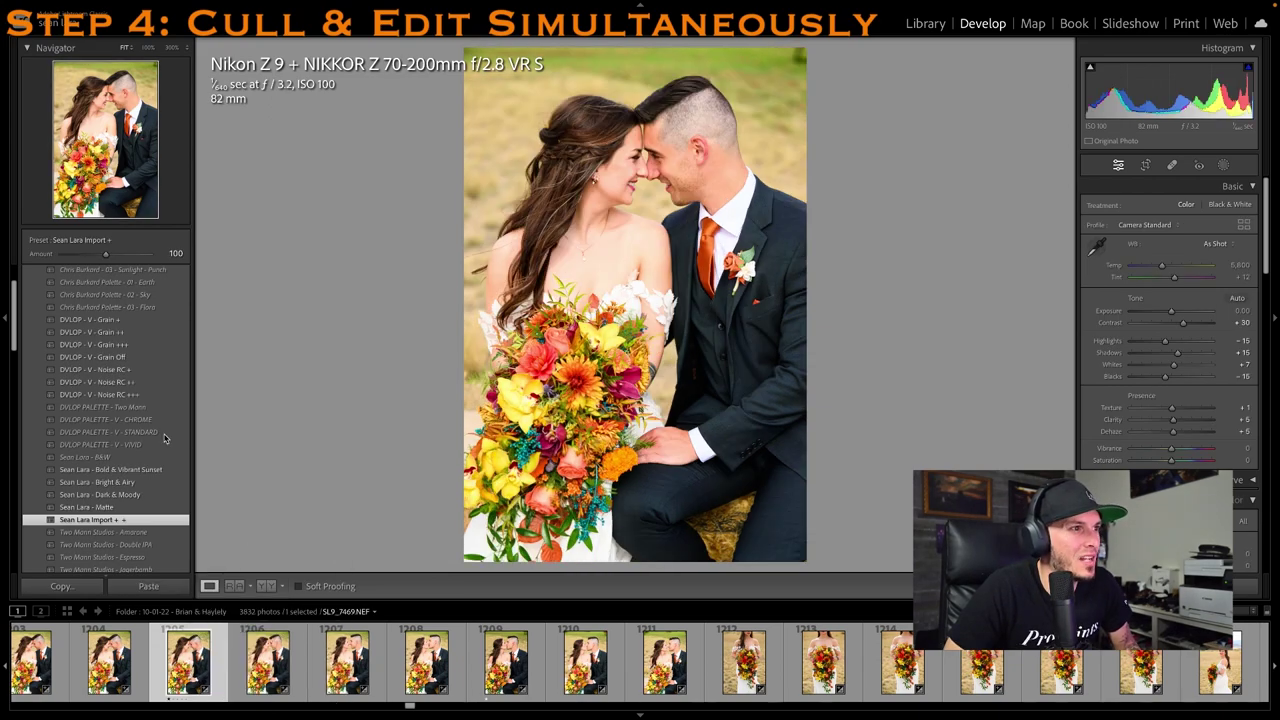
Apply the B&W preset to the virtual copy of frame 1205 and set its Clarity to +22, keeping it at one star
left_click(119, 458)
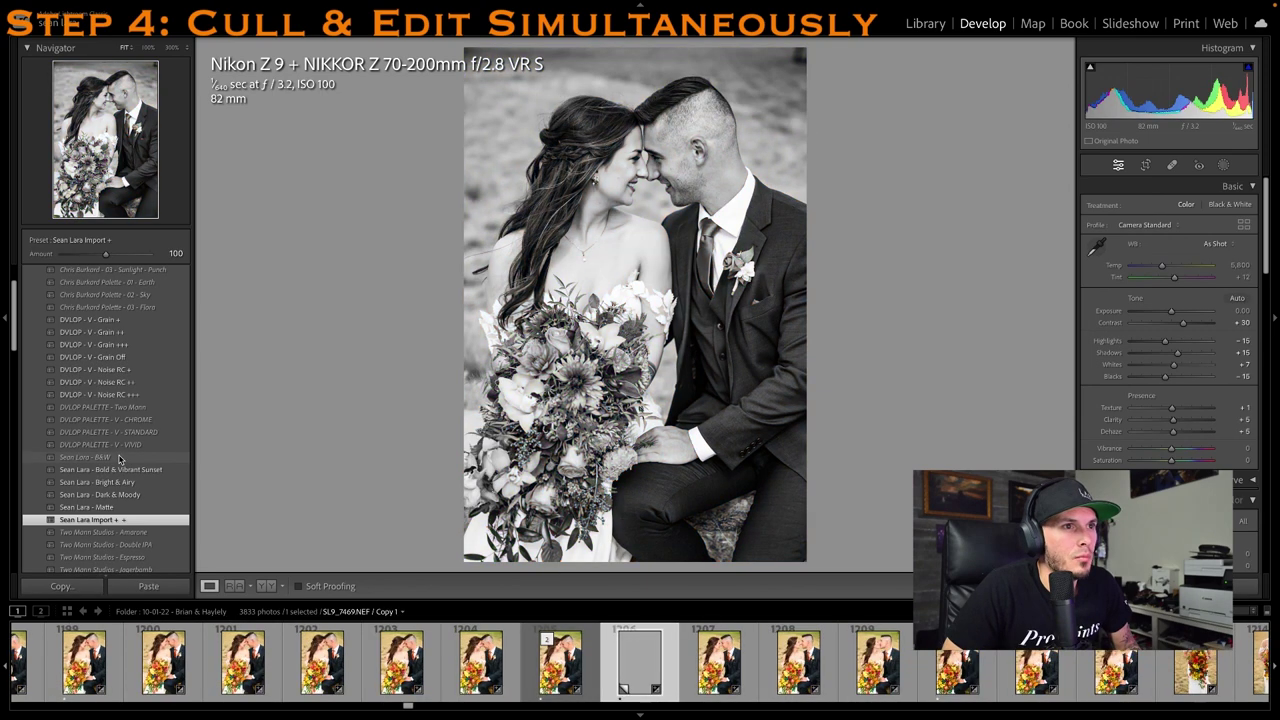
left_click(119, 458)
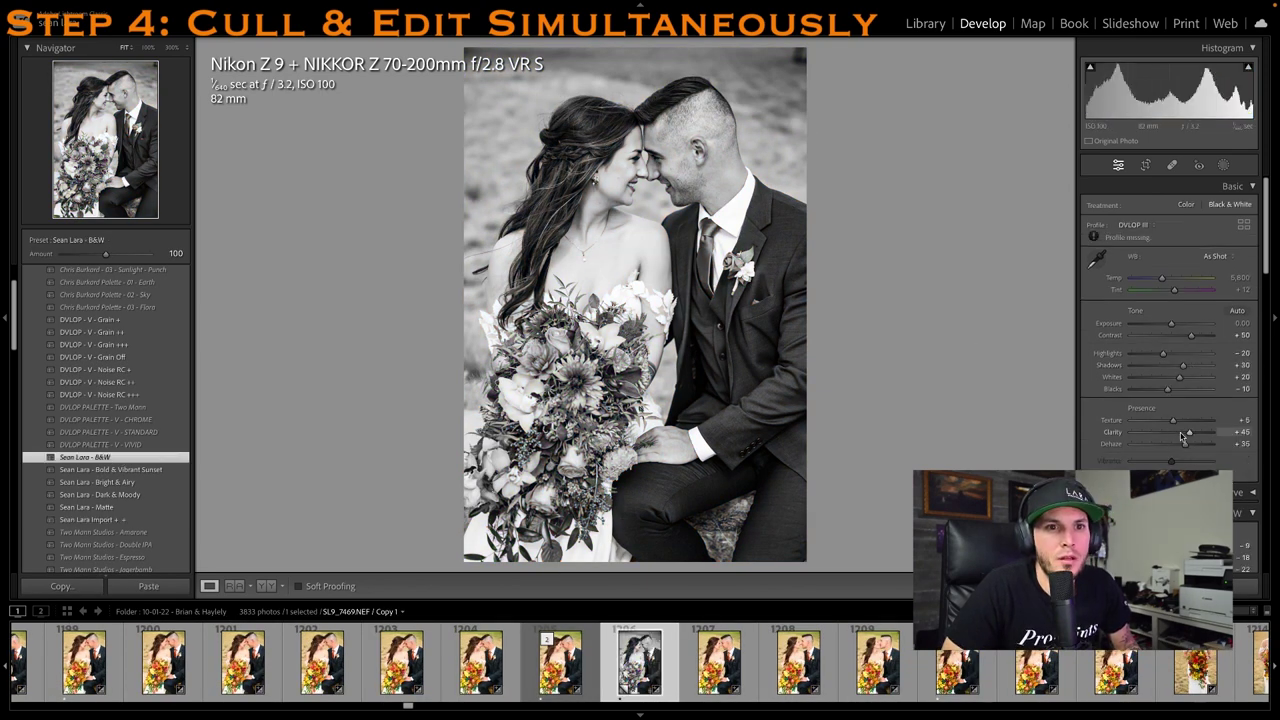
left_click(1181, 433)
key("1")
Give the bride's bouquet close-up, frame 1214, a one-star rating and crop it tighter from the upper edge
scroll(965, 676, "down", 3)
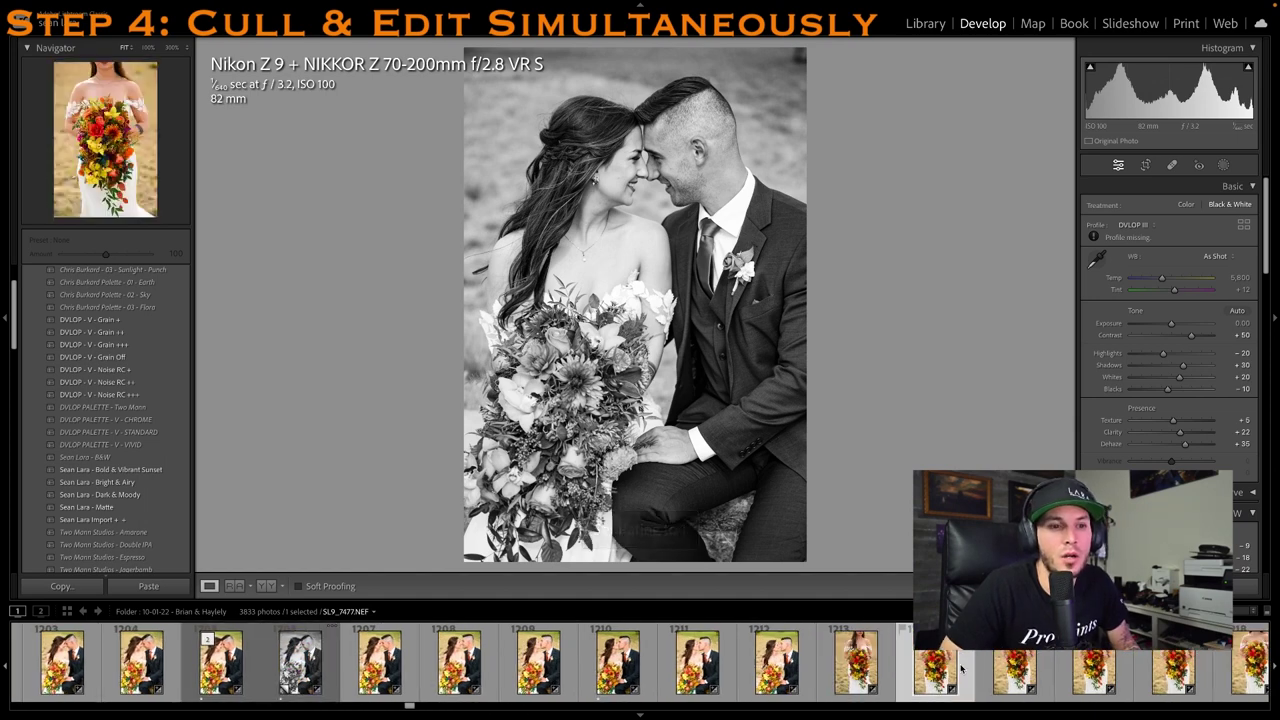
left_click(960, 668)
key("1")
scroll(960, 670, "down", 1)
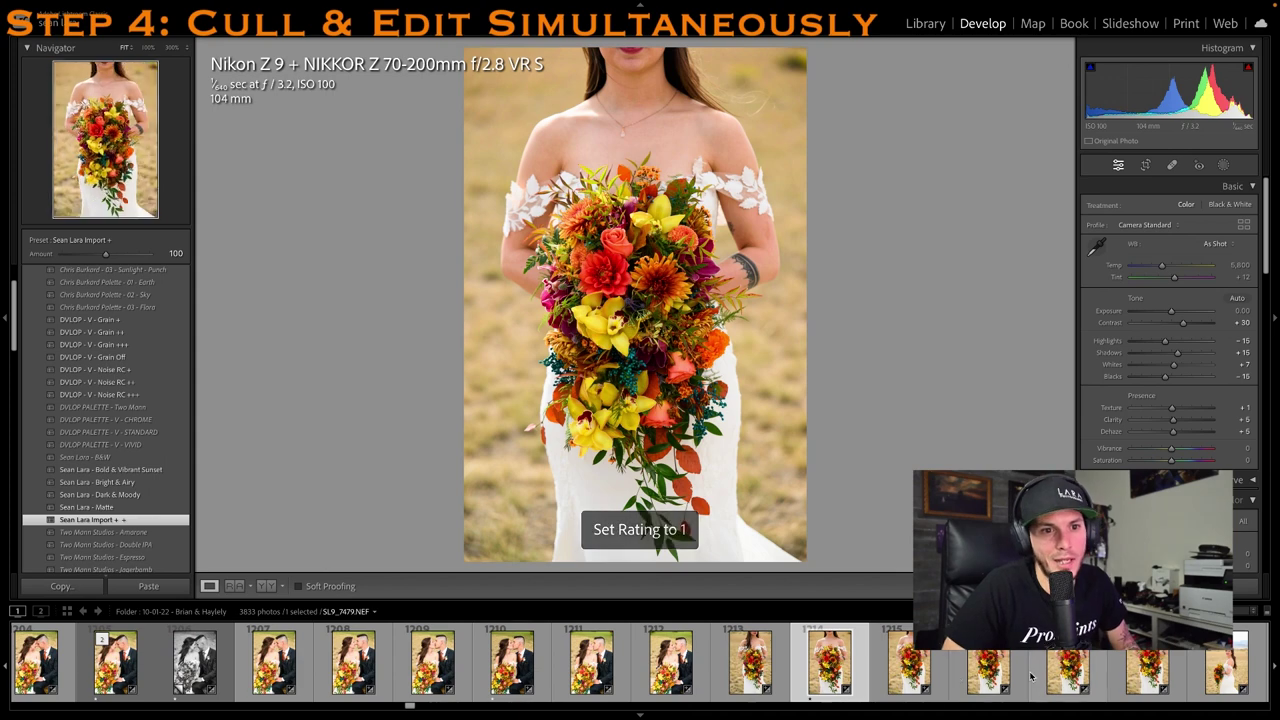
scroll(960, 676, "down", 3)
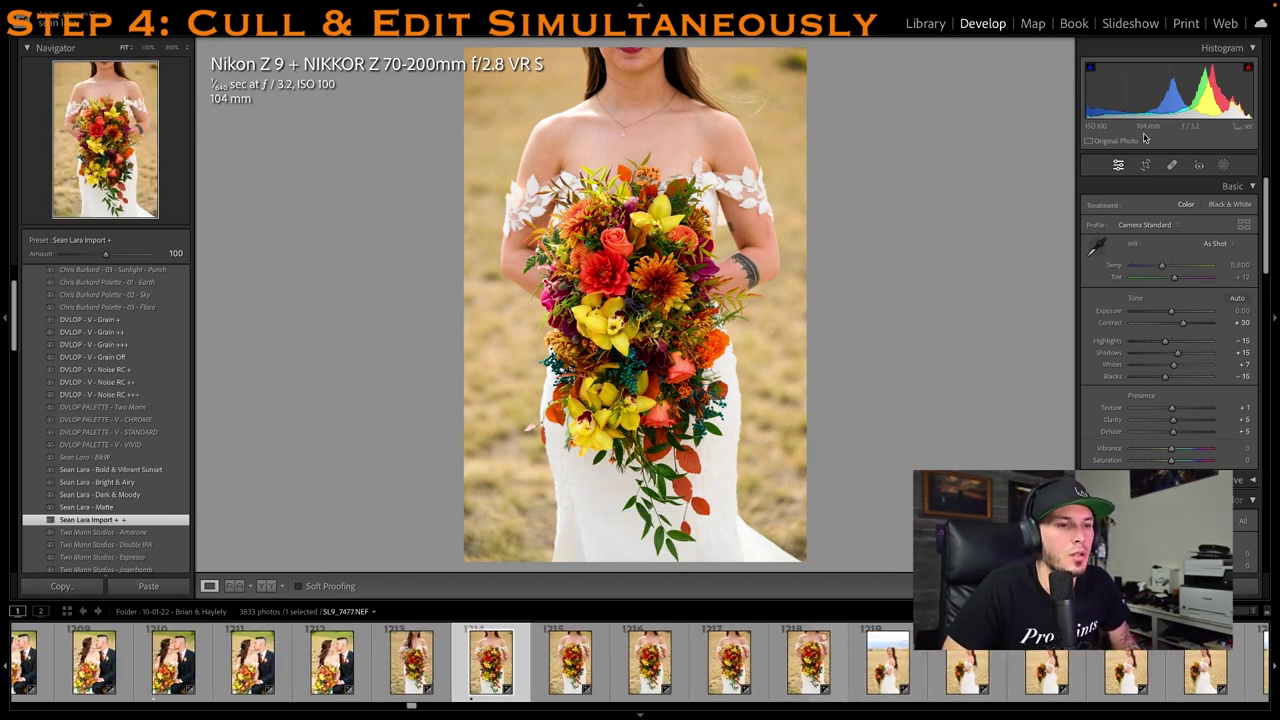
left_click(1145, 165)
left_click_drag(658, 48, 659, 76)
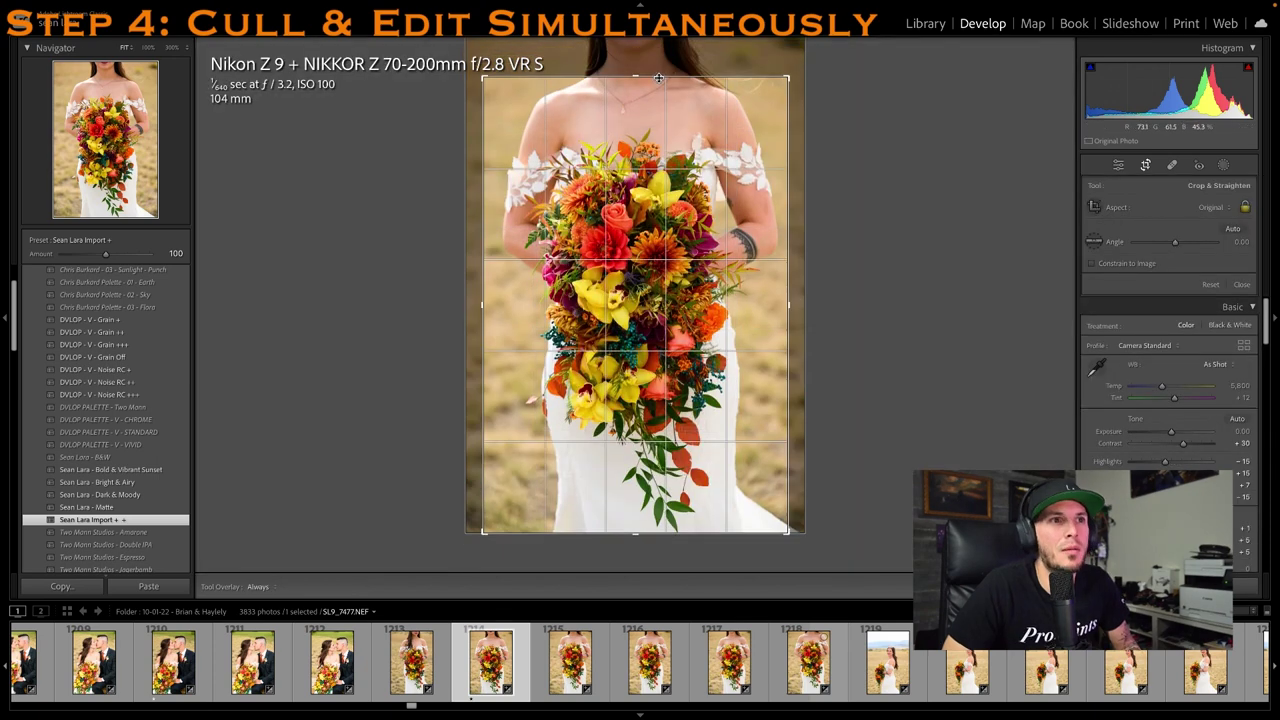
key("Return")
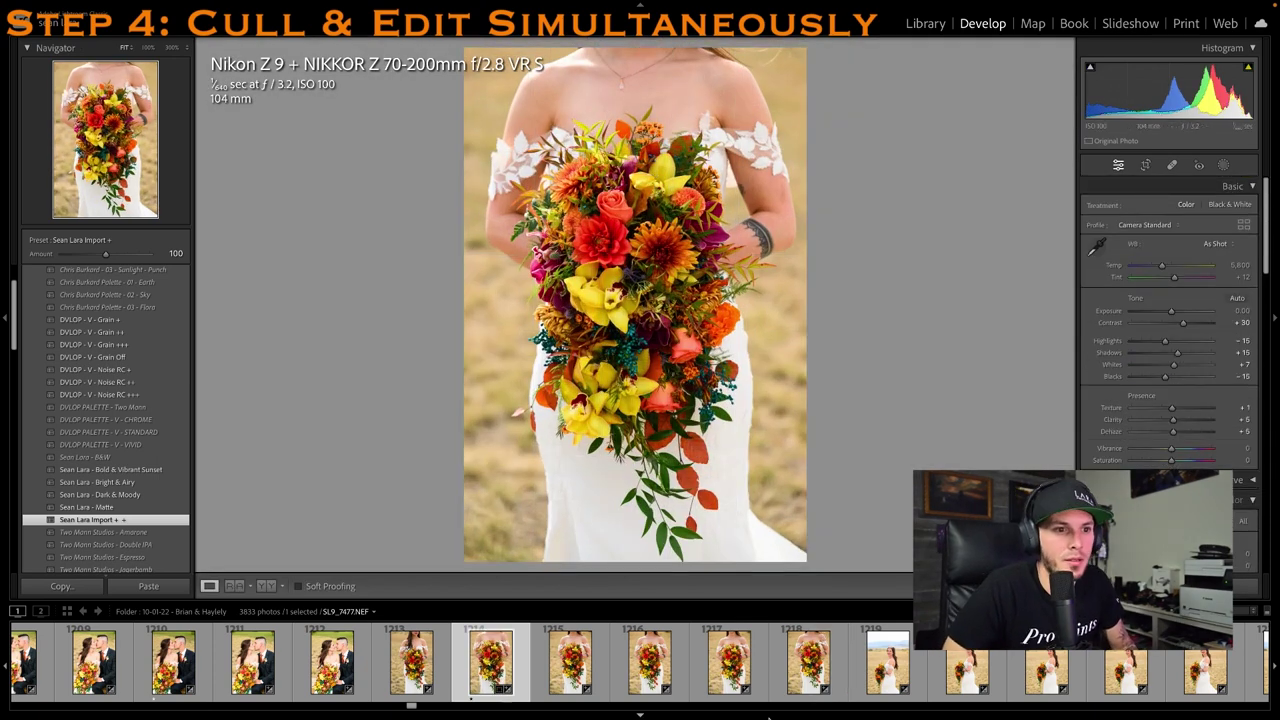
Skip ahead to the bride's solo portraits in the field and give frame 1222 a one-star rating
left_click(808, 660)
left_click(975, 662)
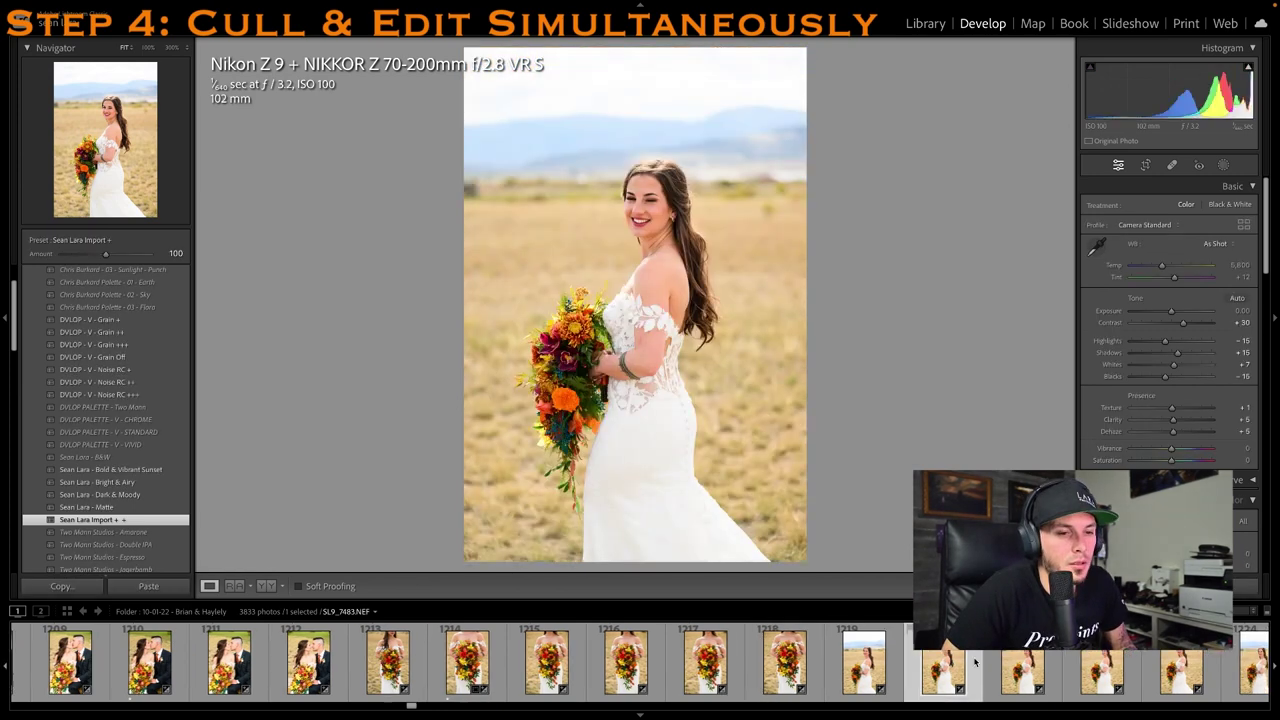
key("Right")
key("Right")
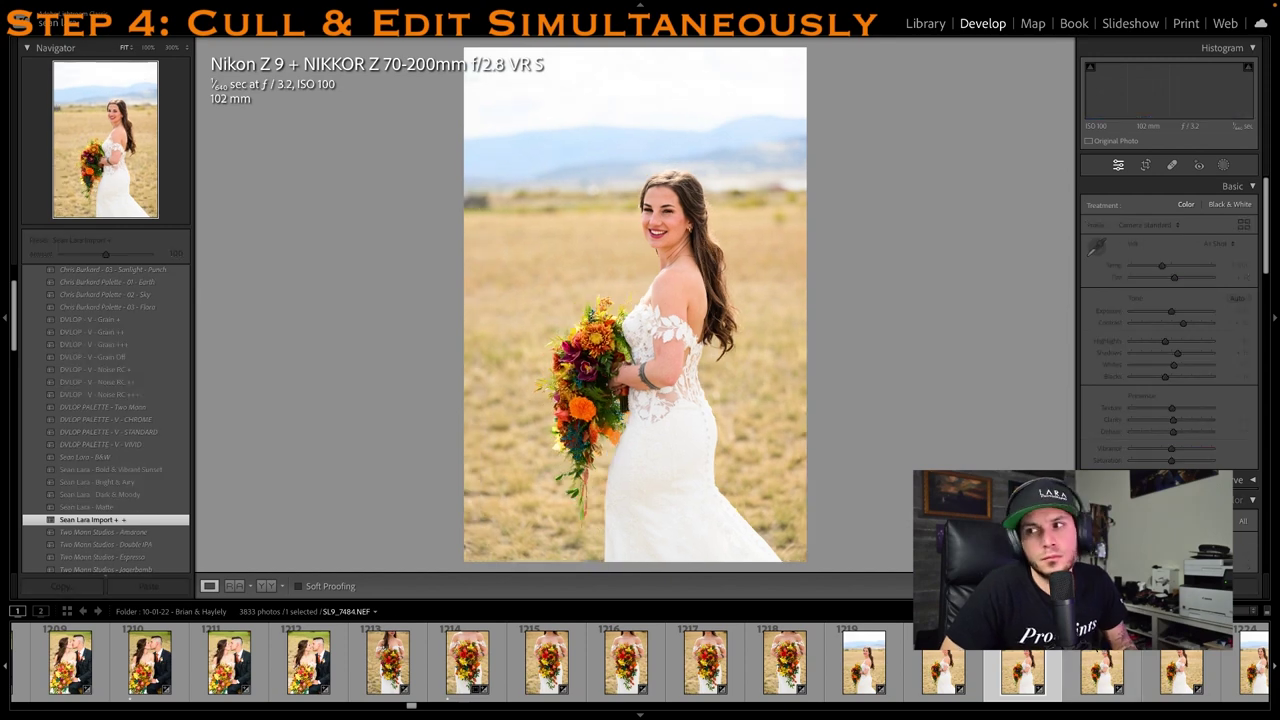
key("Right")
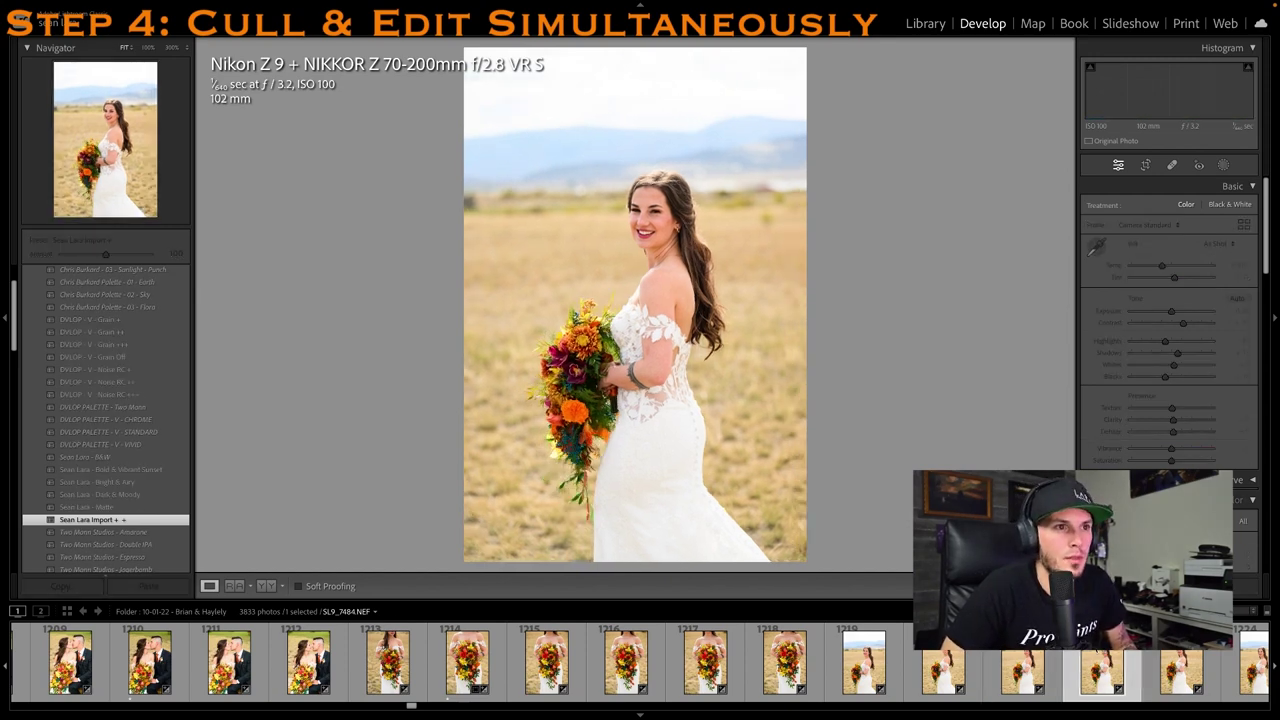
key("1")
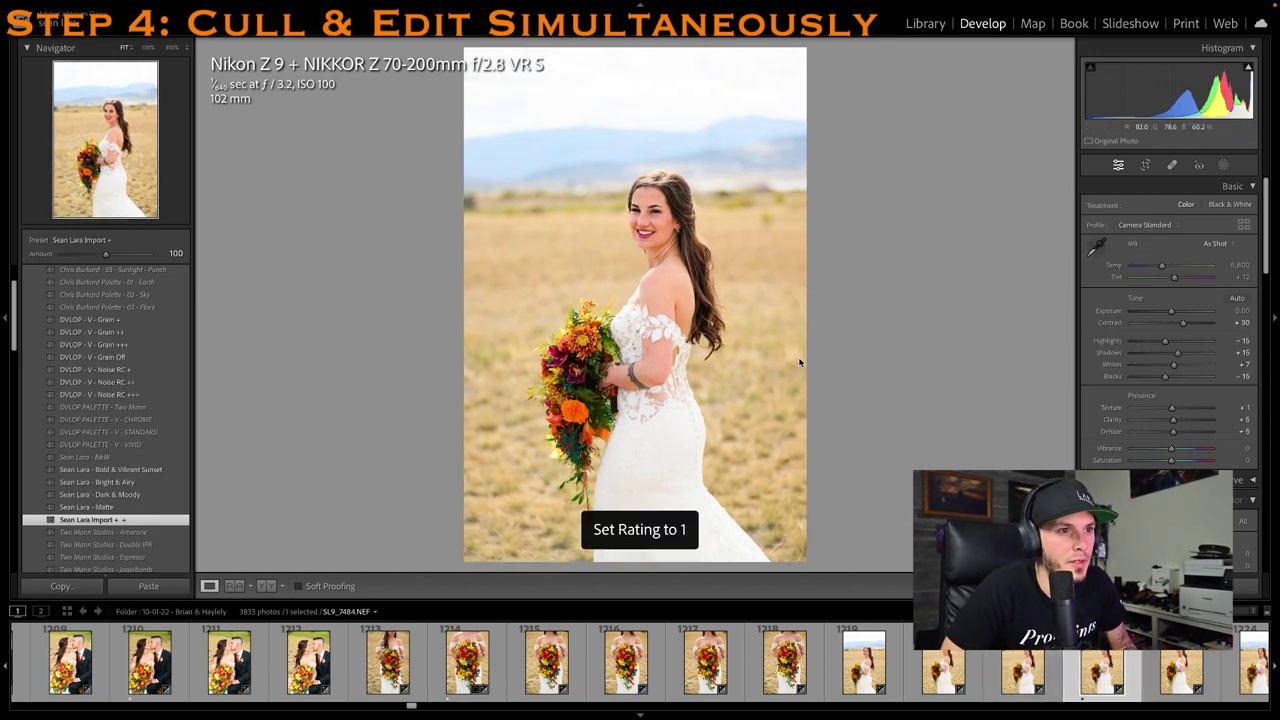
Lower the highlights of bride portrait 1222 to -39 and crop away part of the sky for a tighter framing
left_click_drag(1165, 342, 1156, 342)
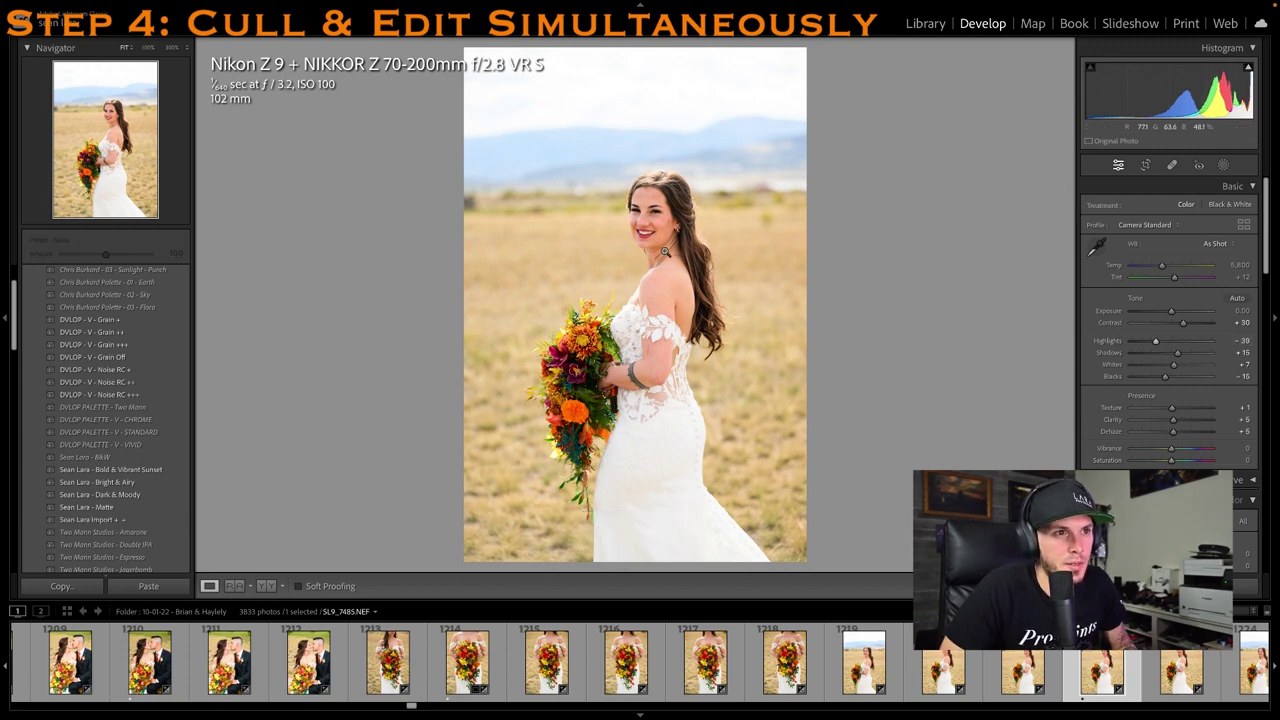
key("r")
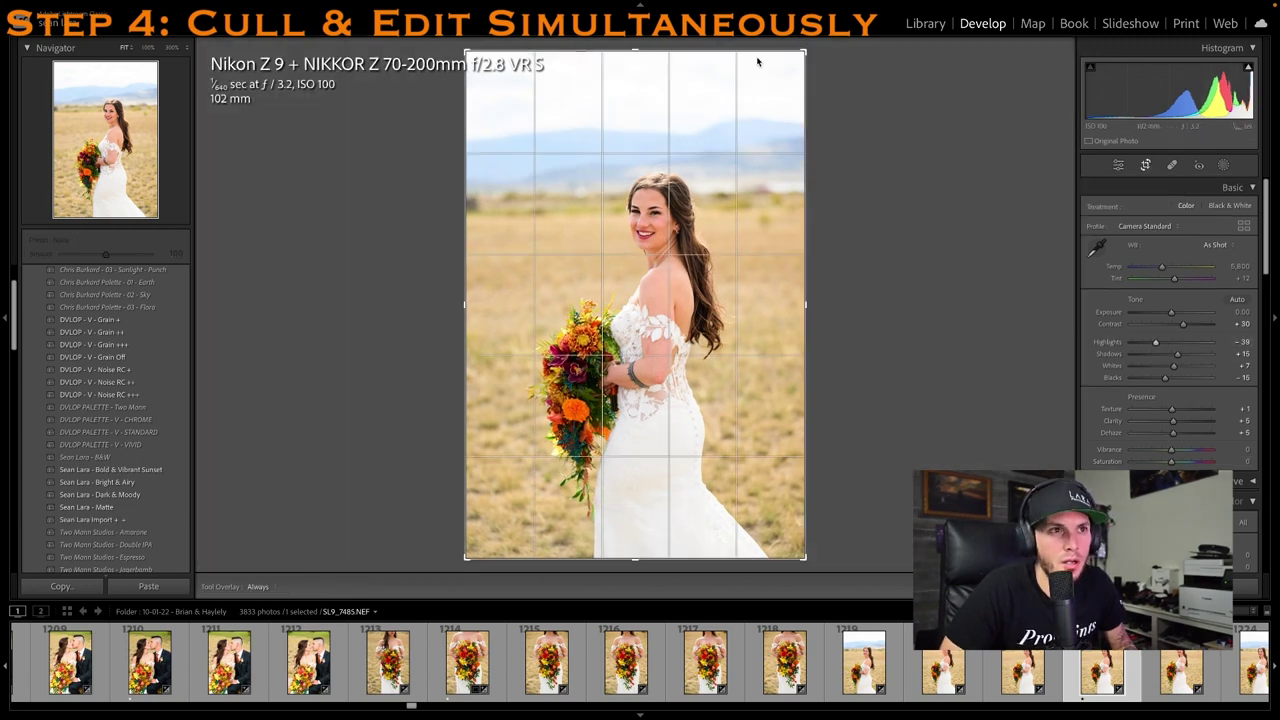
left_click_drag(674, 49, 670, 85)
key("r")
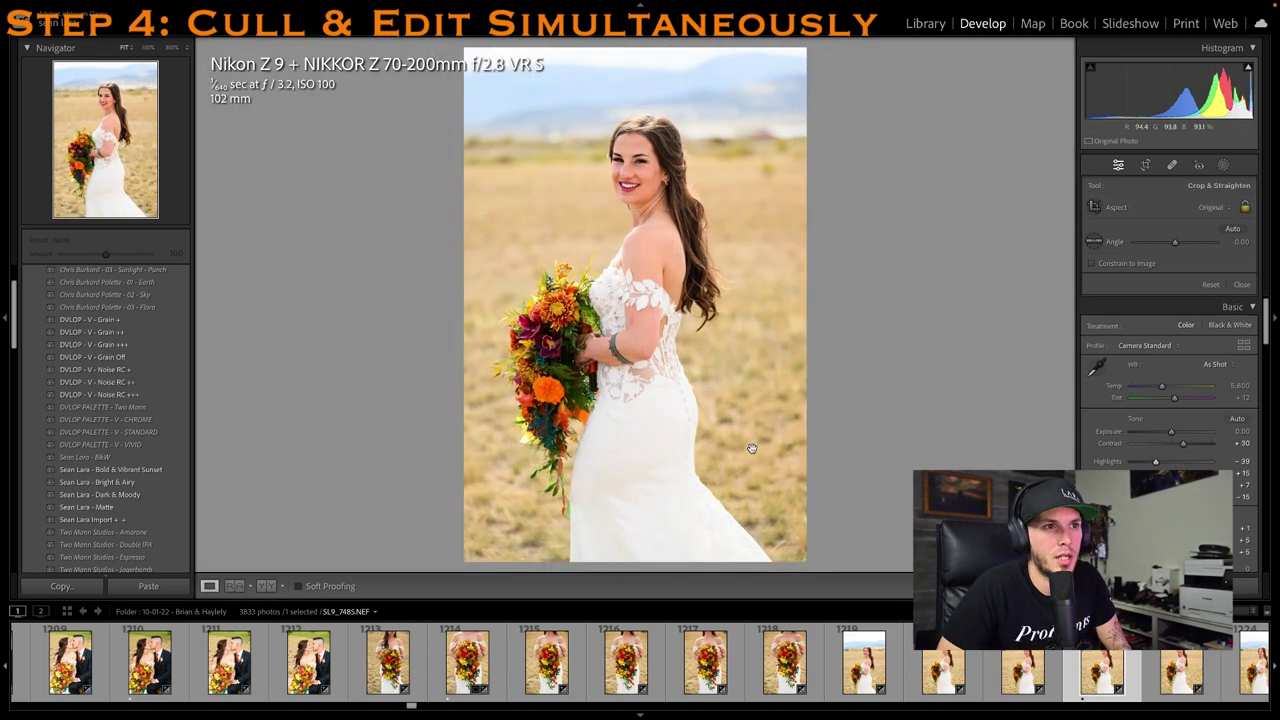
Give bride portrait 1224 a one-star rating and lower its highlights to -47
scroll(1092, 676, "down", 4)
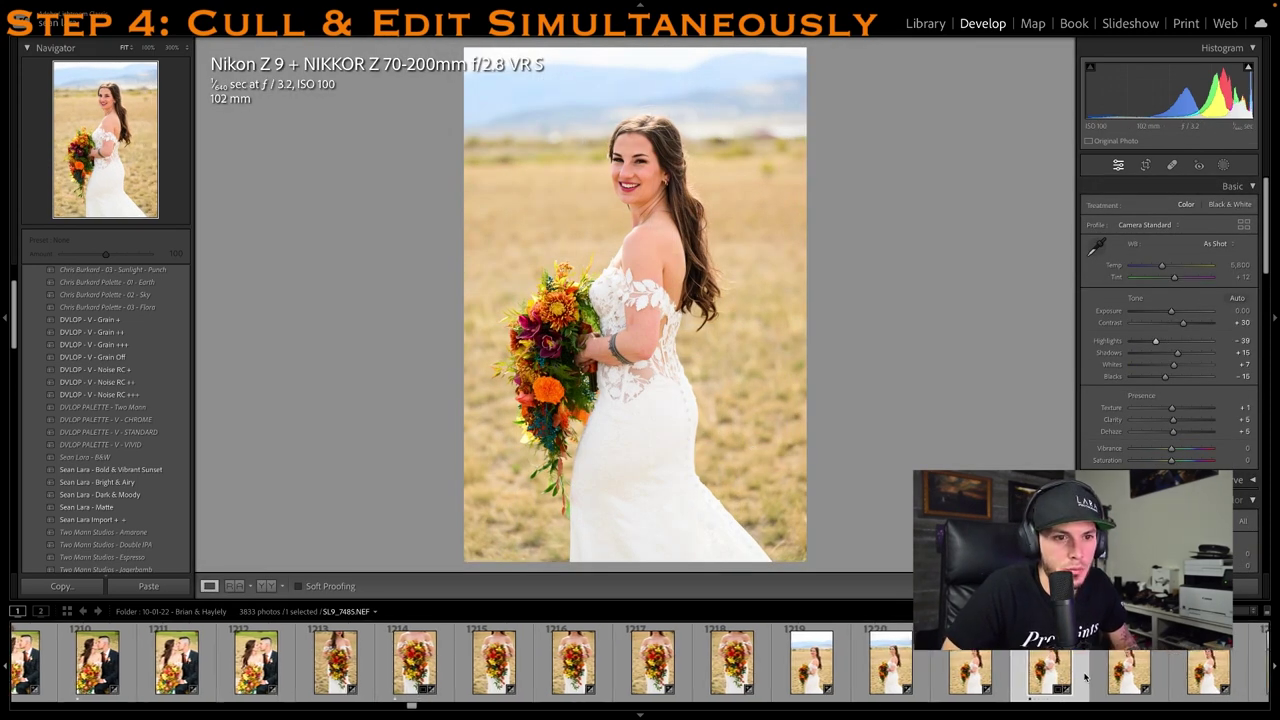
left_click(918, 664)
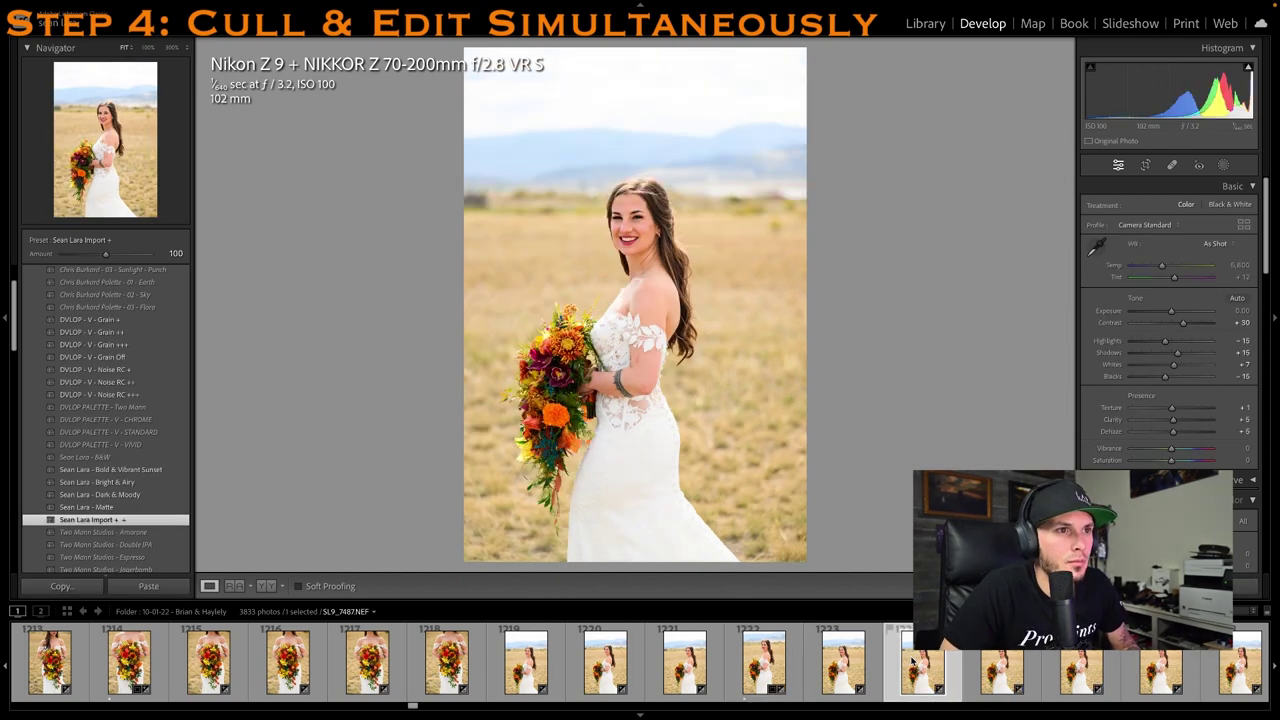
key("1")
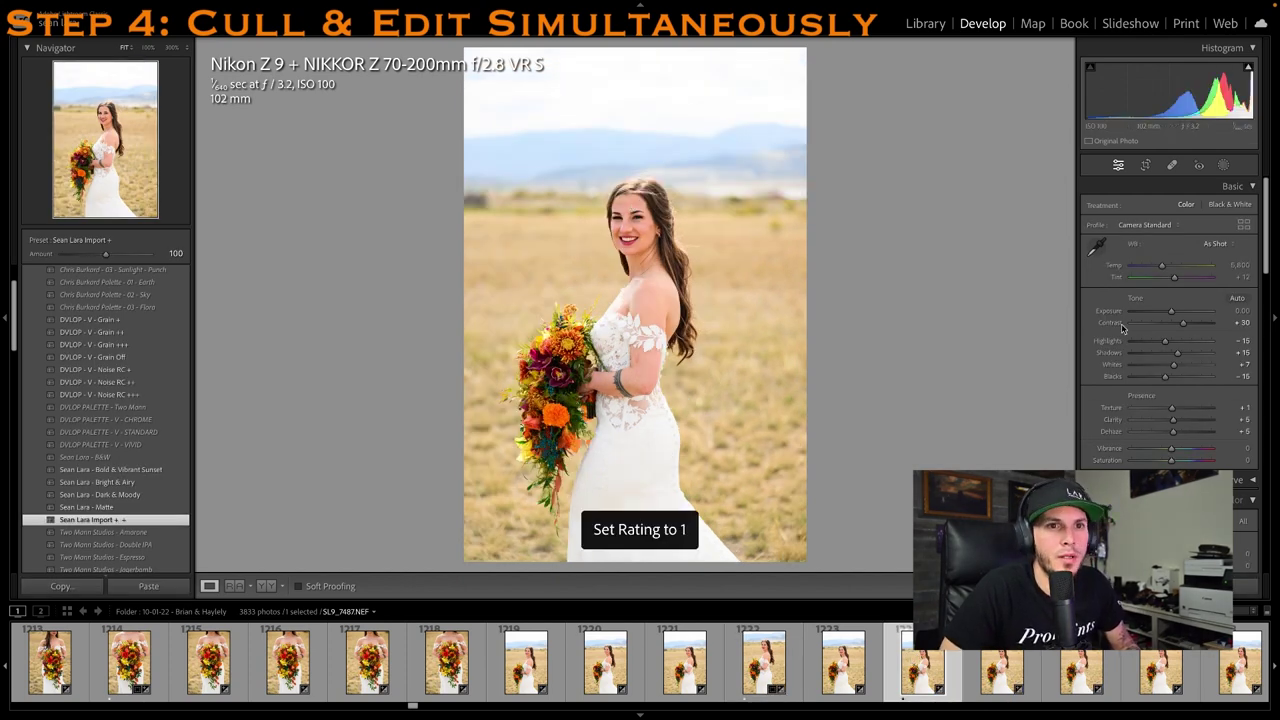
left_click_drag(1160, 343, 1151, 343)
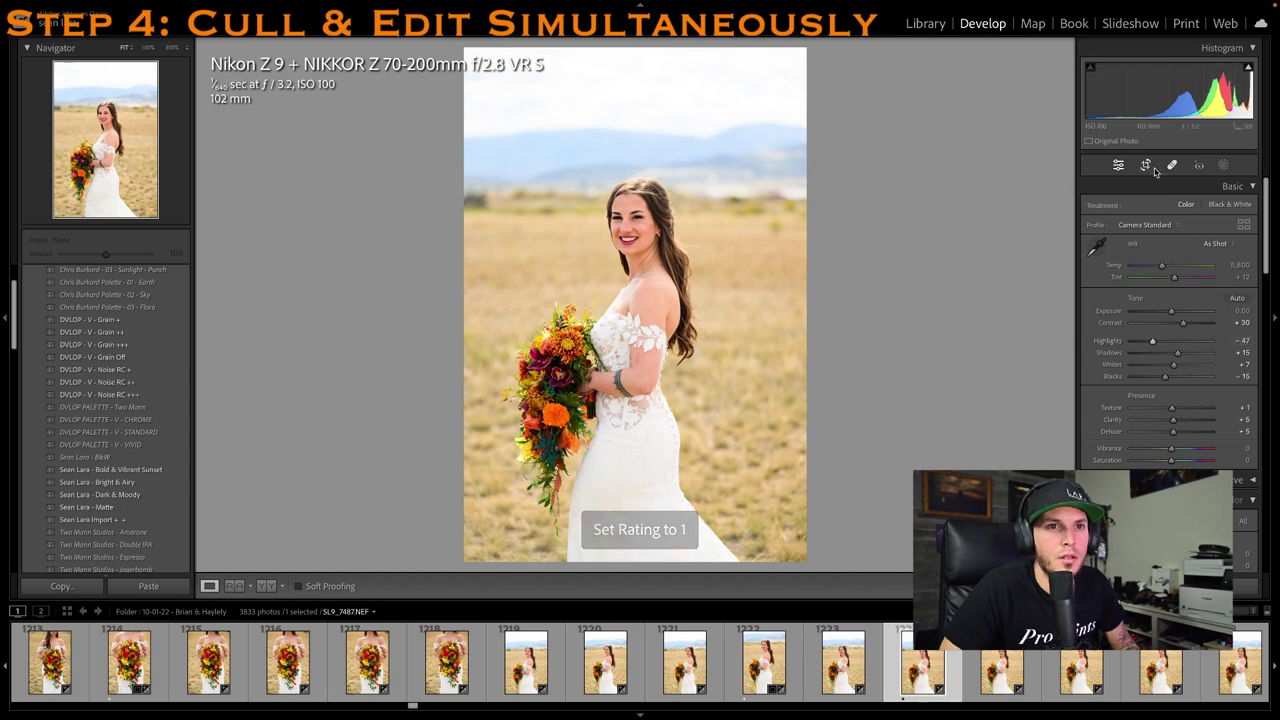
Crop bride portrait 1224 tighter by trimming the sky above her
left_click(1145, 165)
left_click_drag(635, 51, 635, 112)
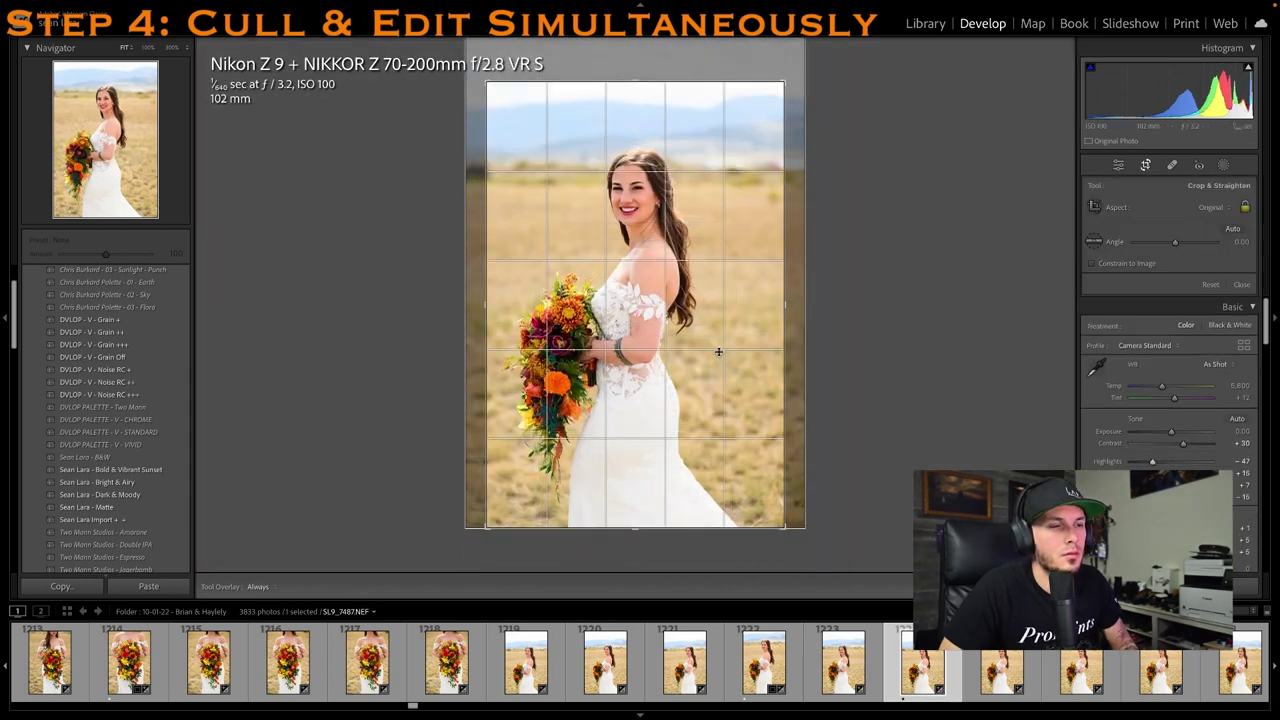
key("Return")
scroll(880, 634, "right", 2)
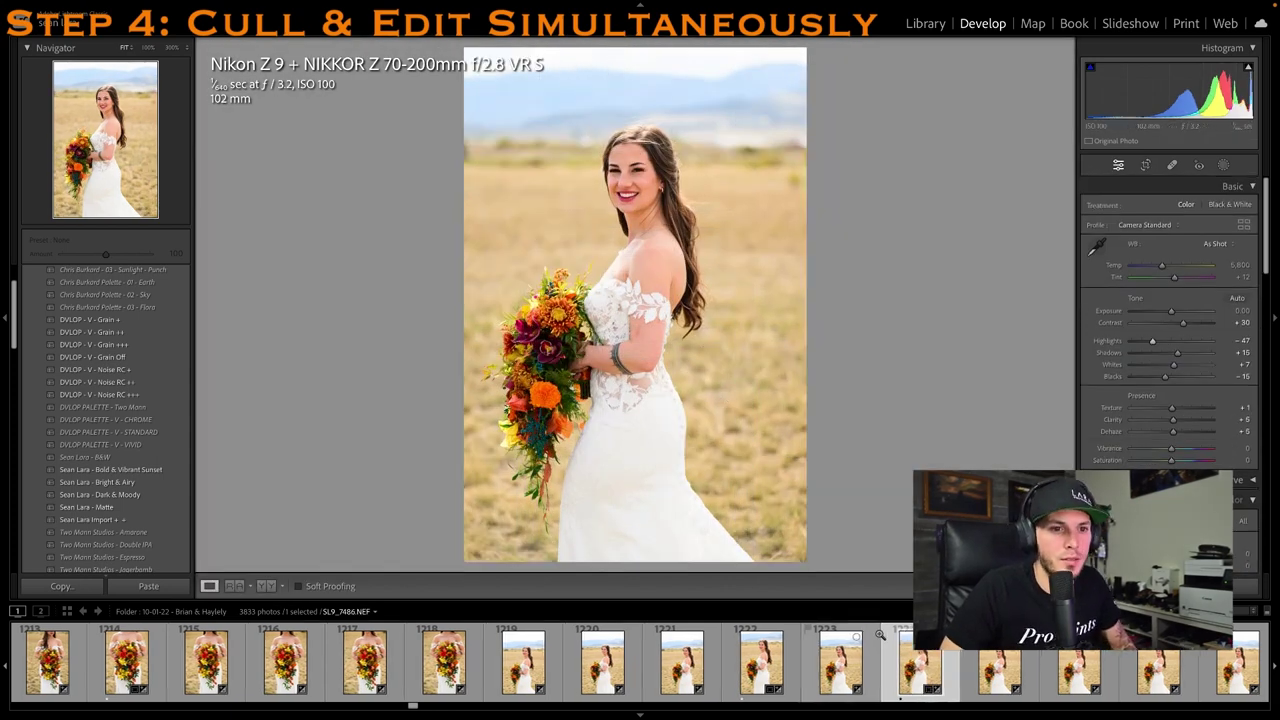
Give bride portrait 1227 a one-star rating, and crop it tighter from the upper edge with the bride repositioned in the frame
left_click(1003, 660)
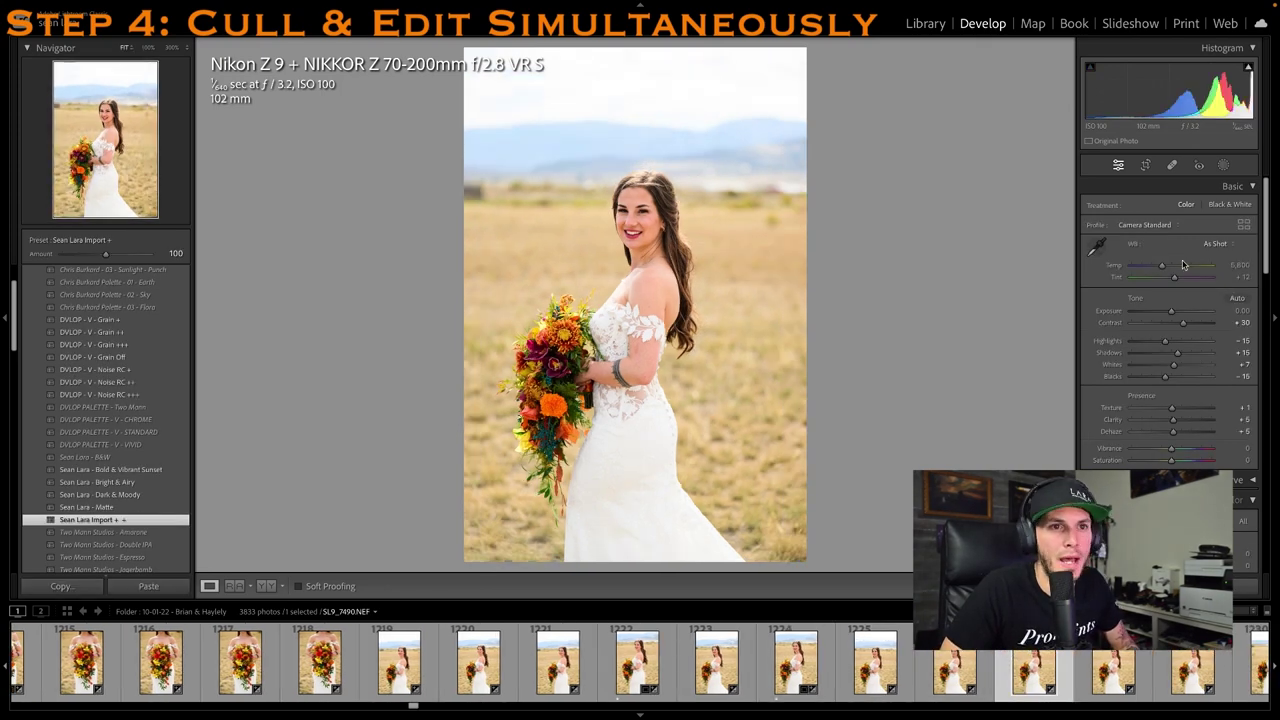
key("1")
key("r")
left_click_drag(681, 52, 675, 82)
left_click_drag(680, 190, 688, 190)
key("r")
Review the following bride portraits and go to frame 1240, where she looks away in profile
scroll(1143, 696, "down", 2)
scroll(1143, 697, "down", 3)
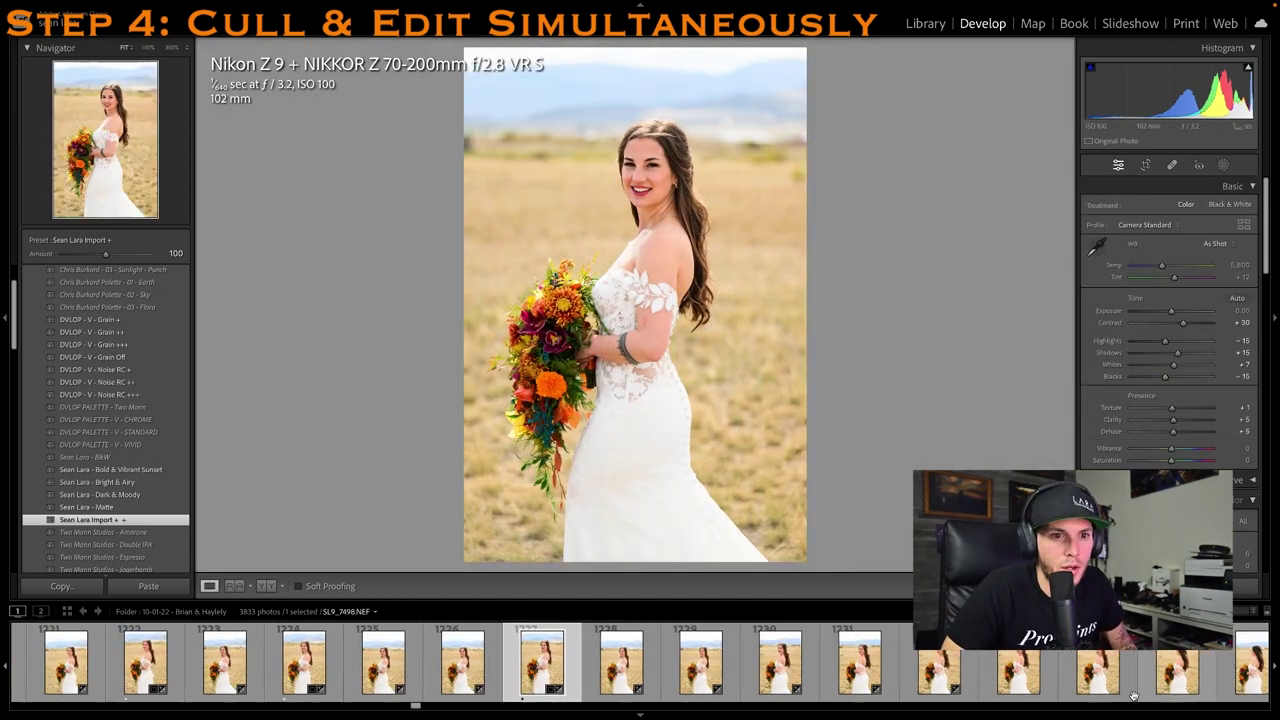
left_click(1087, 683)
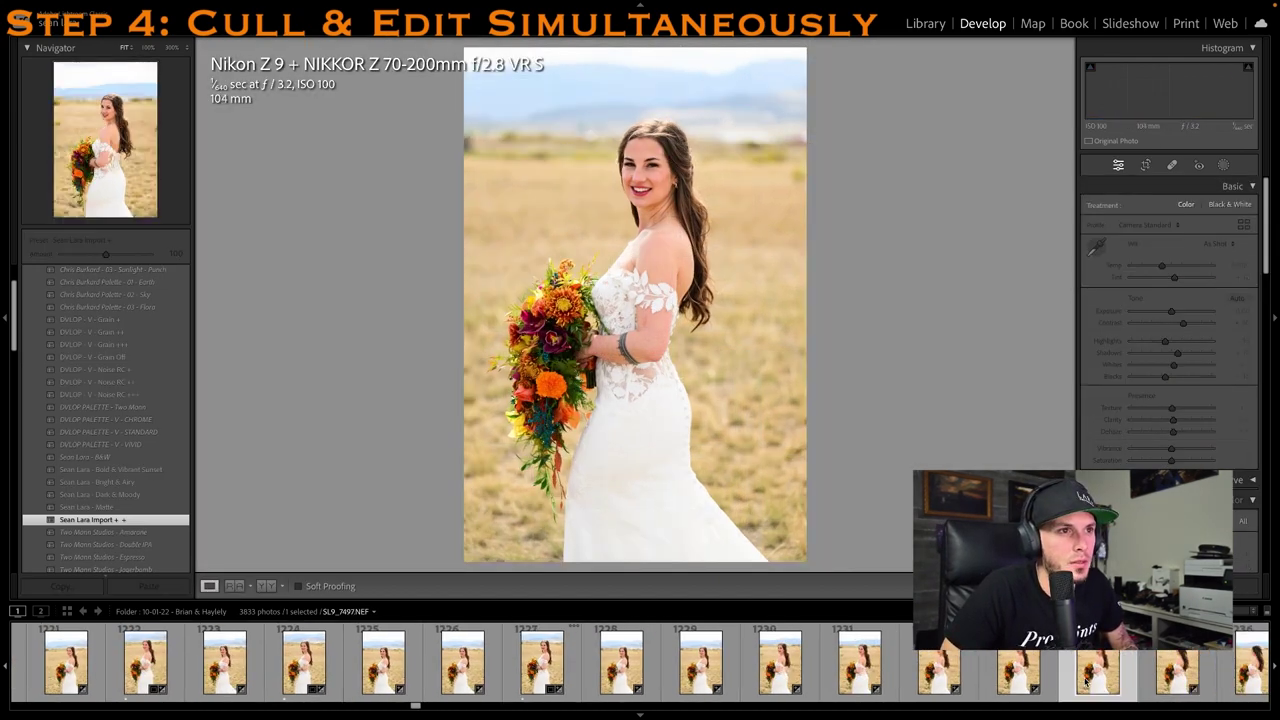
key("Right")
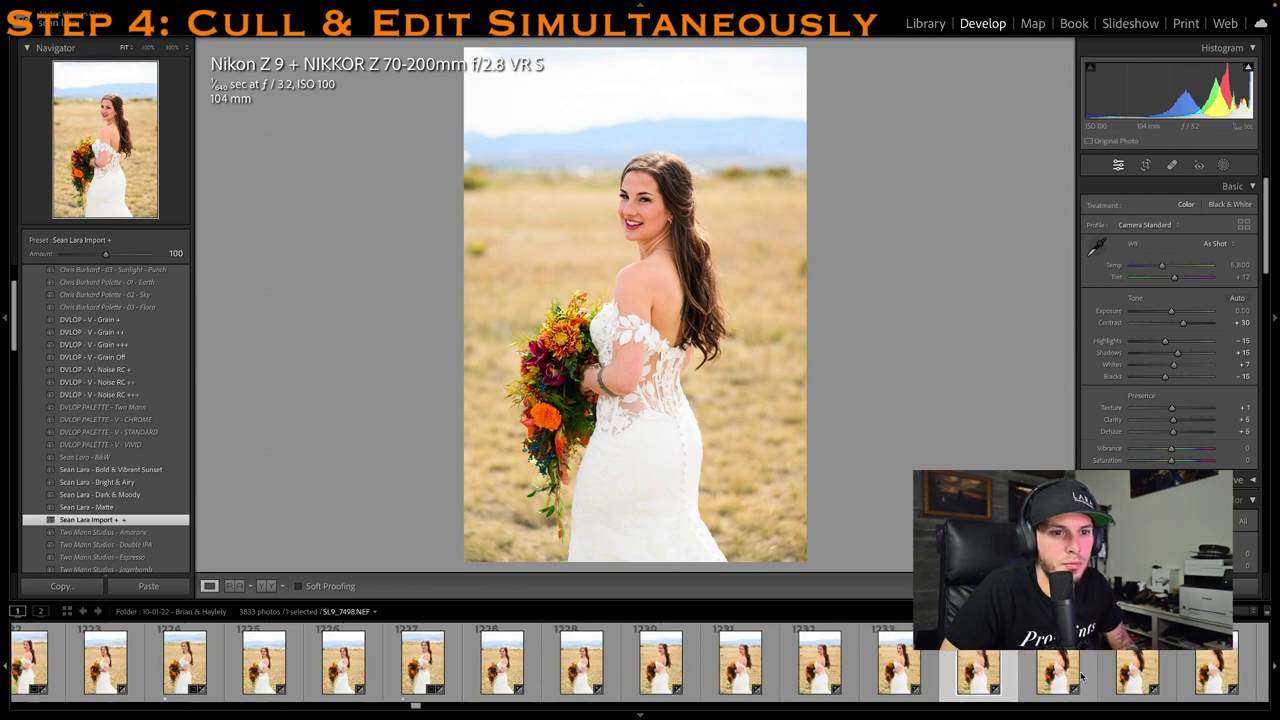
key("Right")
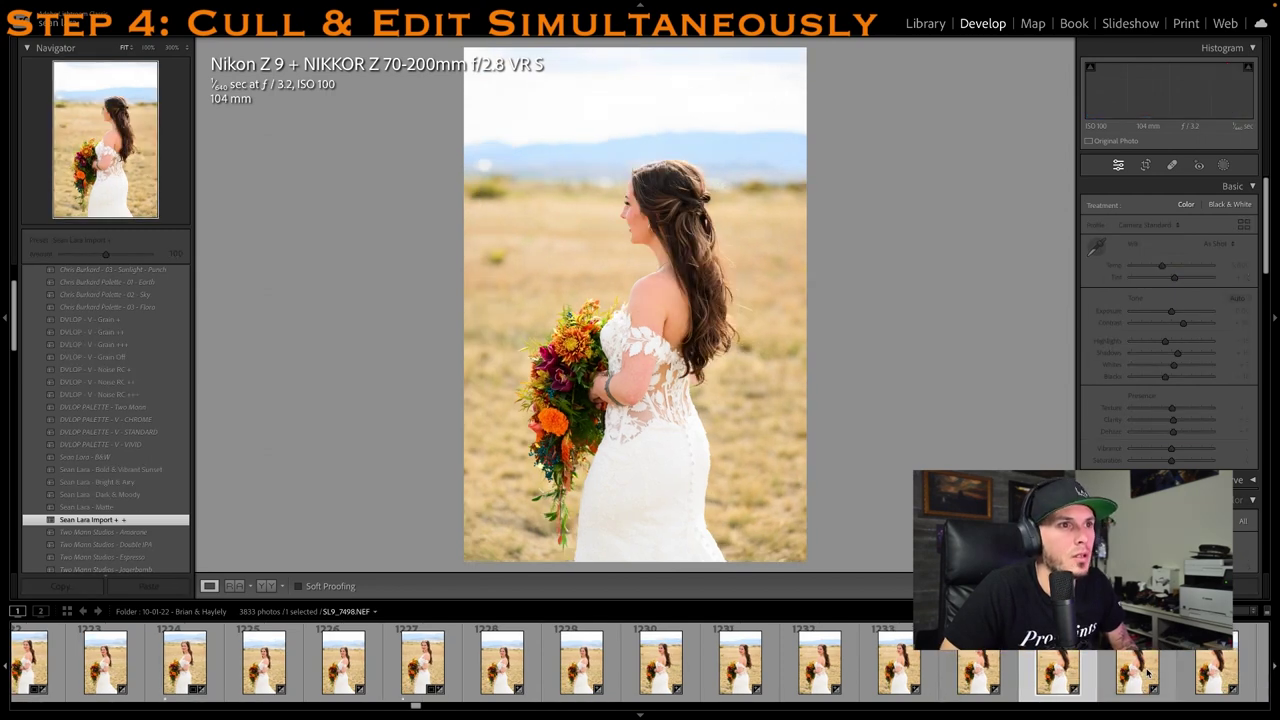
key("Right")
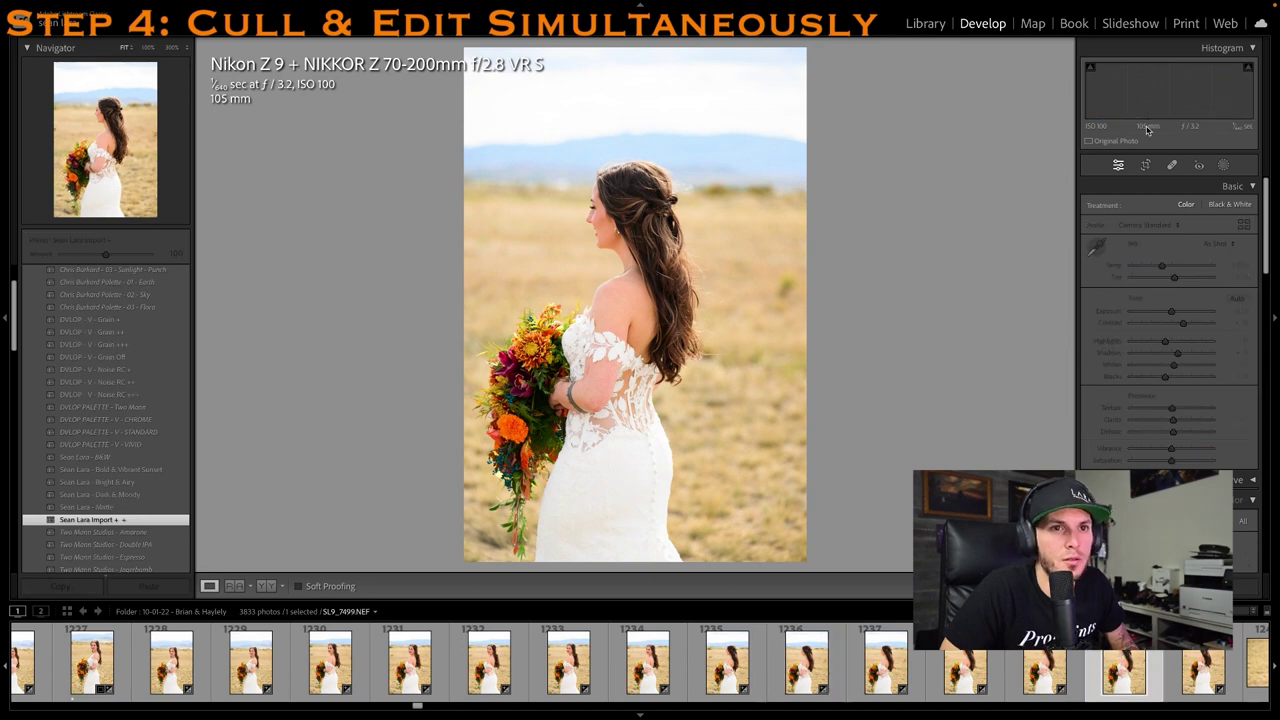
Crop the bride's profile portrait, frame 1240, tighter with her repositioned in the frame, and give it a one-star rating
key("r")
left_click_drag(685, 46, 654, 73)
left_click_drag(640, 165, 652, 167)
key("r")
scroll(980, 684, "right", 3)
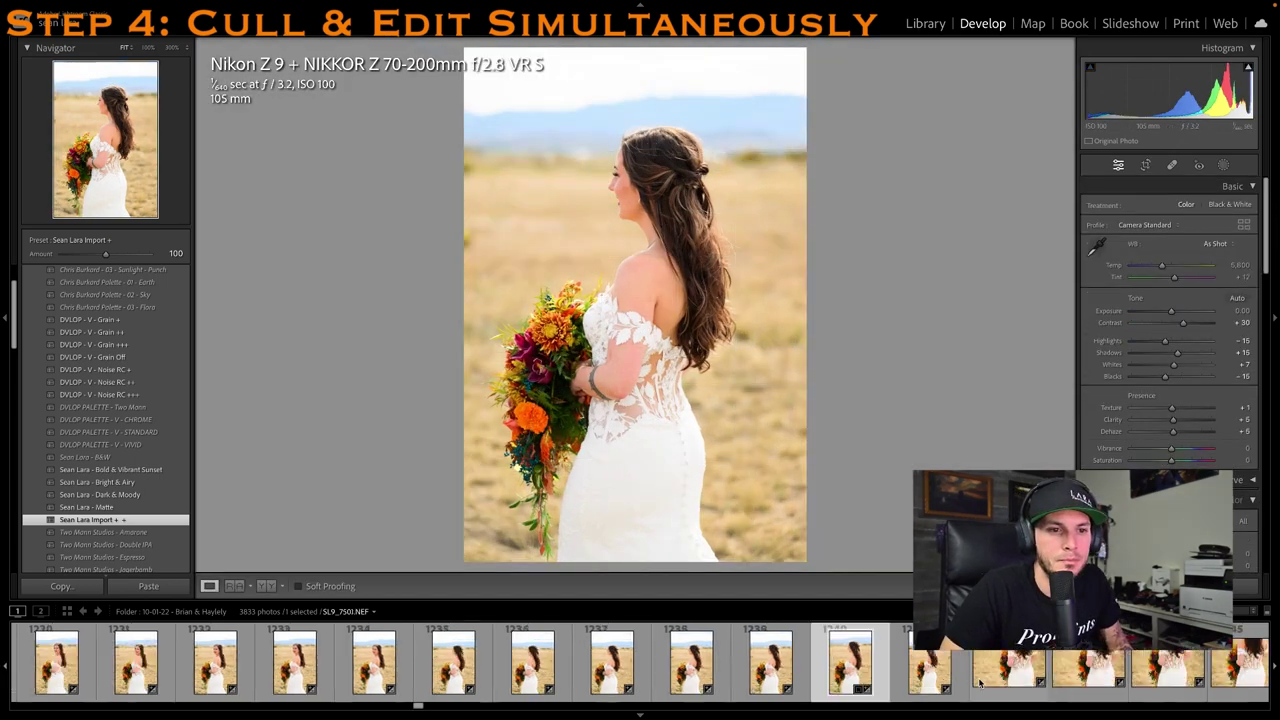
scroll(980, 683, "down", 5)
key("1")
Give the horizontal dress-back detail, frame 1245, a one-star rating and move on to the groom portrait, frame 1250
left_click(850, 675)
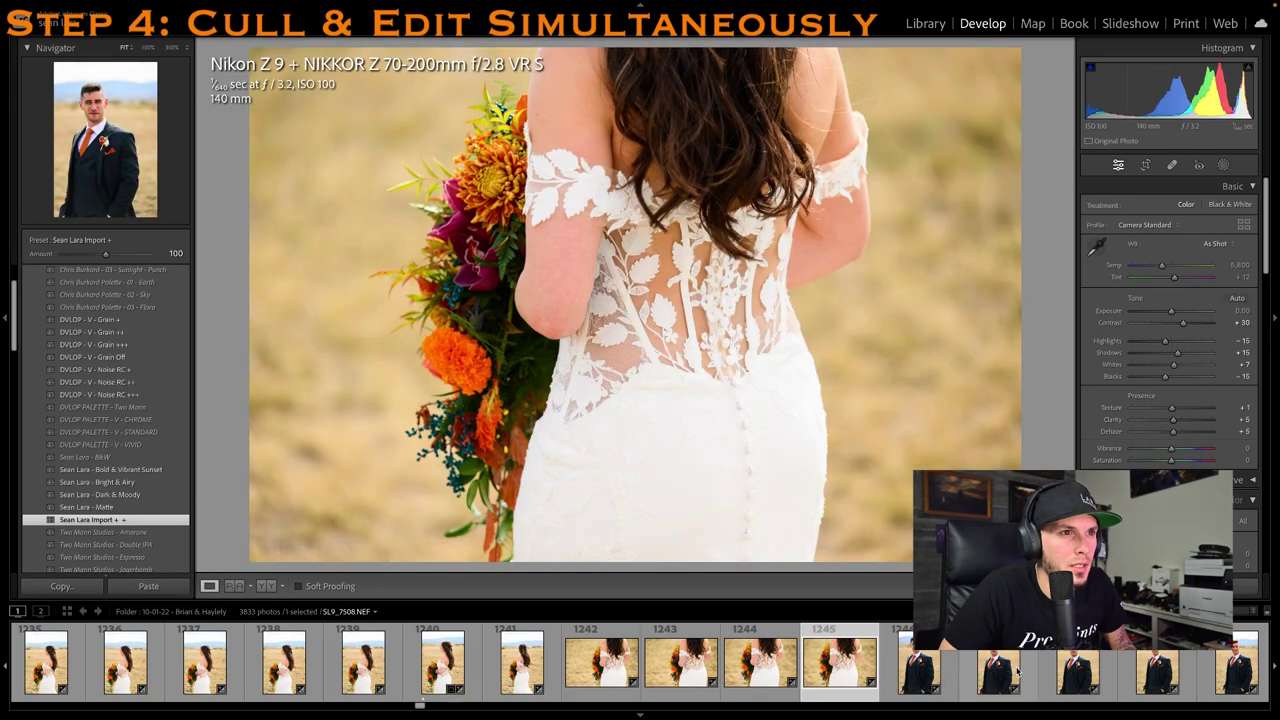
key("1")
scroll(1015, 672, "down", 3)
left_click(1008, 672)
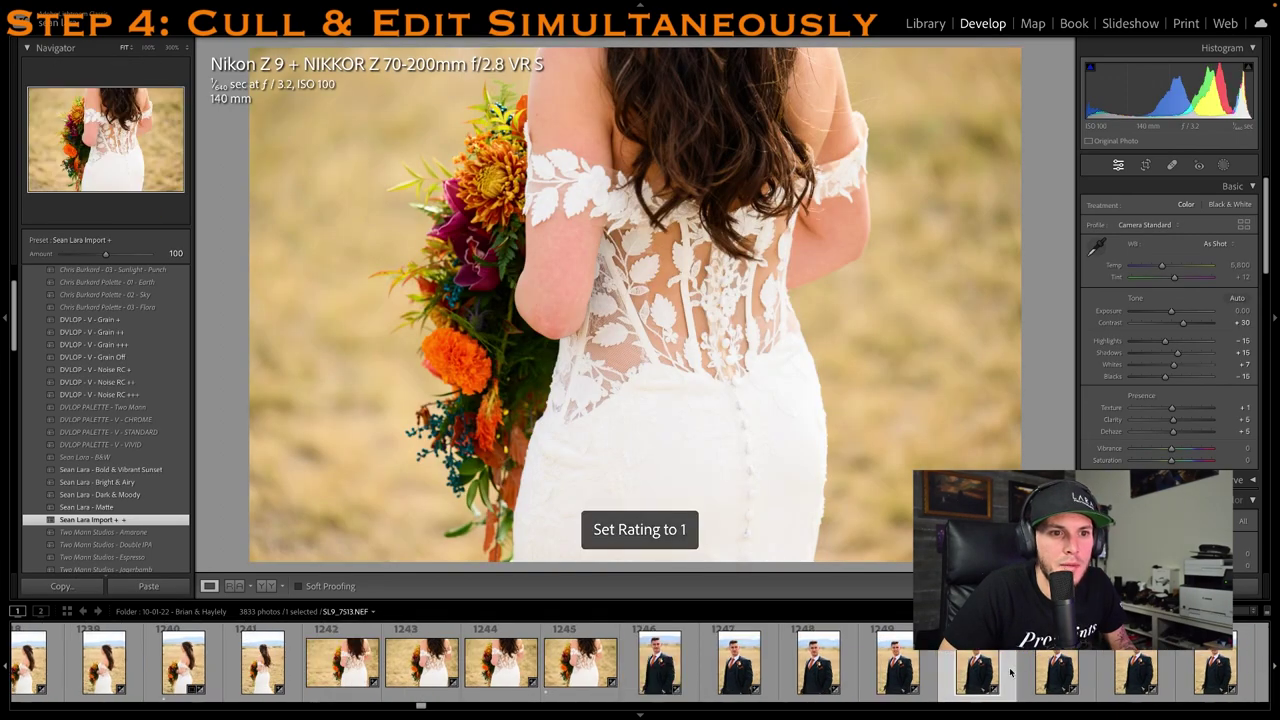
Give the smiling groom portrait, frame 1250, a one-star rating and crop it slightly tighter from the upper edge
scroll(1010, 672, "down", 20)
left_click(983, 680)
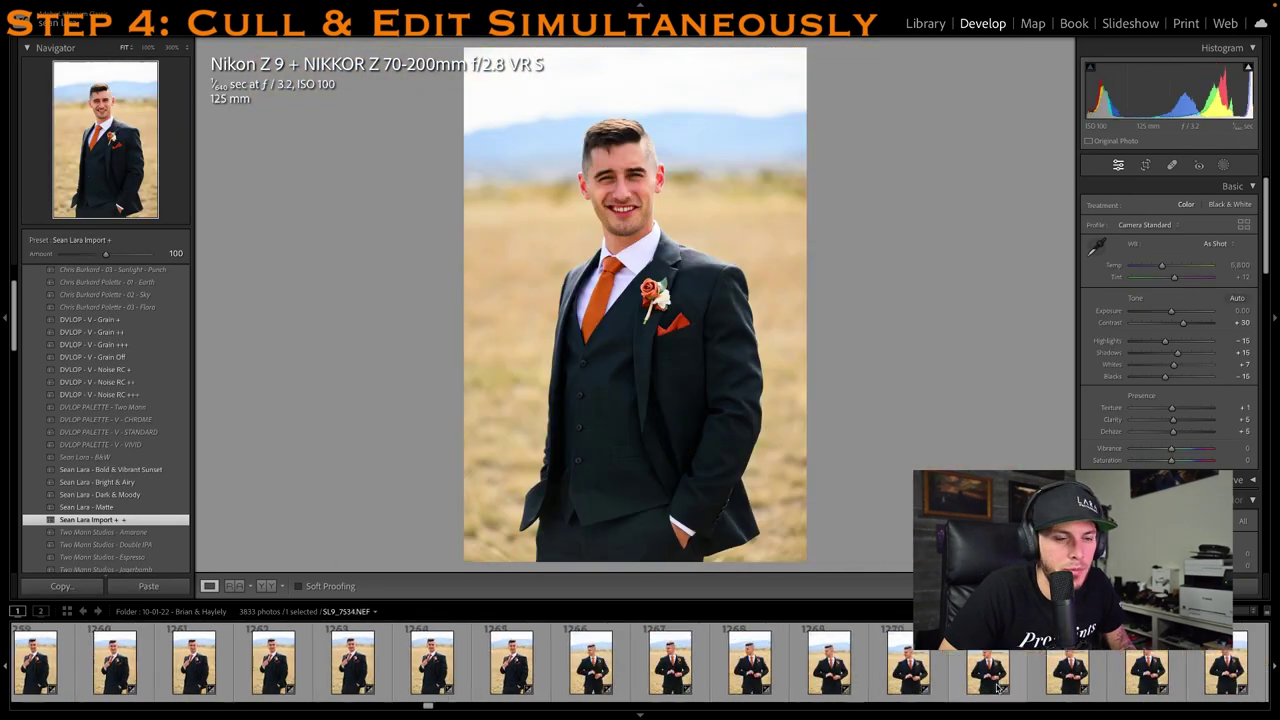
key("1")
left_click(1145, 165)
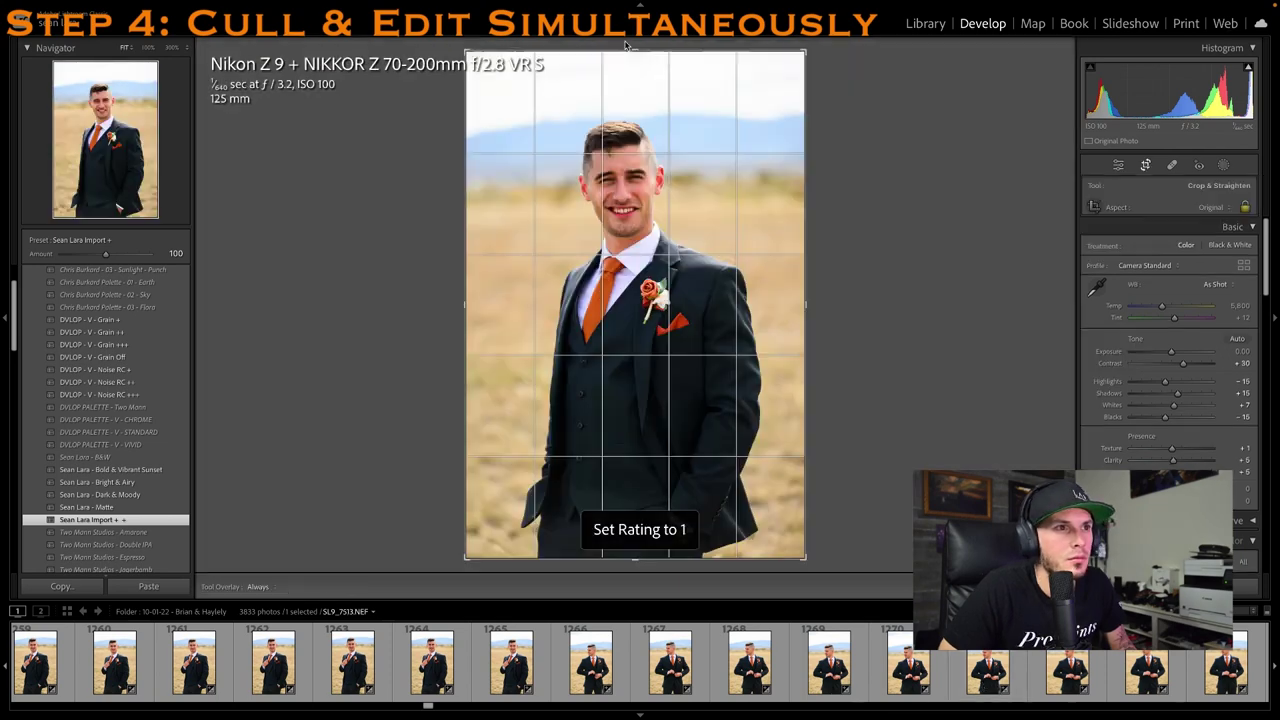
left_click_drag(630, 43, 627, 61)
left_click_drag(629, 60, 631, 64)
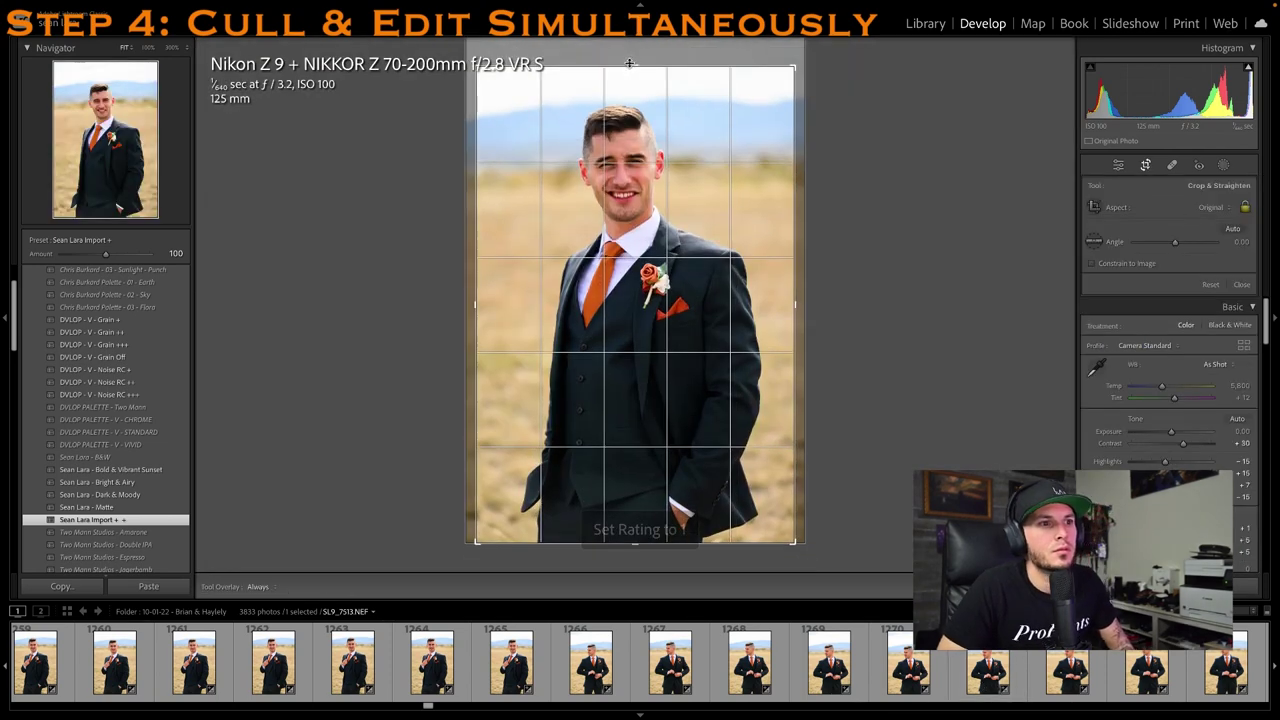
key("r")
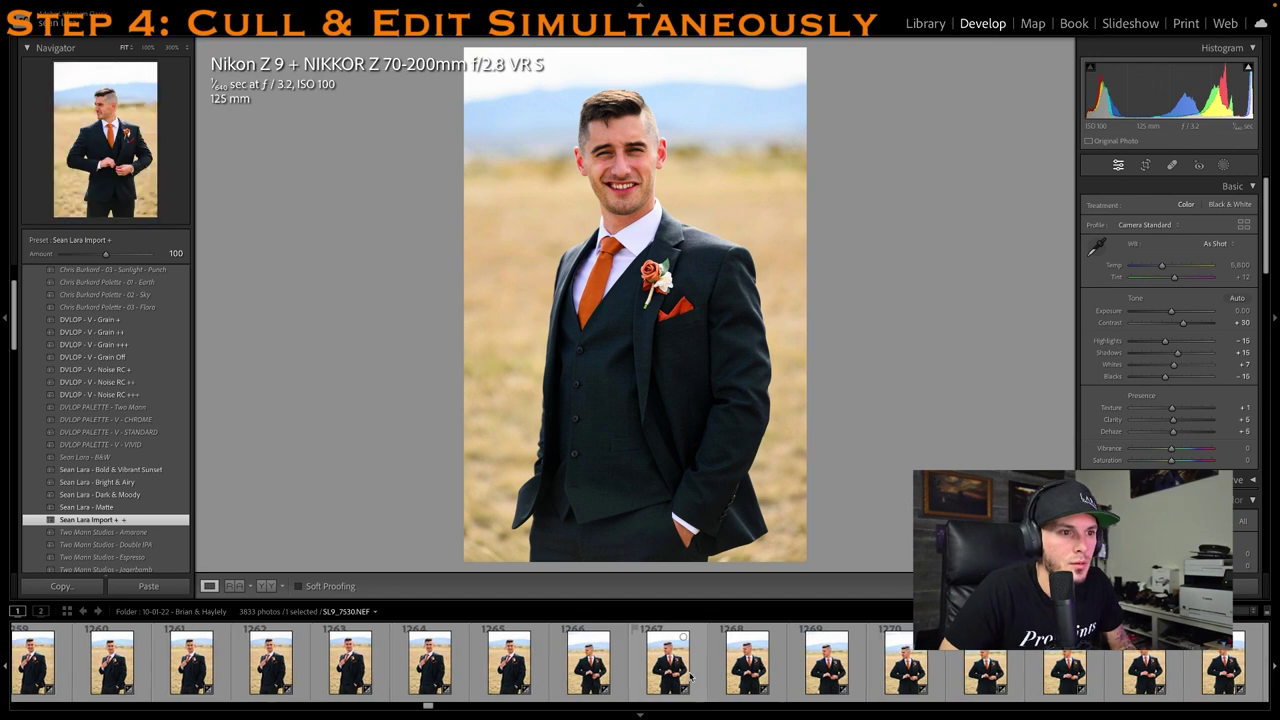
Give groom portrait 1267 a one-star rating, and crop it tighter from the upper edge with the groom repositioned in the frame
key("Right")
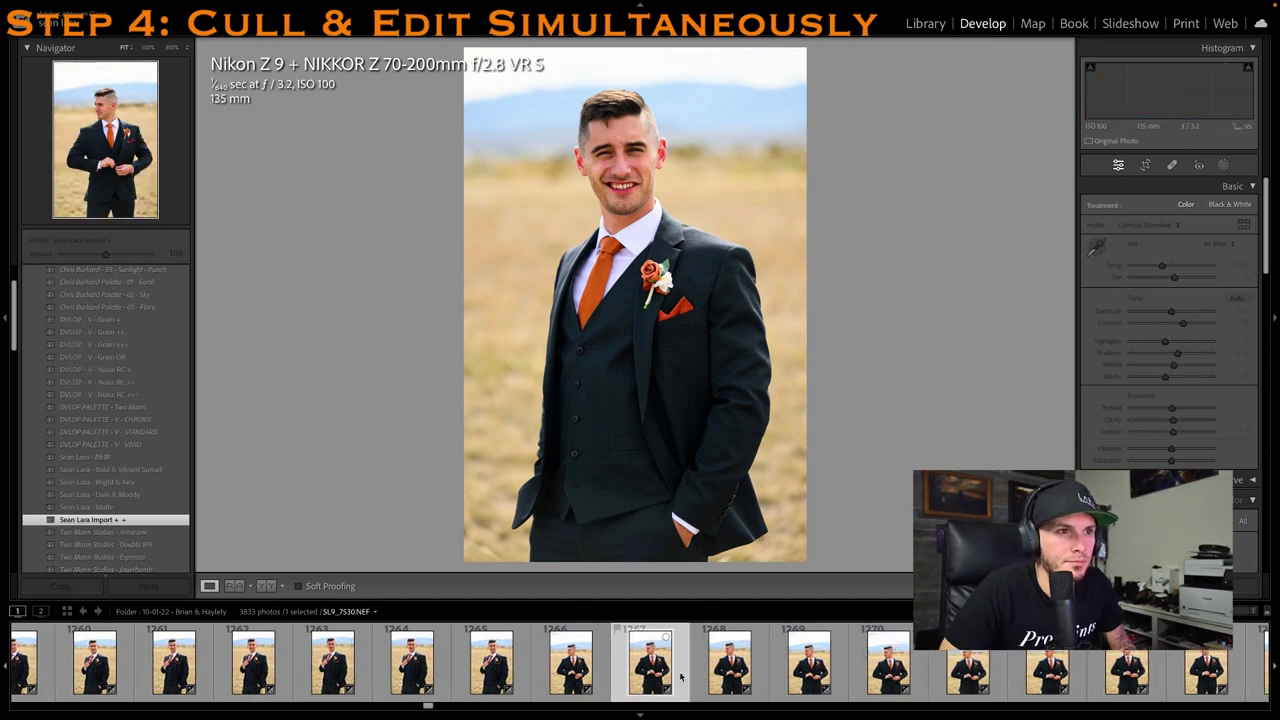
key("1")
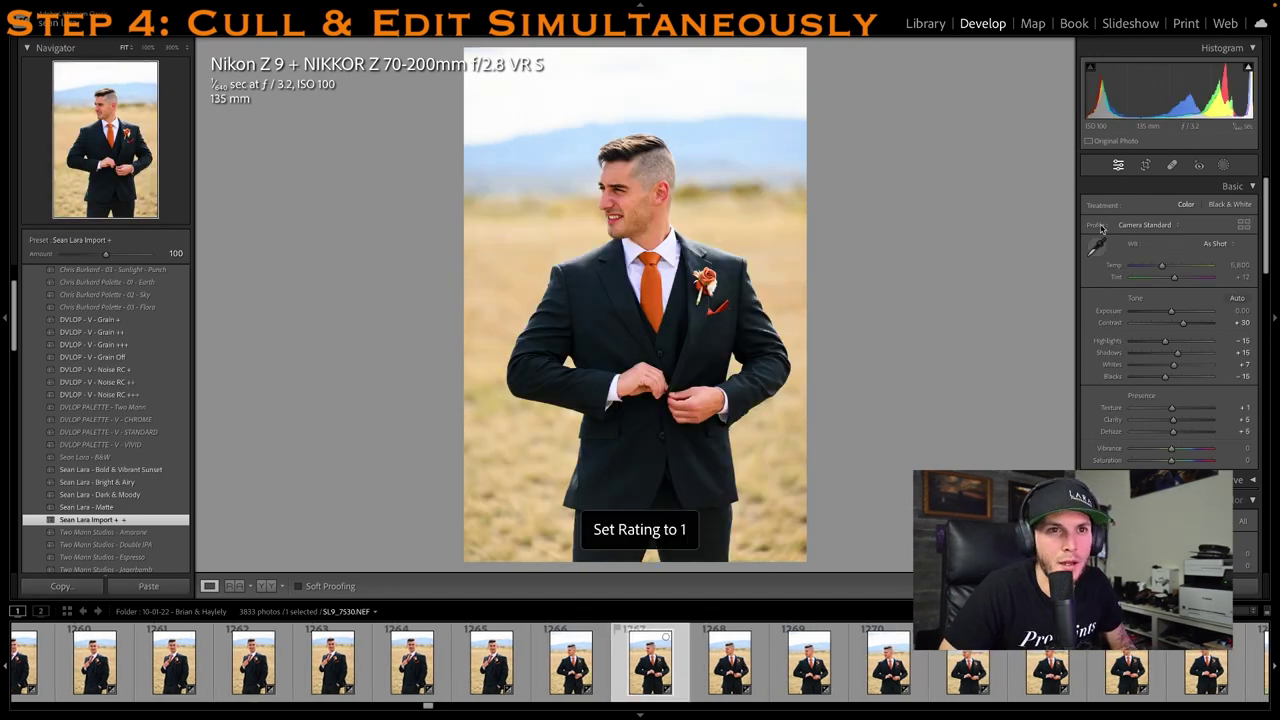
key("r")
left_click_drag(673, 52, 673, 77)
left_click_drag(723, 387, 718, 387)
key("r")
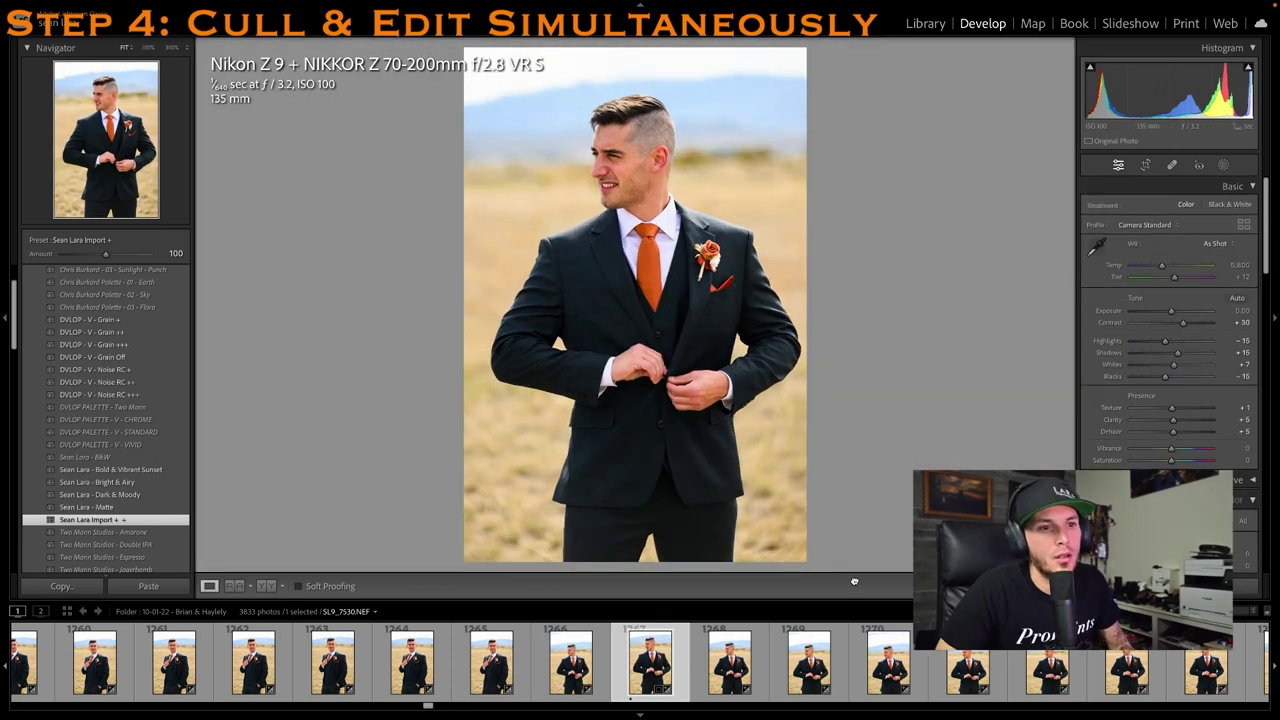
Give groom portrait 1270 a one-star rating, and crop it tighter from the upper edge with him repositioned in the frame
left_click(895, 650)
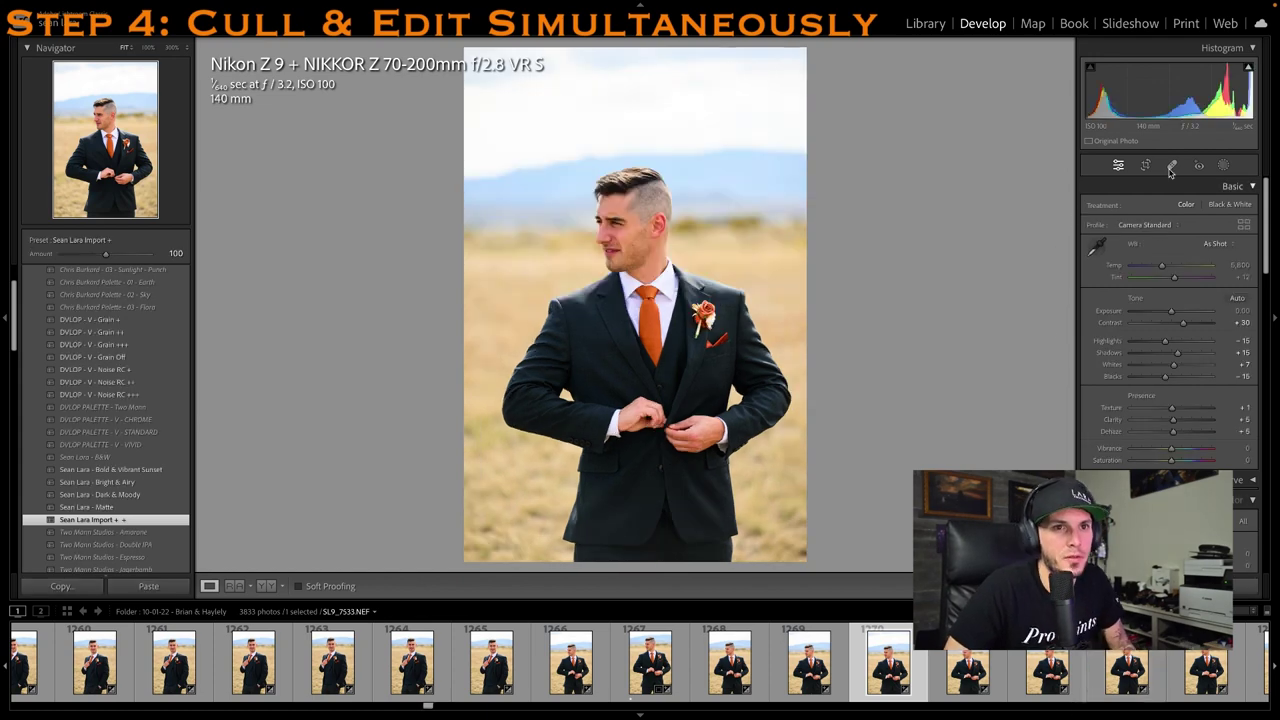
key("r")
key("1")
left_click_drag(724, 52, 731, 86)
left_click_drag(661, 197, 646, 197)
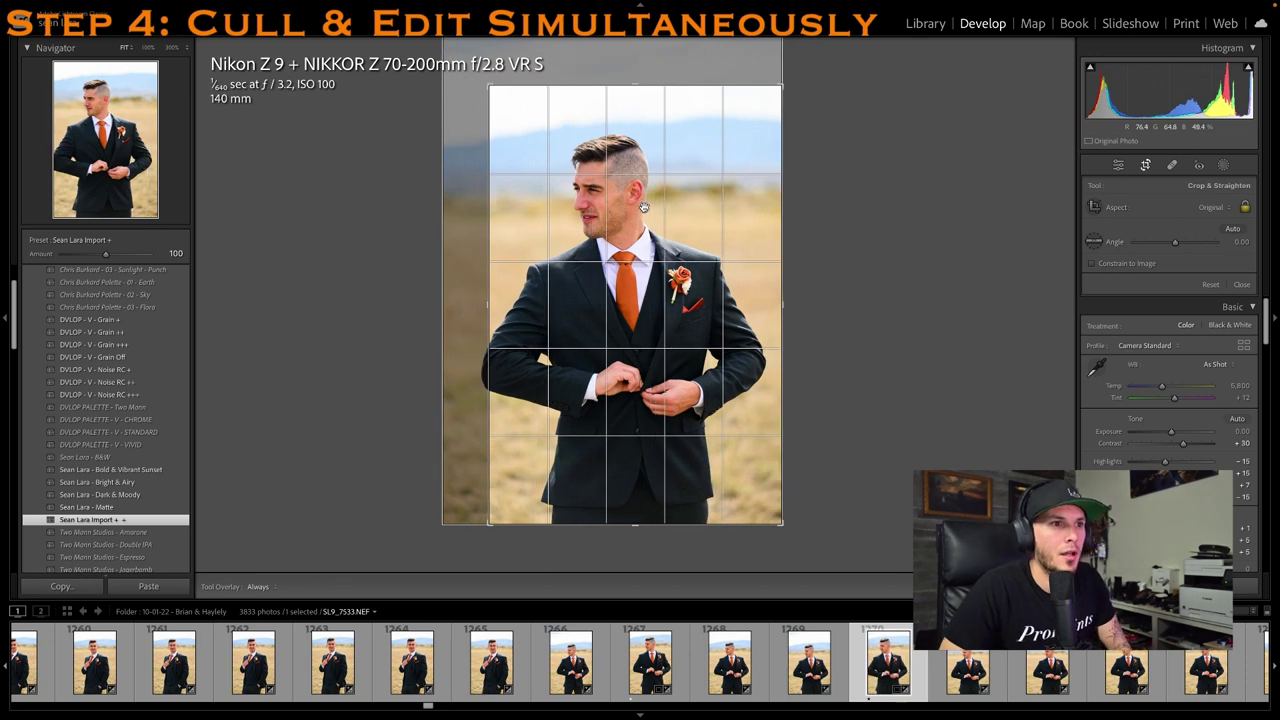
key("r")
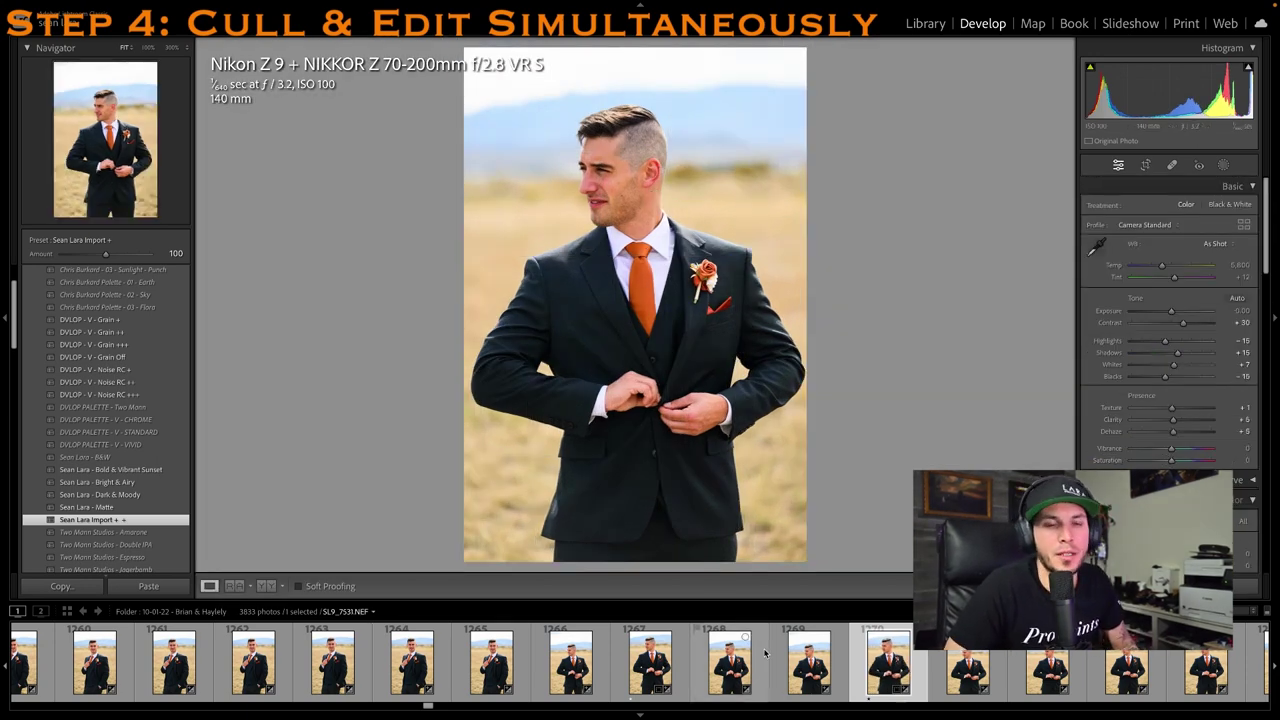
Go to groom portrait 1273 and give it a one-star rating
scroll(766, 655, "right", 4)
left_click(801, 679)
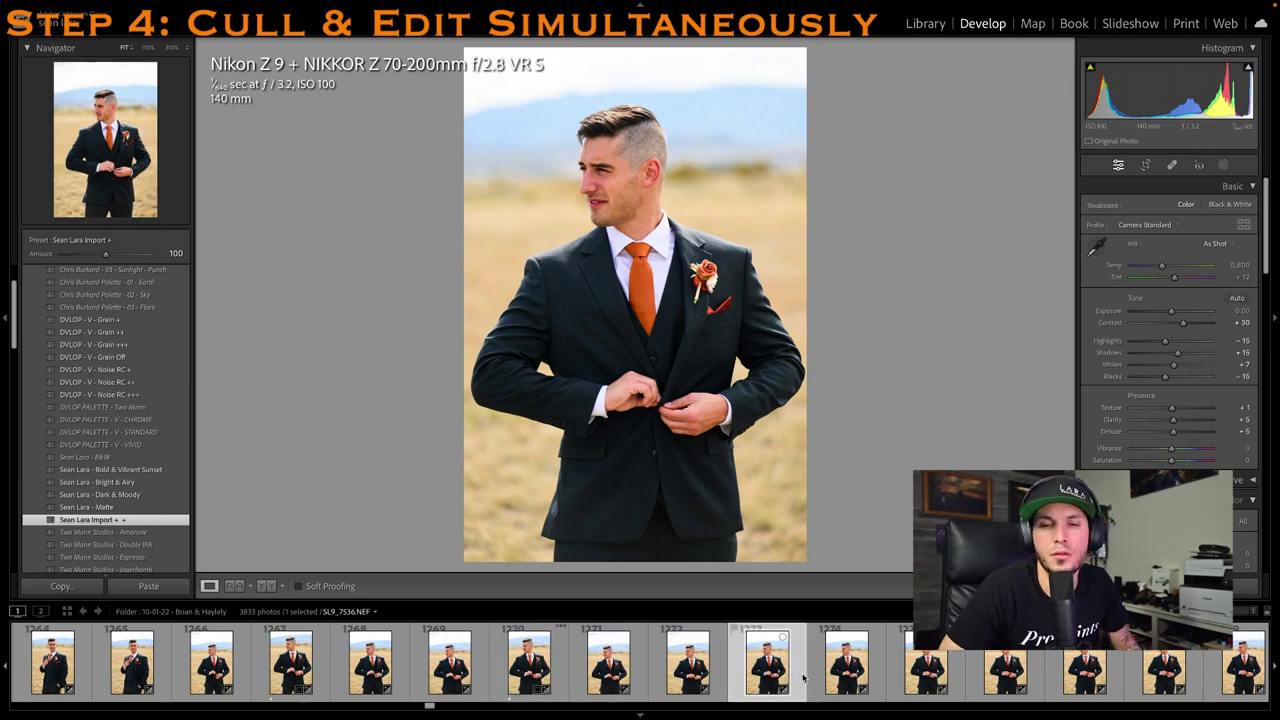
key("1")
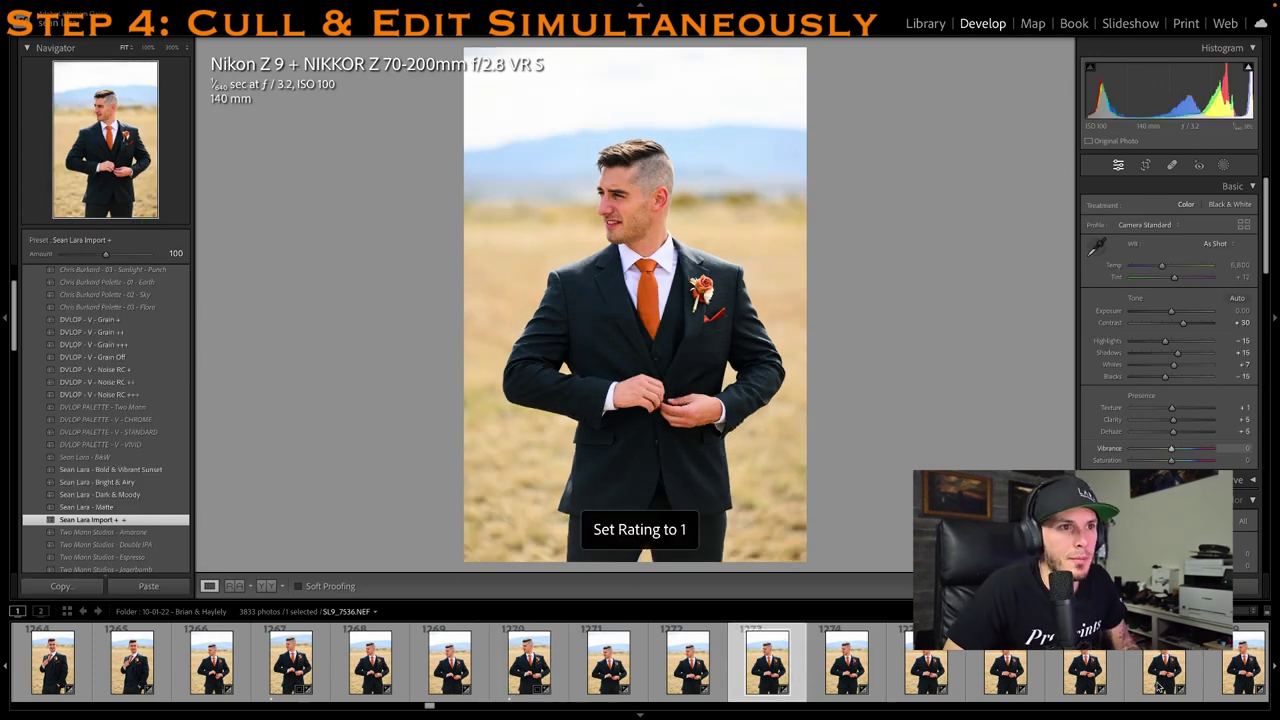
Create a virtual copy of the black-and-white groom portrait, frame 1280, and apply the Sean Lara Import + preset to the copy
scroll(1158, 687, "right", 3)
left_click(1105, 676)
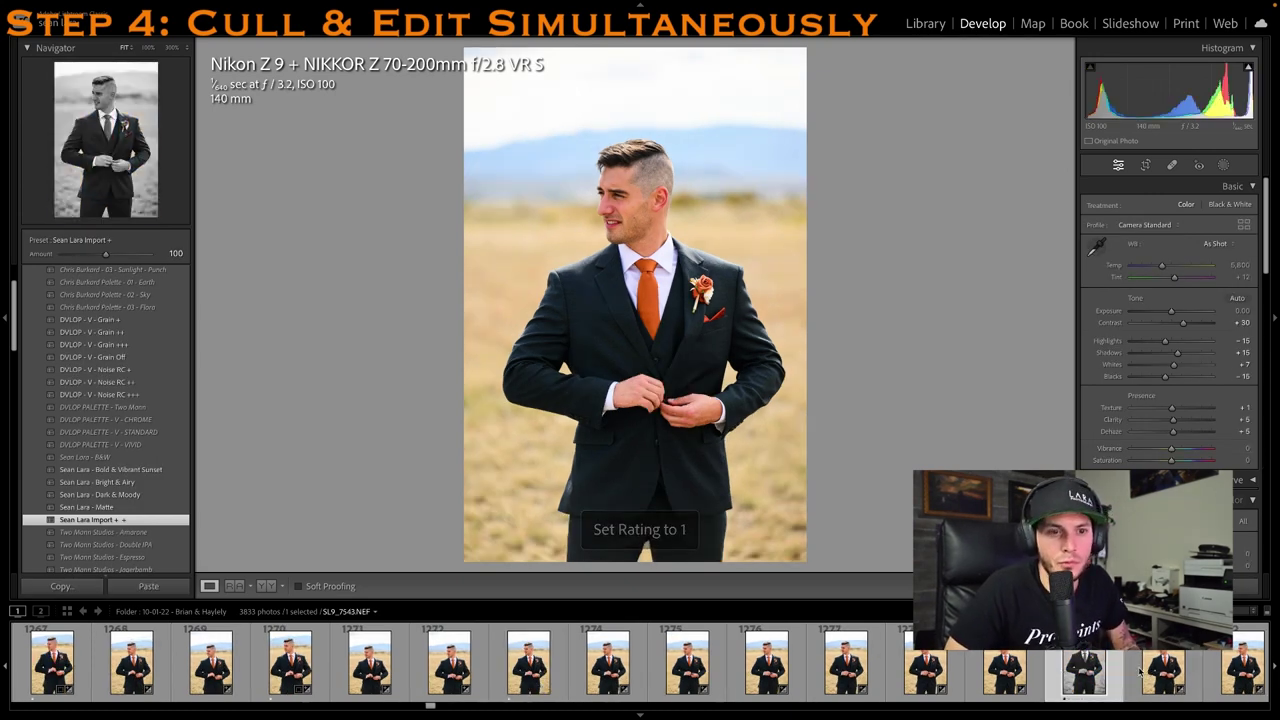
left_click(1050, 670)
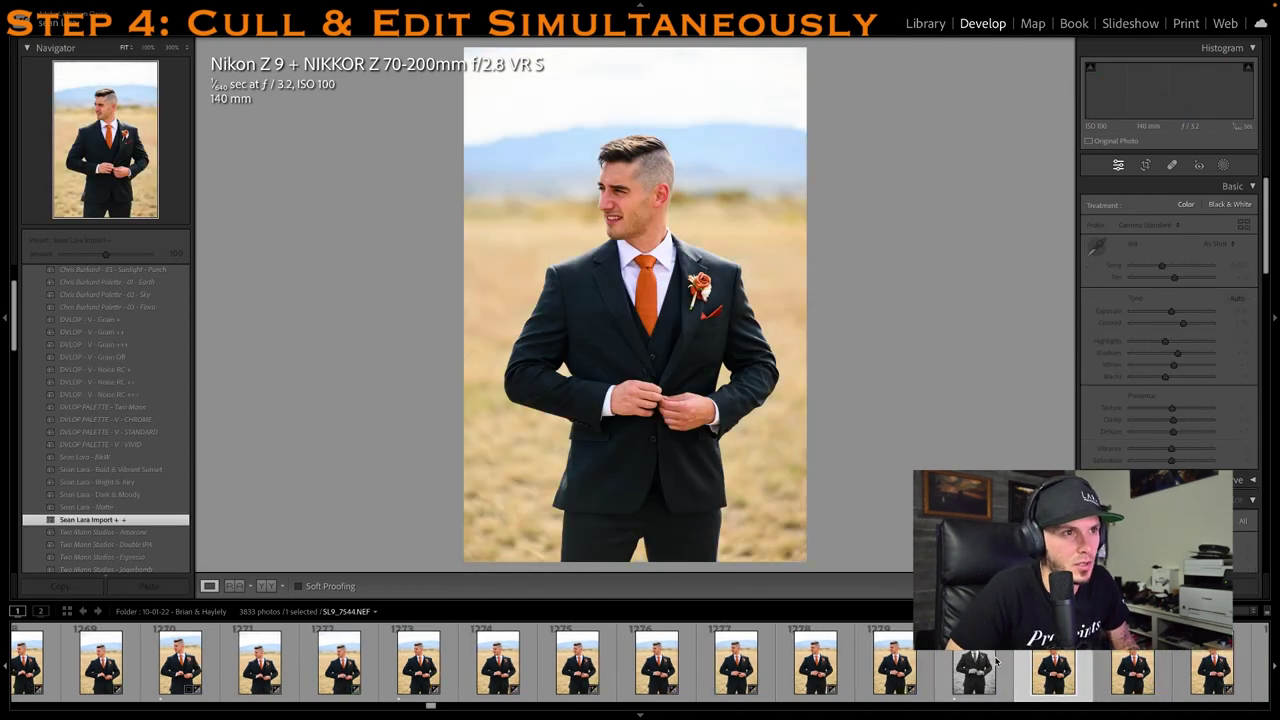
left_click(993, 661)
right_click(984, 662)
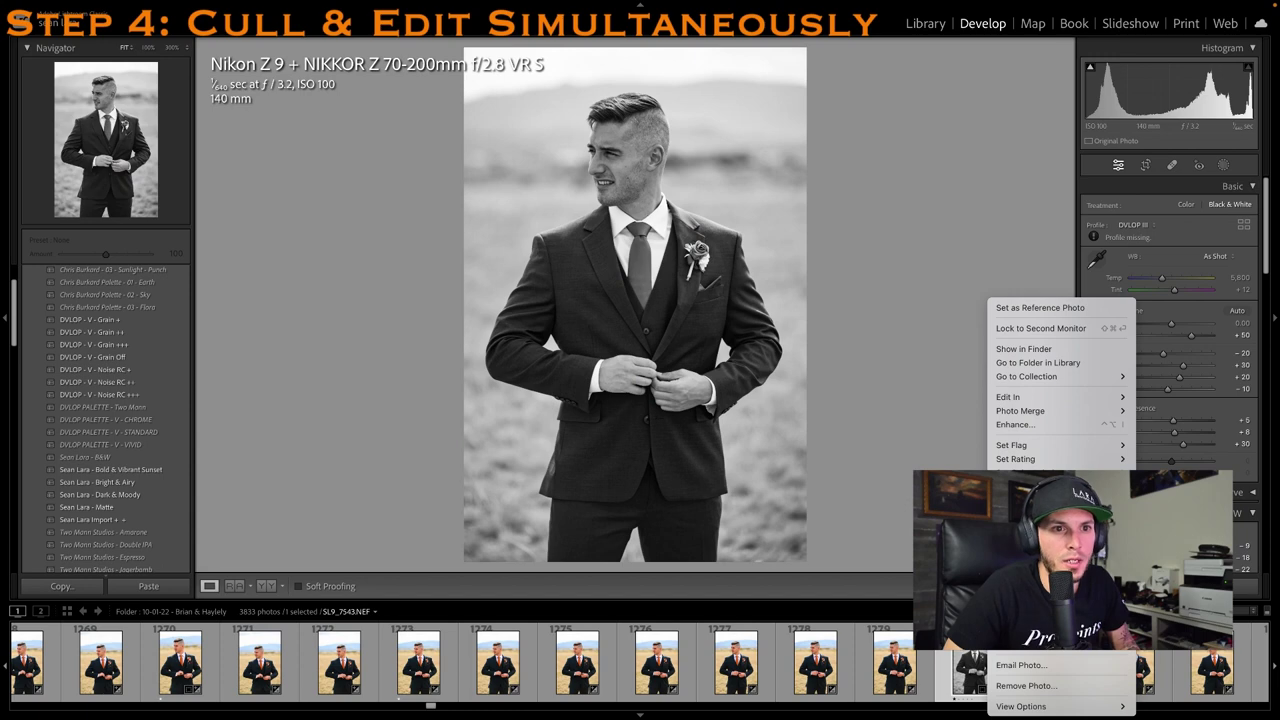
key("Escape")
key("ctrl+apostrophe")
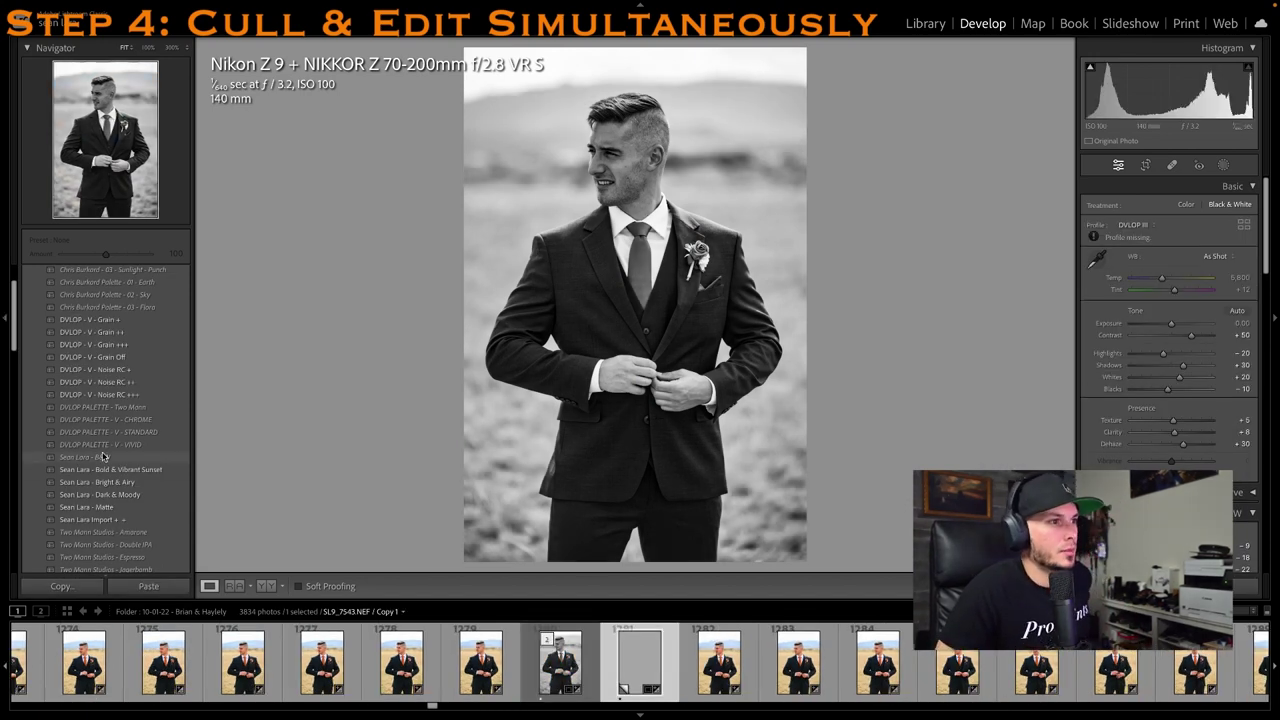
left_click(130, 520)
Review the following groom portraits and give frame 1294, where he holds his jacket open, a one-star rating
scroll(872, 686, "down", 3)
left_click(853, 668)
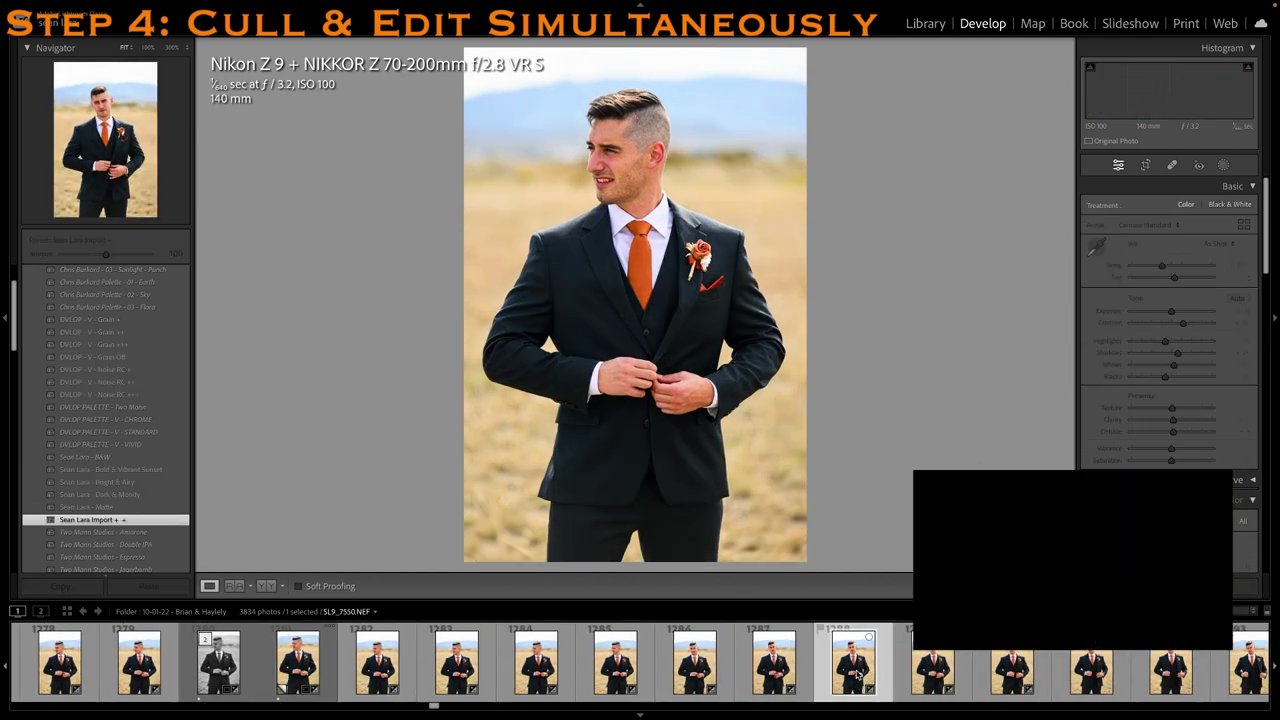
key("Right")
key("Right")
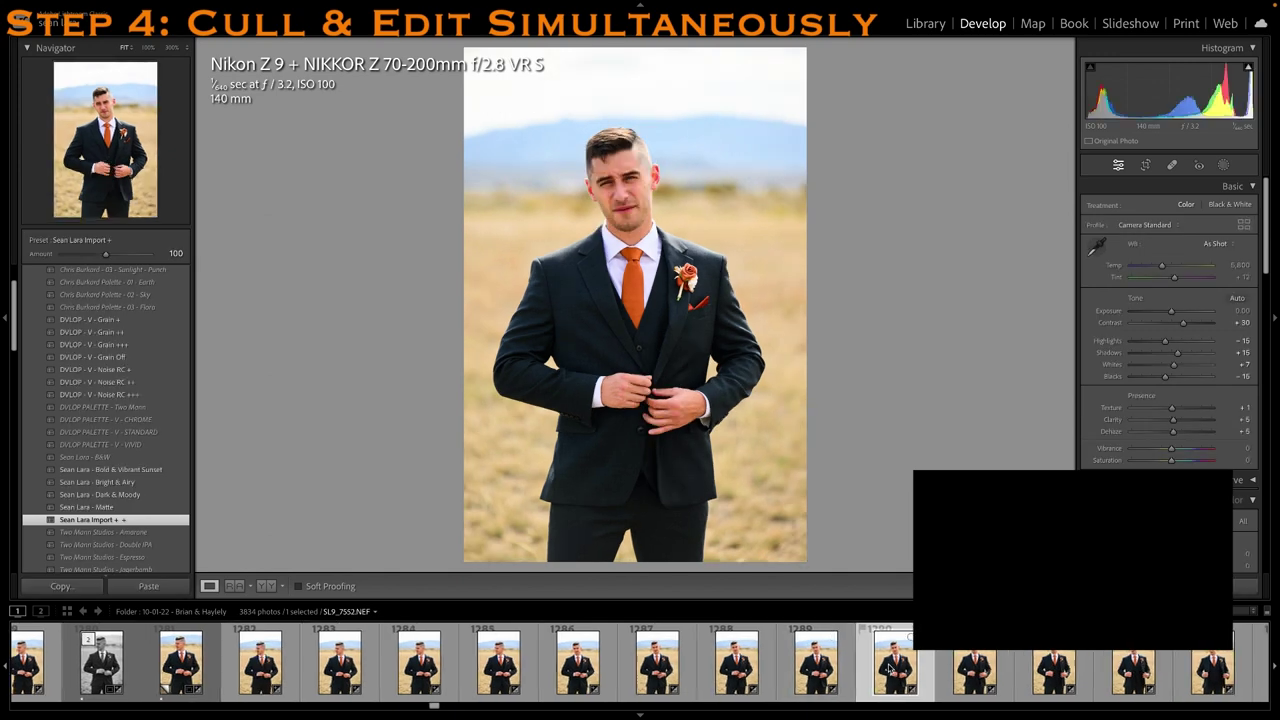
key("Right")
key("Right")
key("Right")
key("Right")
key("Right")
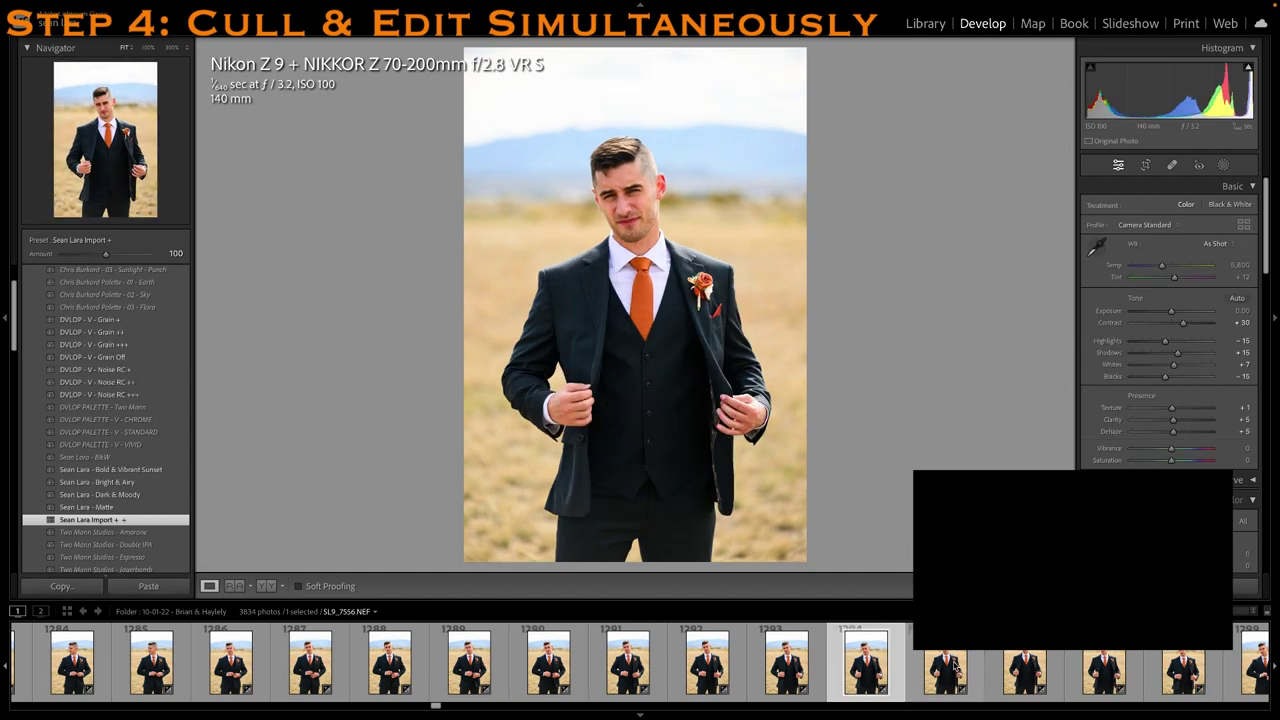
key("1")
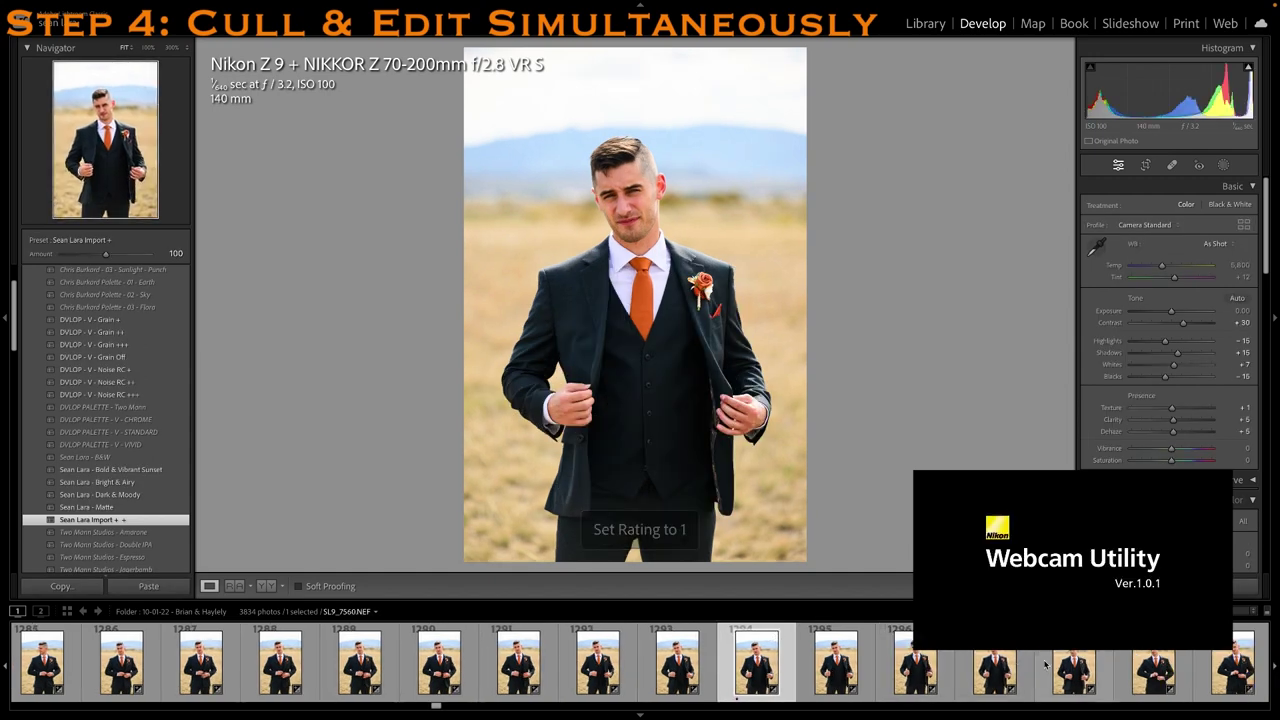
Move on to groom portrait 1306, where he smiles and looks away, and give it a one-star rating
left_click(1048, 663)
scroll(1082, 661, "right", 6)
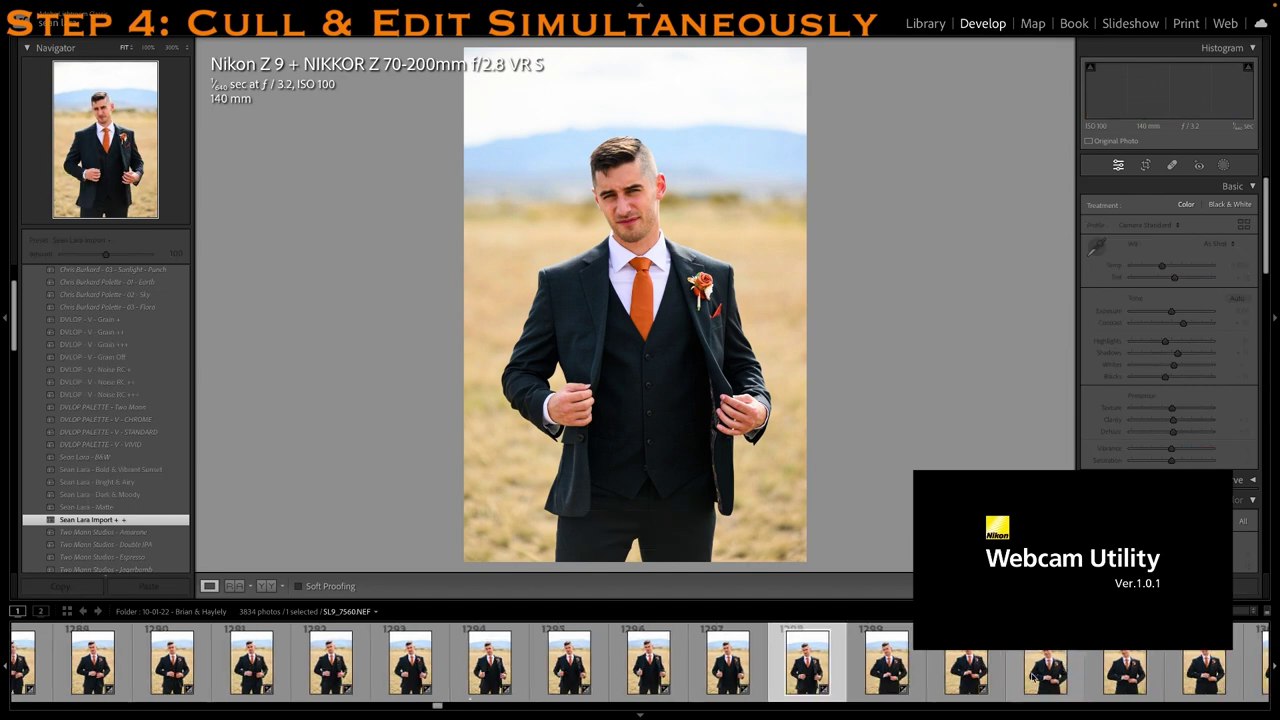
left_click(1024, 677)
key("Right")
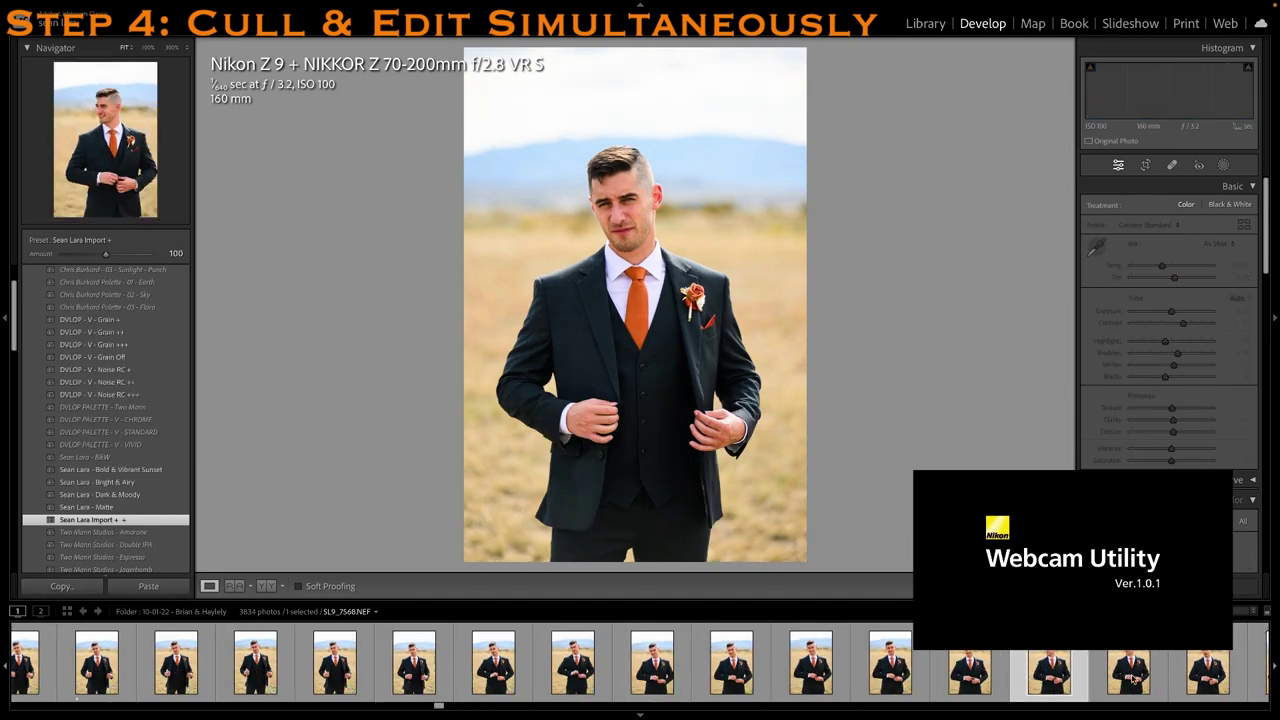
key("1")
Review the groom portraits after frame 1306 up to the wide-angle groom shots
scroll(1132, 679, "right", 3)
left_click(1129, 680)
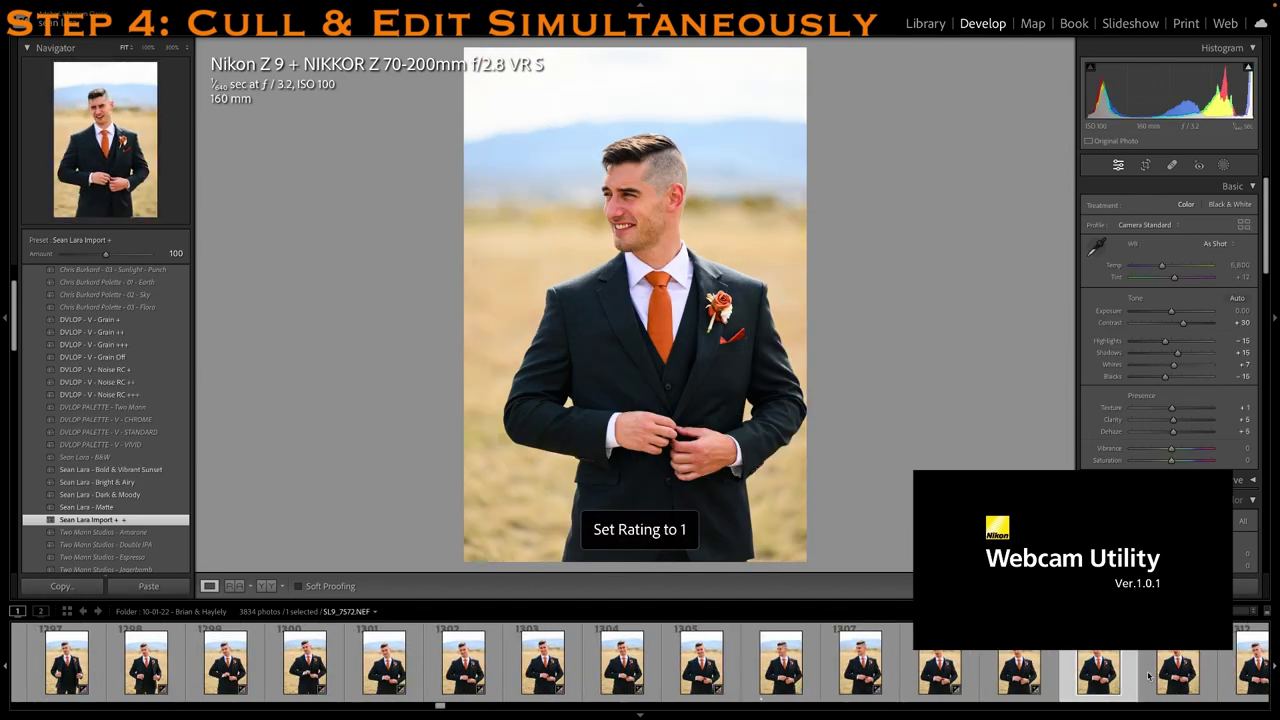
scroll(1149, 677, "right", 6)
left_click(864, 655)
scroll(815, 662, "right", 6)
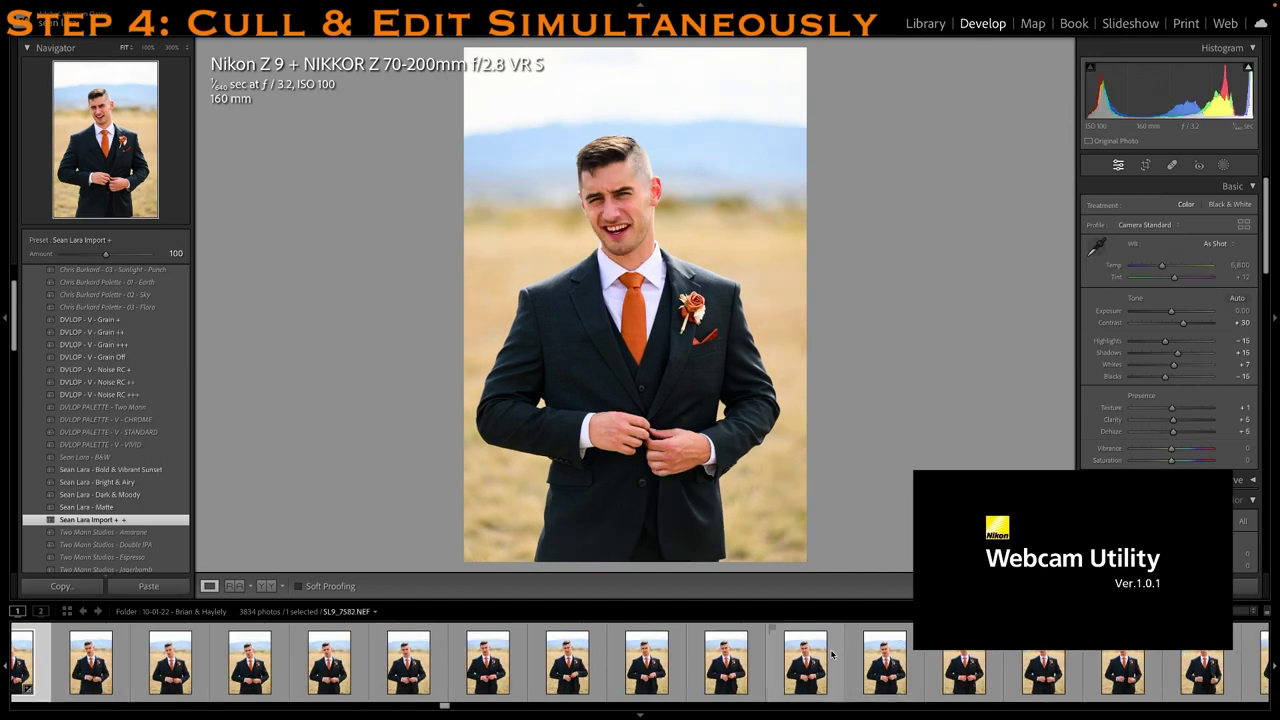
left_click(800, 665)
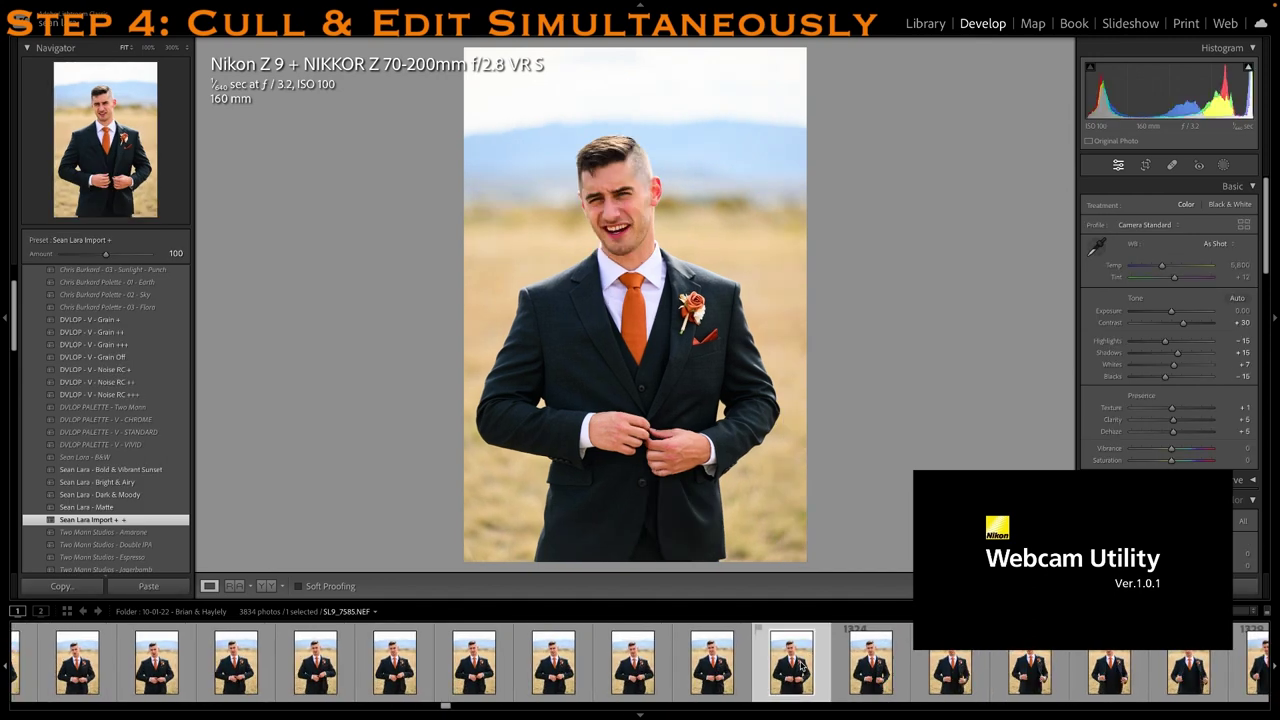
left_click(1030, 670)
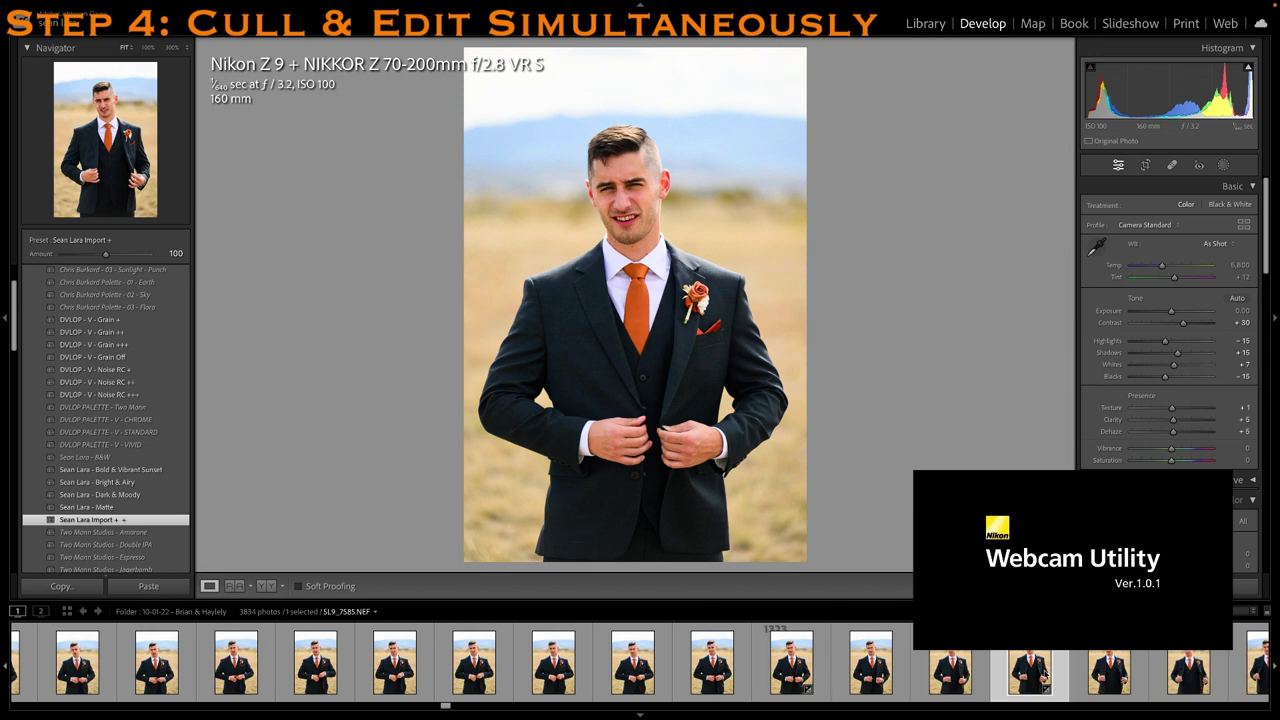
scroll(1030, 668, "down", 6)
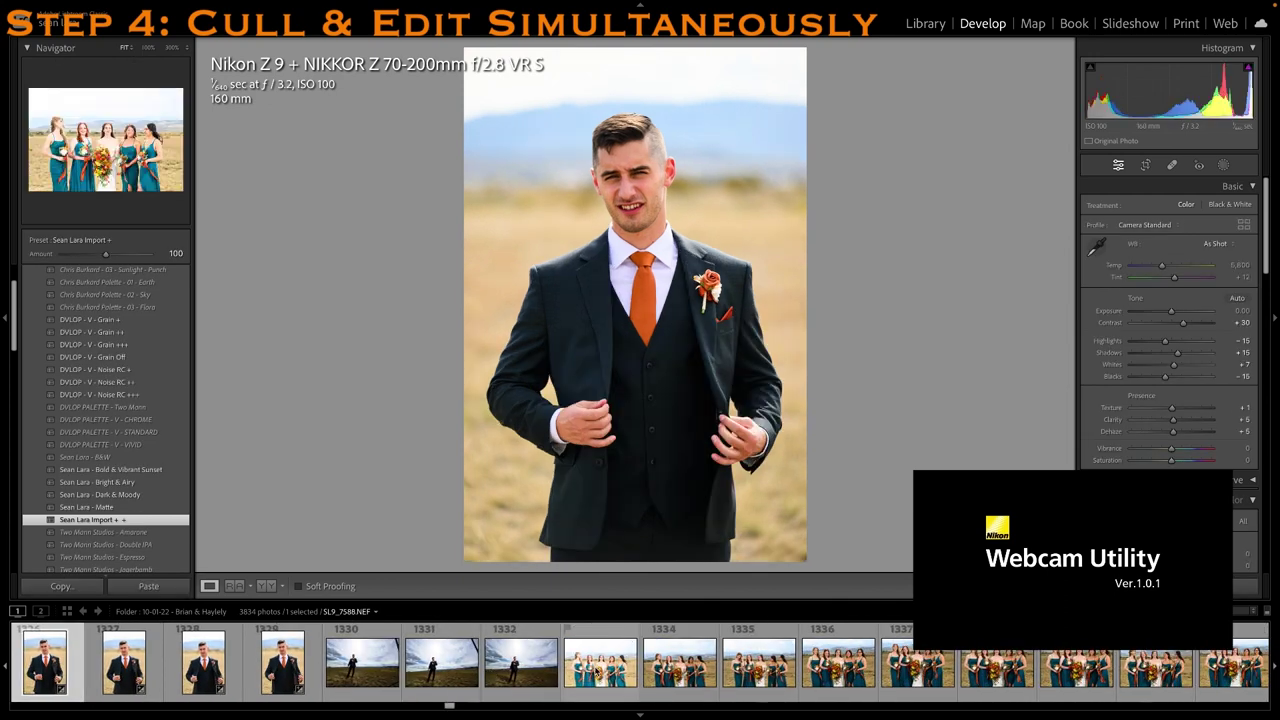
On the wide-angle groom shot, frame 1331, set Highlights to -74, Exposure to -0.25 and Shadows to +36
left_click(460, 672)
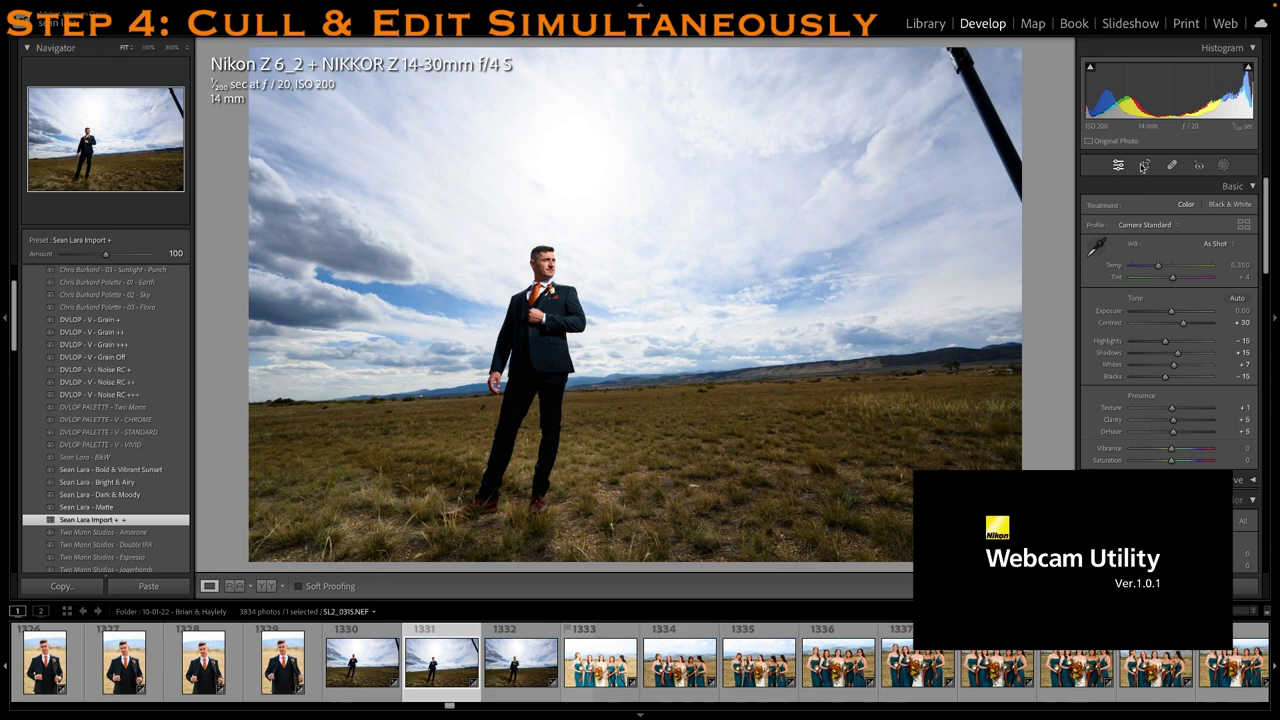
left_click_drag(1164, 341, 1143, 342)
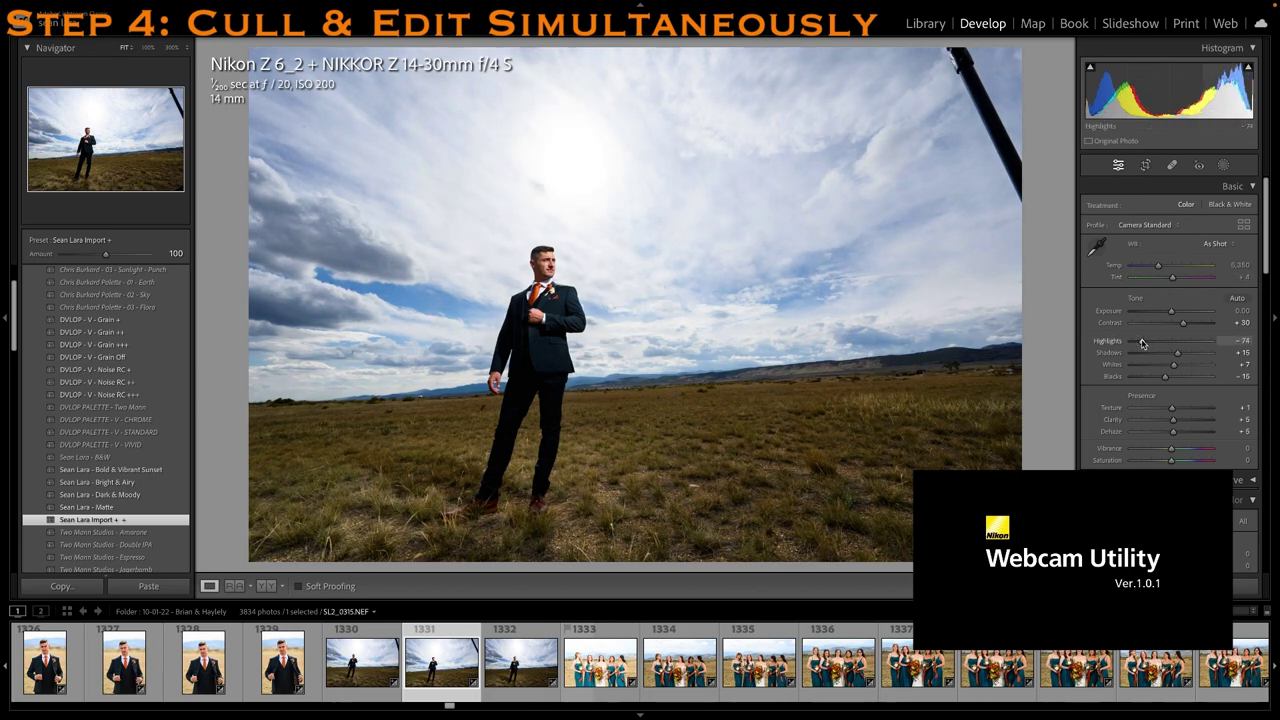
left_click_drag(1171, 311, 1185, 353)
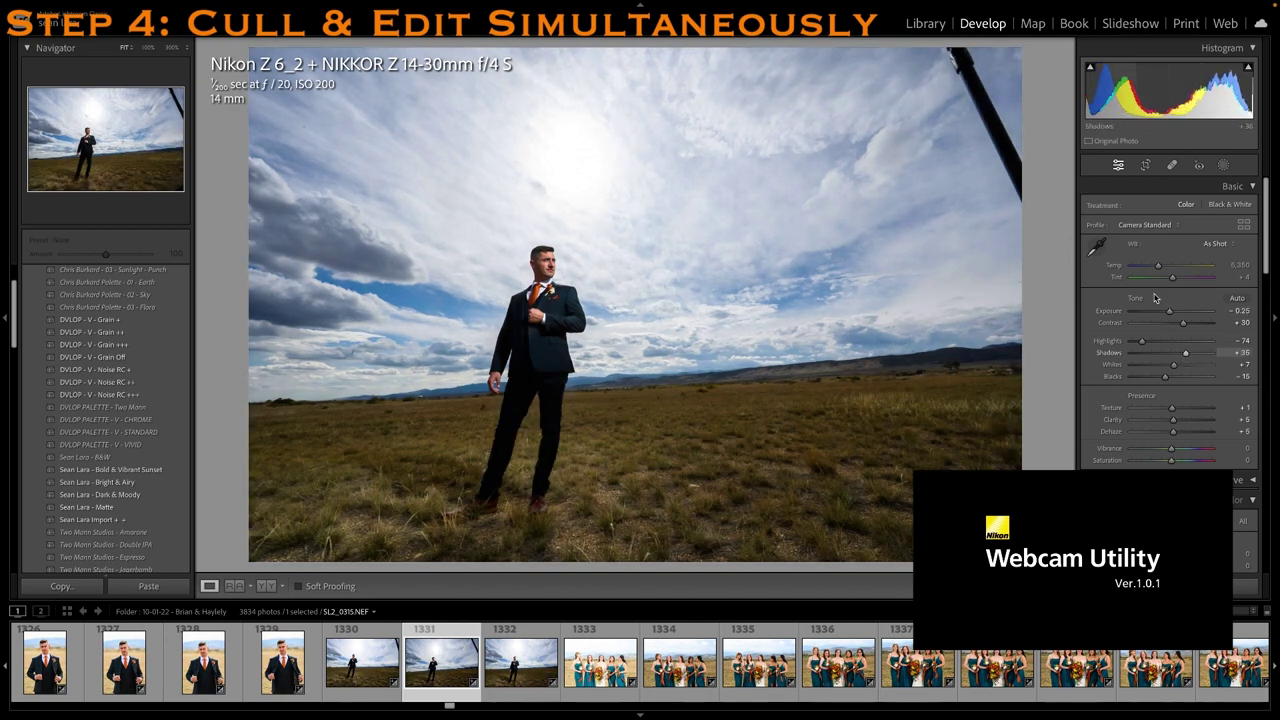
Crop the wide-angle groom shot tighter to cut out the pole in its upper-right corner, and give it a one-star rating
left_click(1146, 165)
left_click_drag(848, 50, 840, 81)
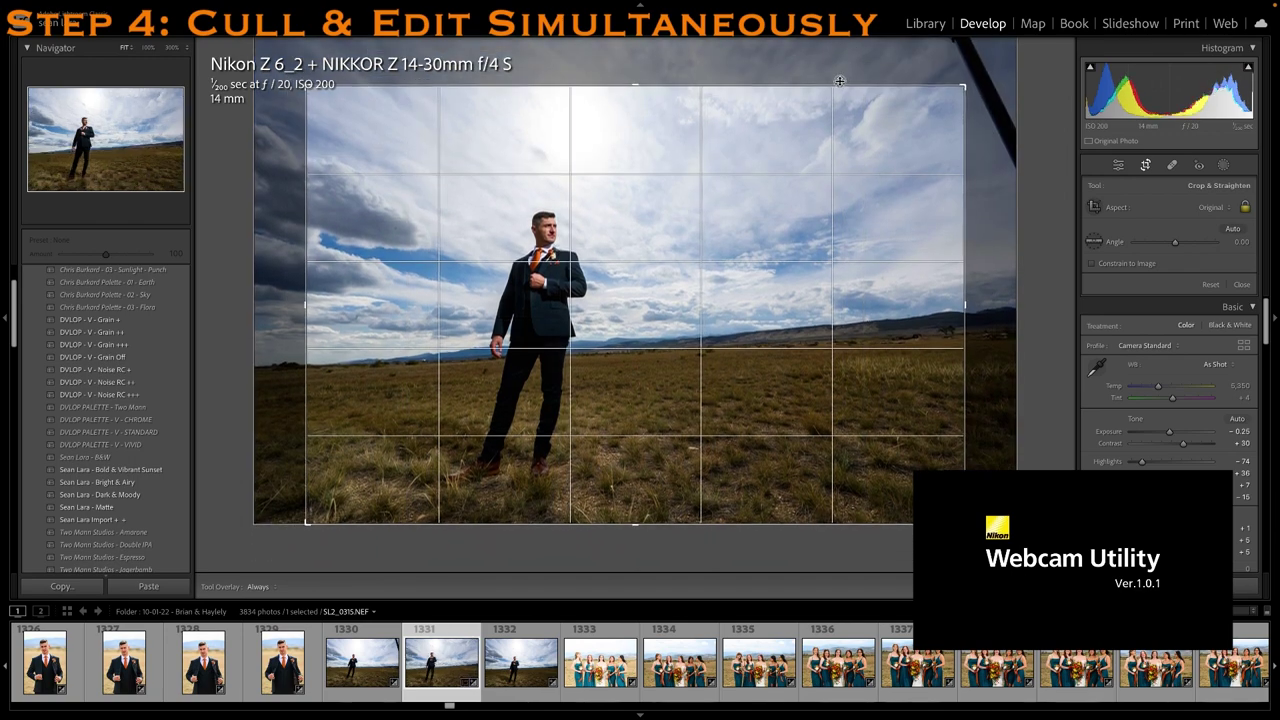
key("Return")
right_click(459, 677)
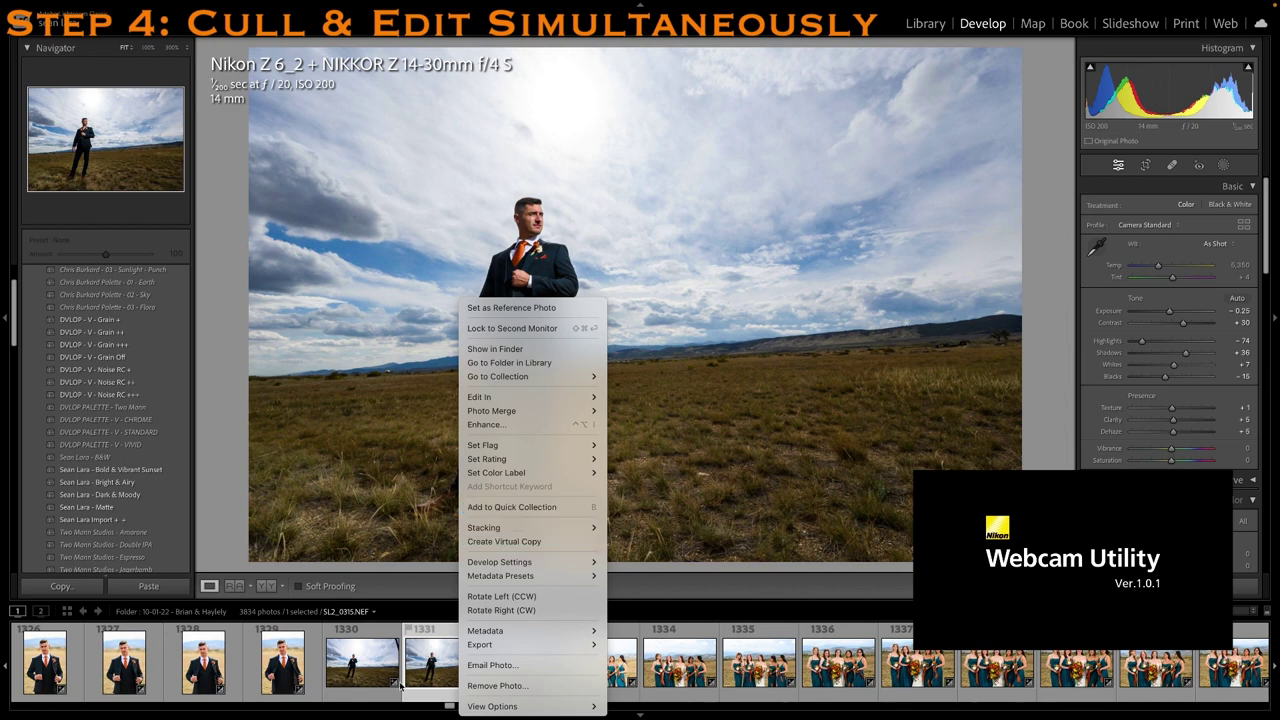
left_click(401, 687)
key("1")
Create a virtual copy of the wide-angle groom shot, frame 1331
right_click(441, 649)
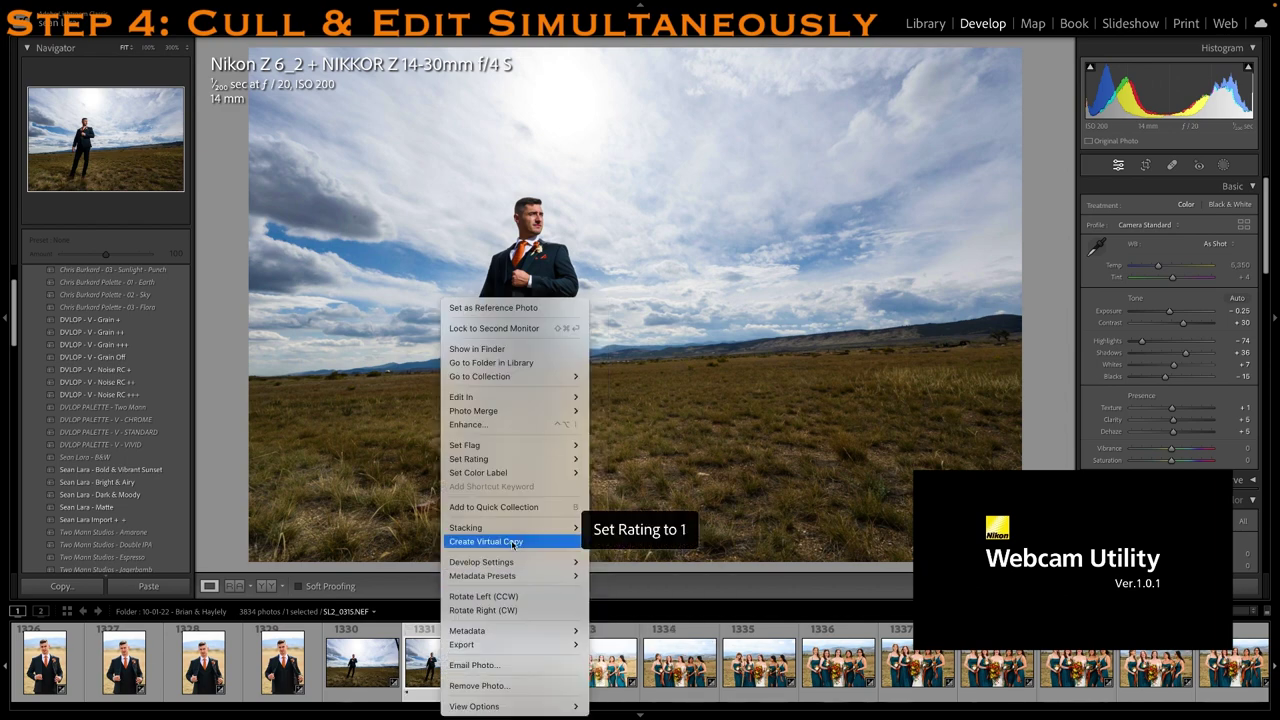
key("Escape")
key("ctrl+apostrophe")
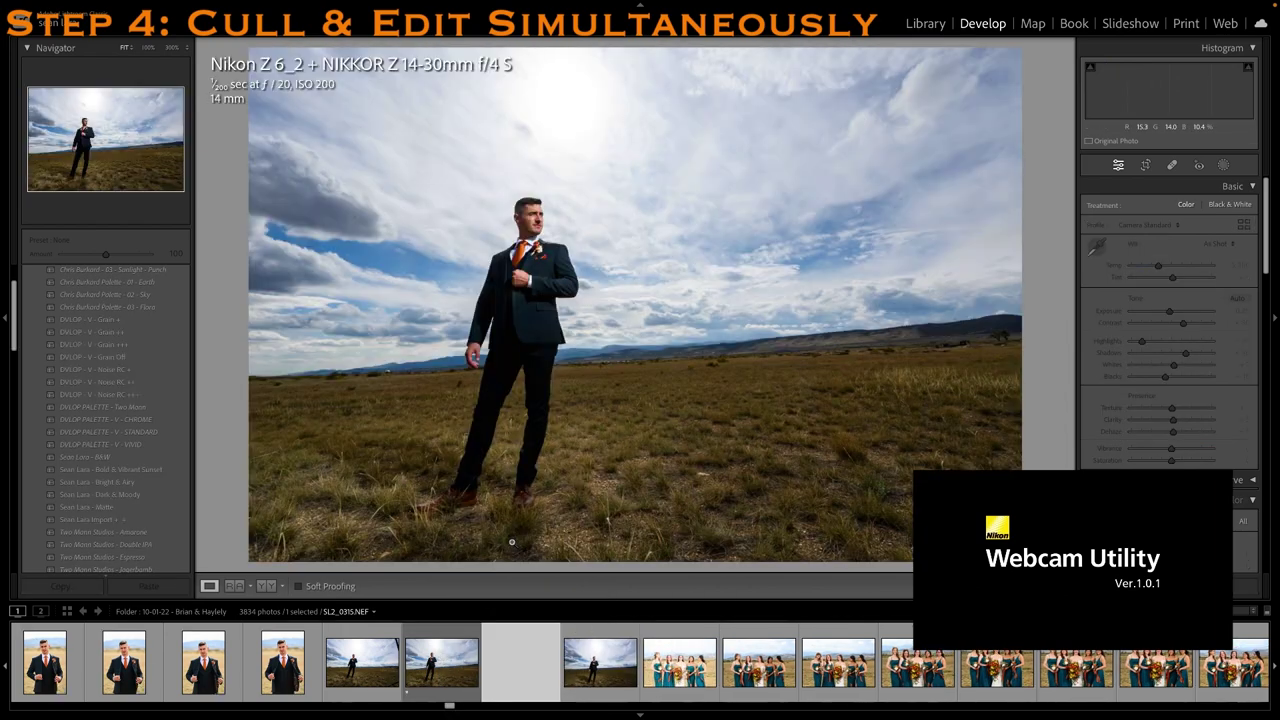
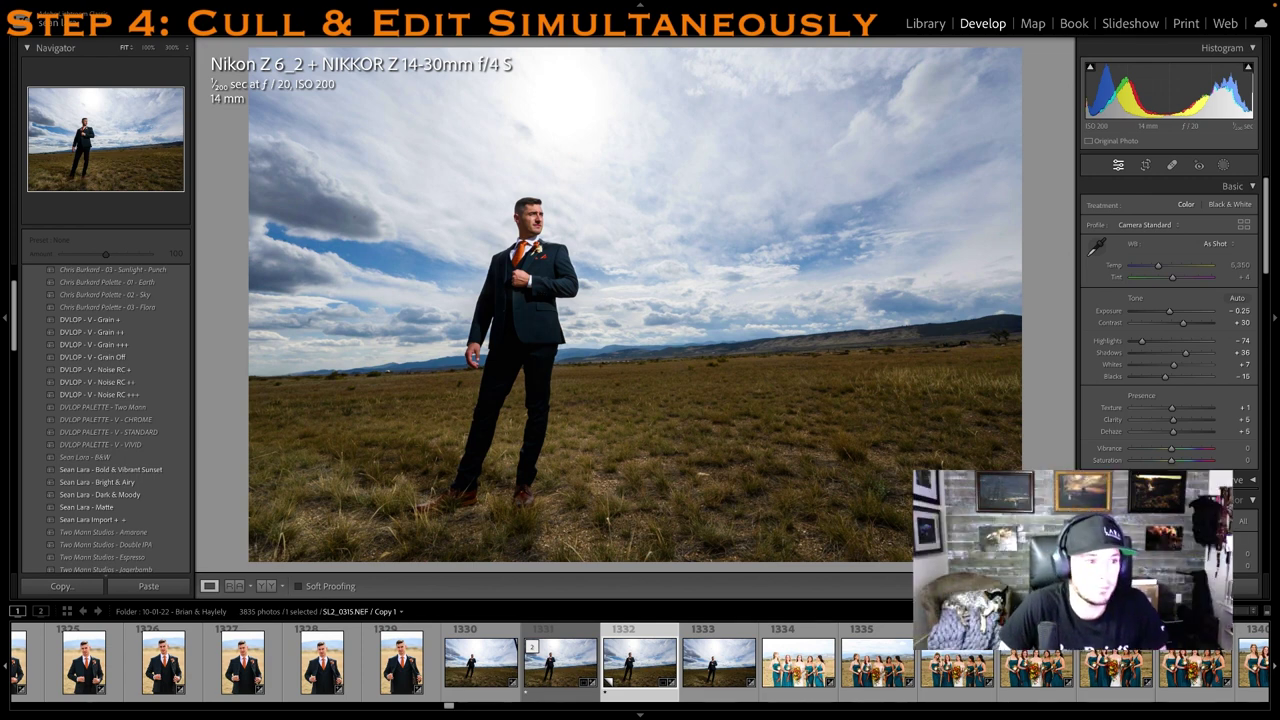
Apply the Sean Lara - B&W preset to the virtual copy of the wide-angle groom shot
left_click(102, 459)
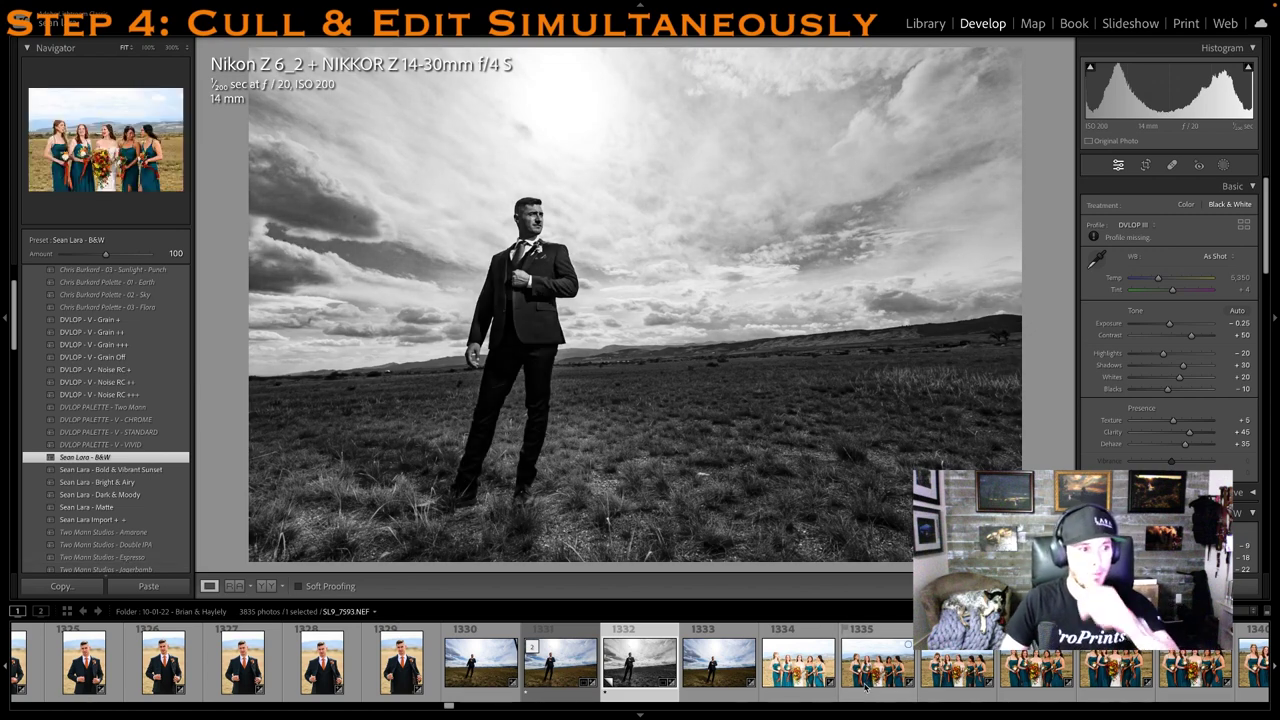
Review the bride-and-bridesmaids group shots from frame 1337 and give frame 1338 a one-star rating
scroll(846, 678, "down", 3)
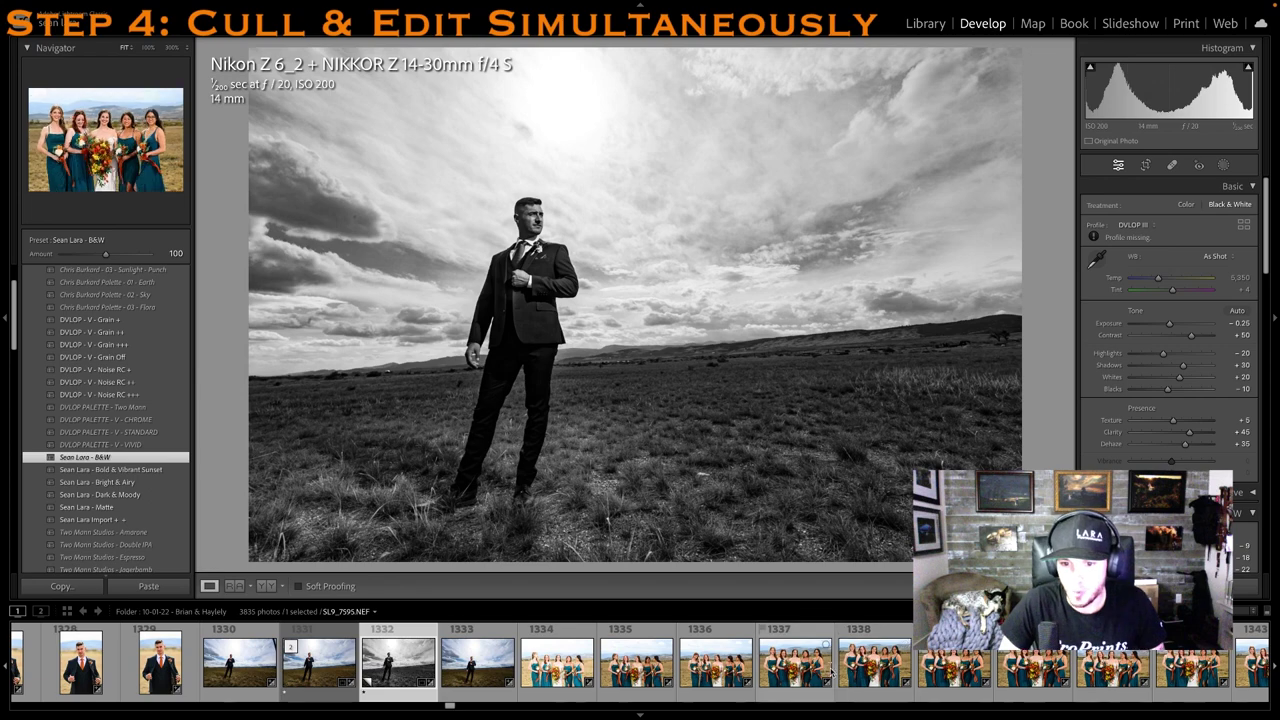
left_click(831, 673)
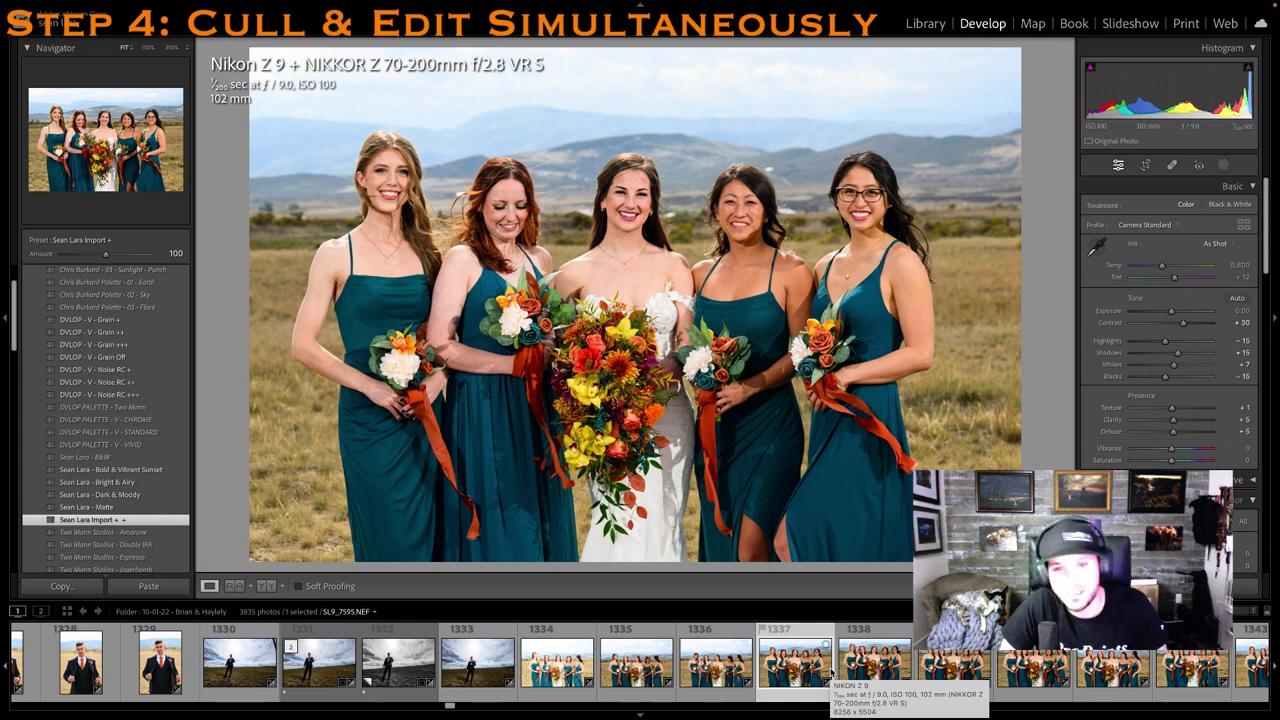
key("Right")
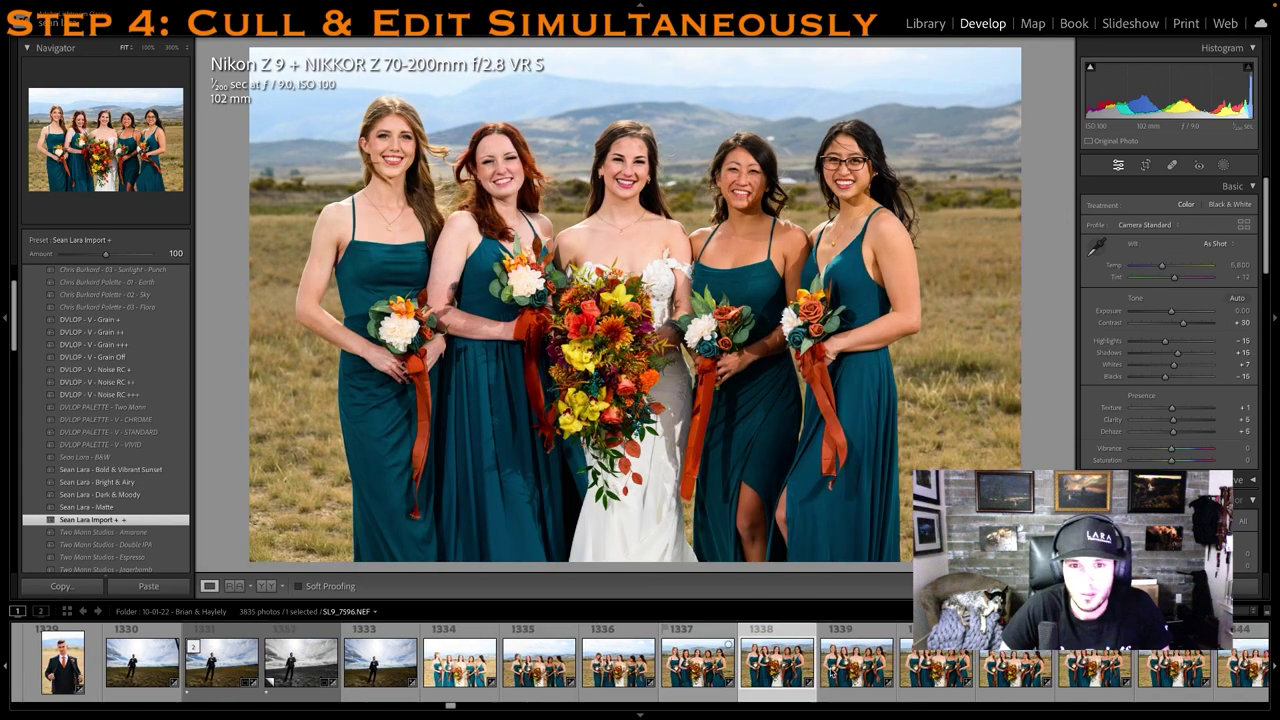
key("Right")
key("1")
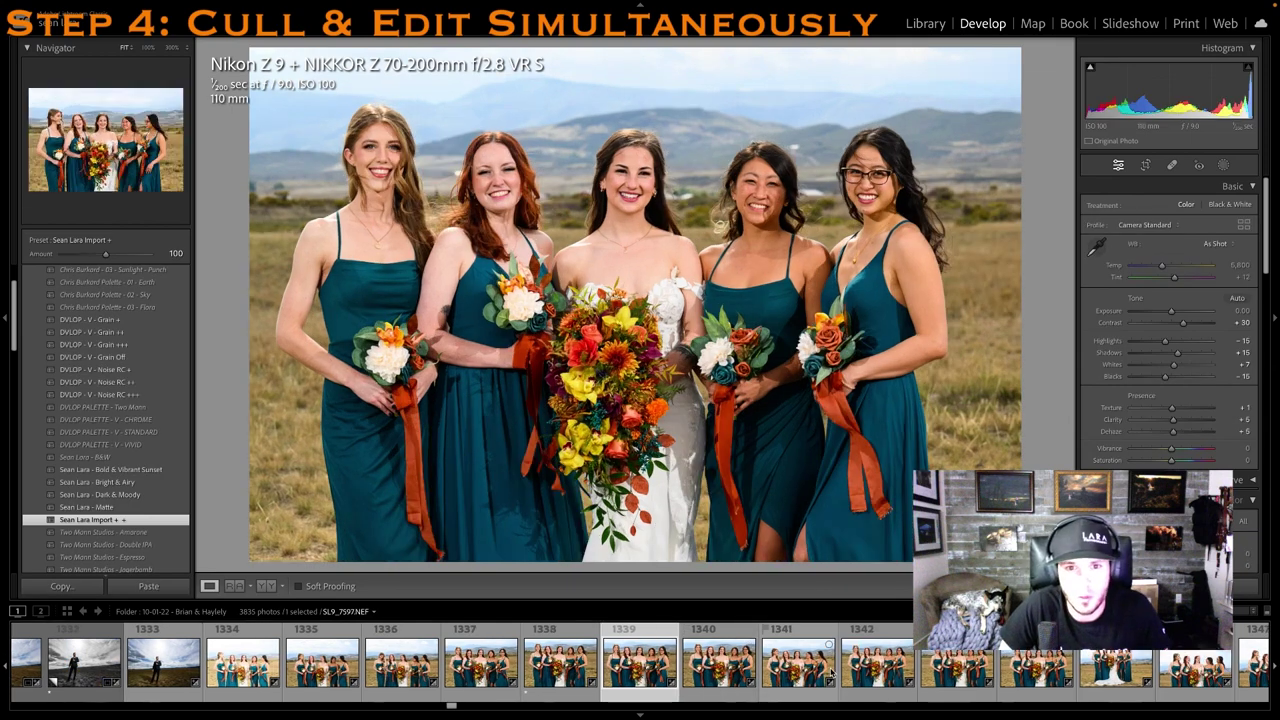
Compare the bridesmaids shots up to frame 1341, then give frame 1340 one star and crop it tighter around the group
key("Right")
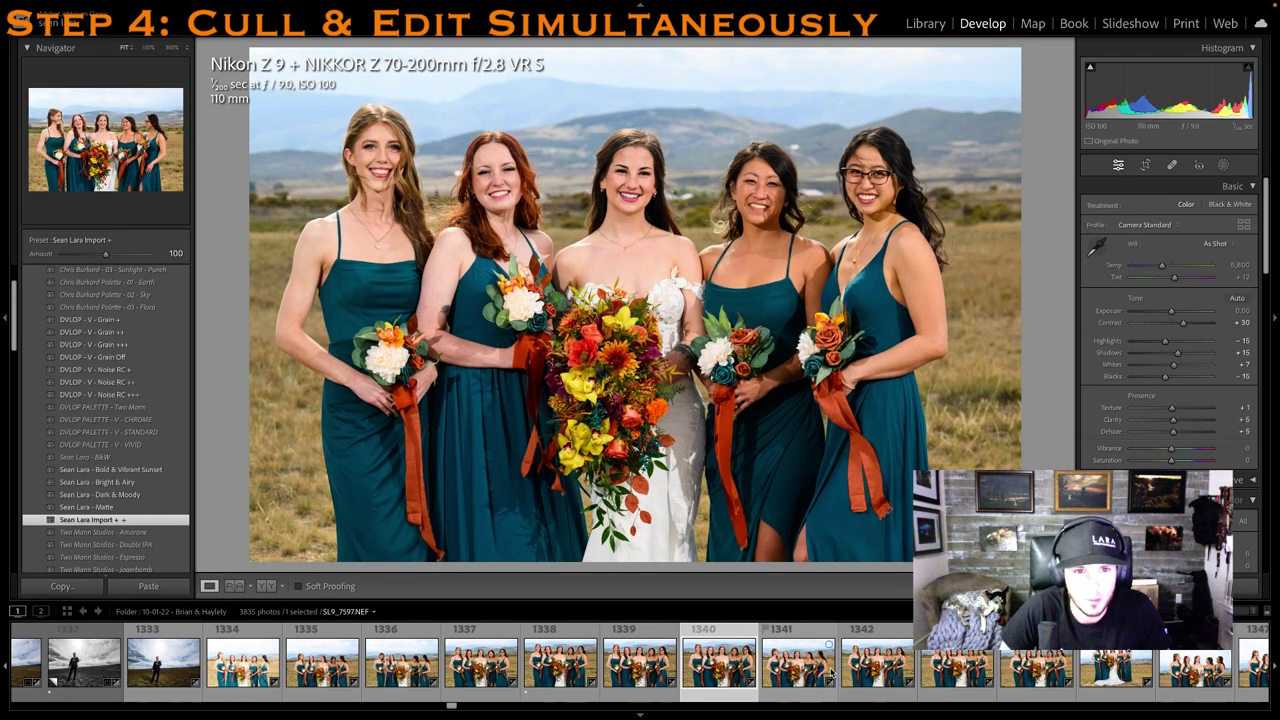
key("Right")
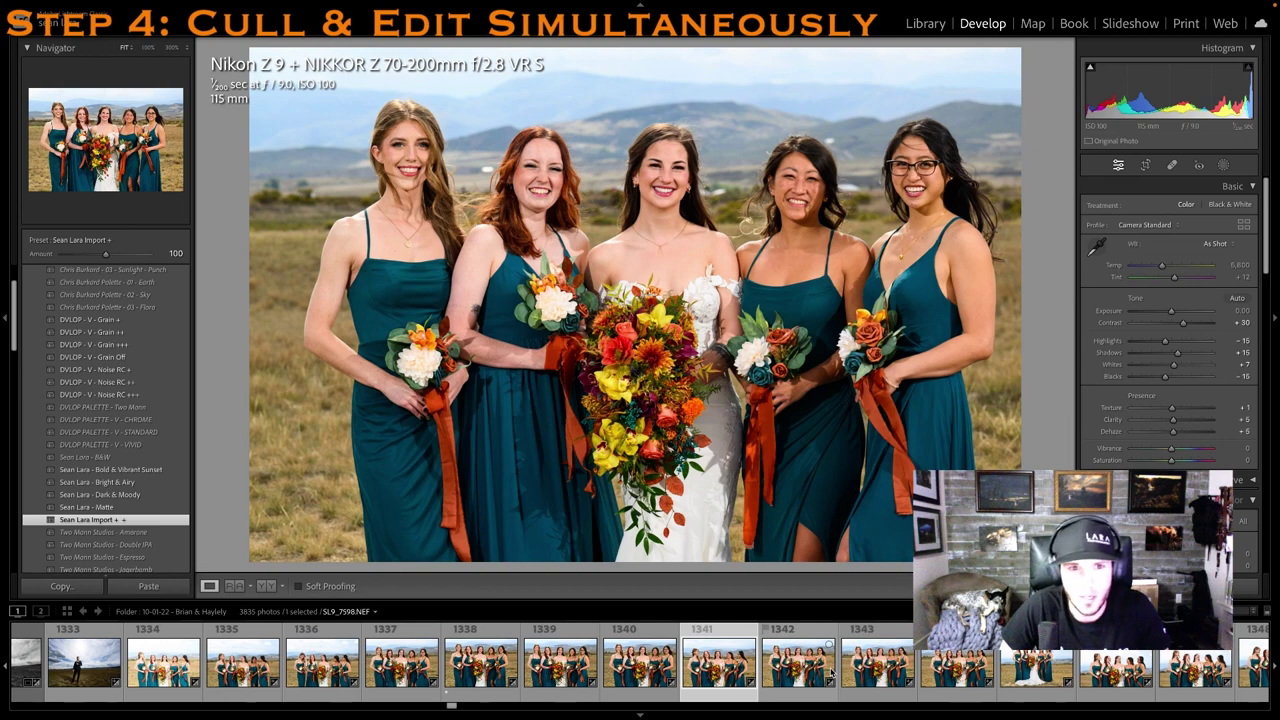
key("Left")
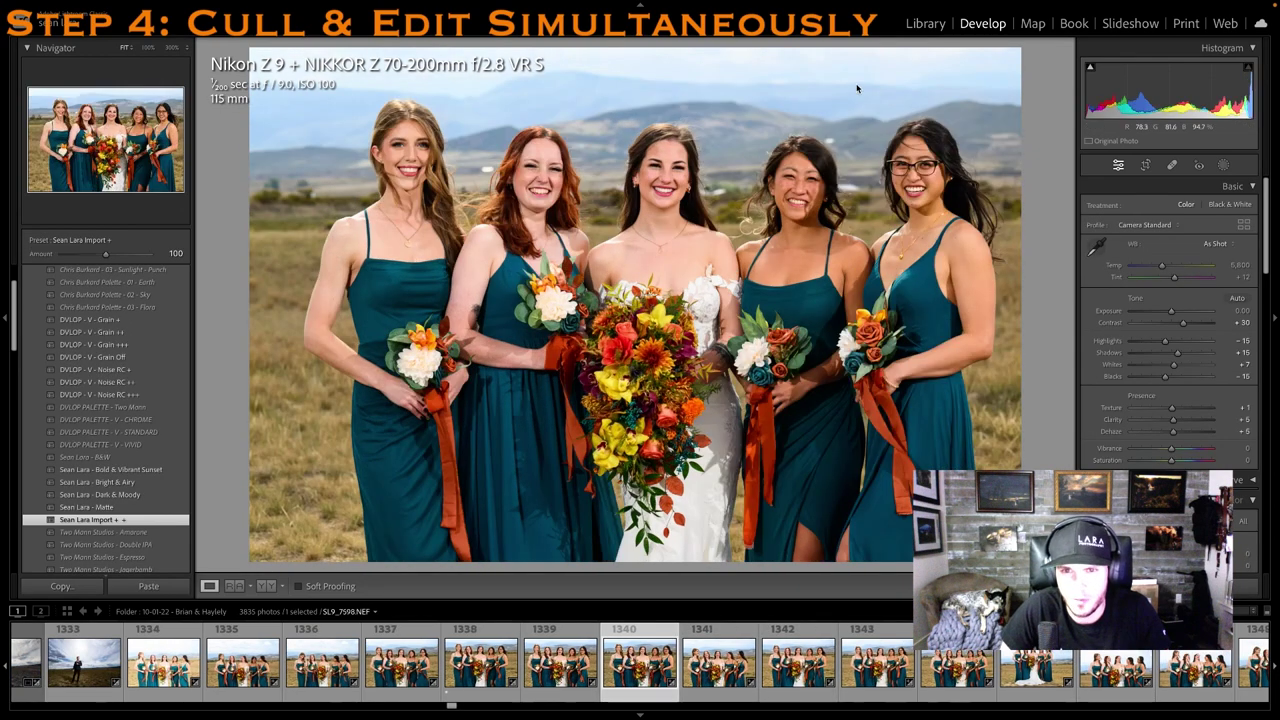
key("1")
left_click(1148, 165)
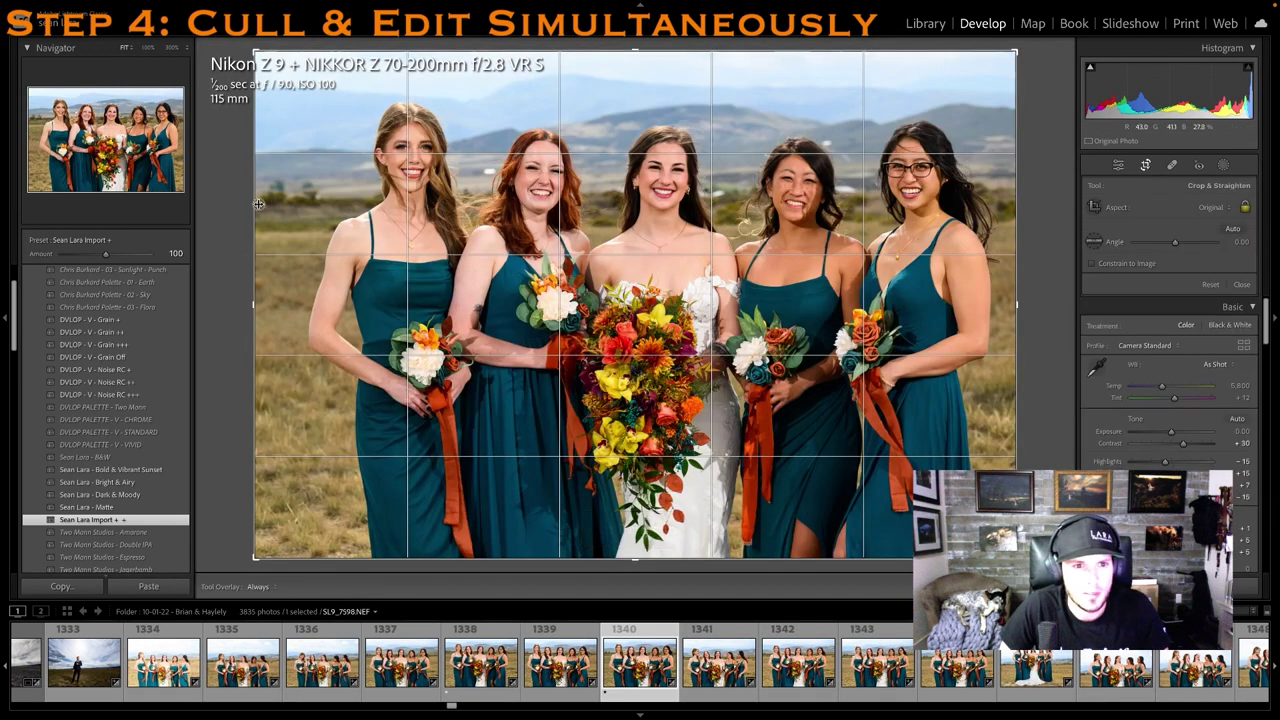
left_click_drag(486, 200, 486, 192)
key("Return")
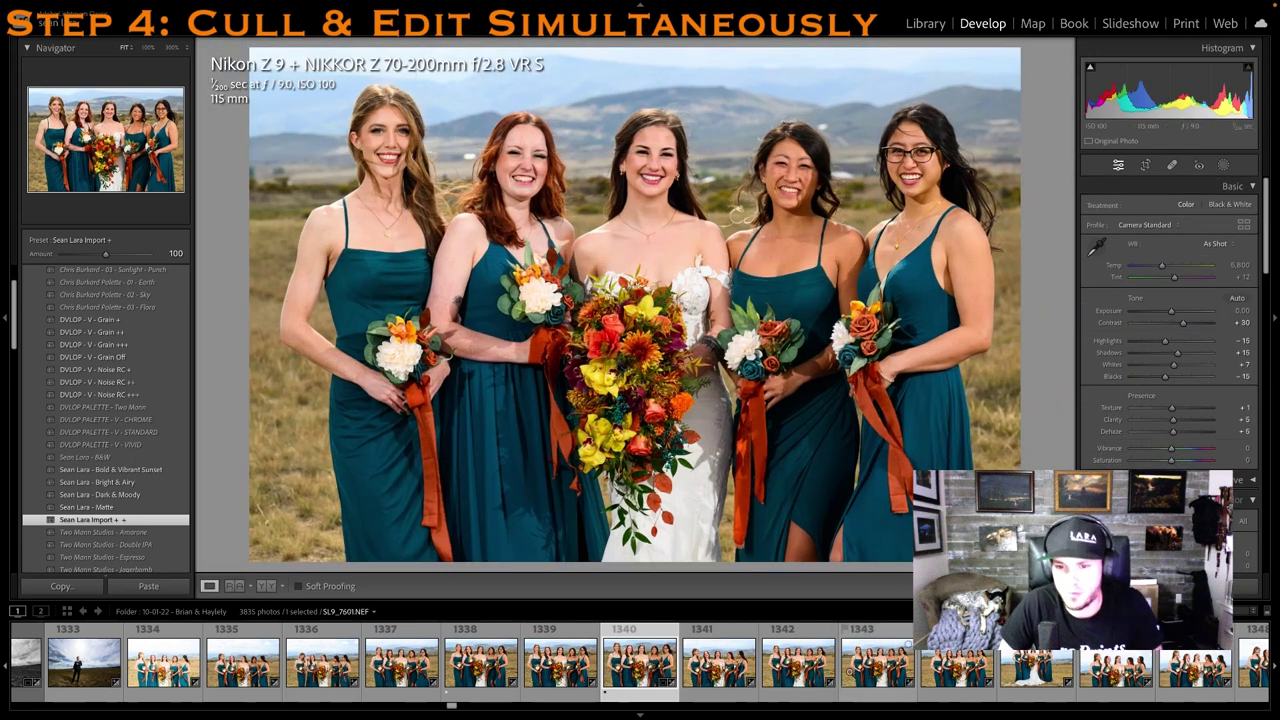
Give the bridesmaids group shot, frame 1343, one star and crop it tighter around the women
left_click(850, 678)
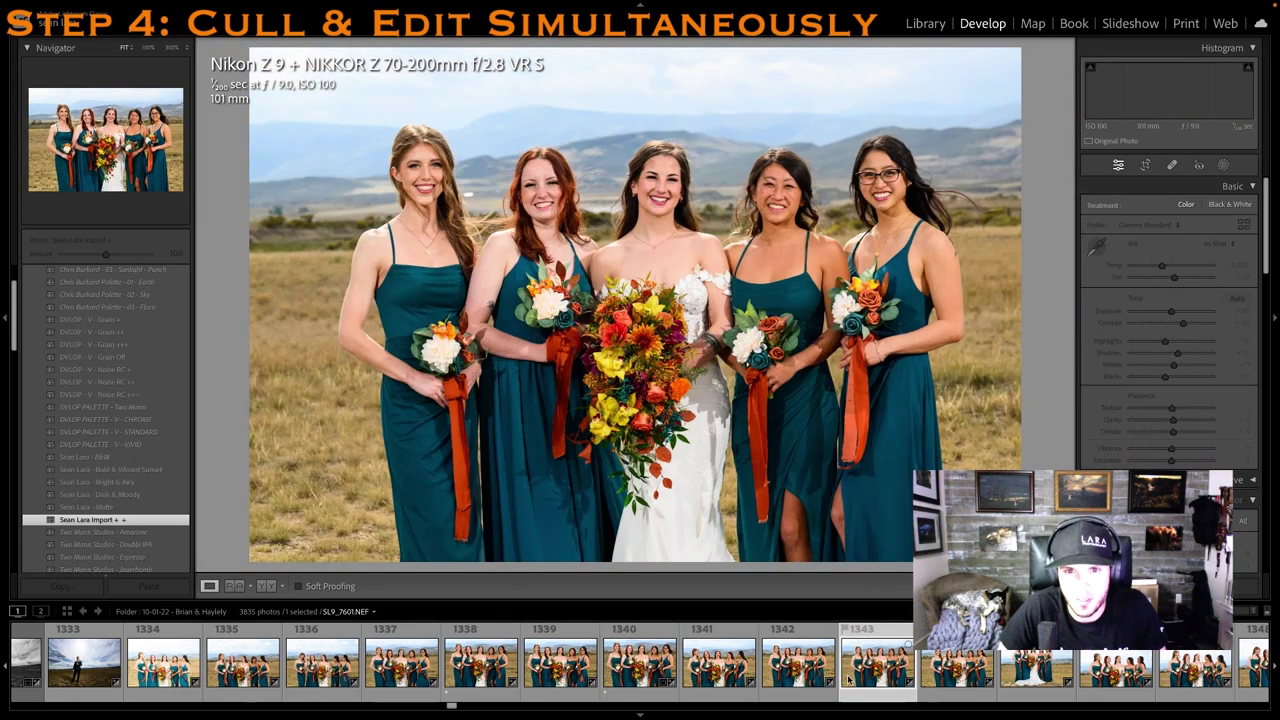
key("1")
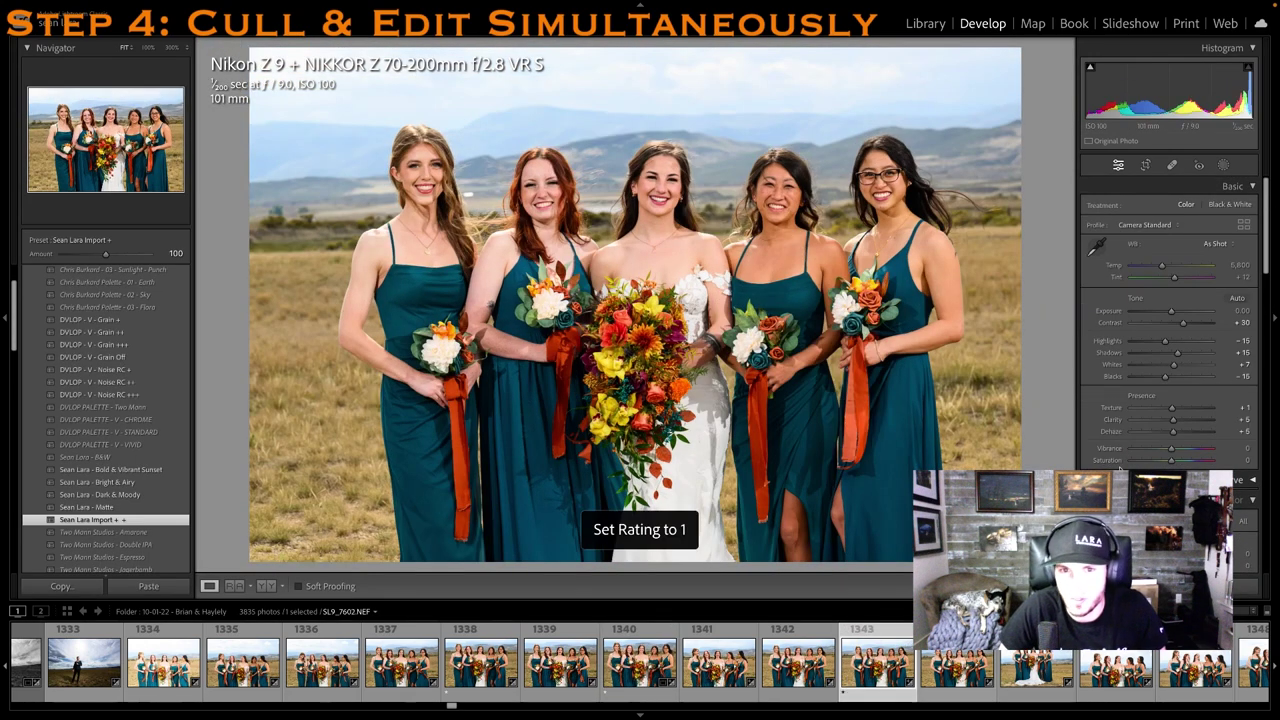
key("r")
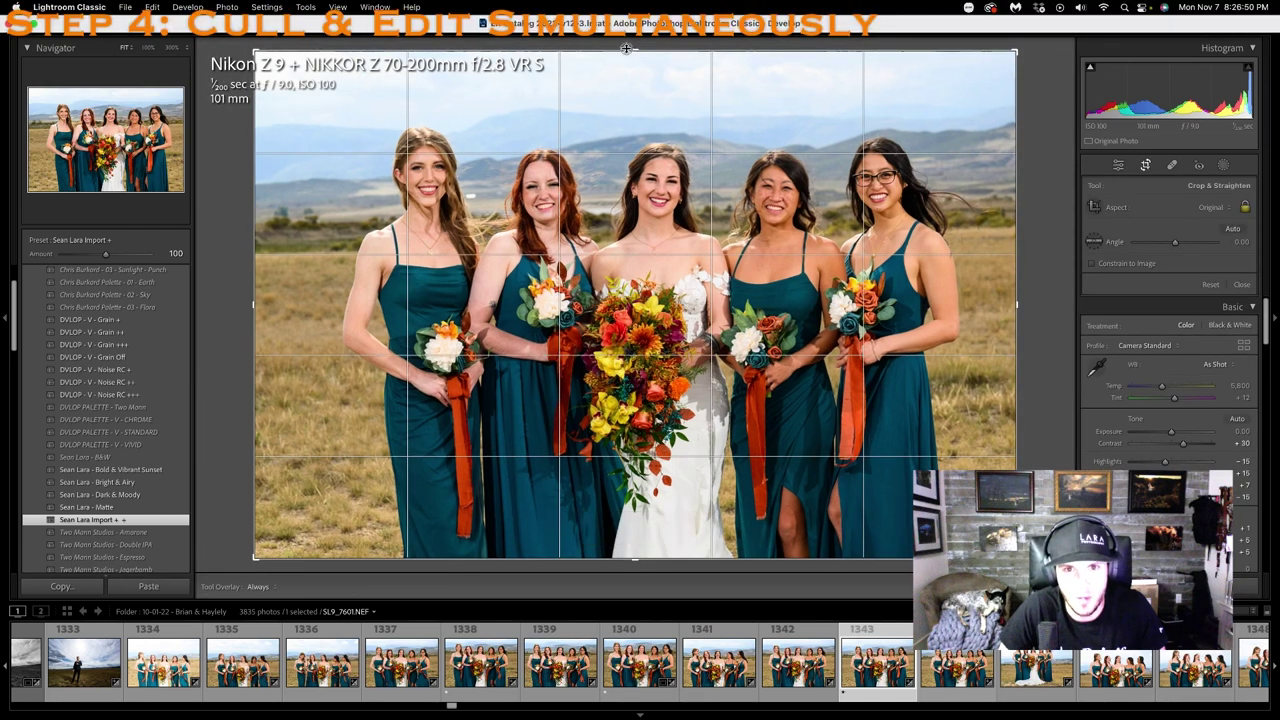
left_click_drag(632, 43, 632, 57)
key("r")
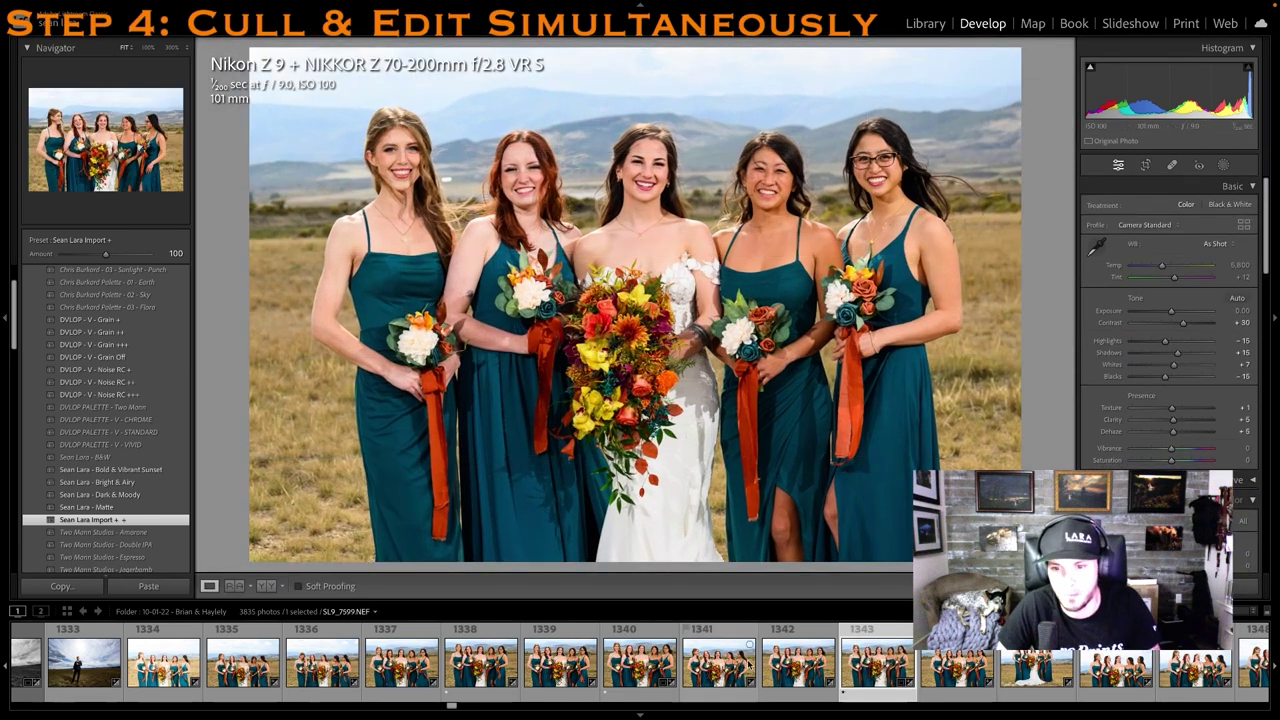
Give the full-length bridesmaids shot with the spread bridal train, frame 1345, one star and crop it tighter
left_click(770, 662)
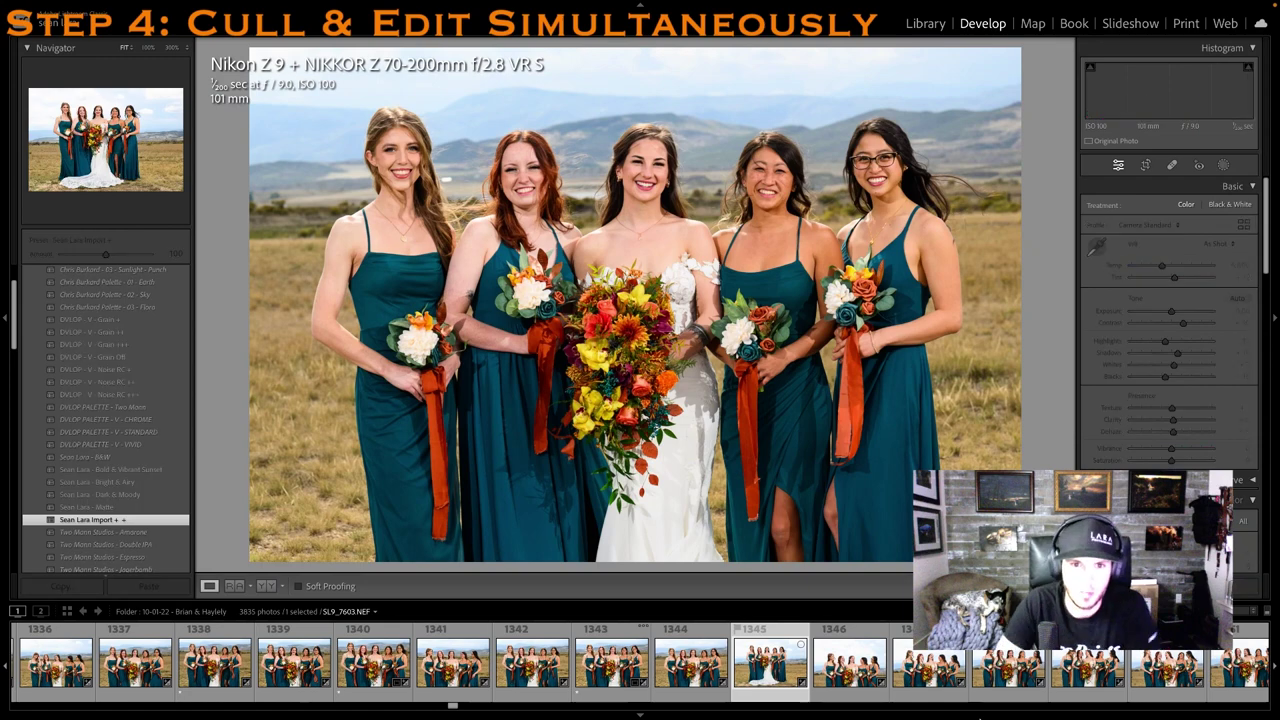
key("Right")
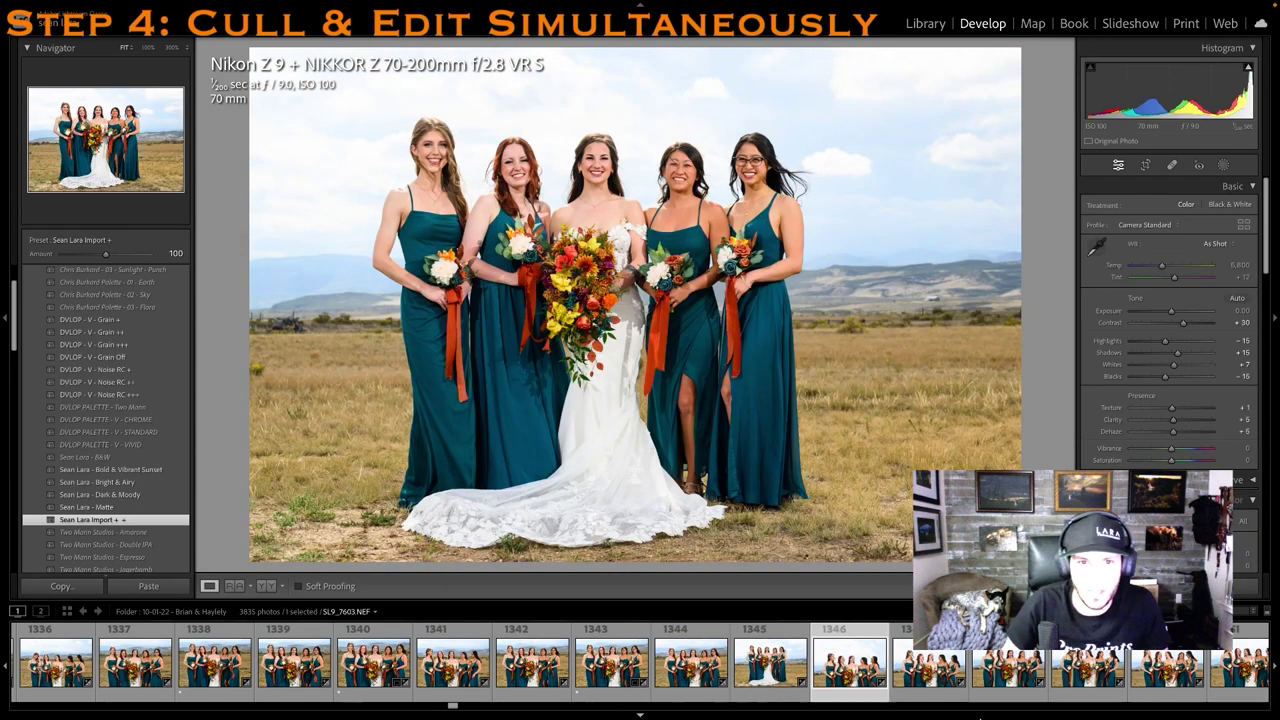
key("Left")
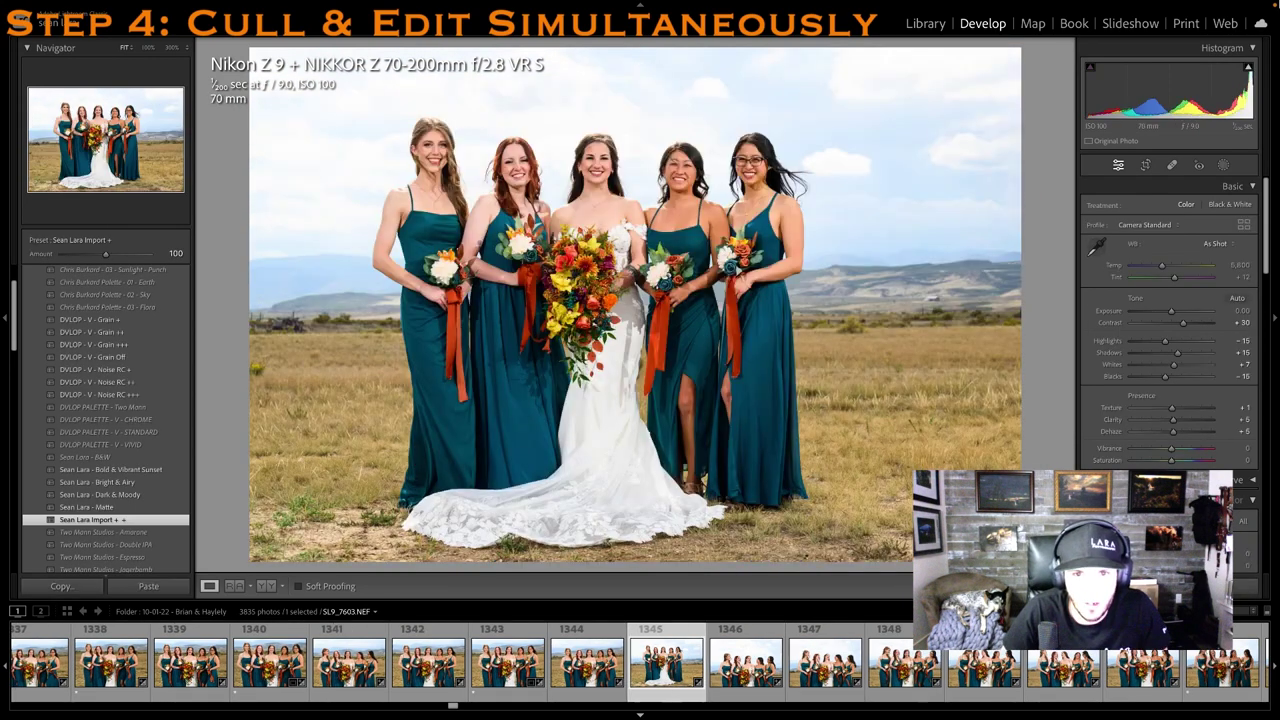
key("1")
key("r")
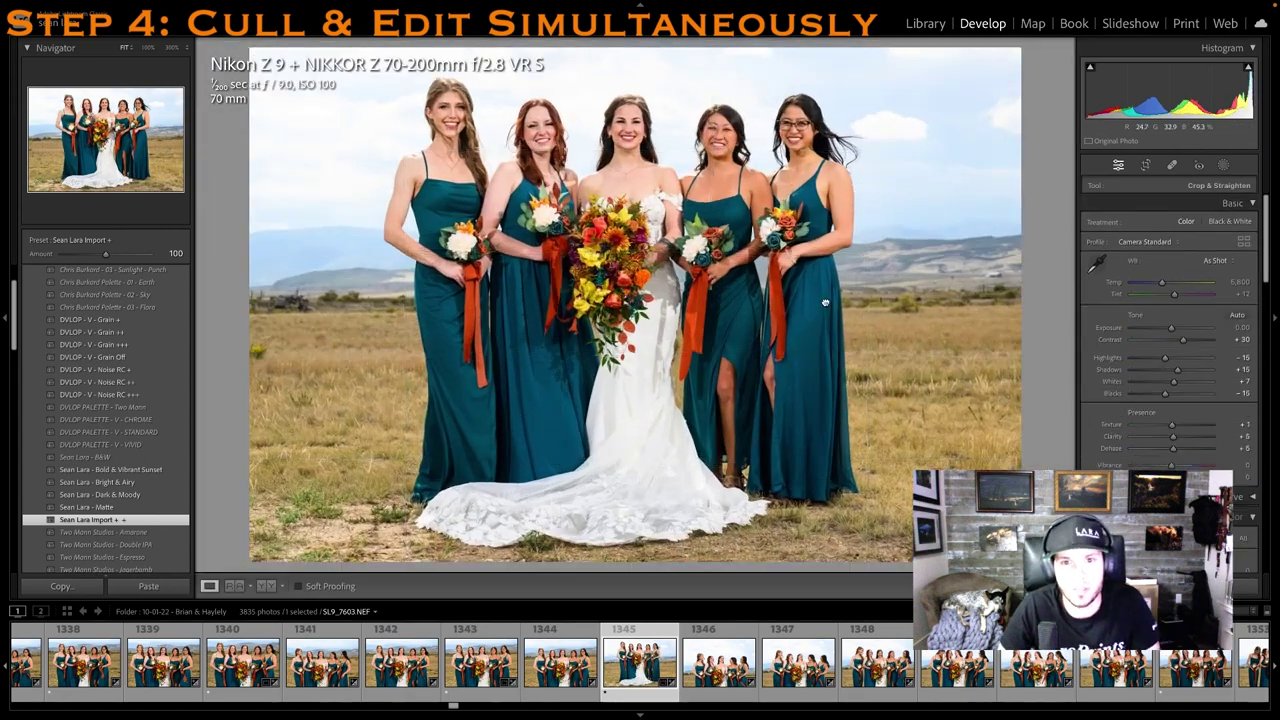
key("r")
Give the laughing bridesmaids shot, frame 1348, one star and crop it closer to the group
left_click(905, 650)
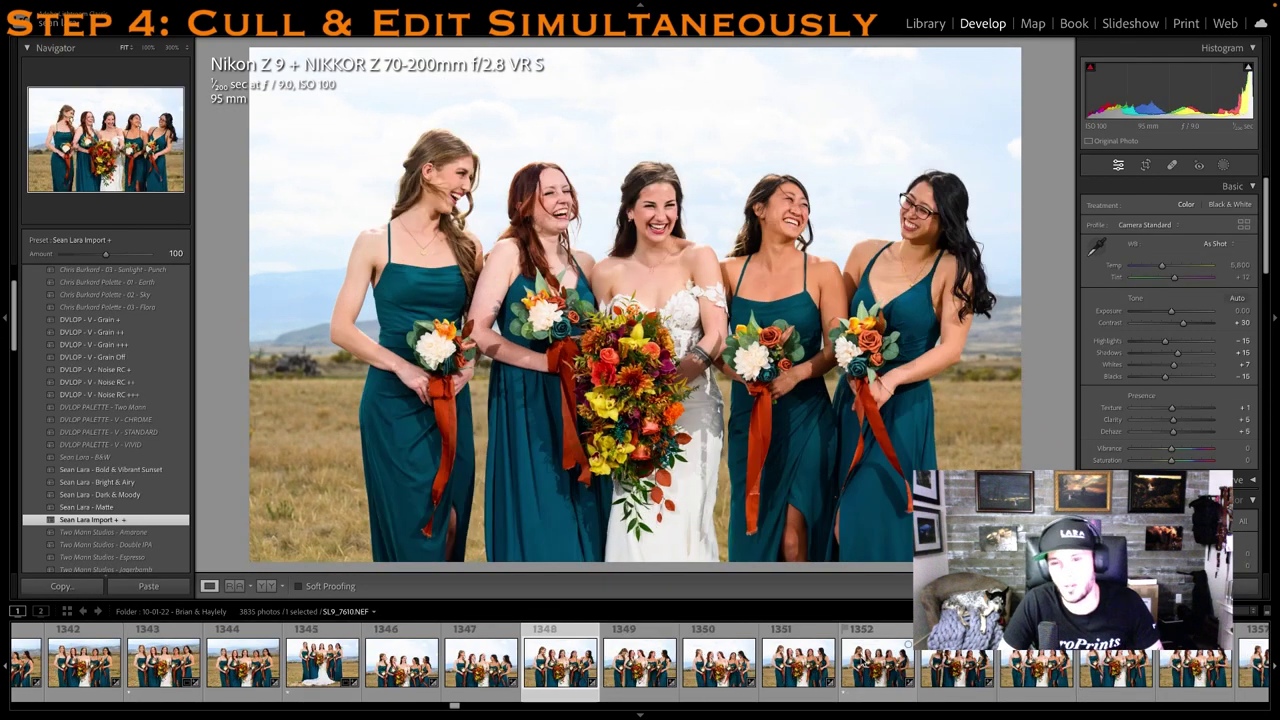
key("1")
key("r")
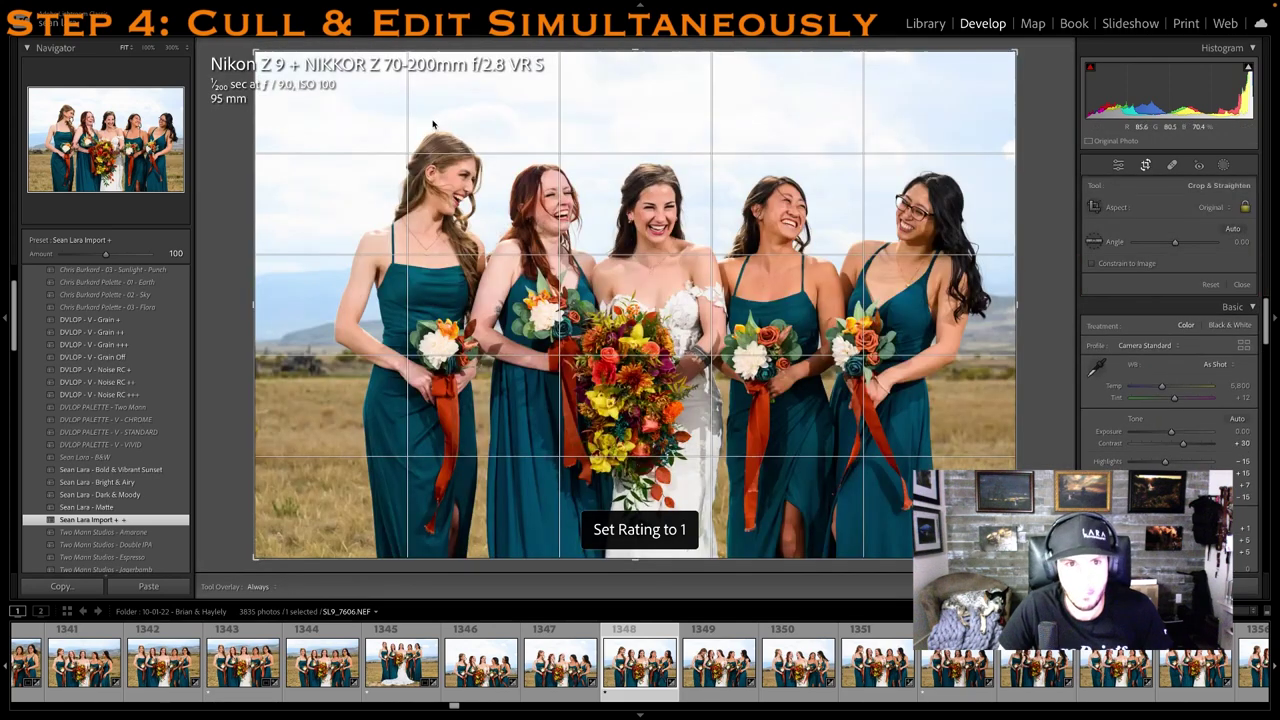
key("r")
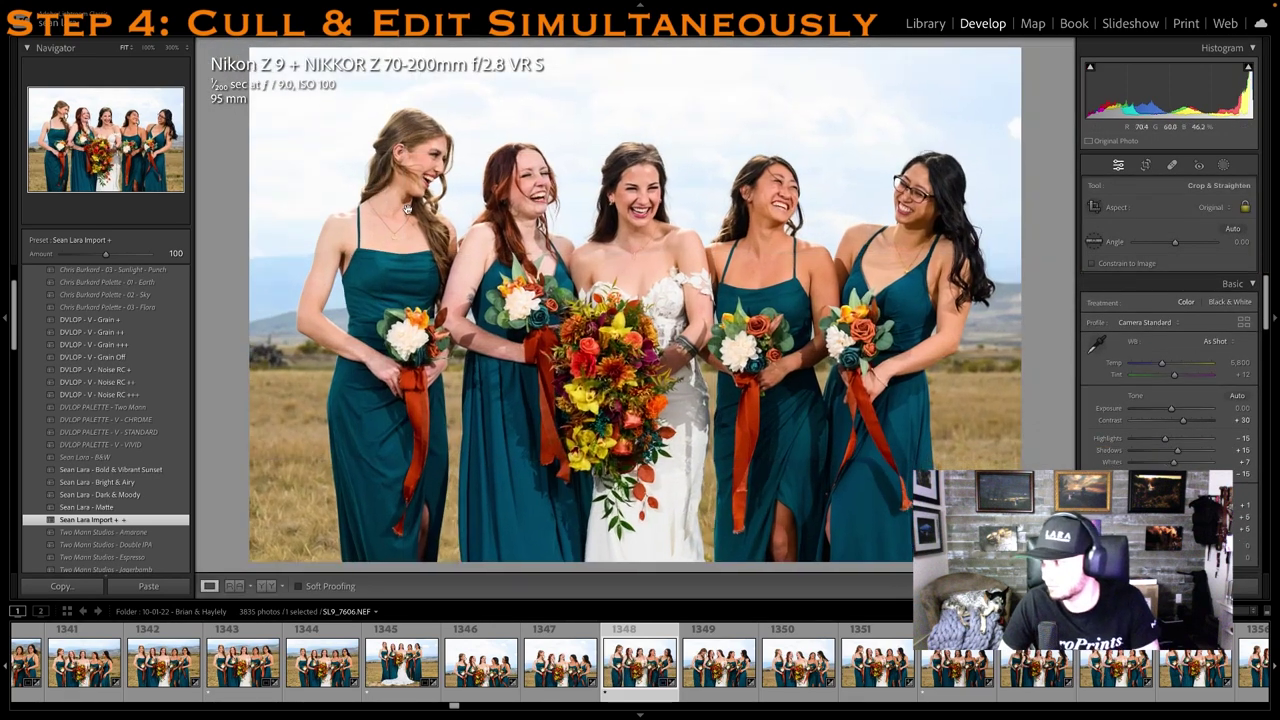
Review the laughing bridesmaids shots from frame 1352 onward and give frame 1355 a one-star rating
left_click(952, 668)
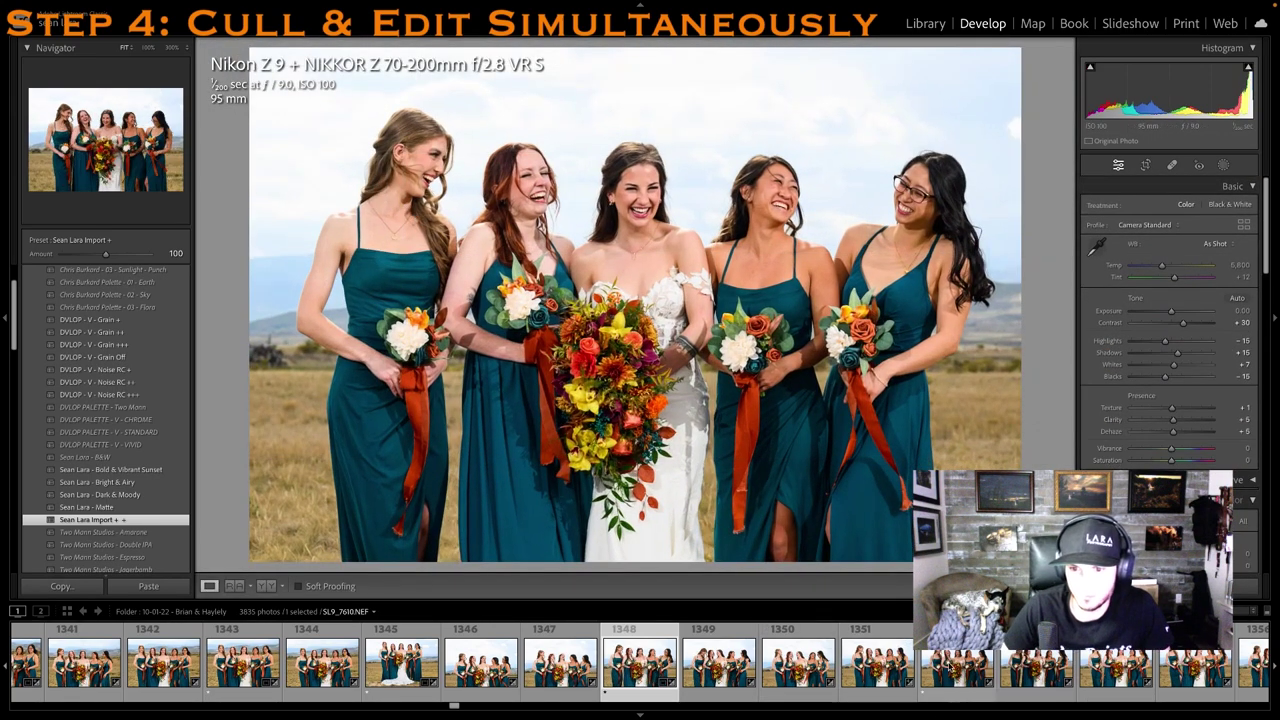
scroll(940, 668, "right", 5)
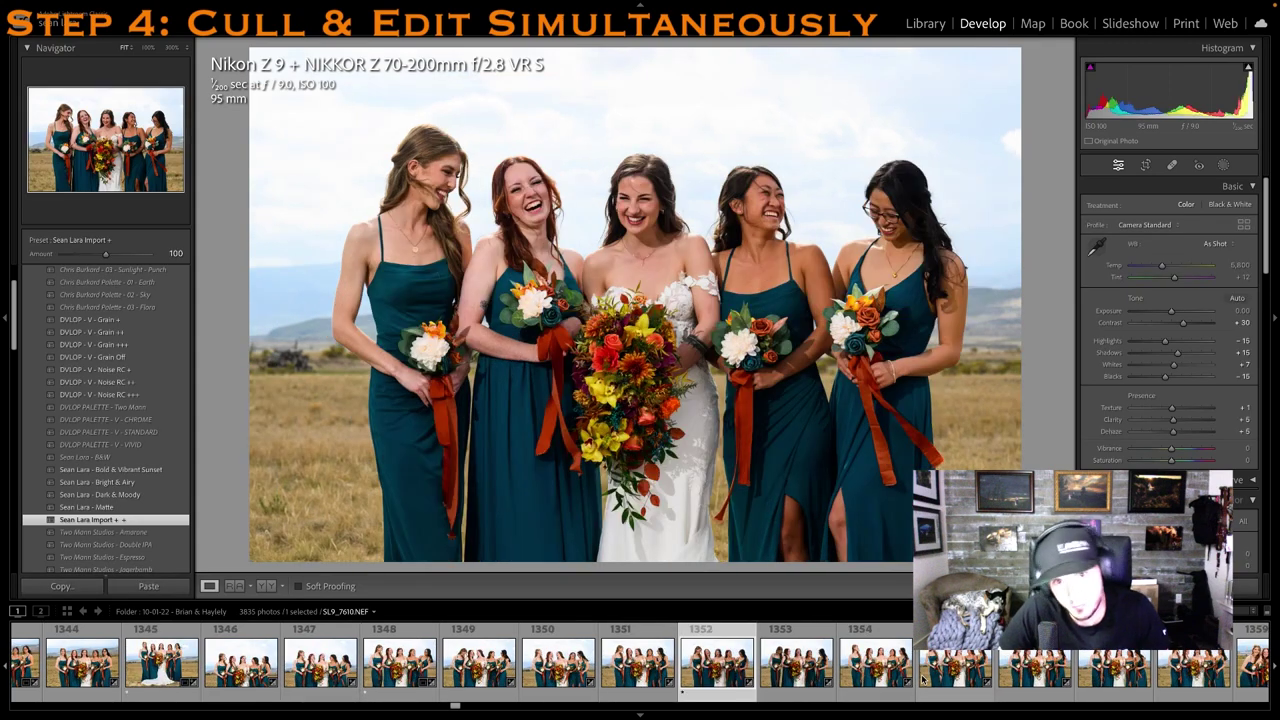
left_click(1186, 354)
left_click(830, 670)
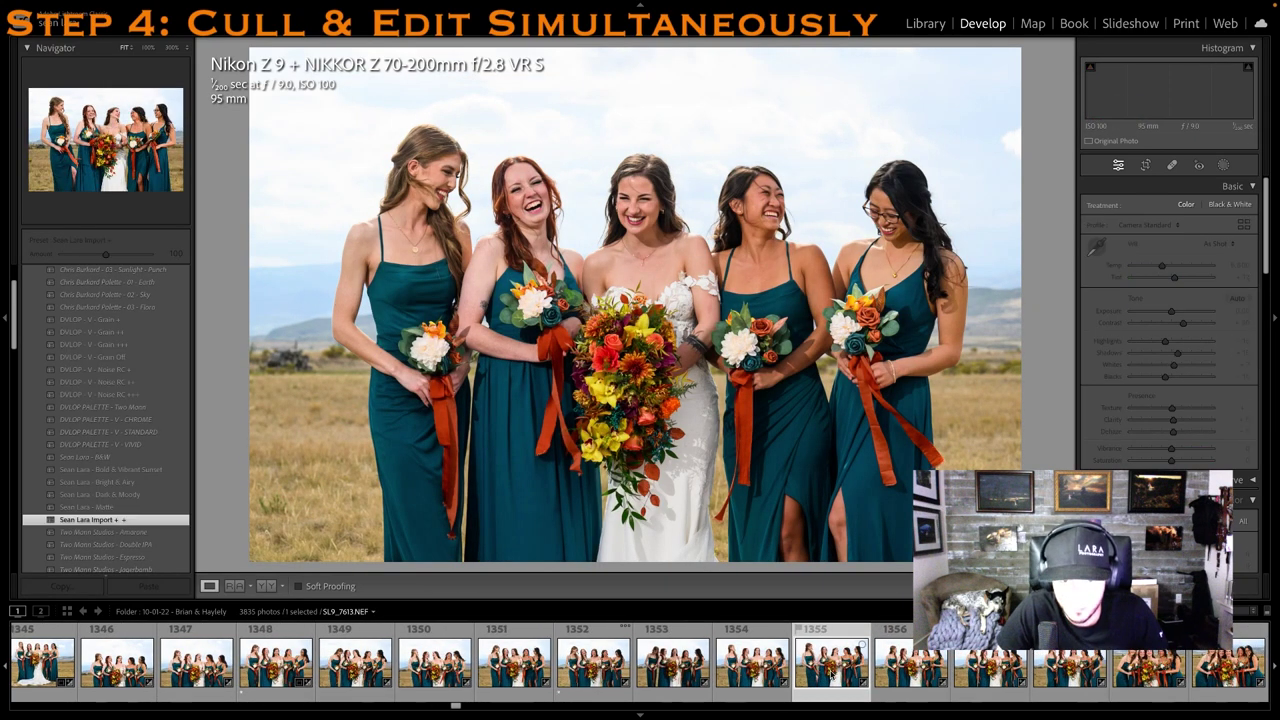
key("1")
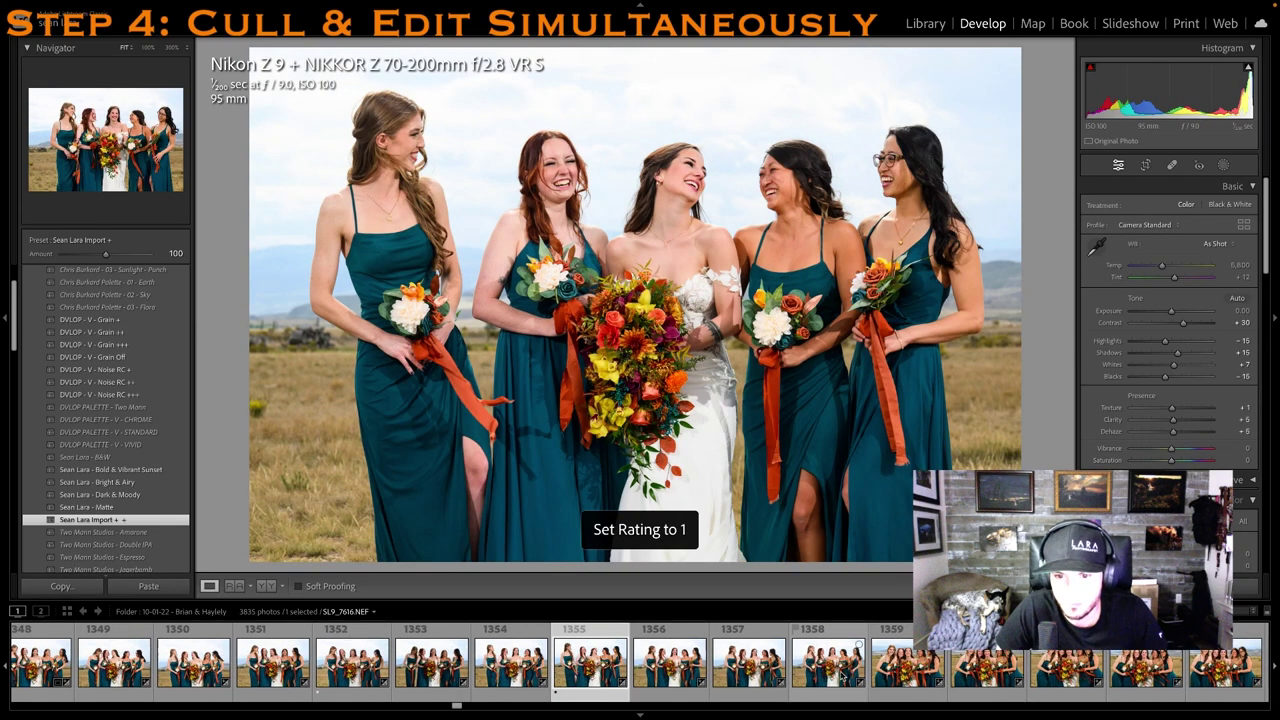
Move on from frame 1358 to the close huddle shots and give frame 1360 a one-star rating
left_click(843, 677)
key("Right")
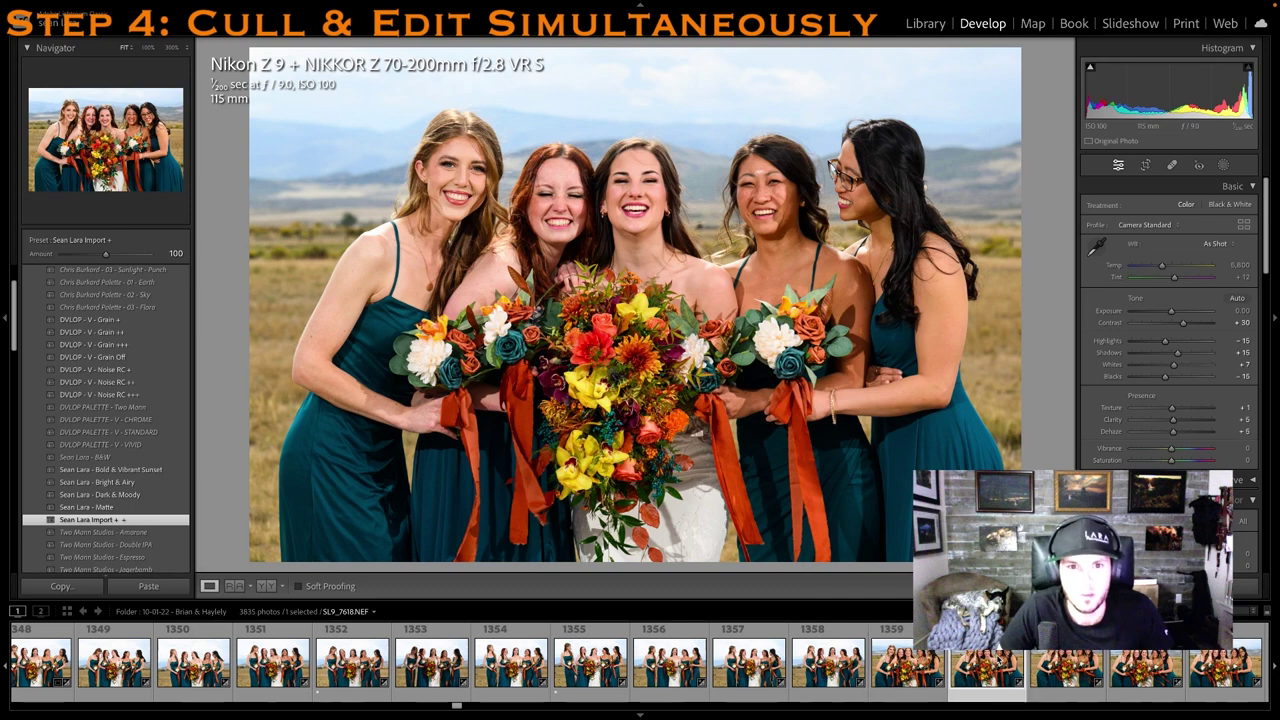
key("1")
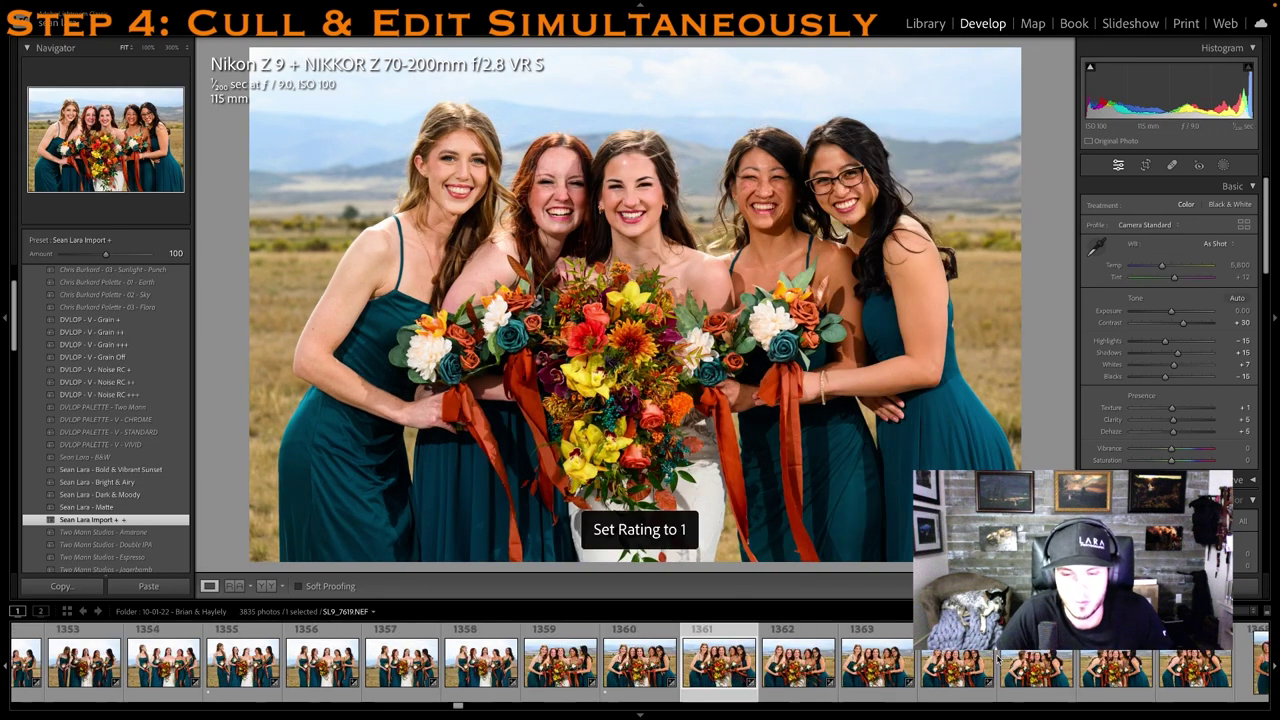
Go through the smiling huddle shots to frame 1363, give it one star and crop it tighter on the group
key("Right")
key("Right")
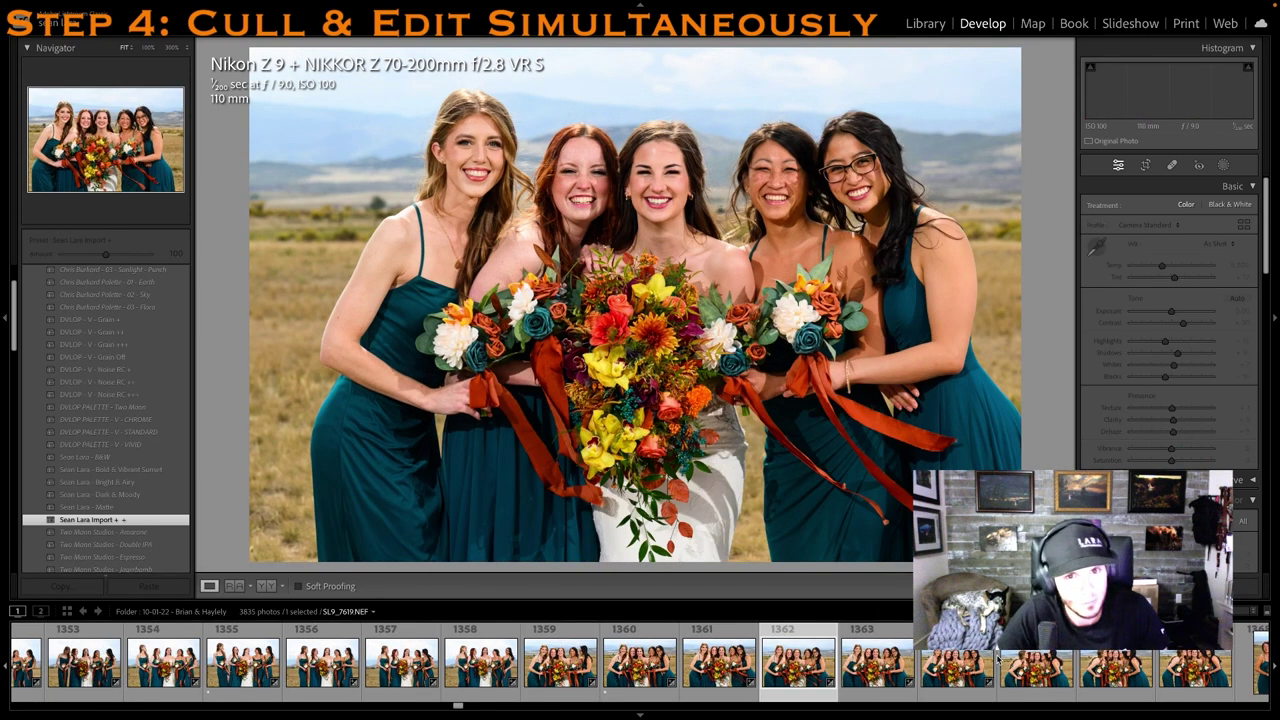
key("Right")
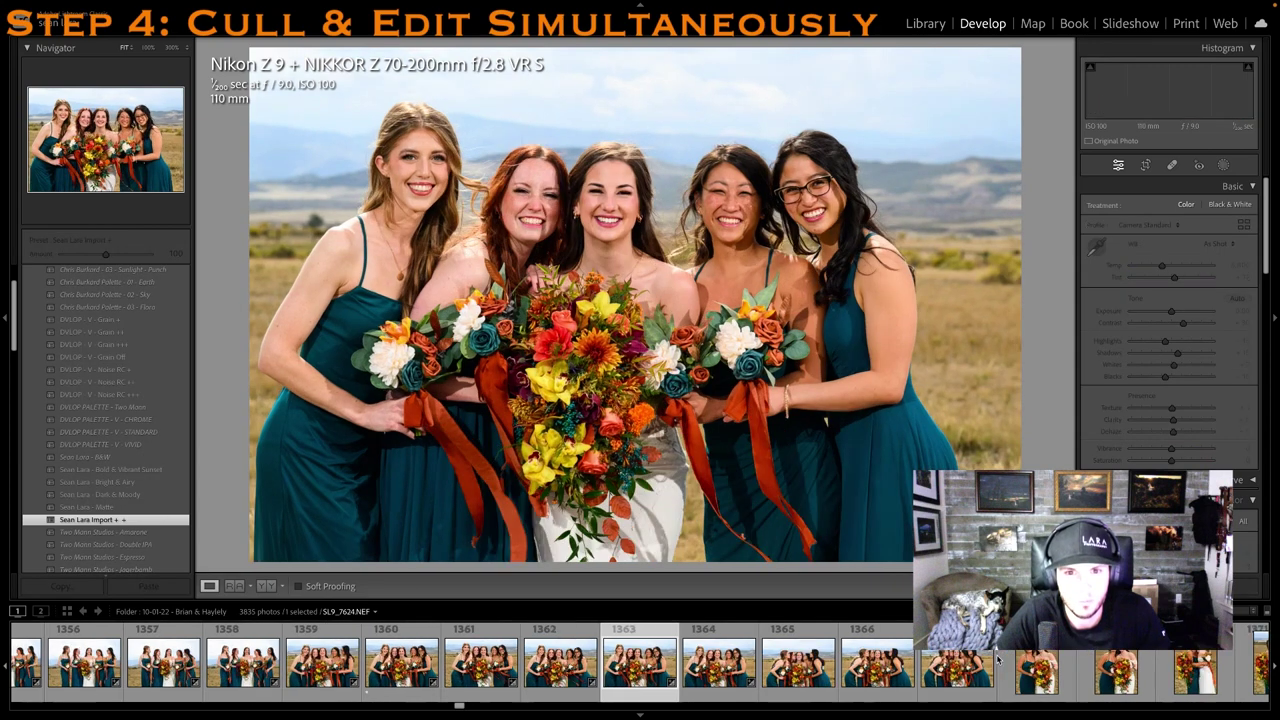
key("1")
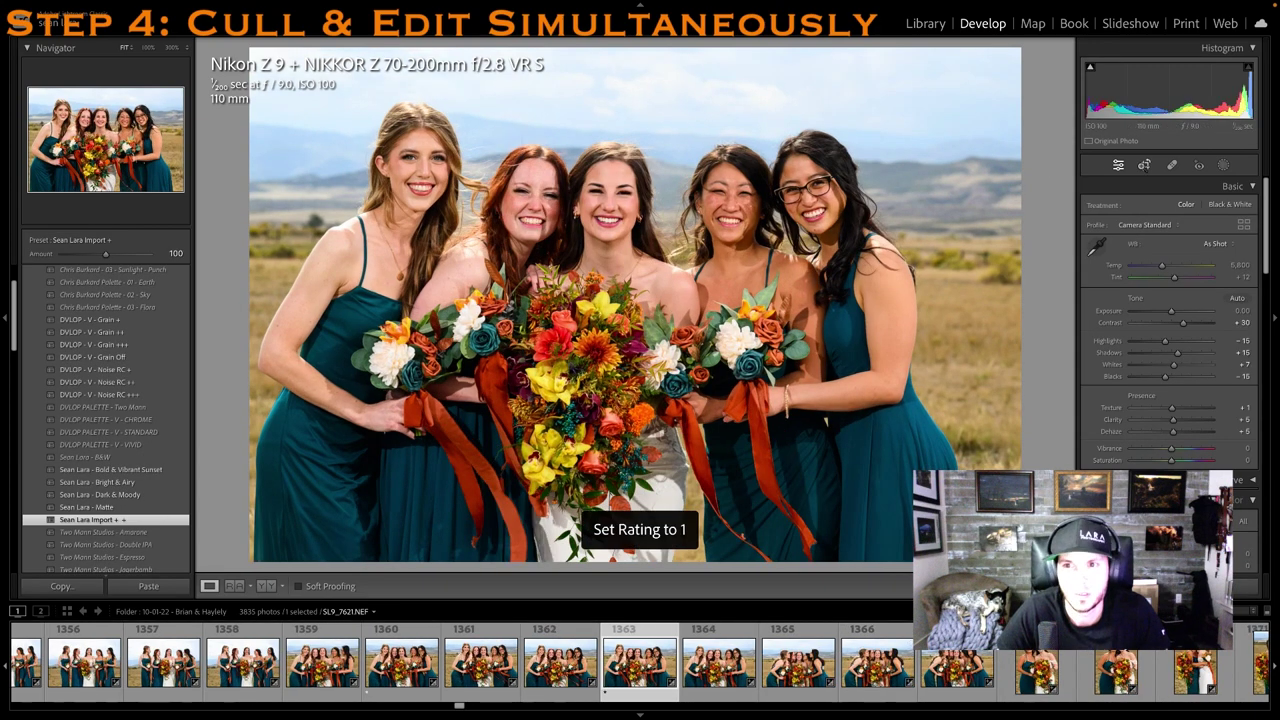
key("Right")
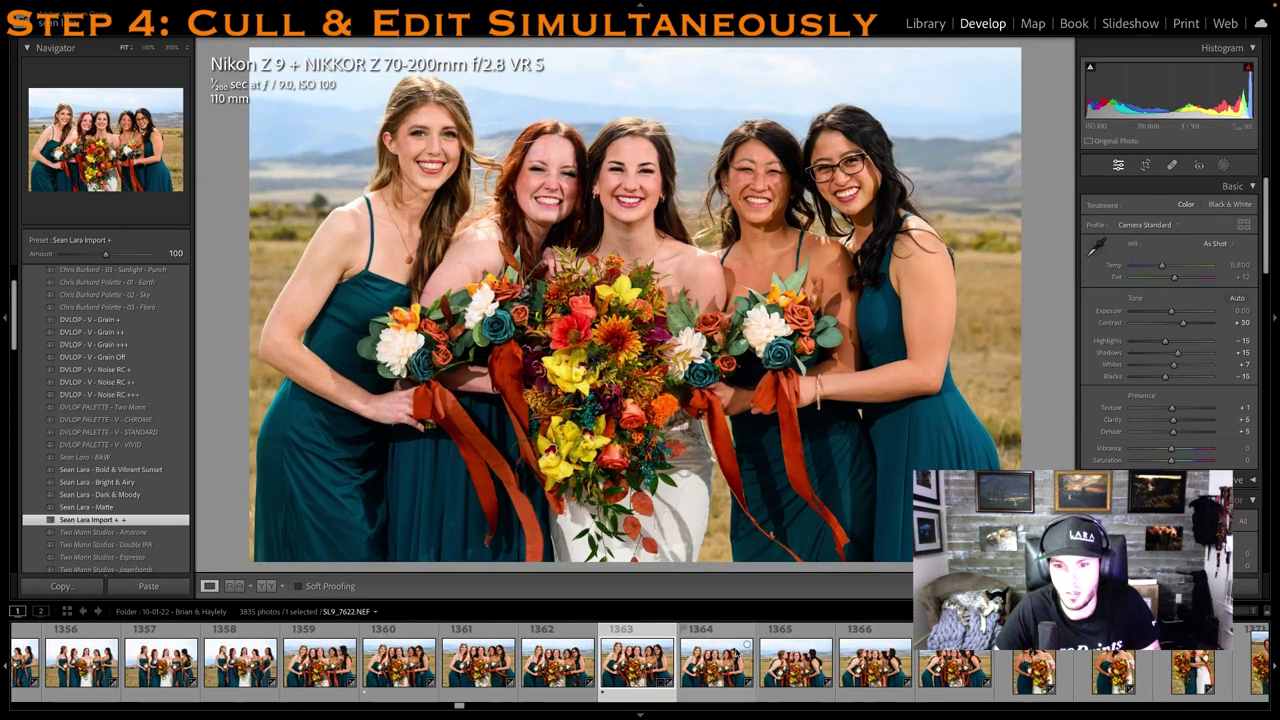
Give the shot of the bridesmaids kissing the bride's cheeks, frame 1366, one star and crop it tighter
key("Right")
key("Right")
key("Right")
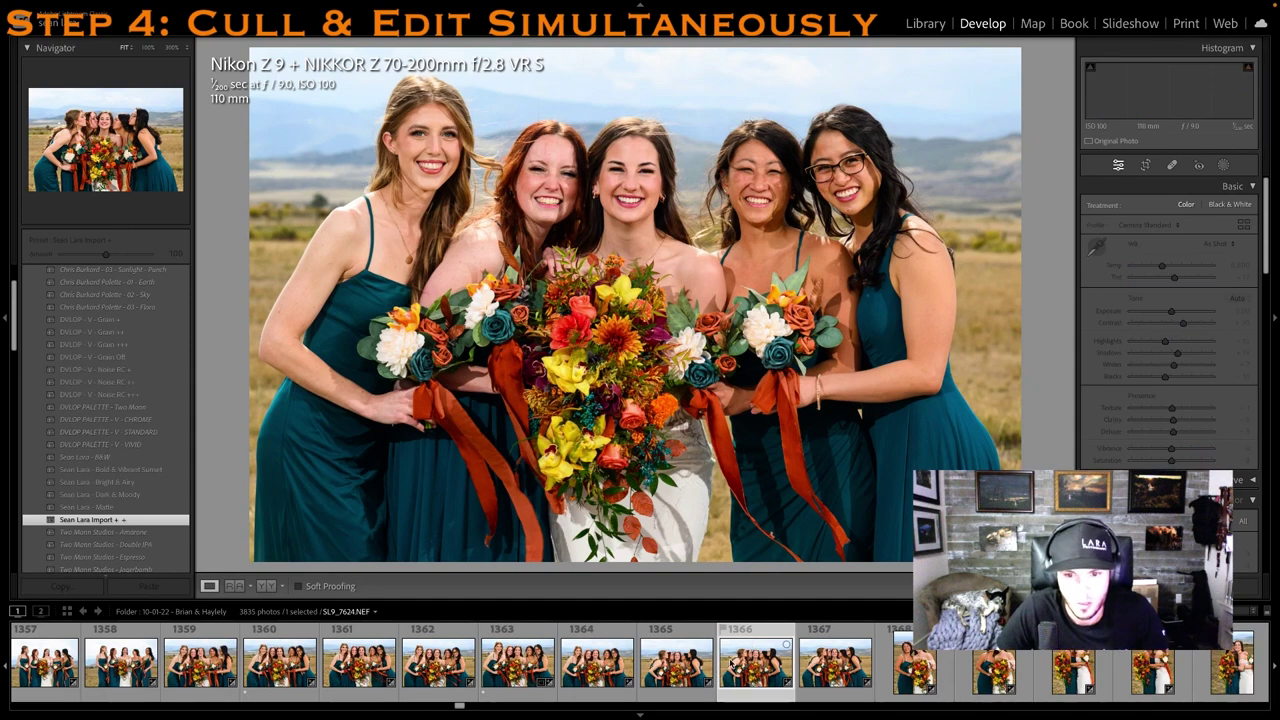
key("1")
key("r")
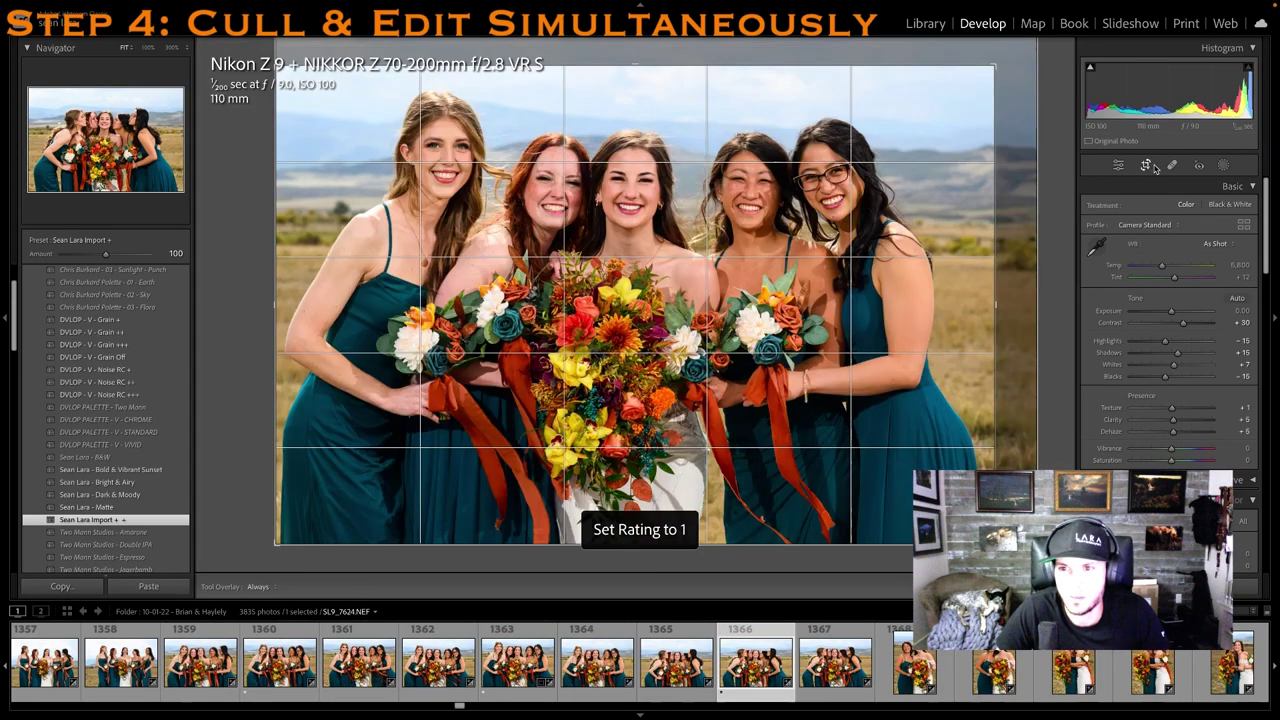
left_click_drag(643, 54, 643, 75)
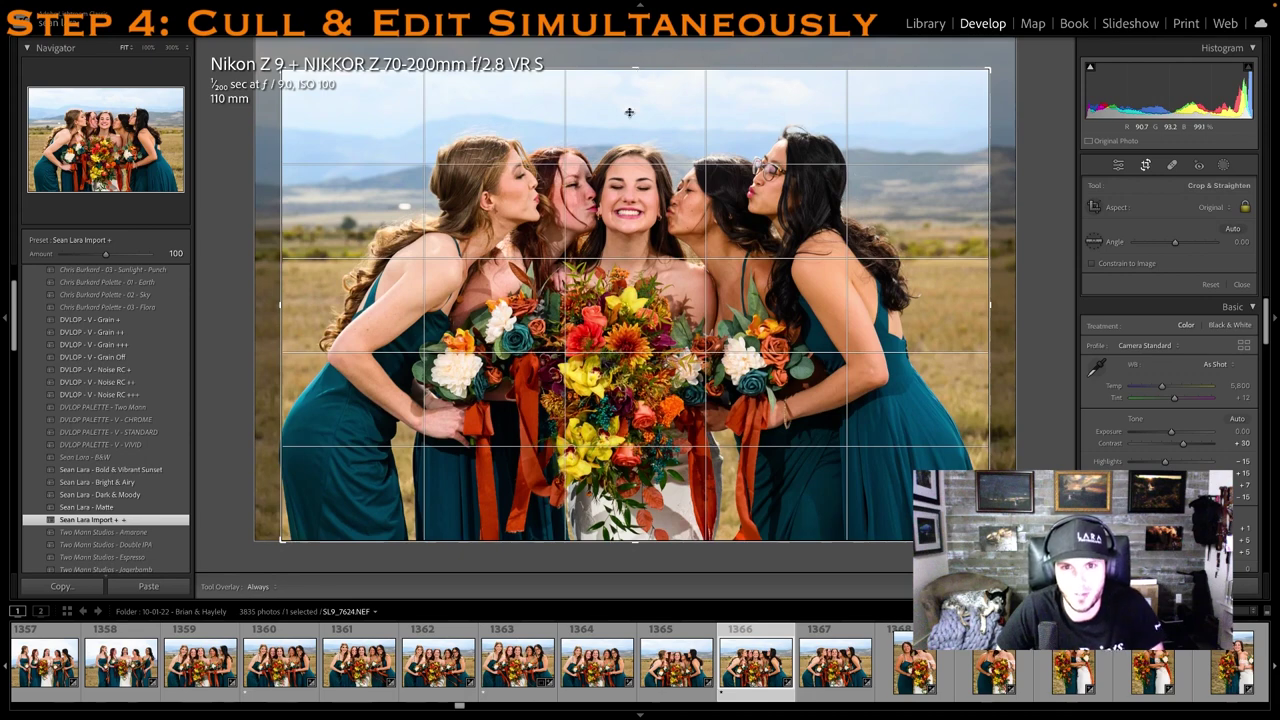
key("r")
Move on to the single-bridesmaid portraits with the bride and give frames 1369 and 1371 one star each
scroll(902, 649, "down", 3)
left_click(768, 678)
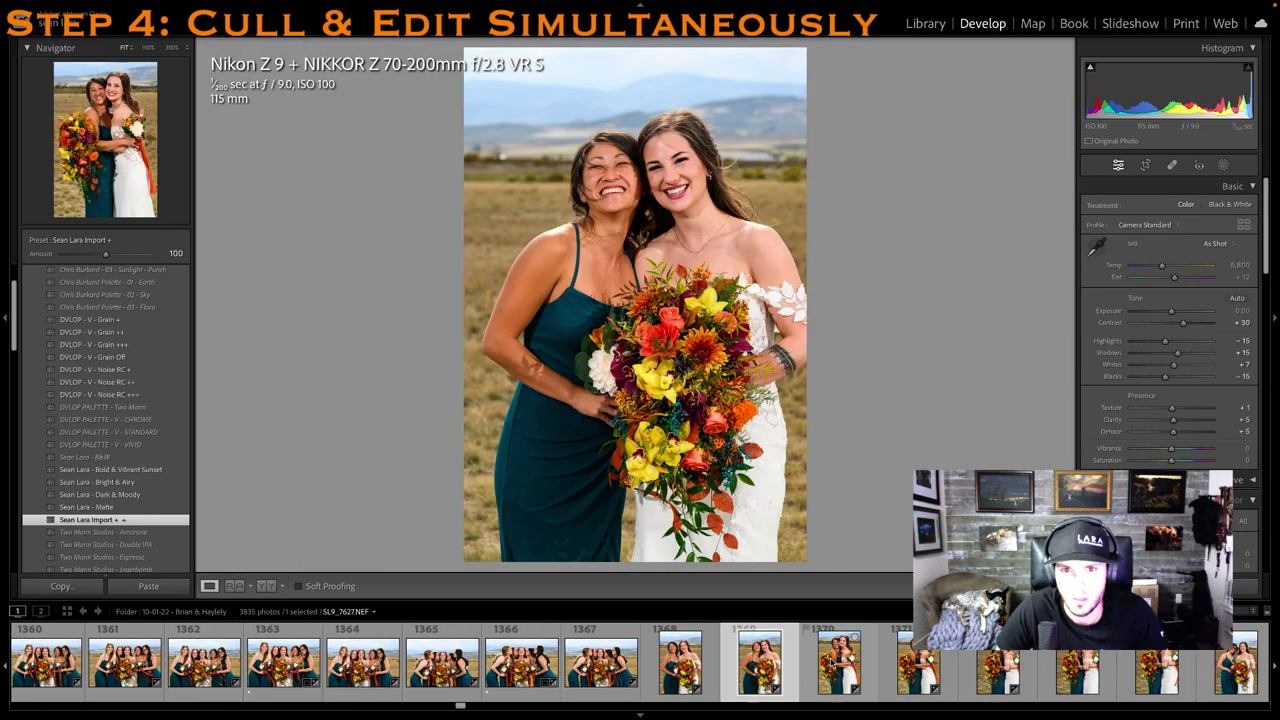
key("1")
left_click(884, 655)
key("1")
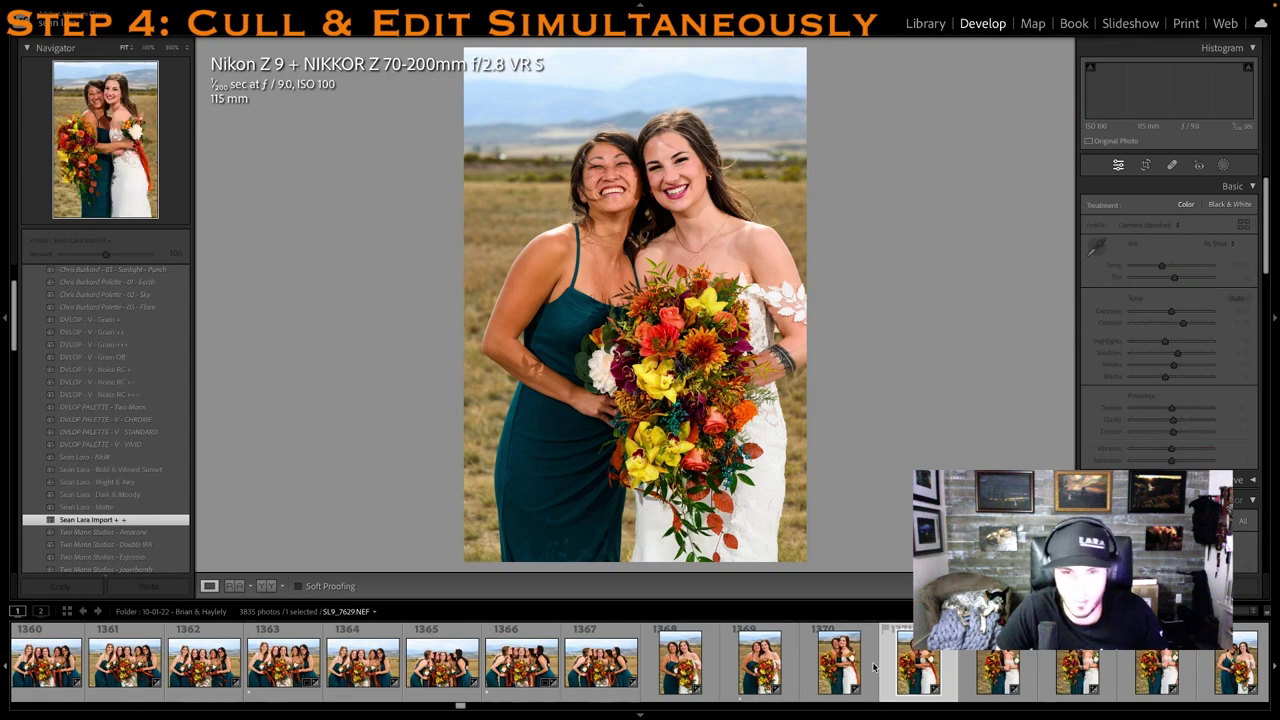
Compare frames 1374 and 1373 of the bride hugging the bridesmaid in glasses and give frame 1373 one star
left_click(892, 657)
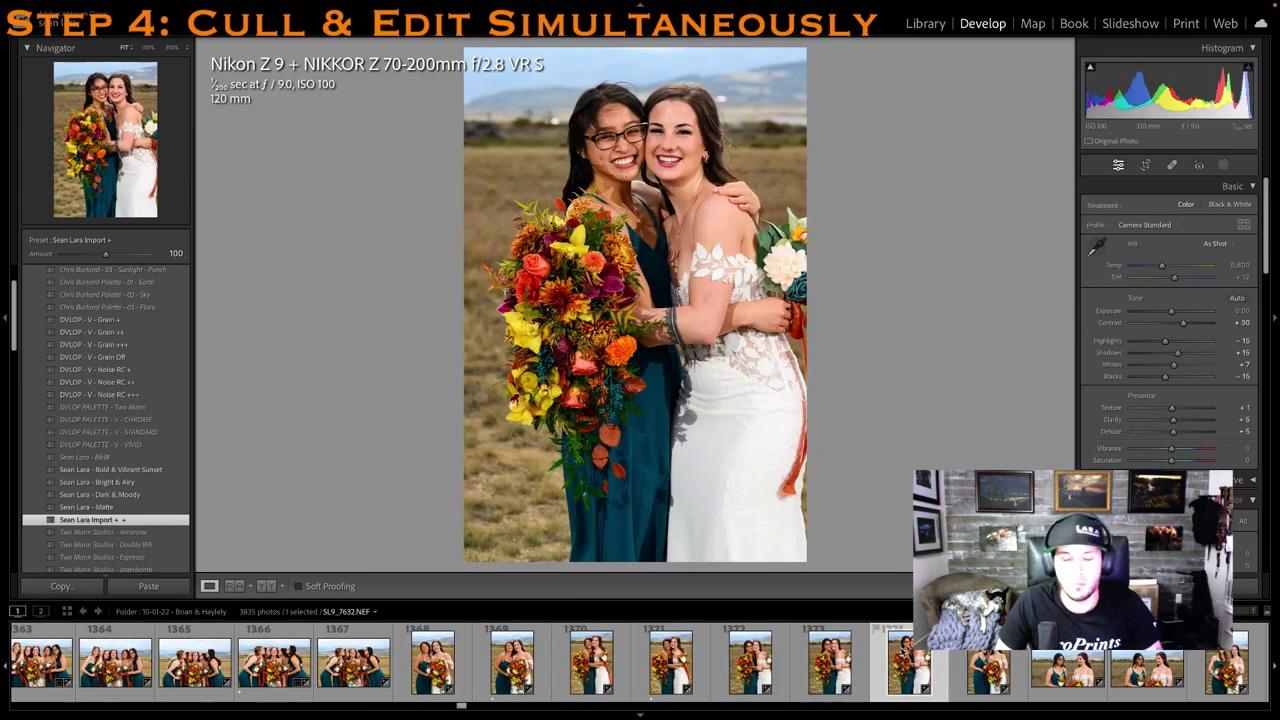
key("Right")
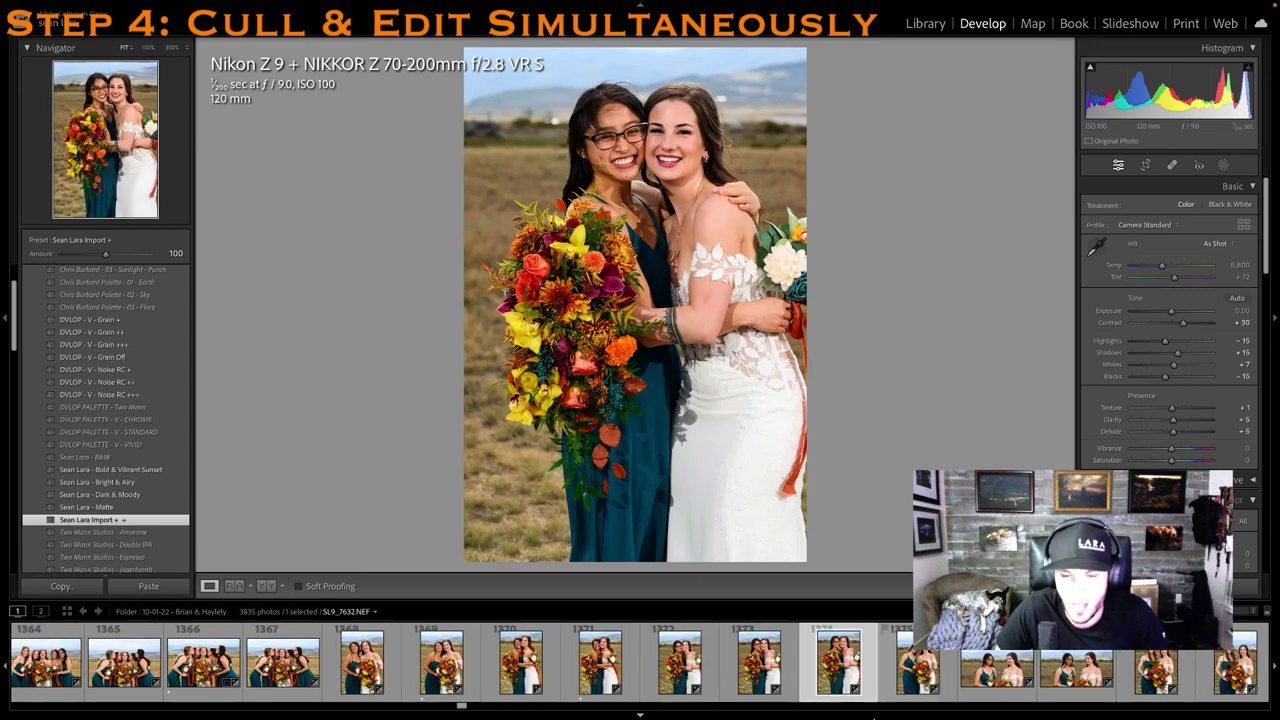
left_click(795, 681)
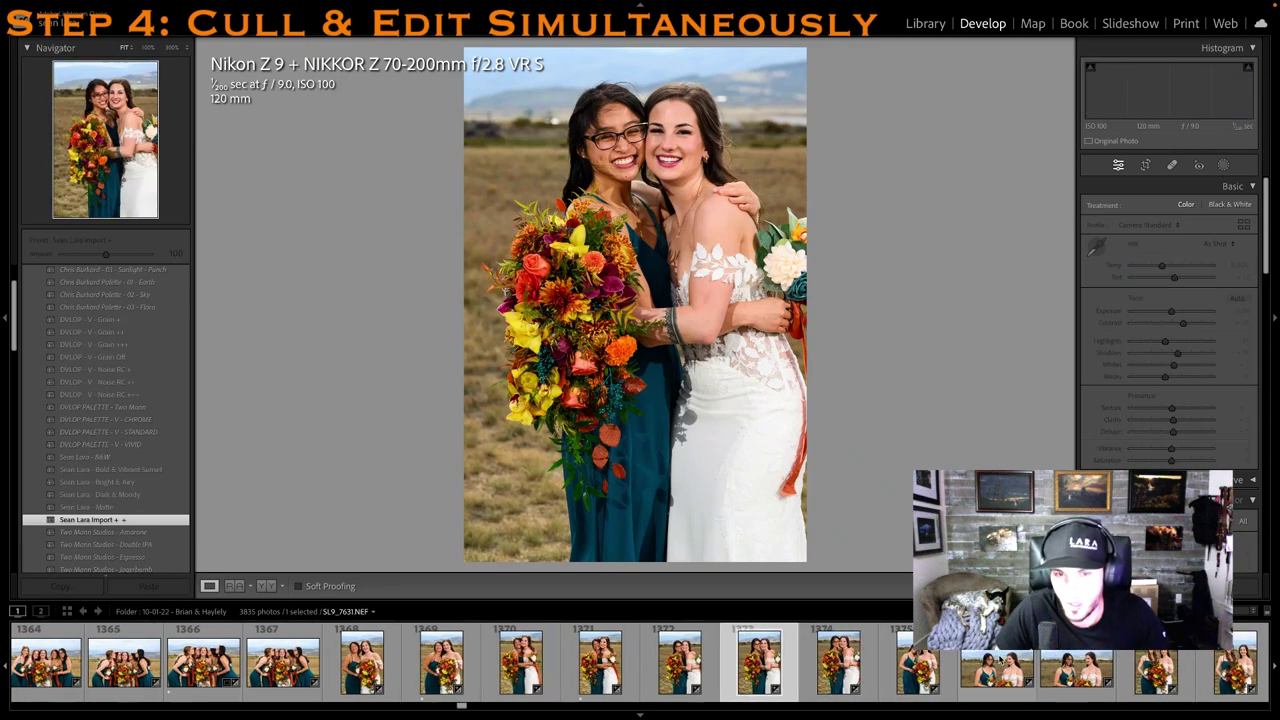
key("1")
scroll(1003, 677, "down", 2)
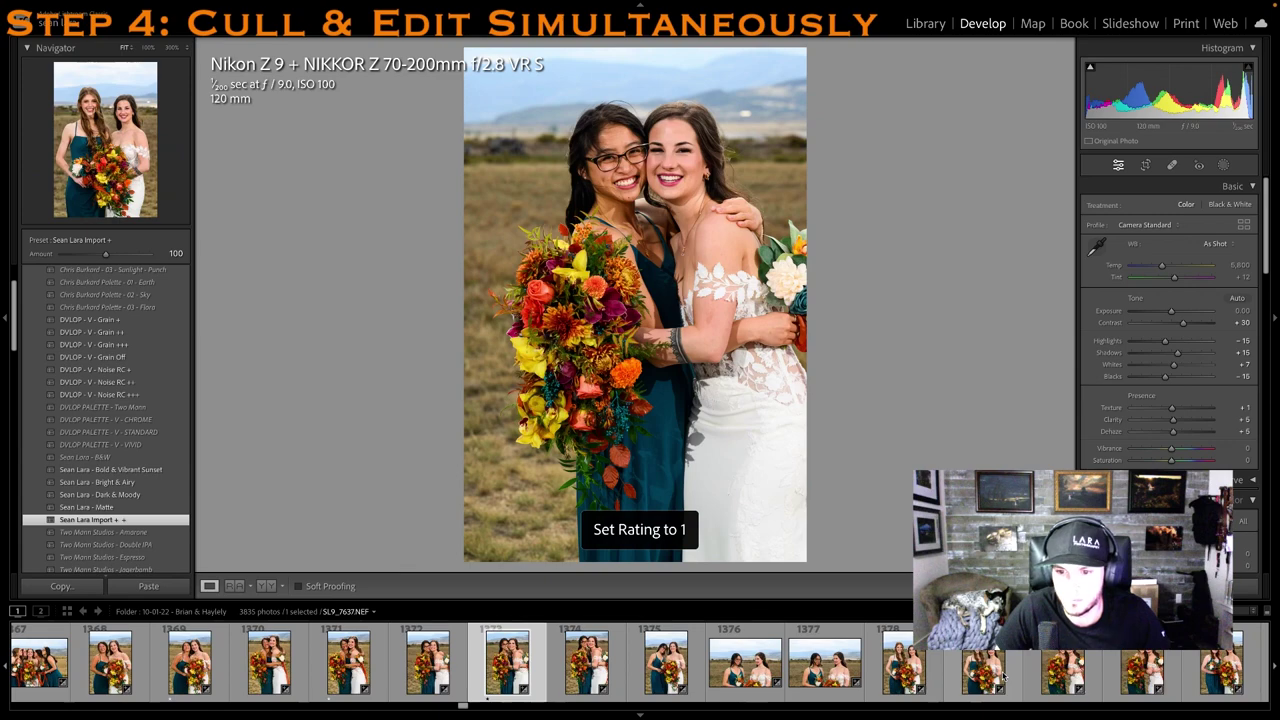
Give frame 1377, the horizontal shot of the bride and the bridesmaid in glasses, one star and crop it tighter
left_click(853, 679)
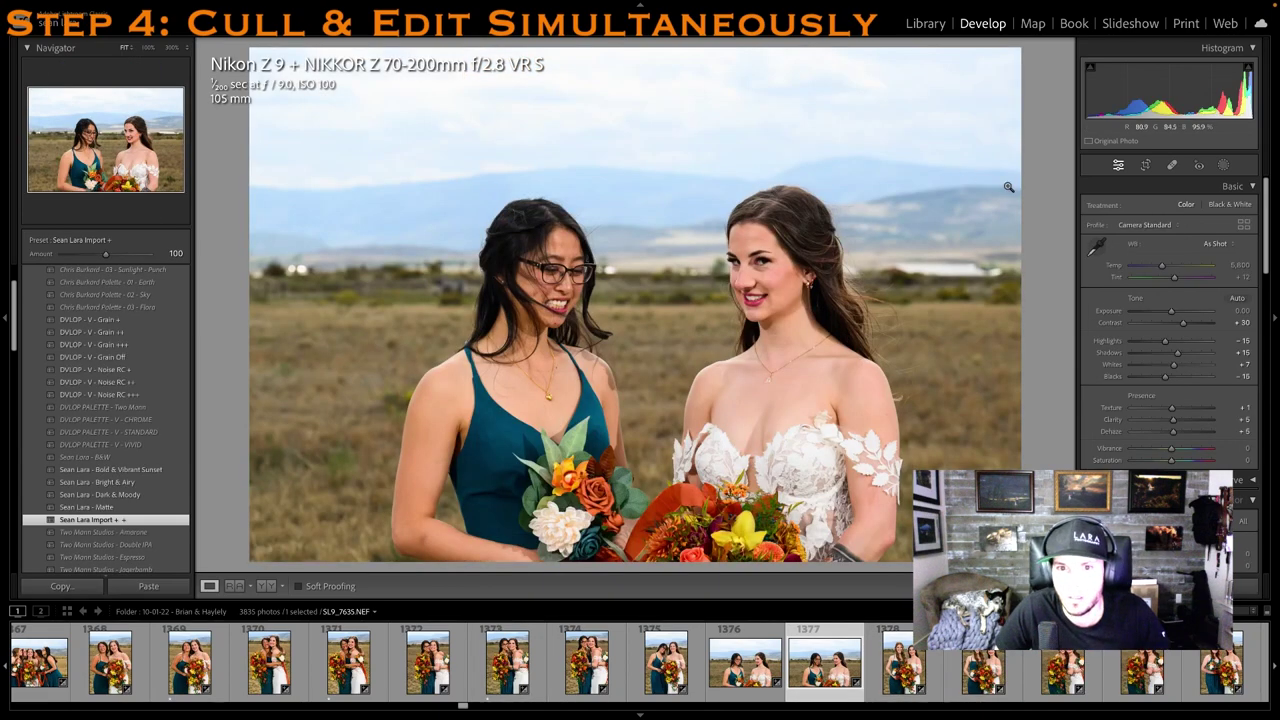
key("1")
left_click(1143, 165)
left_click_drag(683, 51, 666, 134)
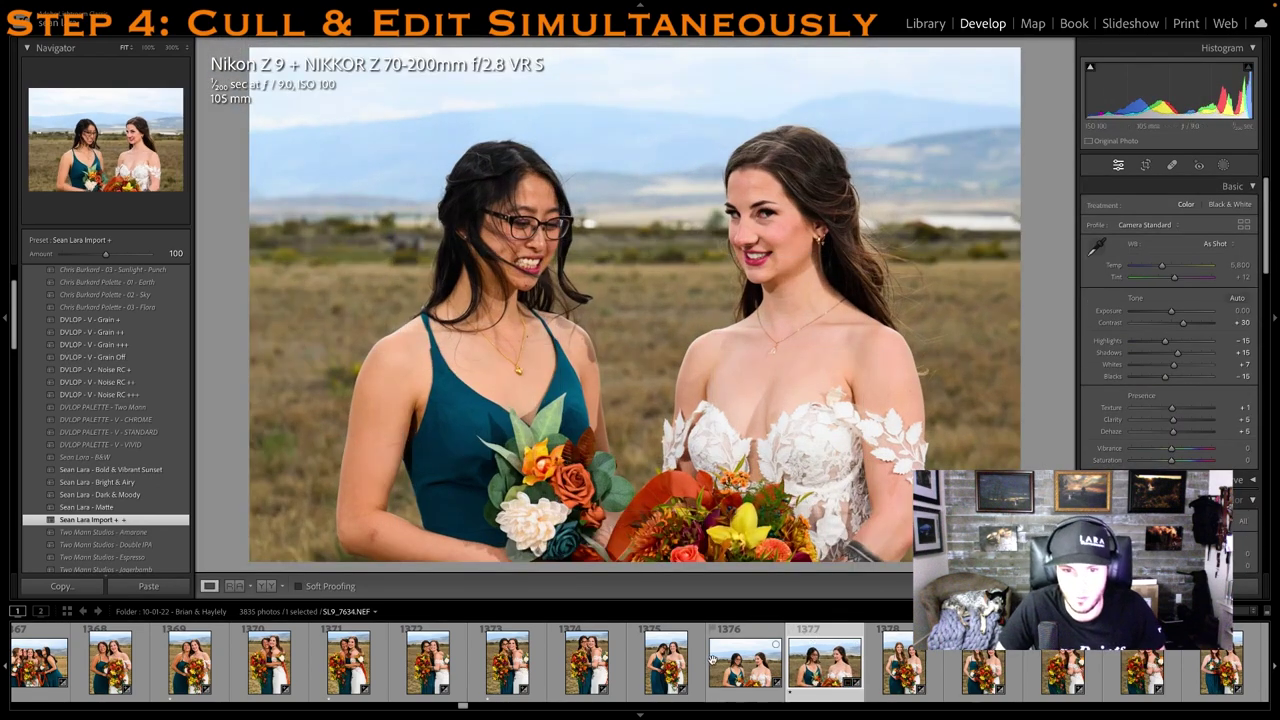
Go through the portraits with the long-haired bridesmaid in teal and give frame 1379 one star
scroll(590, 660, "right", 2)
left_click(828, 667)
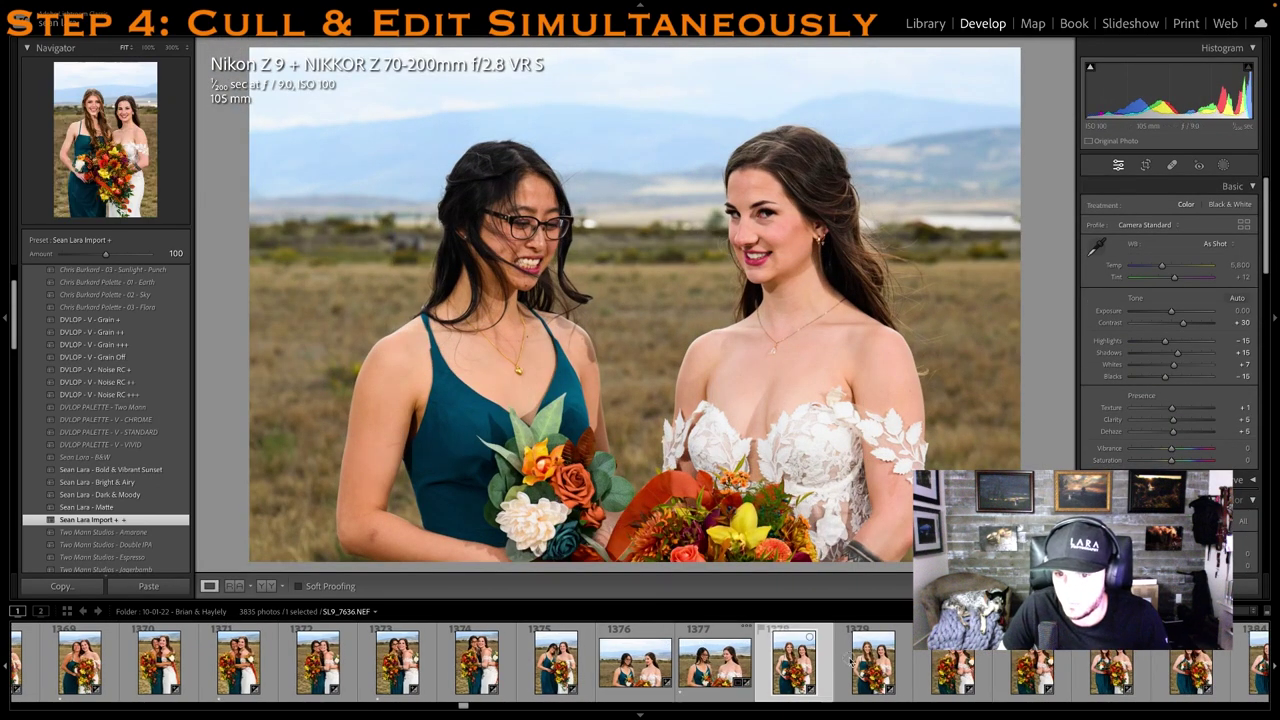
left_click(848, 670)
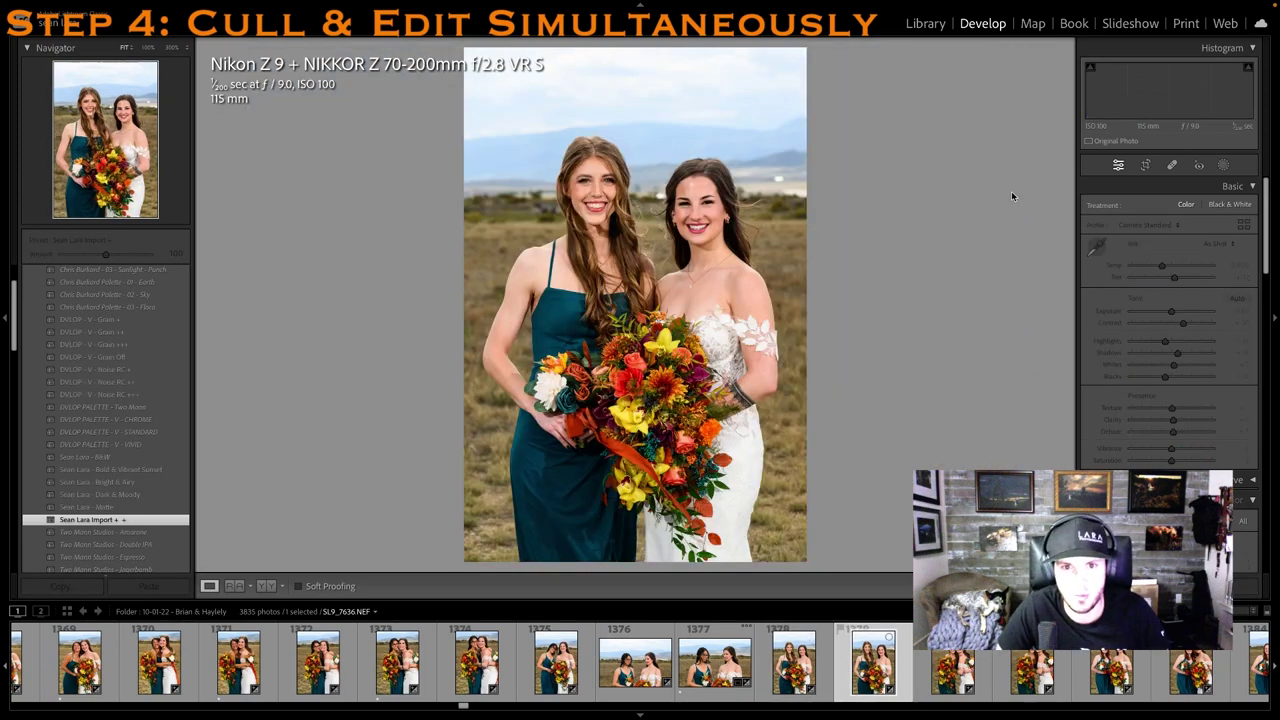
key("1")
Give frame 1381, the cheek-to-cheek shot with the large bouquet, one star and crop it tighter on the pair
left_click(1046, 688)
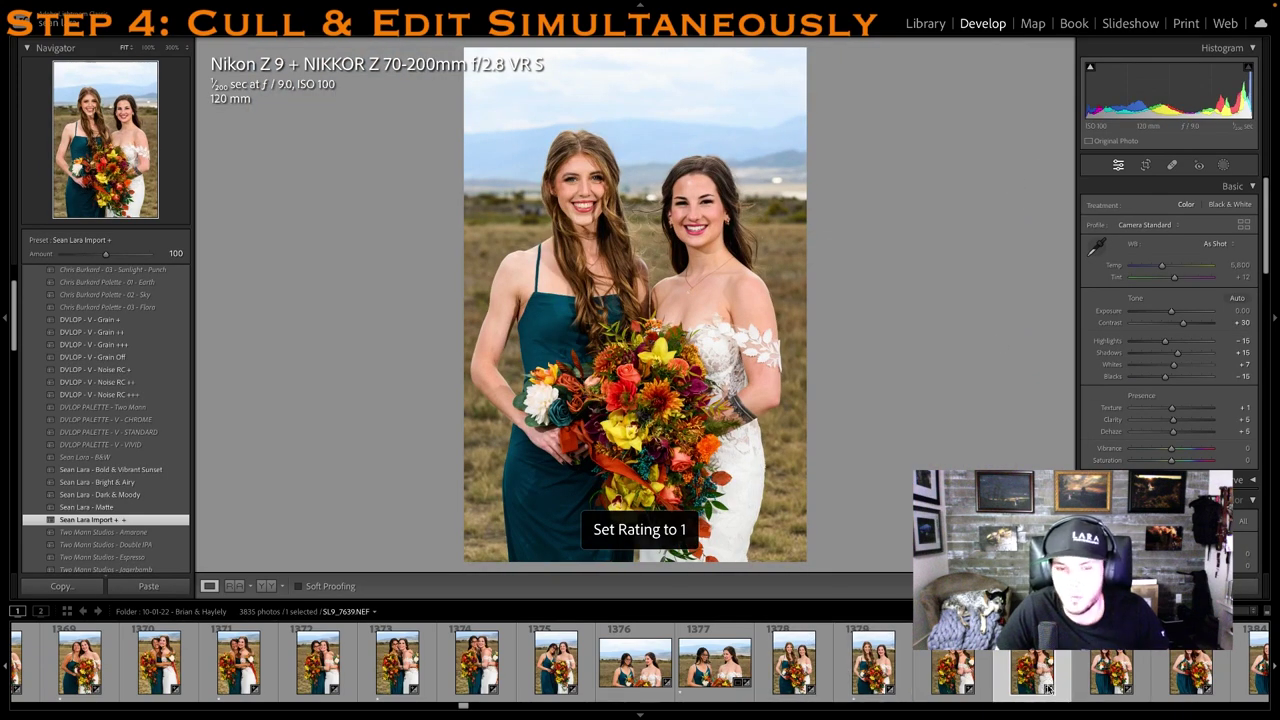
key("1")
left_click(1145, 166)
left_click_drag(465, 144, 494, 144)
left_click_drag(692, 489, 692, 478)
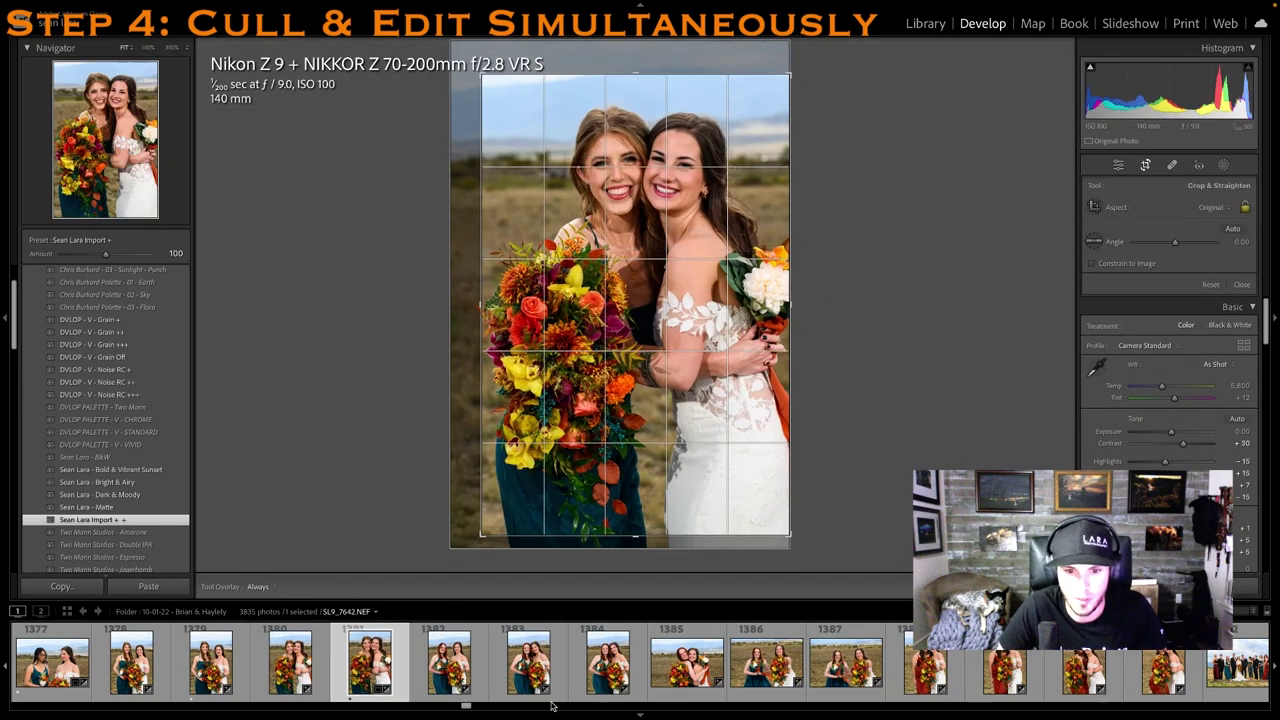
Crop frame 1384 of the bride with the red-haired bridesmaid slightly tighter and give it one star
left_click(596, 676)
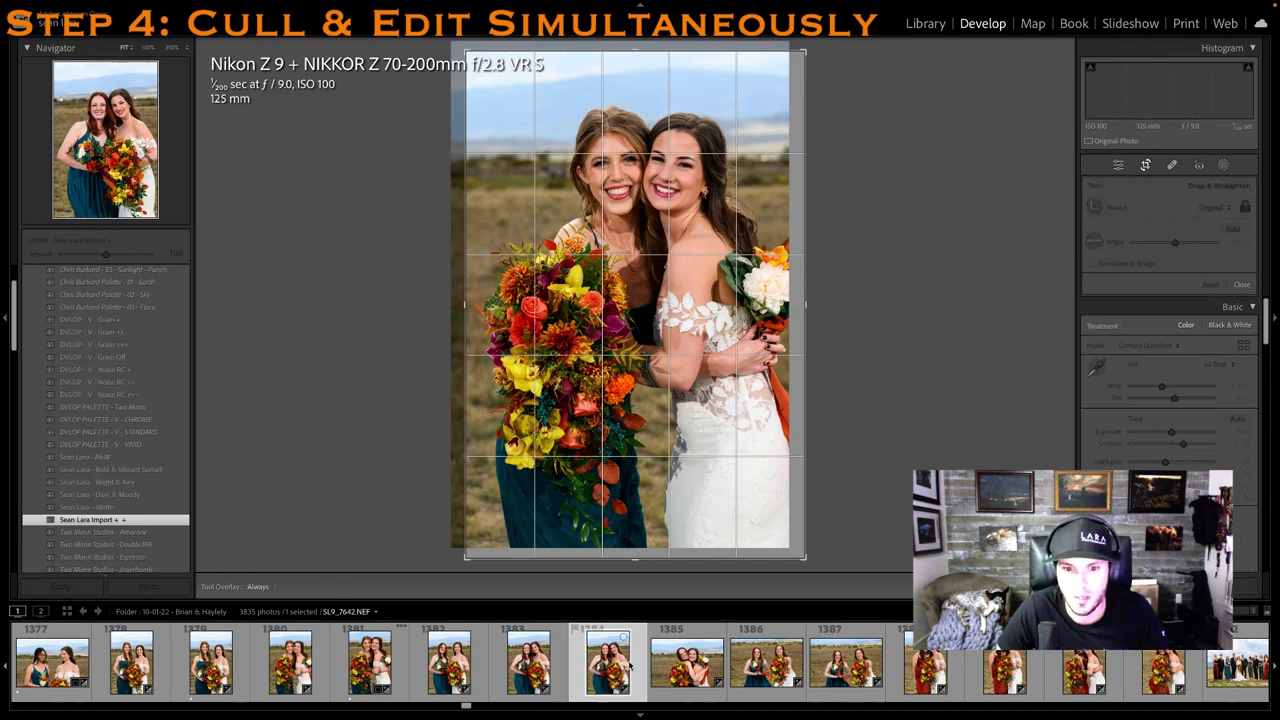
left_click_drag(466, 51, 478, 68)
key("Return")
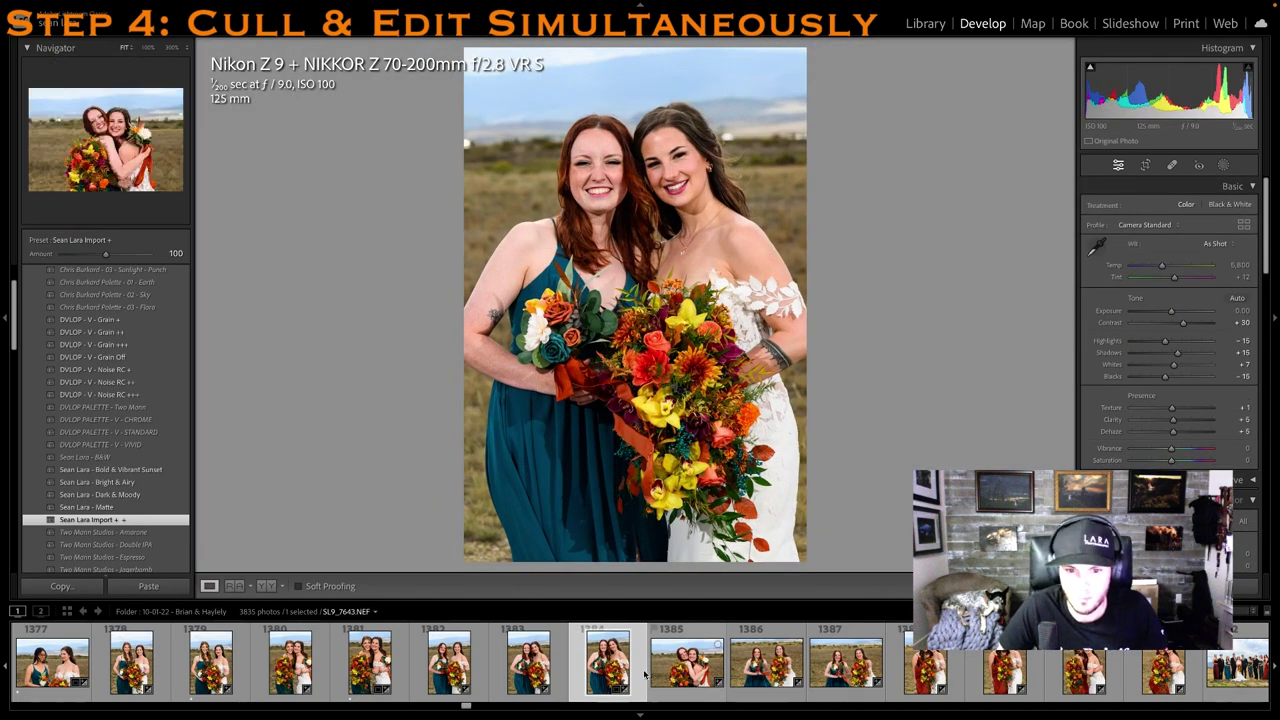
key("1")
Compare the horizontal shots with the red-haired bridesmaid and give frames 1385 and 1387 one star each
left_click(824, 680)
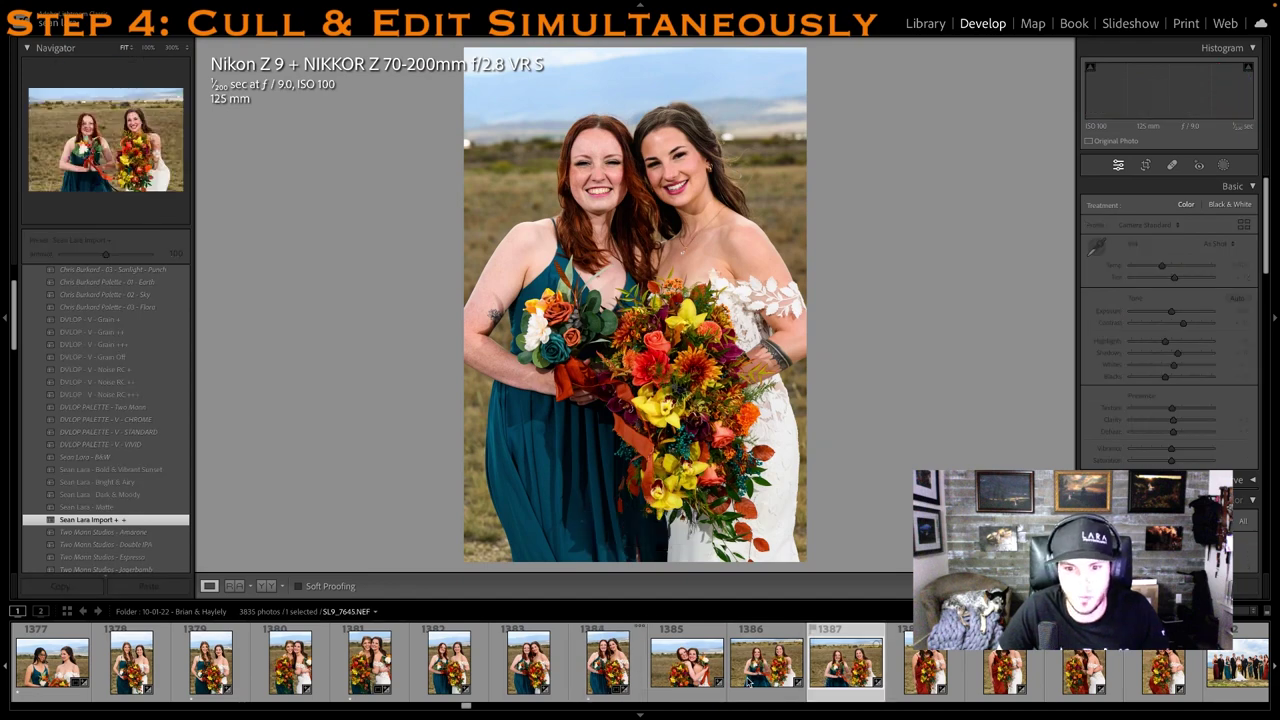
left_click(688, 670)
key("1")
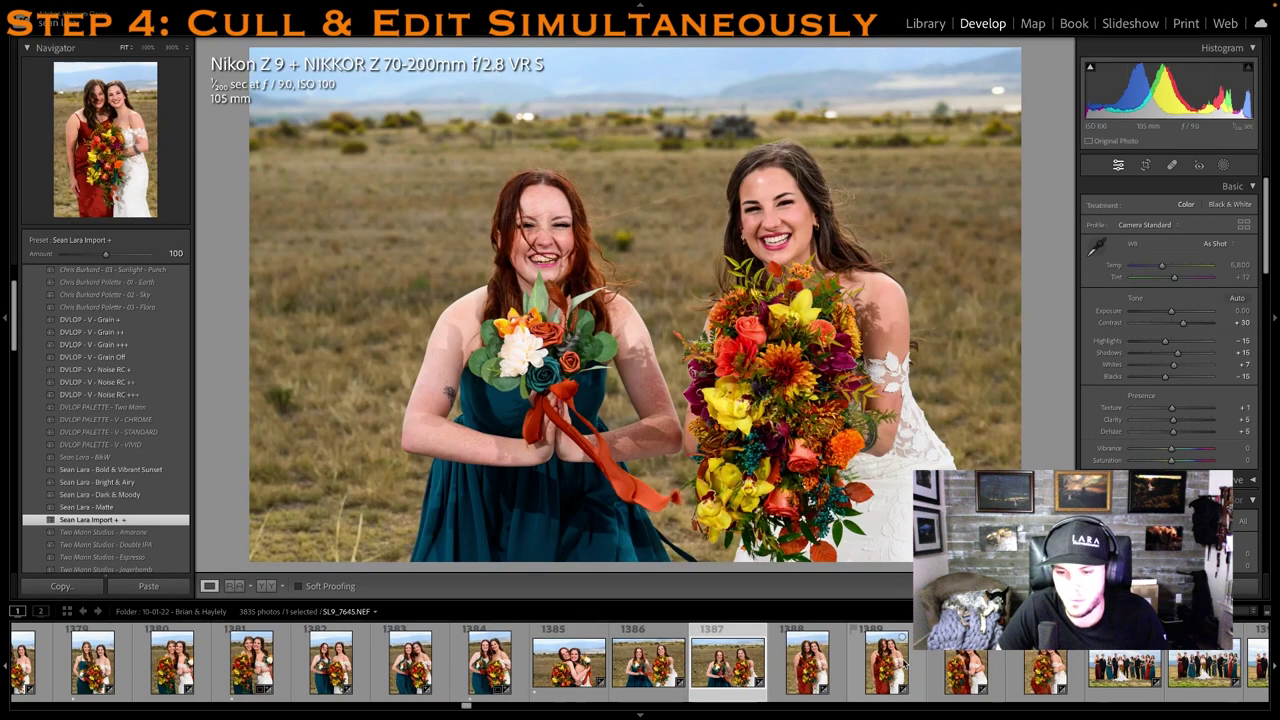
key("1")
Compare the portraits with the bridesmaid in the rust dress, frames 1388 to 1391, and give frames 1389 and 1391 one star
left_click(903, 663)
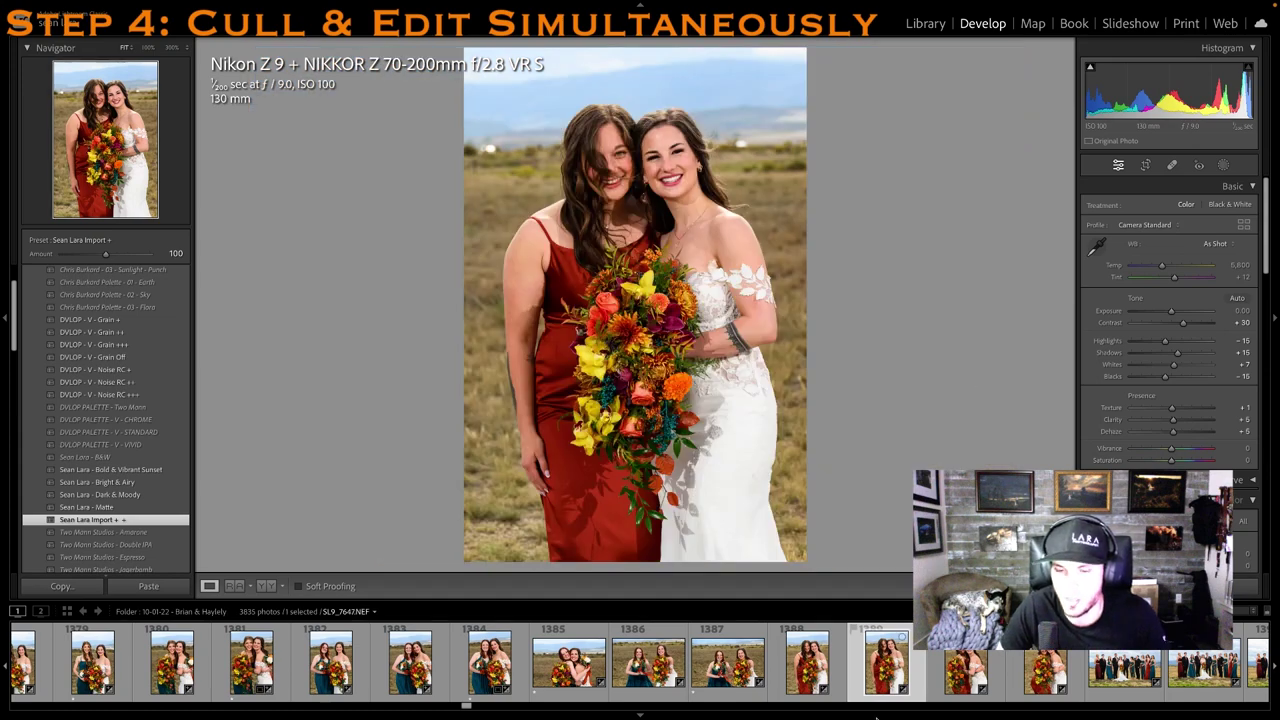
left_click(964, 671)
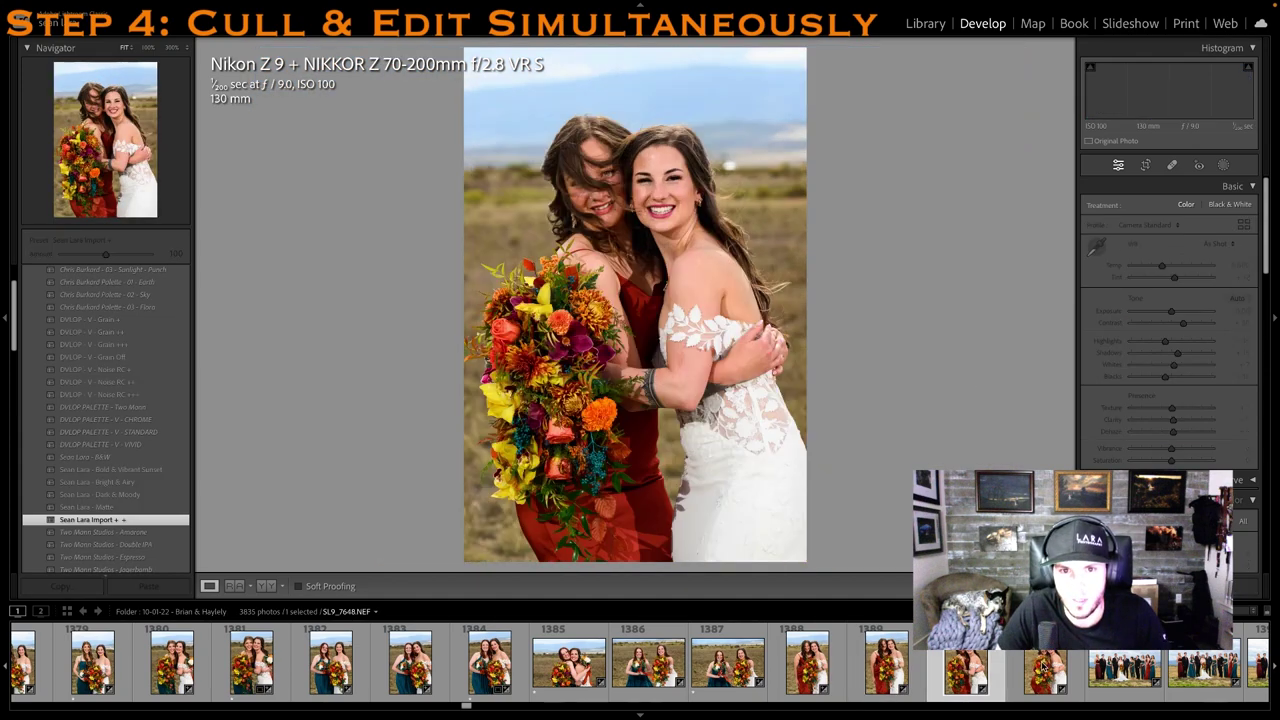
left_click(1042, 666)
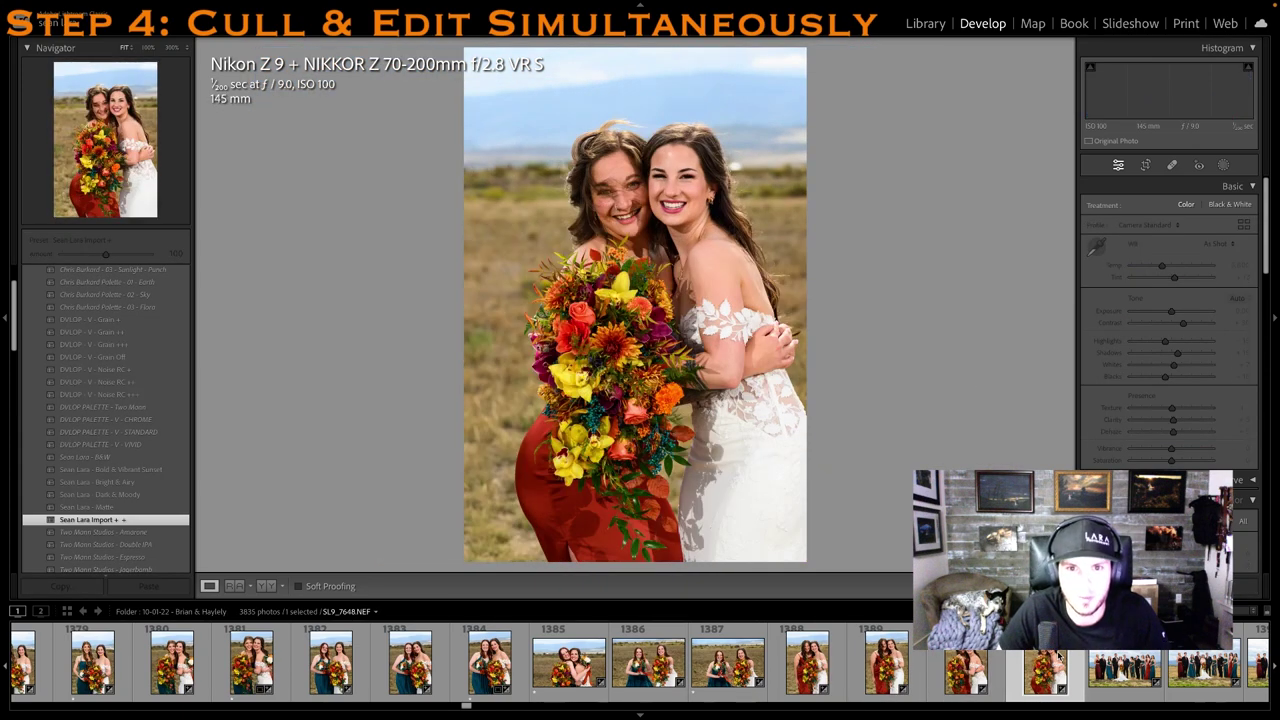
left_click(789, 665)
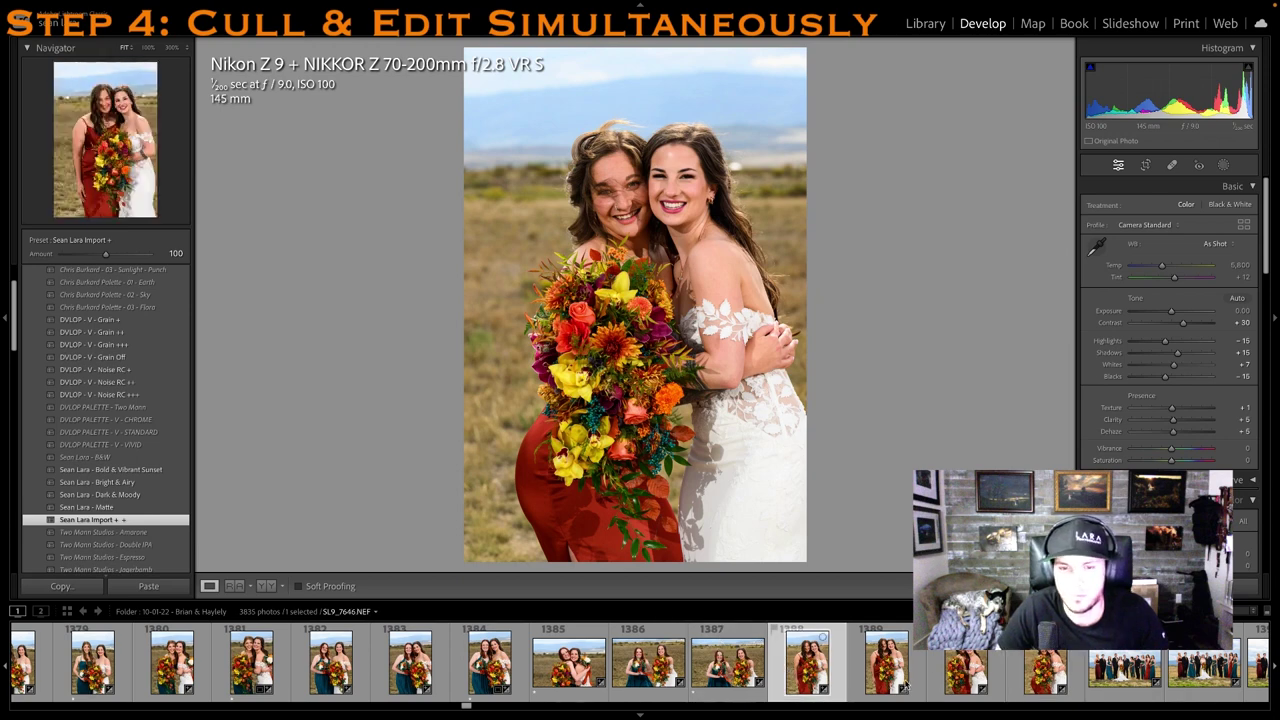
left_click(904, 684)
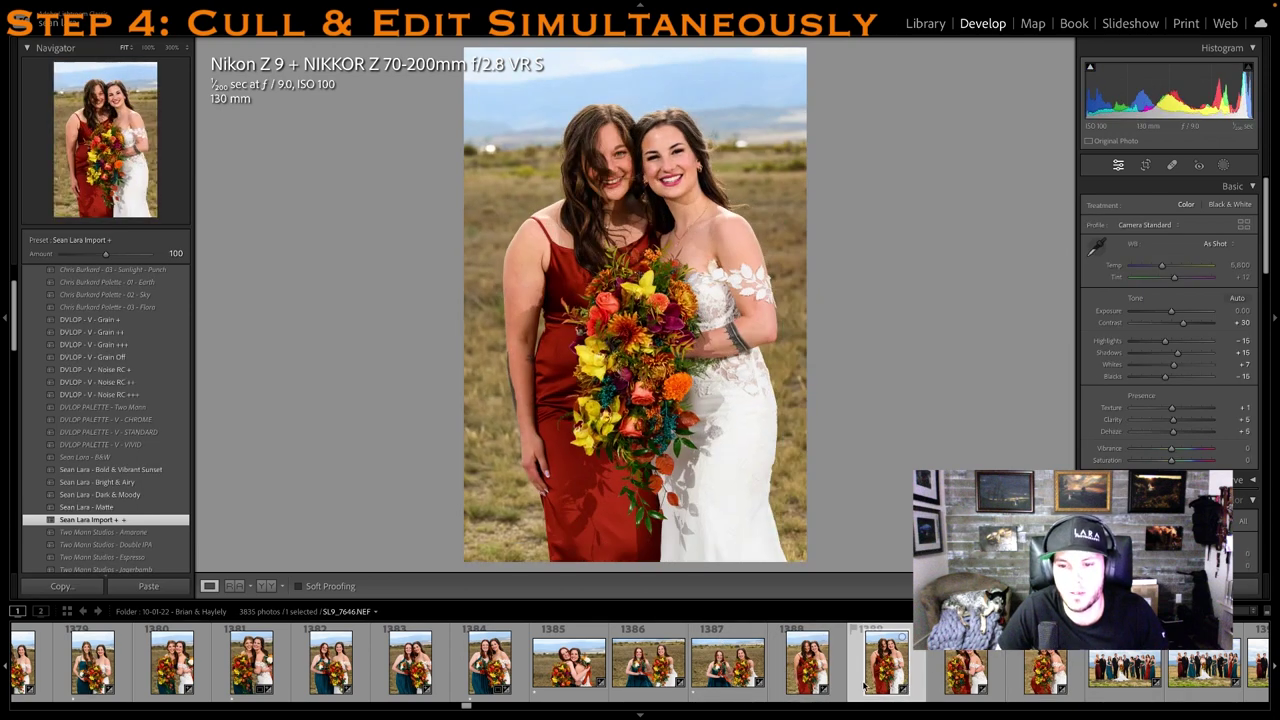
key("1")
left_click(1042, 668)
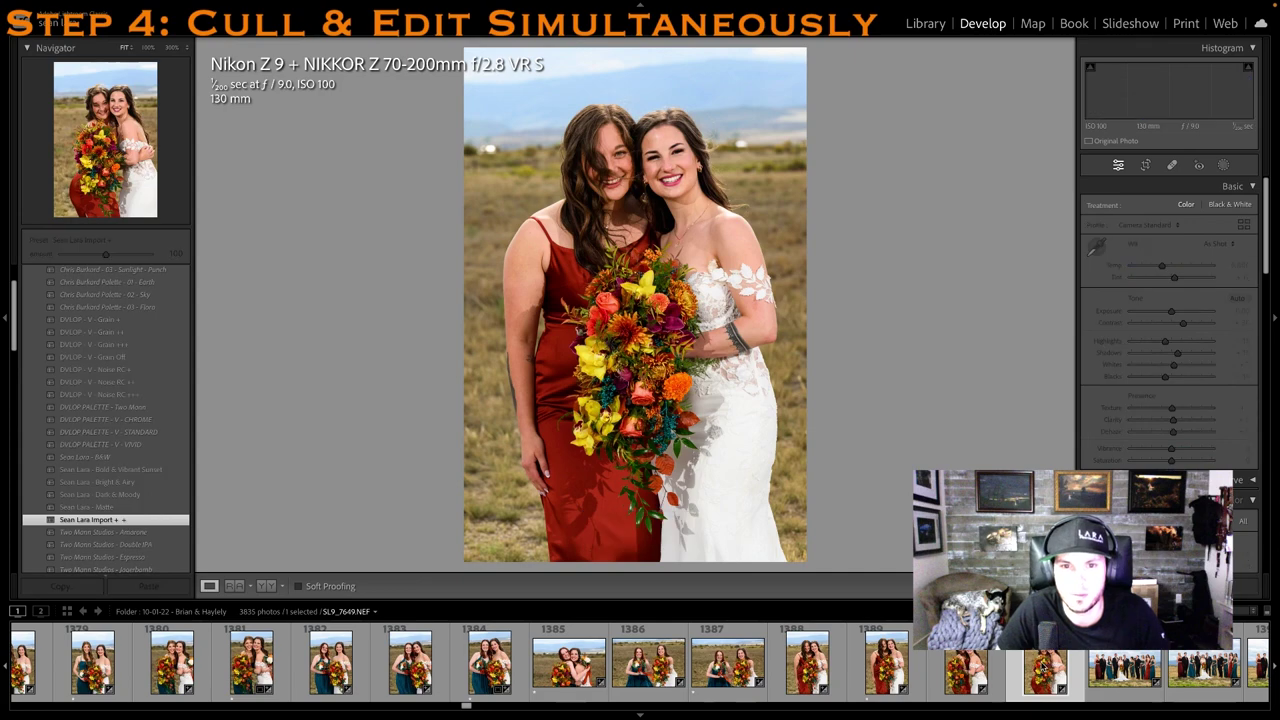
key("1")
Give the full wedding party shot, frame 1393, one star and crop it tighter around the group
left_click(978, 682)
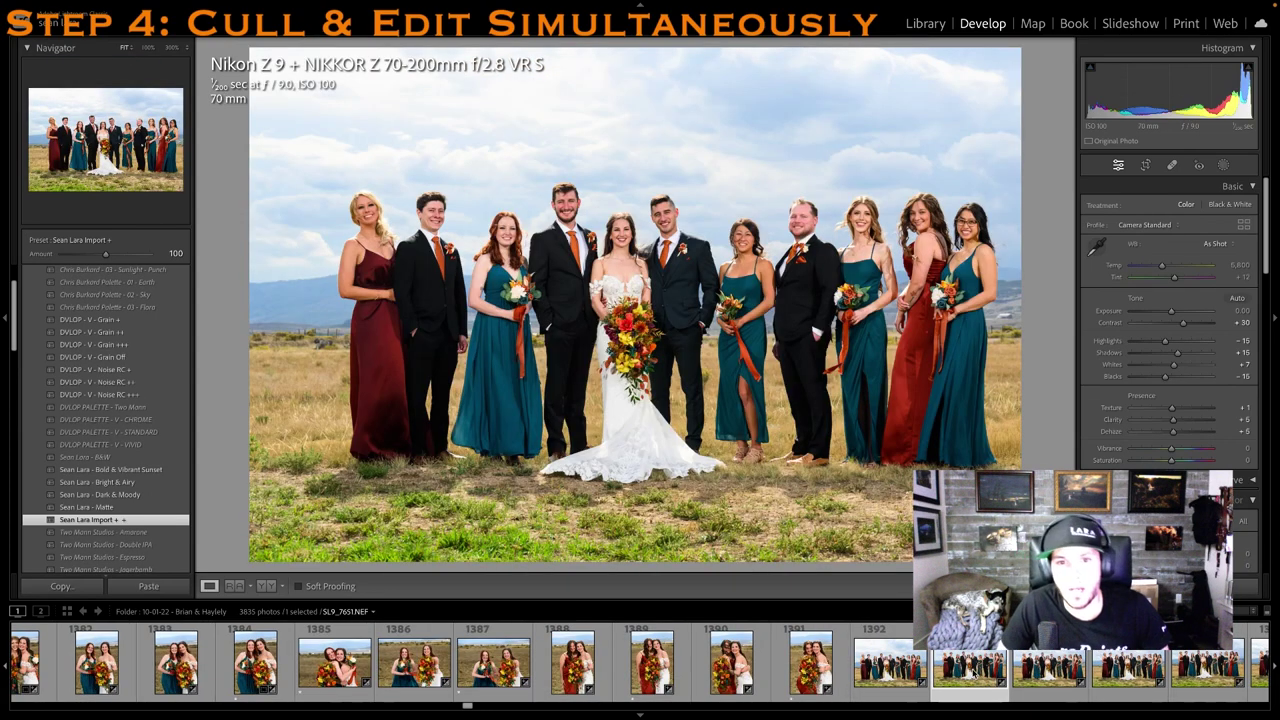
key("1")
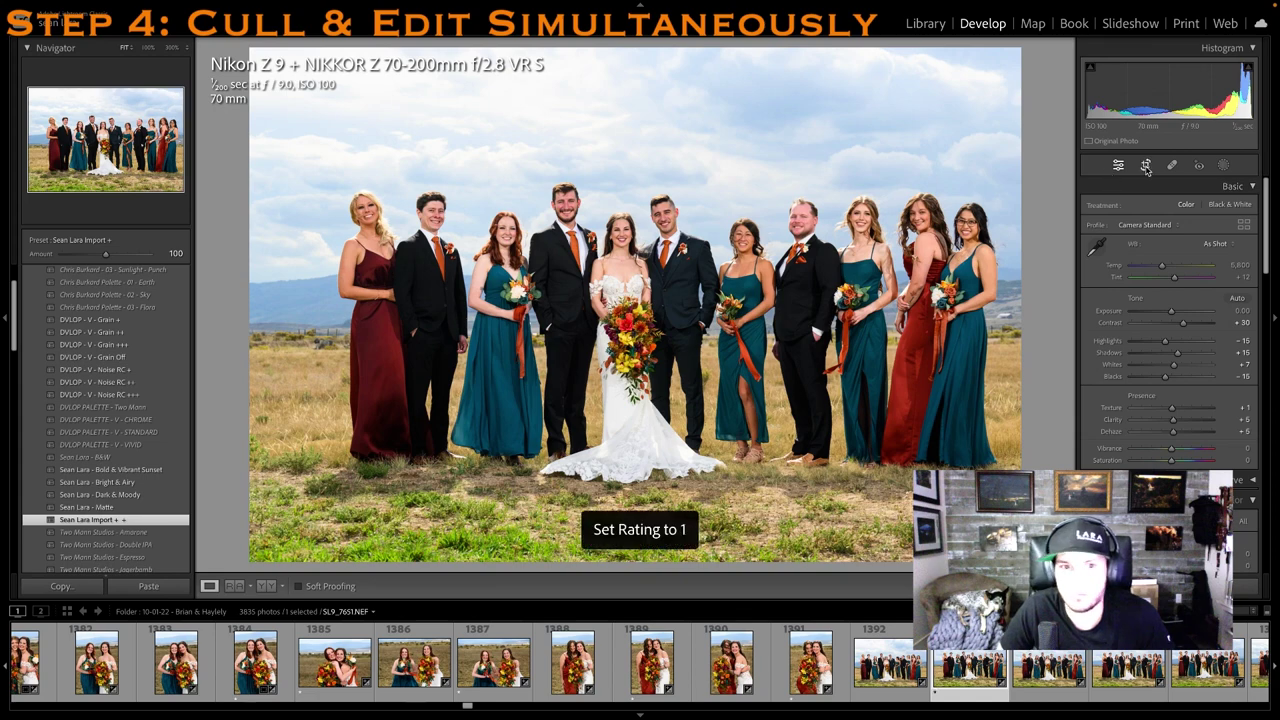
left_click(1146, 168)
left_click_drag(257, 203, 281, 206)
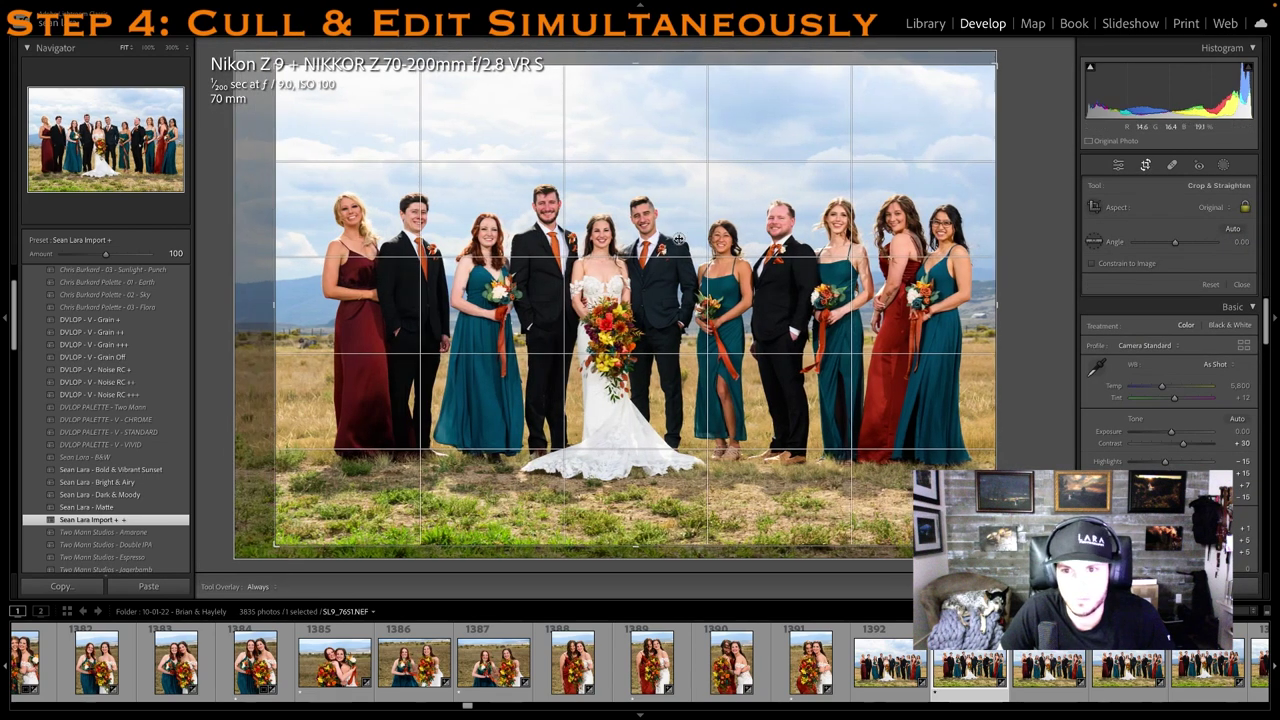
left_click_drag(679, 238, 679, 228)
key("Return")
key("1")
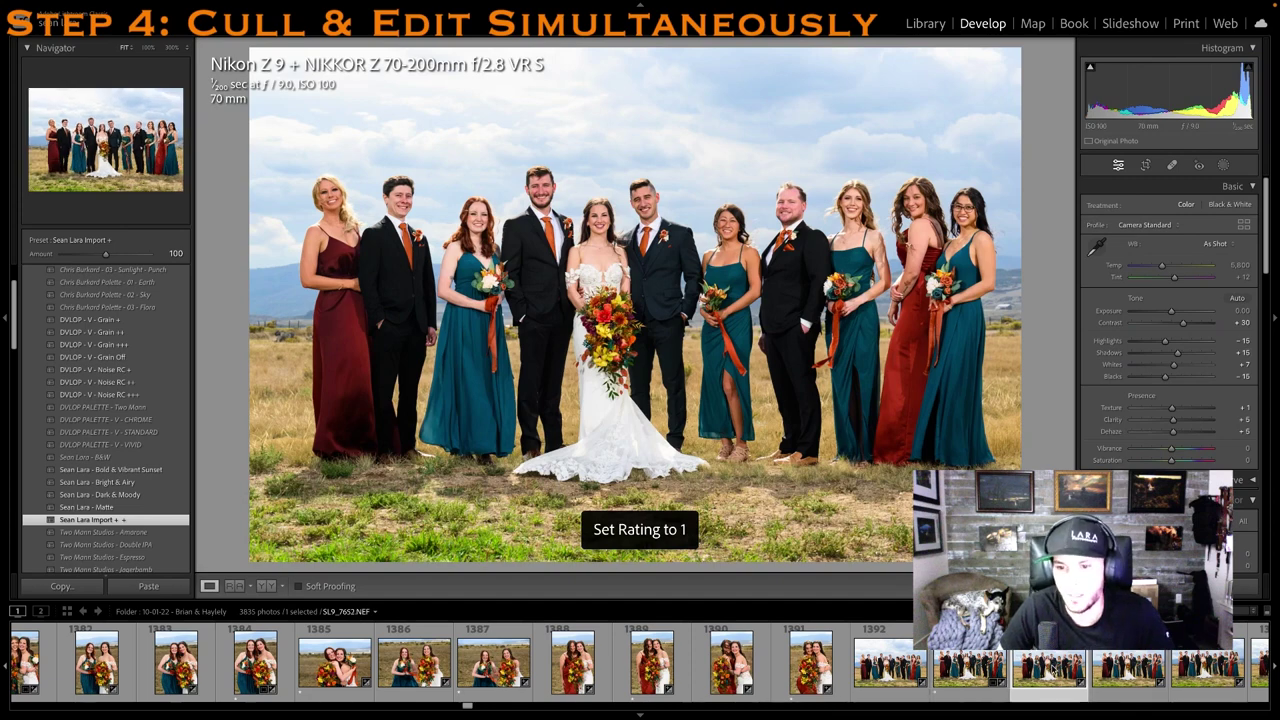
Go through the following full wedding party shots to frame 1396, give it one star and crop it slightly tighter
key("Left")
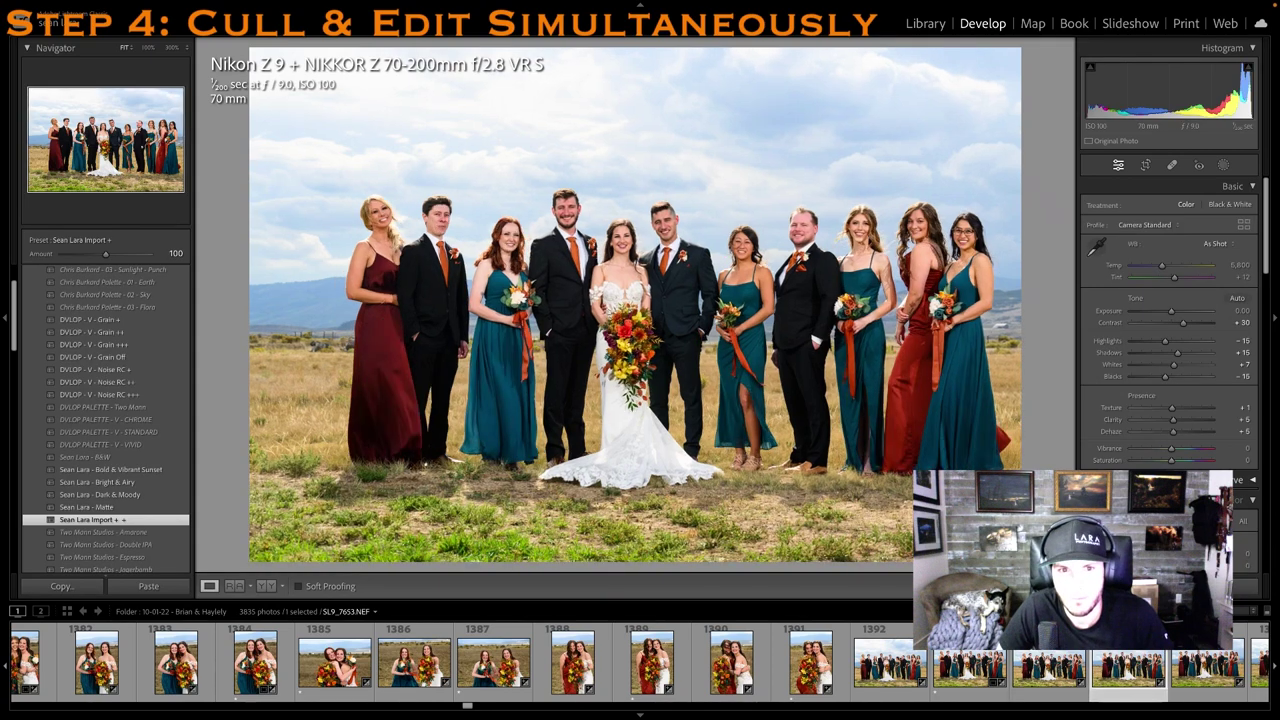
left_click(1184, 682)
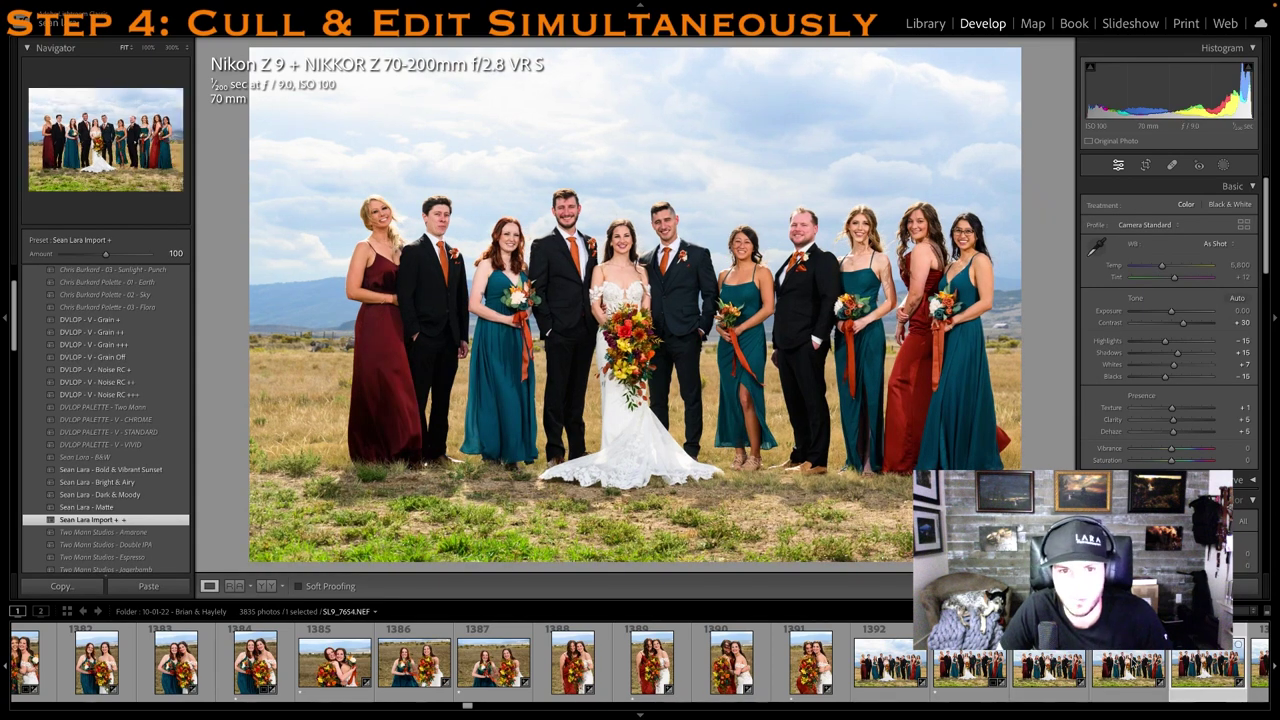
key("1")
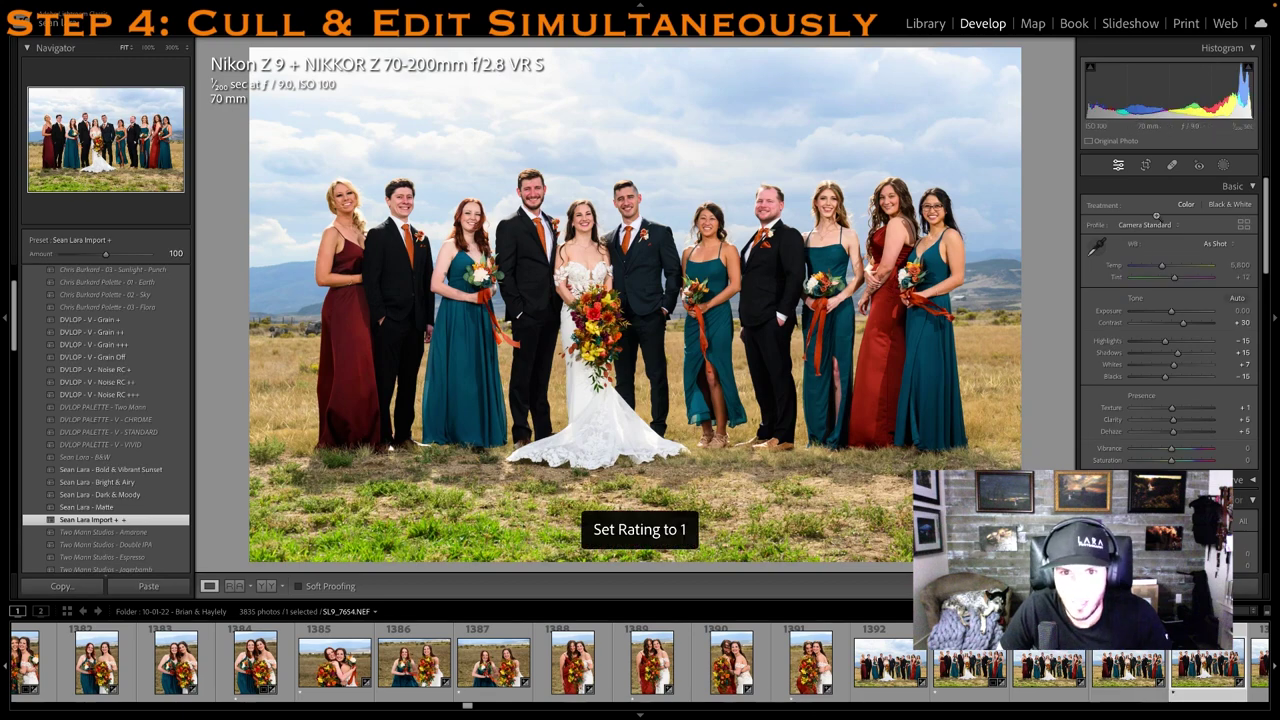
left_click(1145, 166)
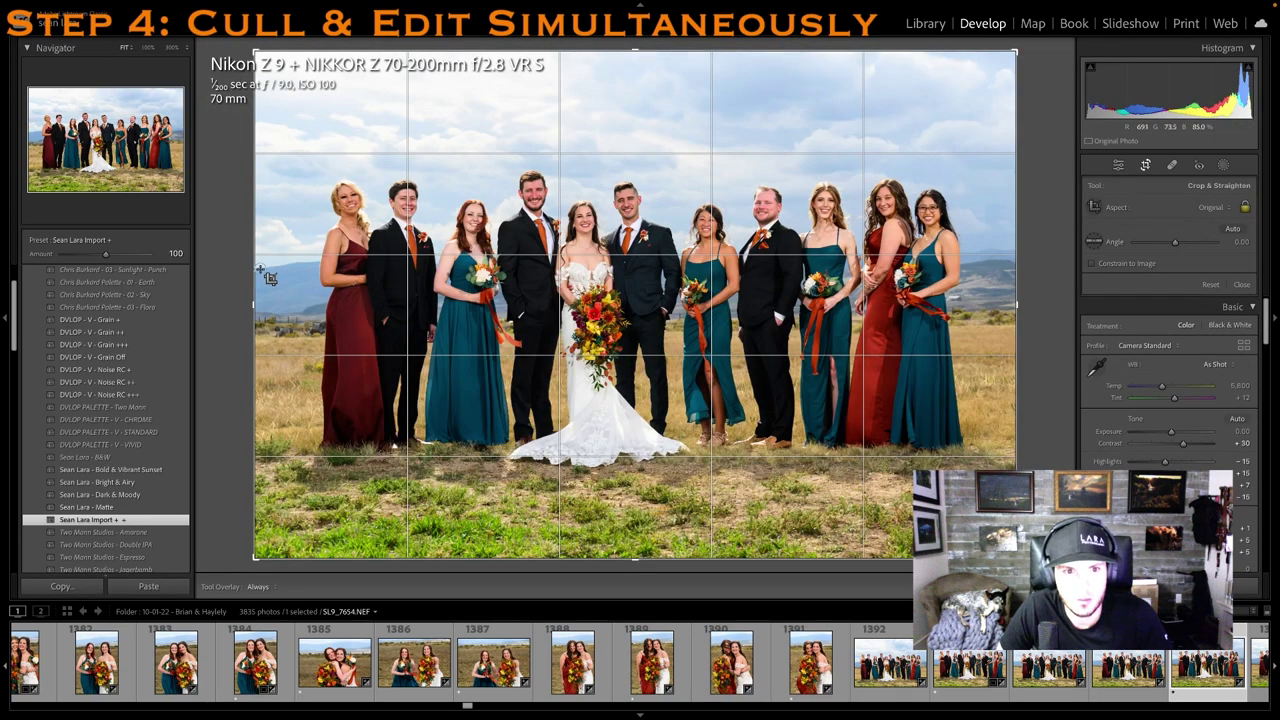
key("r")
scroll(990, 683, "down", 5)
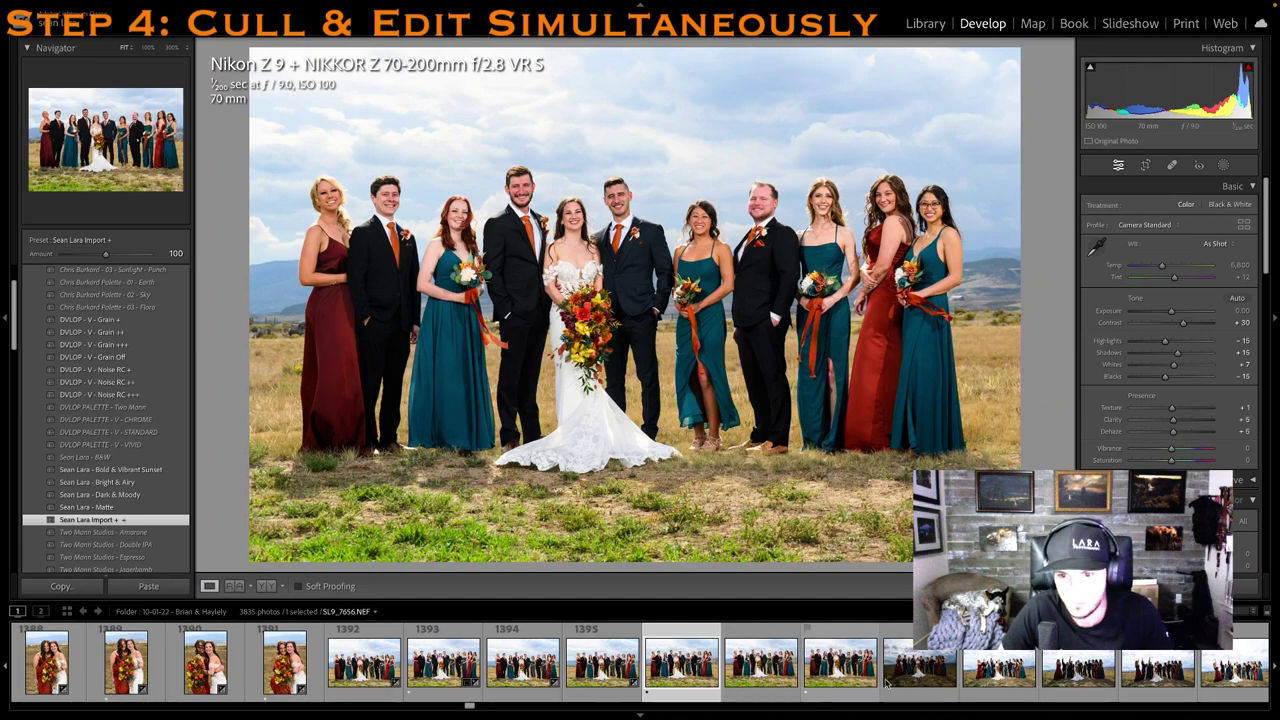
Move on to frame 1400, the wide shot of the party cheering the kiss, give it one star and set its exposure to -0.20
left_click(840, 660)
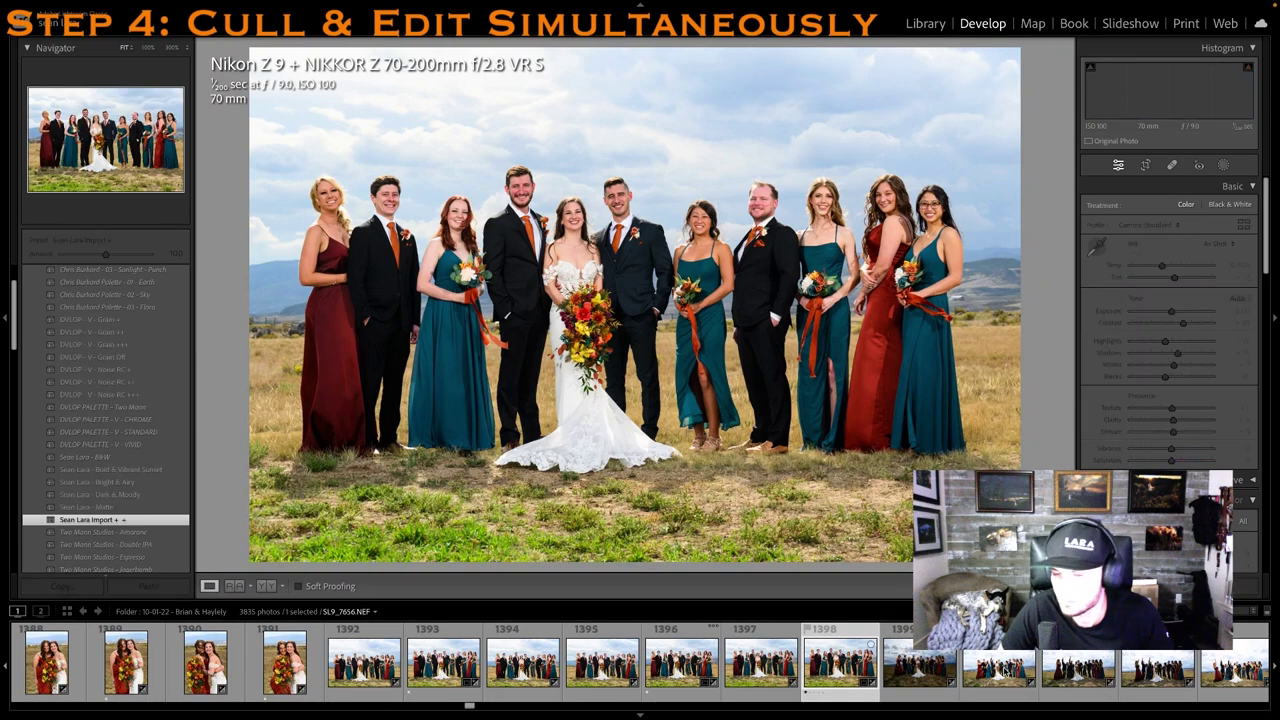
left_click(1005, 670)
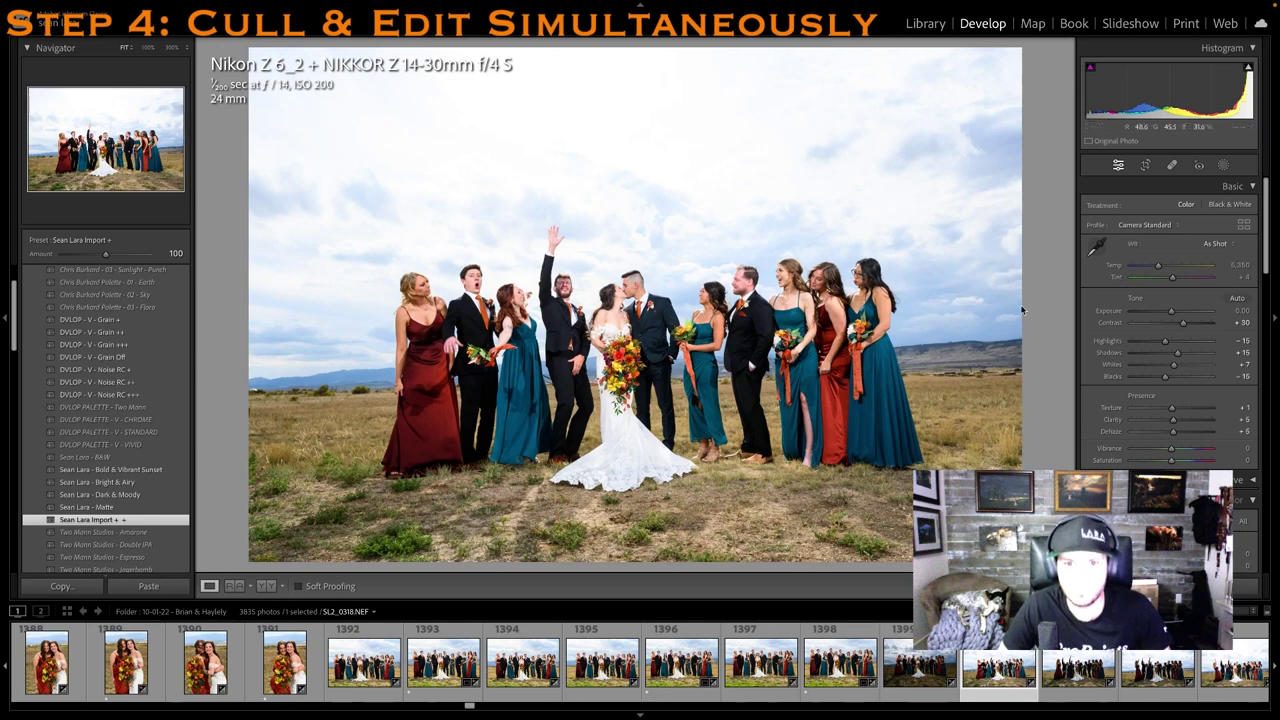
key("1")
left_click_drag(1172, 311, 1170, 311)
key("Right")
key("1")
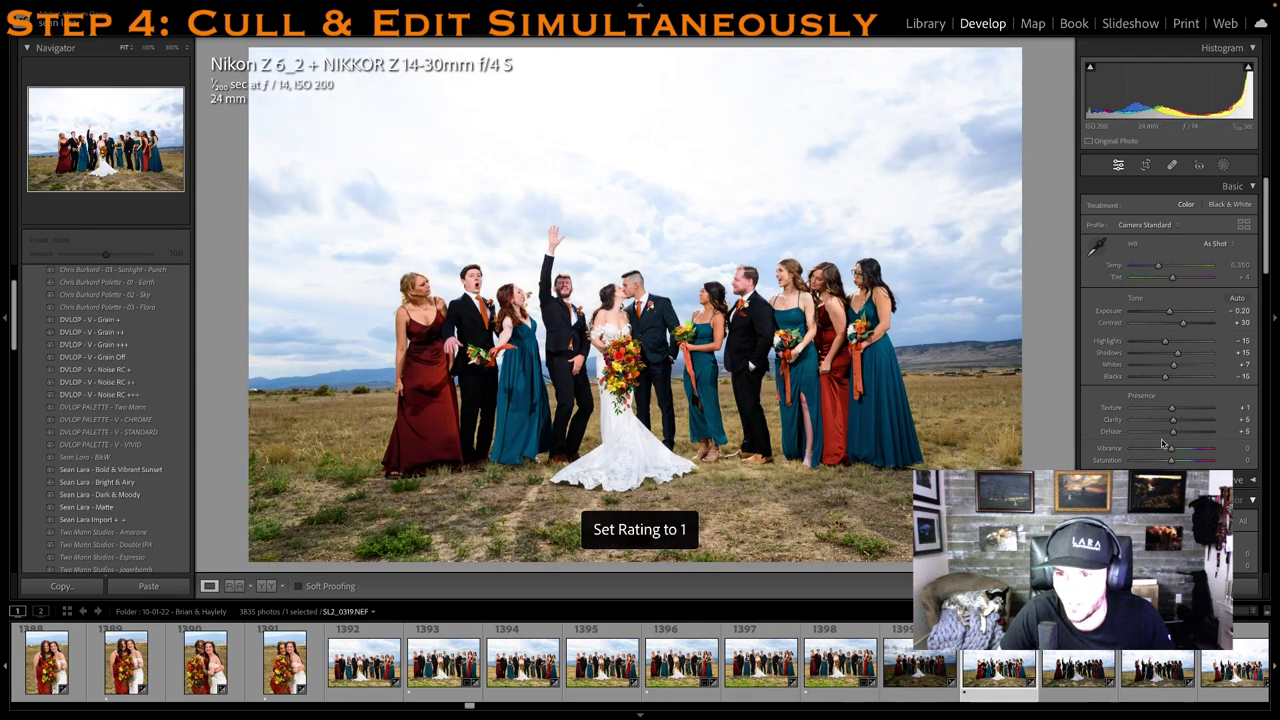
Continue through the wide cheering shots and give frame 1403, with several raised arms, one star
left_click(1149, 341)
key("1")
scroll(975, 661, "down", 3)
left_click(975, 663)
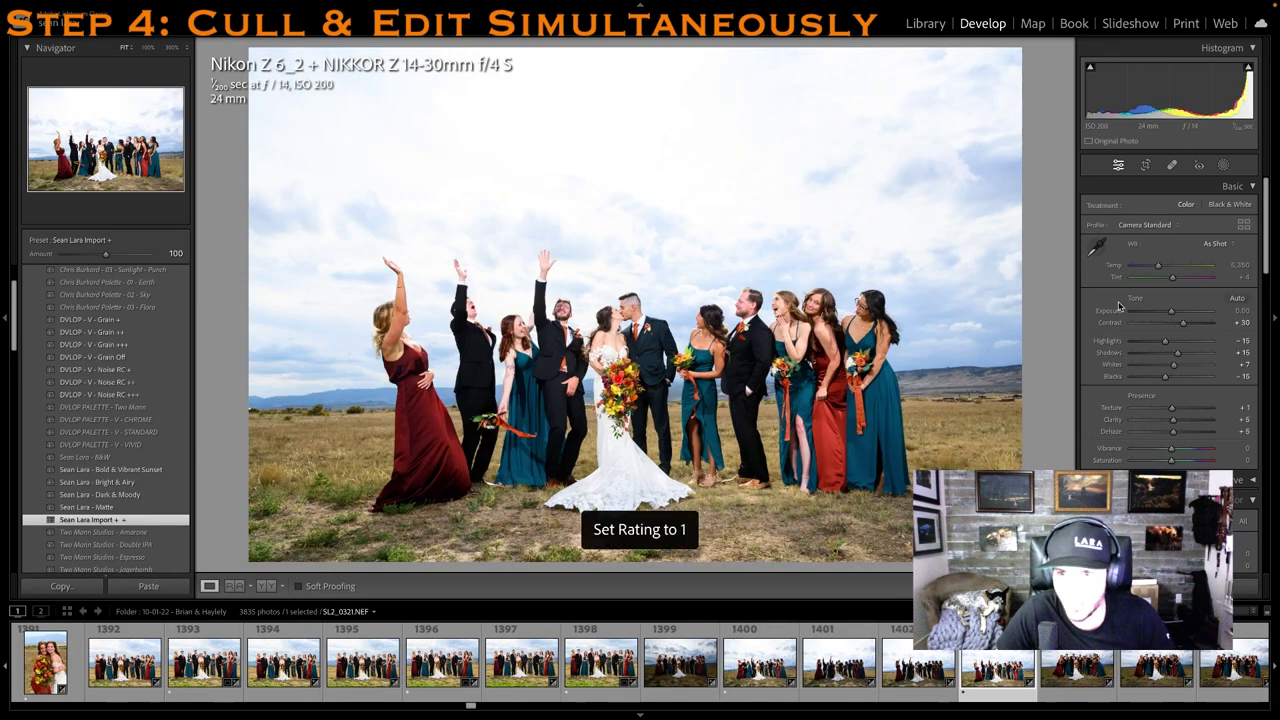
Set the exposure of frame 1403, the cheering shot with several raised arms, to -0.40
left_click_drag(1170, 313, 1166, 313)
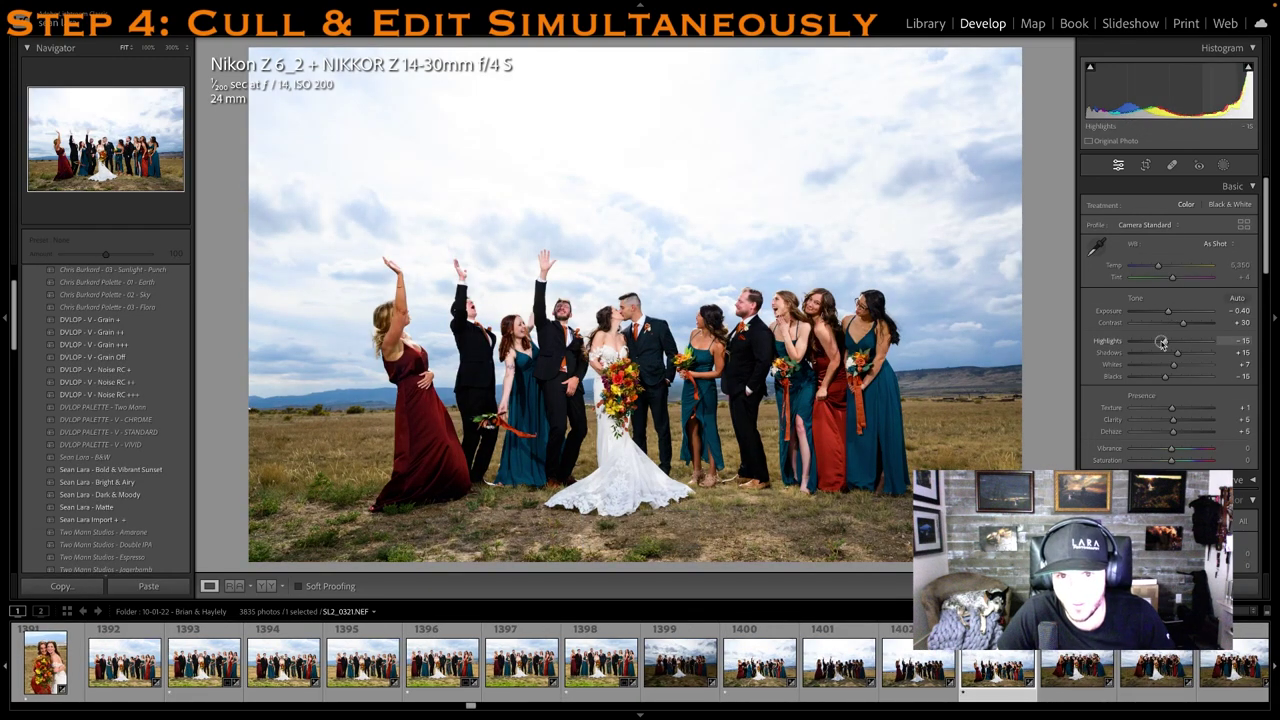
Give frame 1405, the posed shot of the full wedding party, one star and set its shadows to +41 and exposure to +0.15
key("1")
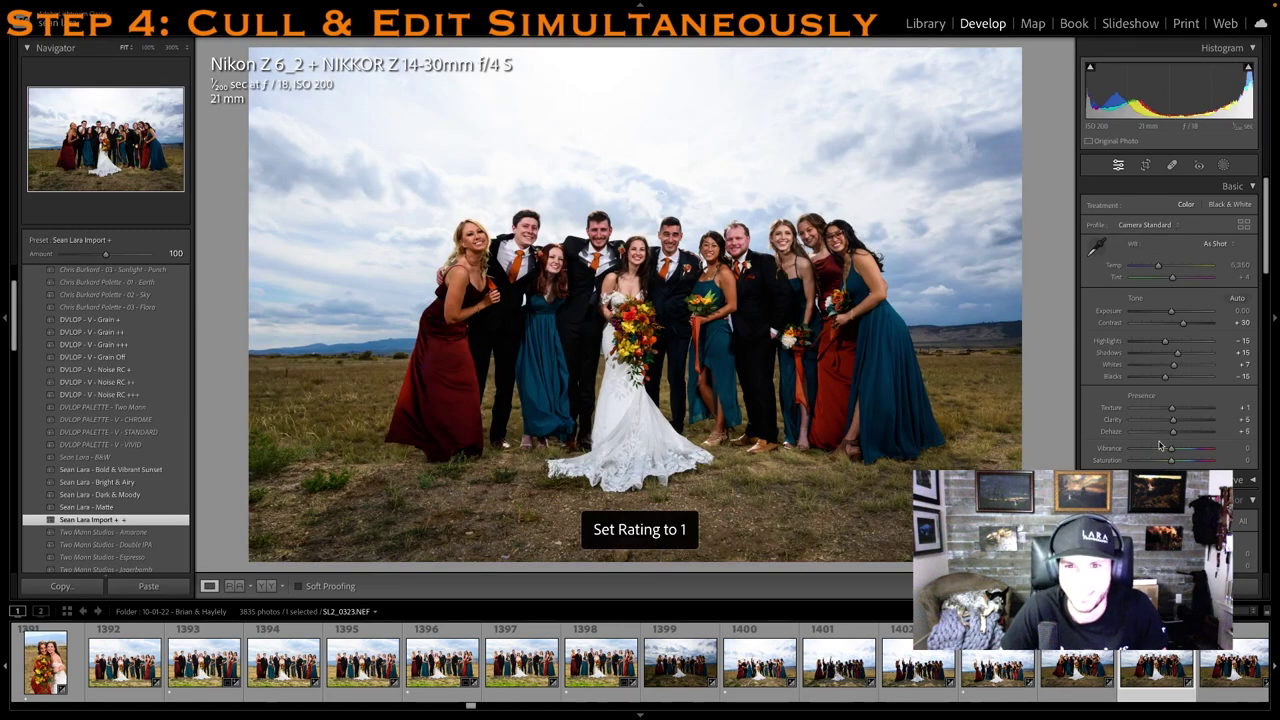
left_click(1188, 355)
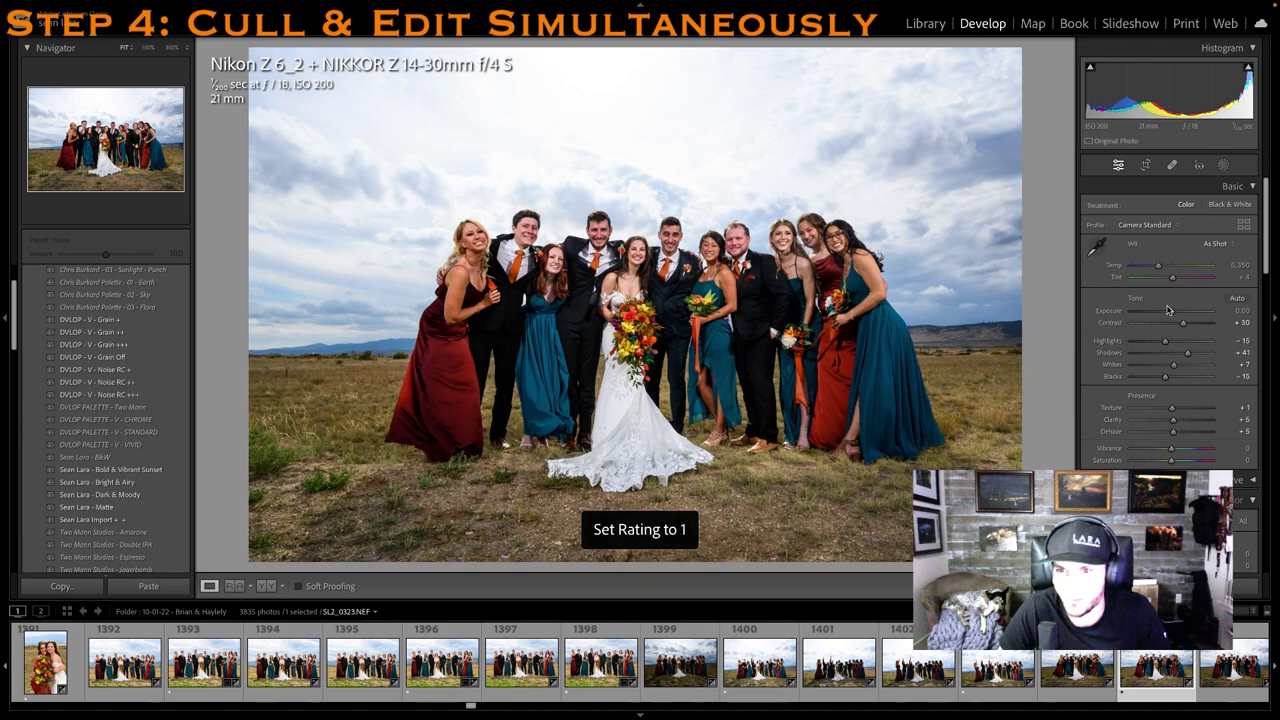
left_click_drag(1171, 313, 1173, 314)
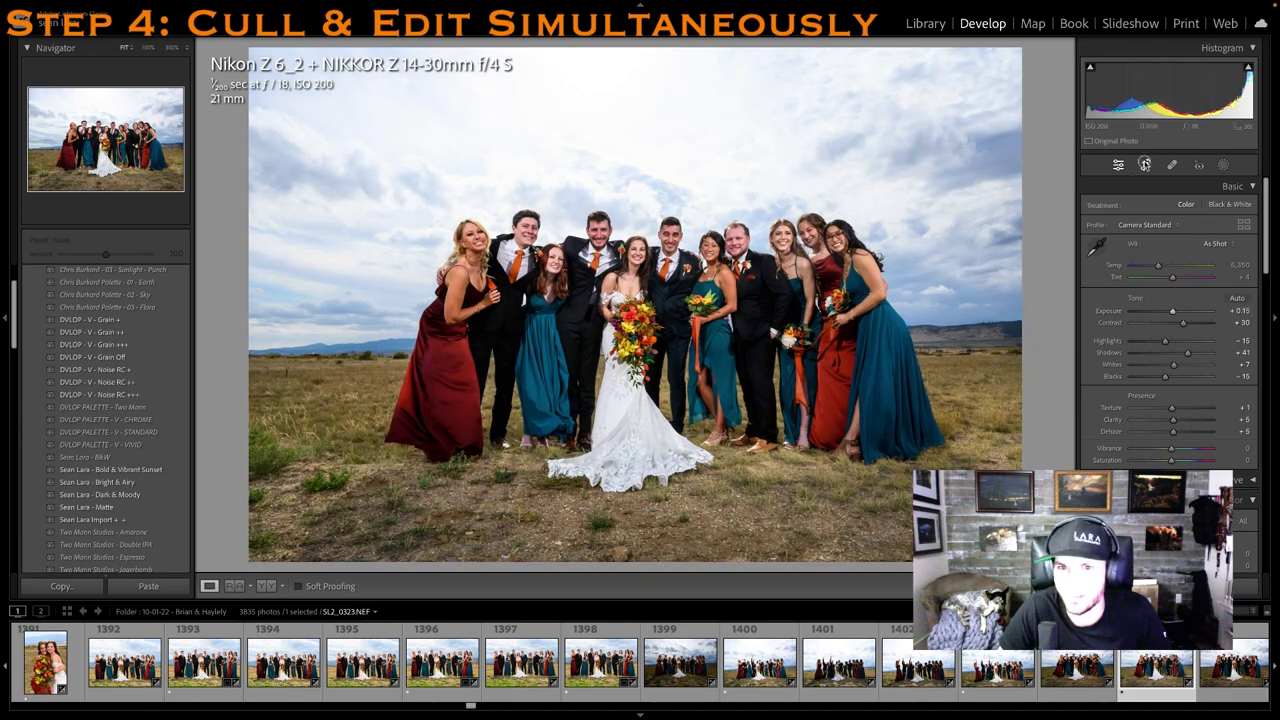
Crop frame 1405 tighter around the wedding party and reposition the group within the frame
left_click(1145, 165)
left_click_drag(251, 242, 286, 241)
left_click_drag(763, 189, 759, 168)
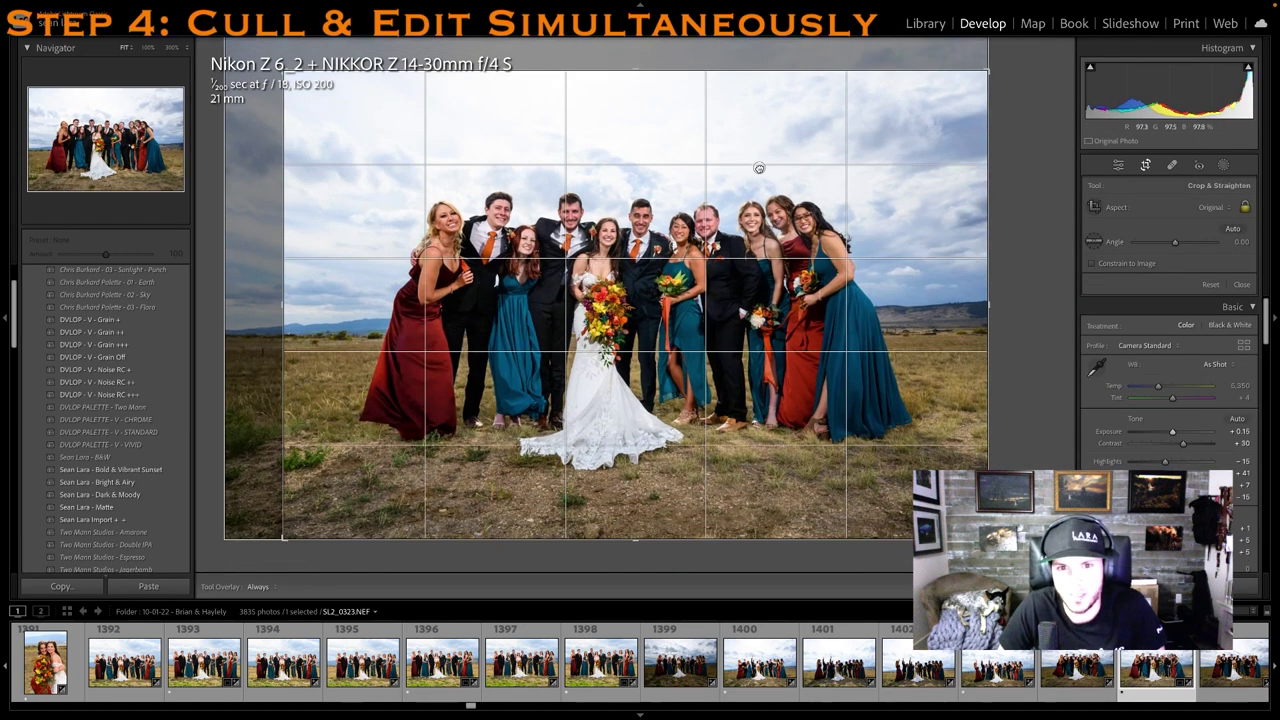
key("Return")
Move on to frame 1408, where everyone leans in to kiss, give it one star, set exposure to +0.40 and crop it tighter
scroll(1058, 684, "right", 4)
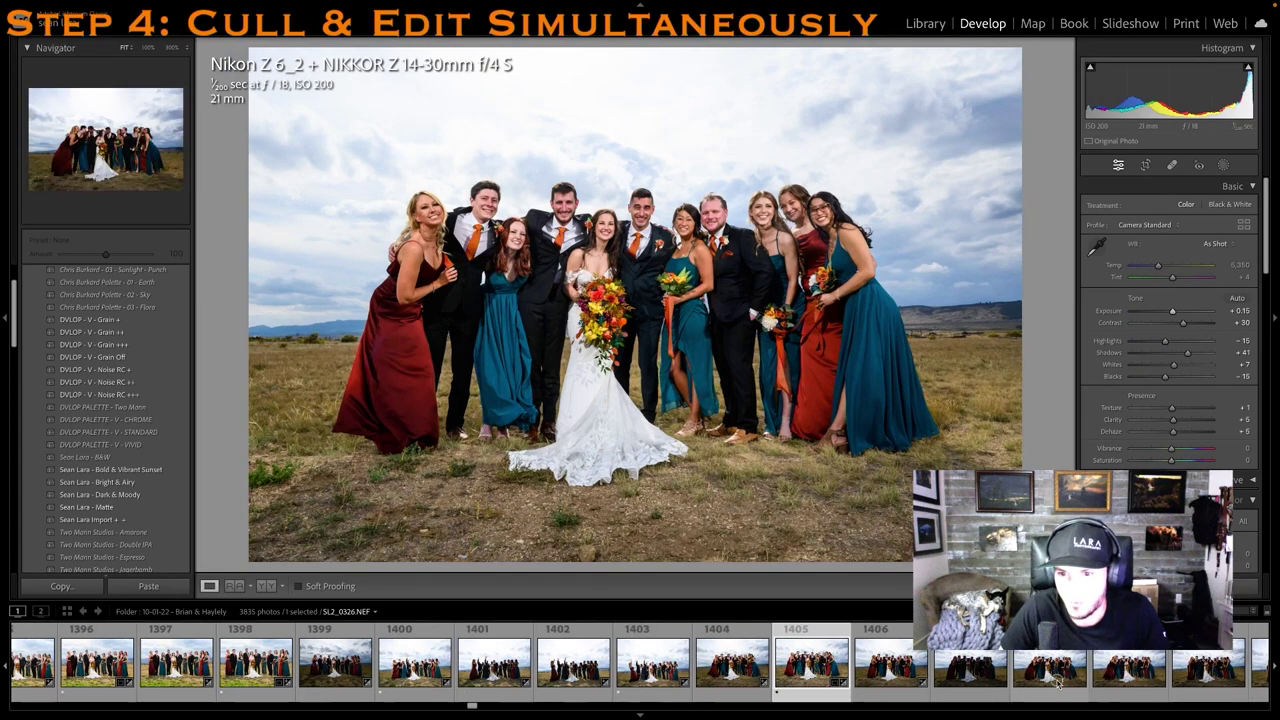
left_click(1058, 683)
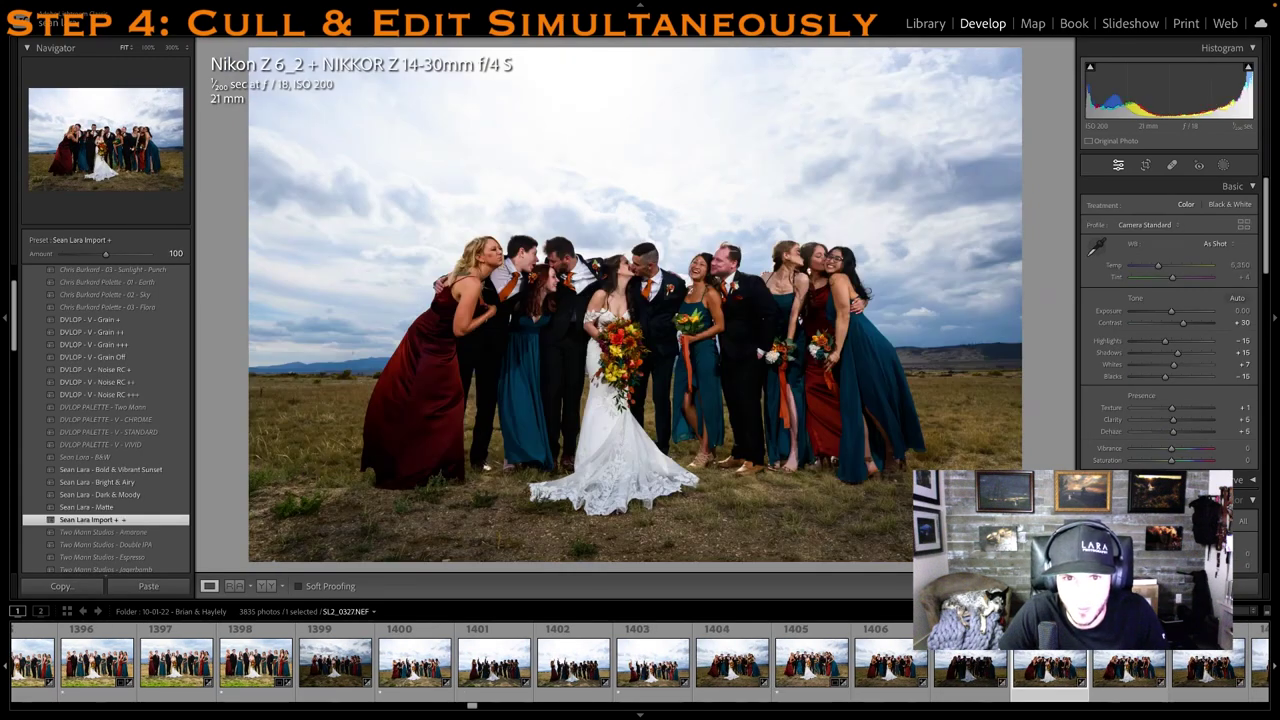
key("1")
left_click_drag(1172, 311, 1175, 311)
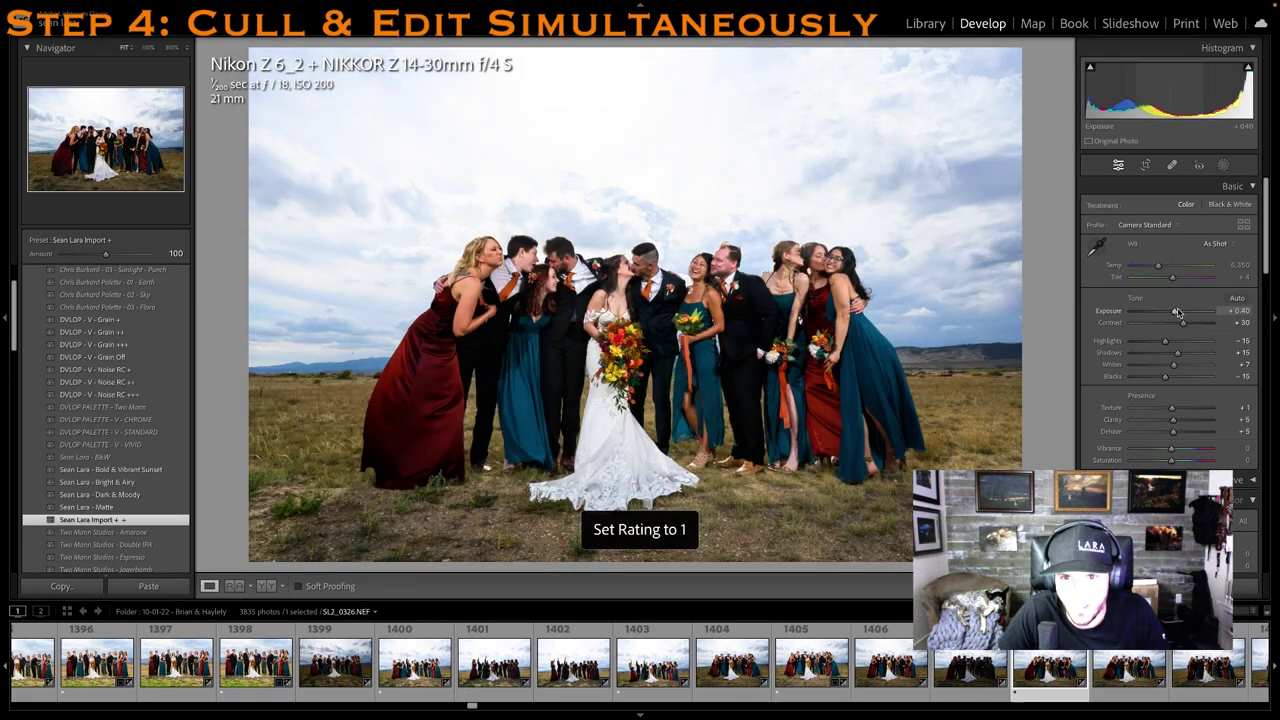
key("1")
left_click(1142, 165)
left_click_drag(669, 57, 661, 164)
Compare the following kissing shots up to frame 1411, give that one one star and set its shadows to +36
left_click(1119, 668)
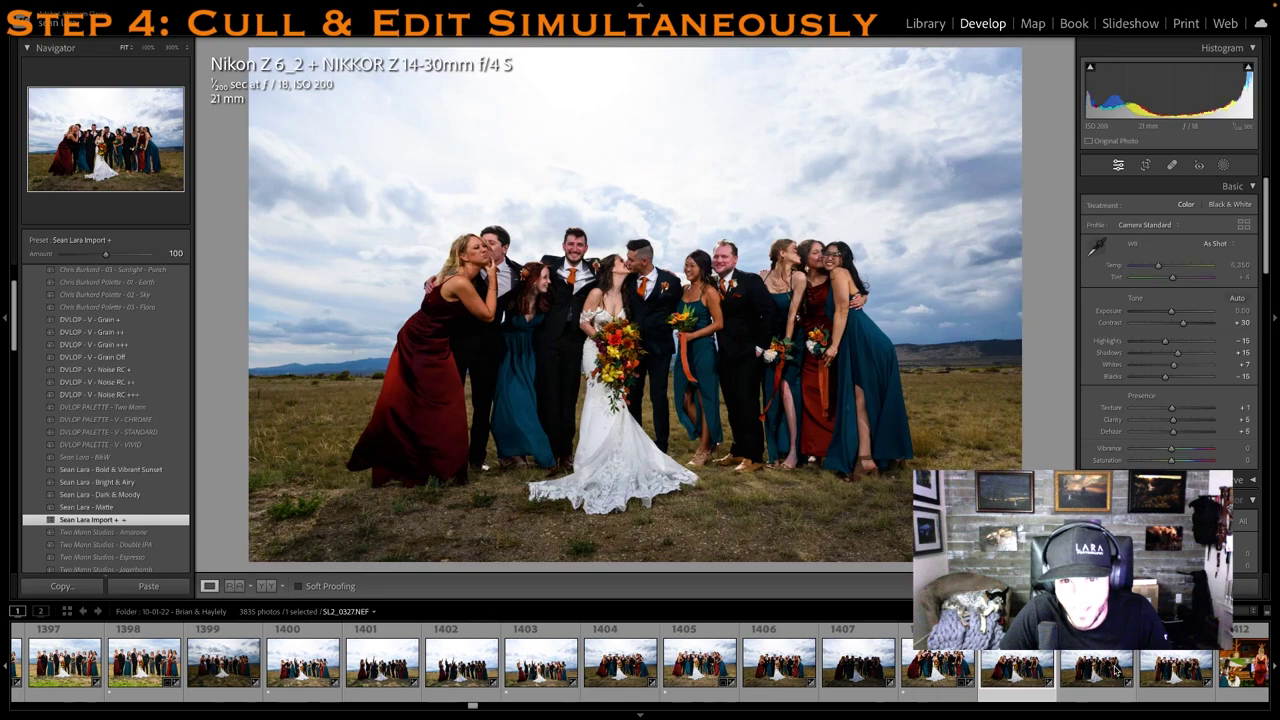
left_click(1118, 669)
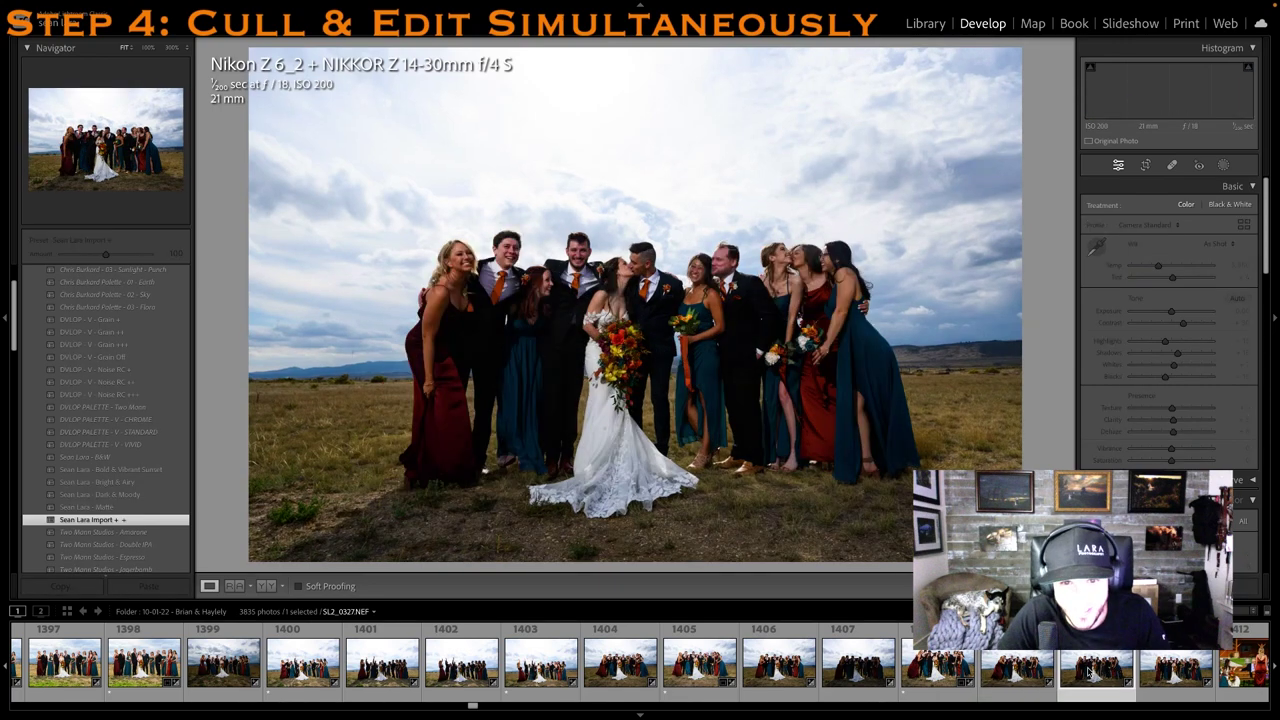
left_click(1170, 666)
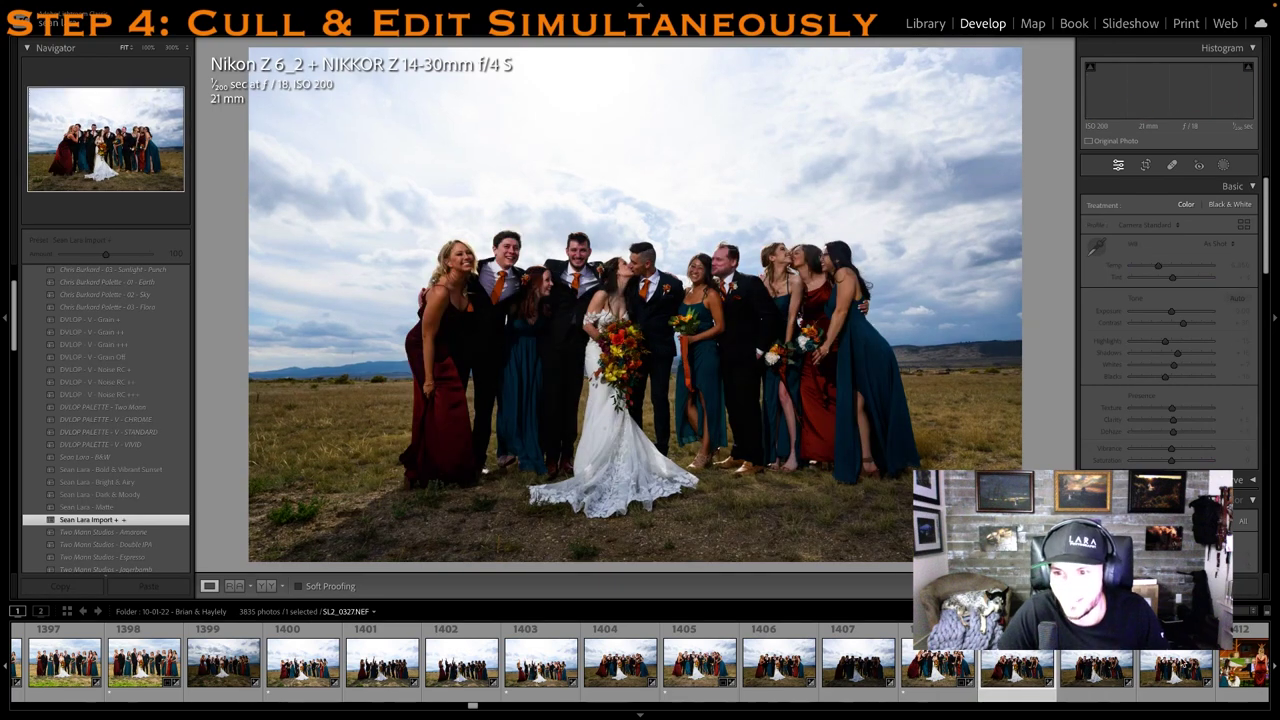
key("Right")
key("1")
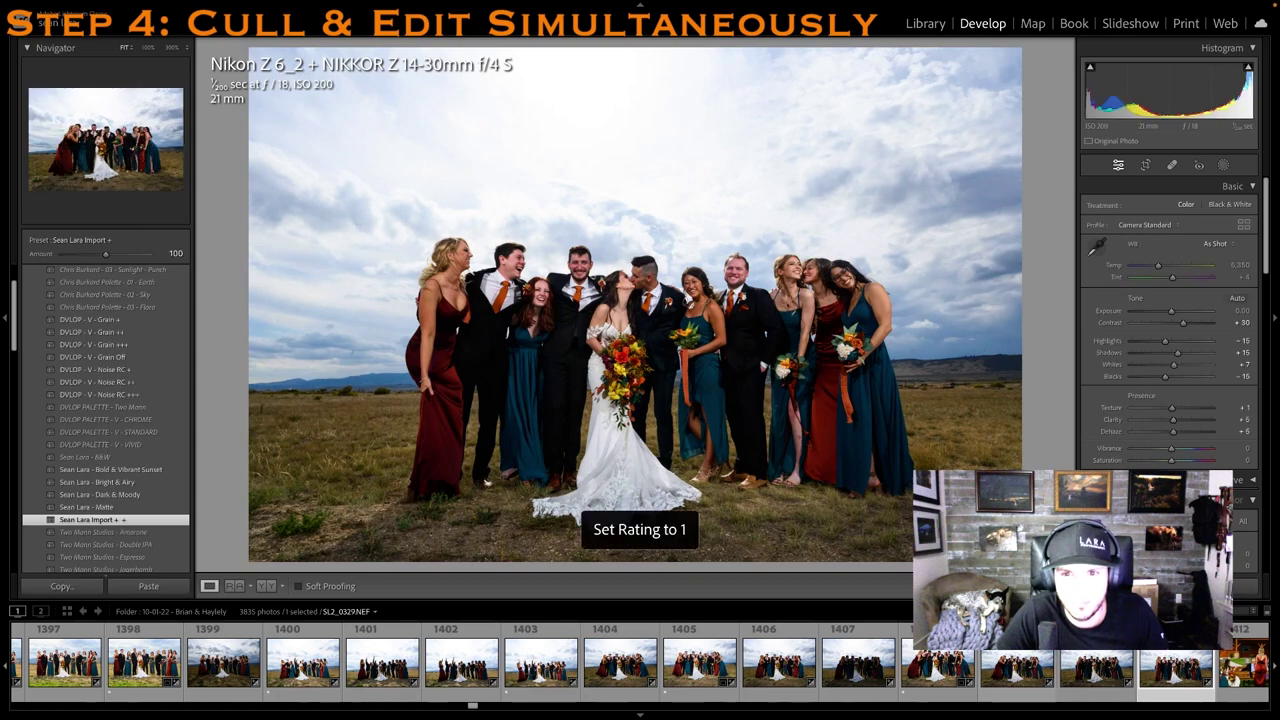
left_click_drag(1182, 357, 1186, 353)
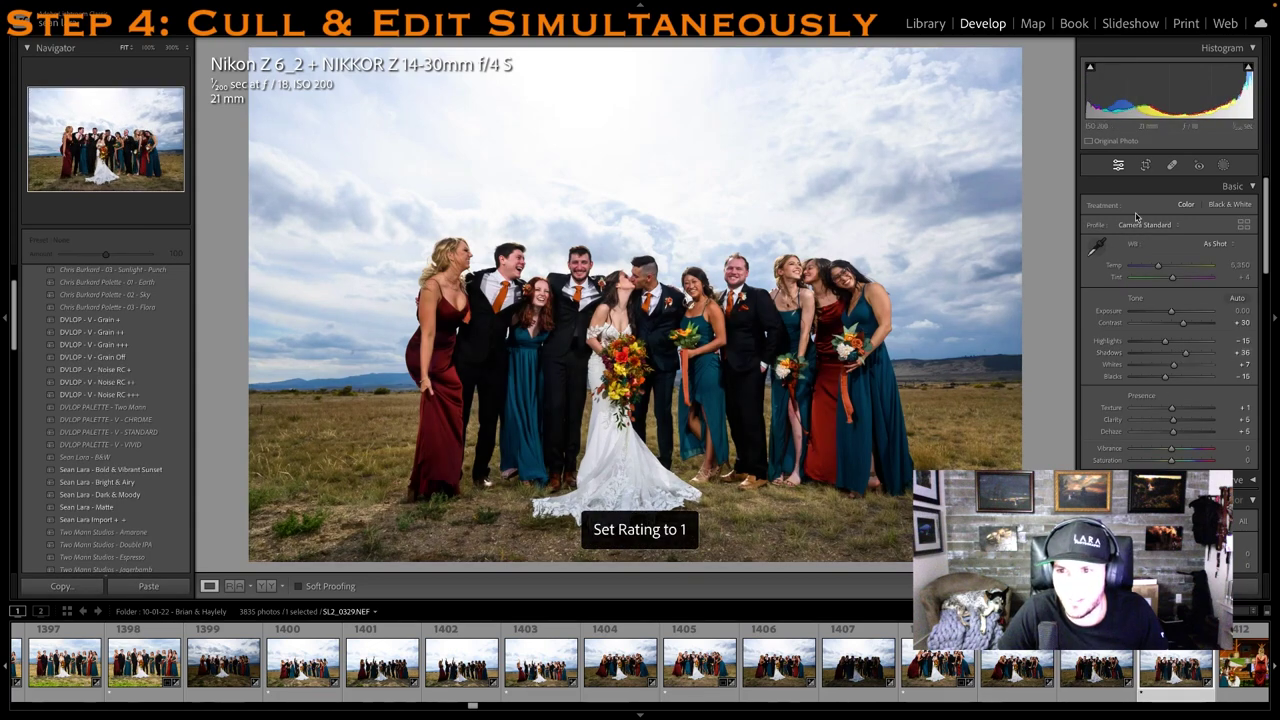
Crop frame 1411 tighter around the wedding party
left_click(1147, 165)
left_click_drag(718, 56, 733, 110)
key("Return")
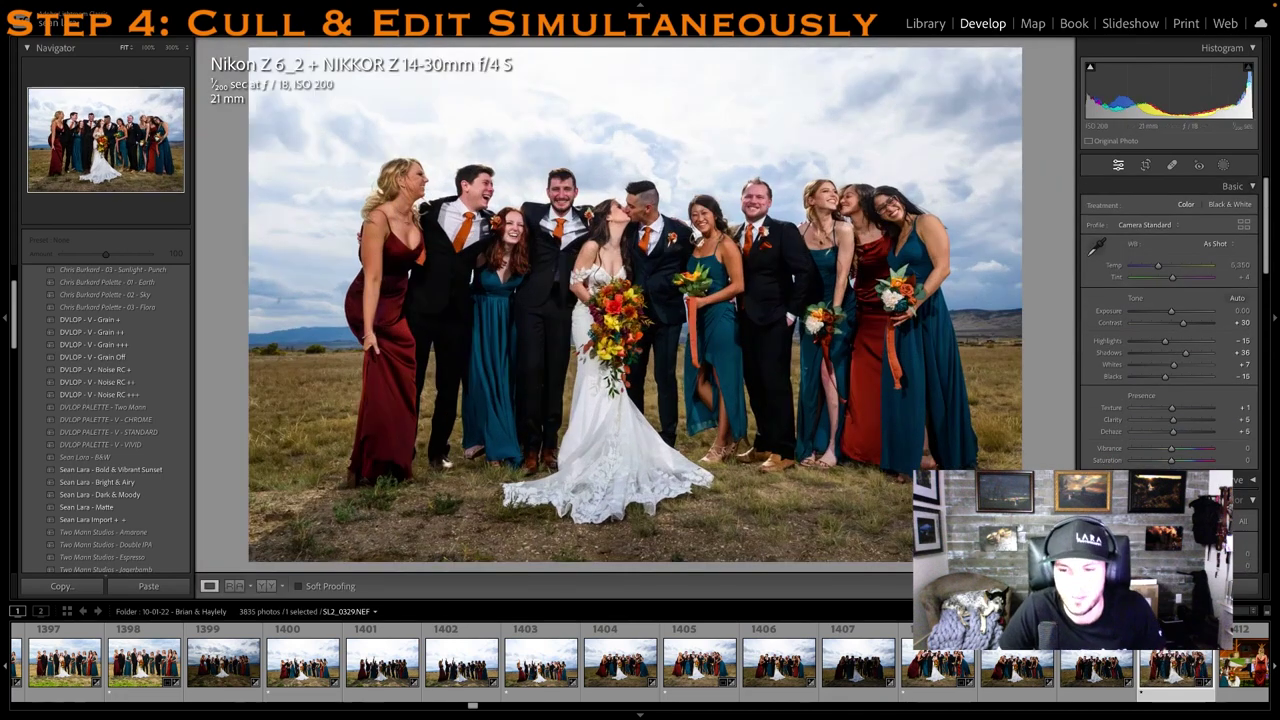
Move on to frame 1413, the bridesmaid in red standing at the benches, raise its exposure slightly and give it one star
key("Right")
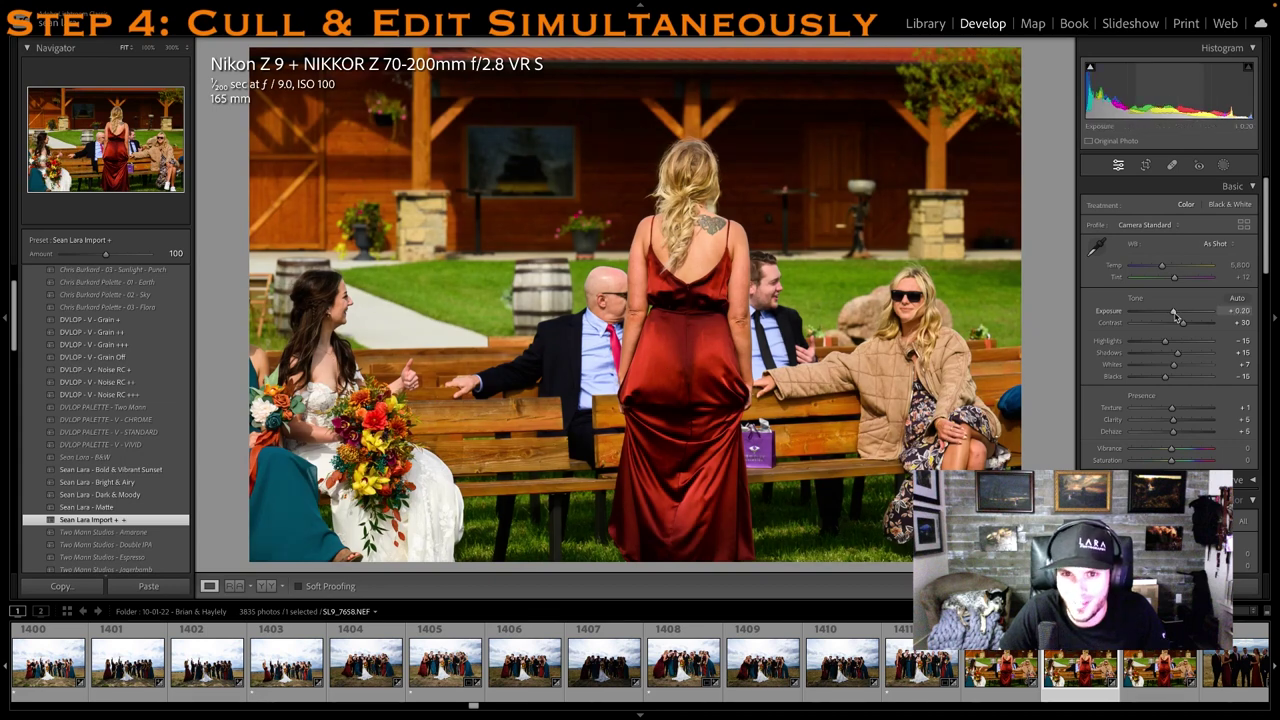
key("1")
Give frame 1417, the groom posing with his five attendants, one star and crop it slightly tighter around the group
left_click(1146, 665)
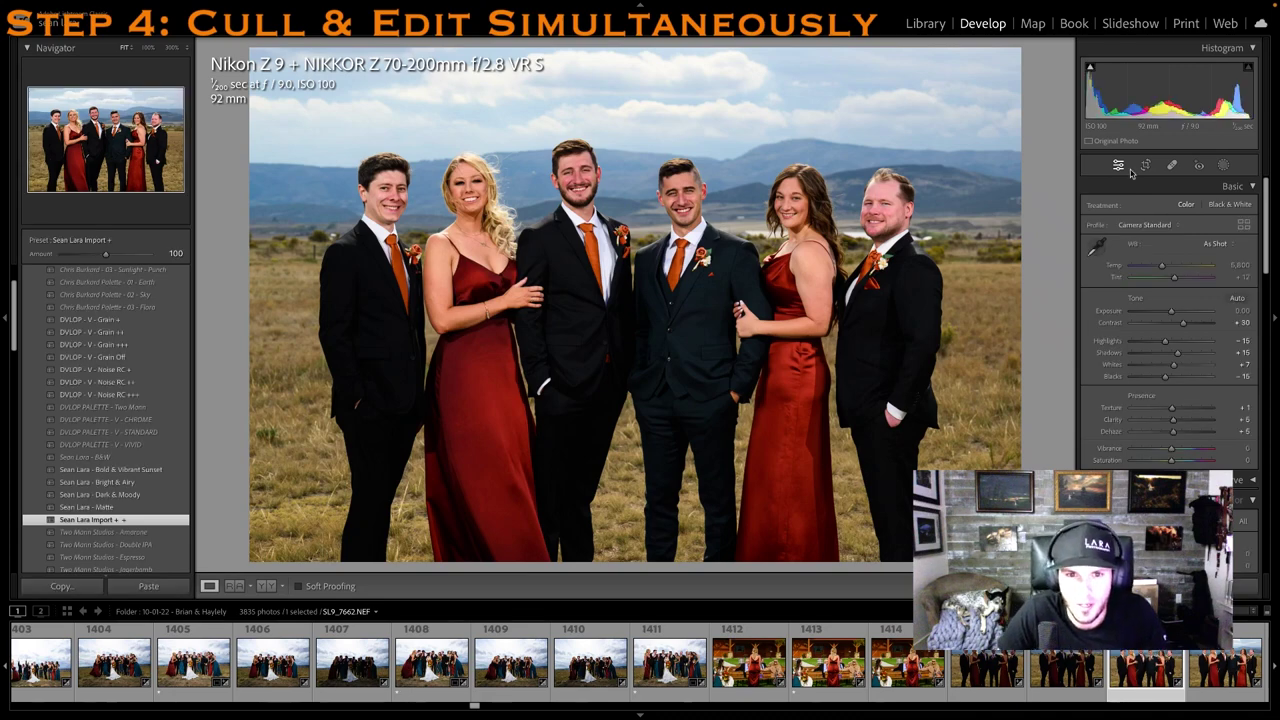
left_click(1146, 166)
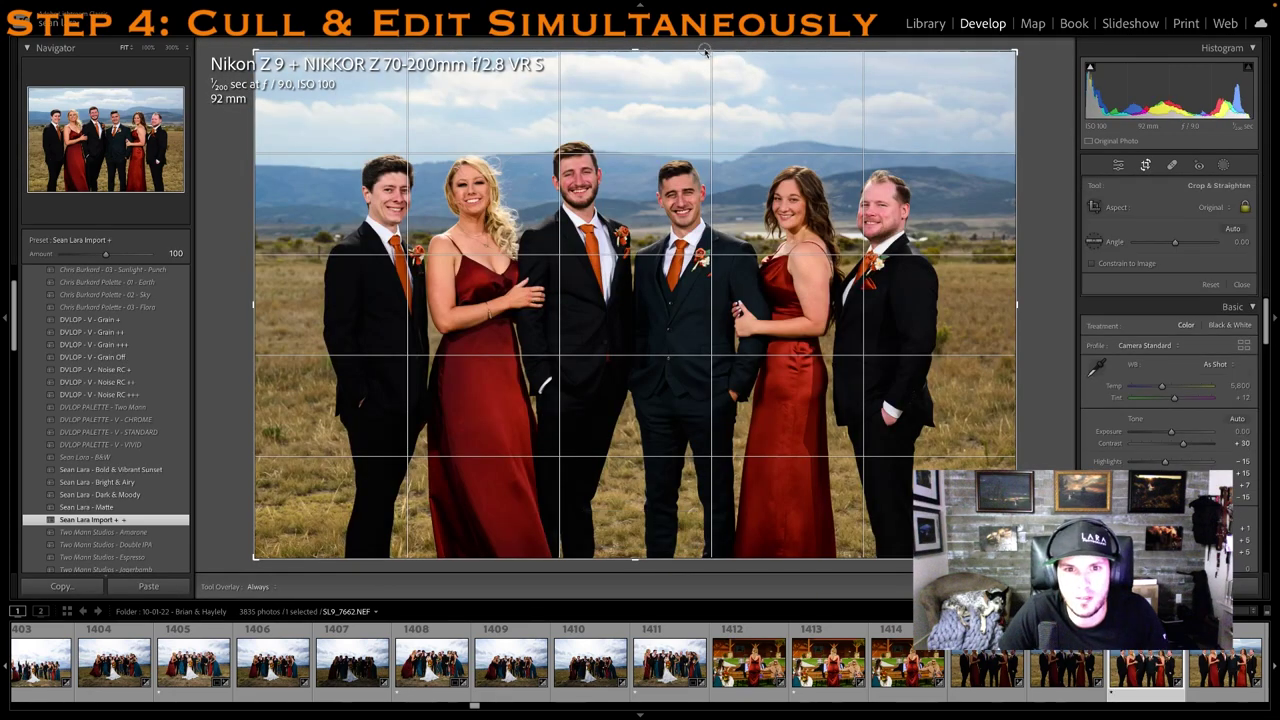
left_click_drag(1018, 49, 997, 65)
left_click_drag(712, 160, 686, 160)
key("Return")
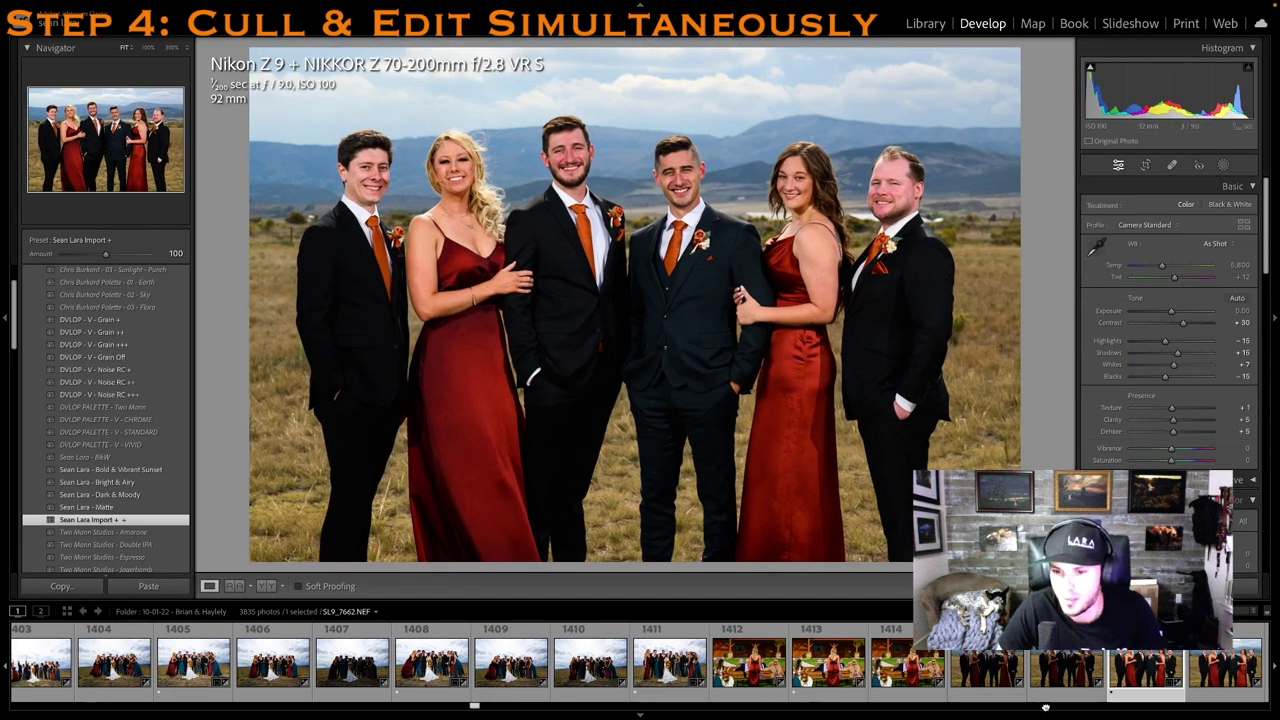
Go through the following groom's party poses to the full-length frame 1421 and give it one star
left_click(998, 664)
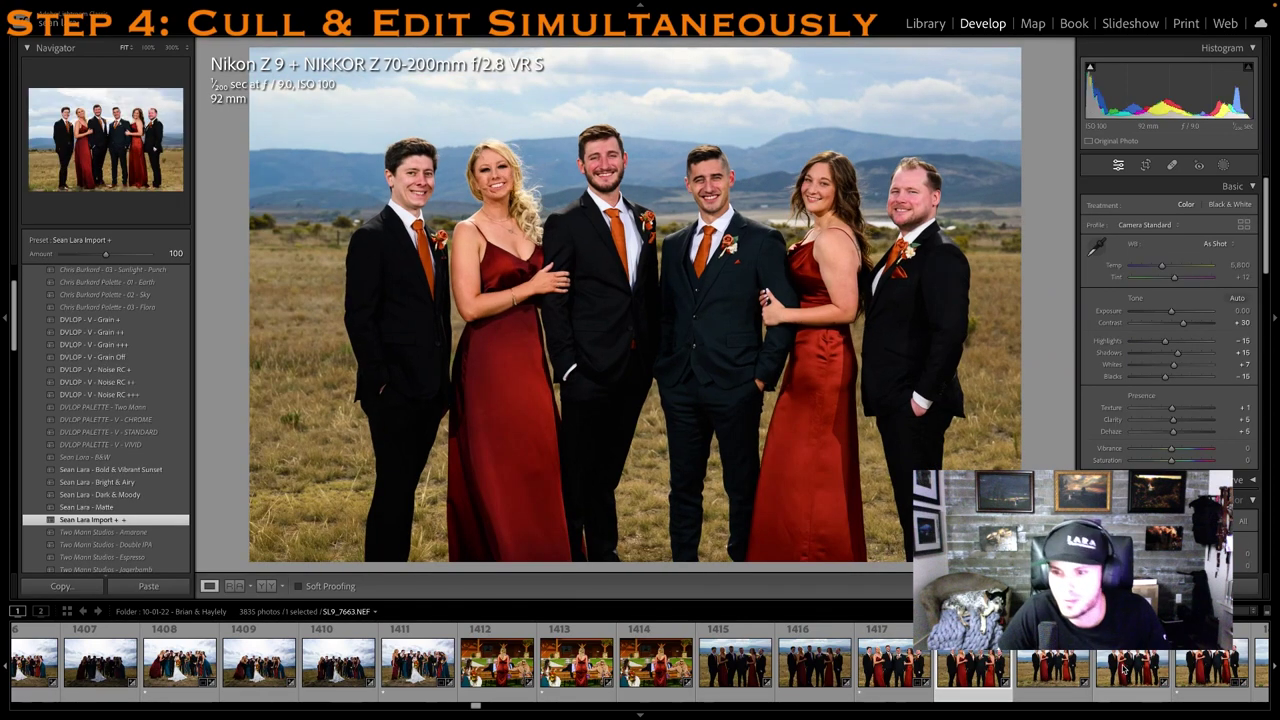
scroll(960, 665, "down", 3)
left_click(955, 683)
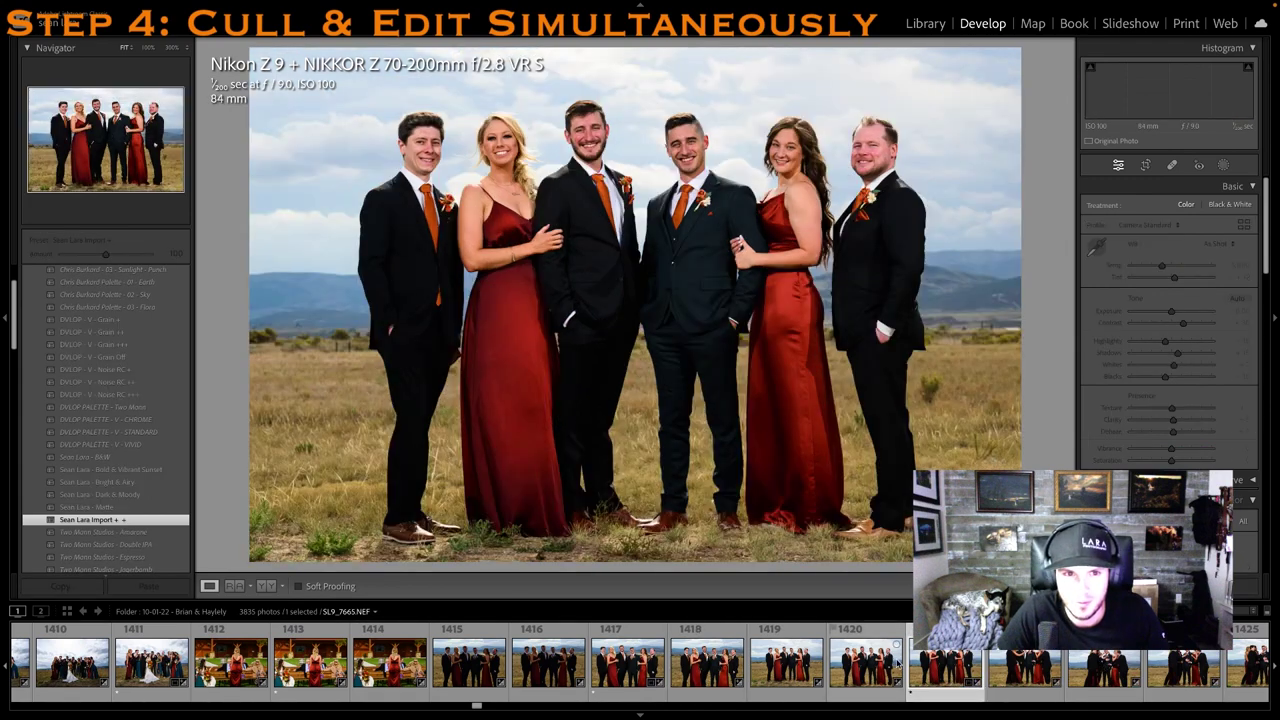
key("1")
Give frames 1422 and 1425, playful shots of the attendants fussing over the groom, one star each
scroll(855, 672, "down", 3)
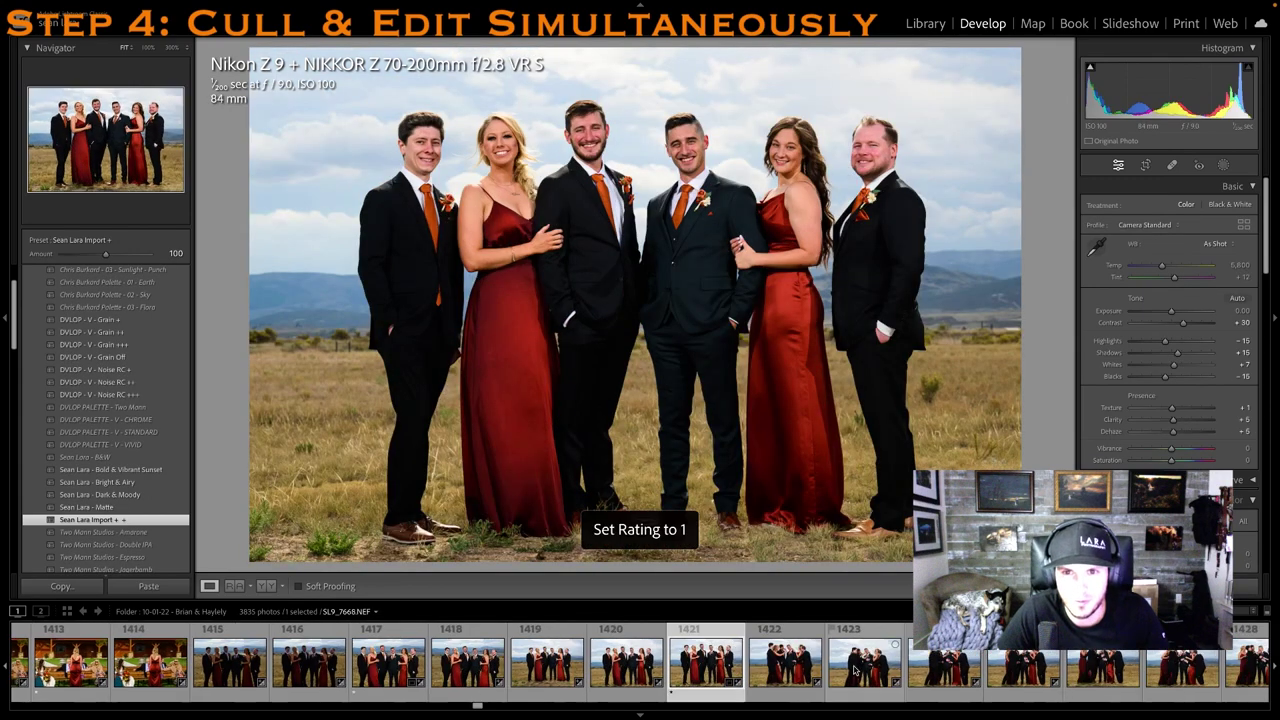
left_click(795, 672)
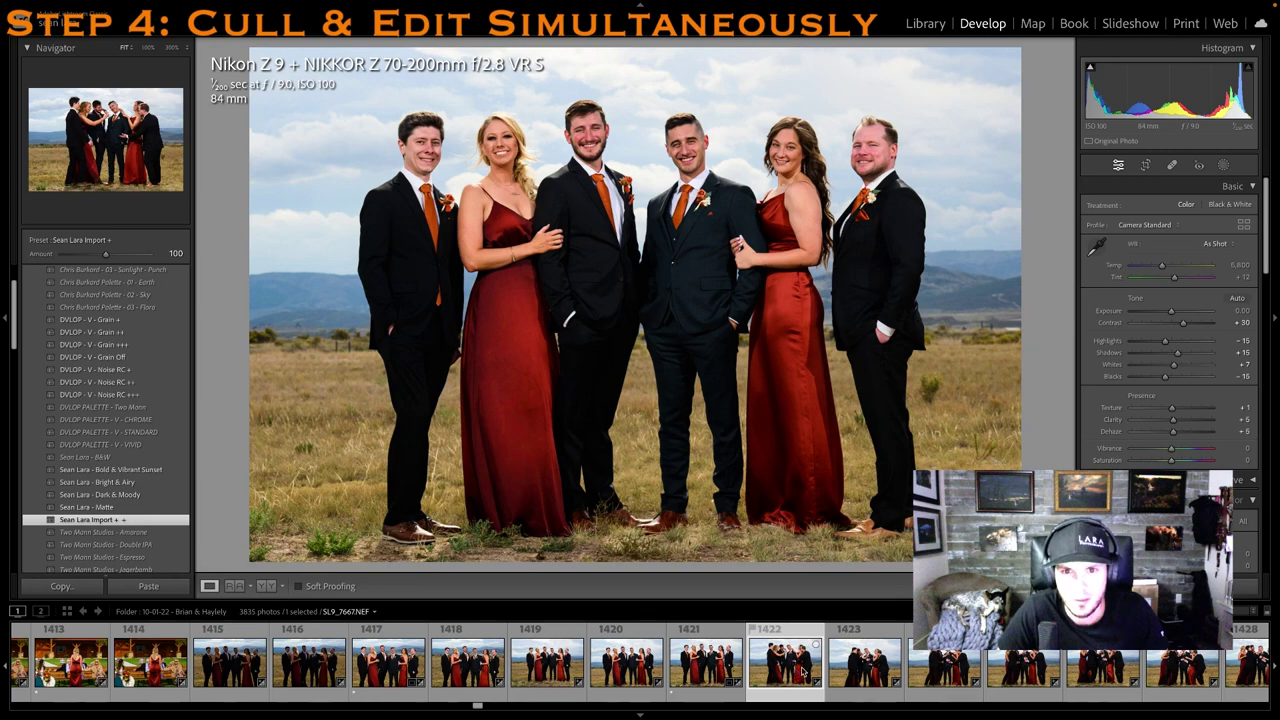
key("1")
scroll(802, 672, "down", 3)
left_click(803, 672)
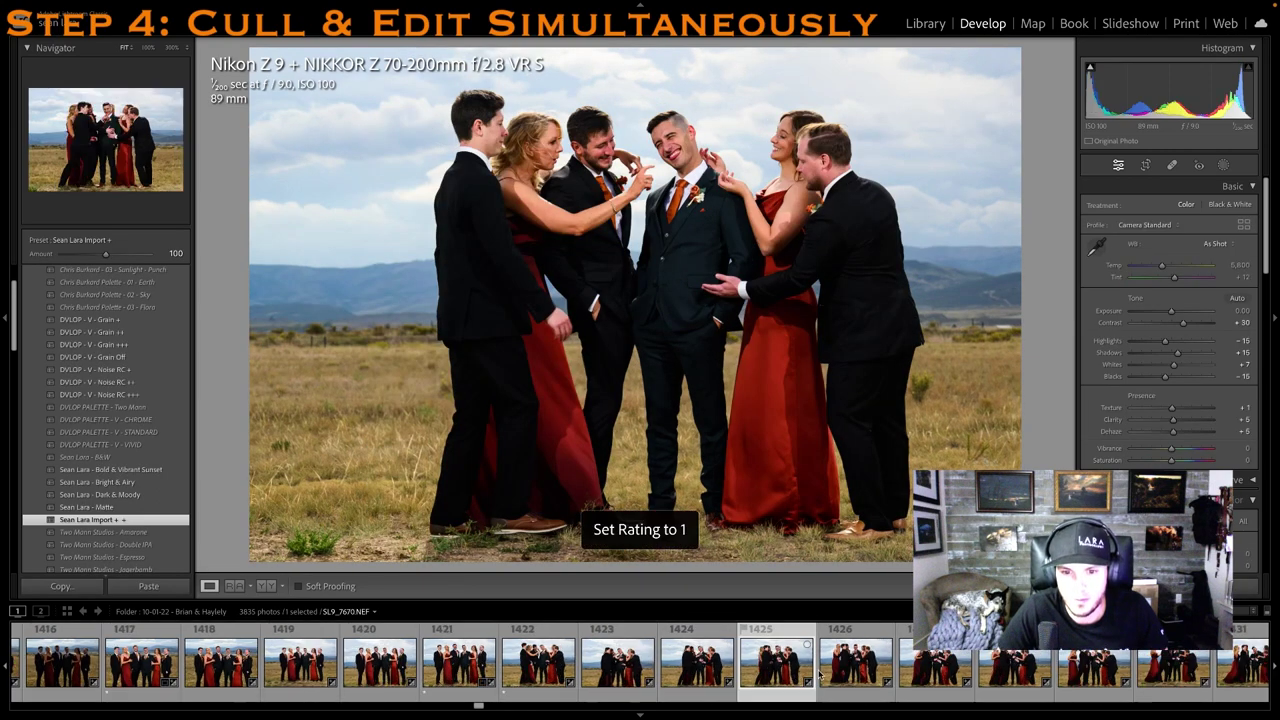
key("1")
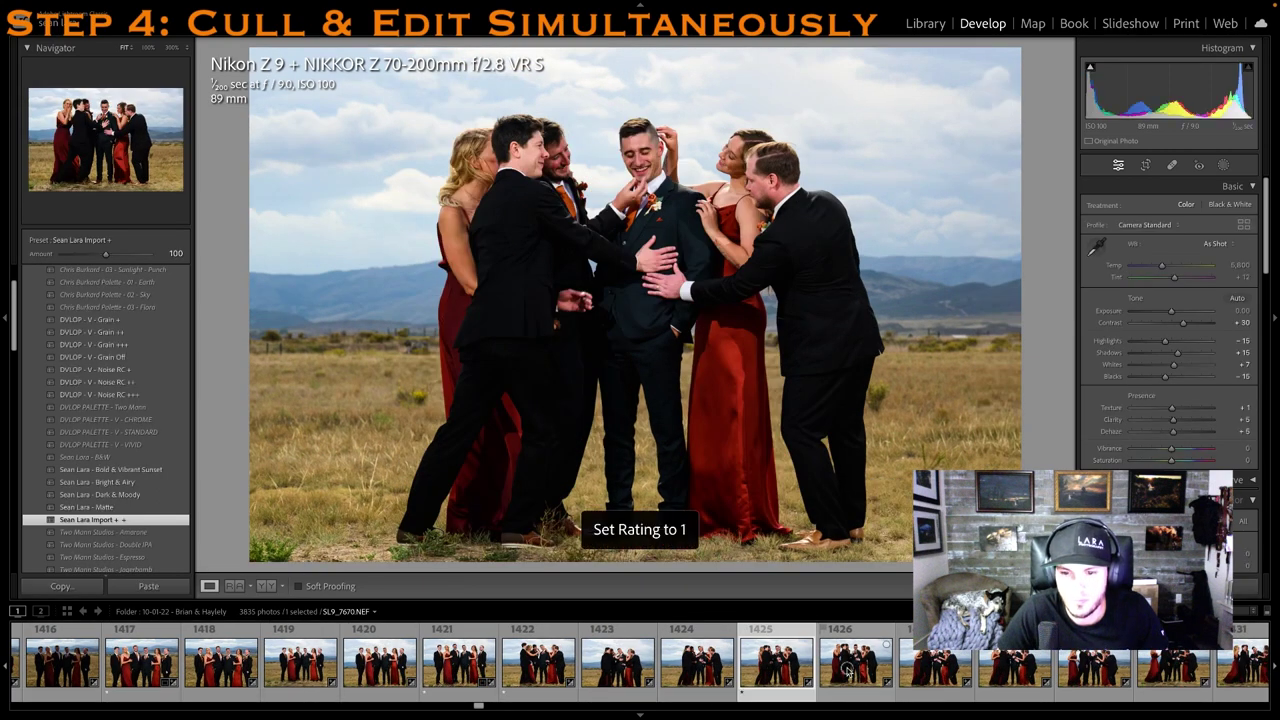
Continue through the playful groom's party shots and give frames 1428 and 1432 one star each
left_click(1015, 675)
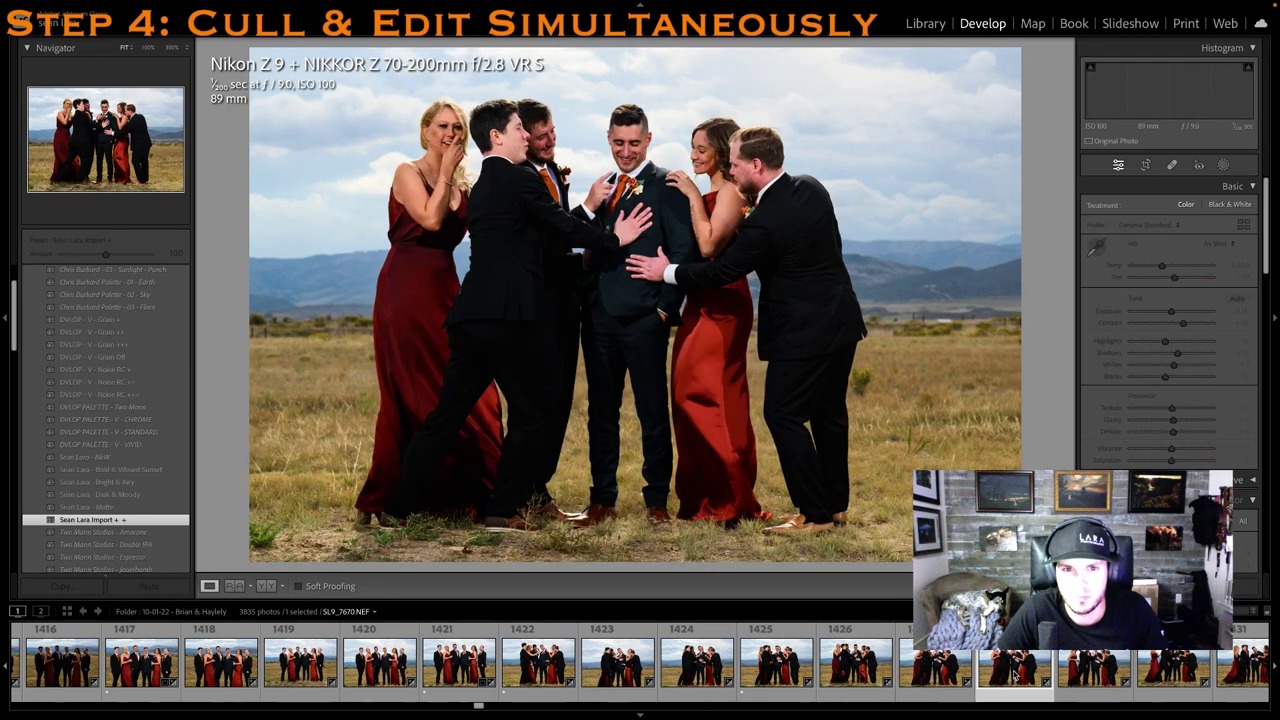
key("1")
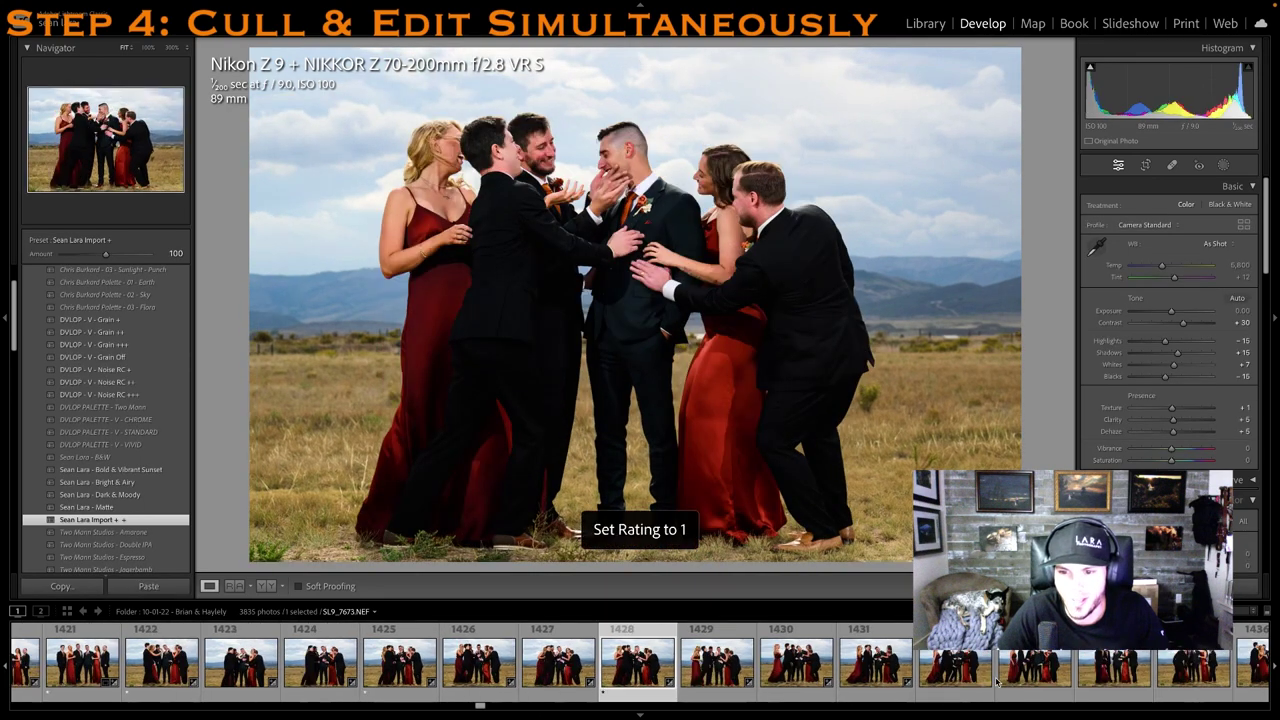
left_click(986, 680)
left_click(1135, 676)
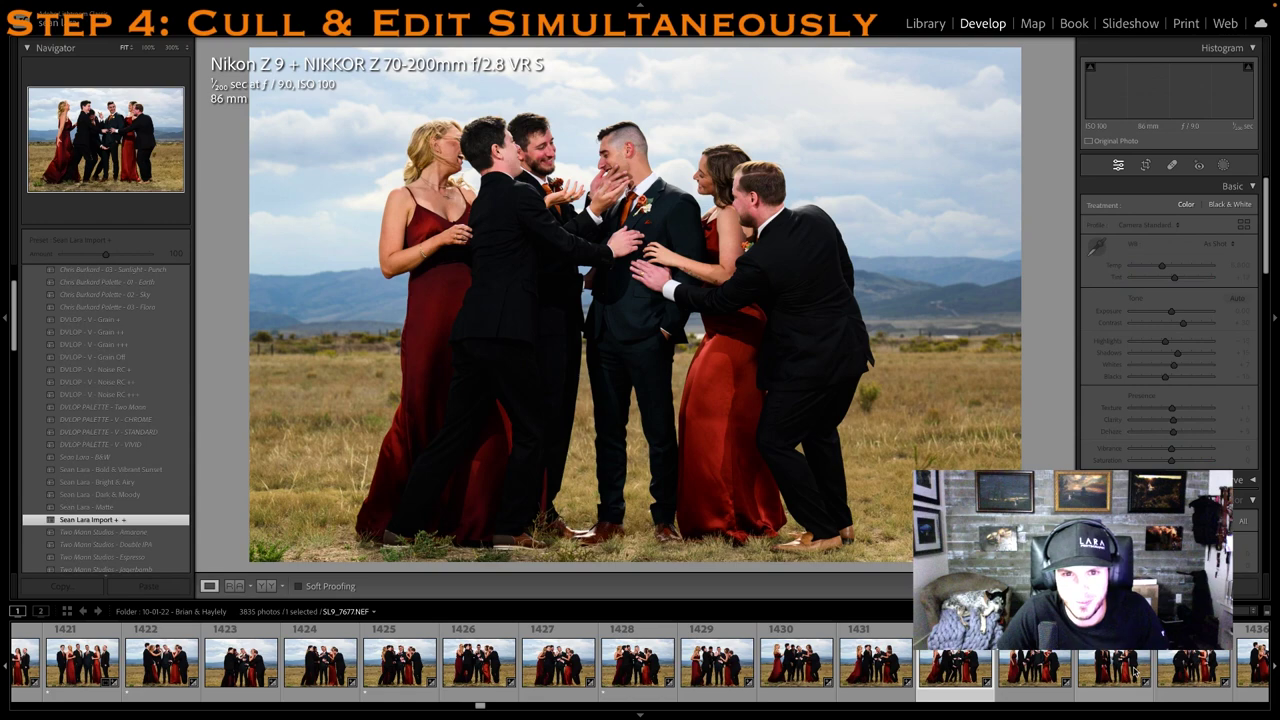
key("1")
Compare the neighbouring playful shots after frame 1432 and give frame 1435 one star
left_click(1045, 675)
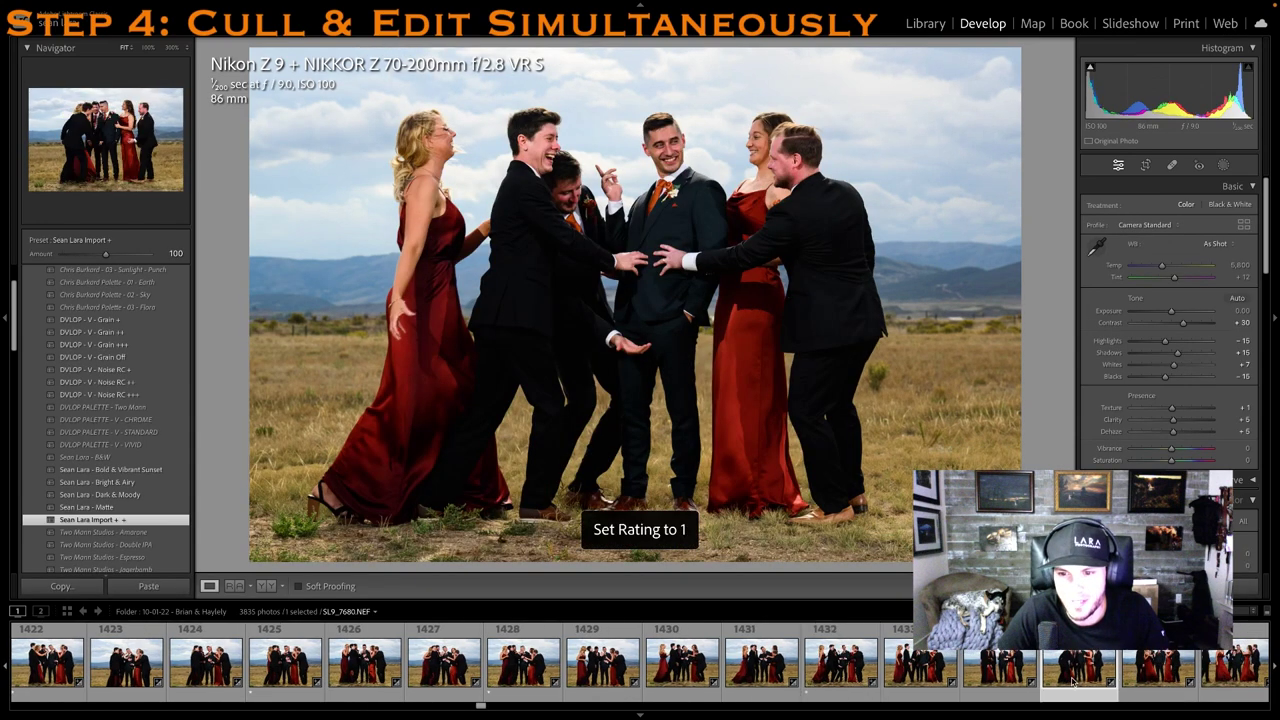
left_click(1025, 671)
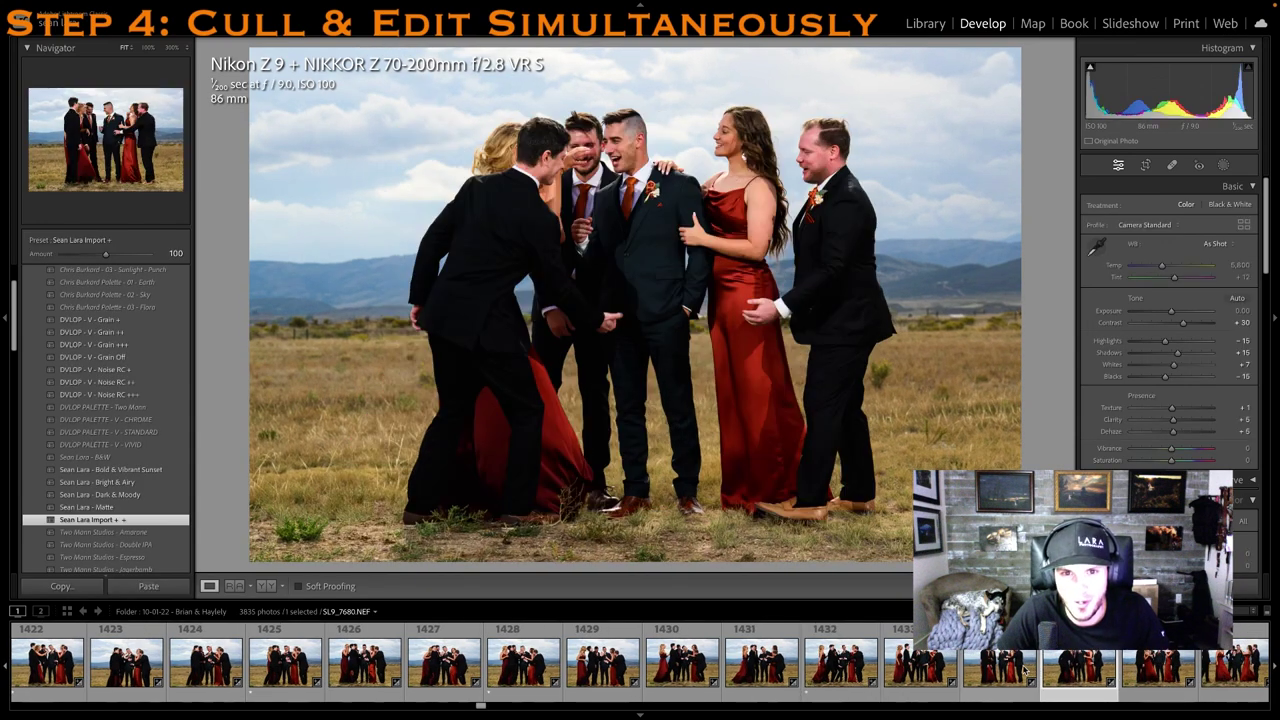
key("1")
Move on to frame 1439, the wide shot of the groom's party with raised arms, give it one star and set exposure to +0.30
left_click(1168, 668)
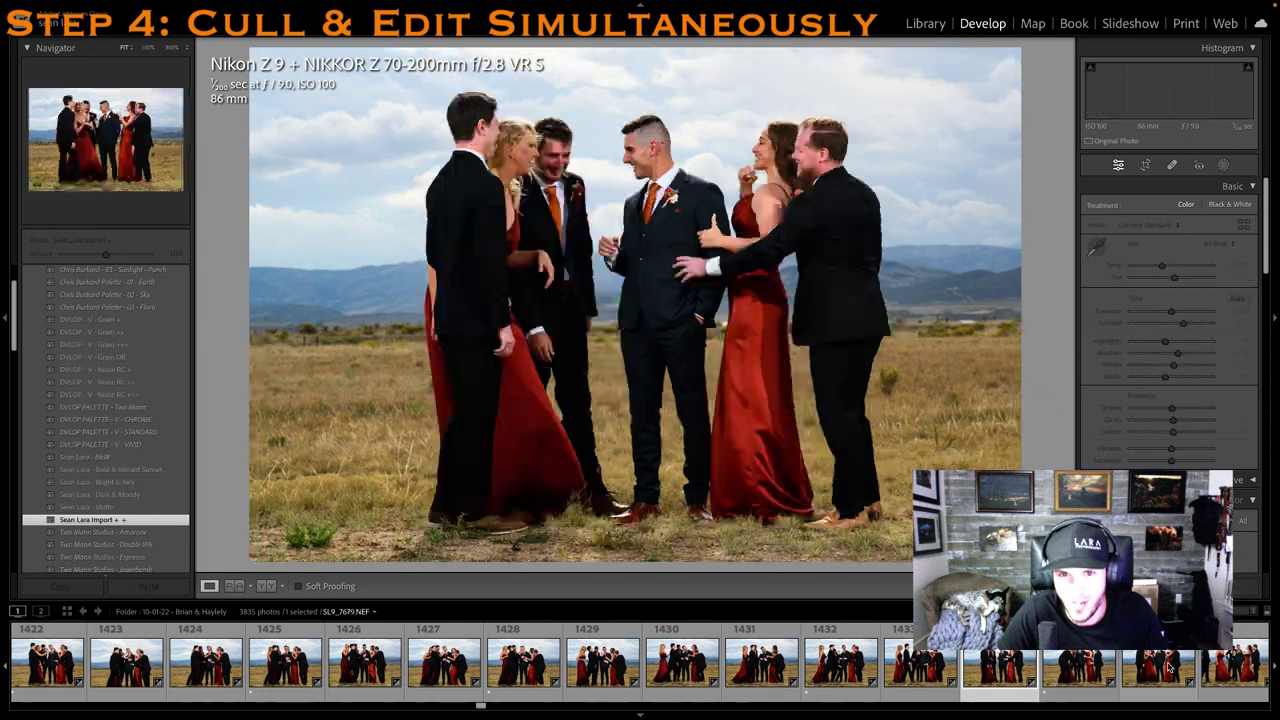
scroll(1160, 668, "down", 2)
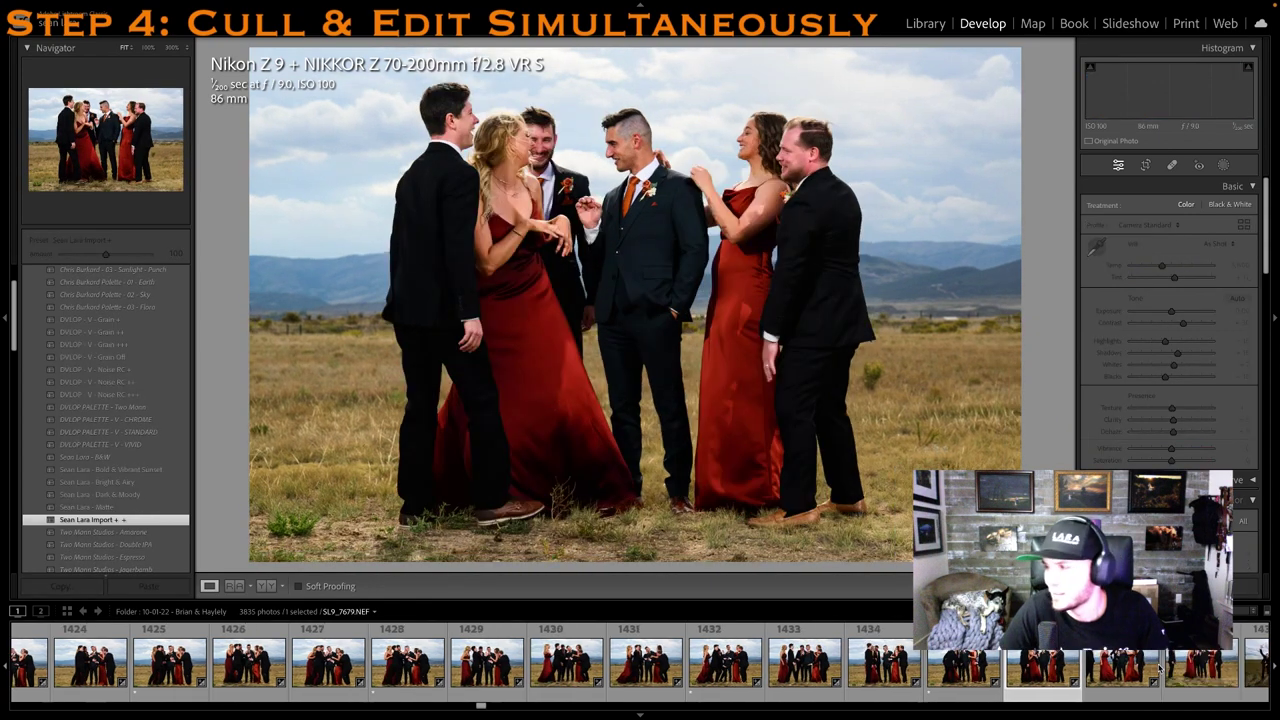
scroll(1155, 668, "down", 3)
left_click(998, 668)
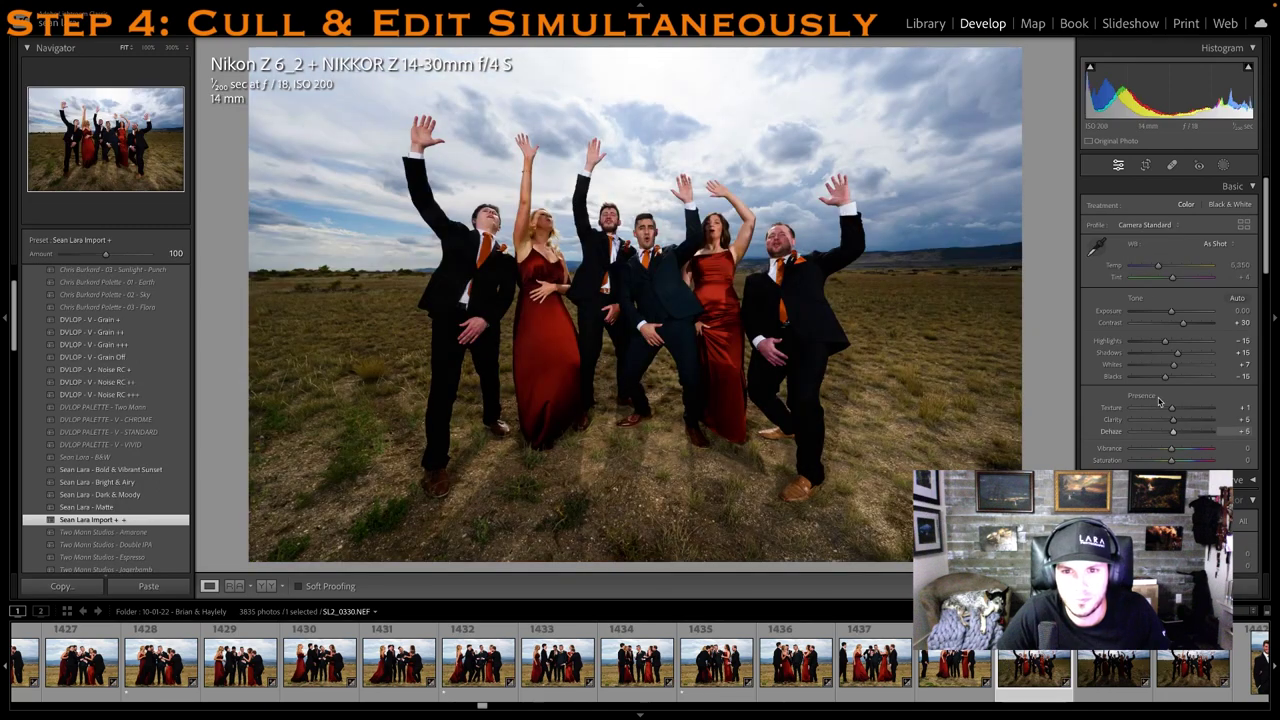
key("1")
scroll(1157, 312, "up", 3)
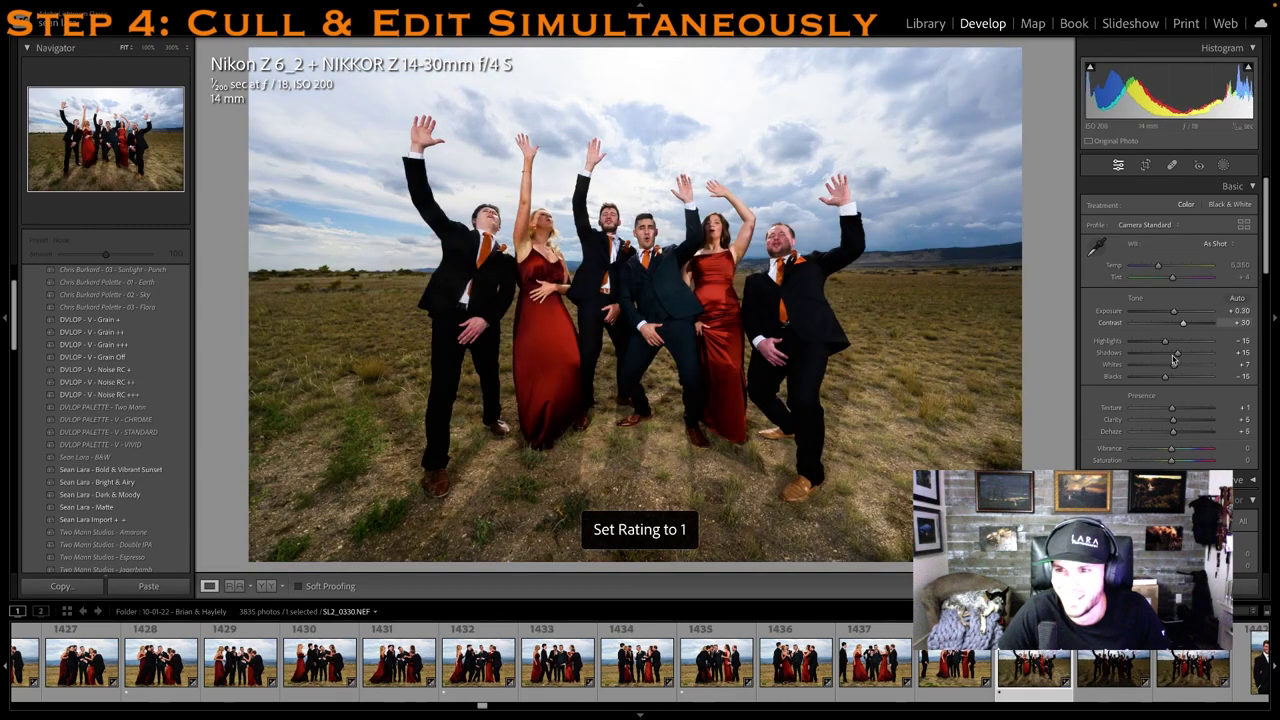
Move past the raised-arms shots and give frames 1443, 1444 and 1446, portraits of the groom with individual attendants, one star each
key("Right")
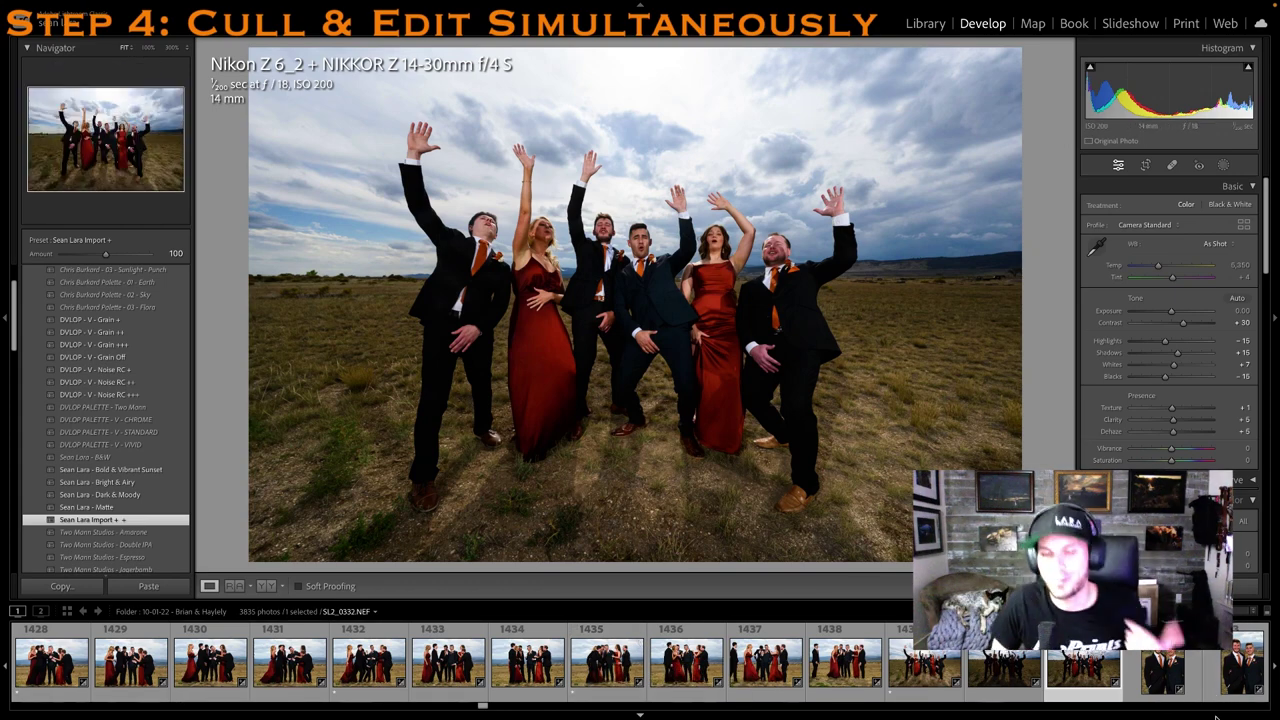
scroll(962, 651, "down", 3)
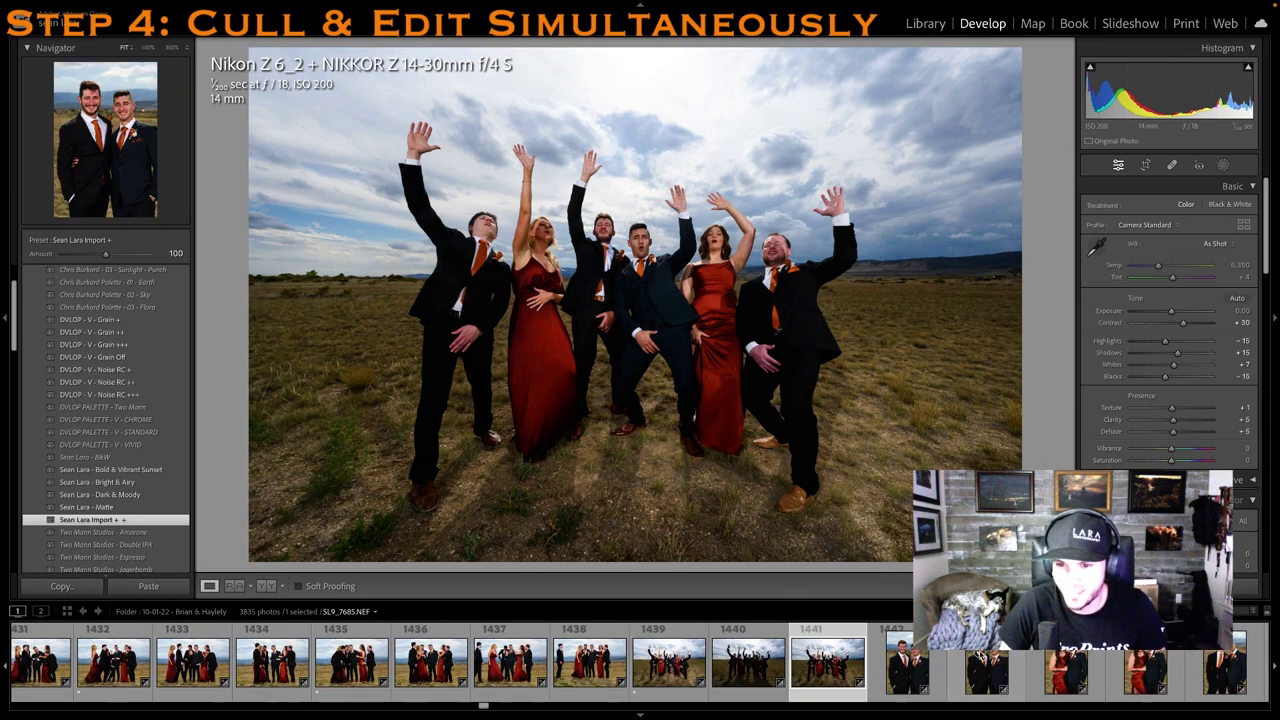
left_click(962, 672)
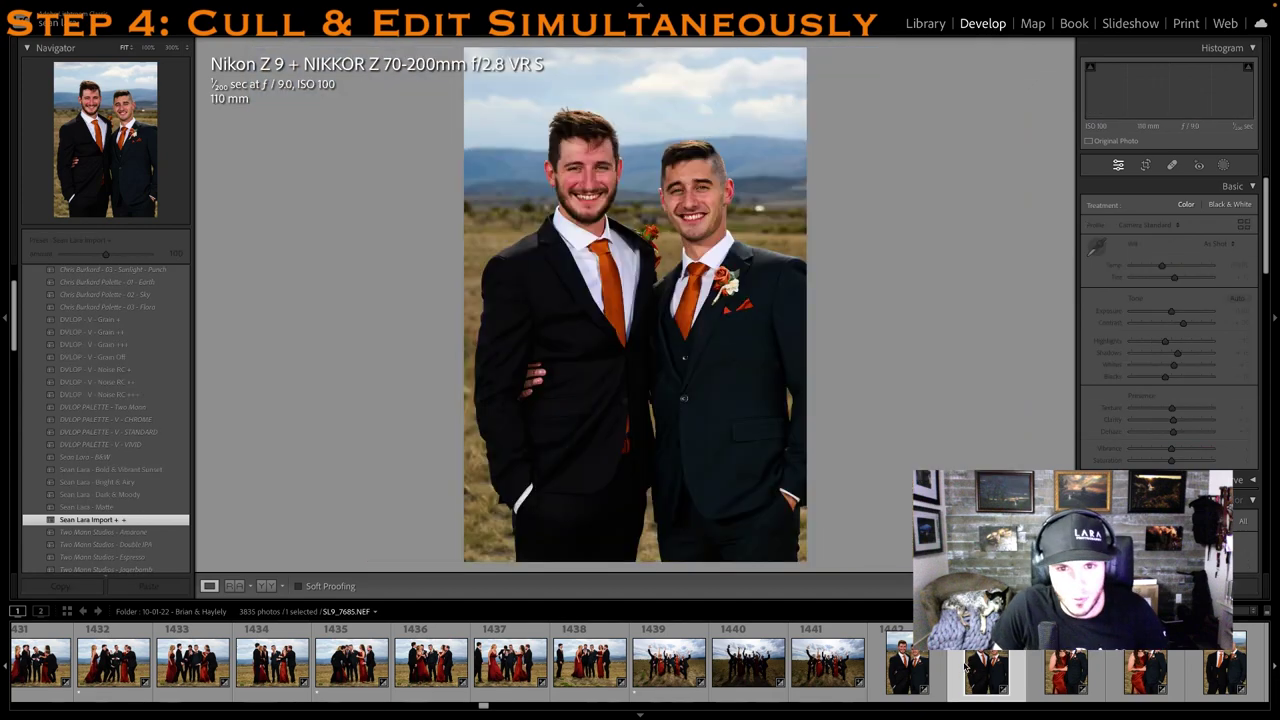
key("1")
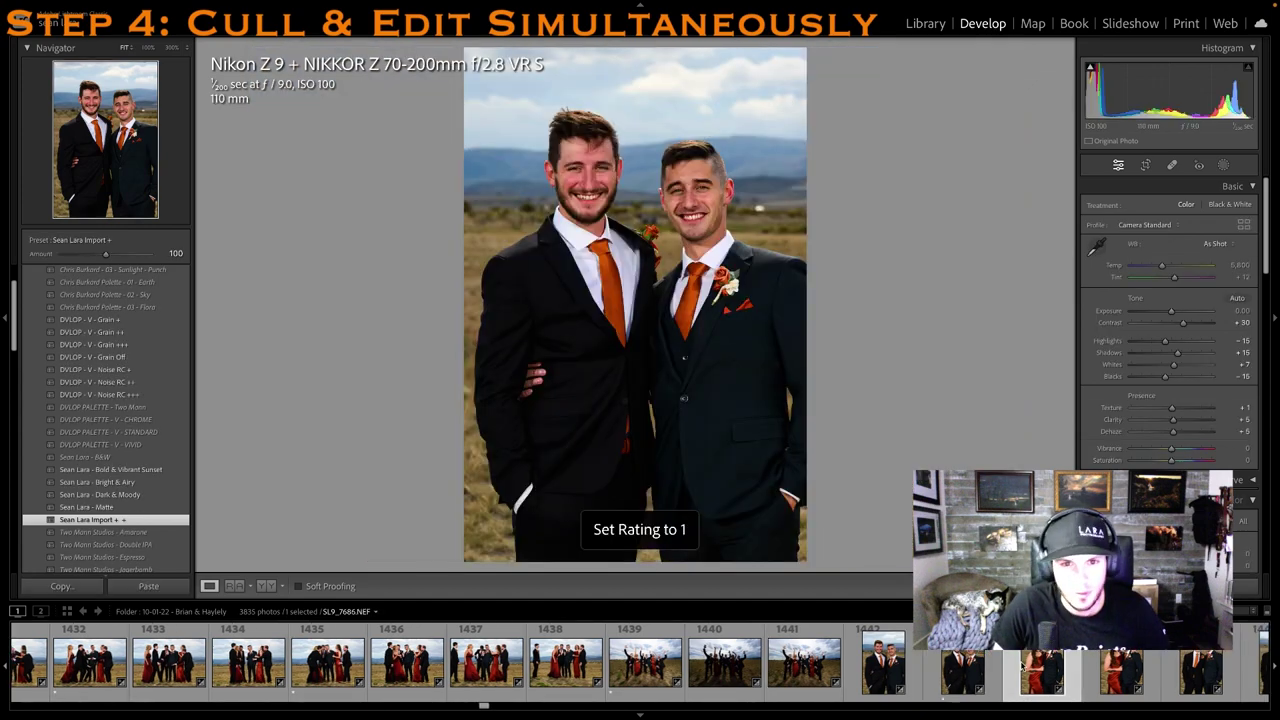
left_click(1030, 666)
key("1")
left_click(1048, 667)
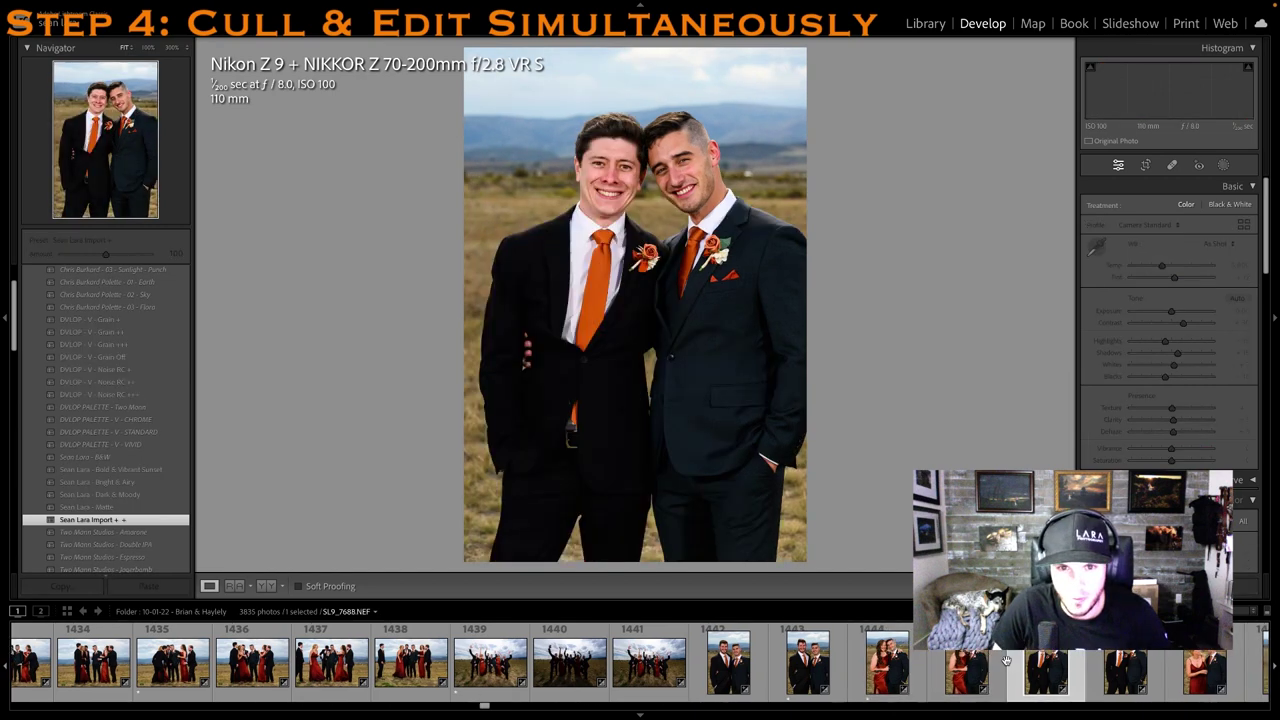
key("1")
Compare frames 1448 and 1449 of the groom with the blonde attendant, clear the rating on 1448 and give 1449 one star
left_click(1166, 686)
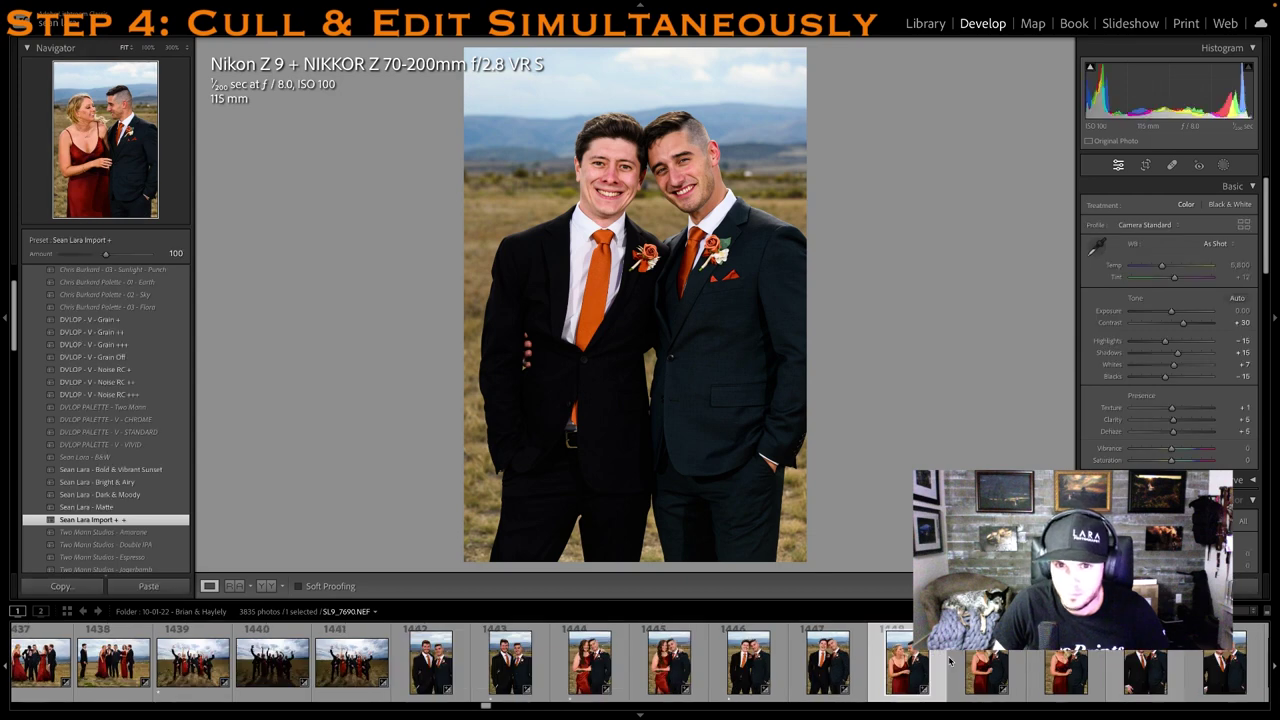
key("1")
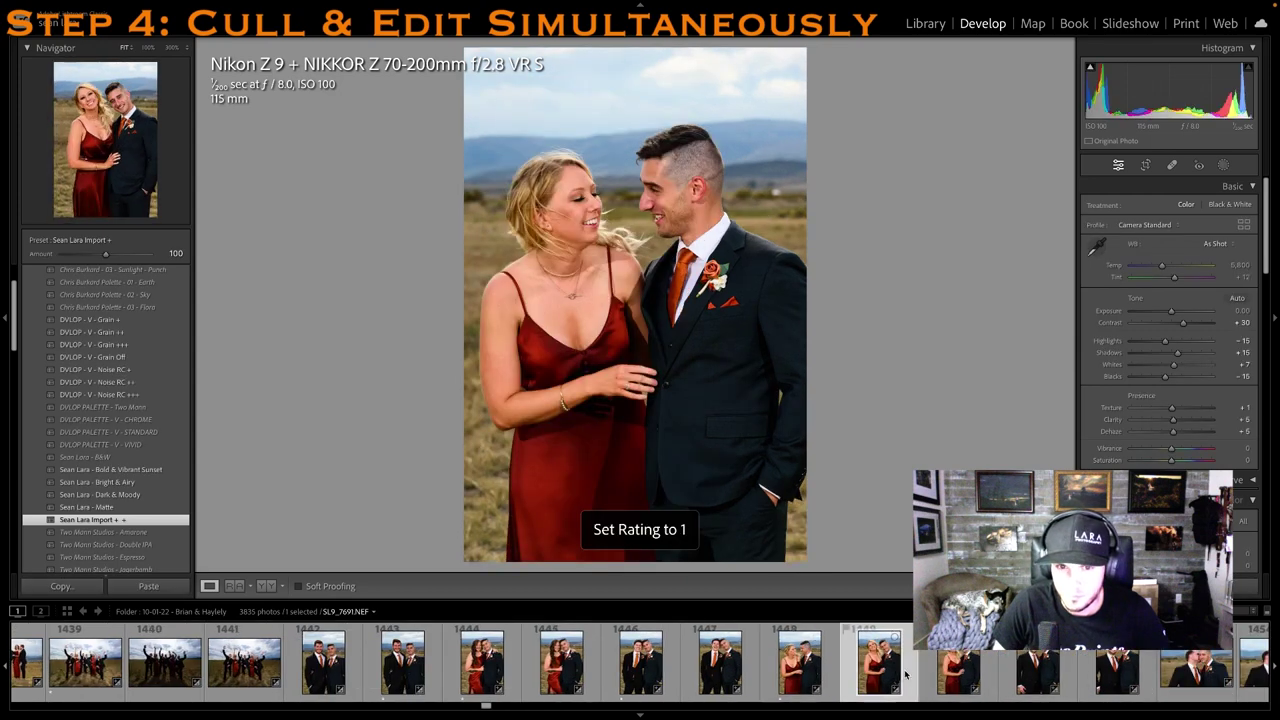
left_click(870, 686)
left_click(808, 650)
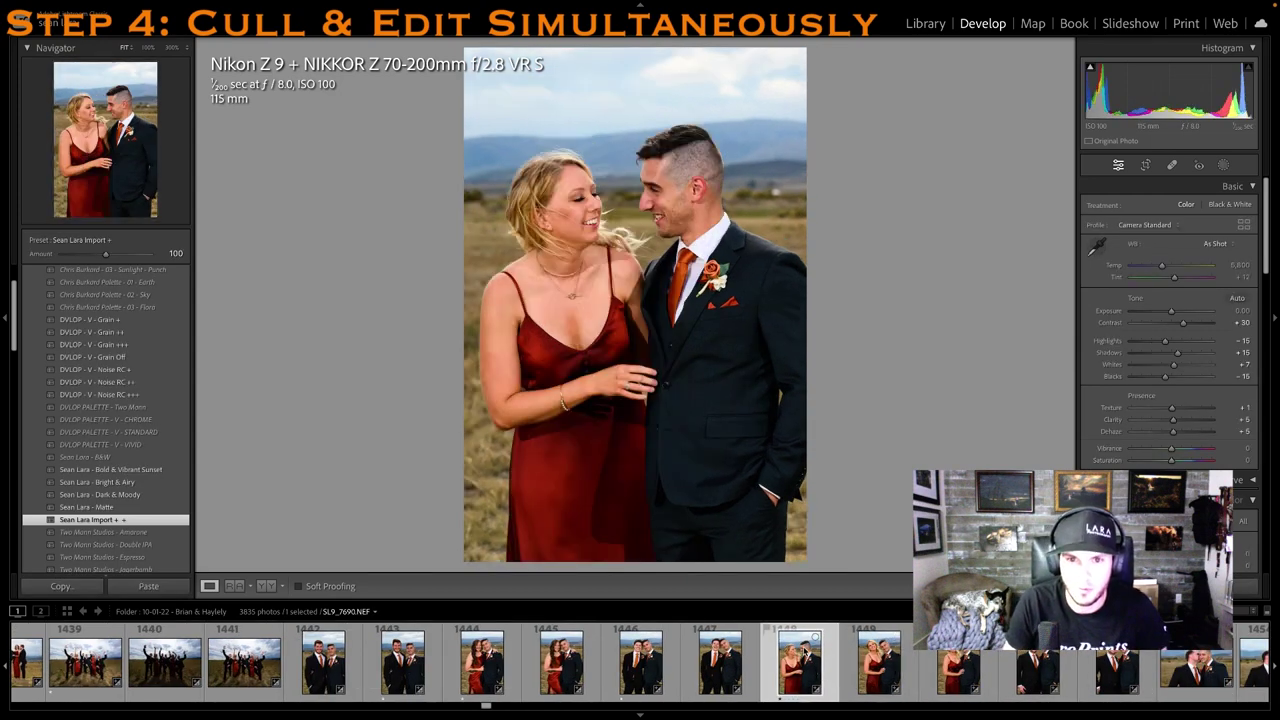
key("0")
left_click(871, 662)
key("1")
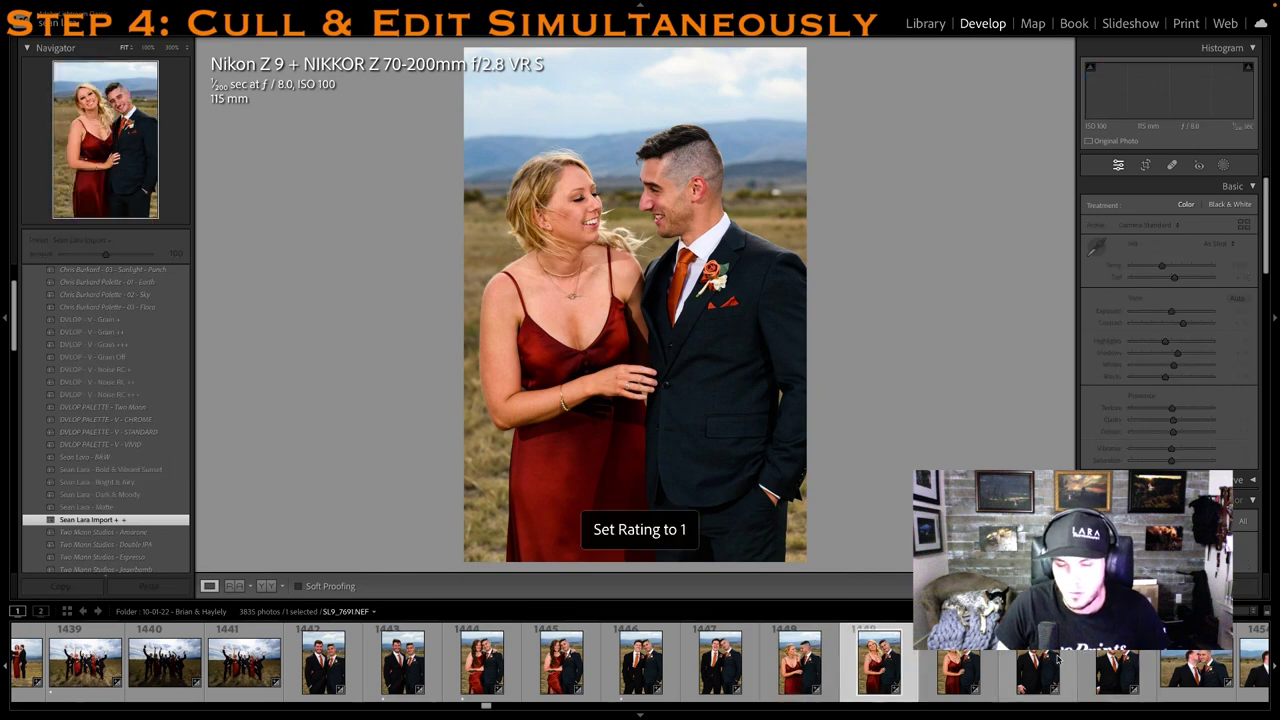
Give frames 1452 and 1454, the groom posing with the bearded groomsman, one star each
left_click(1117, 668)
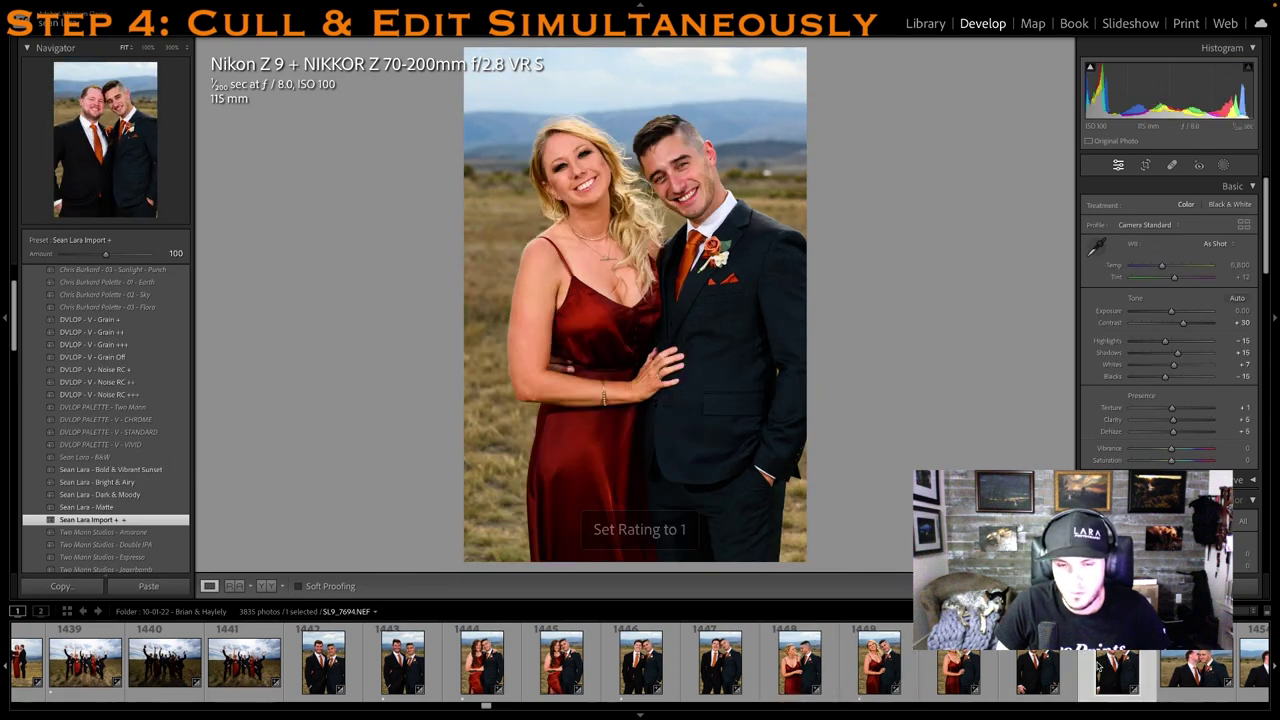
key("1")
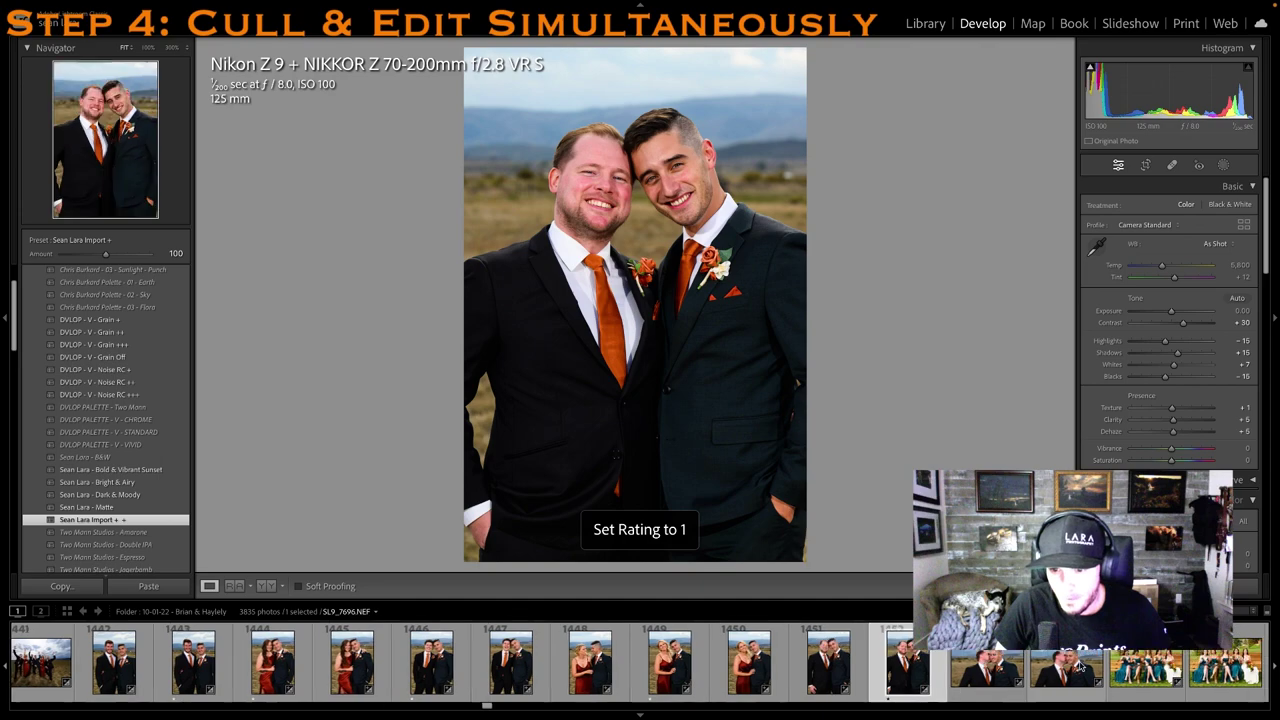
left_click(1070, 668)
key("1")
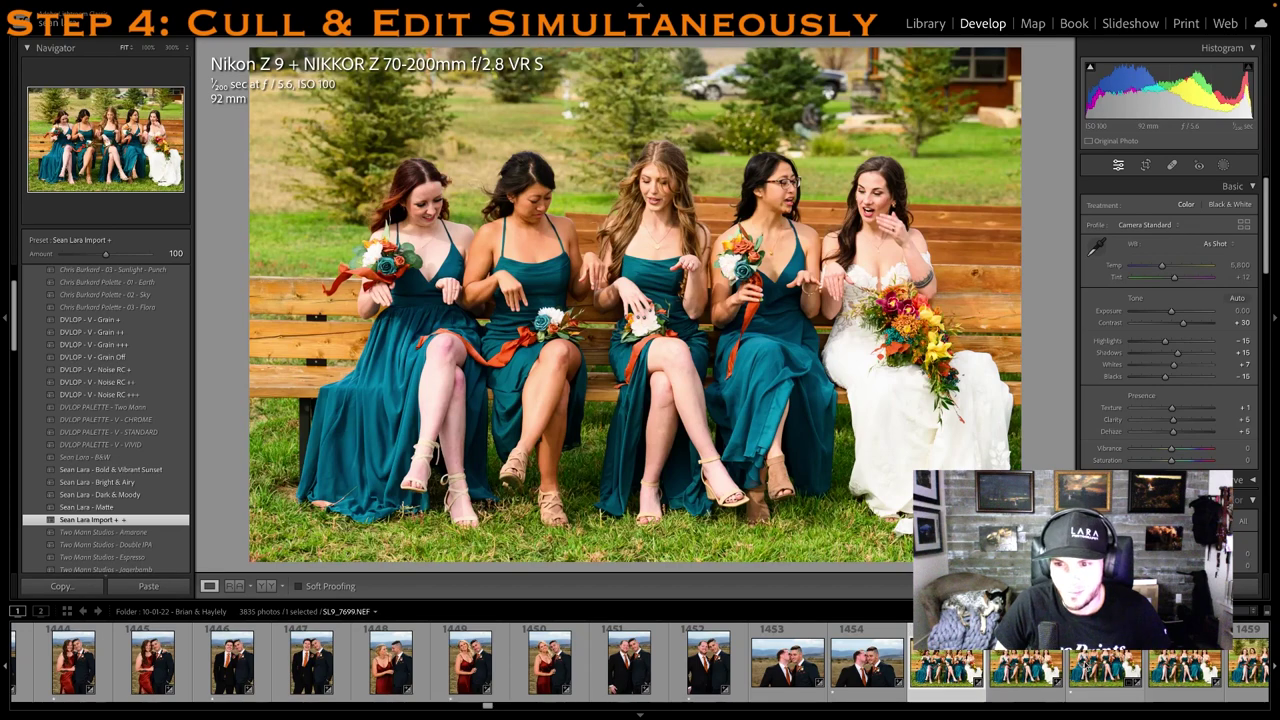
Set highlights to -75 on frame 1457, the bridal party smiling on the bench, and check the following bench shots
key("Right")
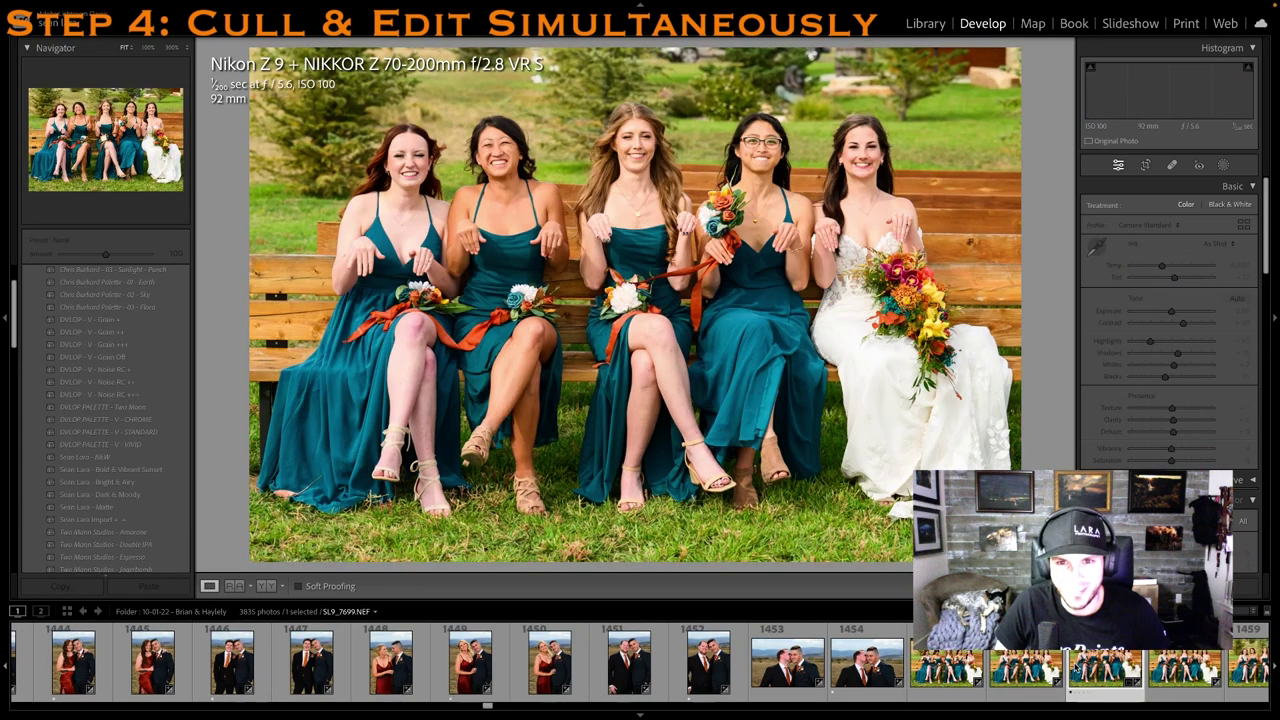
left_click_drag(1149, 341, 1142, 343)
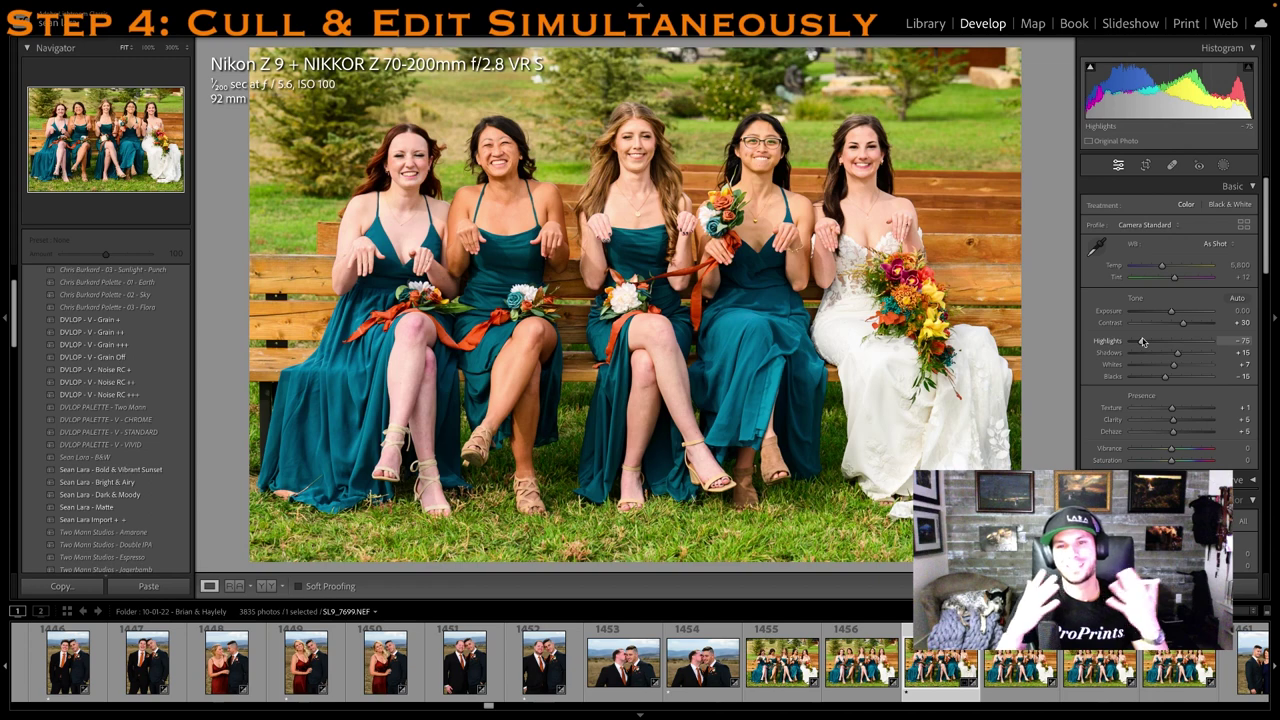
key("Right")
key("Right")
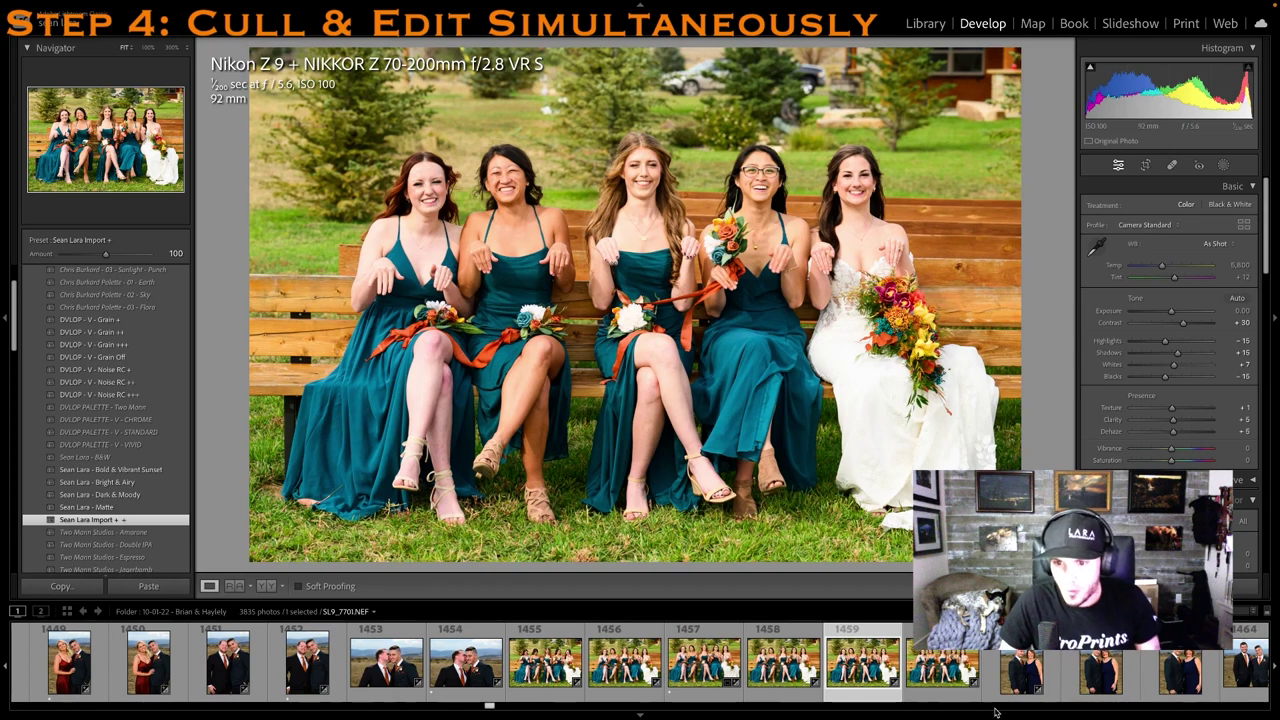
Give frame 1462, the groom with the woman in navy, and frame 1464, the groom with two attendants, one star each
scroll(998, 690, "down", 2)
left_click(1003, 676)
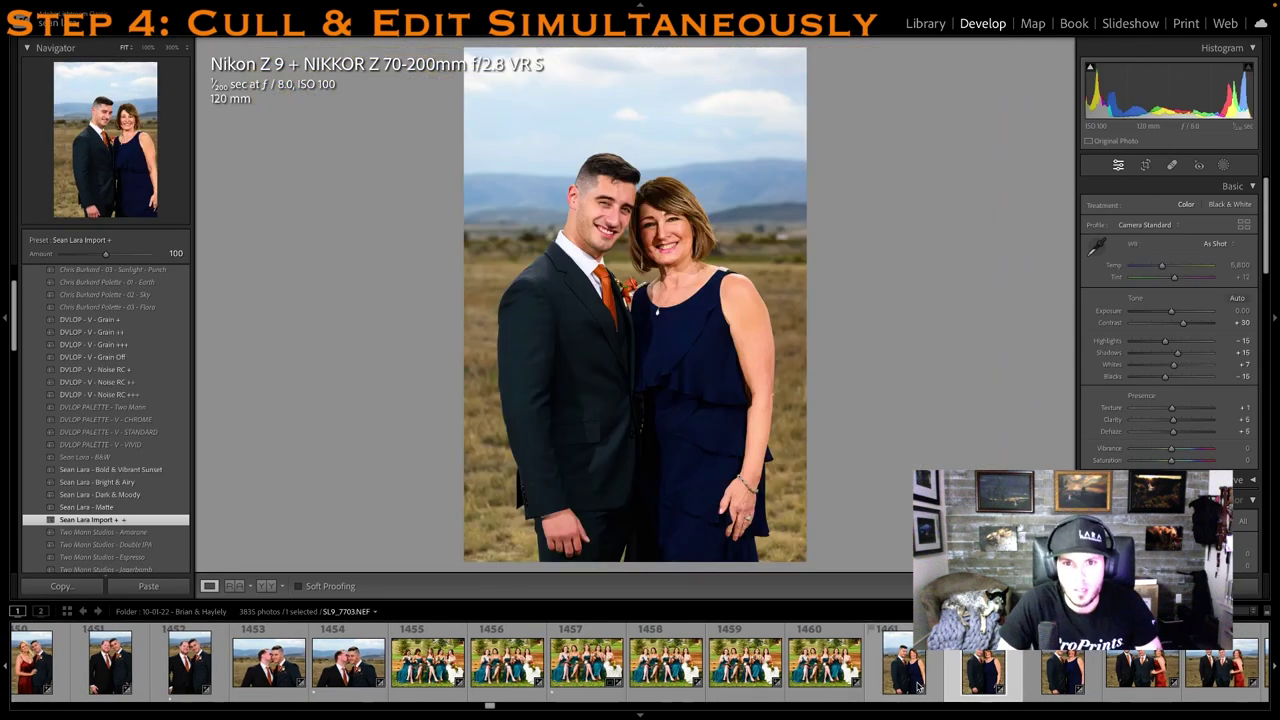
key("1")
scroll(900, 688, "down", 3)
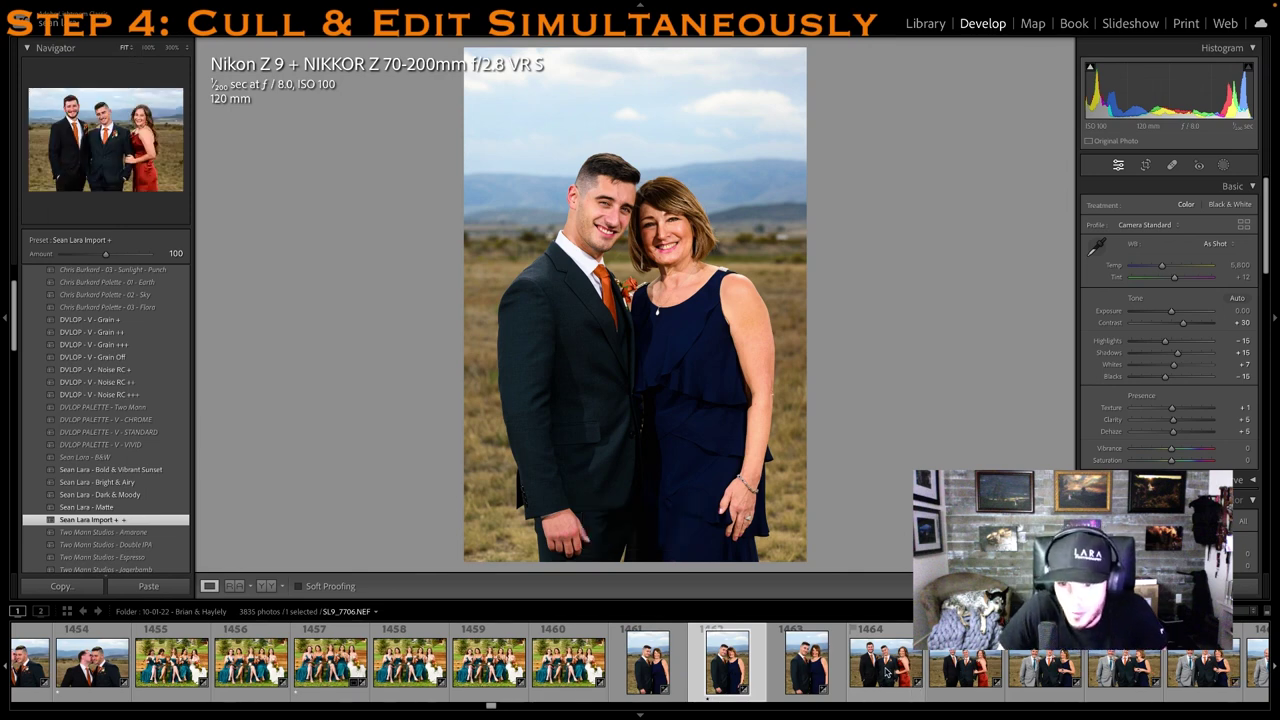
left_click(887, 673)
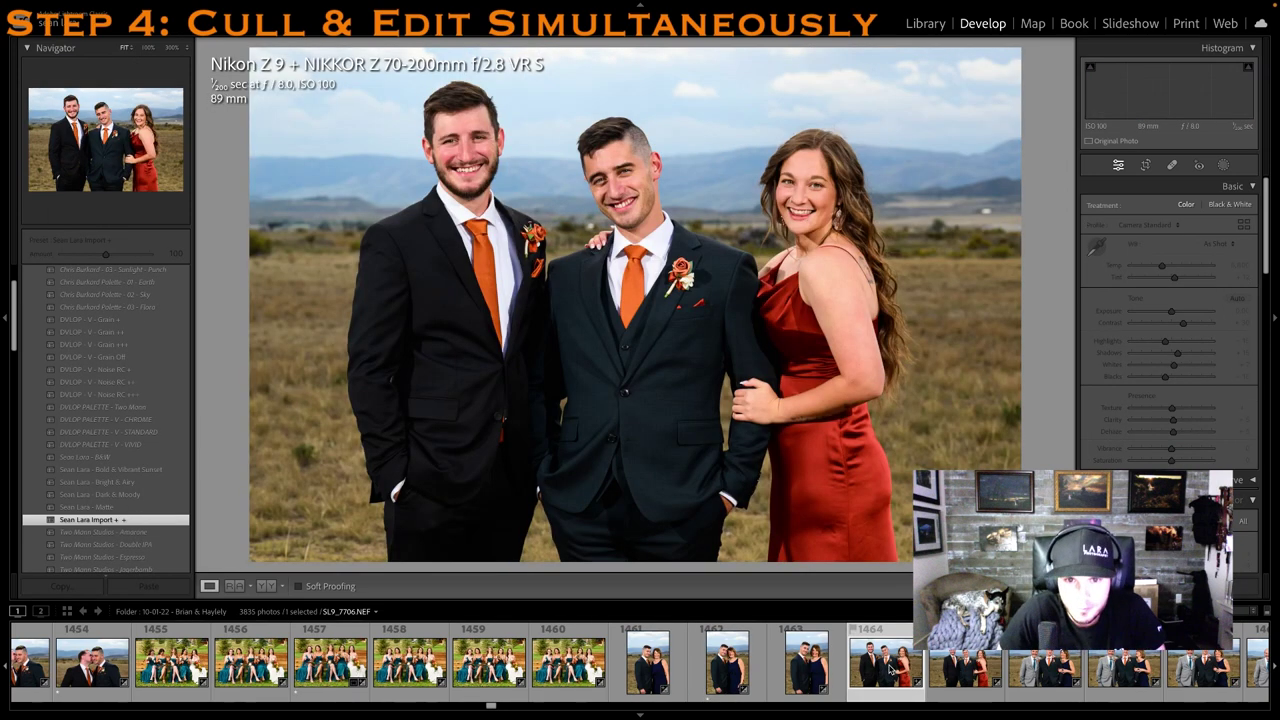
key("1")
Compare the shots of the groom between the man in grey and the woman in navy, and give frames 1468 and 1470 one star each
scroll(893, 670, "down", 1)
left_click(925, 668)
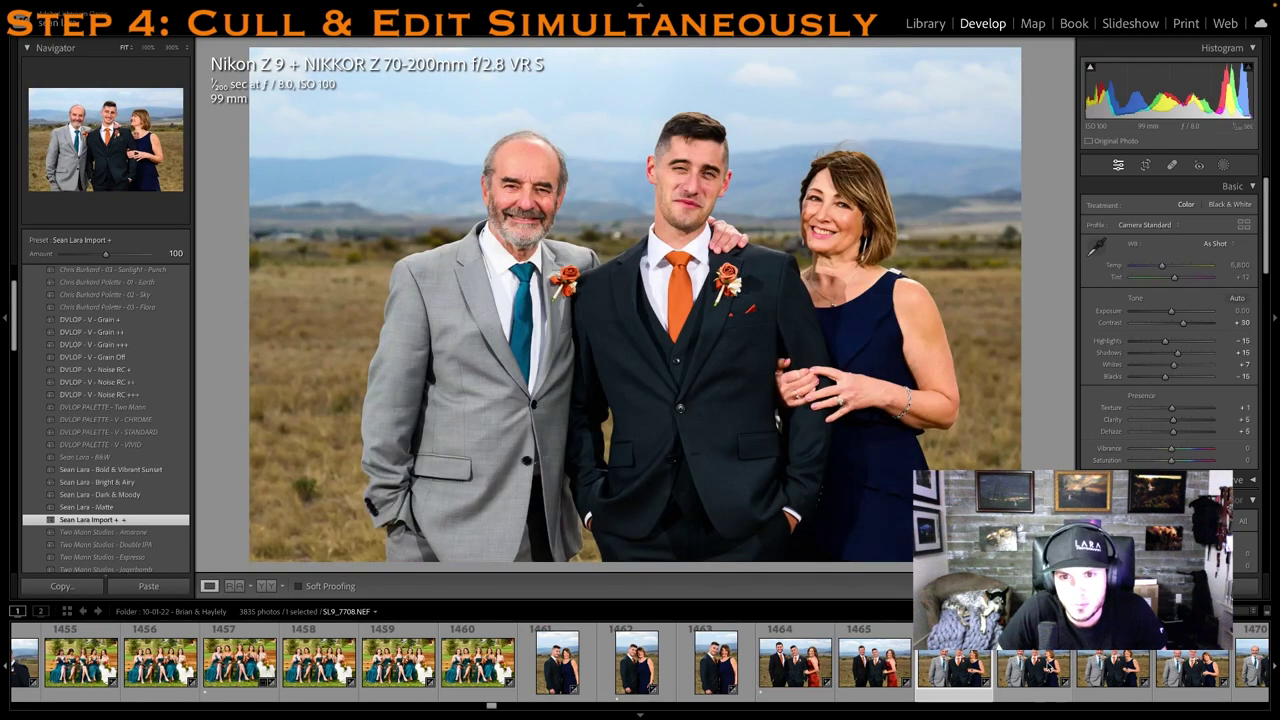
scroll(1036, 668, "down", 1)
left_click(1036, 668)
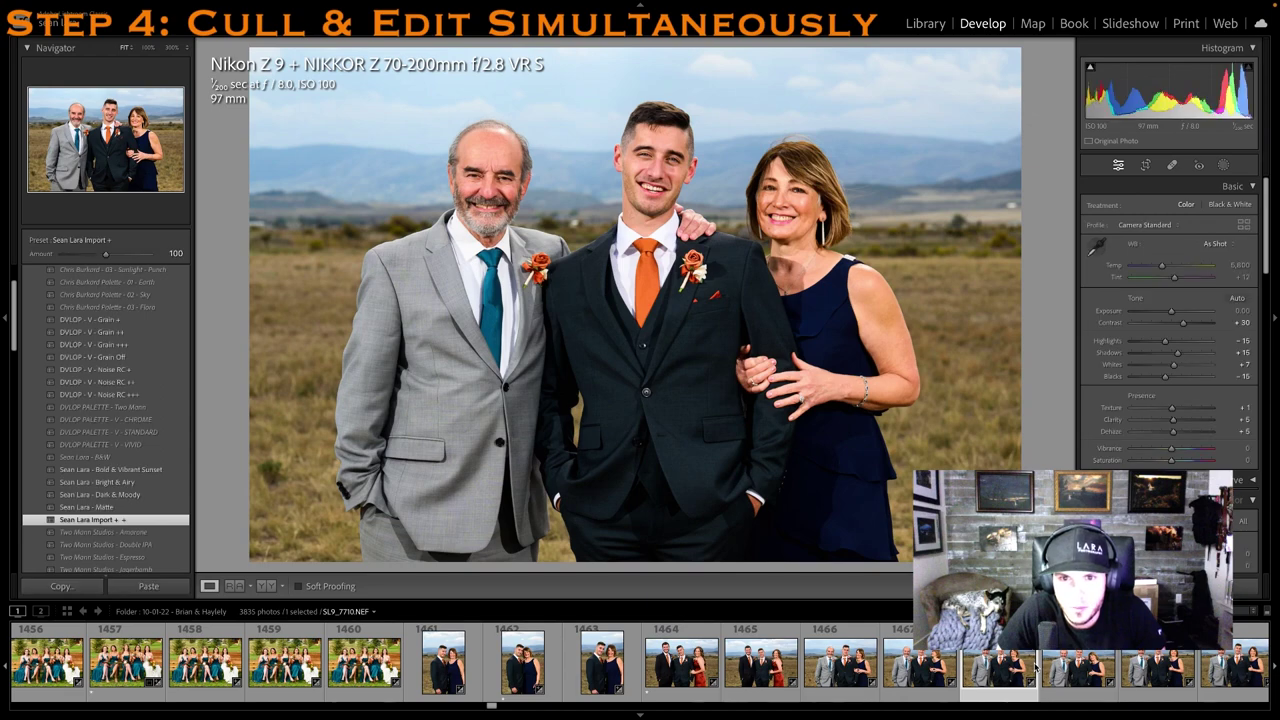
key("1")
key("Right")
key("Right")
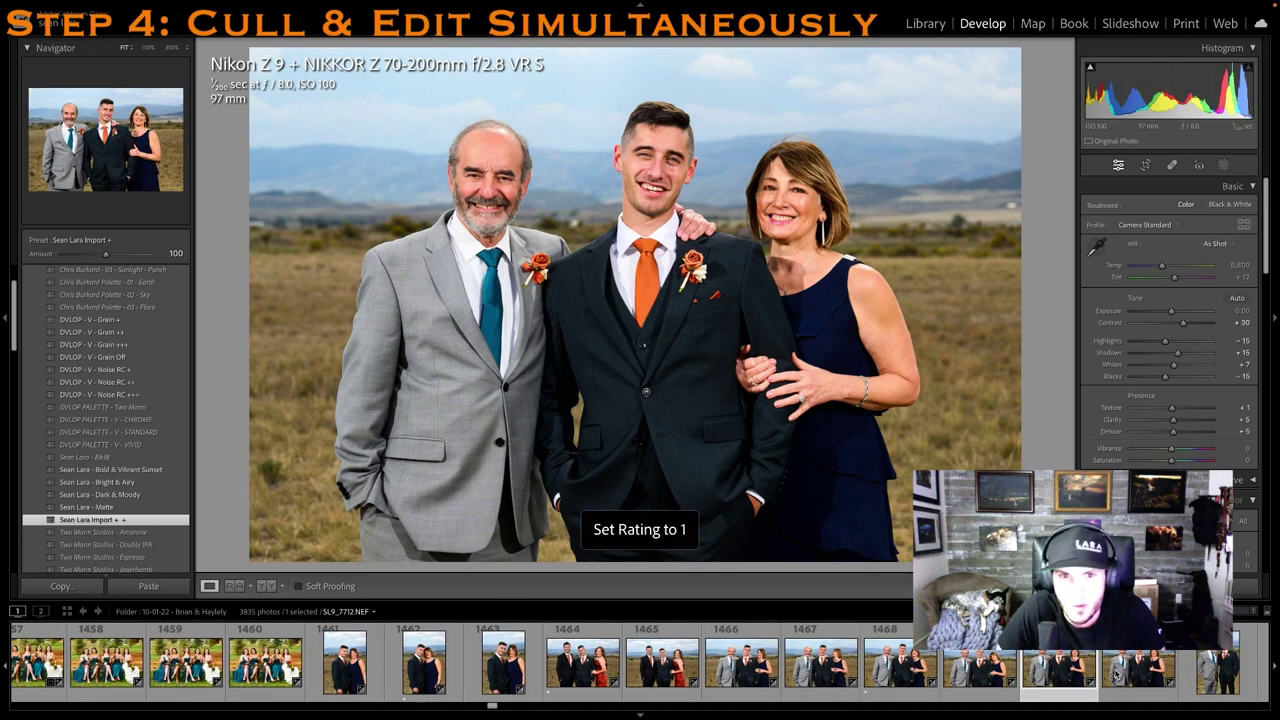
key("1")
Give frame 1472, the groom beside the man in grey, and frame 1478, the last of their handshake shots, one star each
scroll(1095, 681, "down", 1)
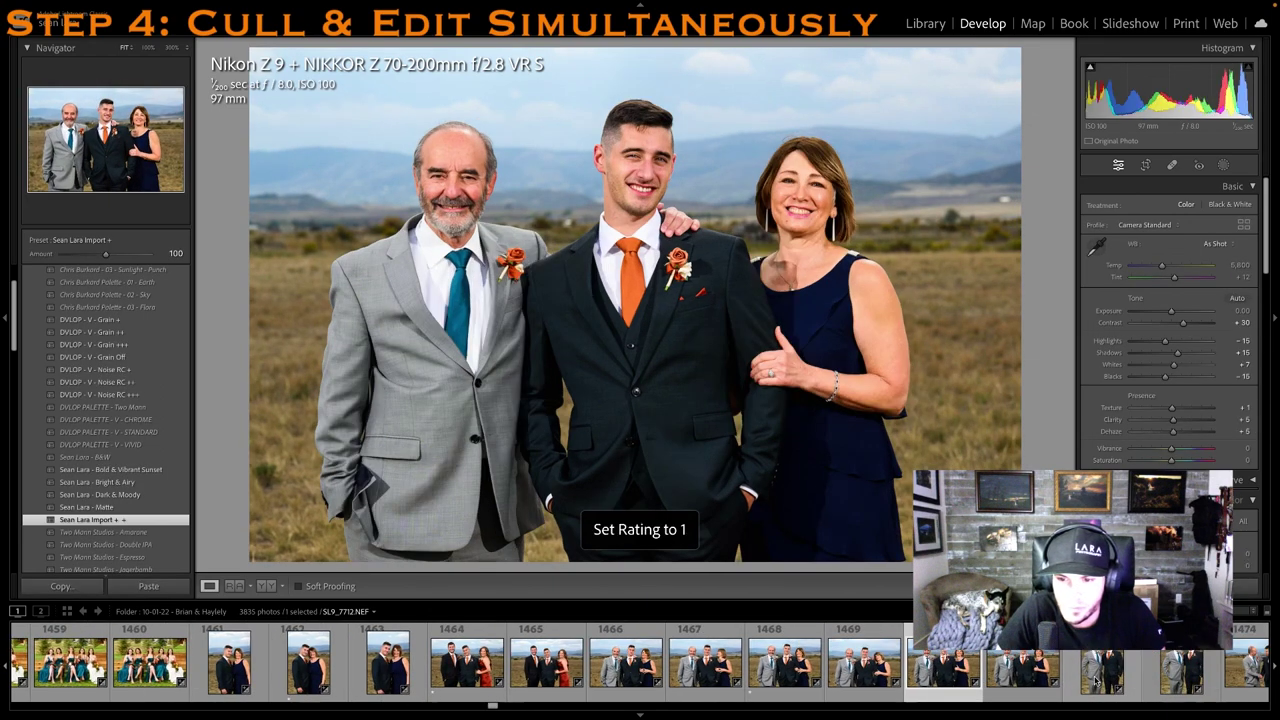
left_click(1093, 678)
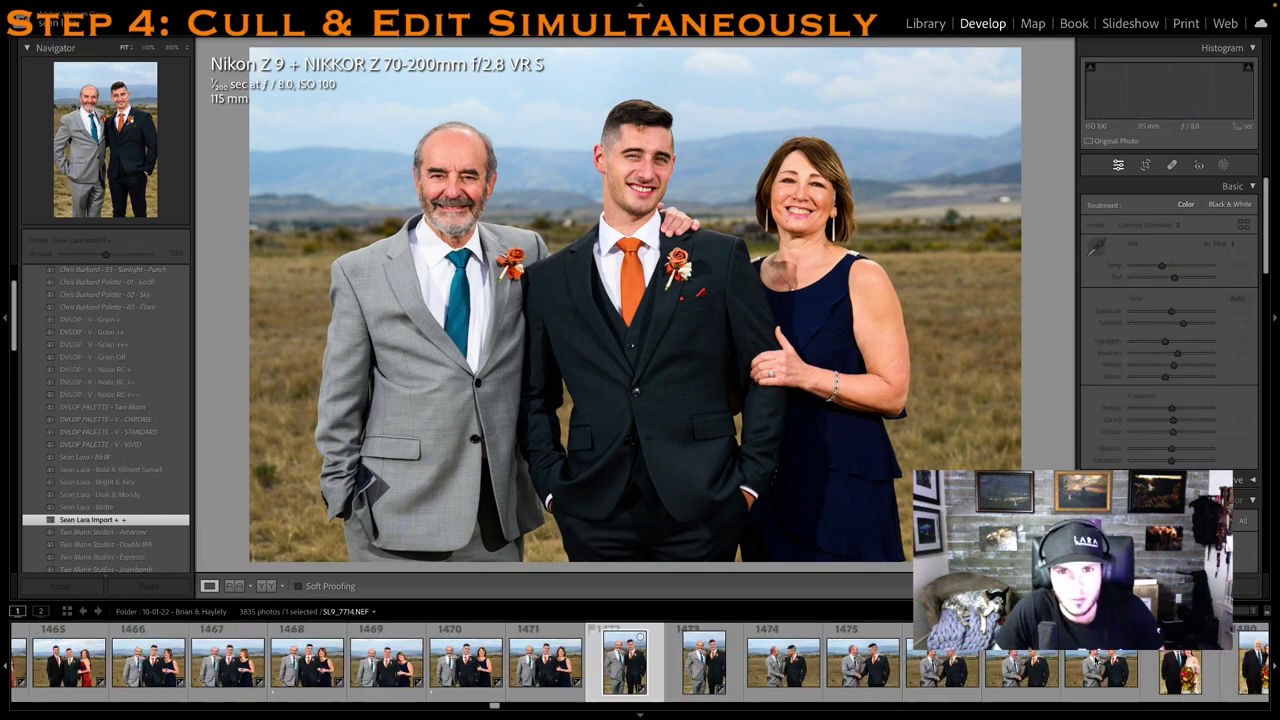
key("1")
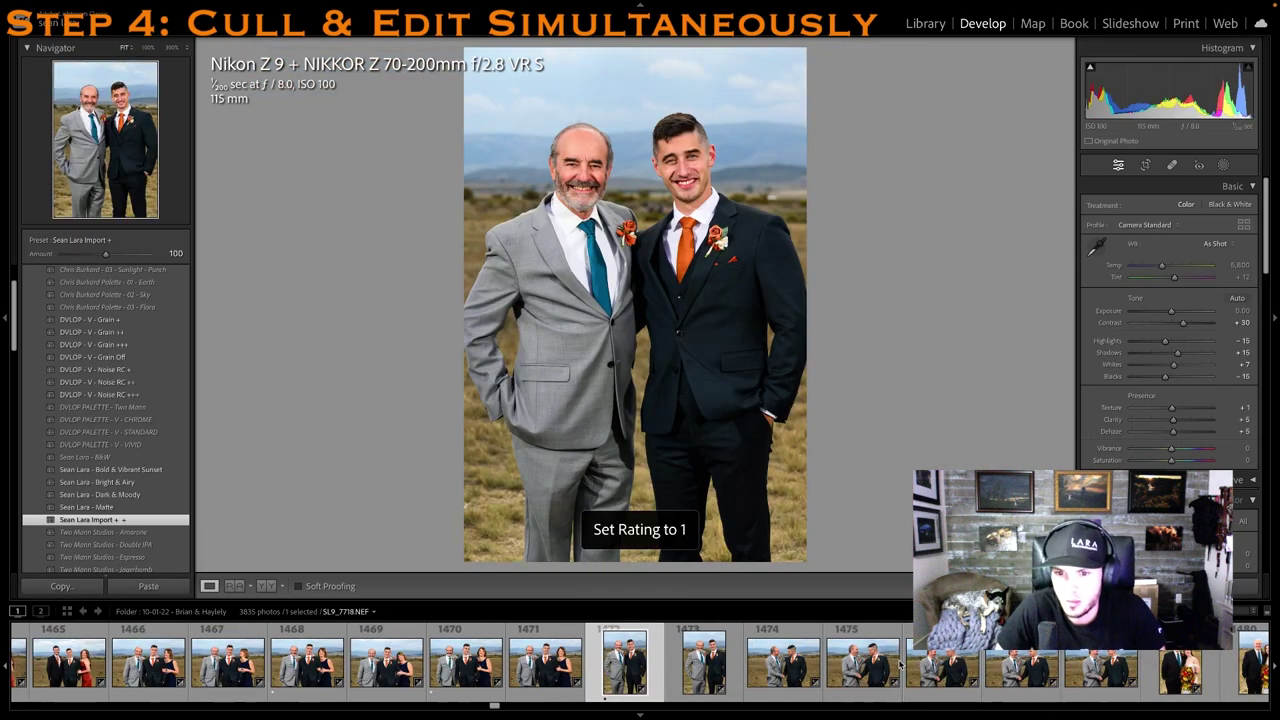
left_click(1020, 667)
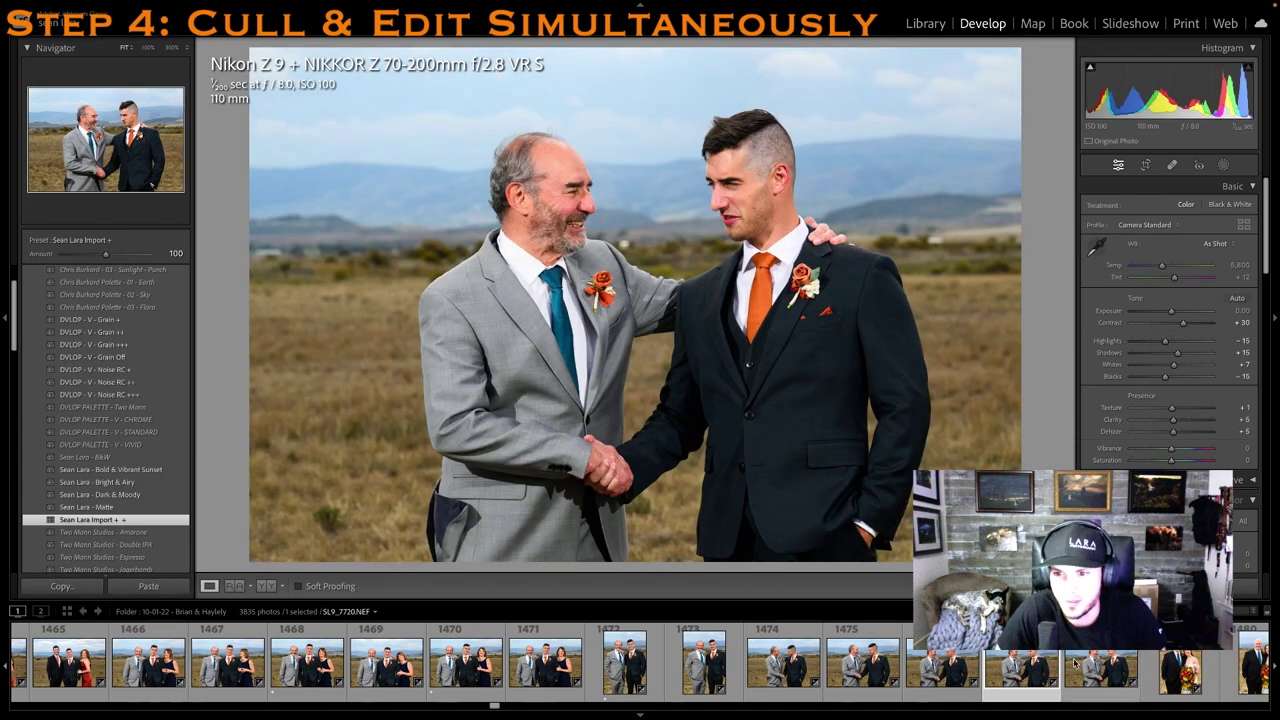
left_click(1077, 661)
key("1")
Give frame 1480, the bride with the man in black, one star and exposure -0.30, and give the trio in frame 1482 one star
left_click(1031, 672)
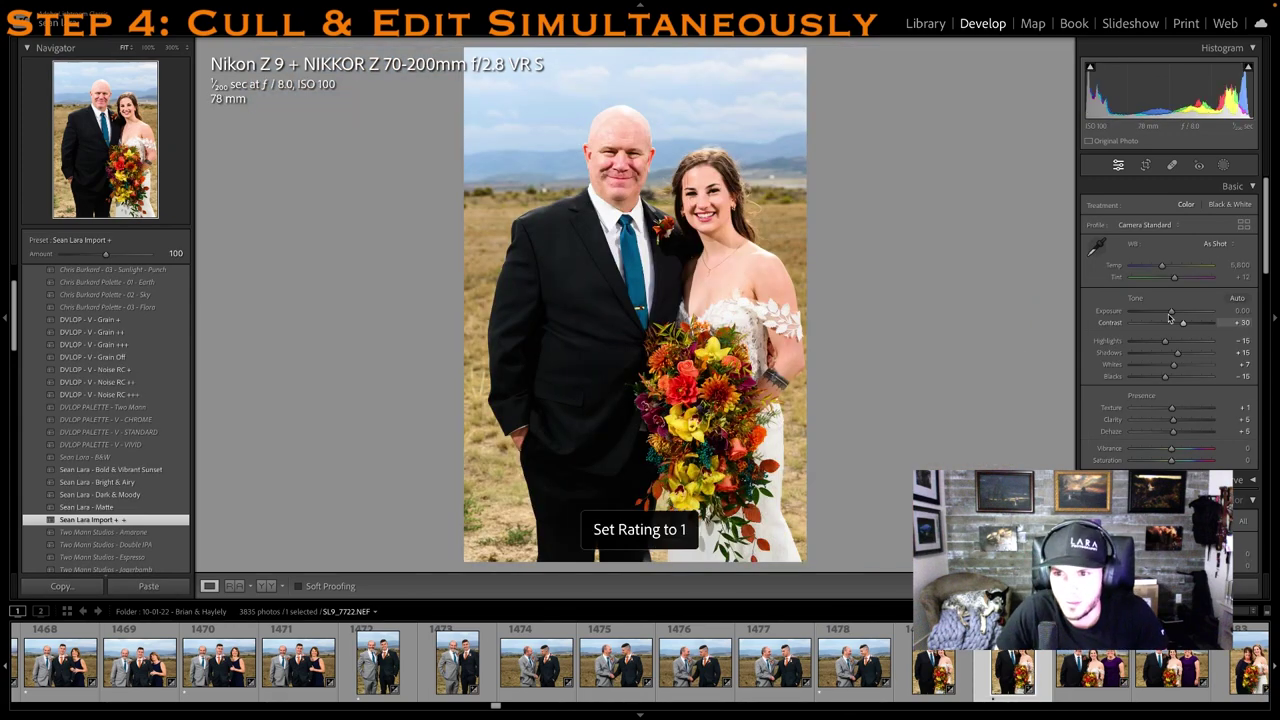
left_click_drag(1167, 316, 1165, 315)
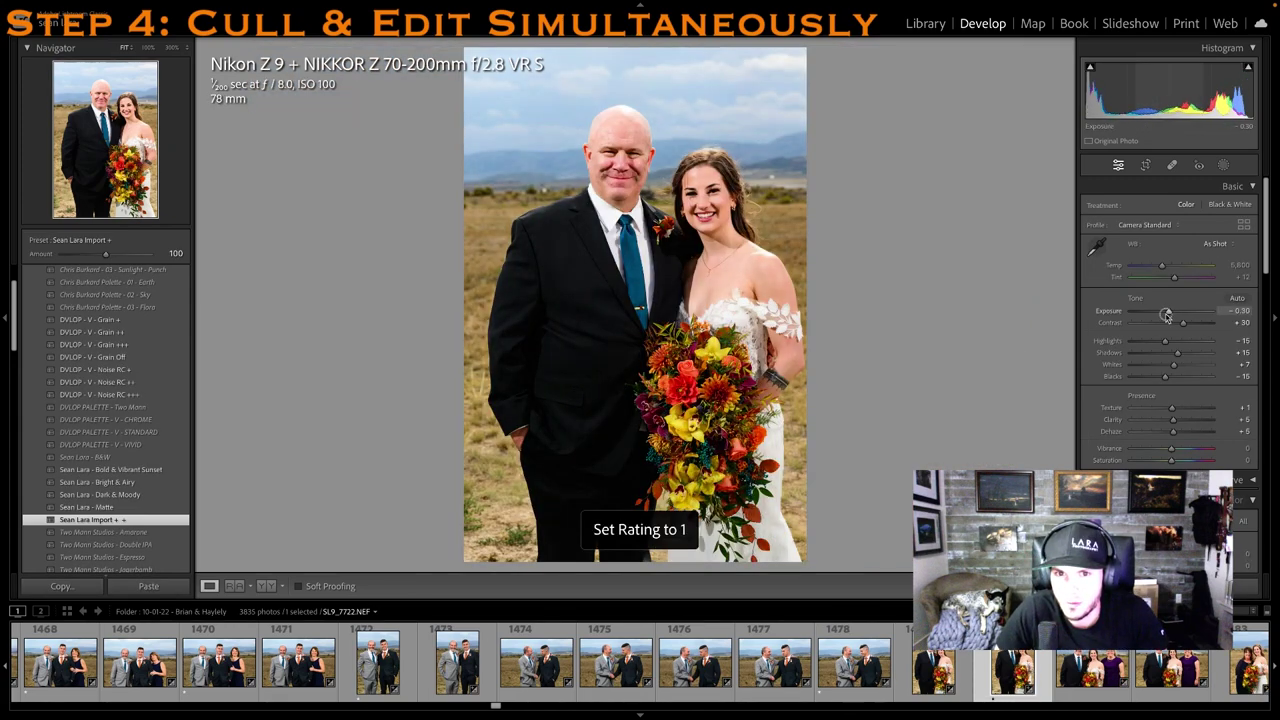
key("Right")
key("Right")
key("Right")
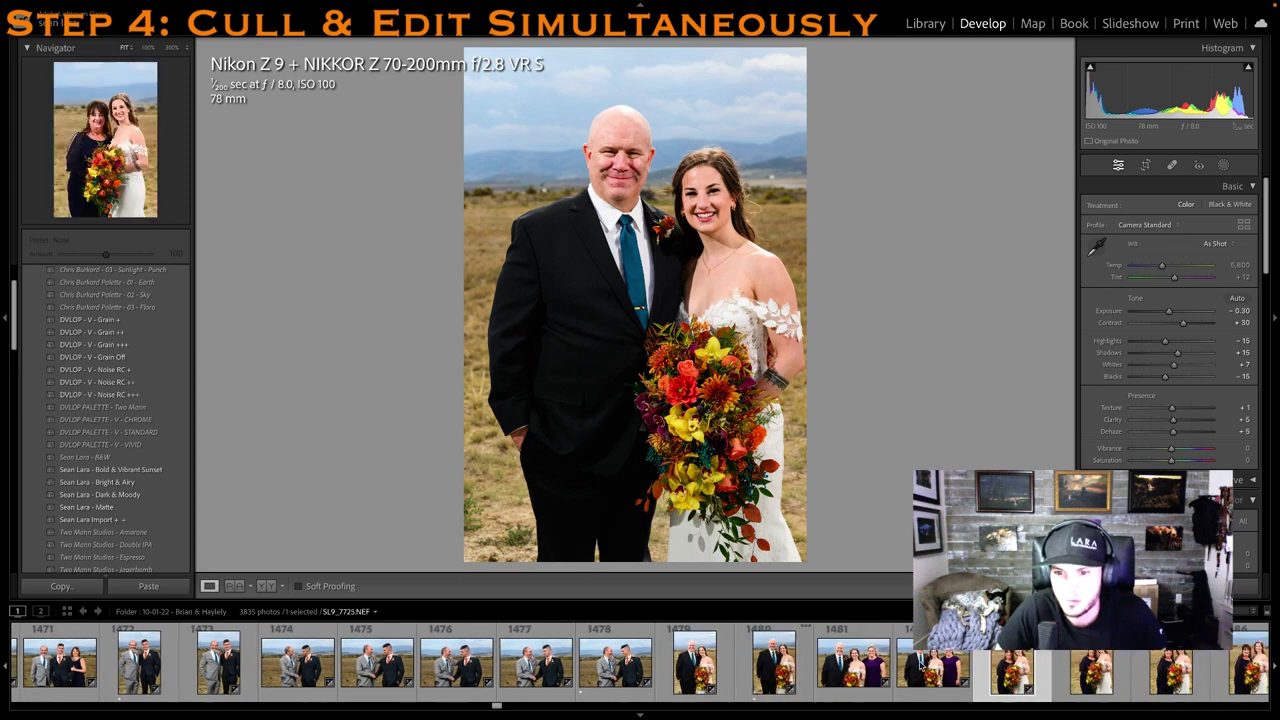
key("Left")
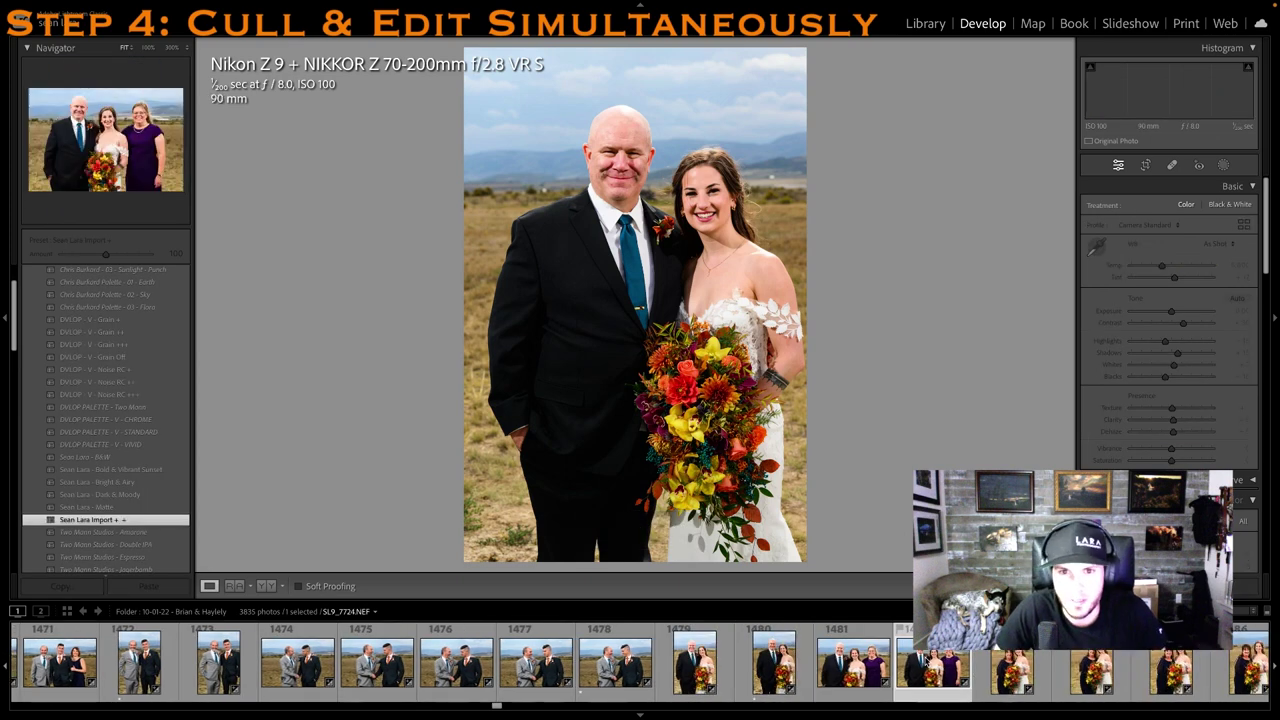
key("1")
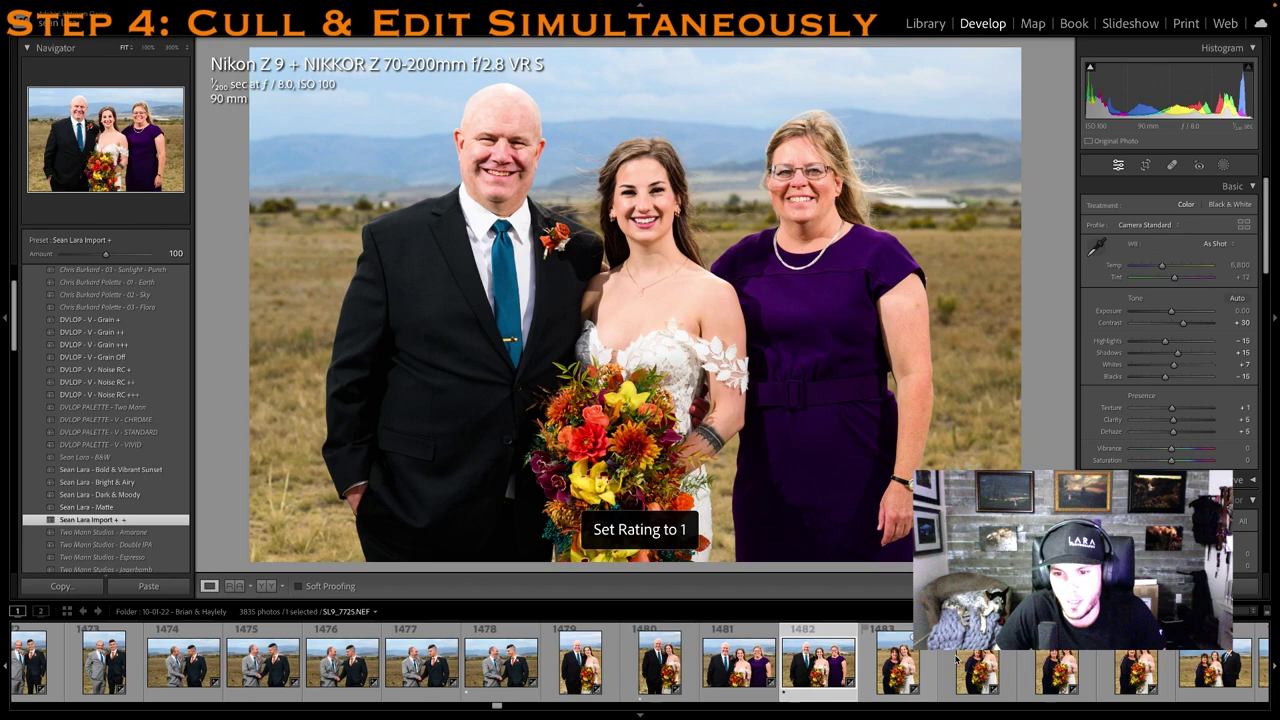
Give frame 1486, the bride with the woman in the sequined navy top, one star and set exposure to -0.20
key("1")
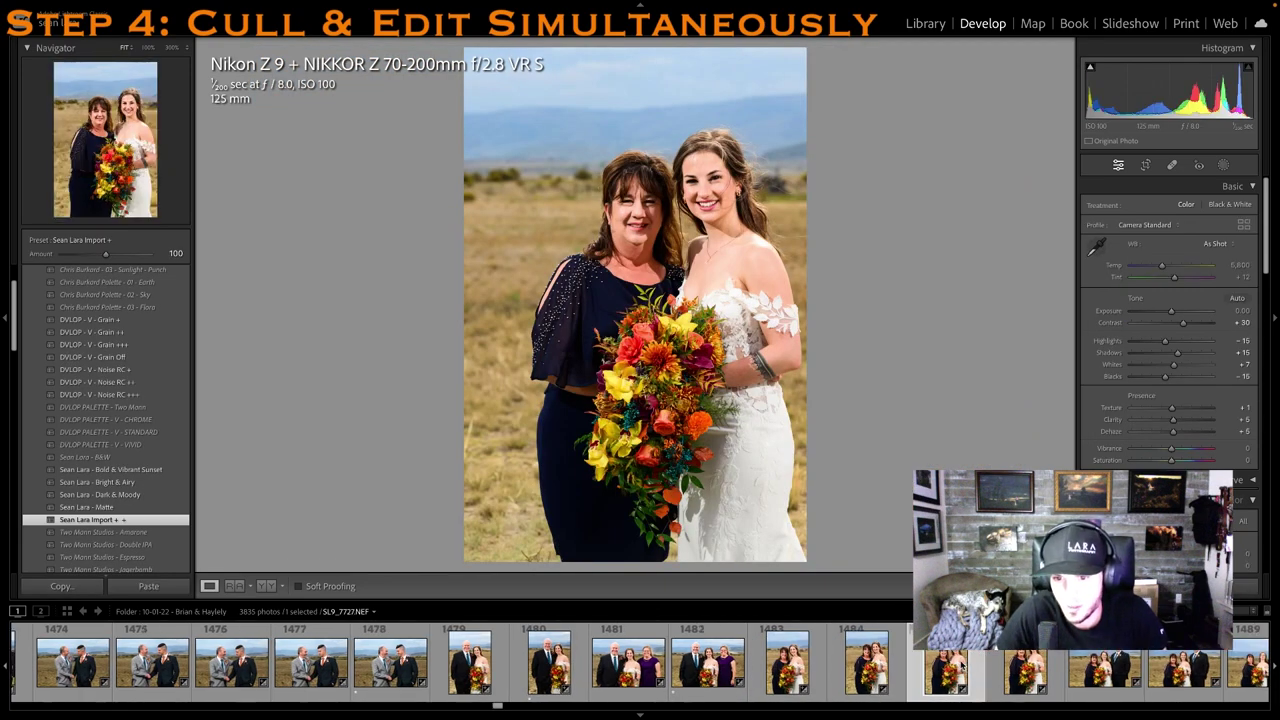
left_click(1020, 670)
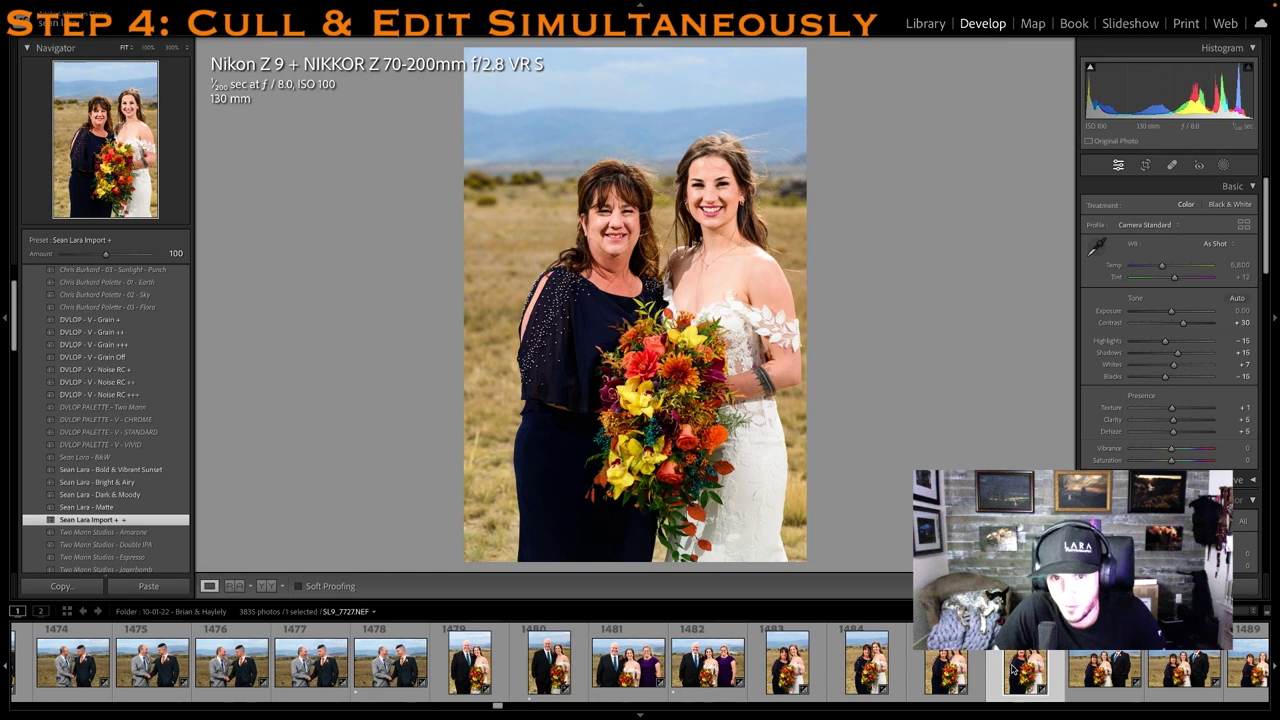
key("1")
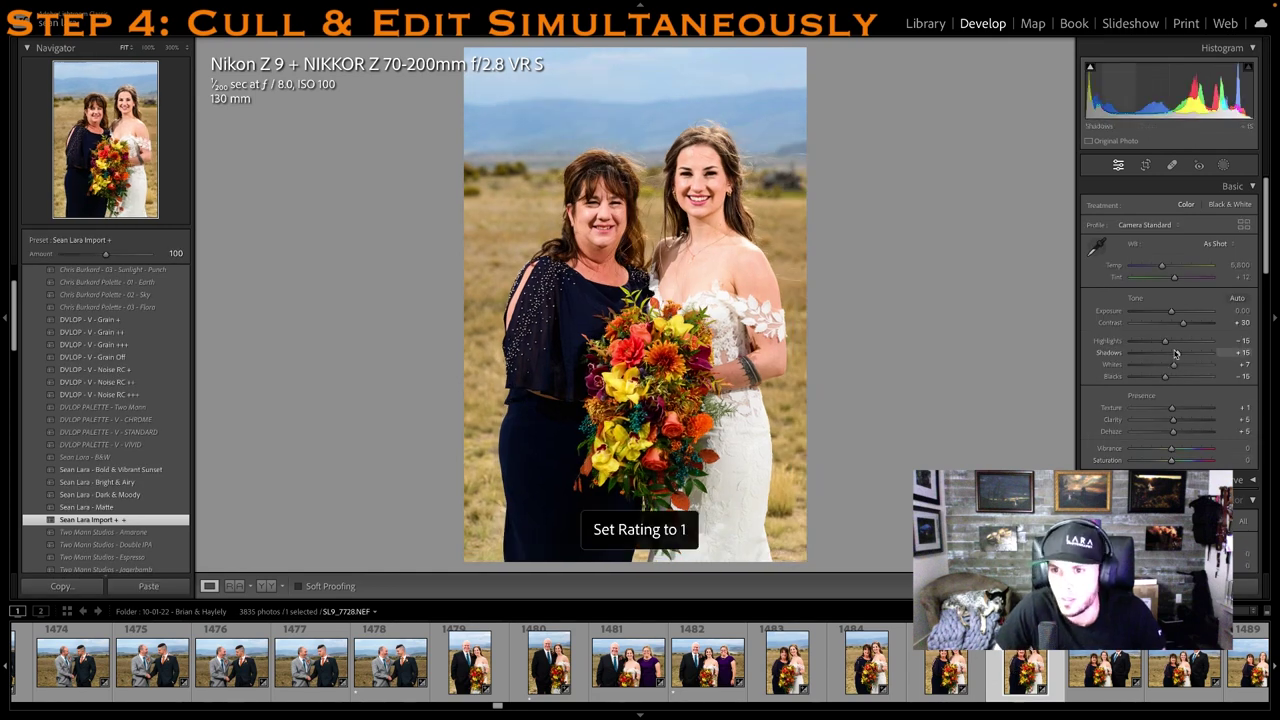
left_click_drag(1170, 316, 1168, 316)
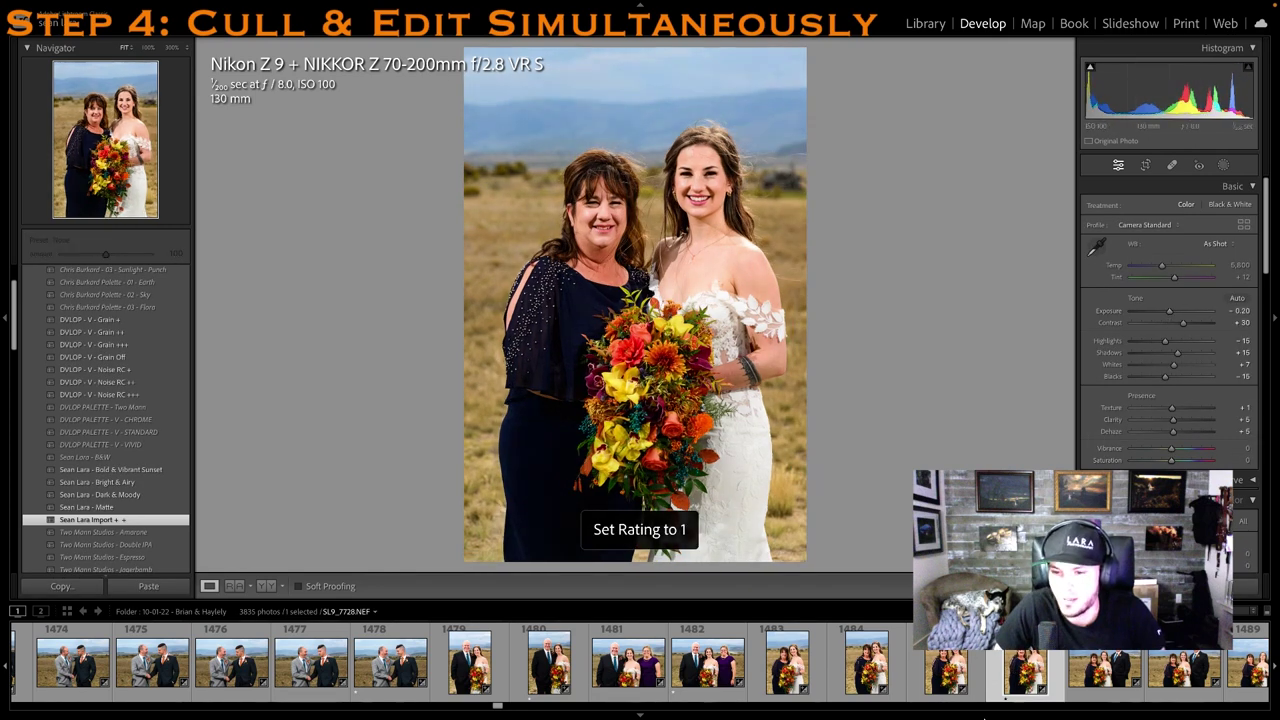
Compare the shots of the bride between the woman in sequined navy and the man in black, and give frames 1488 and 1492 one star each
scroll(1012, 687, "down", 3)
left_click(1017, 683)
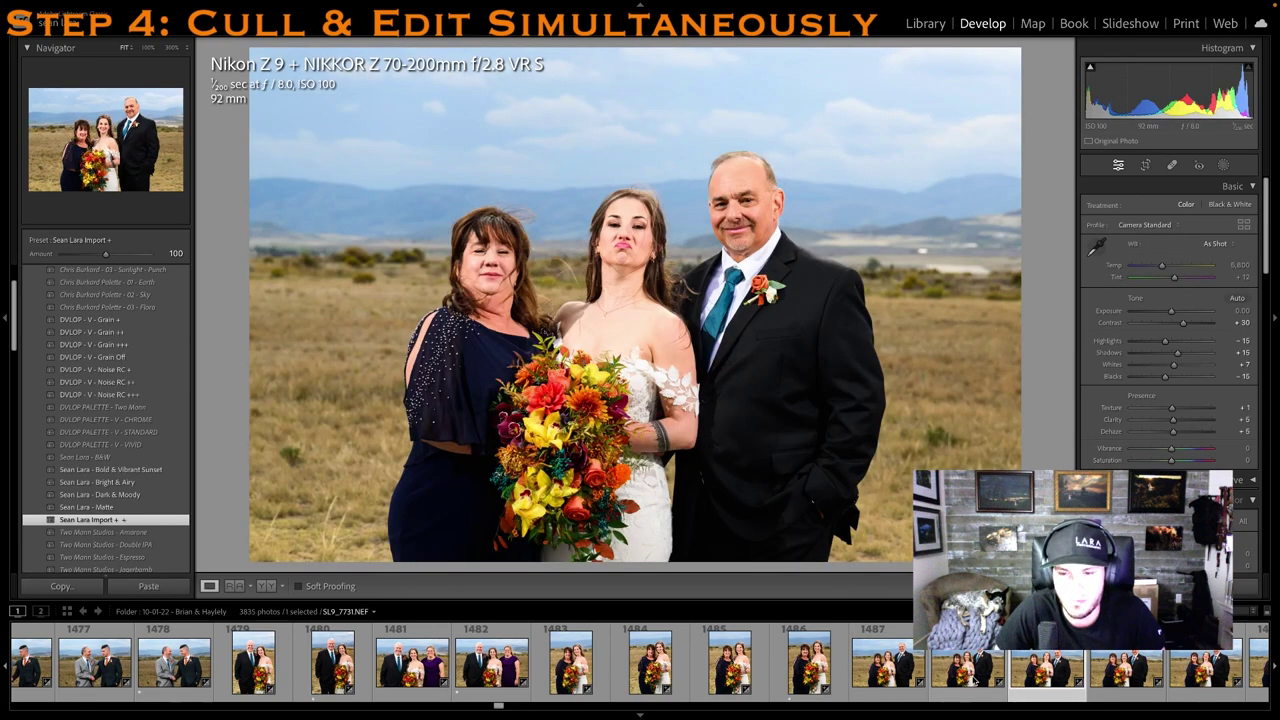
left_click(975, 680)
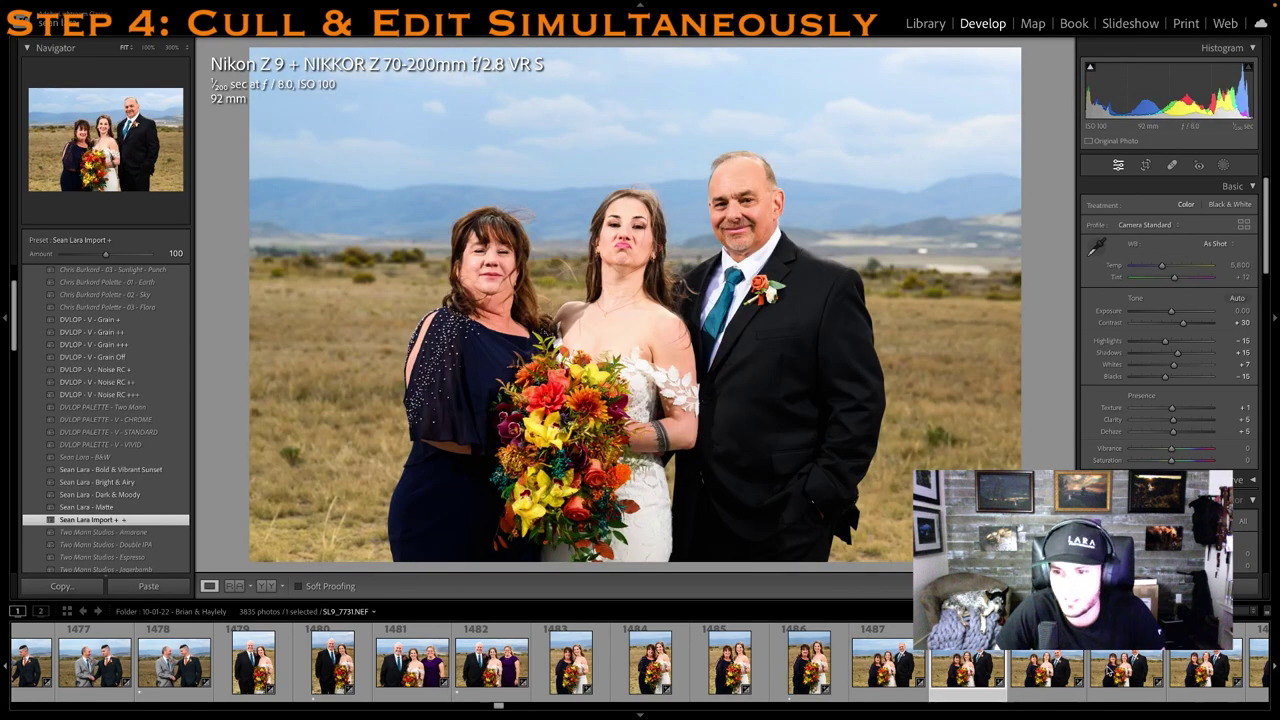
key("1")
scroll(1066, 672, "down", 1)
left_click(1066, 672)
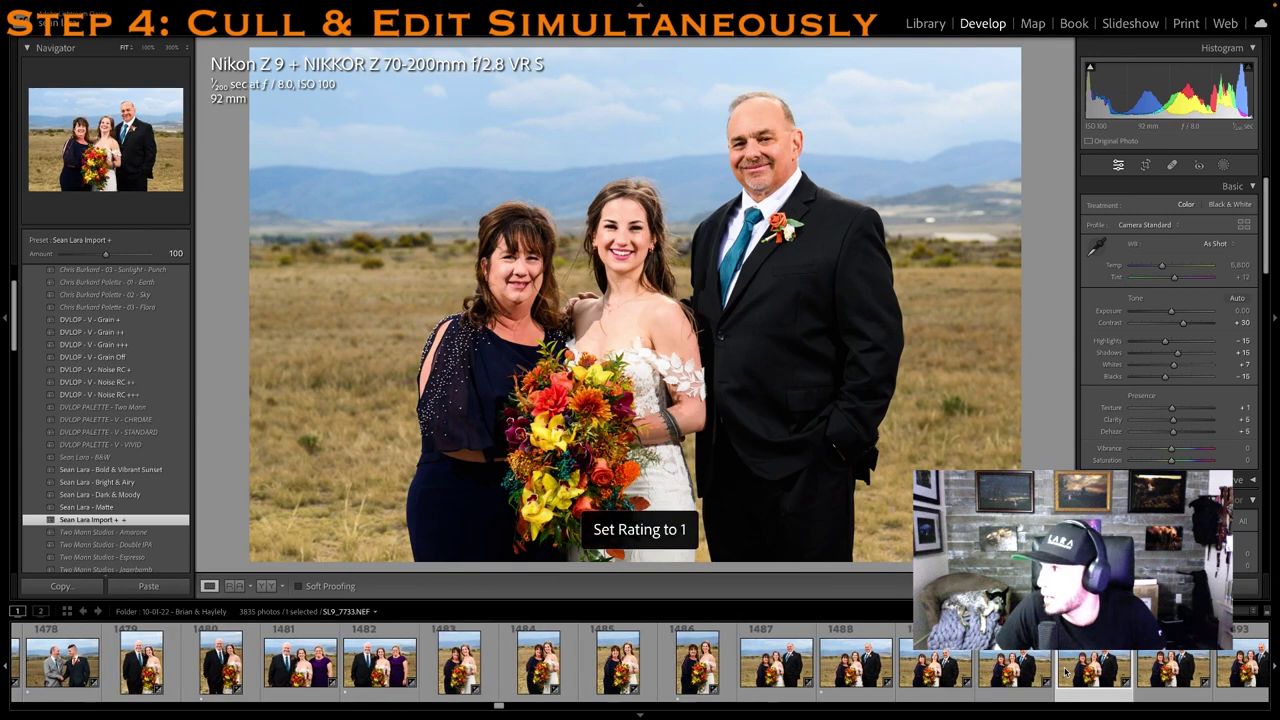
scroll(965, 682, "down", 2)
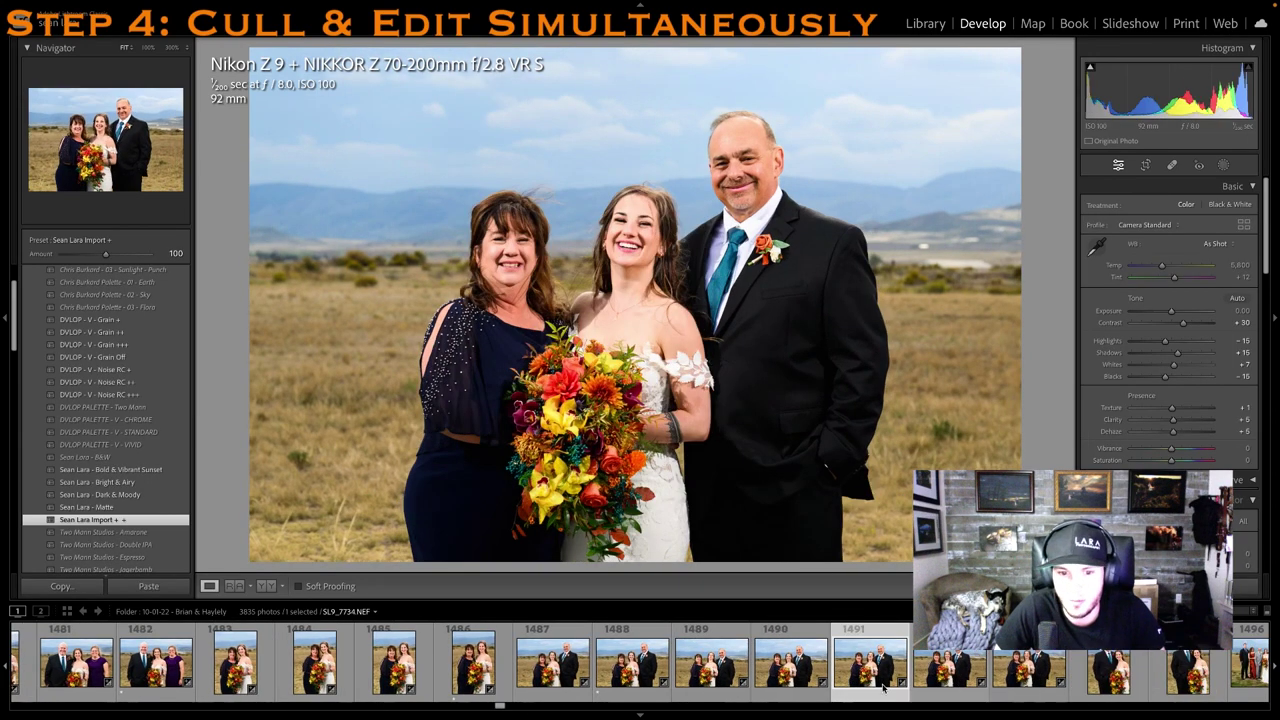
left_click(921, 676)
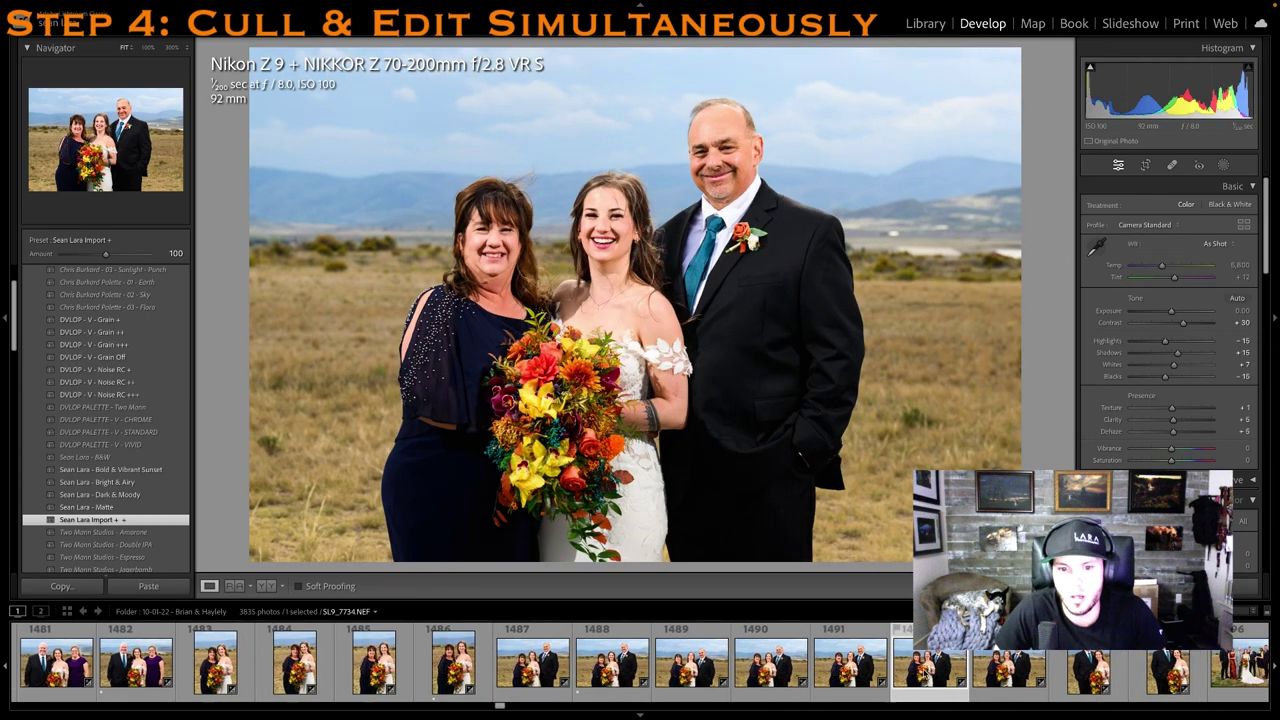
key("1")
Give frame 1494, the bride with the man in black, one star and crop it slightly tighter
scroll(800, 670, "up", 2)
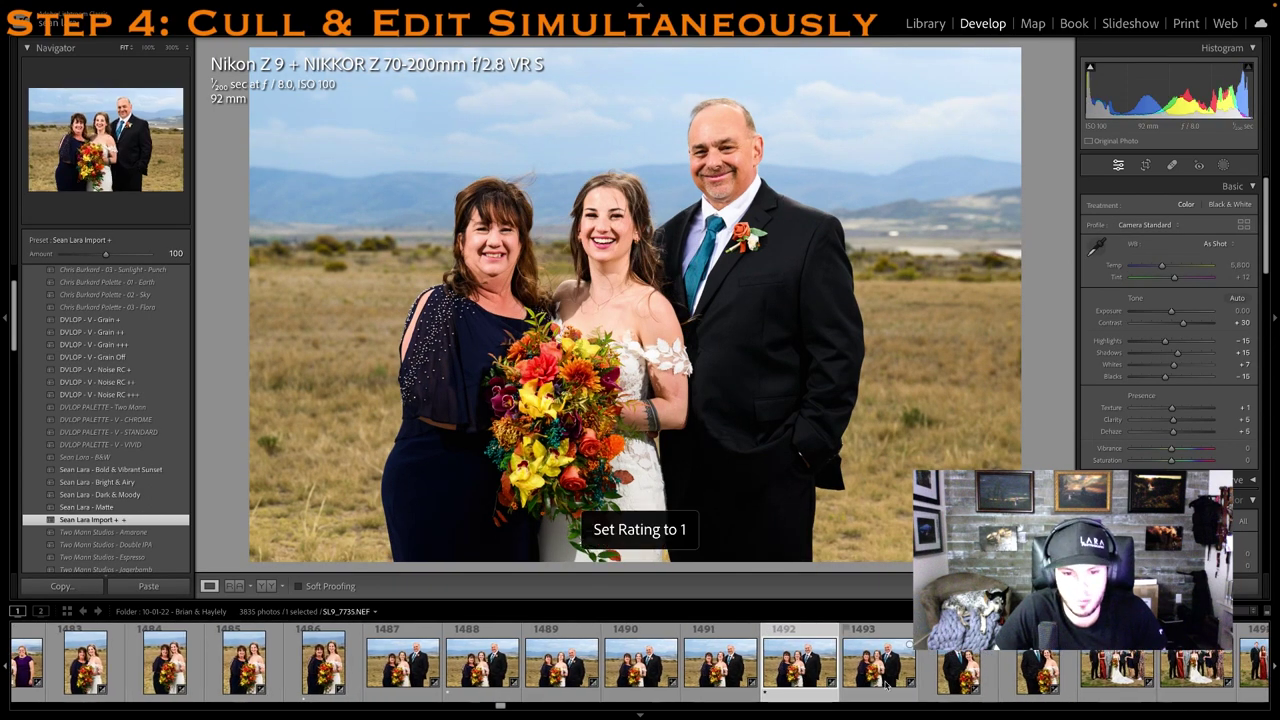
scroll(773, 668, "down", 3)
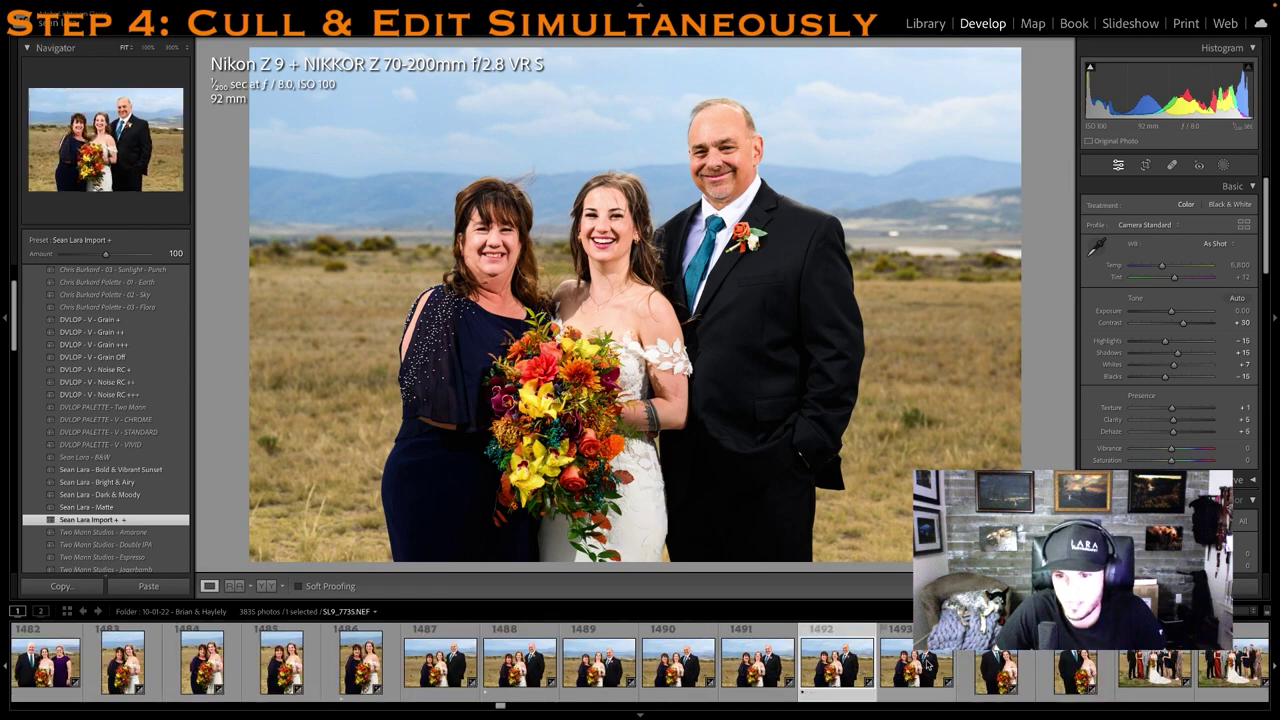
left_click(978, 662)
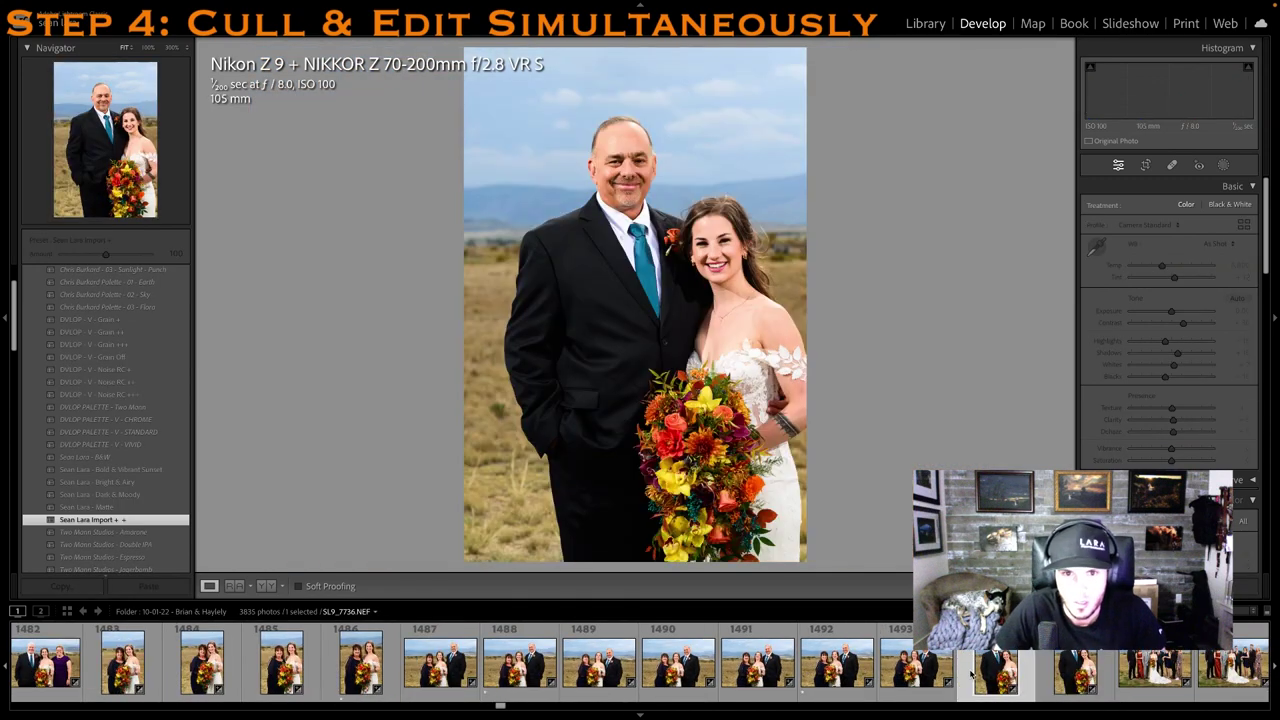
key("1")
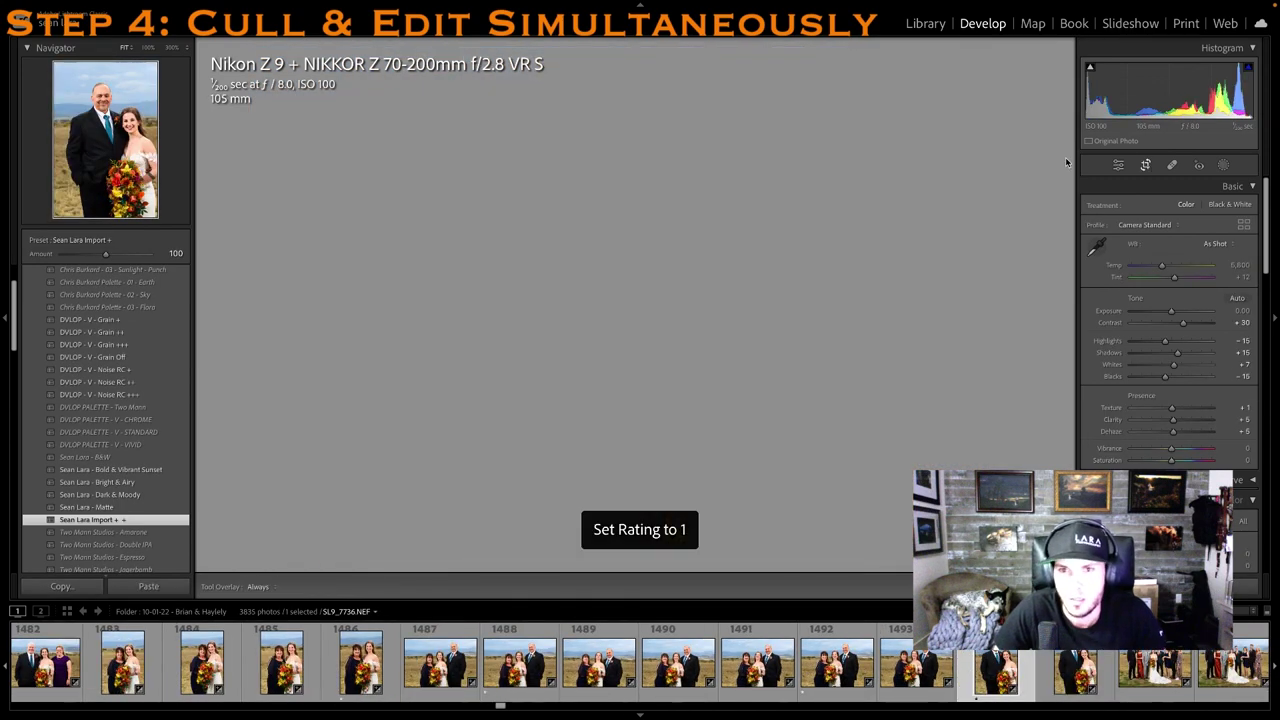
left_click(1146, 165)
left_click_drag(485, 140, 568, 165)
key("r")
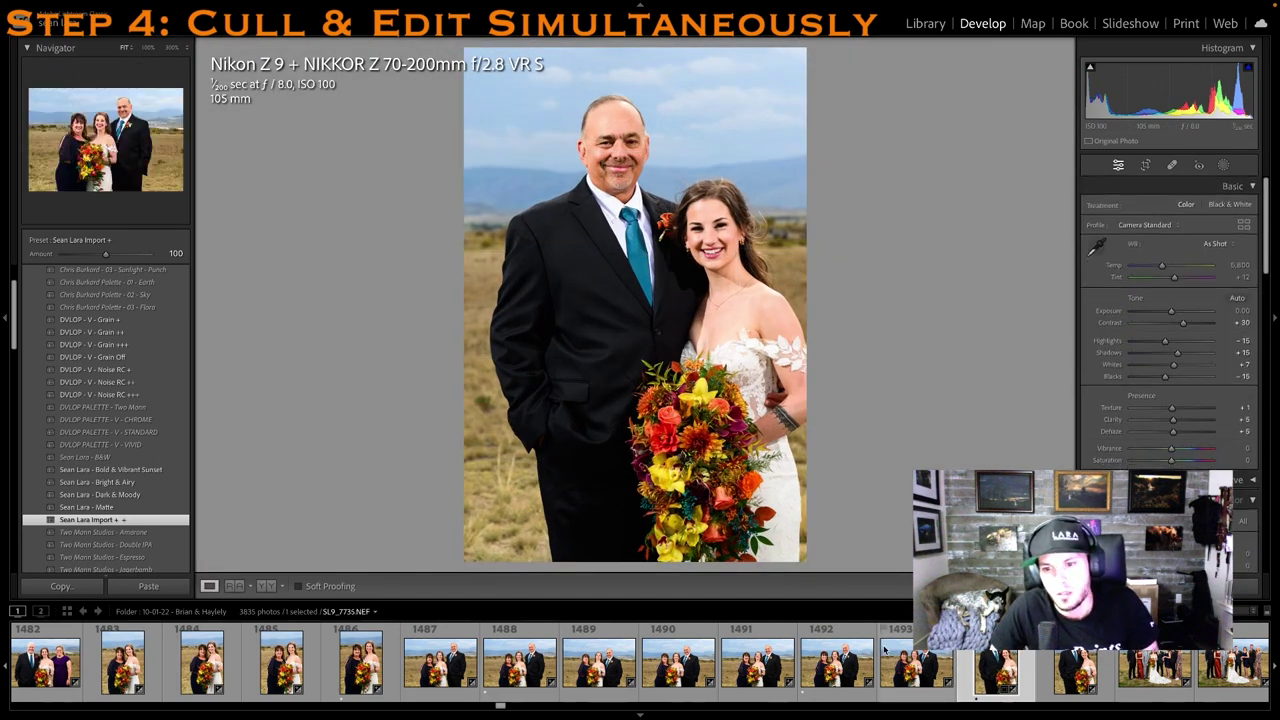
Give frames 1497 and 1500 of the eight-person family group one star each
scroll(1150, 668, "down", 3)
left_click(890, 664)
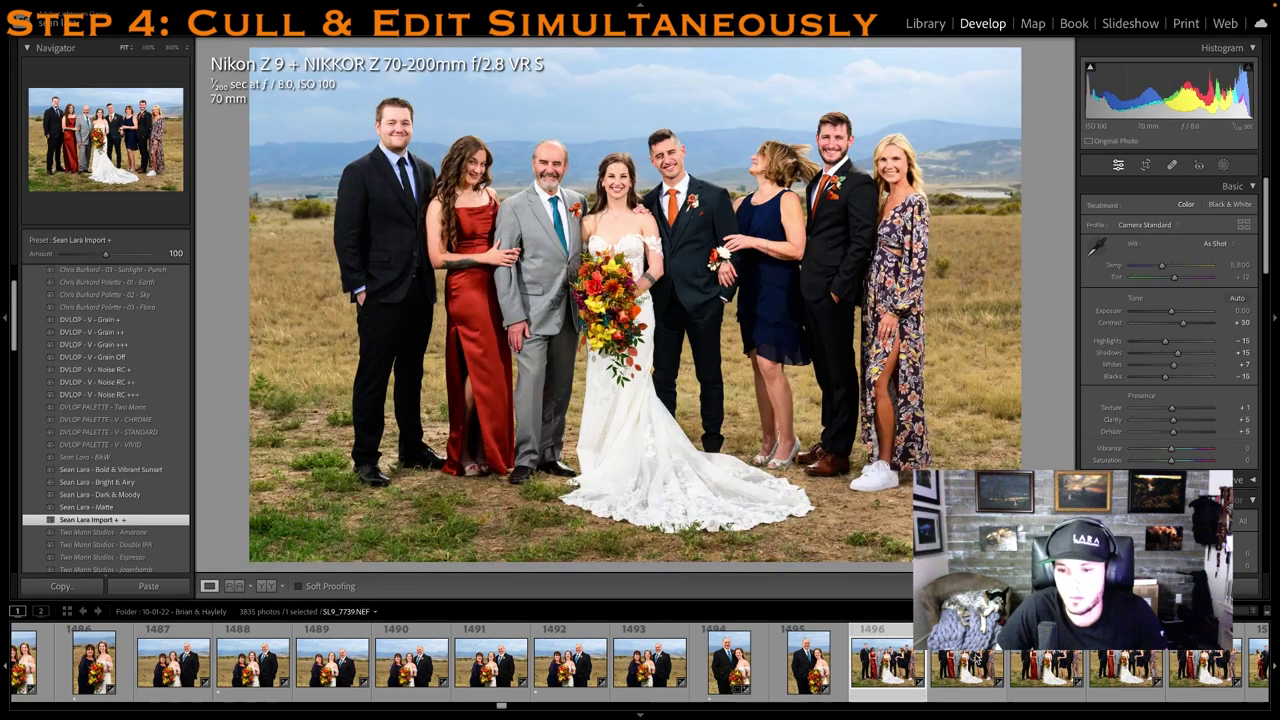
left_click(1004, 664)
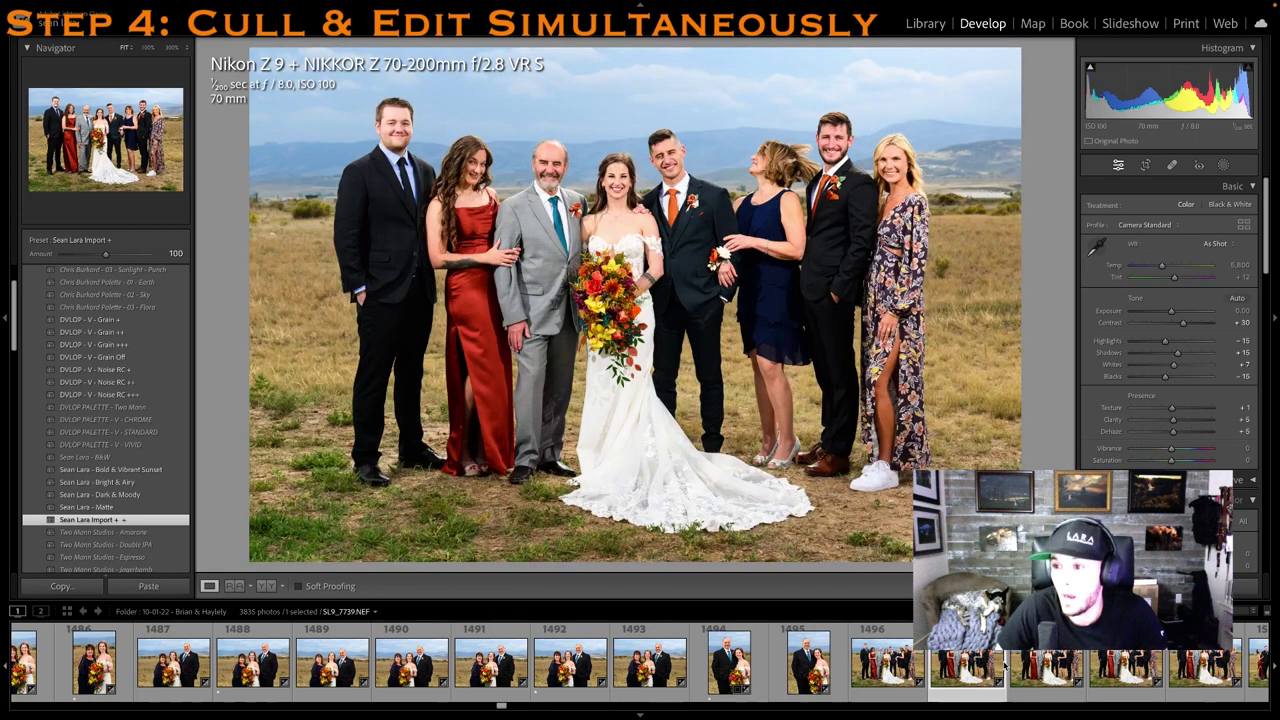
key("1")
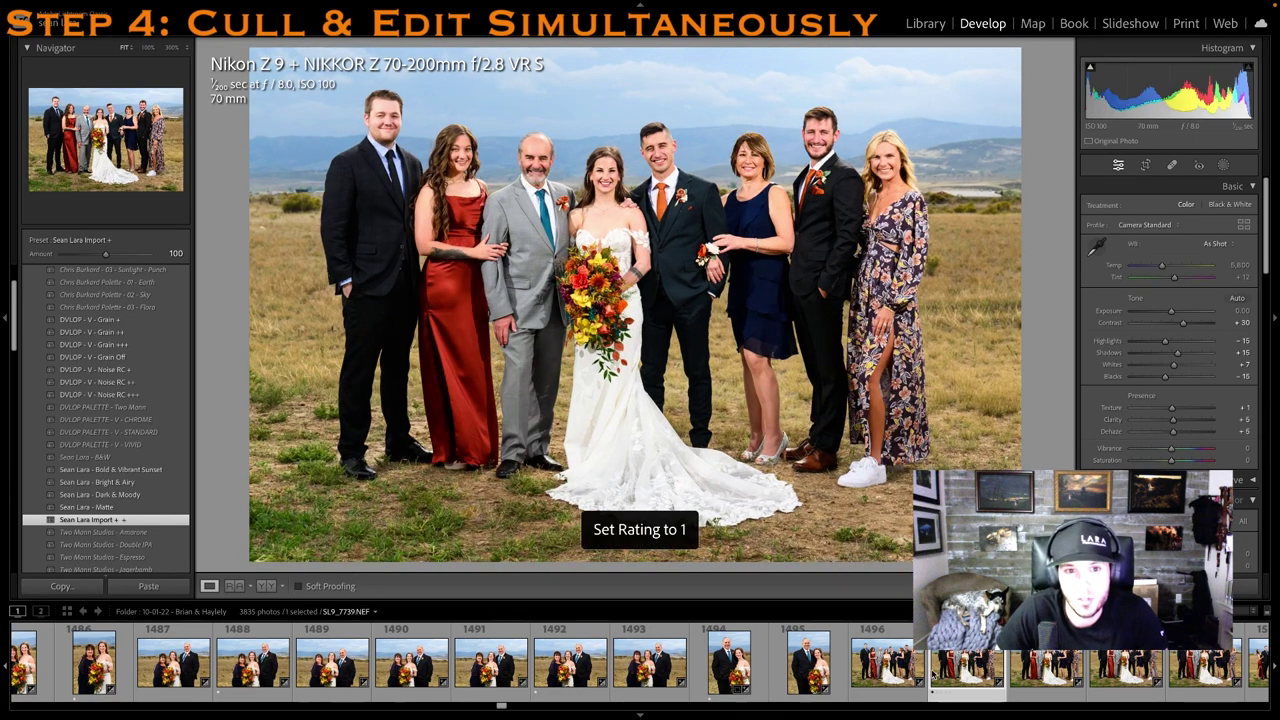
left_click(1060, 668)
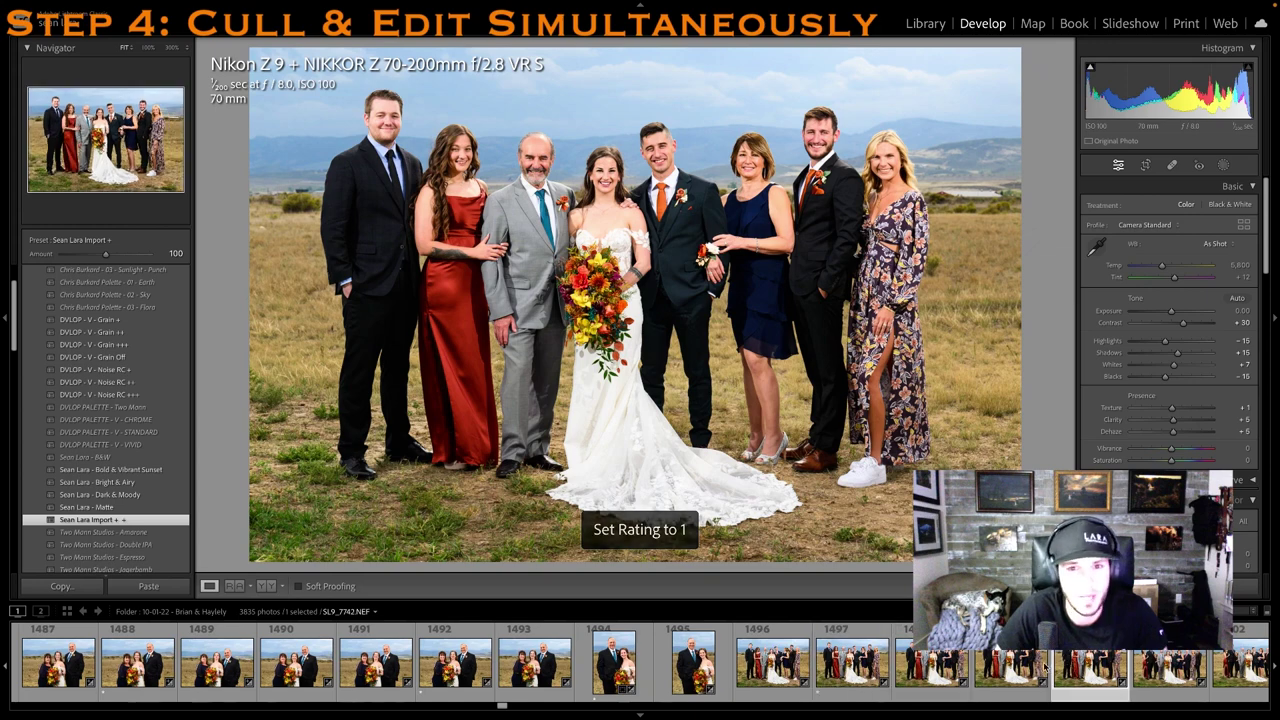
key("1")
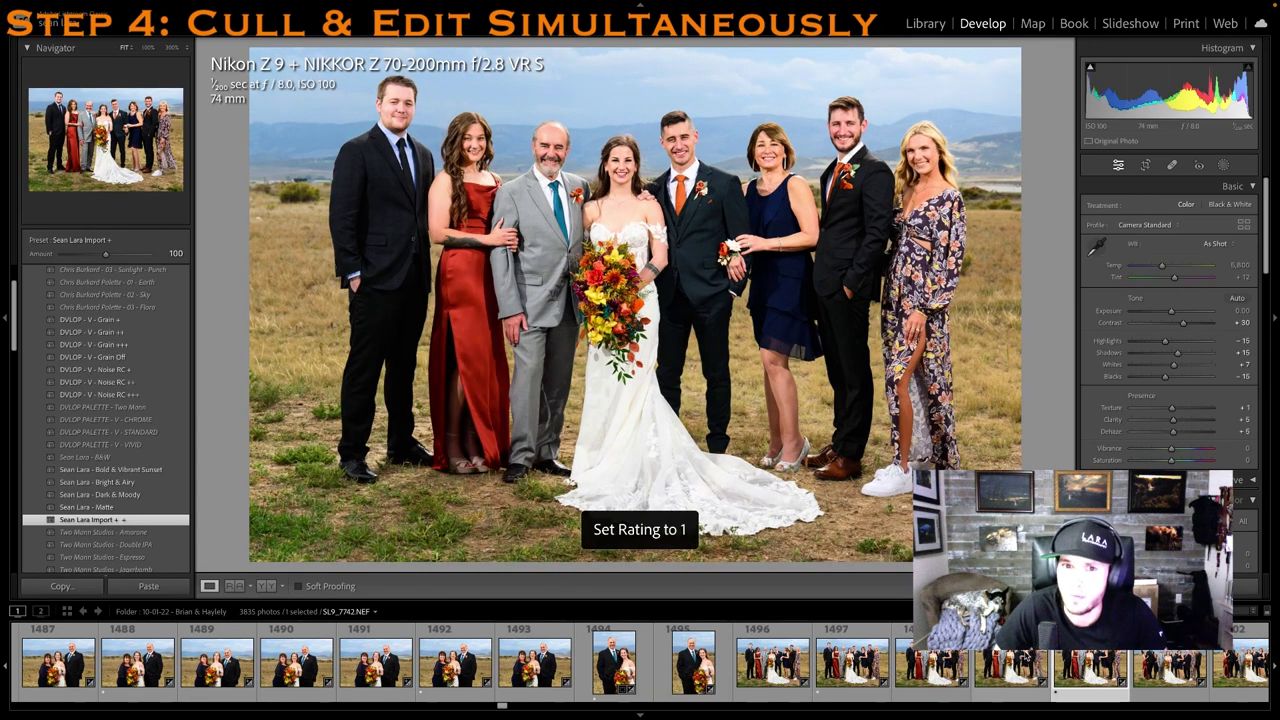
Give frame 1503, the ten-person family group, one star and crop it slightly tighter around the people
key("Right")
key("Right")
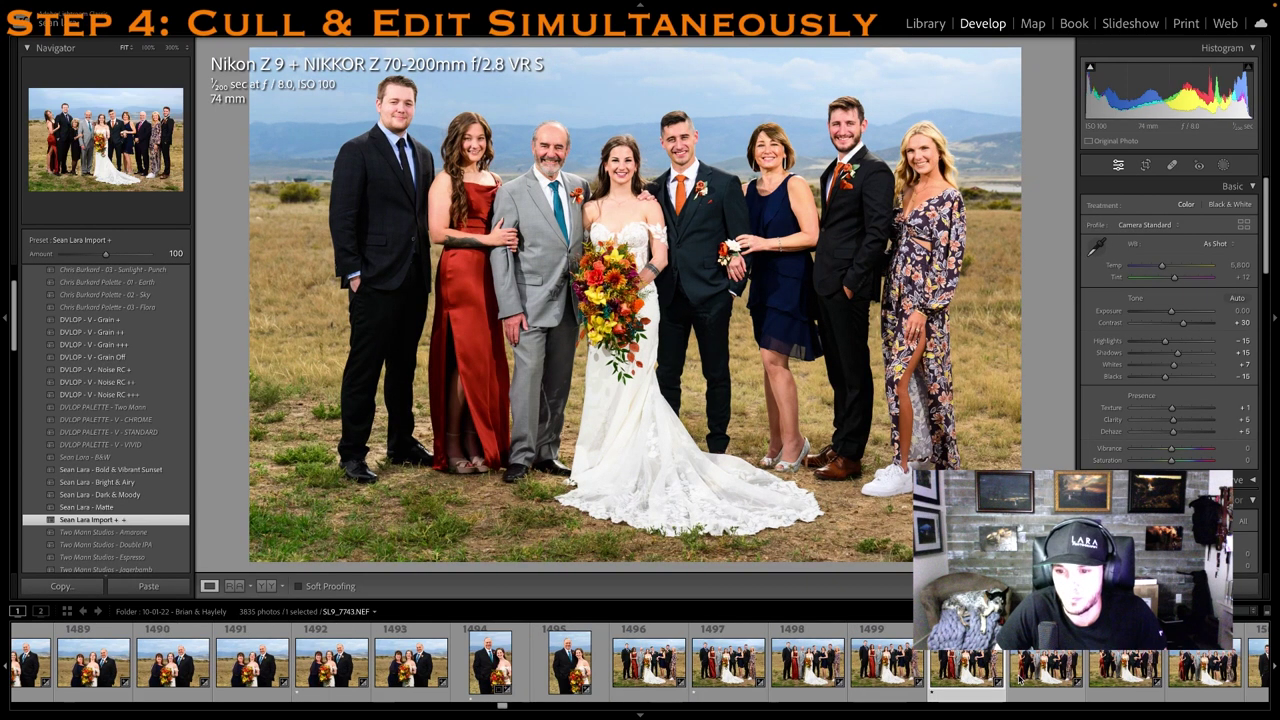
key("Right")
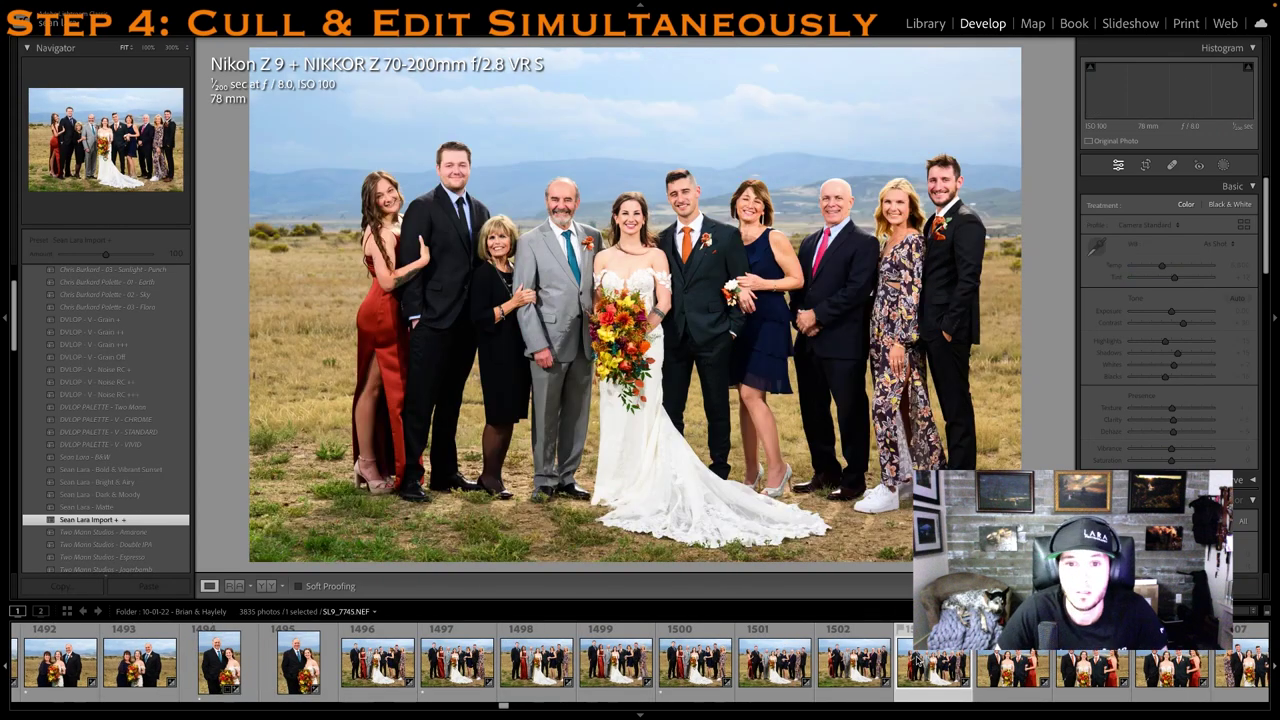
key("1")
key("r")
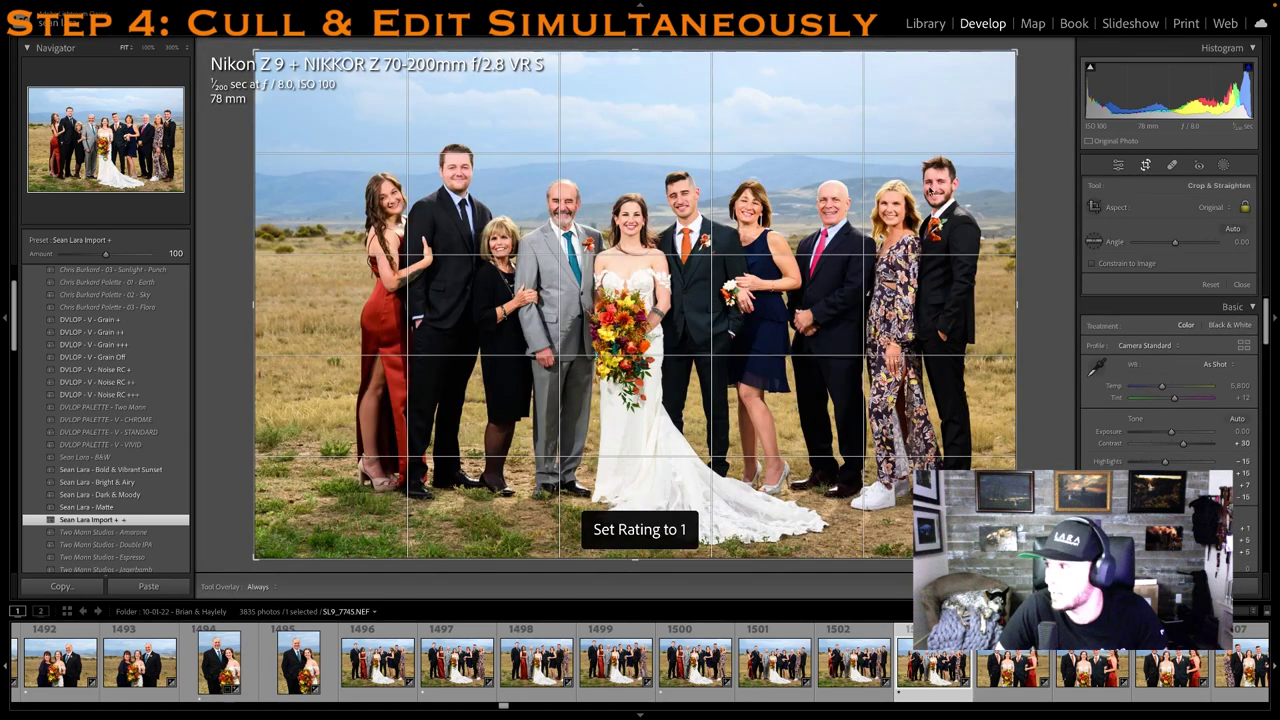
left_click_drag(250, 49, 268, 61)
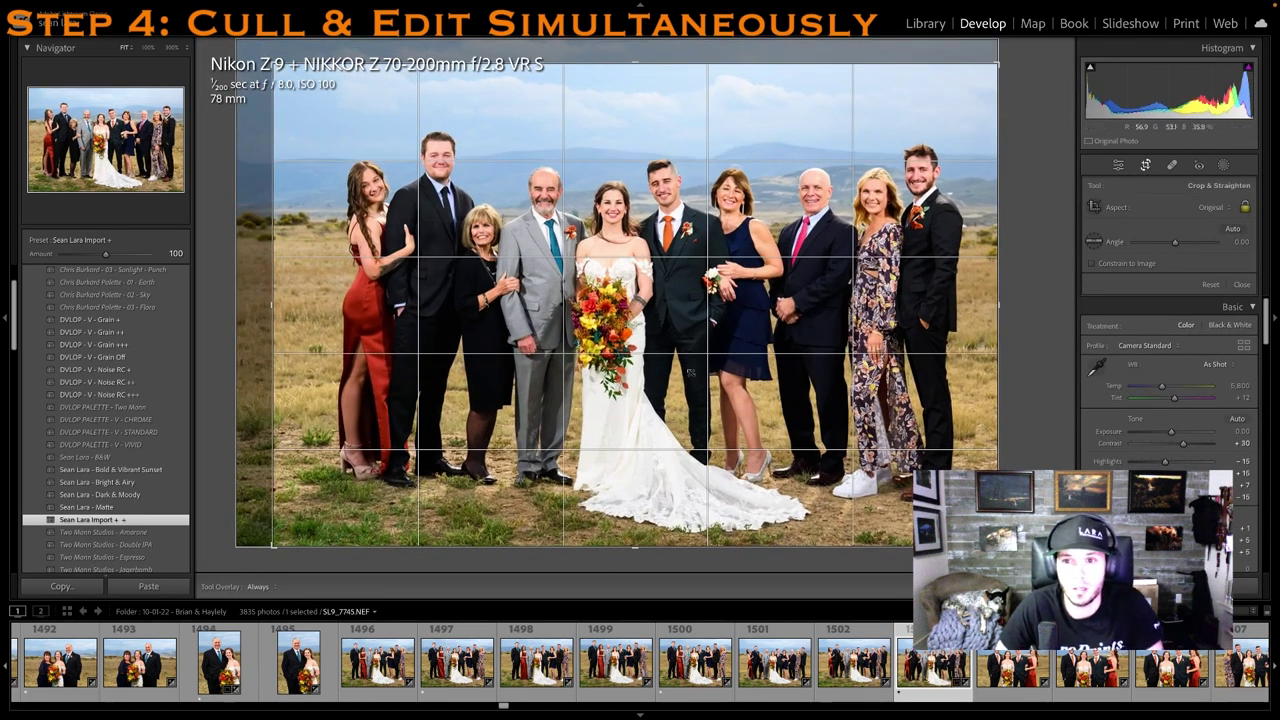
key("Return")
Give frames 1504 and 1505 one star each, and crop 1505, the couple with the bearded man and the woman in red, slightly tighter
key("Right")
left_click(948, 668)
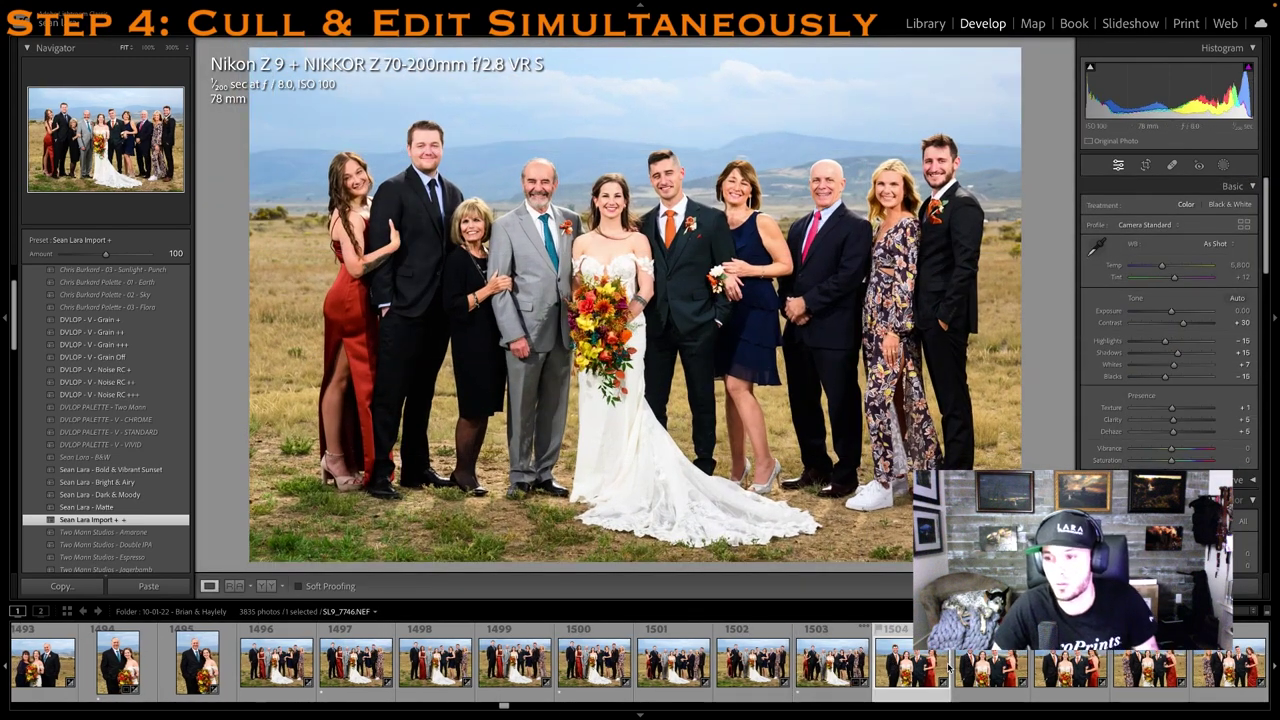
key("1")
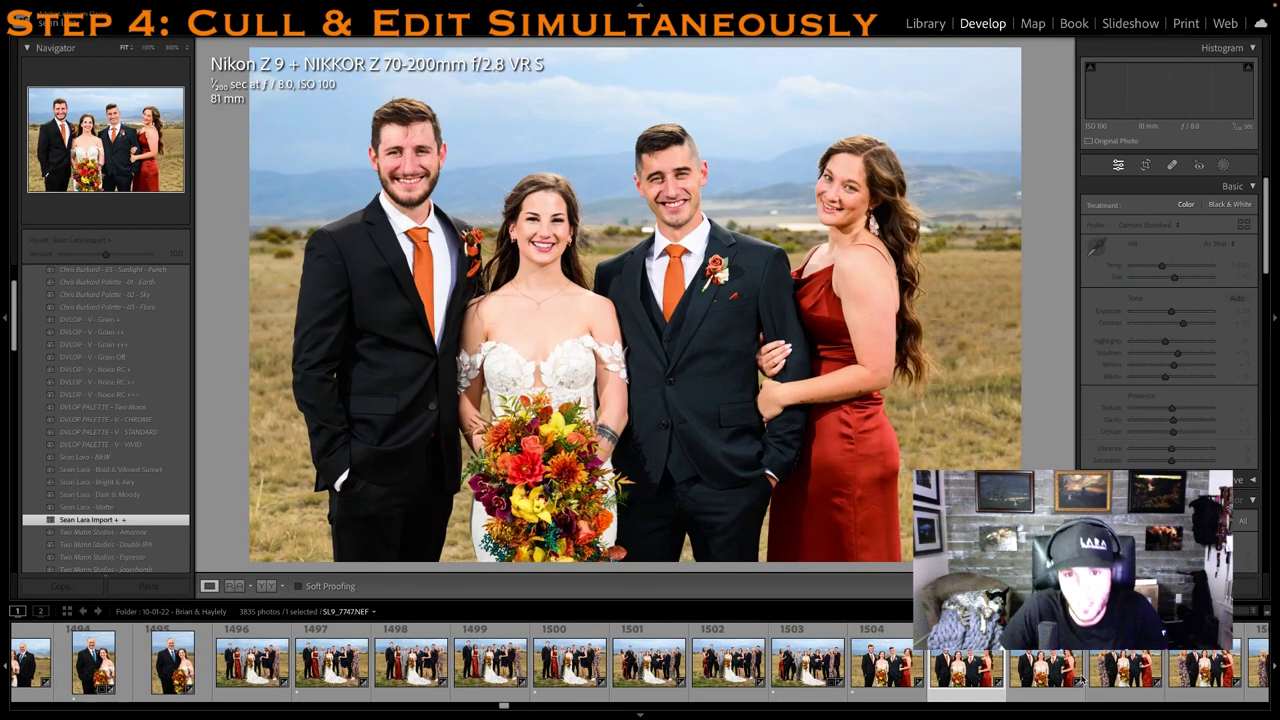
key("1")
left_click(1148, 165)
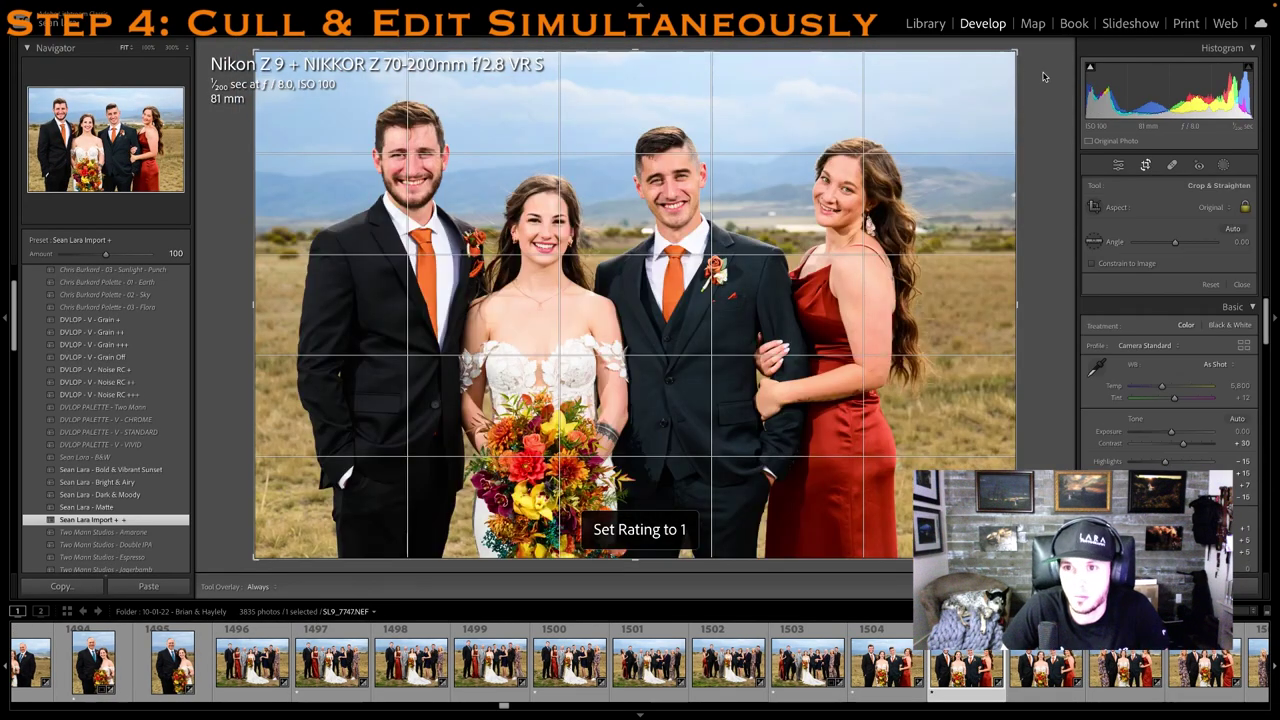
left_click_drag(1016, 52, 996, 66)
left_click_drag(893, 164, 894, 172)
key("Return")
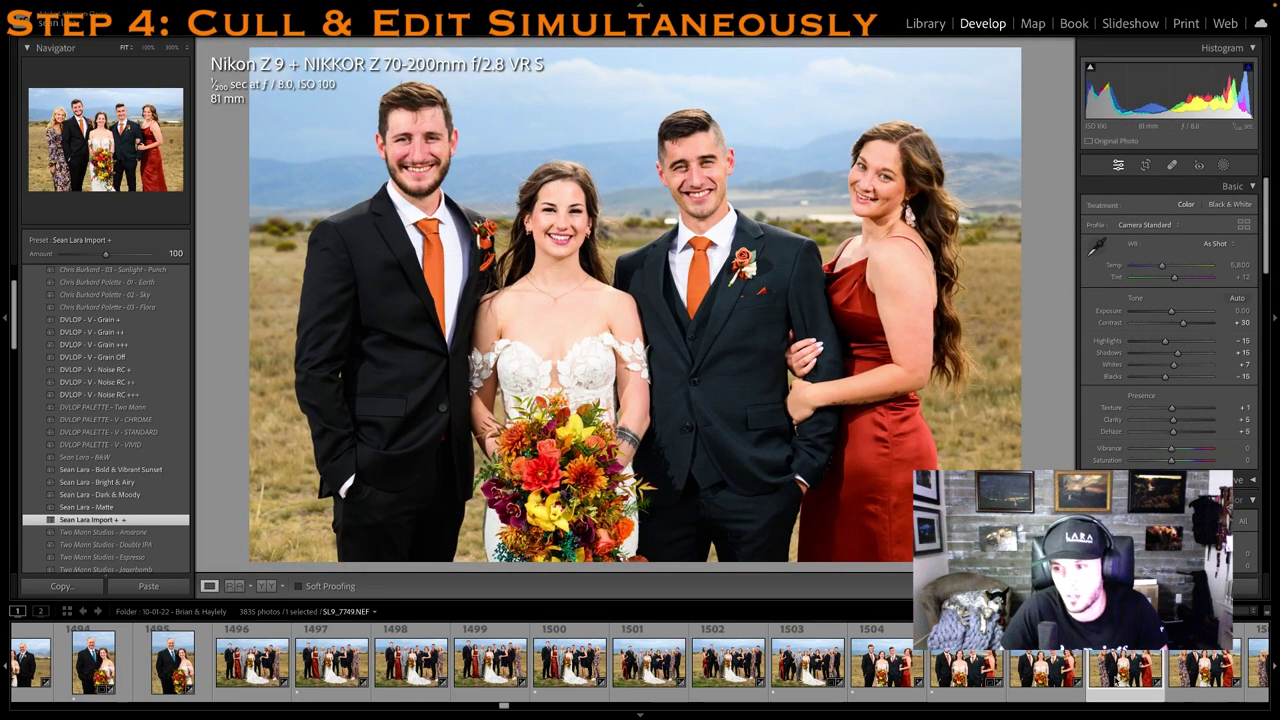
Give frame 1507, the five-person group, and frame 1510, the six-person group, one star each
key("Right")
key("1")
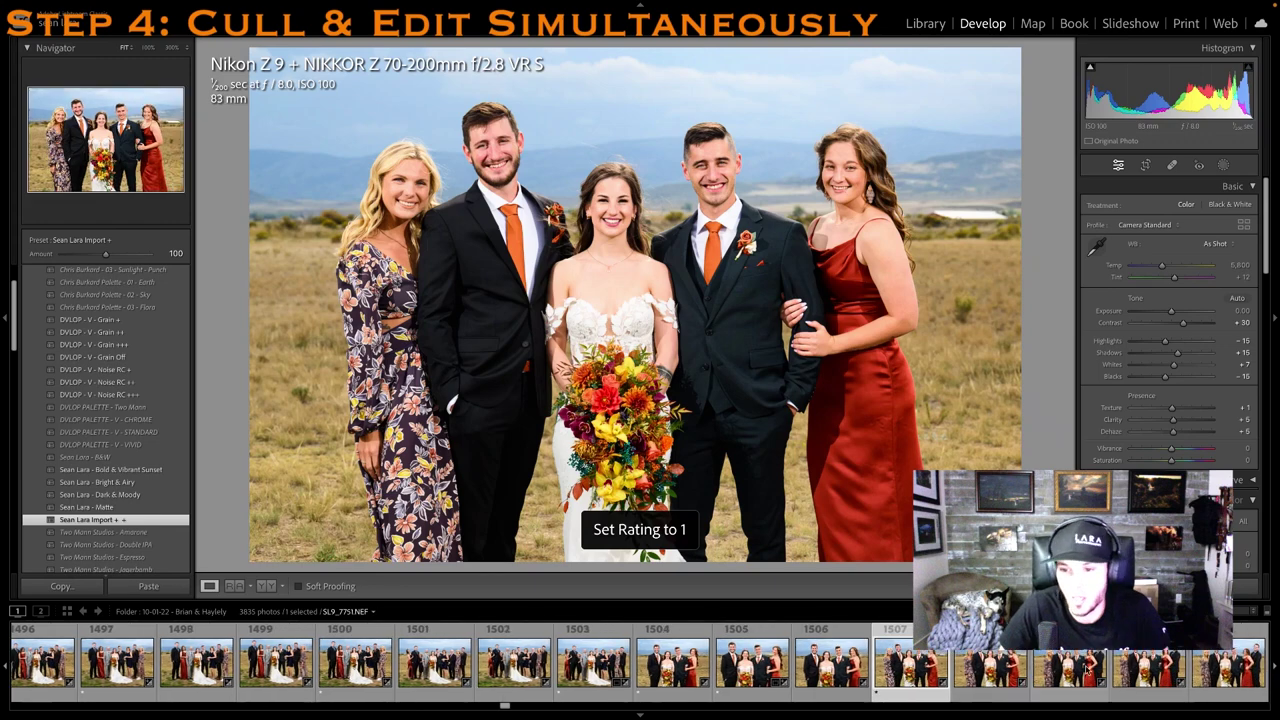
key("Right")
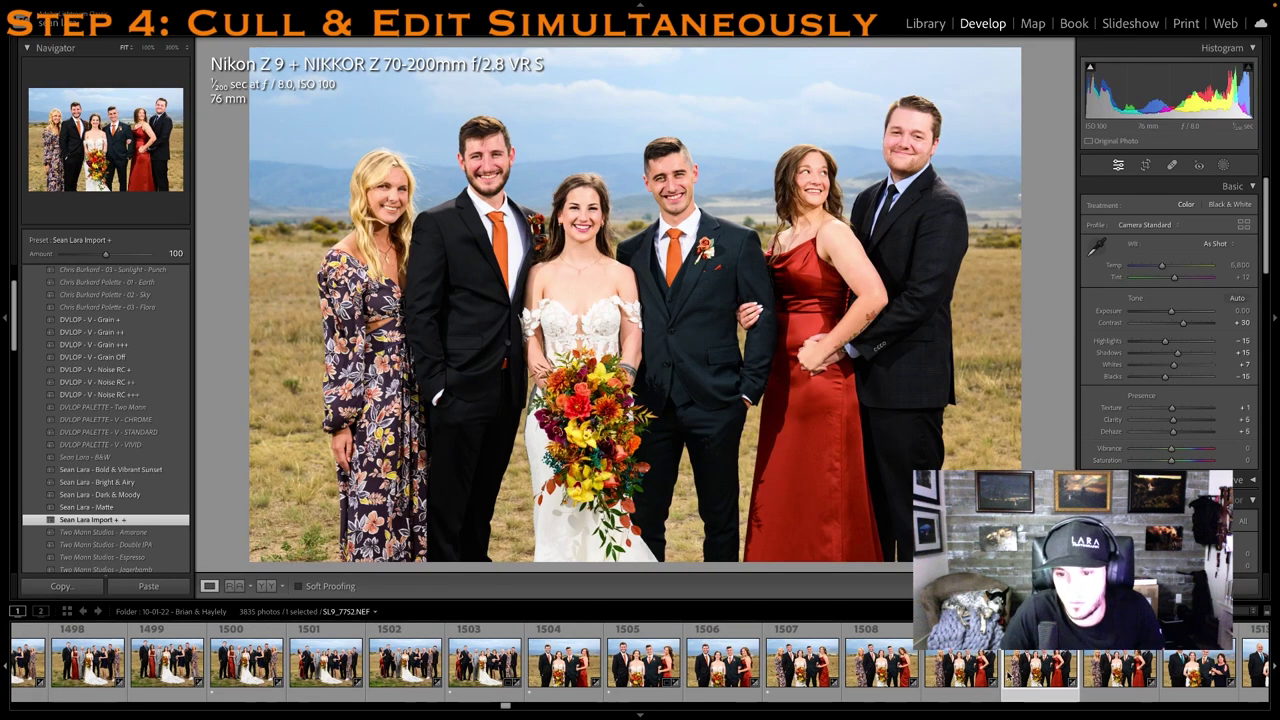
key("Right")
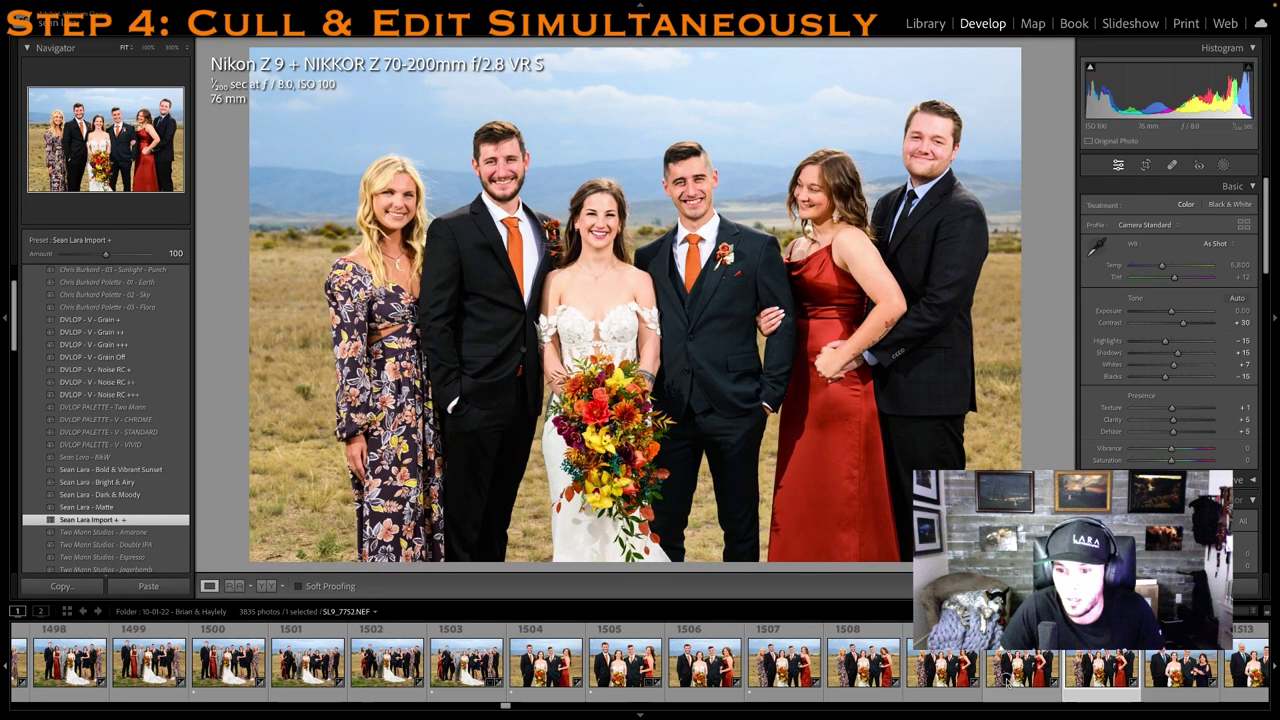
key("1")
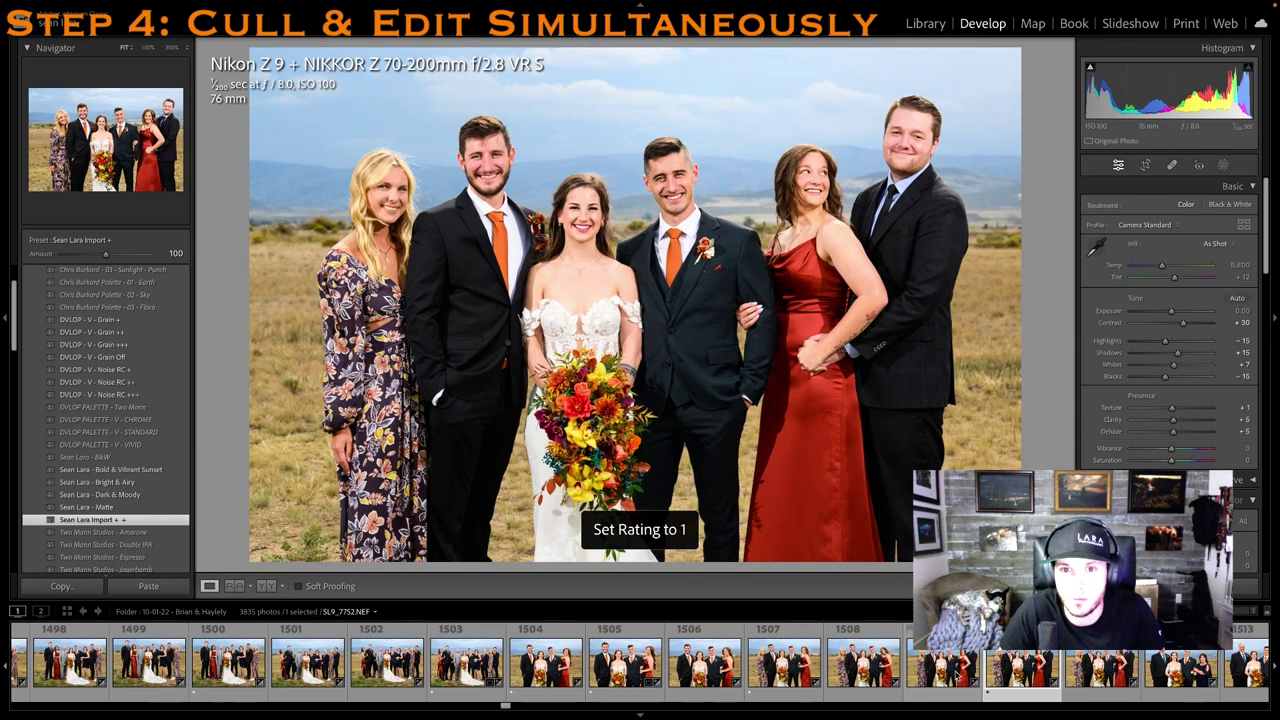
Give frame 1509 of the six-person group one star and crop it slightly tighter around the people
left_click(904, 668)
left_click(893, 671)
key("1")
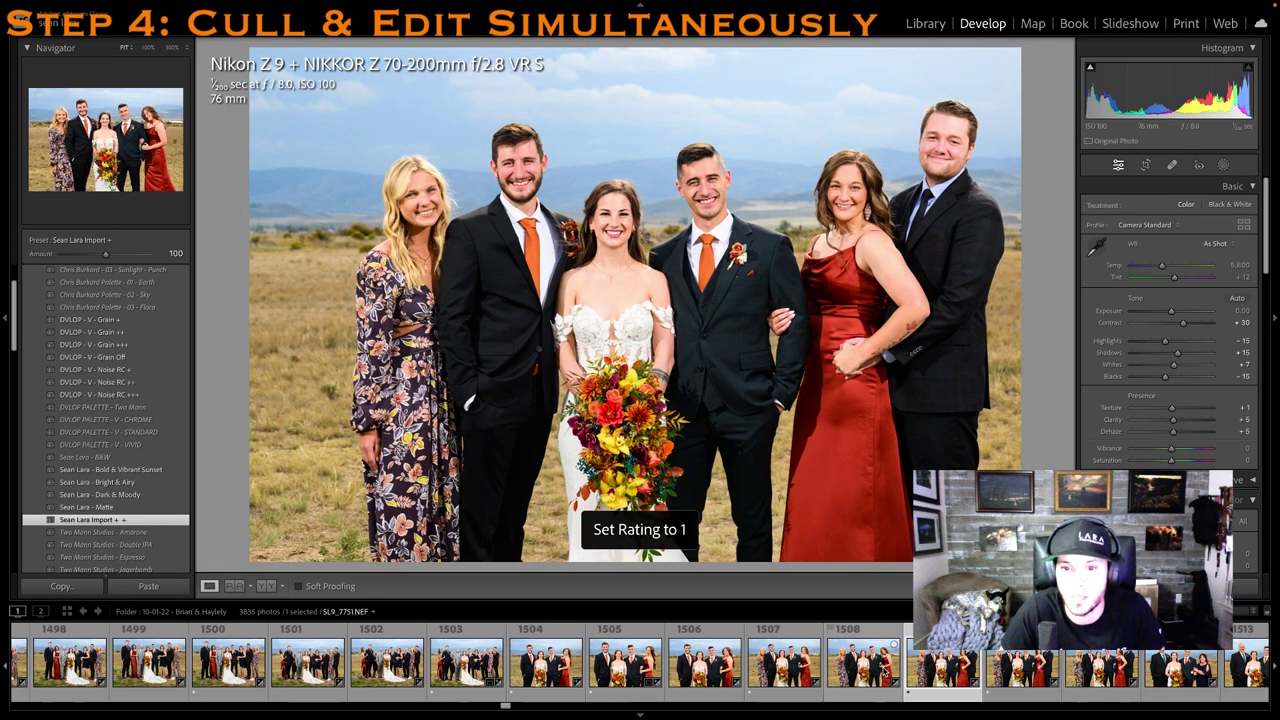
key("r")
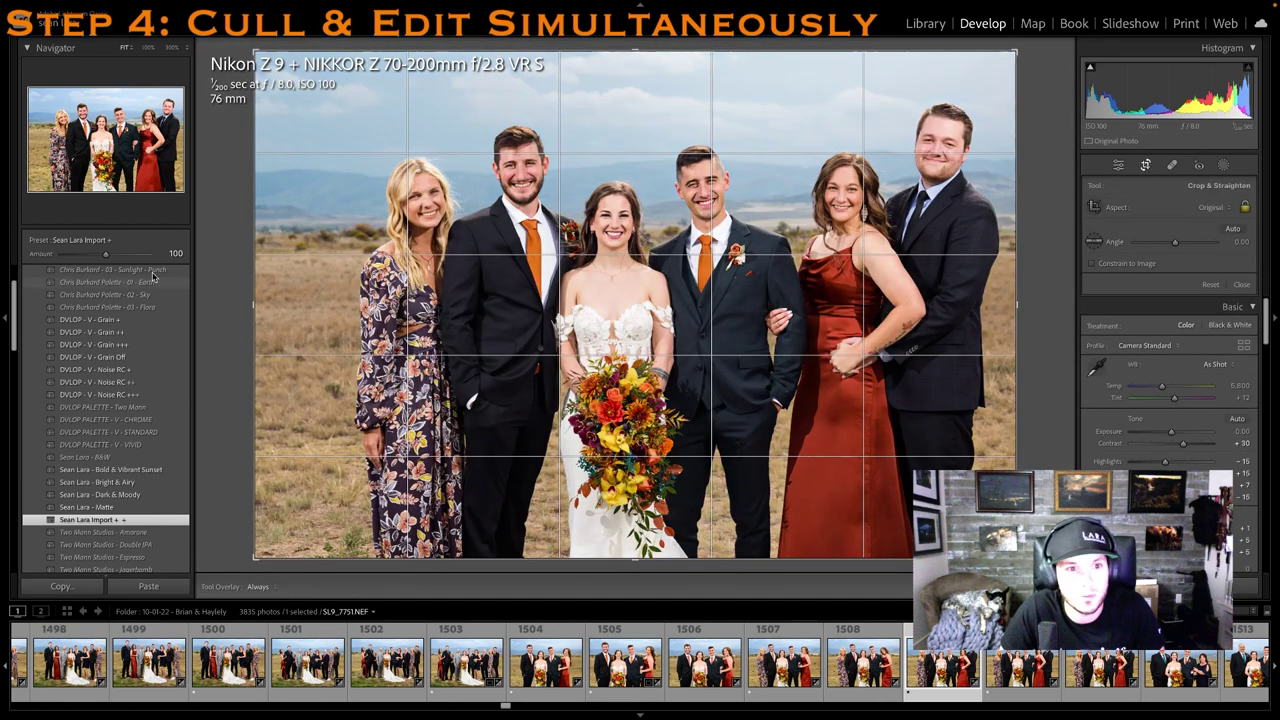
left_click_drag(257, 260, 277, 266)
key("r")
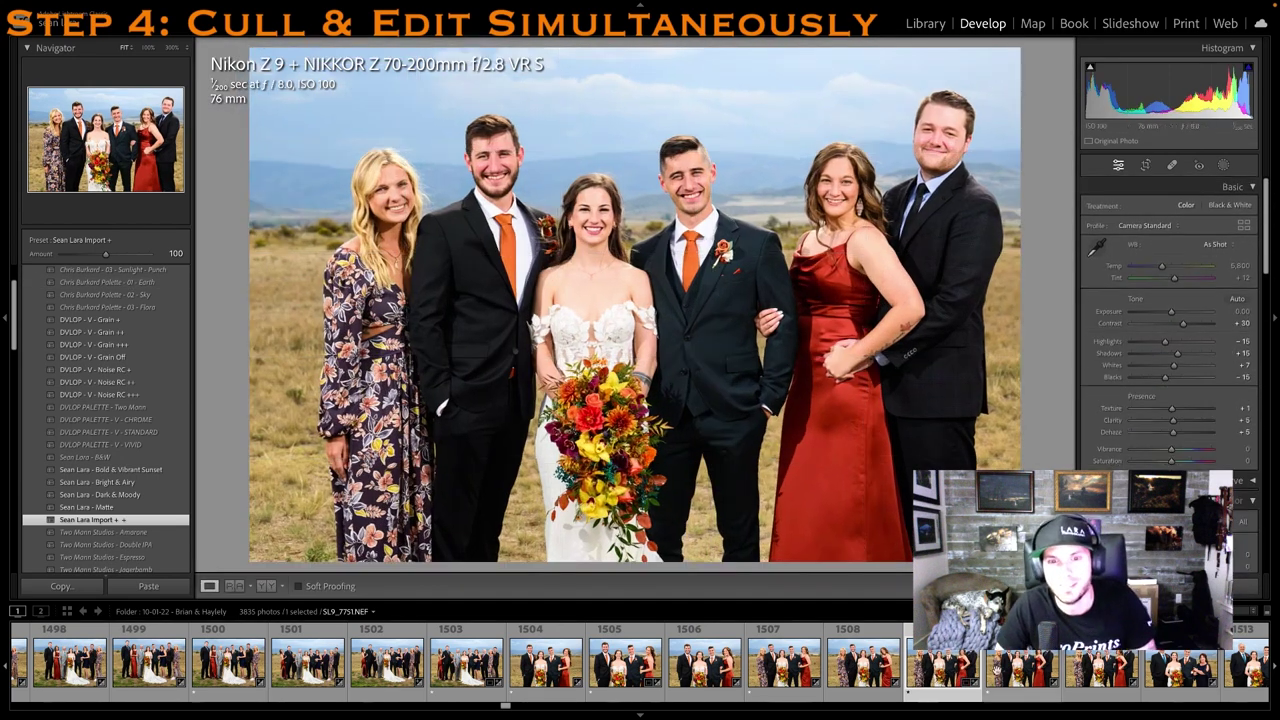
Give frame 1512, the couple with the woman in sequined navy, and frame 1514, the couple with the woman in purple, one star each
left_click(1022, 686)
key("Right")
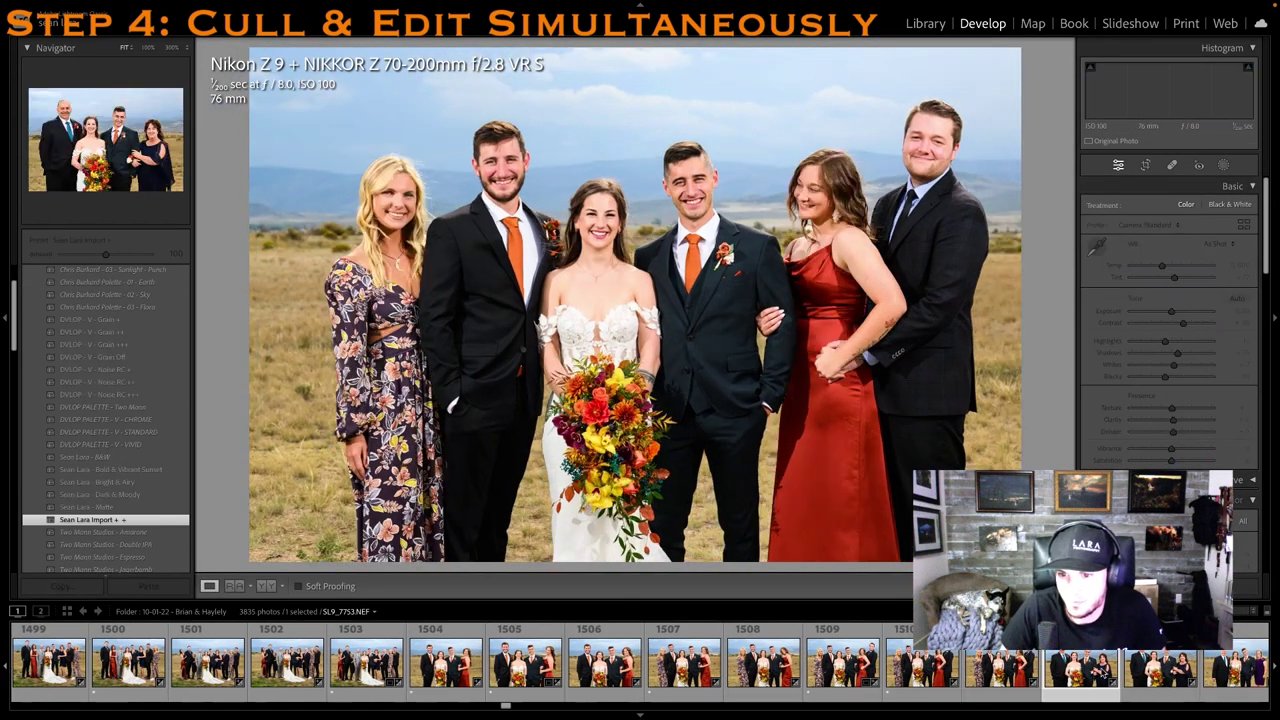
key("1")
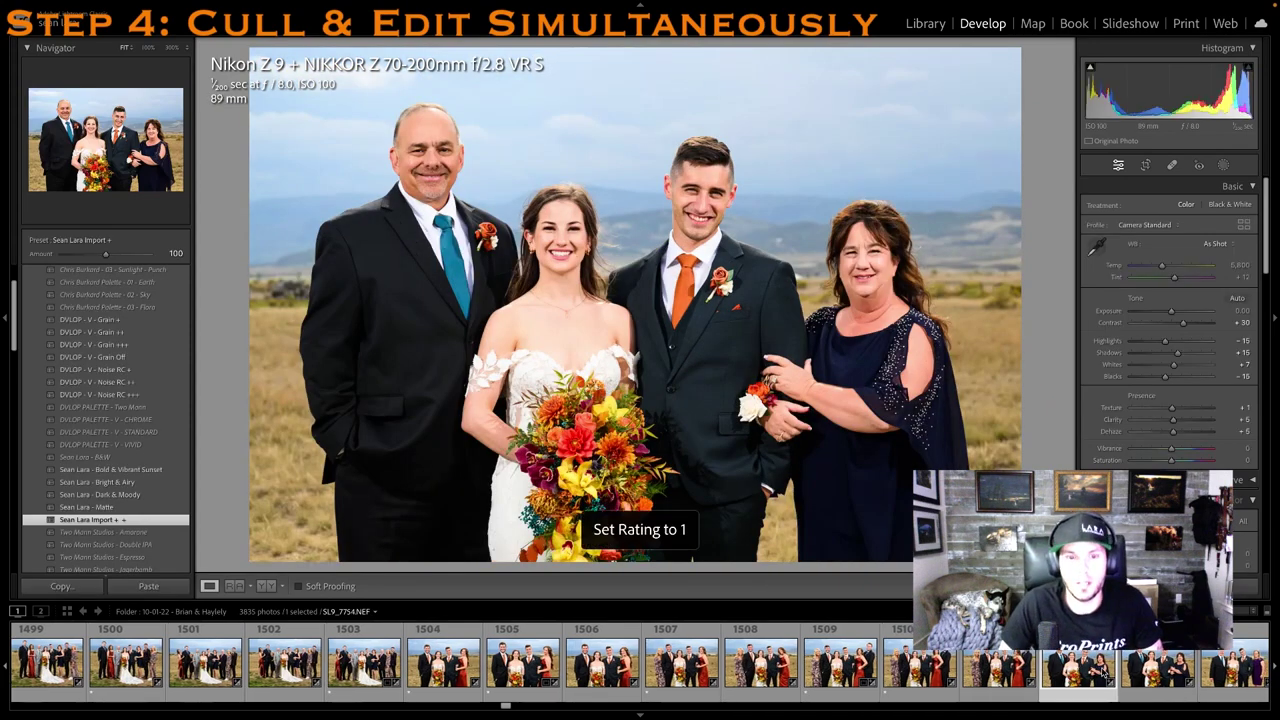
left_click(975, 655)
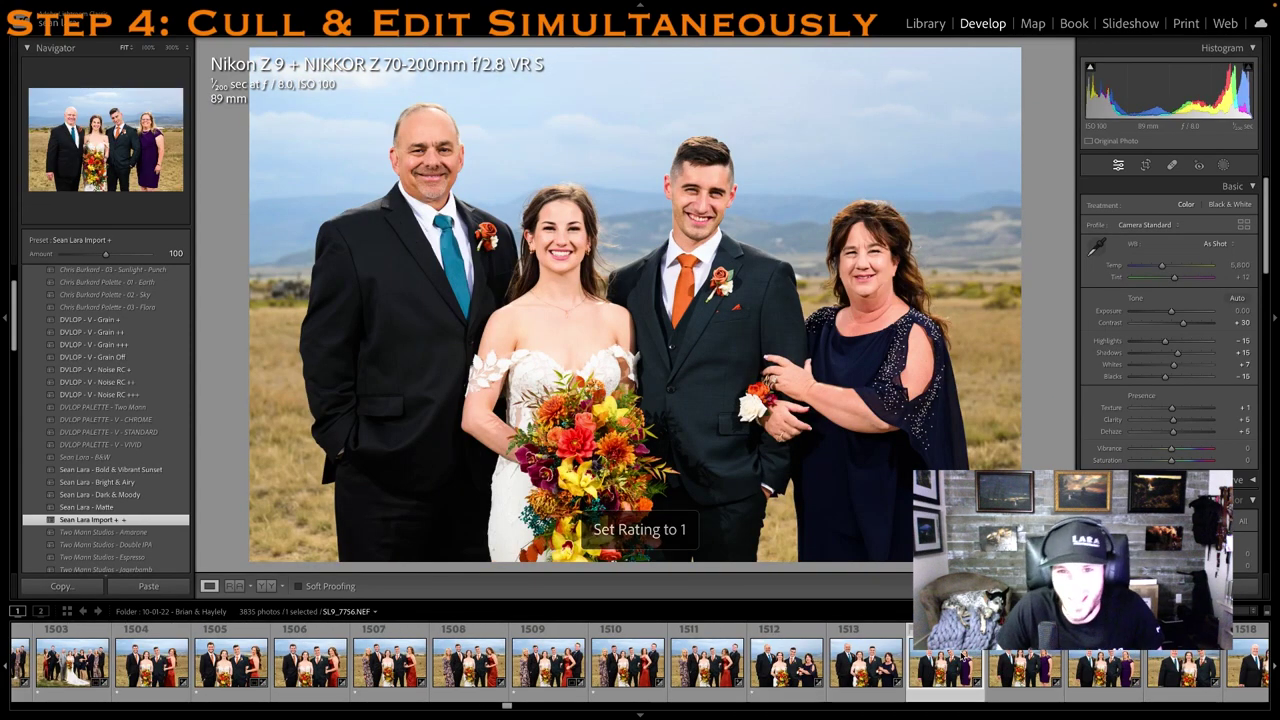
key("1")
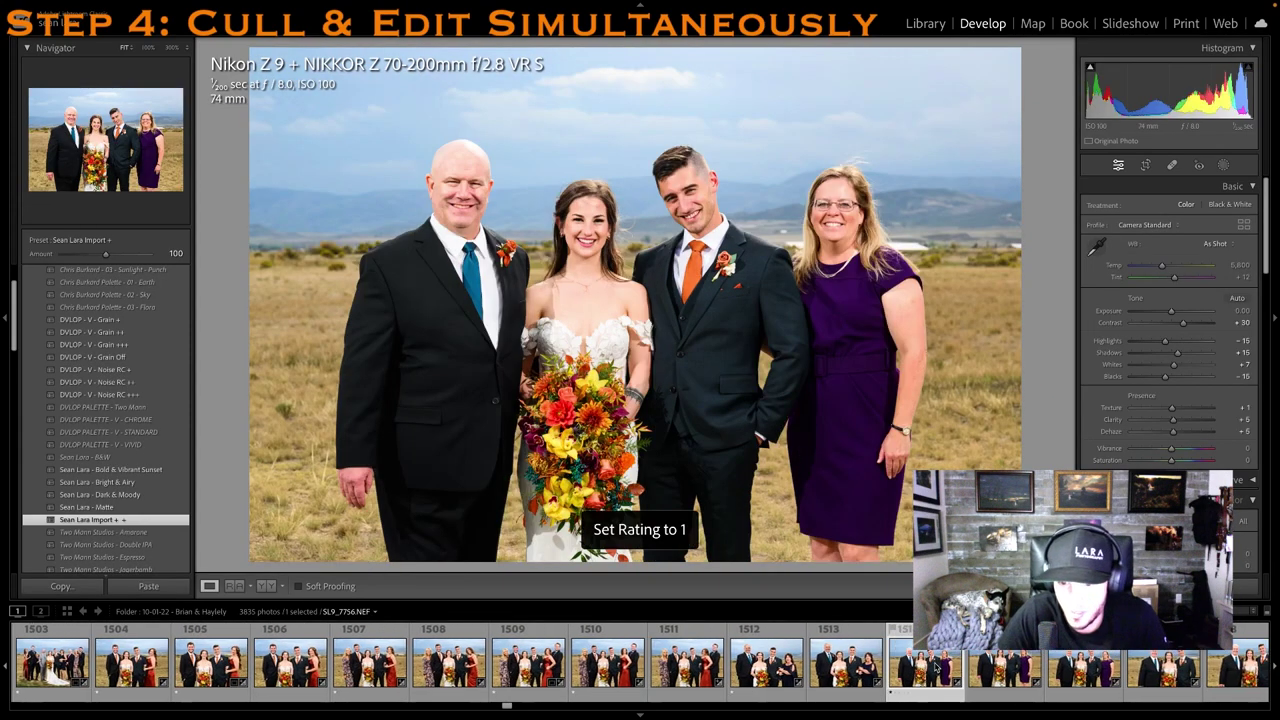
left_click(1084, 665)
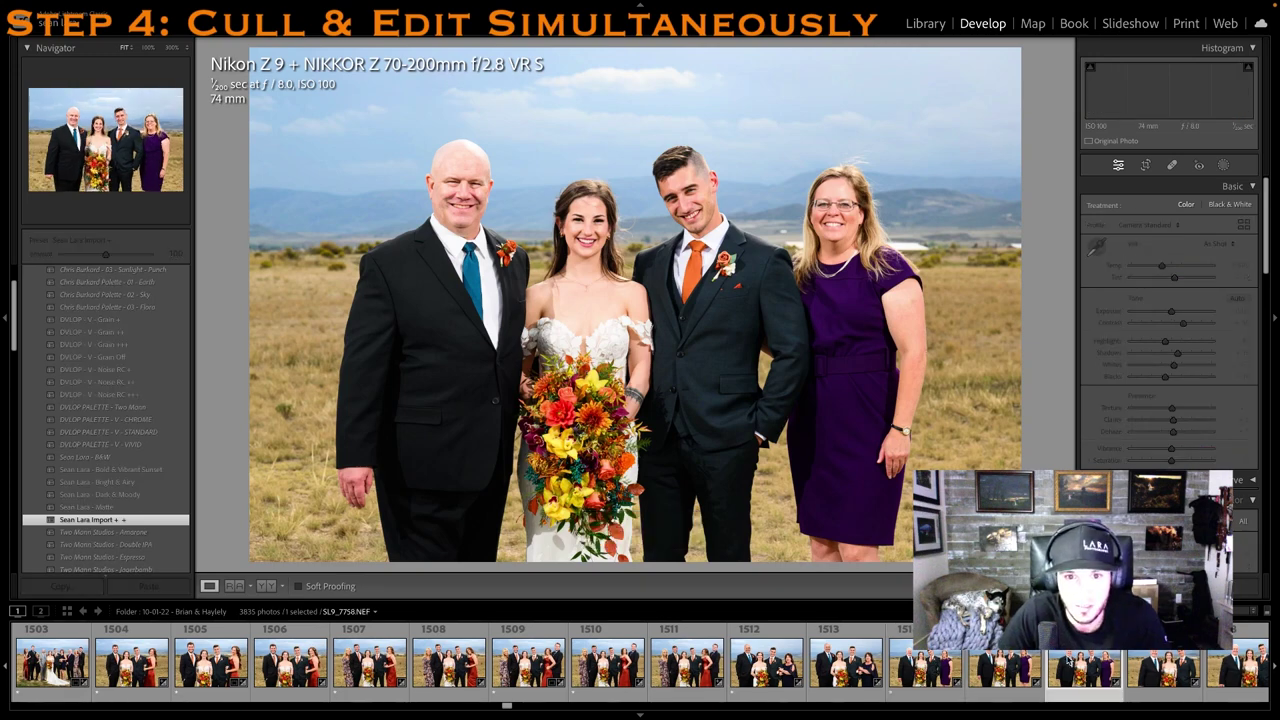
Give frame 1516, the couple with the bald man and the woman in purple, one star and crop it slightly tighter
key("1")
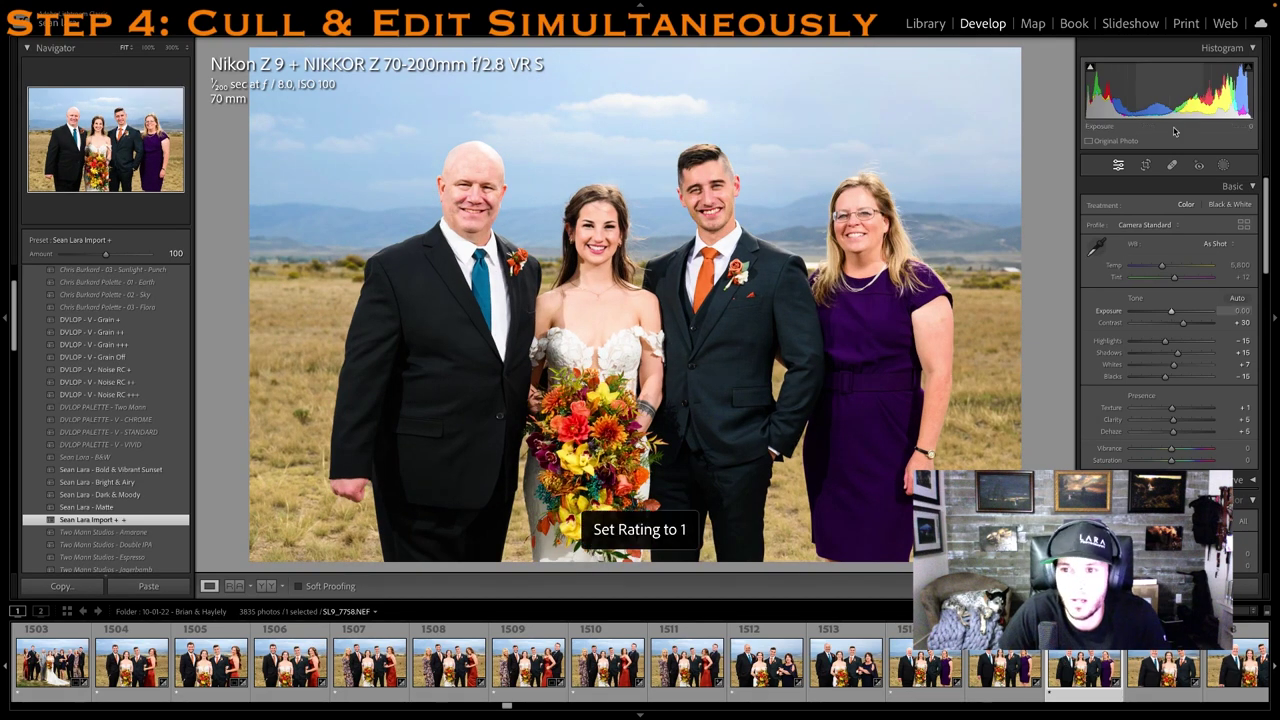
left_click(1145, 168)
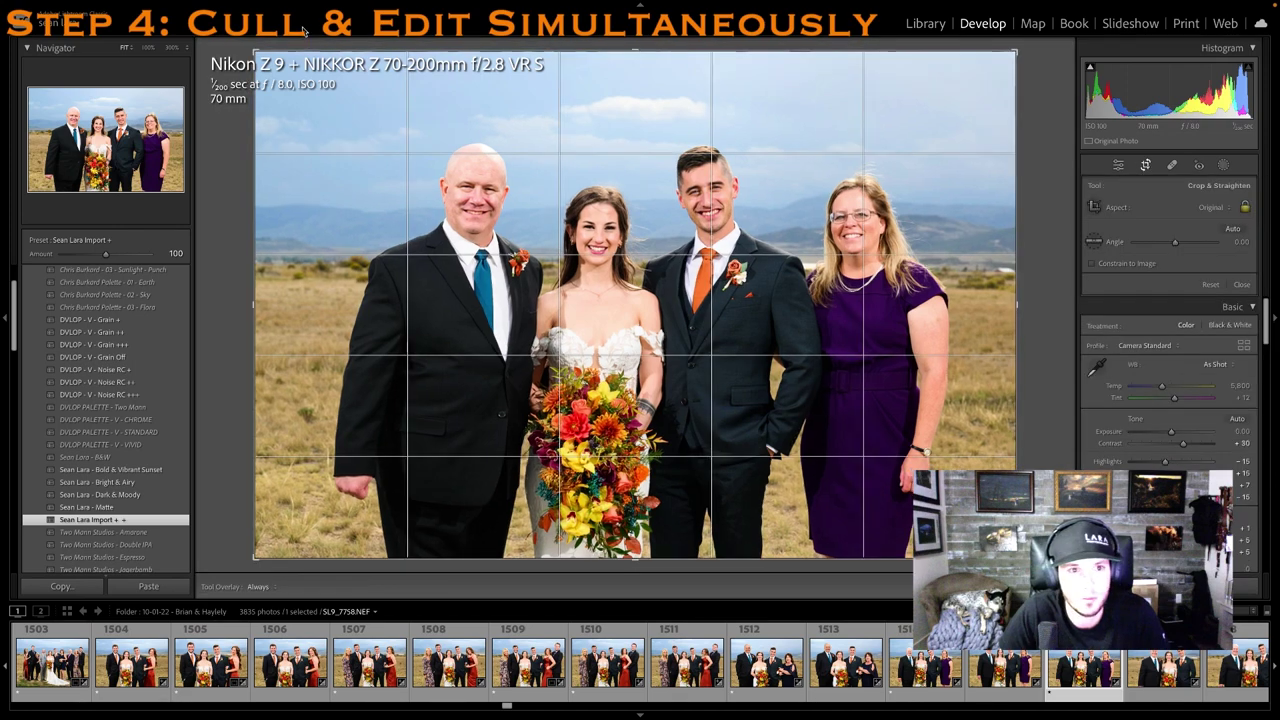
left_click_drag(256, 52, 271, 63)
key("Return")
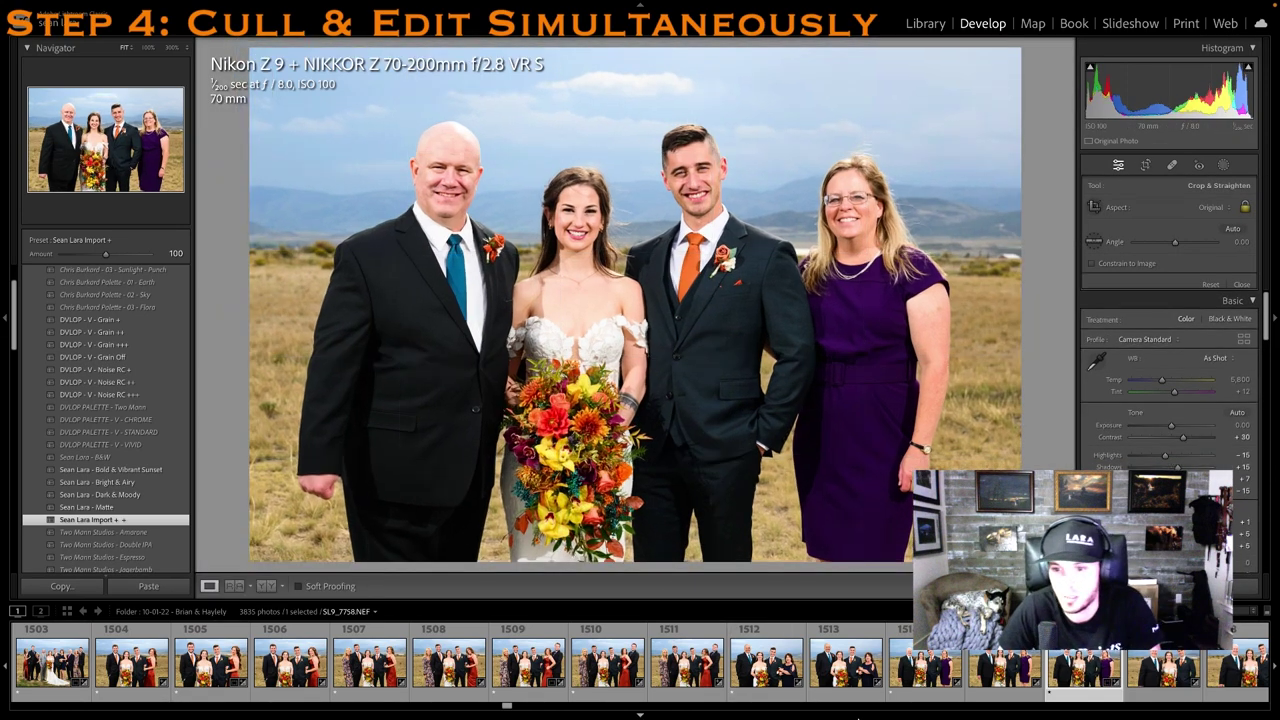
Crop frame 1518, the couple with only the bald man in the teal tie, tighter and give it one star
scroll(875, 676, "down", 5)
left_click(1040, 665)
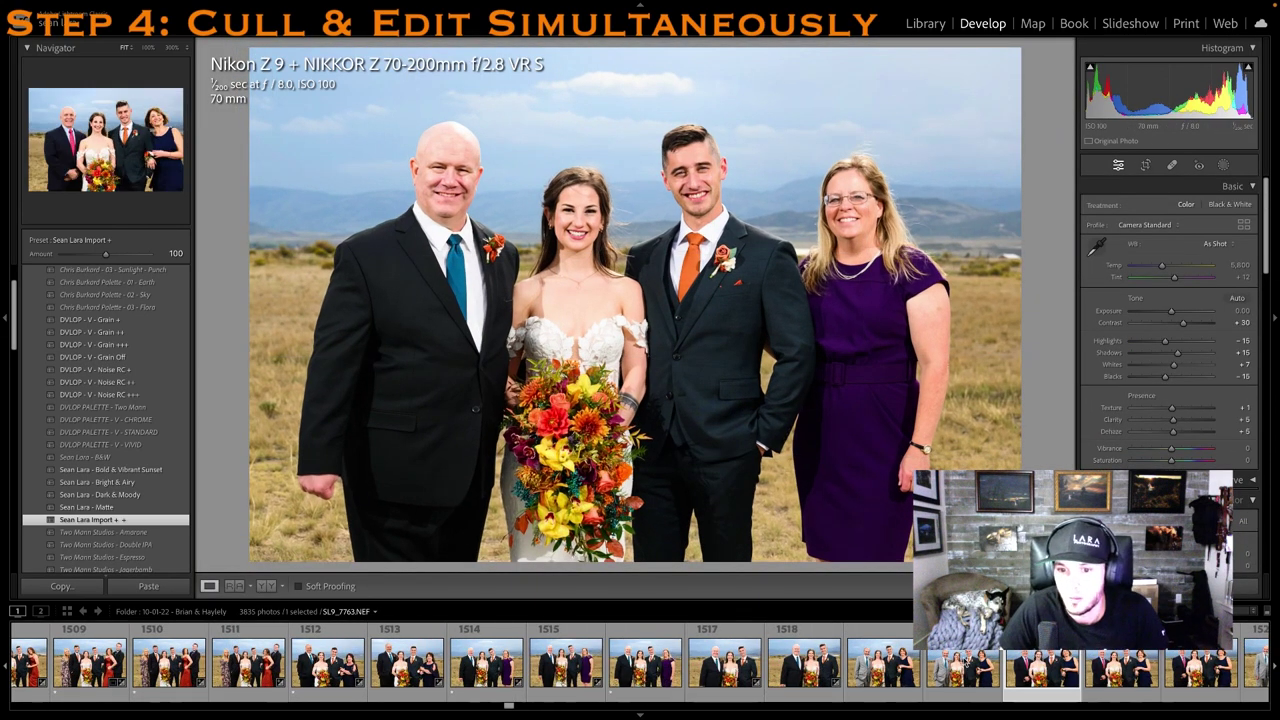
left_click(967, 664)
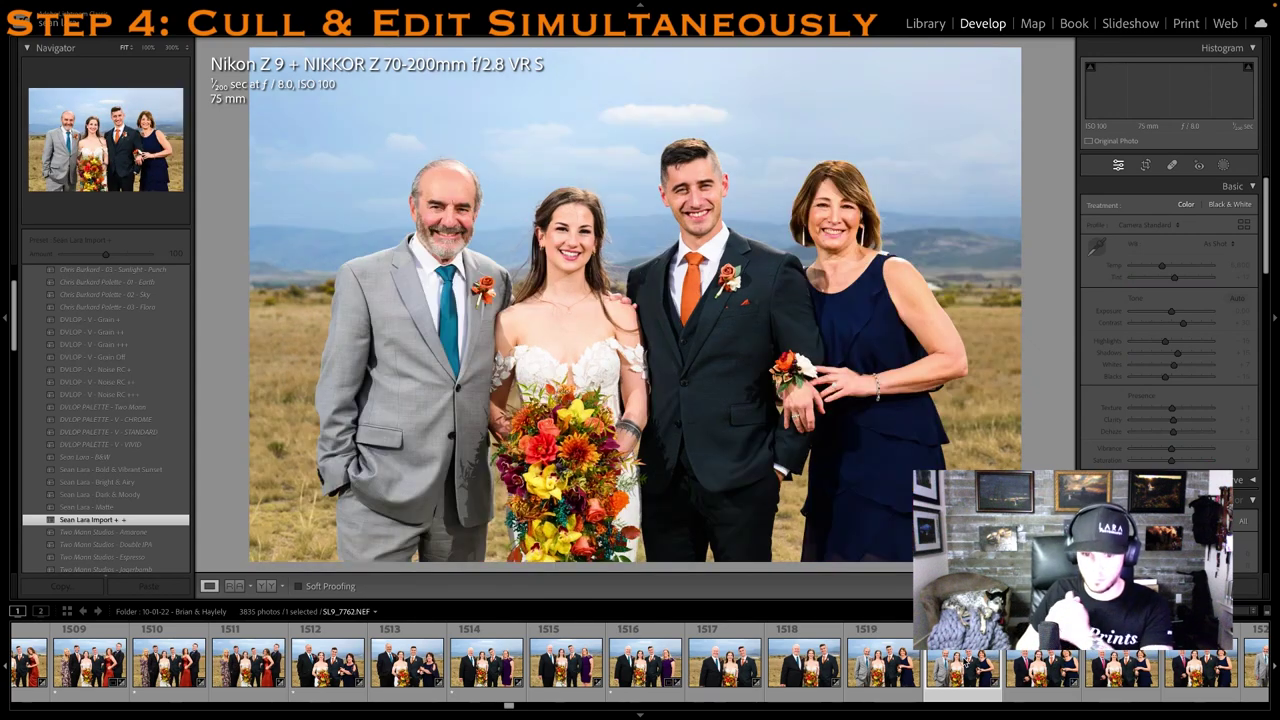
left_click(805, 665)
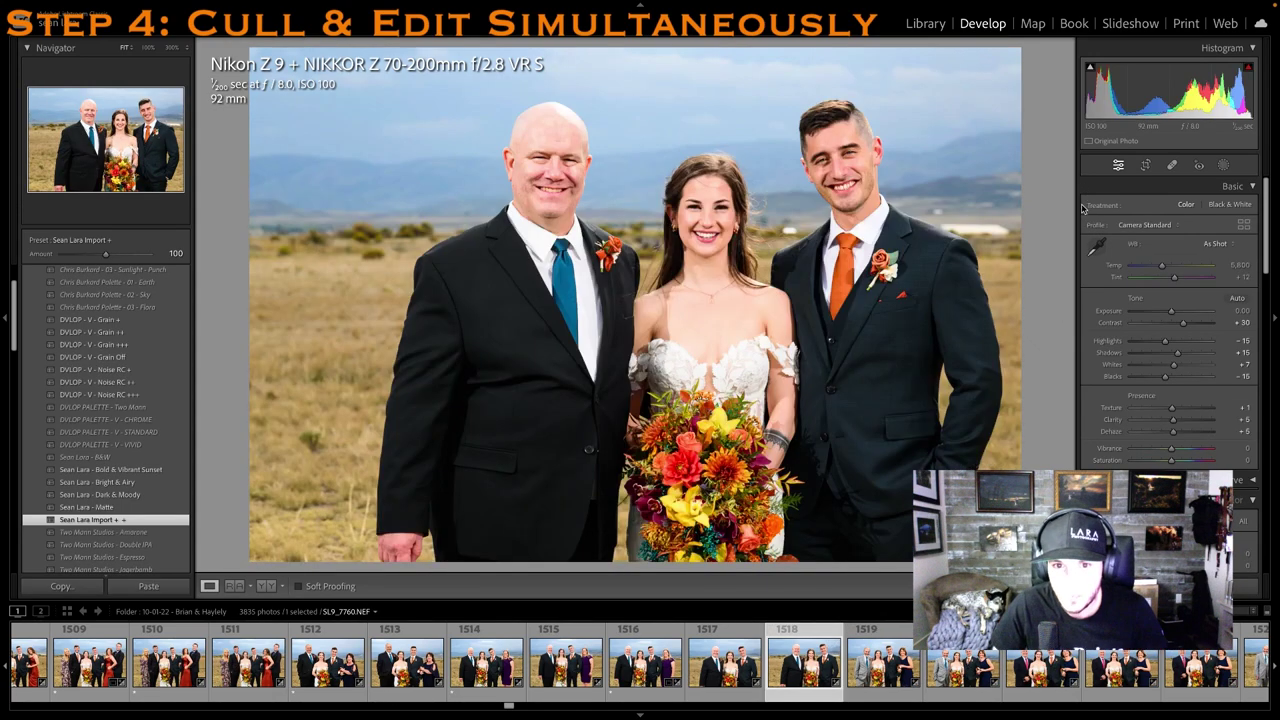
left_click(1145, 165)
left_click_drag(252, 276, 298, 275)
key("Return")
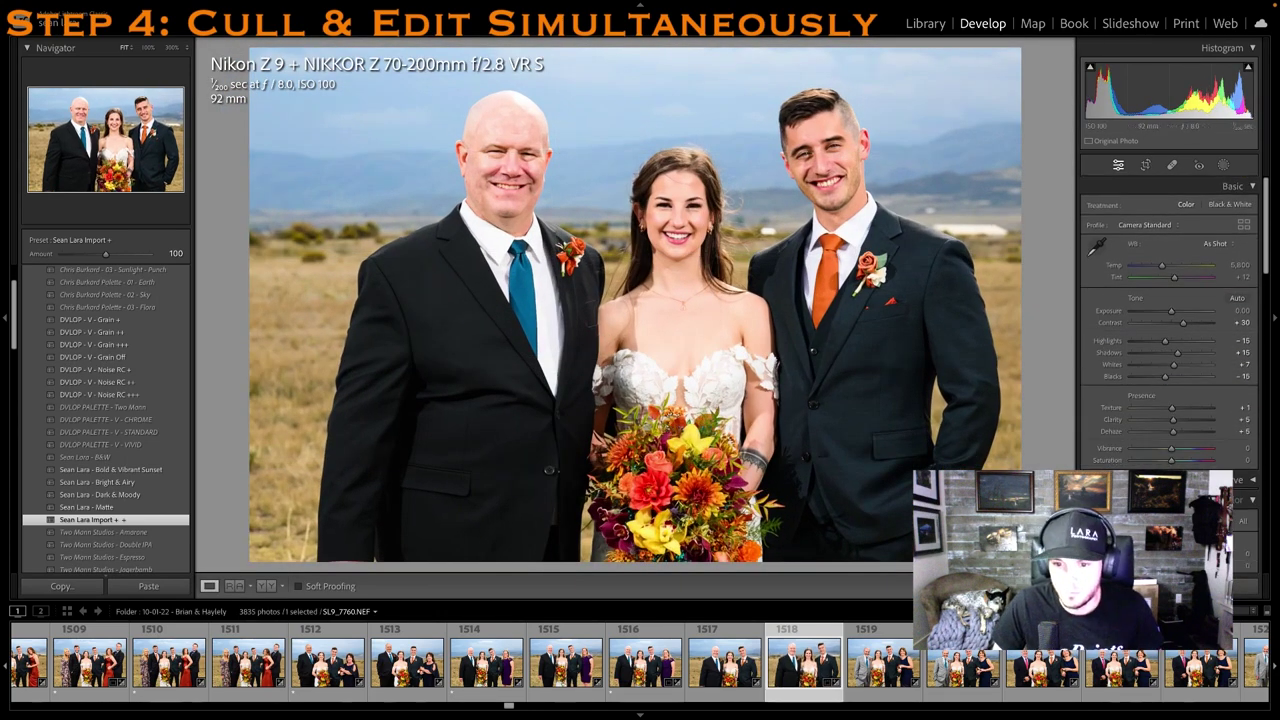
key("1")
Give frames 1519 and 1522 one star each, and crop 1522, the couple with the man in the red tie, slightly tighter
key("1")
key("Right")
key("Right")
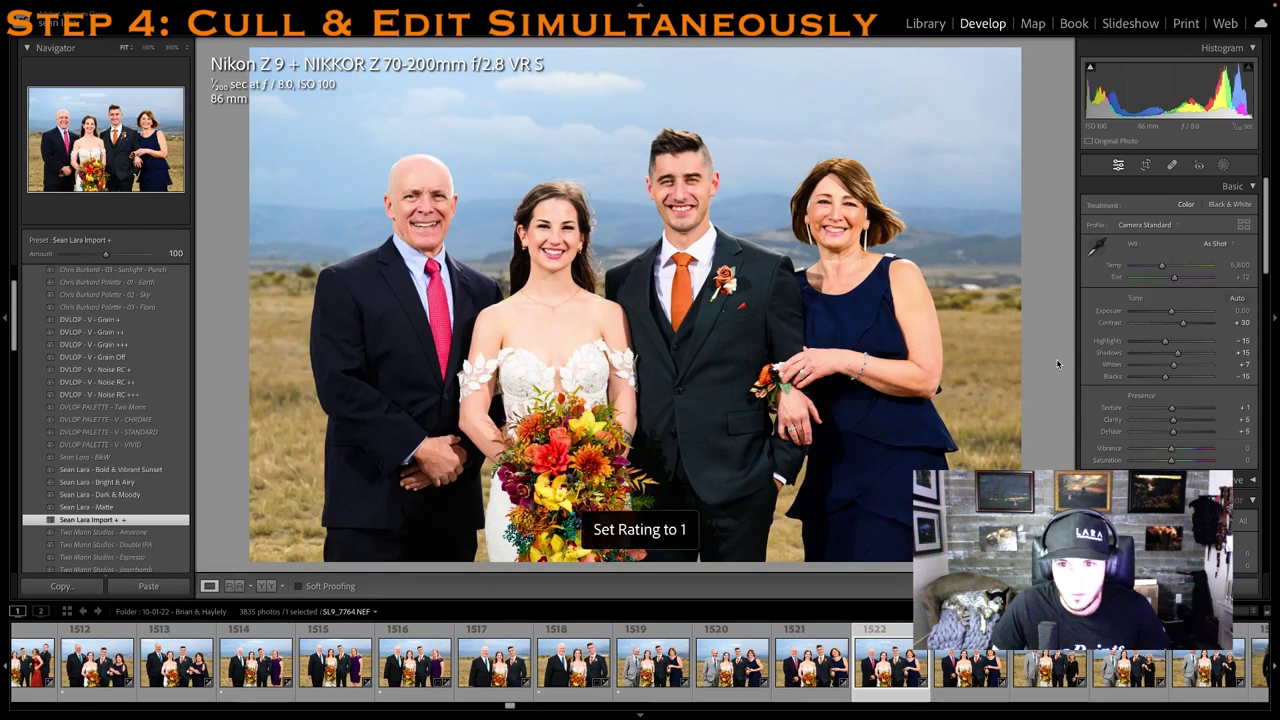
left_click(1150, 168)
left_click_drag(661, 50, 661, 64)
key("Return")
Give frames 1524 and 1525, the couple with the man in grey and woman in black, one star each and set 1526's rating to 0
key("Right")
key("Right")
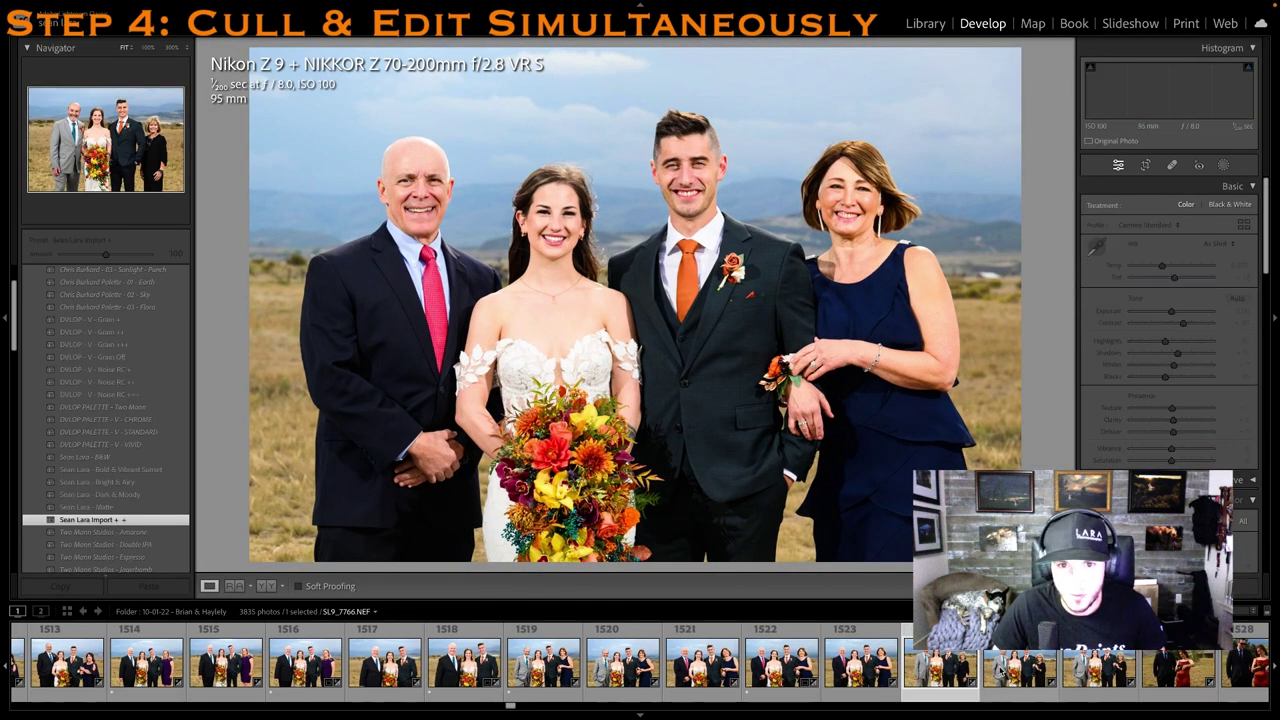
key("1")
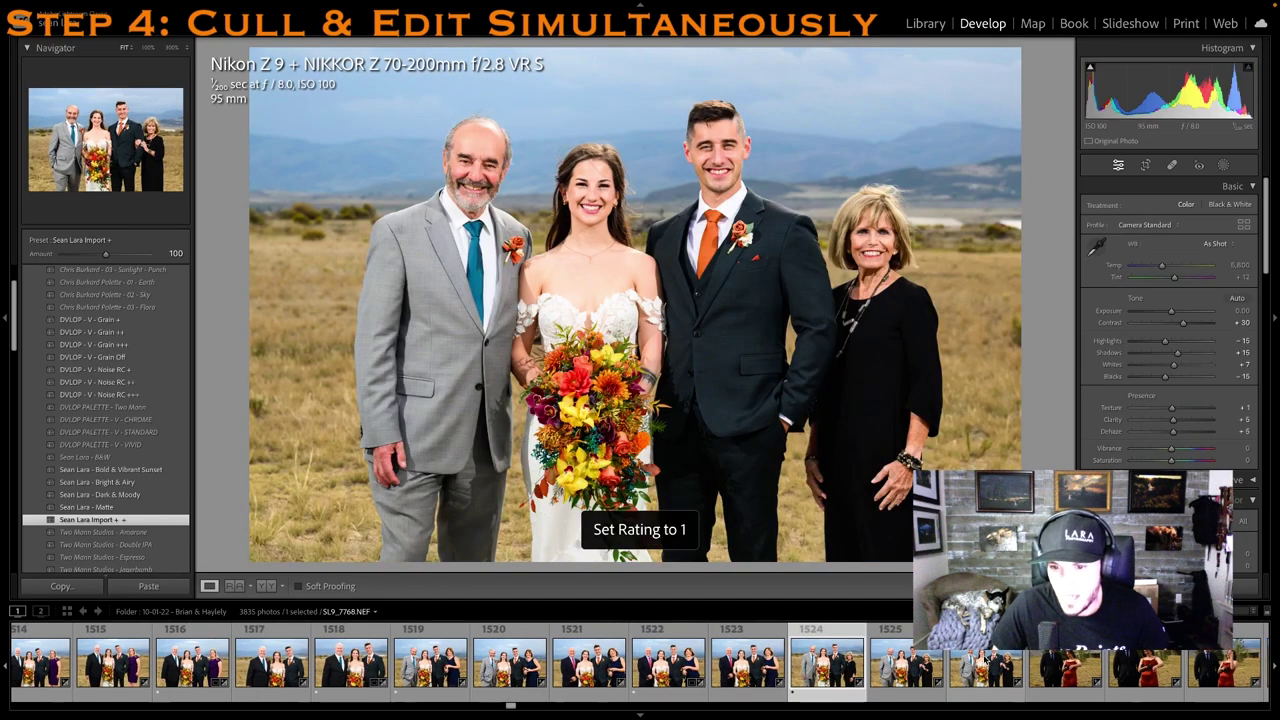
key("1")
key("Left")
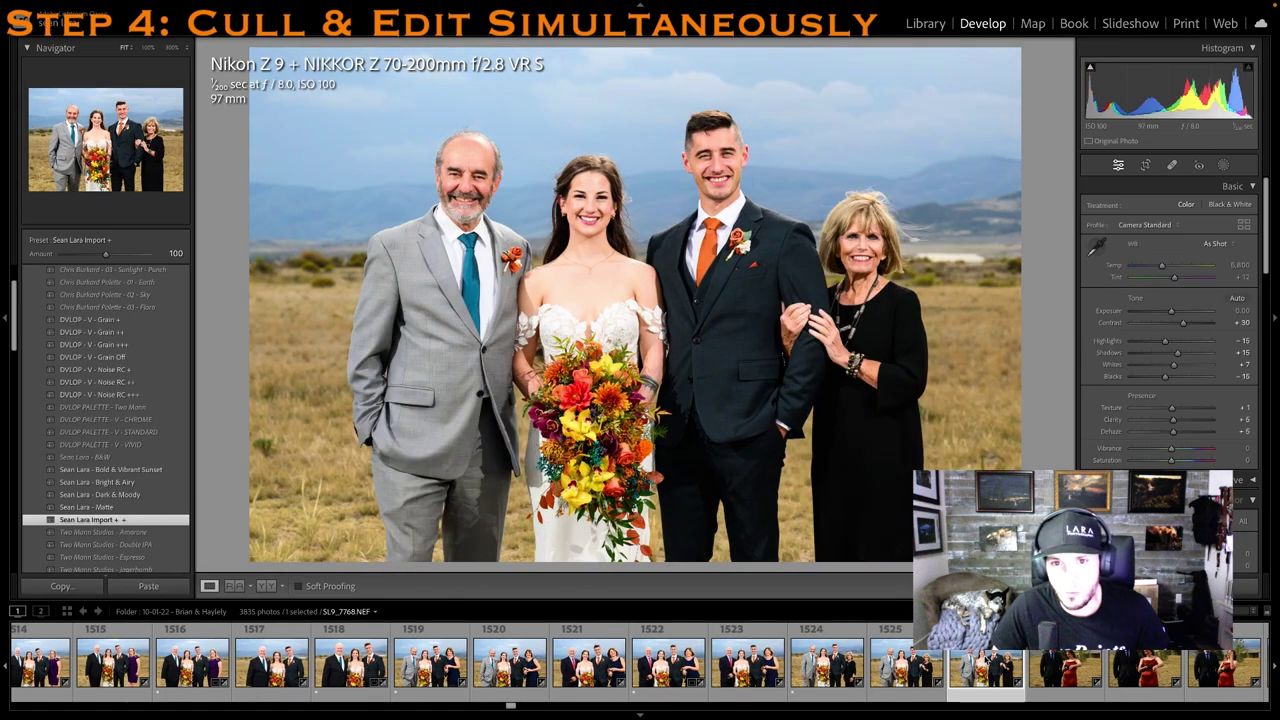
key("1")
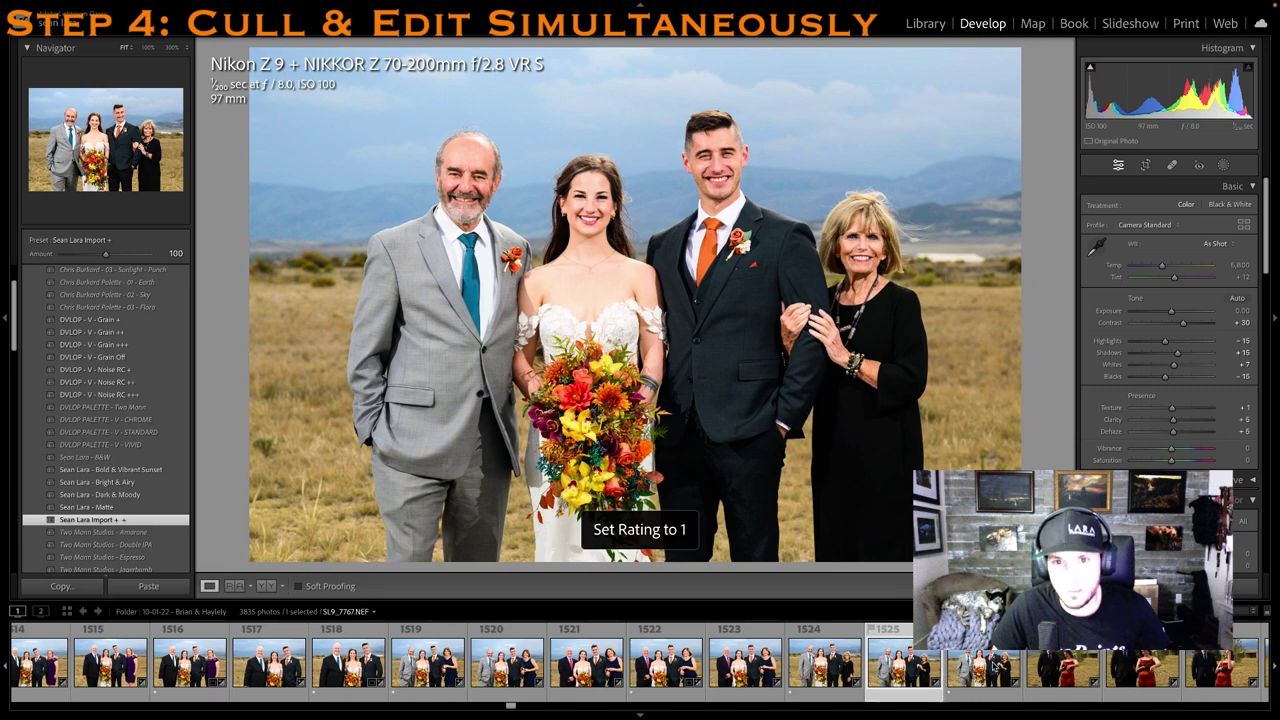
key("Right")
key("1")
key("Right")
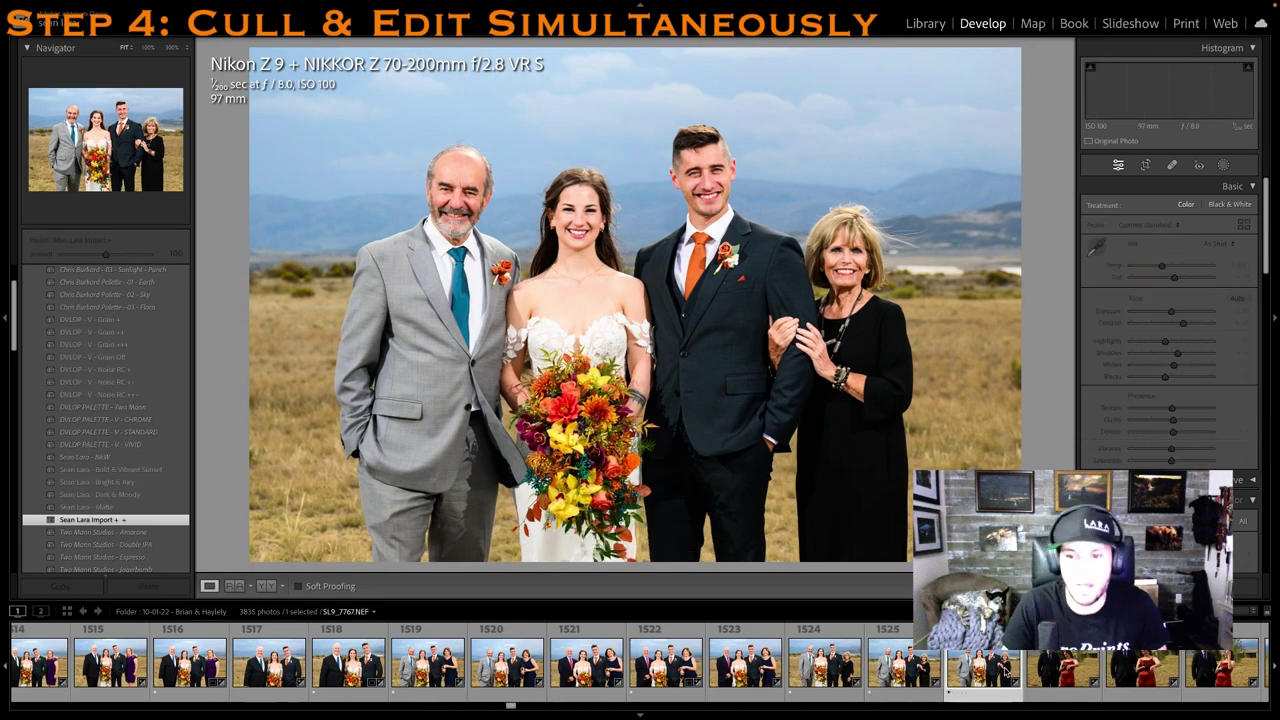
key("0")
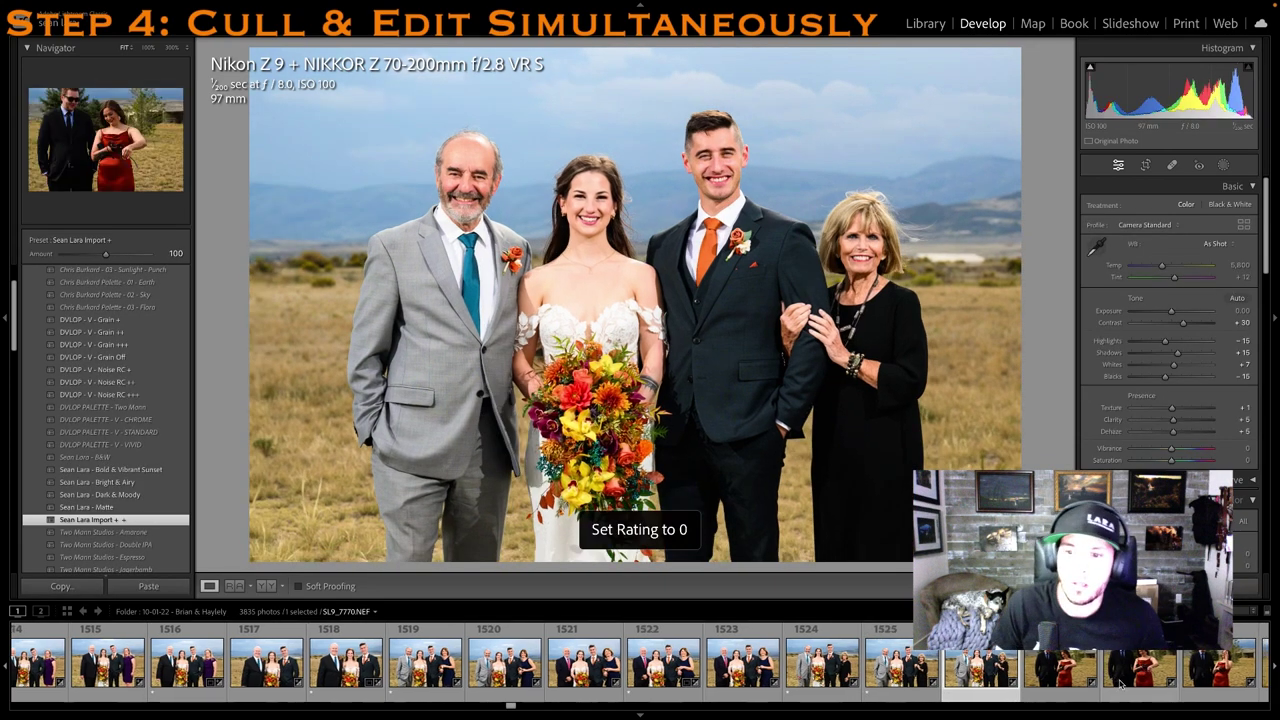
Give frames 1528 and 1532 of the man in sunglasses and the woman in red one star each
scroll(1120, 685, "right", 1)
left_click(1067, 680)
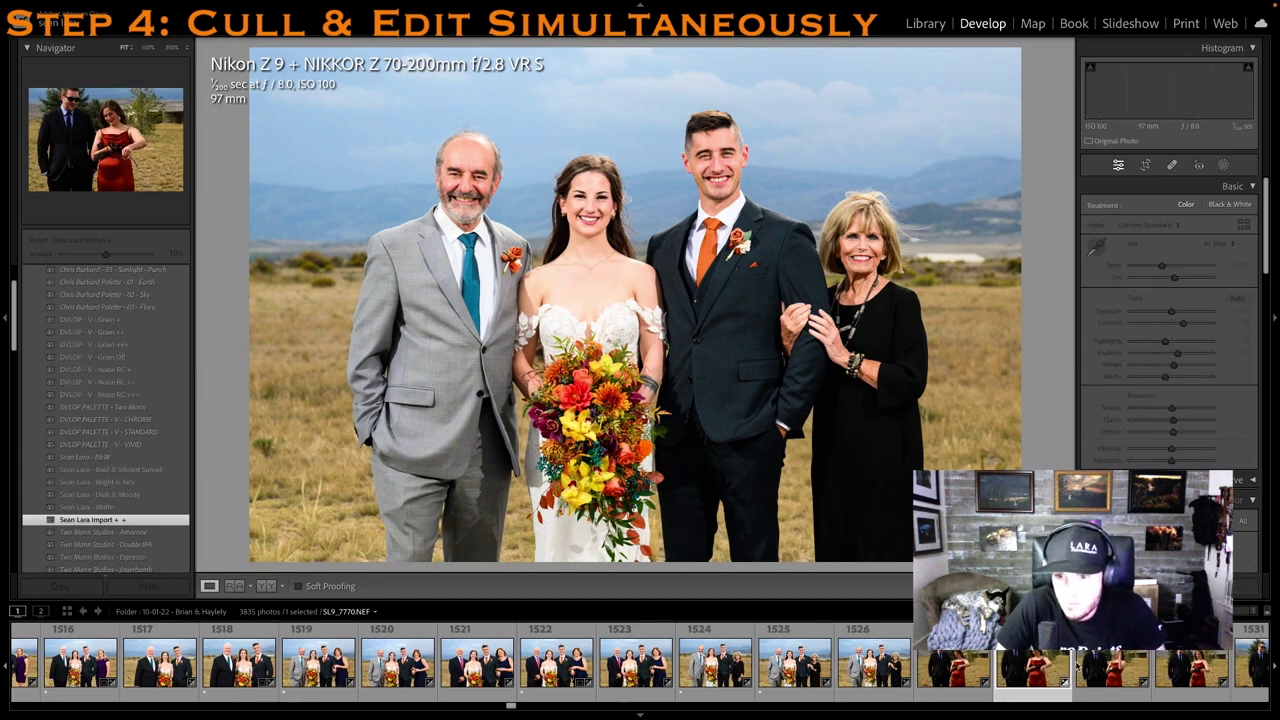
scroll(1077, 685, "right", 1)
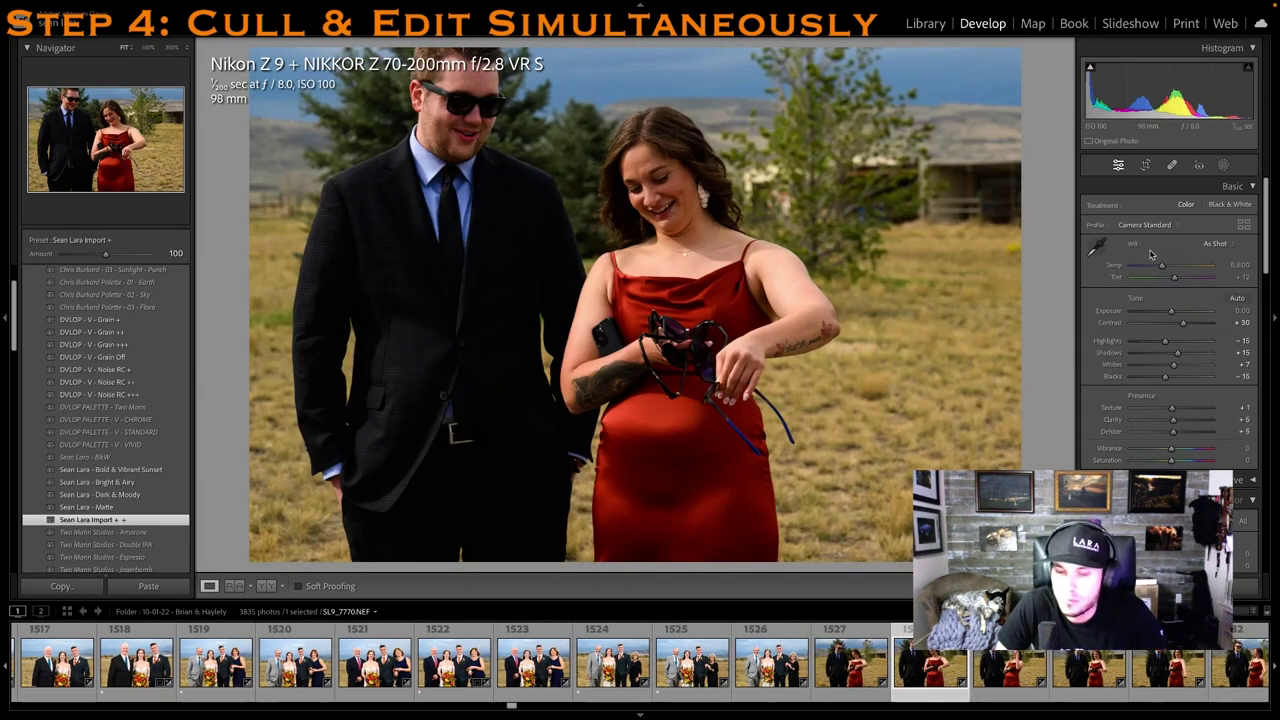
key("1")
key("1")
left_click(1053, 680)
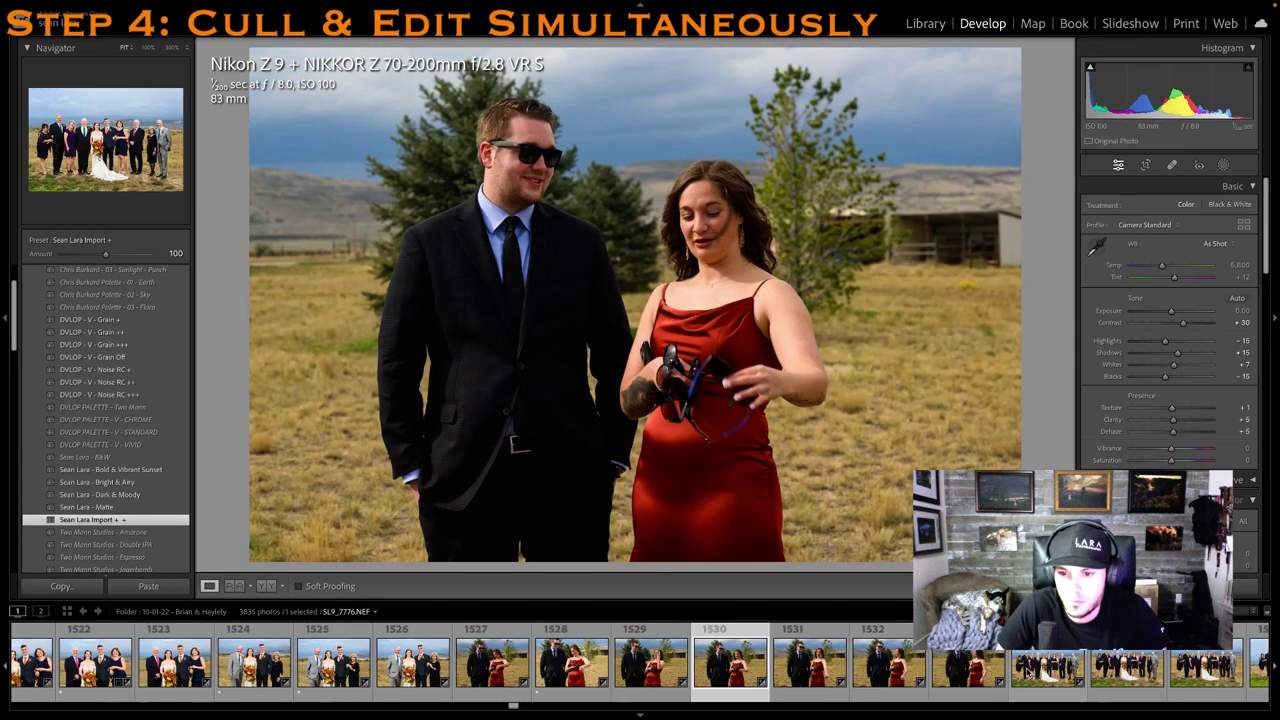
left_click(918, 669)
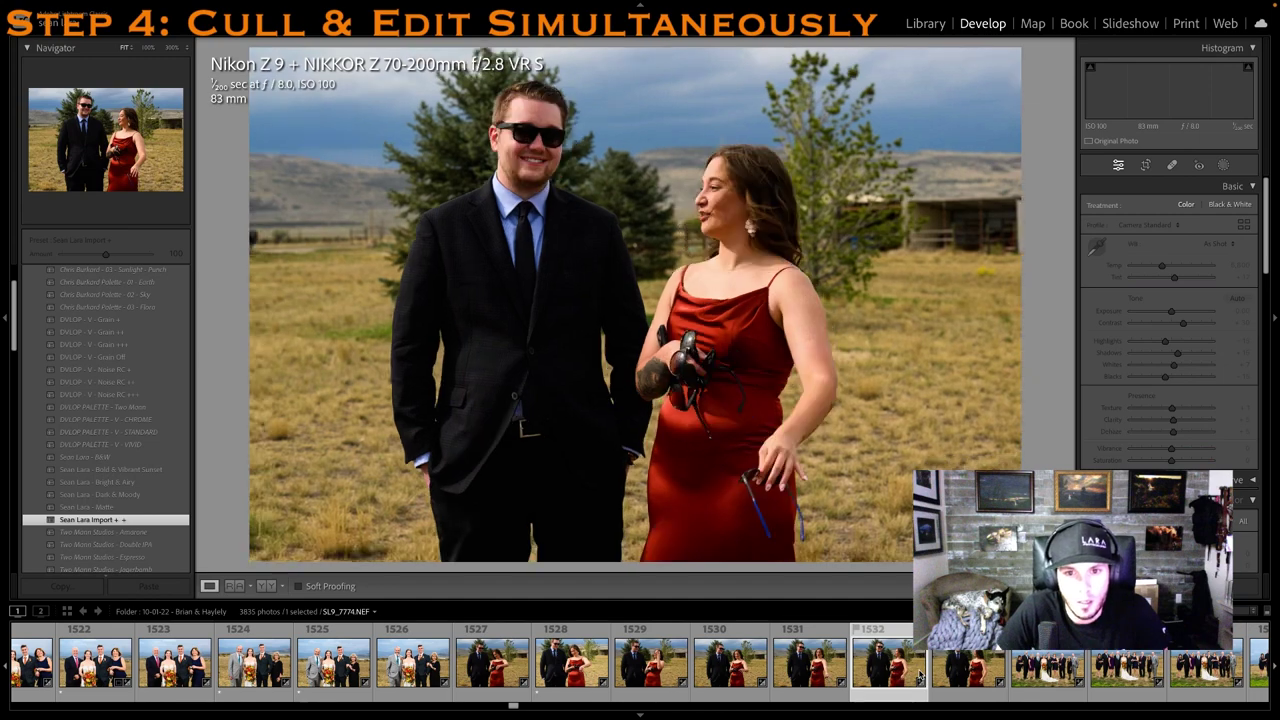
key("1")
Give frame 1536 of the full family group one star and crop it slightly tighter around the people
left_click(927, 664)
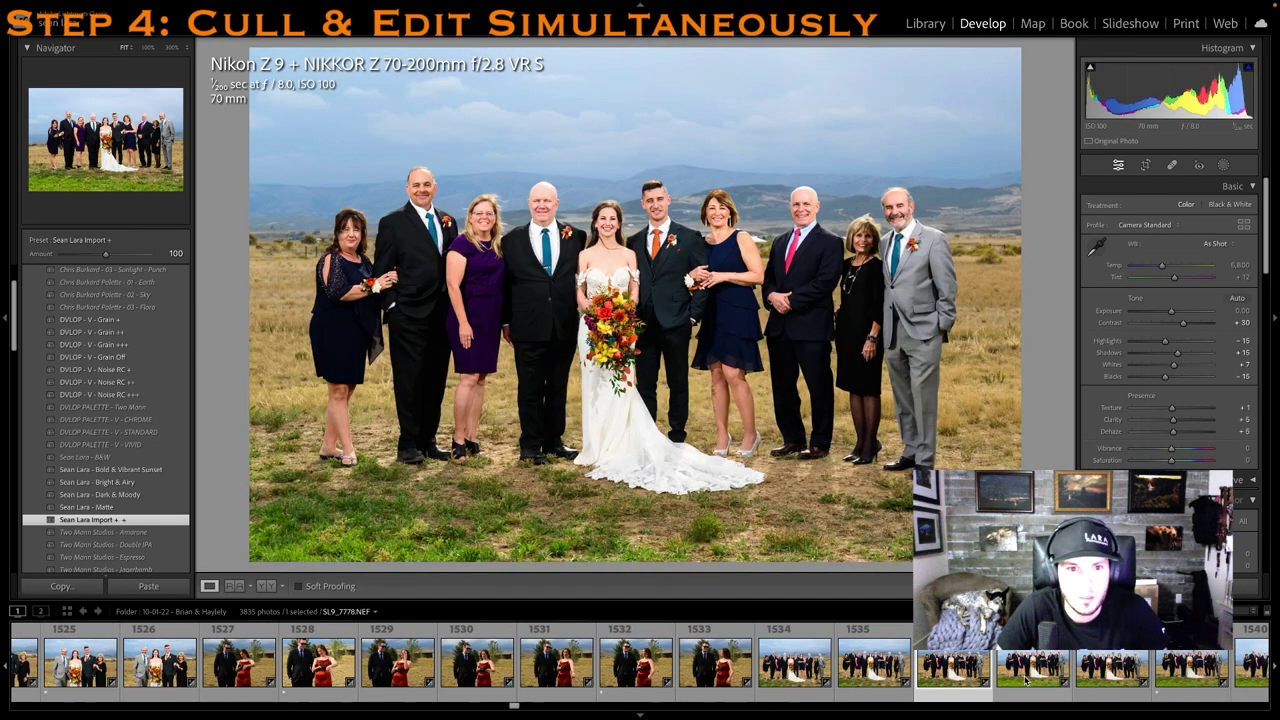
key("1")
left_click(1146, 165)
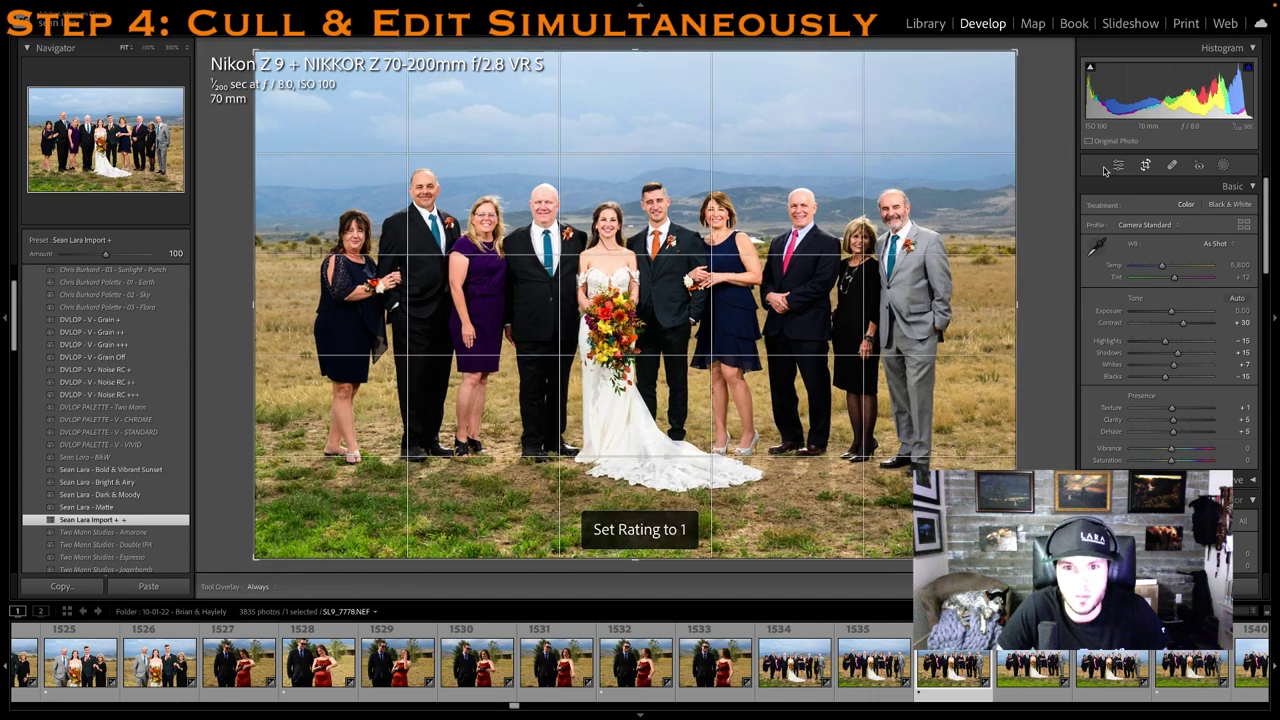
left_click_drag(686, 51, 678, 82)
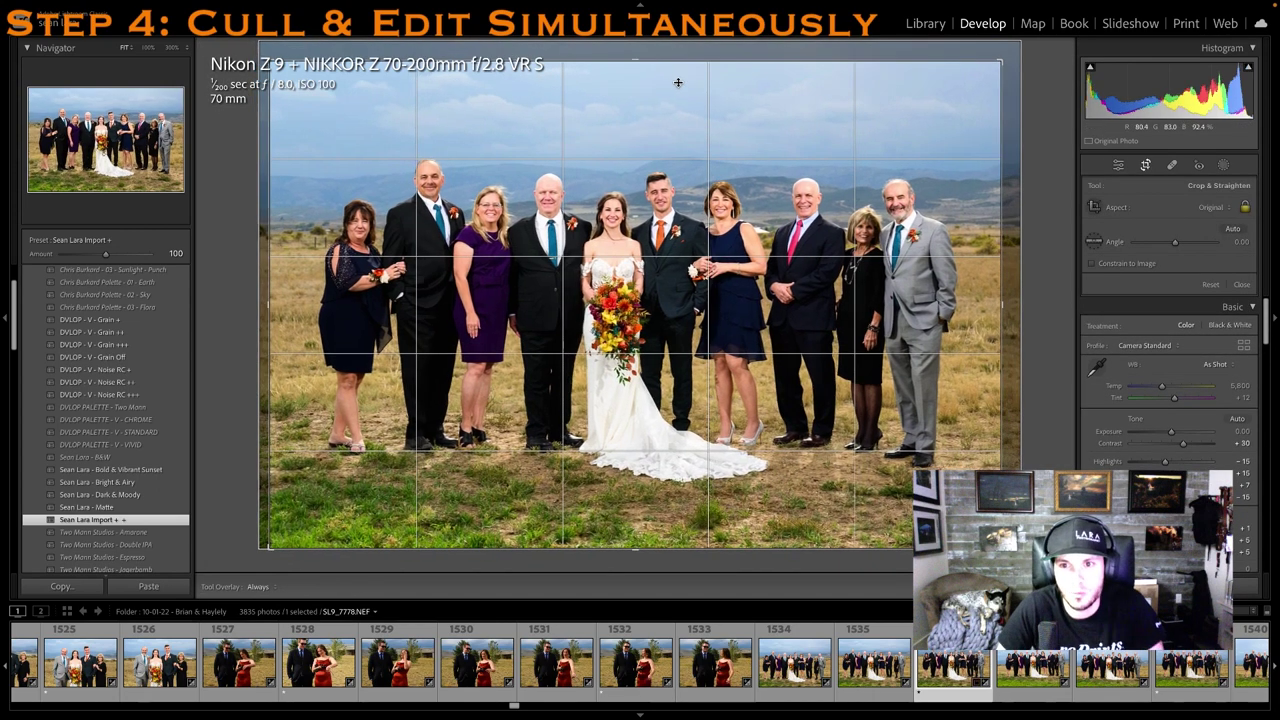
key("r")
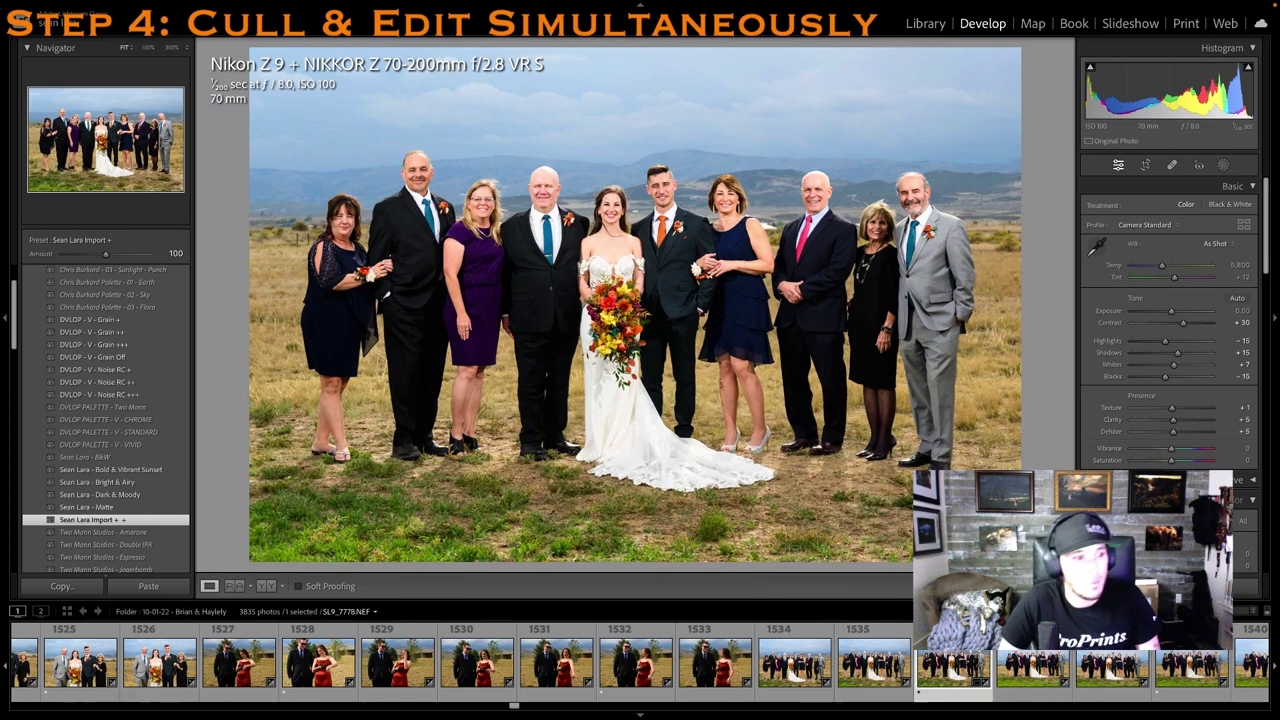
Give frame 1539 of the full family group one star and lower its highlights to -64
left_click(1165, 663)
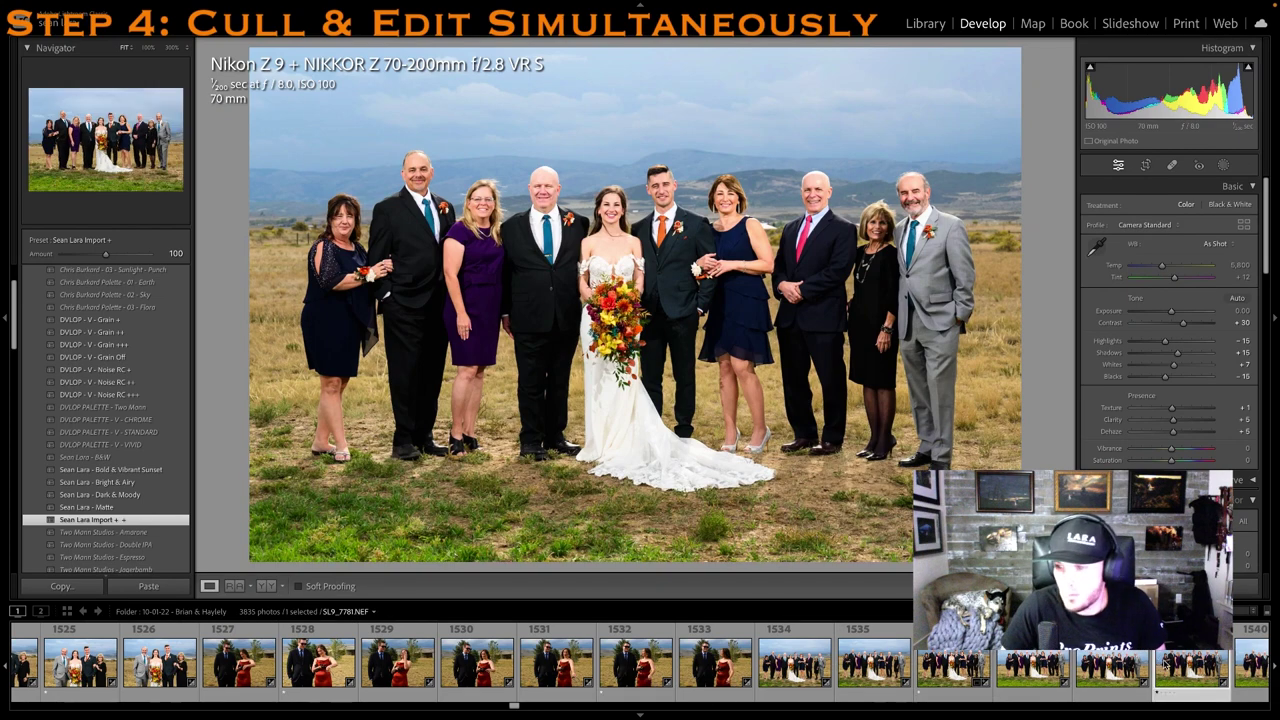
left_click(1143, 666)
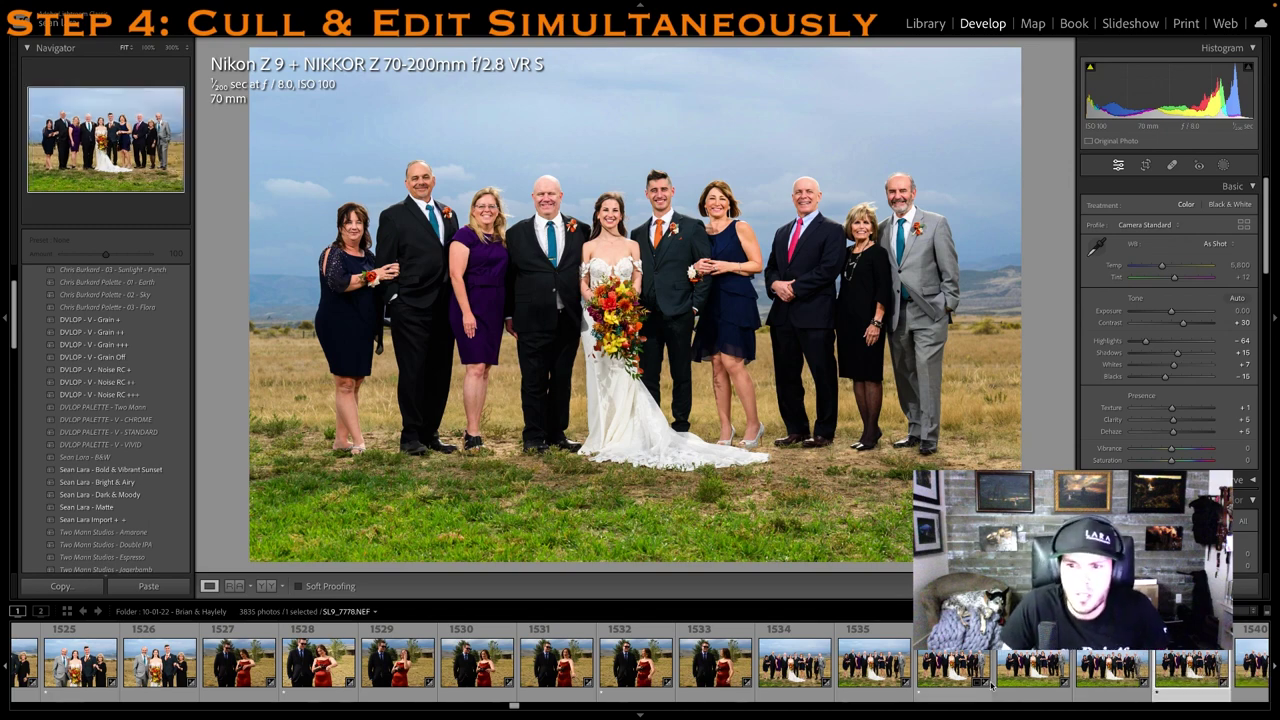
Compare family group frames 1539 to 1541, then give frame 1541 one star and crop it slightly tighter
scroll(1082, 684, "right", 3)
left_click(1082, 683)
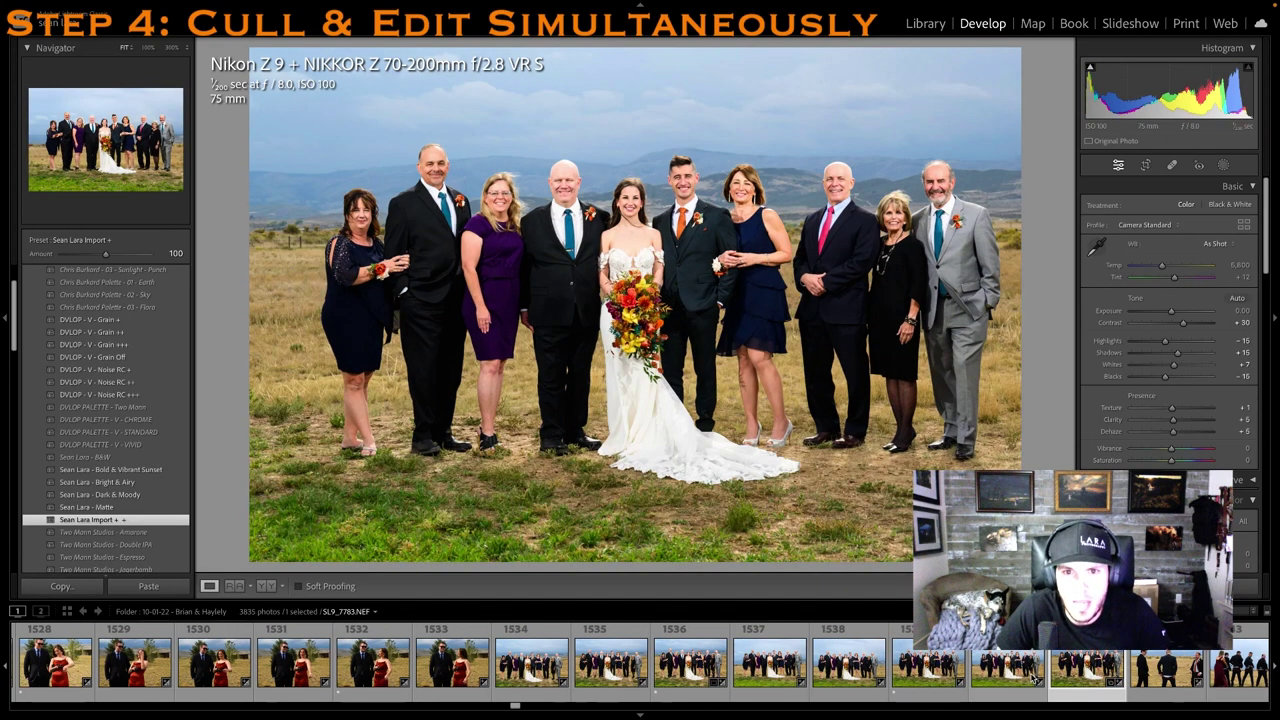
left_click(943, 676)
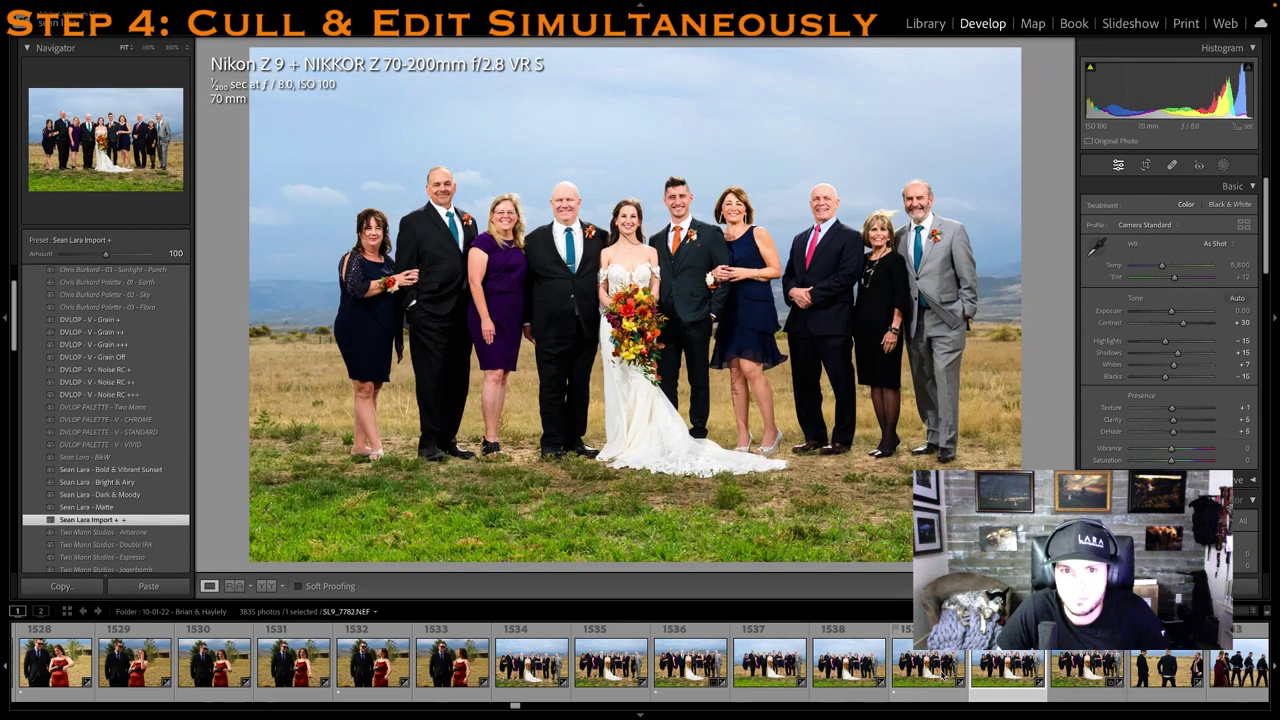
left_click(940, 675)
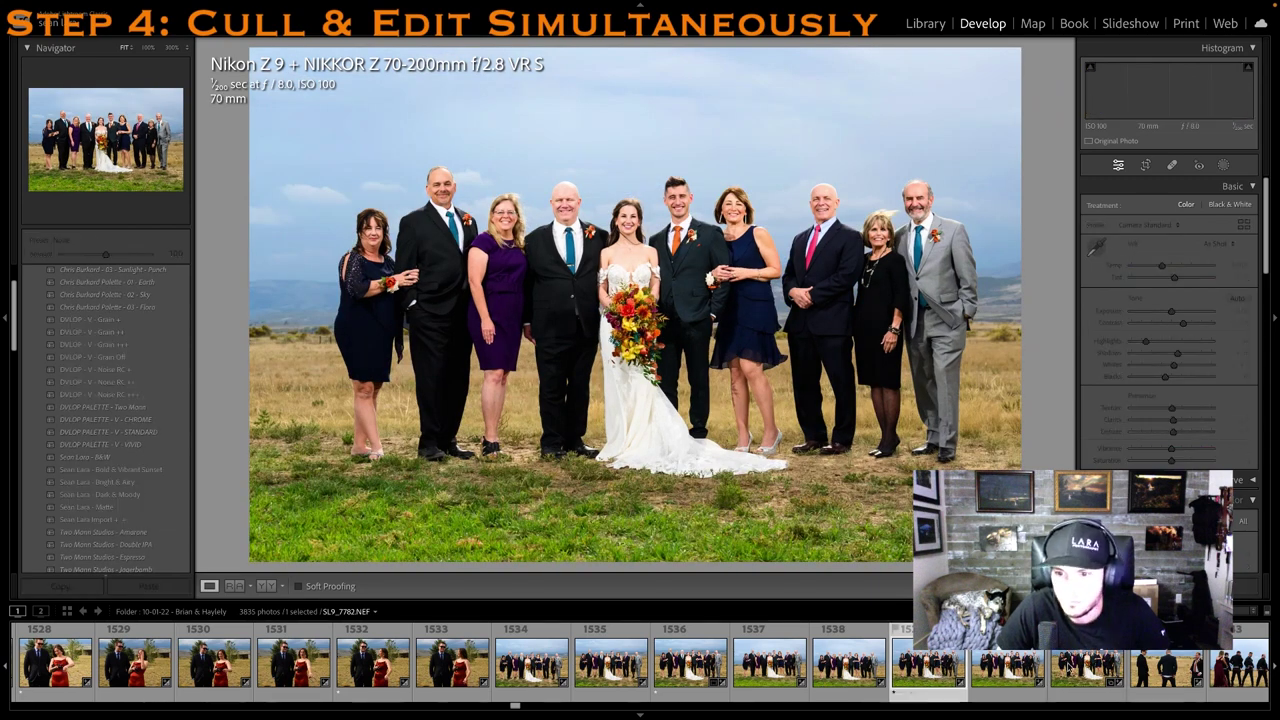
key("Right")
key("Right")
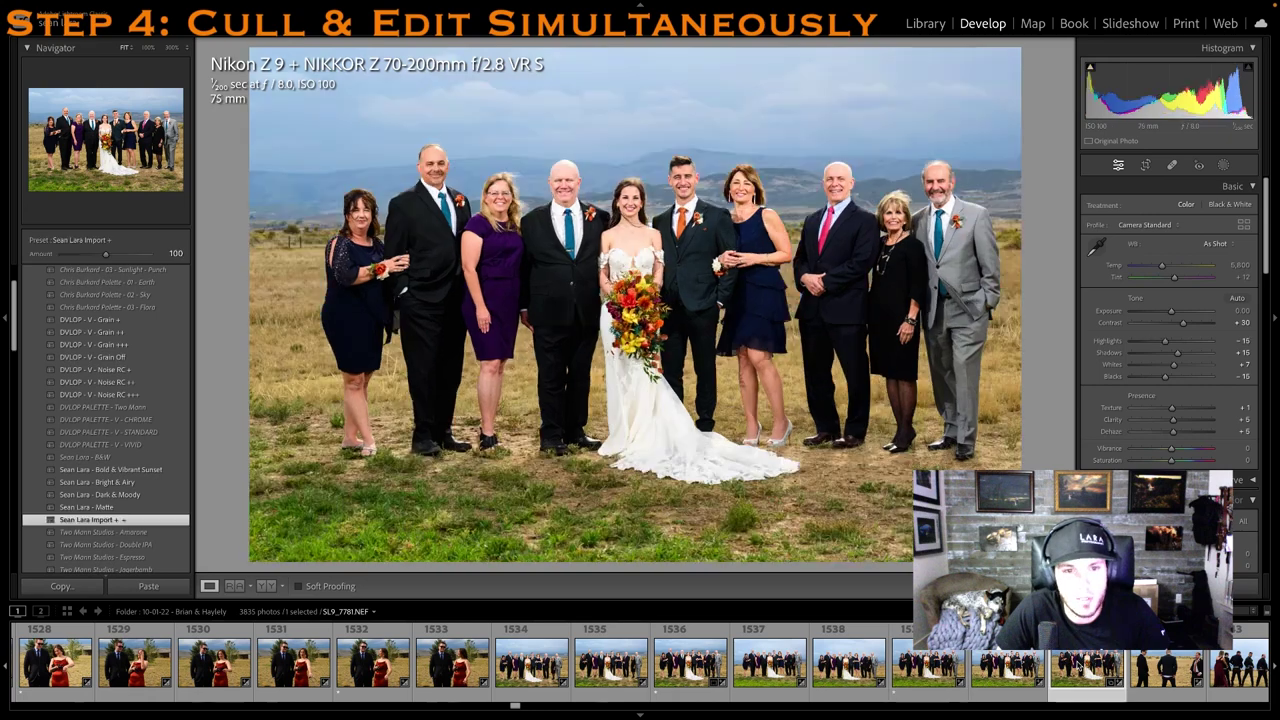
key("1")
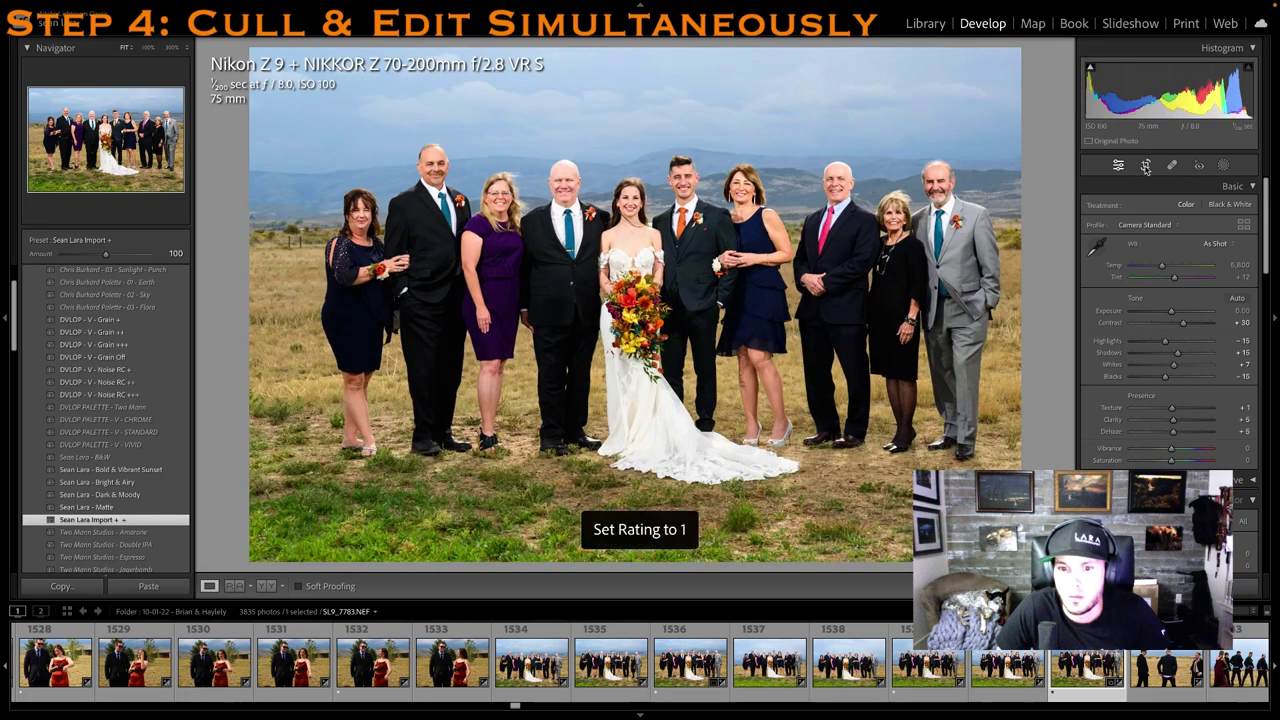
left_click(1145, 165)
left_click_drag(258, 245, 270, 246)
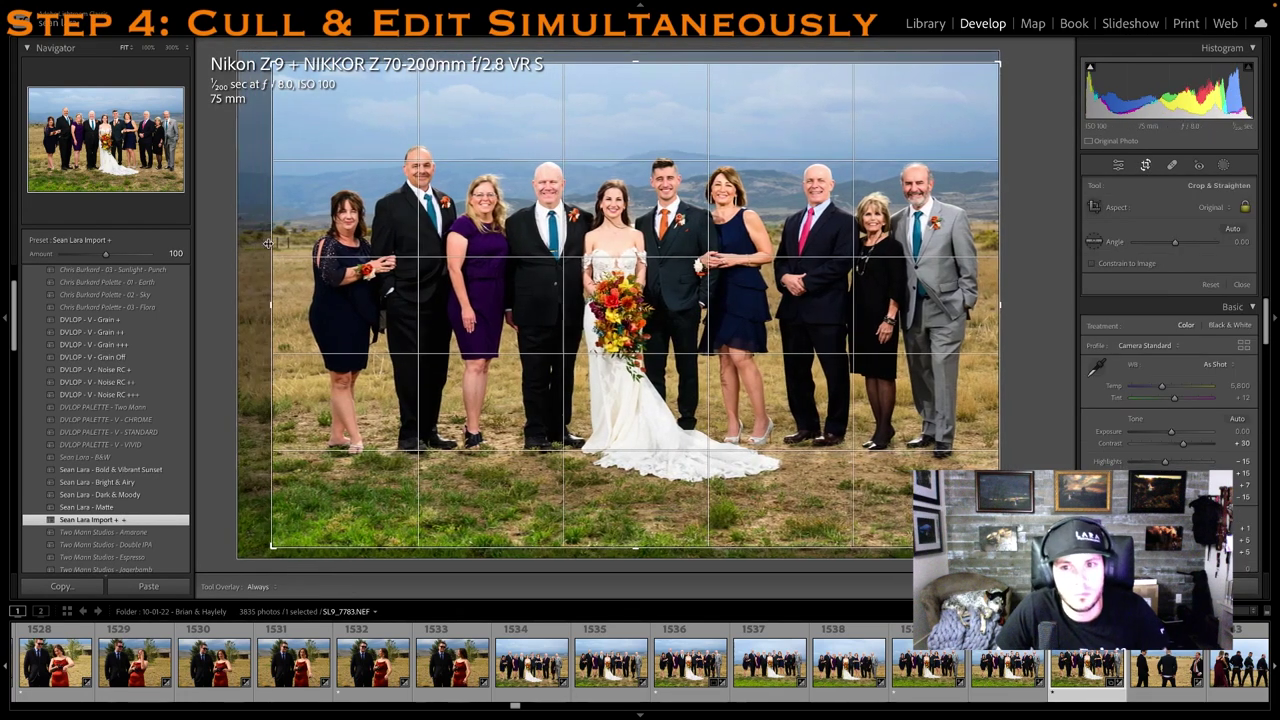
key("r")
Give frame 1546 of the groom and groomsmen one star and brighten it with shadows at +59 and exposure at +0.30
scroll(1000, 665, "down", 3)
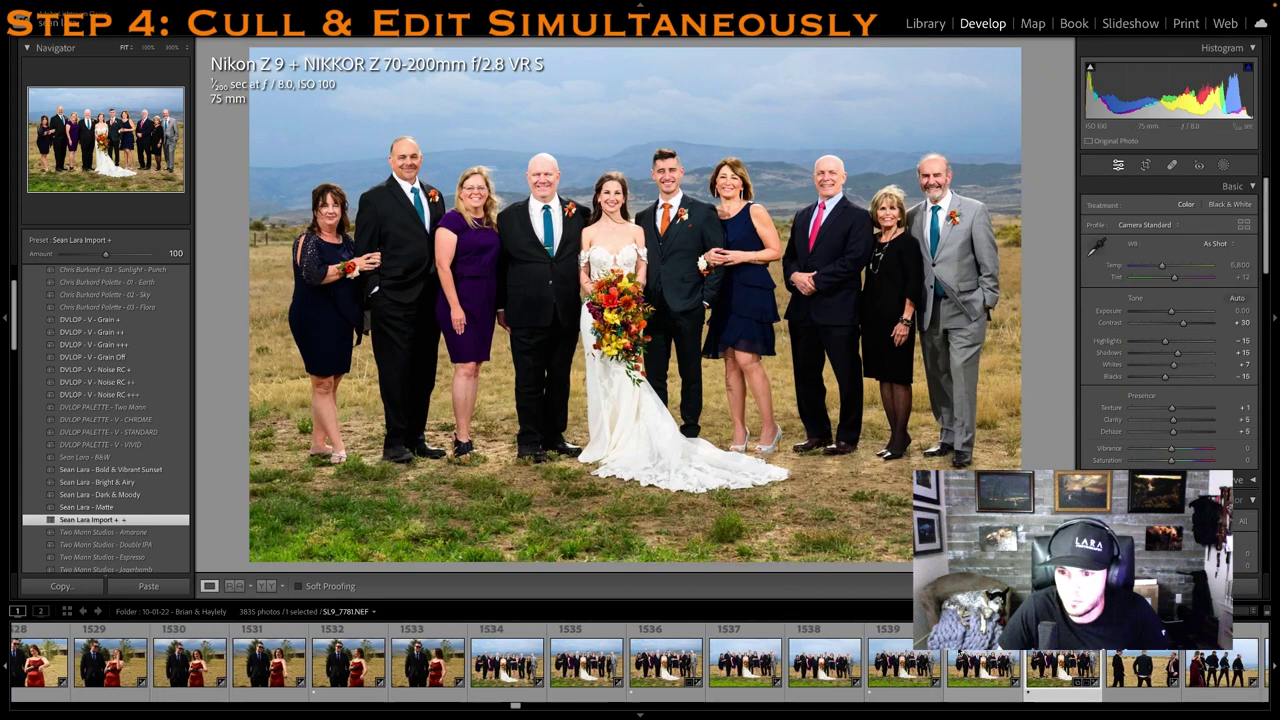
left_click(1072, 678)
scroll(1034, 687, "down", 1)
scroll(930, 682, "down", 4)
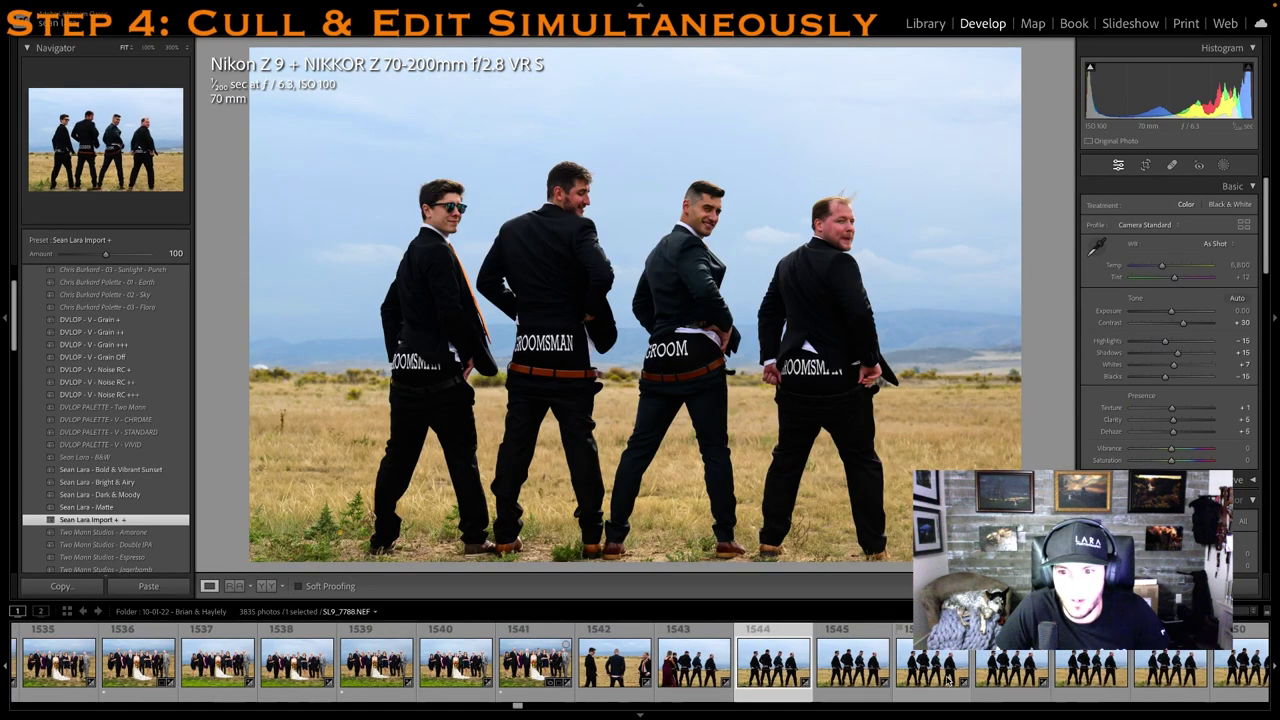
left_click(950, 680)
scroll(980, 679, "down", 3)
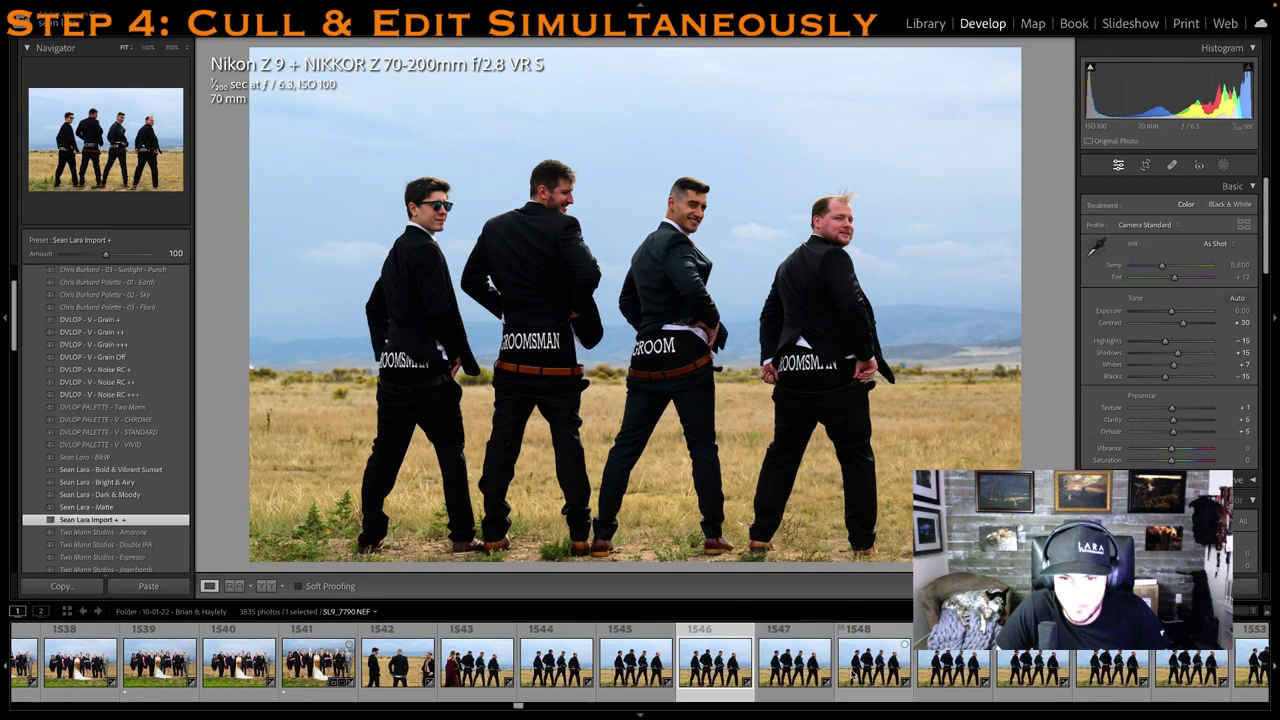
scroll(910, 679, "down", 6)
scroll(852, 677, "down", 5)
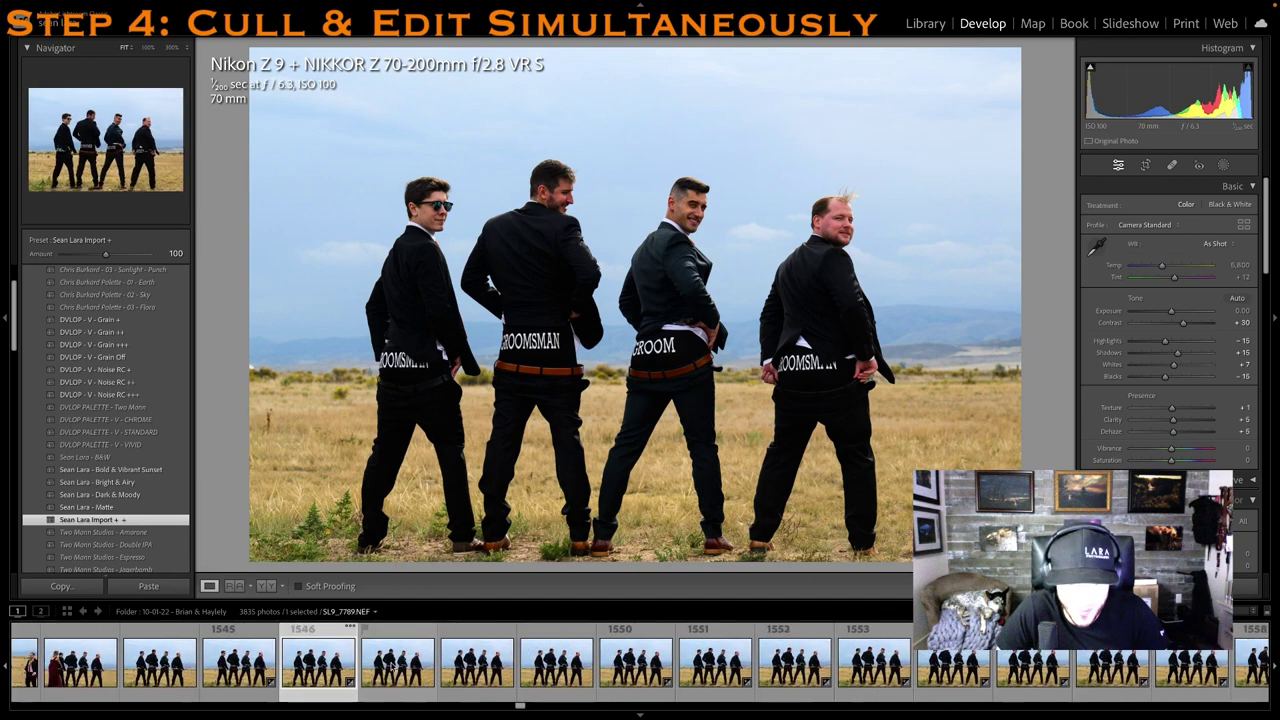
key("1")
left_click_drag(1190, 352, 1173, 313)
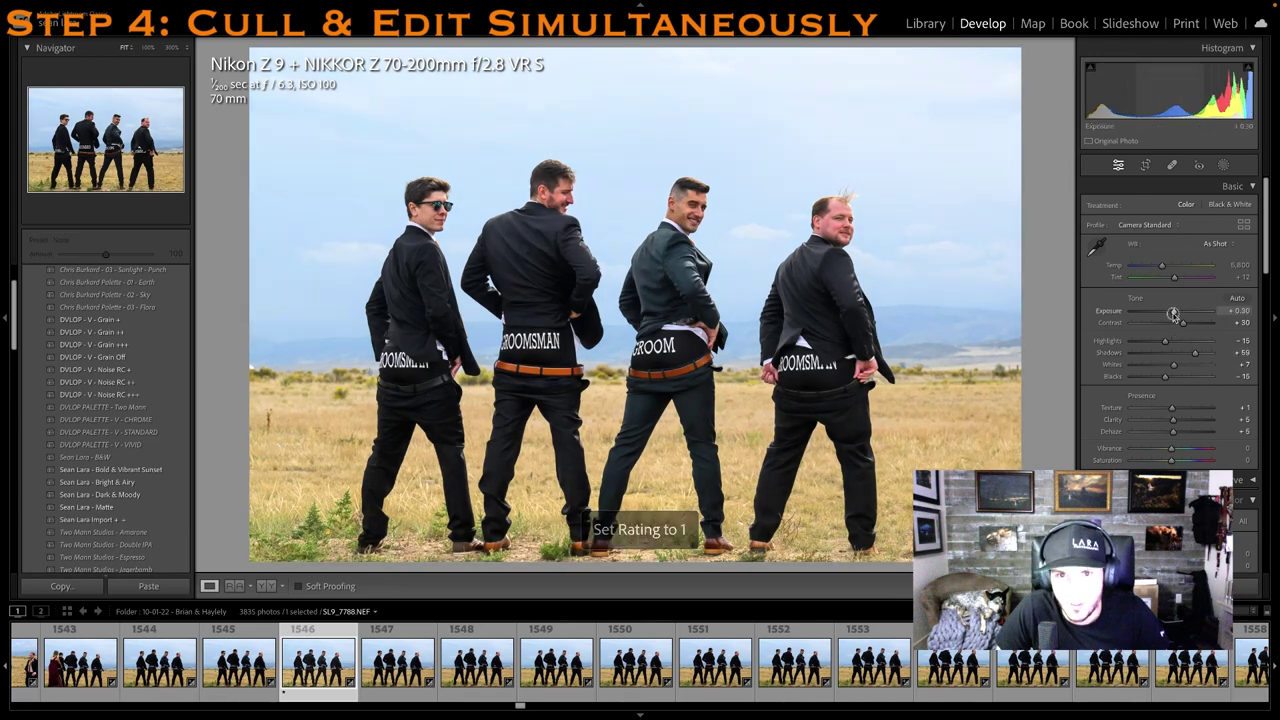
Crop frame 1546 of the groom and groomsmen slightly tighter around the four men
left_click(1146, 165)
left_click_drag(640, 48, 643, 70)
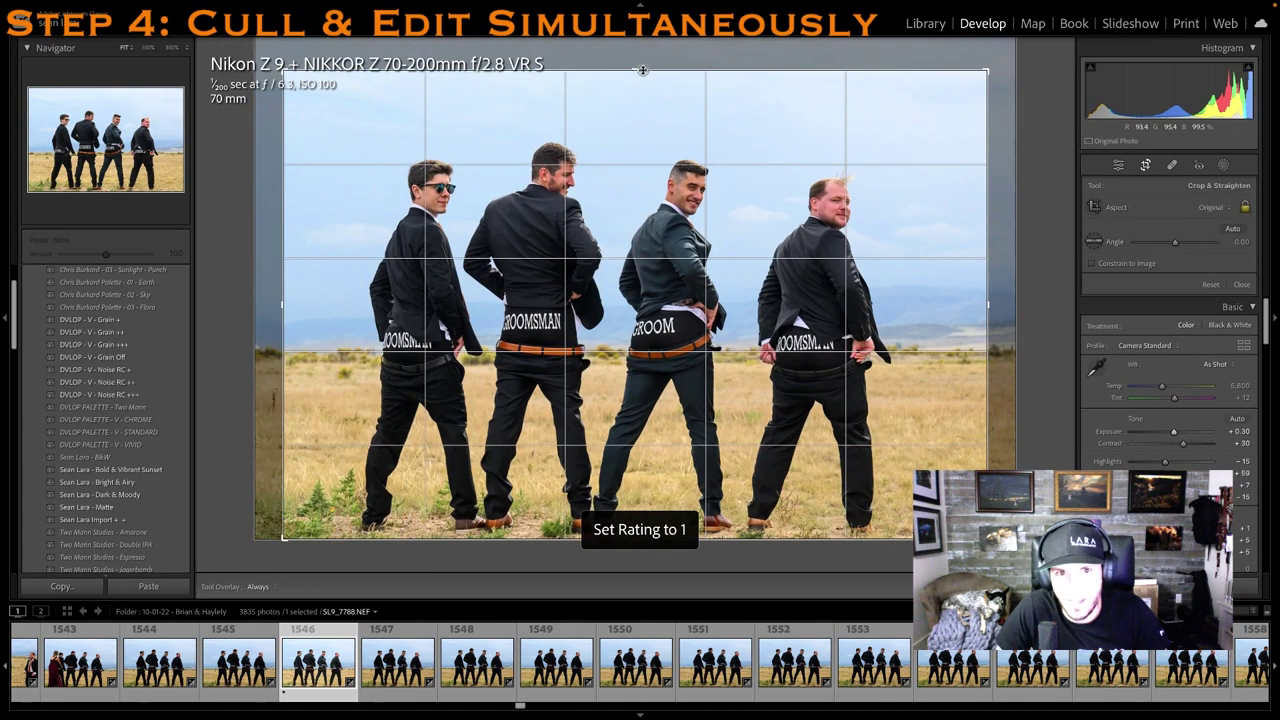
key("Return")
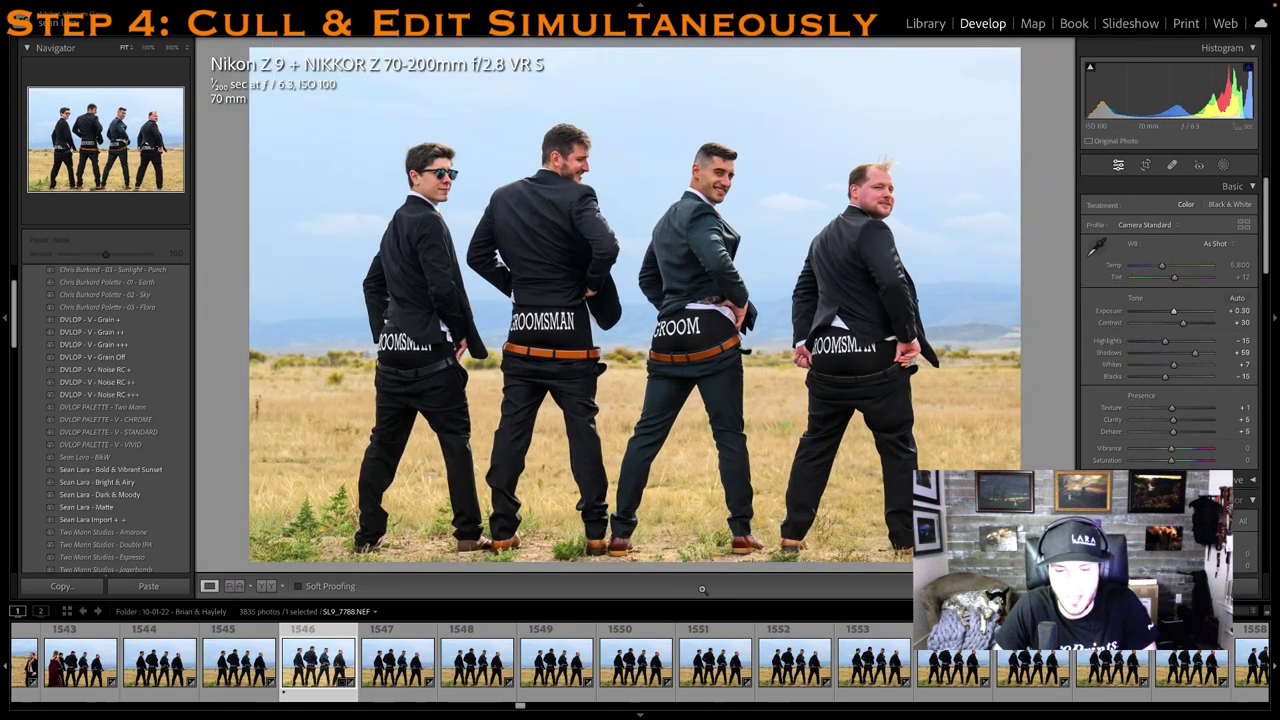
Compare groomsmen frames 1551 to 1555, give frame 1554 one star and set its exposure to +0.30
left_click(741, 666)
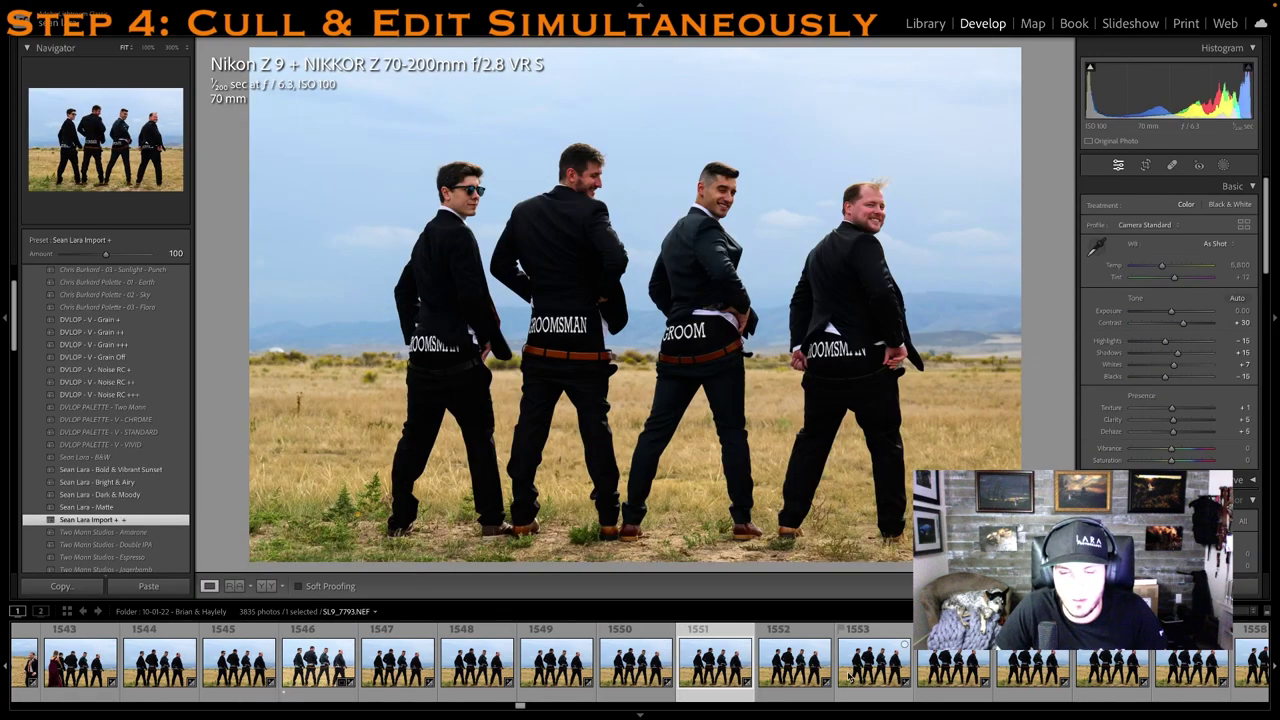
left_click(858, 662)
left_click(941, 660)
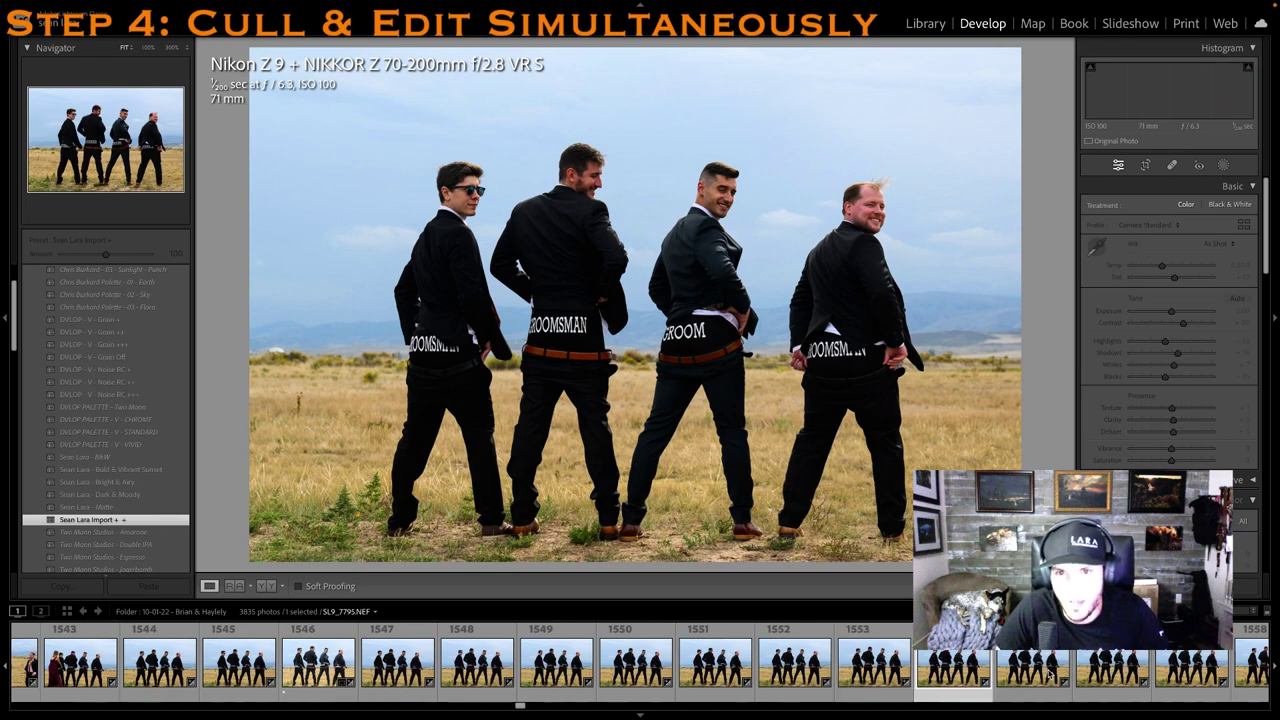
left_click(1052, 676)
key("1")
left_click_drag(1175, 313, 1177, 313)
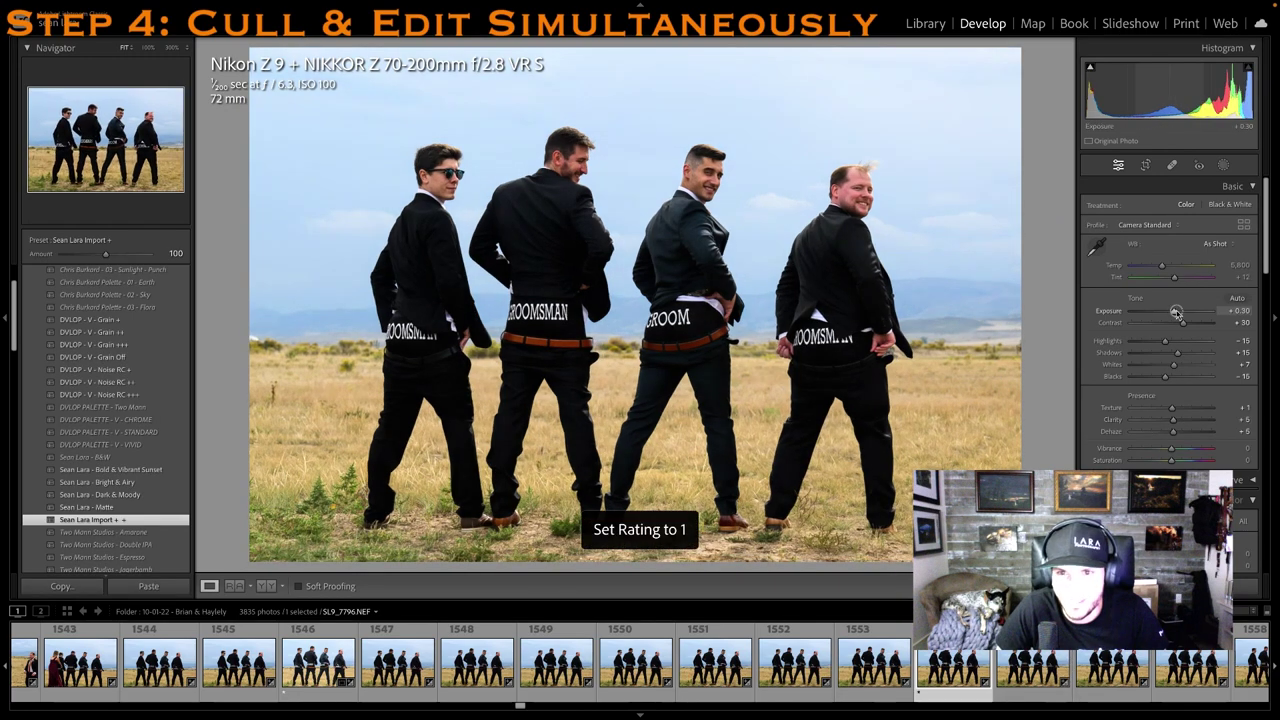
Give frame 1564 of the groomsmen reaching toward each other one star and raise its exposure to +0.65
scroll(988, 660, "down", 5)
scroll(990, 657, "down", 3)
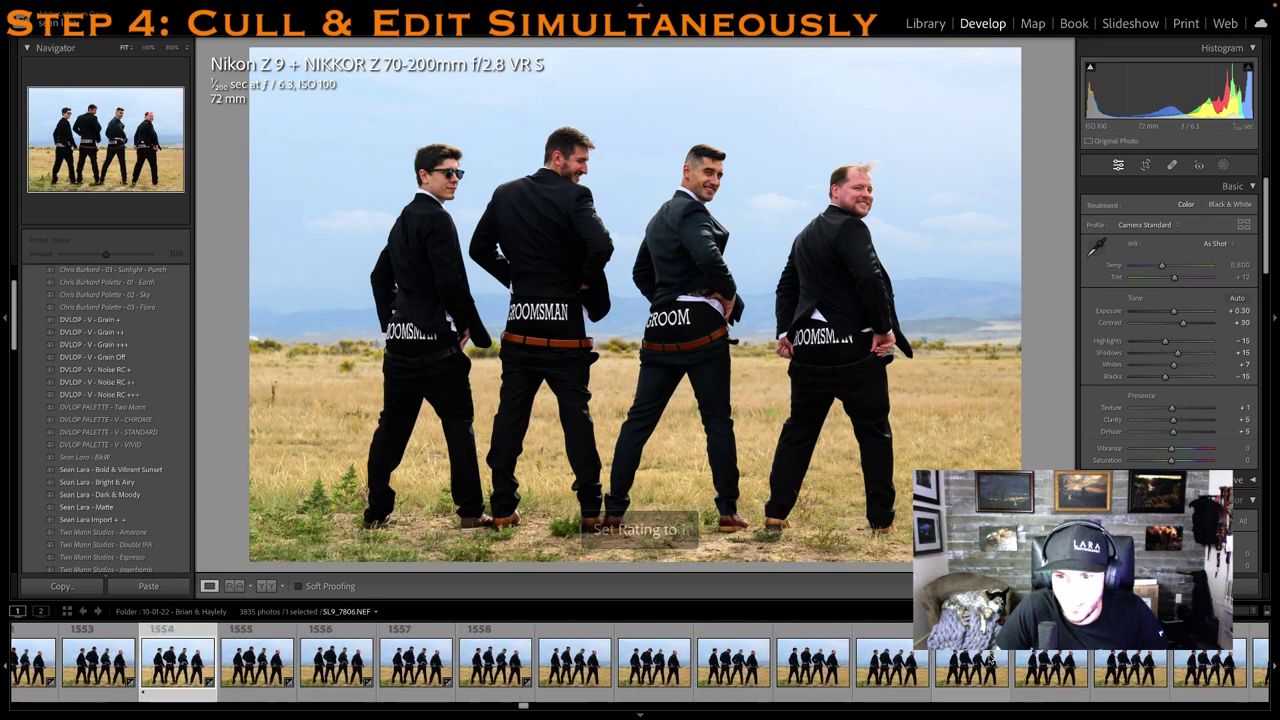
left_click(1009, 655)
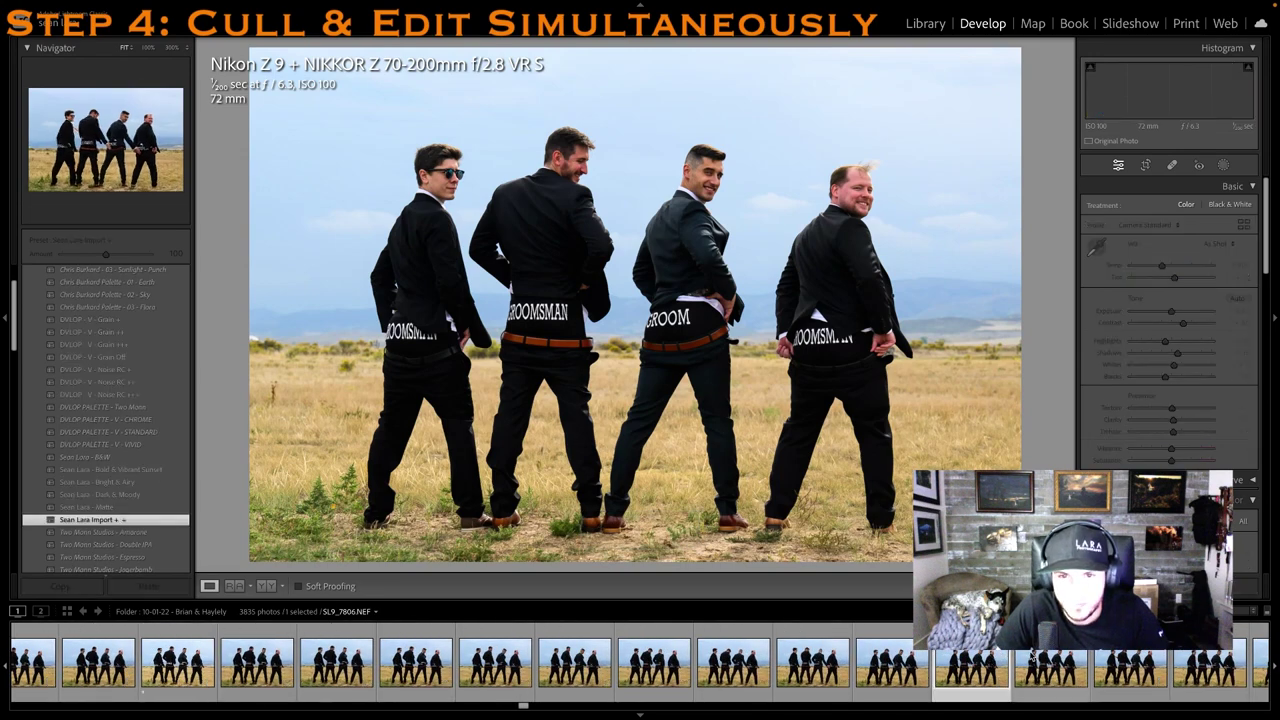
key("1")
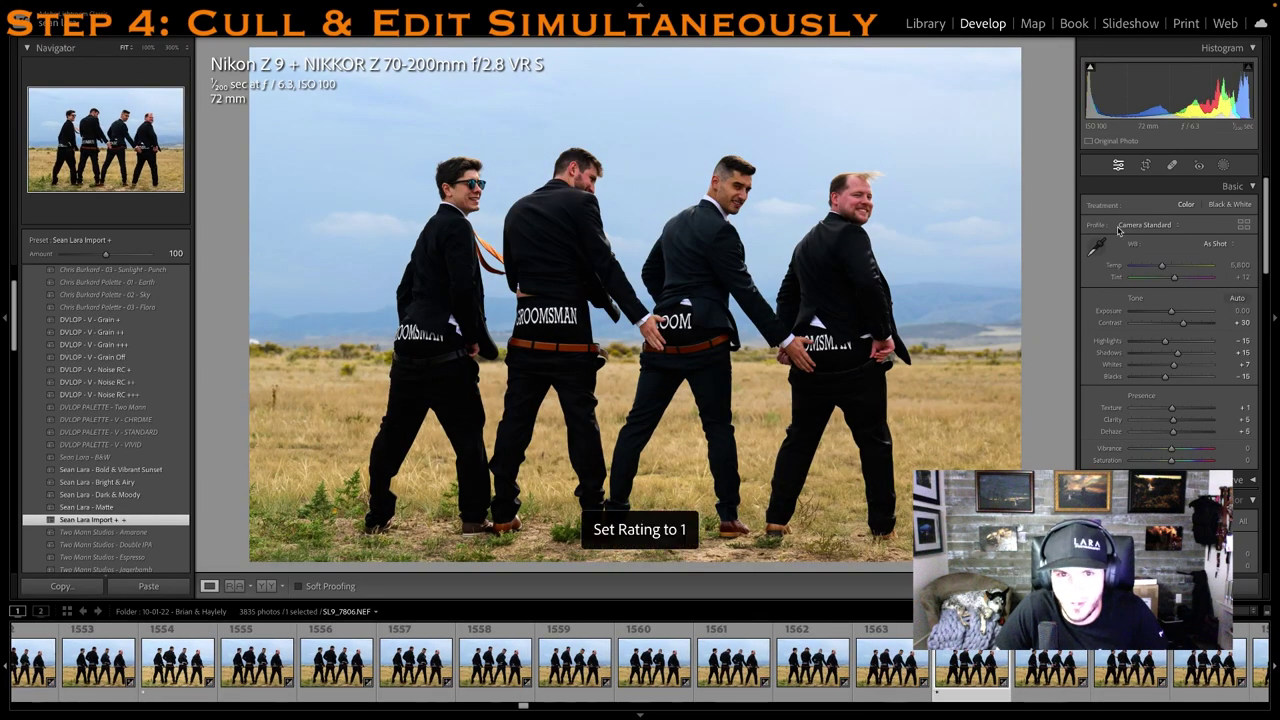
left_click_drag(1171, 311, 1177, 311)
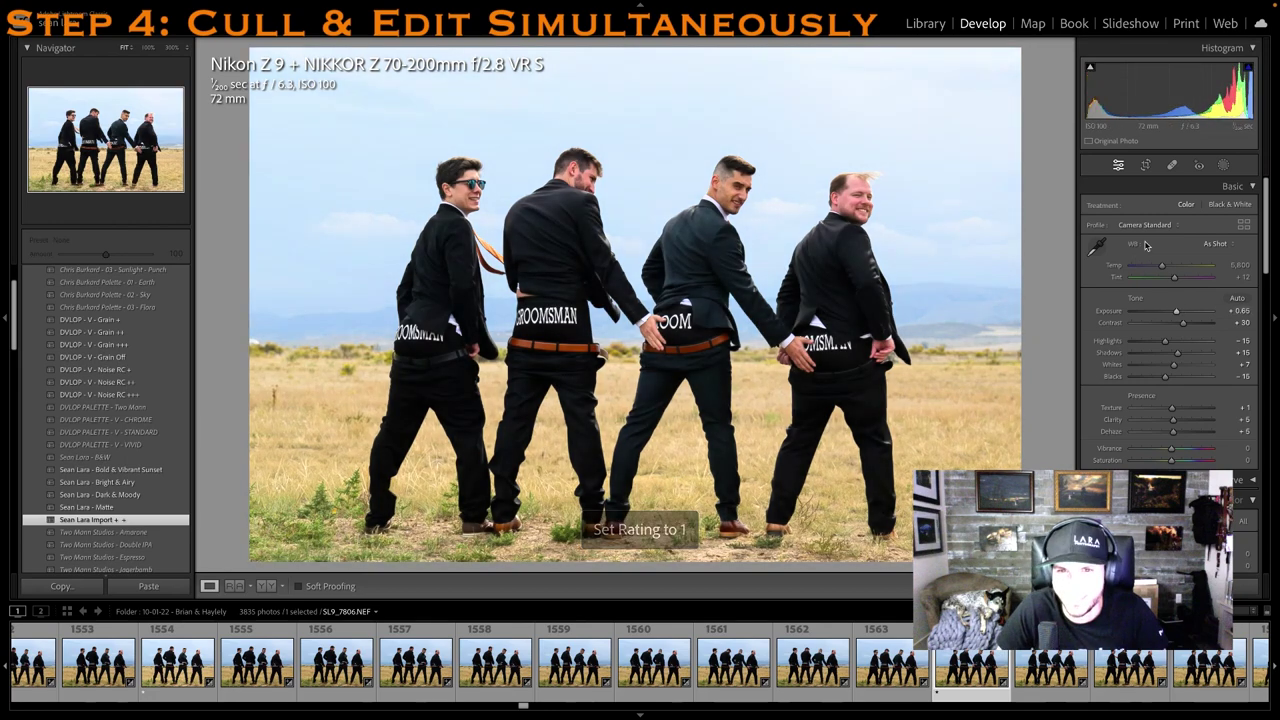
Crop frame 1564 tighter around the four men, trimming the empty sky above them
left_click(1150, 165)
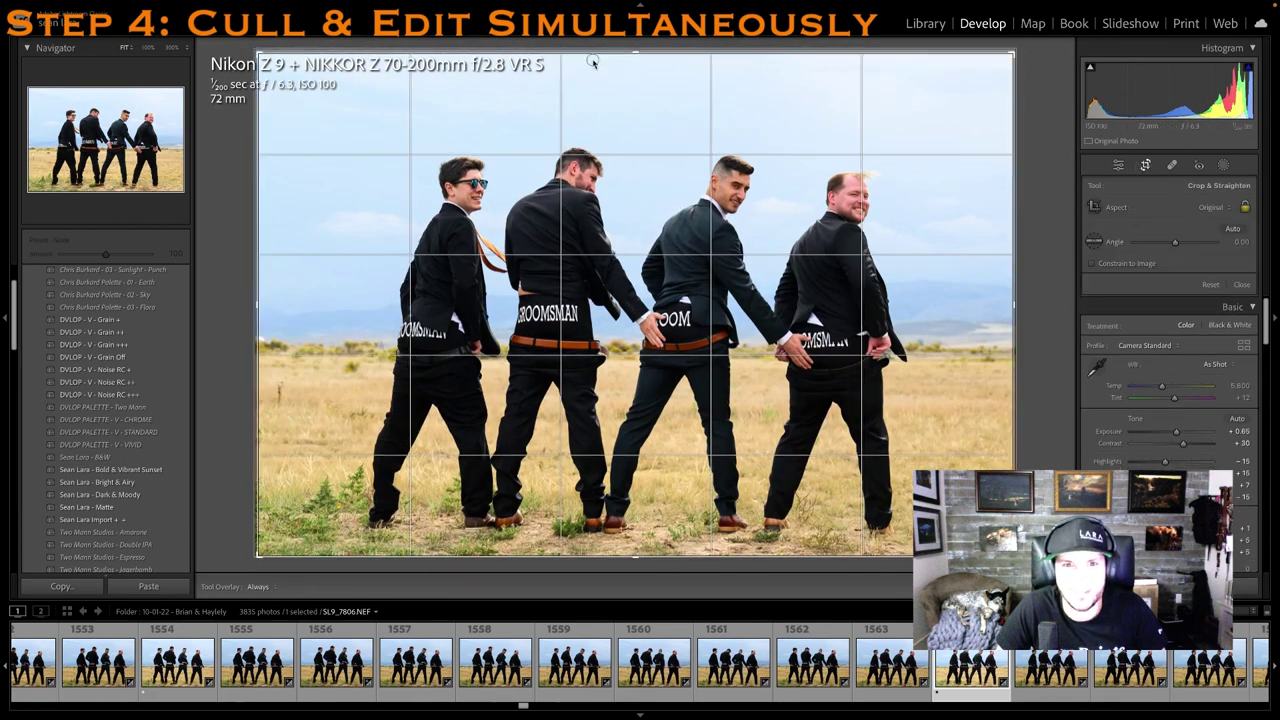
left_click_drag(588, 116, 580, 98)
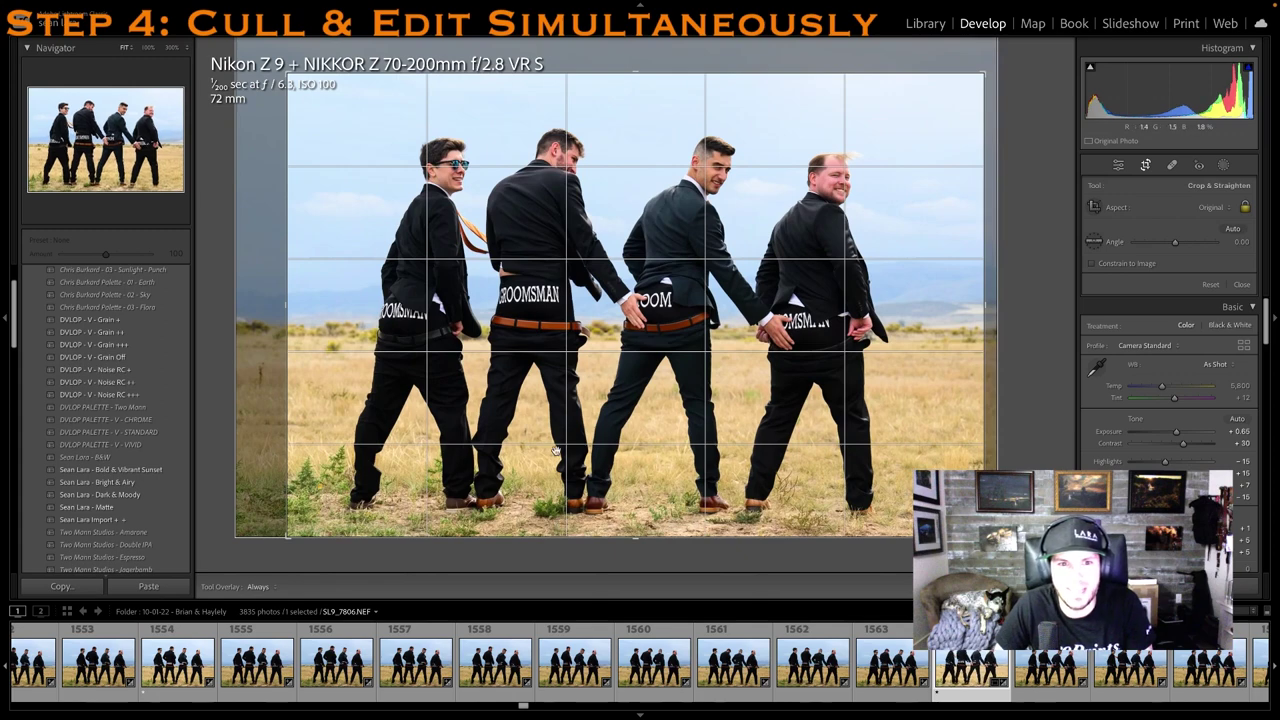
key("Return")
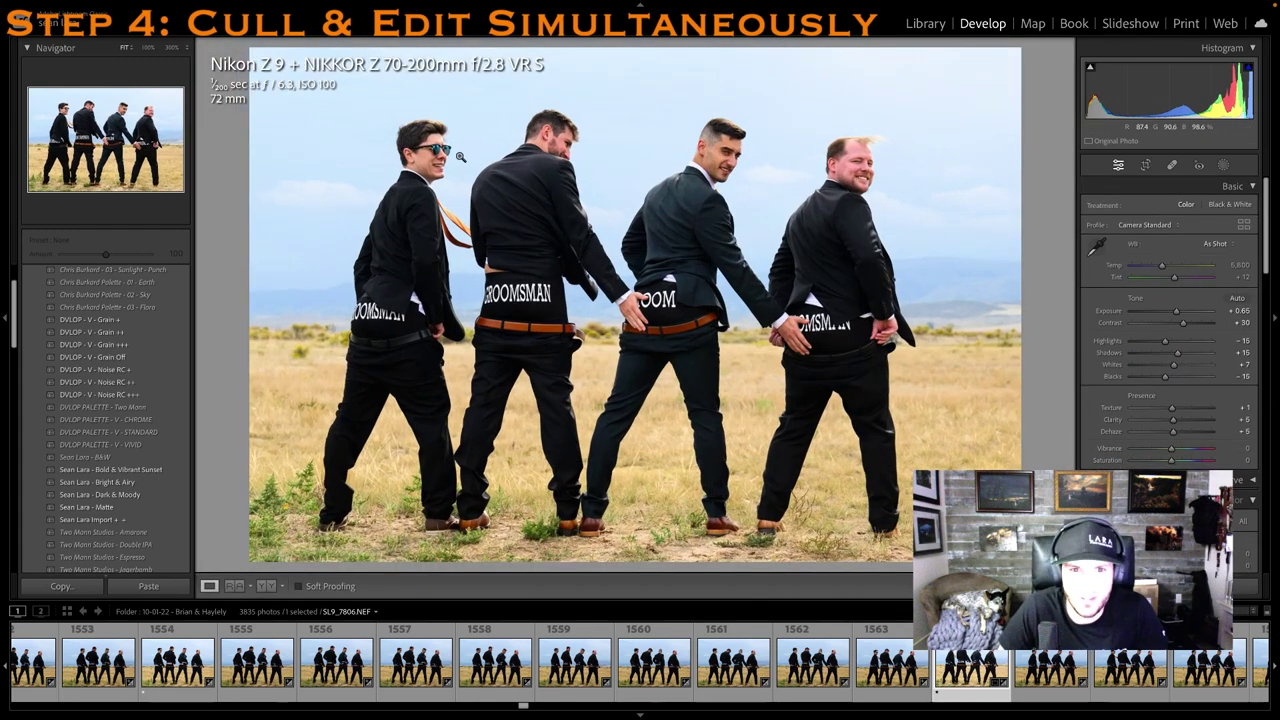
Give frame 1582 of the four men posing in their socks one star, with highlights at -85 and dehaze at +41
scroll(1057, 670, "down", 3)
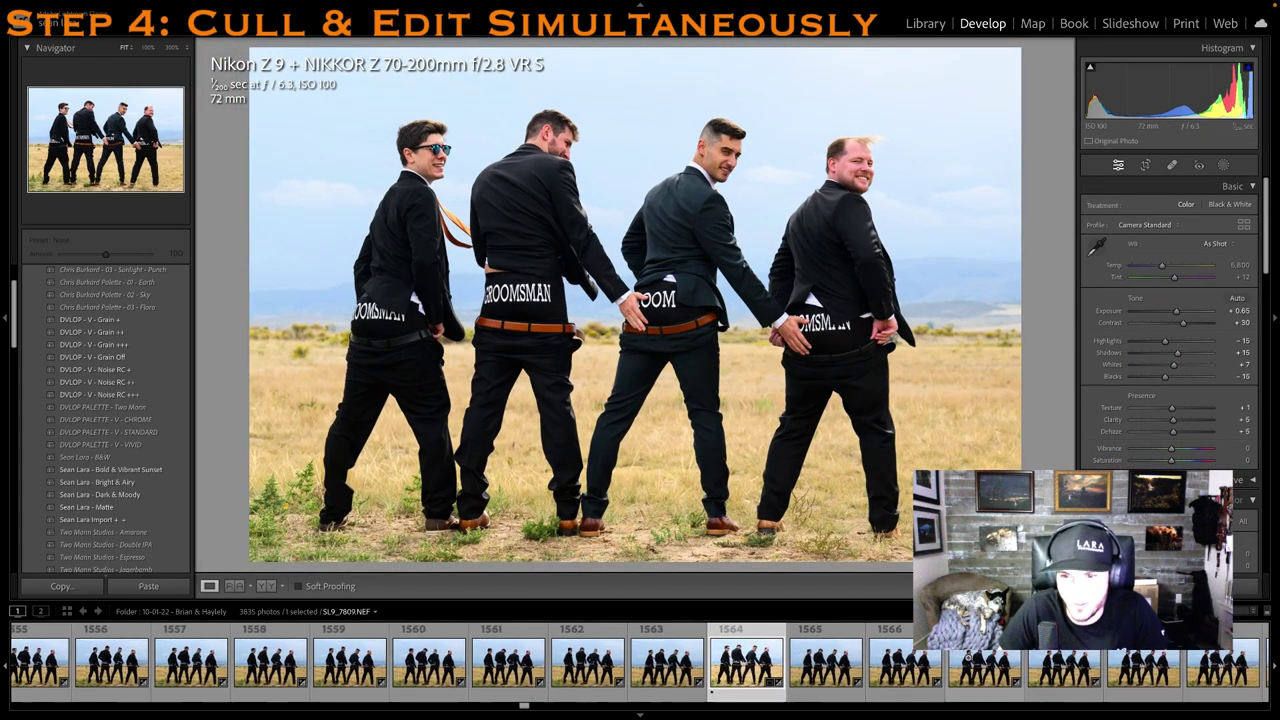
scroll(1057, 670, "down", 1)
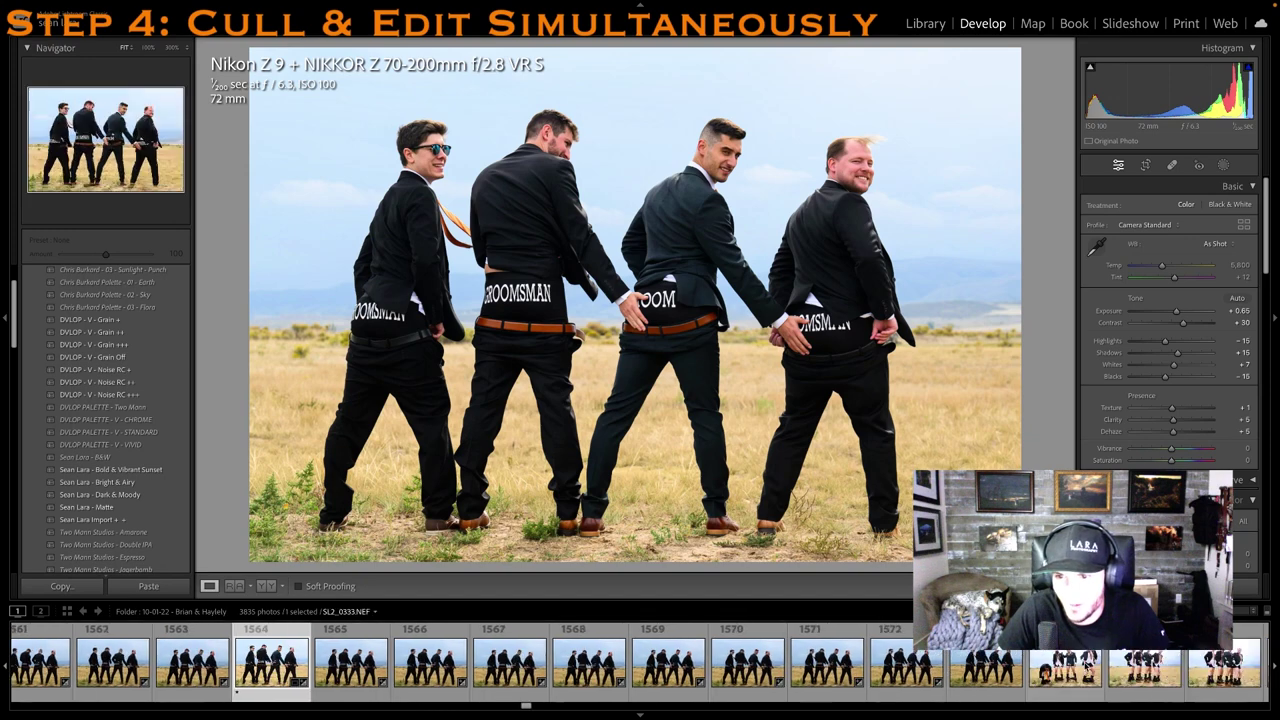
left_click(1143, 672)
key("Right")
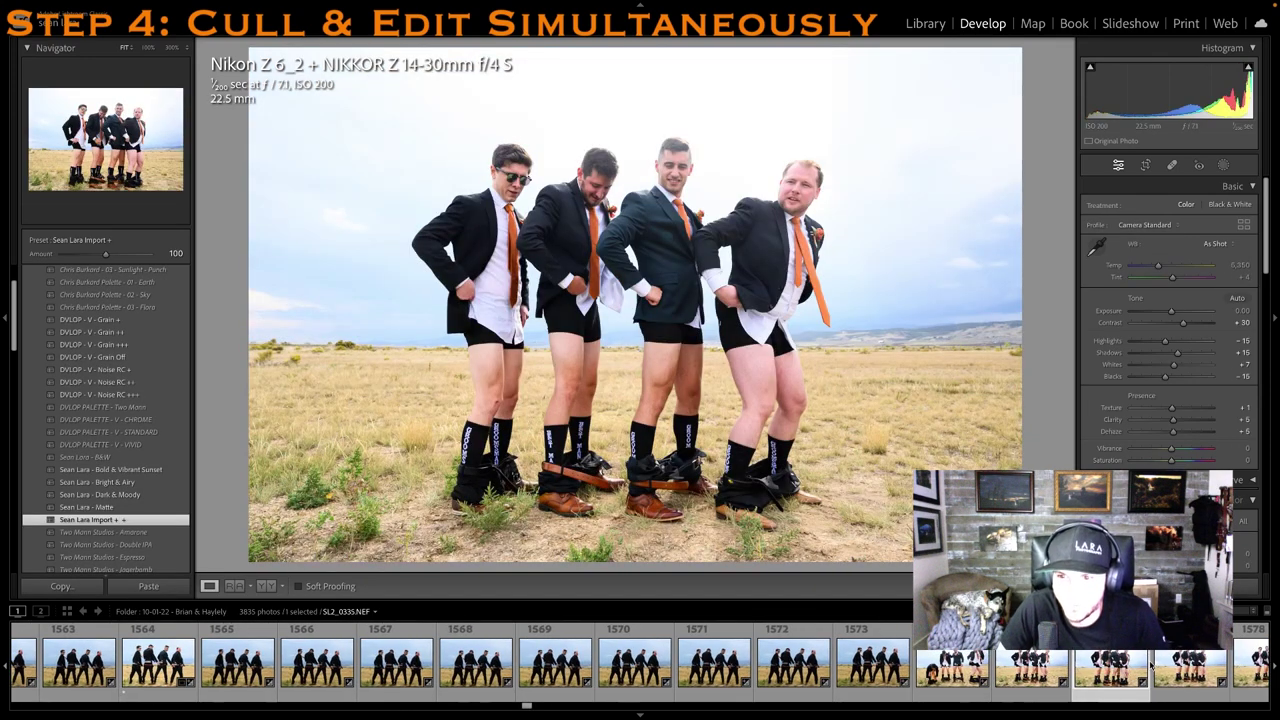
scroll(1148, 670, "right", 6)
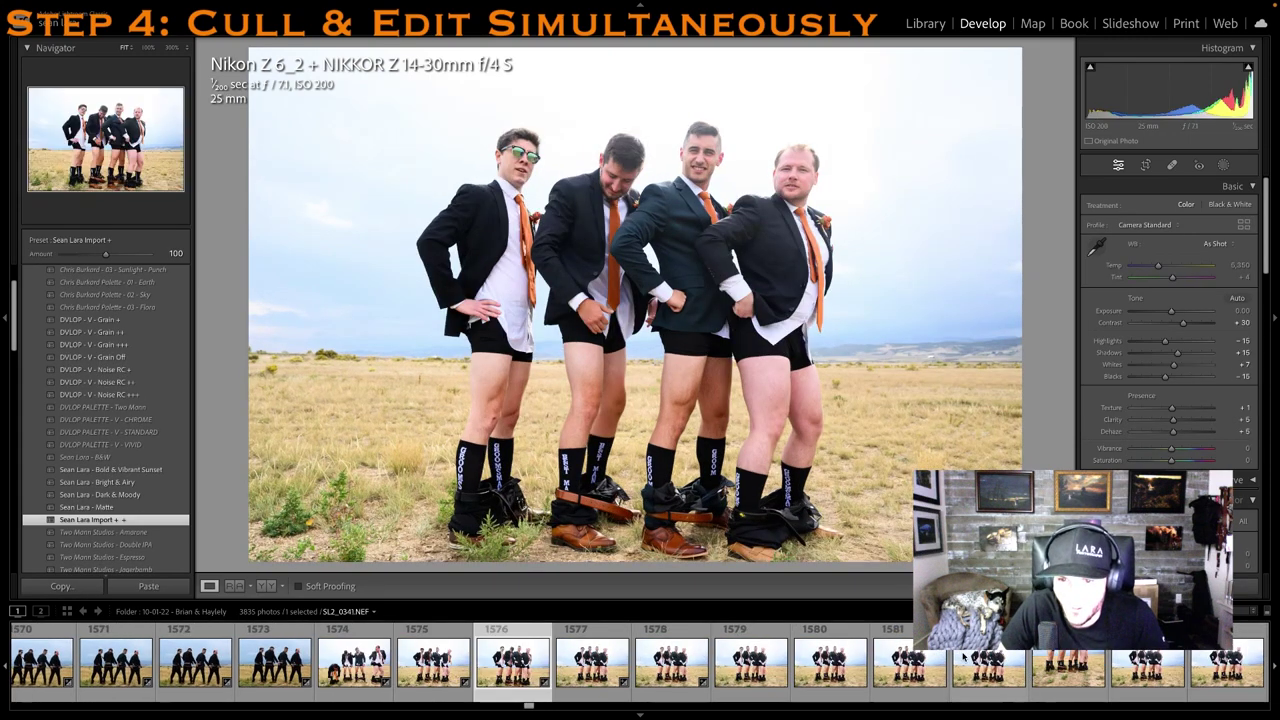
left_click(964, 657)
key("Right")
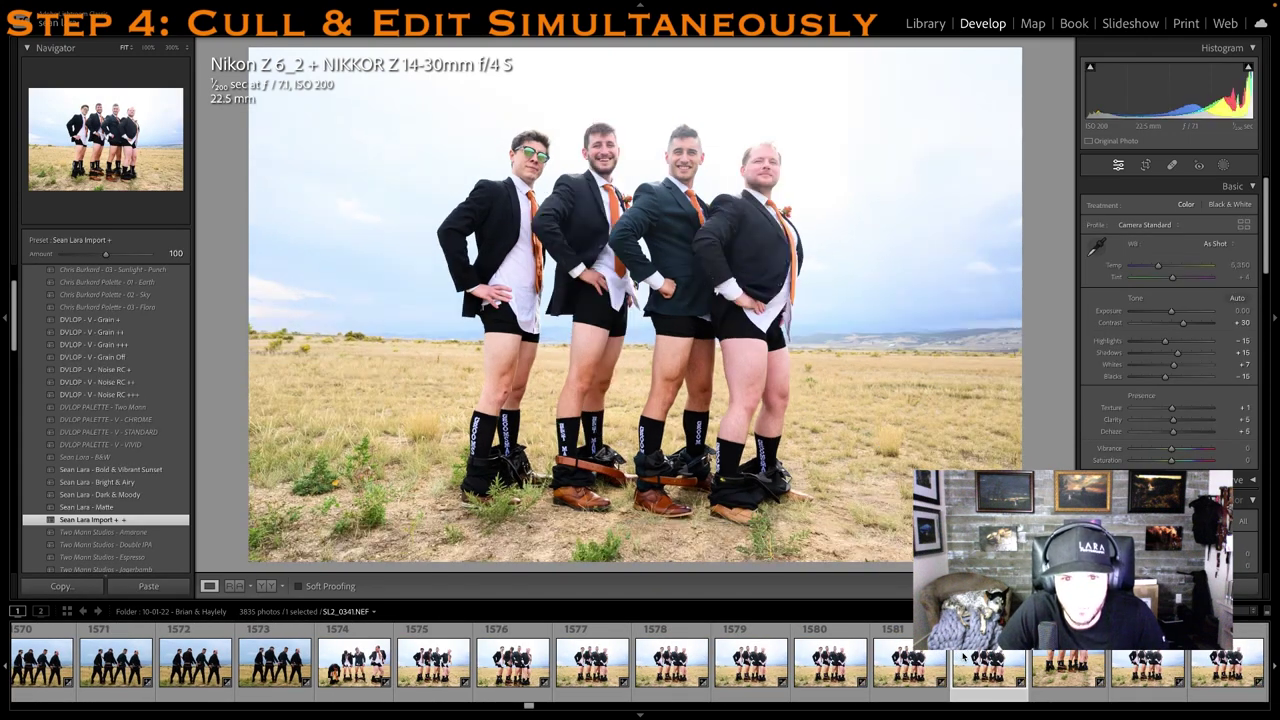
key("1")
left_click_drag(1148, 338, 1137, 341)
left_click_drag(1172, 431, 1188, 431)
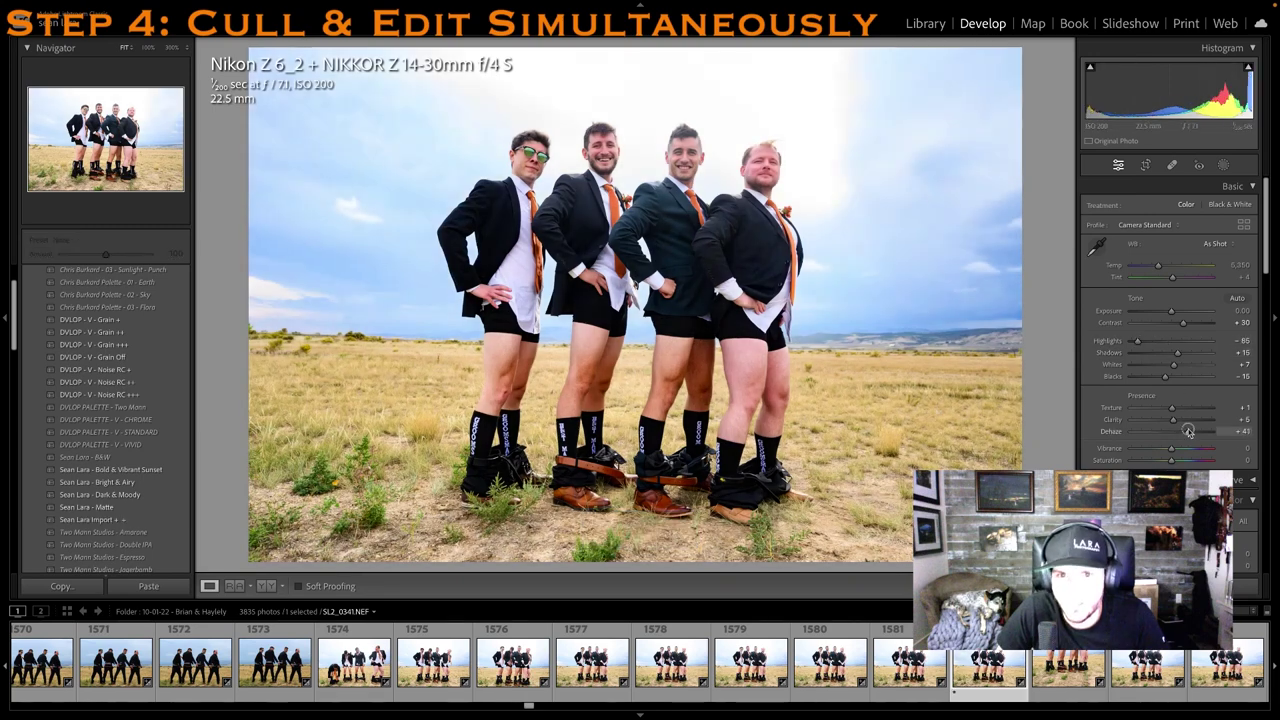
key("1")
Crop frame 1583 of the men's legs tighter around the lettered socks and give it one star
scroll(898, 665, "right", 3)
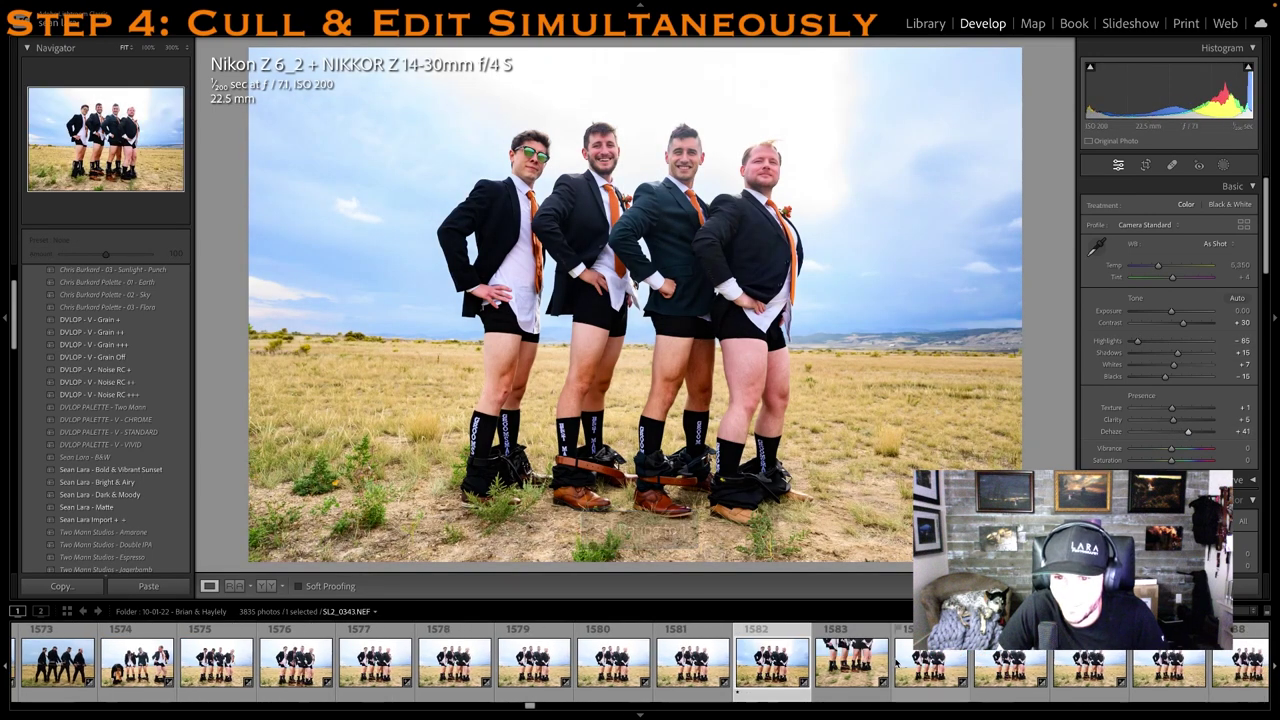
key("Right")
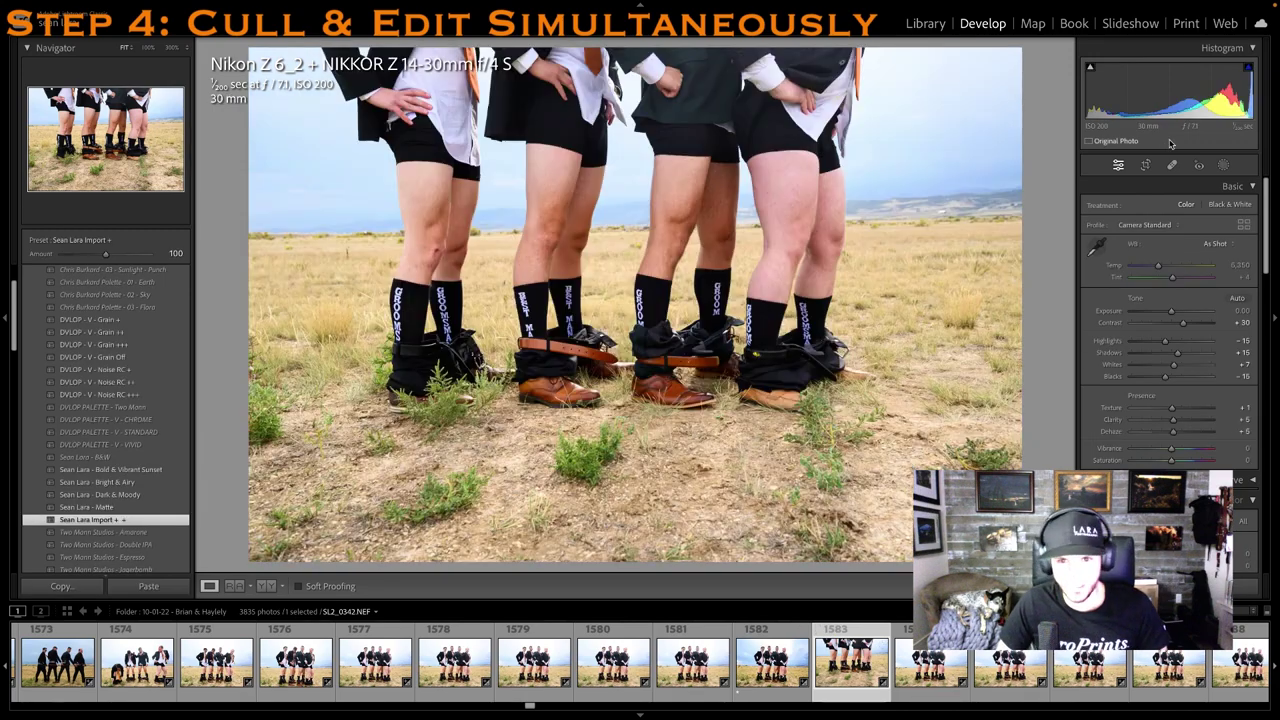
left_click(1146, 164)
left_click_drag(659, 50, 666, 118)
left_click_drag(745, 217, 771, 285)
key("Return")
key("1")
Give frame 1591 of the men looking over their shoulders one star, with highlights at -57 and dehaze at +26
key("Right")
key("Right")
key("Right")
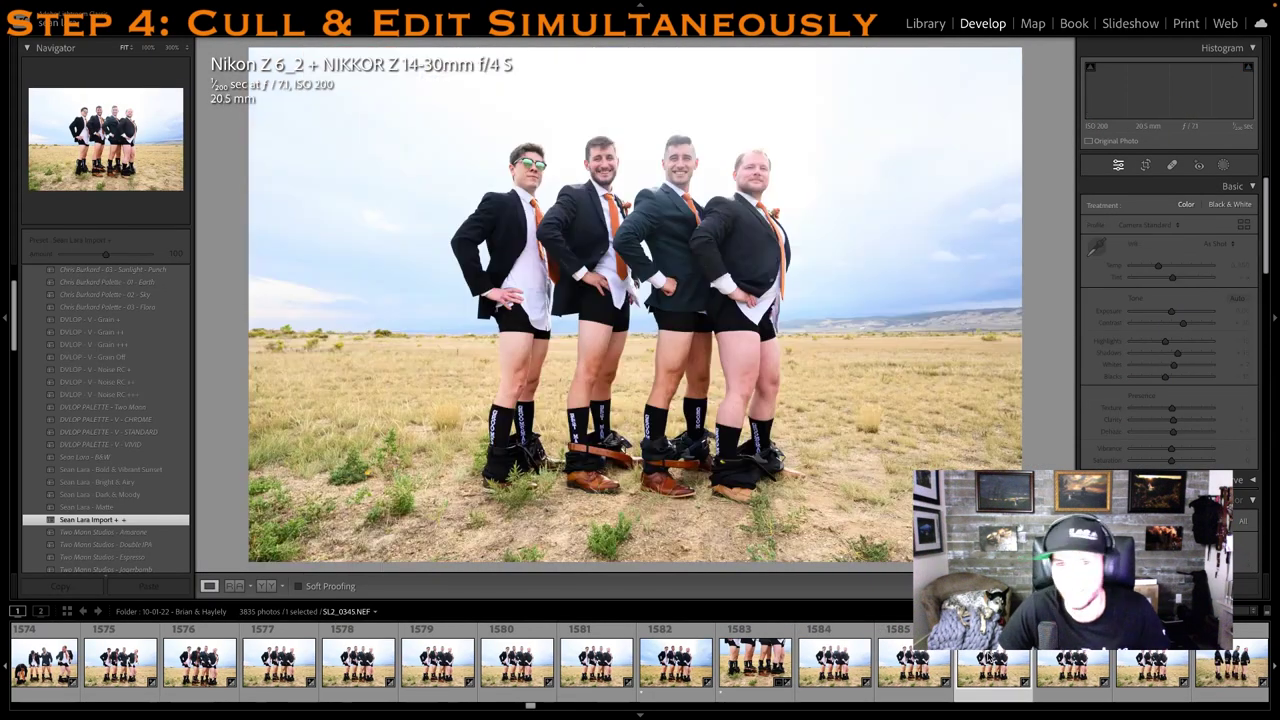
left_click(965, 667)
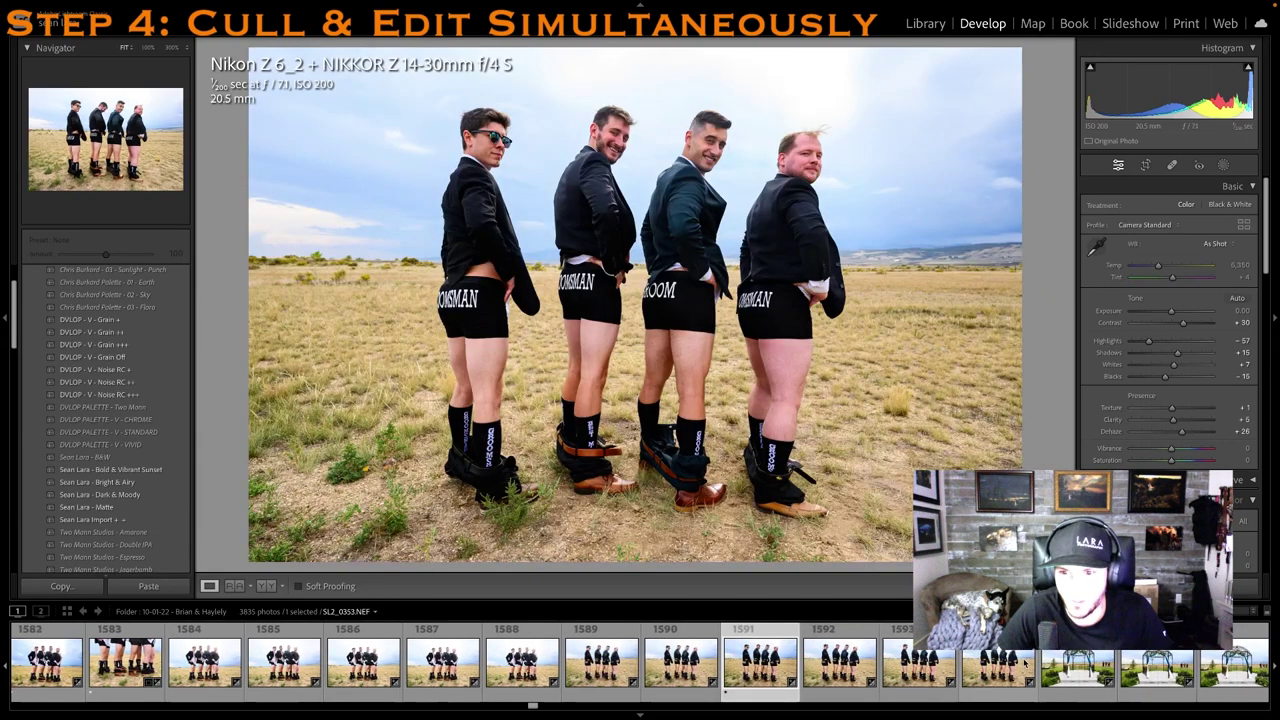
Give gazebo frames 1596 and 1598 one star each and set the dehaze of frame 1598 to +20
left_click(1158, 678)
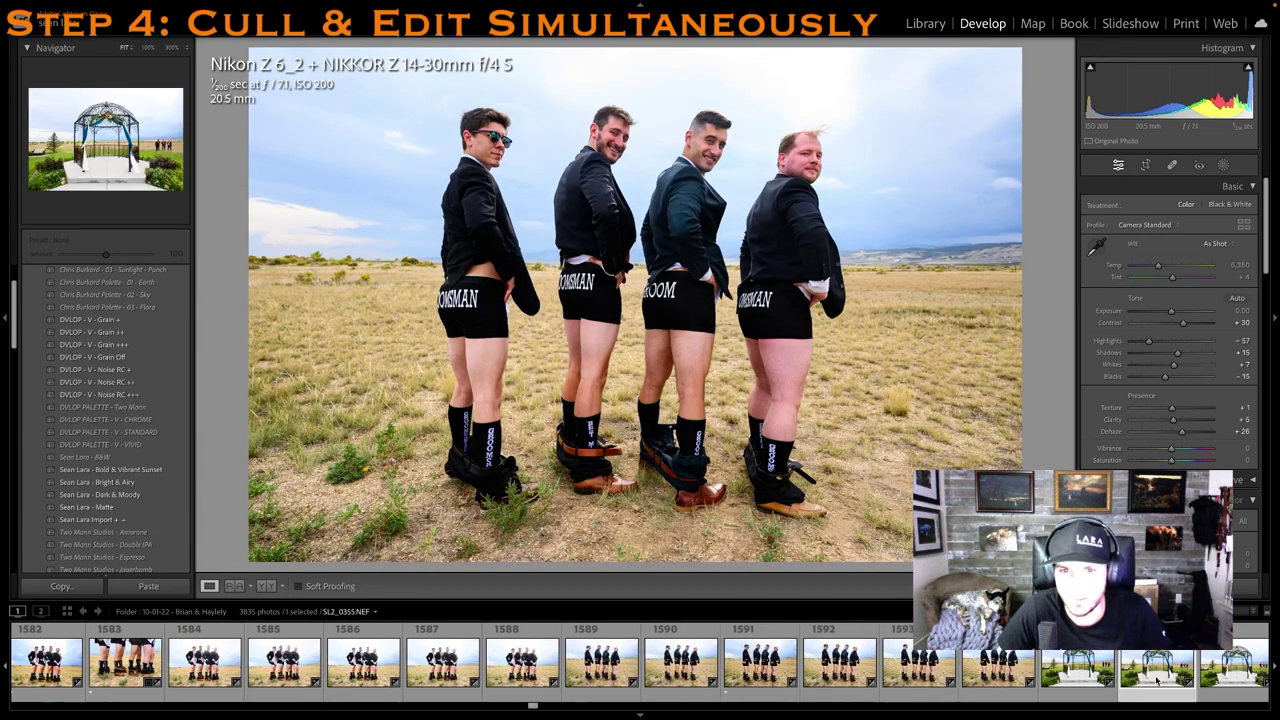
key("1")
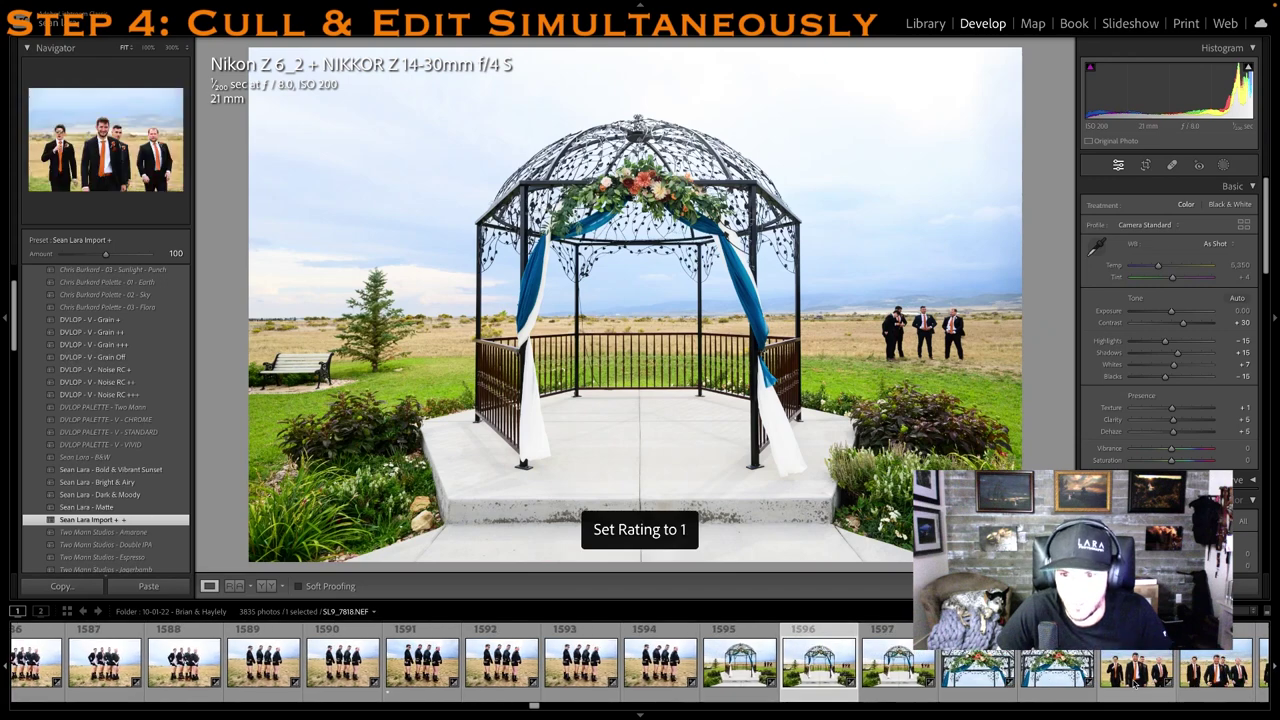
left_click(959, 660)
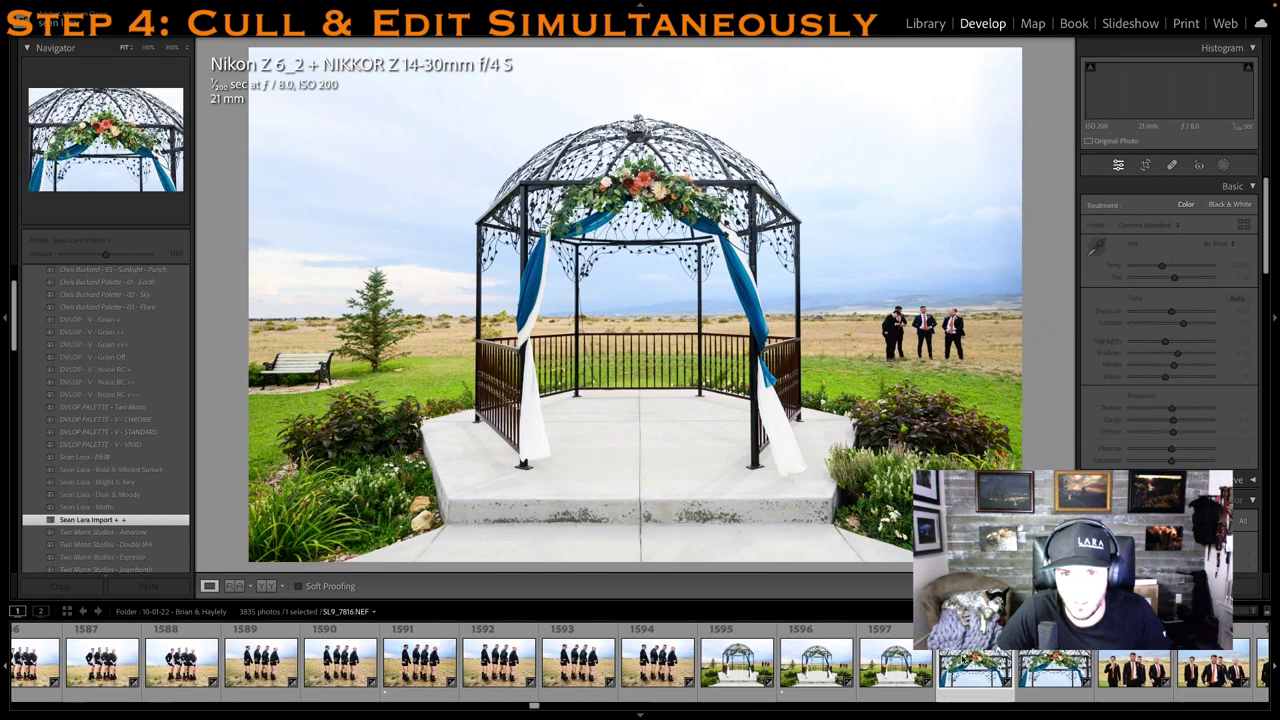
key("1")
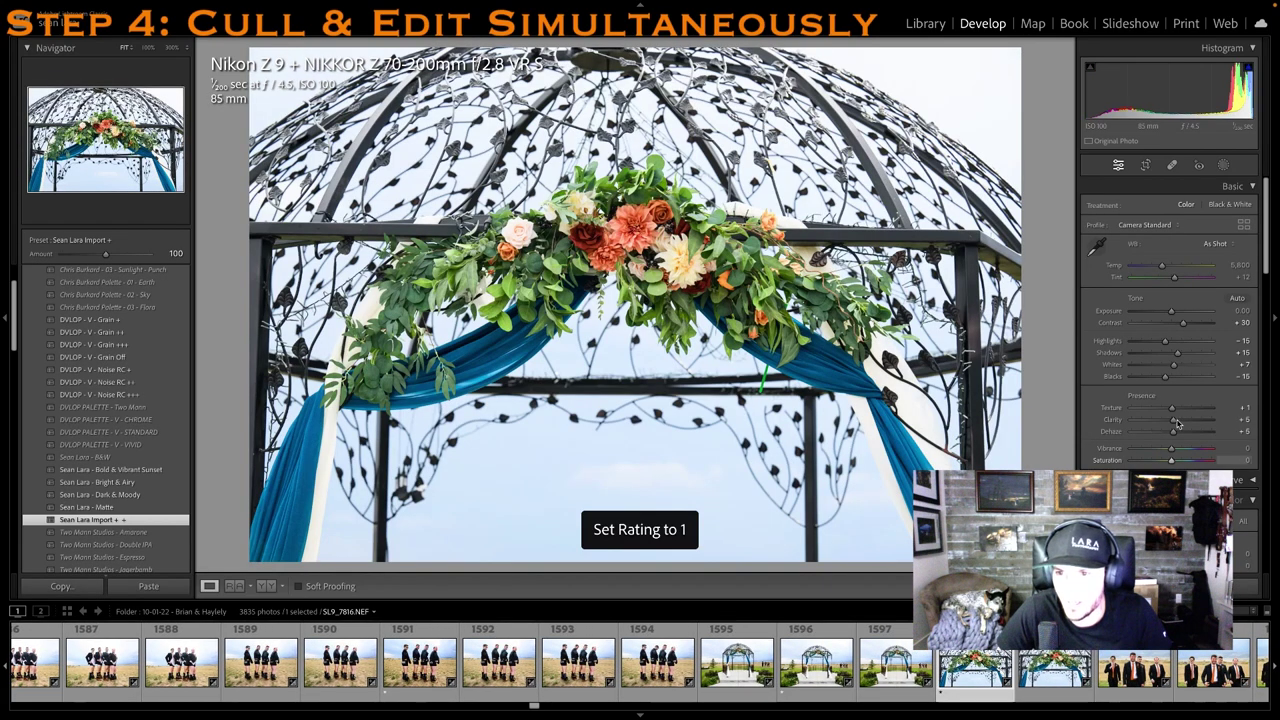
Straighten gazebo flower frame 1598 to an angle of -0.51 and crop it slightly tighter around the floral arch
key("r")
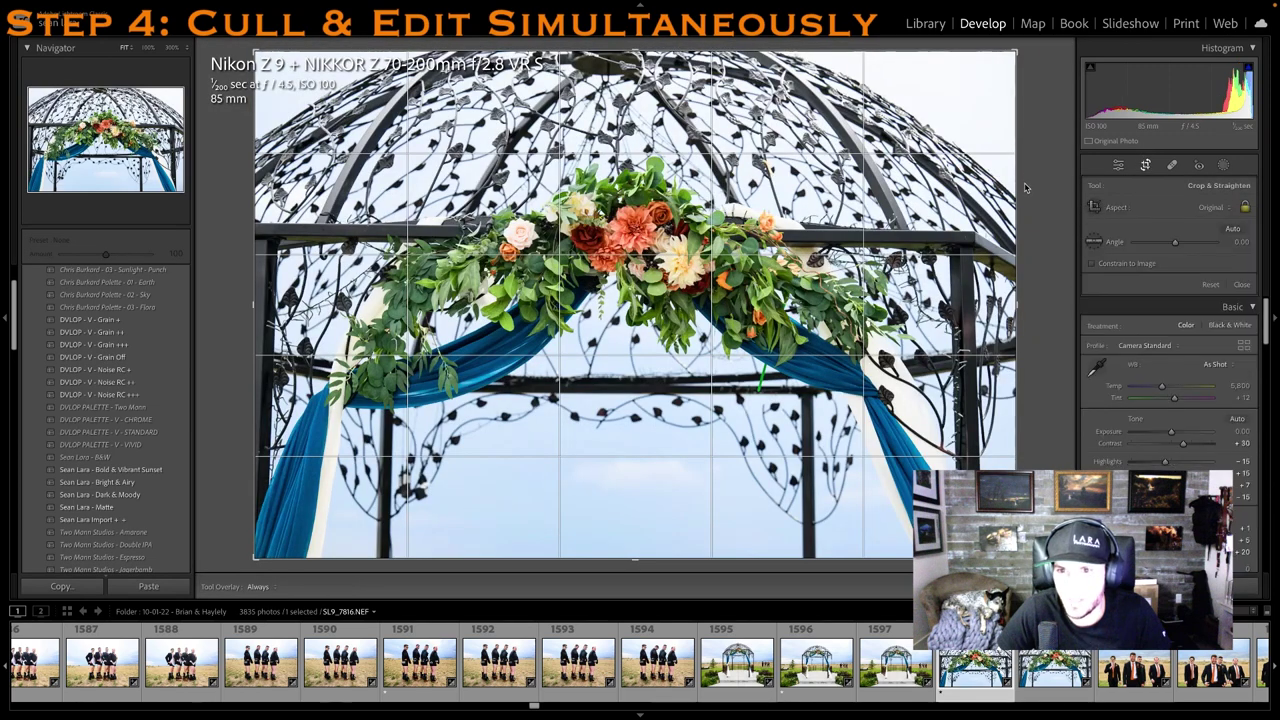
left_click_drag(1031, 175, 1031, 176)
left_click_drag(800, 52, 800, 65)
left_click_drag(795, 120, 816, 121)
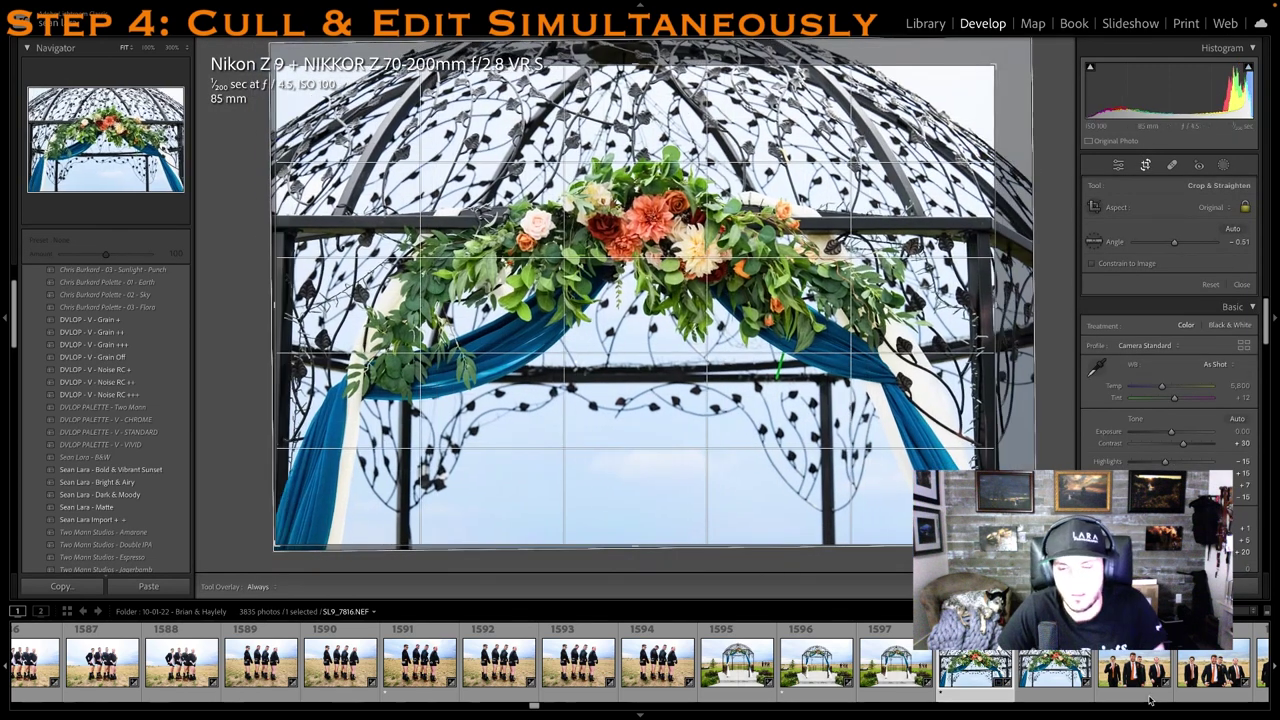
key("r")
Give frames 1604 and 1602 of the groomsmen walking in the field one star each
scroll(1040, 672, "down", 5)
left_click(1034, 675)
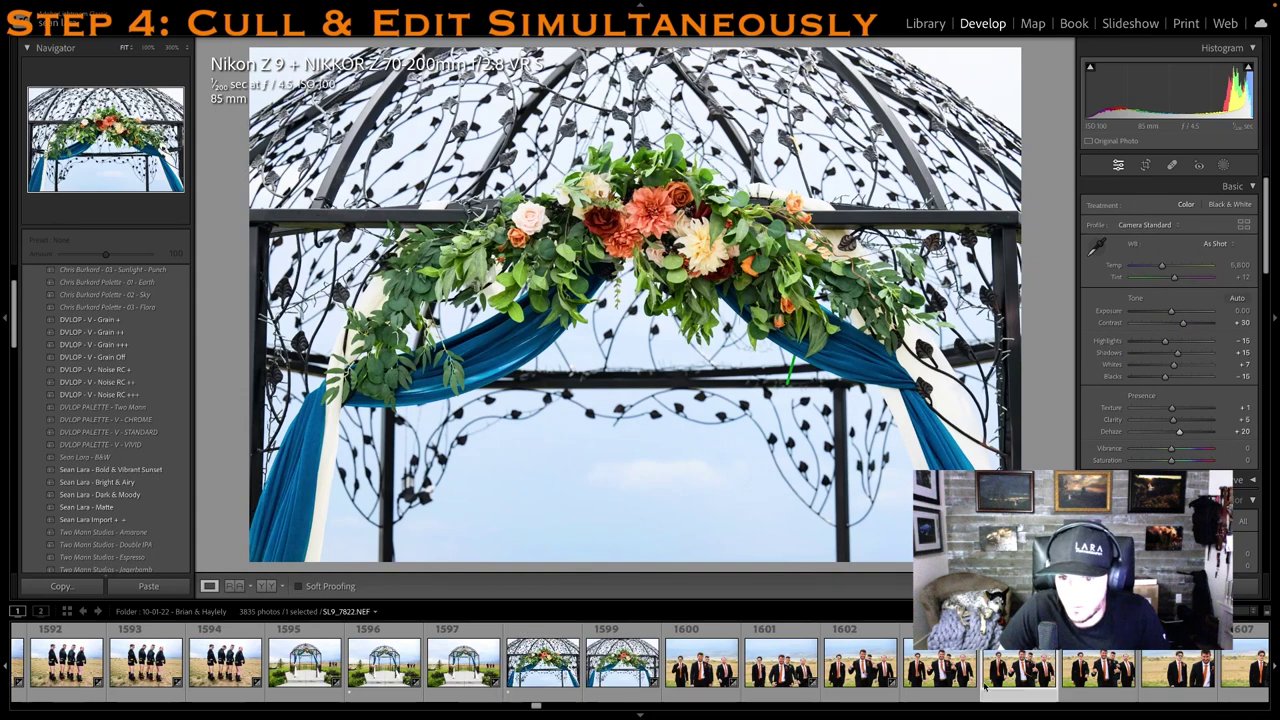
left_click(884, 679)
key("1")
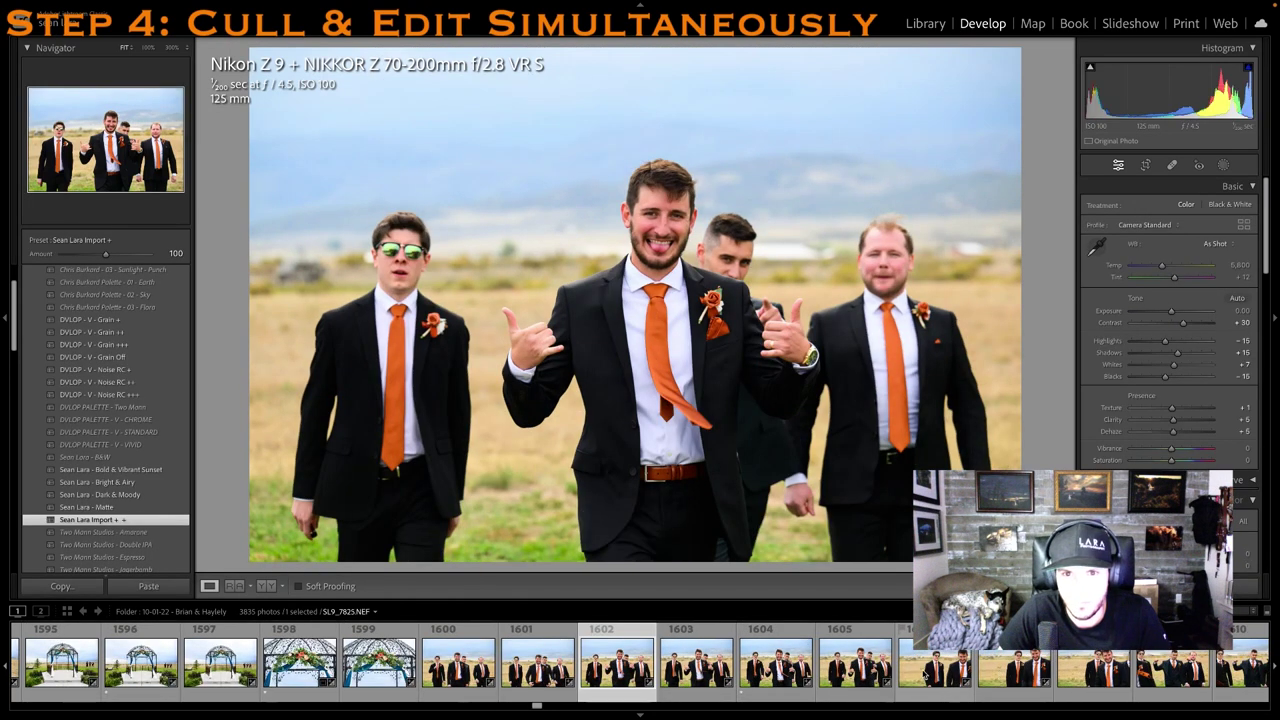
key("1")
Check frame 1612 of the groom walking with his groomsmen and give frame 1626 of the groomsman in sunglasses one star
scroll(918, 673, "down", 4)
left_click(1020, 676)
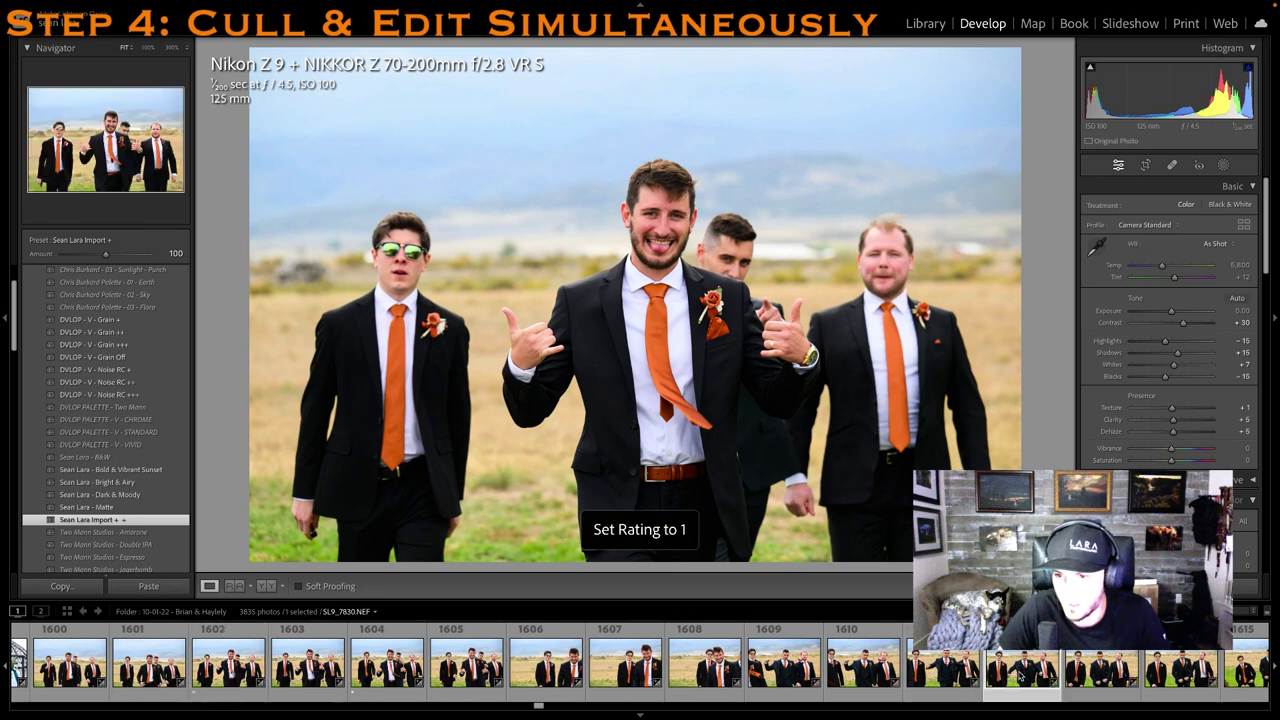
scroll(1020, 676, "down", 5)
left_click(908, 688)
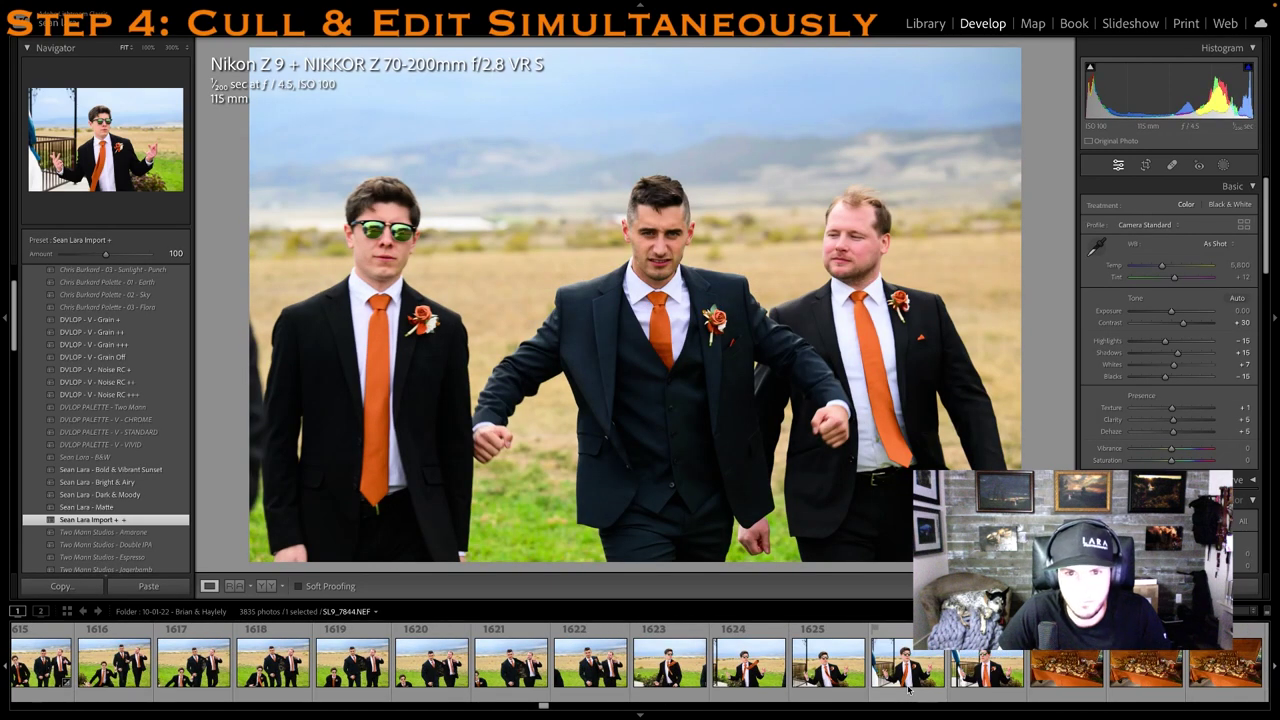
scroll(908, 688, "down", 1)
key("1")
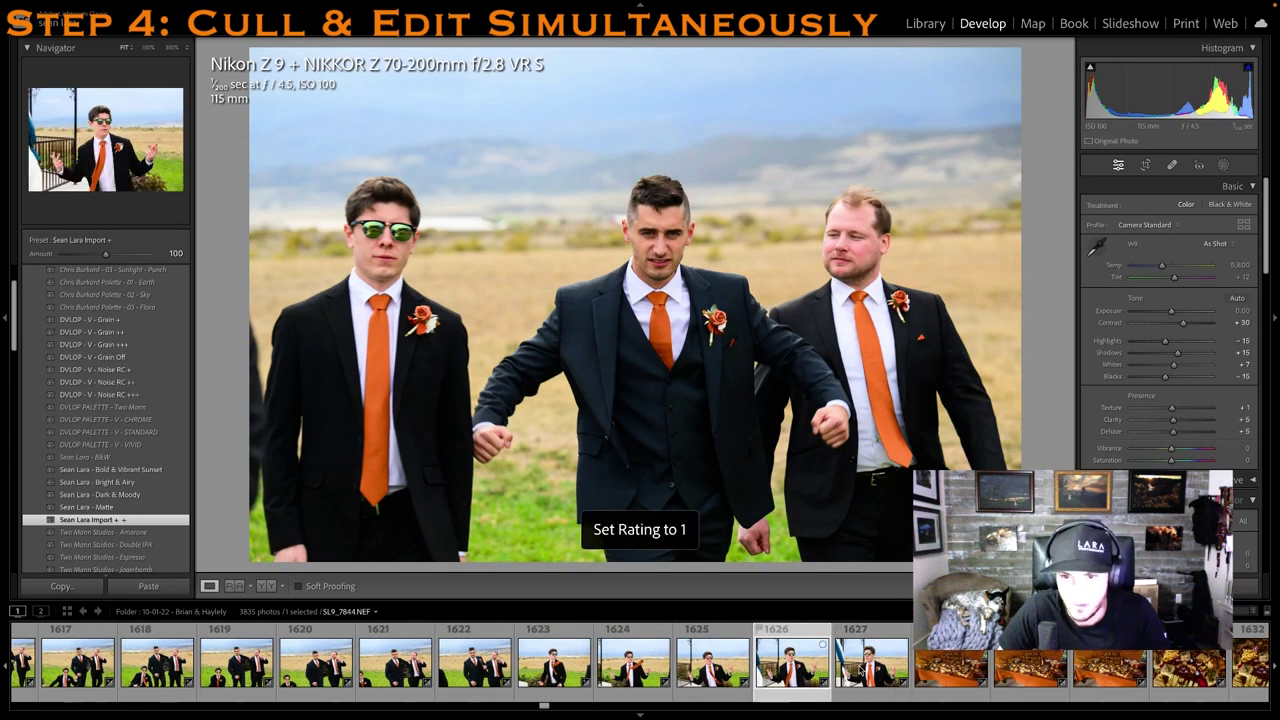
Give frame 1624 of the groomsman in sunglasses with his tie blowing up one star
left_click(634, 672)
key("1")
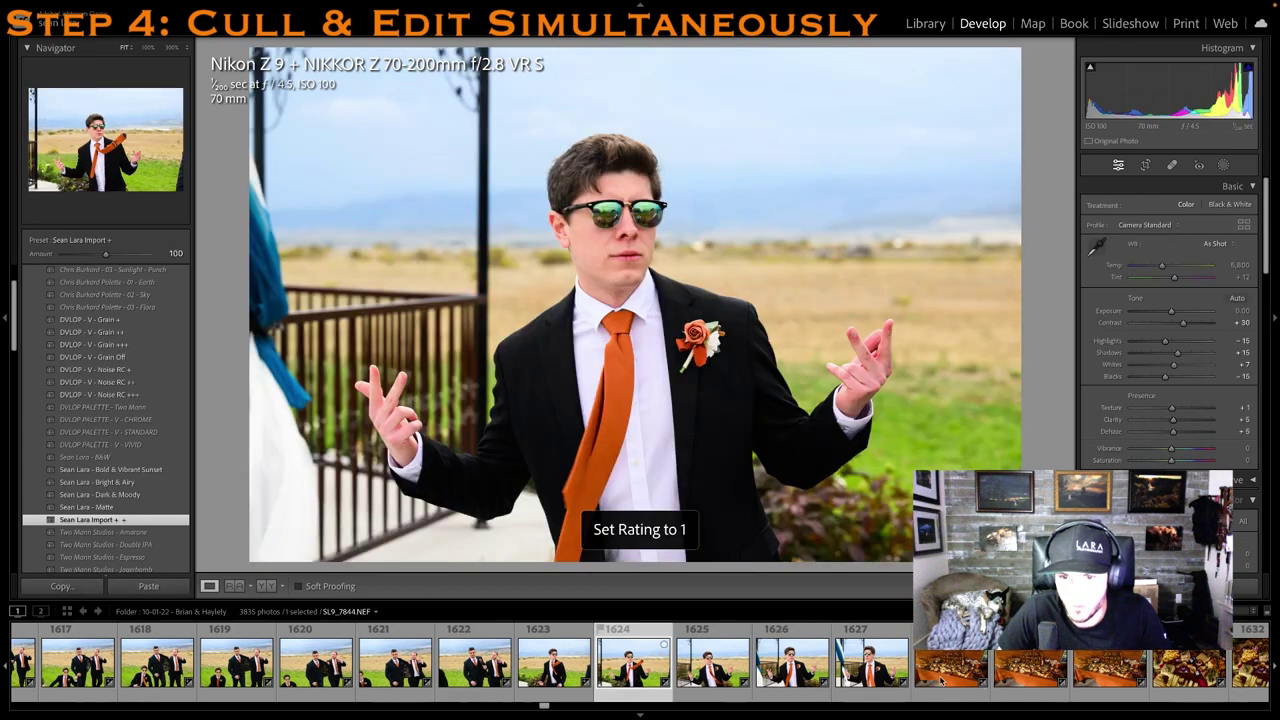
scroll(940, 678, "down", 1)
key("1")
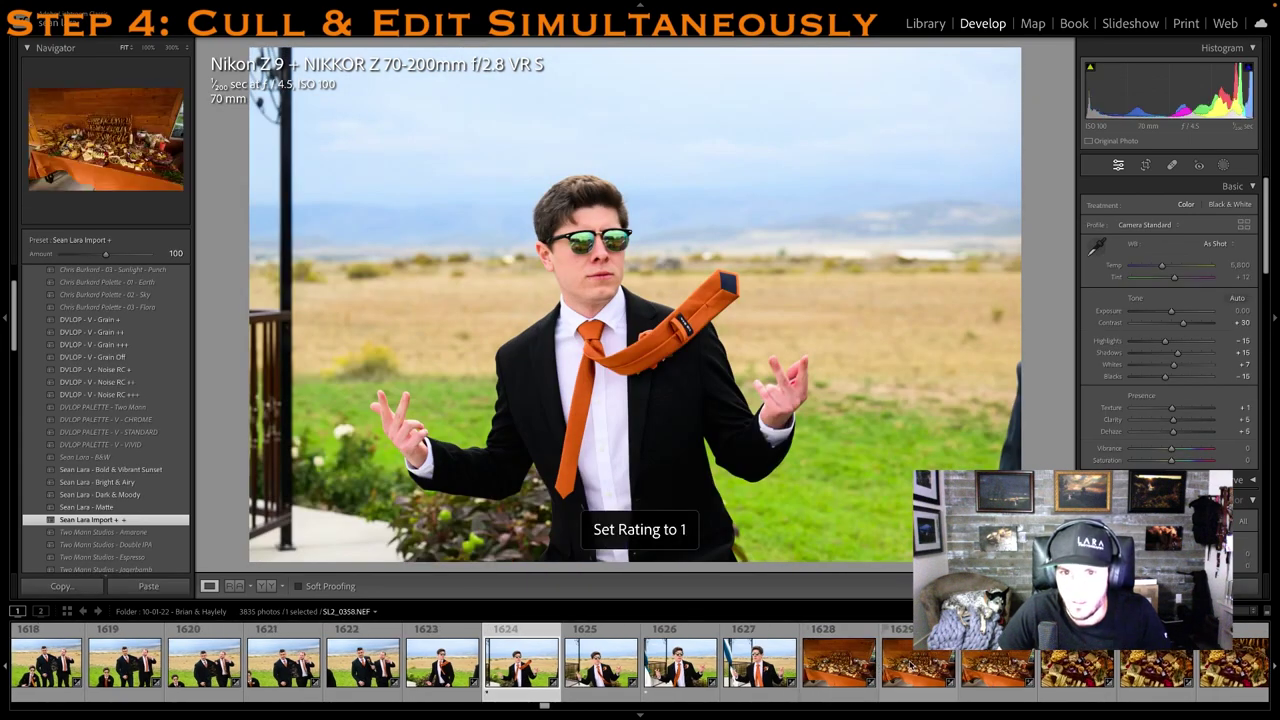
Give food table frame 1629 one star, lift the shadows in cheese close-up 1632 and give that frame one star
left_click(895, 667)
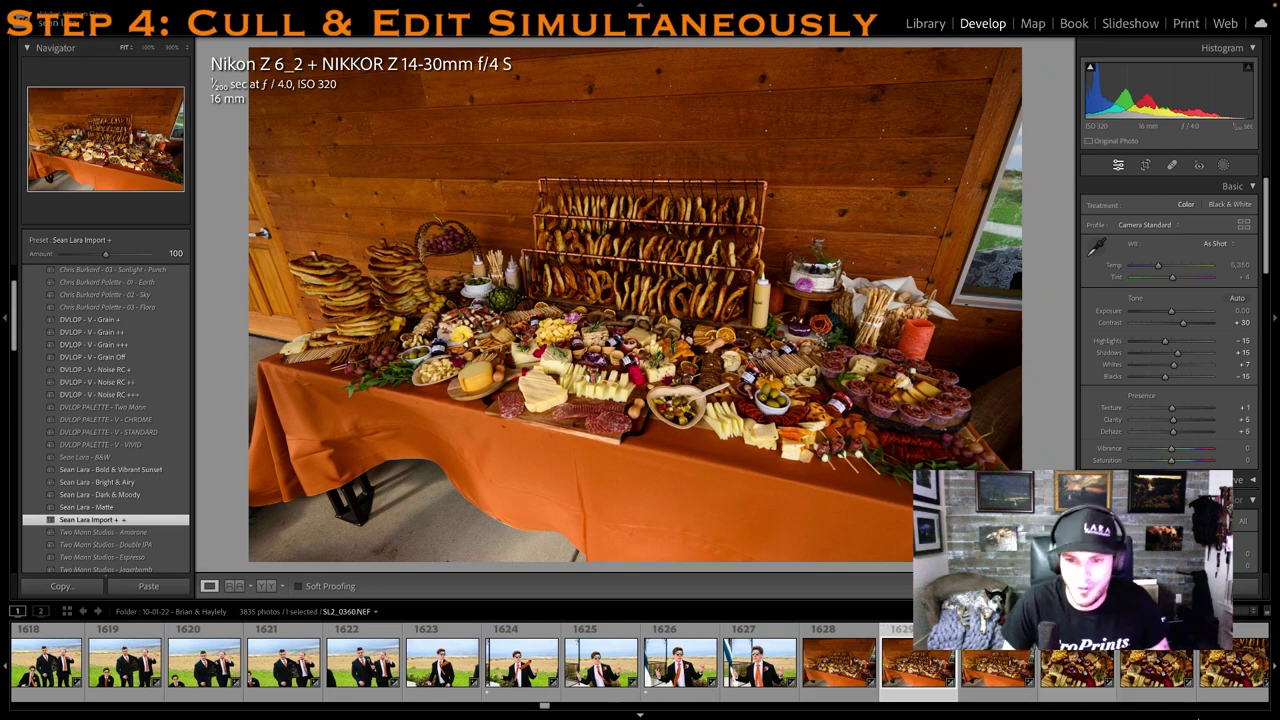
key("1")
scroll(890, 672, "right", 3)
left_click(921, 674)
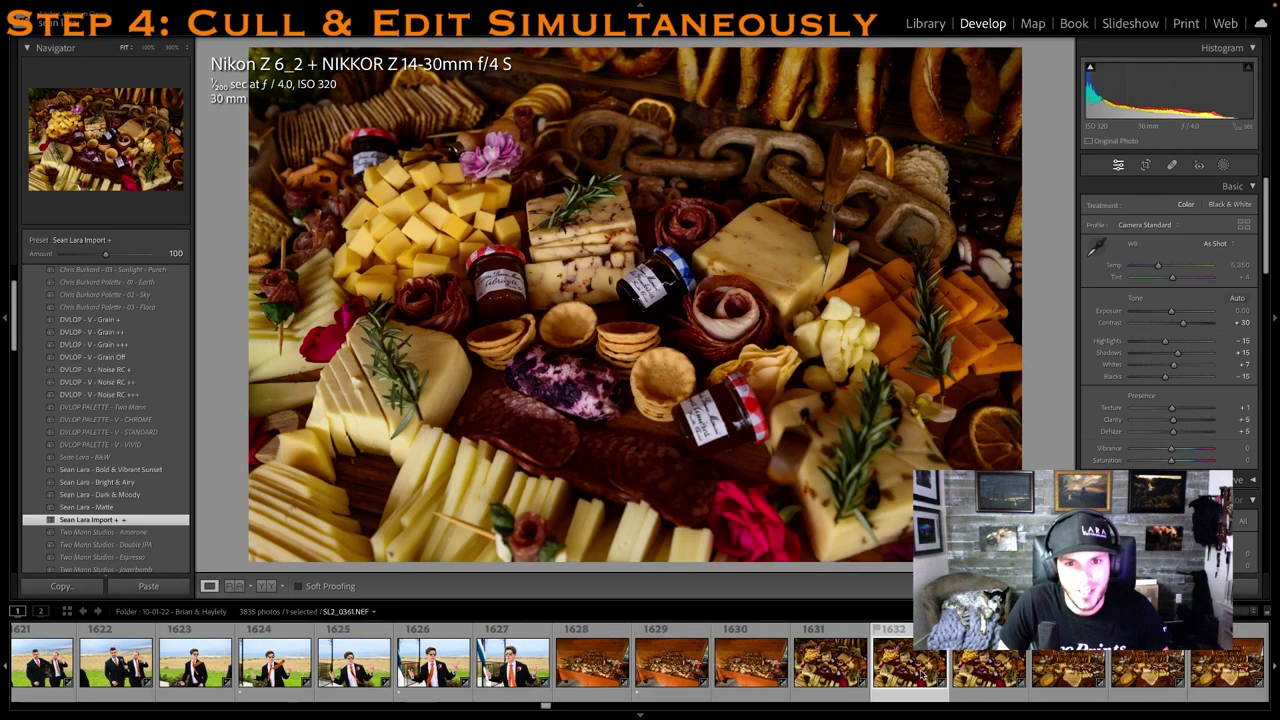
left_click(1189, 354)
key("1")
Give food table frames 1637 and 1635 one star each, with shadows +61 on 1637 and exposure +0.40 and shadows +36 on 1635
scroll(997, 674, "right", 2)
left_click(1212, 678)
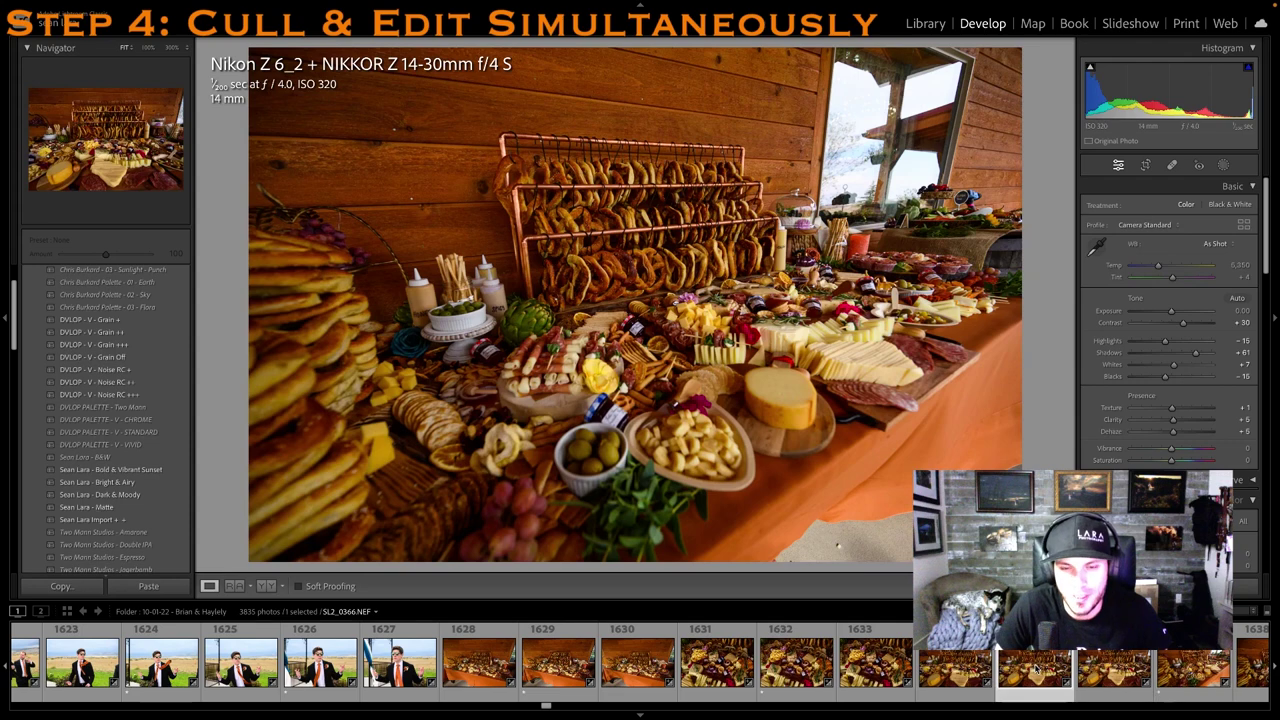
key("1")
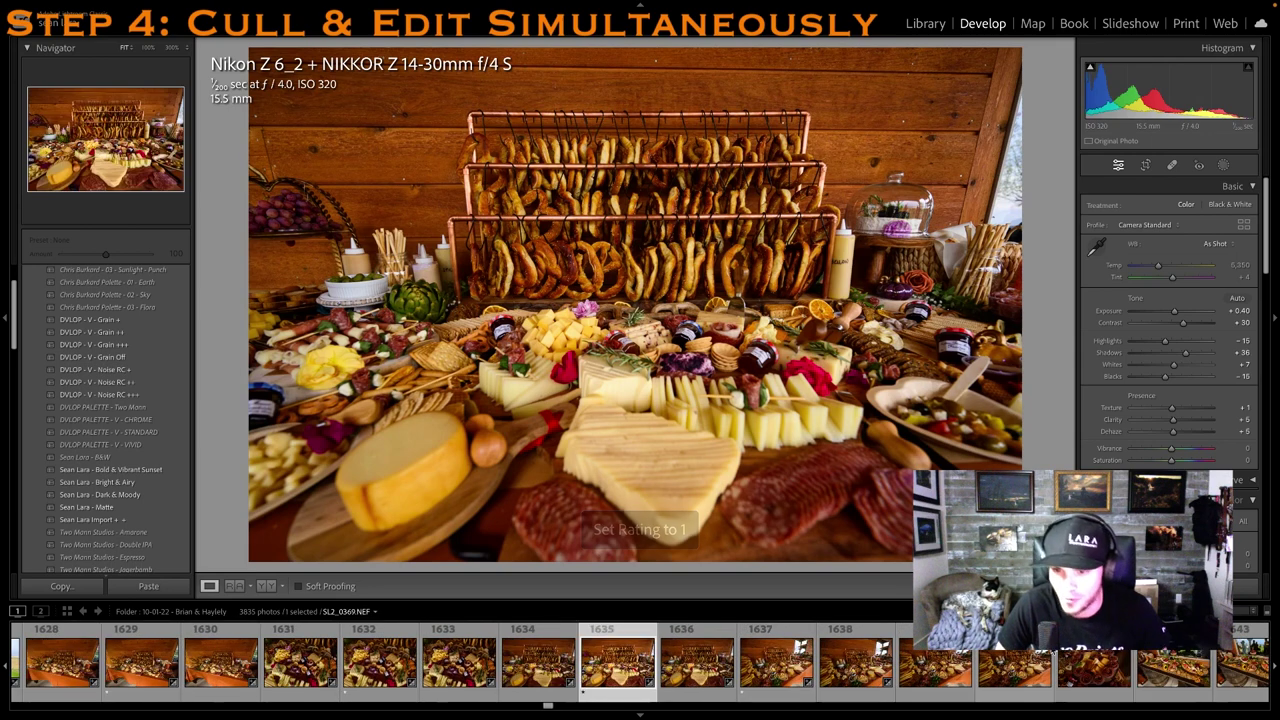
Raise the exposure of frame 1641, the close-up of salami roses and cheese, to +0.45
left_click(1094, 668)
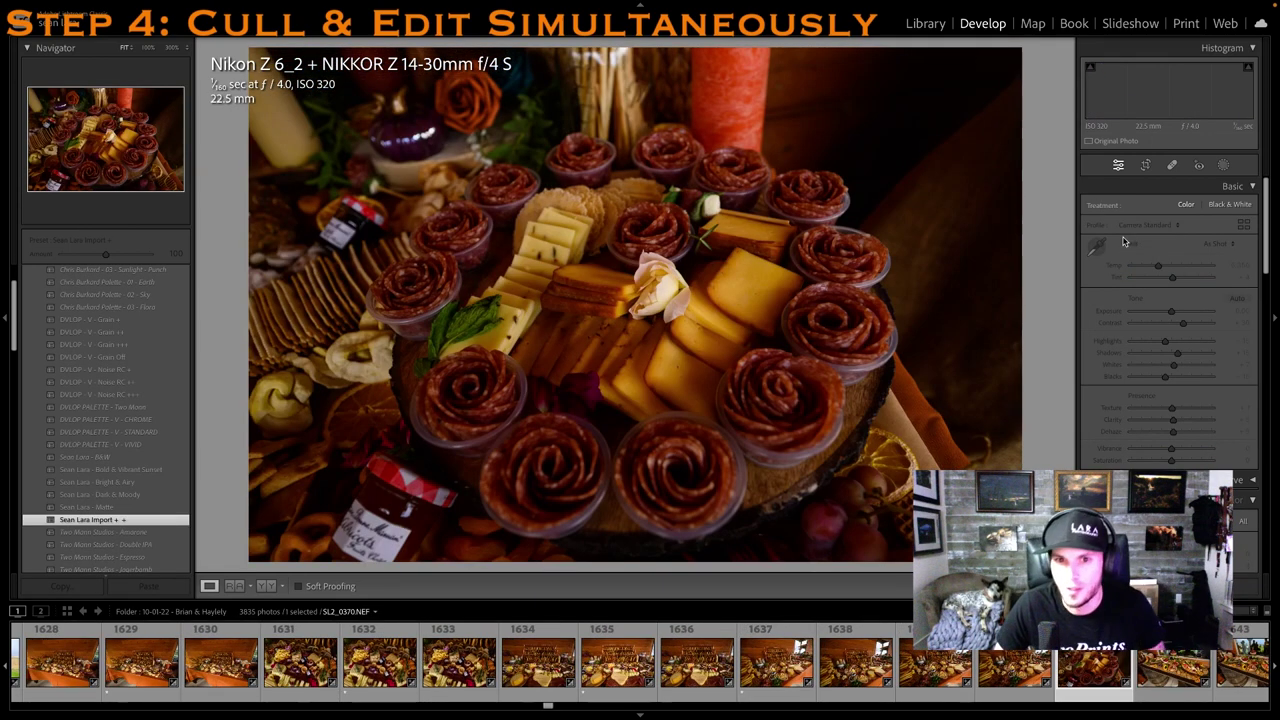
left_click_drag(1172, 312, 1177, 313)
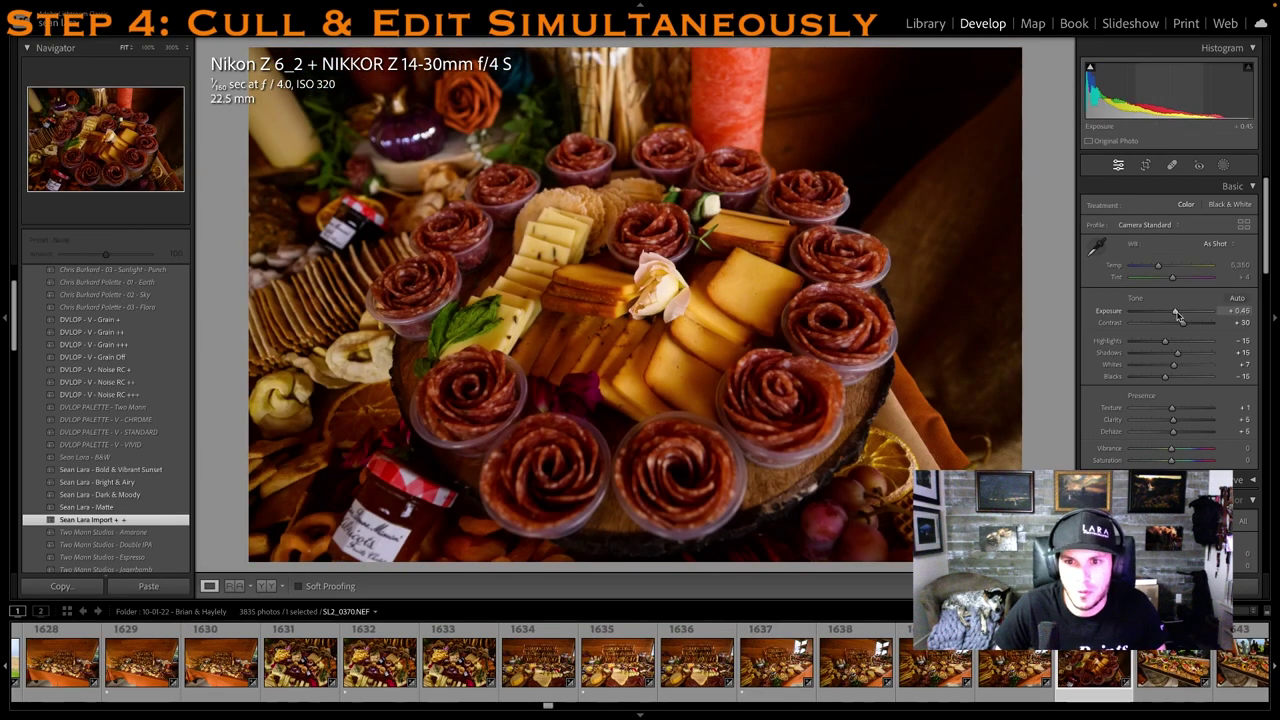
Rate the vegetable buffet photo and the "Gluten Free" platter photo one star, setting the platter photo's exposure to +0.15
key("1")
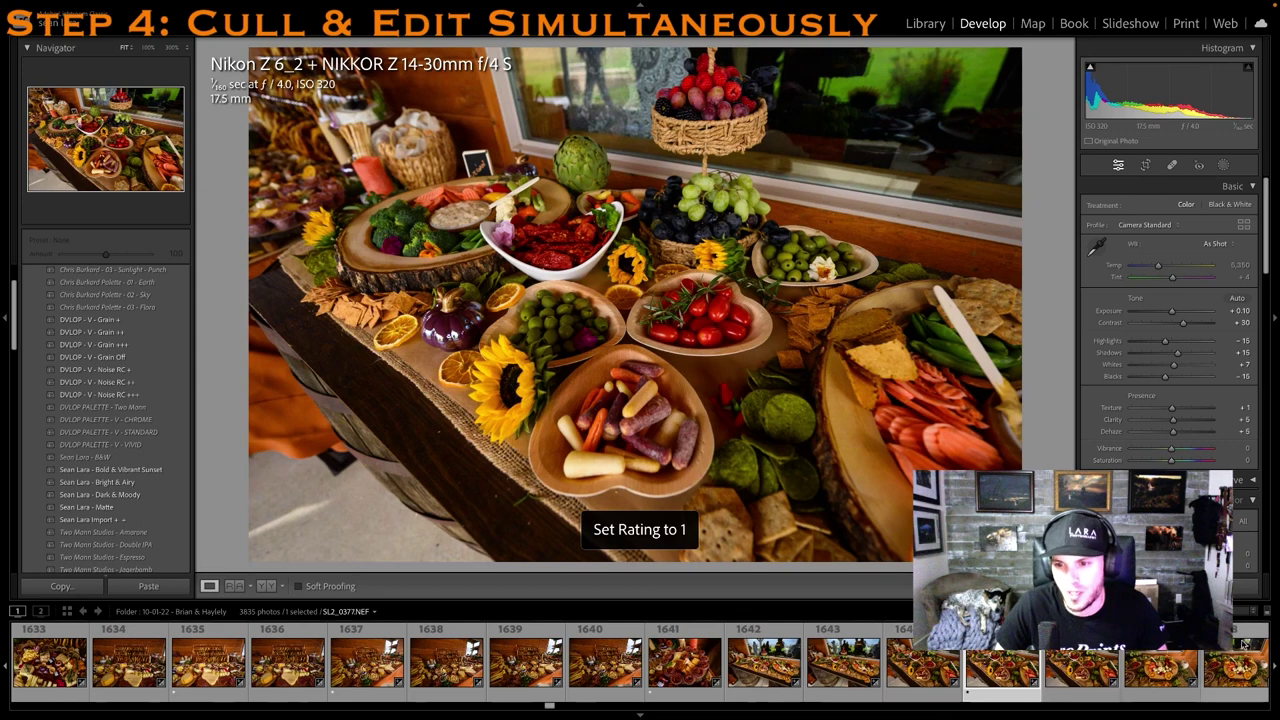
left_click(1182, 667)
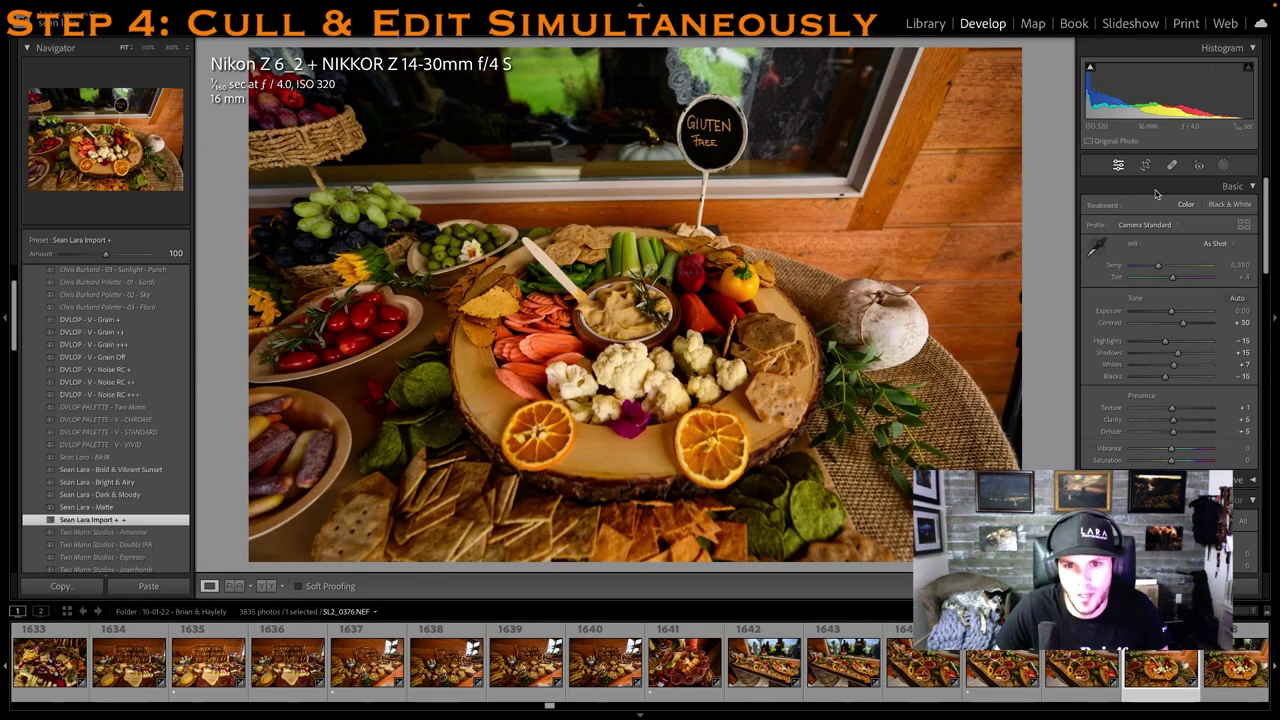
key("1")
left_click_drag(1173, 310, 1174, 310)
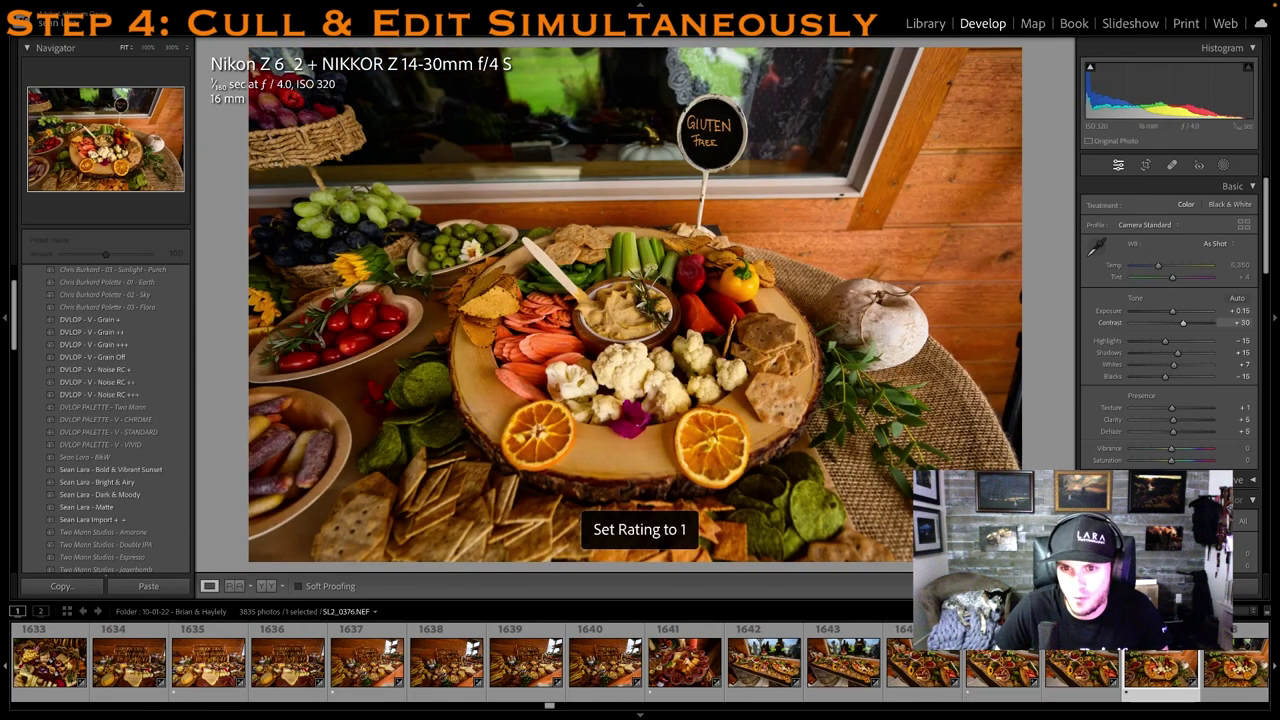
Rate the first vertical photo of the tiered fruit basket one star
scroll(1040, 662, "right", 5)
left_click(1020, 660)
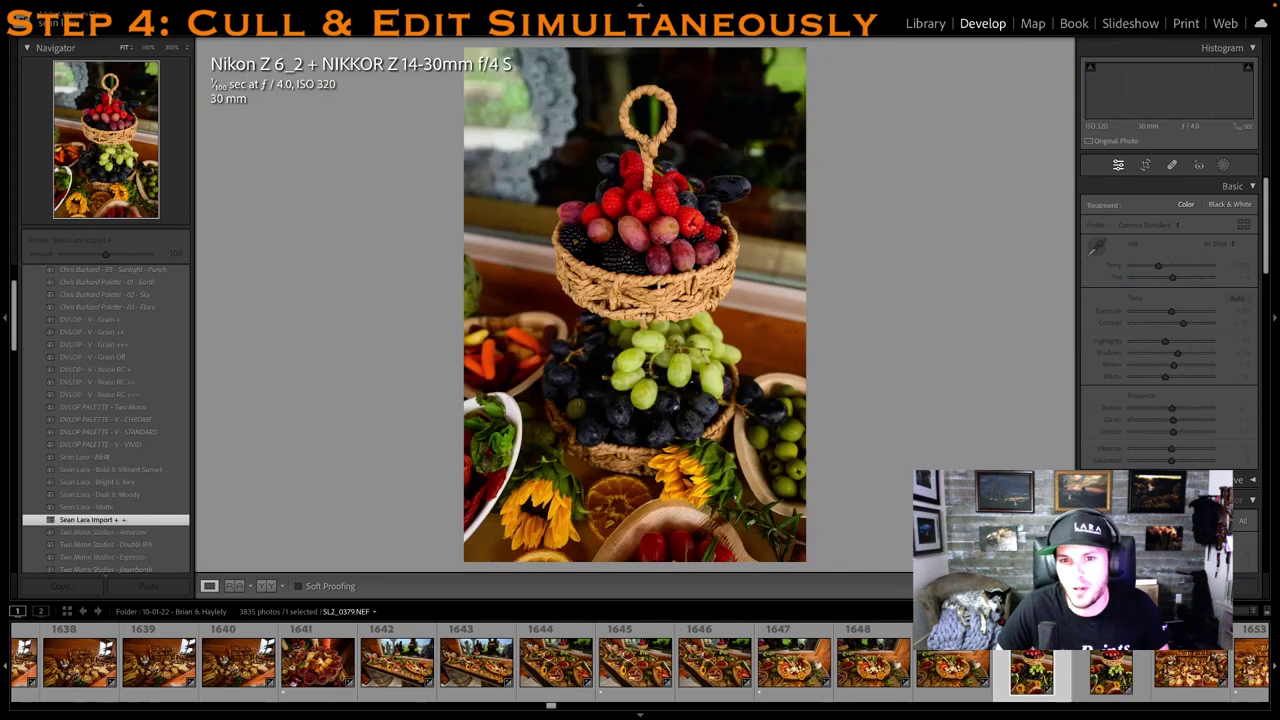
key("1")
left_click(1025, 665)
Rate the last of the first four overhead charcuterie photos one star and set its exposure to +0.55
left_click(1213, 681)
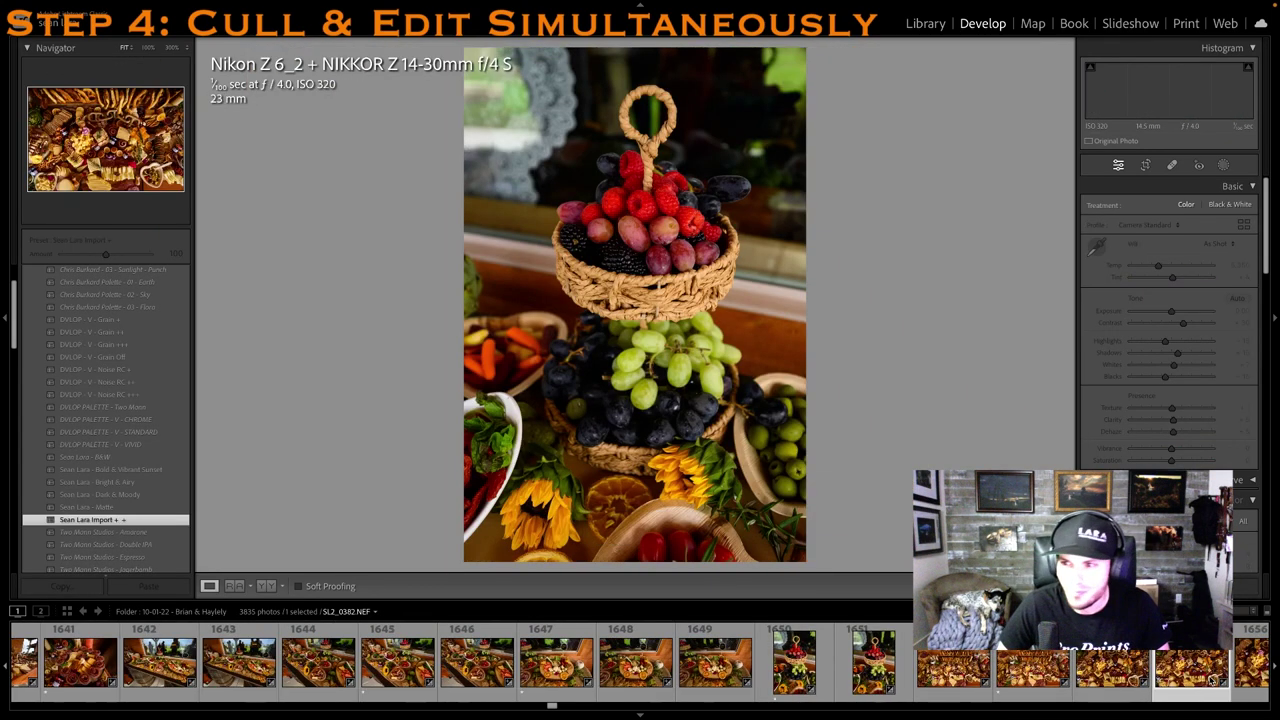
key("1")
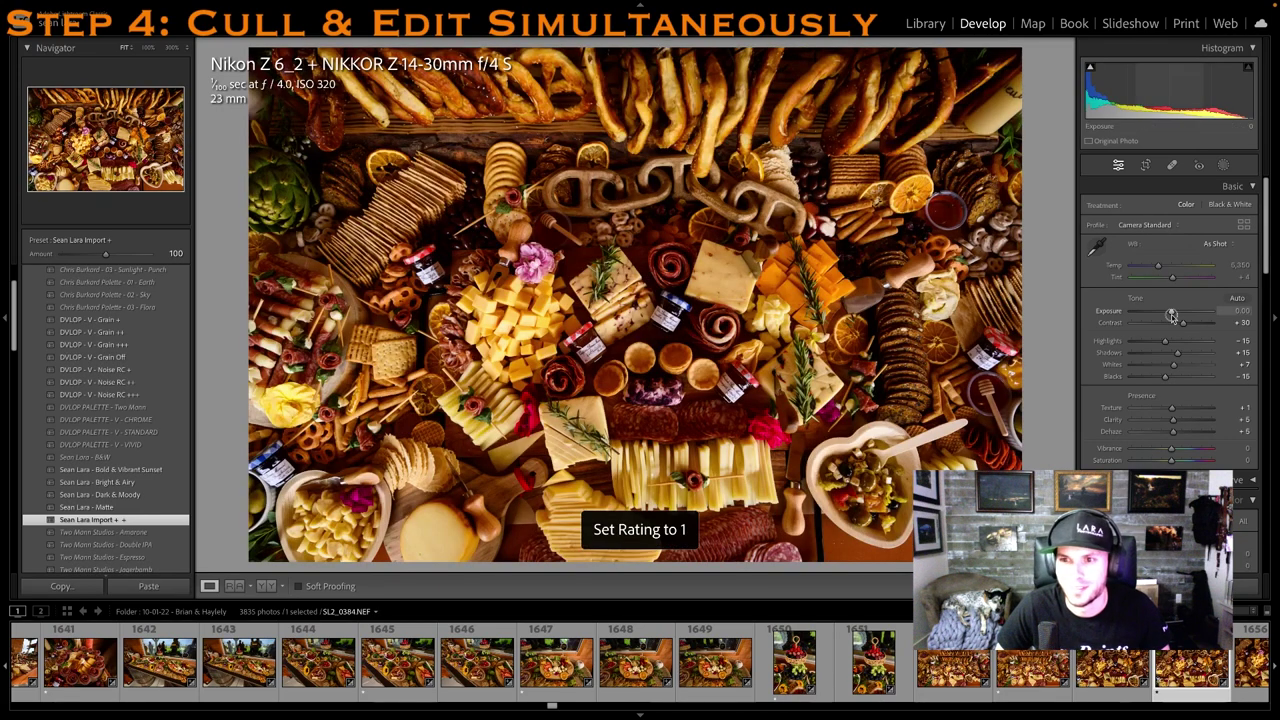
left_click_drag(1172, 312, 1176, 315)
Rate the last gazebo aisle photo and the photo of the barrel with the wedding welcome sign one star
scroll(800, 670, "down", 8)
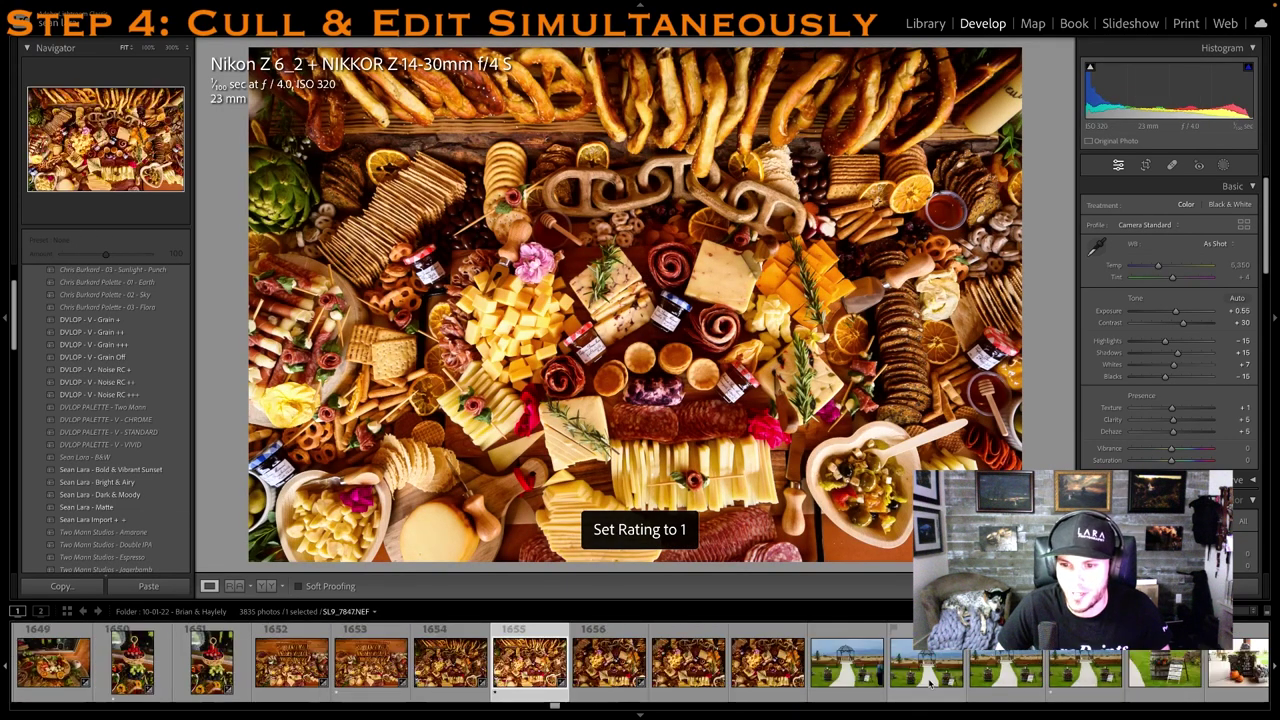
left_click(1080, 683)
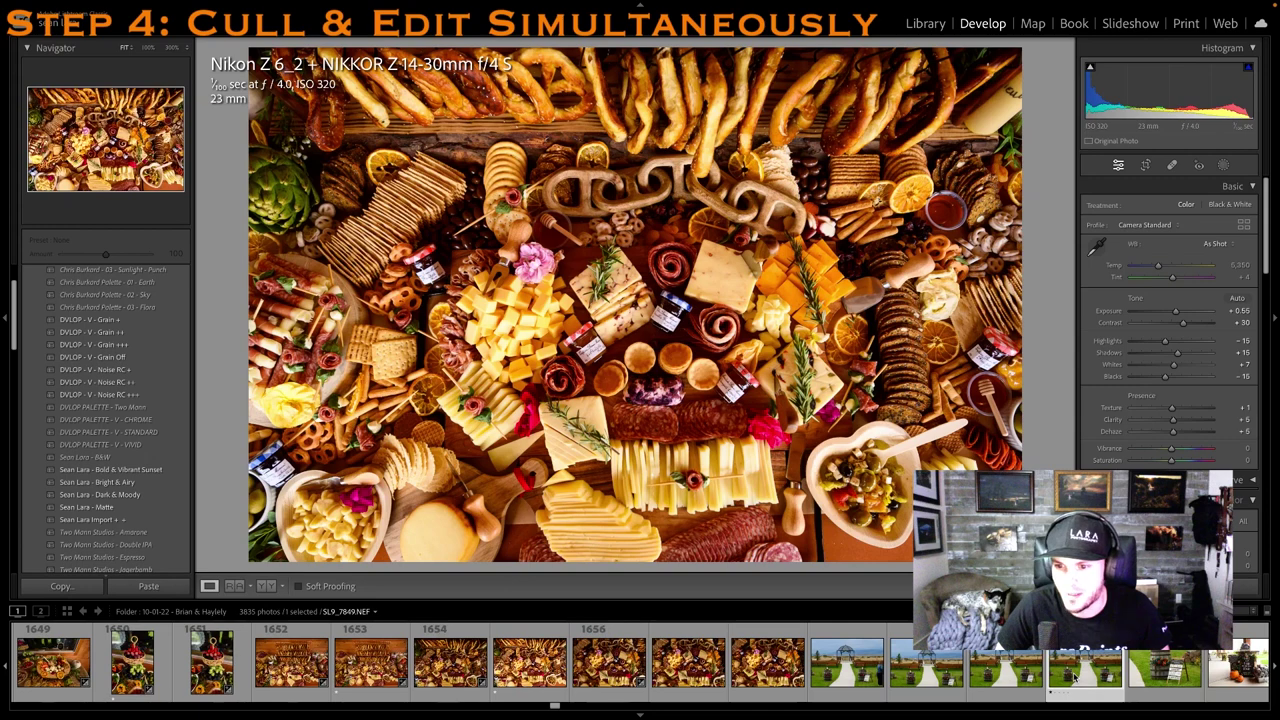
scroll(1007, 686, "down", 3)
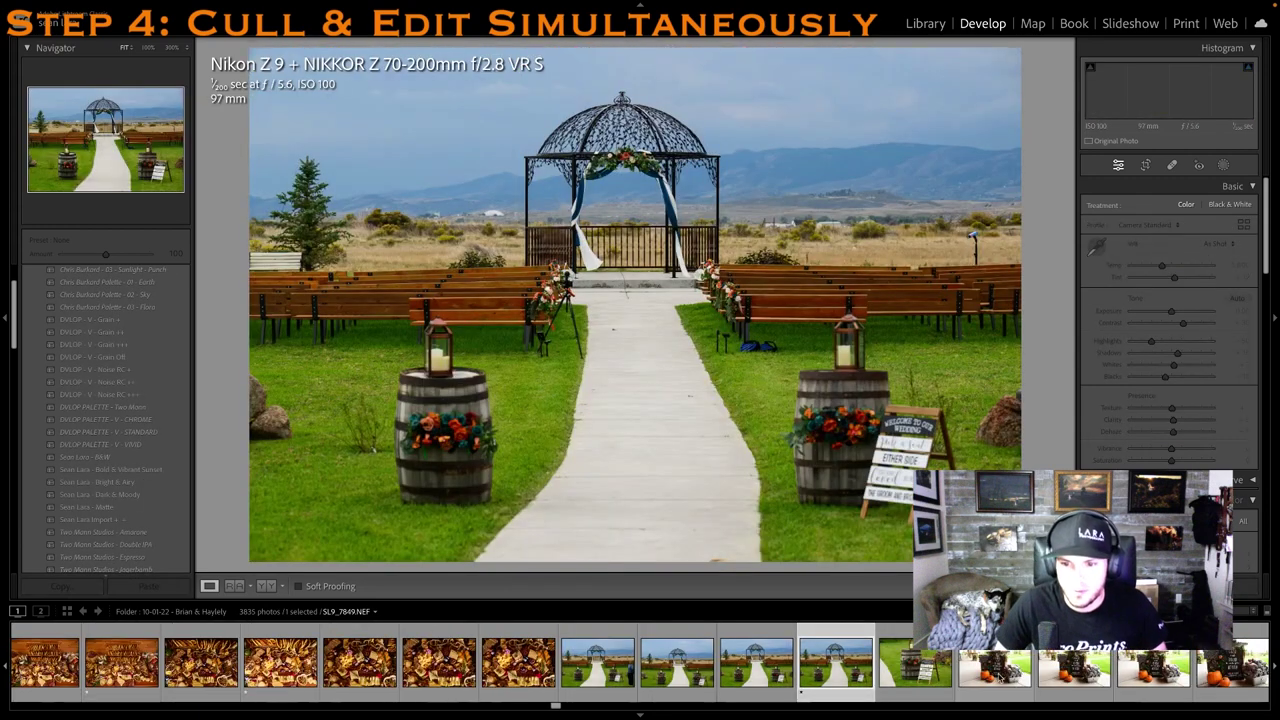
left_click(945, 678)
left_click(943, 677)
key("1")
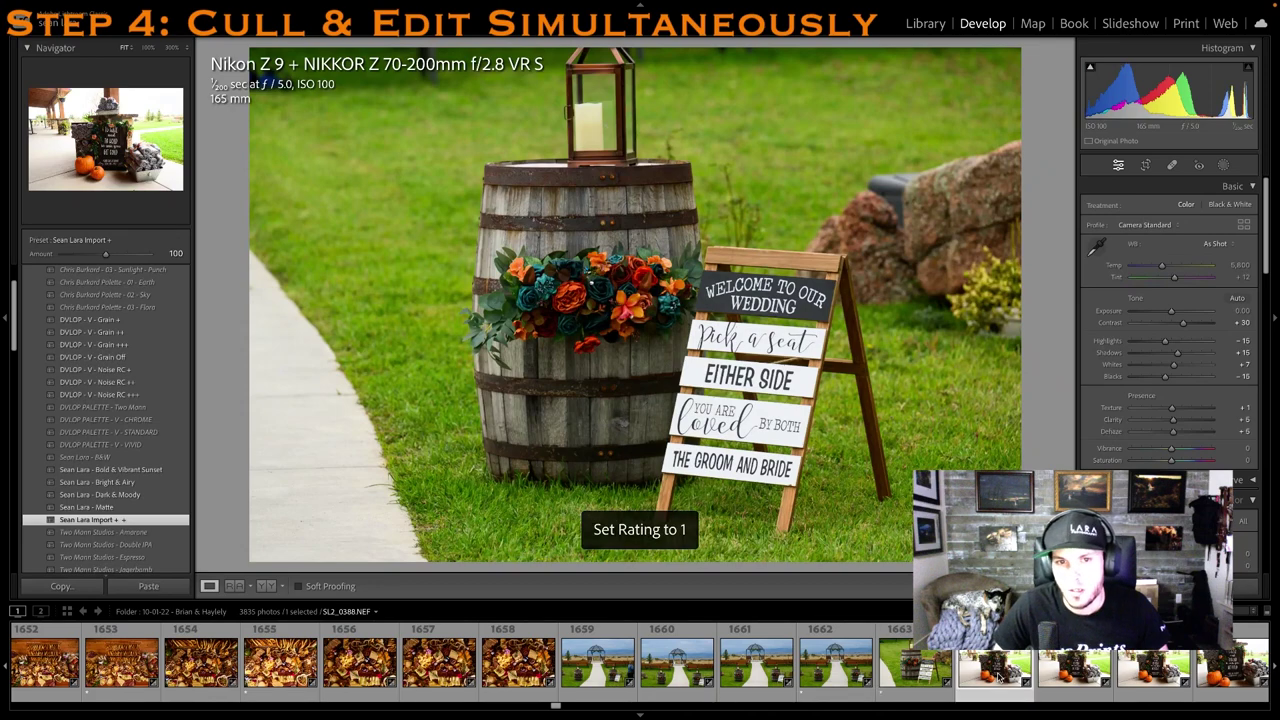
Set shadows to +39 and highlights to -54 on the first blanket sign photo and rate it one star
left_click(998, 675)
left_click_drag(1201, 354, 1150, 342)
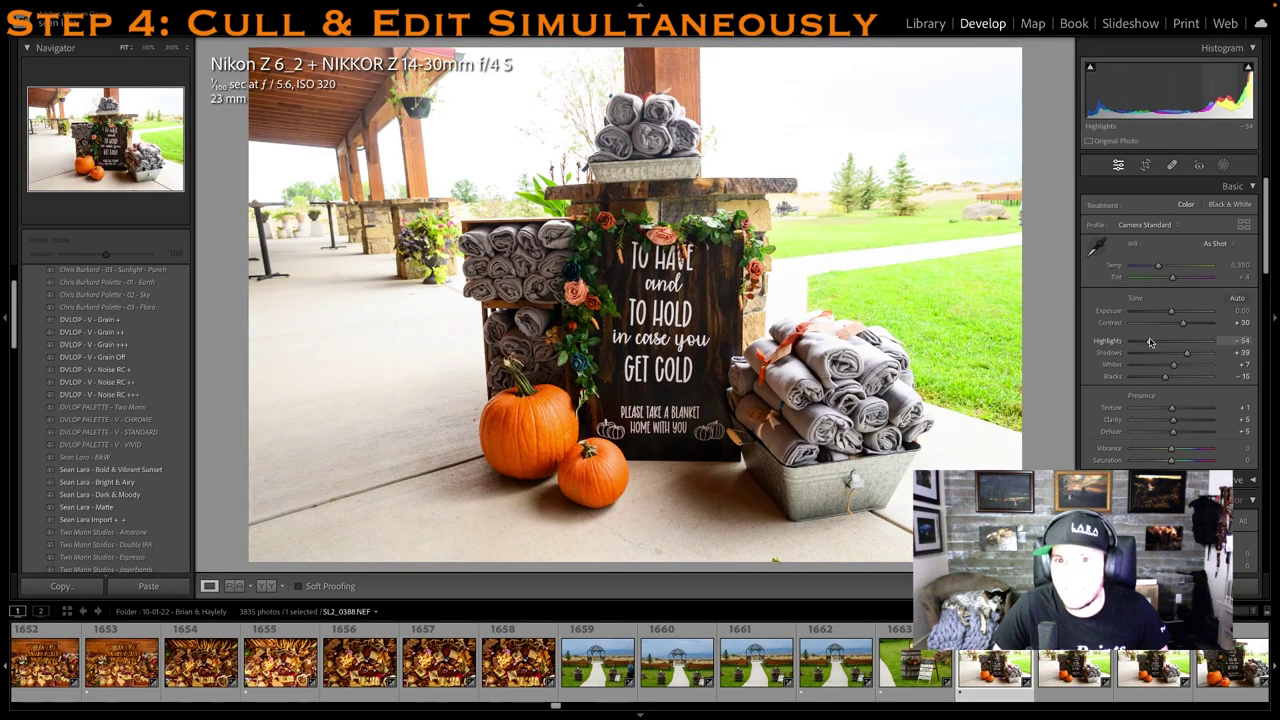
key("1")
Rate the closer blanket sign photo and the second teal table photo one star, setting the table photo's shadows to +54
scroll(1072, 683, "down", 3)
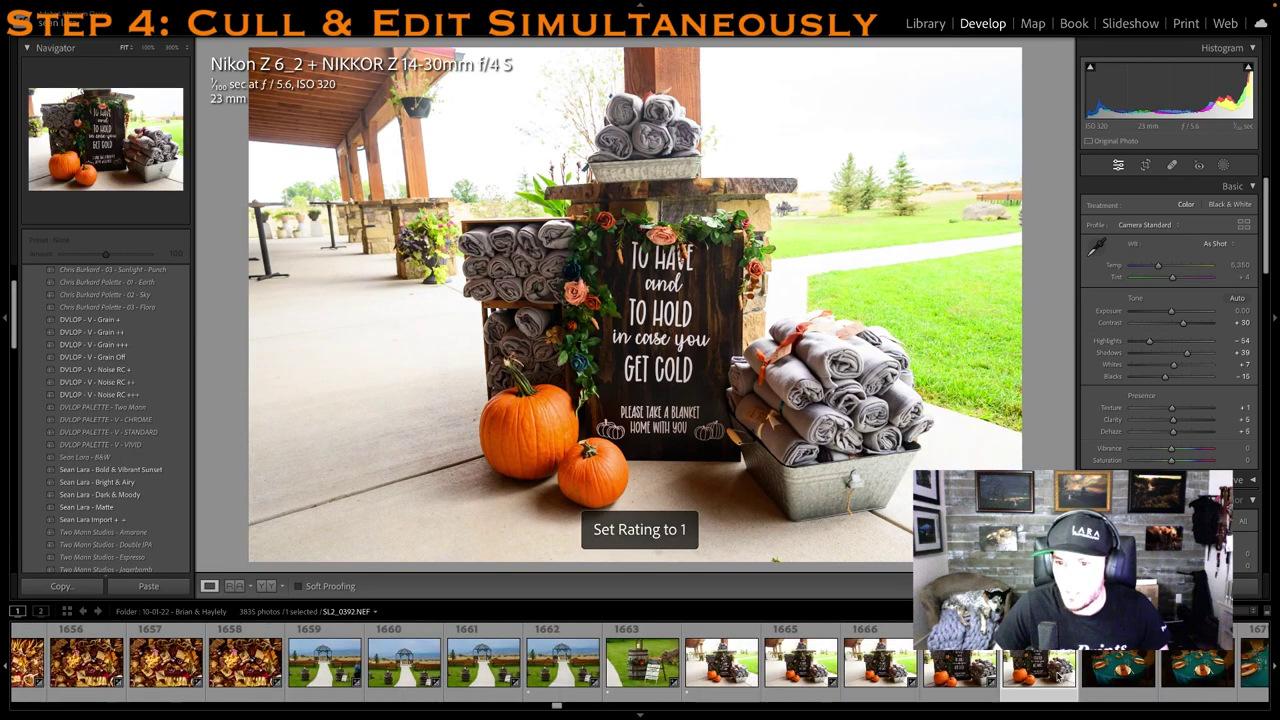
key("1")
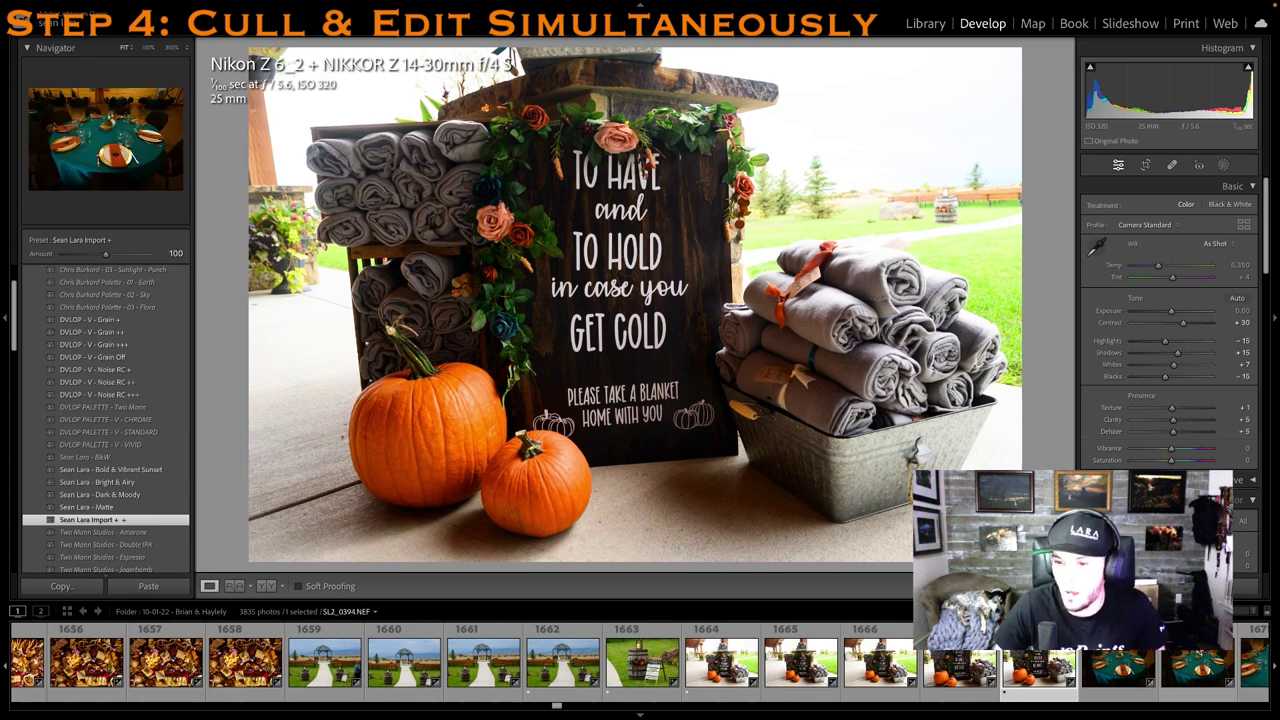
key("1")
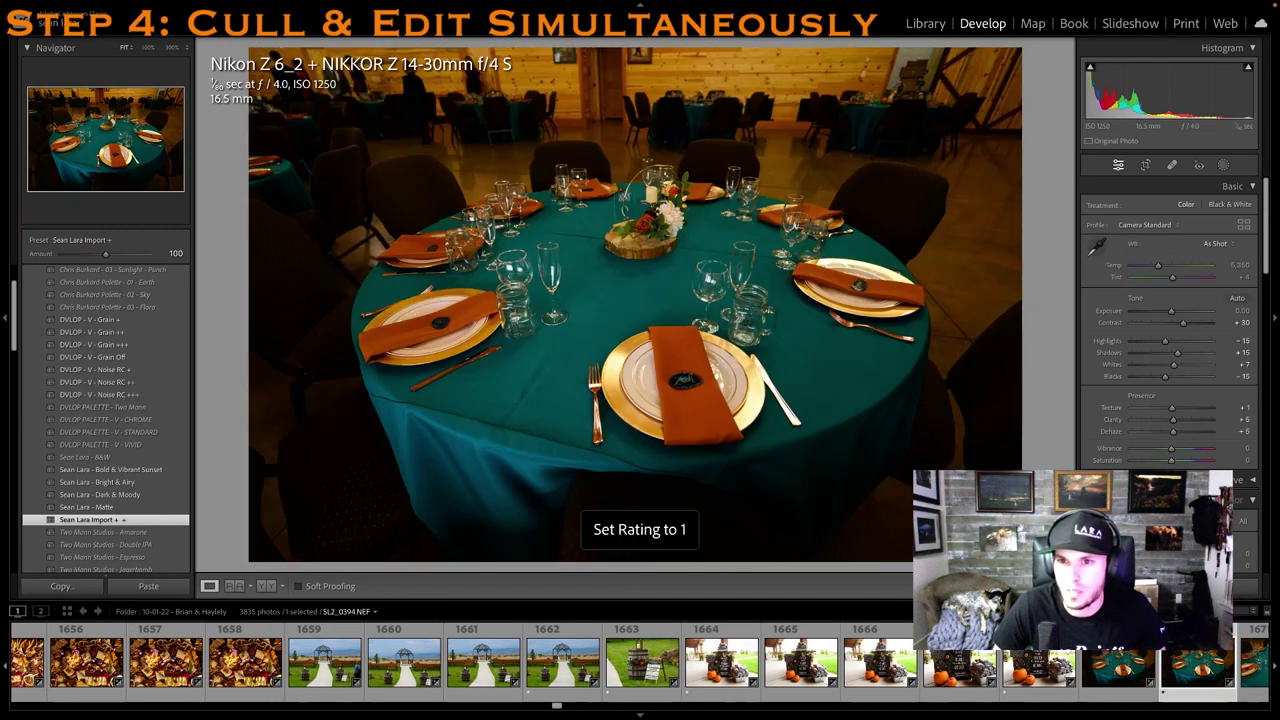
left_click(1193, 355)
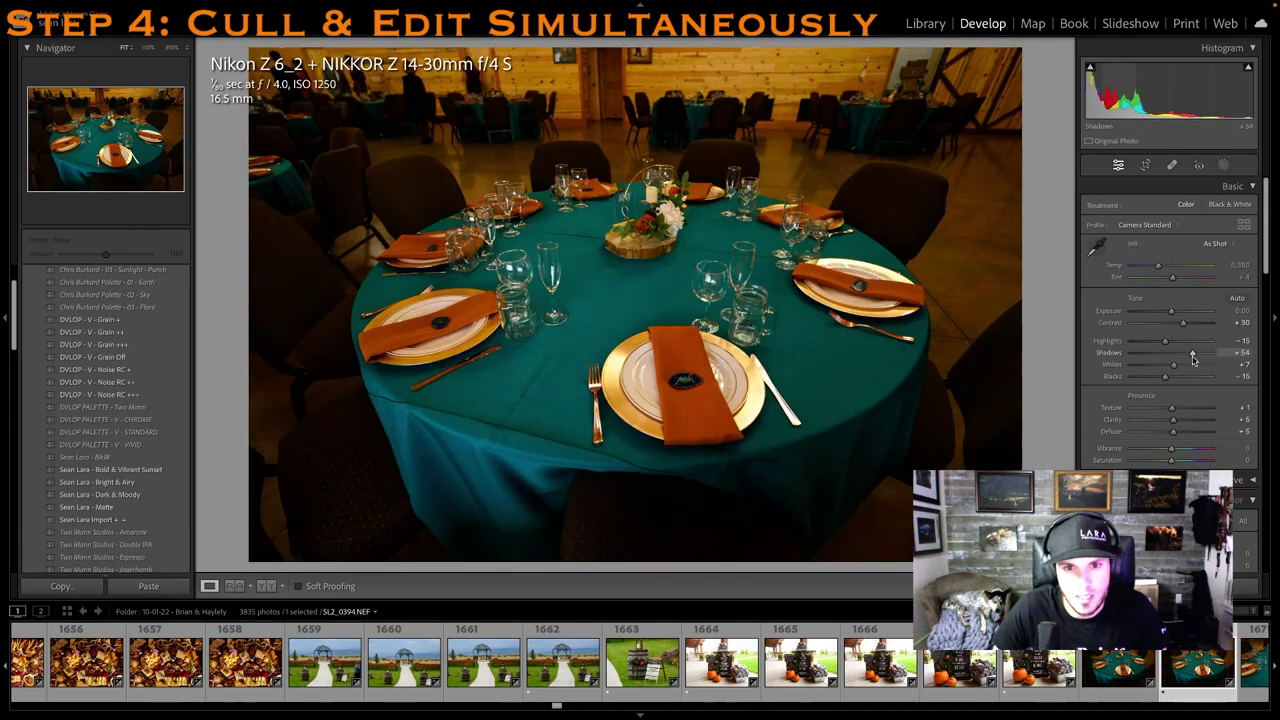
Rate the second "Table 1" centerpiece photo and the close-up "Mr & Mrs" table photo one star, setting the latter's shadows to +48
scroll(820, 670, "down", 5)
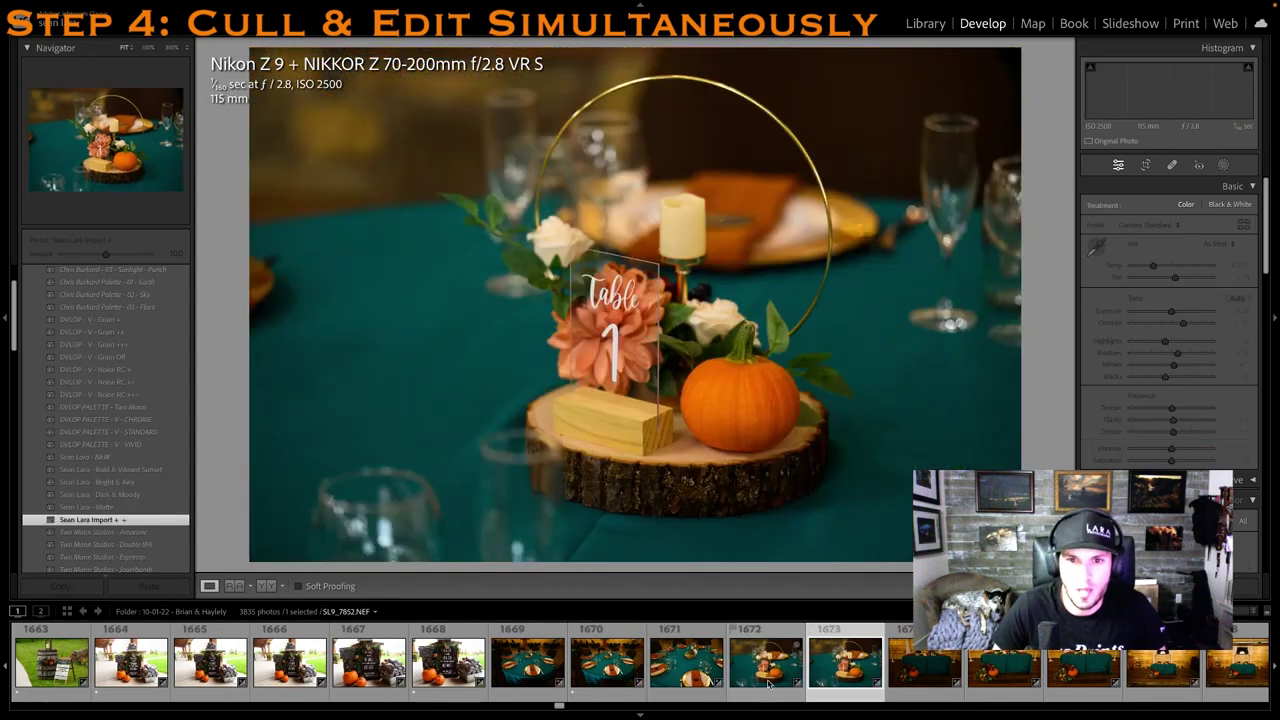
key("1")
scroll(830, 680, "down", 2)
left_click(858, 684)
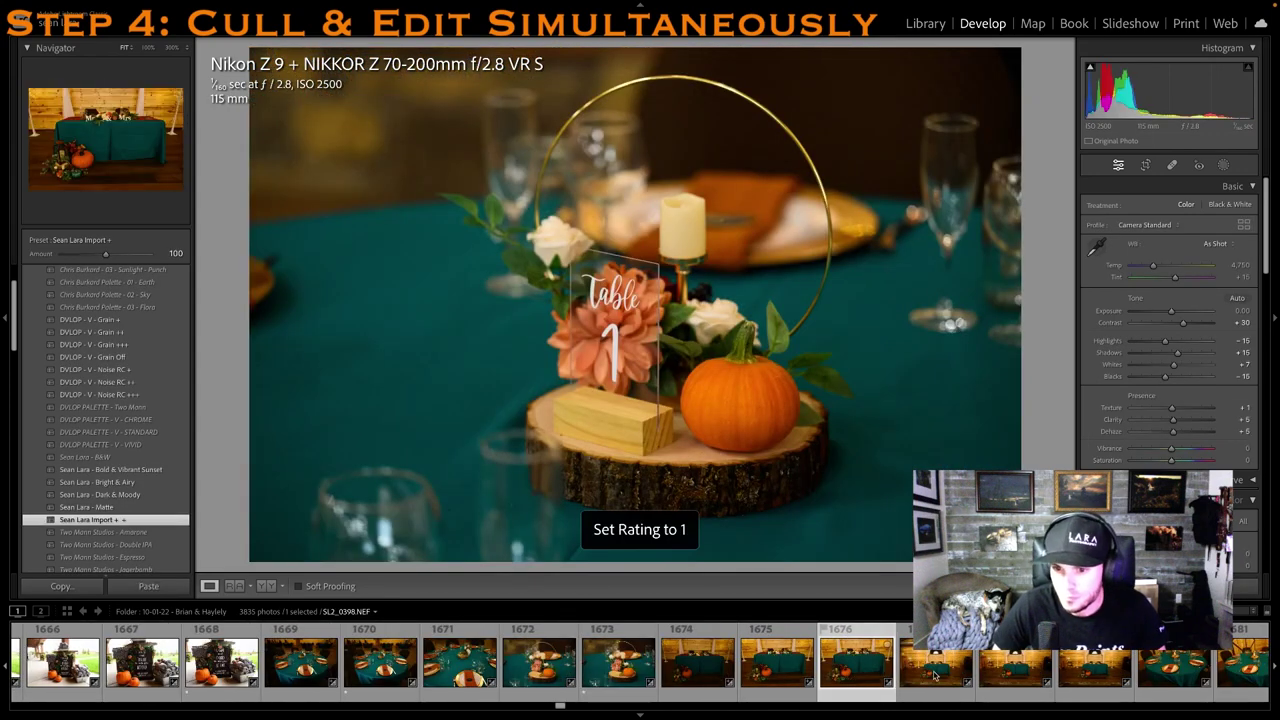
key("1")
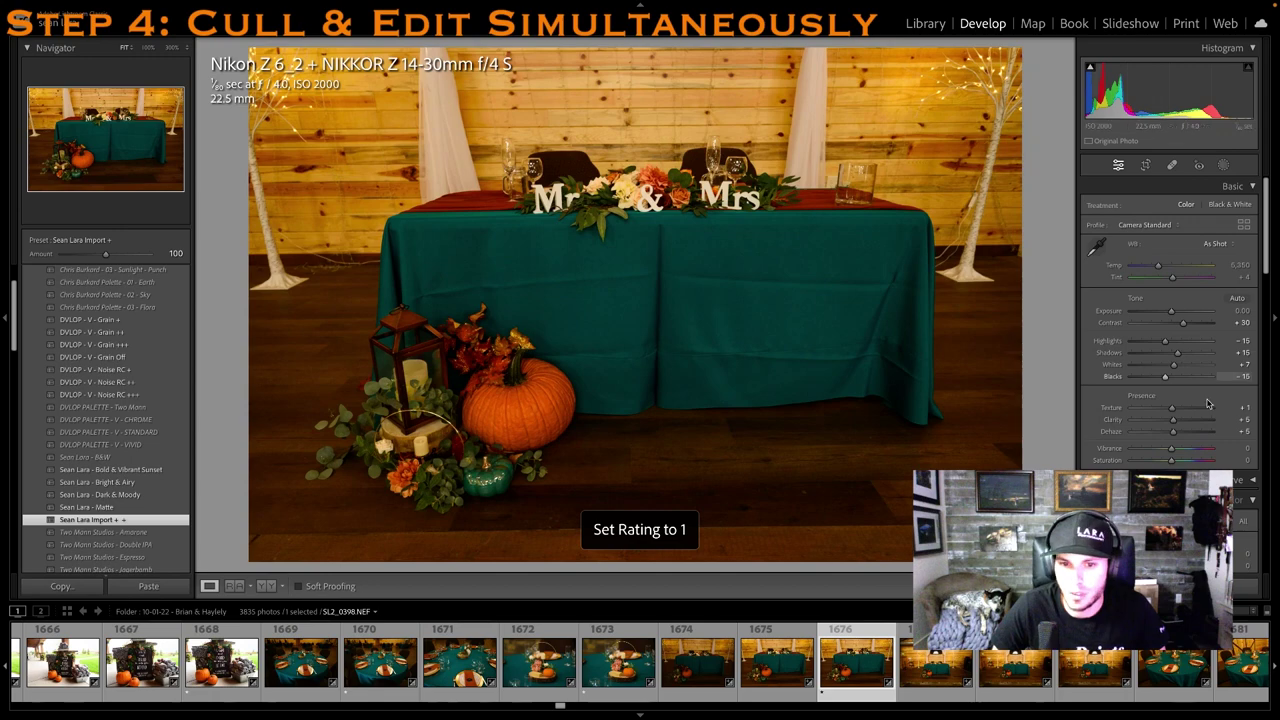
key("1")
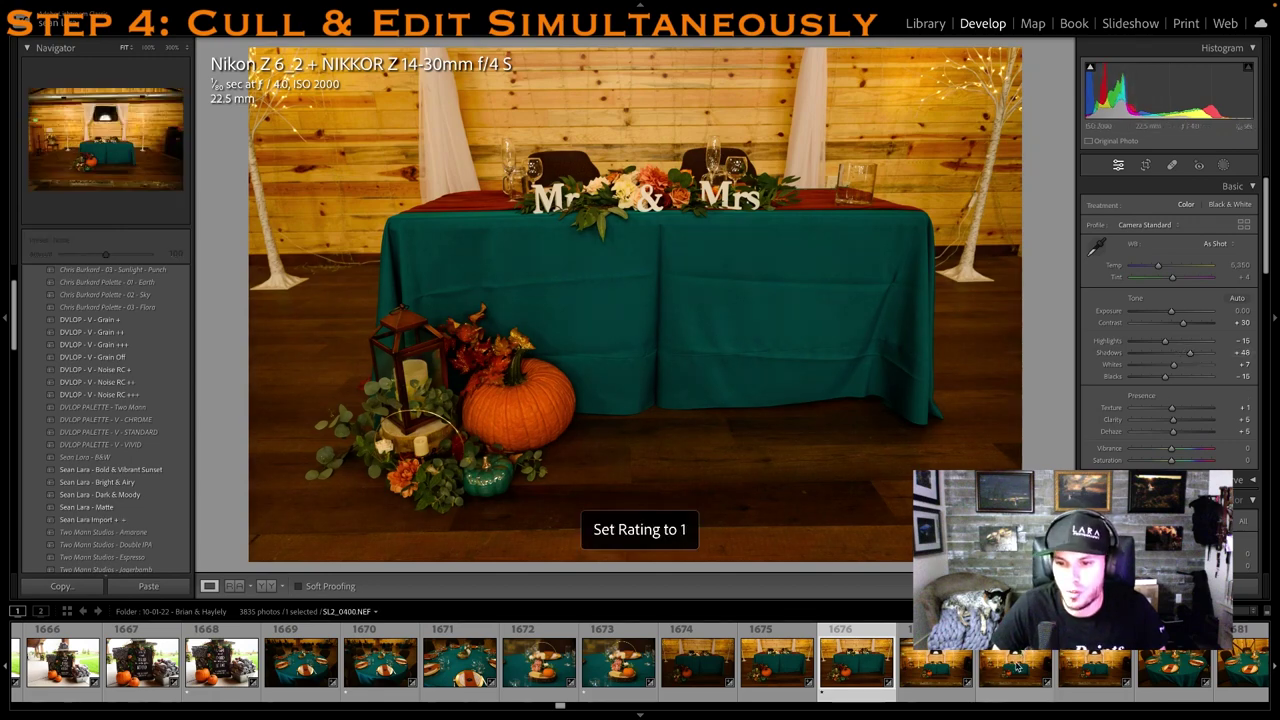
Crop the wide "Mr & Mrs" stage photo tighter around the table, cutting off the ceiling duct
left_click(1015, 665)
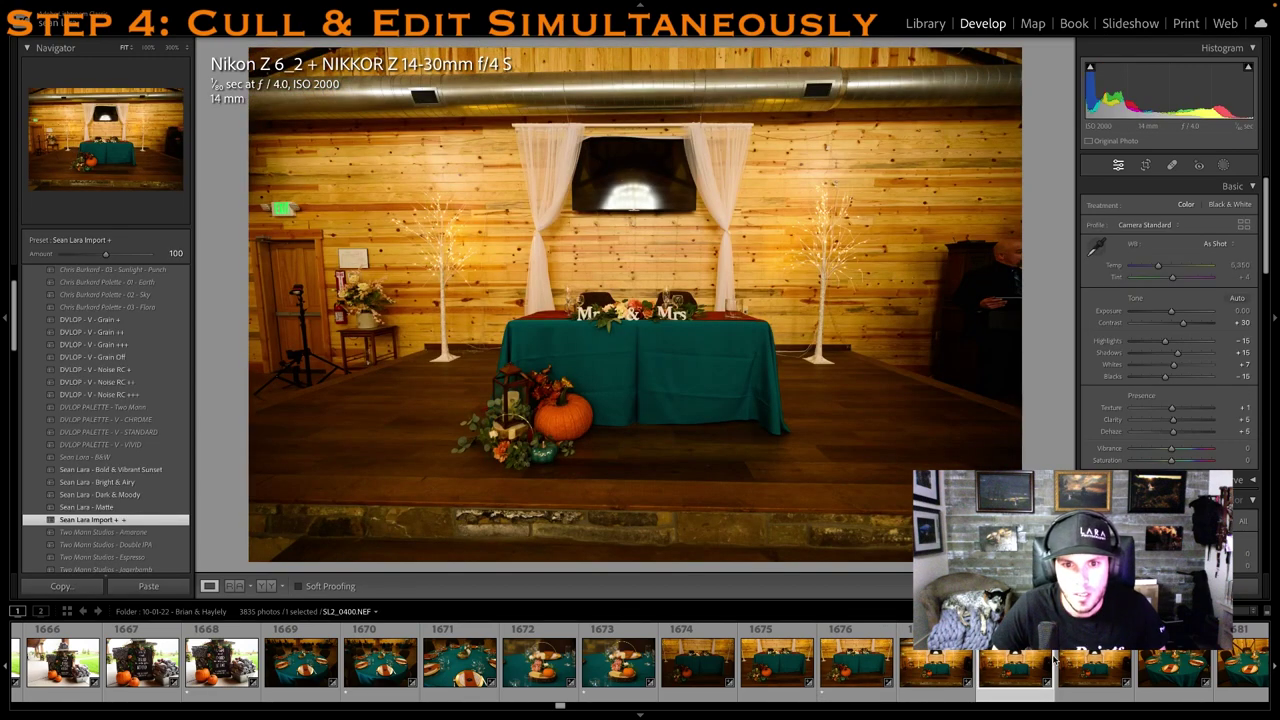
left_click(1145, 164)
left_click_drag(635, 54, 635, 111)
left_click_drag(599, 320, 598, 350)
key("Return")
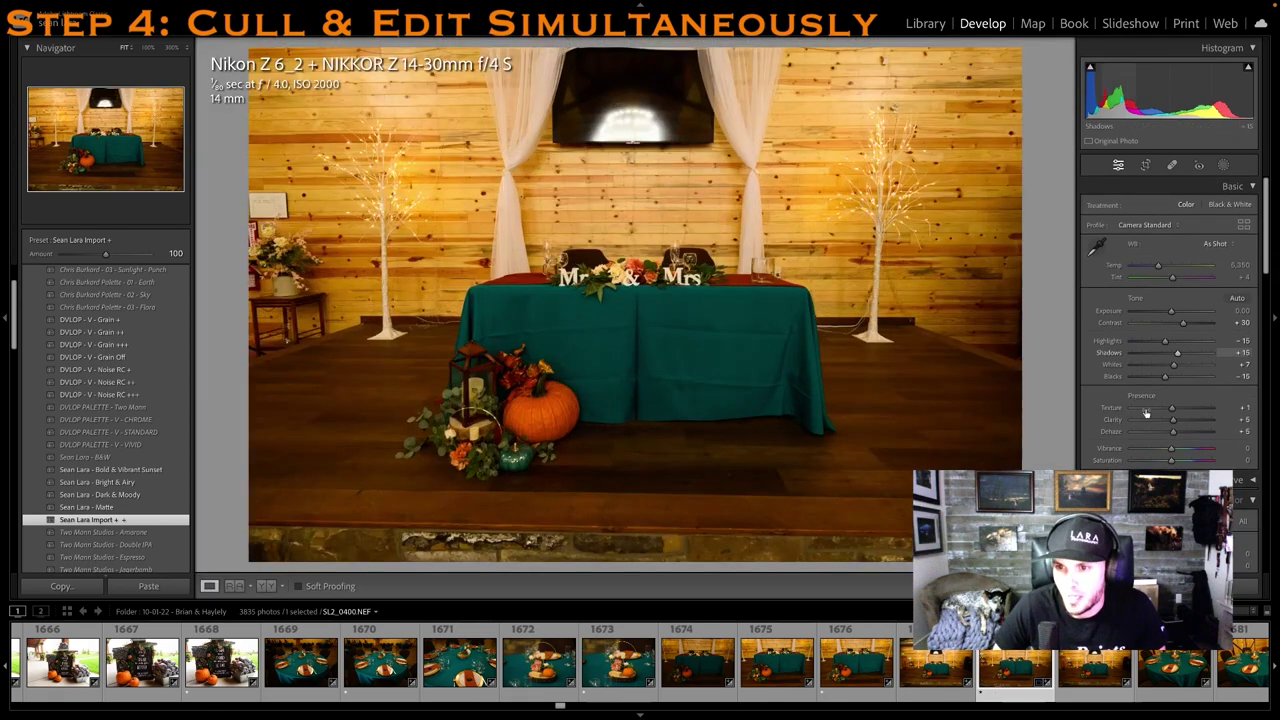
Rate the cropped "Mr & Mrs" stage photo one star and set its shadows to +44
key("1")
left_click_drag(1177, 353, 1189, 357)
Rate the second "Table 14" place-setting photo one star and set its shadows to +40 and exposure to +0.15
scroll(800, 665, "down", 3)
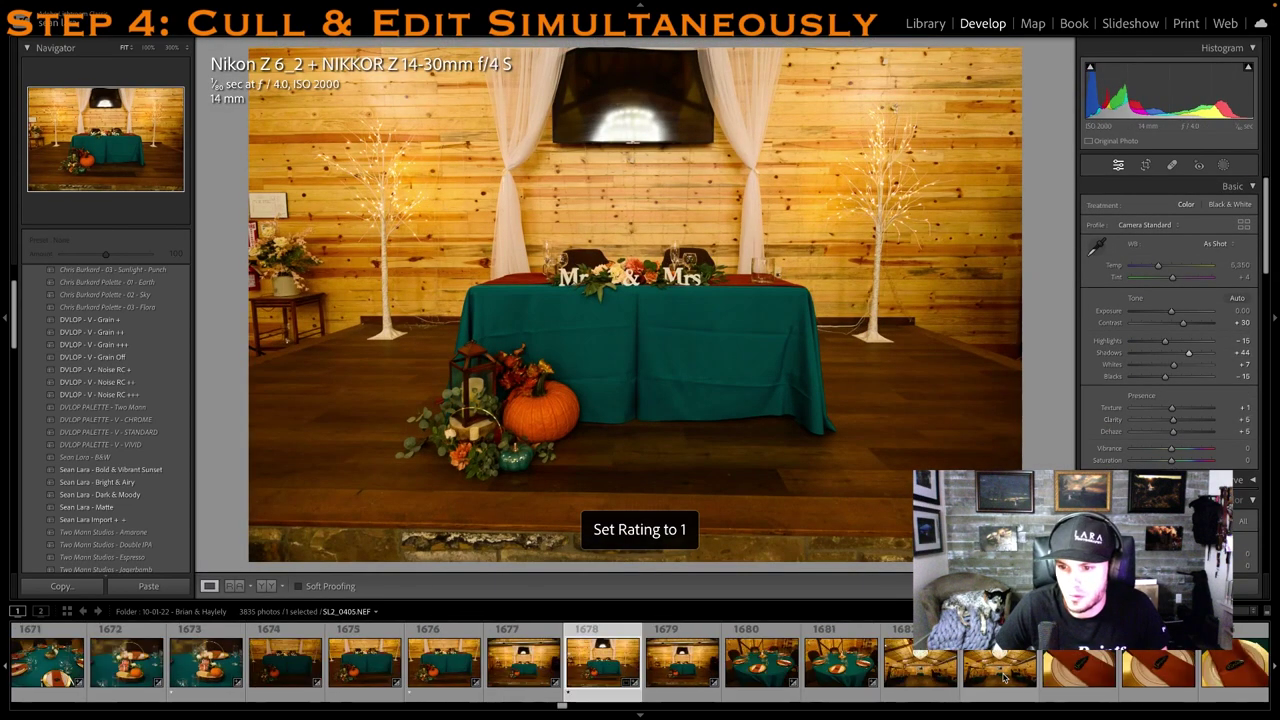
left_click(796, 665)
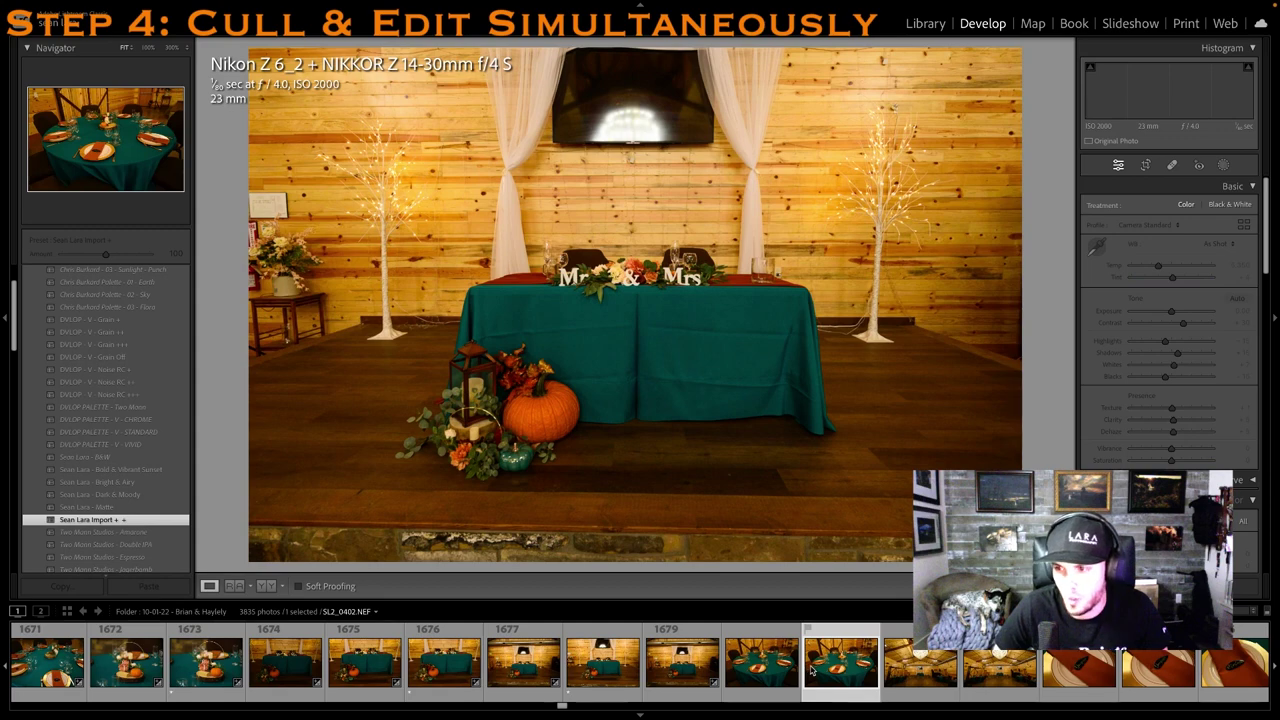
left_click(846, 676)
key("1")
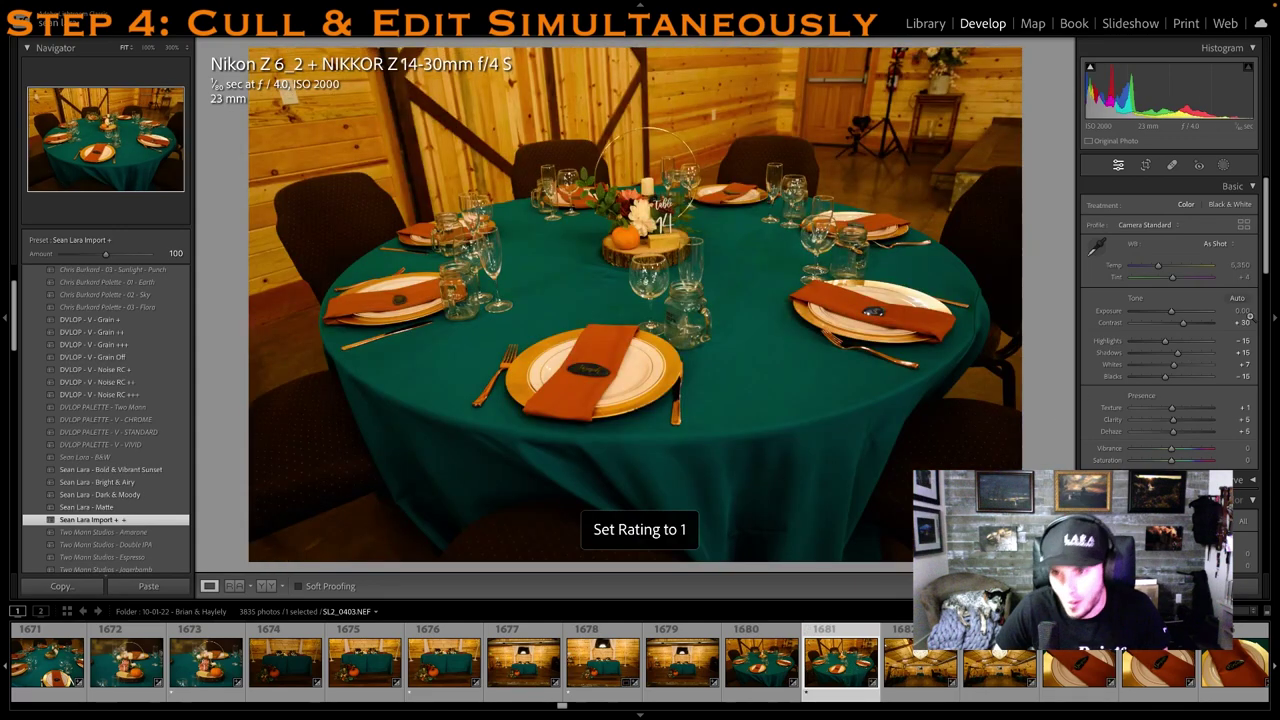
left_click_drag(1179, 355, 1190, 356)
key("1")
left_click_drag(1171, 314, 1172, 316)
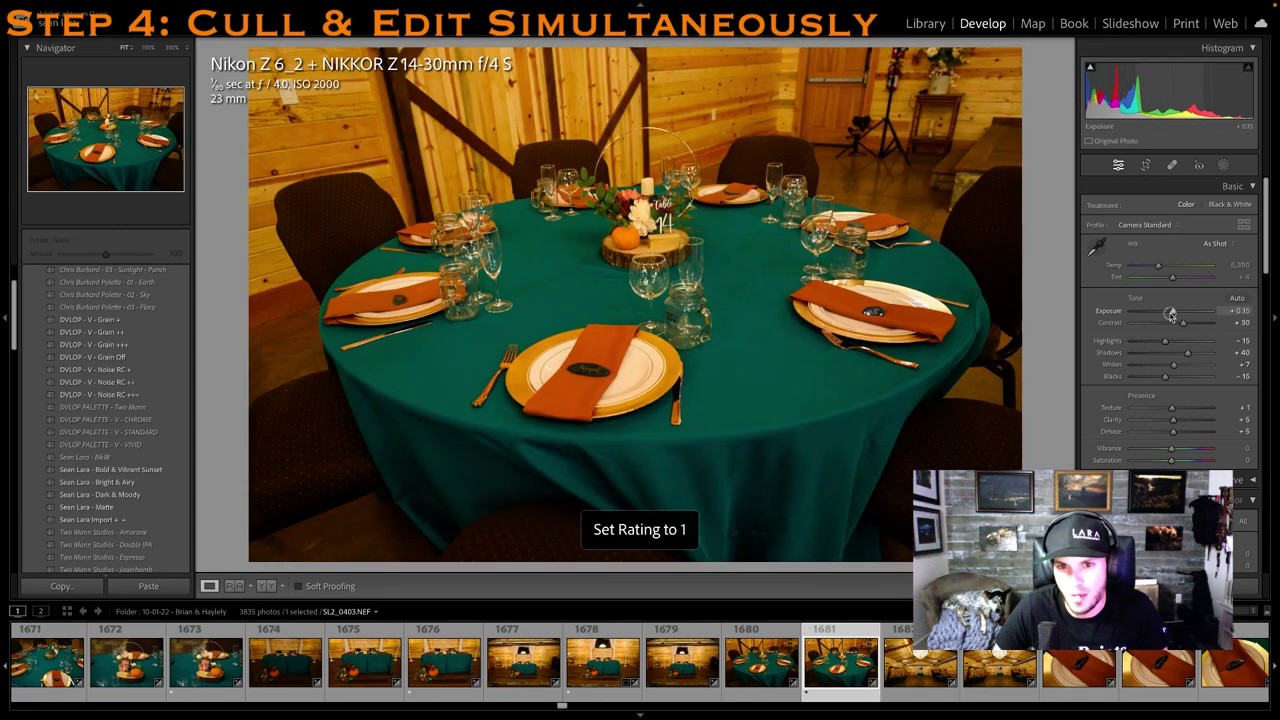
Rate the second chandelier hall photo one star, flagged as a pick, with highlights at -100 and shadows at +21
left_click(985, 660)
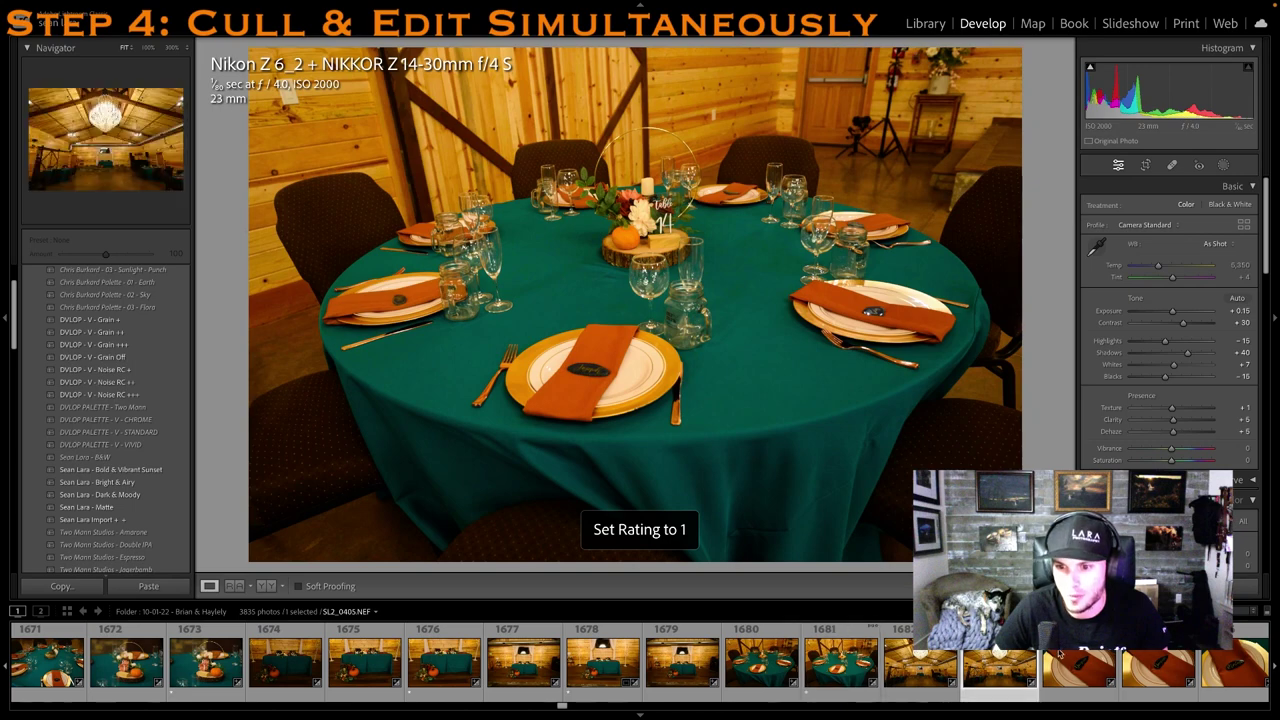
key("1")
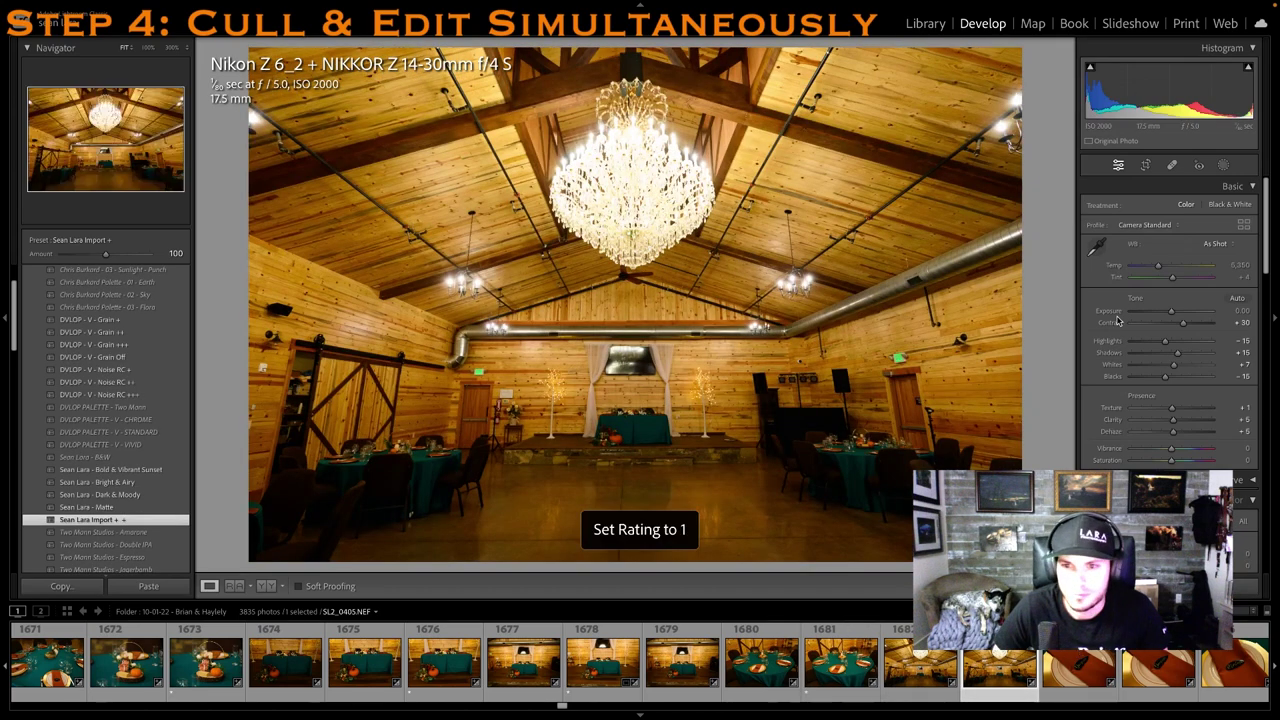
left_click(1130, 343)
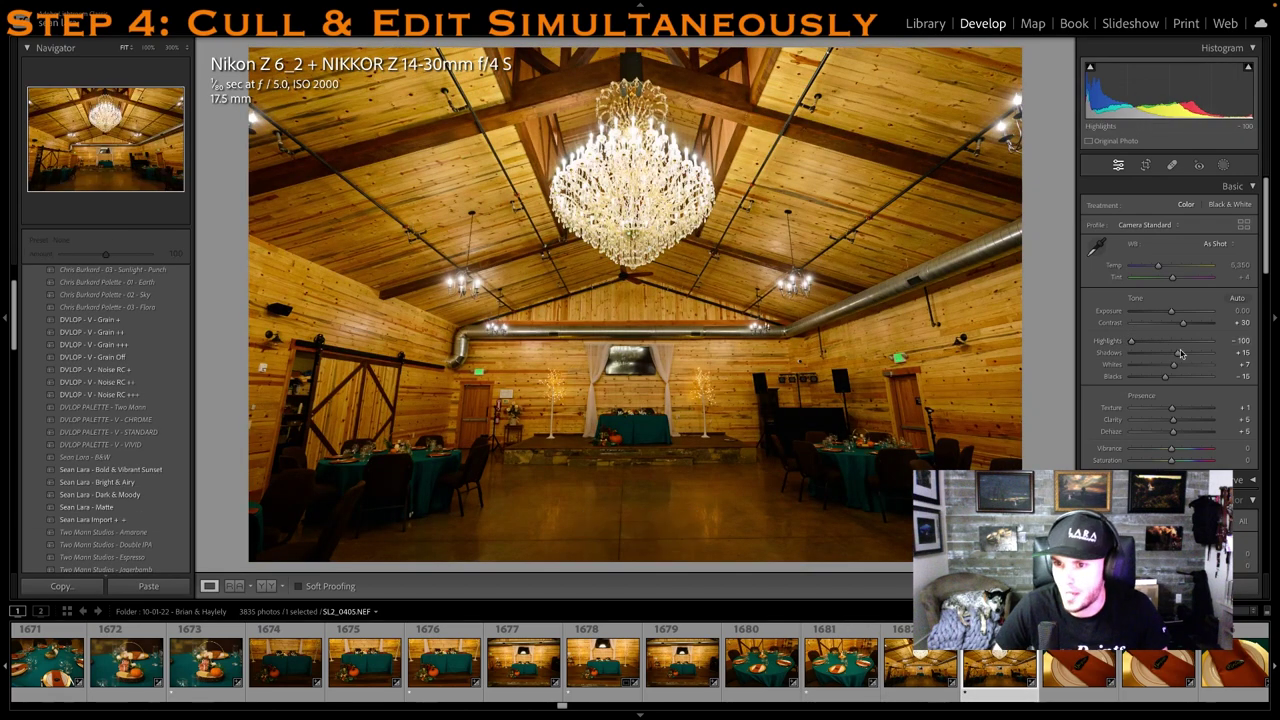
key("1")
scroll(1005, 676, "down", 1)
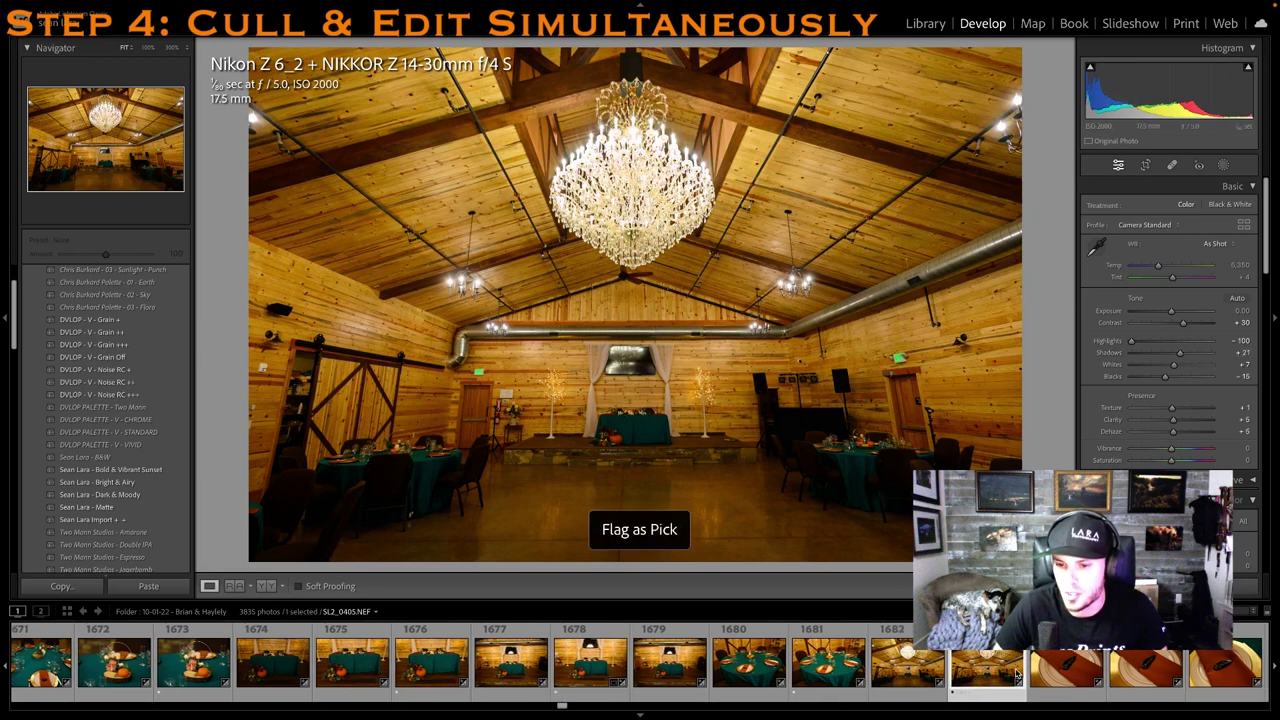
key("1")
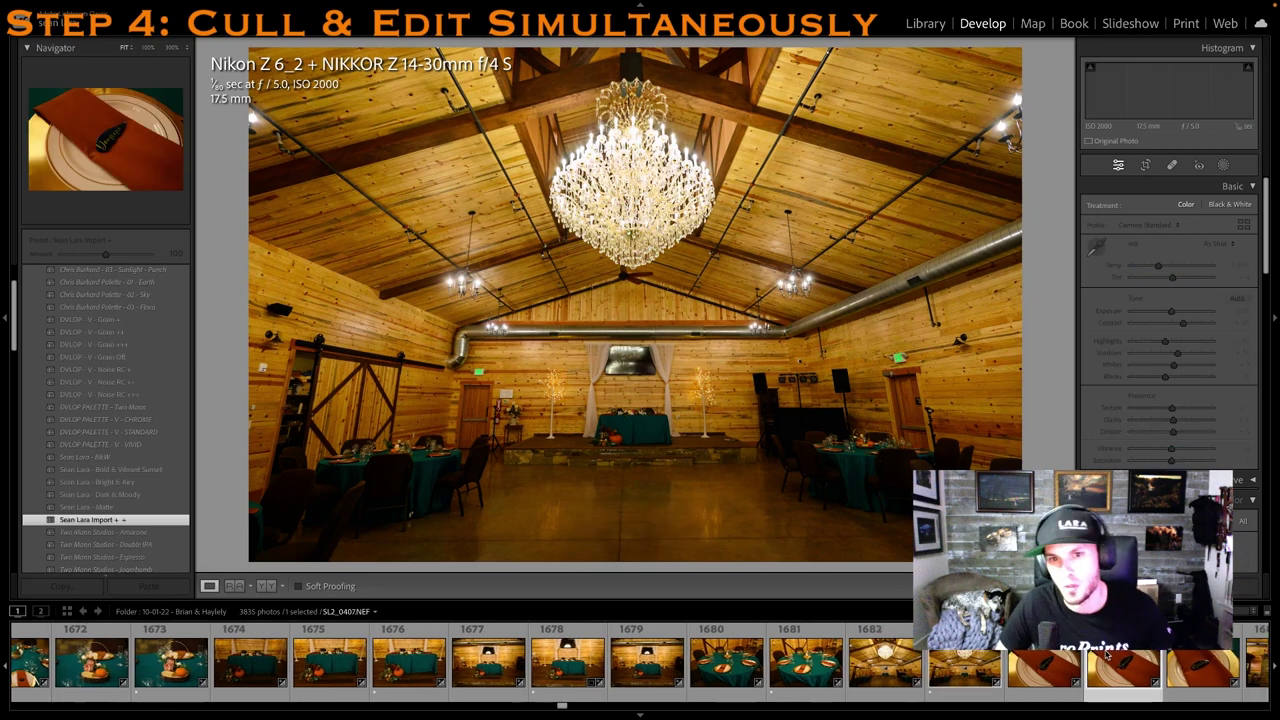
Rate the second napkin and name tag close-up one star and set its exposure to +0.55
key("1")
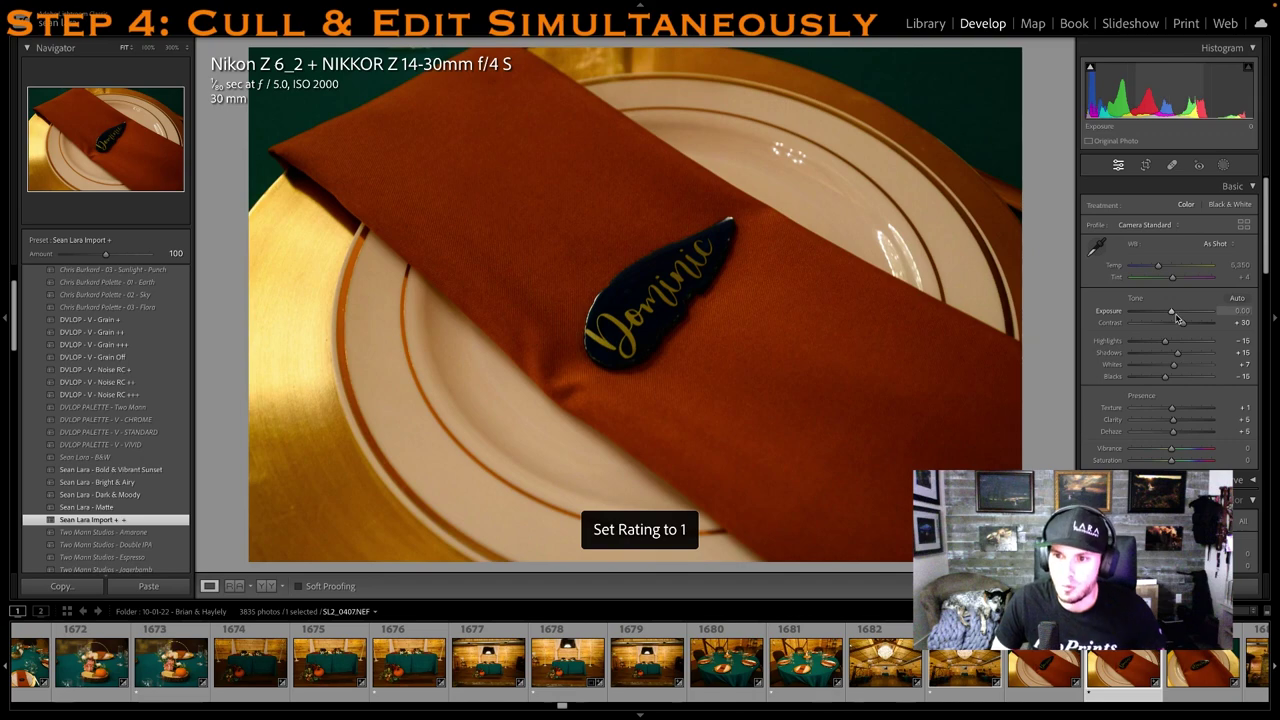
left_click_drag(1172, 311, 1177, 311)
scroll(1020, 657, "down", 4)
left_click(1018, 658)
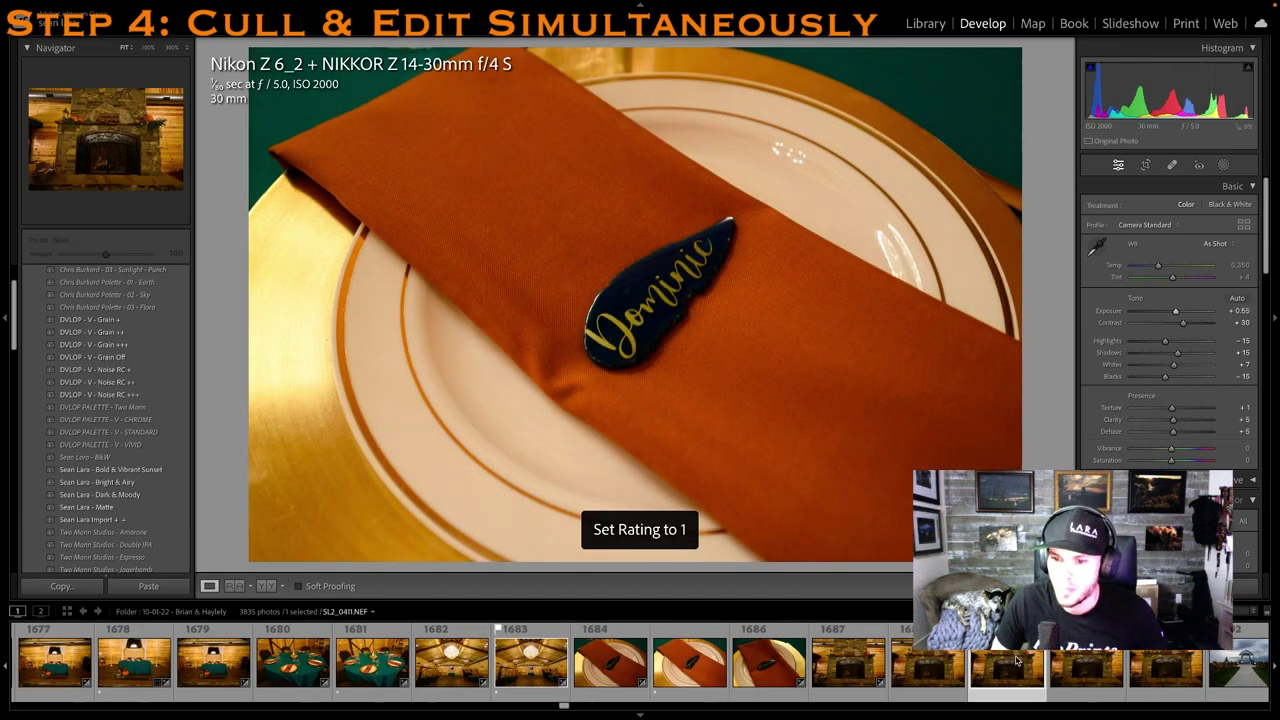
key("1")
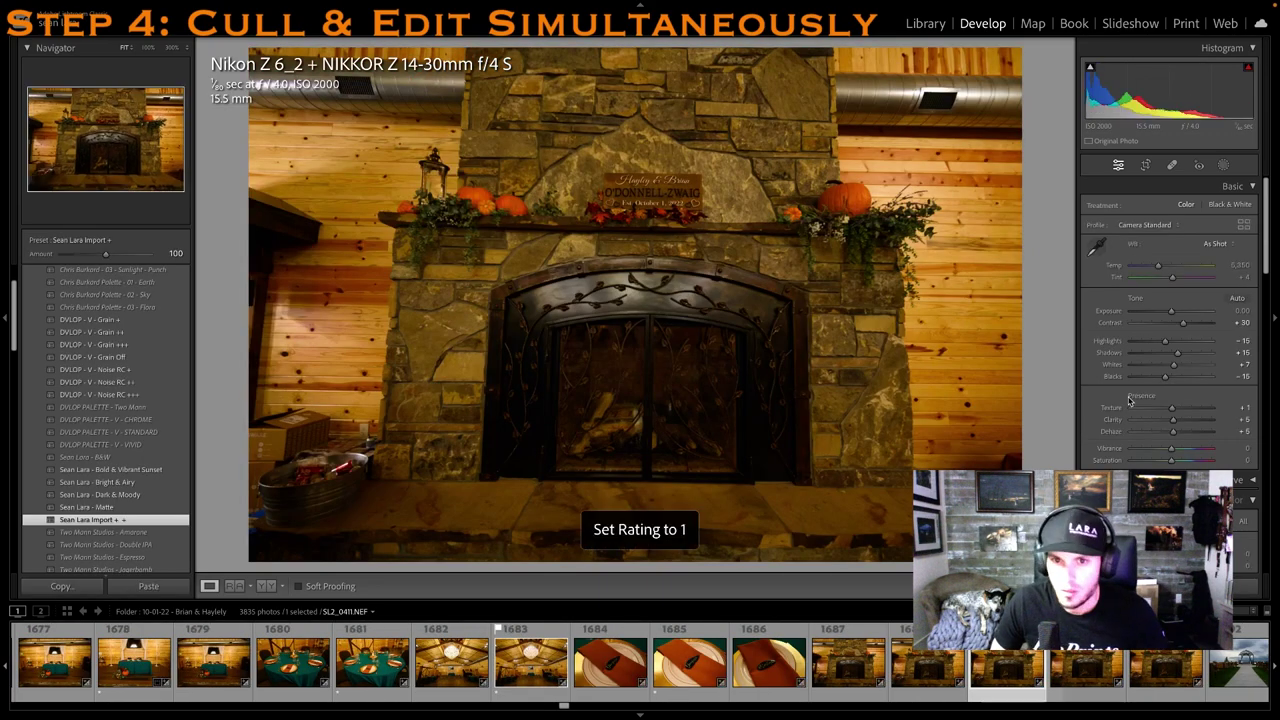
key("0")
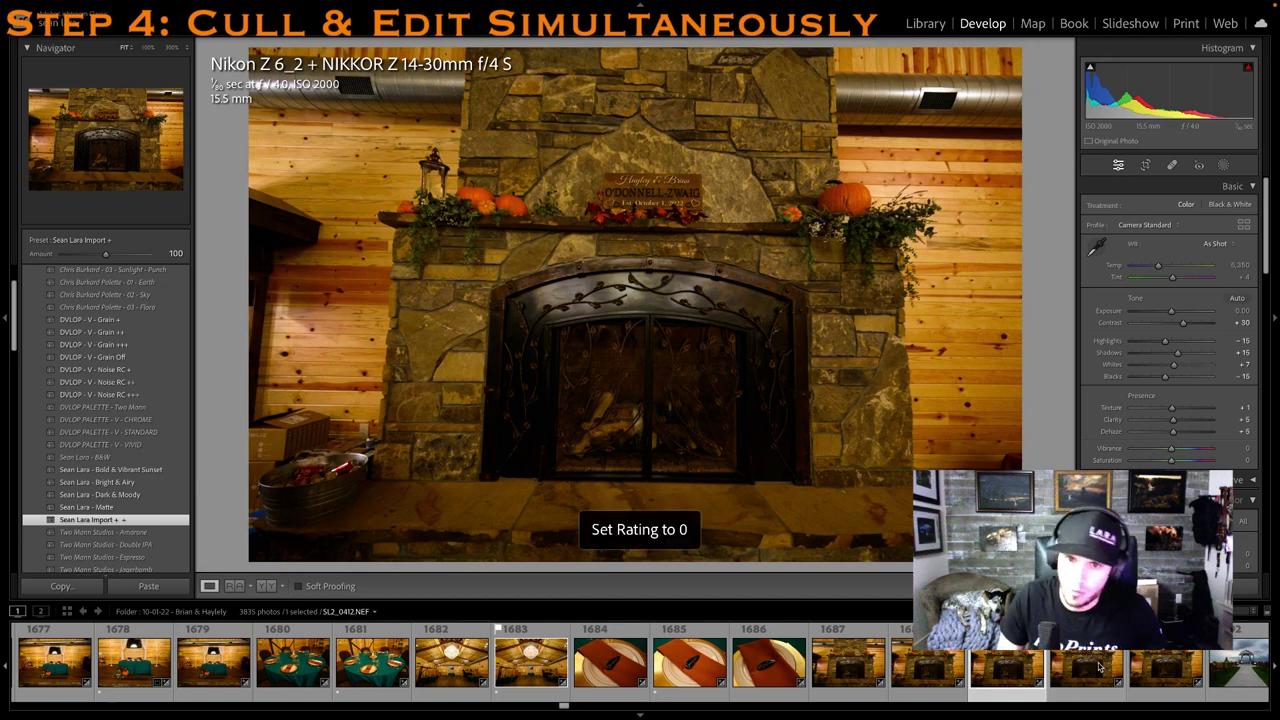
Rate the fourth stone fireplace photo one star, set its exposure to +0.60 and straighten it
left_click(1100, 667)
key("1")
left_click_drag(1171, 310, 1181, 309)
key("r")
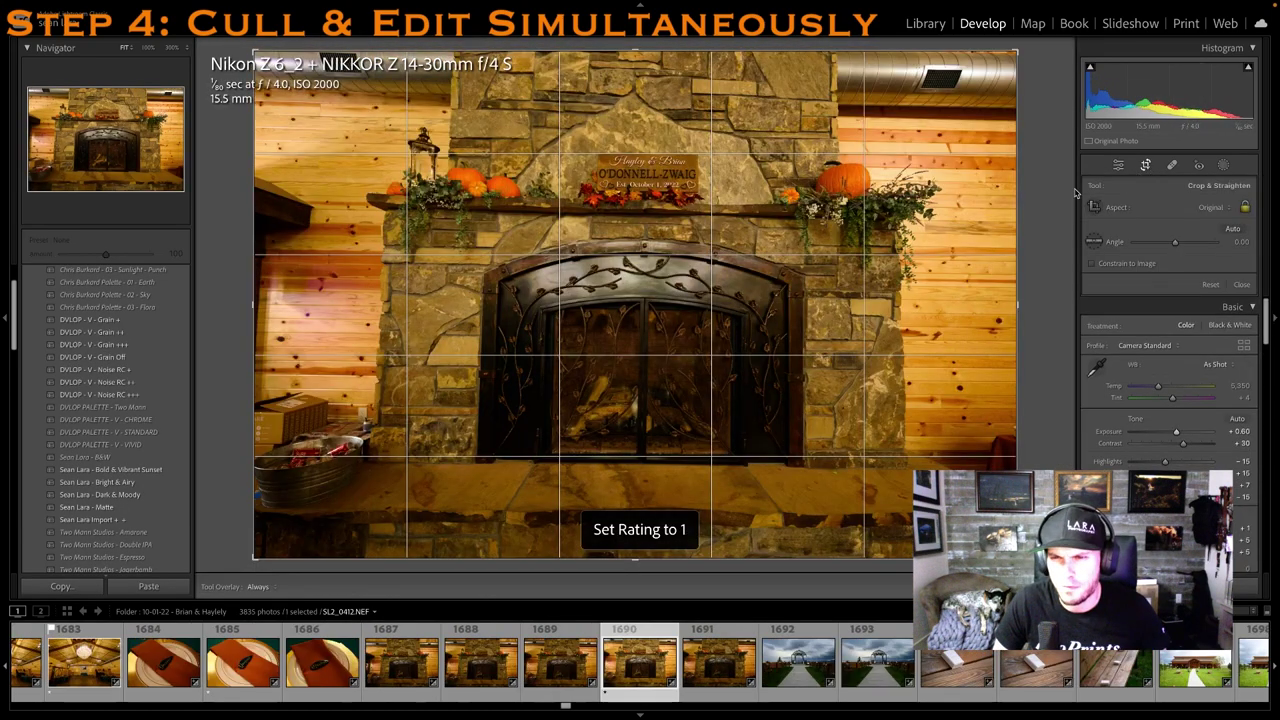
left_click_drag(1066, 182, 1066, 184)
key("r")
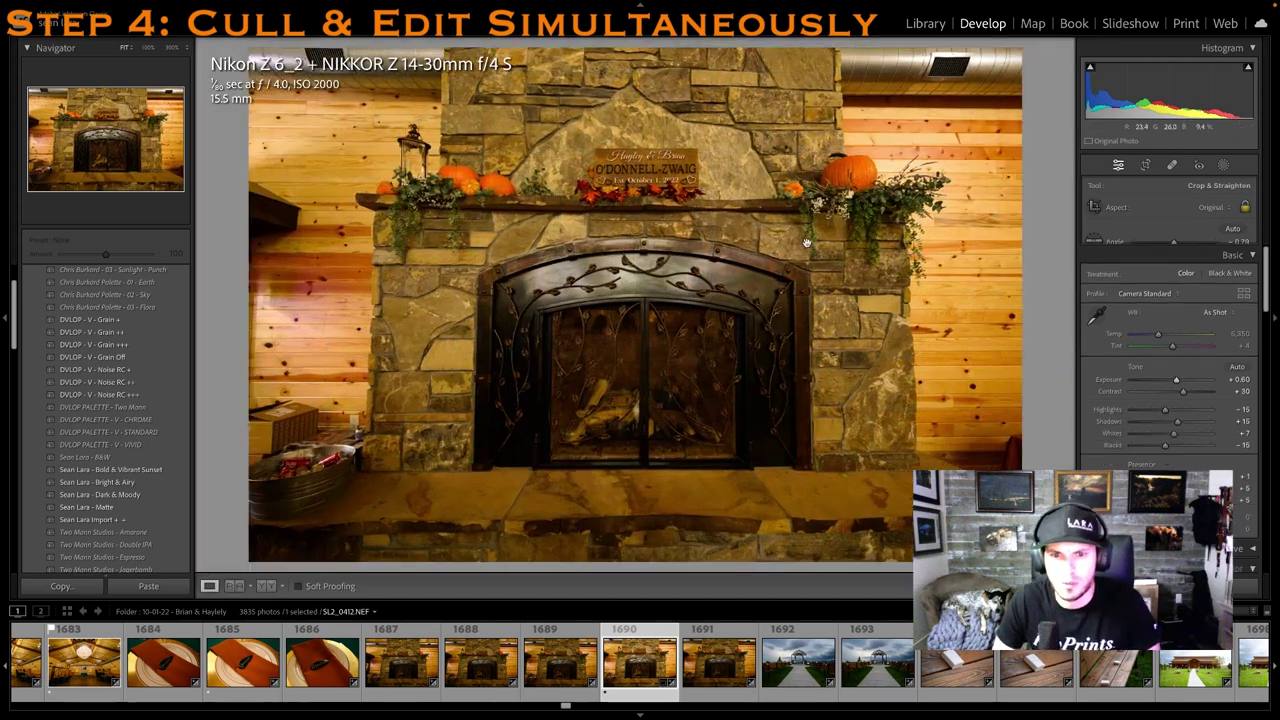
Rate the second gazebo aisle photo one star, straighten it slightly and brighten its shadows
left_click(891, 655)
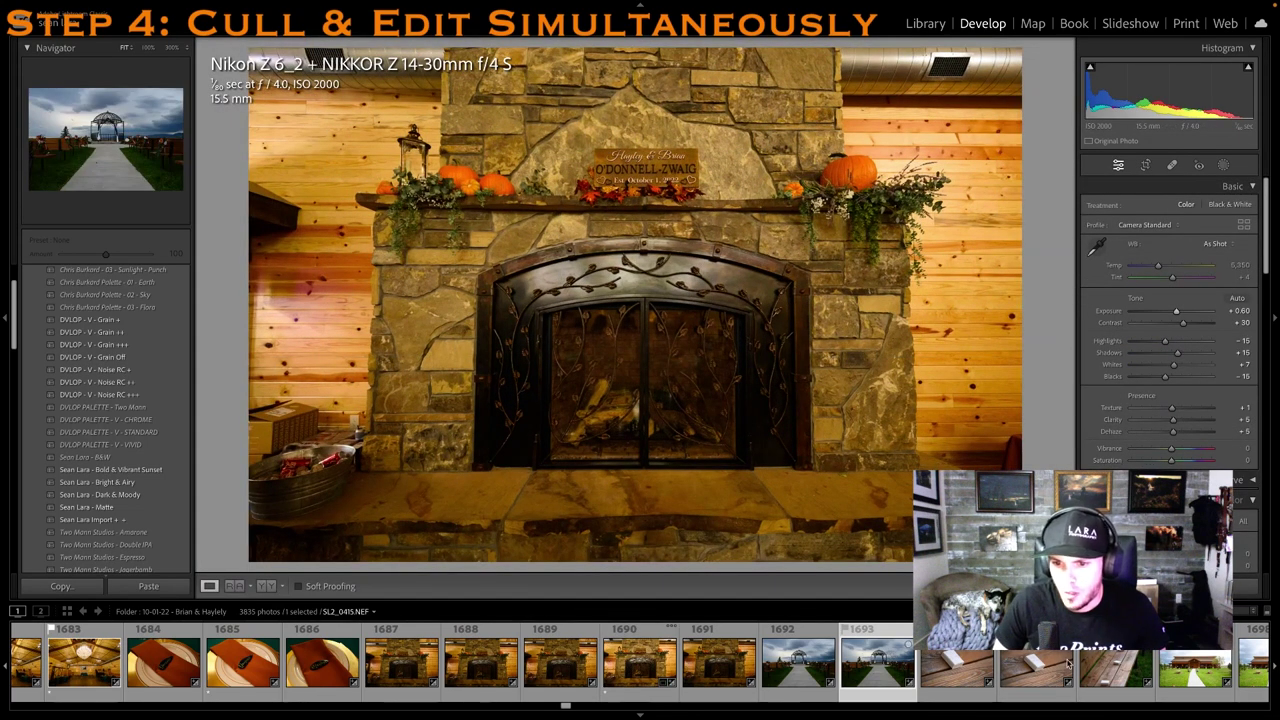
key("1")
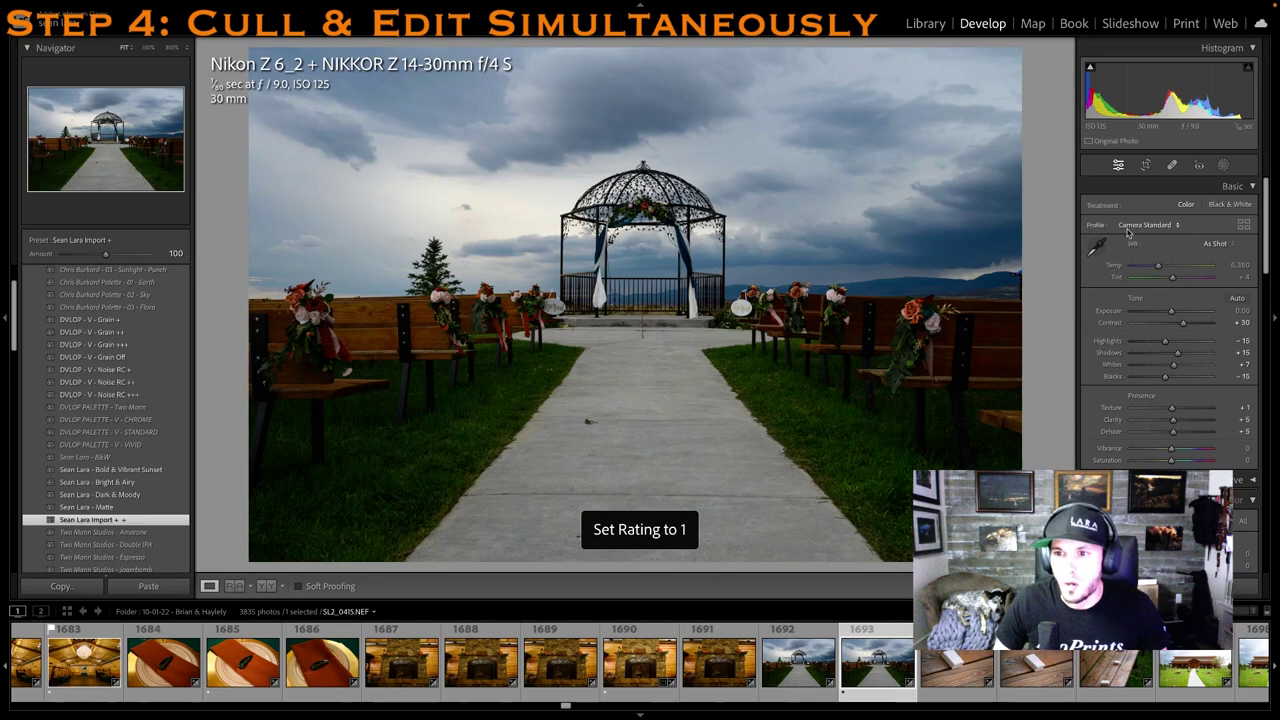
left_click(1148, 168)
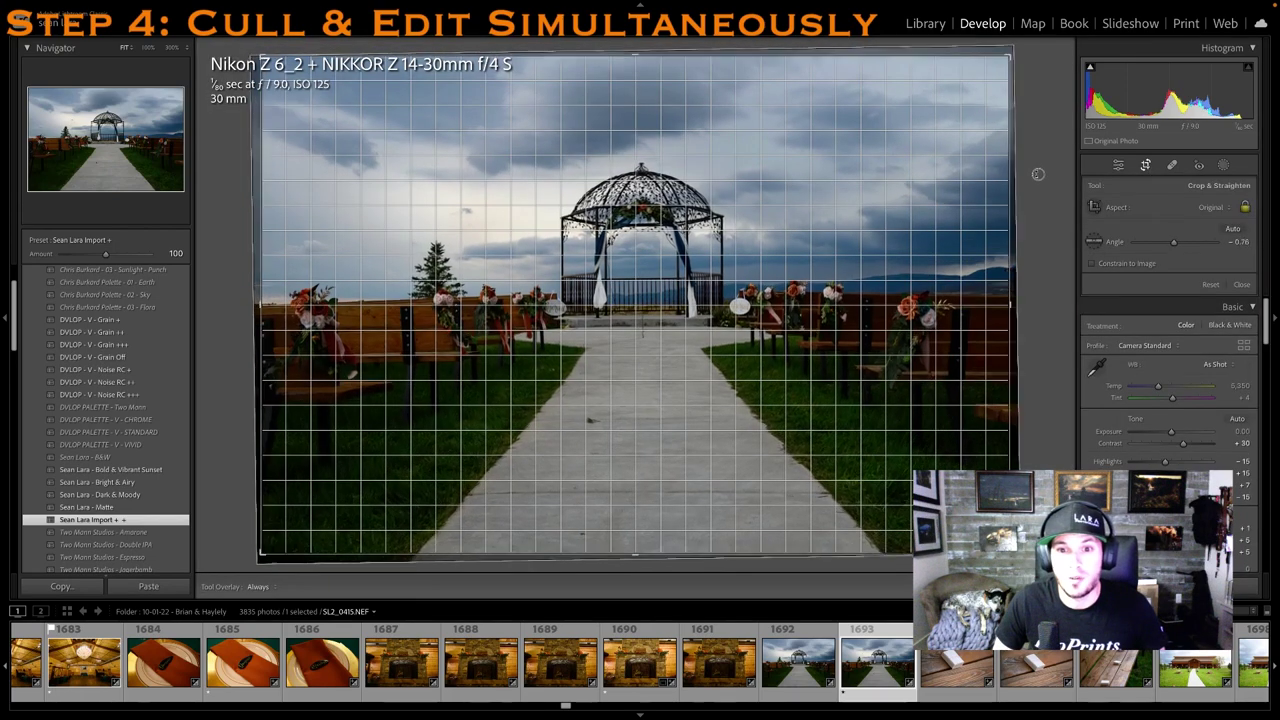
key("Return")
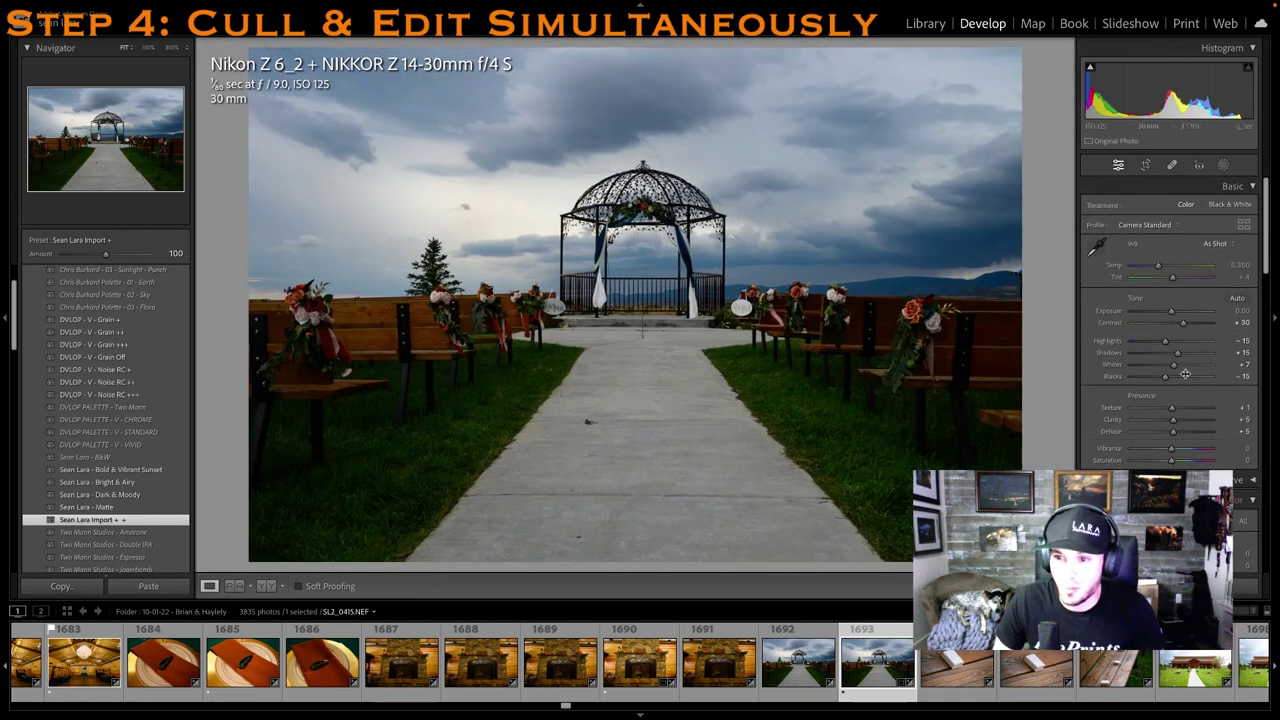
left_click_drag(1186, 355, 1186, 357)
Rate the second favor close-up and the bench photo with several favors one star
left_click(922, 678)
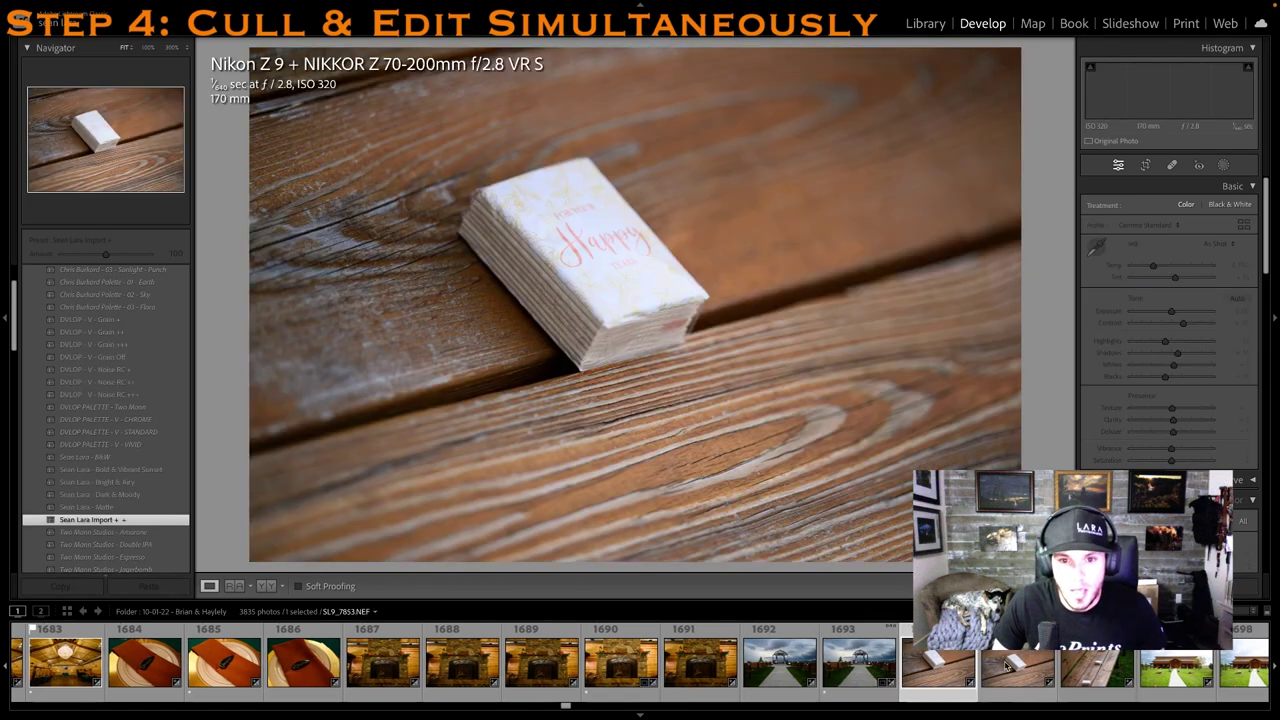
left_click(1122, 662)
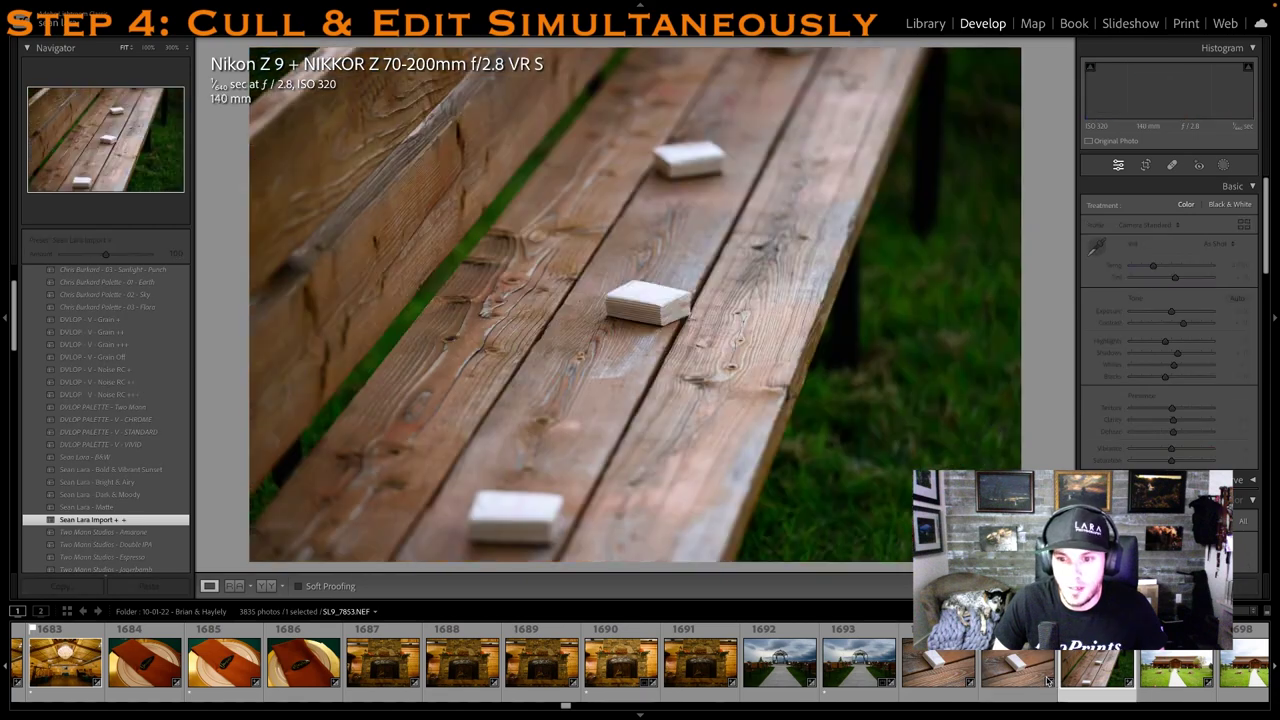
key("1")
key("1")
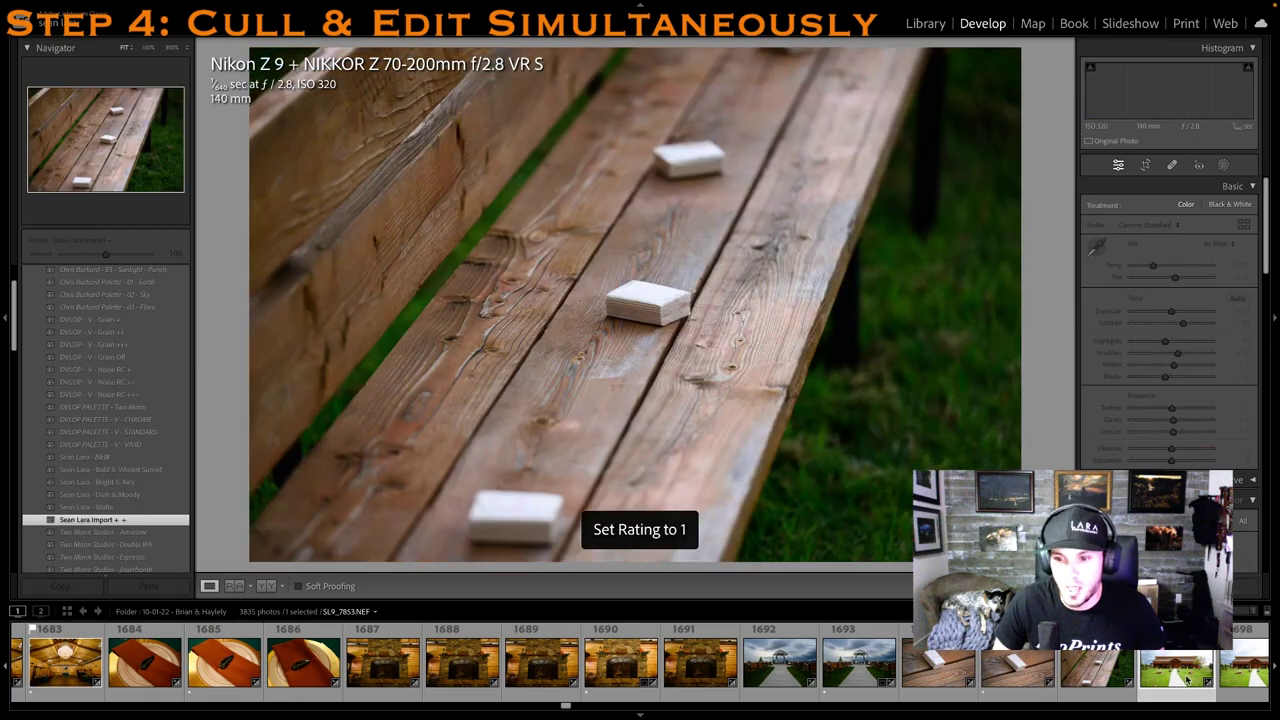
Skip the barn exterior photos, then rate the first photo of guests walking toward the gazebo one star and lower its highlights
key("Right")
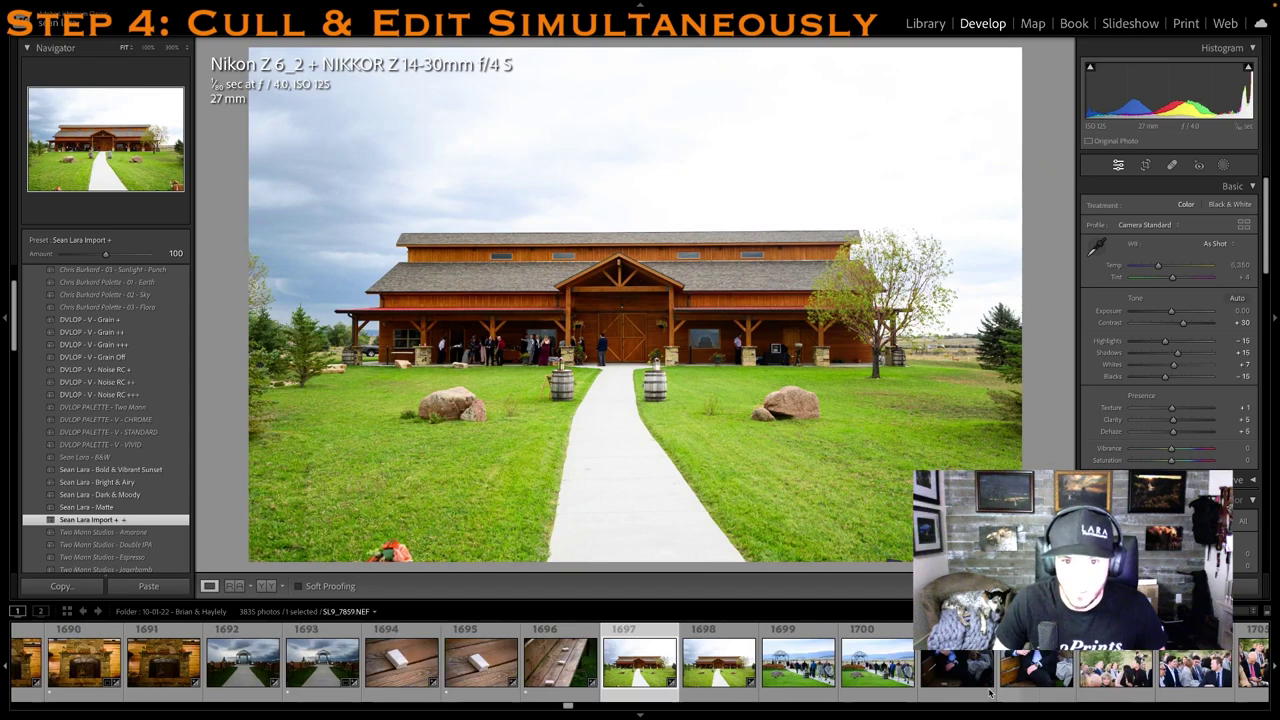
key("Right")
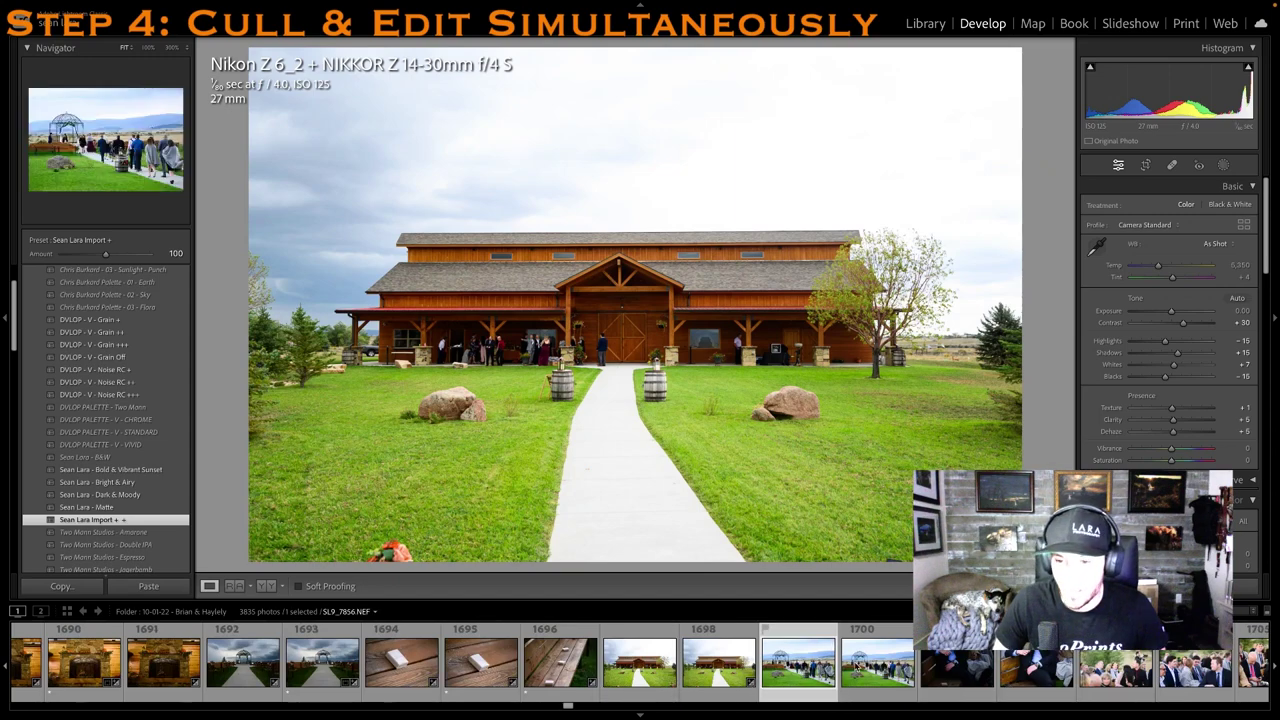
key("1")
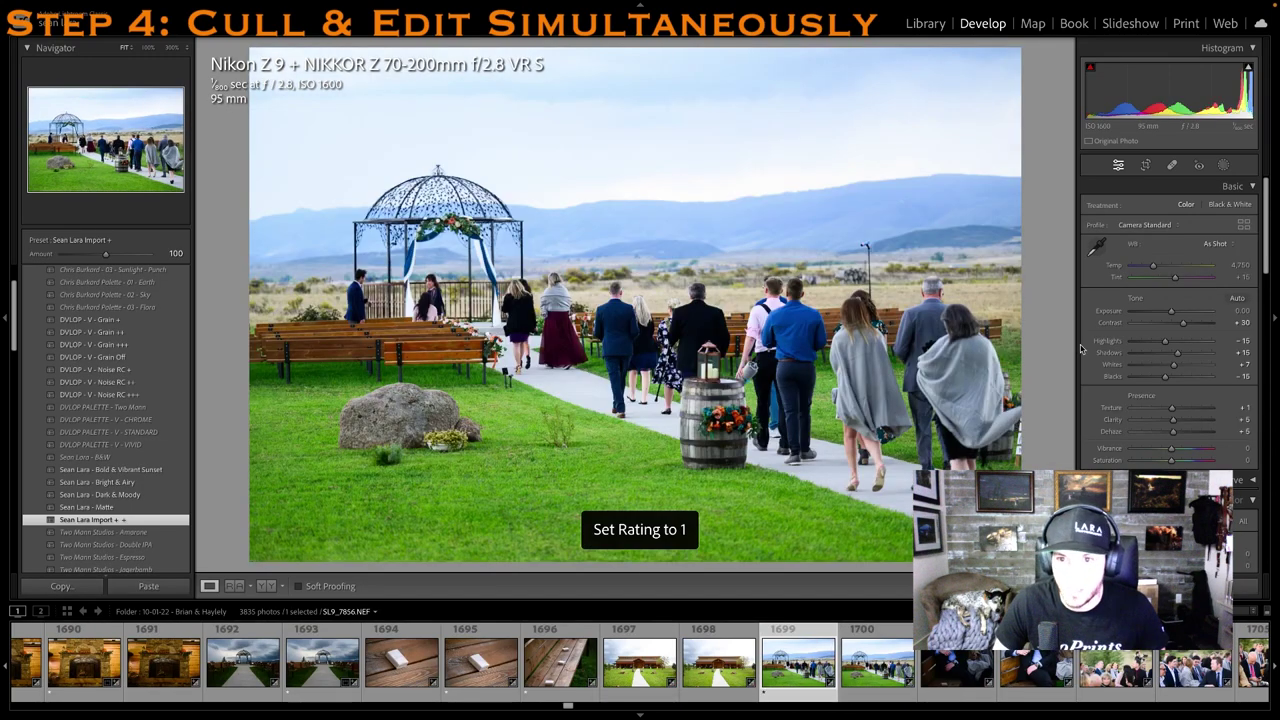
left_click(1145, 342)
scroll(1117, 640, "right", 3)
Examine the wristwatch up close in the brighter photo of the seated man in a dark suit
left_click(775, 650)
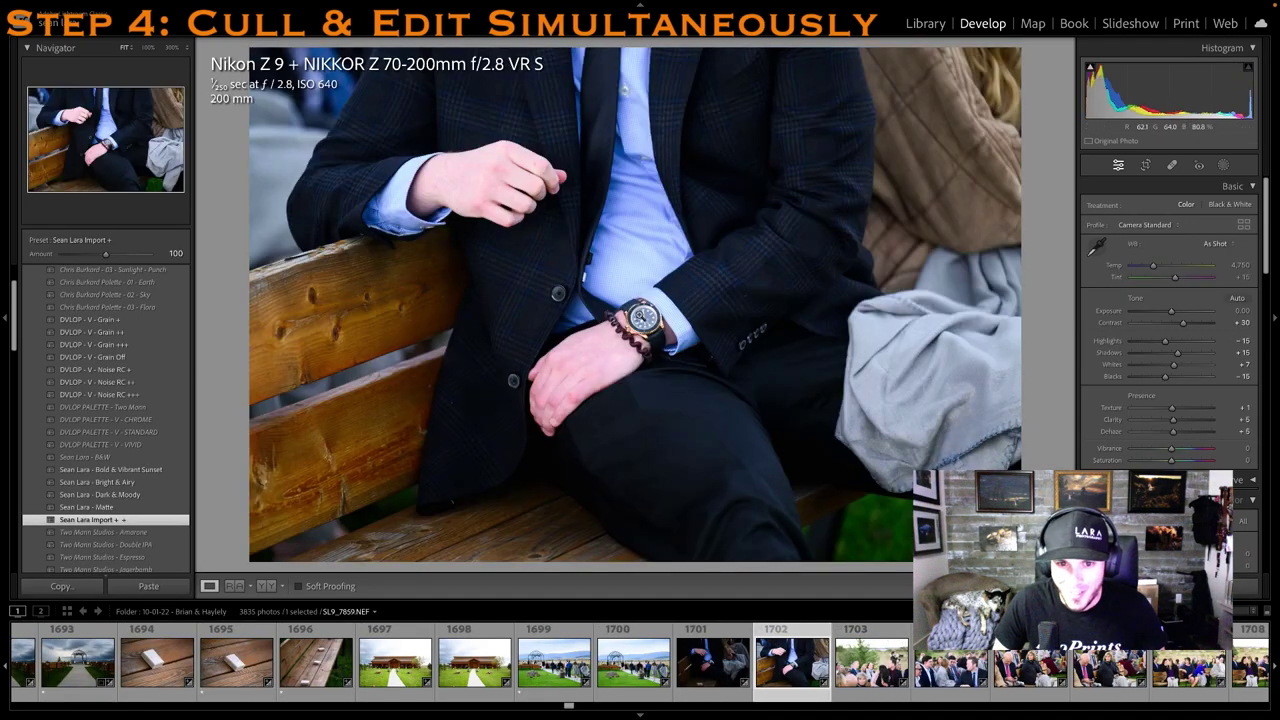
left_click(640, 316)
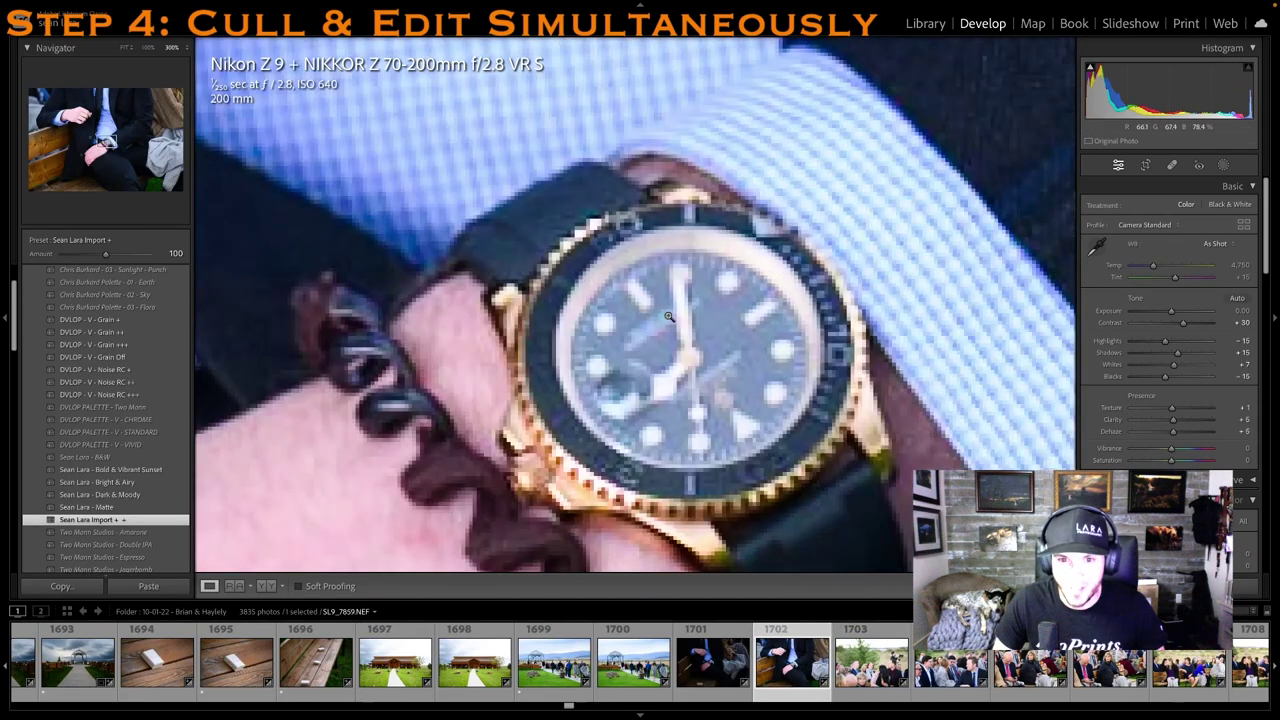
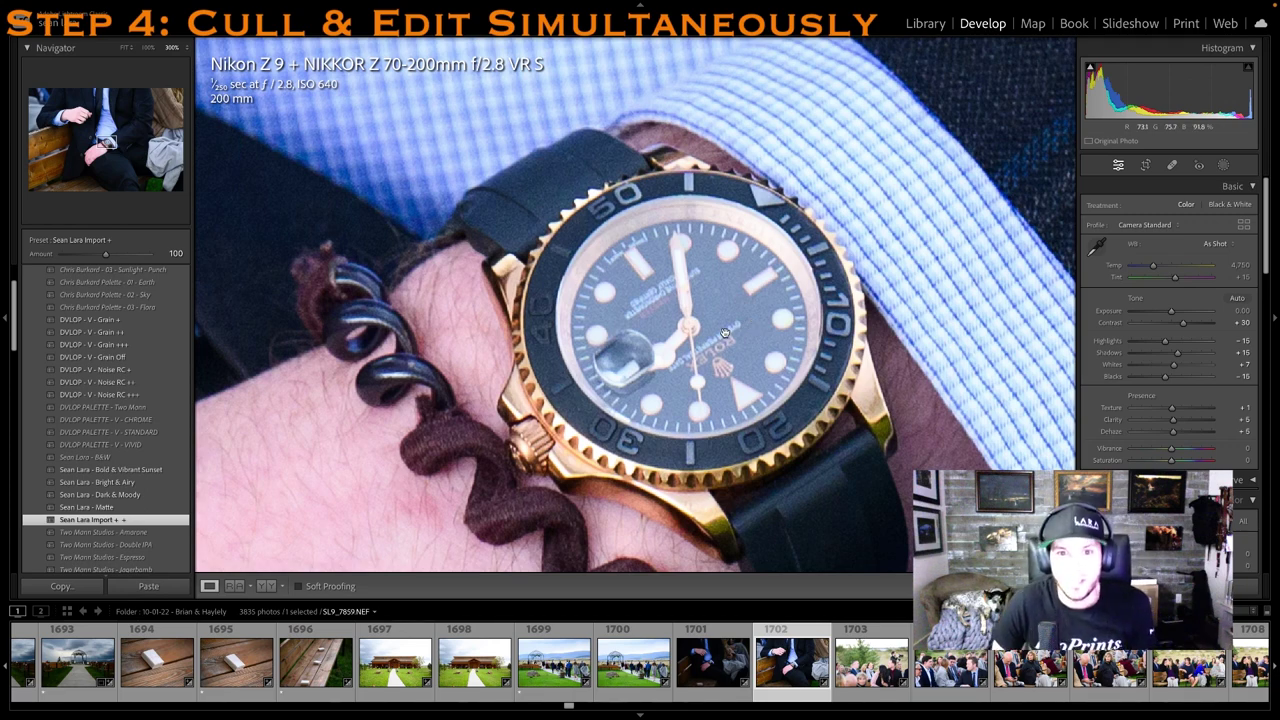
scroll(725, 333, "down", 1)
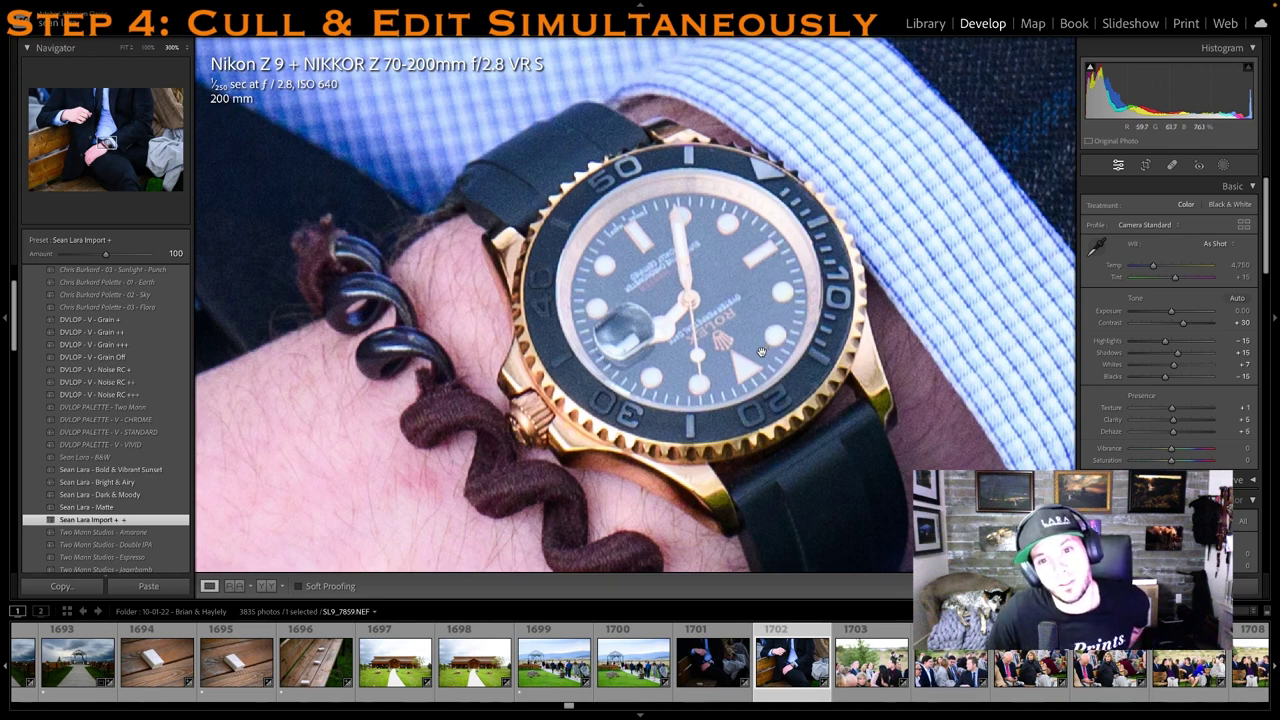
left_click(761, 353)
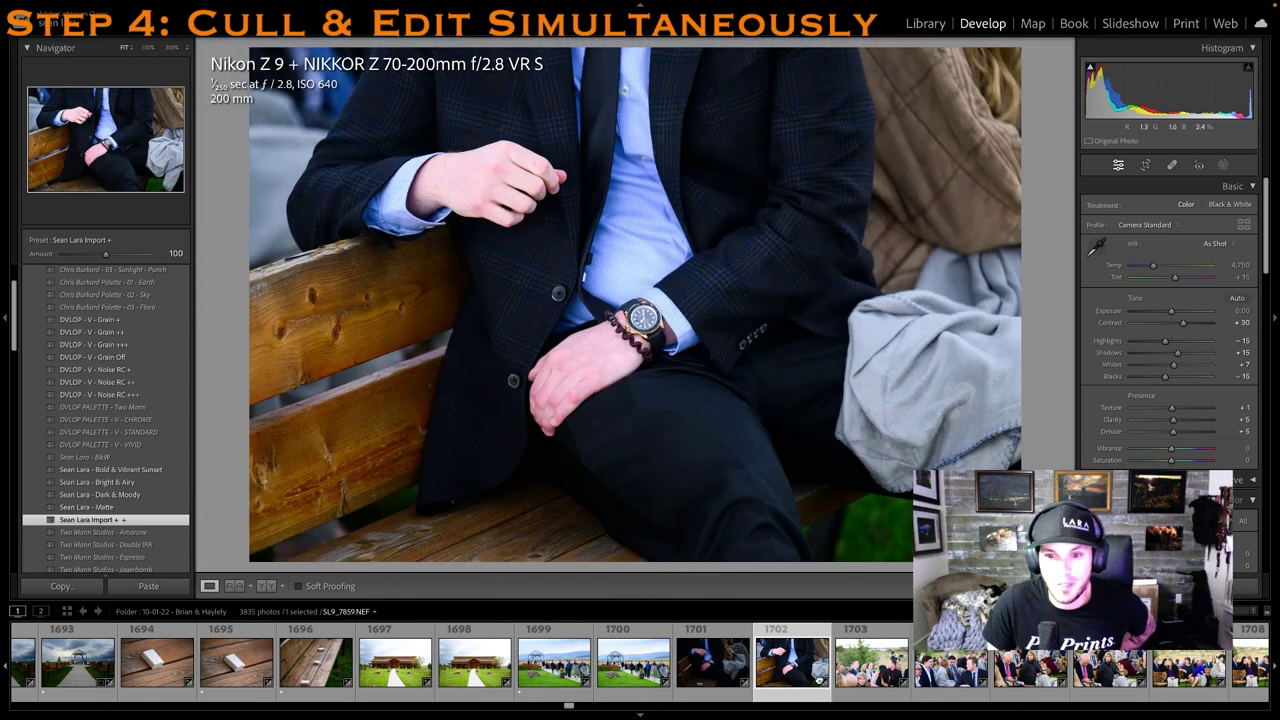
Review the seated guest photos and rate the first one of the woman in blue beside the man in a red shirt one star
scroll(825, 675, "down", 1)
left_click(825, 675)
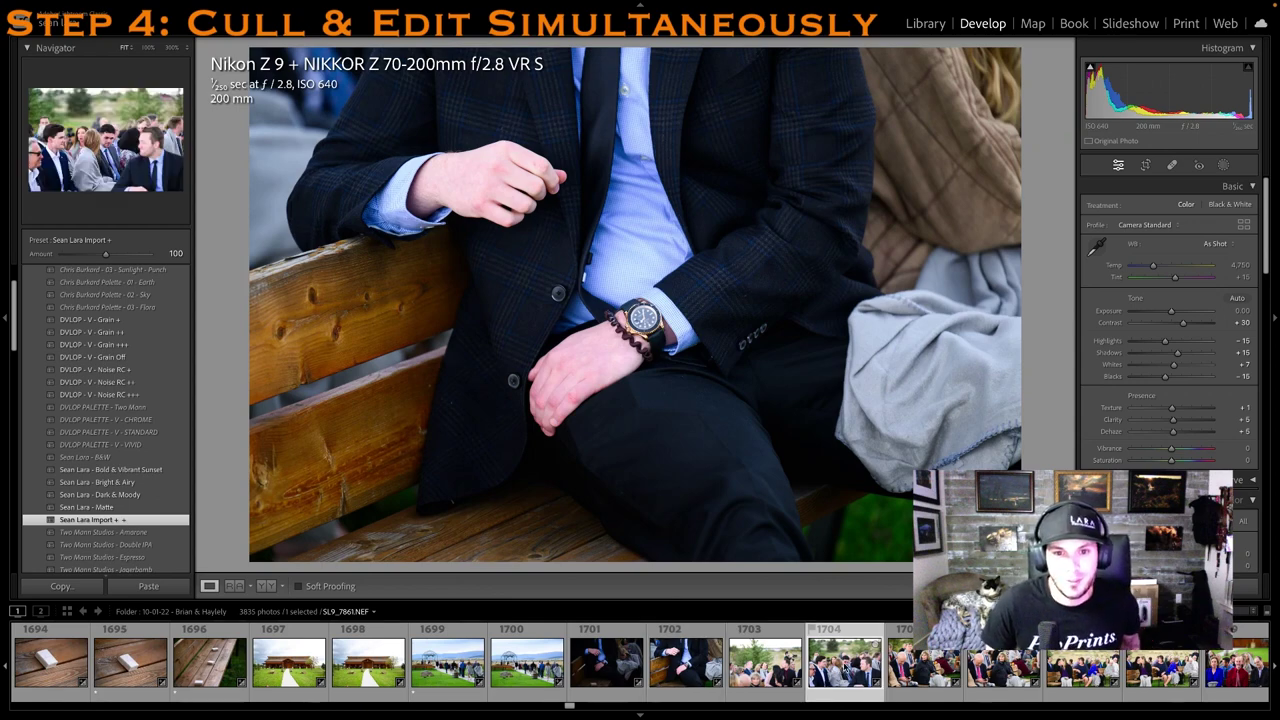
scroll(825, 675, "down", 1)
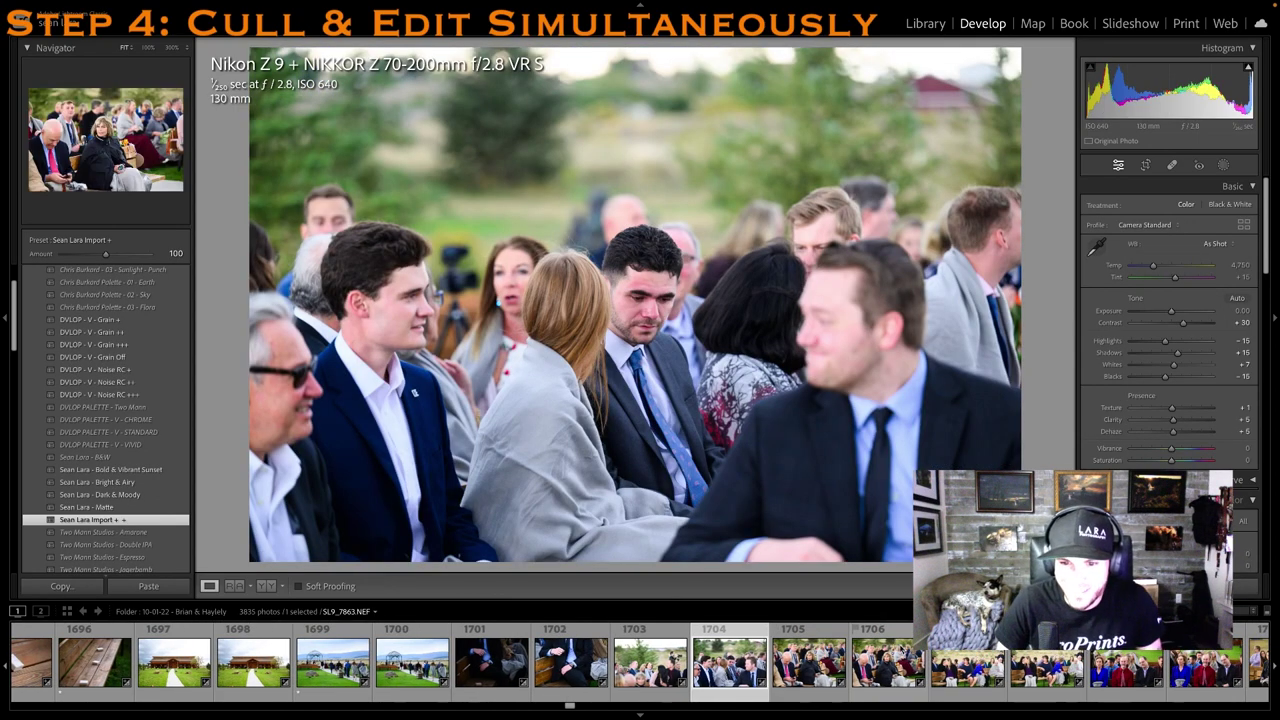
left_click(903, 648)
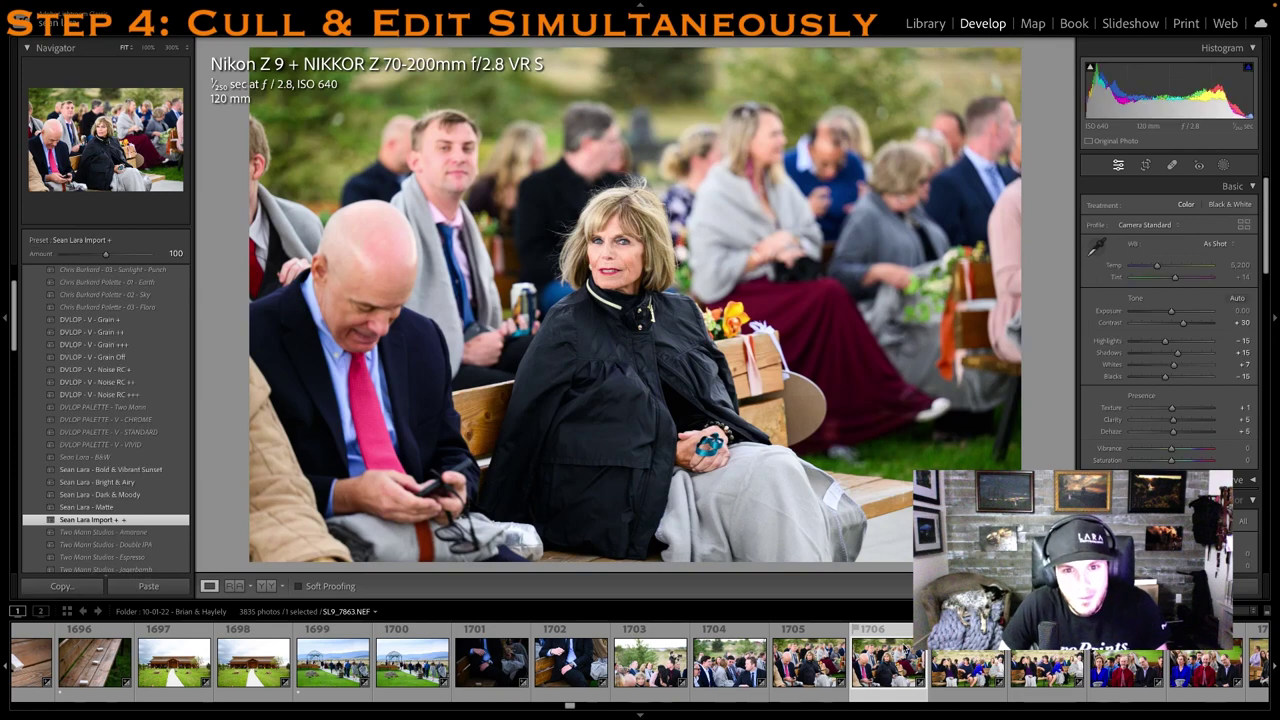
scroll(890, 658, "down", 1)
left_click(843, 677)
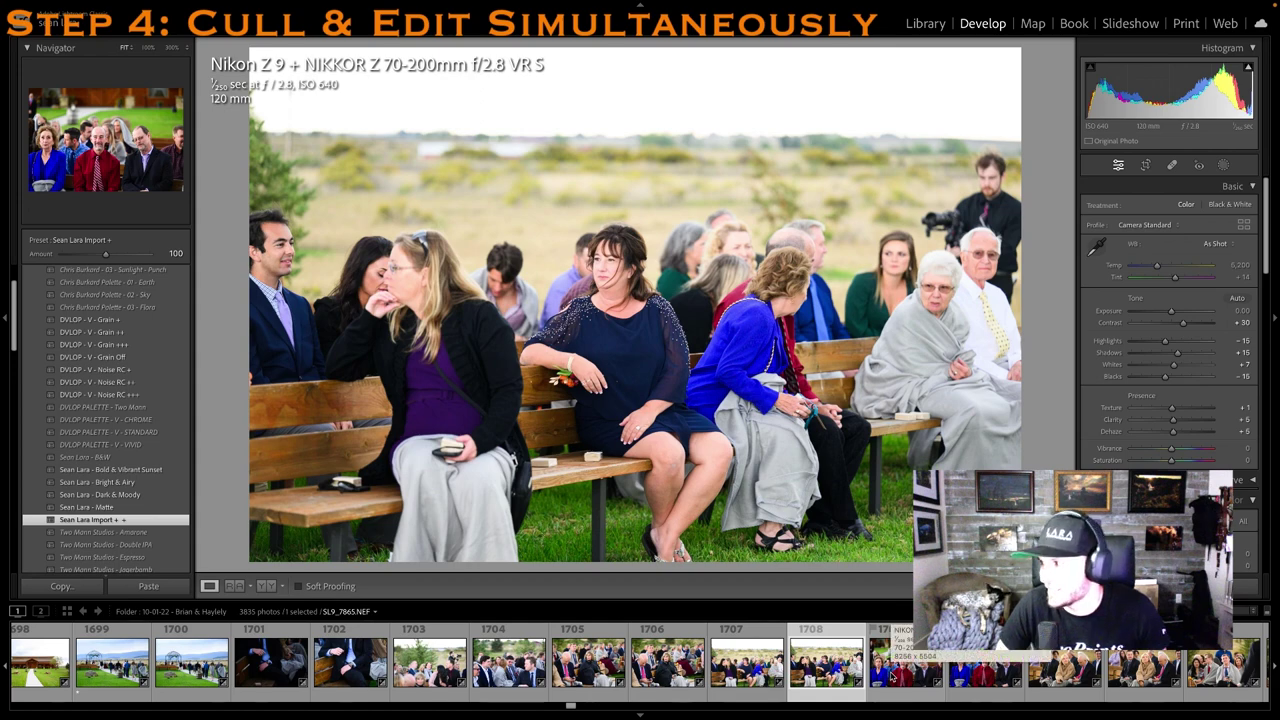
left_click(893, 675)
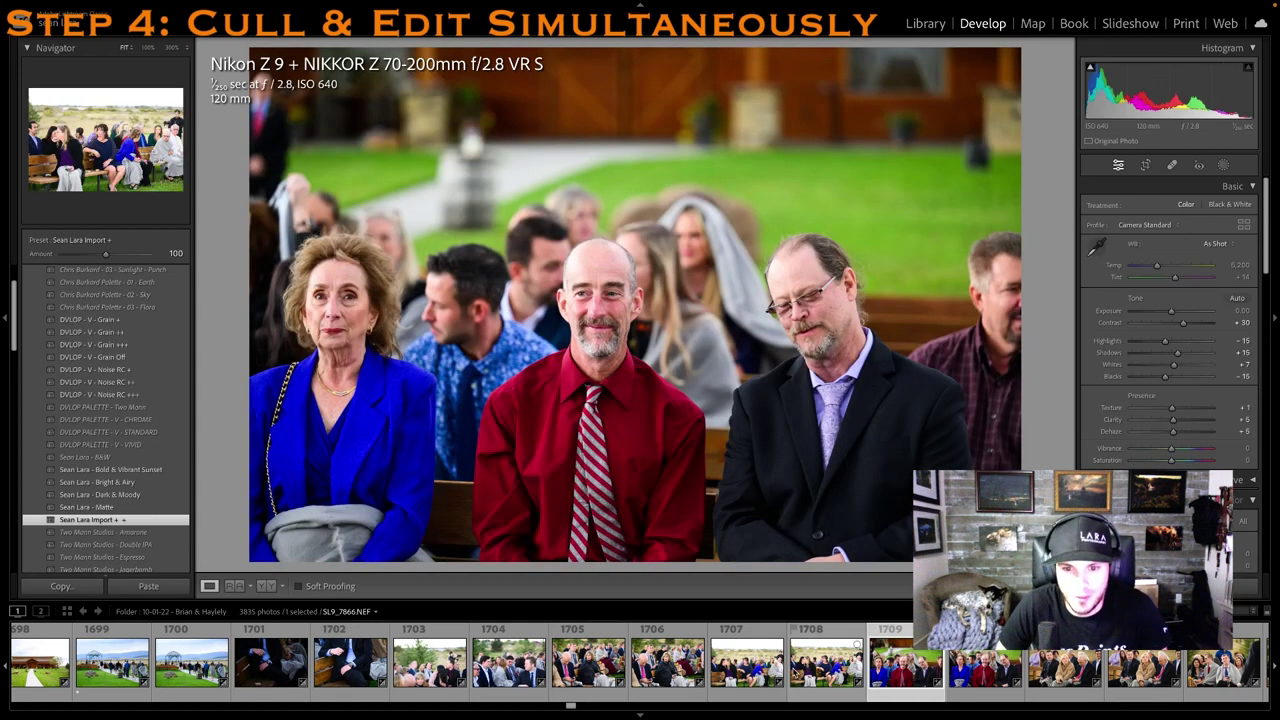
key("1")
Rate the photo of the seated woman in the black jacket one star and compare the two wide bench shots after it
left_click(668, 672)
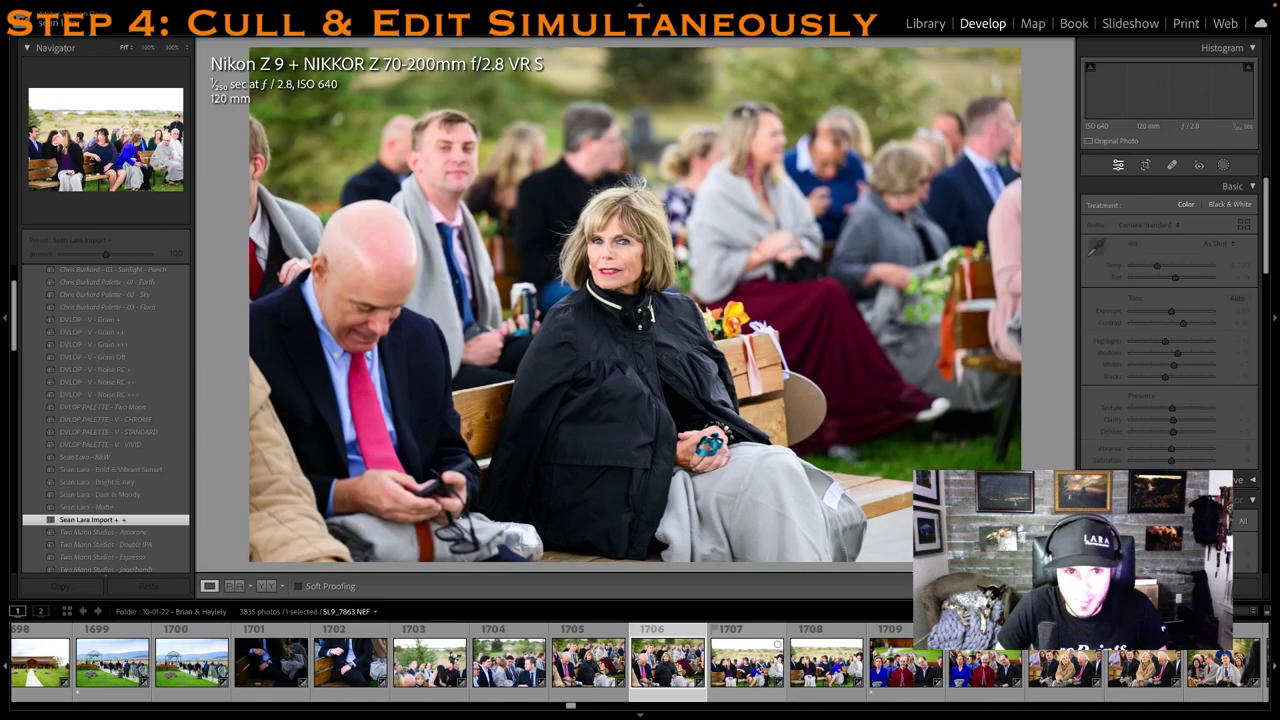
key("1")
left_click(748, 664)
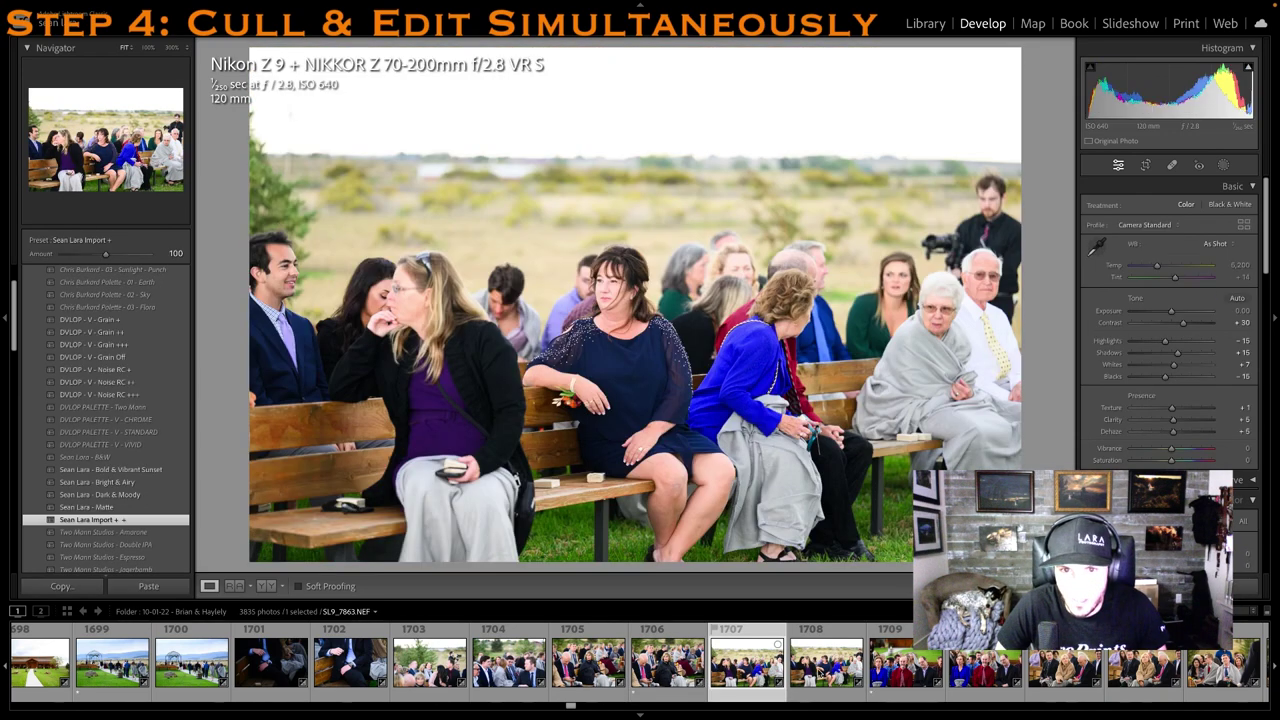
left_click(828, 660)
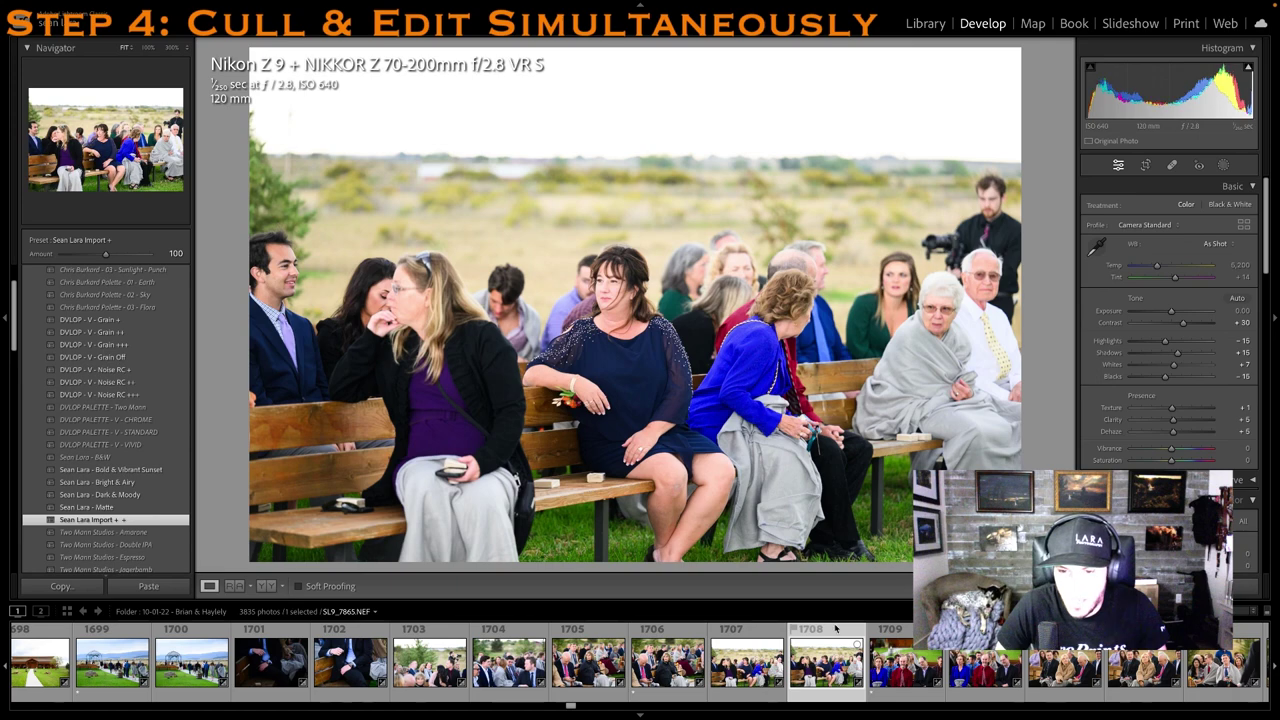
Rate the second photo of the woman in the tan jacket and the first of the blanket-wrapped guests one star each
scroll(933, 655, "down", 3)
left_click(933, 660)
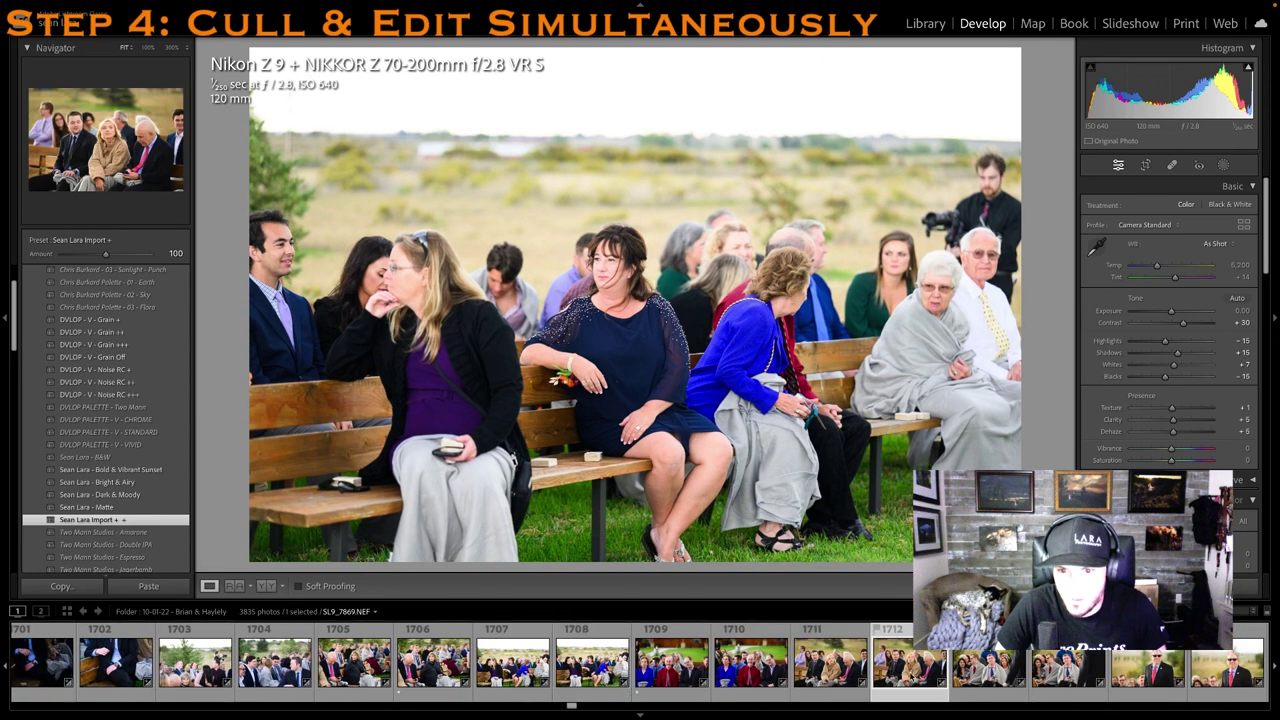
key("1")
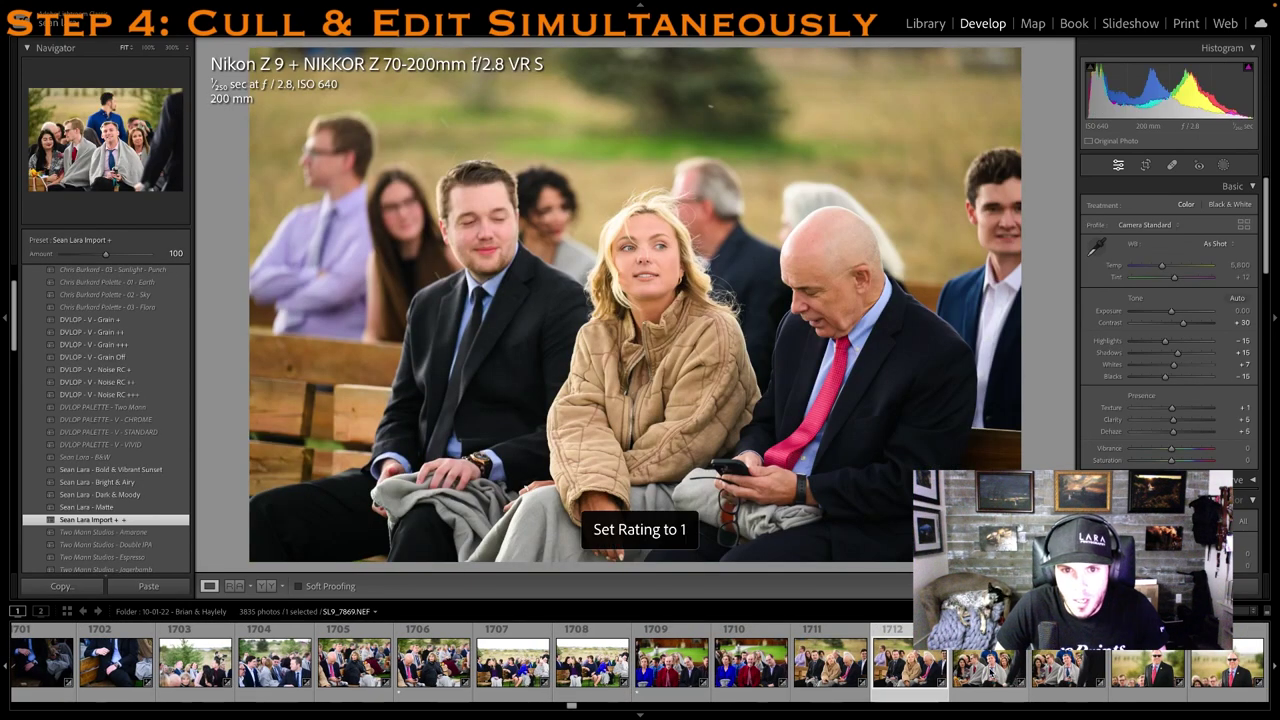
scroll(1019, 697, "down", 3)
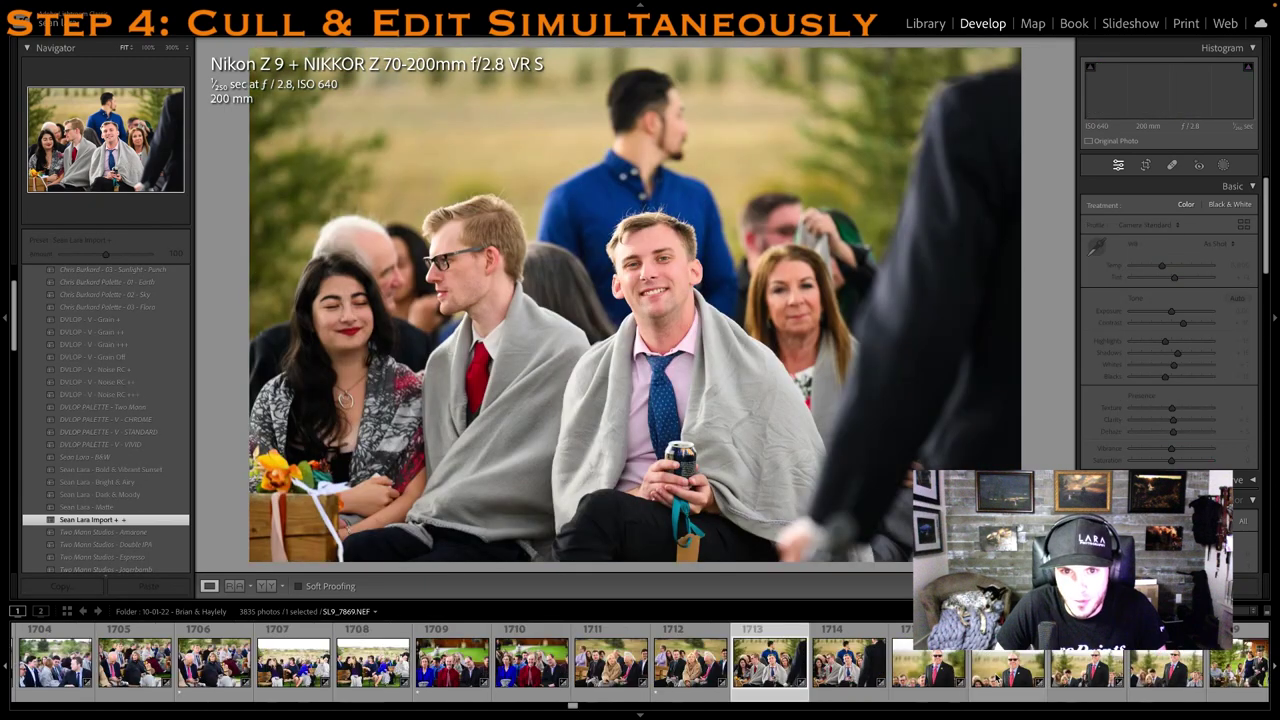
key("1")
Rate the third photo of the officiant in sunglasses one star and set its exposure to -0.40
scroll(900, 680, "down", 3)
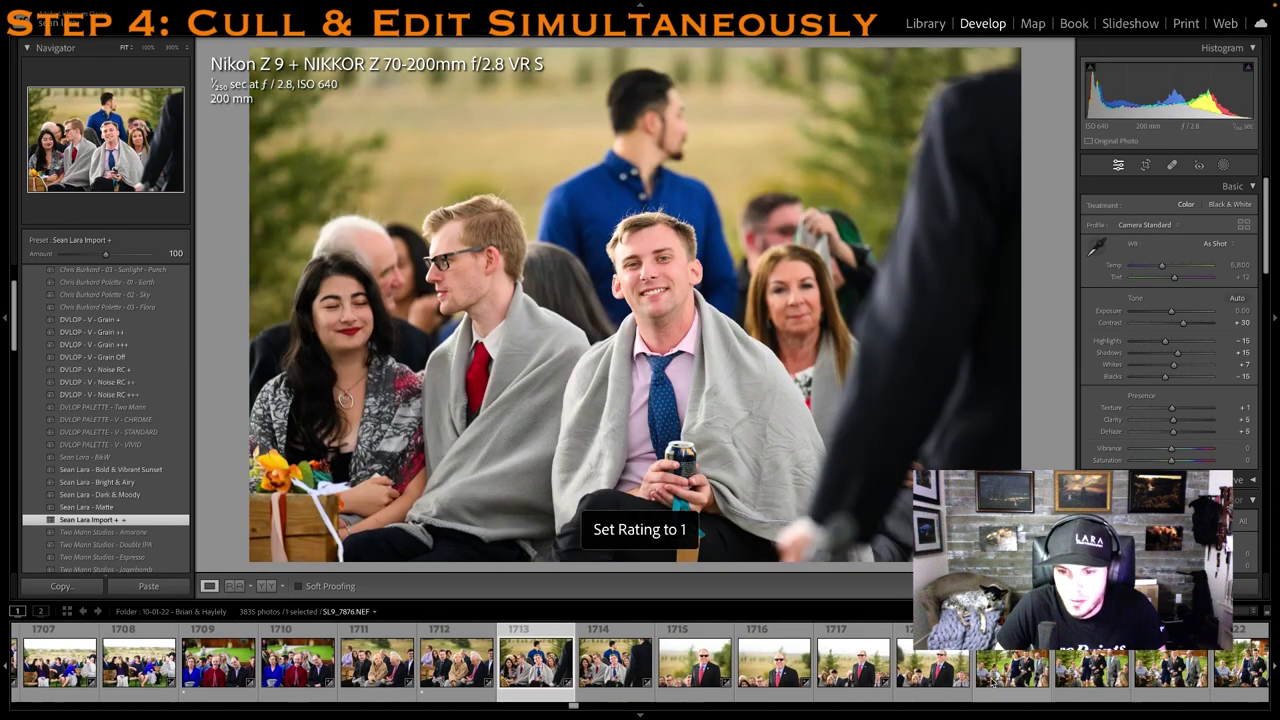
left_click(786, 672)
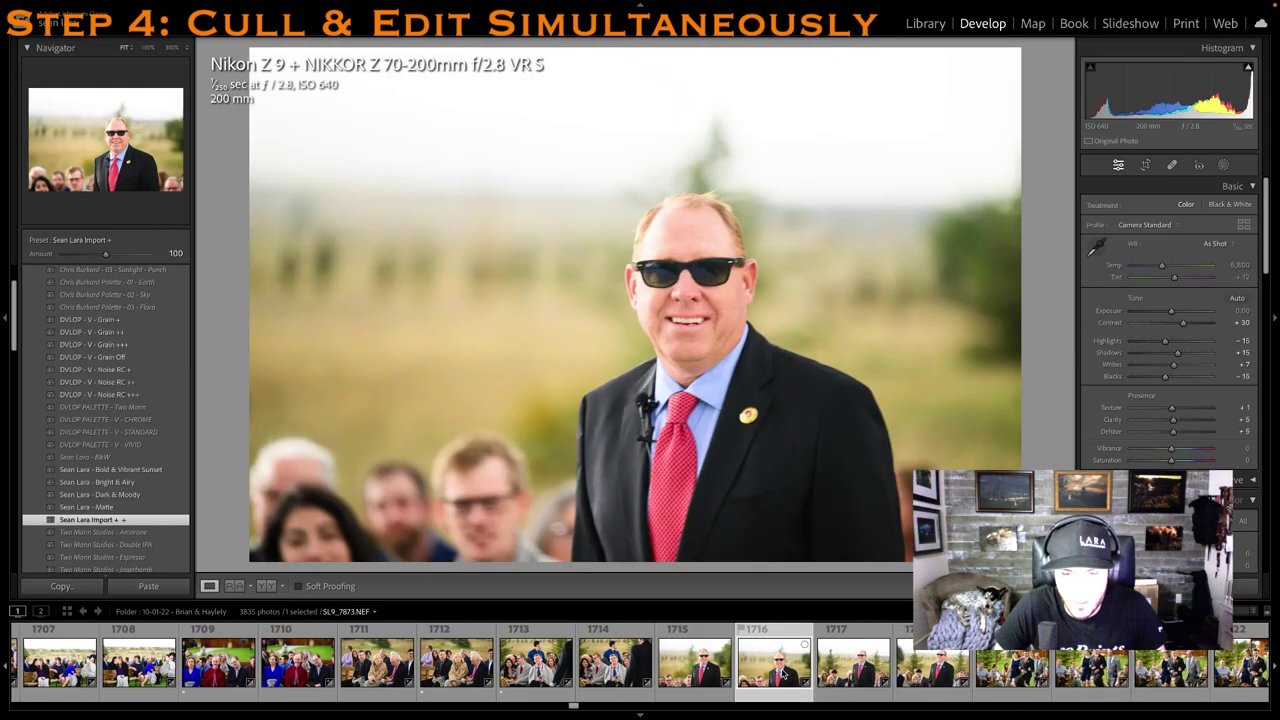
scroll(783, 673, "down", 1)
left_click(781, 673)
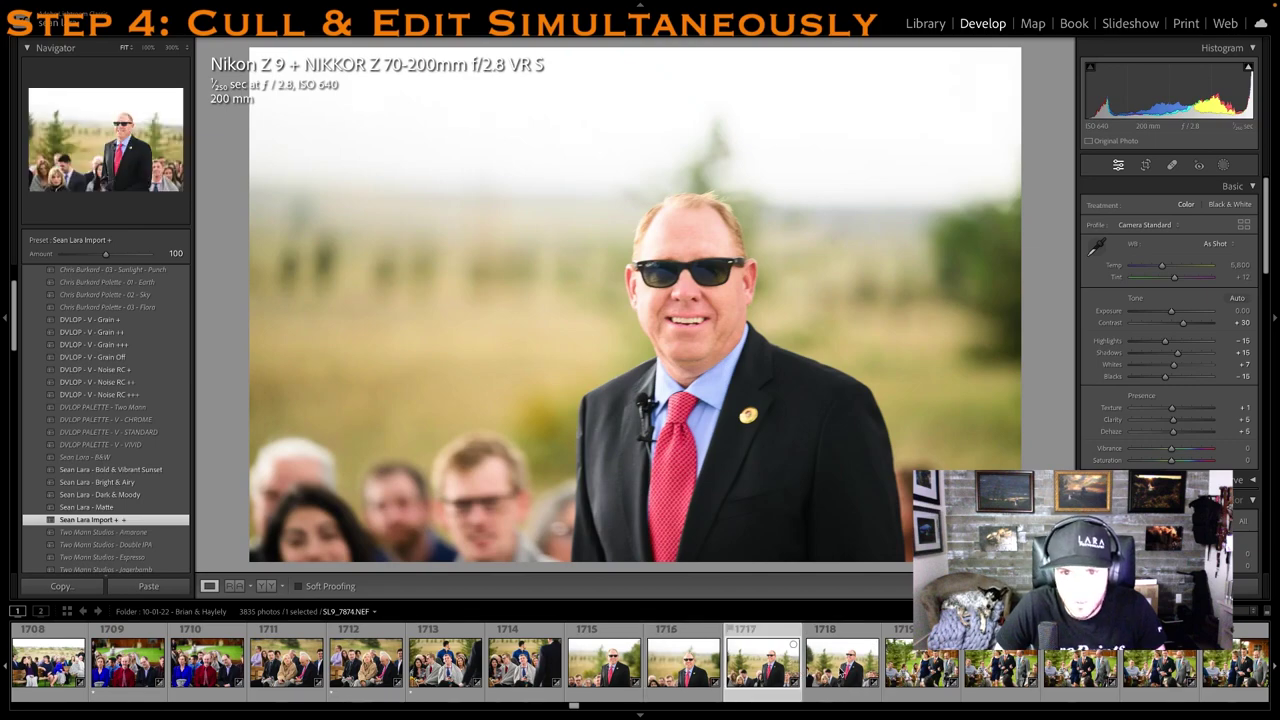
key("1")
left_click_drag(1168, 313, 1165, 313)
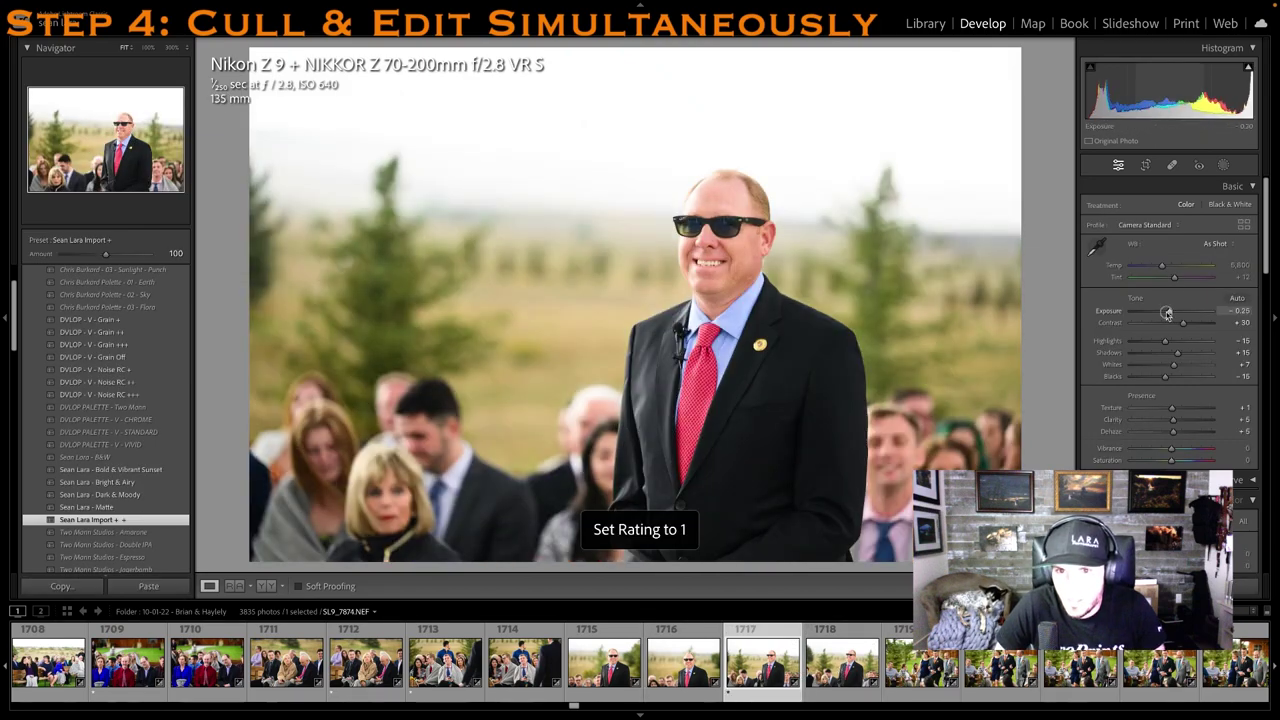
Crop the officiant photo in tighter around him, keeping the original aspect ratio
key("r")
left_click_drag(257, 279, 324, 84)
key("r")
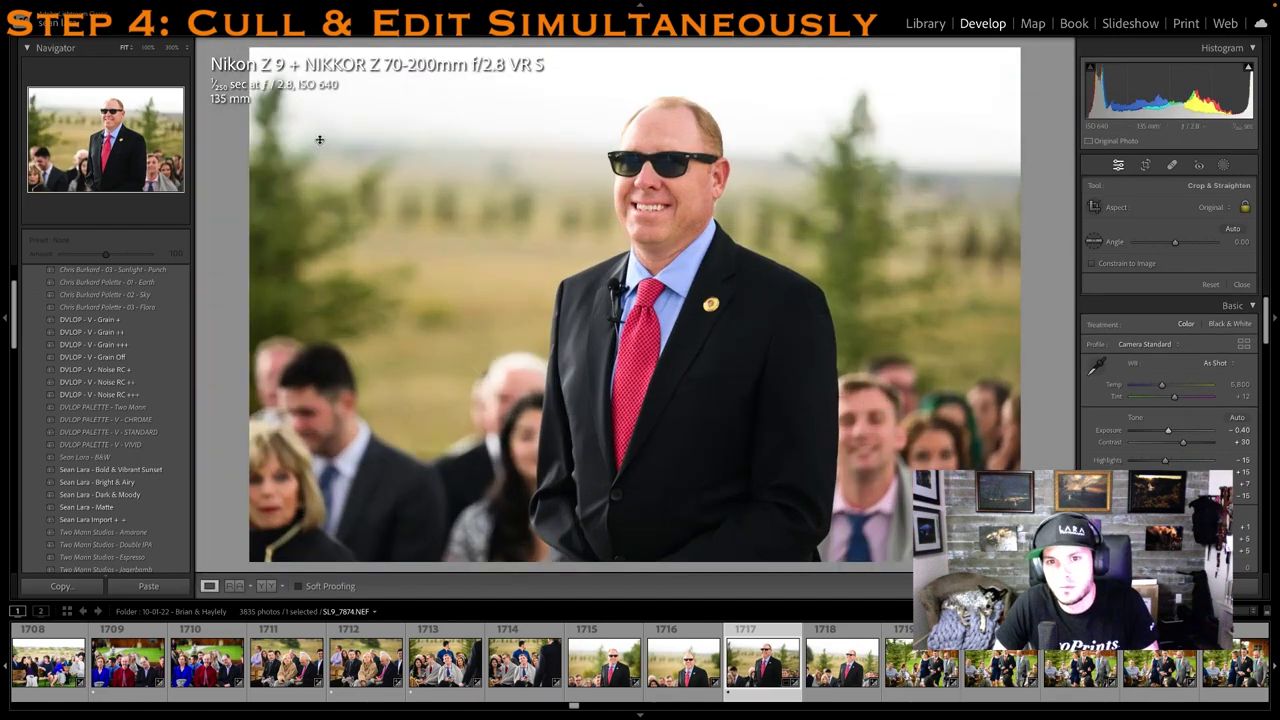
Rate the second photo of the groom being escorted down the aisle one star
scroll(892, 683, "down", 1)
key("1")
left_click(886, 680)
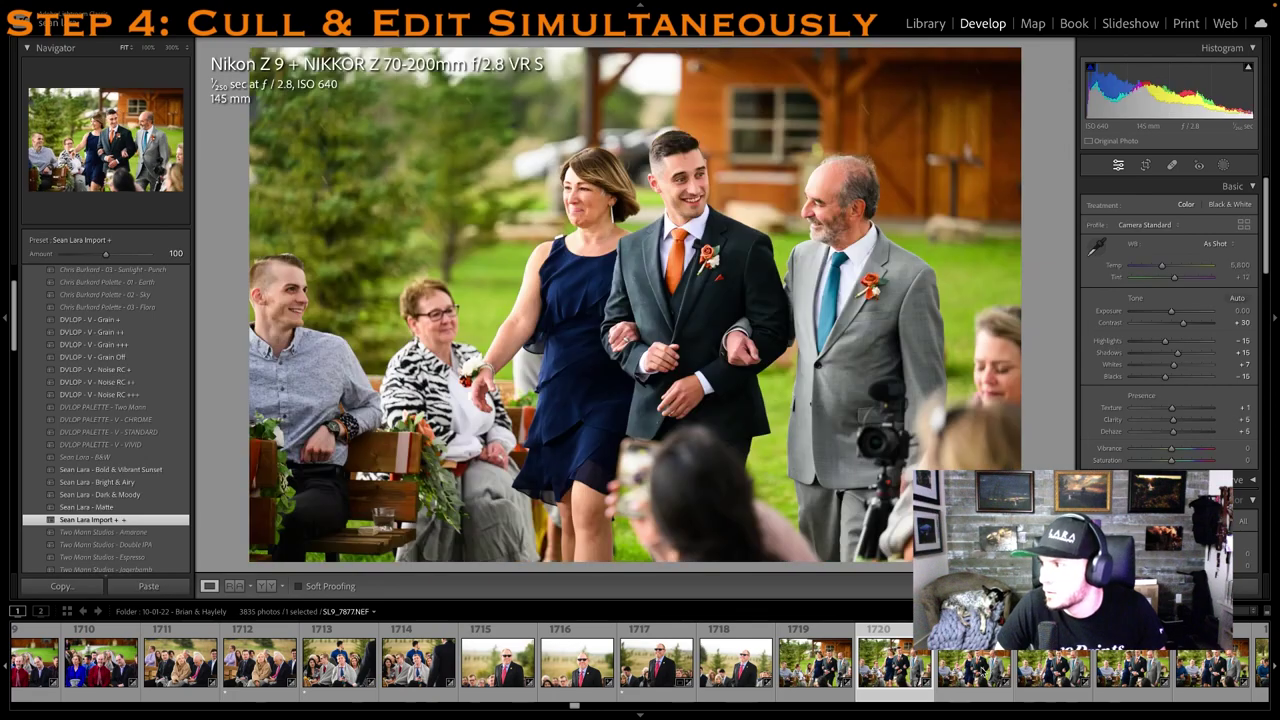
key("1")
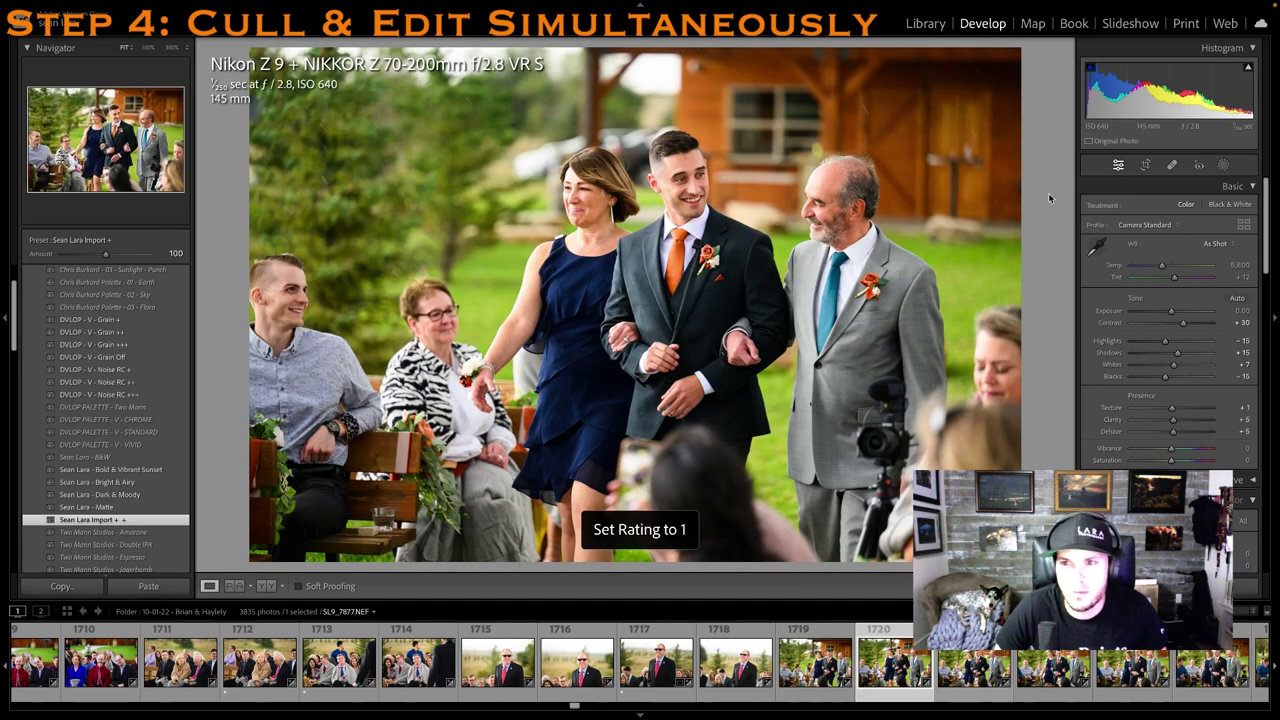
Crop the starred photo of the groom's escort in tighter around the three walkers, keeping the original aspect ratio
left_click(1145, 165)
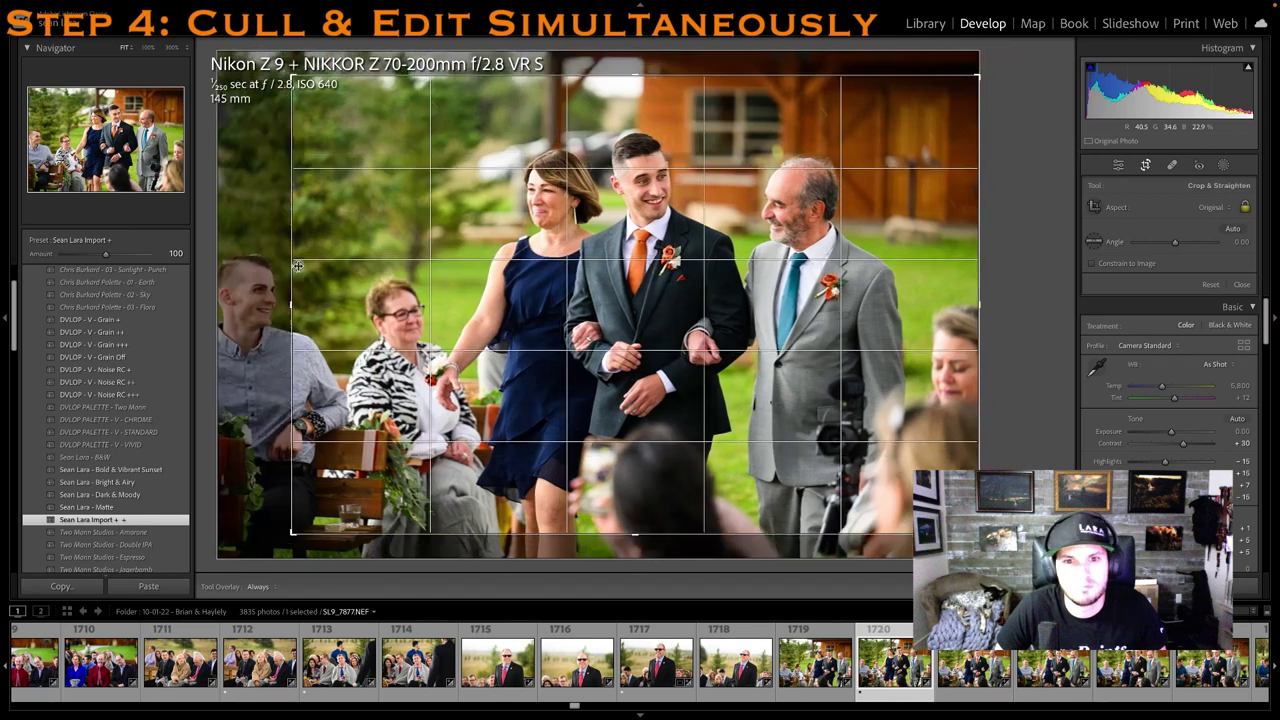
left_click_drag(297, 266, 307, 264)
key("r")
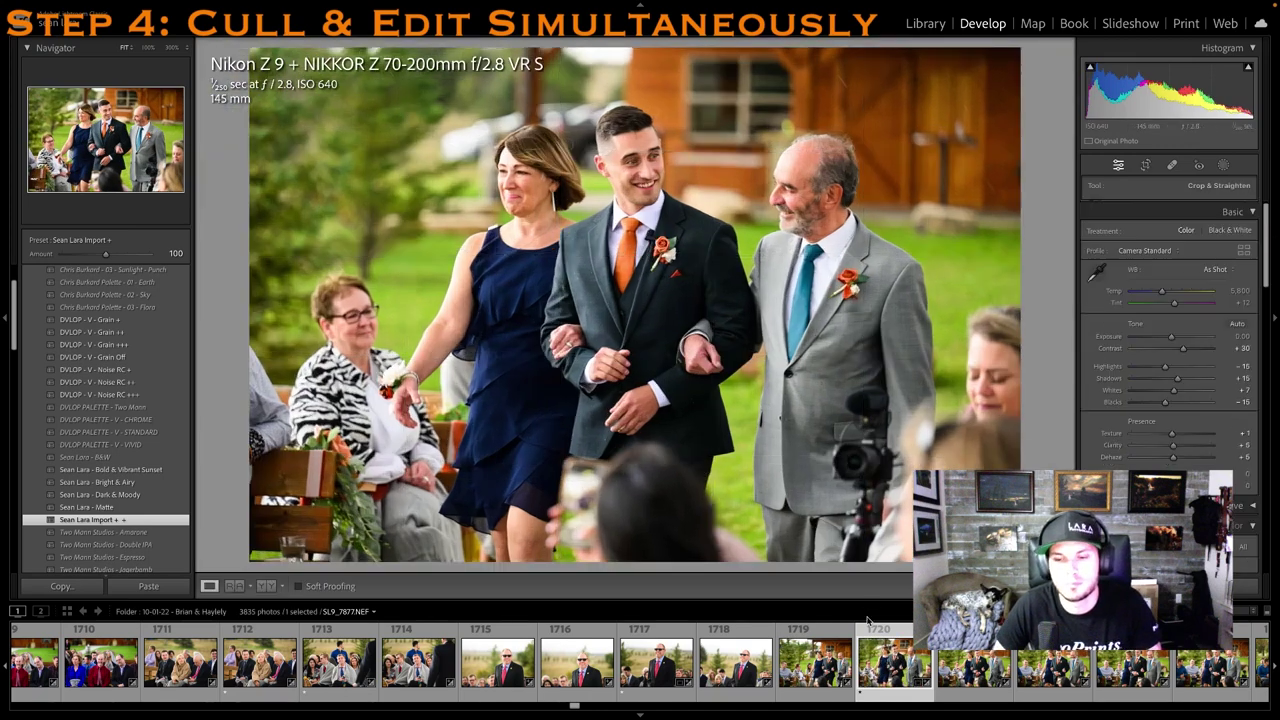
Rate the fourth photo of the groom's escort, where he faces the camera, one star and crop it tighter around the three
left_click(1030, 666)
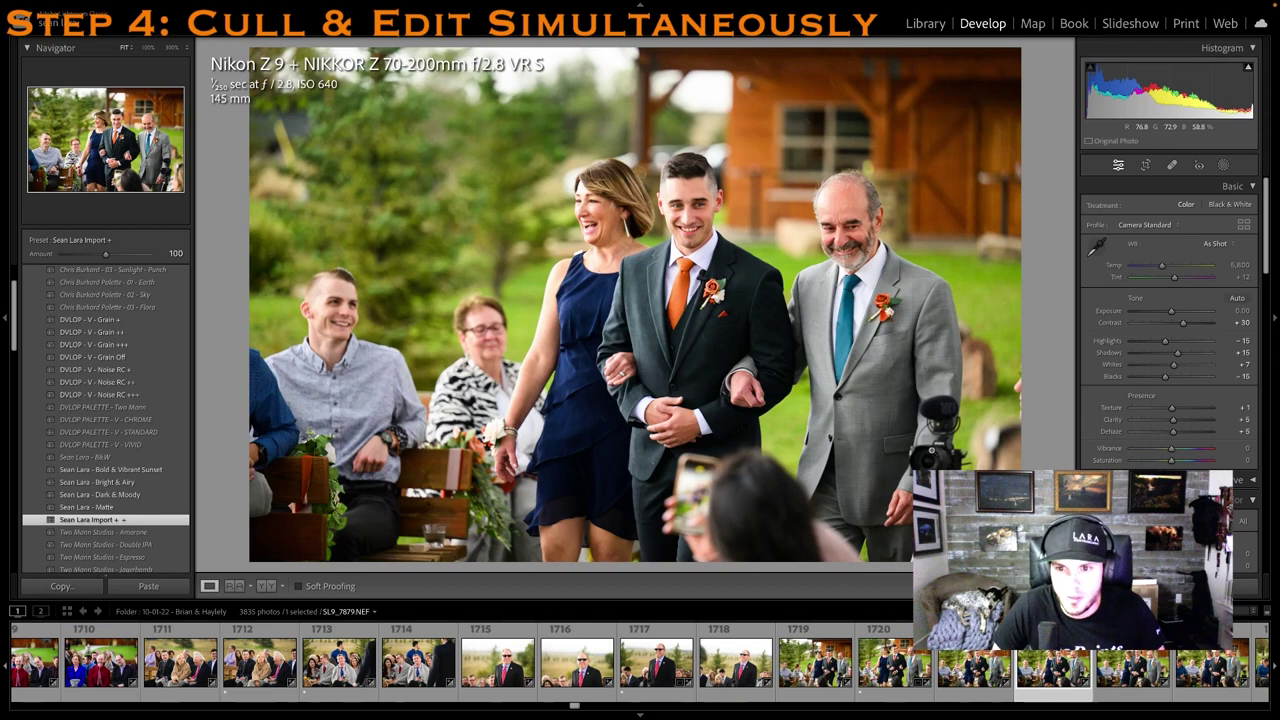
key("1")
key("r")
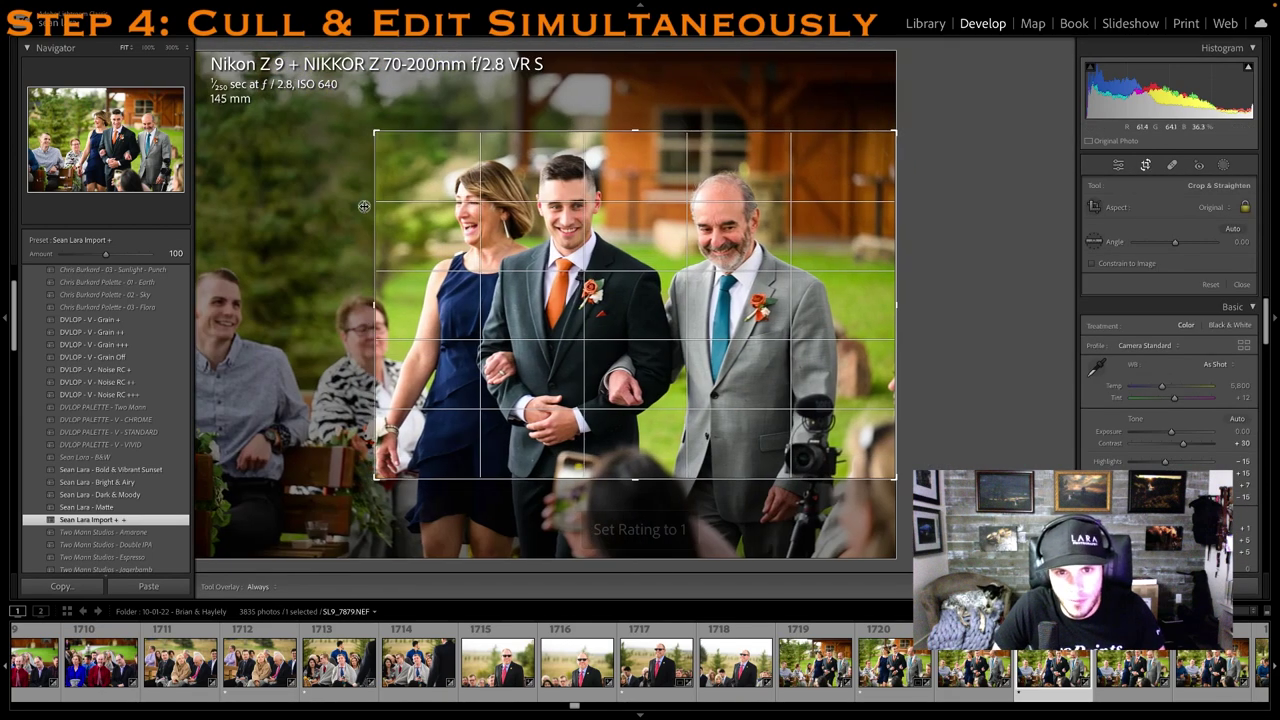
left_click_drag(364, 206, 323, 204)
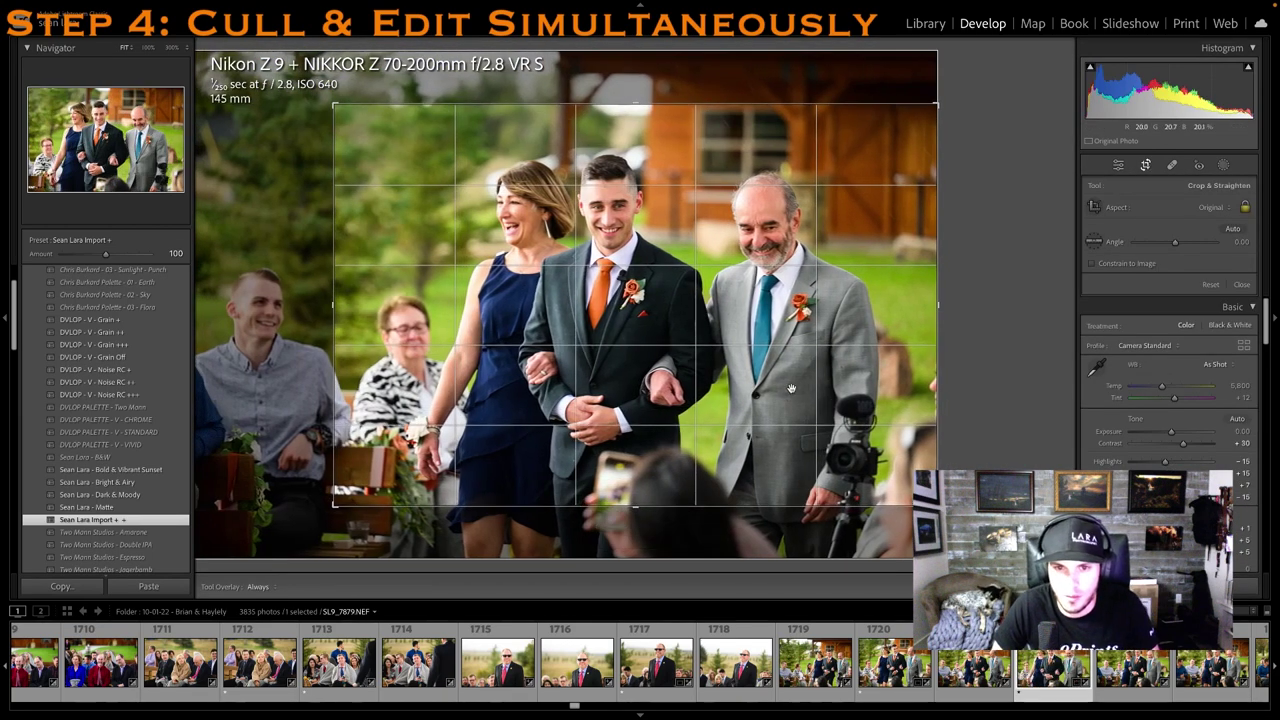
left_click_drag(831, 405, 844, 405)
key("r")
Rate the escort photo with the groom looking aside and the grey-suited man smiling one star, and crop it tighter
key("Right")
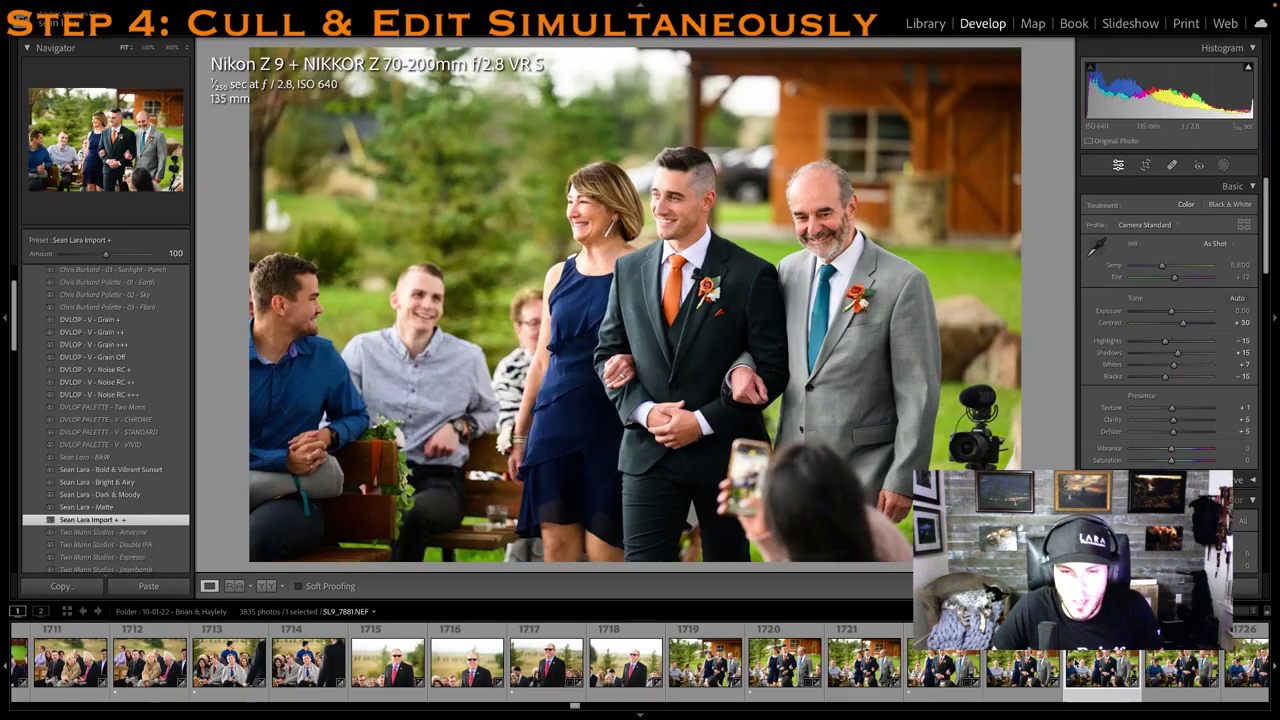
key("Right")
key("Right")
key("Right")
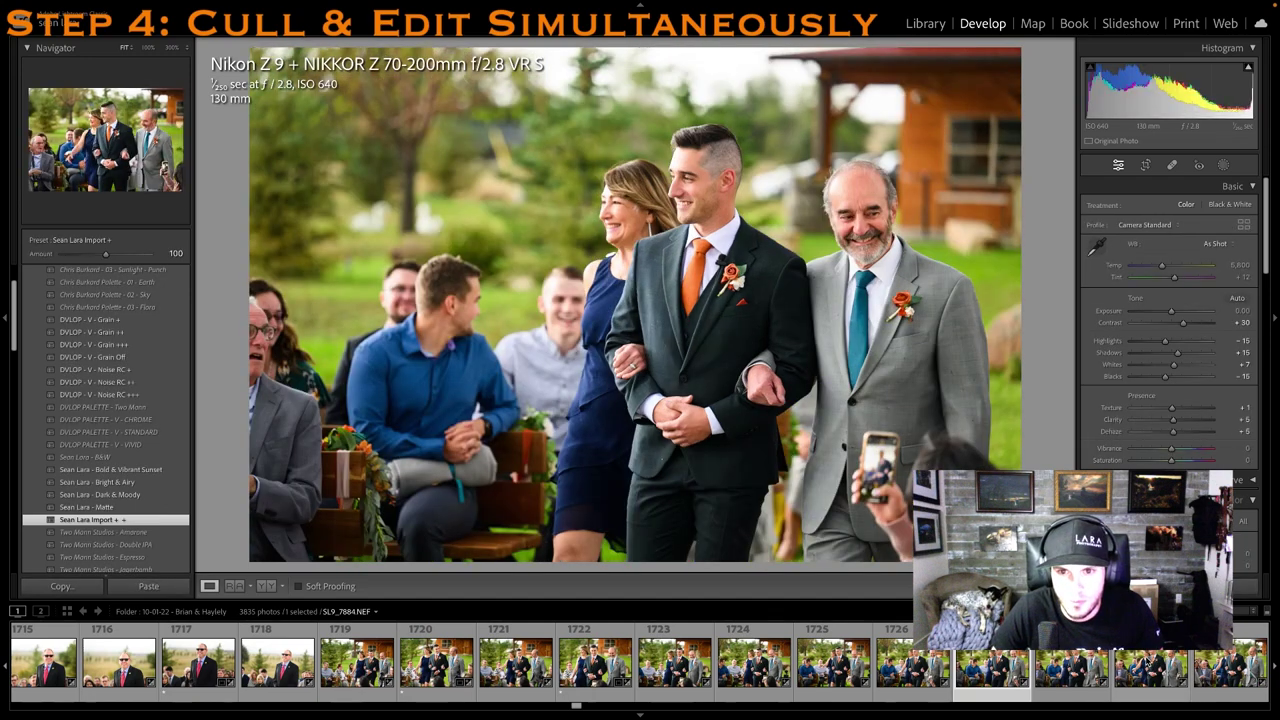
key("1")
key("r")
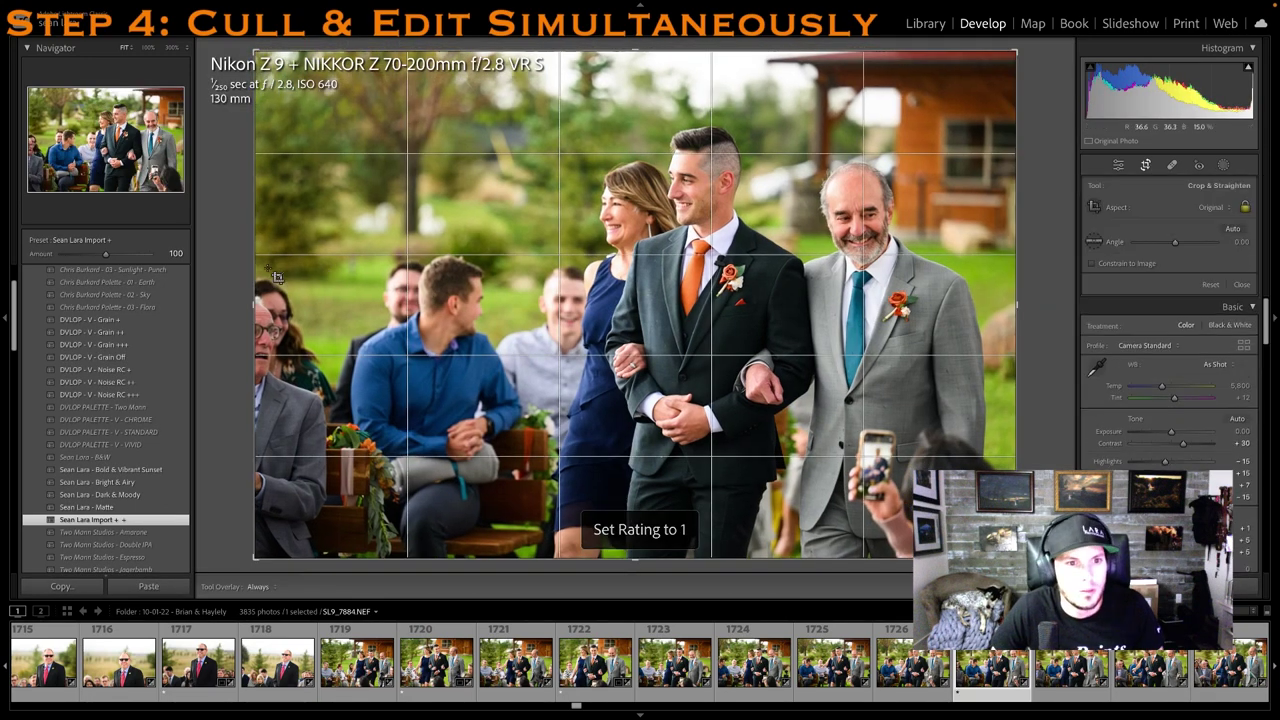
key("r")
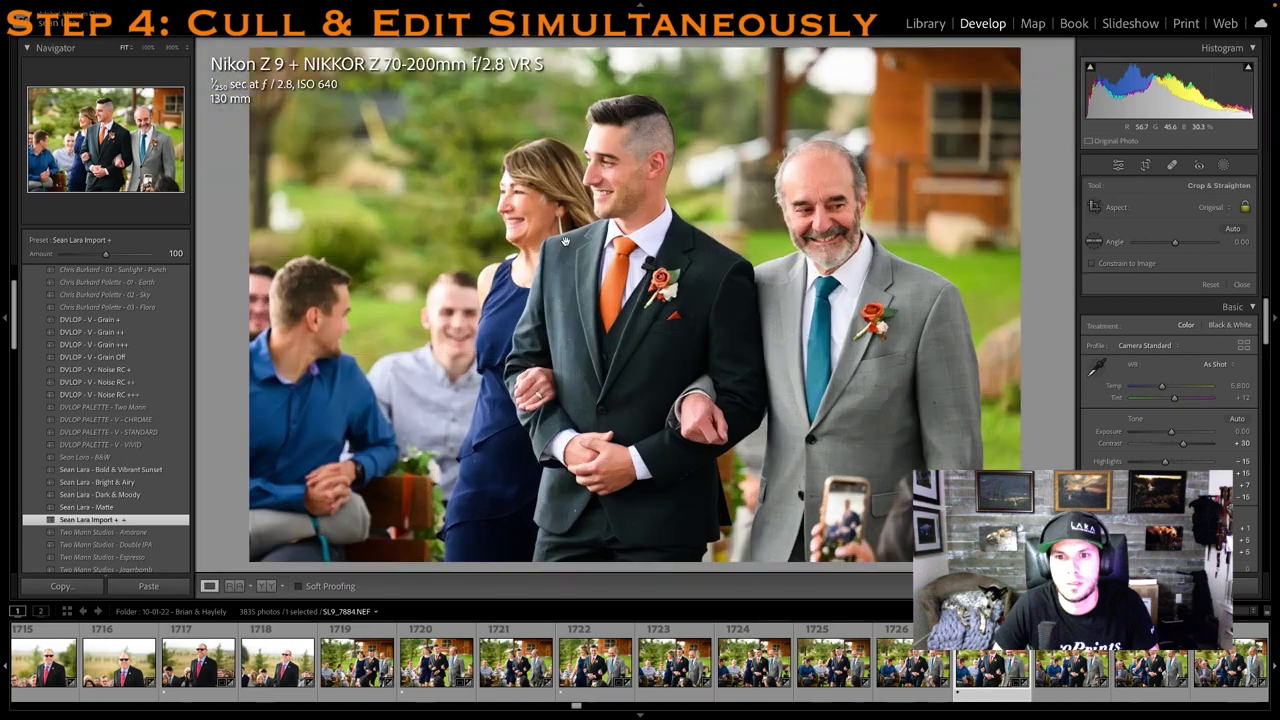
Go through the remaining escort photos and rate the fourth photo of the groom hugging the woman in navy one star
left_click(1060, 668)
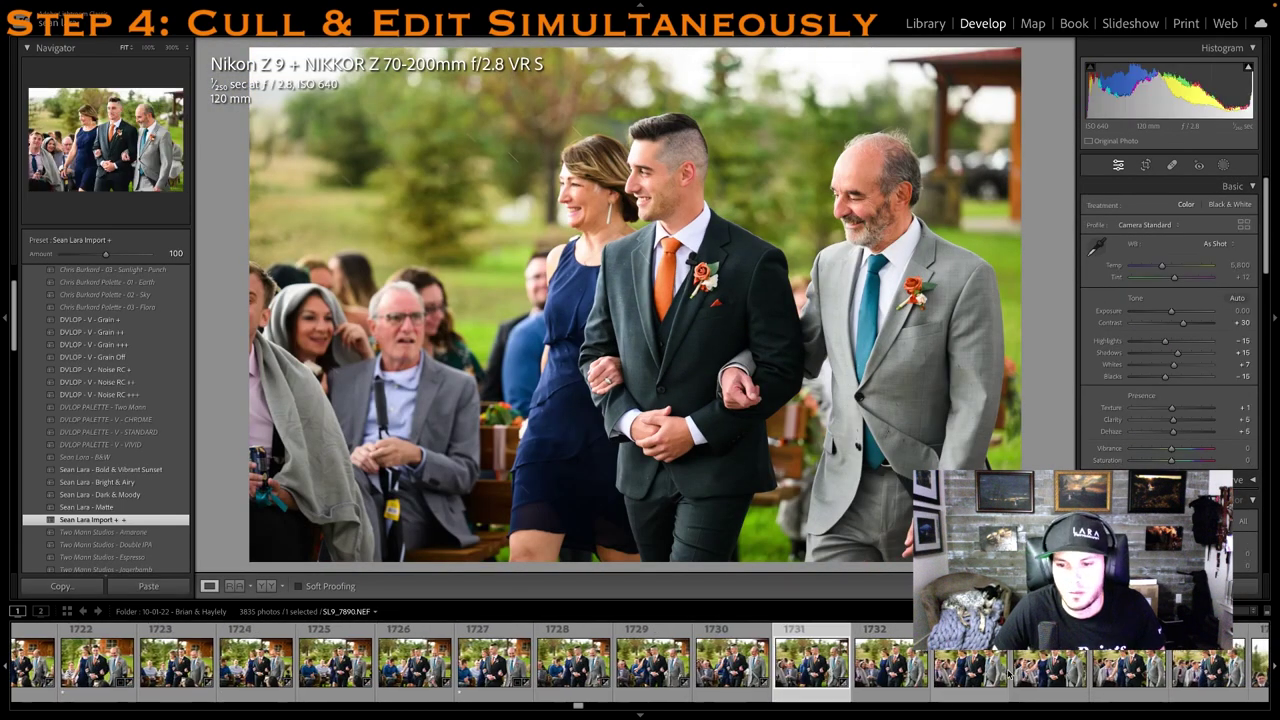
left_click(928, 680)
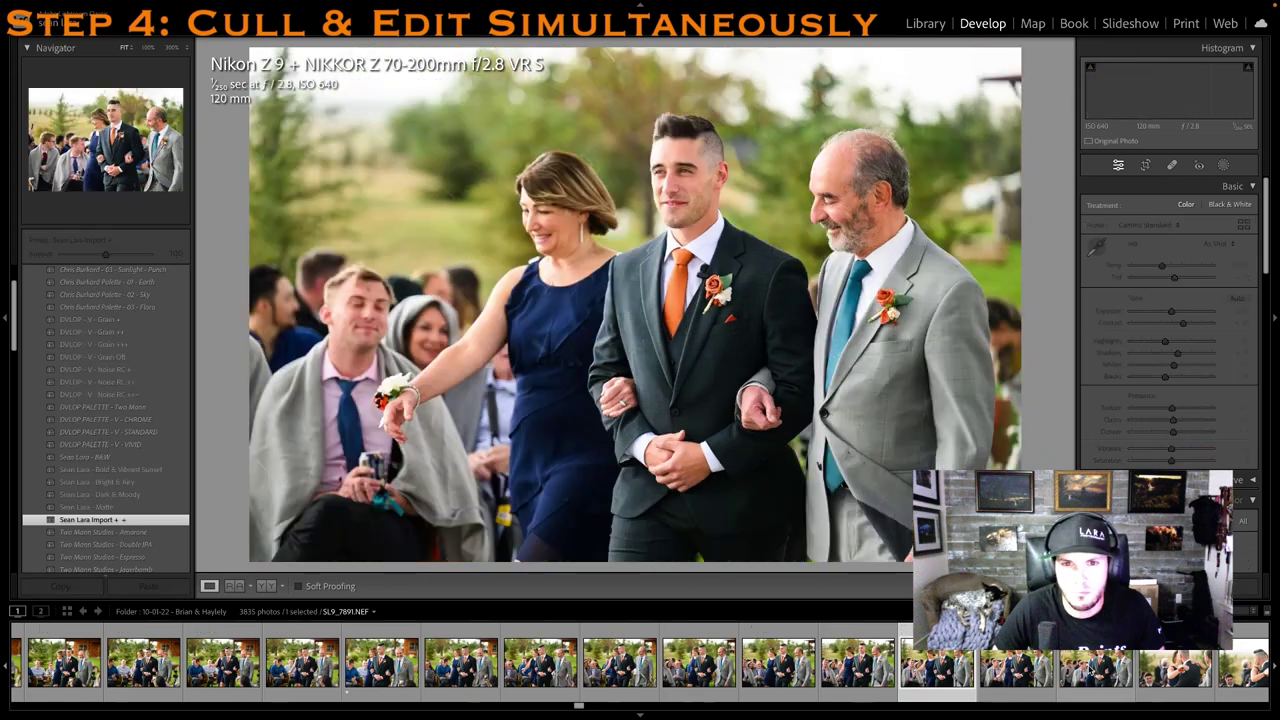
left_click(1092, 672)
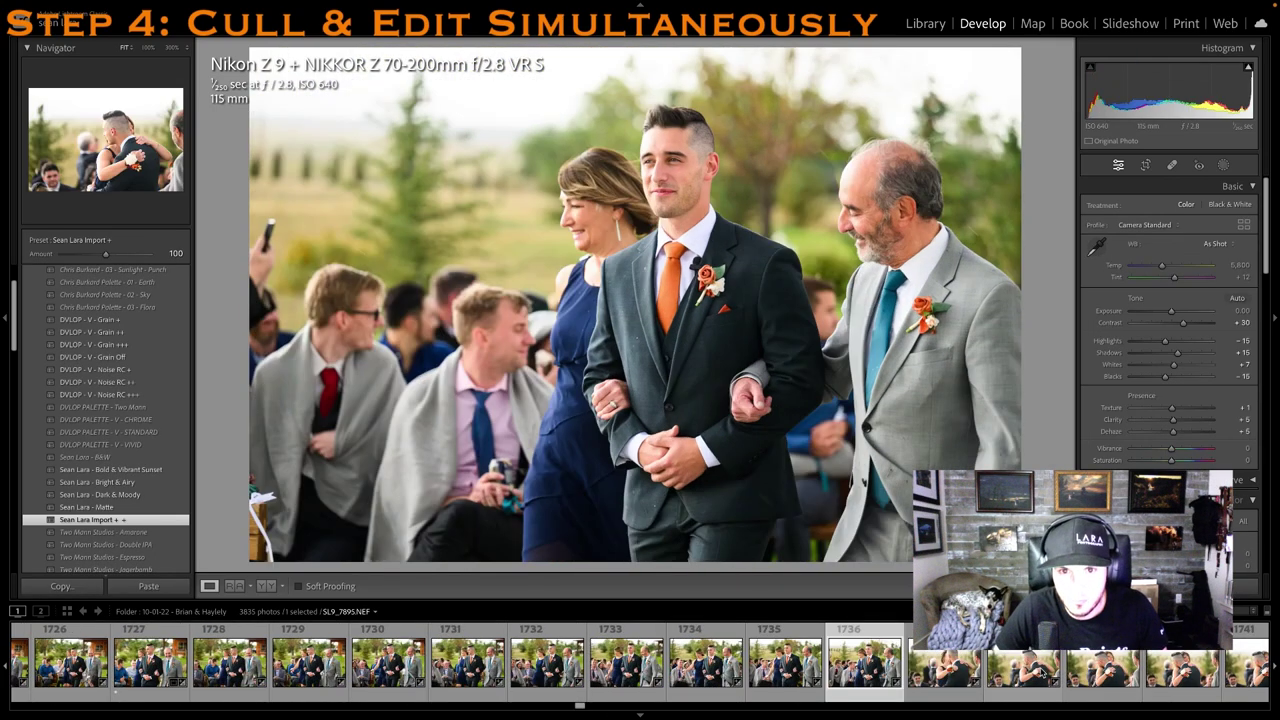
left_click(1030, 669)
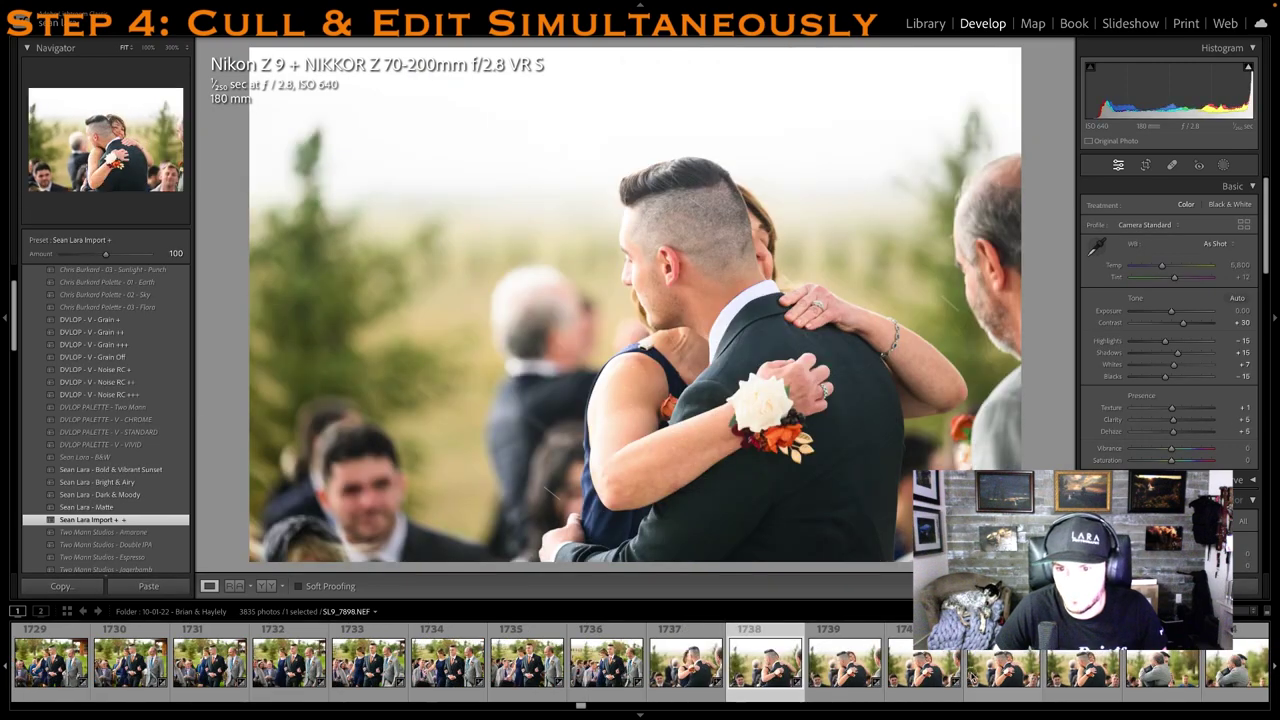
left_click(969, 677)
left_click(945, 677)
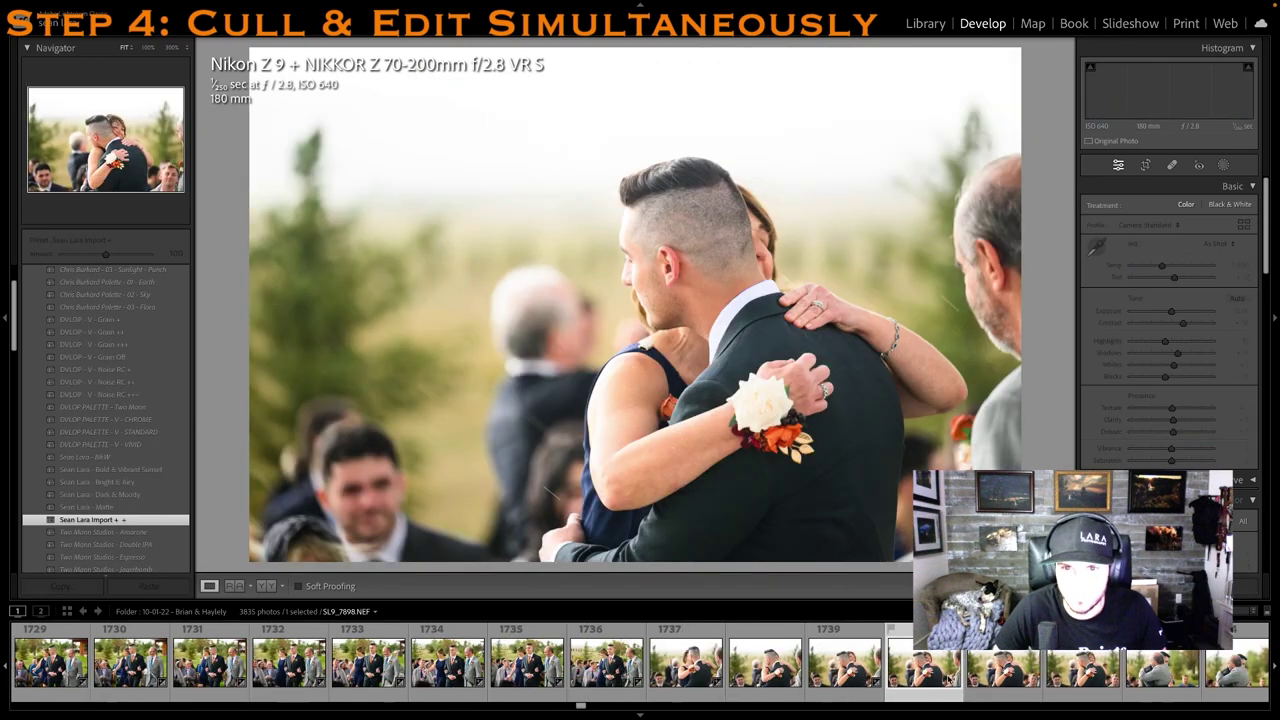
key("1")
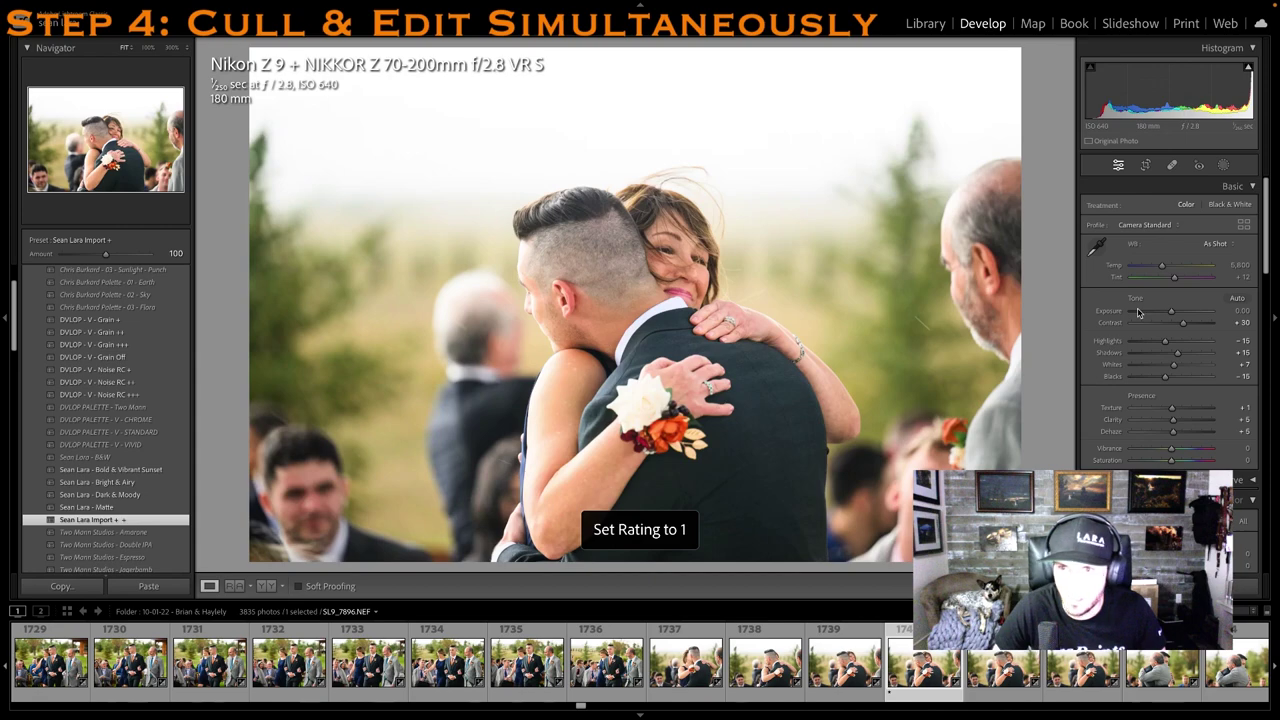
Crop the starred photo of the groom hugging the woman in navy in tighter around the pair
key("r")
left_click_drag(672, 51, 679, 111)
left_click_drag(679, 193, 653, 221)
key("r")
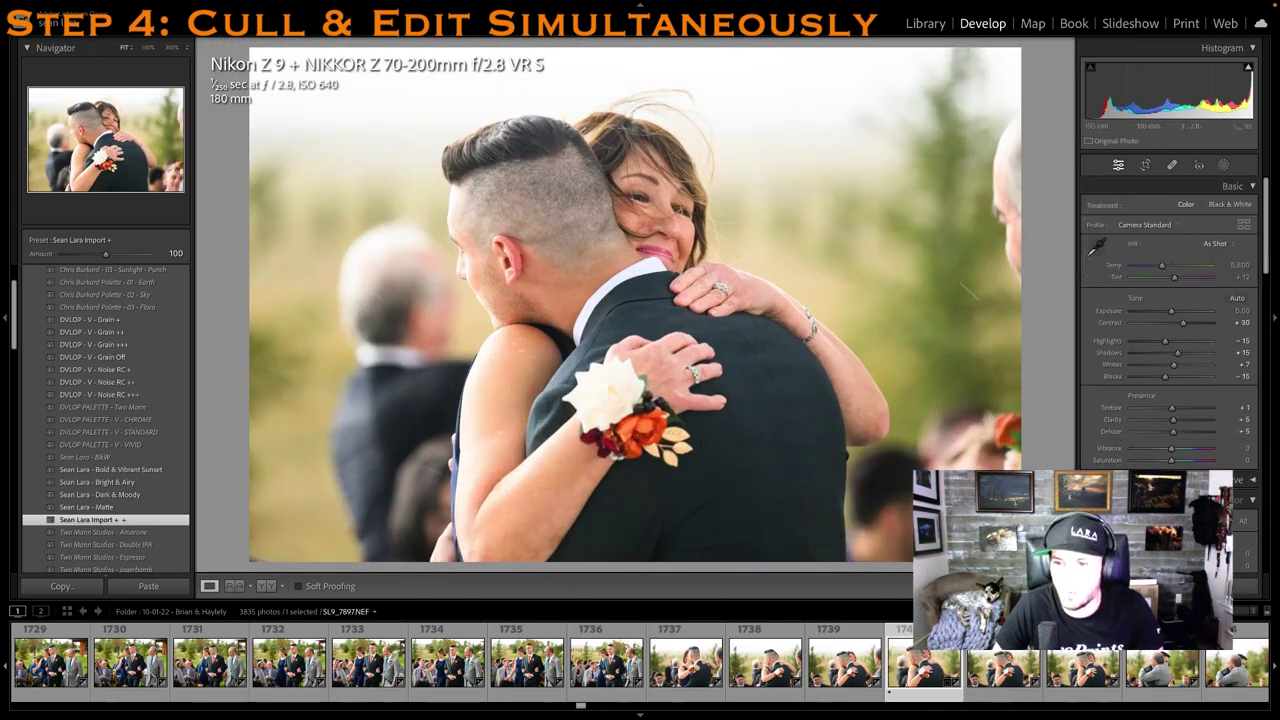
key("1")
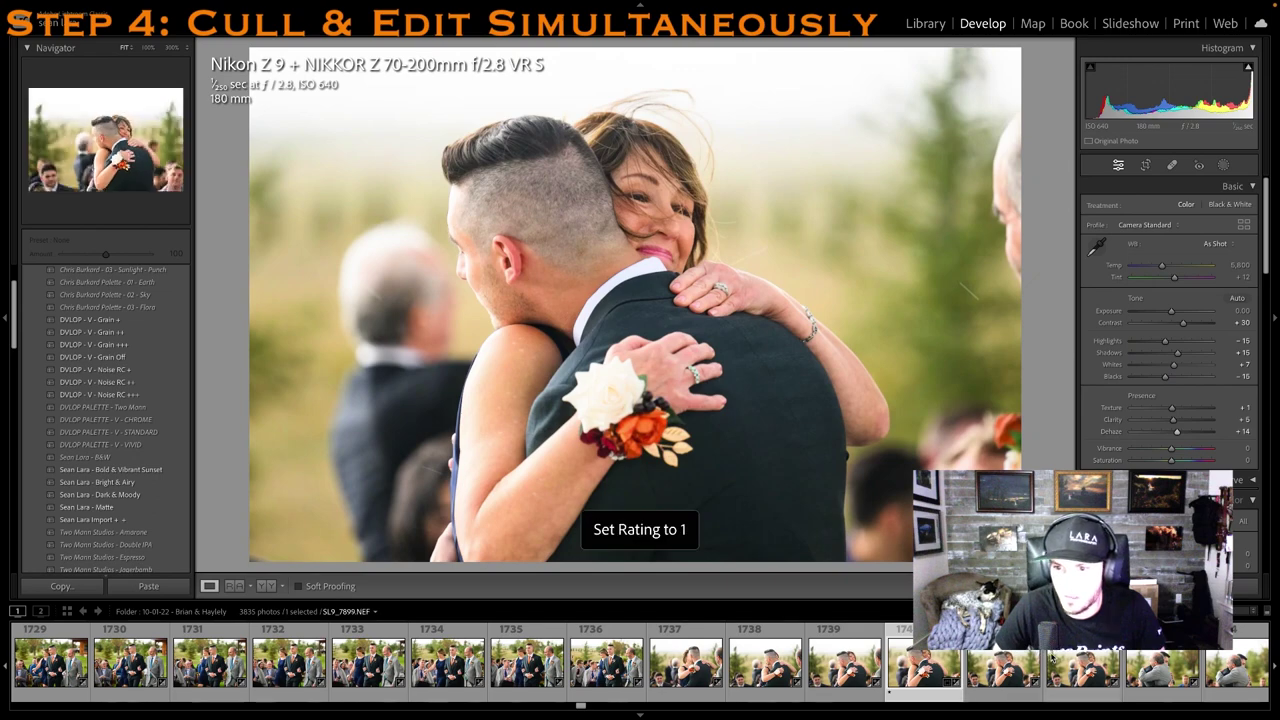
Crop the second photo of the groom hugging the grey-suited man tighter around them and rate it one star
scroll(1061, 664, "down", 5)
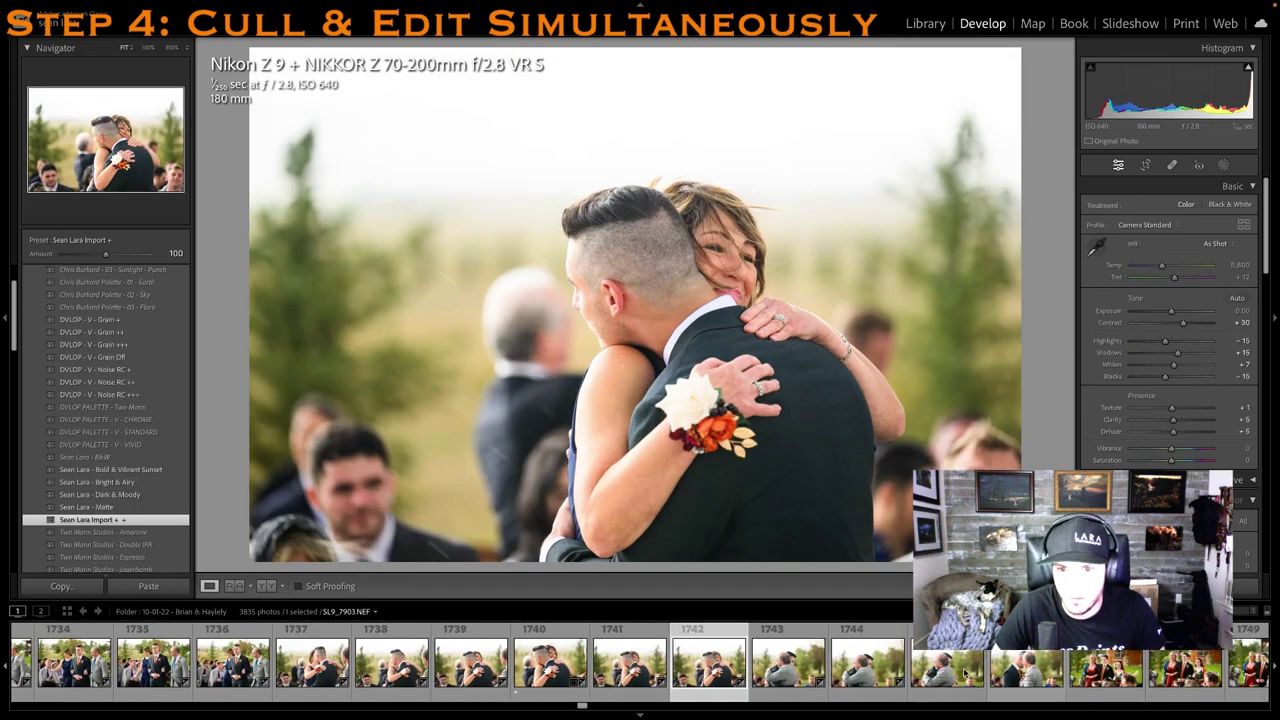
left_click(838, 661)
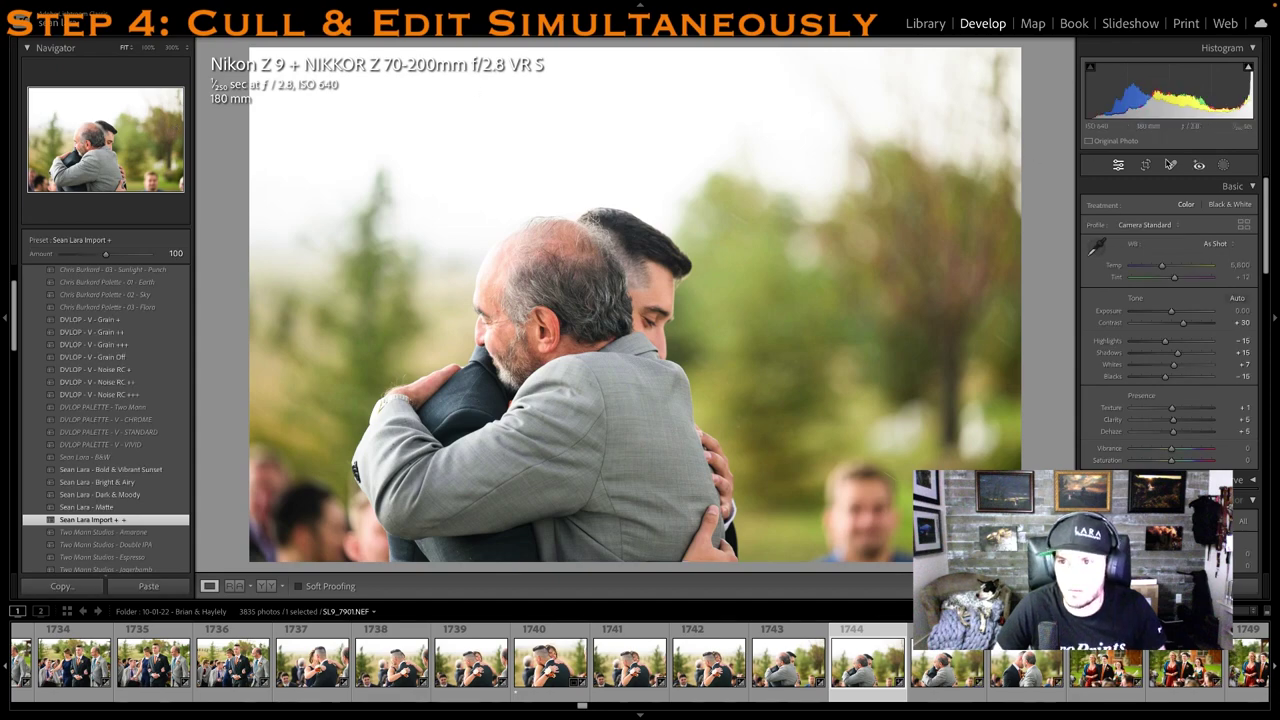
left_click(1146, 165)
left_click_drag(1023, 49, 984, 108)
left_click_drag(621, 270, 607, 272)
key("Return")
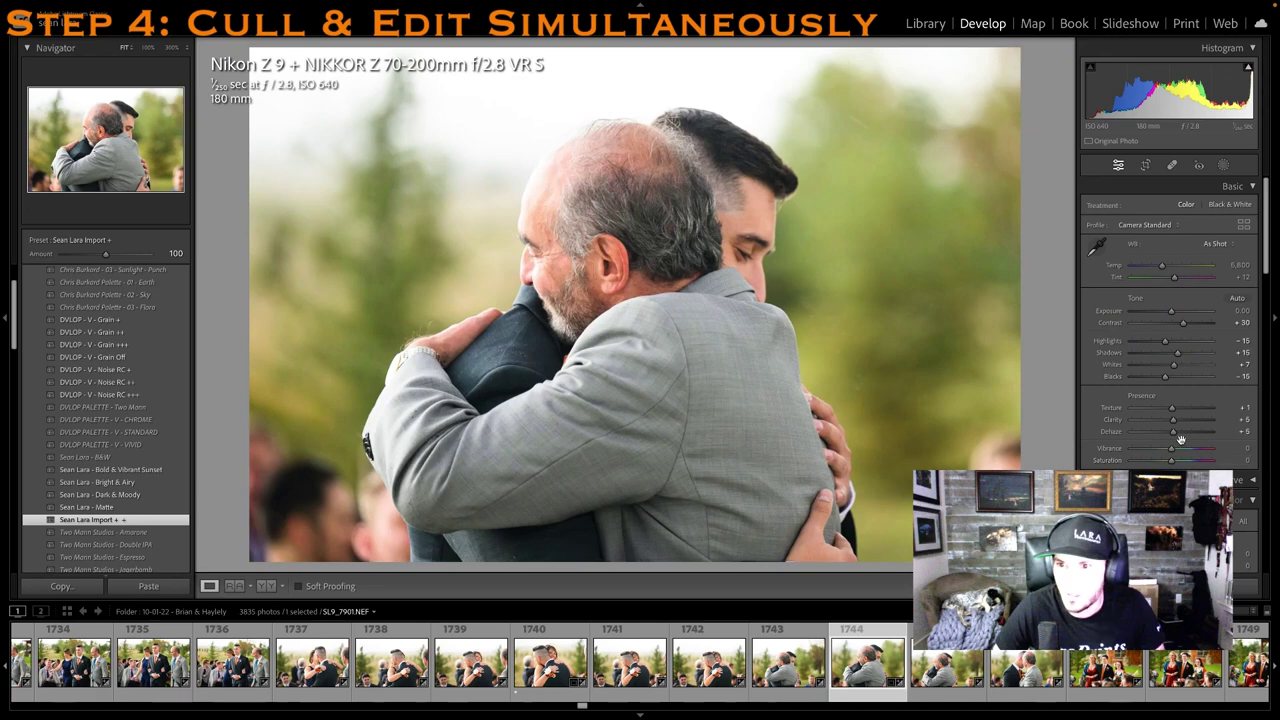
key("1")
Compare the first photos of the groomsman with two bridesmaids, rate the third one star and crop it slightly tighter
scroll(800, 665, "down", 3)
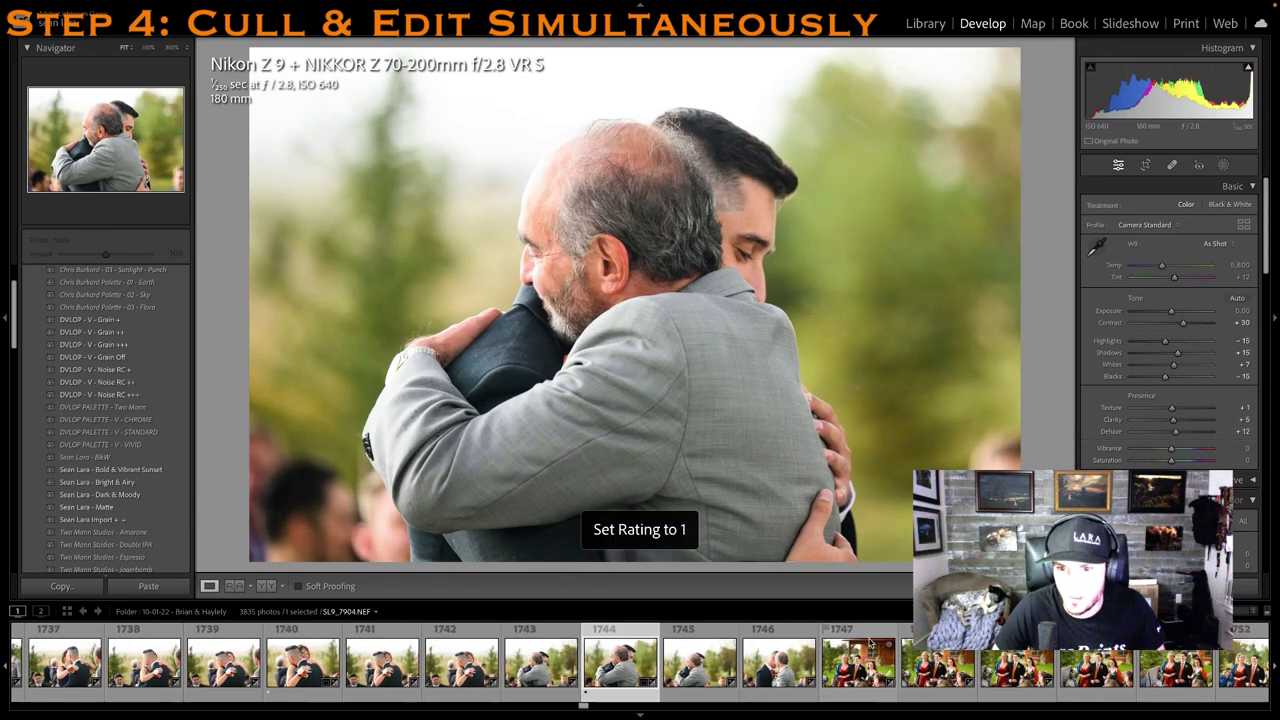
left_click(952, 683)
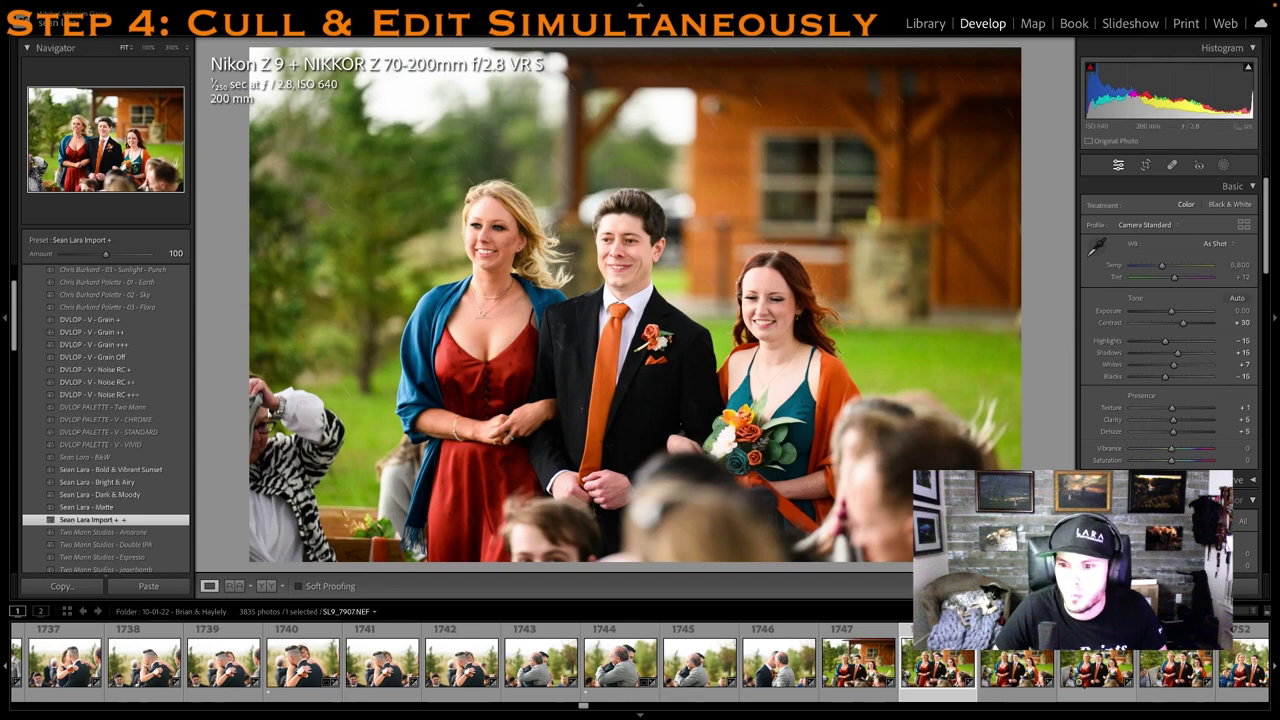
key("Right")
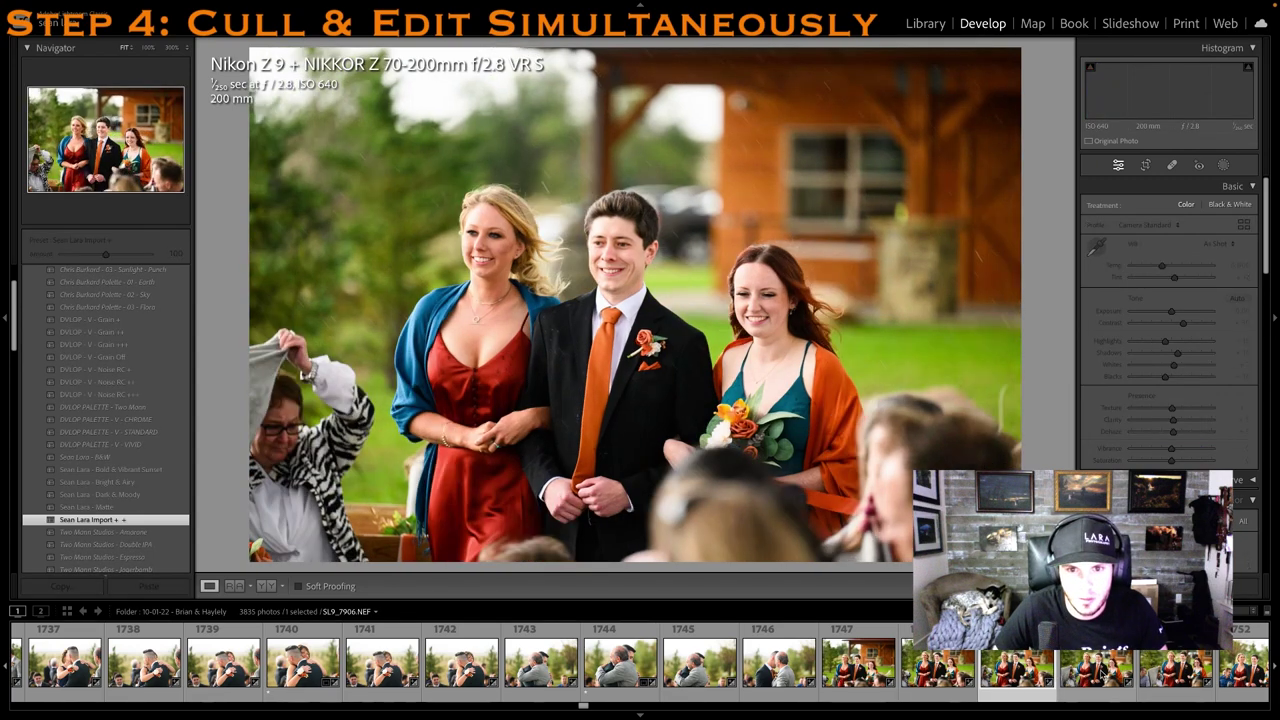
key("Left")
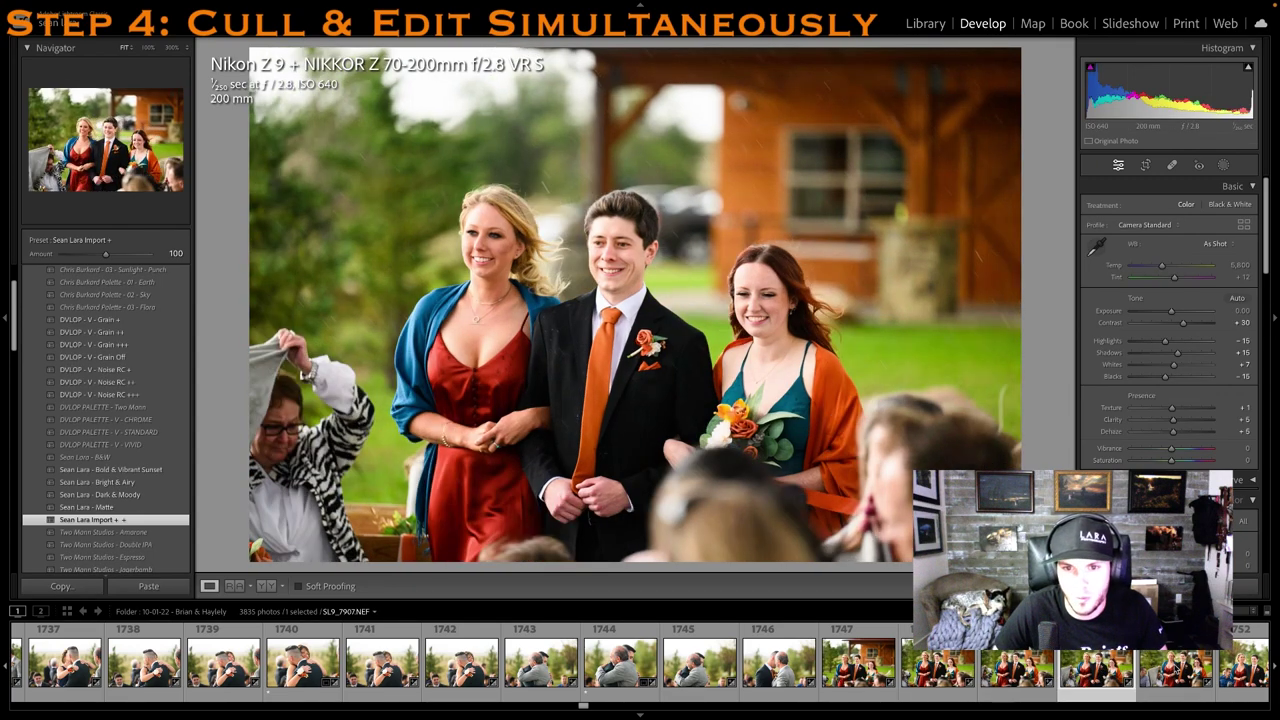
key("Left")
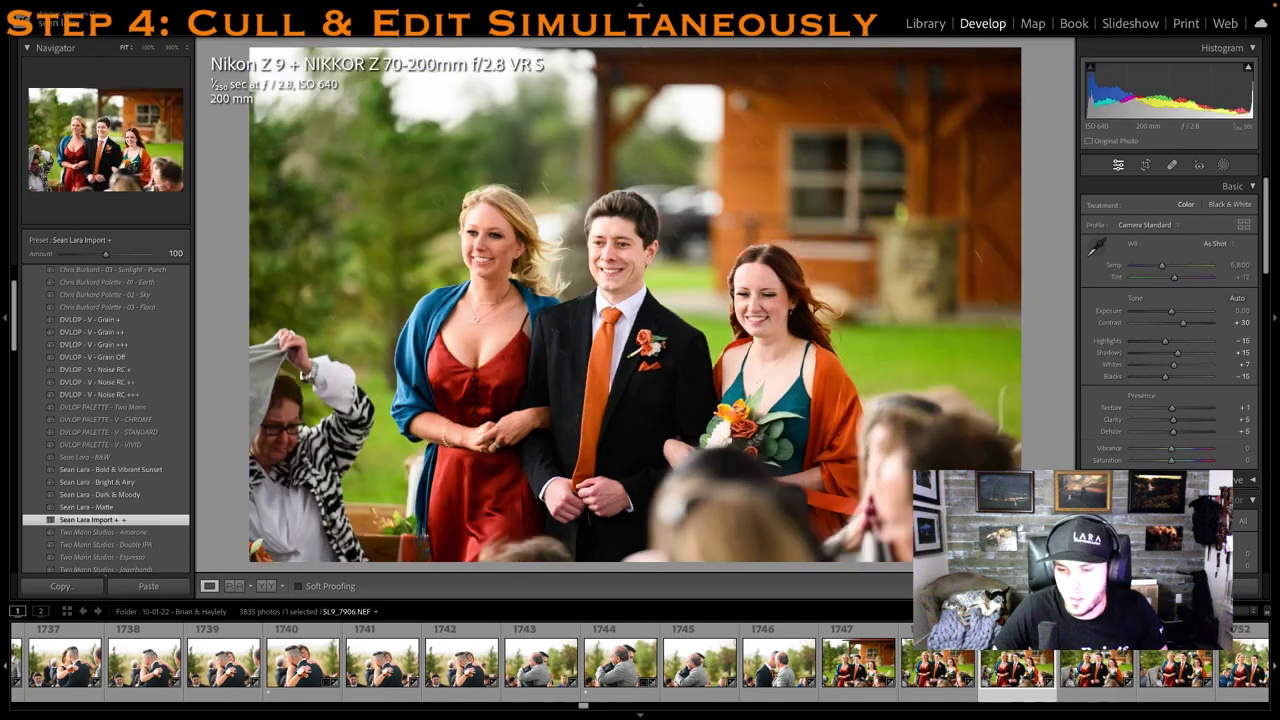
key("1")
left_click(1144, 167)
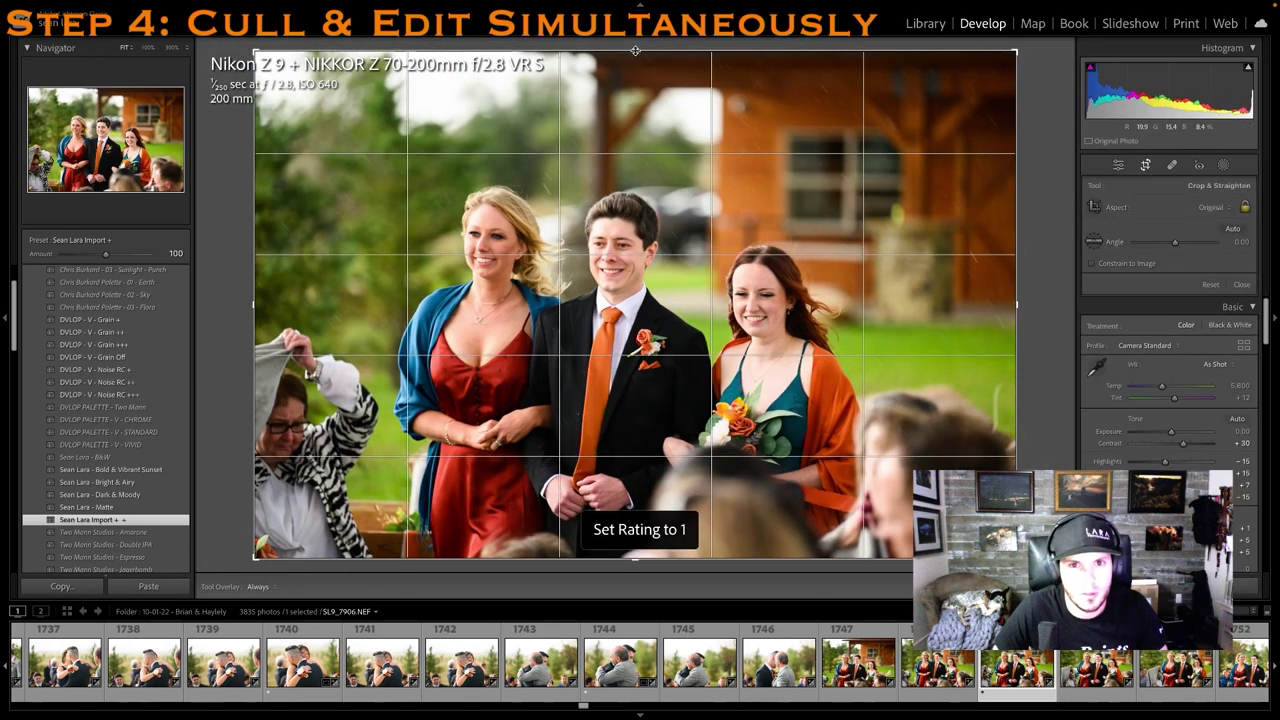
left_click_drag(615, 142, 623, 142)
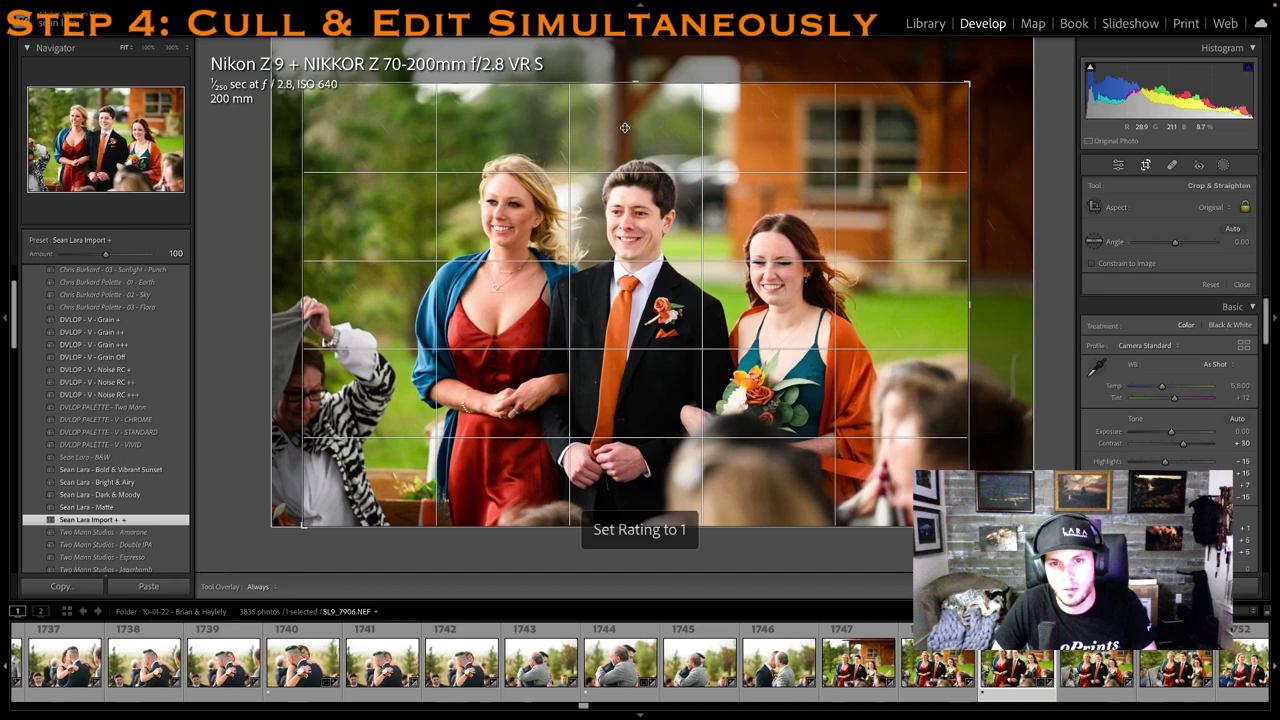
key("Return")
Rate the last photo of the groomsman with two bridesmaids one star and crop it tighter around the trio
scroll(1087, 684, "right", 3)
left_click(1086, 682)
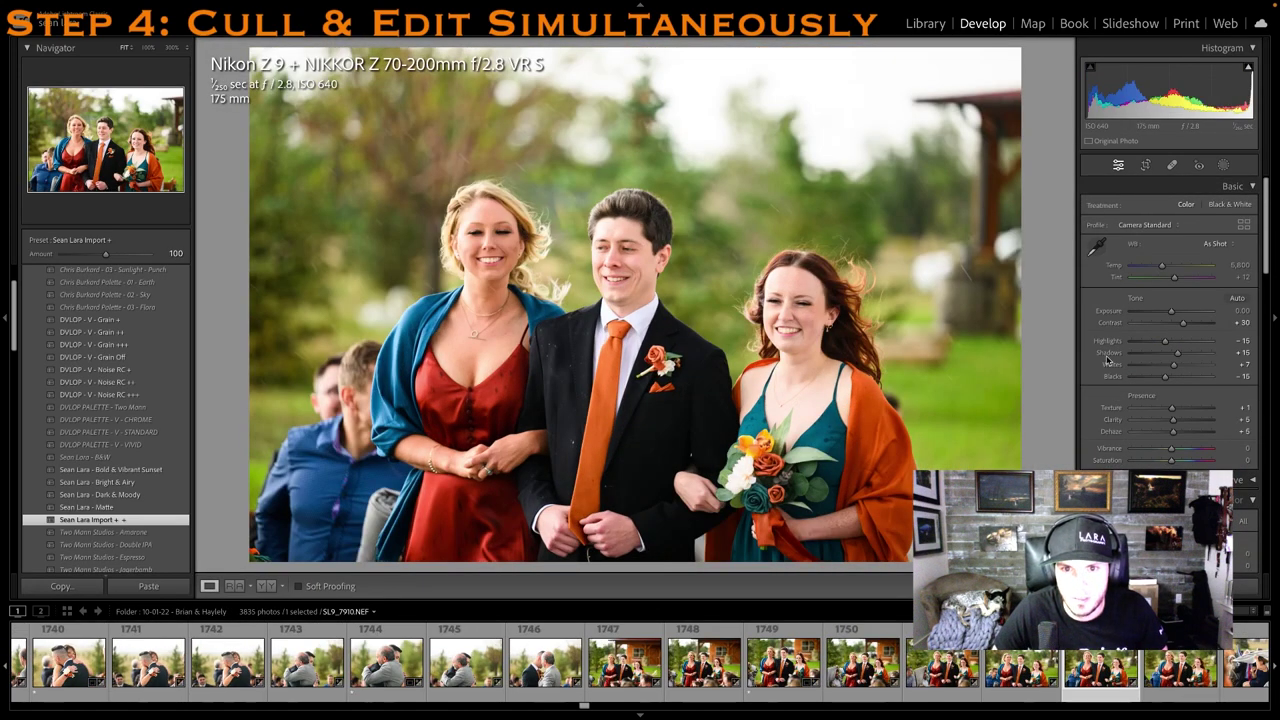
key("Right")
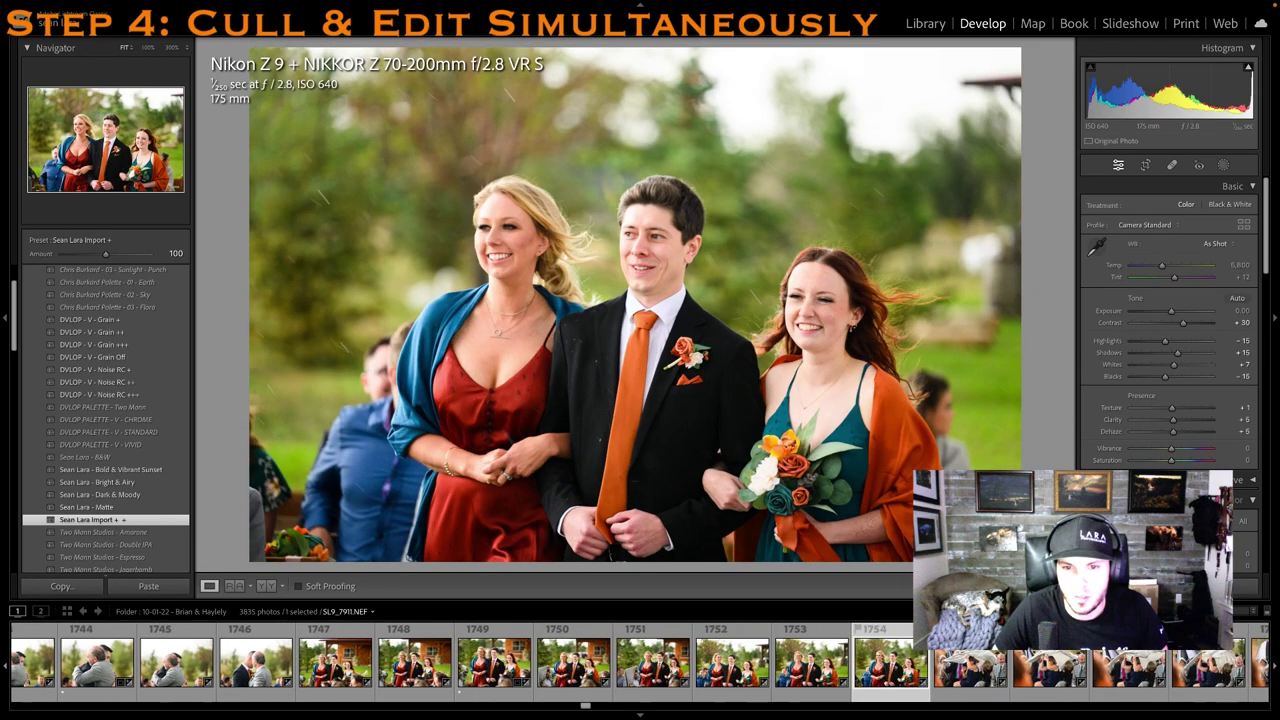
key("1")
left_click(1147, 167)
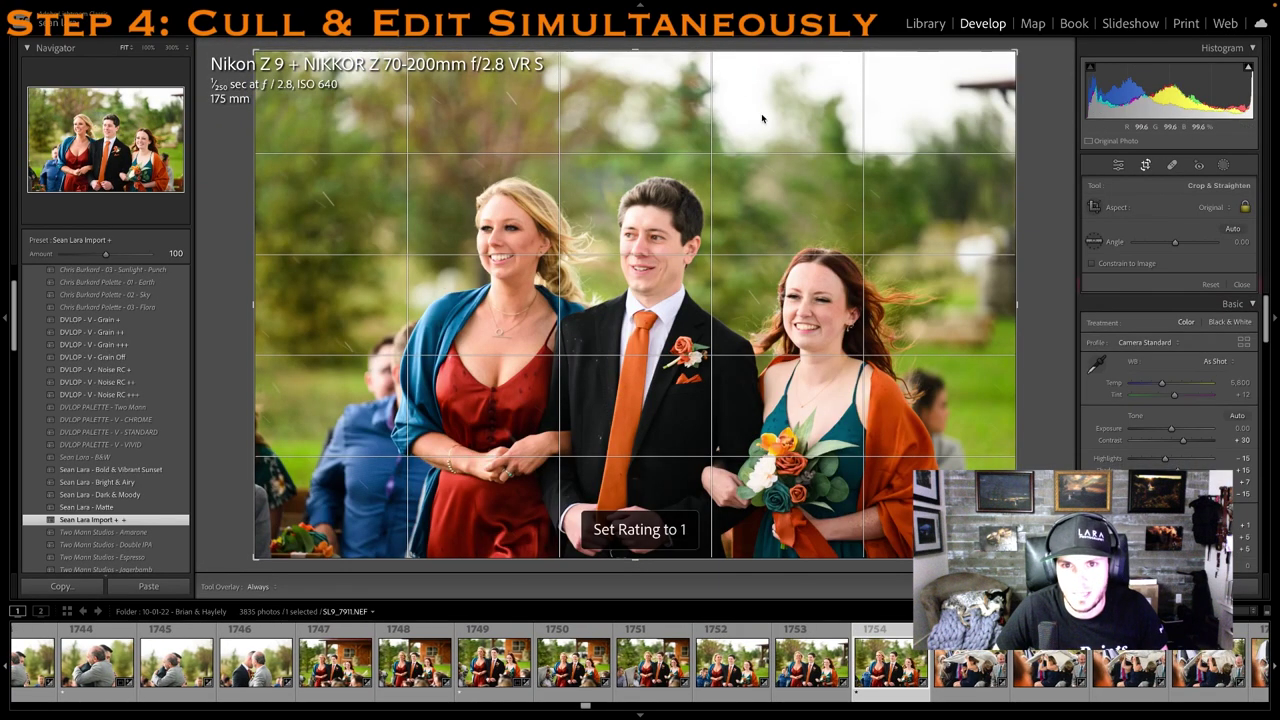
left_click_drag(722, 50, 698, 81)
Rate the second photo of the guests sheltering under the windblown blanket one star
key("Right")
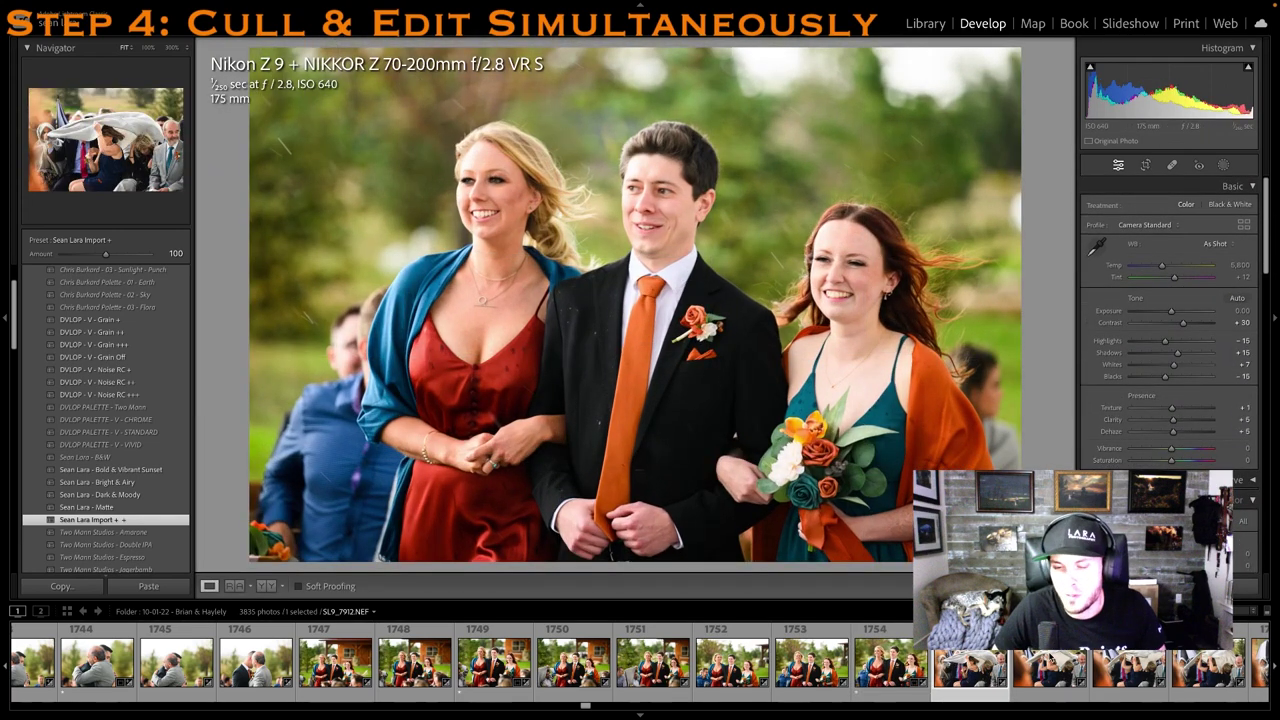
key("Right")
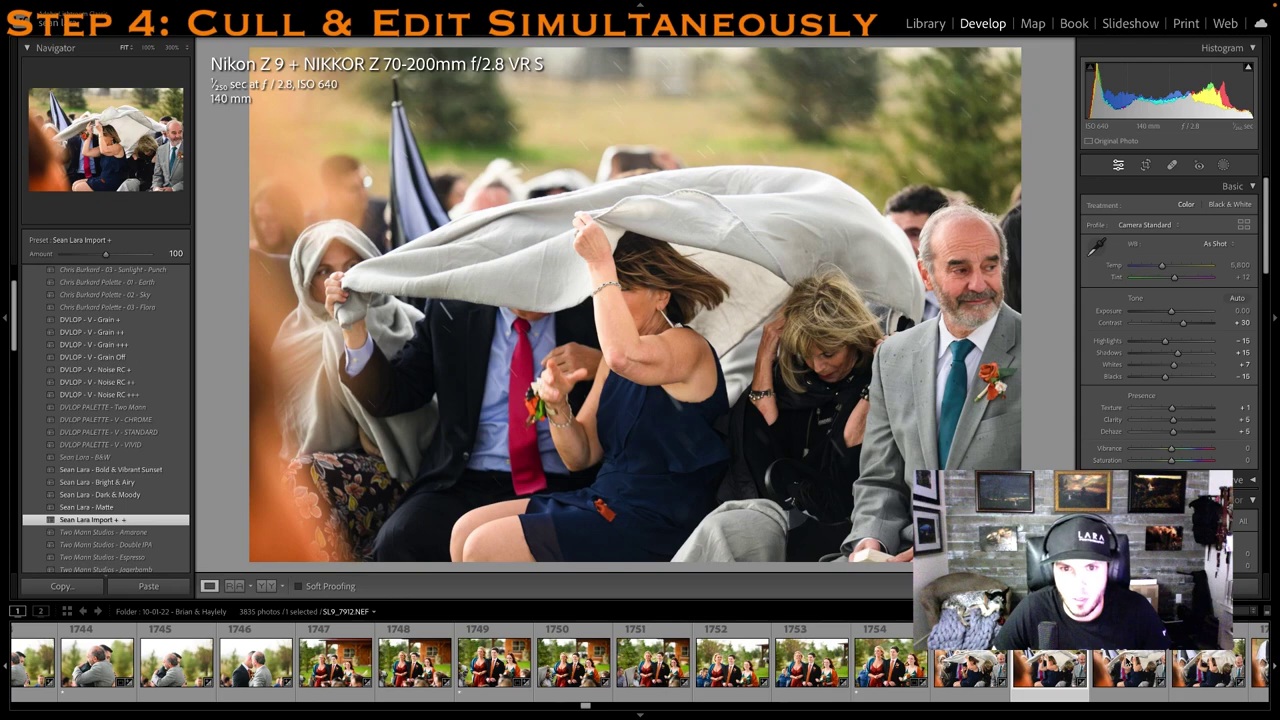
key("1")
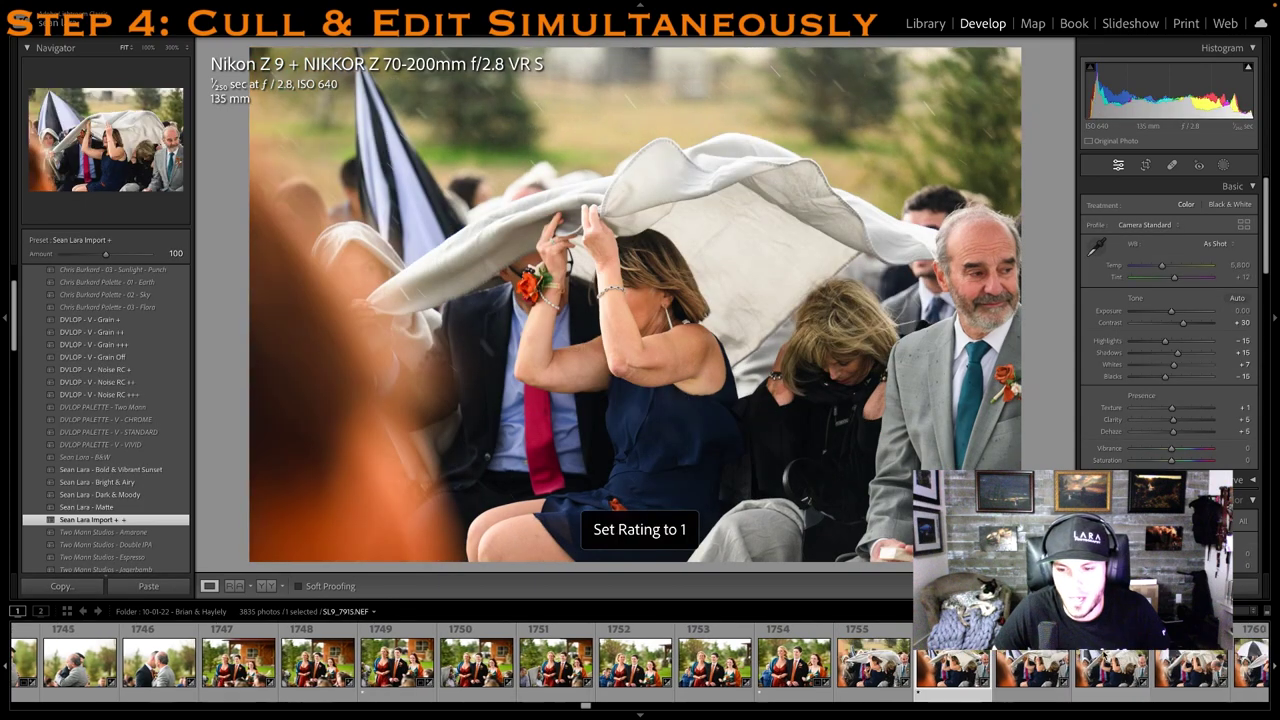
Skip past the remaining blanket photos, rate the third photo of the groomsman walking with one bridesmaid one star and crop it tighter
key("Right")
key("Right")
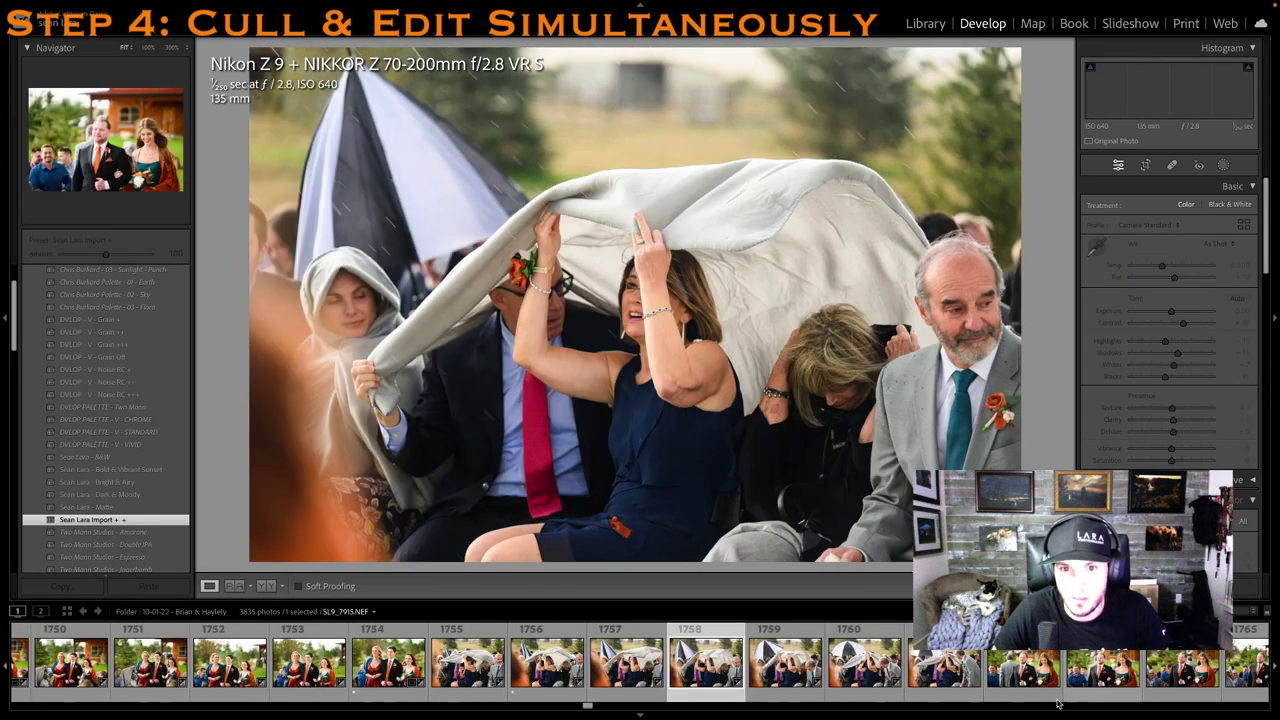
key("Right")
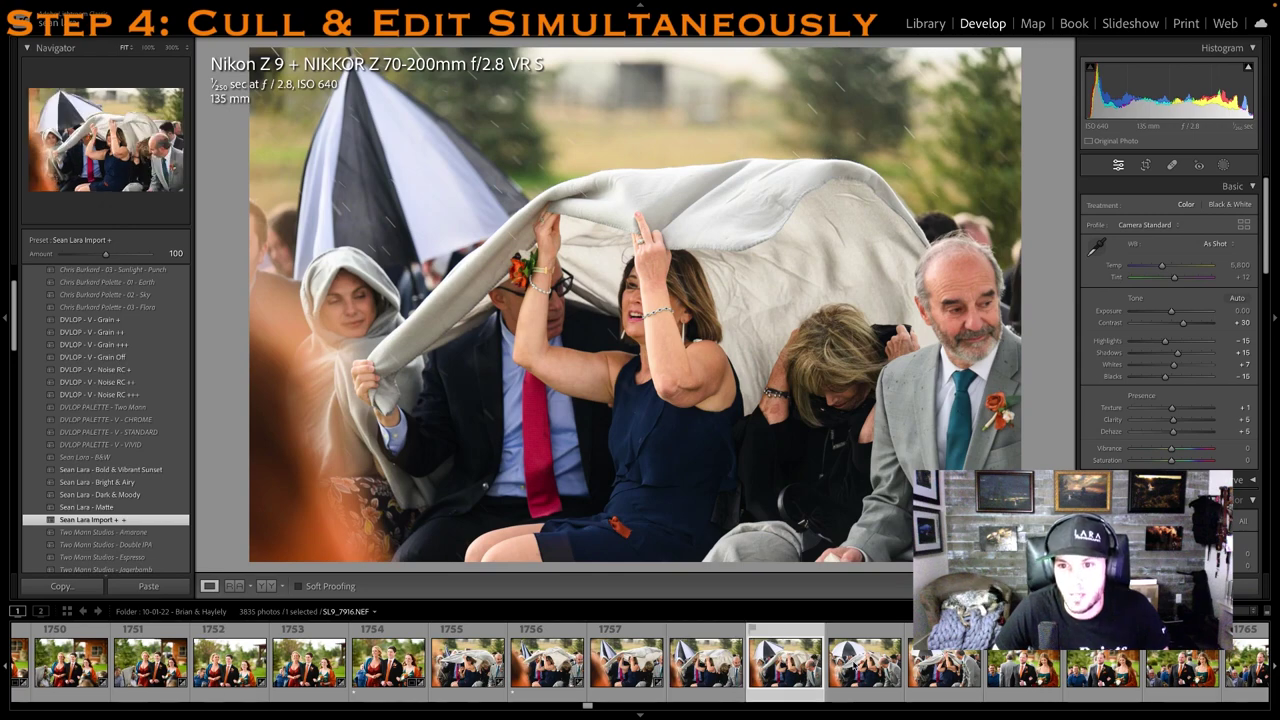
key("Right")
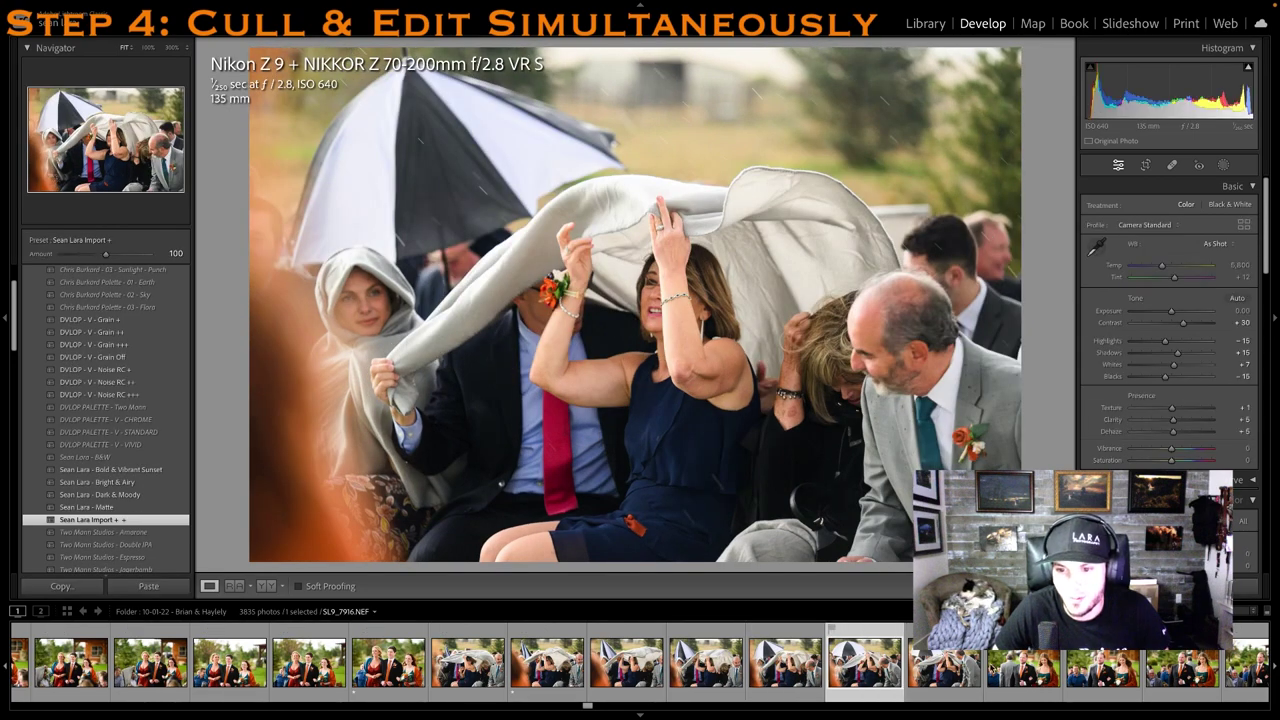
key("Right")
key("Right")
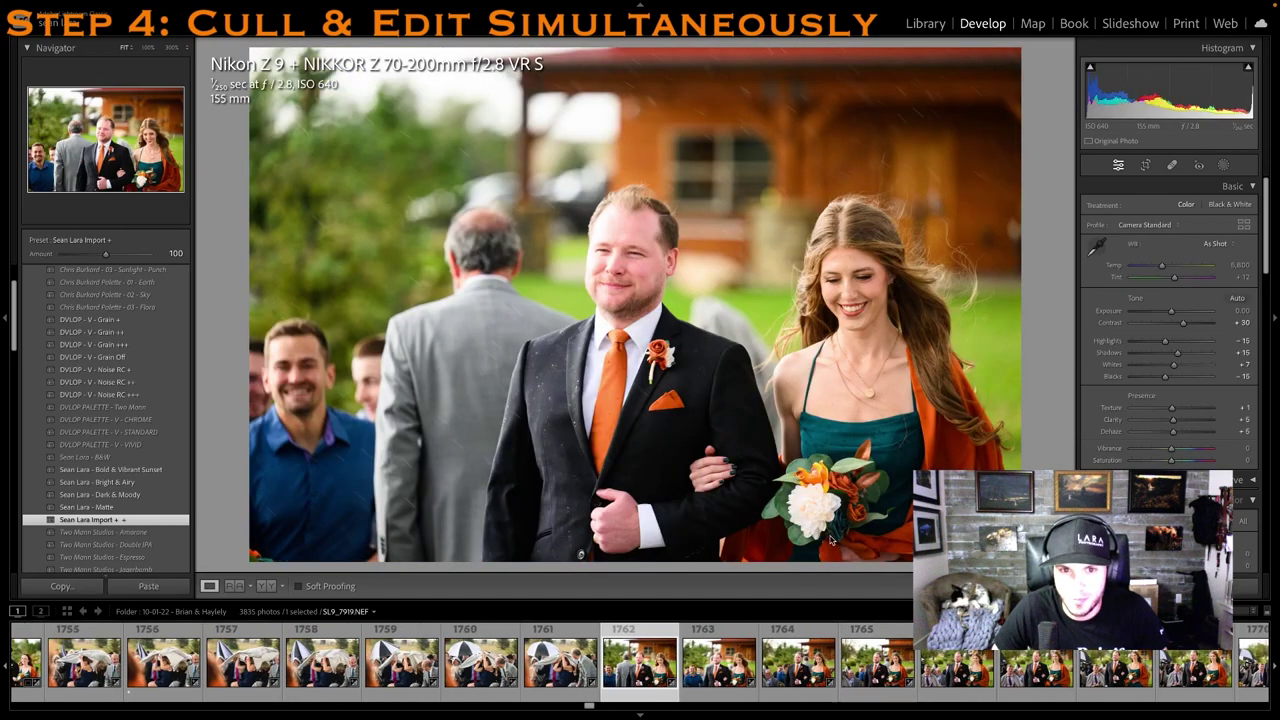
left_click(832, 656)
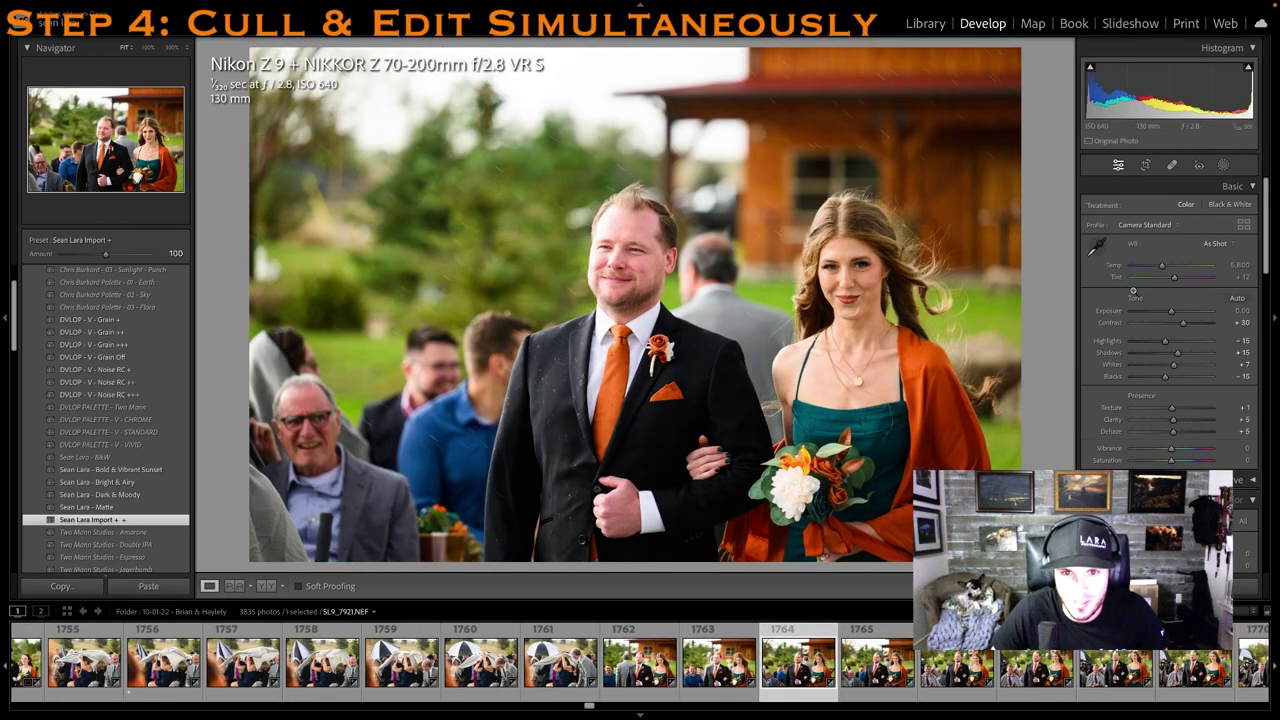
key("1")
key("r")
left_click_drag(255, 53, 310, 89)
key("r")
Rate the sixth photo of the same groomsman and bridesmaid one star and crop it closely around them
left_click(1060, 688)
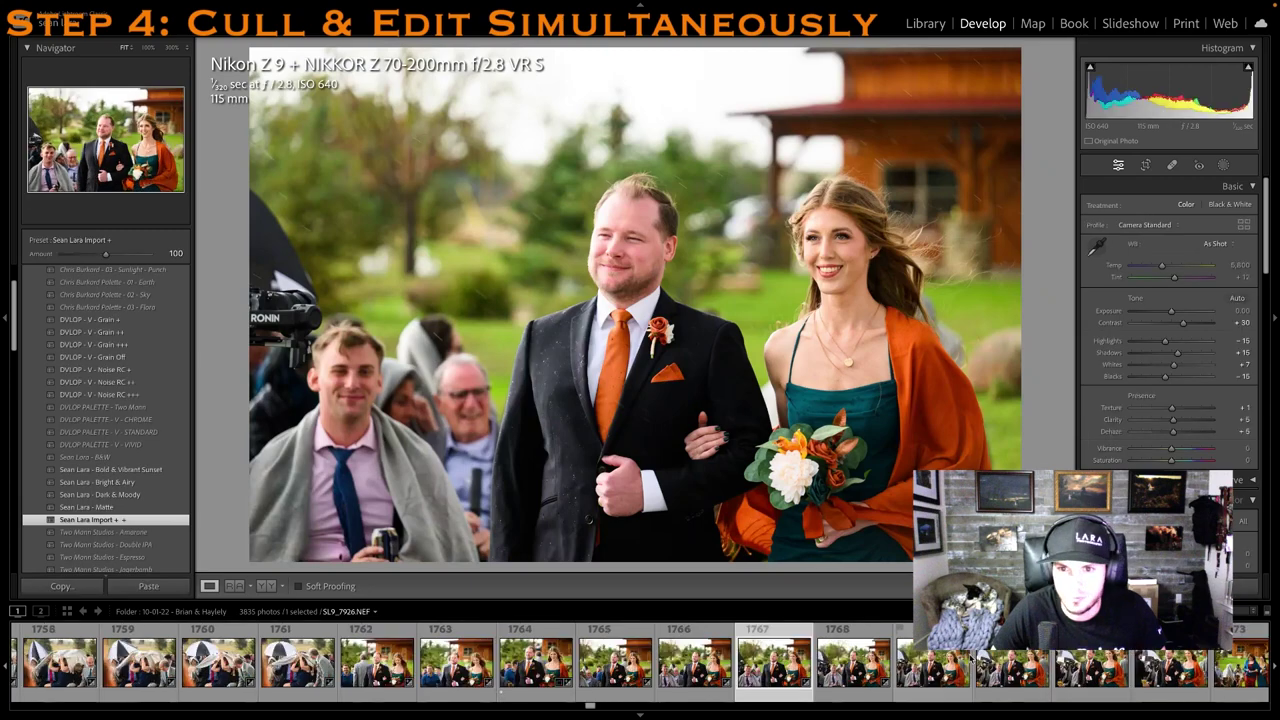
key("1")
key("r")
left_click_drag(251, 51, 324, 24)
key("r")
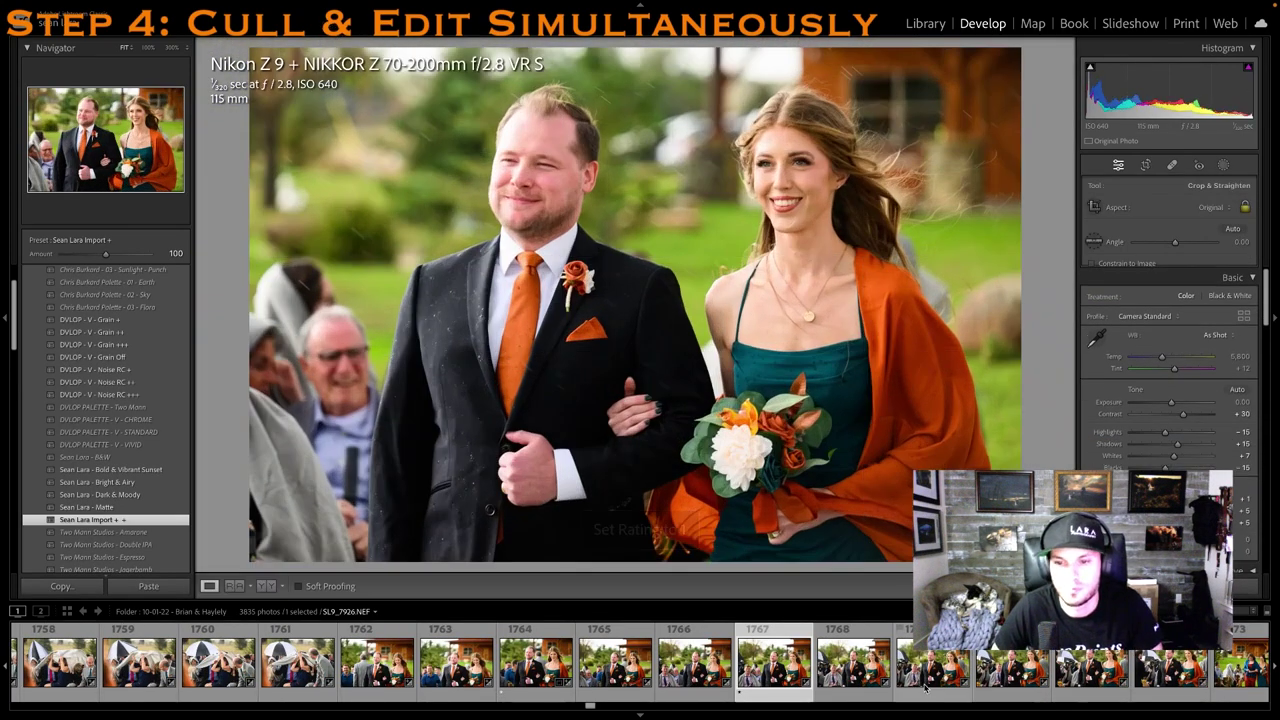
Review the first photos of the two bridesmaids in blue and orange shawls, rate the third one star and crop it tighter
scroll(942, 678, "down", 1)
left_click(942, 678)
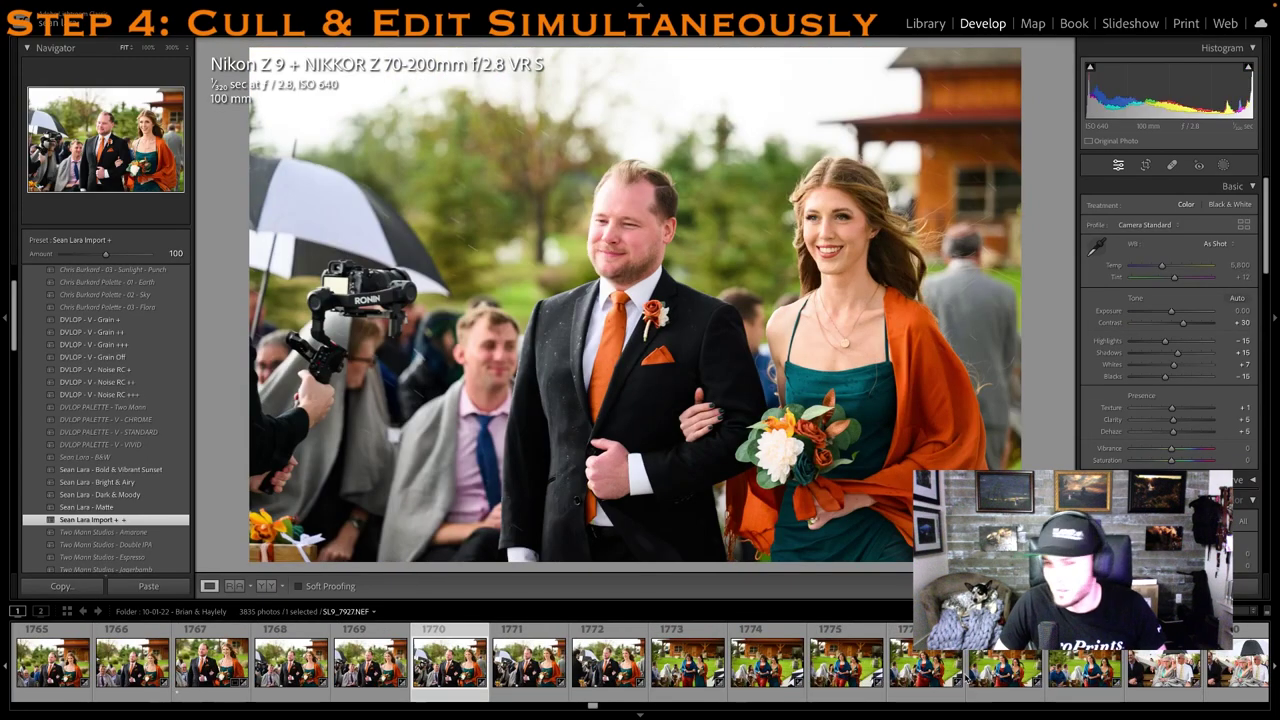
left_click(757, 693)
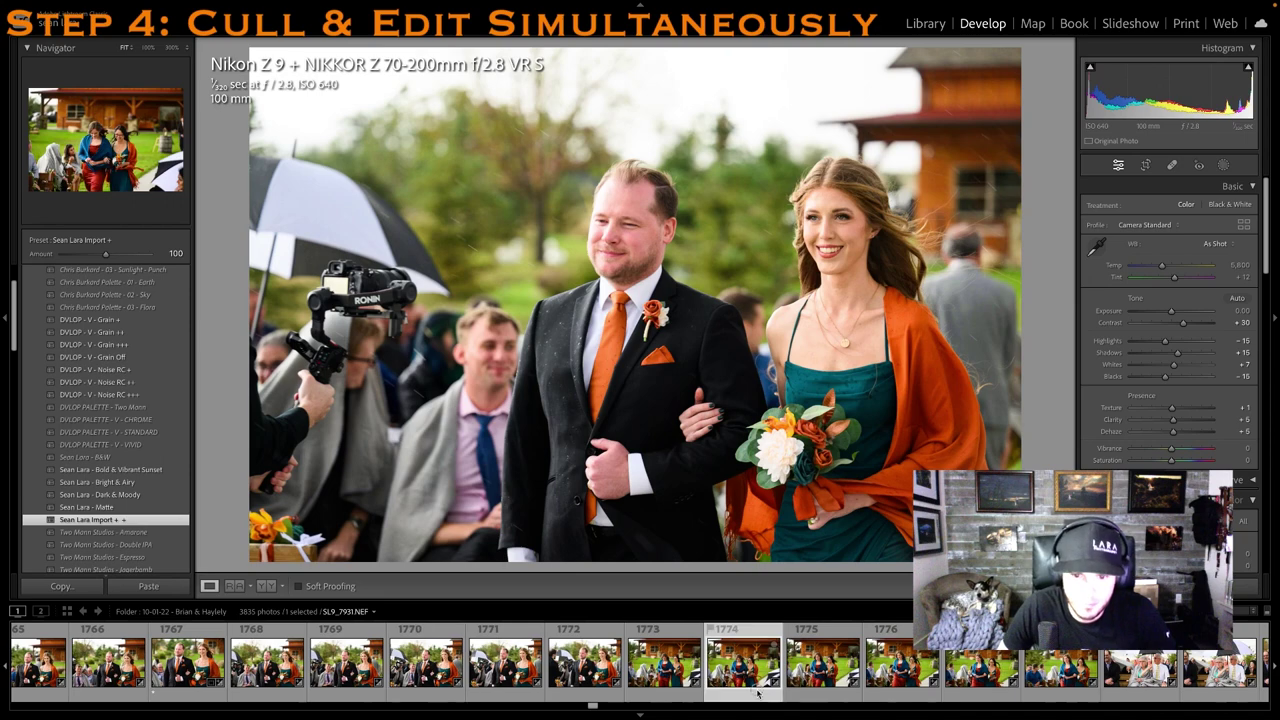
left_click(817, 680)
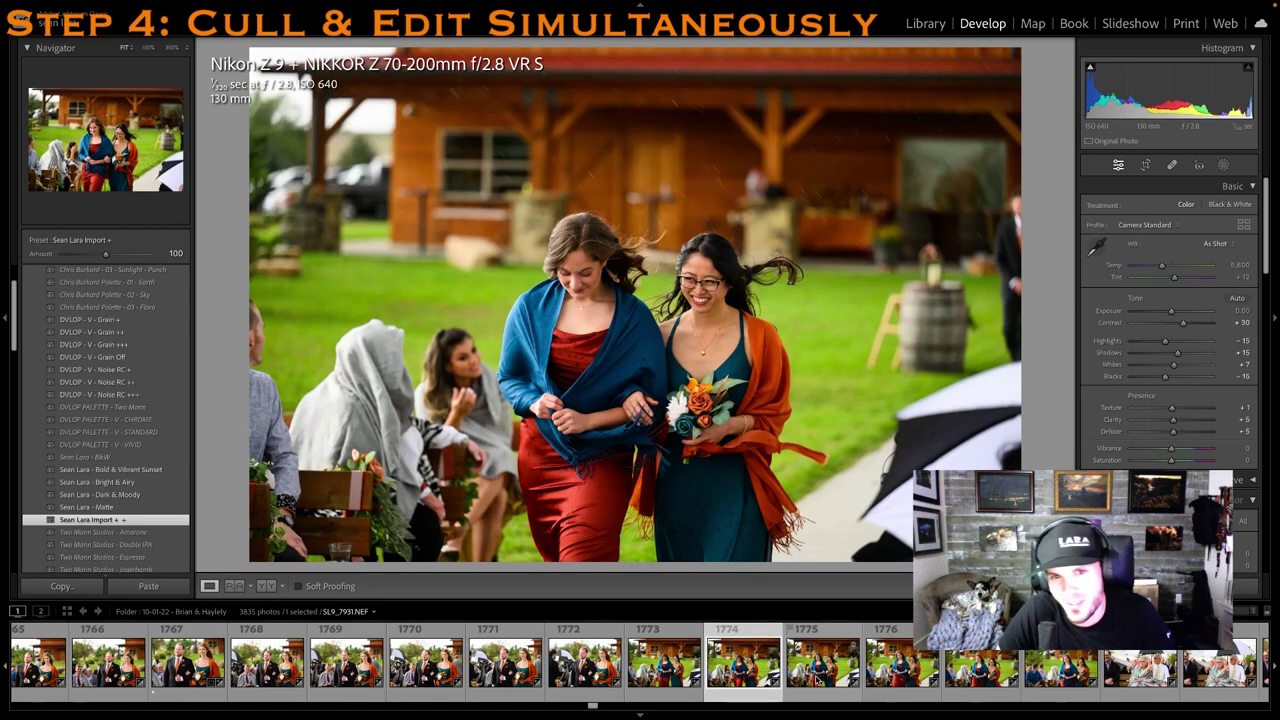
left_click(916, 671)
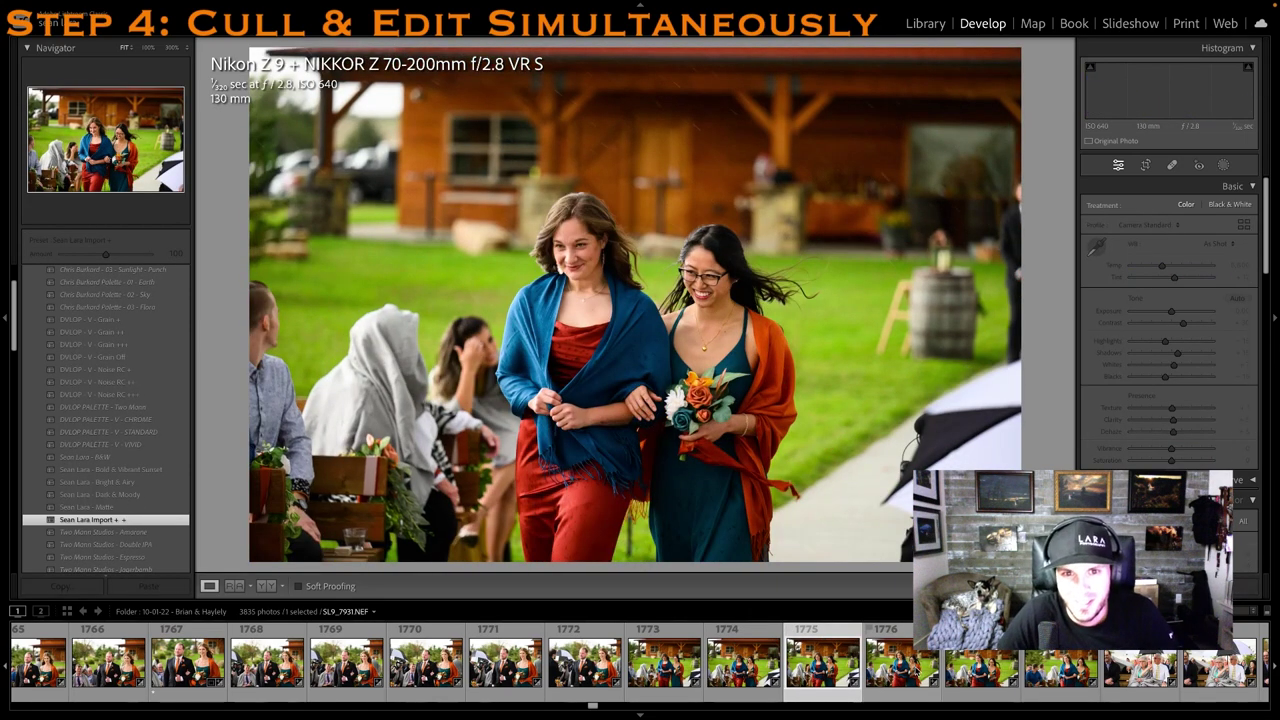
key("1")
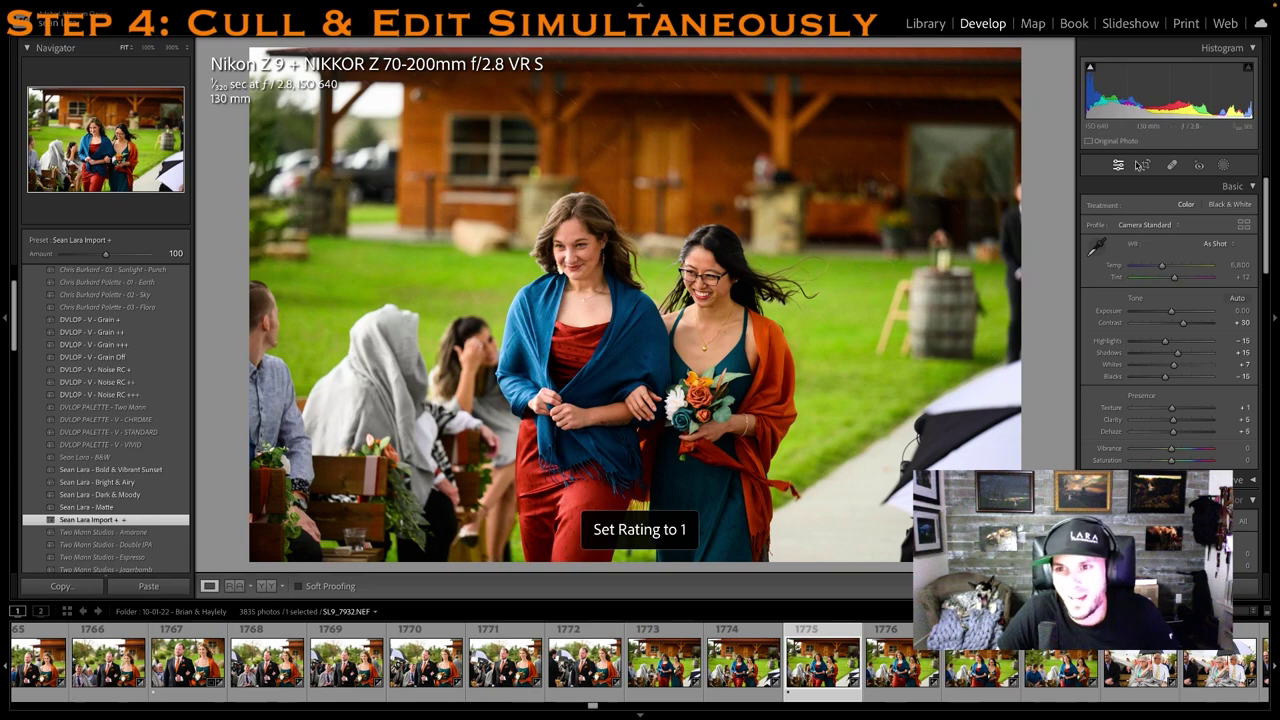
left_click(1141, 165)
left_click_drag(599, 82, 587, 105)
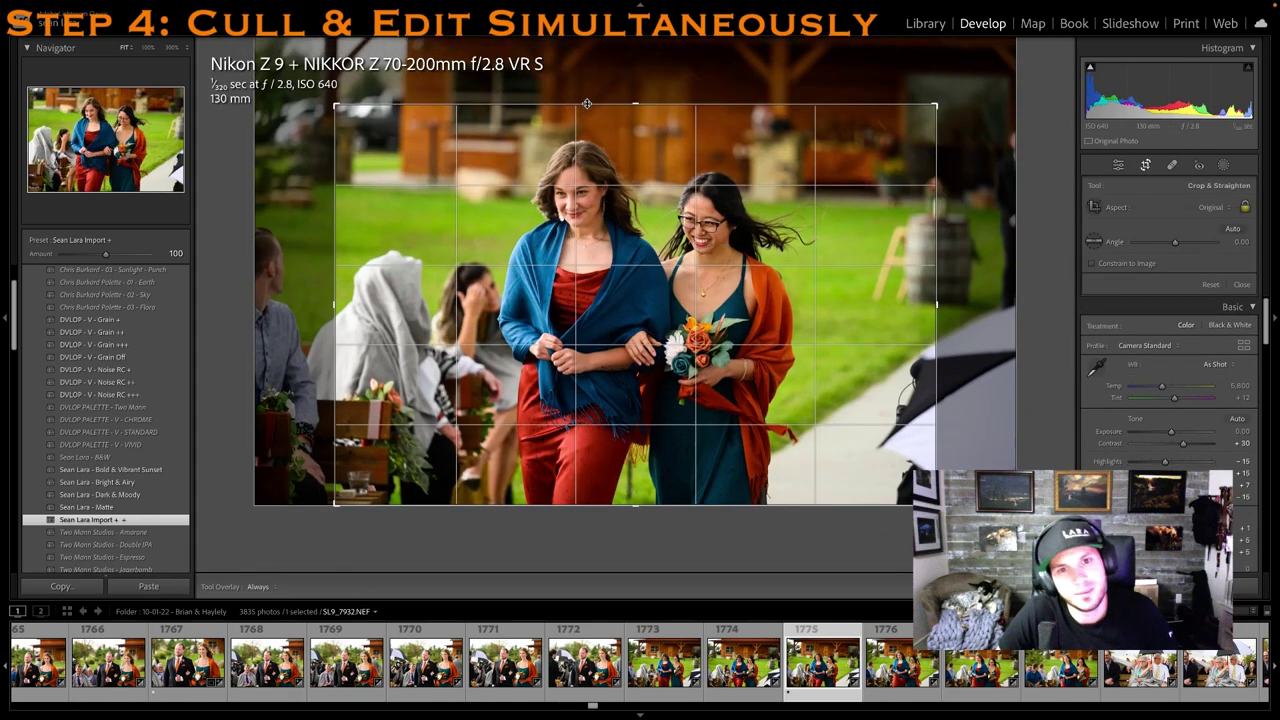
left_click_drag(632, 150, 637, 151)
key("r")
Compare the photos of the older couple under the umbrella and rate the third one star
left_click(1062, 665)
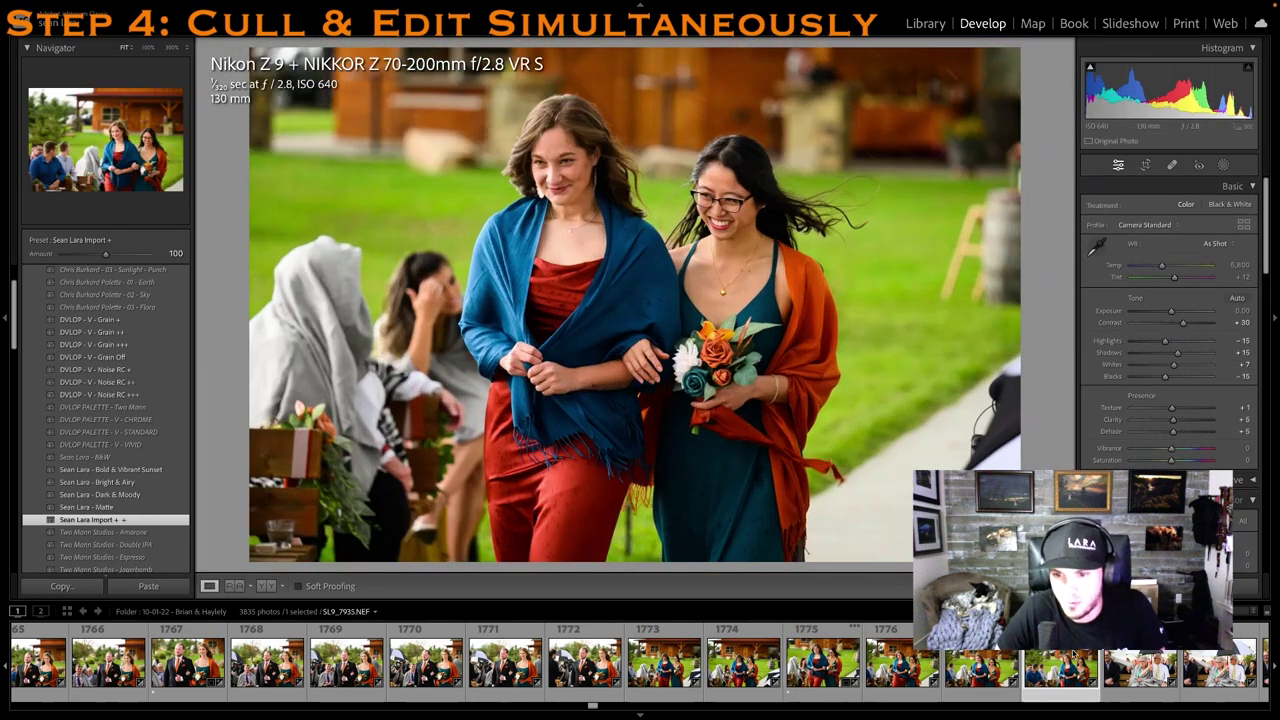
key("Right")
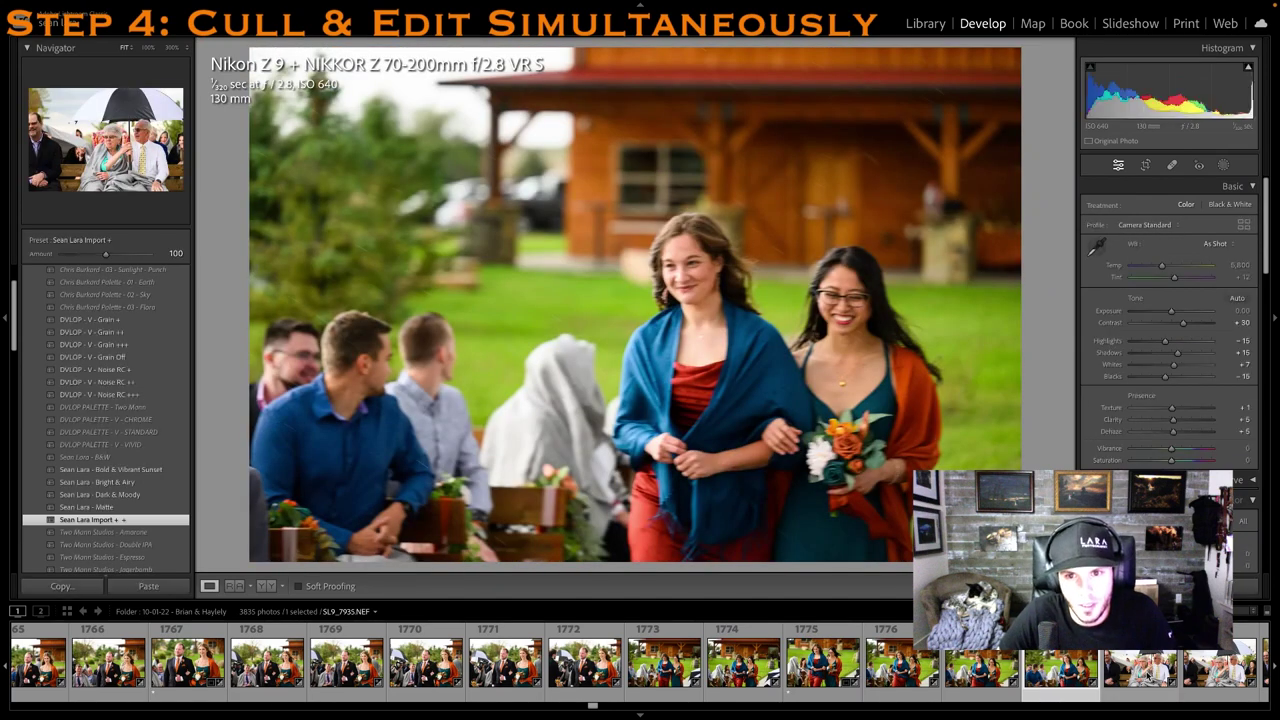
key("Right")
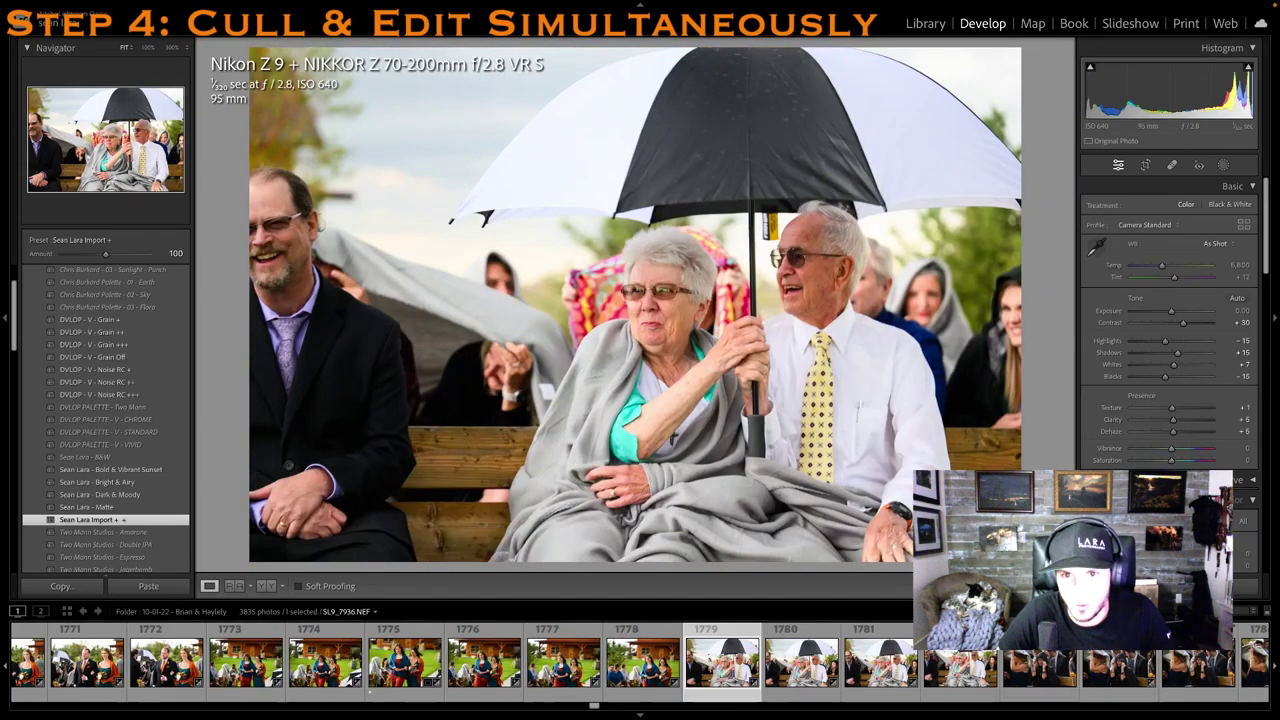
left_click(787, 664)
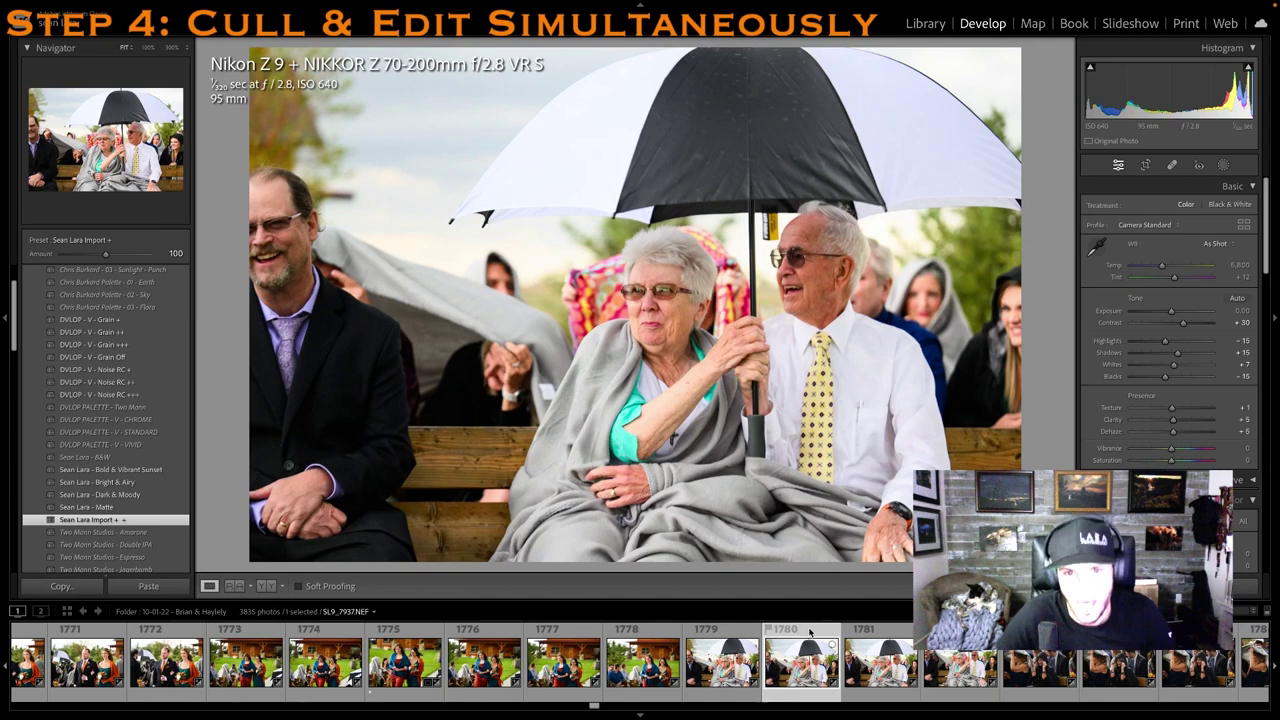
left_click(870, 652)
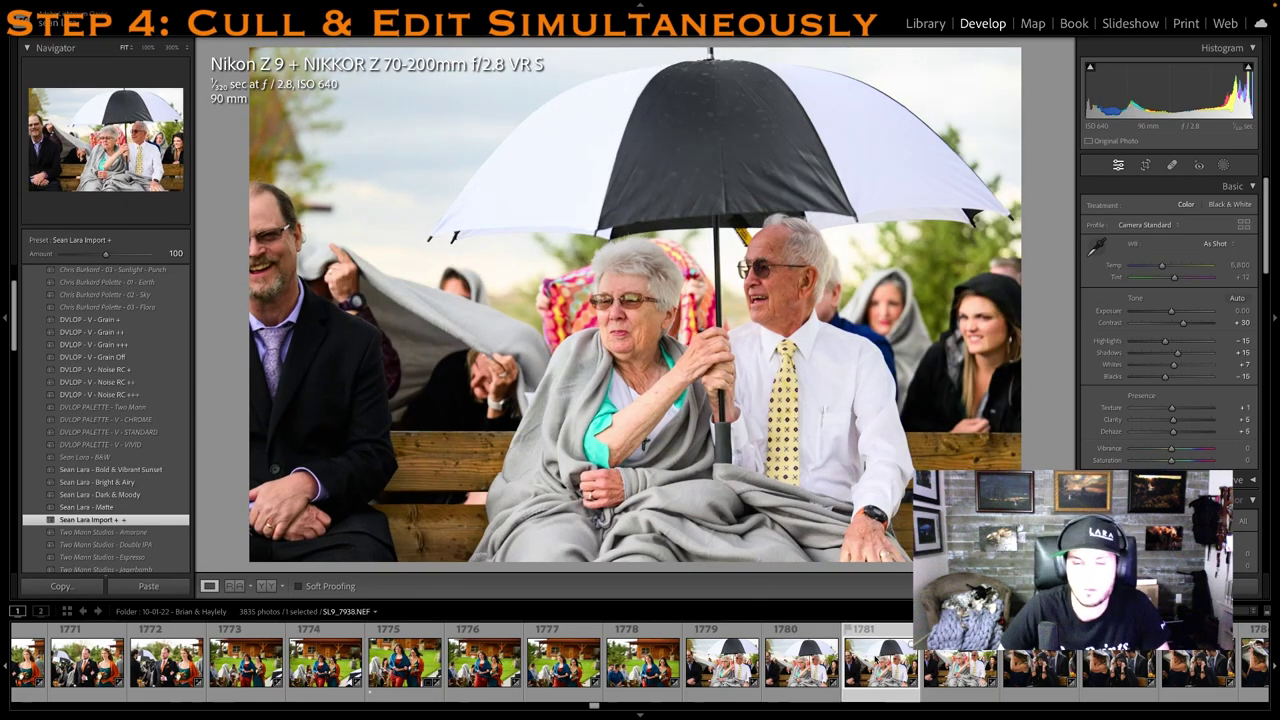
key("1")
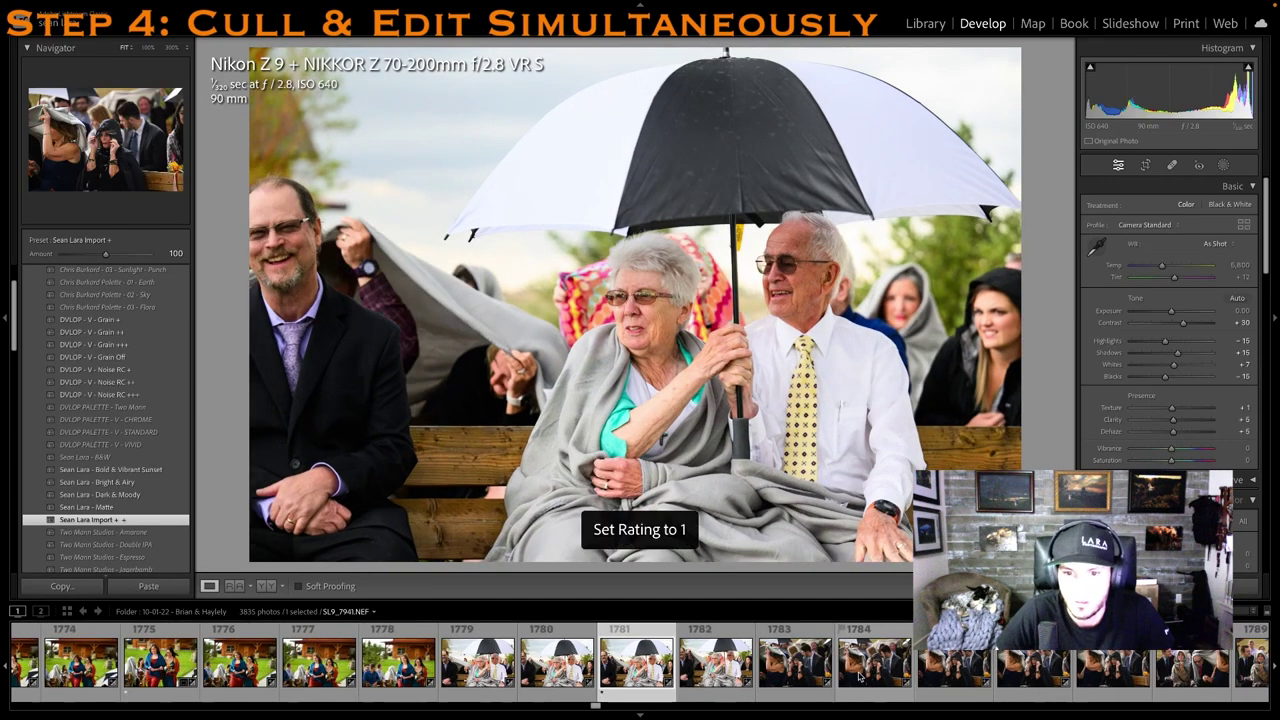
Rate the second photo of the woman in the black rain hood one star and crop it slightly tighter
left_click(860, 678)
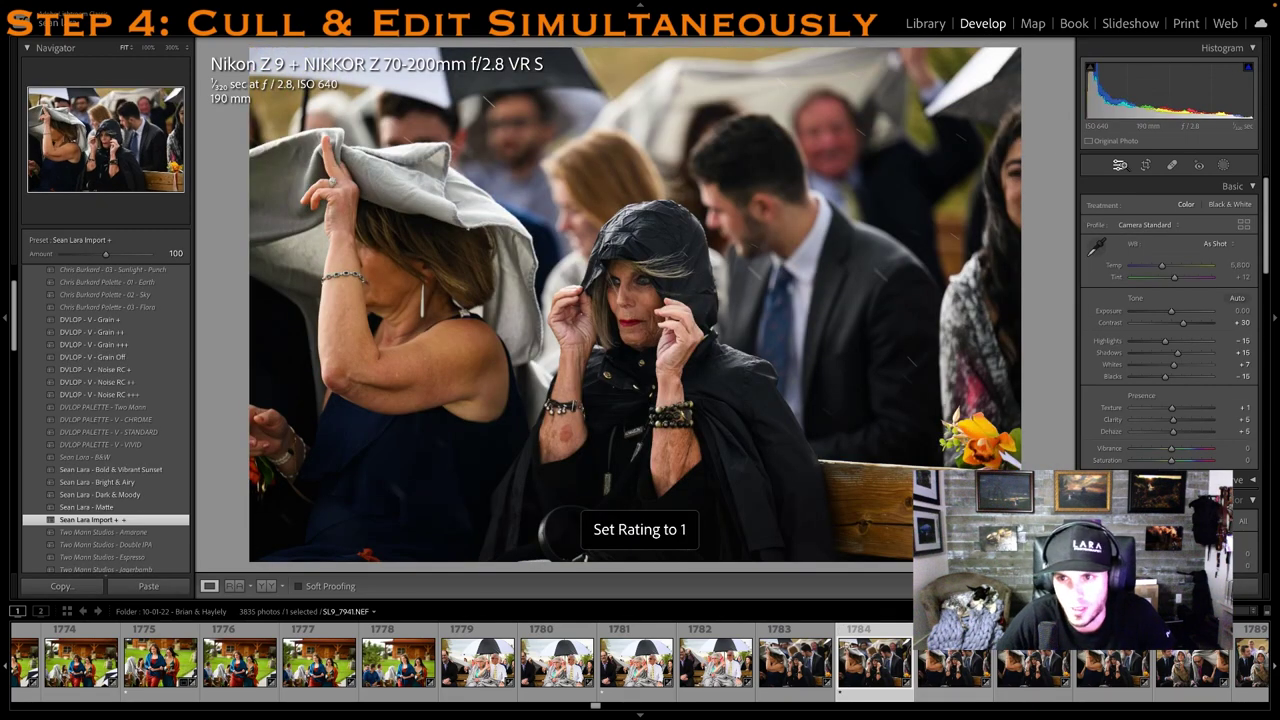
key("r")
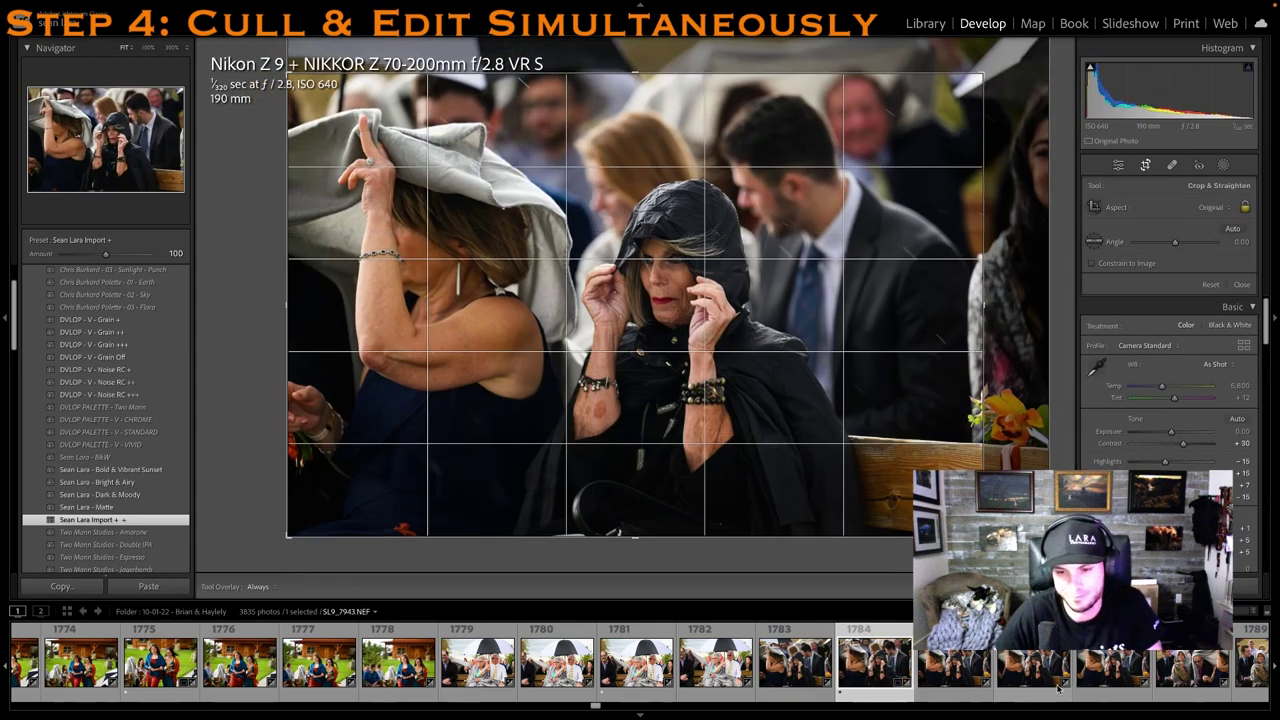
left_click(1057, 688)
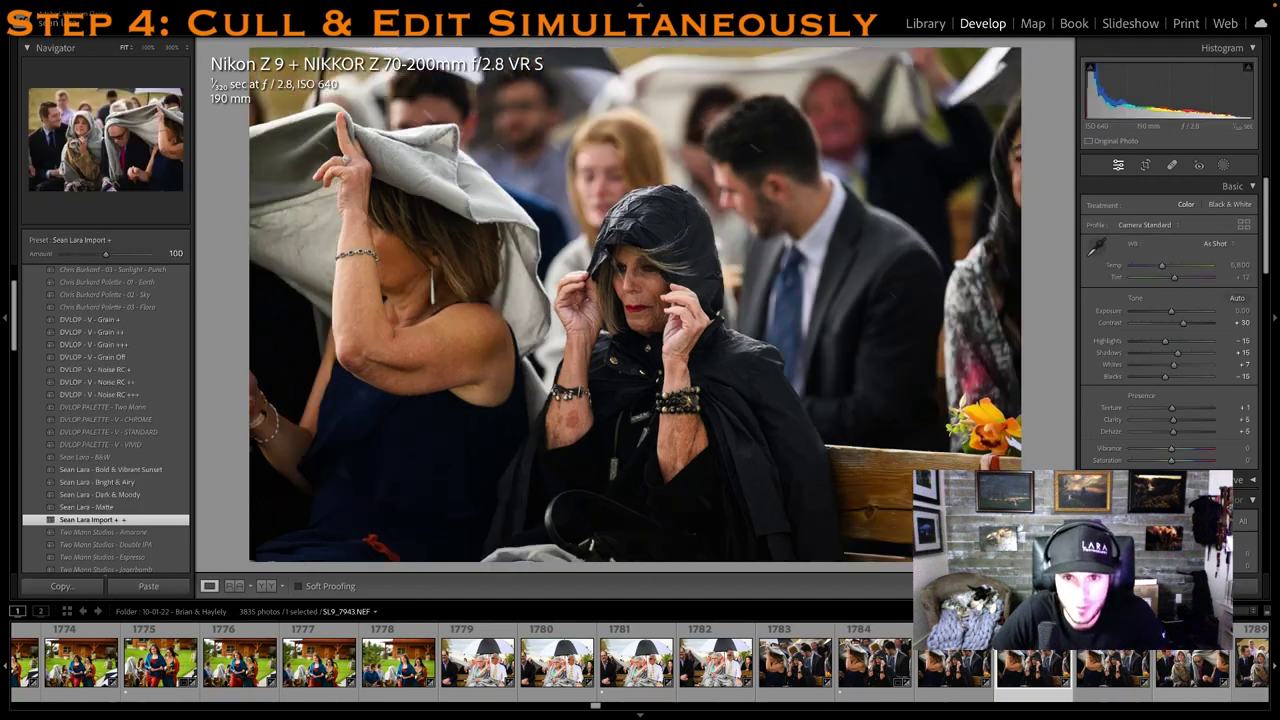
Compare the photos of the guests huddled under grey blankets and rate the third one star
scroll(1090, 680, "right", 2)
left_click(1092, 675)
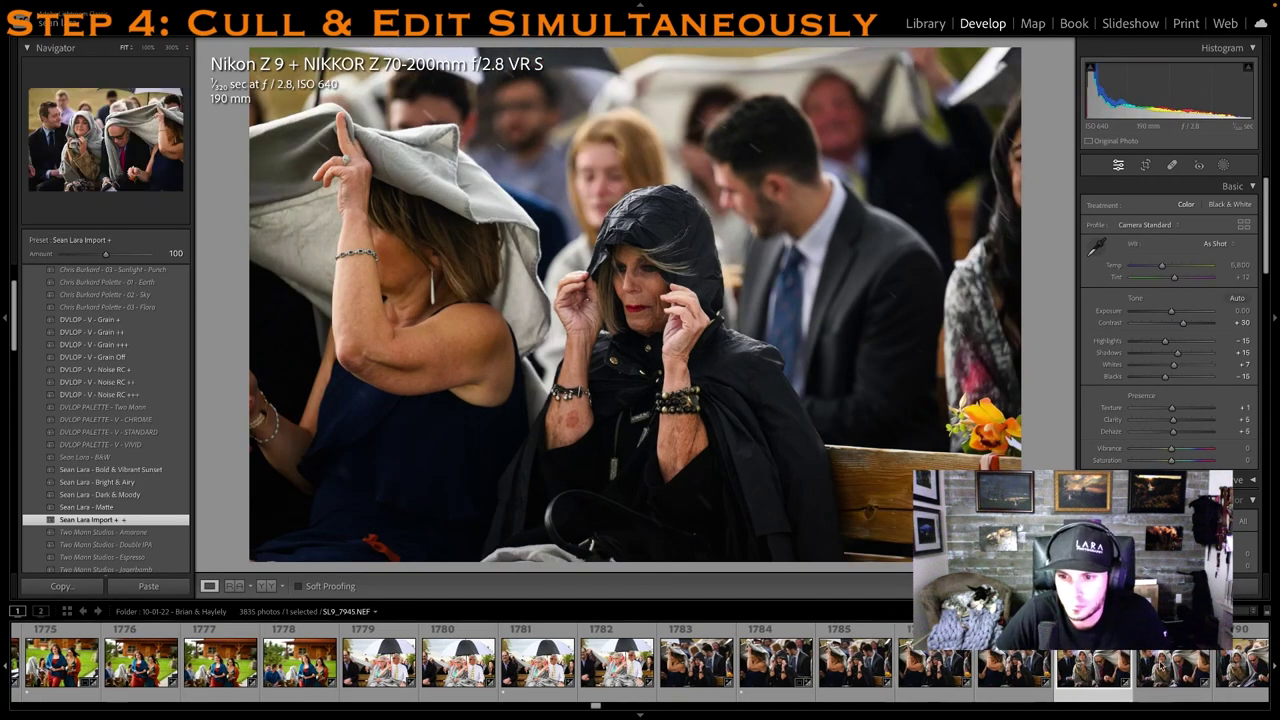
key("Right")
key("Right")
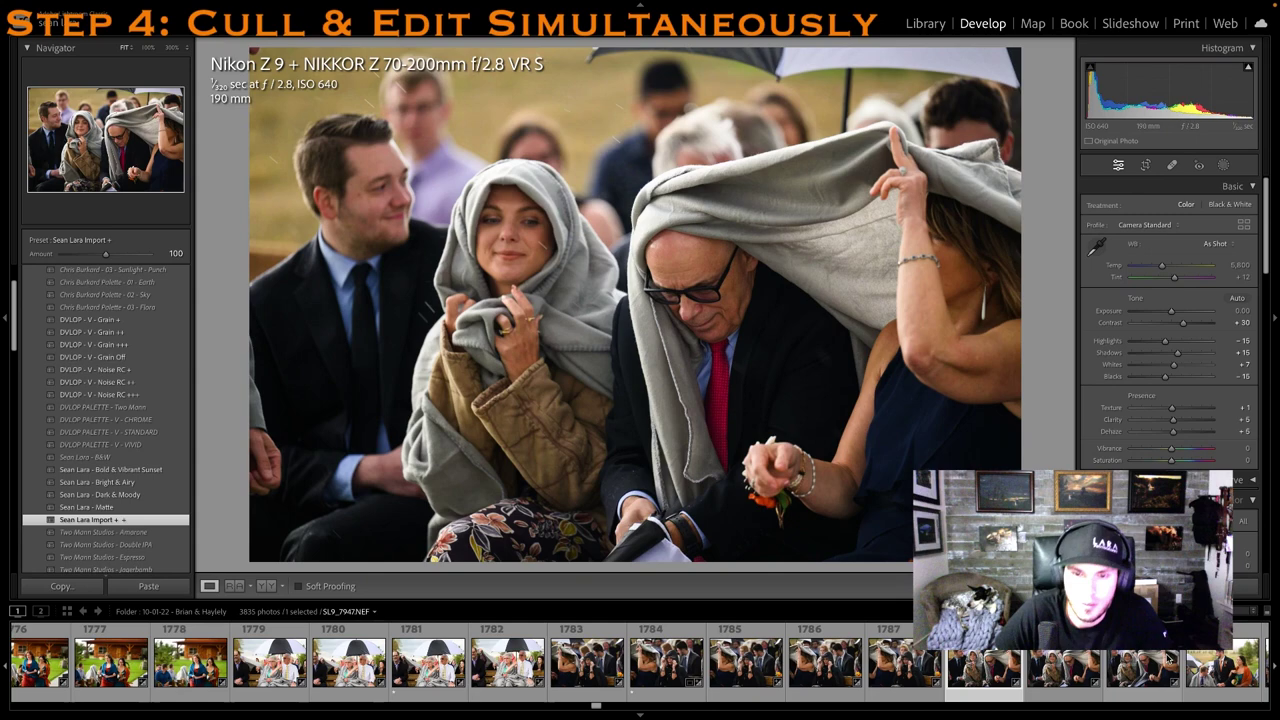
key("Right")
key("Right")
key("Right")
key("Right")
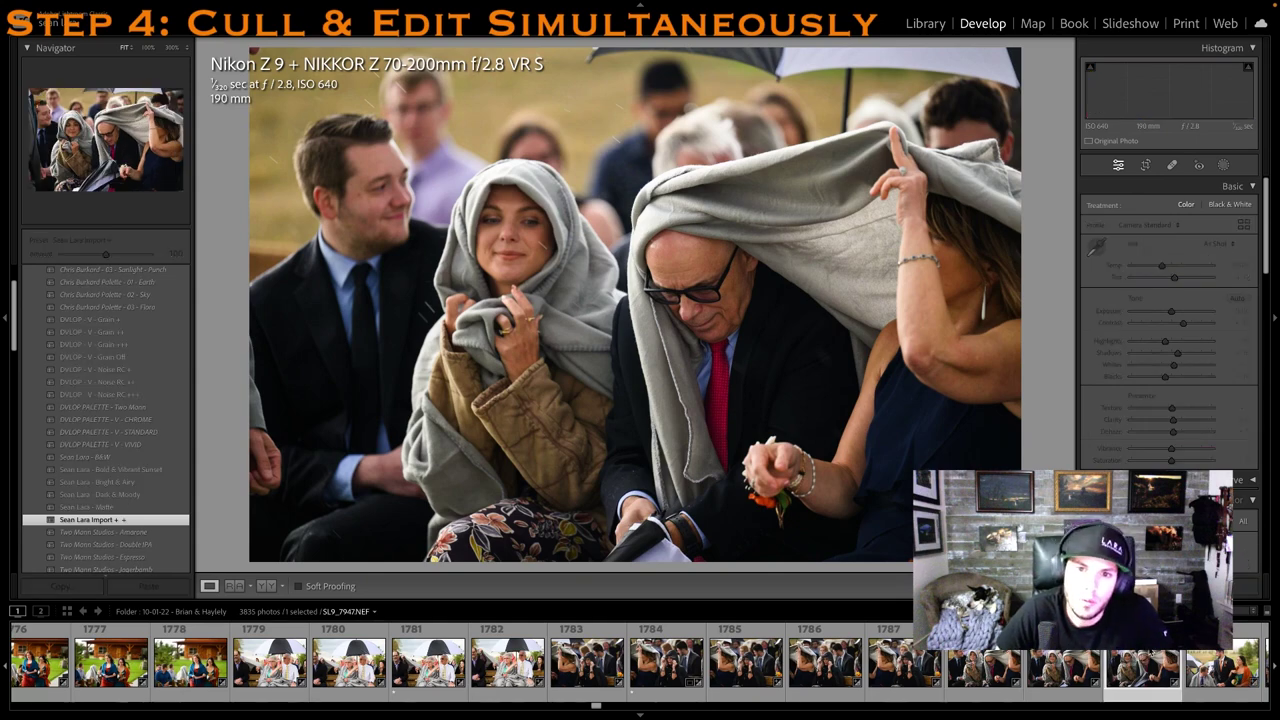
key("1")
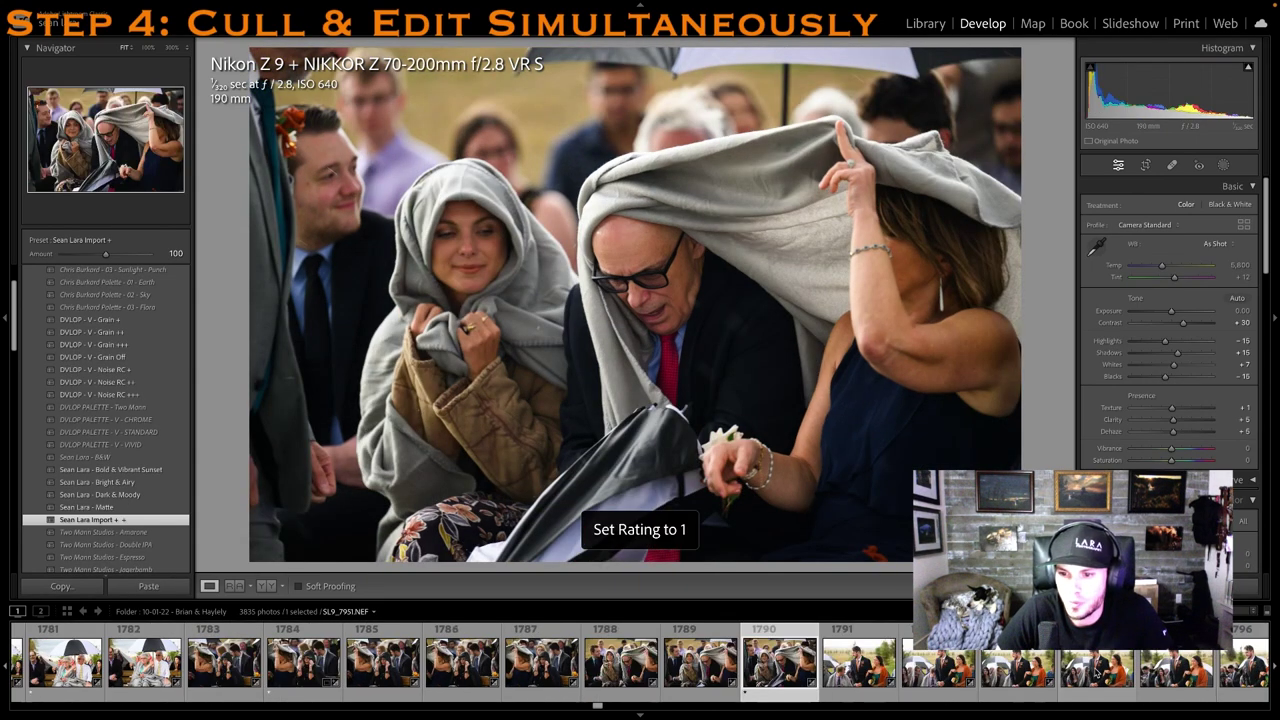
Rate the fourth and the last photo of the bearded groomsman with the orange-shawled bridesmaid one star
left_click(1008, 684)
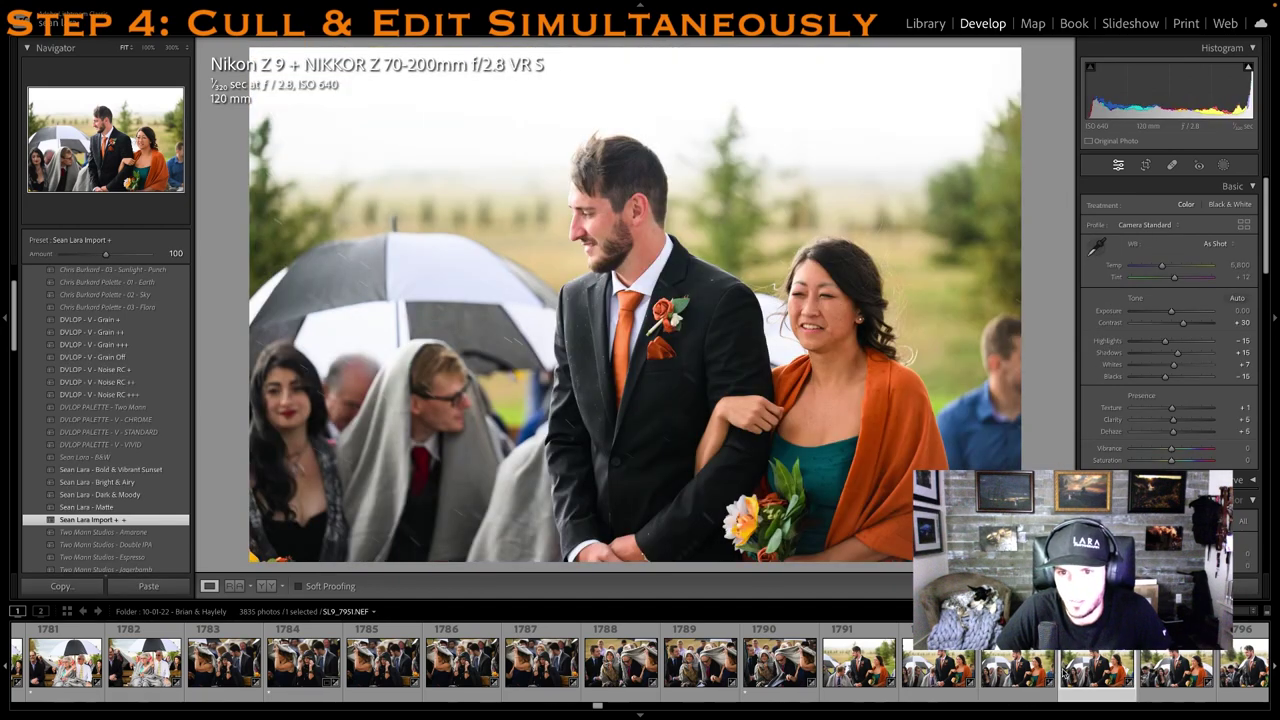
key("1")
scroll(1093, 704, "down", 2)
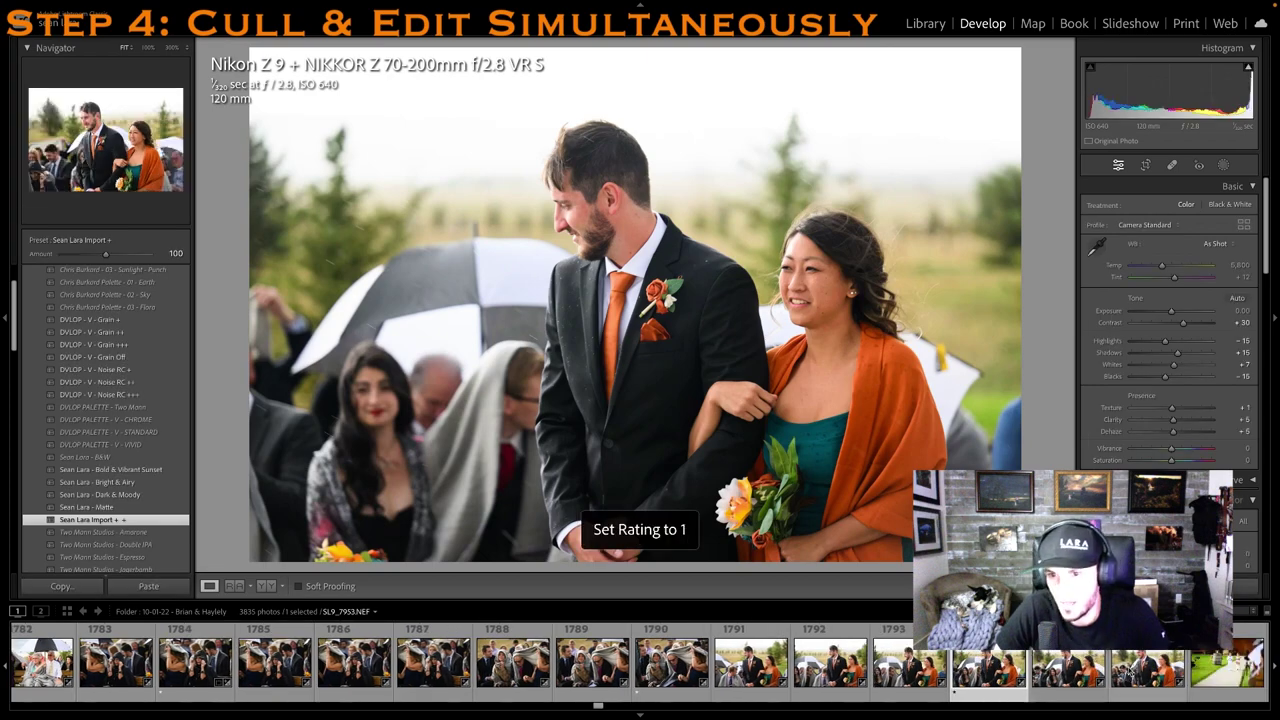
left_click(1130, 673)
key("1")
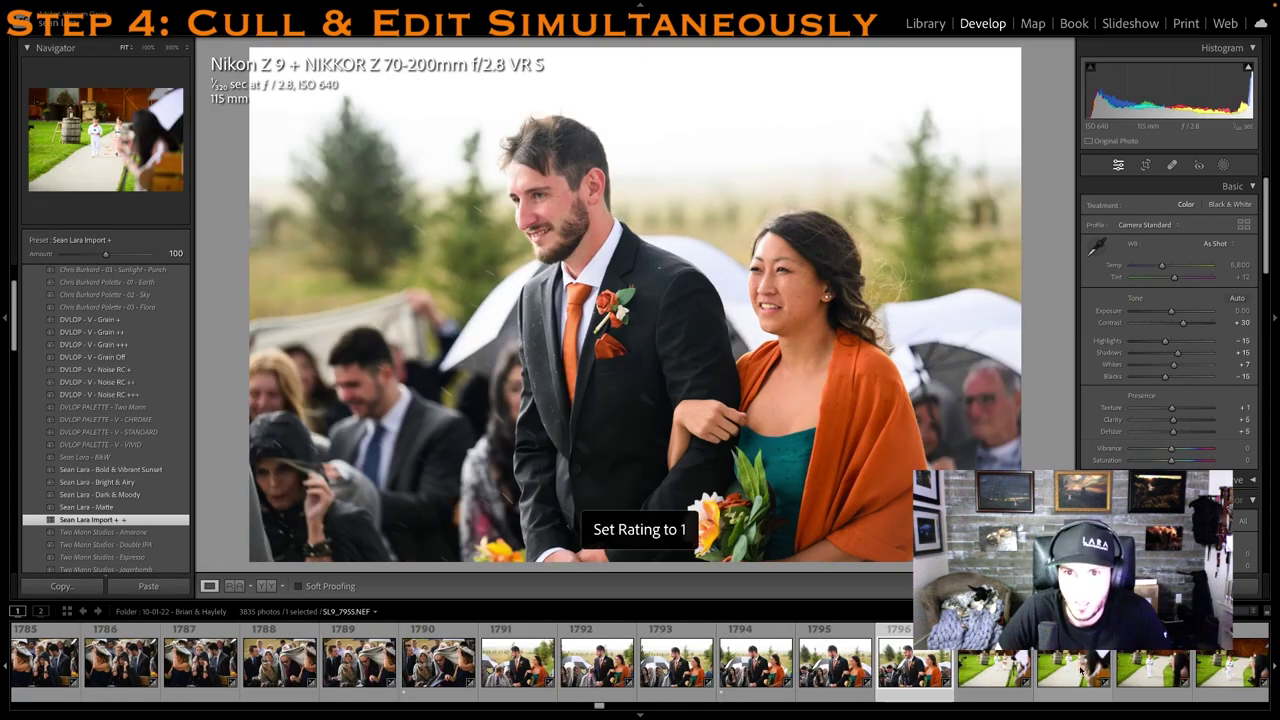
Rate the second photo of the ring bearer and flower girl one star and crop it tighter around the children
left_click(1085, 666)
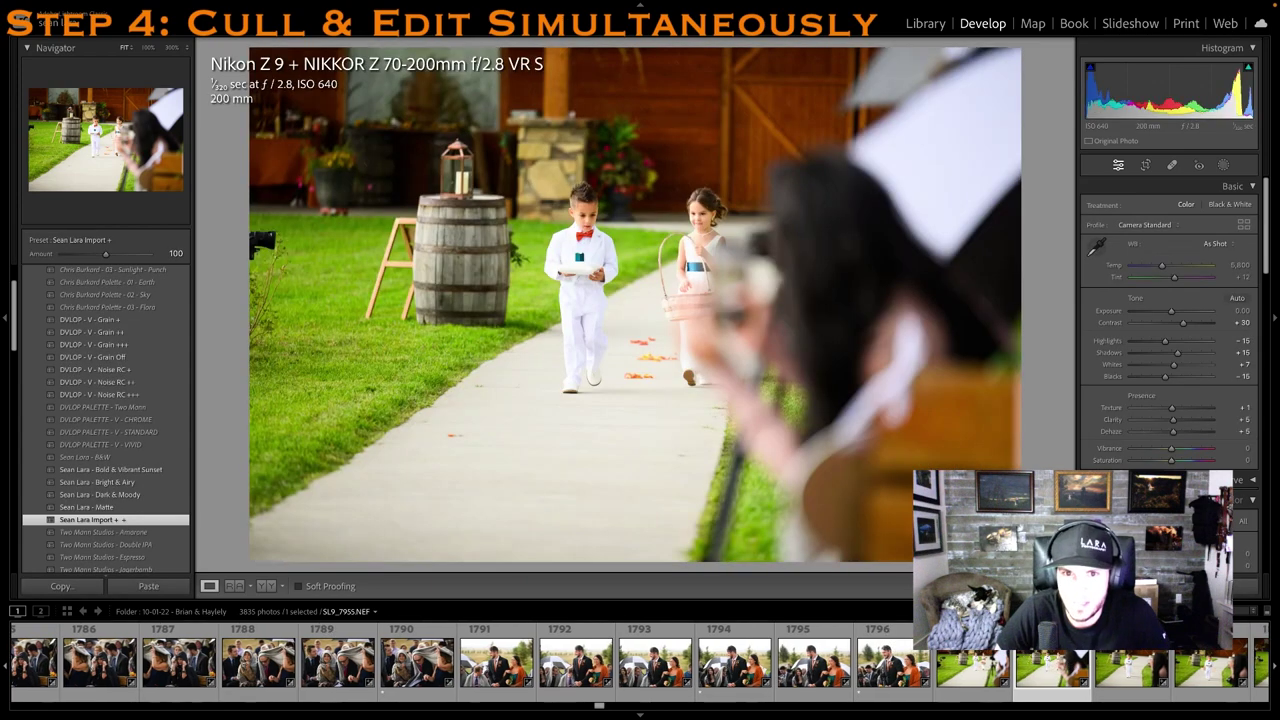
key("1")
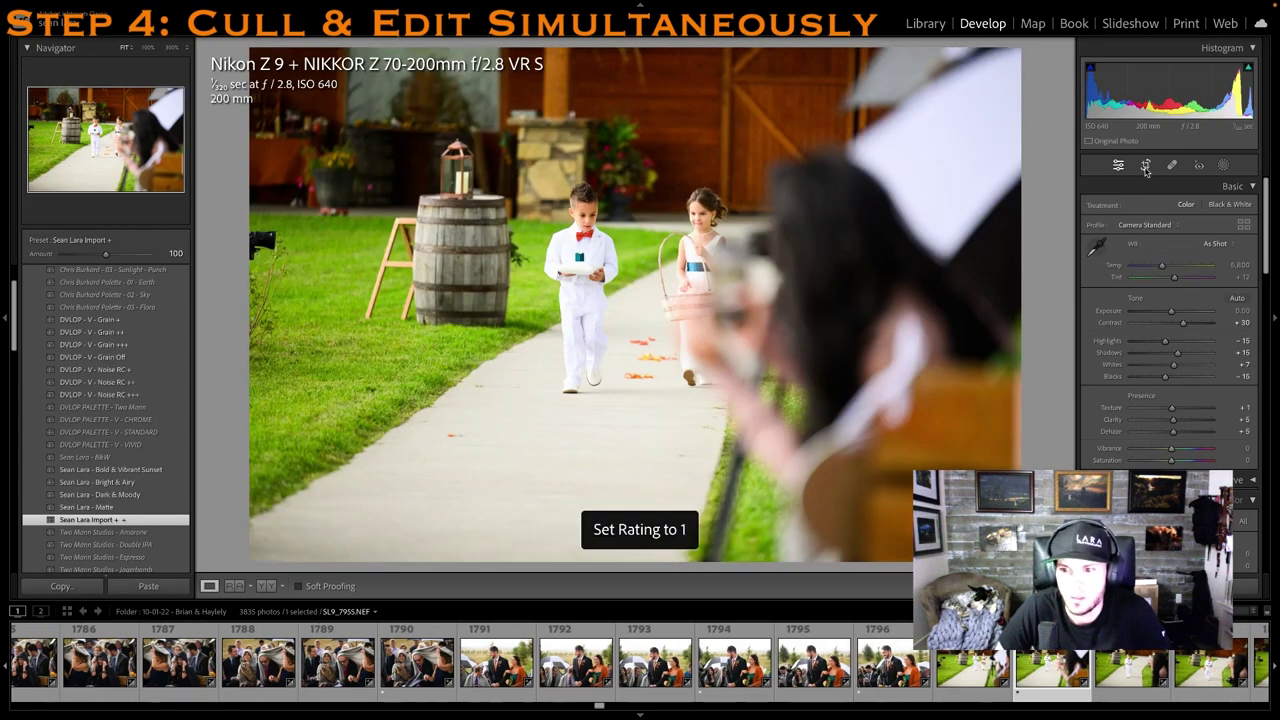
left_click(1145, 166)
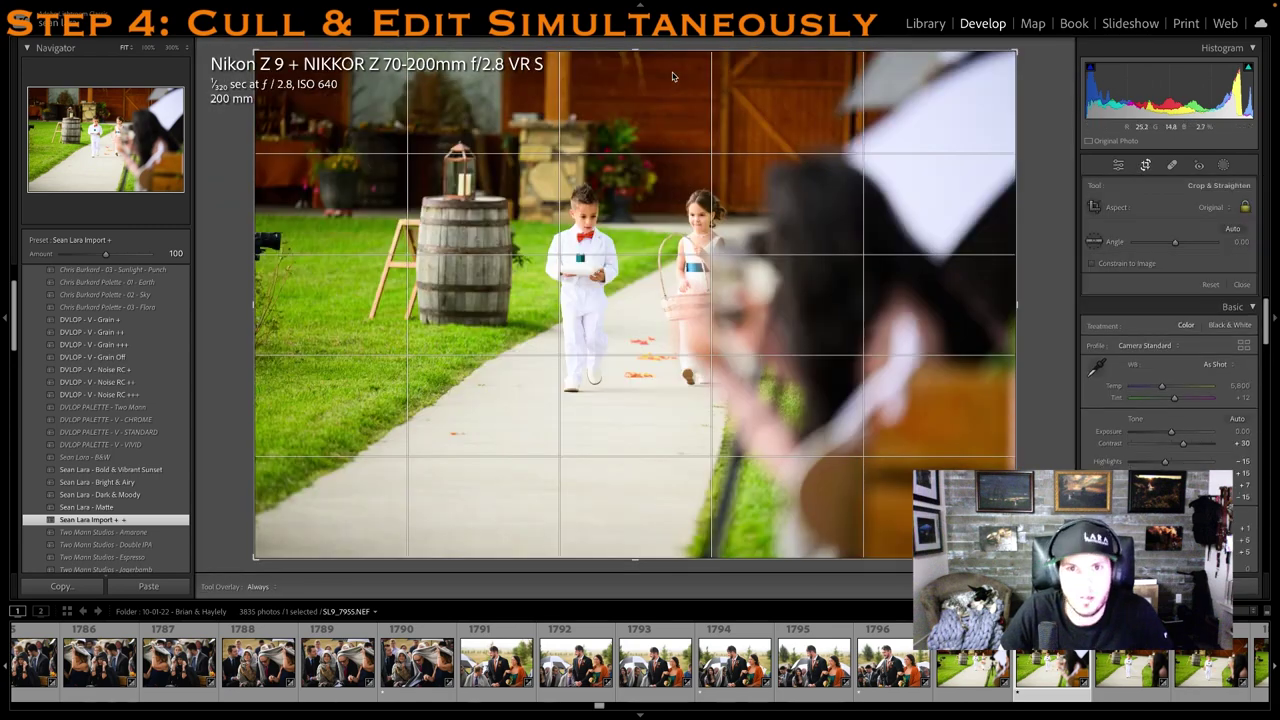
left_click_drag(669, 89, 668, 91)
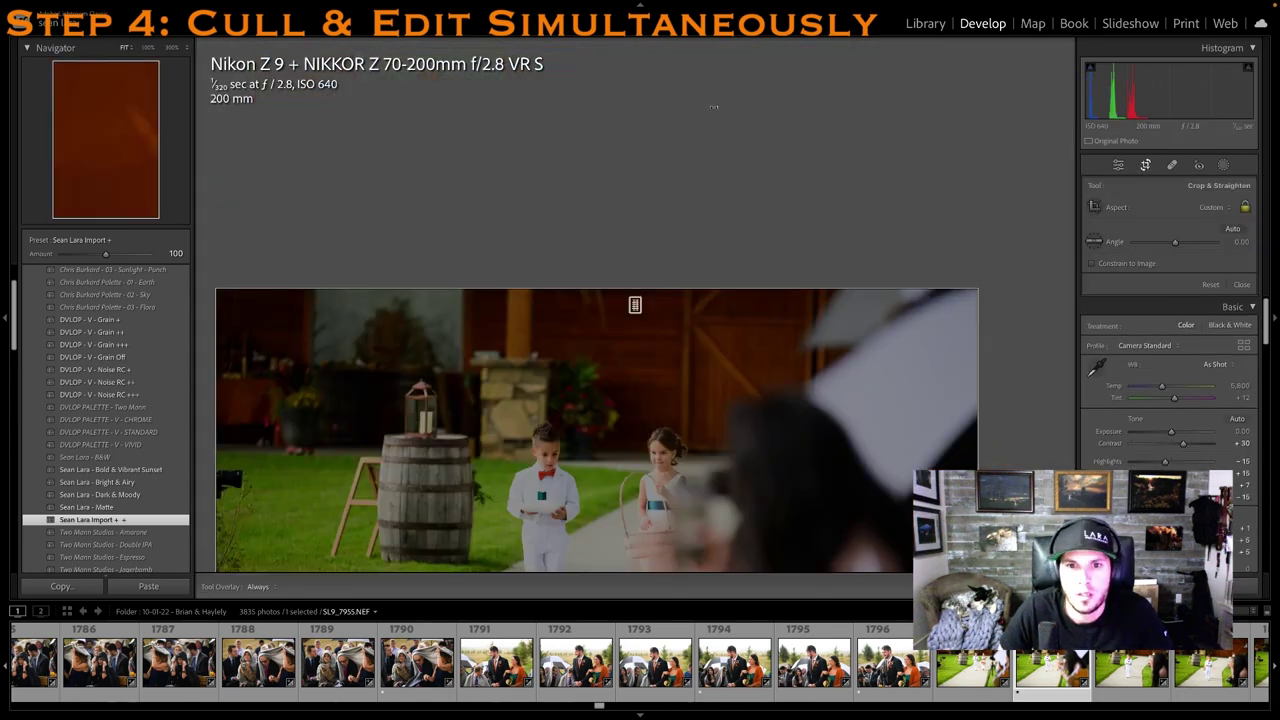
key("Escape")
key("r")
left_click_drag(653, 50, 665, 106)
left_click_drag(669, 159, 654, 180)
key("r")
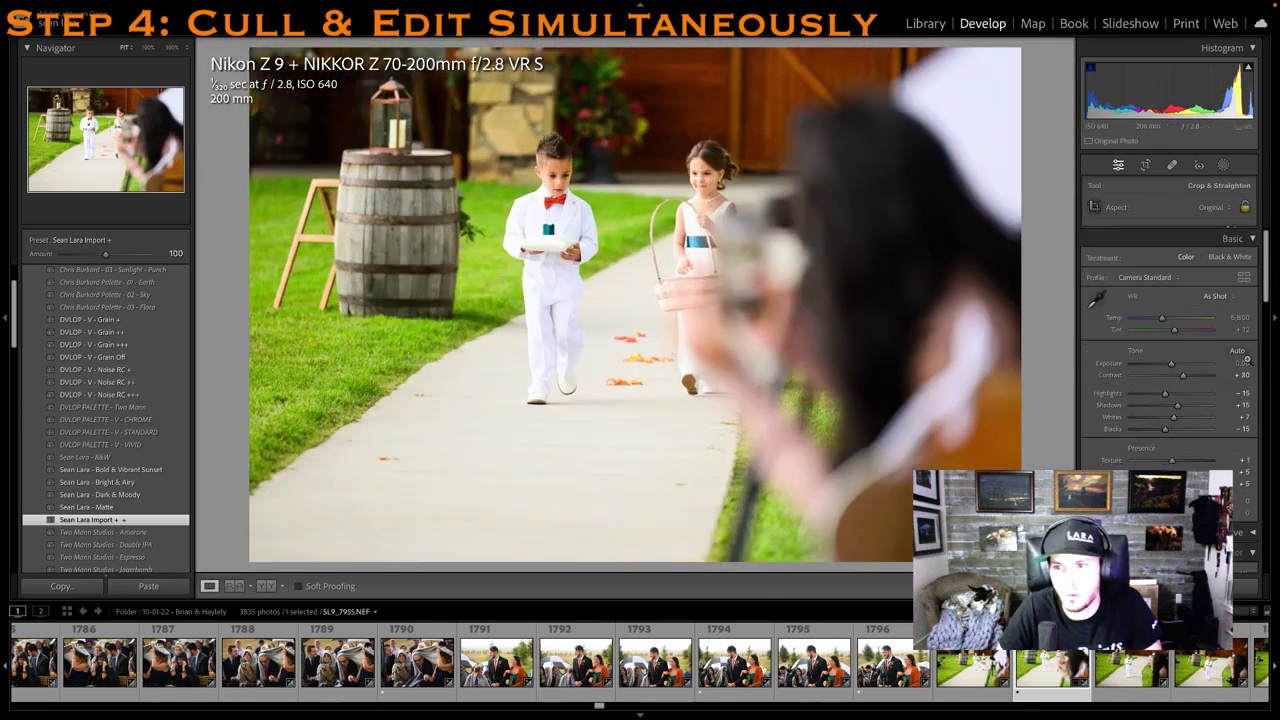
Adjust the exposure of the cropped ring bearer photo slightly and review the following photos of the two children
mouse_move(1182, 313)
left_mouse_down()
mouse_move(1194, 313)
mouse_move(1177, 313)
left_mouse_up()
key("1")
key("1")
key("1")
key("1")
key("1")
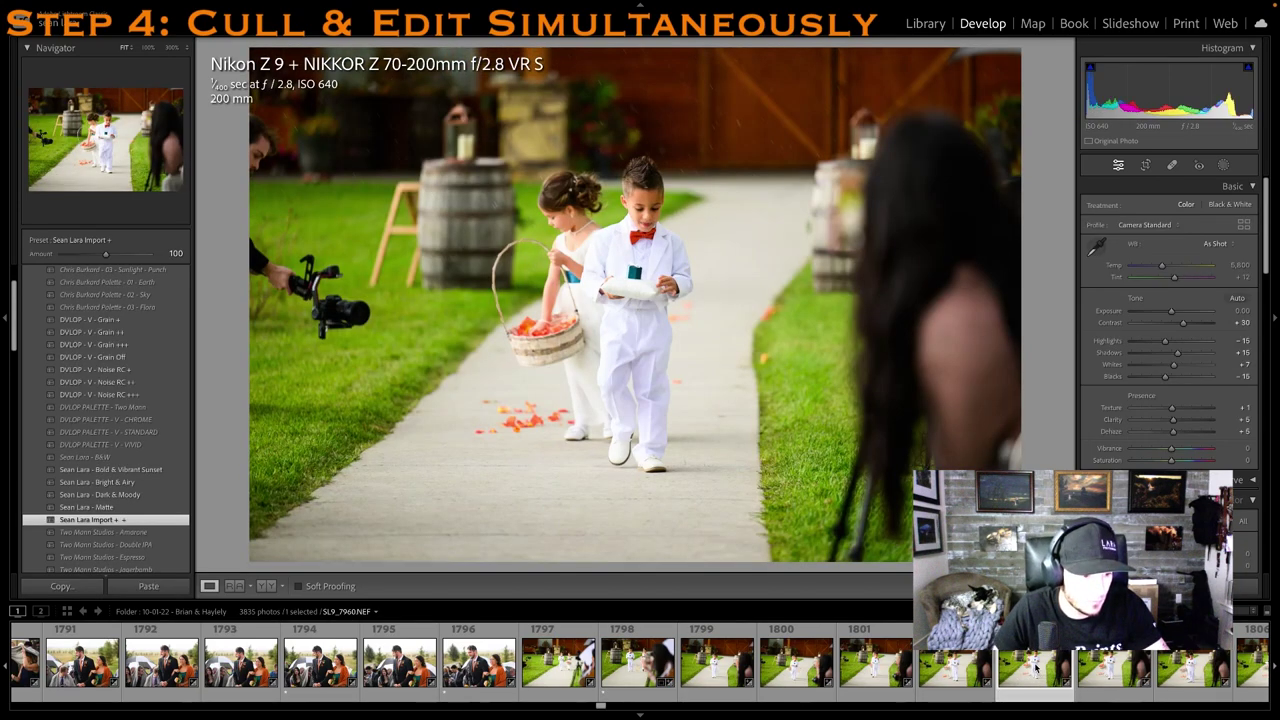
Rate the photo of the ring bearer looking down beside the flower girl scattering petals one star
left_click(975, 662)
left_click(1014, 667)
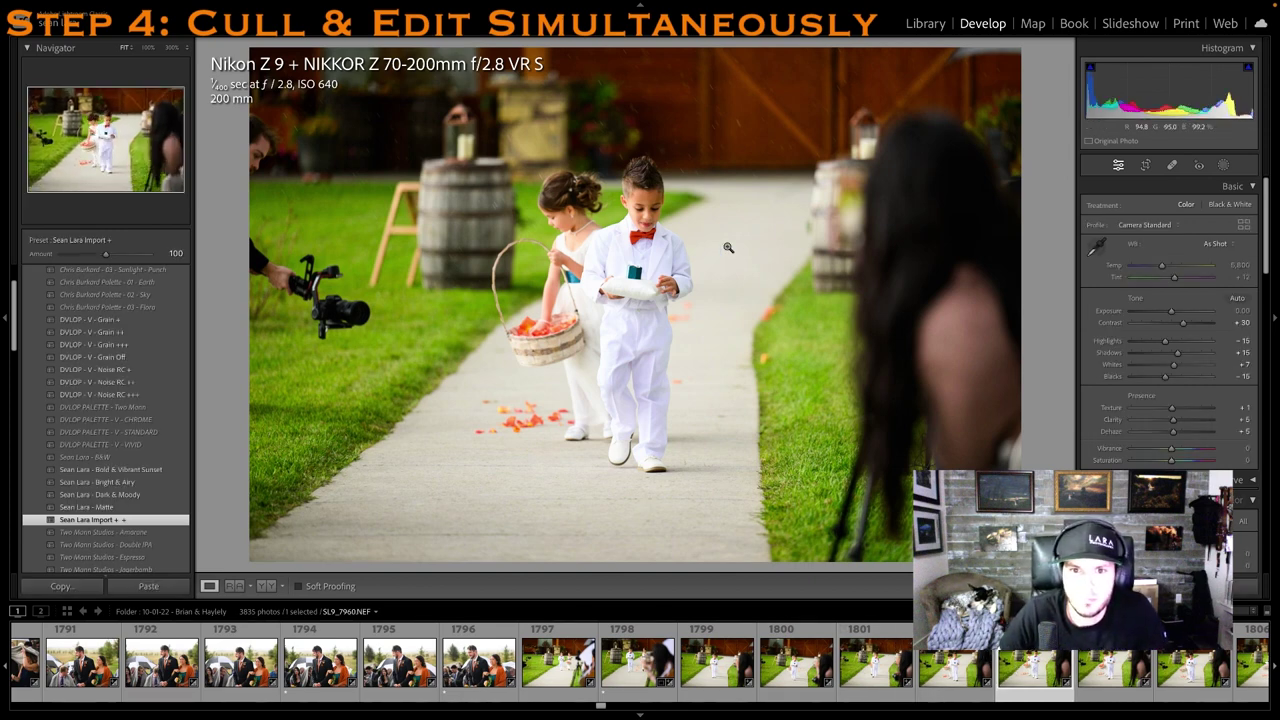
key("1")
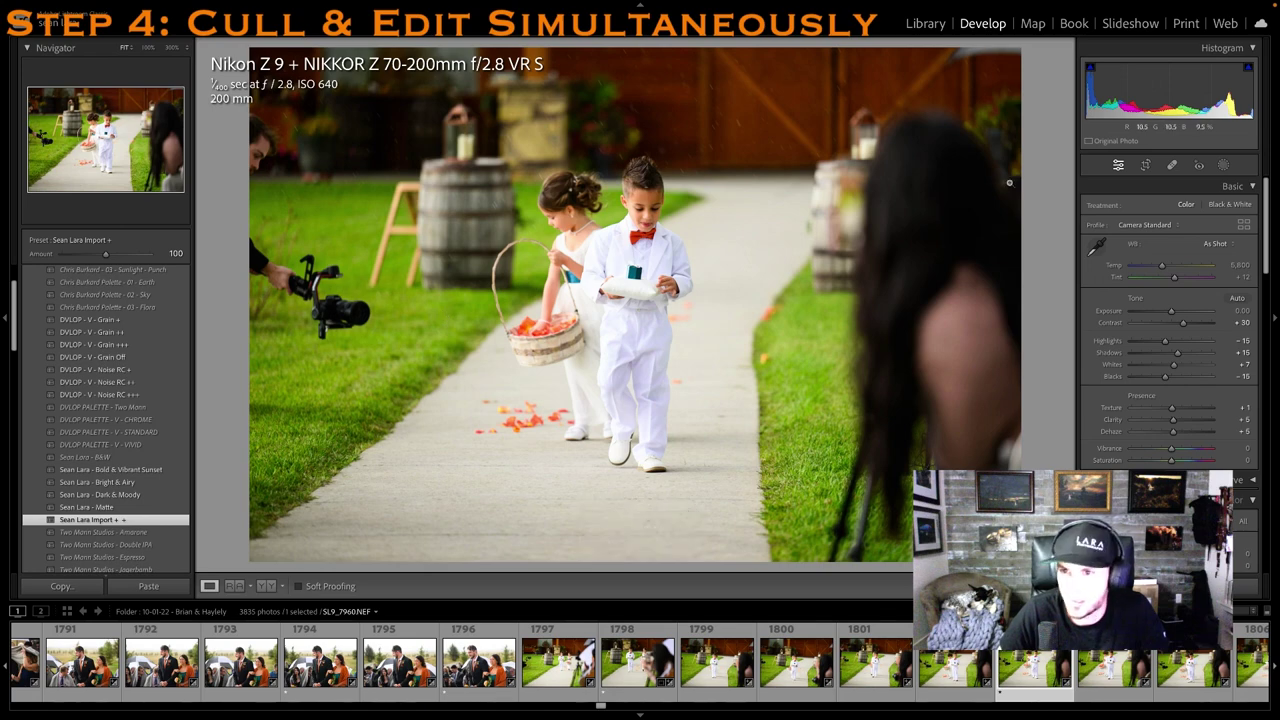
Crop the rated photo tighter around the two children, trimming most of the dark-haired photographer, and reapply its one-star rating
left_click(1147, 167)
left_click_drag(672, 48, 648, 106)
left_click_drag(650, 174, 697, 221)
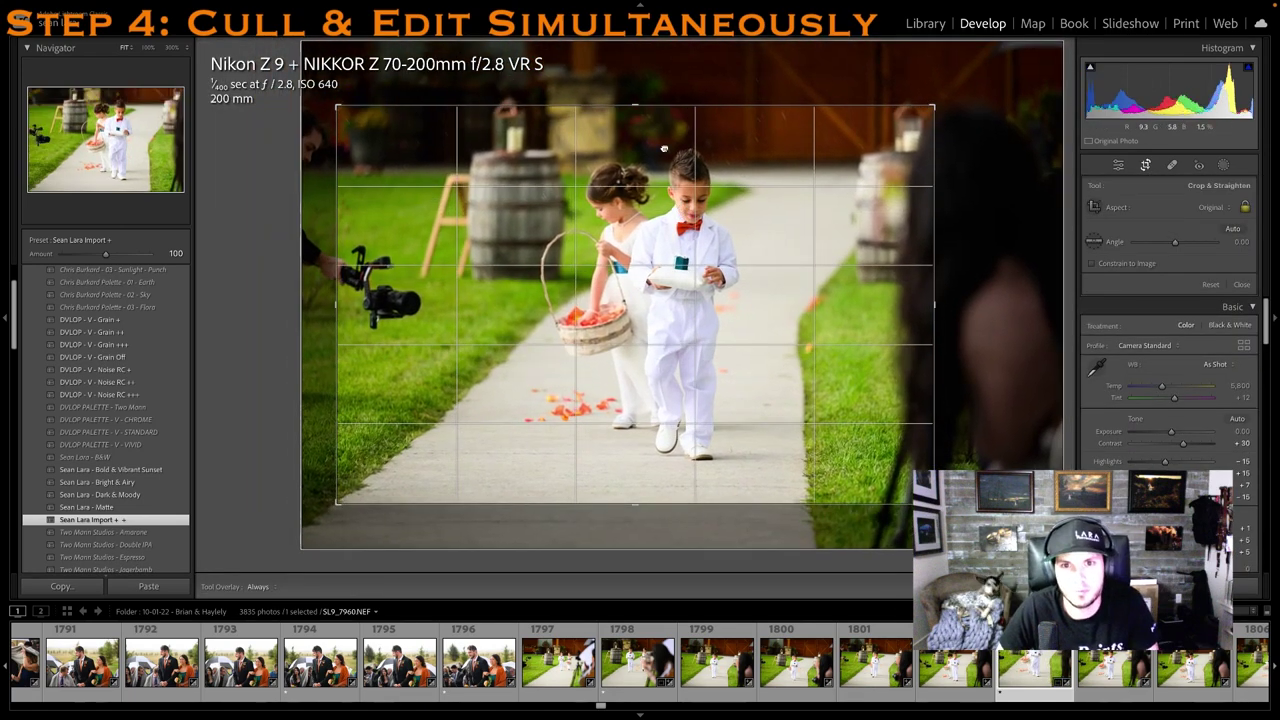
left_click_drag(664, 106, 659, 136)
left_click_drag(636, 205, 625, 232)
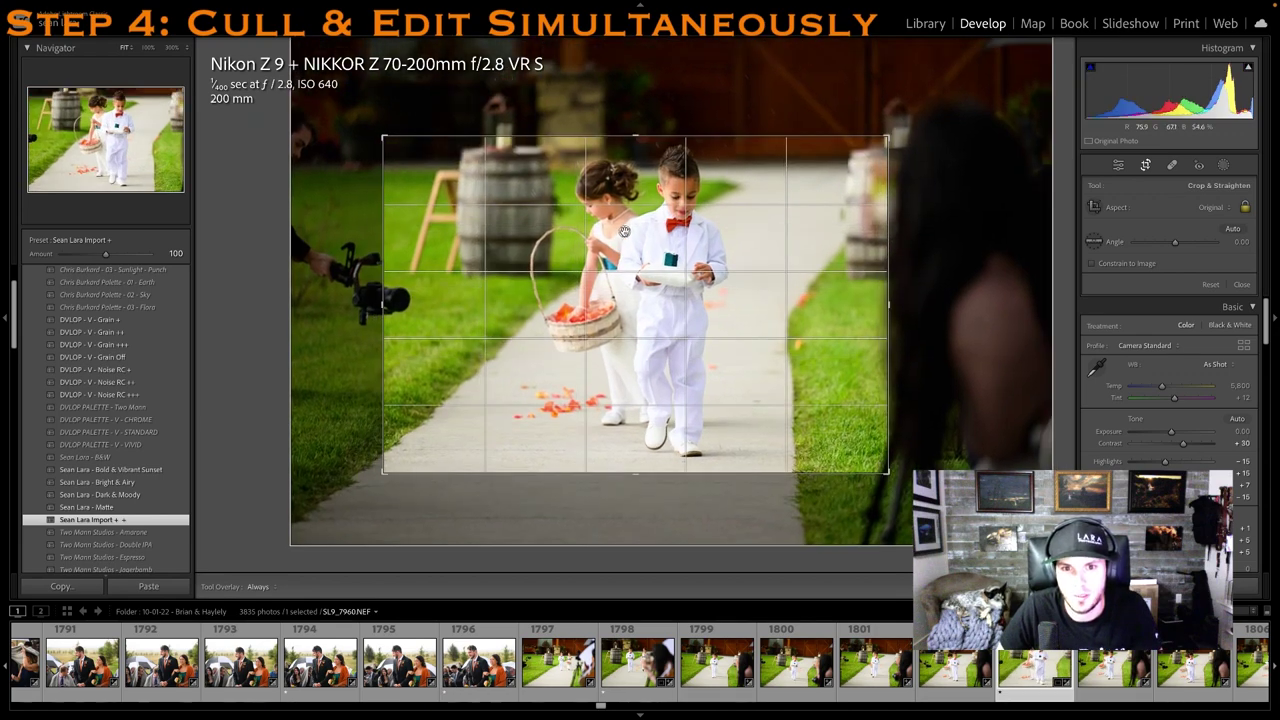
left_click_drag(639, 136, 638, 108)
left_click_drag(636, 167, 640, 151)
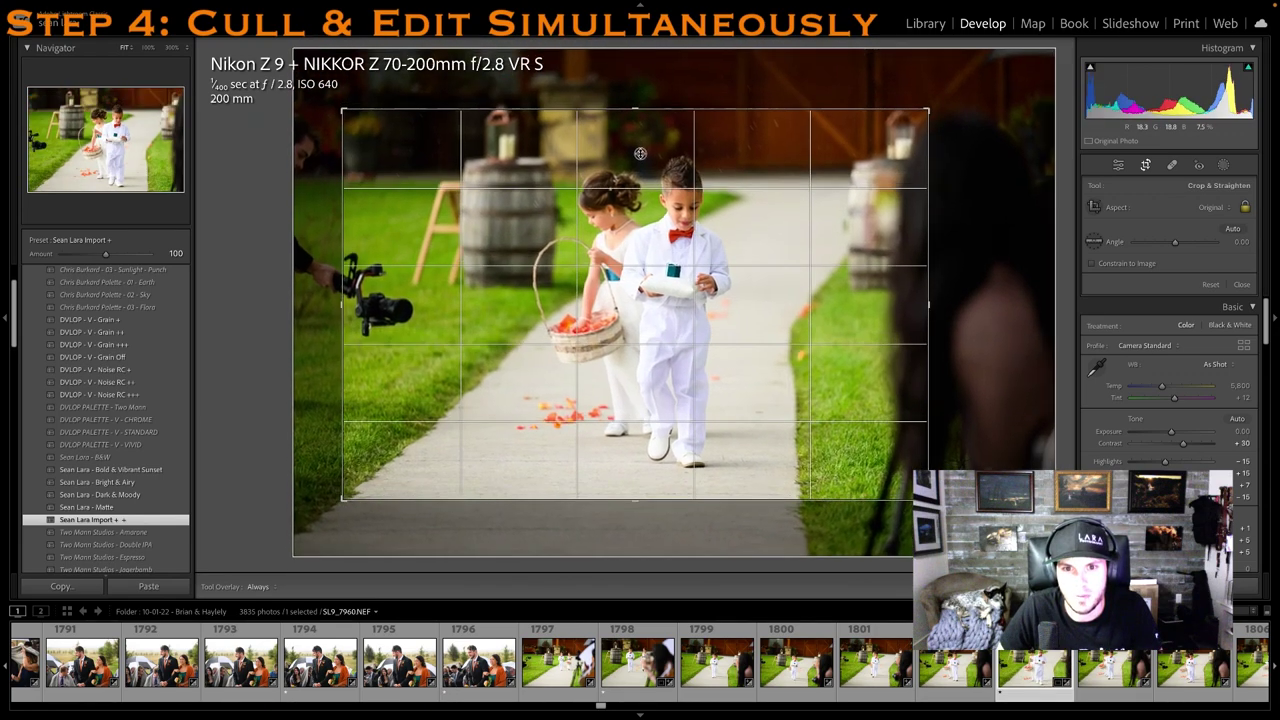
key("Return")
left_click(1135, 660)
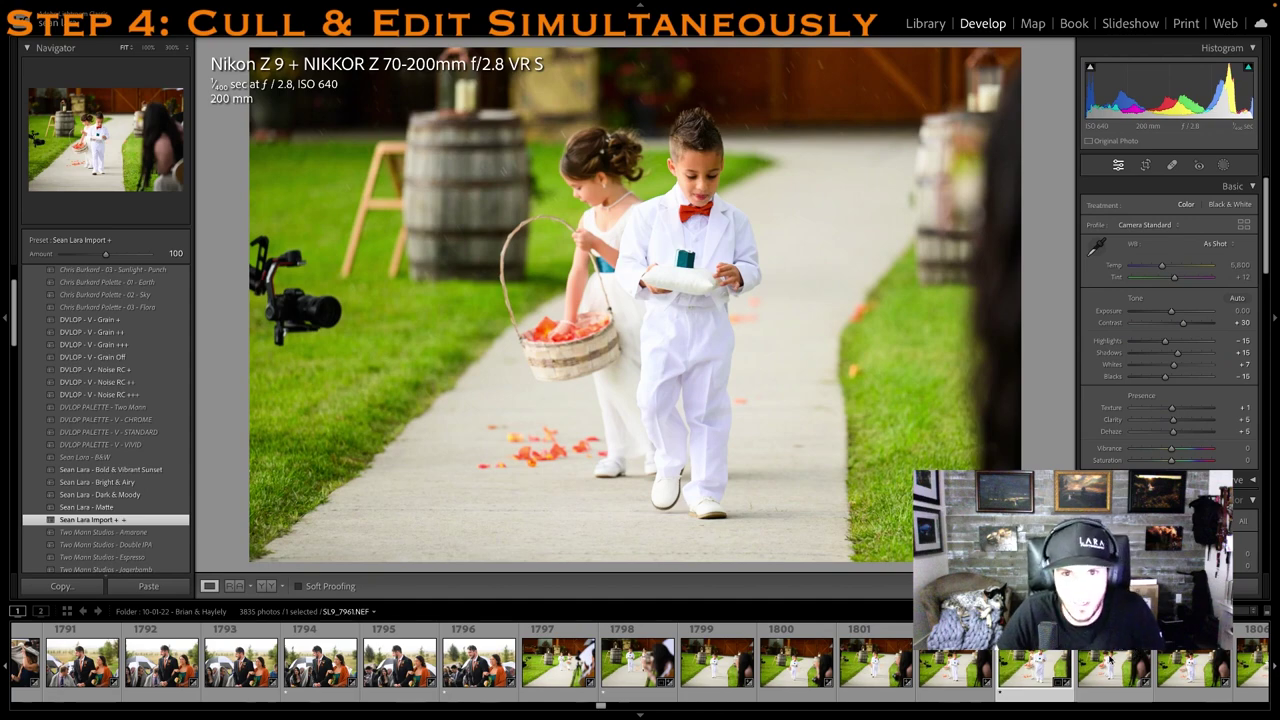
scroll(1100, 665, "down", 4)
key("1")
Review the following photos of the two children and rate the one with the ring bearer looking toward the camera one star
left_click(958, 680)
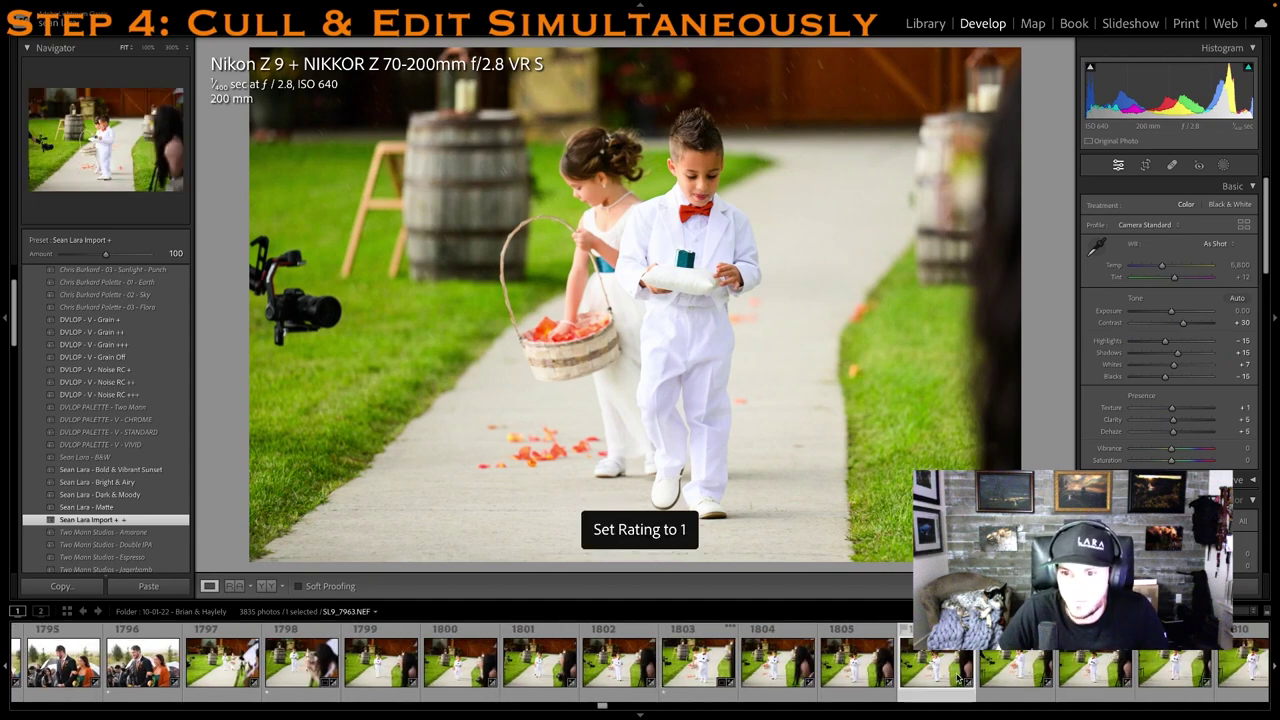
left_click(1015, 678)
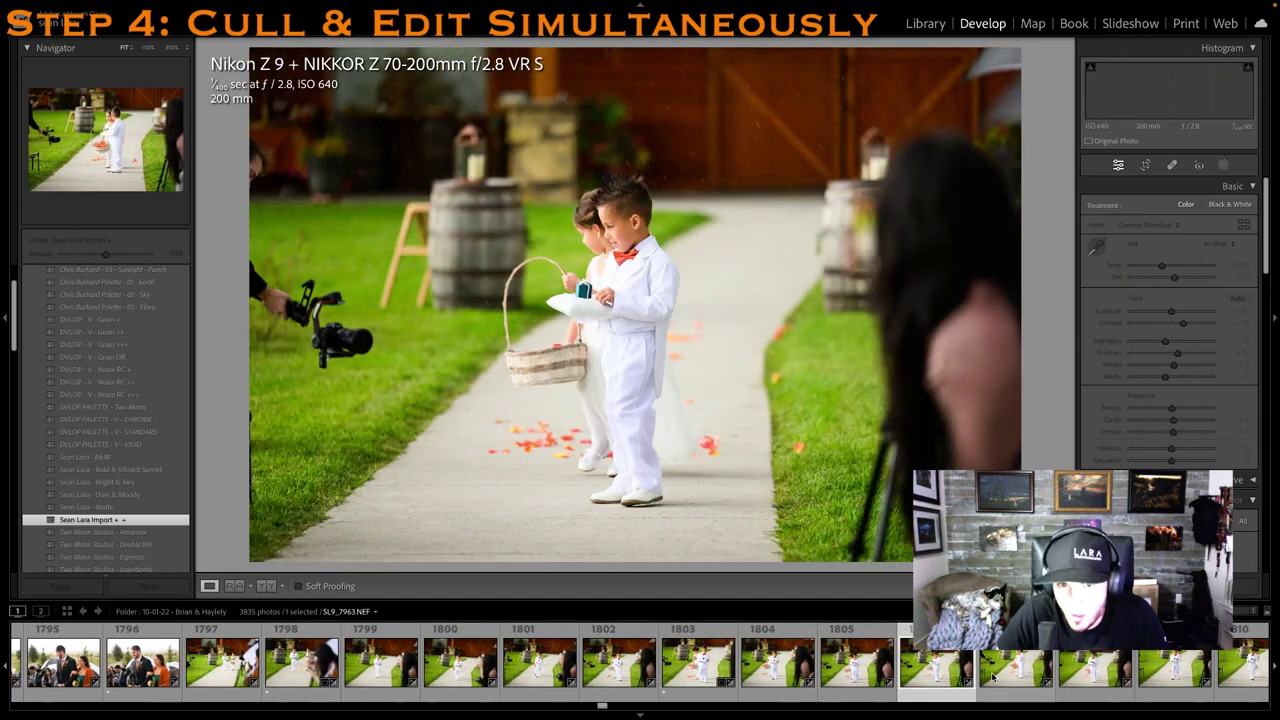
left_click(1077, 683)
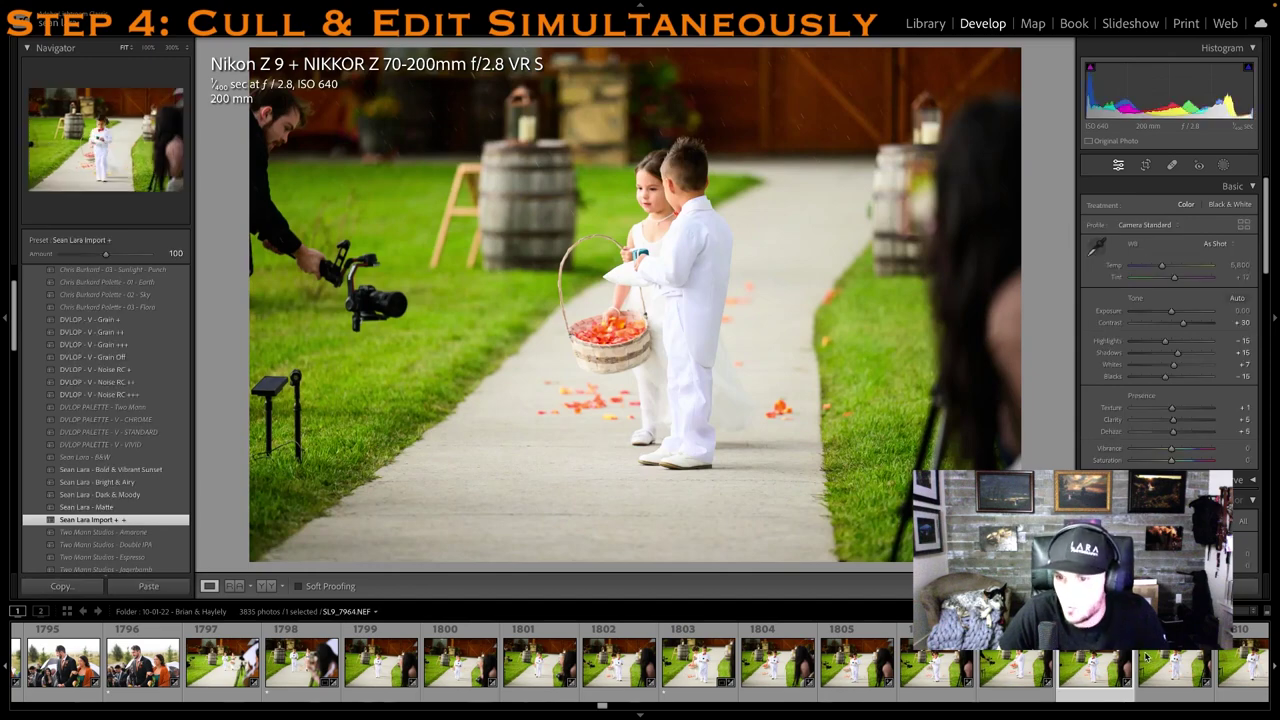
scroll(1146, 659, "down", 4)
left_click(1108, 672)
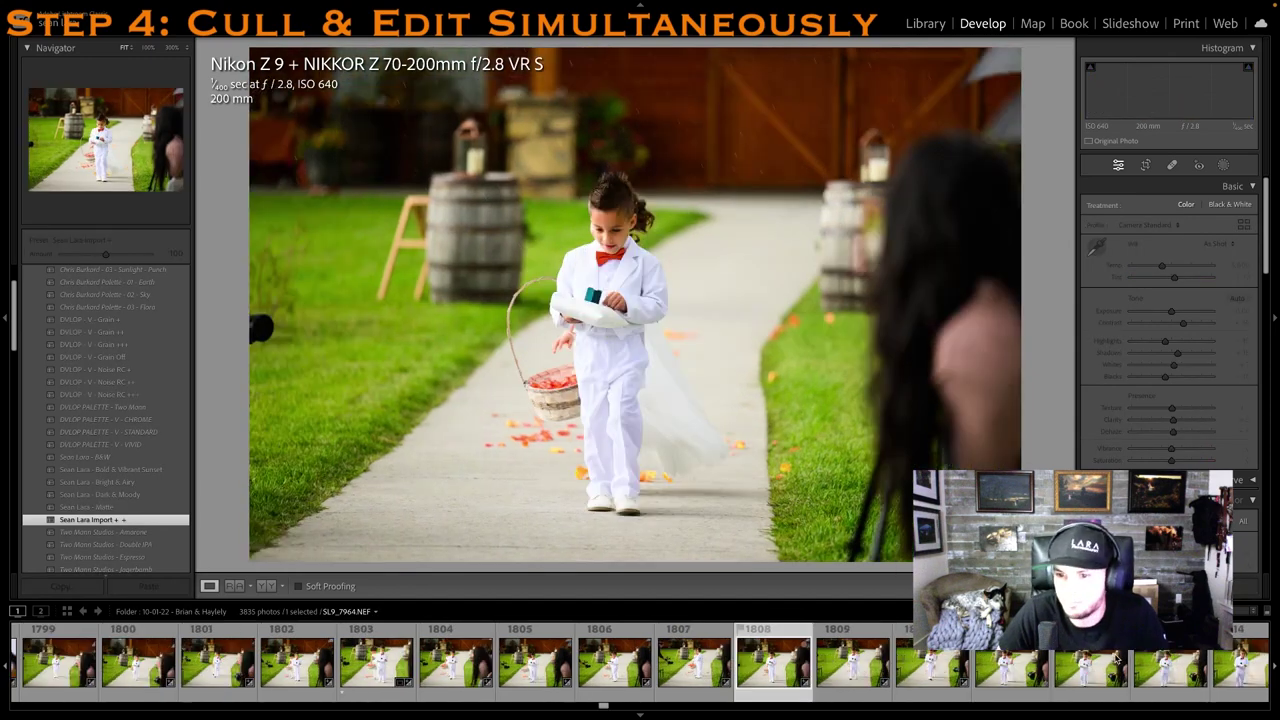
left_click(1168, 668)
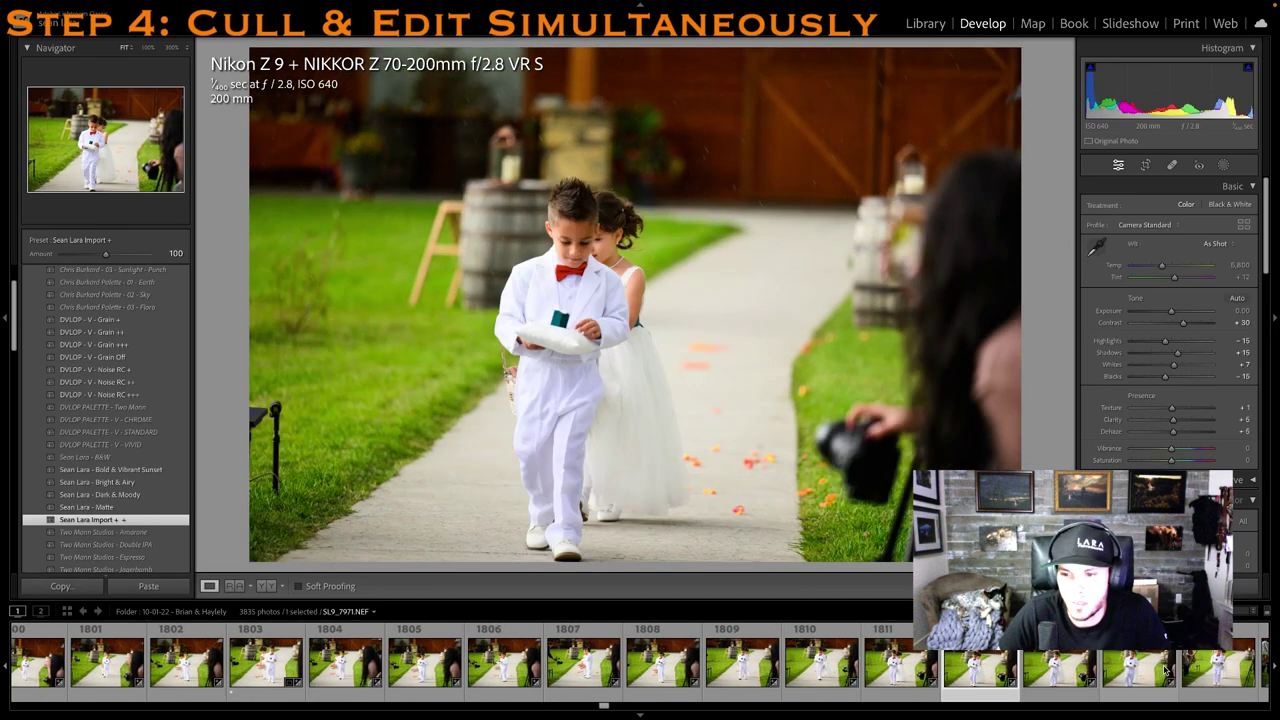
scroll(1160, 672, "down", 1)
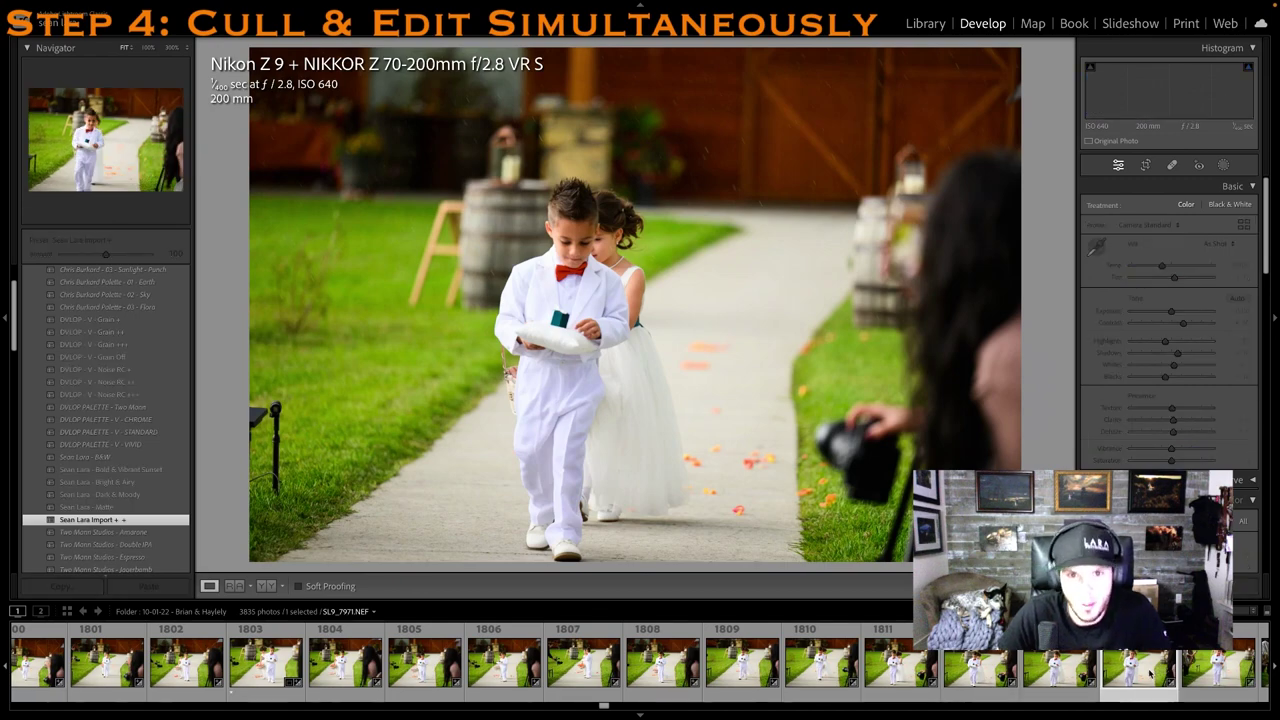
scroll(1150, 670, "down", 1)
key("1")
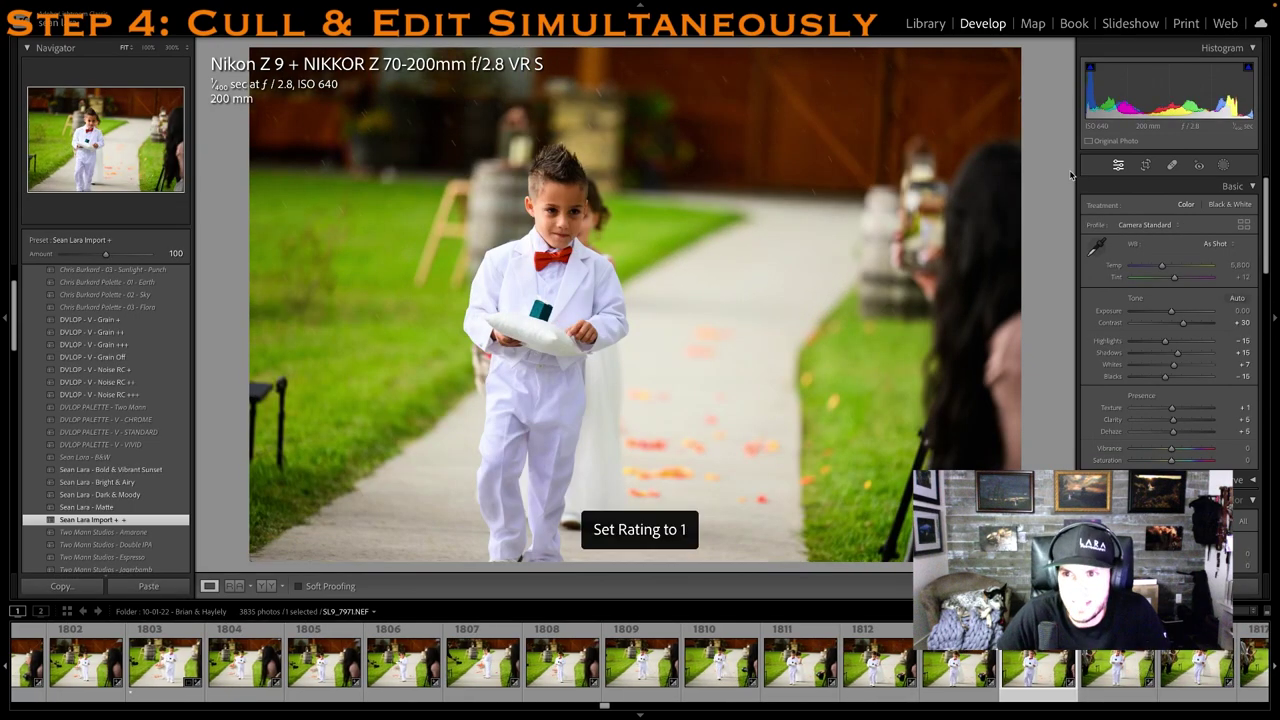
Crop the newly rated ring bearer photo tighter around the boy, cutting out the dark-haired woman beside the path
left_click(1141, 165)
left_click_drag(1021, 47, 943, 70)
left_click_drag(763, 167, 771, 195)
key("r")
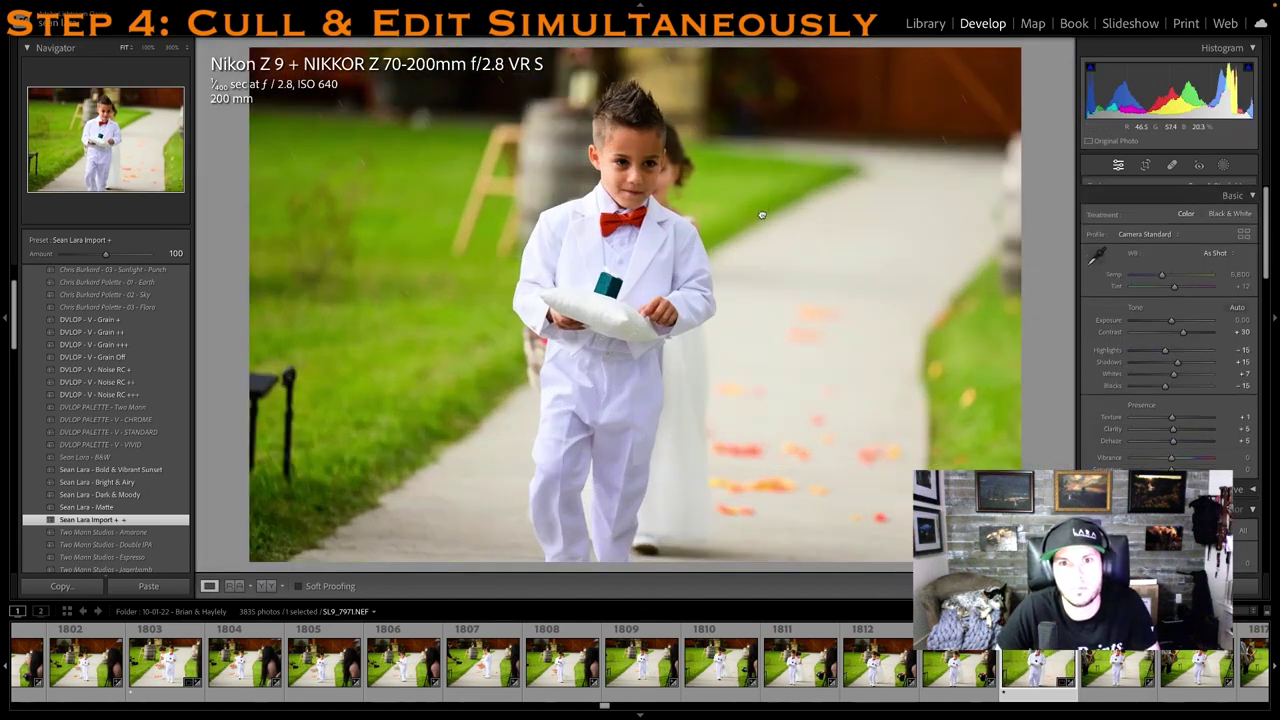
Compare the next ring bearer photos and rate the open-mouthed one with the flower girl facing forward behind him one star
scroll(1112, 686, "down", 3)
left_click(1065, 686)
key("1")
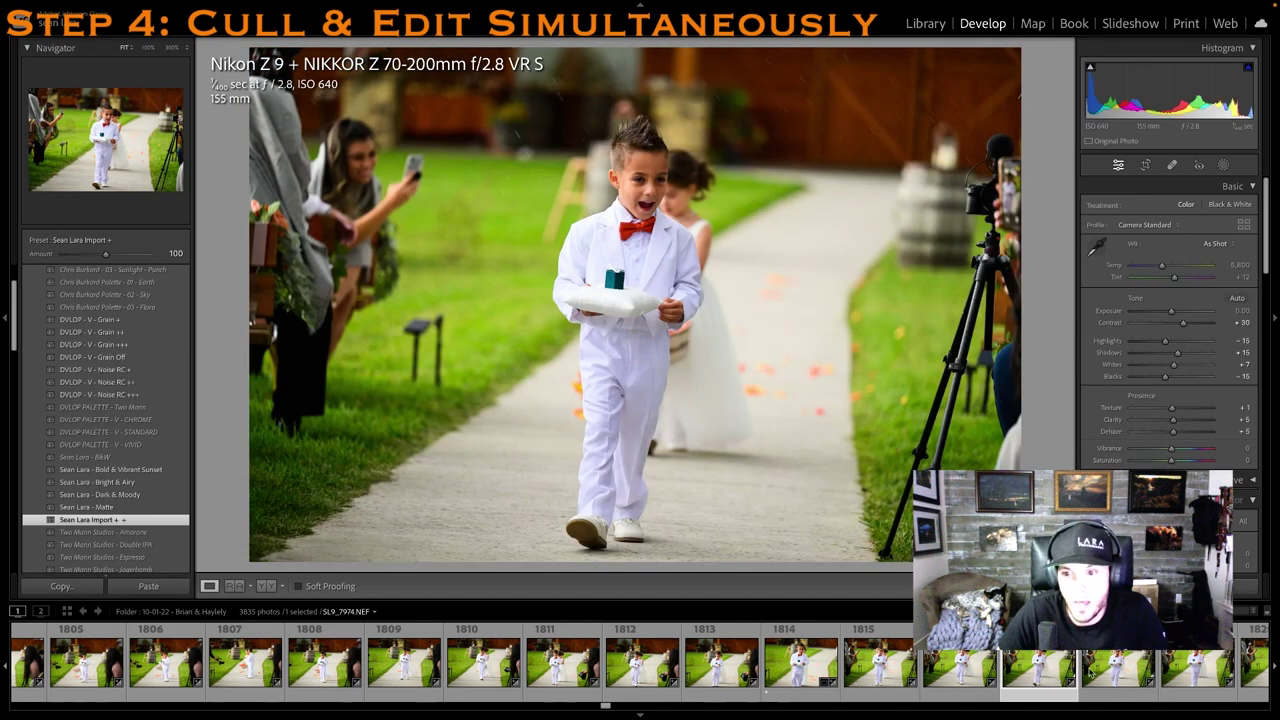
left_click(1090, 673)
left_click(1186, 680)
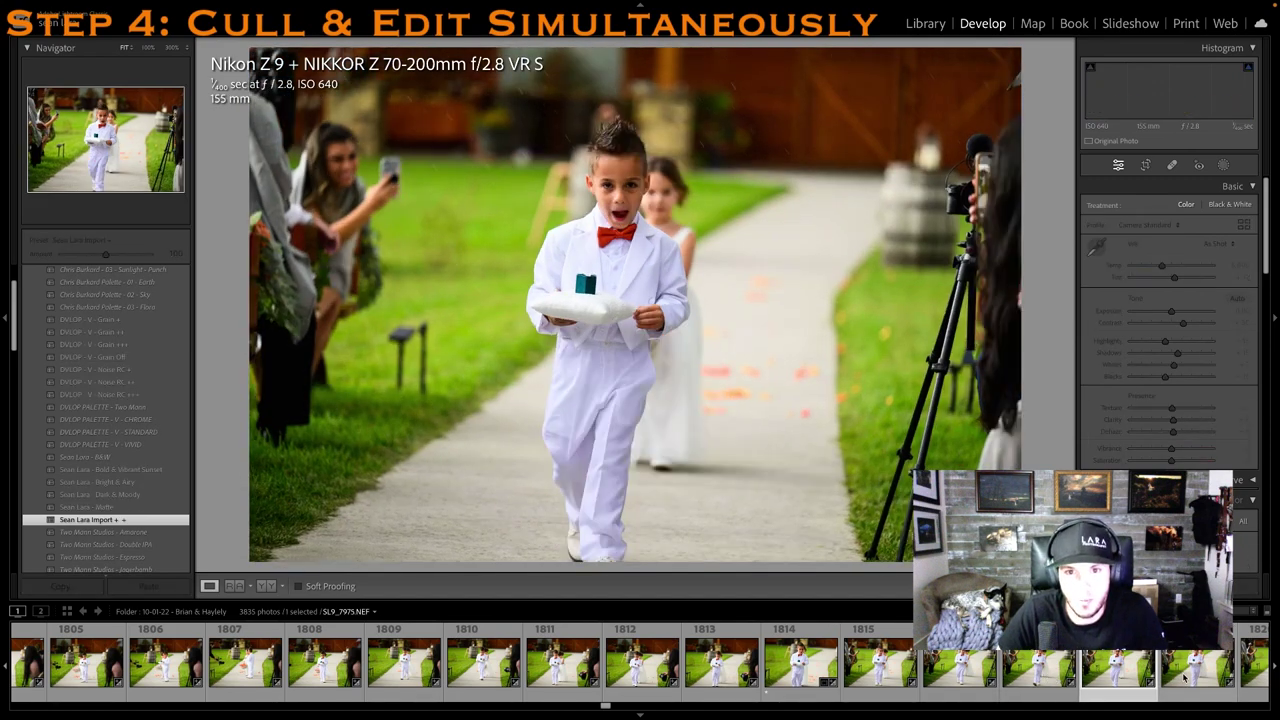
key("1")
Crop the open-mouthed ring bearer photo slightly tighter around the children and reapply its one-star rating
left_click(1145, 165)
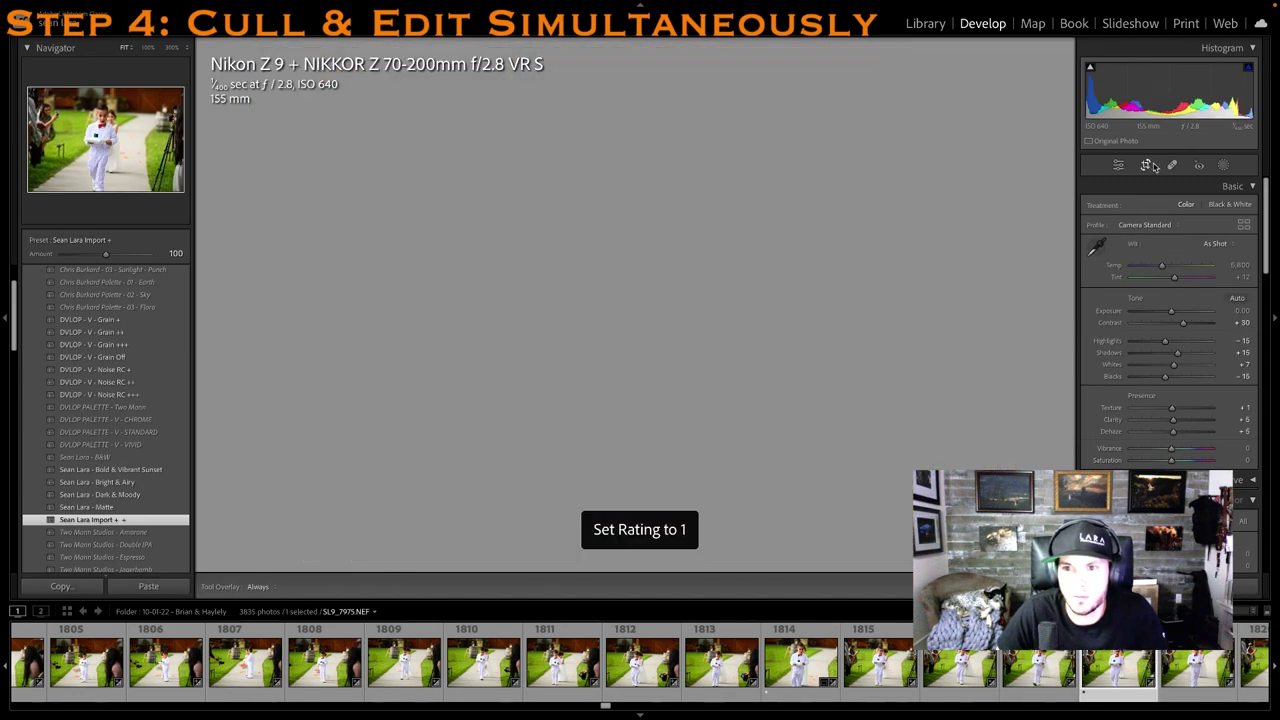
left_click_drag(644, 75, 644, 80)
left_click_drag(649, 138, 671, 160)
key("Return")
key("1")
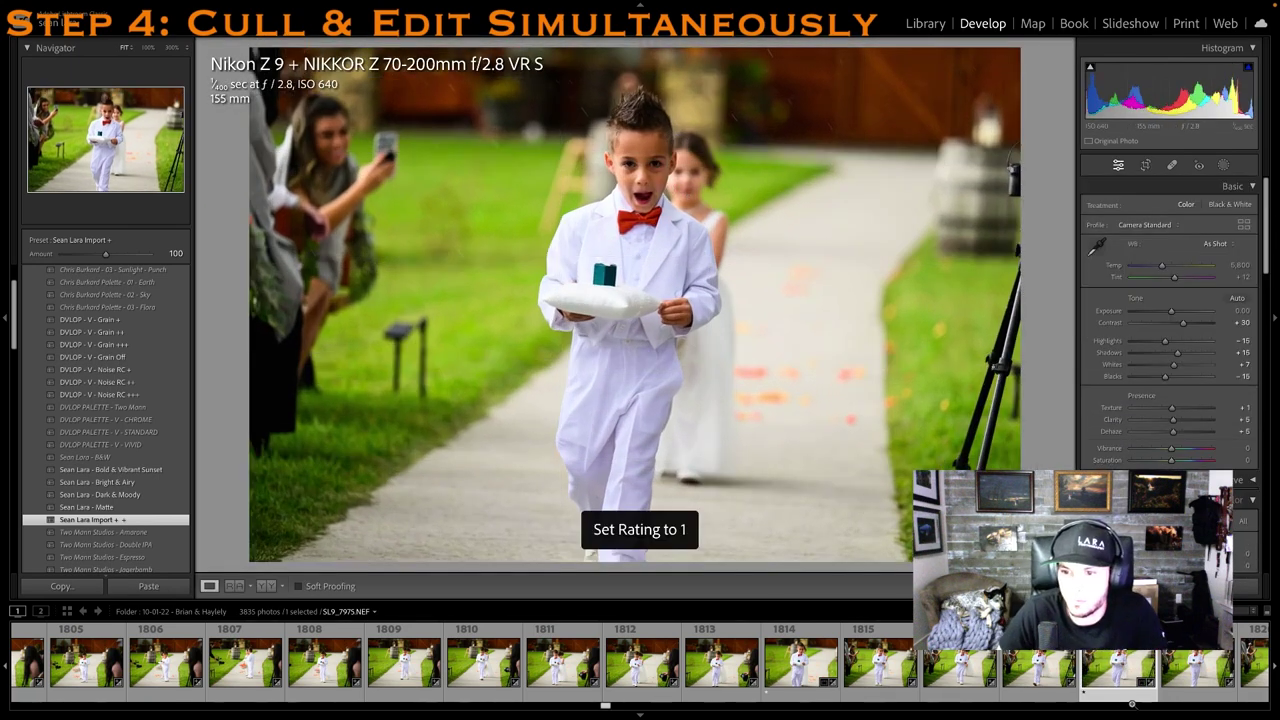
Review the following photos and rate the one with the flower girl looking aside behind the blurred ring bearer one star
left_click(1143, 676)
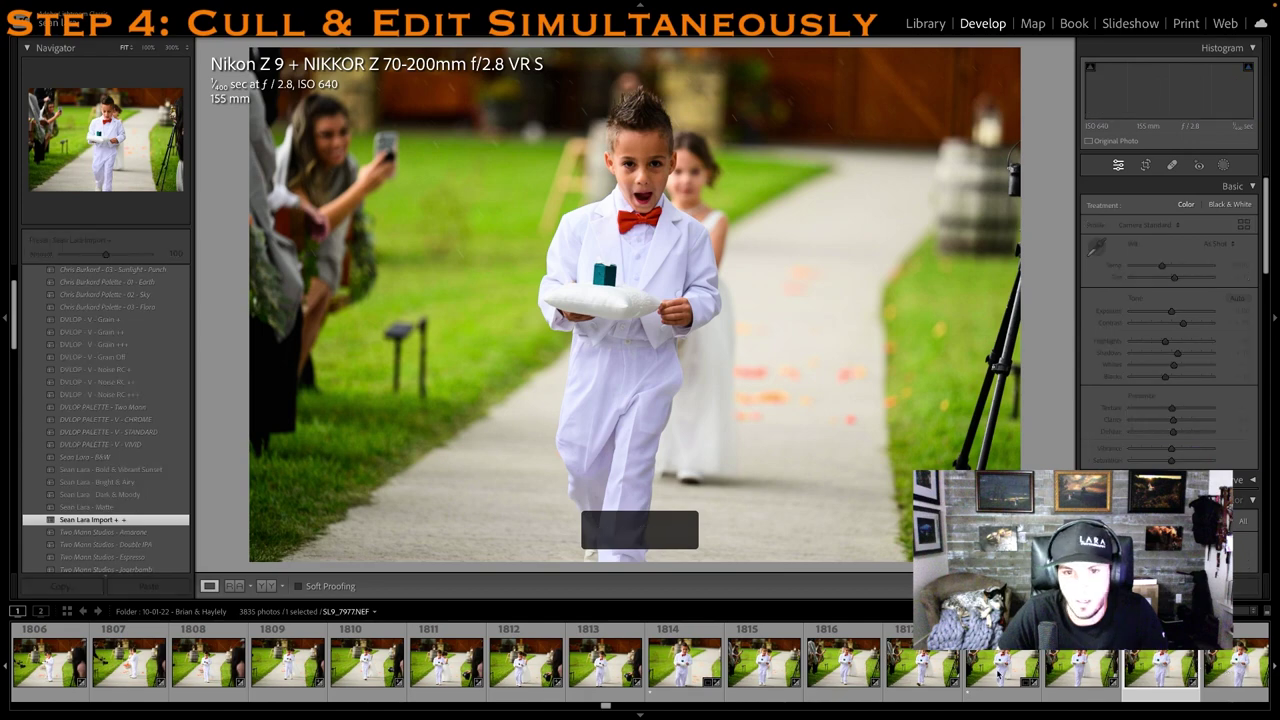
scroll(907, 668, "down", 5)
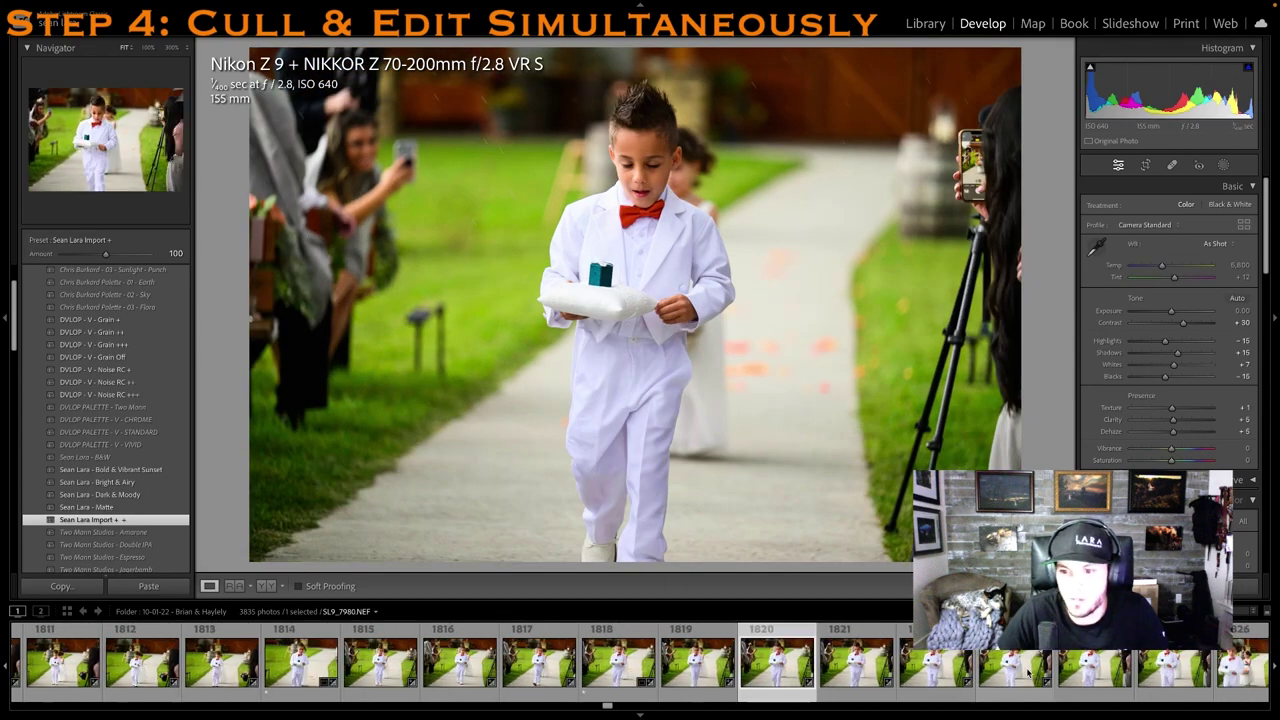
left_click(1059, 668)
key("Right")
key("Right")
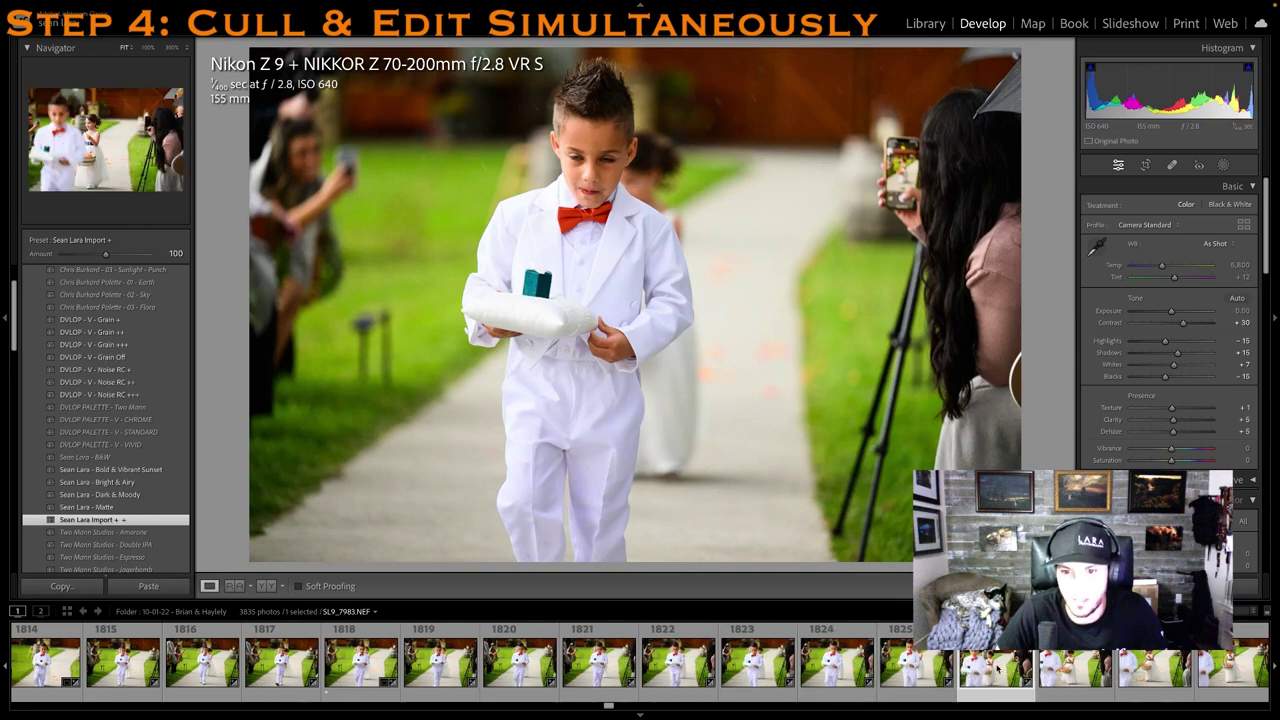
key("Right")
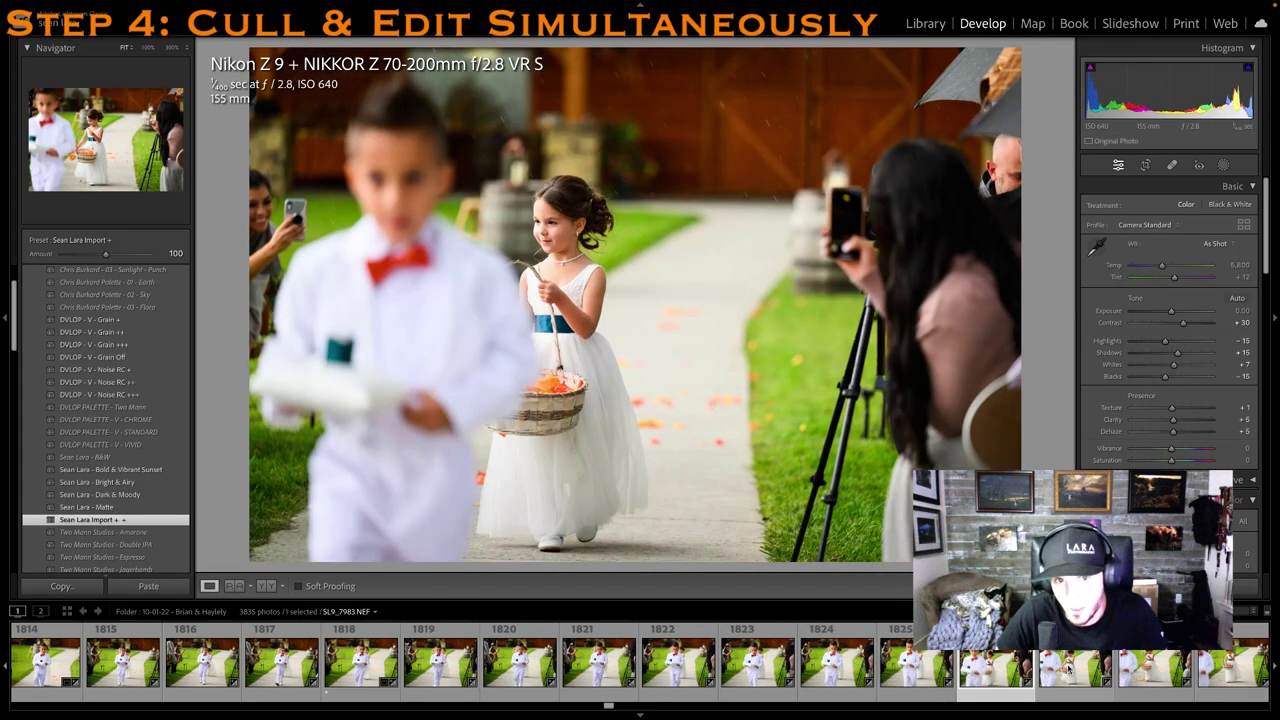
key("Right")
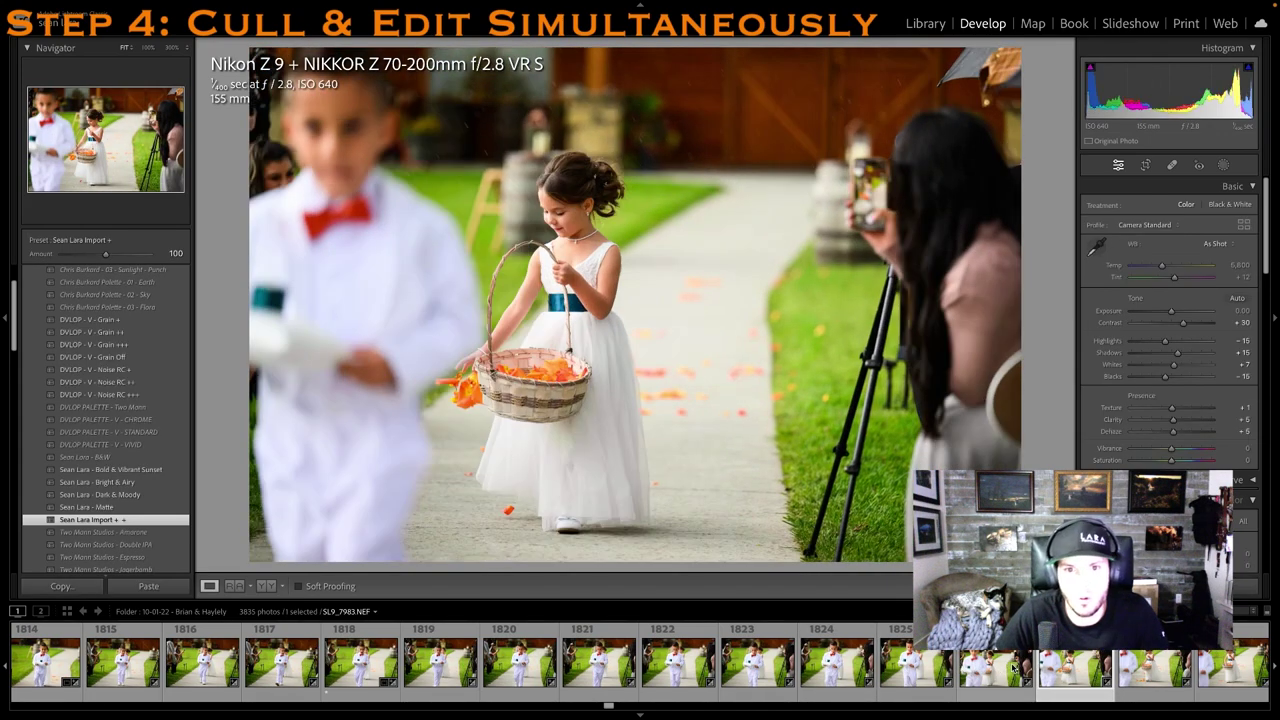
left_click(1016, 668)
key("1")
Crop that photo closer on the flower girl, excluding the woman with the phone and tripod, and reapply one star
left_click(1145, 165)
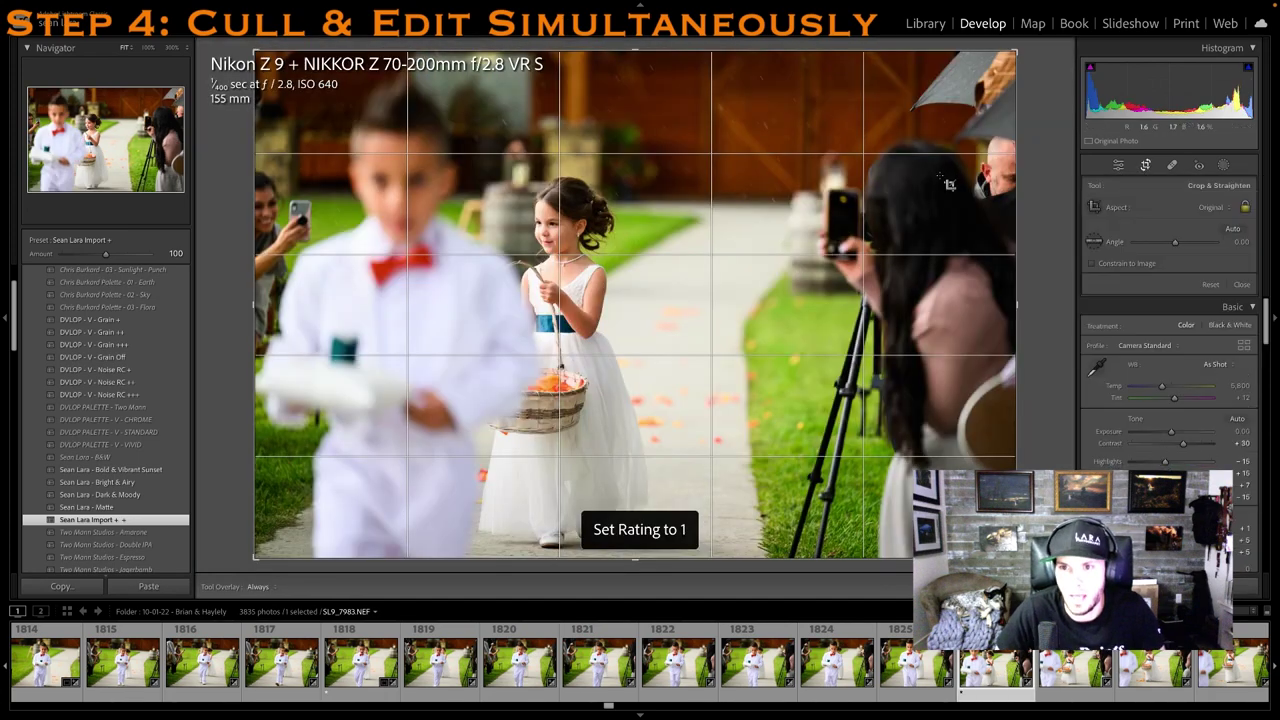
left_click_drag(1014, 209, 894, 189)
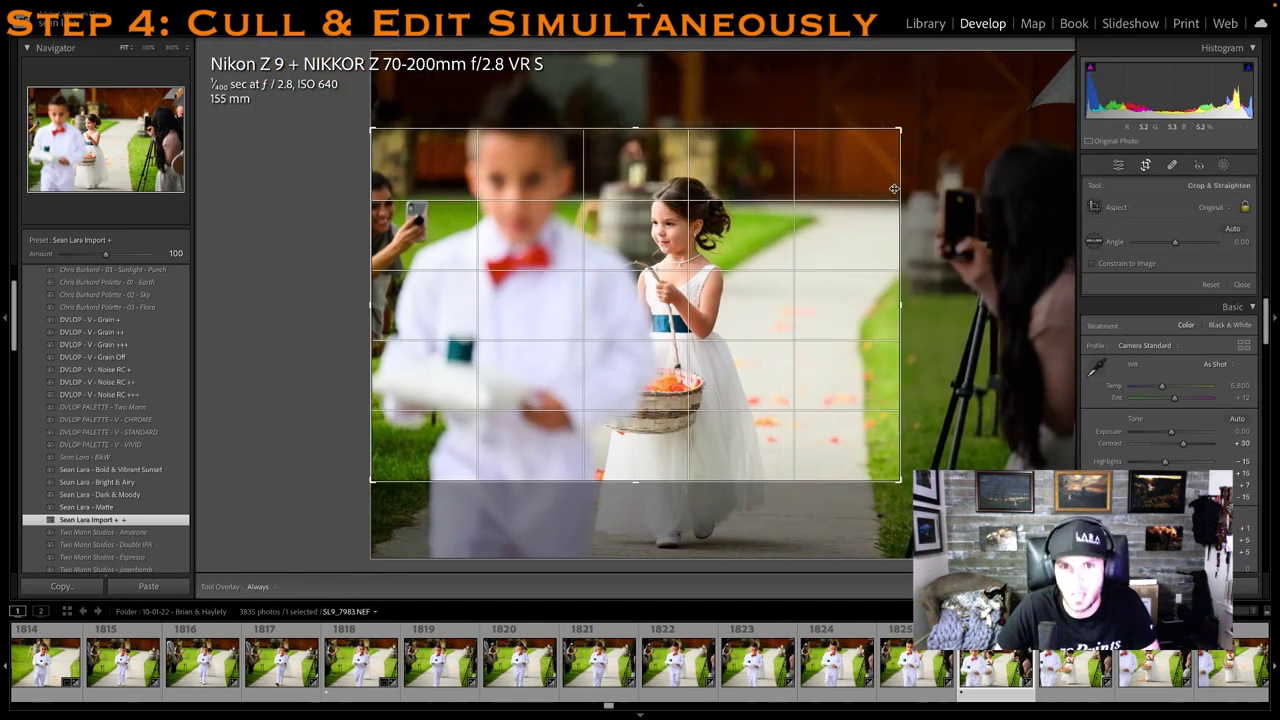
key("Return")
key("1")
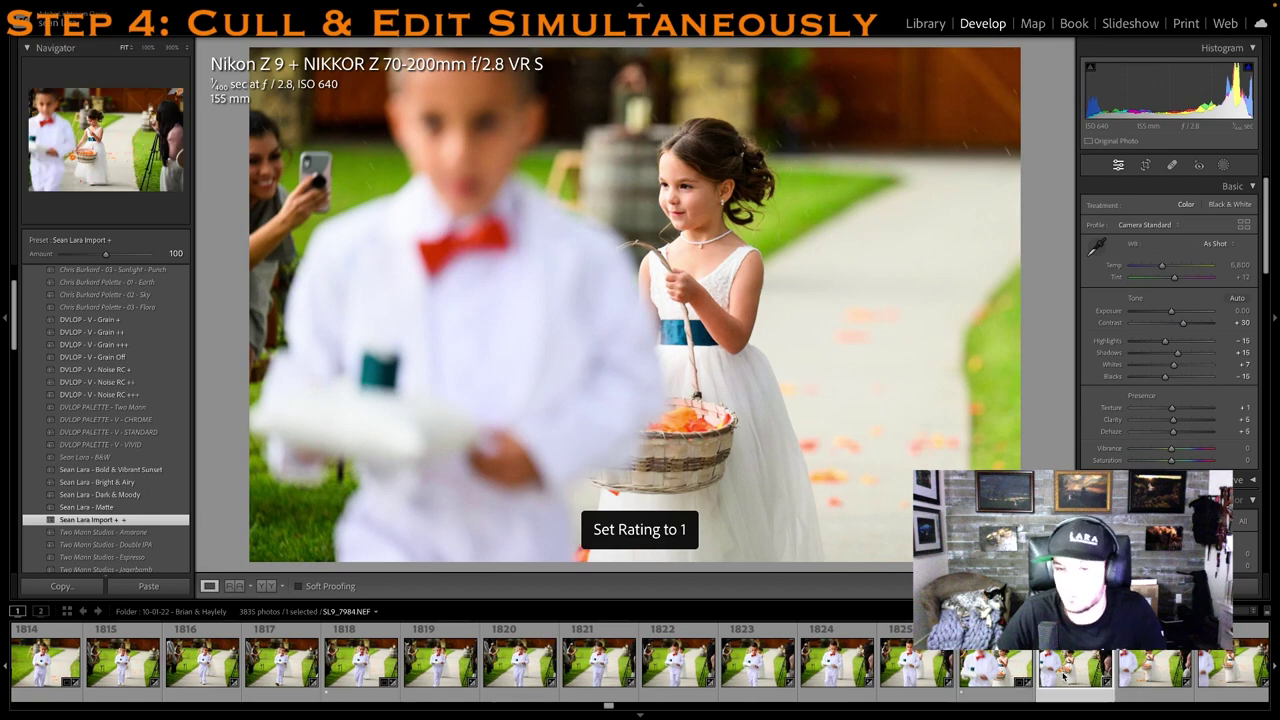
Rate the next photo of the flower girl dropping petals one star and crop out the photographer beside the path
left_click(1065, 678)
key("1")
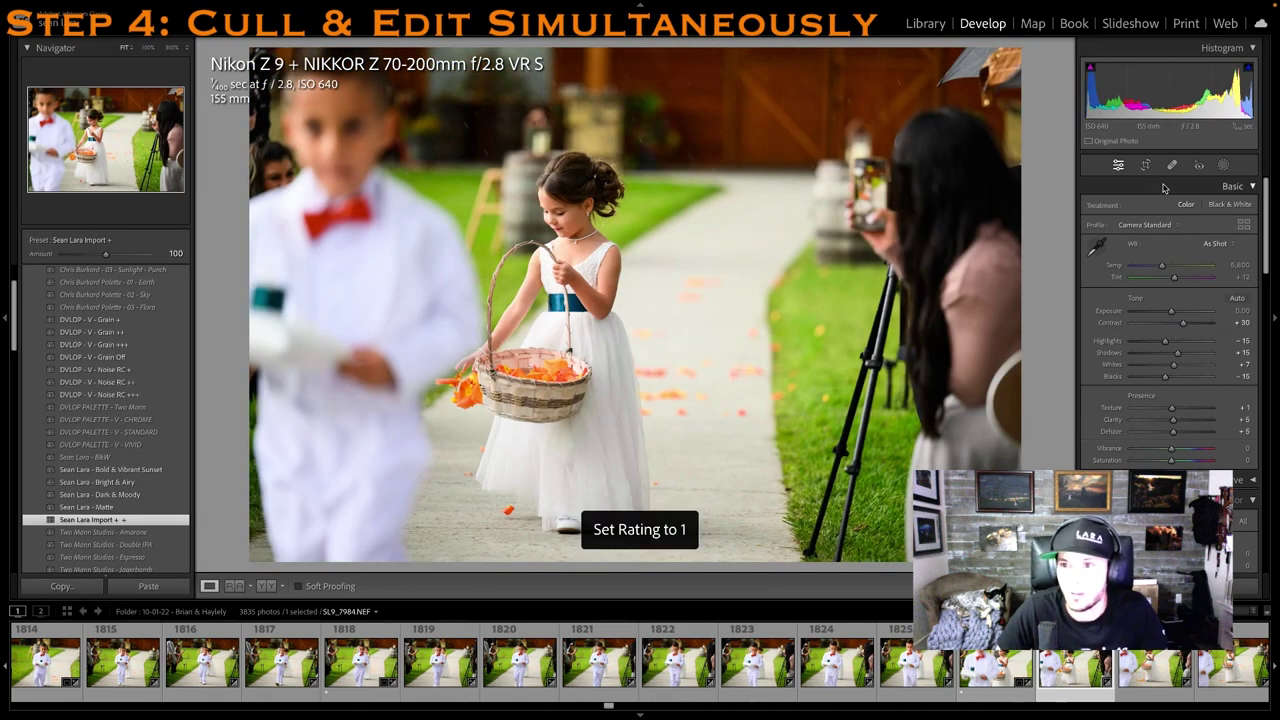
left_click(1145, 165)
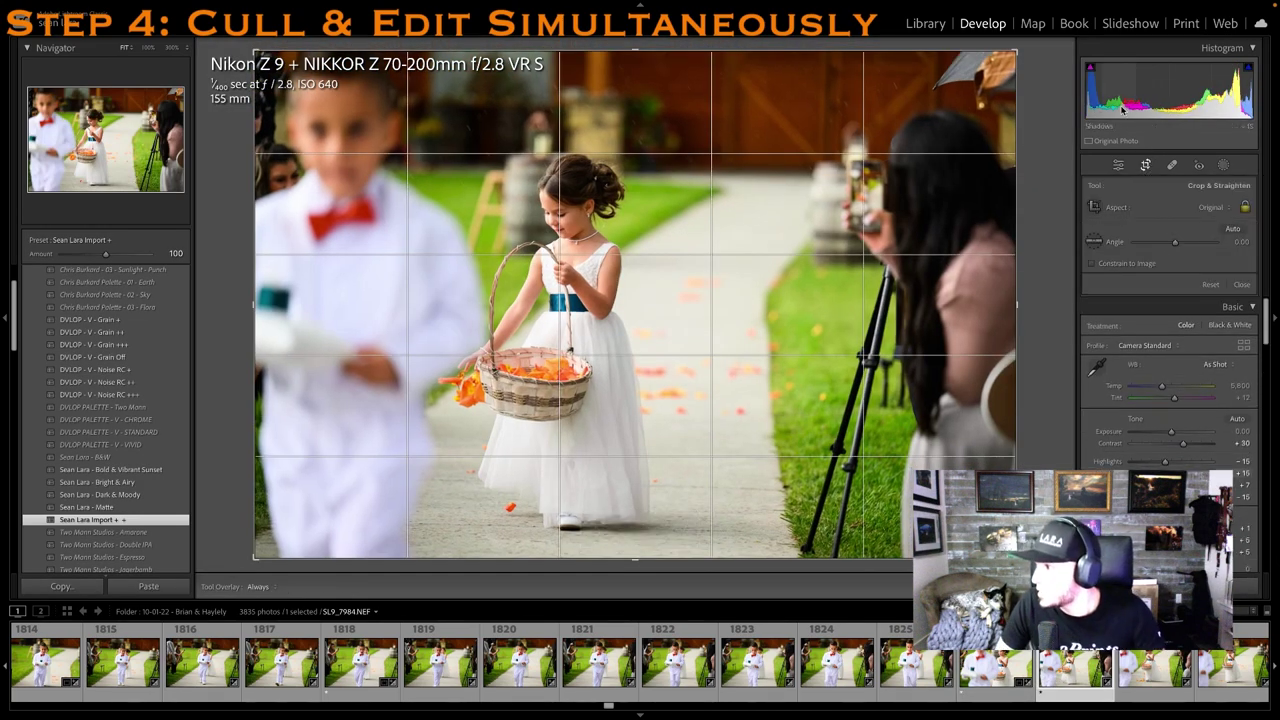
left_click_drag(1018, 381, 904, 370)
key("Return")
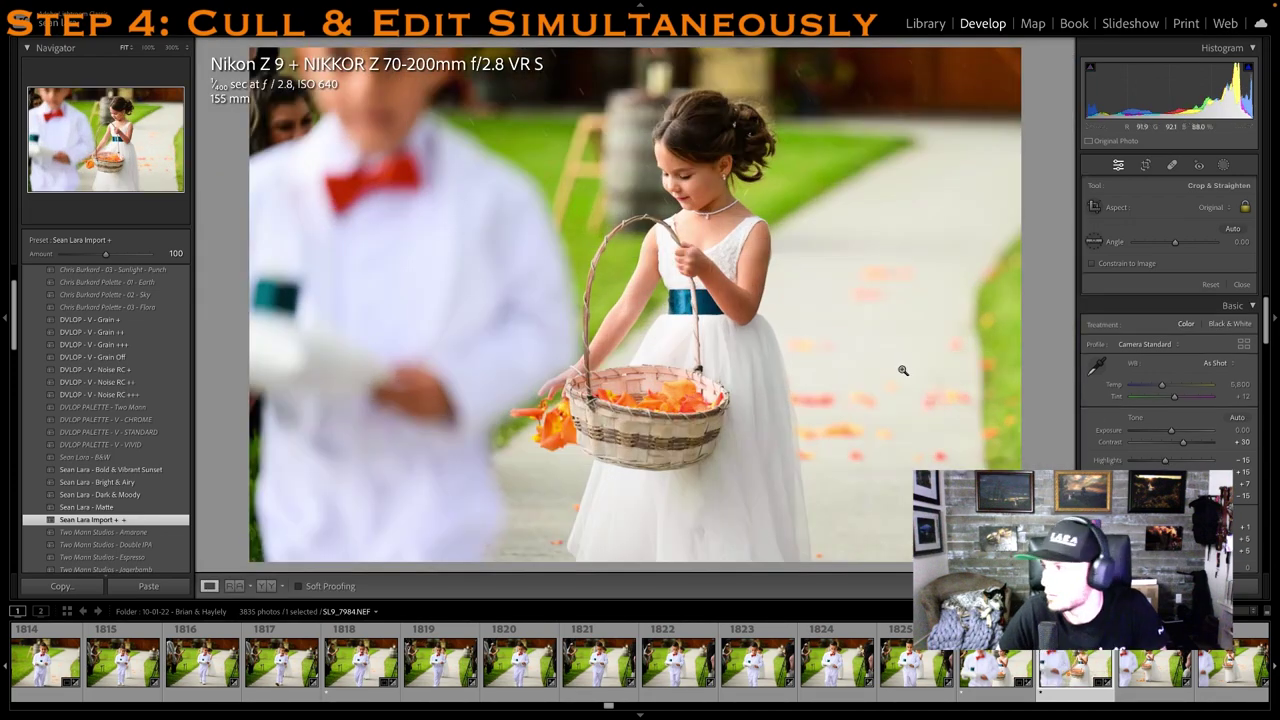
Review the remaining photos of the flower girl carrying her basket past the seated guests
scroll(998, 683, "down", 5)
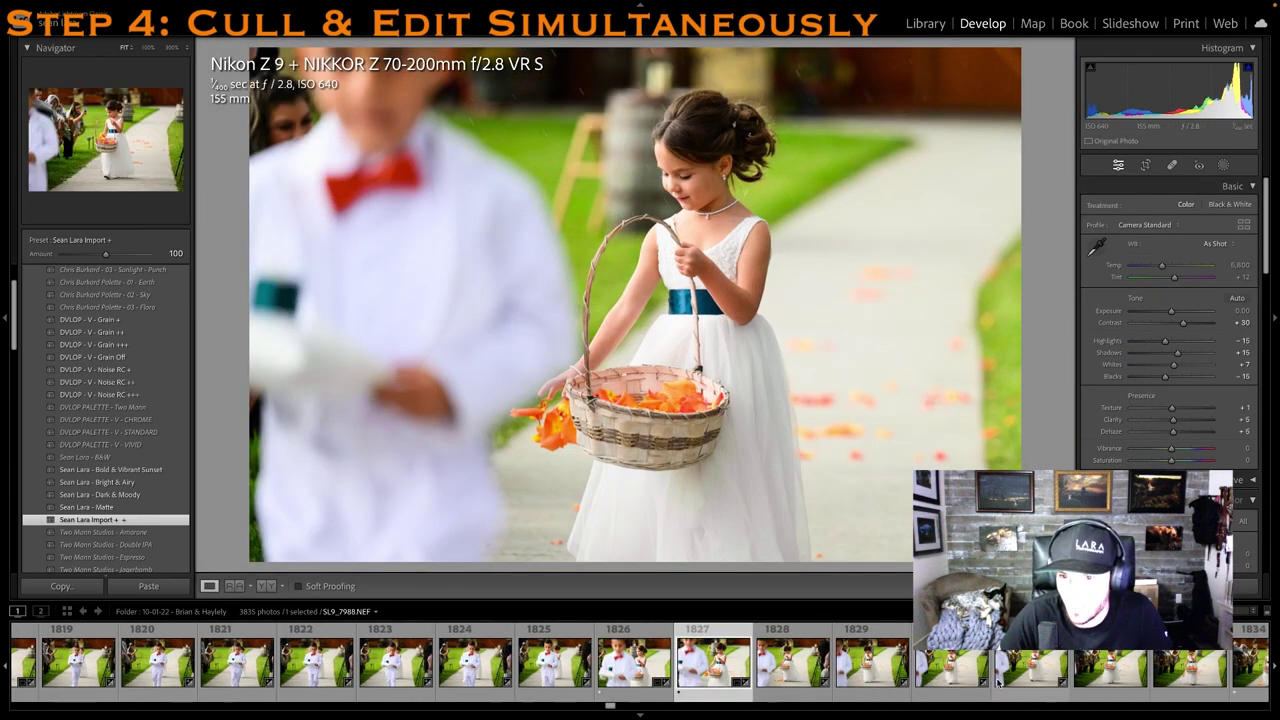
left_click(997, 683)
left_click(1152, 678)
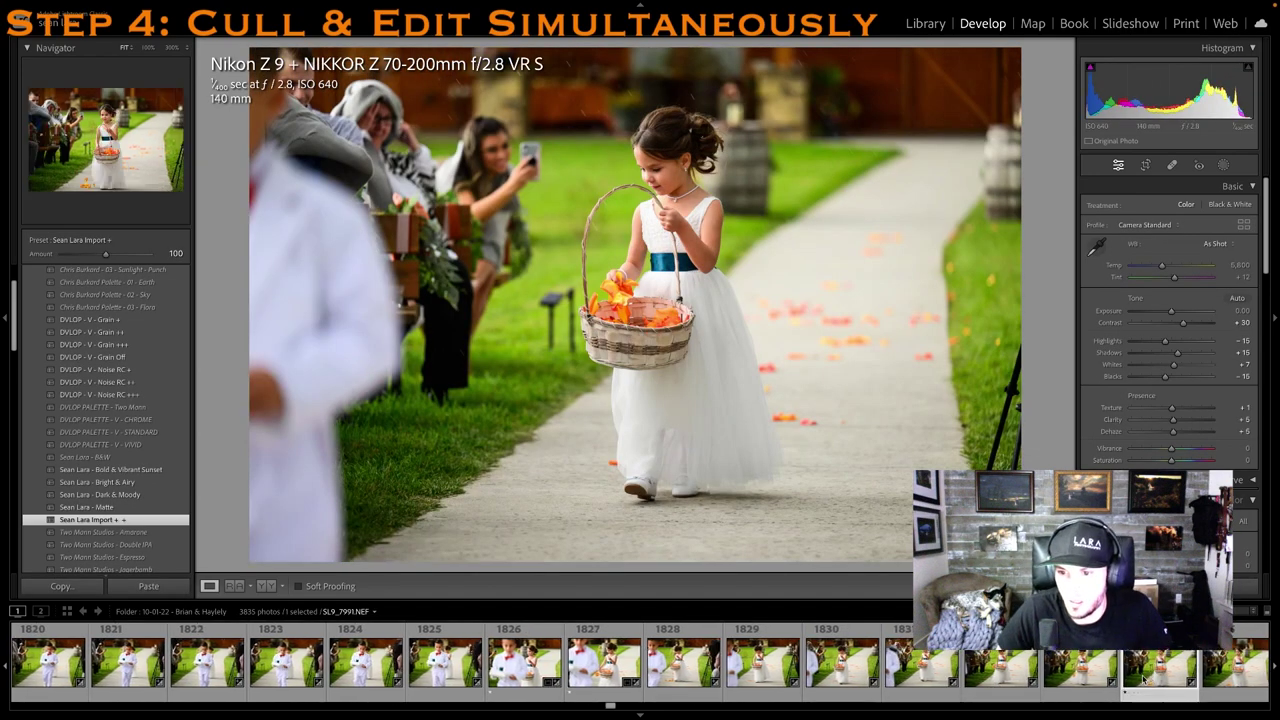
scroll(1124, 686, "down", 5)
left_click(490, 668)
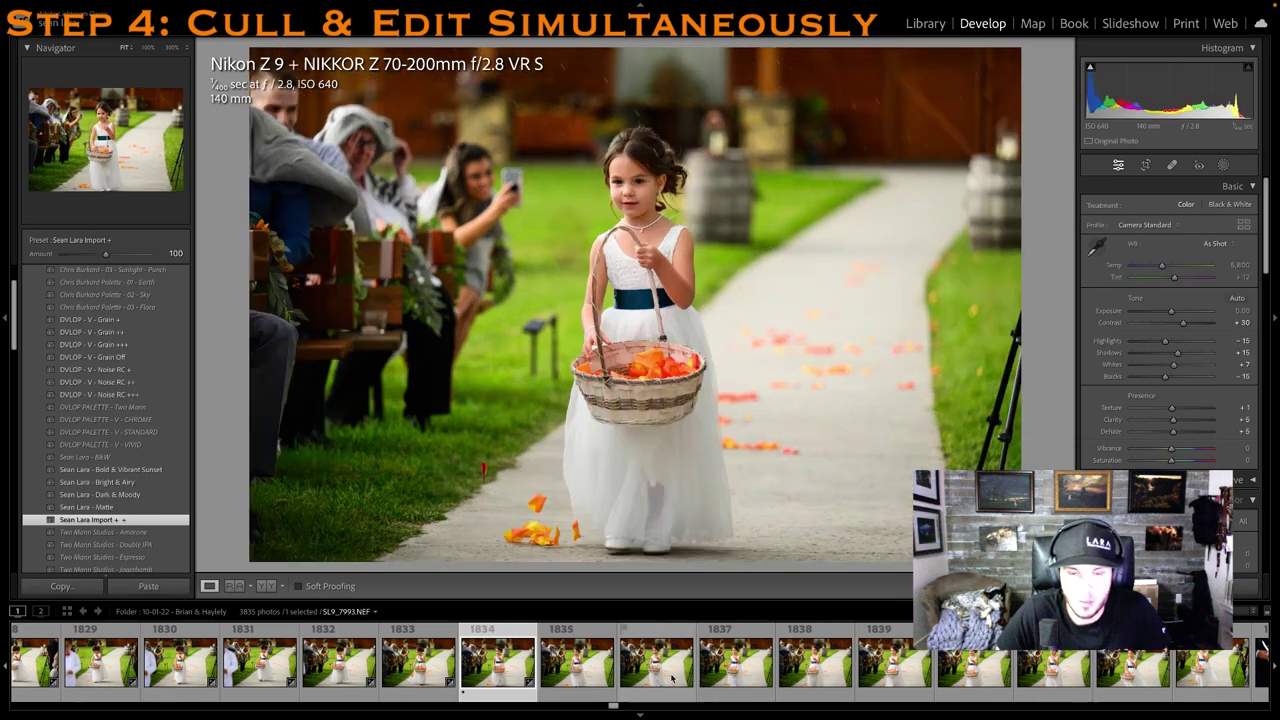
scroll(698, 668, "down", 1)
left_click(860, 665)
scroll(1145, 680, "down", 1)
scroll(1132, 678, "down", 3)
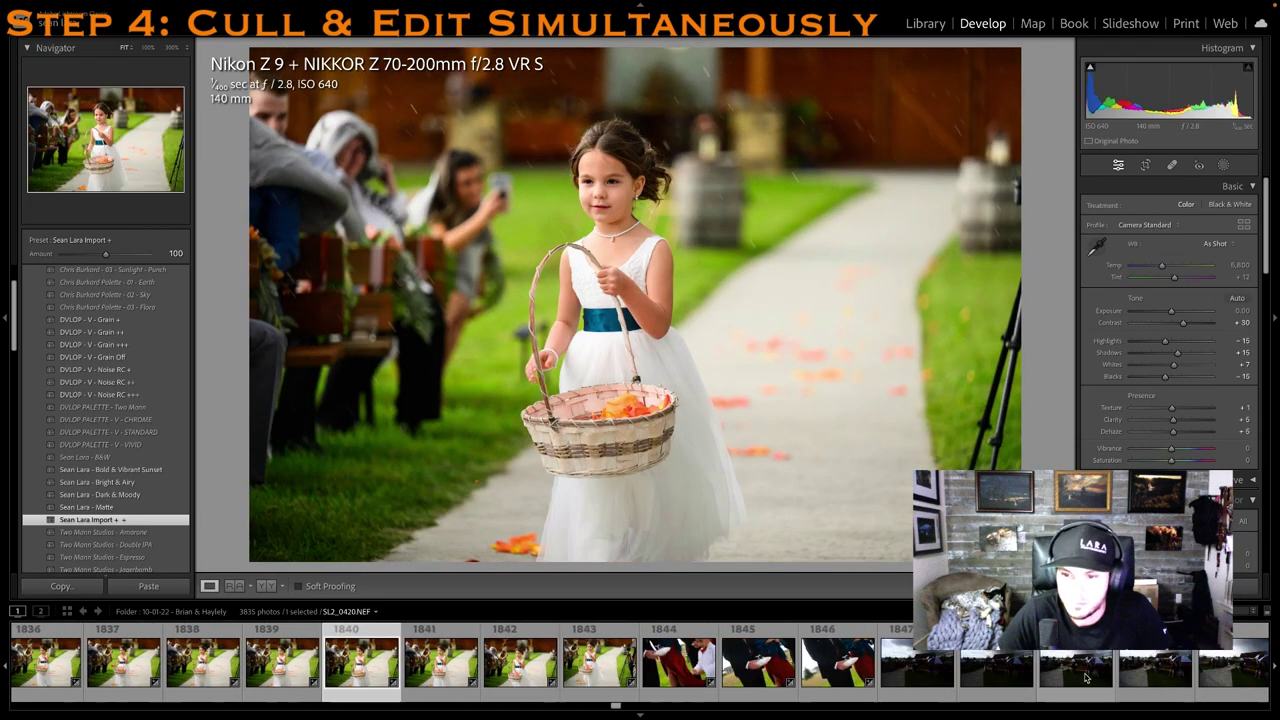
Examine the tilted photos of the suited man holding the ring pillow and open the dark wide ceremony shot
left_click(860, 670)
left_click(772, 676)
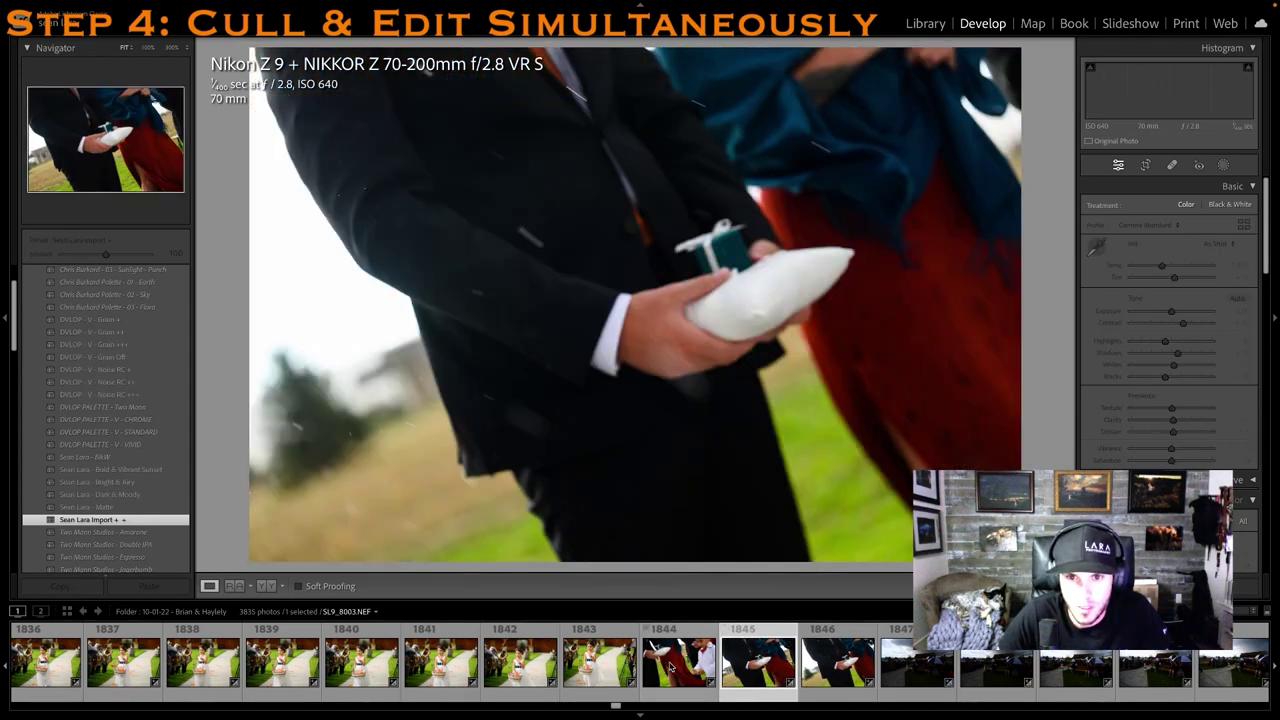
scroll(700, 662, "down", 2)
left_click(825, 650)
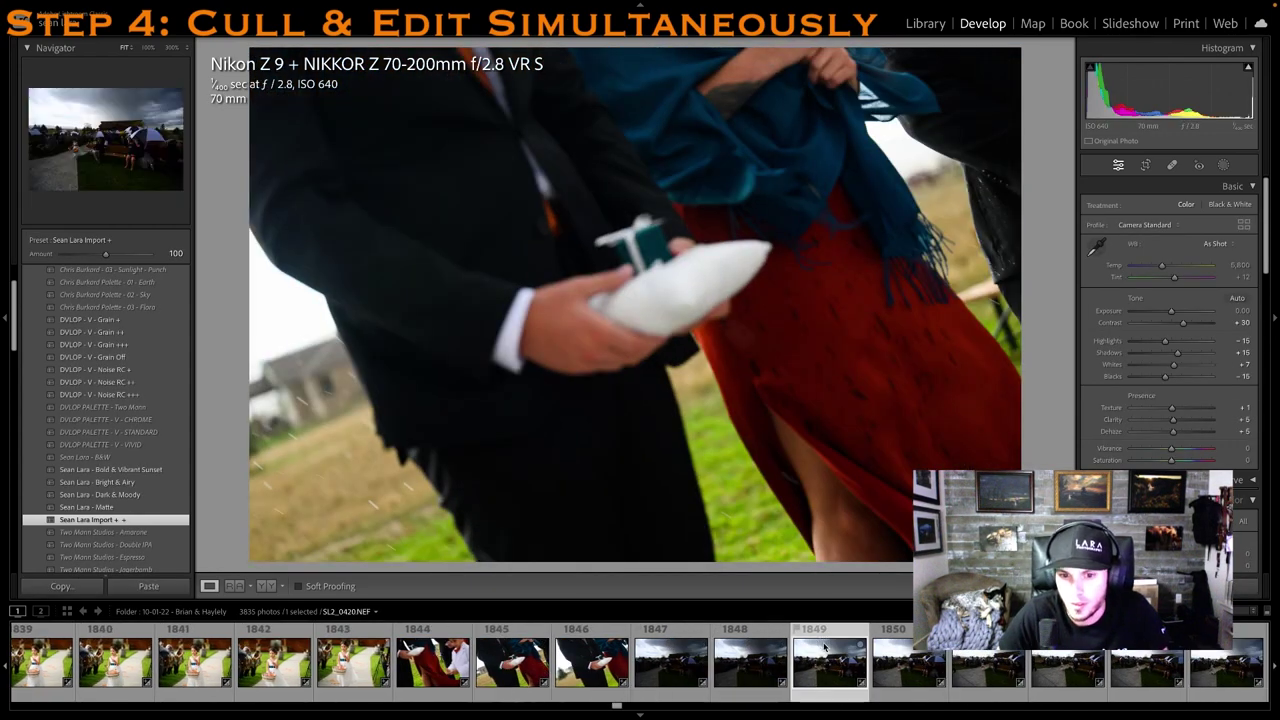
Brighten the wide shot of the flower girl passing the umbrella-covered benches by setting its exposure to +1.30
scroll(836, 653, "down", 1)
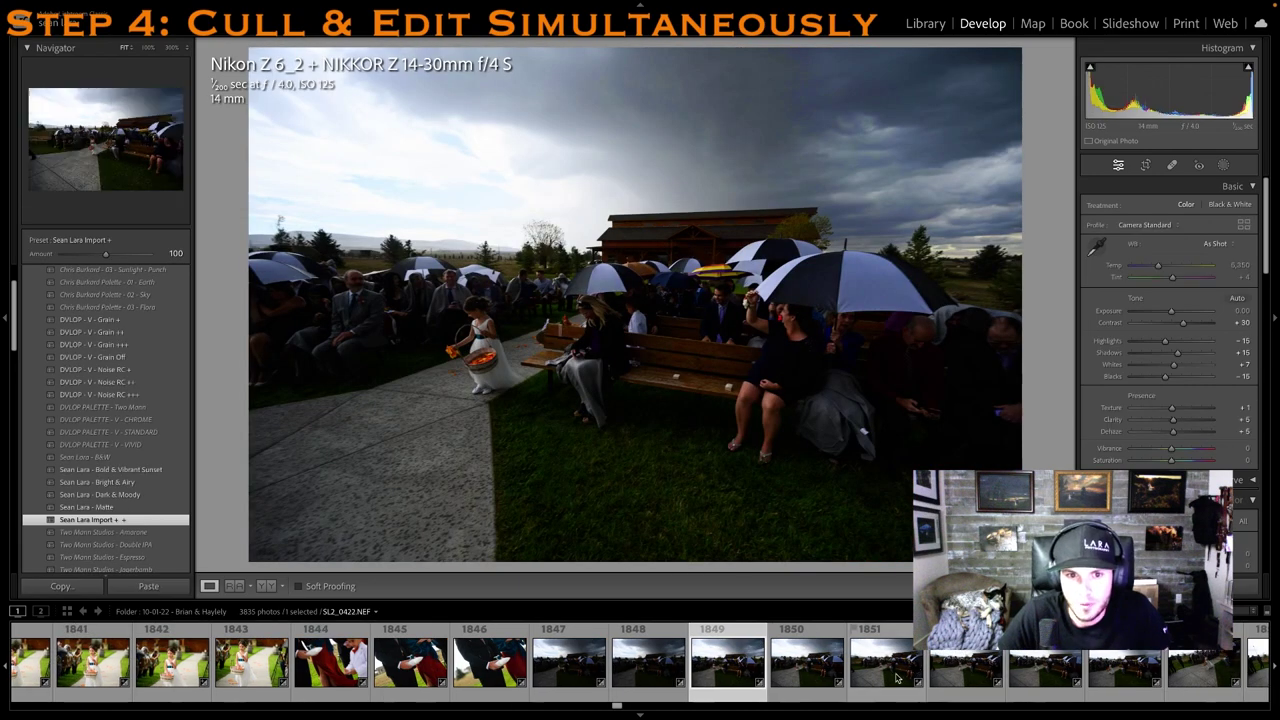
left_click(911, 674)
scroll(930, 669, "down", 2)
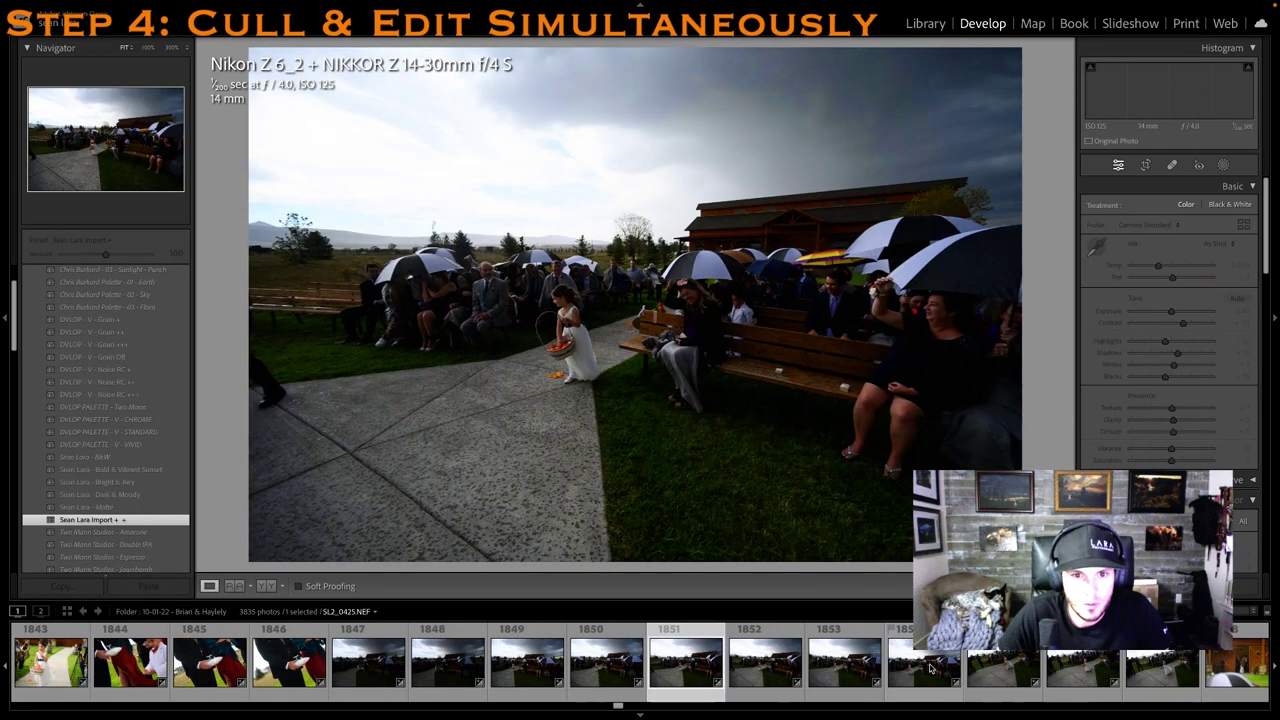
left_click_drag(1171, 311, 1182, 311)
scroll(780, 662, "down", 3)
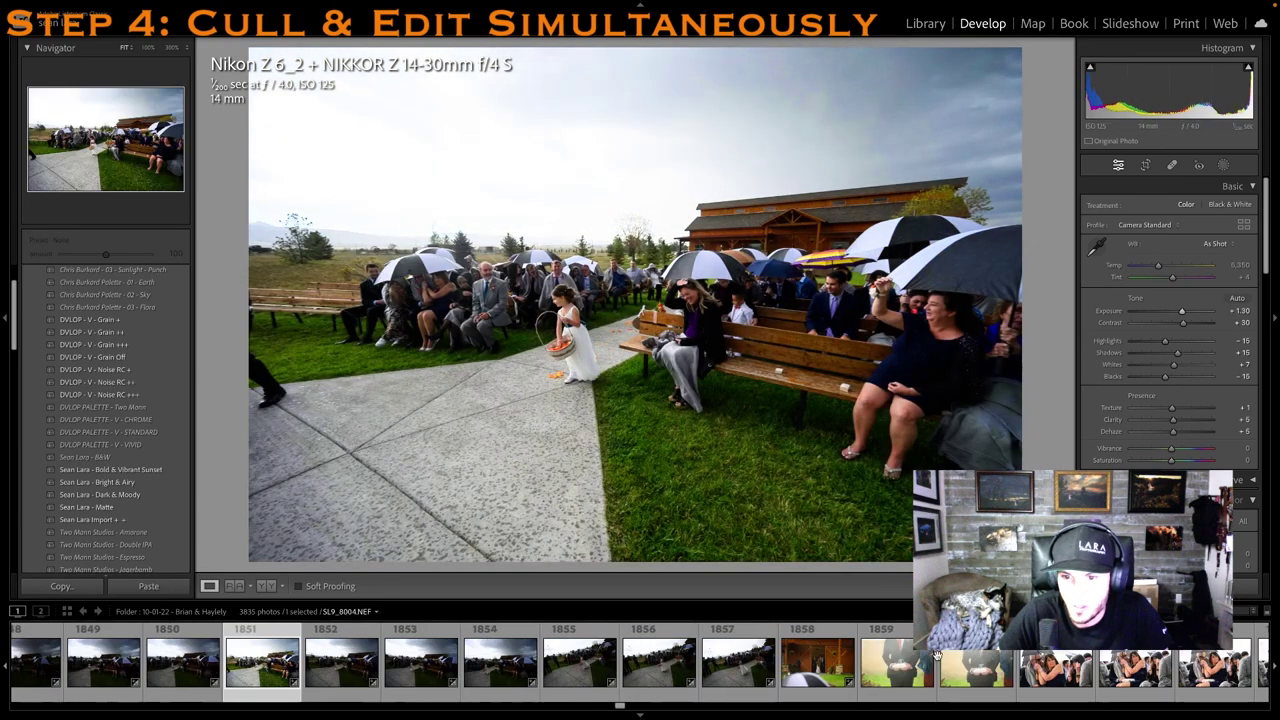
Rate the earlier hazy ring pillow photo one star, setting its clarity to +40 and dehaze to about +45
left_click(870, 662)
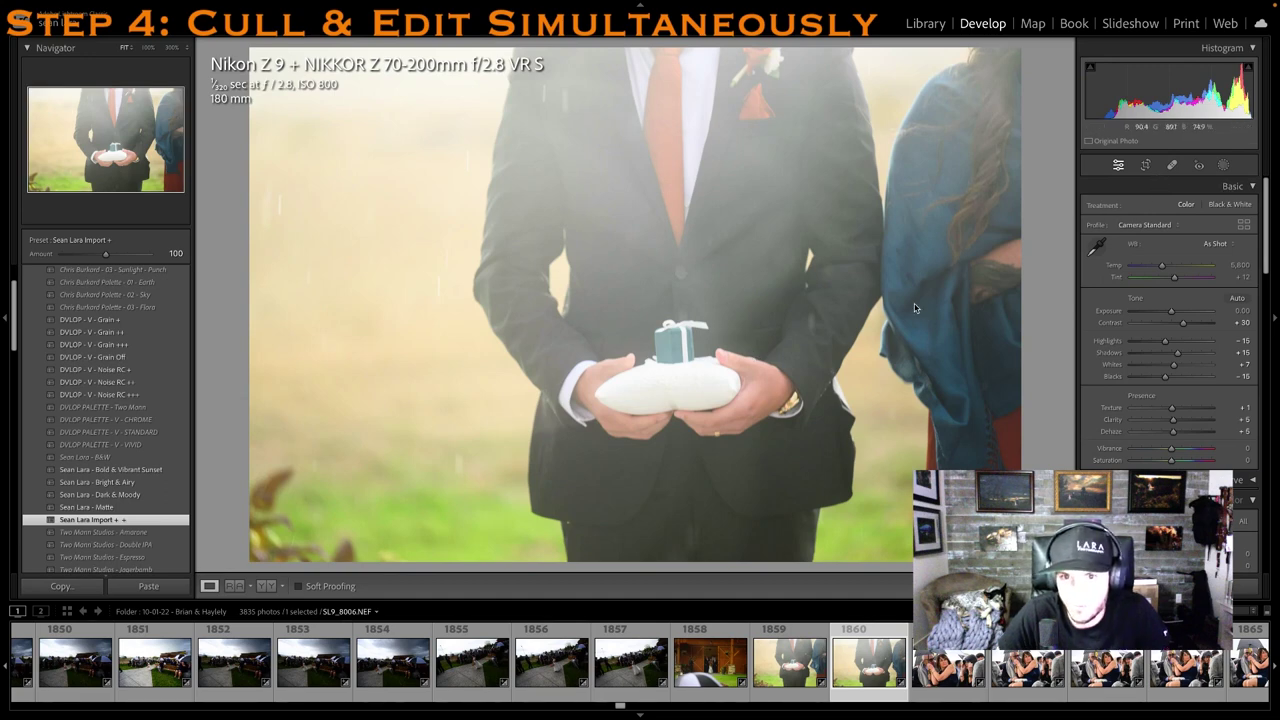
left_click(797, 656)
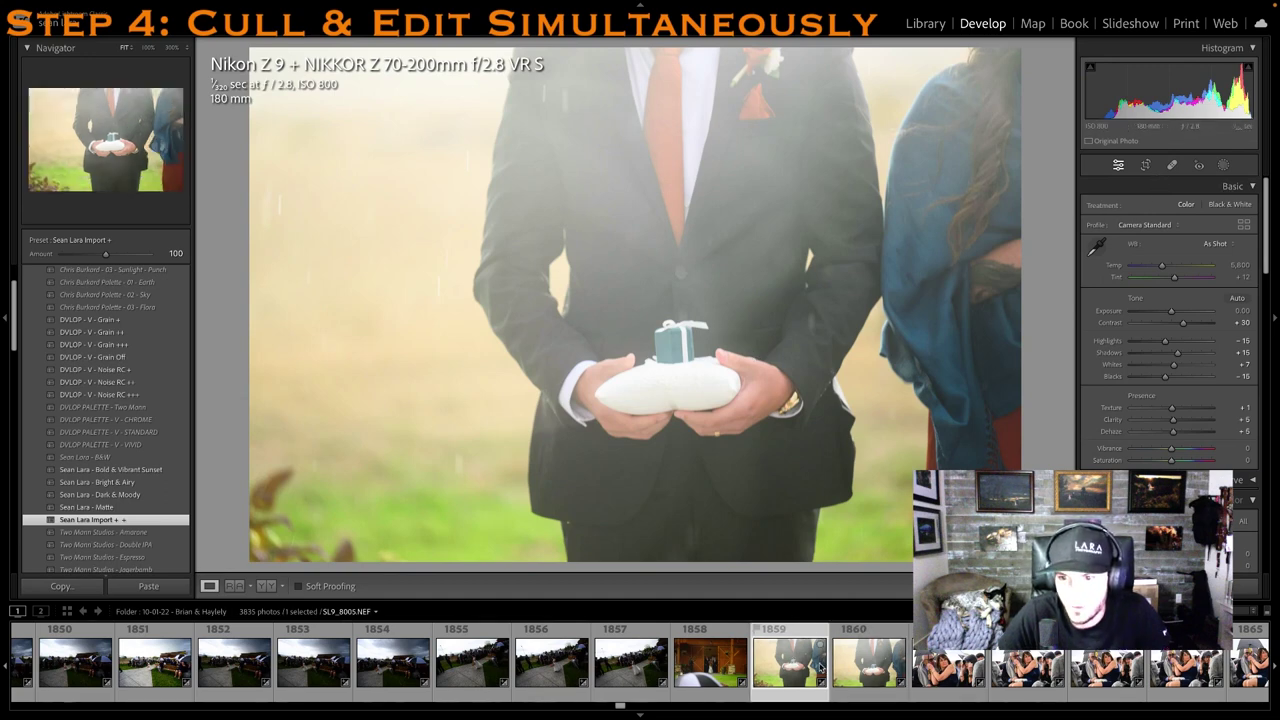
key("1")
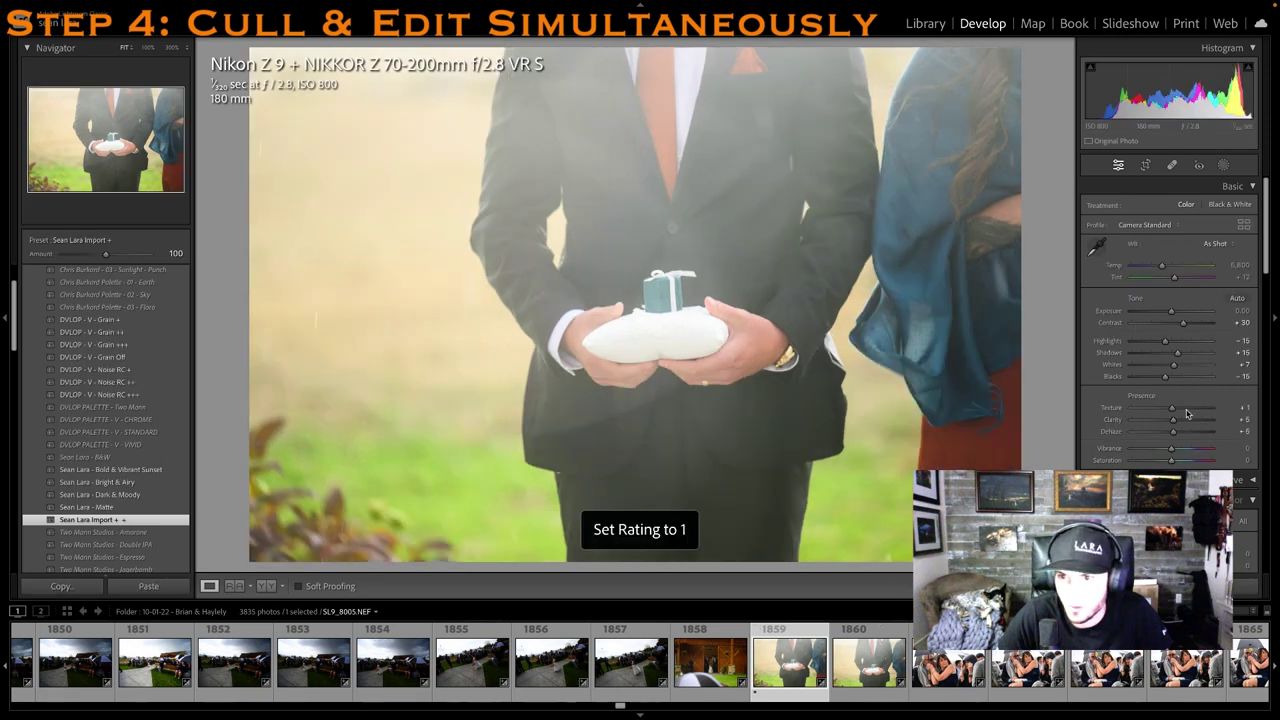
left_click(1187, 420)
left_click(1188, 431)
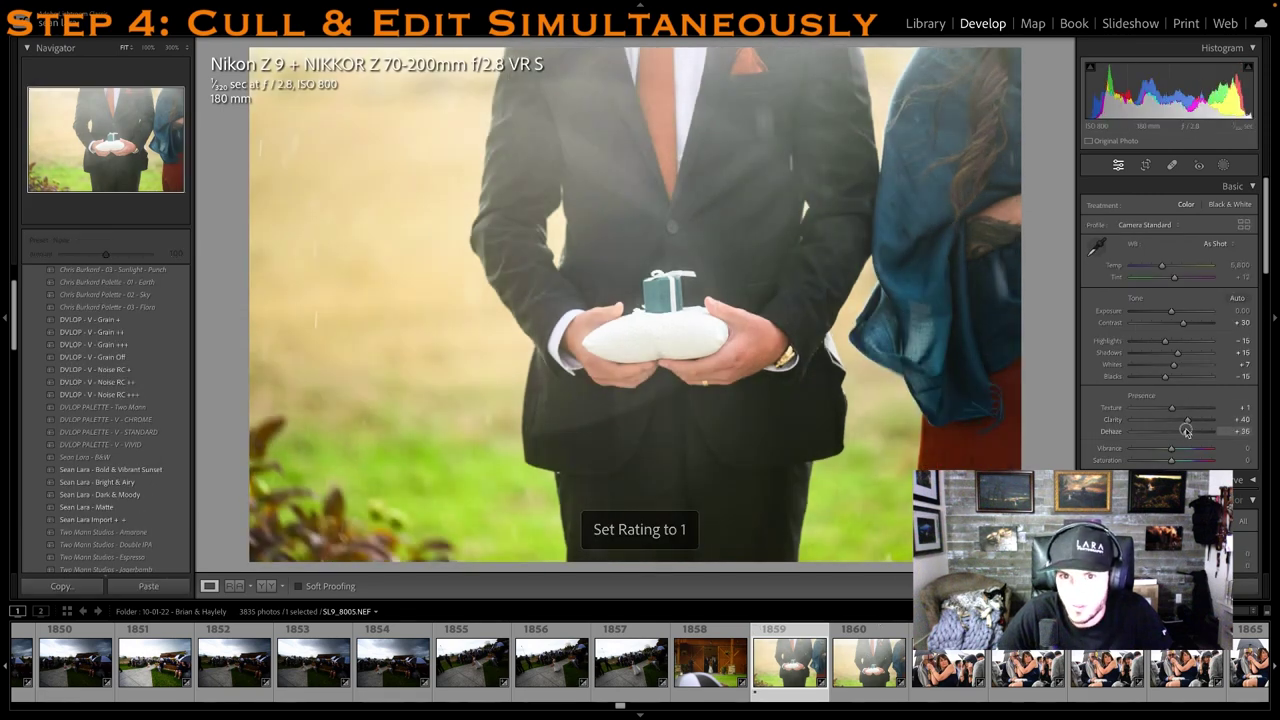
Crop the ring pillow photo tighter, cutting away the bush in the corner, and reapply one star
left_click(1150, 166)
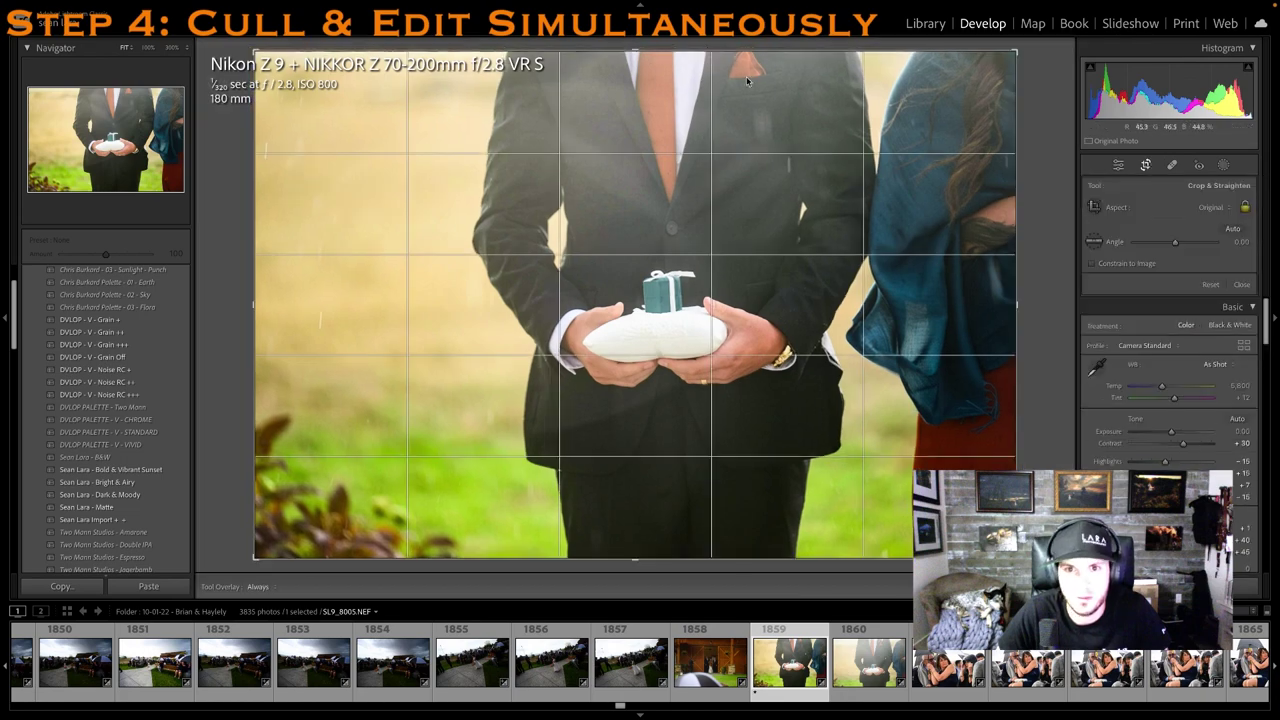
left_click_drag(733, 51, 731, 91)
left_click_drag(712, 348, 667, 390)
key("Return")
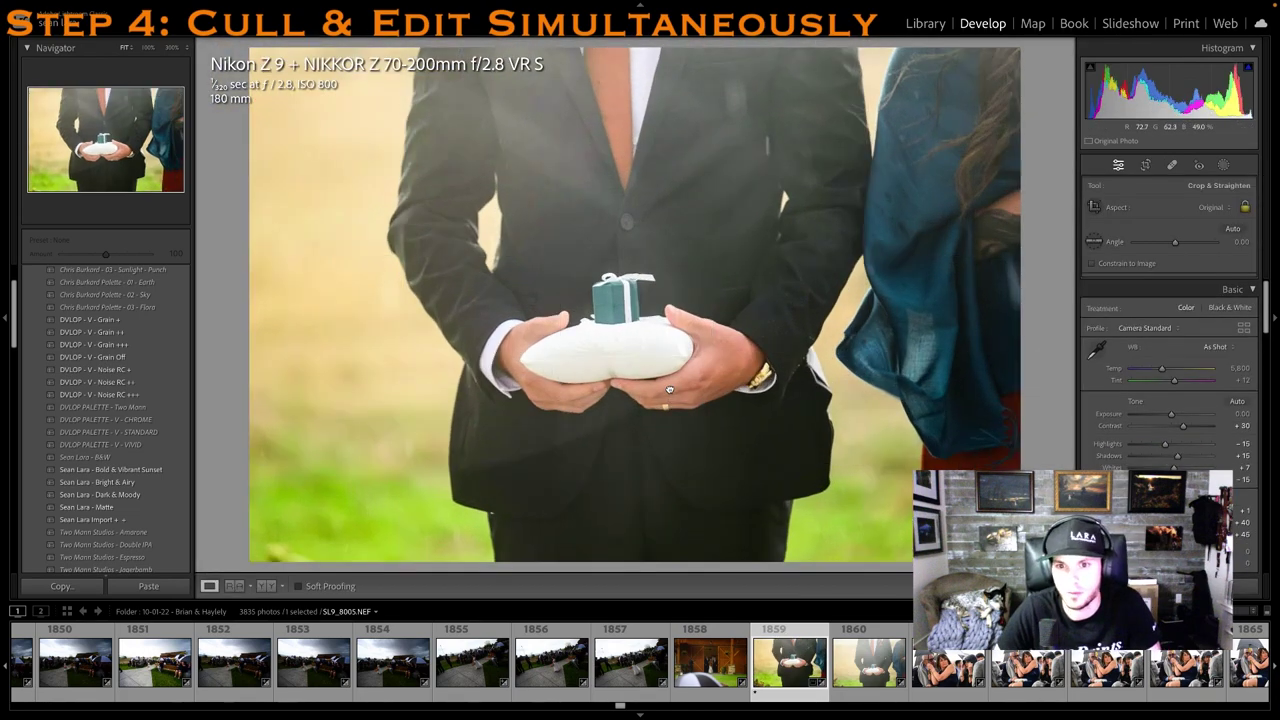
key("1")
Compare the photos of the seated guests under the umbrella and give the third one one star
left_click(996, 672)
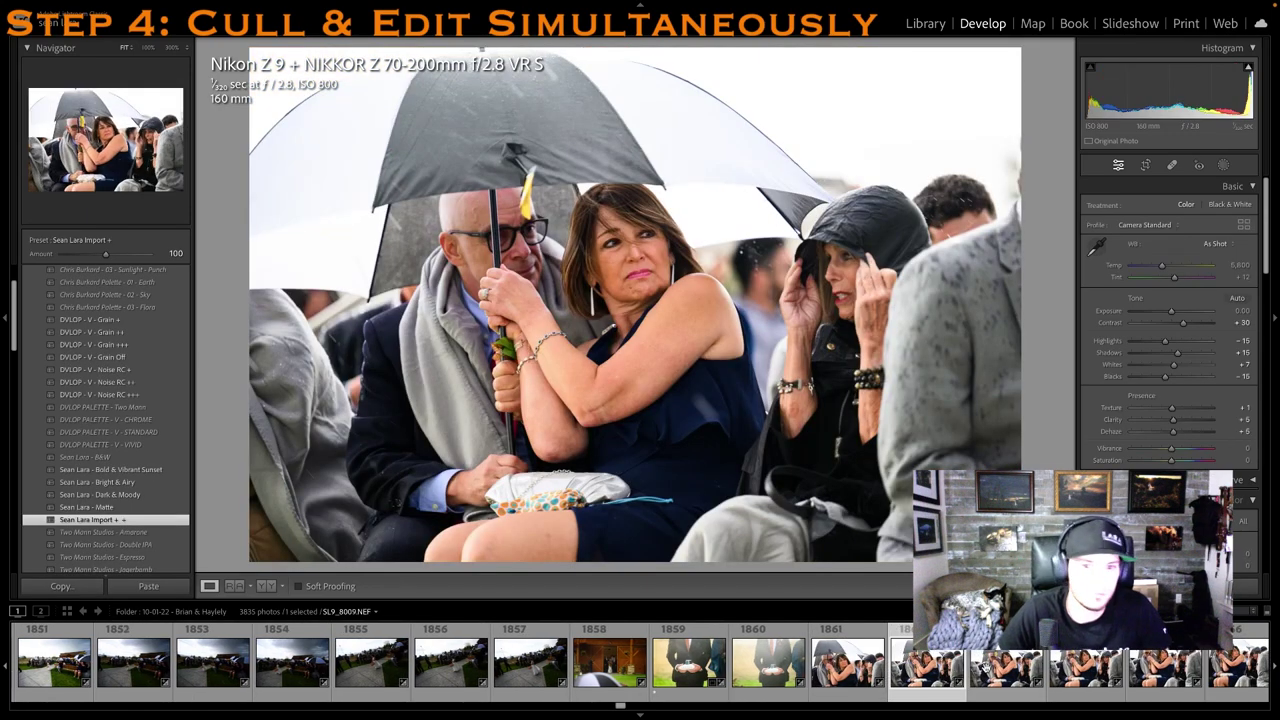
key("Right")
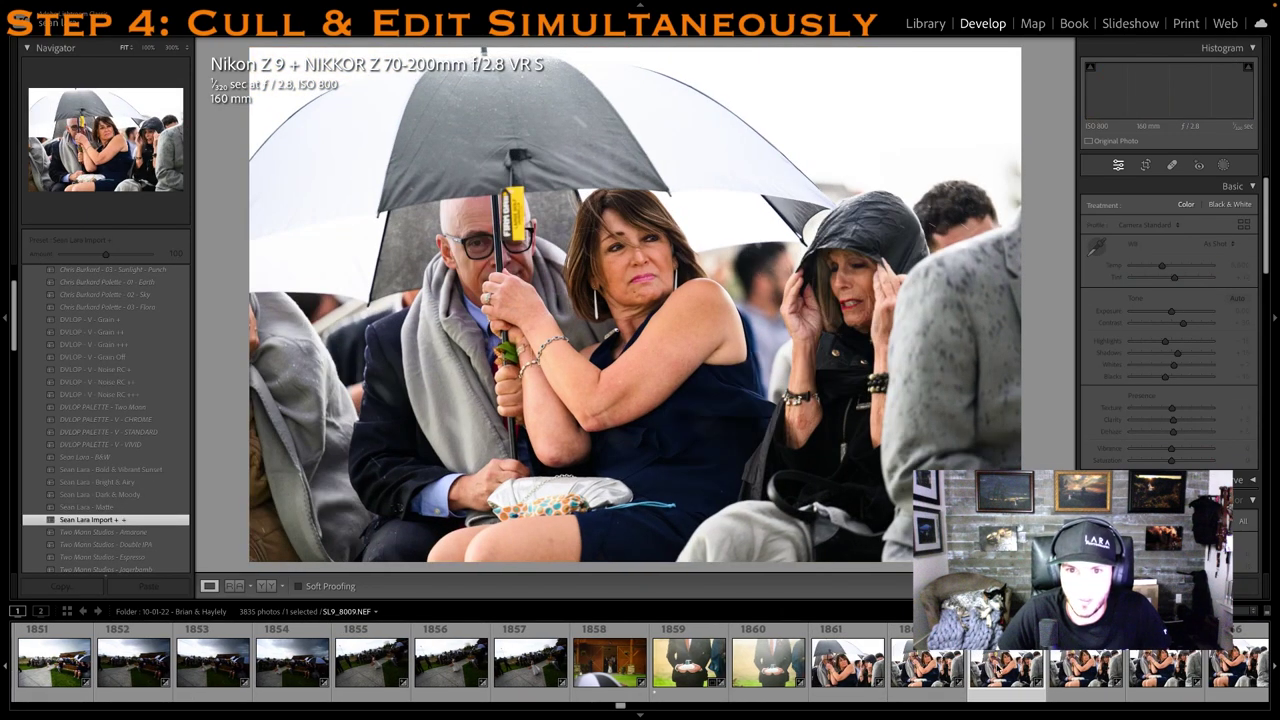
key("1")
scroll(1007, 665, "down", 1)
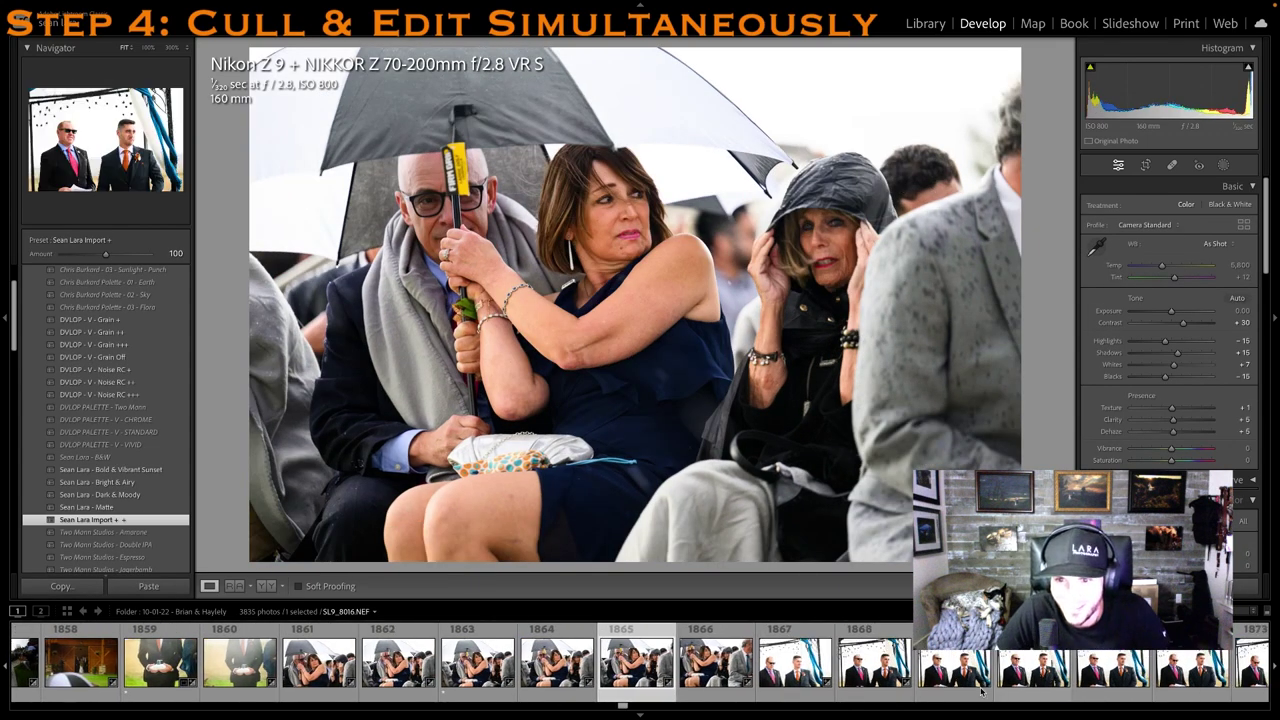
Give one star to two photos of the officiant and the groom waiting under the arch
left_click(971, 684)
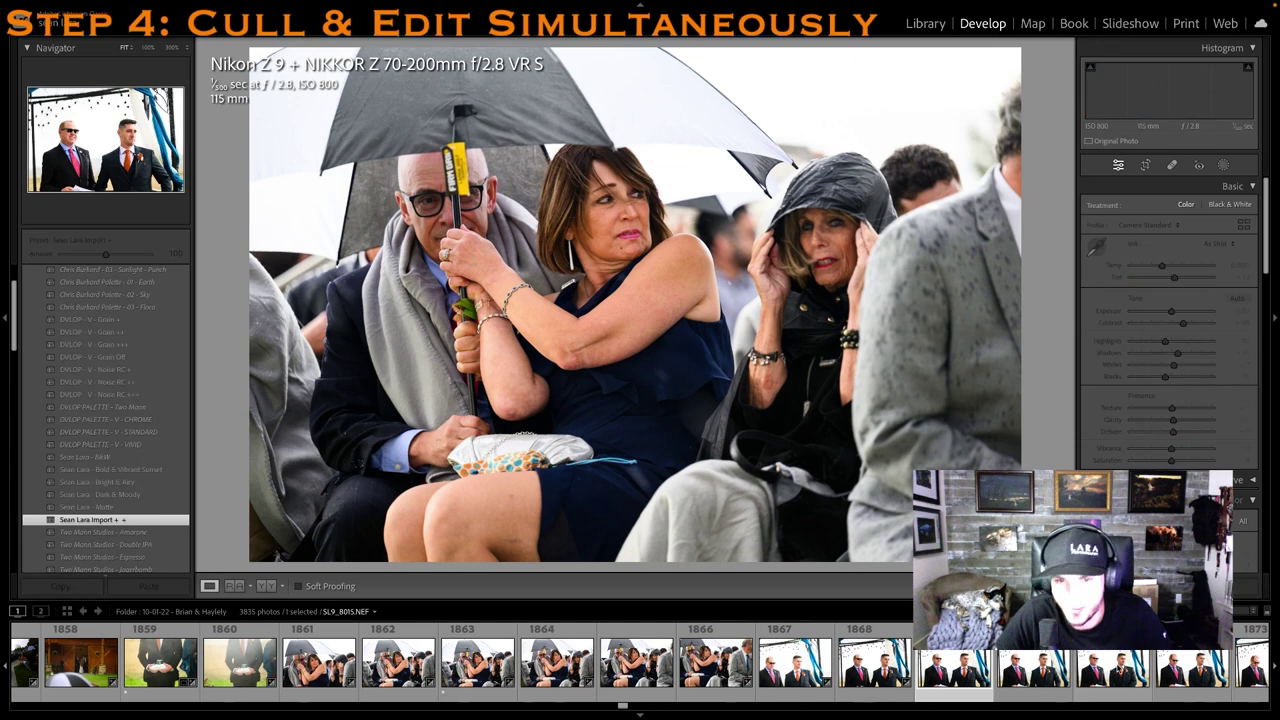
key("1")
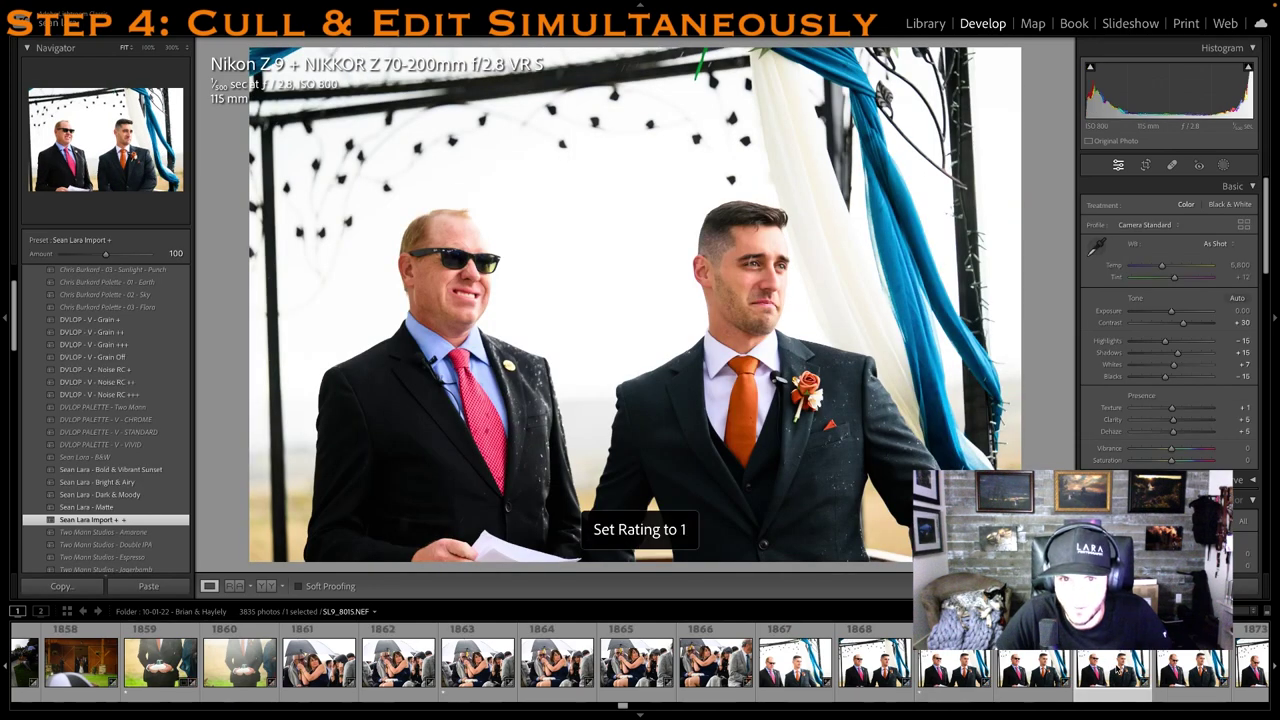
scroll(1087, 678, "down", 4)
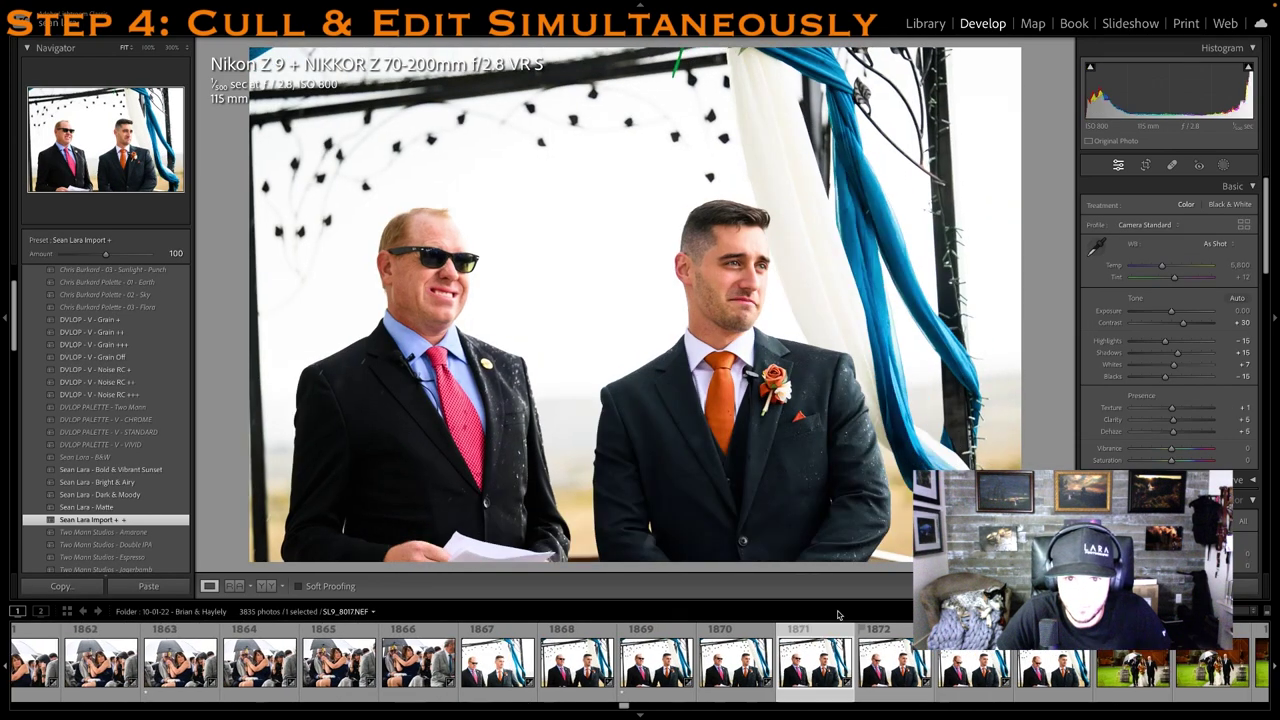
key("1")
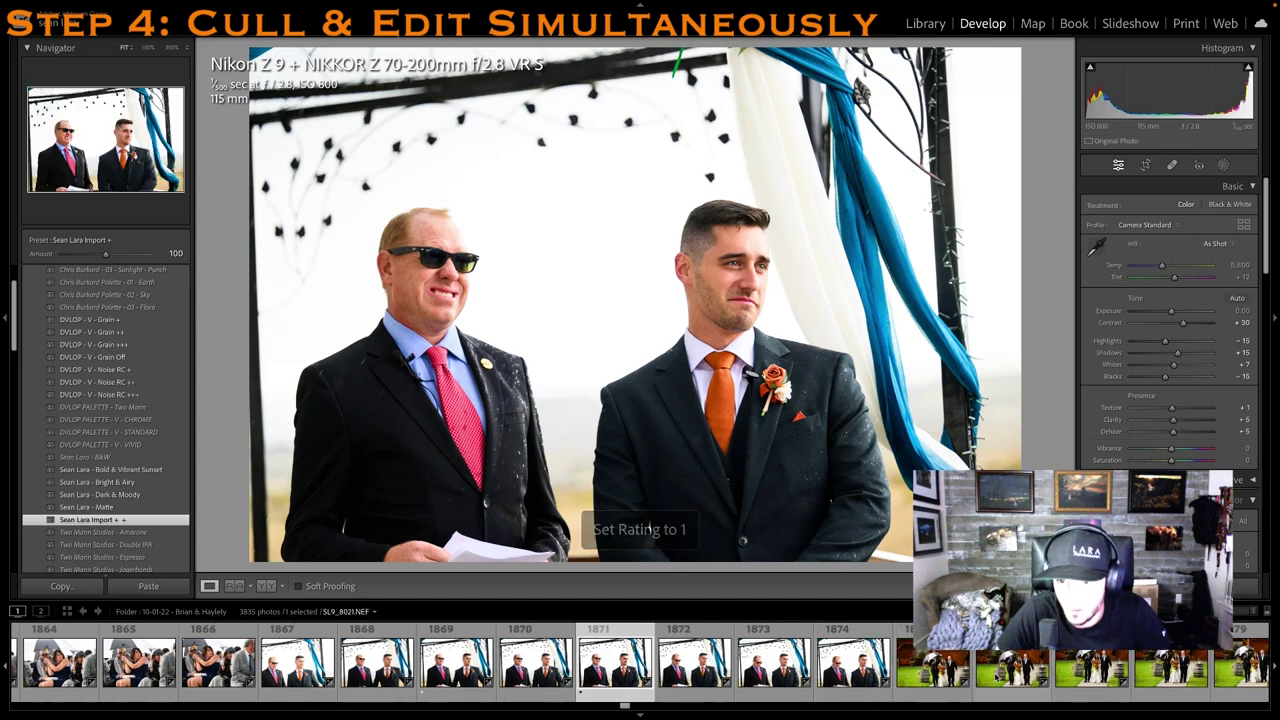
Compare the shots of the bride walking with her two escorts, rate the best one star and crop it slightly tighter
left_click(1028, 667)
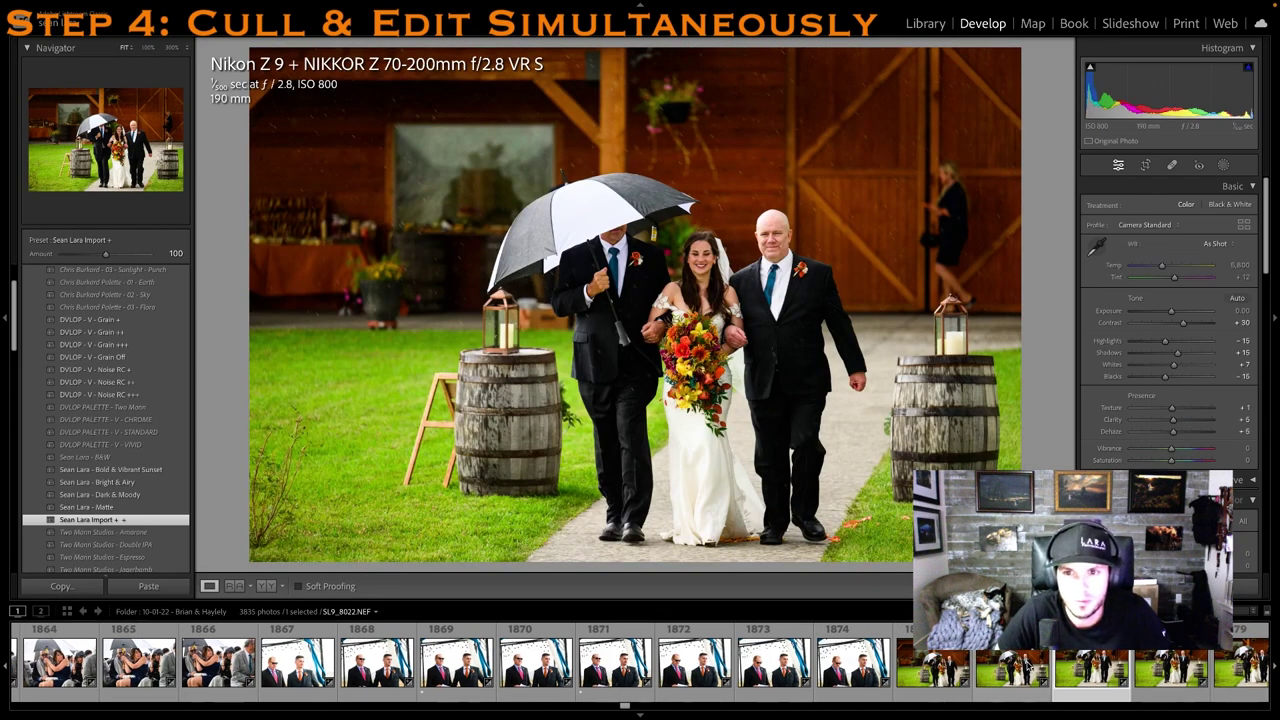
key("Right")
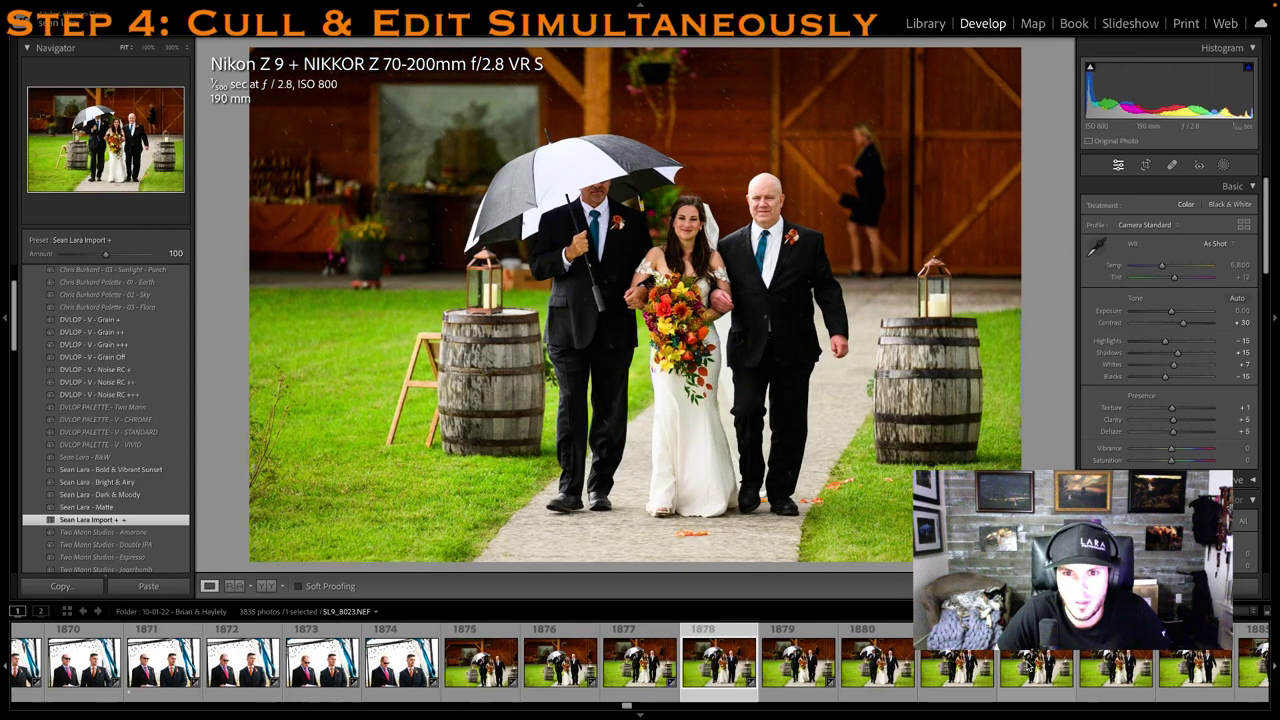
key("Right")
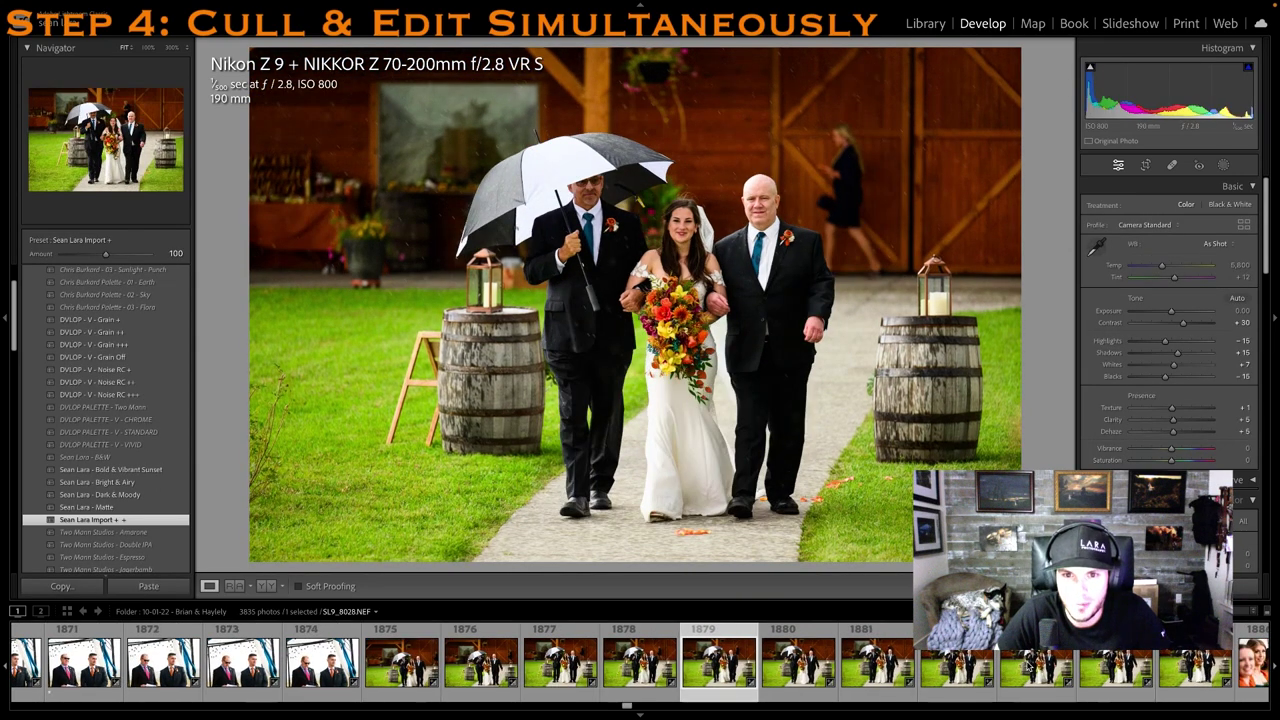
key("Right")
key("1")
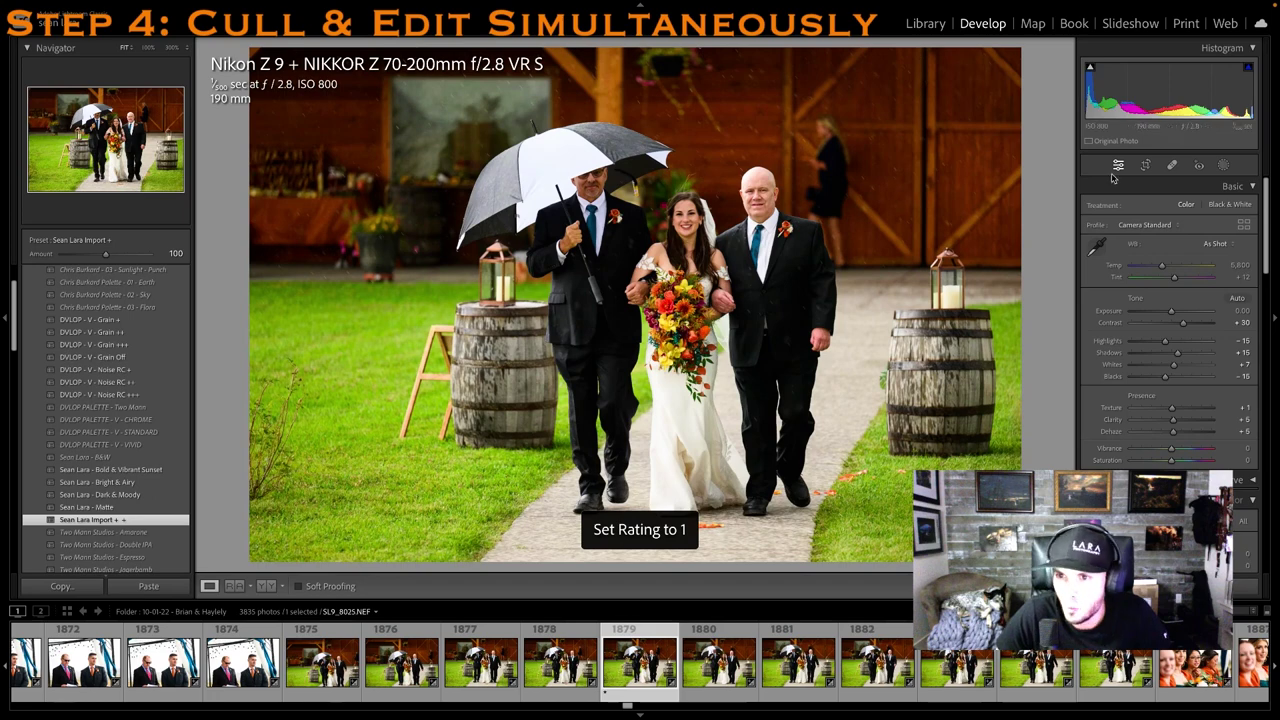
left_click(1145, 165)
left_click_drag(671, 50, 671, 74)
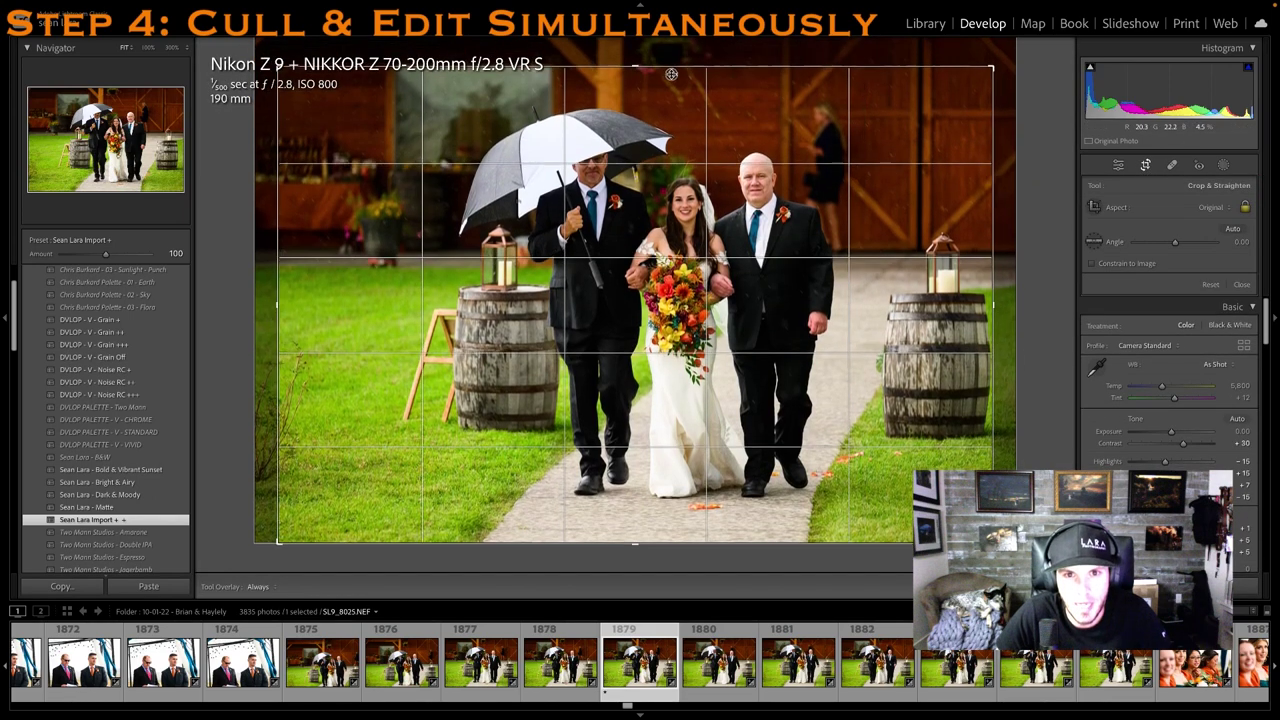
key("Return")
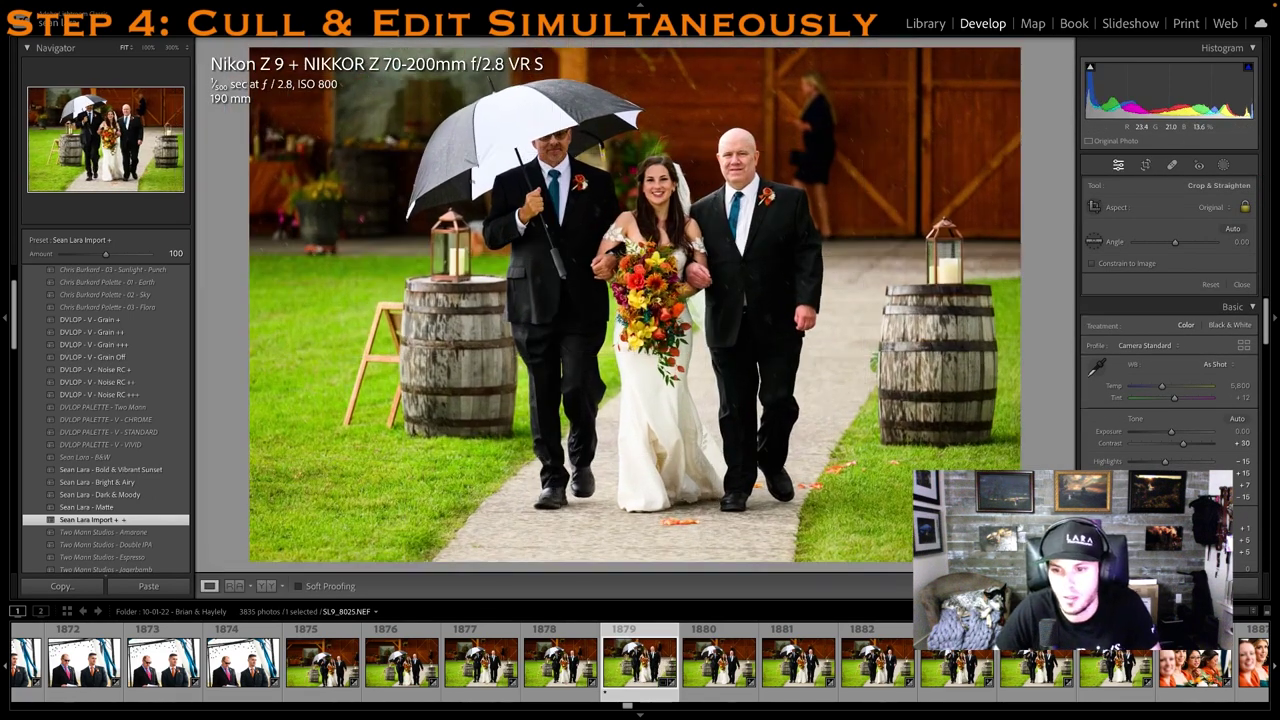
Rate the photo showing the umbrella holder's face one star and crop it in closer around the bride and her escorts
left_click(985, 675)
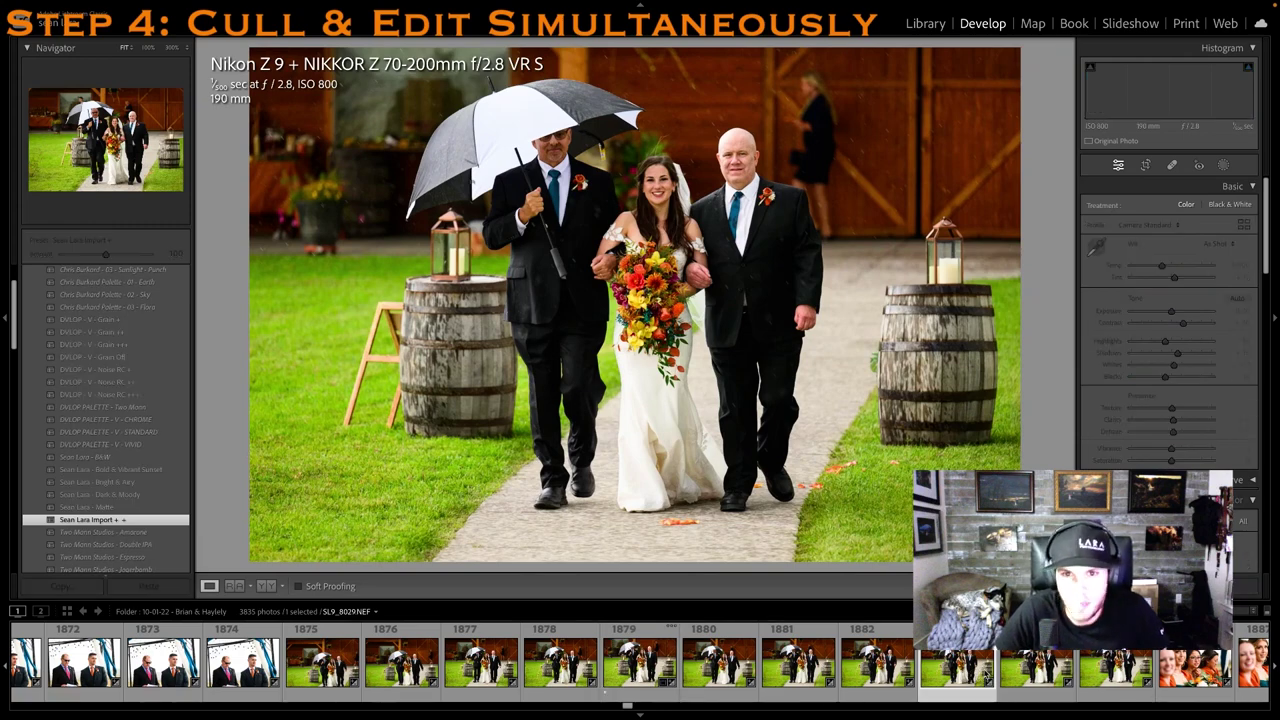
key("1")
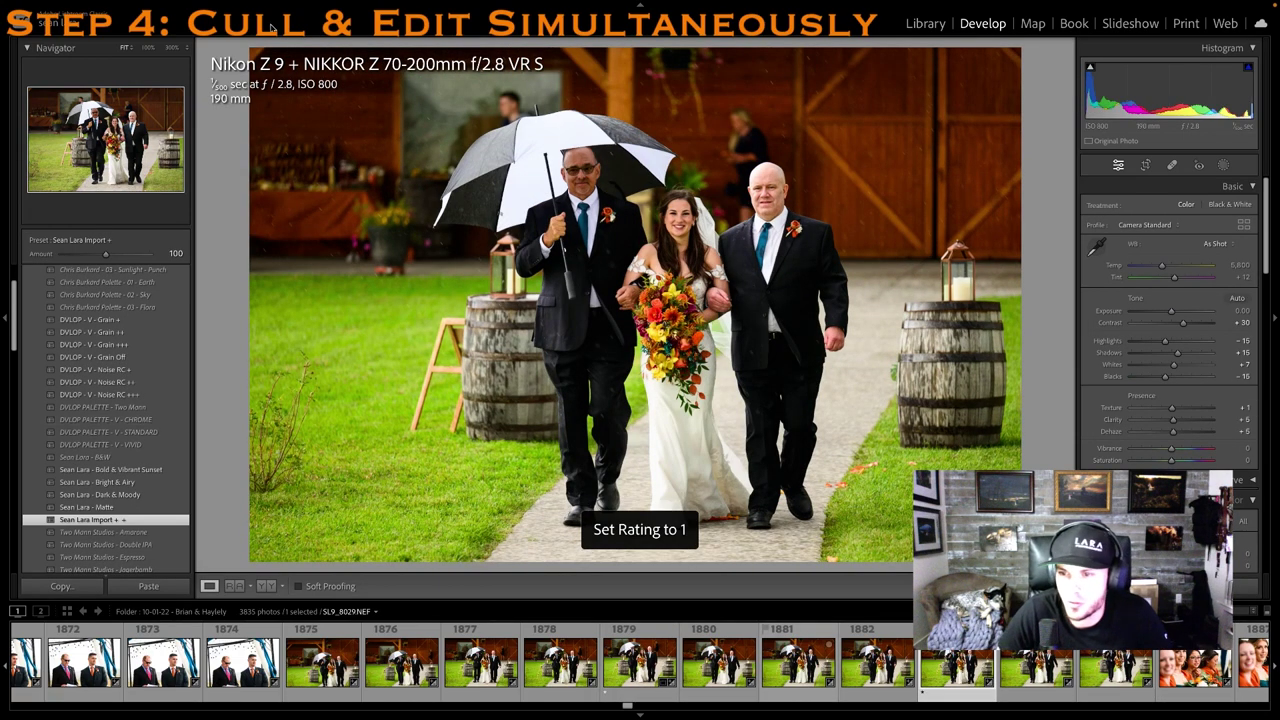
left_click(1148, 163)
left_click_drag(254, 185, 300, 185)
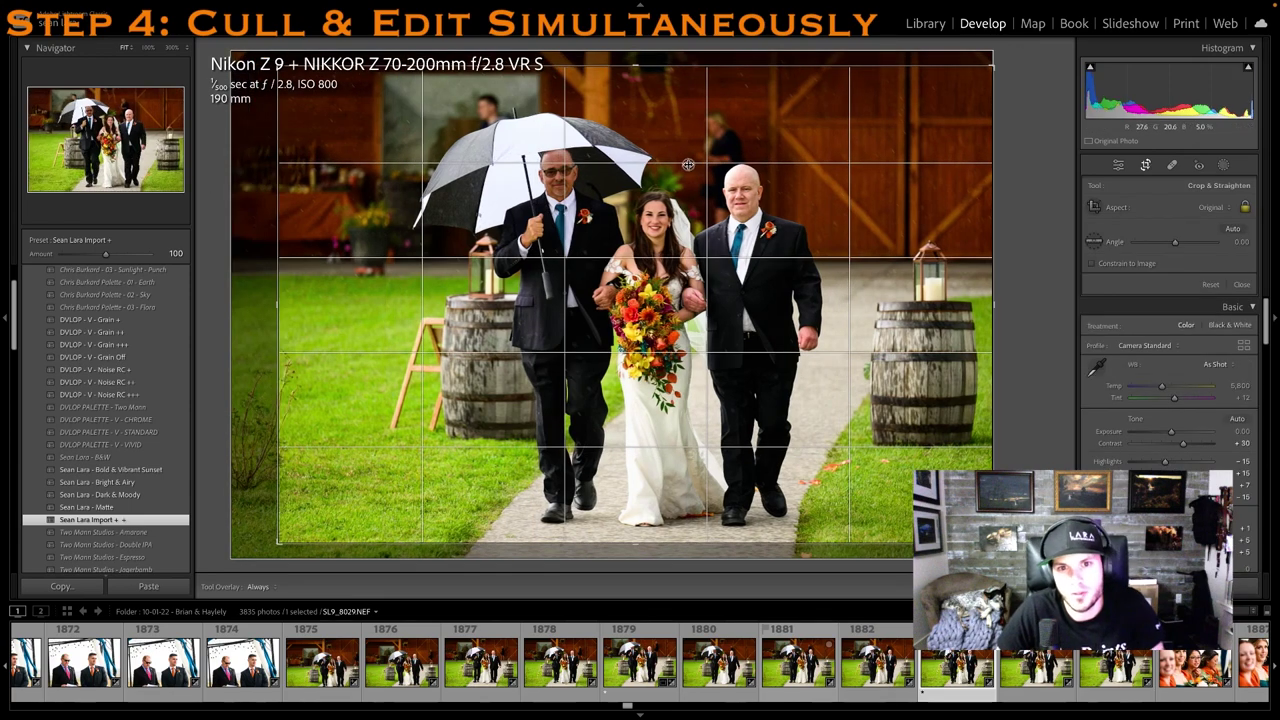
key("Return")
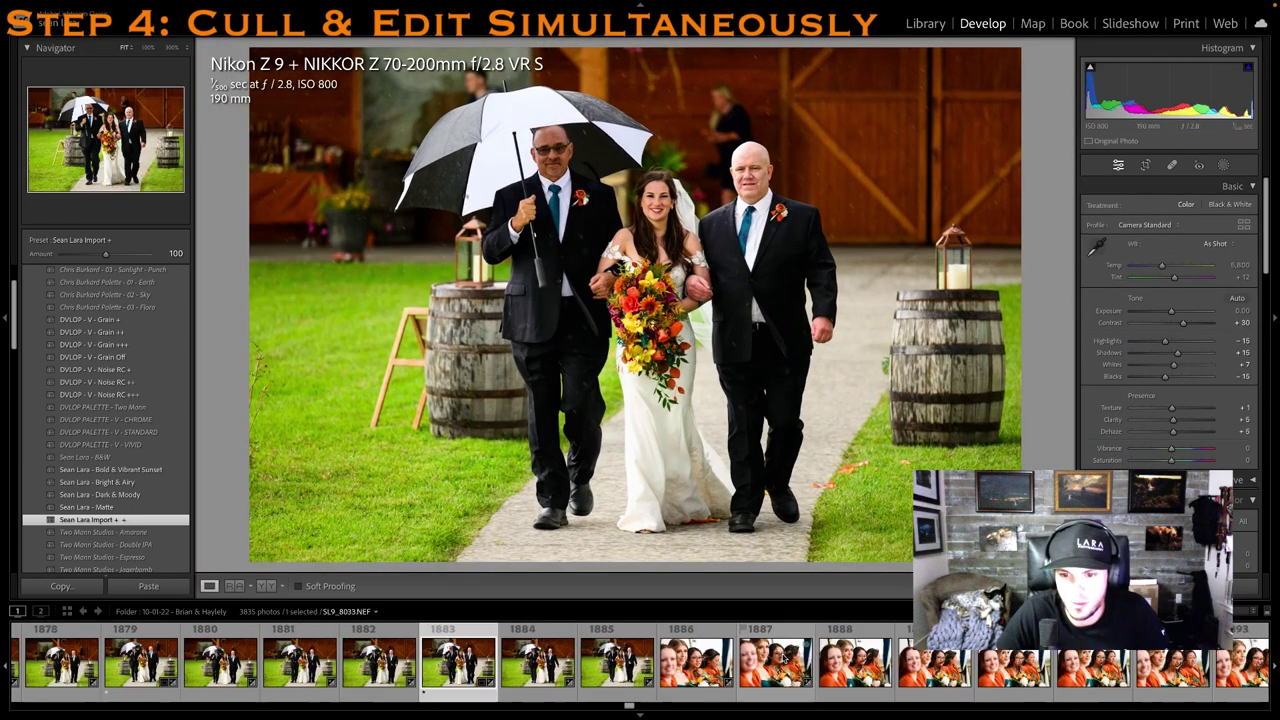
Review the photos of the bridesmaids in orange shawls and give the best ones one star
left_click(873, 654)
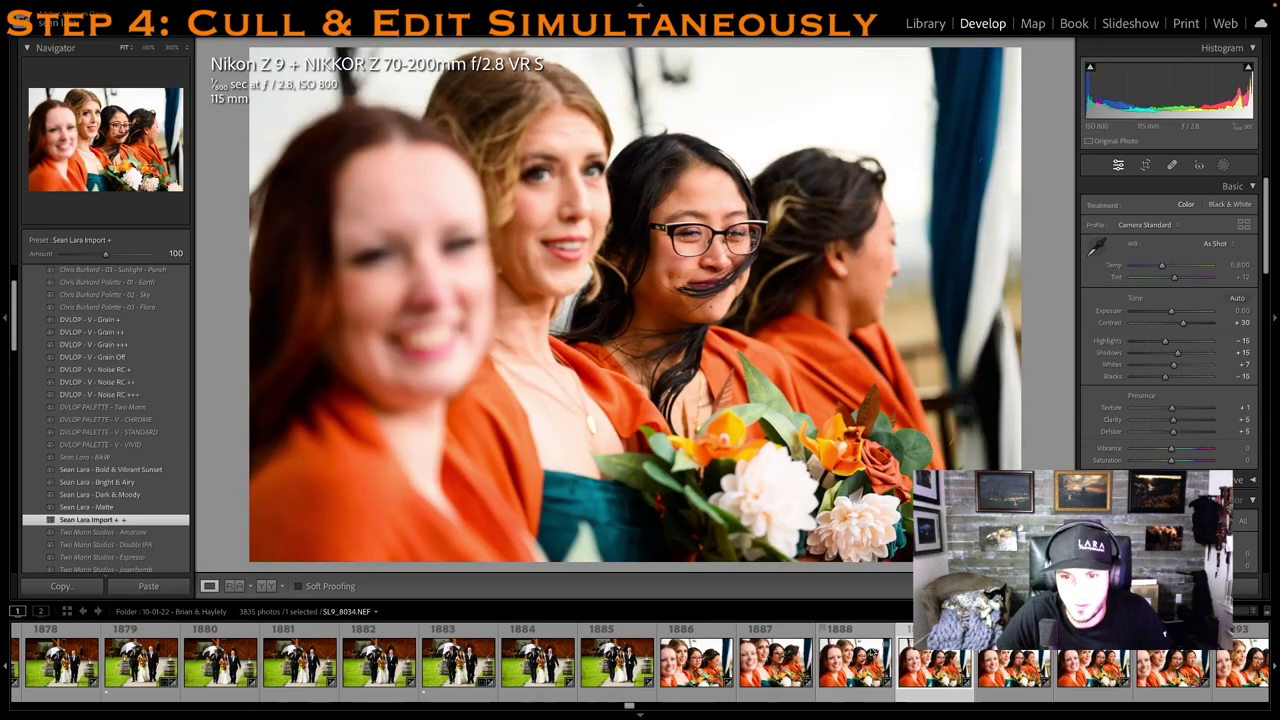
key("1")
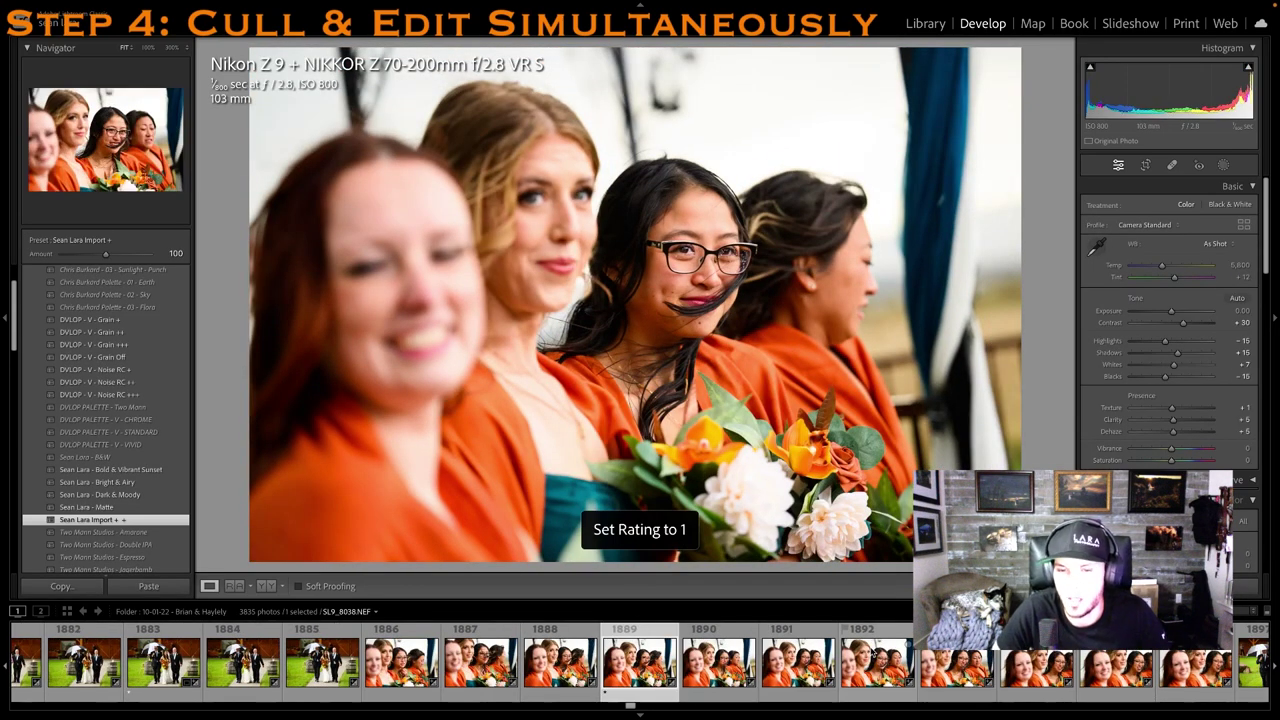
left_click(920, 687)
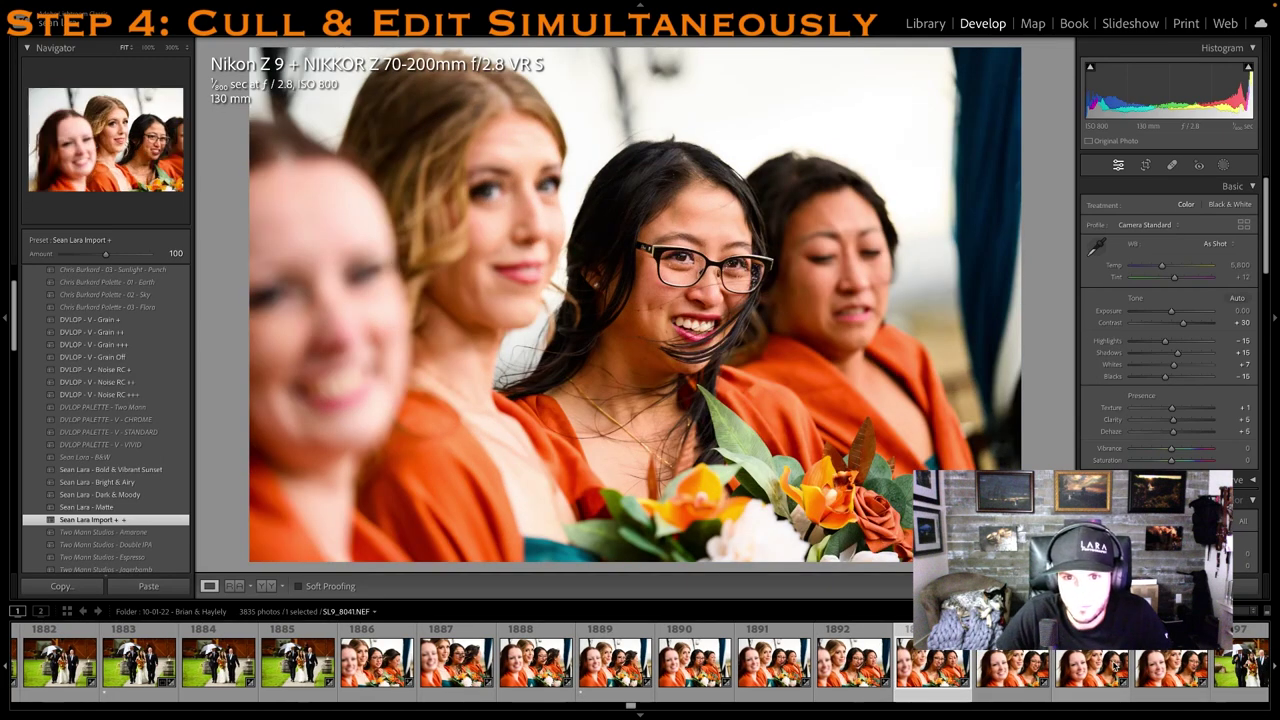
key("1")
left_click(1112, 664)
left_click(1066, 664)
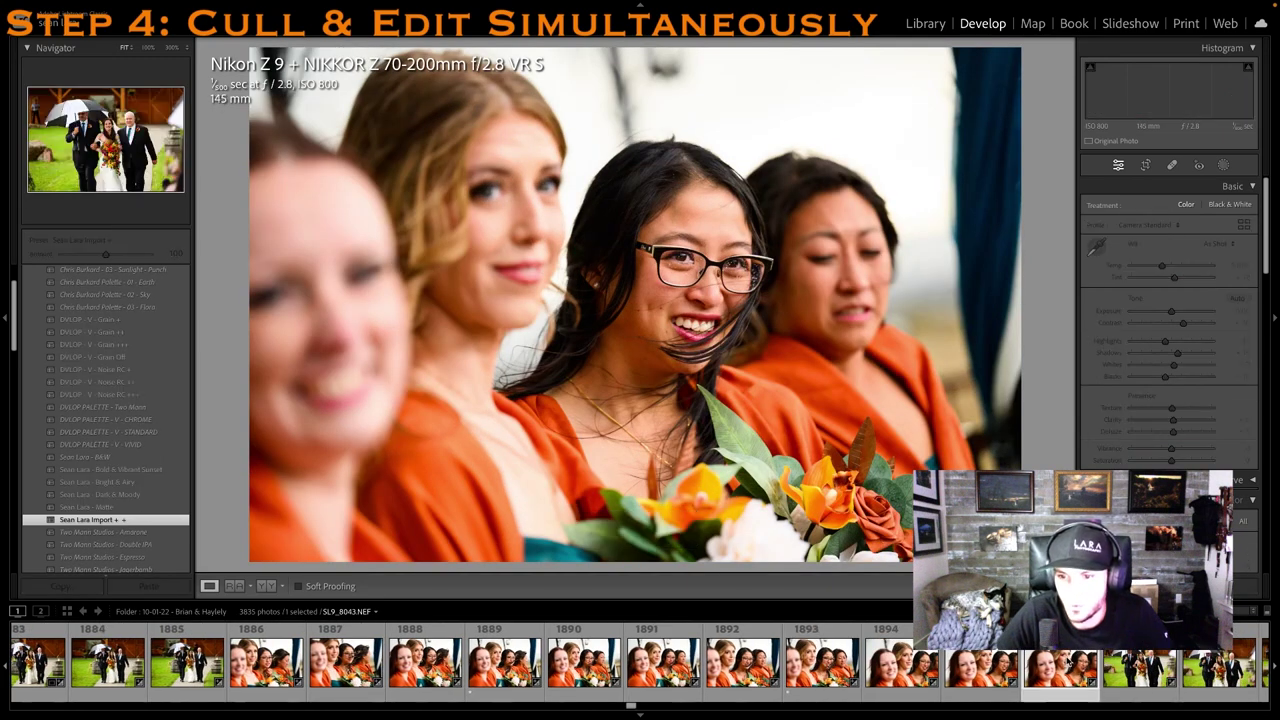
key("1")
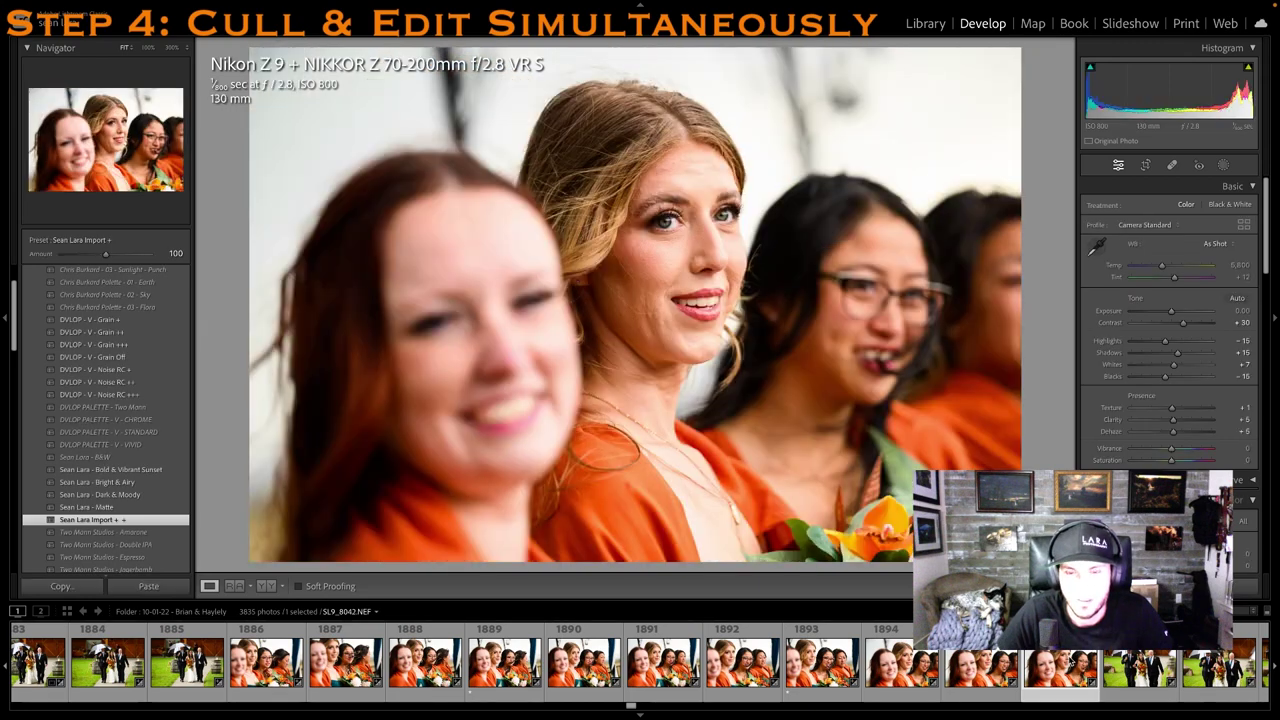
left_click(1067, 662)
Rate the closer photo of the smiling bride and her escorts one star, crop it tighter, and compare it with a neighboring shot
left_click(905, 664)
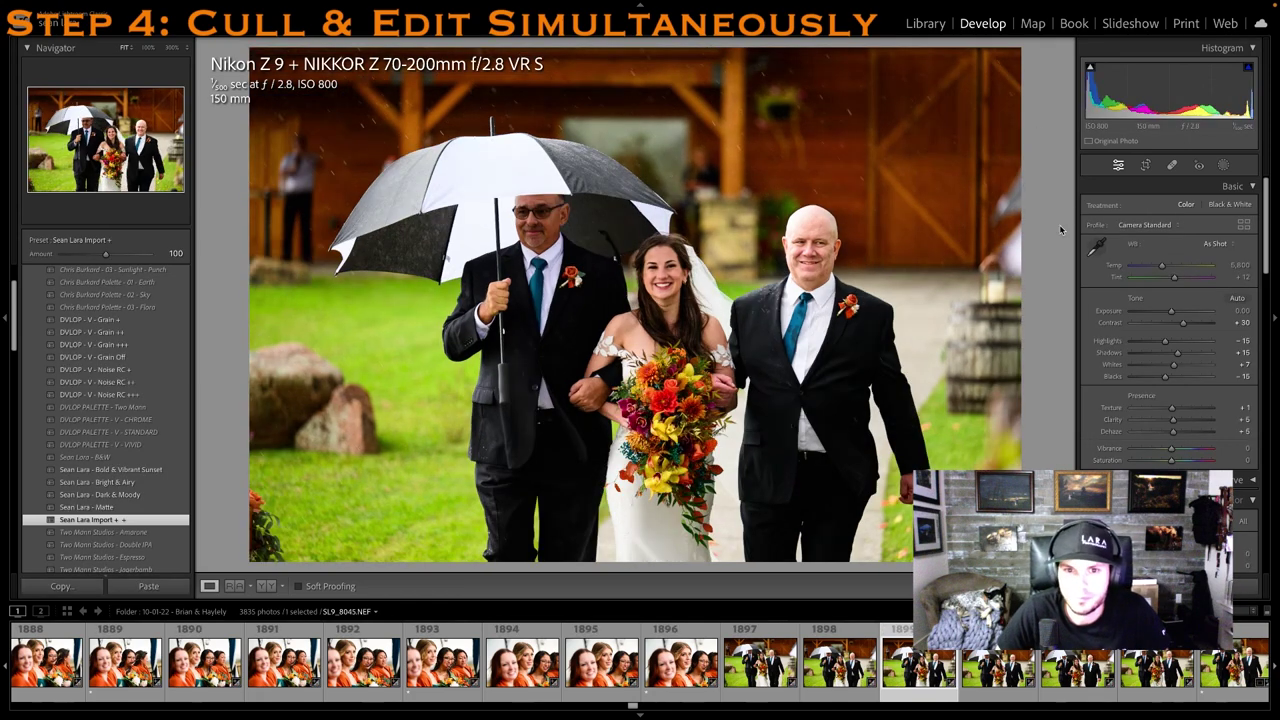
key("1")
left_click(1145, 166)
left_click_drag(683, 48, 681, 80)
key("r")
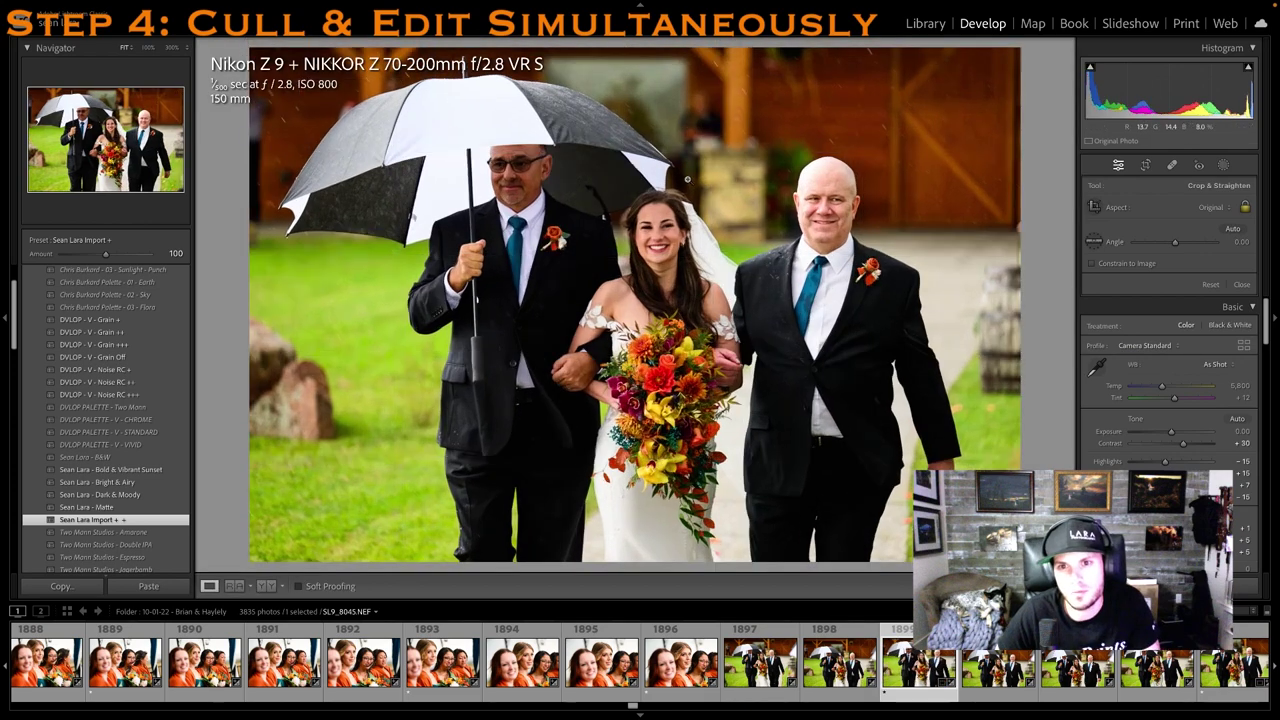
left_click(1086, 684)
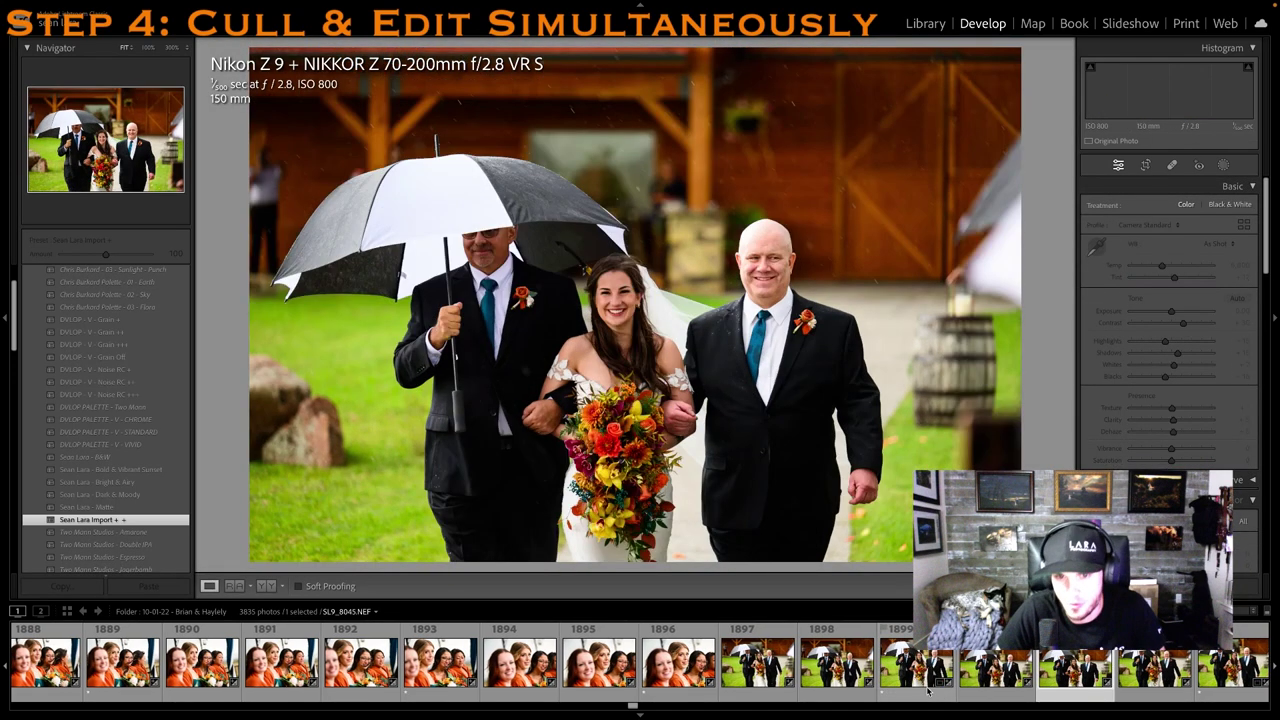
left_click(926, 682)
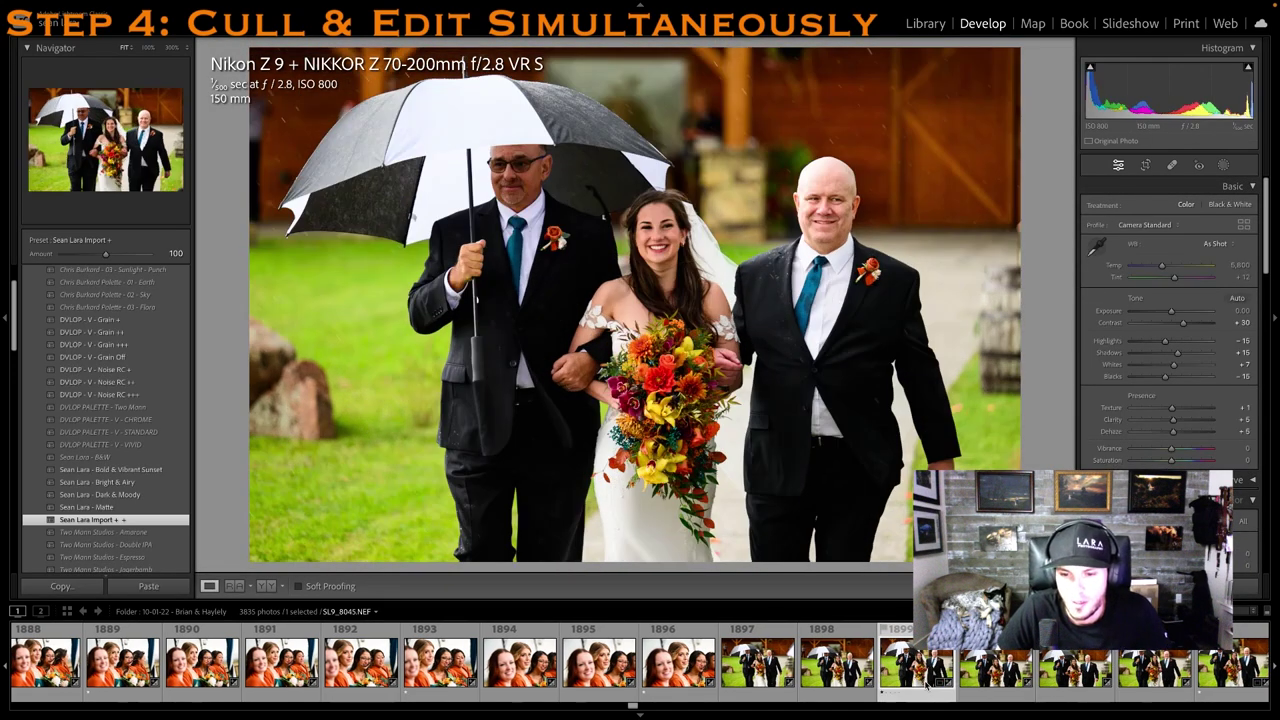
Create a virtual copy of the photo of the smiling bride and her escorts, and apply the Sean Lara - B&W preset to it
right_click(918, 665)
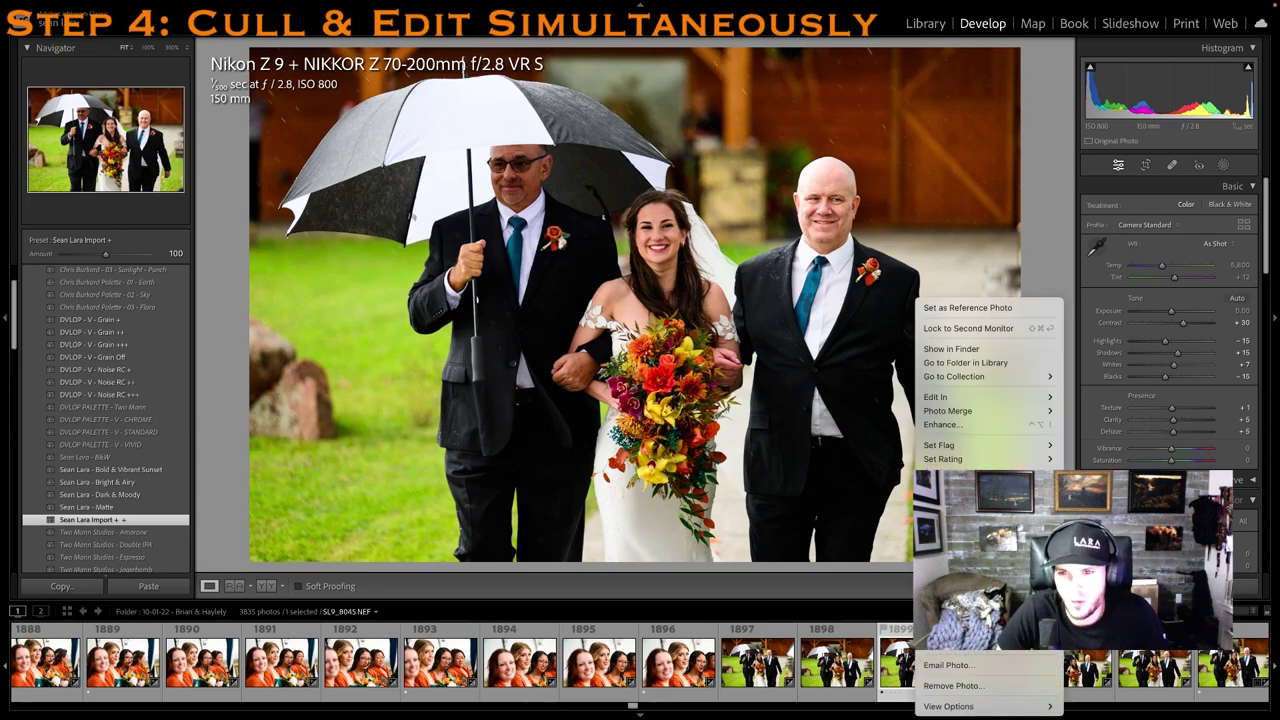
left_click(2, 435)
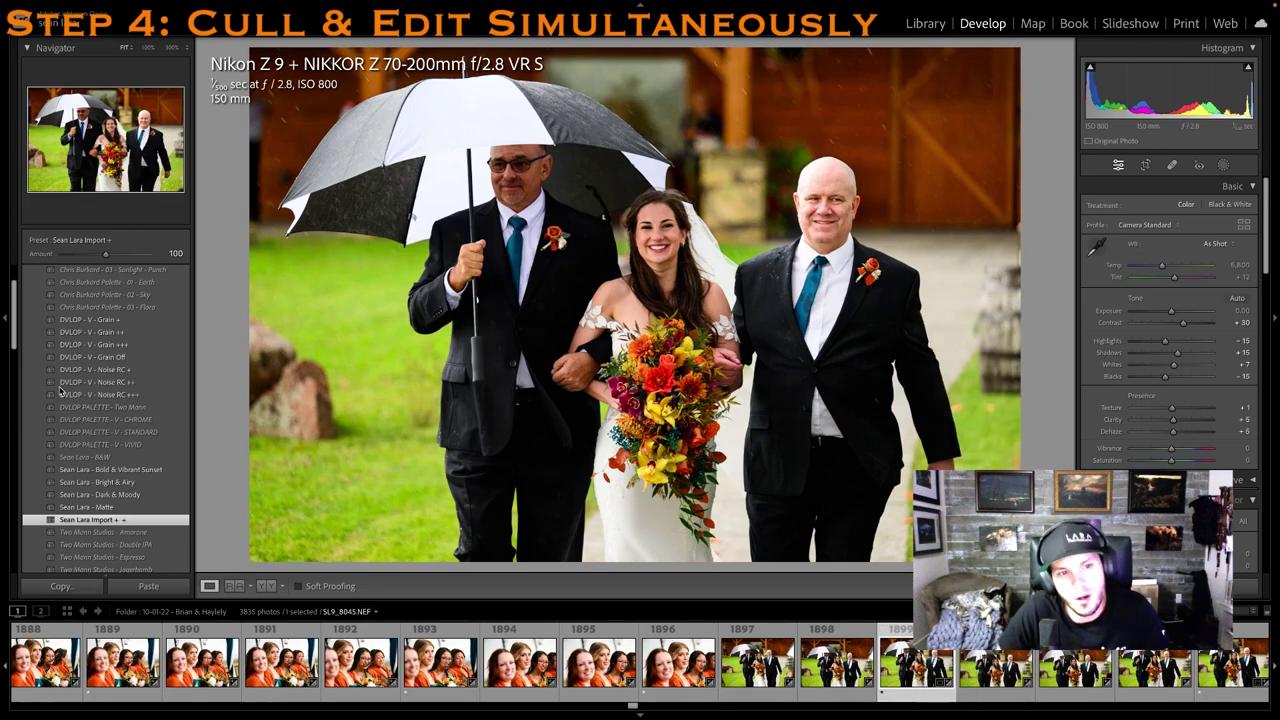
key("ctrl+apostrophe")
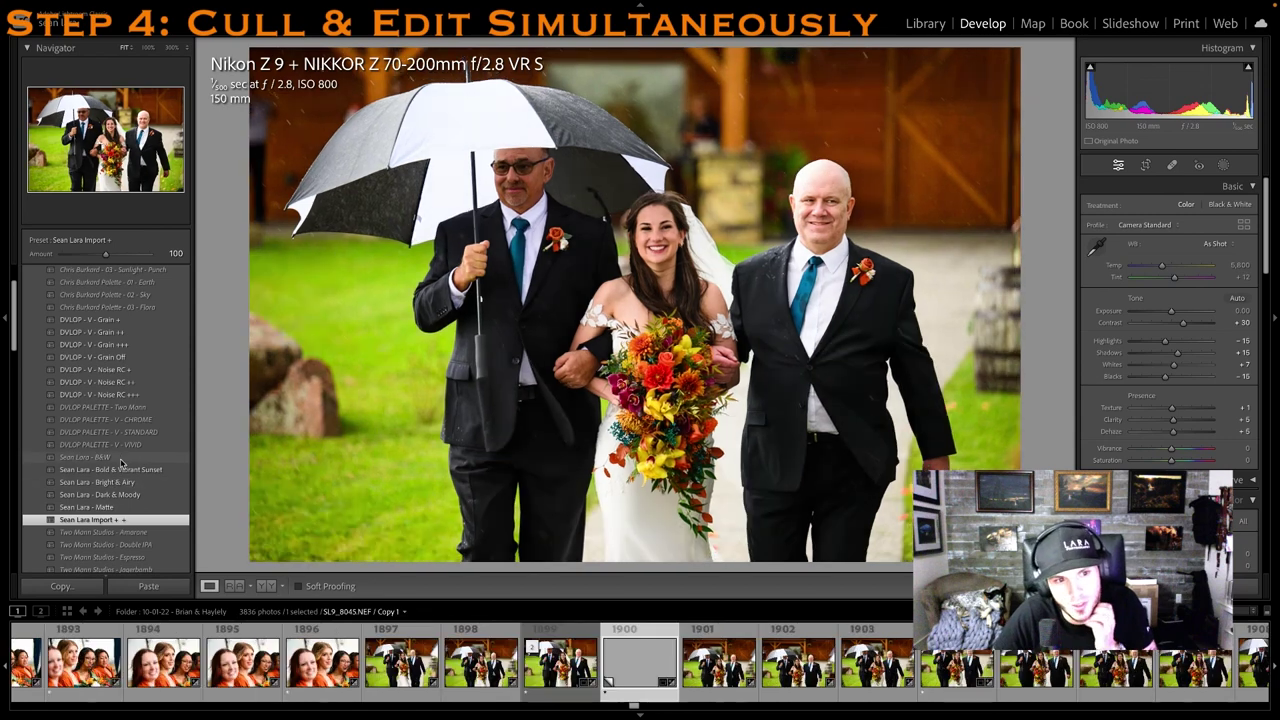
left_click(110, 458)
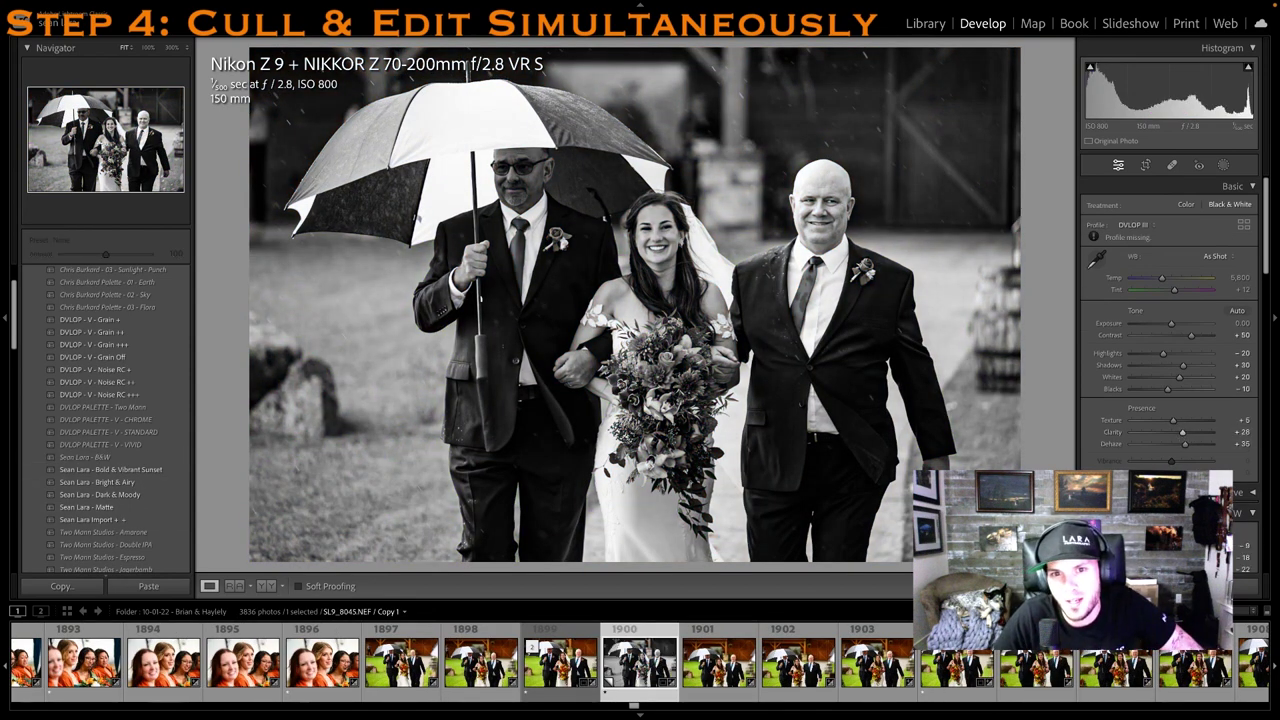
Check the color photo SL9_8049 of the bride walking with both escorts and rate it one star
left_click(957, 643)
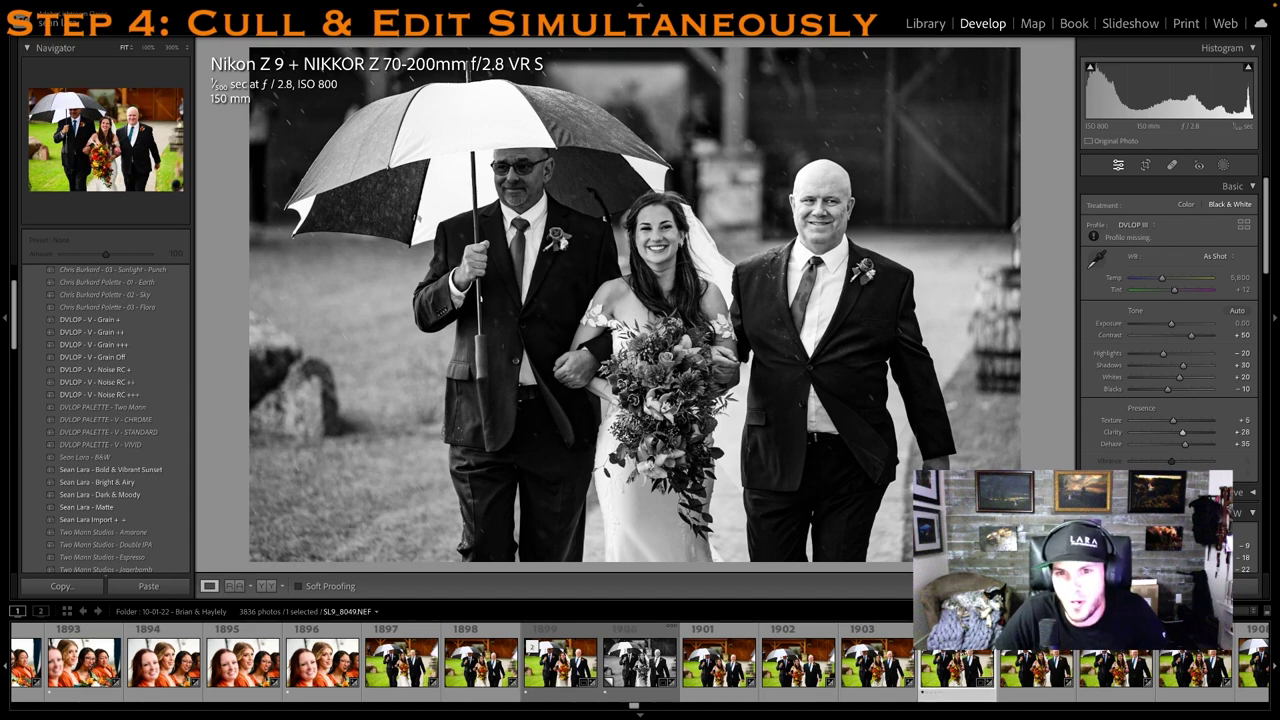
left_click(110, 520)
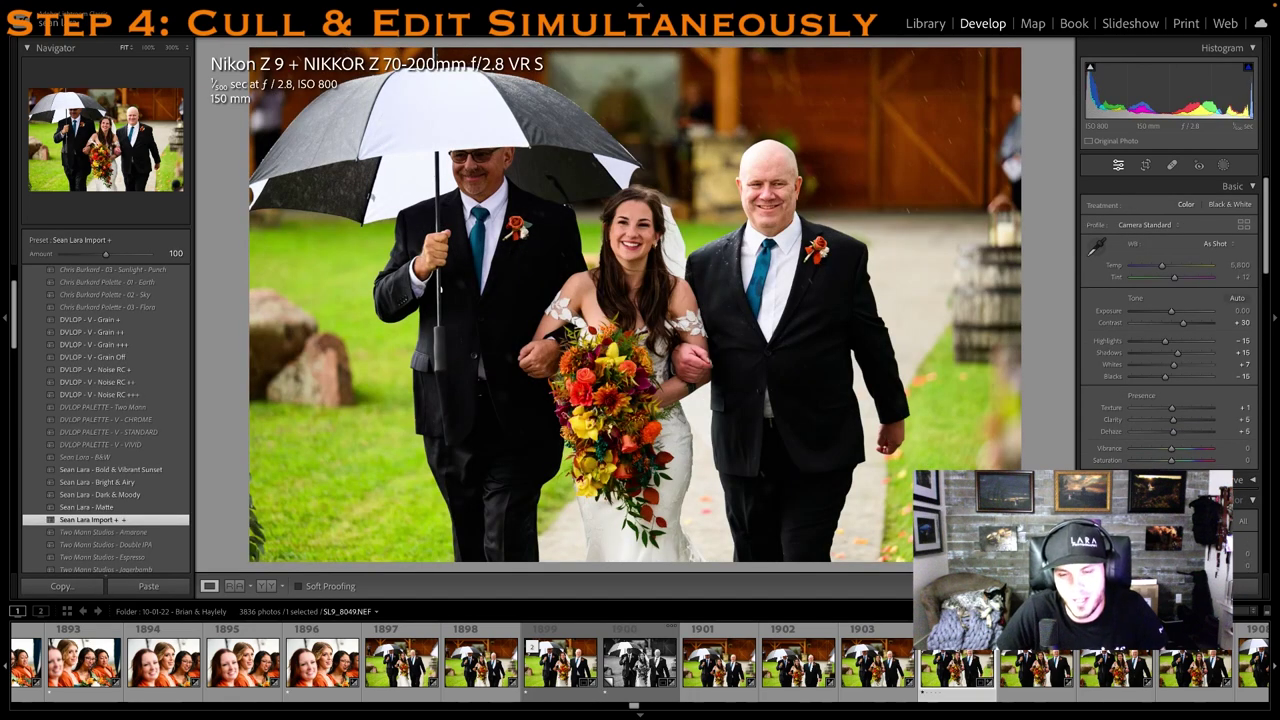
key("1")
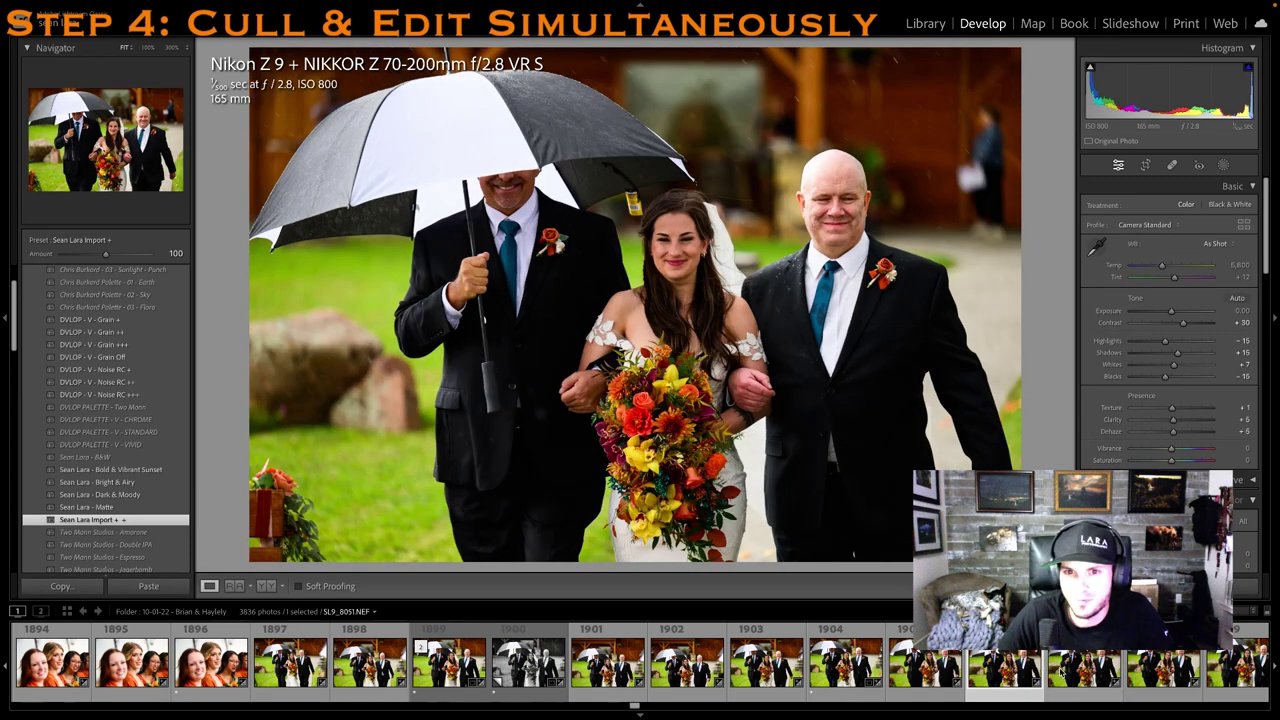
Compare the closer shots of the bride and her escorts, rate SL9_8057 one star and set its exposure to +0.05
key("Right")
key("Right")
key("Right")
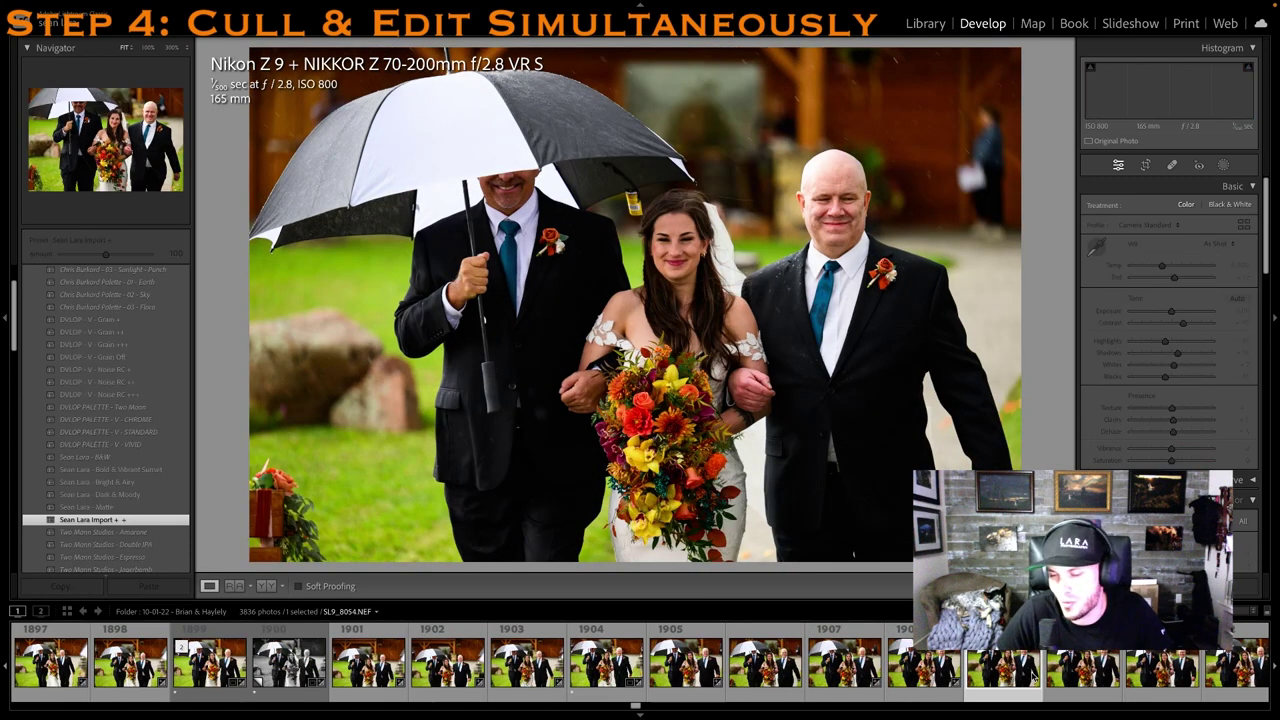
key("Right")
key("Right")
key("Right")
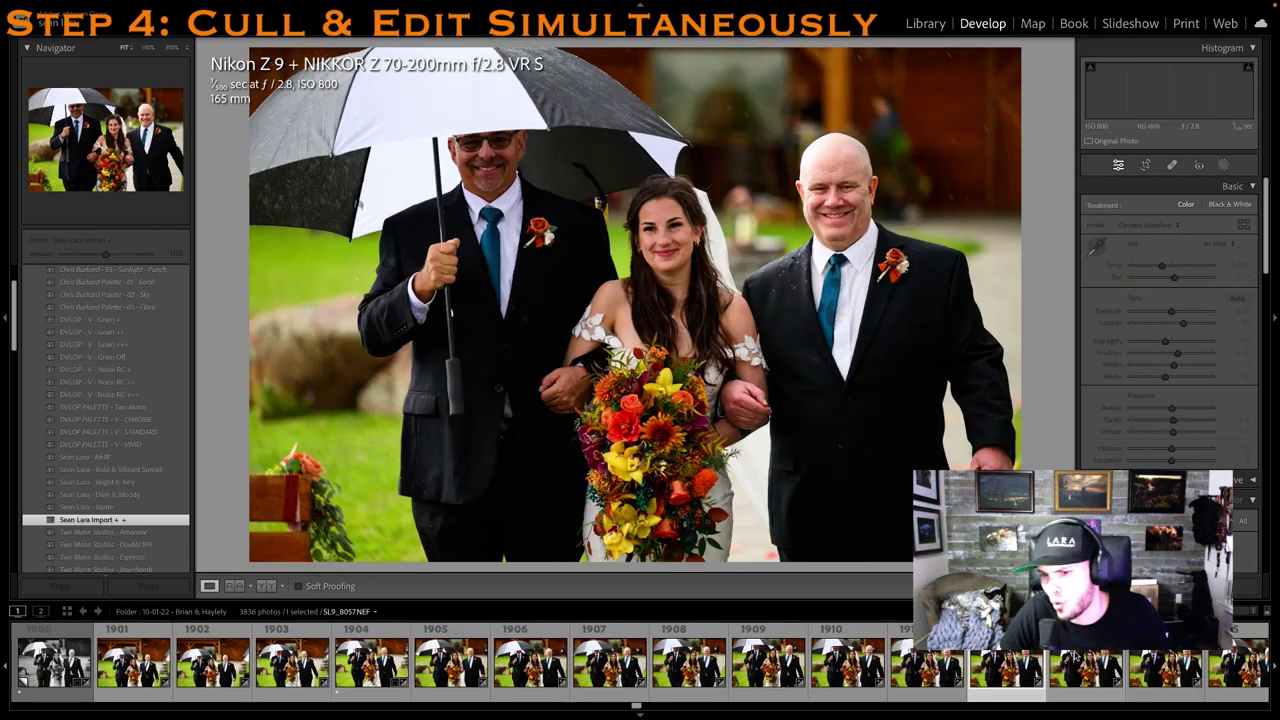
key("1")
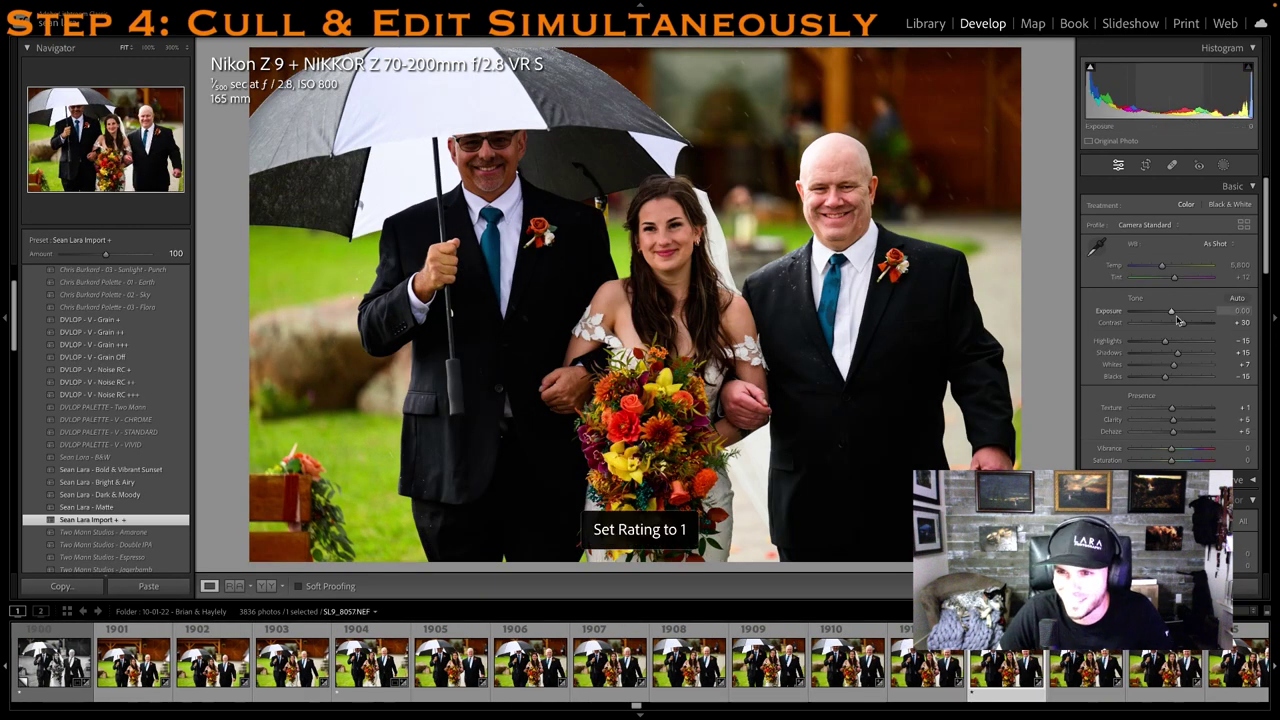
key("1")
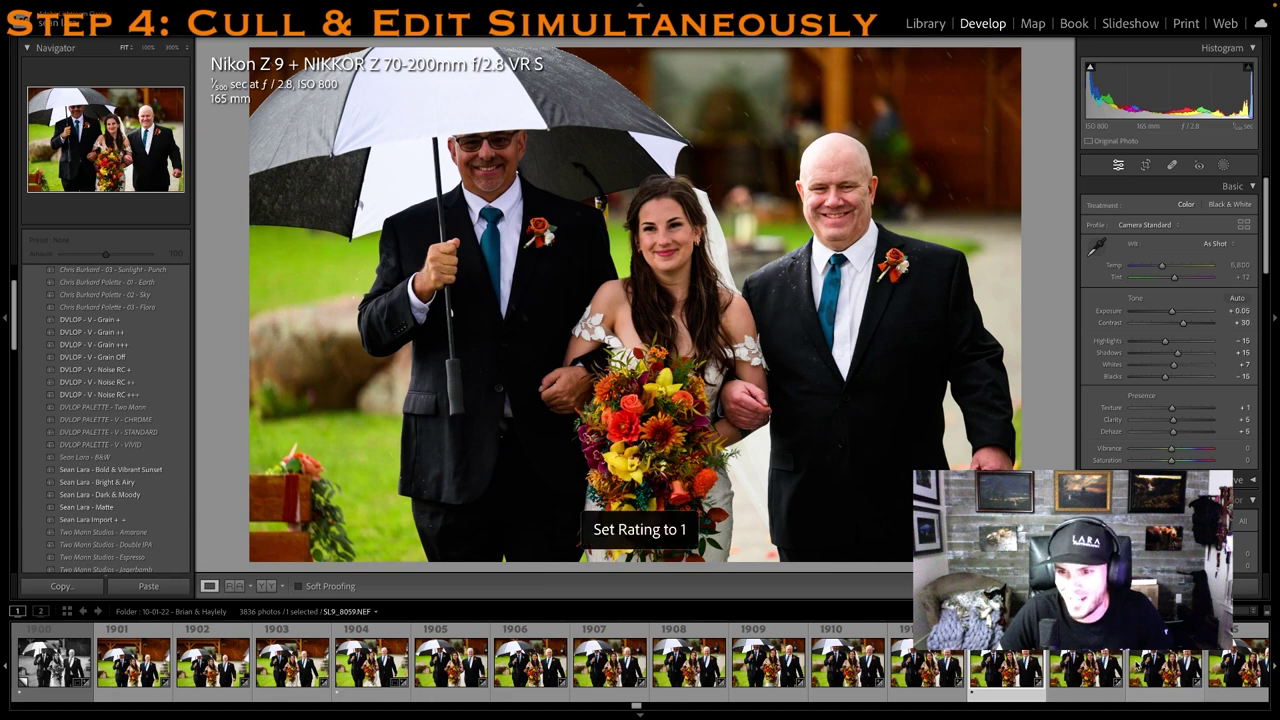
left_click(1143, 667)
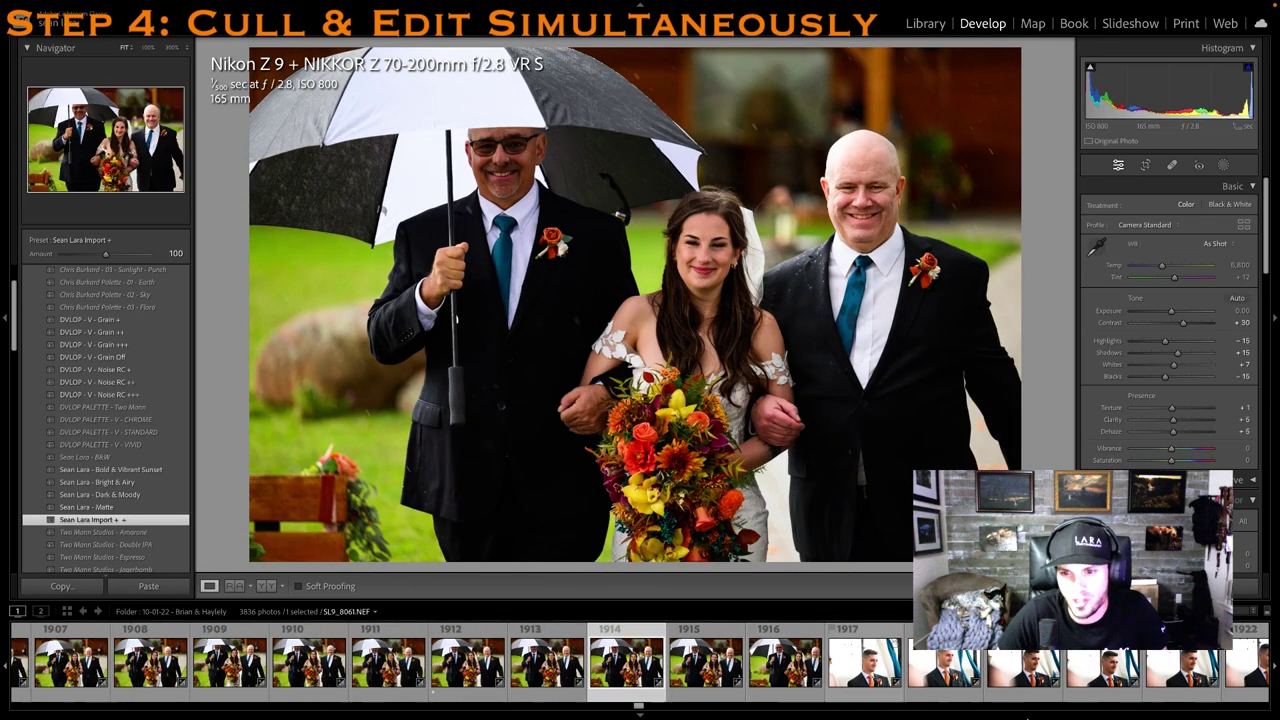
Rate the first good portrait of the emotional groom one star and crop it tighter to cut out the blurred foreground guest
left_click(1040, 686)
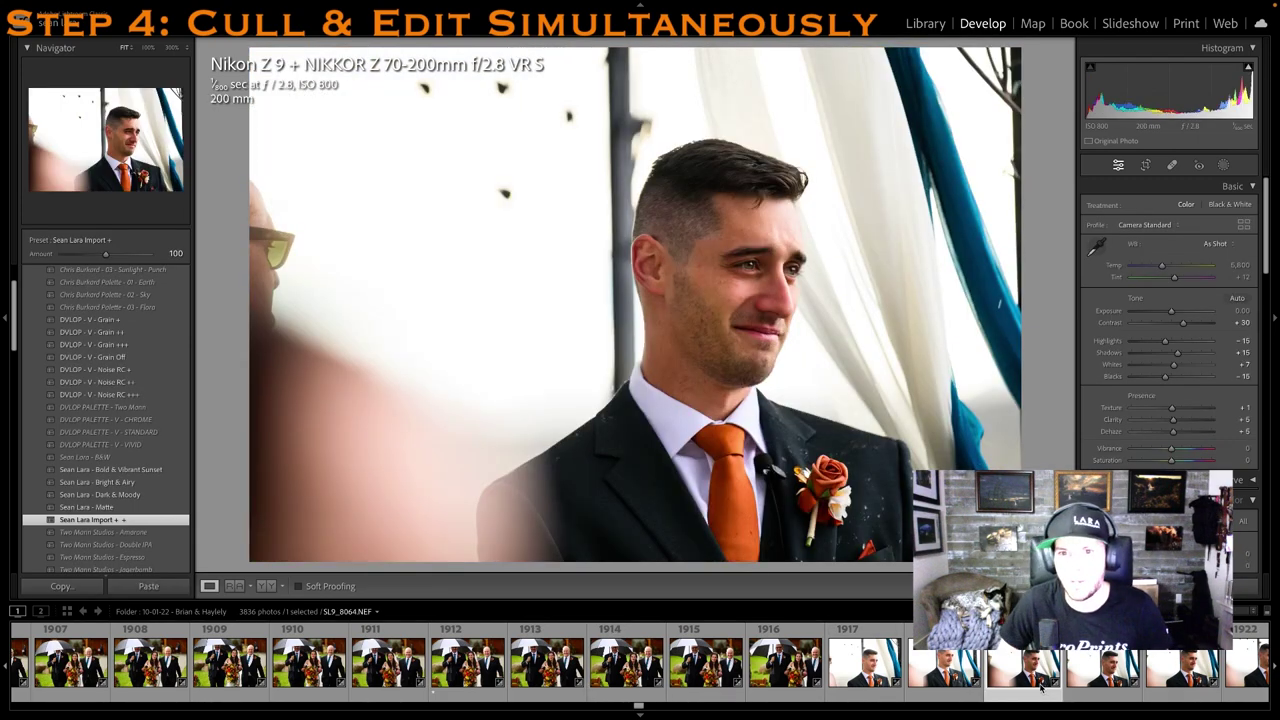
key("1")
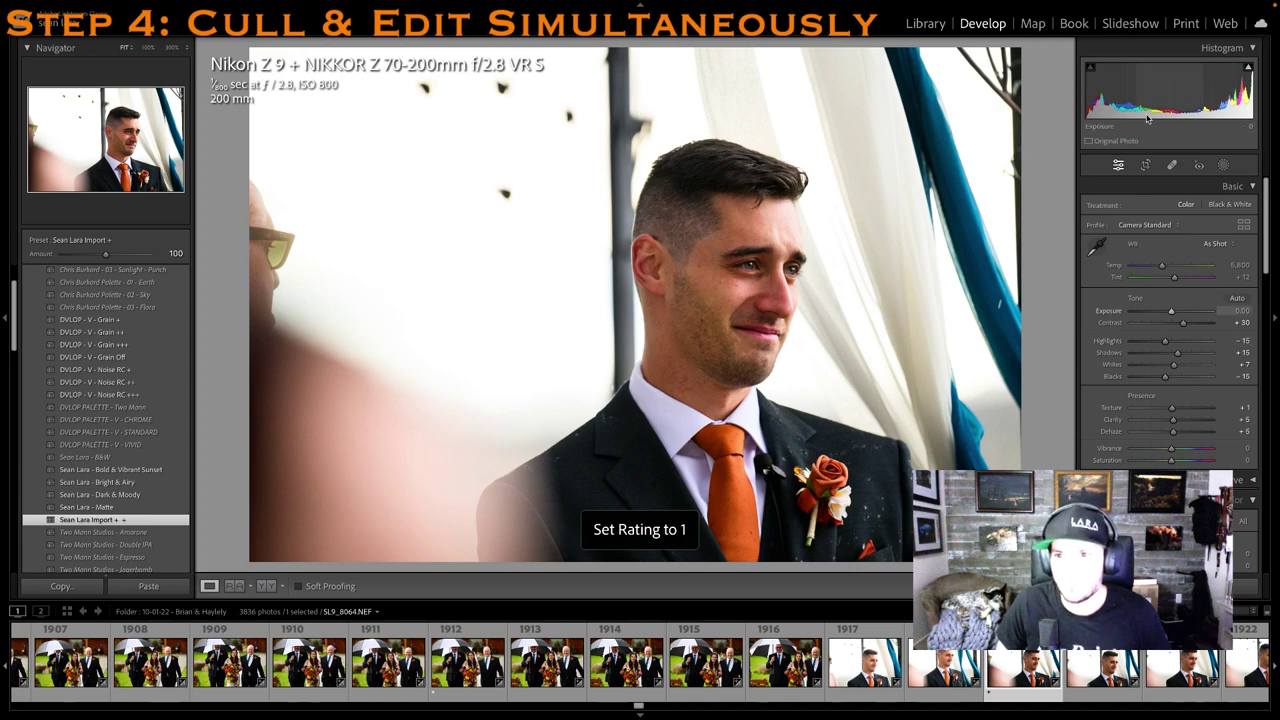
key("r")
left_click_drag(256, 256, 349, 258)
key("r")
Review the remaining solo portraits of the groom watching the aisle and give the two best ones one star
scroll(865, 665, "down", 2)
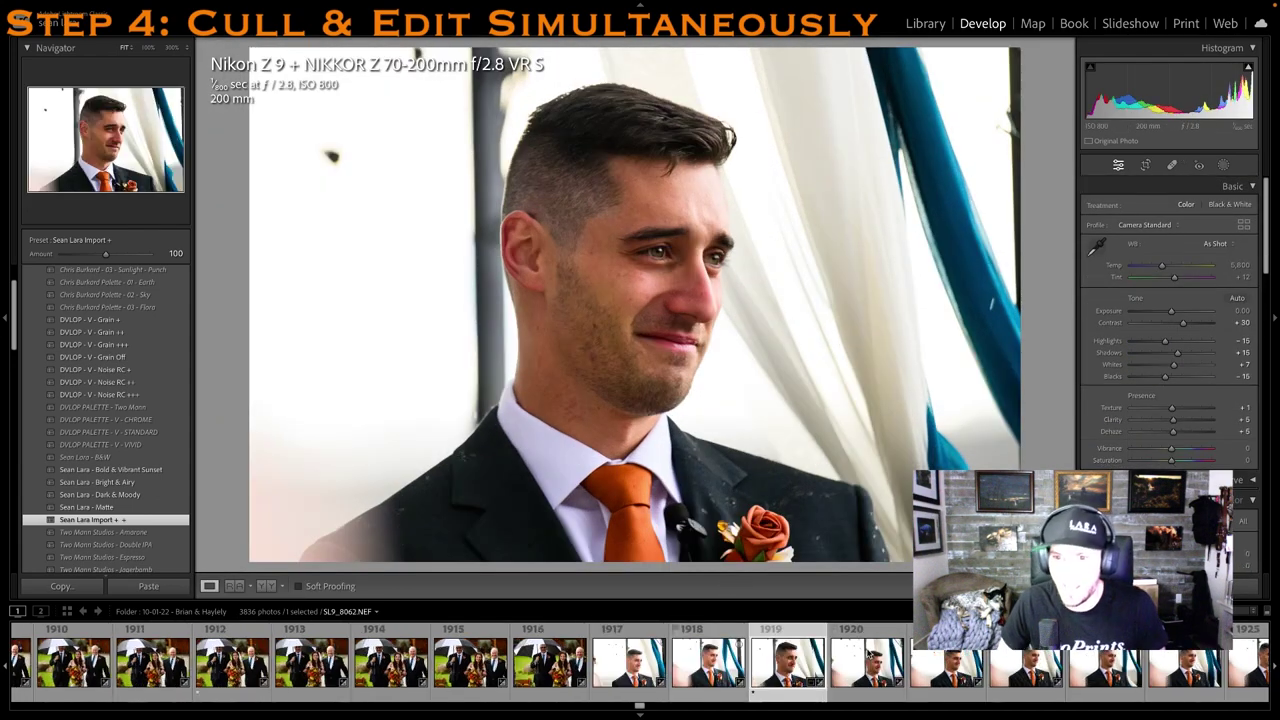
left_click(973, 665)
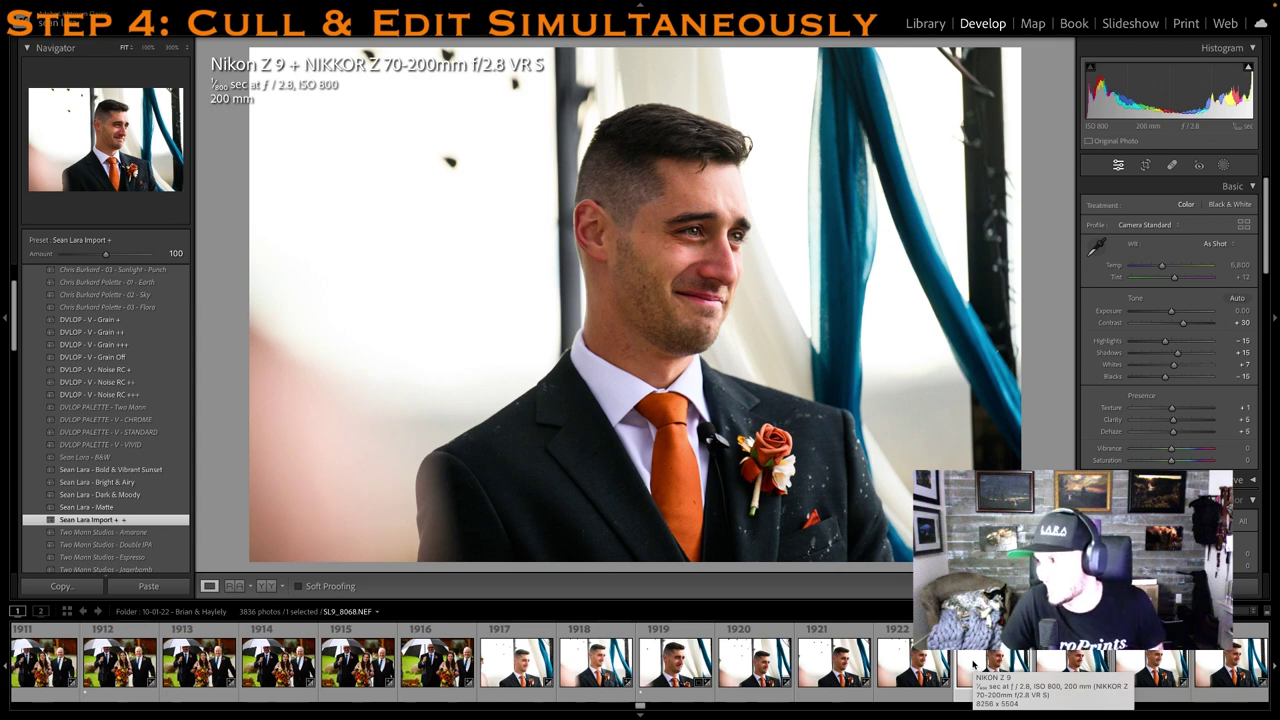
left_click(972, 663)
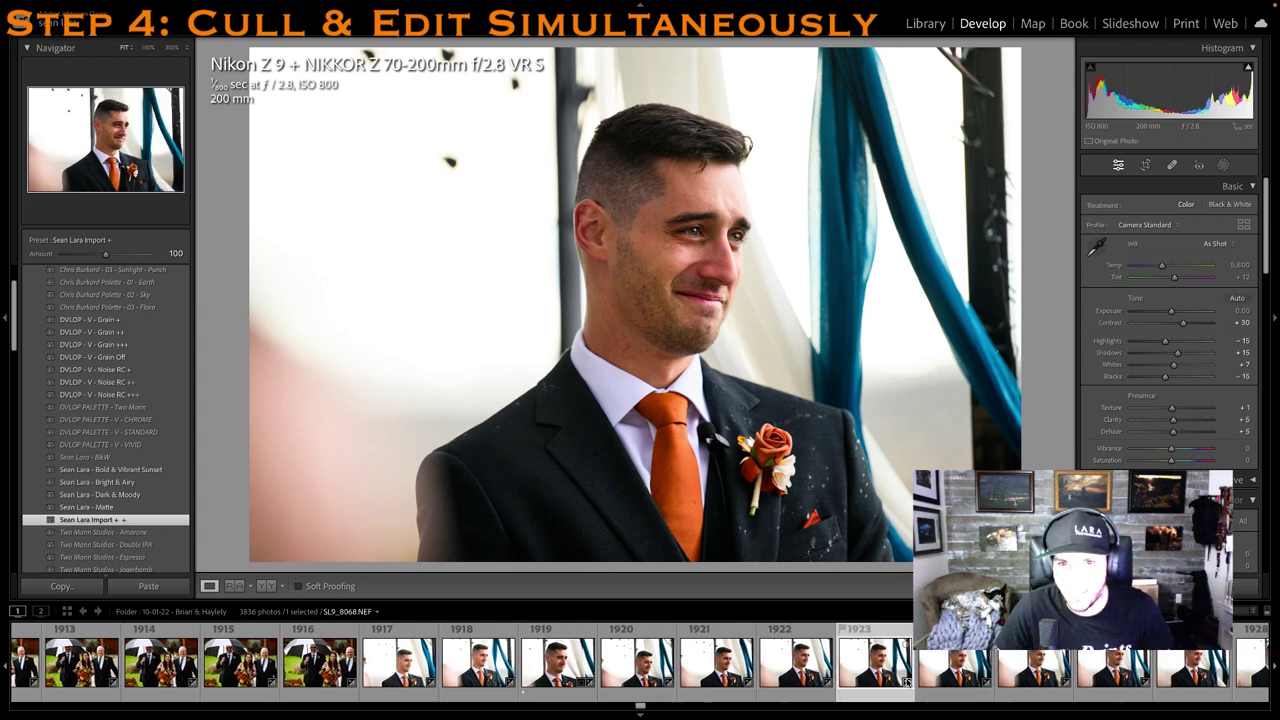
key("1")
left_click(962, 665)
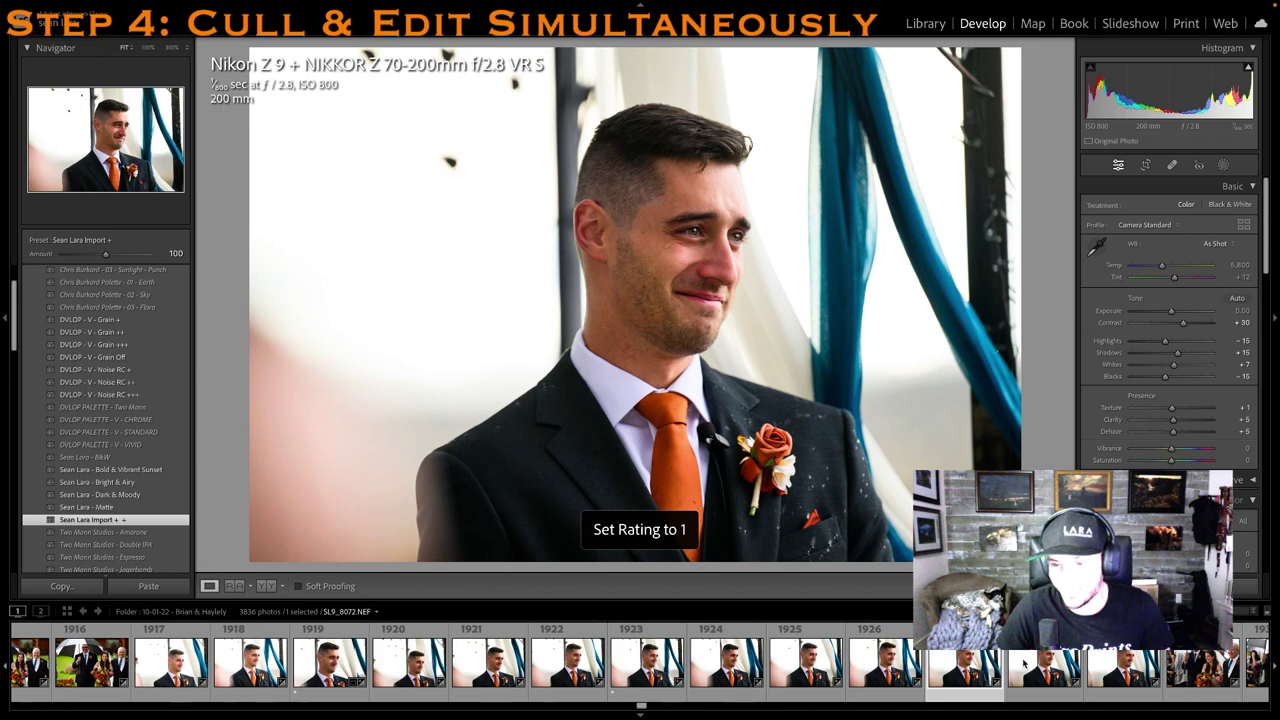
left_click(1027, 662)
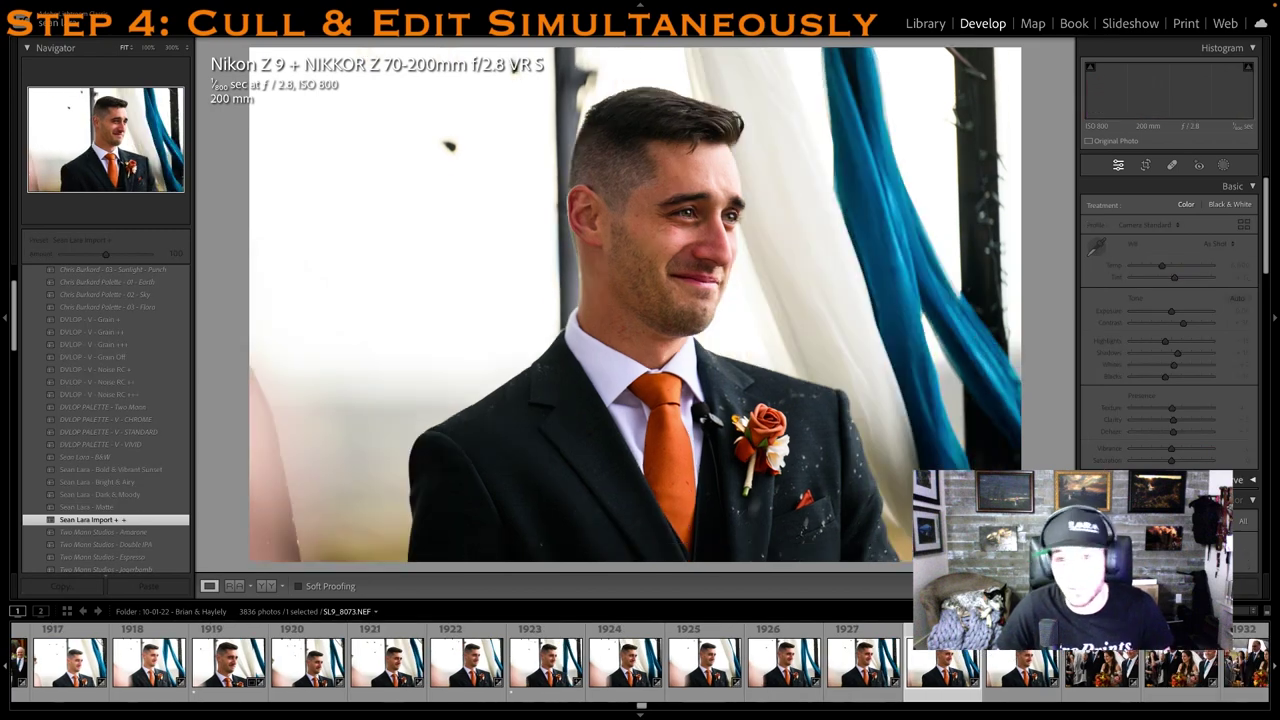
key("1")
Compare the photos of the bride arriving between her escorts, rate SL9_8082 one star and set its exposure to +0.40
left_click(1050, 686)
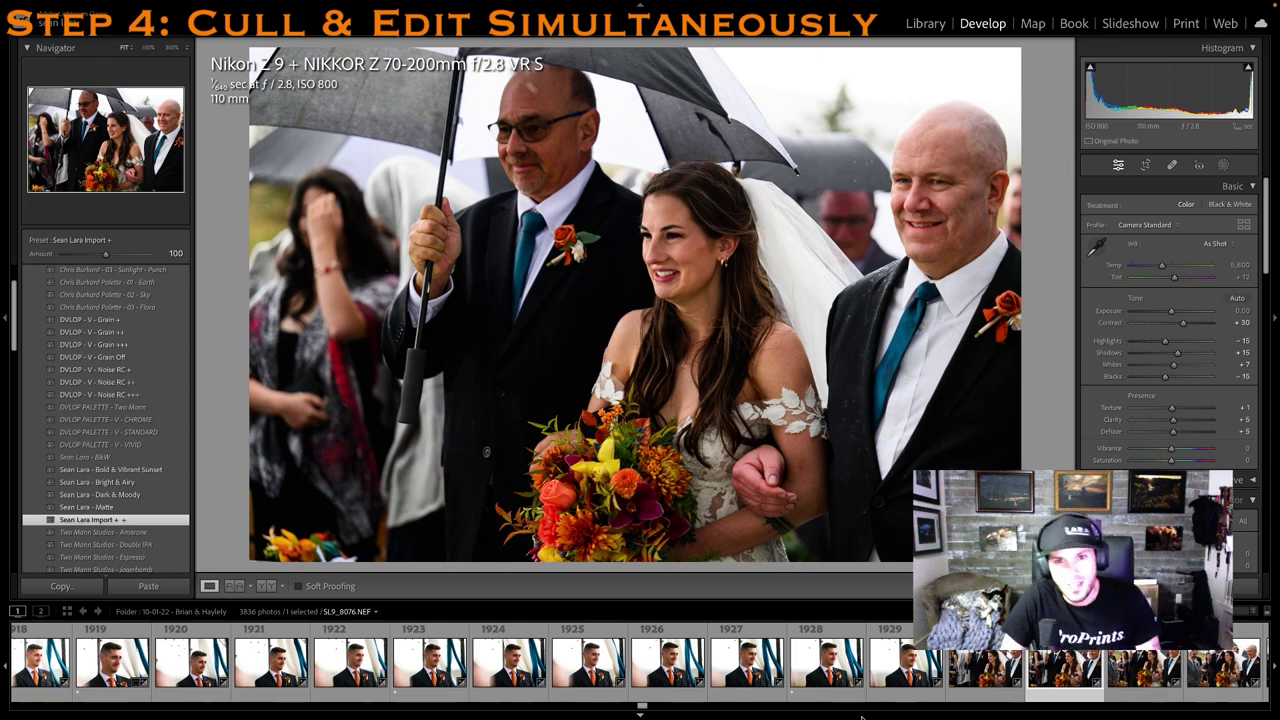
scroll(922, 698, "down", 5)
left_click(963, 680)
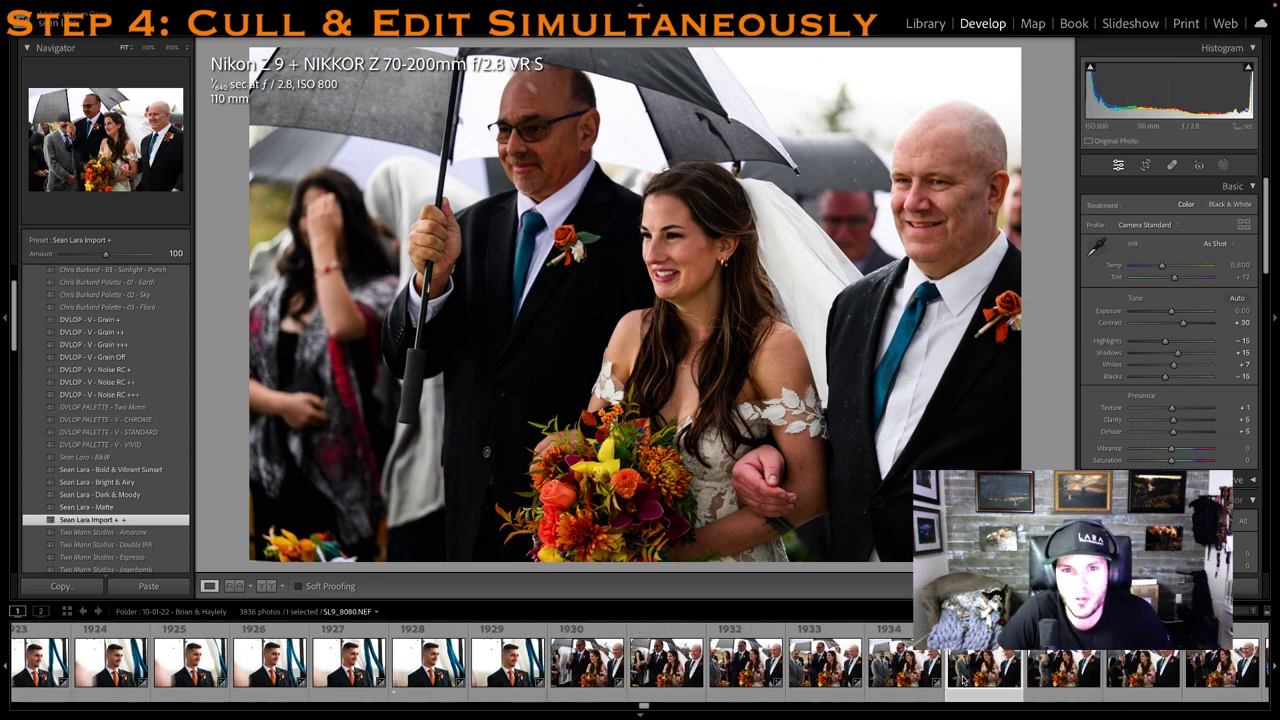
left_click(1066, 680)
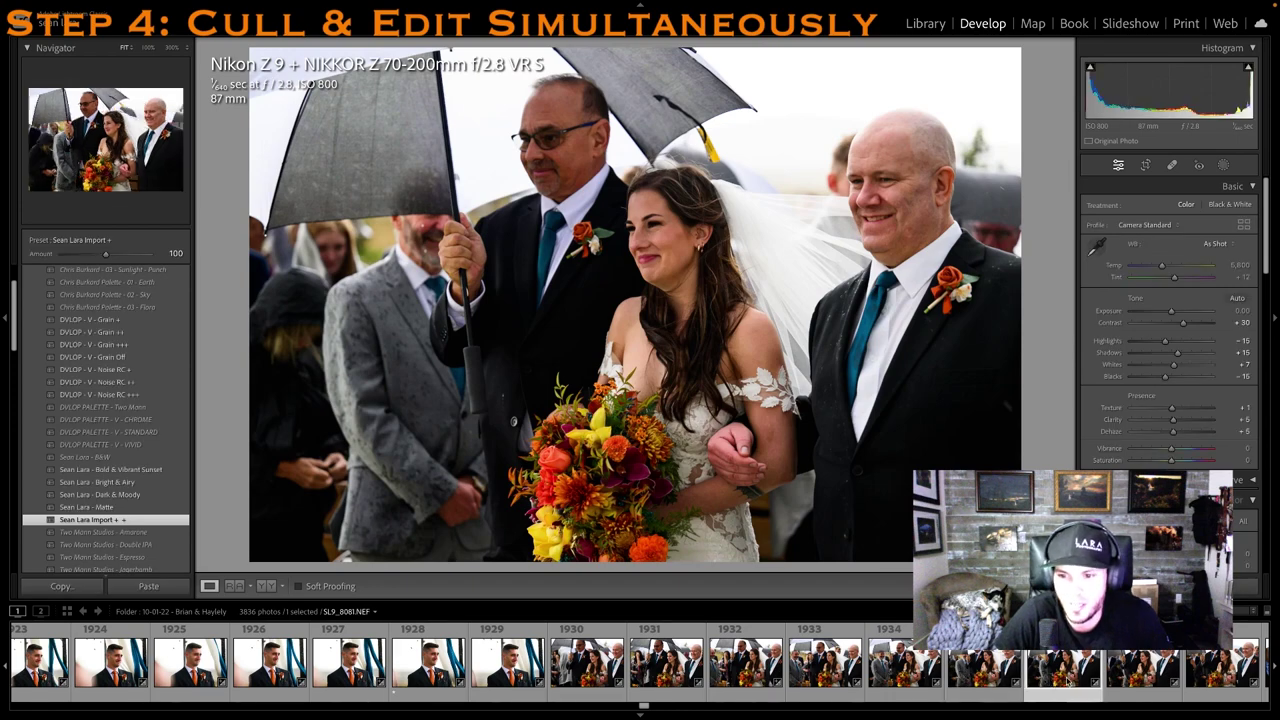
left_click(1118, 673)
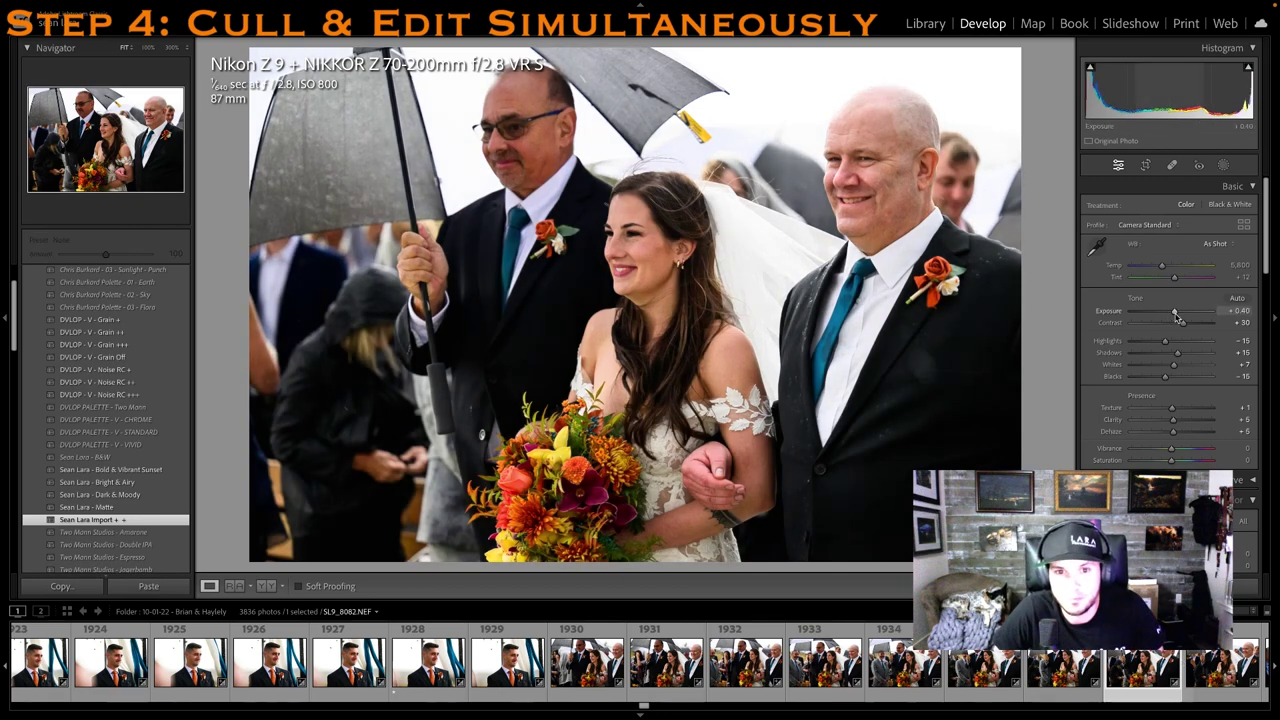
key("1")
Review the photos of the groom beside the man in the red tie and give the two best ones one star
scroll(880, 665, "down", 5)
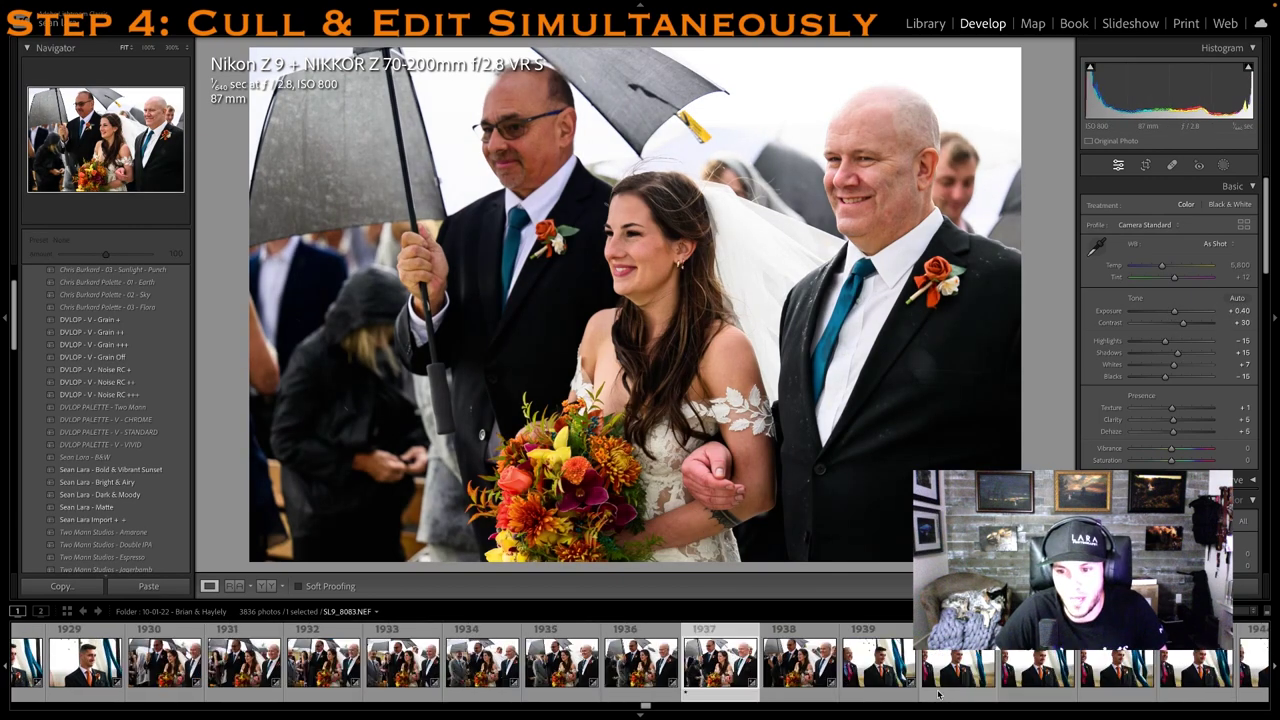
left_click(955, 668)
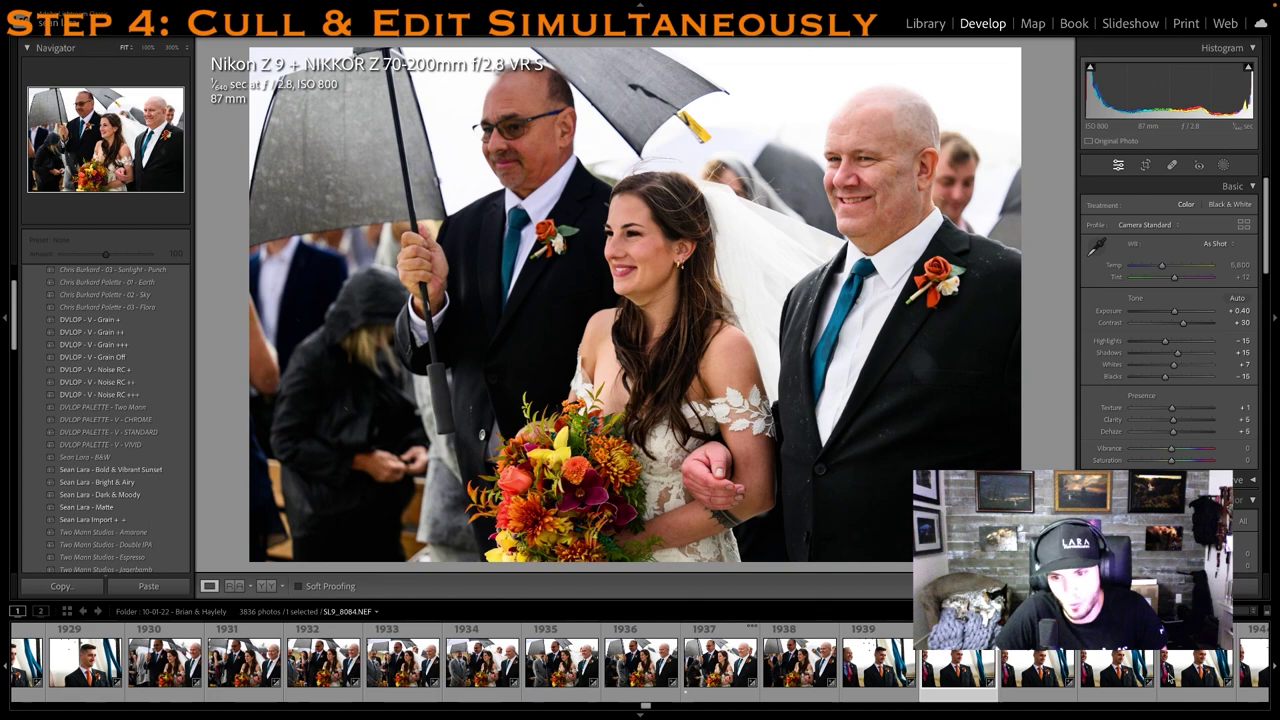
key("1")
scroll(1140, 668, "down", 2)
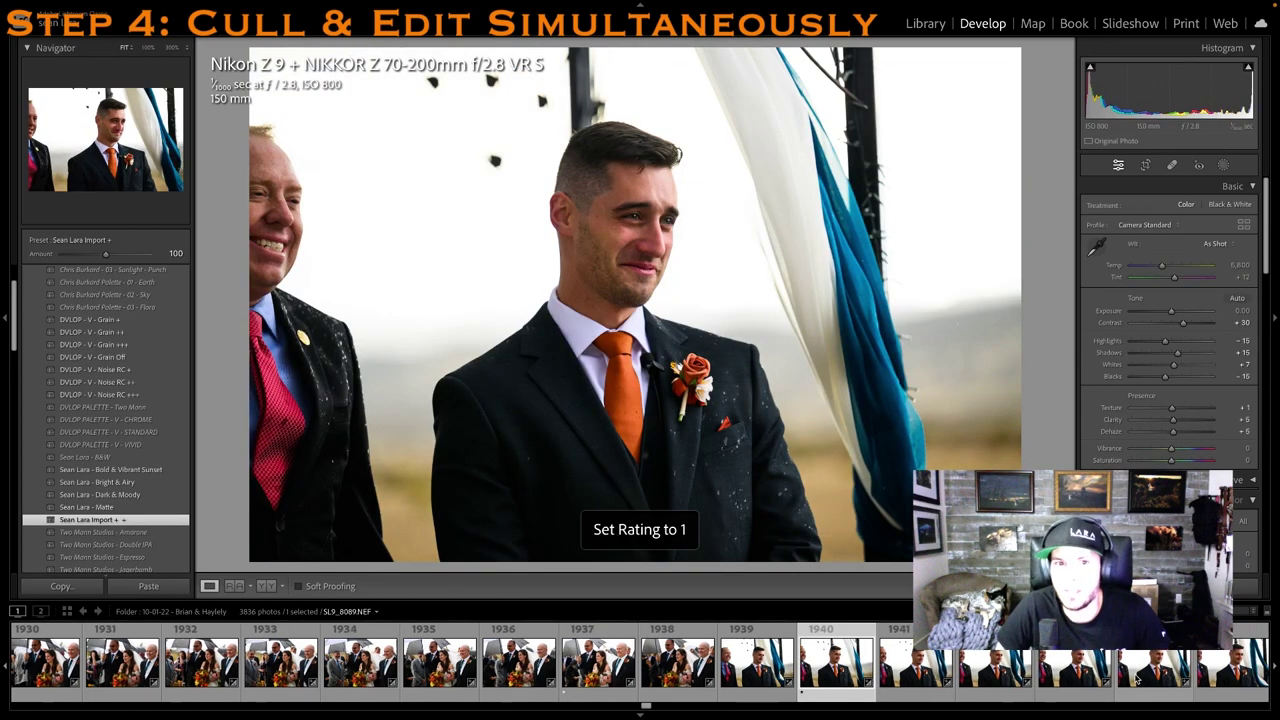
scroll(1136, 680, "down", 3)
left_click(994, 670)
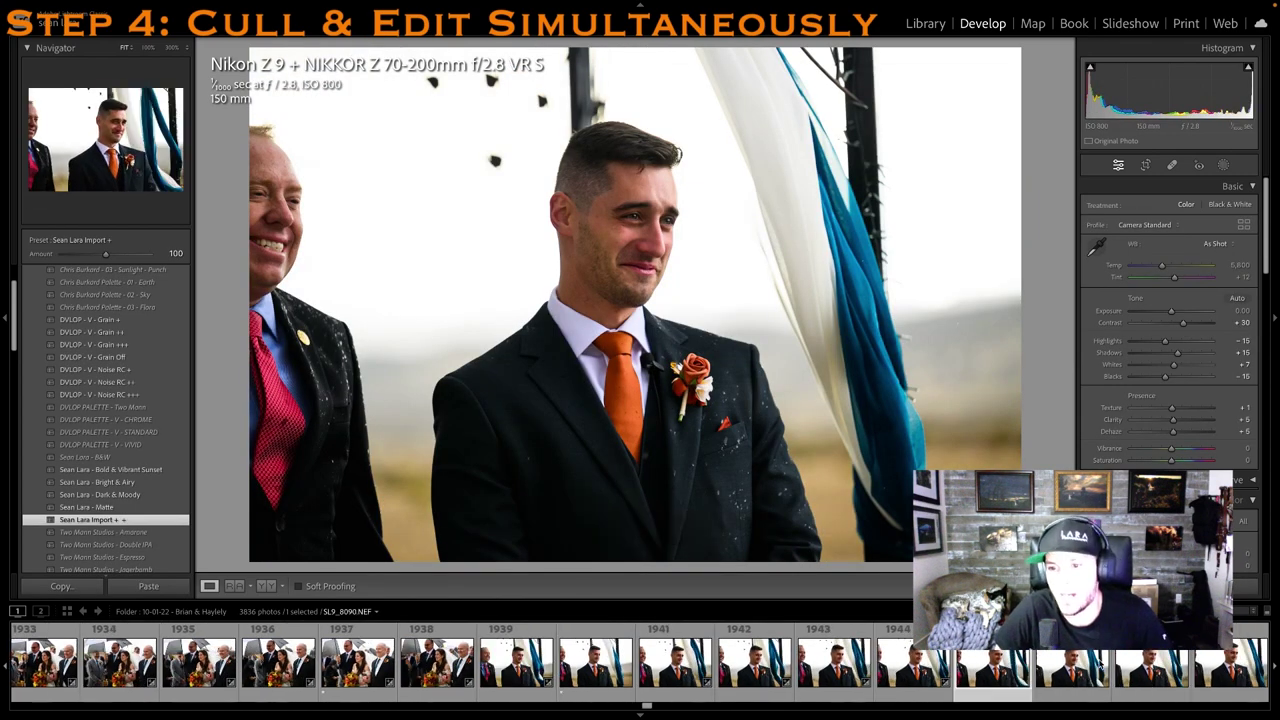
key("1")
scroll(975, 667, "down", 5)
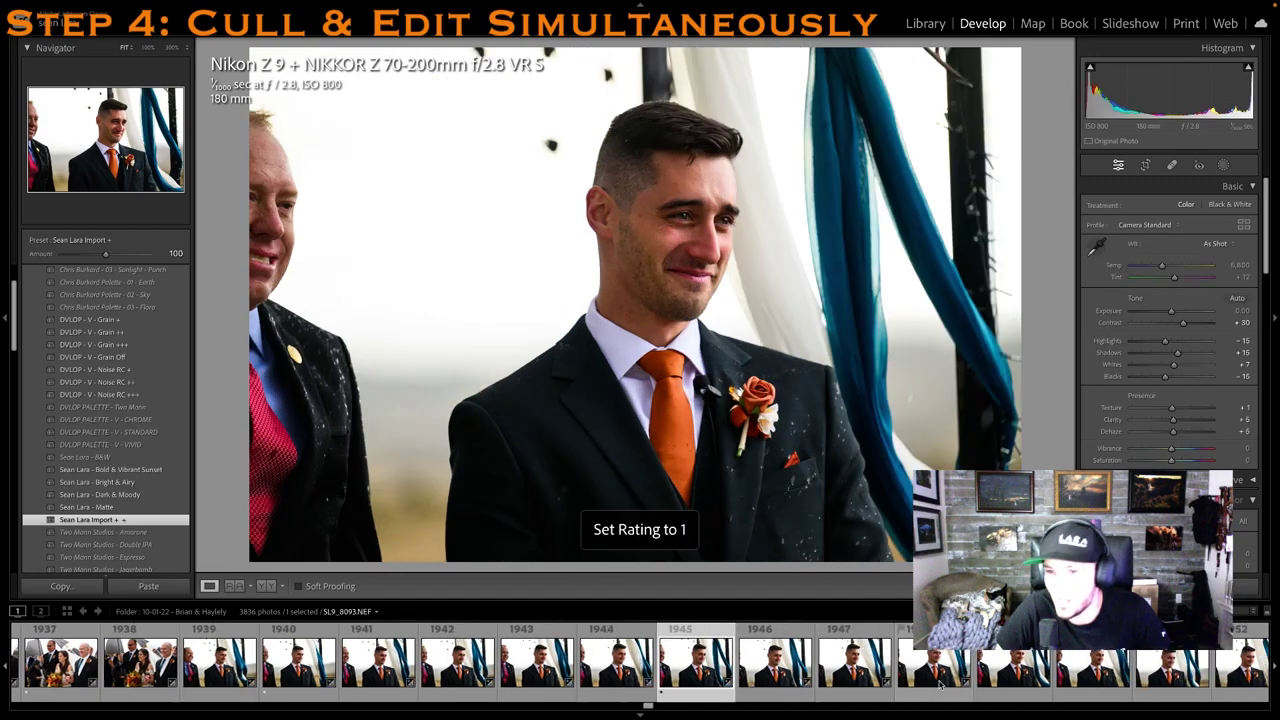
left_click(985, 663)
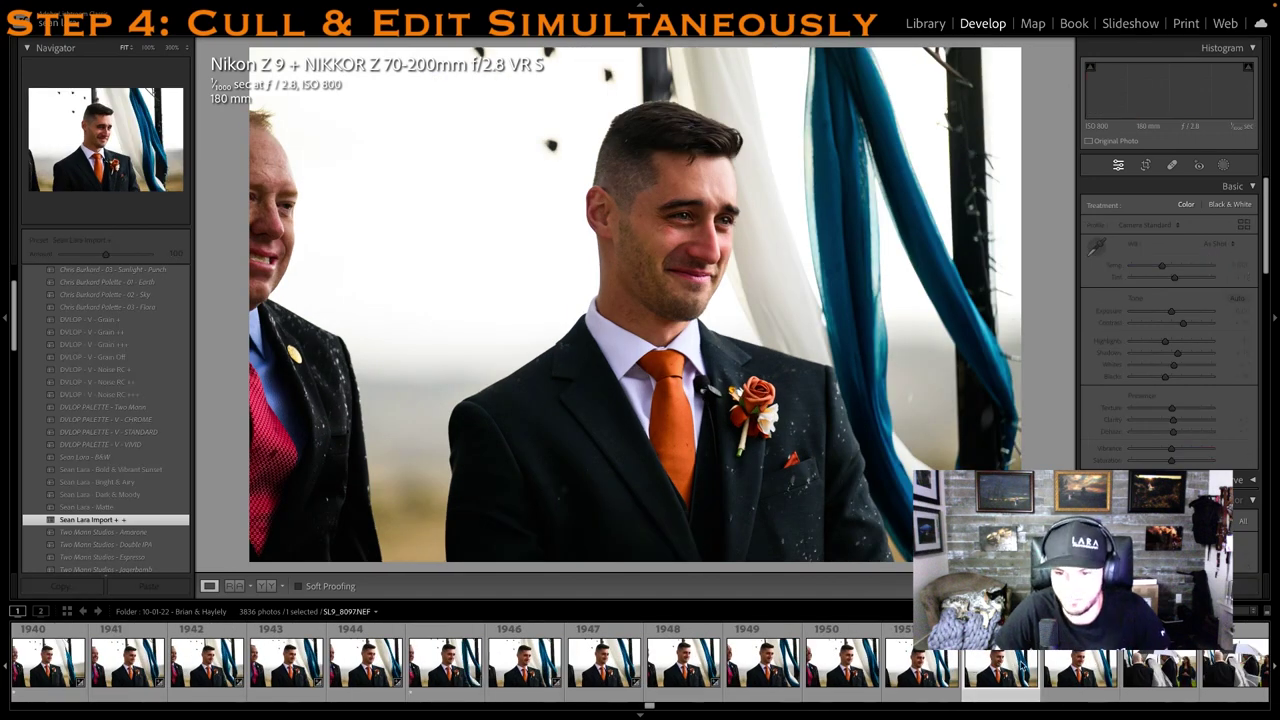
Review the photos of the bride hugging the umbrella holder, rate the veil close-up one star, and clear that rating again
scroll(918, 665, "down", 2)
scroll(918, 665, "down", 2)
left_click(918, 665)
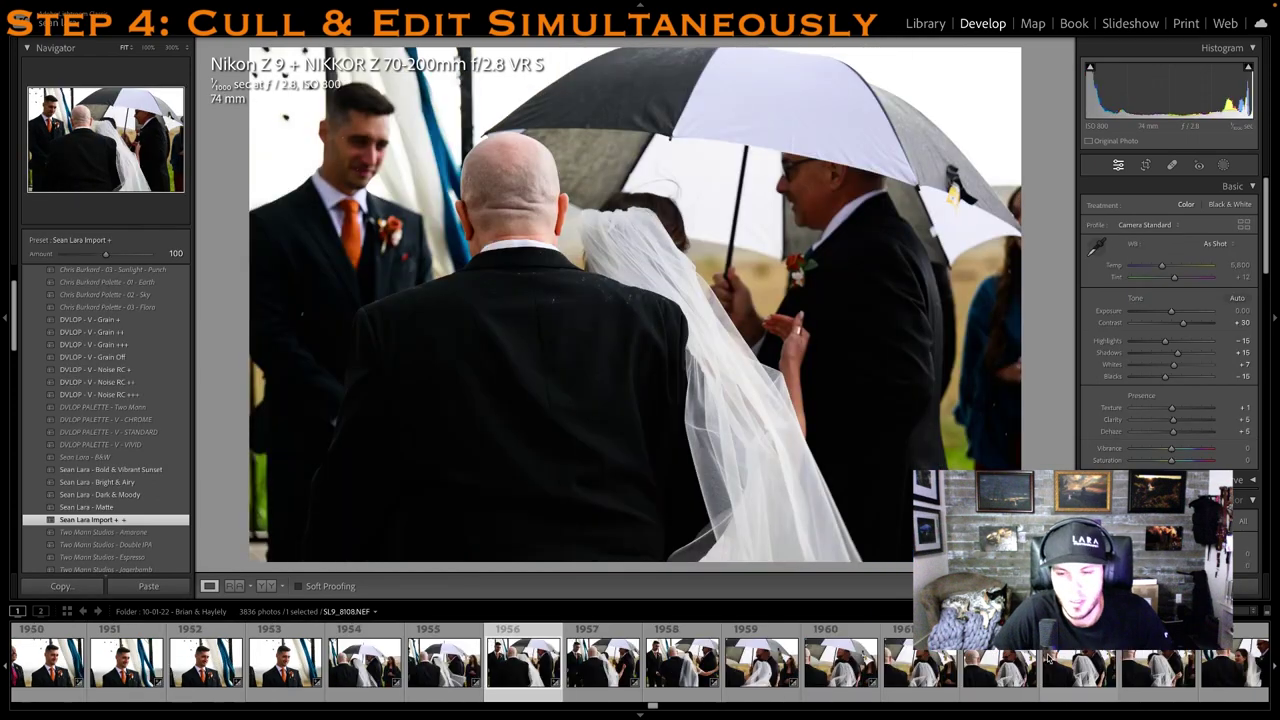
scroll(1018, 677, "down", 3)
left_click(1052, 661)
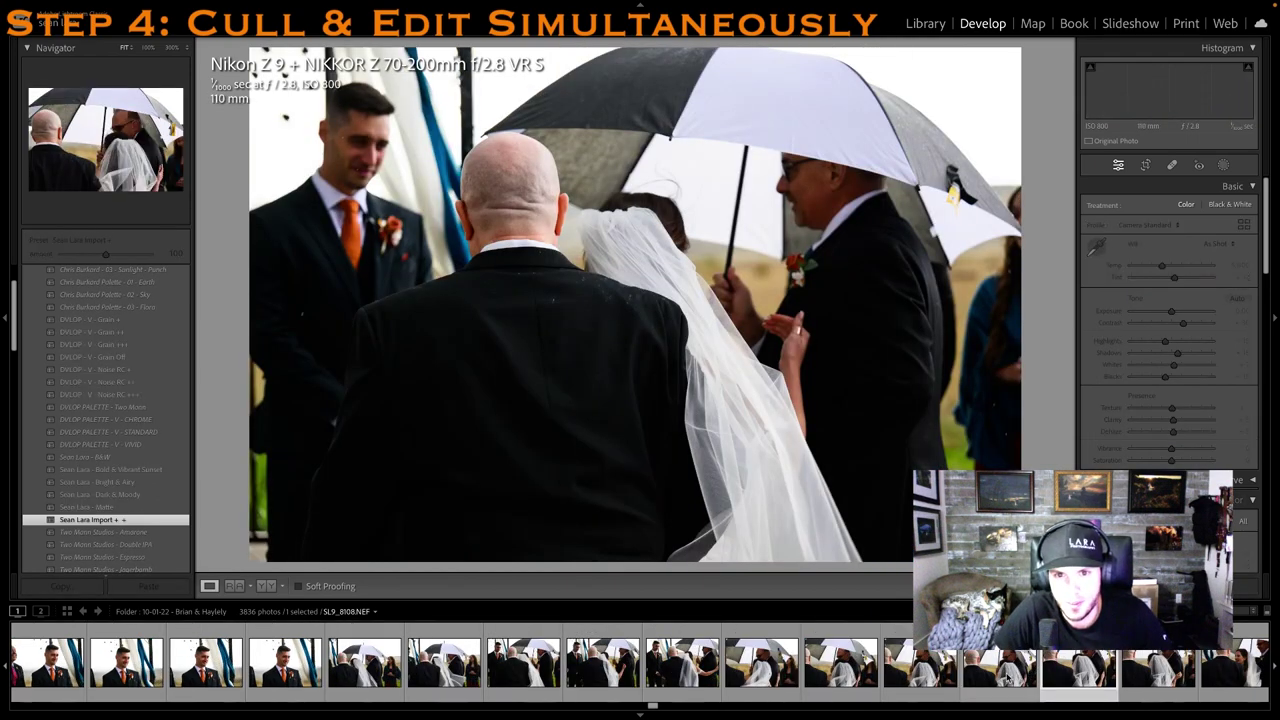
key("1")
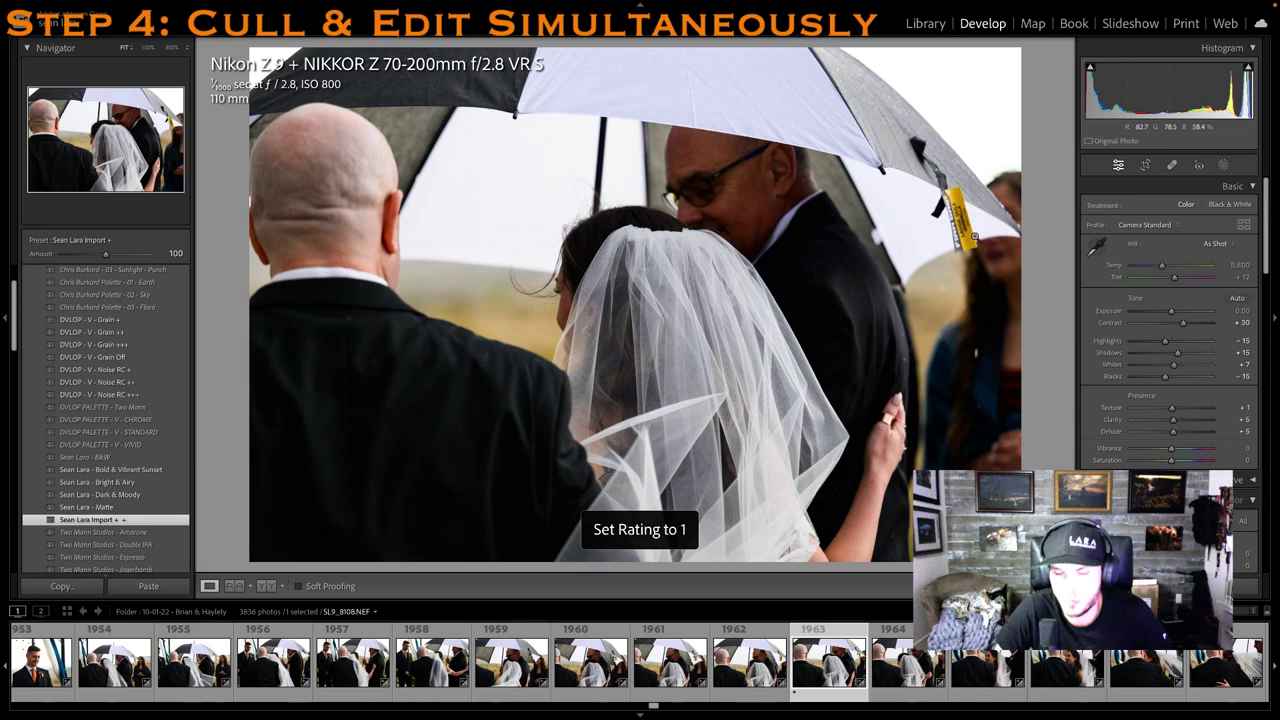
key("0")
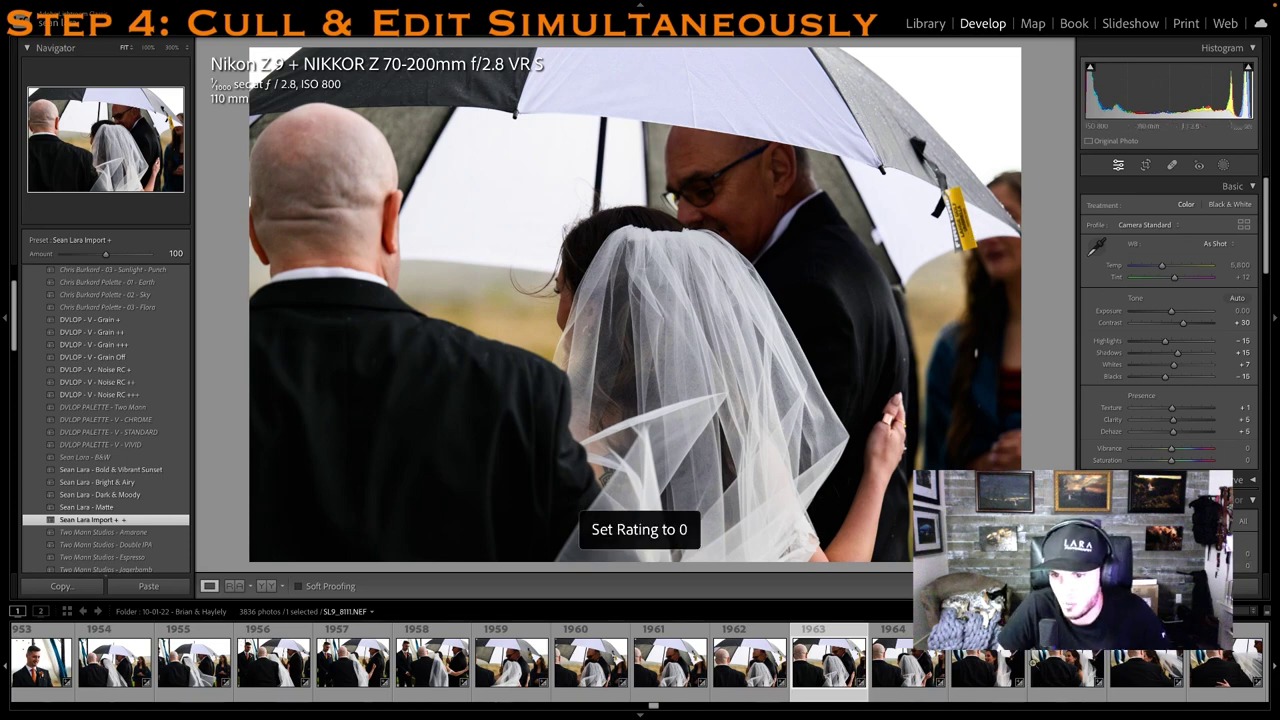
Review the next hug photos and rate SL9_8114, with the bride hugging the bald escort in front of the groom, one star
scroll(1033, 663, "down", 3)
left_click(1043, 667)
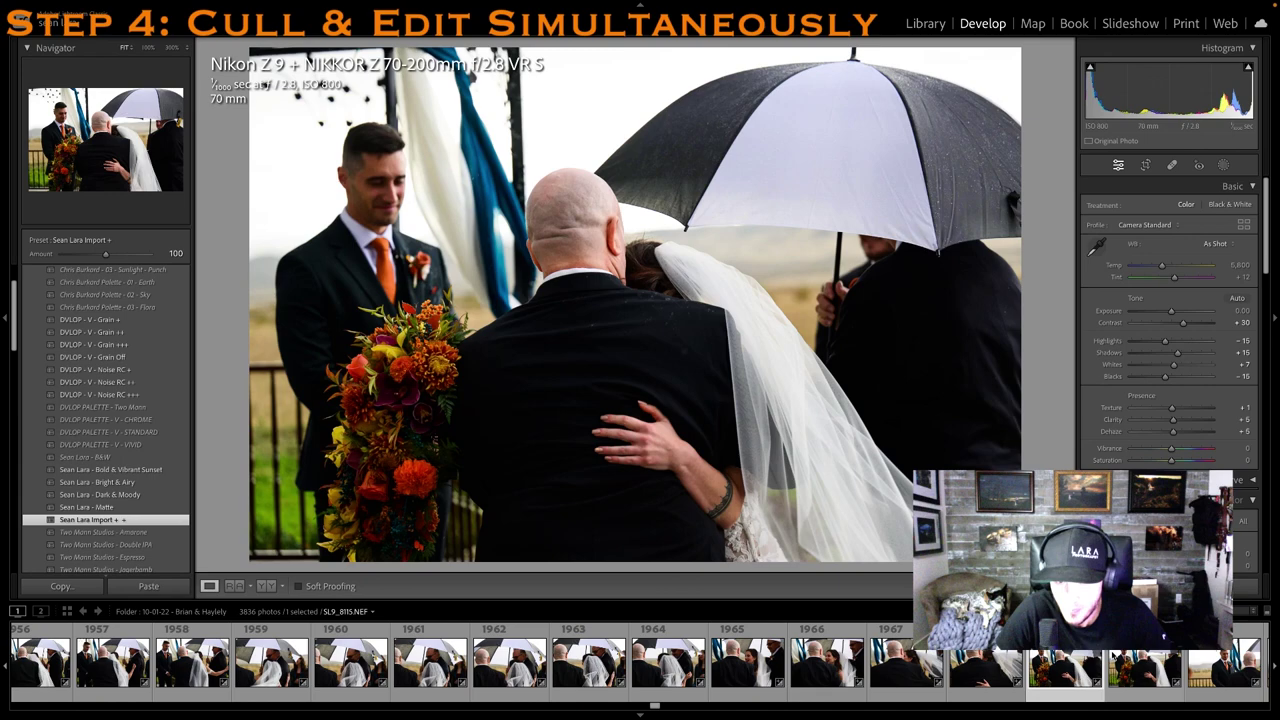
scroll(1101, 660, "down", 5)
left_click(988, 668)
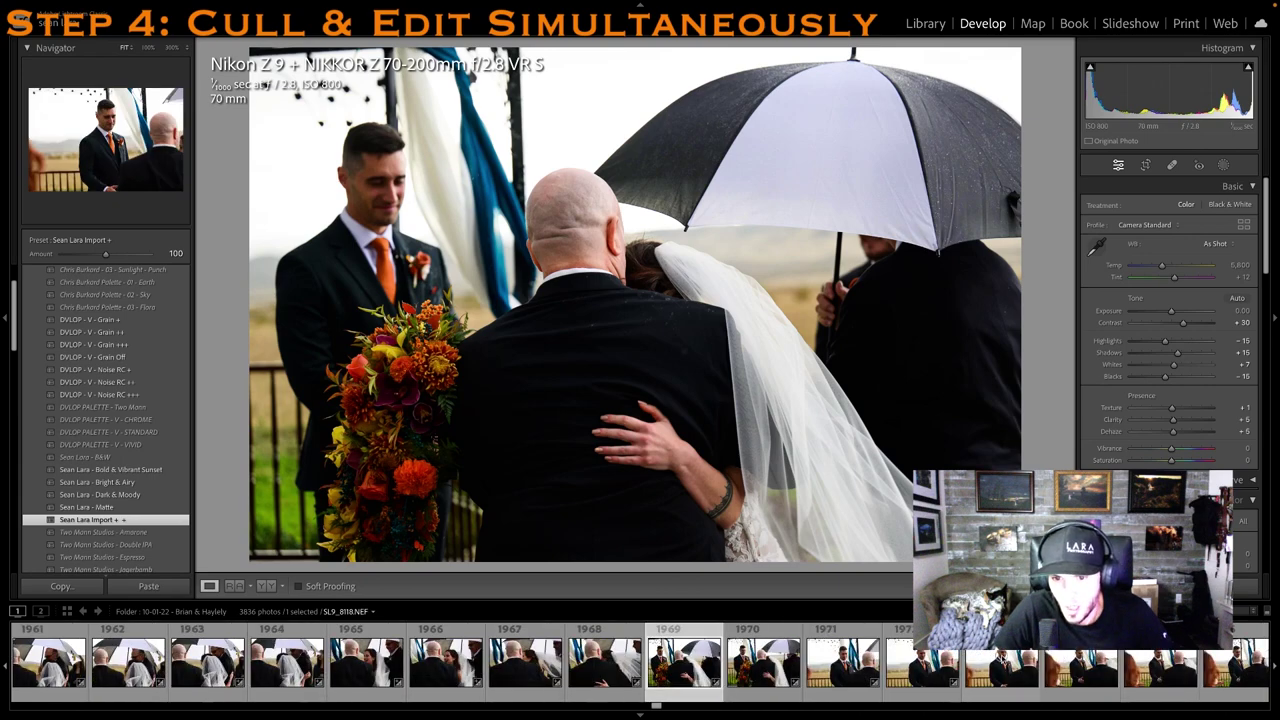
left_click(684, 665)
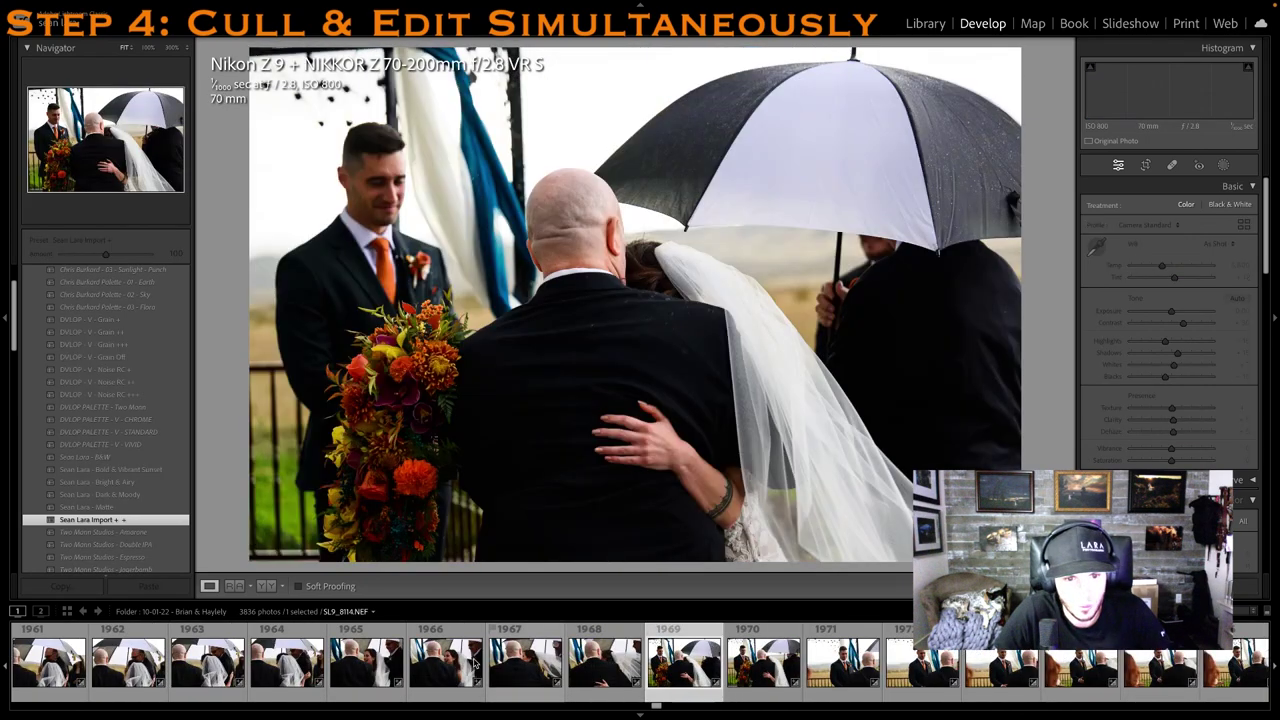
key("1")
Return to the umbrella hug photo SL9_8105, rate it one star, and set its exposure to +0.50
scroll(242, 677, "up", 3)
left_click(236, 676)
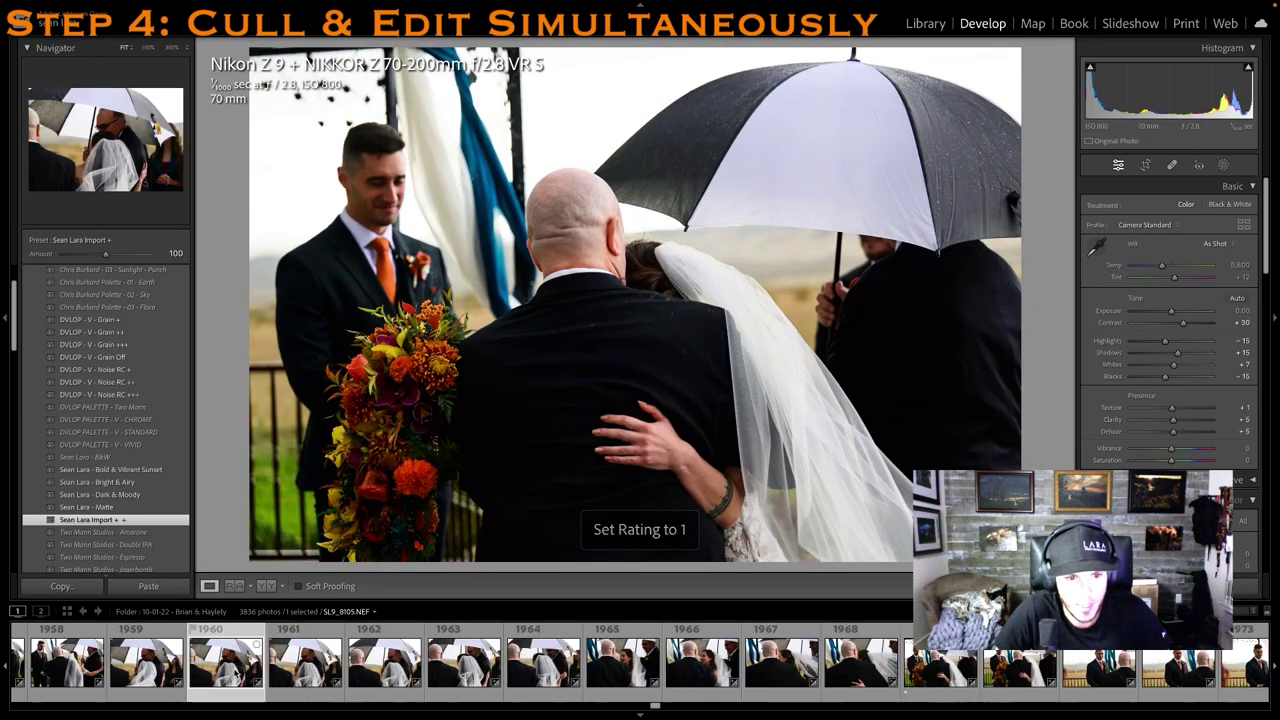
key("Right")
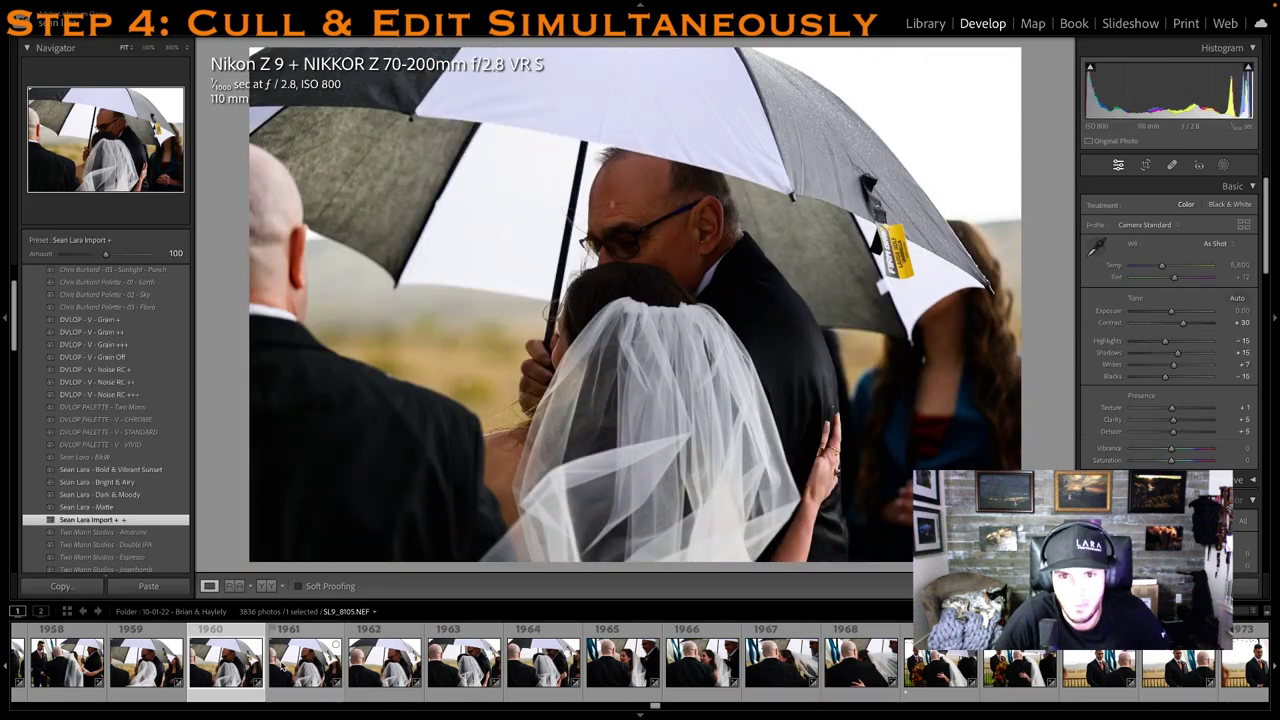
key("1")
key("Right")
key("1")
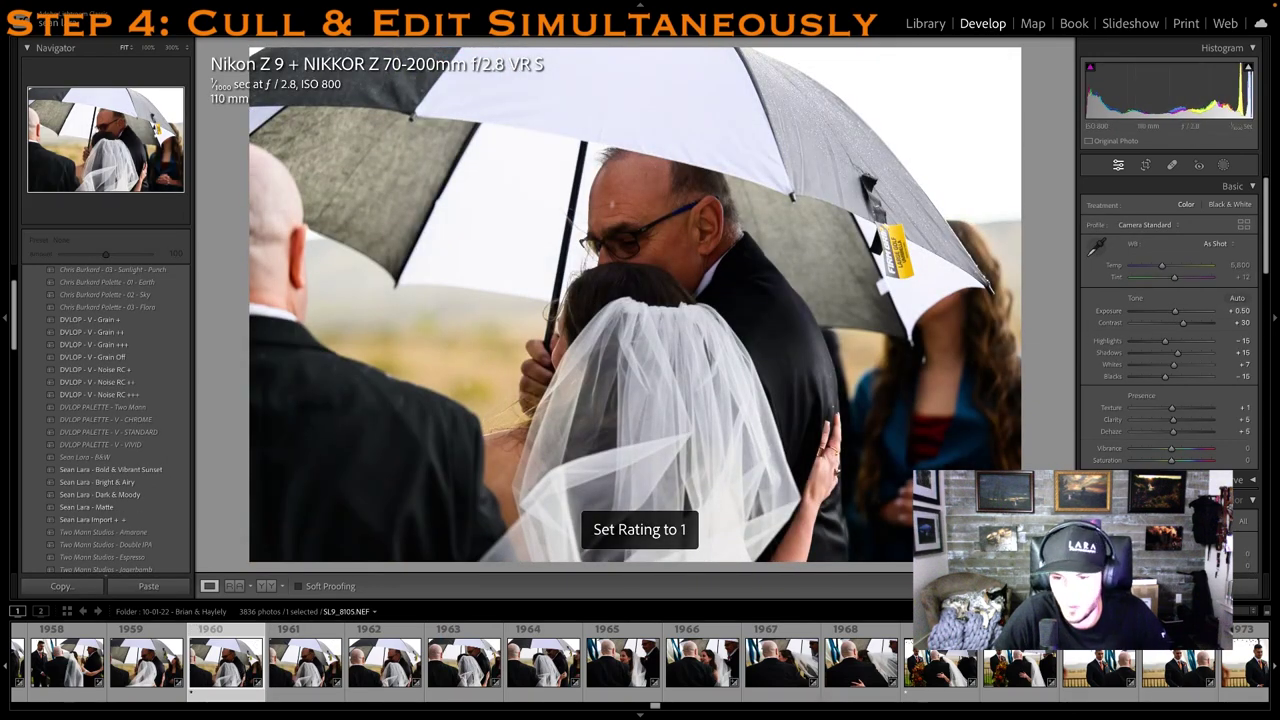
Compare the photos of the groom greeting the bald escort, rate SL9_8124 one star, and slightly raise its exposure
scroll(968, 666, "down", 5)
left_click(968, 666)
key("1")
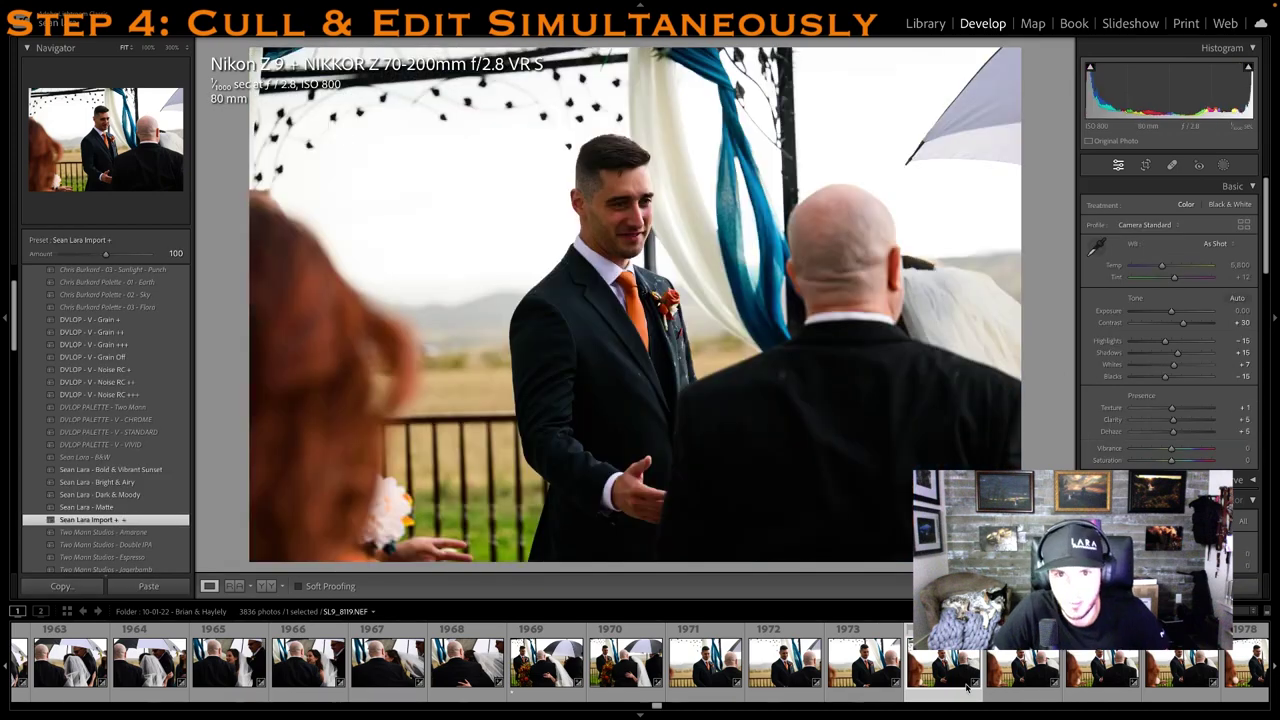
scroll(968, 686, "down", 3)
left_click(978, 684)
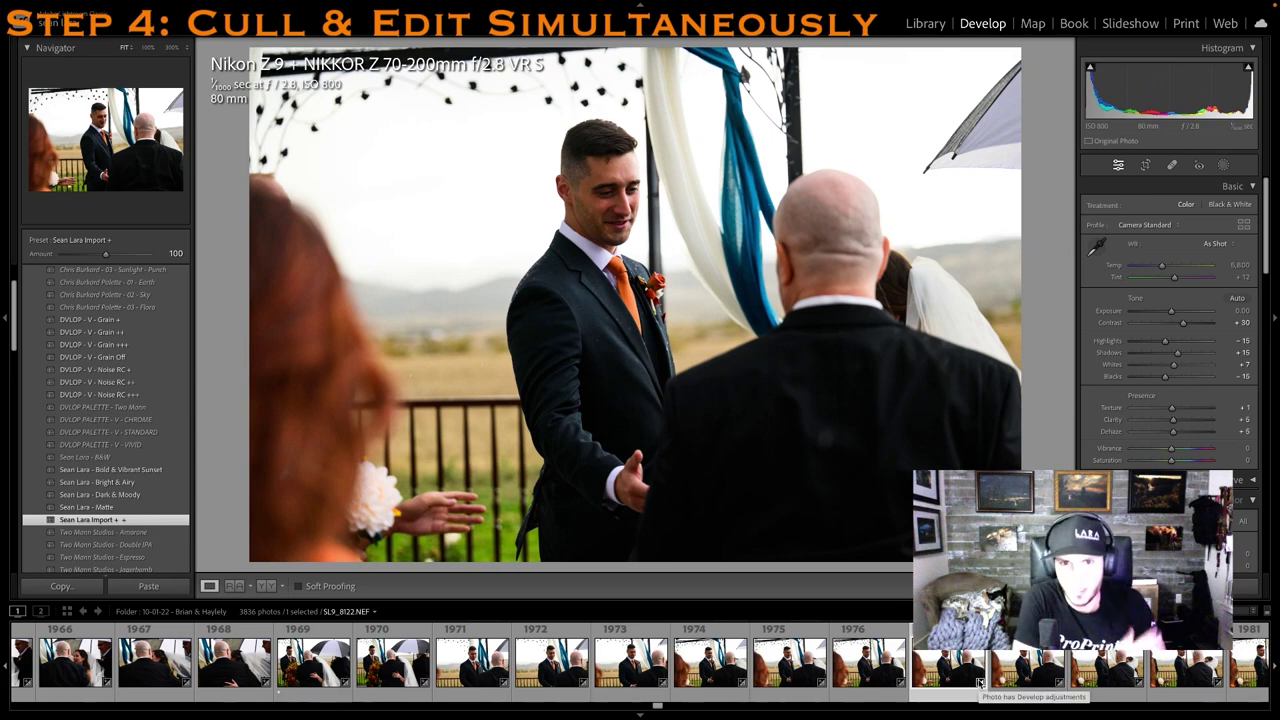
left_click(1100, 668)
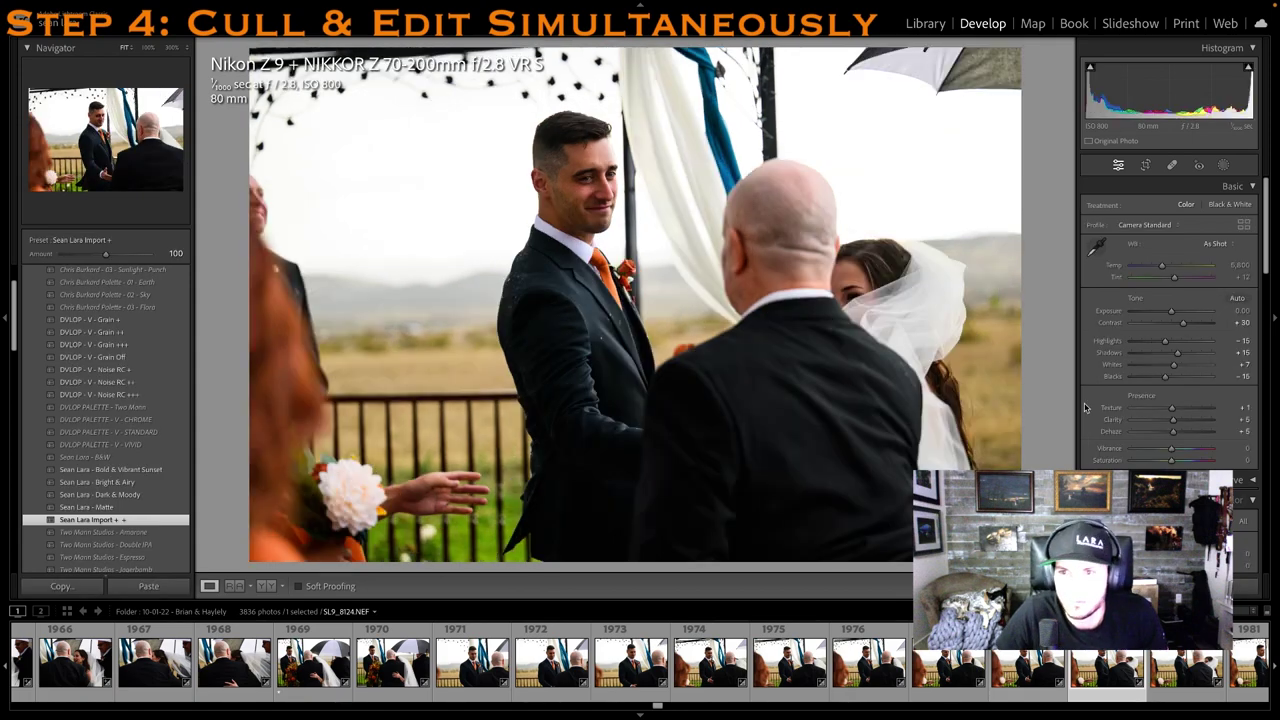
key("1")
left_click_drag(1173, 311, 1176, 311)
key("1")
Review the photos from the umbrella handshake to the groom facing the bride, and rate SL9_8135 one star
scroll(954, 697, "down", 5)
scroll(954, 695, "down", 5)
left_click(767, 676)
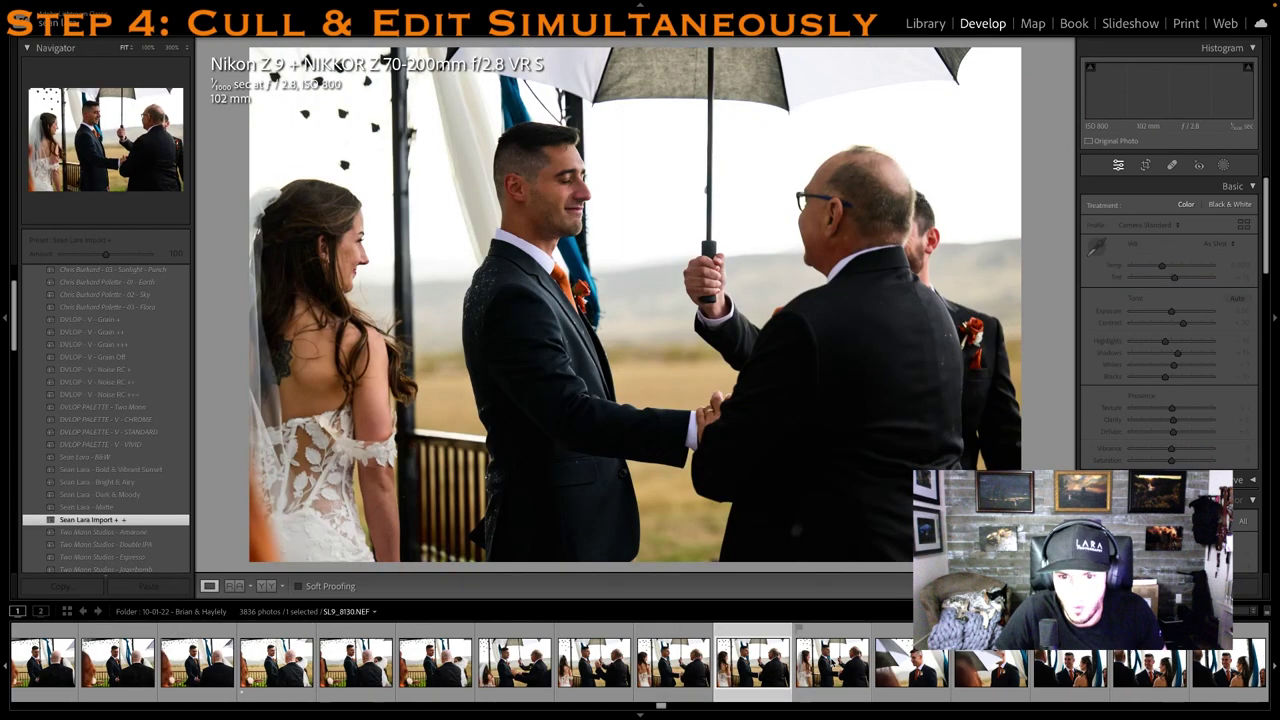
left_click(898, 662)
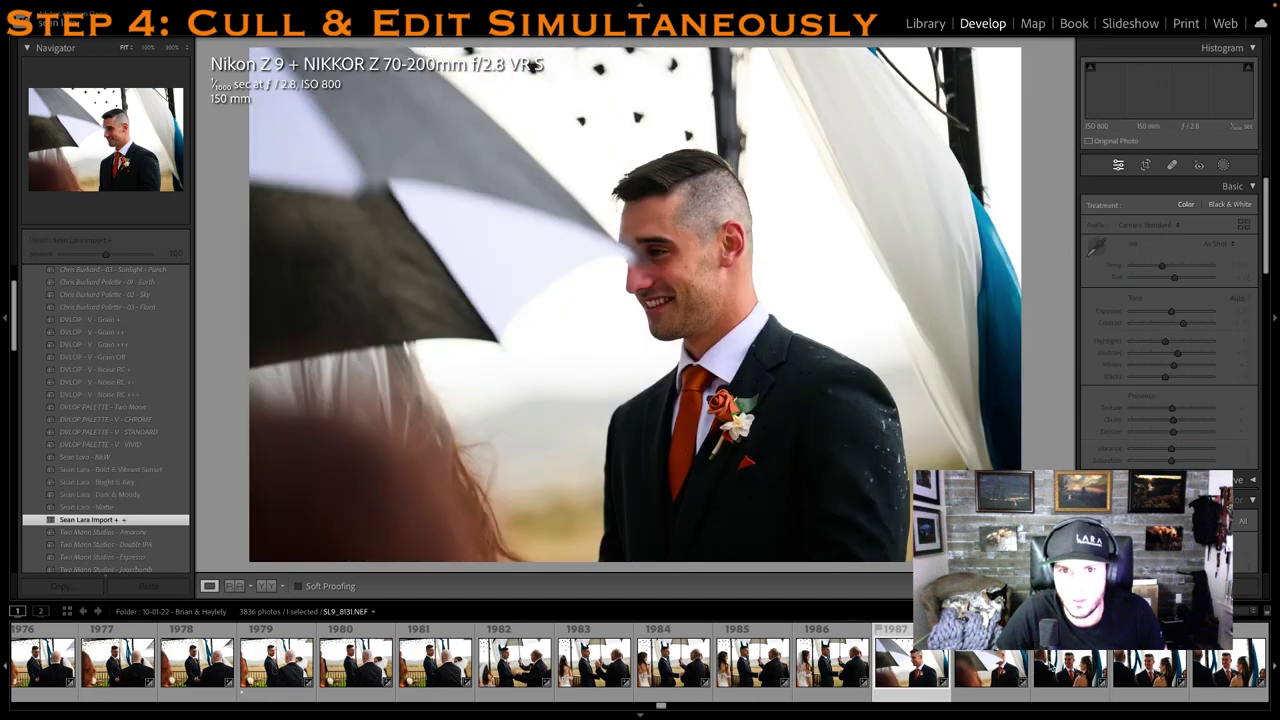
left_click(1053, 669)
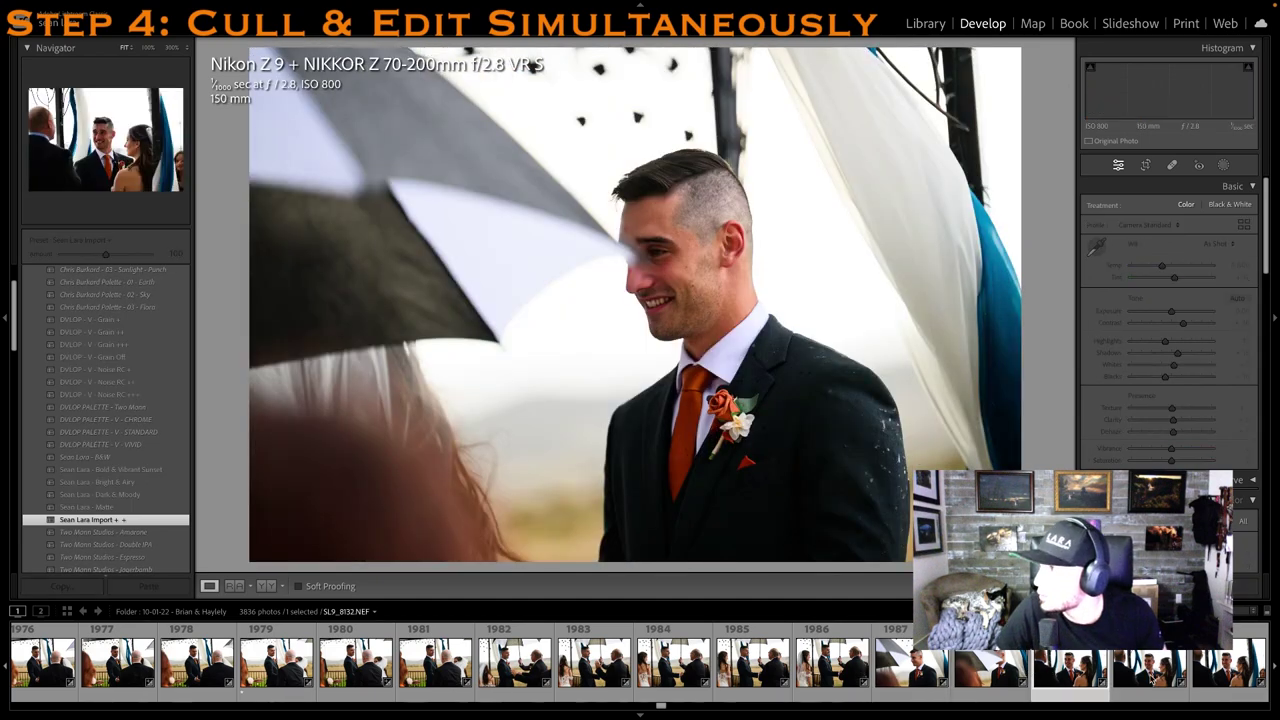
left_click(1152, 670)
left_click(1012, 670)
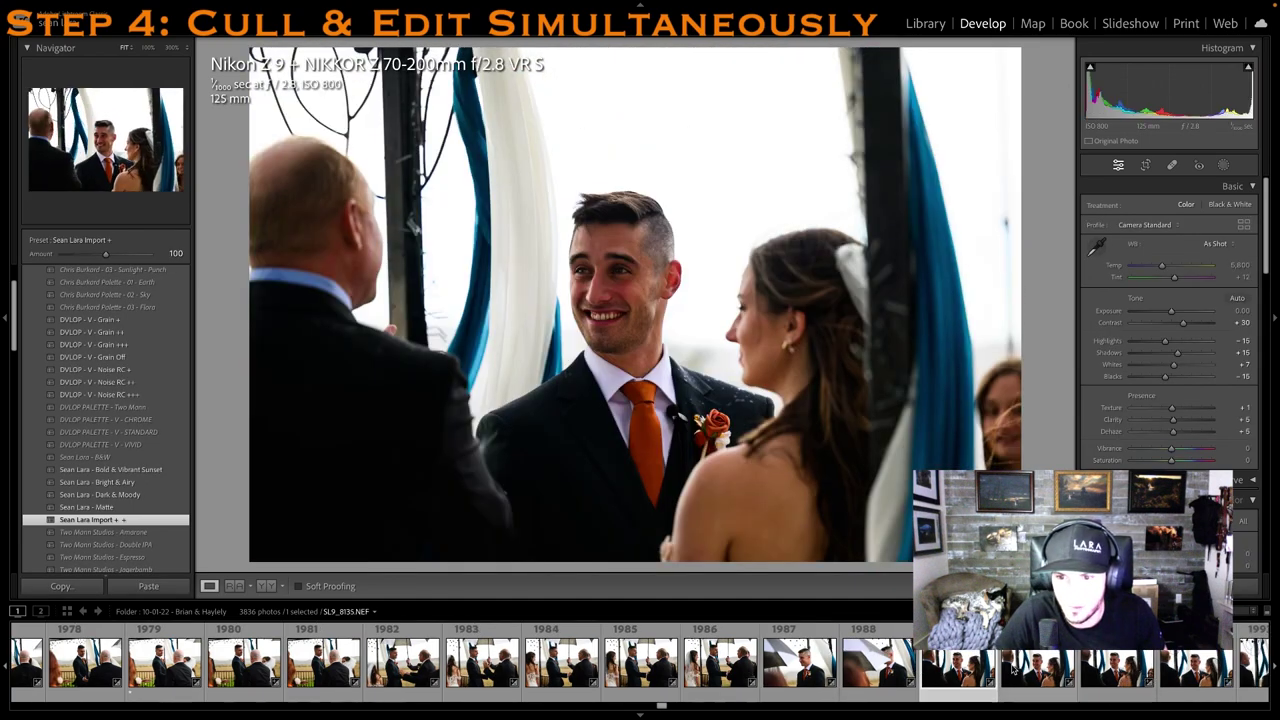
left_click(1029, 670)
key("Right")
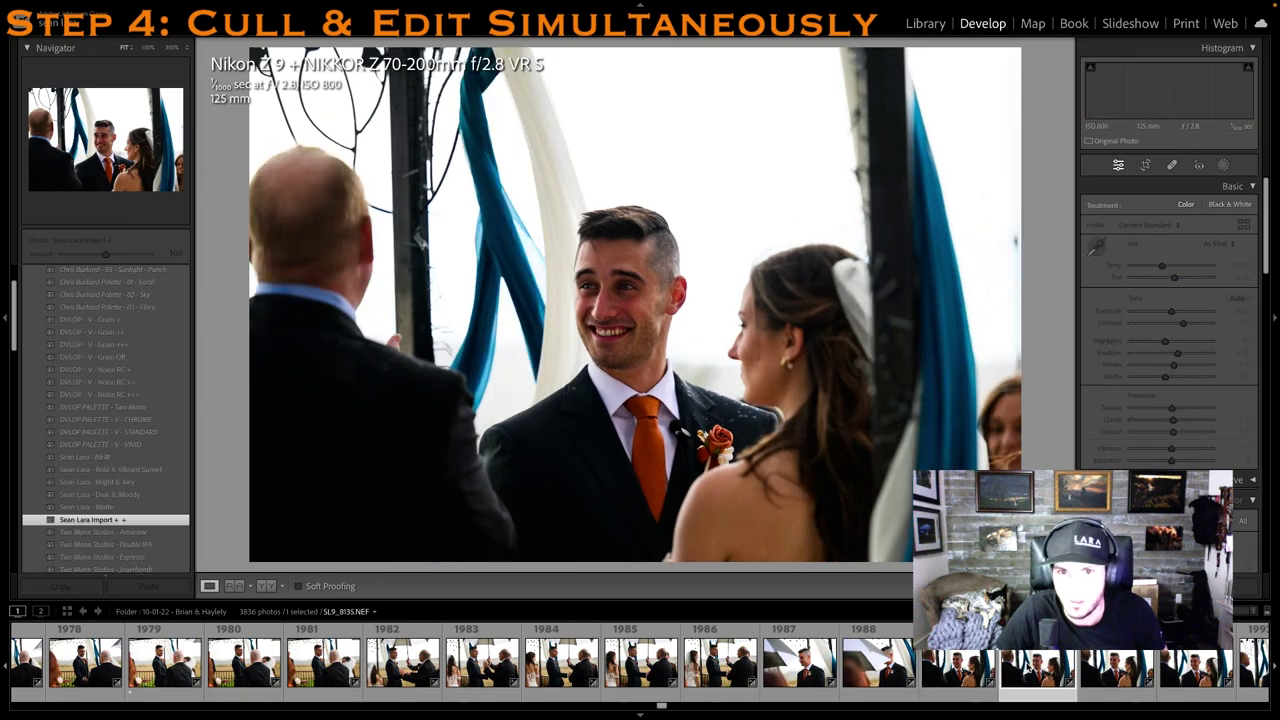
key("1")
key("Left")
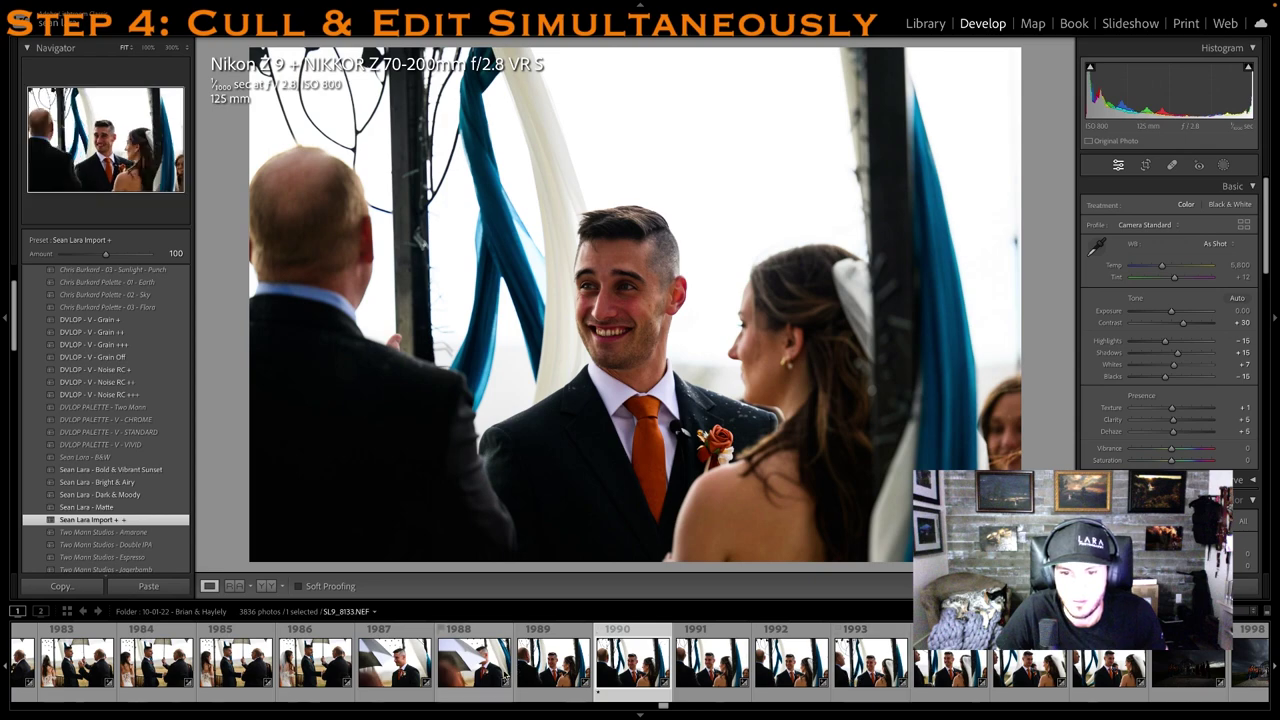
Set the exposure of SL9_8135 to +0.30 and crop it tighter around the officiant, groom and bride
left_click_drag(1173, 314, 1174, 314)
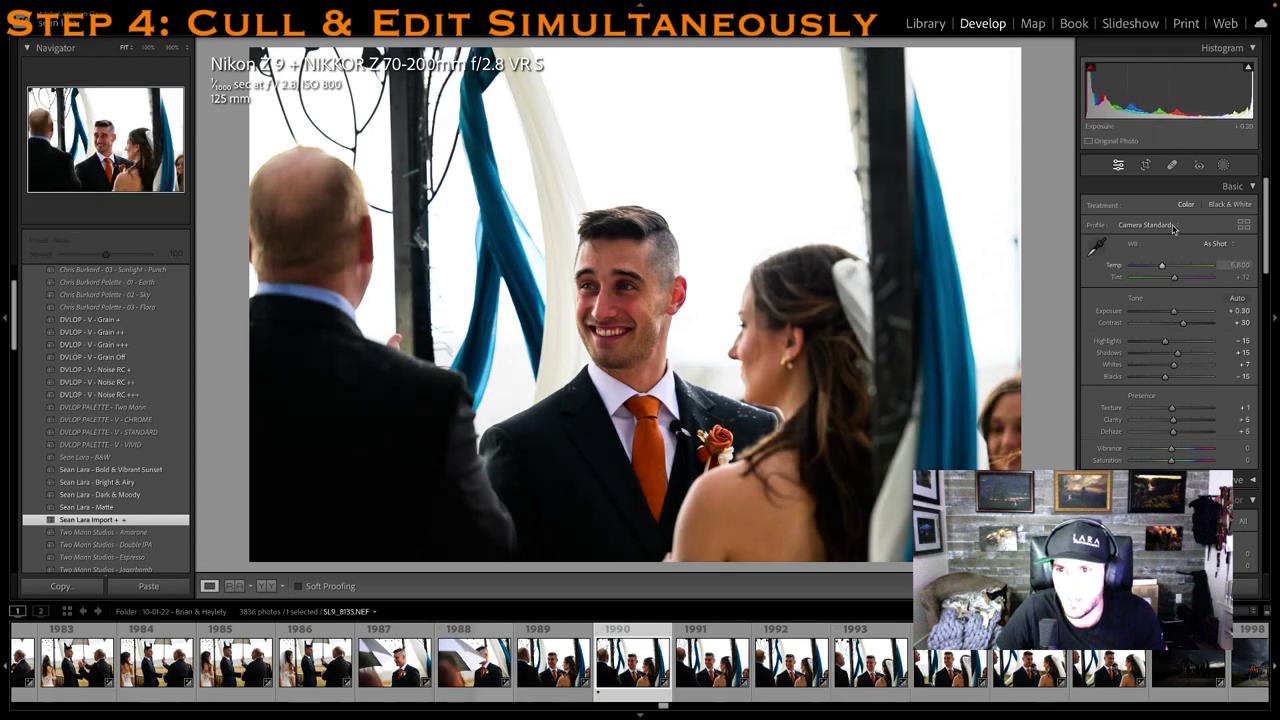
key("1")
key("r")
left_click_drag(653, 60, 694, 97)
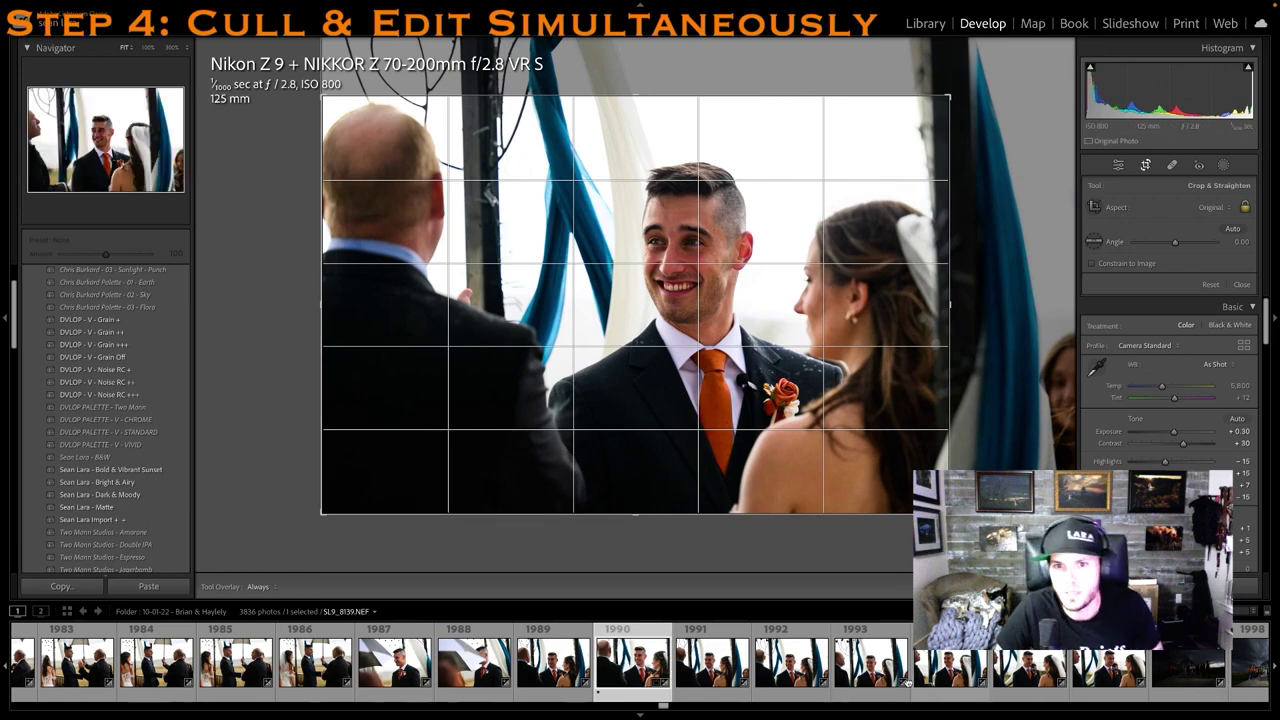
key("r")
Rate SL9_8141 one star, set its exposure to +0.80, and crop it tighter on the couple to cut out the officiant
scroll(928, 688, "down", 3)
left_click(855, 665)
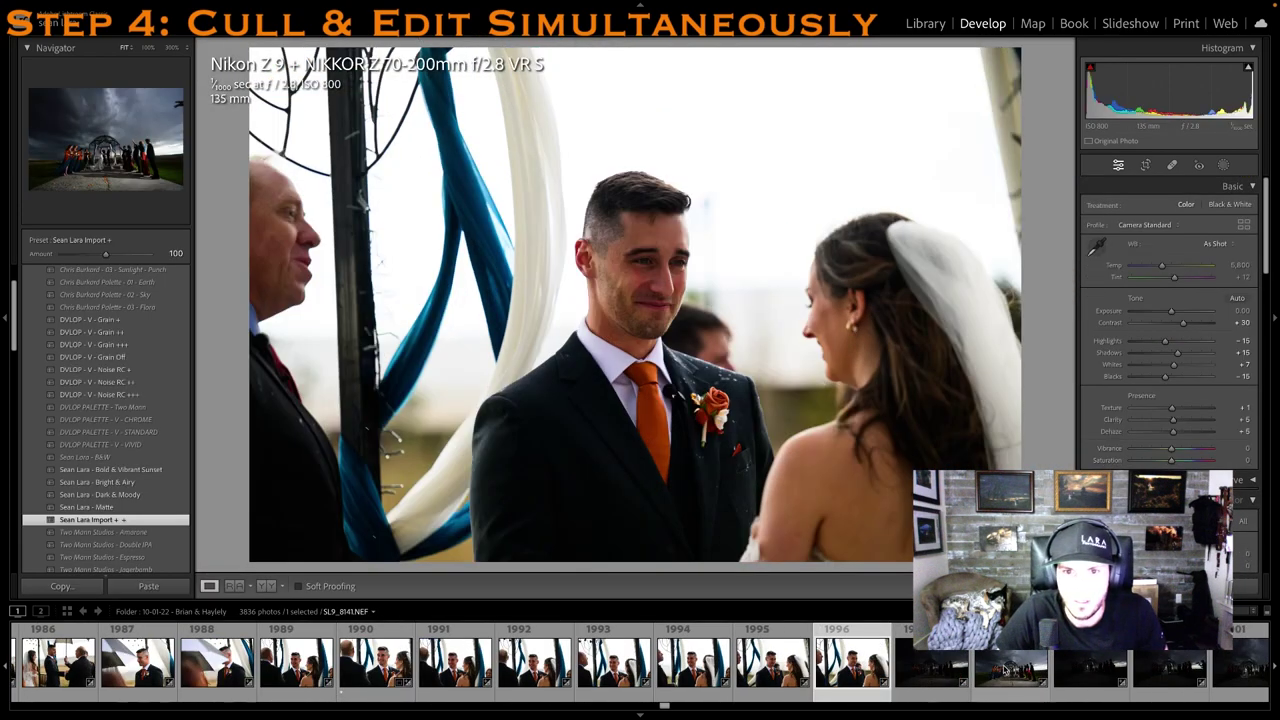
key("1")
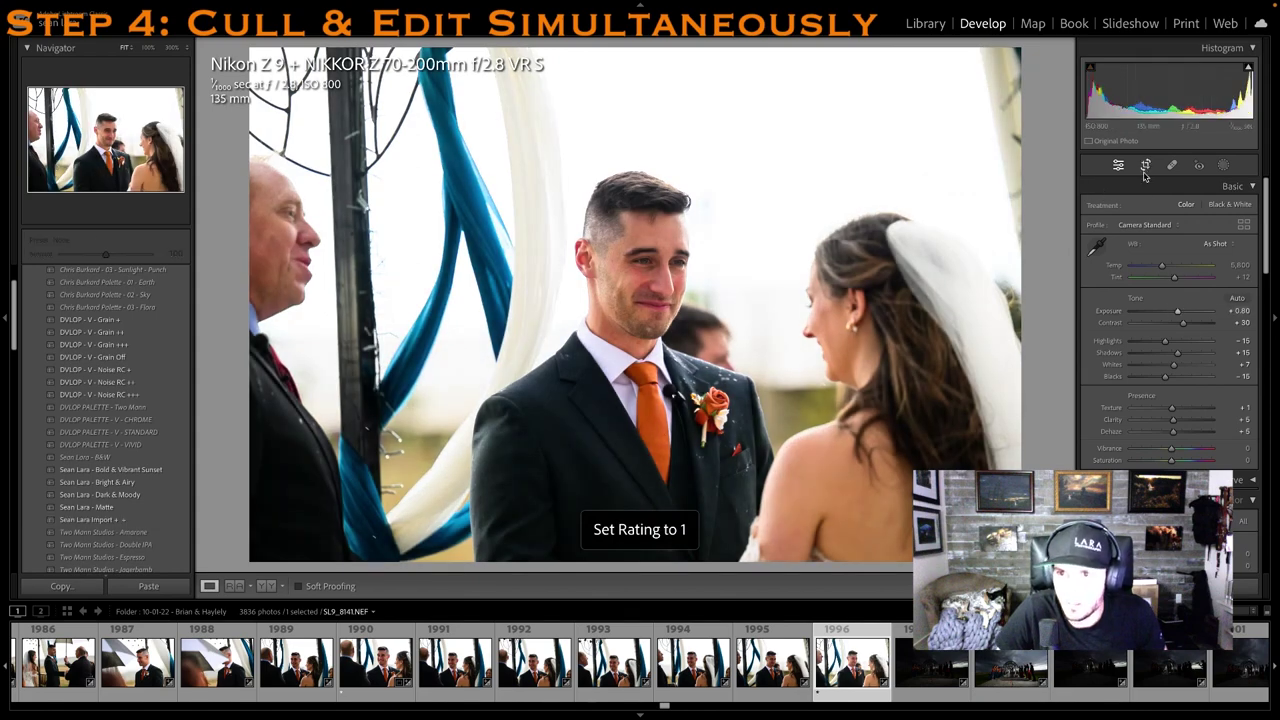
key("r")
left_click_drag(255, 51, 302, 82)
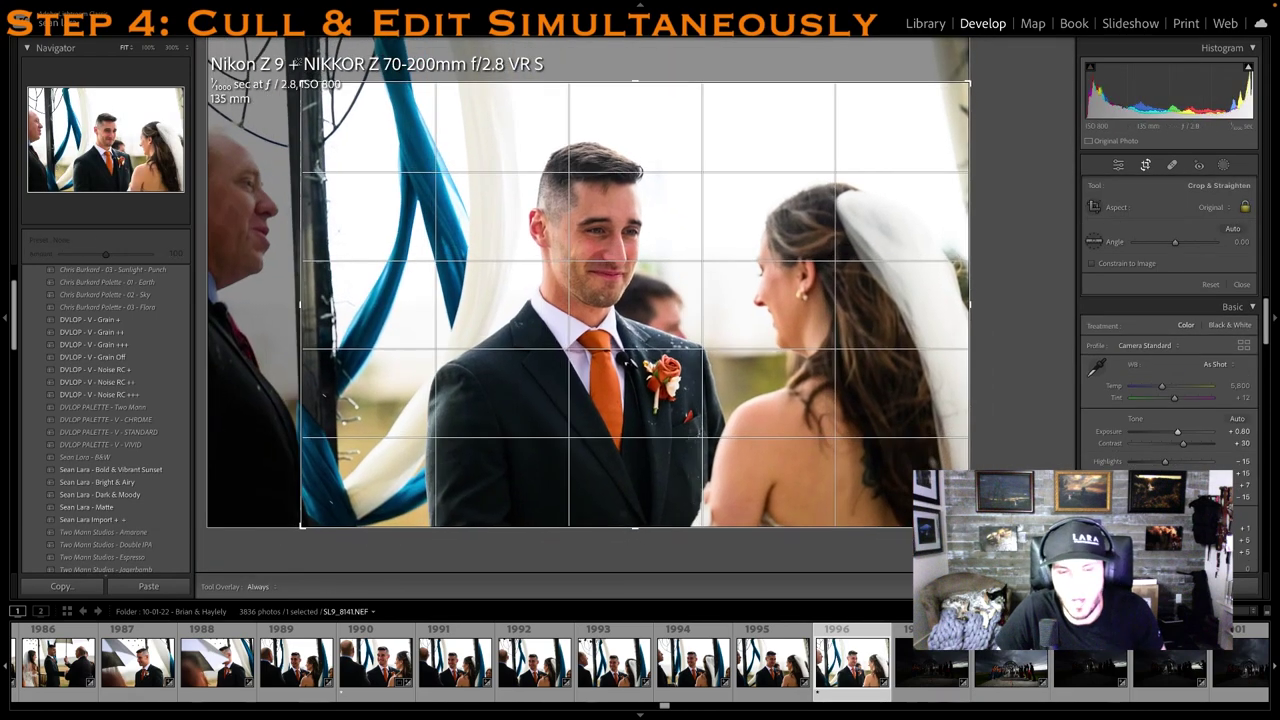
Crop the wide gazebo photo SL2_0430 tighter, and set its exposure to +1.71 and shadows to +66
left_click(982, 676)
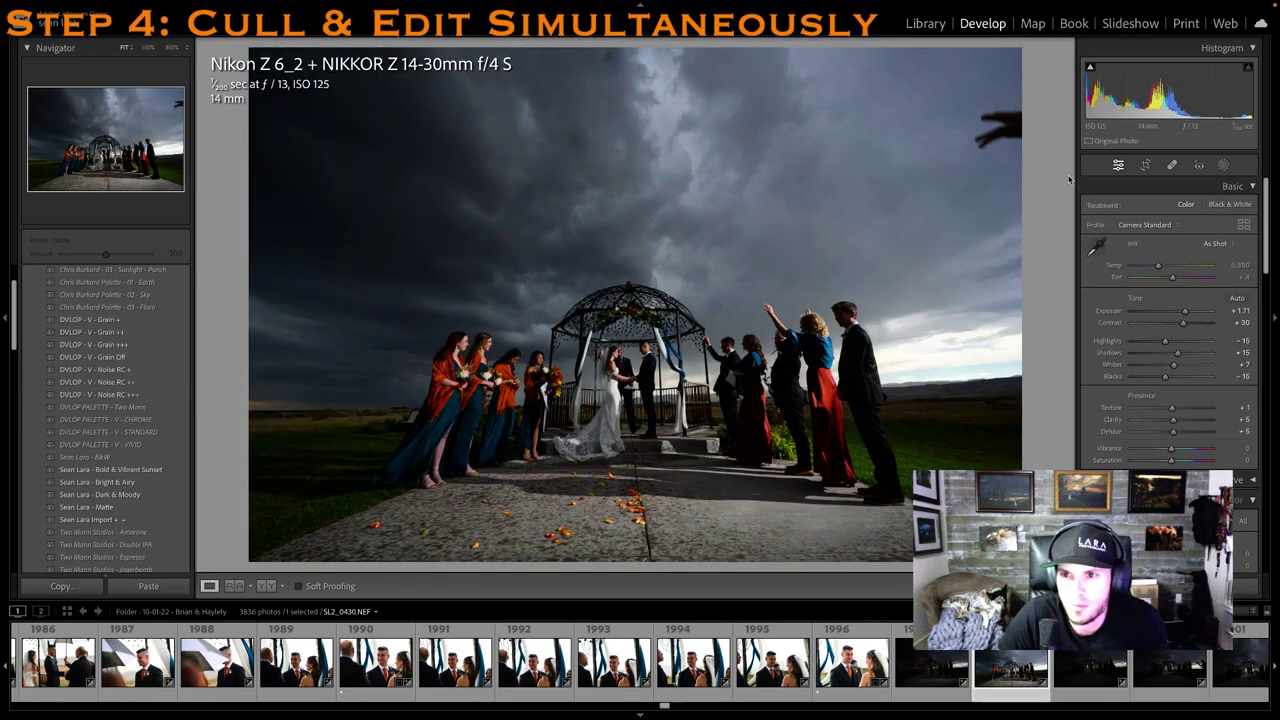
left_click(1147, 165)
left_click_drag(650, 50, 651, 79)
key("r")
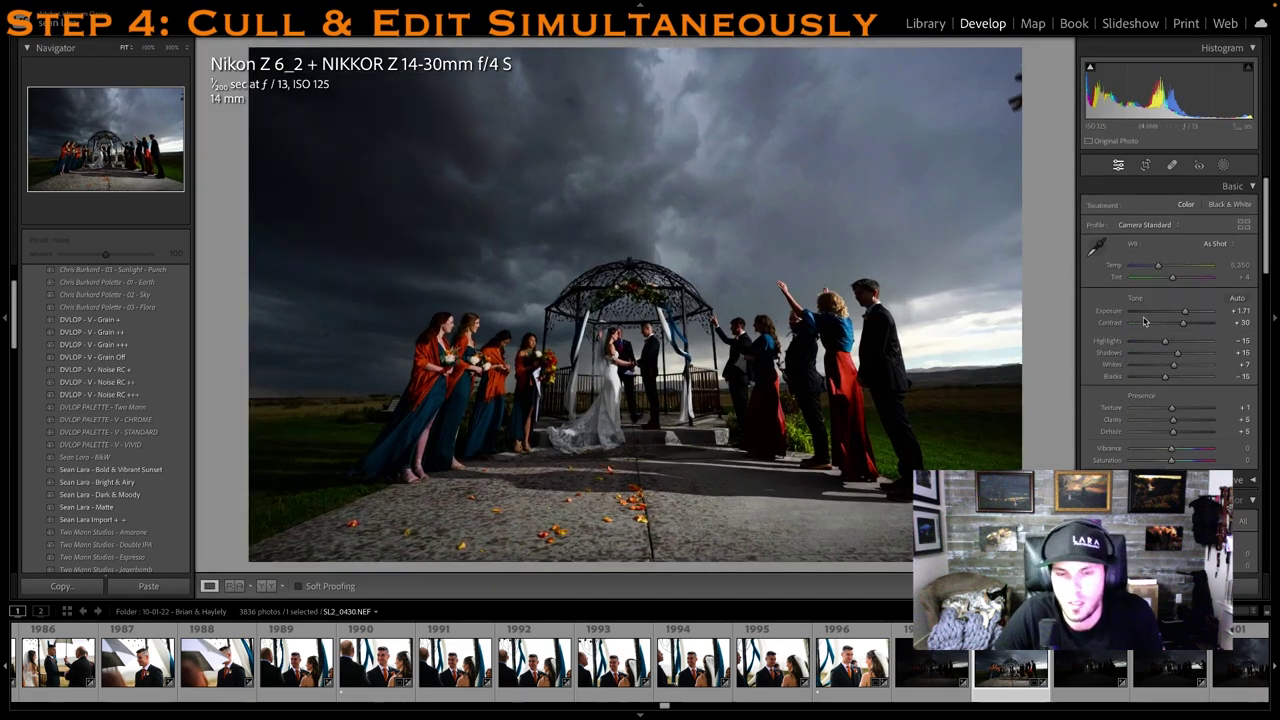
left_click_drag(1179, 354, 1199, 354)
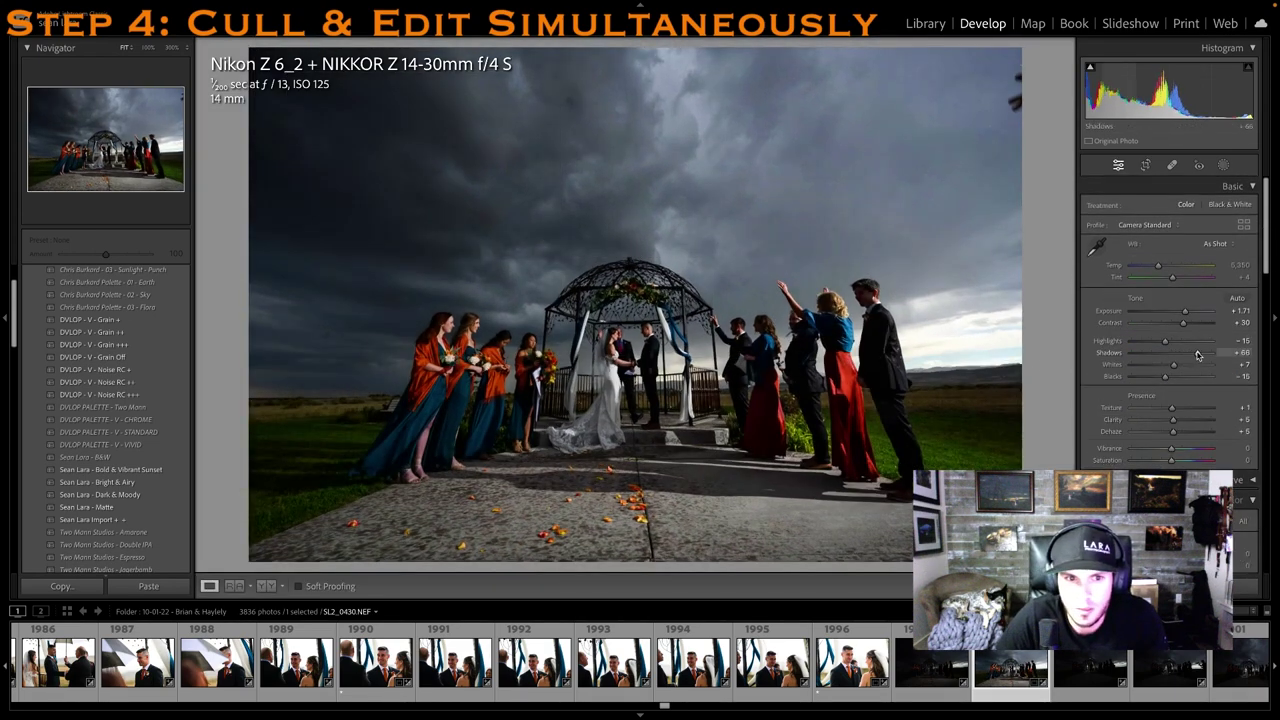
Heal the small spot in the cloudy sky of SL2_0430 and rate the photo one star
left_click(1171, 164)
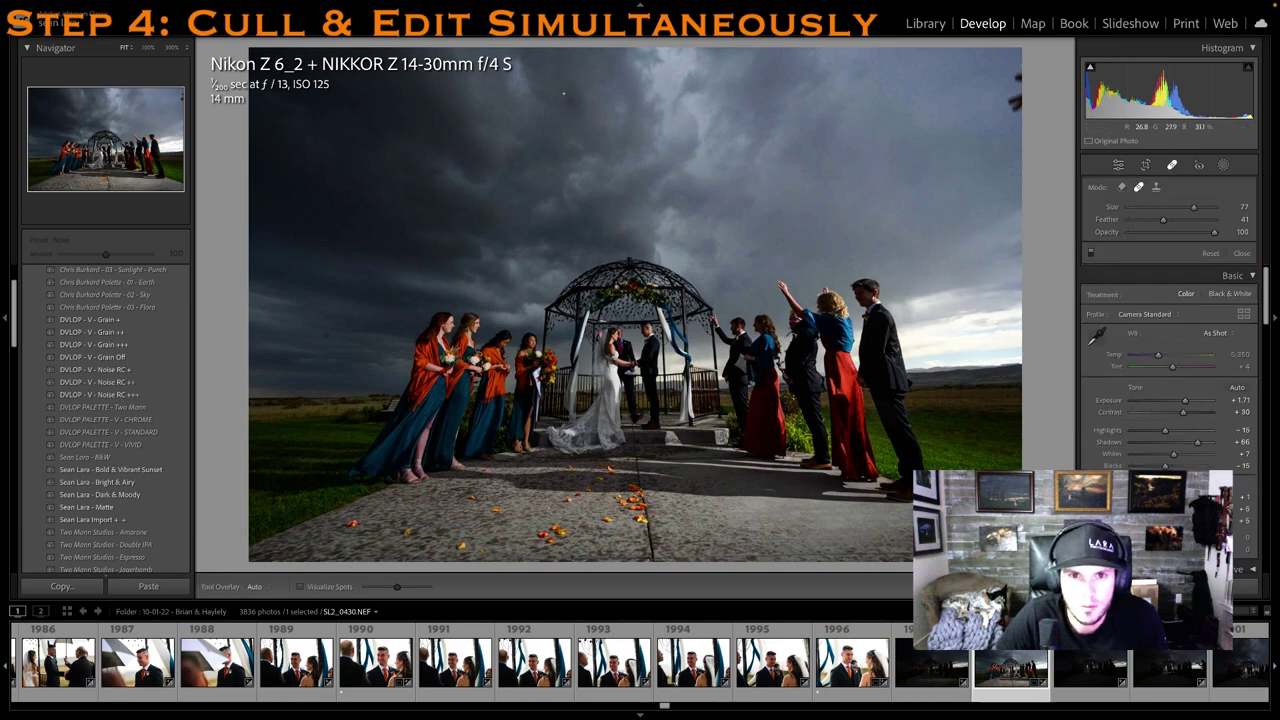
left_click(572, 99)
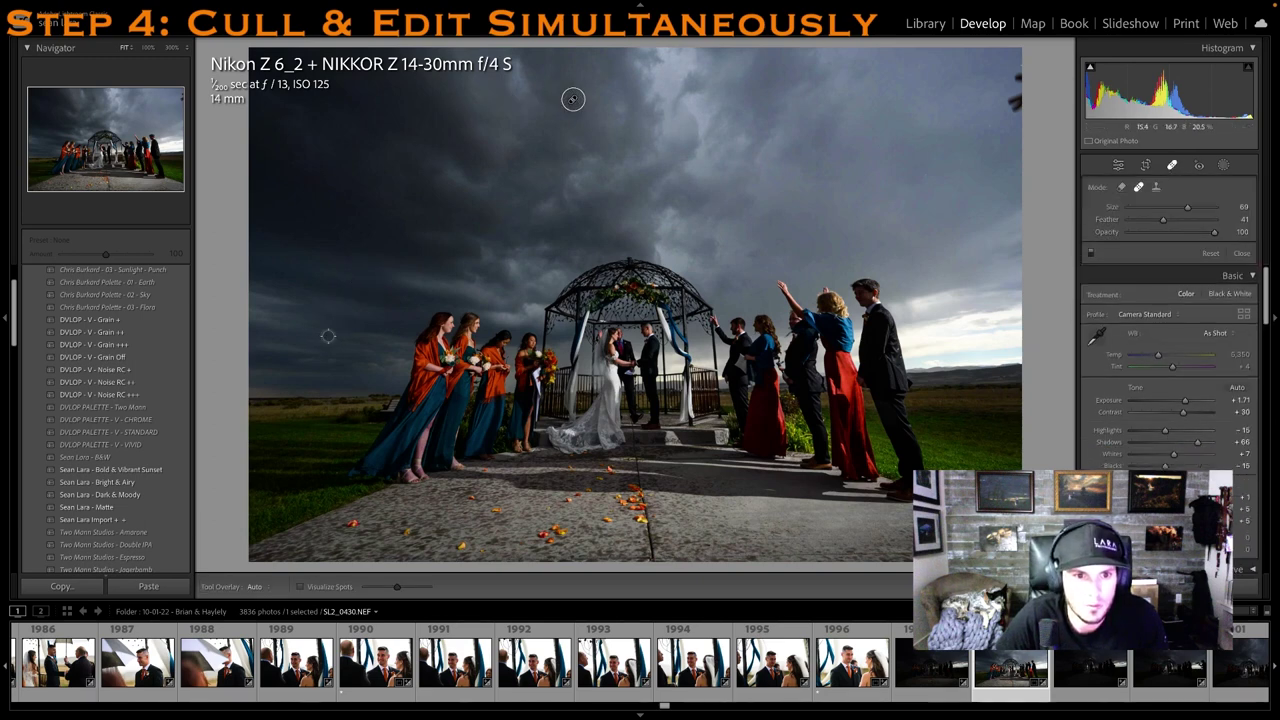
left_click(1171, 164)
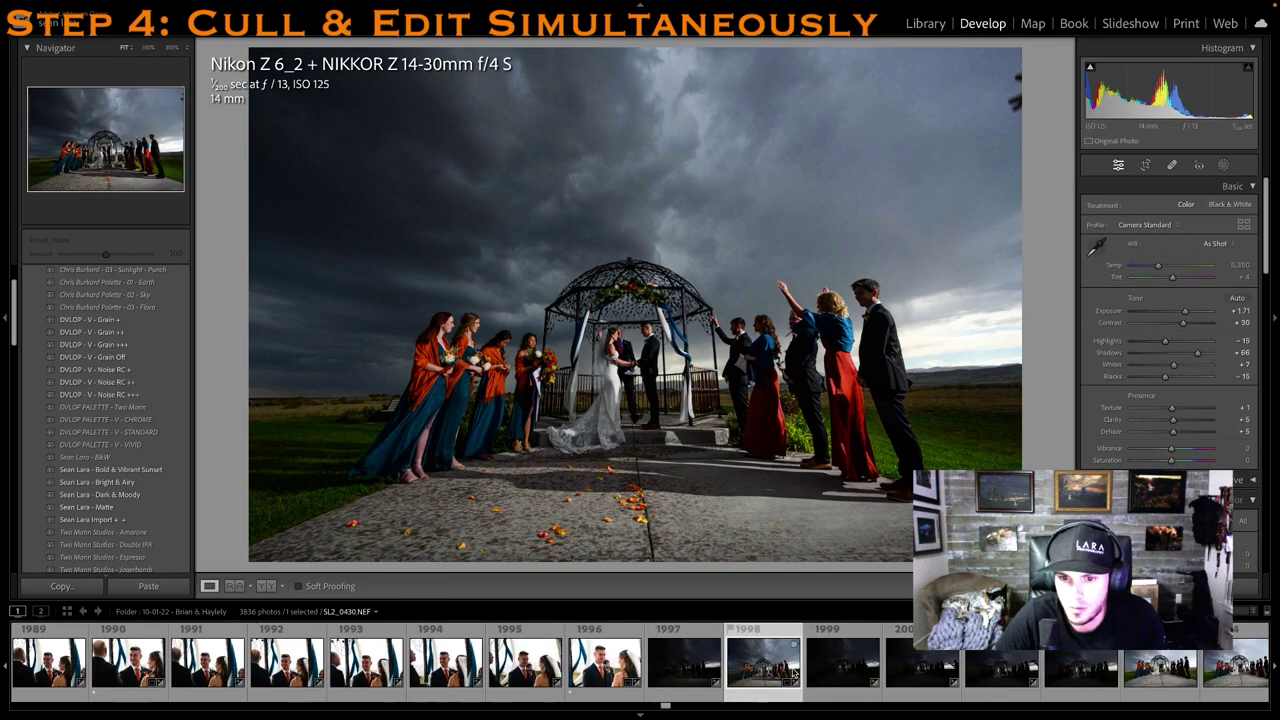
key("1")
Rate the dark gazebo photo SL2_0433 one star and set exposure to +0.65, shadows to +82 and clarity to +50
left_click(1028, 668)
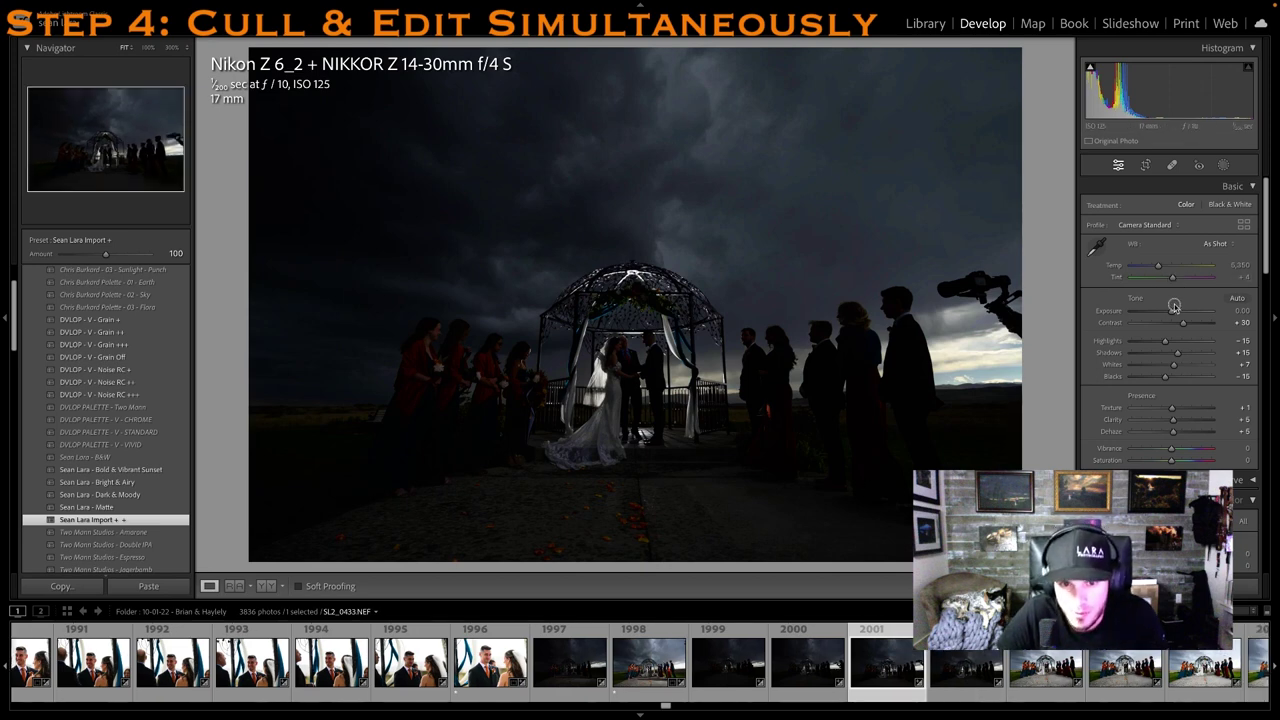
left_click_drag(1172, 311, 1176, 311)
key("1")
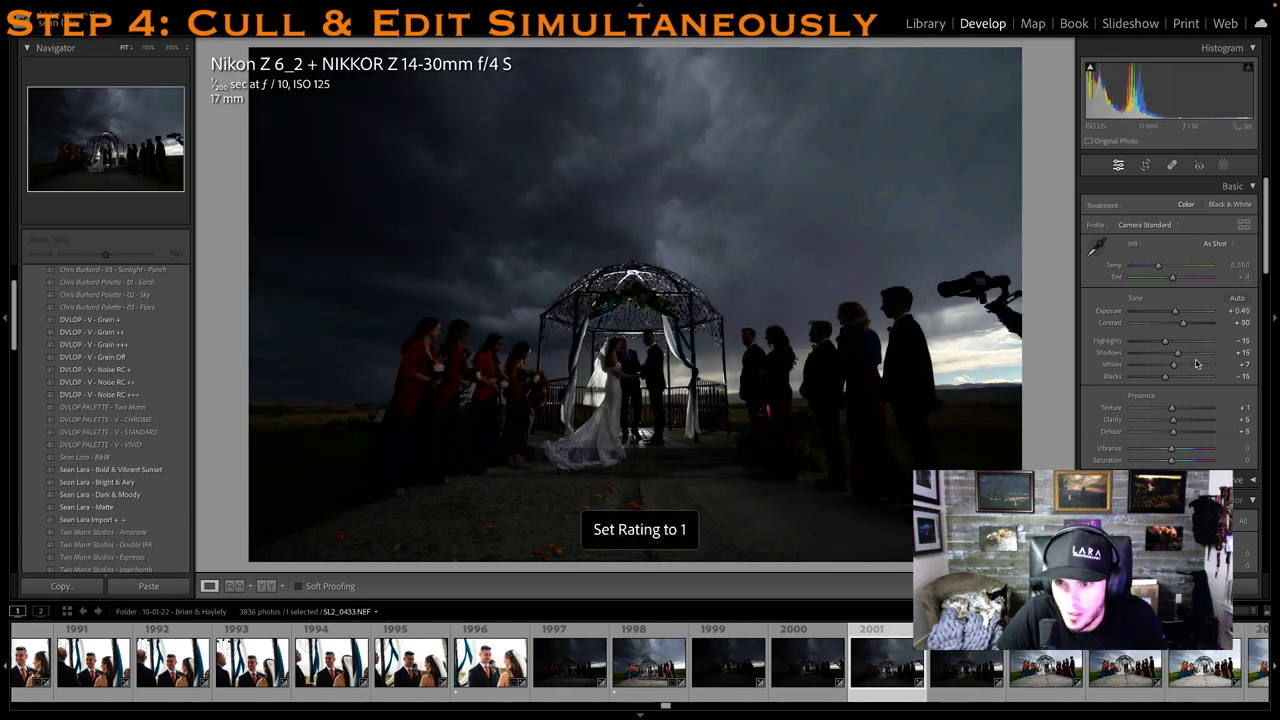
left_click_drag(1192, 355, 1205, 355)
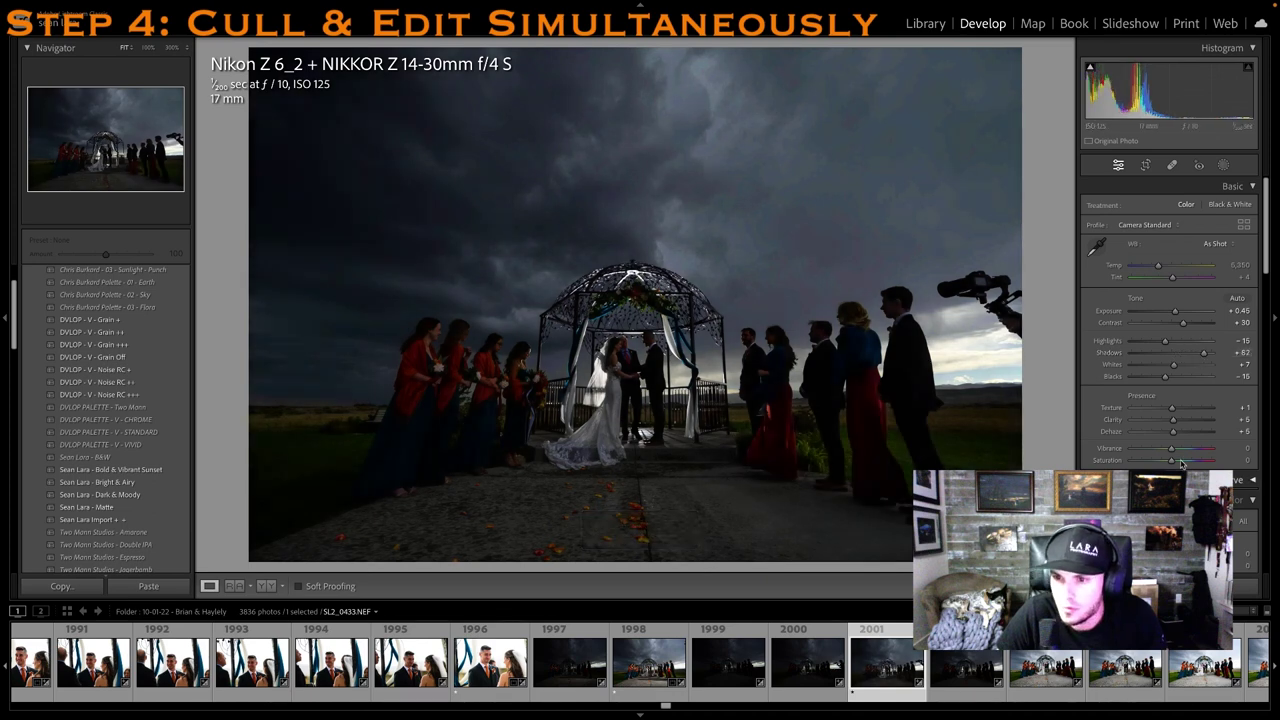
left_click_drag(1189, 425, 1192, 420)
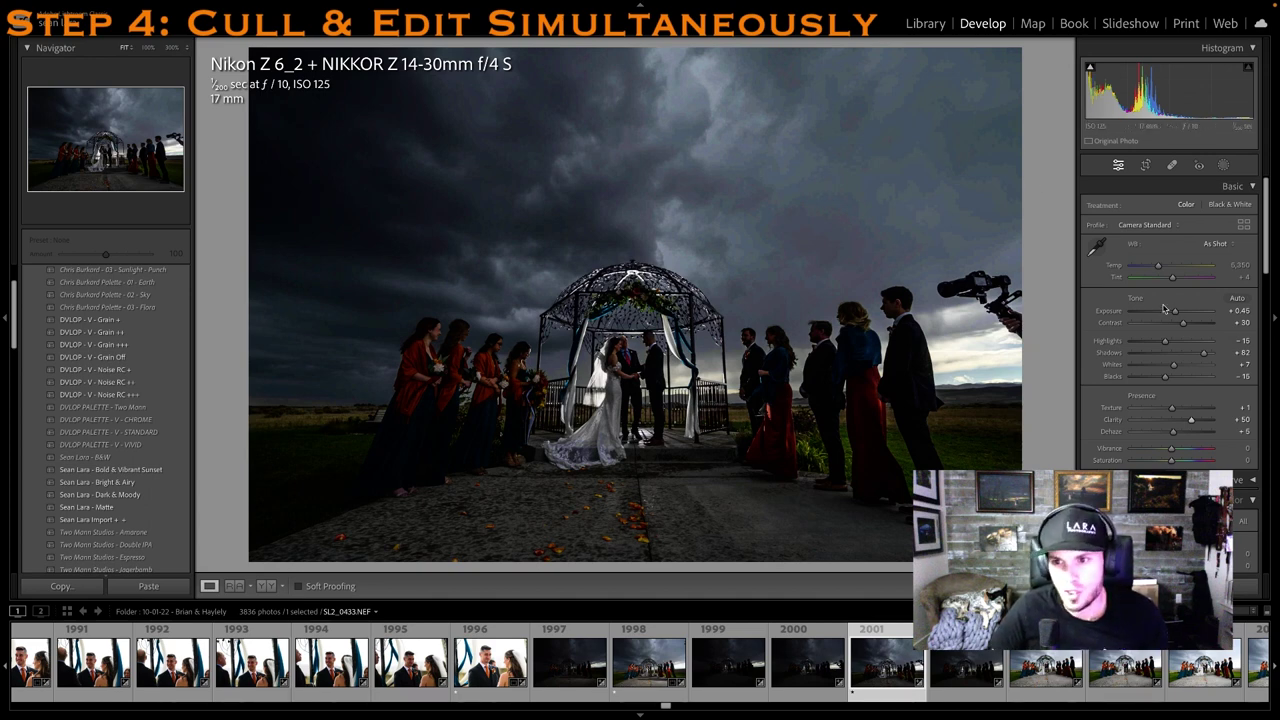
left_click_drag(1163, 308, 1166, 308)
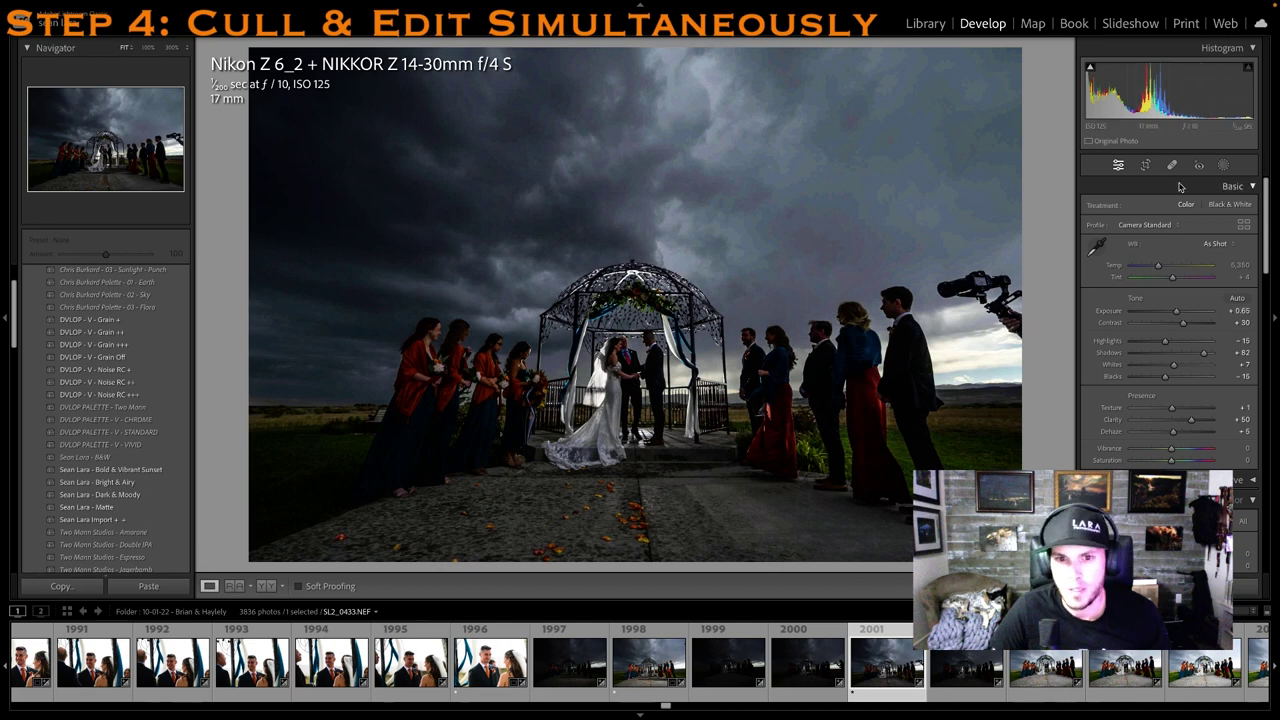
Try to heal the camera rig out of the sky in SL2_0433 with the feather reduced to 0, and delete the heal
key("k")
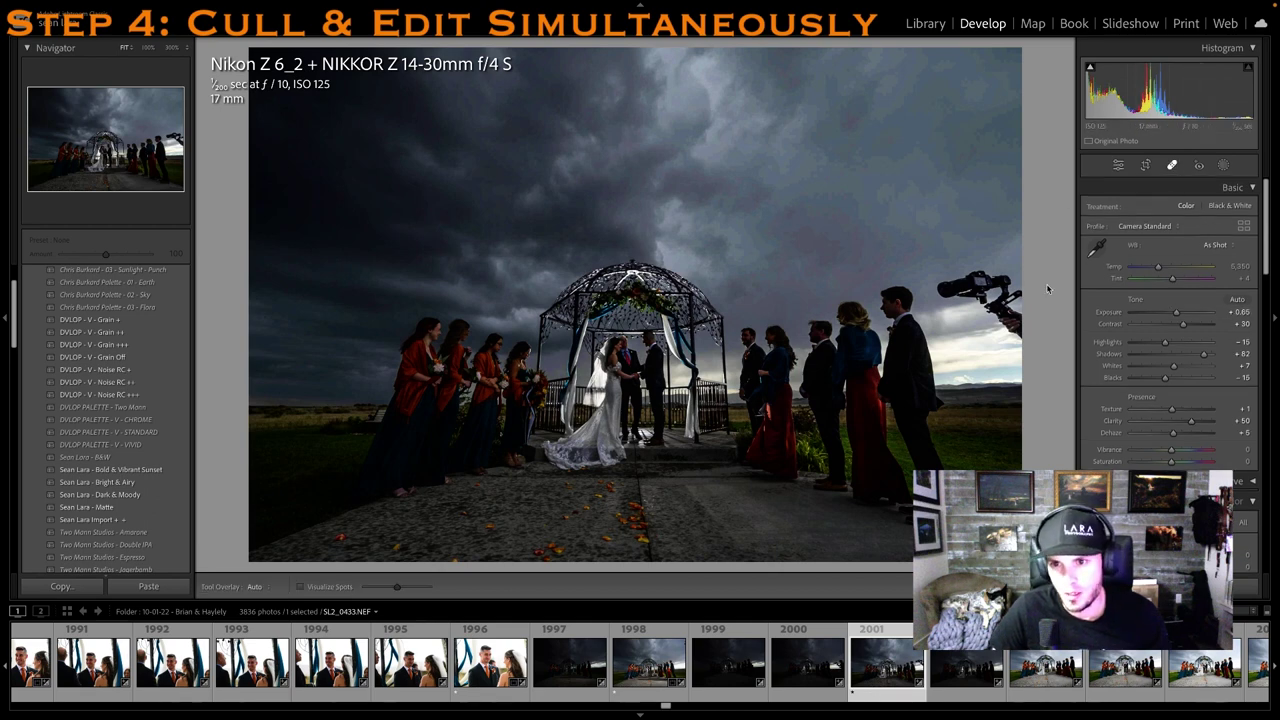
mouse_move(947, 291)
left_mouse_down()
mouse_move(975, 283)
mouse_move(1018, 326)
left_mouse_up()
mouse_move(645, 298)
left_mouse_down()
mouse_move(957, 226)
mouse_move(959, 191)
left_mouse_up()
left_click_drag(1162, 219, 1133, 221)
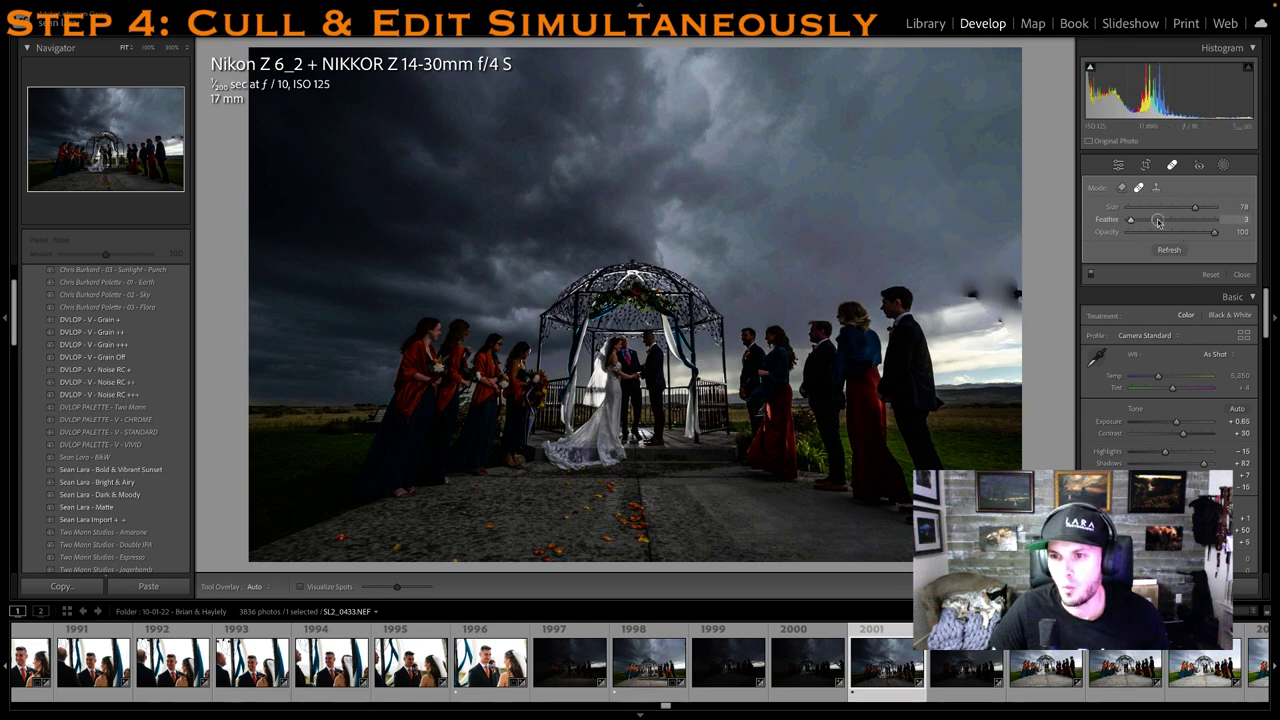
left_click_drag(1170, 221, 1140, 222)
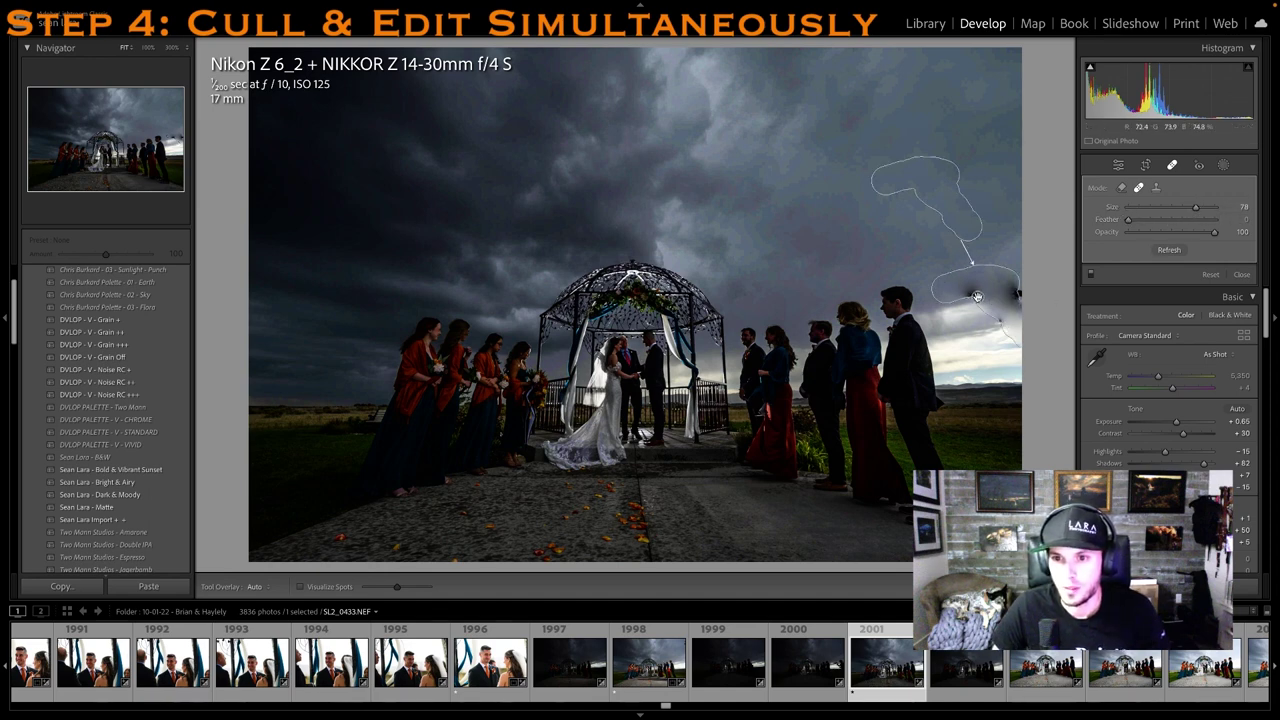
key("Delete")
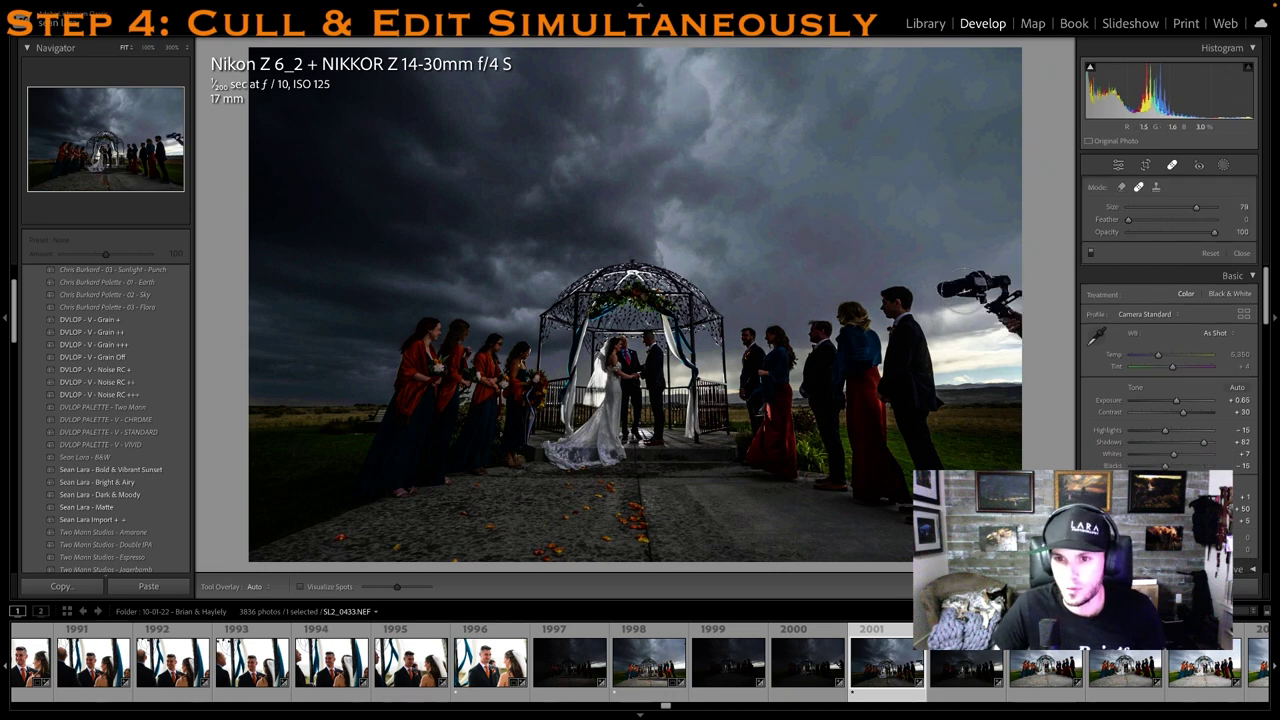
Heal the camera rig out of the sky in SL2_0433, sampling from the dark clouds above the groomsmen, and inspect the retouched area
mouse_move(958, 289)
left_mouse_down()
mouse_move(987, 269)
mouse_move(1005, 312)
left_mouse_up()
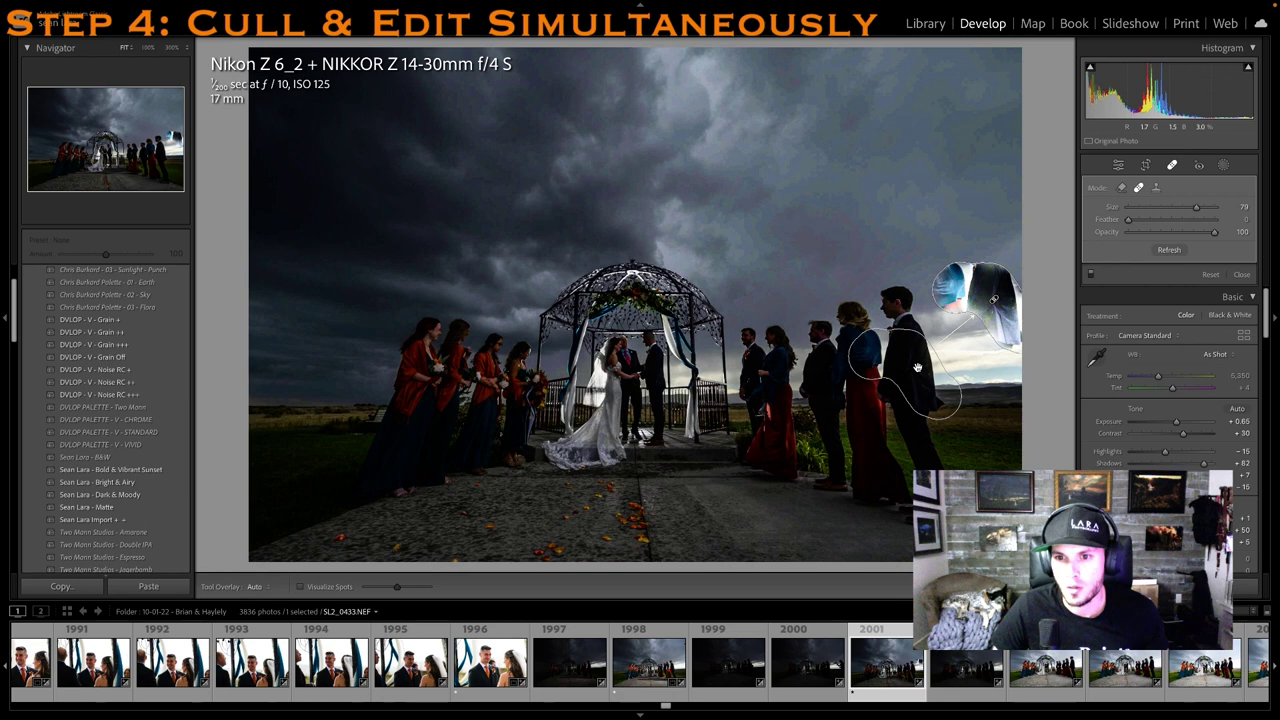
left_click_drag(867, 237, 852, 246)
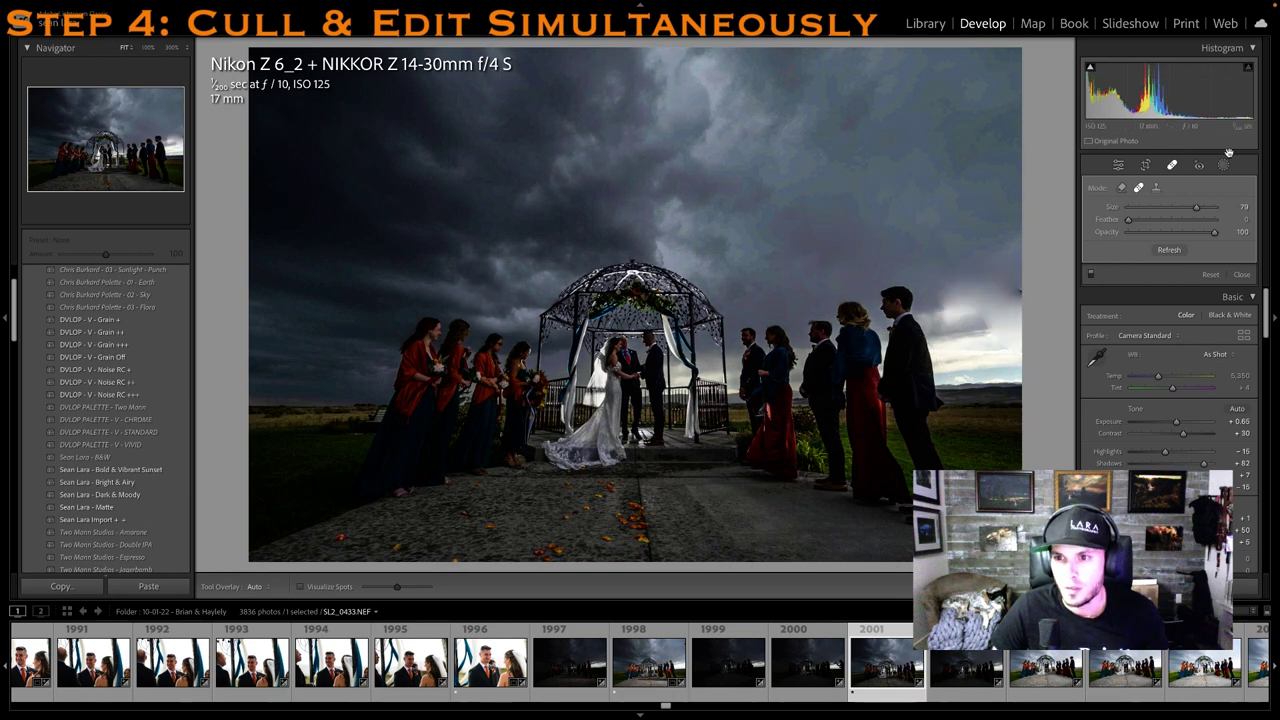
left_click(1168, 166)
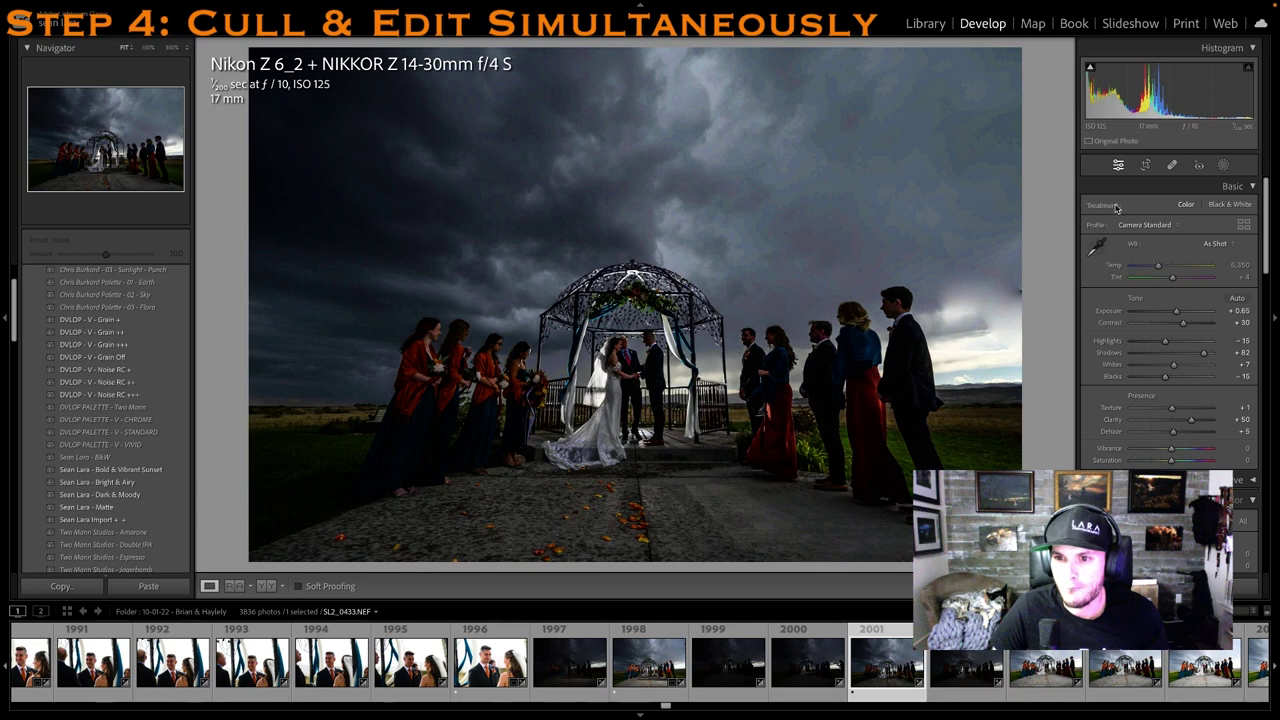
left_click(1171, 165)
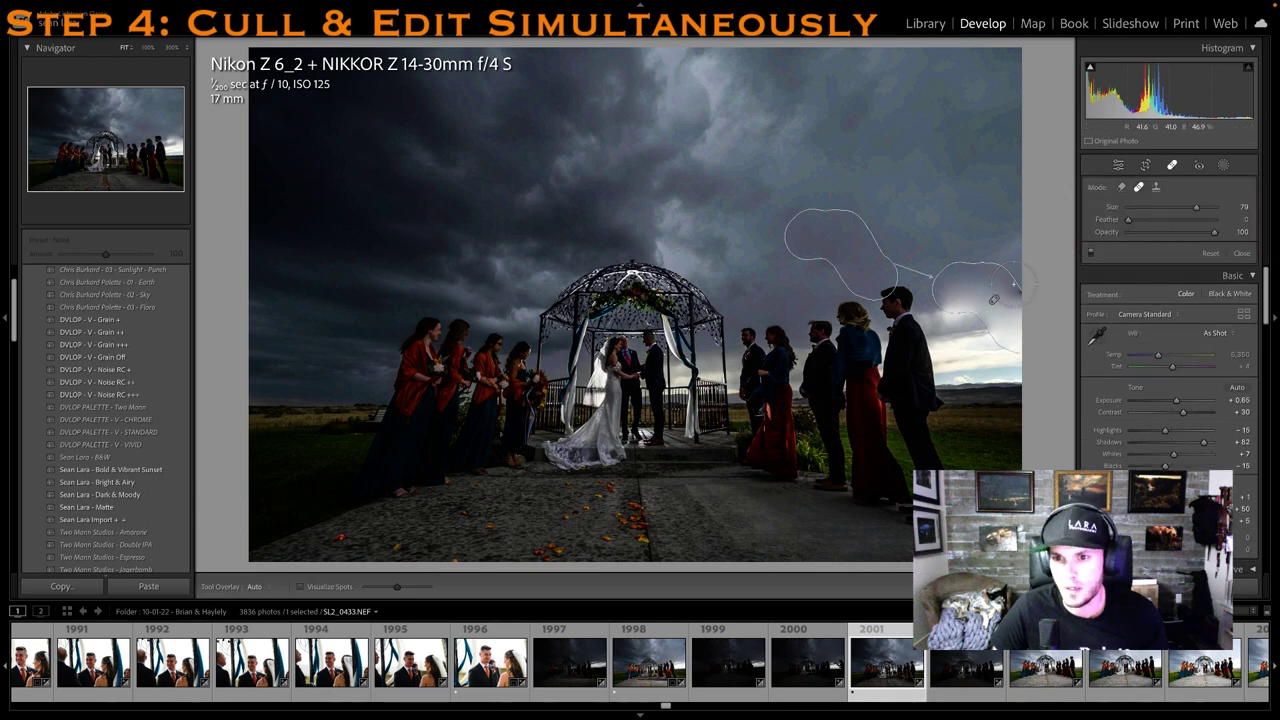
left_click(1019, 272)
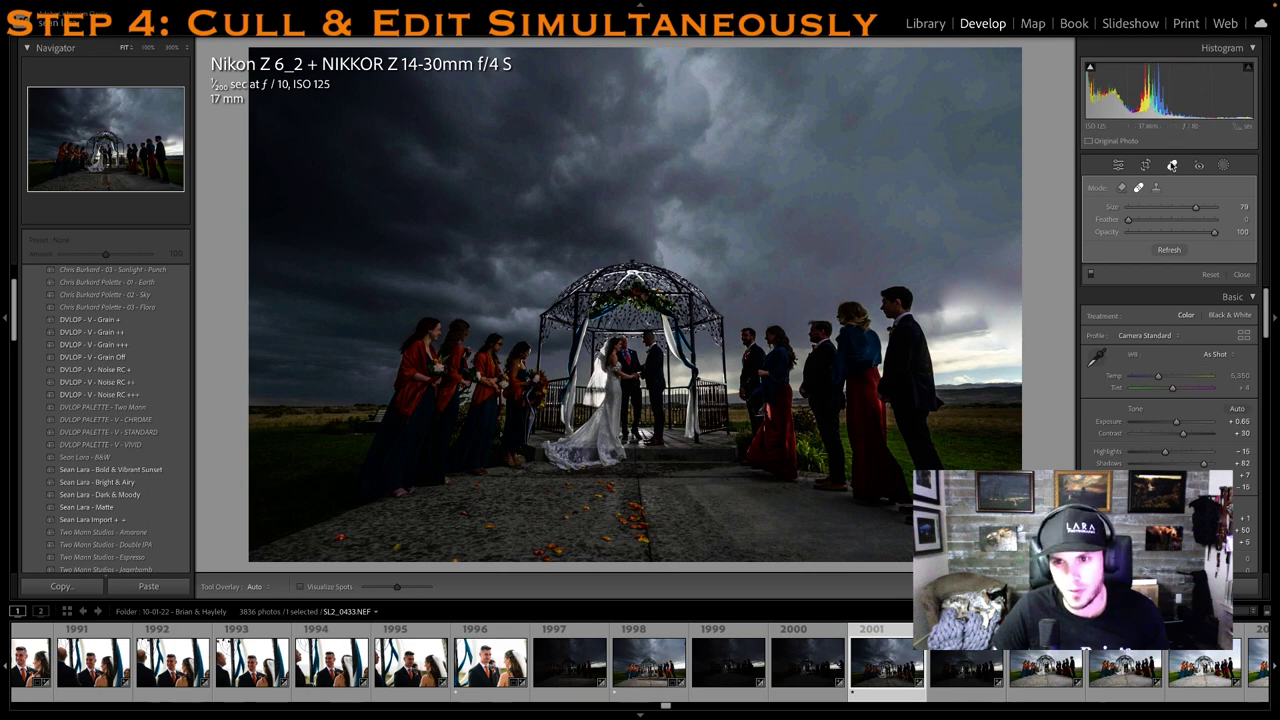
left_click(1172, 165)
left_click(1010, 322)
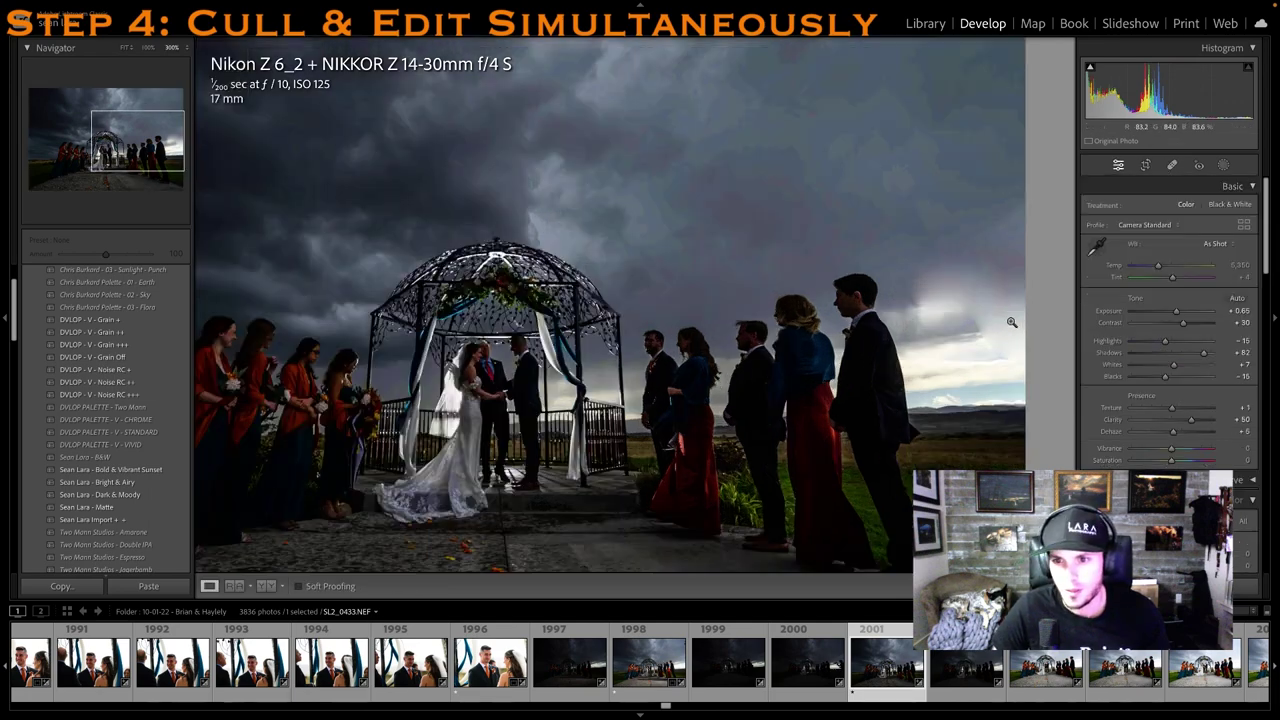
left_click(1011, 407)
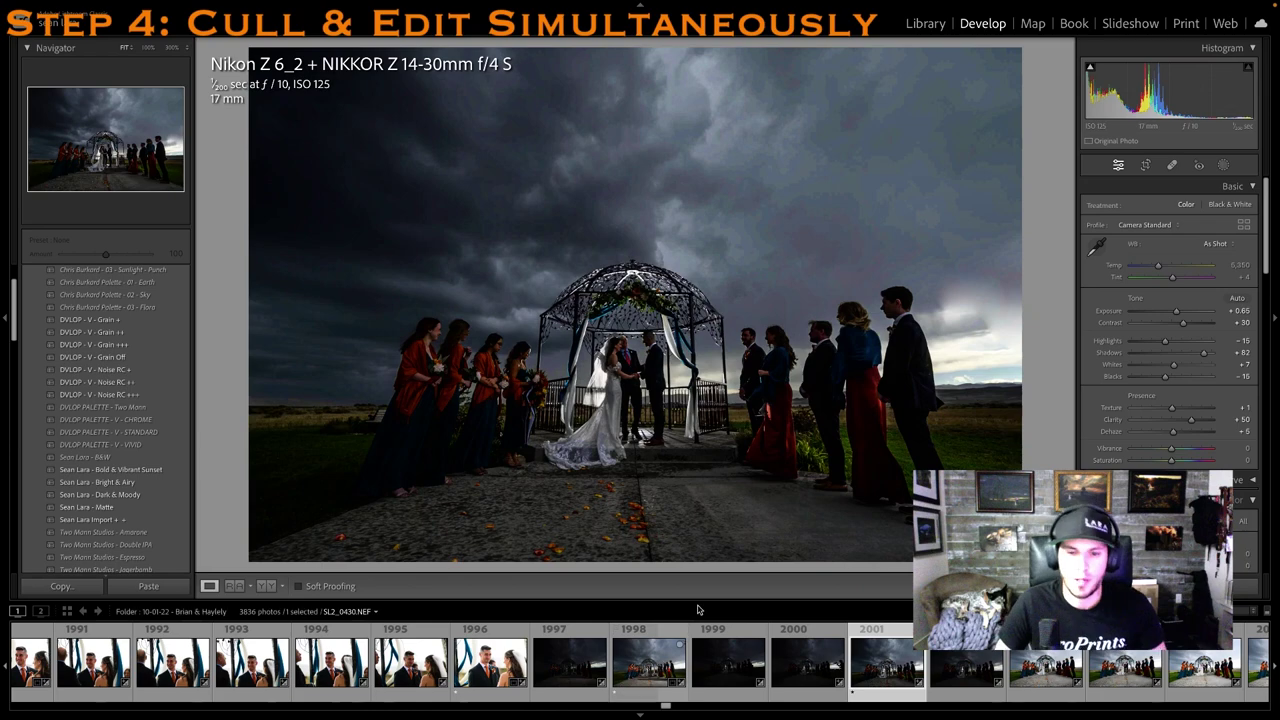
Rate the brighter gazebo photo SL2_0440 one star and set its highlights to -81 and exposure to -0.05
scroll(700, 660, "down", 6)
left_click(910, 668)
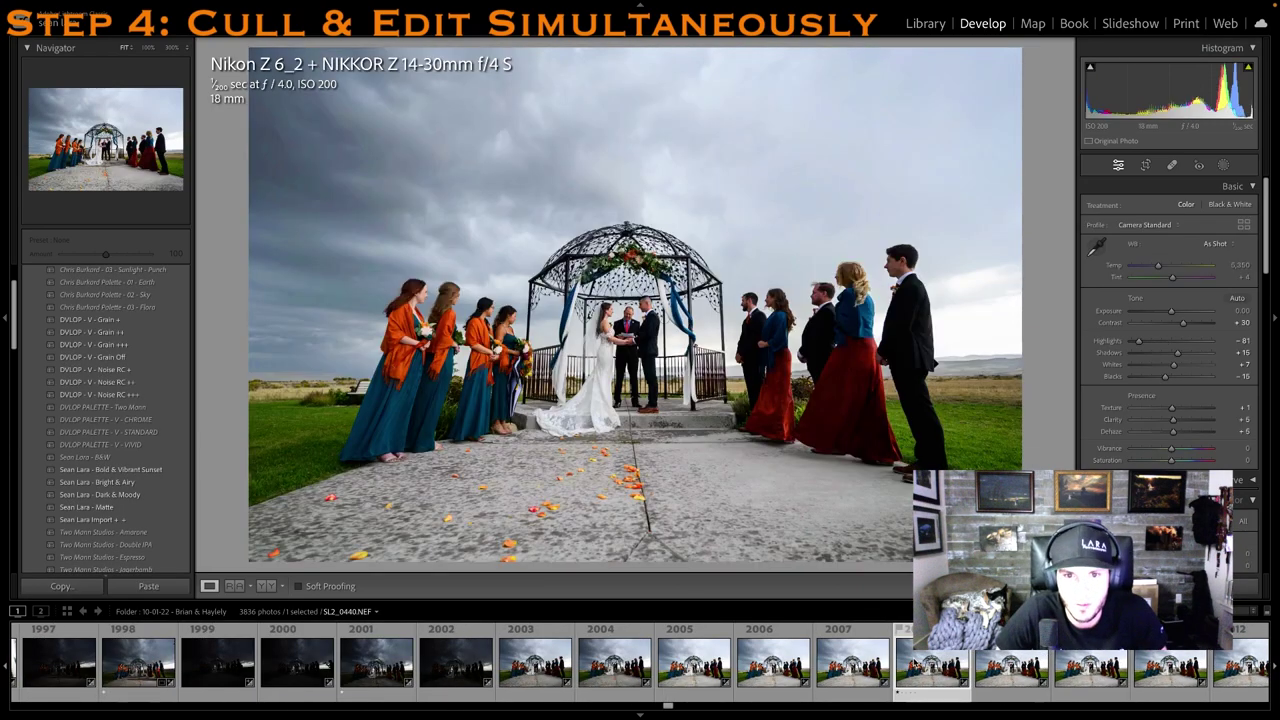
key("1")
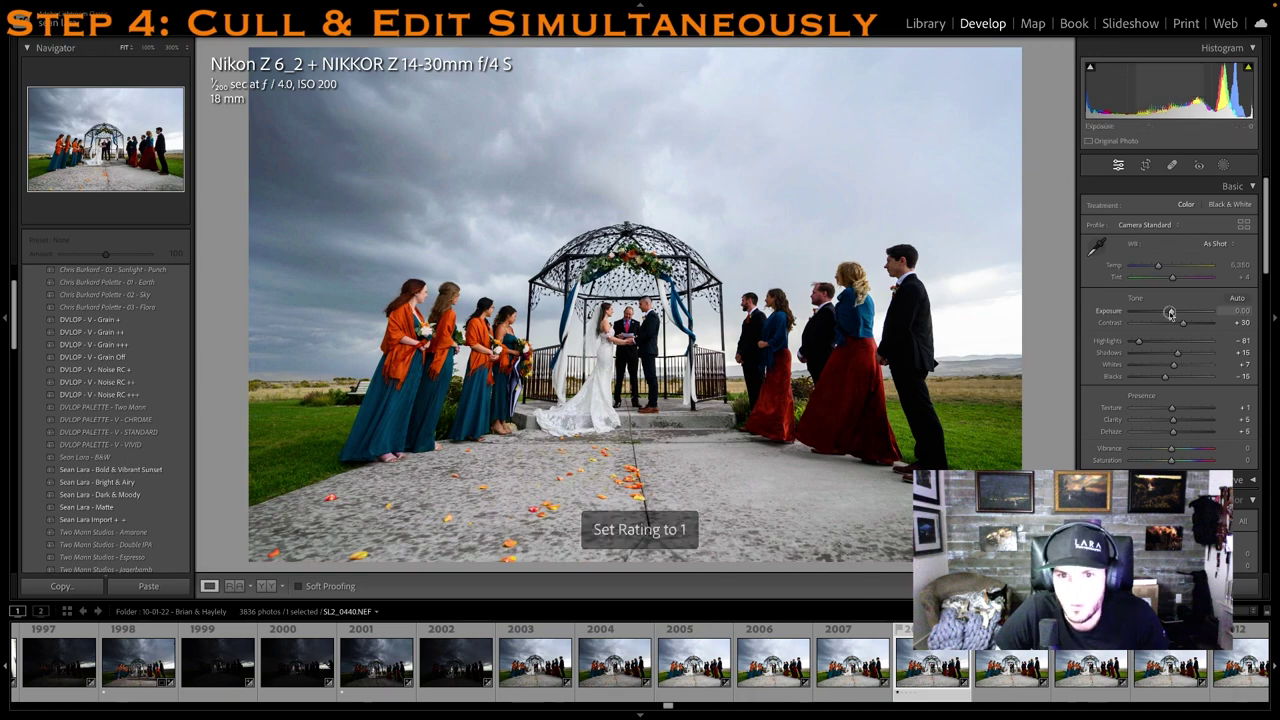
left_click_drag(1171, 314, 1170, 314)
key("1")
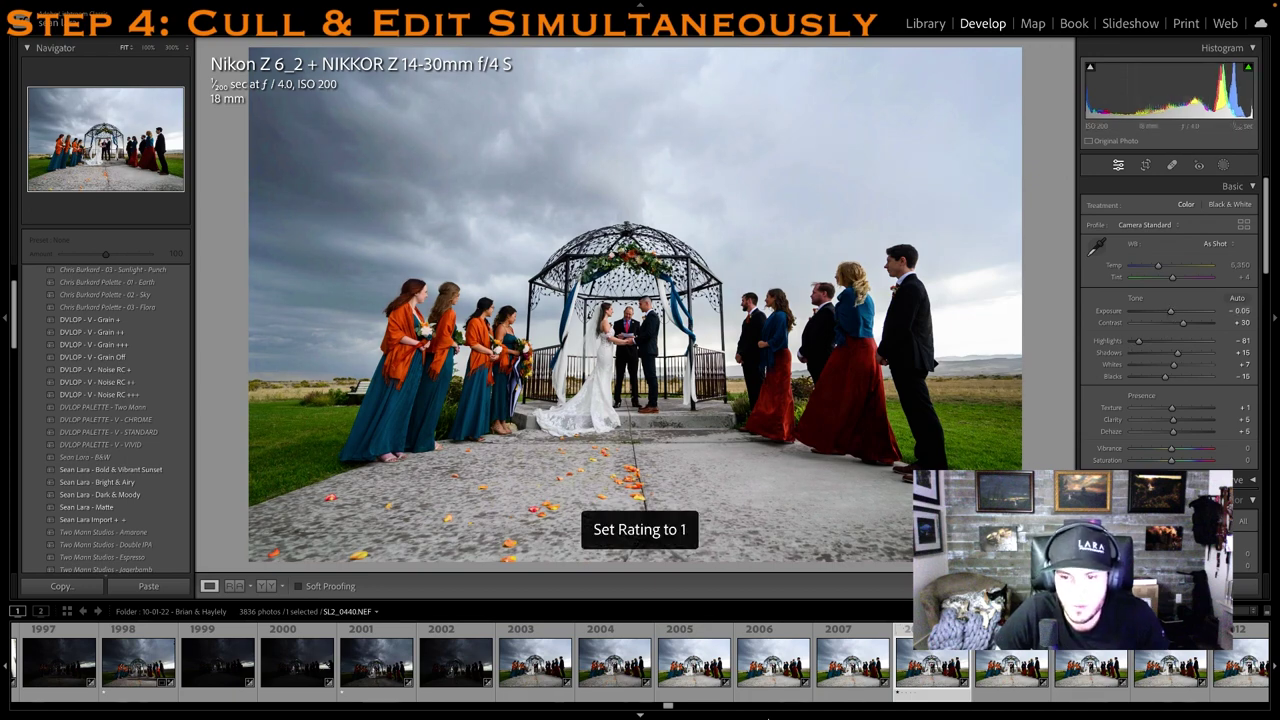
Set the highlights of gazebo photo SL2_0446 to -59 and rate it one star
scroll(955, 660, "down", 5)
left_click(955, 659)
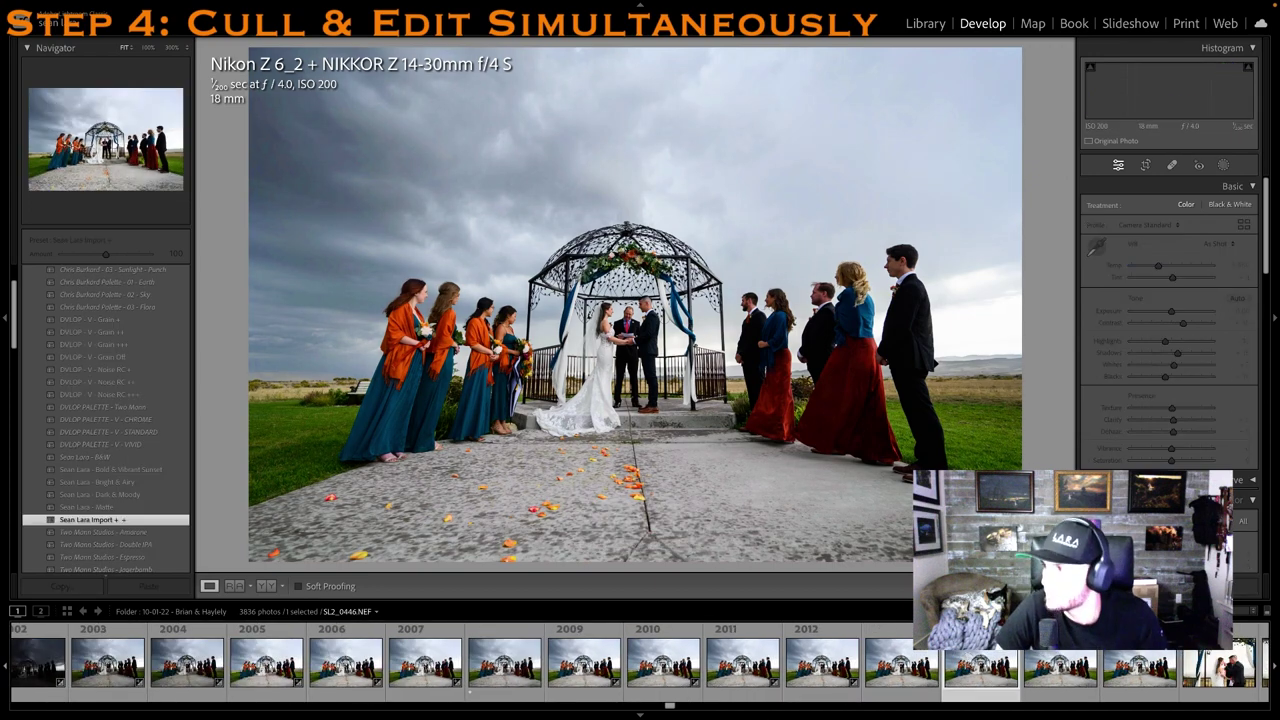
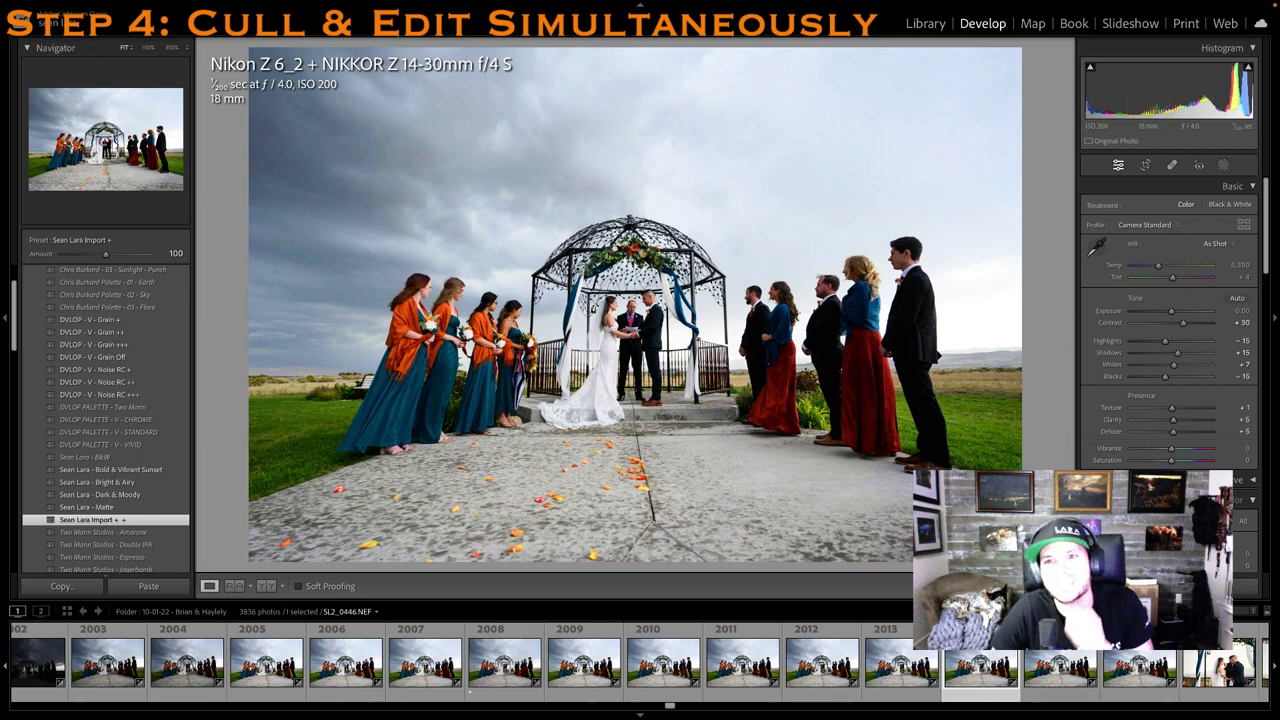
left_click_drag(1165, 341, 1148, 342)
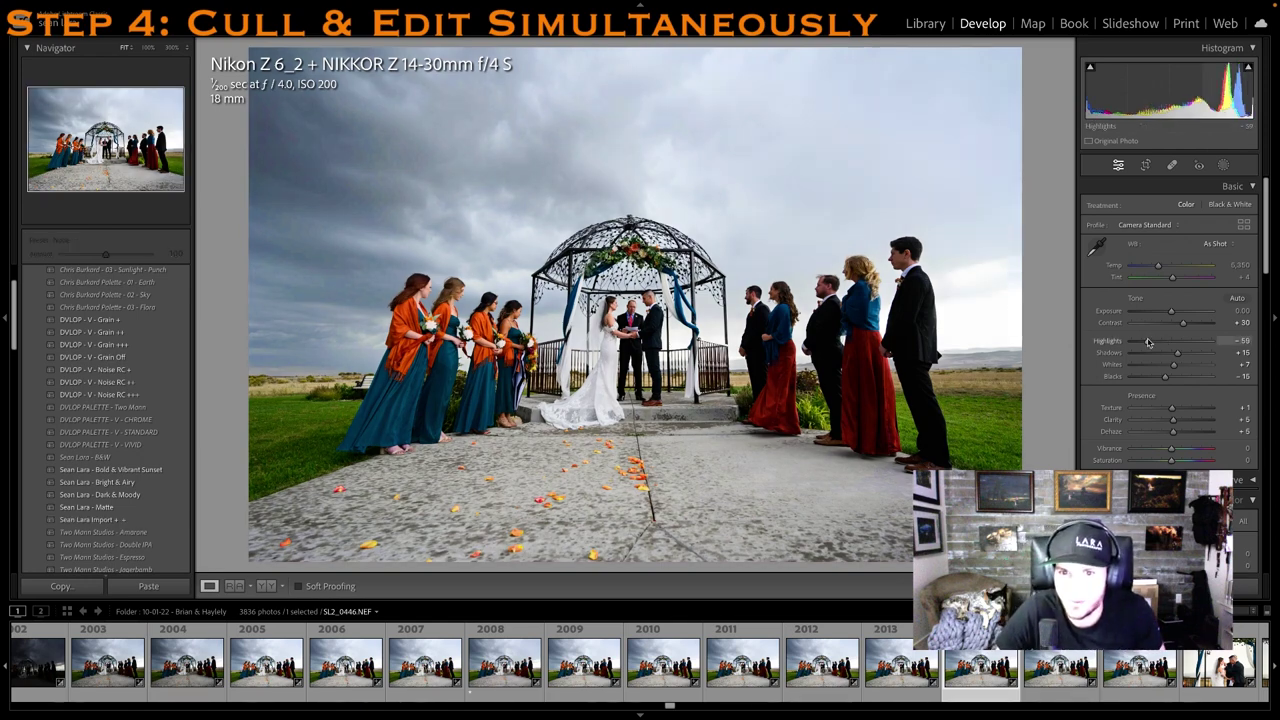
scroll(869, 683, "down", 3)
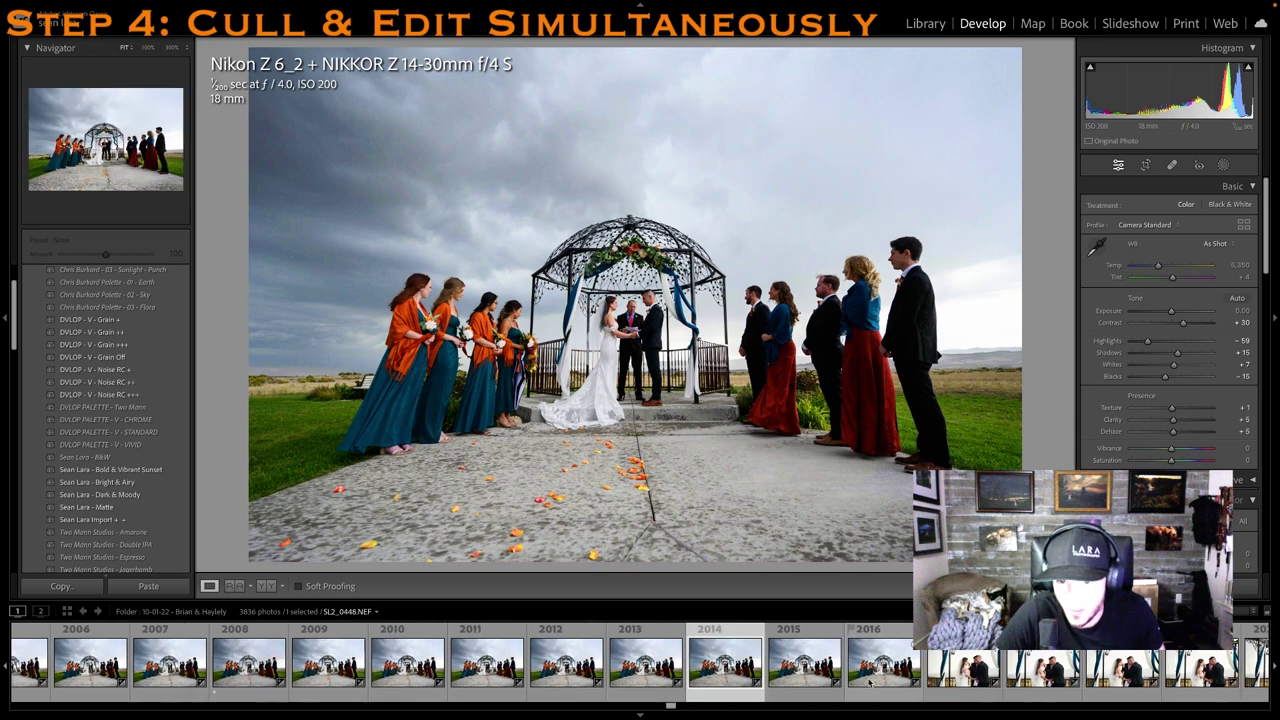
key("1")
Rate SL9_8144, where the groom touches the bride's face, one star and crop it tighter around the couple
left_click(1045, 675)
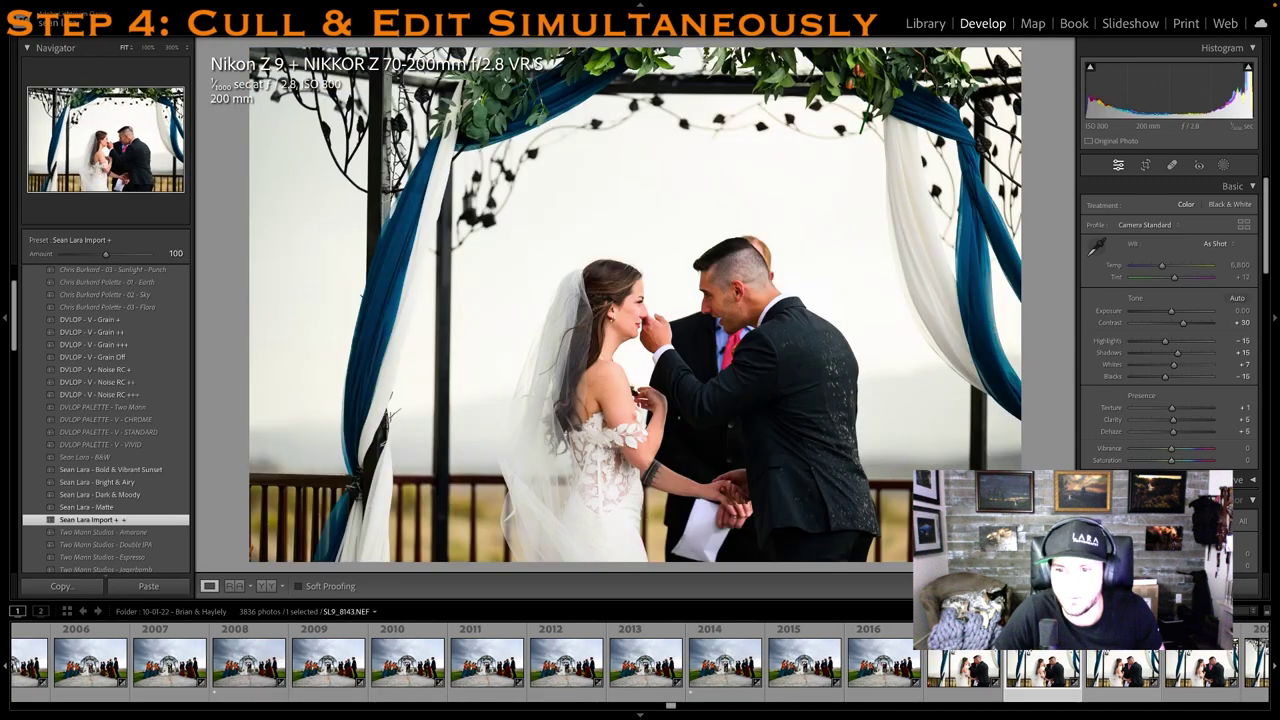
key("Right")
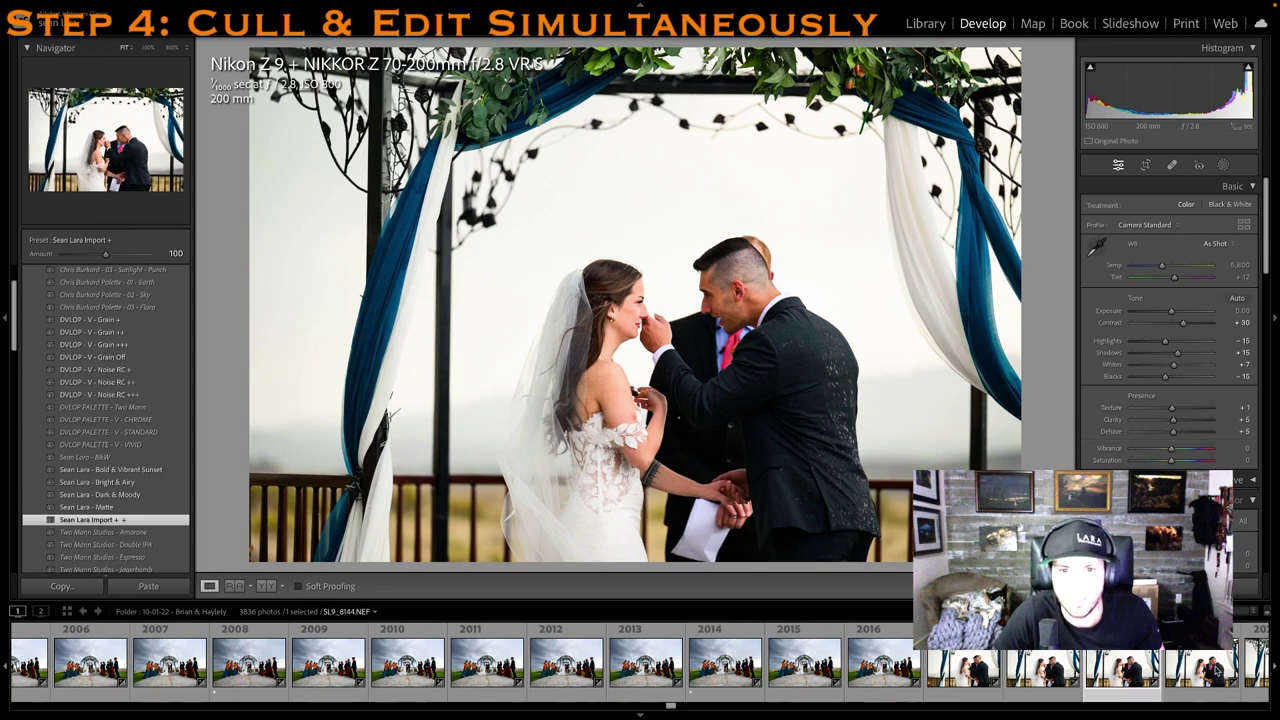
key("1")
key("r")
left_click_drag(630, 52, 630, 107)
left_click_drag(684, 490, 667, 490)
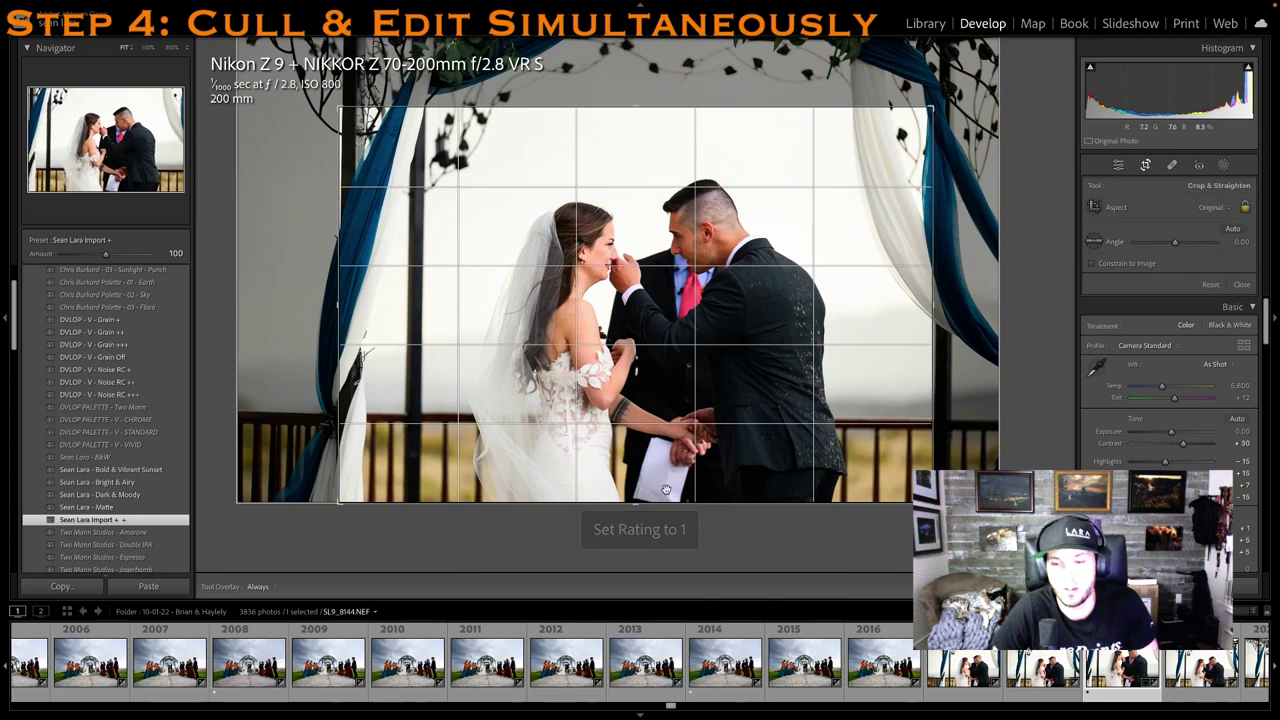
key("Return")
Browse ahead to SL9_8148 with the laughing officiant, rate it one star and crop it tighter around the three people
key("Right")
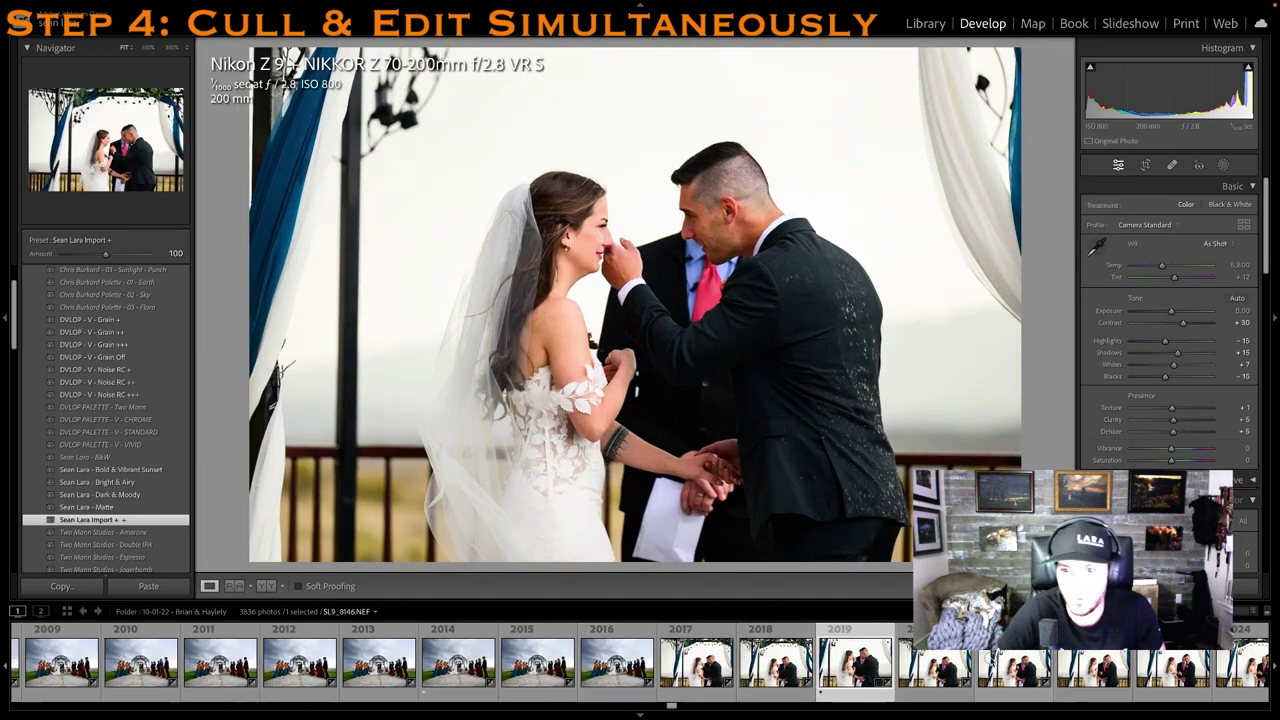
key("Right")
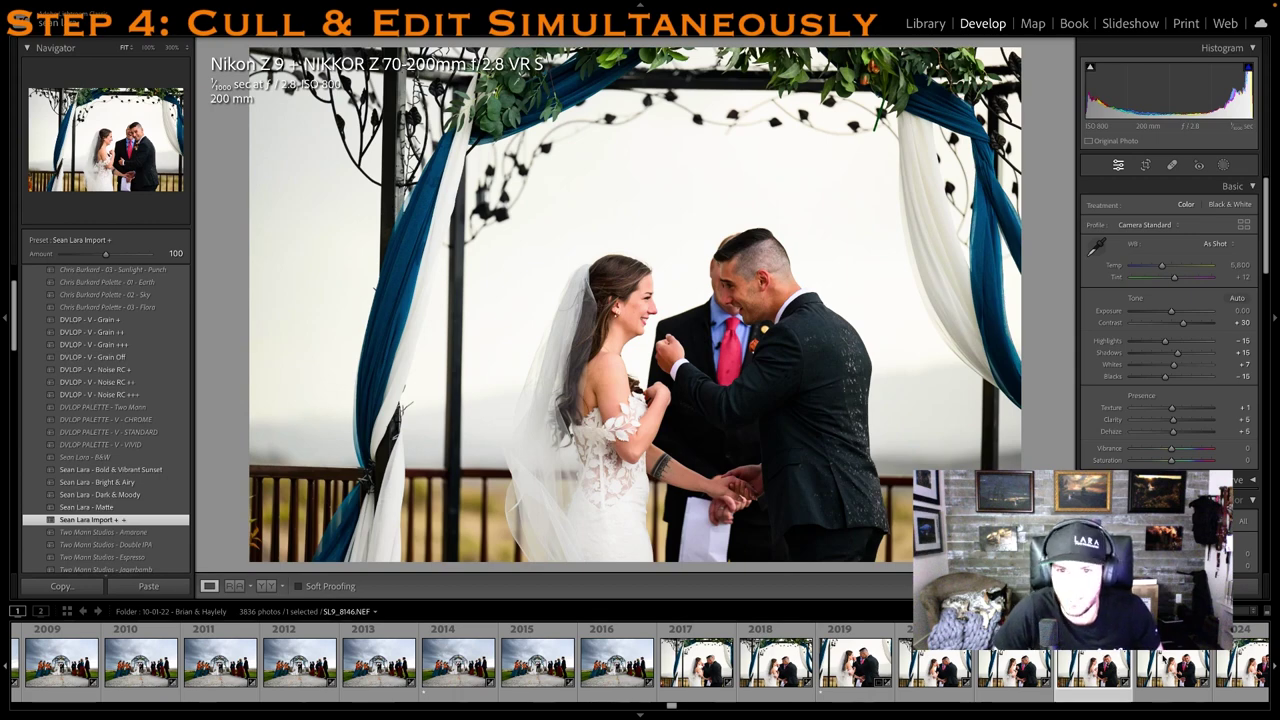
key("Right")
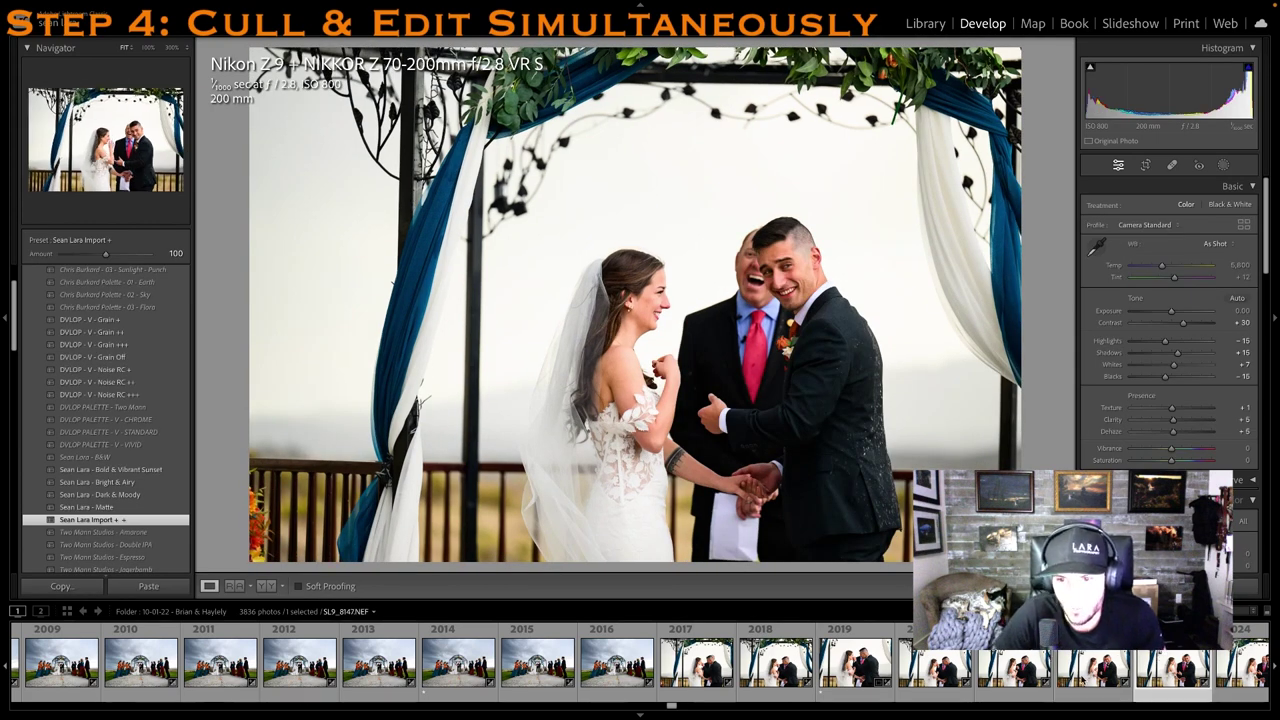
key("Right")
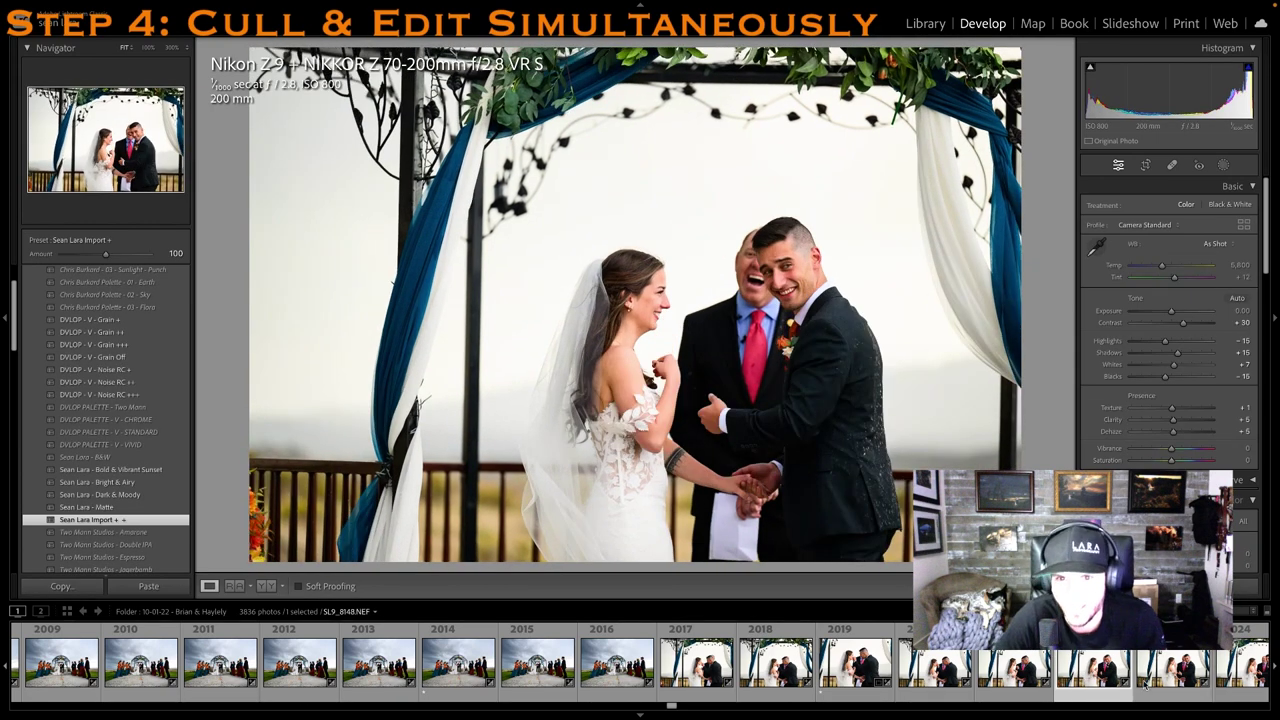
key("Right")
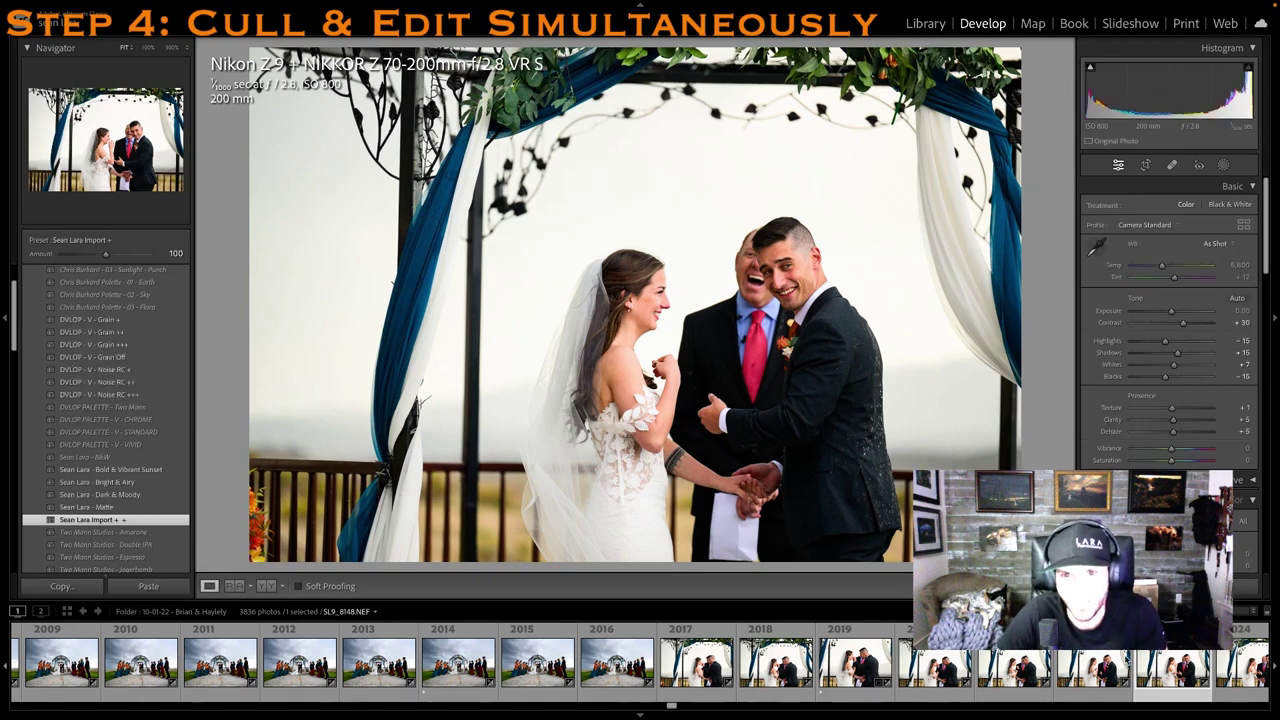
key("1")
left_click(1146, 168)
left_click_drag(758, 50, 769, 105)
left_click_drag(660, 228, 579, 228)
key("Return")
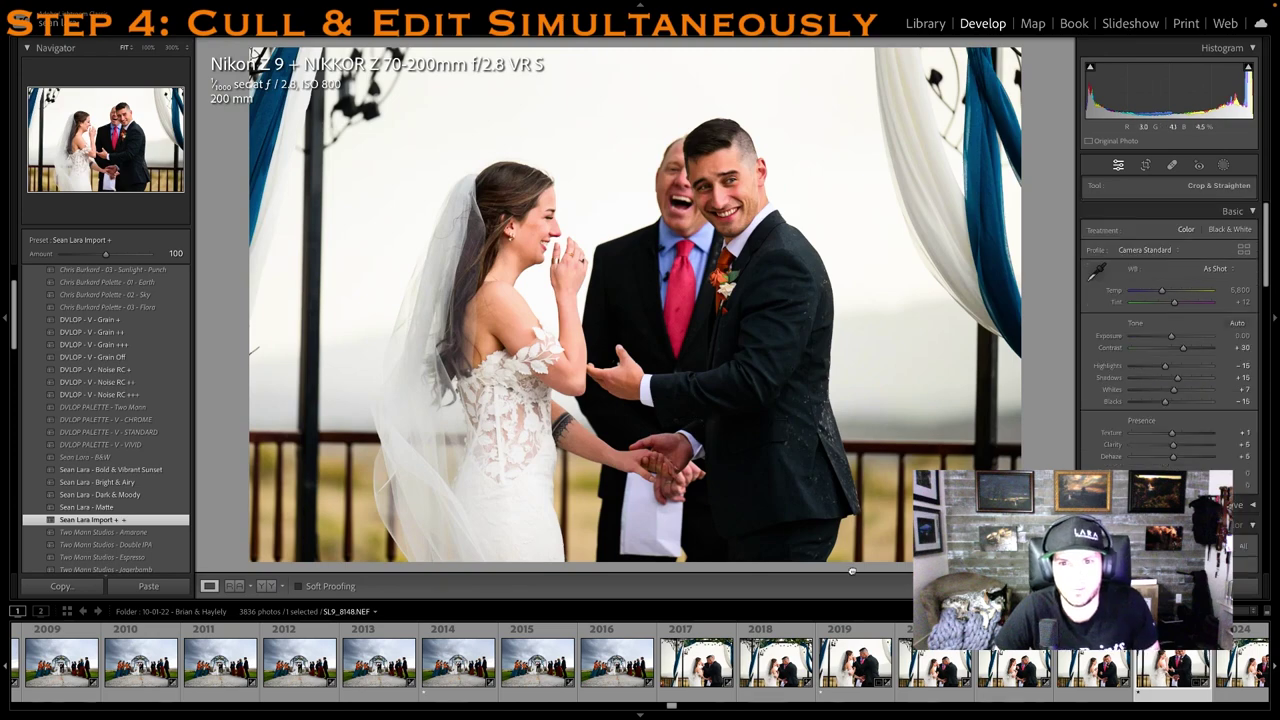
Rate SL9_8154, where the bride wipes her cheek, one star and crop it tighter around the couple and officiant
scroll(1008, 705, "down", 5)
left_click(1057, 680)
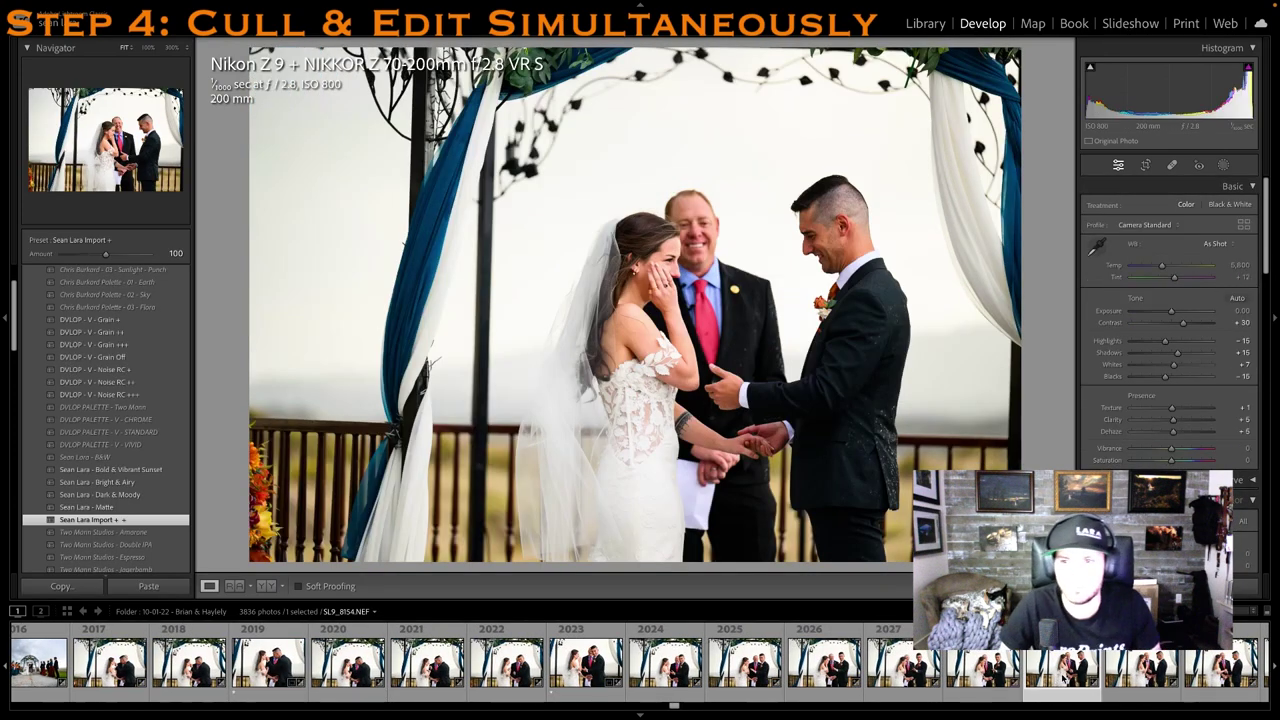
key("1")
left_click(1148, 165)
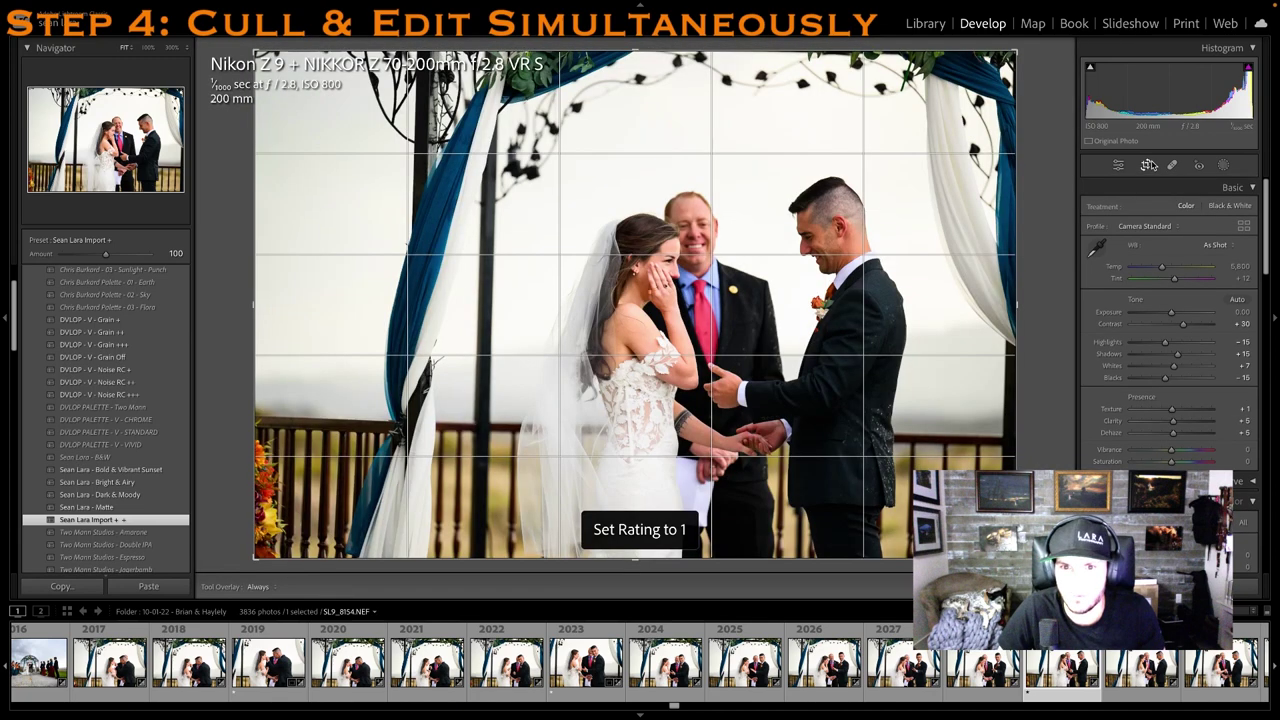
left_click_drag(257, 52, 327, 49)
key("Return")
Rate the smiling groom photos SL9_8162 and SL9_8168 one star, and set the exposure of SL9_8168 to +0.85
scroll(1131, 690, "right", 5)
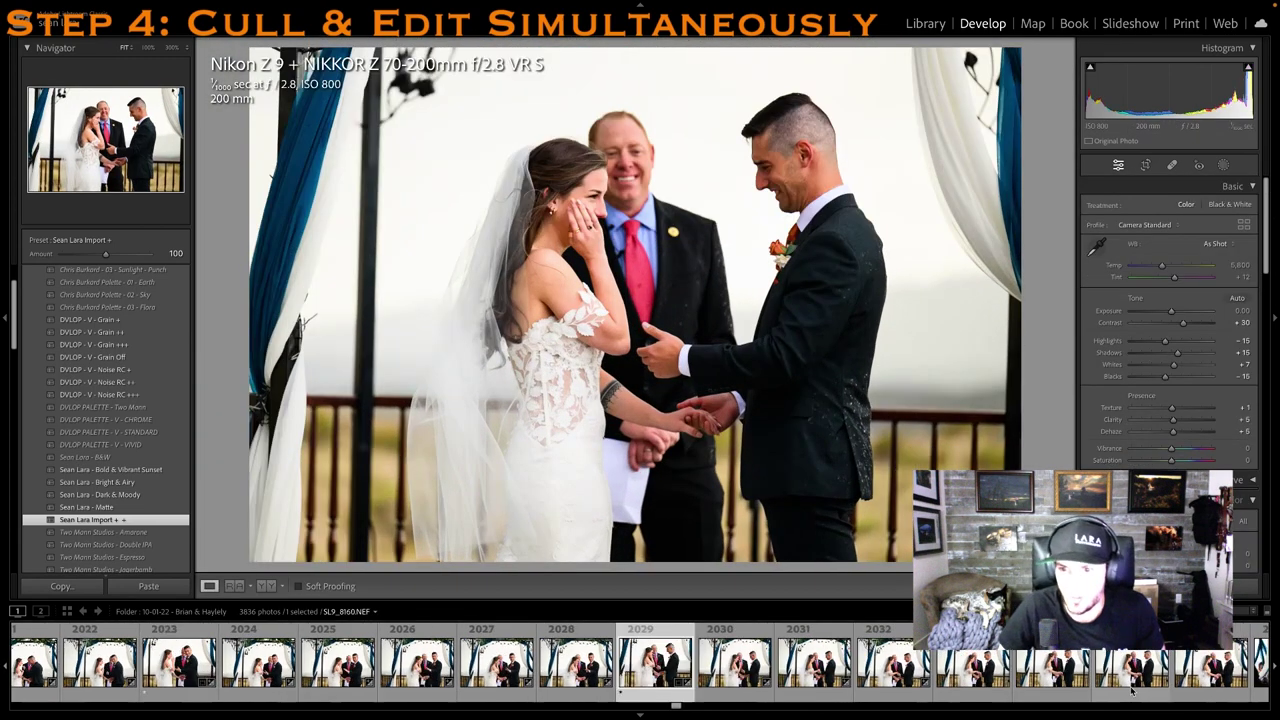
left_click(1165, 682)
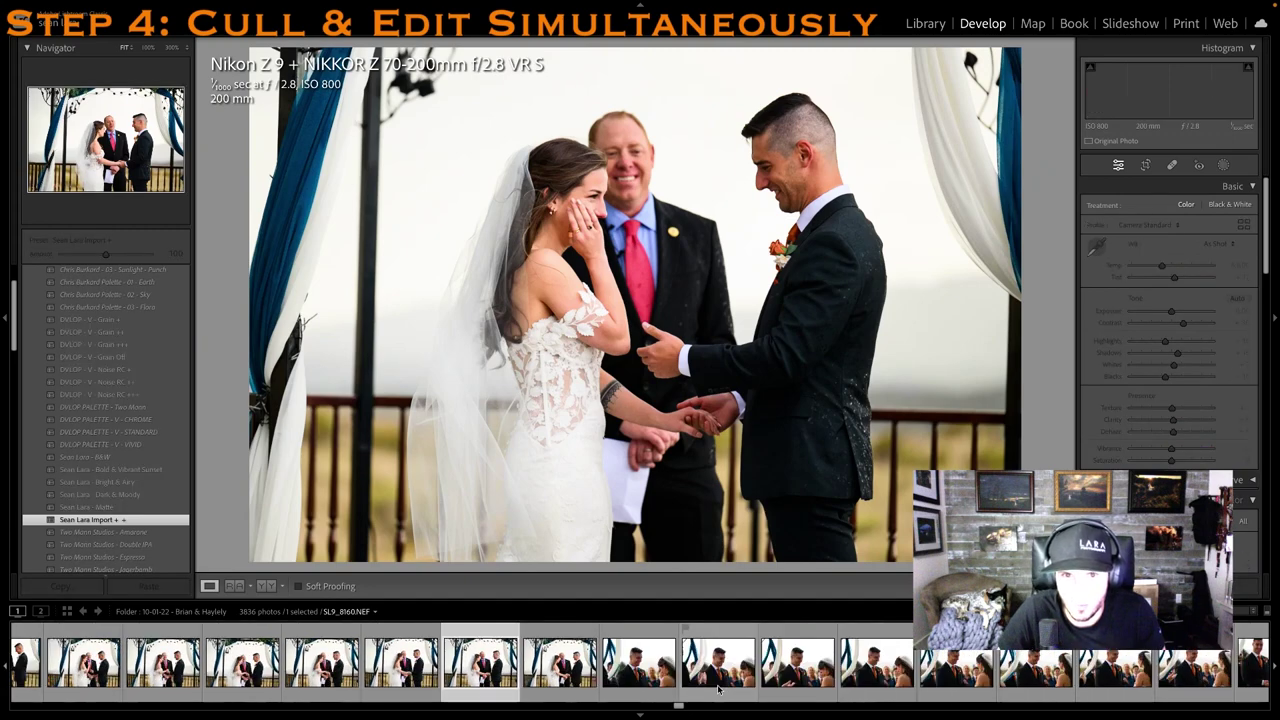
scroll(745, 697, "down", 3)
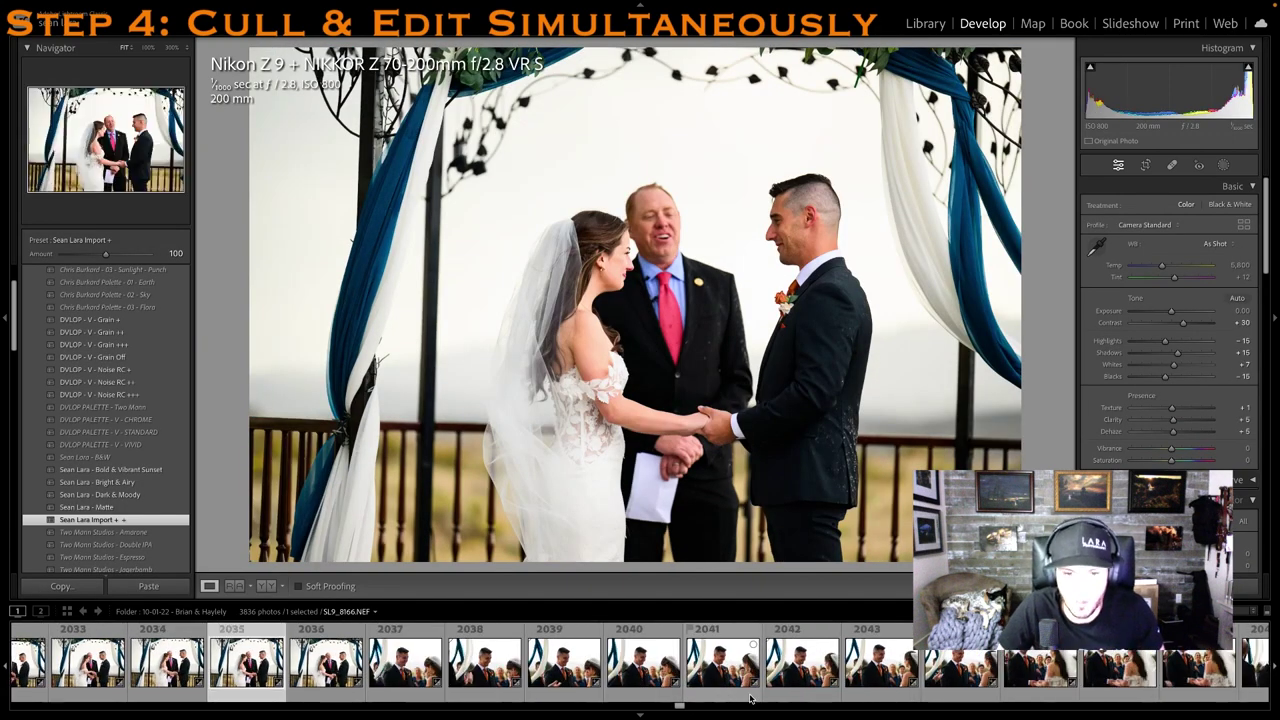
left_click(425, 686)
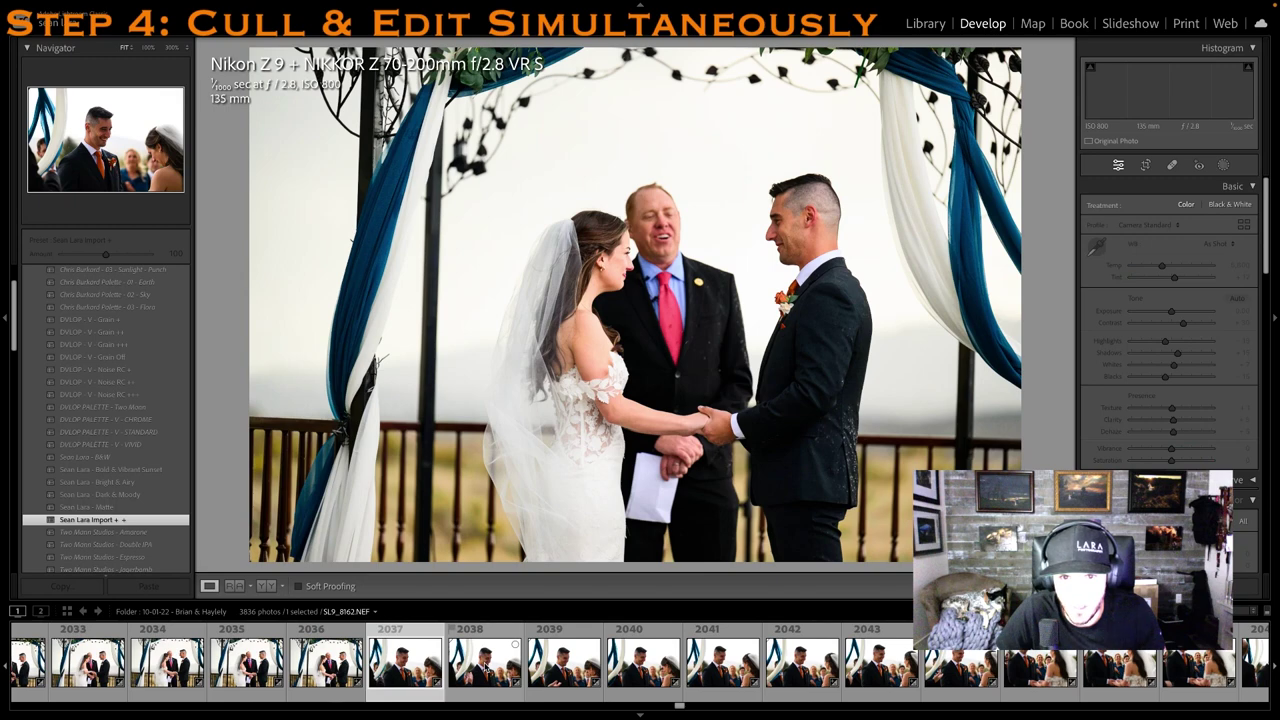
key("1")
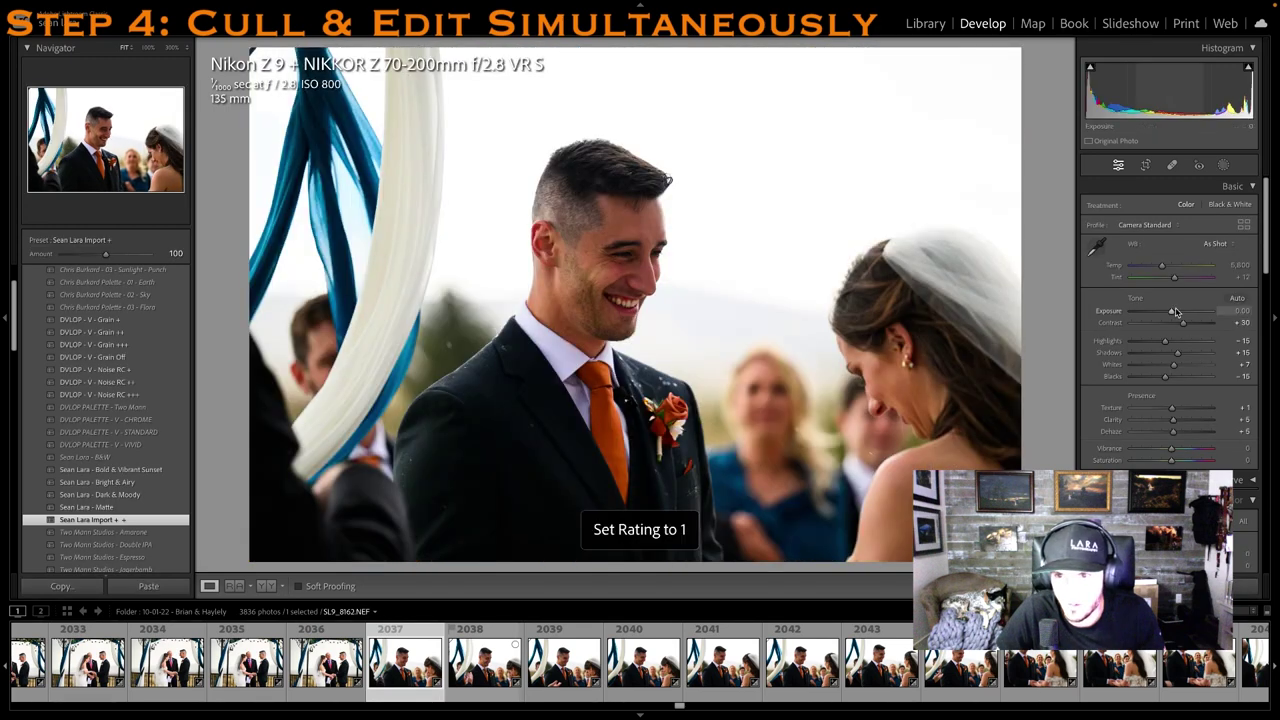
left_click(882, 668)
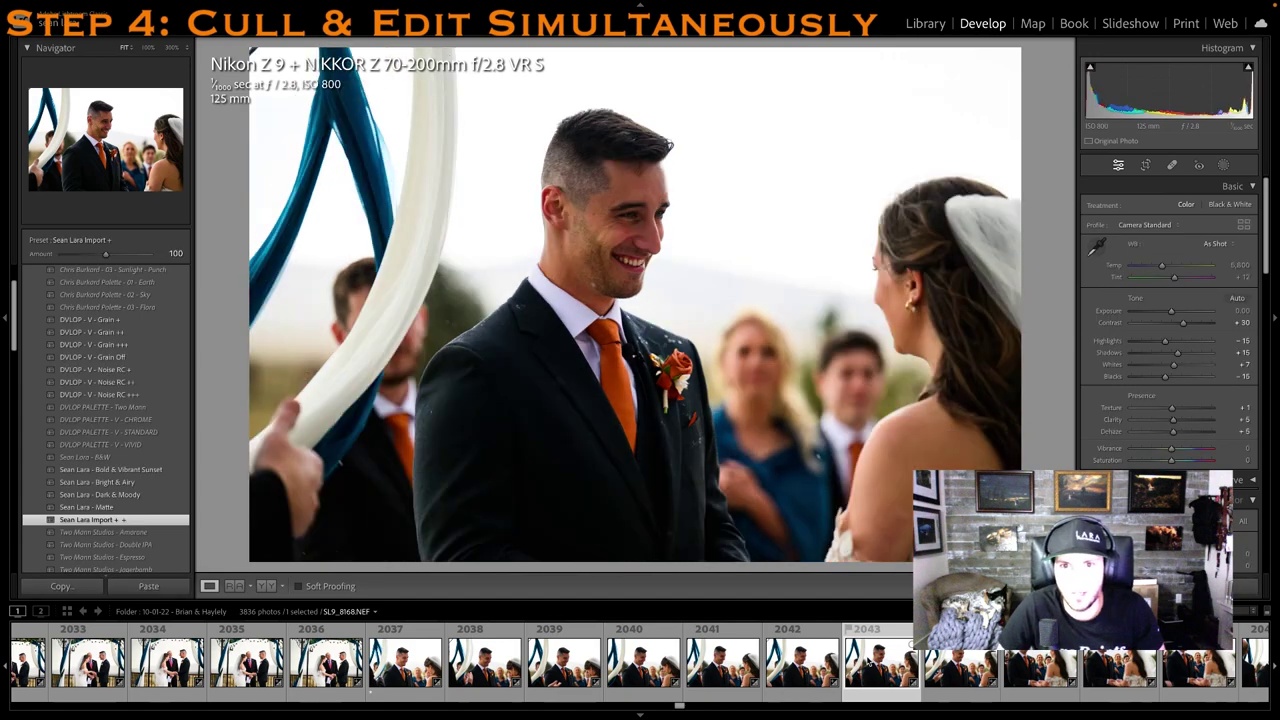
left_click_drag(1172, 311, 1178, 311)
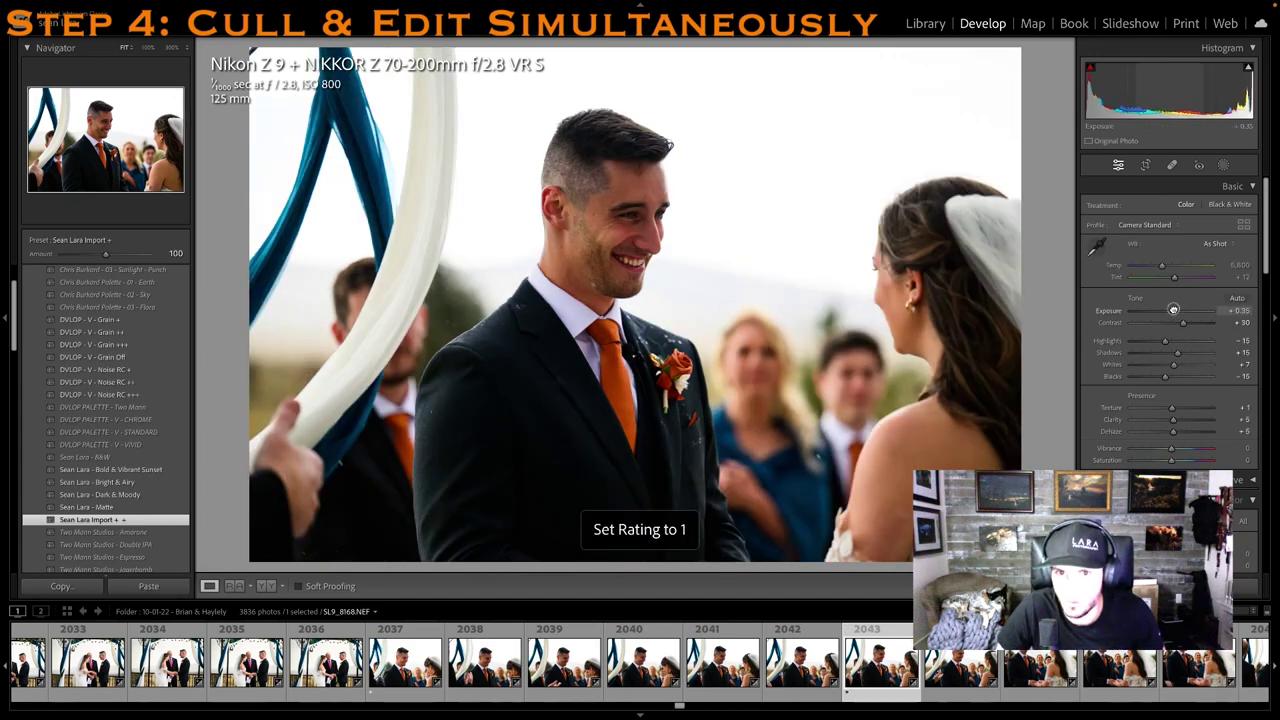
Rate SL9_8172, with the smiling guests in focus between the blurred couple, one star
scroll(1031, 681, "right", 3)
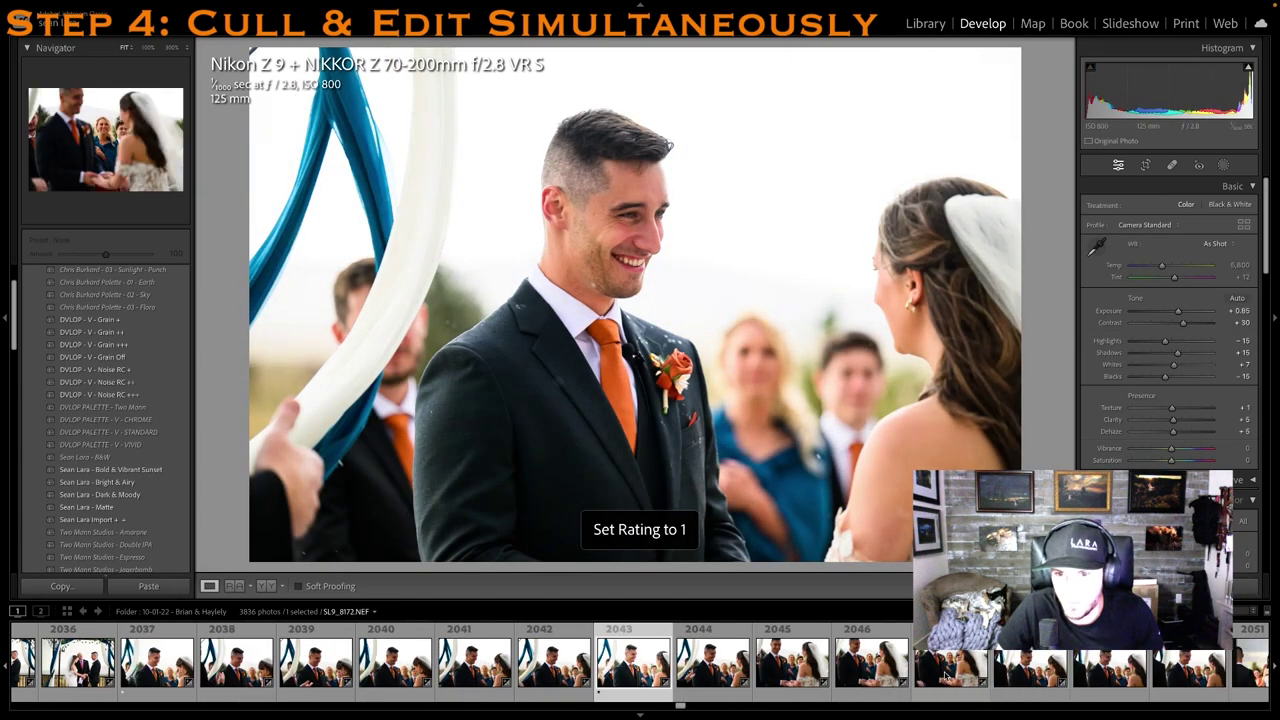
left_click(946, 676)
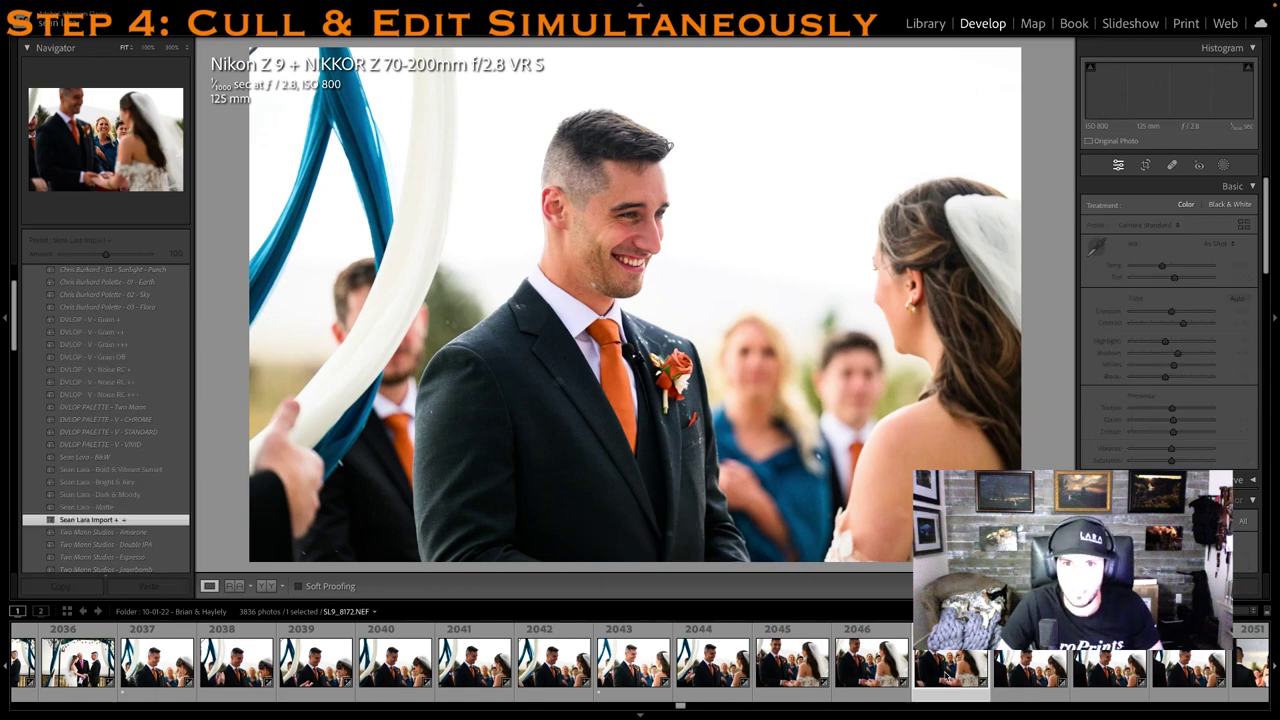
key("1")
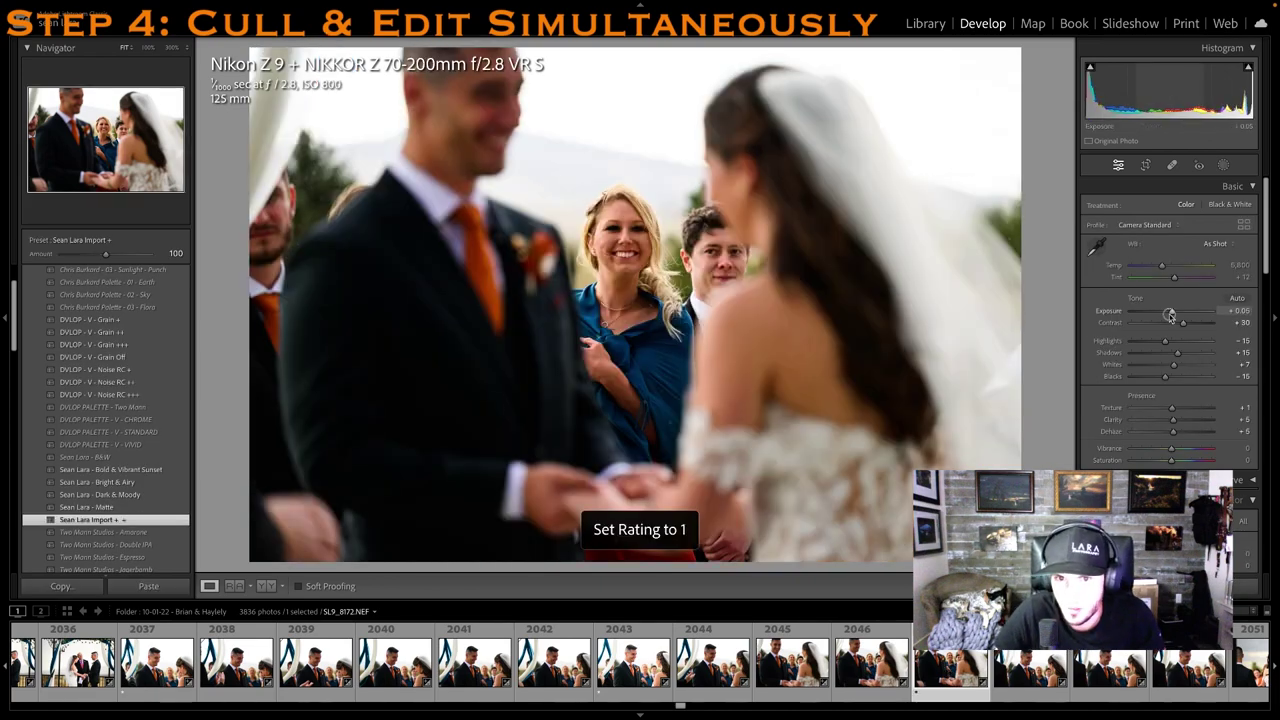
Browse ahead to SL9_8177, where the bride laughs with her mouth open, and rate it one star
left_click(1110, 702)
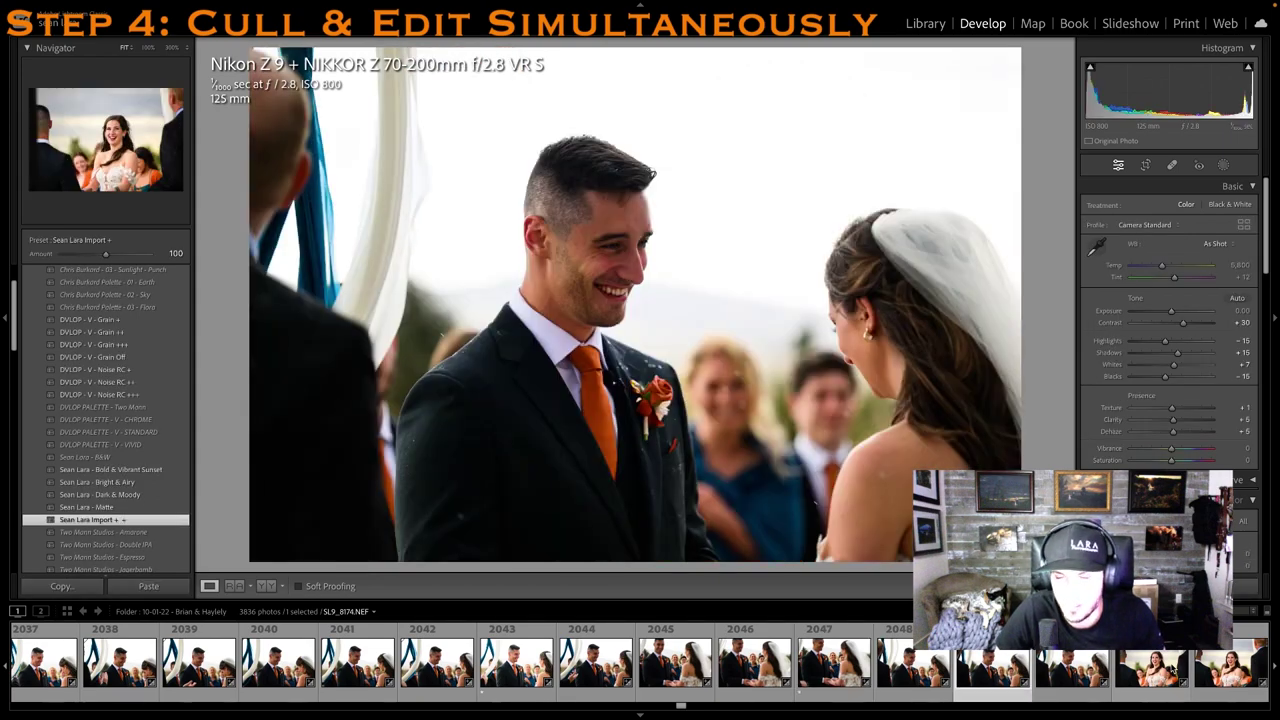
left_click(1178, 670)
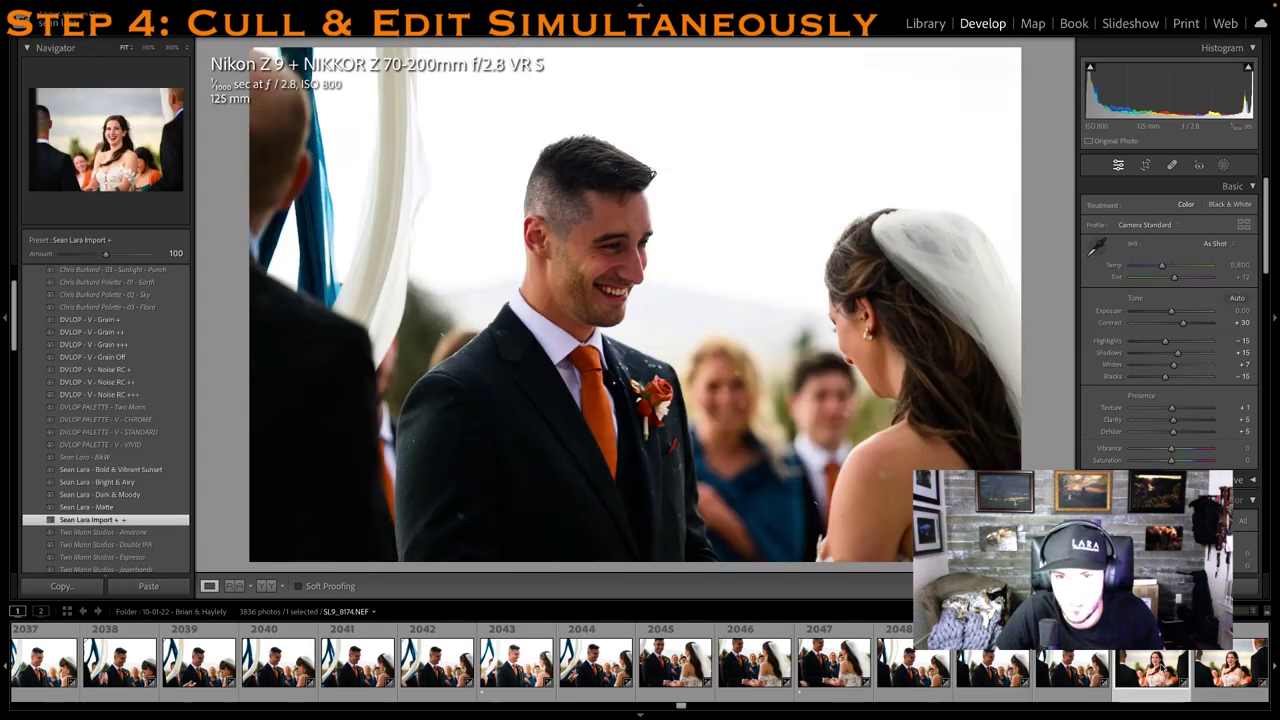
key("Right")
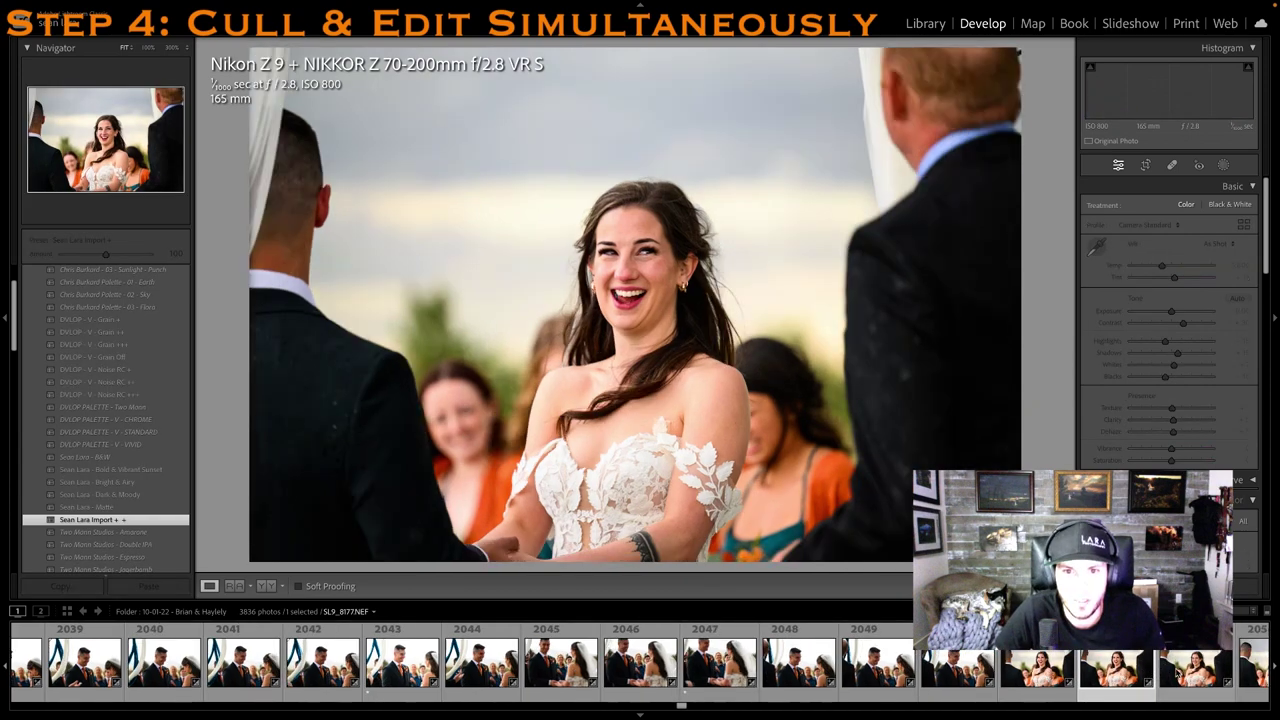
key("1")
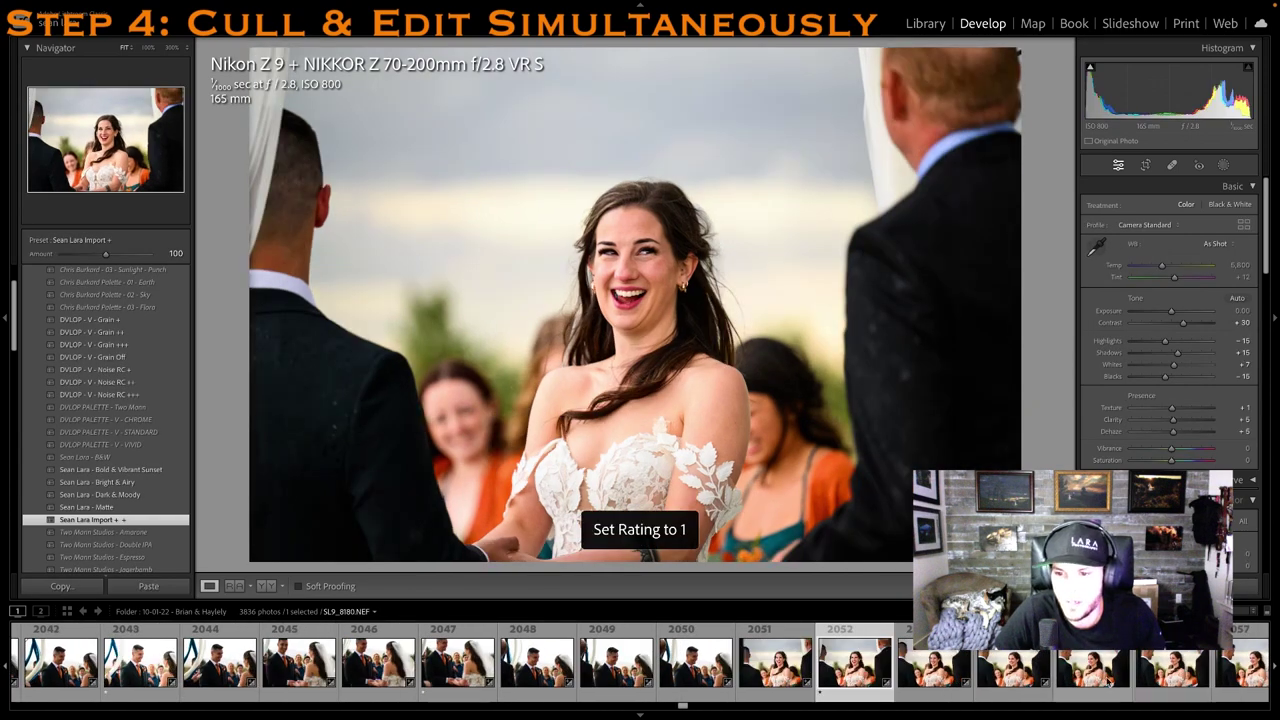
Rate the bride and groom photos SL9_8180 and SL9_8185 one star
left_click(1110, 679)
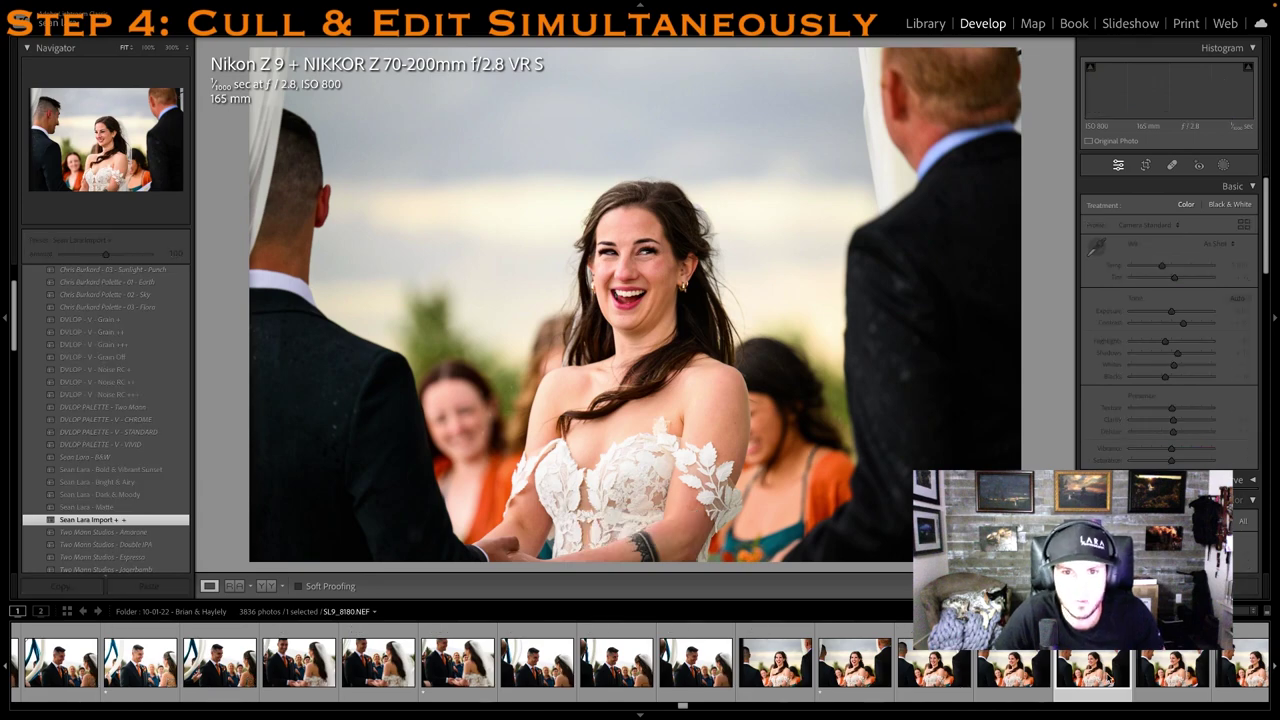
scroll(1108, 679, "down", 4)
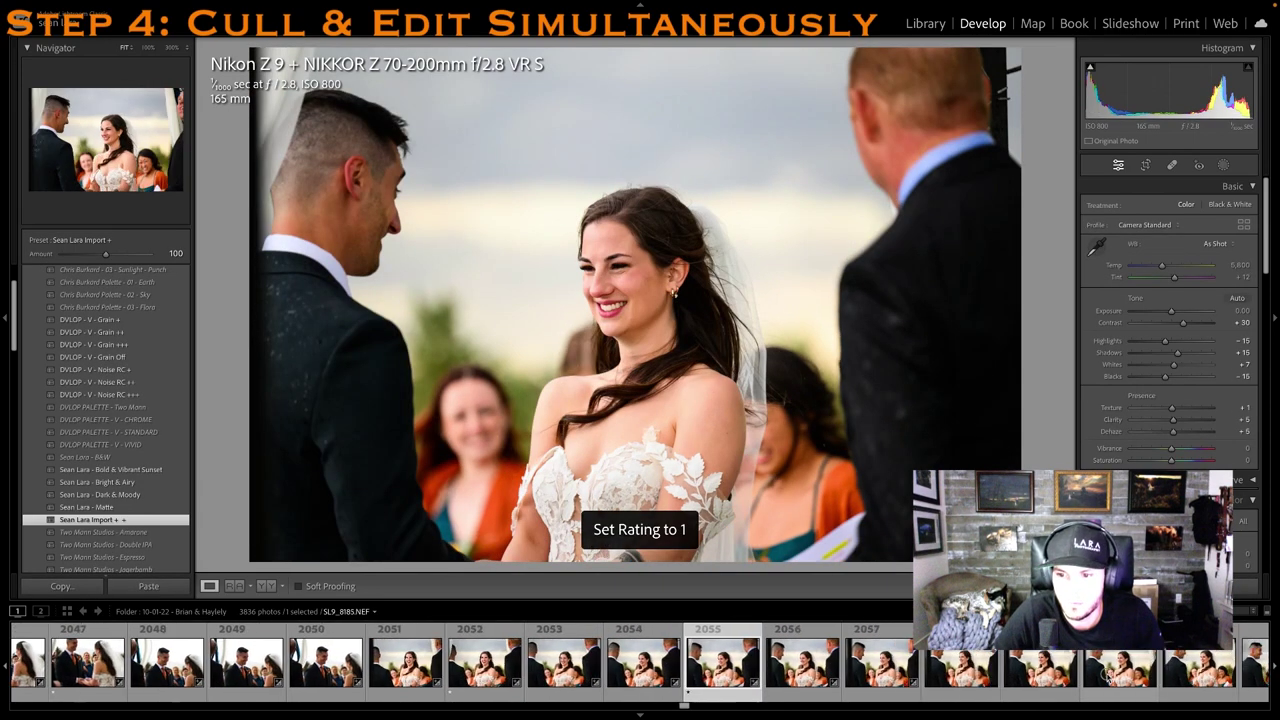
left_click(1109, 678)
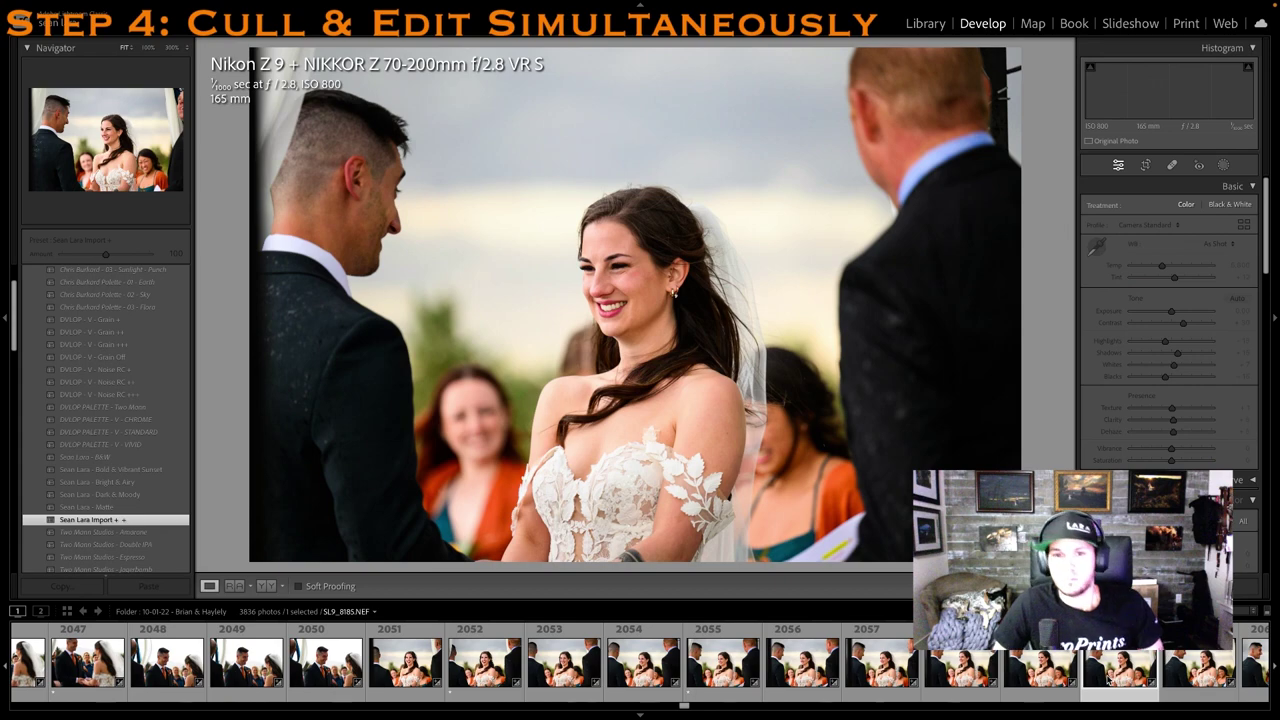
key("1")
key("1")
key("1")
key("1")
key("1")
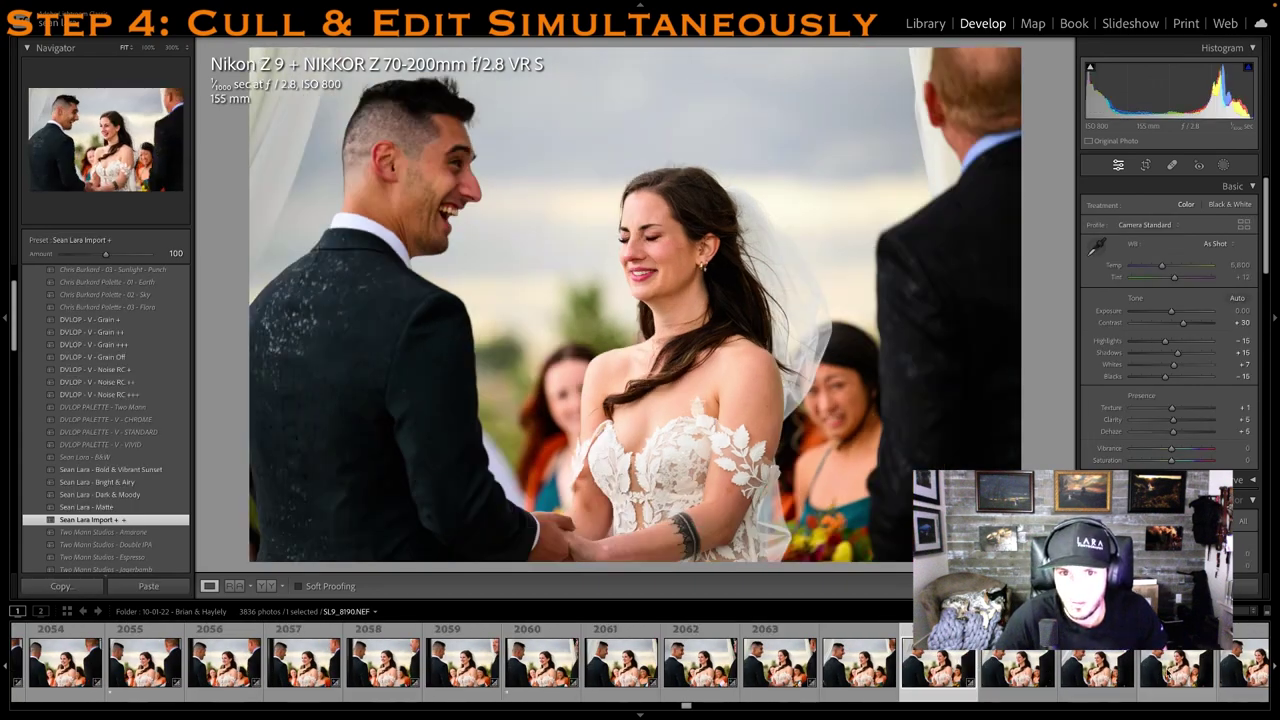
Compare the laughing groom frames and rate SL9_8191 one star, along with SL9_8194 of the bride smiling toward the officiant
left_click(1075, 682)
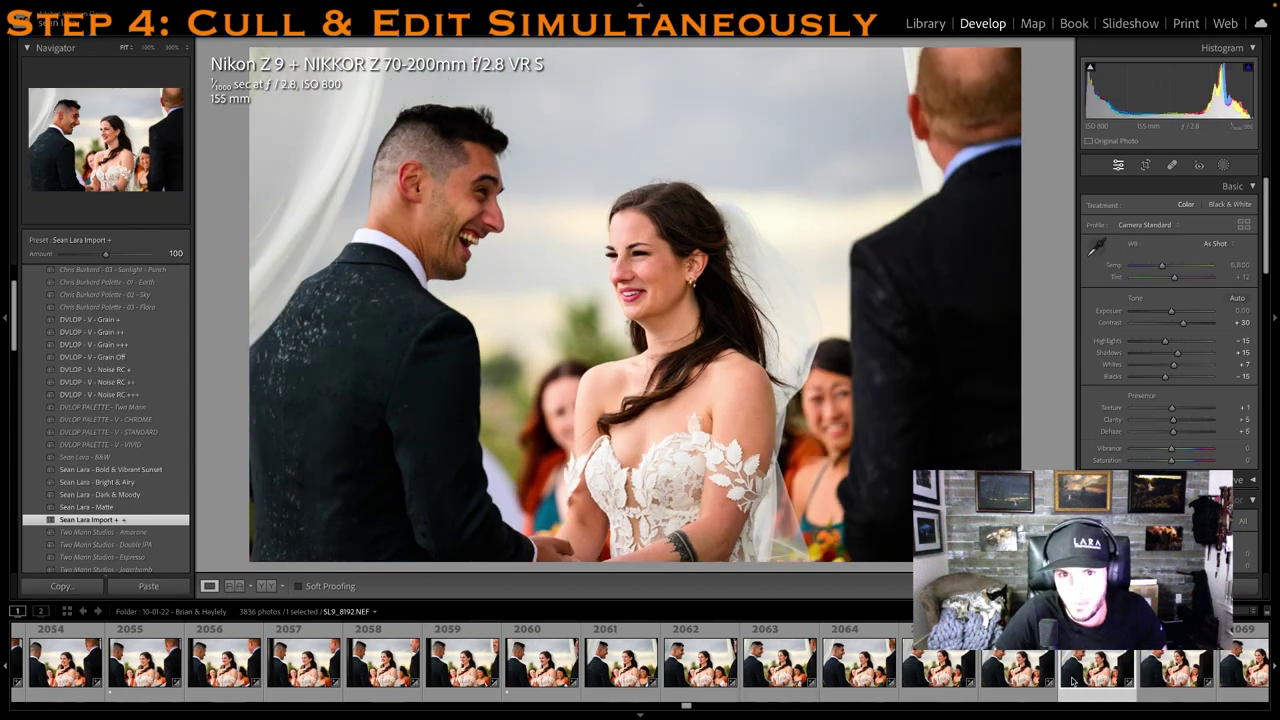
key("Right")
key("Right")
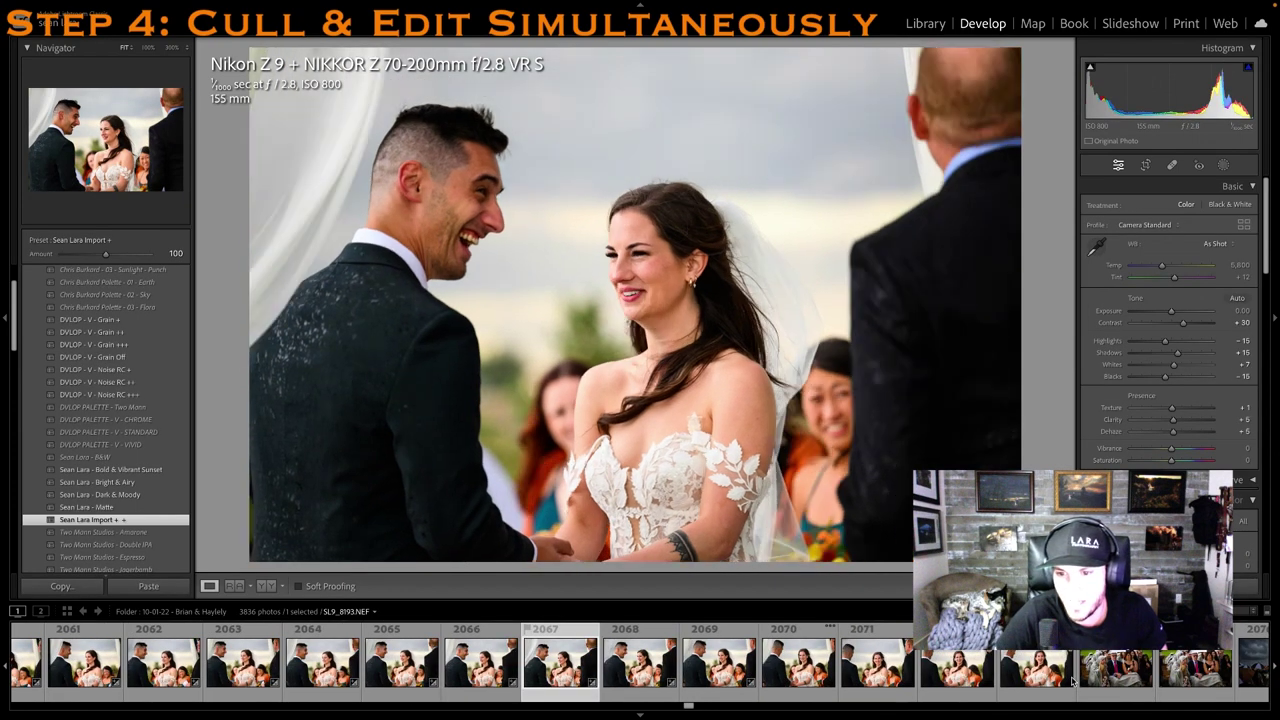
key("Left")
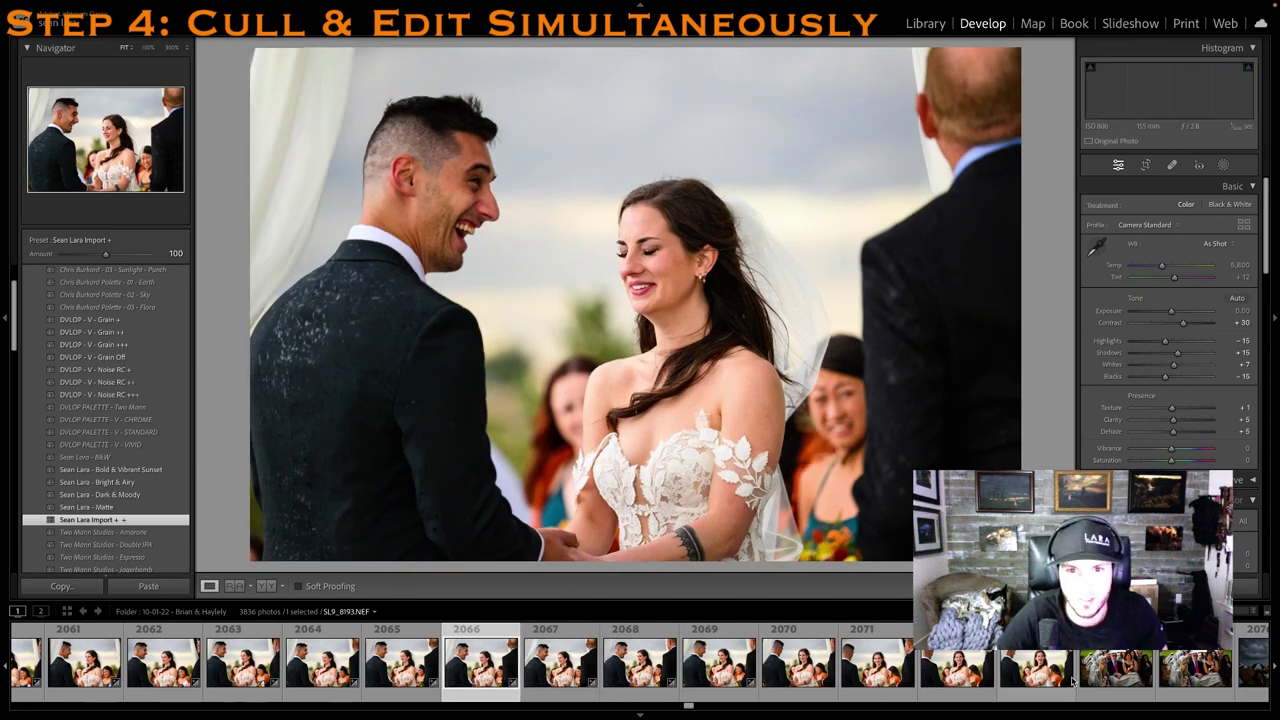
key("1")
scroll(905, 676, "up", 2)
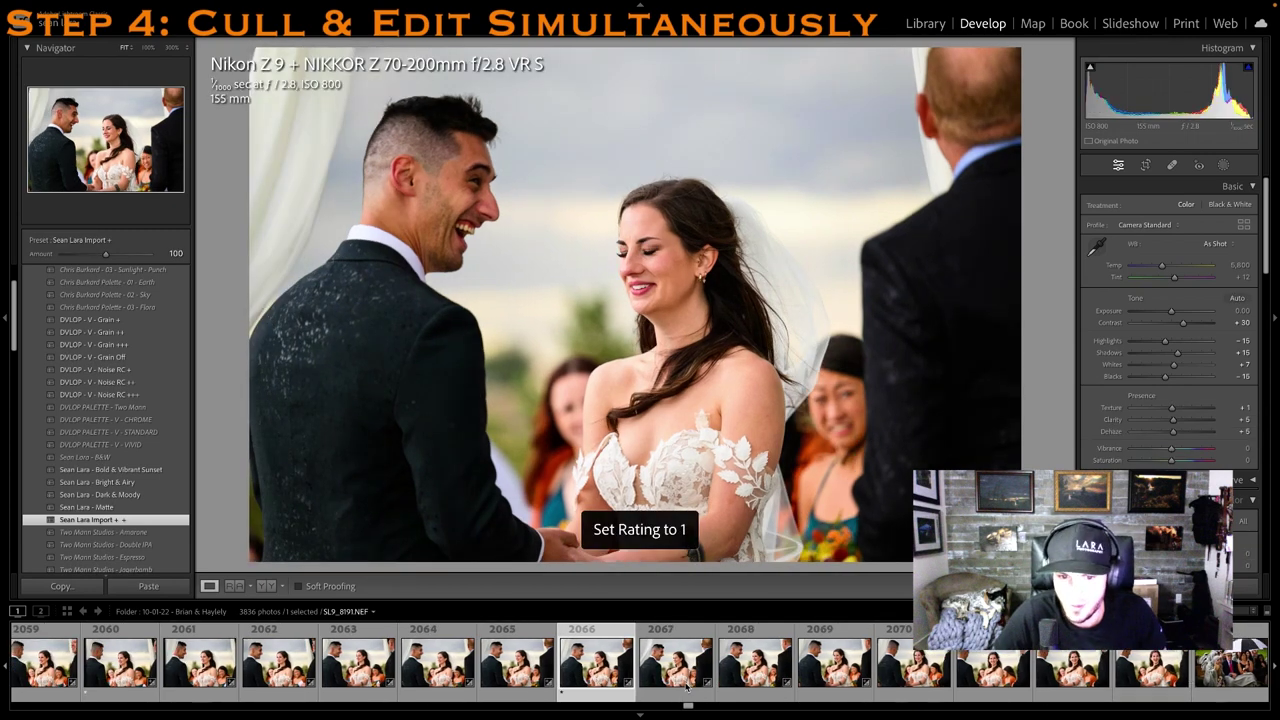
left_click(903, 677)
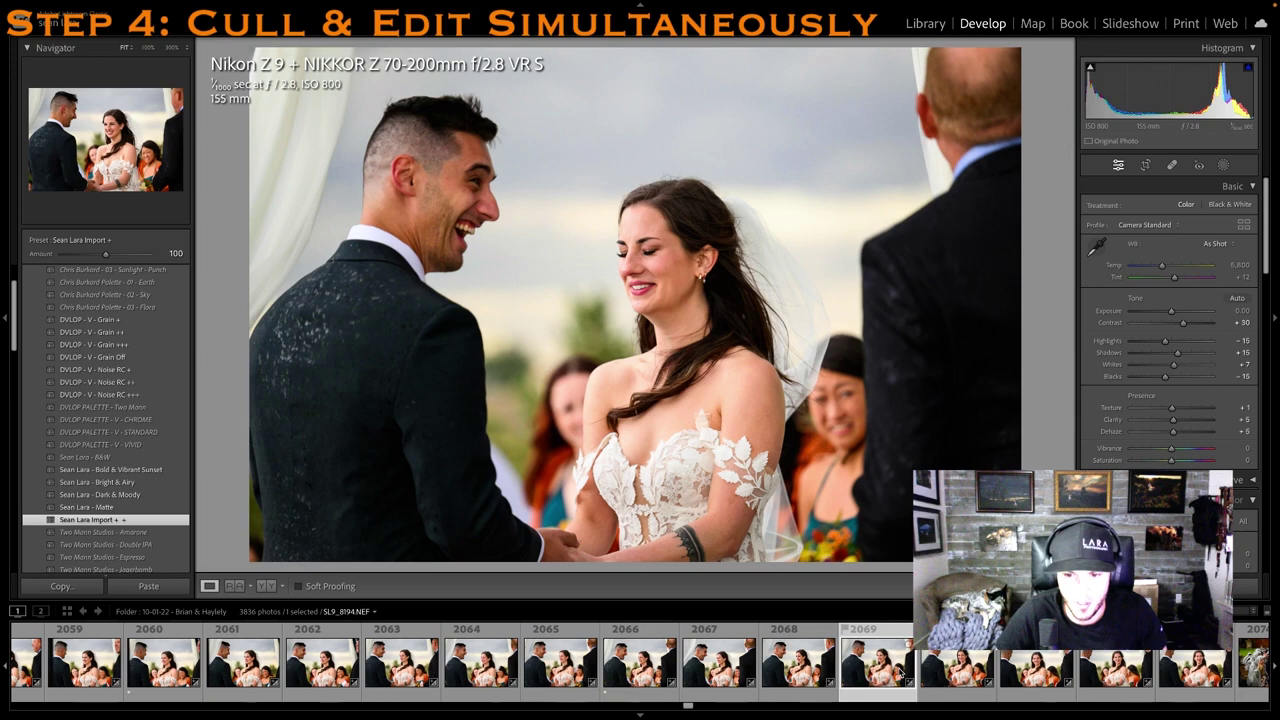
key("1")
Rate SL9_8197 of the smiling bride and SL9_8199 of the guests under the umbrella one star
scroll(937, 677, "down", 1)
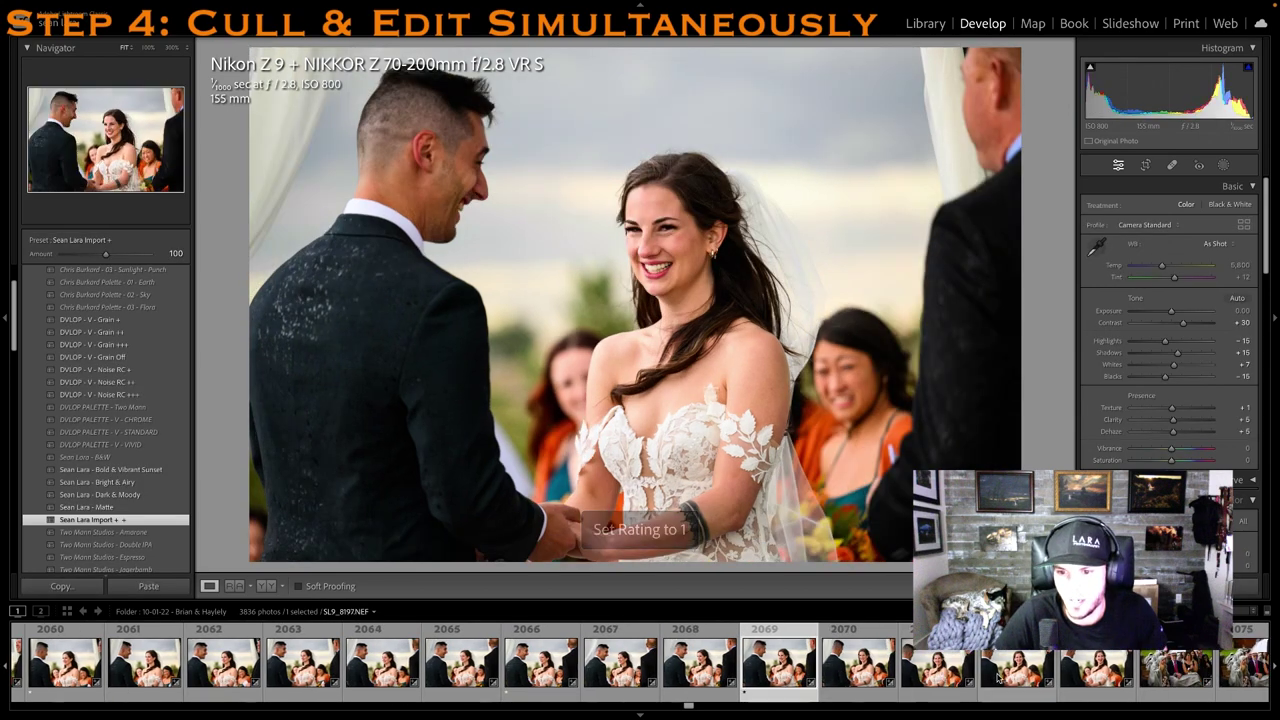
left_click(998, 678)
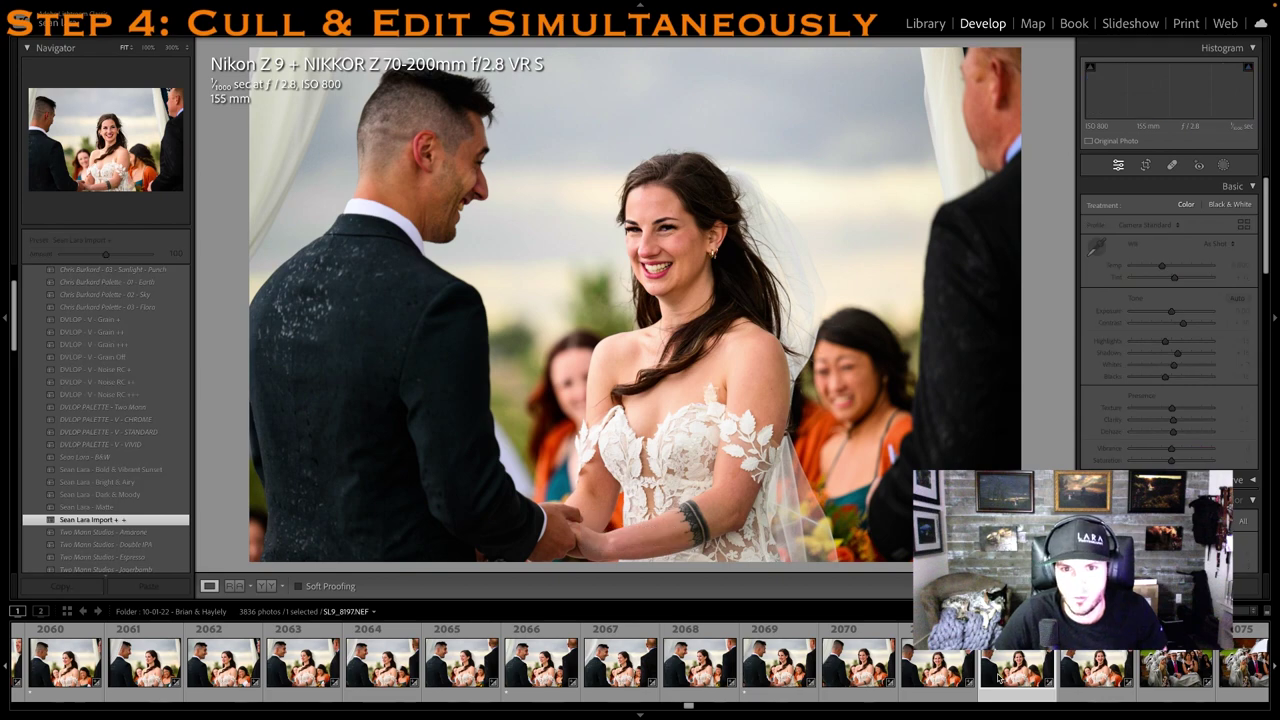
key("1")
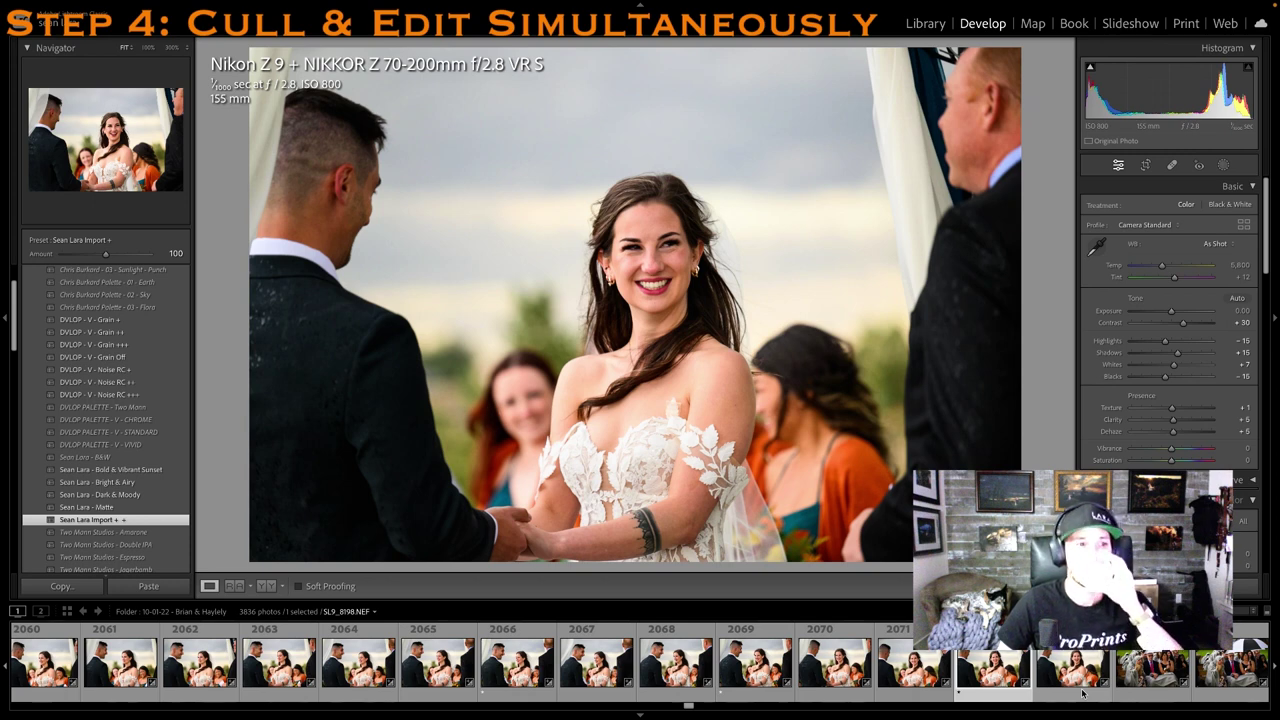
key("Right")
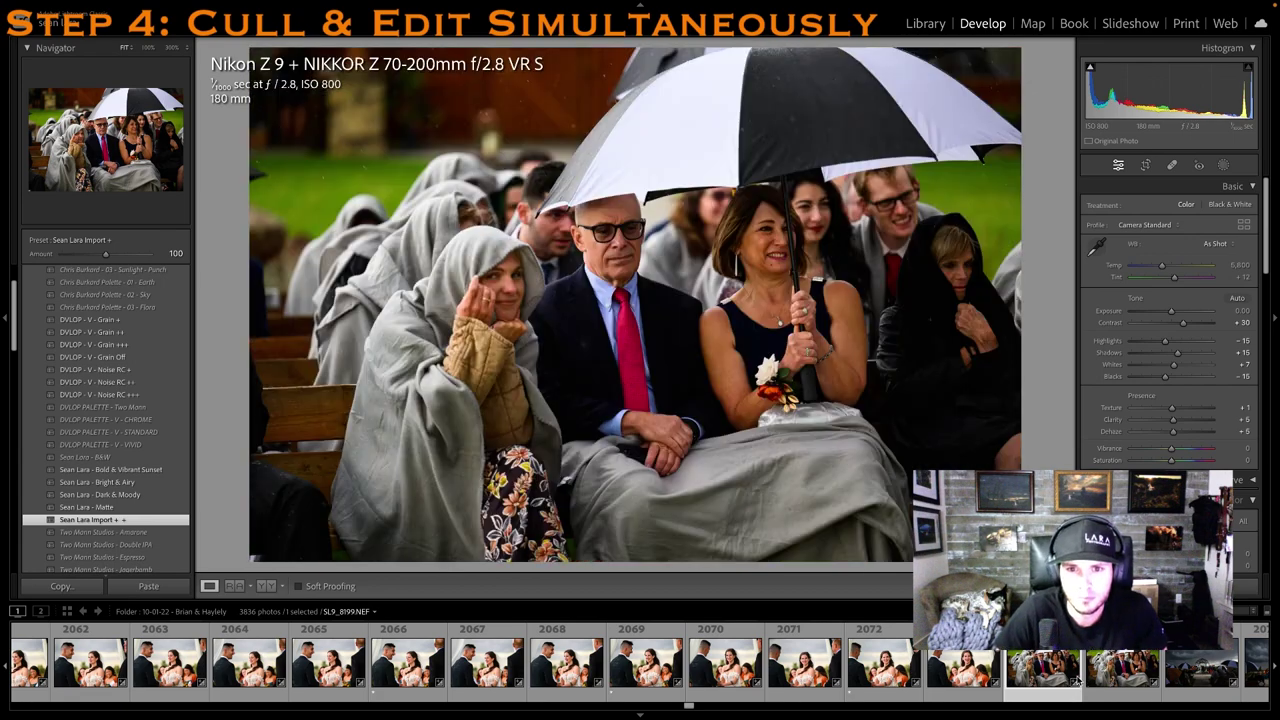
key("1")
Browse the stormy gazebo wide shots to SL2_0452, straighten it by -1.03 degrees and crop it tighter around the ceremony
scroll(1078, 682, "right", 3)
left_click(1063, 669)
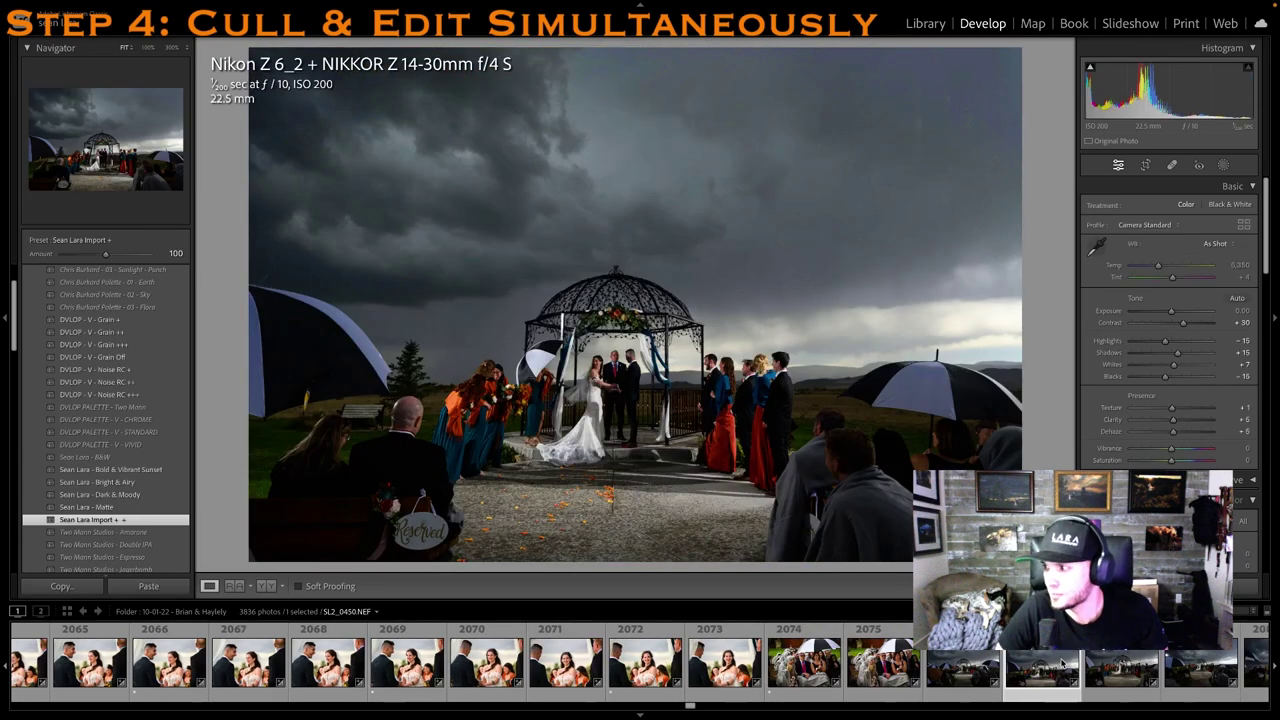
key("Right")
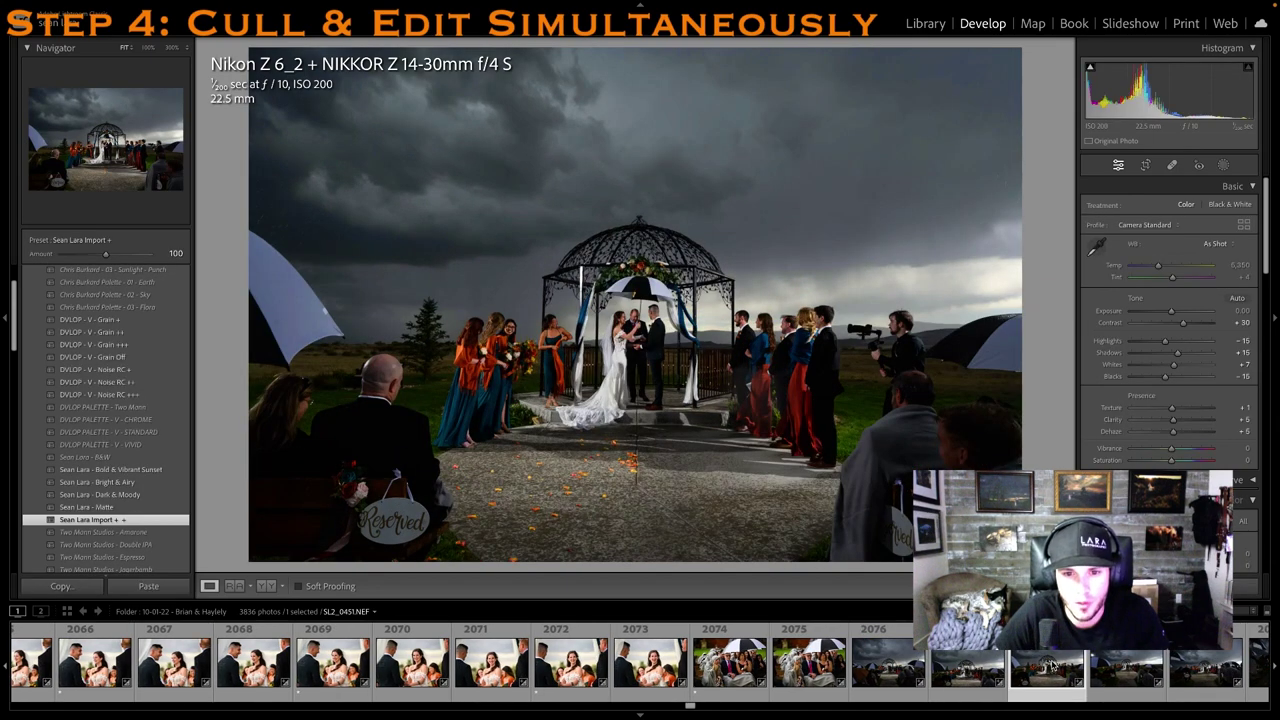
key("Right")
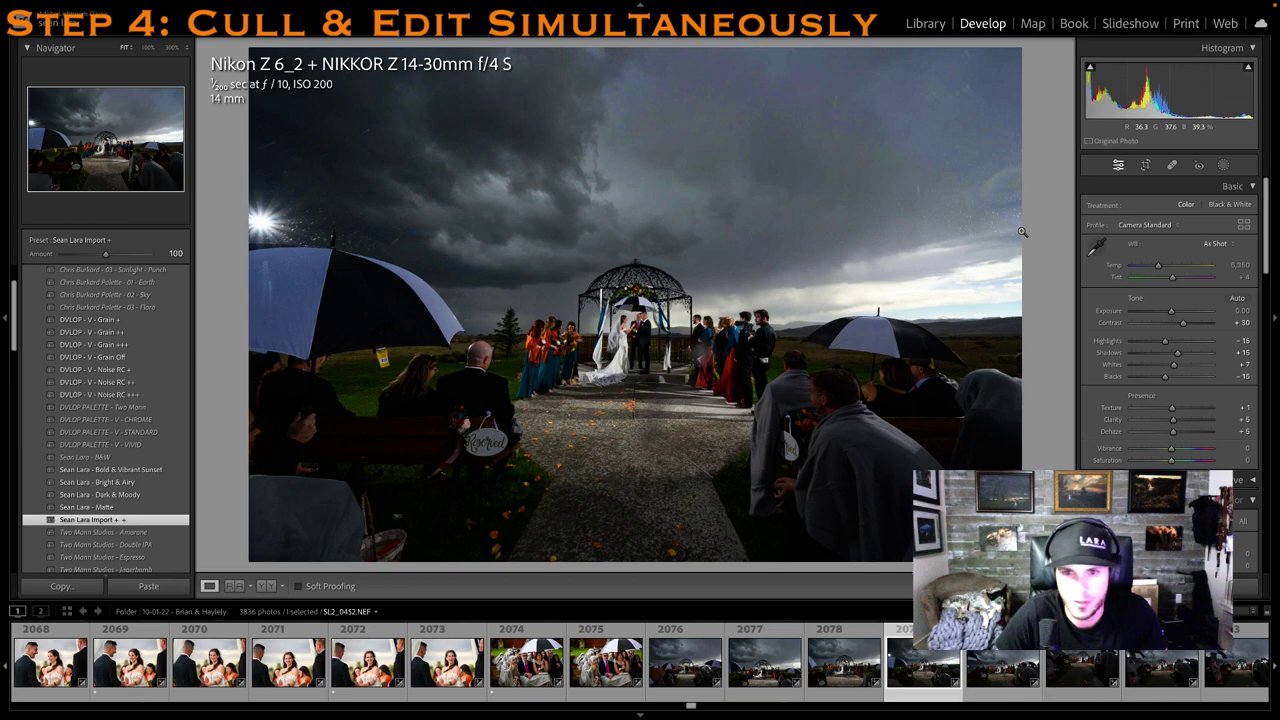
key("r")
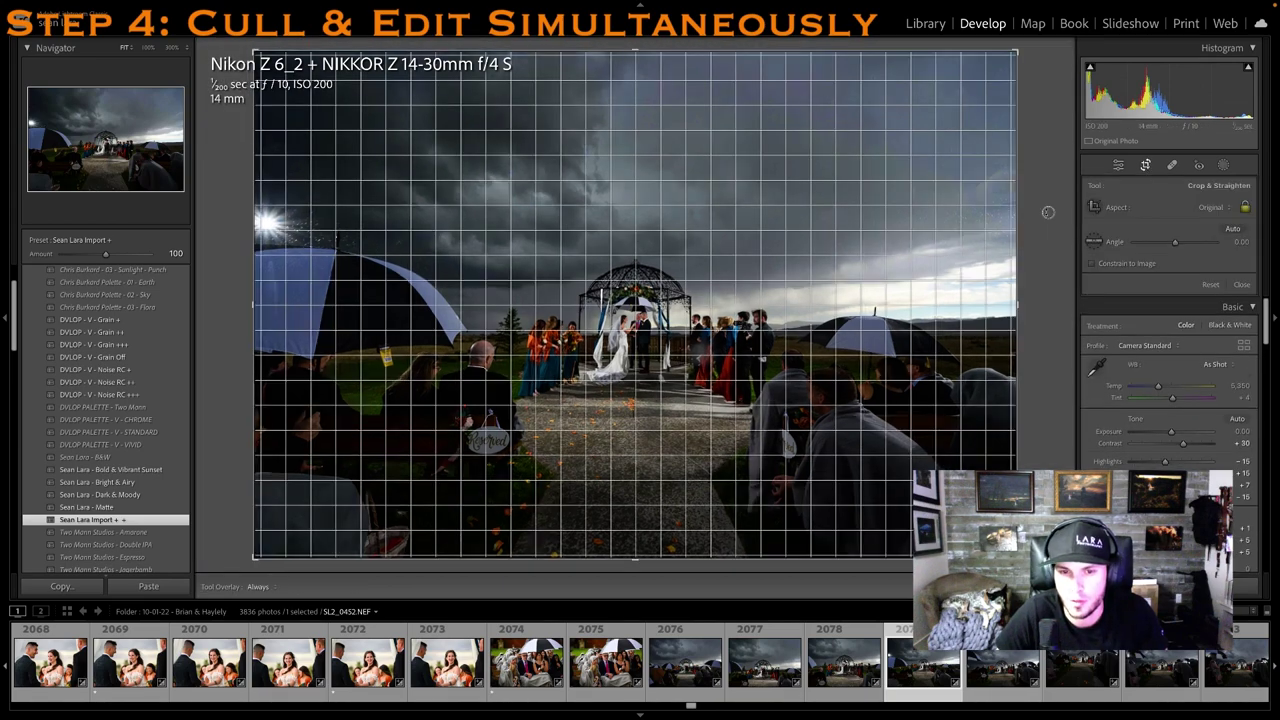
left_click_drag(1048, 212, 1047, 204)
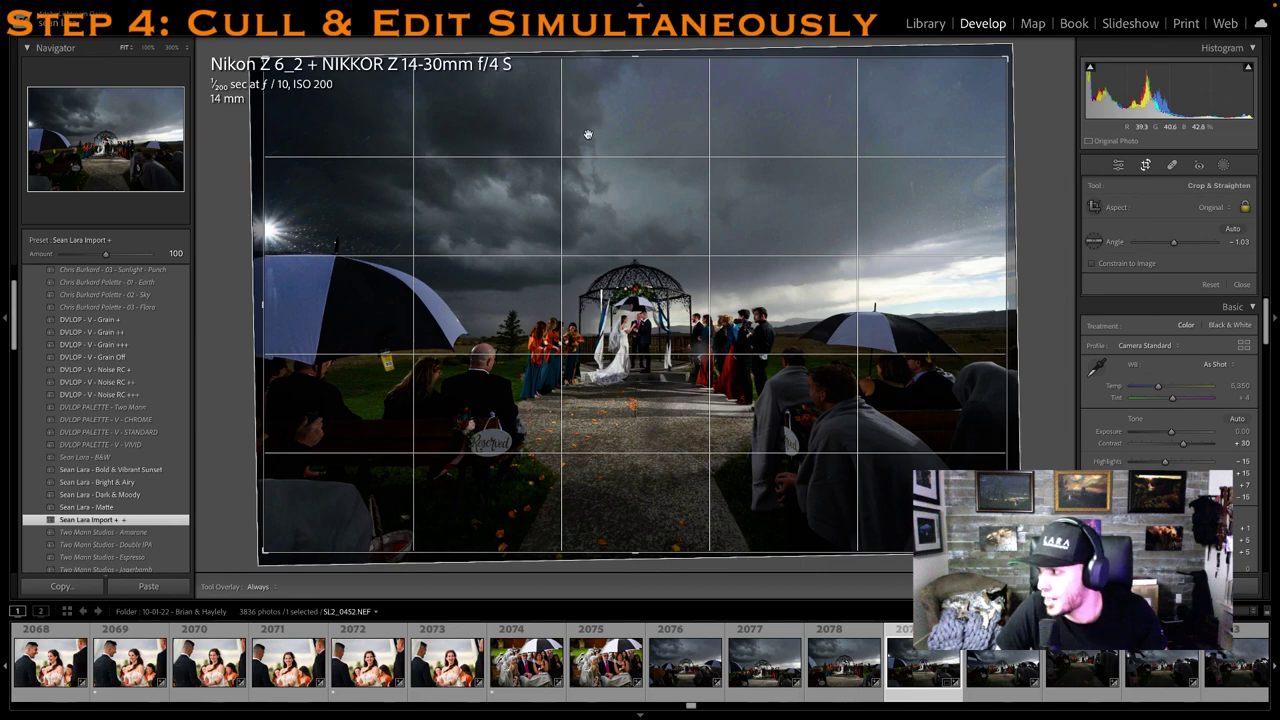
left_click_drag(636, 57, 638, 104)
left_click_drag(599, 229, 603, 266)
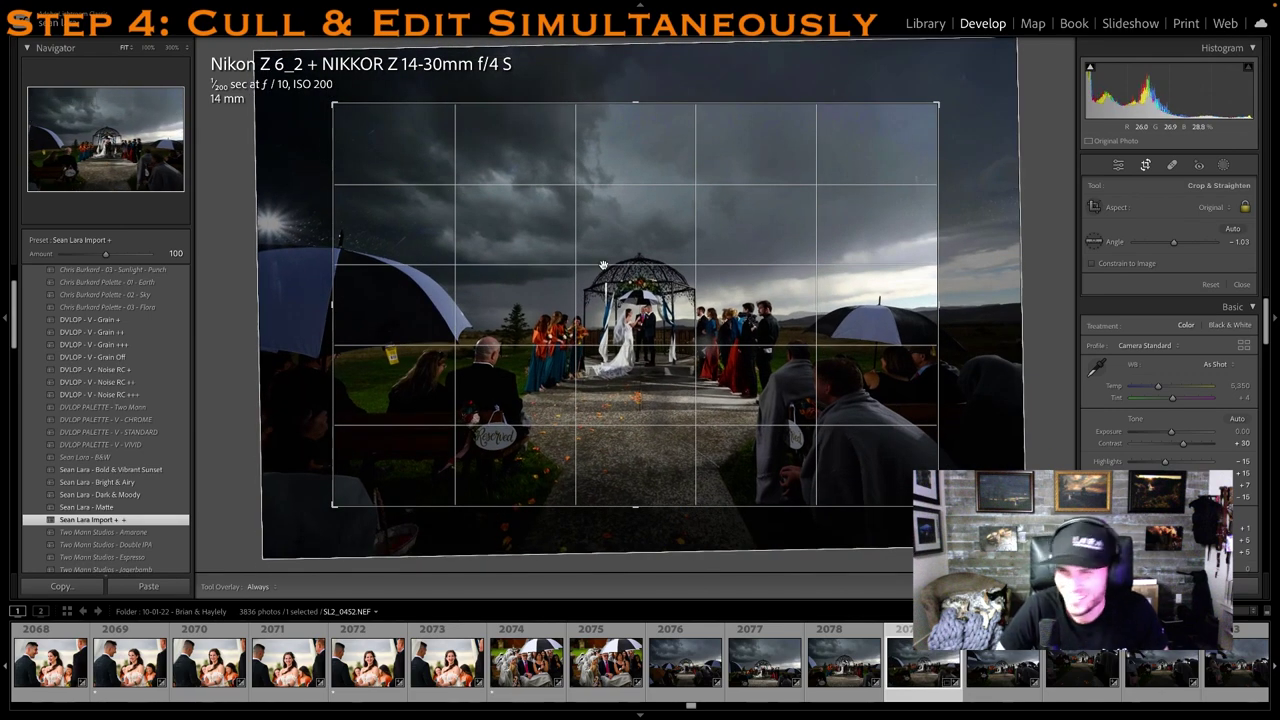
key("Return")
Rate SL2_0452 one star and set its shadows to +20
key("1")
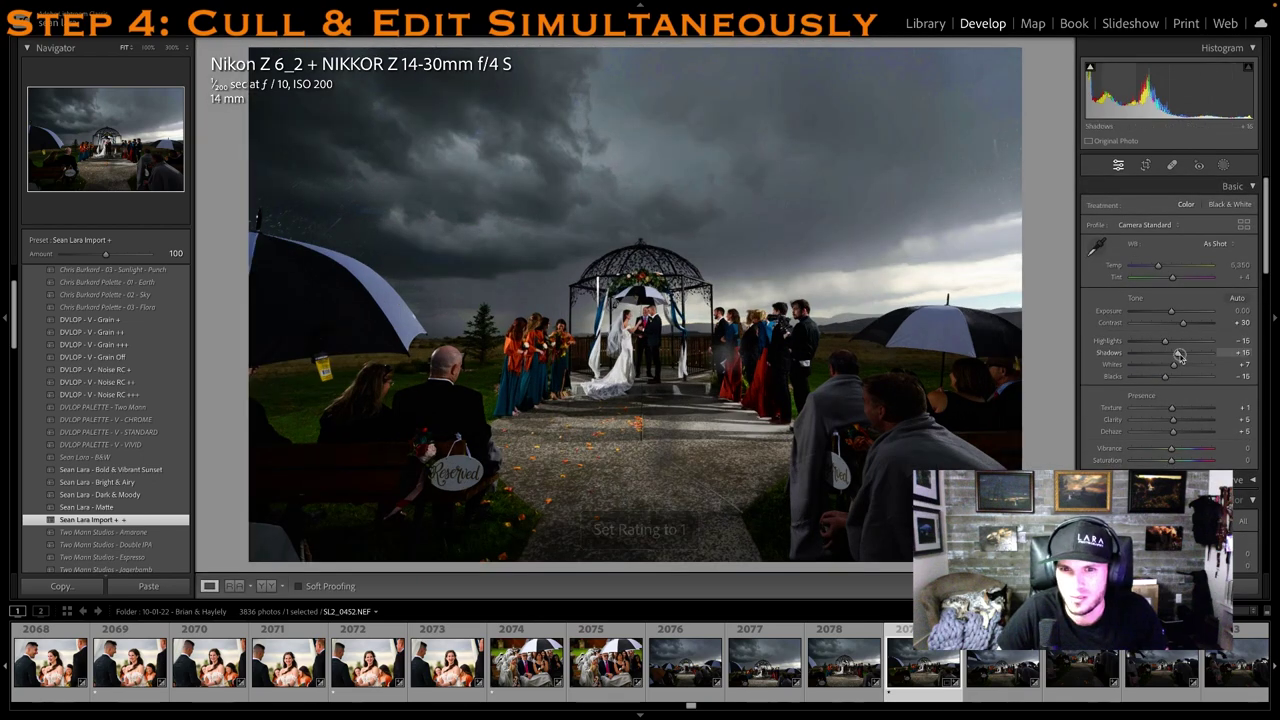
left_click_drag(1178, 354, 1180, 356)
key("1")
Compare the following dark aisle wide shots, rate SL2_0456 one star and set its shadows to +43
scroll(754, 676, "right", 5)
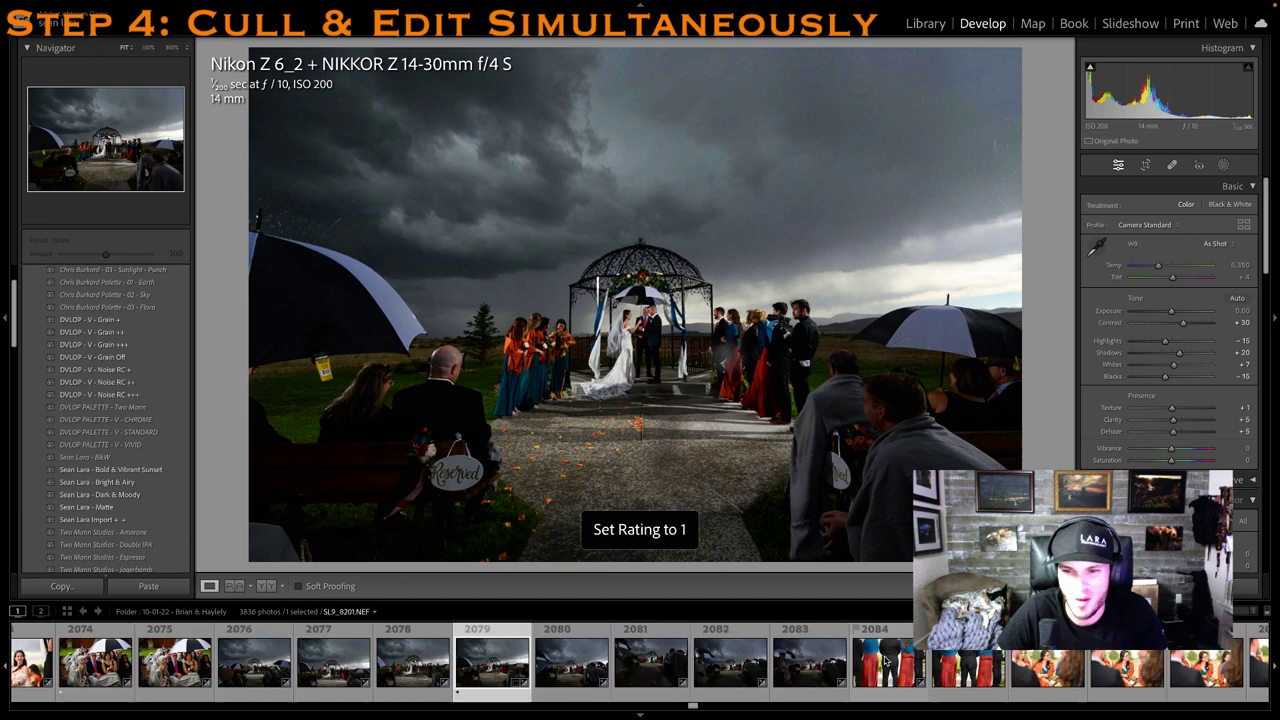
left_click(754, 677)
key("Right")
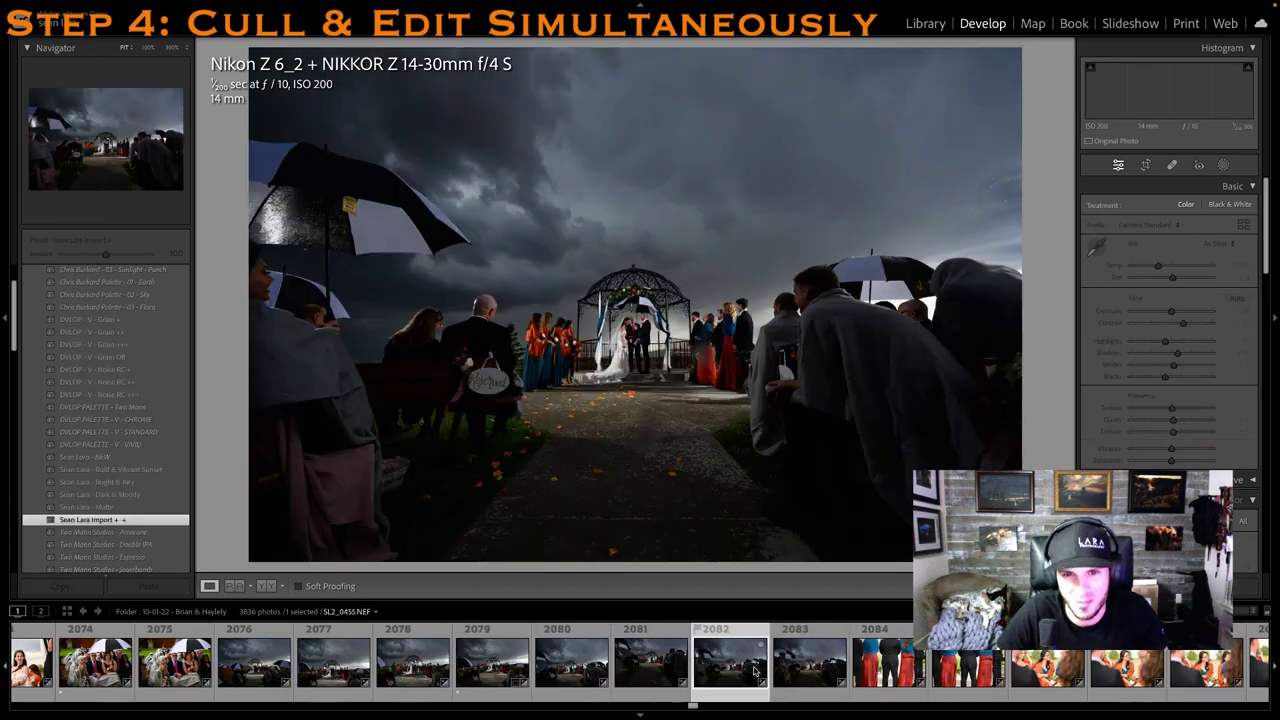
left_click(787, 672)
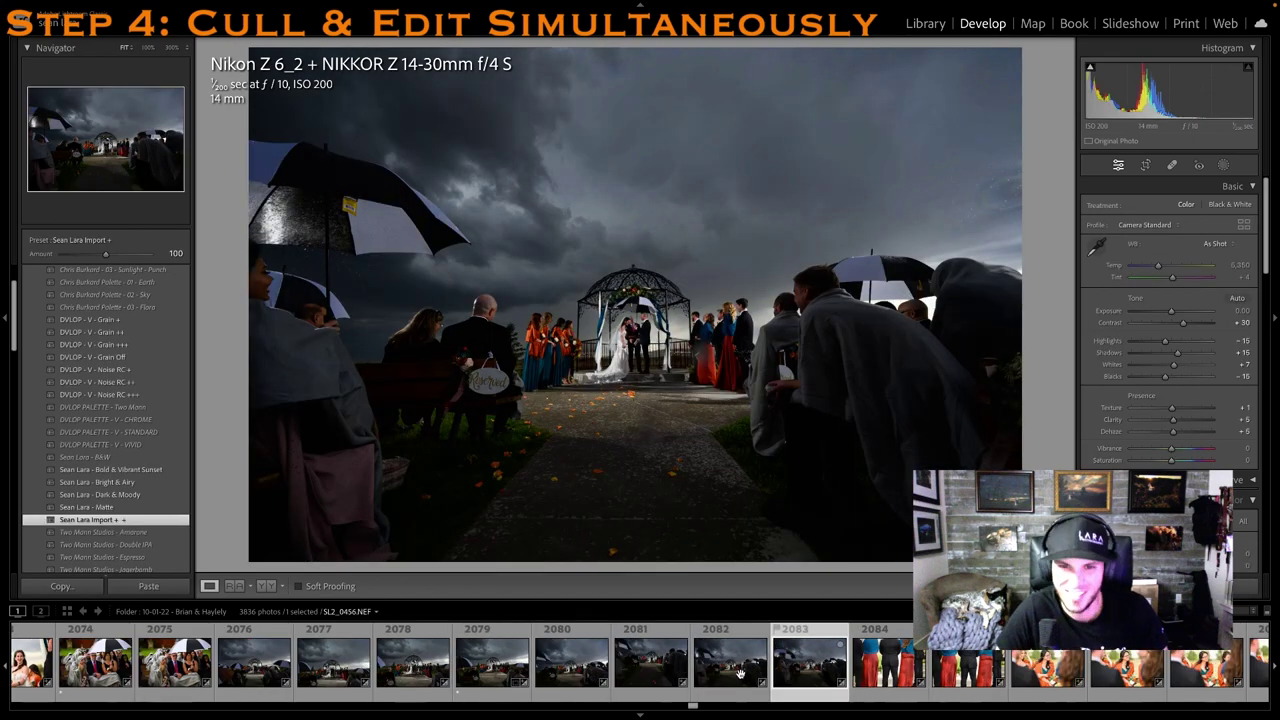
key("1")
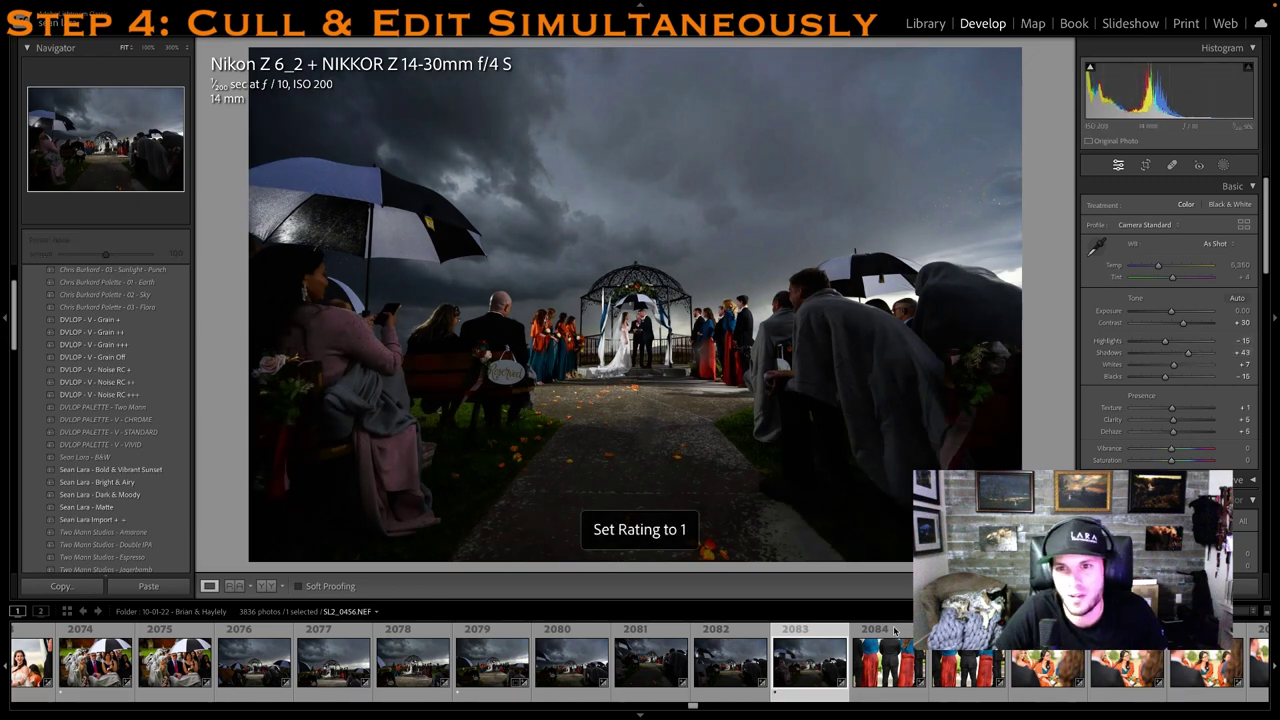
Check SL2_0454 again, and rate SL9_8202, showing the wedding party's wet clothes from behind, one star
left_click(631, 668)
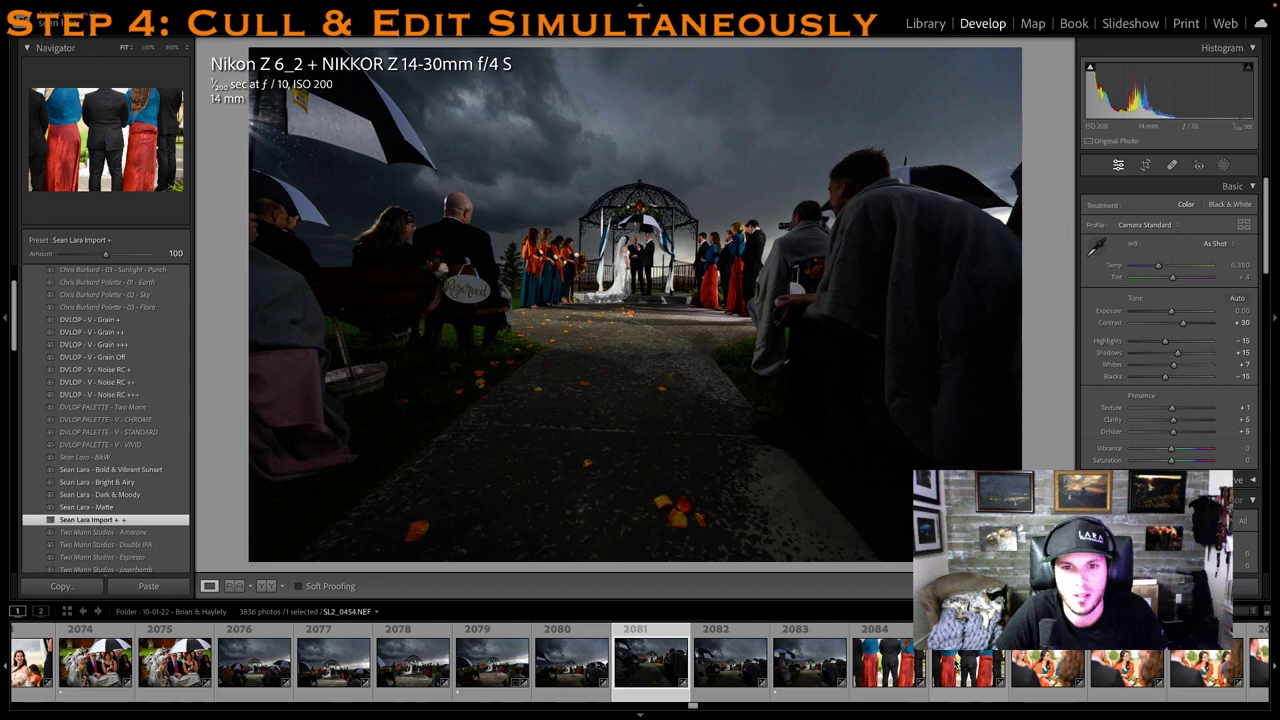
left_click(955, 662)
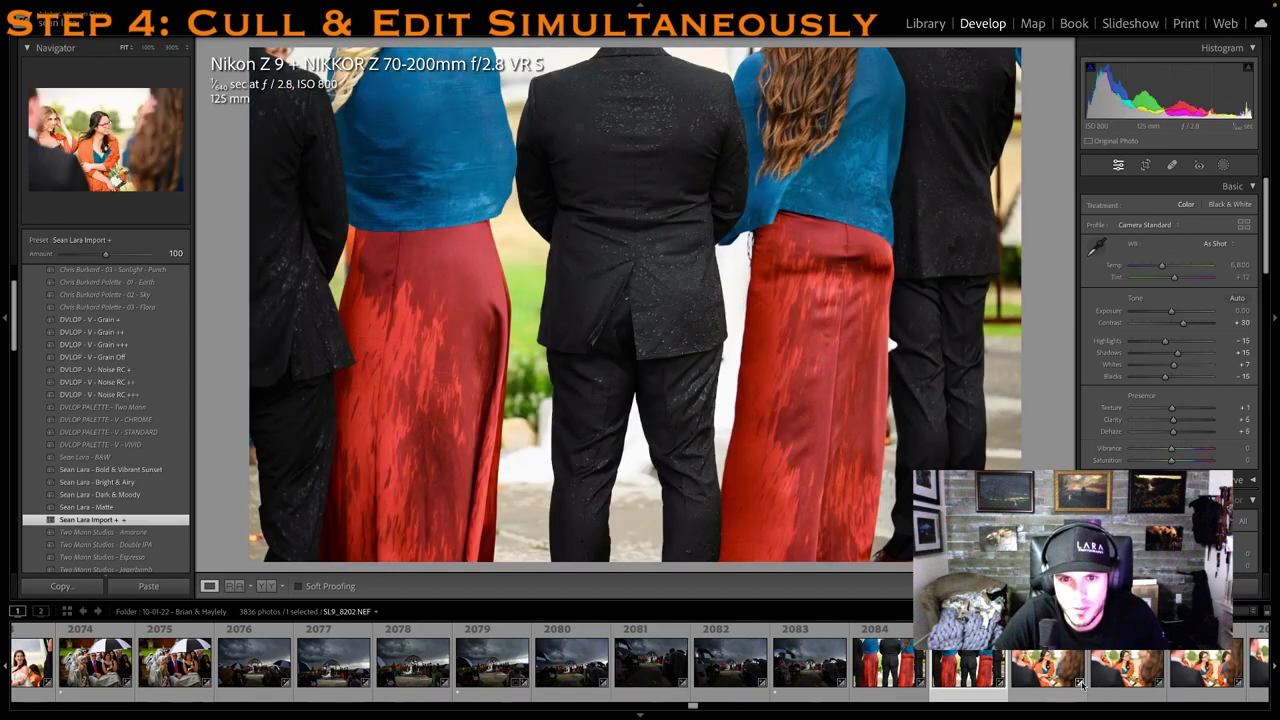
key("1")
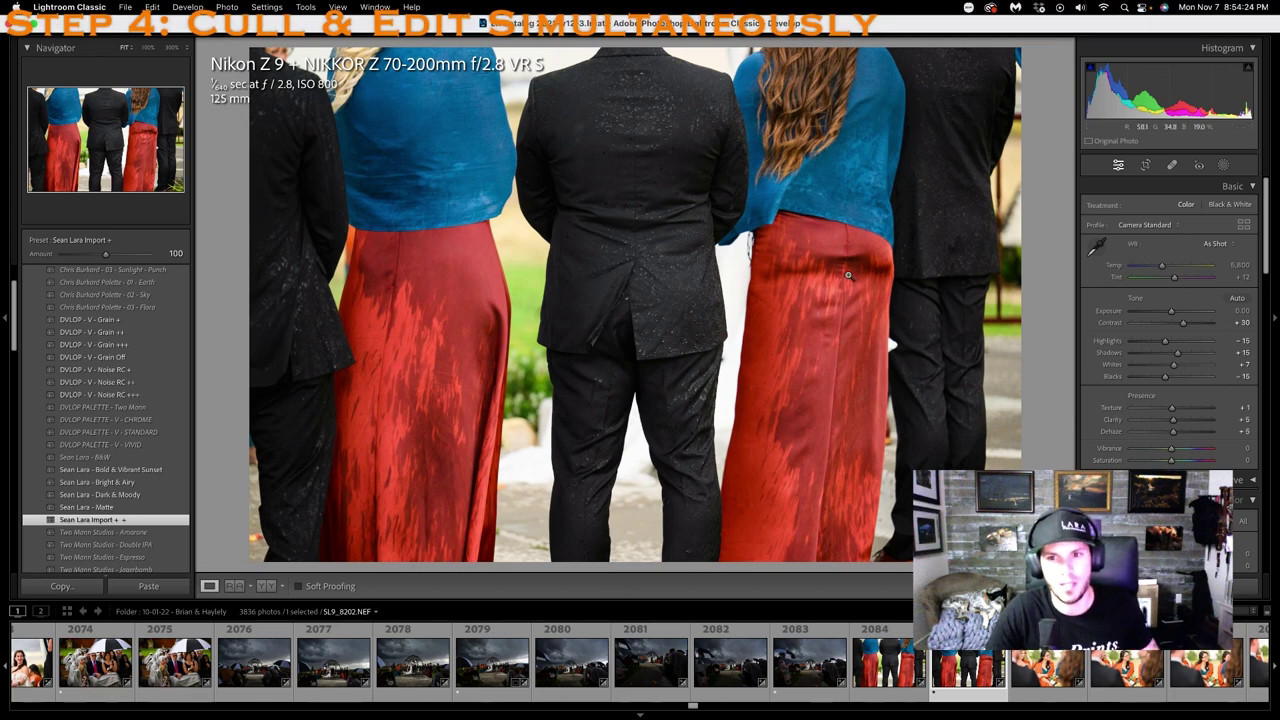
scroll(963, 676, "right", 2)
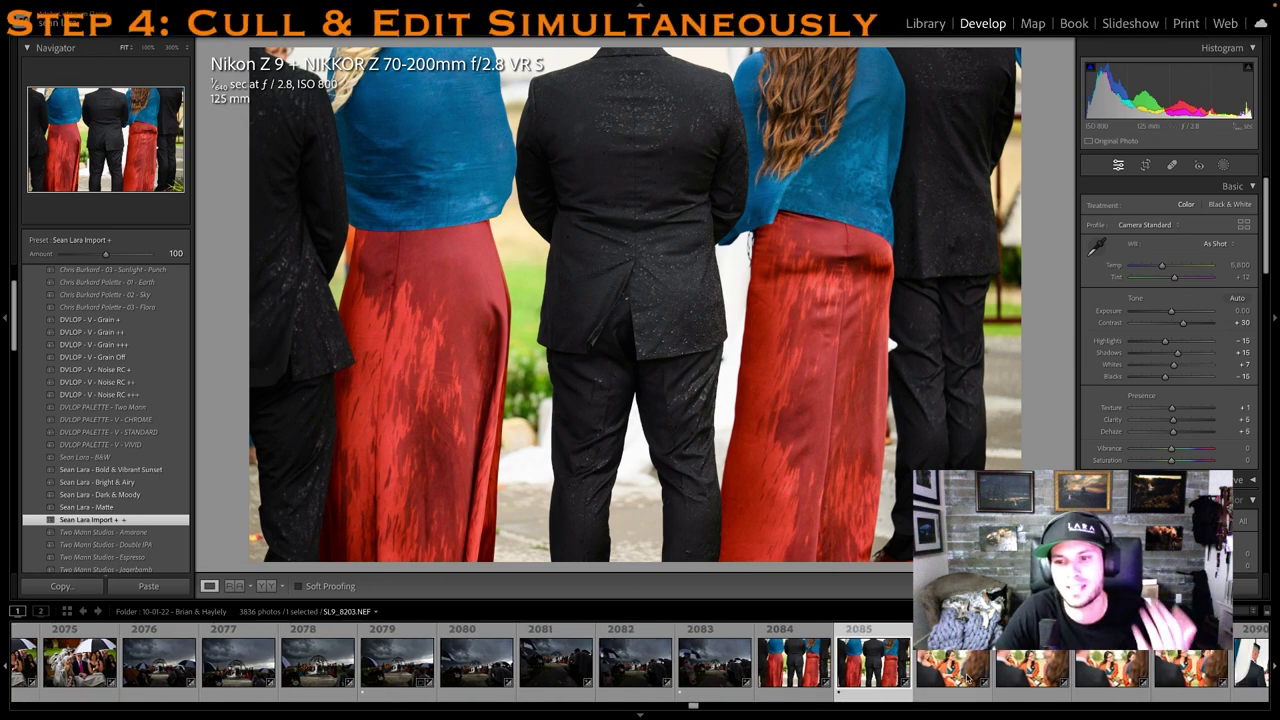
Rate SL9_8204, showing the smiling bridesmaid in glasses, one star and compare the following bridesmaid and couple shots
left_click(1023, 660)
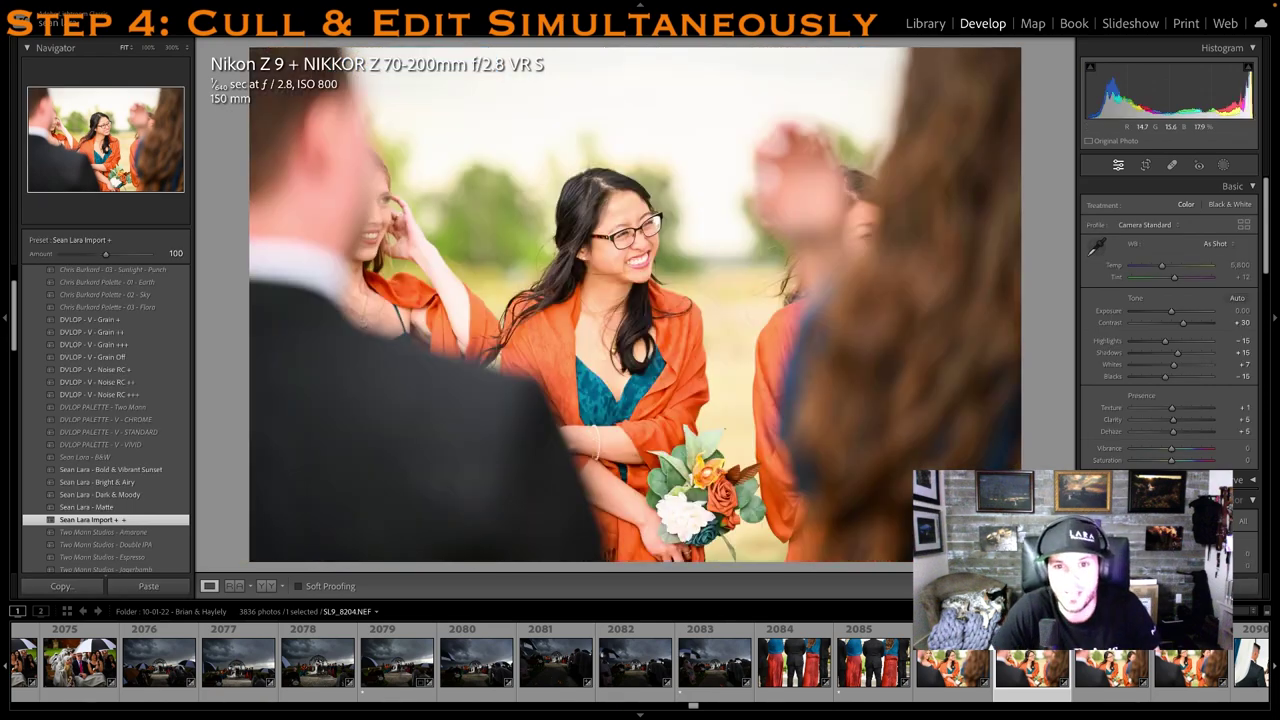
key("1")
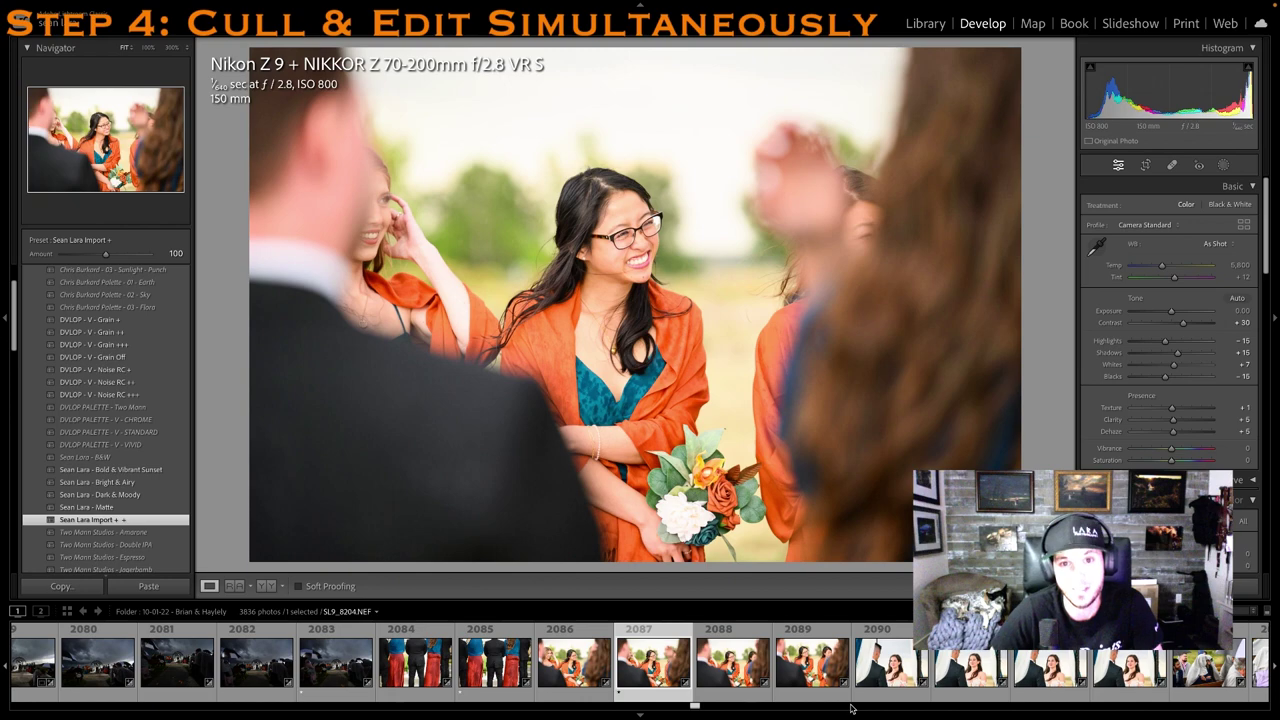
left_click(849, 640)
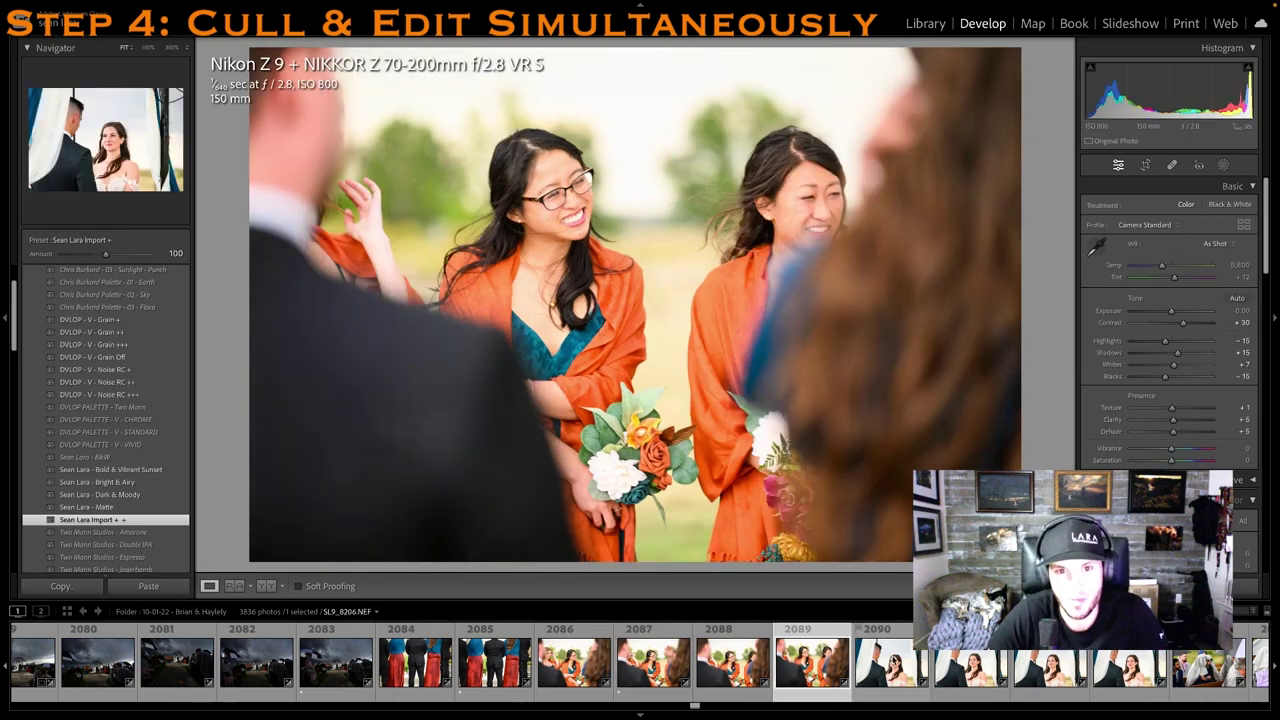
left_click(893, 661)
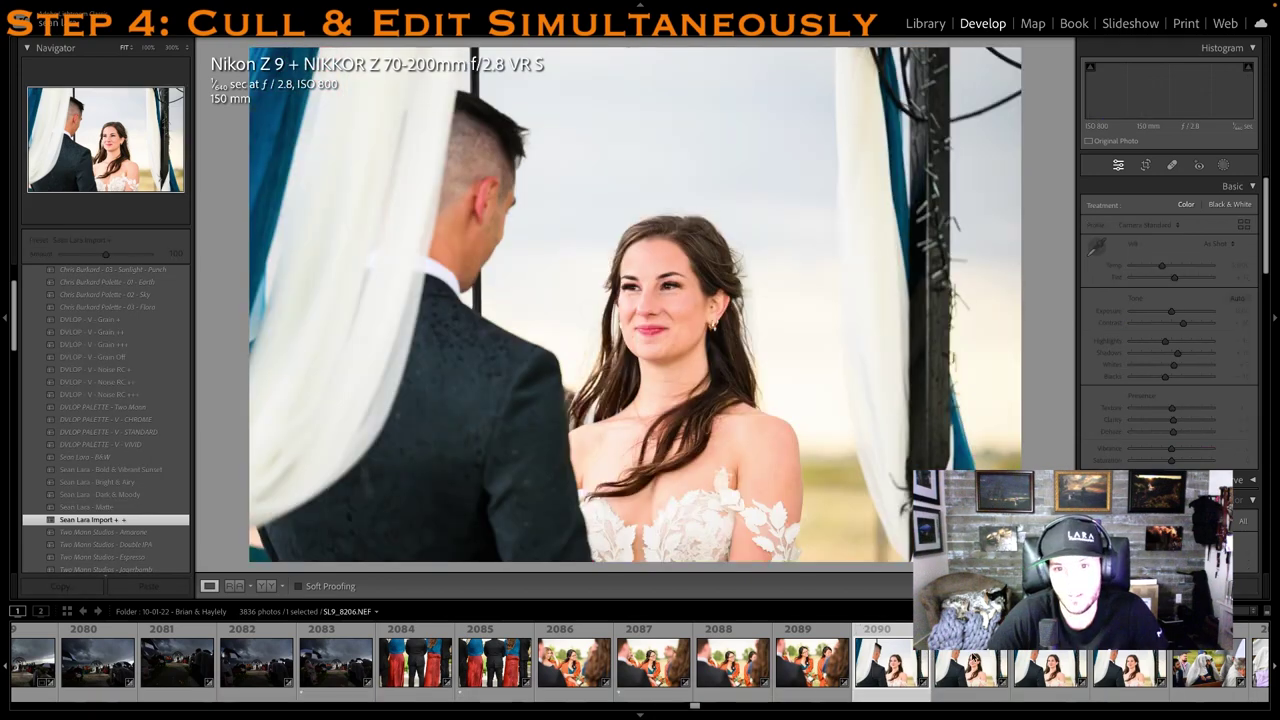
left_click(1069, 676)
scroll(1067, 666, "right", 1)
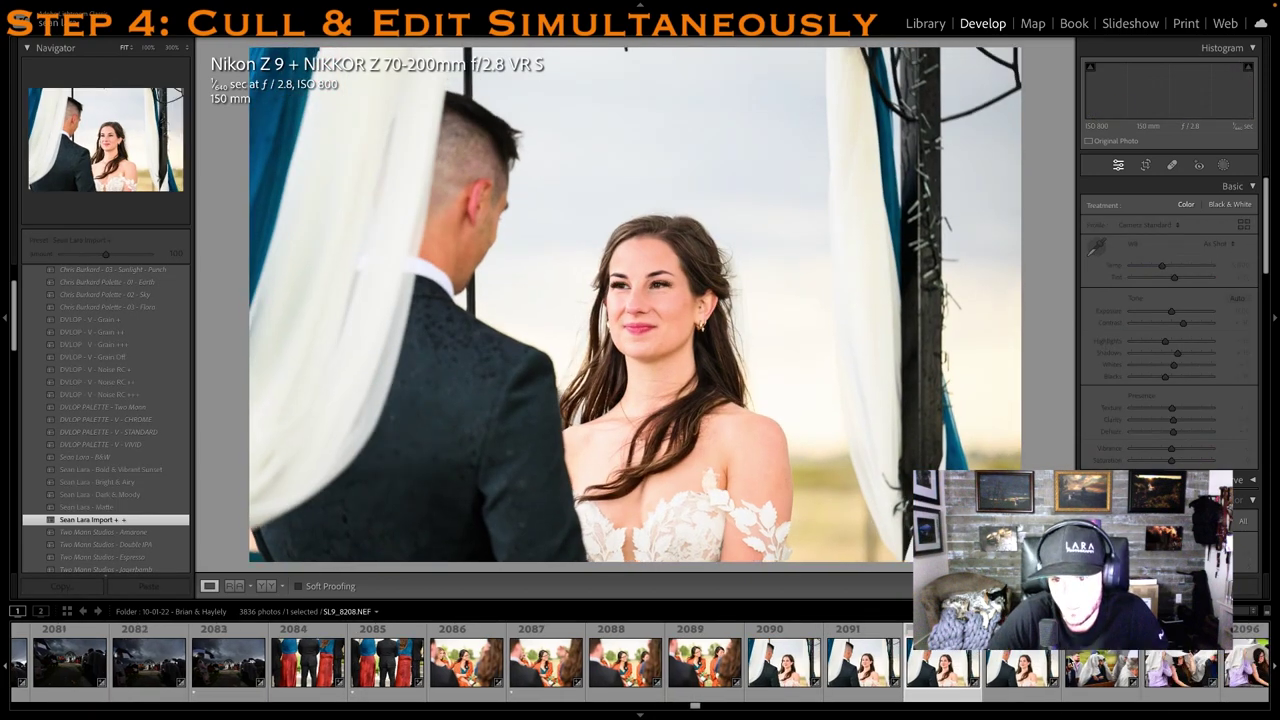
scroll(992, 680, "right", 1)
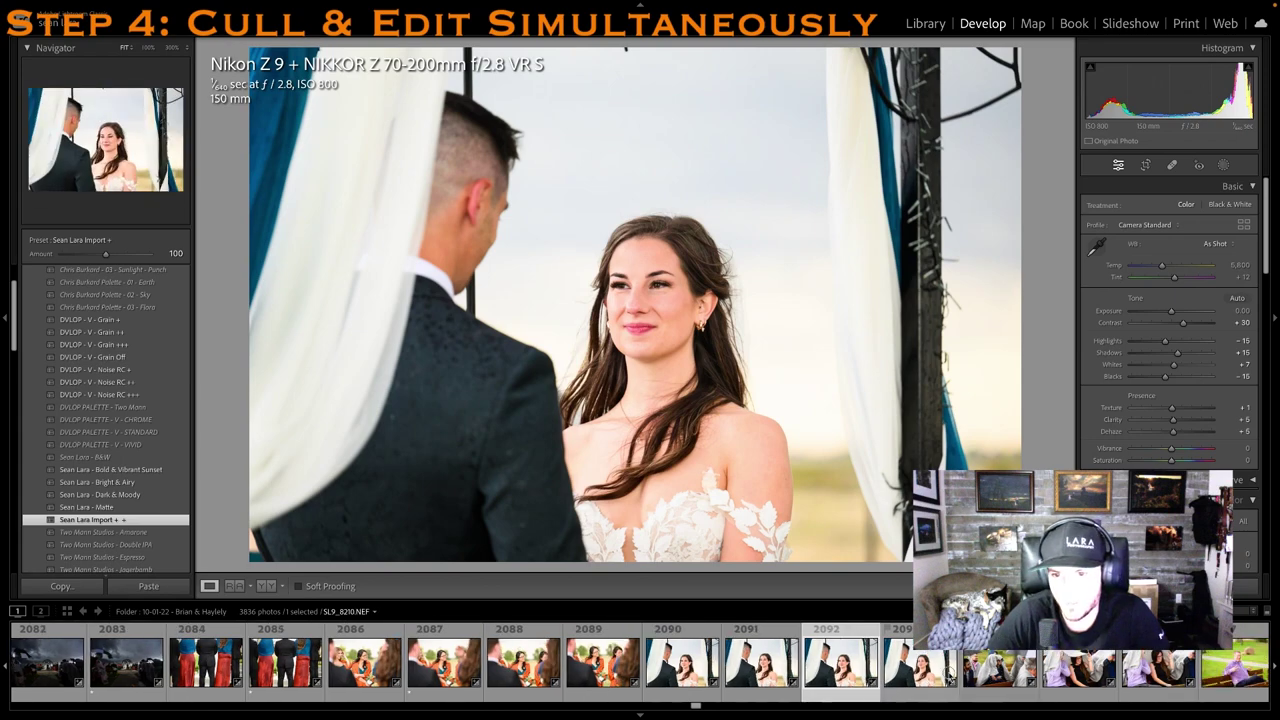
Check the last bride-and-groom portrait and rate the first shot of the guest in glasses sheltering under a grey blanket one star
left_click(952, 674)
left_click(1058, 665)
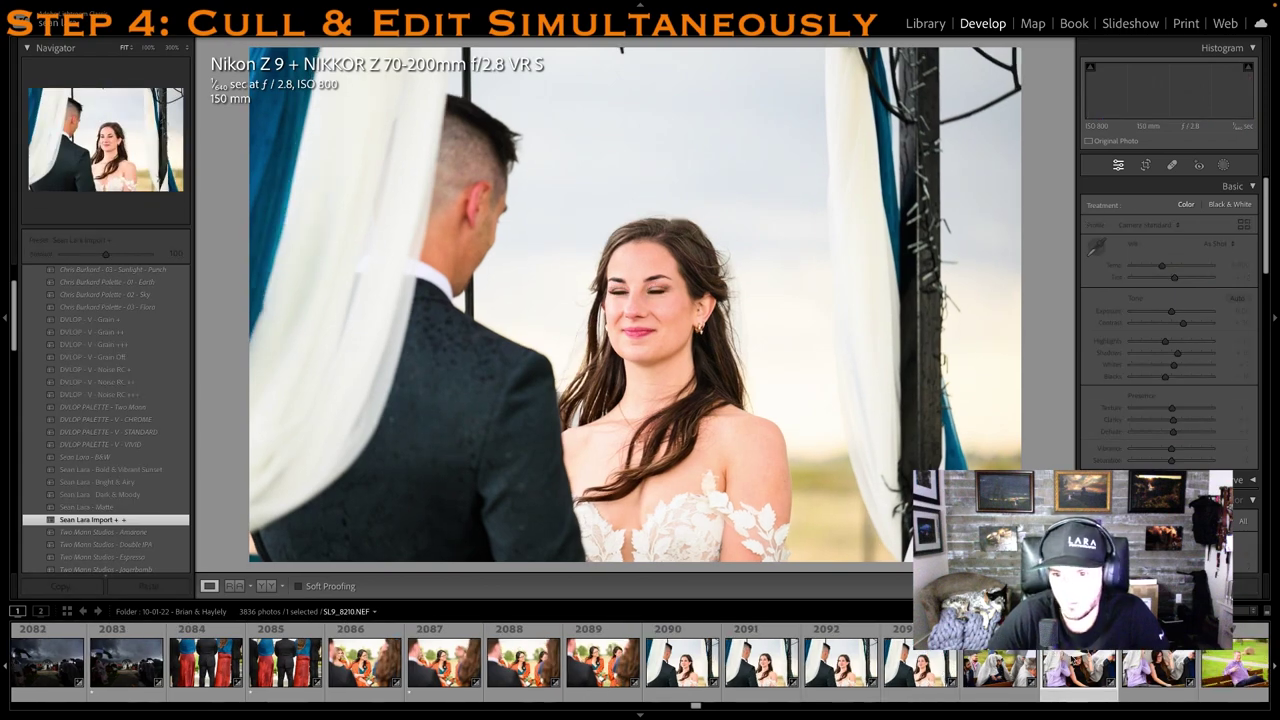
key("Right")
key("1")
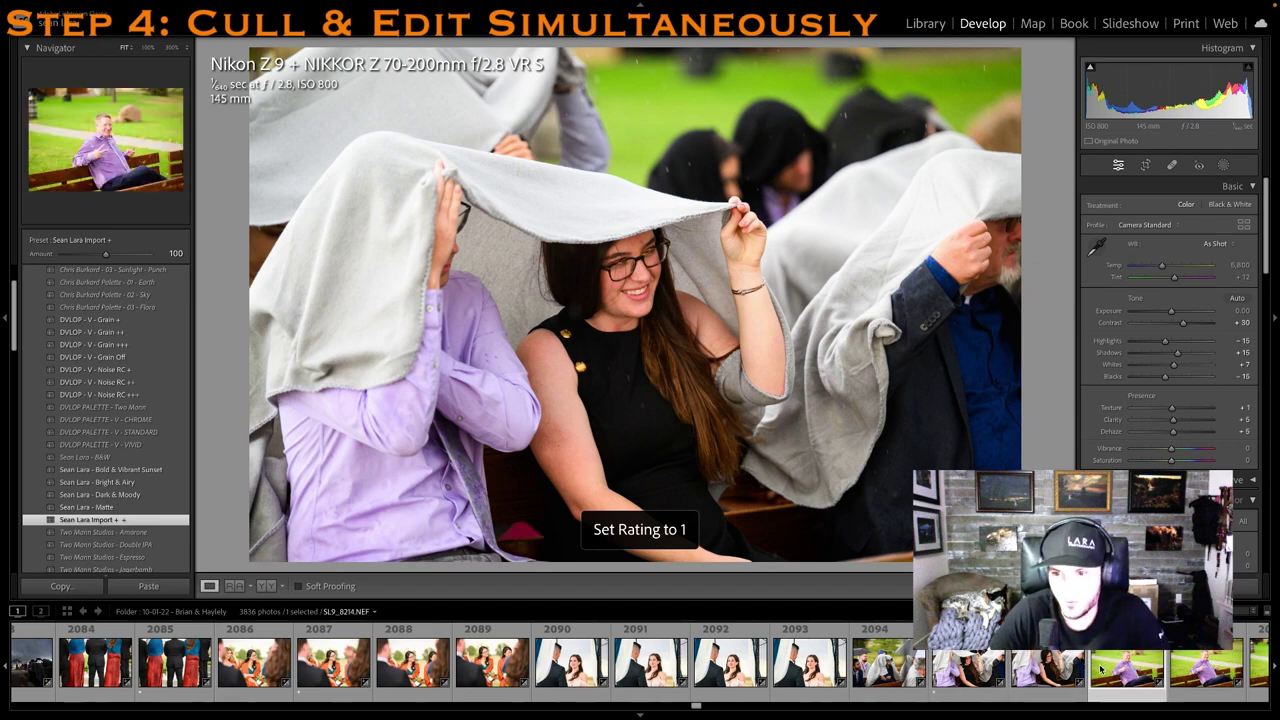
Rate SL9_8214, the man in the purple shirt on the bench, one star with highlights -62 and exposure -0.20
left_click(1100, 668)
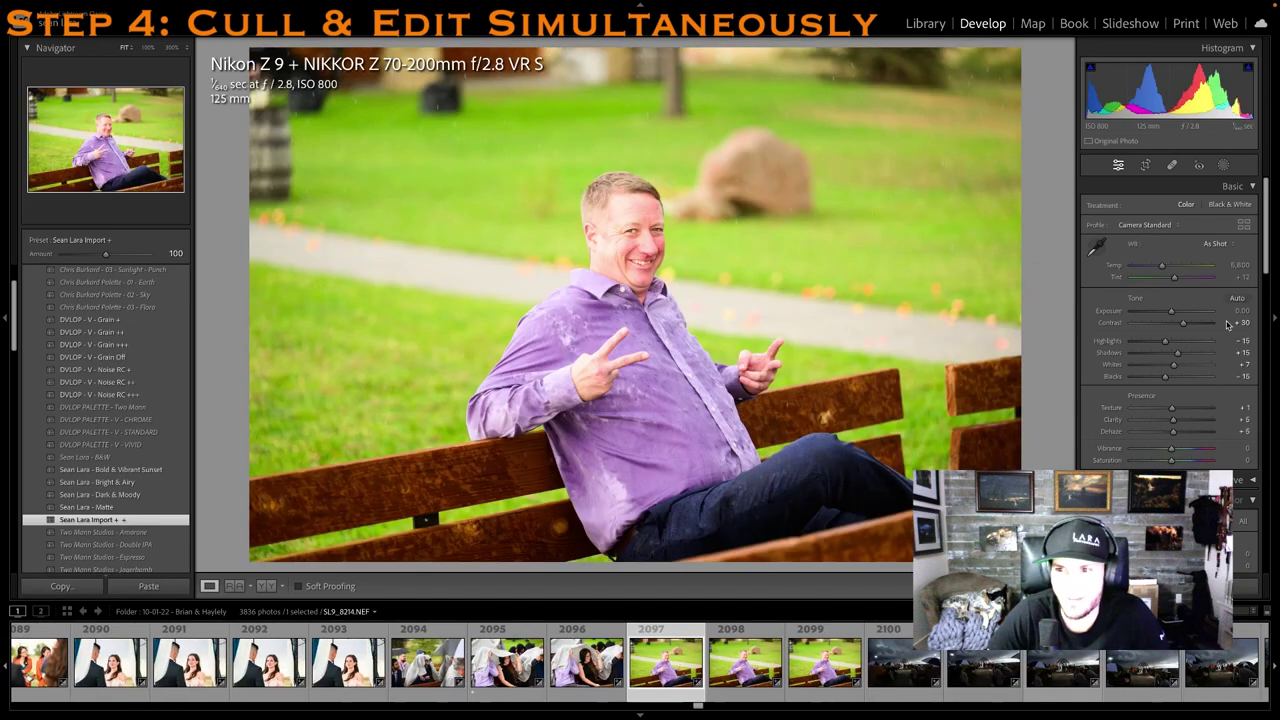
key("1")
left_click_drag(1164, 341, 1169, 311)
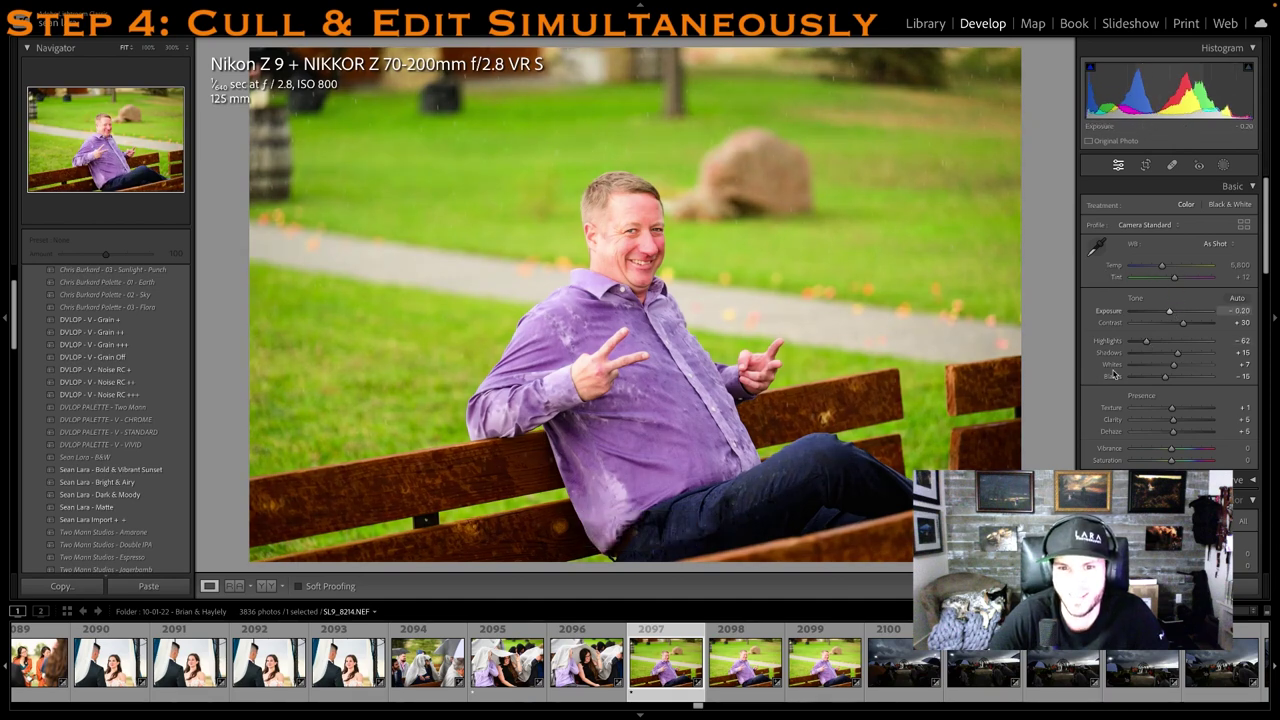
key("1")
Browse the stormy aisle wide shots to SL2_0460, straighten it by -2.87 degrees and reposition the crop around the ceremony
scroll(815, 668, "down", 2)
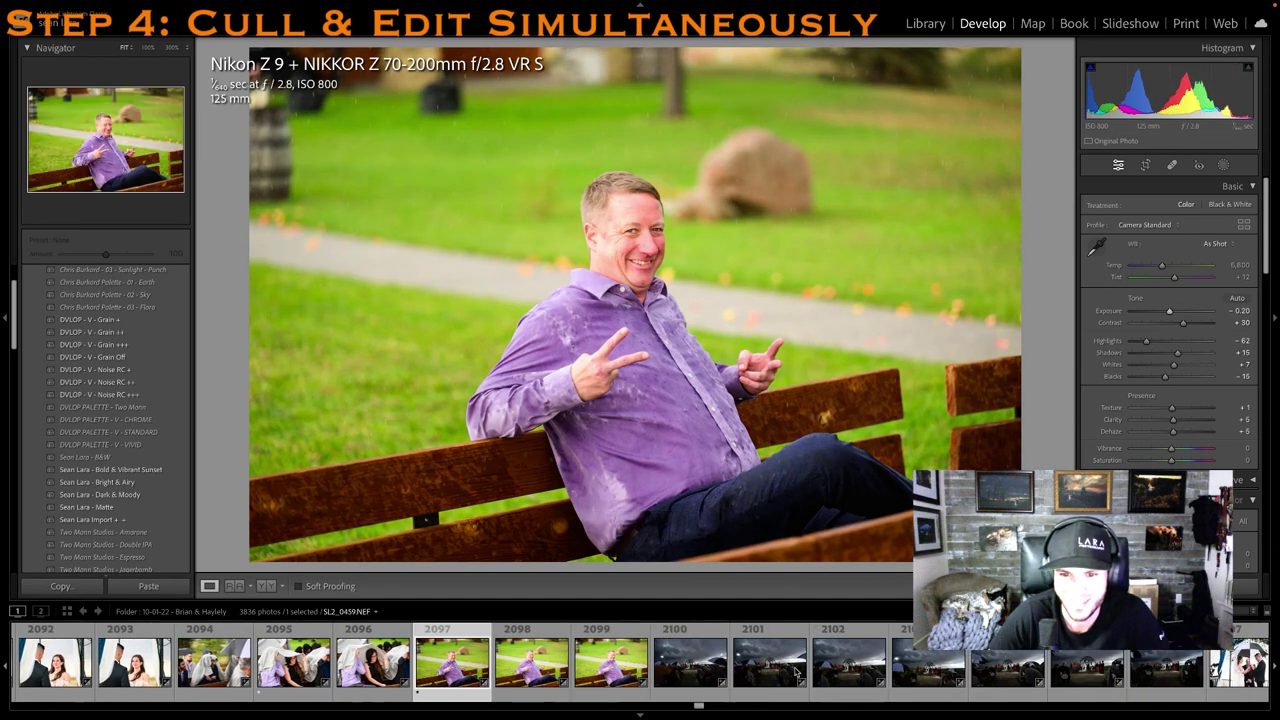
left_click(776, 672)
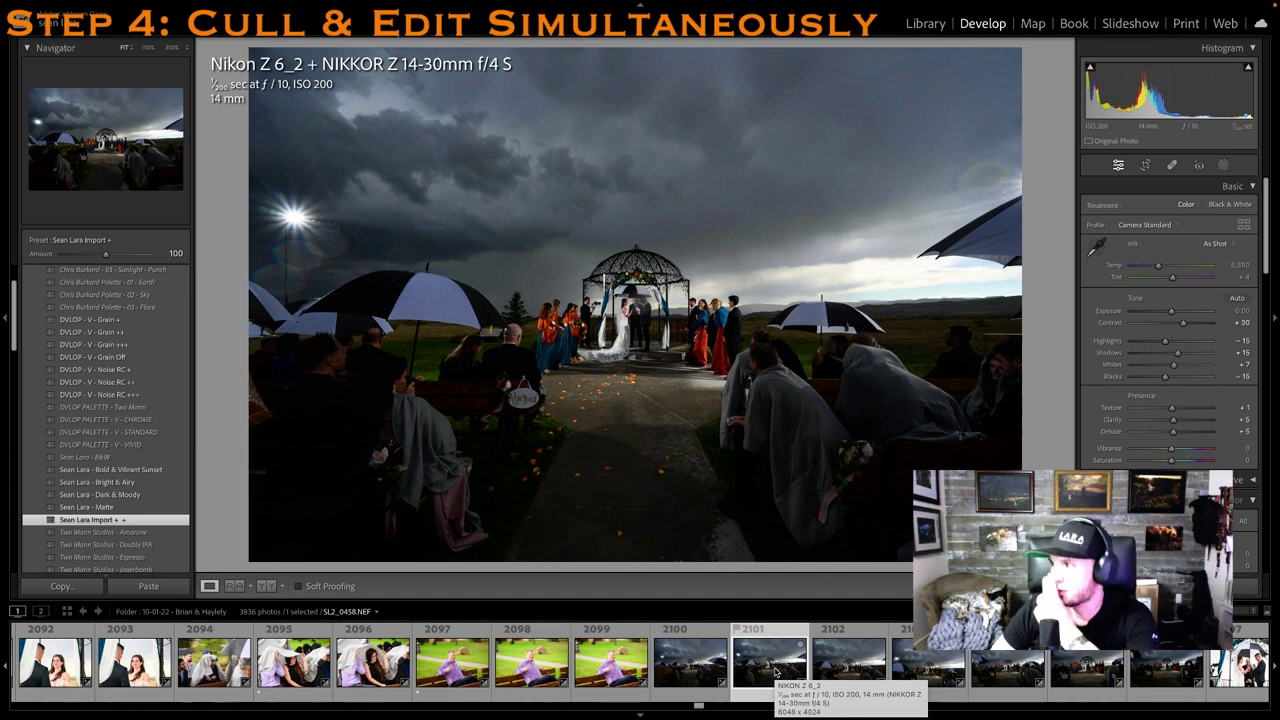
left_click(776, 676)
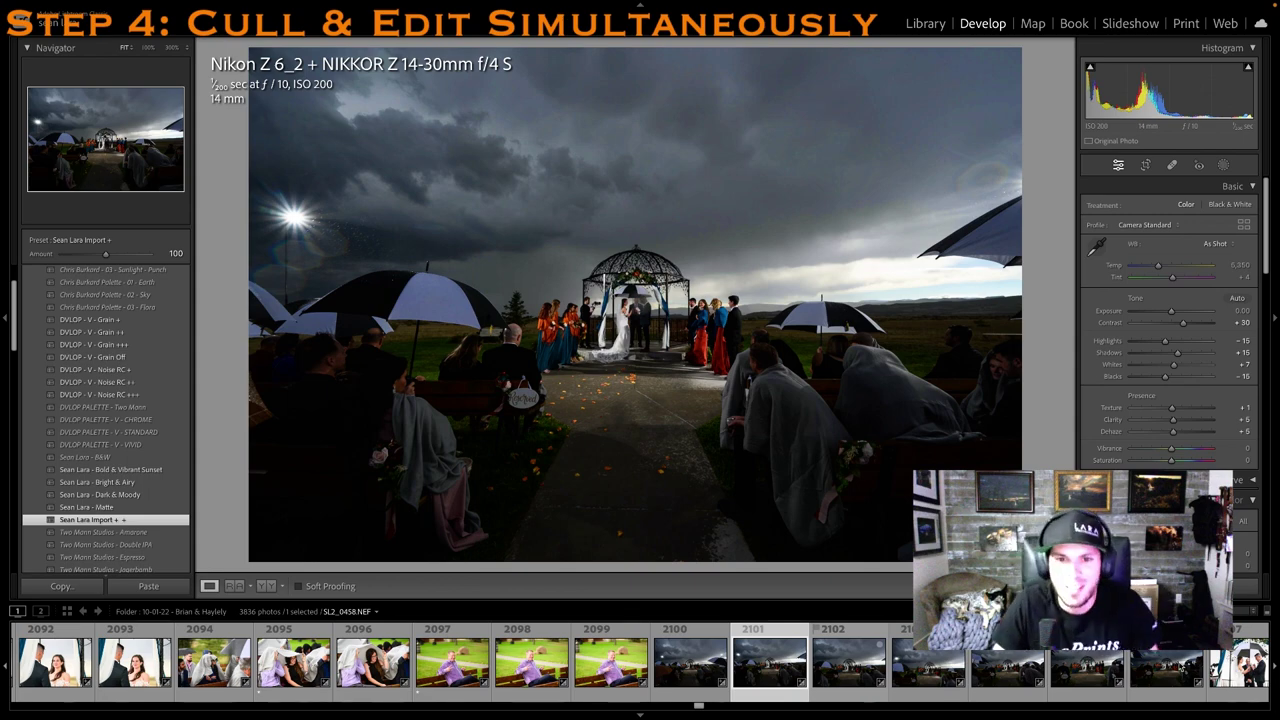
left_click(896, 674)
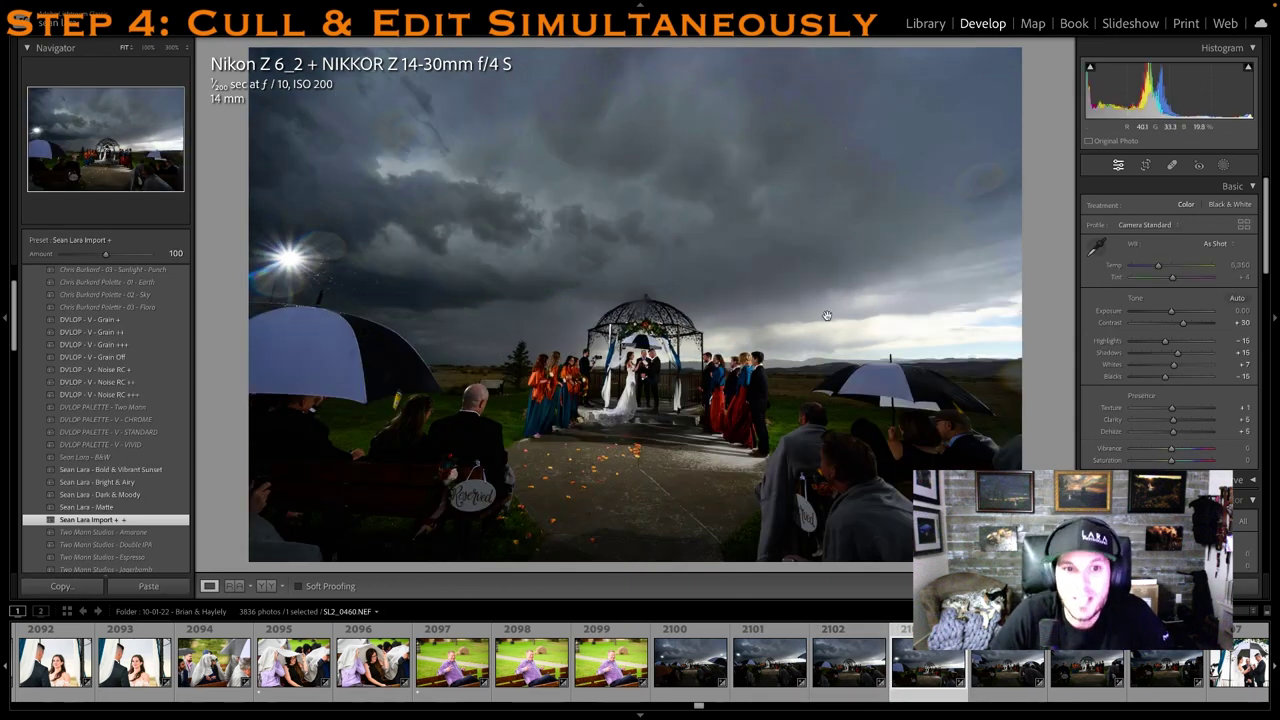
key("r")
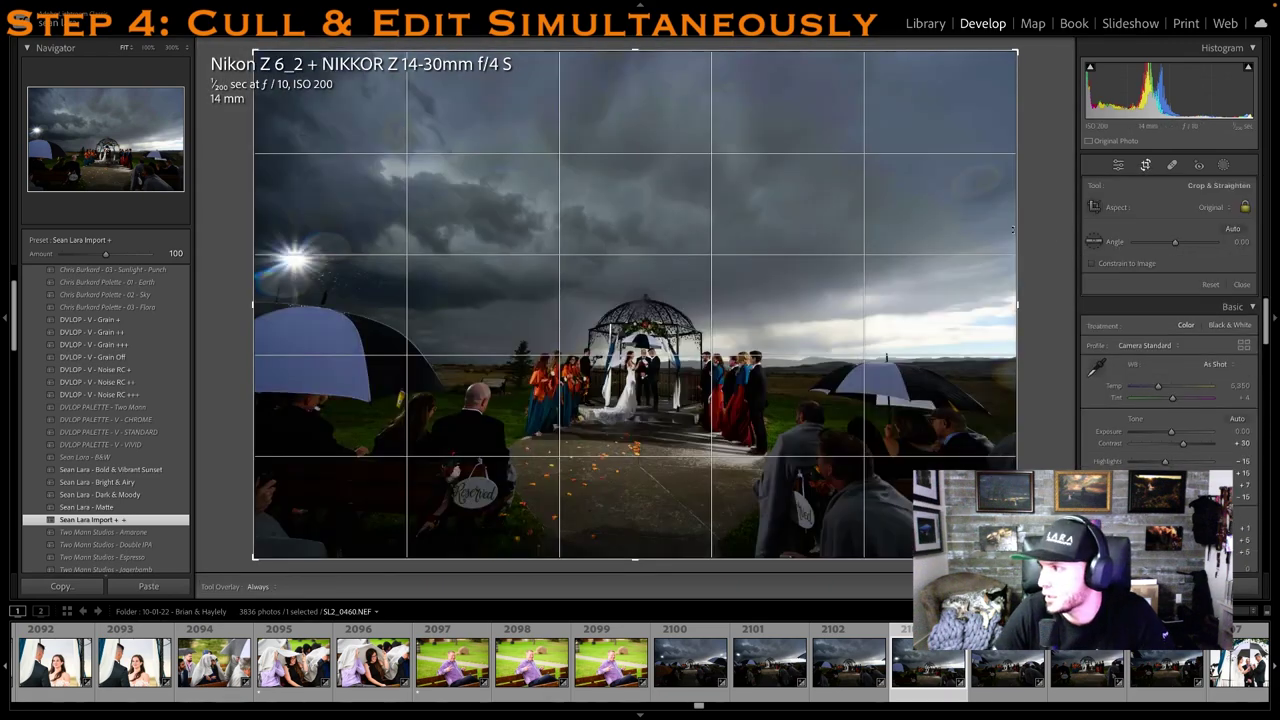
mouse_move(1025, 232)
left_mouse_down()
mouse_move(1044, 246)
mouse_move(1045, 234)
left_mouse_up()
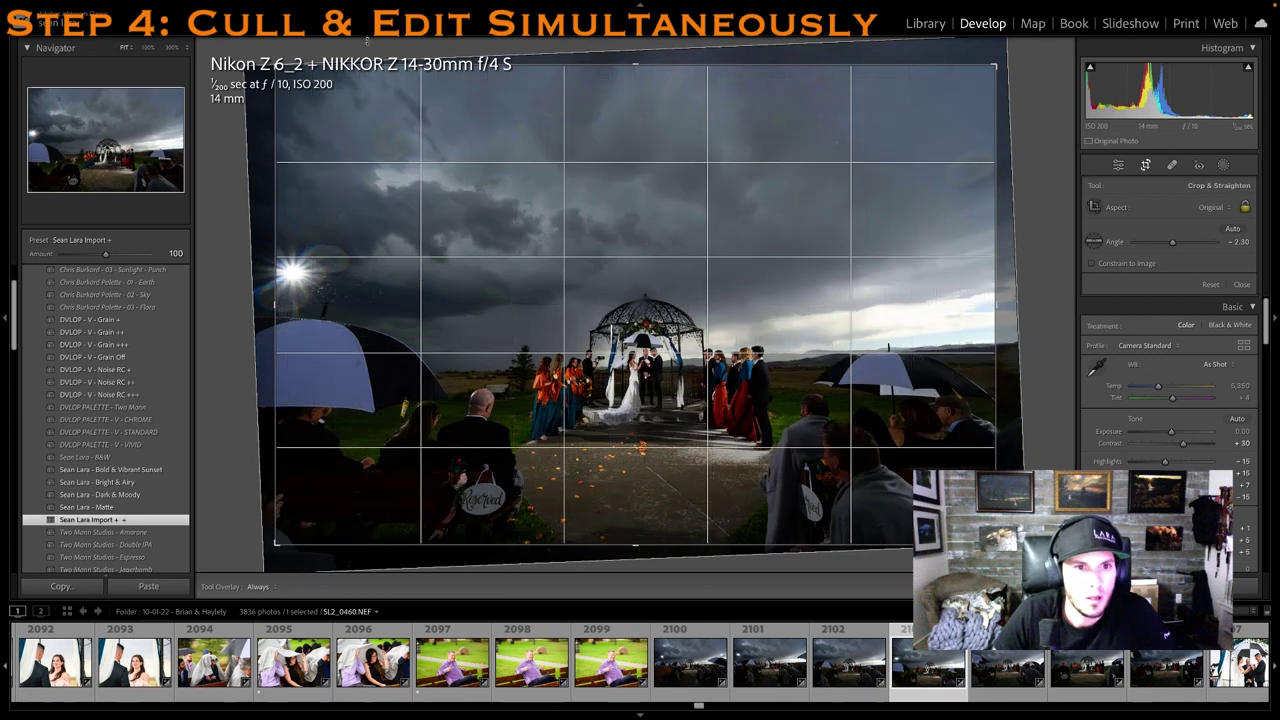
left_click_drag(618, 131, 603, 126)
left_click_drag(1000, 189, 1019, 187)
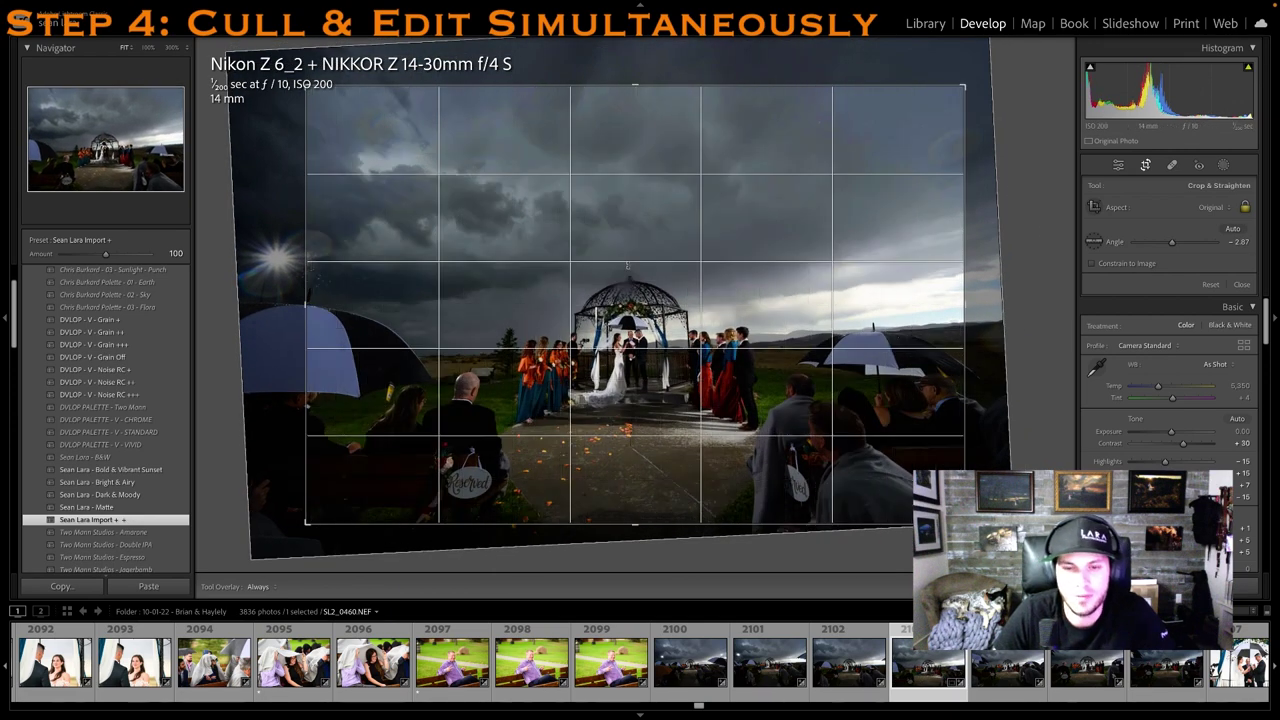
key("Return")
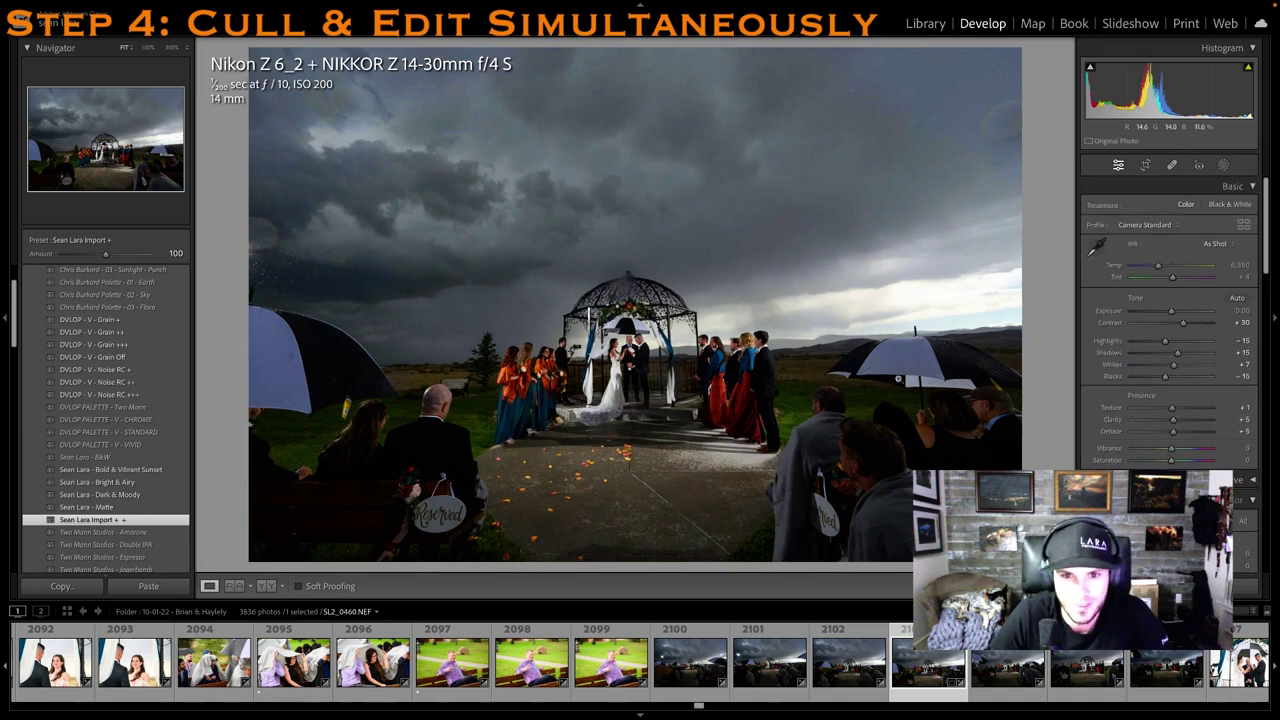
Rate SL2_0460 one star with shadows at +30, and SL2_0462 one star with shadows at +44
key("1")
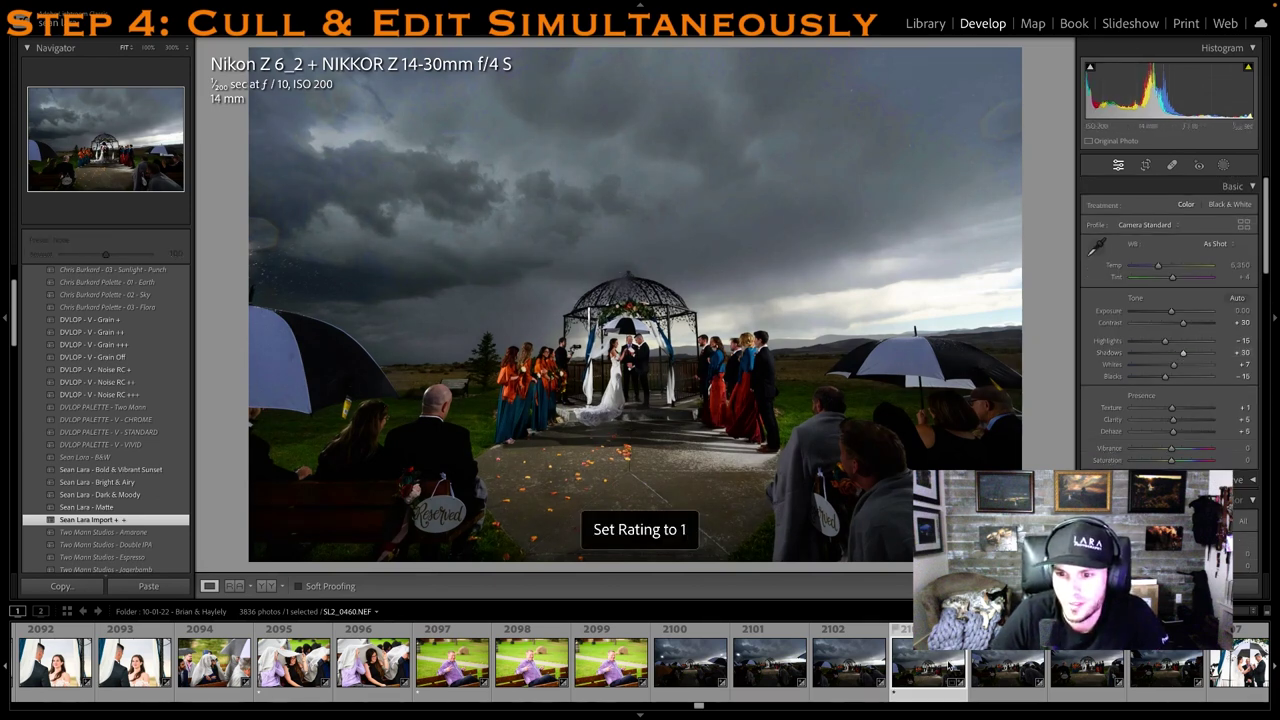
scroll(950, 667, "down", 5)
left_click(942, 669)
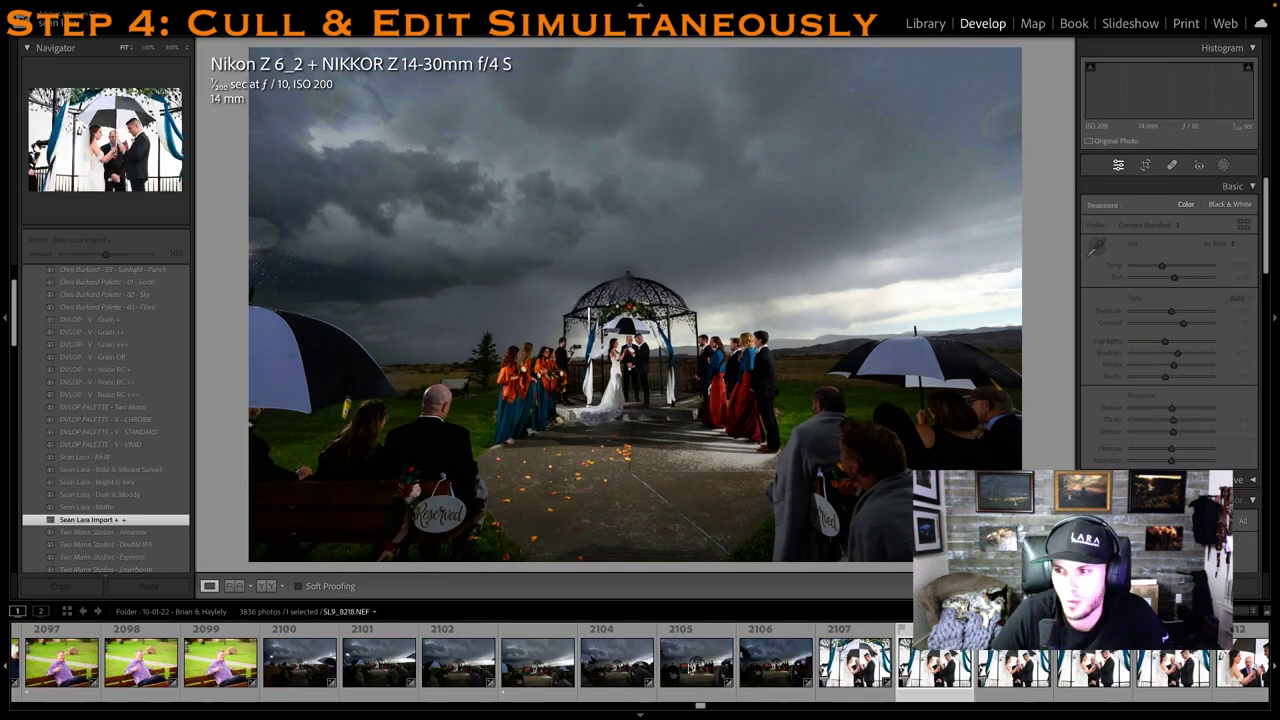
left_click(690, 668)
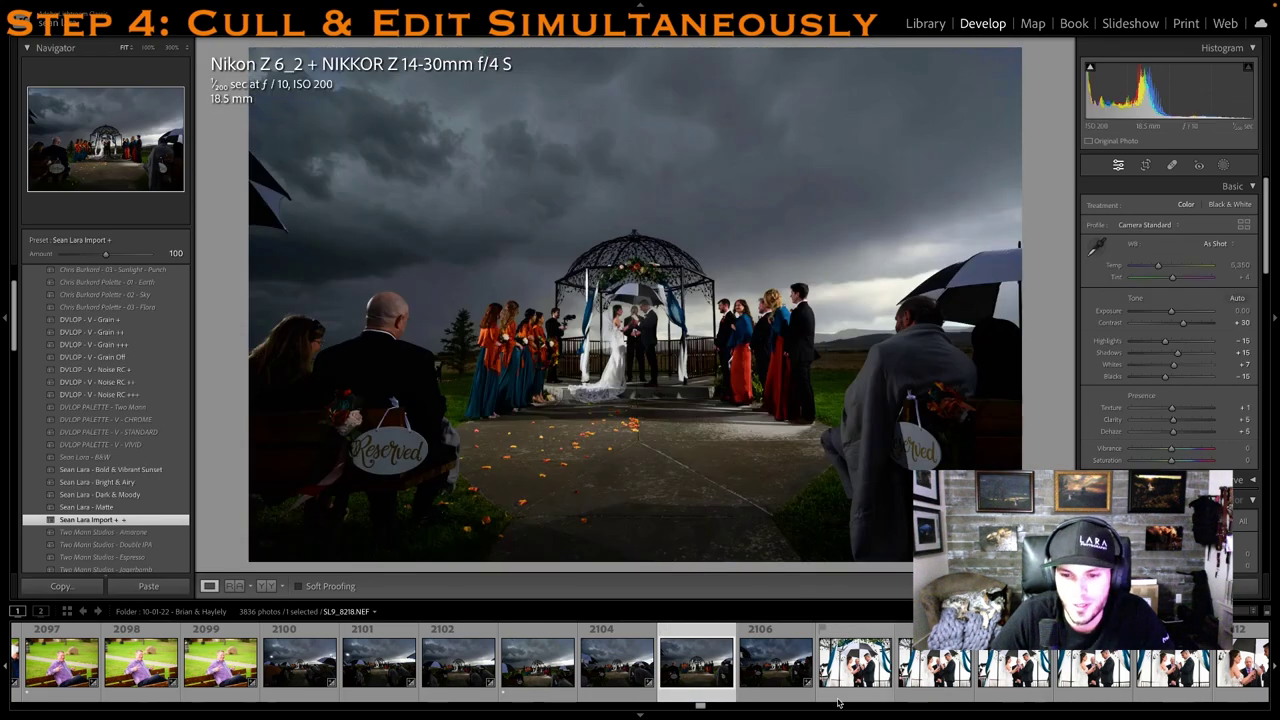
key("1")
left_click_drag(1175, 348, 1189, 351)
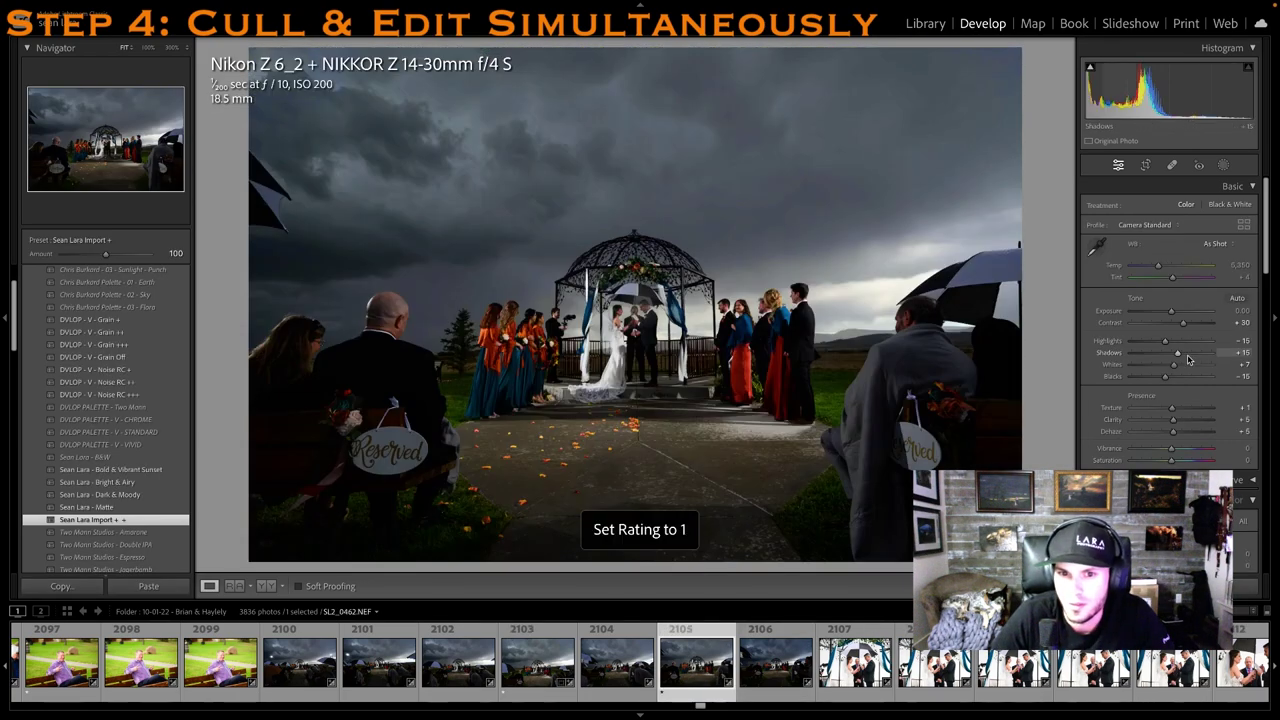
Rate SL9_8217, the vows under the umbrella, one star and crop it tighter to cut out the videographer
left_click(845, 676)
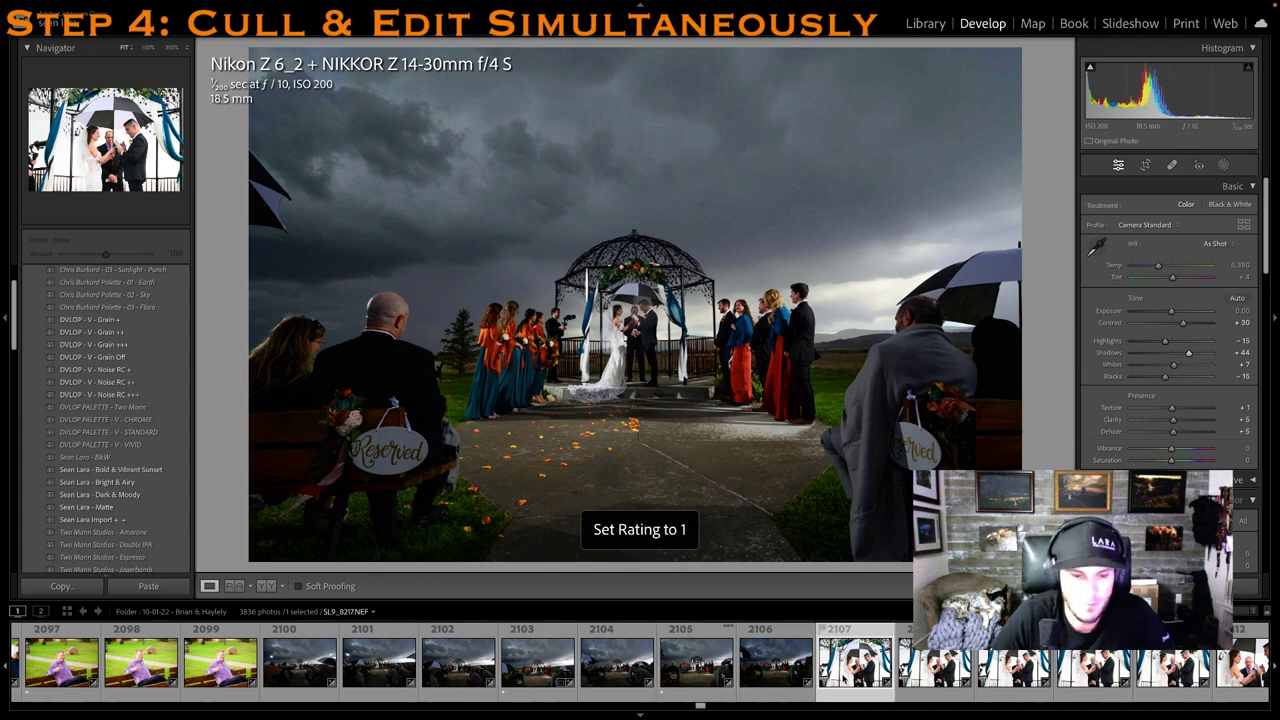
key("1")
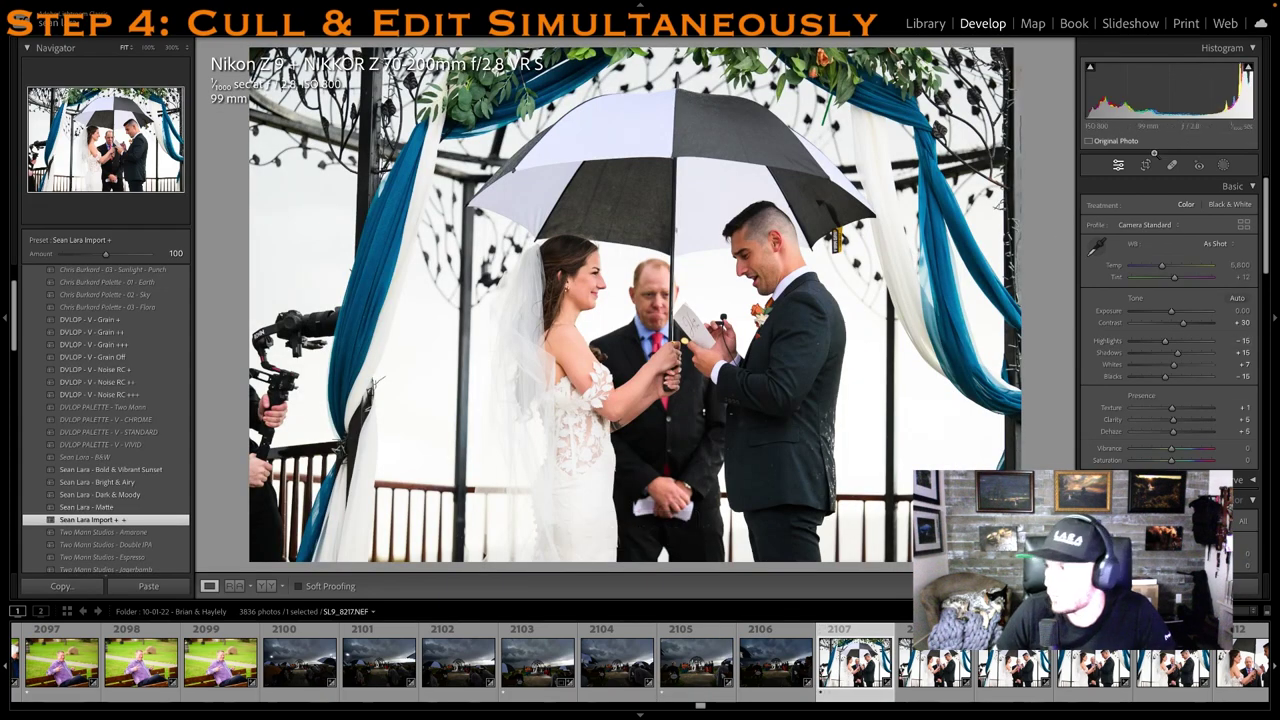
left_click(1147, 163)
left_click_drag(712, 52, 711, 135)
key("Return")
Compare the remaining umbrella vow shots, rating SL9_8220 and the close-up of the couple gazing at each other one star each
key("Right")
scroll(893, 690, "down", 4)
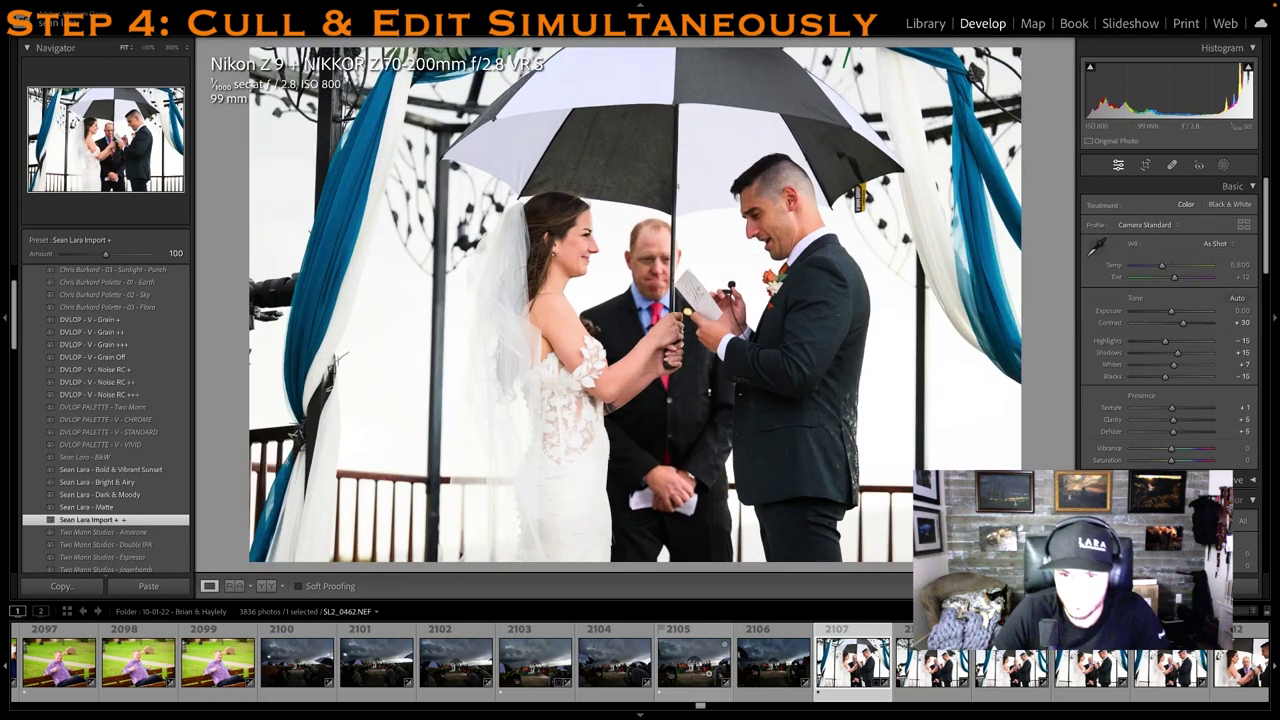
left_click(875, 668)
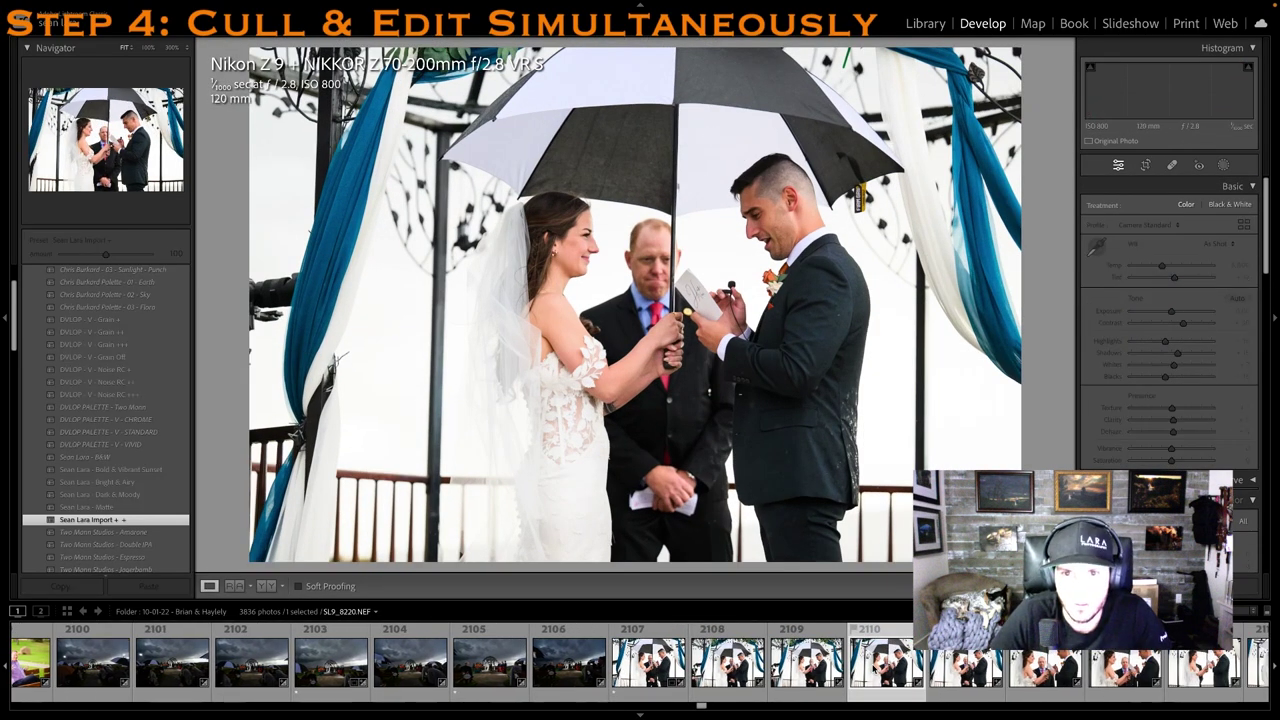
key("1")
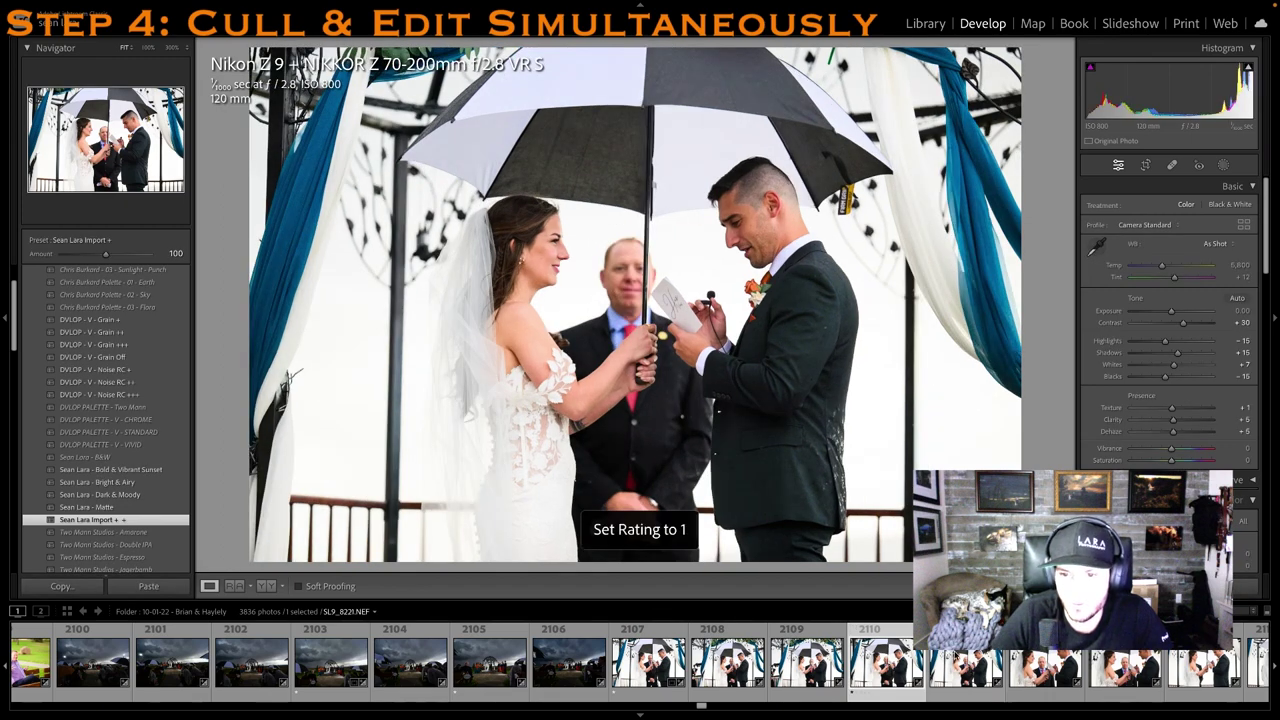
left_click(946, 659)
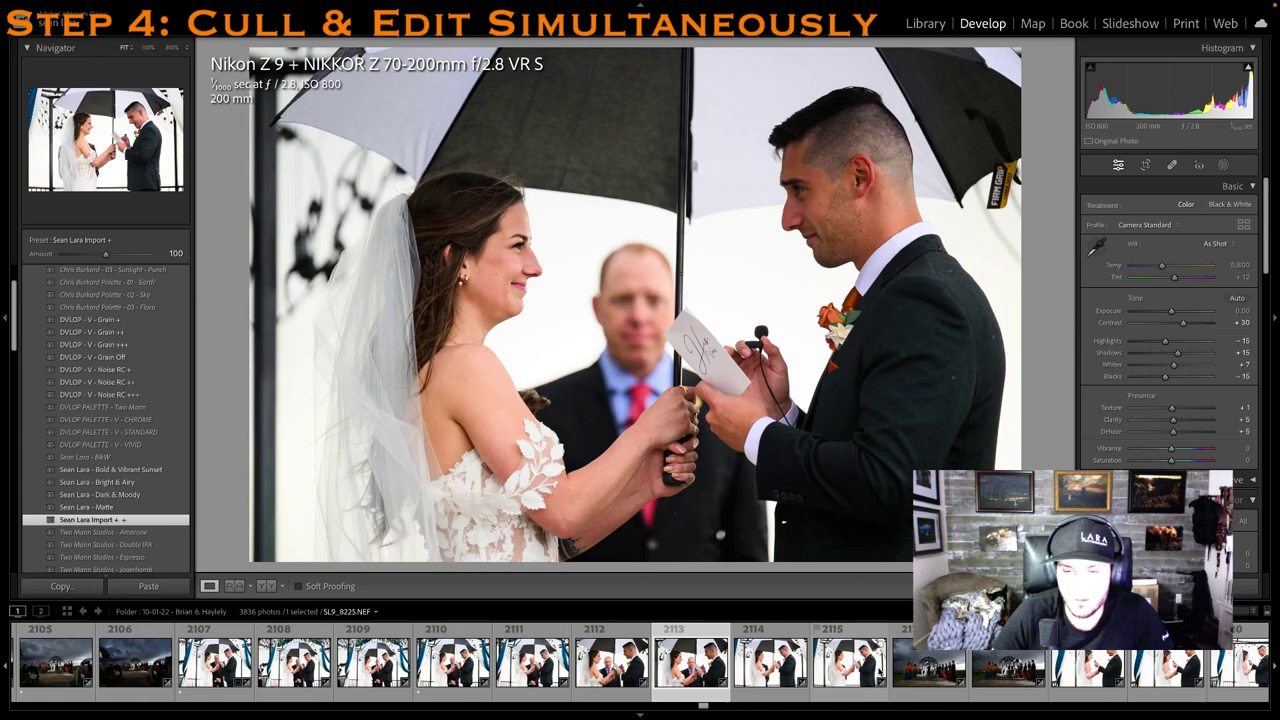
key("1")
Rate SL2_0465, the wide gazebo shot with the full wedding party, one star, set its shadows to +52 and try healing distractions
left_click(880, 668)
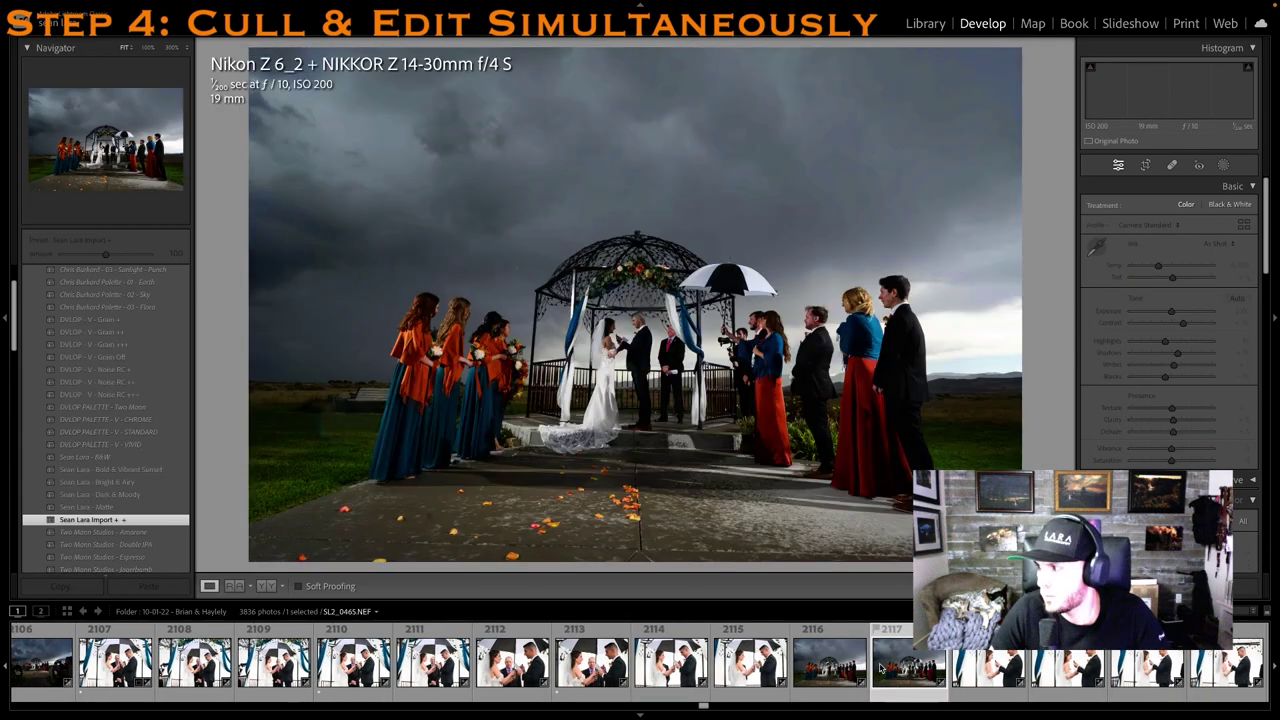
key("1")
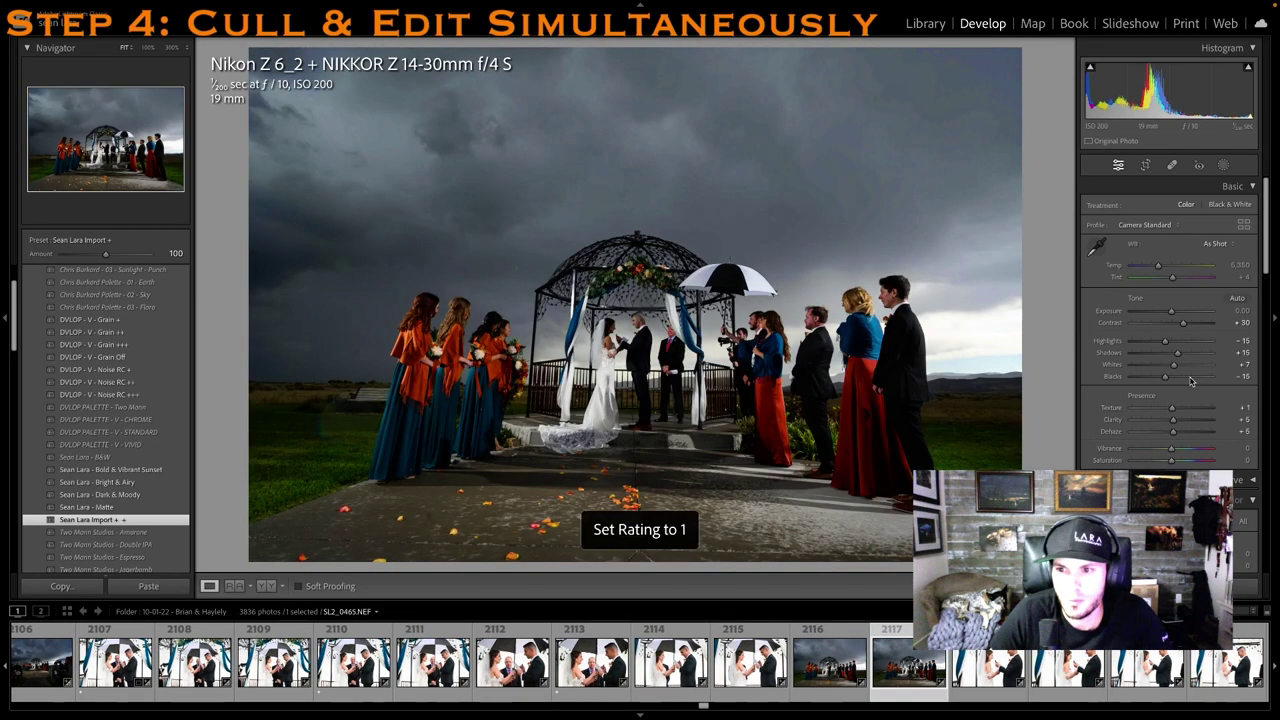
left_click(1192, 354)
scroll(918, 677, "right", 2)
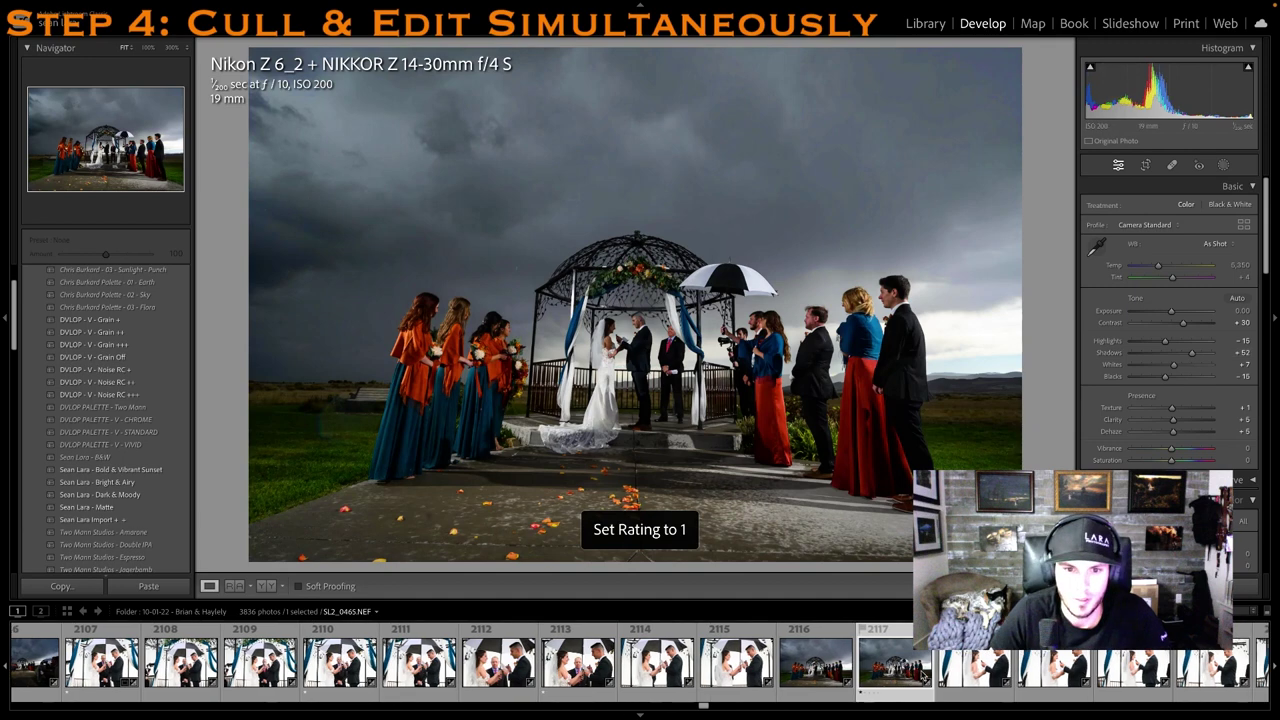
left_click(1173, 166)
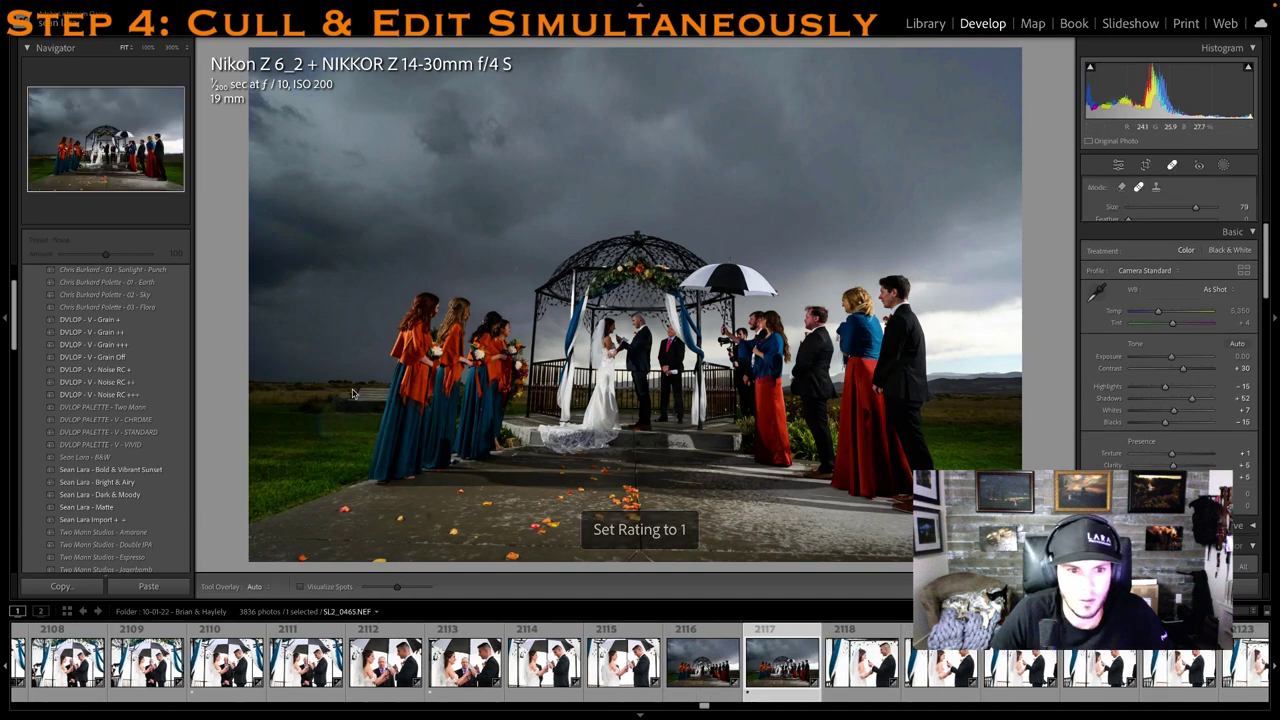
key("q")
Browse the following shots of the groom reading his vows to SL9_8232 and rate it one star
key("Right")
key("Right")
key("Right")
key("Right")
key("Right")
key("Right")
key("Right")
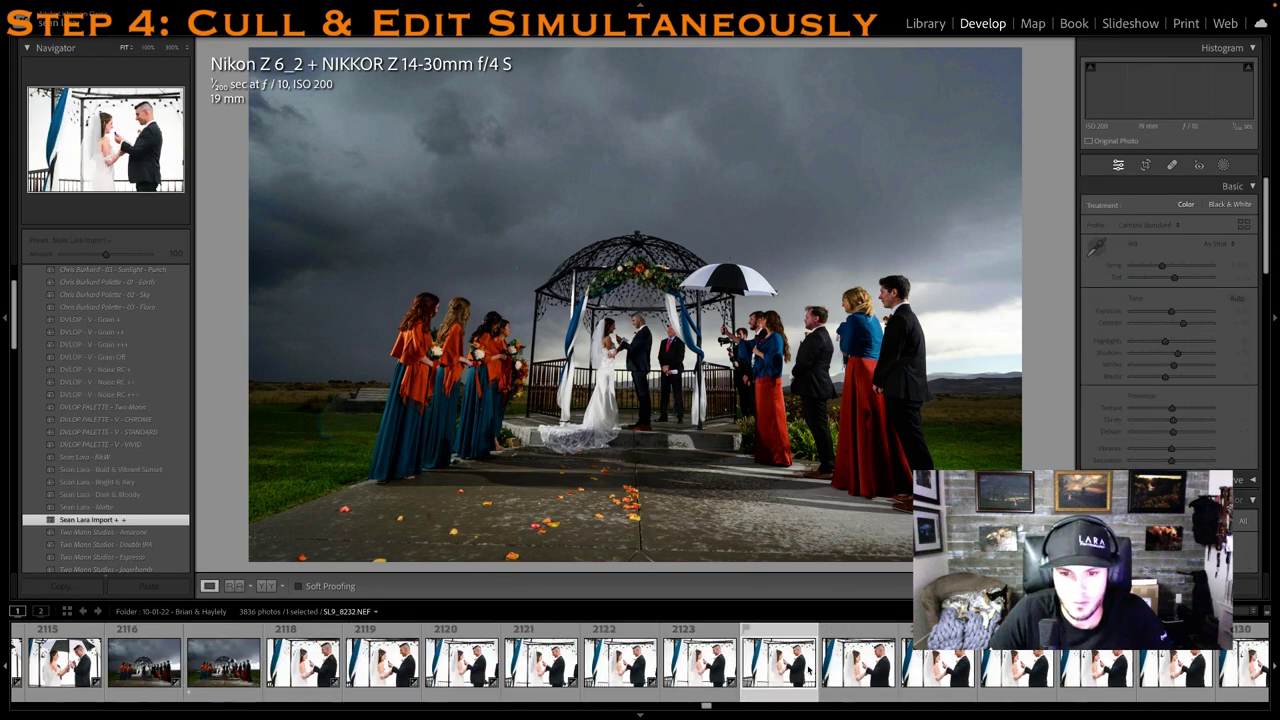
key("1")
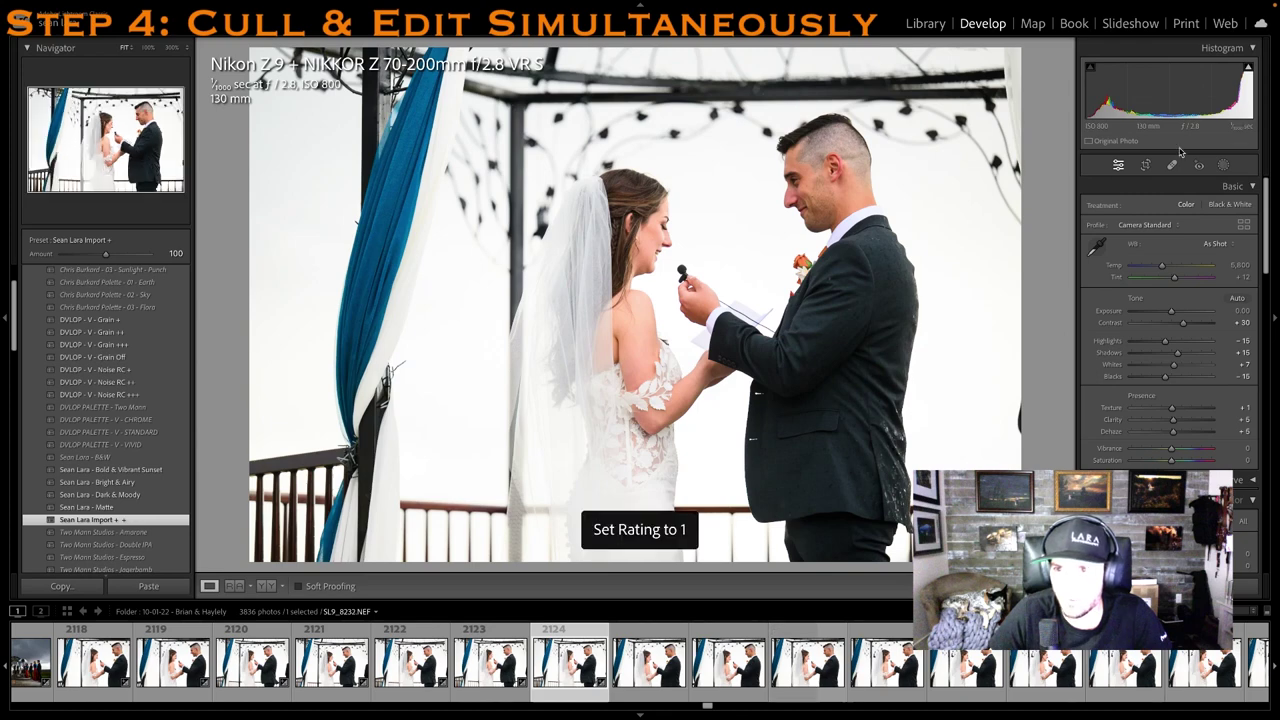
Crop SL9_8232 tighter around the couple, removing most of the teal drape and the railing
key("r")
left_click_drag(260, 192, 325, 194)
left_click_drag(688, 407, 686, 427)
key("r")
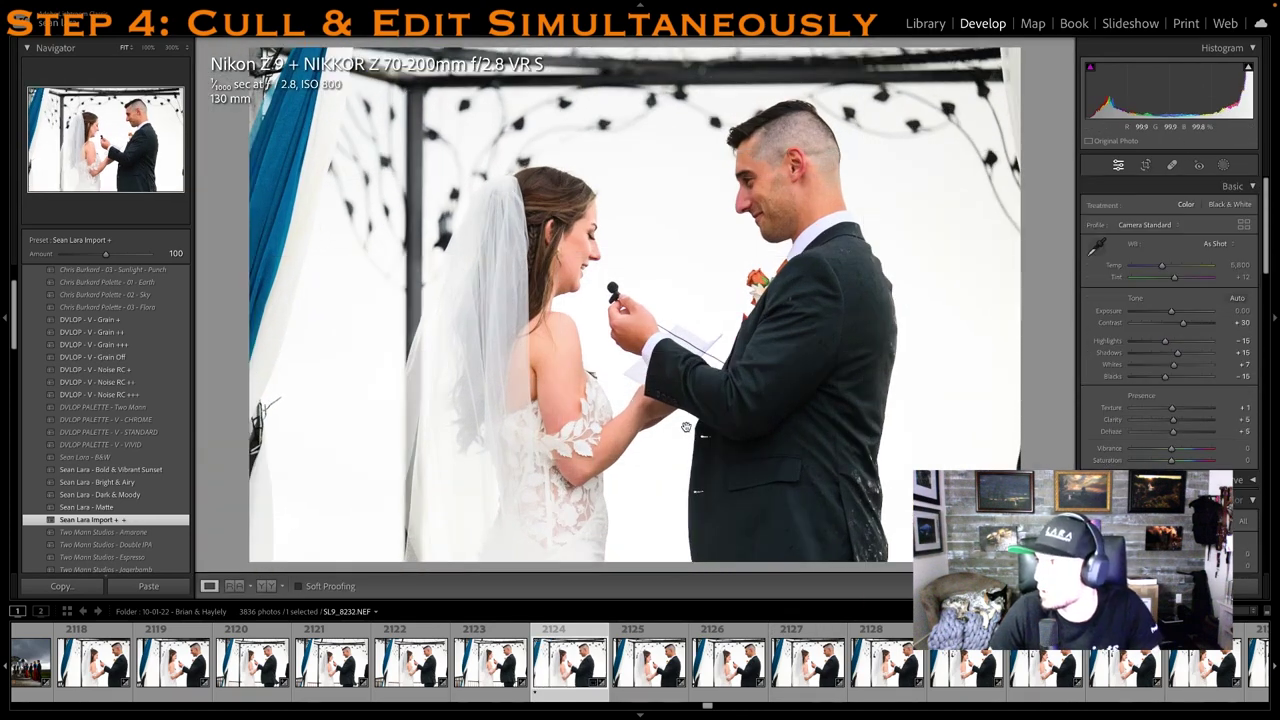
Rate SL9_8234 of the groom reading his vows one star and crop it tighter around the couple, removing most of the teal drape
scroll(651, 682, "right", 1)
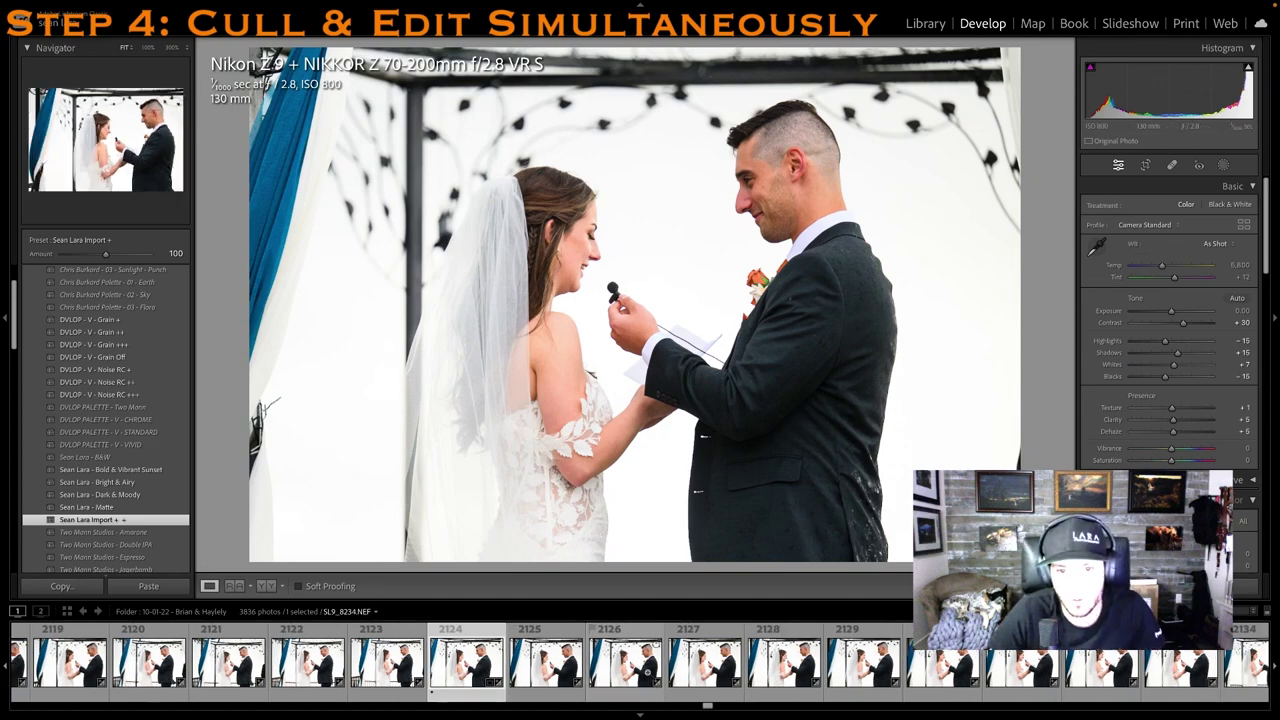
left_click(649, 673)
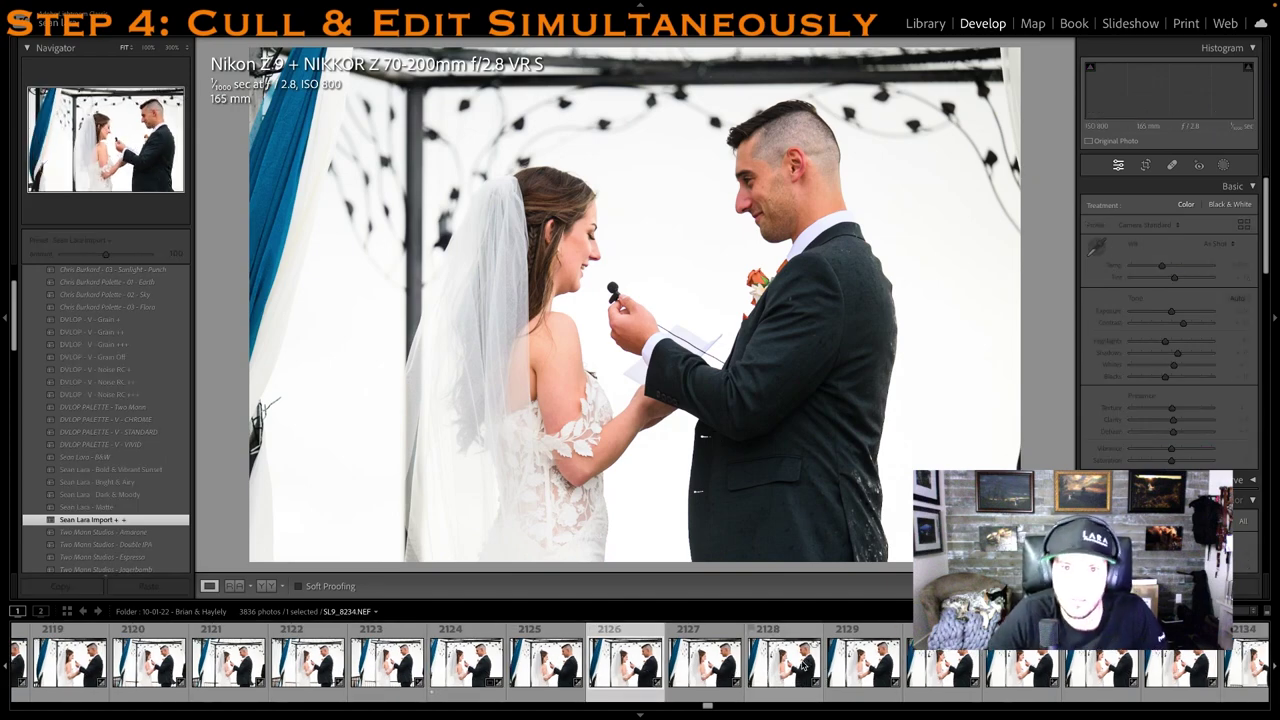
key("1")
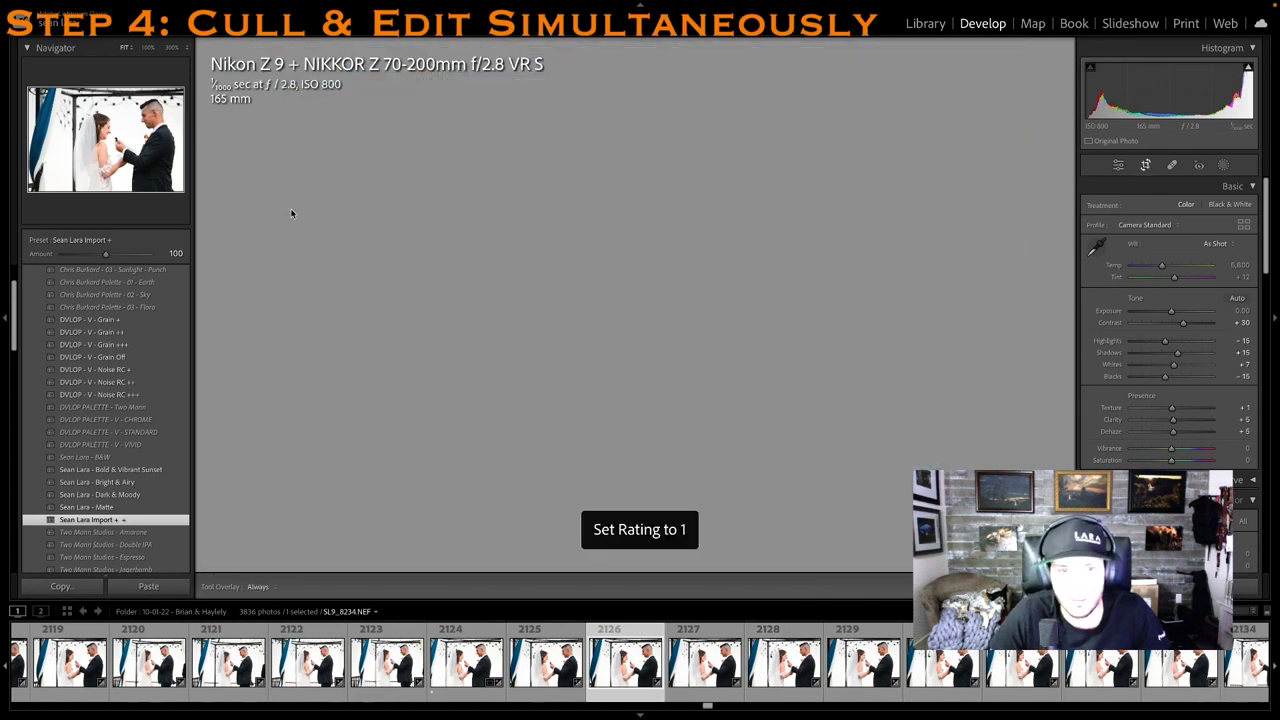
key("r")
key("Return")
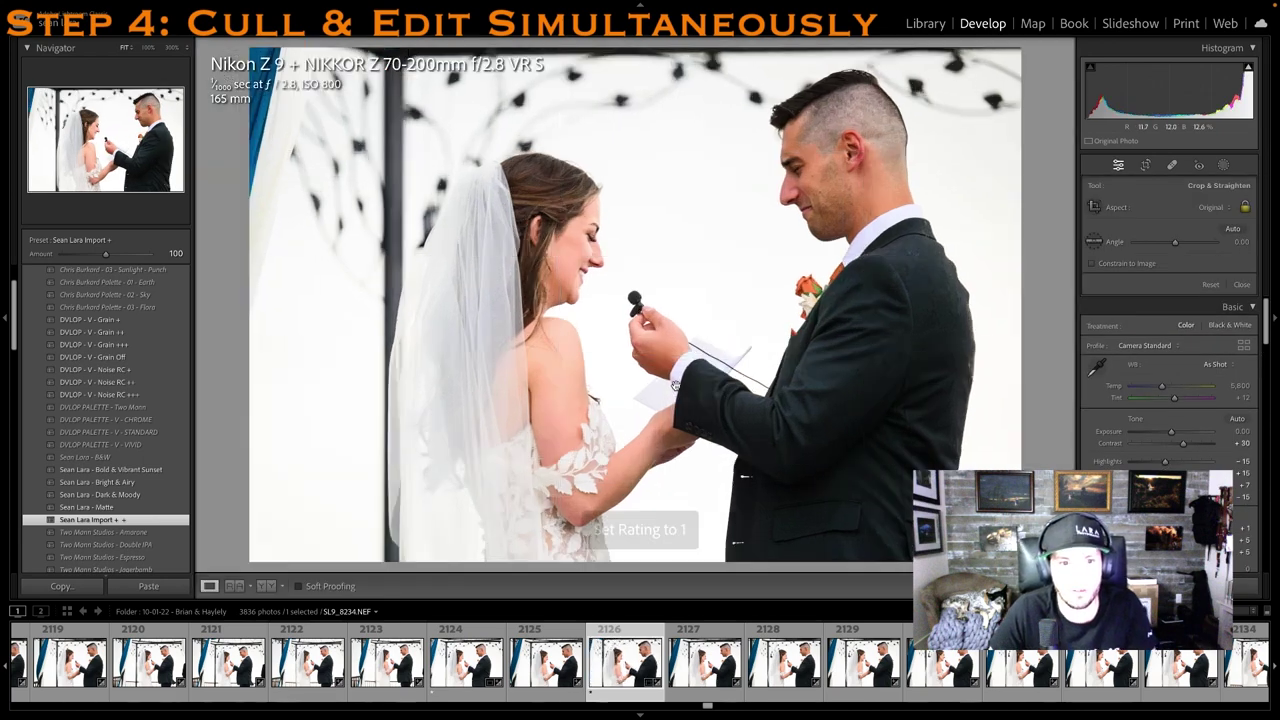
Rate SL9_8237 one star and crop it in on the couple, cutting out the teal drape and repositioning them within the frame
left_click(846, 661)
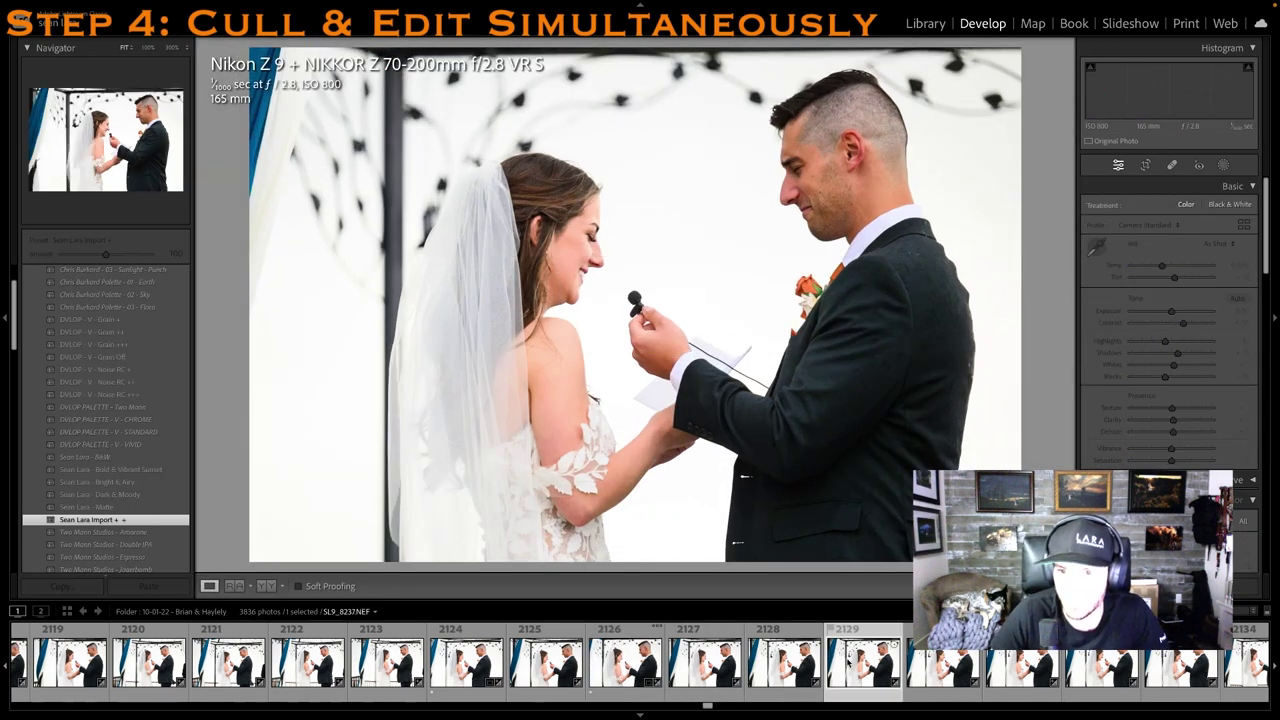
key("1")
key("r")
left_click_drag(302, 267, 298, 267)
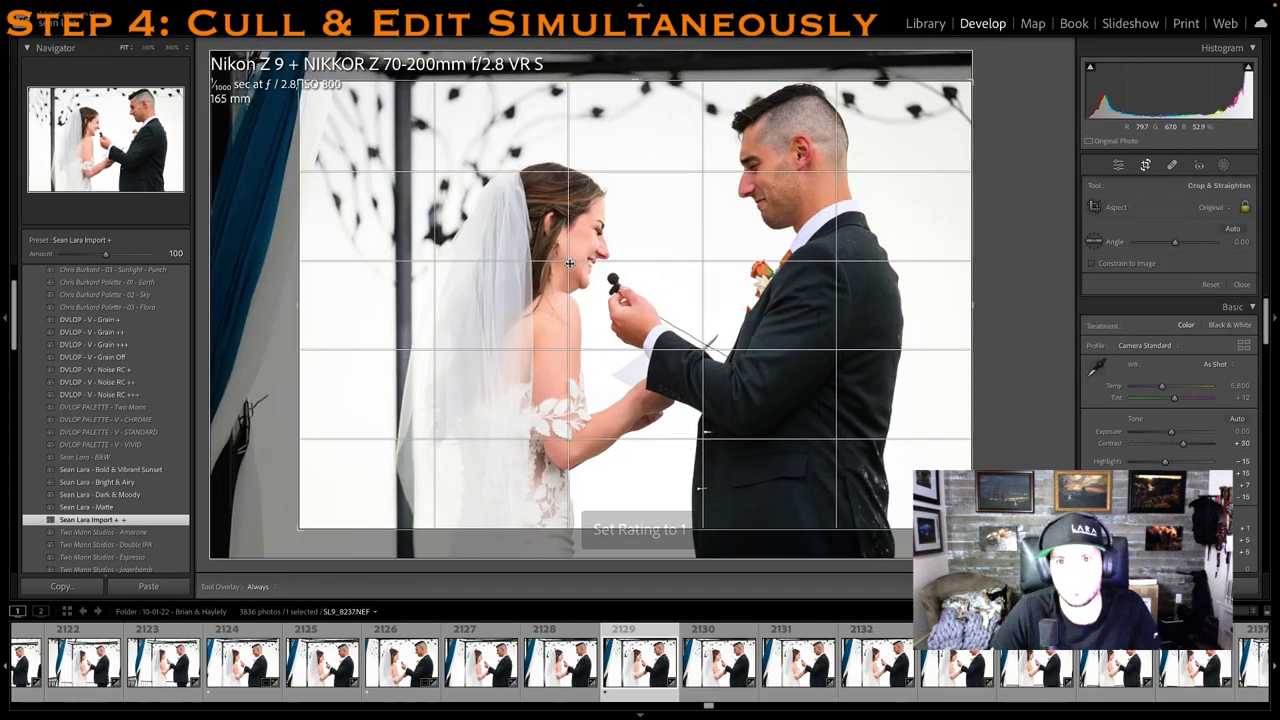
left_click_drag(568, 262, 570, 289)
key("Return")
Check SL9_8241 of the smiling couple and open SL9_8247, the shot of the bride facing the camera beside the groom
left_click(984, 665)
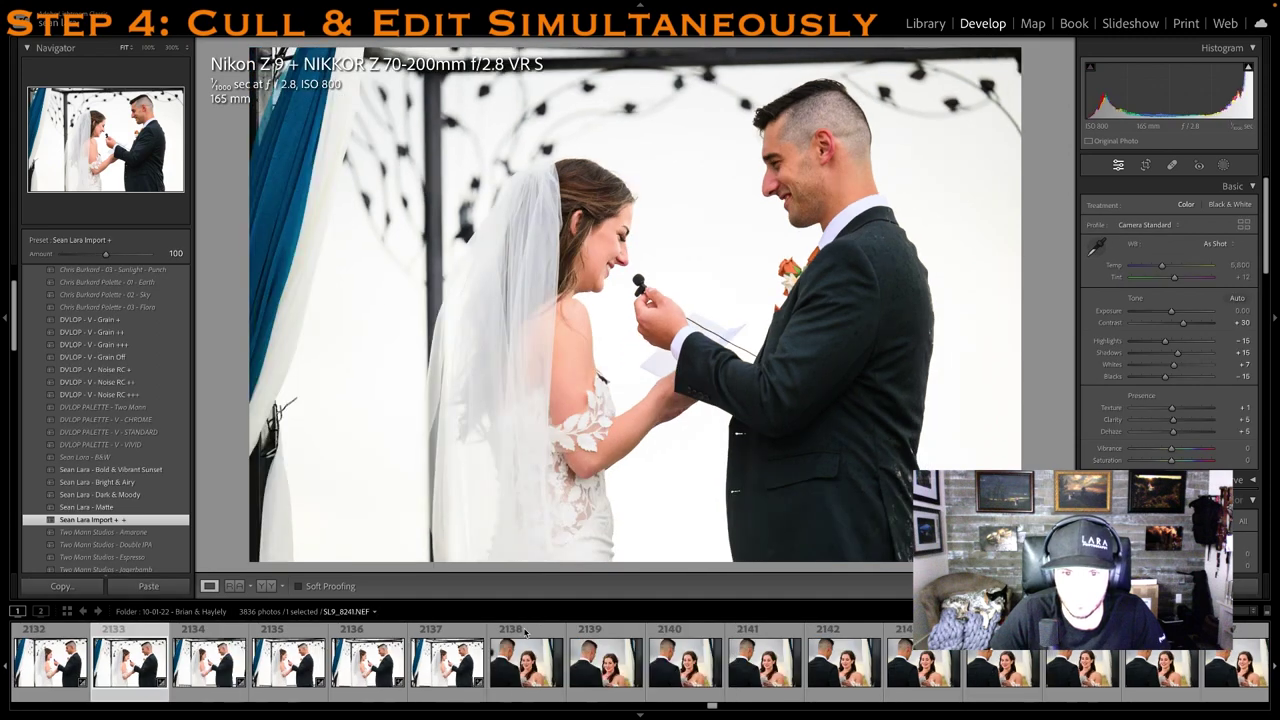
left_click(524, 632)
left_click(574, 674)
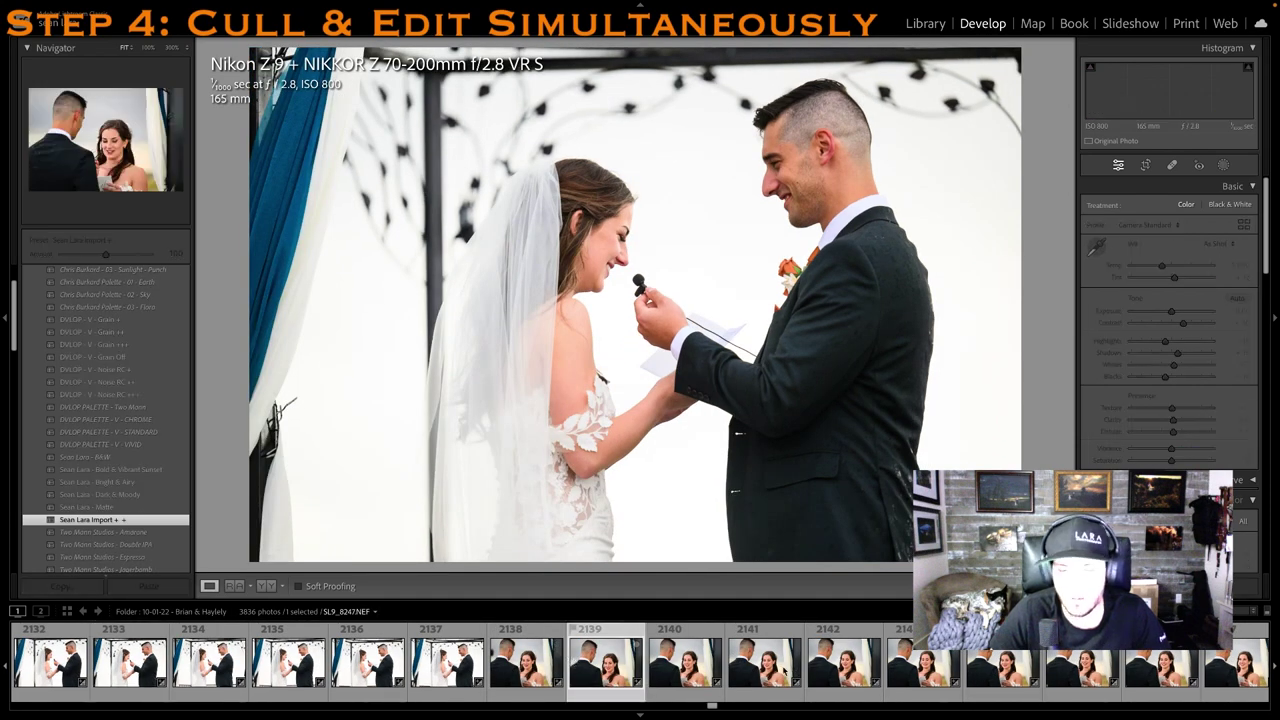
Rate photos 2139, 2143, 2145 and 2147 of the bride with her vow booklet one star each
key("1")
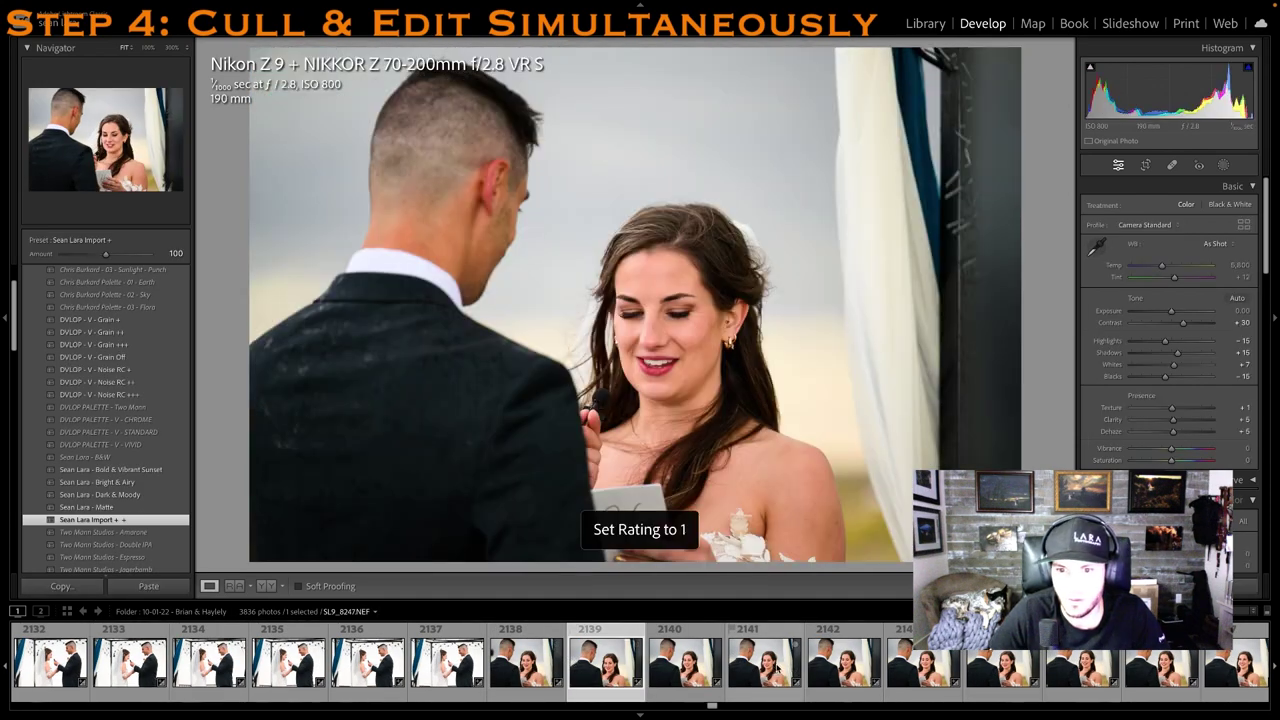
left_click(945, 668)
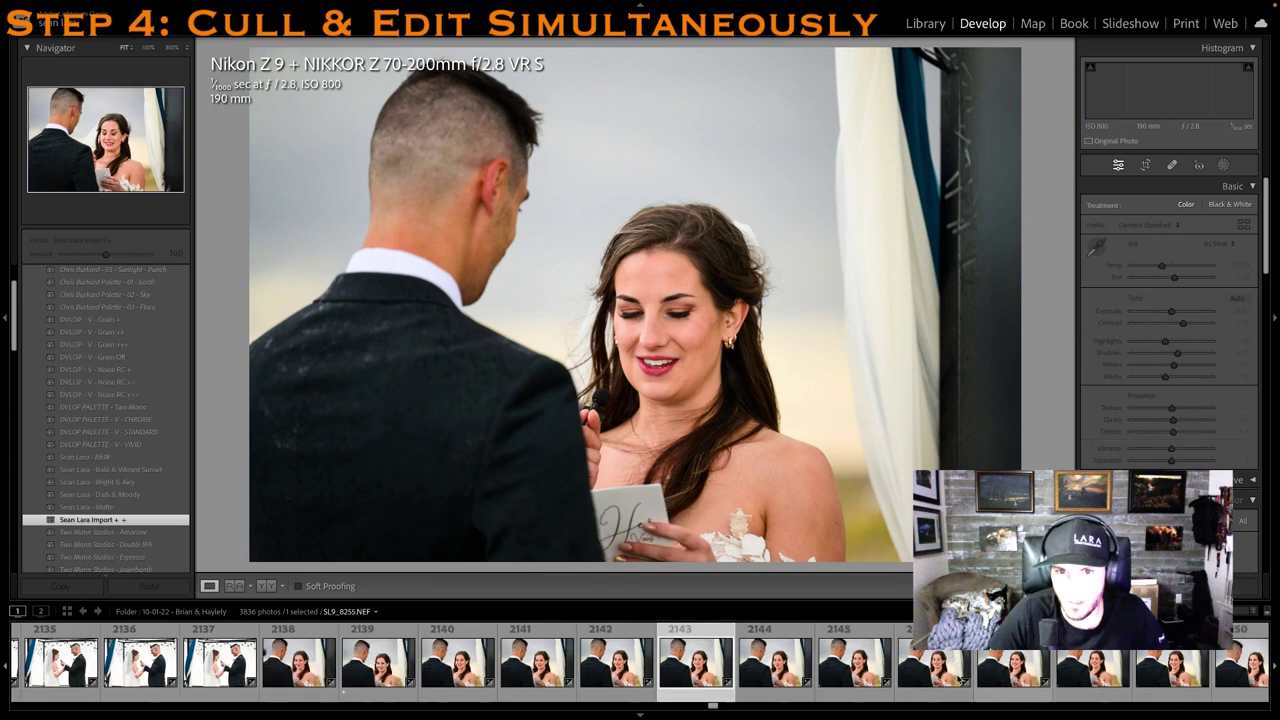
key("1")
left_click(862, 665)
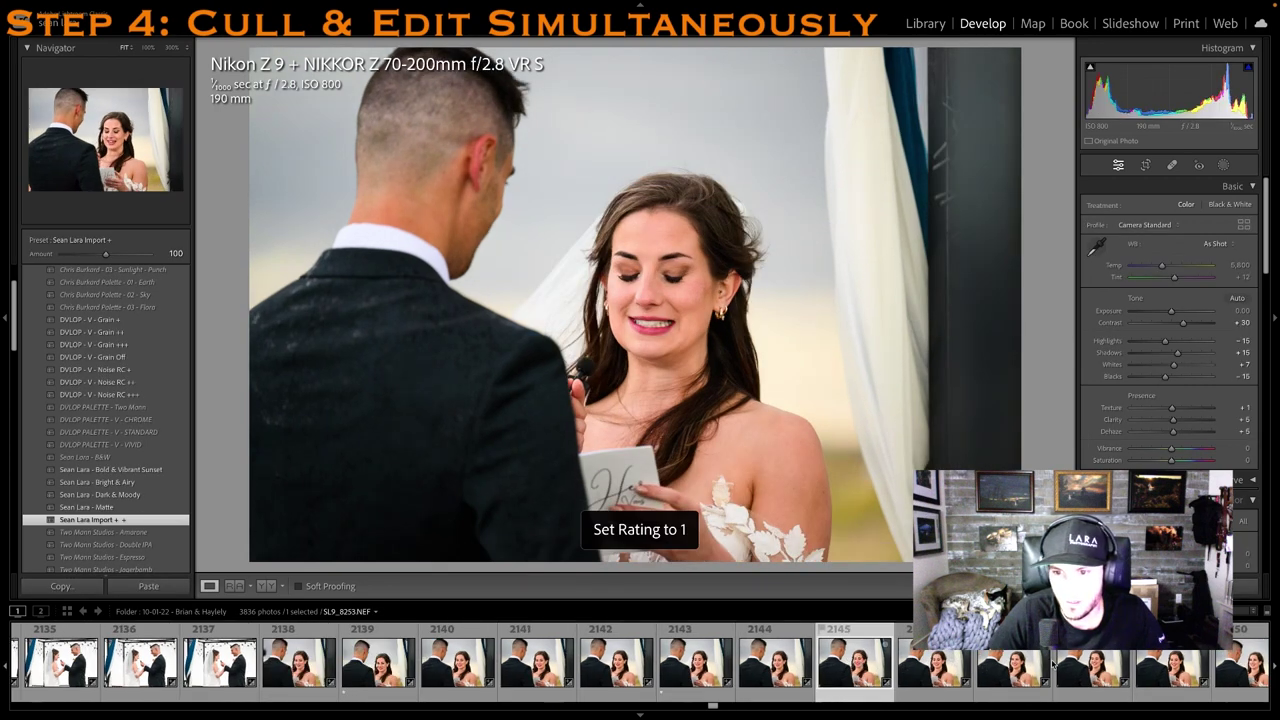
key("1")
left_click(1077, 664)
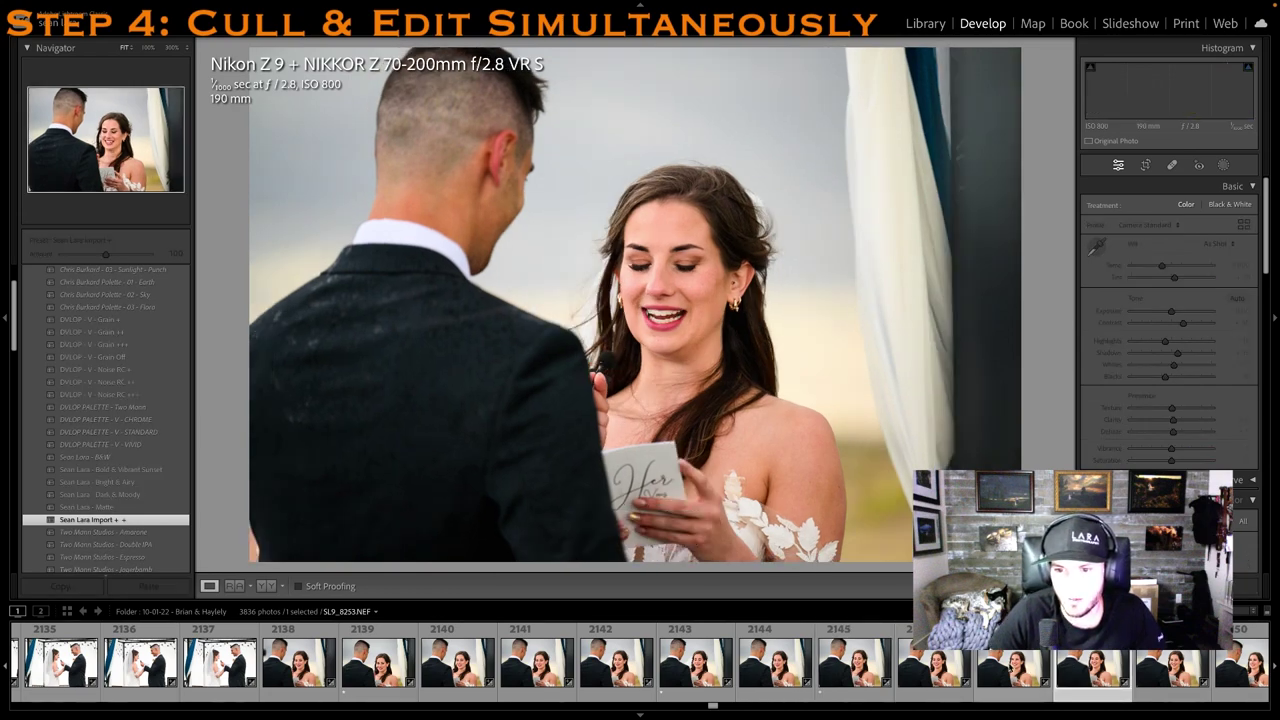
left_click(1012, 668)
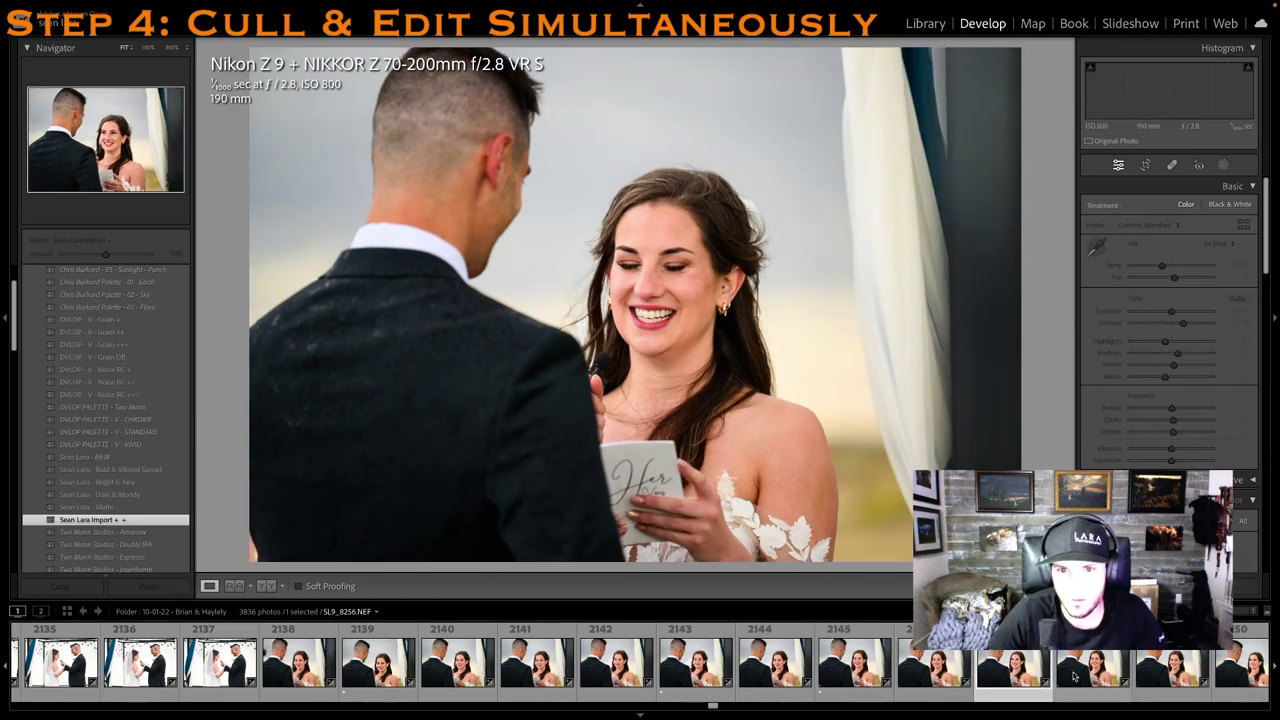
key("1")
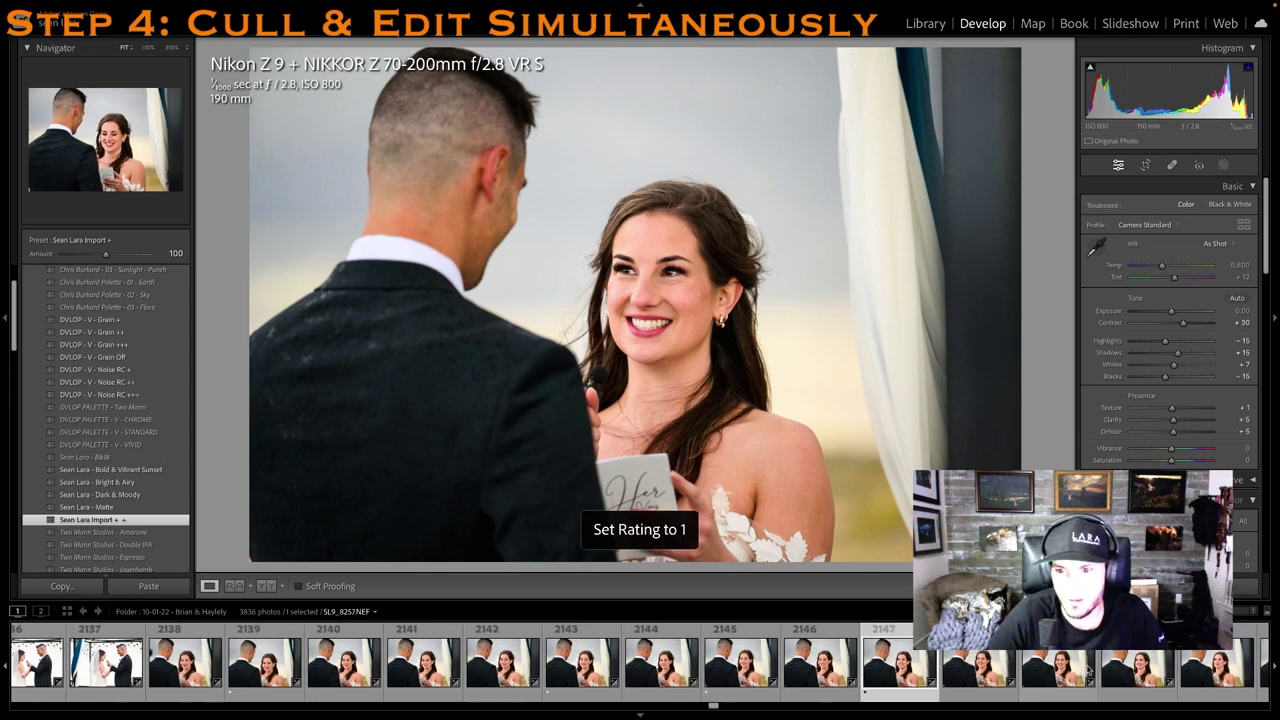
Pick photo 2158 from the dark umbrella shots further along the filmstrip and rate it one star
scroll(1087, 671, "right", 3)
scroll(1078, 670, "right", 5)
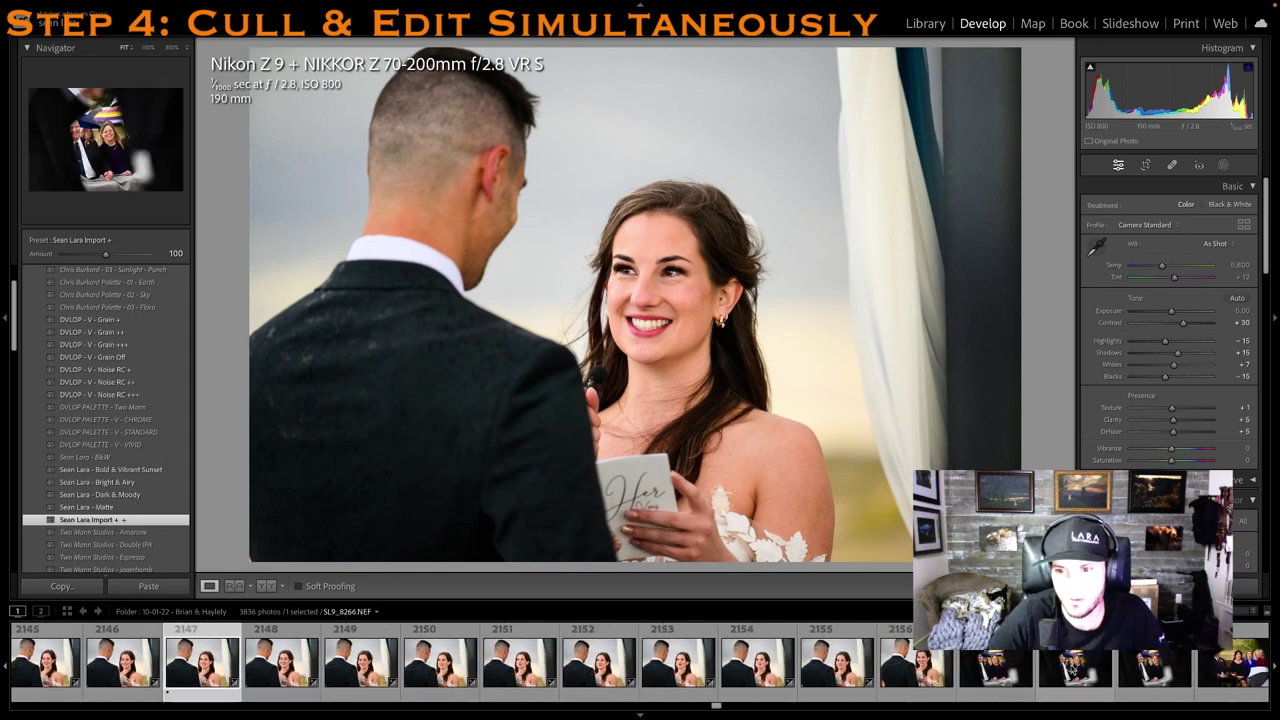
left_click(1075, 670)
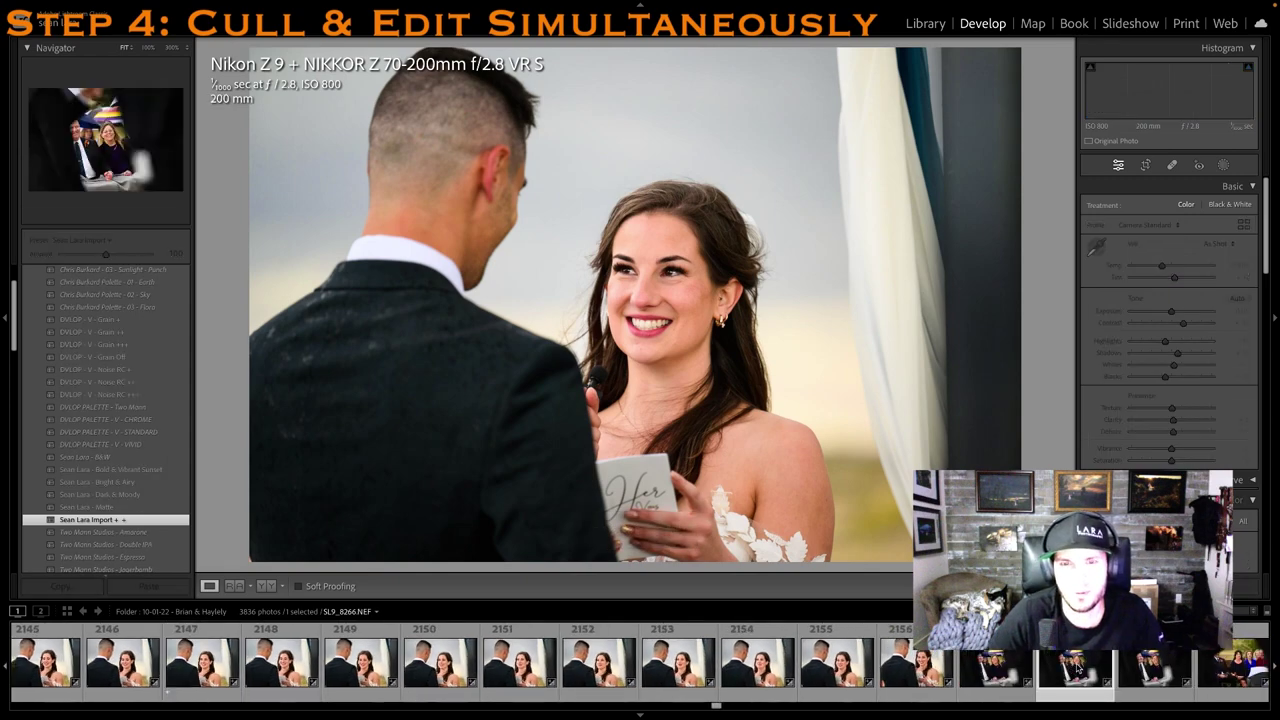
key("1")
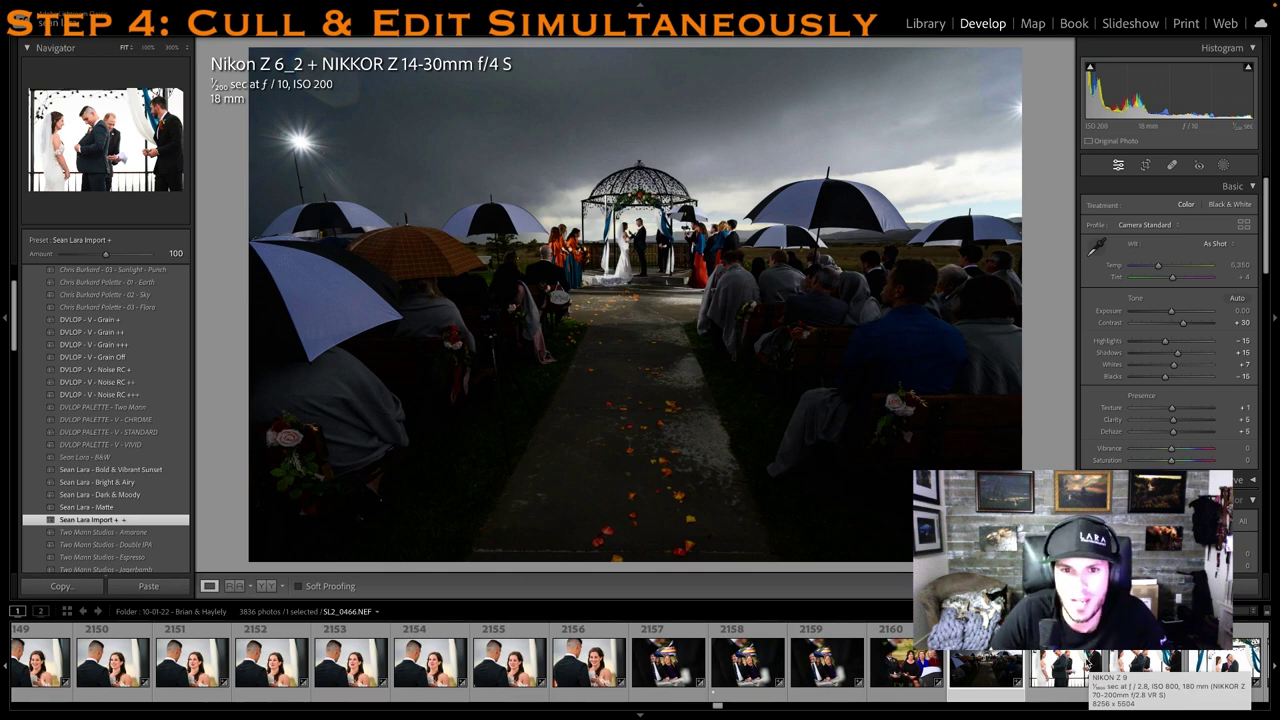
On wide aisle photo 2161, set Exposure to +0.15 and Shadows to +38, and crop it tighter around the gazebo
left_click_drag(1177, 352, 1174, 316)
left_click(1146, 165)
left_click_drag(664, 54, 689, 105)
left_click_drag(652, 155, 648, 197)
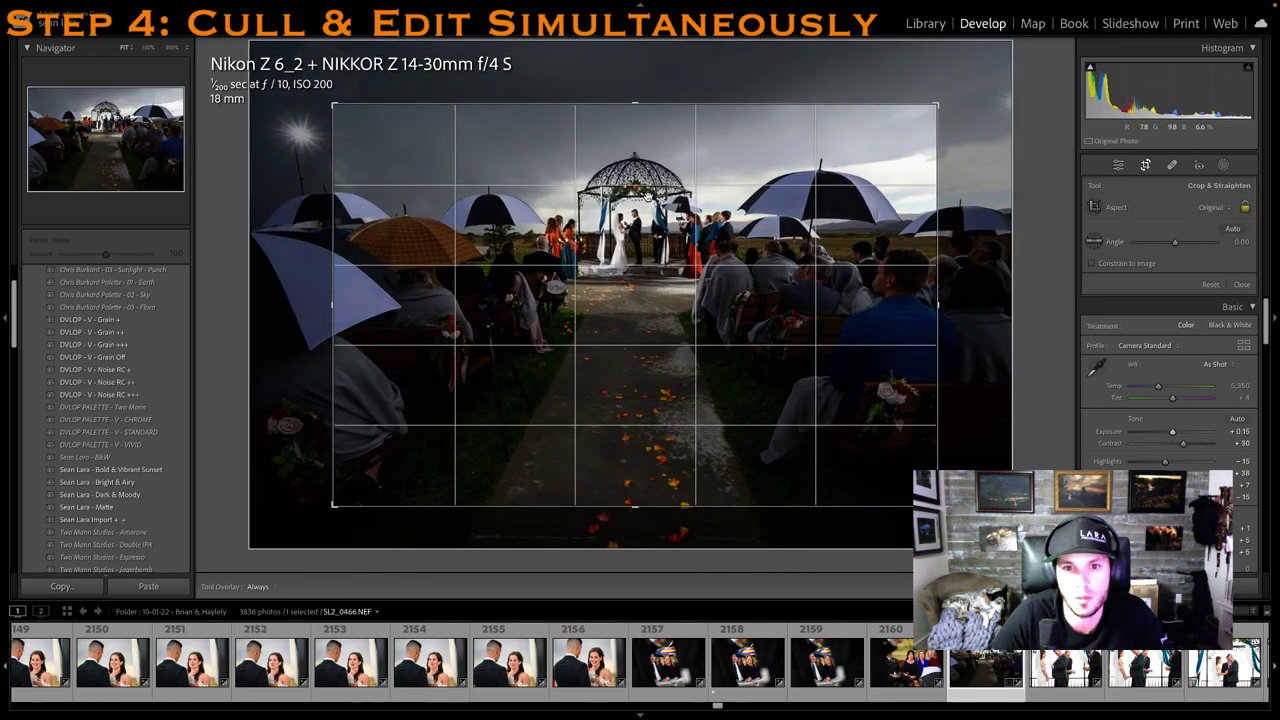
left_click_drag(648, 197, 650, 198)
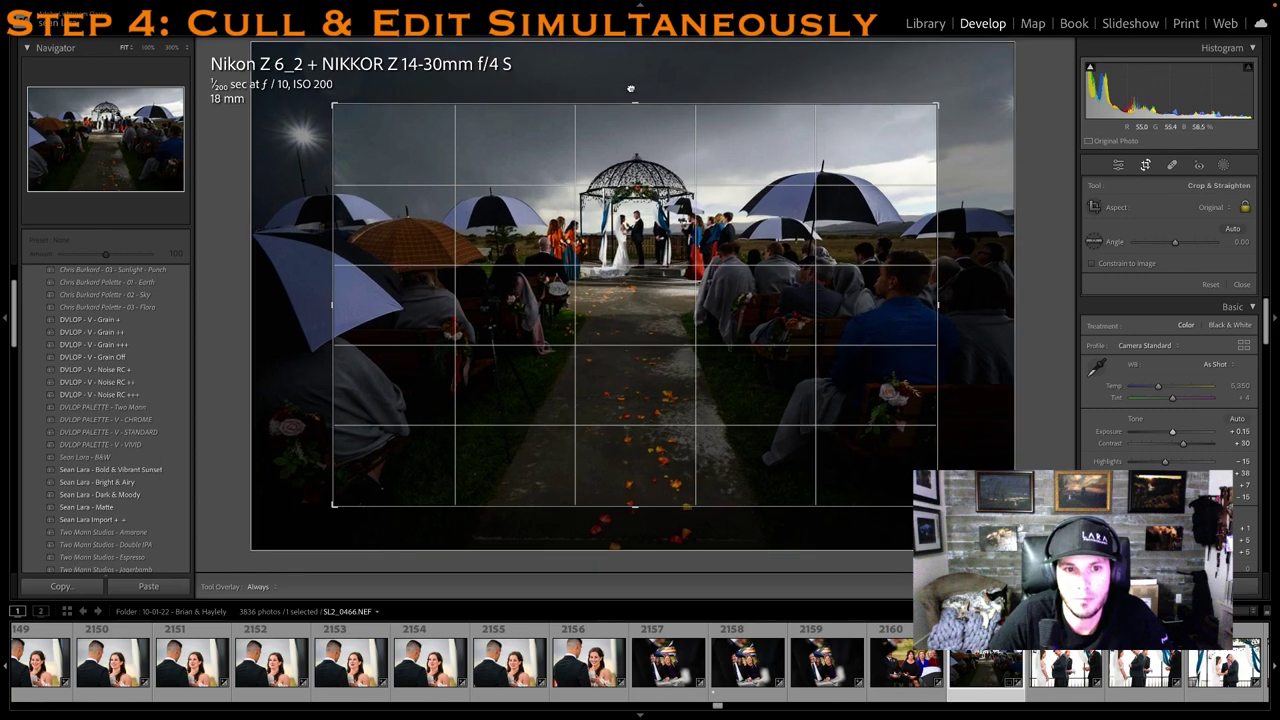
key("Return")
Rate aisle photo 2161 and photo 2167 of the couple with the officiant one star each
key("1")
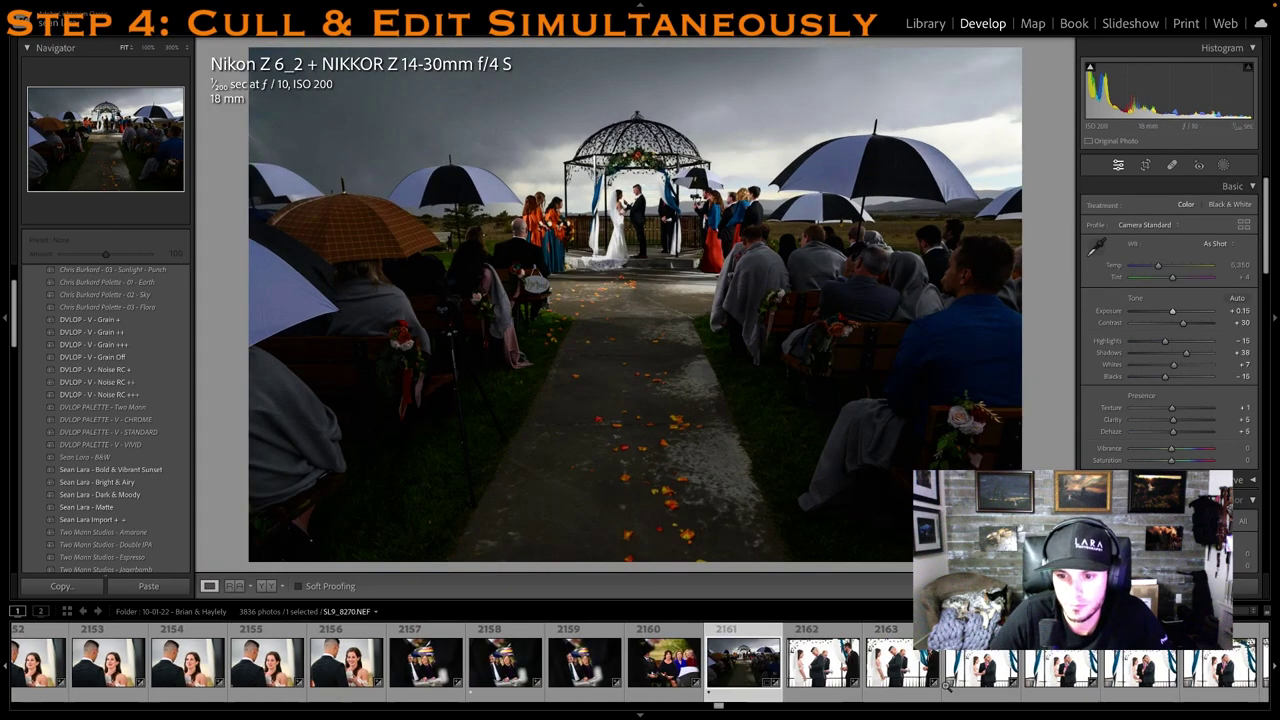
scroll(824, 698, "right", 10)
scroll(760, 697, "left", 10)
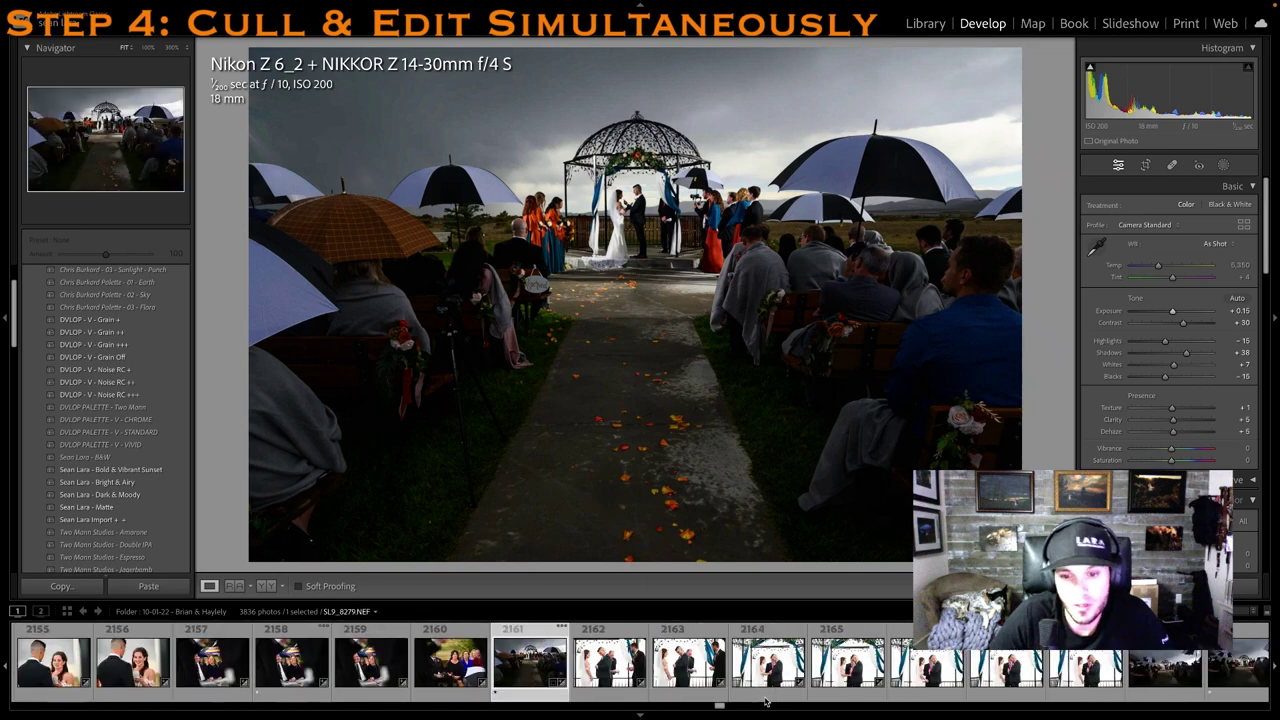
scroll(757, 697, "down", 3)
left_click(757, 697)
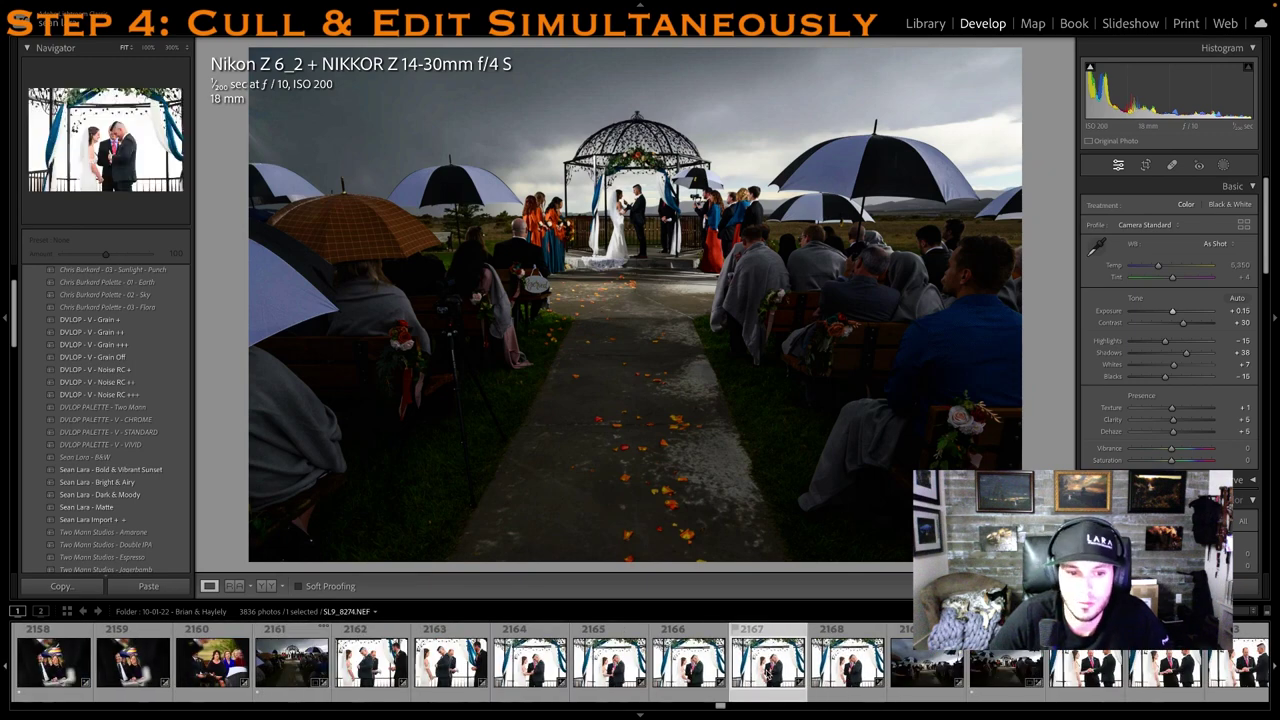
left_click(93, 520)
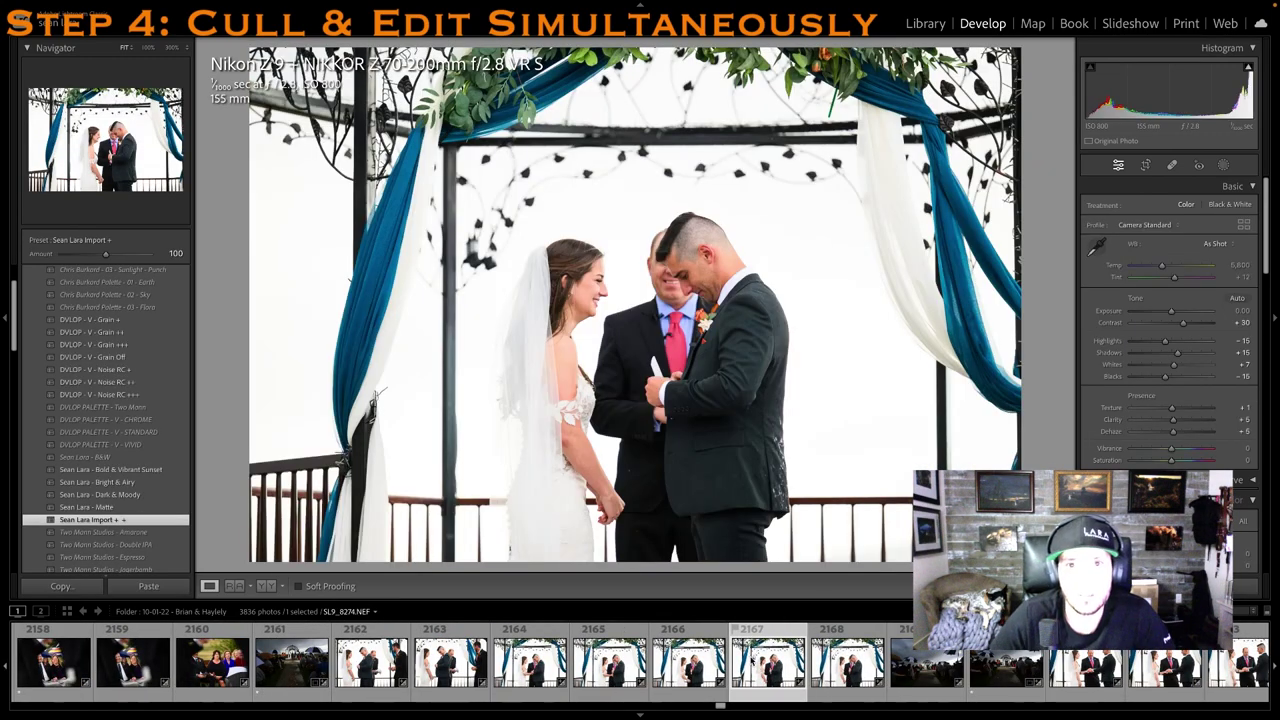
key("1")
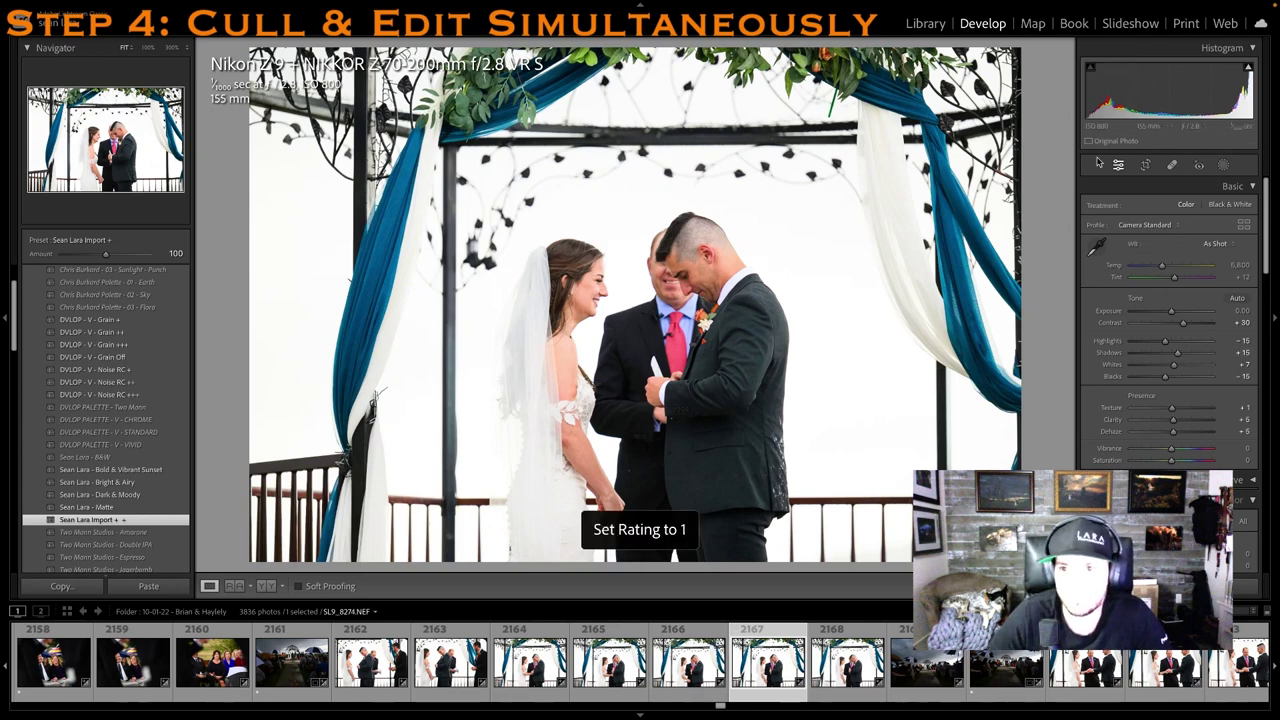
Crop photo 2167 tighter around the couple and officiant, trimming the greenery above them
left_click(1146, 167)
left_click_drag(602, 48, 601, 117)
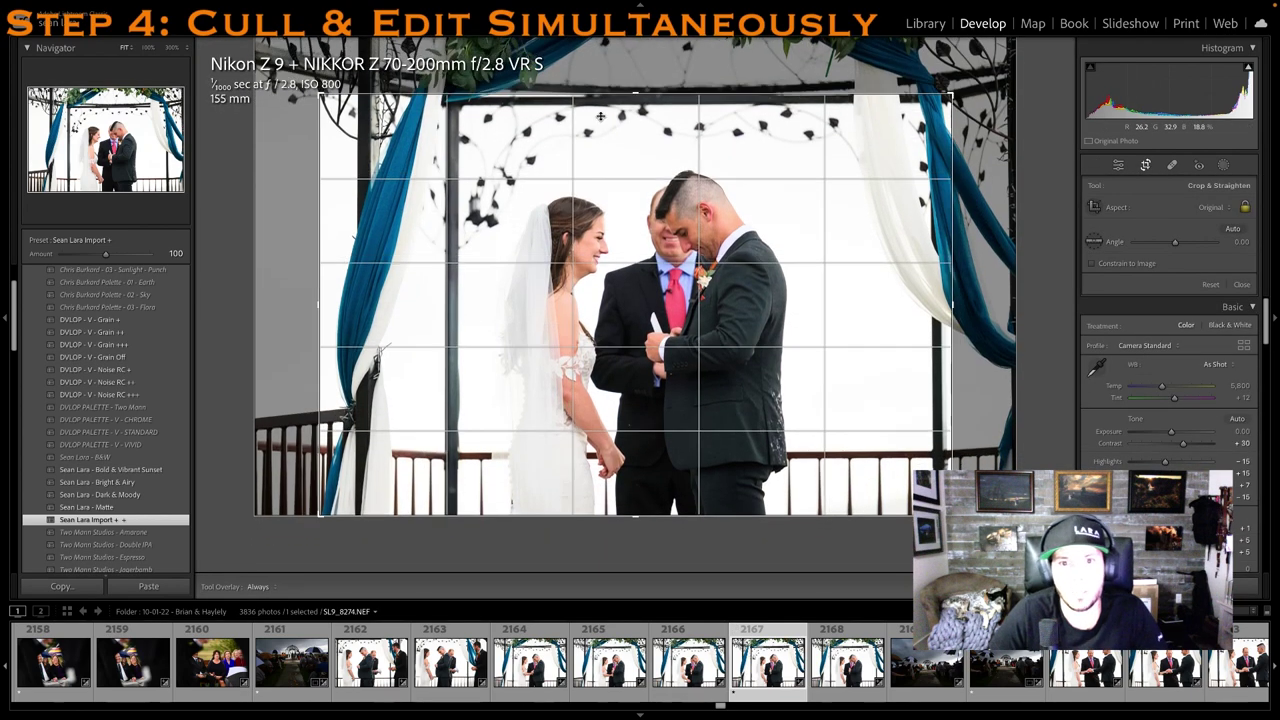
key("Return")
Rate wide ceremony photo 2170 one star and set its Shadows to +40
scroll(830, 682, "down", 2)
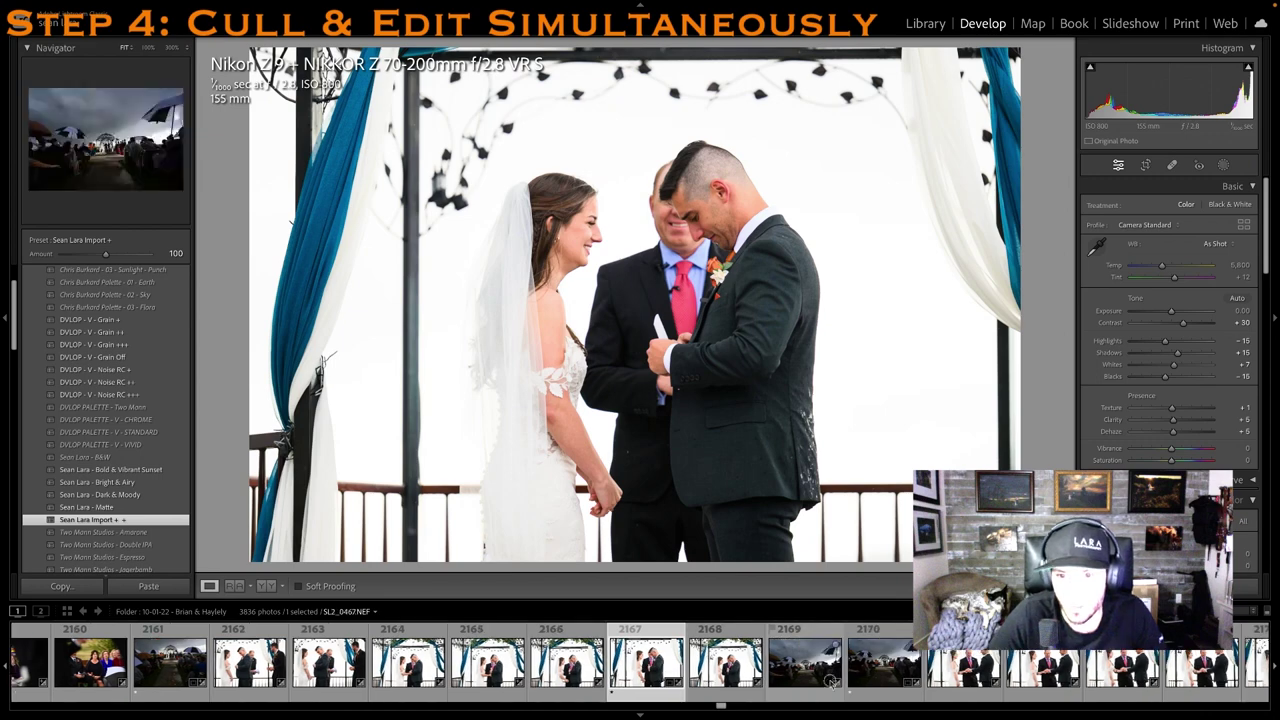
left_click(880, 668)
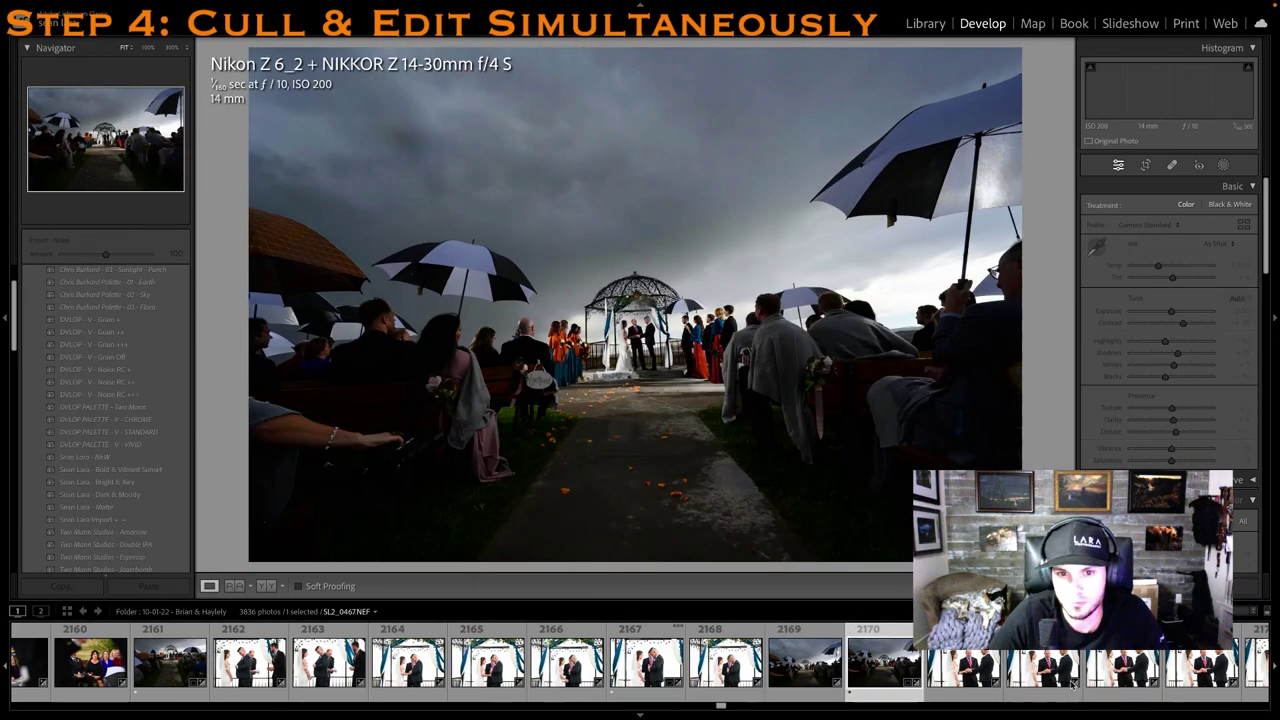
key("1")
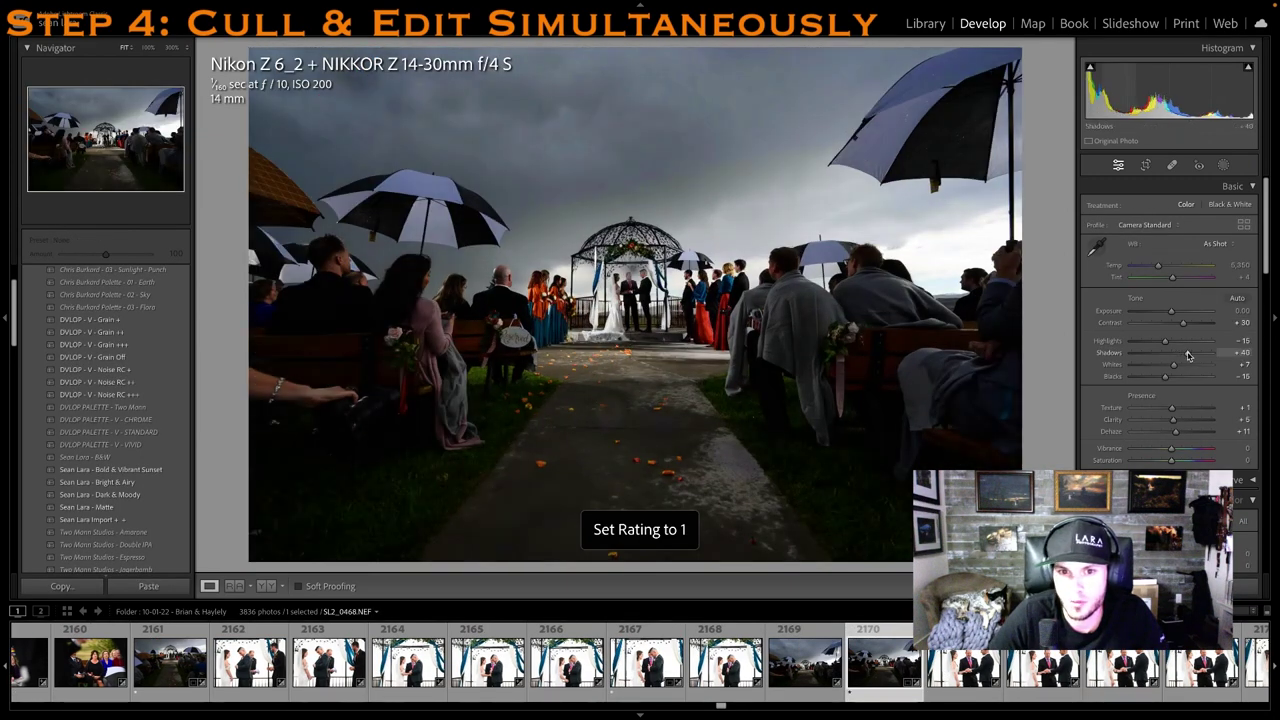
key("1")
Rate photos 2174 and 2181 of the couple holding hands before the officiant one star each
scroll(770, 658, "down", 5)
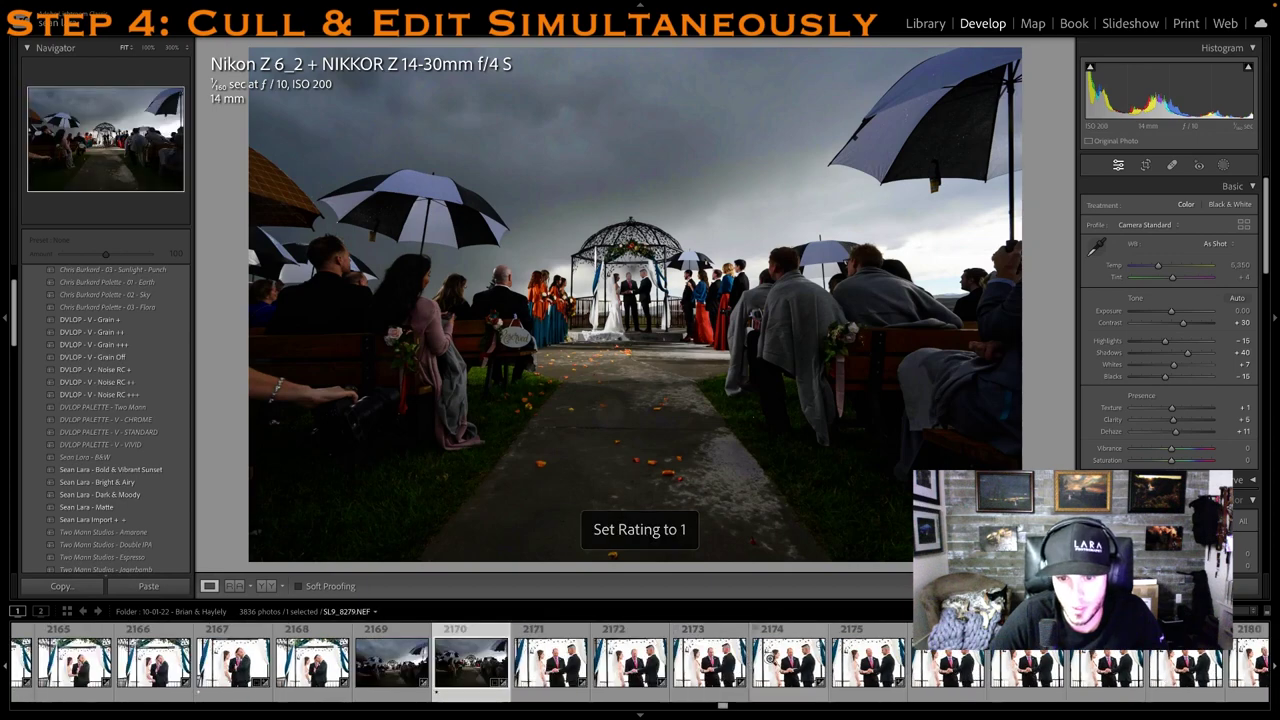
left_click(770, 660)
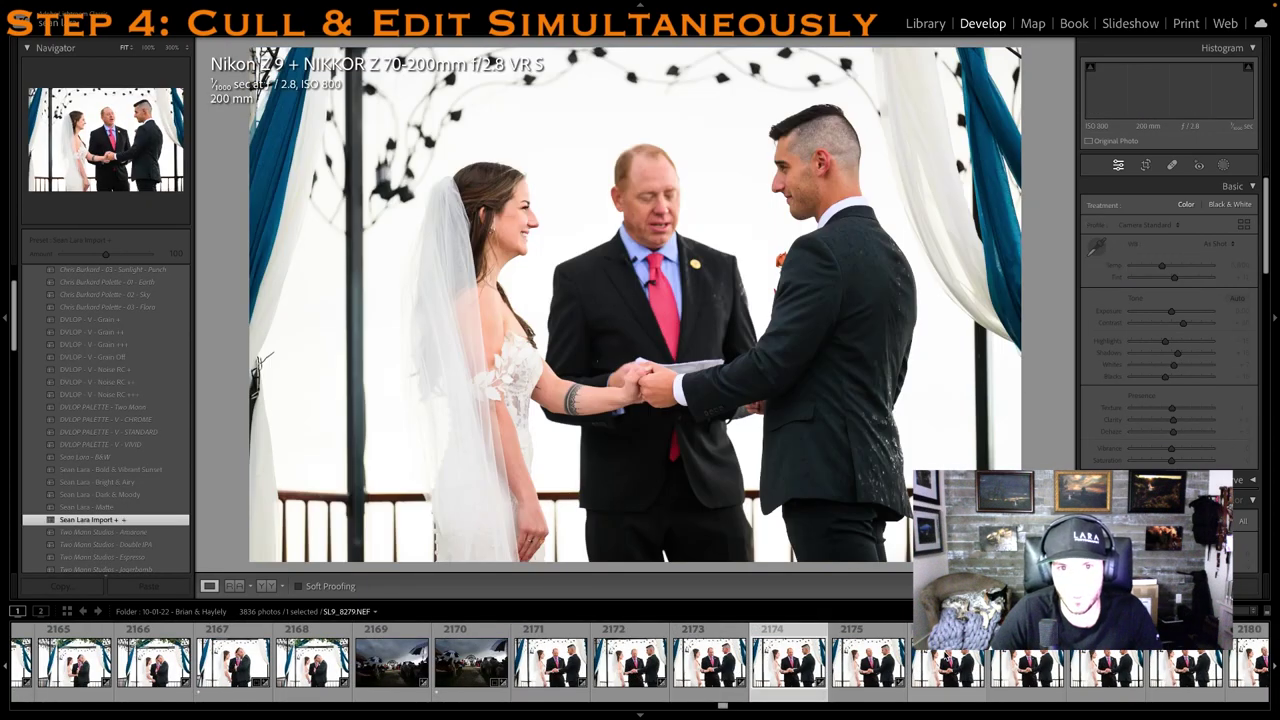
key("1")
left_click(948, 662)
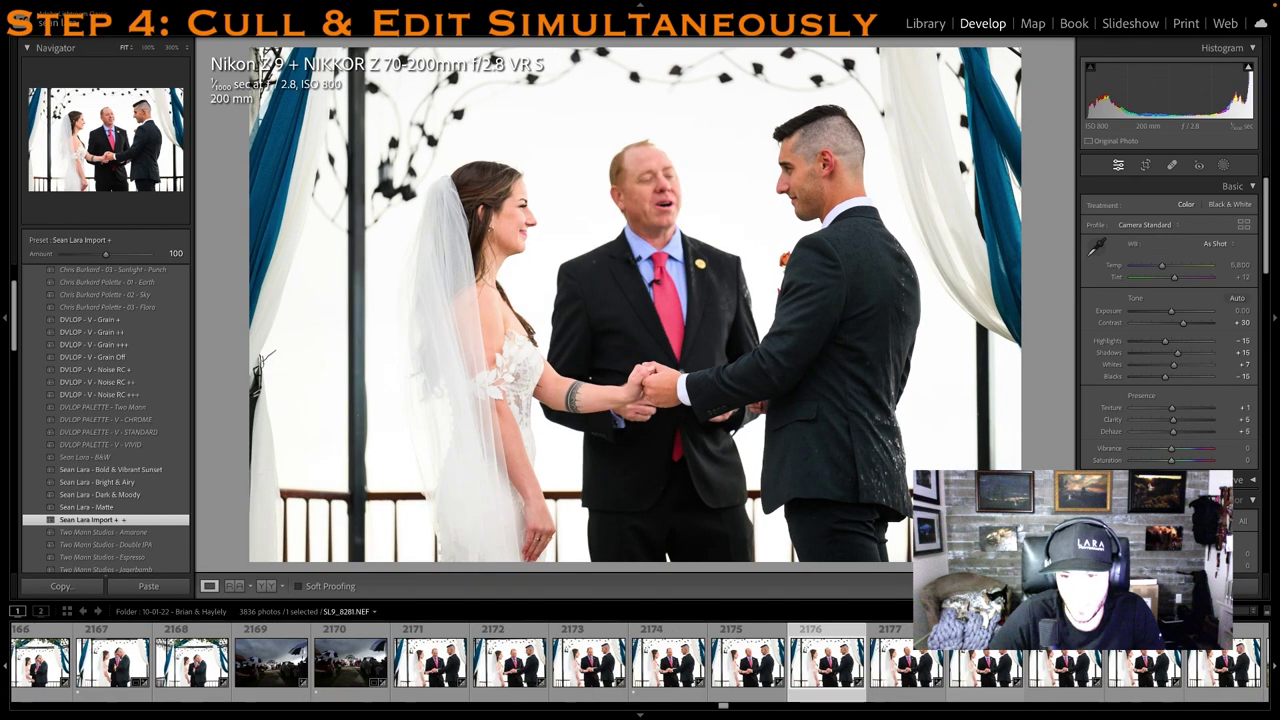
left_click(1086, 661)
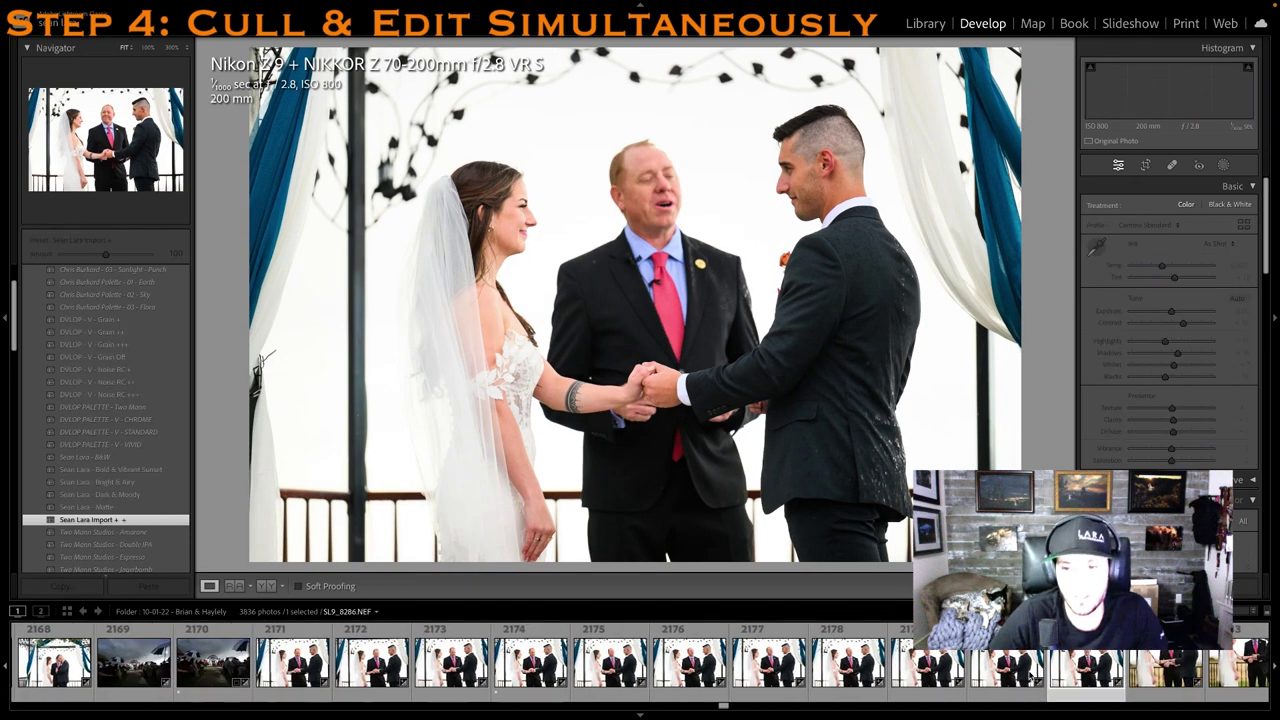
key("1")
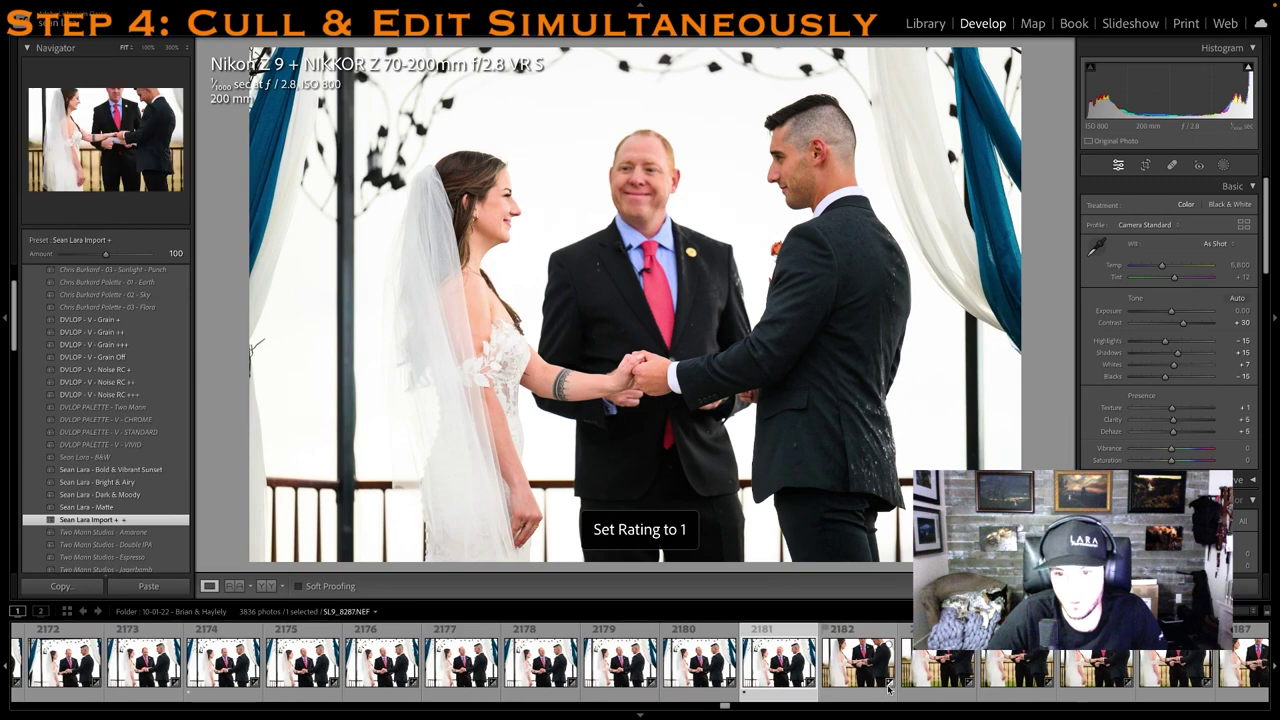
Compare photo 2183 with its neighbouring frames and rate it one star
left_click(845, 677)
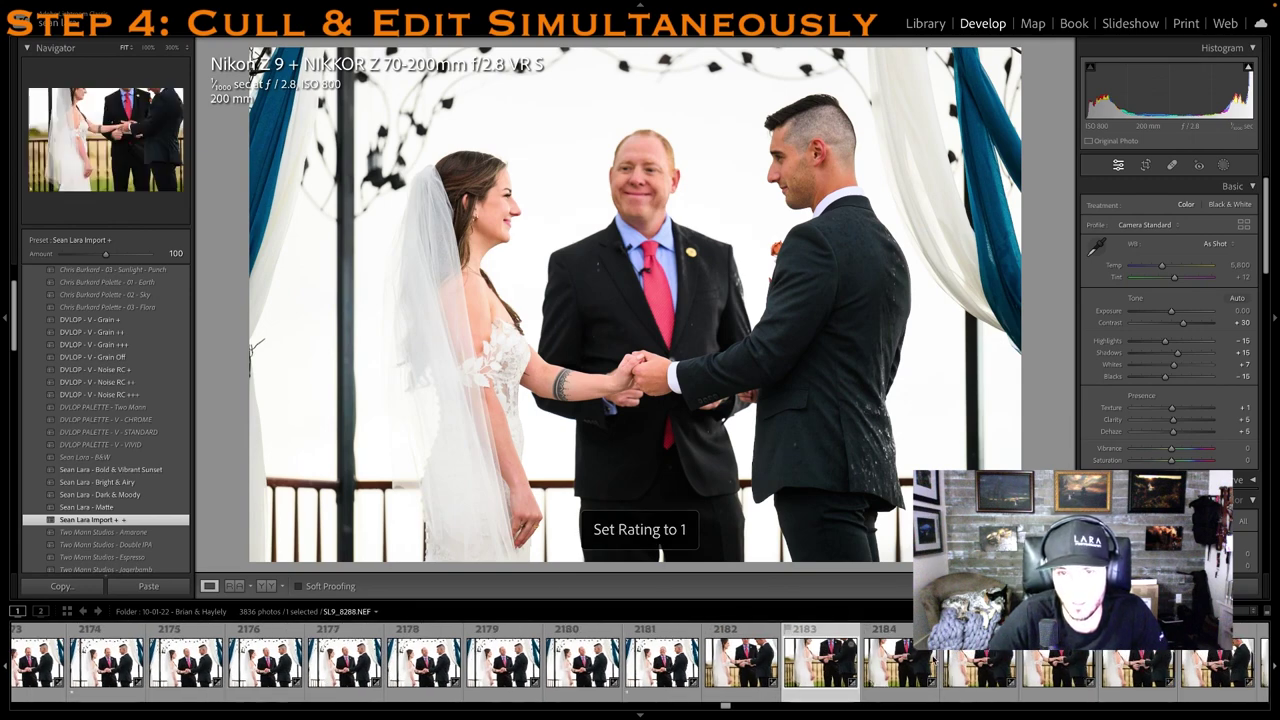
key("Left")
key("Left")
key("Right")
key("Right")
key("1")
Crop photo 2183 tighter around the couple's joined hands
key("r")
left_click_drag(258, 268, 341, 243)
mouse_move(943, 298)
left_mouse_down()
mouse_move(935, 312)
mouse_move(936, 287)
left_mouse_up()
left_click_drag(771, 316, 771, 357)
key("r")
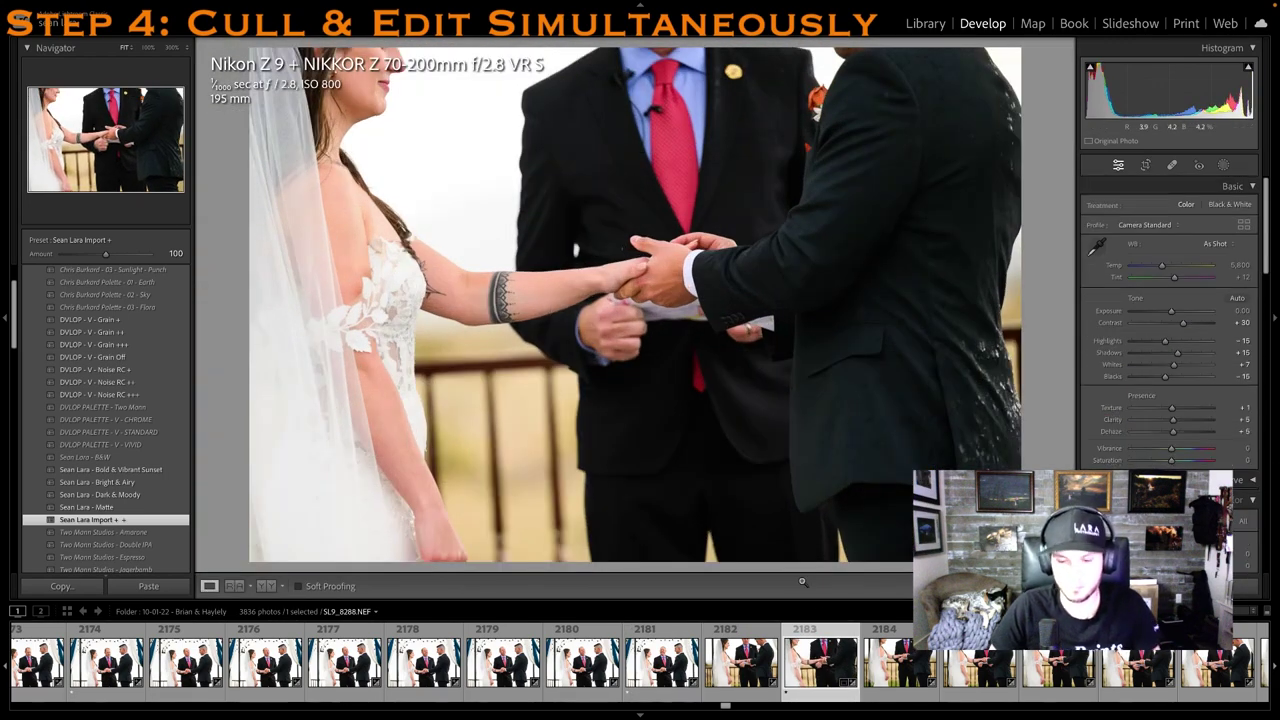
Go through the ring exchange frames after photo 2183 and rate photos 2187 and 2191 one star each
key("Right")
key("Right")
key("Right")
key("Right")
key("Right")
key("Right")
key("Right")
key("Right")
key("Right")
key("1")
key("Left")
key("Right")
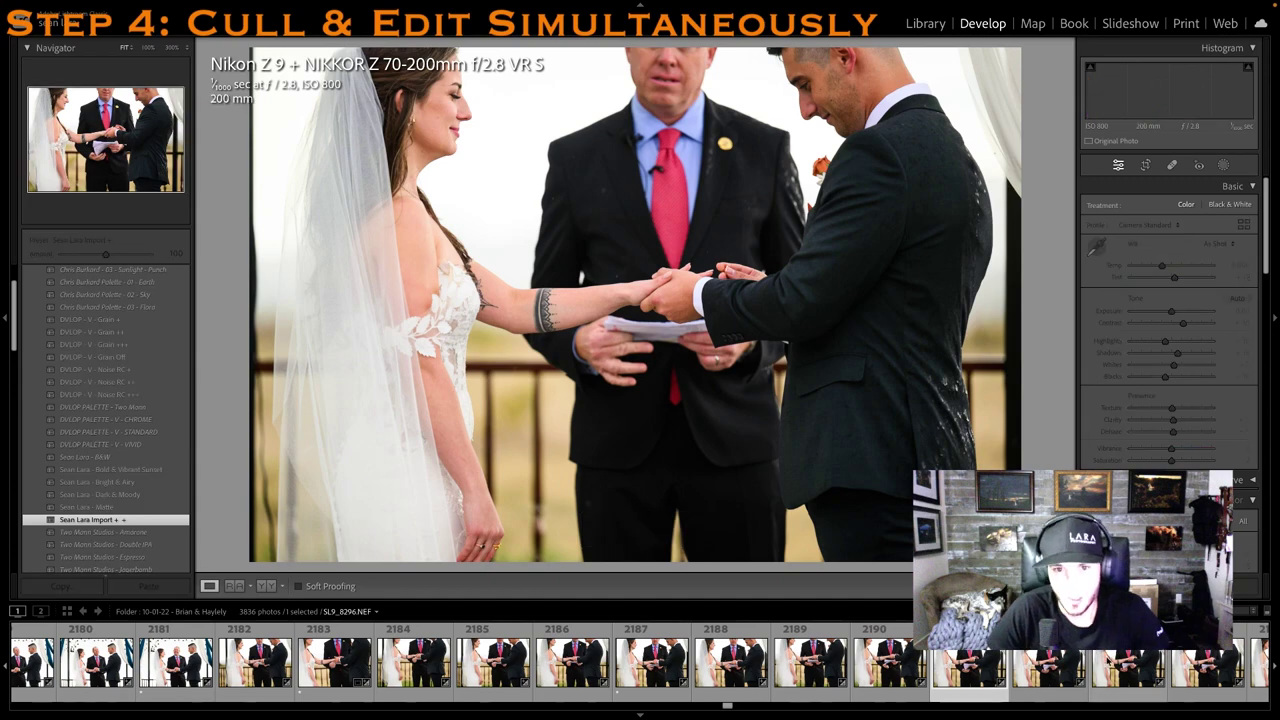
key("1")
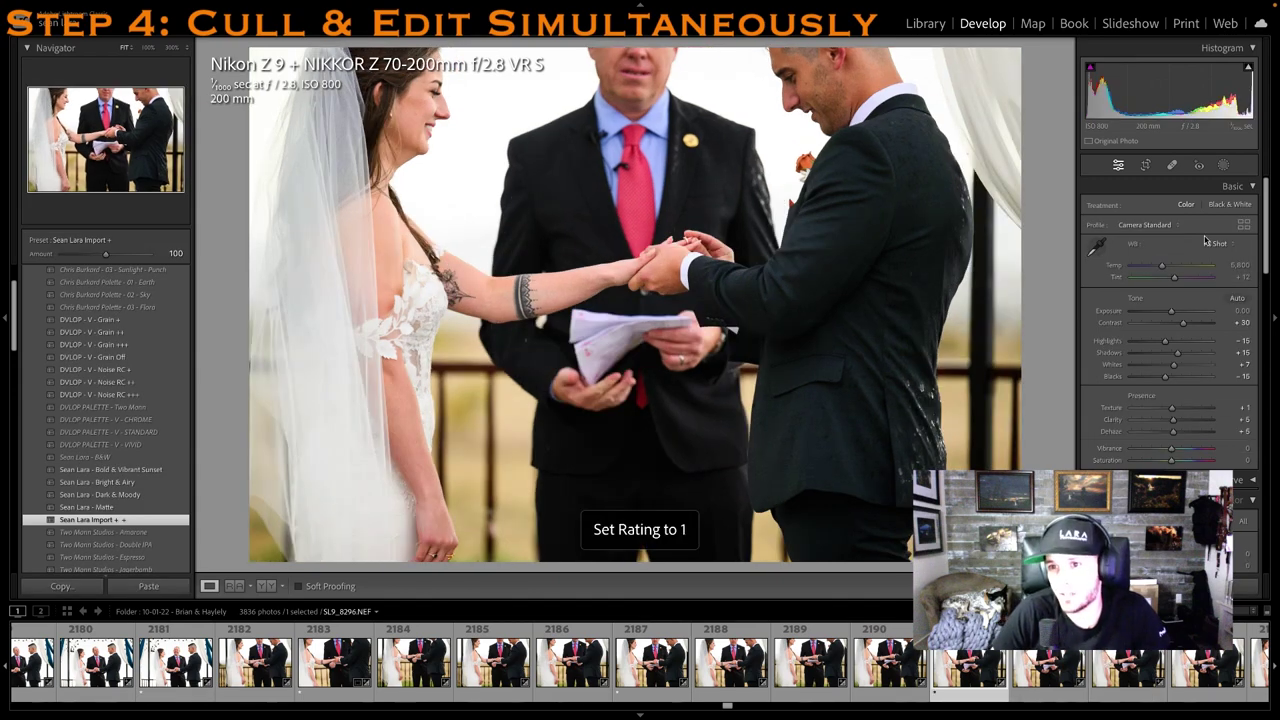
Compare the ring exchange frames following photo 2191 and rate photo 2198 one star
key("Right")
key("Right")
key("Right")
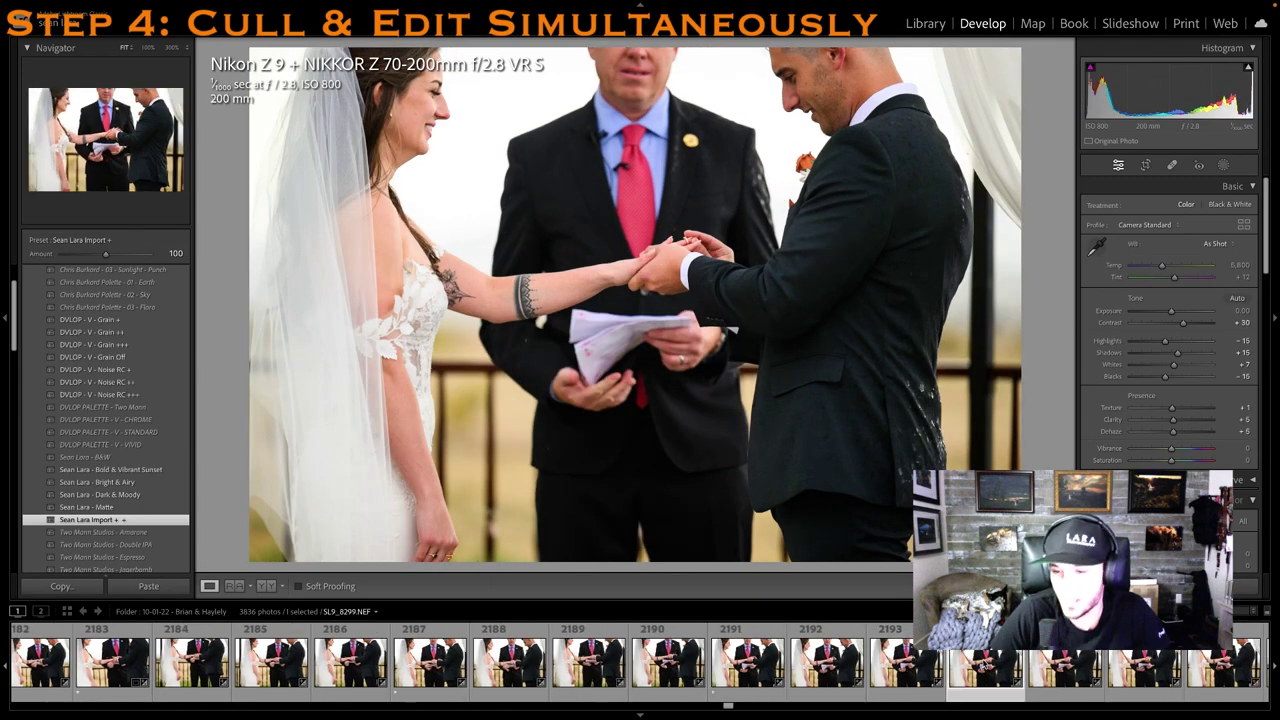
key("Right")
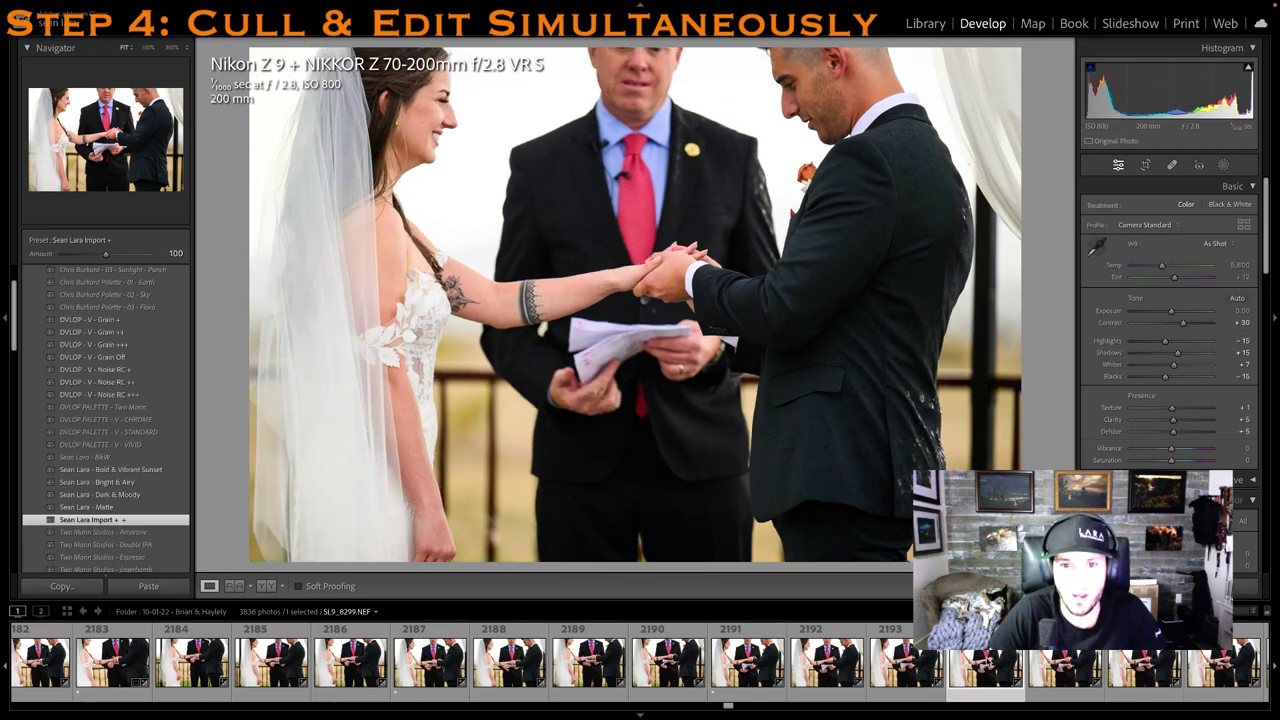
key("Right")
key("Right")
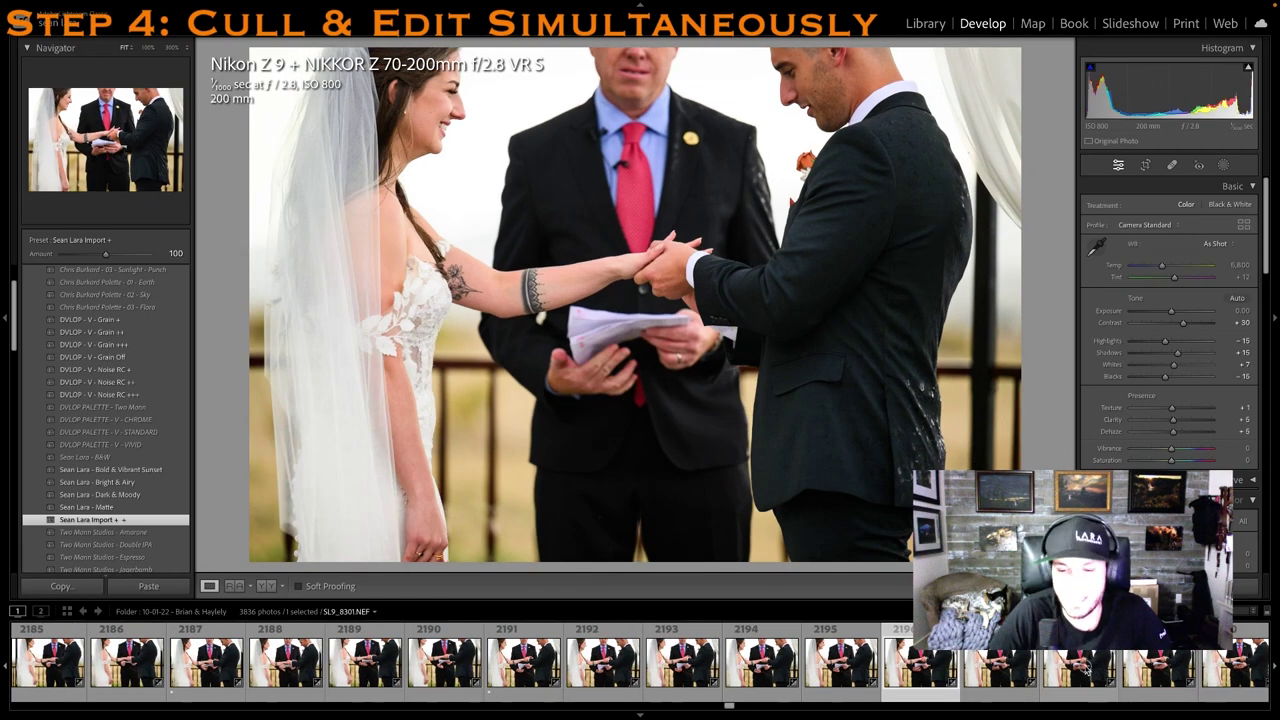
key("Left")
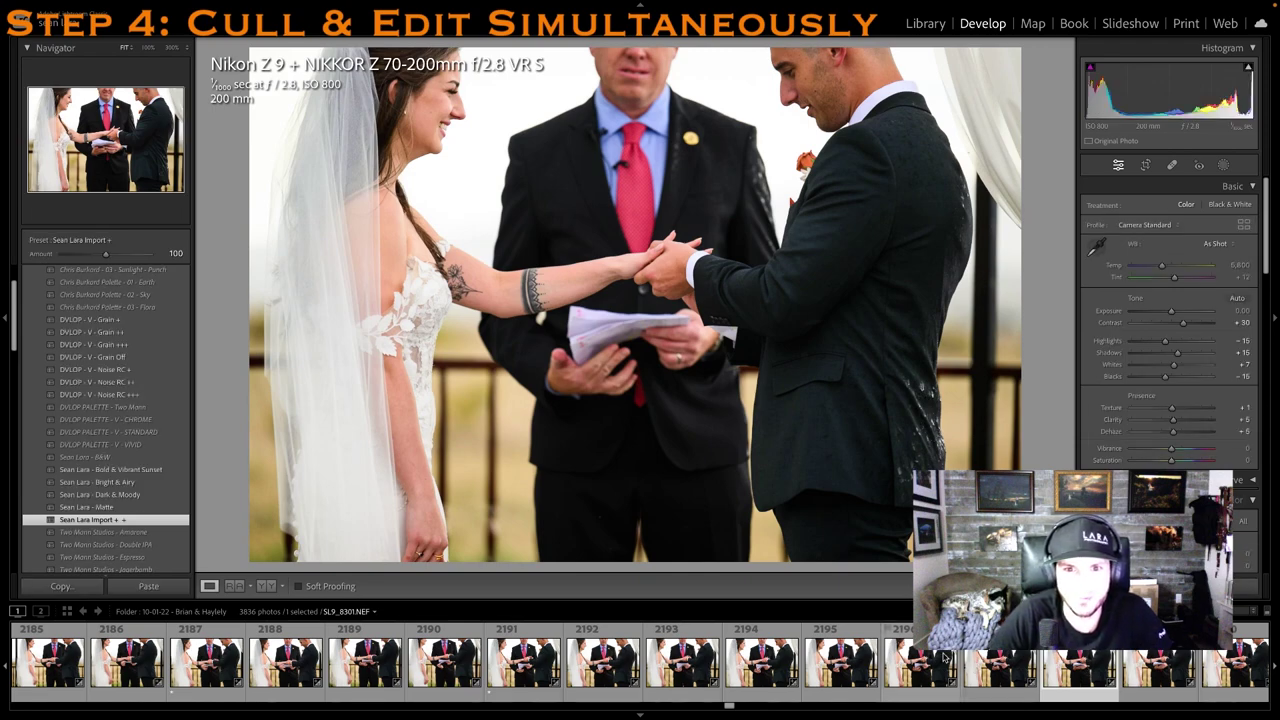
key("1")
Go through the ceremony frames following photo 2198 and rate photo 2204 one star
scroll(818, 650, "right", 4)
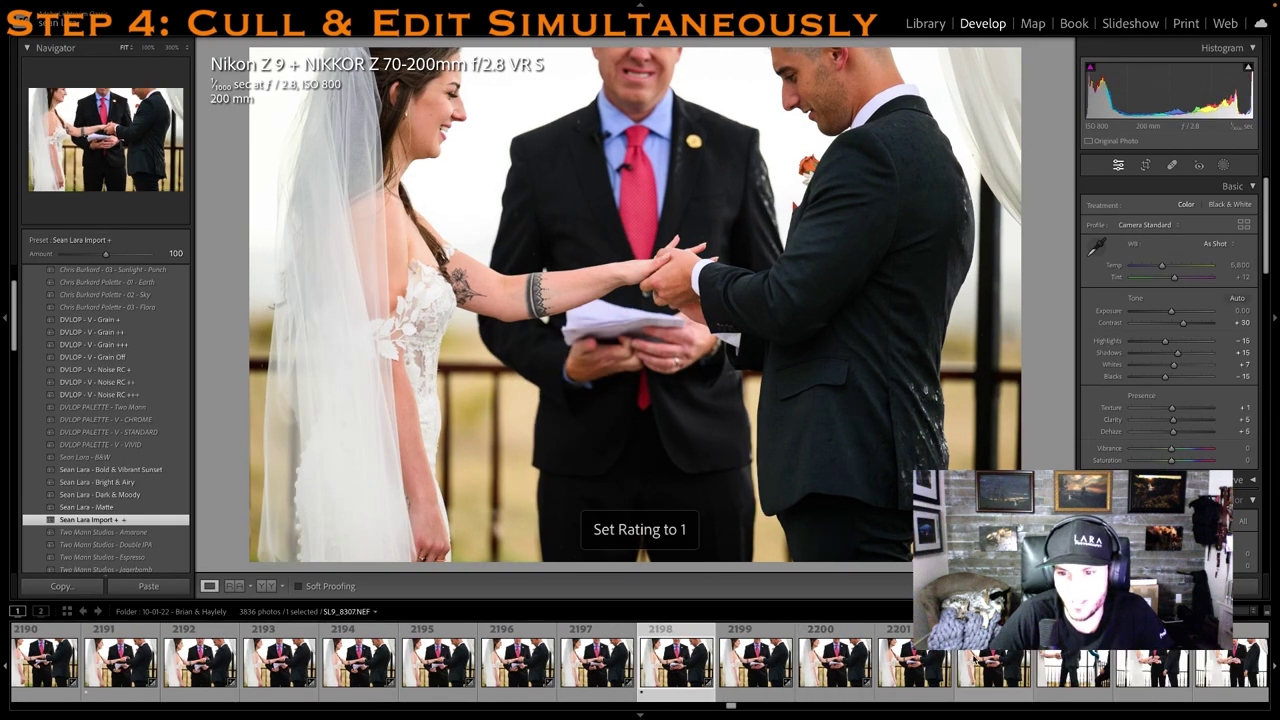
left_click(1020, 660)
key("Right")
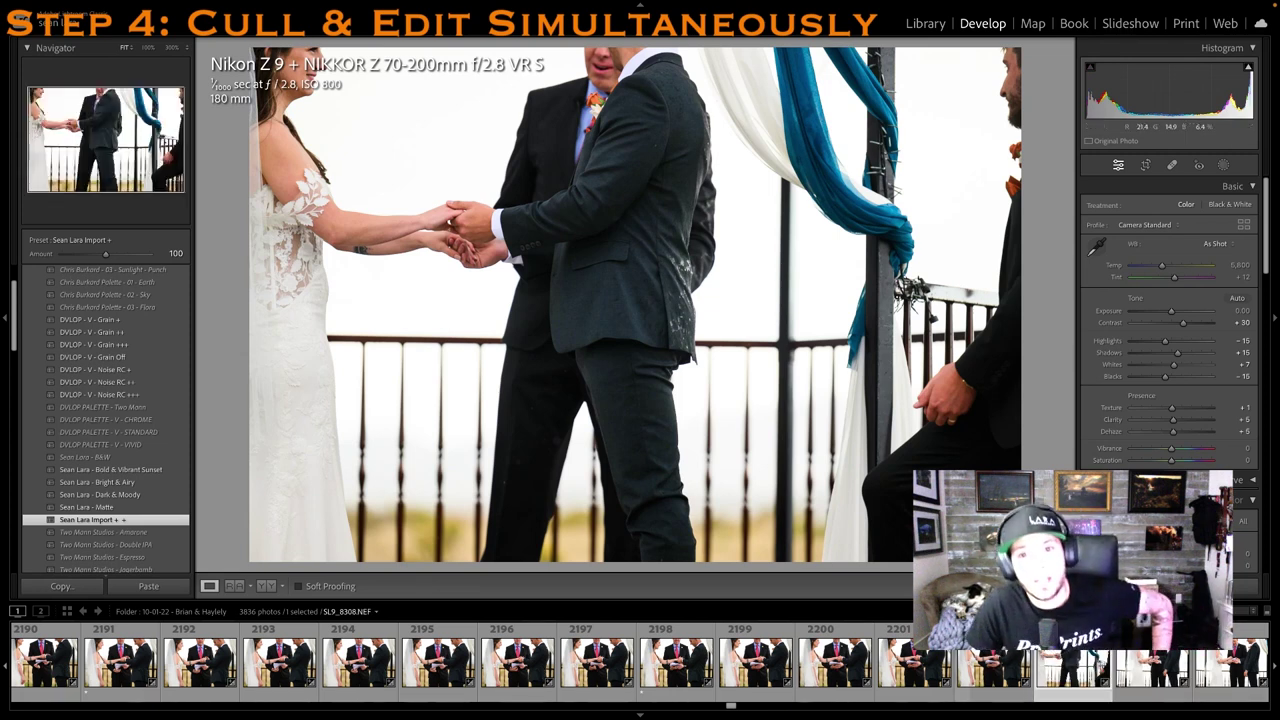
scroll(977, 655, "down", 2)
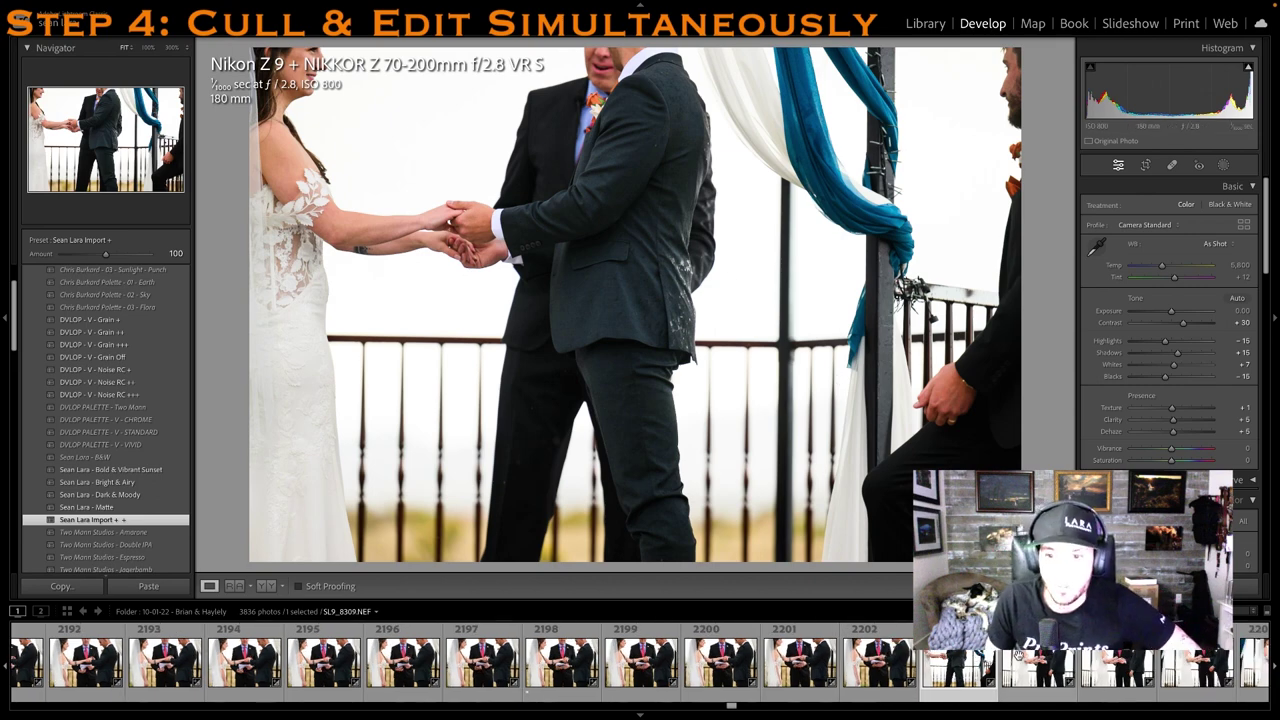
left_click(985, 663)
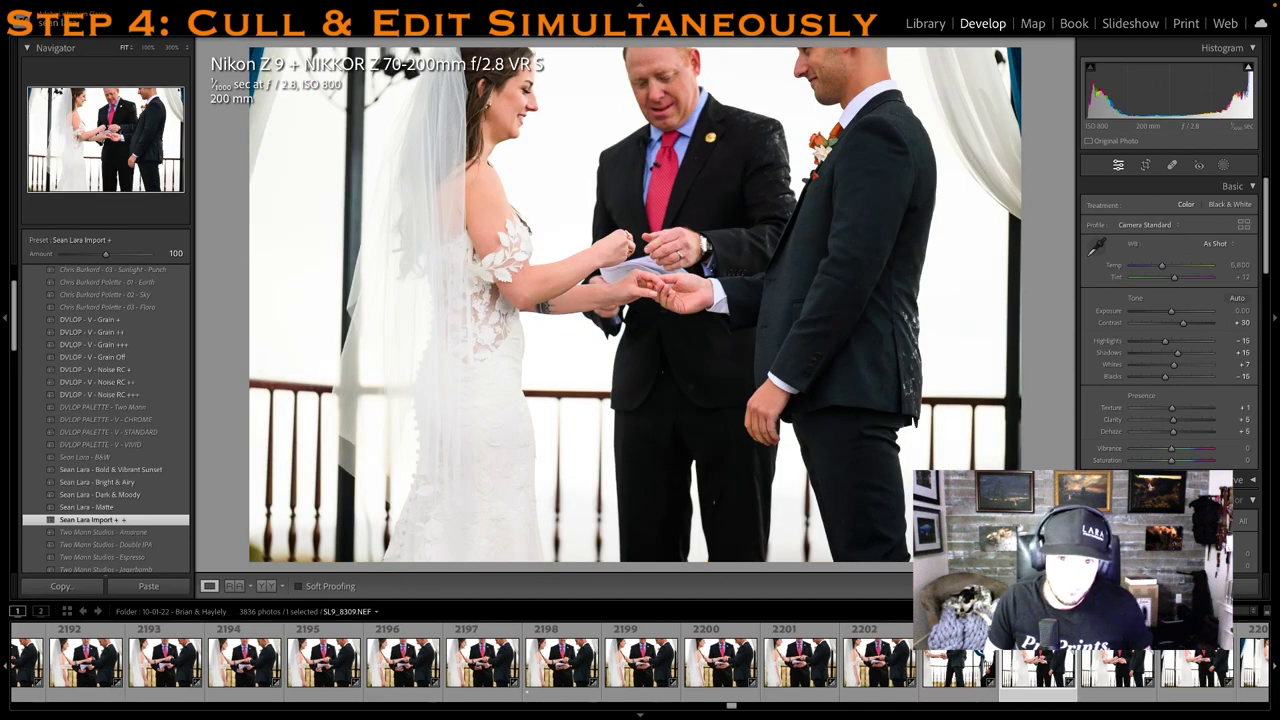
key("1")
Crop photo 2204 tighter around the couple's and officiant's hands
key("r")
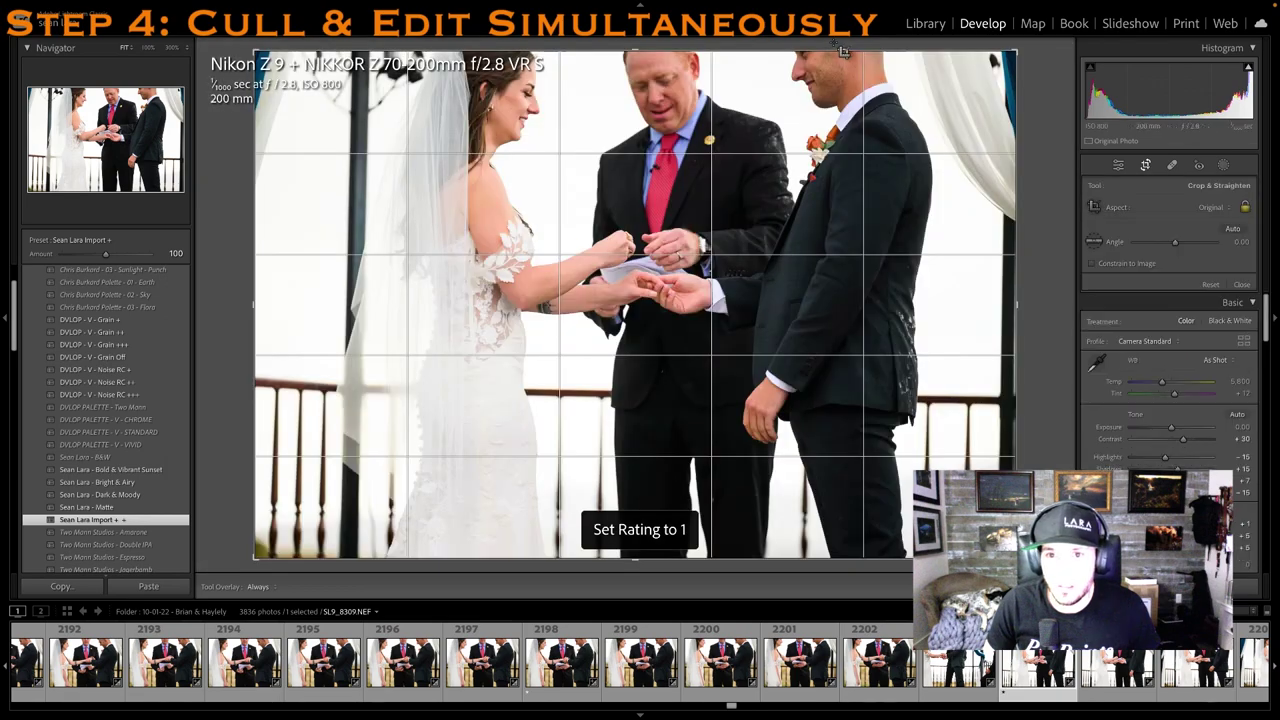
left_click_drag(818, 108, 817, 119)
left_click_drag(701, 437, 689, 494)
key("r")
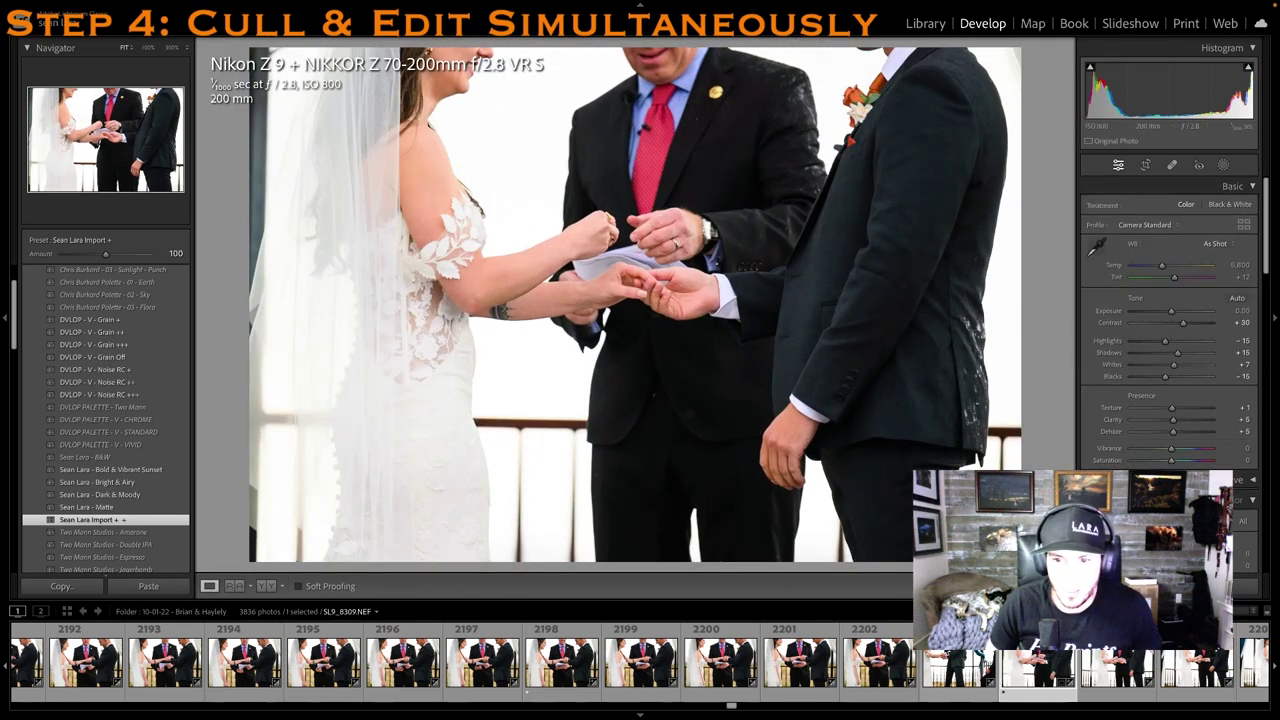
Compare the ring exchange frames following photo 2204 and rate photo 2211 one star
key("Right")
key("Right")
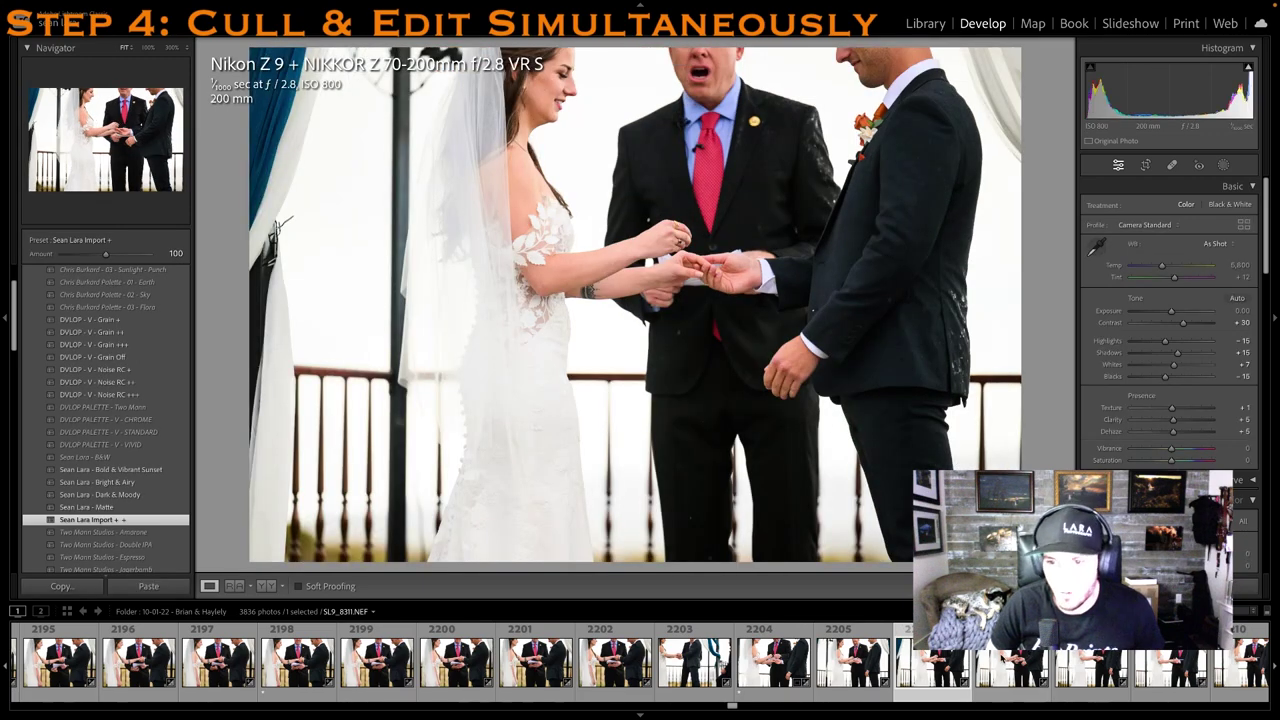
key("Right")
key("Right")
key("Right")
key("Right")
key("Right")
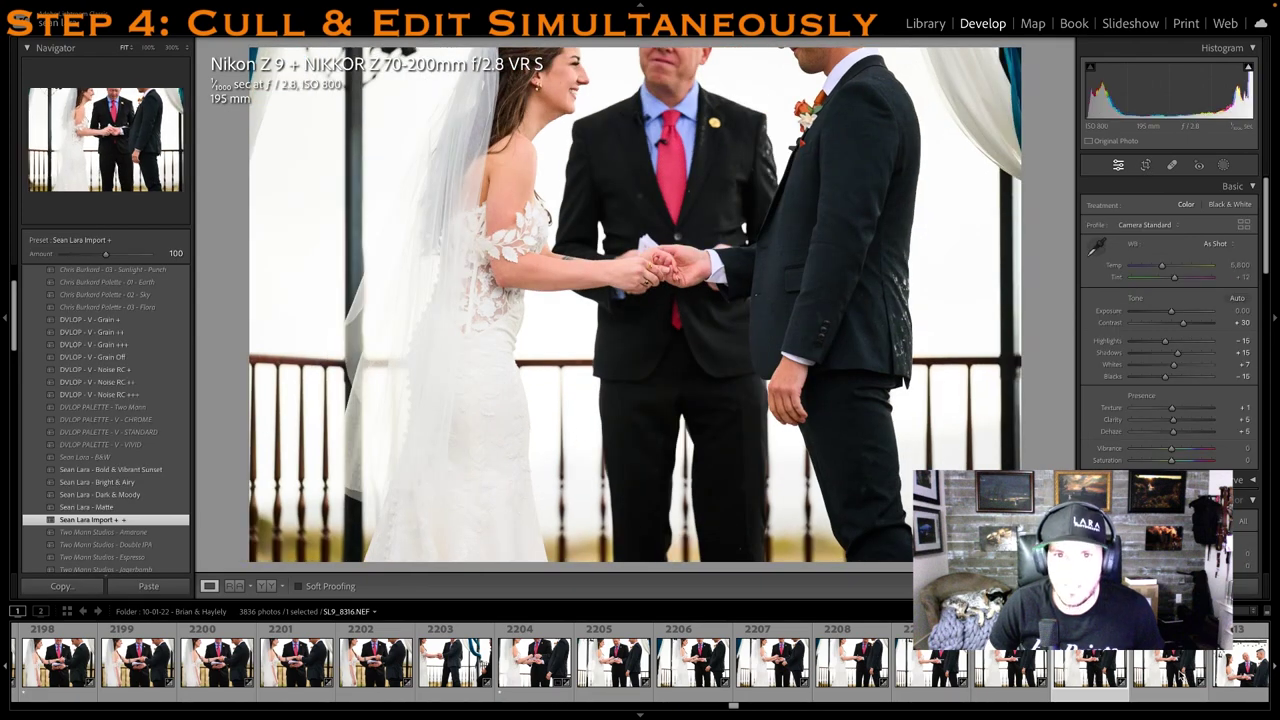
key("1")
Crop photo 2211 tighter around the couple's joined hands
left_click(1145, 166)
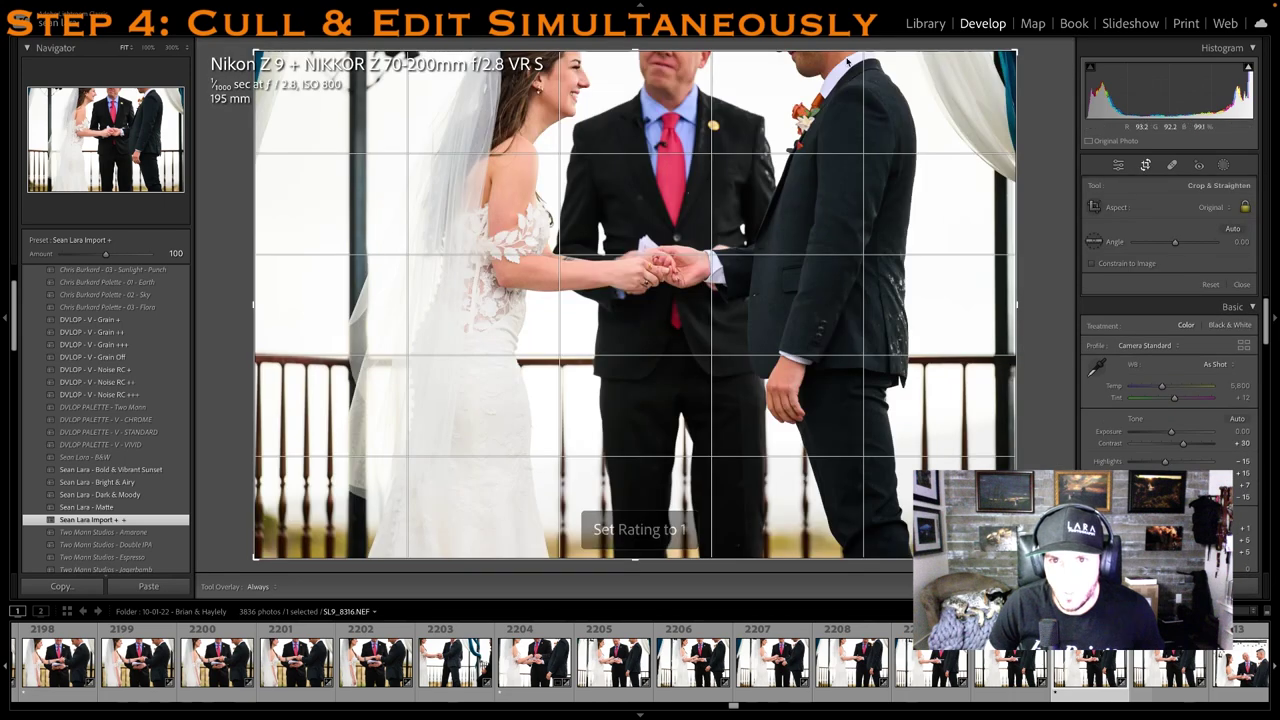
left_click_drag(830, 47, 823, 84)
left_click_drag(722, 250, 713, 312)
key("Return")
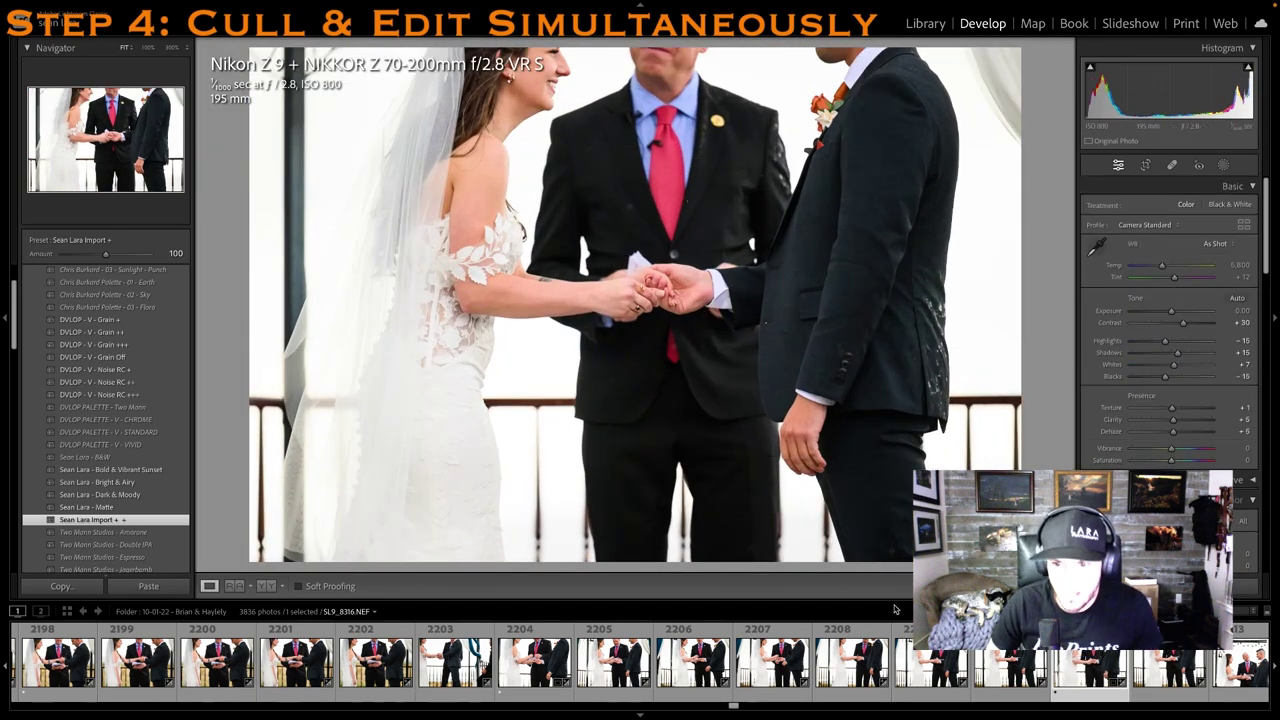
Continue through the frames after photo 2211 and rate photos 2212 and 2214 one star each
key("1")
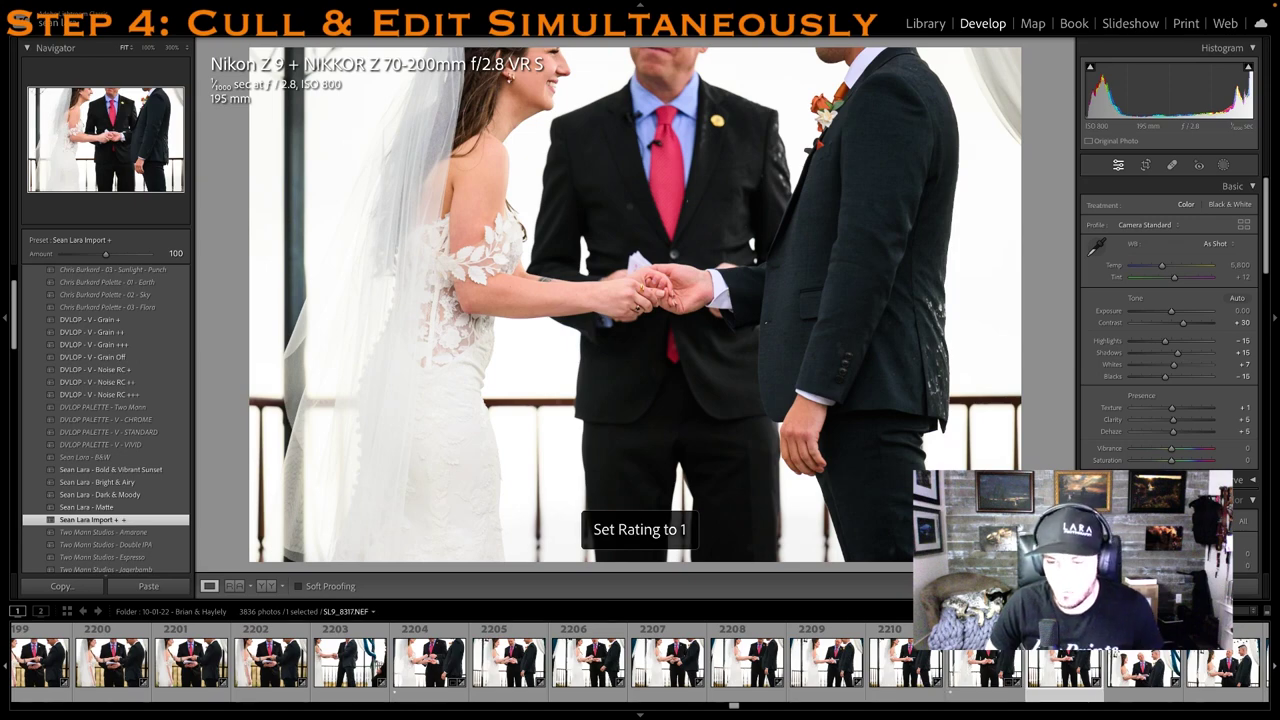
key("1")
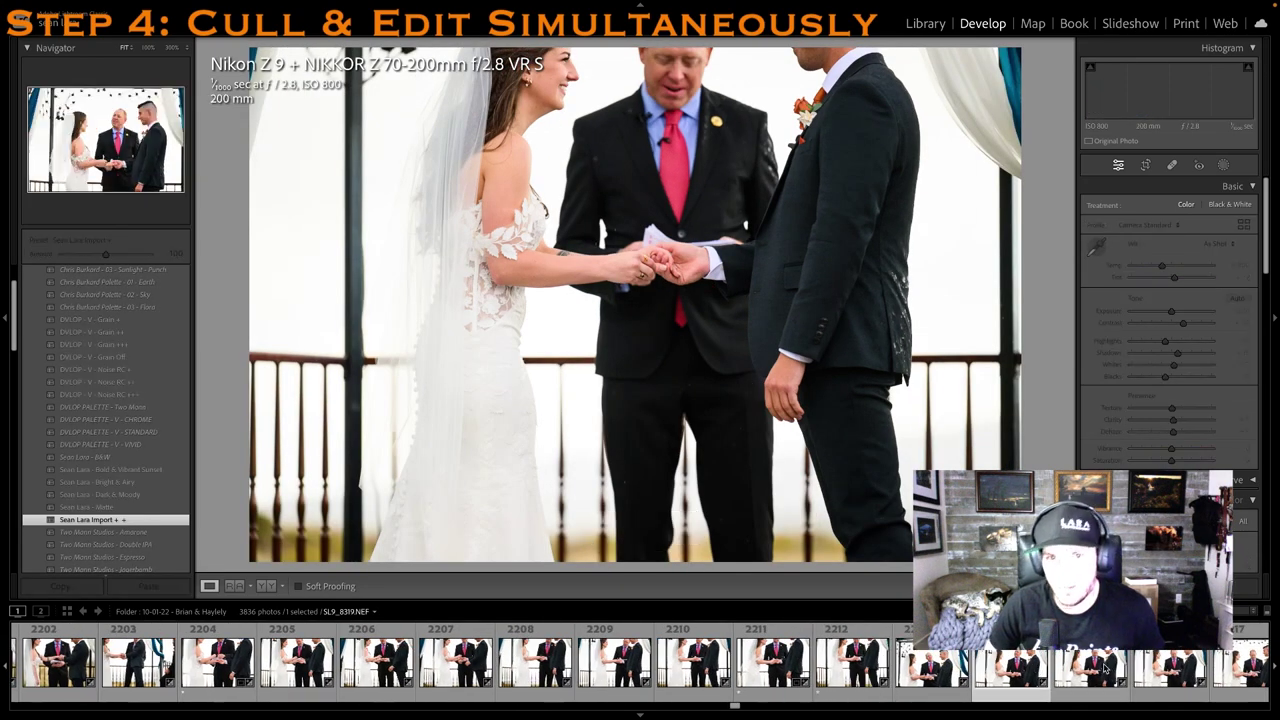
key("Right")
key("1")
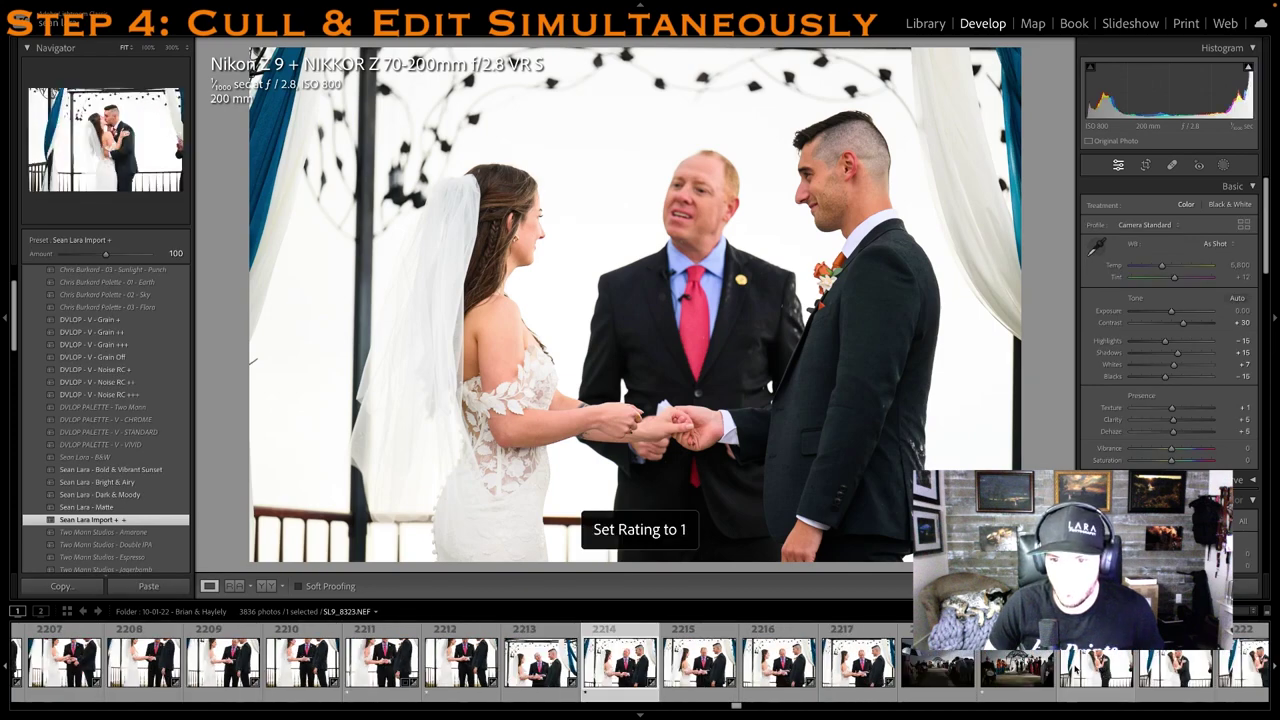
Rate the wide gazebo photo 2219 one star and raise its Shadows to +35
left_click(1017, 669)
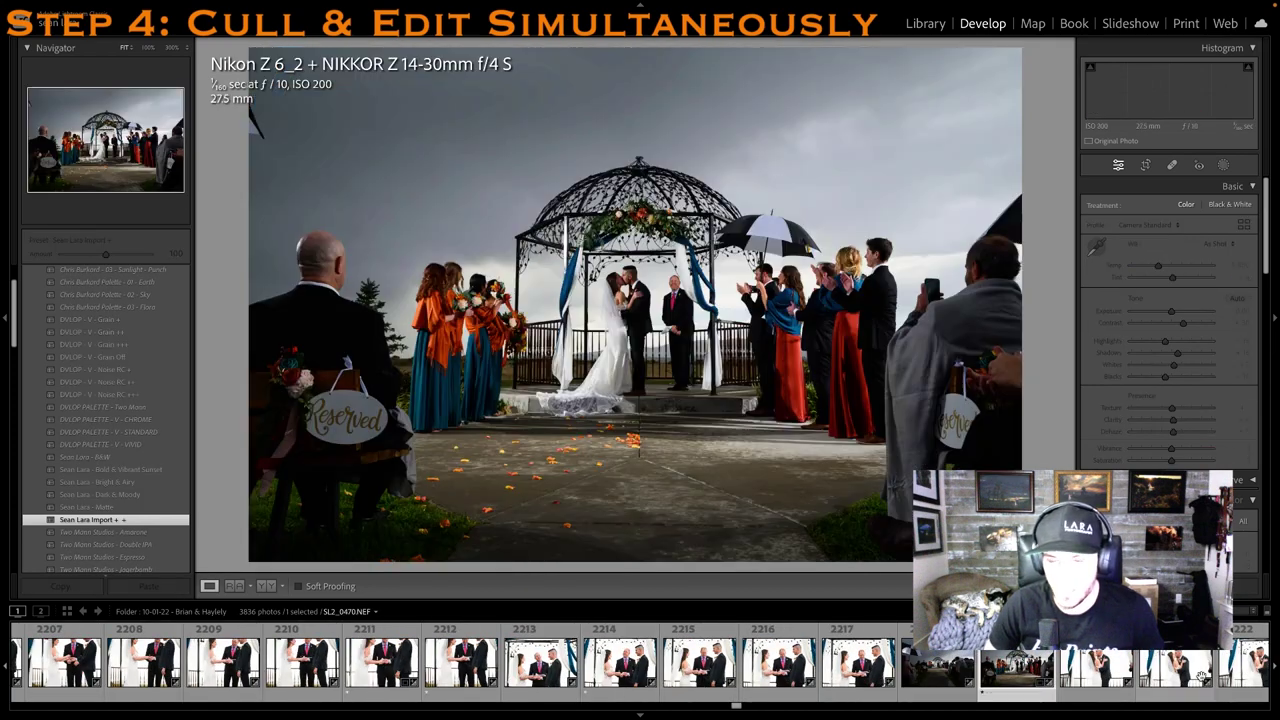
key("1")
left_click_drag(1137, 354, 1146, 354)
Straighten the wide gazebo photo 2219 with a crop angle of -0.93
key("r")
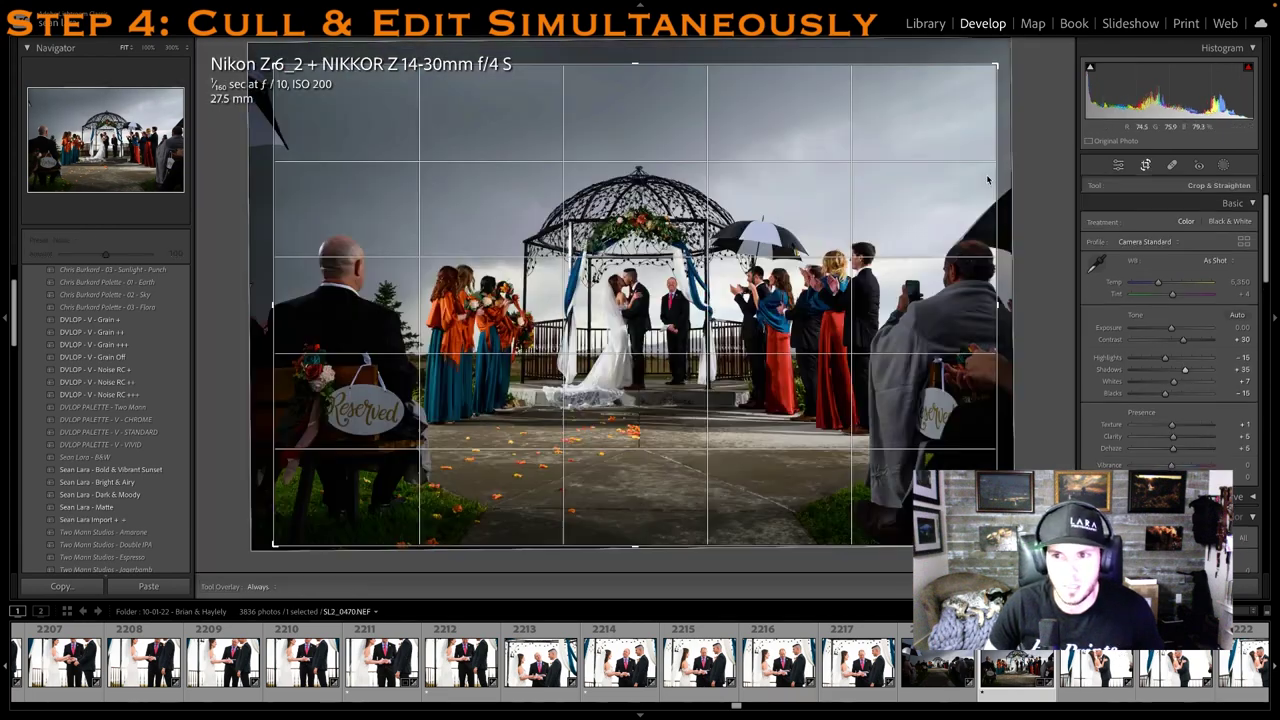
left_click_drag(1046, 172, 1046, 168)
key("r")
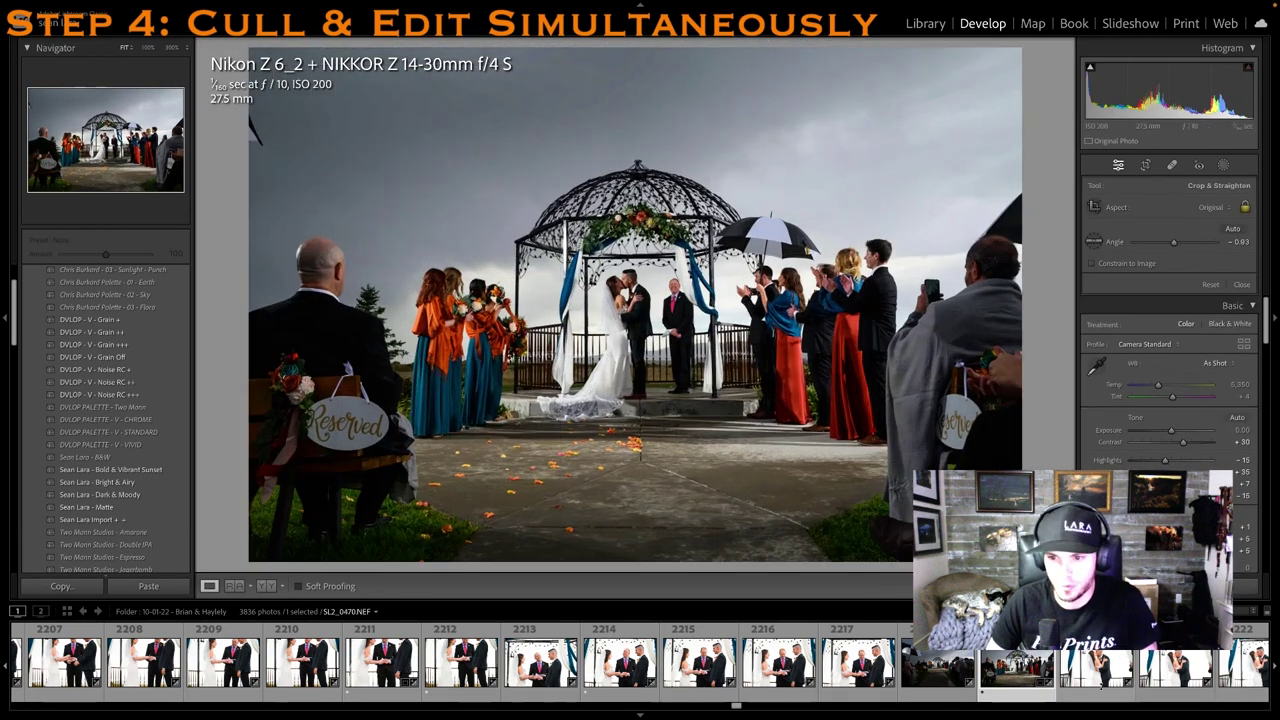
Rate kiss photo 2221 one star and crop it slightly tighter around the couple
scroll(1101, 687, "right", 2)
left_click(1080, 692)
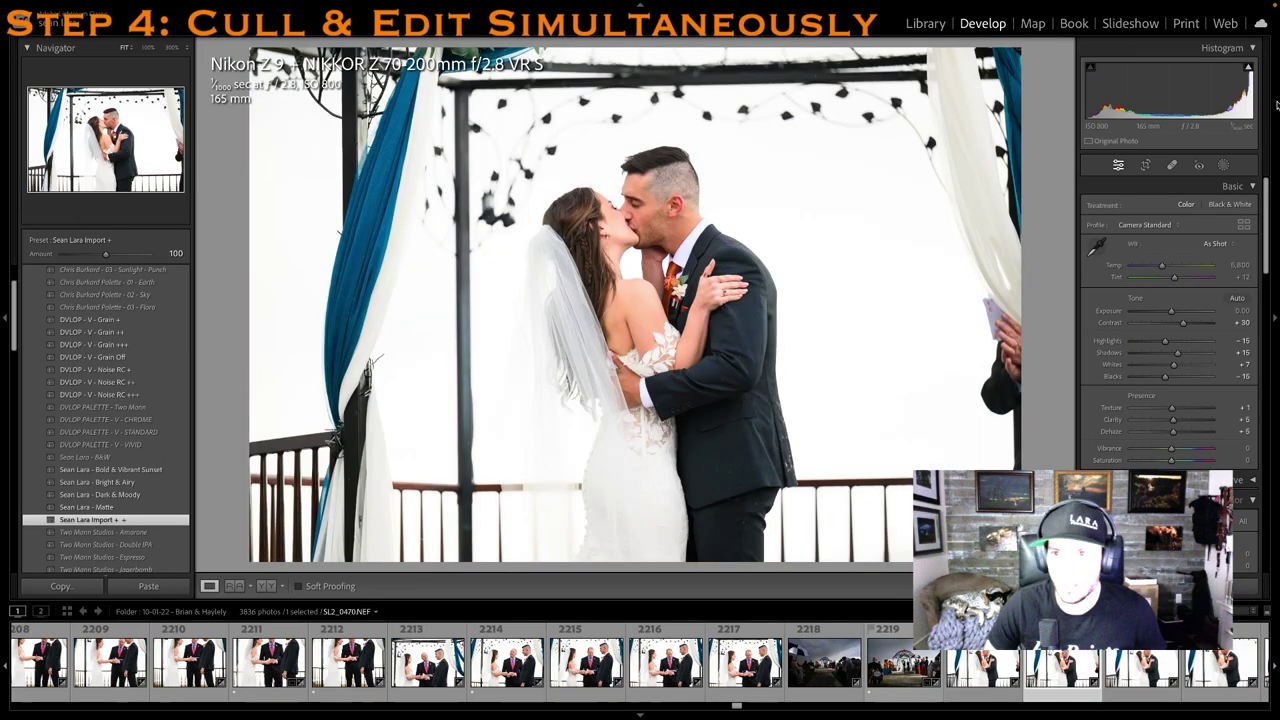
key("1")
key("r")
left_click_drag(802, 51, 802, 67)
key("r")
Compare the kiss frames following photo 2221 and rate photo 2224 one star
scroll(1077, 676, "down", 3)
left_click(1077, 676)
key("Right")
key("Right")
key("Right")
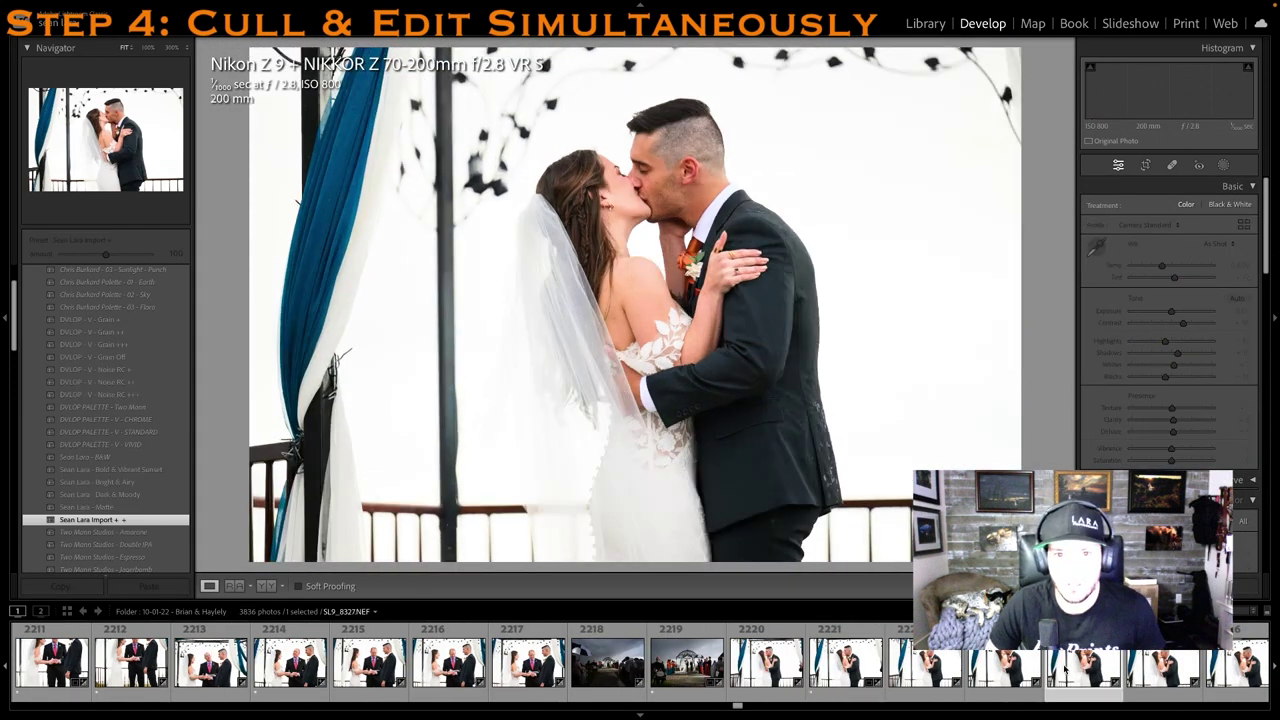
key("1")
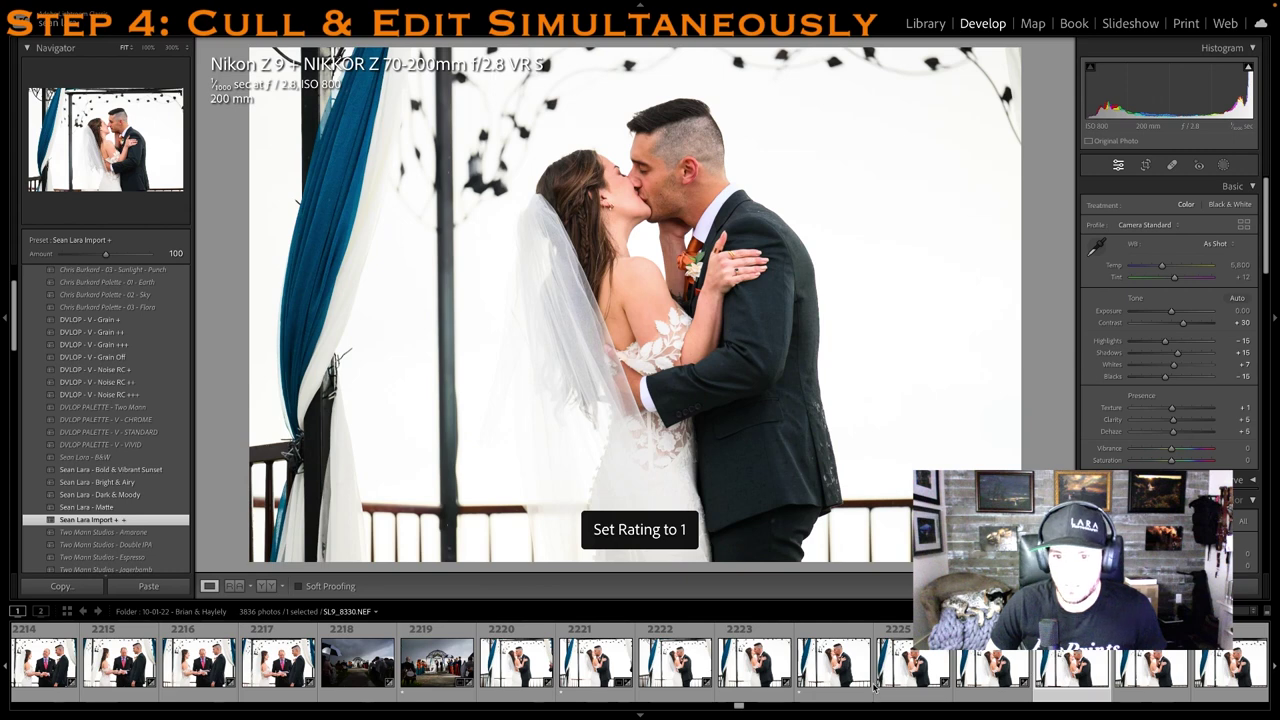
Create a virtual copy of kiss photo 2224 and apply the B&W preset to it
left_click(812, 666)
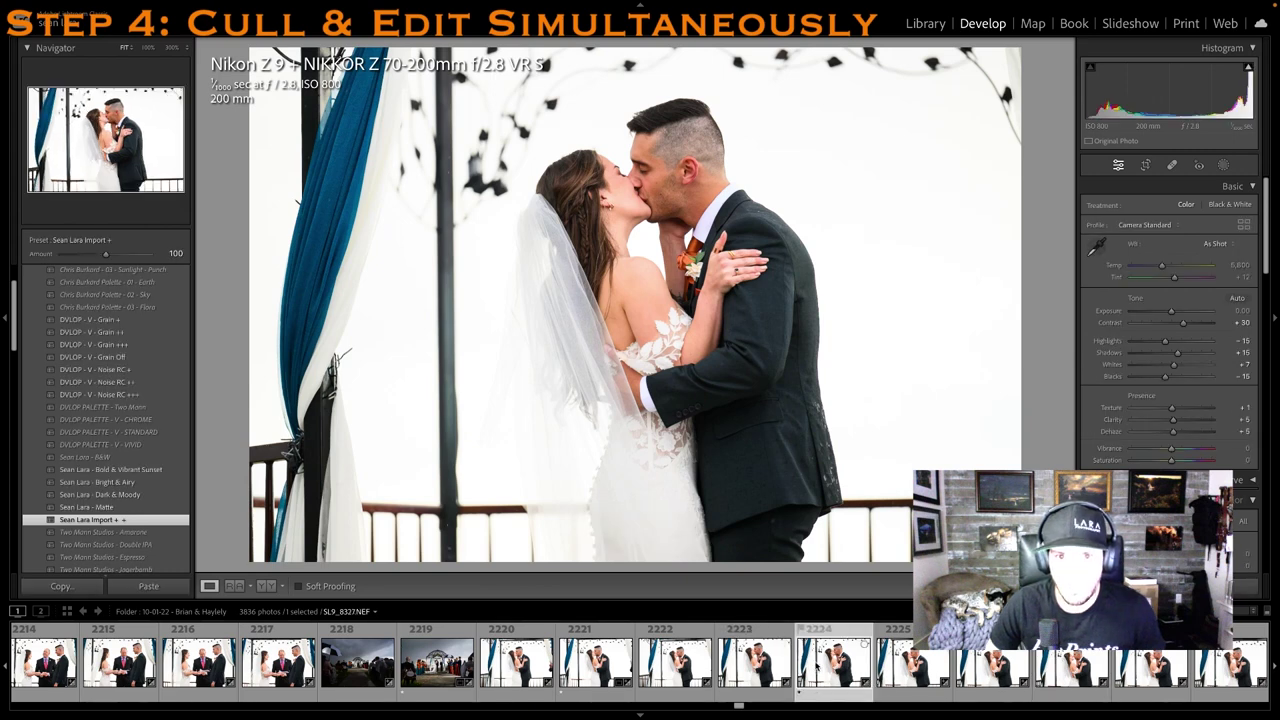
right_click(815, 662)
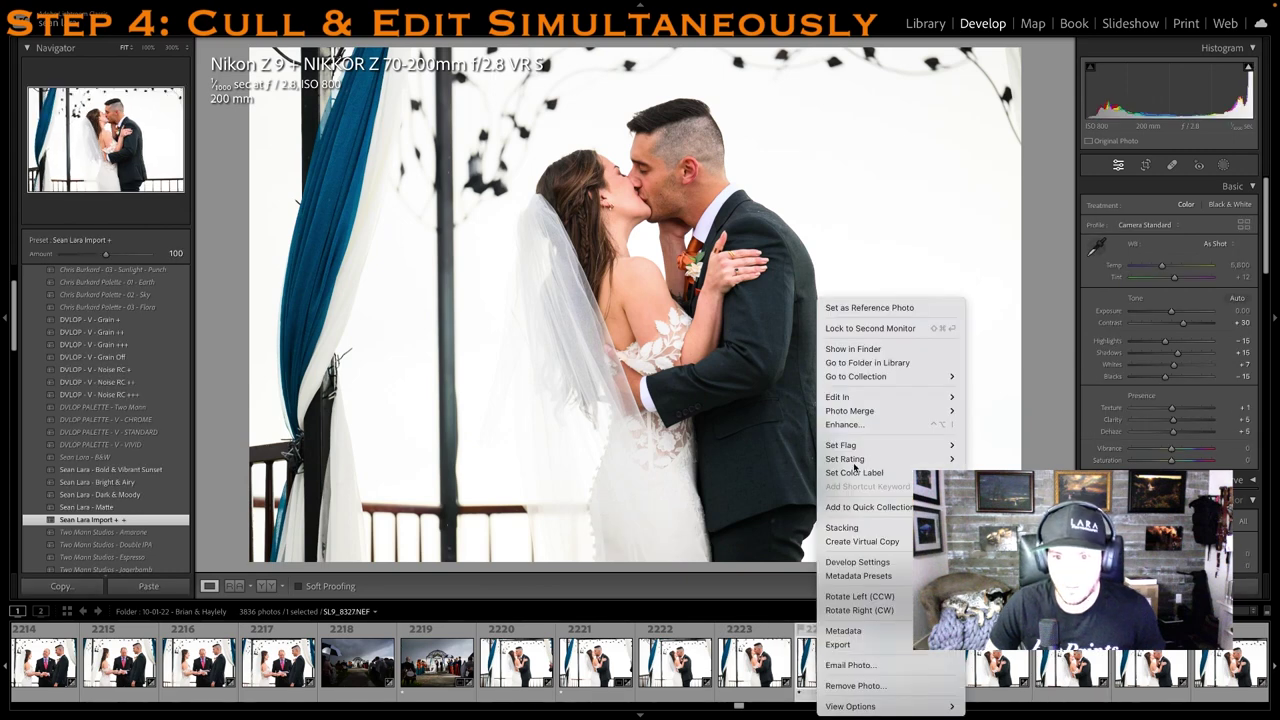
left_click(878, 543)
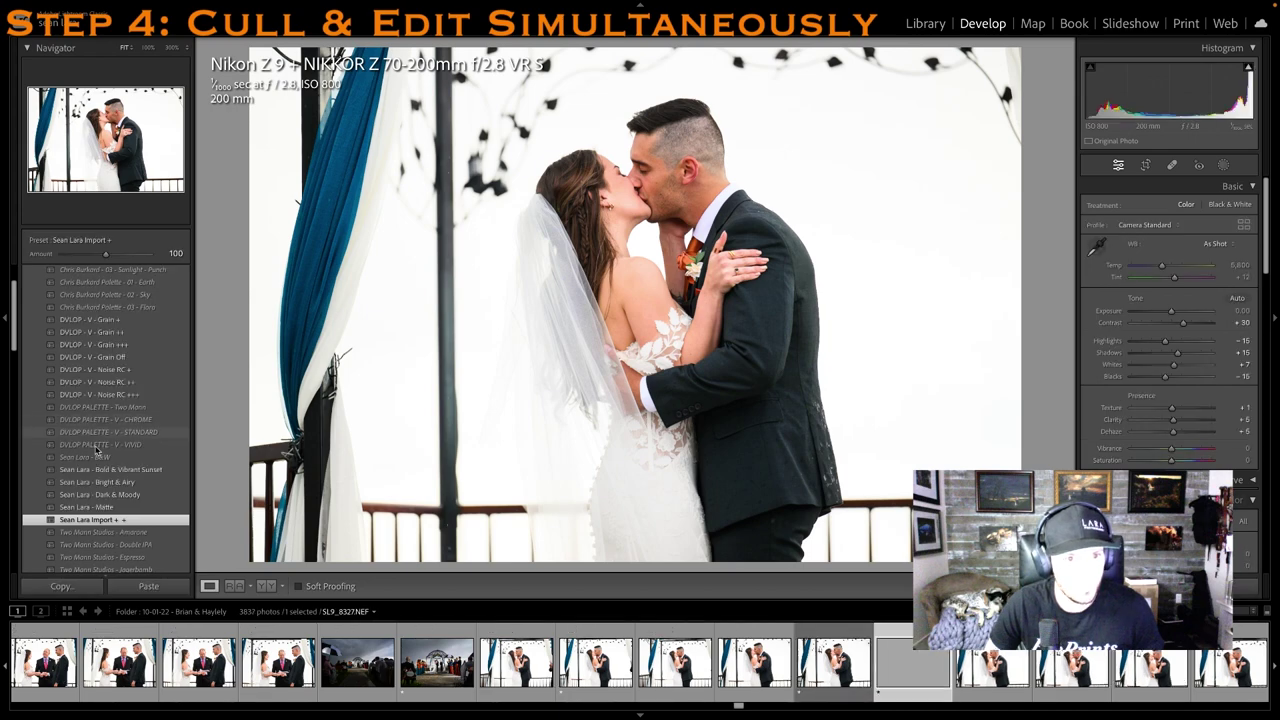
left_click(85, 457)
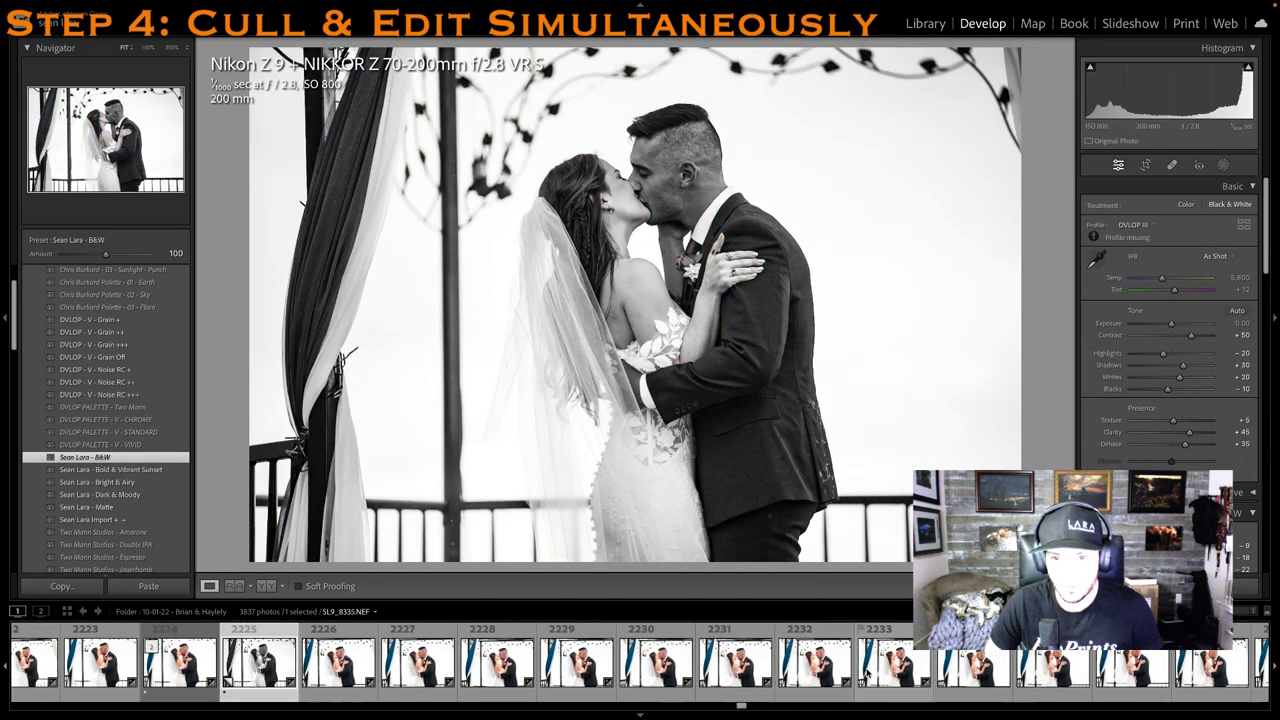
Go through the embrace frames after the black-and-white copy and rate photos 2235 and 2242 one star each
left_click(845, 676)
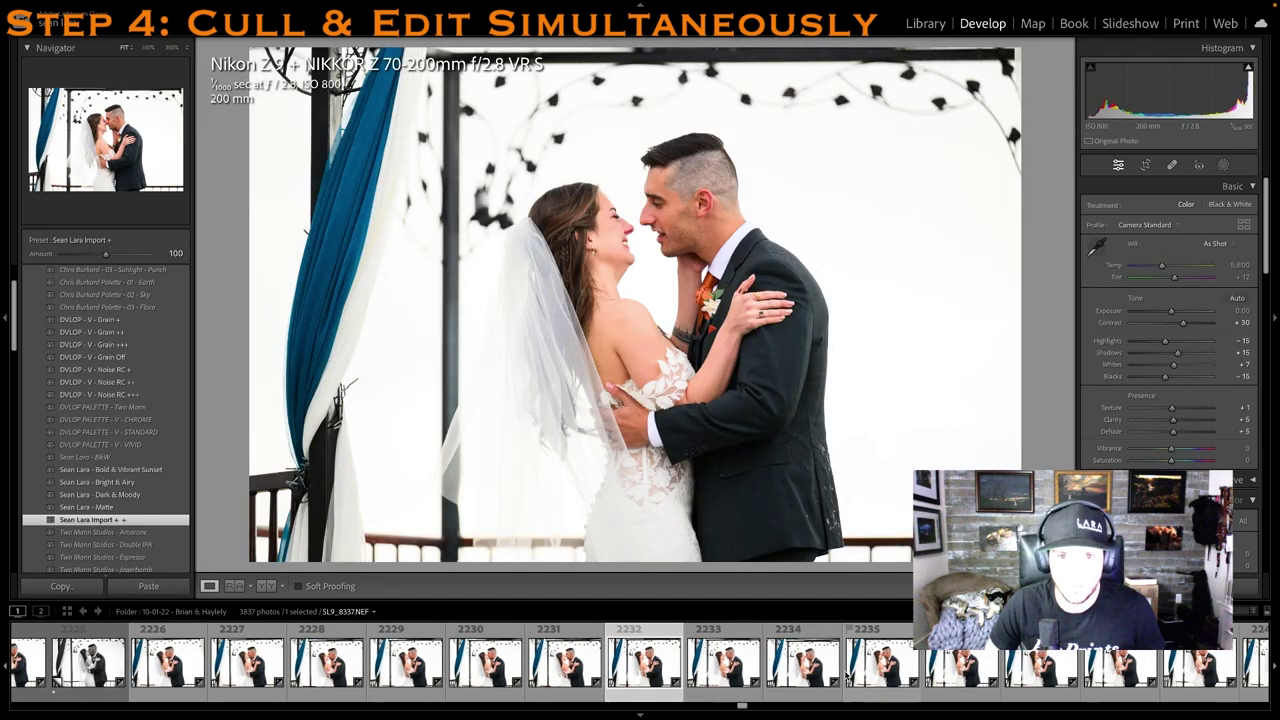
left_click(893, 668)
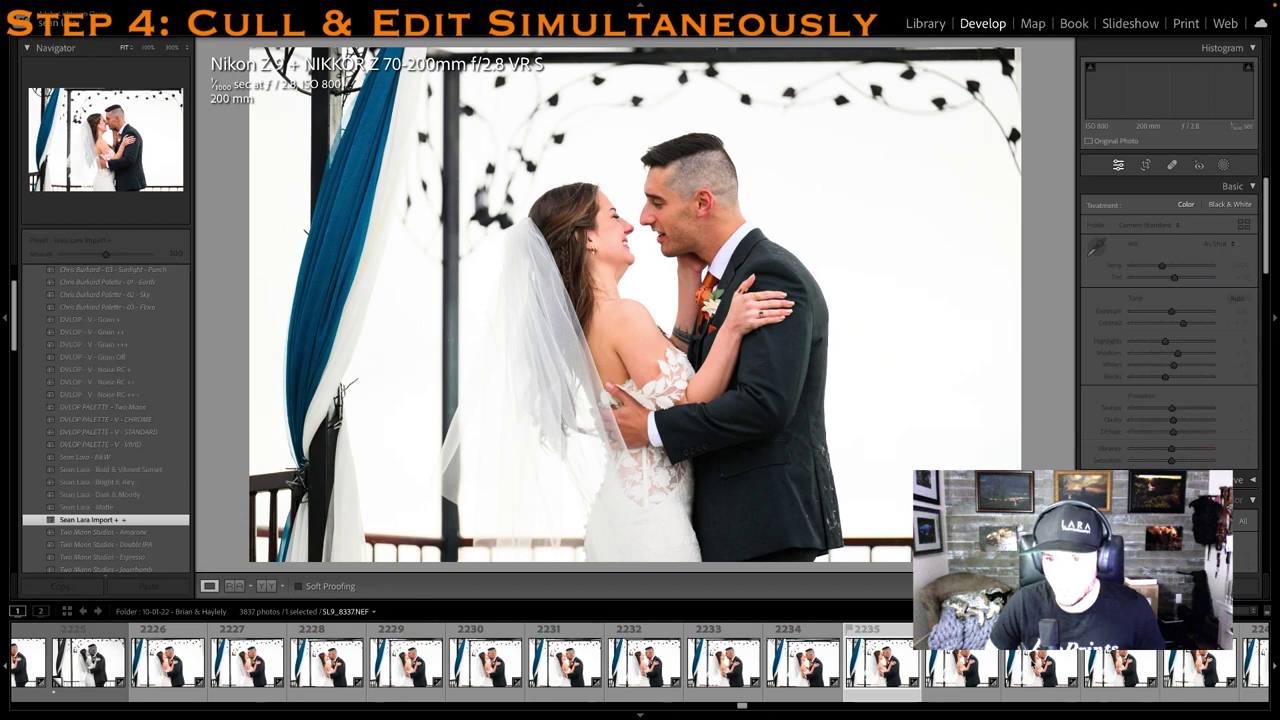
key("1")
scroll(1010, 668, "right", 5)
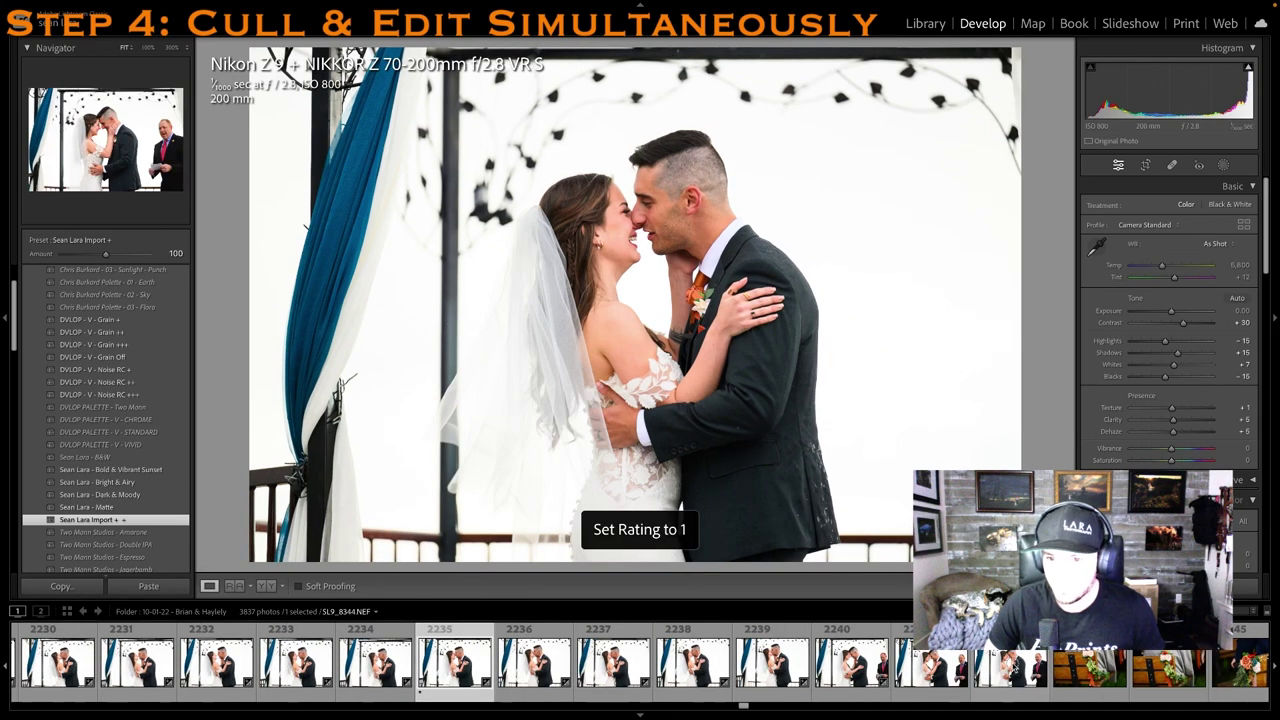
left_click(1010, 668)
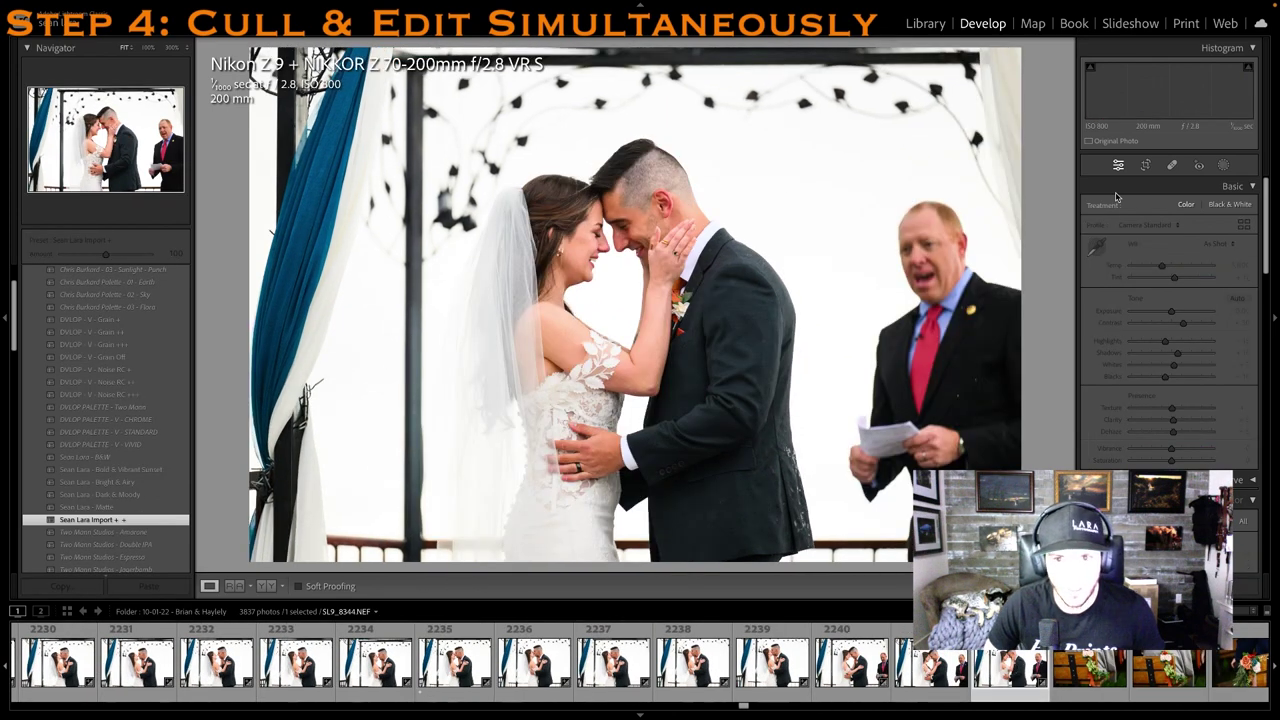
key("1")
Crop photo 2242 tighter around the embracing couple, cutting out most of the officiant, and keep its one-star rating
key("r")
left_click_drag(1016, 52, 935, 105)
left_click_drag(771, 196, 702, 257)
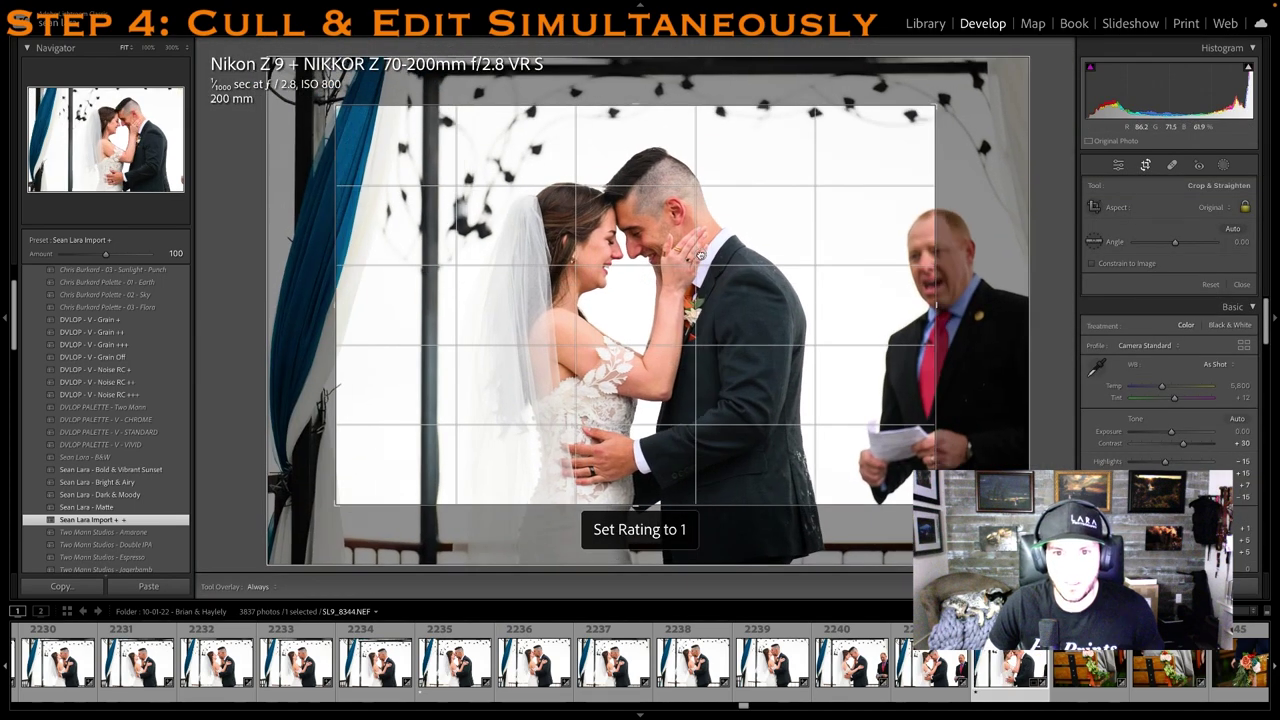
left_click_drag(675, 106, 674, 147)
left_click_drag(668, 228, 658, 275)
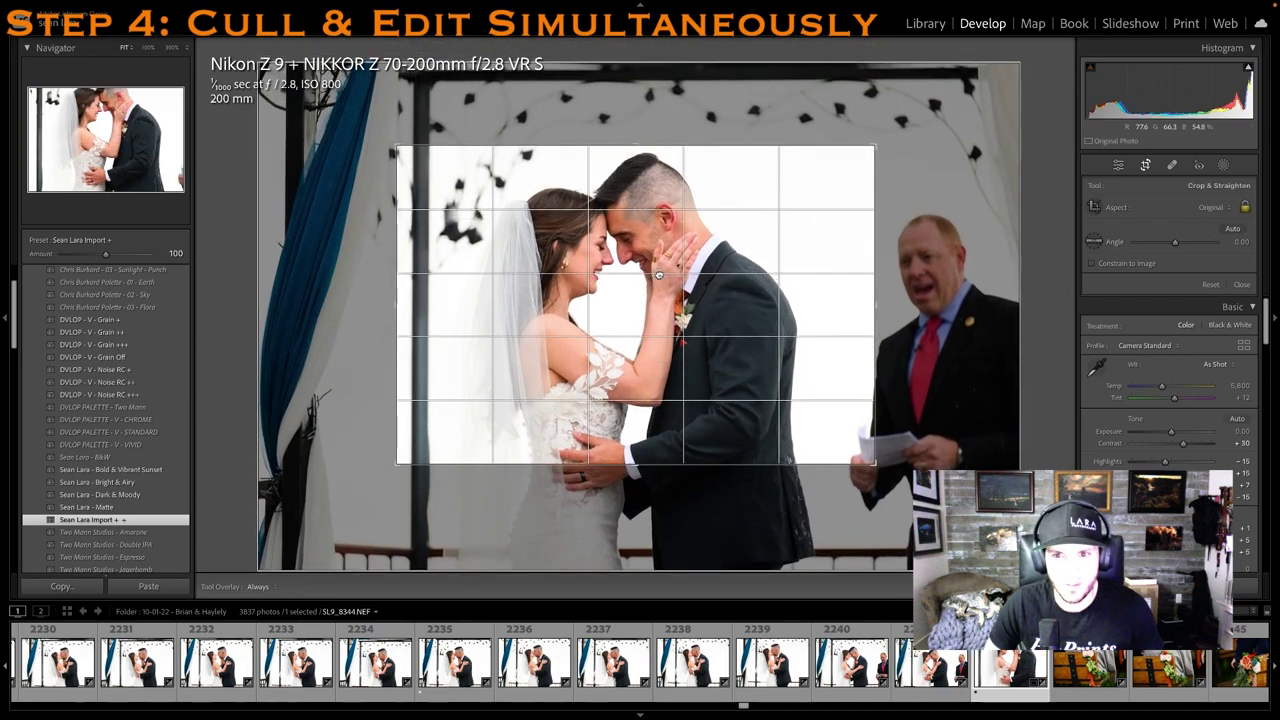
left_click_drag(596, 463, 596, 492)
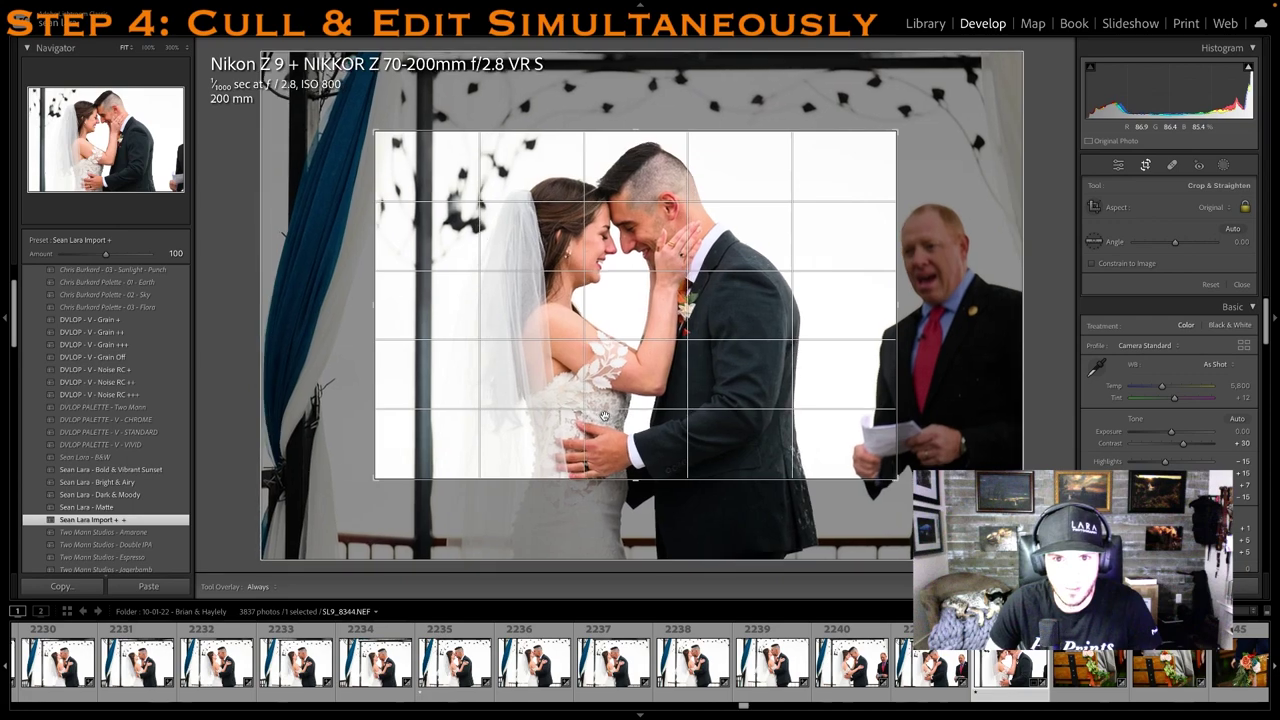
key("Return")
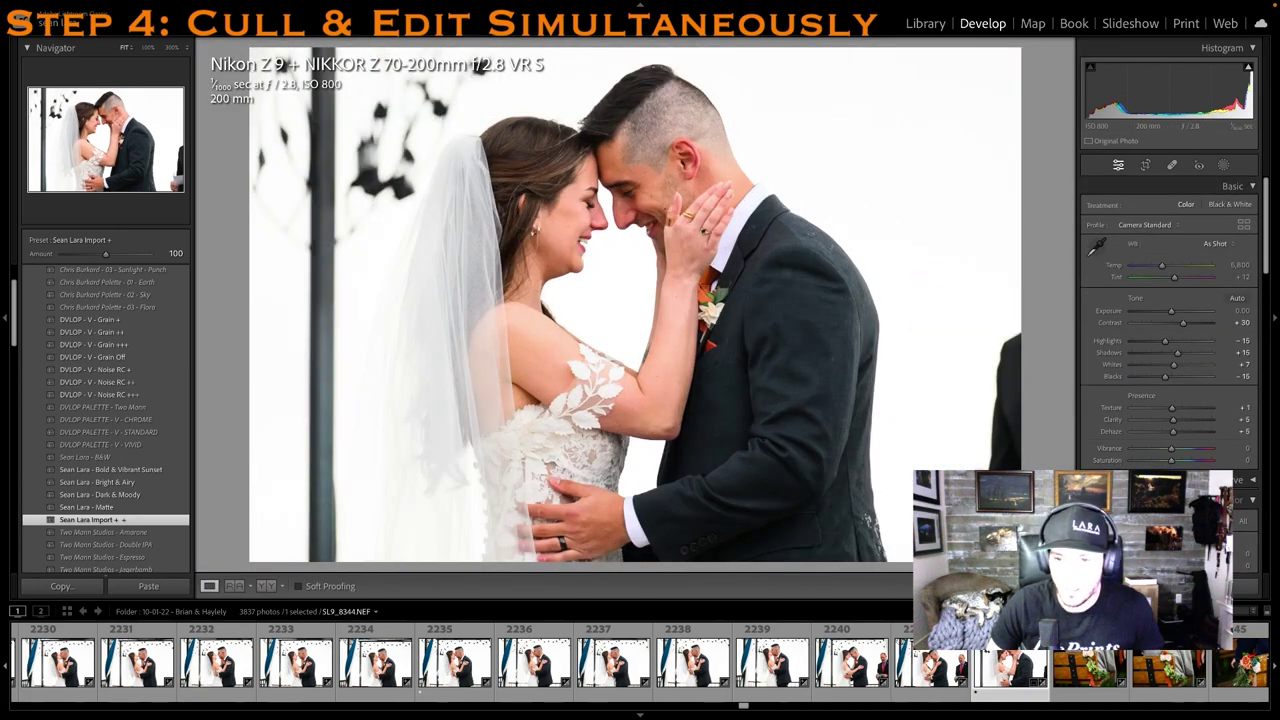
key("1")
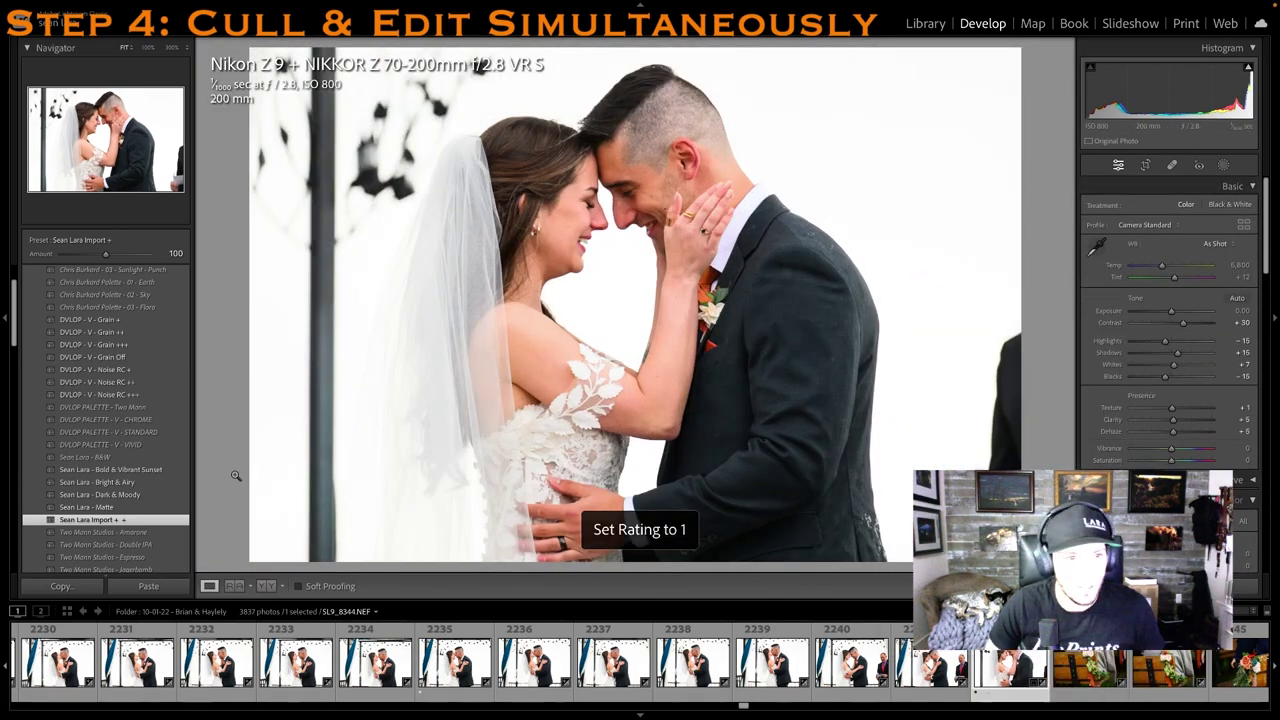
Create a virtual copy of embrace photo 2242 and apply the B&W preset to it
key("ctrl+apostrophe")
left_click(115, 457)
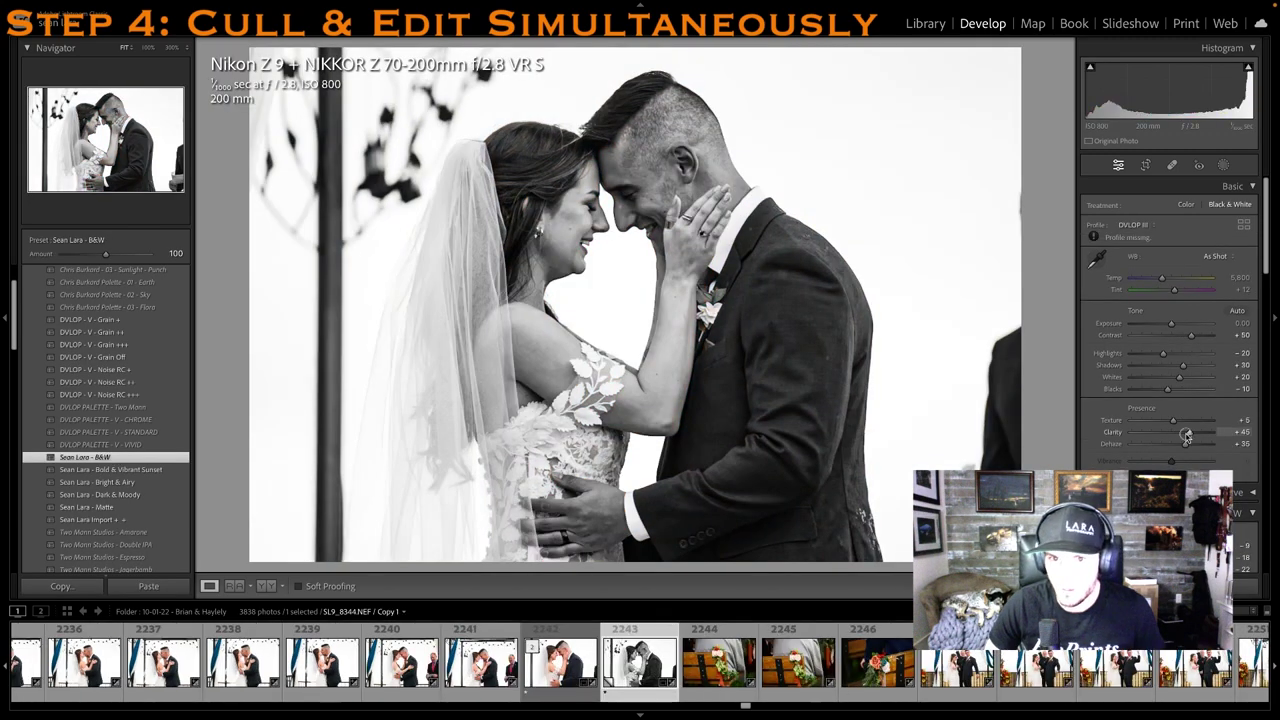
Set the Clarity of the black-and-white embrace copy to +38 and rate it three stars
left_click_drag(1186, 436, 1183, 431)
key("1")
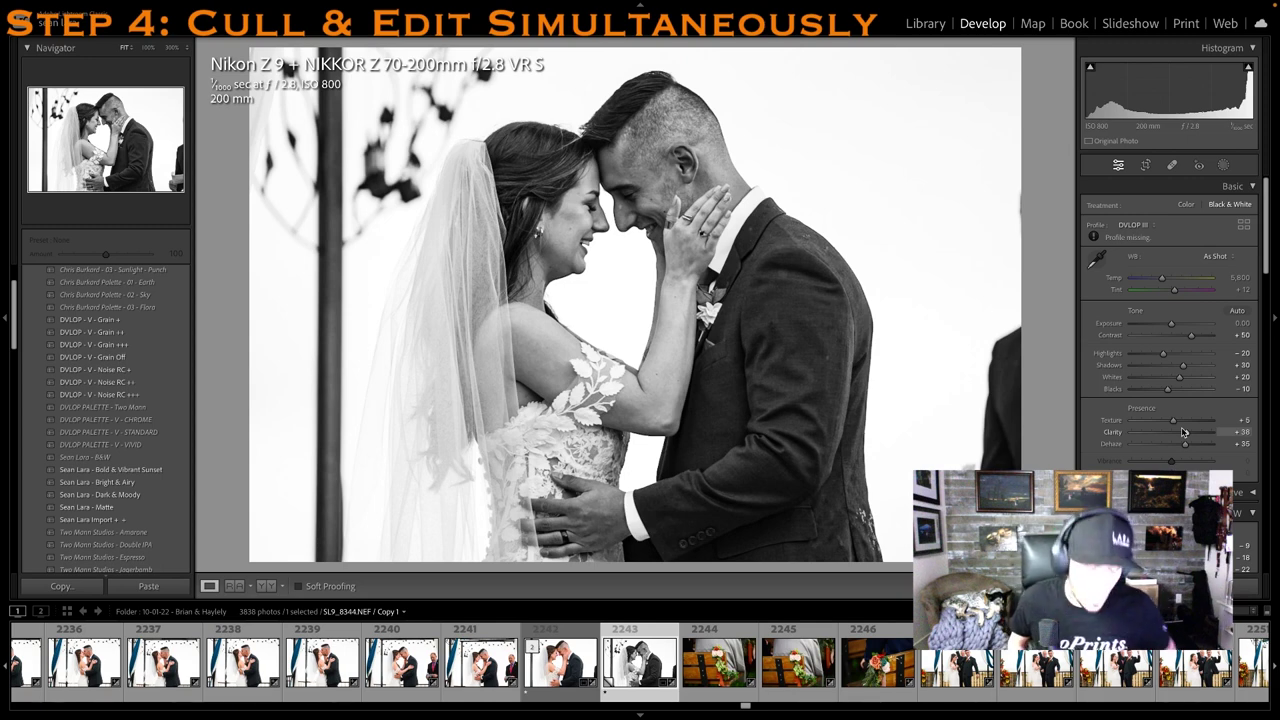
key("3")
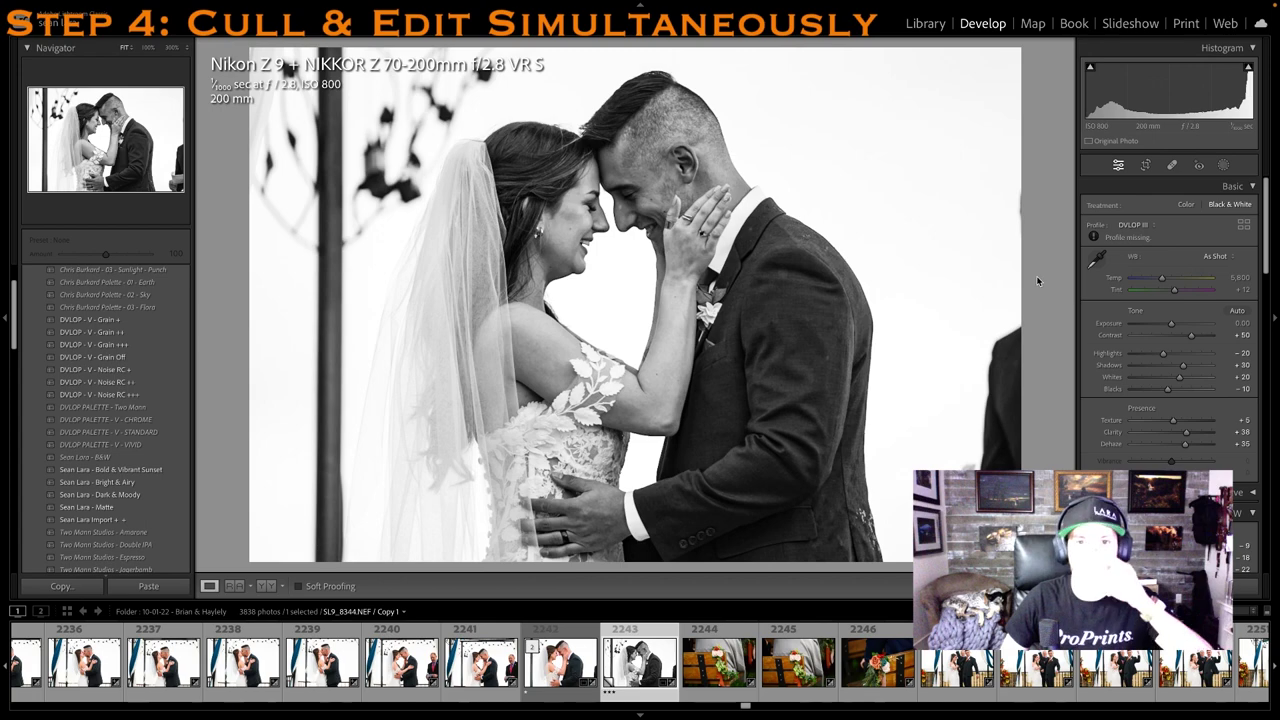
Rate the bench flower arrangement photo 2245 one star
left_click(798, 665)
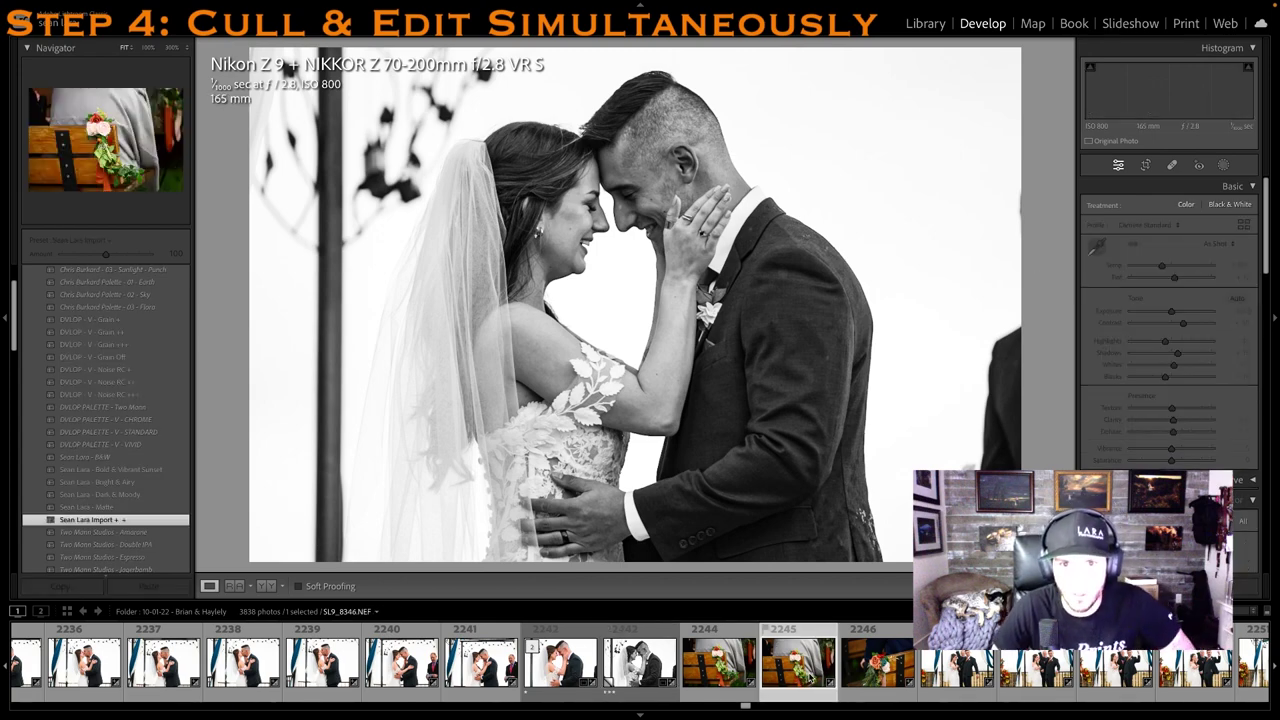
scroll(808, 676, "down", 3)
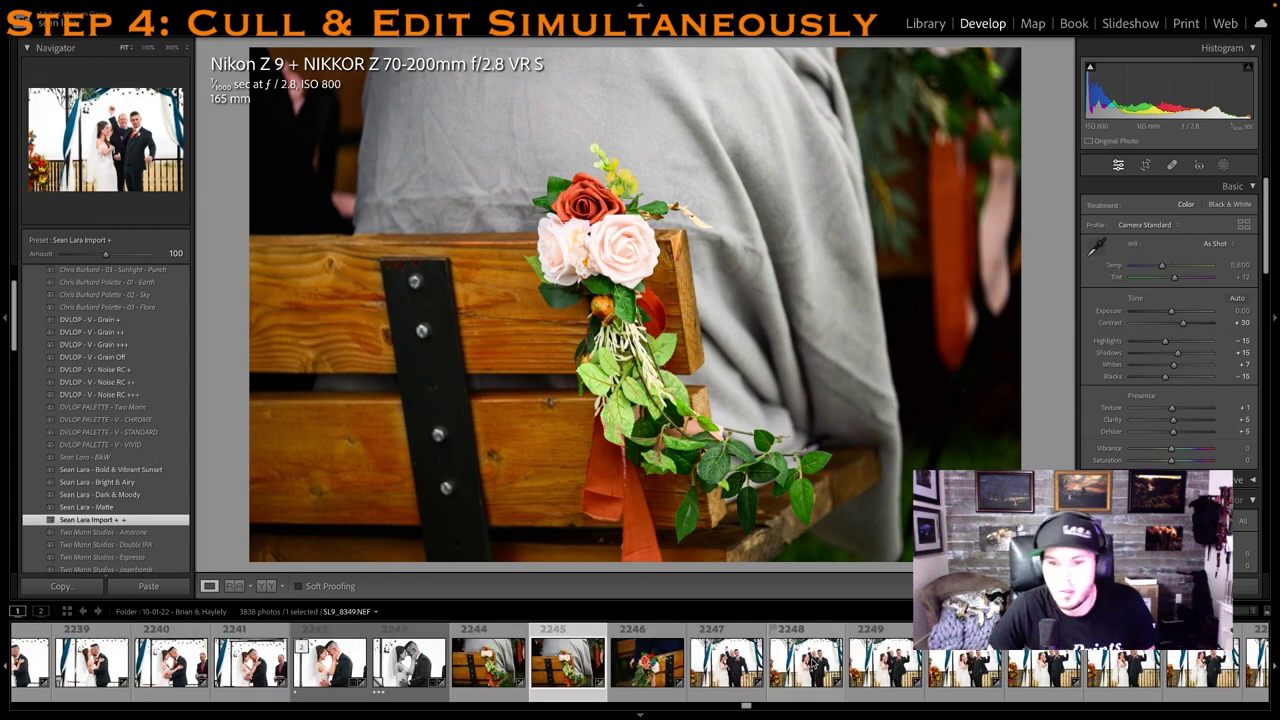
key("1")
left_click(821, 662)
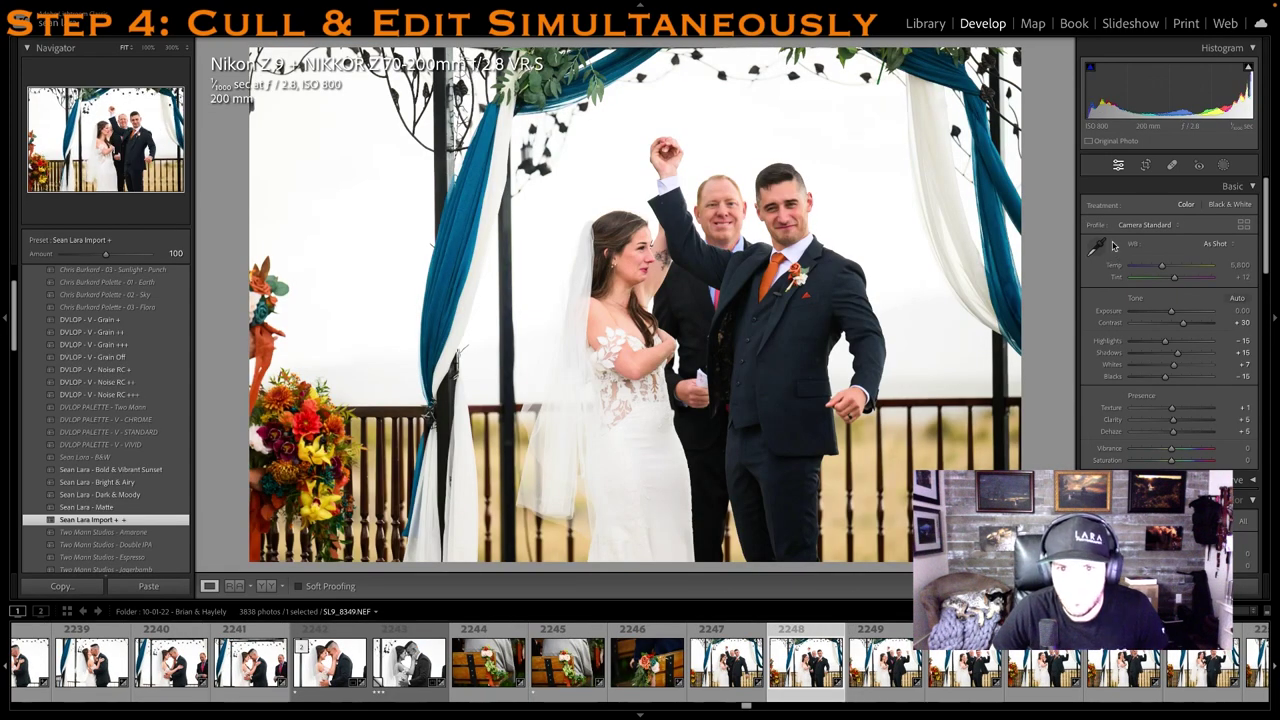
key("1")
key("0")
Go on to raised-fists photo 2250, rate it one star and crop it tighter around the couple and officiant, cutting out the flowers
key("Right")
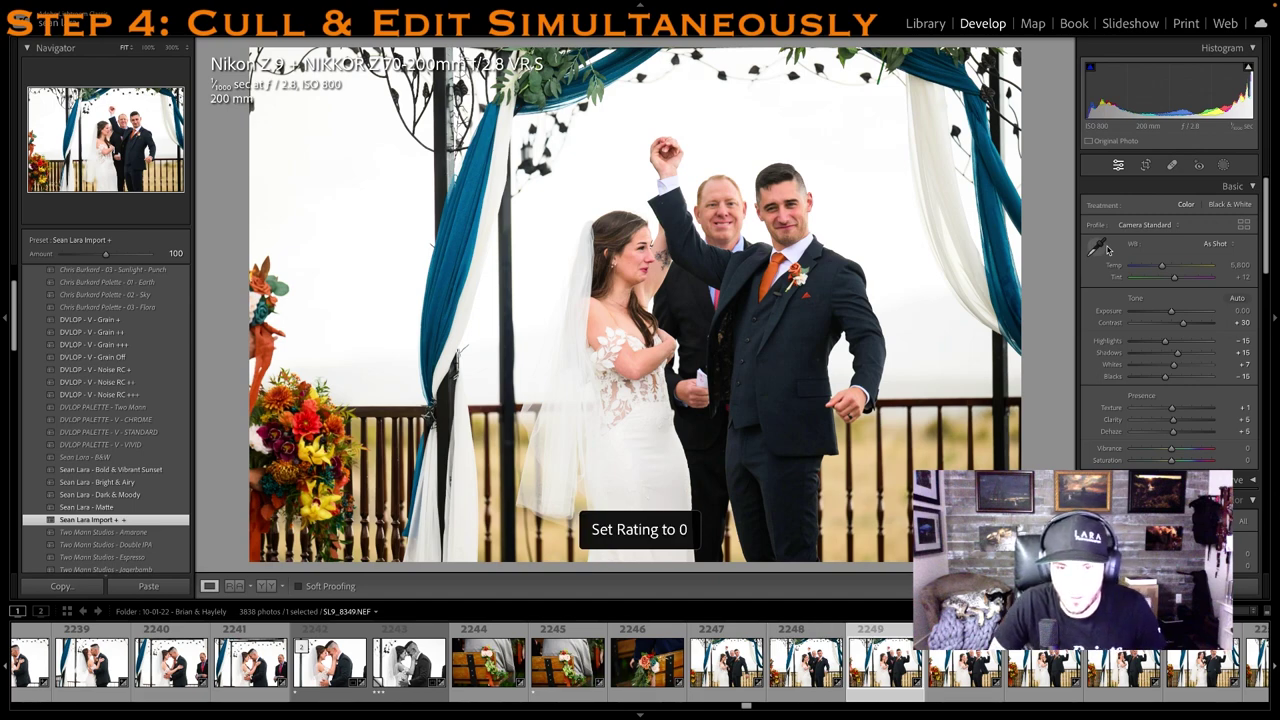
key("Right")
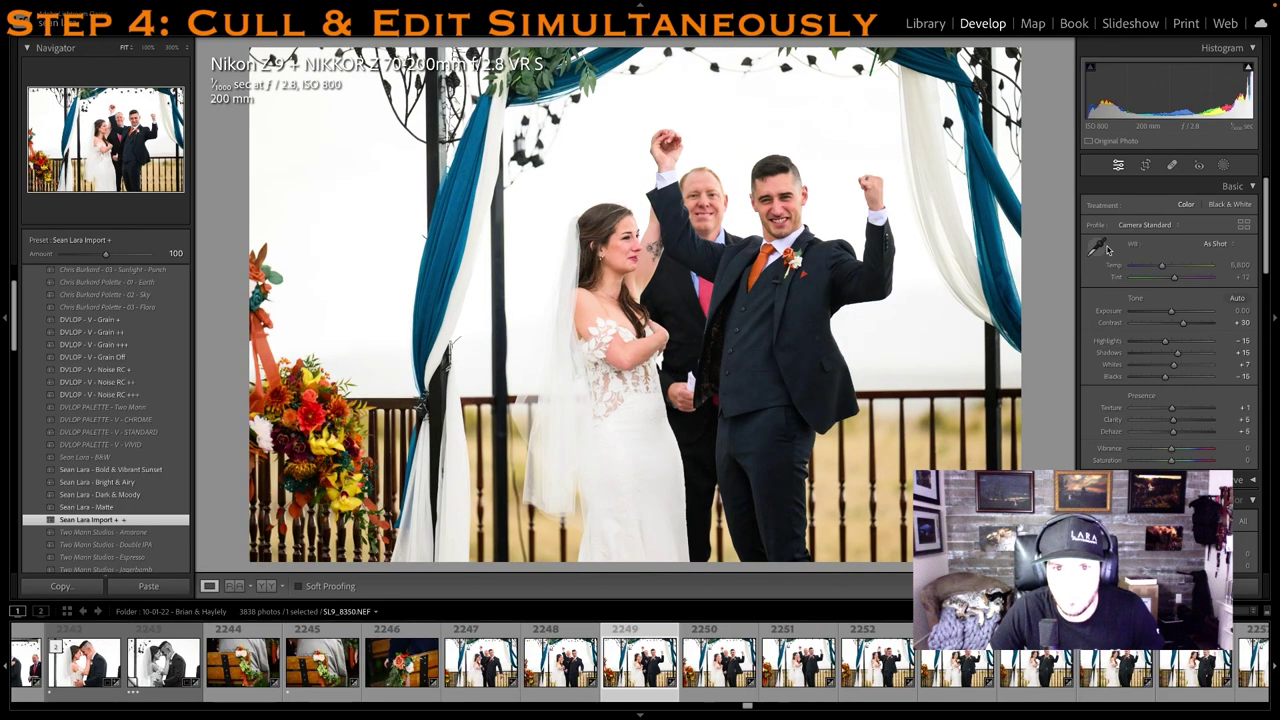
key("Right")
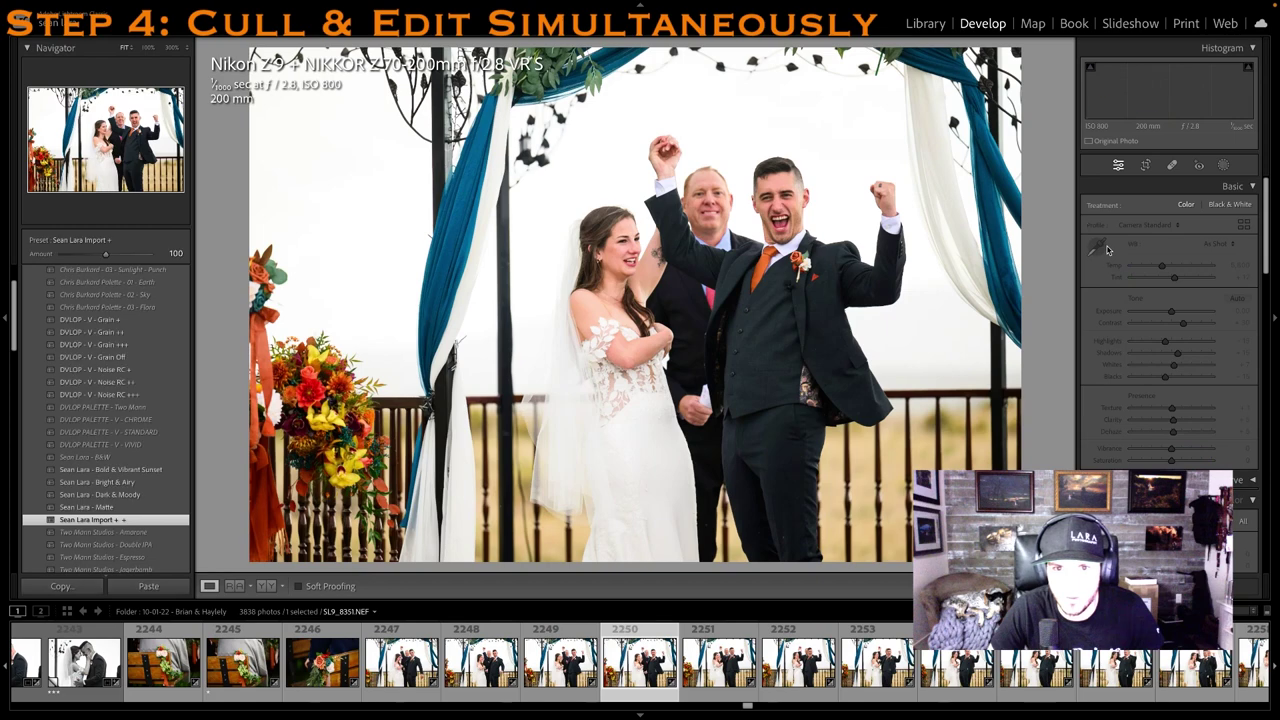
key("1")
left_click(1145, 164)
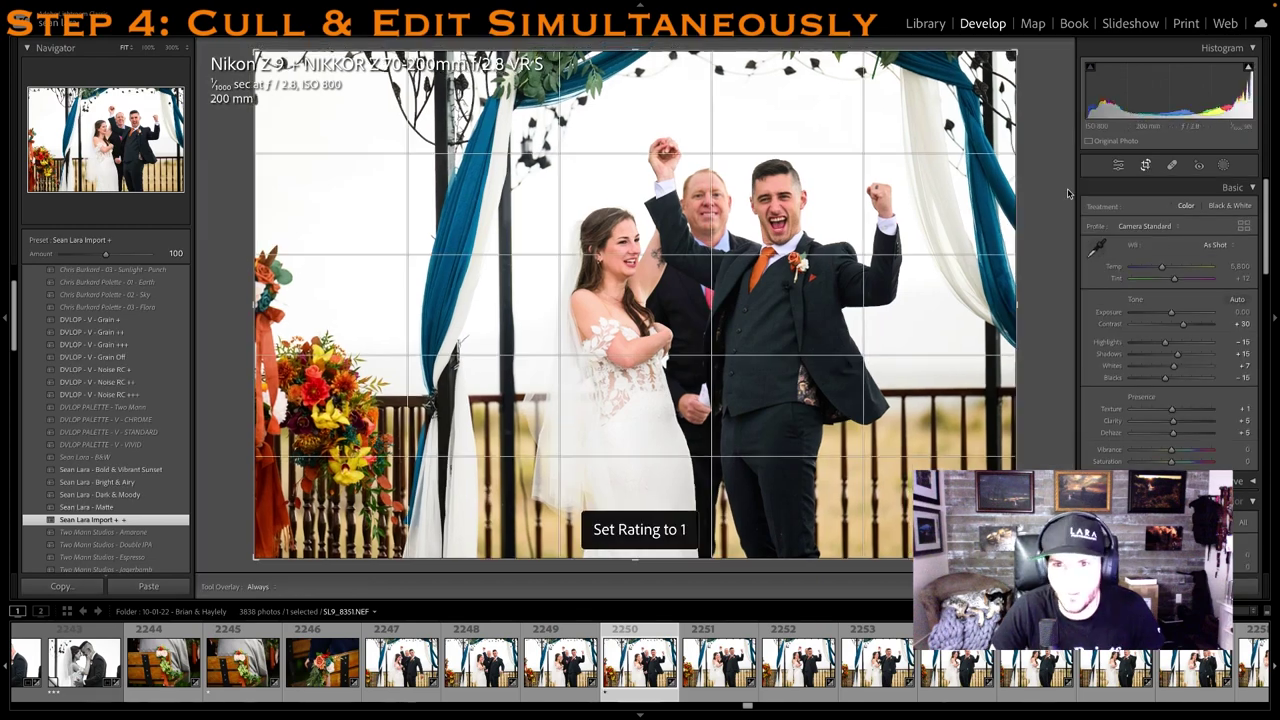
left_click_drag(252, 305, 335, 305)
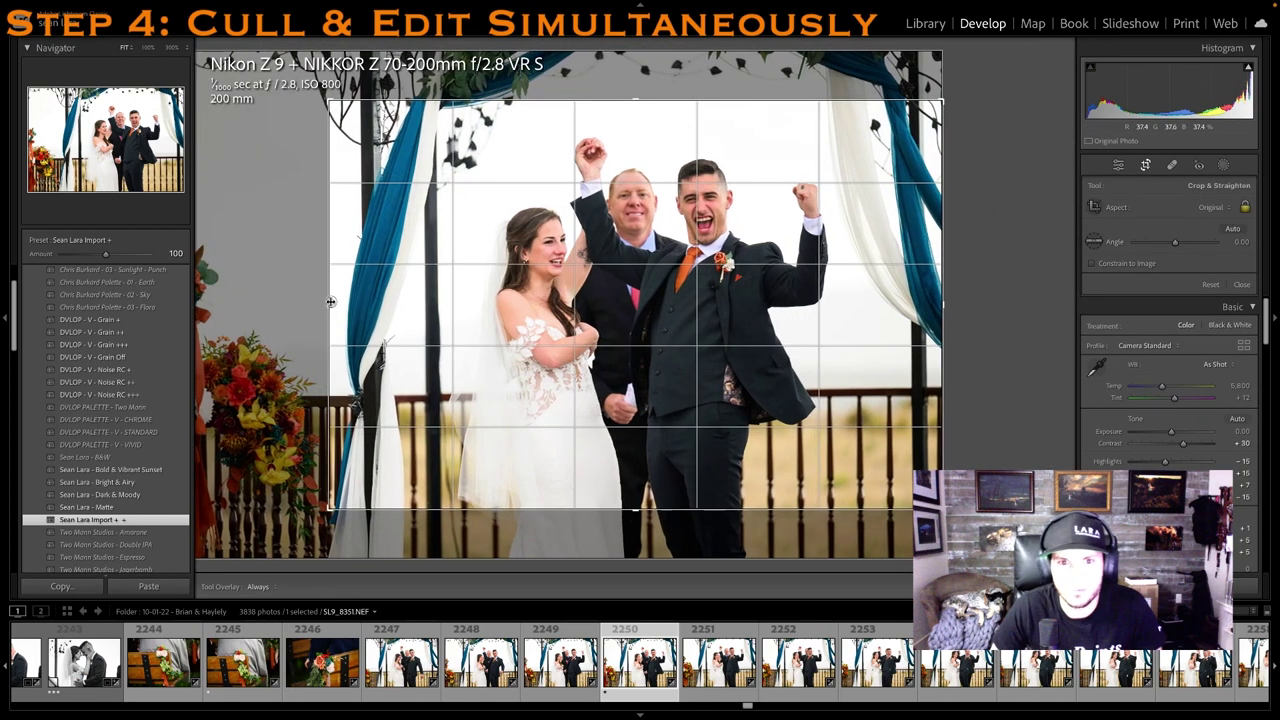
key("Return")
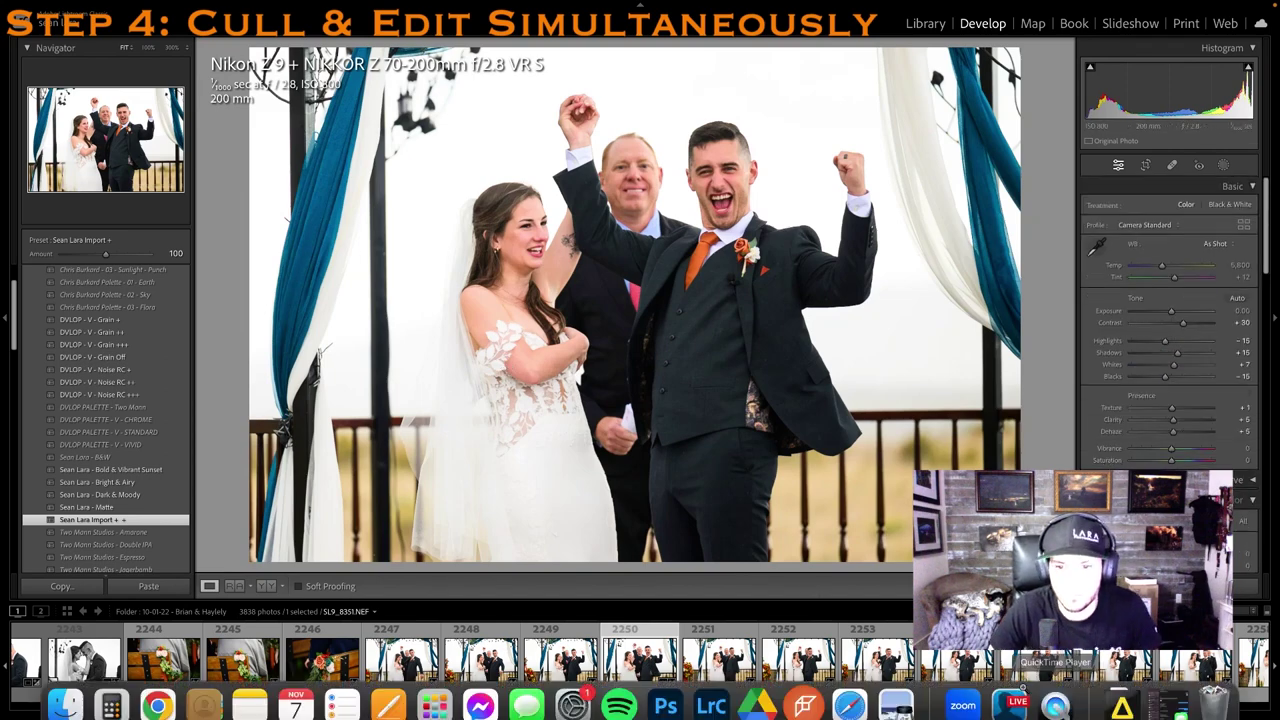
Rate celebration photo 2253 one star and crop it tighter around the couple, removing the flower arrangement
left_click(880, 660)
key("1")
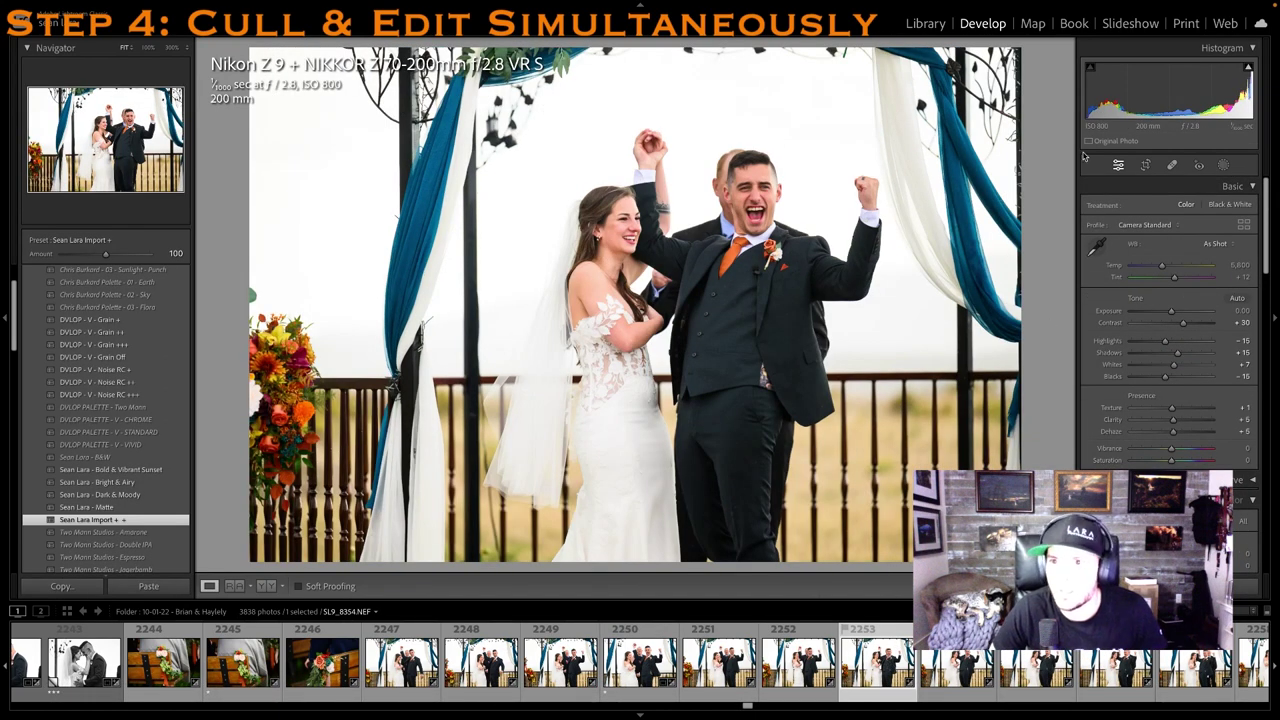
key("1")
left_click(1147, 165)
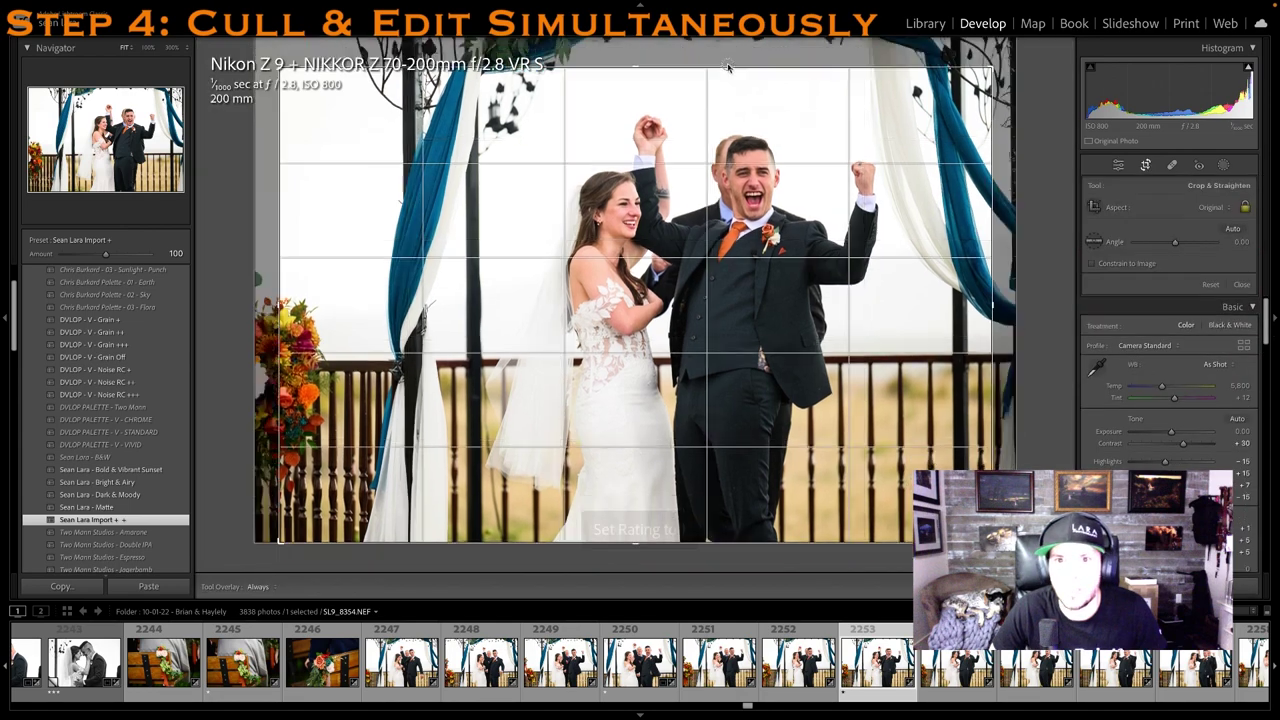
left_click_drag(730, 273, 679, 349)
key("Return")
Rate celebration photo 2256 one star and crop it closer on the cheering couple
scroll(886, 698, "right", 5)
left_click(940, 655)
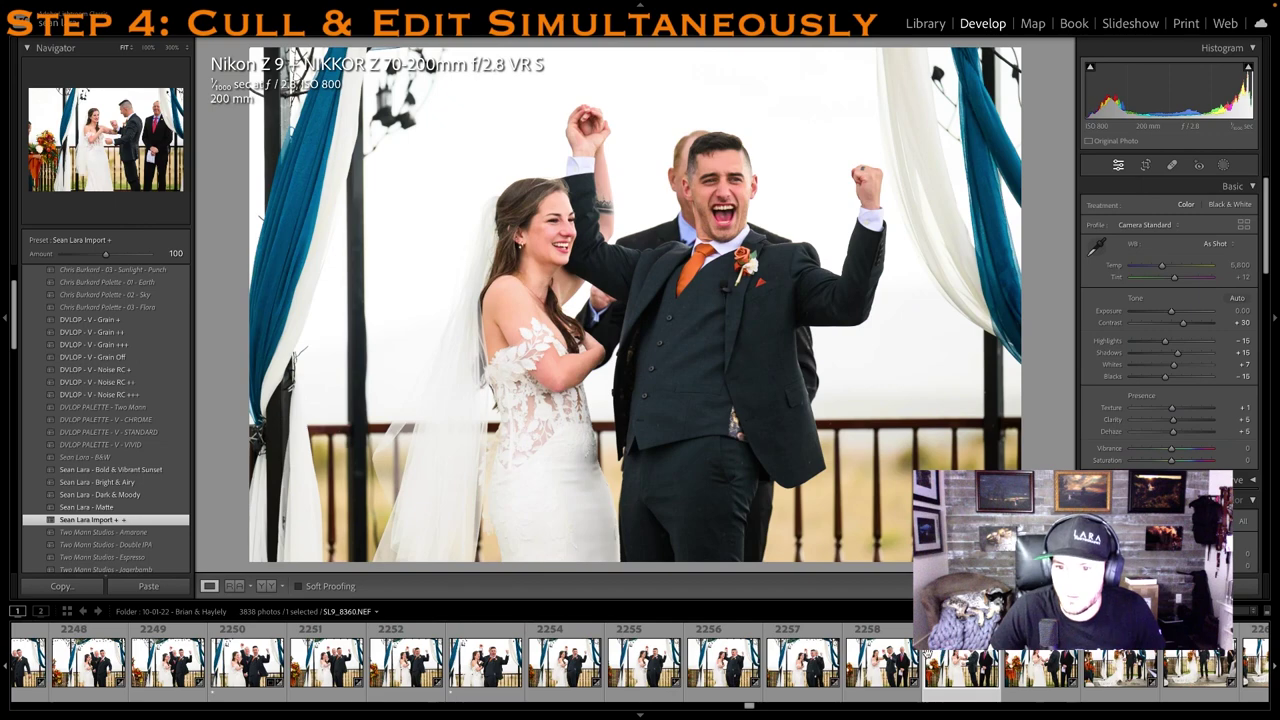
left_click(713, 672)
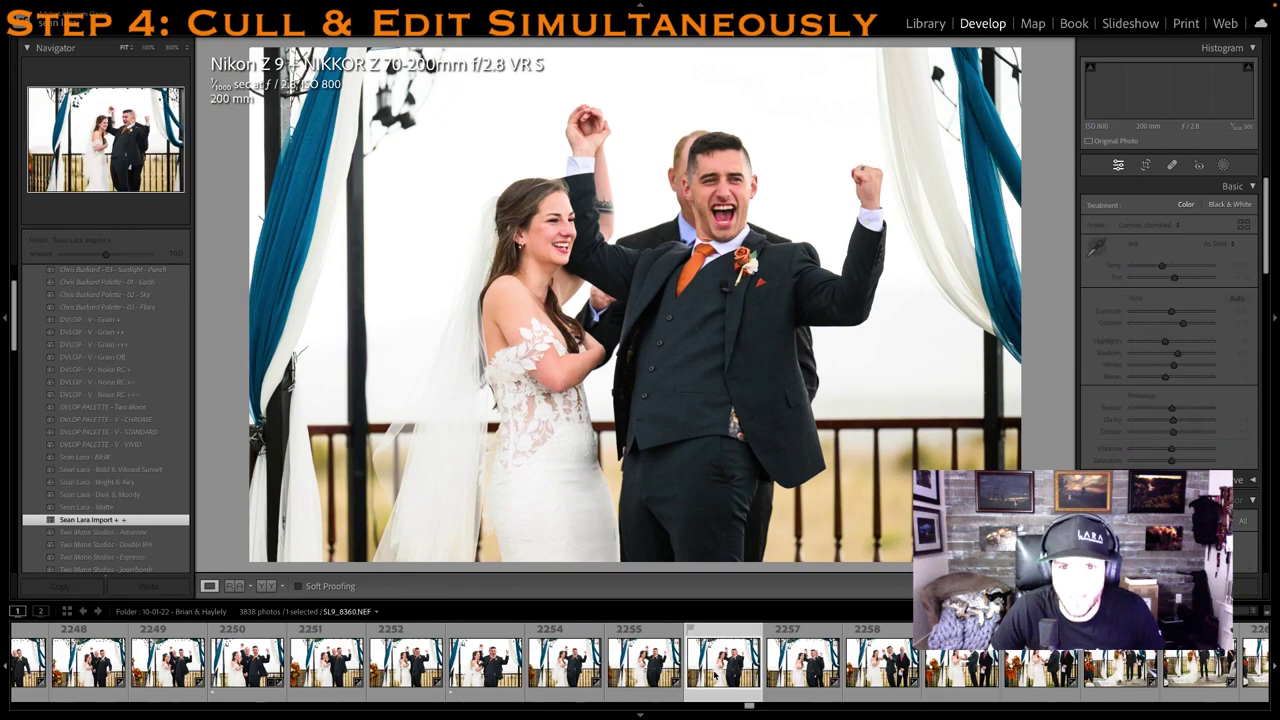
key("1")
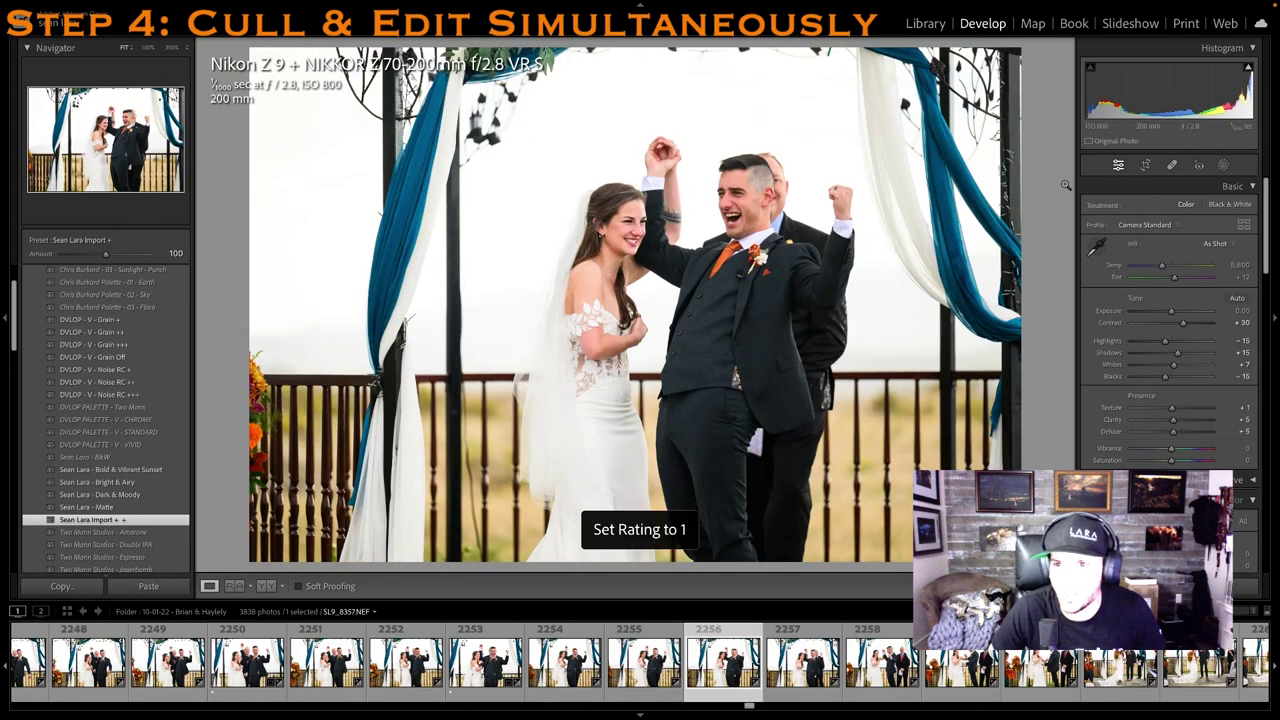
key("r")
left_click_drag(692, 50, 694, 107)
left_click_drag(700, 190, 648, 225)
key("r")
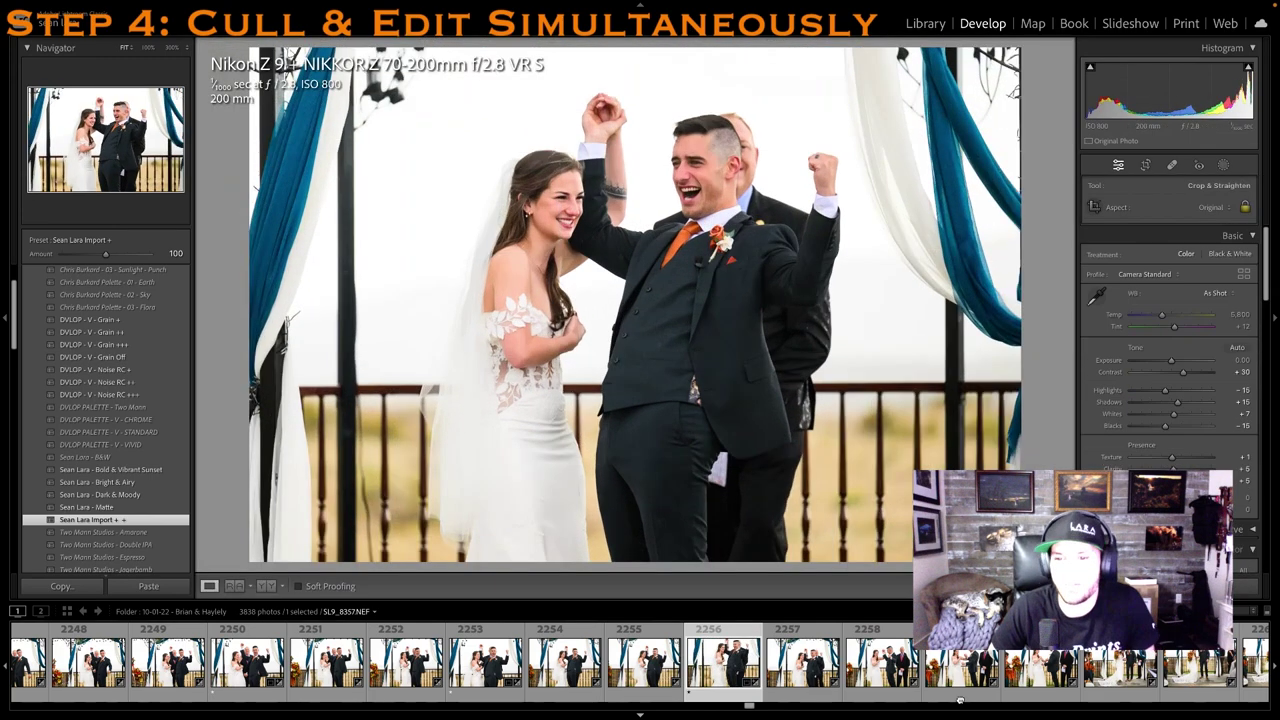
Go through the frames of the couple leaving the altar and rate photos 2263 and 2269 one star each
left_click(982, 668)
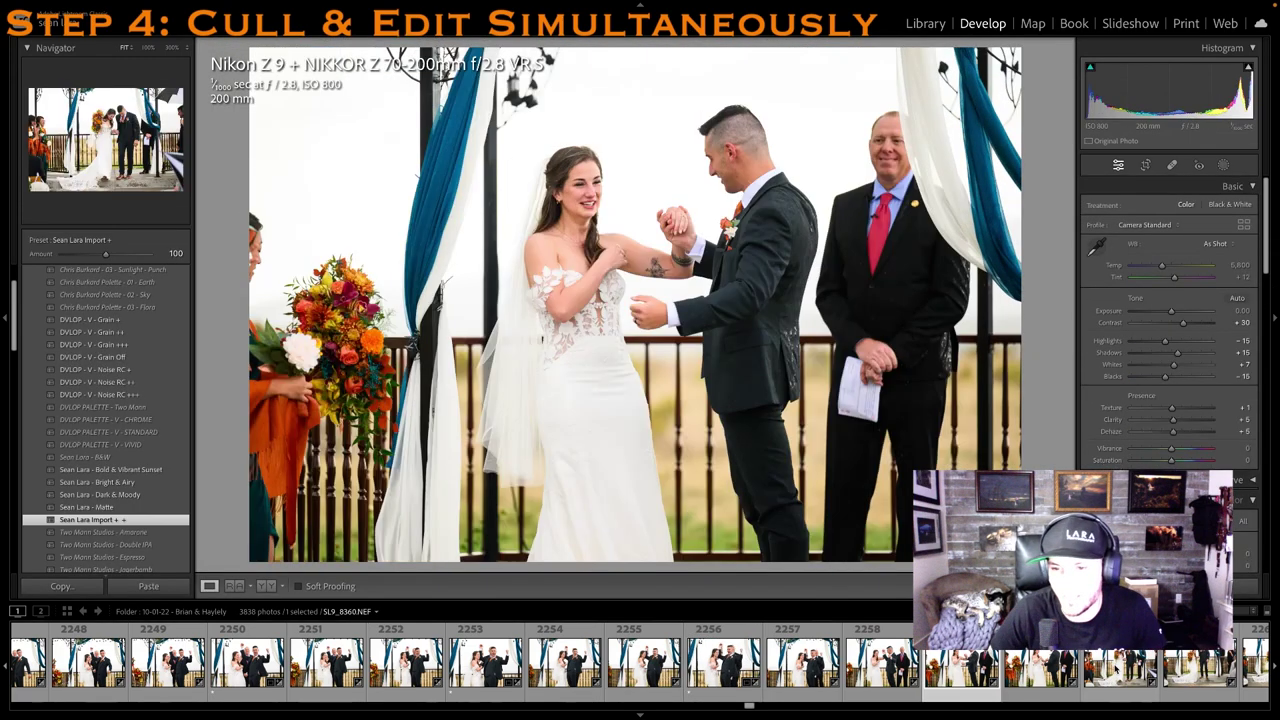
left_click(1117, 668)
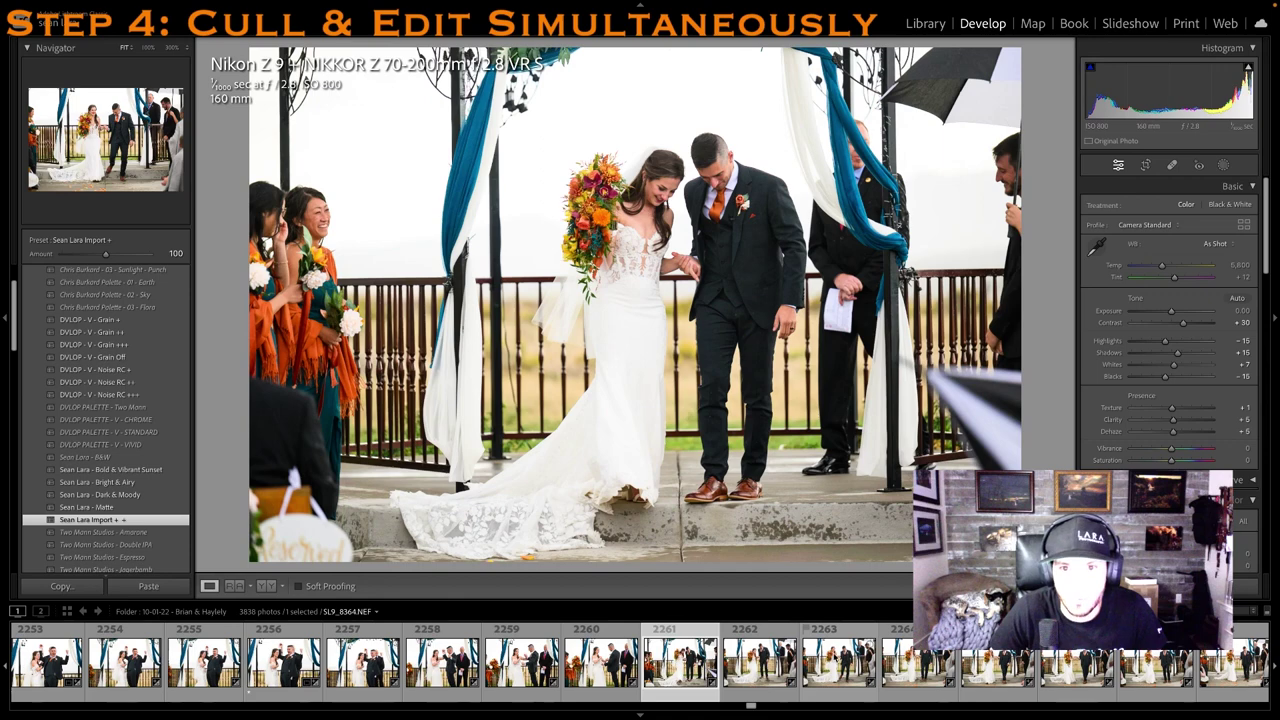
left_click(834, 667)
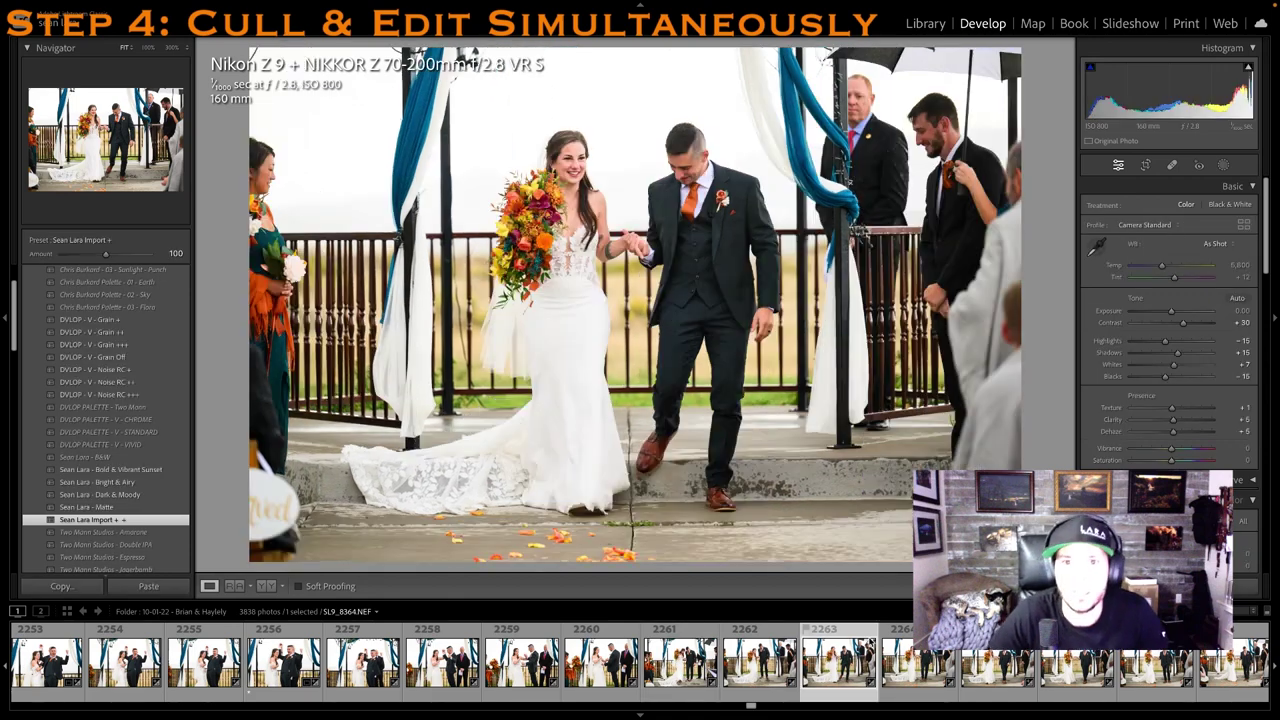
key("1")
scroll(838, 668, "down", 5)
left_click(890, 668)
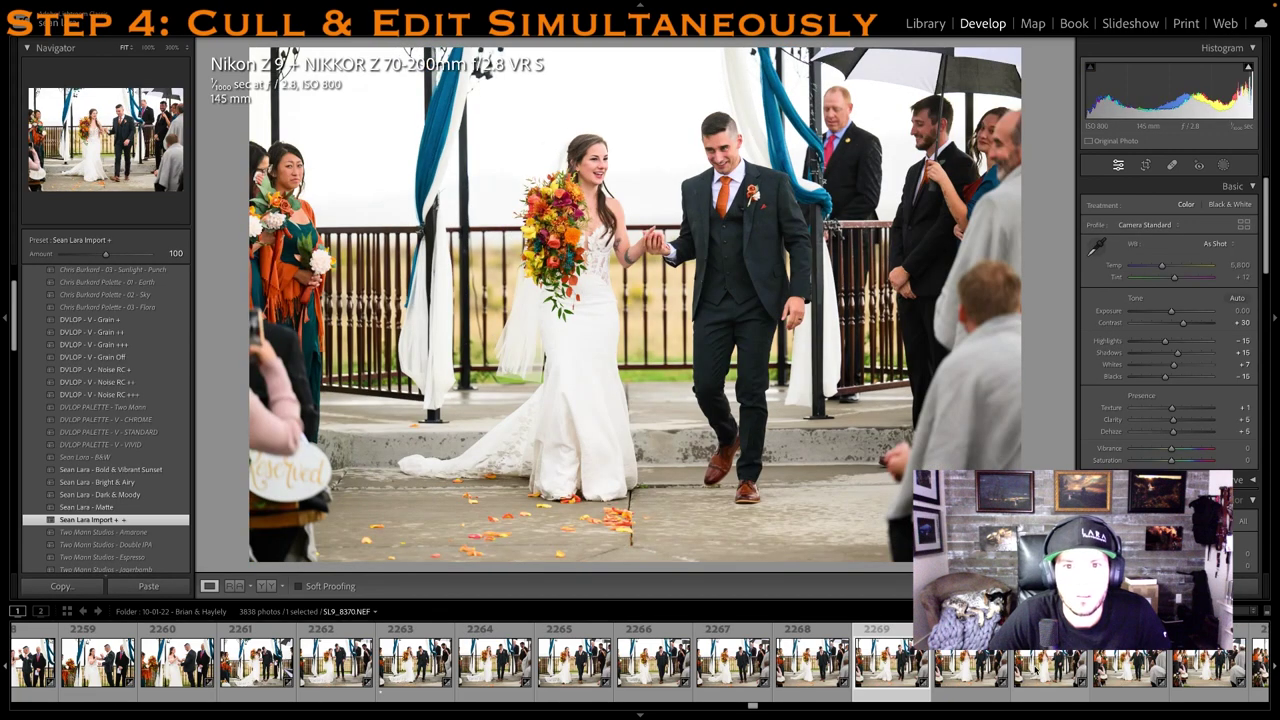
key("1")
Review the following frames of the couple walking hand in hand and rate photo 2280 one star
scroll(640, 667, "down", 3)
left_click(1030, 670)
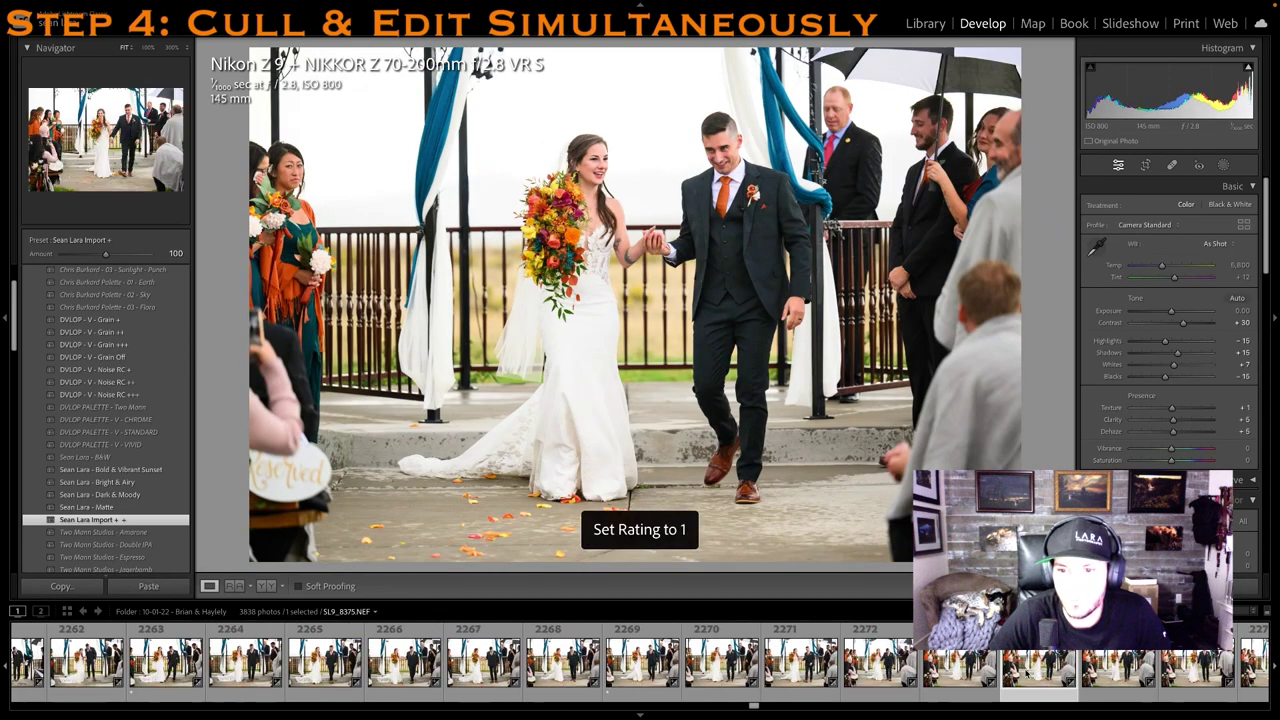
scroll(1029, 667, "down", 6)
left_click(1029, 670)
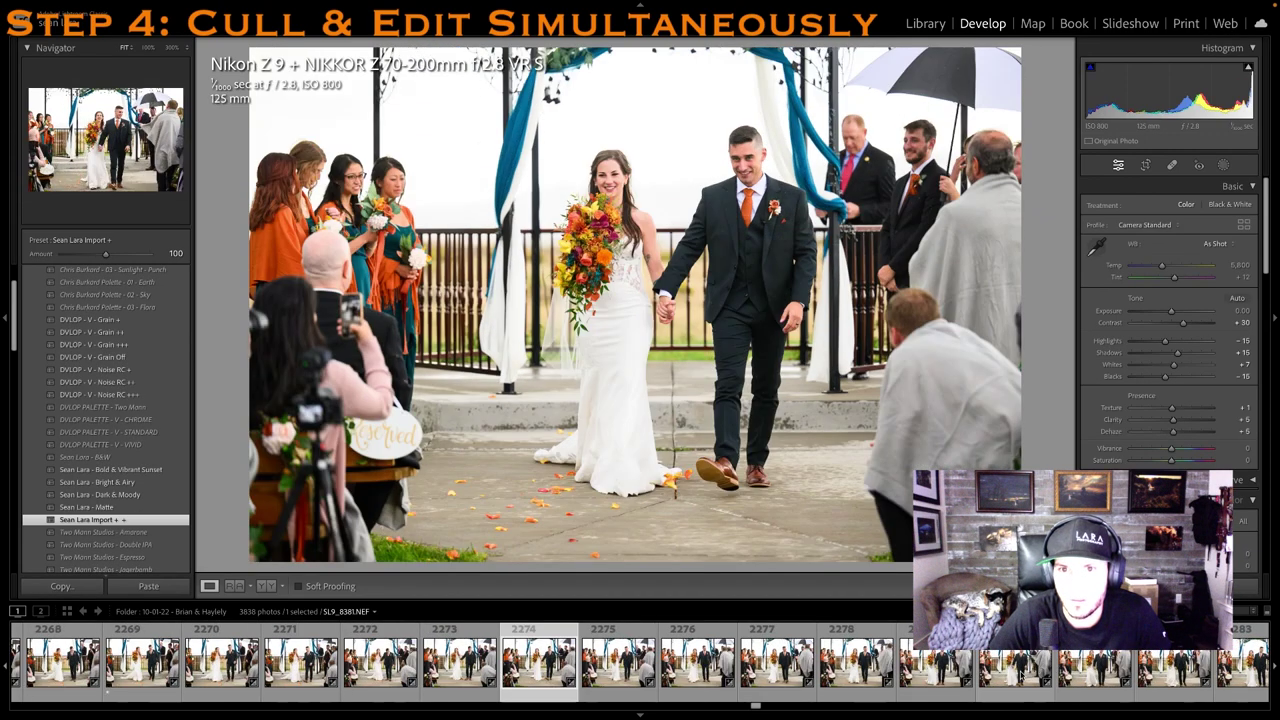
left_click(1022, 675)
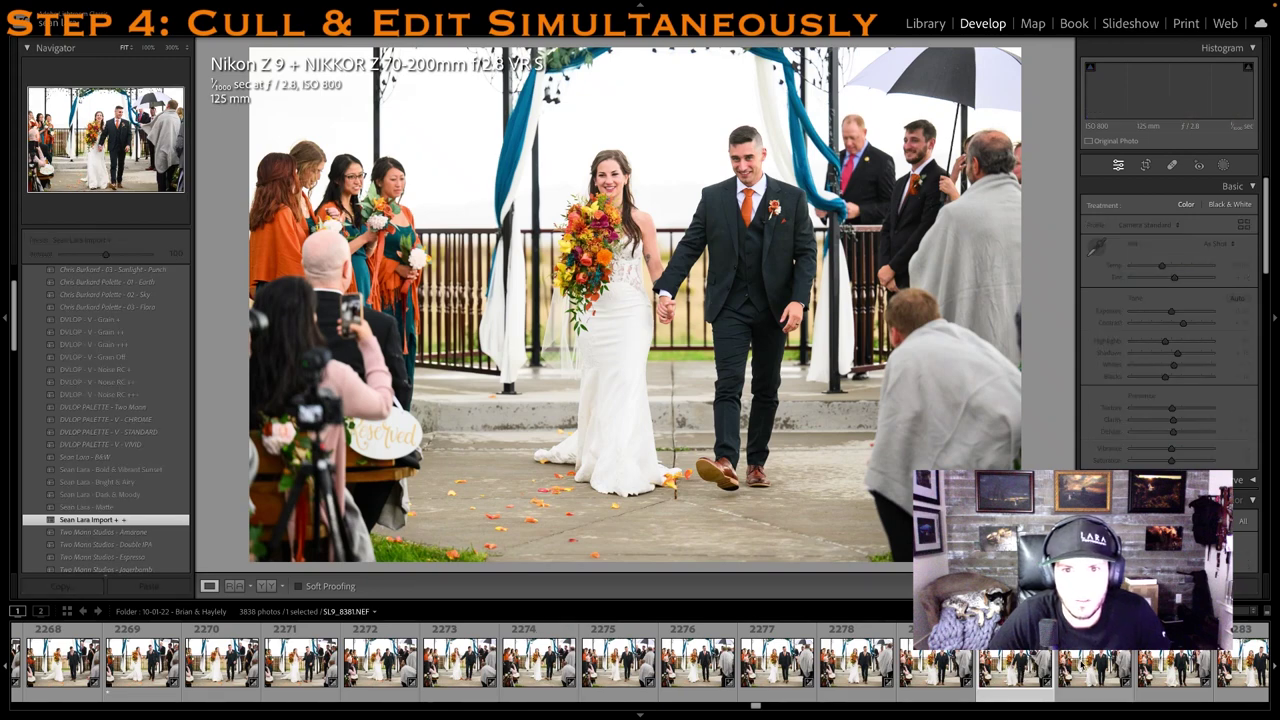
key("1")
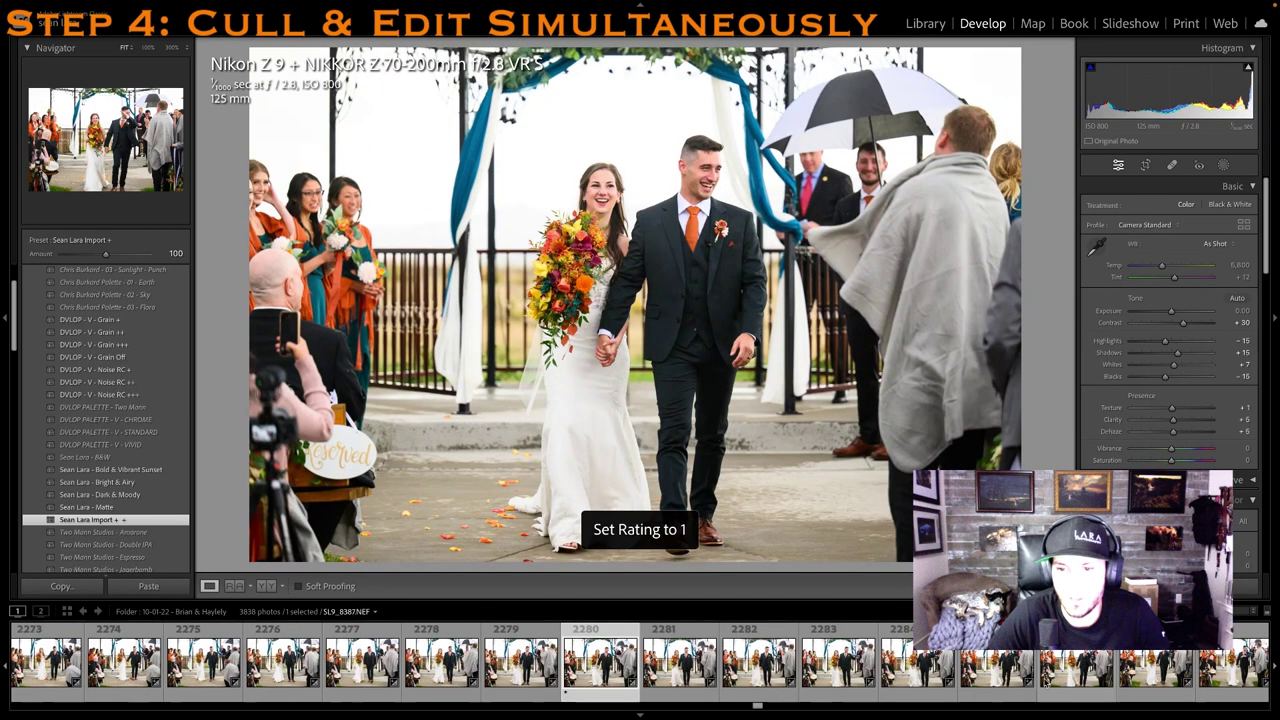
Step through the aisle frames from 2283 onward and rate photo 2289 one star
left_click(840, 690)
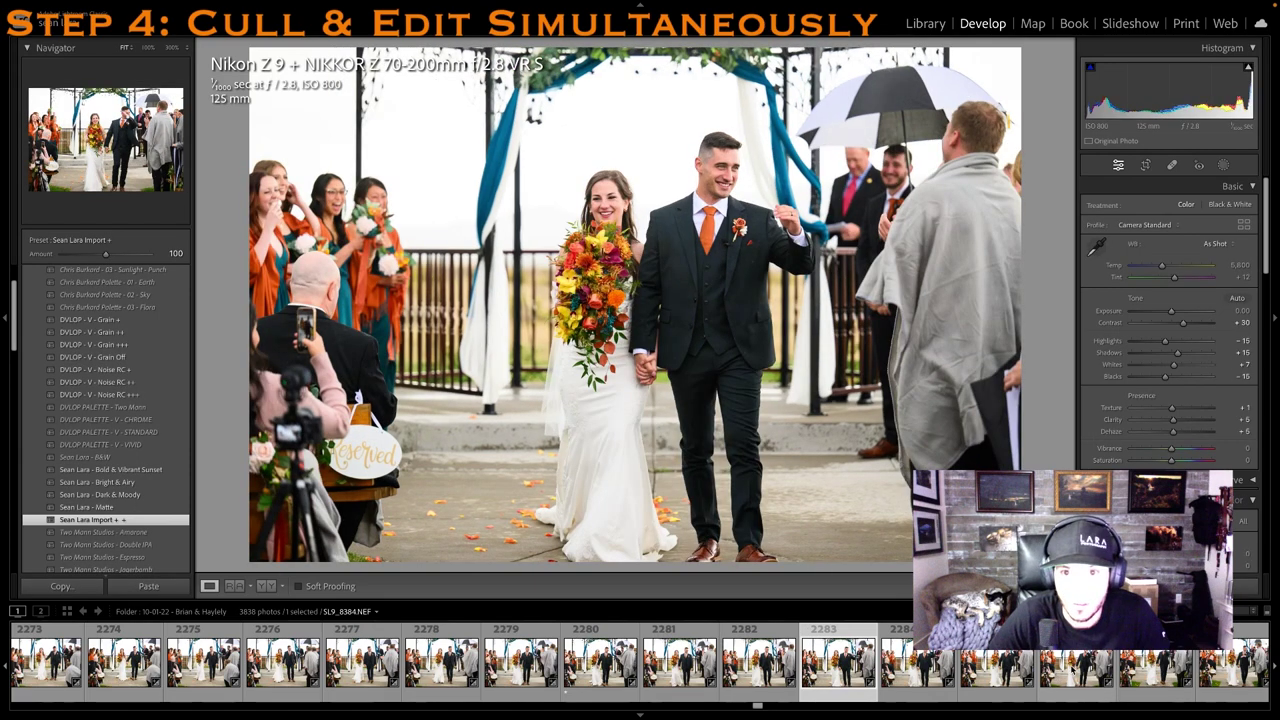
key("Right")
key("Right")
key("Right")
key("Right")
key("Right")
key("Right")
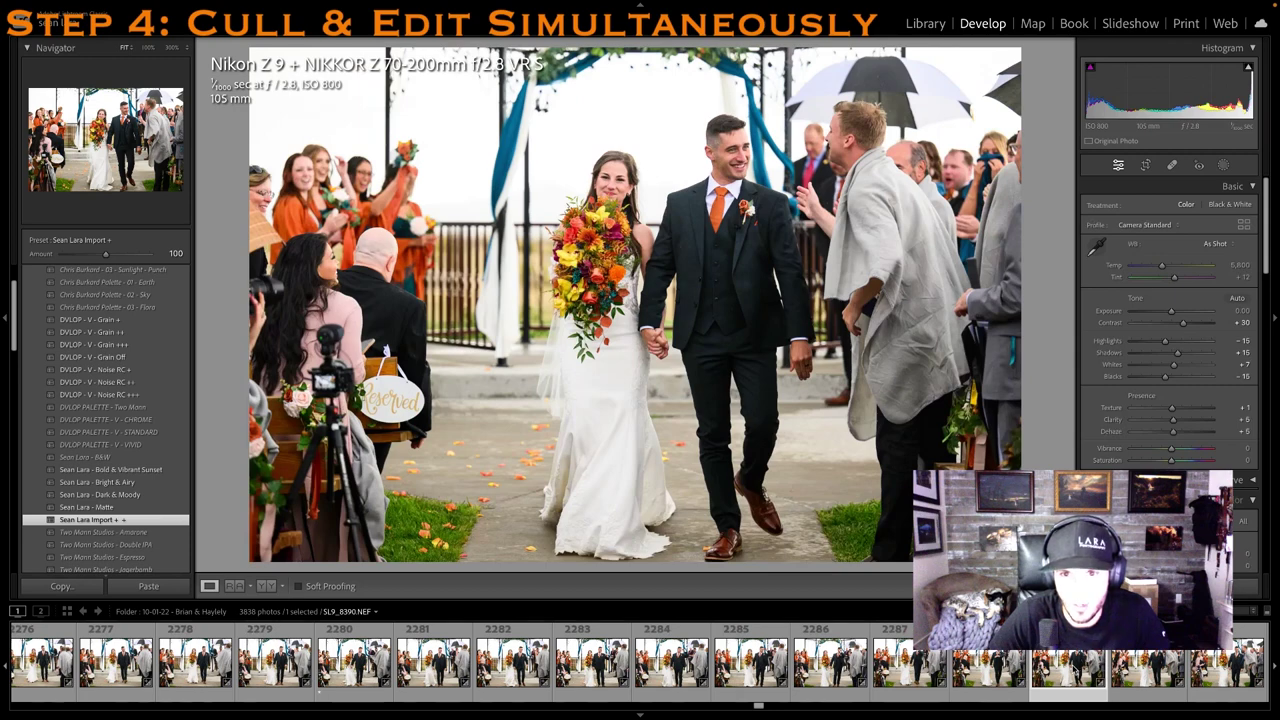
key("1")
Continue through the aisle frames after 2289 and rate photo 2295 one star
key("Right")
key("Right")
key("Right")
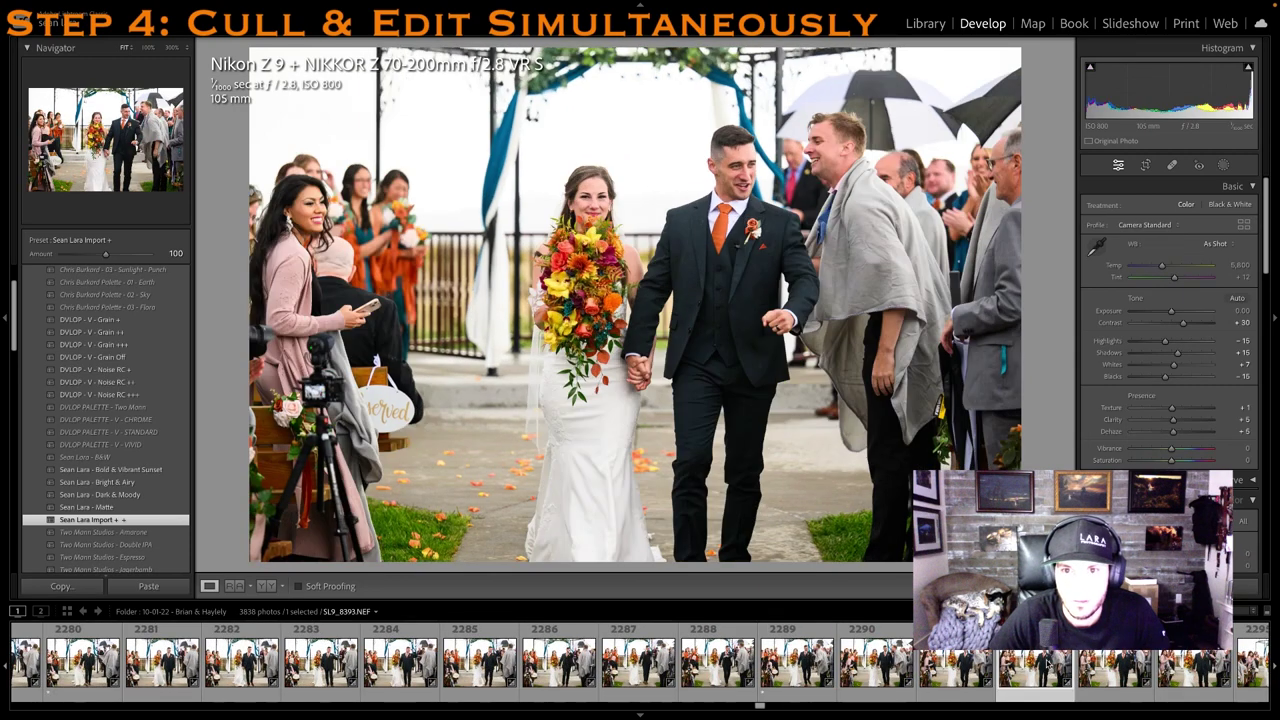
key("Right")
key("Right")
key("Right")
key("Right")
key("Right")
key("Right")
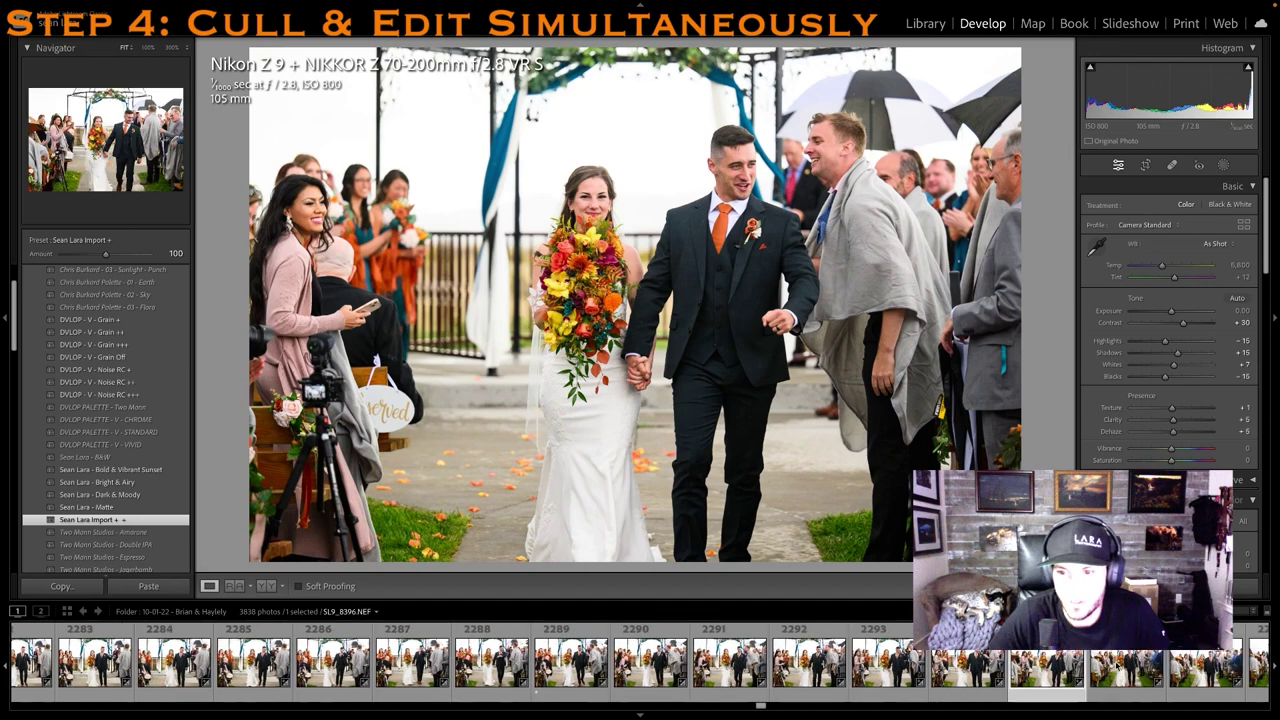
key("1")
Compare the wide aisle frames with the applauding guests and rate photo 2298 one star
key("Right")
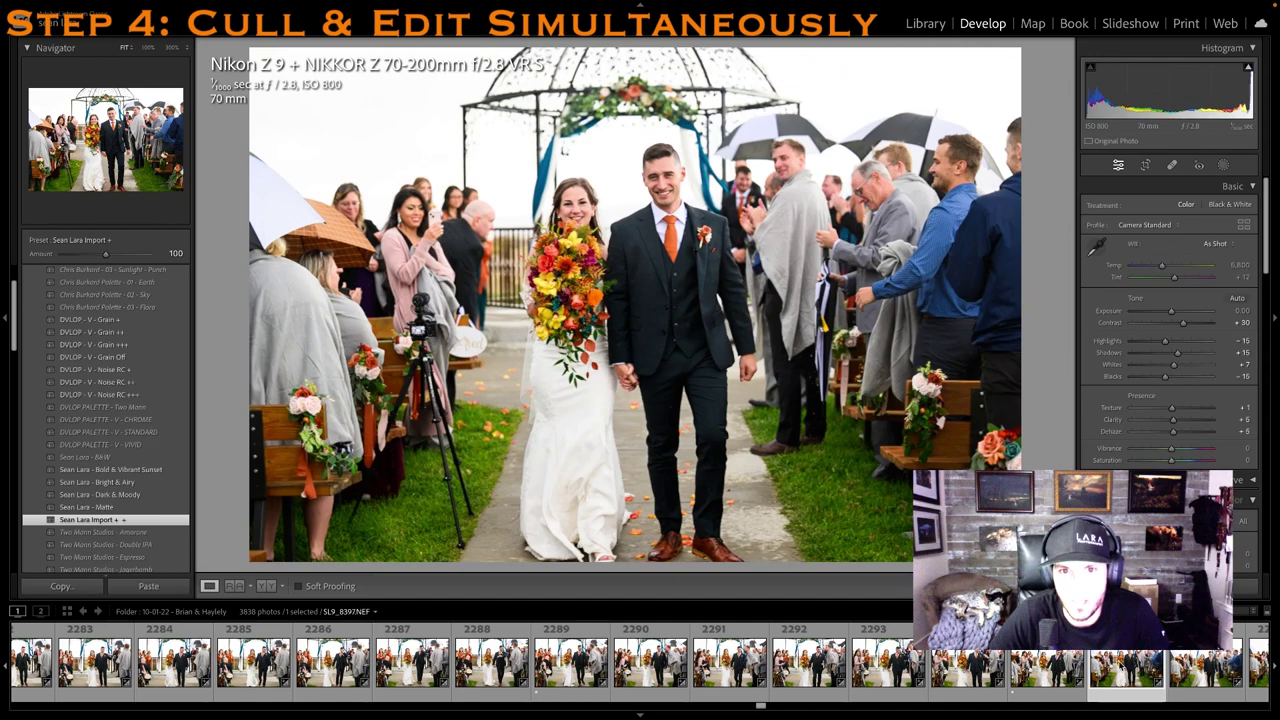
key("Right")
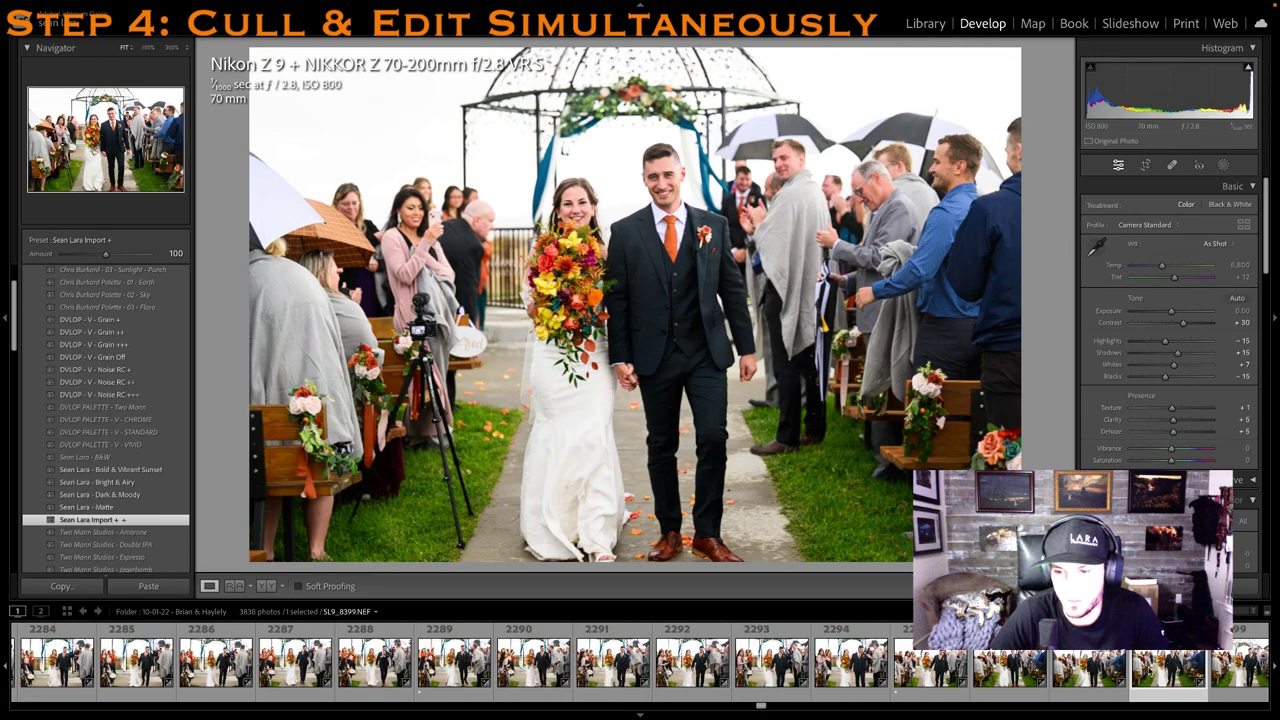
scroll(1150, 675, "right", 5)
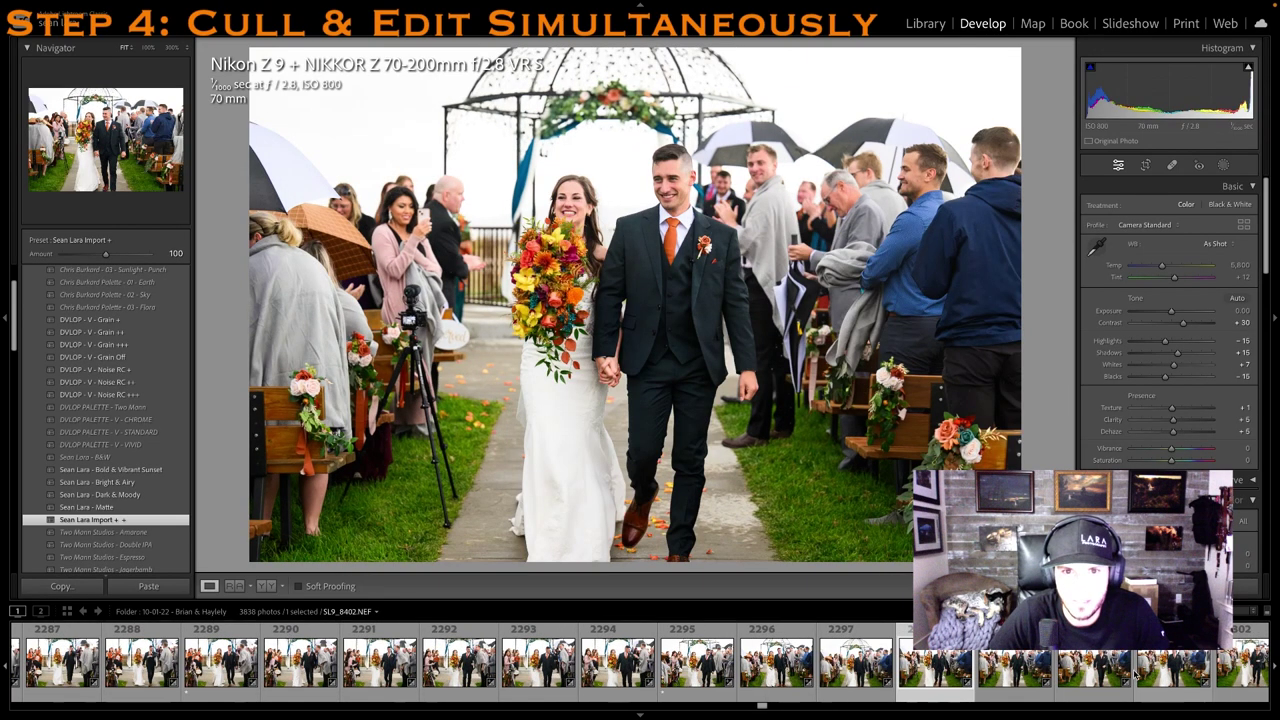
key("1")
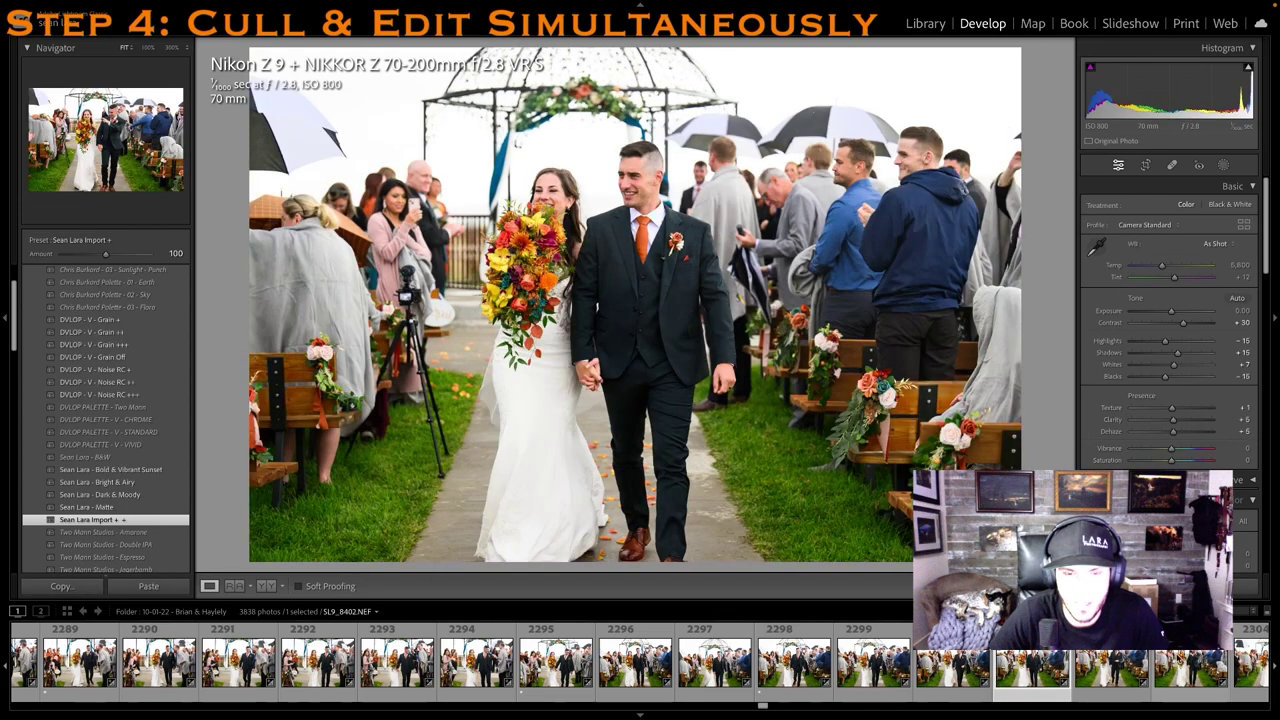
Look through the remaining aisle frames and open the black-and-white photo of the couple smiling at each other
scroll(1176, 660, "down", 3)
left_click(1198, 676)
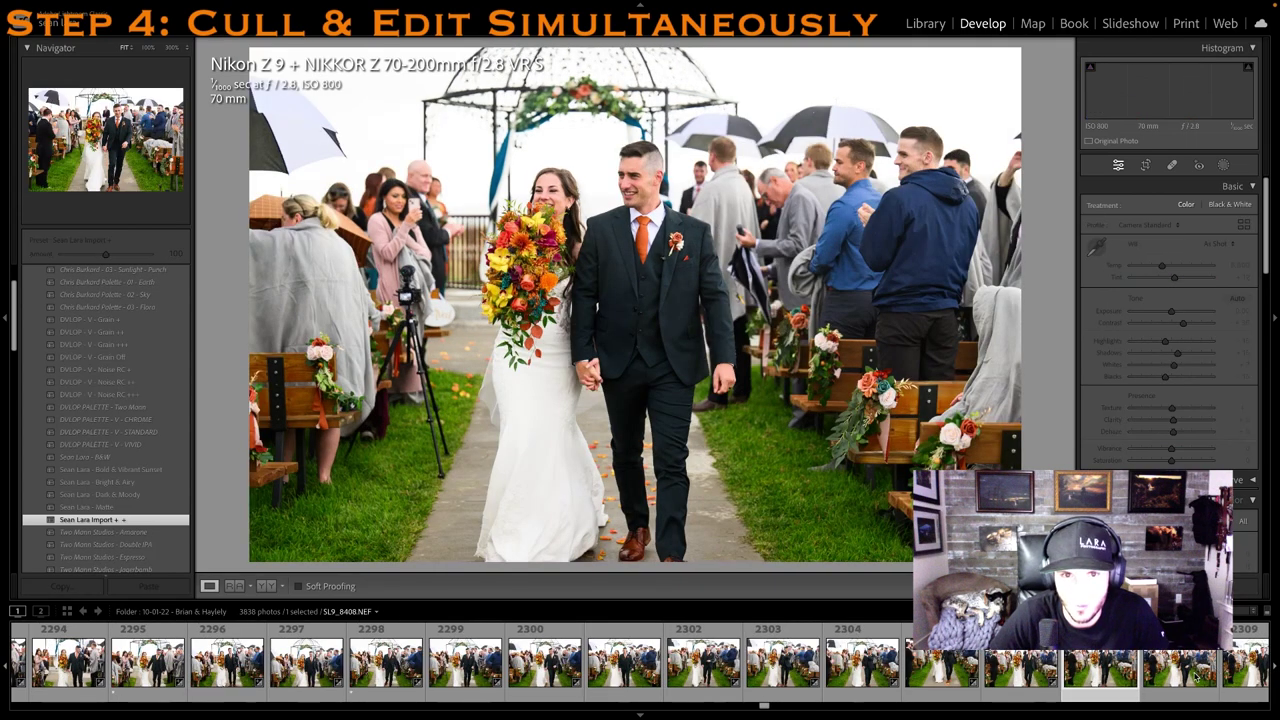
key("Left")
scroll(1195, 678, "down", 2)
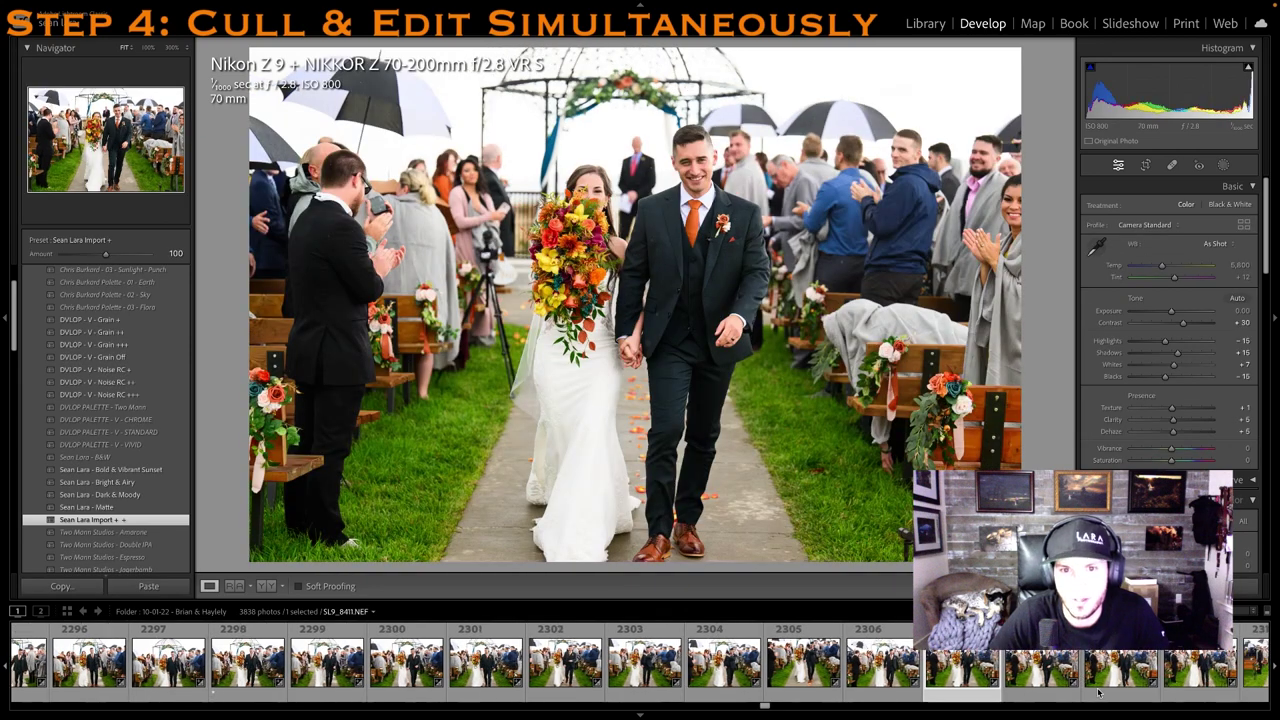
scroll(1000, 678, "down", 2)
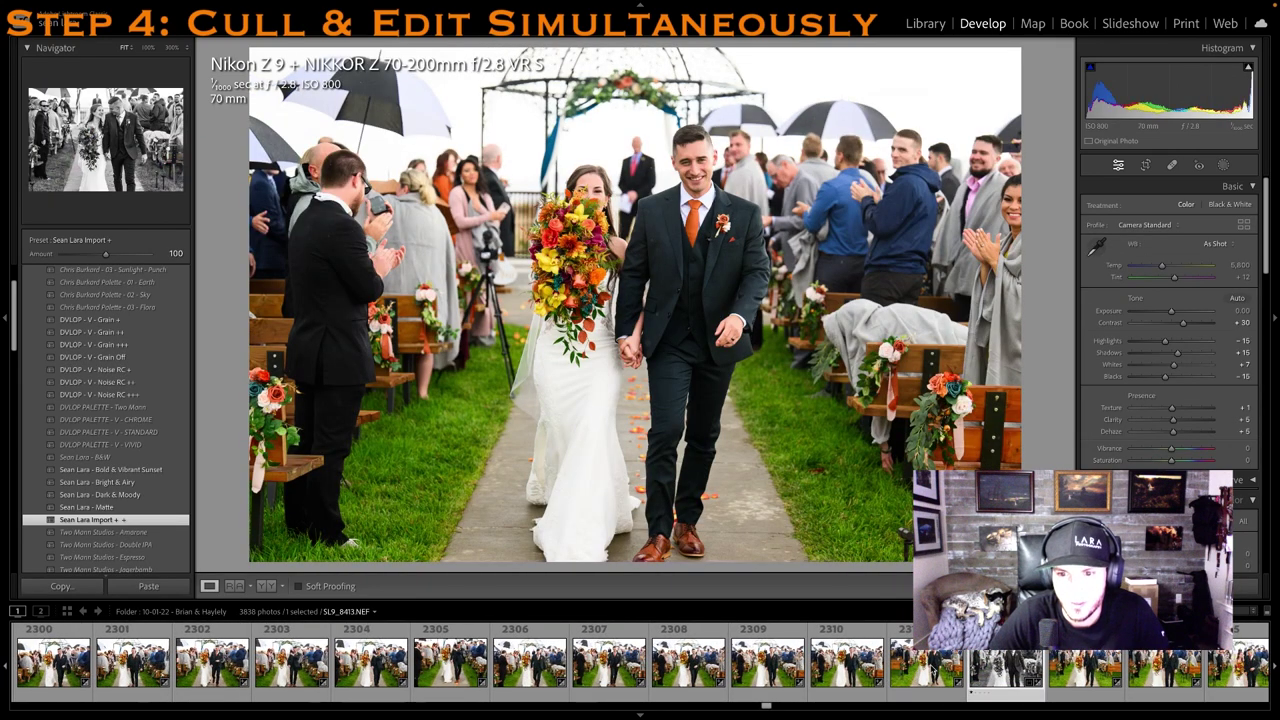
left_click(1005, 668)
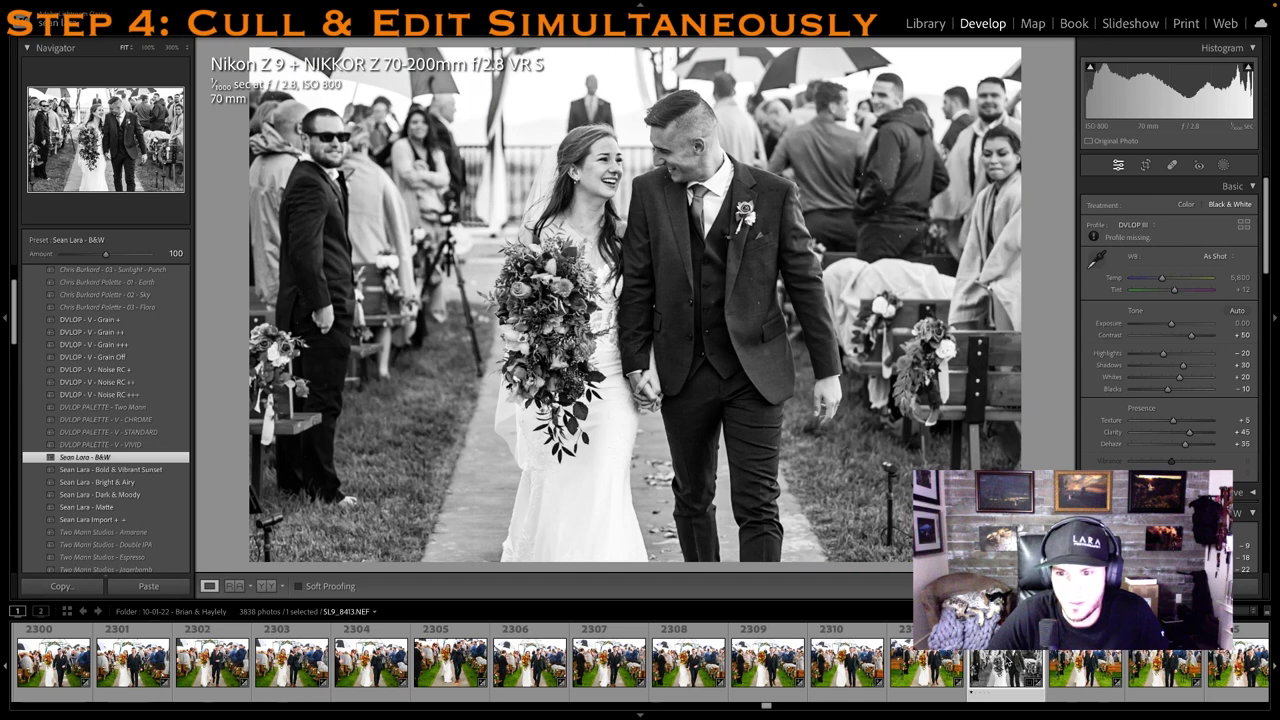
Create a virtual copy of black-and-white photo 2312 and apply the color Import + + preset to the copy
right_click(1006, 658)
left_click(1045, 556)
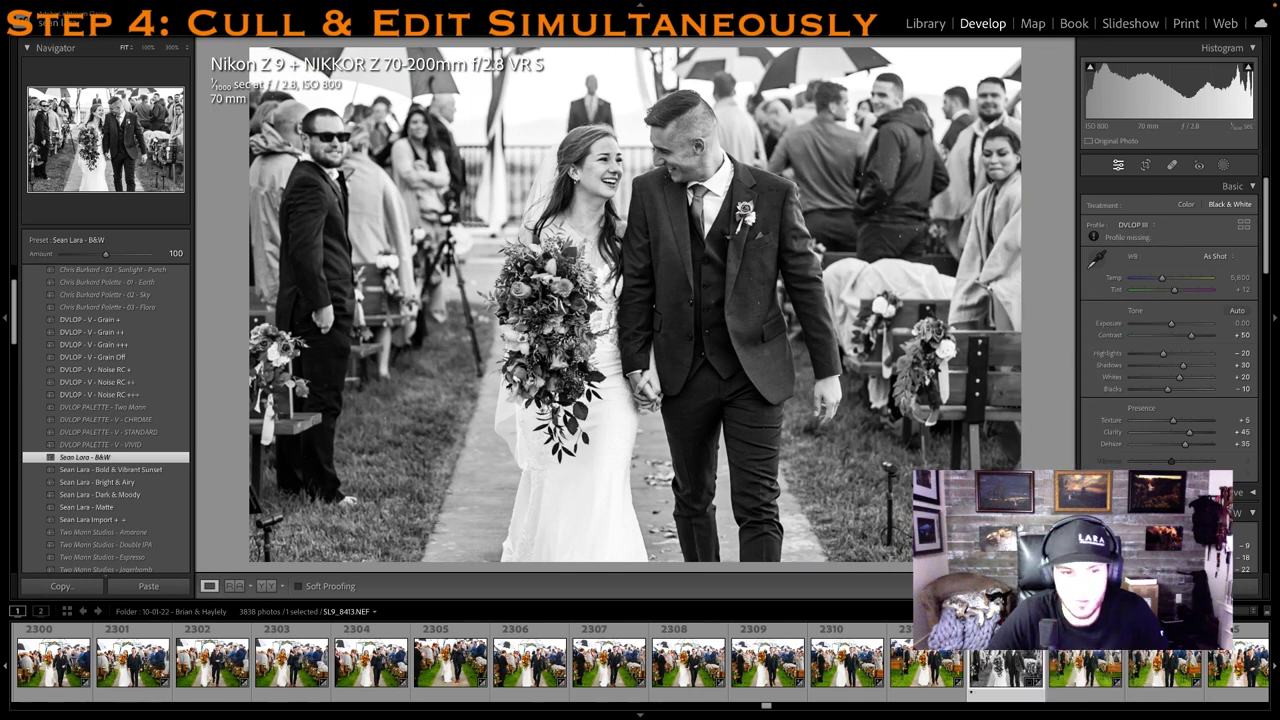
key("ctrl+apostrophe")
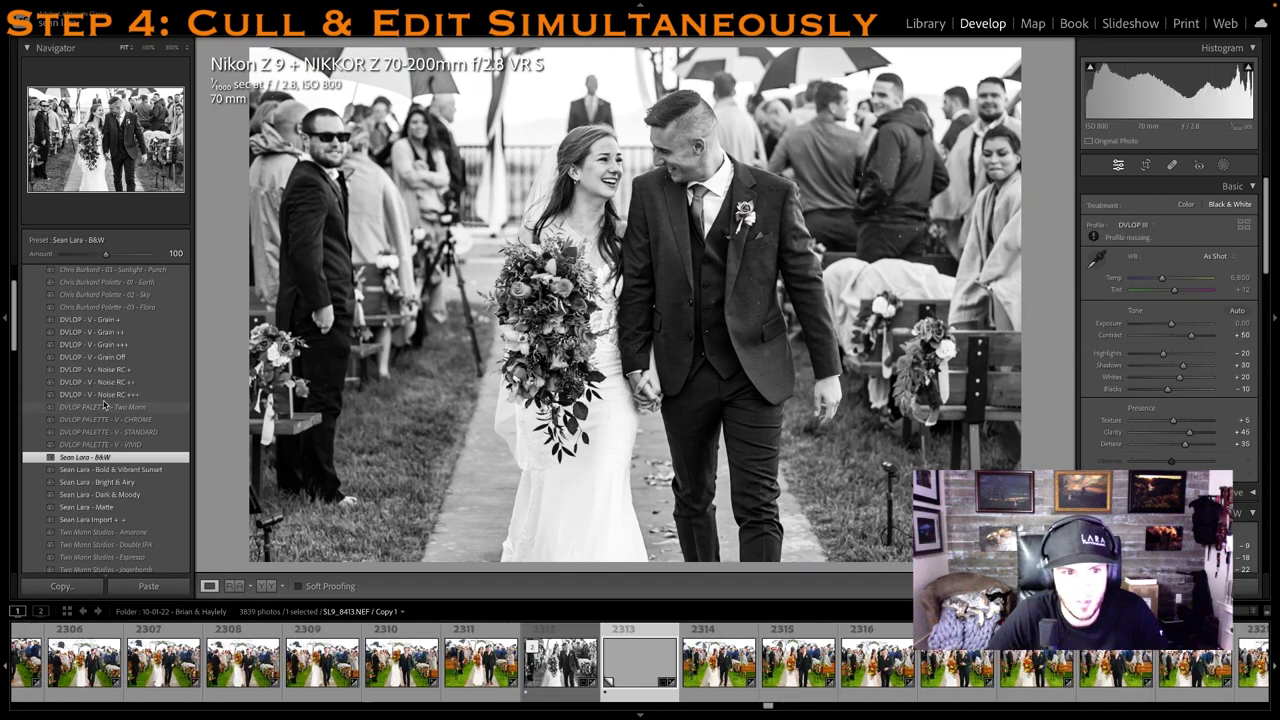
left_click(98, 519)
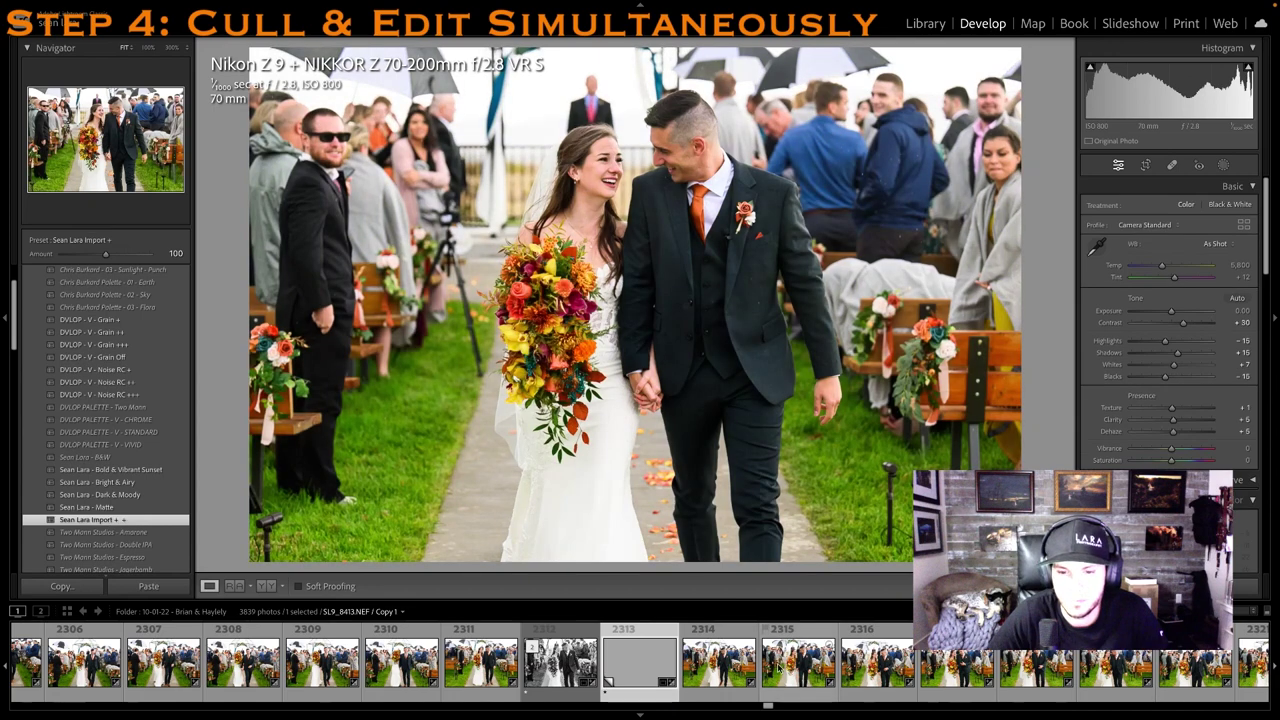
Compare the aisle frames from 2315 to 2321 and rate photo 2317 one star
left_click(808, 658)
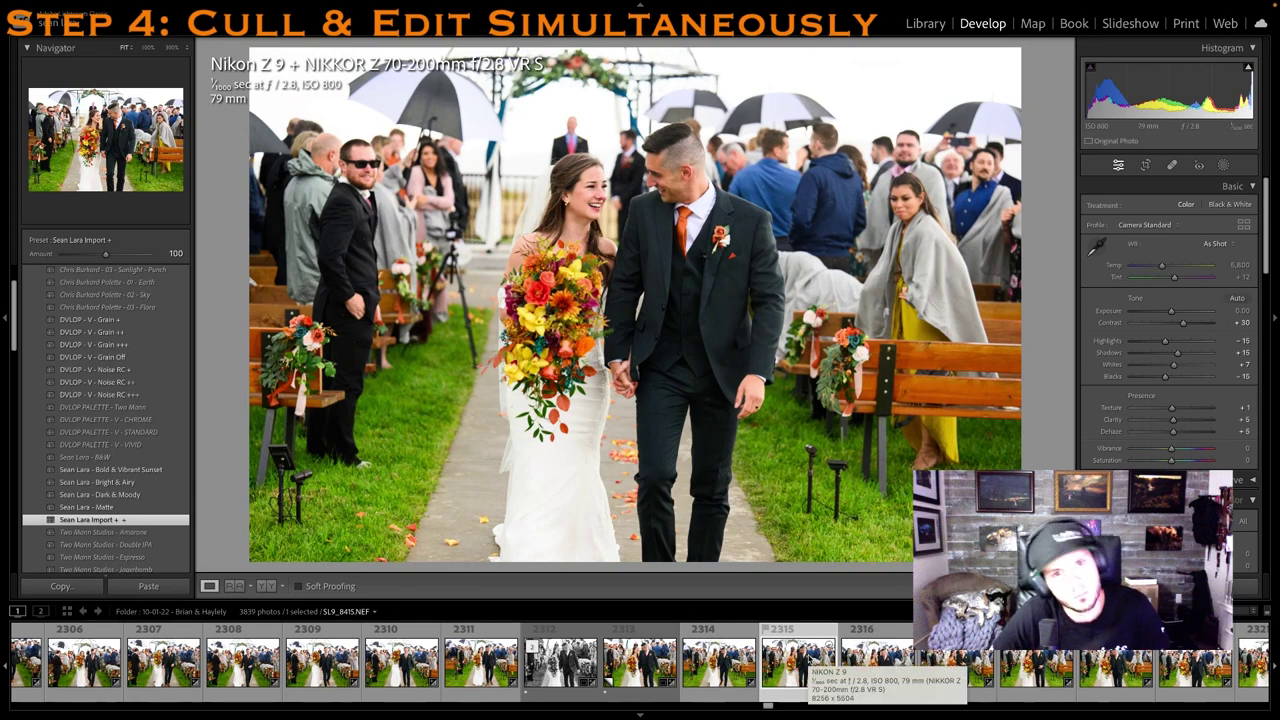
left_click(957, 668)
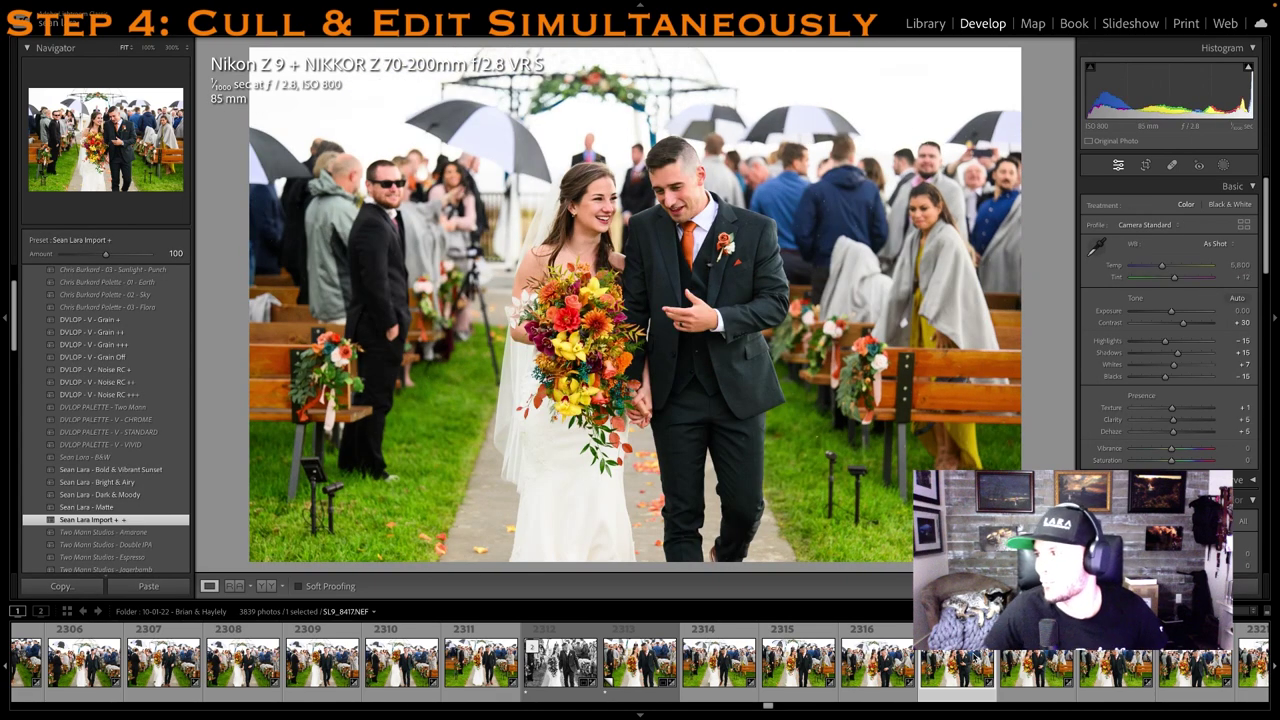
key("Right")
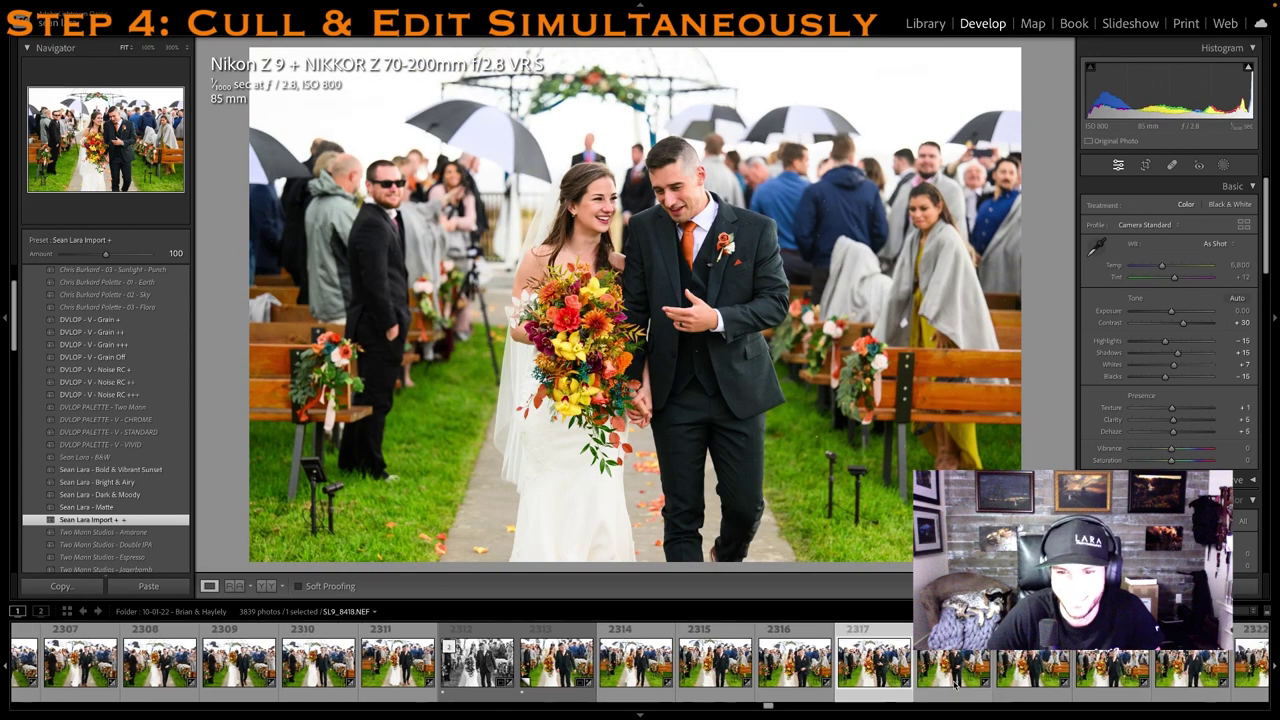
left_click(951, 675)
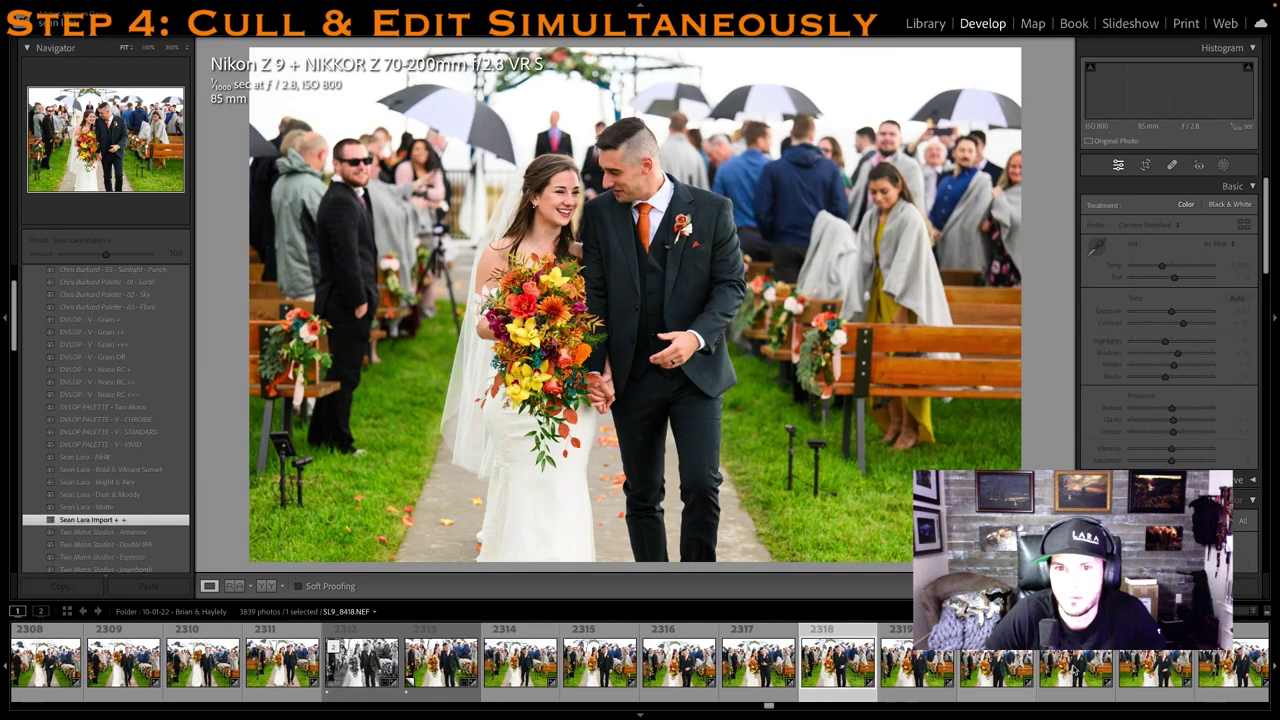
left_click(1076, 672)
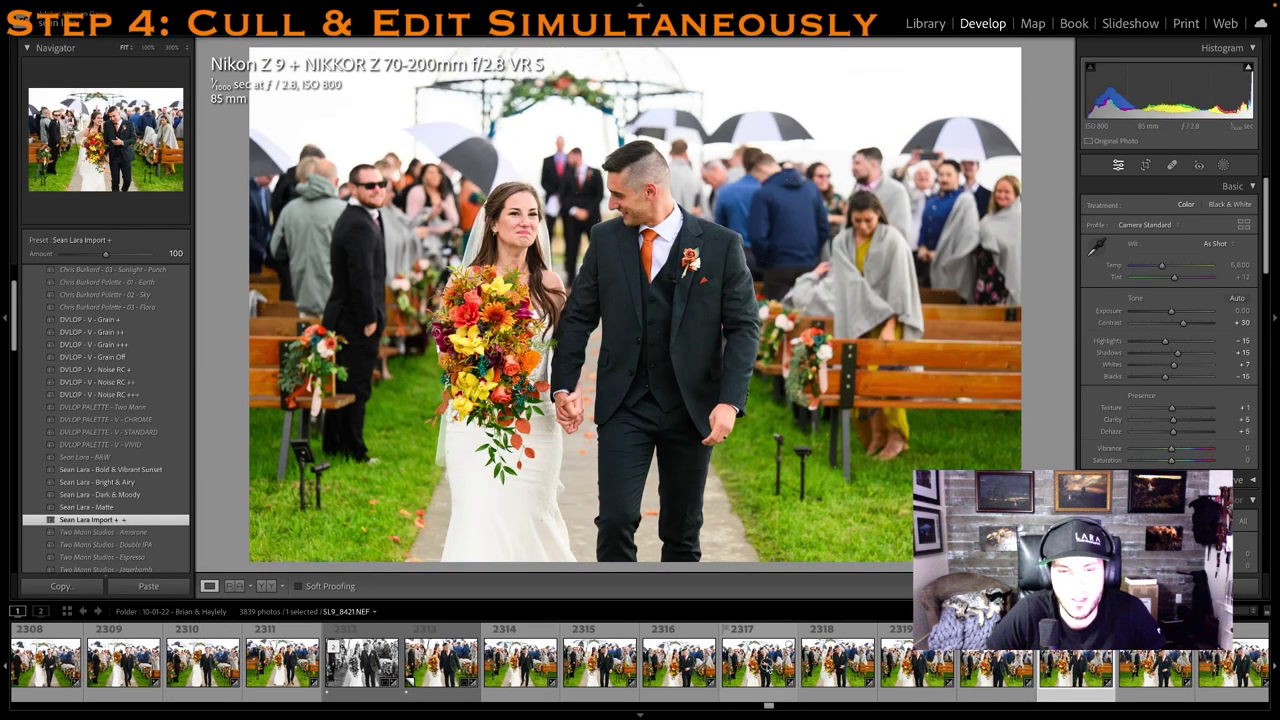
left_click(758, 665)
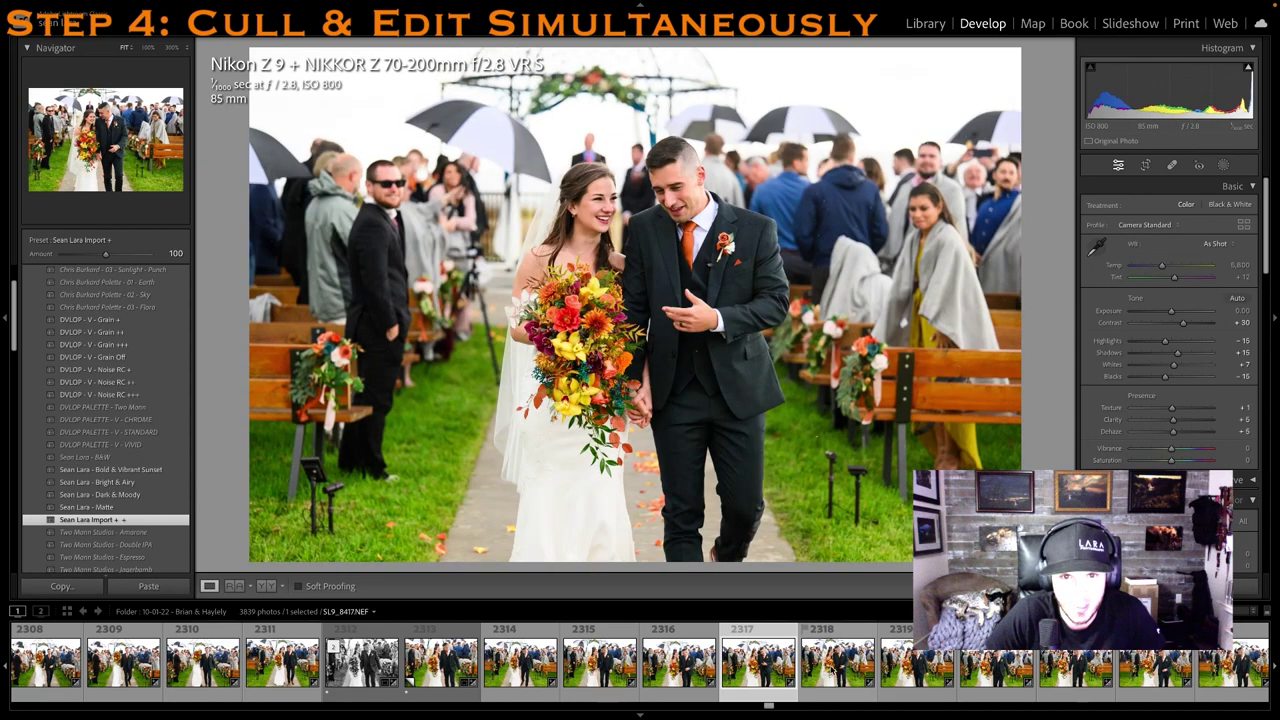
key("1")
Rate photo 2318 one star, straighten it to about -0.48 and crop it tighter around the couple
left_click(835, 668)
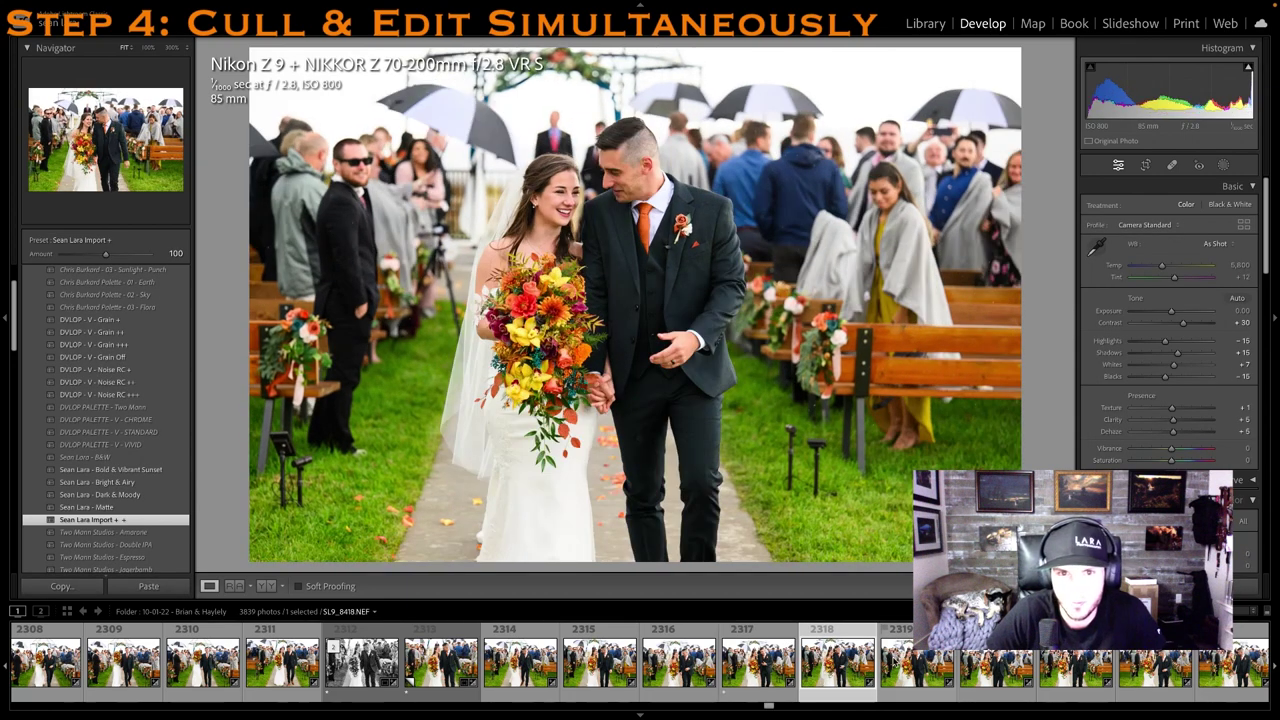
key("1")
key("r")
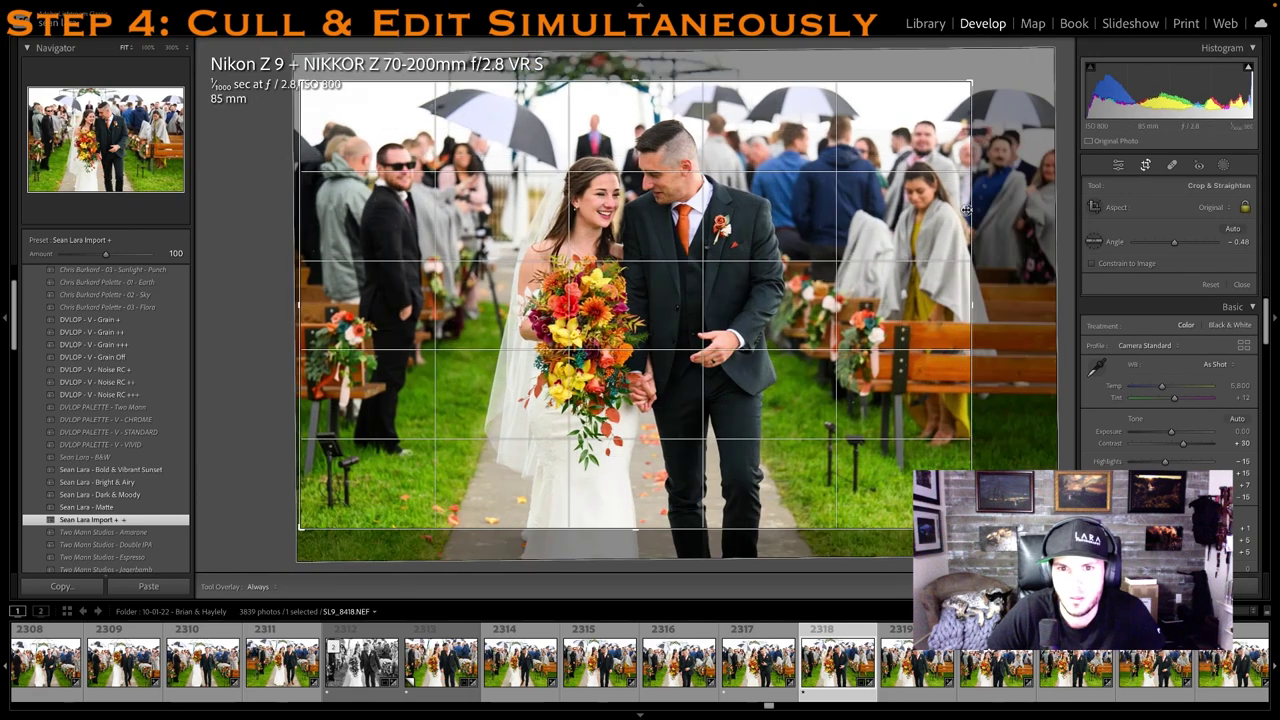
left_click_drag(966, 210, 953, 211)
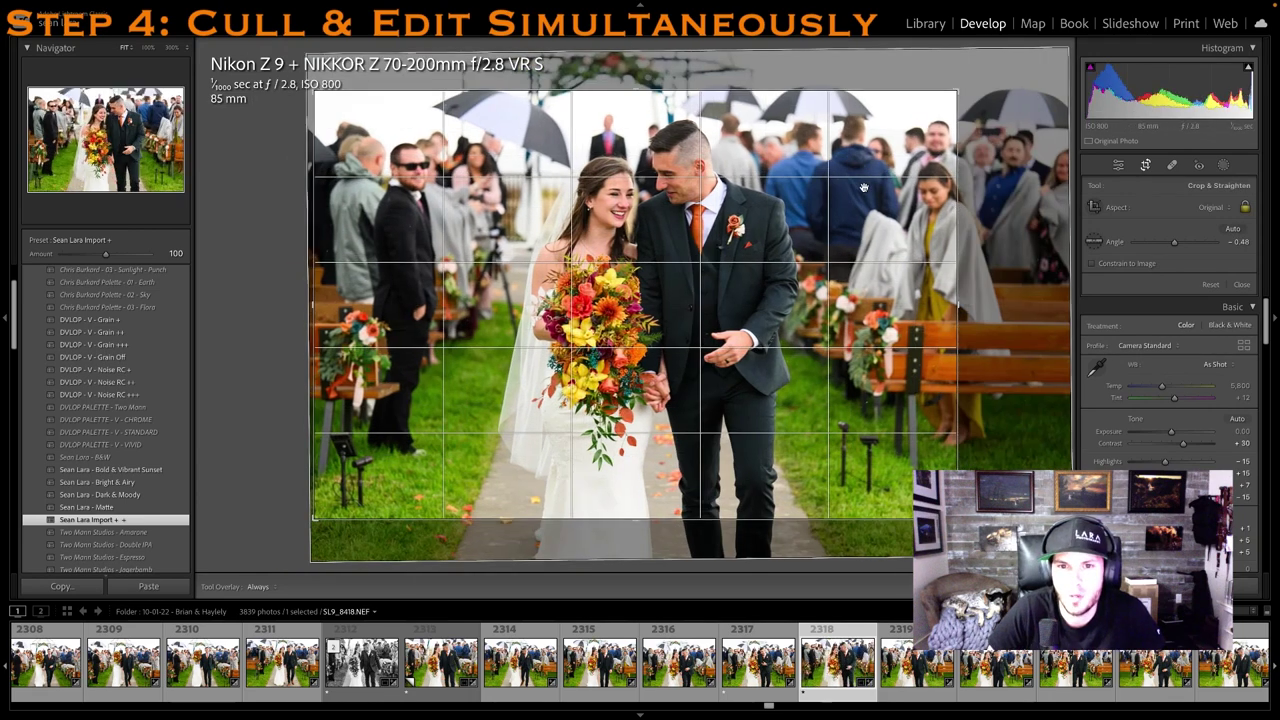
key("r")
key("1")
Step through the aisle frames after 2318 and rate photo 2324 one star
key("Right")
key("Right")
key("Right")
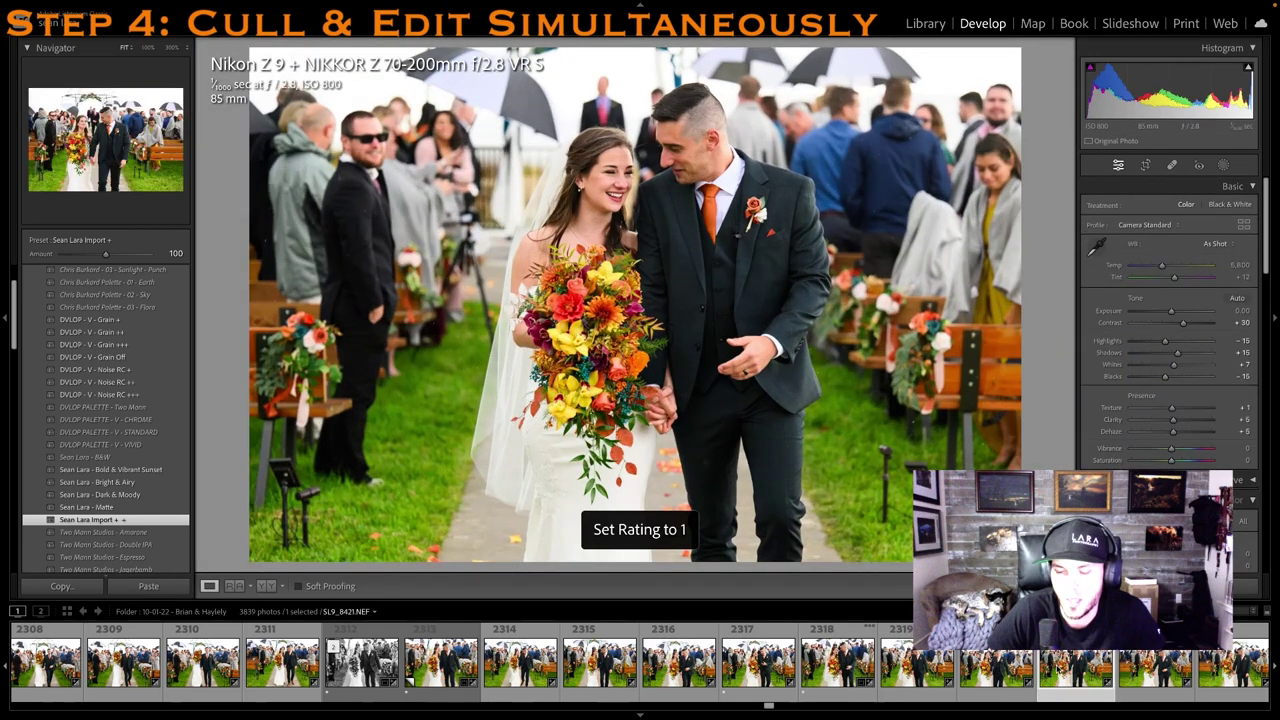
key("Right")
key("Right")
key("Right")
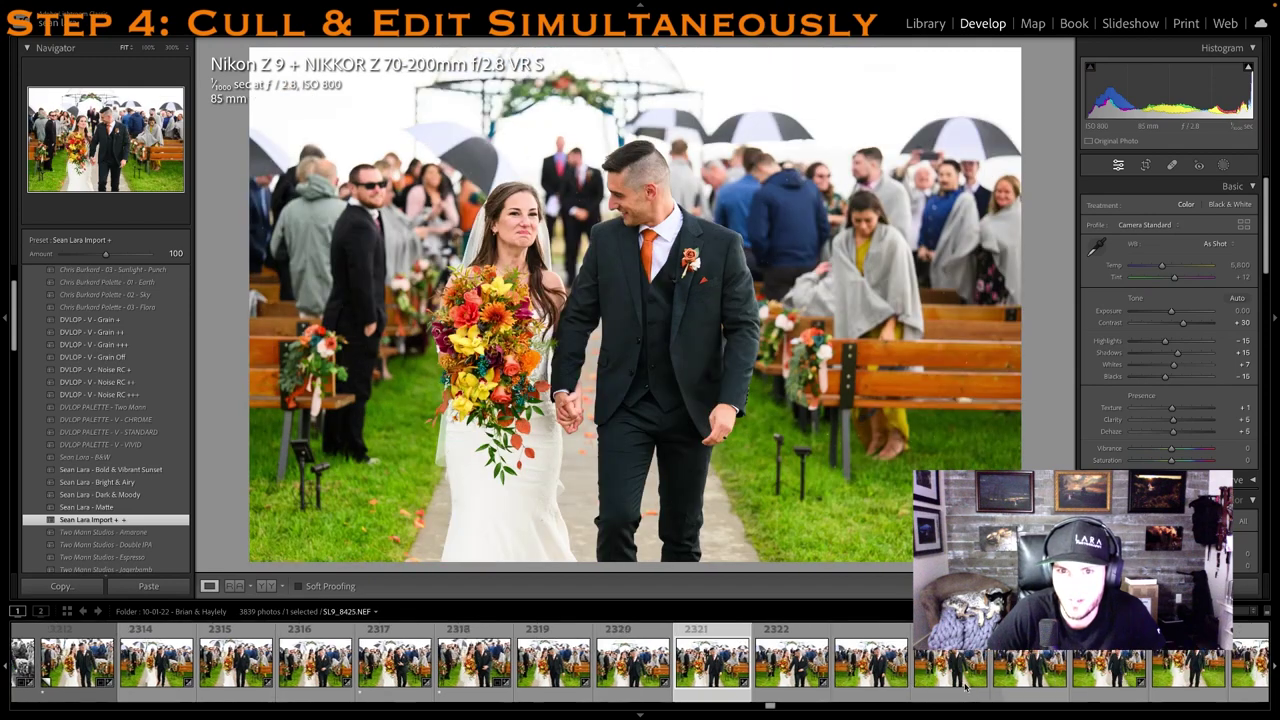
key("Right")
key("Right")
key("Right")
key("Right")
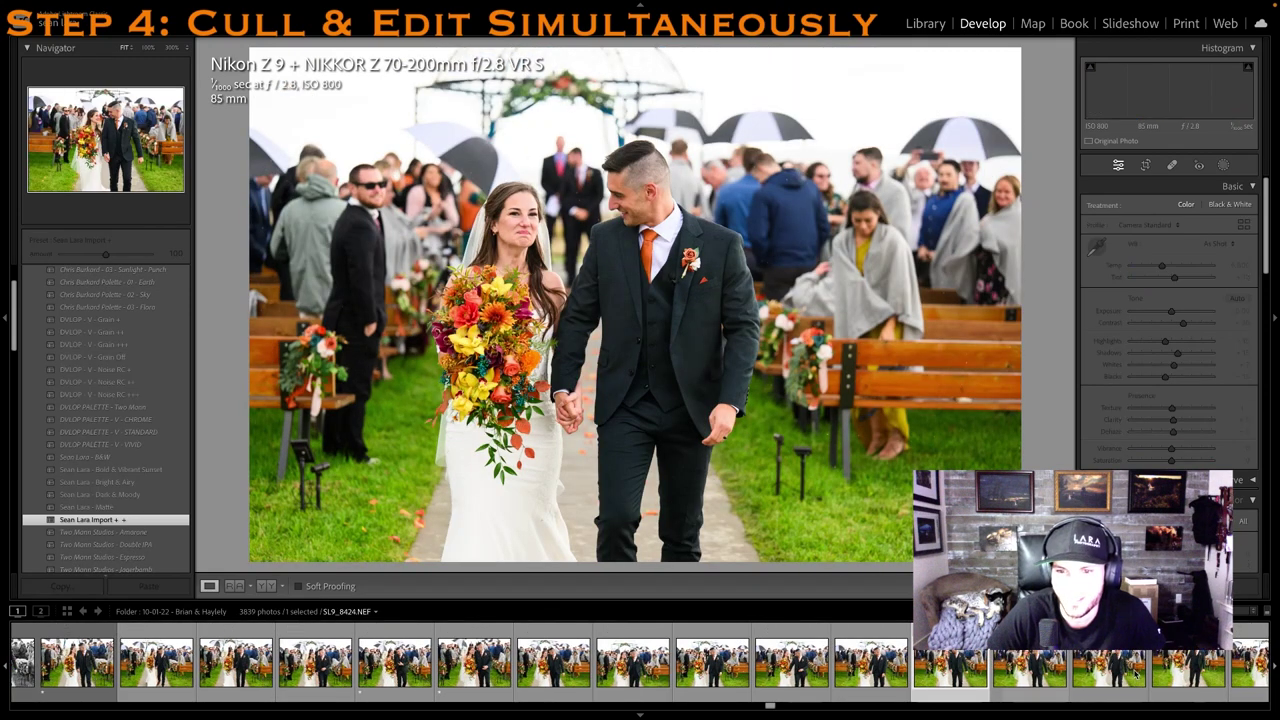
key("1")
Continue through the aisle frames after 2324 and rate the kiss photo 2331 one star
key("Right")
key("Right")
key("Right")
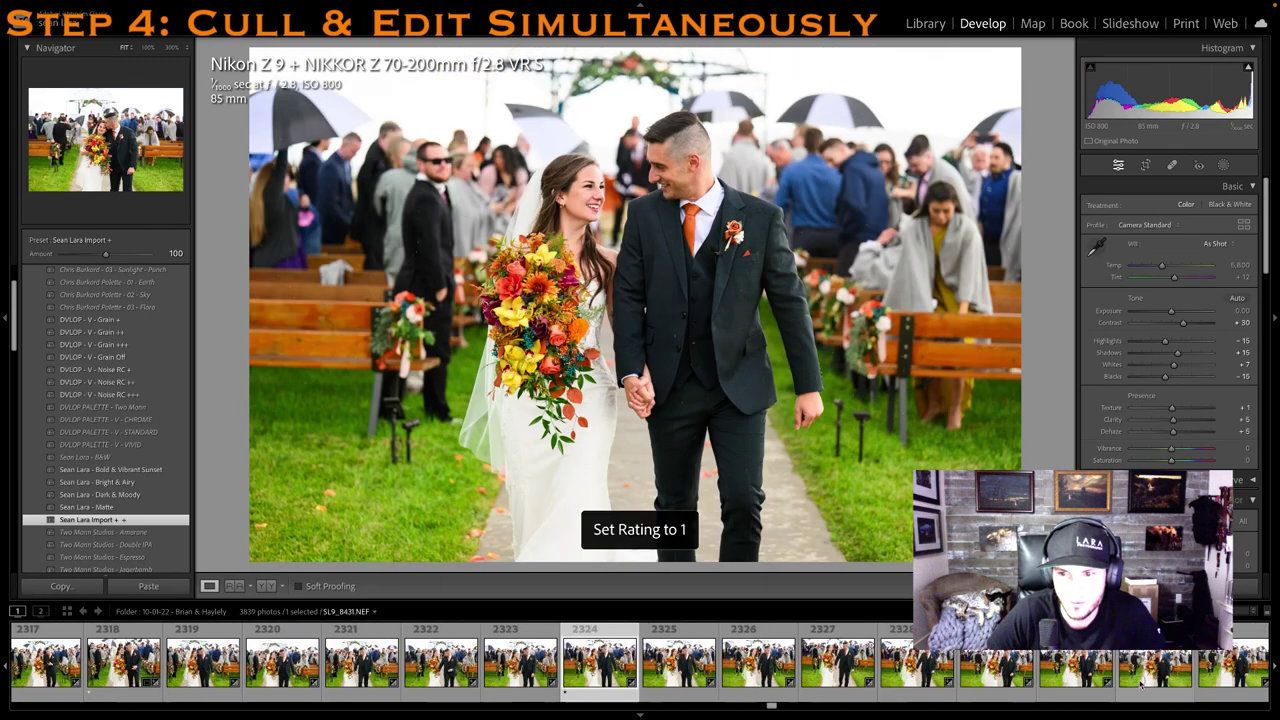
key("Right")
key("Right")
key("Right")
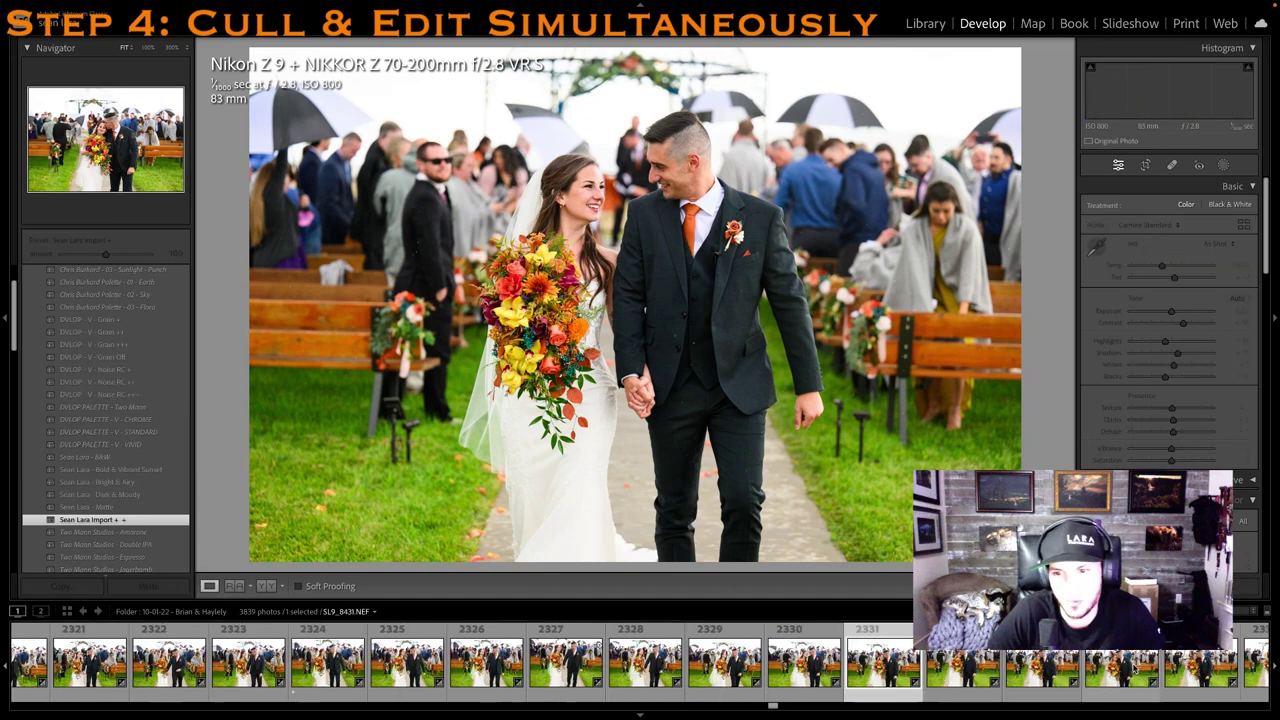
key("1")
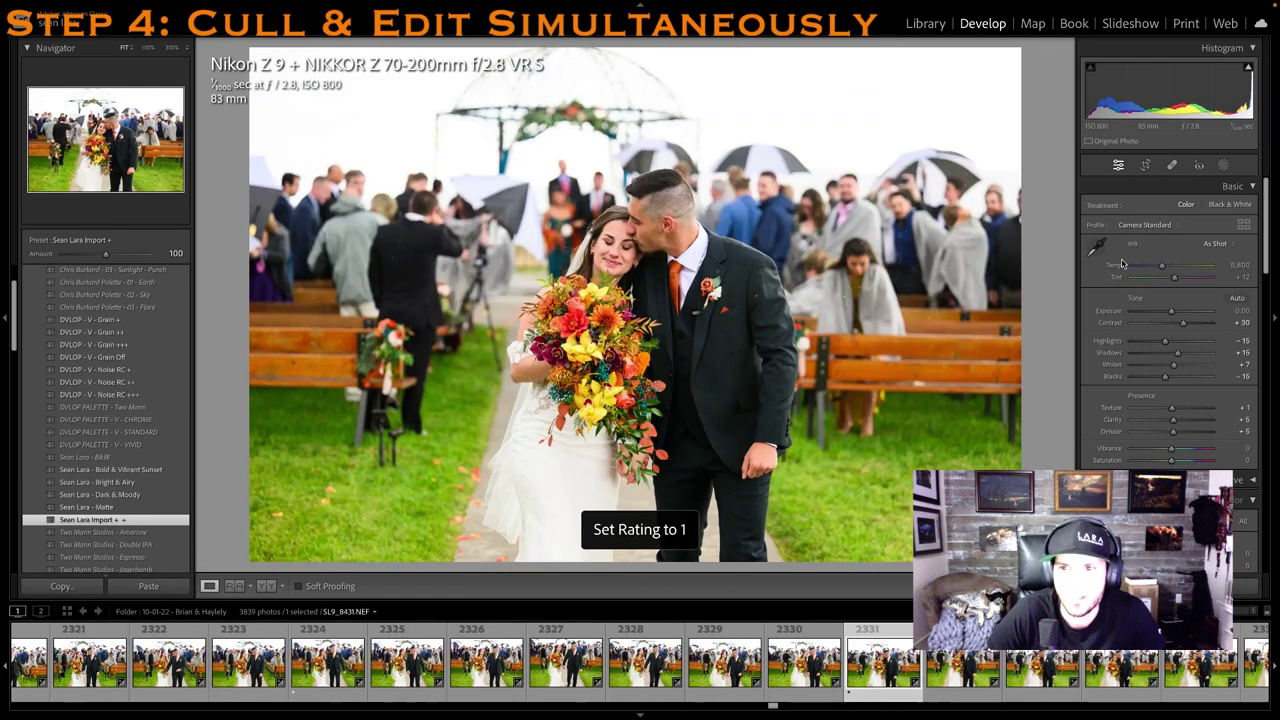
Straighten photo 2331 to about -1.44 and crop it tighter around the kissing couple
left_click(1146, 167)
mouse_move(1057, 207)
left_mouse_down()
mouse_move(1066, 164)
mouse_move(1064, 187)
left_mouse_up()
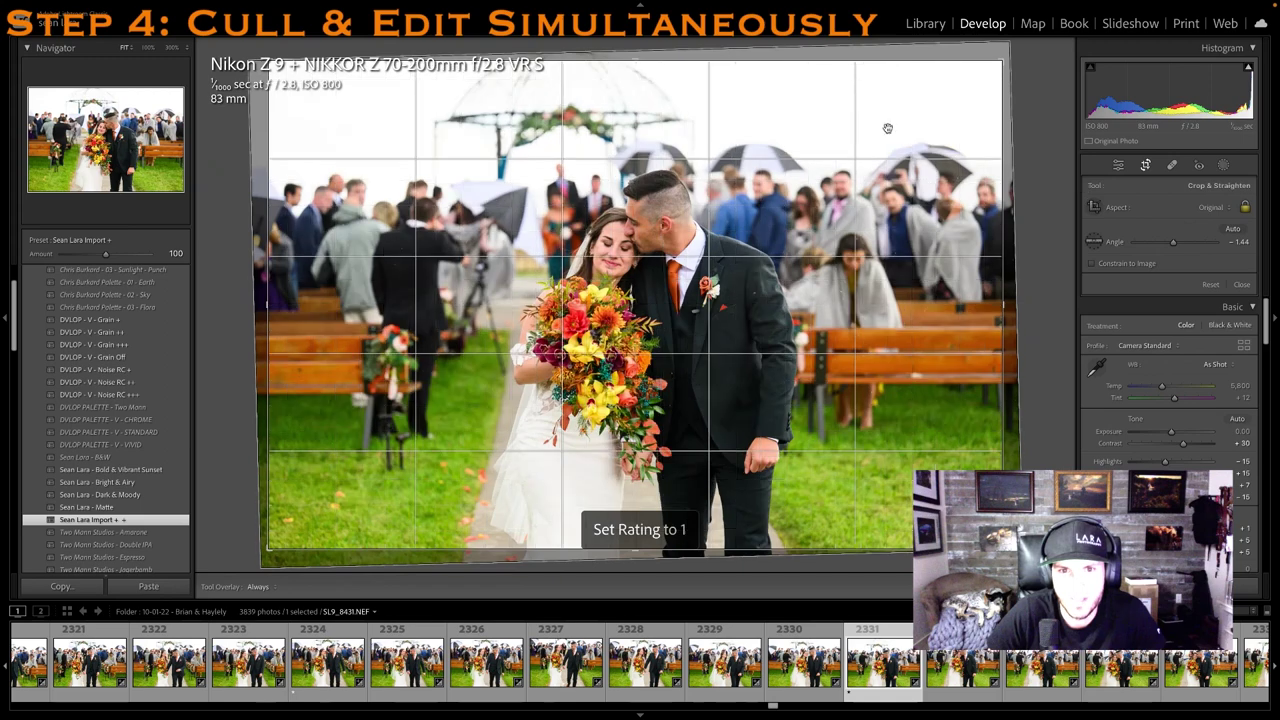
left_click_drag(815, 62, 808, 95)
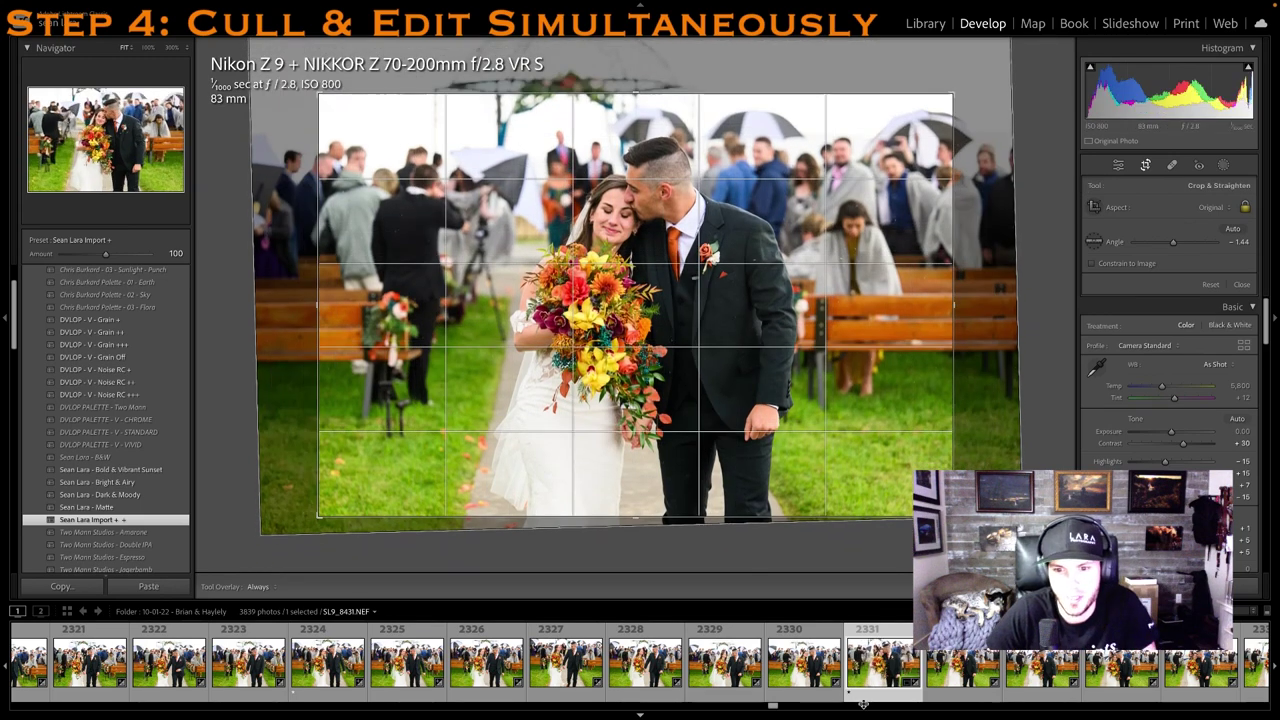
key("Return")
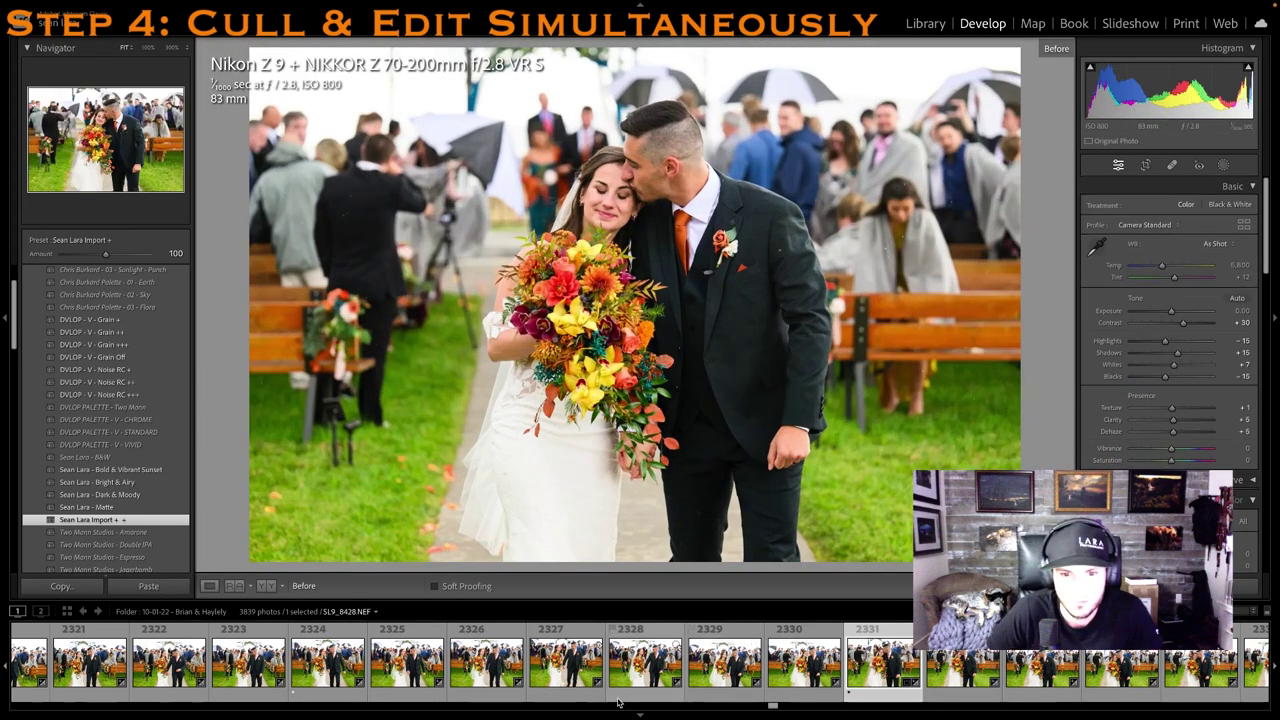
Rate photo 2328 one star, and rate photo 2337 of the bride smiling at the camera one star as well
left_click(621, 697)
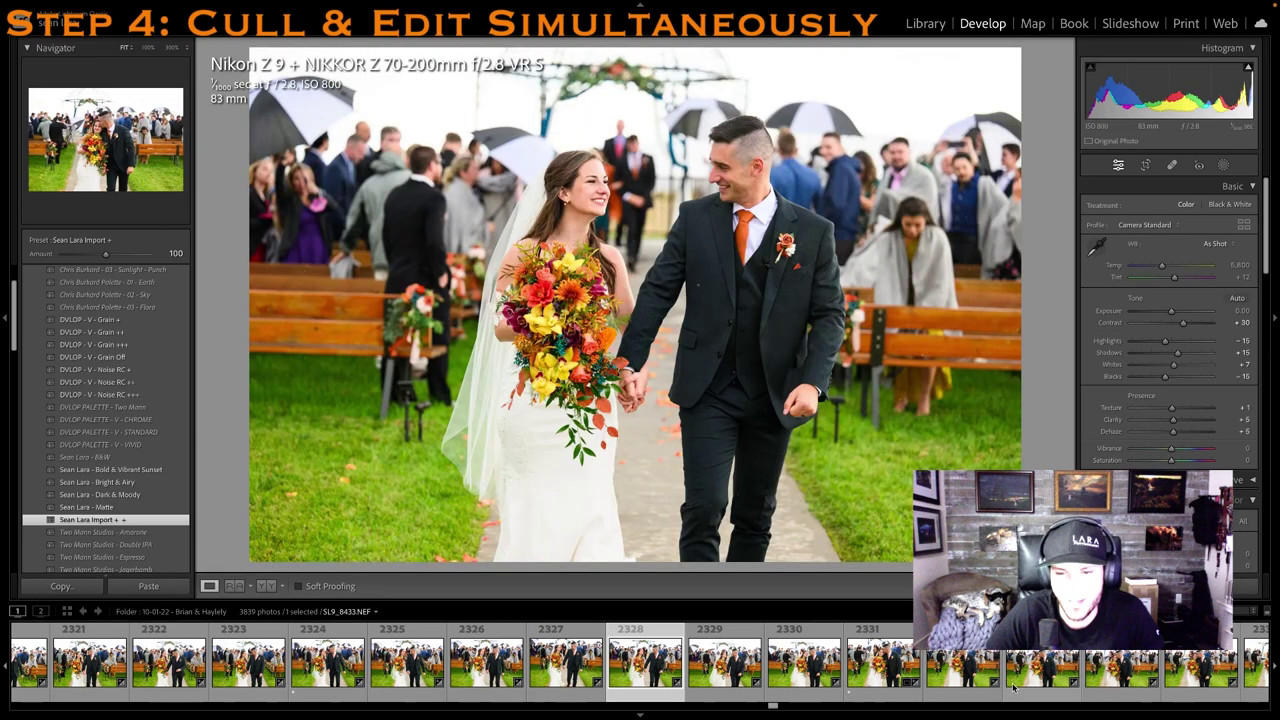
key("1")
scroll(1012, 687, "down", 3)
left_click(1009, 684)
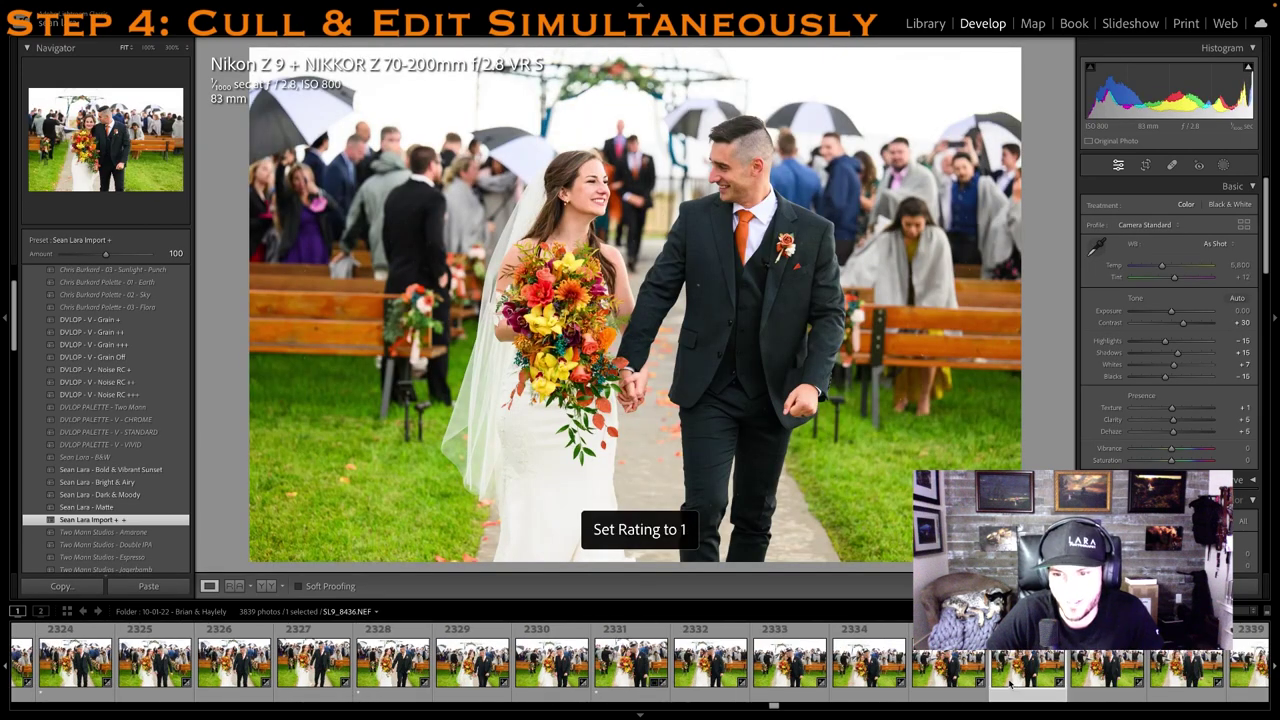
key("Right")
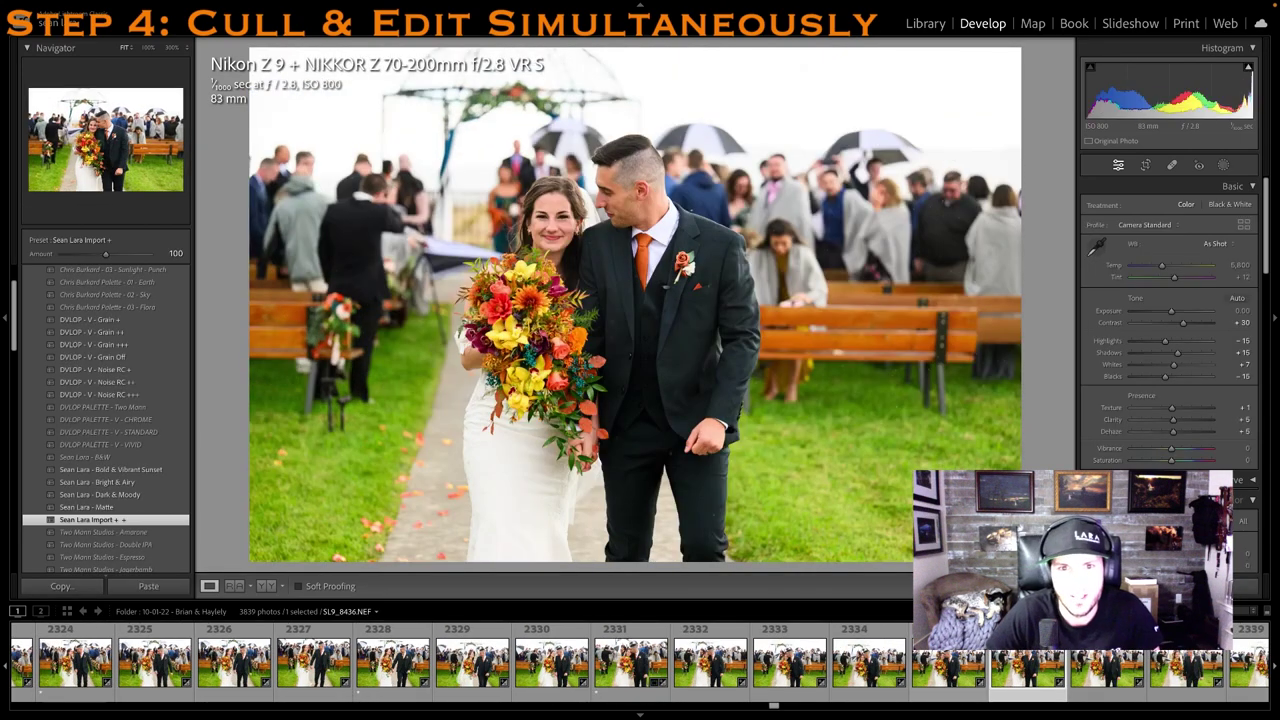
key("Right")
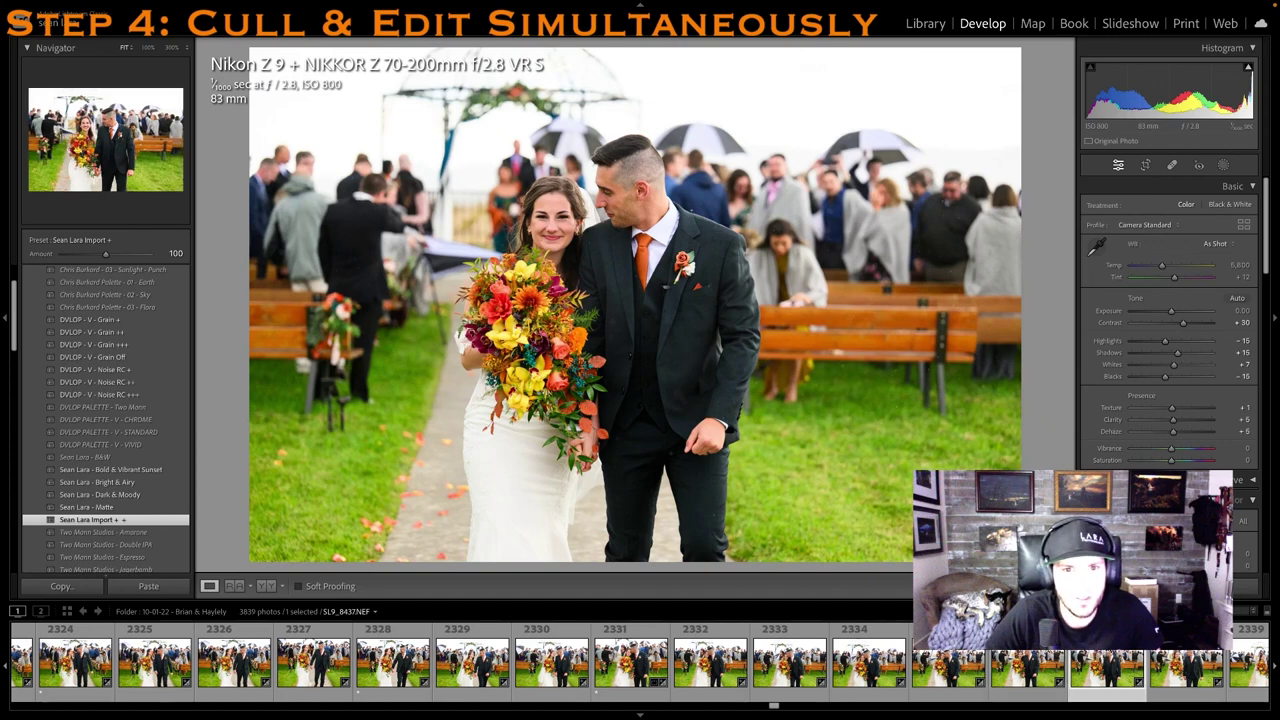
key("Right")
key("1")
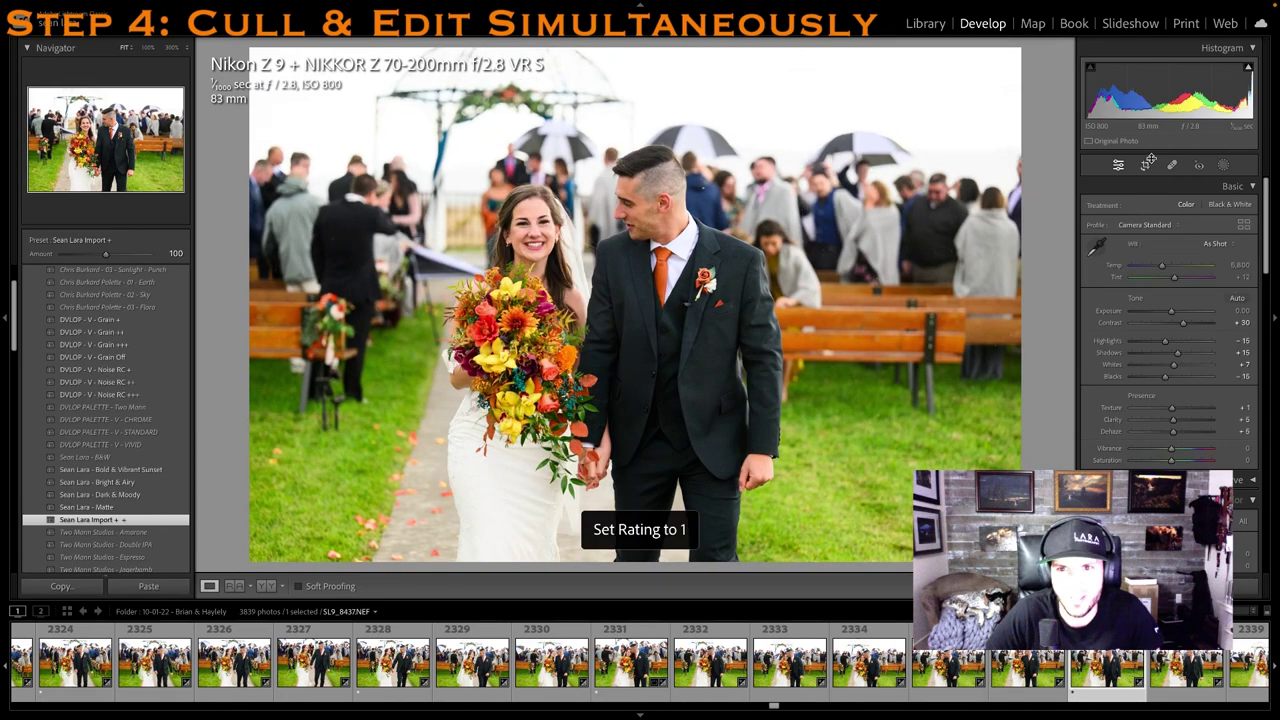
Crop photo 2337 tighter around the couple
left_click(1147, 164)
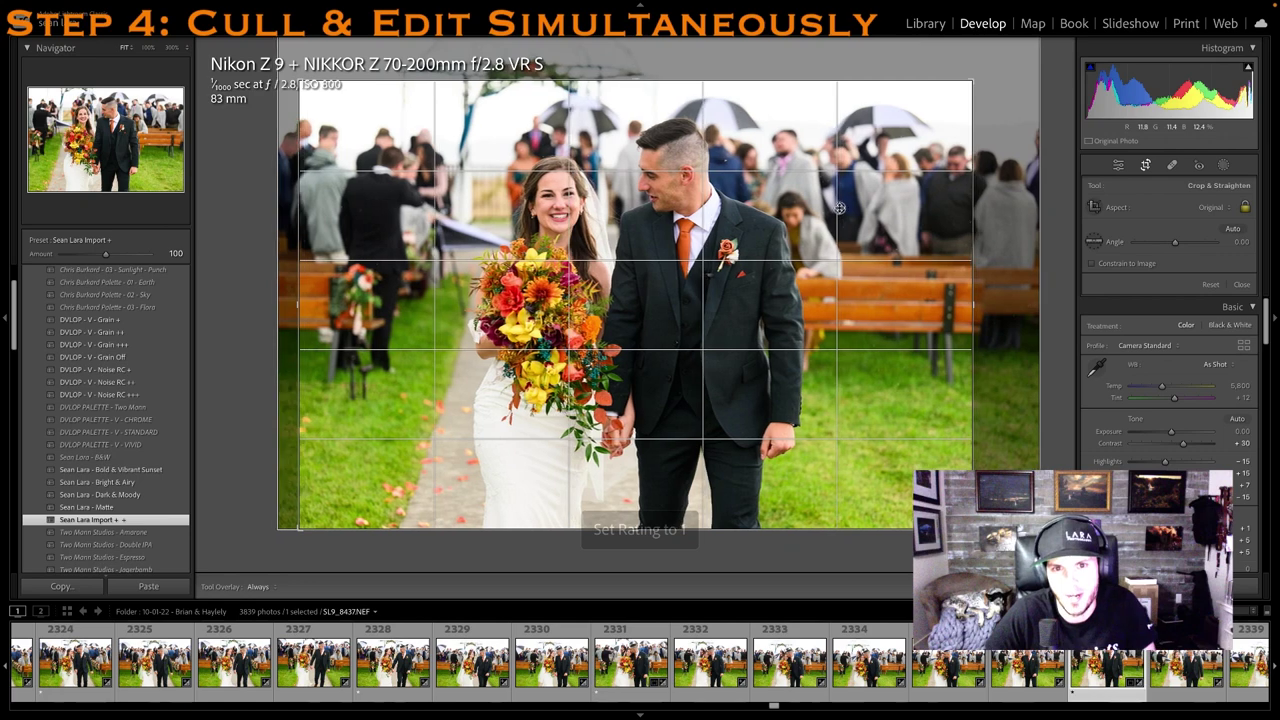
left_click_drag(840, 208, 862, 208)
key("r")
Look through the remaining wide aisle frames up to the photos of the couple by the trees from 2349 onward
scroll(940, 680, "down", 3)
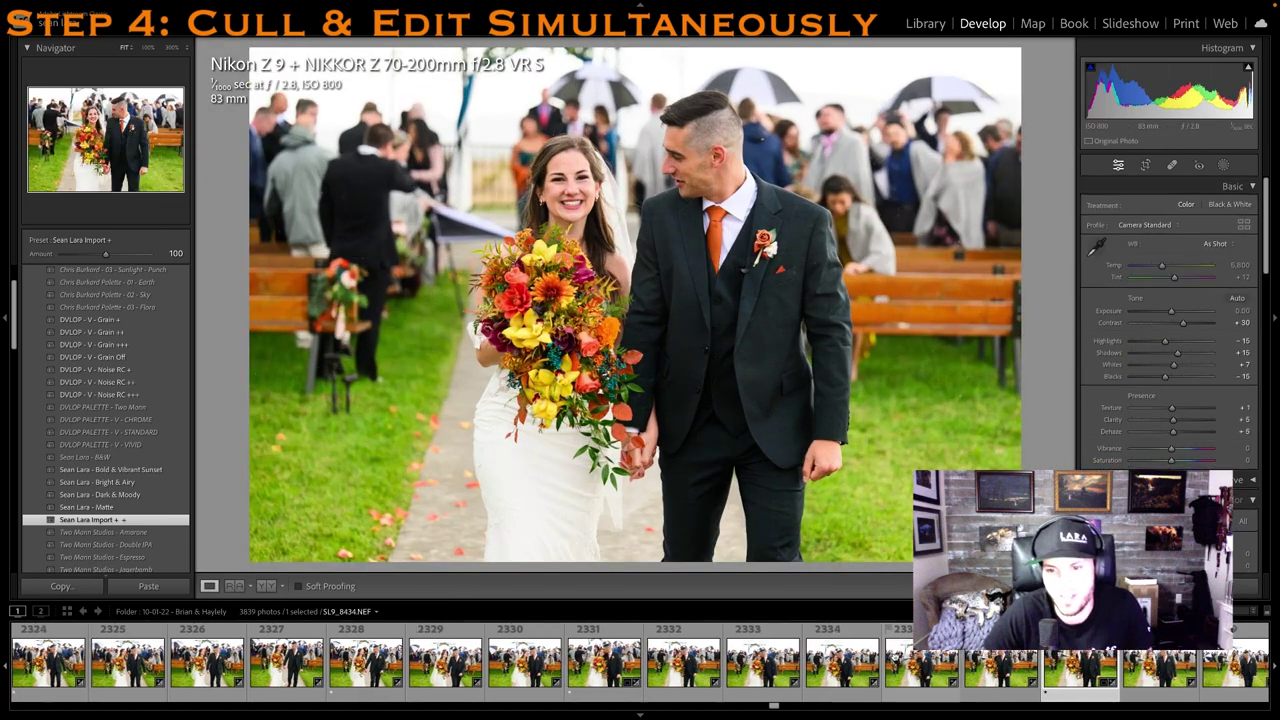
left_click(1003, 677)
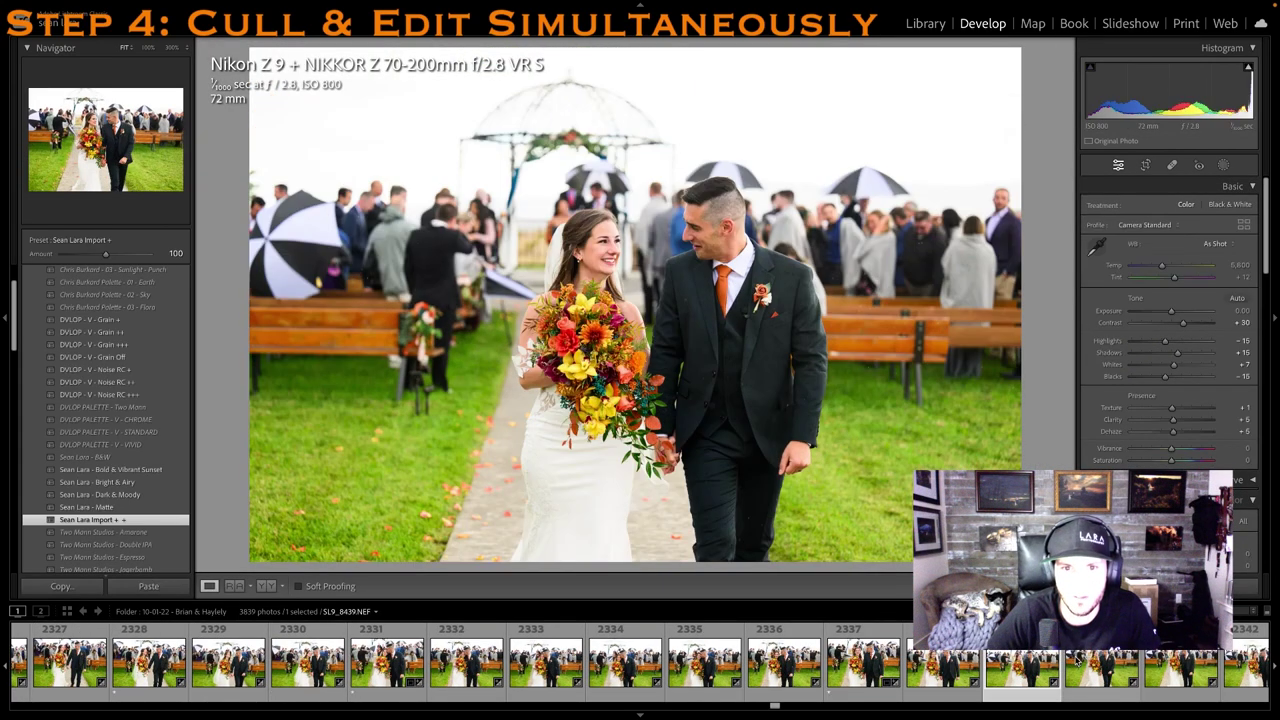
scroll(1145, 662, "down", 2)
scroll(1003, 677, "down", 2)
left_click(1020, 670)
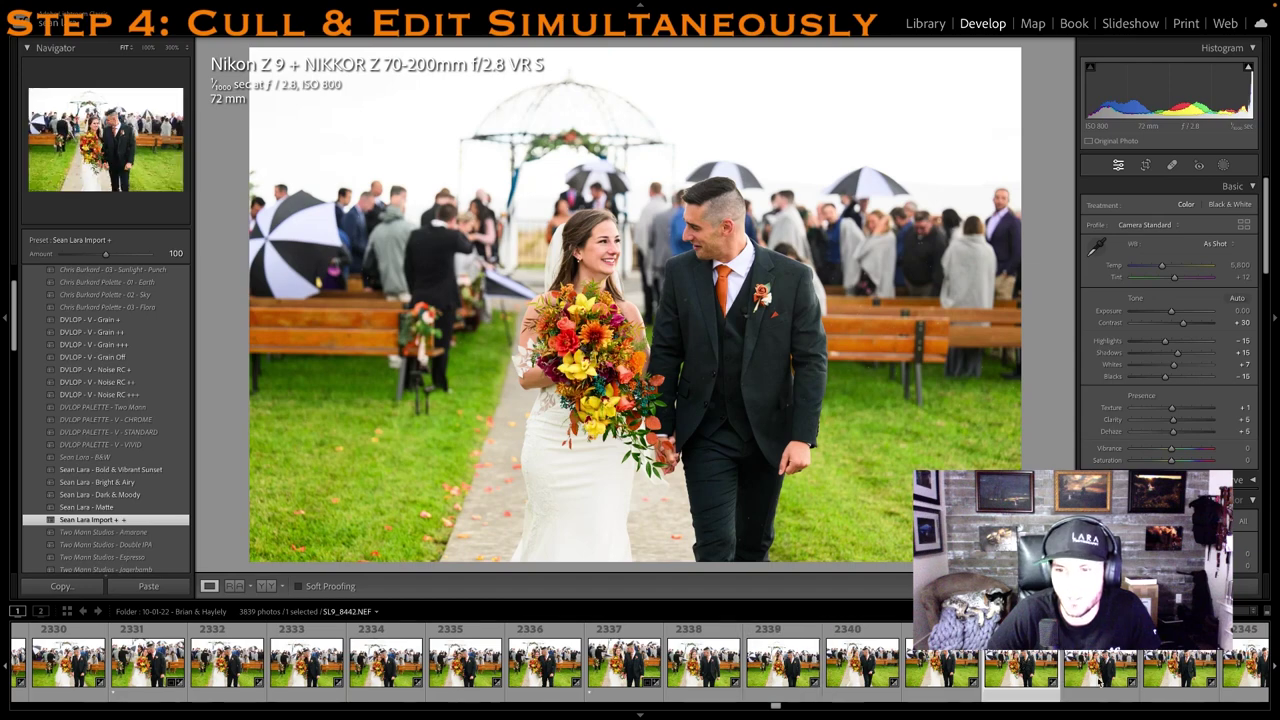
left_click(1098, 681)
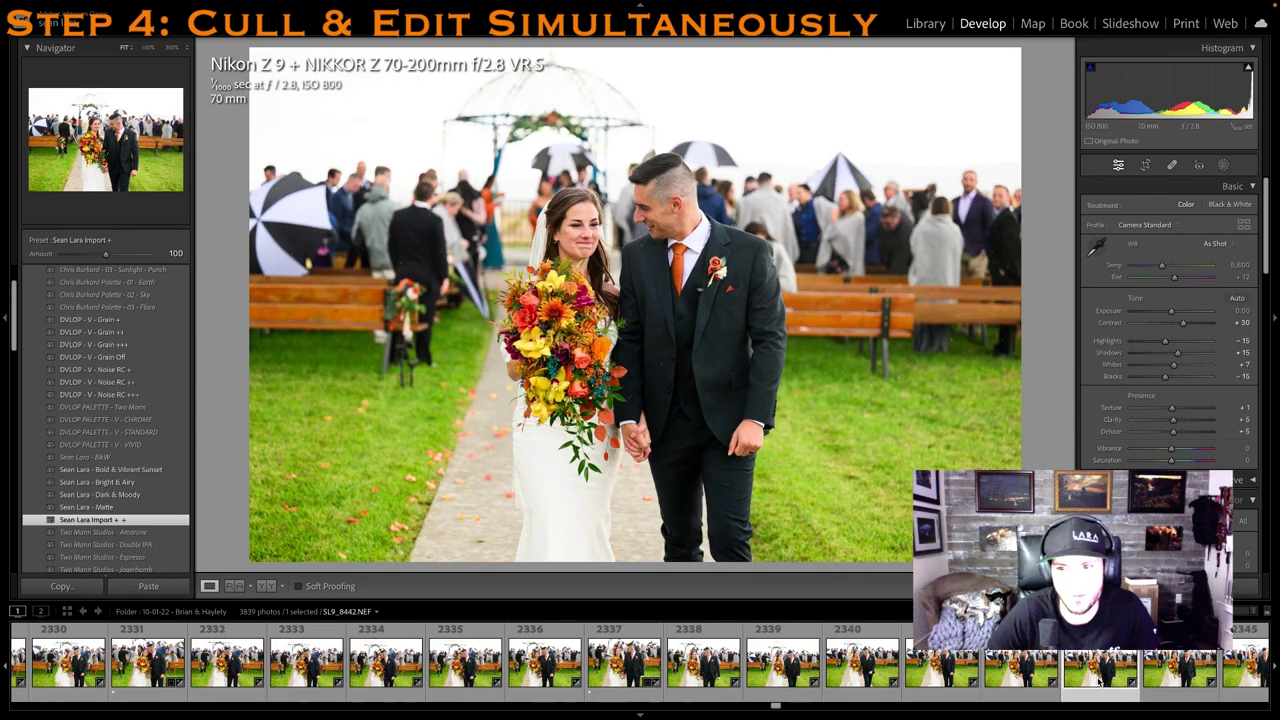
scroll(1095, 681, "down", 2)
left_click(1092, 668)
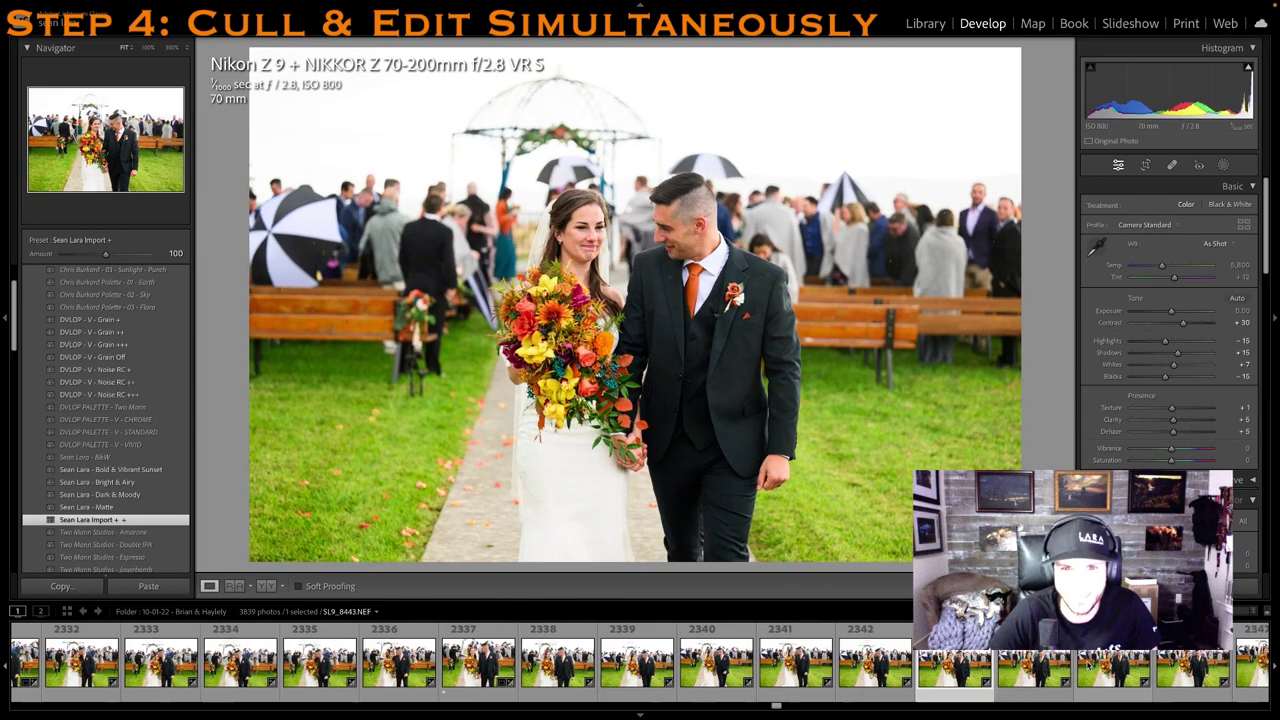
scroll(1092, 668, "down", 2)
left_click(1092, 668)
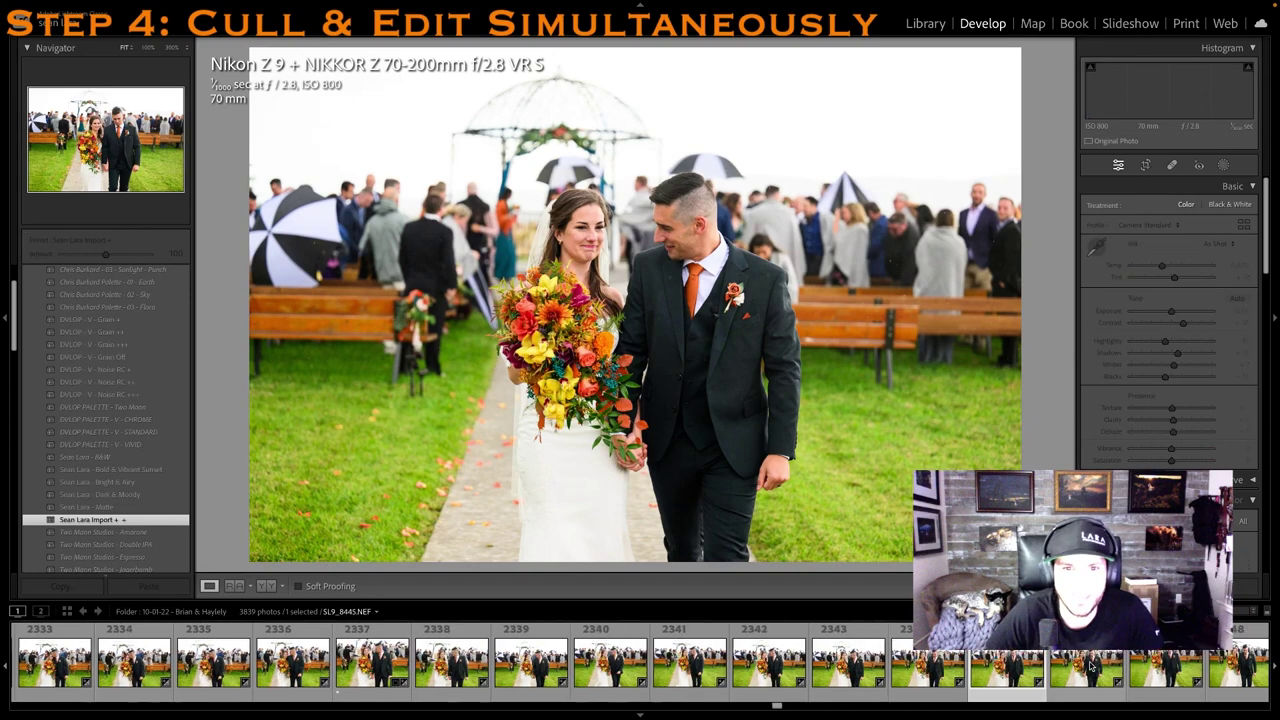
scroll(1085, 668, "down", 2)
left_click(1073, 668)
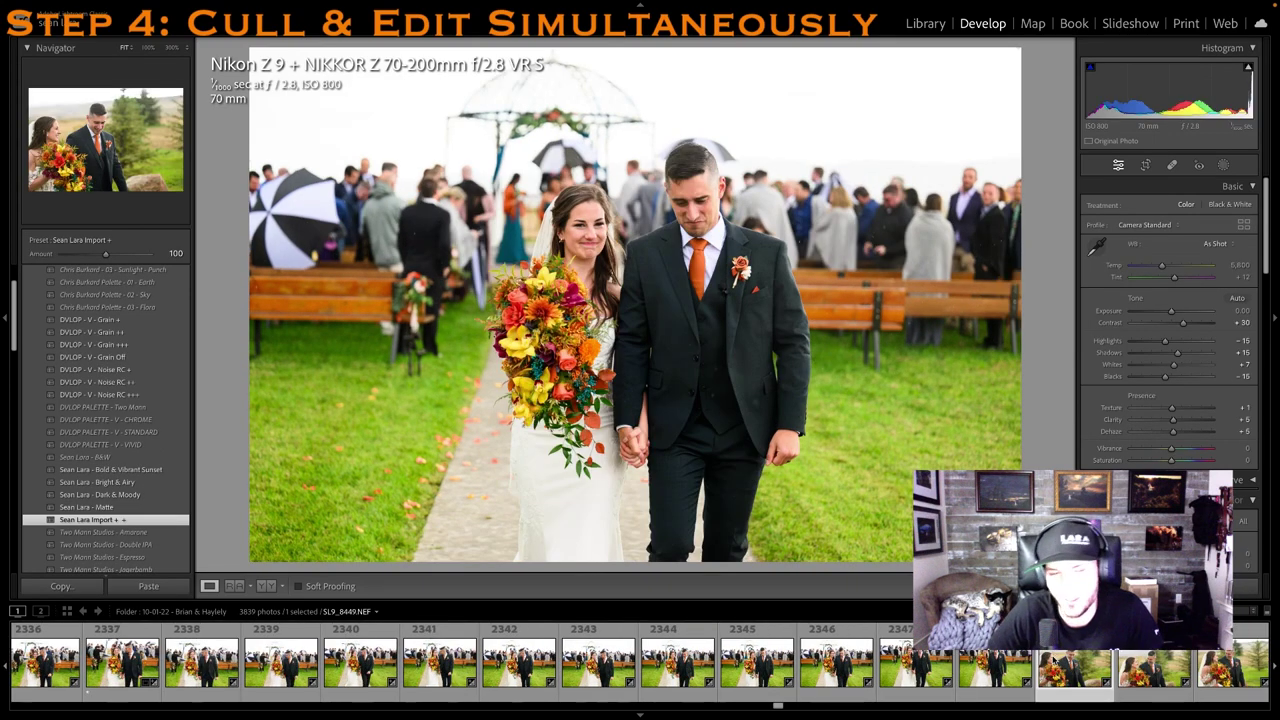
scroll(1073, 668, "down", 4)
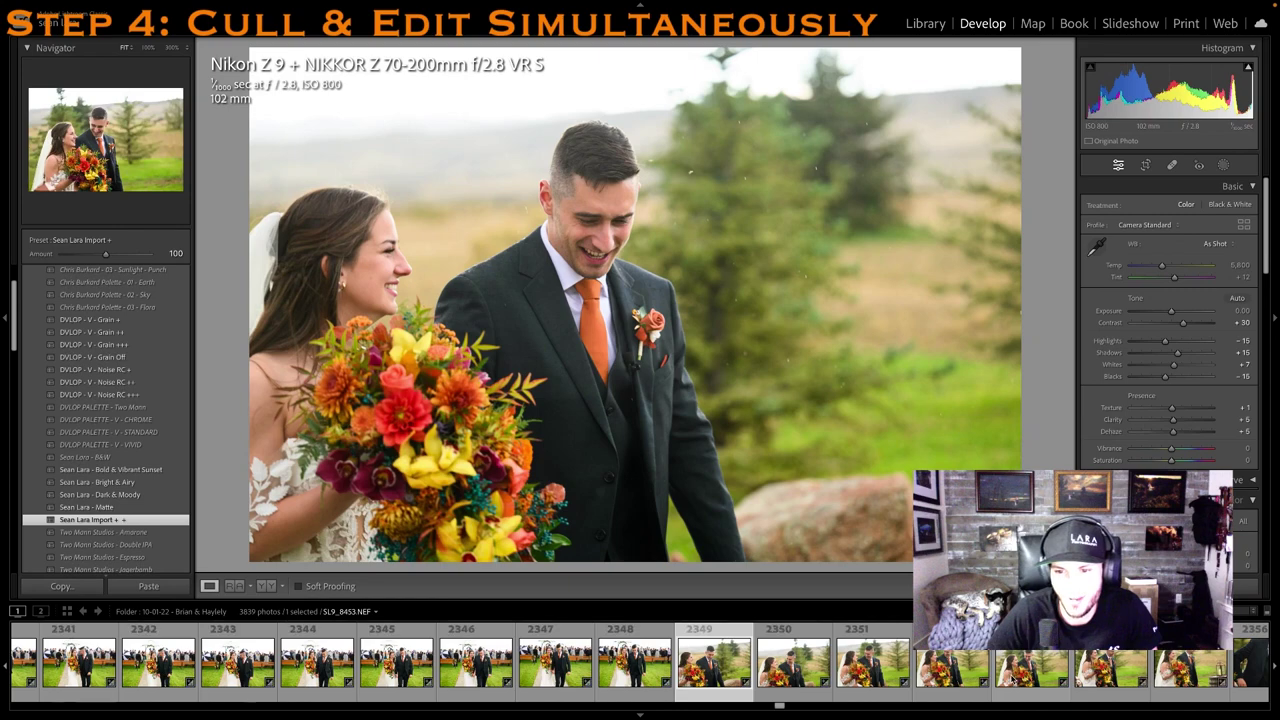
Rate photo 2352 of the laughing couple with the bouquet by the trees one star
left_click(967, 684)
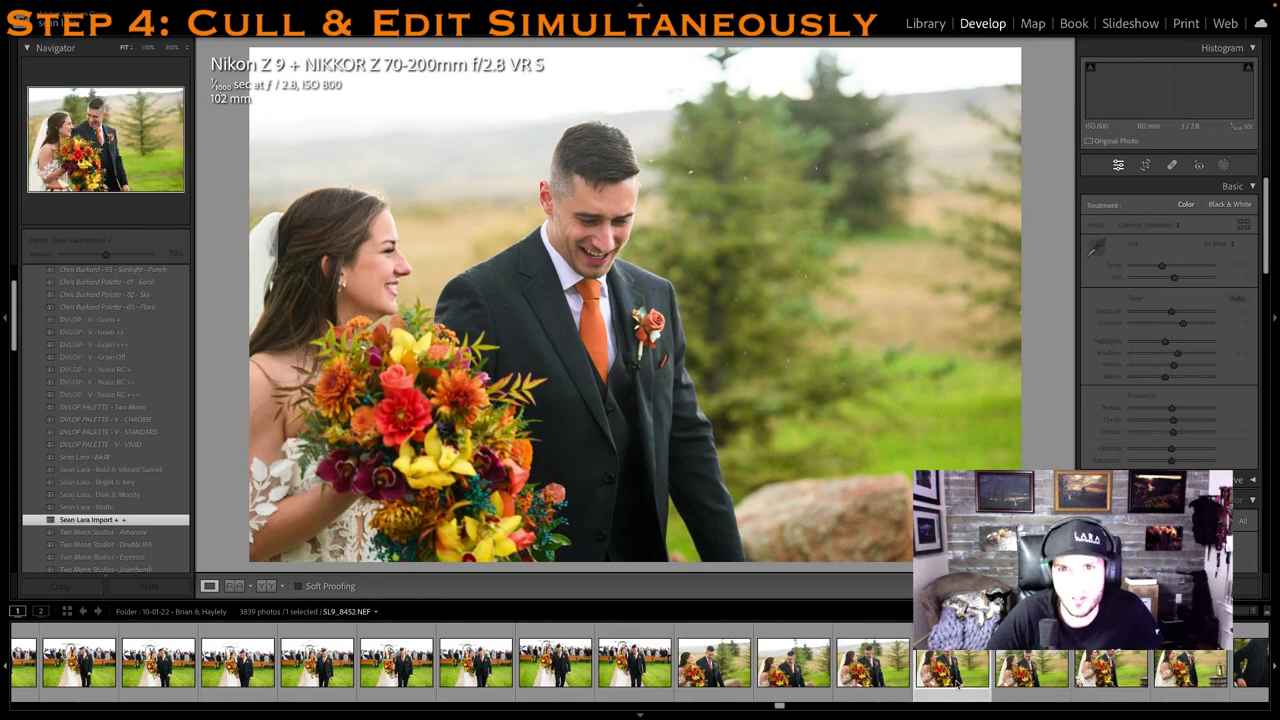
key("1")
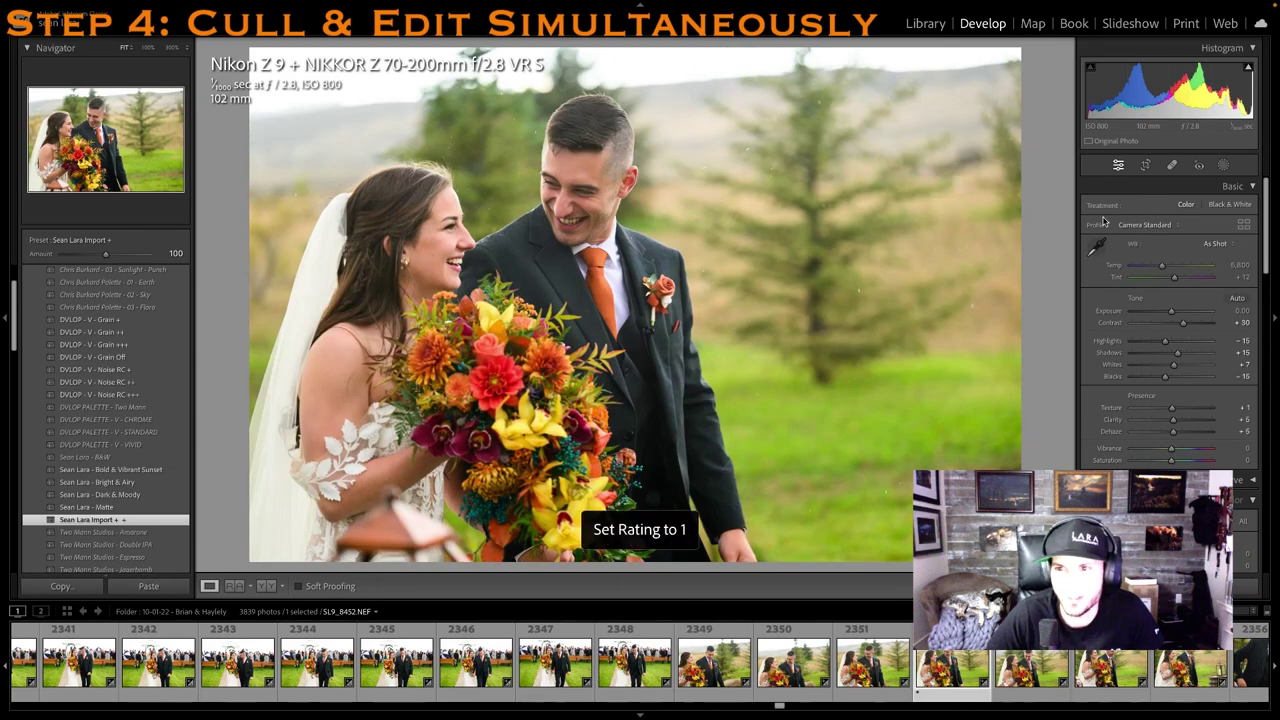
key("Right")
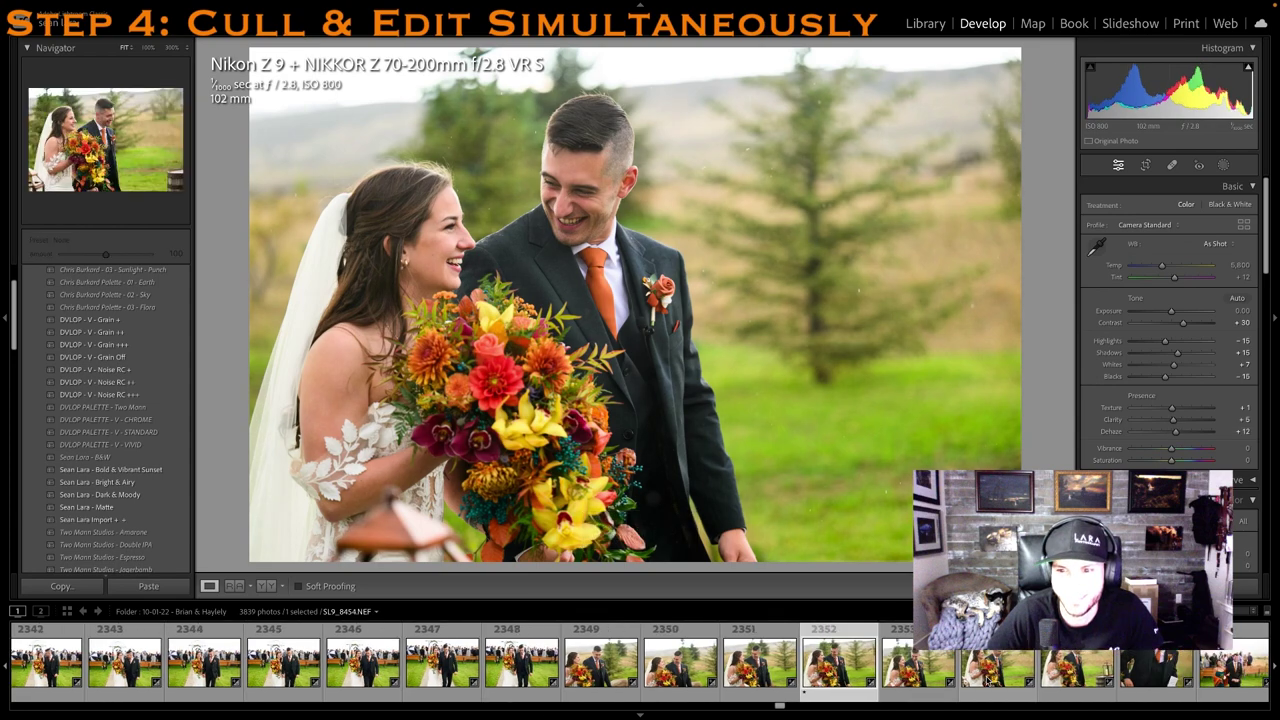
Rate photo 2359 of the bridesmaid and groomsman one star and crop it tighter around the pair
scroll(1083, 657, "right", 5)
left_click(741, 684)
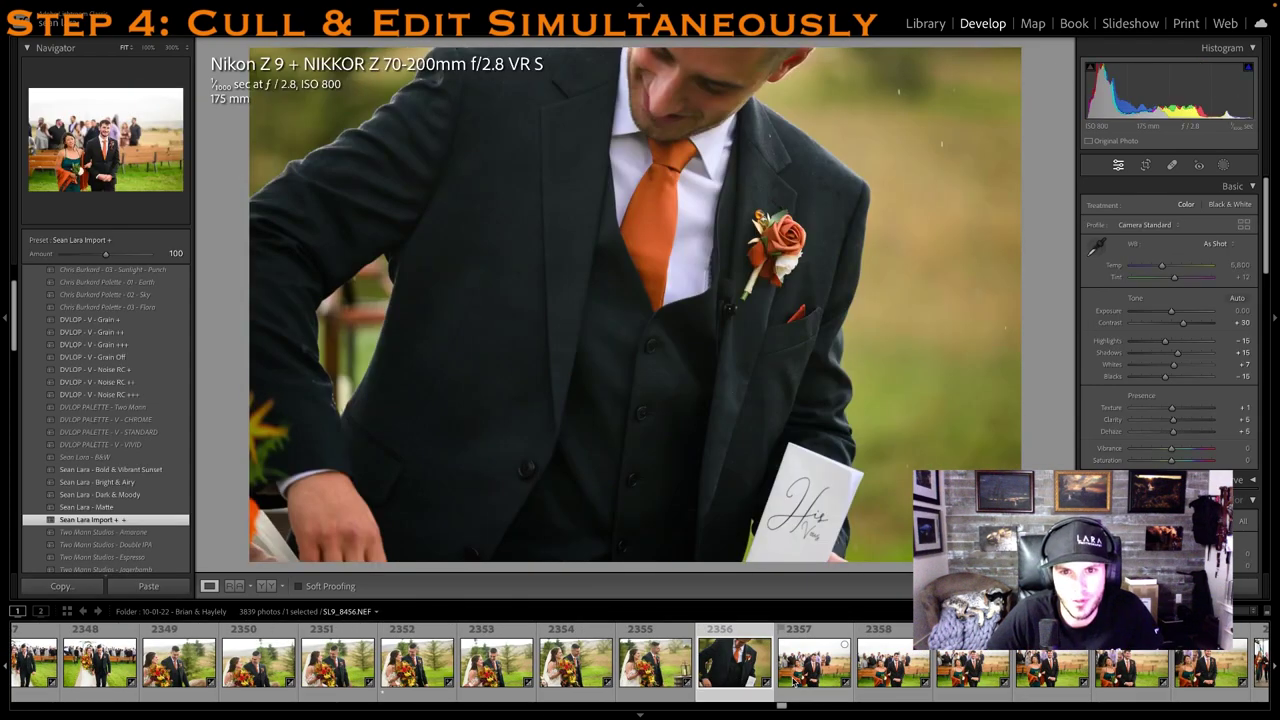
scroll(795, 683, "down", 3)
left_click(750, 662)
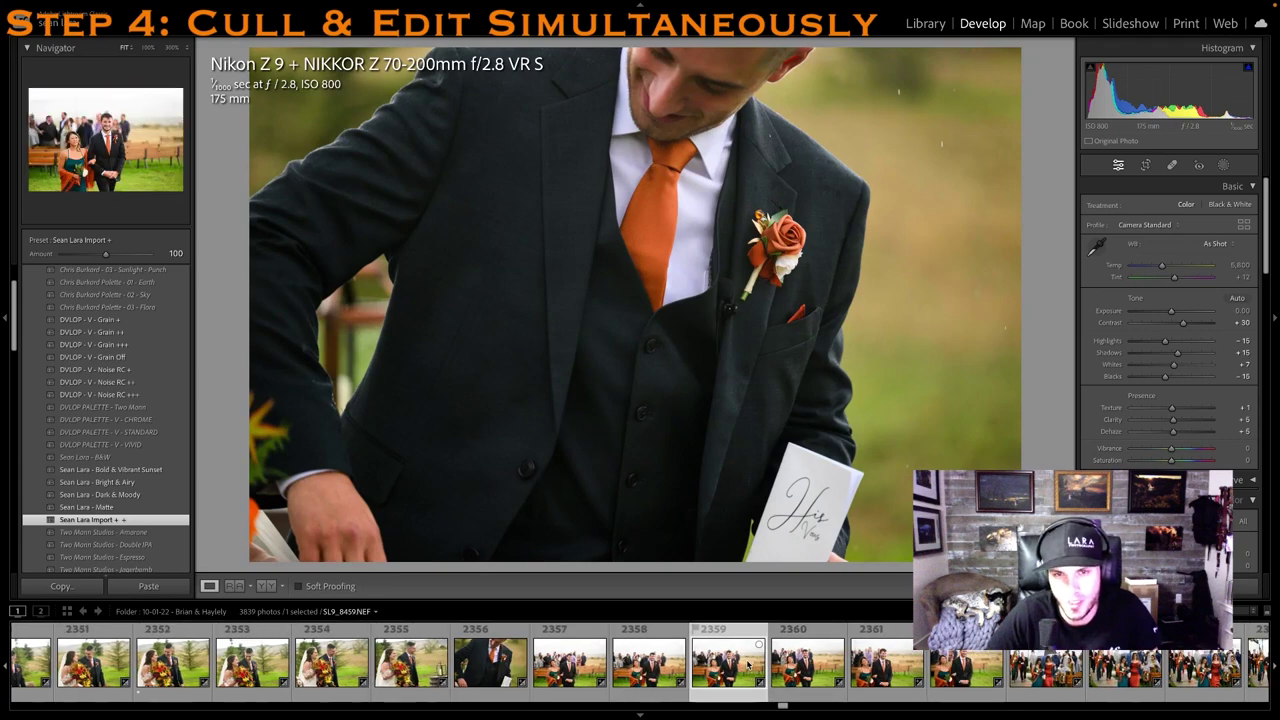
left_click(803, 678)
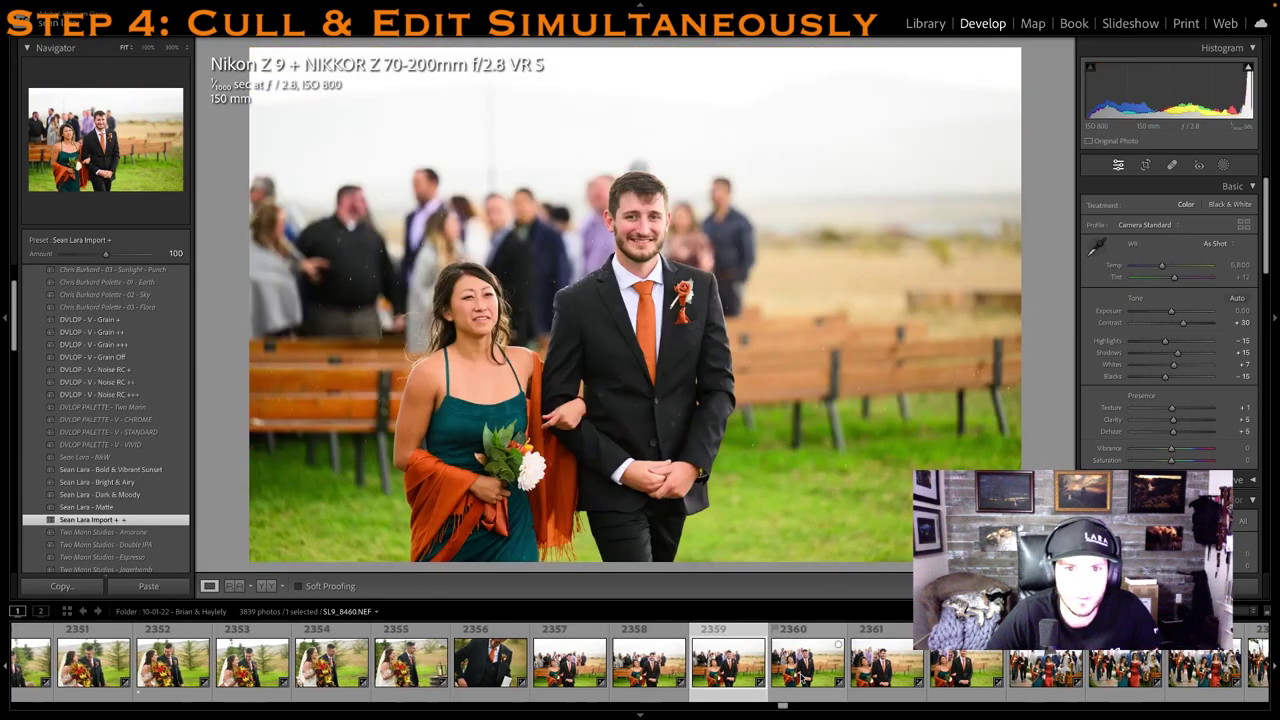
key("1")
key("r")
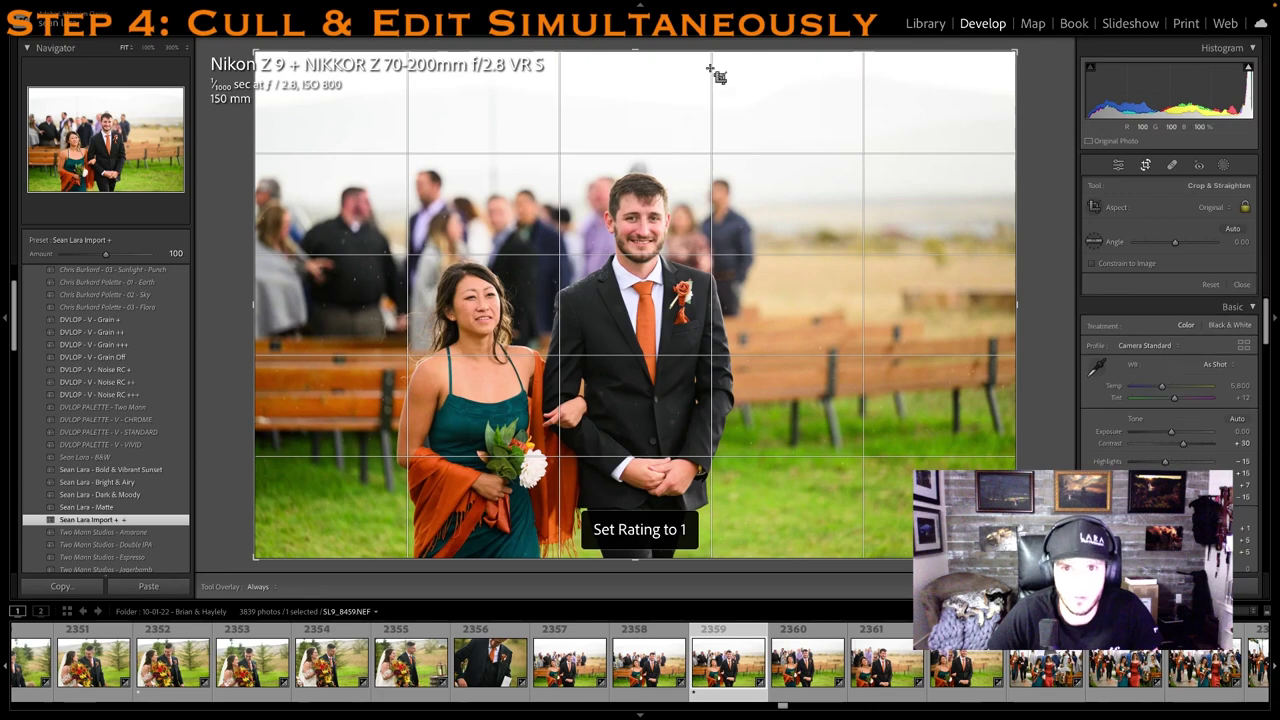
left_click_drag(685, 63, 670, 118)
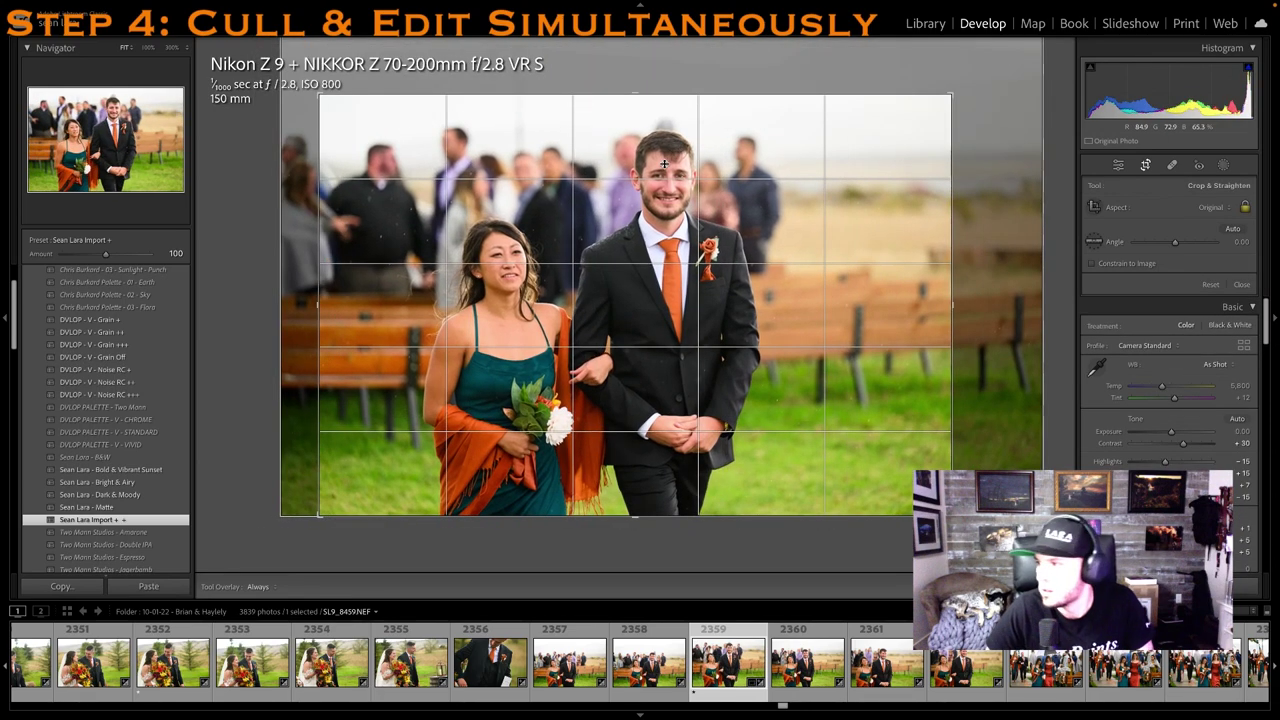
key("r")
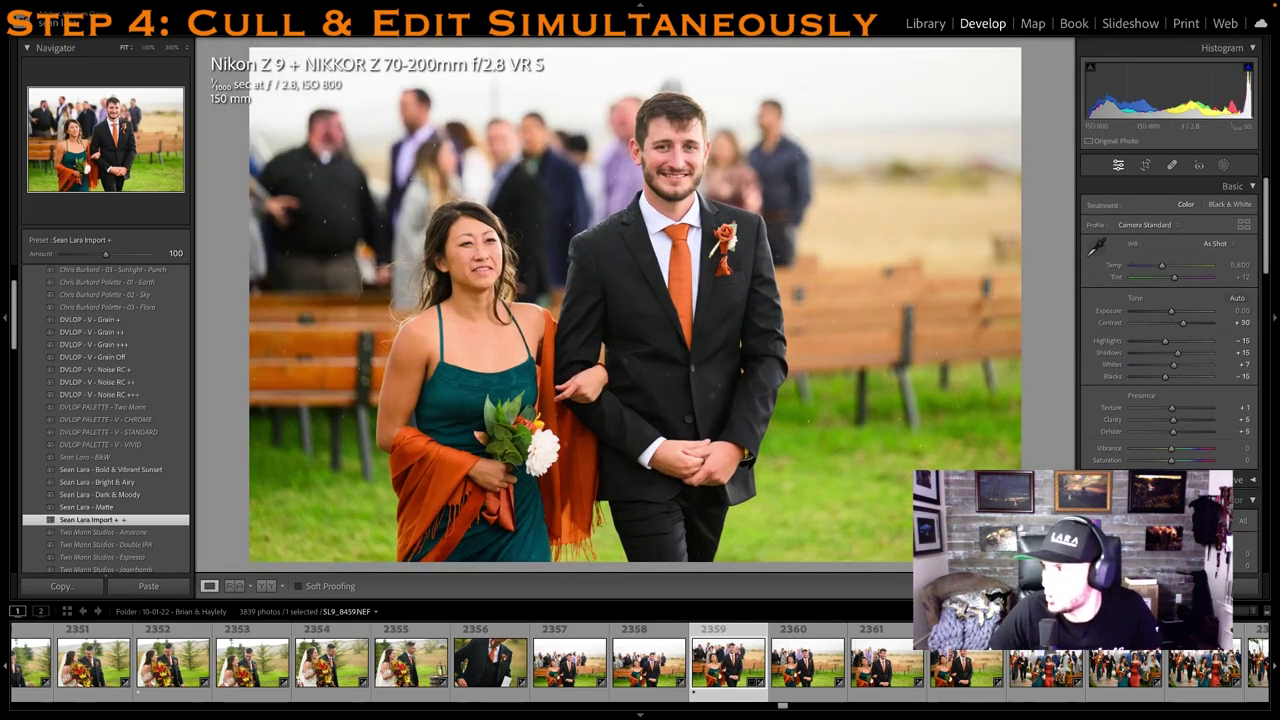
Check the remaining frames of the pair, then rate umbrella photos 2363 and 2366 one star
scroll(760, 660, "down", 2)
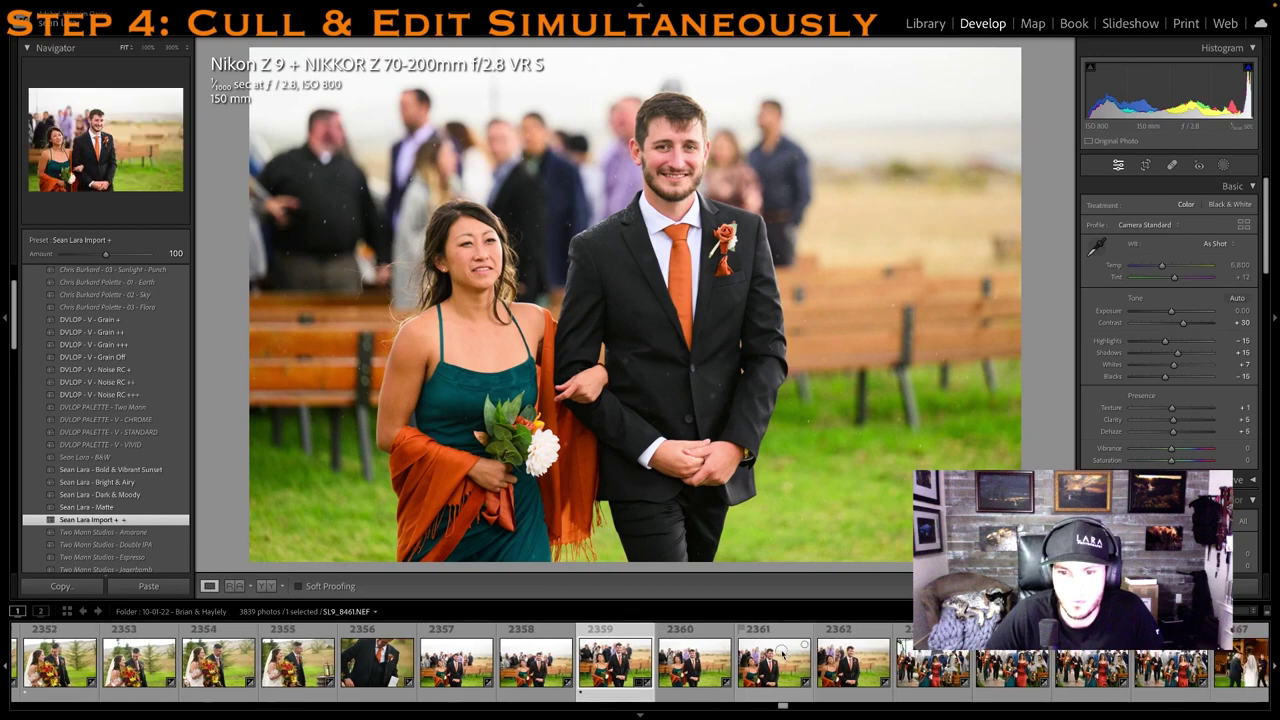
left_click(782, 653)
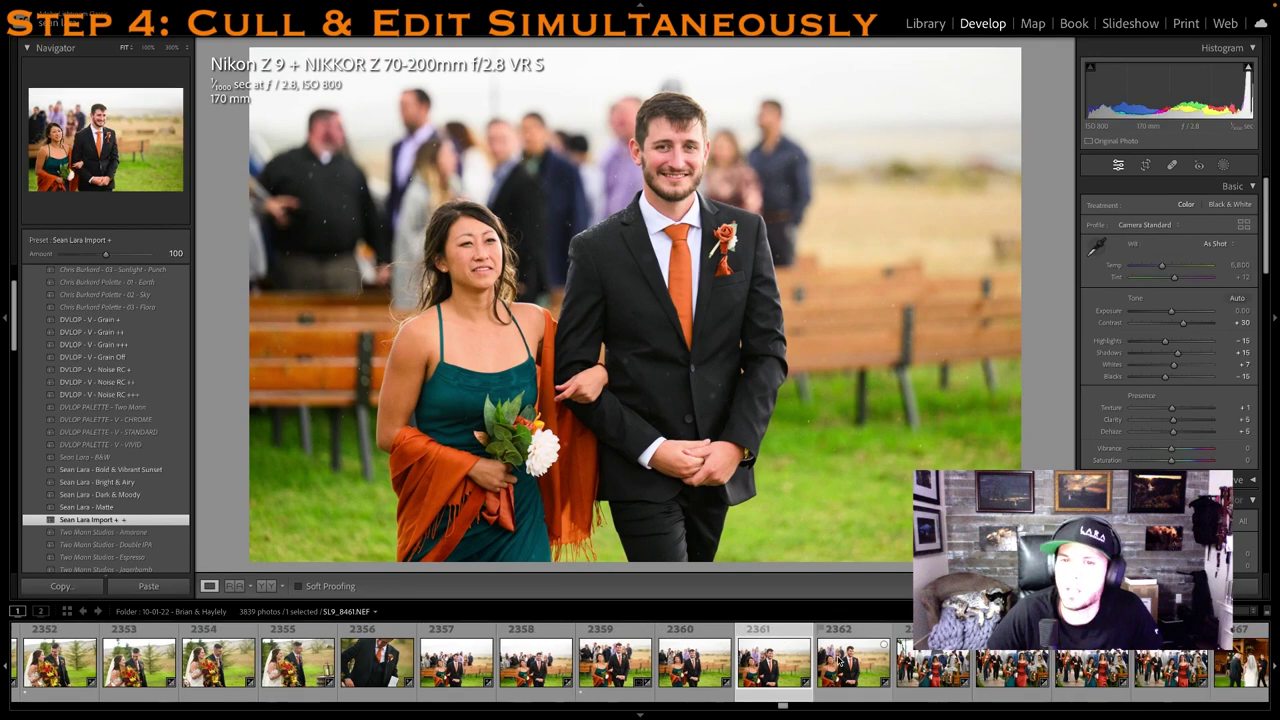
left_click(840, 660)
key("Right")
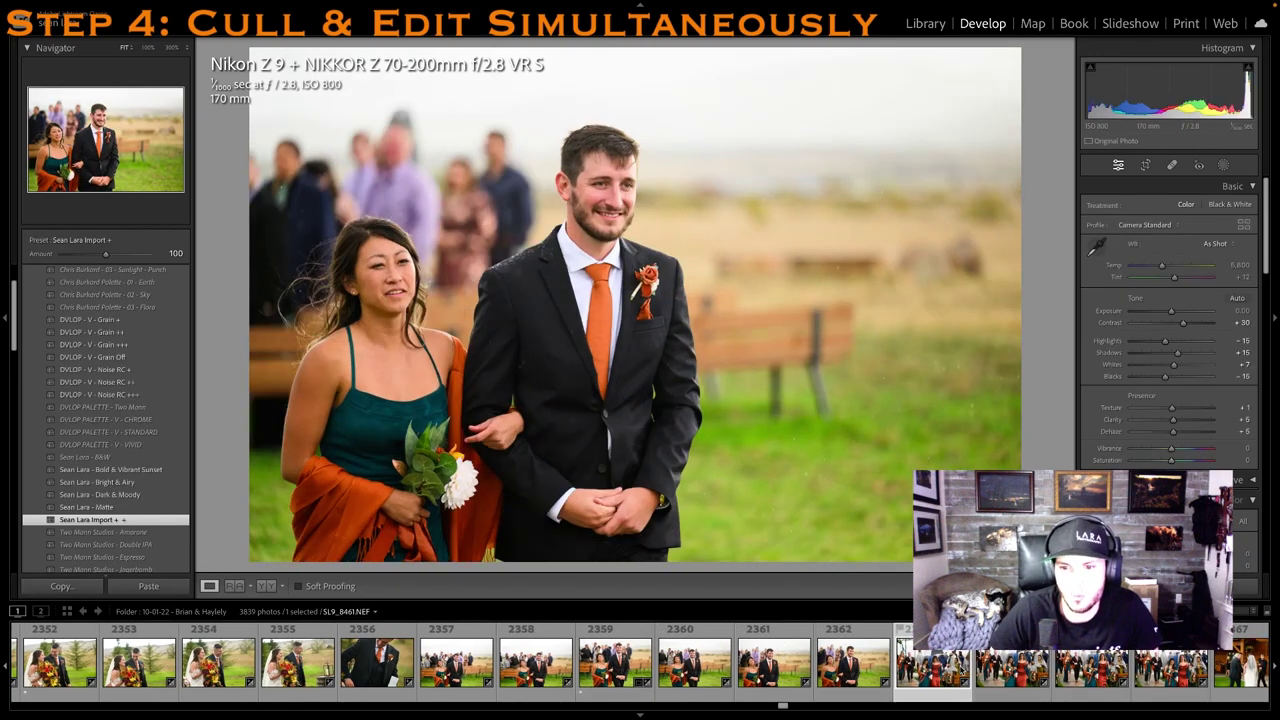
key("Right")
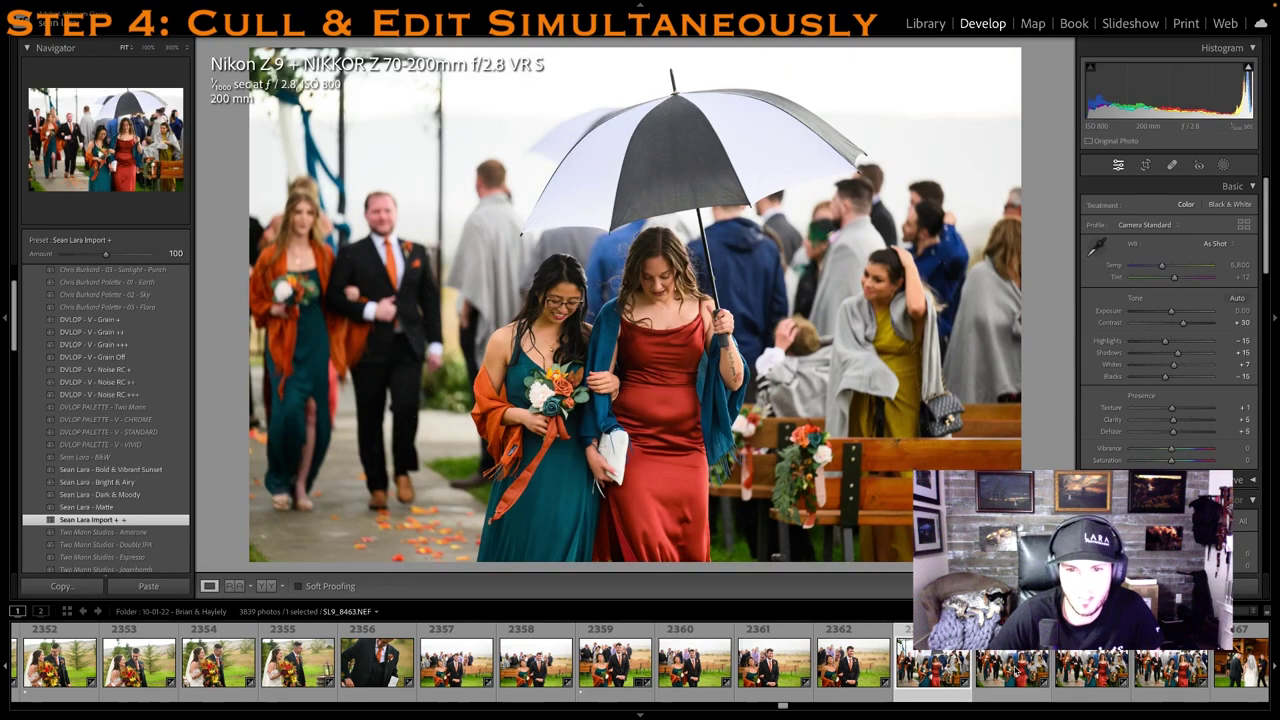
key("1")
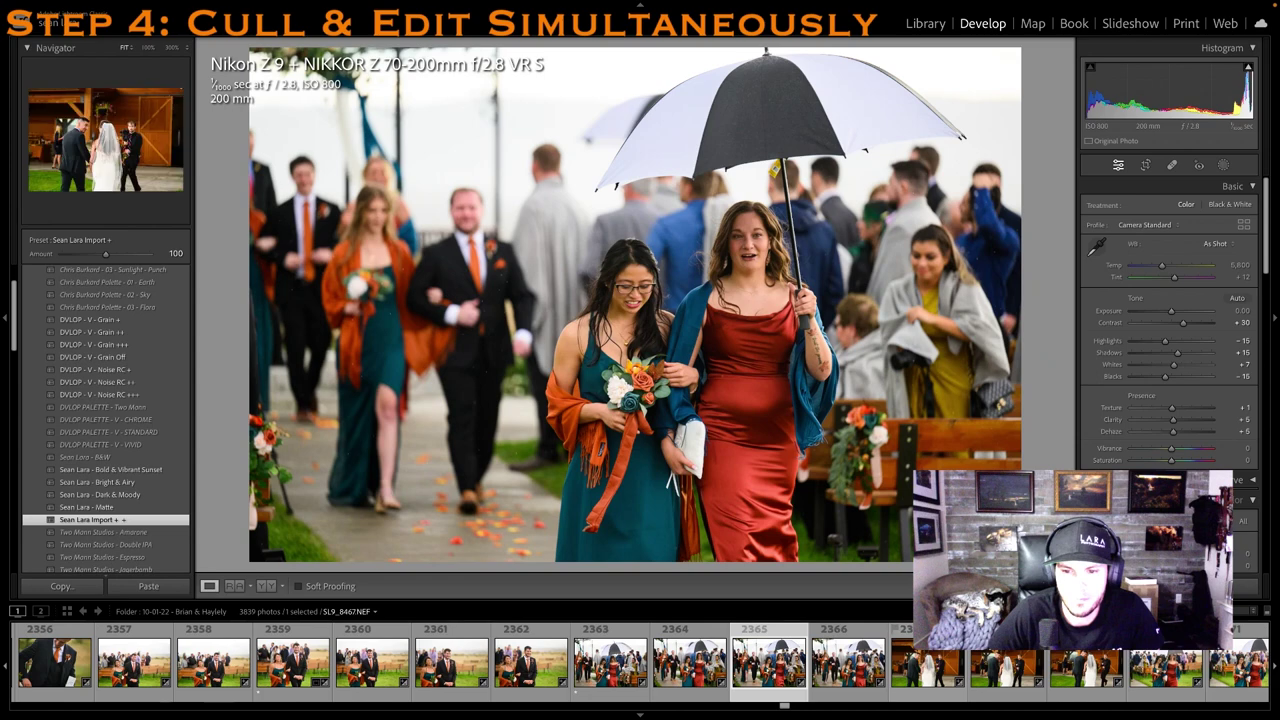
key("Right")
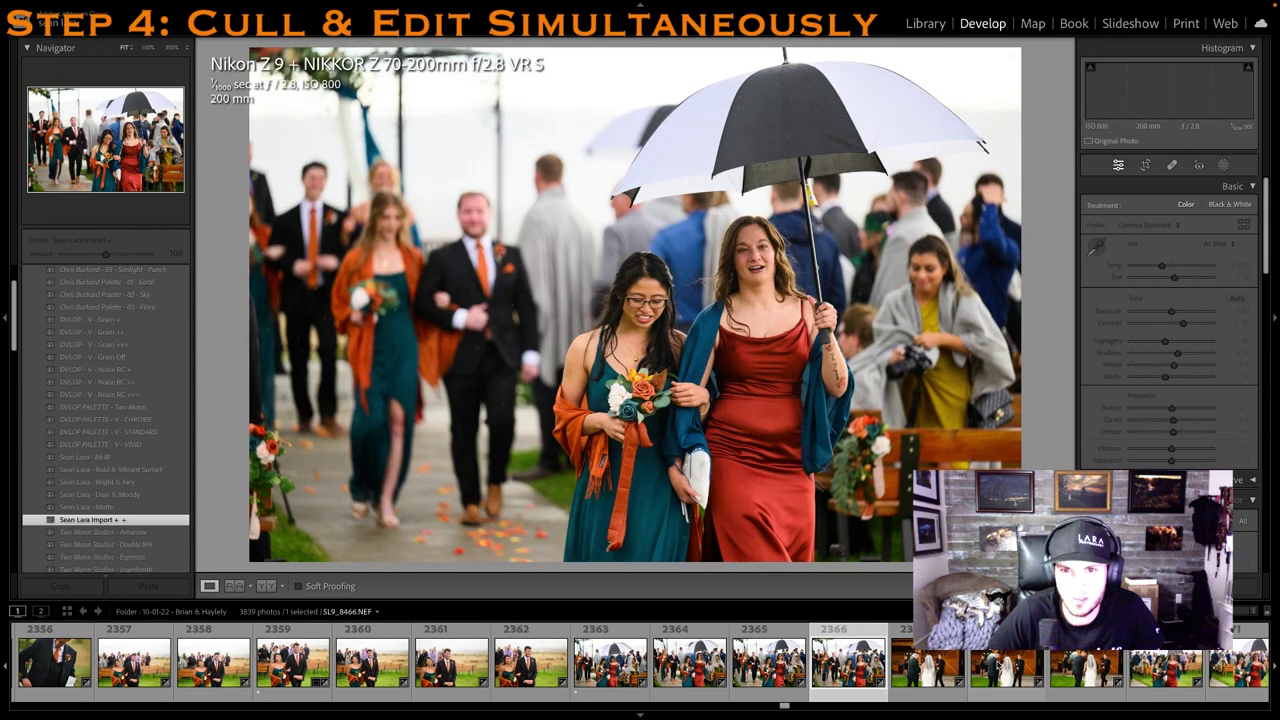
key("1")
Rate photo 2368 of the couple facing the videographer one star and crop it tighter
left_click(1003, 665)
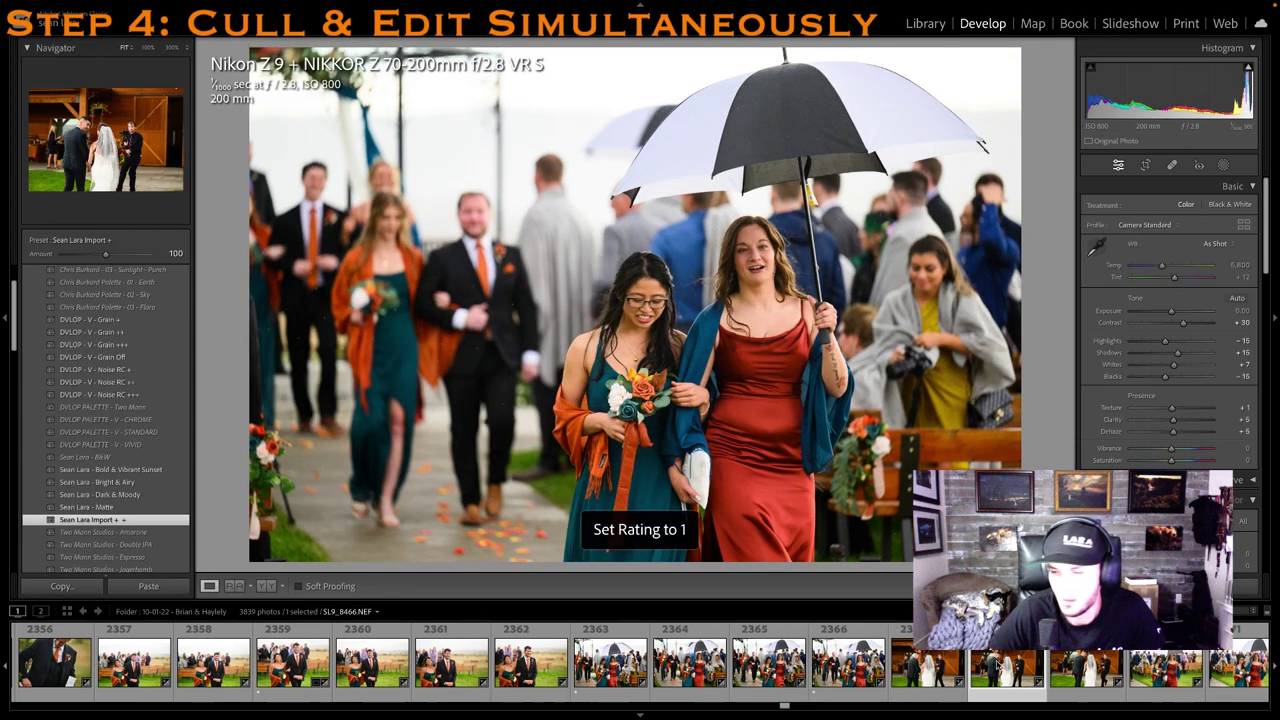
scroll(998, 666, "down", 3)
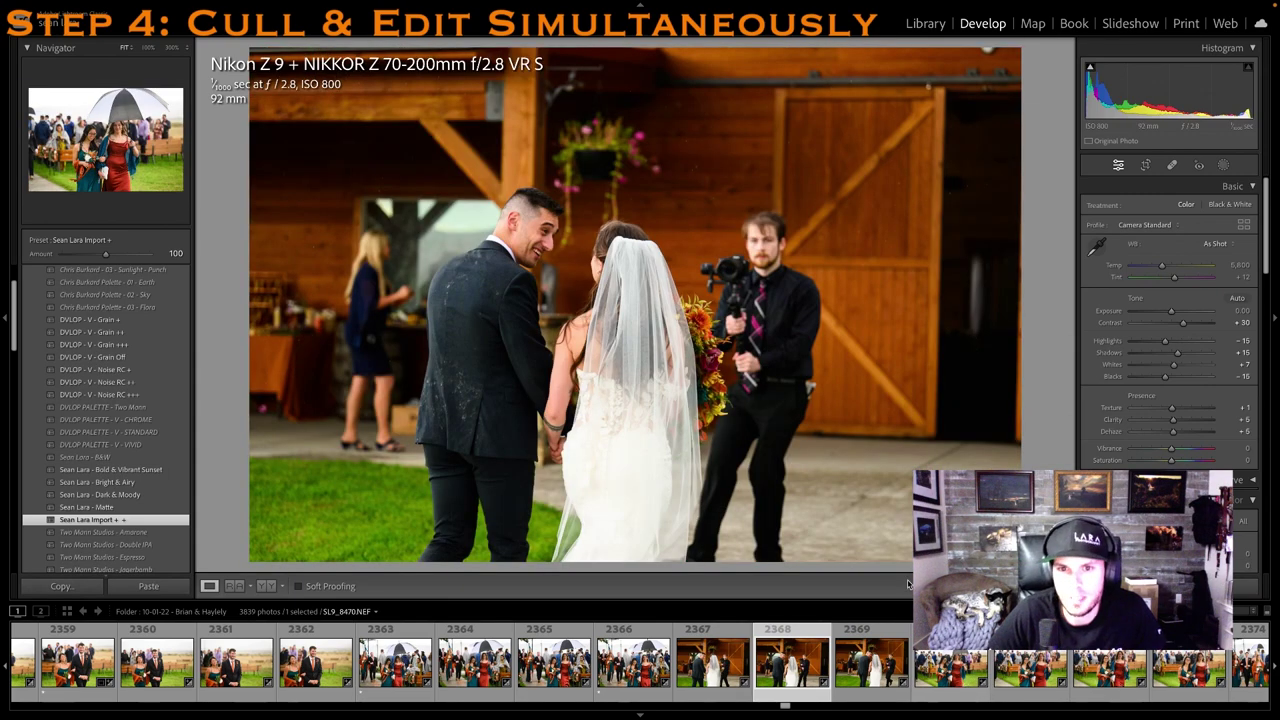
key("1")
left_click(1145, 165)
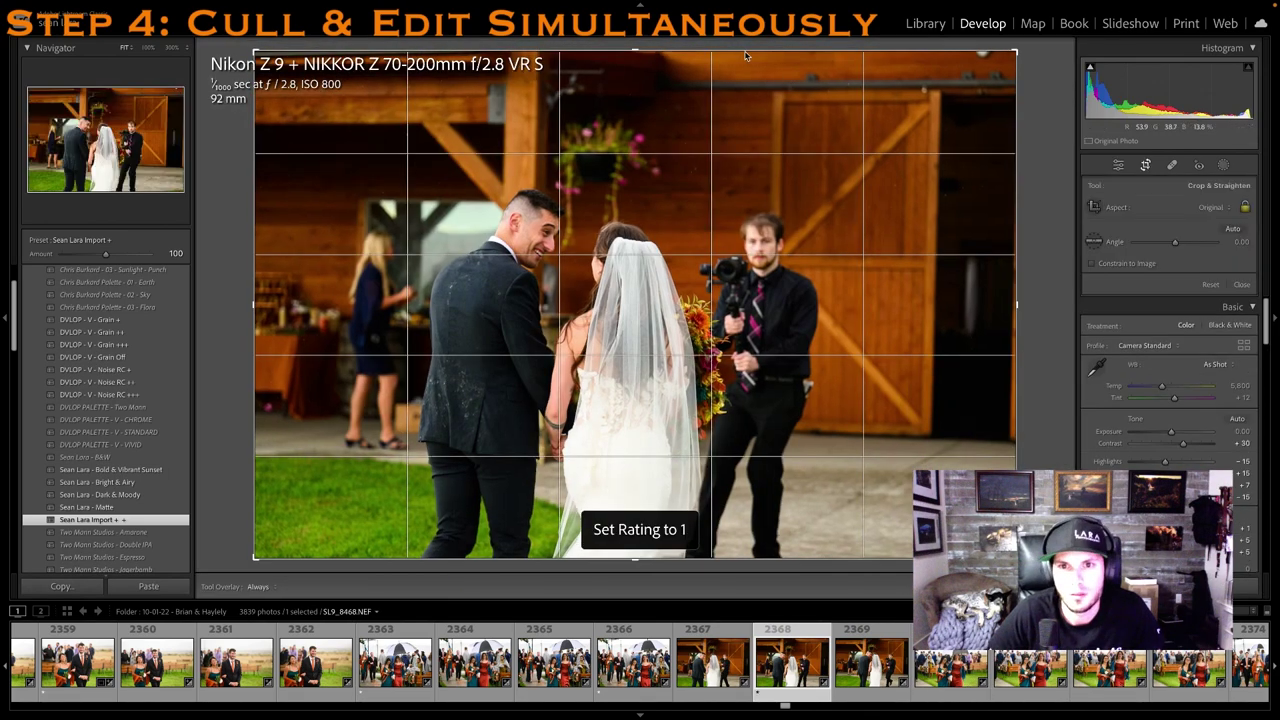
left_click_drag(693, 148, 708, 148)
key("r")
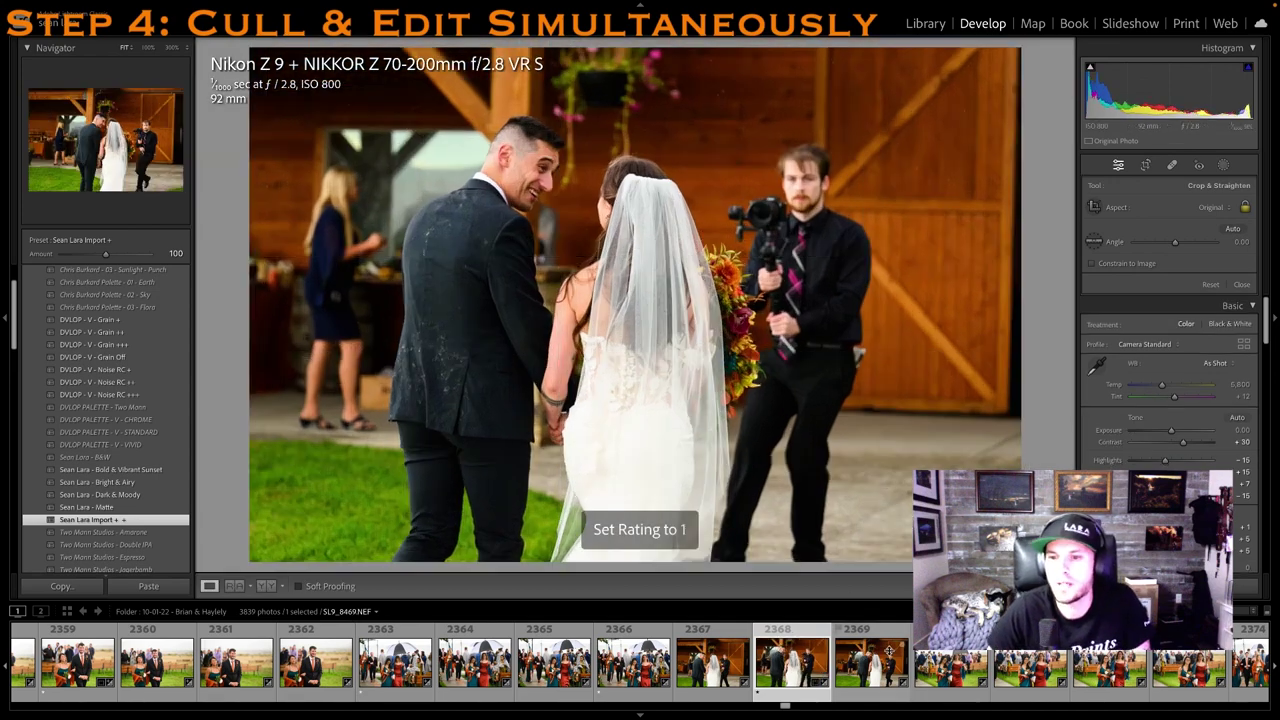
Rate photo 2371 of the two women under the umbrella one star and check the similar frames after it
left_click(1043, 661)
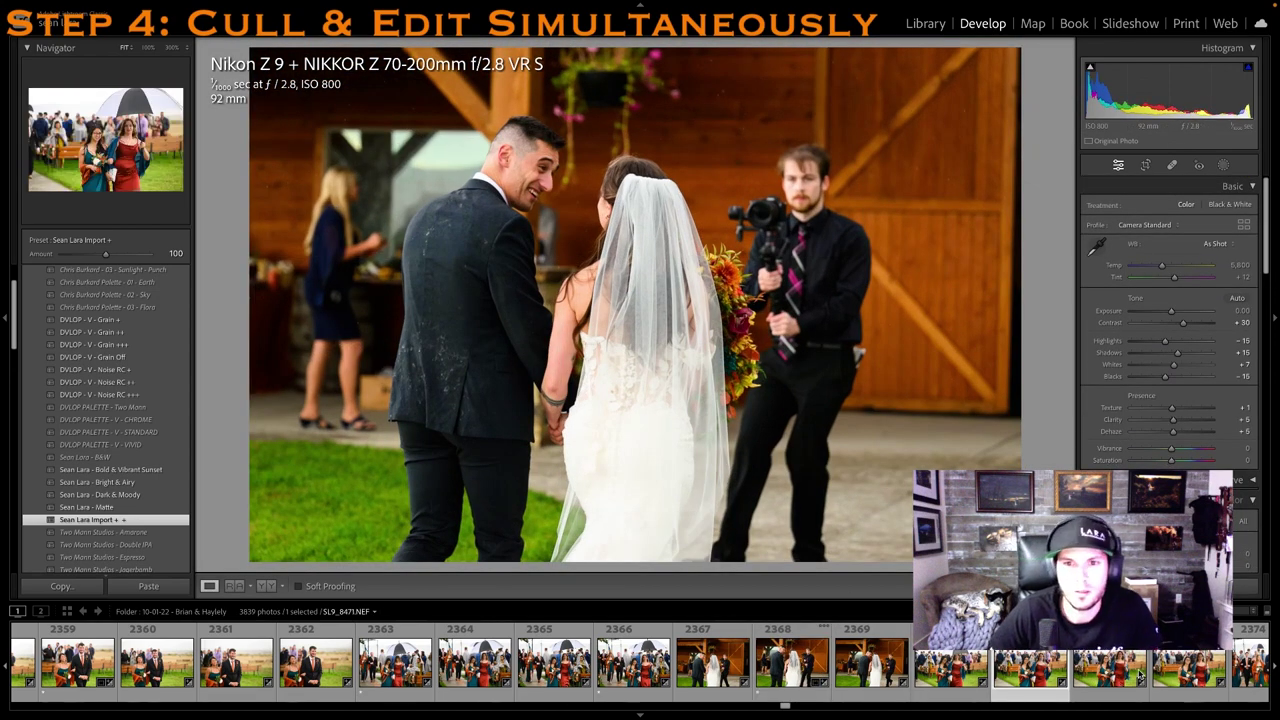
key("1")
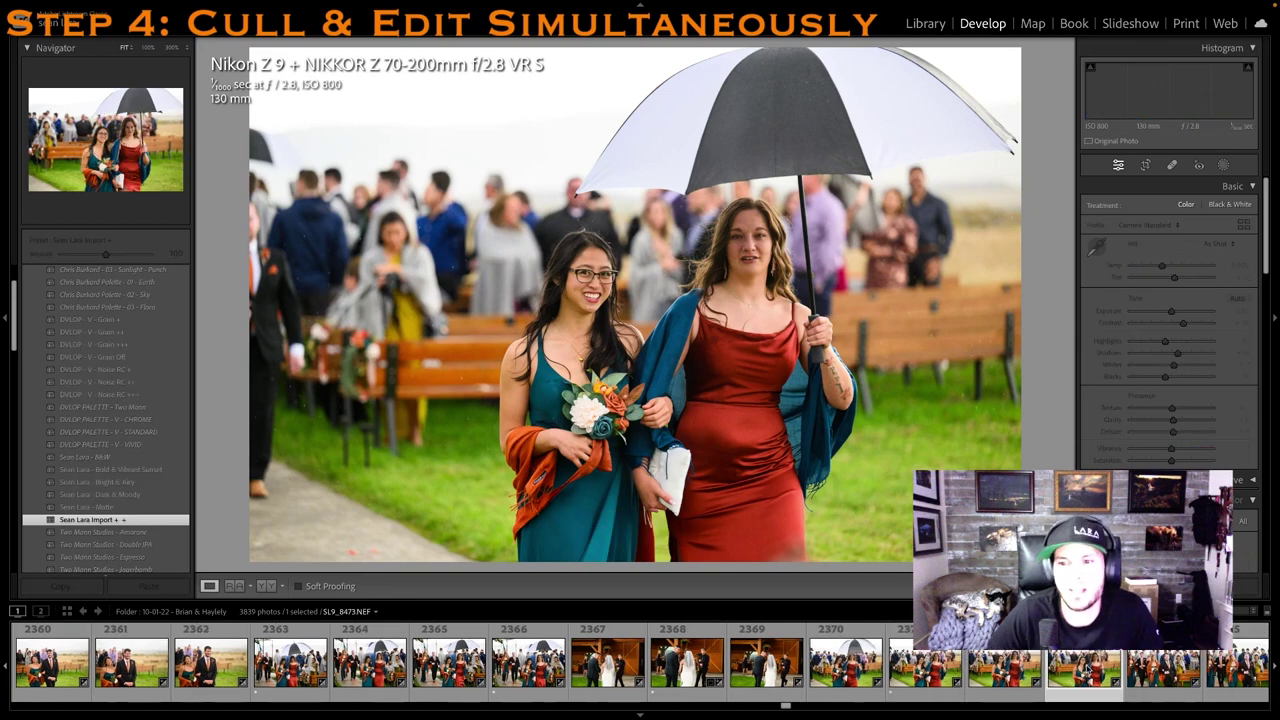
key("Right")
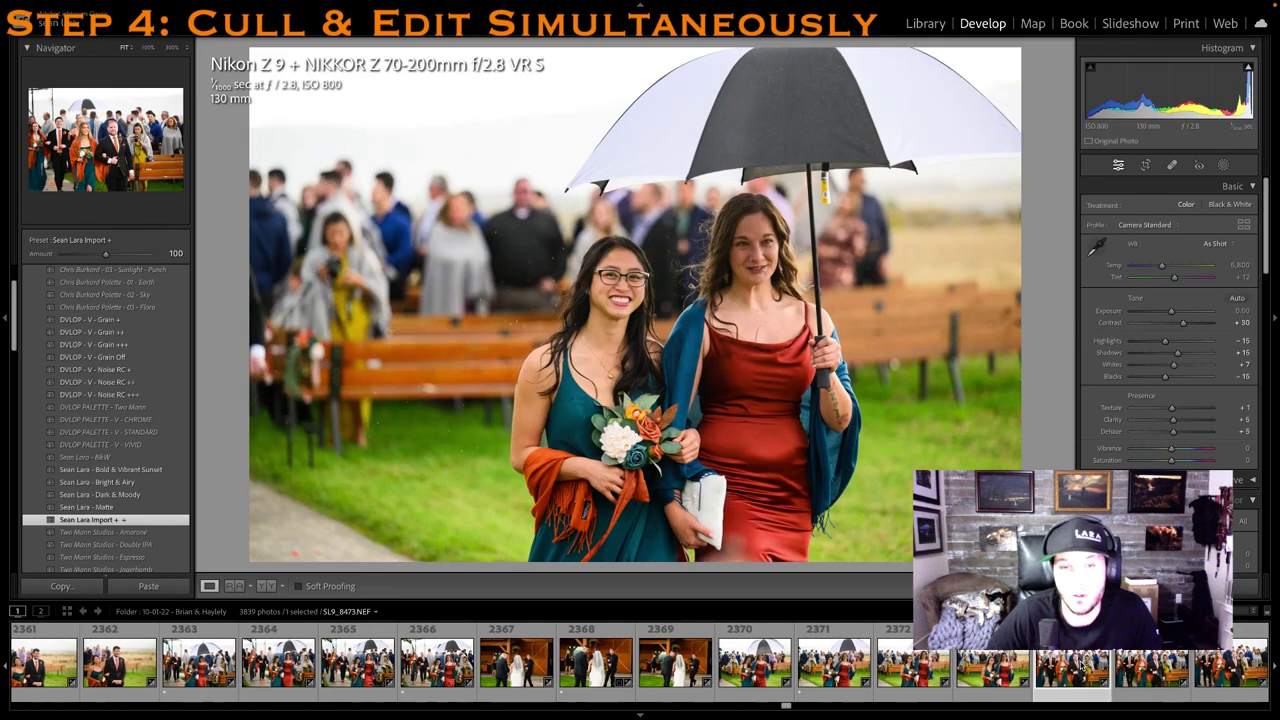
key("Right")
Review the bridesmaid and groomsman frames from 2374 onward, then rate photos 2380 and 2381 of the following trio one star
key("Right")
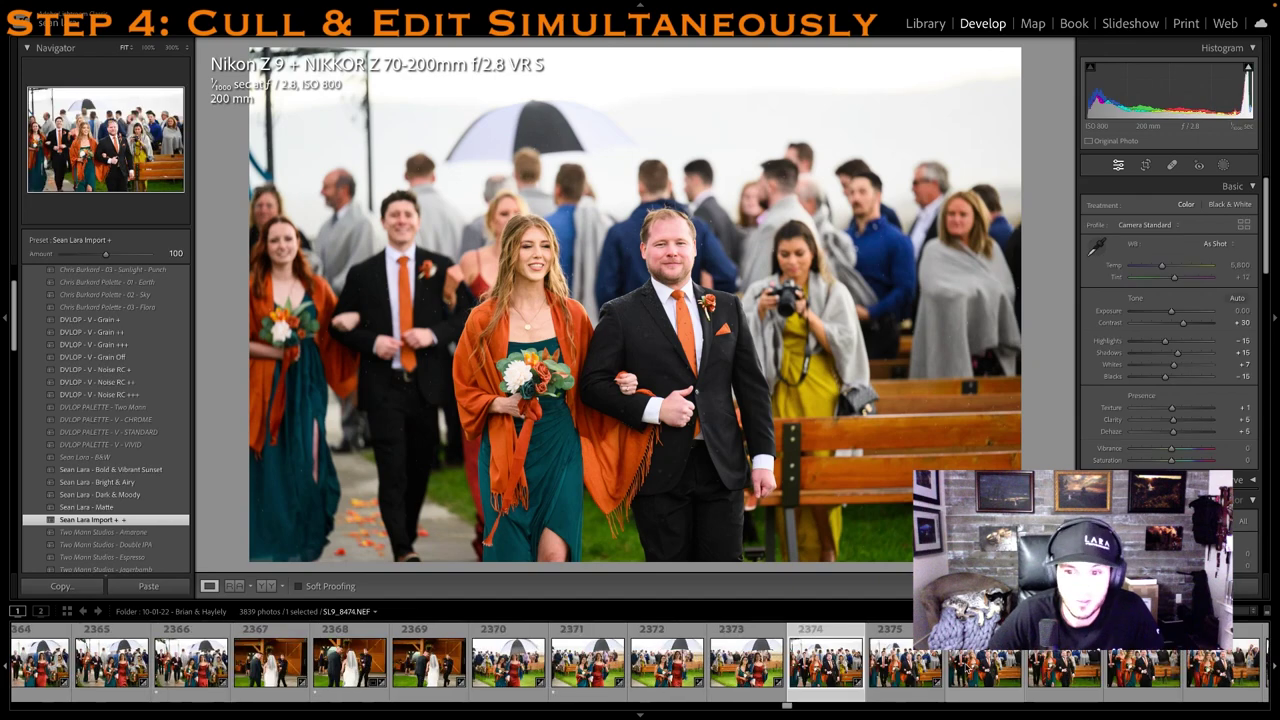
key("Right")
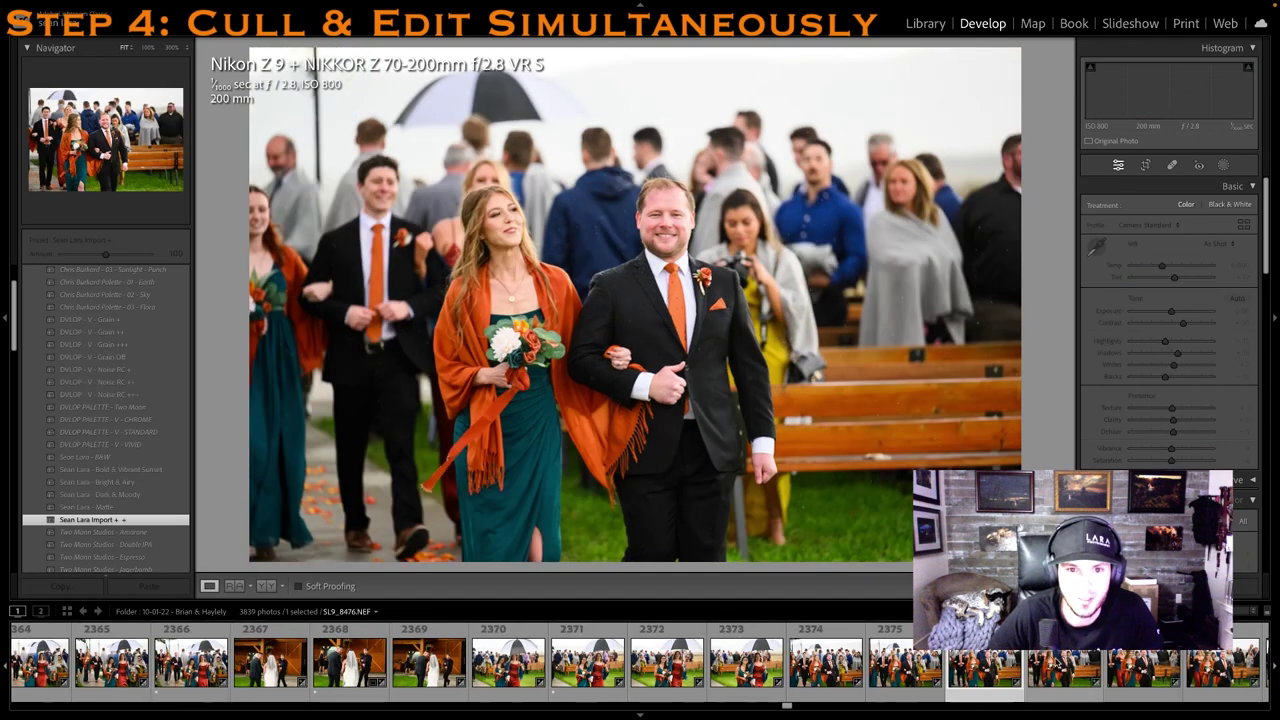
left_click(1120, 688)
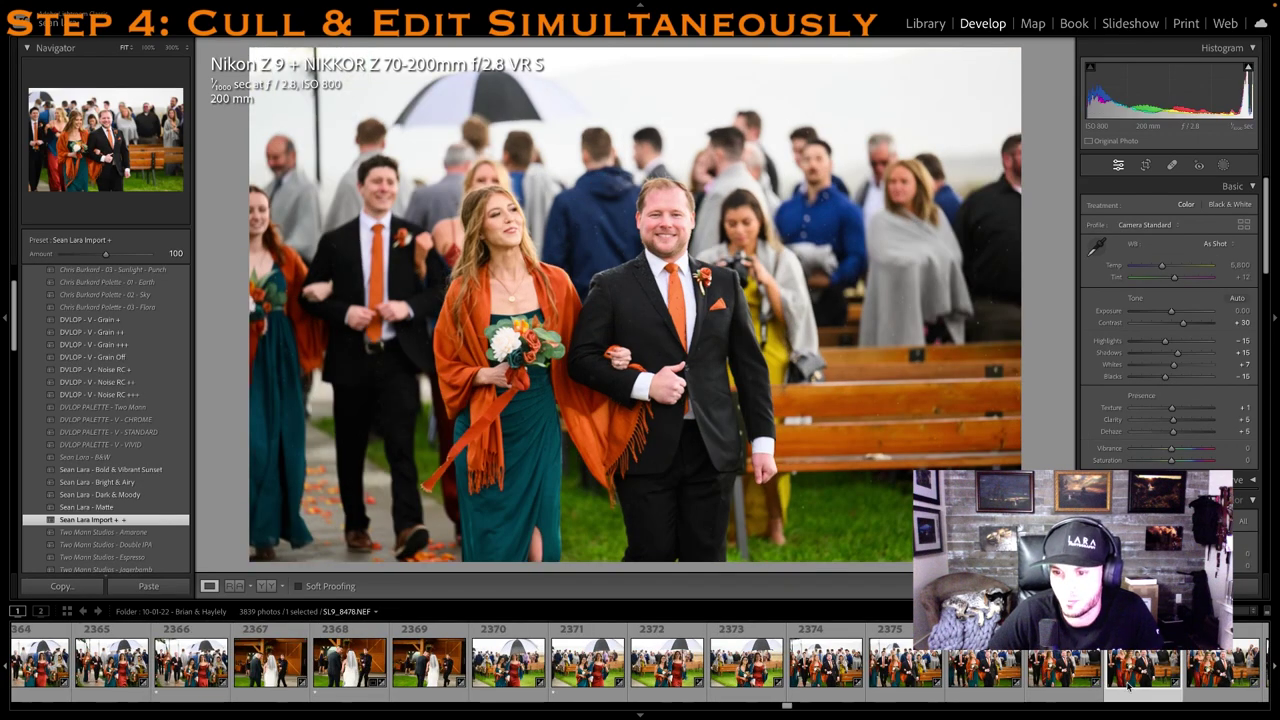
key("Right")
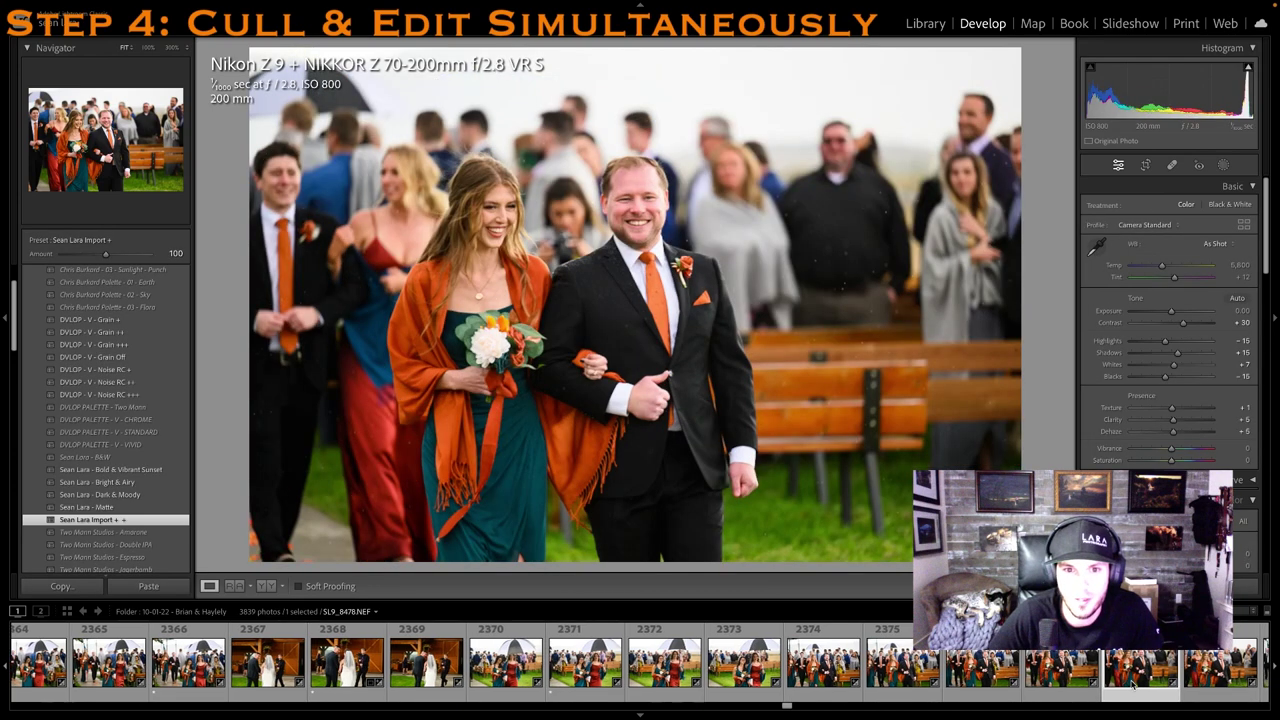
key("Right")
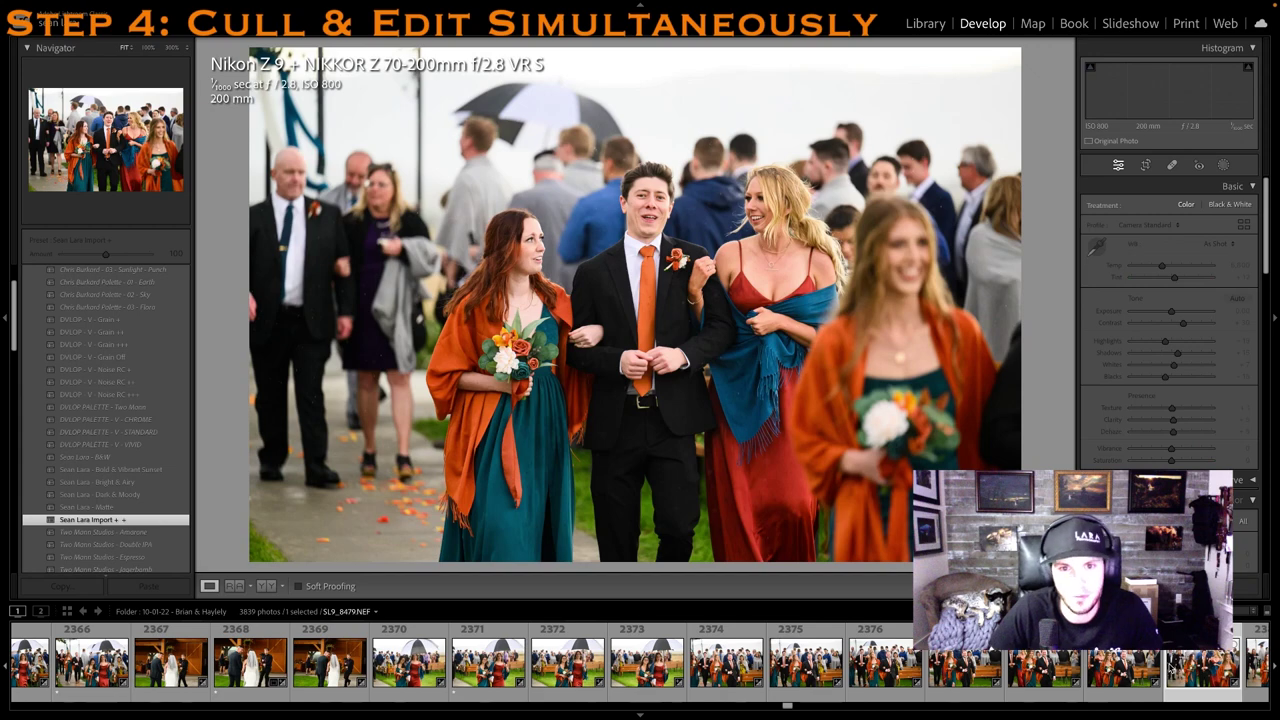
scroll(1165, 672, "right", 1)
key("1")
key("Right")
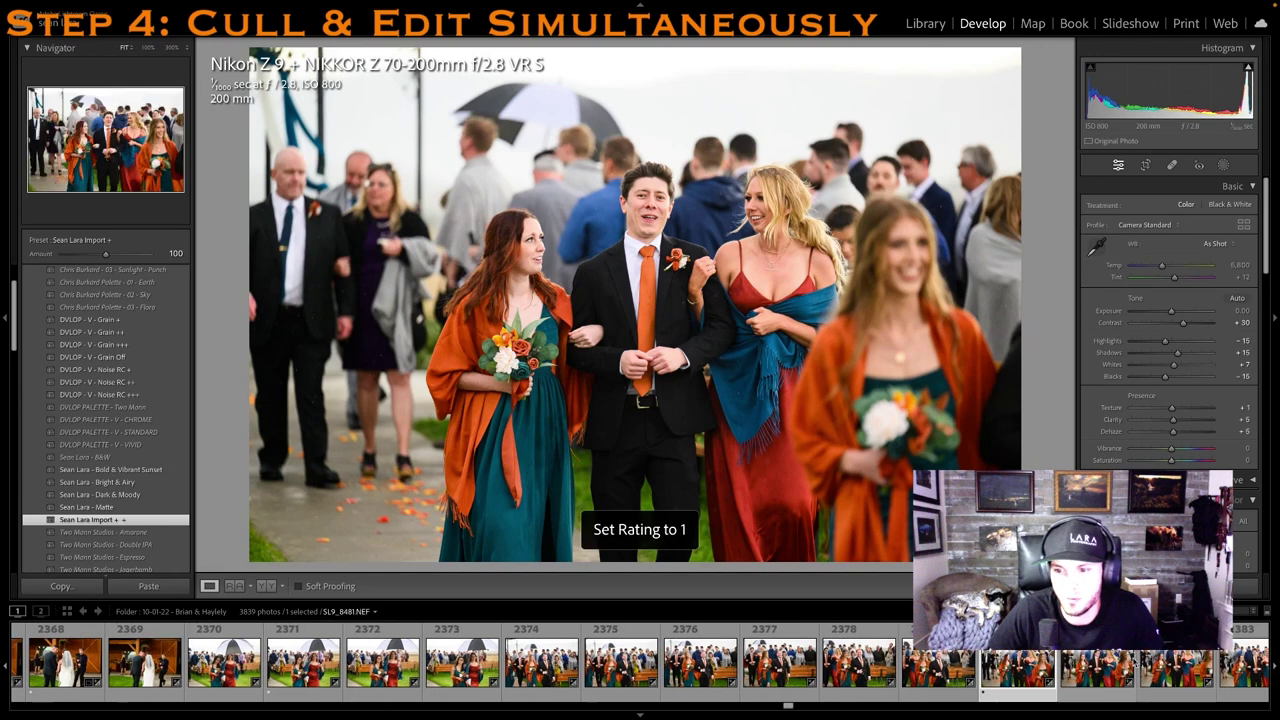
key("1")
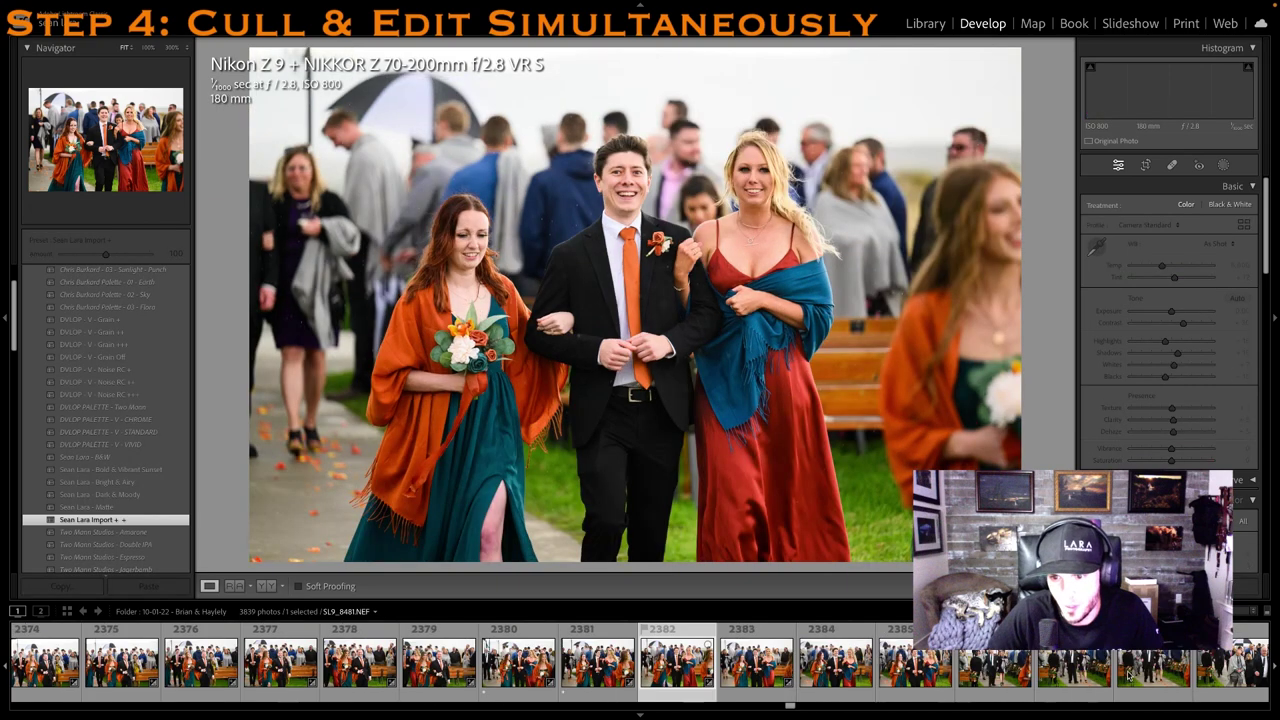
Skip the remaining frames of the trio and rate photo 2386 of the pair walking up the aisle one star
key("Right")
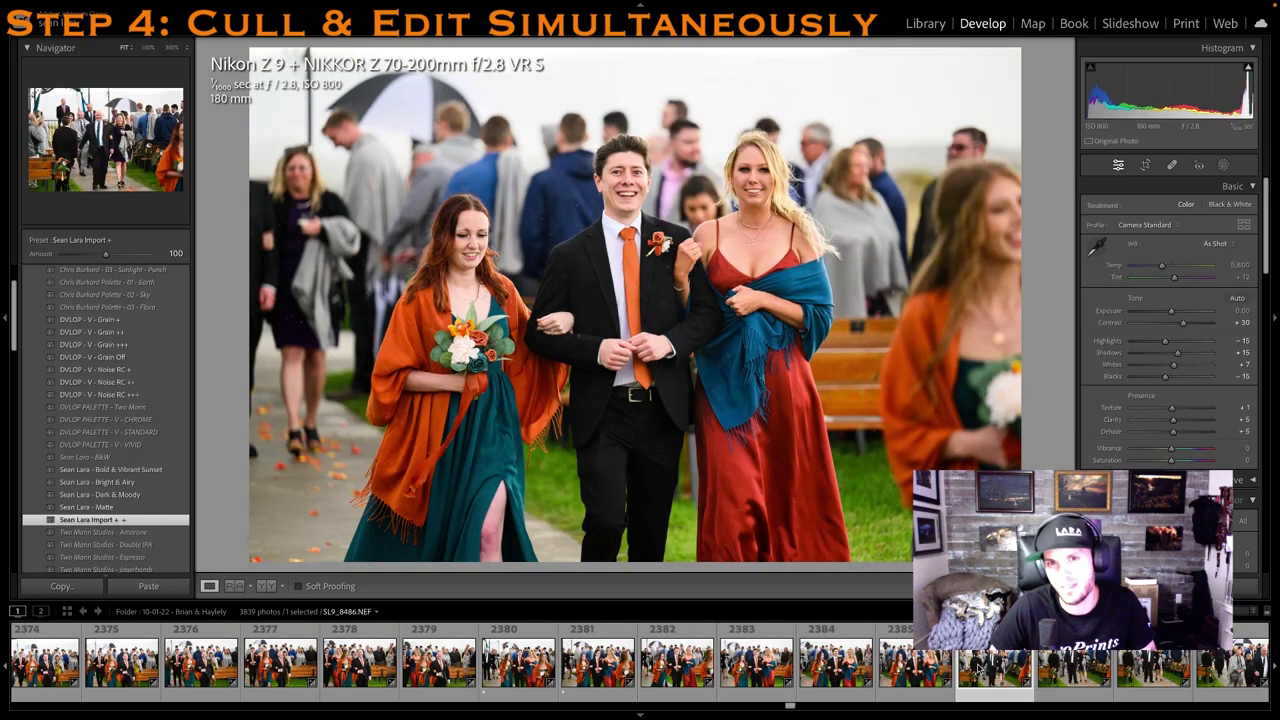
key("1")
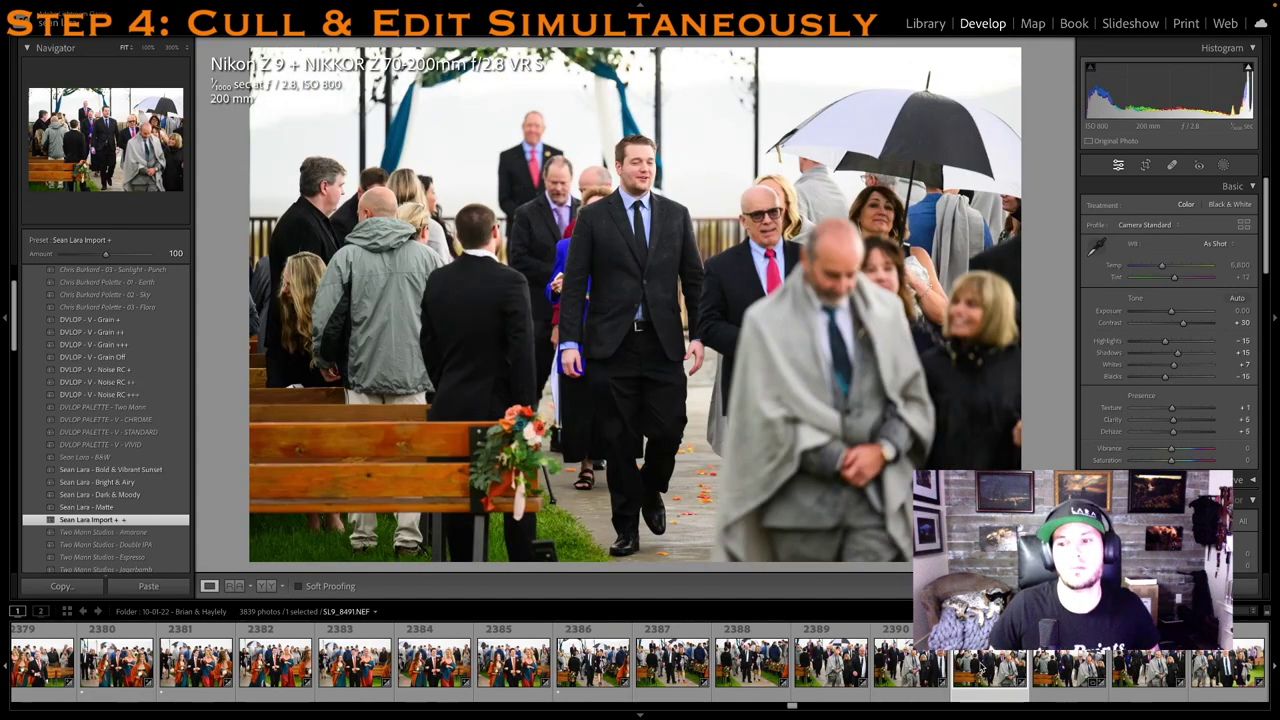
key("Right")
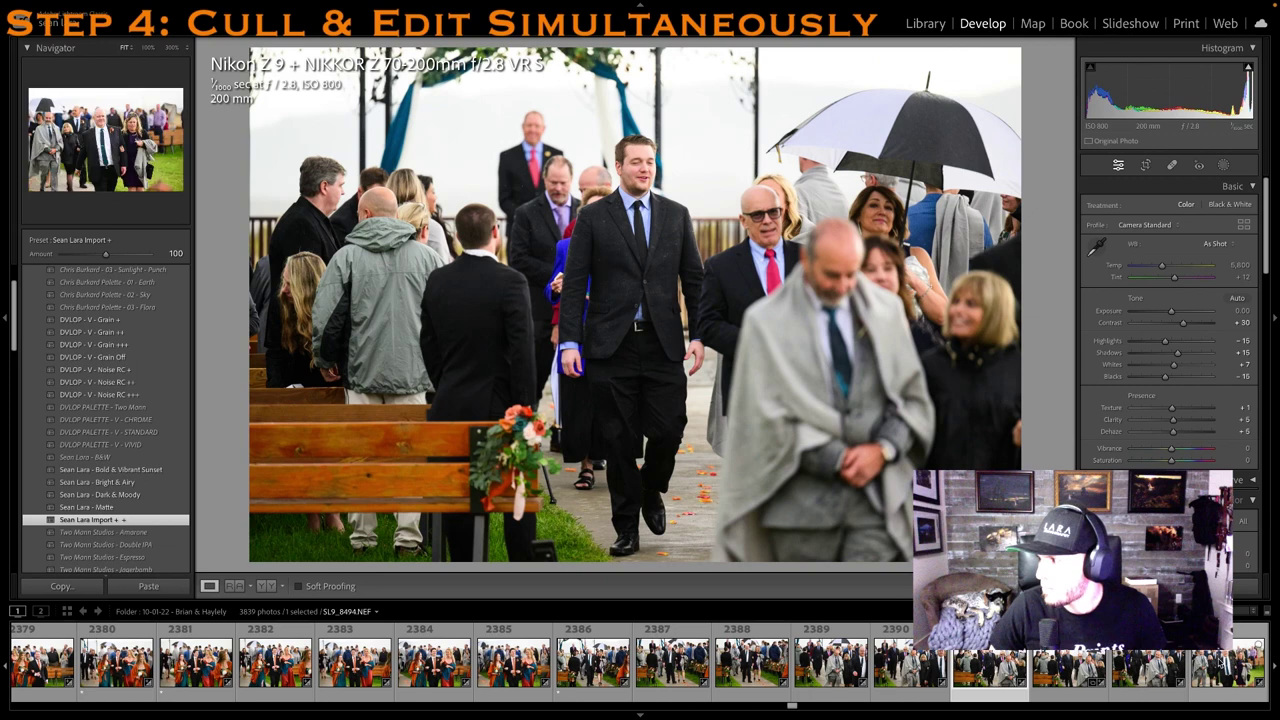
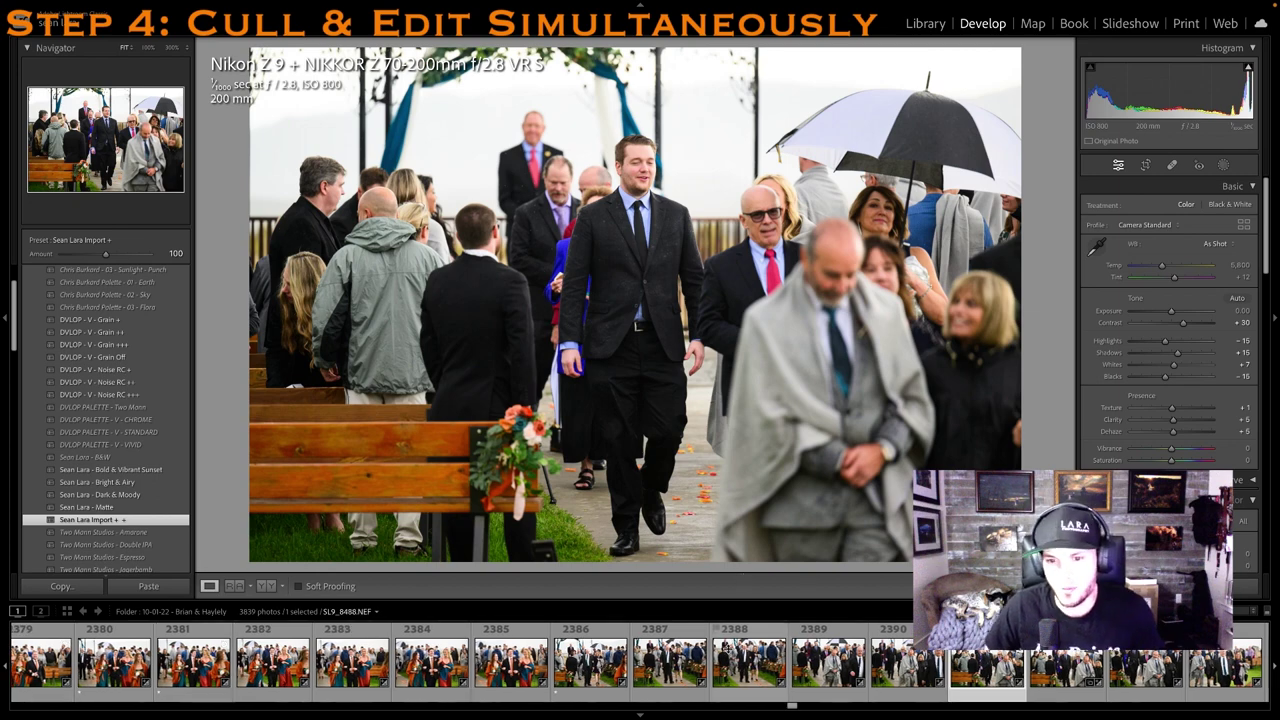
Rate photo 2395 of the couple walking arm in arm one star and crop it tighter
scroll(695, 665, "down", 3)
left_click(695, 670)
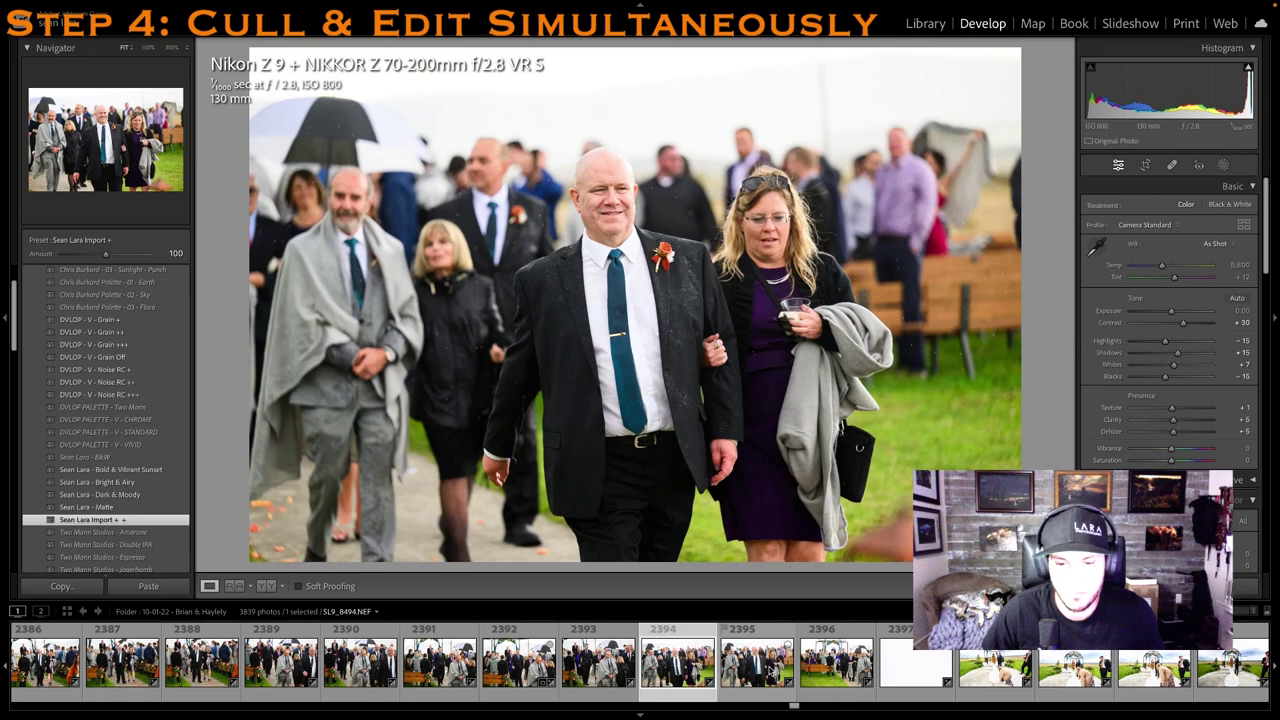
key("Right")
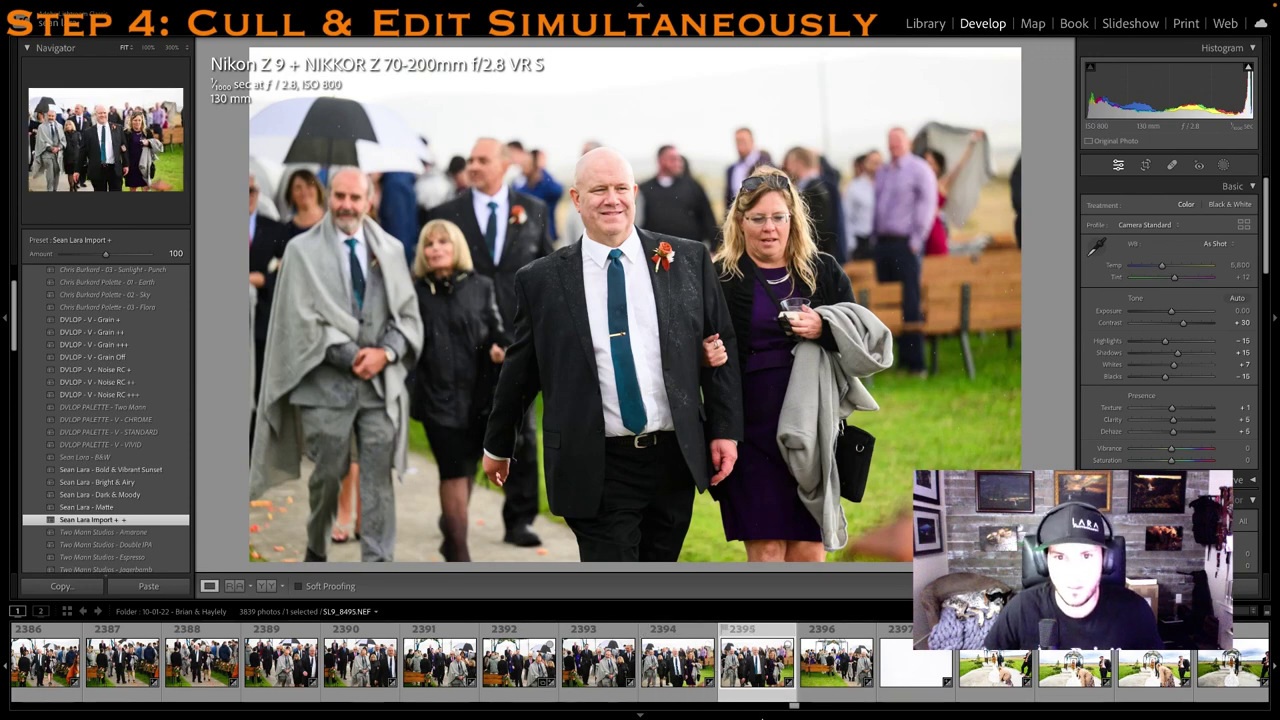
key("1")
key("r")
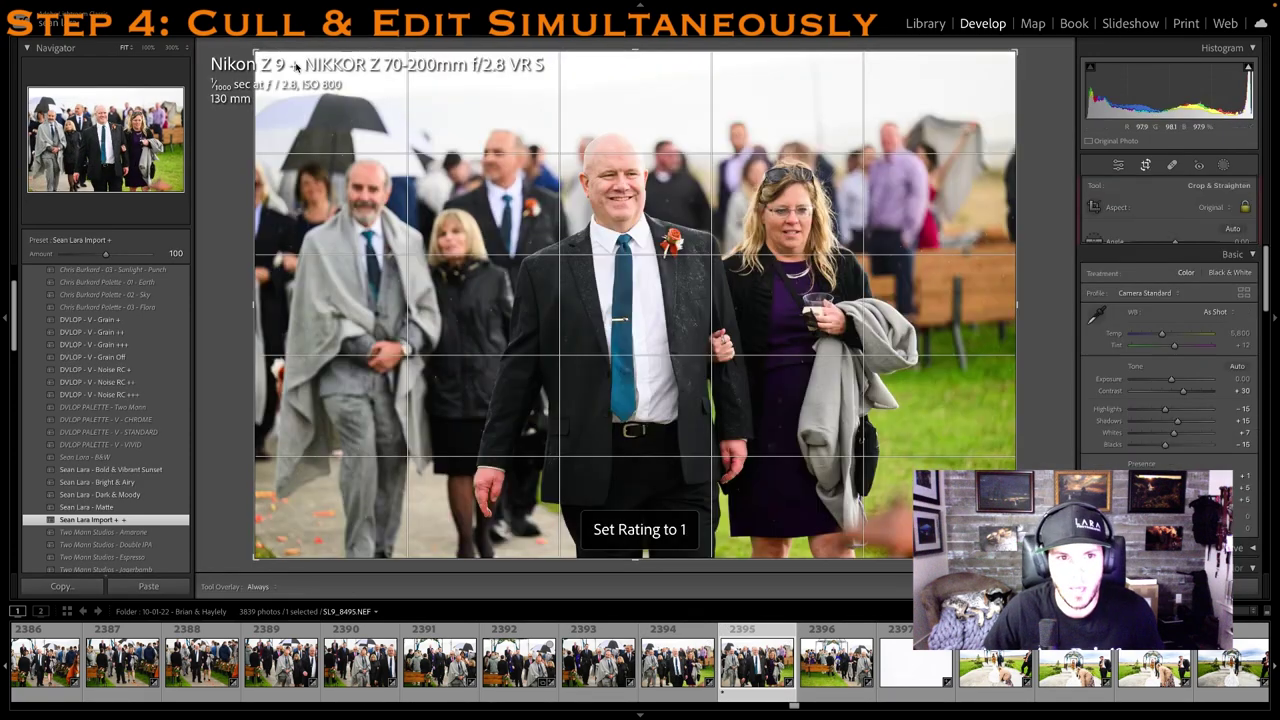
left_click_drag(246, 51, 285, 51)
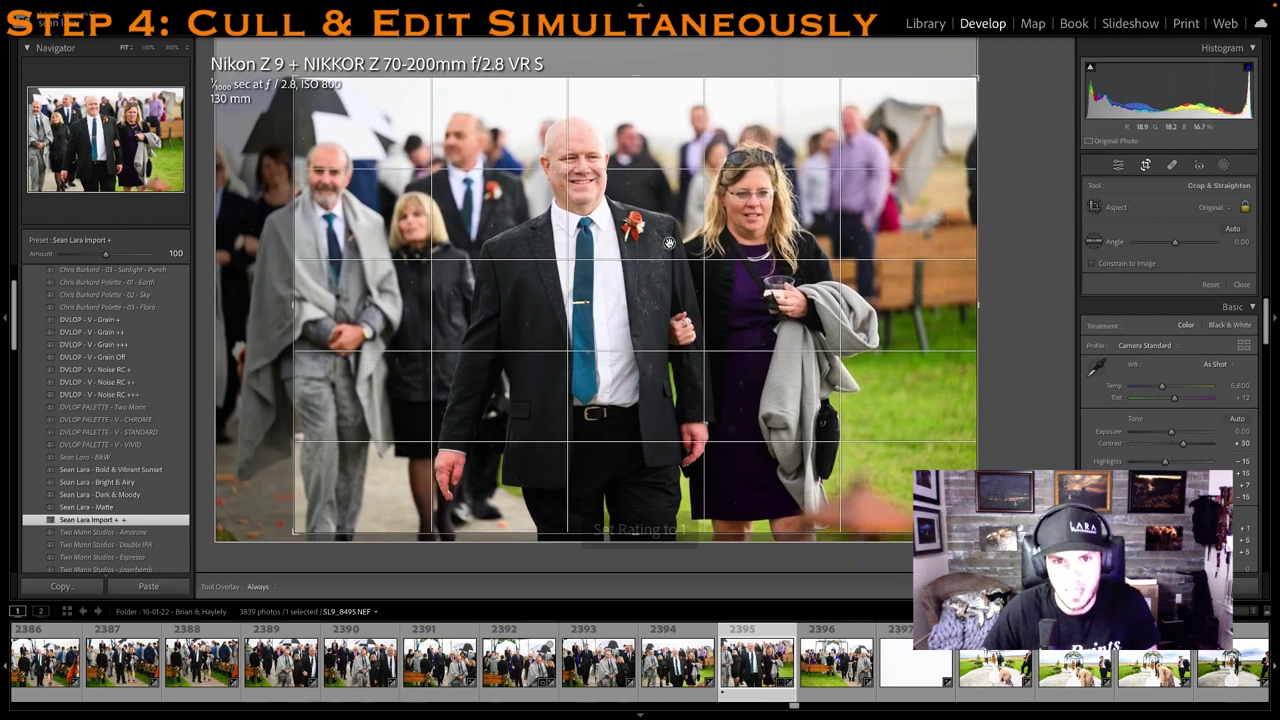
key("Return")
Review the frames from 2396 onward, through the shots of the couple at the gazebo and the first shots with the two children
key("Right")
key("Right")
key("Right")
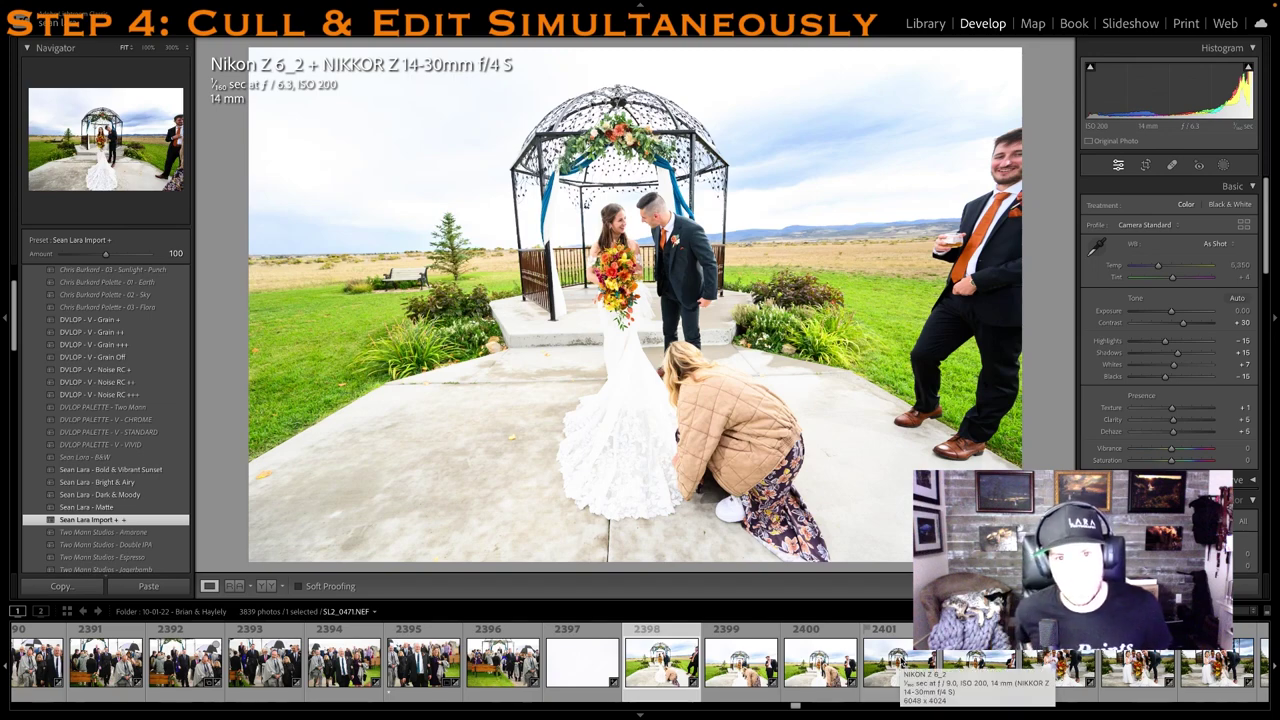
key("Right")
key("Right")
key("Right")
key("Right")
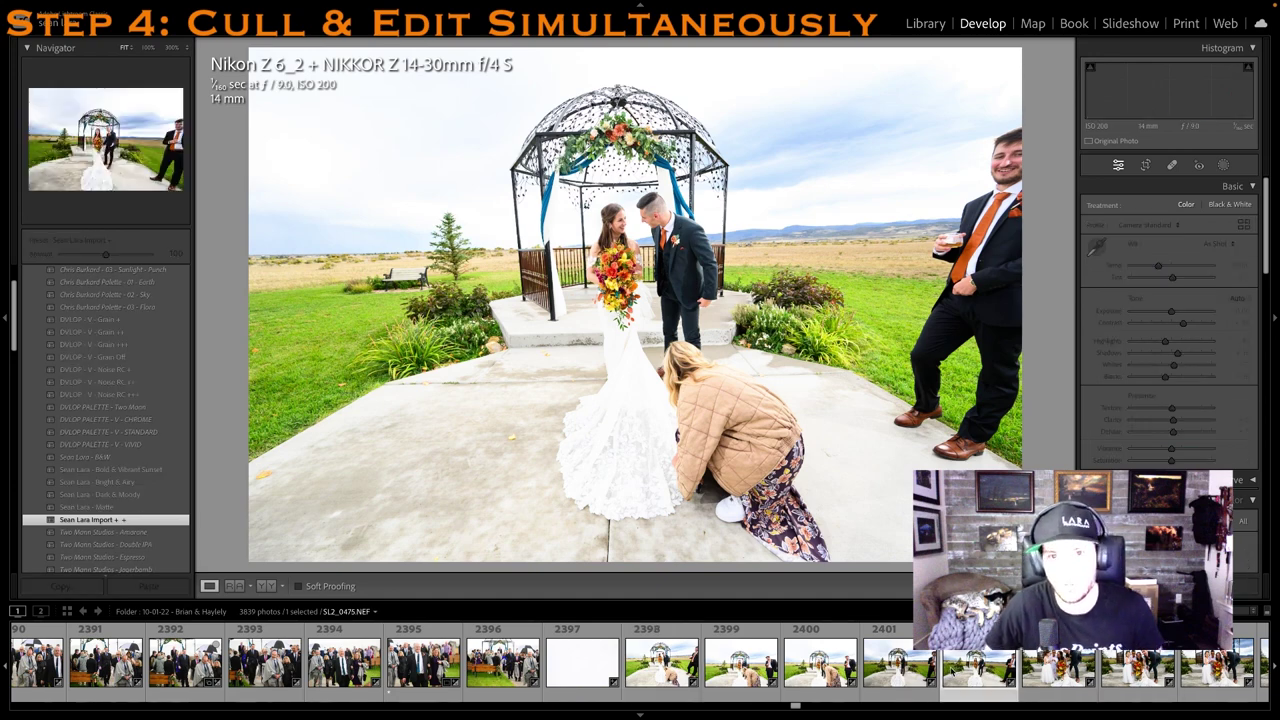
key("Right")
key("Right")
key("Right")
key("Right")
key("Right")
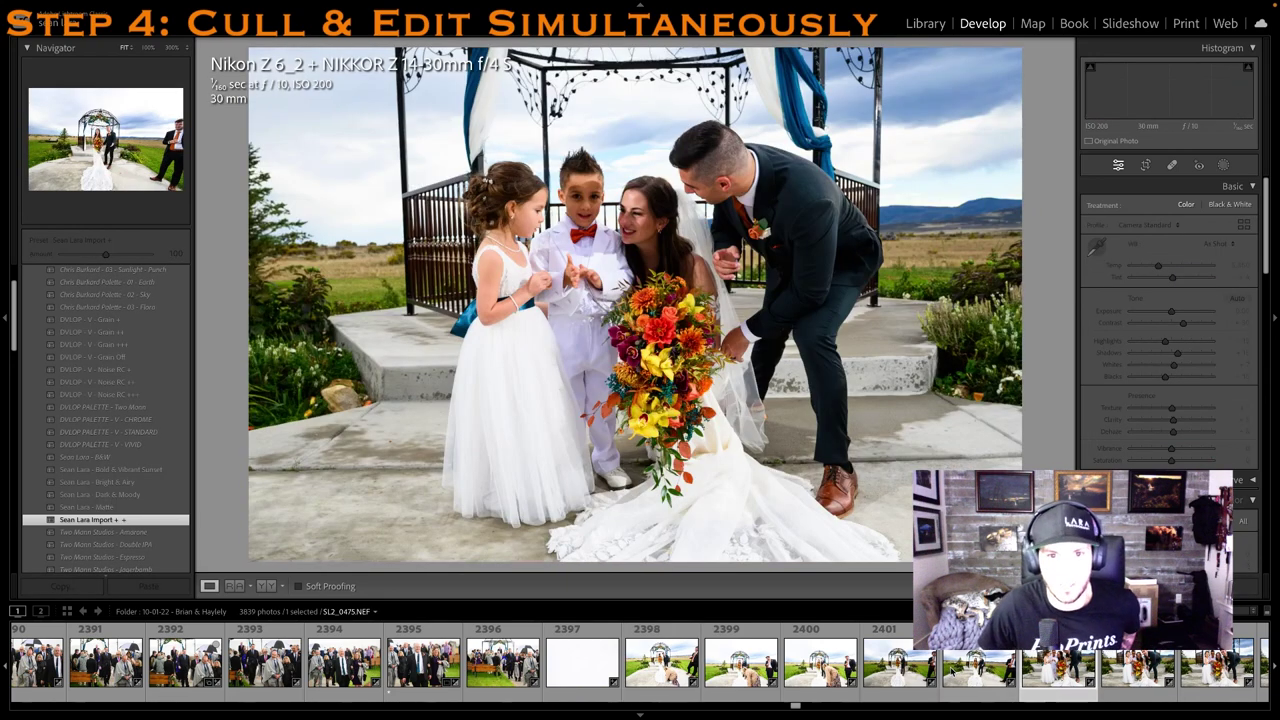
Rate photo 2405 of the couple posing with the two children one star
key("Right")
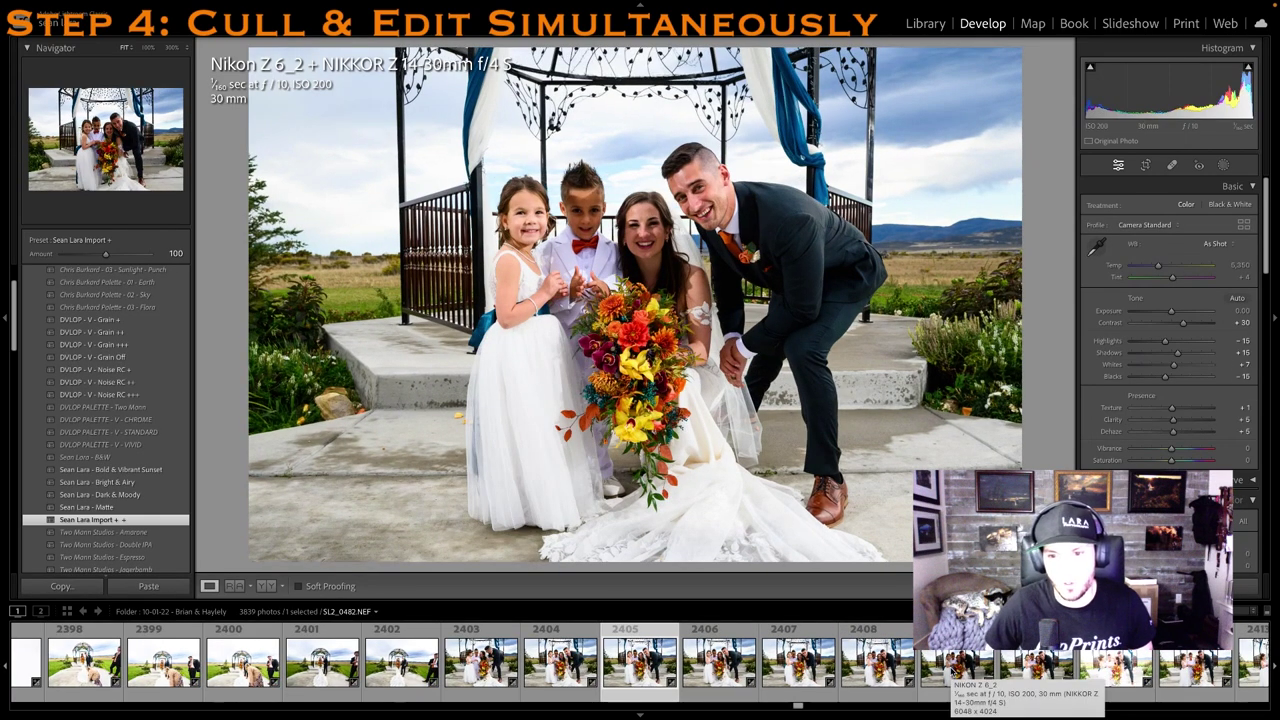
key("1")
key("1")
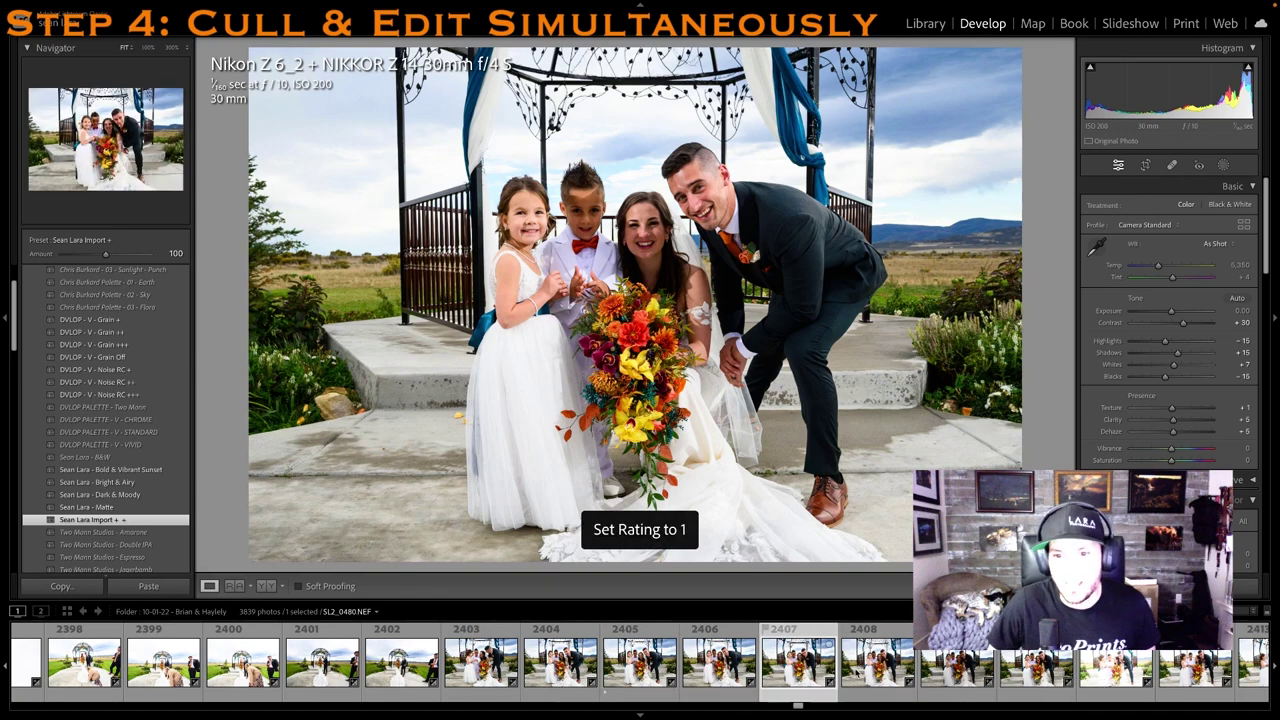
Rate photo 2408 of the couple with the children one star and set its Shadows to +31
left_click(858, 676)
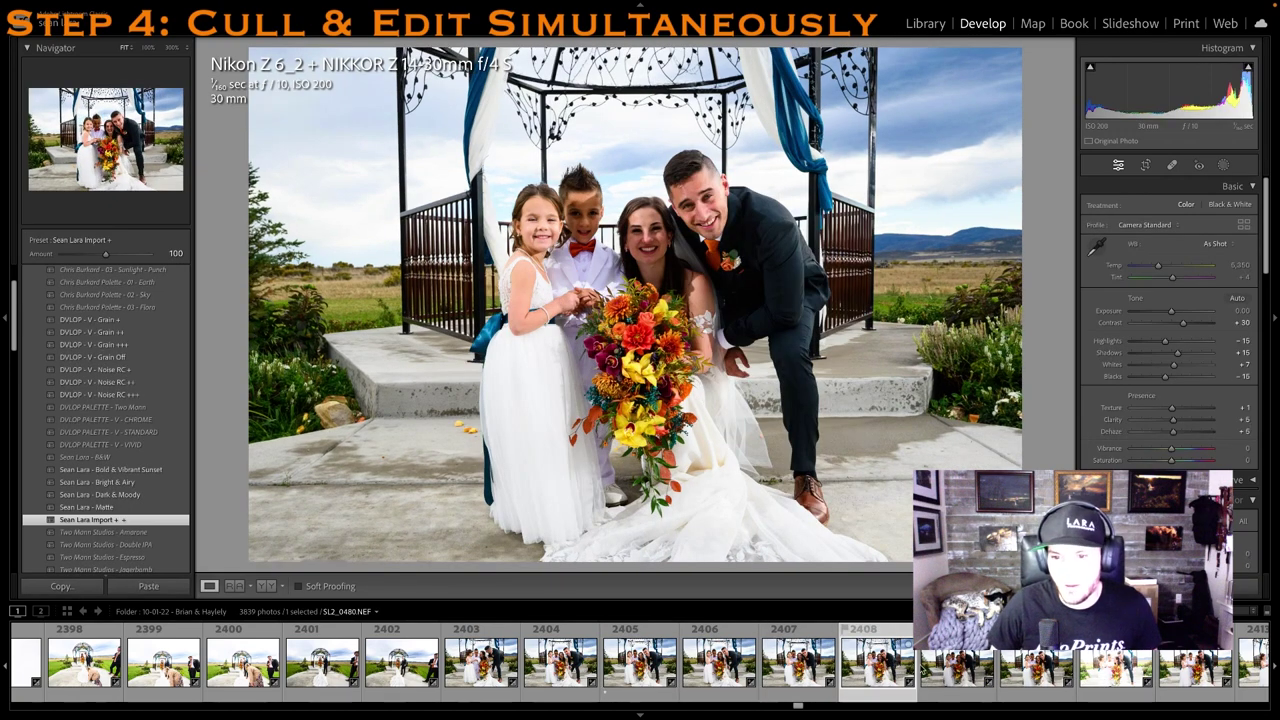
key("1")
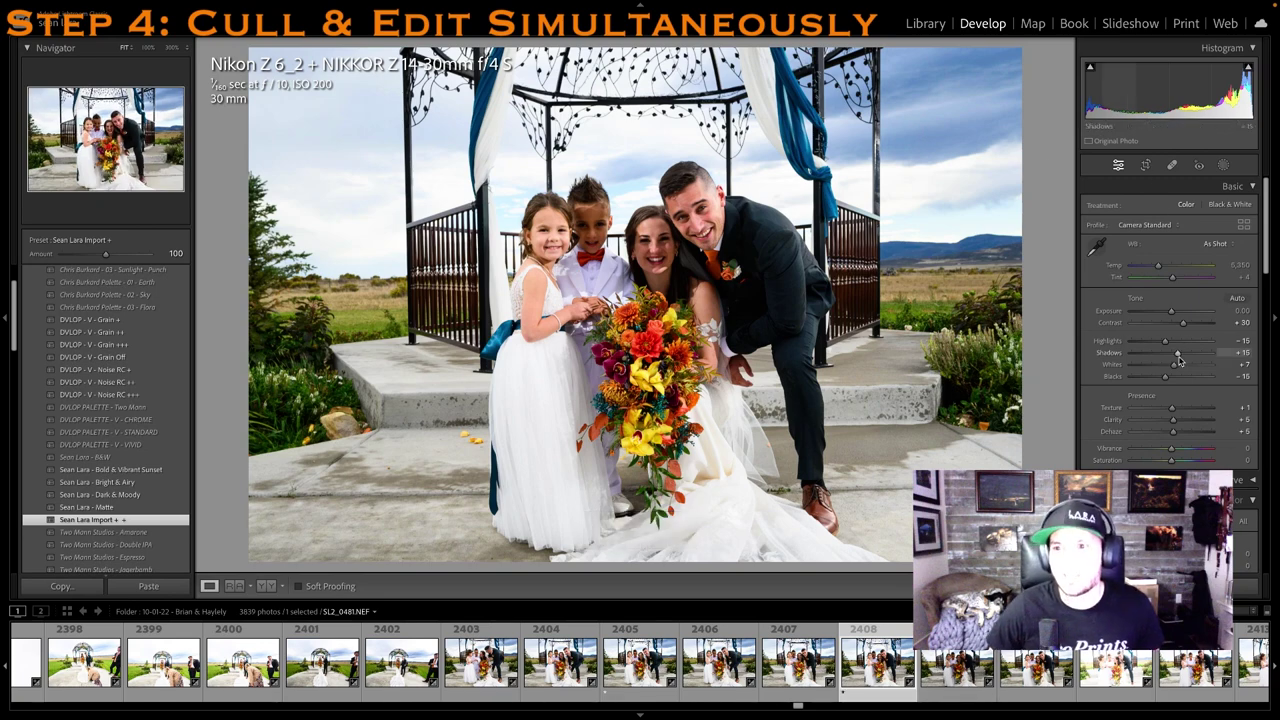
key("1")
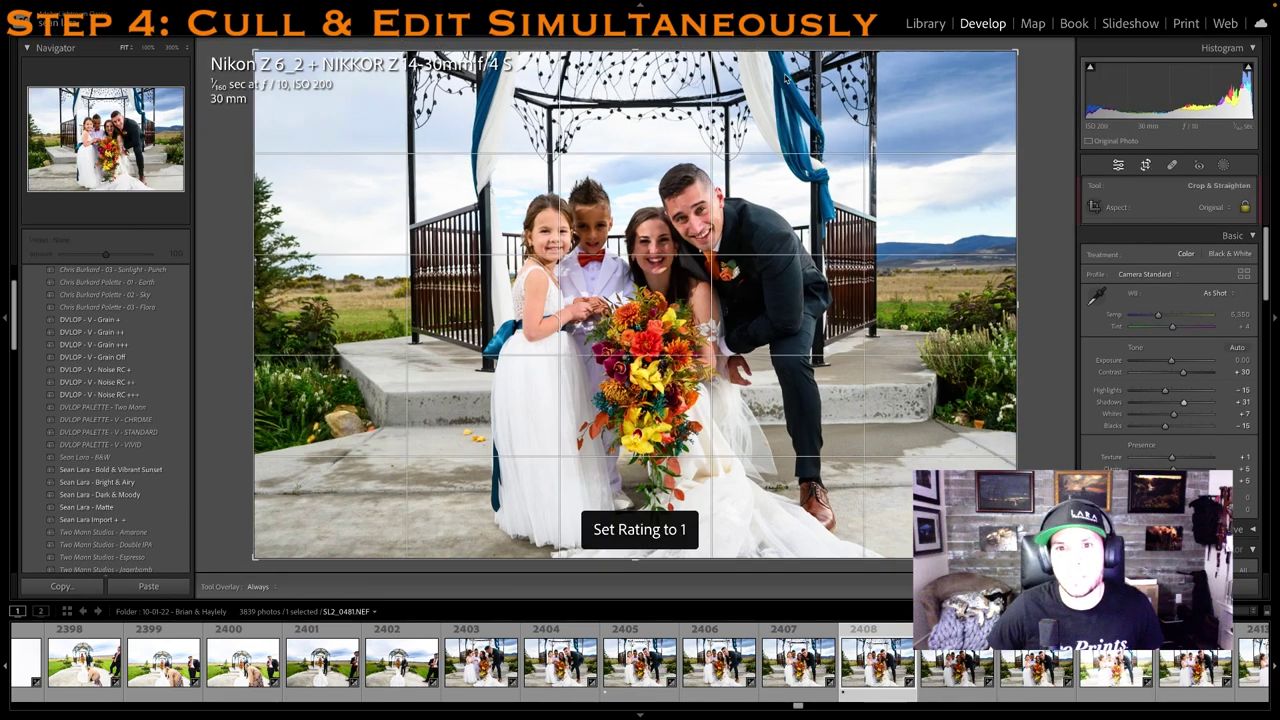
Crop photo 2408 tighter around the couple and the two children
left_click(1146, 165)
left_click_drag(756, 52, 743, 83)
key("r")
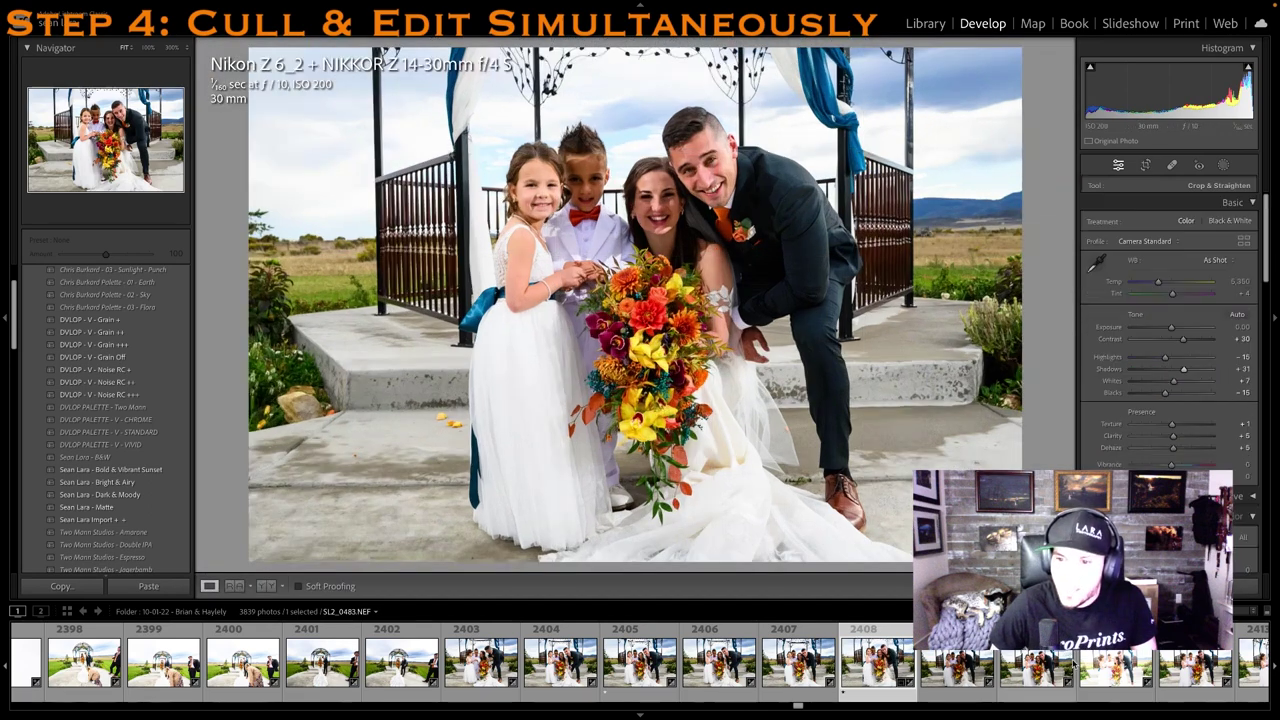
Skip ahead to photo 2416 of the same group, rate it one star and crop it tighter
scroll(1061, 687, "right", 2)
left_click(1066, 676)
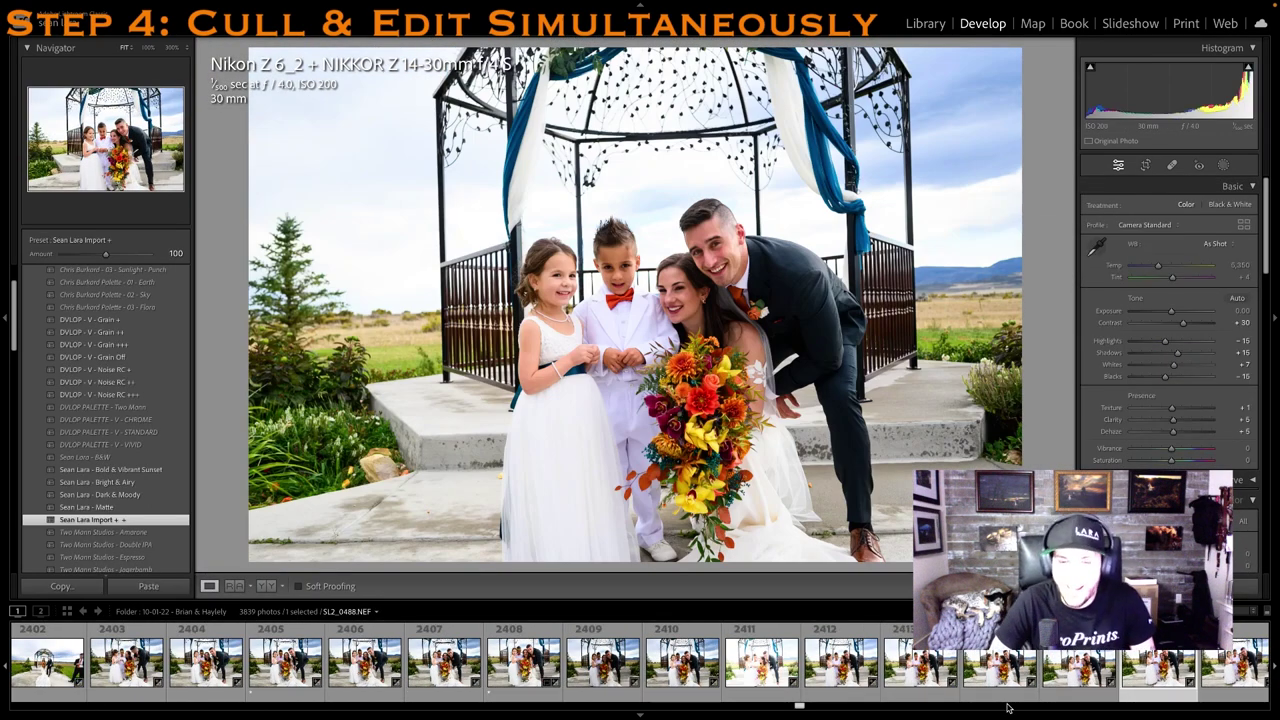
key("1")
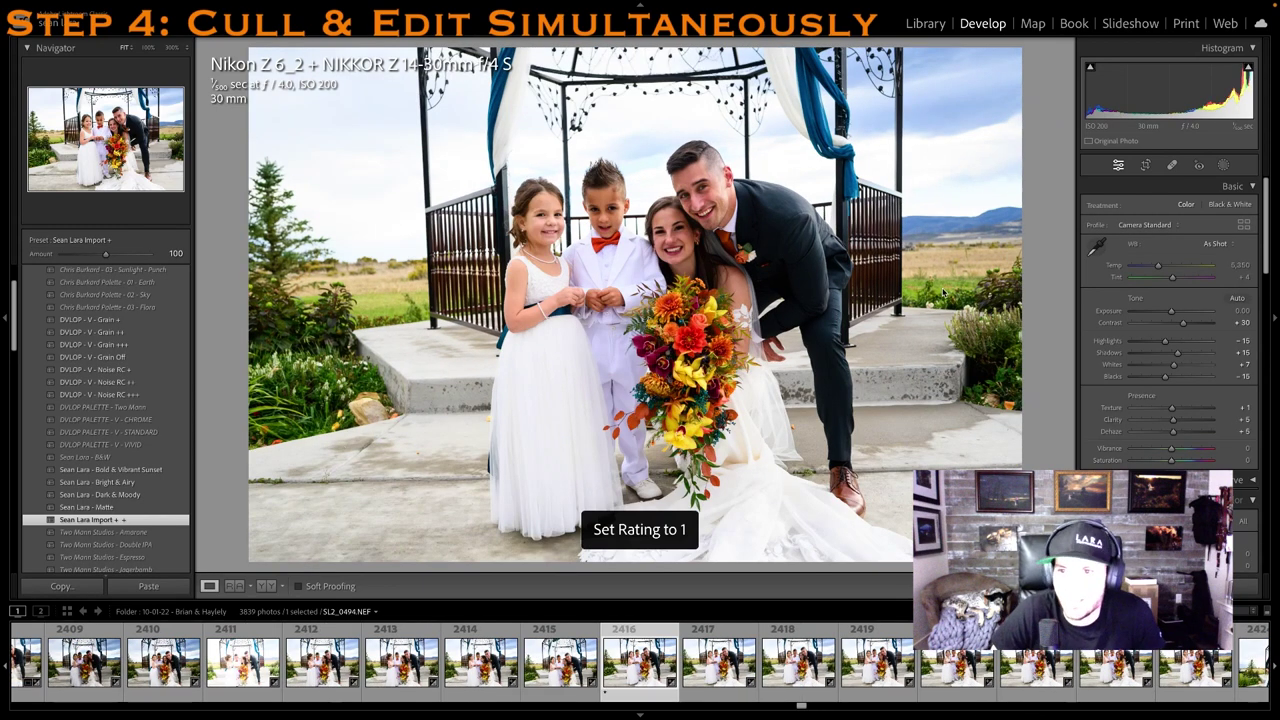
left_click(1147, 164)
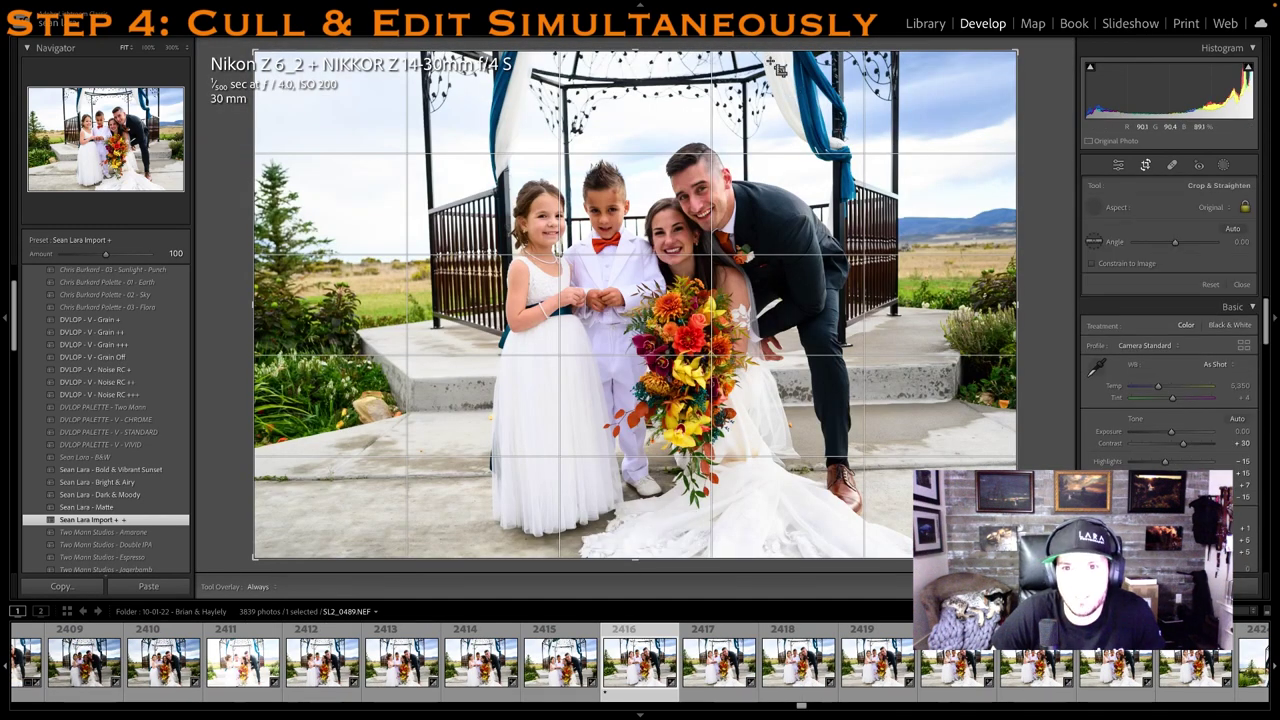
left_click_drag(769, 52, 757, 113)
key("r")
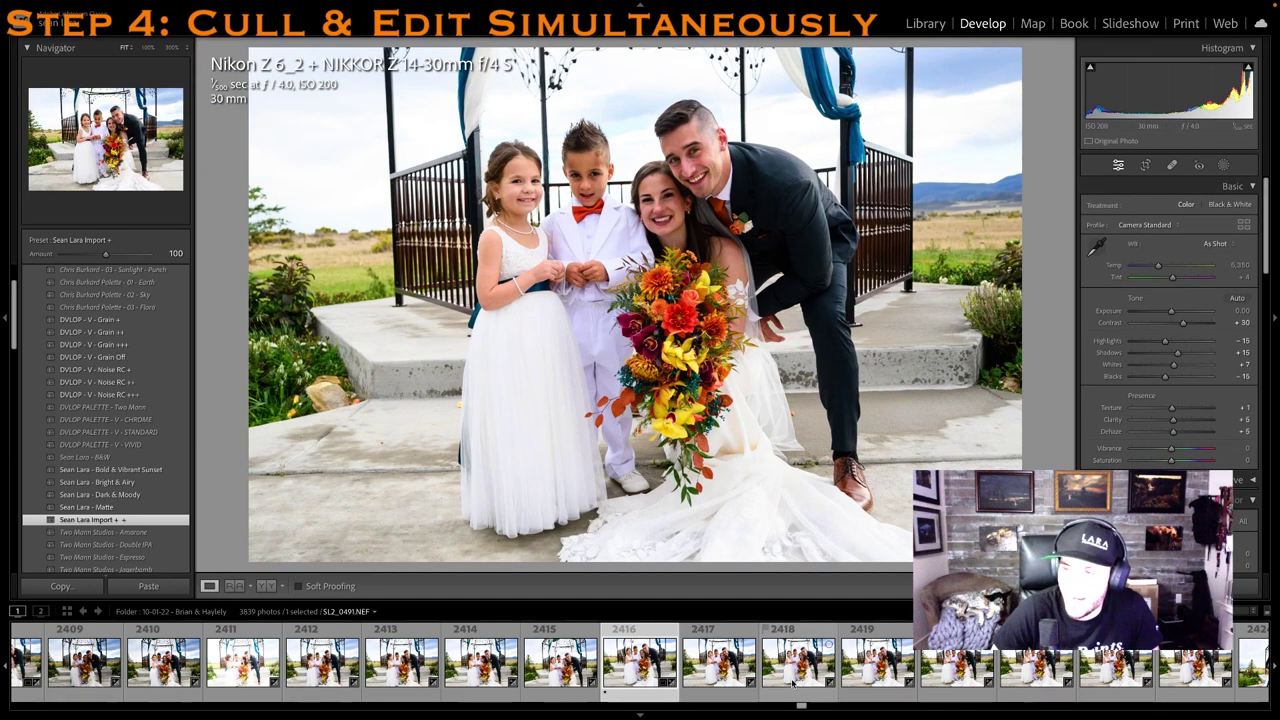
Rate photo 2420 of the couple with the children one star and crop it tighter
scroll(792, 683, "down", 3)
left_click(750, 683)
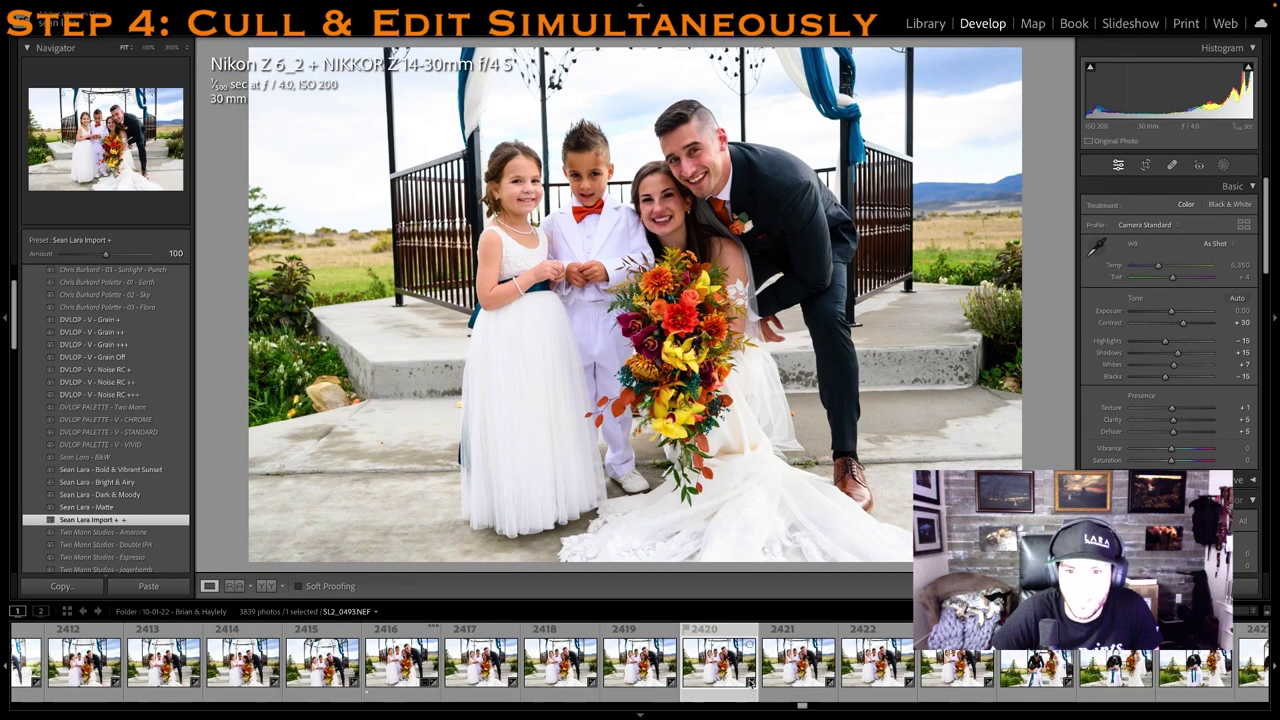
key("1")
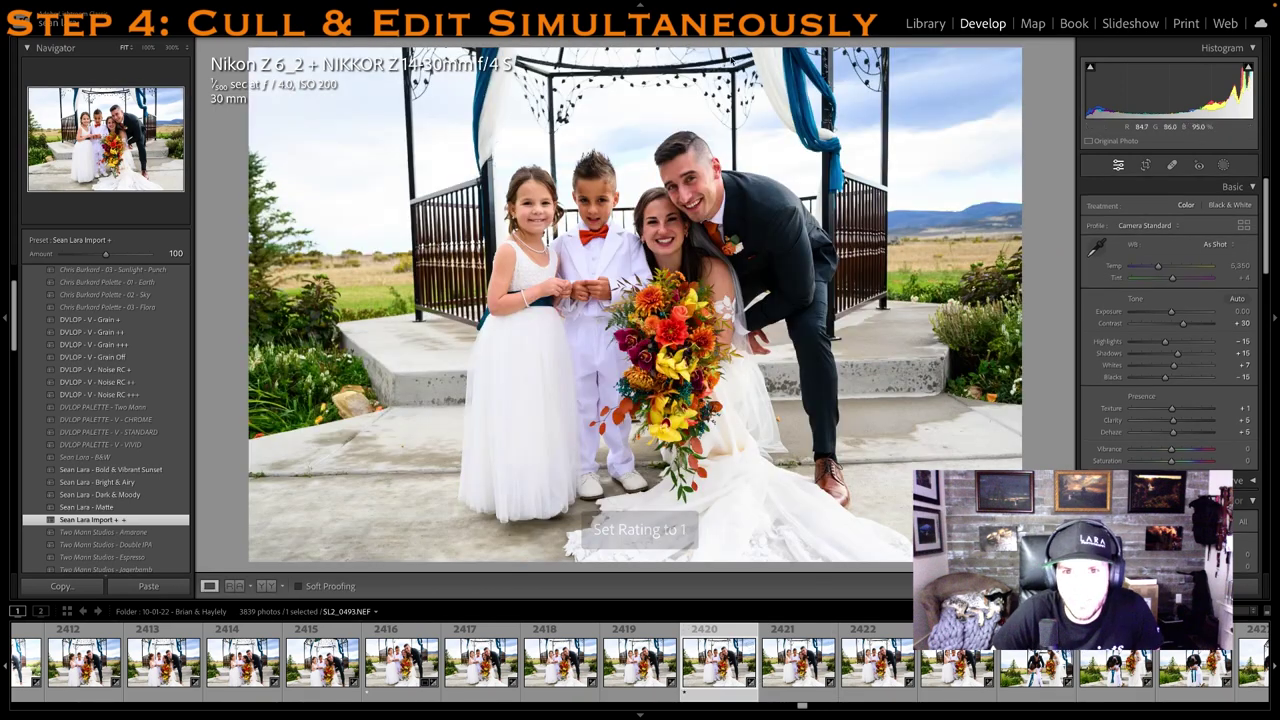
left_click(722, 72)
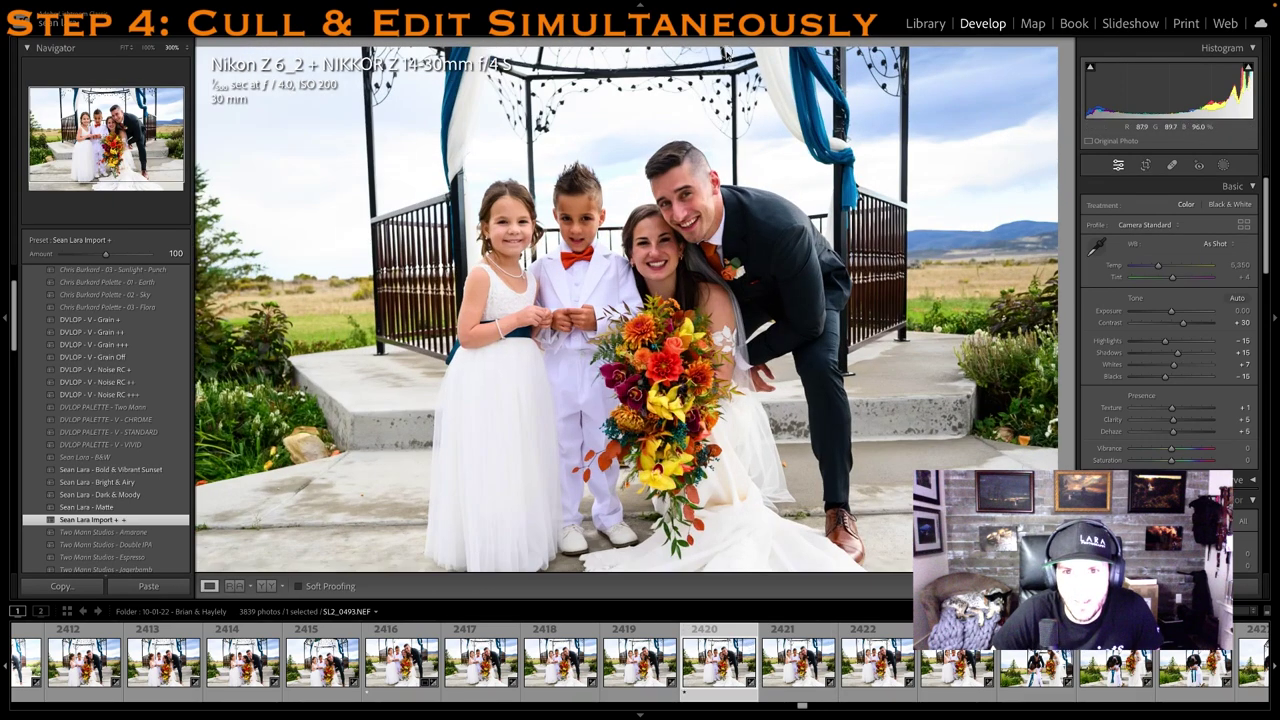
left_click(900, 101)
key("r")
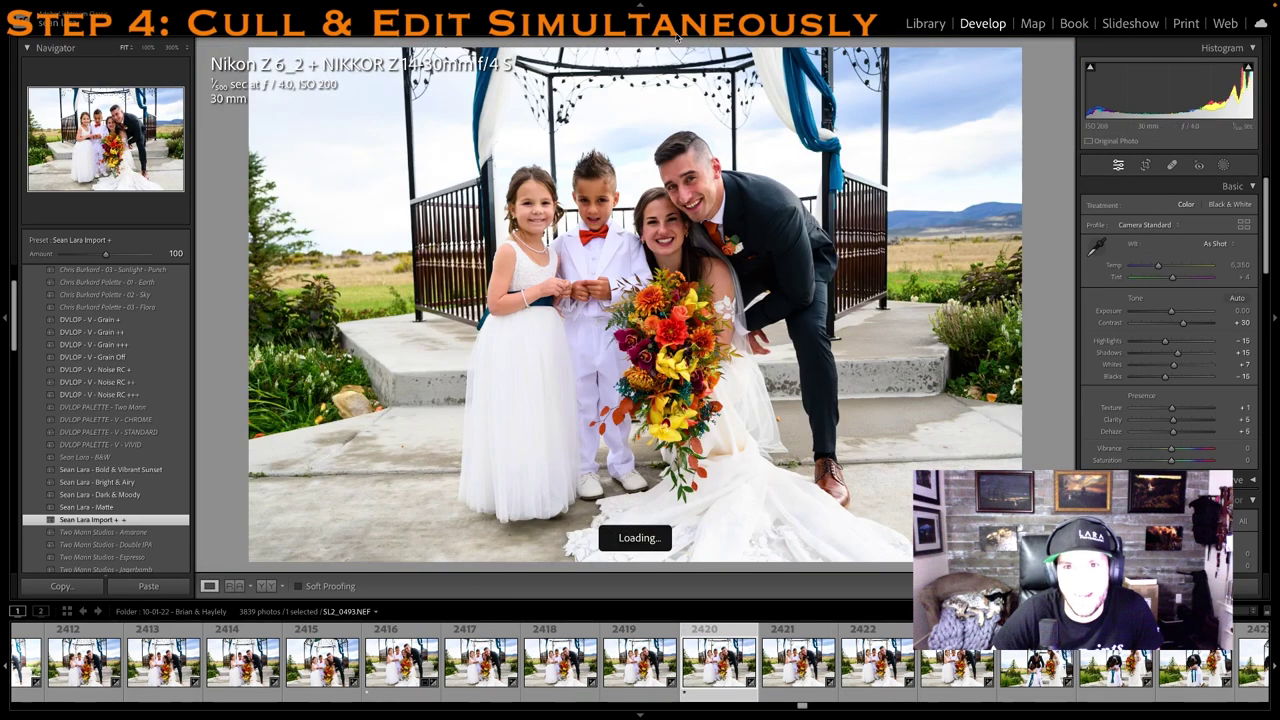
left_click_drag(690, 53, 690, 75)
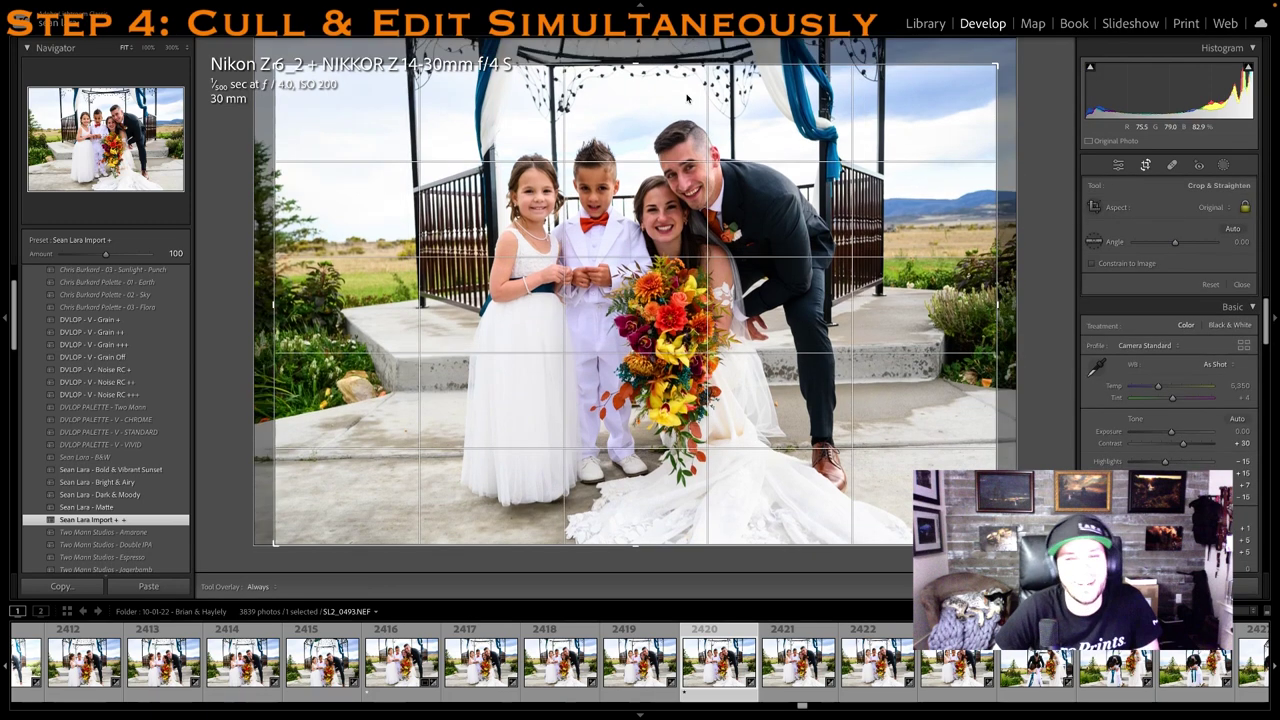
key("r")
Skip the remaining posed group frames and rate photo 2424 of the groom and children beside the bride one star
left_click(899, 667)
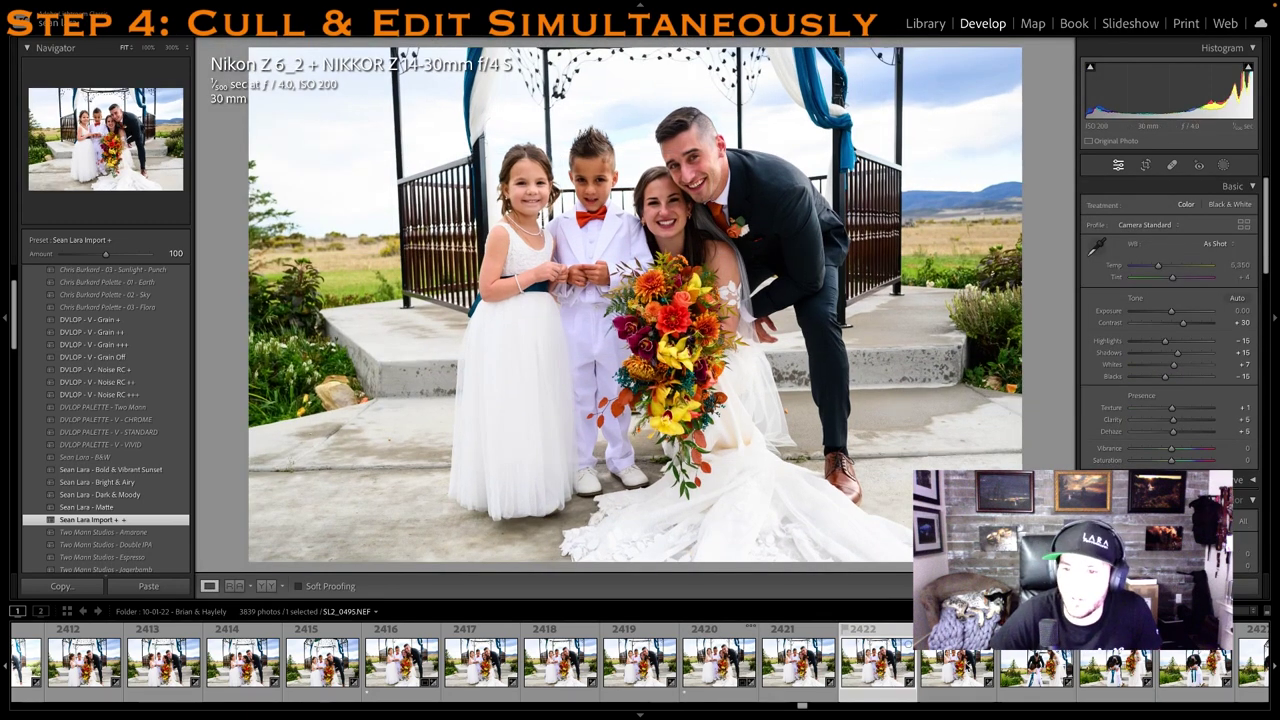
scroll(925, 667, "right", 1)
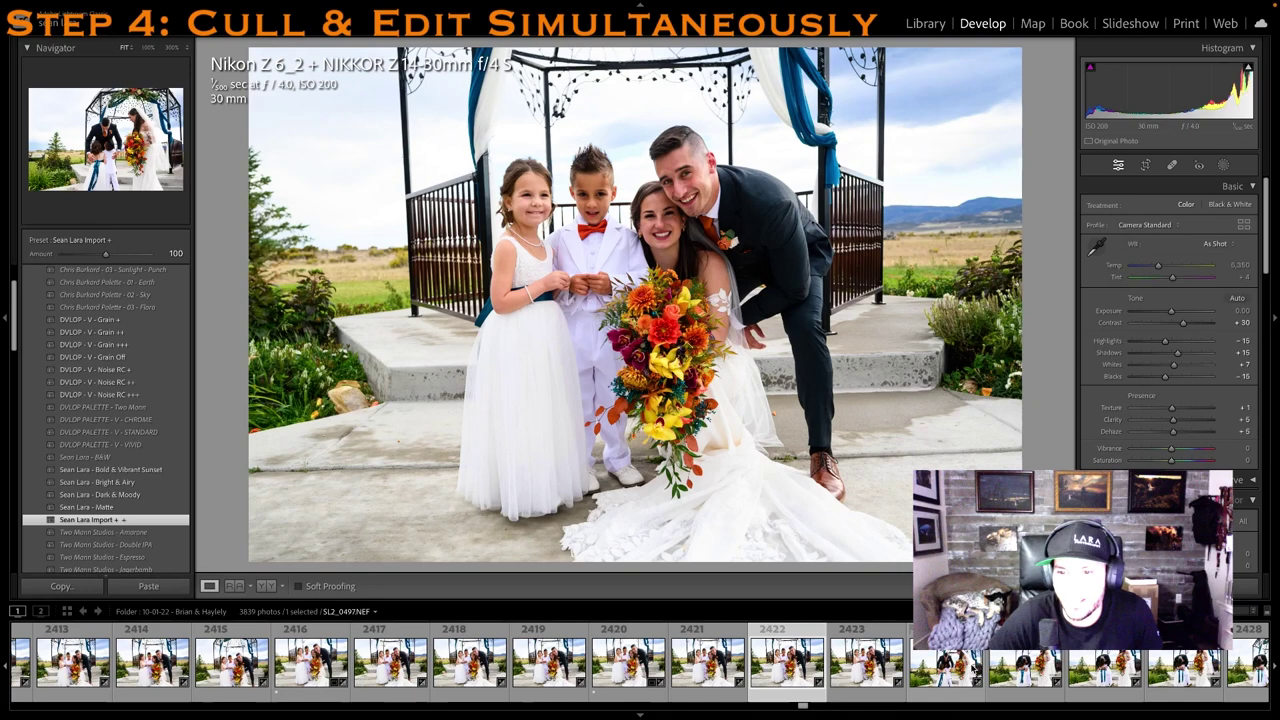
key("Right")
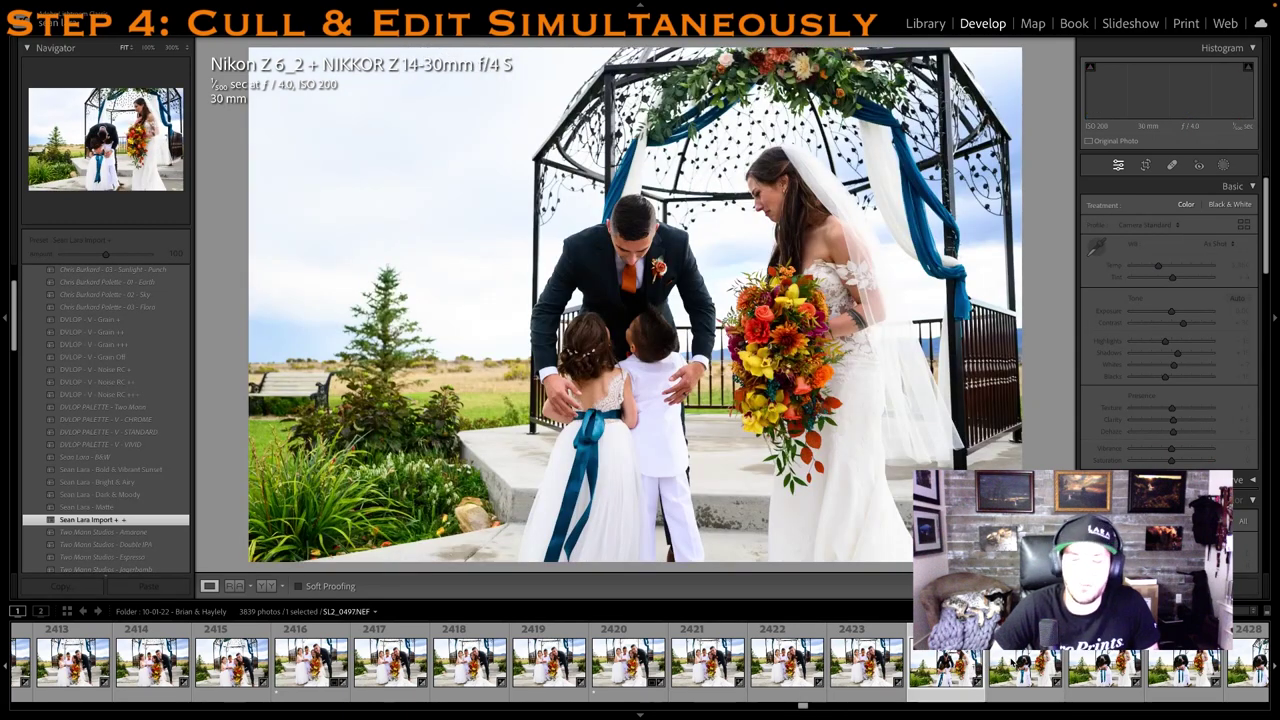
scroll(1012, 662, "right", 3)
key("1")
Rate photo 2427 of the groom hugging the children one star and crop it tighter
left_click(968, 669)
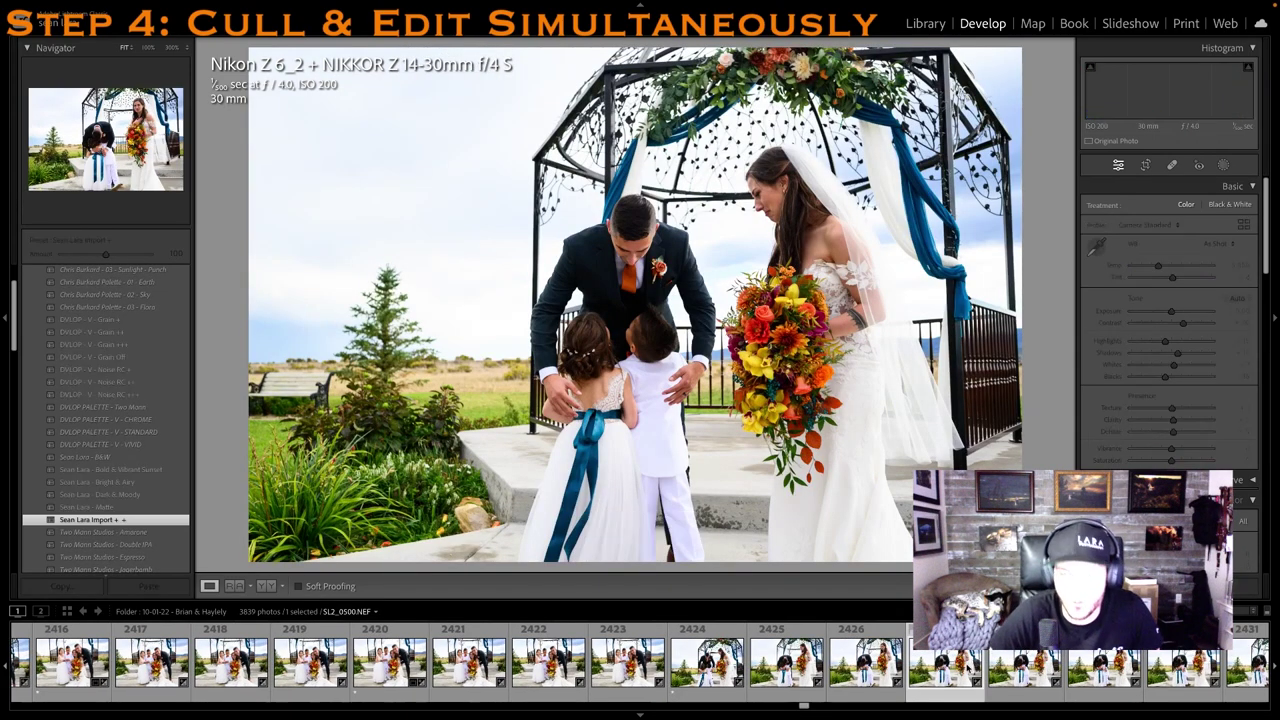
key("Right")
key("1")
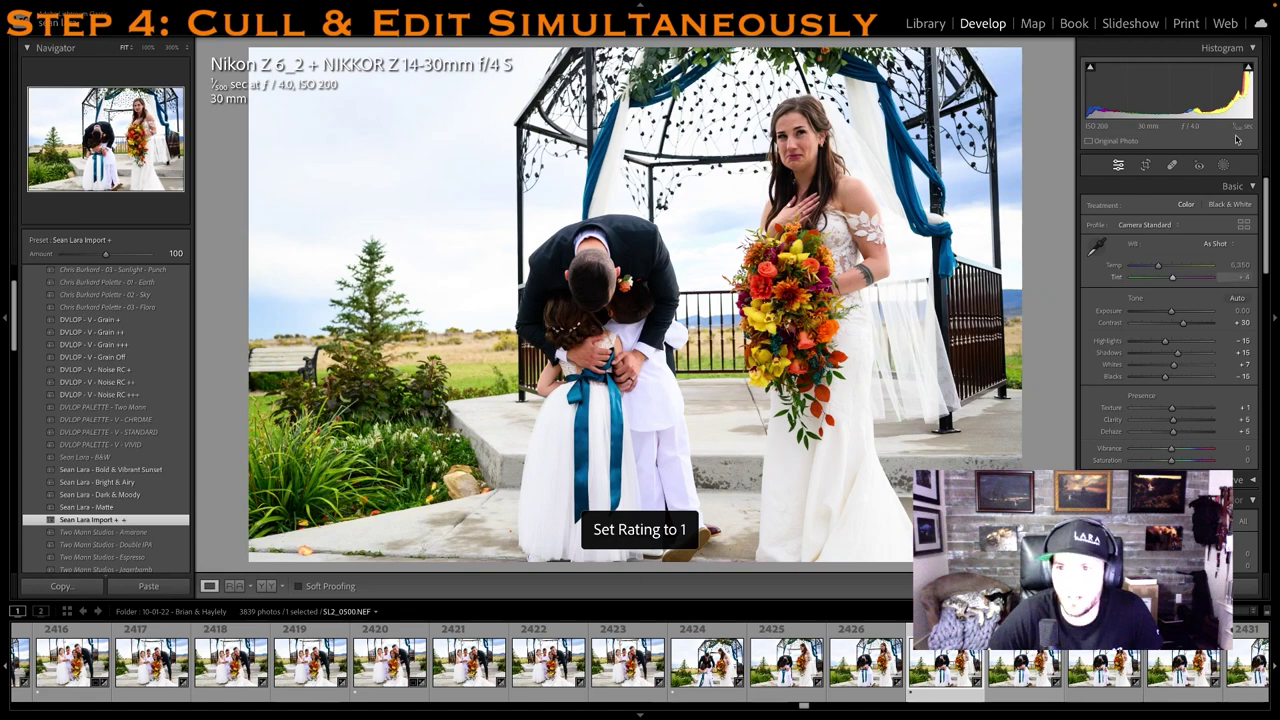
left_click(1145, 165)
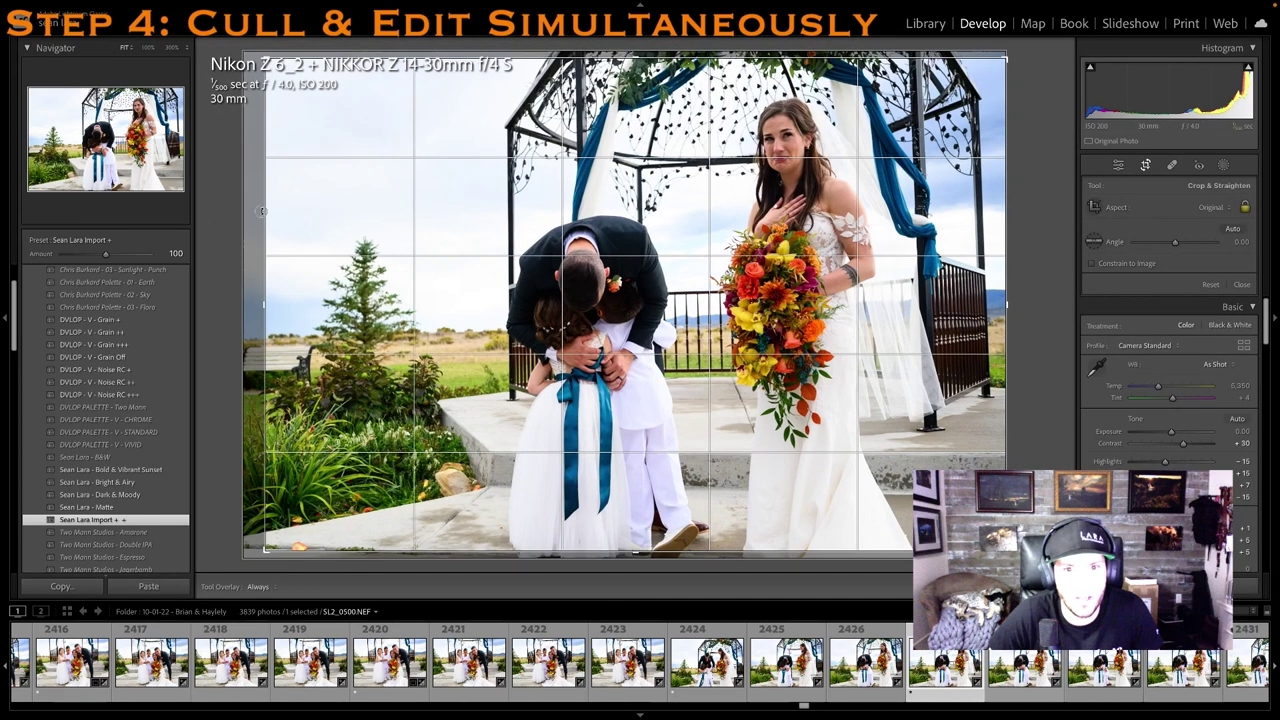
left_click_drag(261, 211, 279, 212)
key("r")
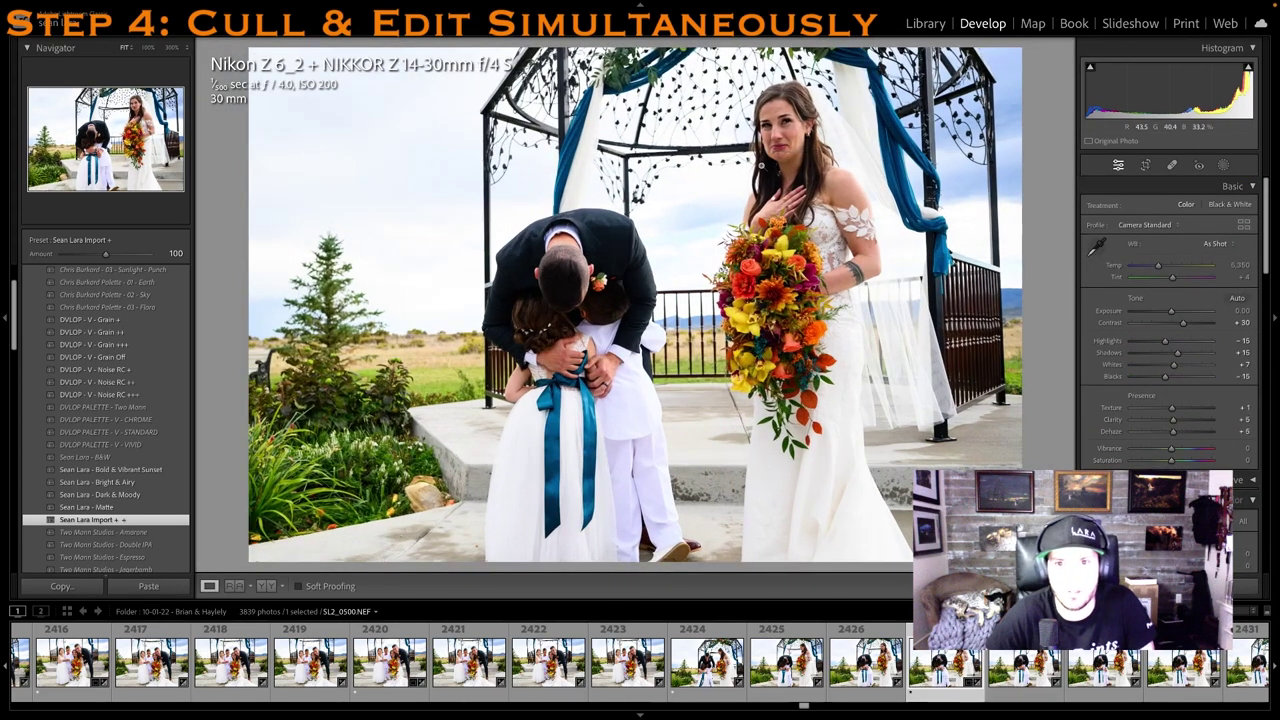
Make a virtual copy of photo 2427 using the B&W preset and set its Clarity to +22
right_click(944, 662)
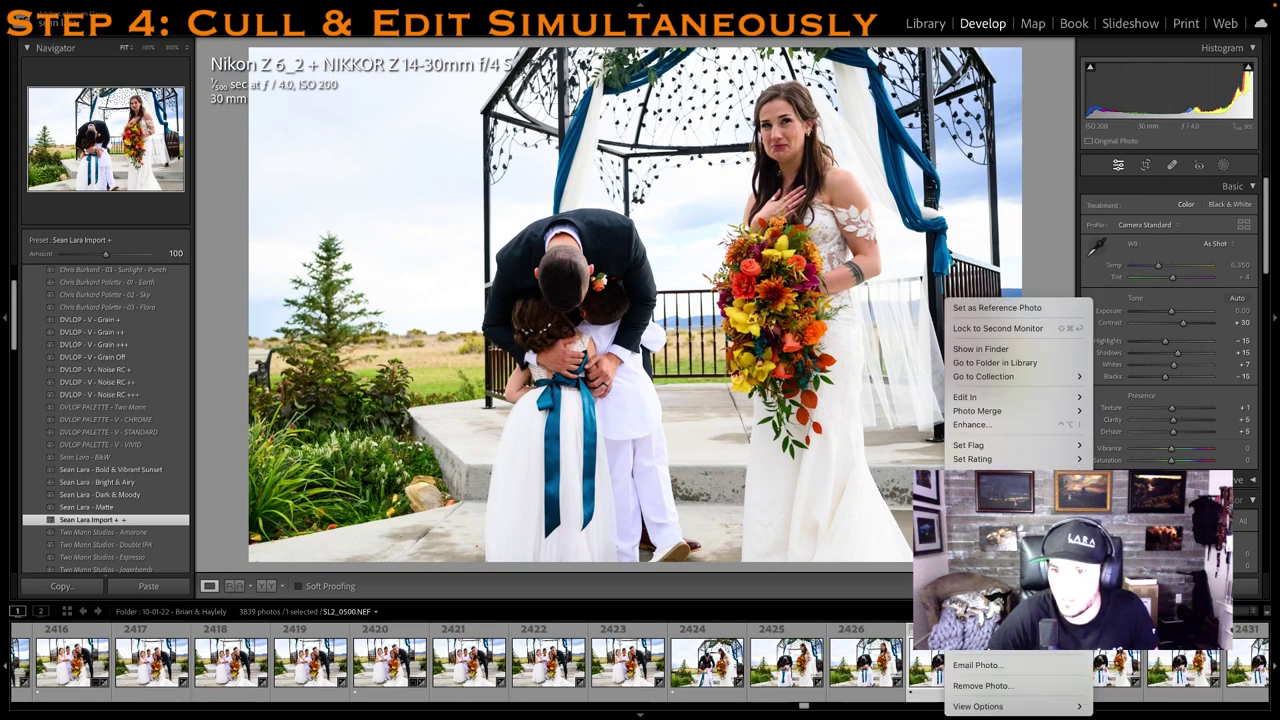
key("Escape")
key("ctrl+apostrophe")
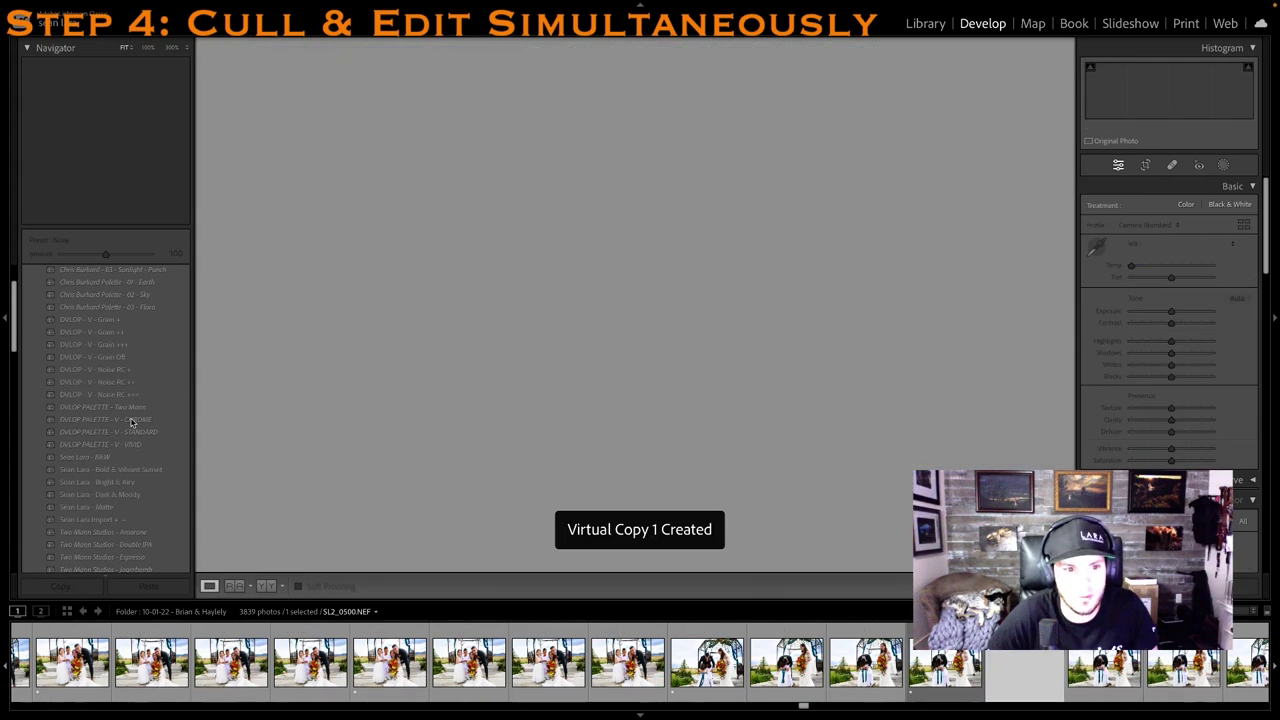
left_click(107, 458)
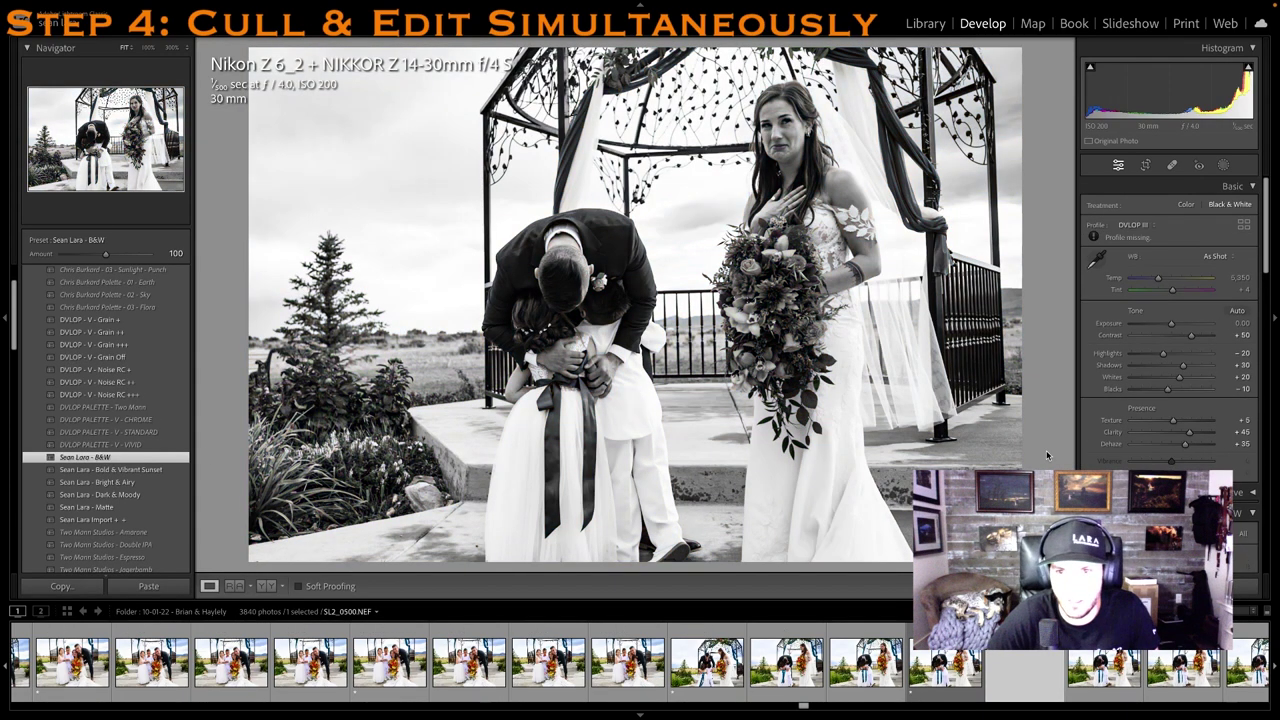
left_click_drag(1185, 434, 1181, 435)
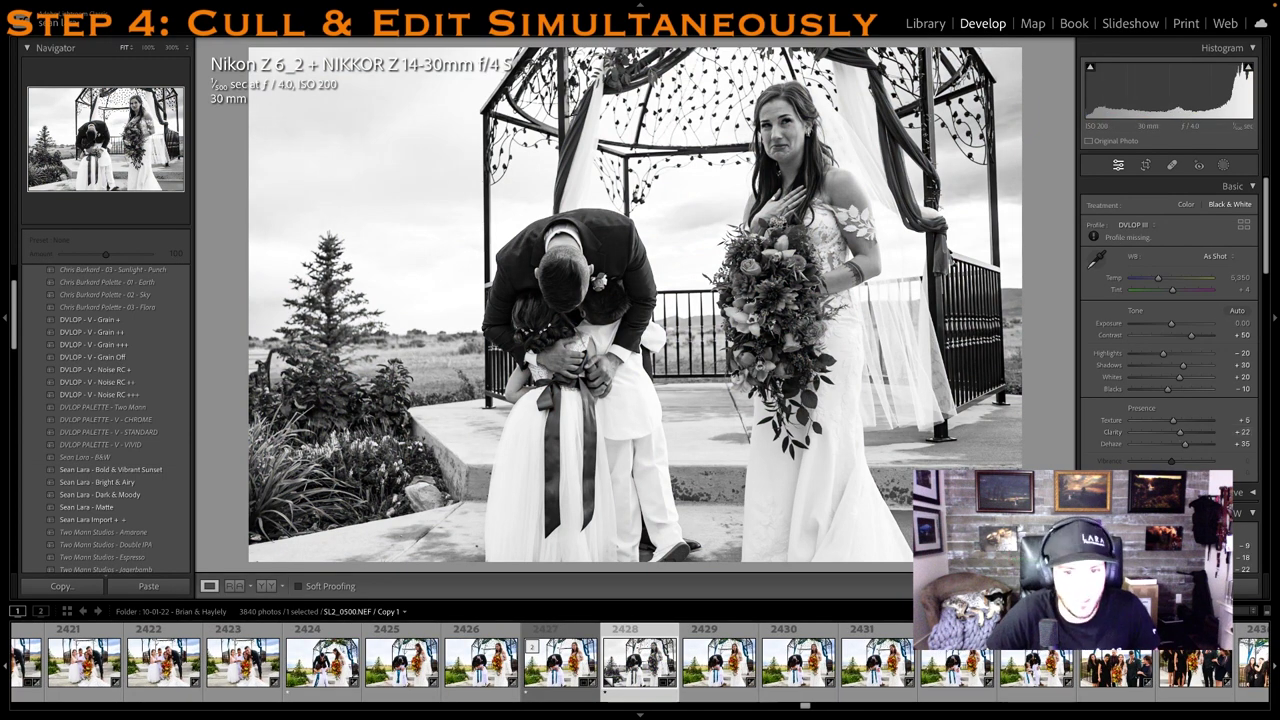
Skip ahead through the candid group frames, leave photo 2438 unrated, and rate photo 2439 of the posed family group one star
scroll(660, 680, "down", 5)
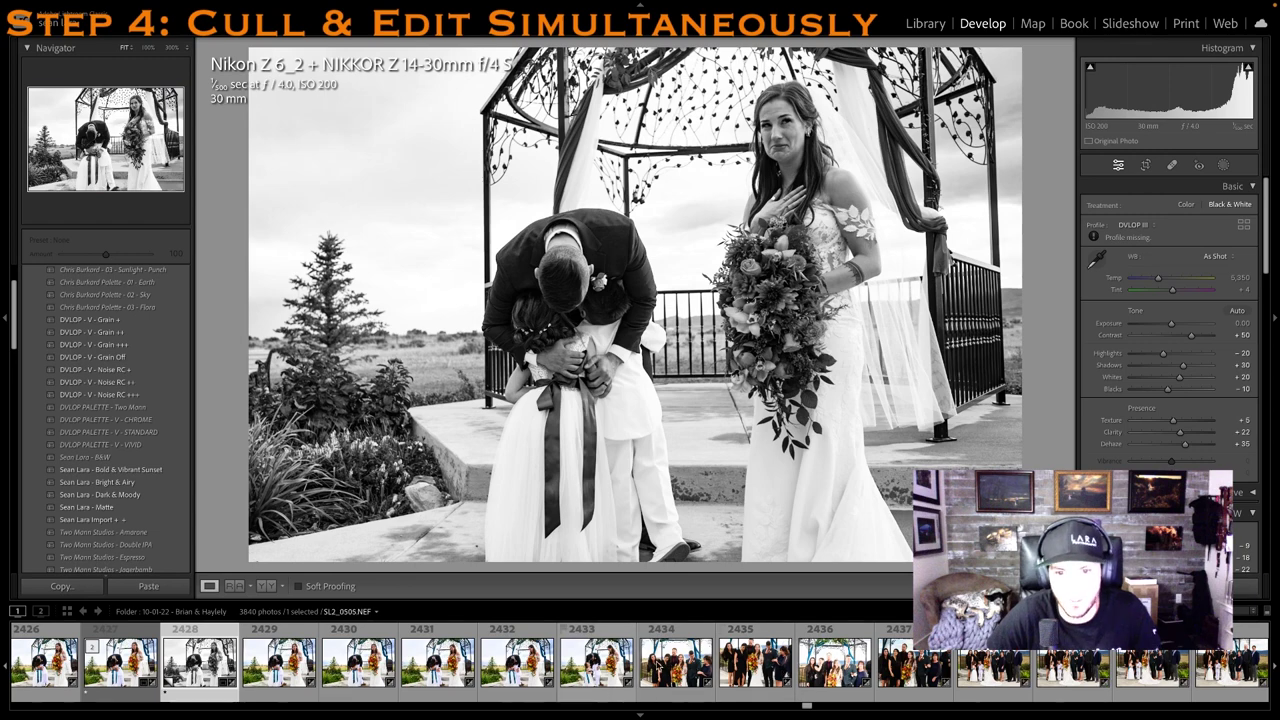
left_click(660, 688)
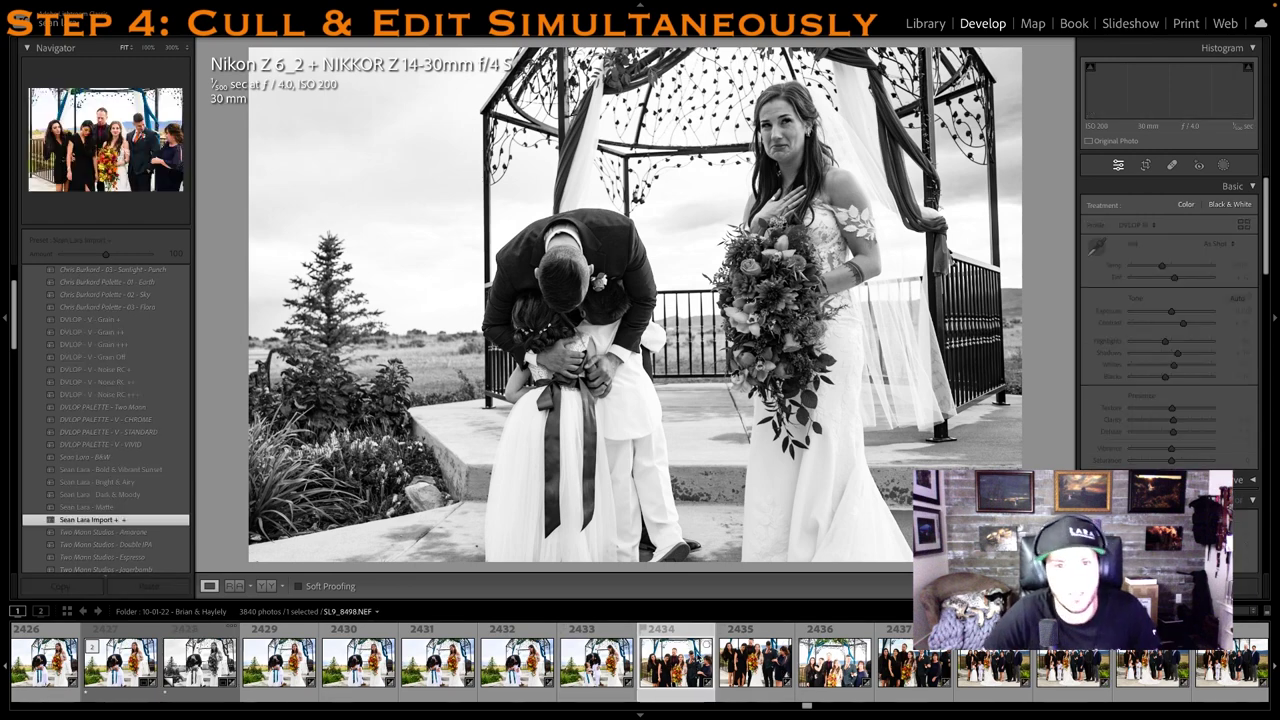
key("Right")
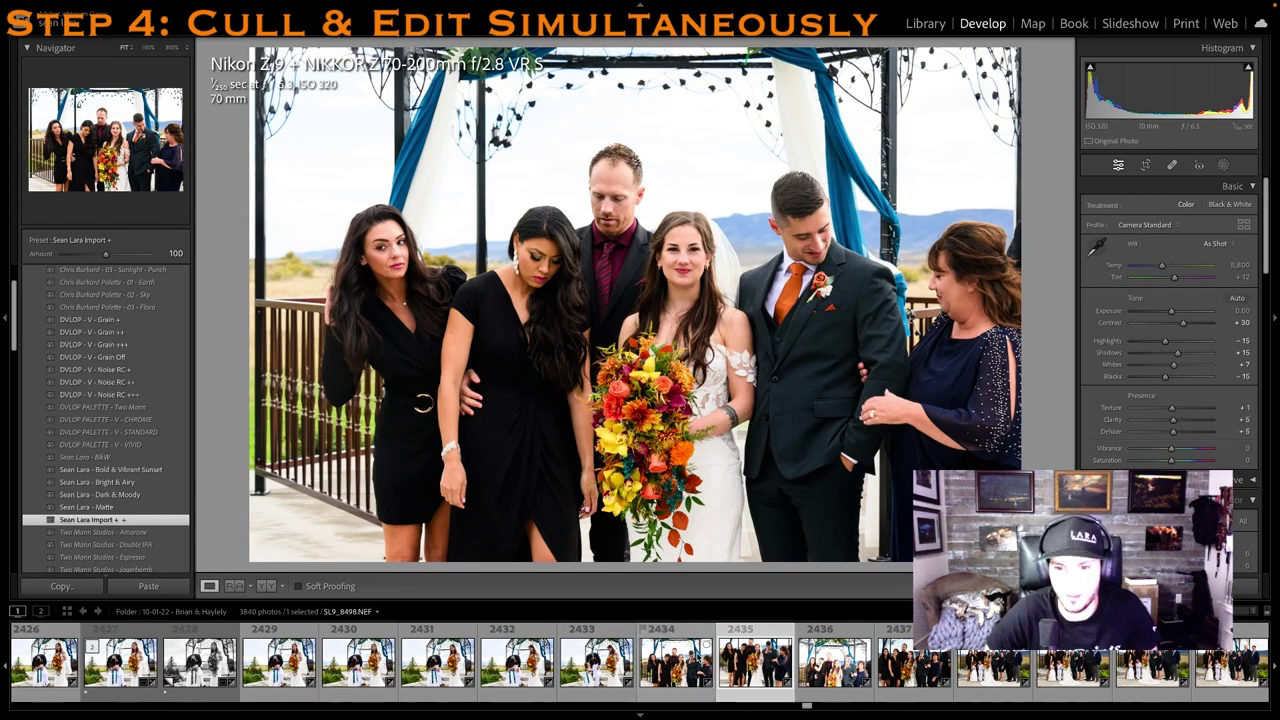
key("Right")
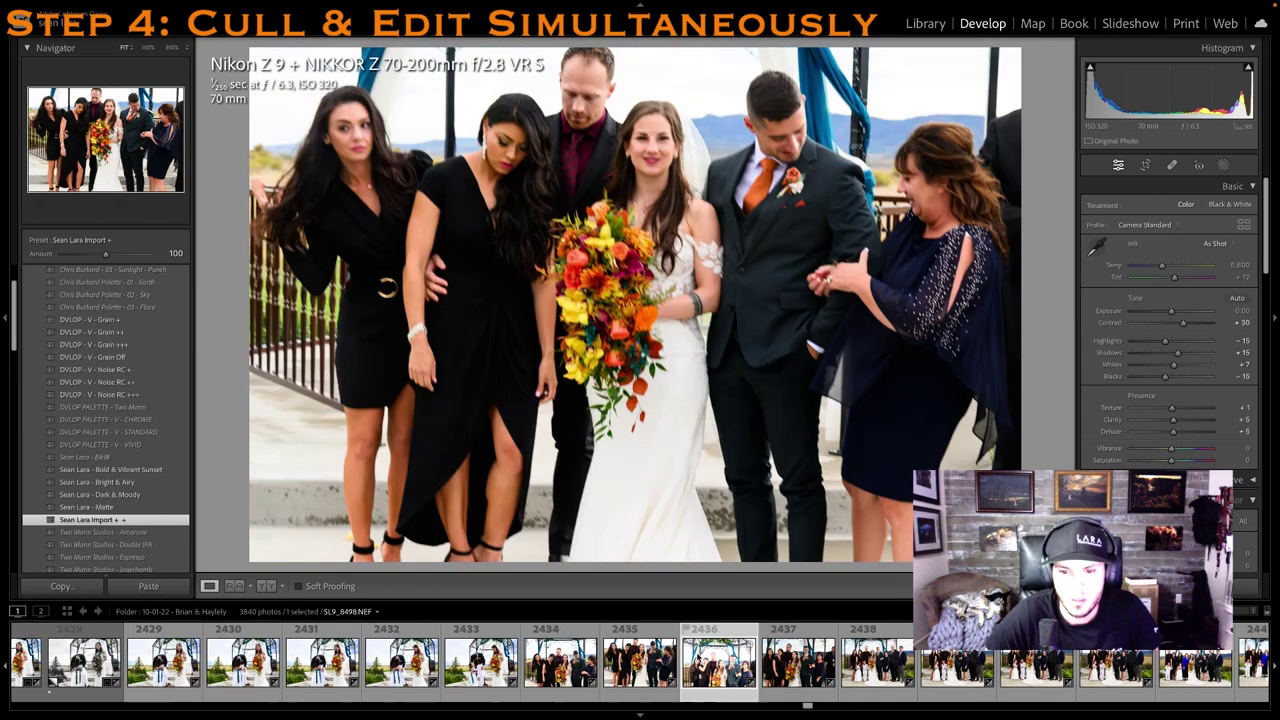
key("Right")
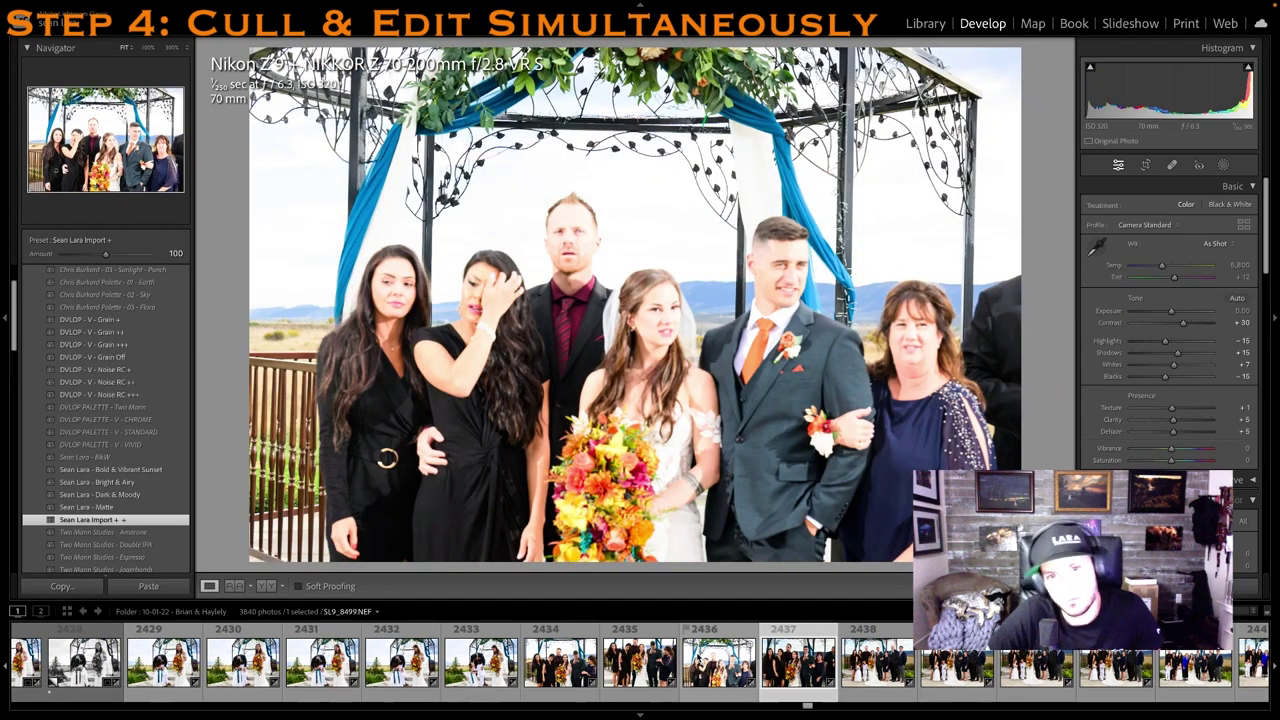
key("Right")
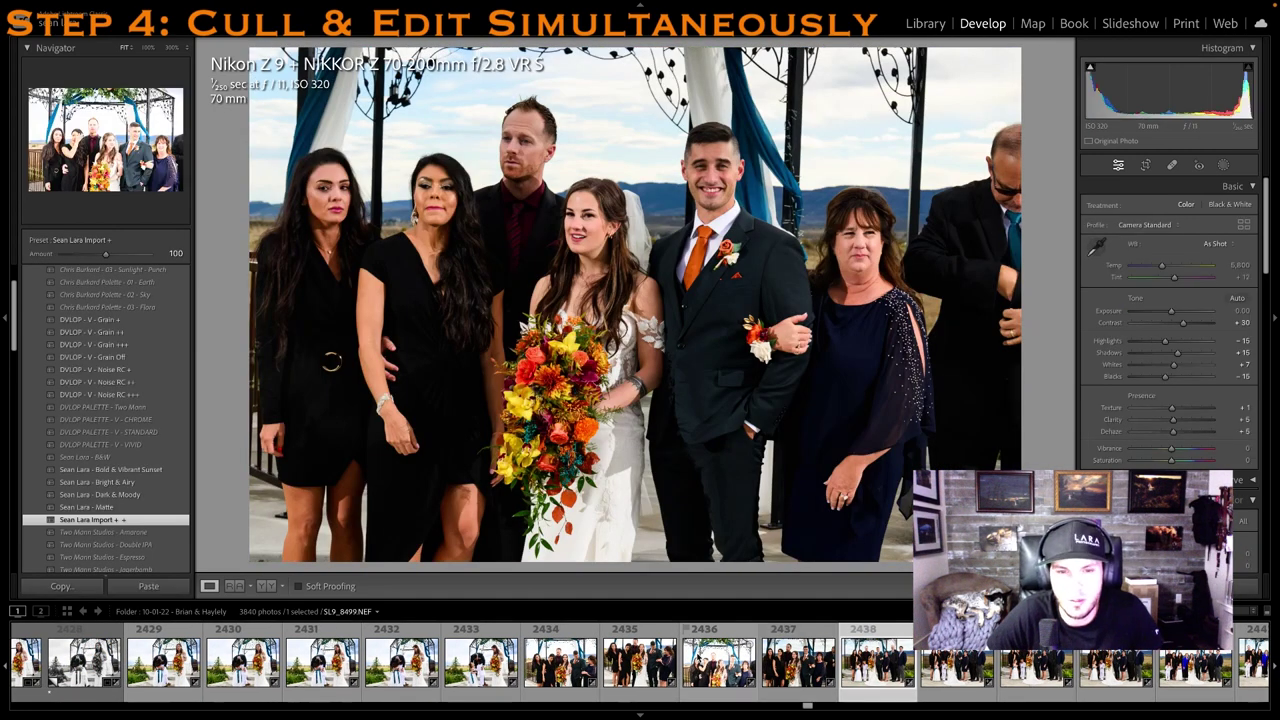
key("1")
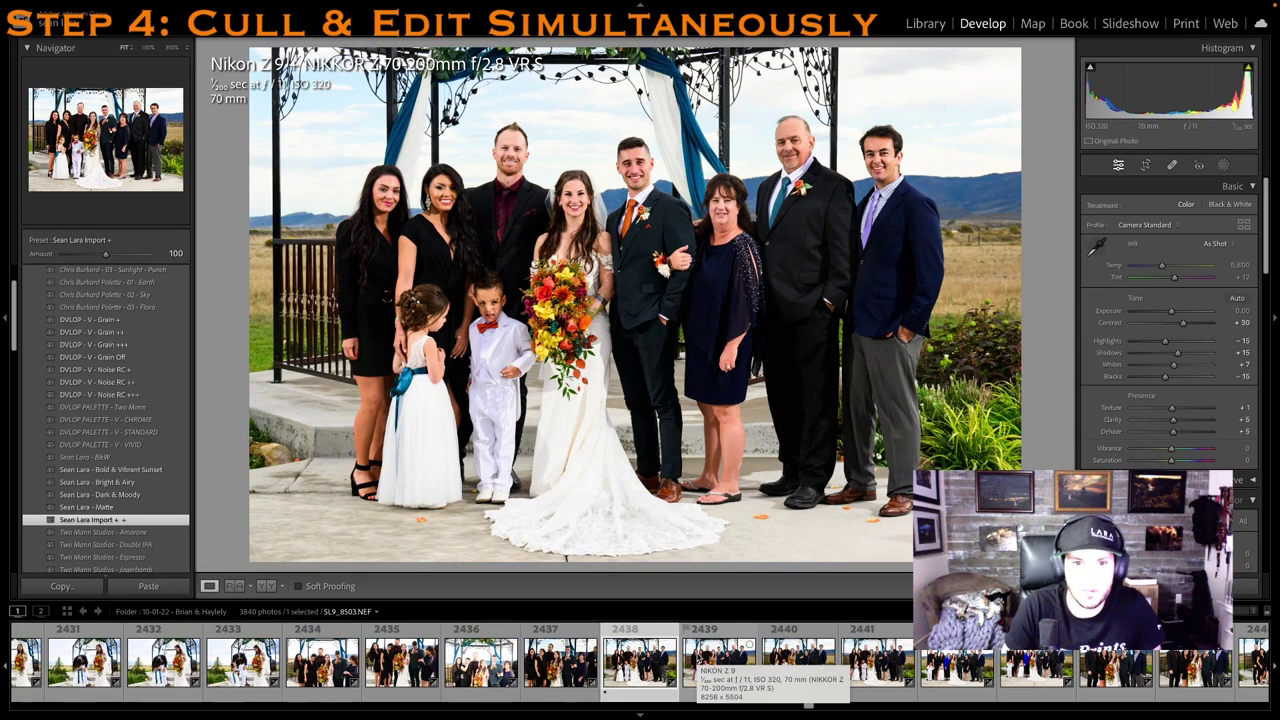
key("0")
key("Right")
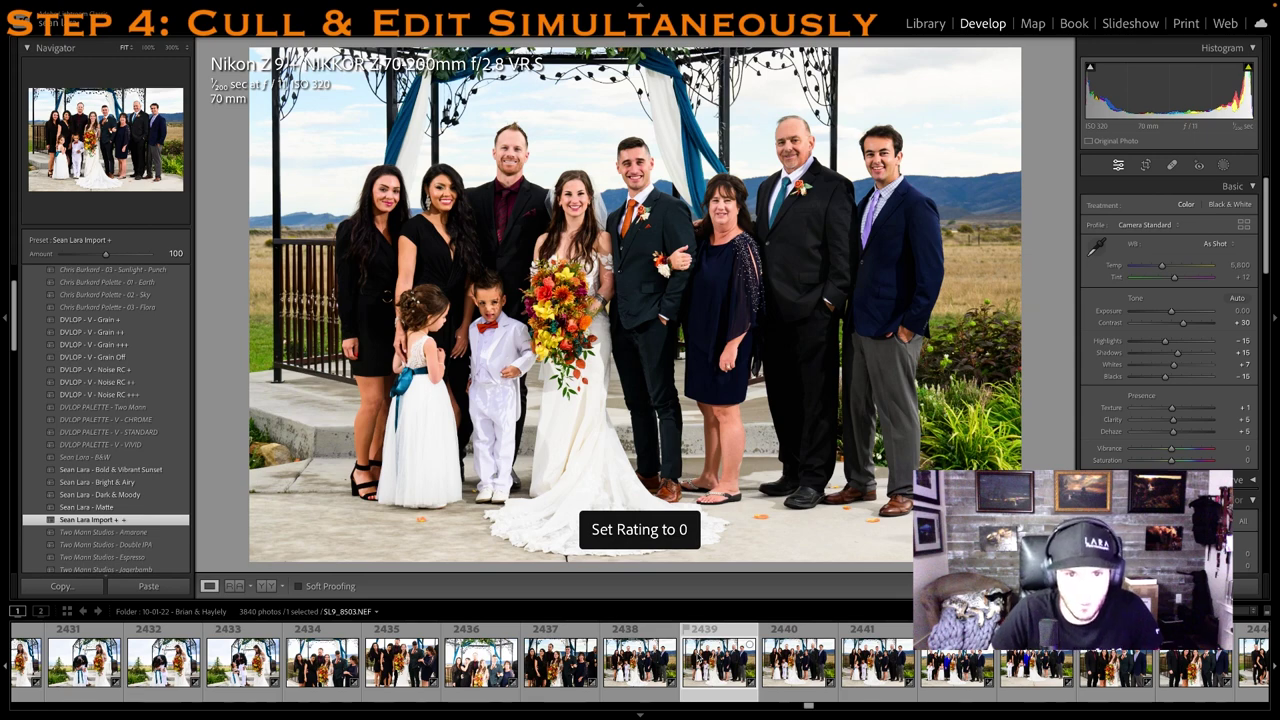
key("1")
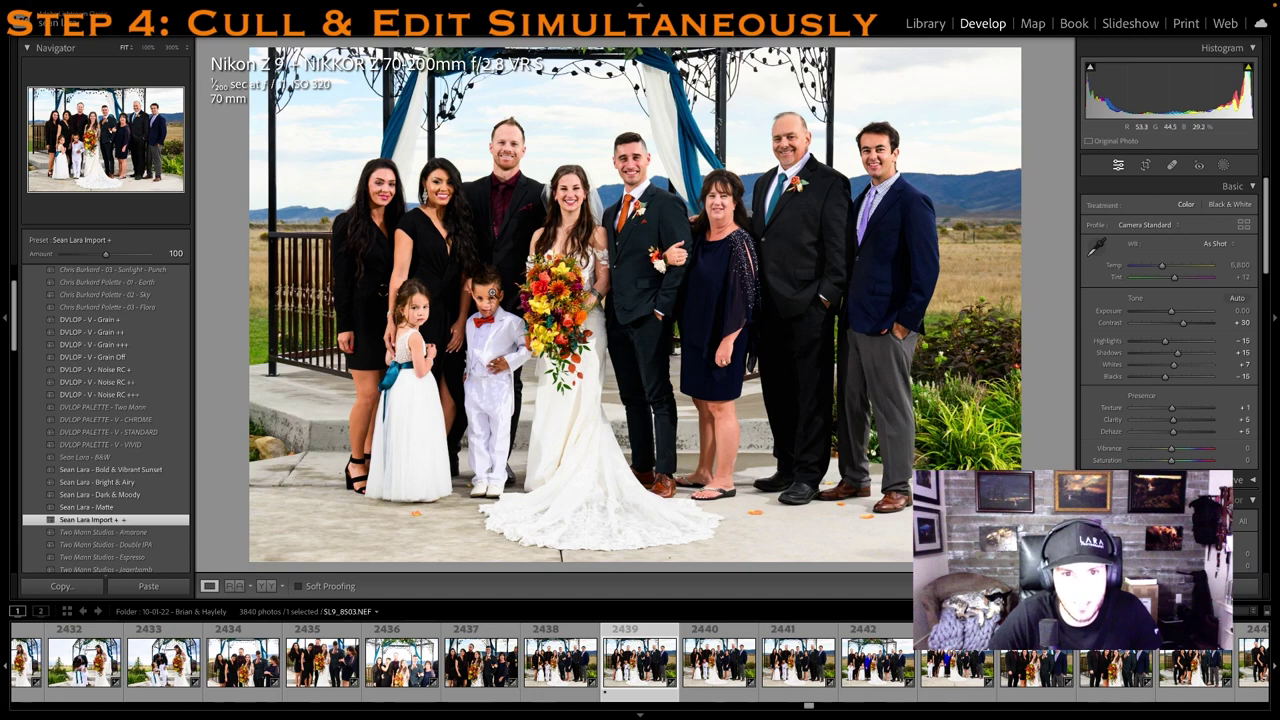
Rate photo 2442 of the family with the woman in blue one star and recheck earlier group frames 2441 and 2440
key("Right")
key("Right")
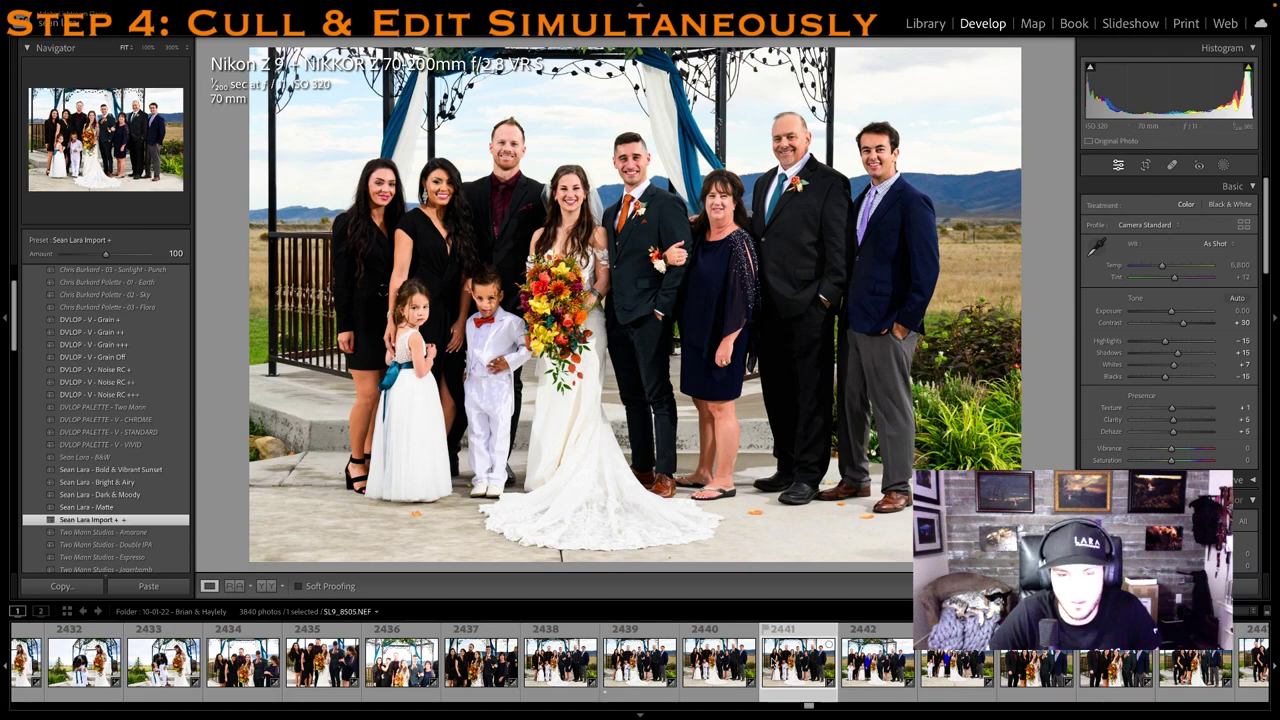
key("Right")
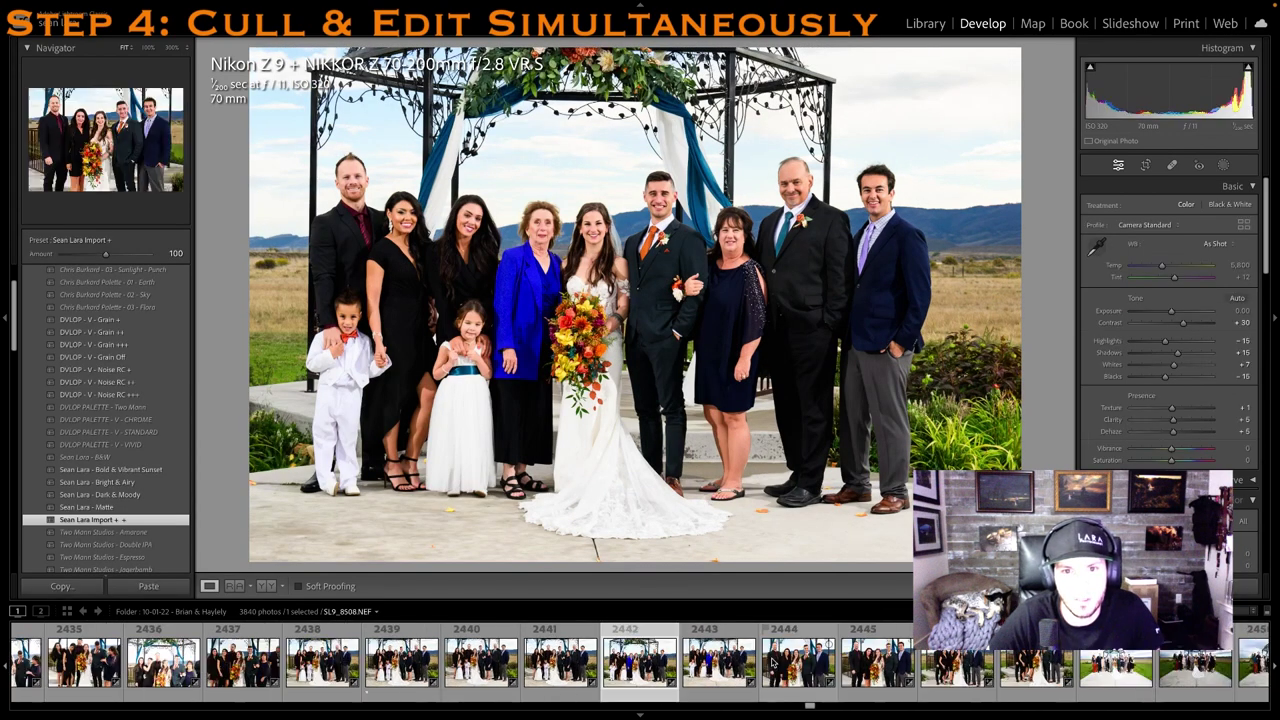
key("1")
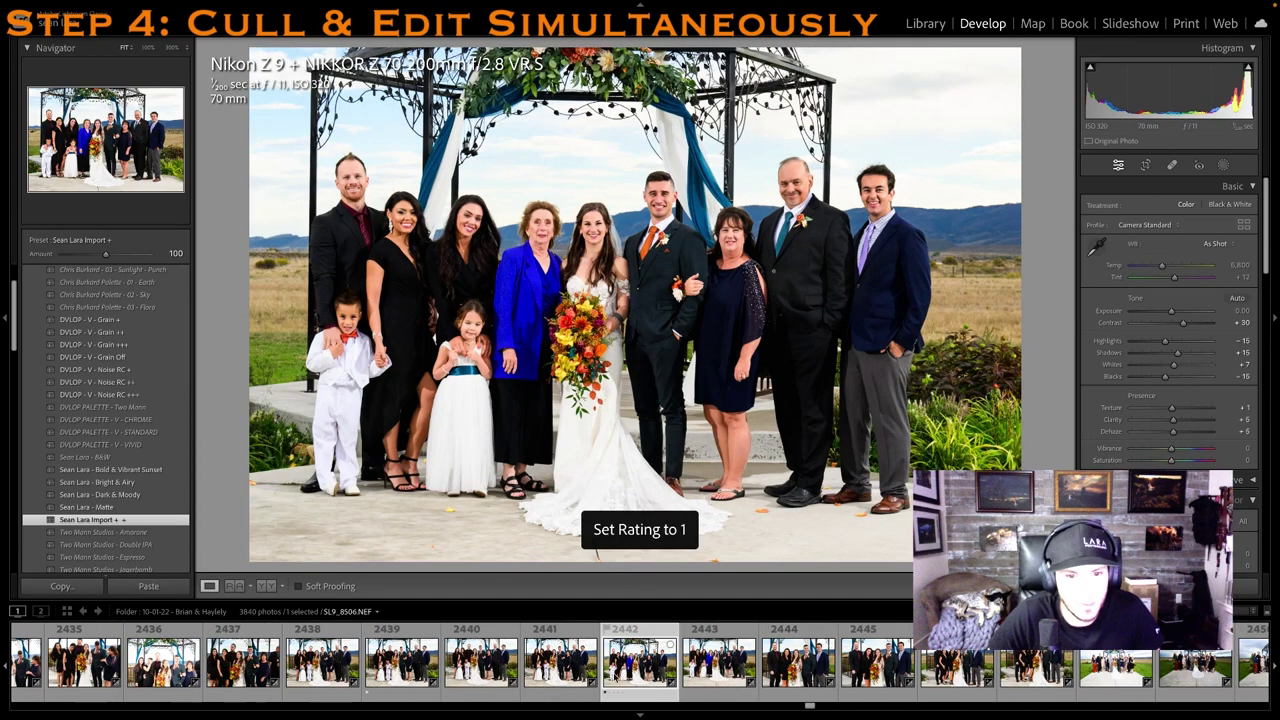
left_click(560, 668)
left_click(470, 656)
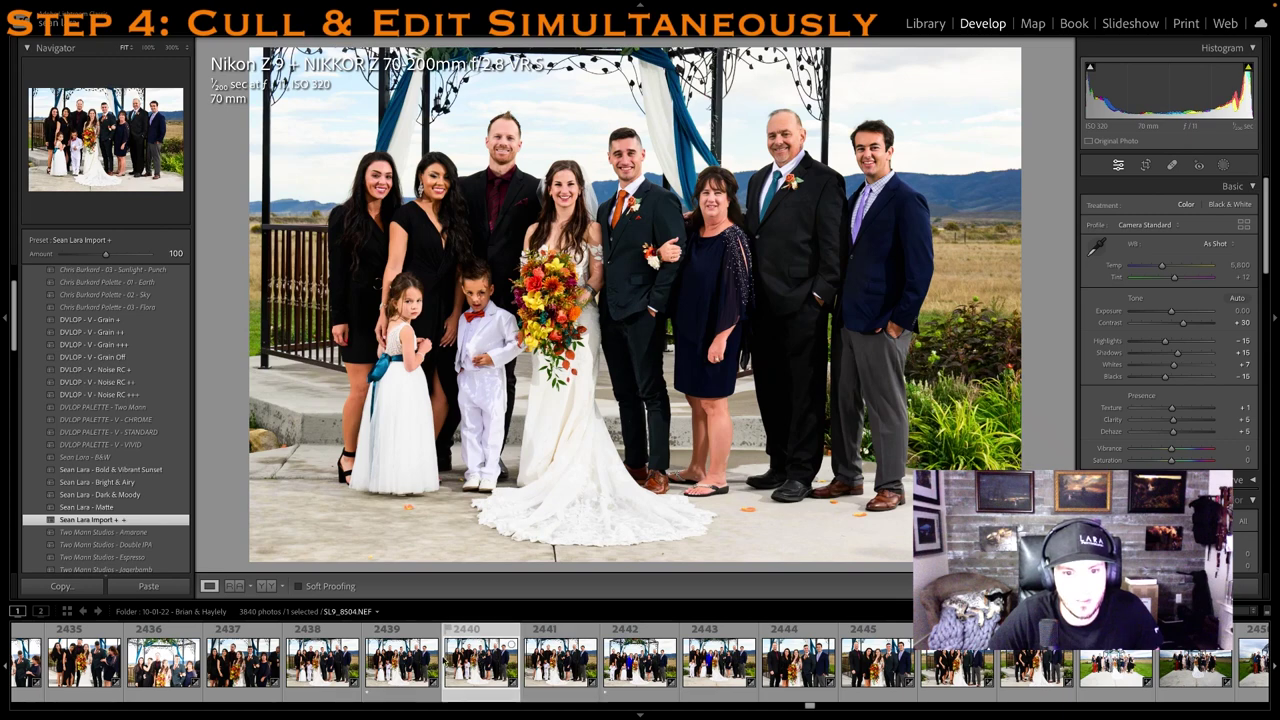
Skip photo 2443 and rate the smaller group portraits 2444 and 2446 one star
left_click(686, 674)
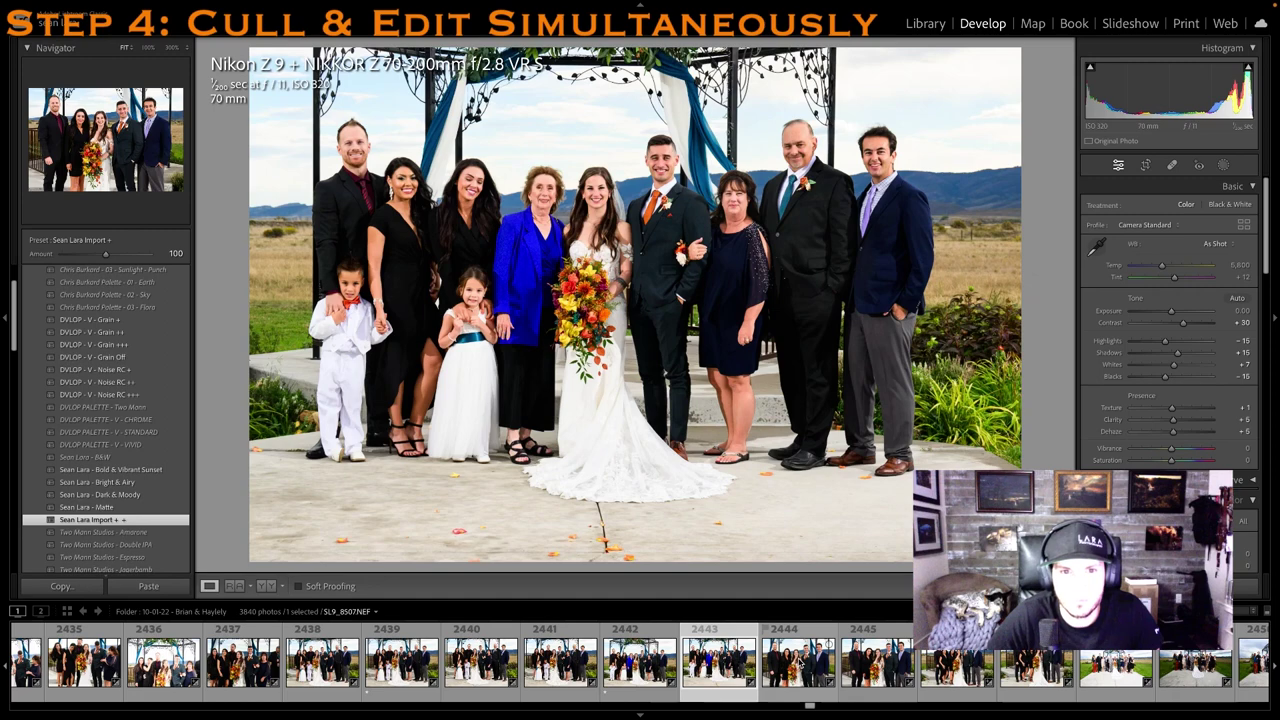
left_click(799, 663)
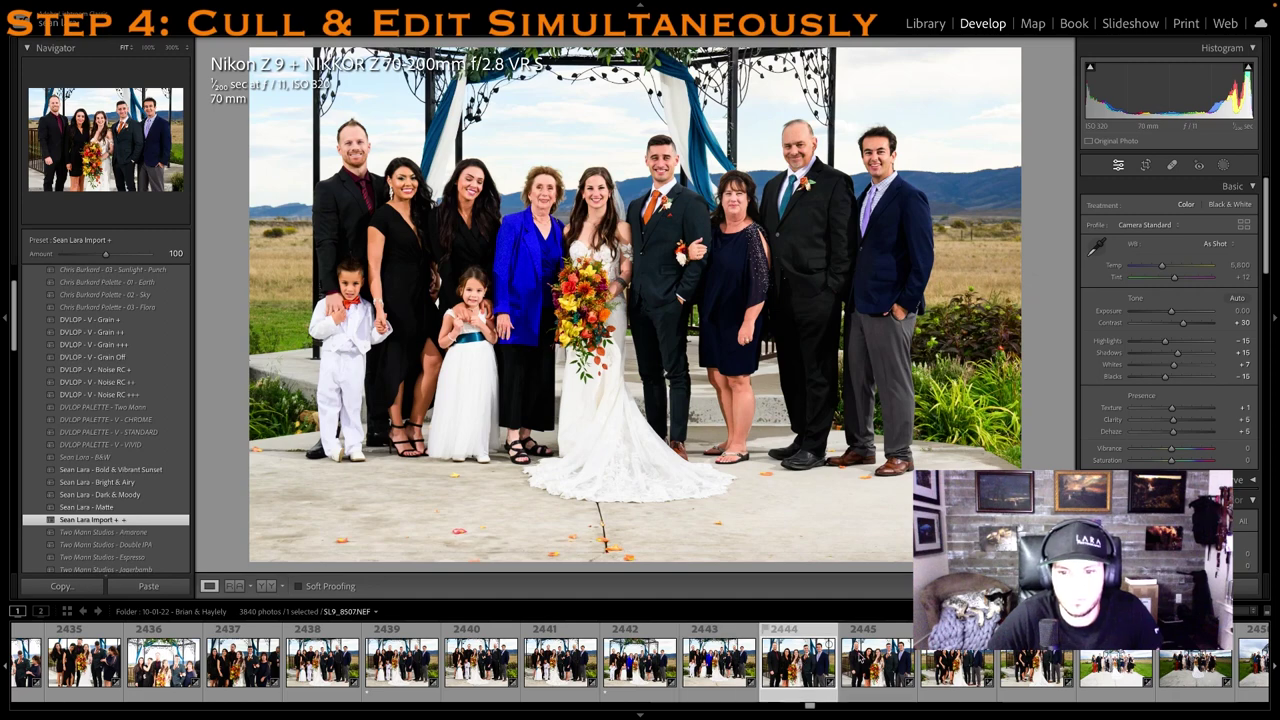
key("1")
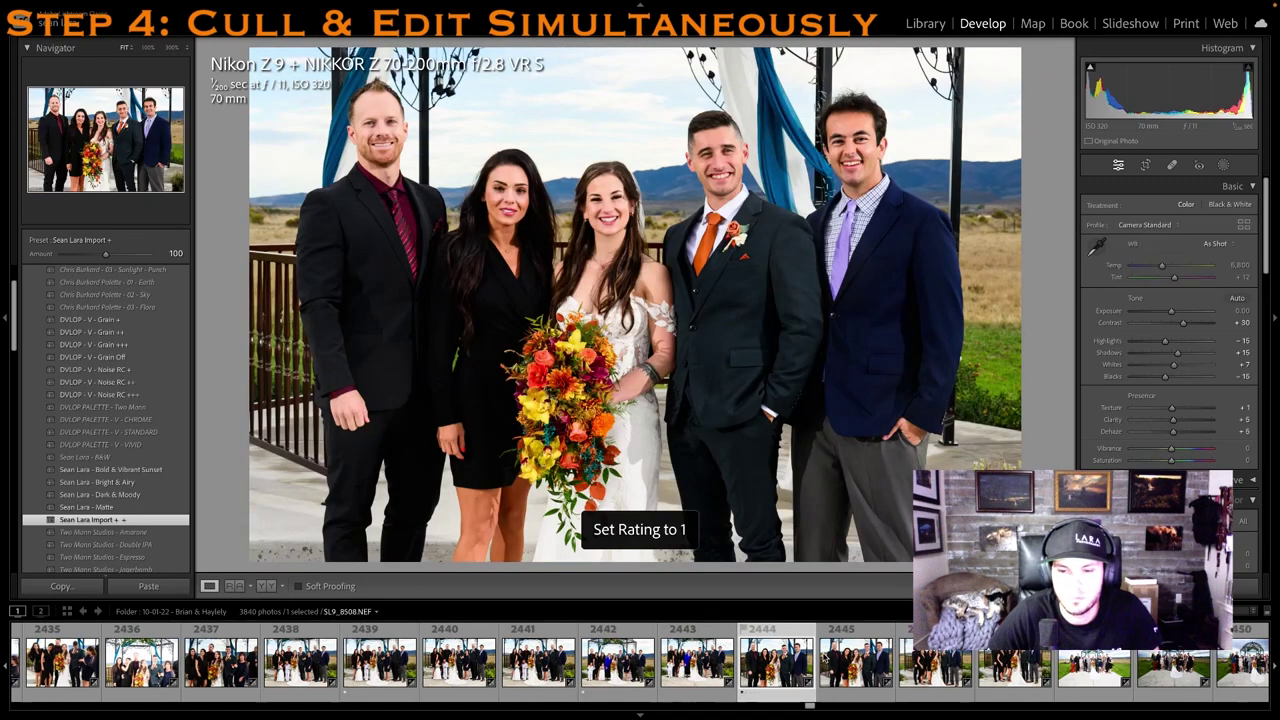
left_click(830, 675)
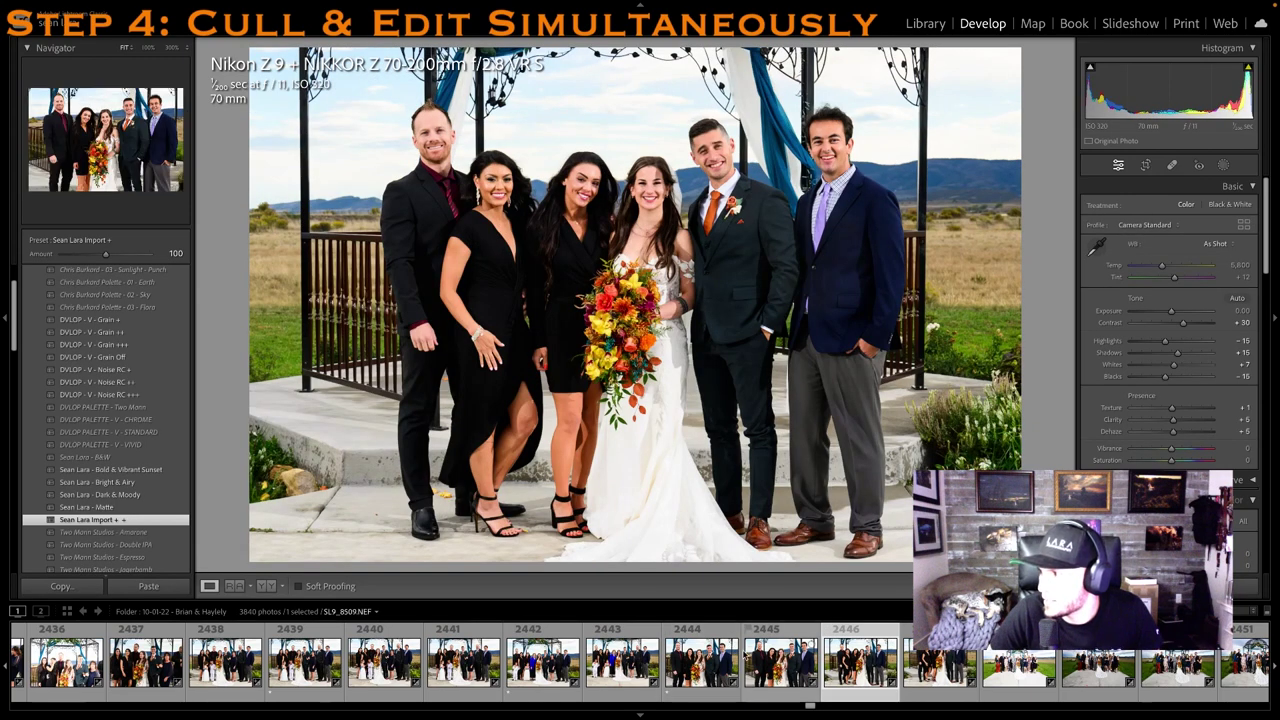
key("1")
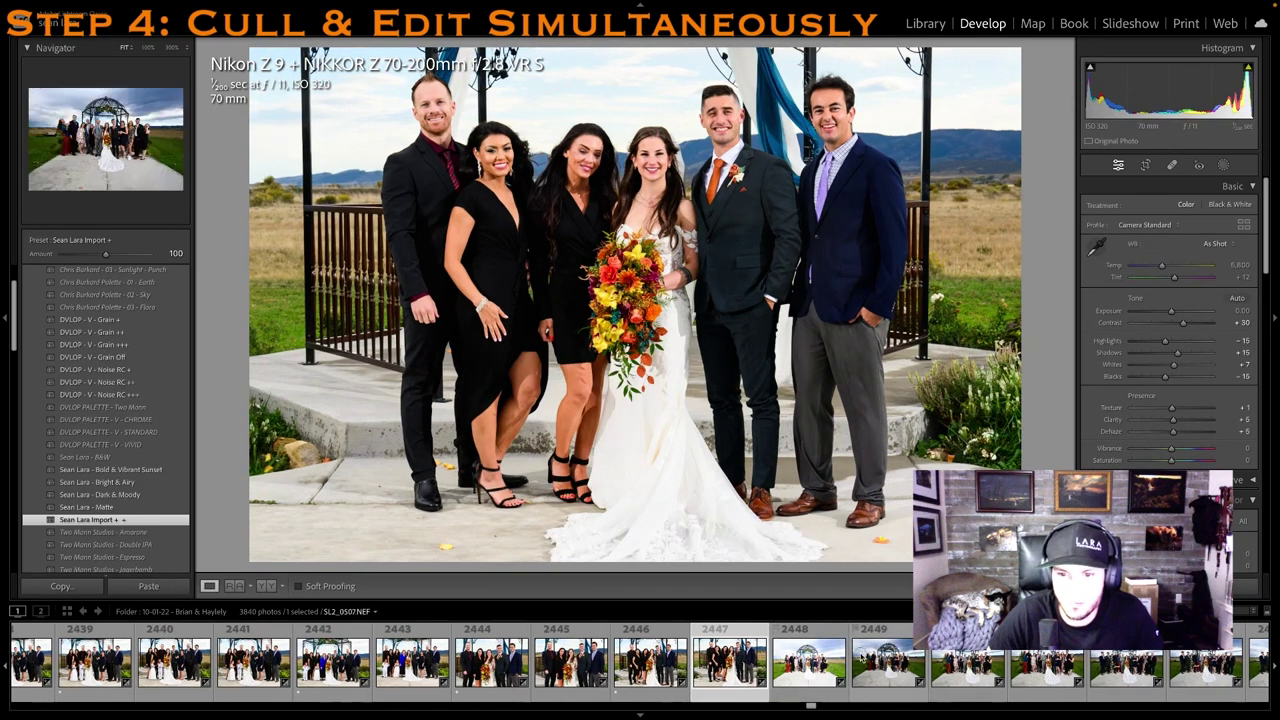
Leave photo 2449 unrated and rate the wide gazebo group photos 2450, 2451 and 2452 one star
left_click(863, 658)
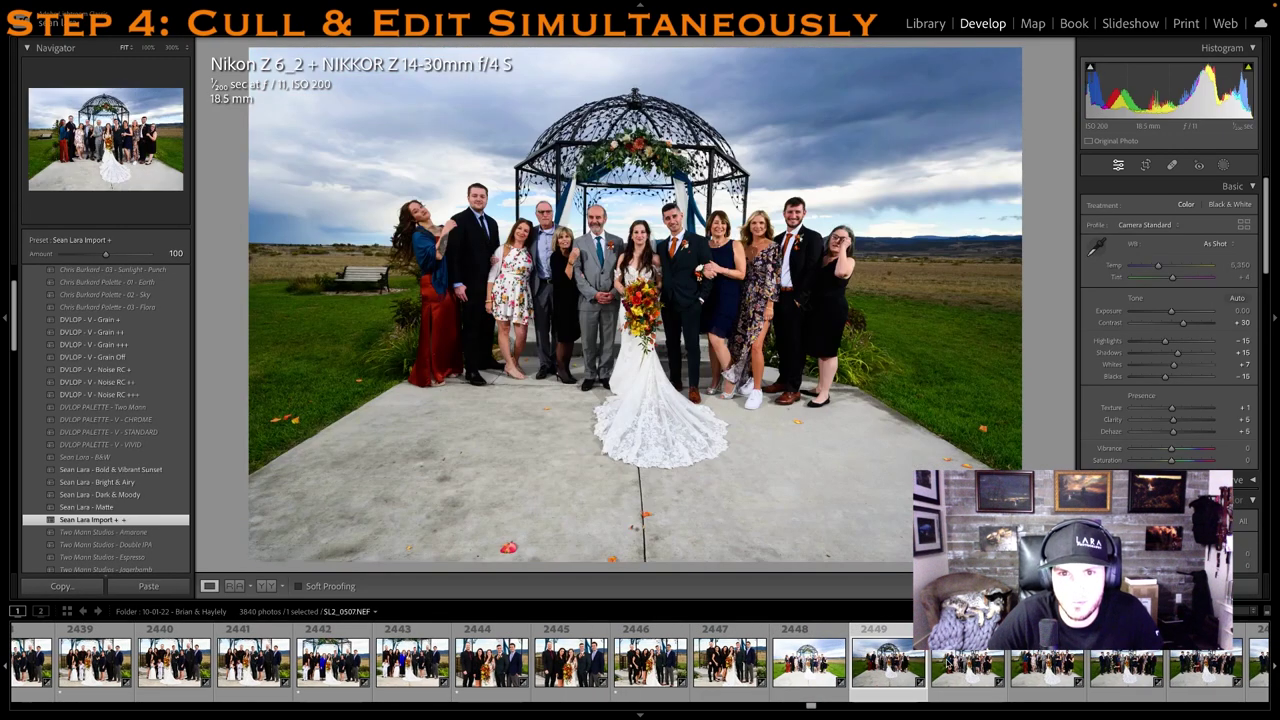
key("1")
key("0")
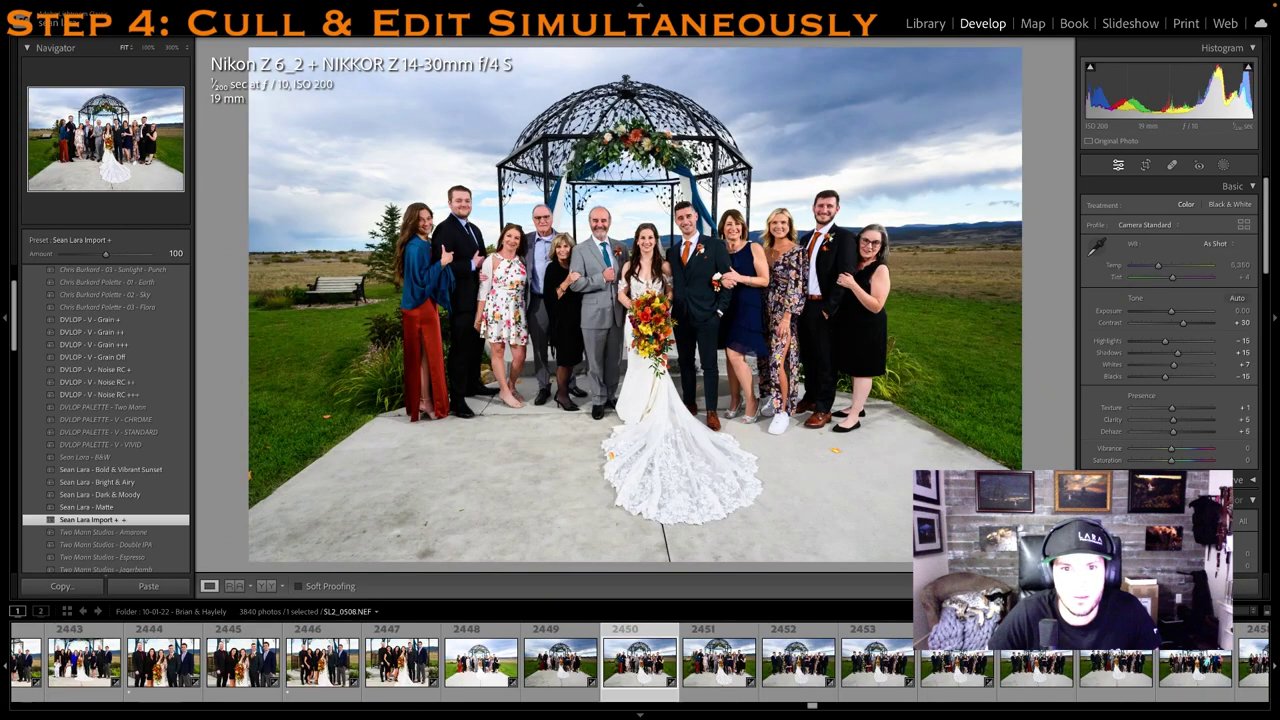
key("1")
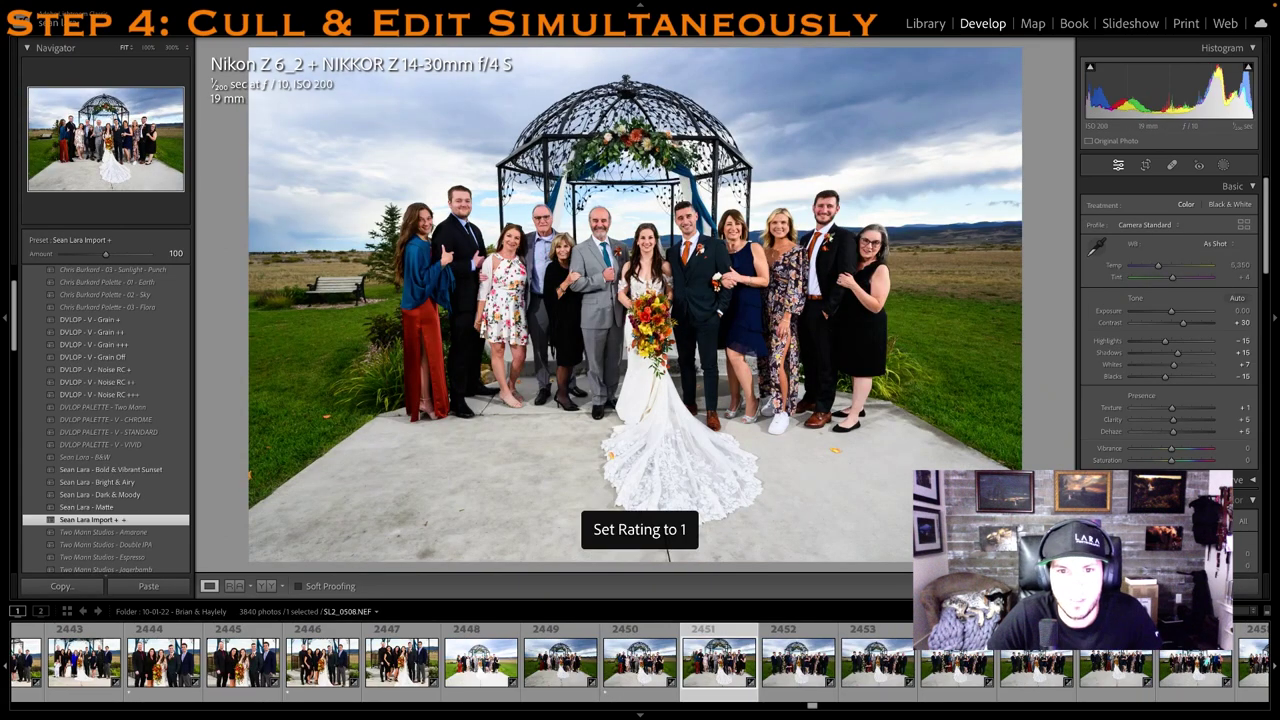
key("1")
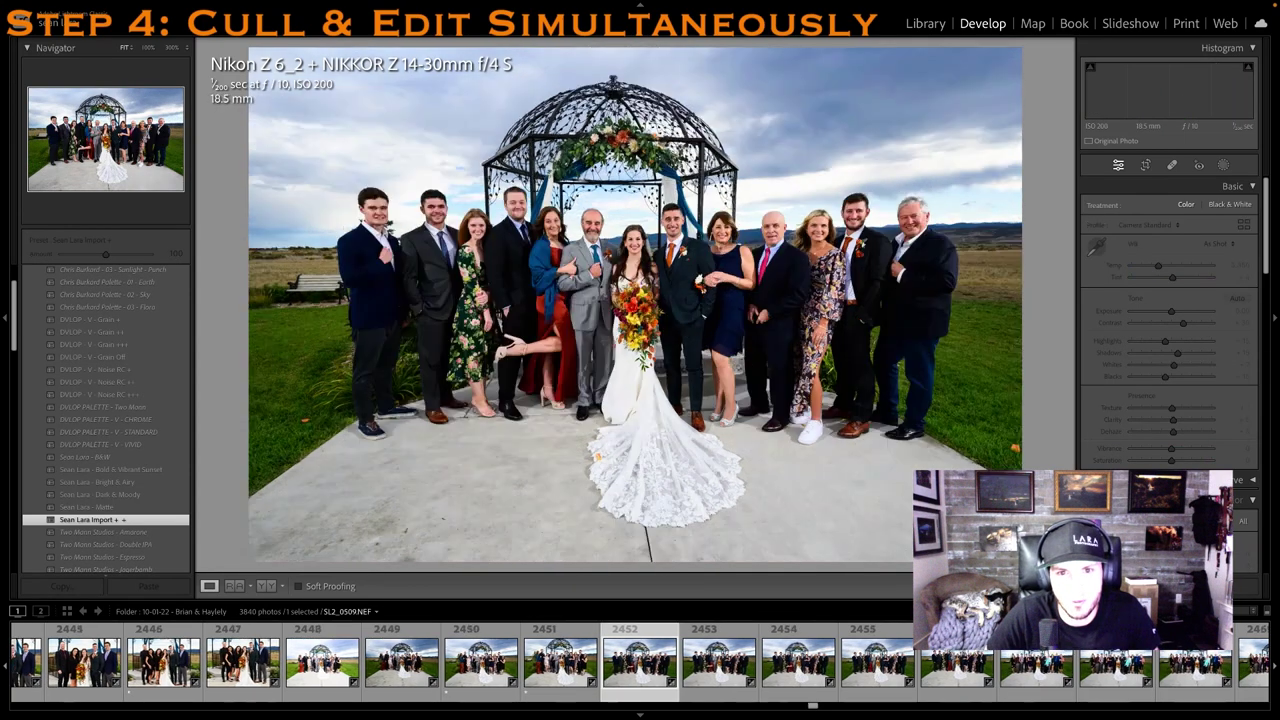
key("1")
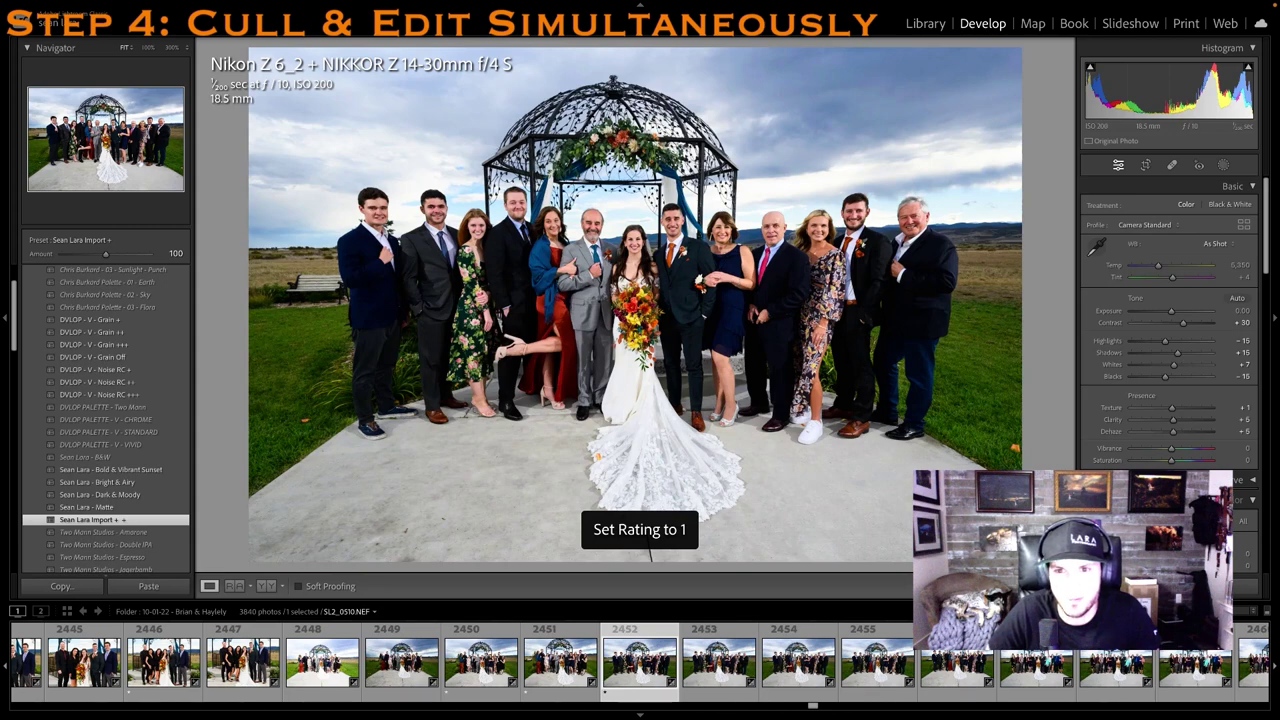
Rate the wide group photos 2454, 2455 and 2456 one star, plus a frame of the next family group at the gazebo
left_click(800, 665)
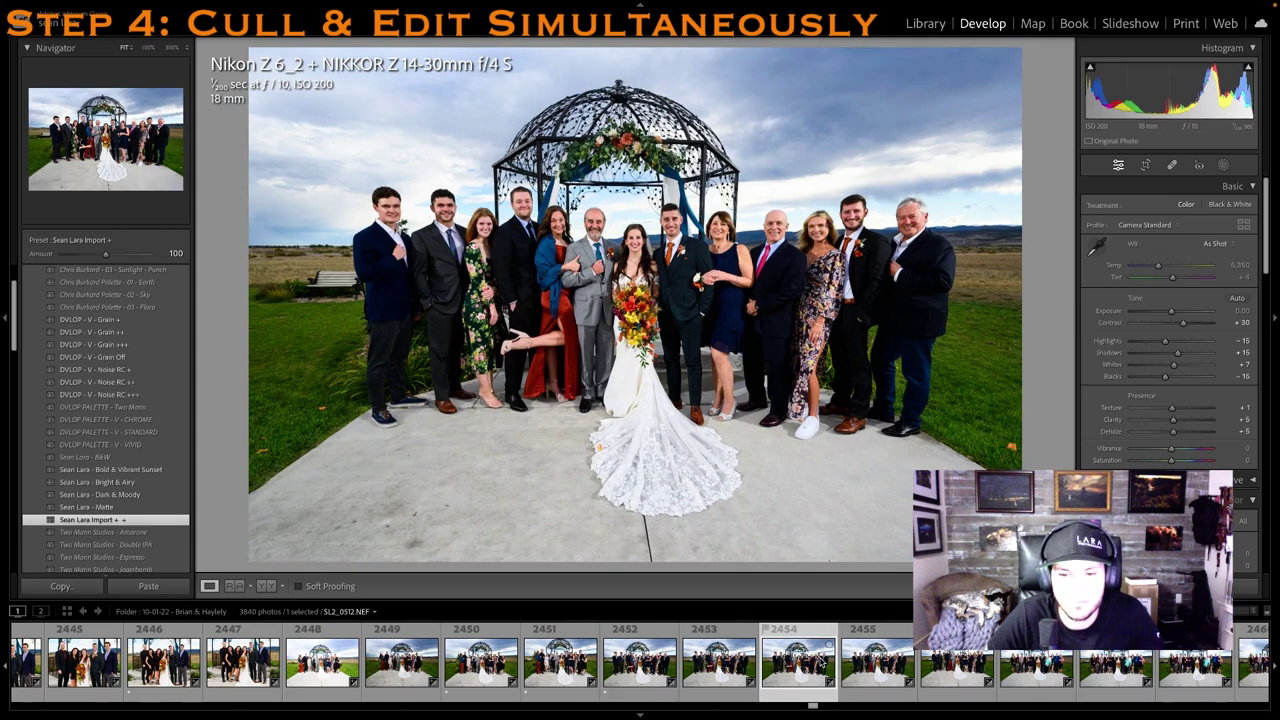
key("1")
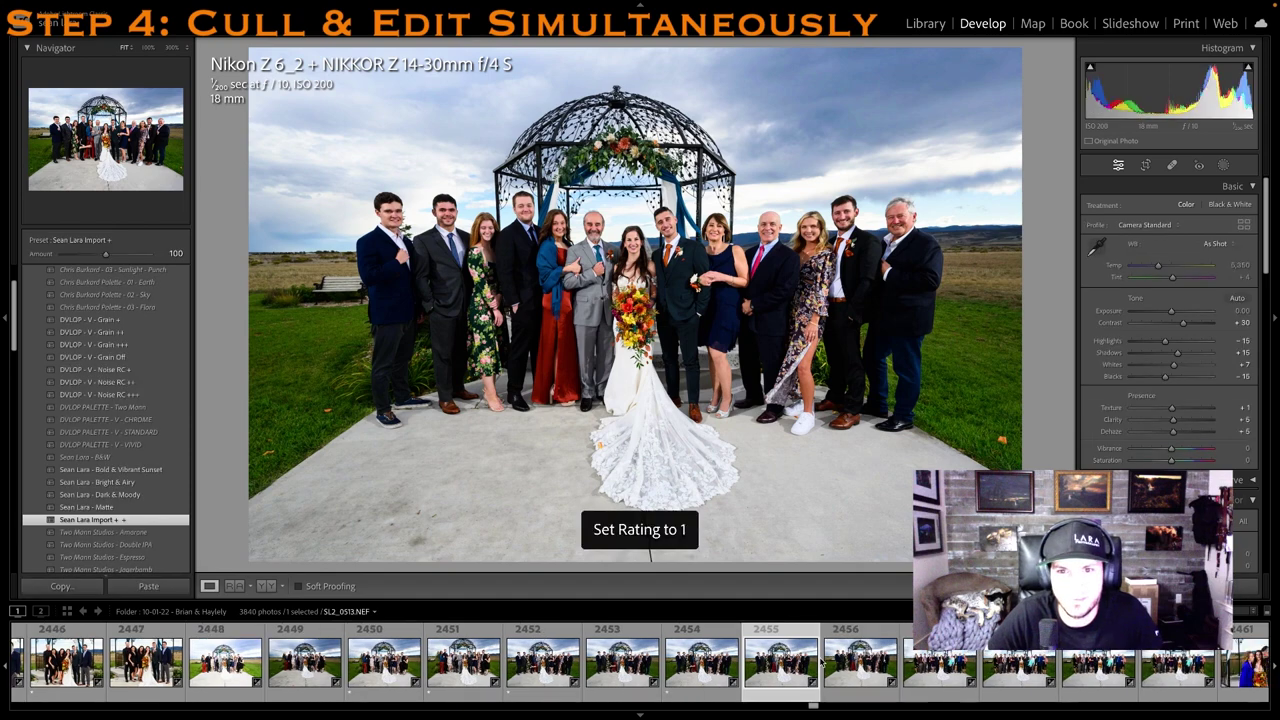
key("1")
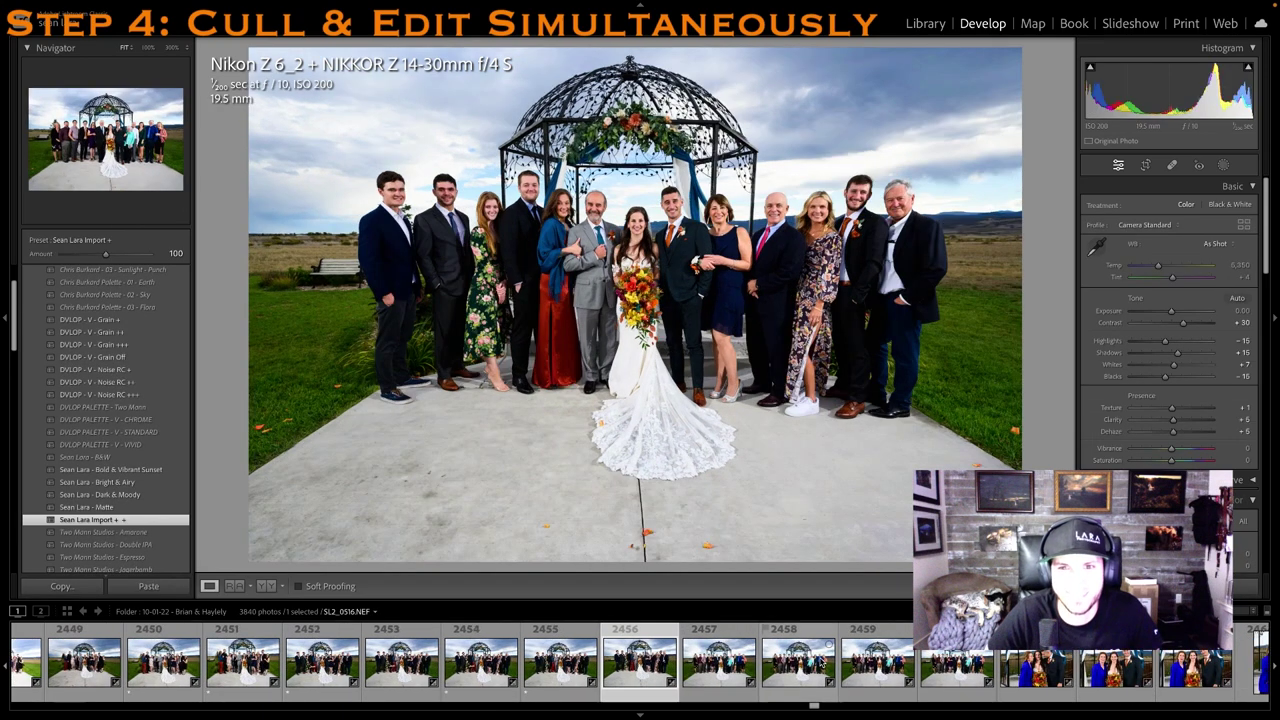
key("1")
key("1")
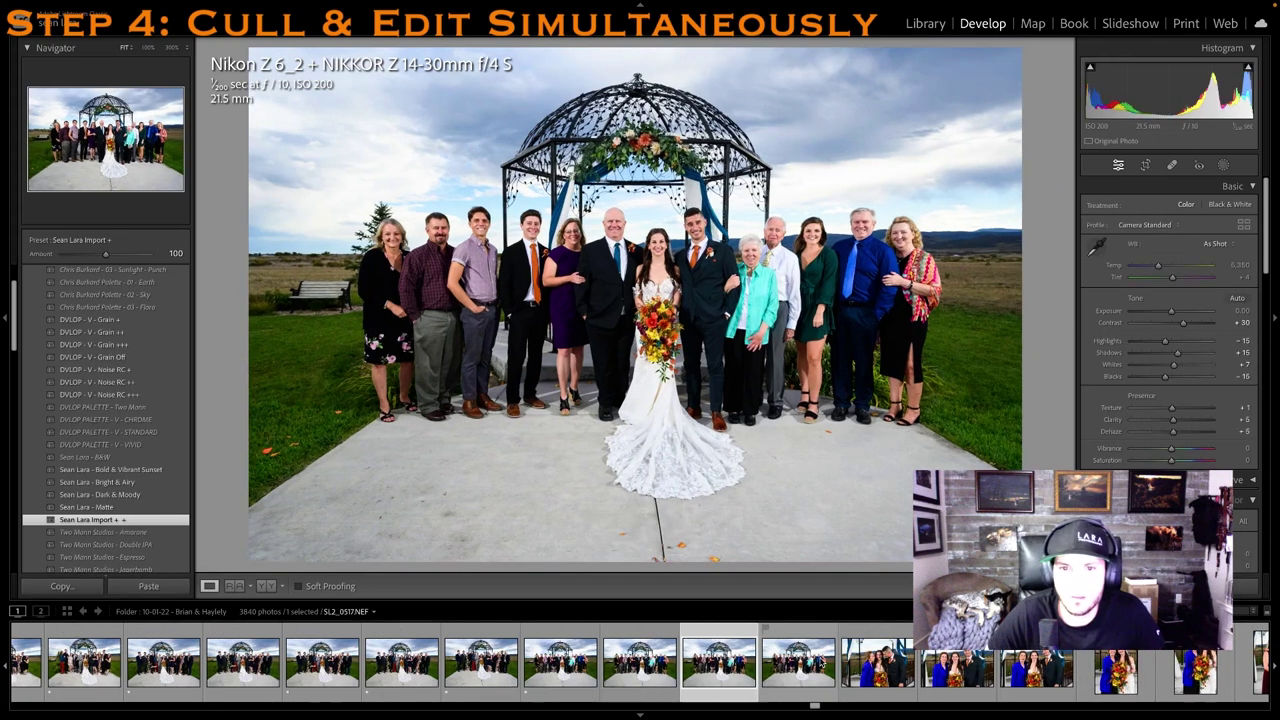
key("Left")
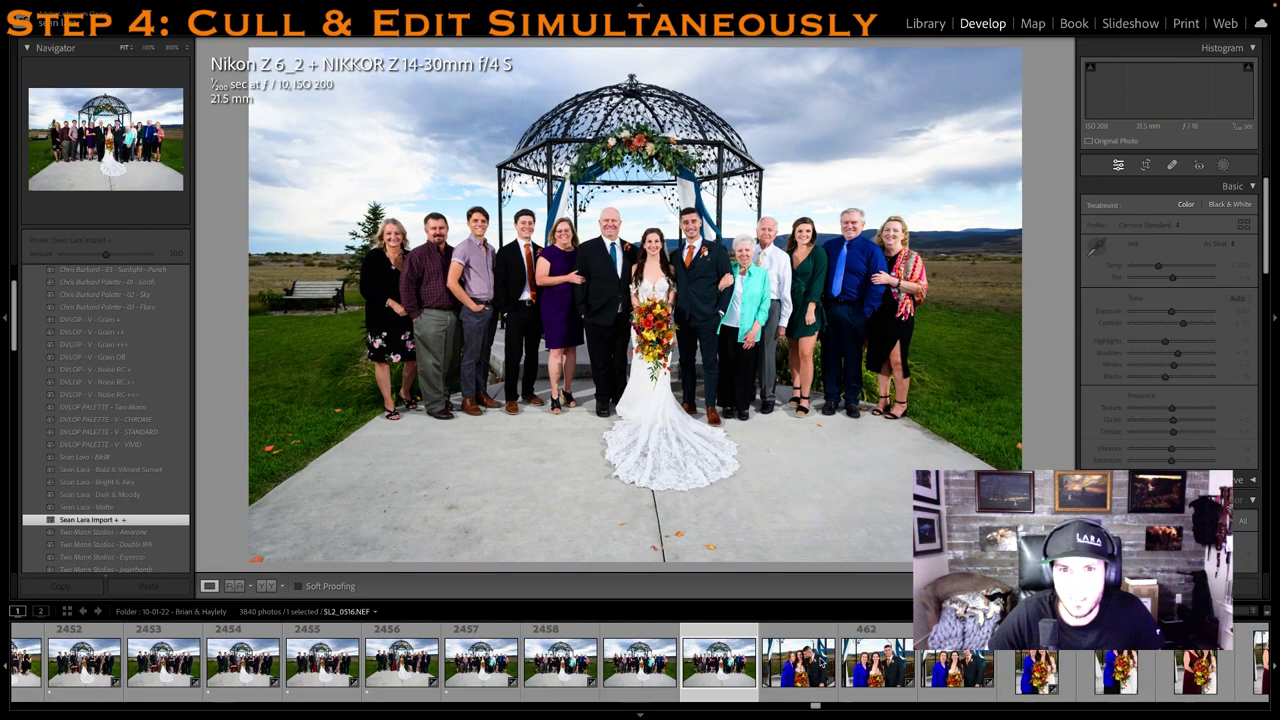
Rate photo 2463 of the couple with the woman in blue and photo 2464 of her with the bride one star, and recheck 2461 and 2462
left_click(822, 660)
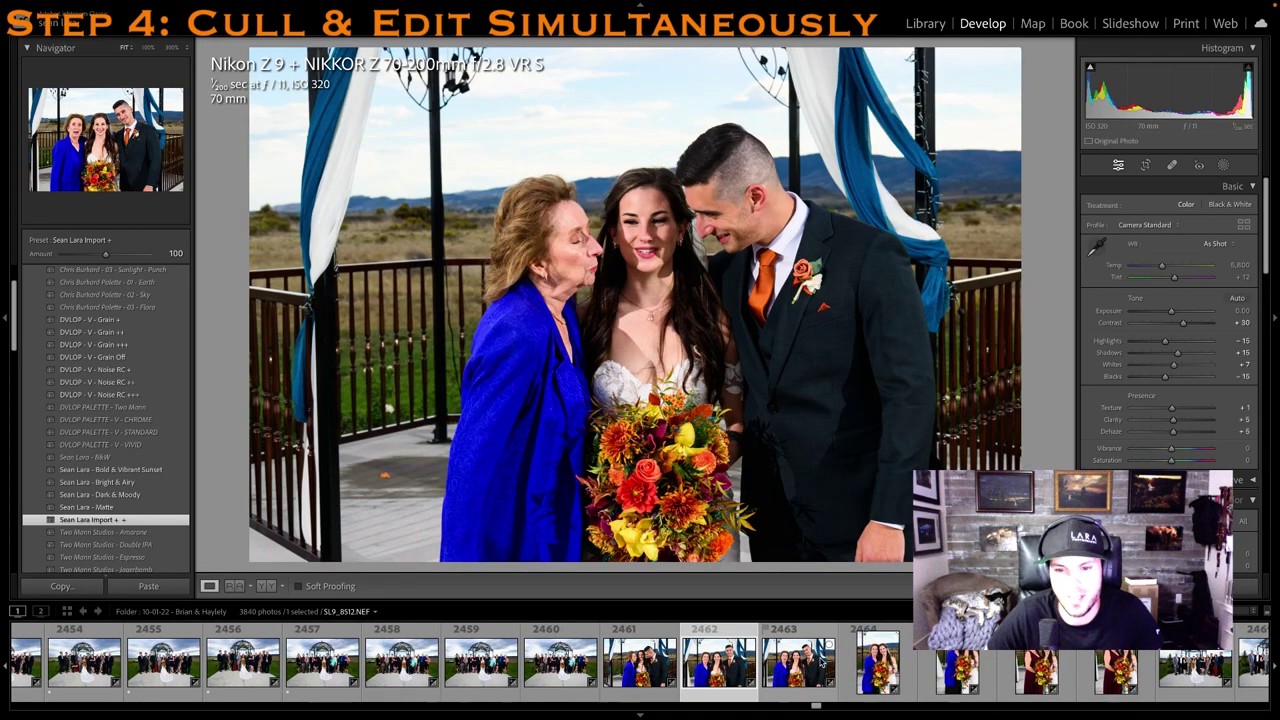
left_click(822, 660)
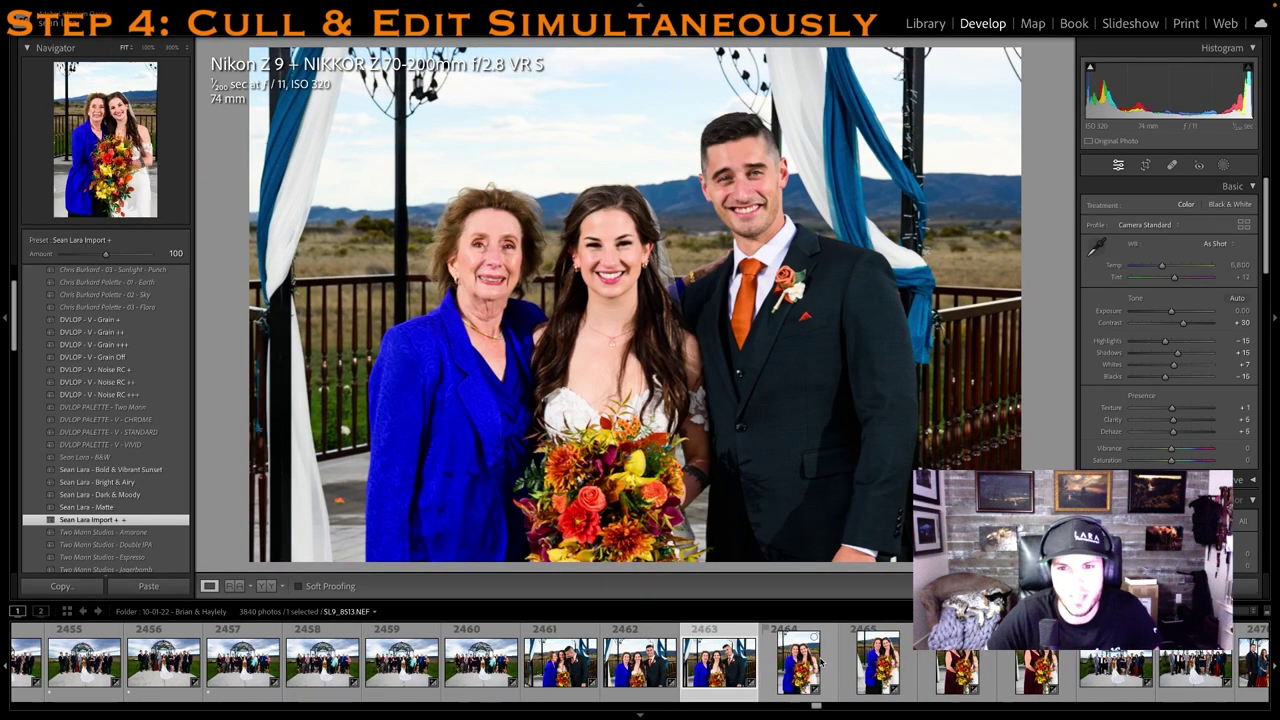
left_click(822, 660)
key("1")
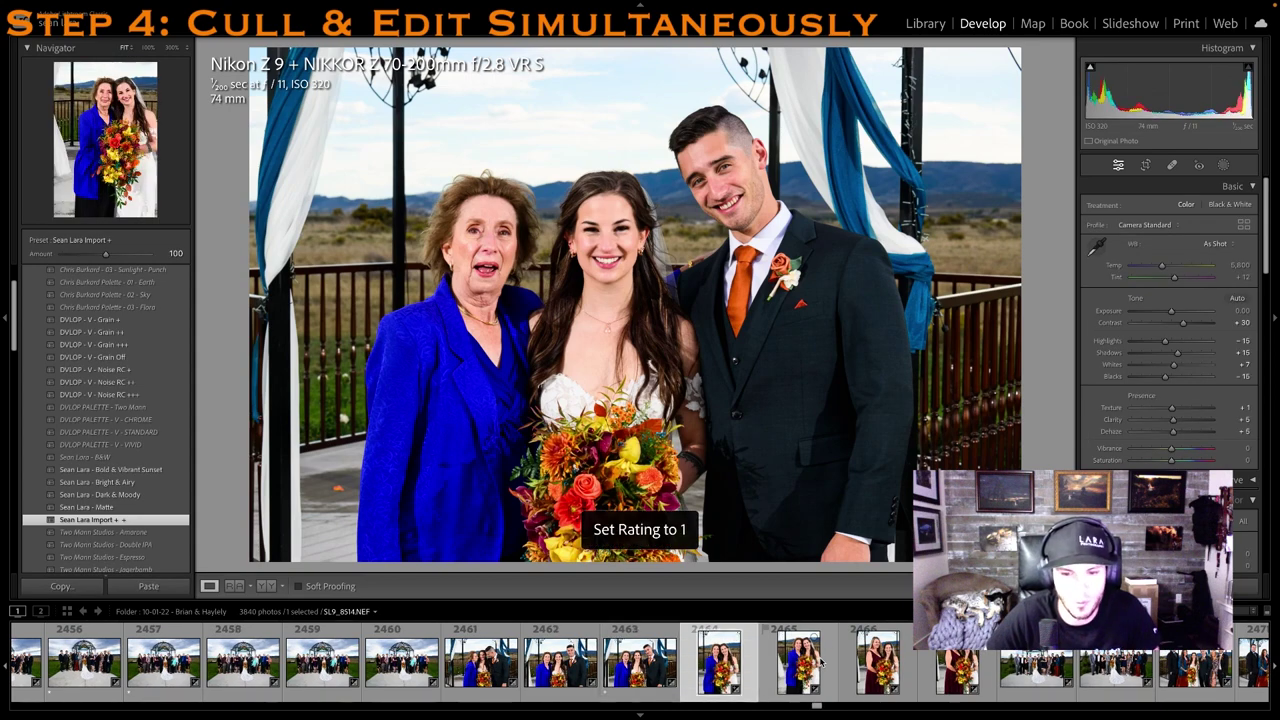
left_click(821, 662)
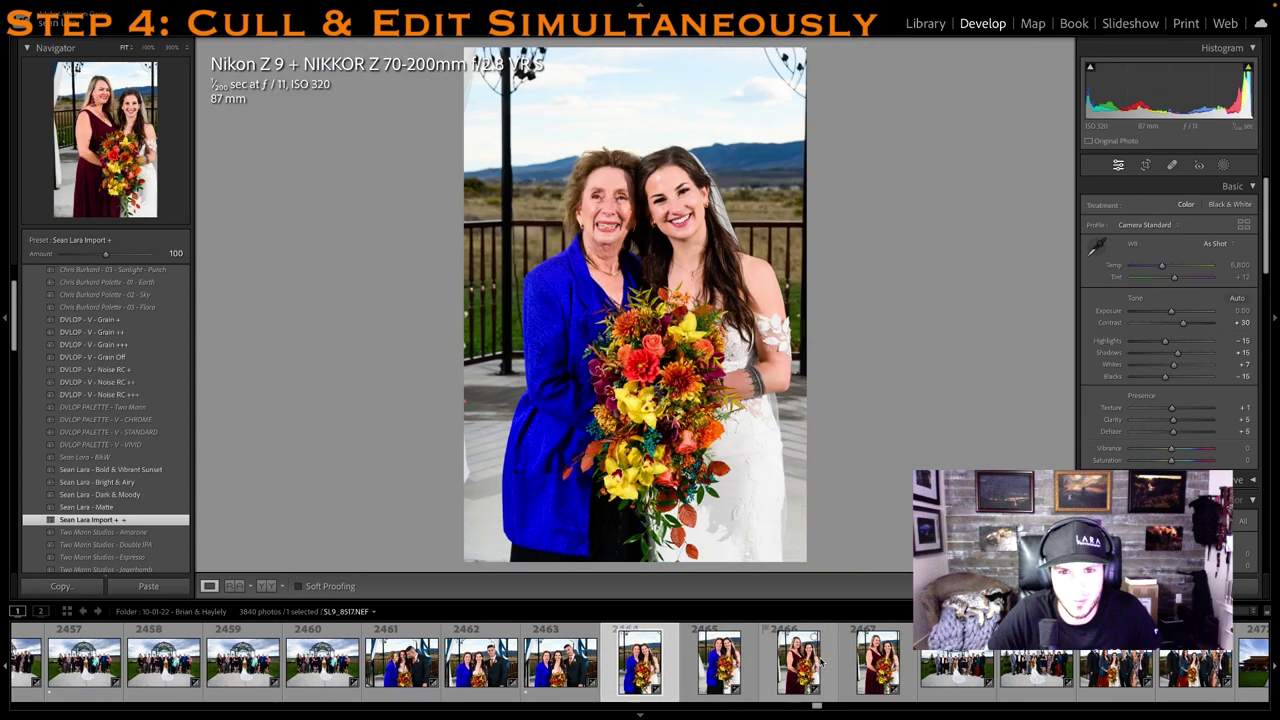
key("1")
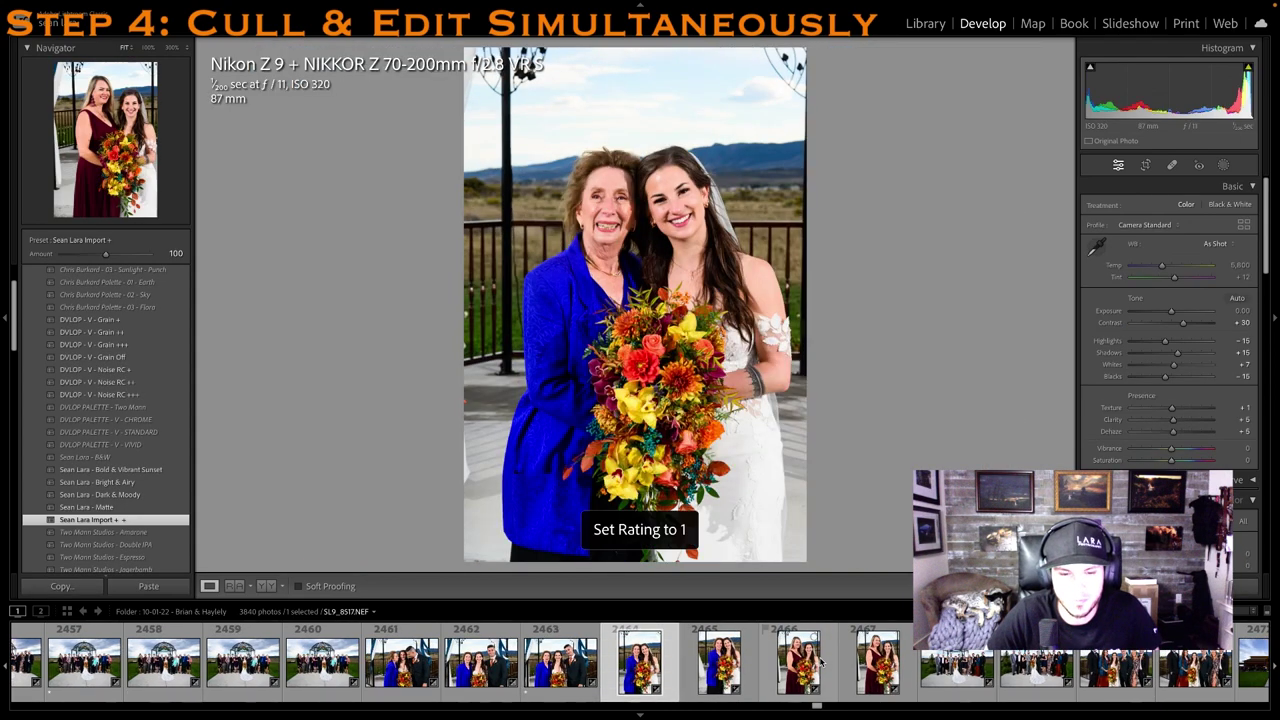
left_click(429, 676)
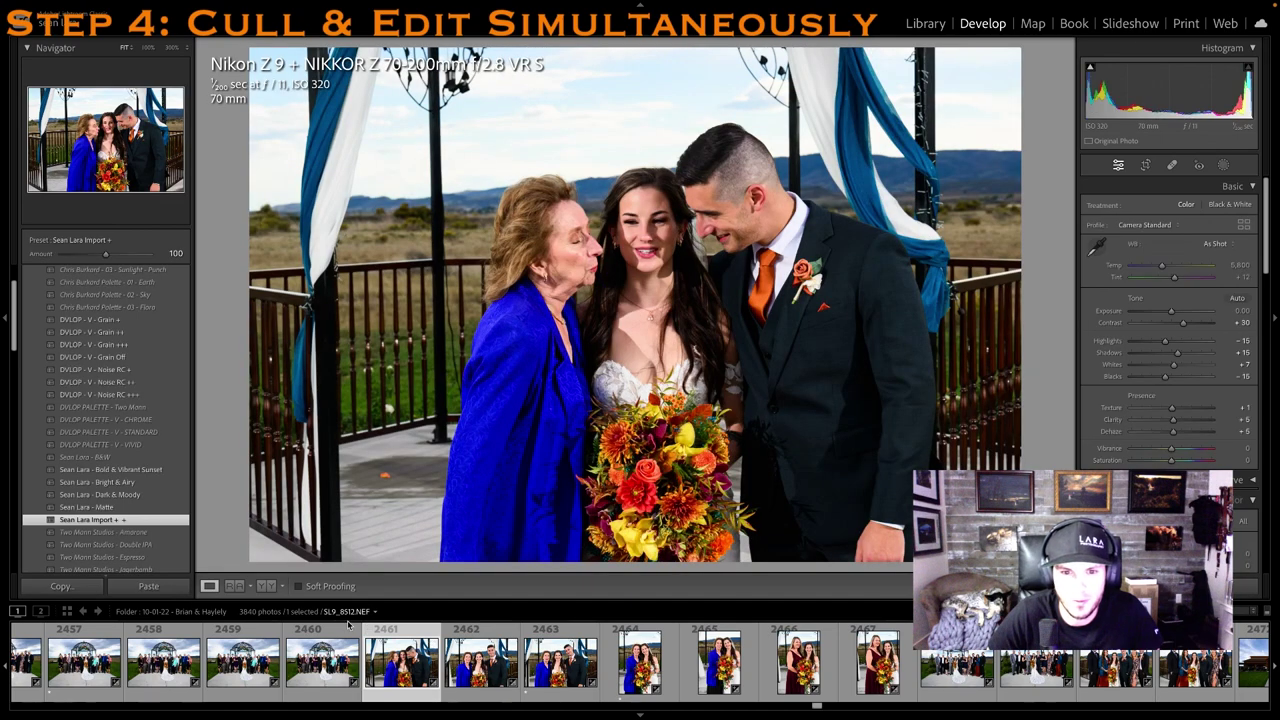
left_click(481, 668)
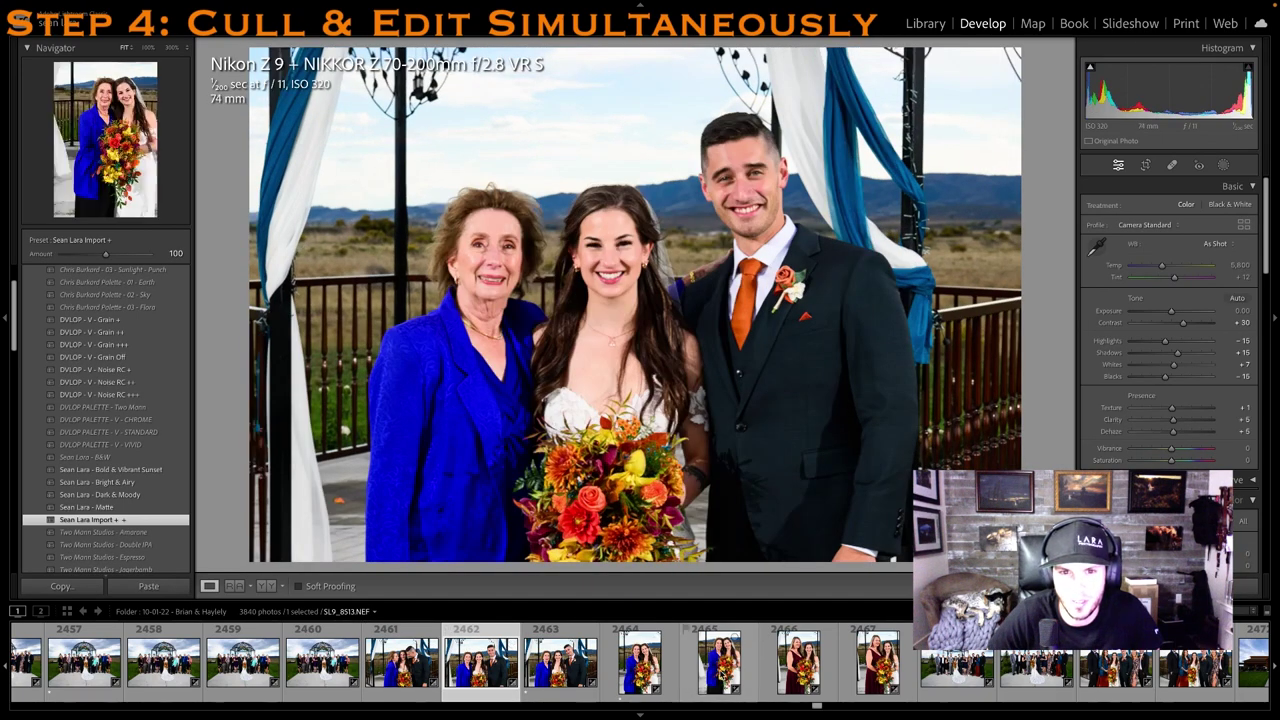
Rate photo 2465 of the bride with the woman in blue one star and crop it tighter around the pair
left_click(722, 676)
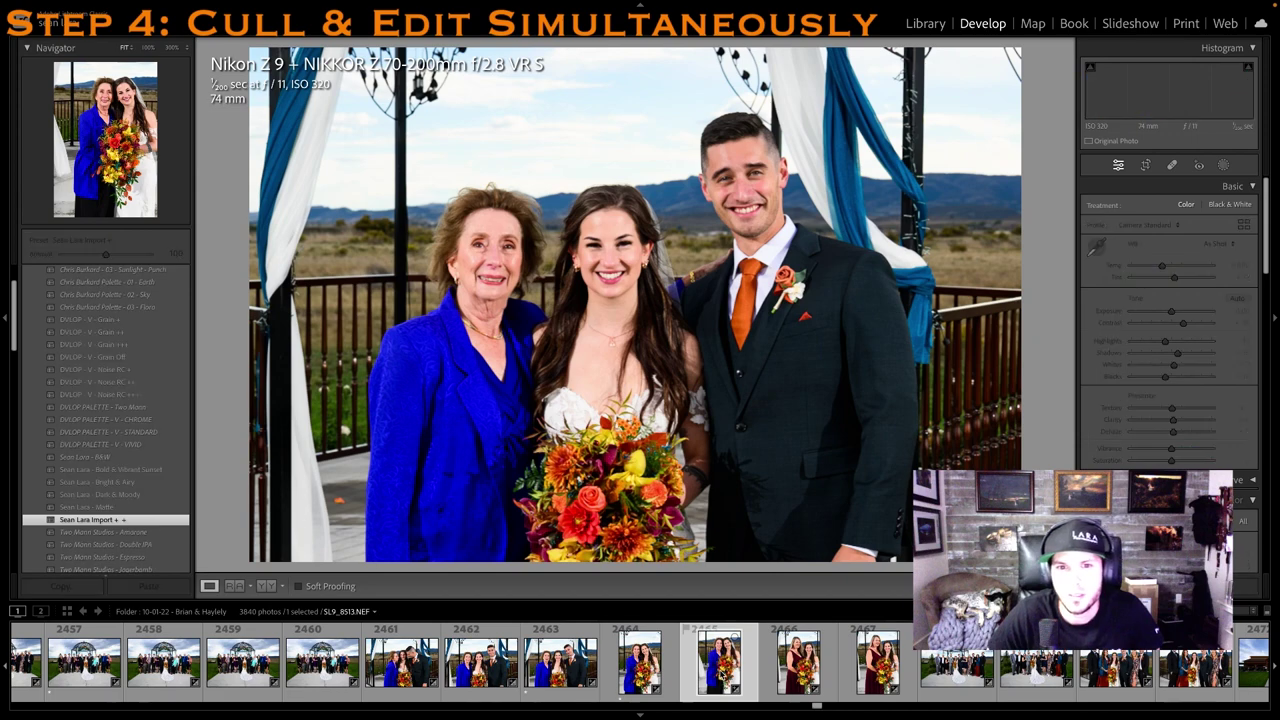
key("1")
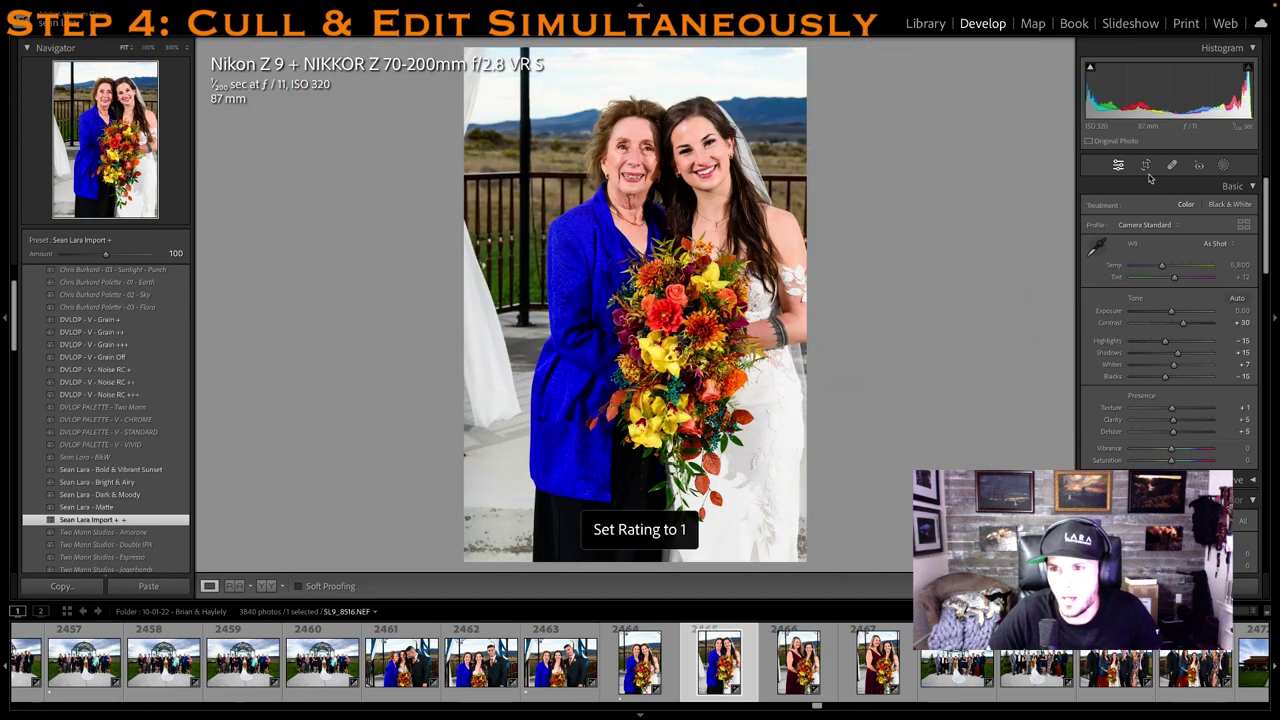
key("r")
left_click_drag(465, 188, 534, 240)
key("r")
Rate photo 2467 of the bride with the woman in burgundy one star, then crop it slightly tighter and reposition the framing
key("Right")
key("Right")
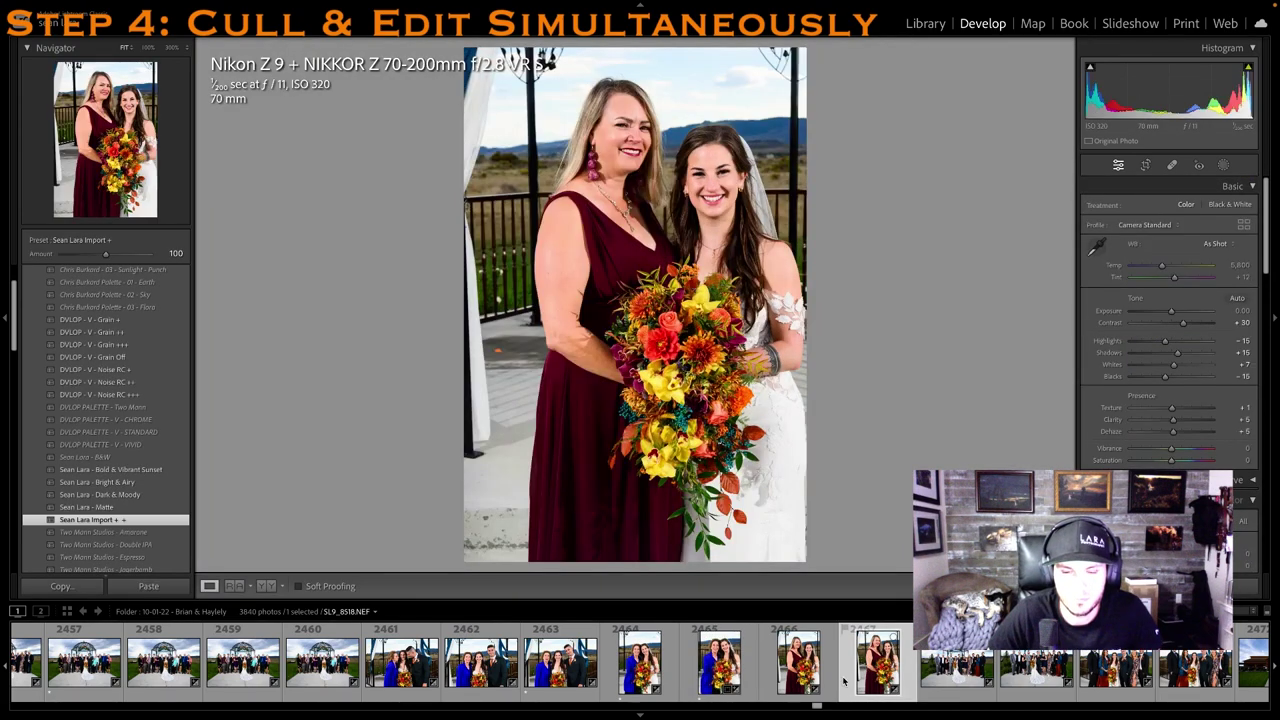
key("1")
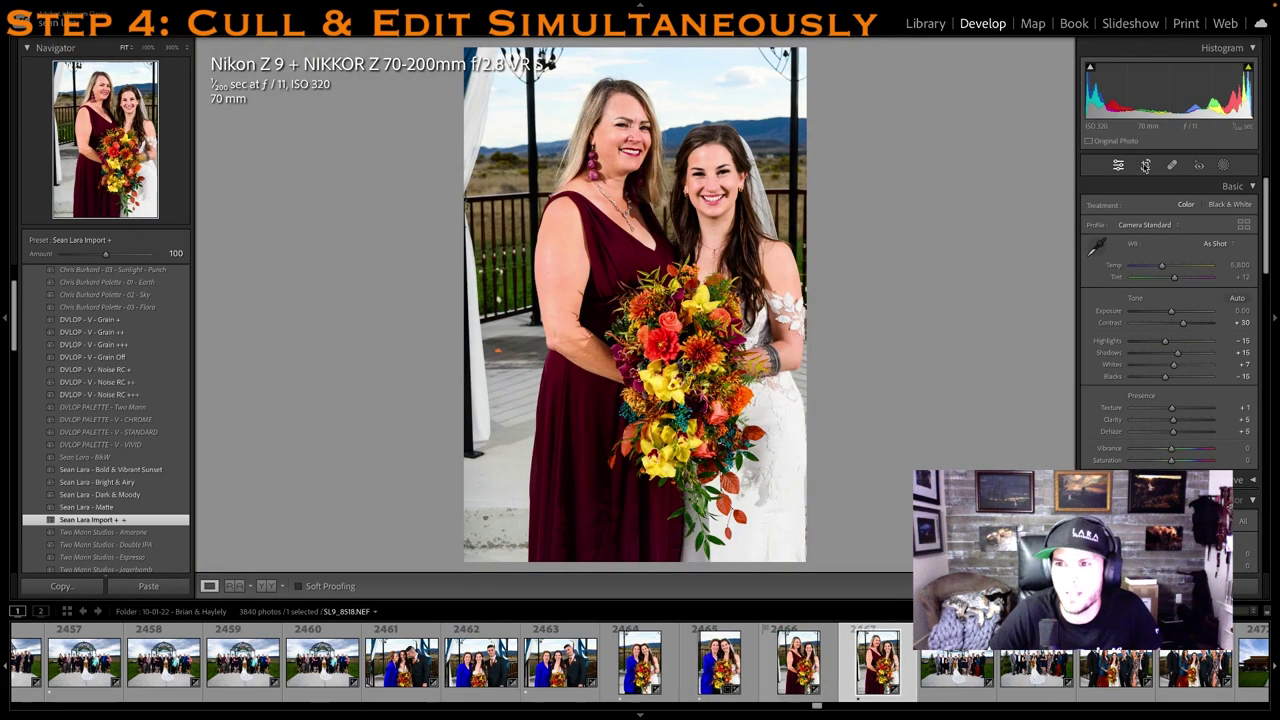
key("r")
left_click_drag(467, 205, 480, 205)
left_click_drag(641, 416, 641, 425)
key("r")
Rate the wide gazebo family group photo 2469 one star
scroll(812, 664, "right", 3)
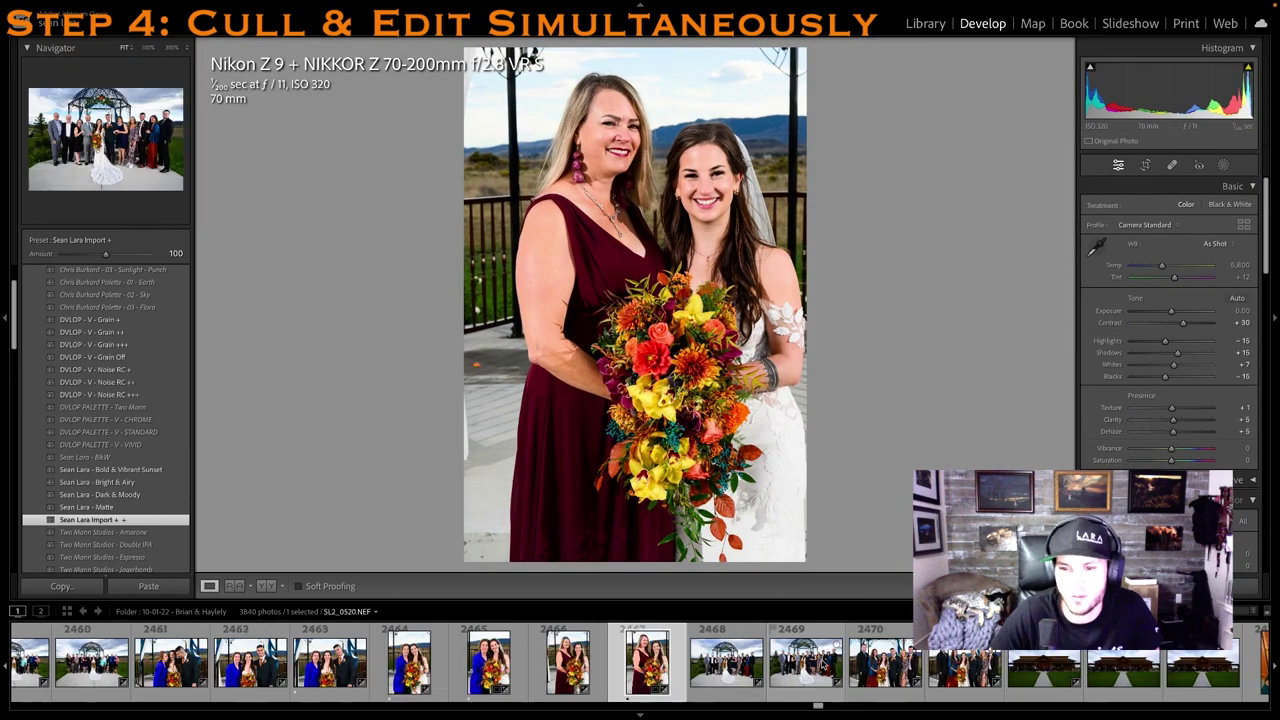
left_click(812, 668)
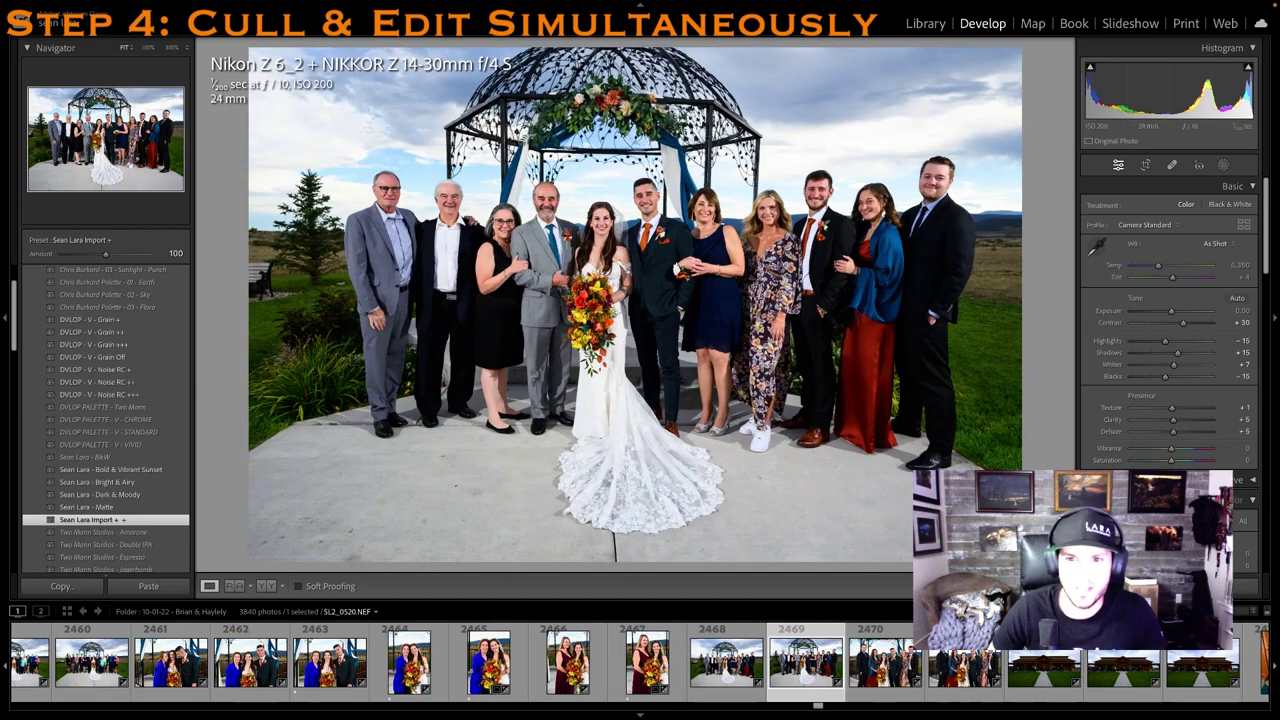
key("1")
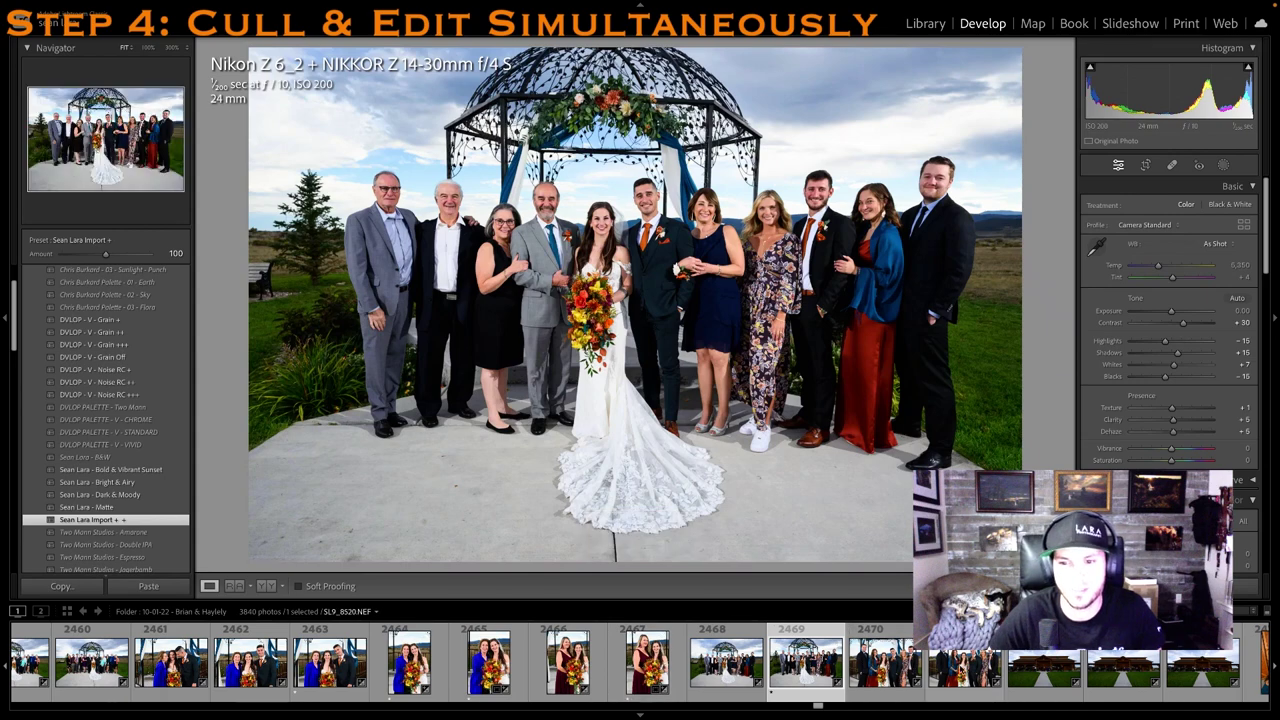
Rate the six-person group photo 2471 one star and crop it slightly tighter
left_click(965, 672)
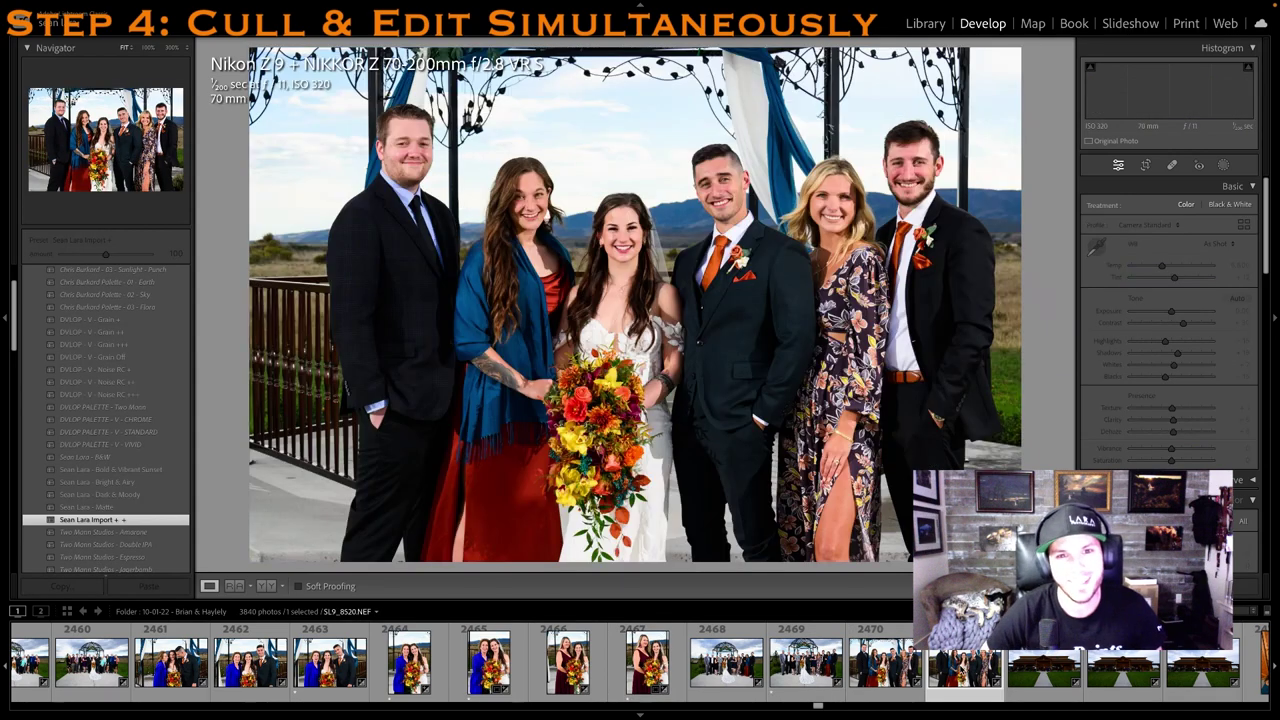
key("1")
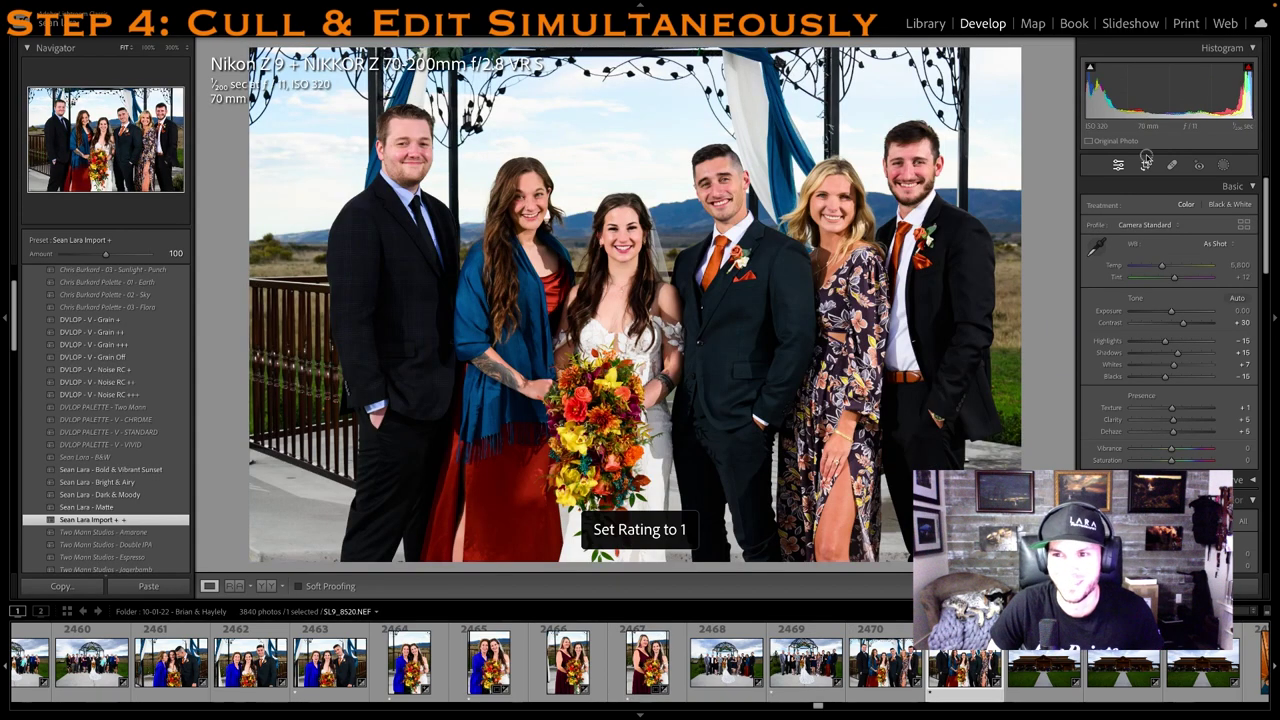
left_click(1146, 160)
left_click_drag(260, 220, 272, 214)
key("Return")
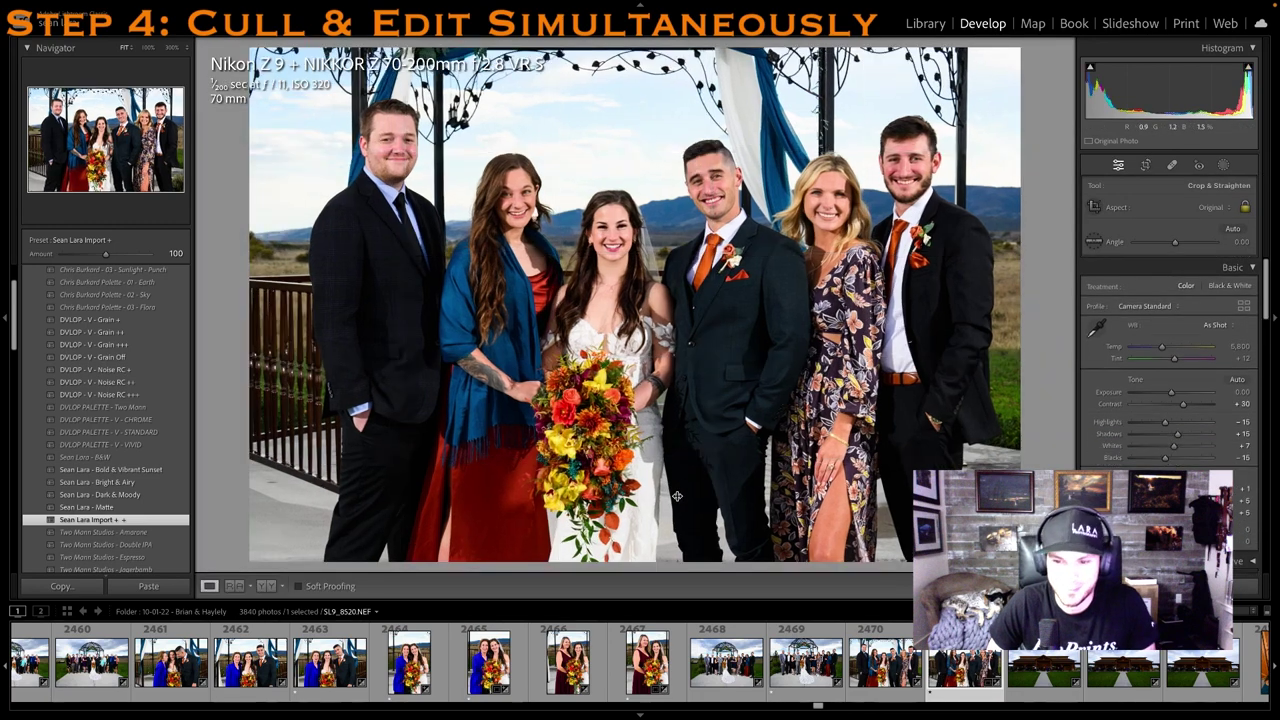
Rate barn exterior photo 2473 one star, readjust its highlights and raise its shadows
scroll(780, 668, "down", 3)
left_click(815, 674)
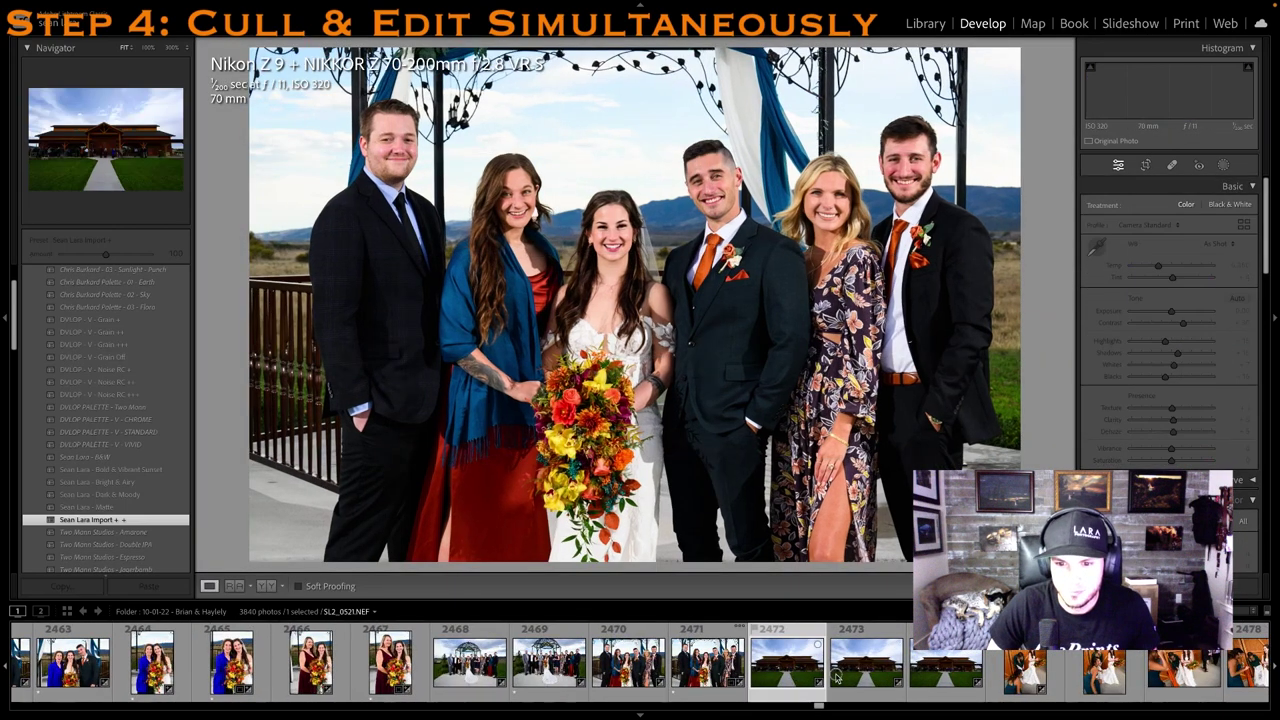
key("1")
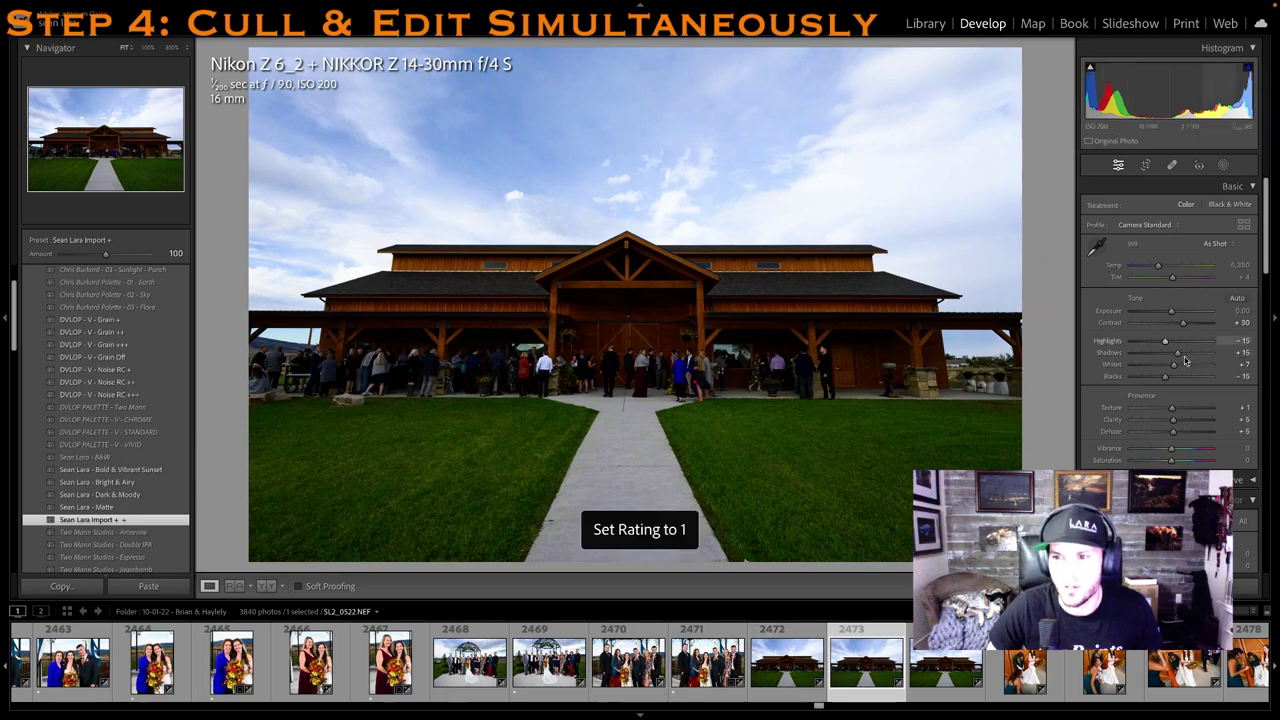
left_click(1196, 342)
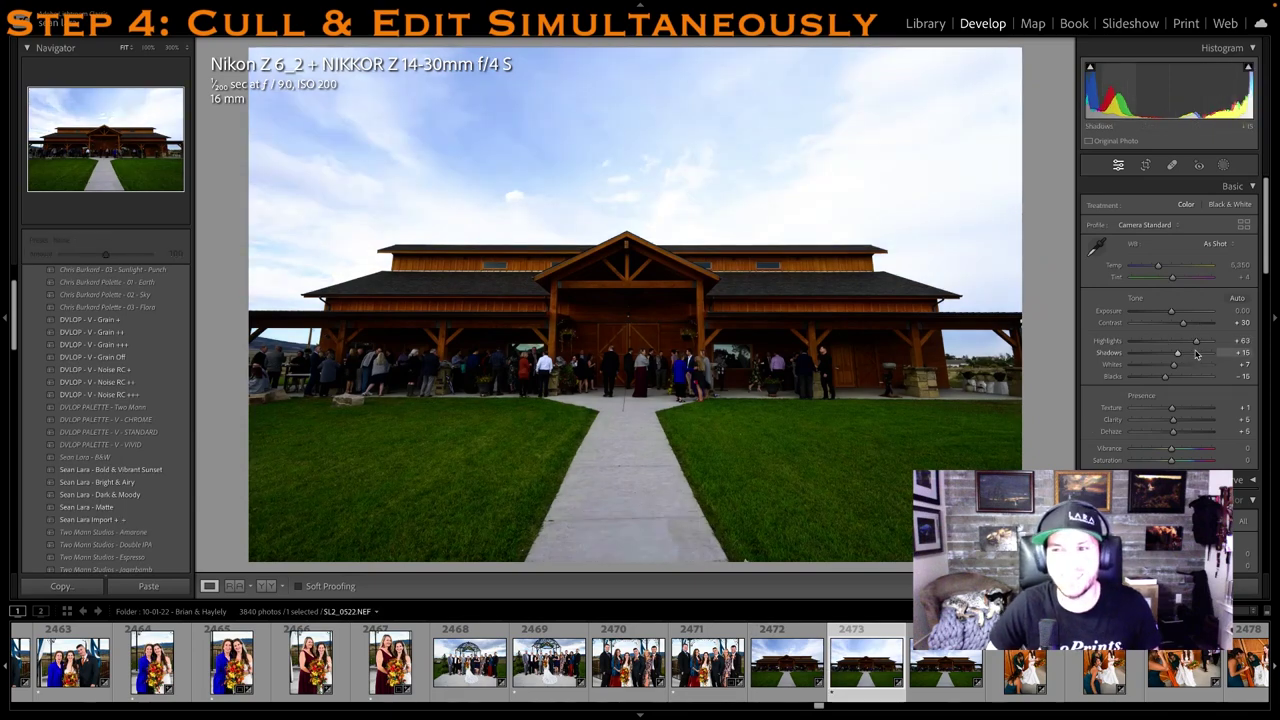
left_click(1163, 342)
left_click(1191, 354)
key("1")
Rate photos 2475 and 2478 of the bridesmaids helping with the bride's dress one star, leaving 2476 unrated
scroll(868, 680, "down", 3)
left_click(846, 662)
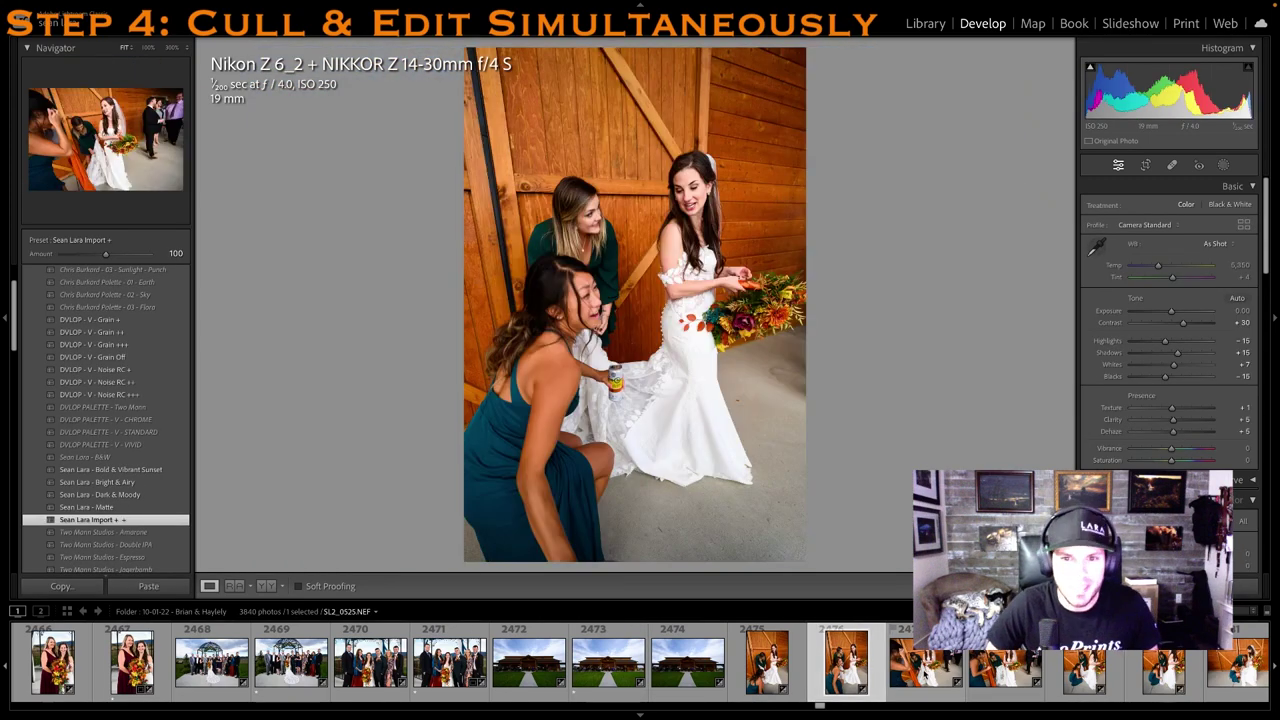
key("Left")
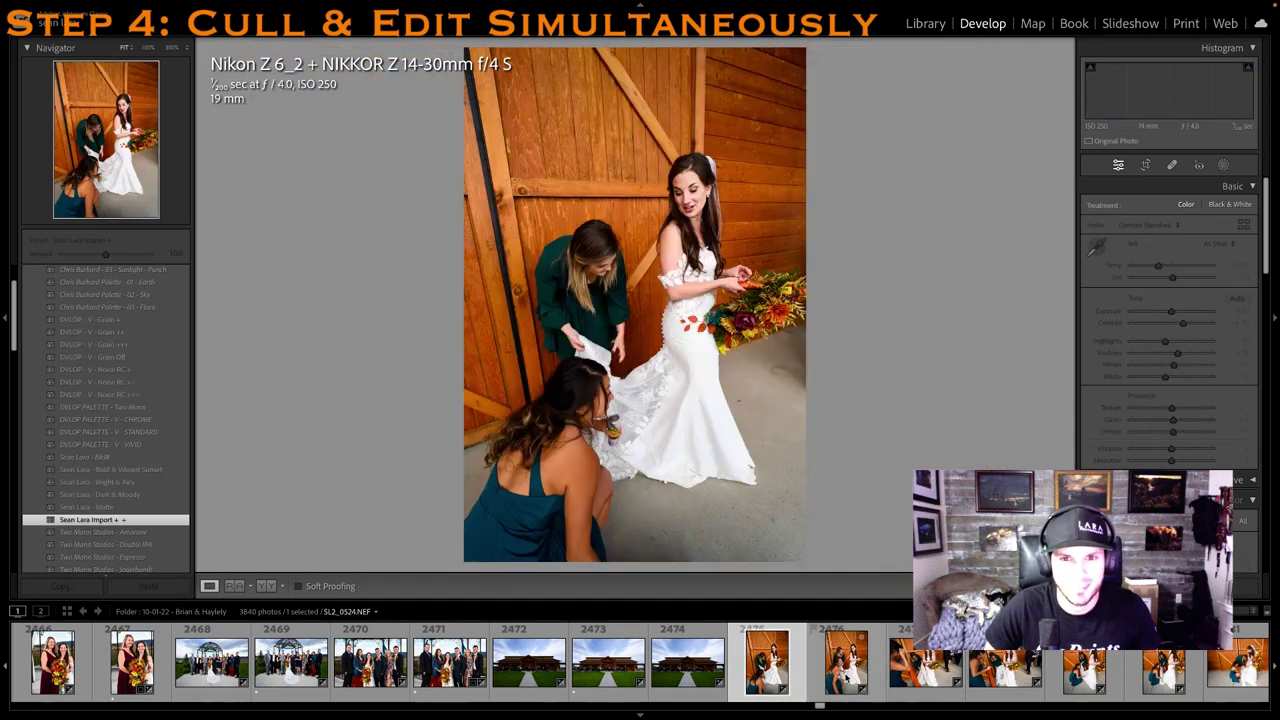
key("1")
scroll(846, 675, "down", 2)
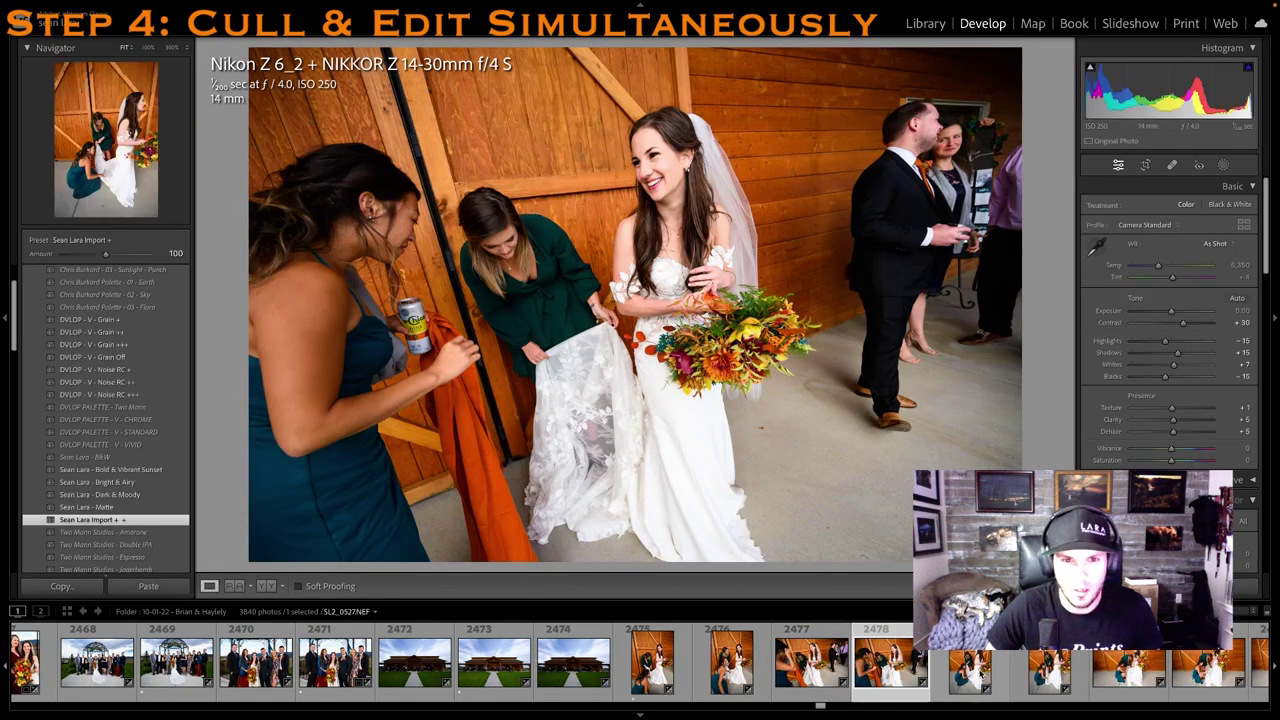
key("1")
Rate the dress-bustling photos 2482 and 2484 in front of the barn doors one star
scroll(981, 676, "down", 3)
left_click(981, 676)
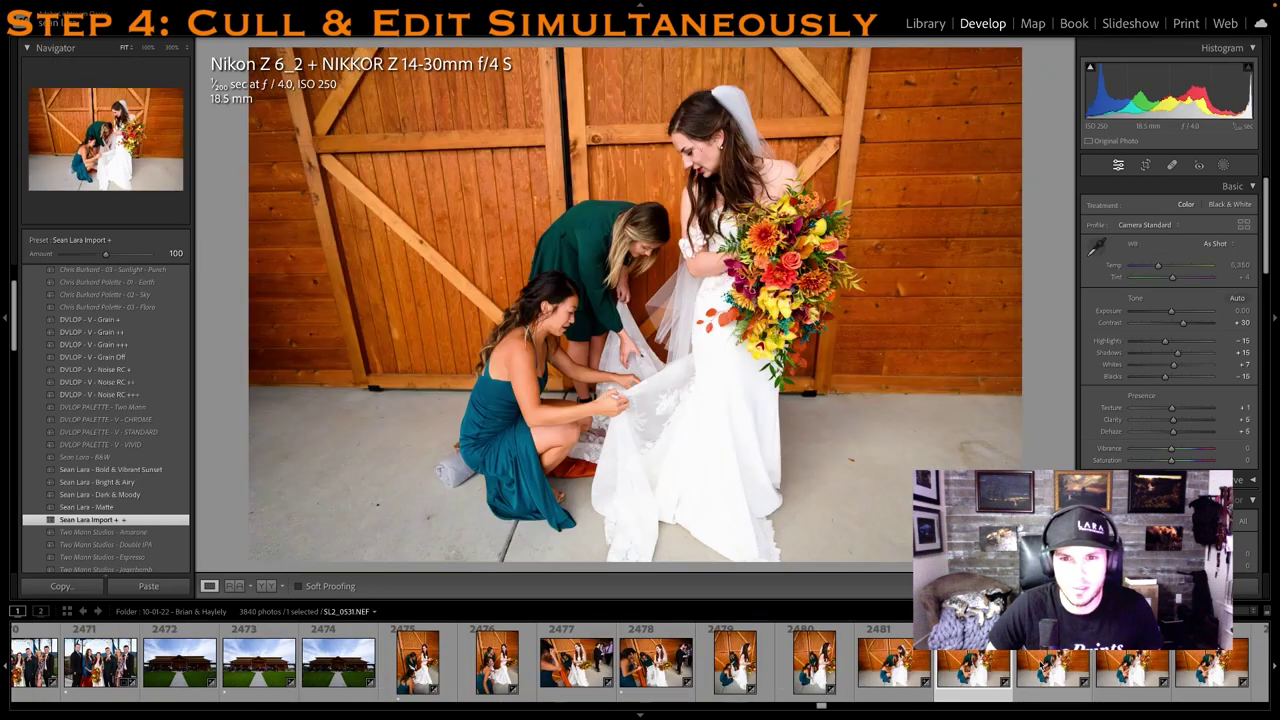
key("1")
scroll(1000, 676, "down", 2)
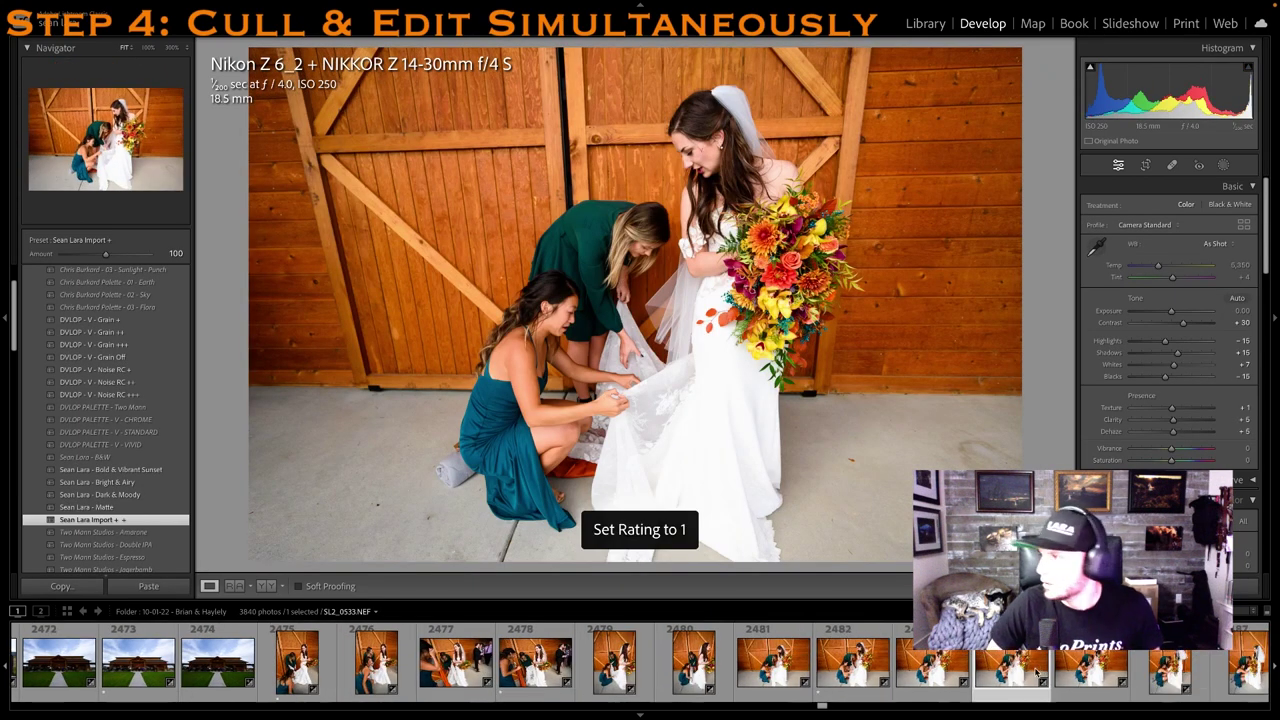
left_click(1036, 673)
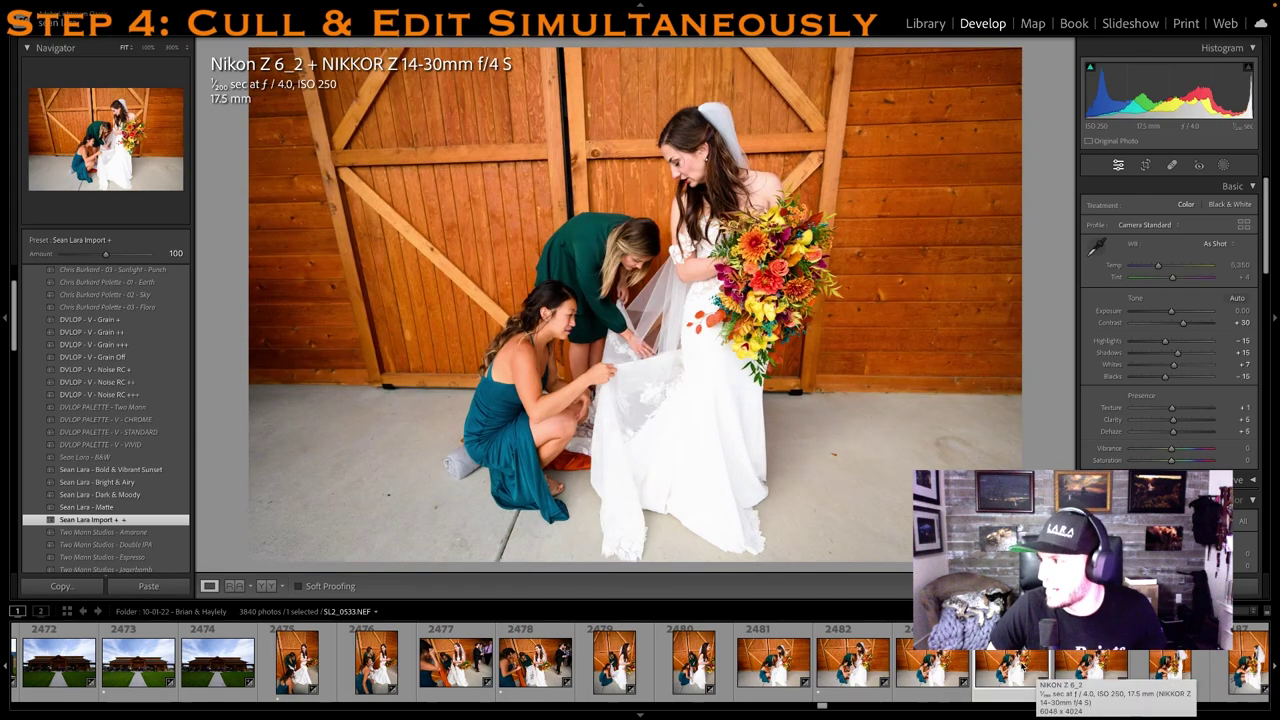
scroll(1036, 672, "right", 3)
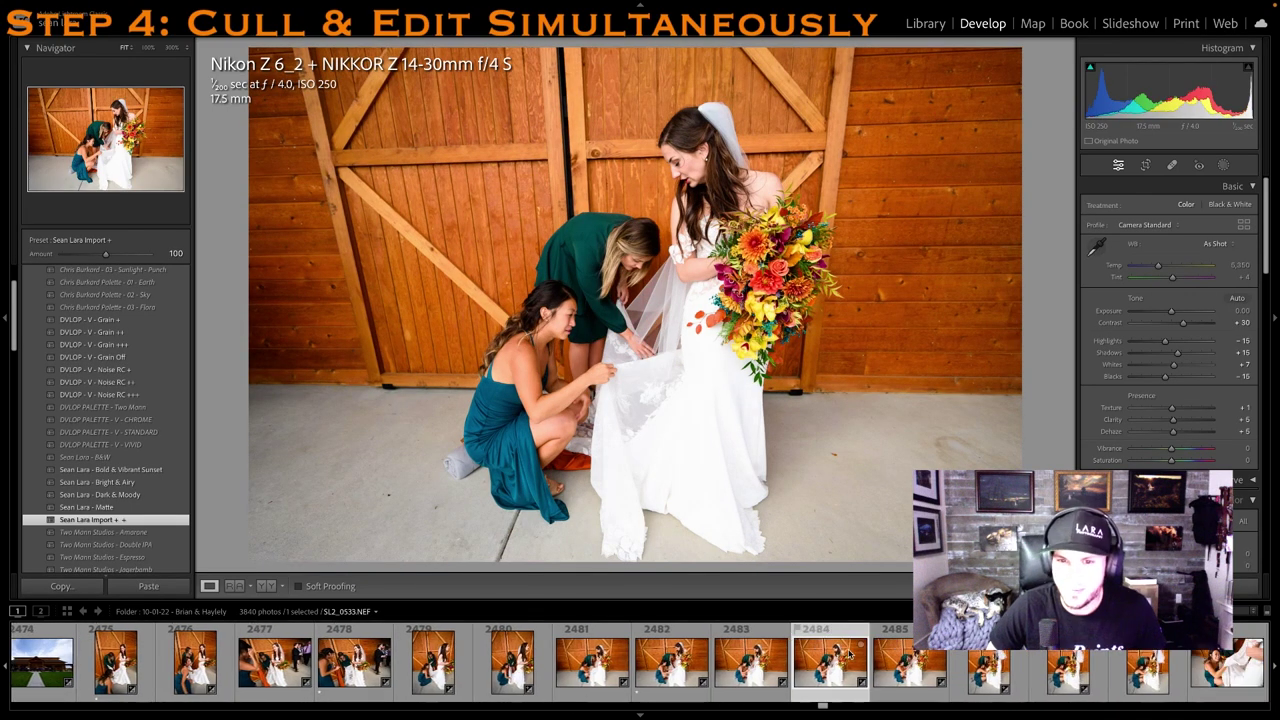
scroll(848, 660, "down", 1)
key("1")
Skip portrait photo 2487 and rate the bridesmaid close-ups 2491 and 2493 one star
left_click(955, 672)
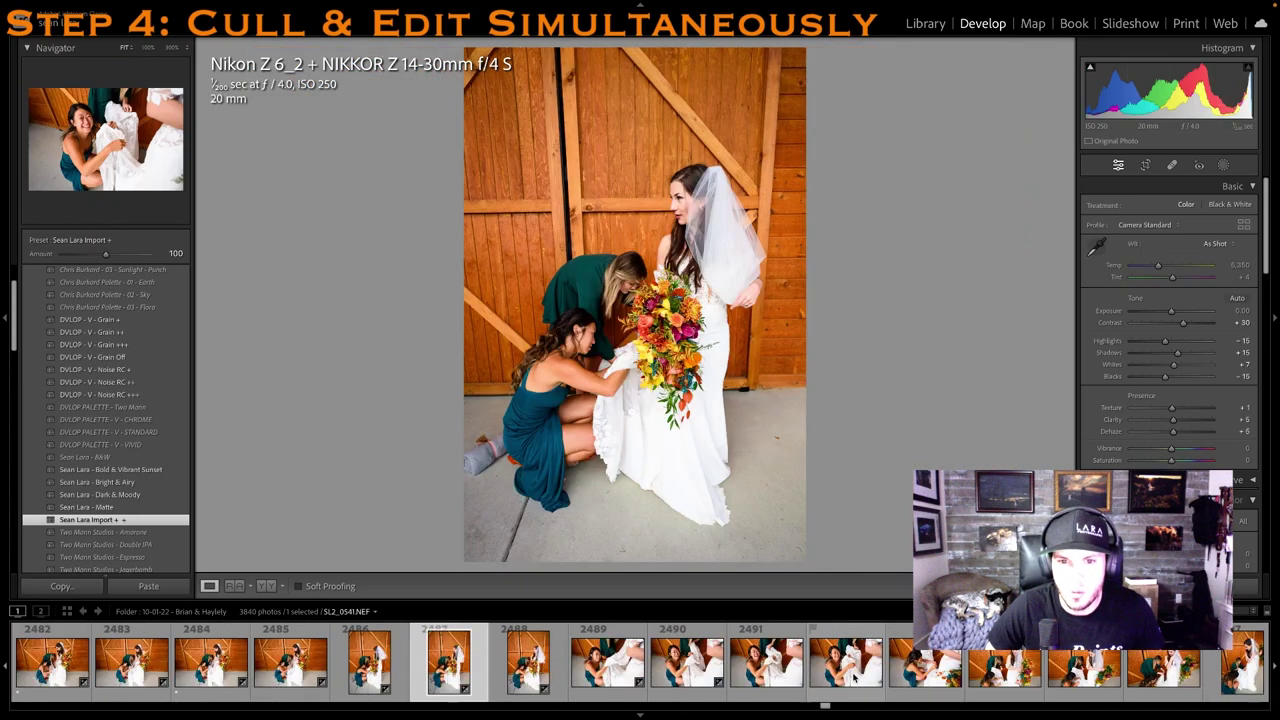
left_click(765, 668)
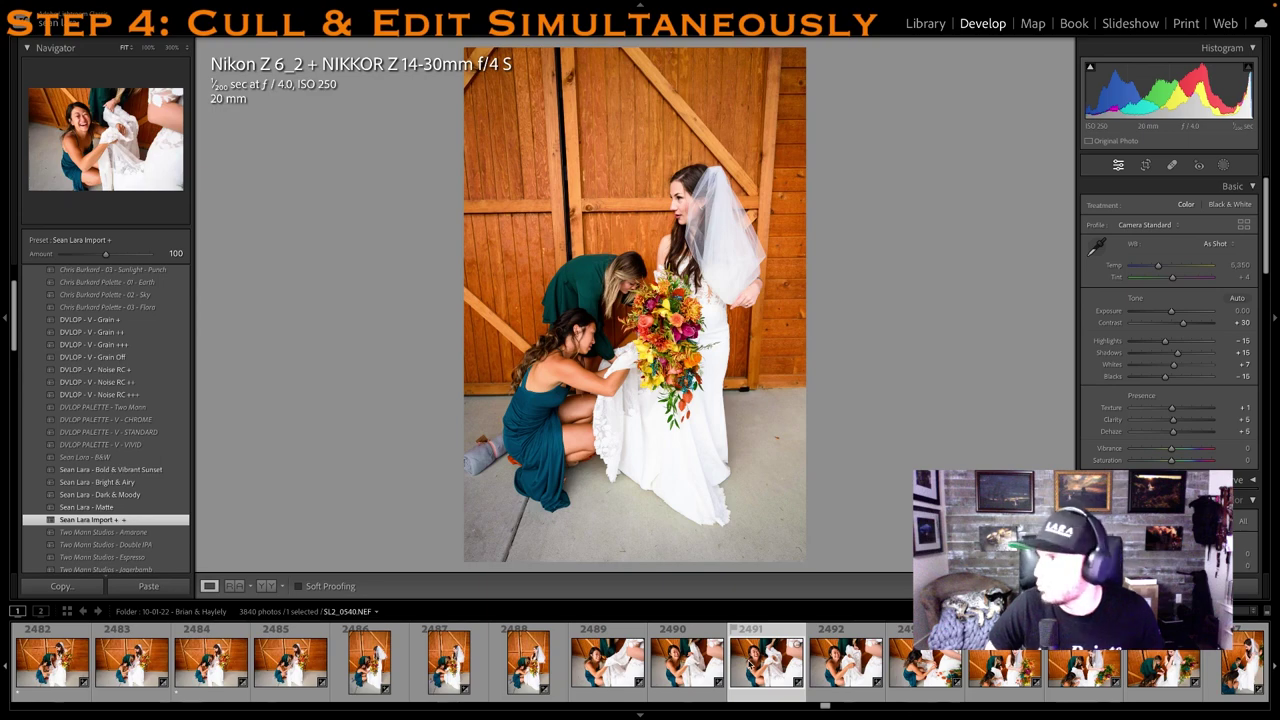
key("1")
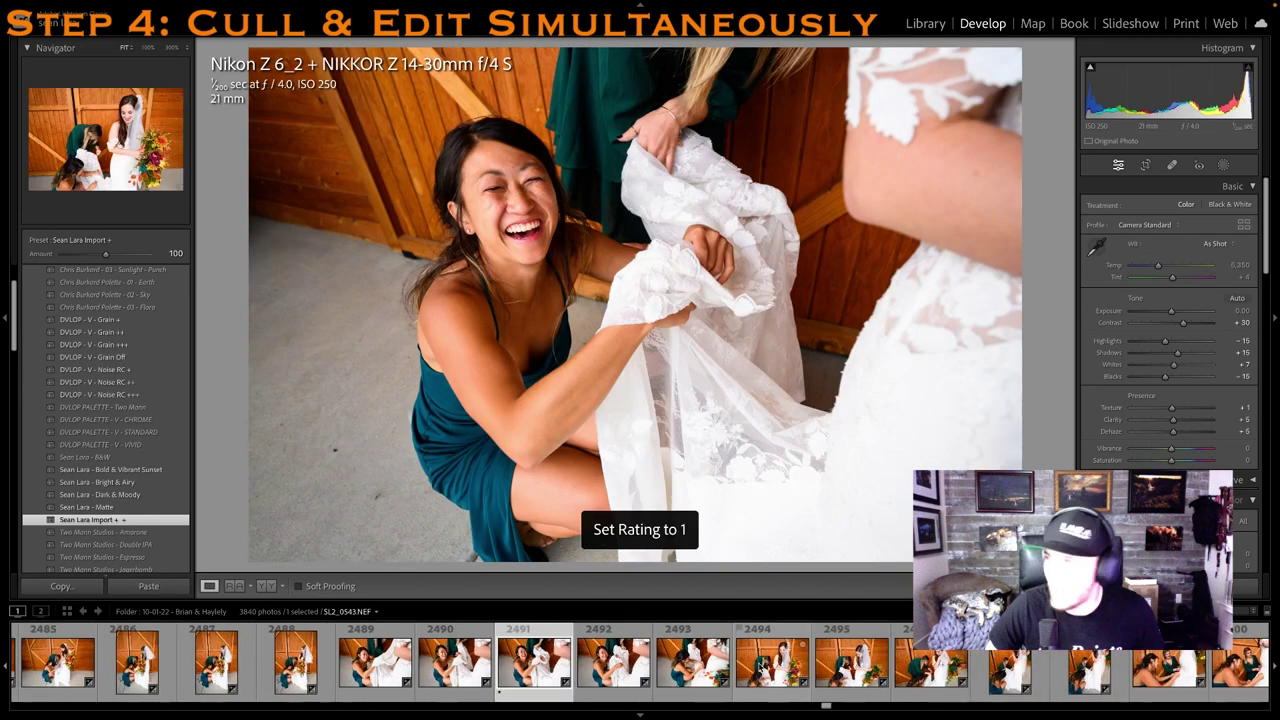
scroll(762, 667, "down", 2)
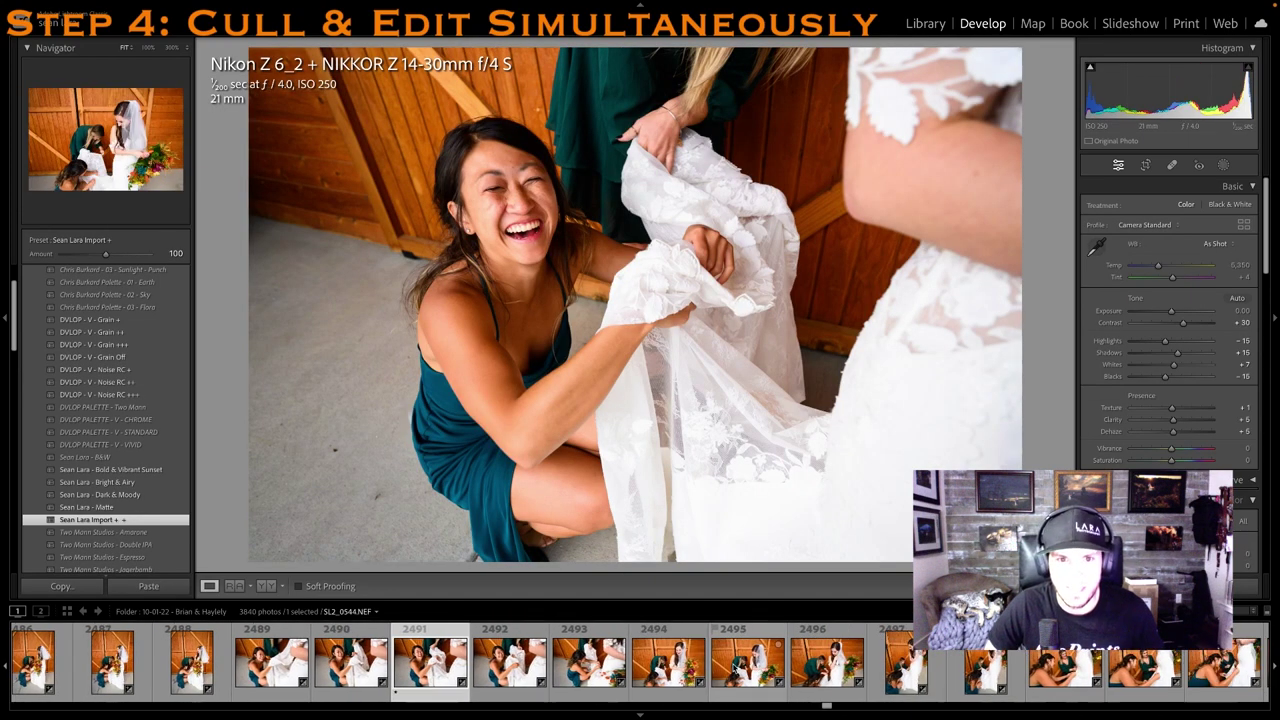
left_click(575, 666)
key("1")
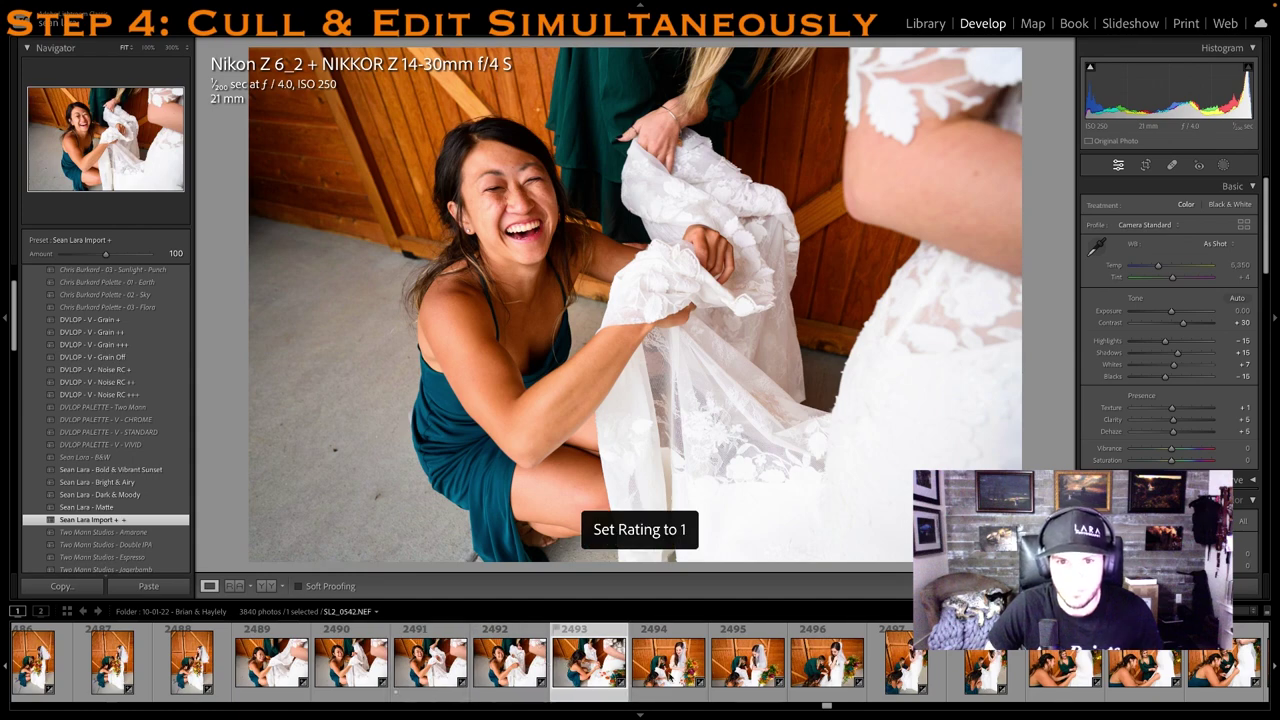
Rate photo 2495 of the veiled bride with both bridesmaids one star
left_click(747, 664)
key("1")
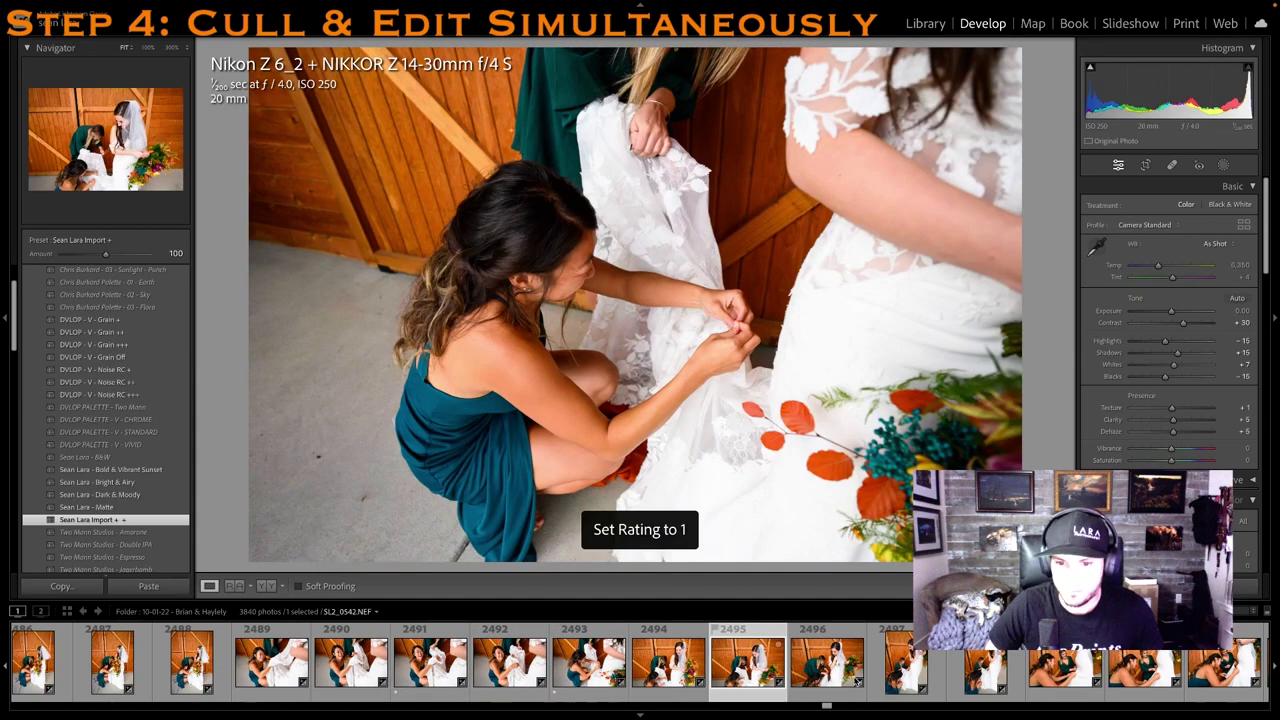
left_click(855, 680)
key("1")
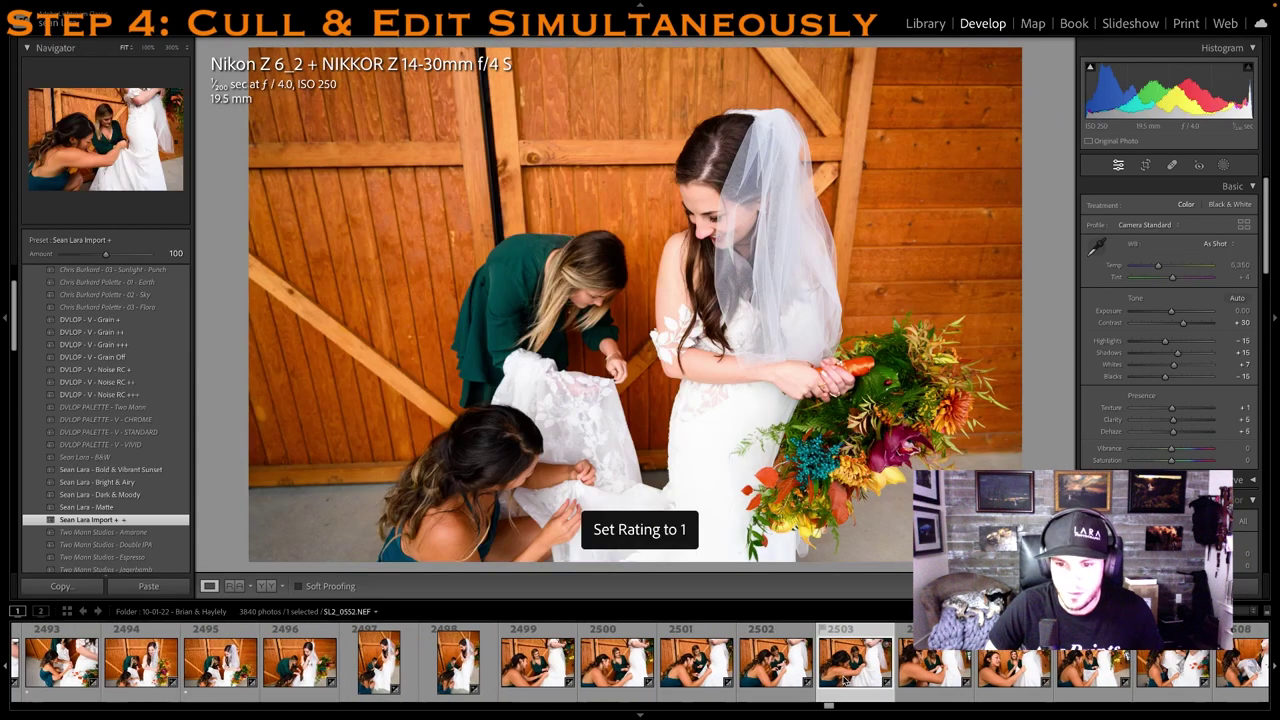
Rate photos 2500 and 2502 of the two bridesmaids fastening the dress one star, leaving 2501 unrated
left_click(608, 667)
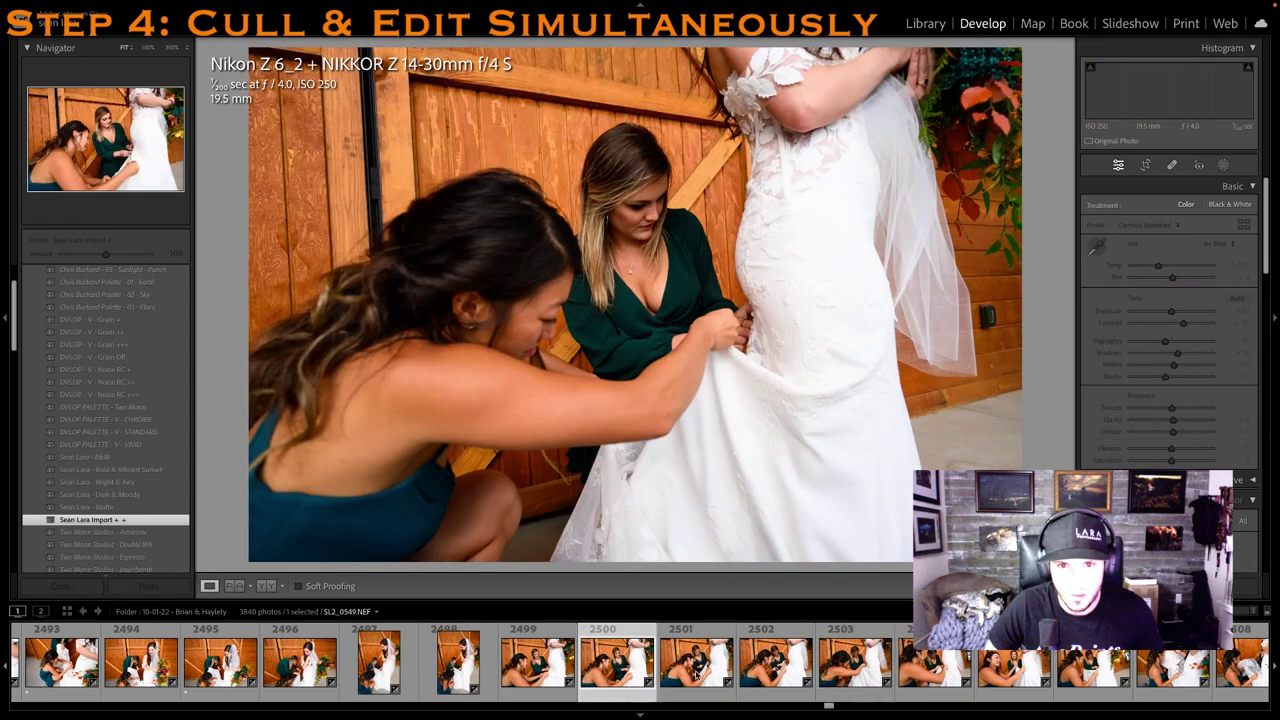
key("1")
left_click(693, 673)
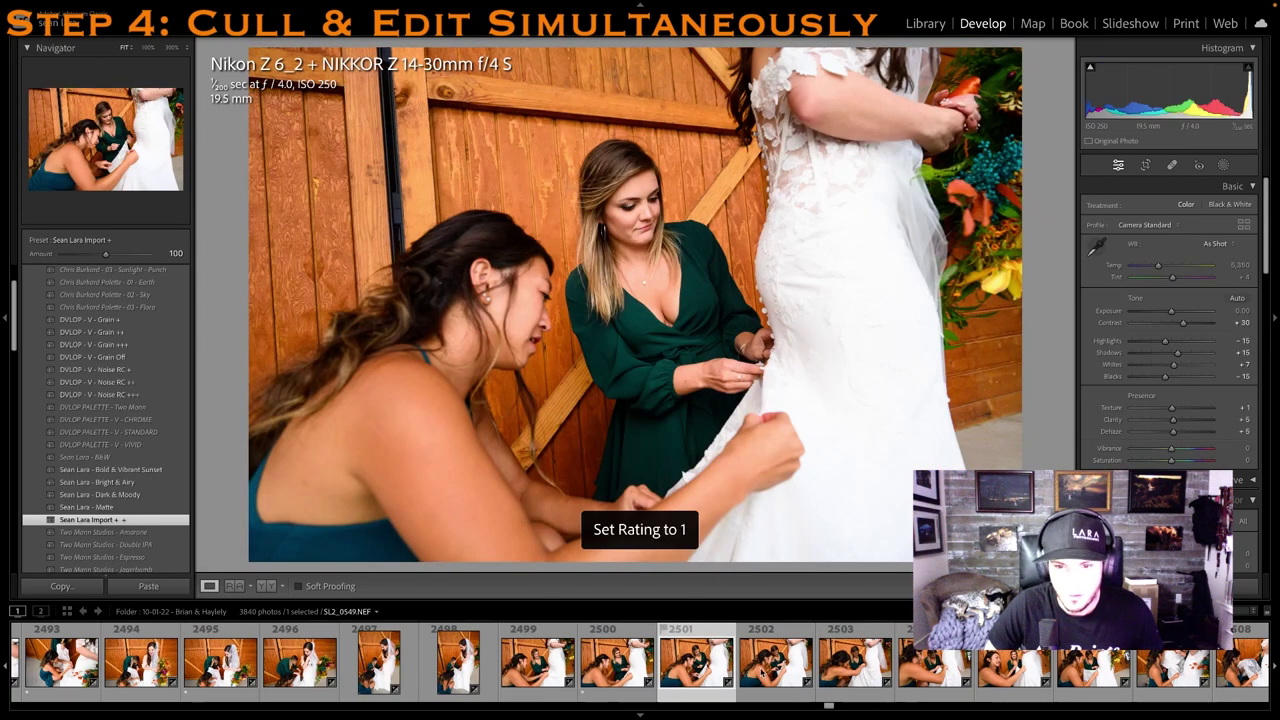
left_click(762, 674)
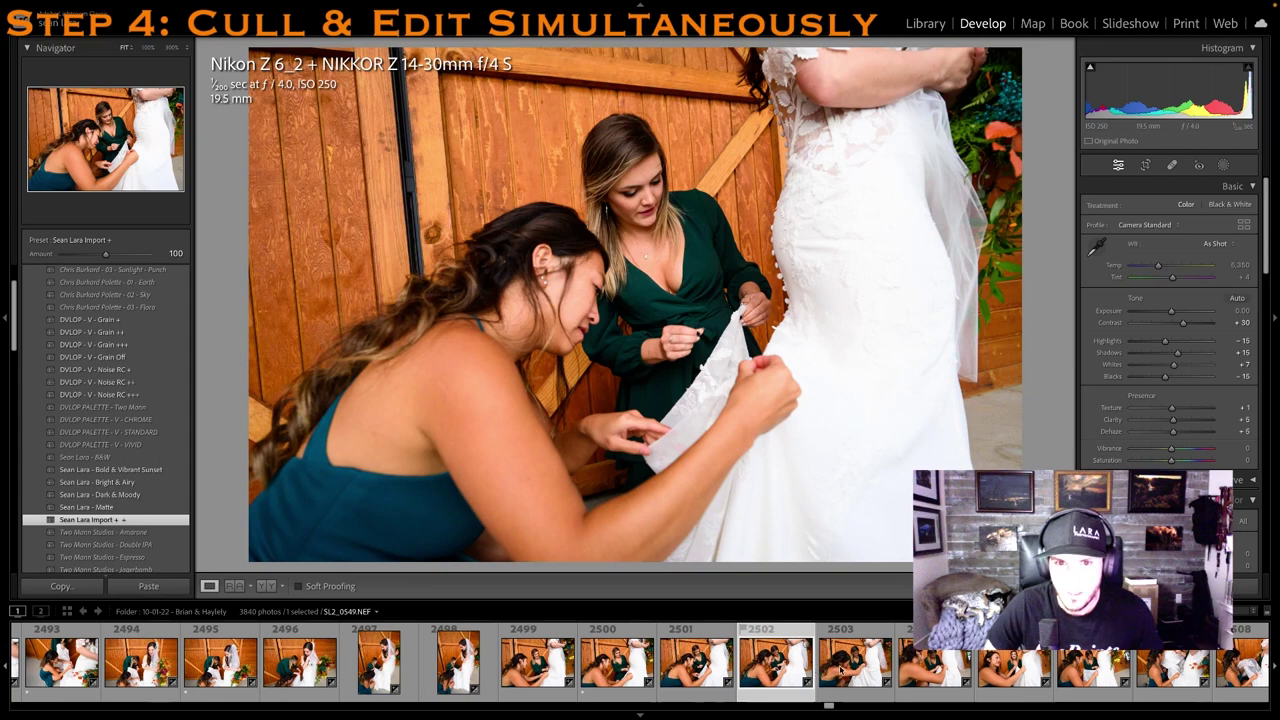
key("1")
Pass over photo 2508 and rate photo 2510 of the lifted dress train one star
scroll(843, 672, "down", 5)
left_click(861, 670)
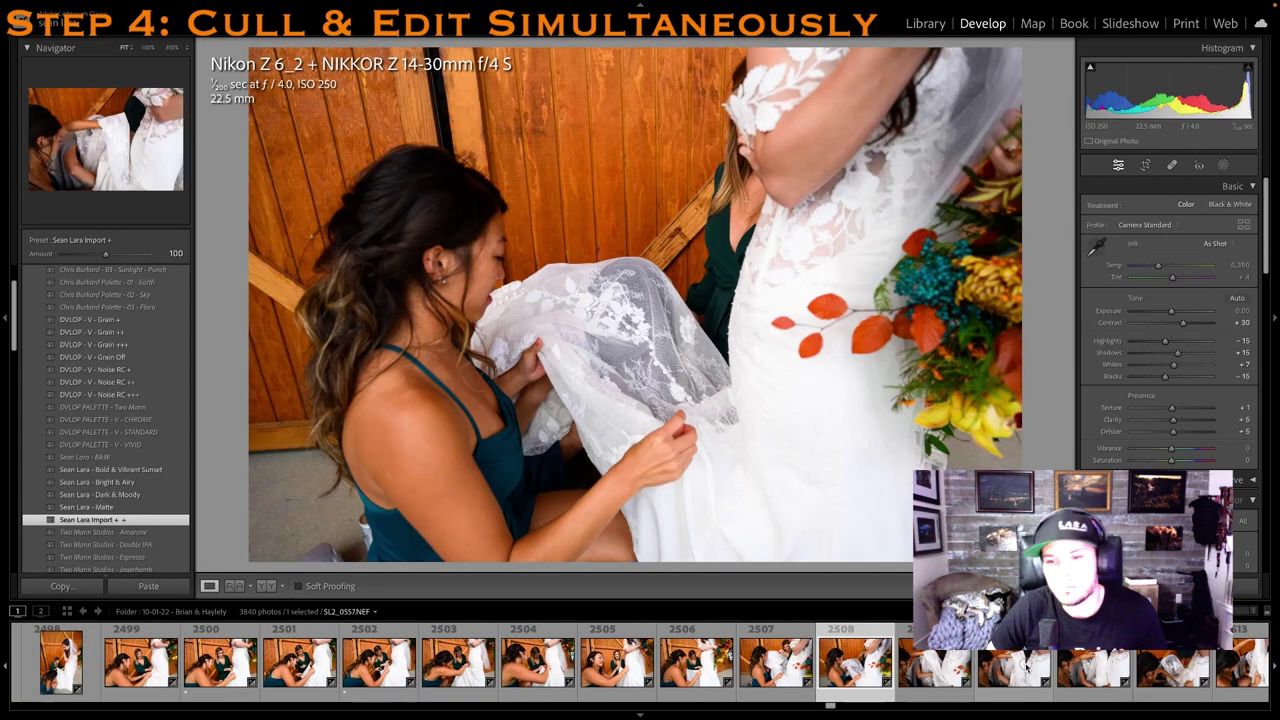
left_click(1026, 663)
scroll(1033, 665, "down", 6)
key("1")
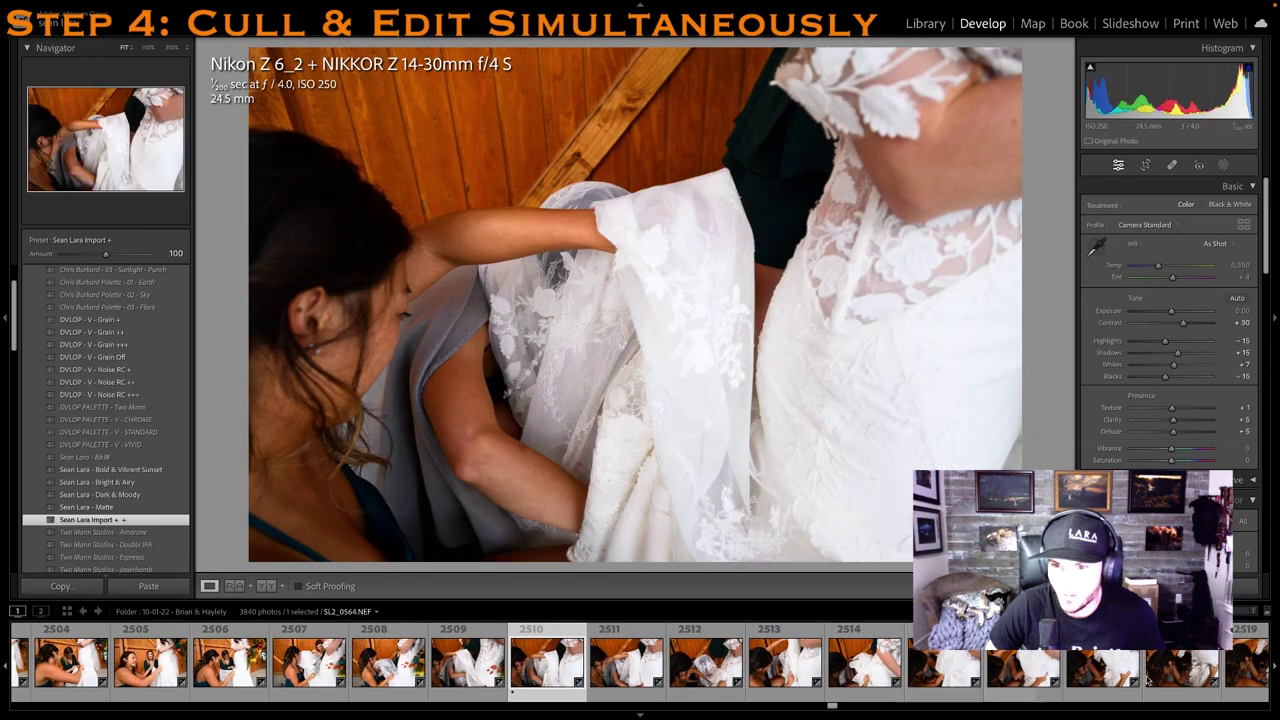
Rate photo 2519 of the bridesmaids under the dress one star and set its shadows to +53
scroll(990, 685, "down", 3)
left_click(997, 685)
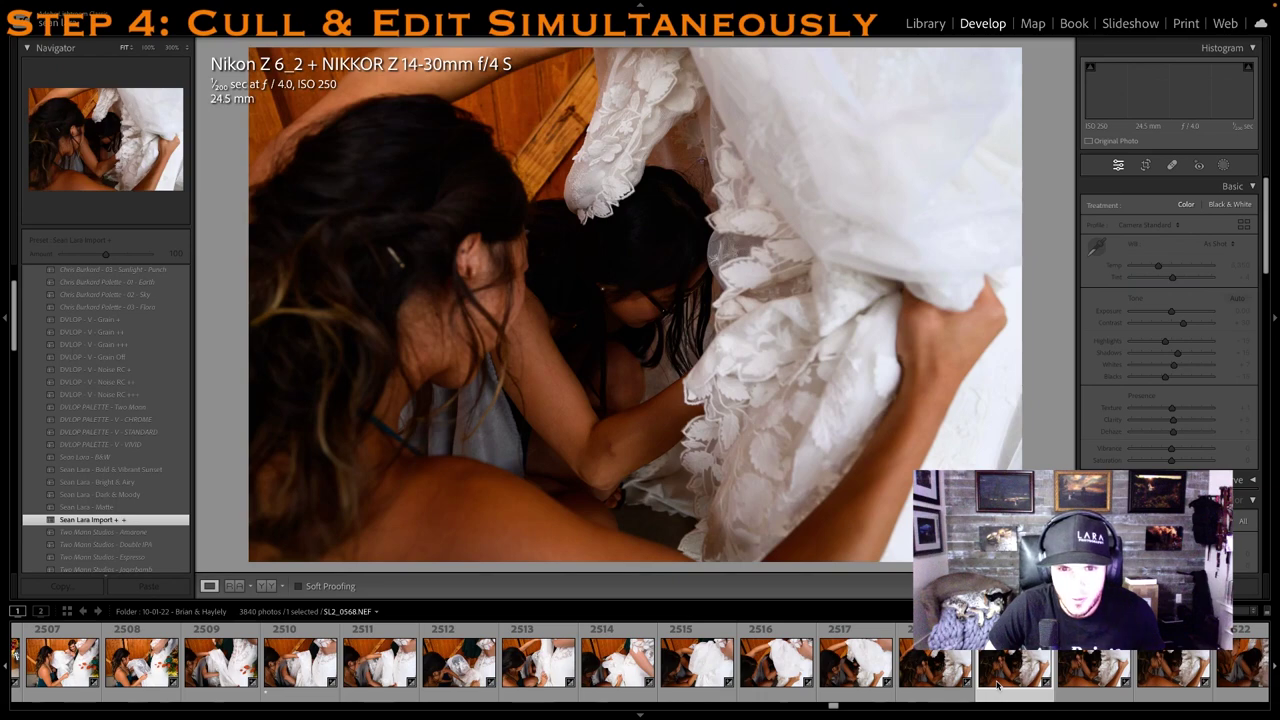
key("1")
left_click_drag(1177, 352, 1192, 352)
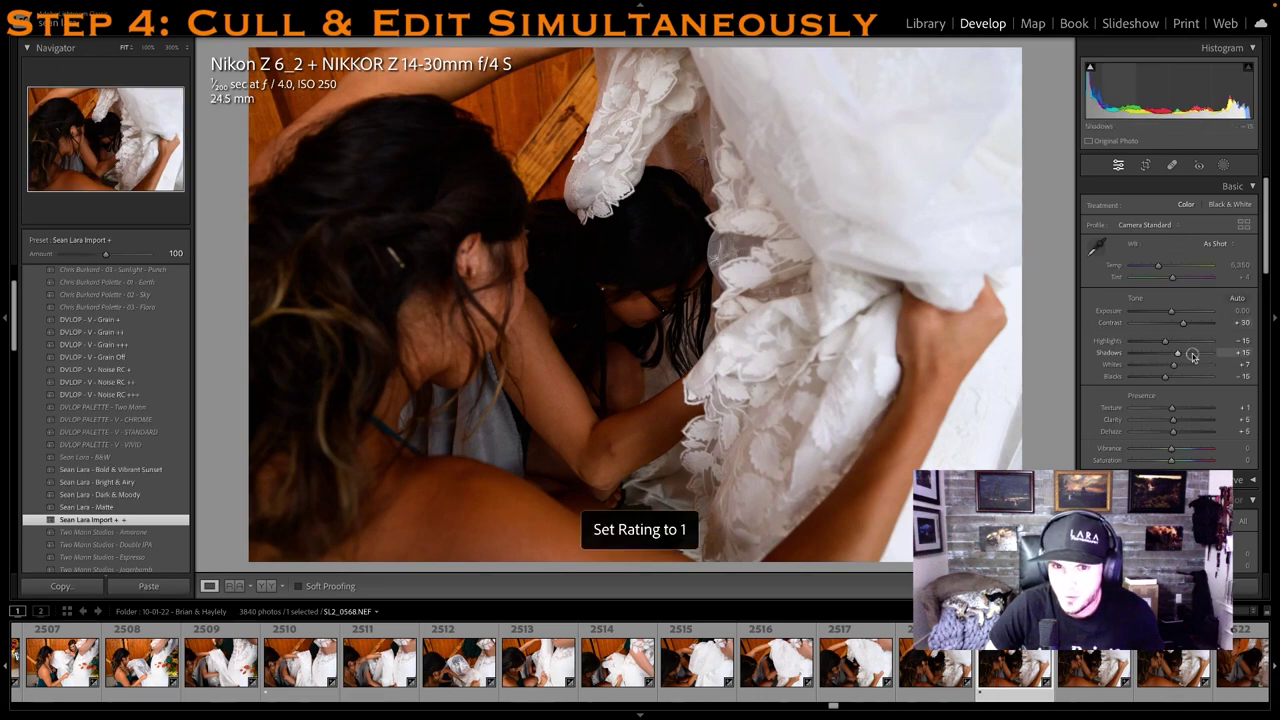
Skip the remaining dress-bustling shots, set the exposure of photo 2530 of the couple seated outdoors to +1.70, and rate it one star
scroll(935, 660, "down", 3)
left_click(1060, 688)
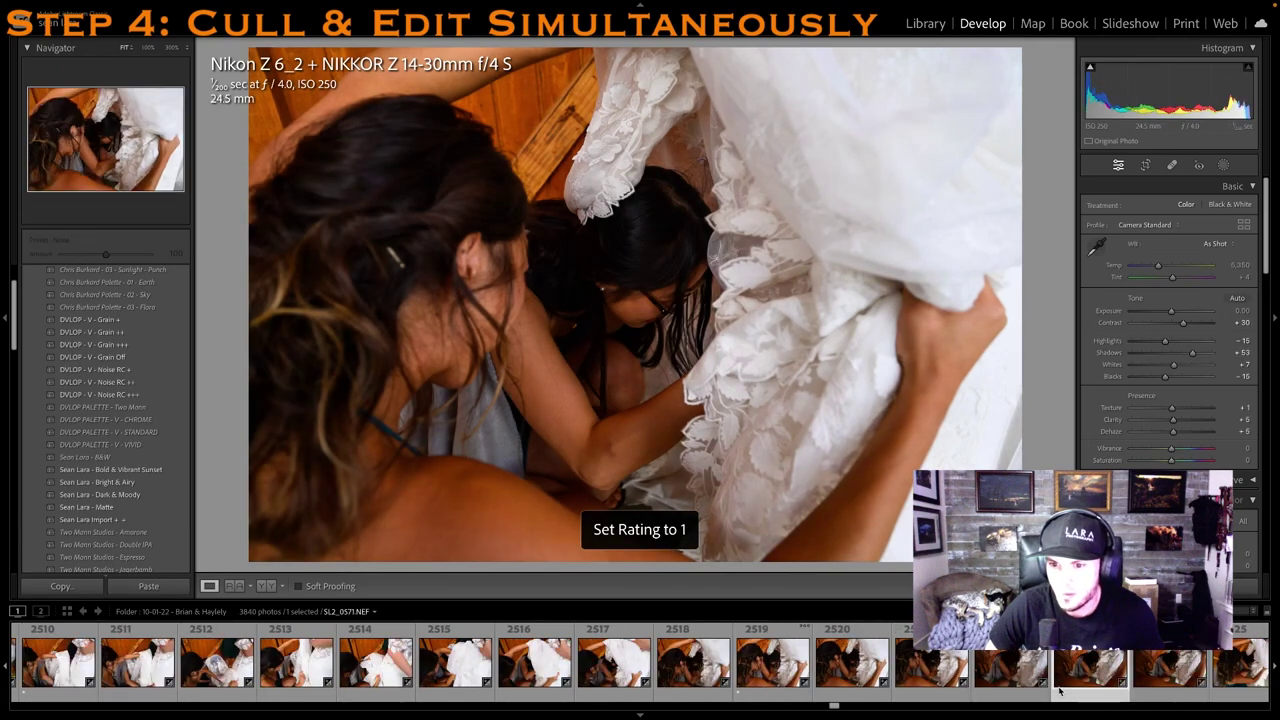
scroll(985, 686, "down", 10)
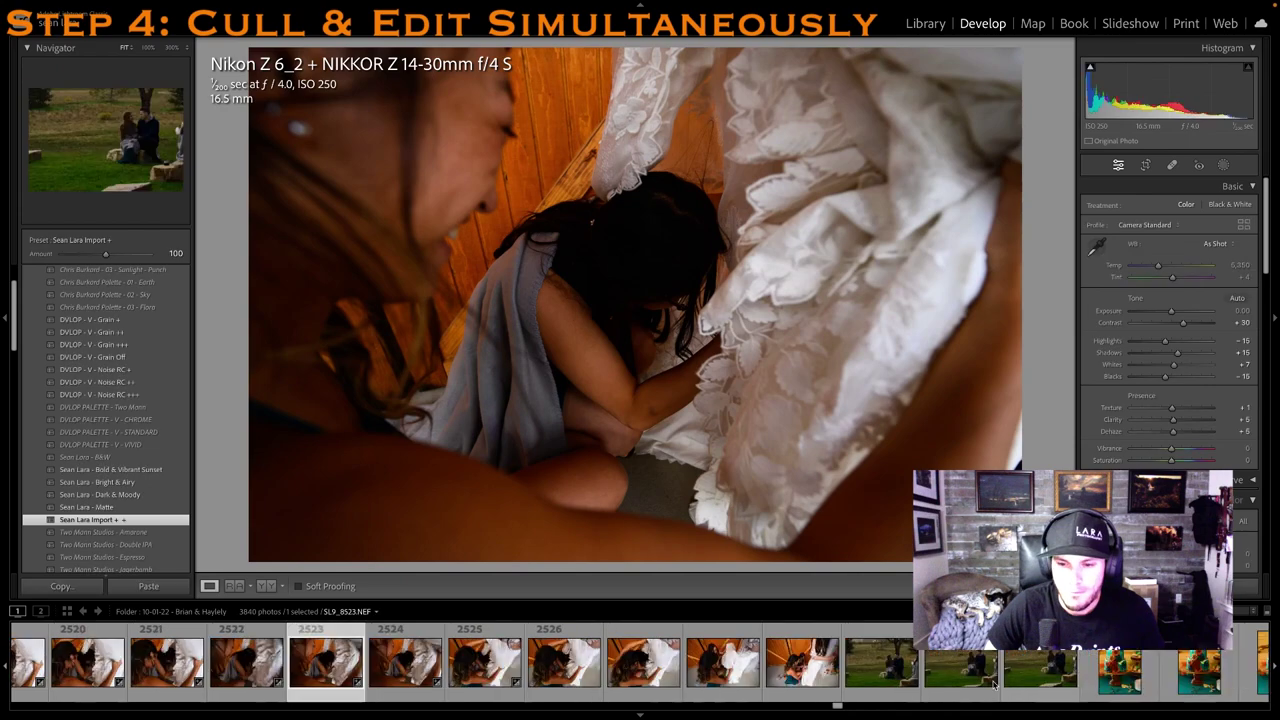
left_click(919, 684)
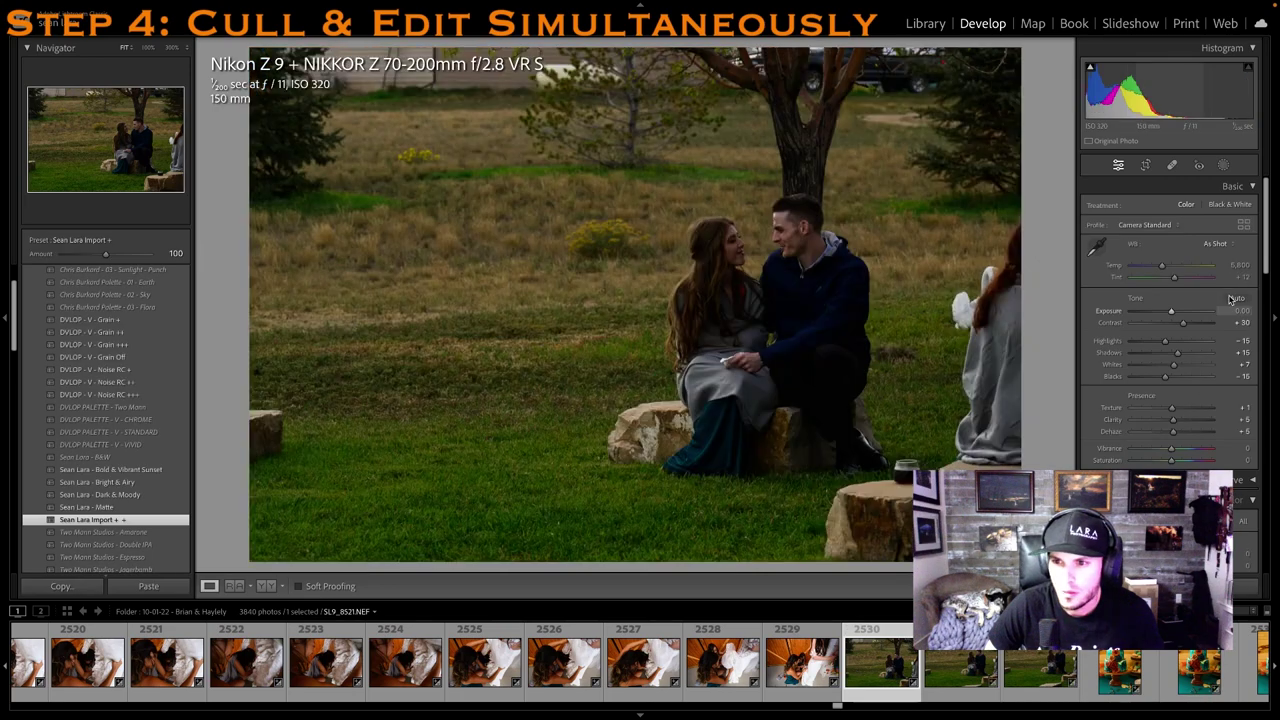
left_click_drag(1171, 311, 1185, 314)
key("1")
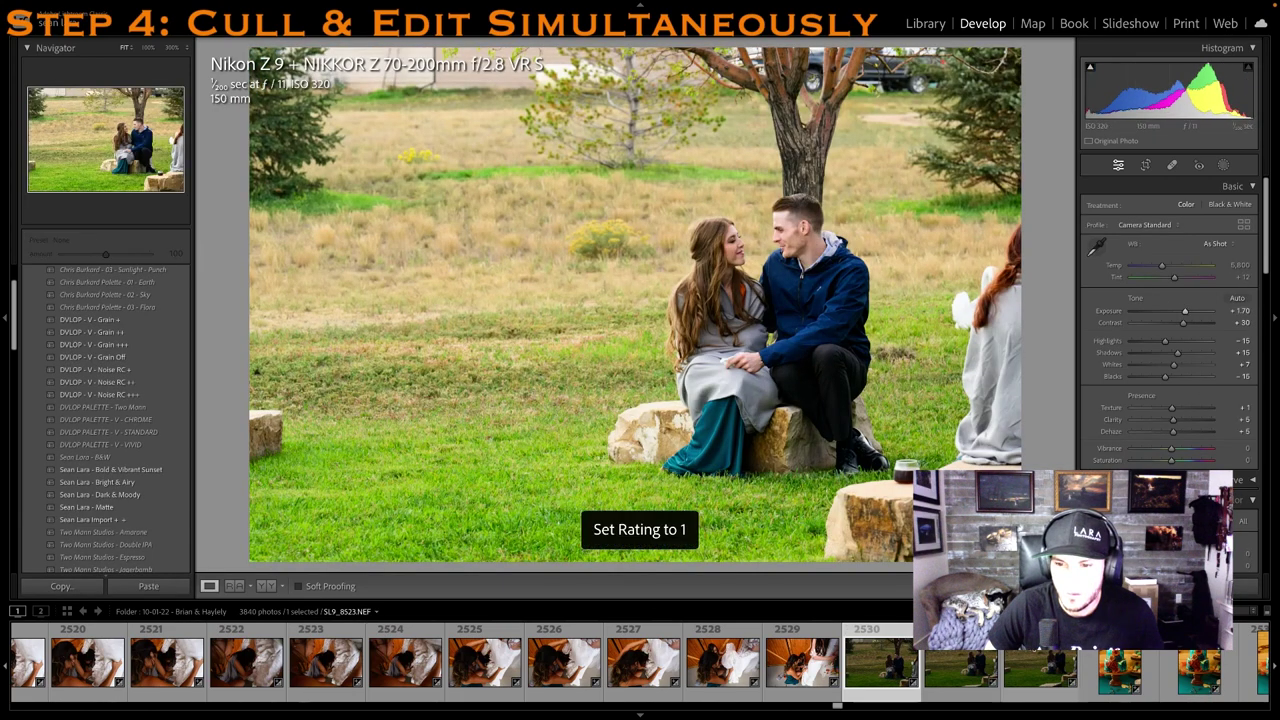
Rate photo 2534 of the tiered wedding cake one star and crop in its right edge slightly
scroll(808, 683, "down", 3)
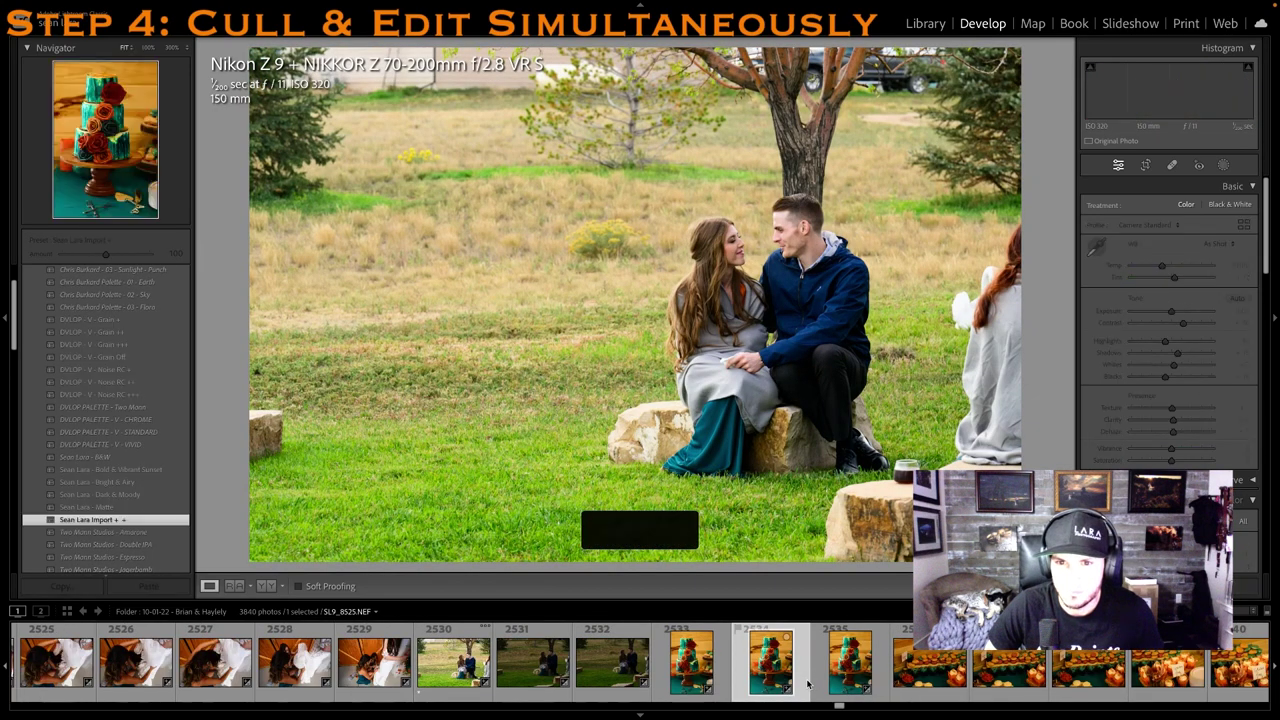
key("1")
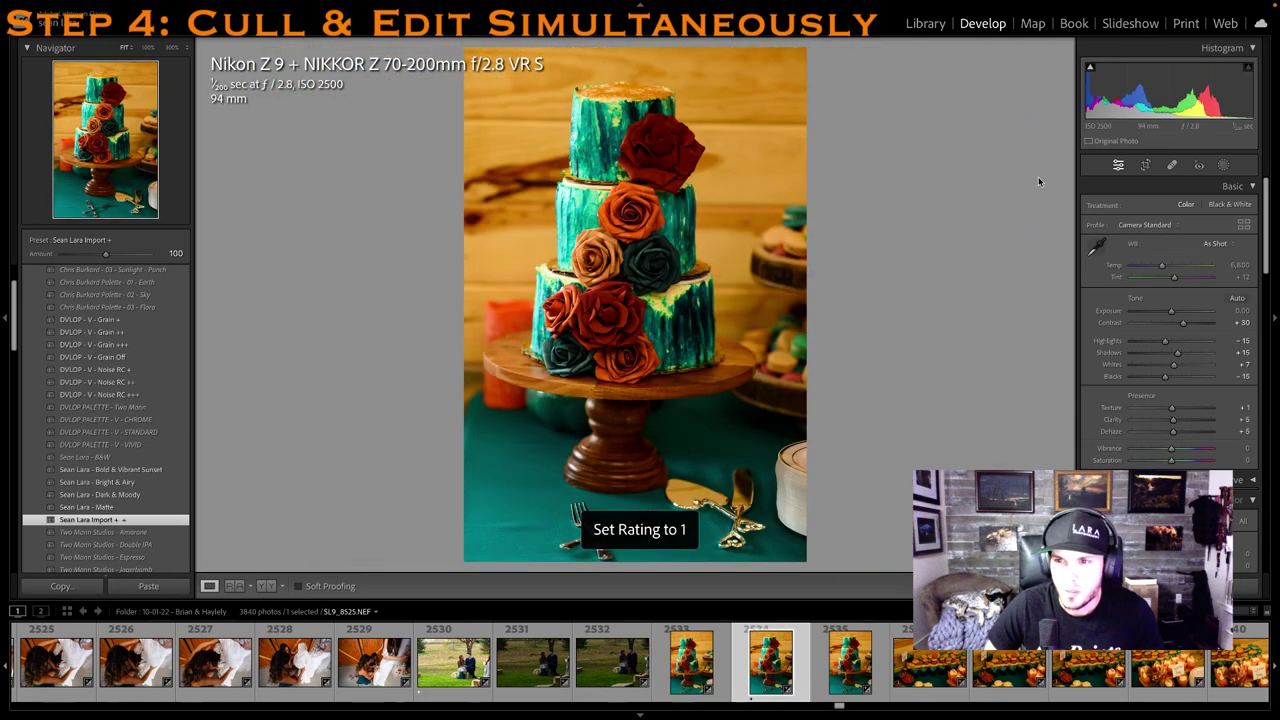
left_click(1145, 165)
left_click_drag(823, 163, 800, 161)
Set the exposure of photo 2536 of the macarons and vegan cupcakes to +0.90 and rate it one star
left_click(930, 656)
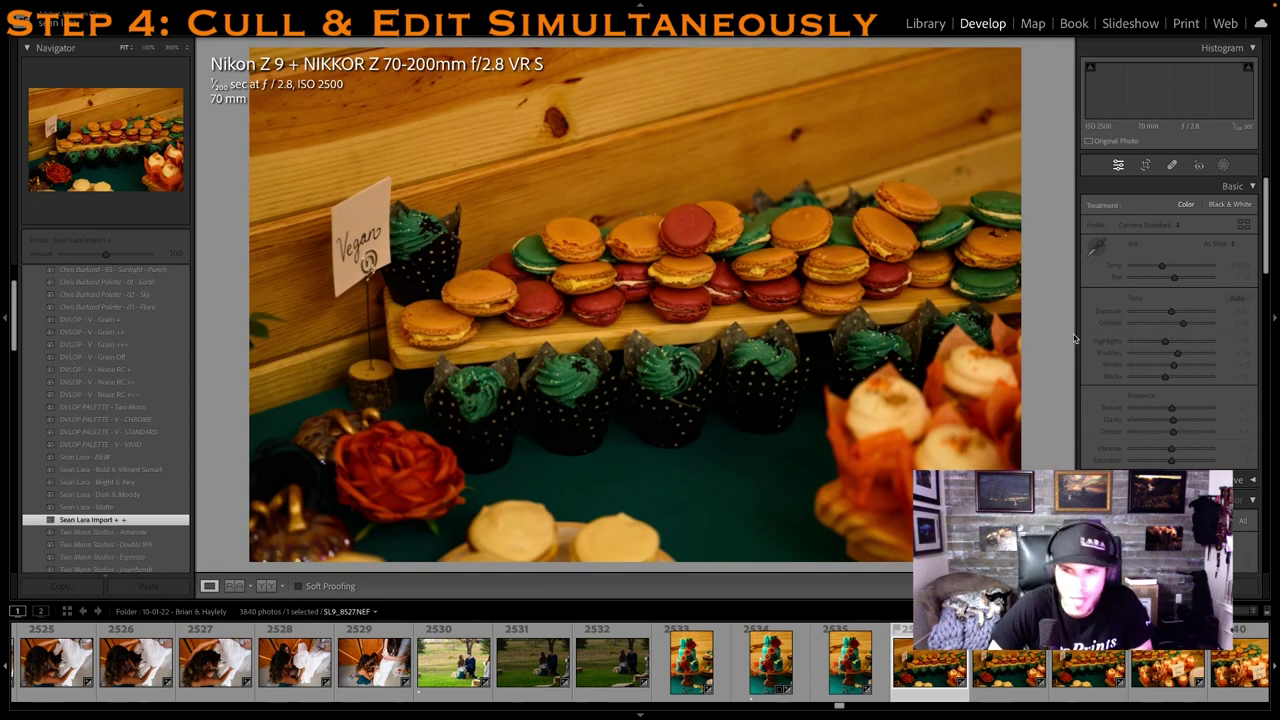
left_click(1181, 307)
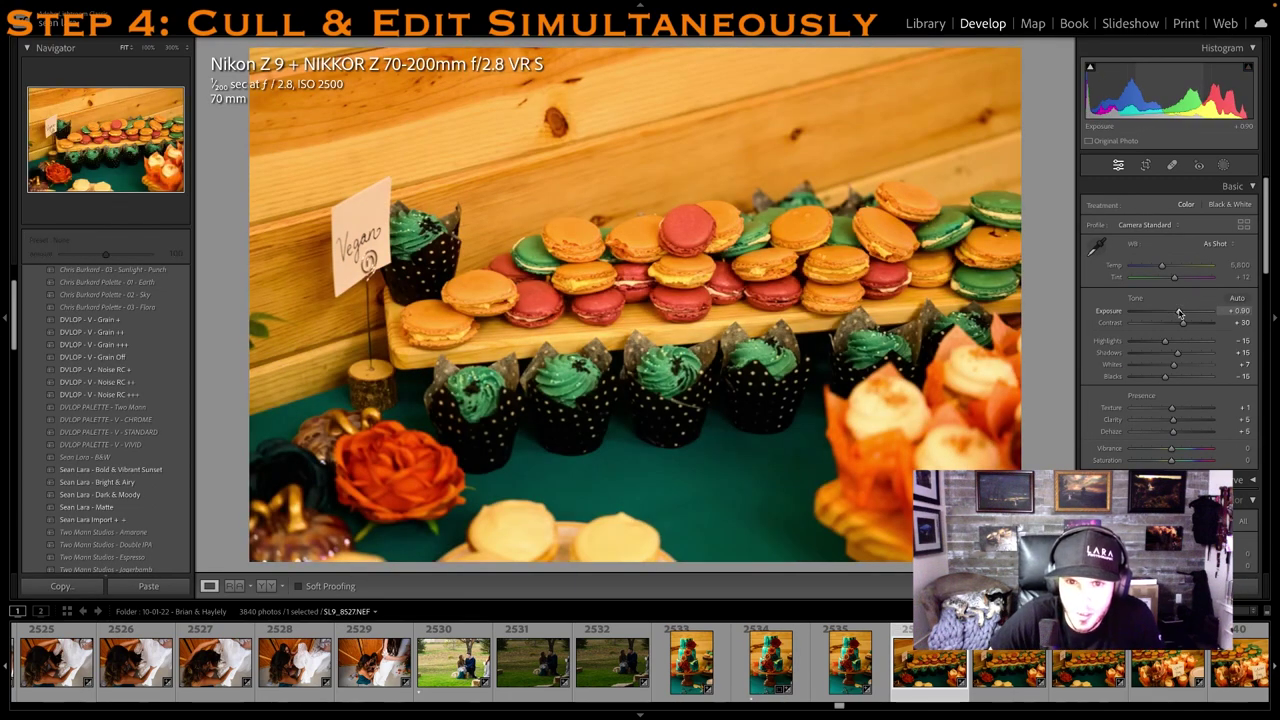
key("1")
Rate photo 2539 of the gluten-free cupcakes one star and set its white balance temperature to 5,000
key("Right")
key("Right")
key("Right")
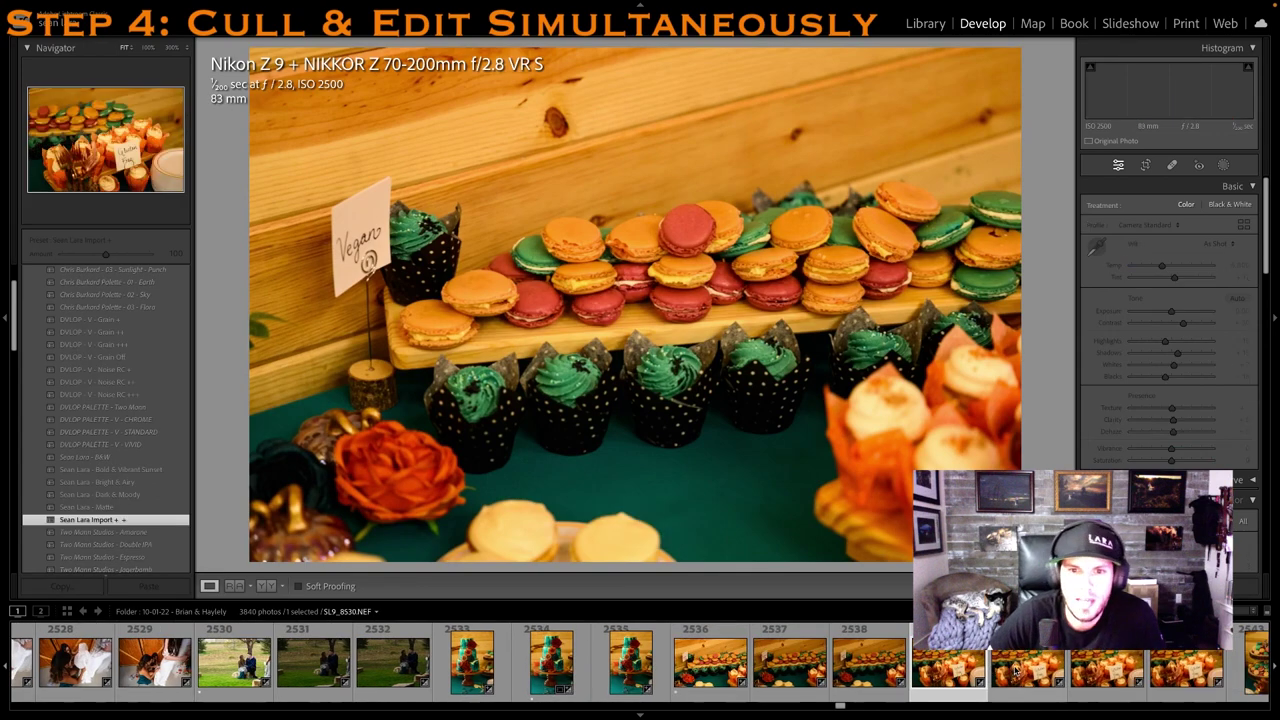
key("1")
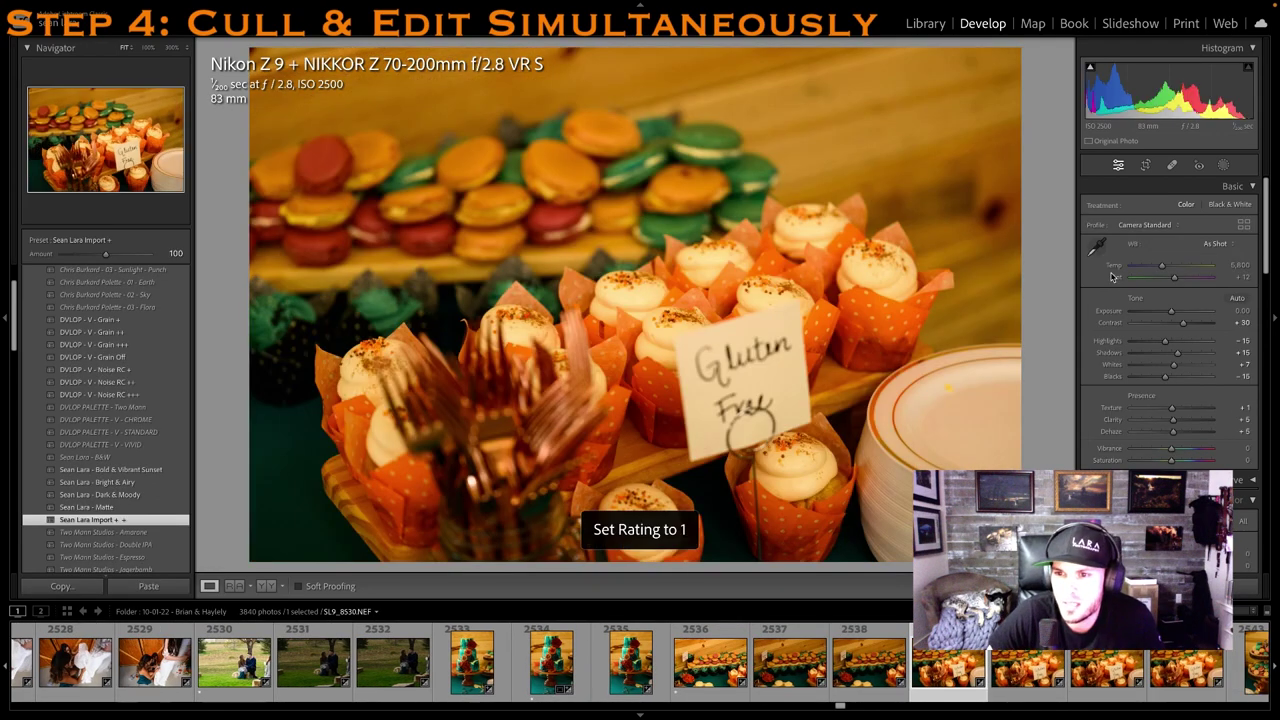
left_click(1096, 248)
left_click(1230, 264)
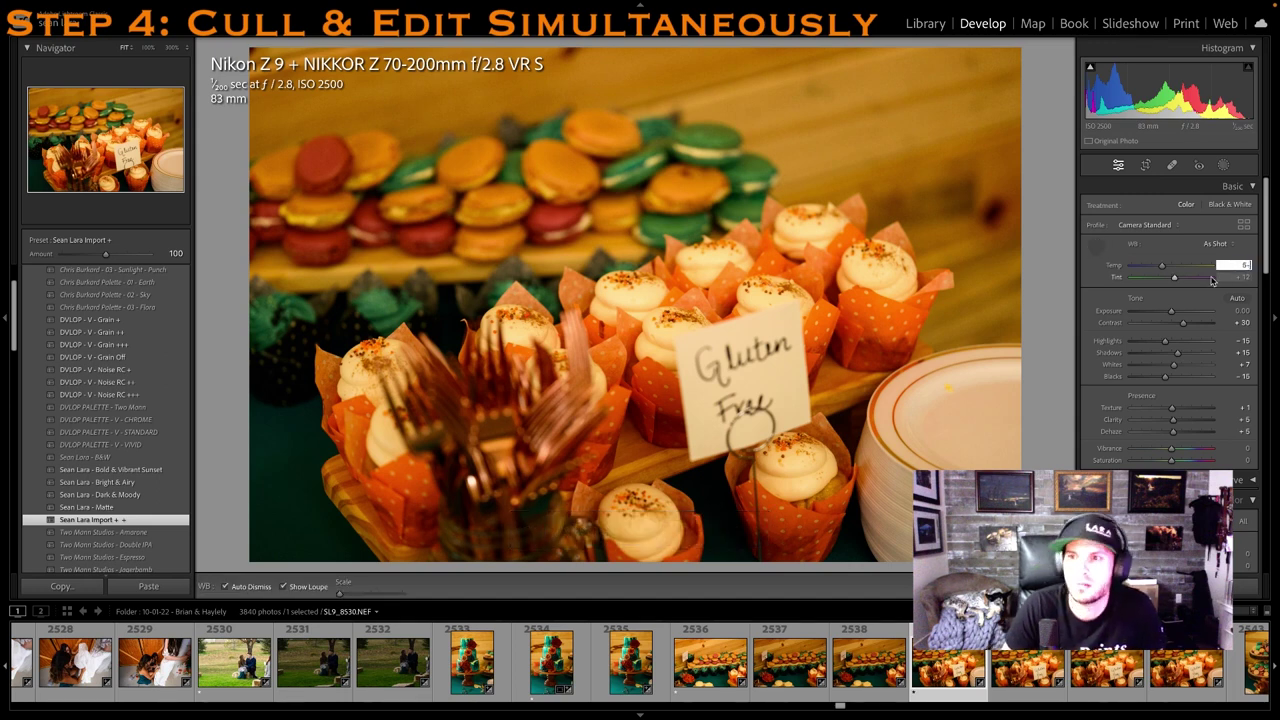
type("6000")
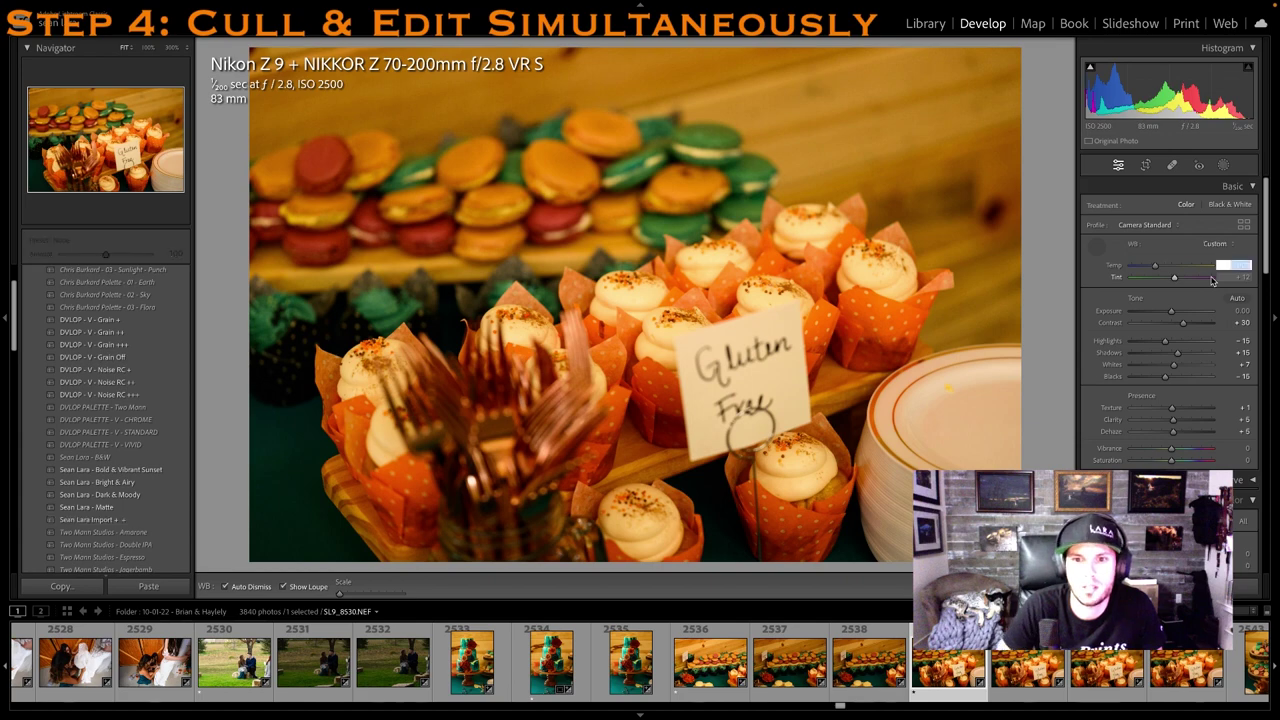
key("Return")
key("1")
Pass over photos 2540 to 2543, rate photo 2544 of the two-tier macaron stand one star, and set its temperature to 5,000
key("Right")
key("Right")
key("Right")
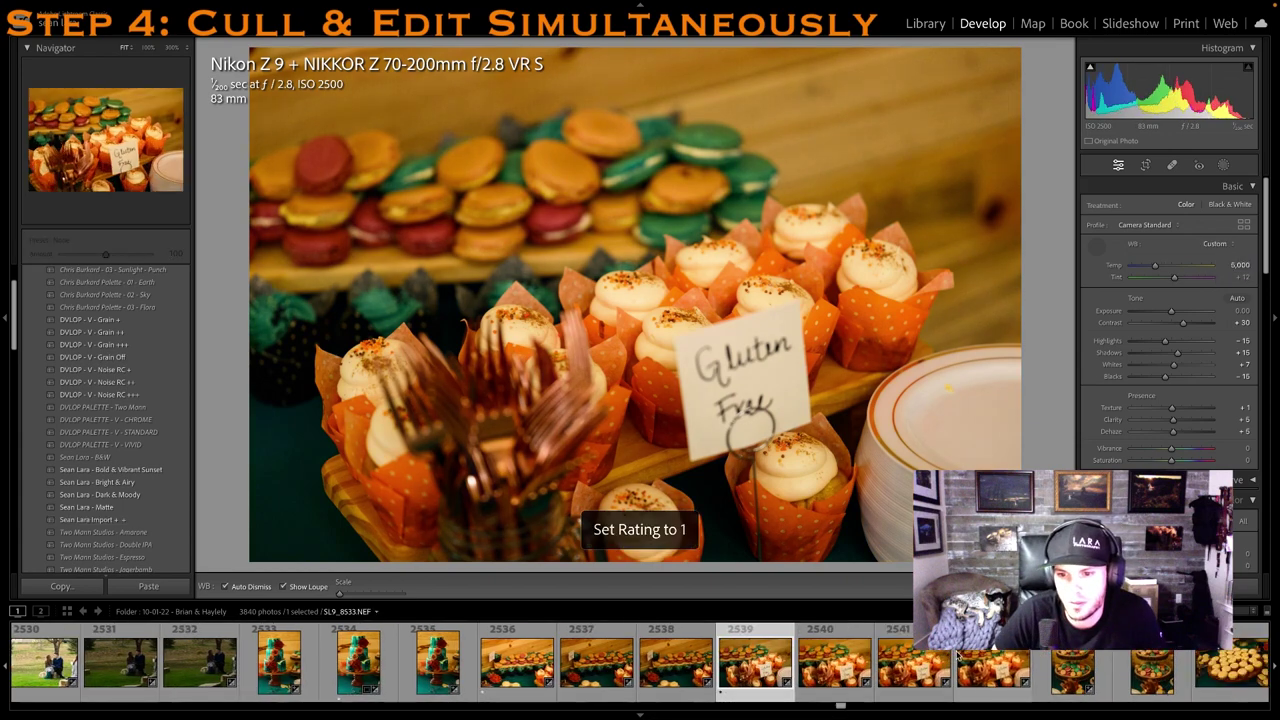
key("Right")
key("Right")
key("Right")
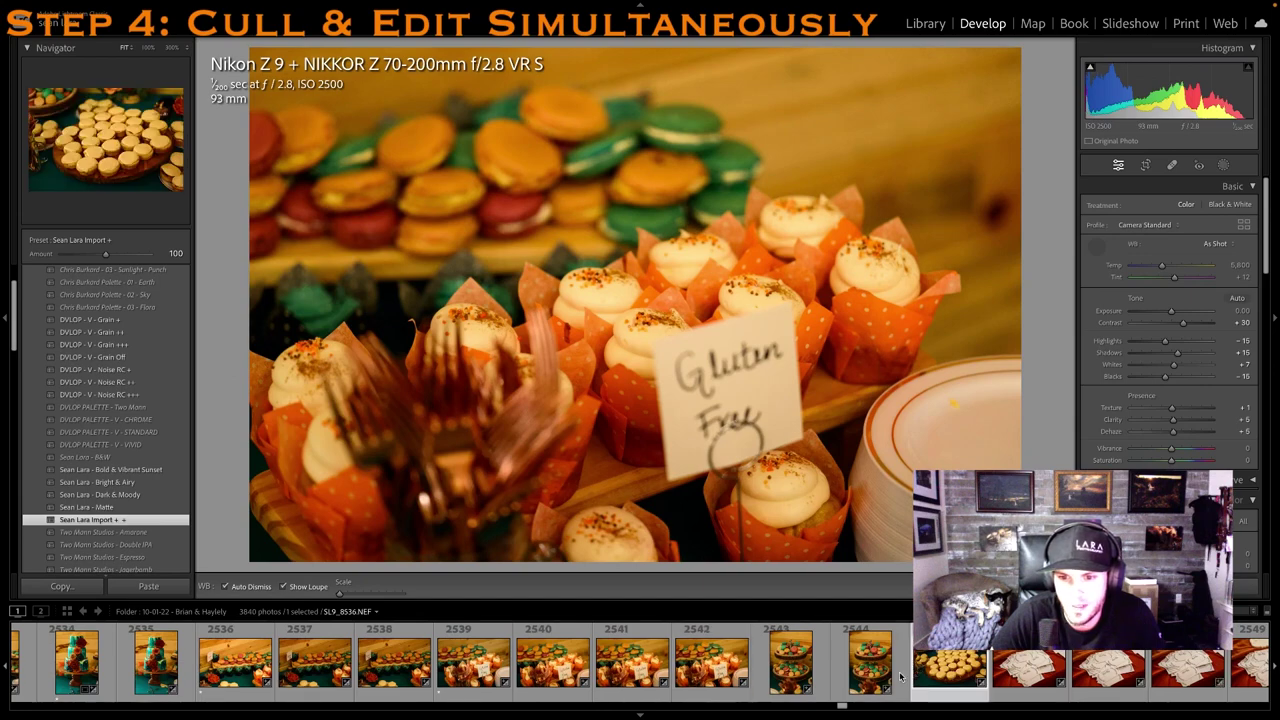
left_click(888, 680)
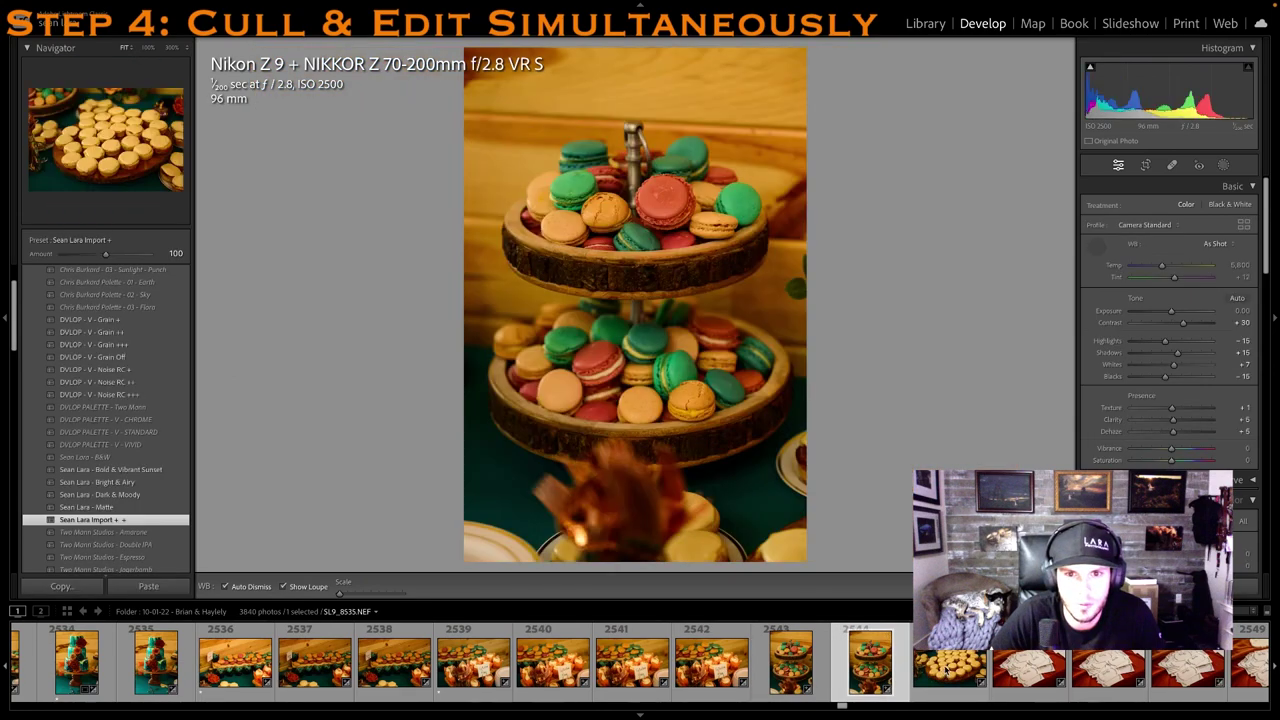
key("1")
left_click(1236, 262)
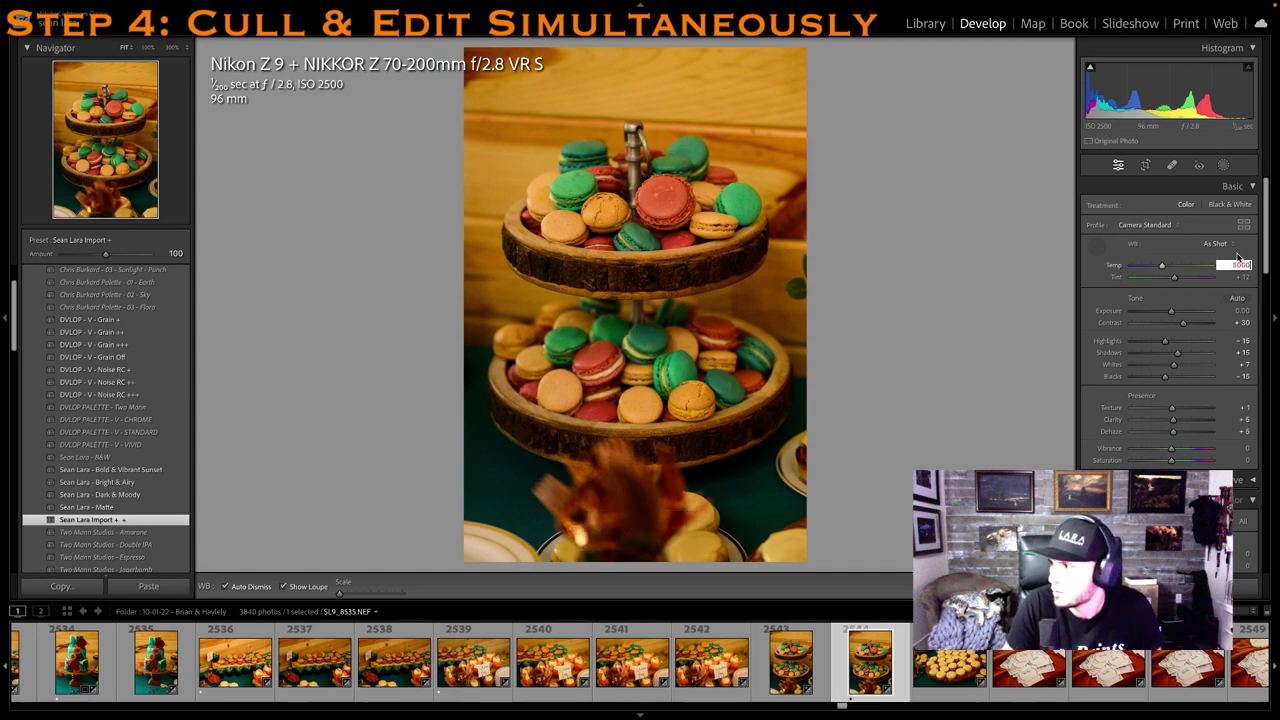
type("3500")
key("Return")
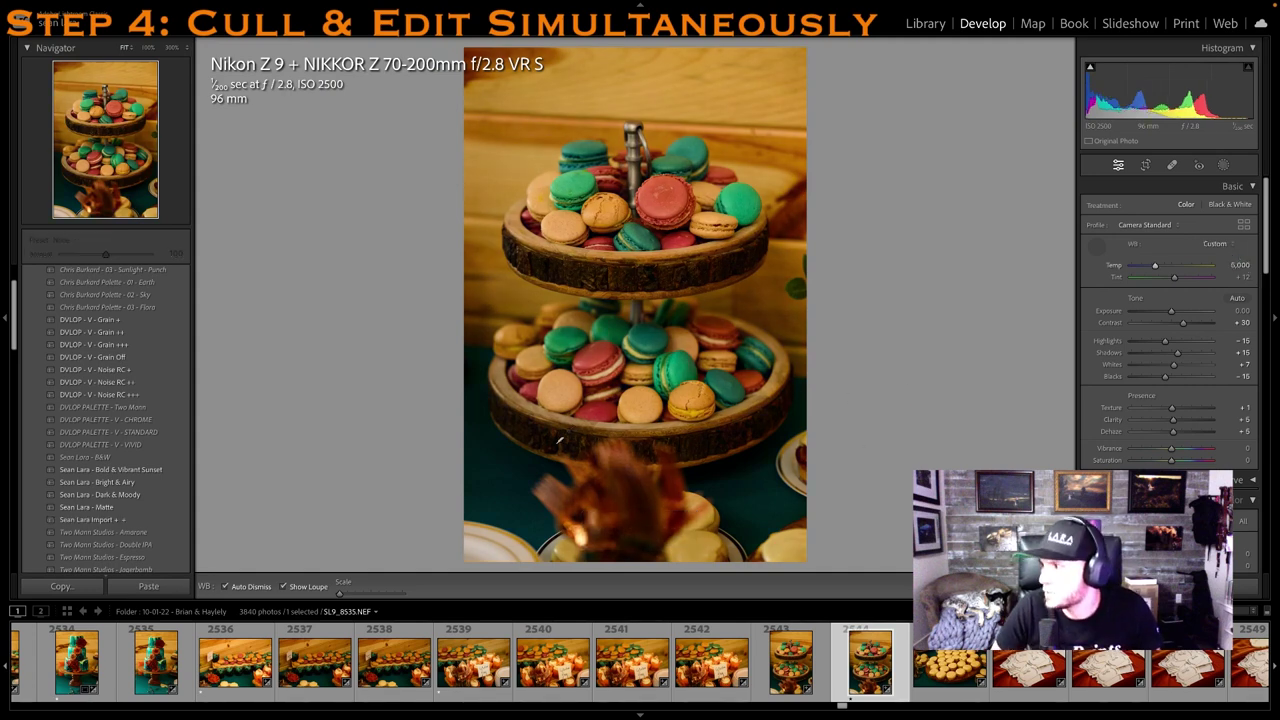
Rate photo 2545 of the frosted desserts and photo 2547 of the Mr & Mrs advice cards one star
key("Right")
key("Right")
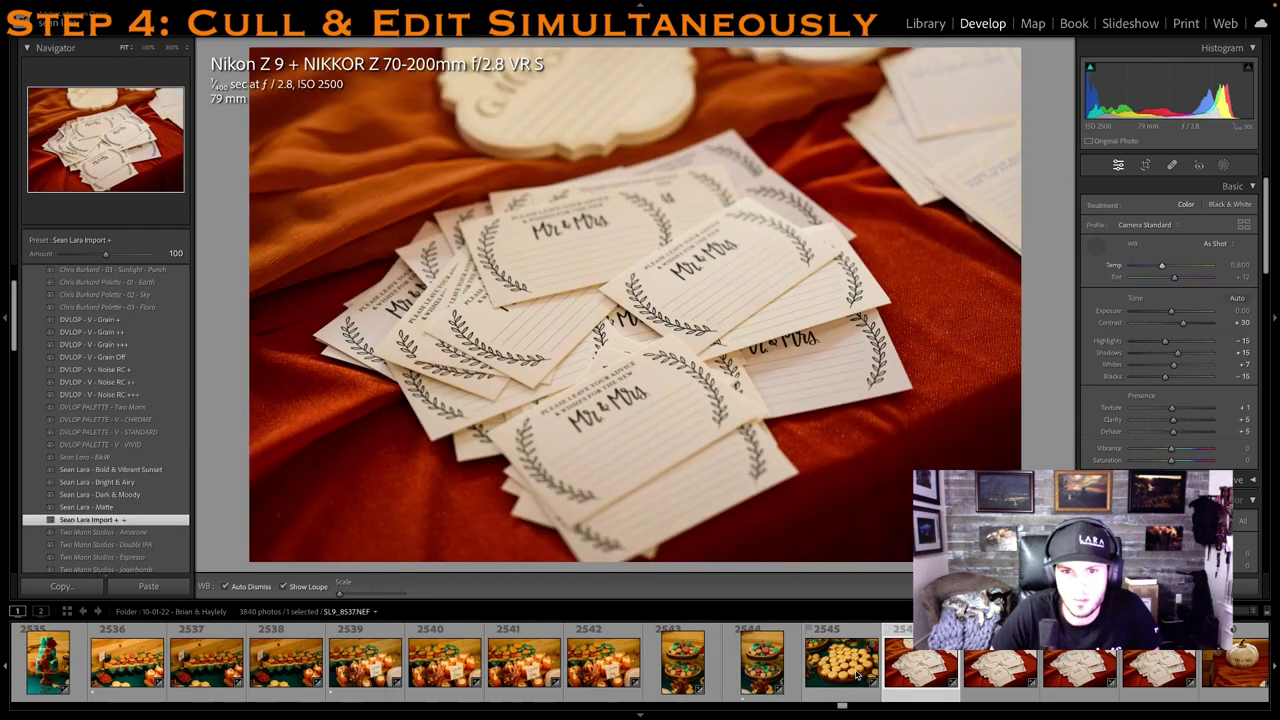
left_click(876, 674)
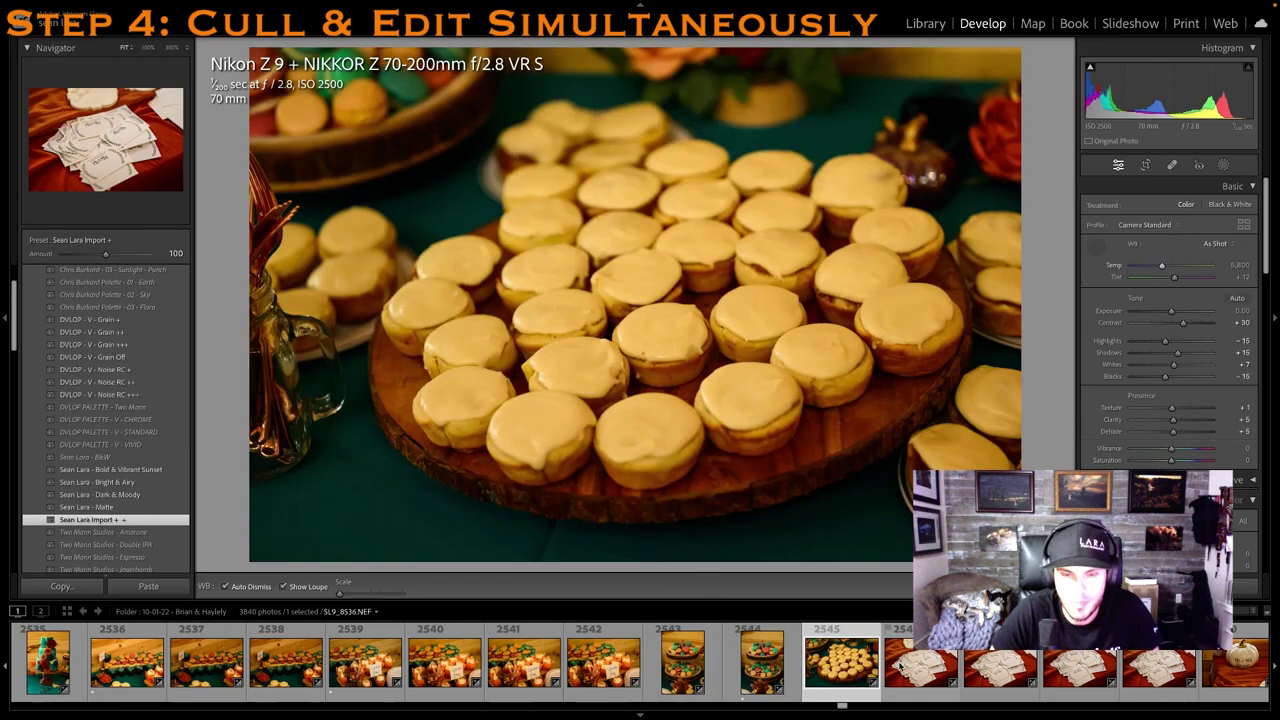
key("1")
left_click(983, 660)
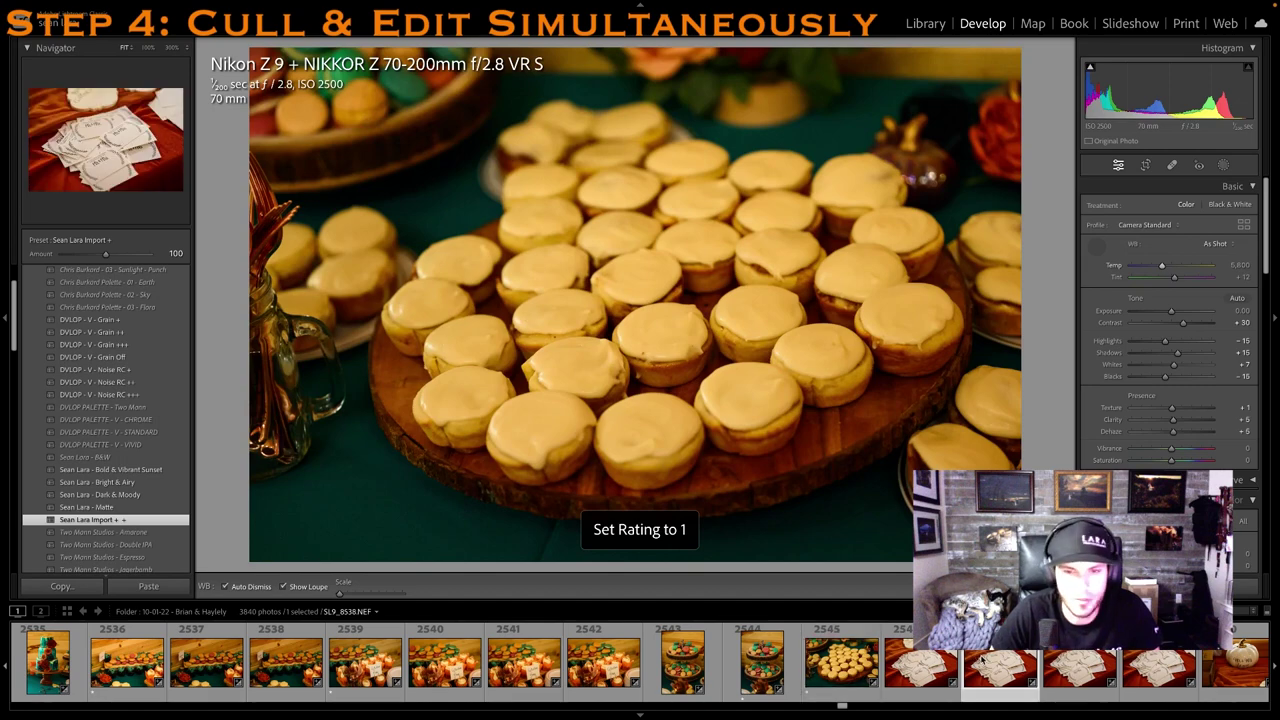
key("1")
Rate photo 2550 of the white Mr. & Mrs. pumpkin one star
scroll(970, 658, "down", 5)
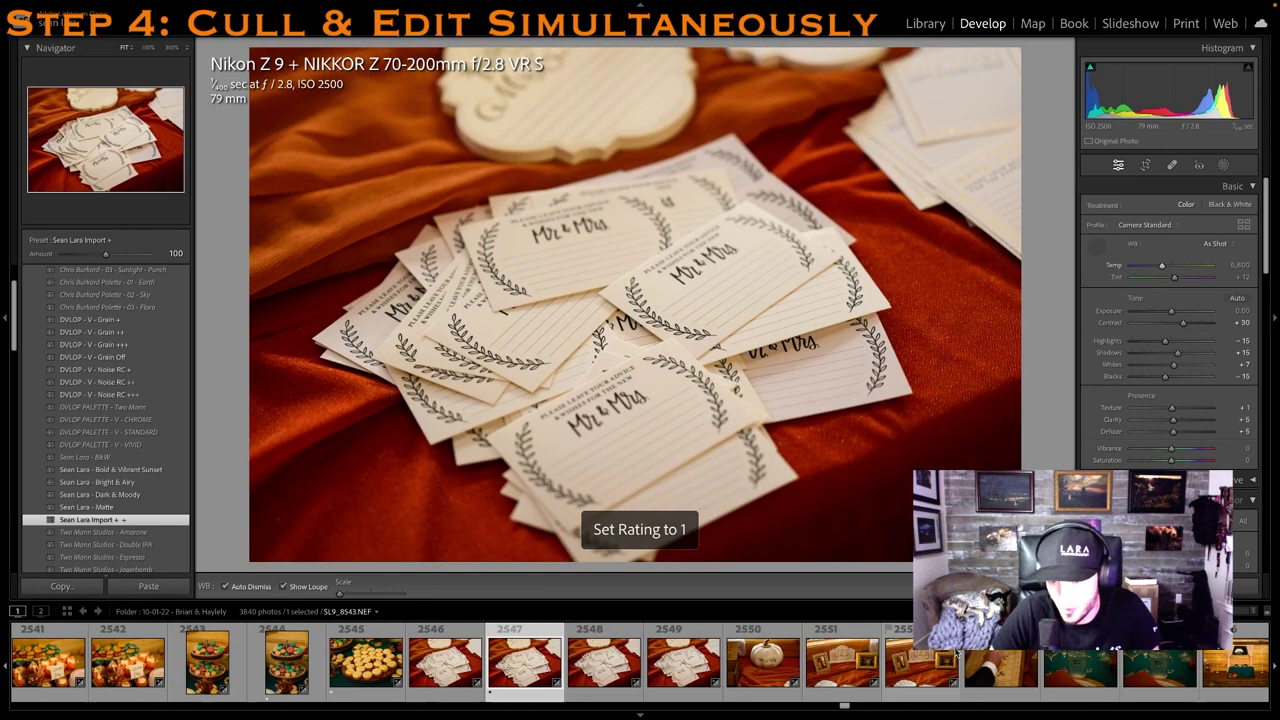
left_click(818, 668)
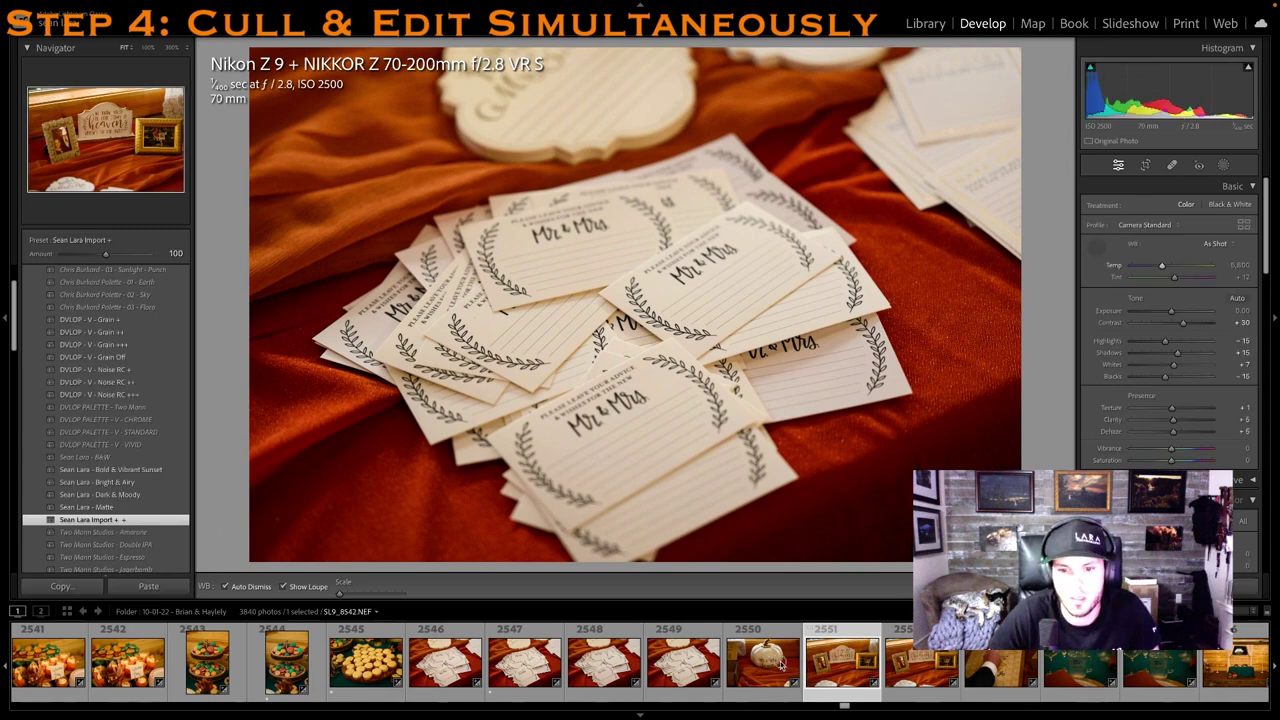
left_click(785, 662)
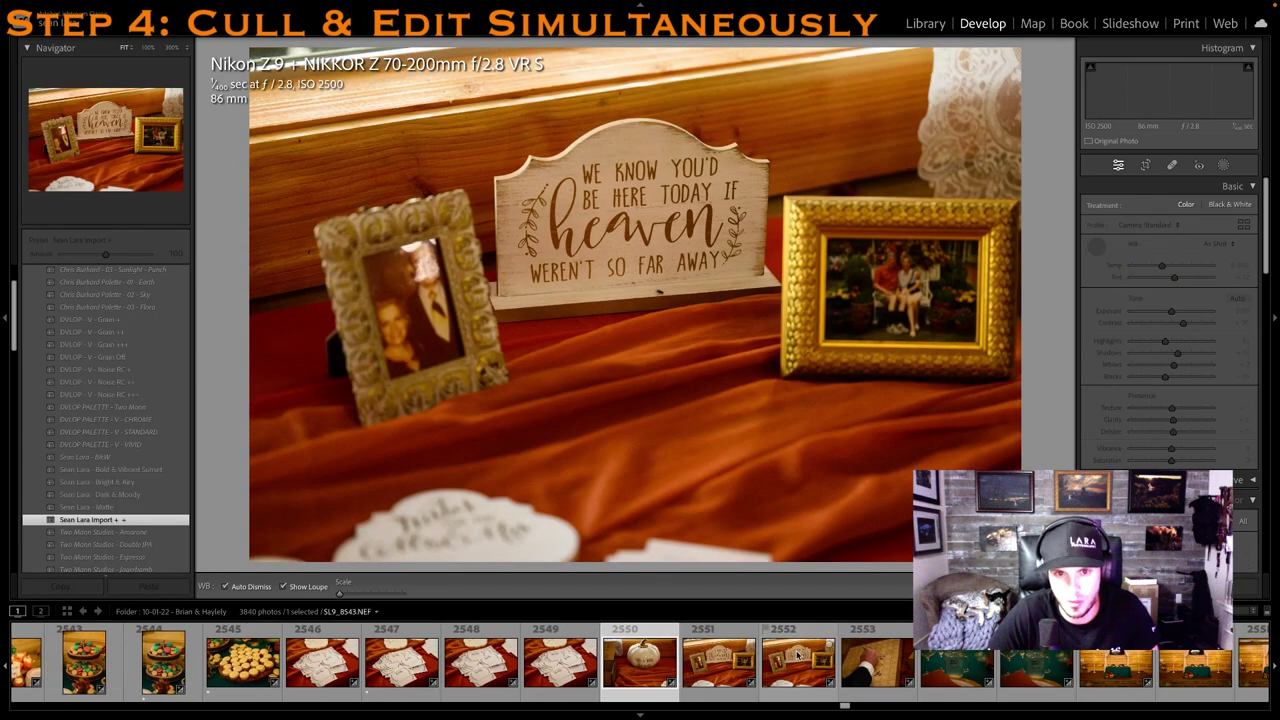
key("1")
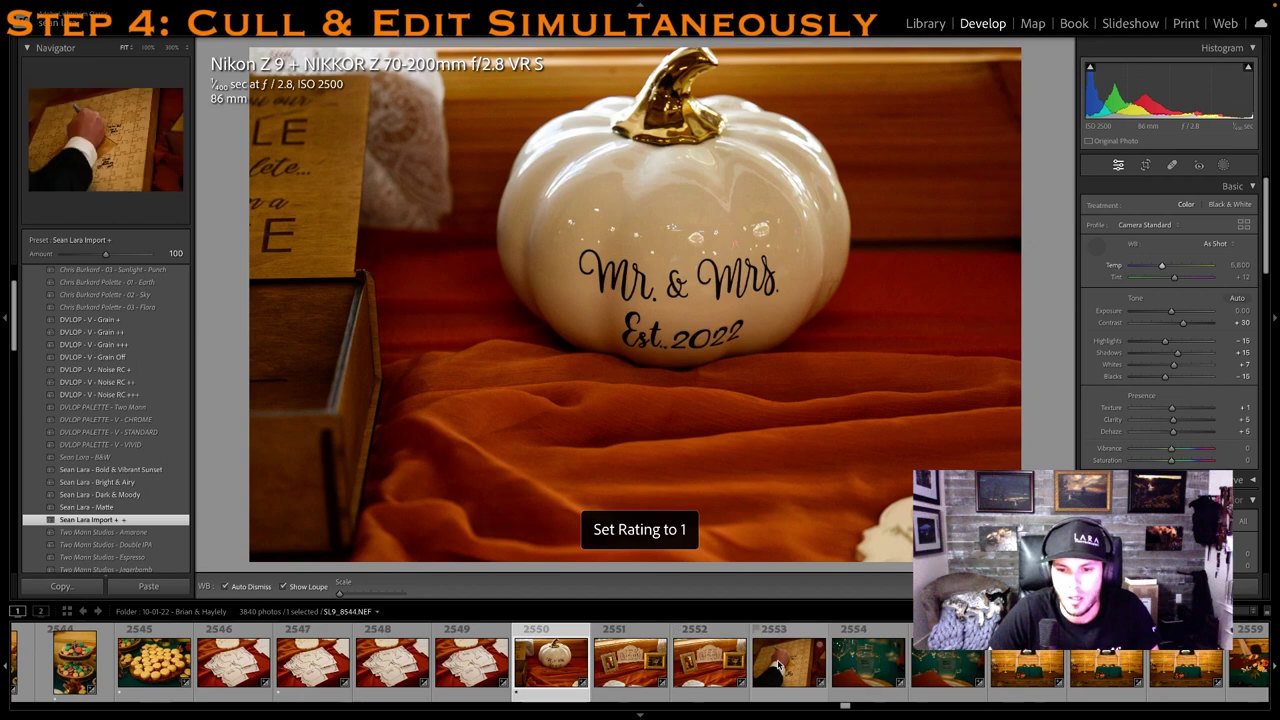
Check photo 2552 of the memorial sign and rate photo 2553 of the hand signing the puzzle one star
left_click(706, 680)
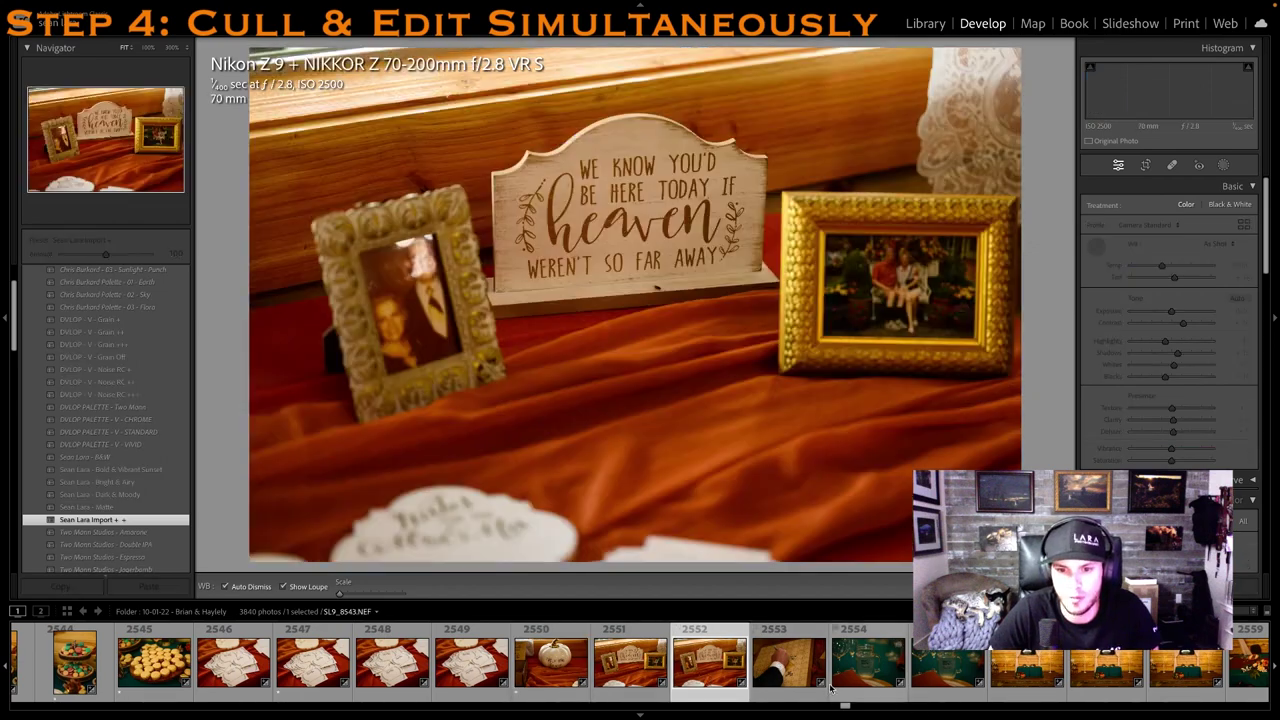
left_click(797, 680)
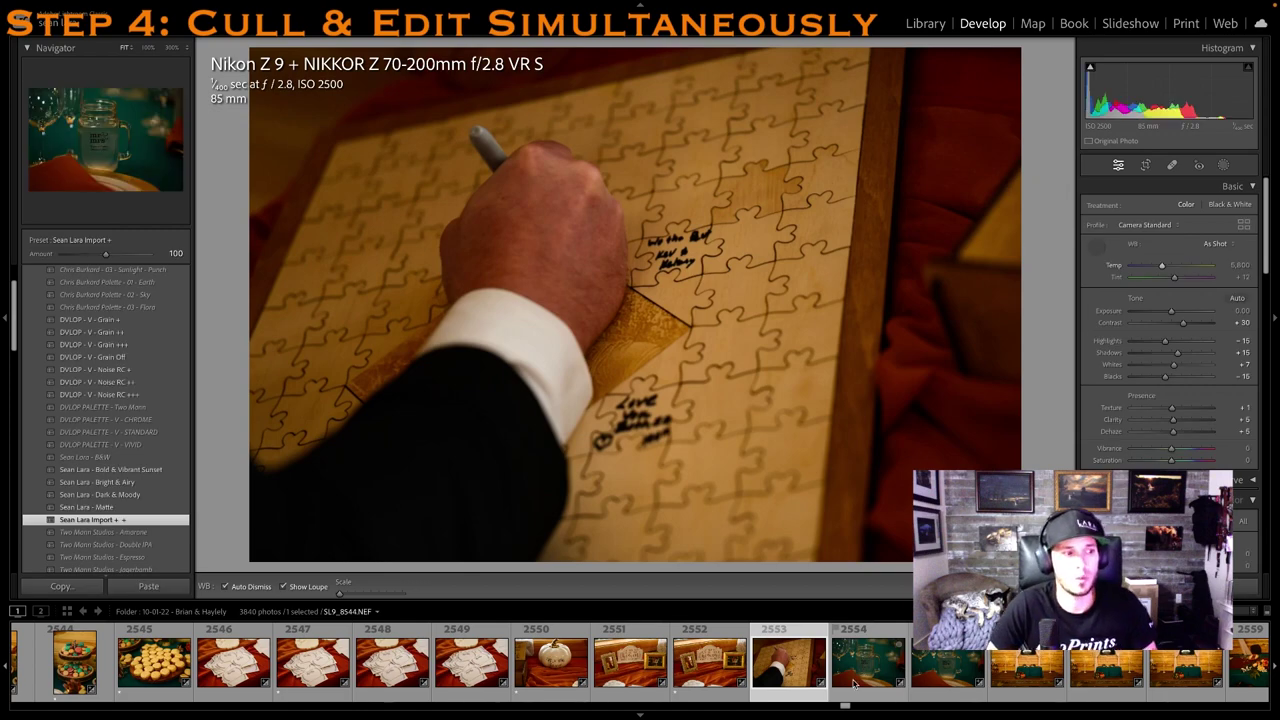
key("1")
Rate photo 2554 of the engraved mason jar one star and set its exposure to +0.40
left_click(853, 683)
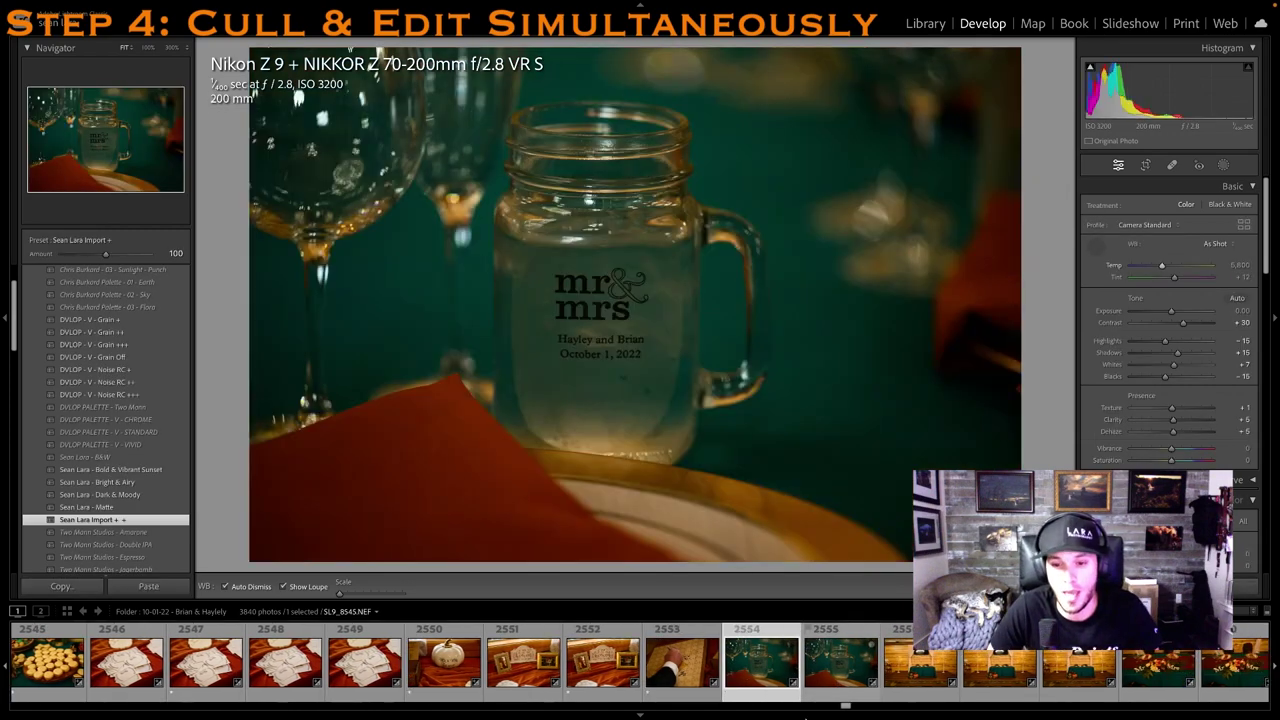
key("1")
left_click_drag(1170, 315, 1176, 313)
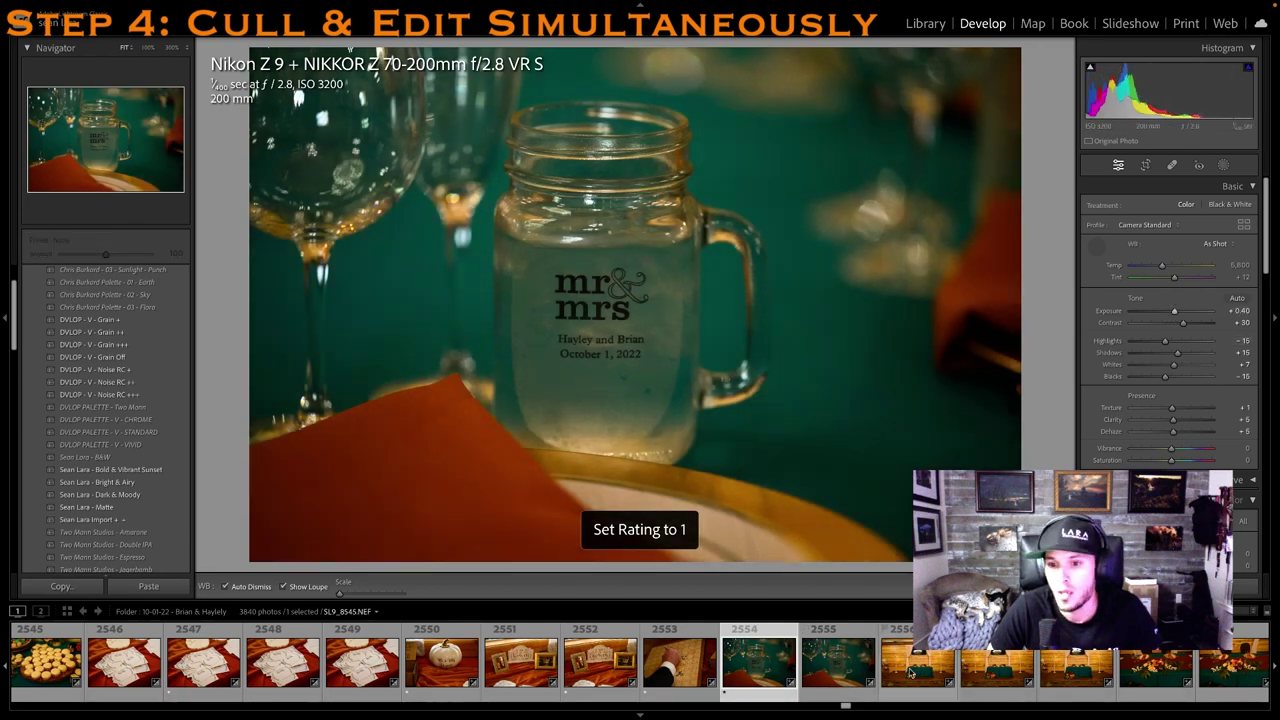
Rate head-table photos 2557 and 2559 one star and lower the temperature of 2559 to about 4,724
left_click(964, 676)
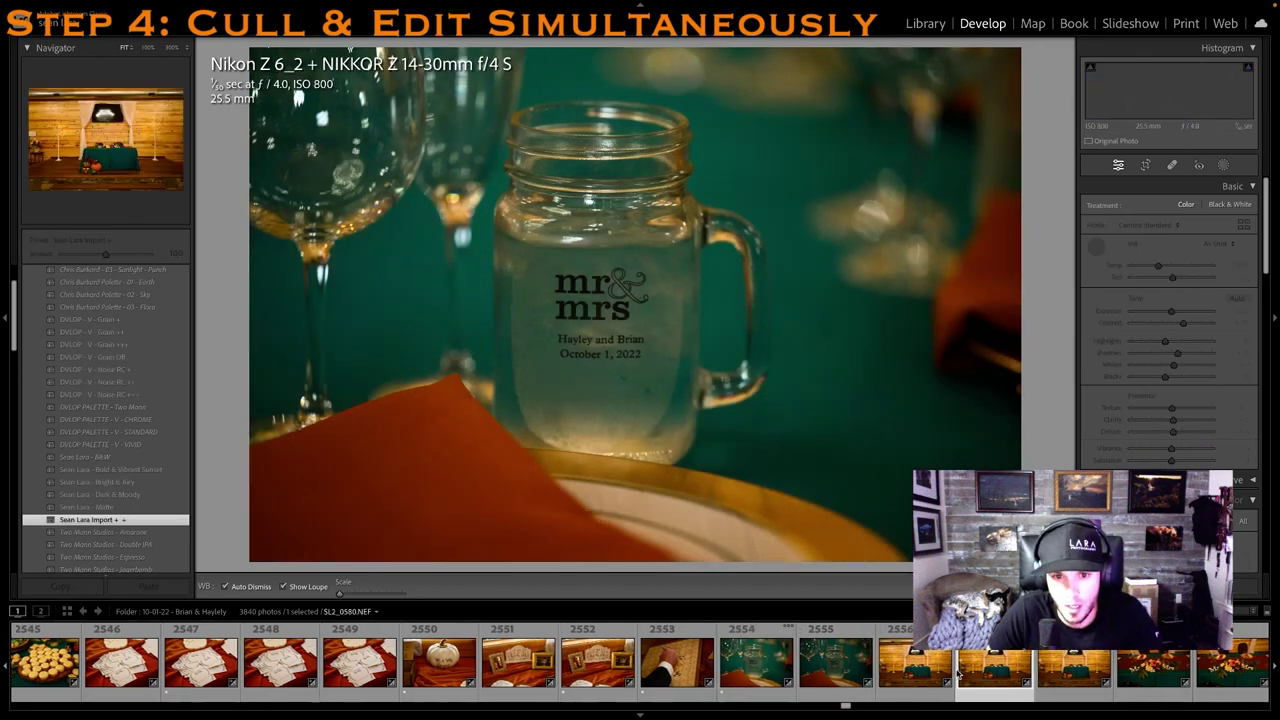
key("1")
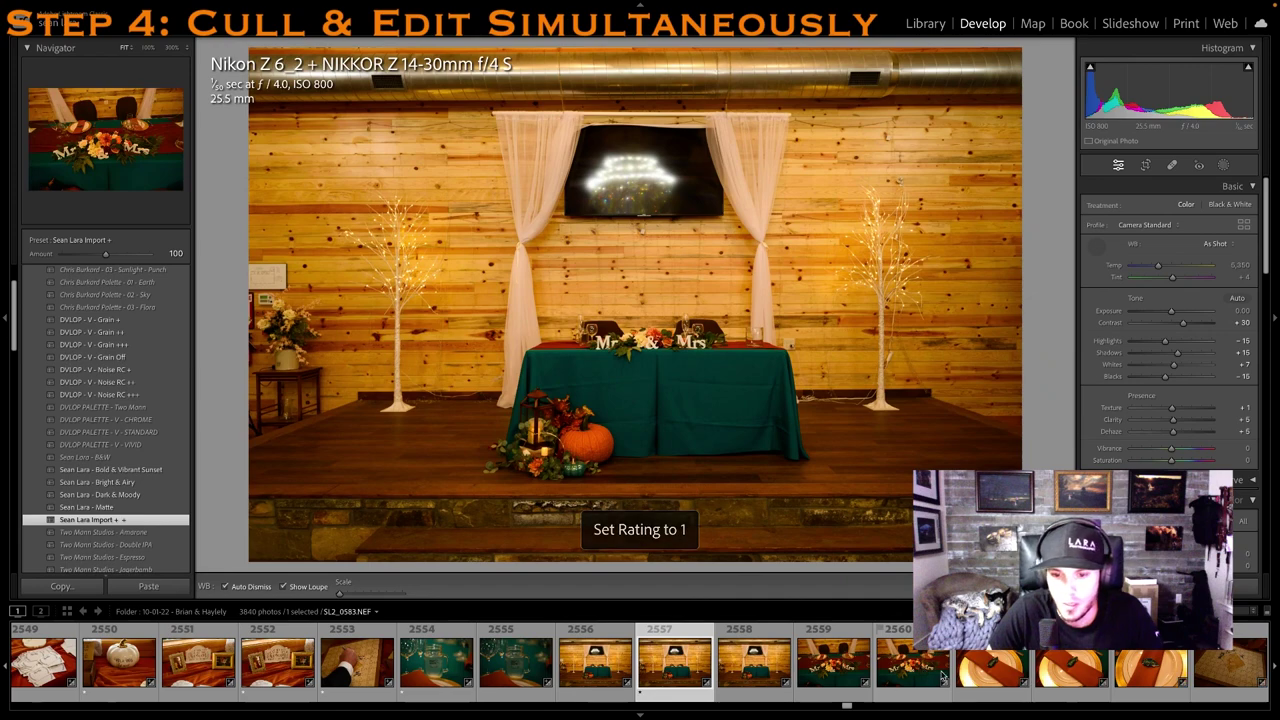
left_click(860, 680)
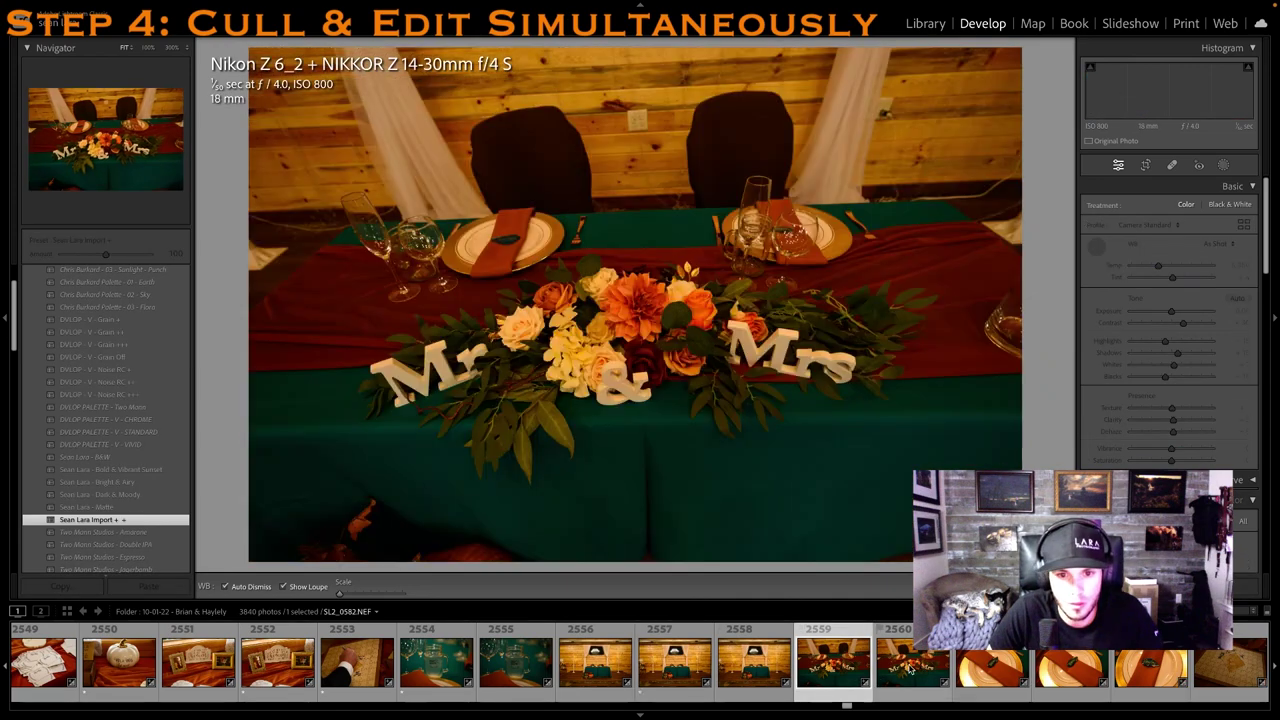
key("1")
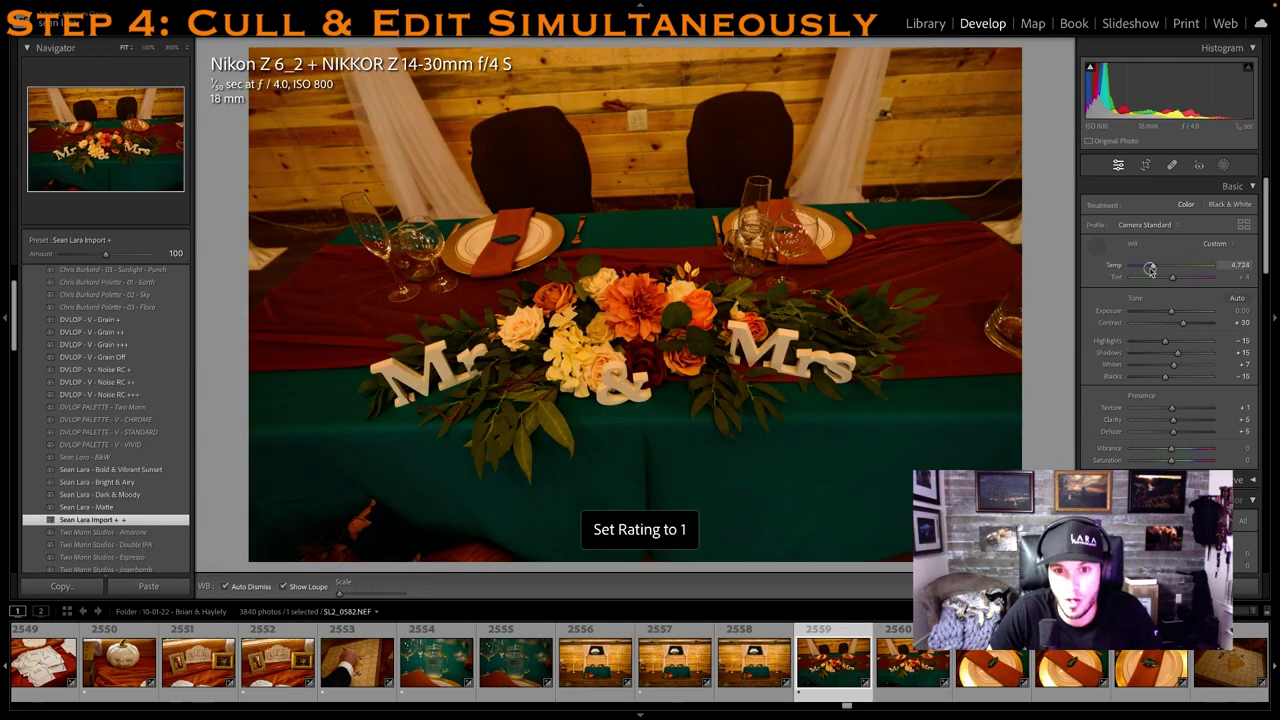
Rate photo 2561 of the gold-rimmed place setting with the name tag one star
left_click(1003, 676)
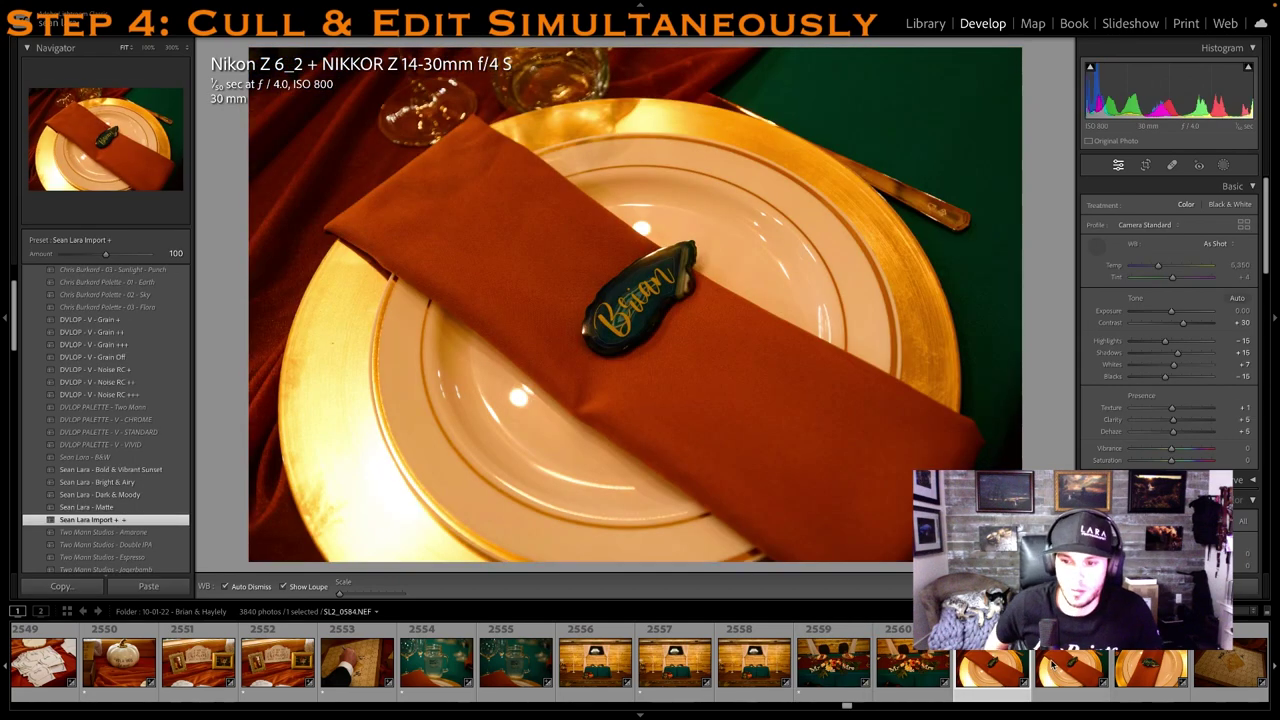
key("1")
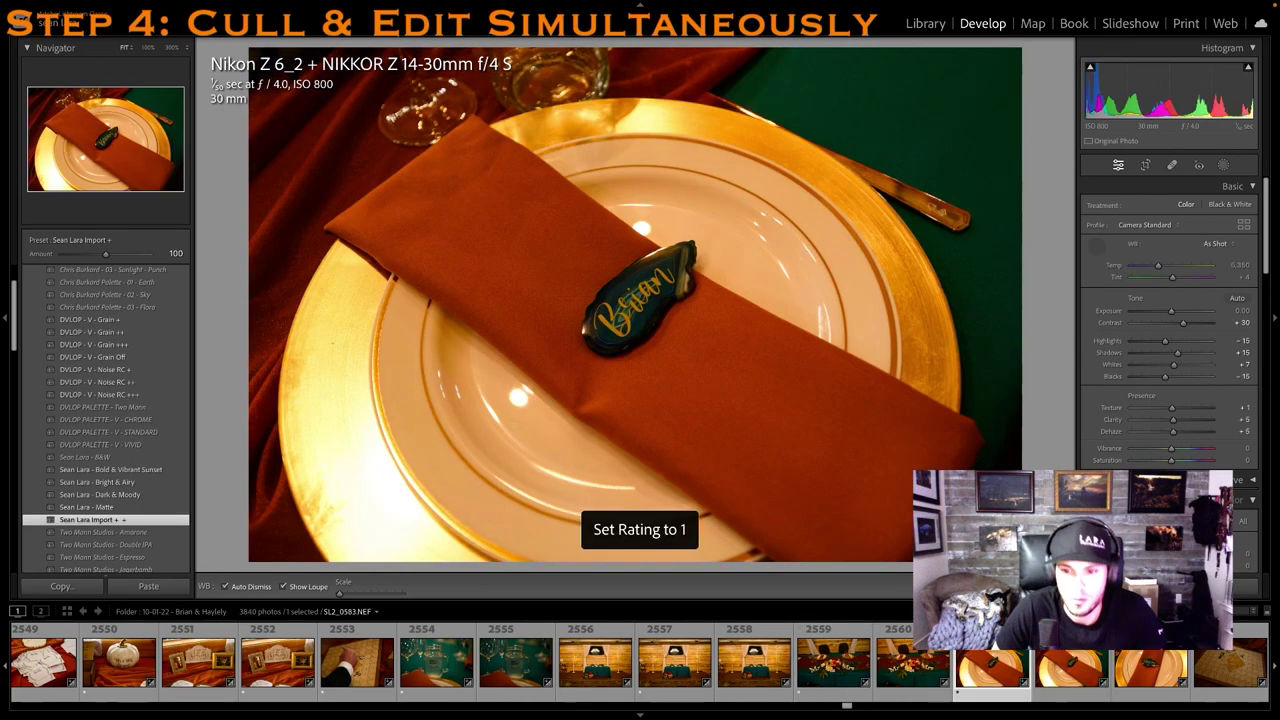
Set the exposure of photo 2564, the engraved puzzle close-up, to +0.35 and rate it one star
left_click(998, 662)
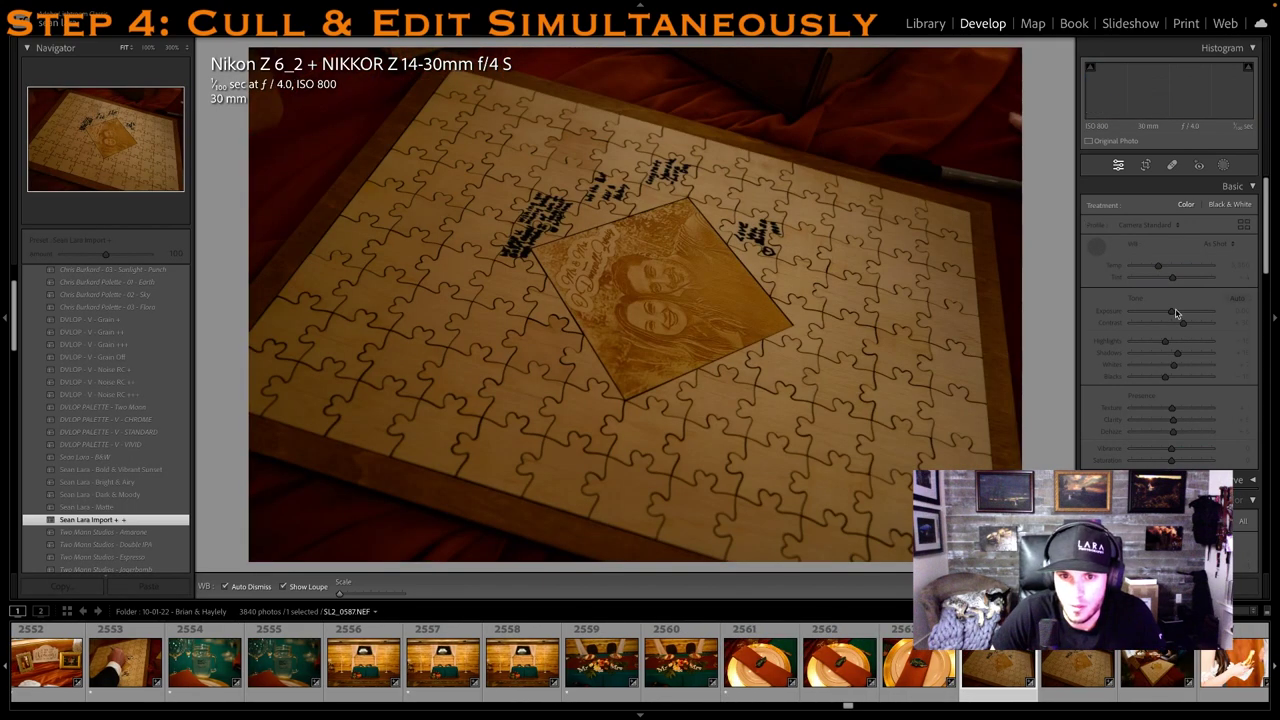
left_click_drag(1172, 311, 1178, 310)
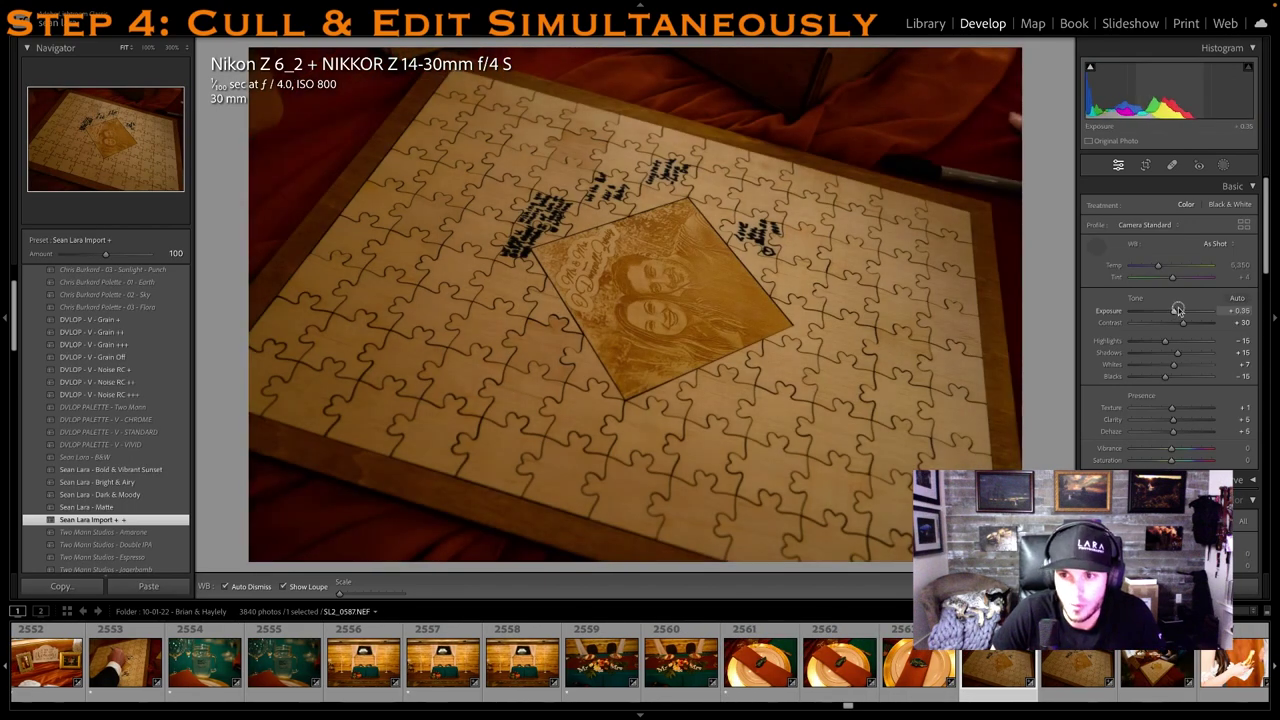
key("1")
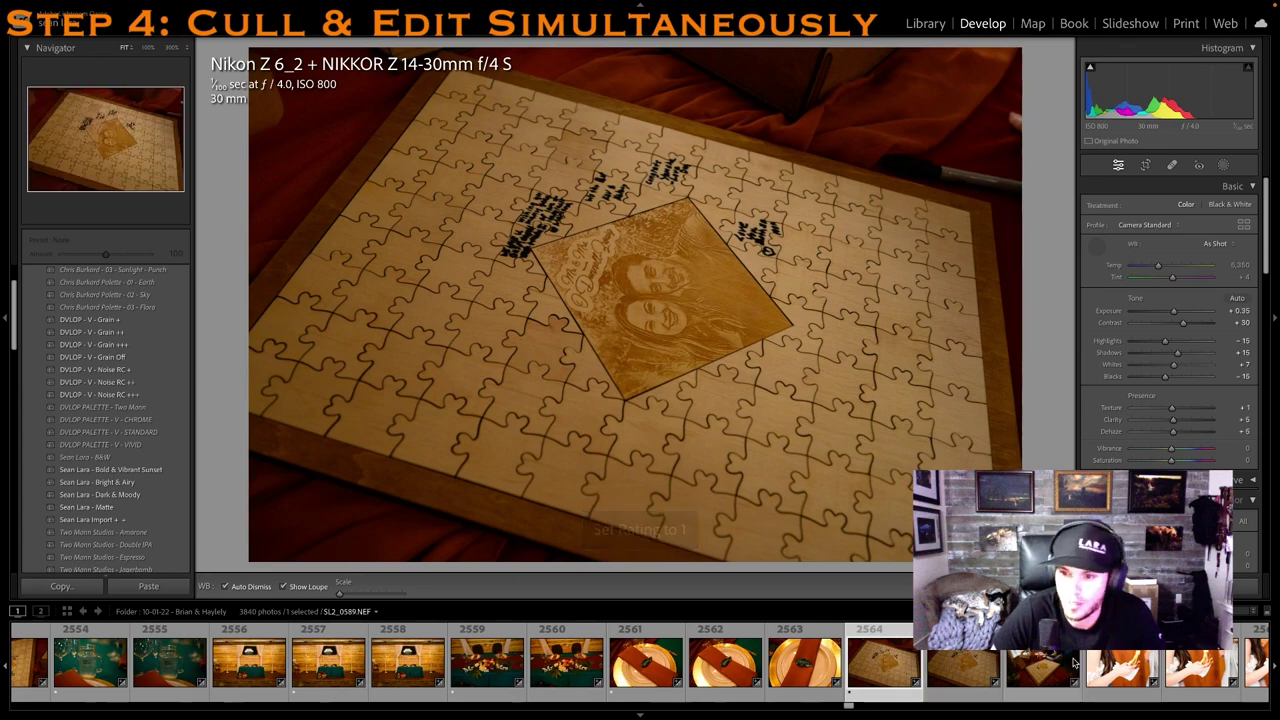
Rate photo 2566 of the guest writing beside the puzzle table one star and set its exposure to +0.30
left_click(1074, 662)
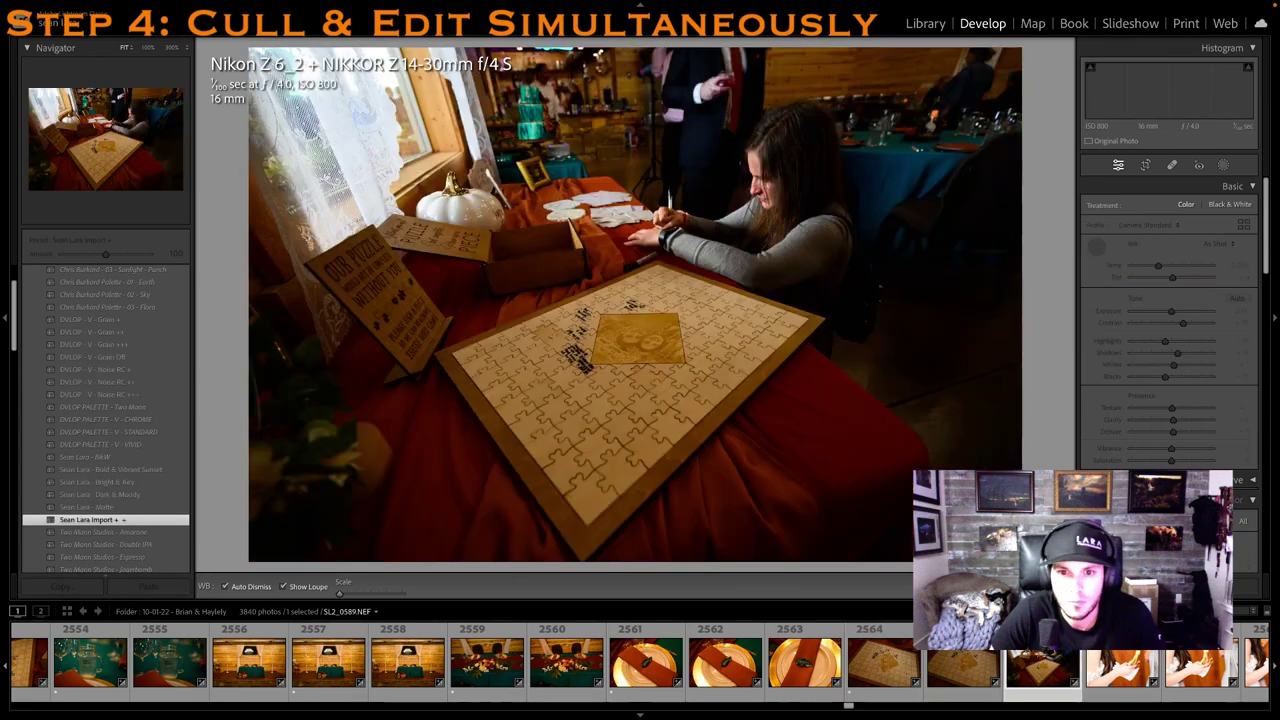
key("1")
left_click_drag(1175, 312, 1177, 312)
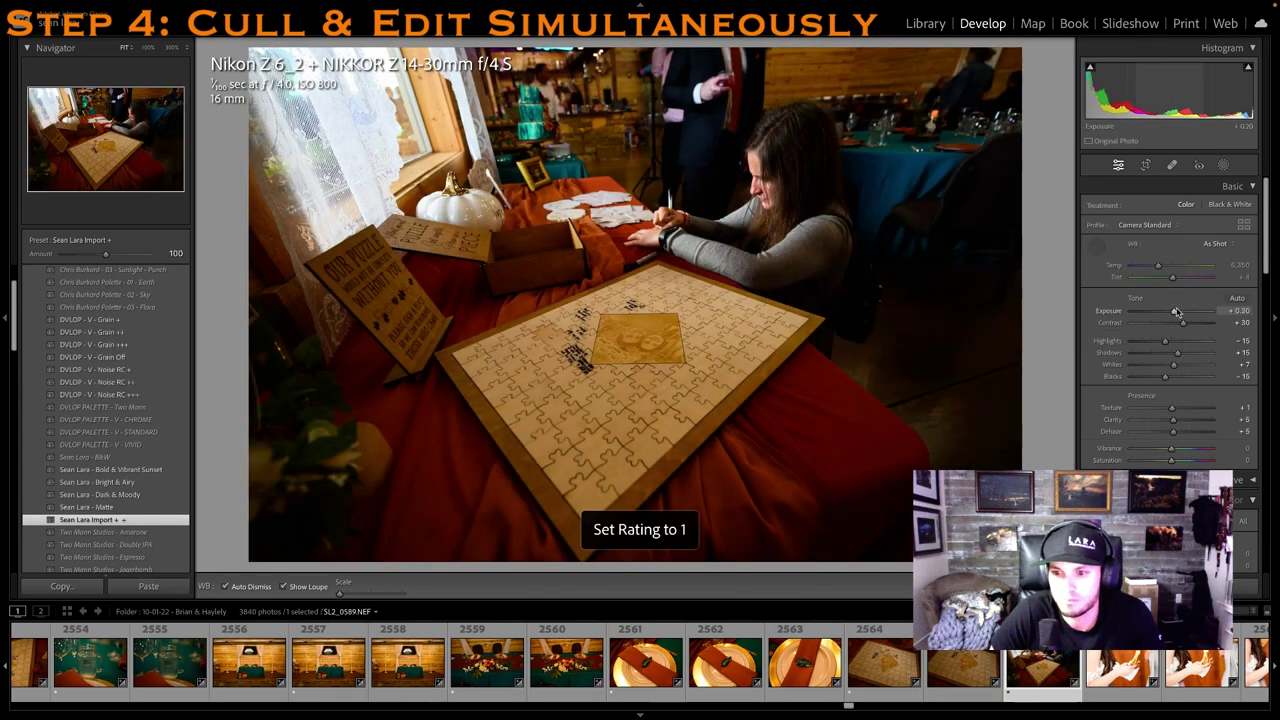
Lower bread close-up 2569 to exposure −1.30 and highlights −58, and check the similar shot 2567
scroll(1026, 697, "down", 3)
left_click(1053, 680)
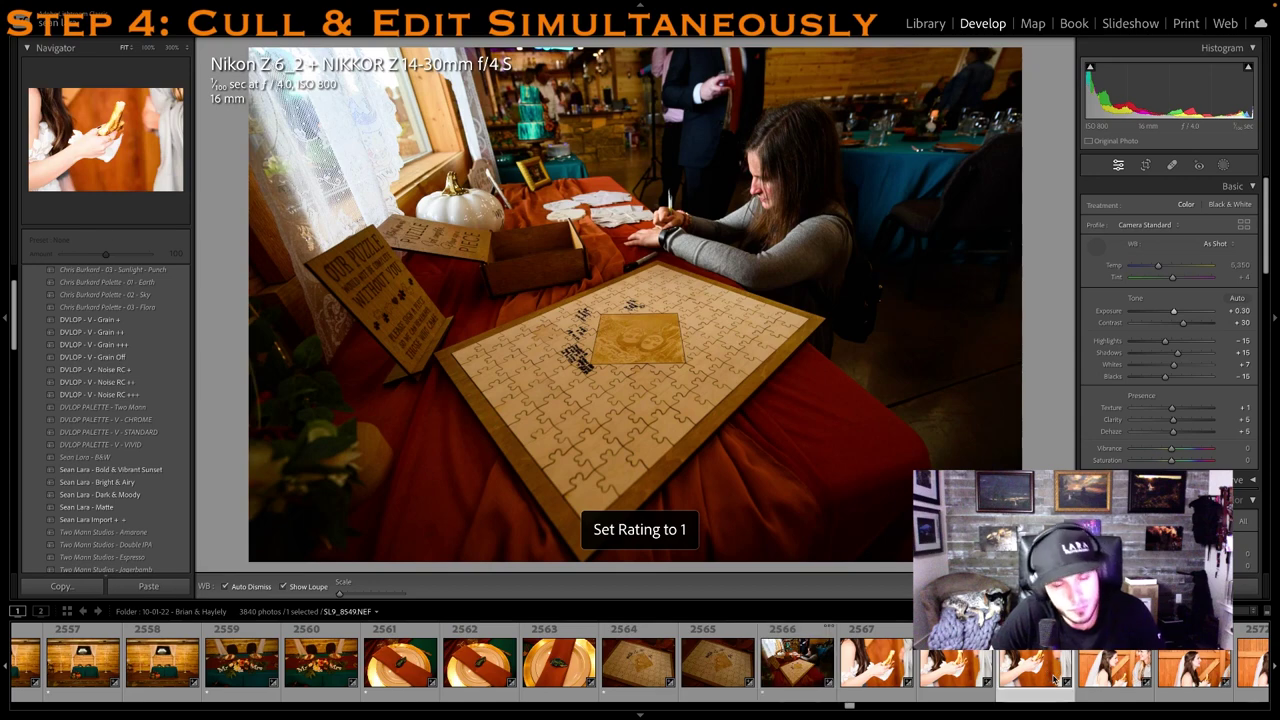
left_click(1053, 680)
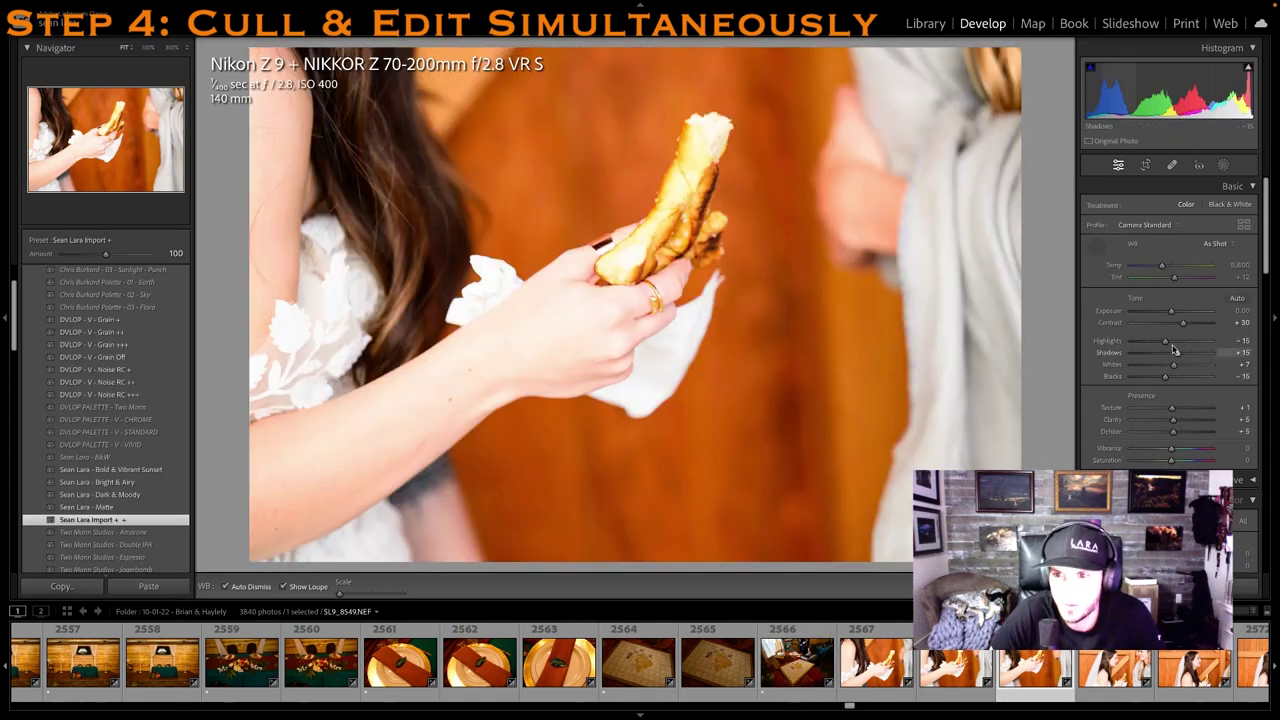
left_click_drag(1165, 341, 1165, 314)
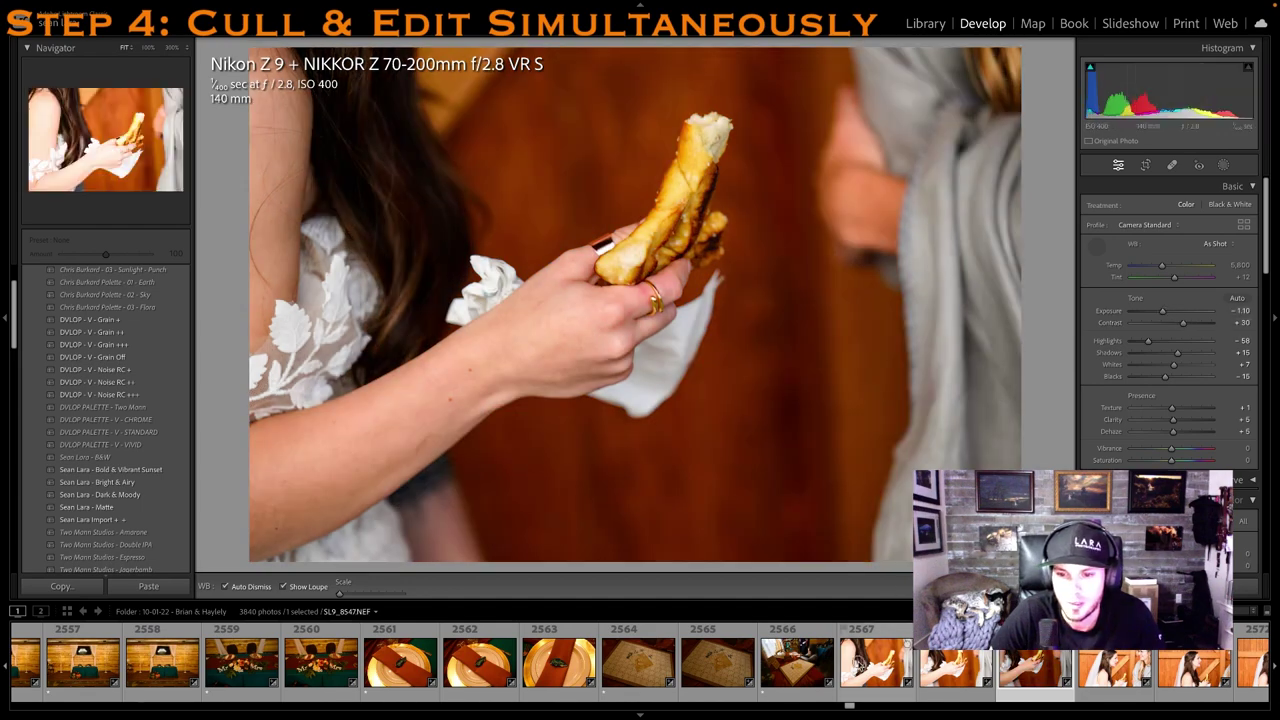
left_click(858, 662)
key("Right")
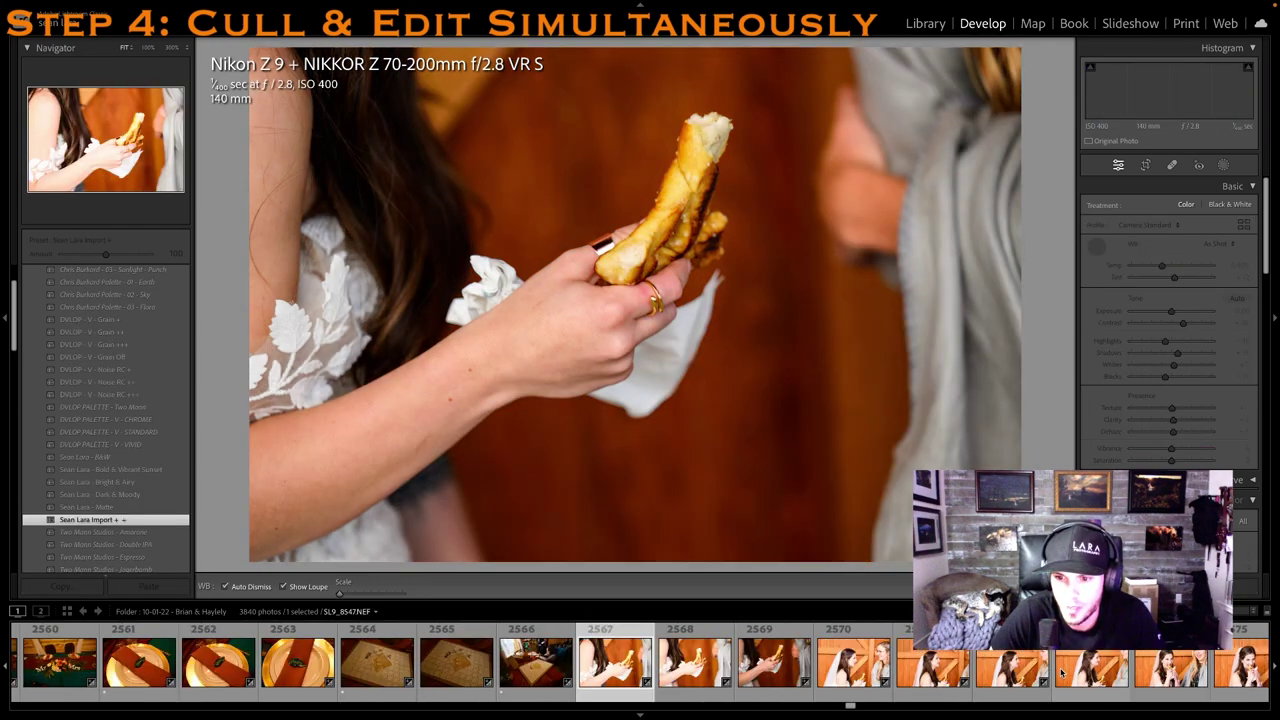
Look through the bride-and-guest shots from 2572, rate photo 2575 one star and set its exposure to −0.50
left_click(1045, 678)
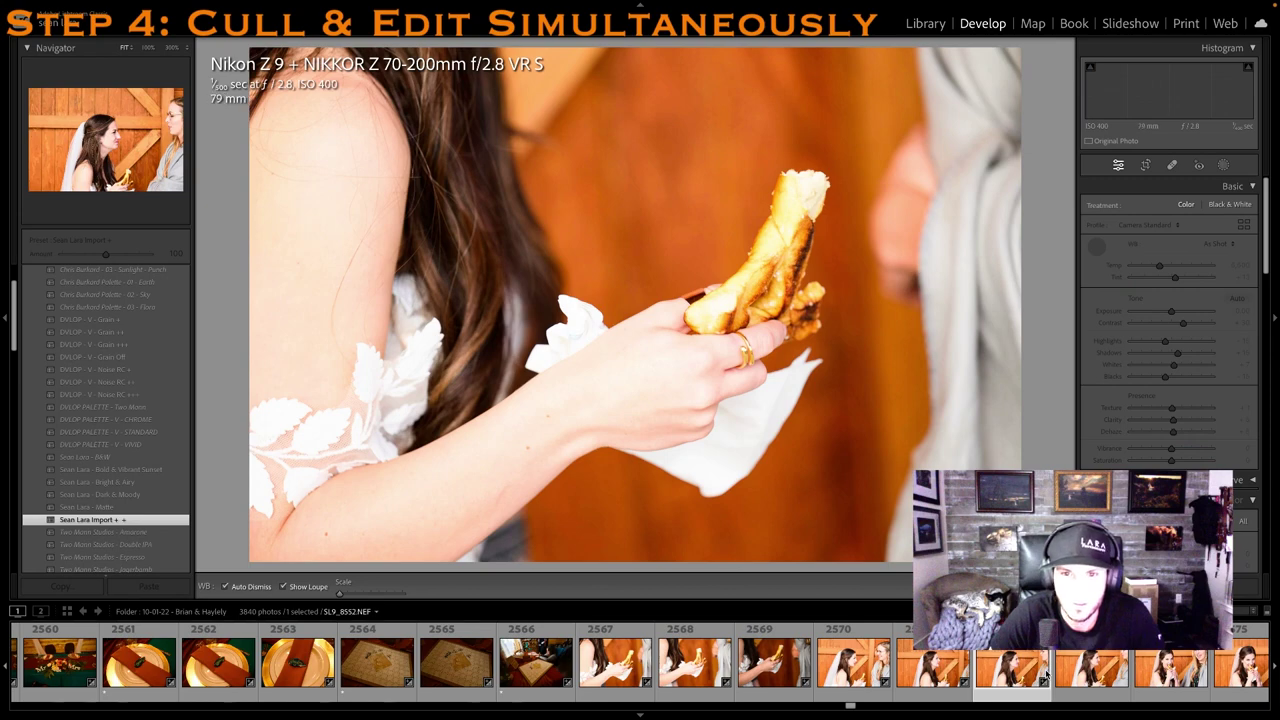
key("Right")
key("Right")
key("Right")
key("Right")
key("Right")
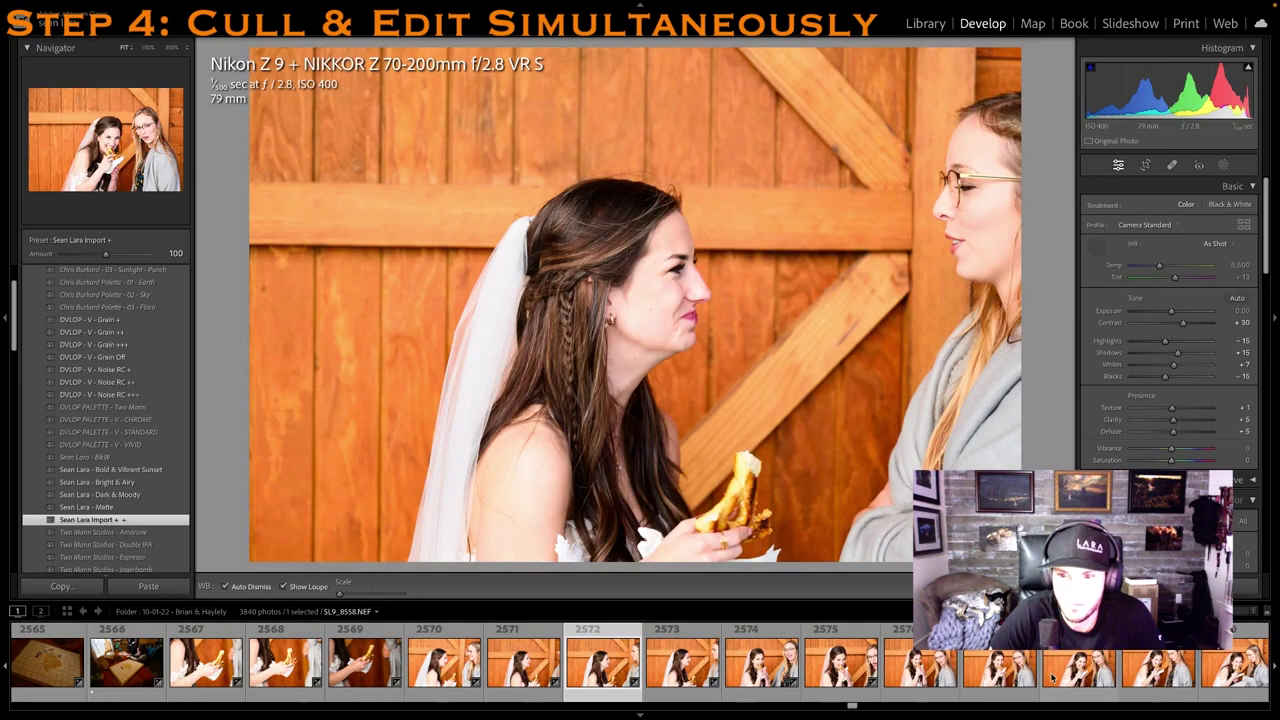
left_click(847, 680)
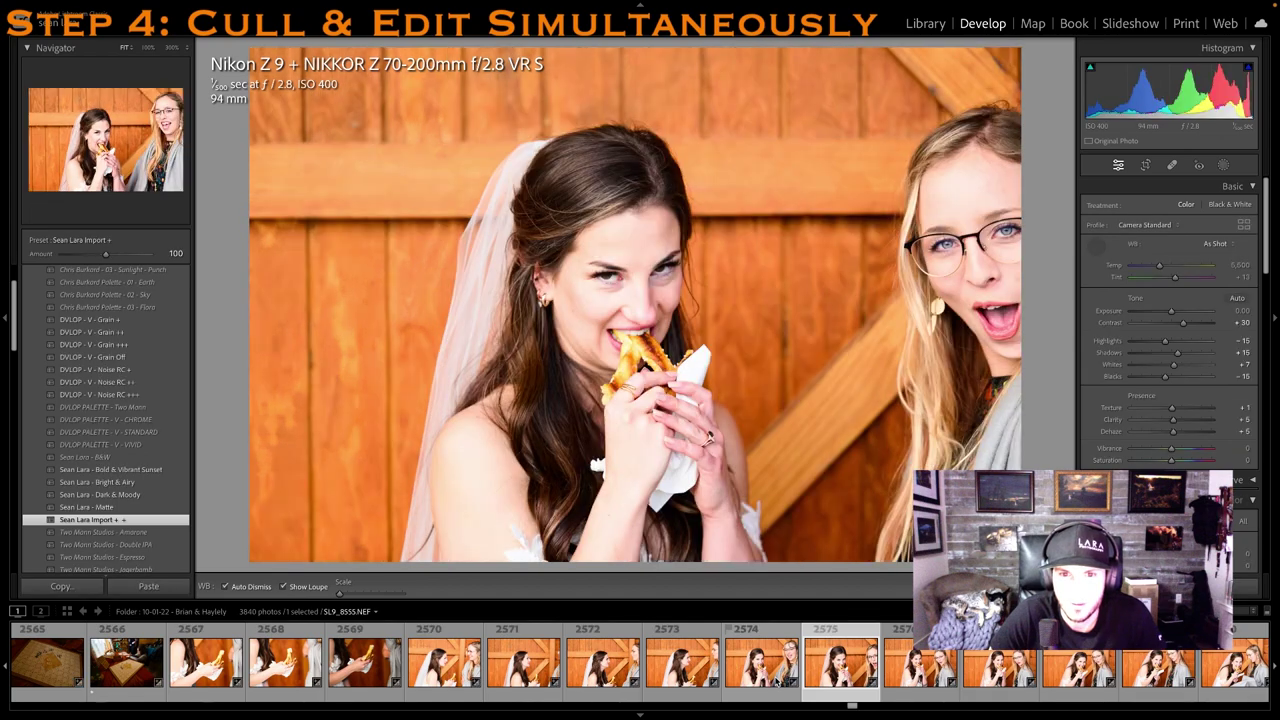
key("1")
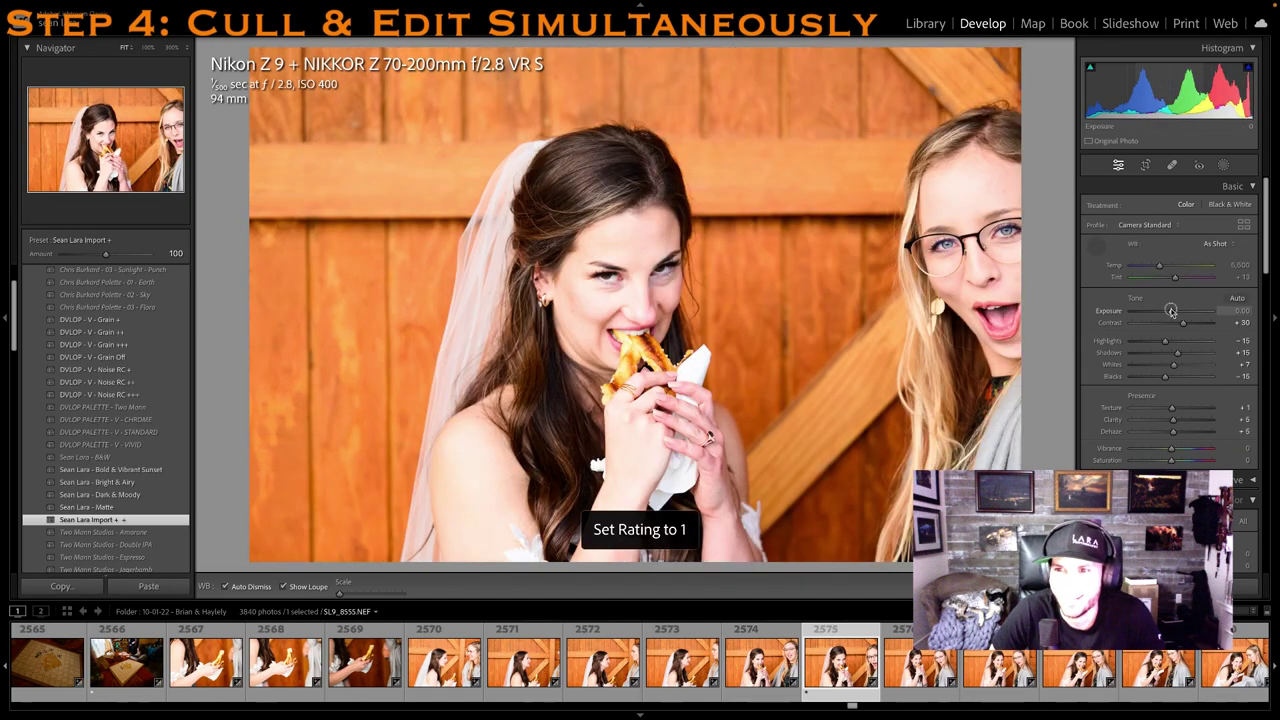
left_click_drag(1171, 311, 1168, 312)
Crop photo 2575 tighter around the bride and her guest and reposition the image inside the crop
key("r")
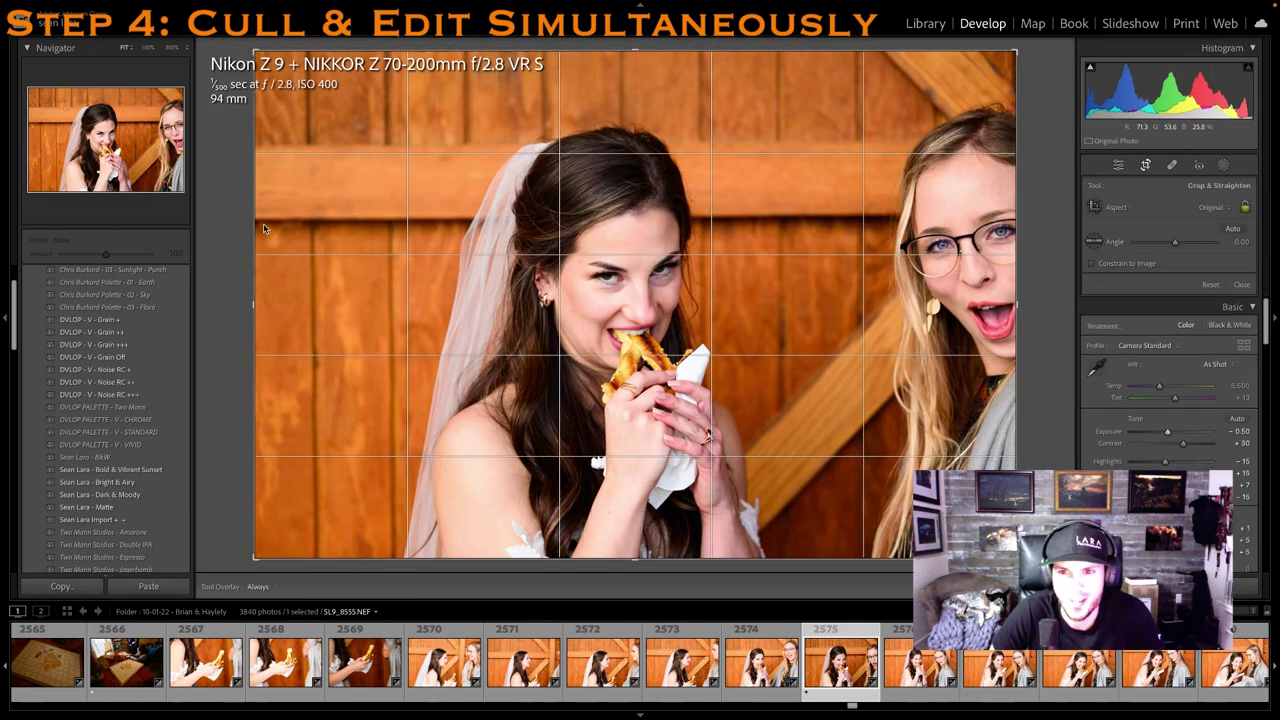
left_click_drag(255, 250, 286, 252)
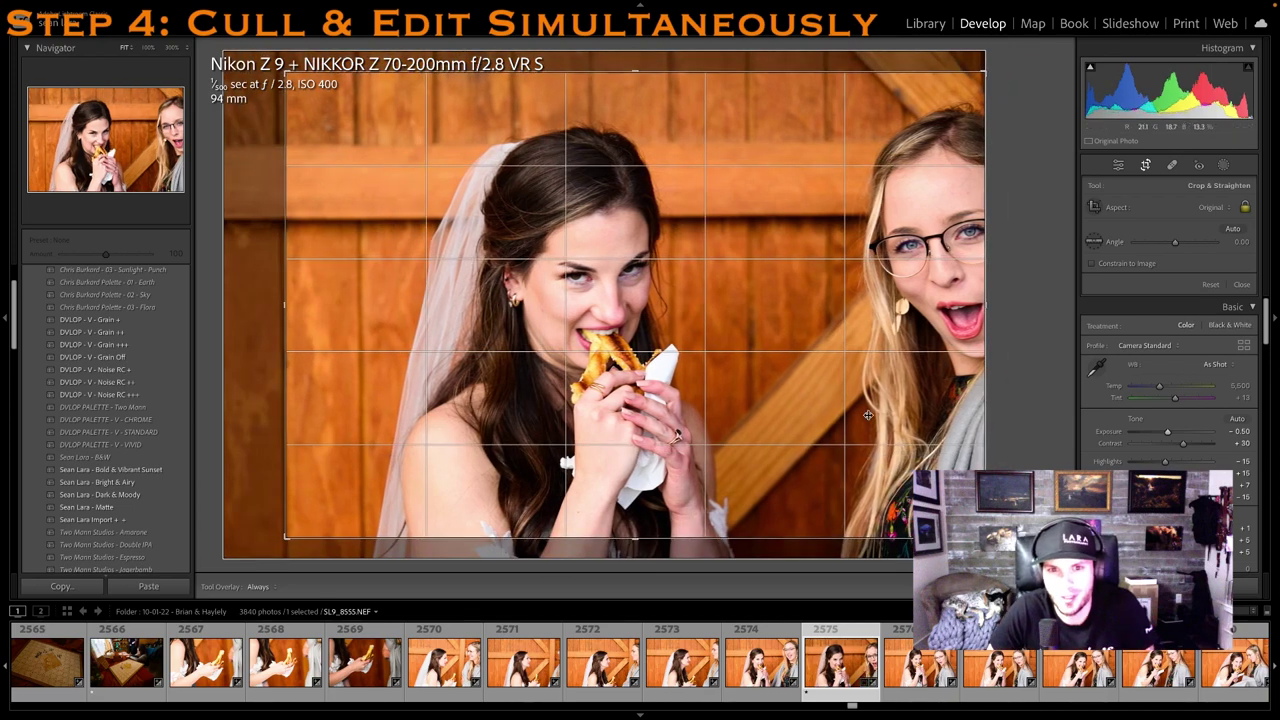
left_click_drag(862, 411, 862, 389)
key("r")
Reset the rating of 2575 to zero, rate photo 2574 one star and set its exposure to −0.40 and highlights to −44
left_click(779, 667)
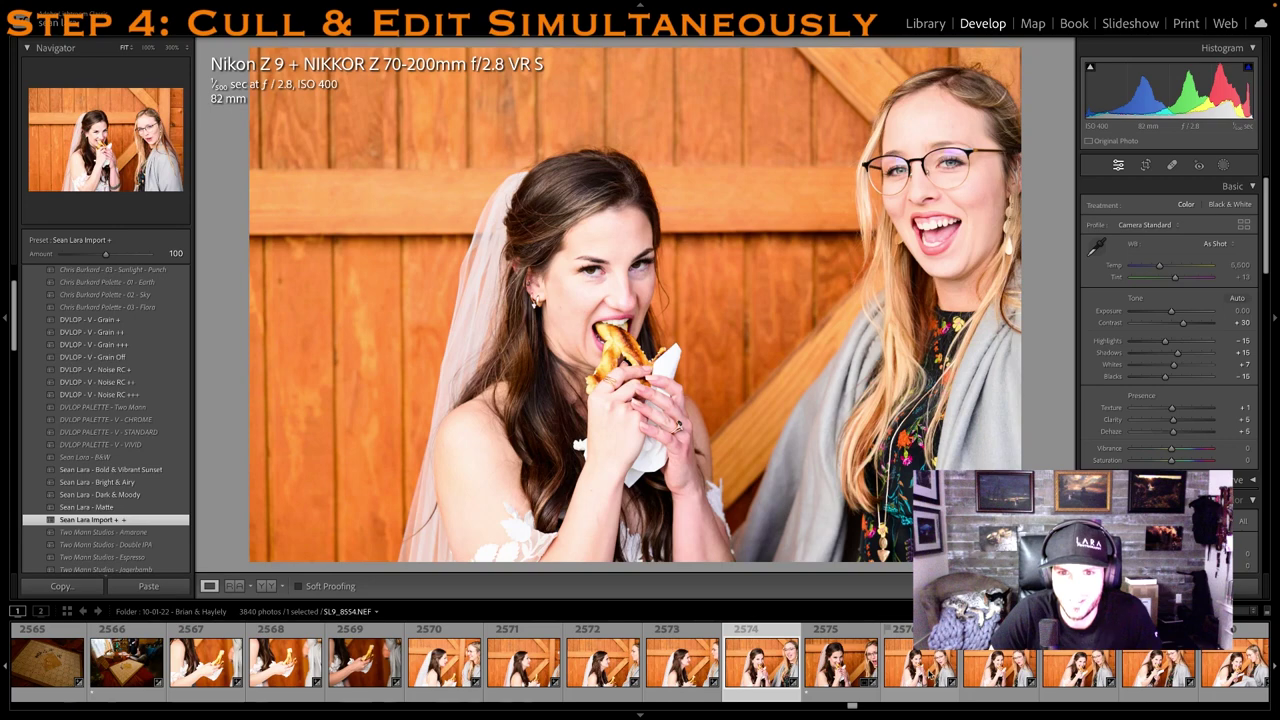
left_click(841, 665)
key("0")
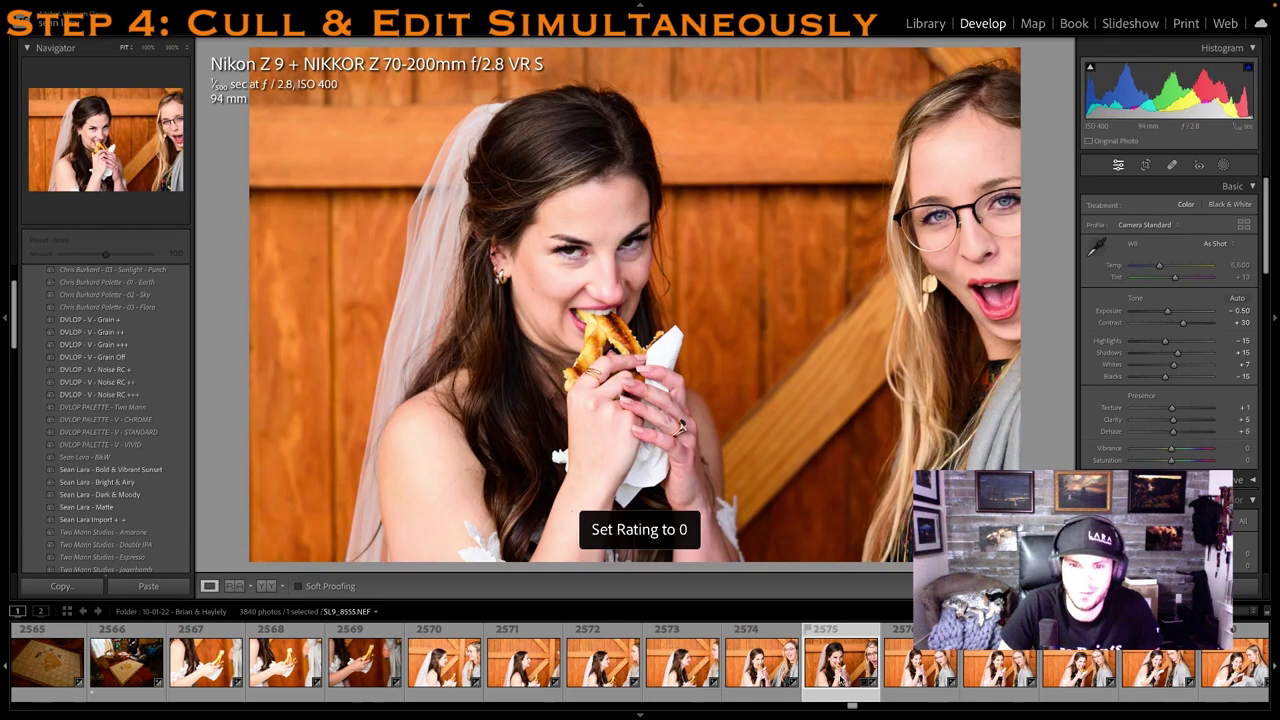
left_click(783, 670)
key("1")
left_click_drag(1173, 312, 1153, 341)
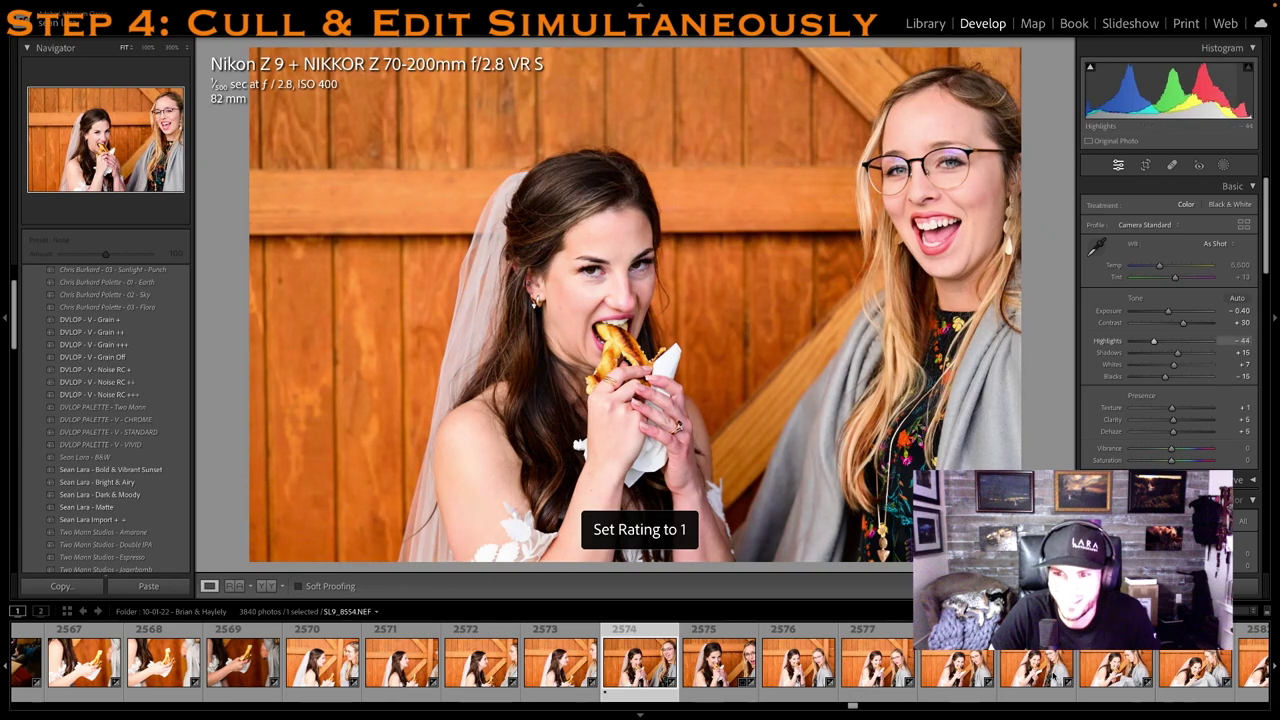
Set photo 2578 to exposure −0.50 and highlights −27, rate it one star and crop it tighter around both women
left_click(957, 682)
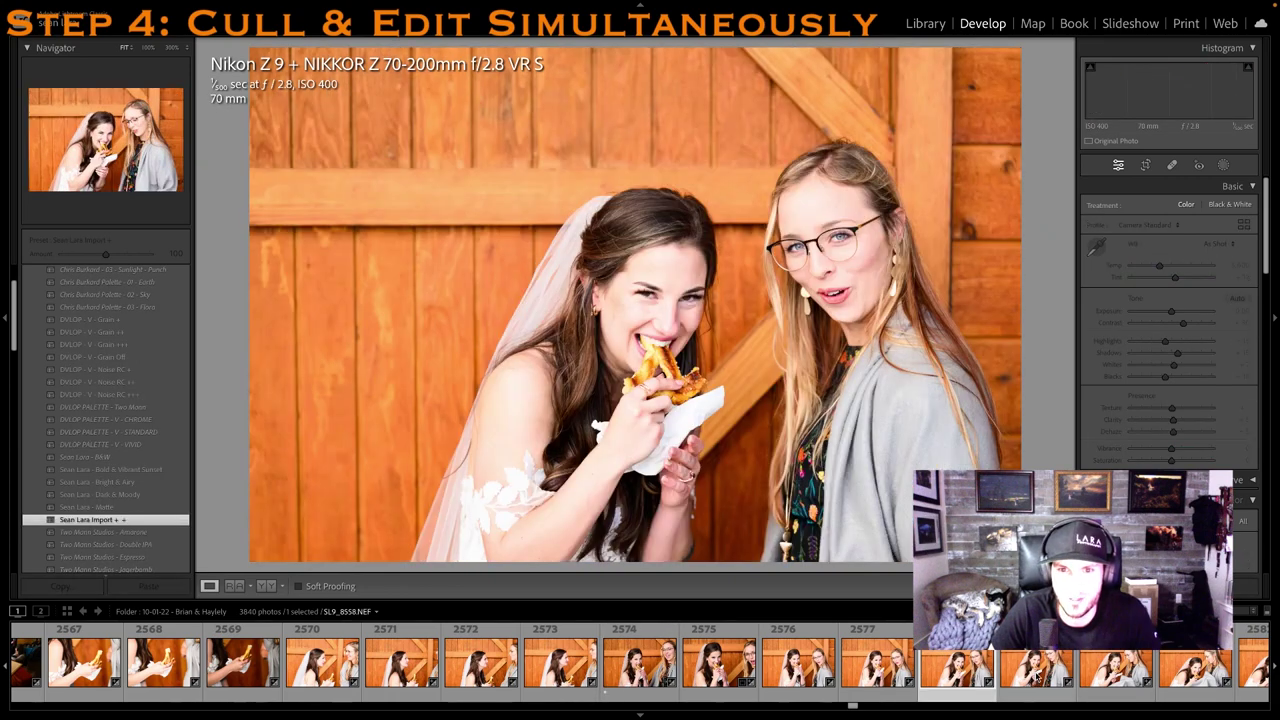
left_click_drag(1171, 312, 1160, 342)
key("1")
key("r")
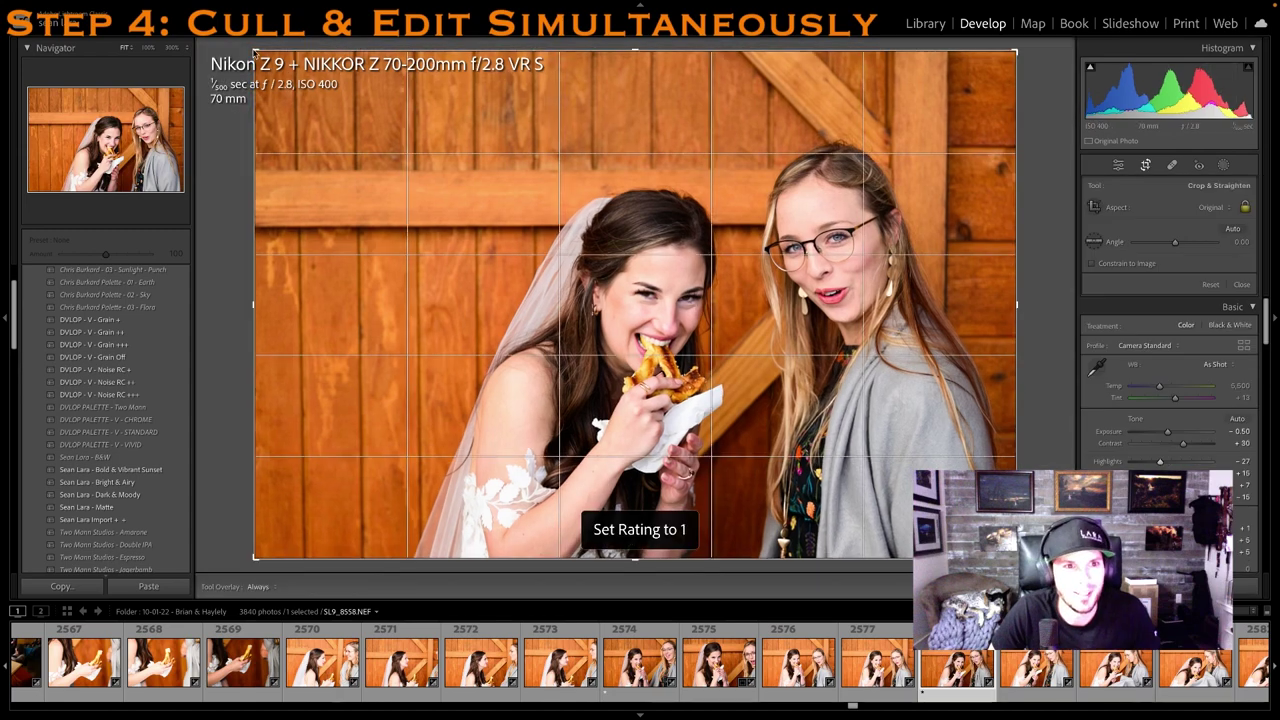
key("Return")
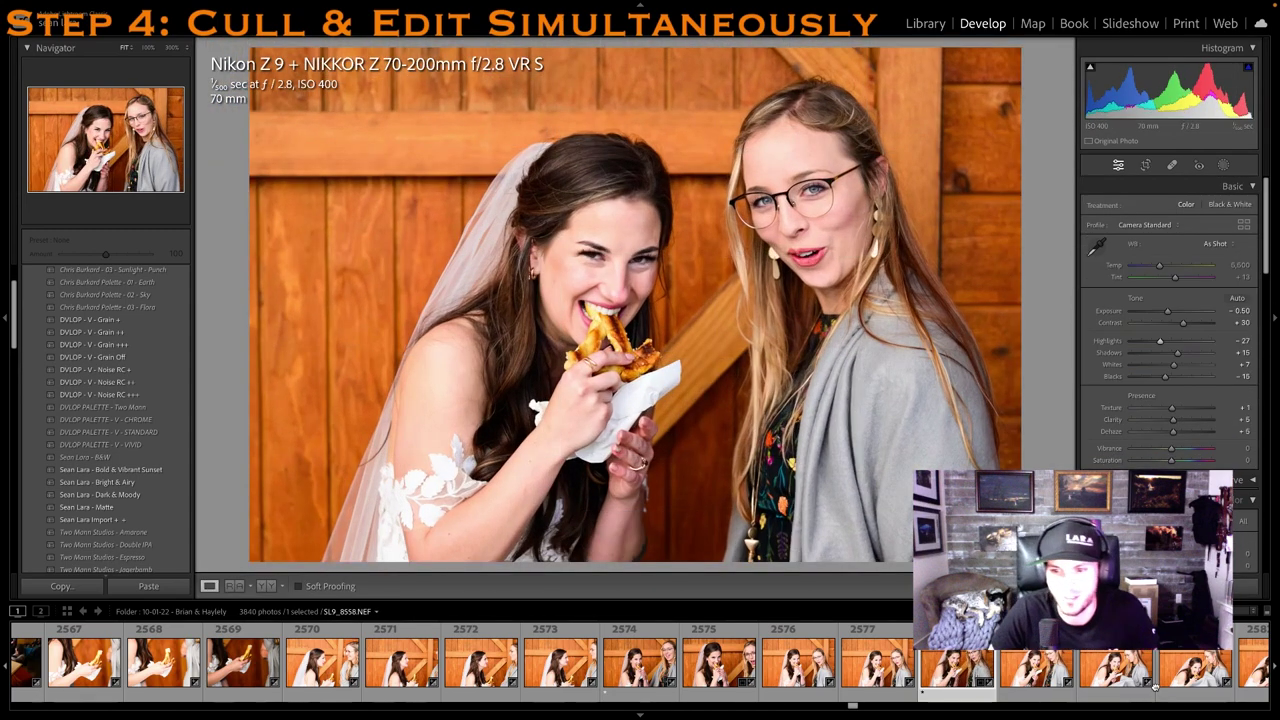
Skim the remaining bread-eating shots, rate the hugging photo 2586 one star and set its exposure to −0.90
left_click(1142, 681)
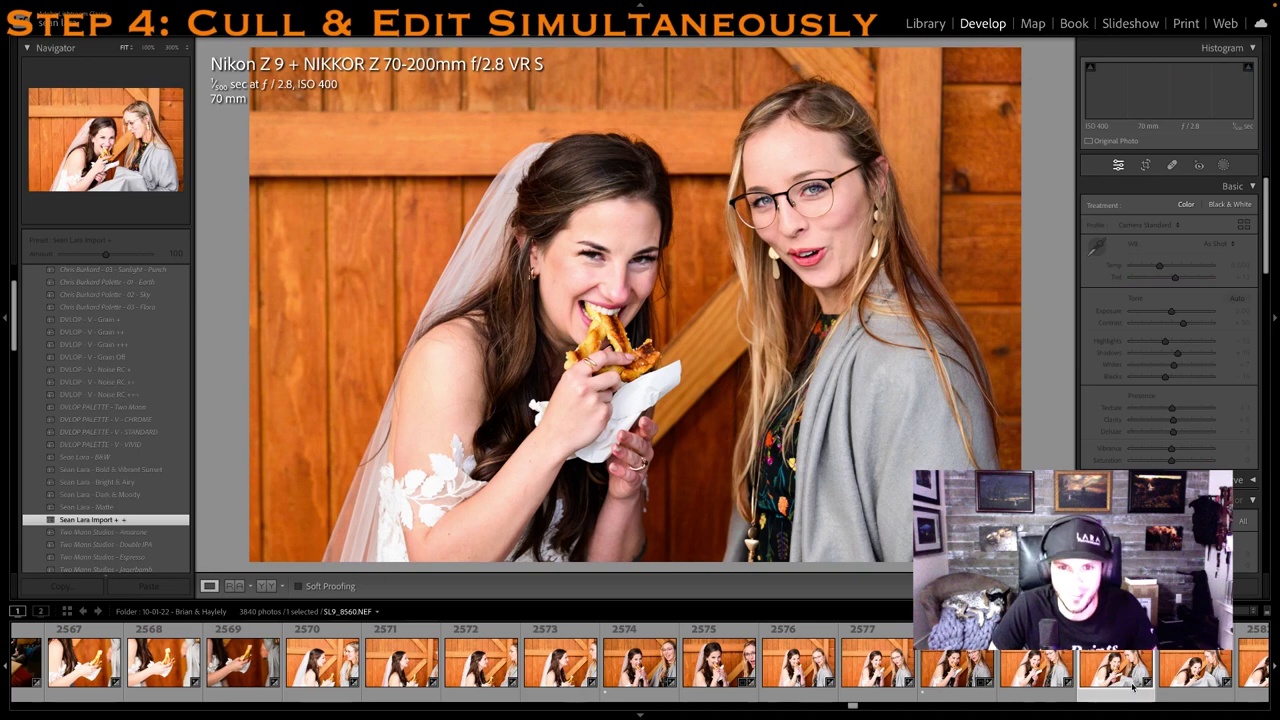
left_click(1133, 686)
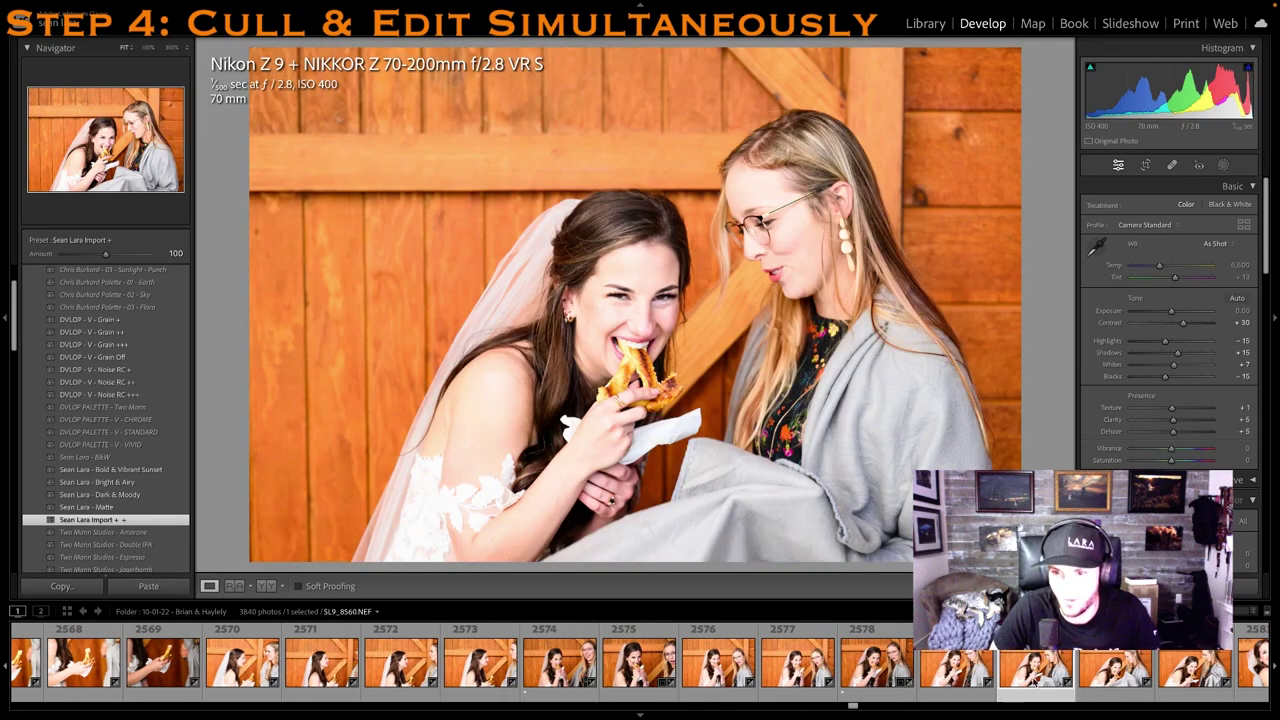
left_click(855, 670)
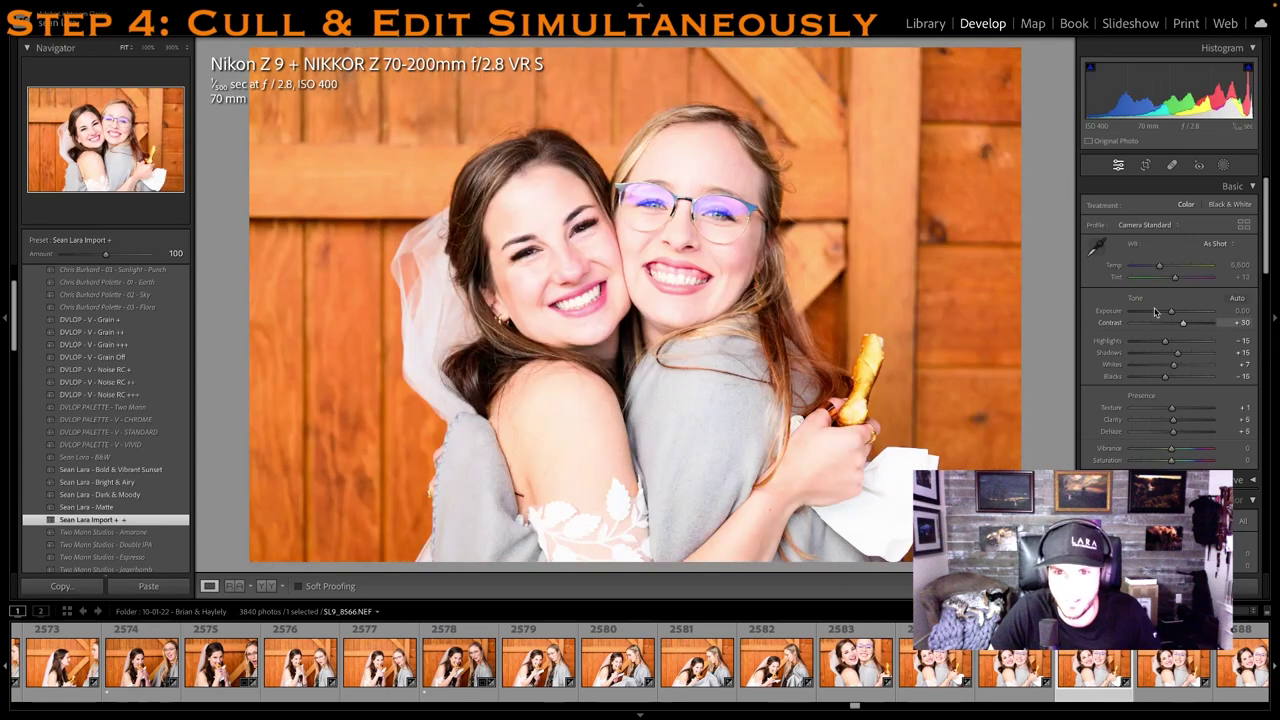
key("1")
left_click_drag(1171, 311, 1164, 316)
Rate photo 2593 of the two women talking and photo 2596 of the three men one star
scroll(987, 678, "down", 5)
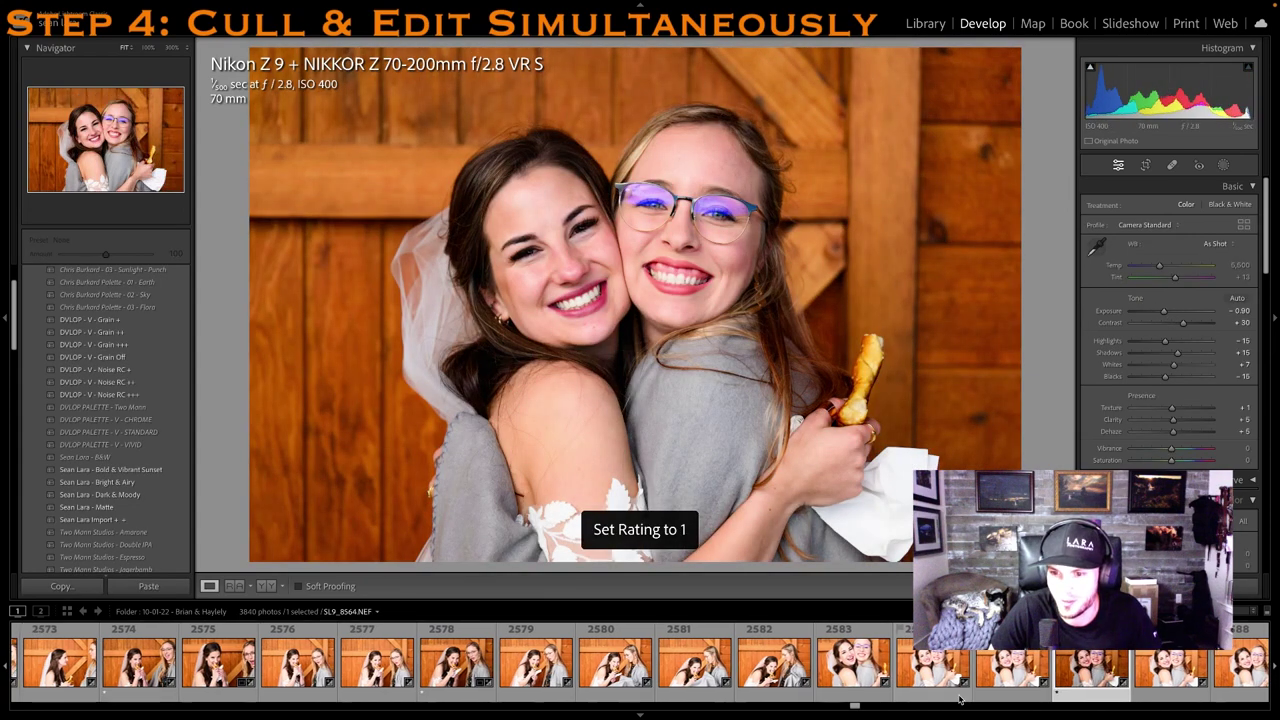
left_click(988, 670)
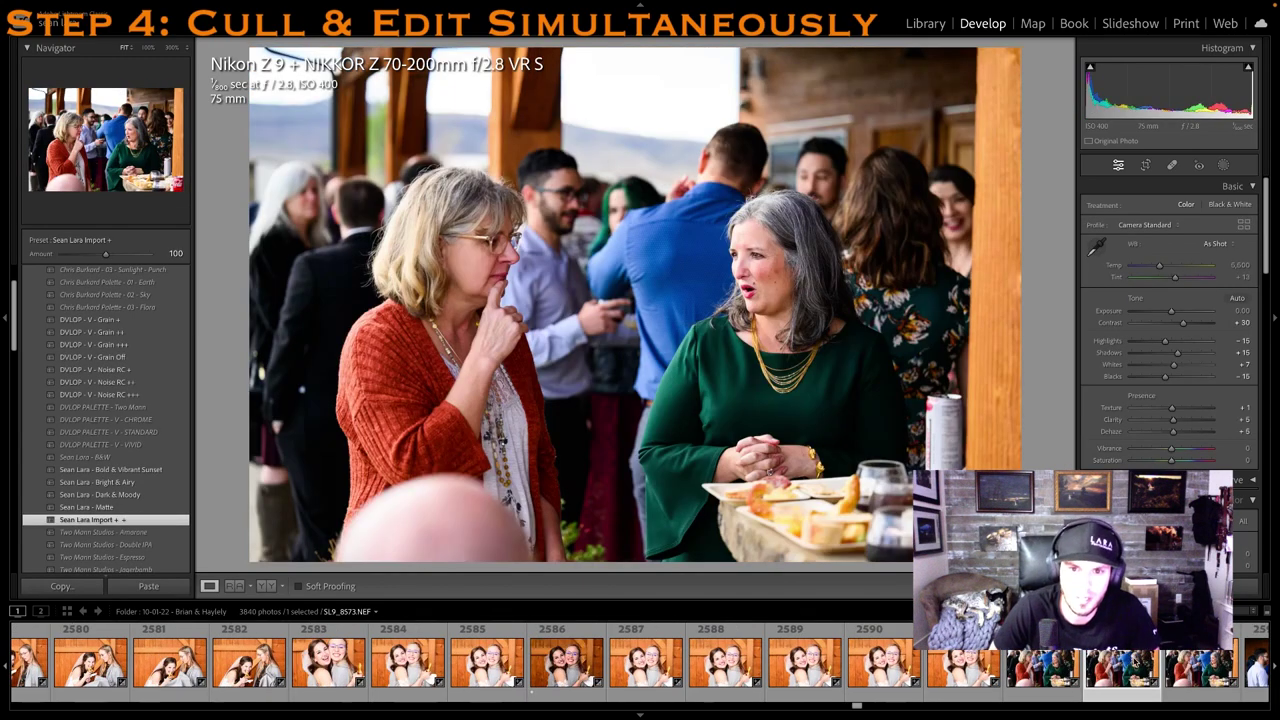
scroll(1135, 661, "down", 3)
key("1")
left_click(1110, 686)
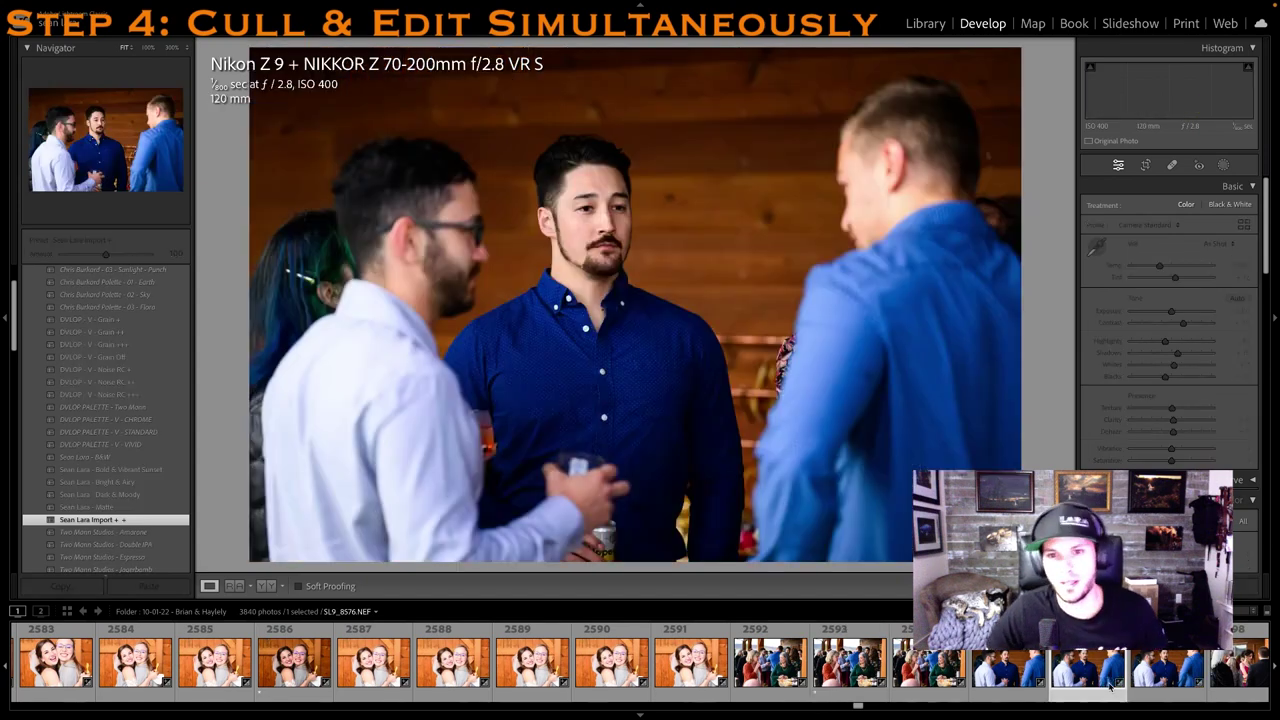
scroll(1090, 704, "down", 2)
Rate photo 2599 of the man in the patterned shirt one star and crop out the guests on its left side
left_click(1022, 678)
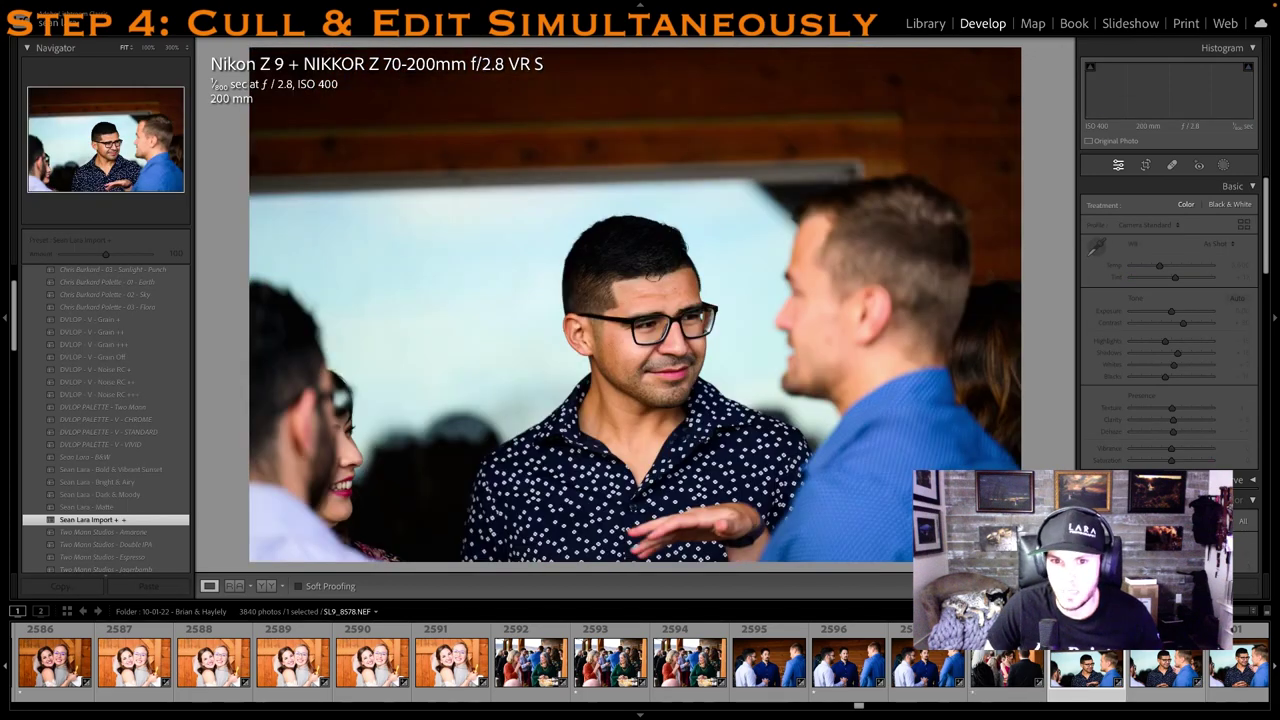
key("1")
left_click(1145, 166)
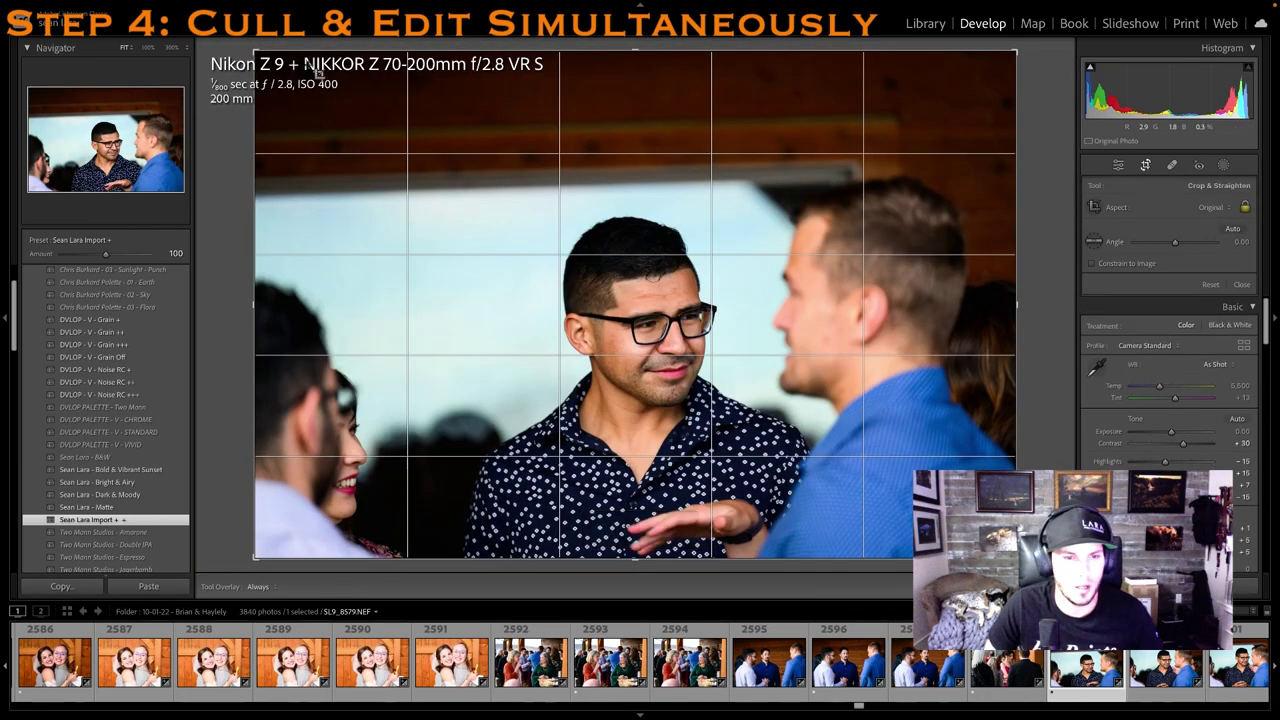
left_click_drag(257, 49, 300, 70)
key("r")
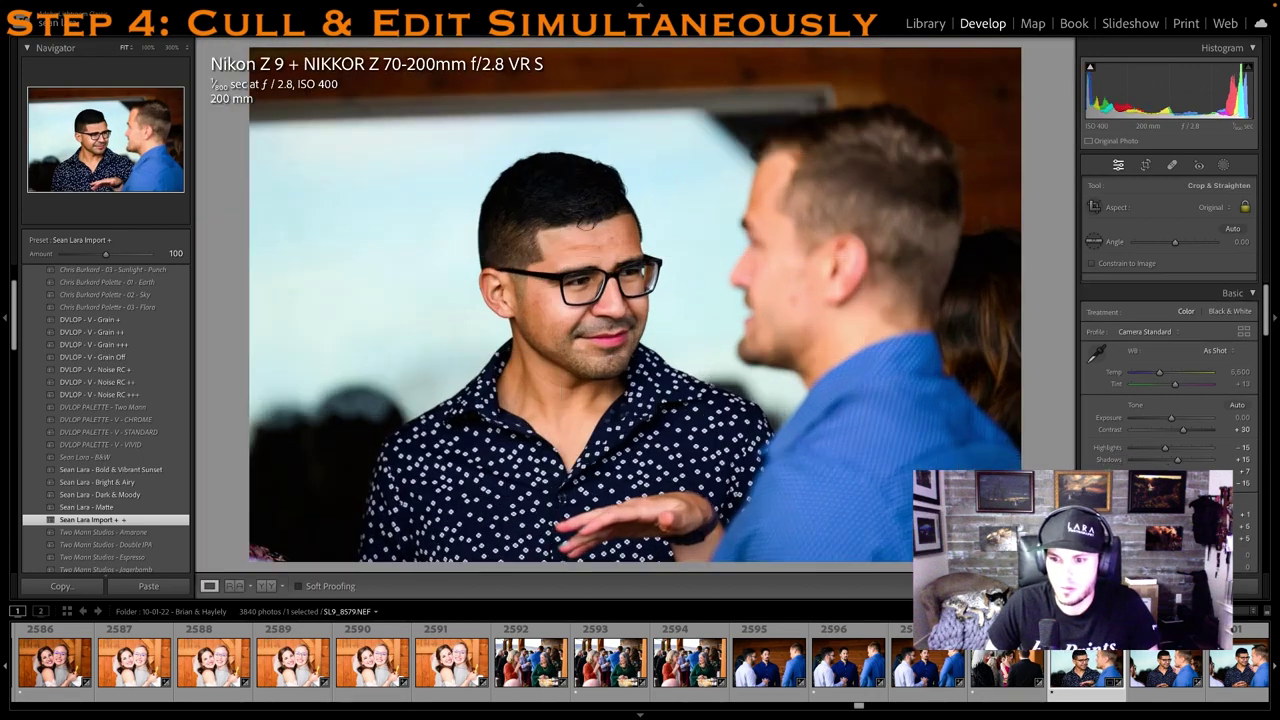
Compare photos 2602 and 2603 of the older guest in sunglasses and rate 2602 one star
left_click(975, 685)
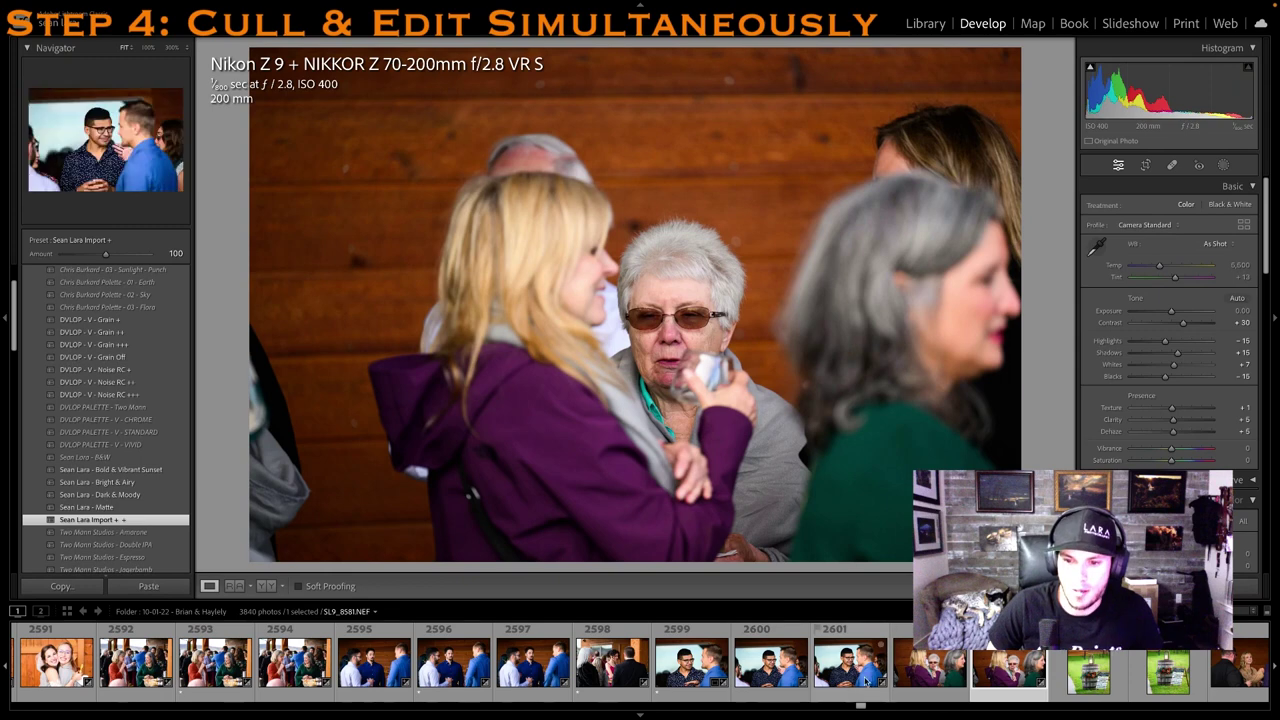
left_click(928, 672)
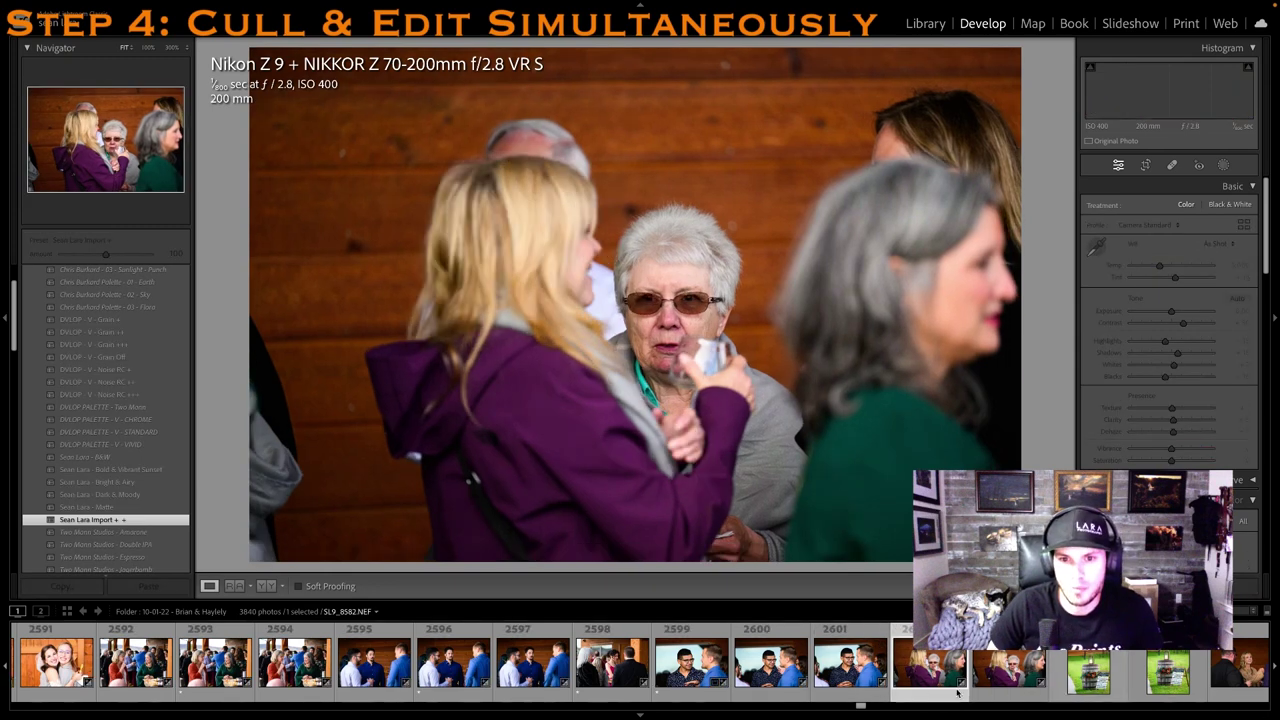
key("1")
Rate photo 2605 of the barrel and welcome sign one star, crop it tighter from the top and go to 2606
left_click(932, 676)
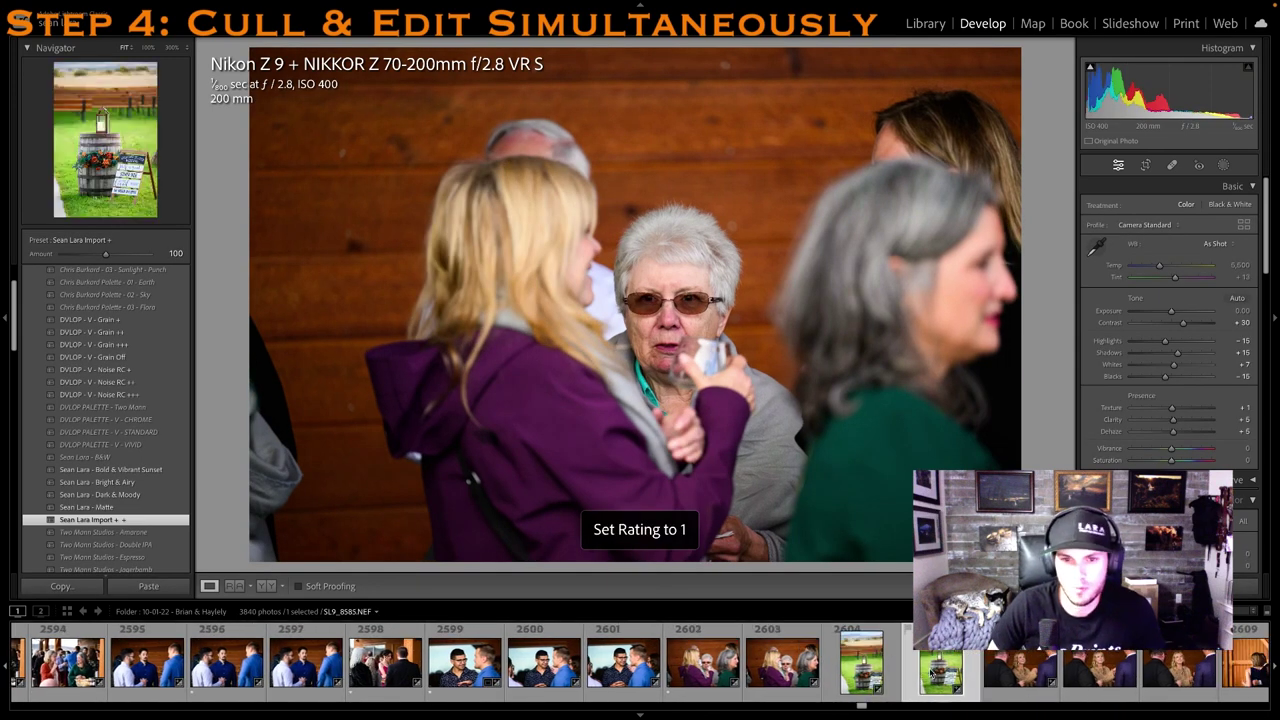
key("1")
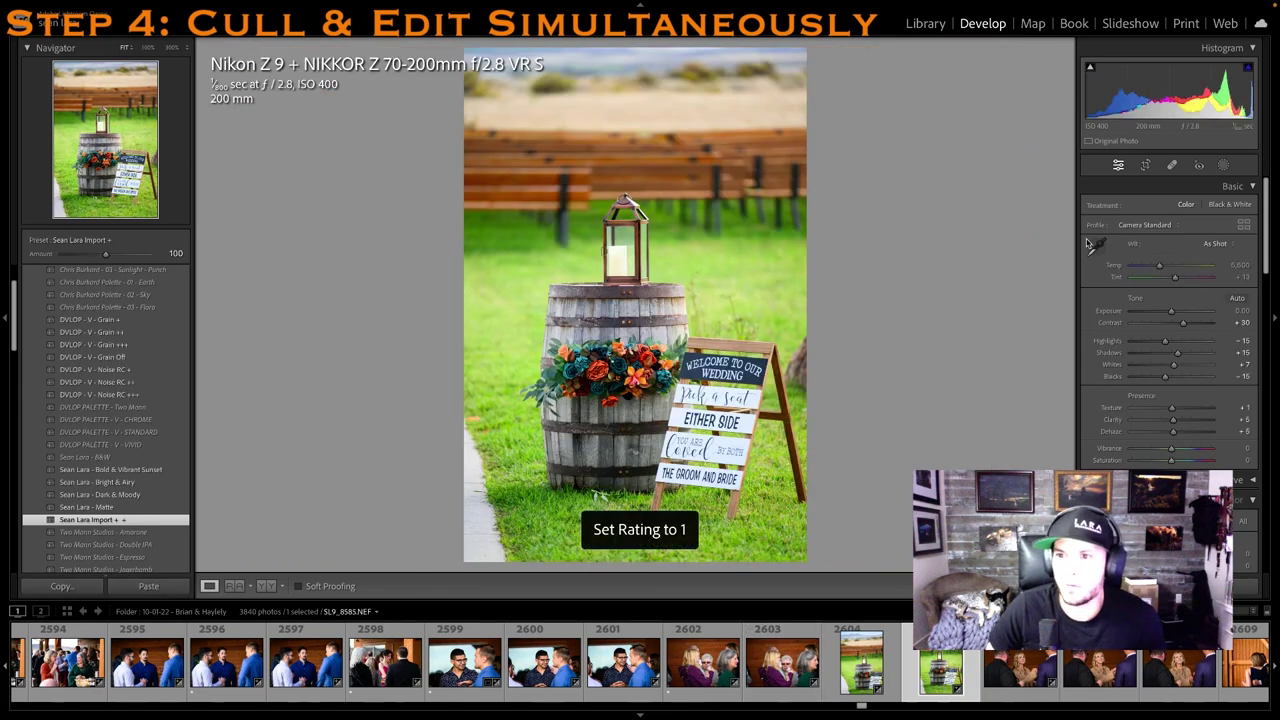
left_click(1147, 166)
left_click_drag(635, 48, 635, 86)
left_click_drag(630, 264, 618, 263)
key("Return")
key("Right")
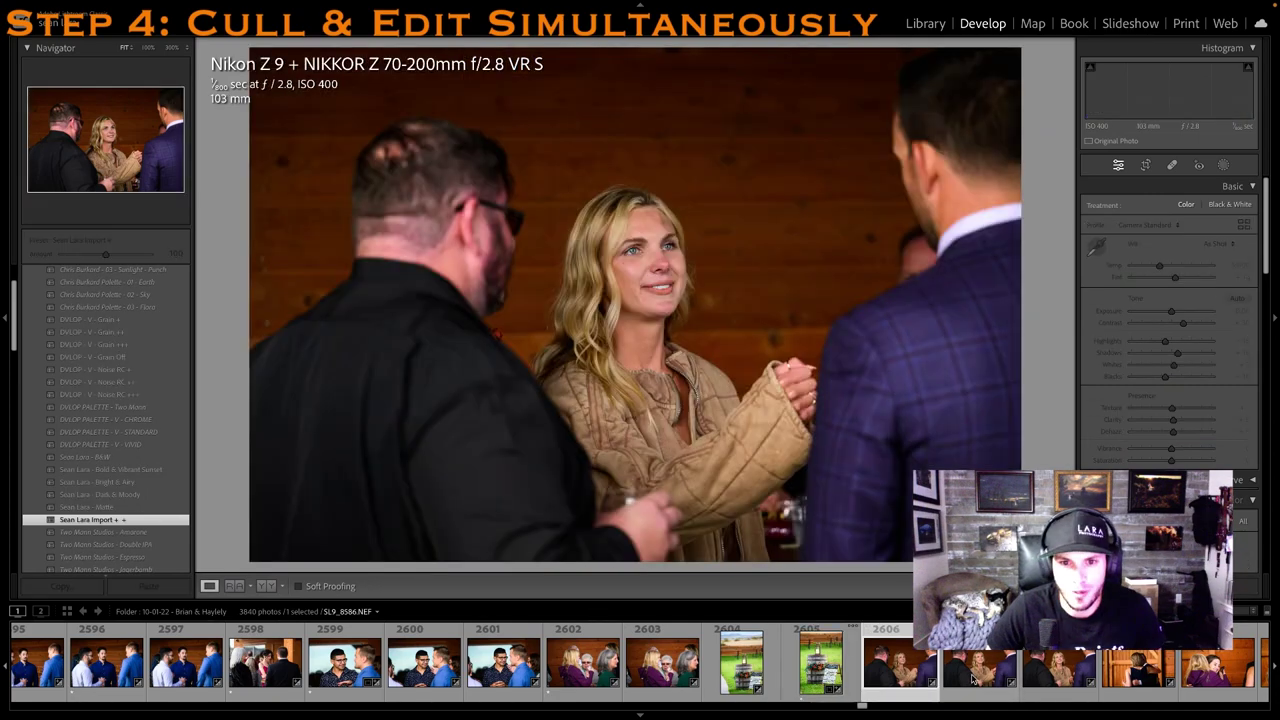
Rate photo 2606 of the blonde woman between two men one star and move on to photo 2610
key("1")
left_click(1139, 676)
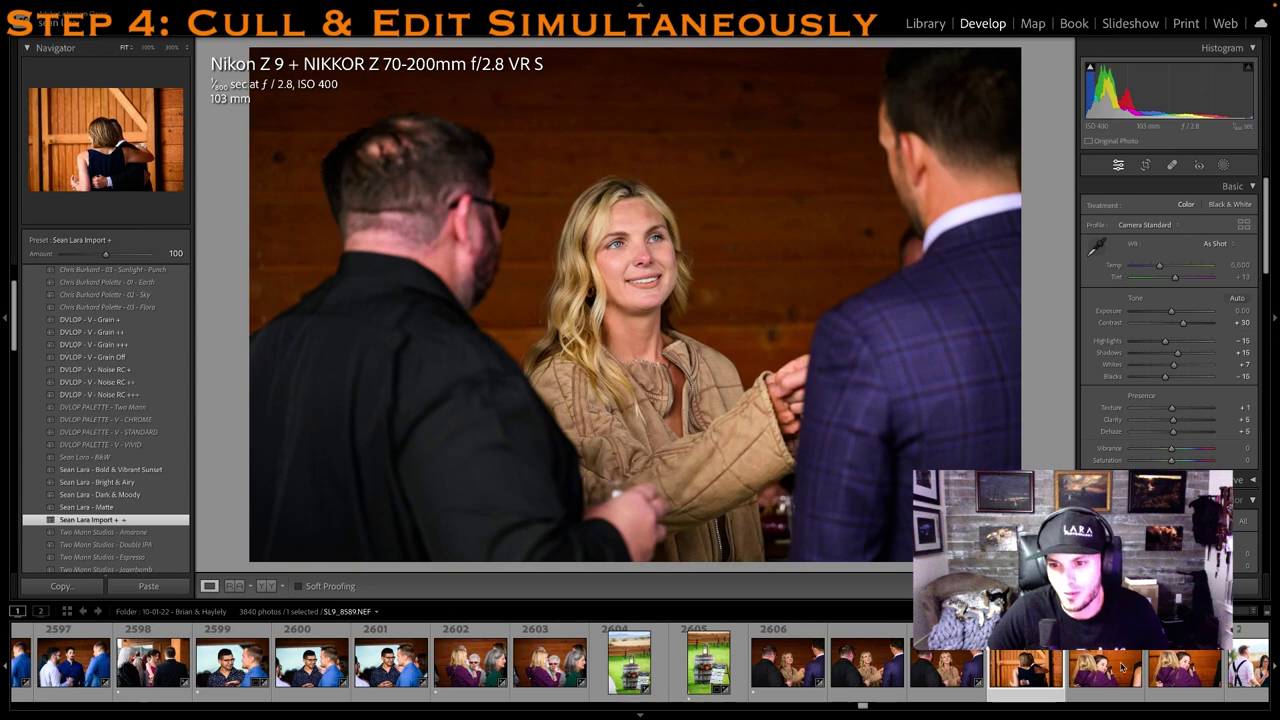
left_click(1121, 662)
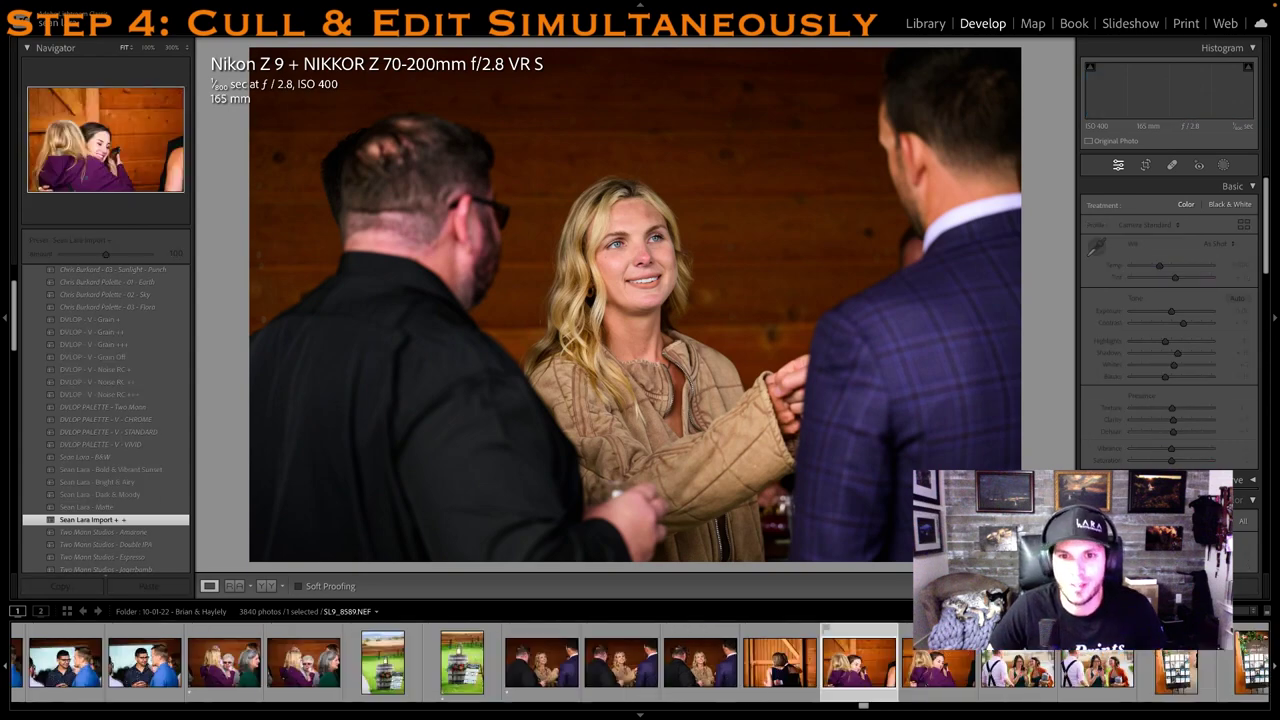
Rate photo 2610 of the two women hugging one star and crop it tighter to remove the guest at its right edge
key("1")
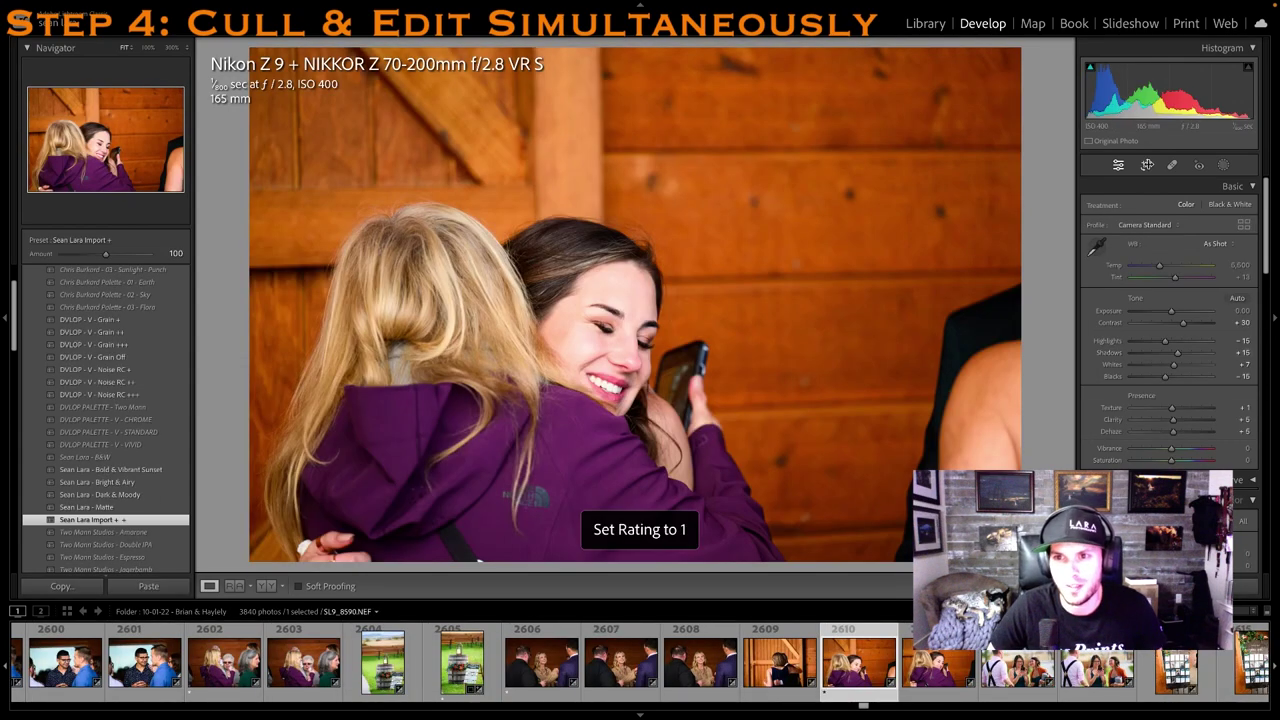
left_click(1148, 165)
left_click_drag(1009, 56, 957, 97)
left_click(1147, 165)
left_click_drag(866, 706, 868, 706)
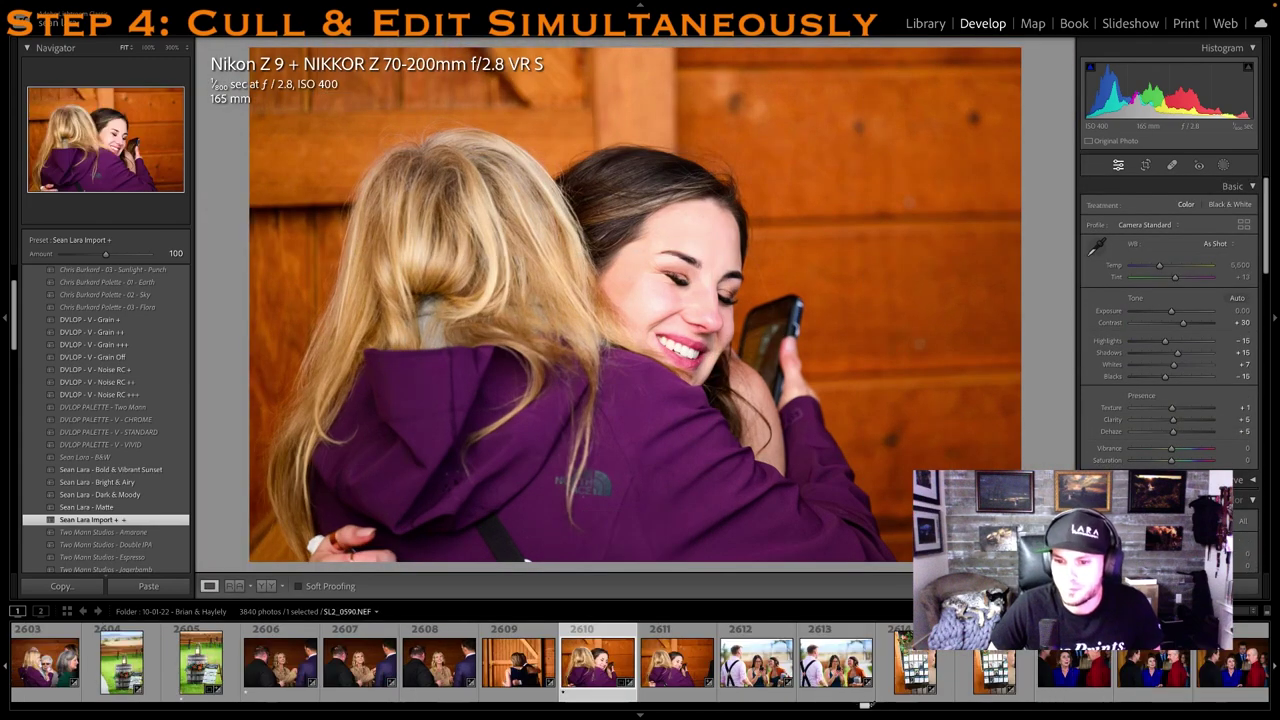
Rate photo 2613 one star and crop it tighter around the two women laughing at the phone
left_click(843, 682)
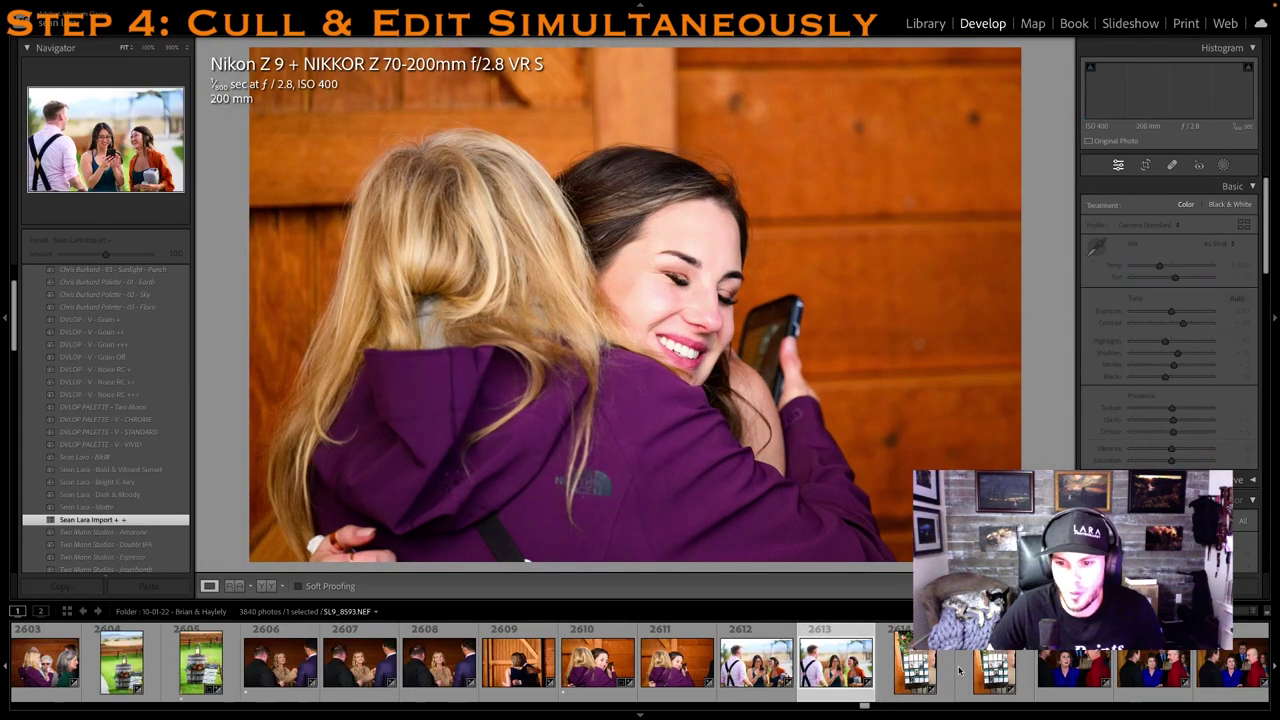
key("1")
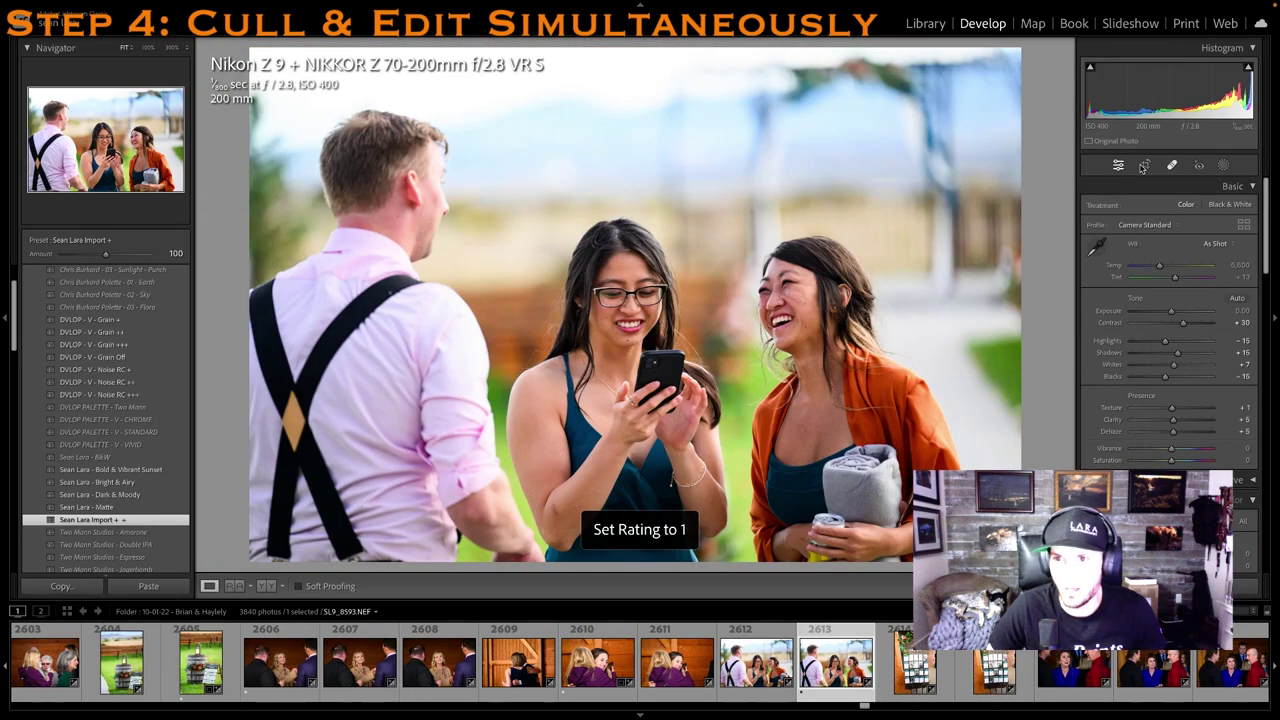
left_click(1144, 167)
left_click_drag(632, 50, 632, 110)
left_click_drag(674, 308, 631, 308)
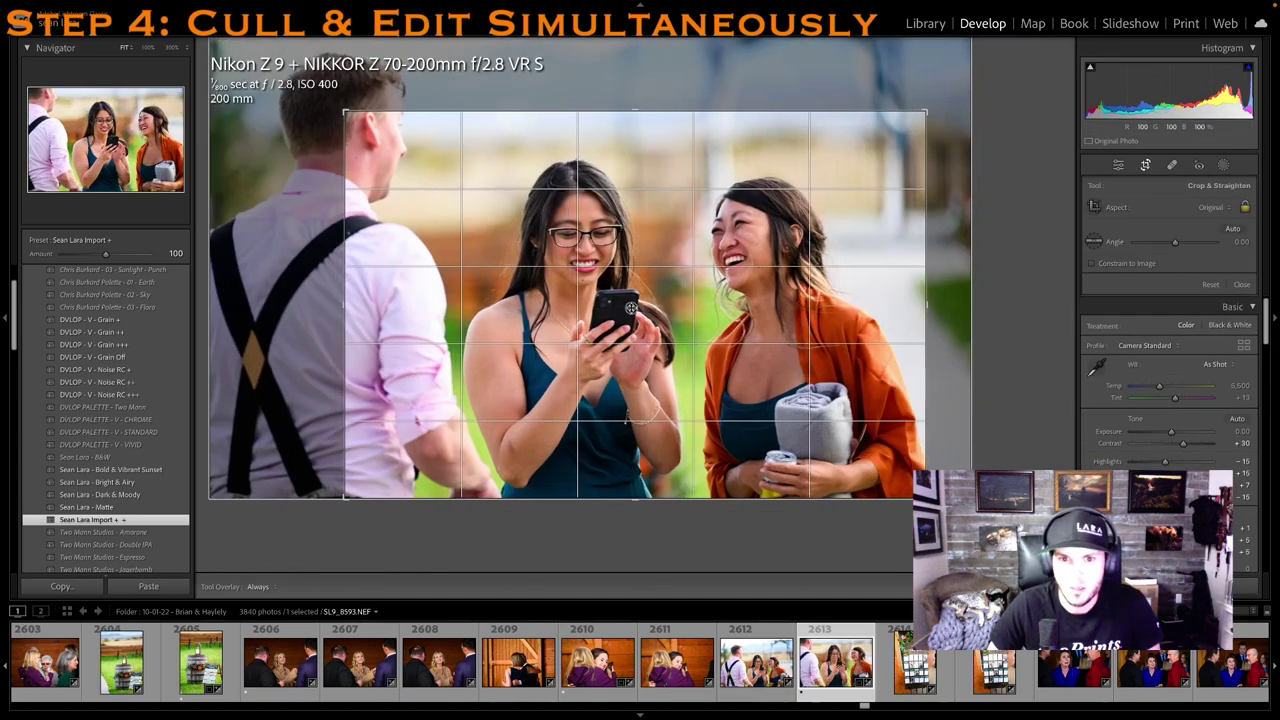
key("Return")
Rate photo 2615 of the seating chart one star and lower its highlights to -94
left_click(922, 680)
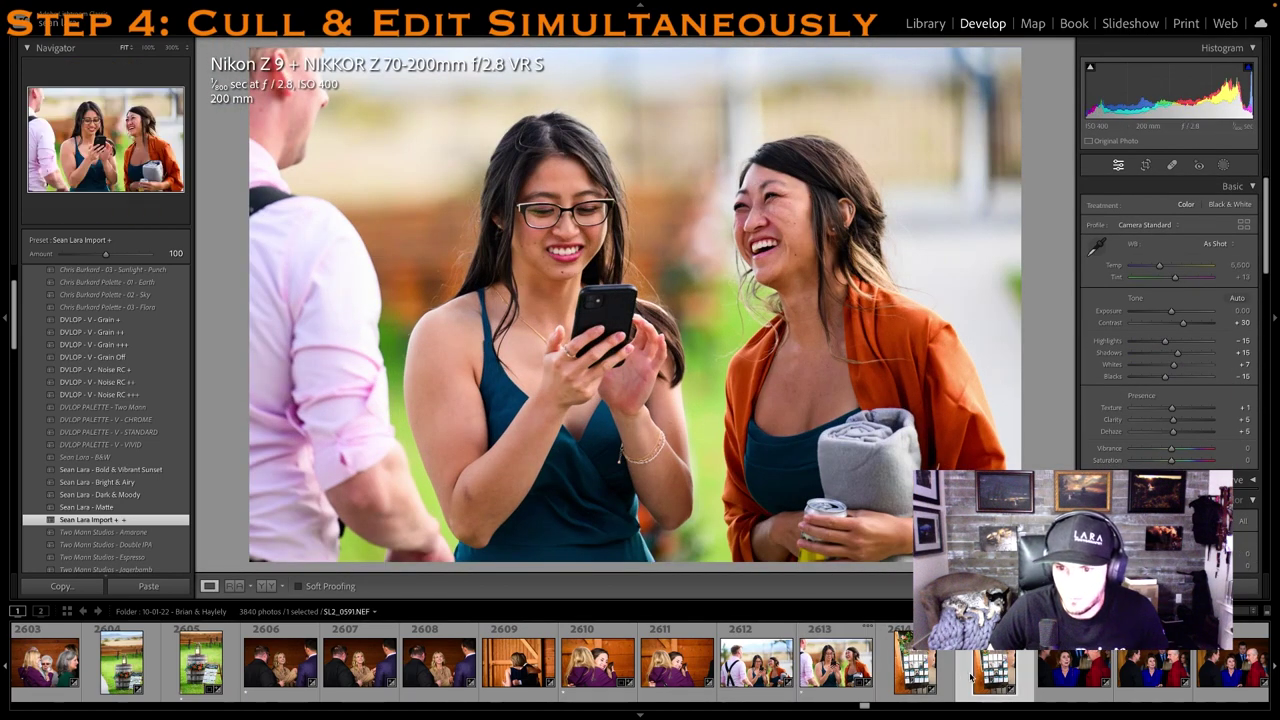
key("1")
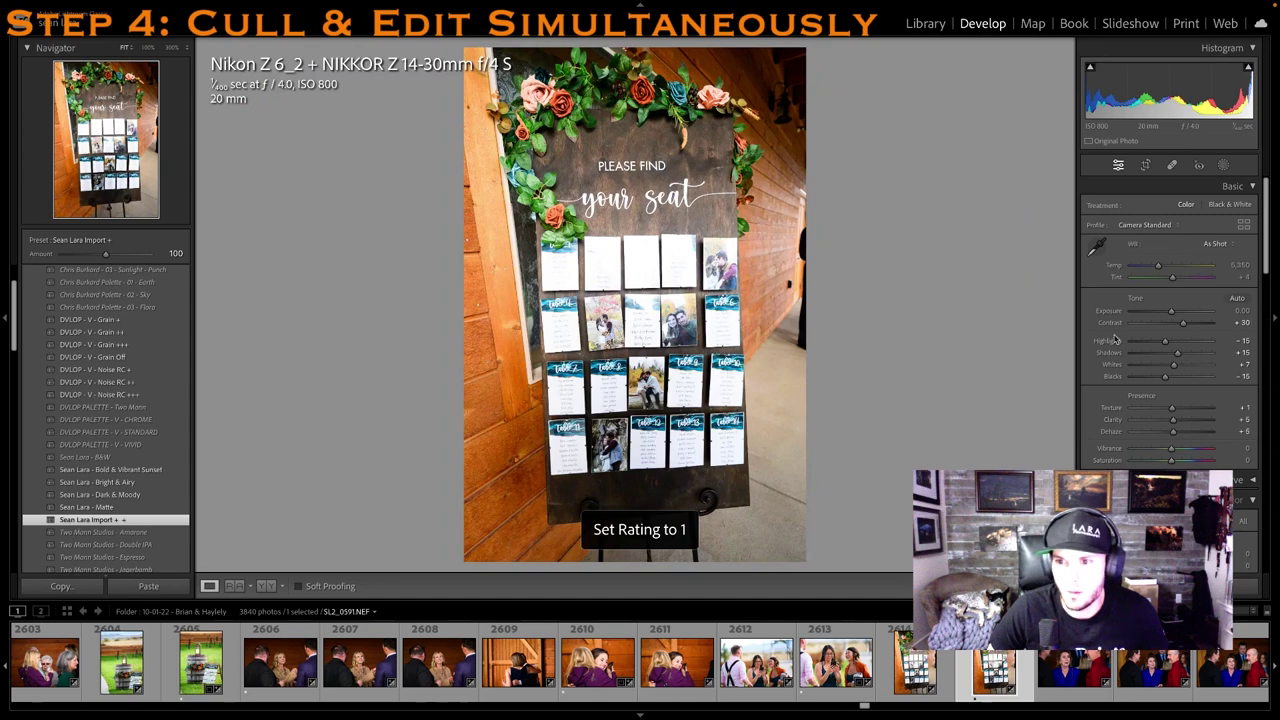
left_click_drag(1140, 342, 1133, 342)
Rate photo 2617 of the woman in blue and photo 2620 of the man in sunglasses and red tie one star
key("Right")
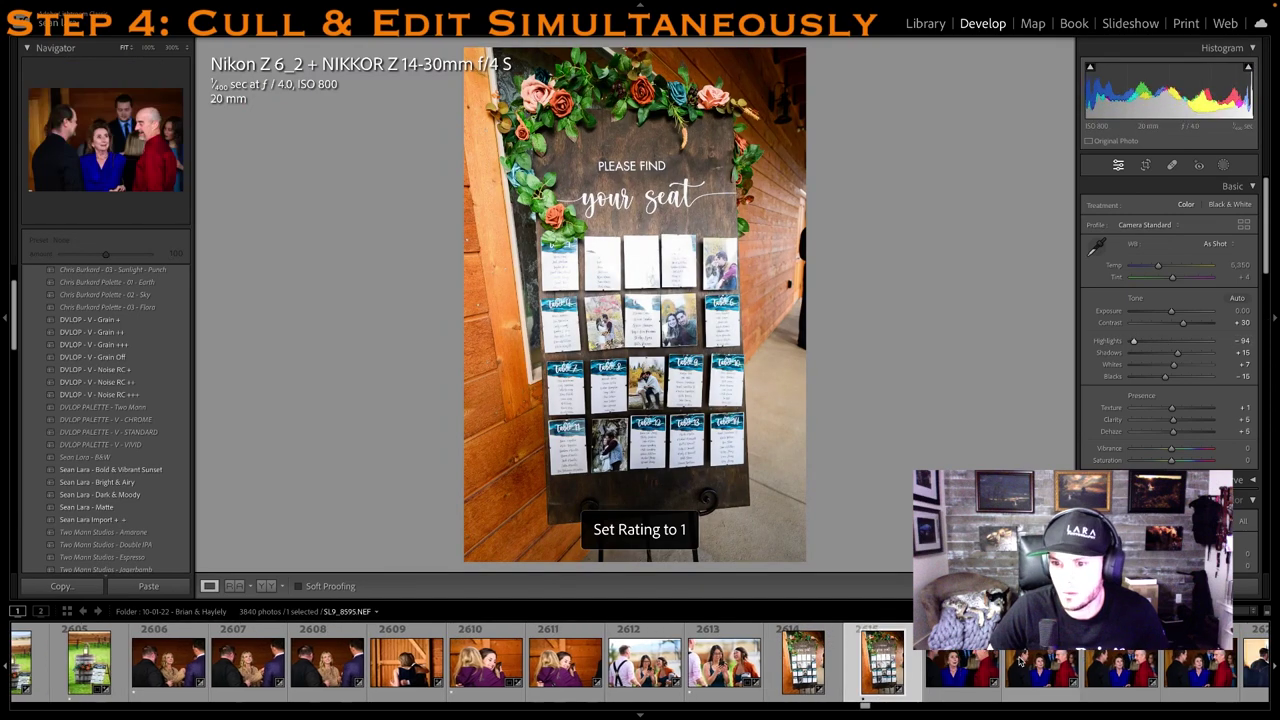
key("Right")
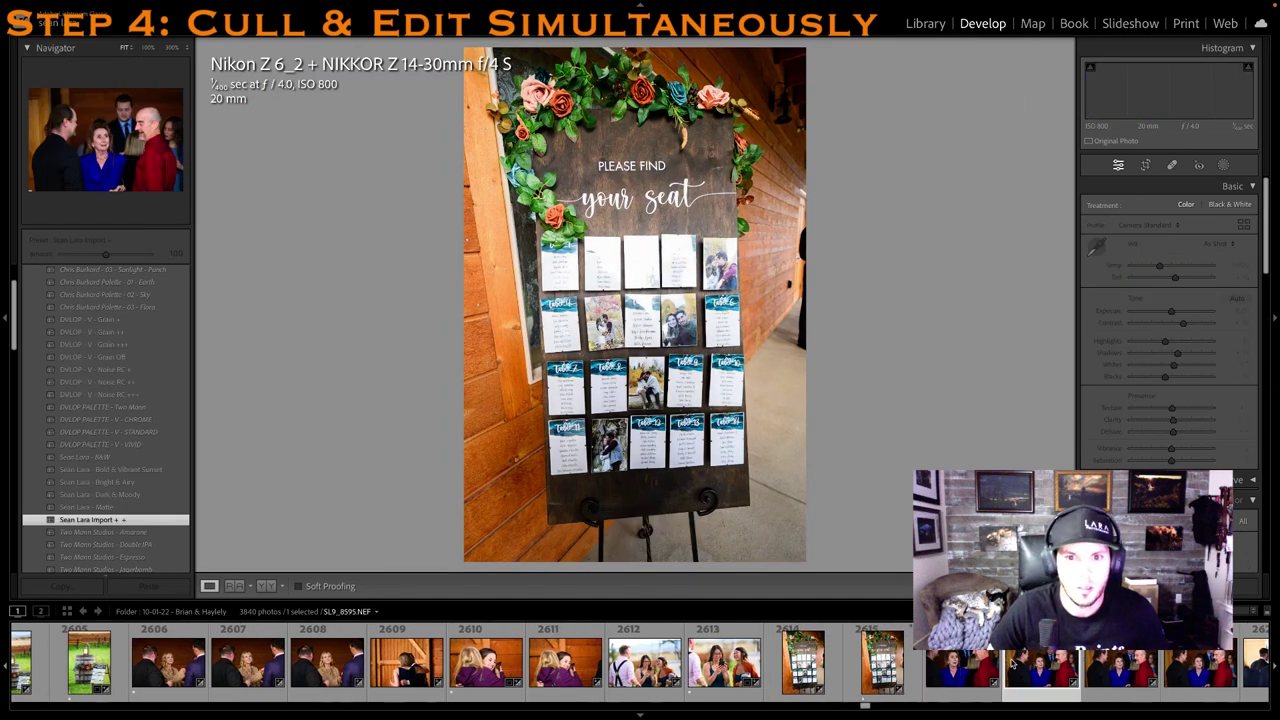
key("Right")
key("1")
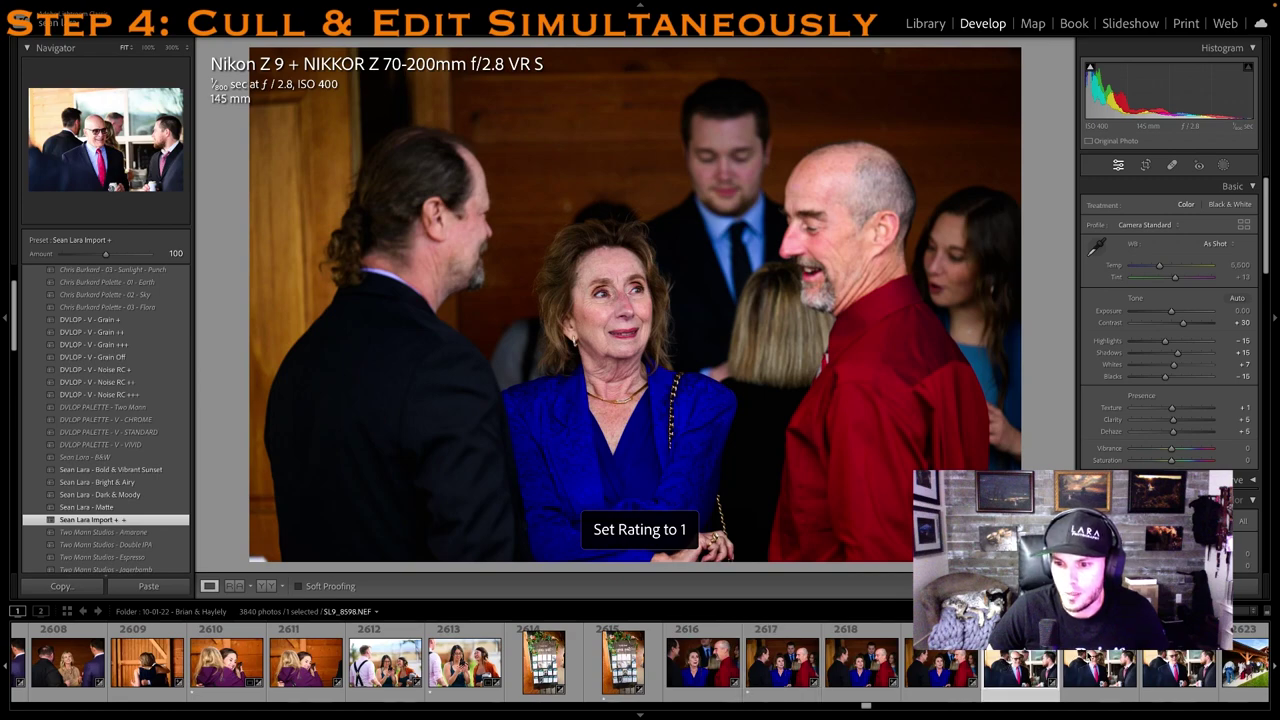
key("1")
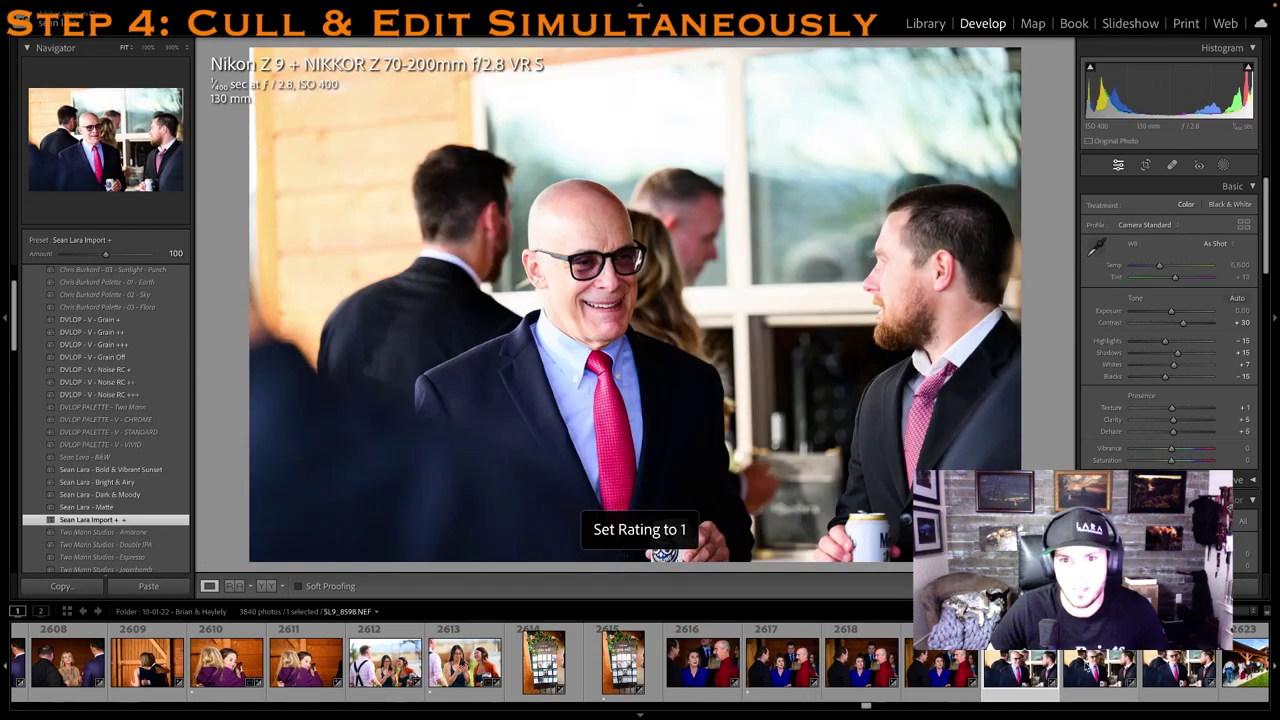
Skip the remaining shots of the man in sunglasses and rate photo 2624 of the guests outside the venue one star
scroll(1101, 676, "down", 4)
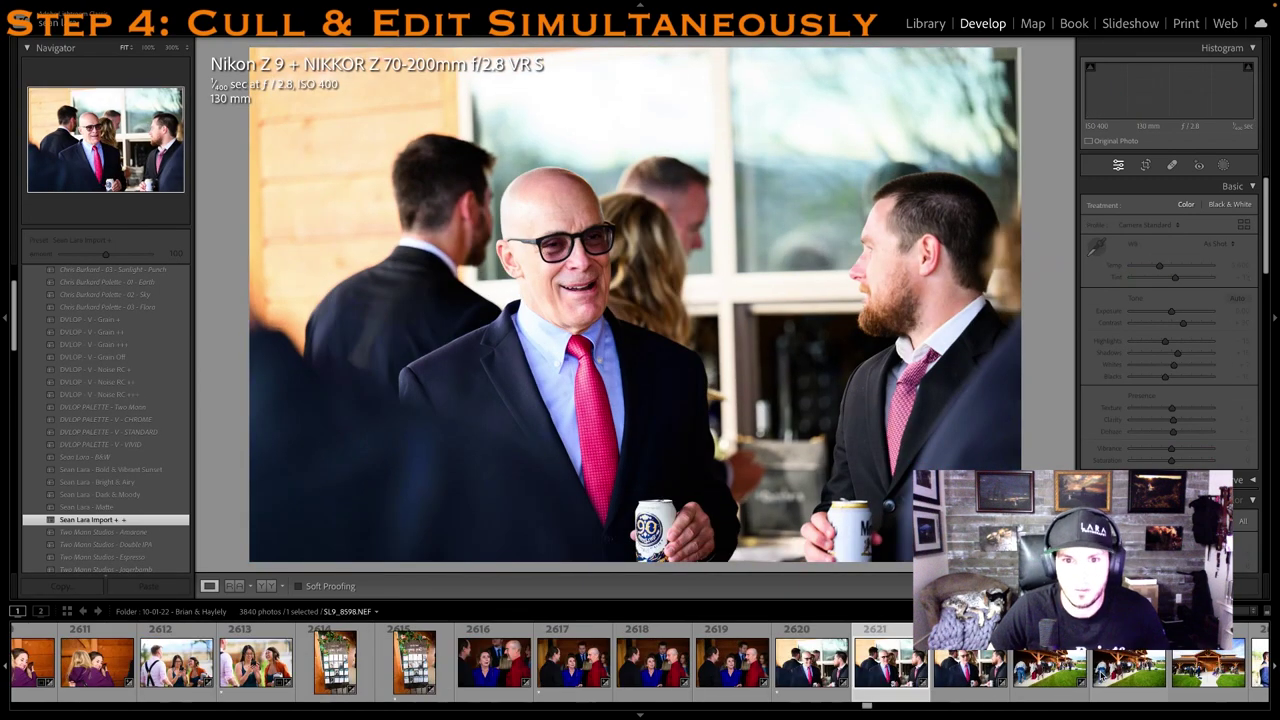
left_click(1046, 680)
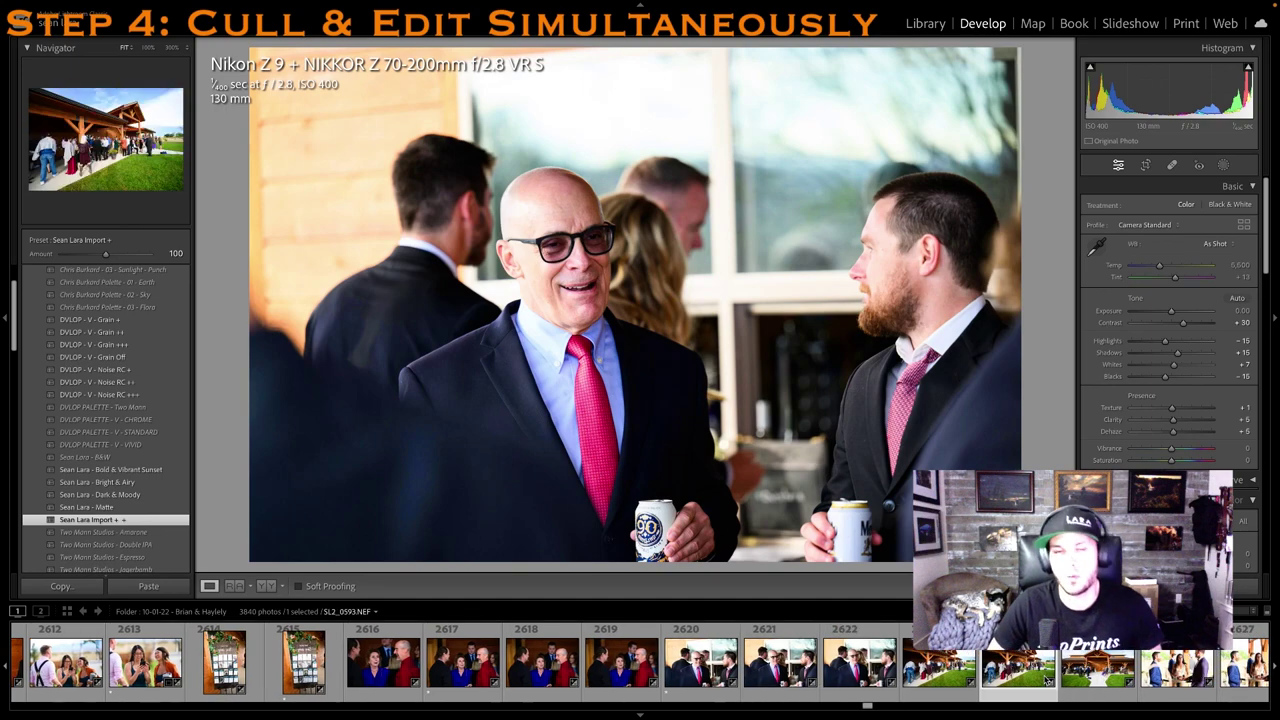
key("Right")
key("Right")
key("1")
Rate photo 2627 of the three guests at the round table one star and lower its highlights to -100
key("Right")
key("Right")
key("Right")
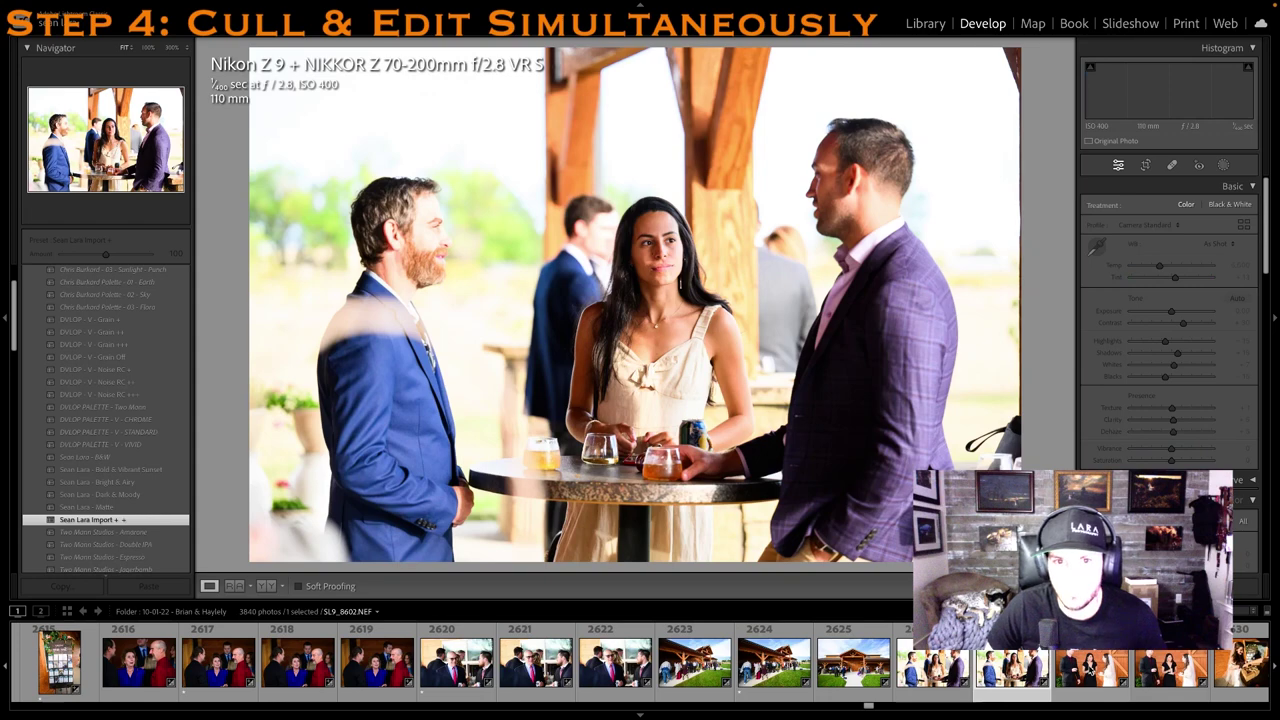
key("1")
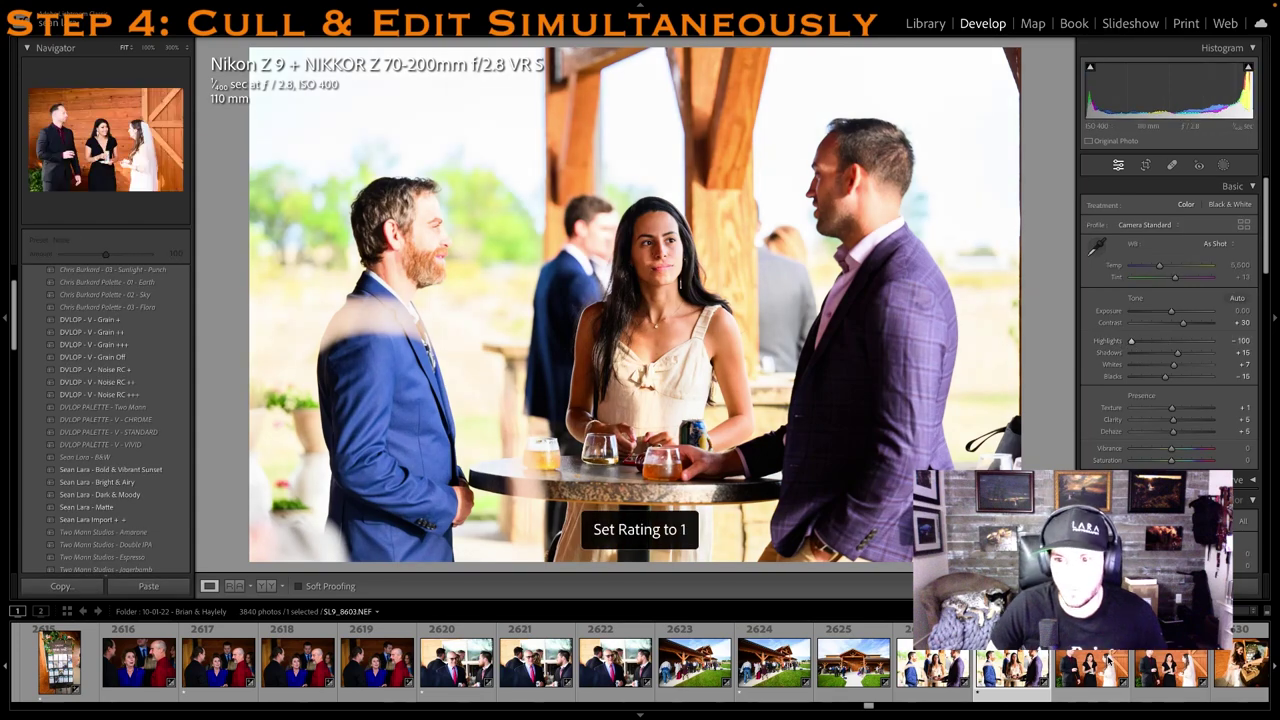
Rate photo 2629 of the bride talking with two guests one star and crop it slightly tighter from the top and right
key("Right")
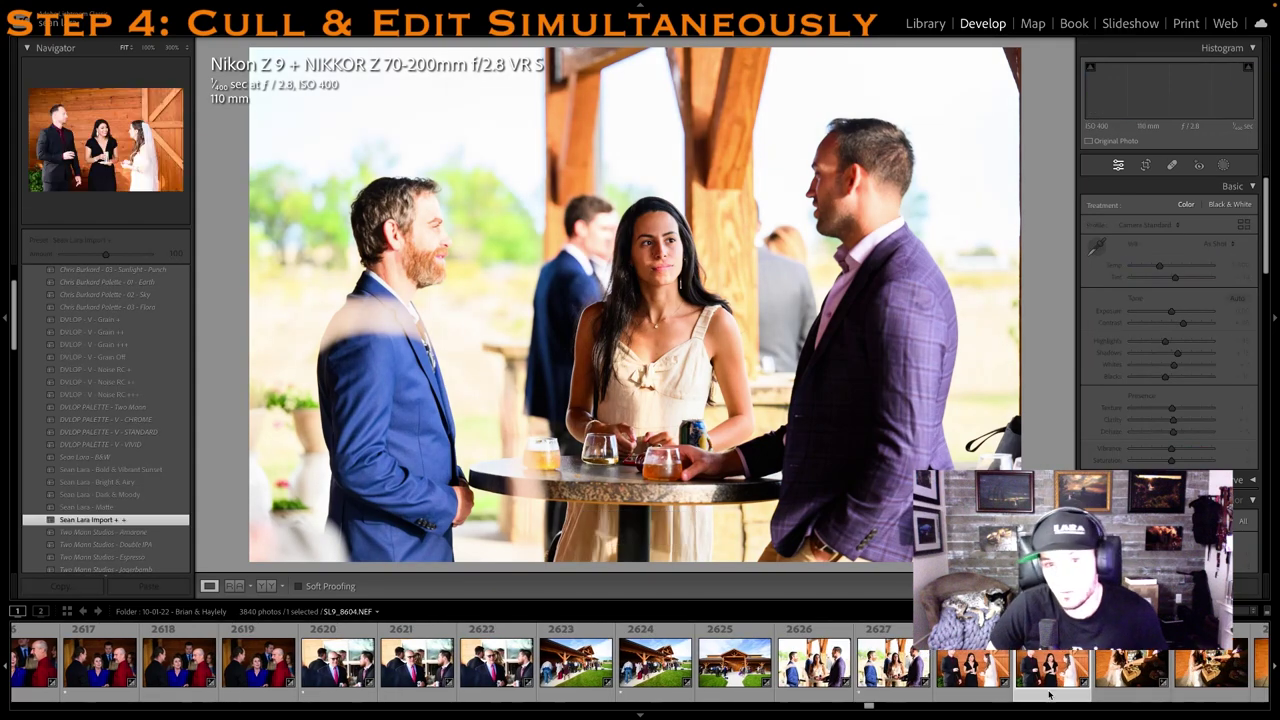
key("1")
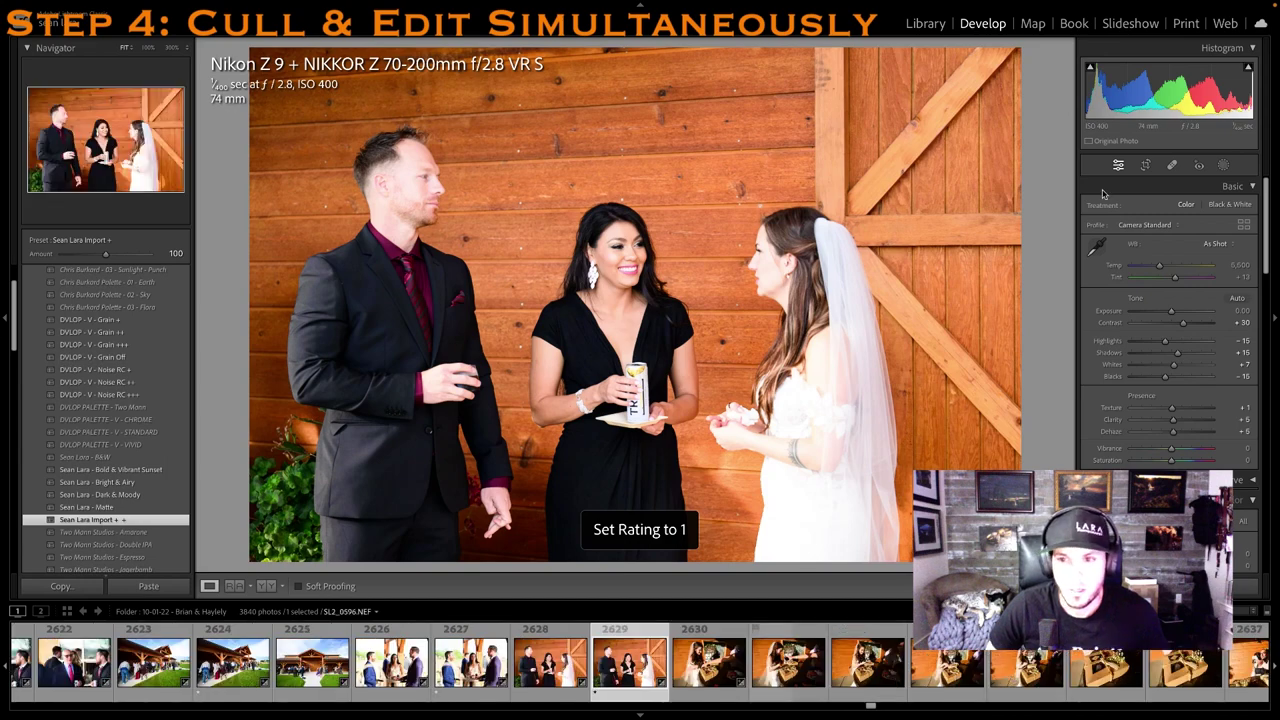
left_click(1144, 167)
left_click_drag(1020, 48, 990, 71)
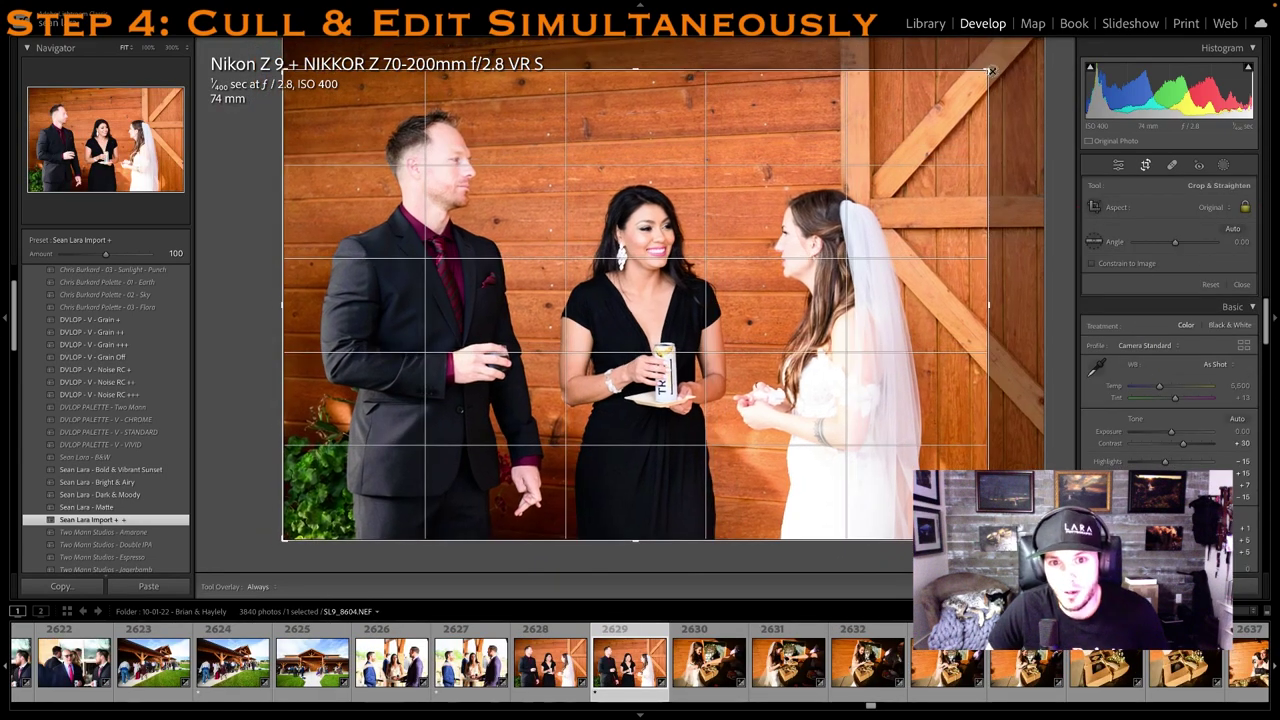
key("Return")
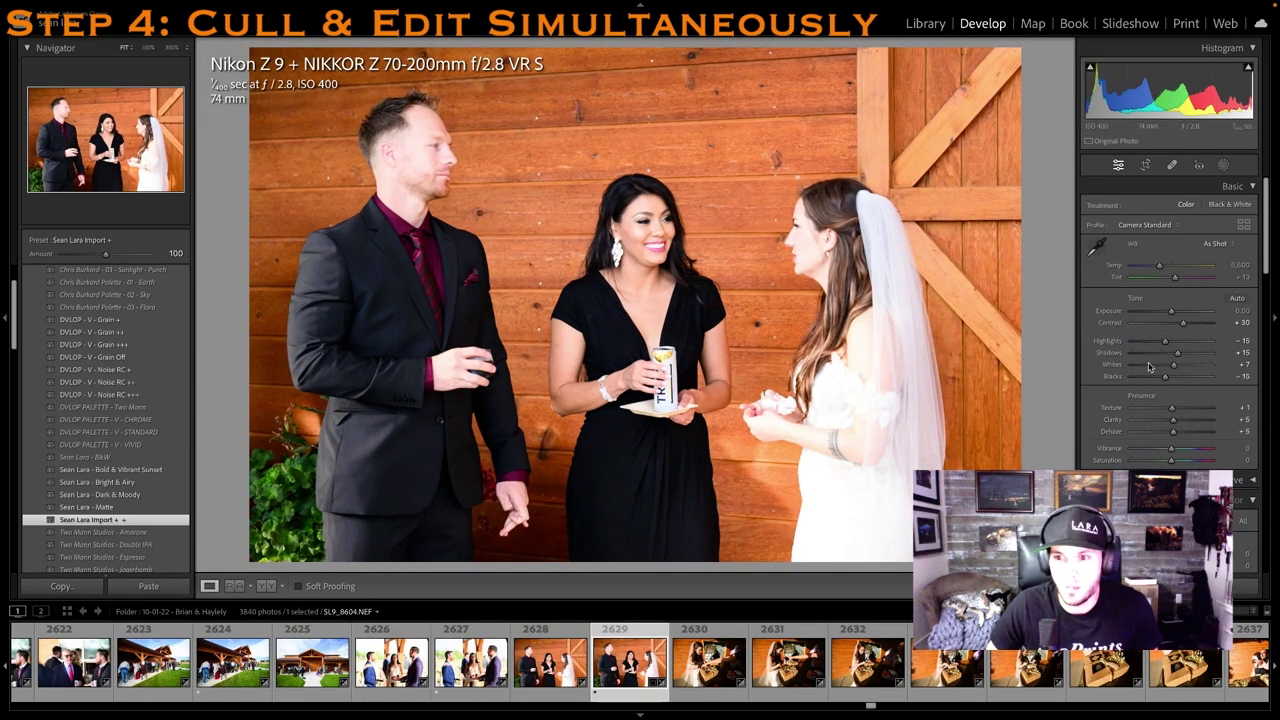
key("1")
Compare photos 2631 and 2632 of the bride with the boxes, raise the shadows of 2632 to +55 and rate it one star
left_click(826, 673)
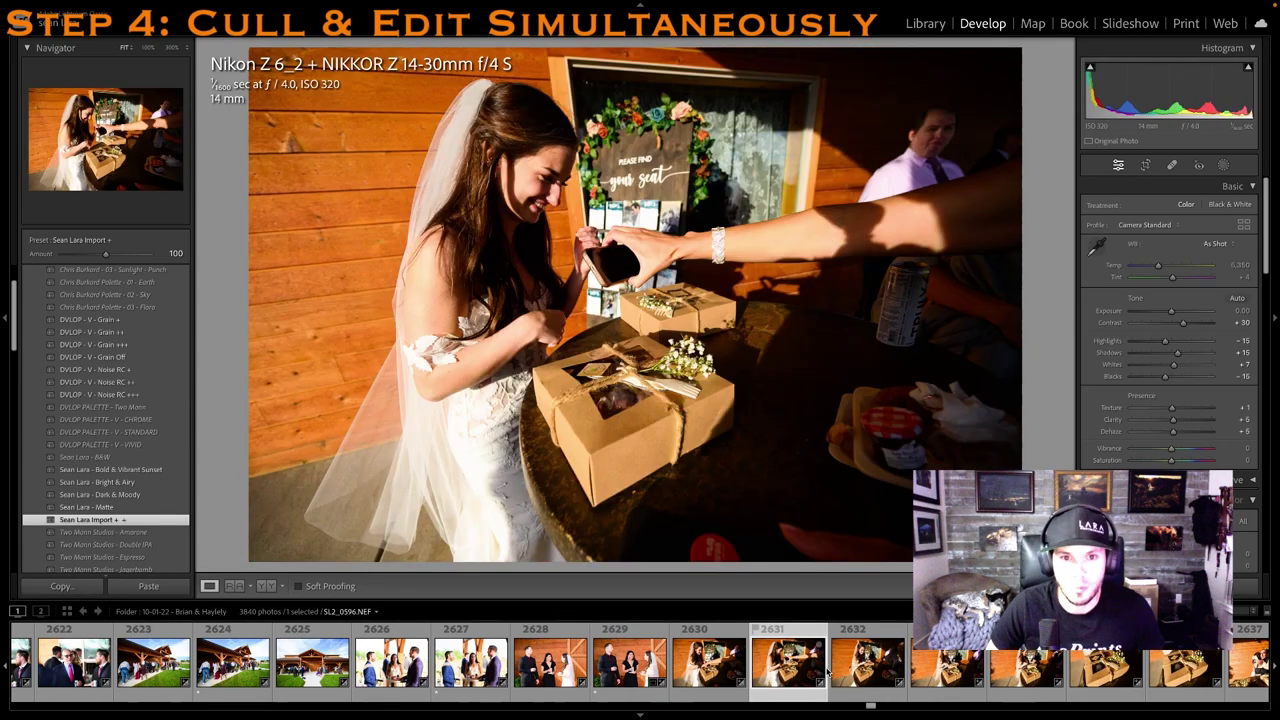
left_click(897, 655)
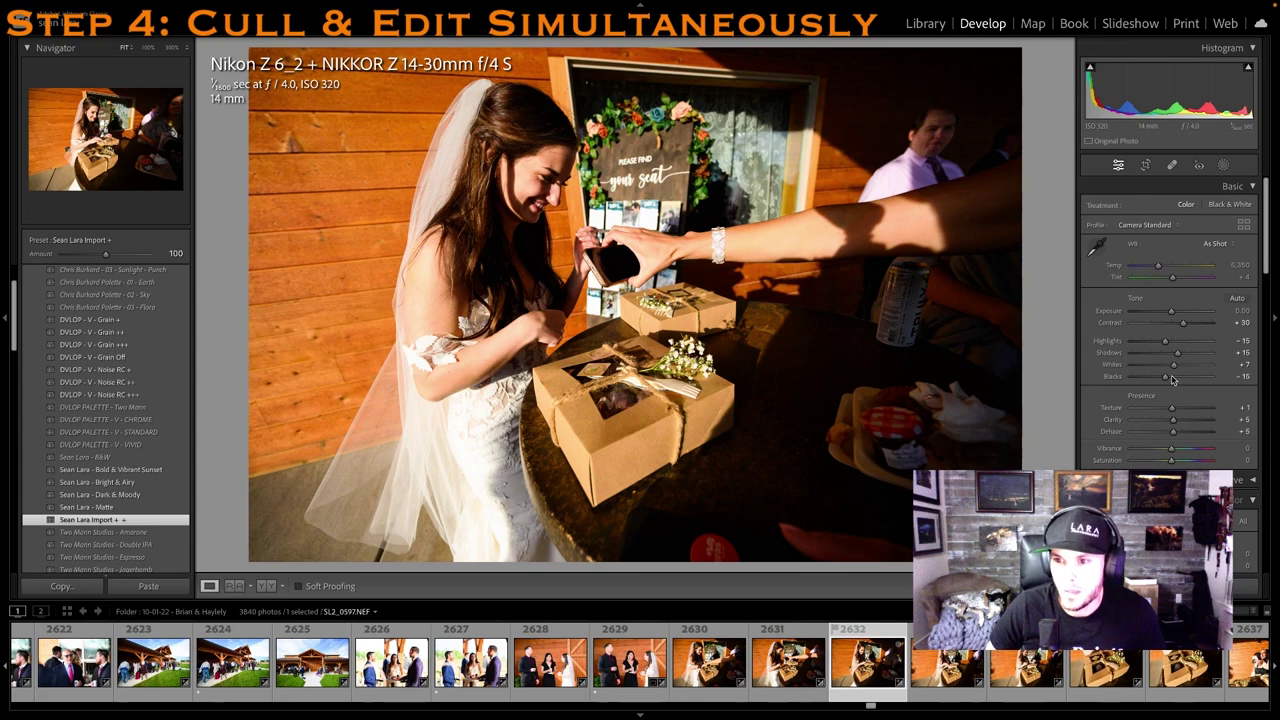
left_click(1193, 353)
key("1")
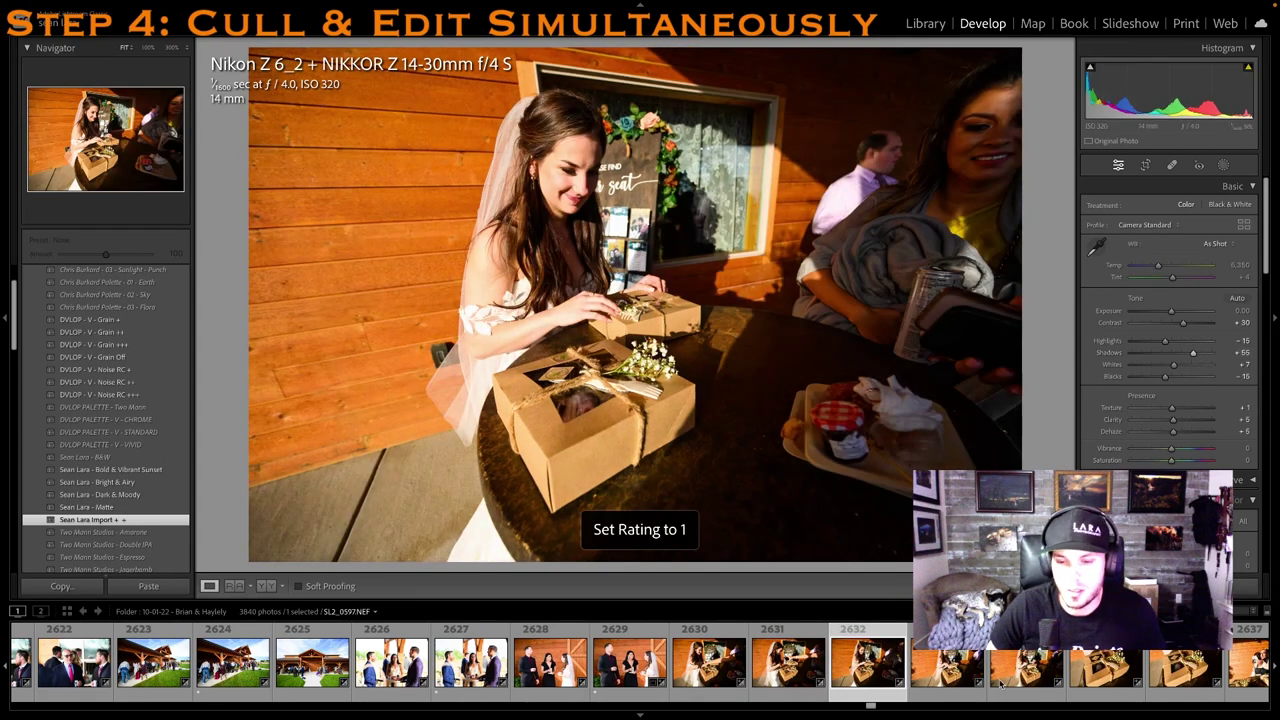
Go to photo 2635, the close-up of the twine-tied box, and rate it one star
key("Right")
scroll(1000, 686, "right", 1)
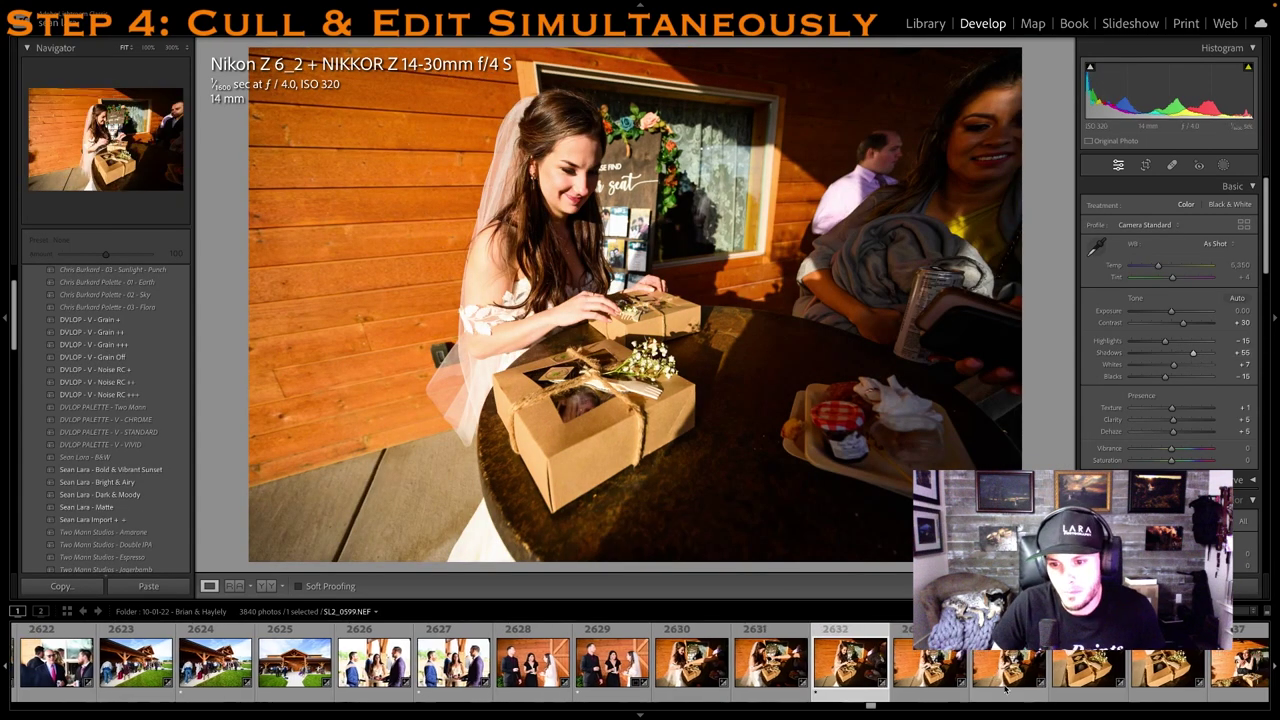
left_click(1031, 678)
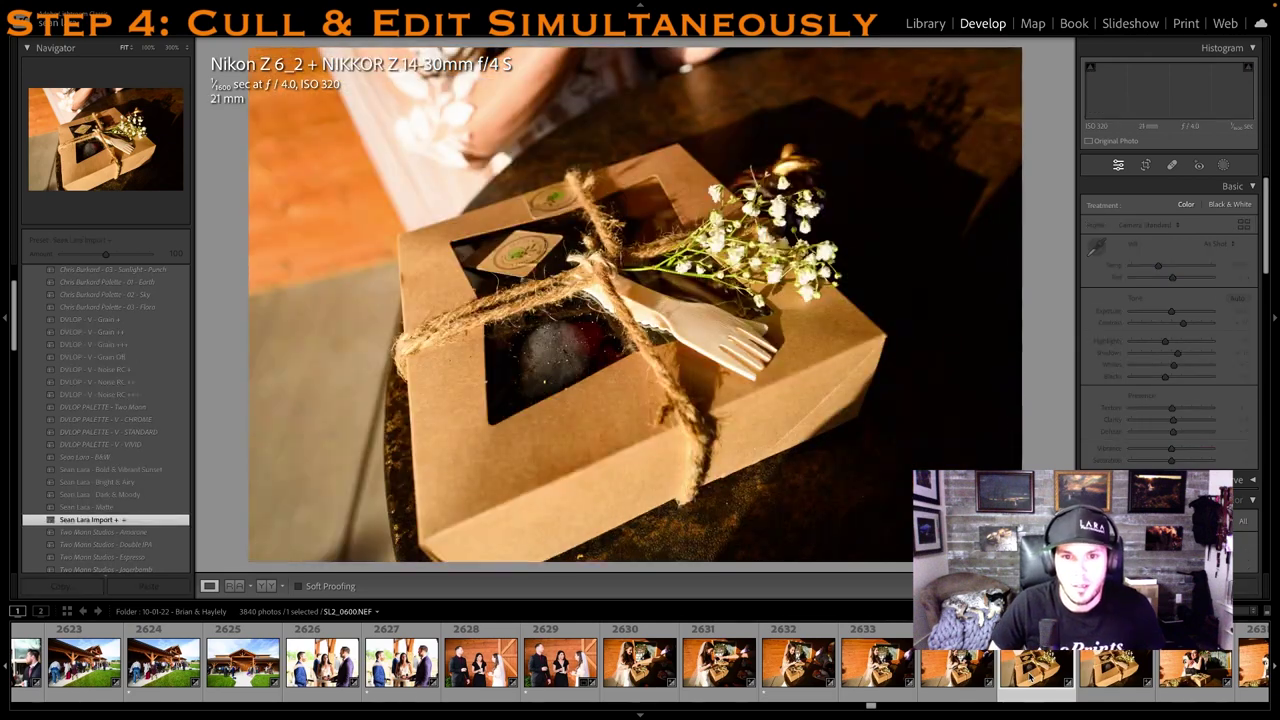
key("1")
Rate photo 2639 of the bride hugging the man in the striped suit one star and lower its highlights to about -63
key("1")
key("1")
key("1")
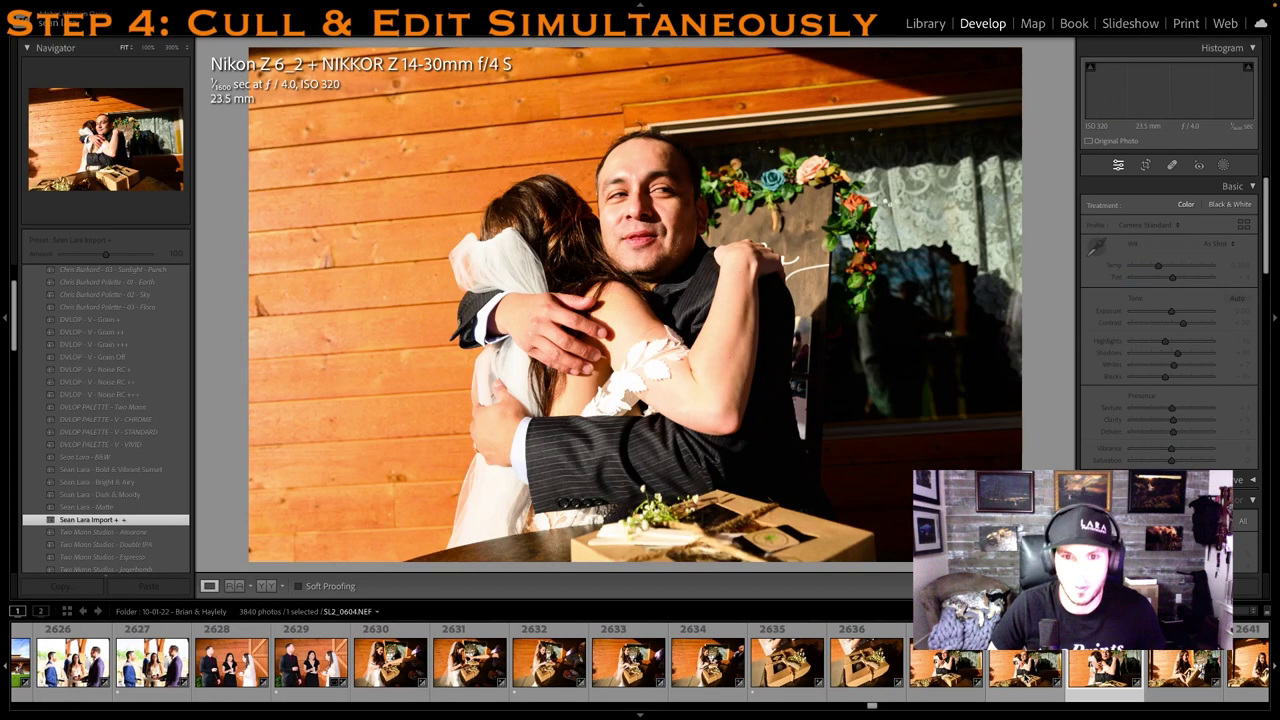
key("1")
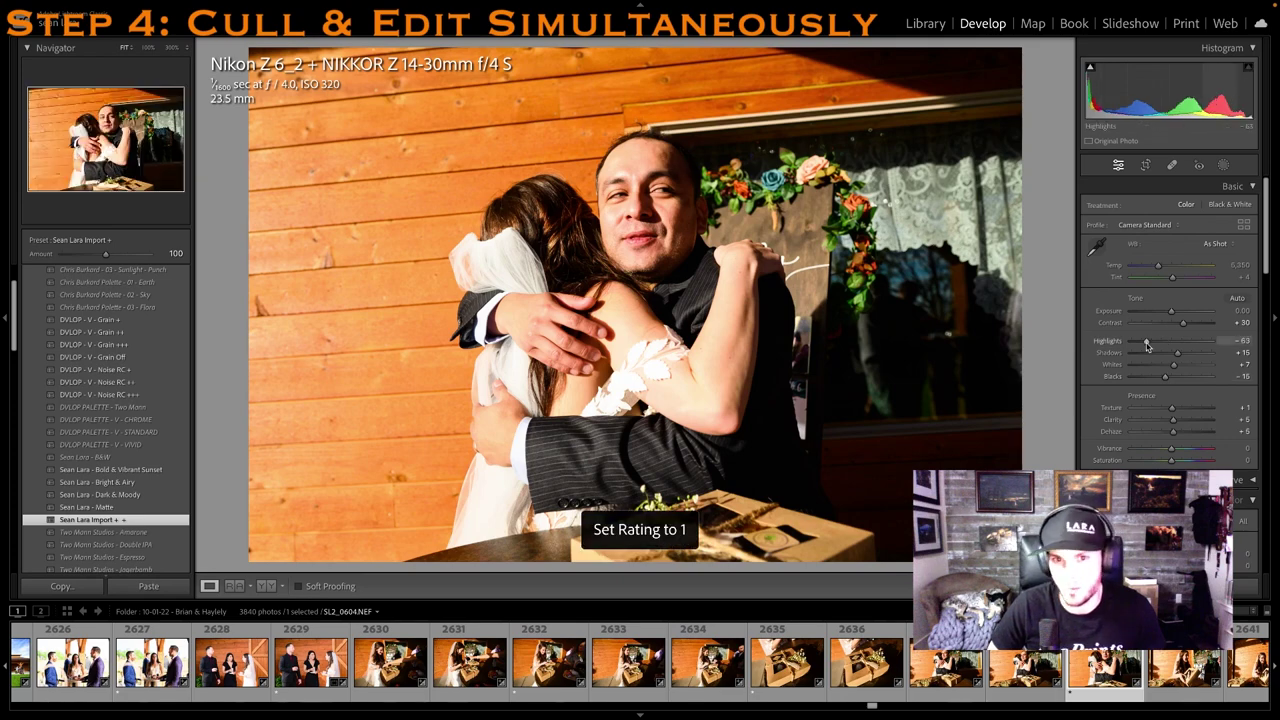
key("1")
key("1")
On photo 2642 of the bride opening a box, set highlights to -43 and shadows to +40 and rate it one star
key("1")
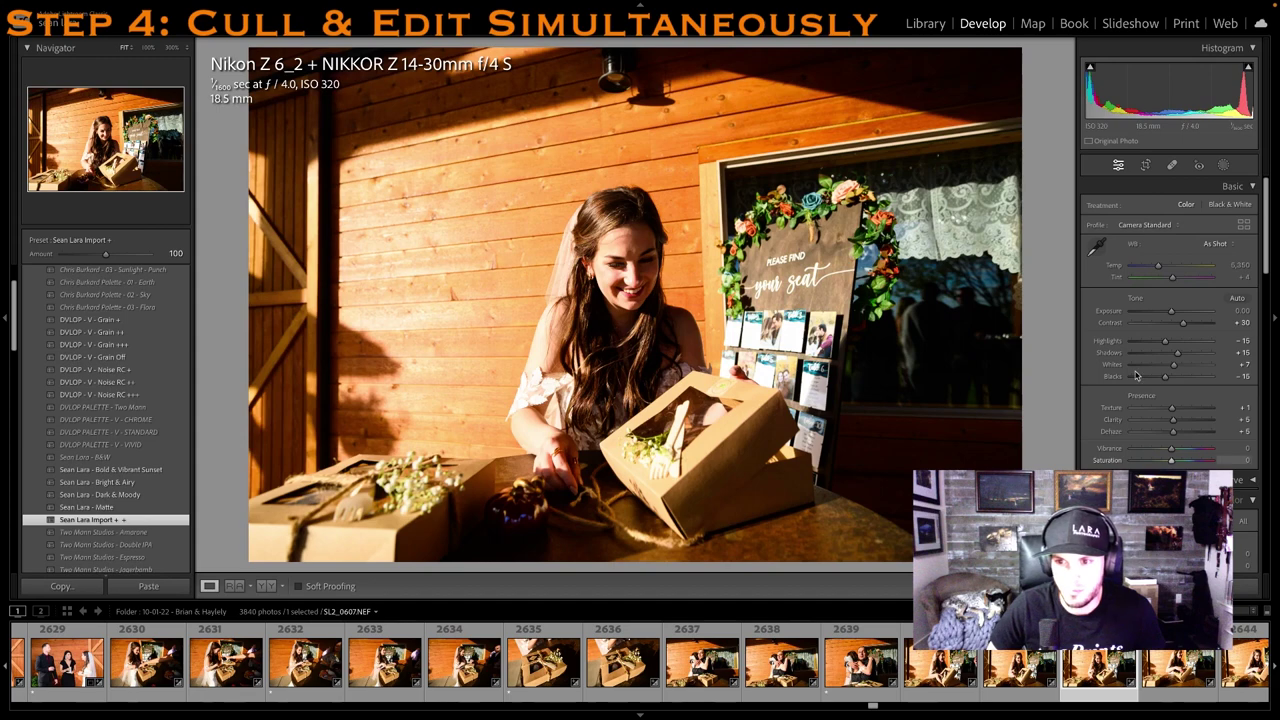
left_click(1155, 342)
left_click_drag(1177, 353, 1187, 354)
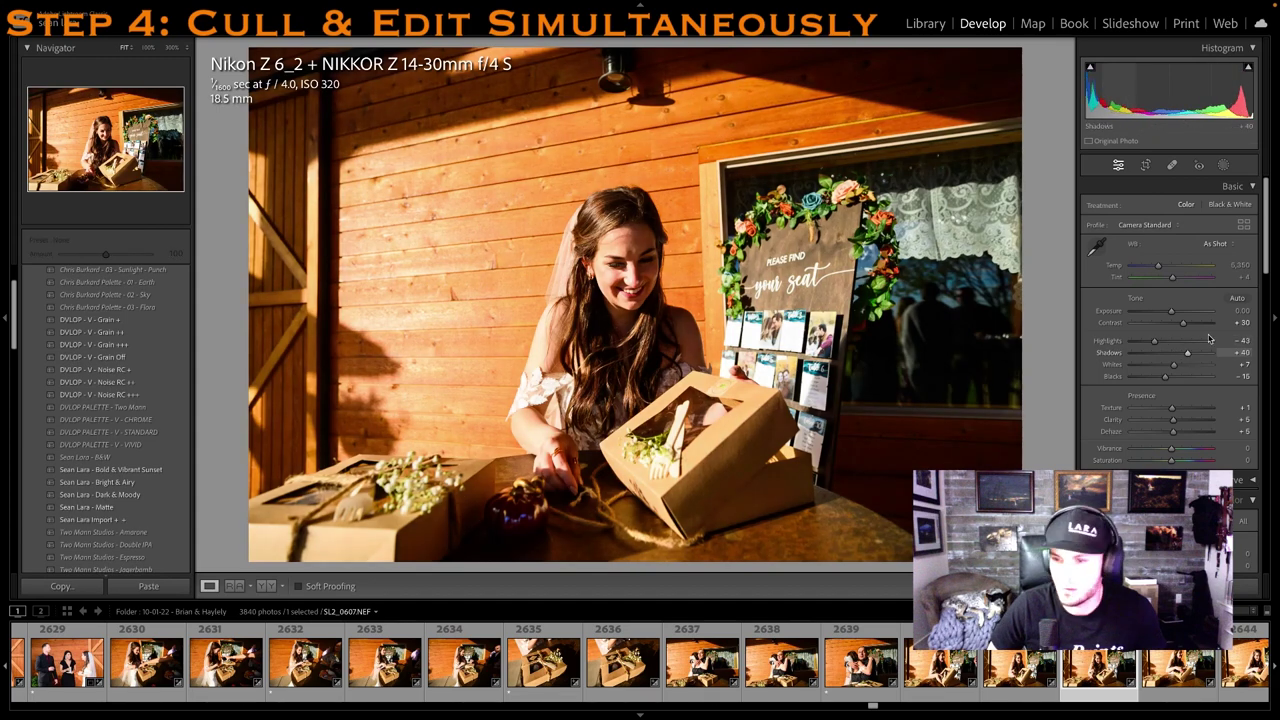
key("1")
Set the white balance temperature of photo 2642 to 5000 and crop it tighter from the top
left_click(1227, 270)
type("5000")
key("Return")
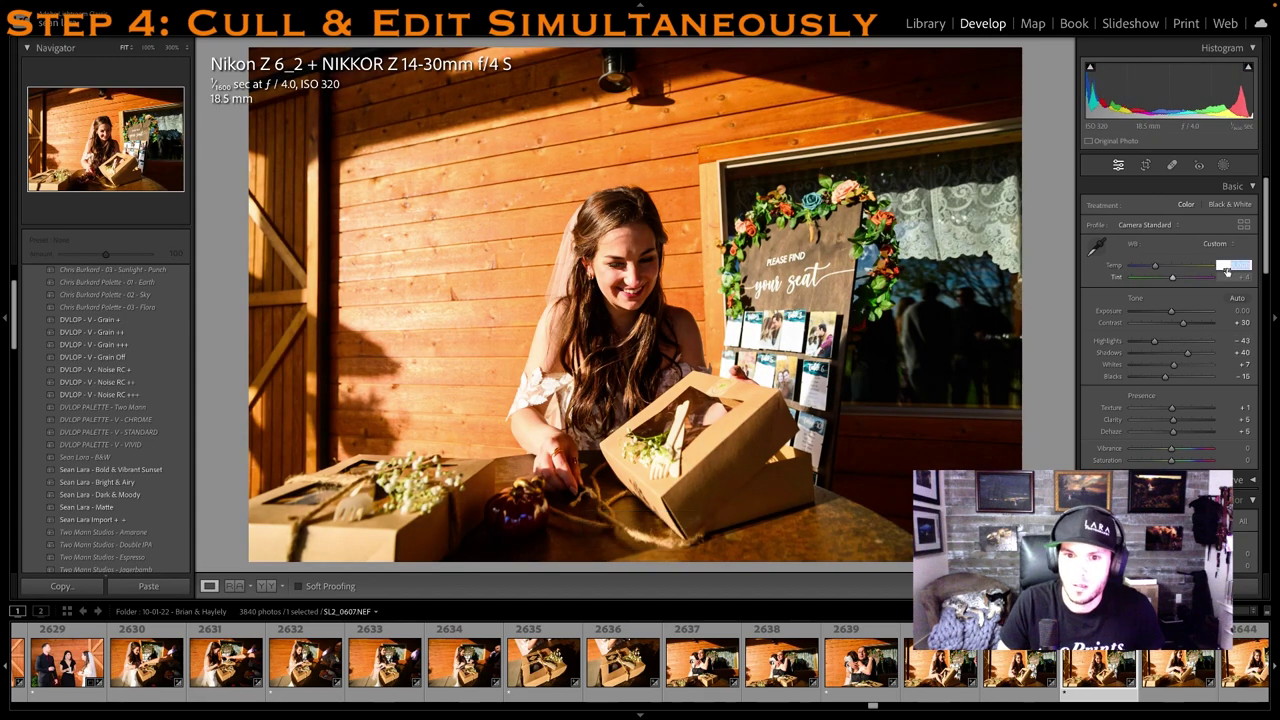
key("1")
left_click(1148, 166)
left_click_drag(636, 49, 636, 82)
Browse ahead to photo 2646 of the smiling bride, rate it one star and raise its shadows to +54
key("Right")
key("Right")
key("Right")
key("Right")
key("Right")
key("Right")
key("Right")
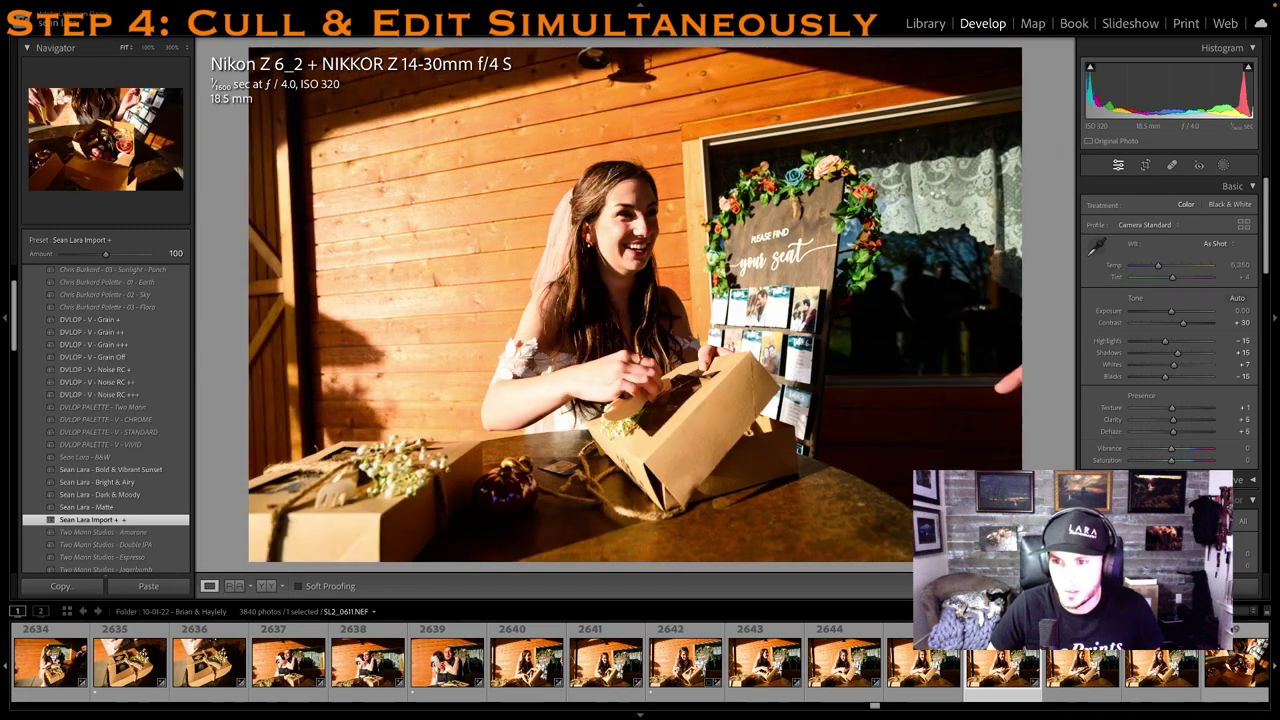
key("1")
left_click_drag(1177, 353, 1192, 354)
key("1")
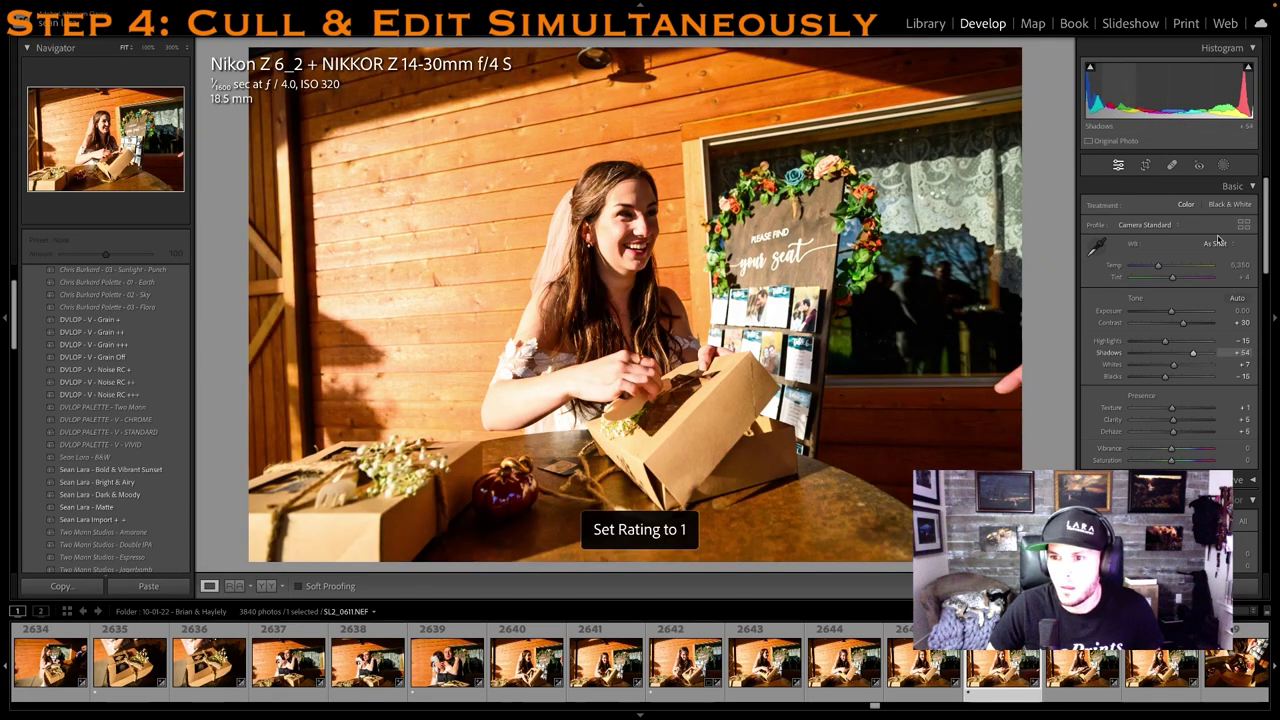
Set the temperature of photo 2646 to 4,800 and its highlights to -40, keeping the one-star rating
type("4,")
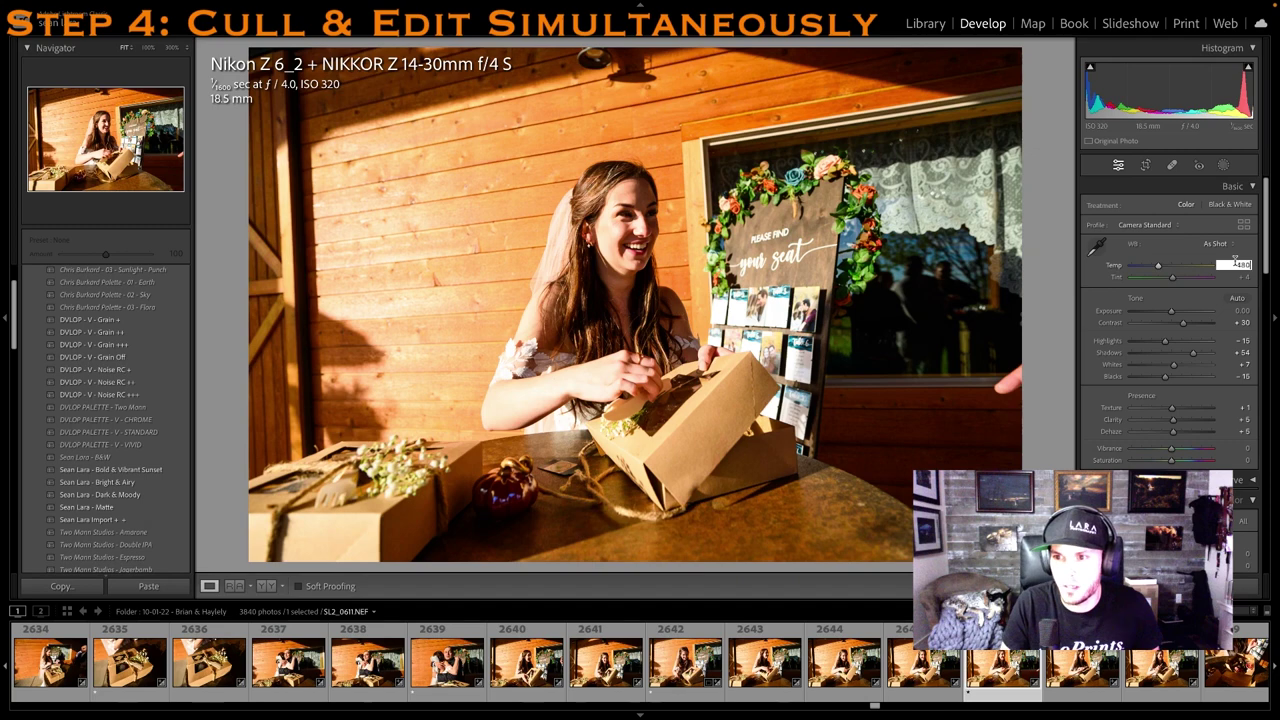
type("800")
key("Return")
key("1")
left_click_drag(1163, 343, 1155, 342)
key("1")
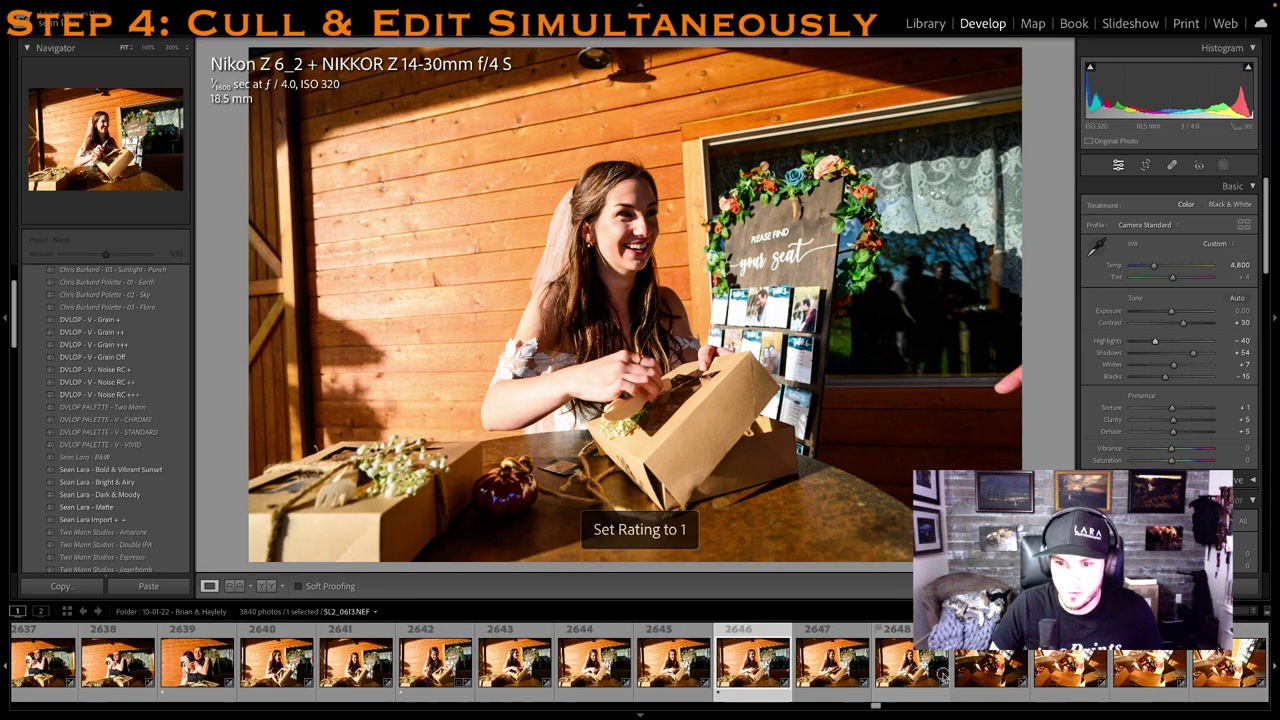
On photo 2649 of the opened food box, set shadows to +60, temperature to 4,437 and exposure to +0.90, and rate it one star
left_click(958, 676)
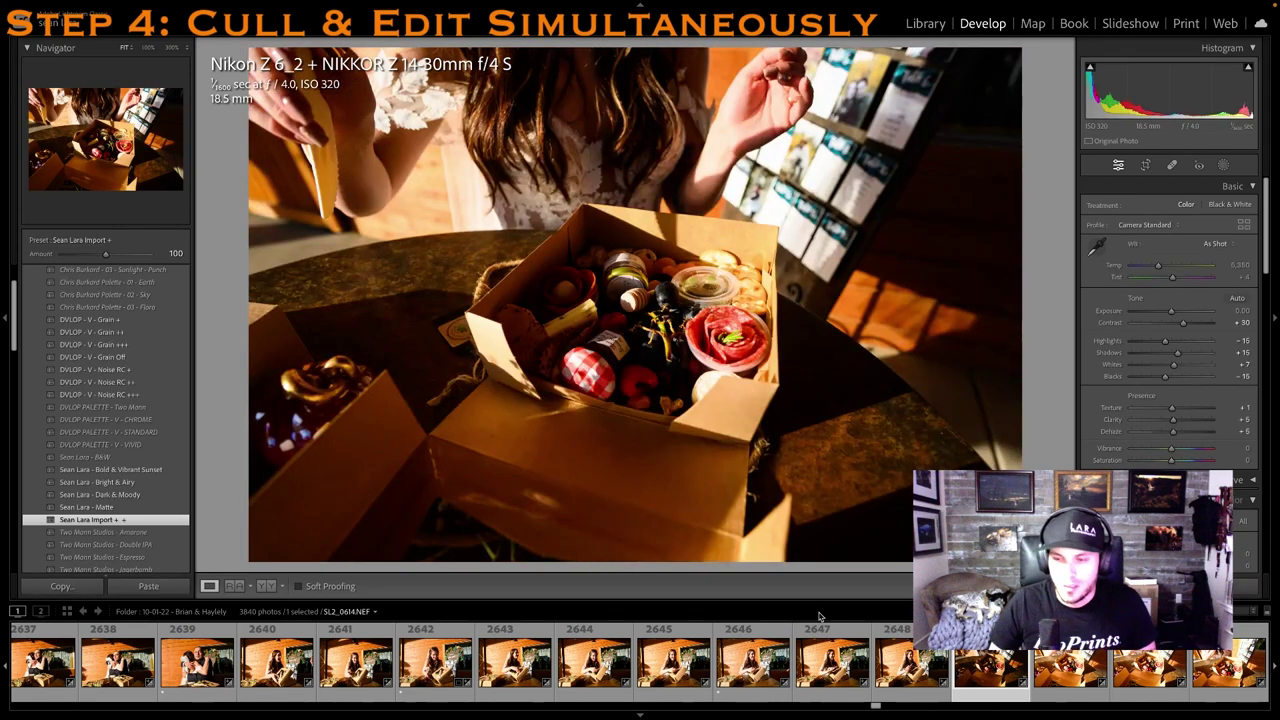
left_click_drag(1191, 355, 1194, 354)
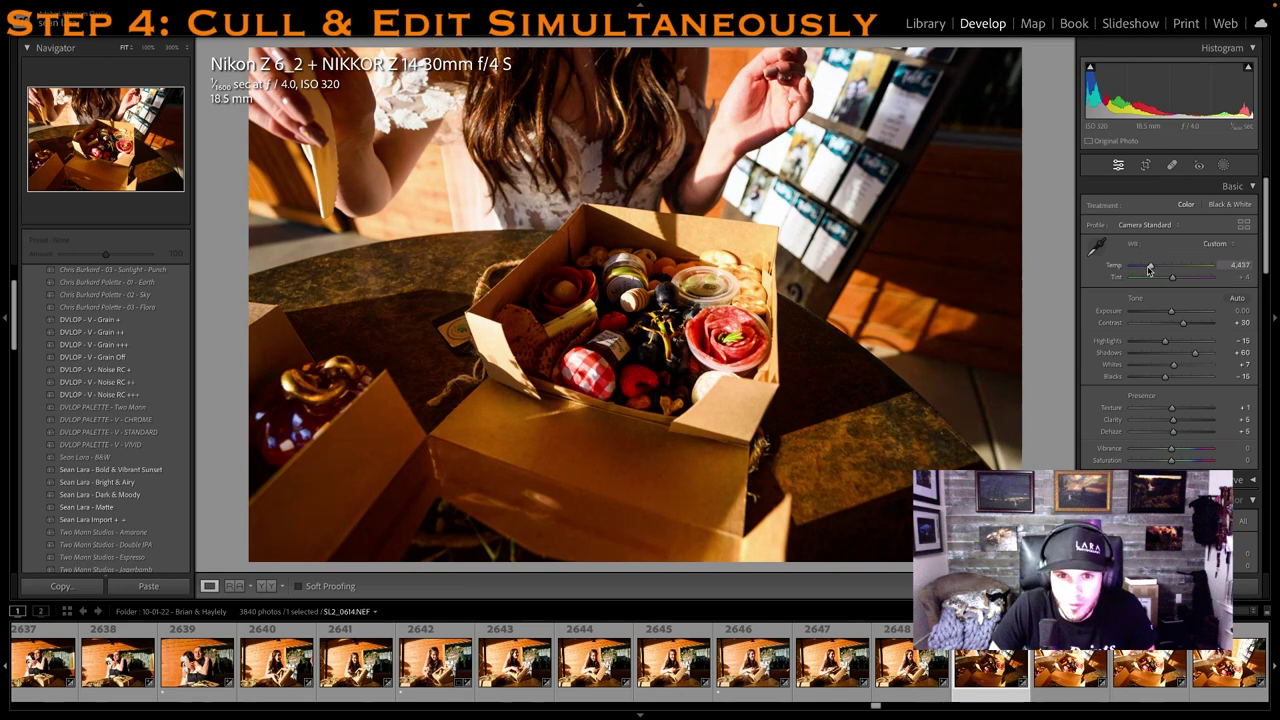
left_click_drag(1171, 311, 1178, 311)
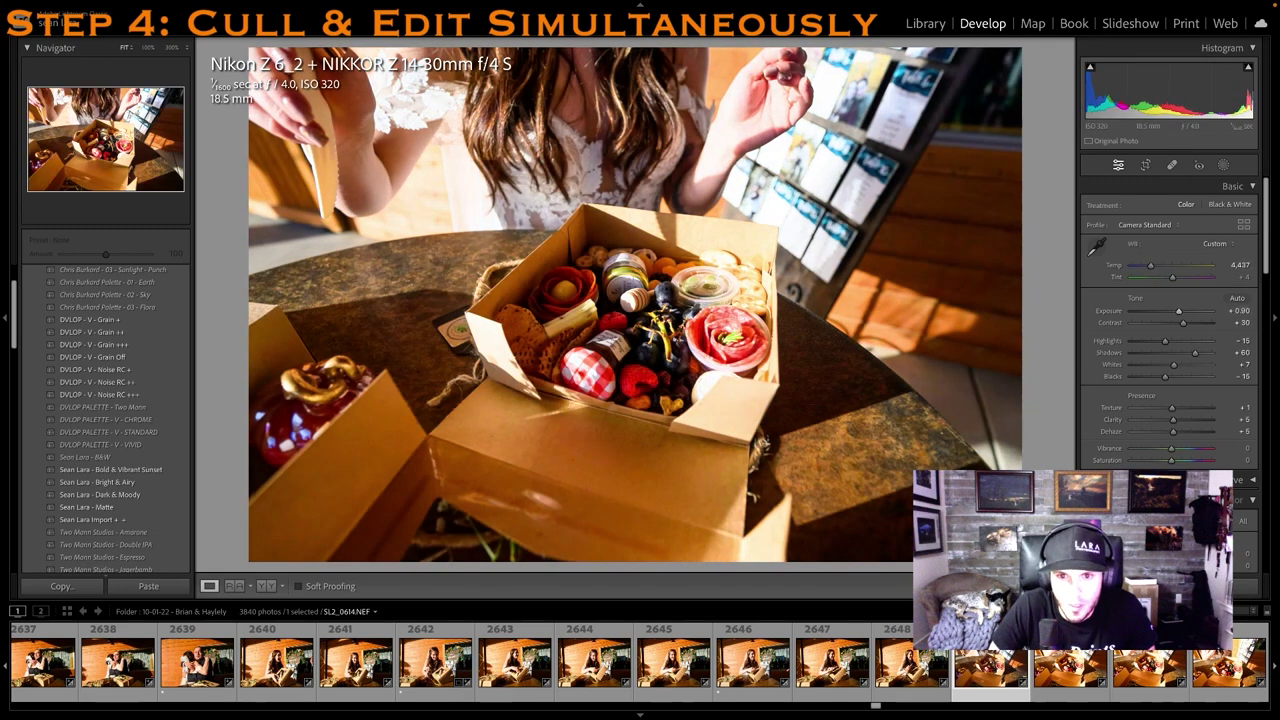
key("1")
On photo 2655 of the bride holding food over the box, set shadows to +76 and temperature to 4,692, and crop tighter around her
scroll(938, 698, "right", 7)
left_click(789, 667)
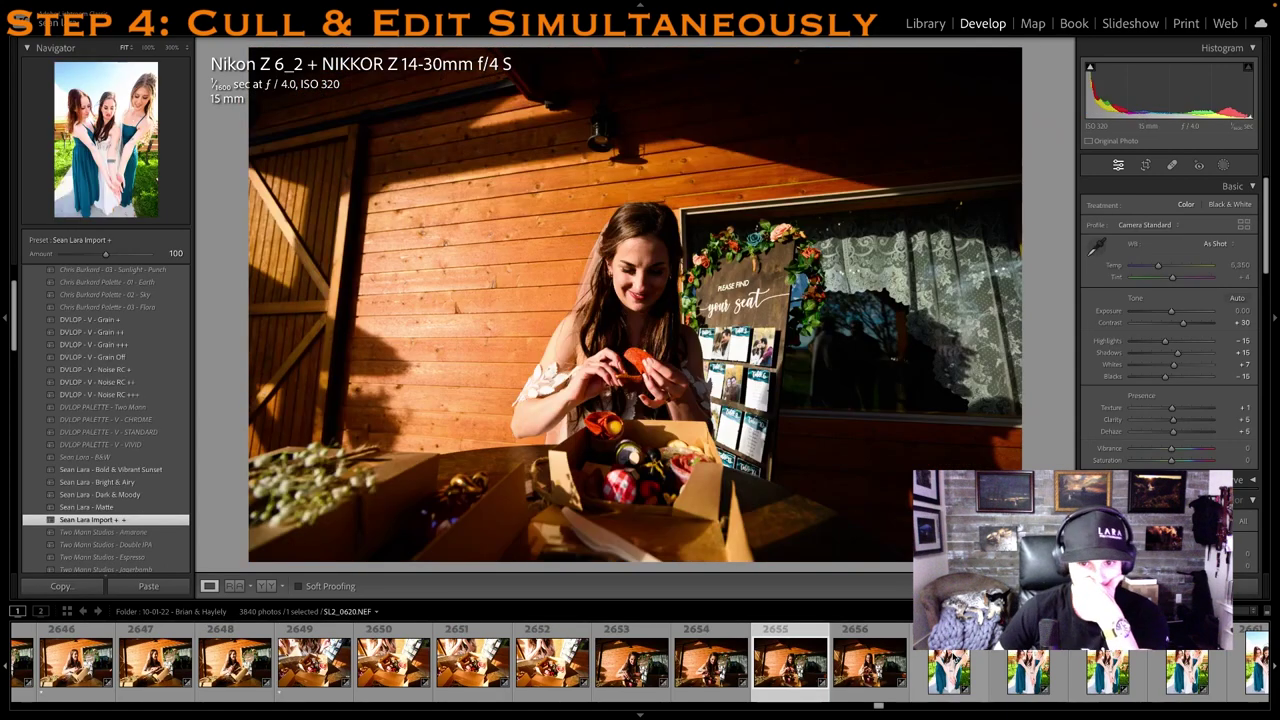
left_click_drag(1177, 353, 1198, 357)
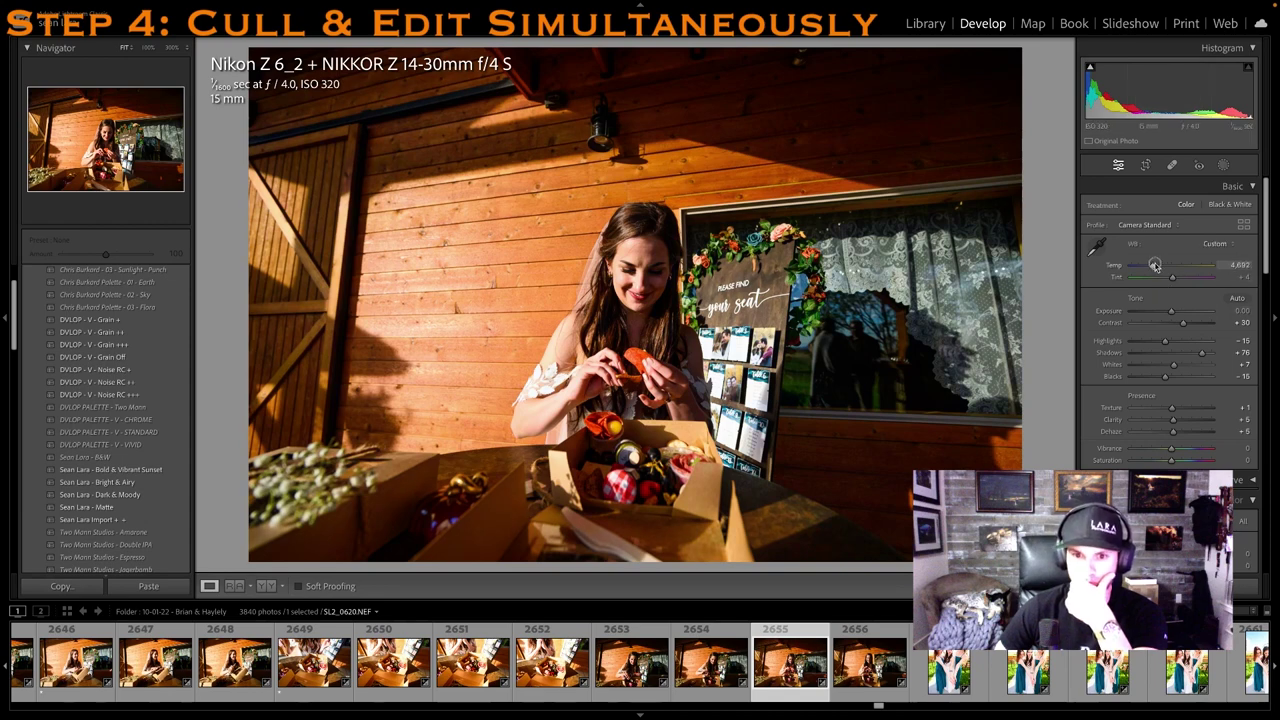
left_click(1146, 166)
left_click_drag(681, 39, 681, 107)
key("r")
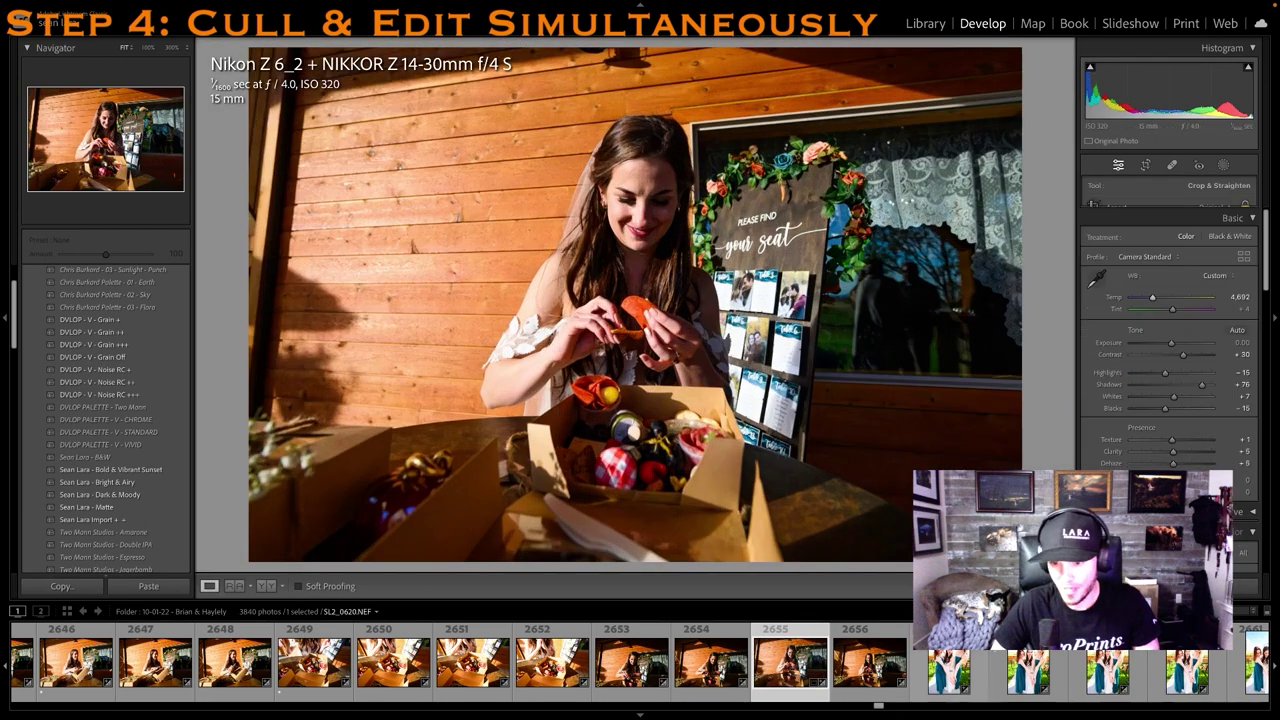
Browse the portraits of the bride with two bridesmaids holding out their arms, comparing poses up to photo 2660
left_click(1003, 665)
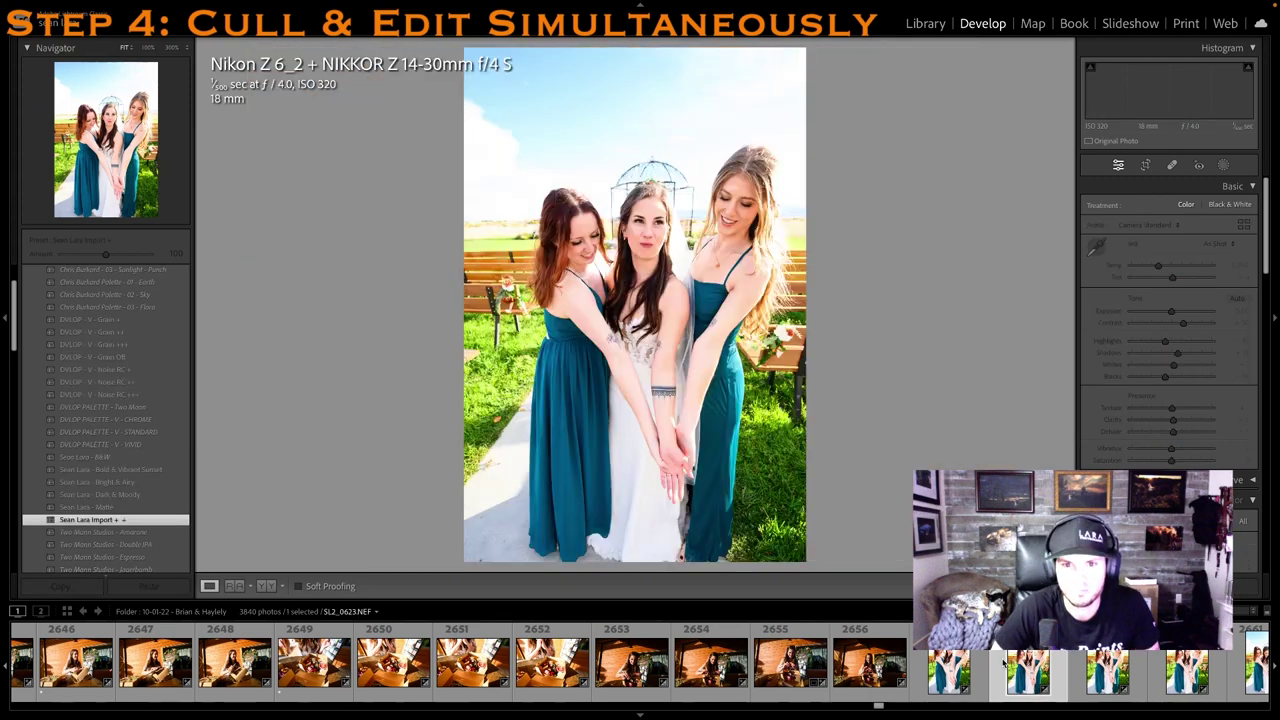
key("Right")
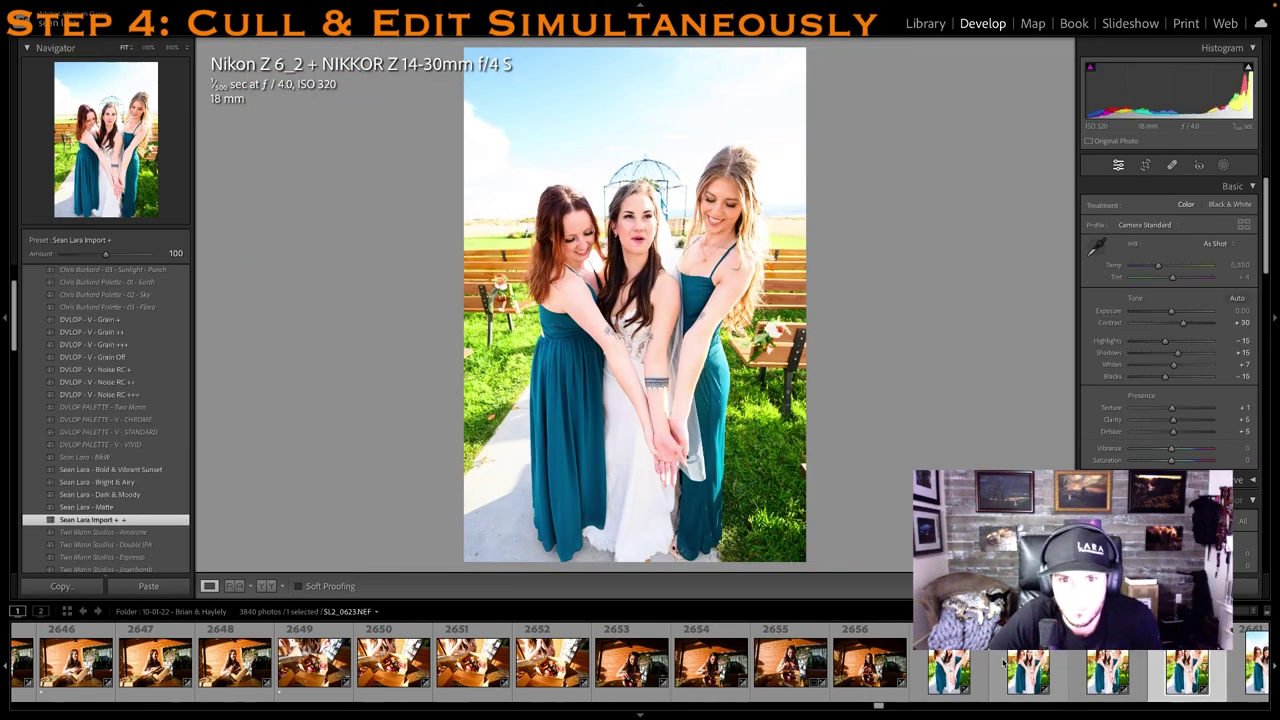
Advance through the vertical portraits of the bride with two bridesmaids and rate a keeper with extended arms one star
key("Right")
key("Right")
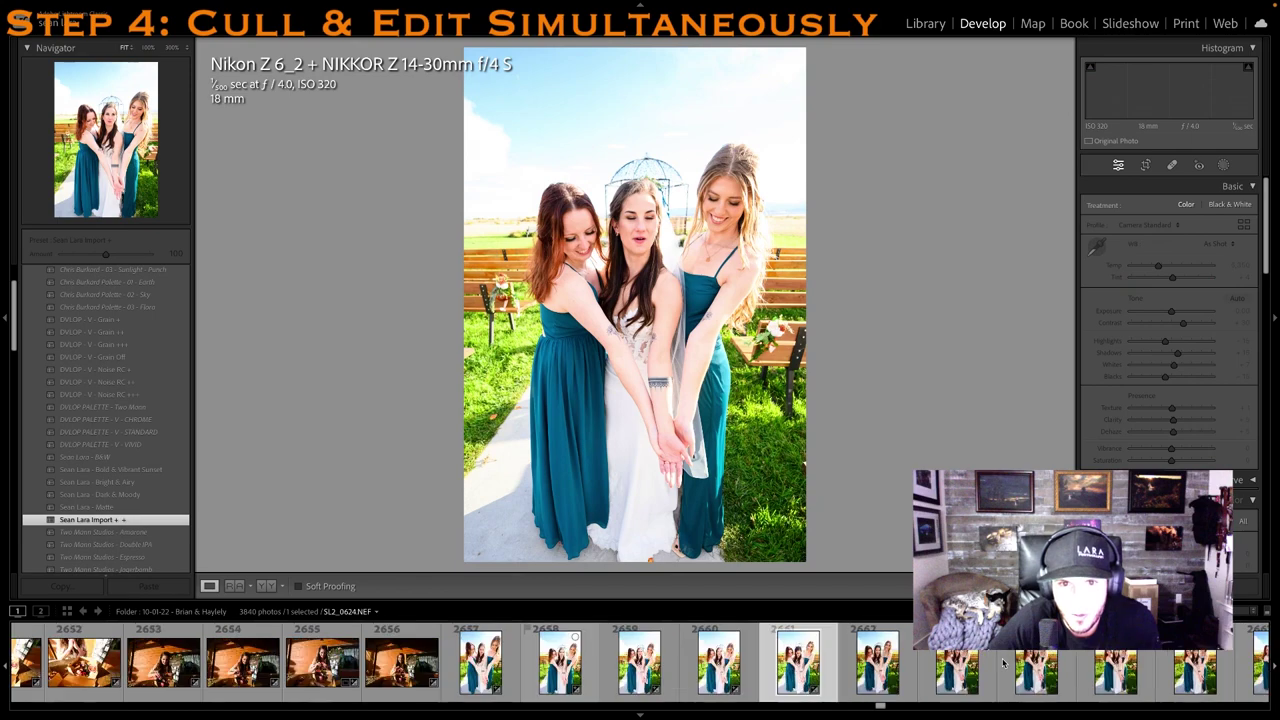
key("Right")
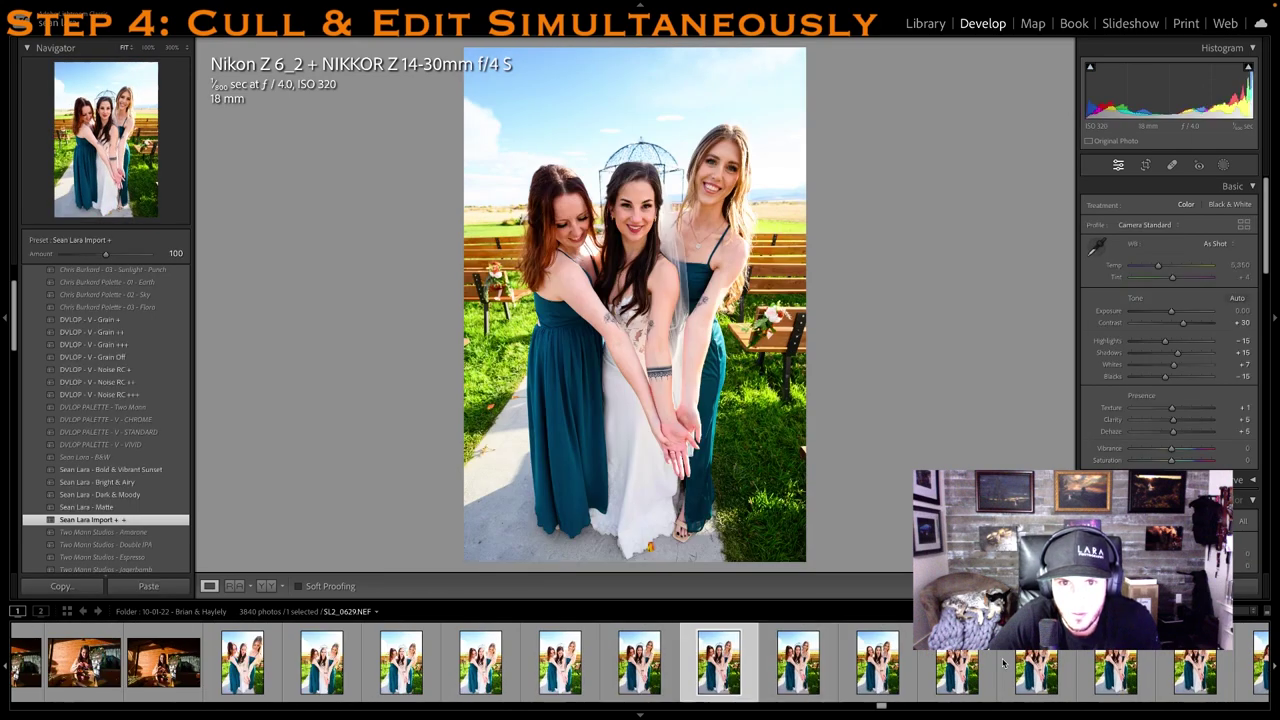
key("Right")
key("1")
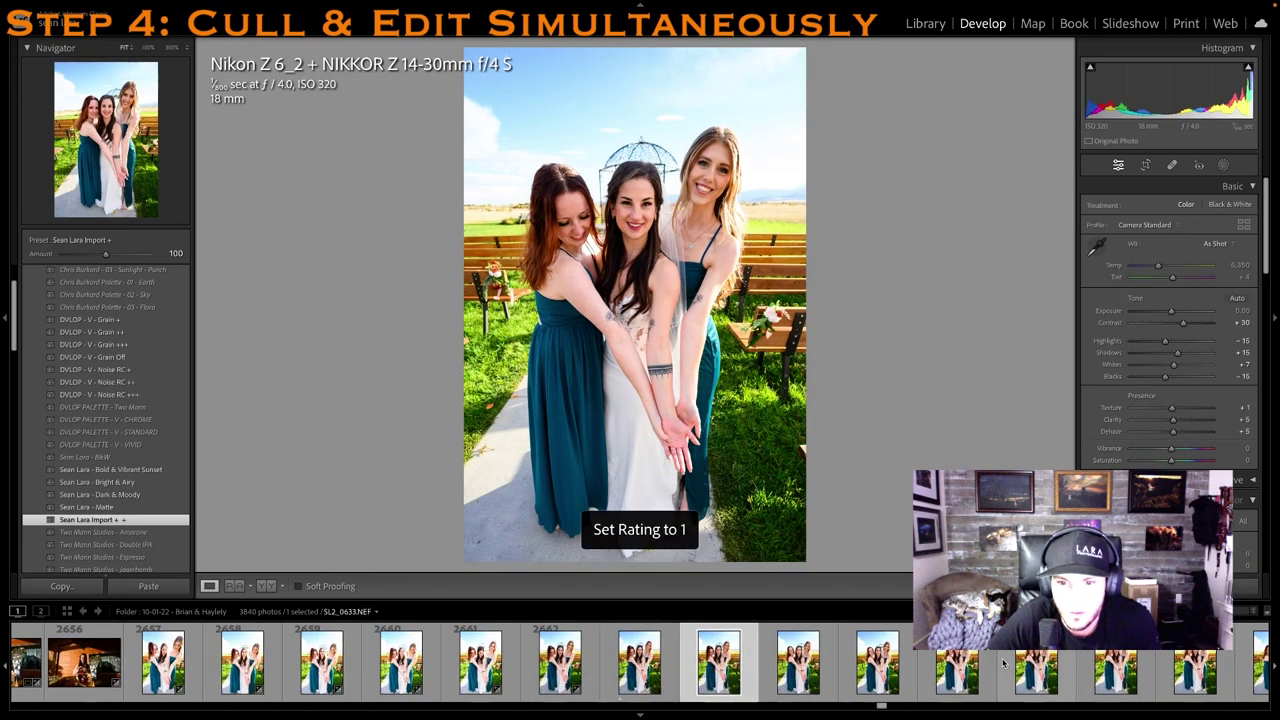
Continue through the similar vertical bridesmaid portraits and give the best smiling shots a one-star rating
key("Right")
key("Right")
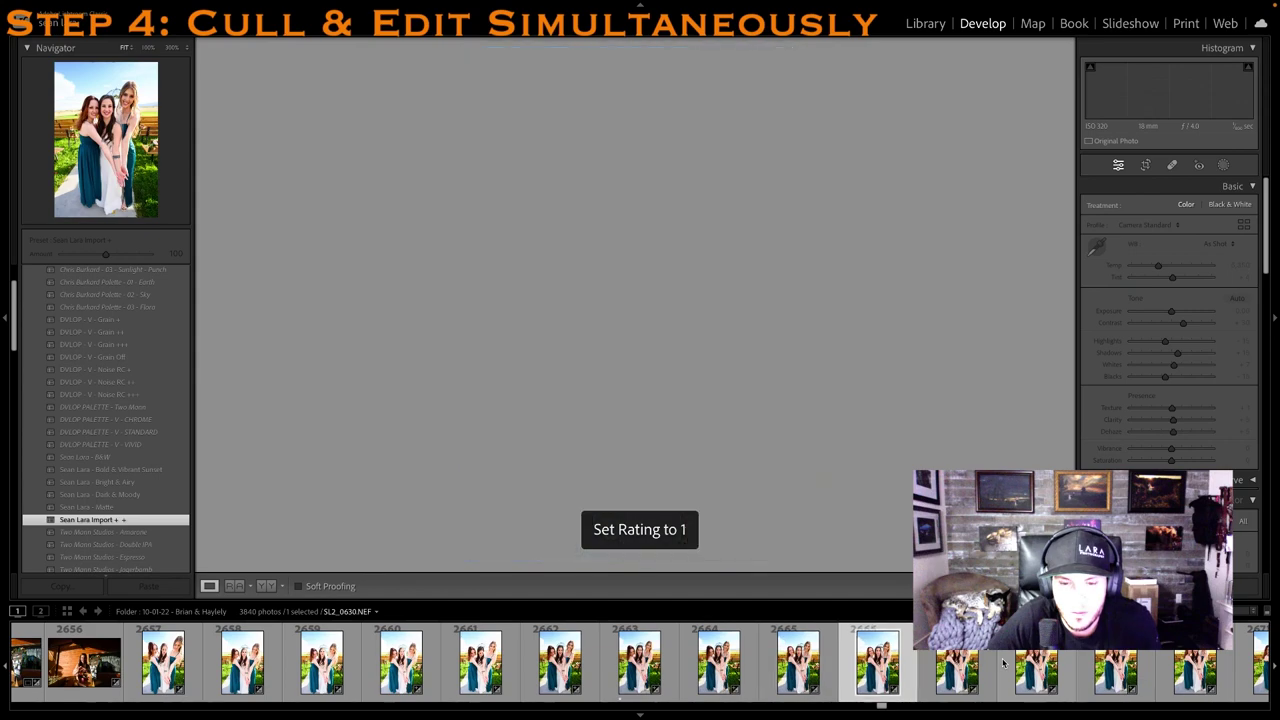
key("Right")
key("Right")
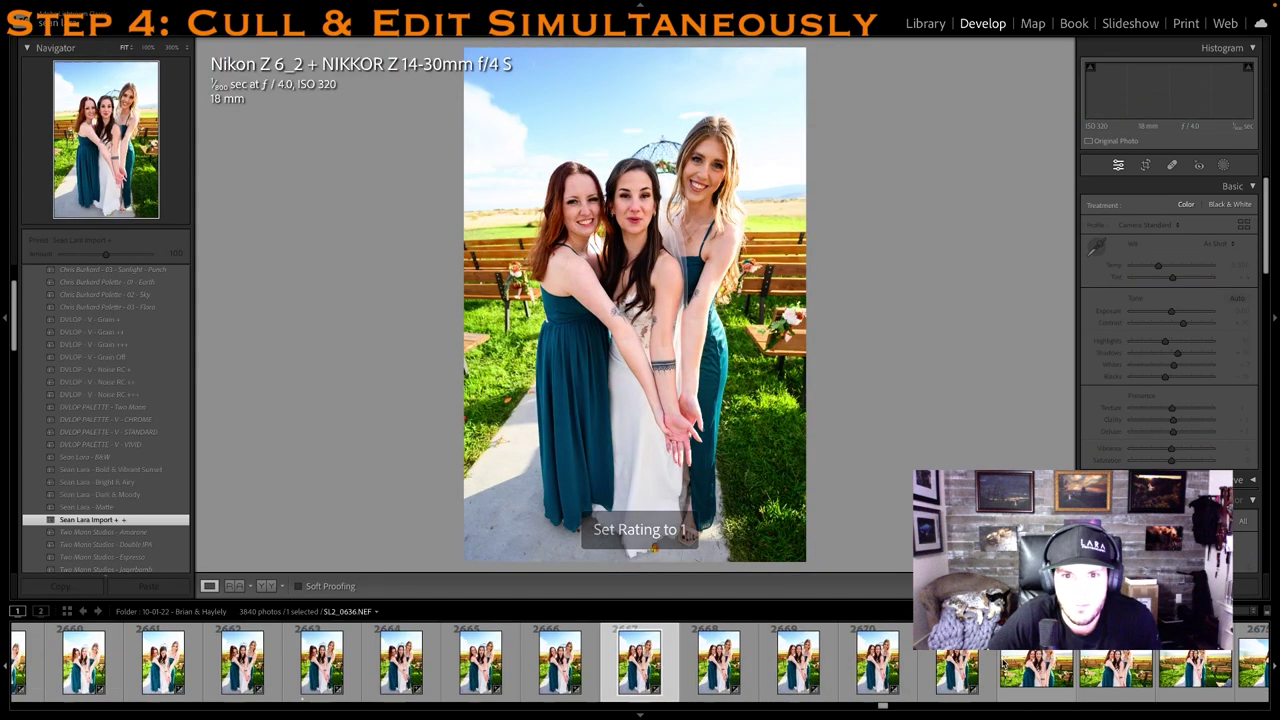
key("1")
key("Right")
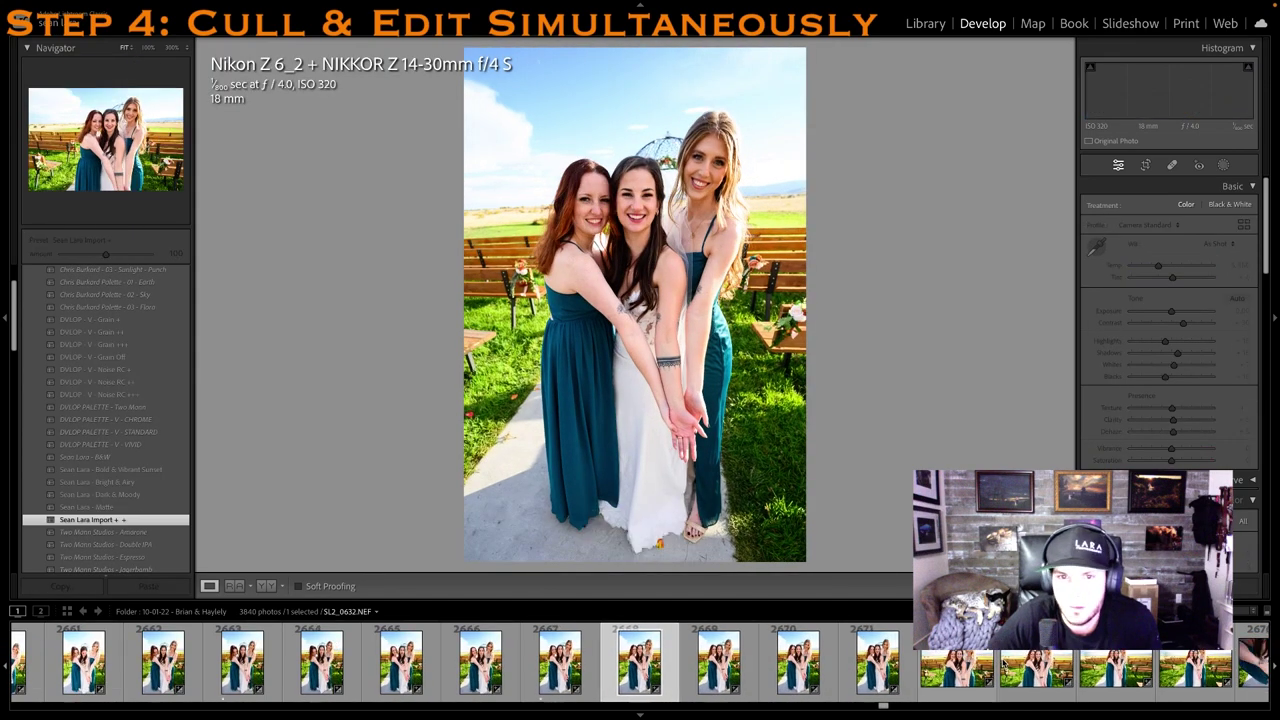
key("1")
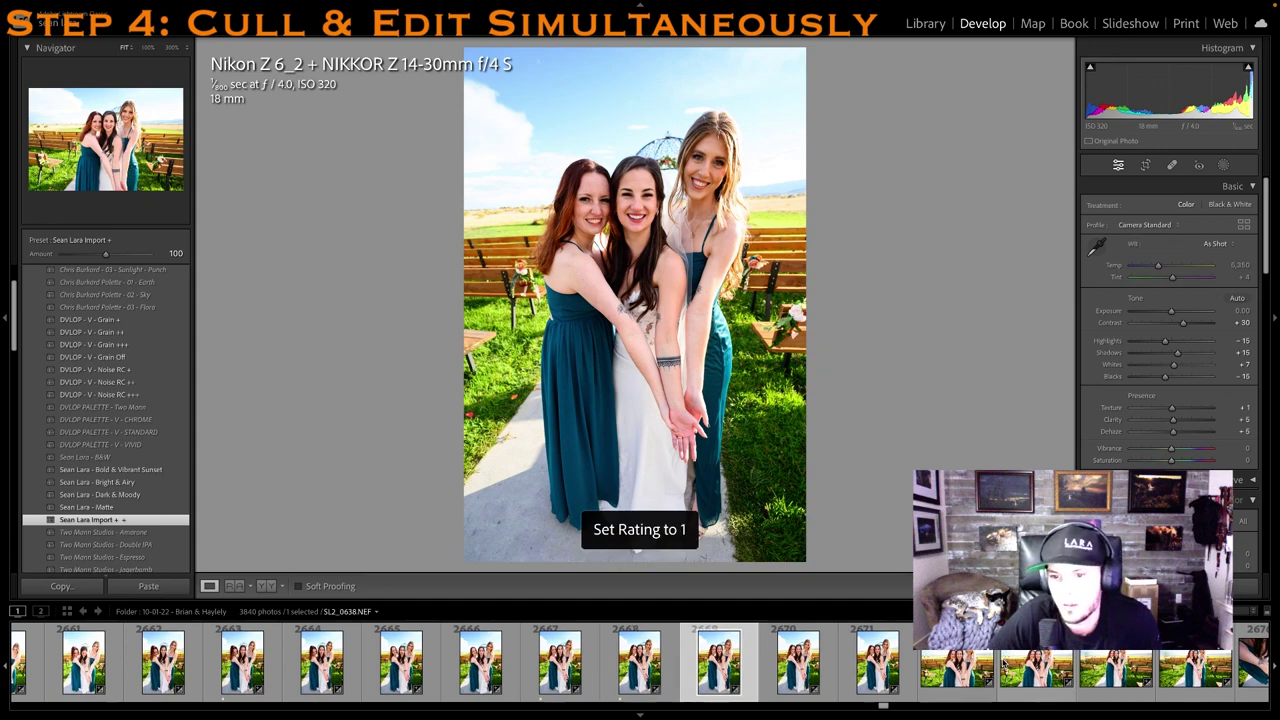
Compare the last vertical portraits of the three women and rate another one where all are smiling one star
key("Right")
key("Right")
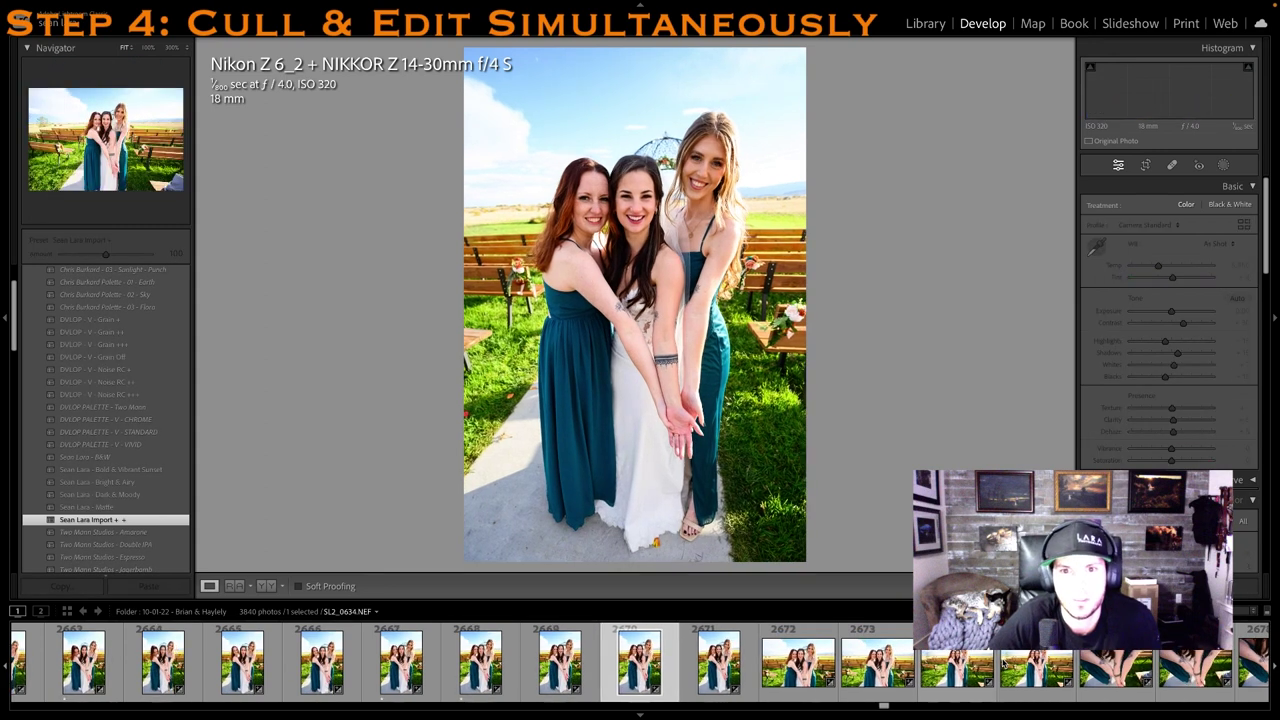
key("1")
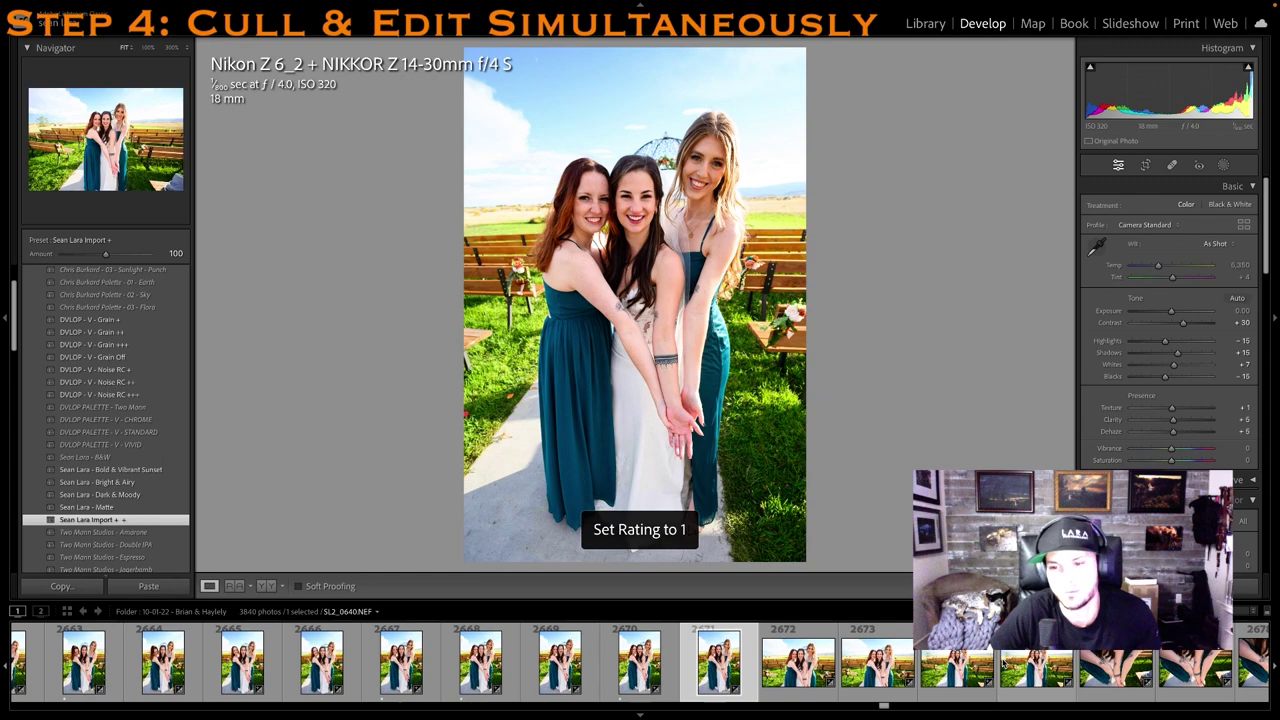
Skip the horizontal group shots and rate the close-up of the three forearm tattoos one star
key("Right")
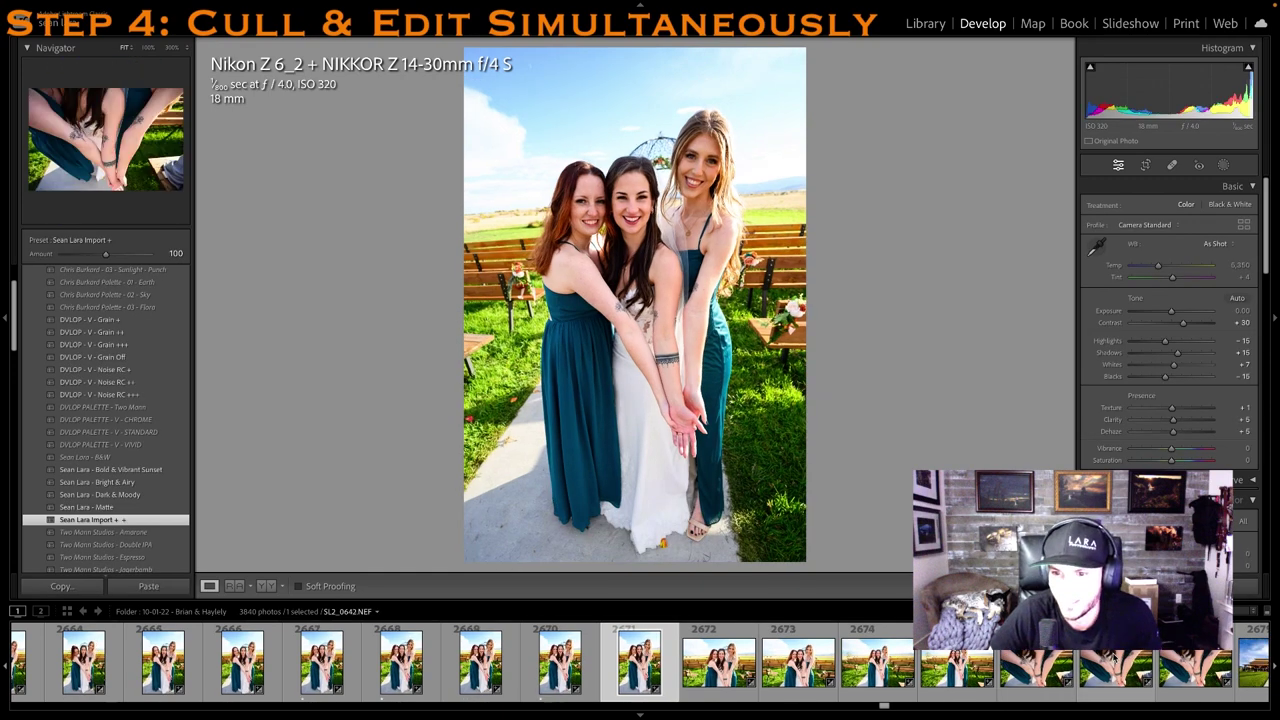
left_click(1117, 654)
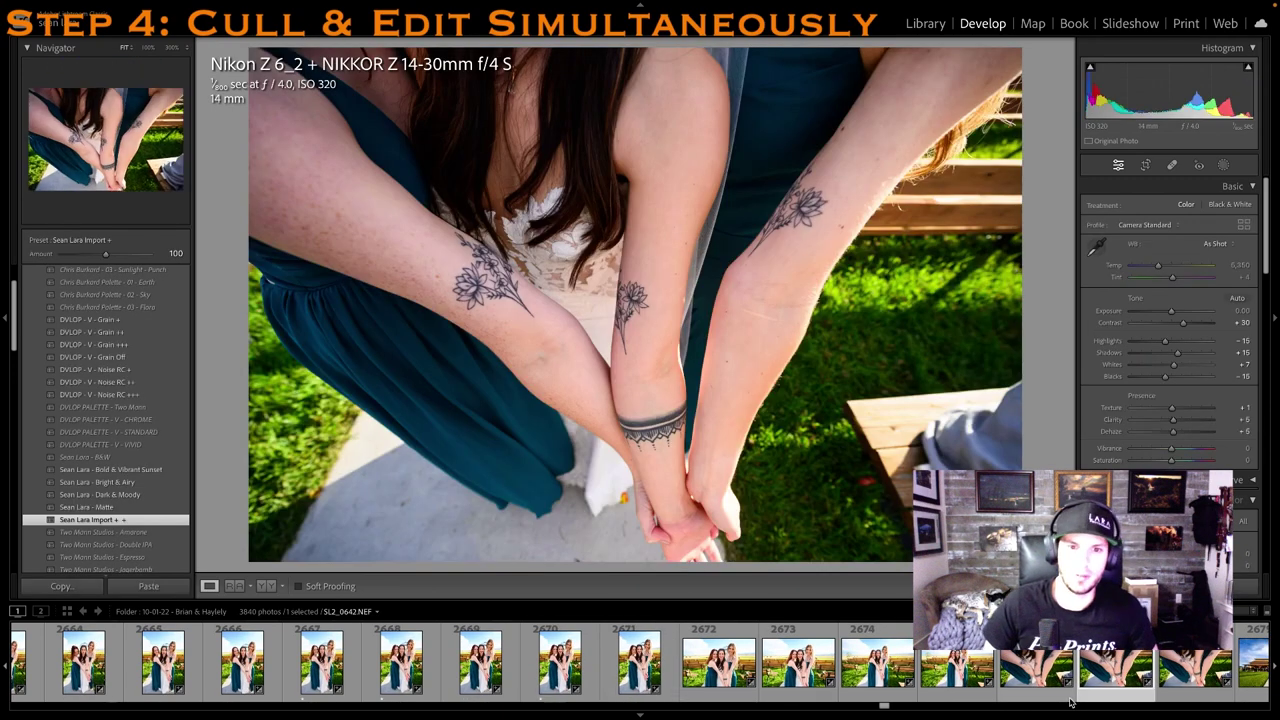
key("1")
Rate the wide reception hall photo SL2_0647 one star and raise its Shadows to +62
left_click(1095, 683)
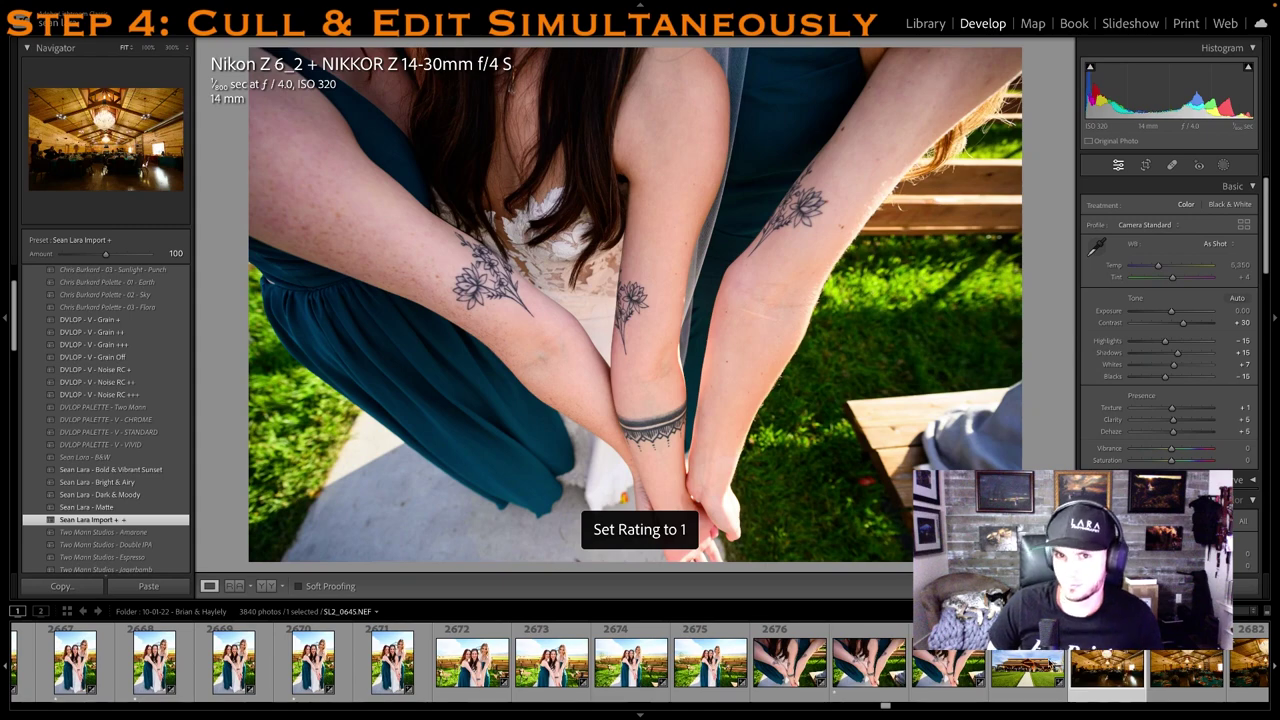
key("Left")
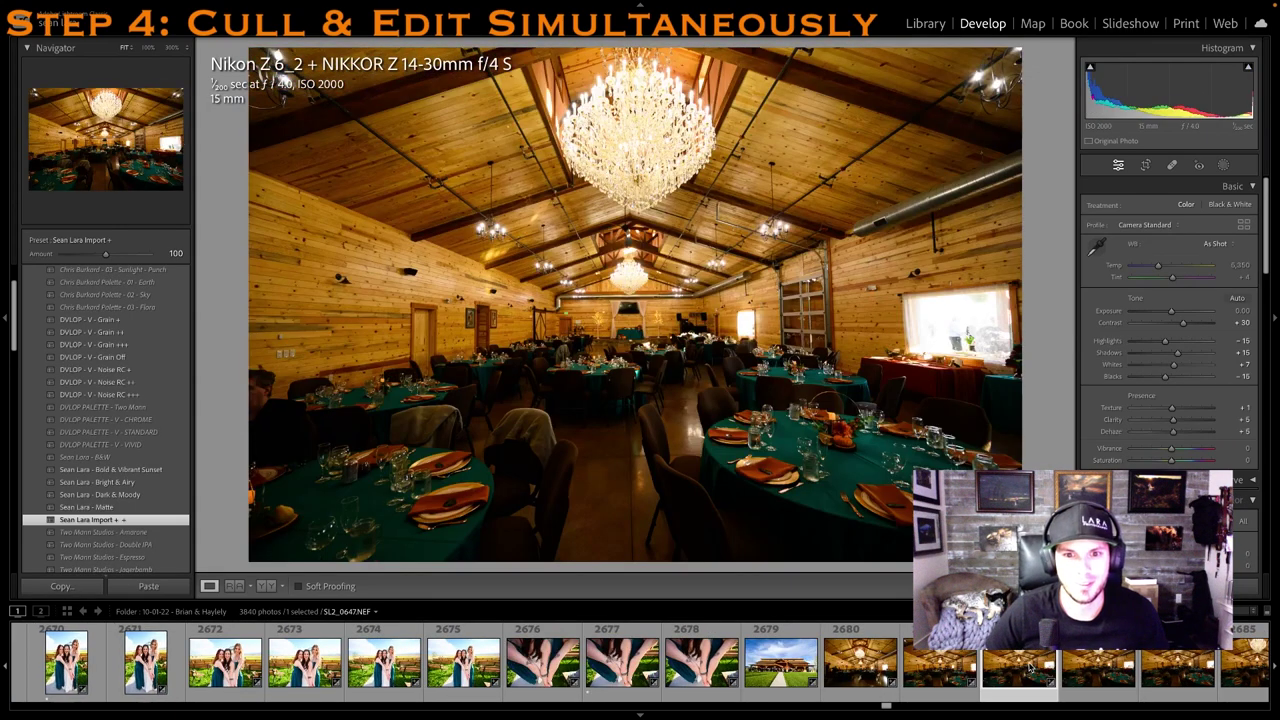
key("1")
left_click_drag(1177, 352, 1197, 350)
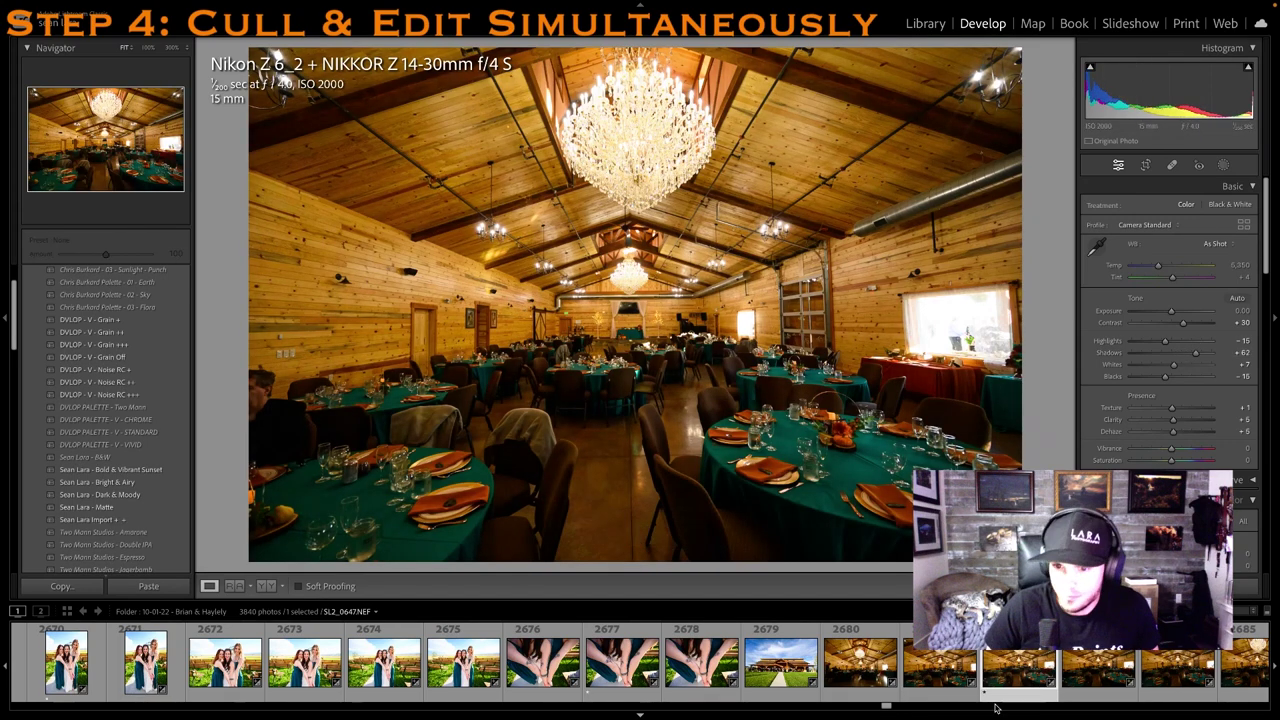
scroll(1003, 686, "right", 3)
scroll(1003, 685, "down", 1)
key("1")
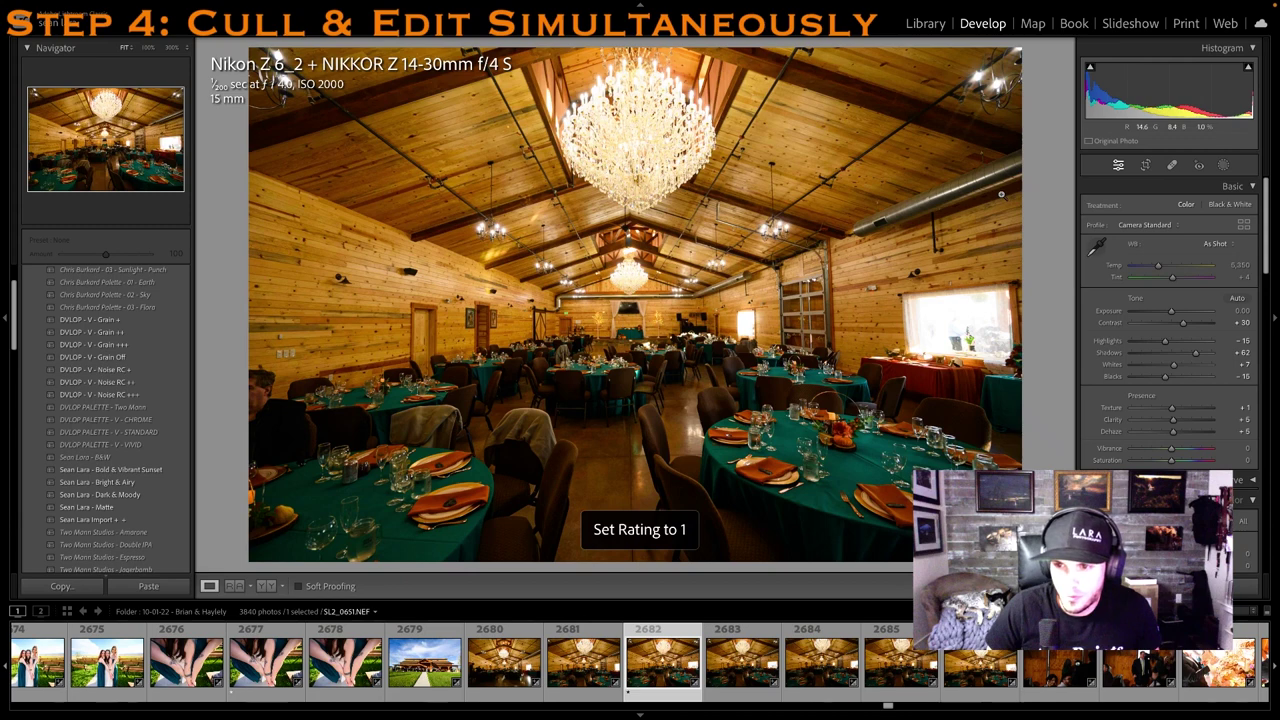
Crop the reception hall photo tighter from its lower edge at the original aspect ratio and keep it rated one star
left_click(1145, 165)
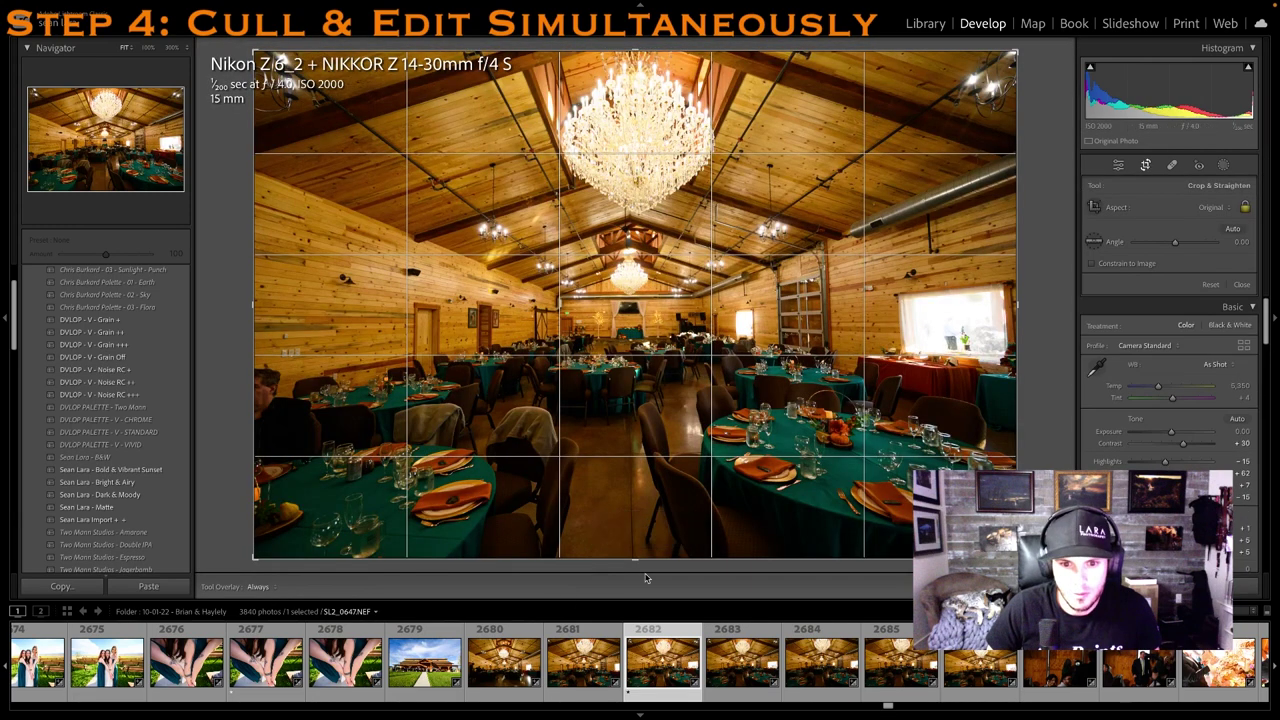
left_click_drag(646, 562, 655, 535)
key("Return")
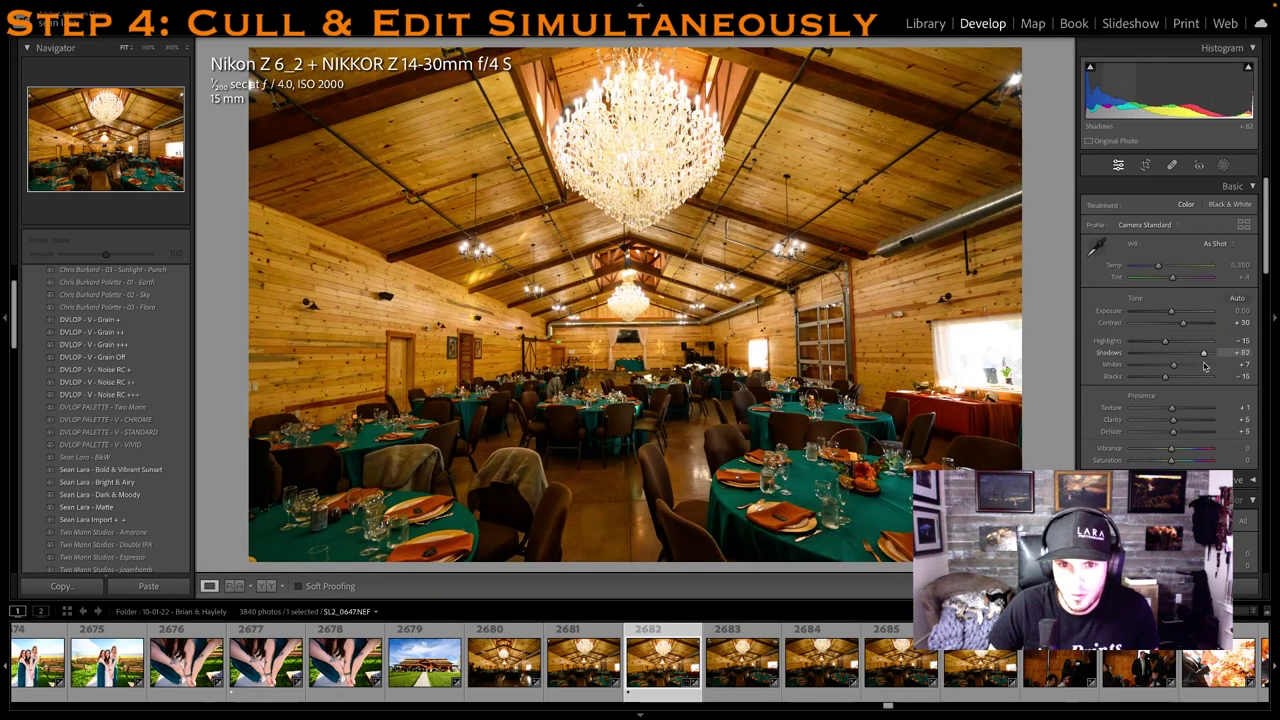
key("1")
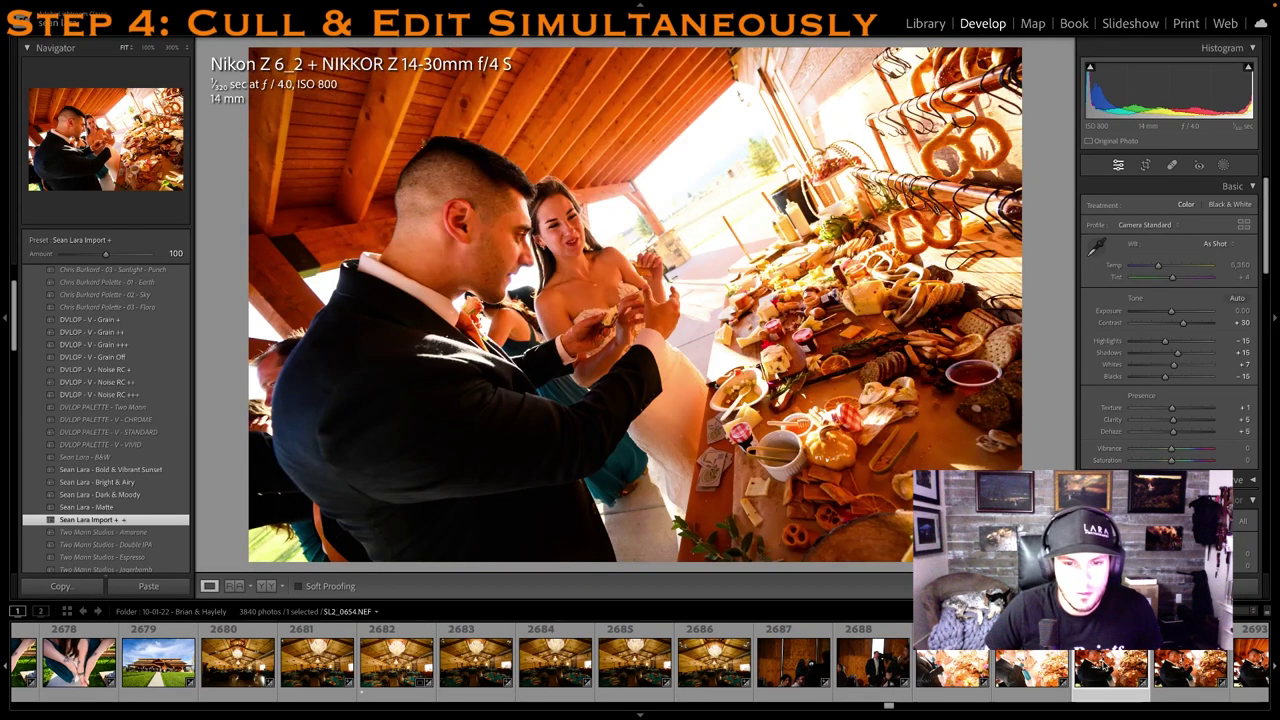
Rate the couple's food-table photo SL2_0654 one star and cool its white balance temperature to 3,929
key("1")
left_click_drag(1158, 265, 1147, 267)
key("1")
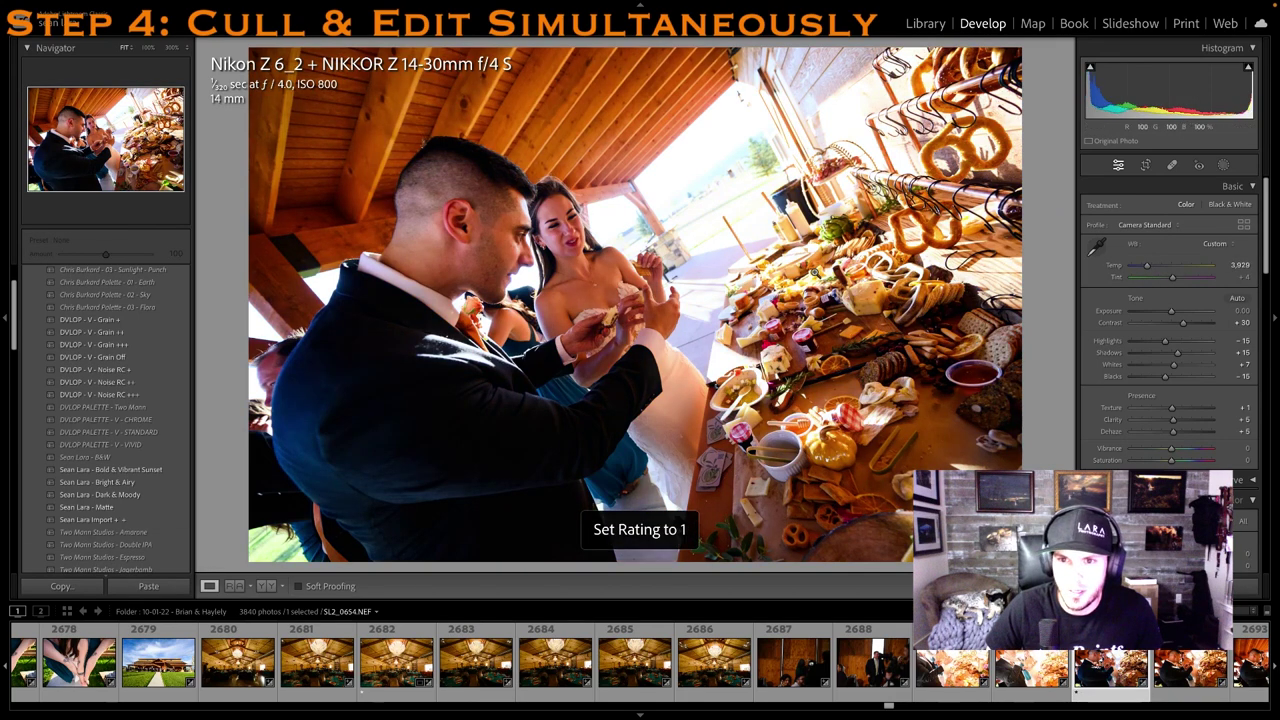
Pass over the remaining food-table shots, rate entrance photo SL9_8610 one star and crop it slightly tighter
key("Right")
key("Right")
key("Right")
key("Right")
key("Right")
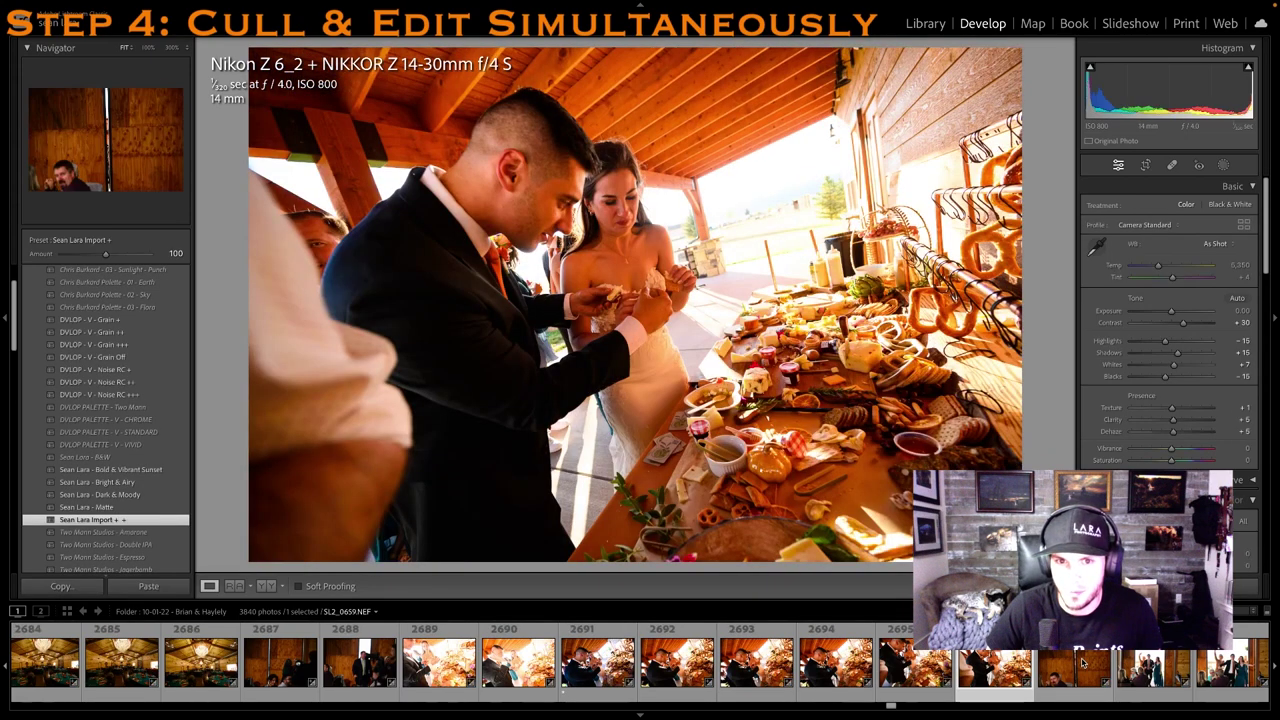
scroll(1080, 664, "right", 3)
left_click(1062, 669)
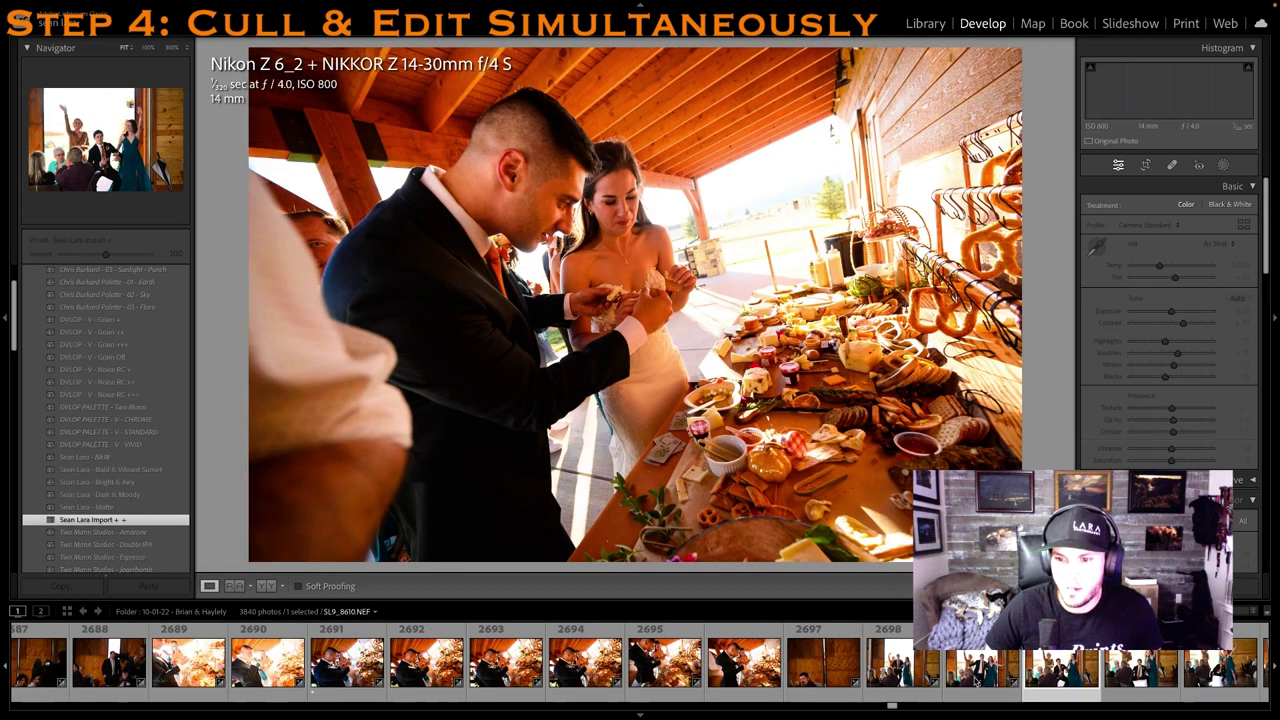
key("1")
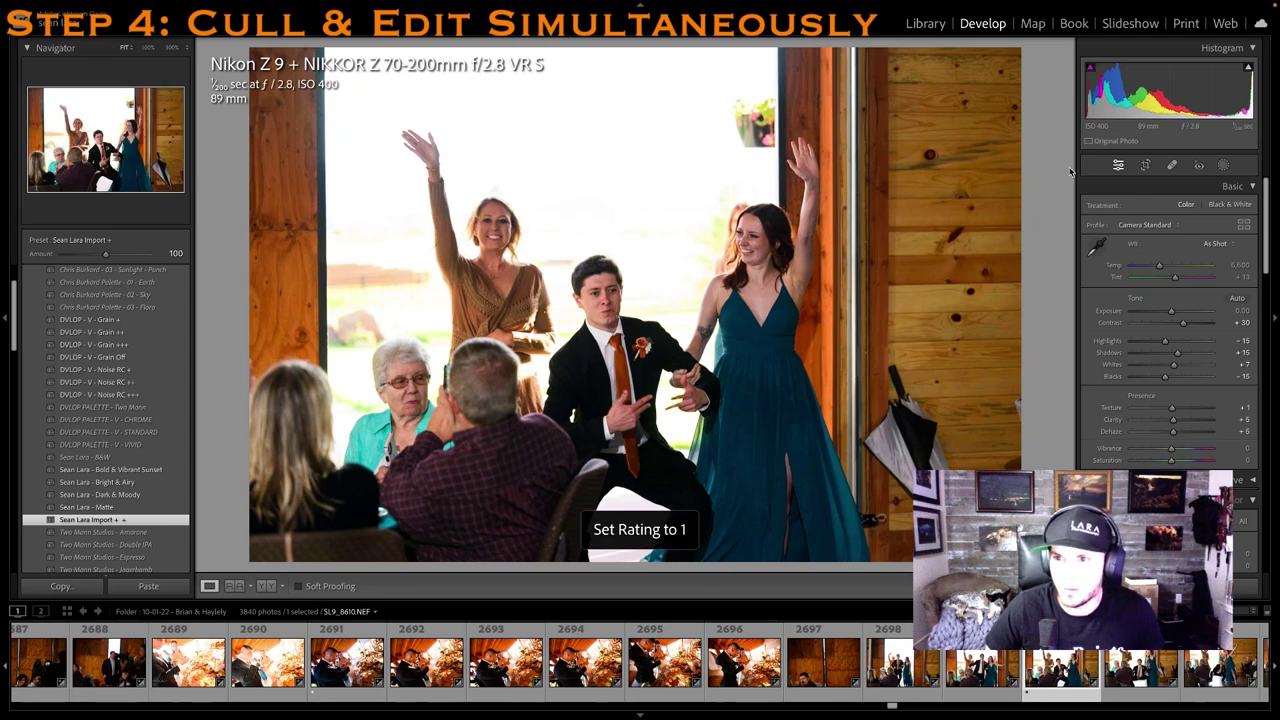
left_click(1145, 165)
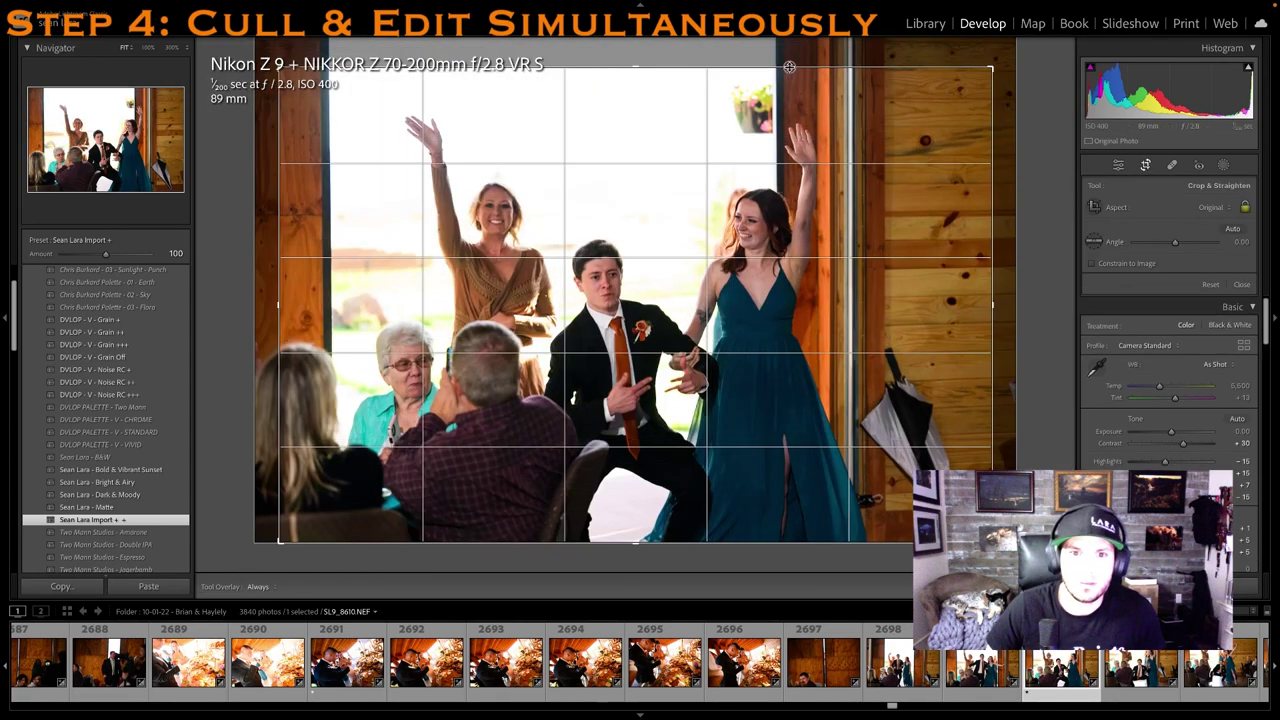
key("Return")
Compare the next entrance shots and rate the one with the crouching groomsman and the arm-raising bridesmaid one star
key("Right")
key("Right")
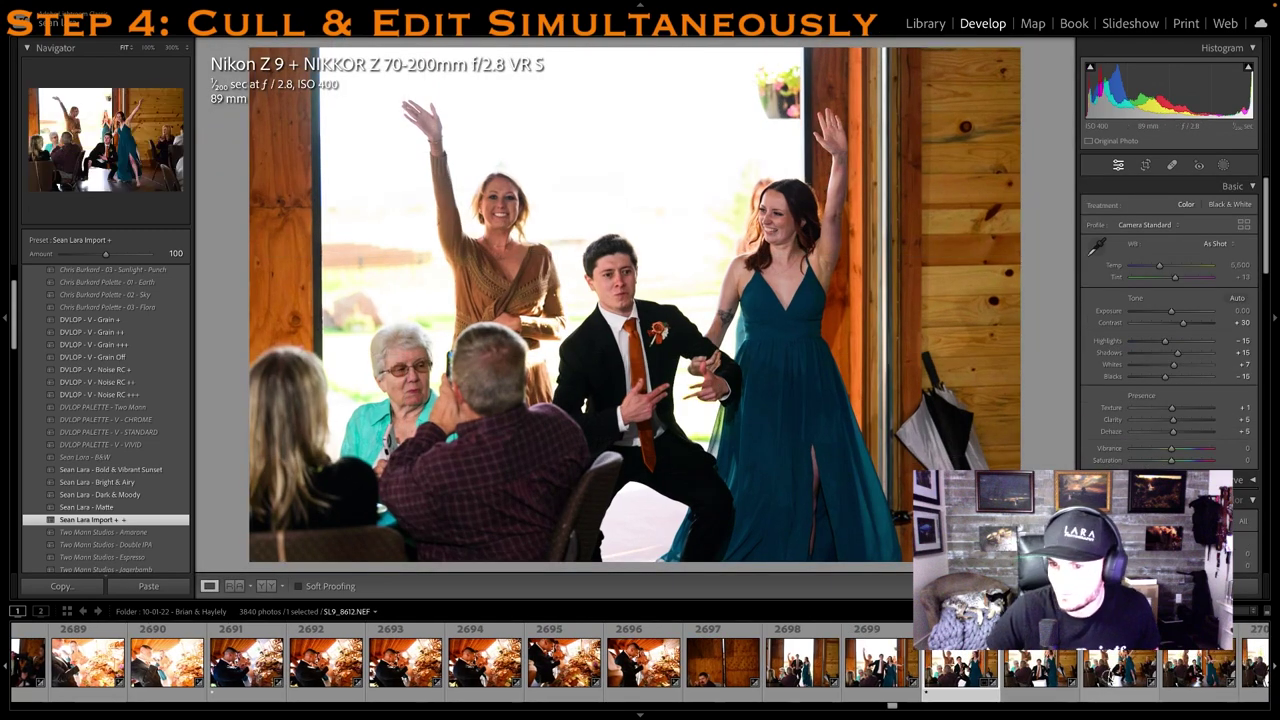
key("Left")
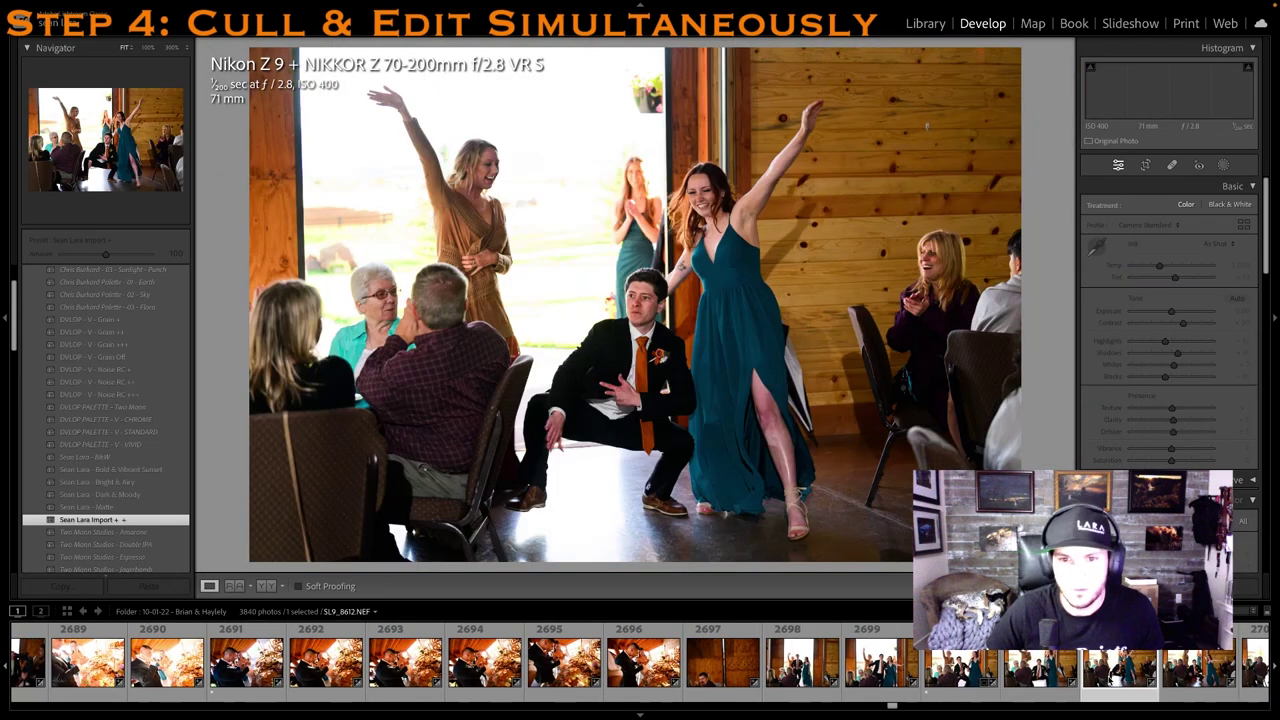
key("1")
Rate the entrance photo where the groomsman and the bridesmaid in teal both crouch one star
key("Right")
key("Right")
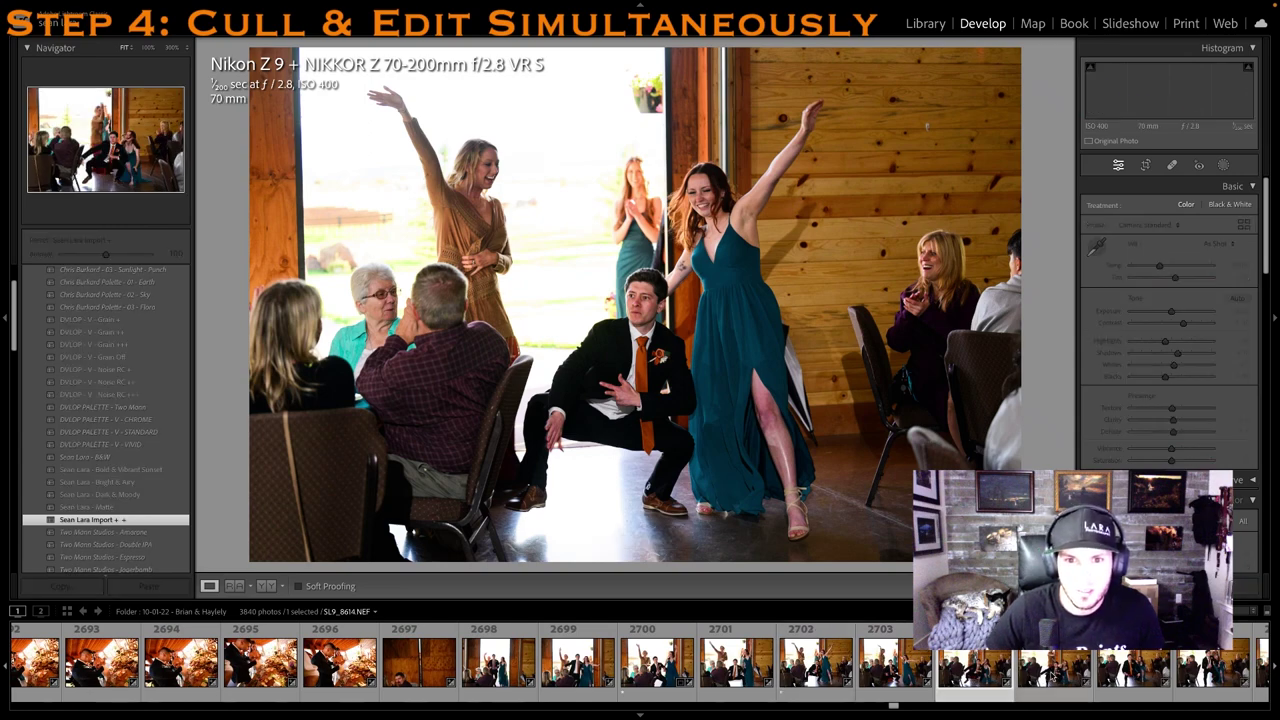
key("1")
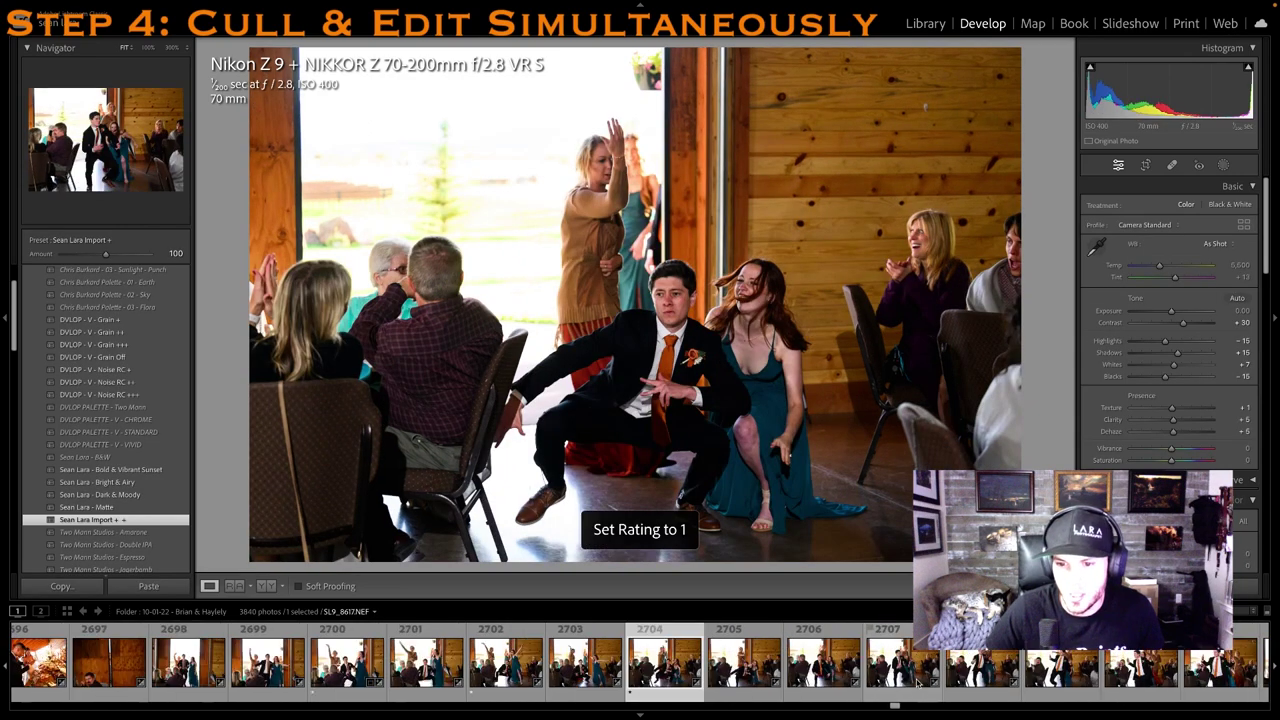
Move on through the groomsman's dance shots and rate SL9_8620, where he walks forward with raised hands, one star
left_click(918, 684)
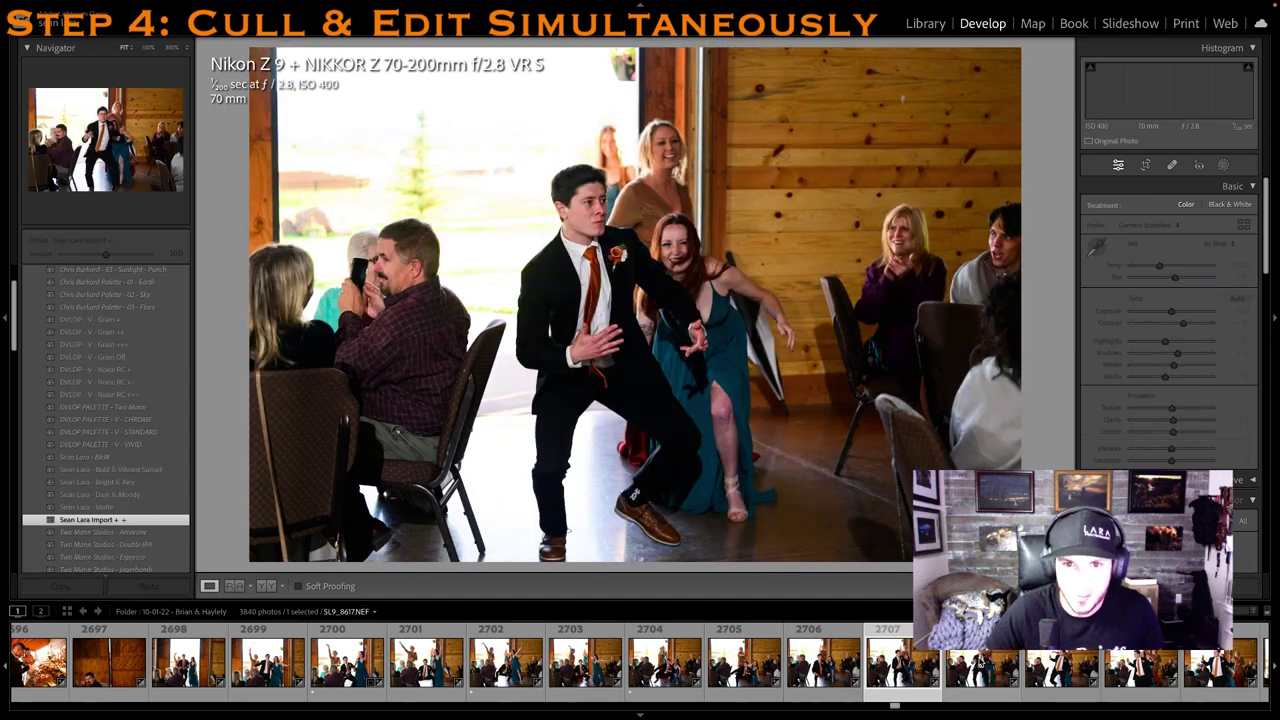
left_click(965, 667)
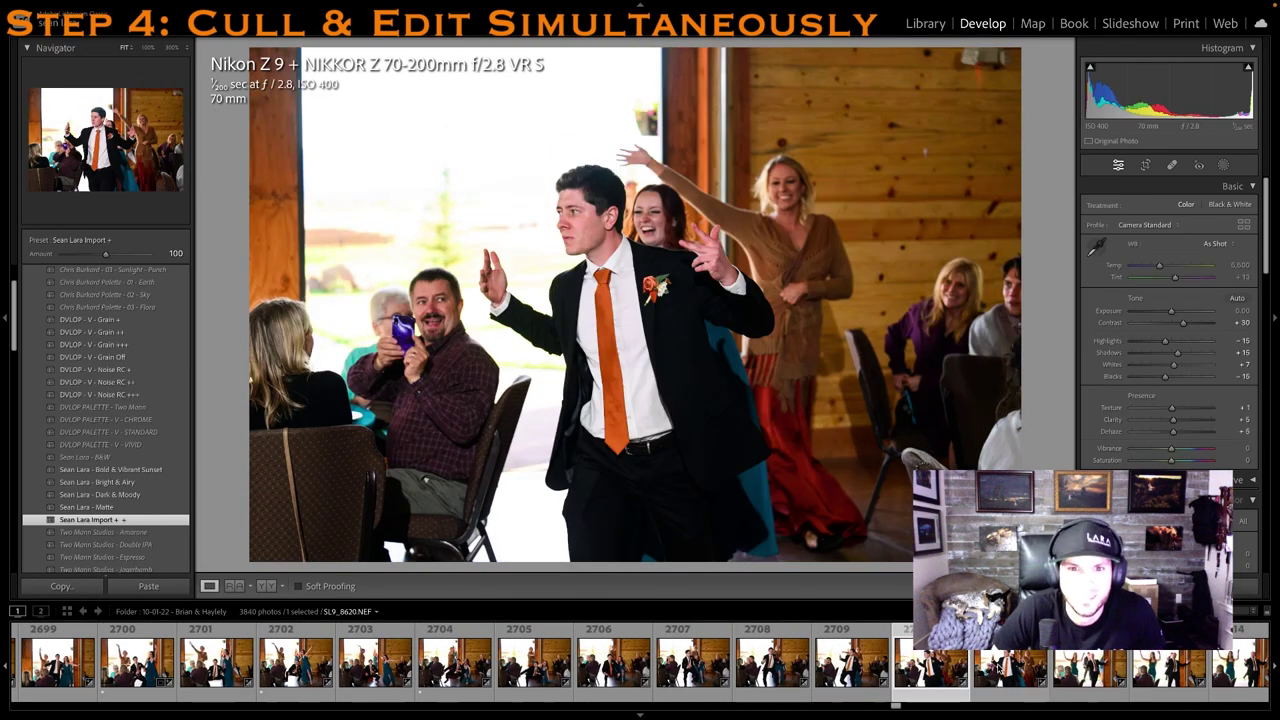
key("1")
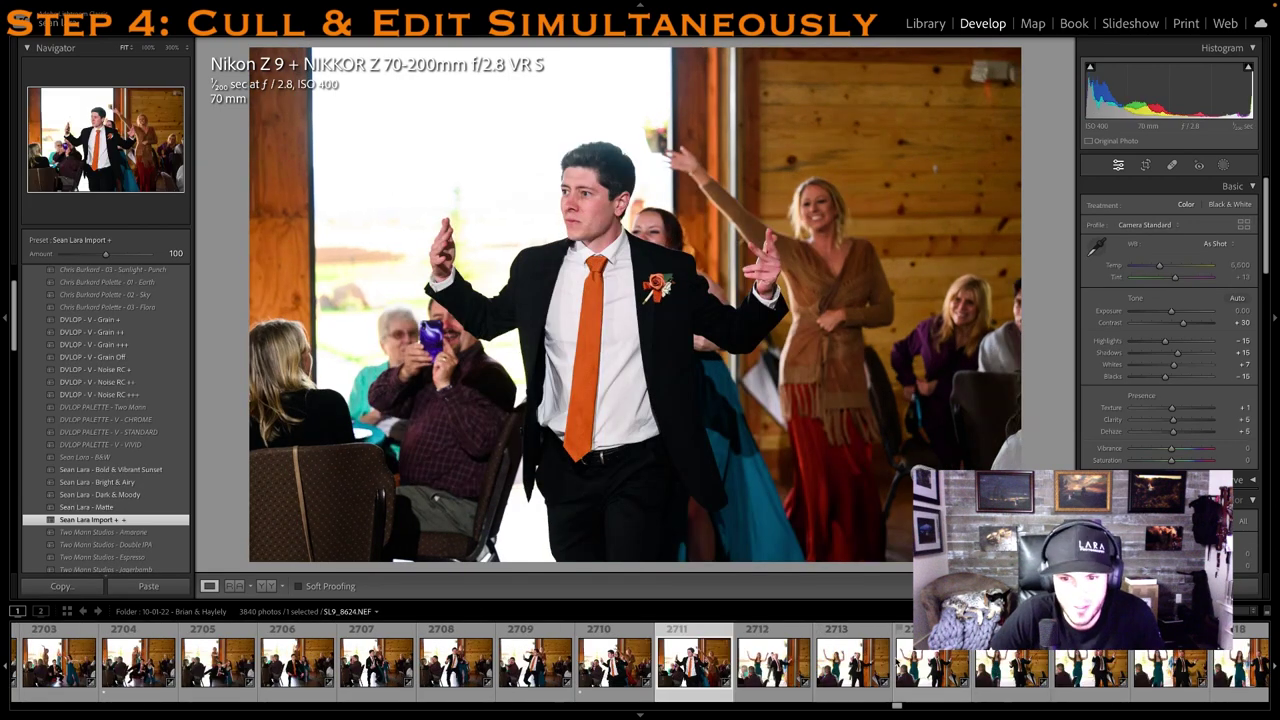
Rate two entrance photos of the long-haired bridesmaid with raised arms beside the bearded groomsman, SL9_8623 and SL9_8625, one star
left_click(880, 676)
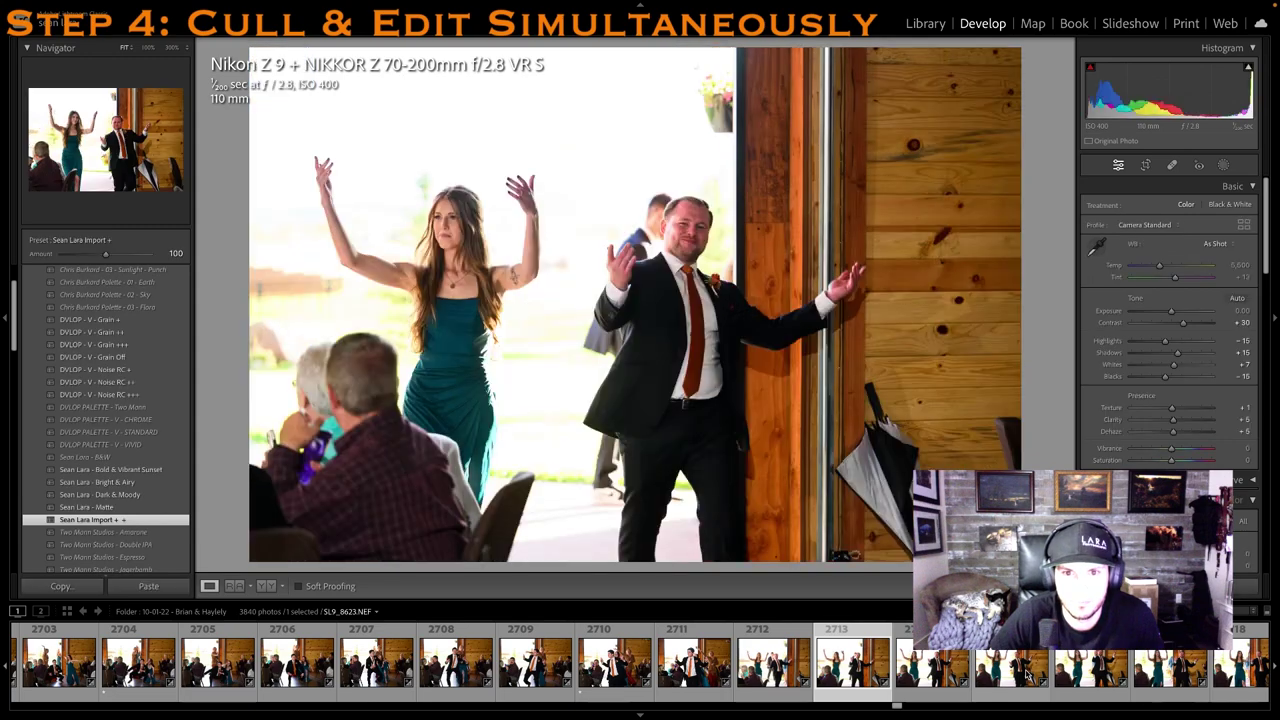
key("1")
left_click(1027, 678)
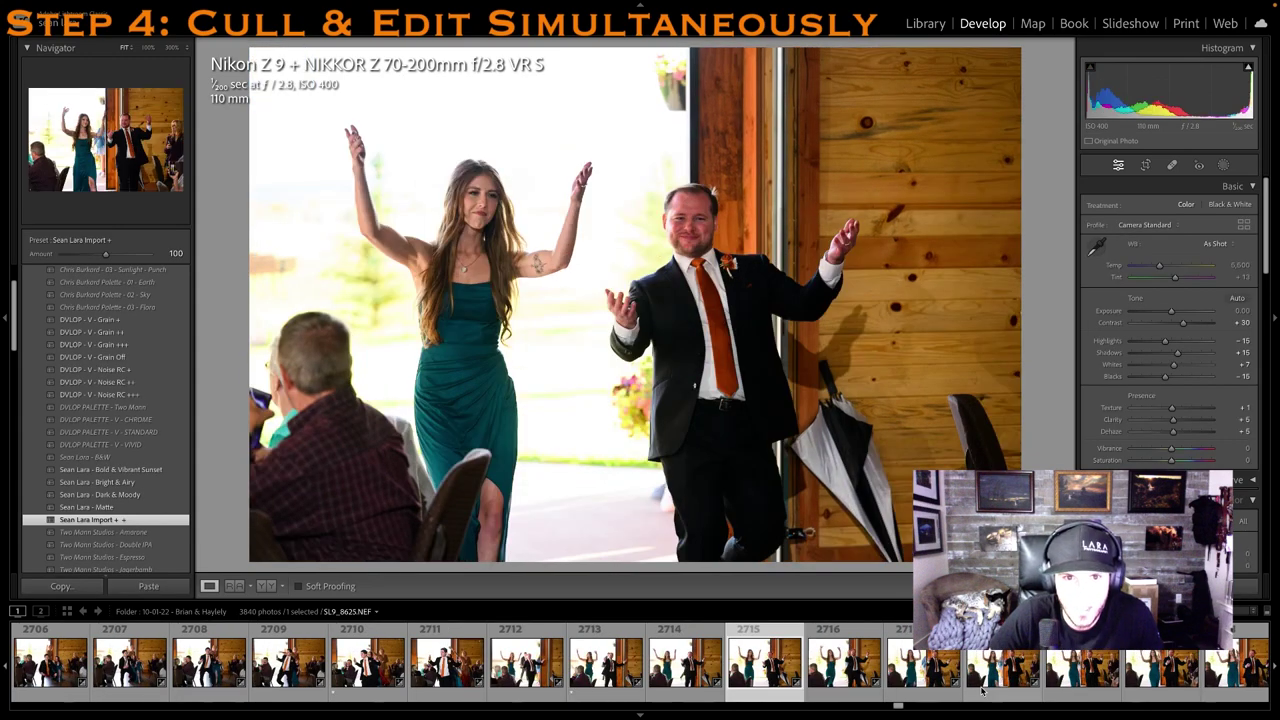
key("1")
Move on through the long-haired bridesmaid's entrance shots and rate SL9_8633, where she and the groomsman crouch while dancing, one star
scroll(1072, 685, "right", 3)
left_click(928, 671)
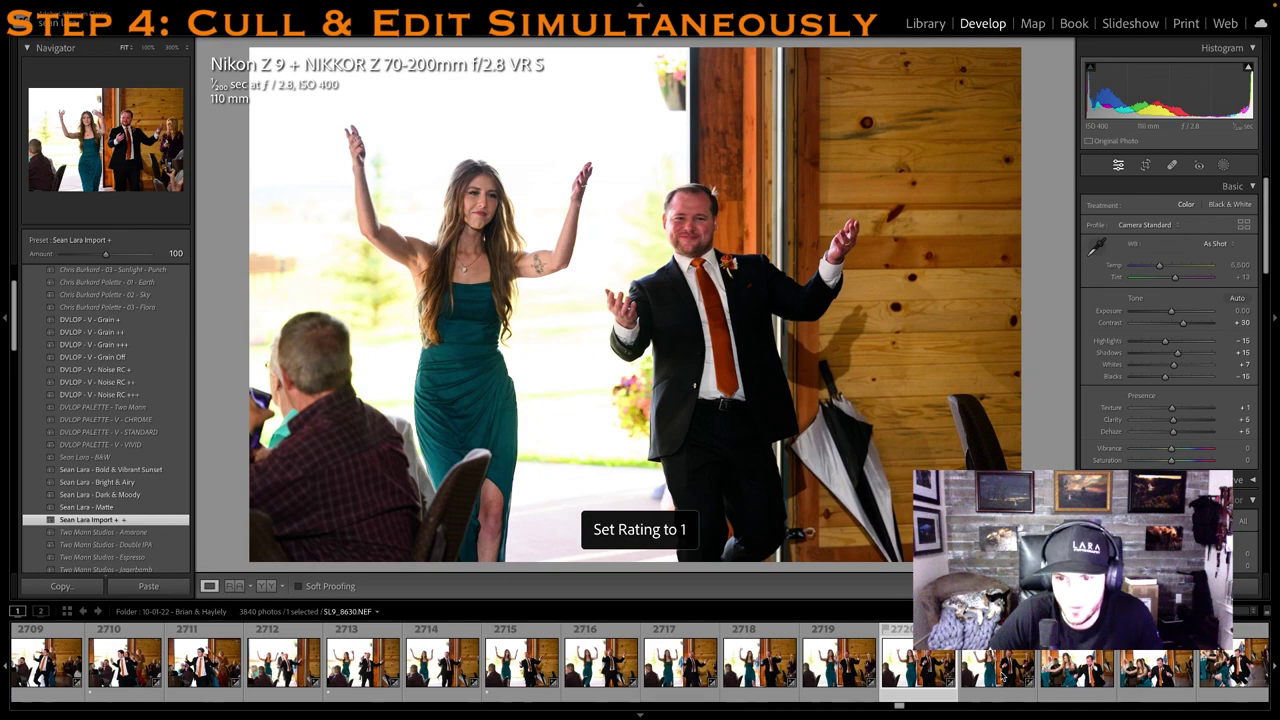
left_click(1001, 678)
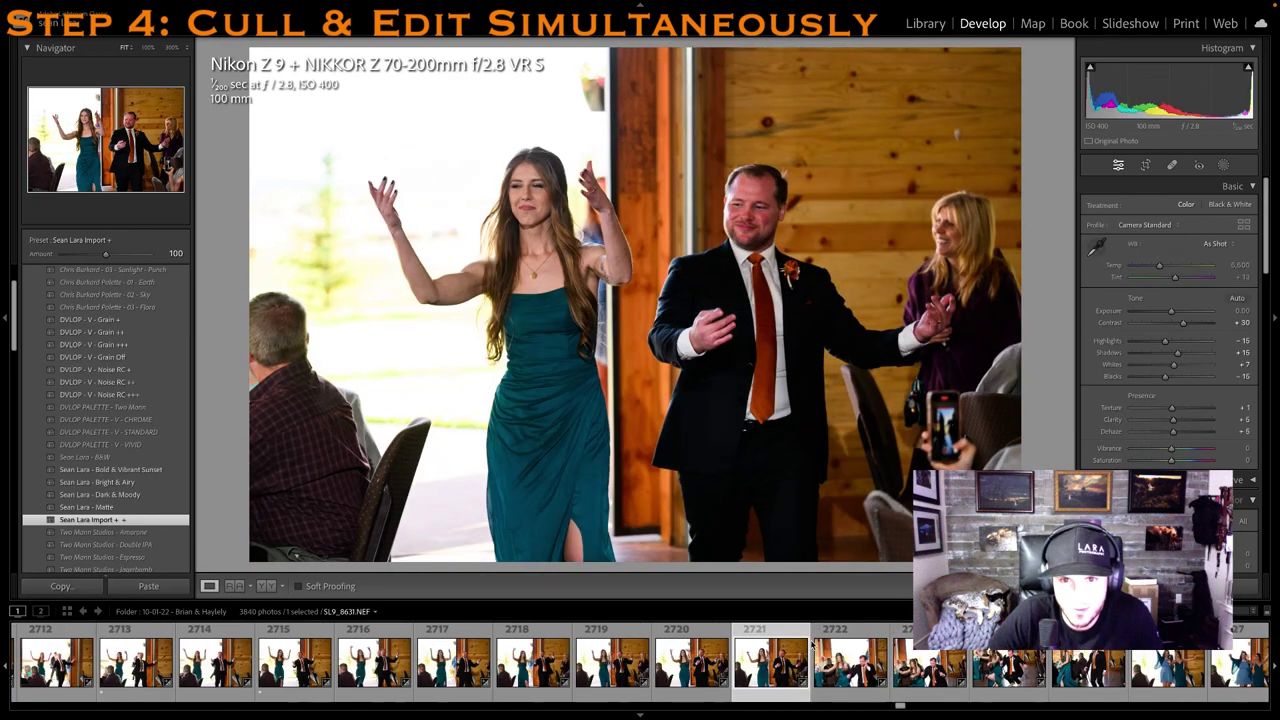
left_click(865, 652)
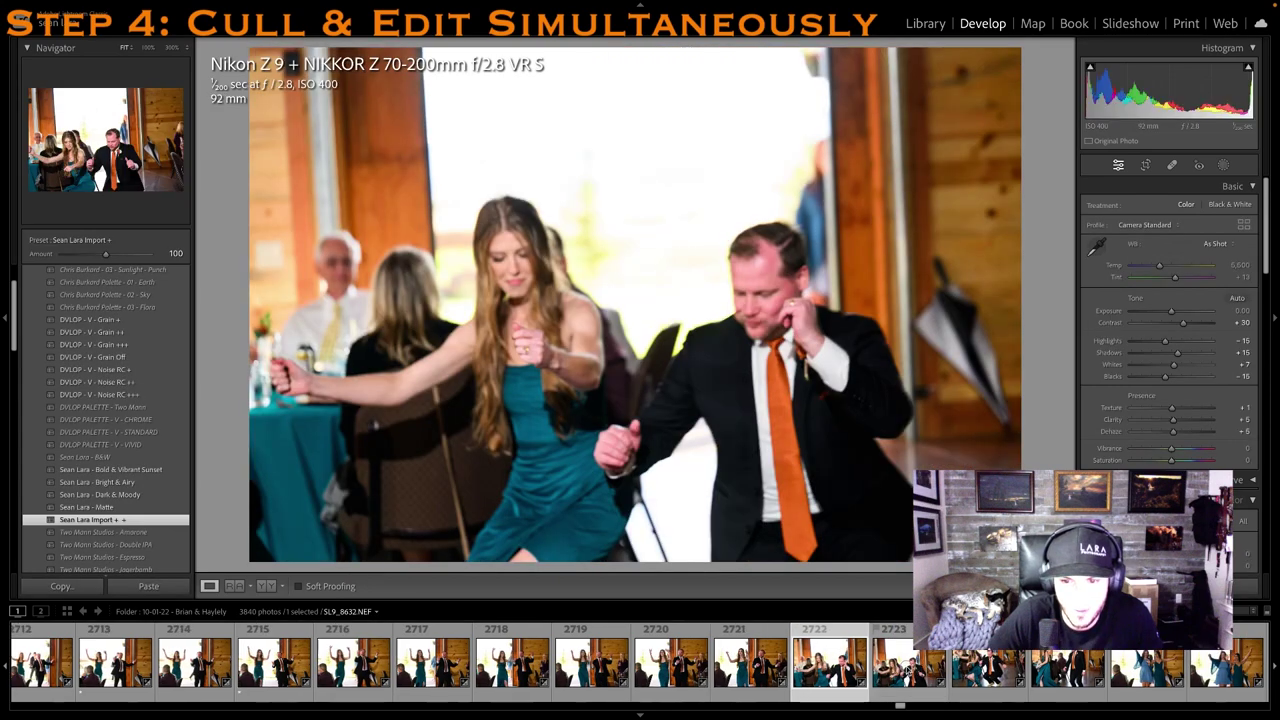
left_click(907, 668)
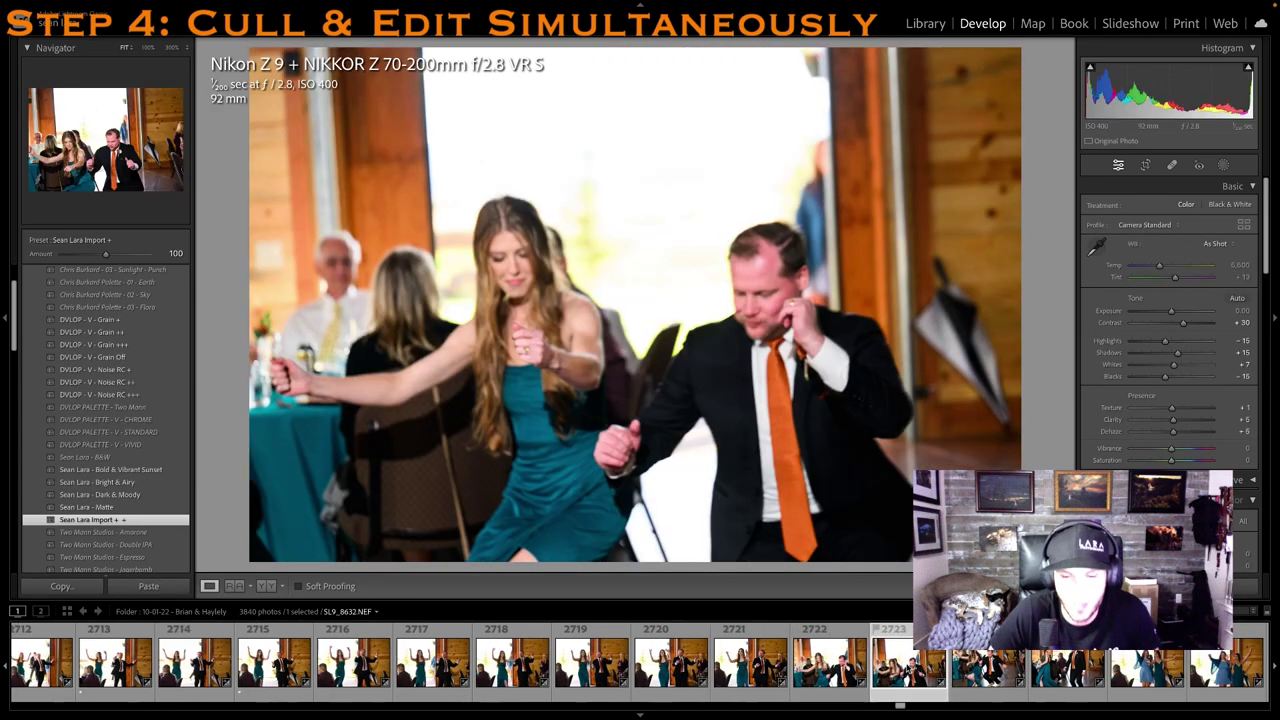
key("1")
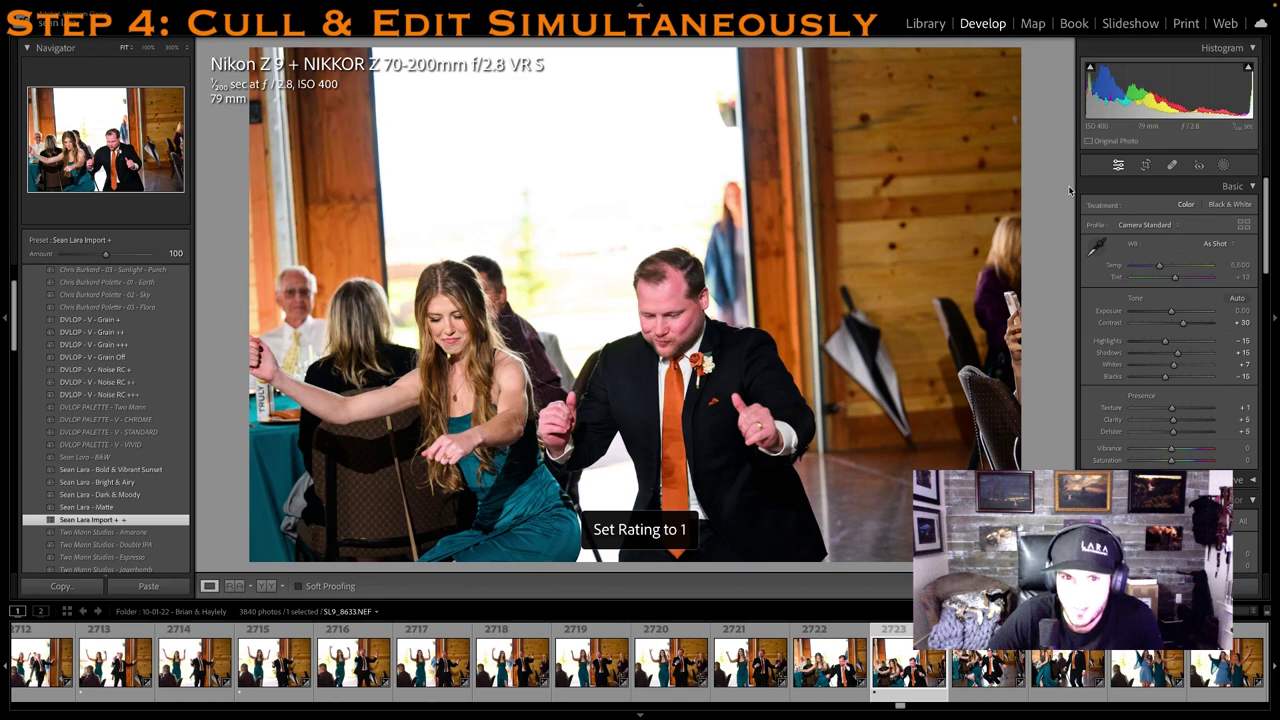
Crop SL9_8633 tighter around the crouching bridesmaid and groomsman, removing the wooden wall and umbrella, and keep its one-star rating
left_click(1145, 166)
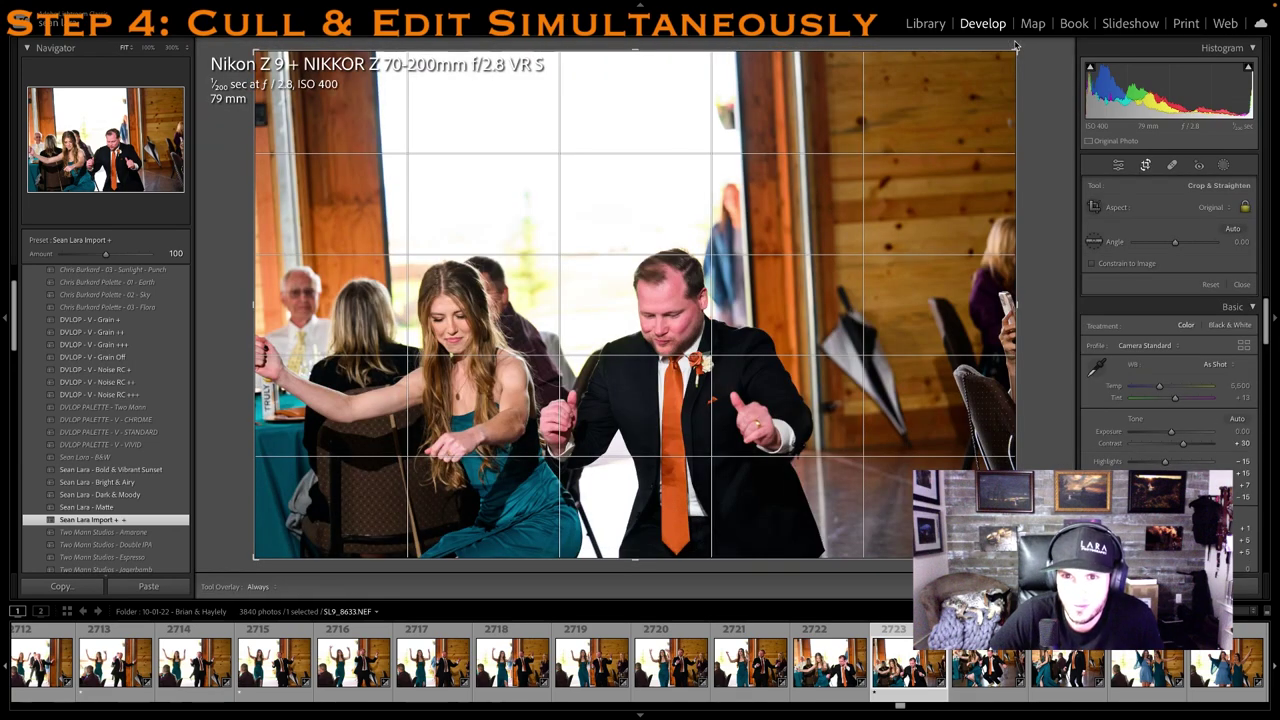
left_click_drag(1009, 58, 906, 88)
key("Return")
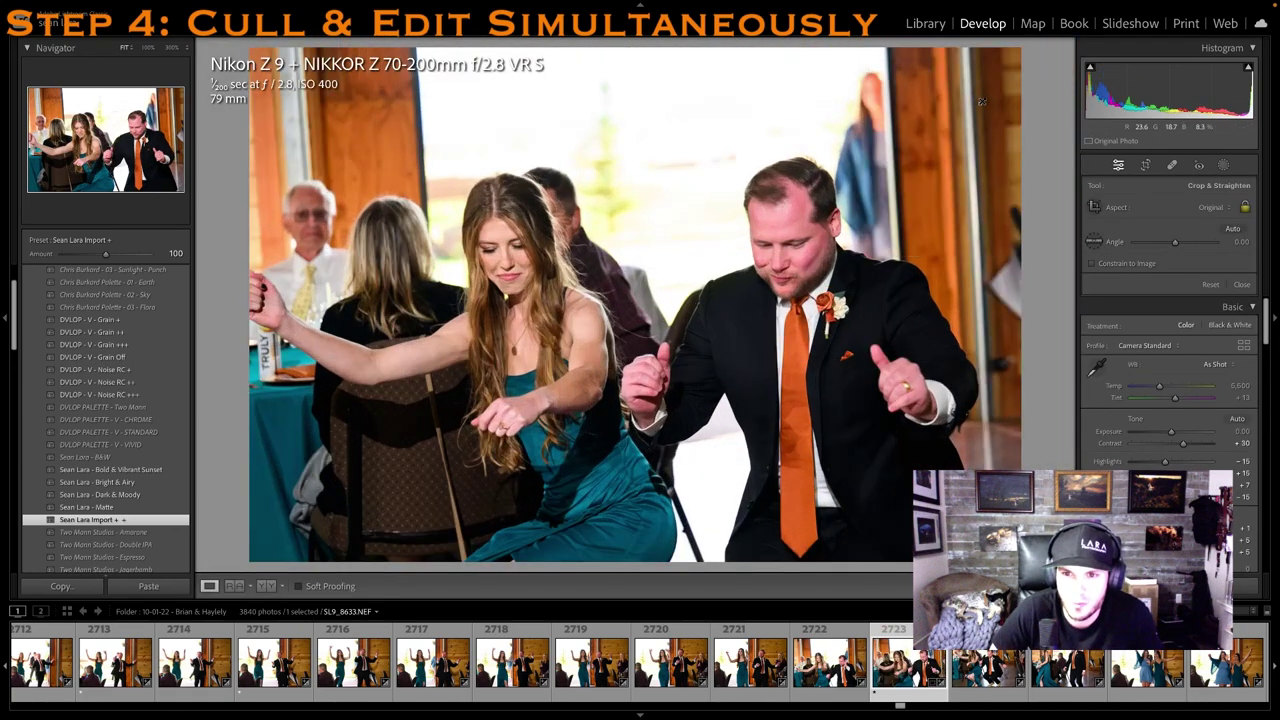
key("1")
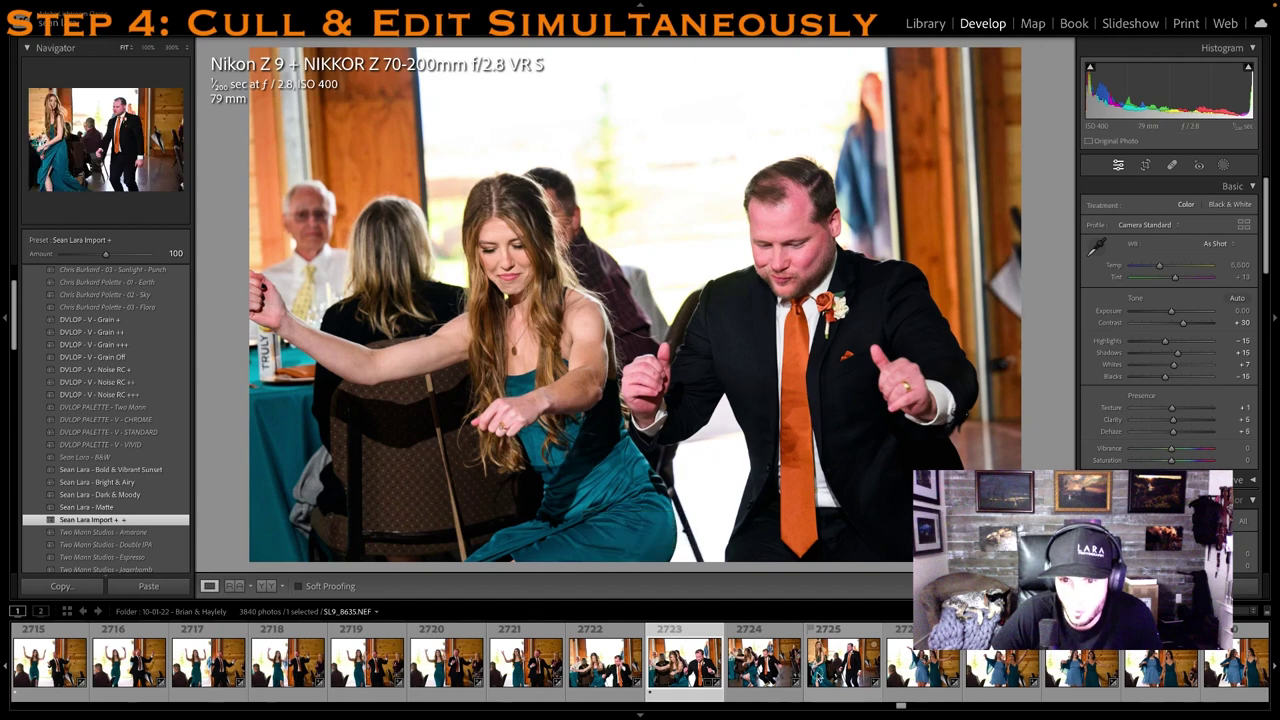
Go on to the two cheering bridesmaids in blue and teal and rate SL9_8637 one star
left_click(817, 676)
left_click(973, 676)
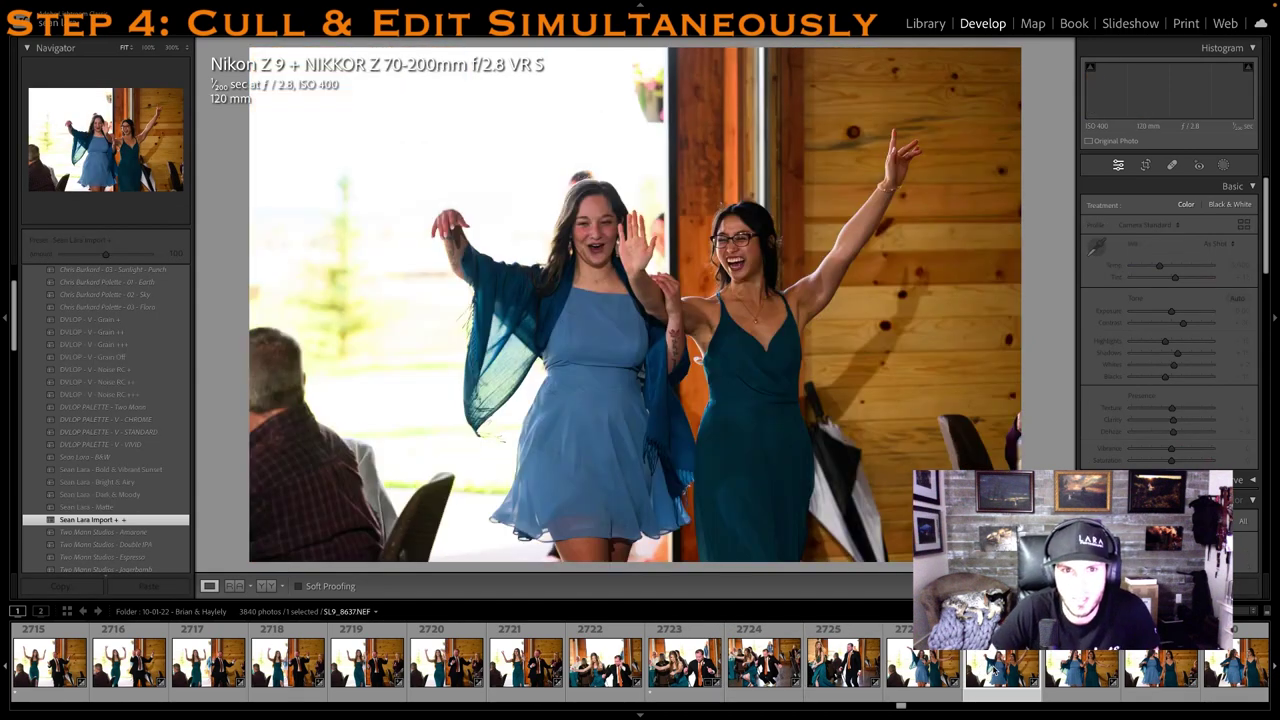
key("1")
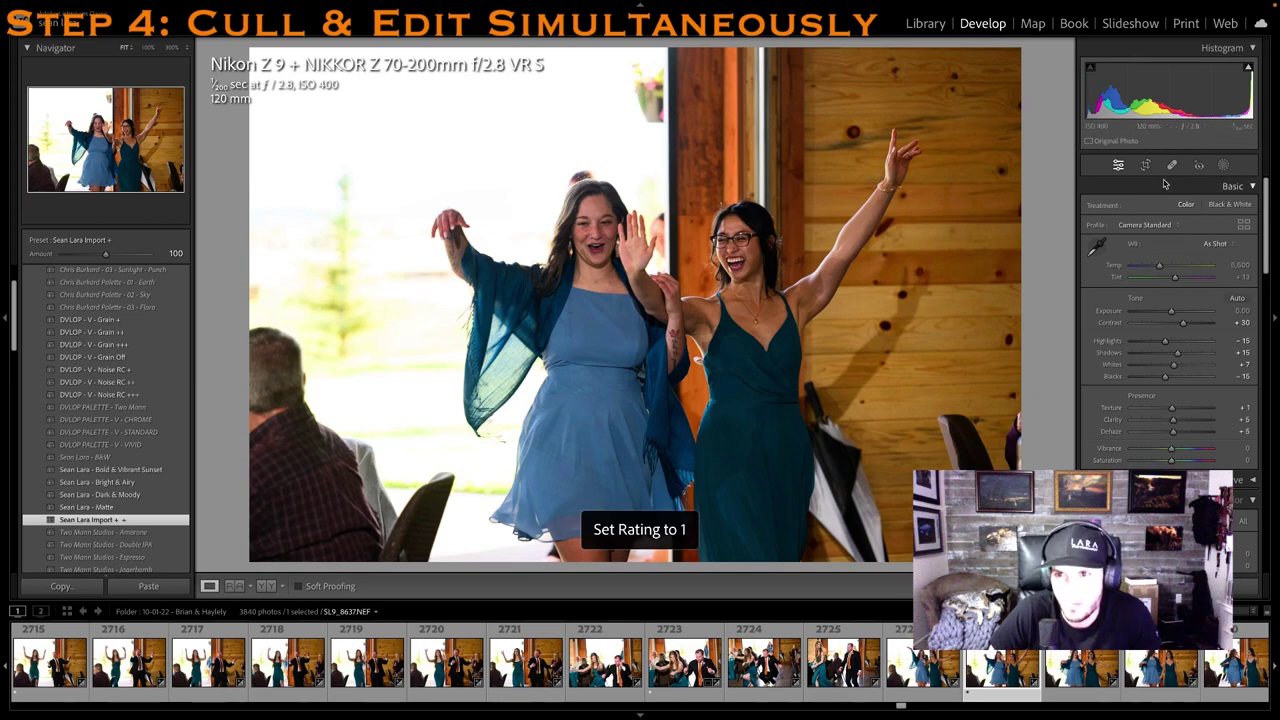
Crop SL9_8637 slightly tighter around the two bridesmaids, trimming the seated guest, and keep its one-star rating
left_click(1146, 165)
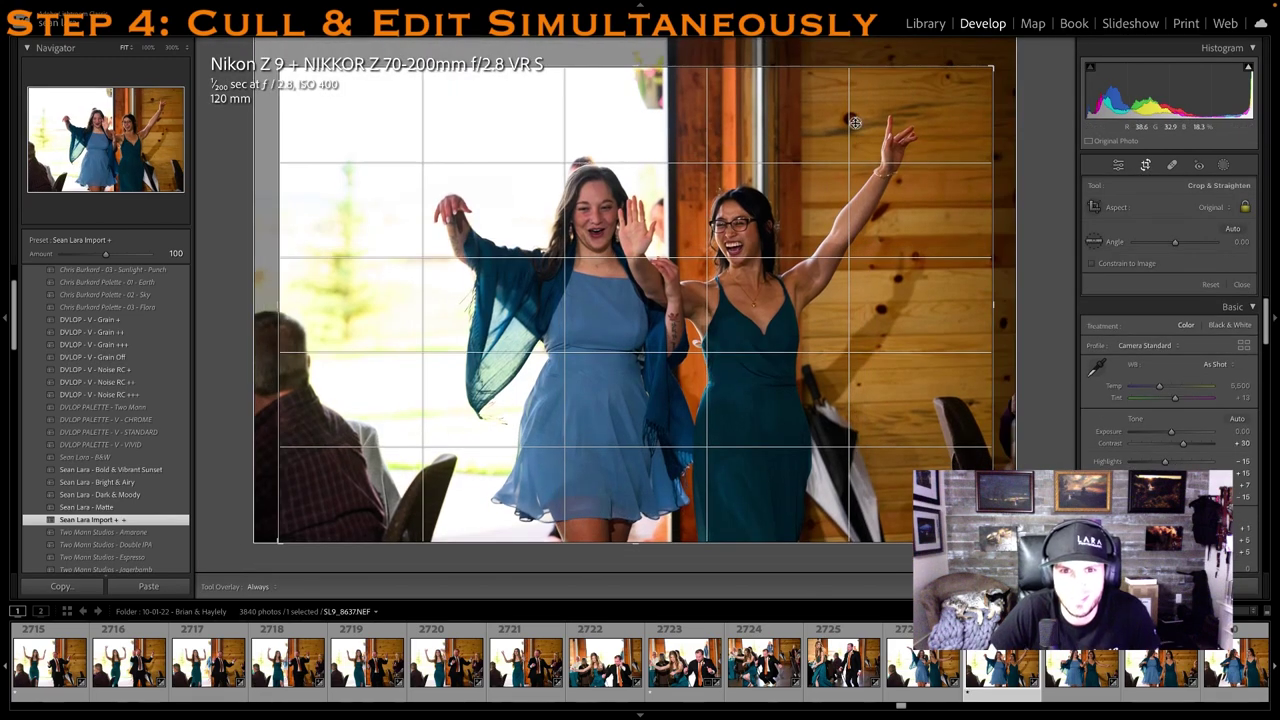
left_click_drag(855, 123, 822, 128)
key("Return")
key("1")
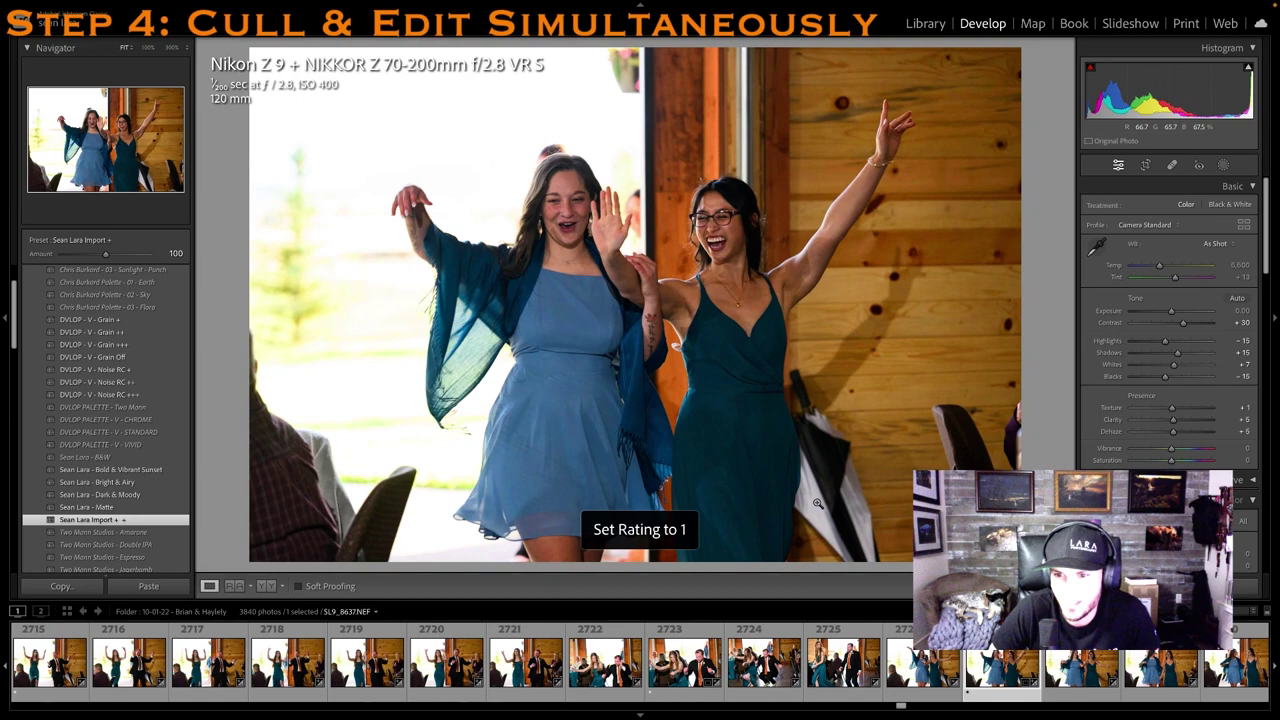
Rate two photos of the bridesmaids walking in arm in arm, SL9_8640 and SL9_8641, one star
key("Right")
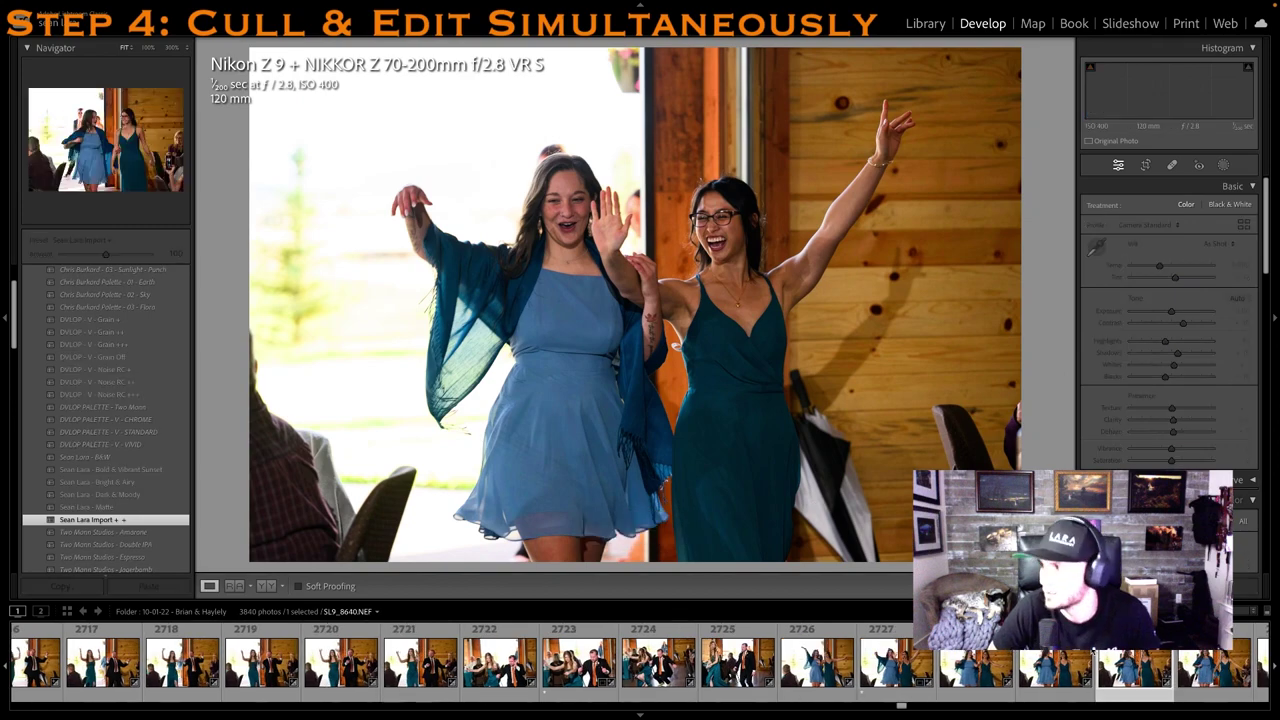
key("1")
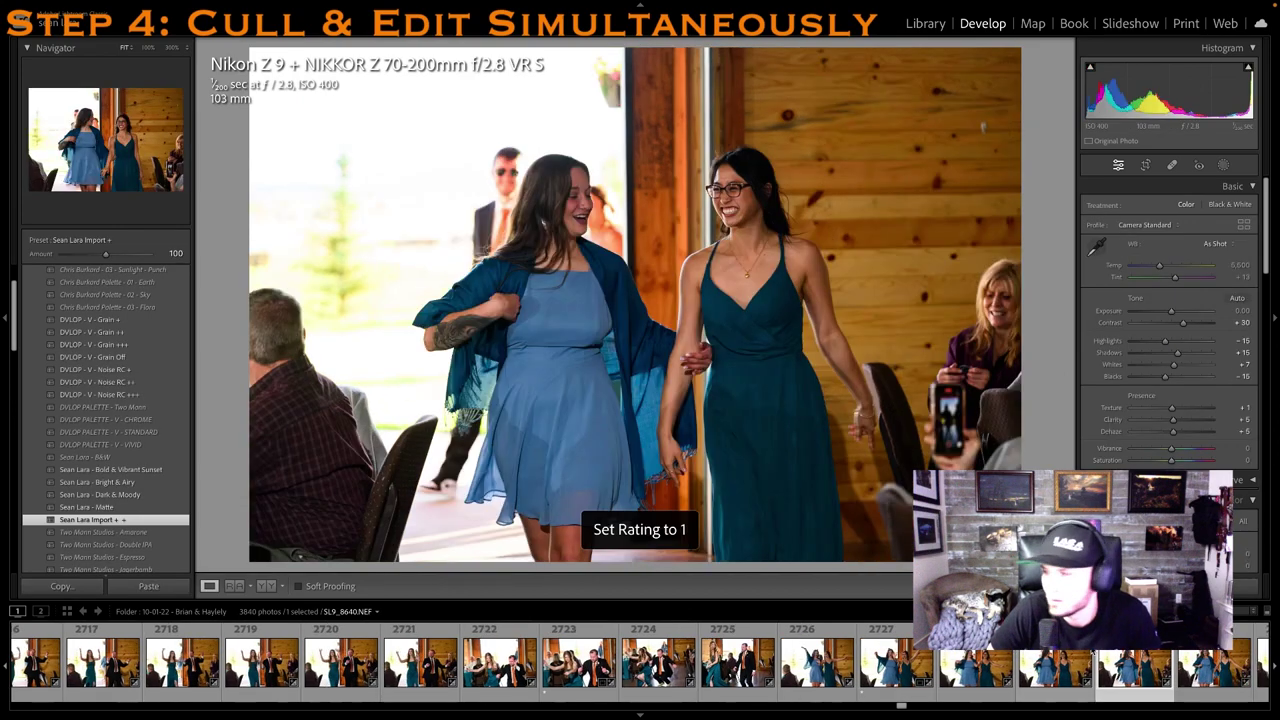
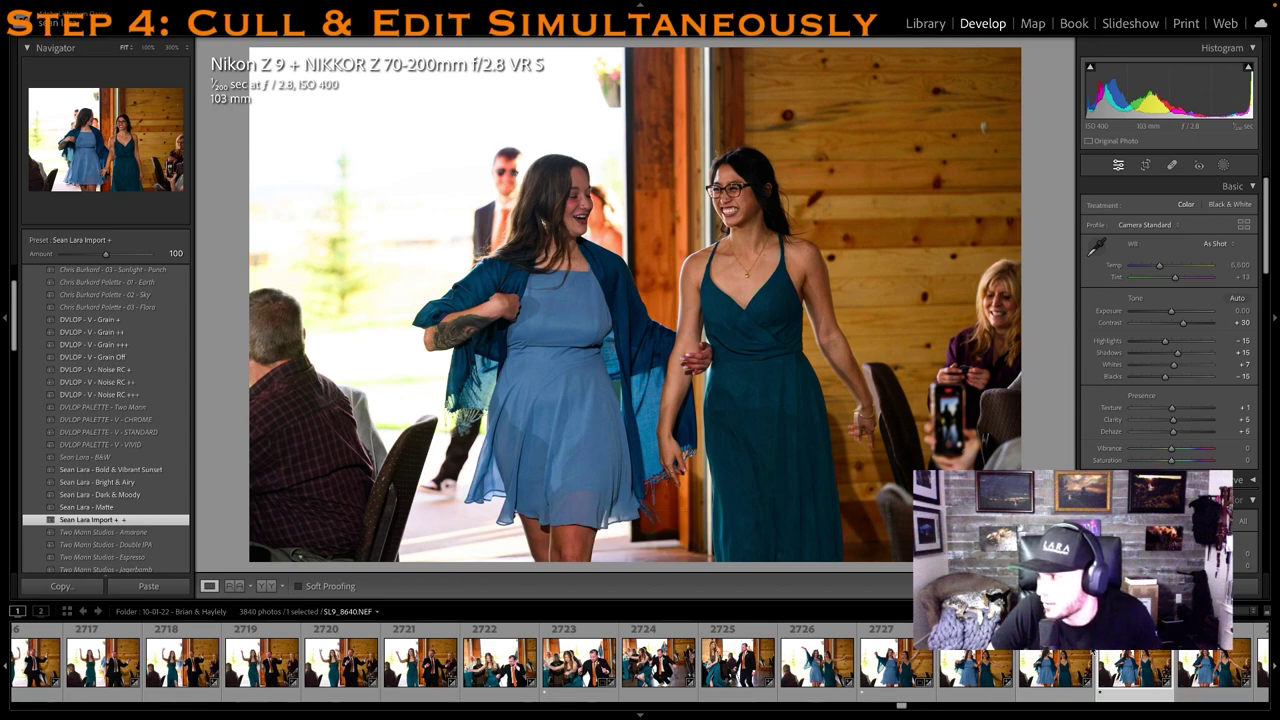
key("Right")
key("Right")
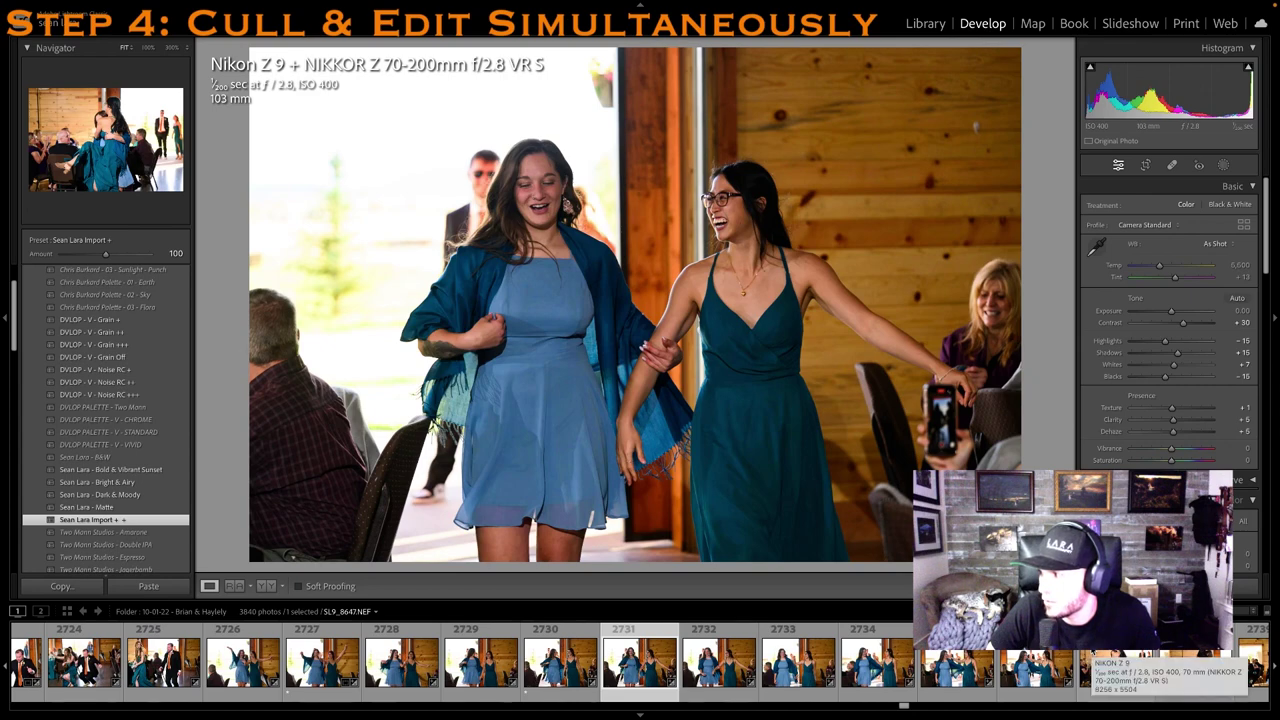
key("1")
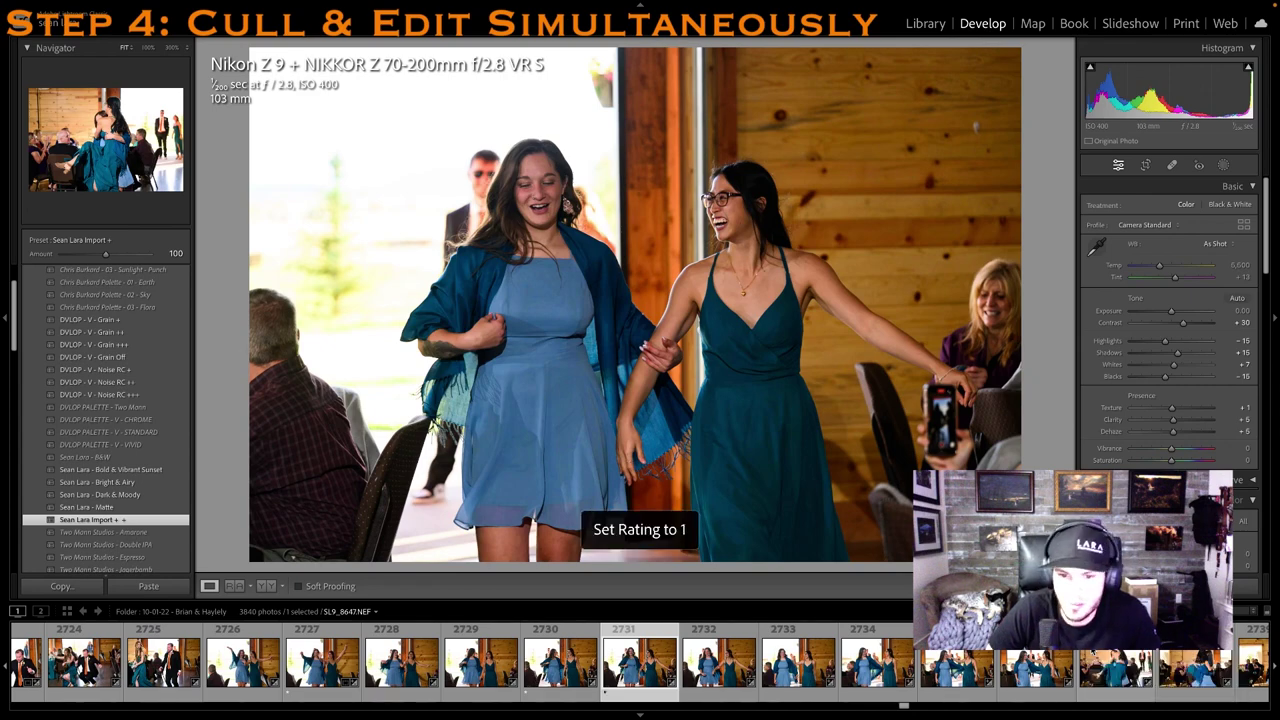
Compare the next bridesmaid shots and rate SL9_8644, where they smile at each other with the shawl spread, one star
key("Right")
key("Right")
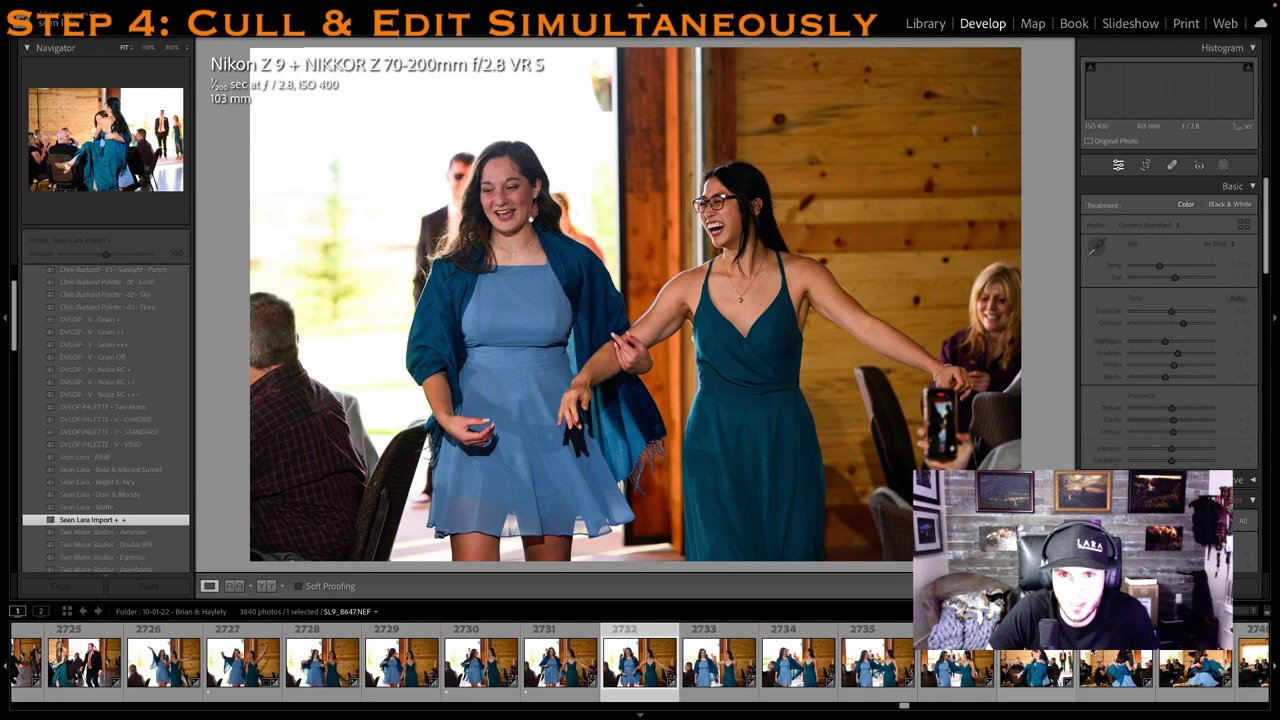
key("Right")
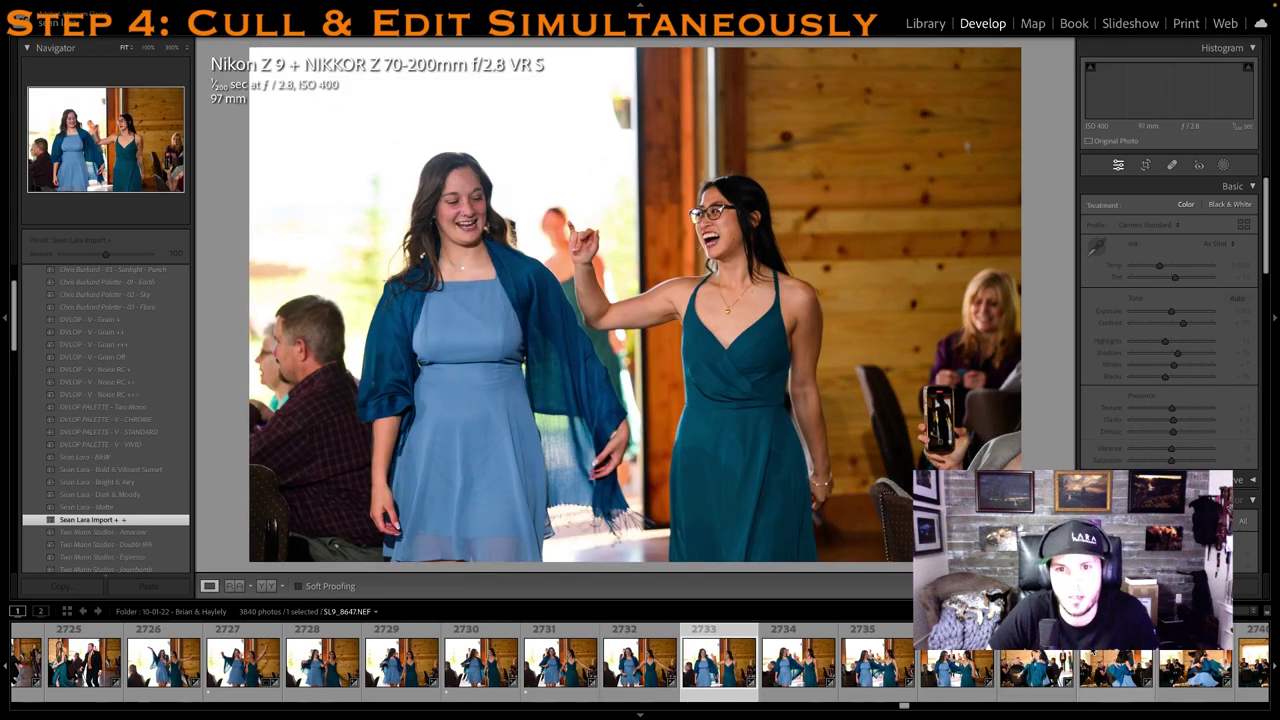
key("Right")
key("Right")
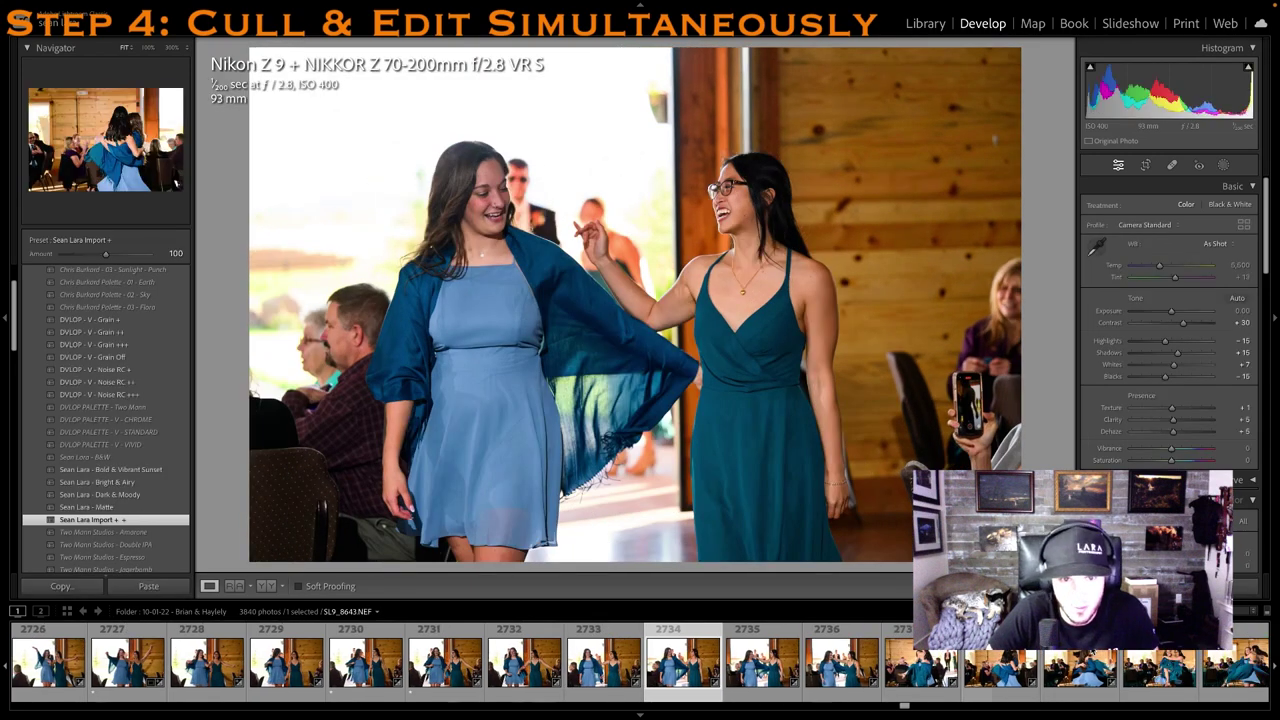
key("1")
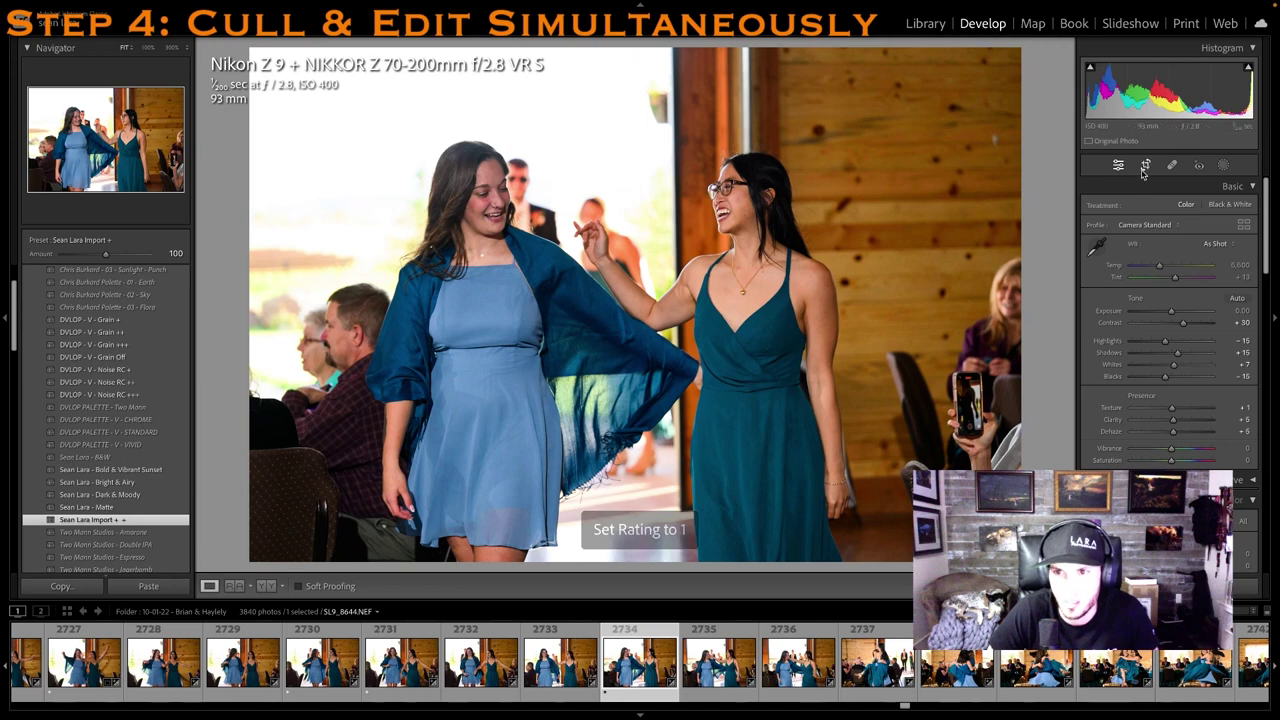
Crop SL9_8644 tighter on the two bridesmaids, cutting out the guest holding a phone, and keep its one-star rating
key("r")
key("Return")
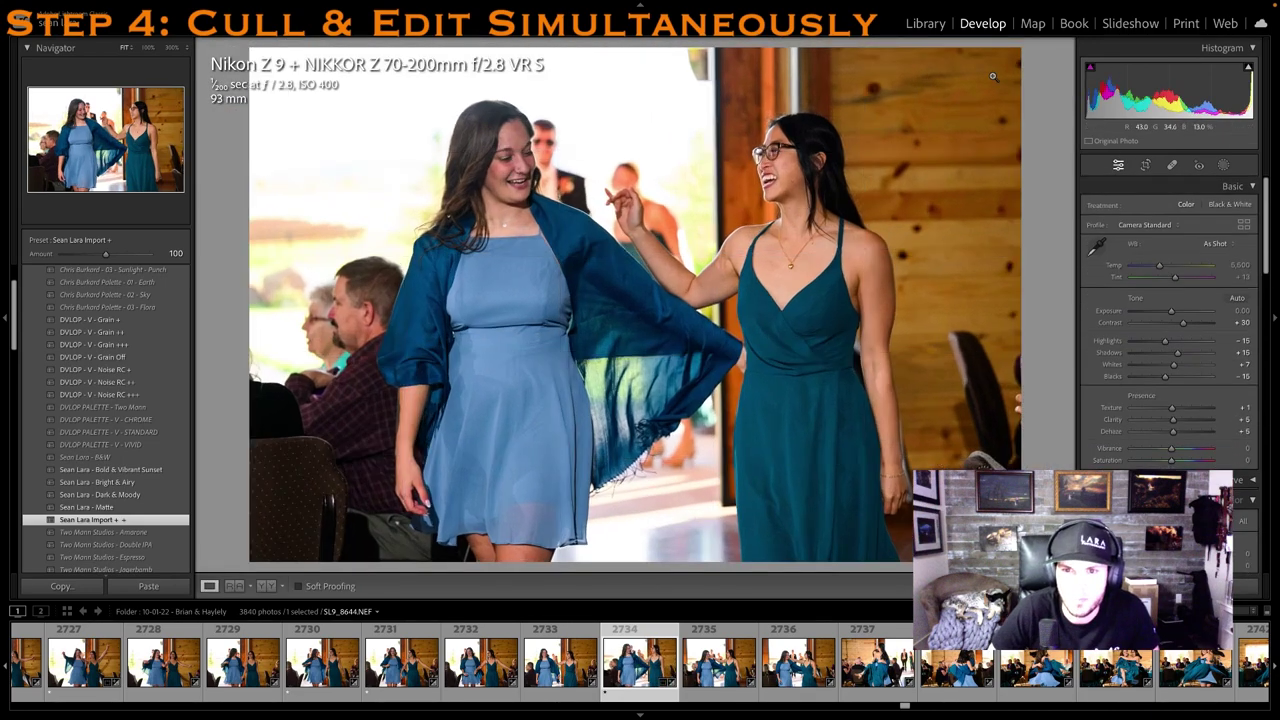
key("1")
Compare the bridesmaids' spinning hug shots, give SL9_8650 one star and clear the rating again, and go on to SL9_8651
key("Right")
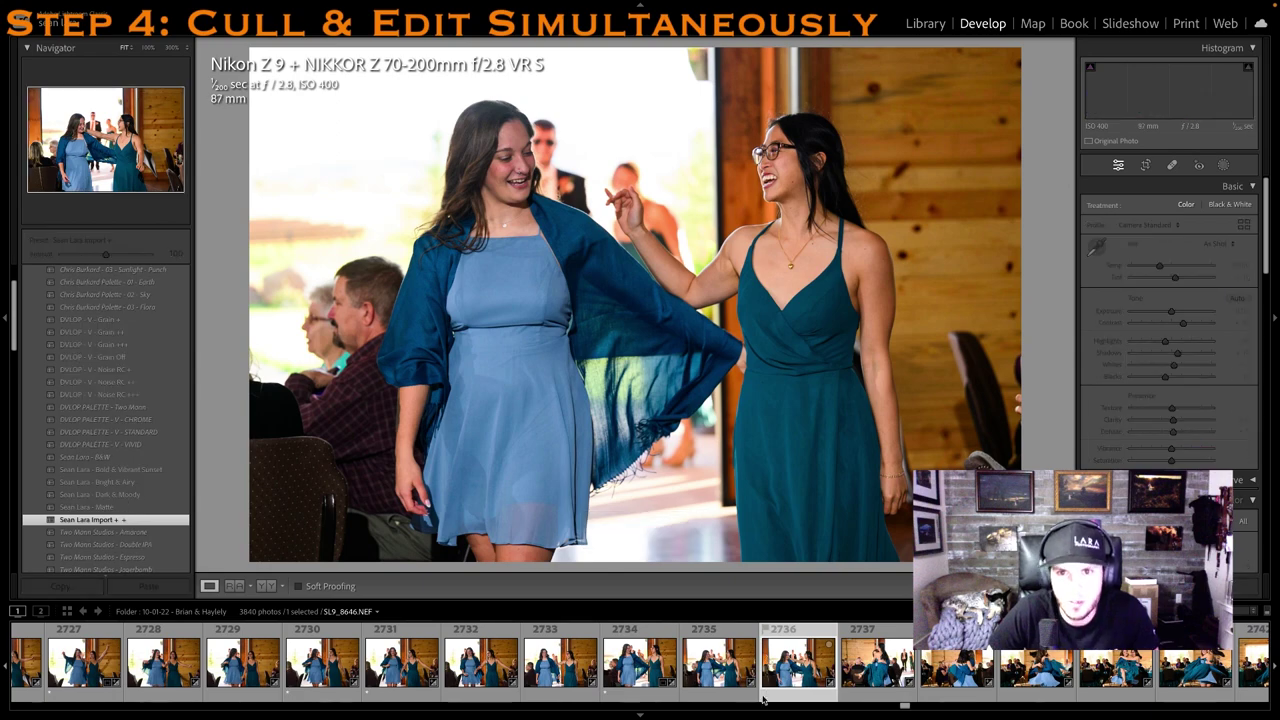
scroll(762, 680, "right", 3)
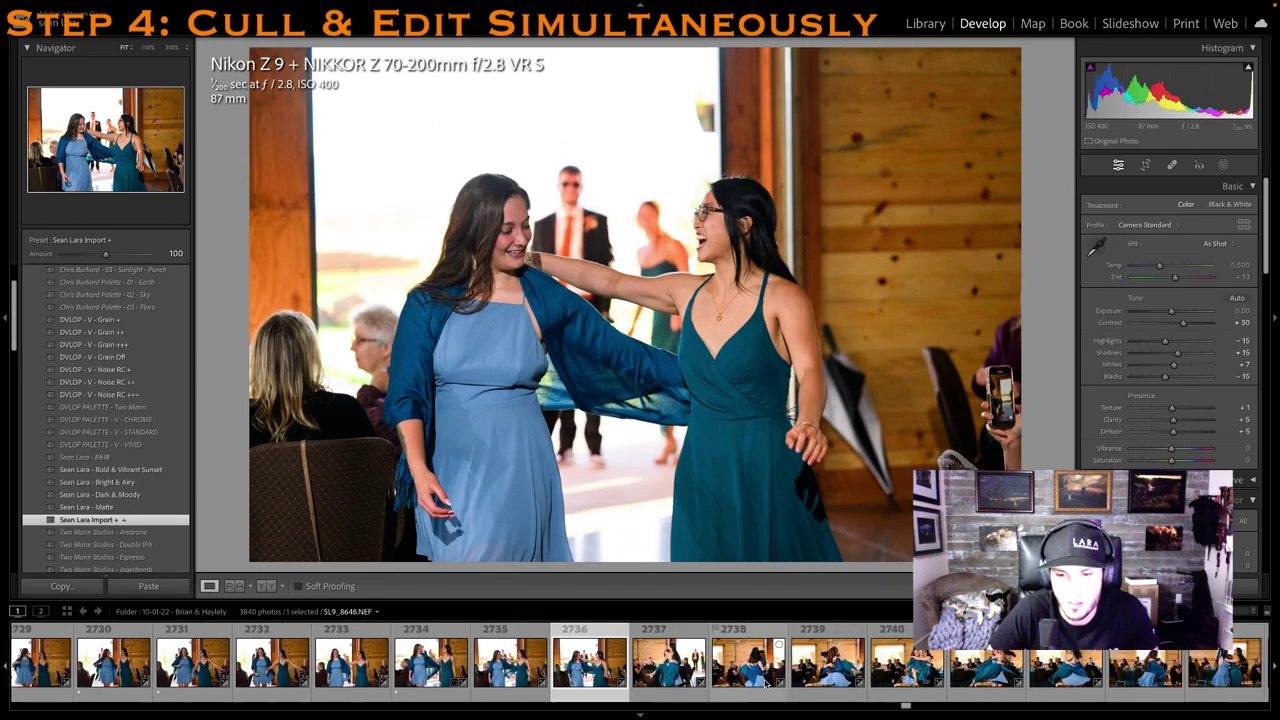
left_click(828, 665)
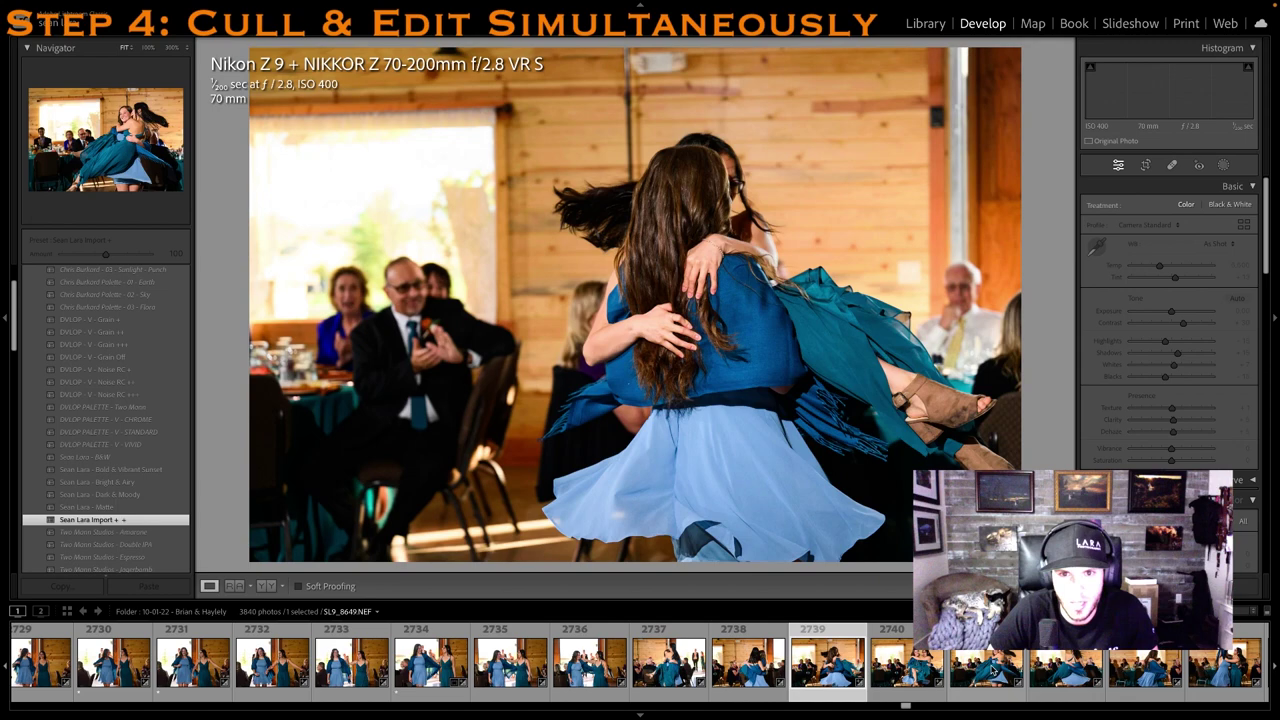
left_click(925, 672)
left_click(925, 672)
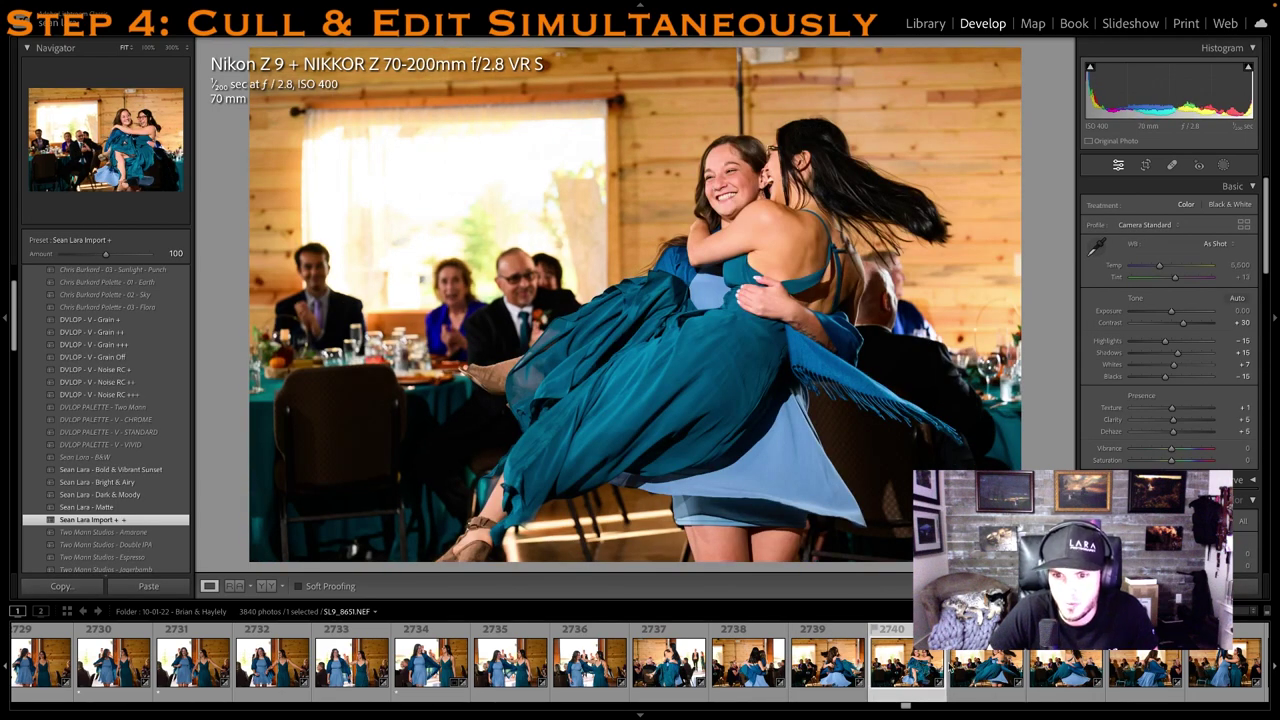
key("1")
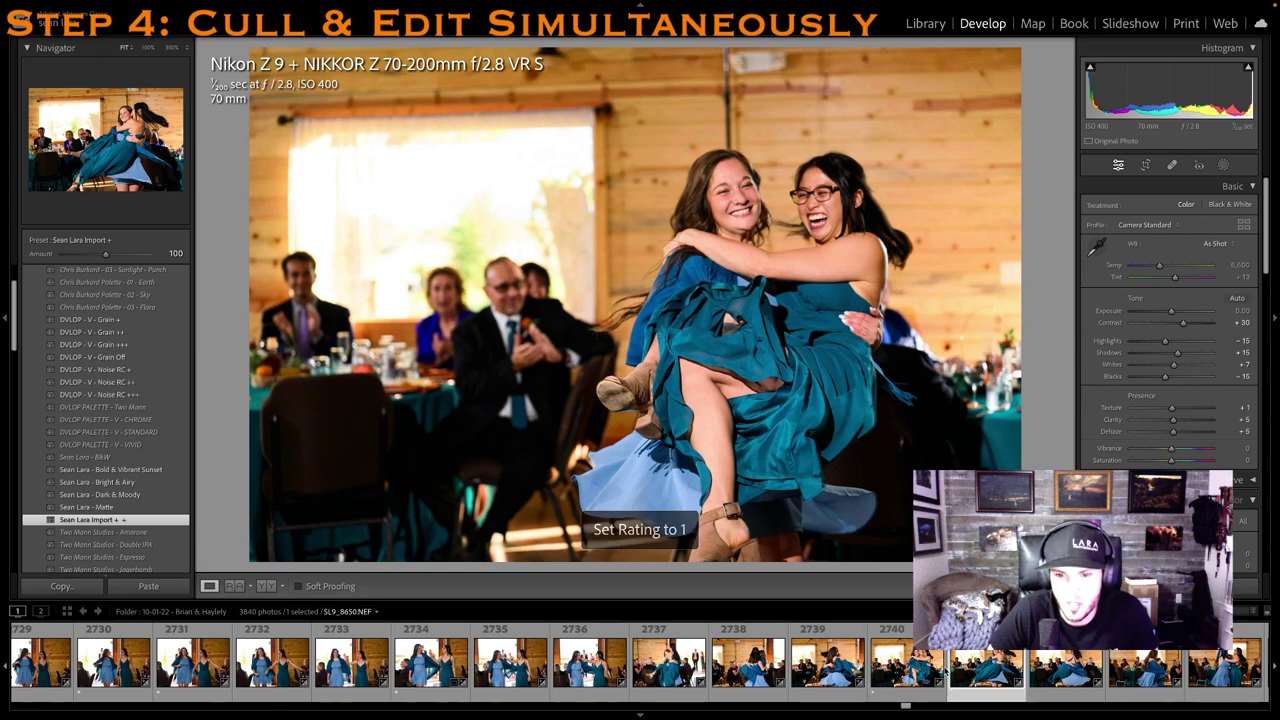
key("0")
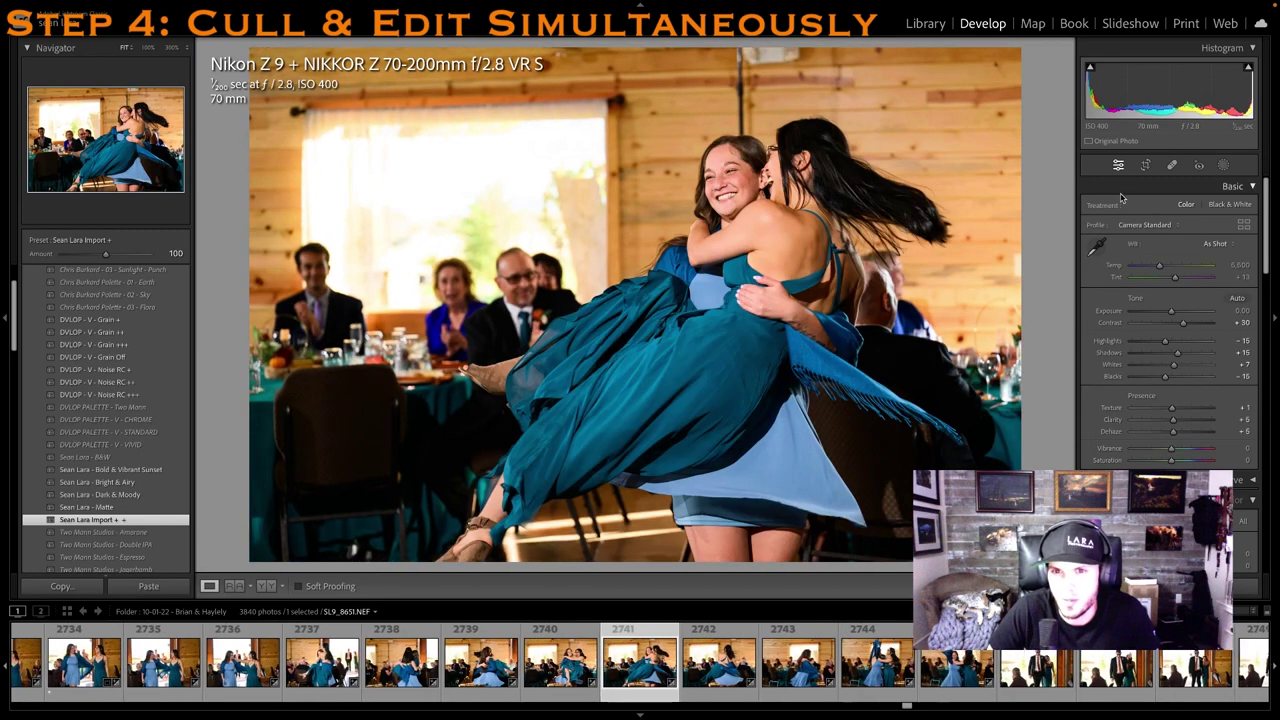
Crop SL9_8651 tighter around the hugging bridesmaids, removing the empty chair and the guest beside it
left_click(1145, 166)
left_click_drag(254, 222, 318, 218)
key("Return")
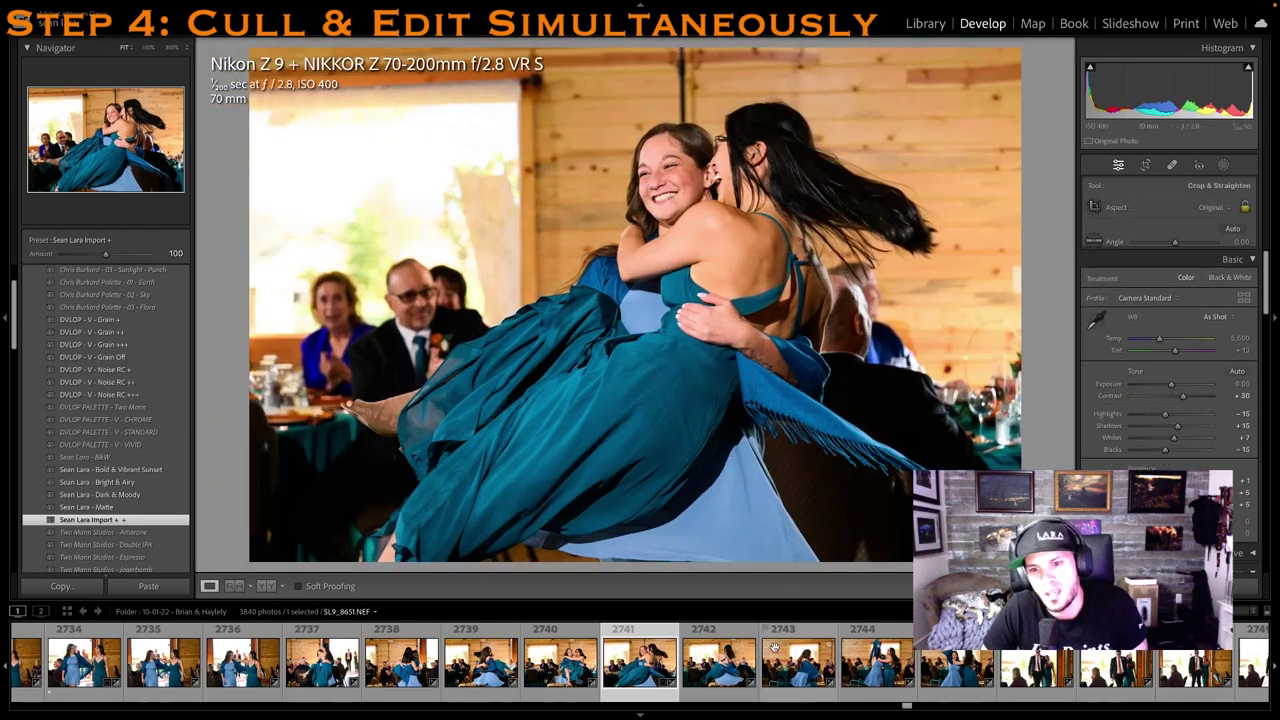
Rate the dance photo of the blue-dressed bridesmaid raising her arm and SL9_8659, the sunglasses groomsman's entrance, one star each
left_click(896, 637)
left_click(927, 697)
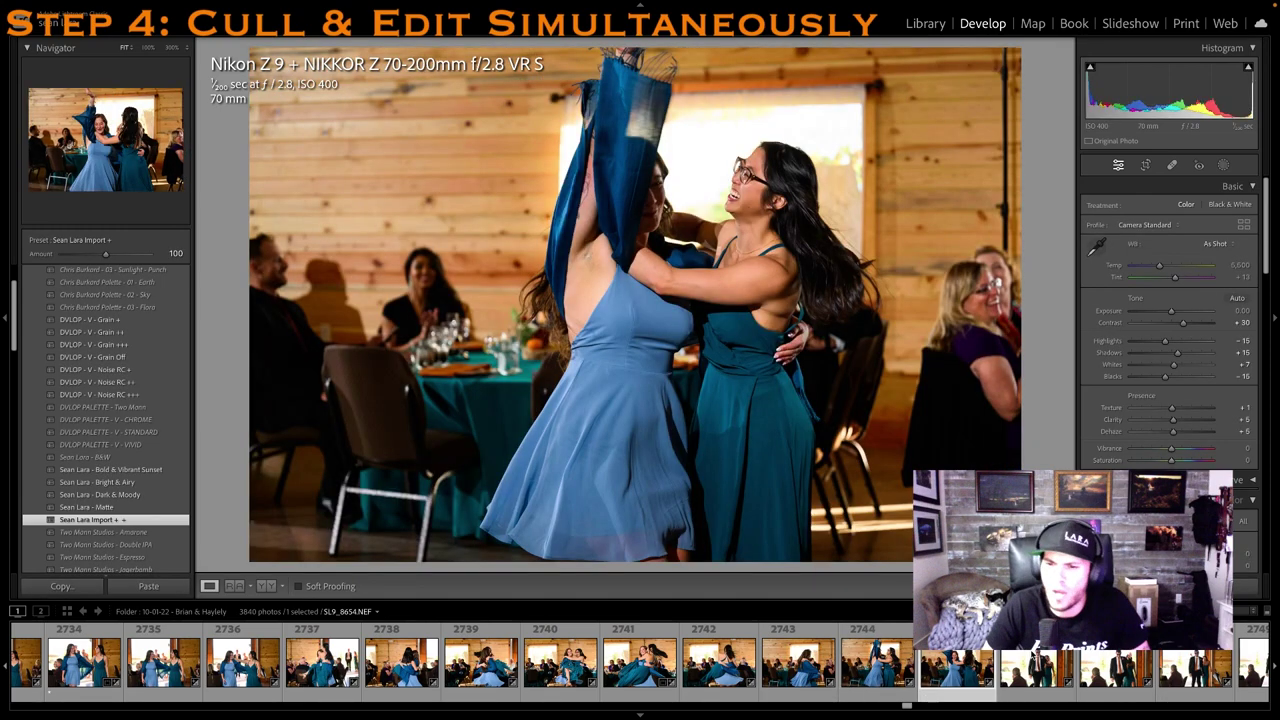
key("1")
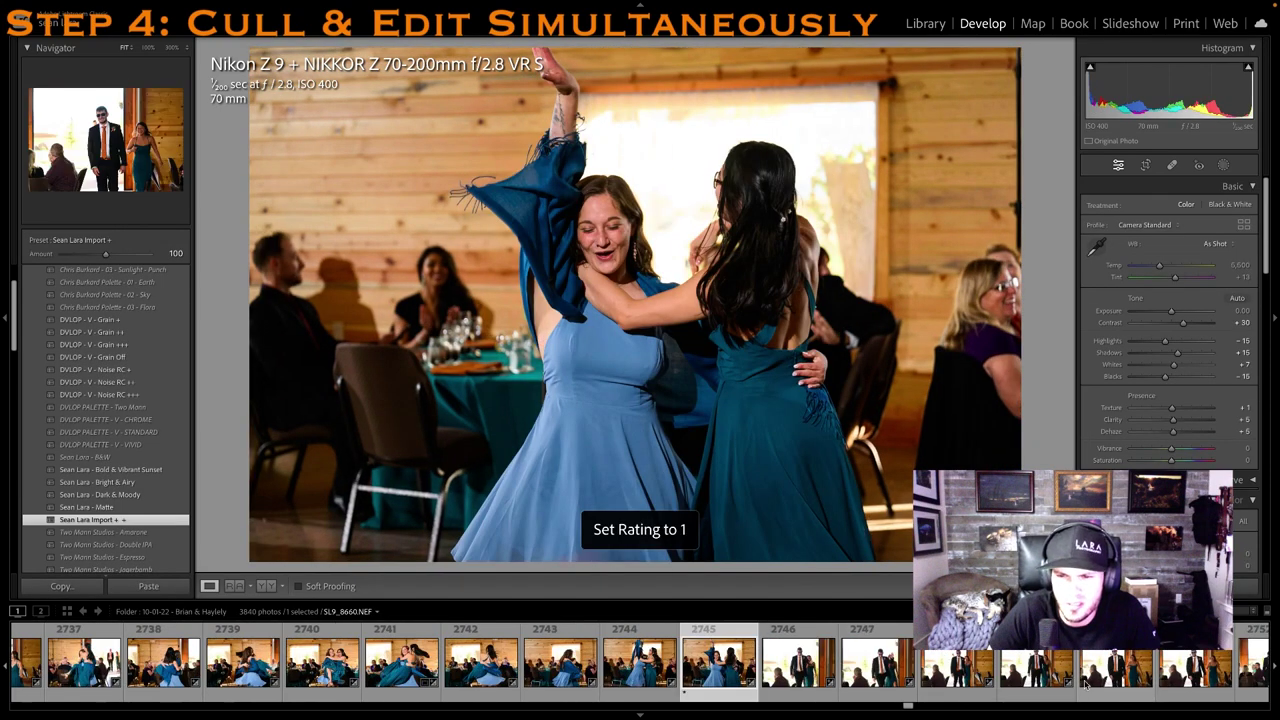
left_click(1038, 677)
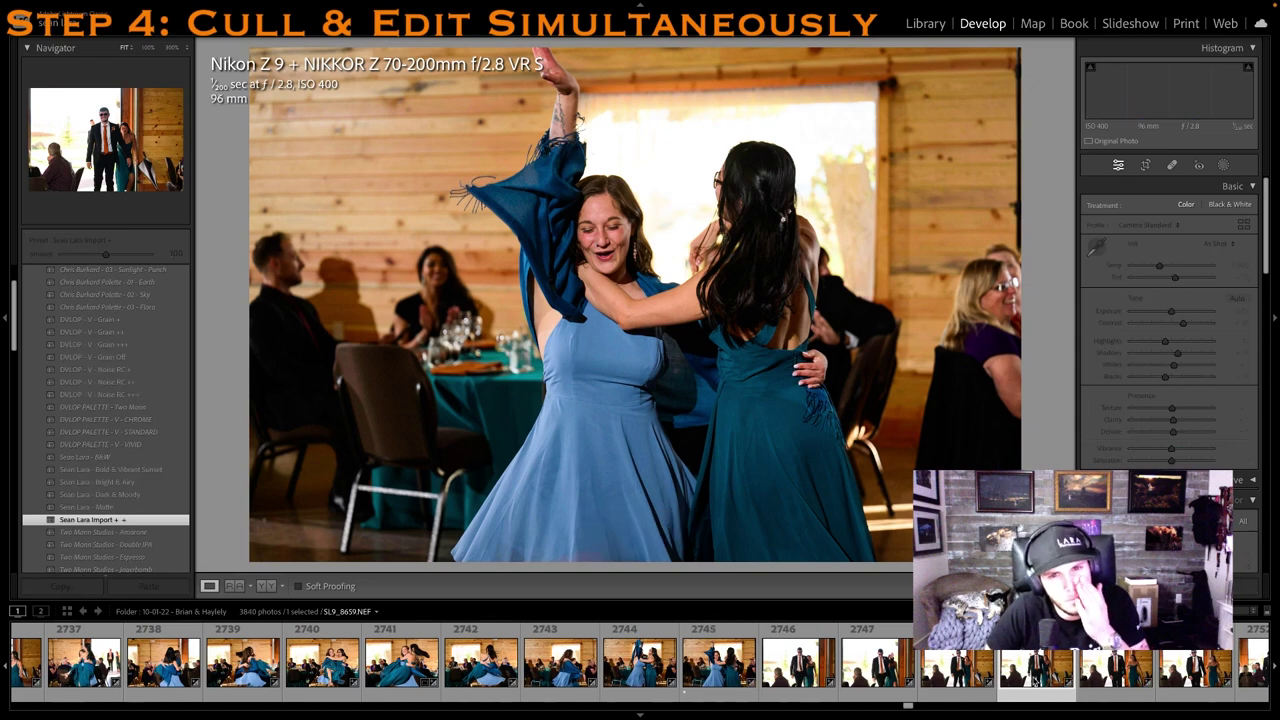
key("1")
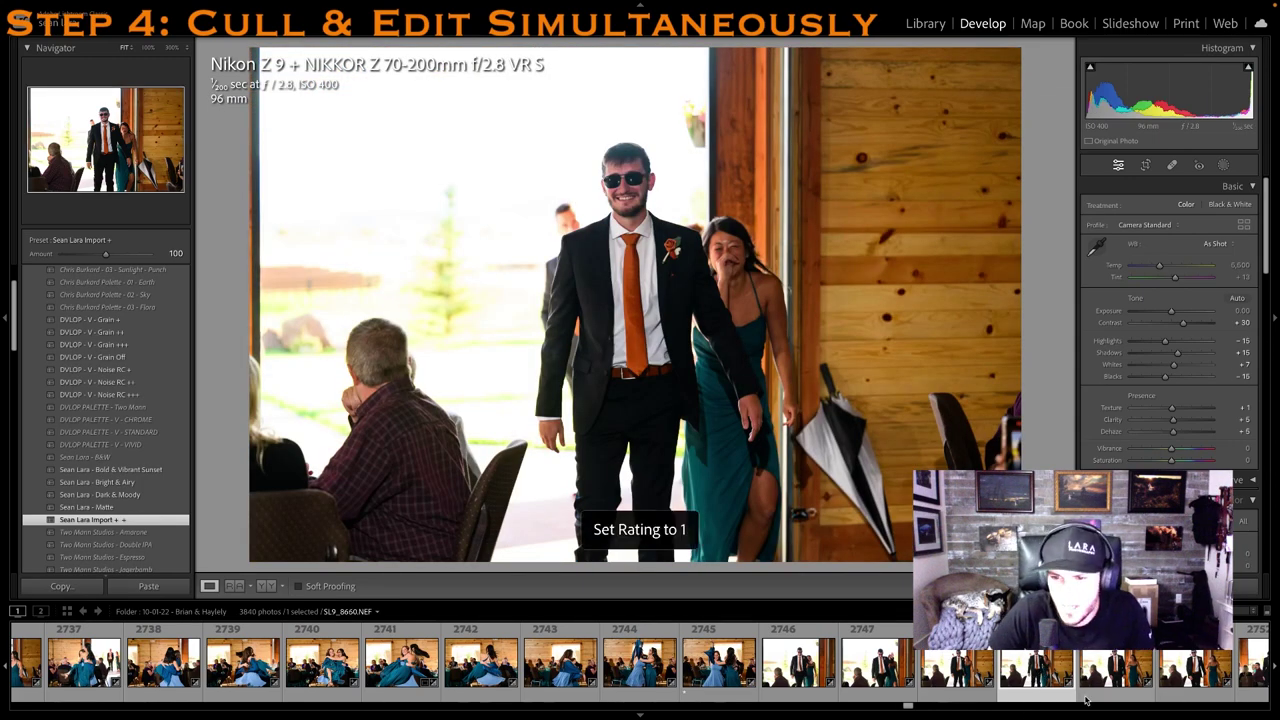
Move on through the sunglasses groomsman's shots and rate SL9_8663, where he bends forward beside the tables, one star
scroll(1060, 677, "down", 3)
left_click(1104, 672)
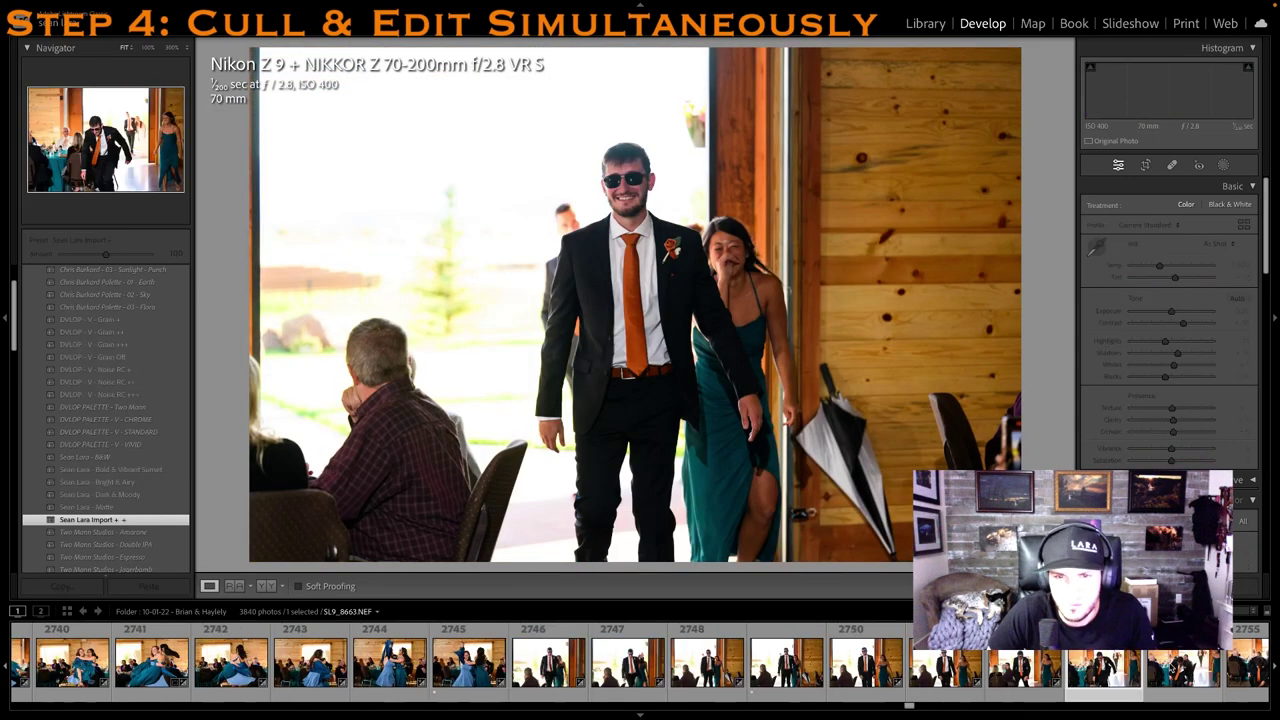
key("1")
key("1")
key("1")
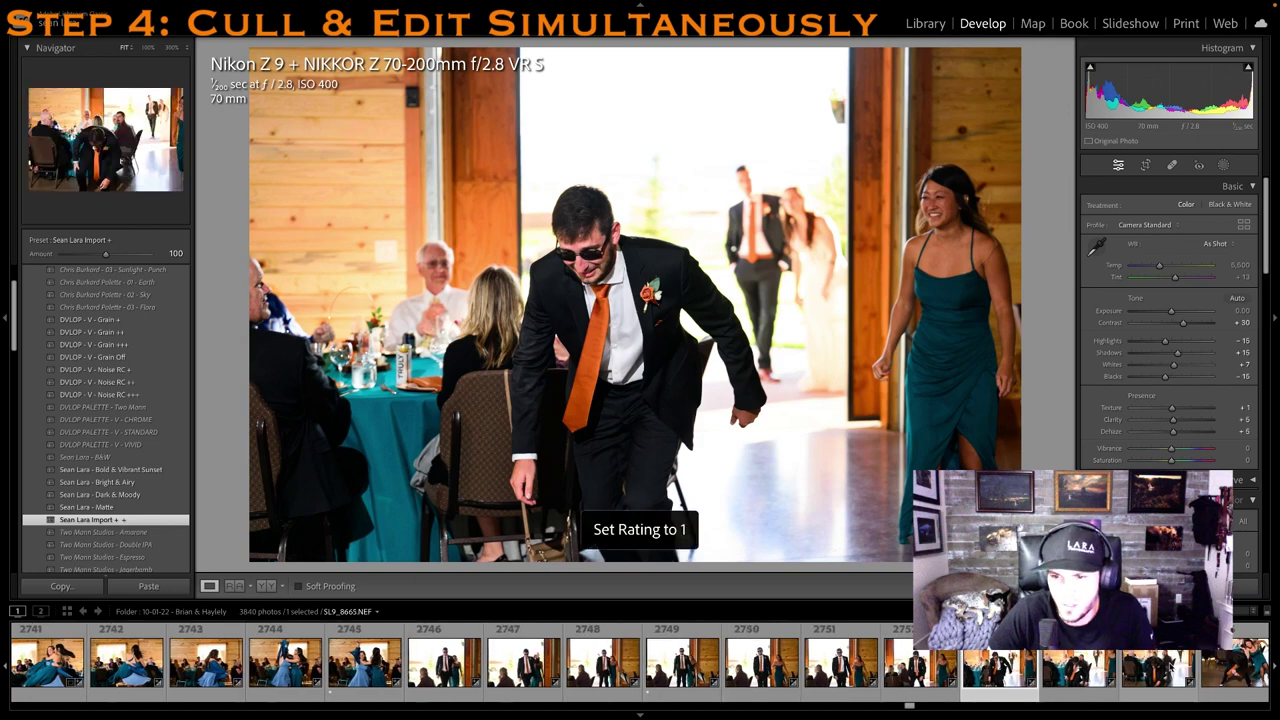
Rate the shots of the teal-dressed bridesmaid approaching the bent-over groomsman and rolling across his back one star each
key("1")
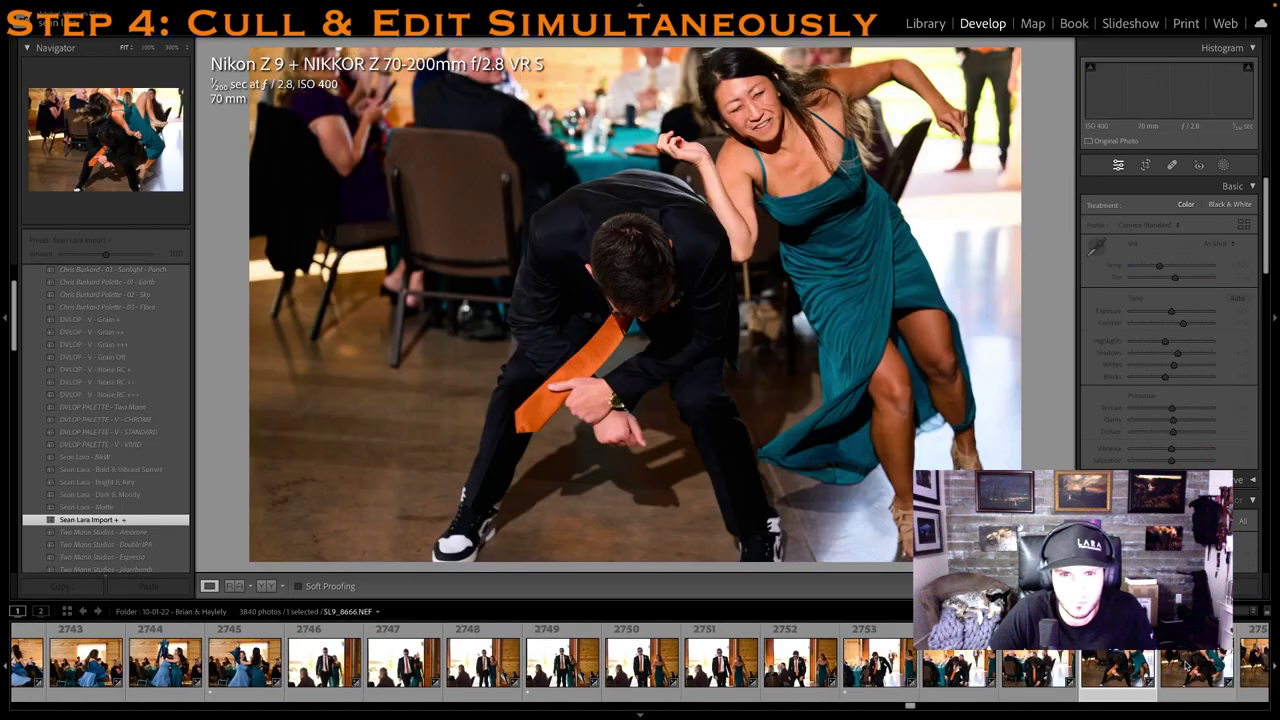
key("1")
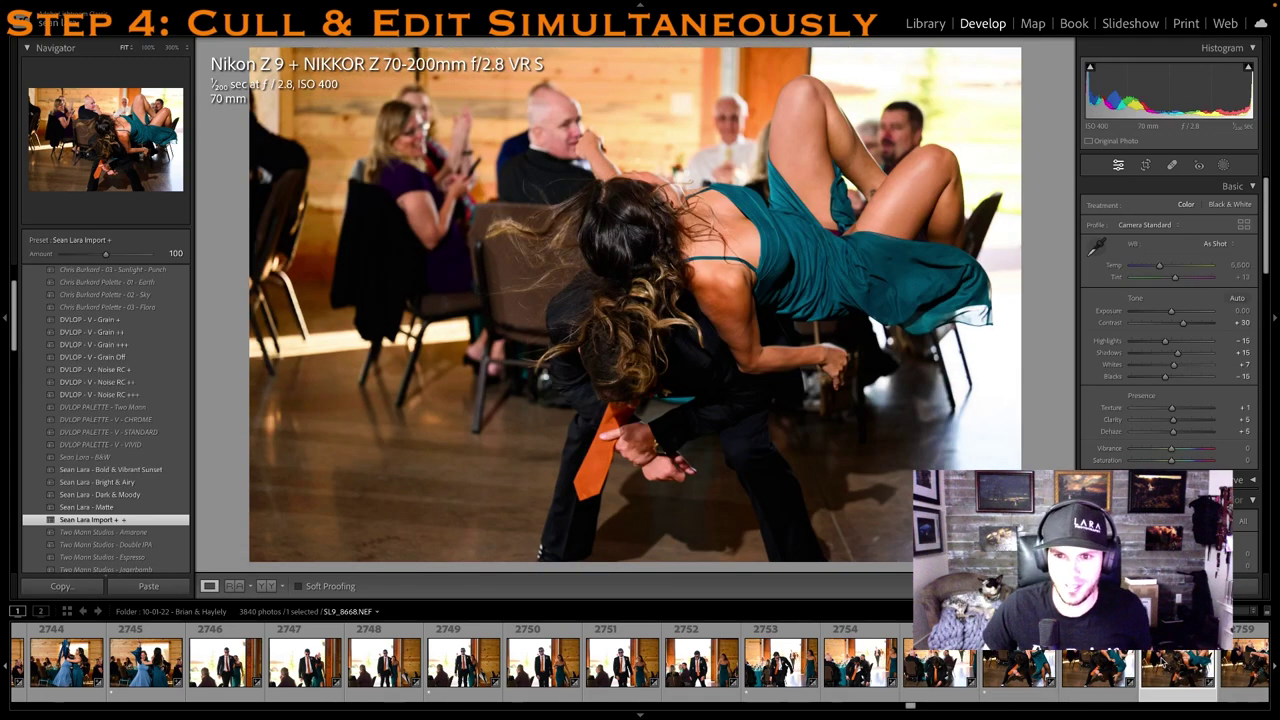
key("1")
key("1")
key("1")
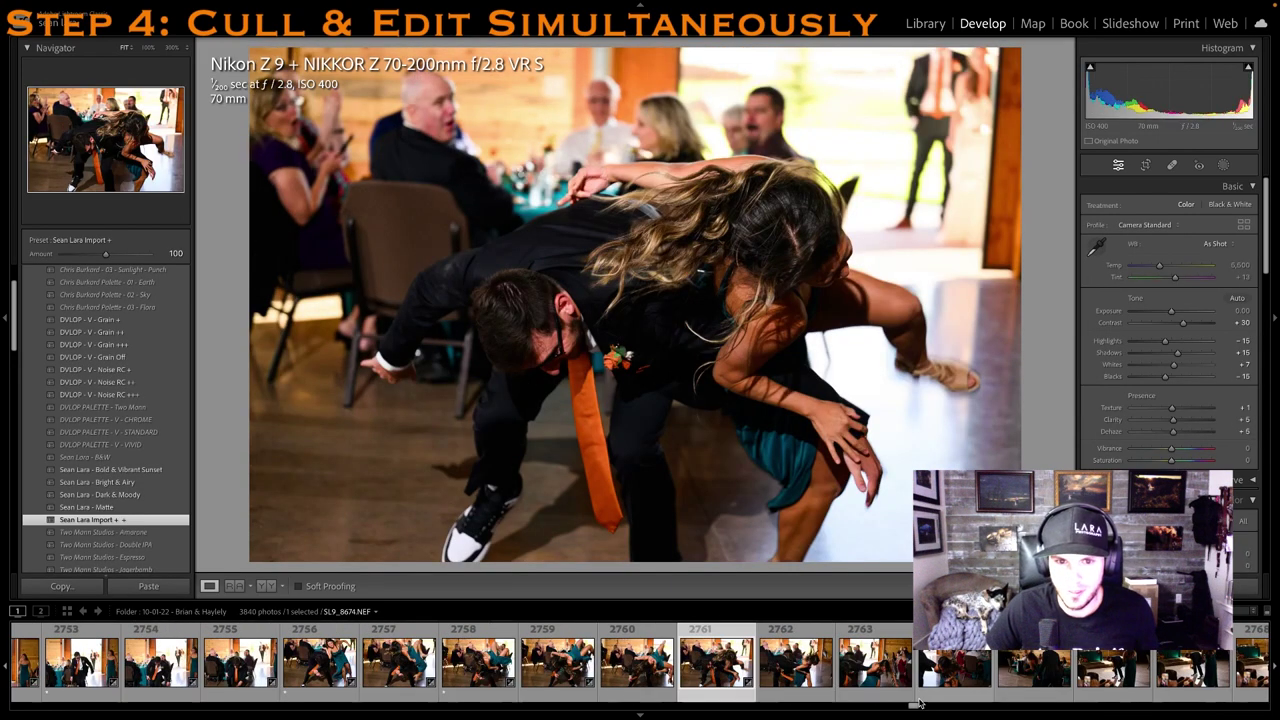
Review the couple's dance-floor stunt shots, rate the bridesmaid's flip over the groomsman's back one star and set its Shadows to +84
left_click(1012, 682)
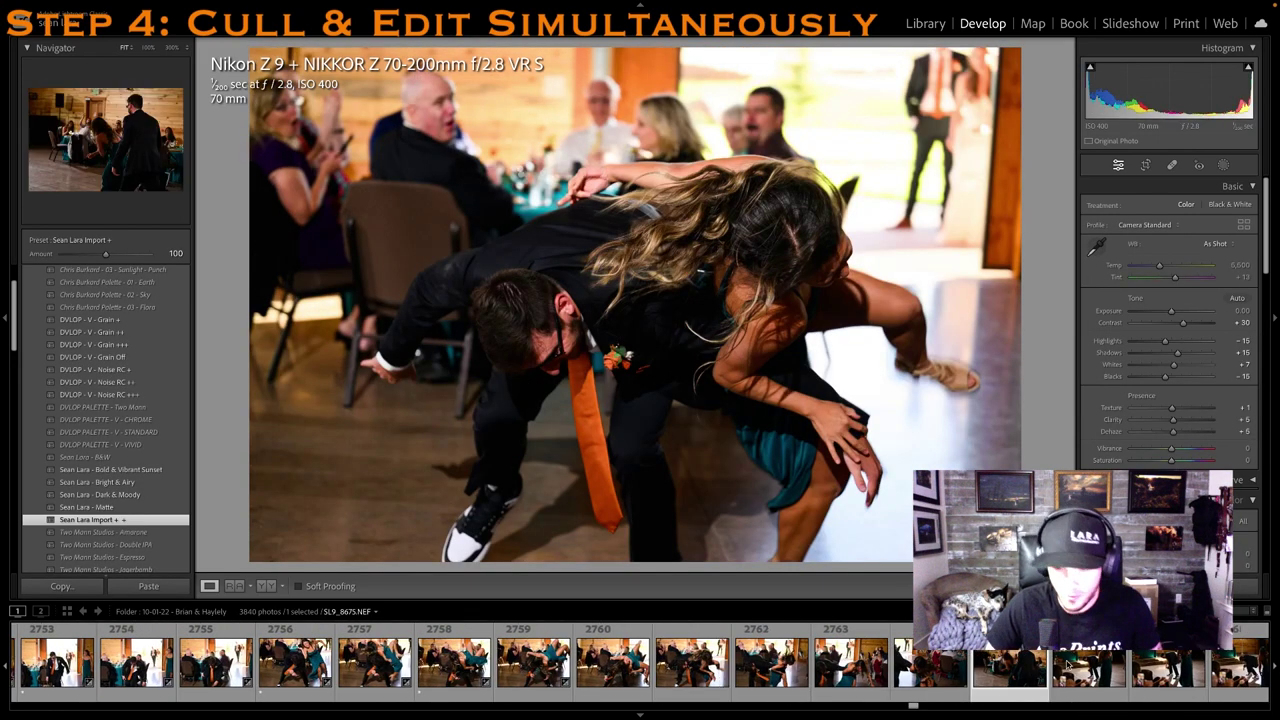
left_click(1073, 686)
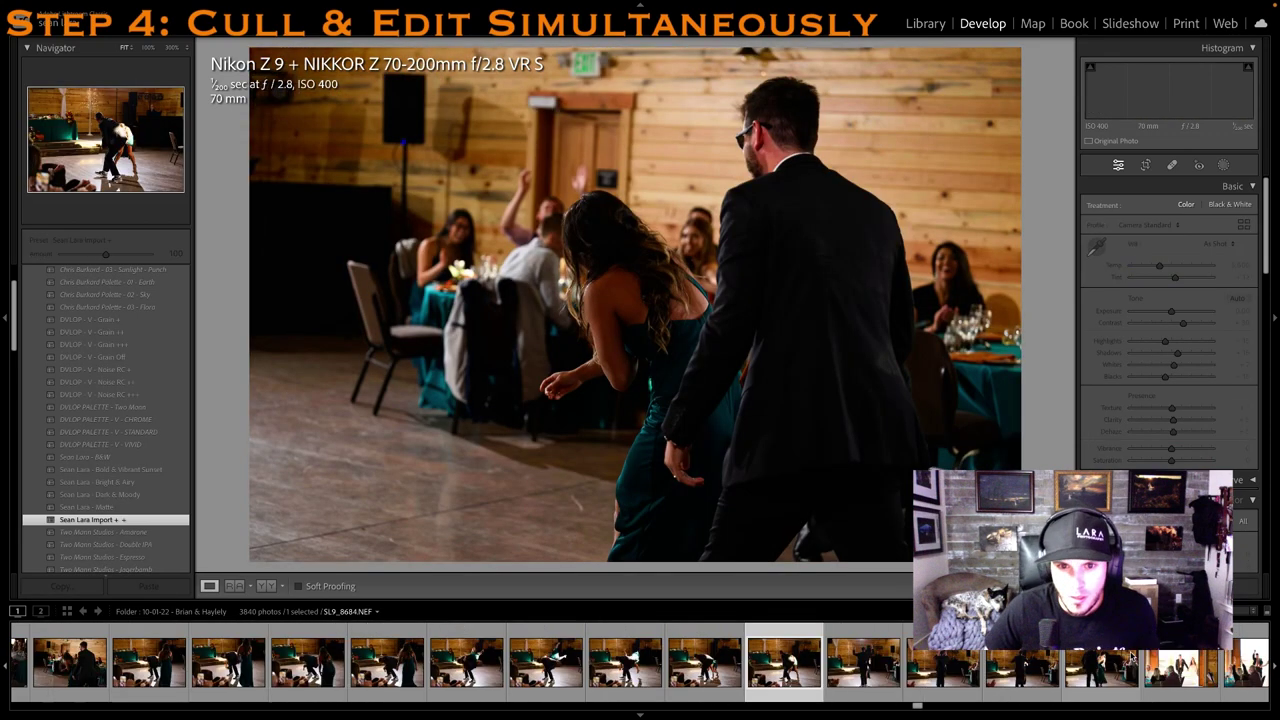
key("Left")
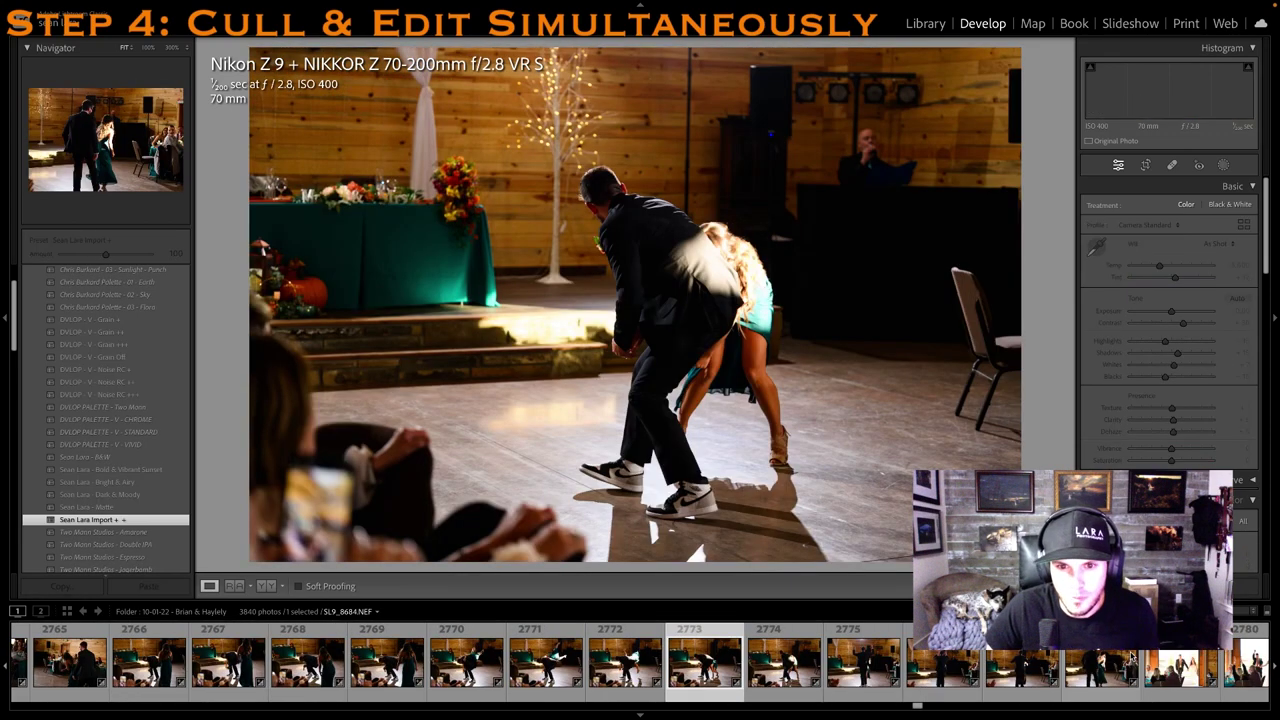
key("Left")
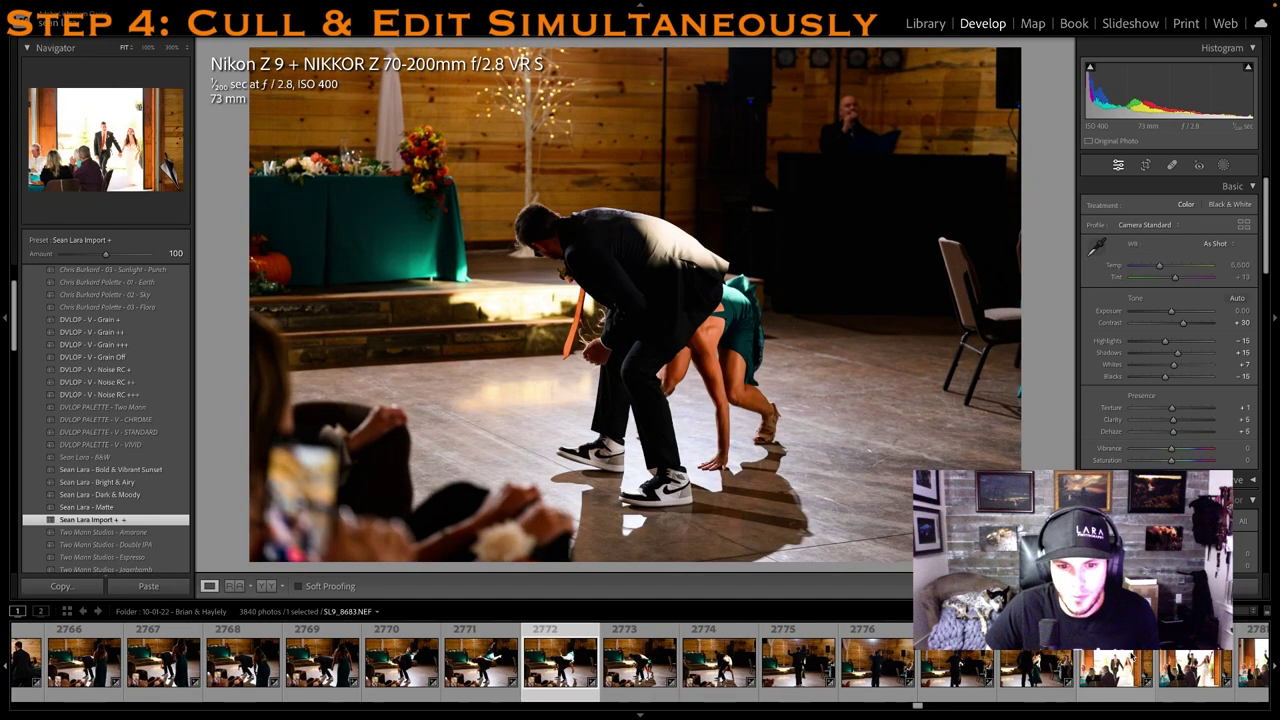
key("Left")
key("Left")
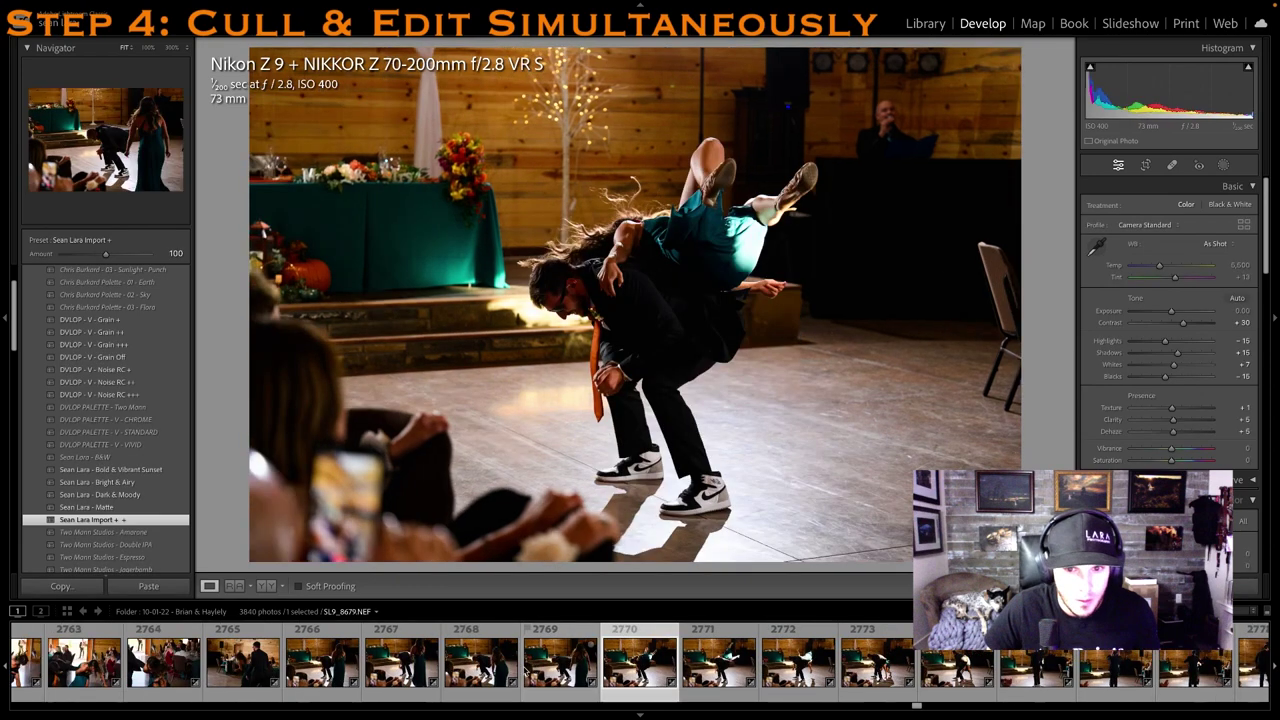
key("1")
left_click_drag(1177, 352, 1205, 356)
Rate SL9_8691, the newlyweds' cheering entrance, one star and crop it tighter around the bride and groom
scroll(812, 680, "right", 6)
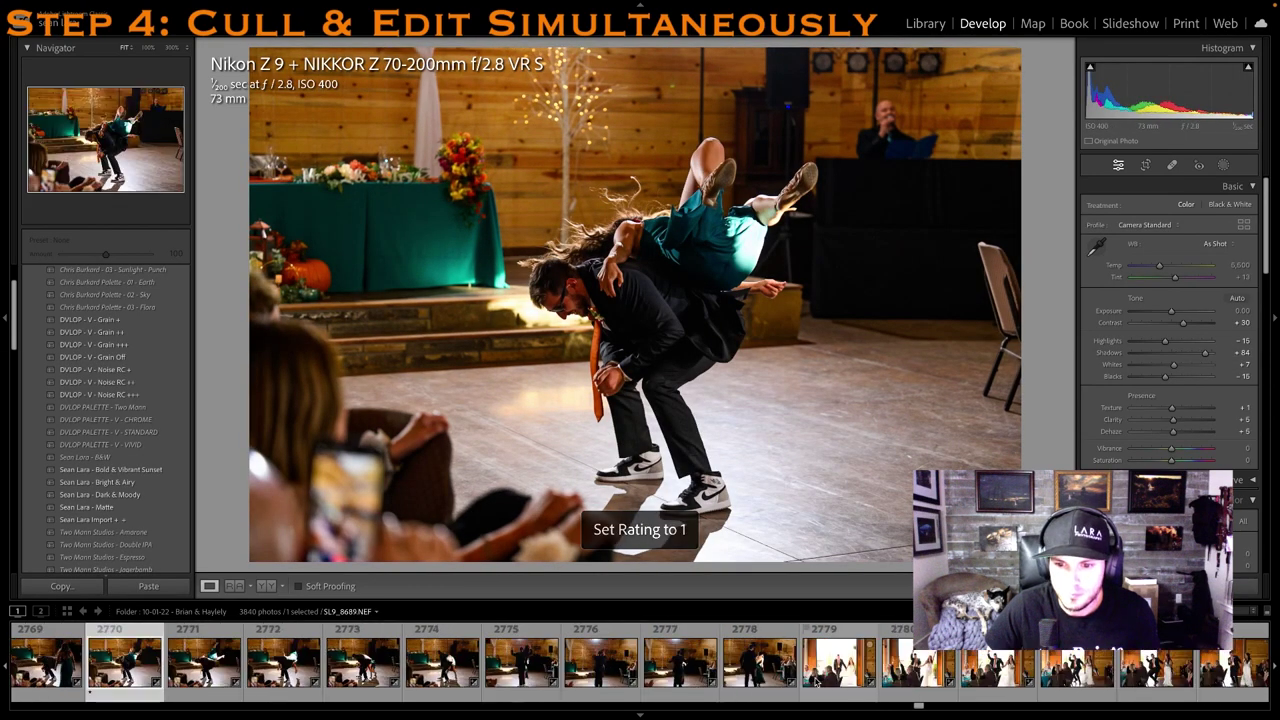
left_click(890, 655)
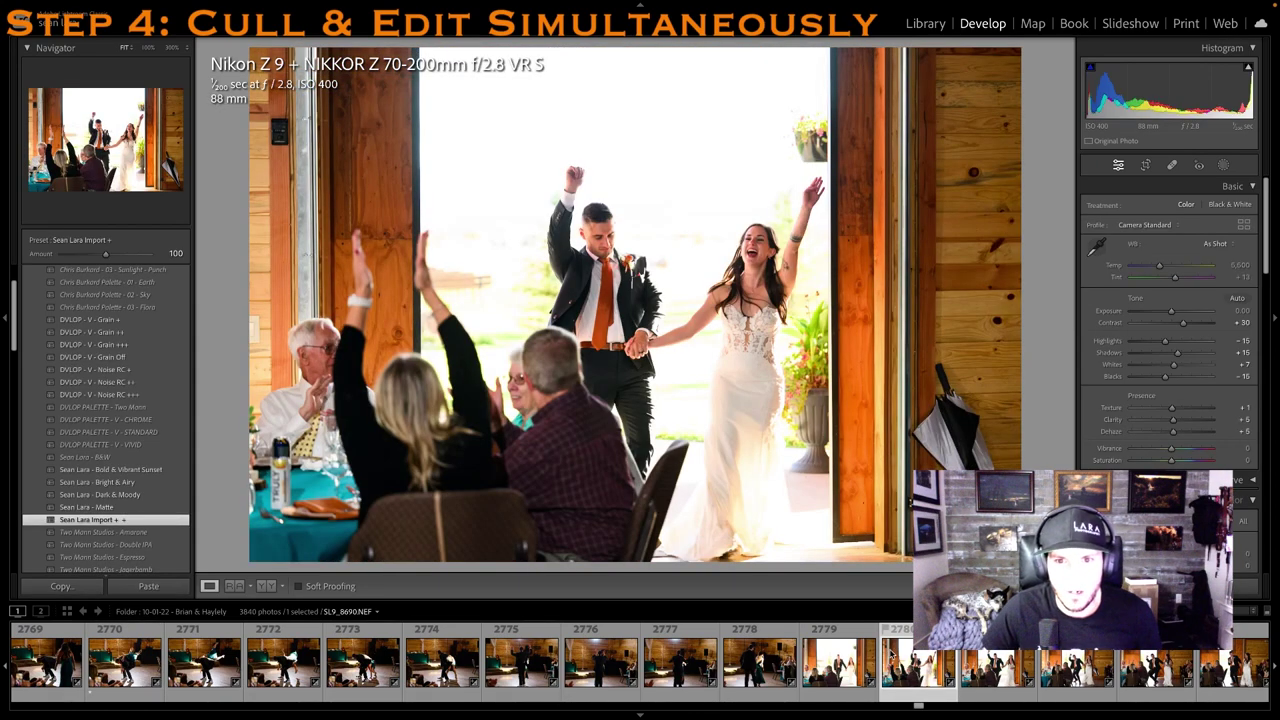
key("Right")
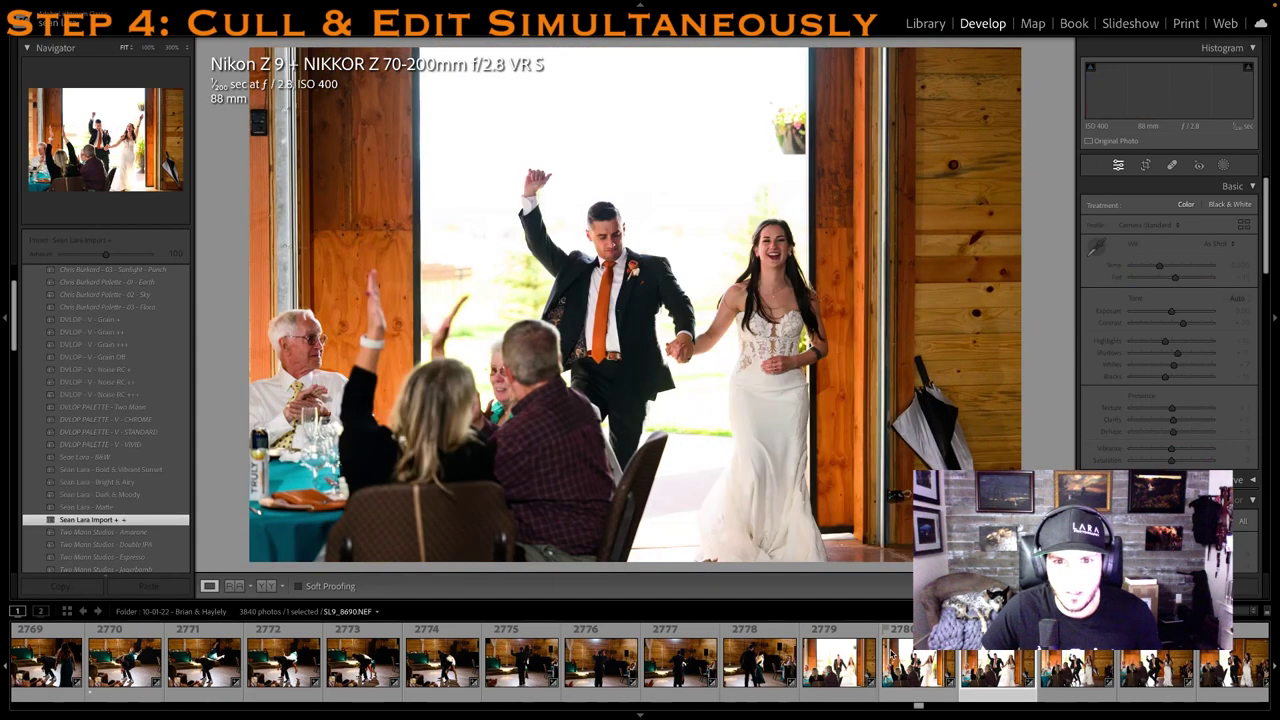
key("1")
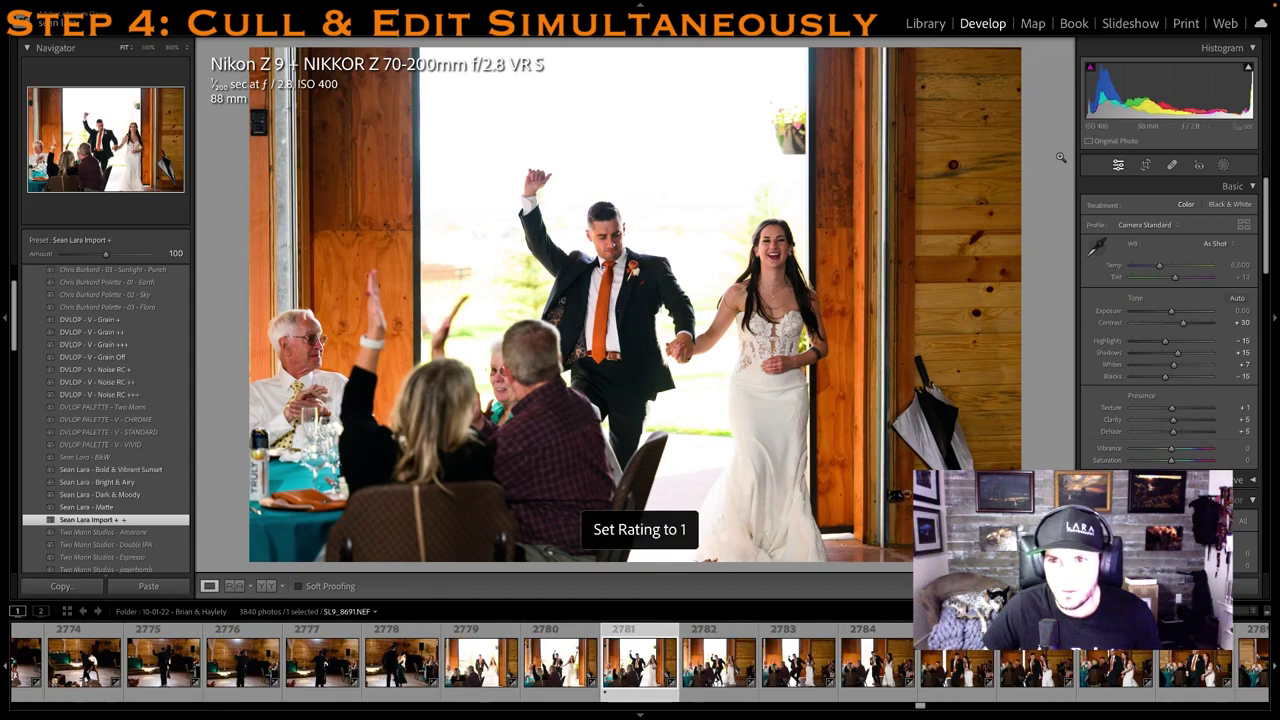
key("r")
left_click_drag(709, 53, 685, 88)
left_click_drag(687, 172, 677, 172)
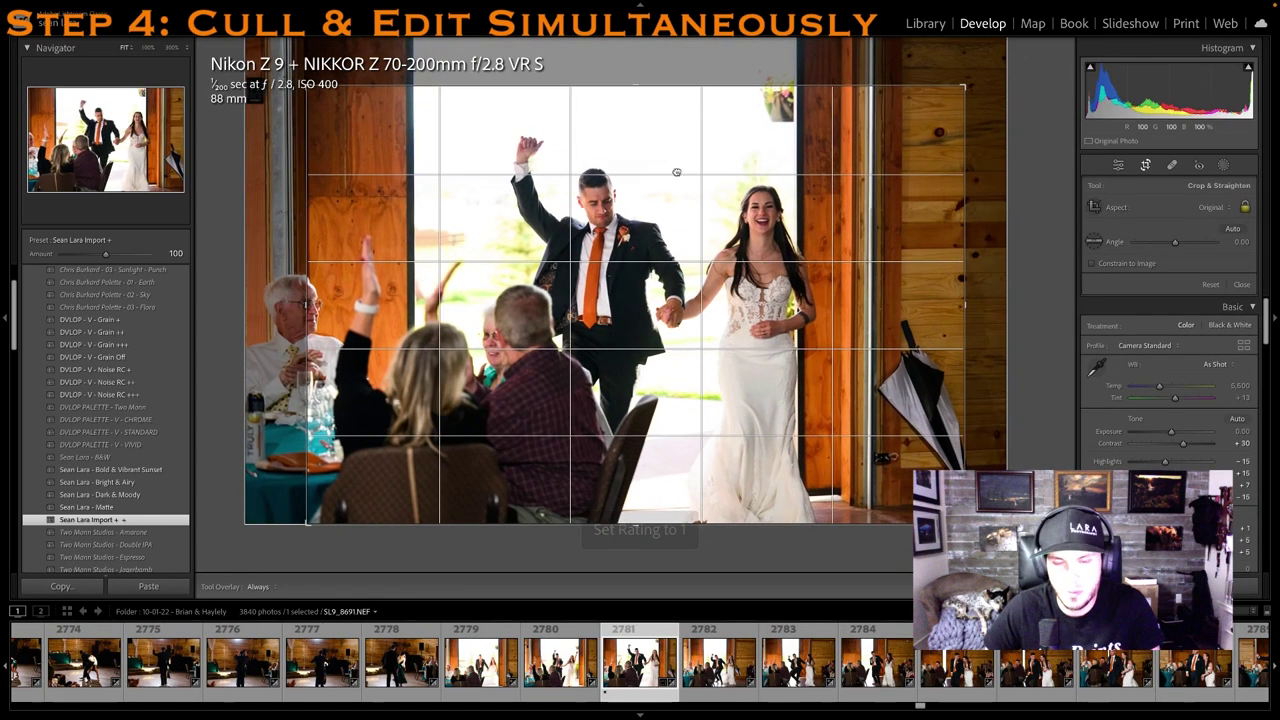
key("Return")
Move on through the newlyweds' entrance shots and rate SL9_8695, where they walk in laughing hand in hand, one star
left_click(810, 683)
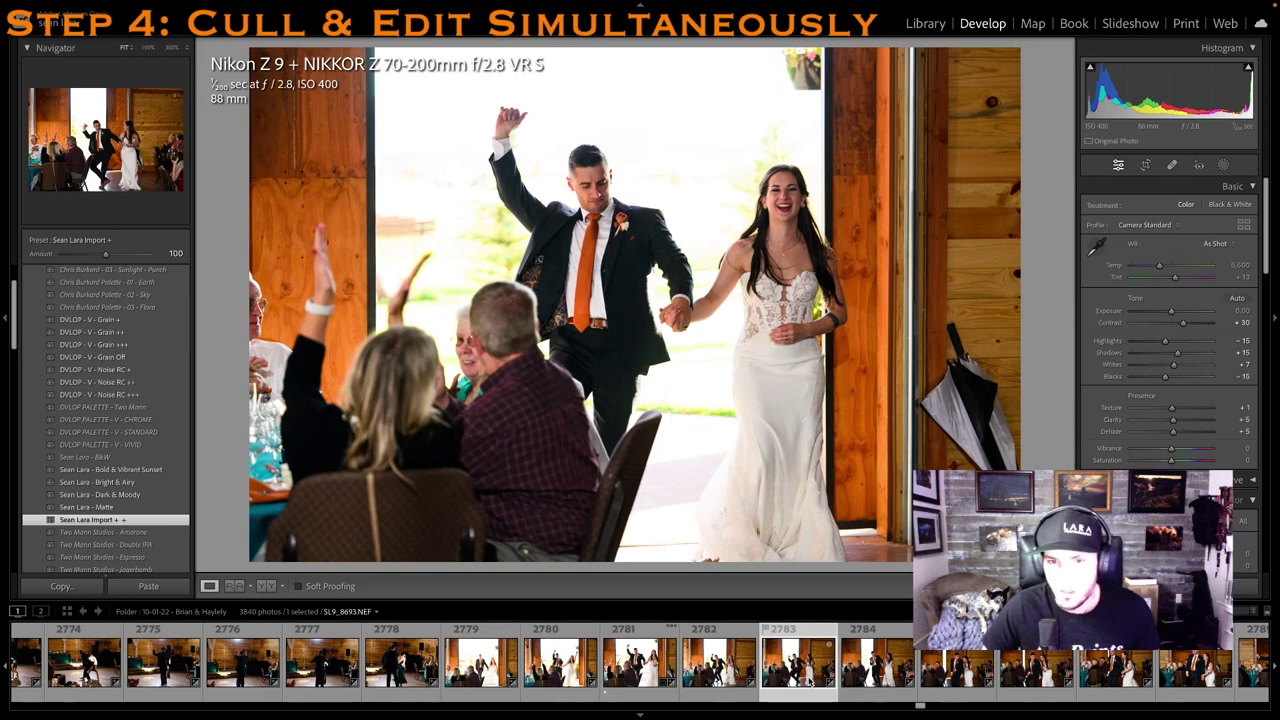
key("Right")
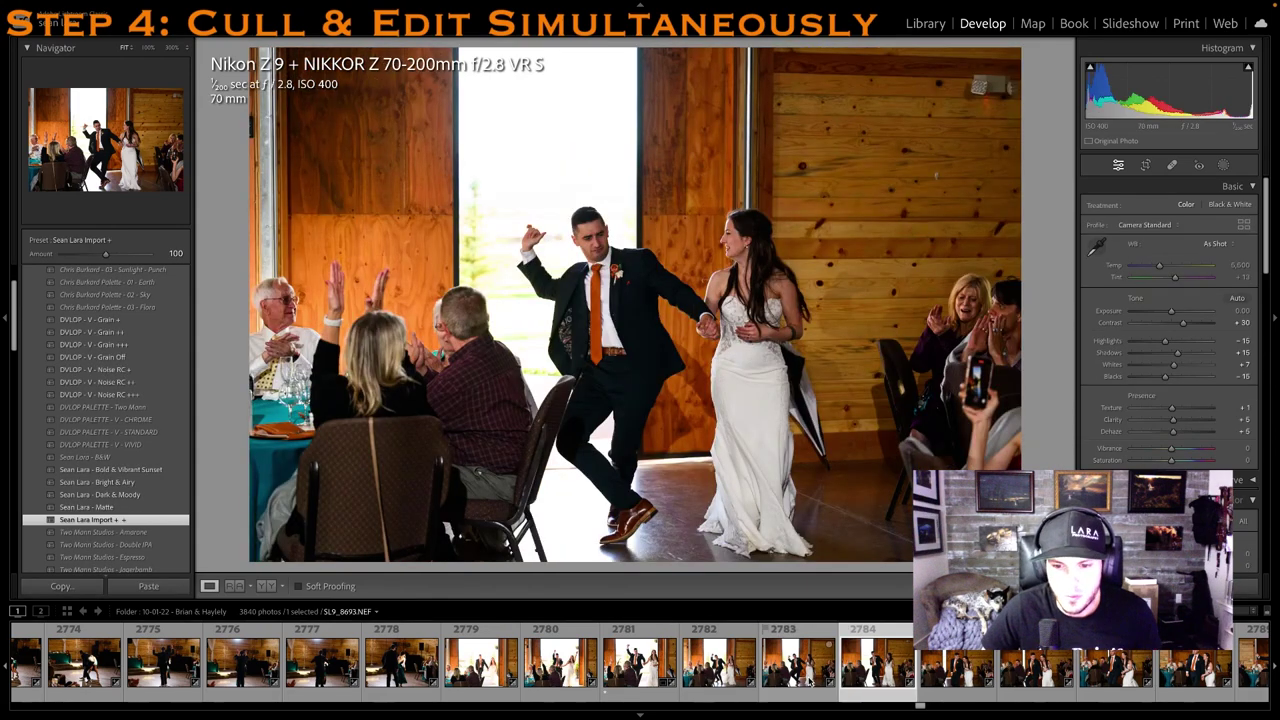
key("Right")
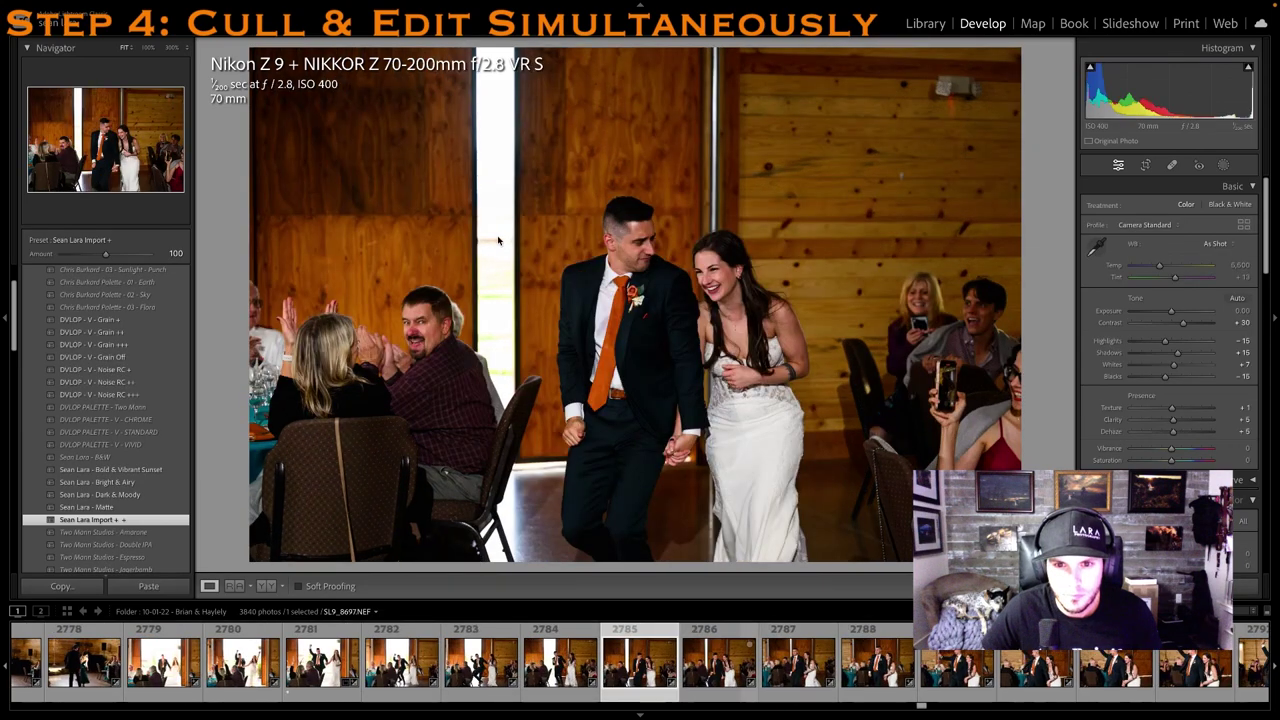
key("1")
Crop SL9_8695 tighter around the bride and groom and set its Exposure to +0.50
key("r")
left_click_drag(688, 47, 688, 104)
key("r")
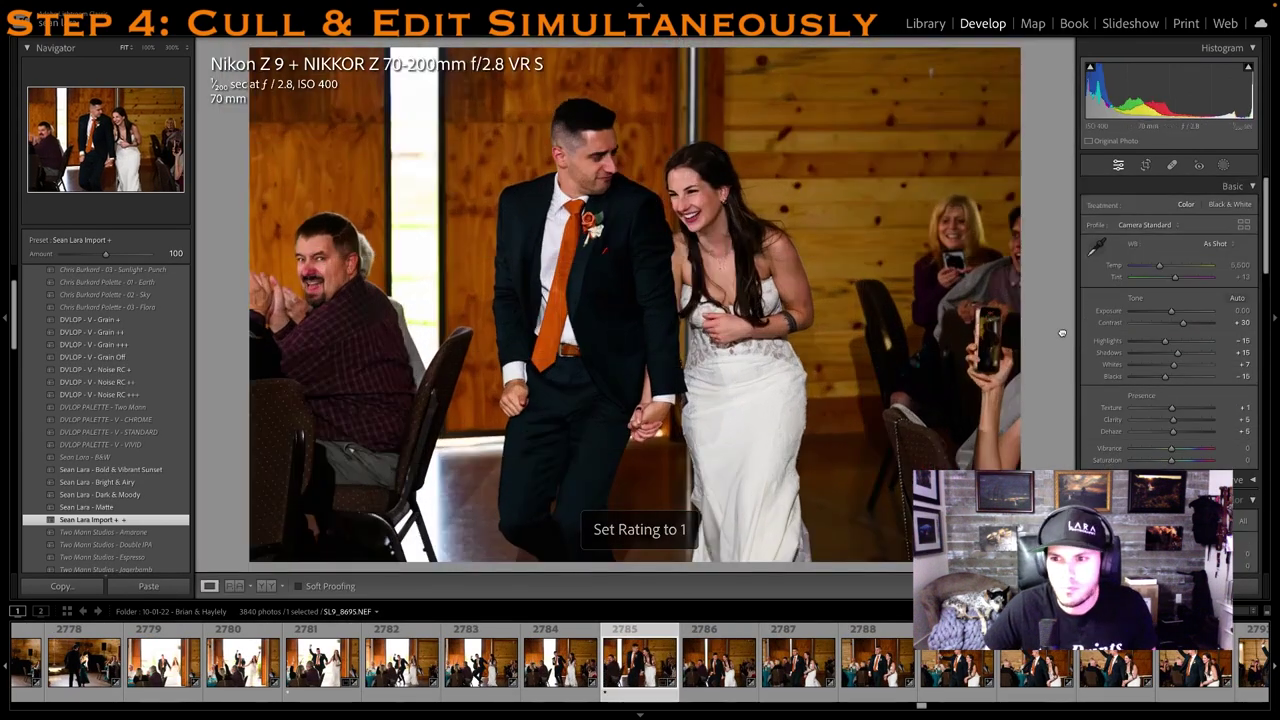
left_click_drag(1171, 312, 1175, 312)
key("1")
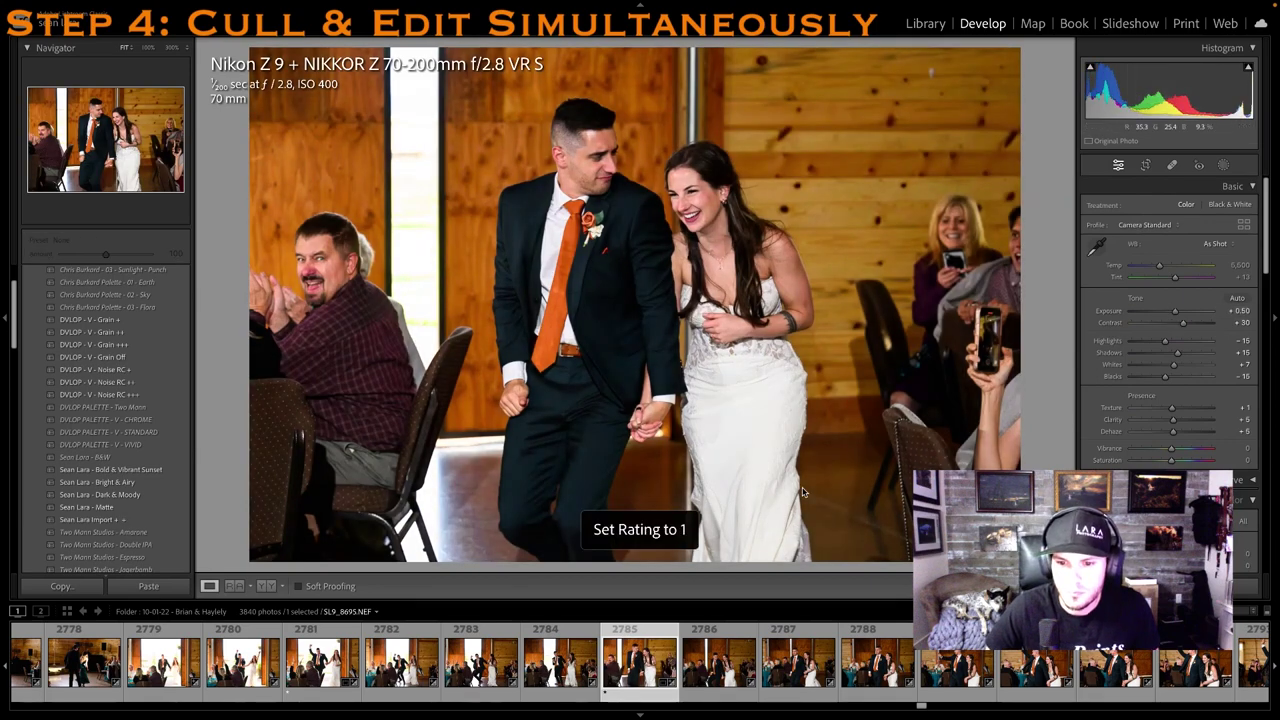
Rate one shot of the newlyweds holding hands beside the guest table and one of the groom waving one star each
left_click(868, 678)
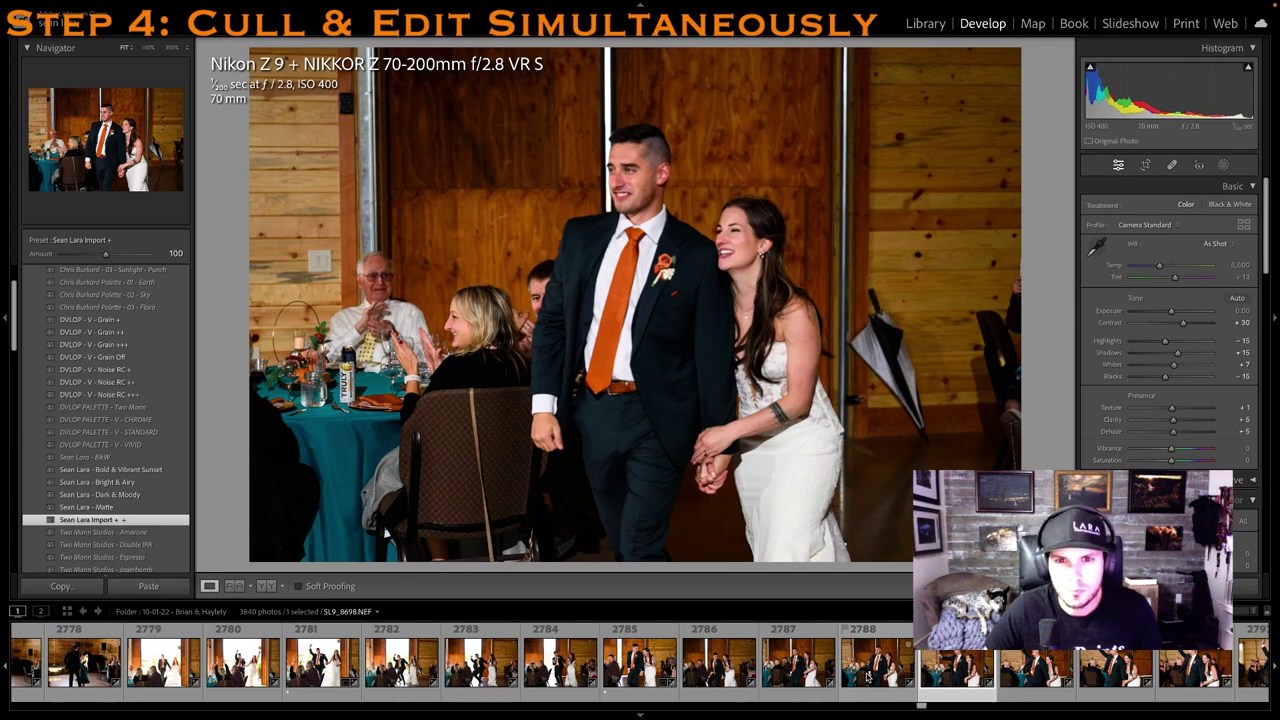
key("1")
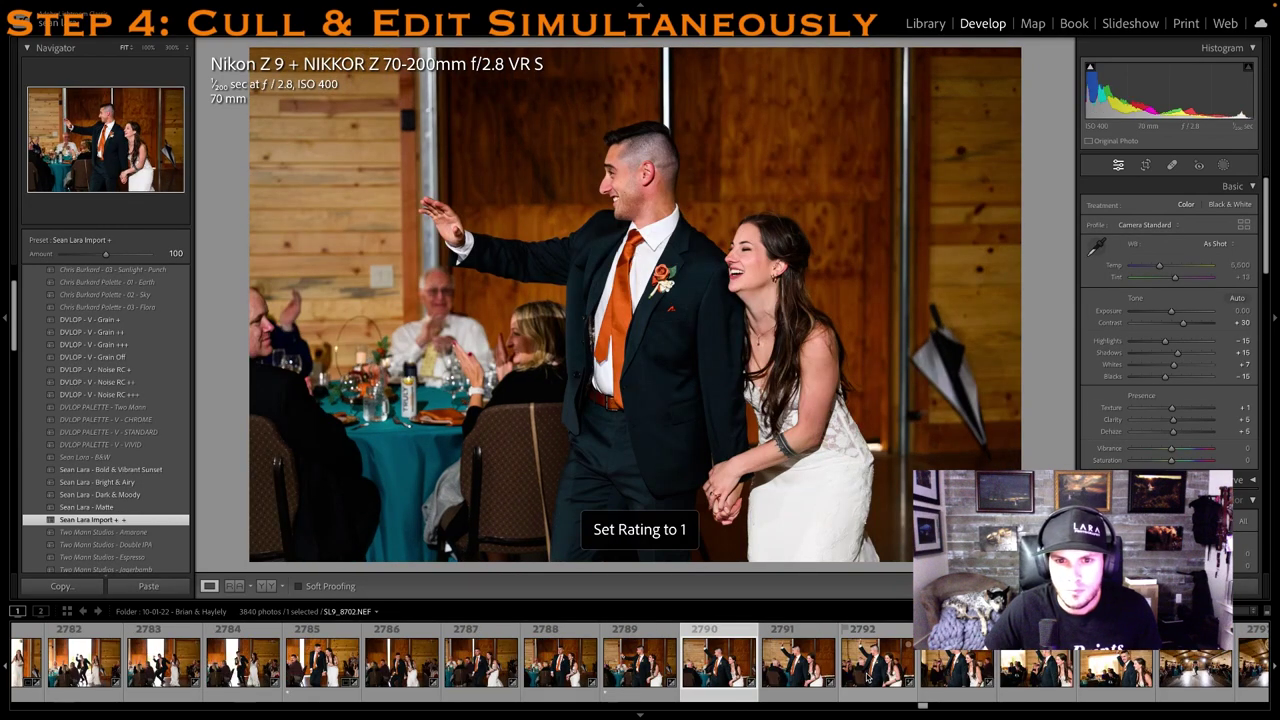
key("Right")
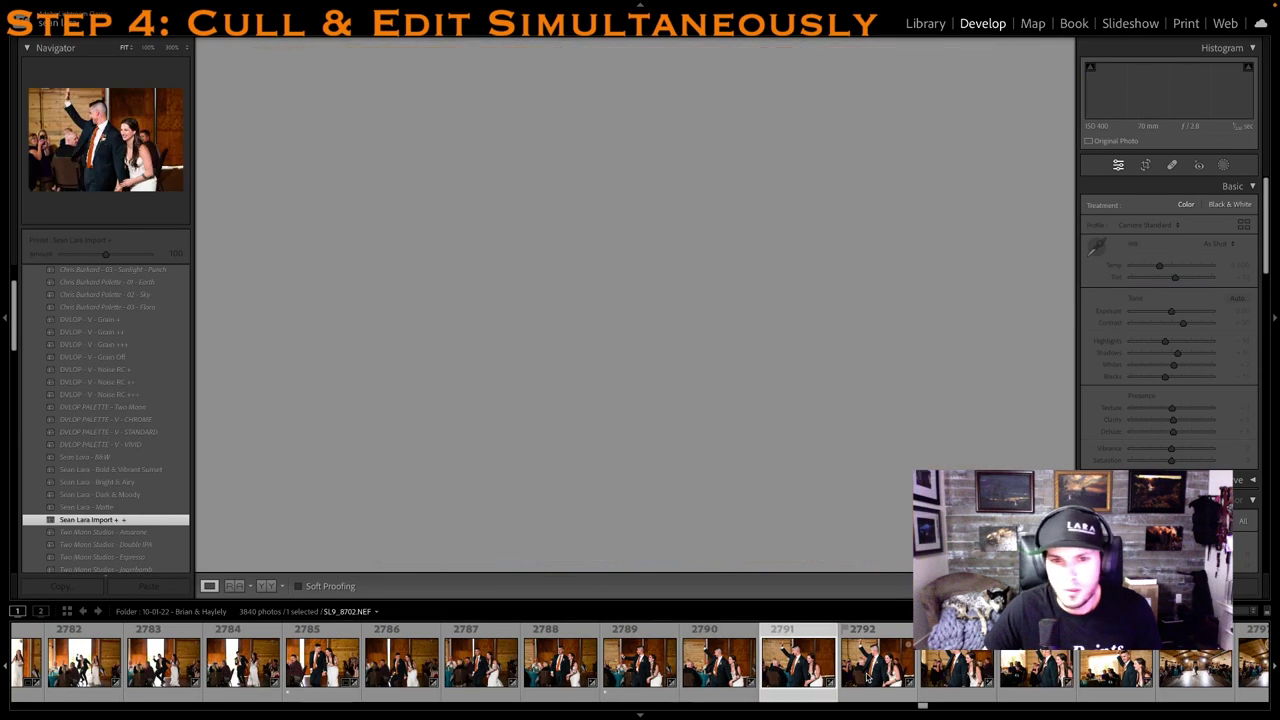
key("1")
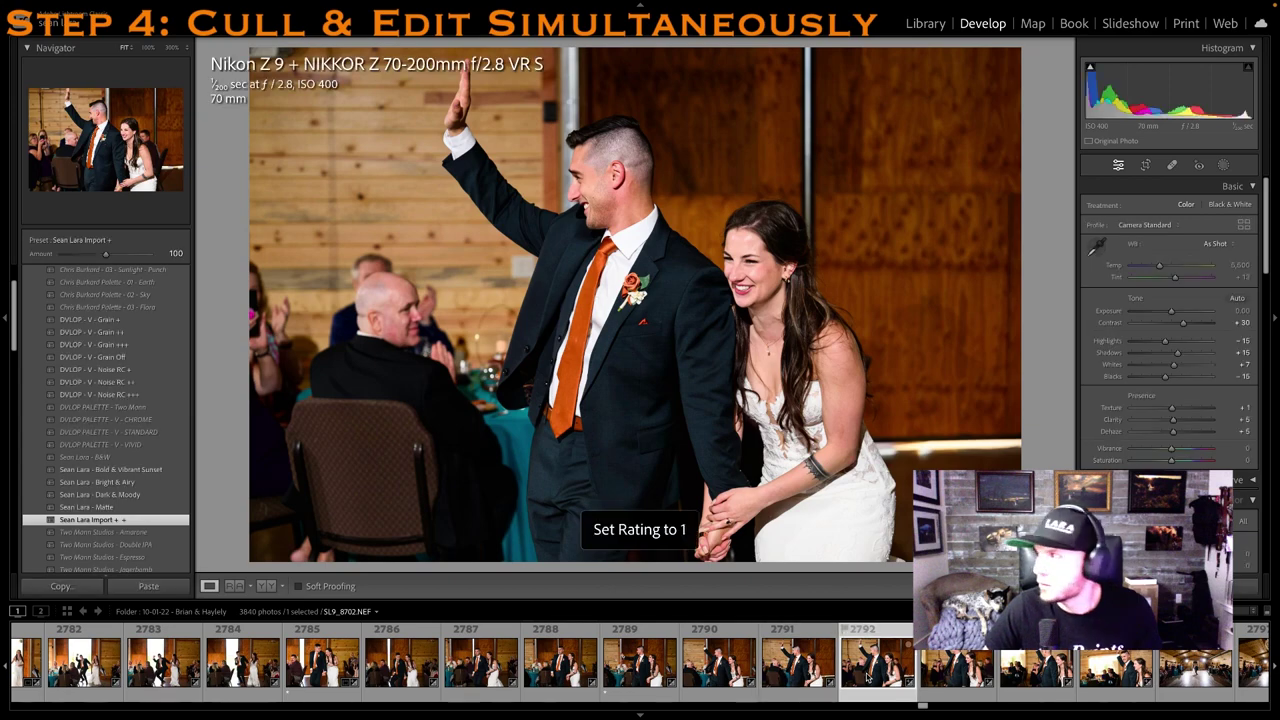
key("Right")
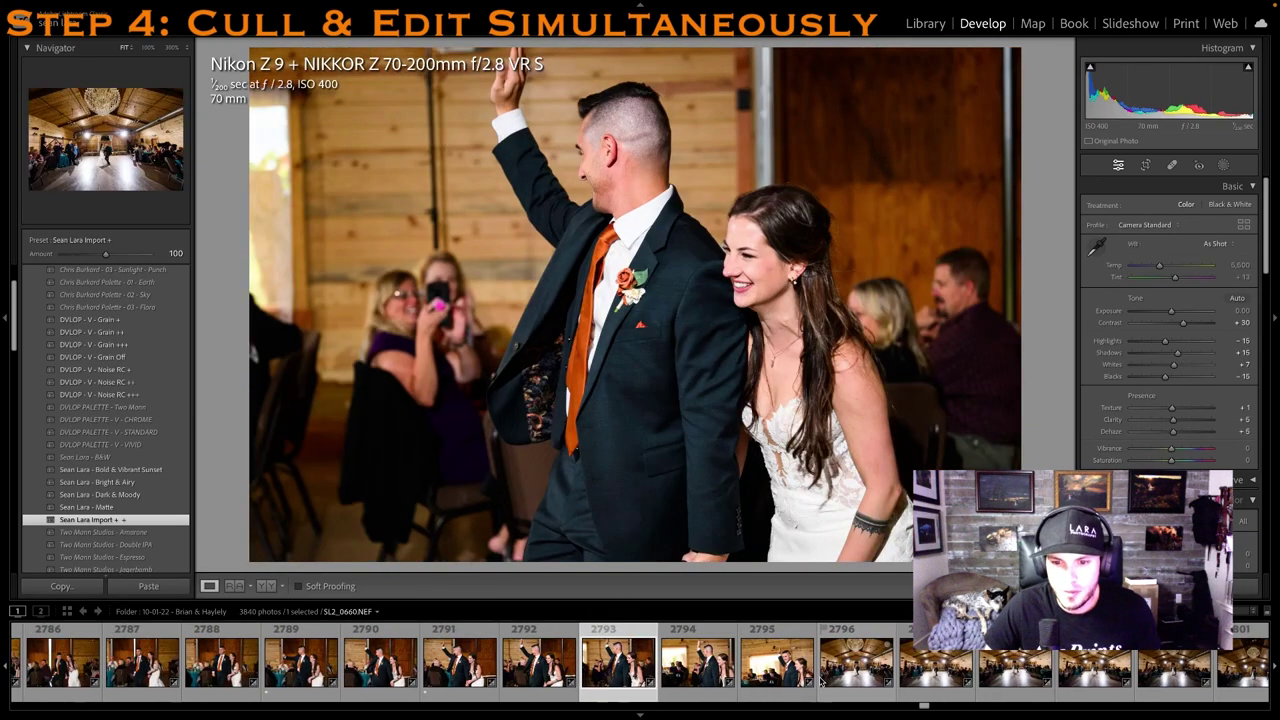
Rate SL2_0660, the wide first-dance shot under the chandelier, one star and set its Exposure to -0.15
left_click(825, 675)
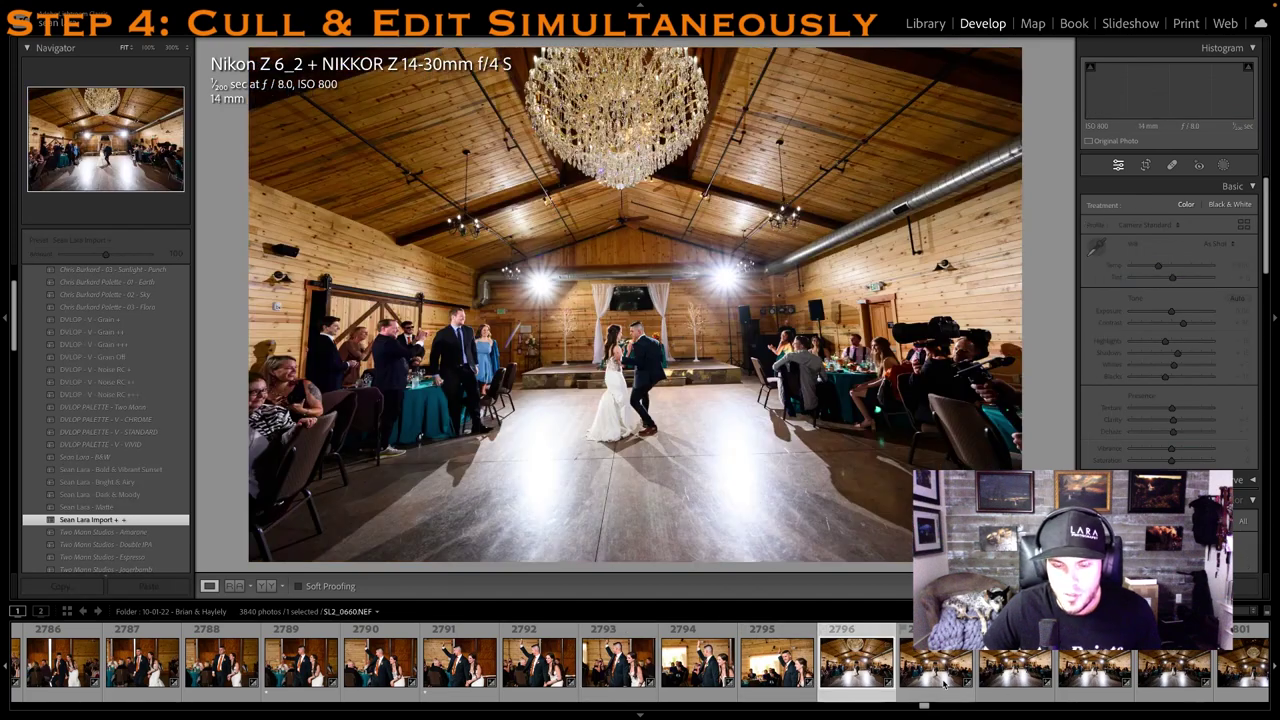
key("1")
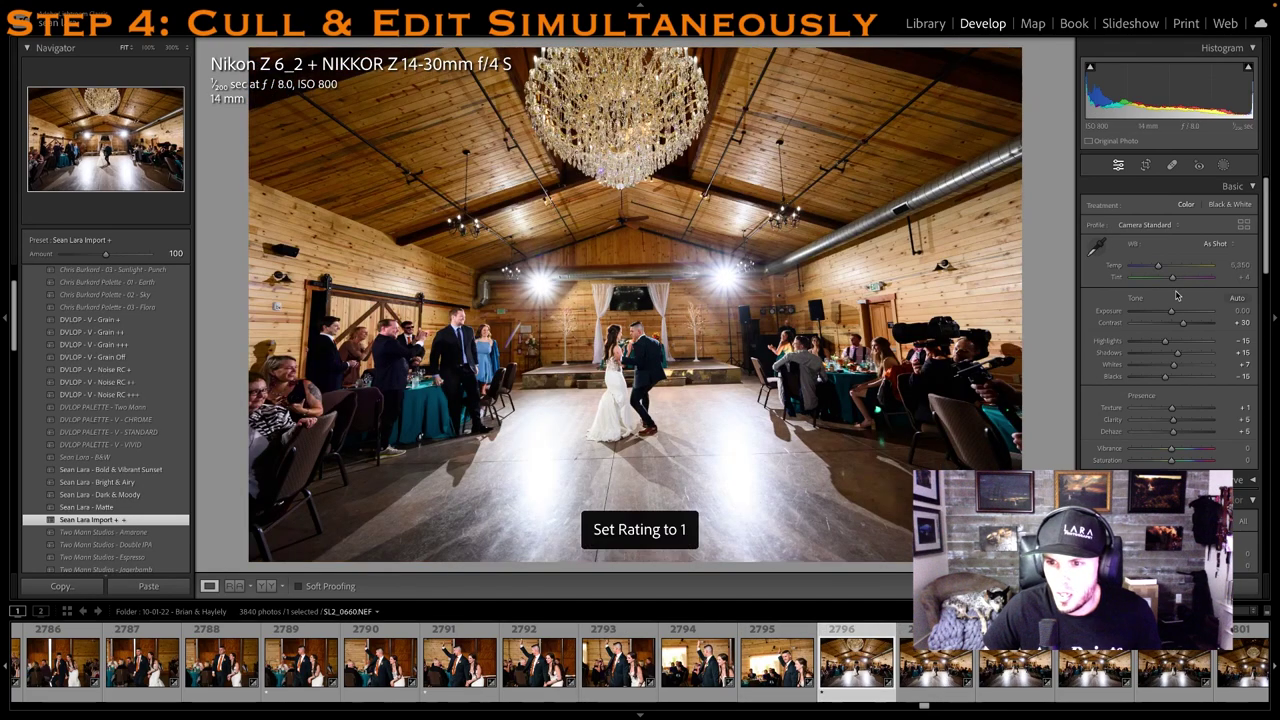
left_click_drag(1172, 311, 1170, 311)
key("1")
Straighten SL2_0660 by 1.71 degrees with a tighter crop around the dance floor, and set its Highlights to -53
left_click(1145, 165)
left_click_drag(657, 121, 665, 135)
left_click_drag(1074, 265, 1067, 279)
left_click_drag(781, 262, 788, 258)
key("r")
key("r")
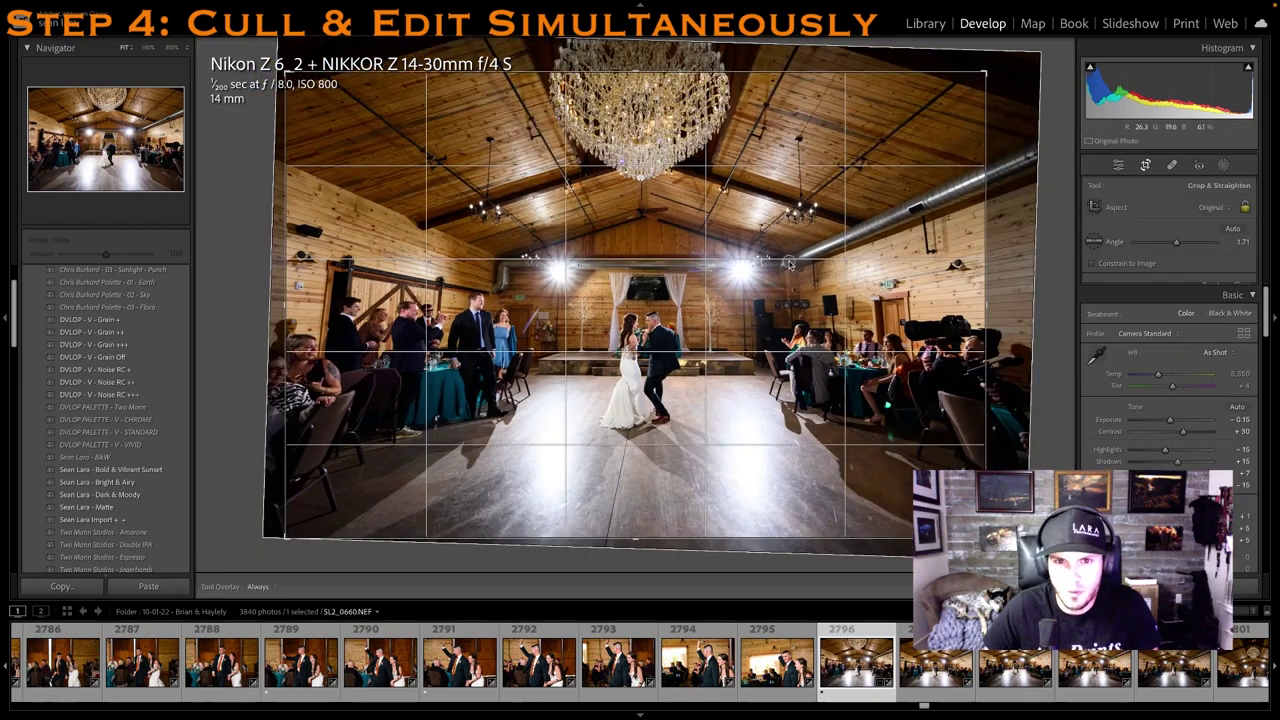
key("r")
left_click_drag(1164, 341, 1149, 341)
Move on to SL2_0665, the first-dance shot with the full chandelier, rate it one star and set its Highlights to -50
scroll(985, 663, "down", 3)
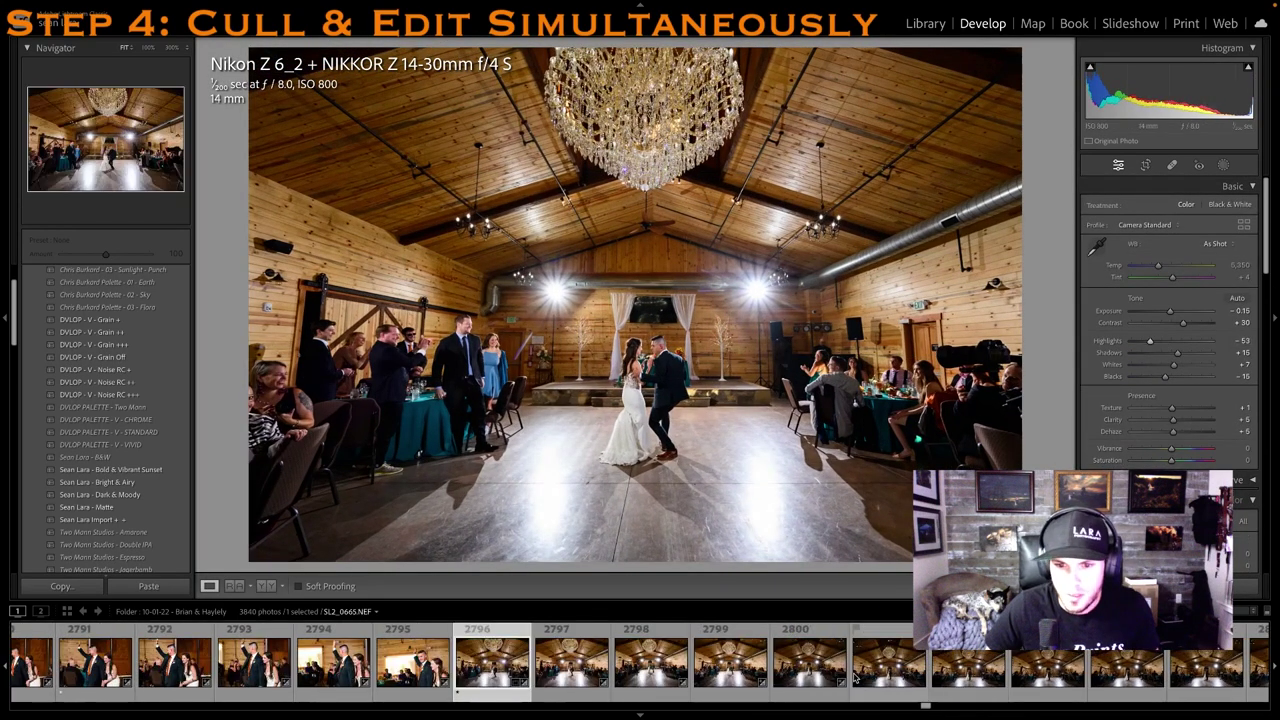
left_click(805, 665)
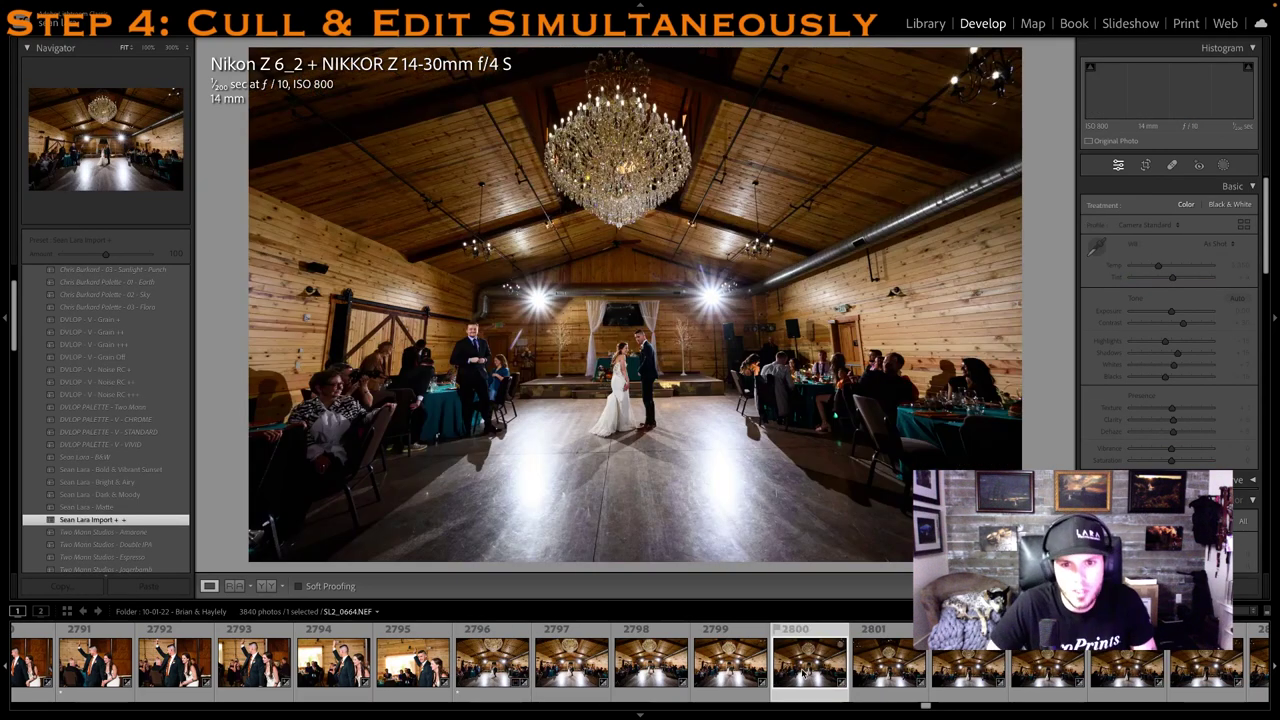
key("Right")
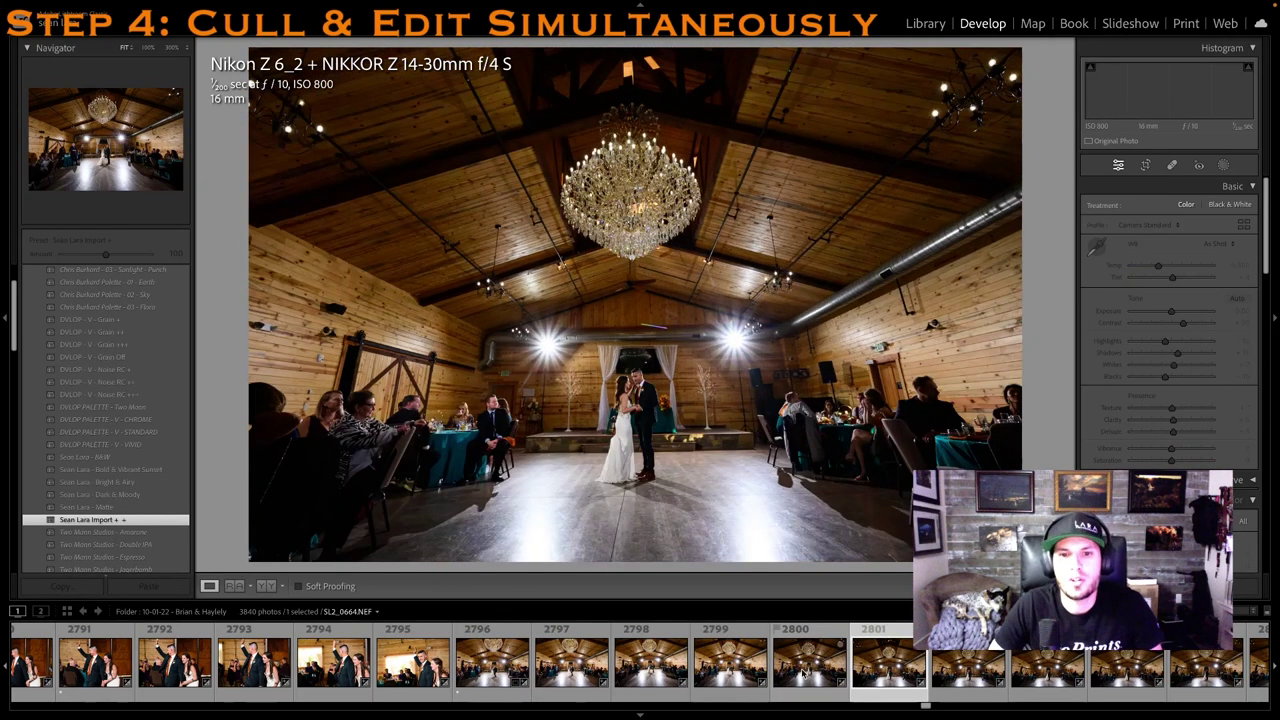
key("1")
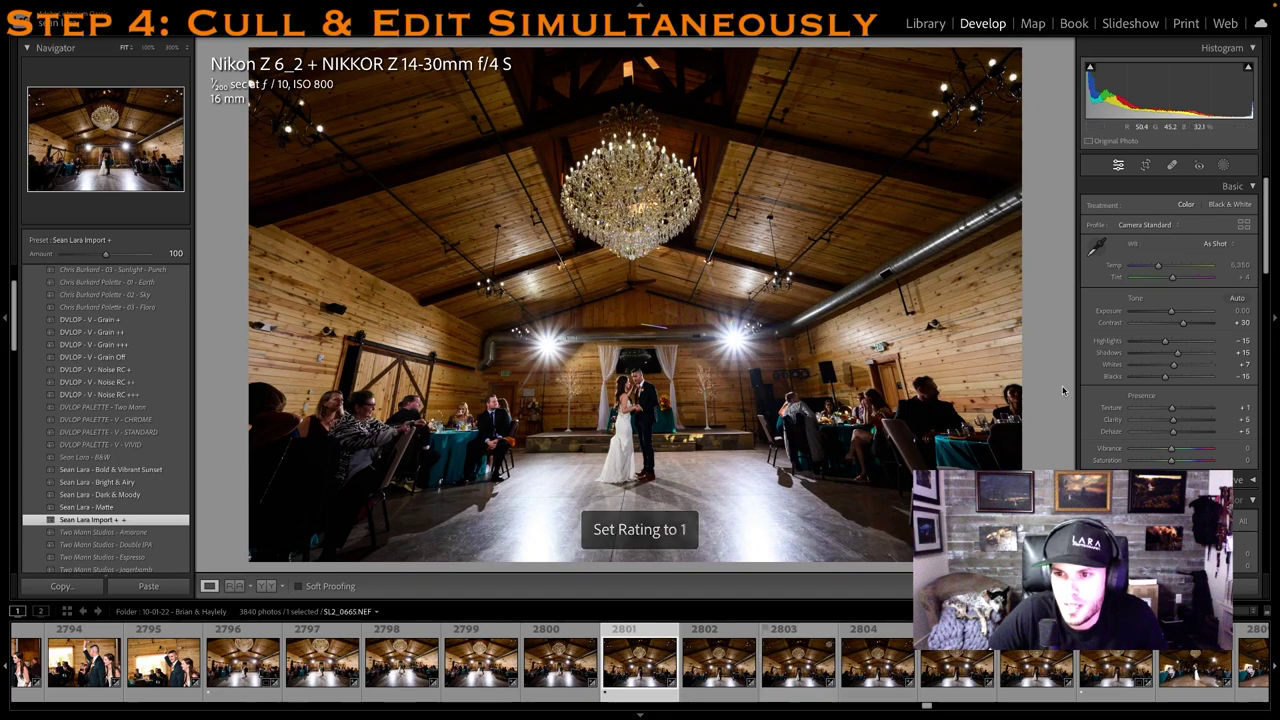
left_click_drag(1165, 341, 1142, 344)
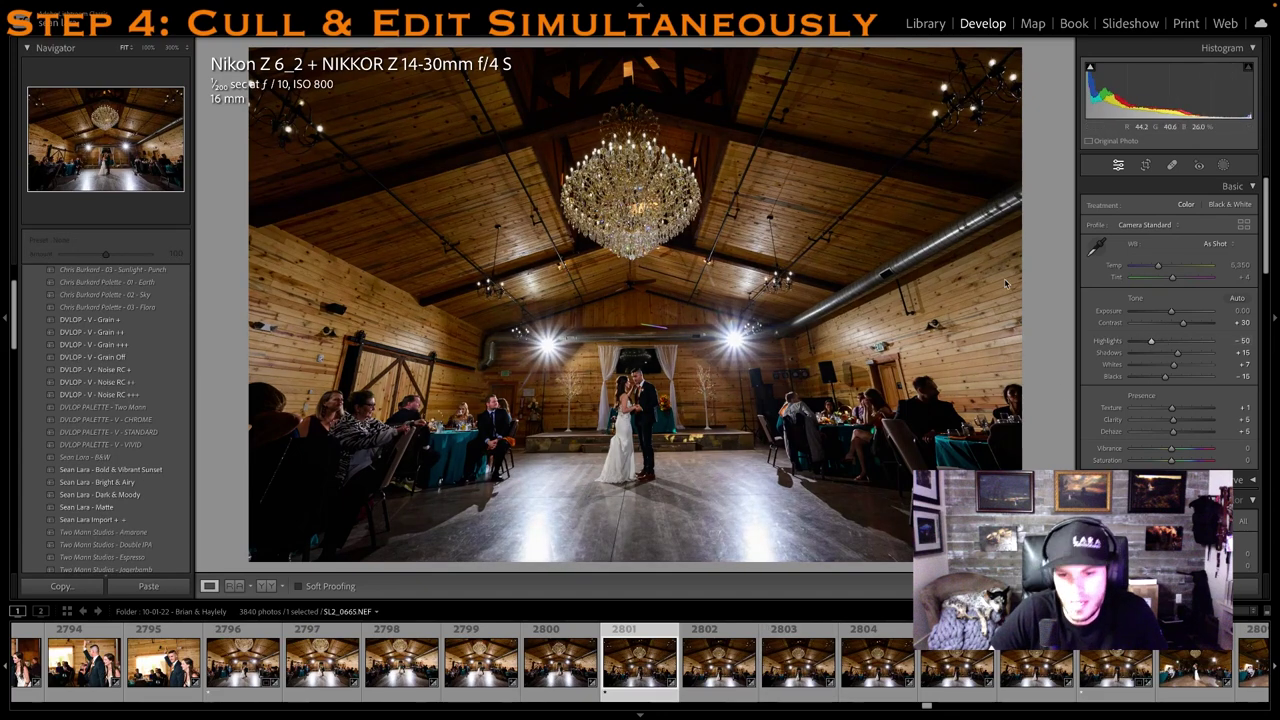
key("1")
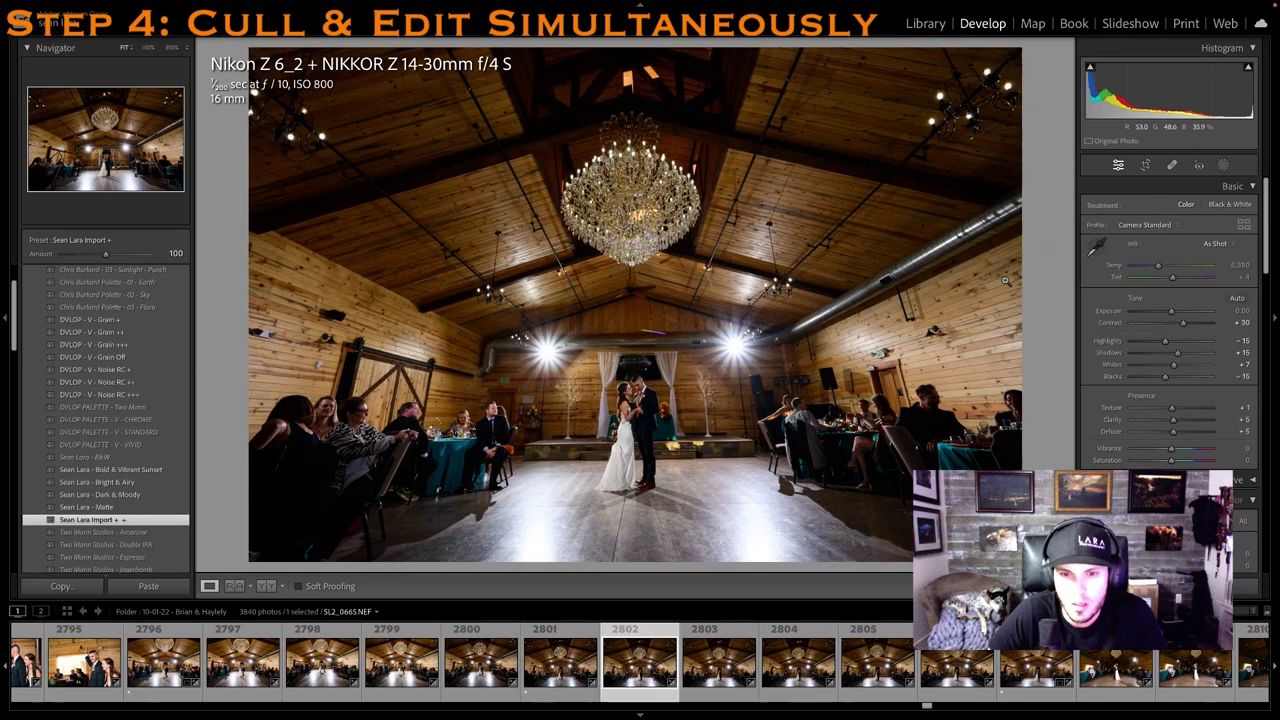
Rate the first-dance shots SL2_0666 and SL2_0667 one star each, setting their Highlights to -51 and -59 respectively
left_click_drag(1165, 341, 1150, 342)
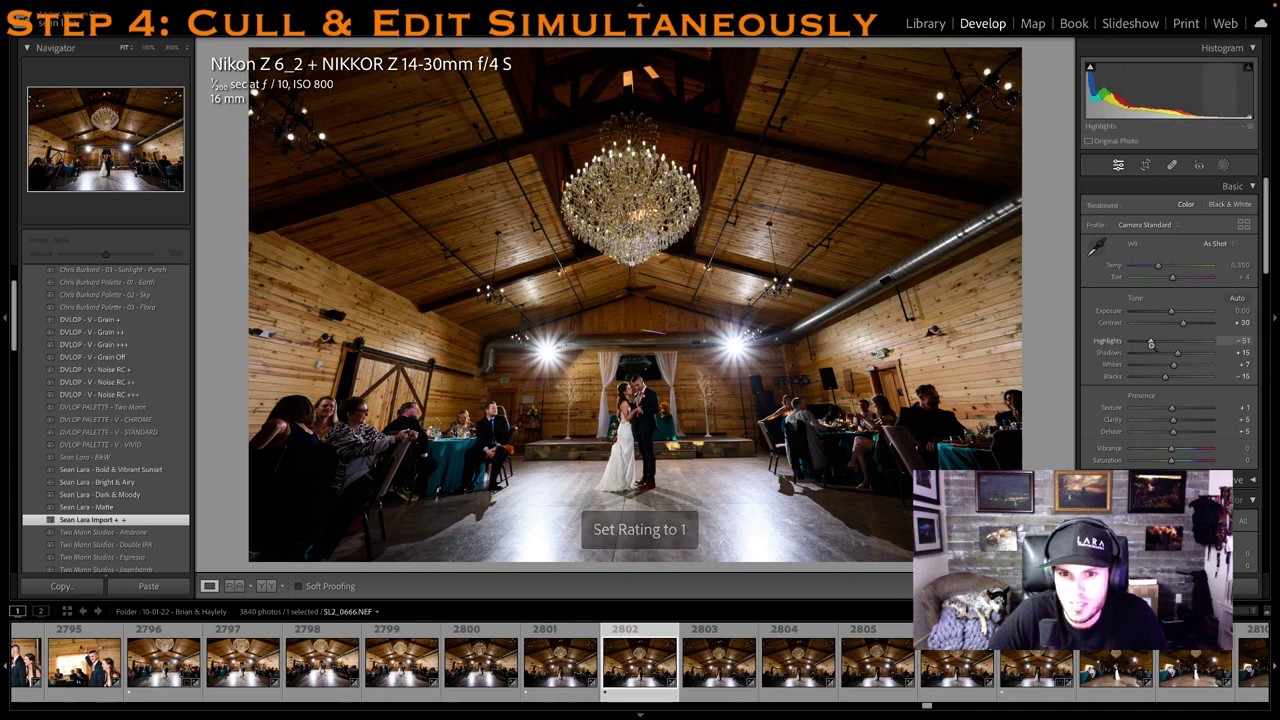
key("1")
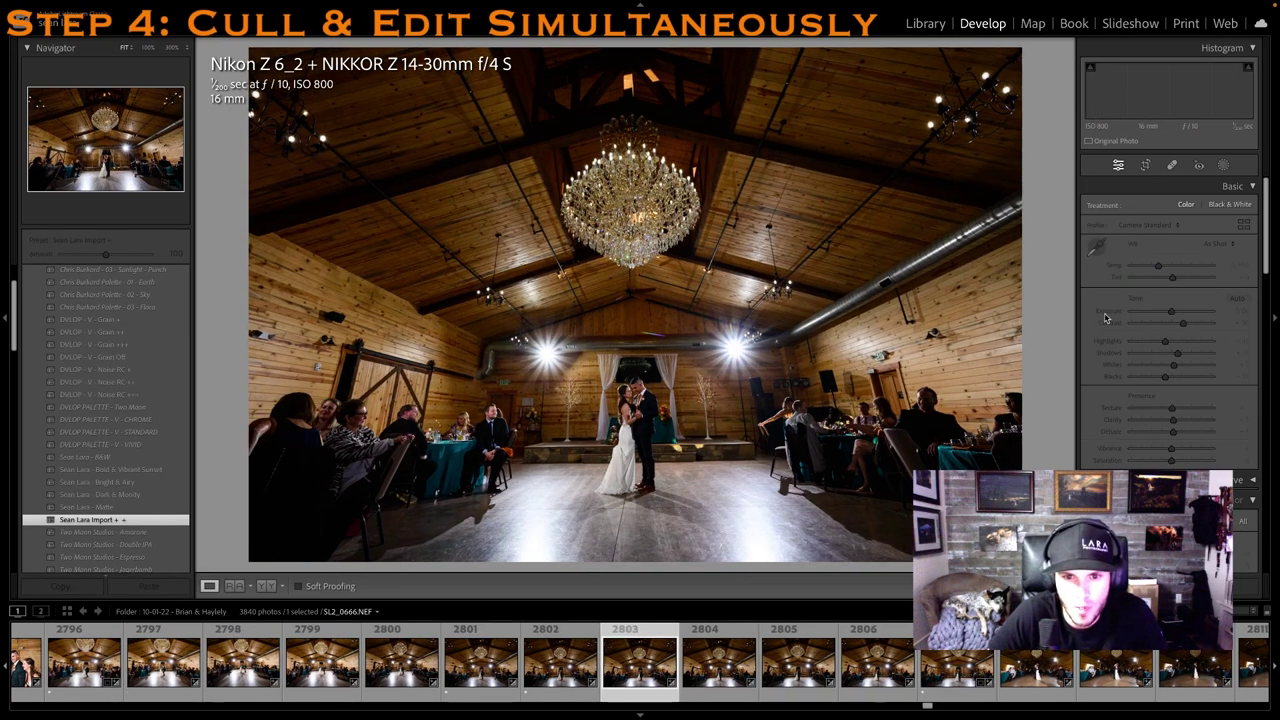
key("1")
left_click_drag(1165, 341, 1147, 341)
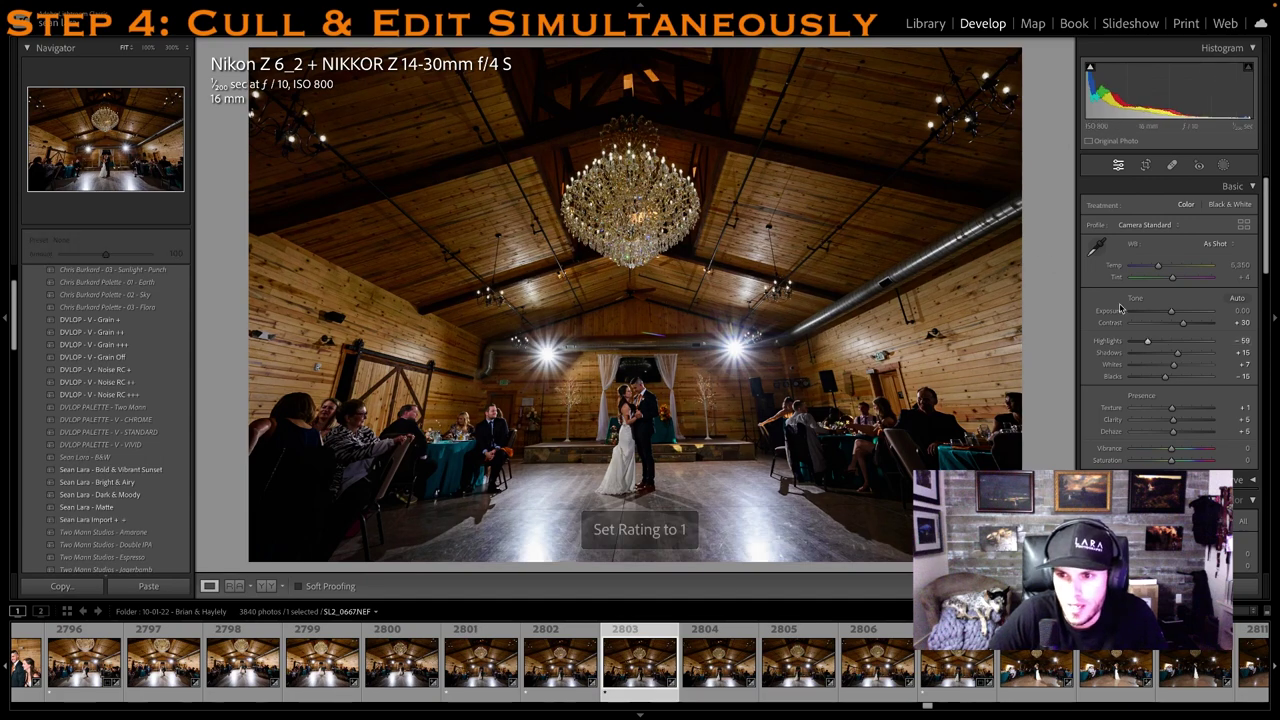
Set the Highlights of SL2_0667 to -31 with one star, and of the first-dance shot four frames on to -30 with one star
left_click_drag(1148, 342, 1160, 341)
key("1")
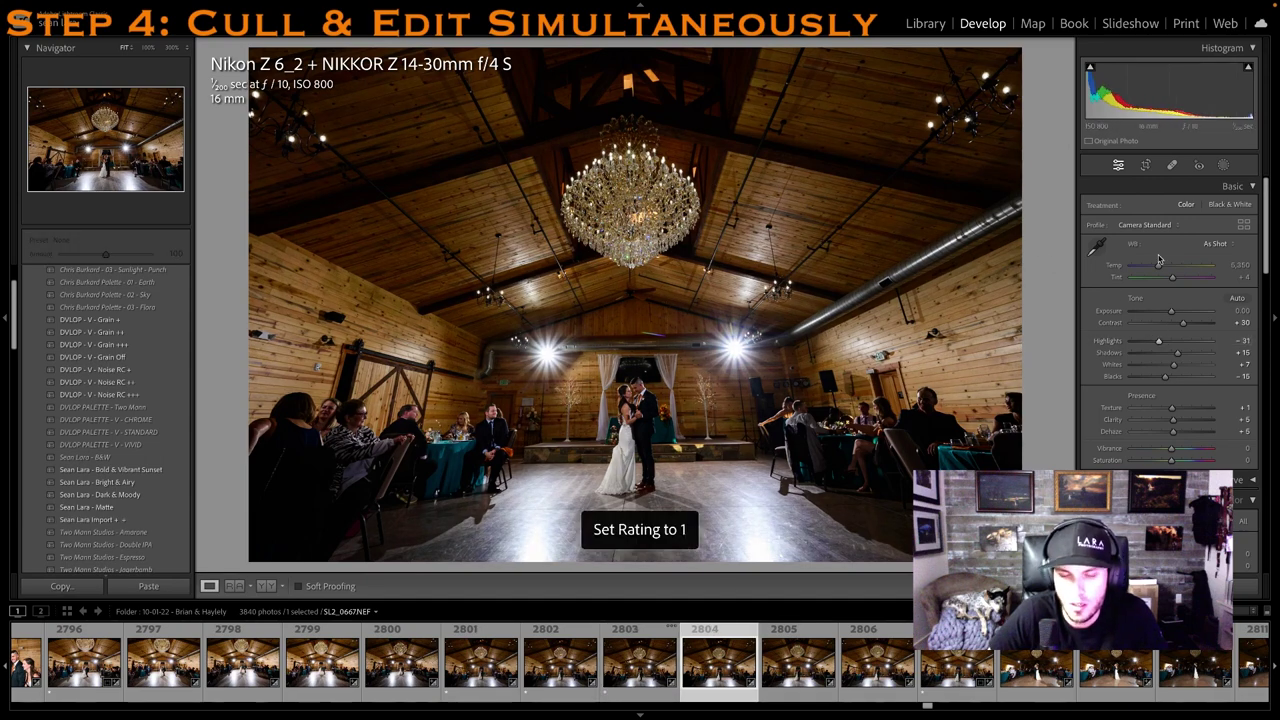
key("Right")
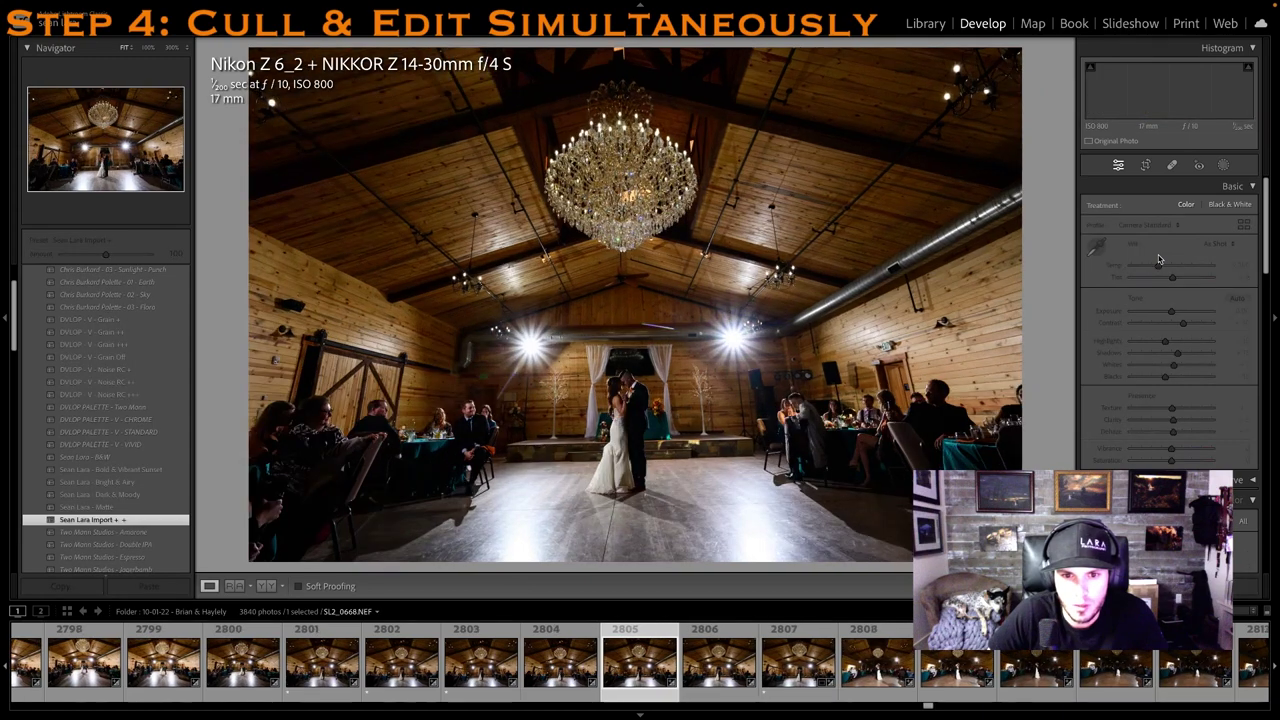
key("Right")
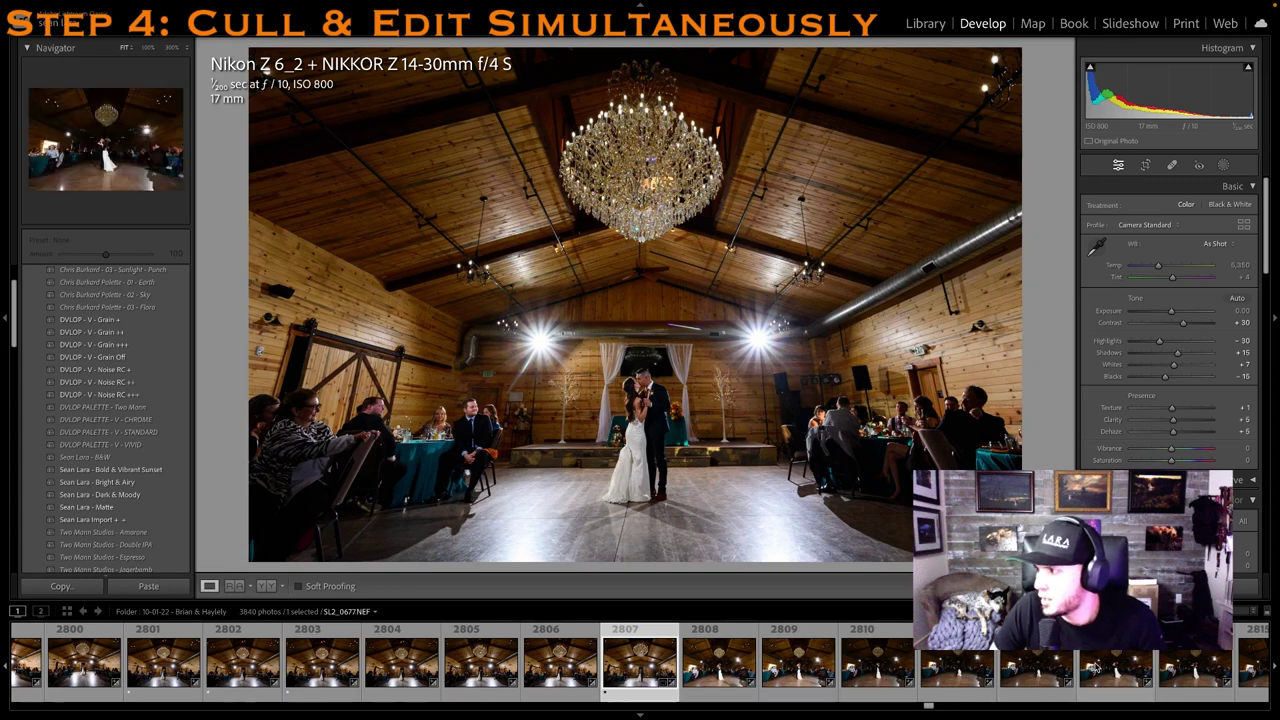
Open SL2_0674, the darker hall view of the dancing couple, set Shadows to +71 and Highlights to -24, and rate it one star
left_click(865, 676)
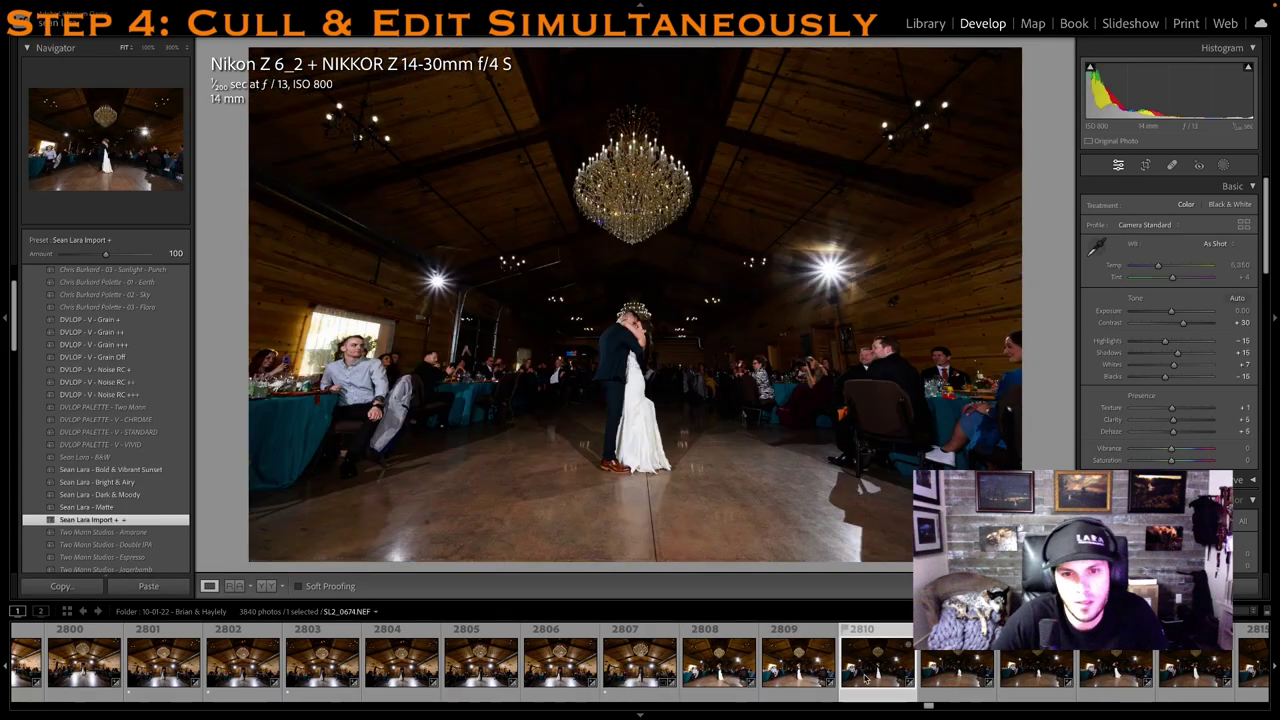
left_click(1200, 353)
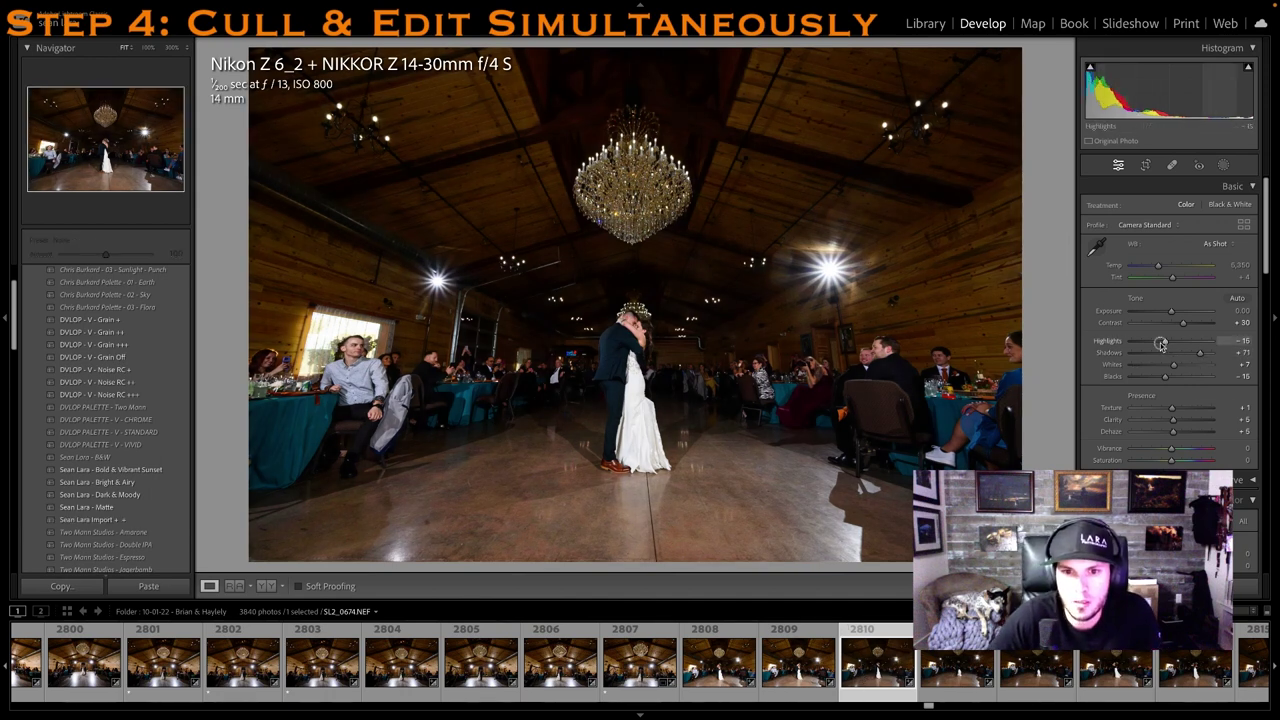
key("1")
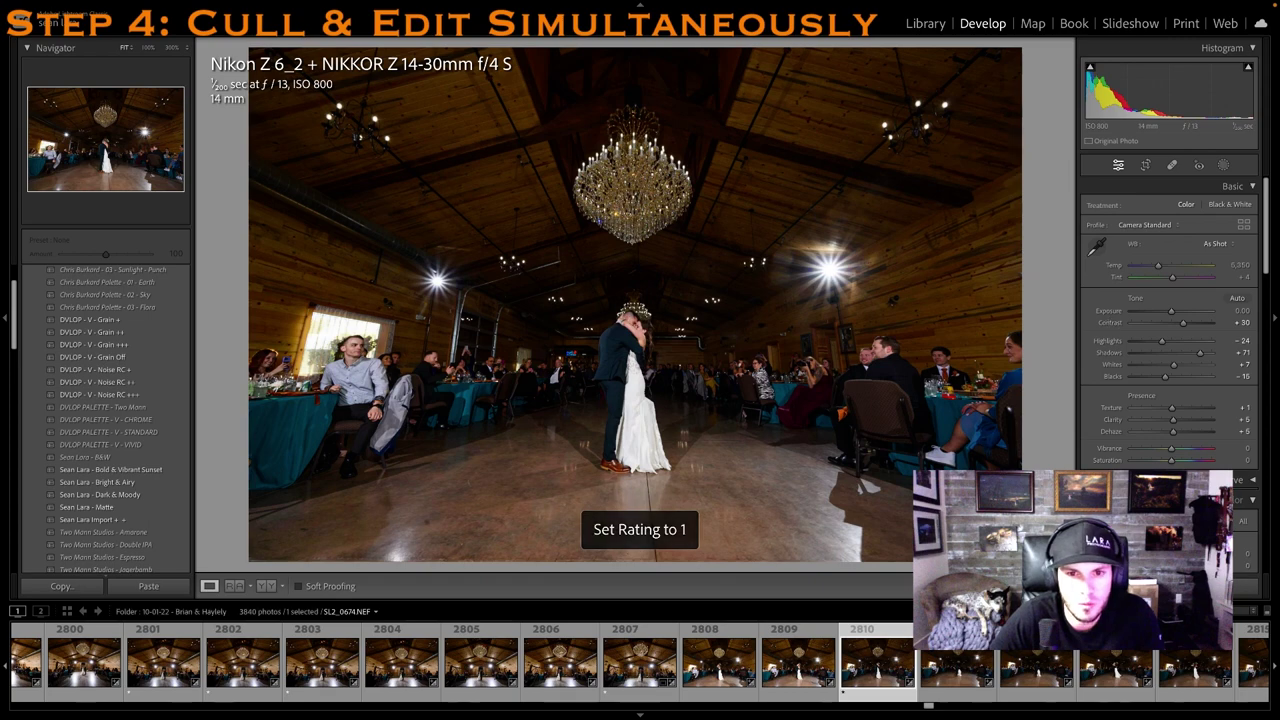
Review the following dark hall shots up to SL2_0681, rate it one star and set its Exposure to +0.20
scroll(897, 631, "right", 2)
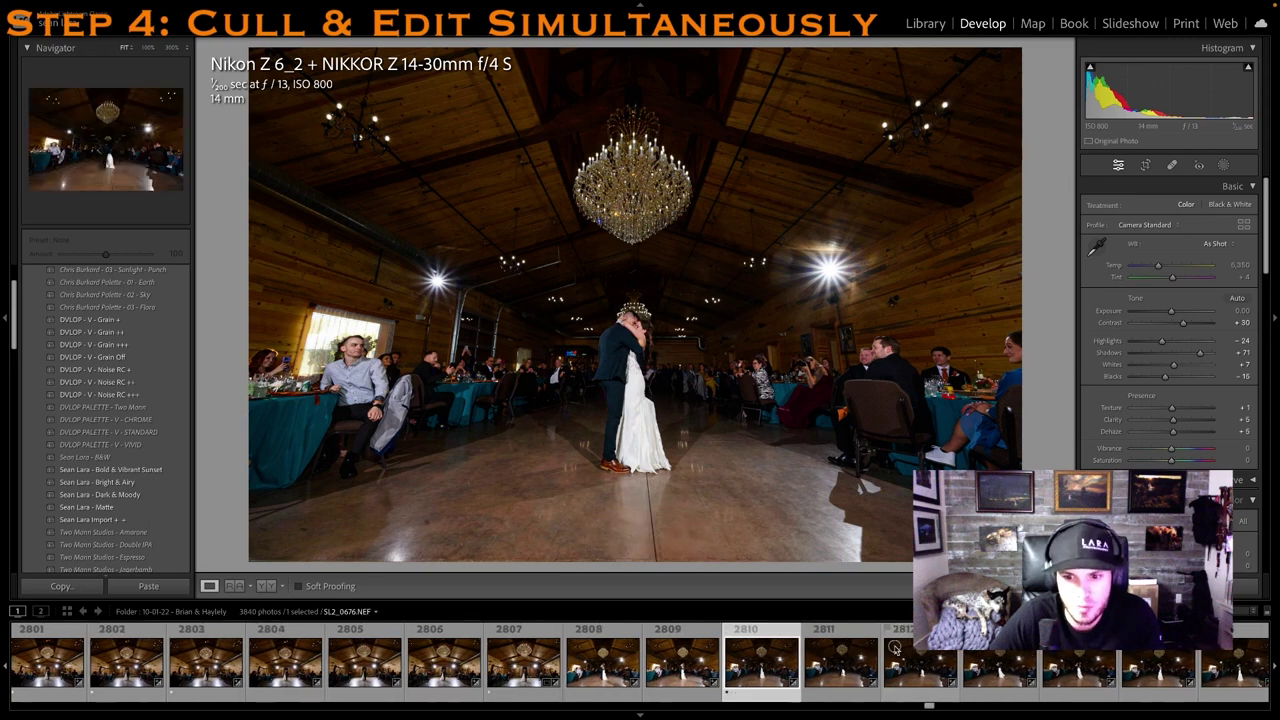
left_click(905, 655)
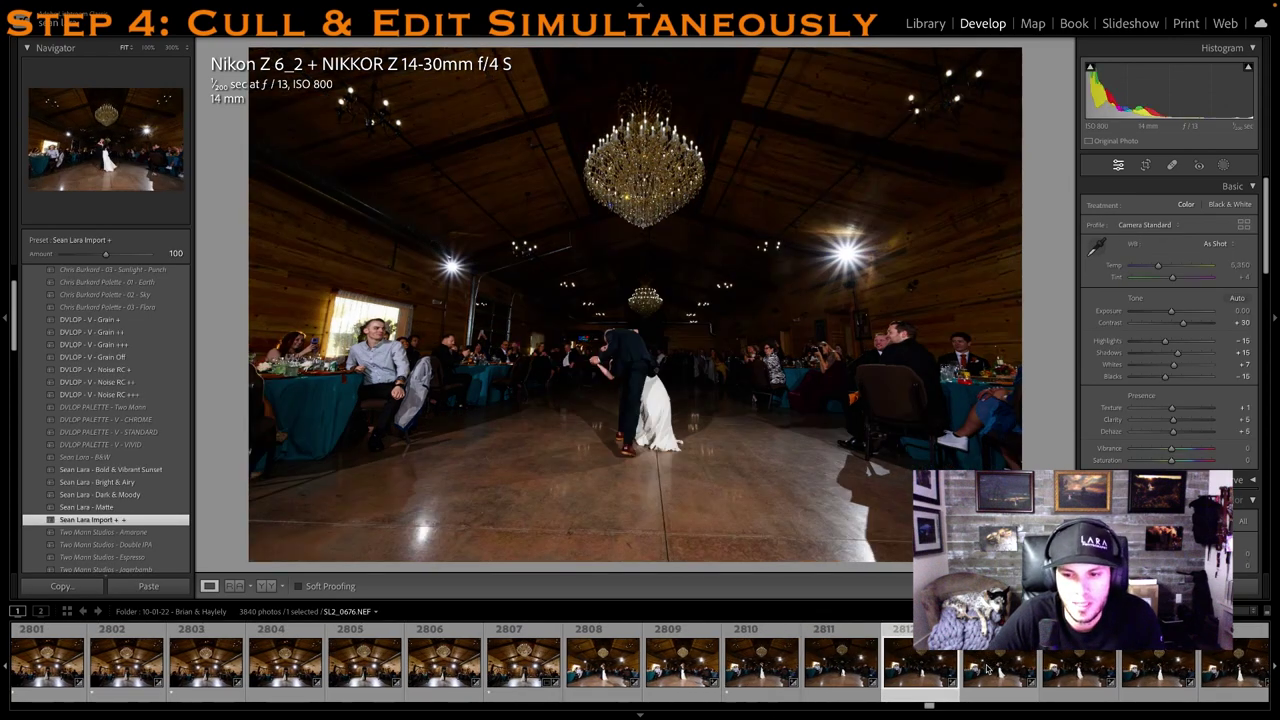
left_click(995, 668)
left_click(1078, 667)
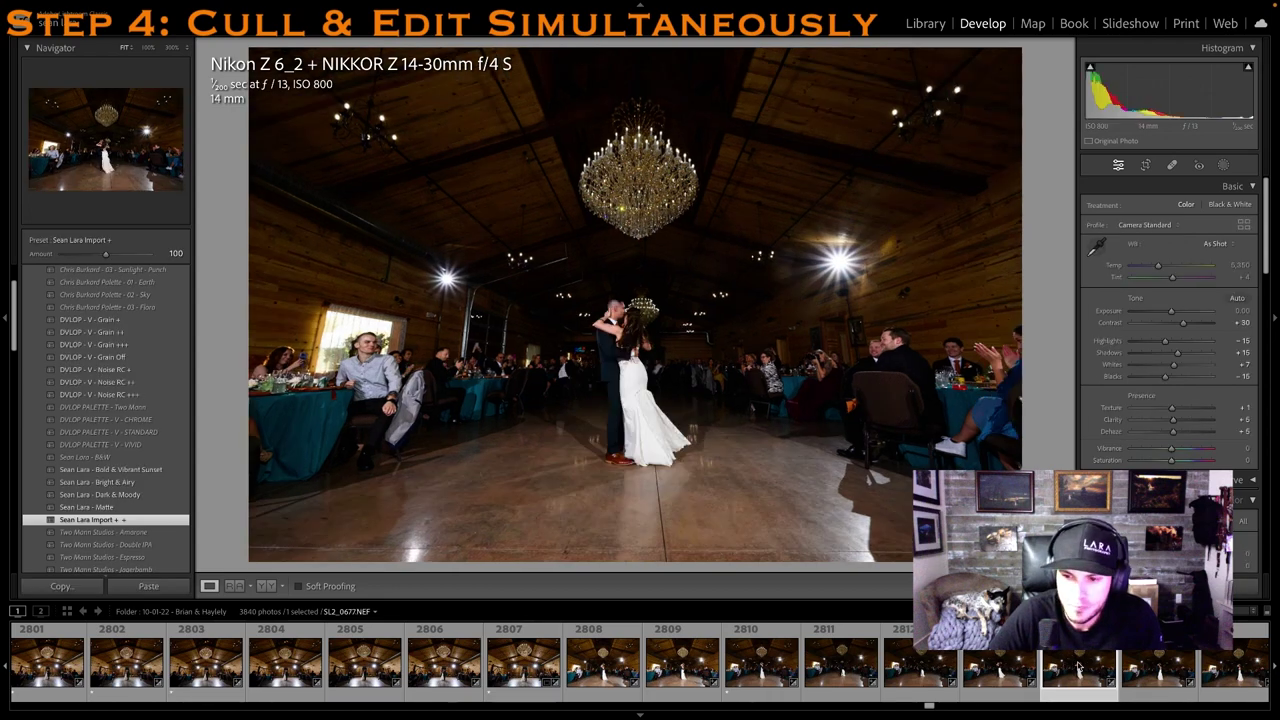
left_click(1096, 678)
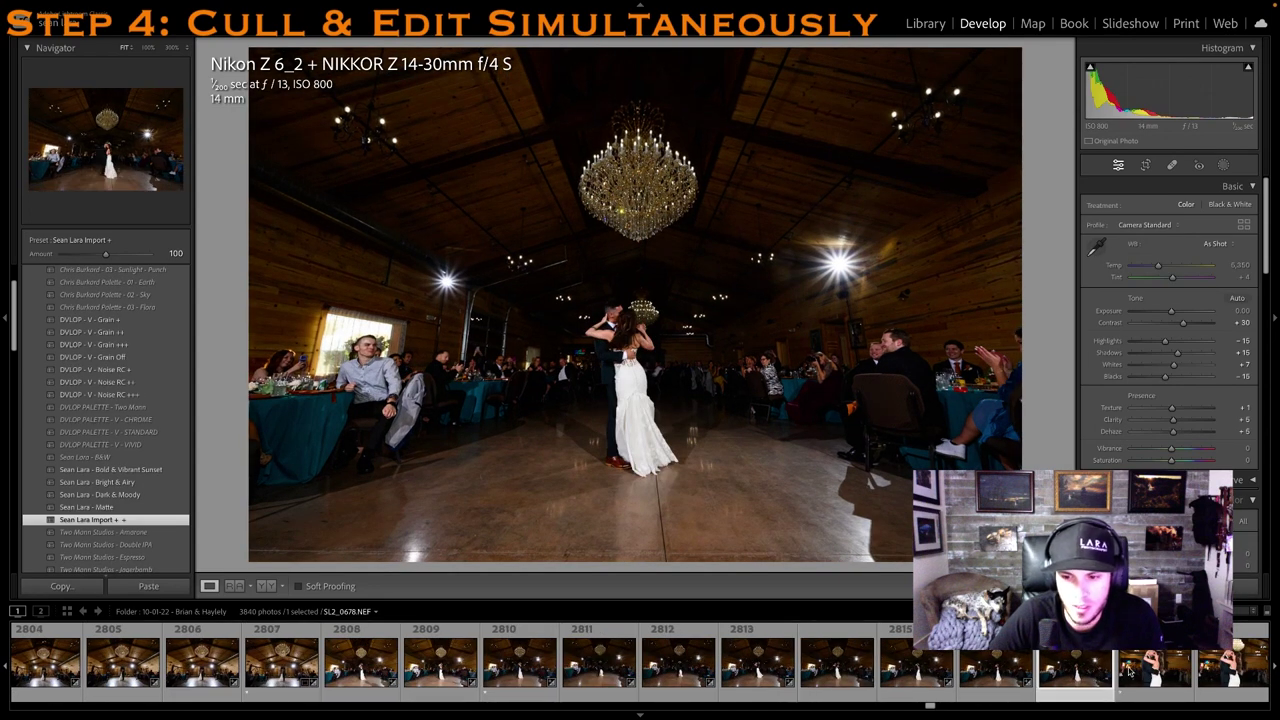
left_click(1140, 668)
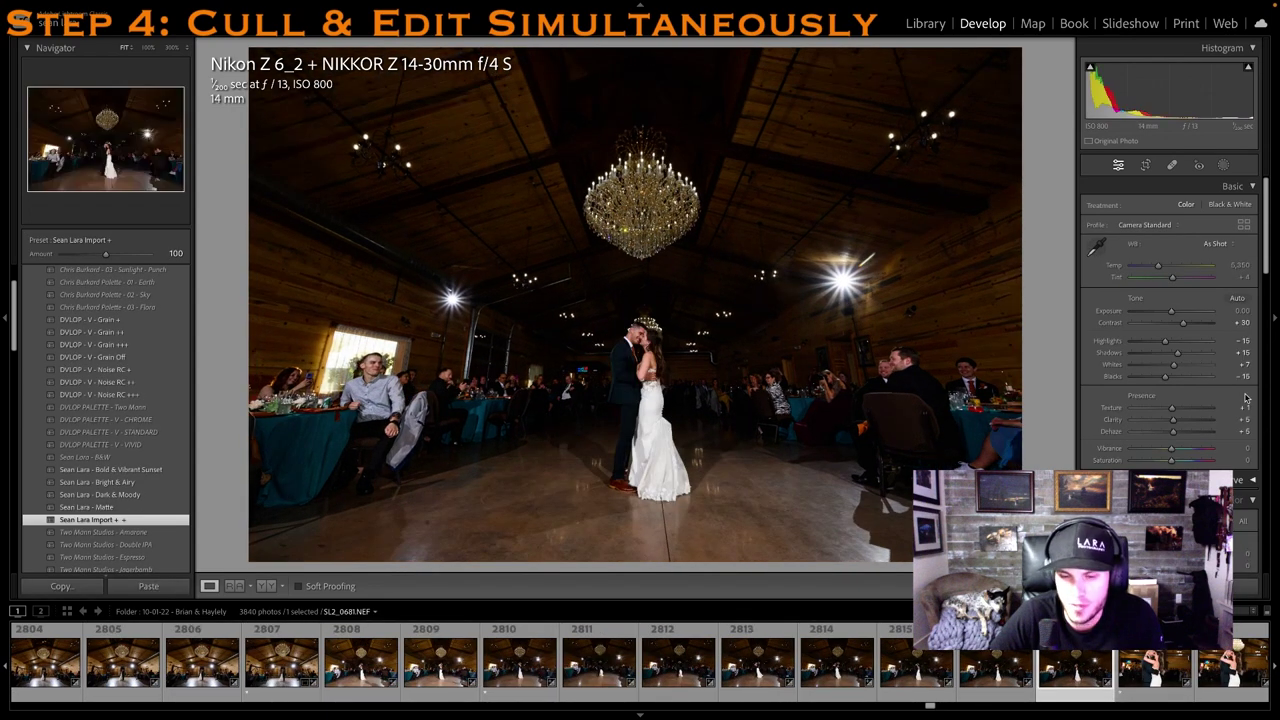
key("1")
left_click_drag(1171, 311, 1173, 311)
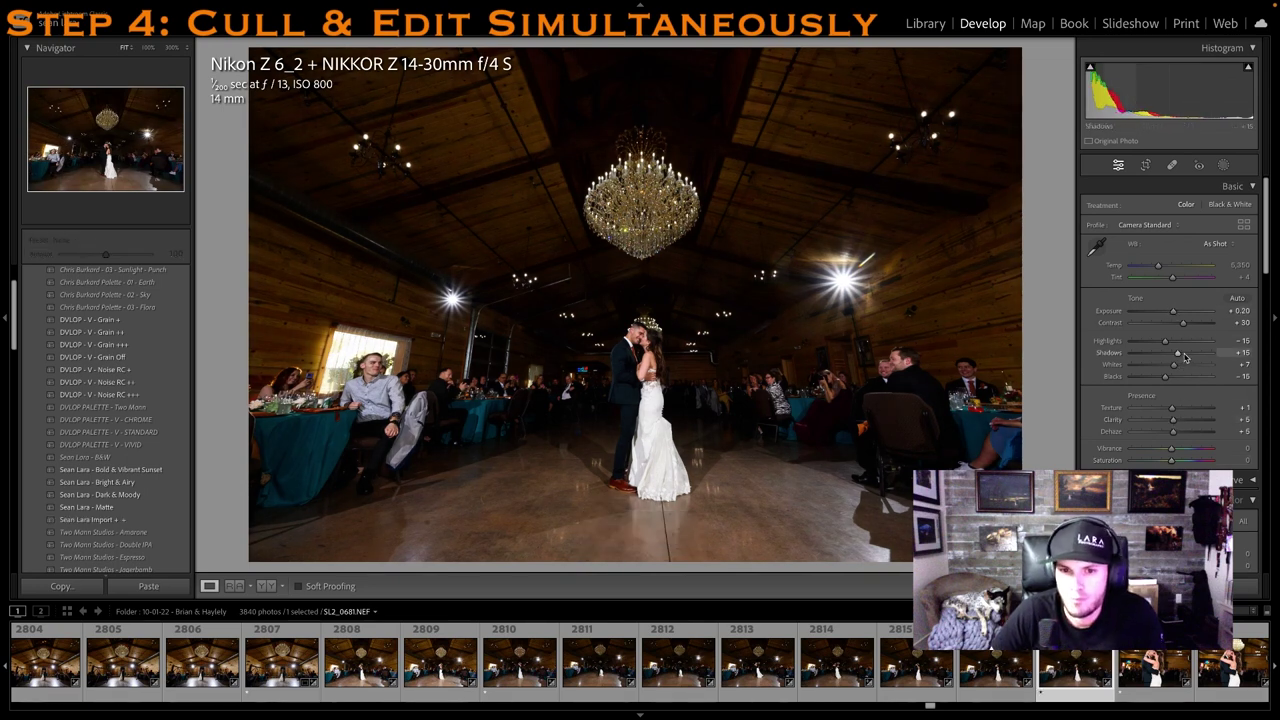
key("1")
Give one star to the laughing close-up SL9_8706 and to the 145 mm close-up of the couple in front of the bright window
key("1")
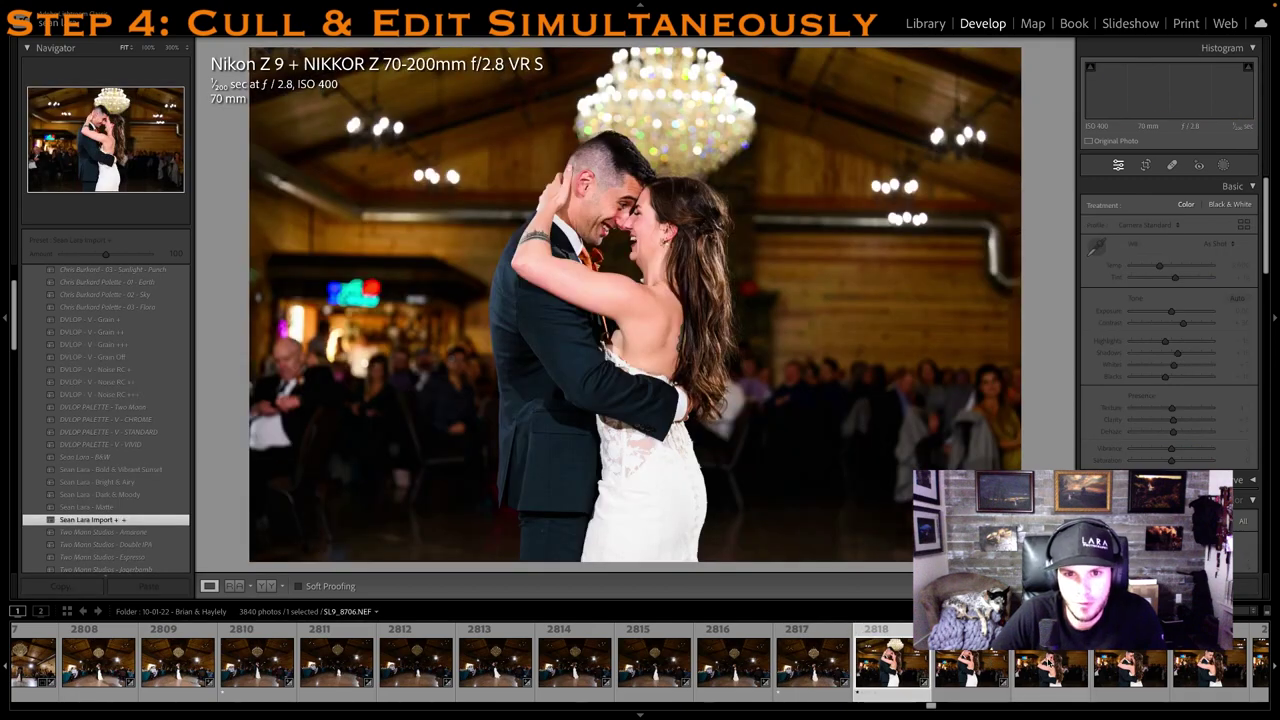
key("1")
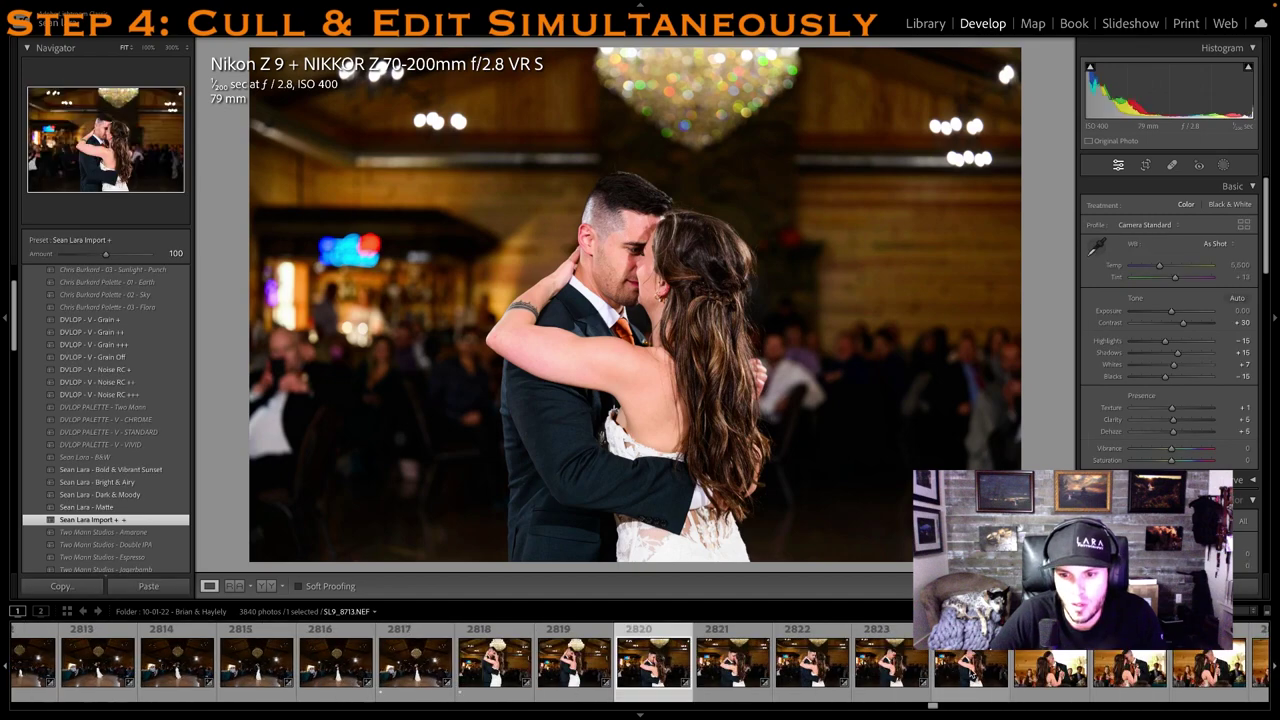
key("Right")
key("Right")
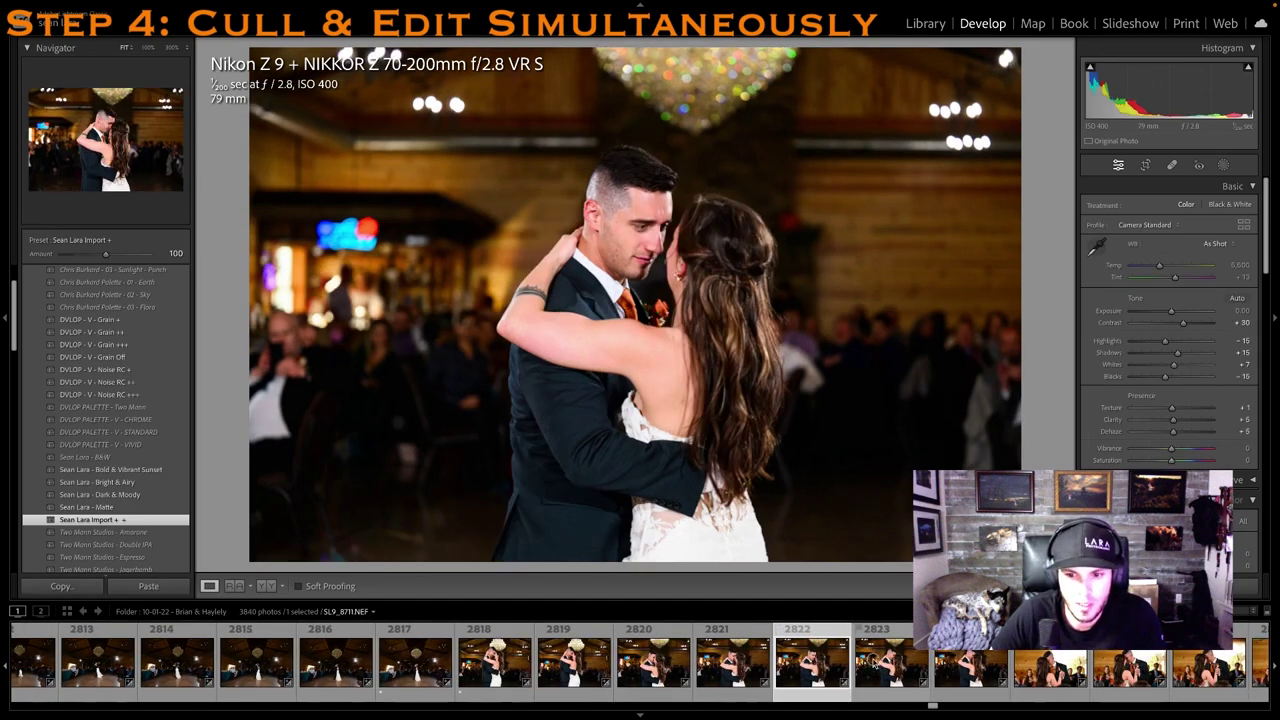
key("Right")
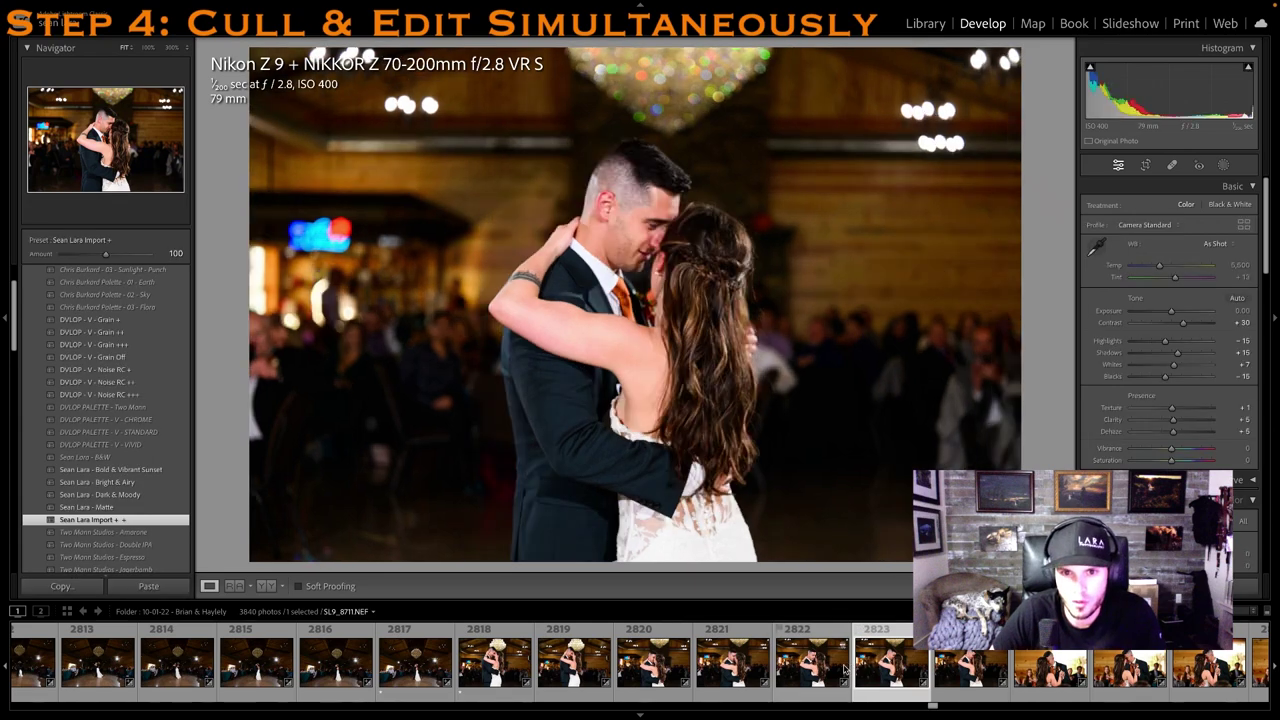
left_click(800, 672)
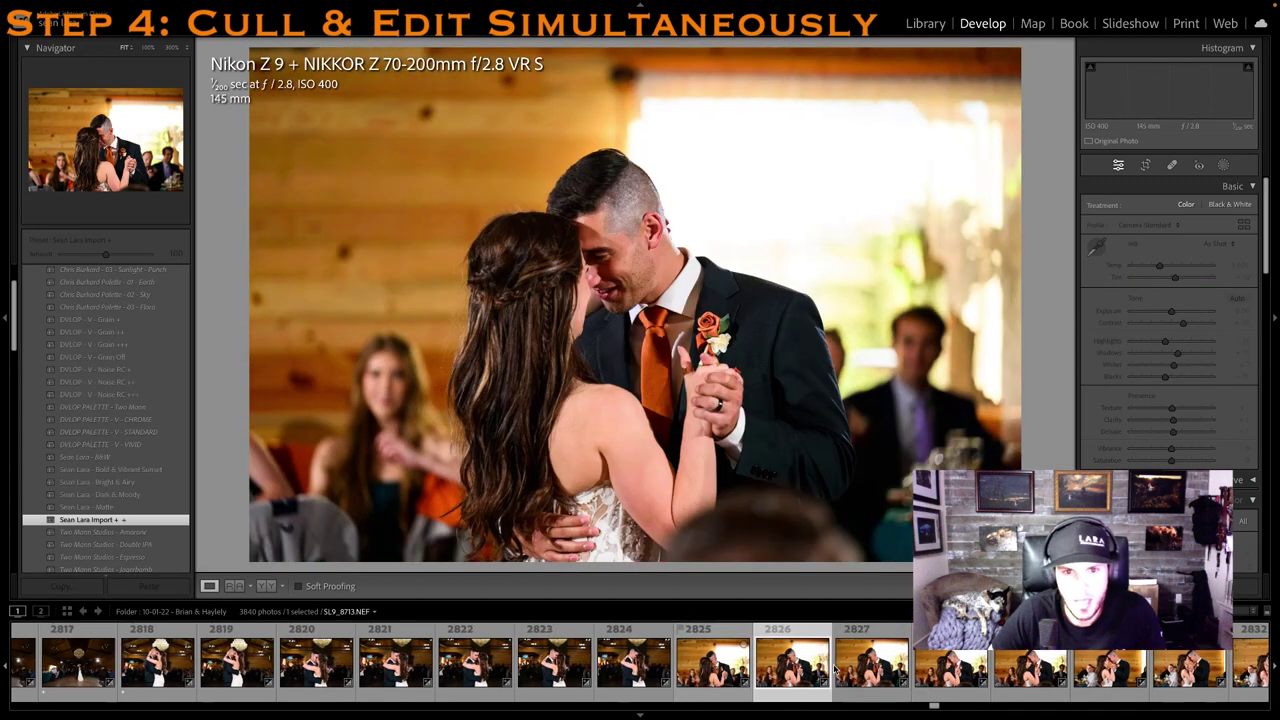
key("1")
Rate the 135 mm close-up SL9_8718 one star and crop it slightly tighter around the couple
left_click(955, 672)
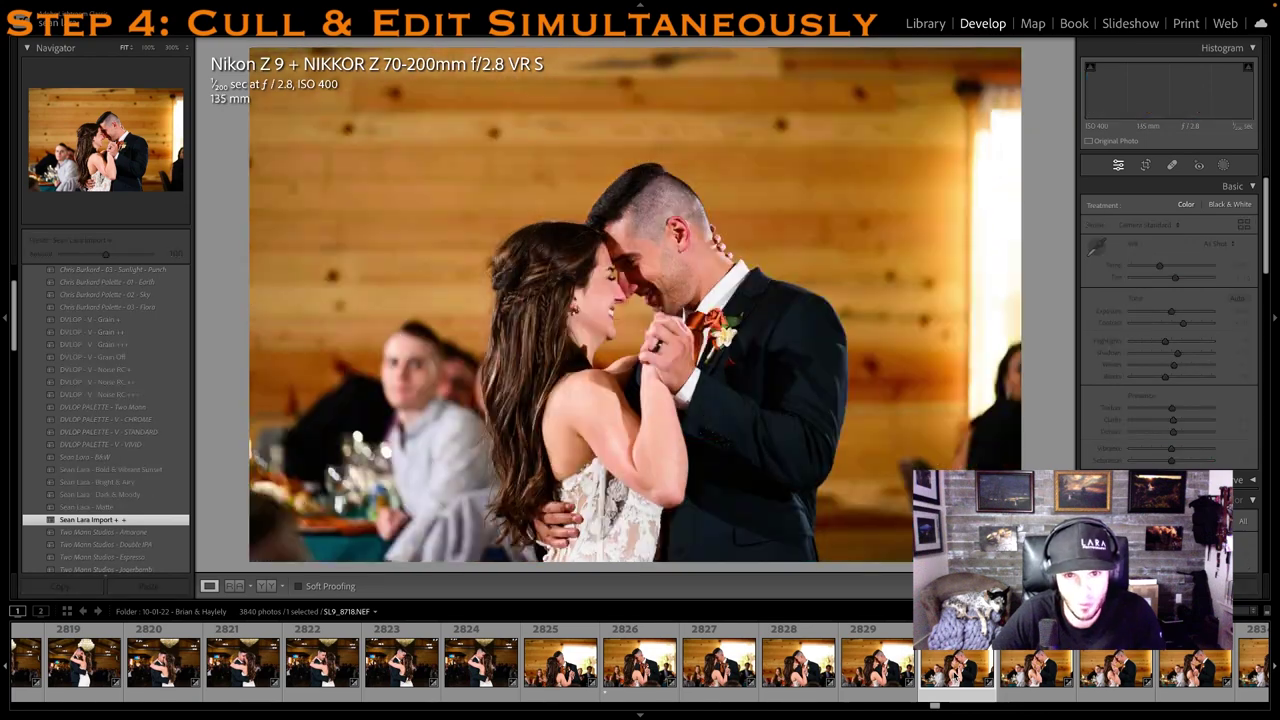
key("1")
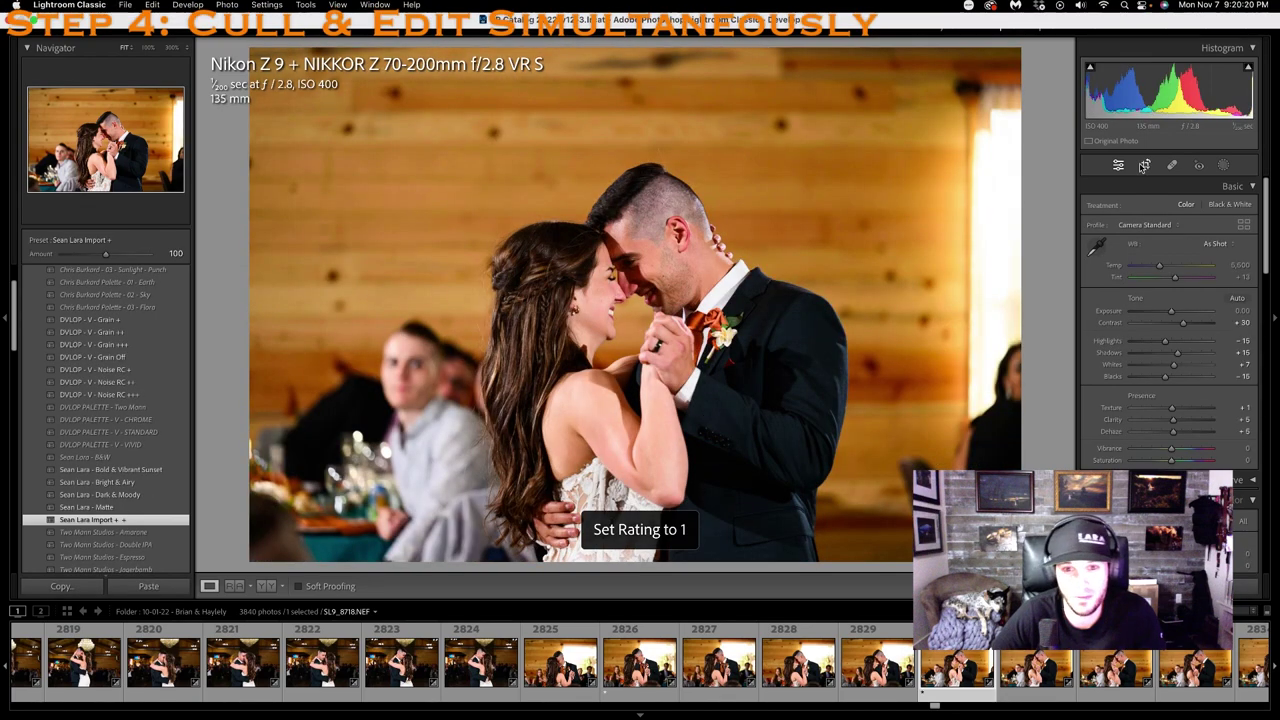
key("r")
left_click_drag(633, 110, 642, 110)
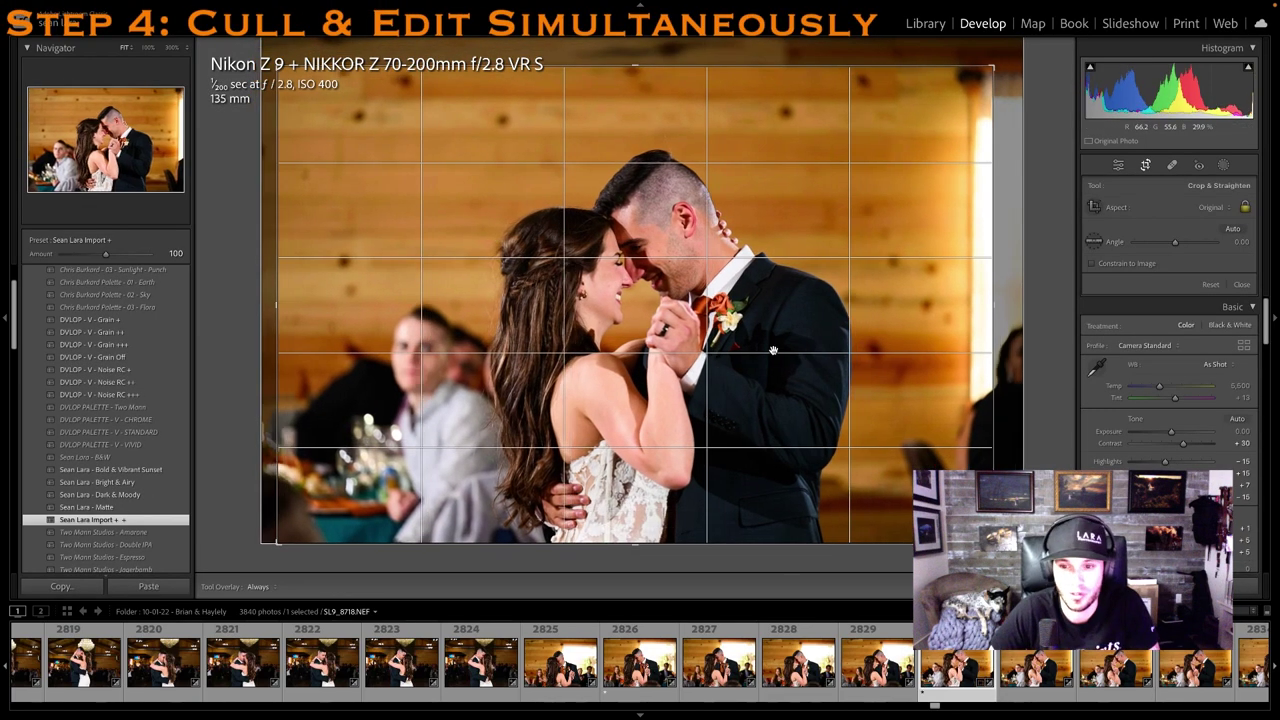
key("r")
Move on to the close-up SL9_8722, rate it one star and crop it tighter around the couple
scroll(898, 667, "right", 5)
left_click(898, 667)
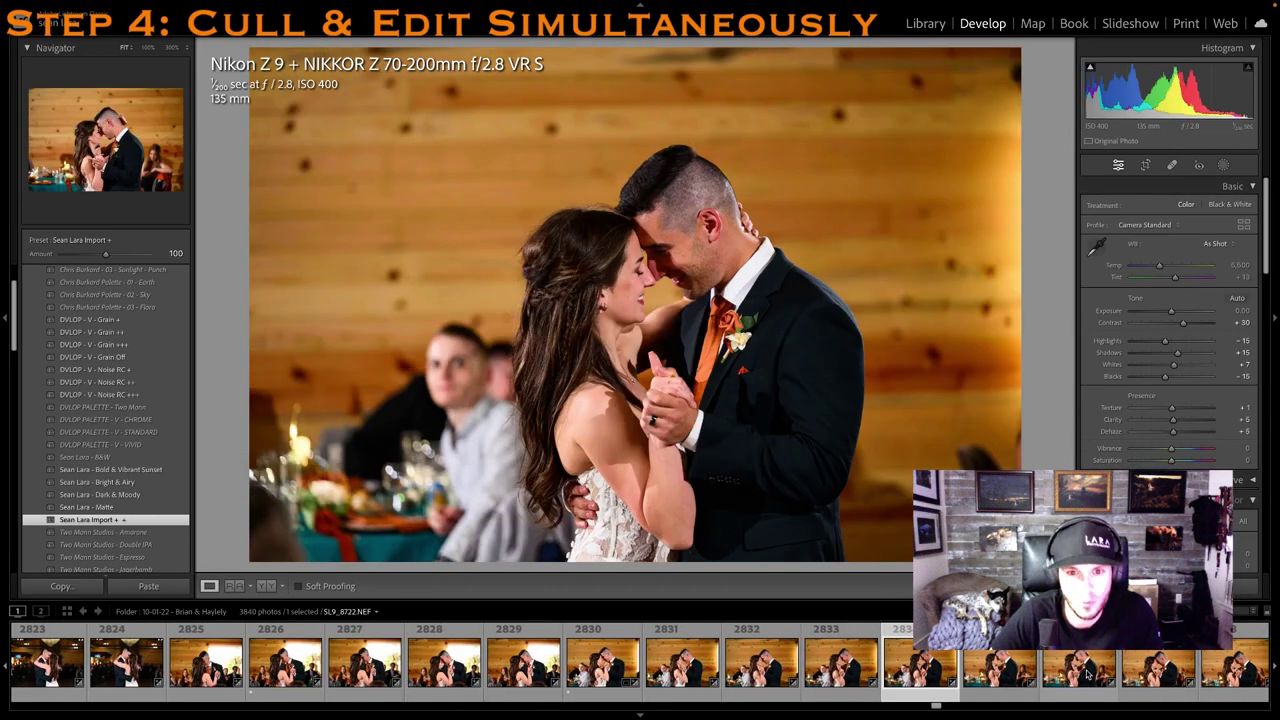
key("1")
left_click(1145, 165)
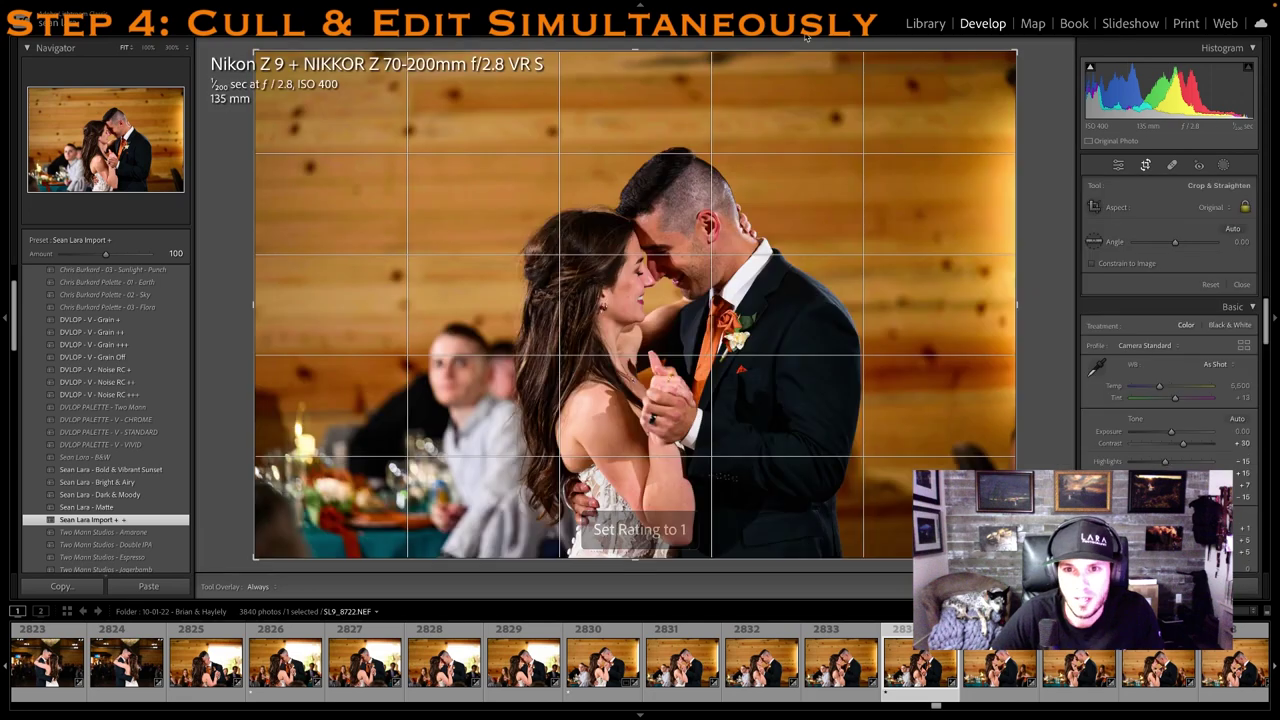
left_click_drag(773, 143, 742, 144)
key("Return")
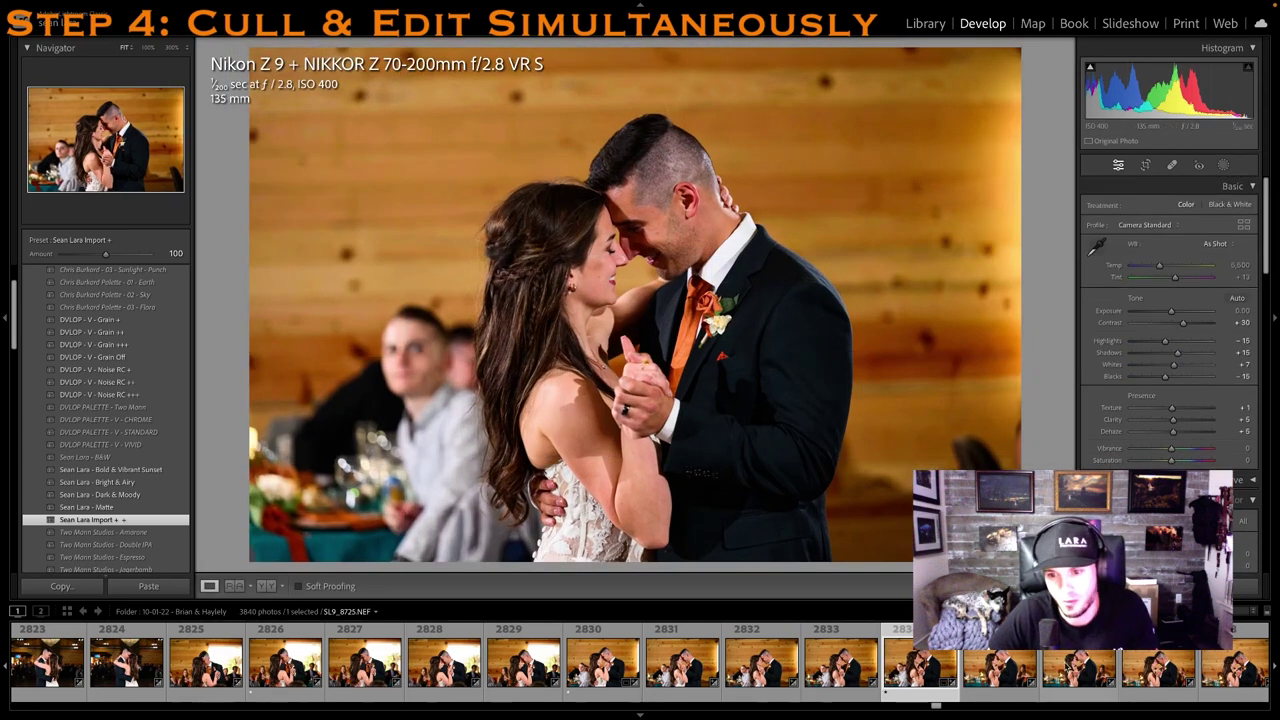
Rate SL9_8724, the close-up with a seated guest behind the groom, one star
left_click(1070, 667)
key("Right")
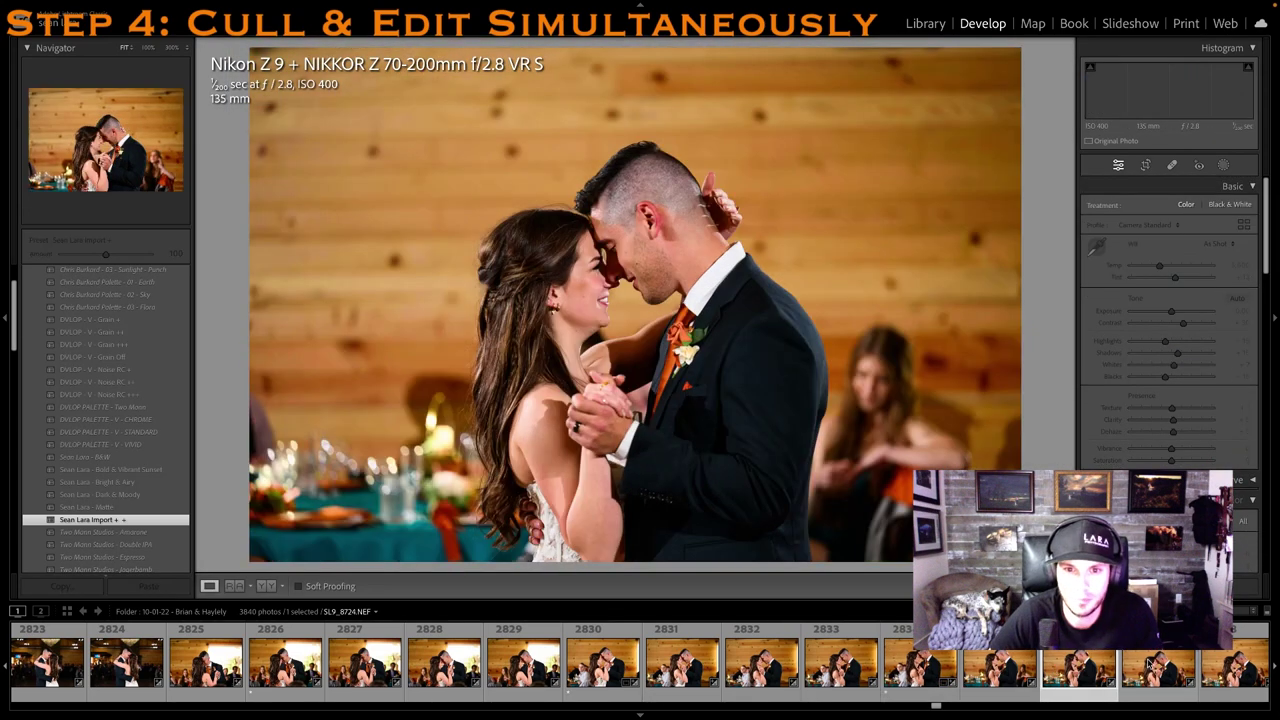
key("1")
Rate the kissing shot SL9_8728 beside the white drape one star and crop it tighter around the couple
left_click(1138, 665)
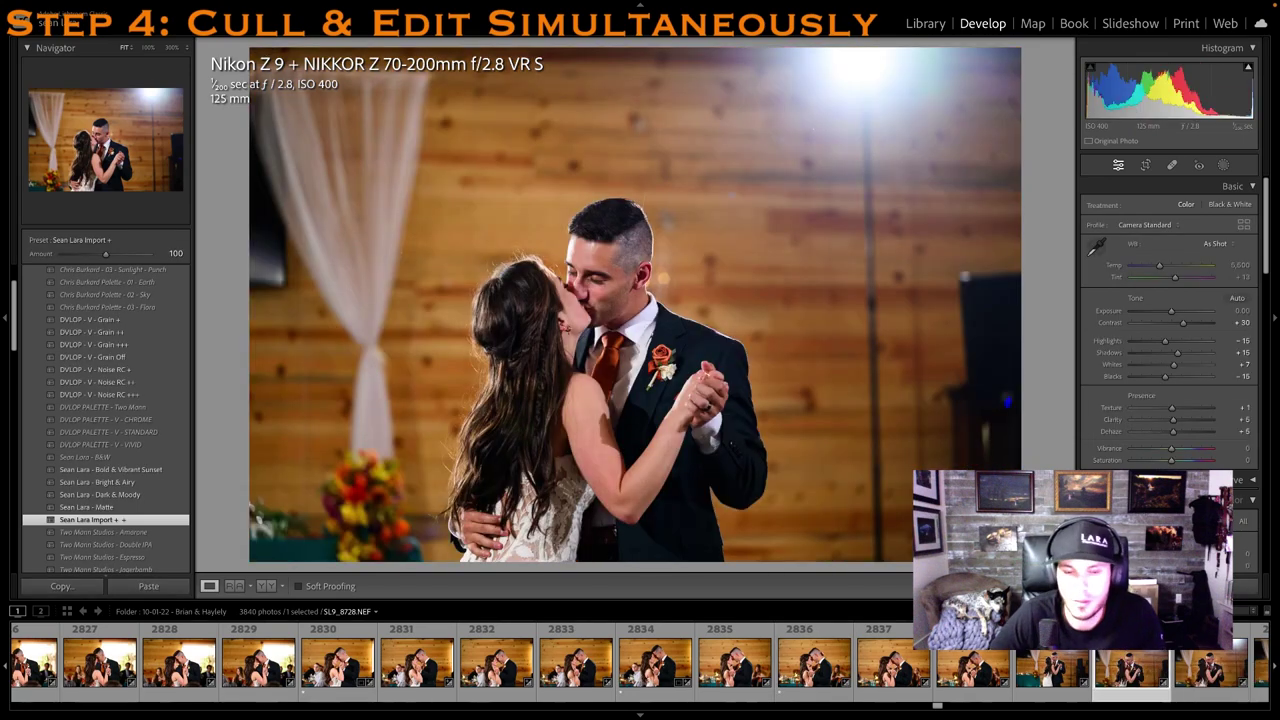
key("1")
key("r")
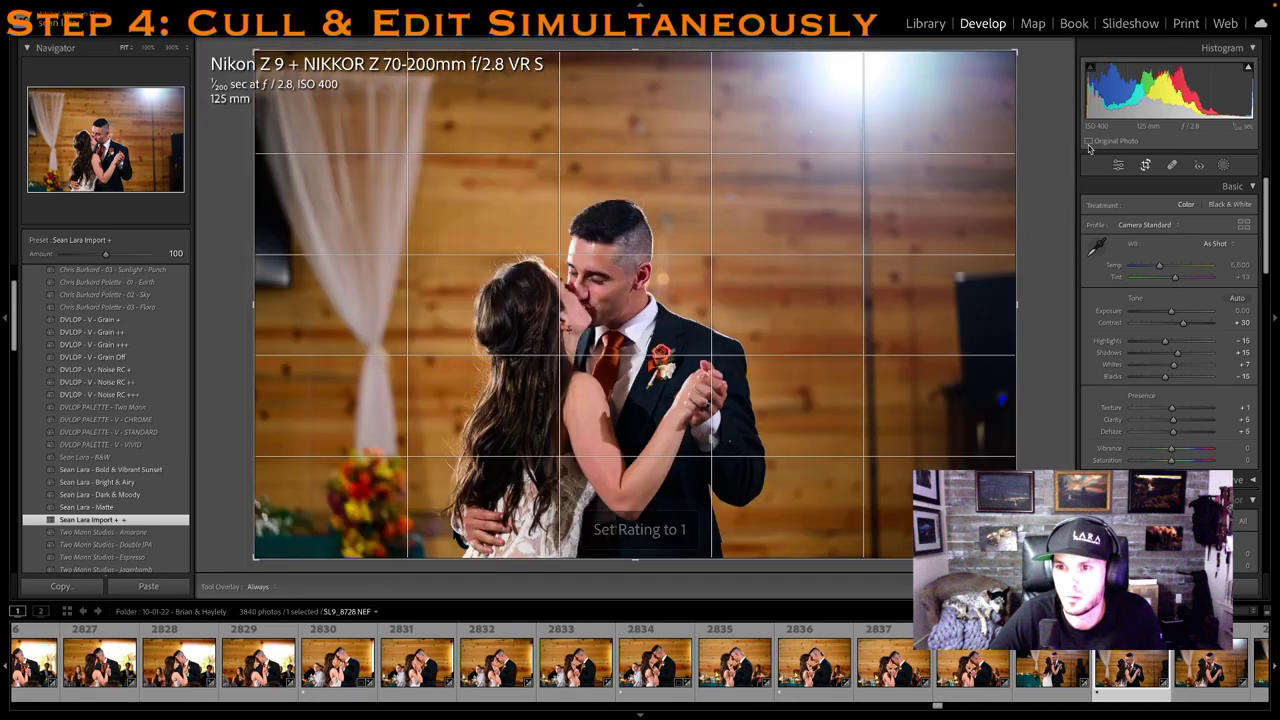
left_click_drag(1024, 48, 988, 76)
key("Return")
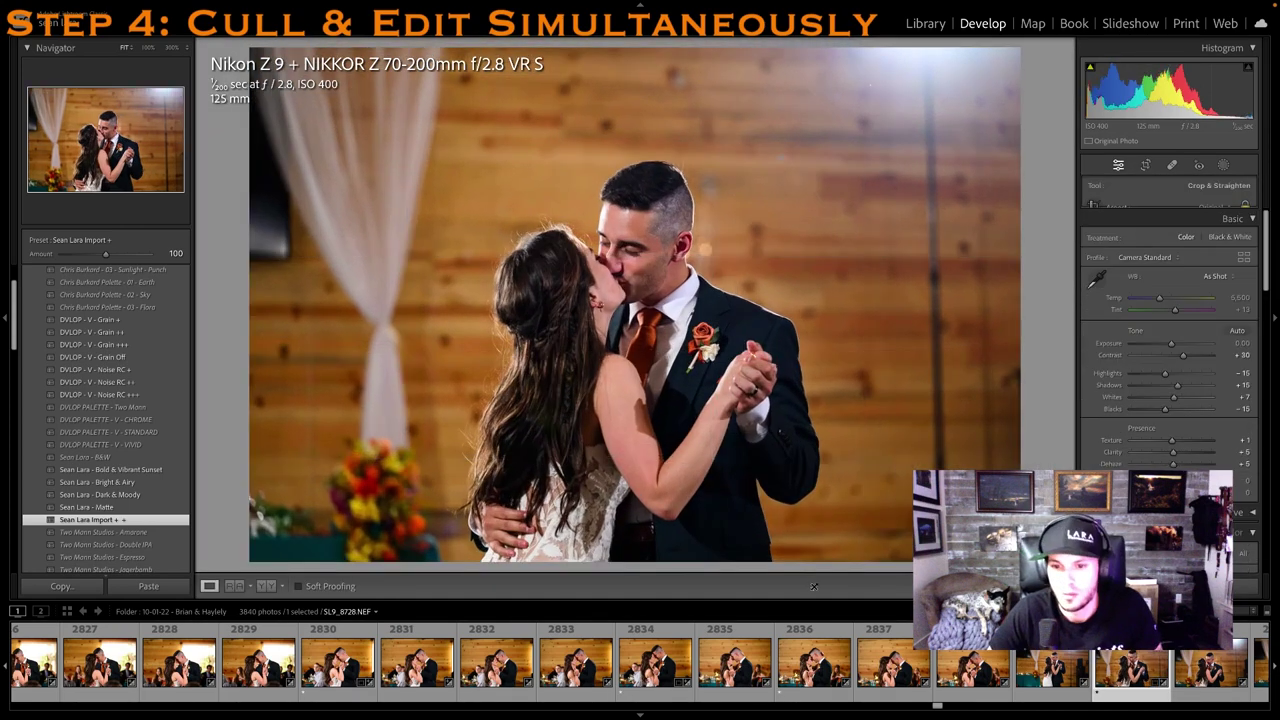
Compare the frames following SL9_8728 and rate the one two frames after it one star
key("Right")
key("Right")
key("Right")
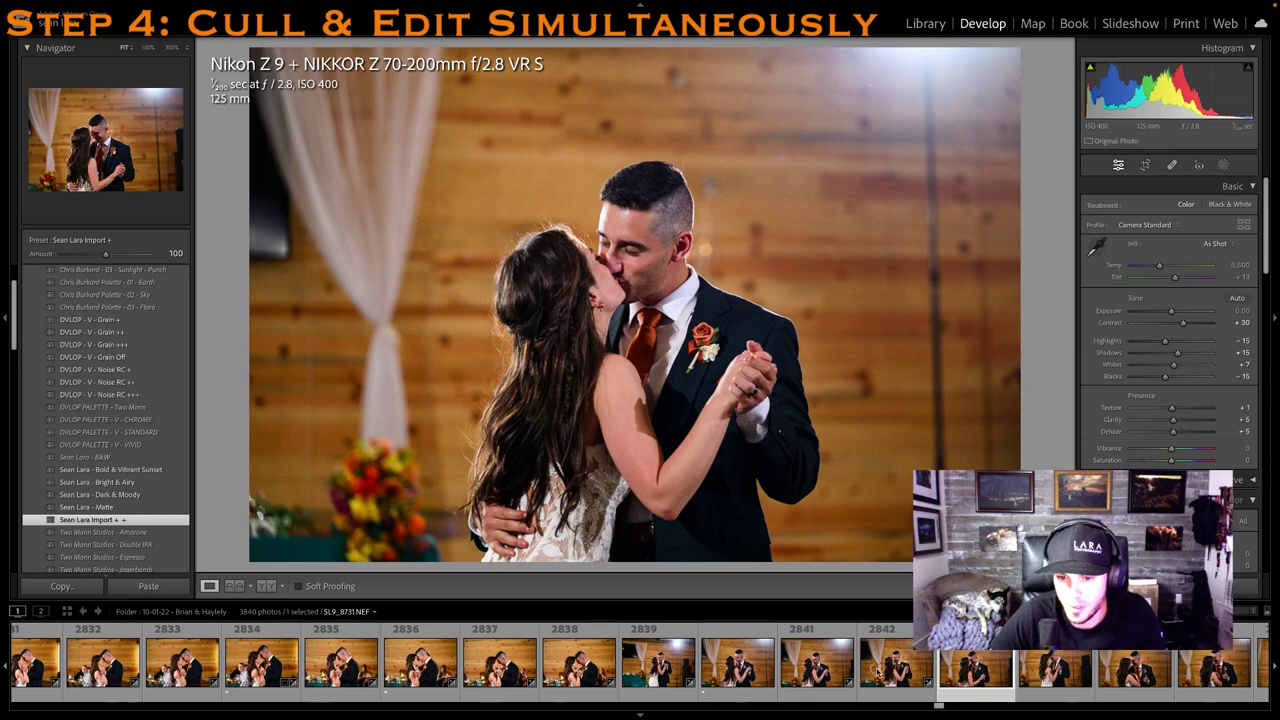
key("Left")
key("Left")
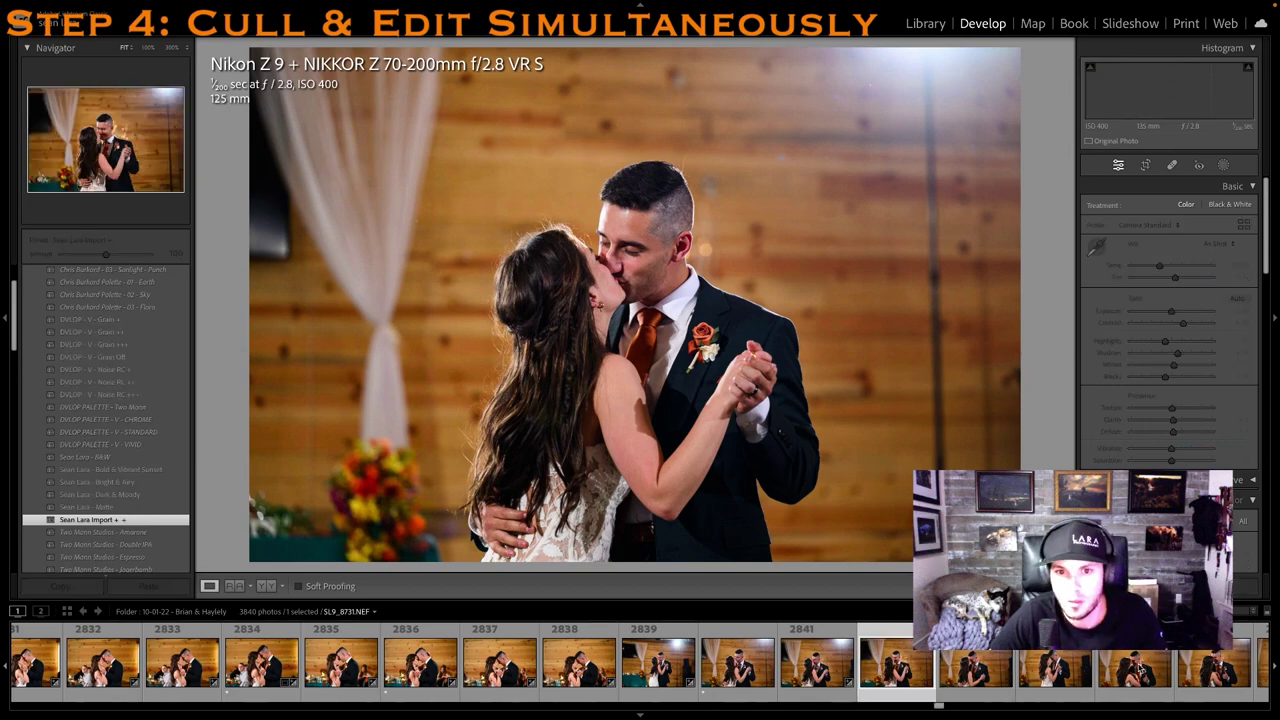
key("1")
Advance eight frames through the drape-side close-ups to SL9_8738 and rate it one star
key("Right")
key("Right")
key("Right")
key("Right")
key("Right")
key("Right")
key("Right")
key("Right")
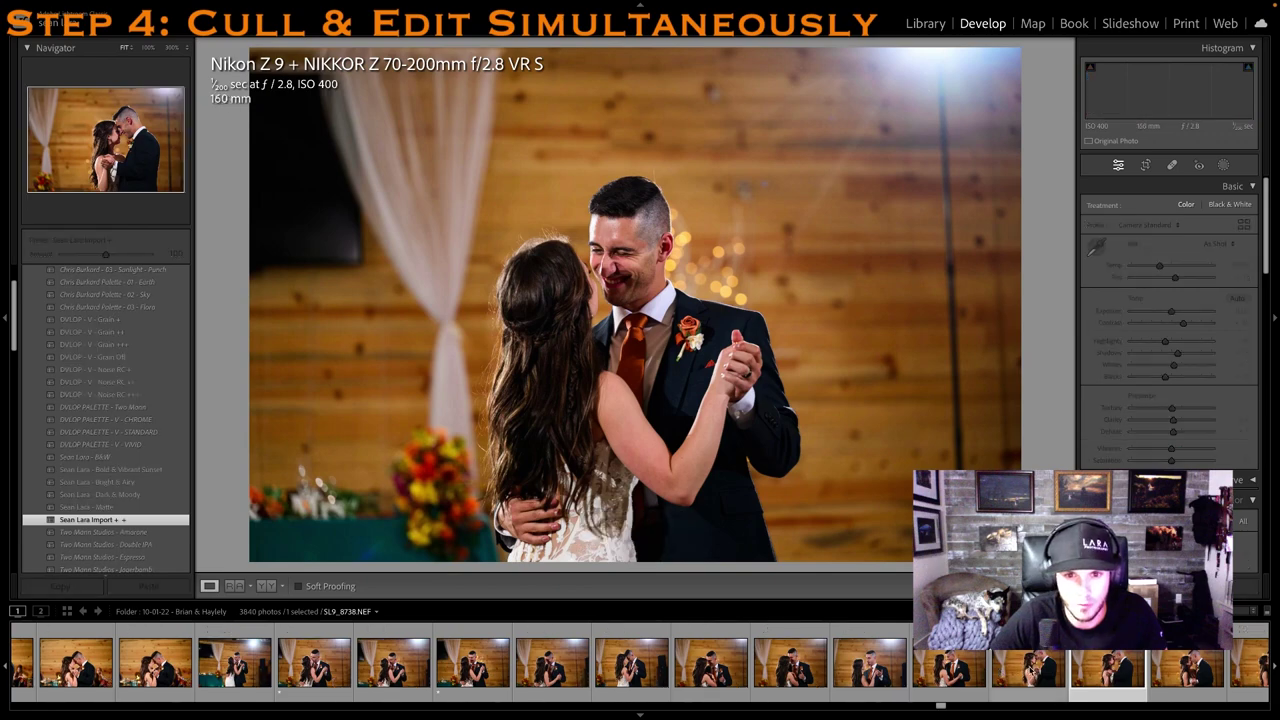
key("1")
Advance four frames from SL9_8738 to SL9_8742 and rate it one star
key("Right")
key("Right")
key("Right")
key("Right")
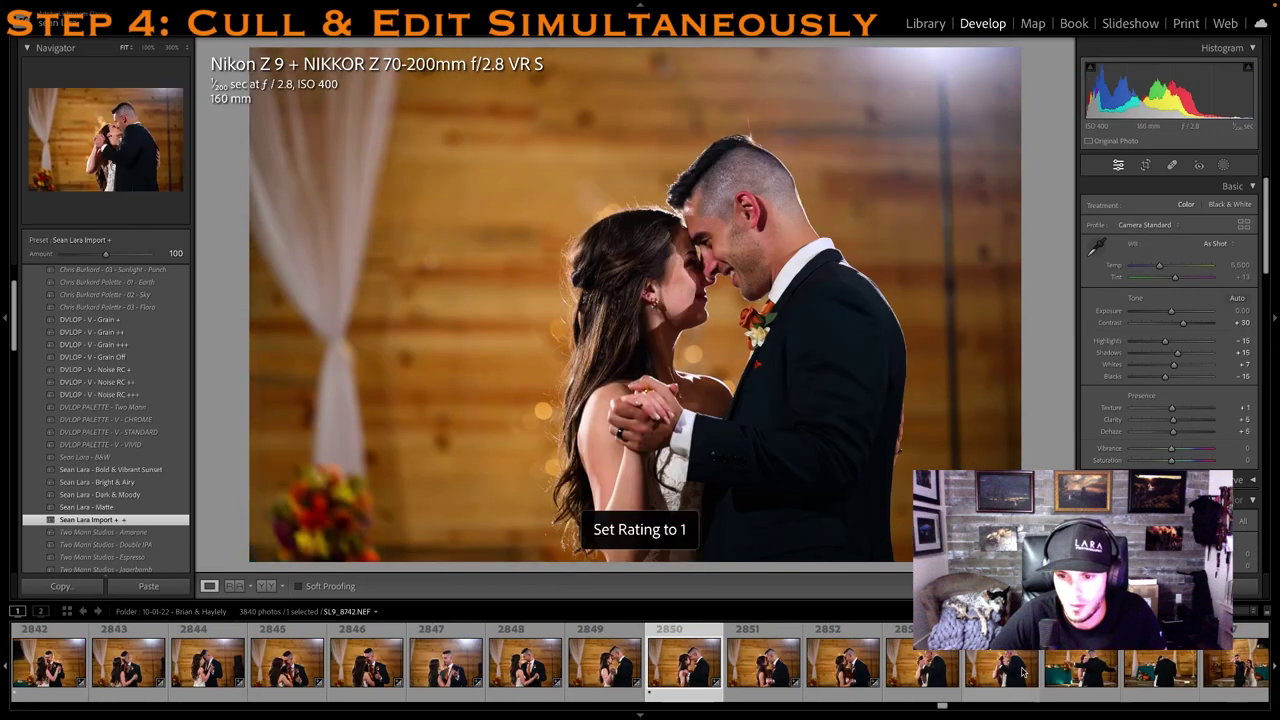
Browse past the arms-spread and wide dance-floor frames and rate SL9_8749, the groom waving, one star
key("Right")
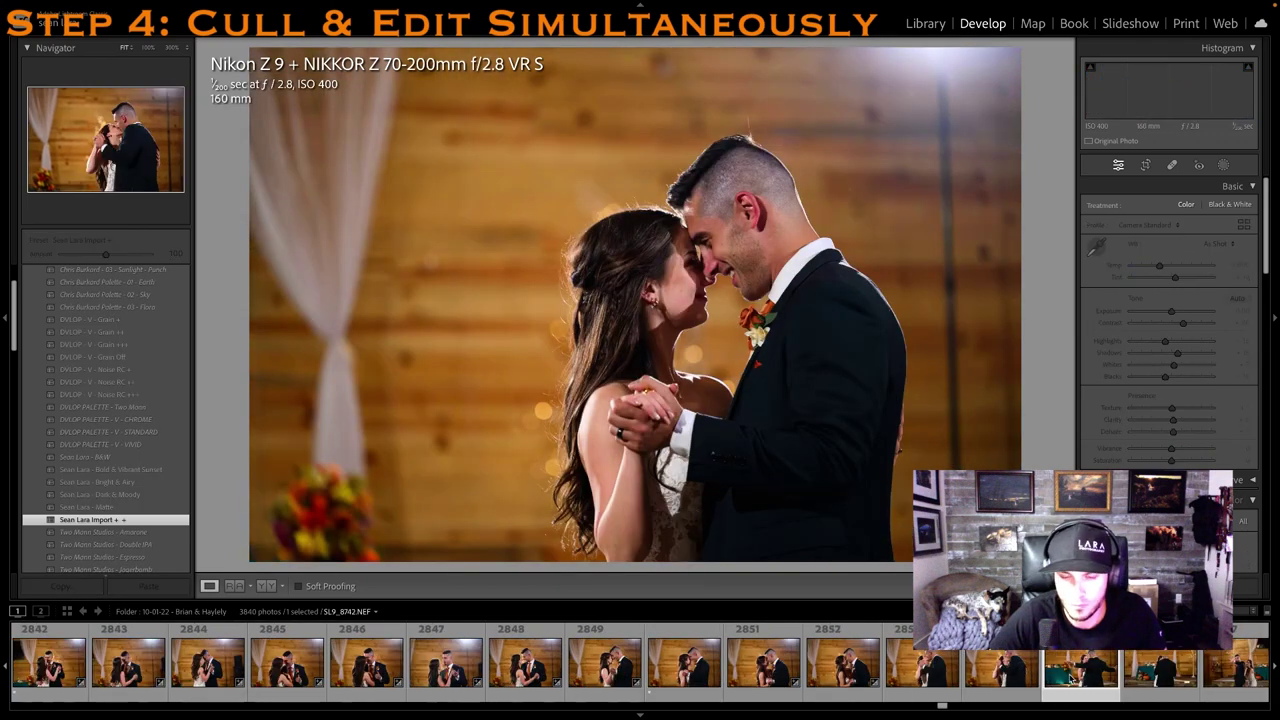
left_click(1073, 679)
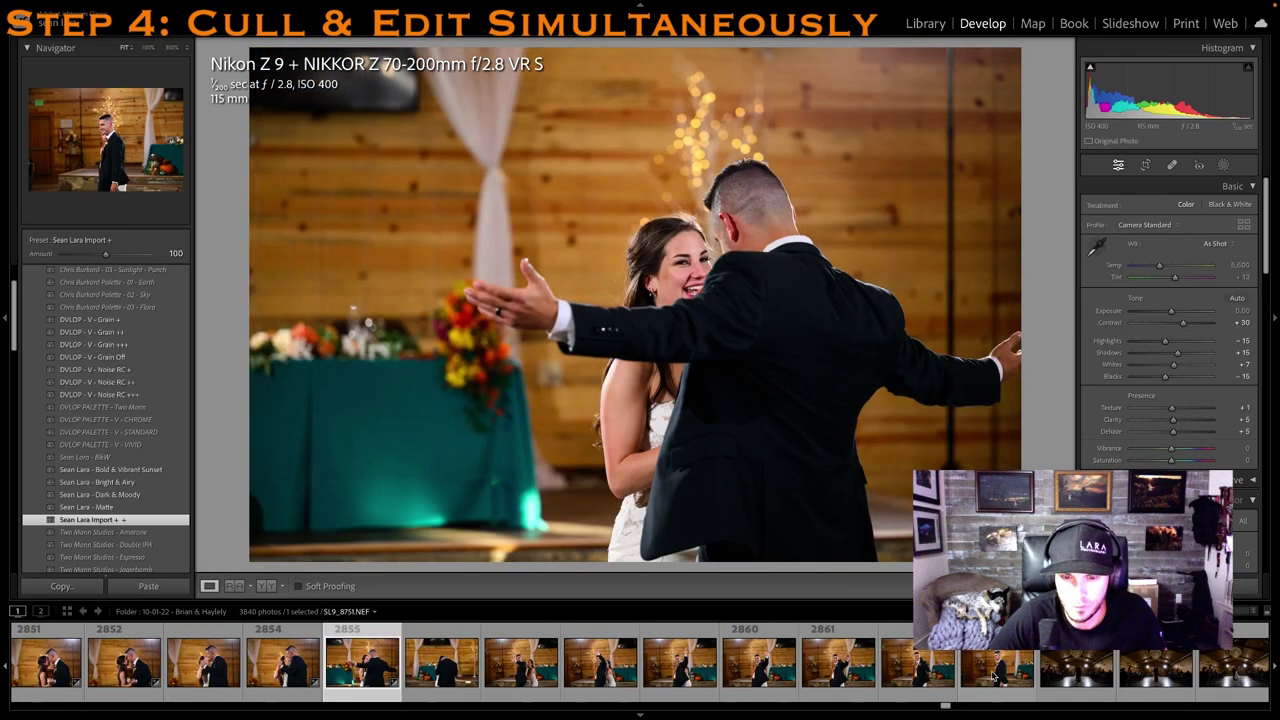
scroll(993, 677, "down", 3)
left_click(919, 663)
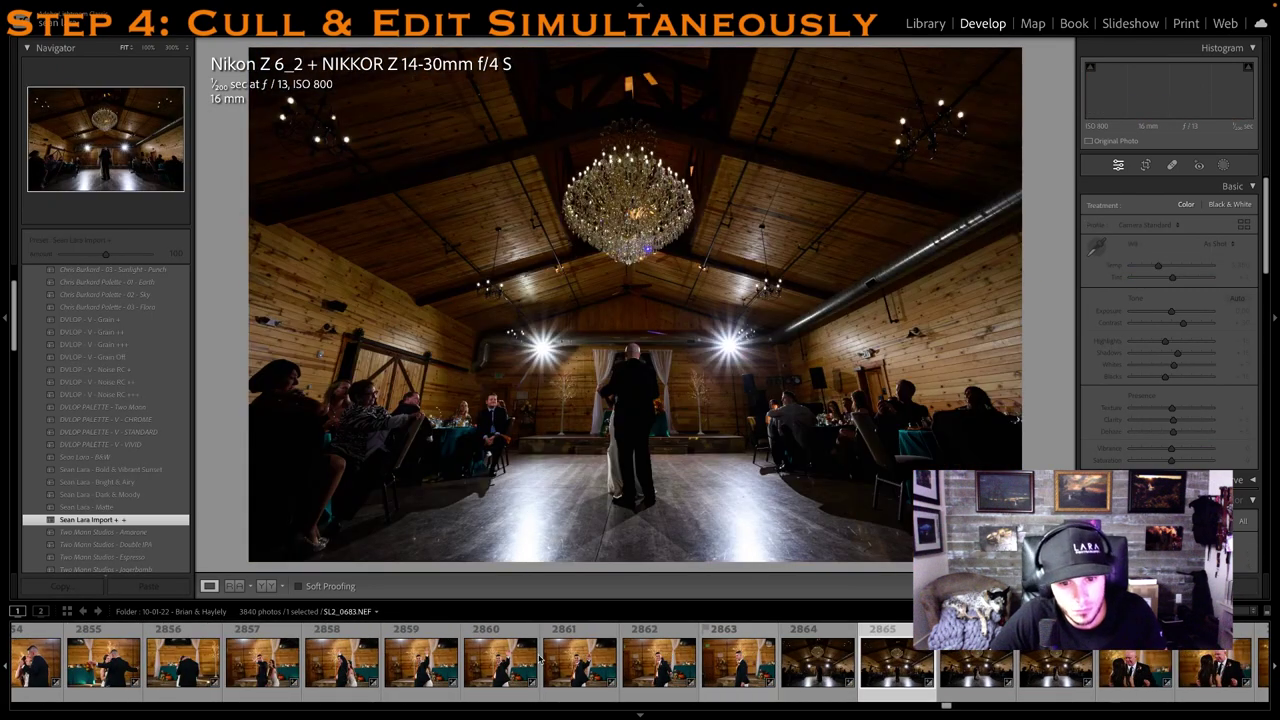
left_click(587, 668)
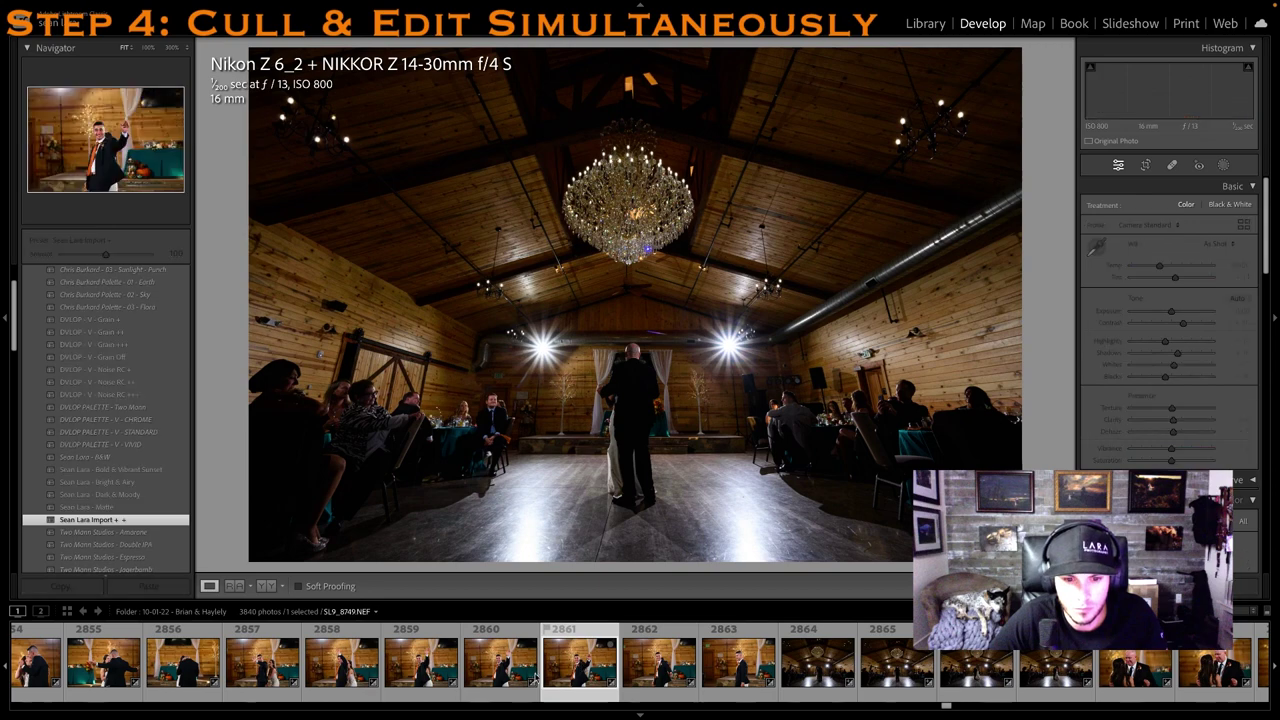
key("1")
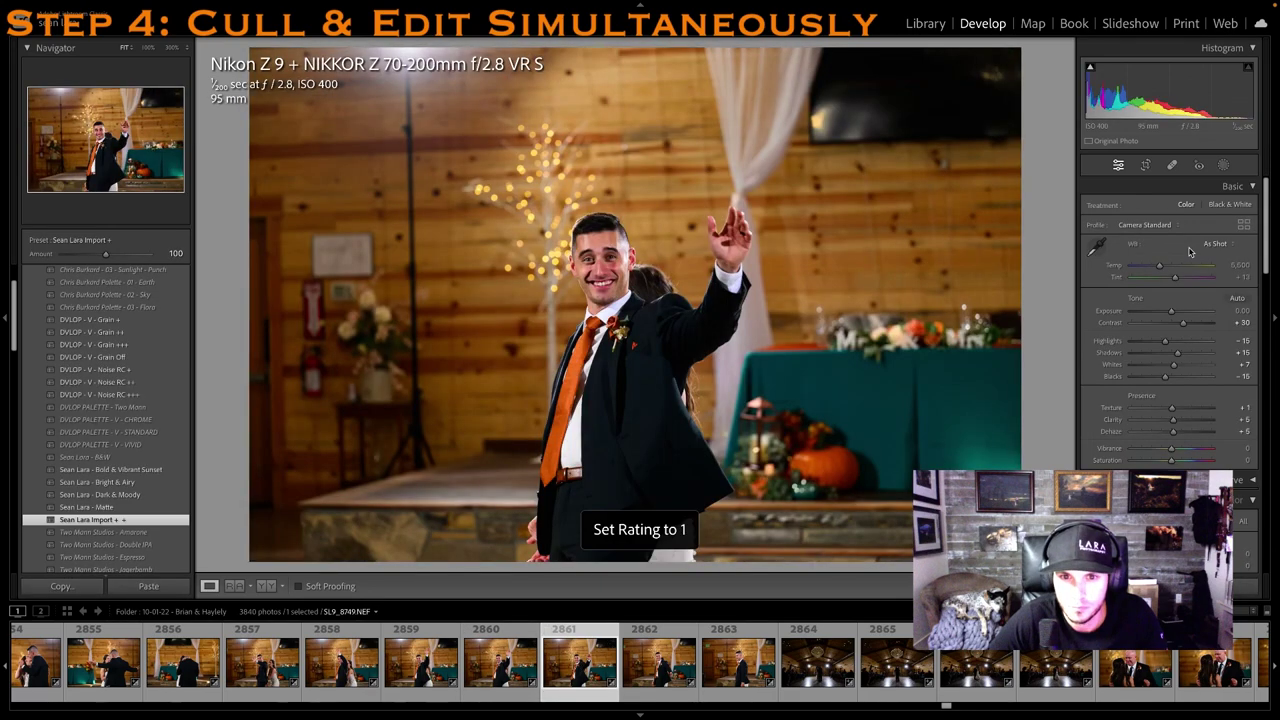
Crop the waving groom shot SL9_8749 tighter around him, keeping its one-star rating
left_click(1146, 166)
left_click_drag(738, 57, 718, 138)
left_click_drag(651, 219, 680, 264)
key("Return")
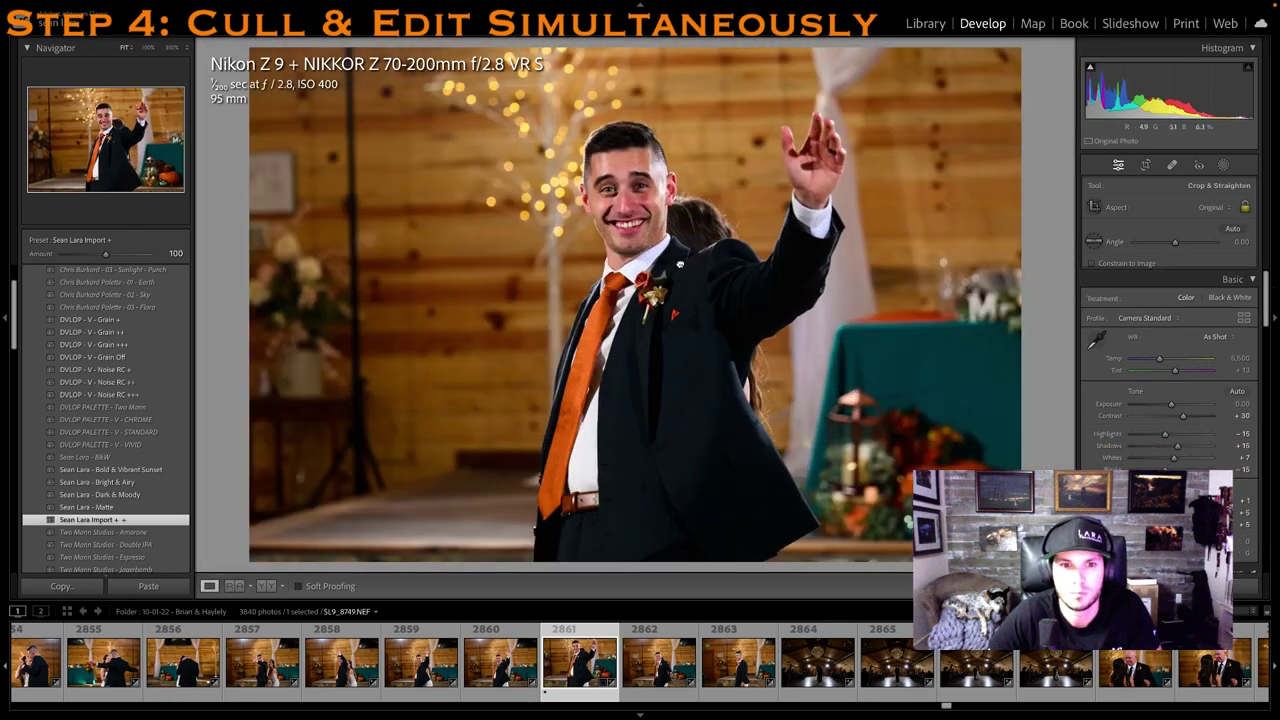
key("1")
Rate the wide chandelier shot SL2_0684 one star and set its exposure to +0.25, highlights to -46 and shadows to +46
left_click(915, 672)
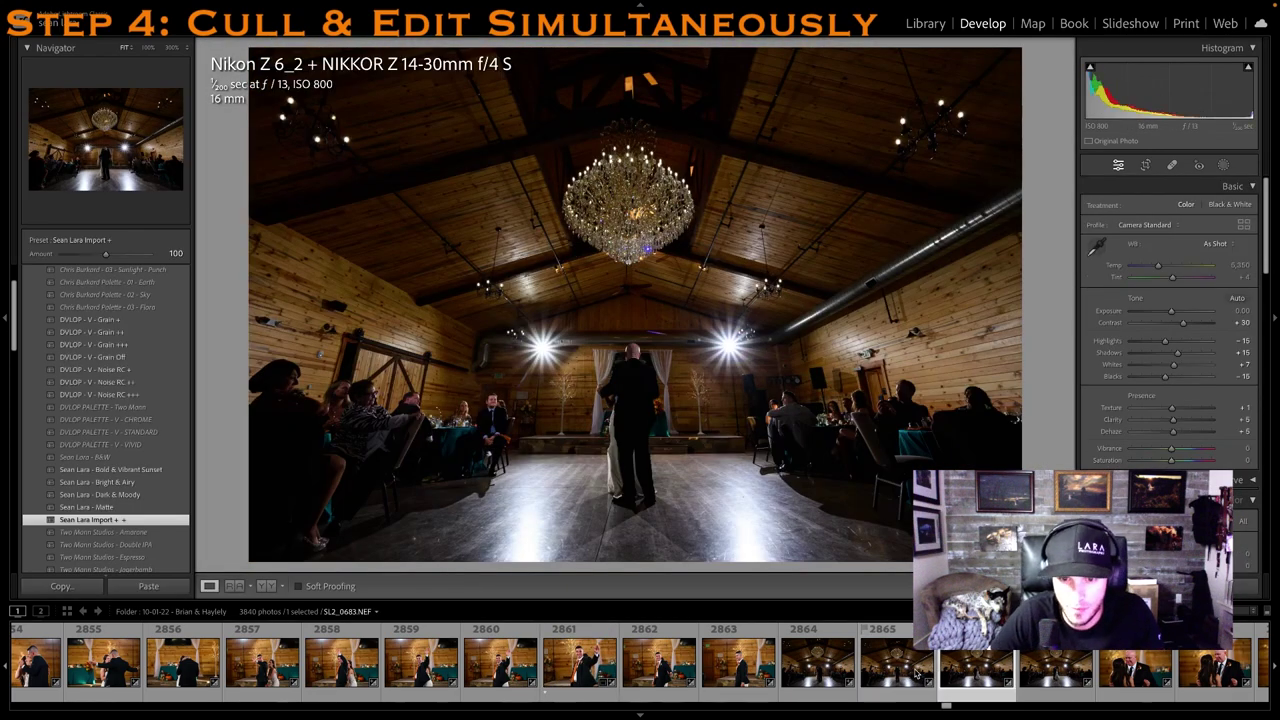
left_click(975, 665)
key("1")
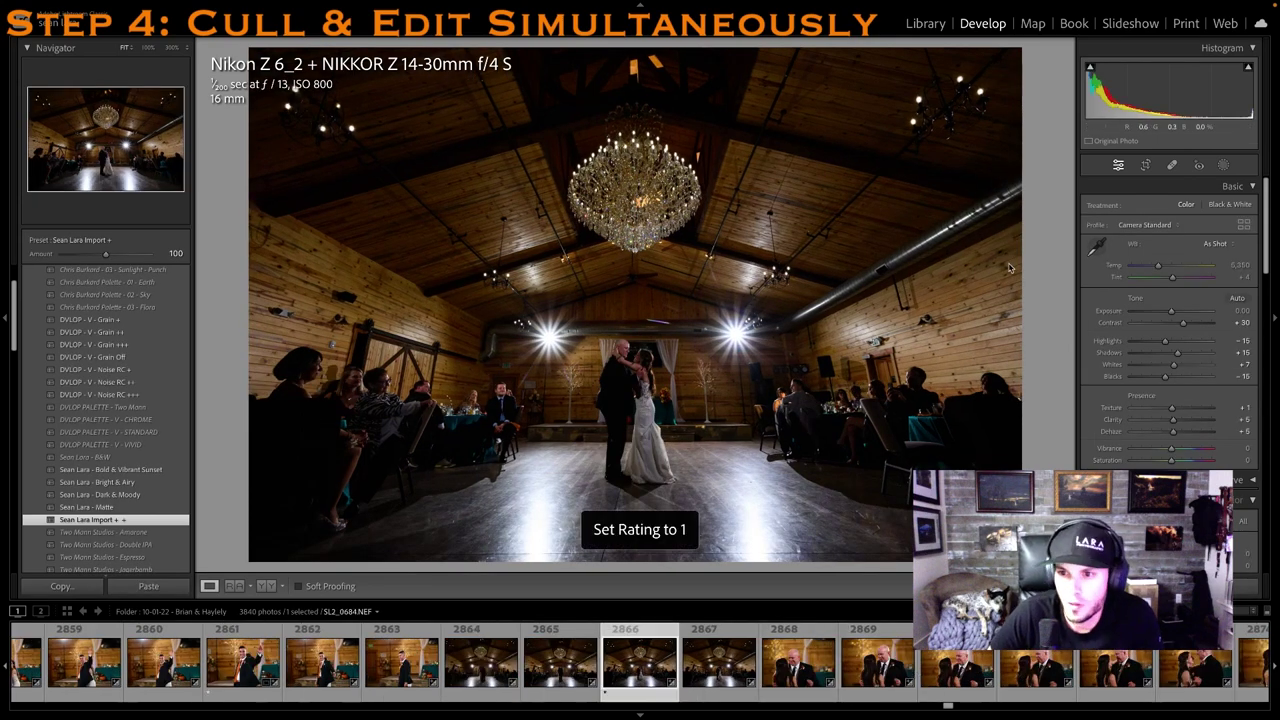
left_click_drag(1171, 311, 1150, 341)
key("1")
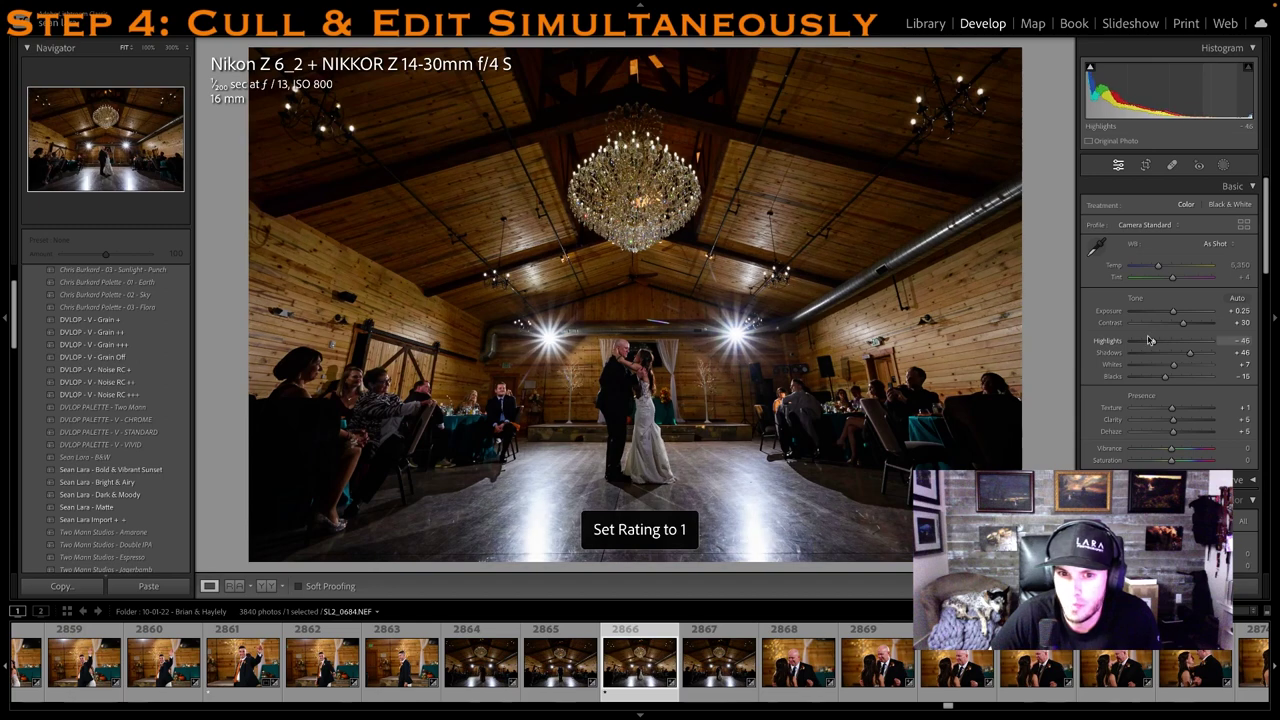
Advance to SL9_8753 in the father-daughter dance series and rate it one star
key("Right")
key("Right")
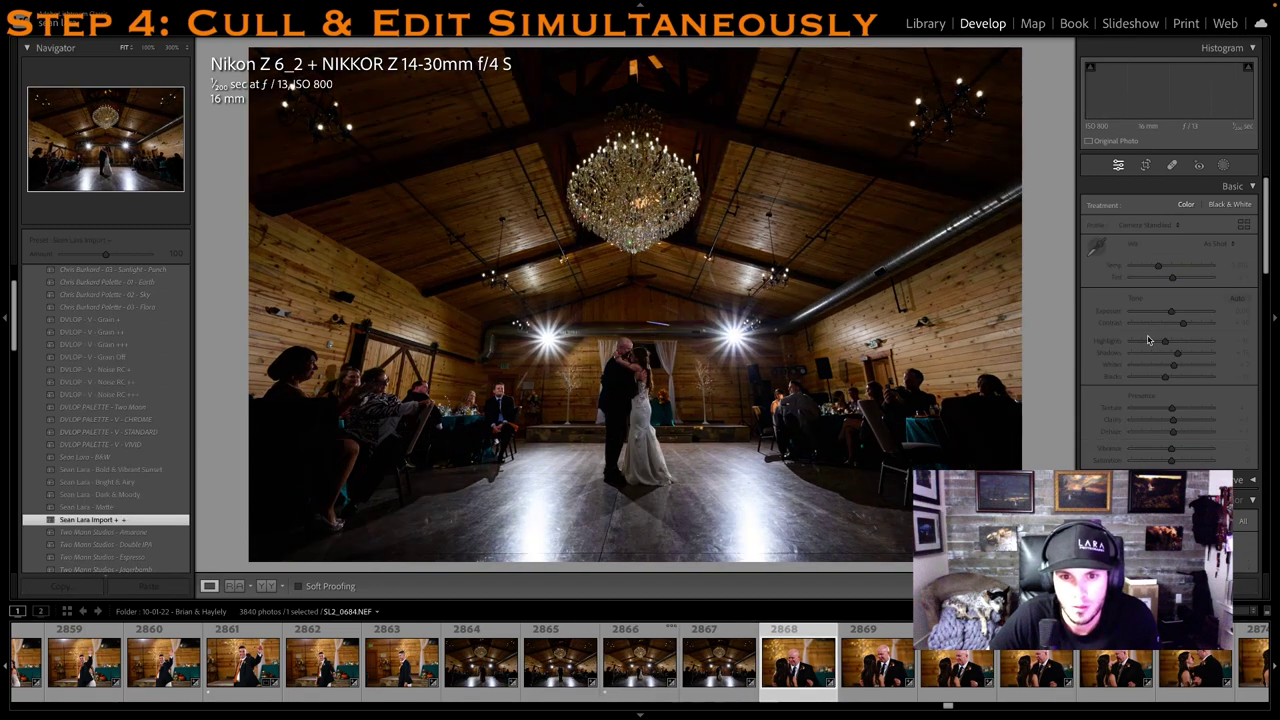
key("Right")
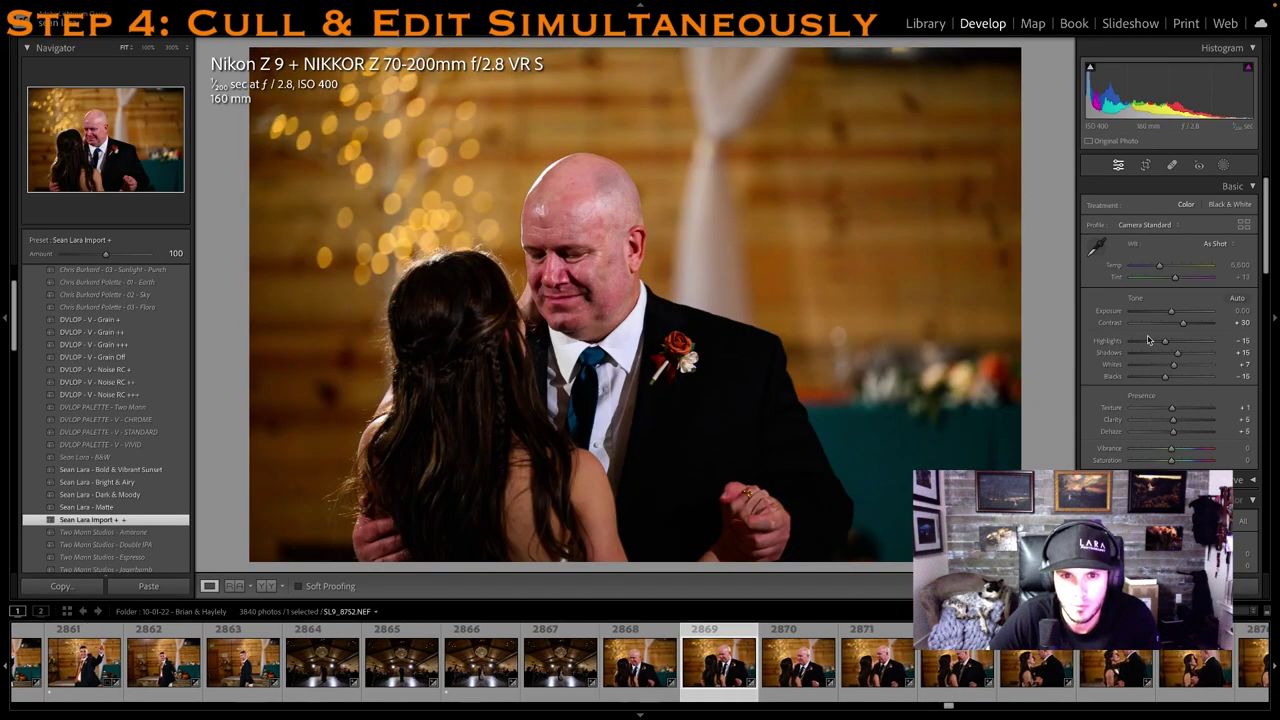
key("Right")
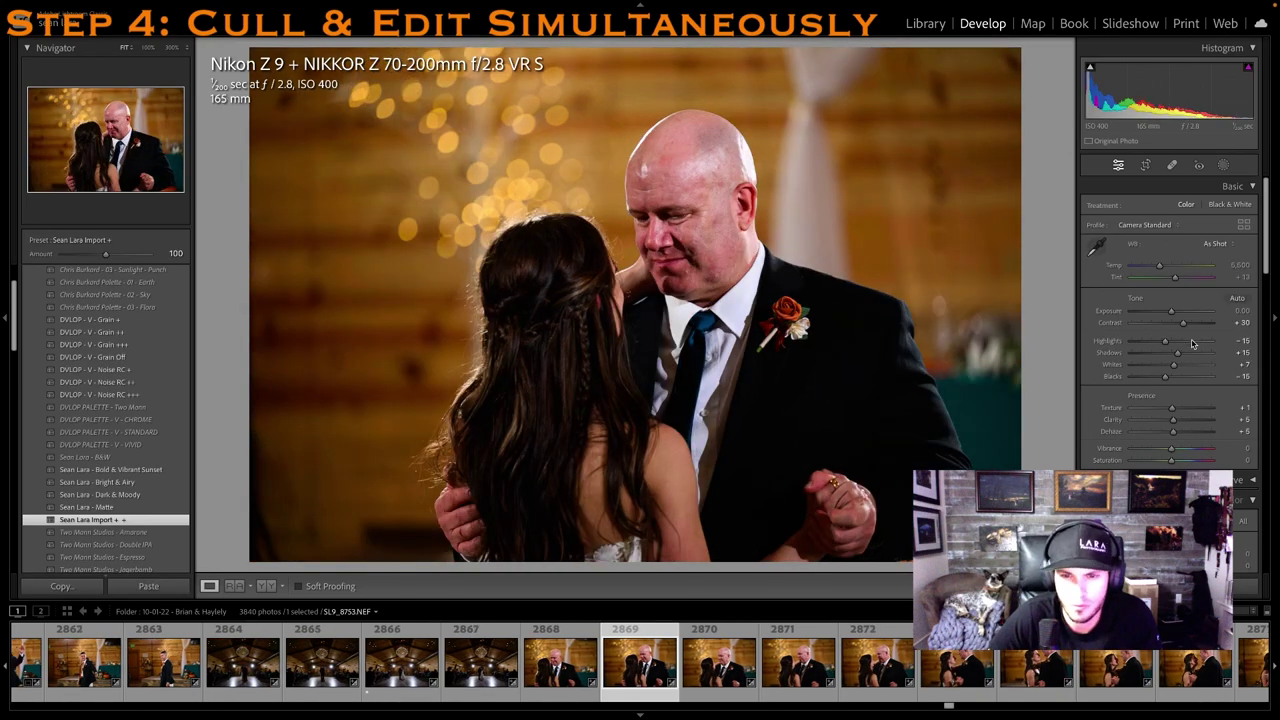
key("1")
Compare the next father-daughter frames, rate SL9_8758 with the bride looking up one star, and set its exposure to +0.25
left_click(910, 660)
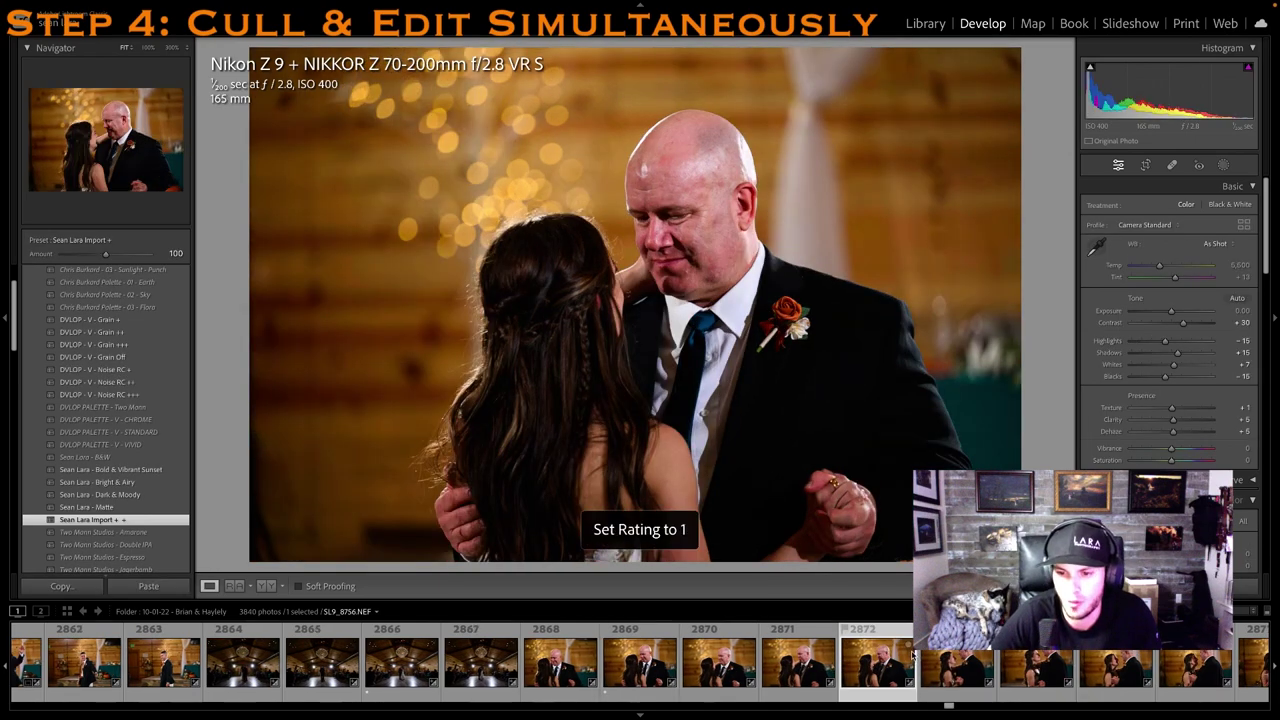
key("Right")
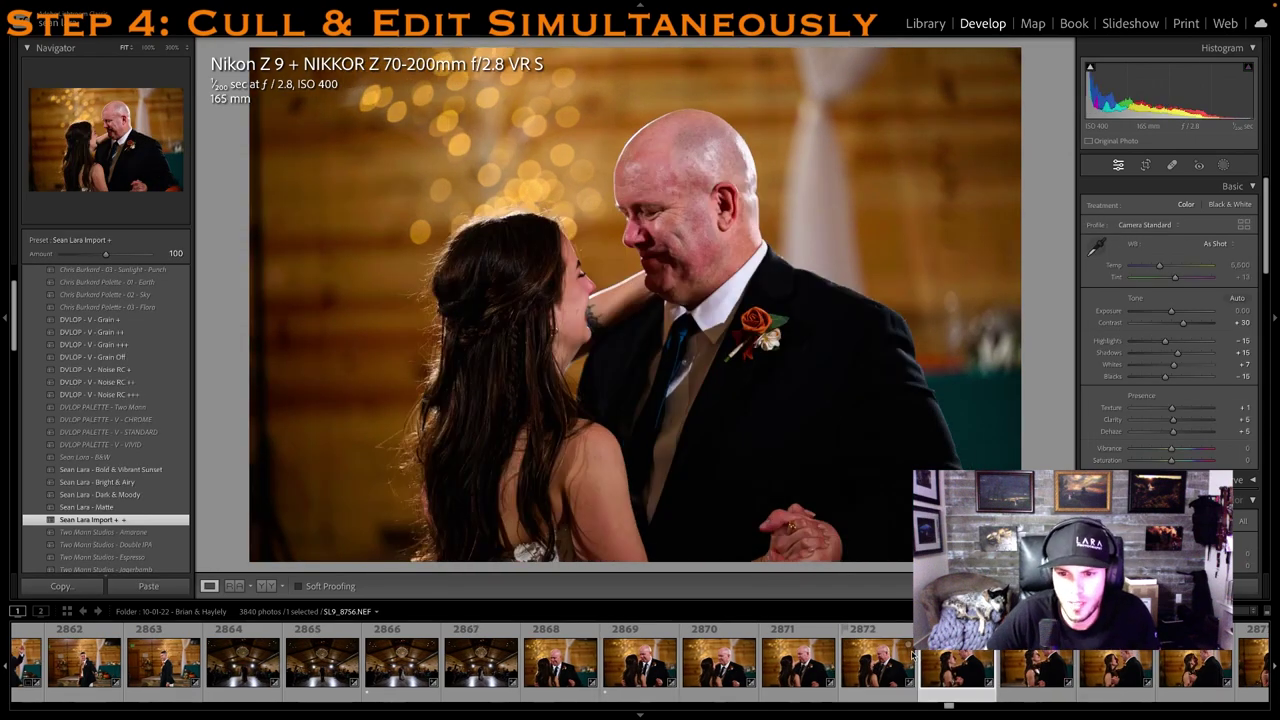
key("Right")
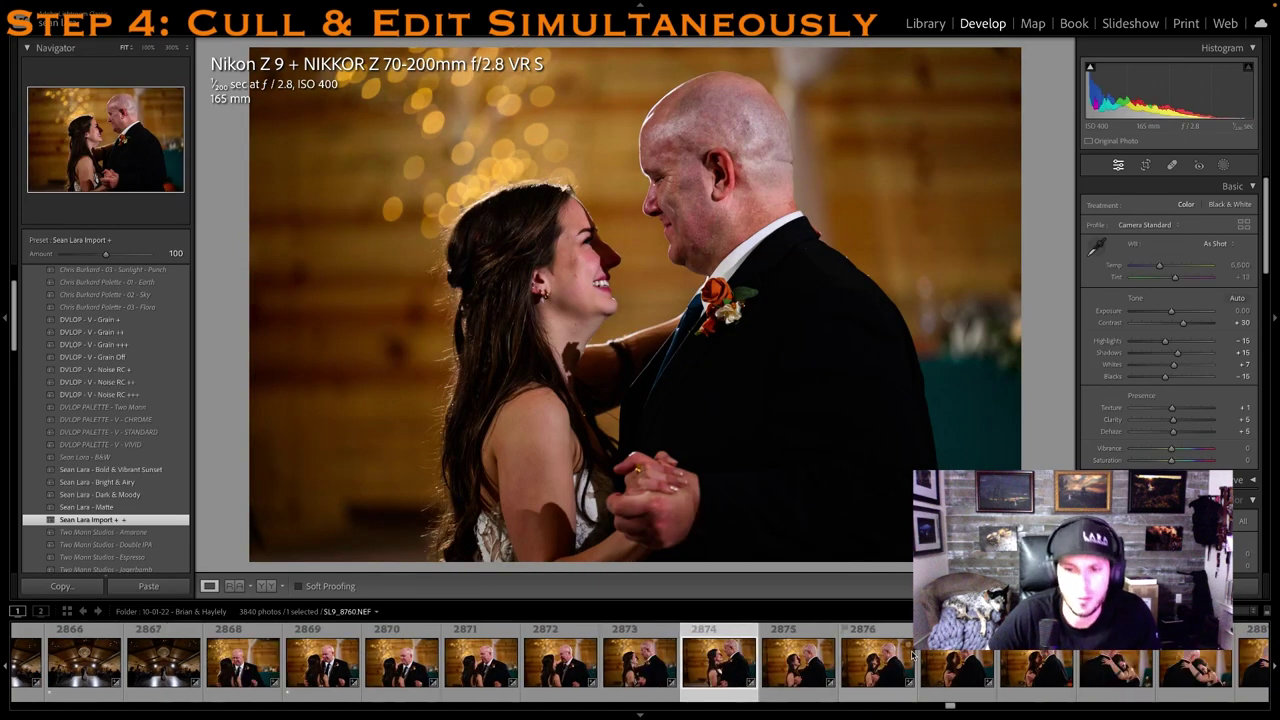
key("Right")
key("1")
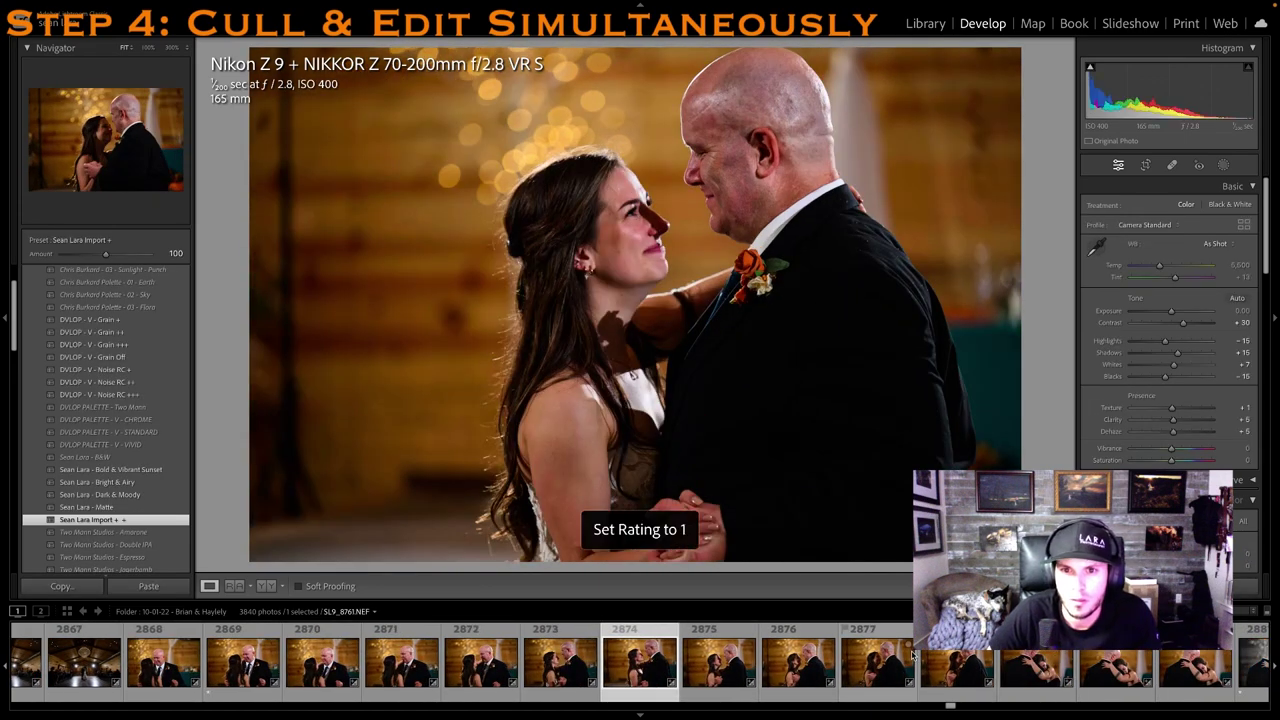
left_click(1237, 298)
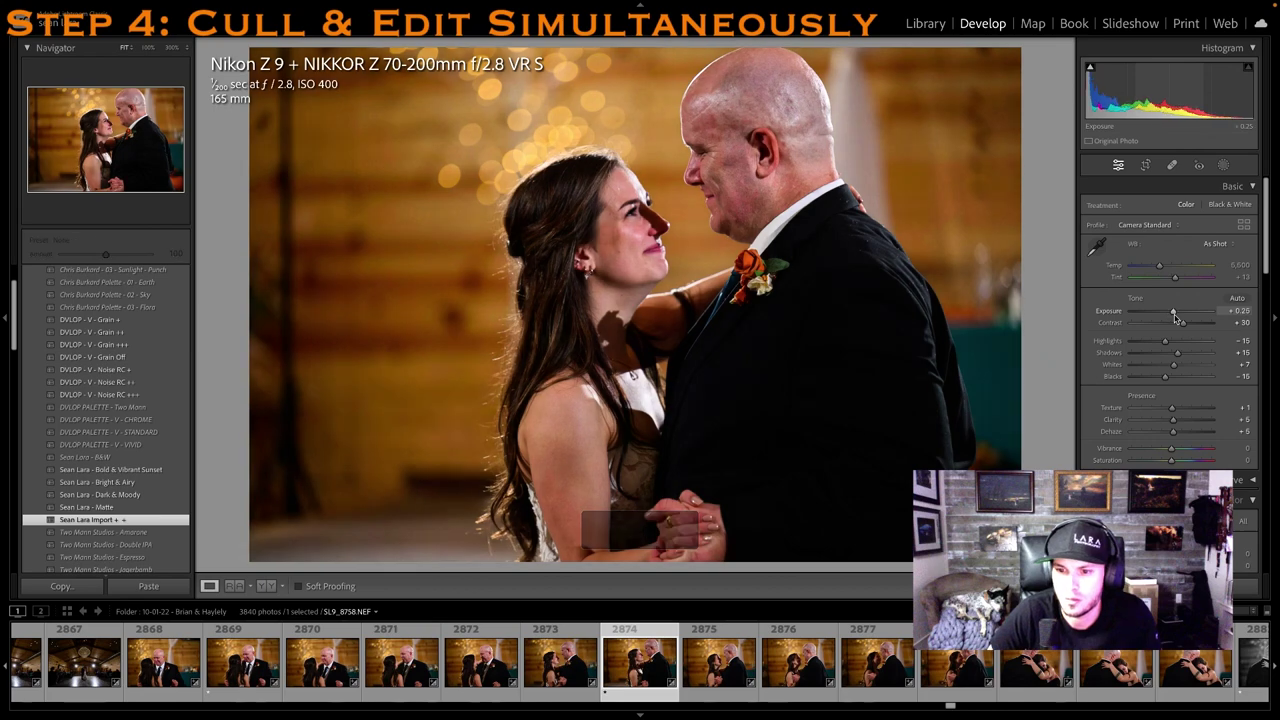
key("1")
Rate the father-daughter embrace SL9_8763 one star and set its exposure to +0.50
left_click(1052, 695)
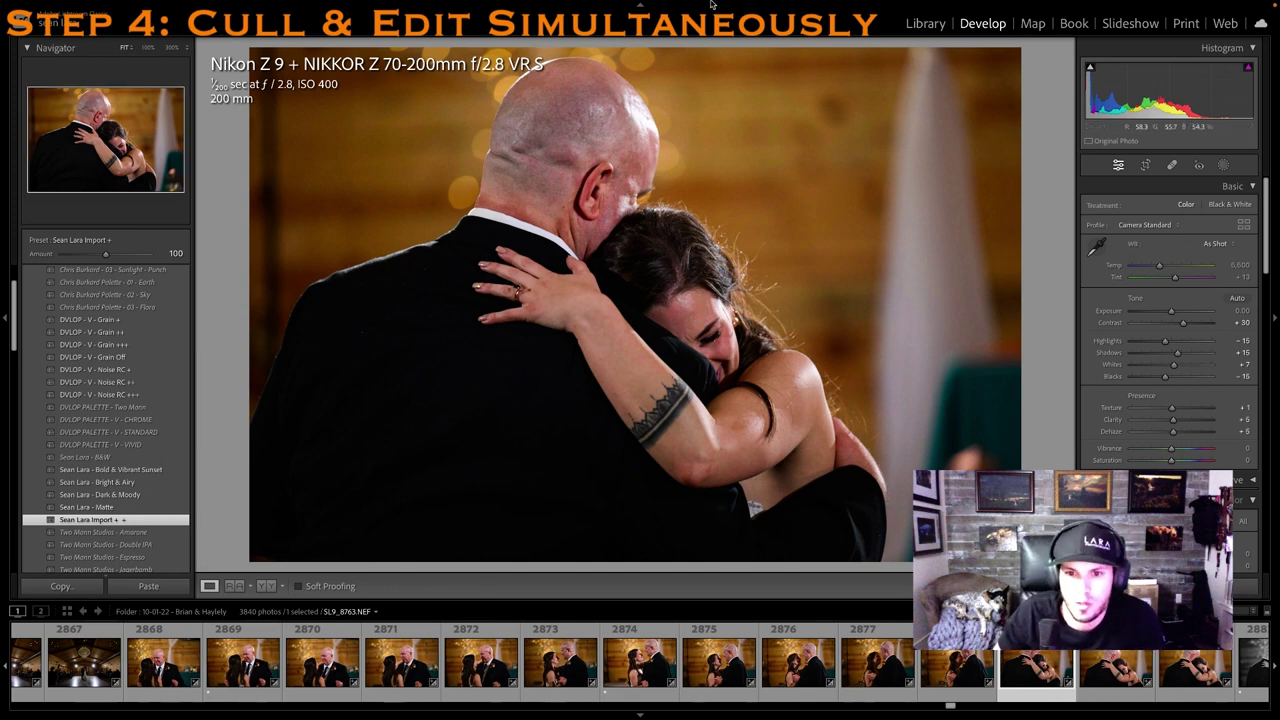
key("1")
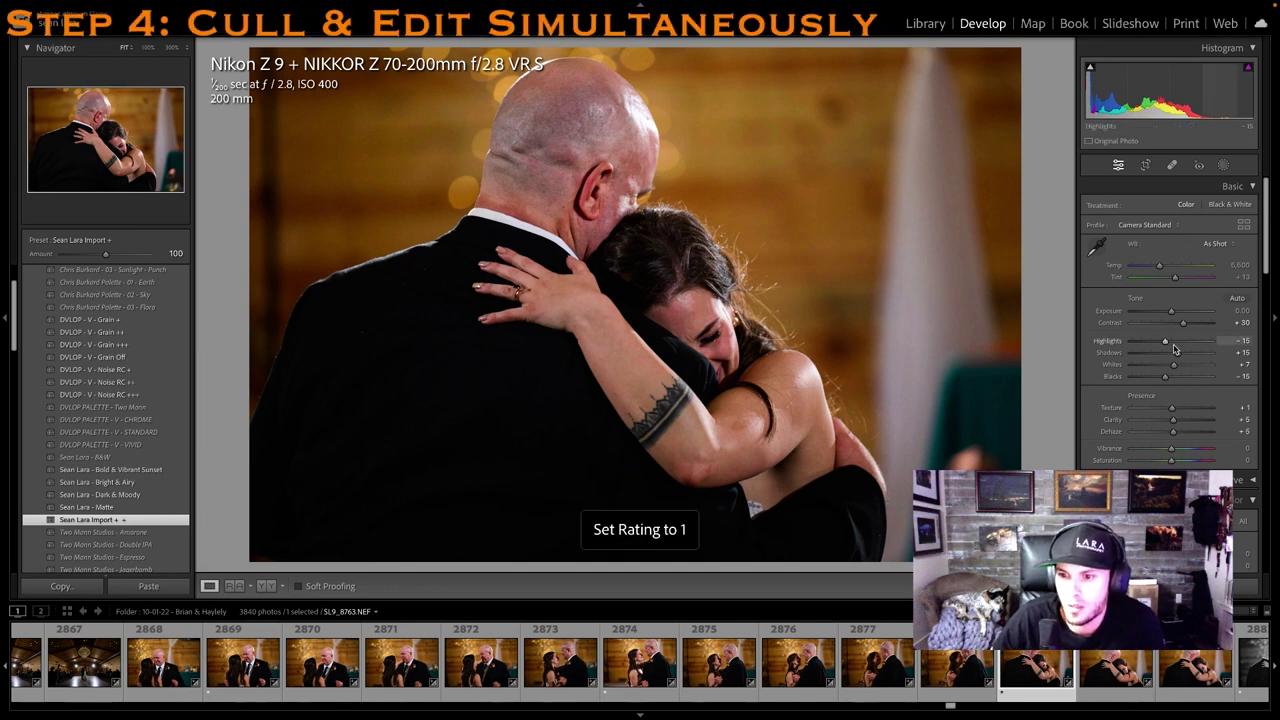
left_click_drag(1171, 311, 1176, 313)
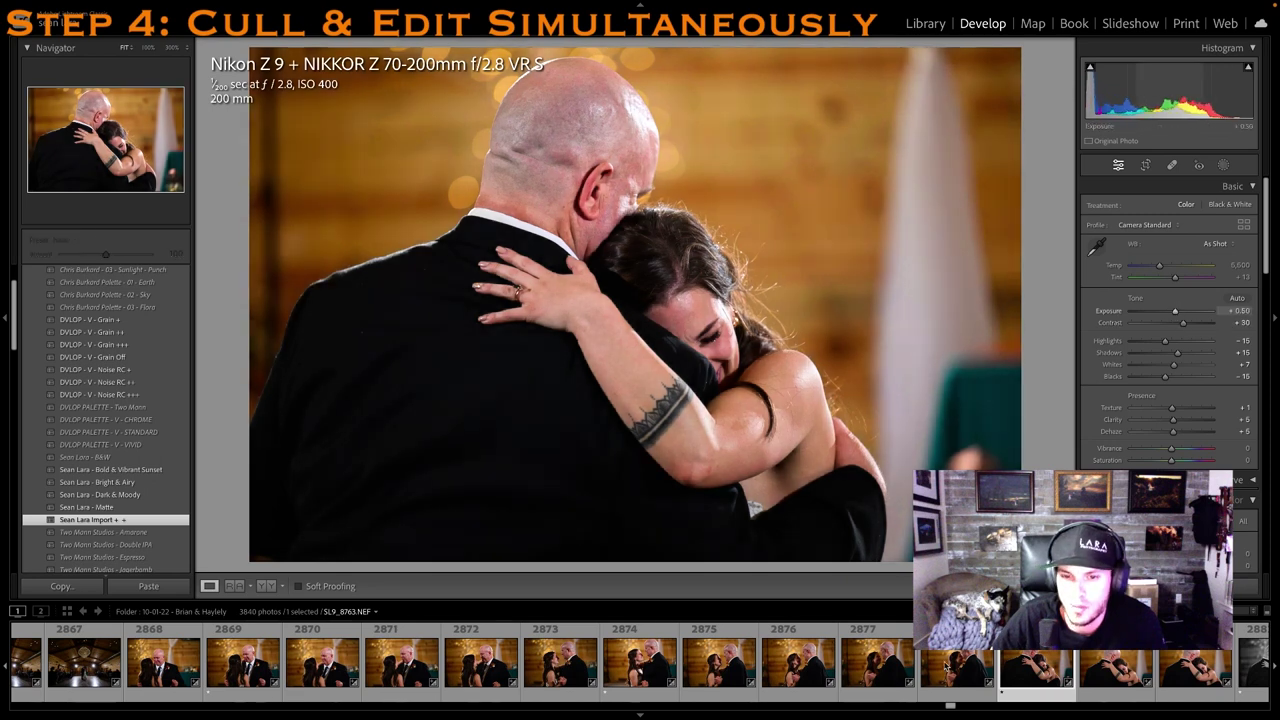
key("1")
Create a virtual copy of the black-and-white embrace SL9_8766 and apply the photographer's color Import + preset to the copy
scroll(1055, 670, "down", 3)
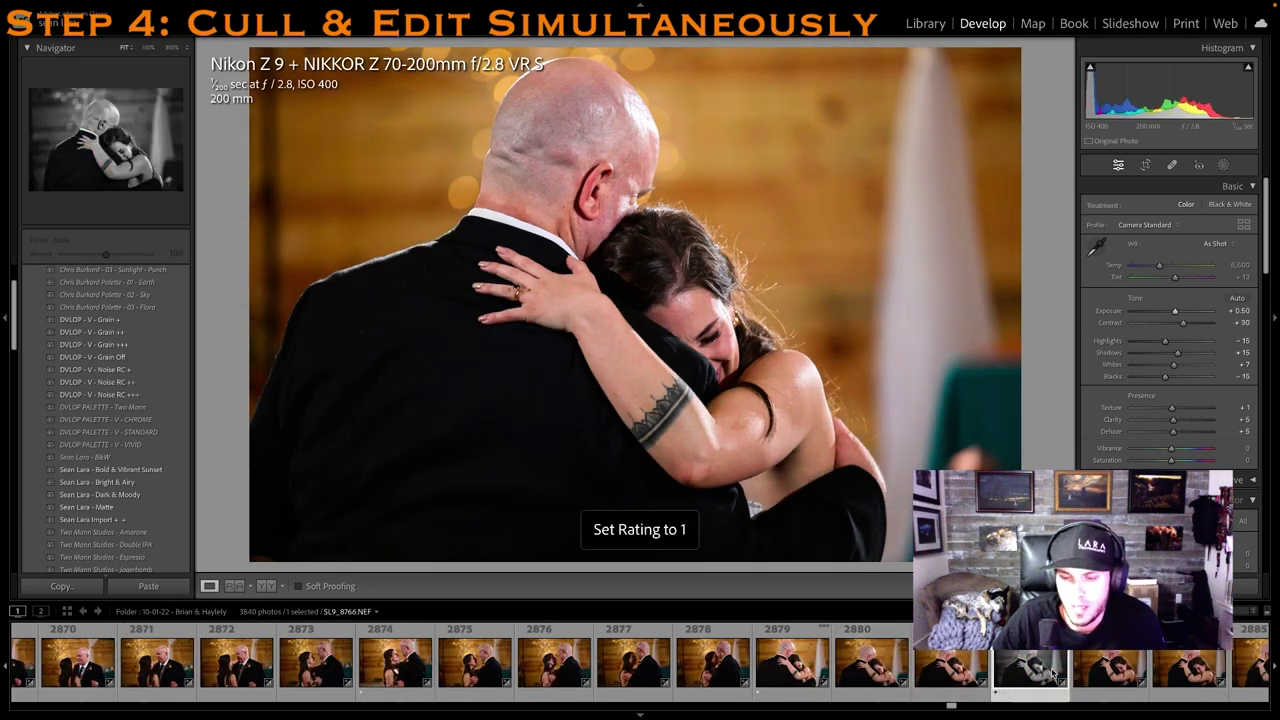
left_click(1055, 675)
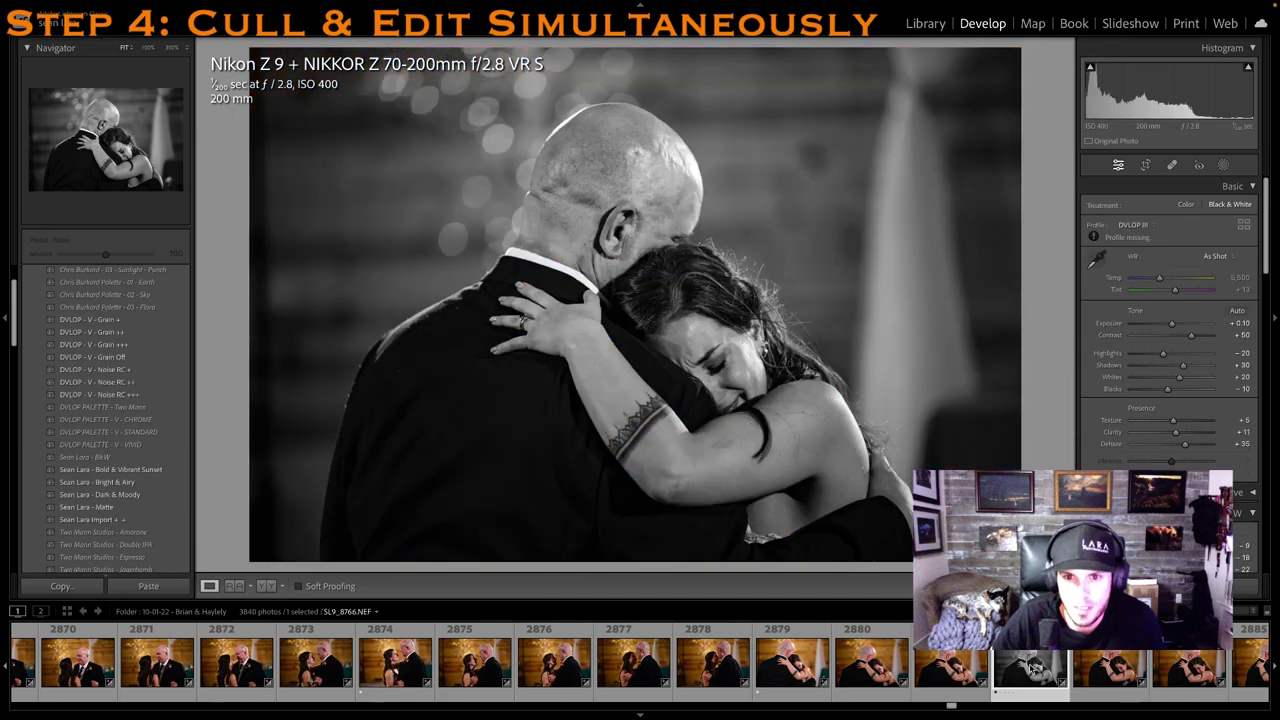
right_click(1030, 666)
left_click(1084, 542)
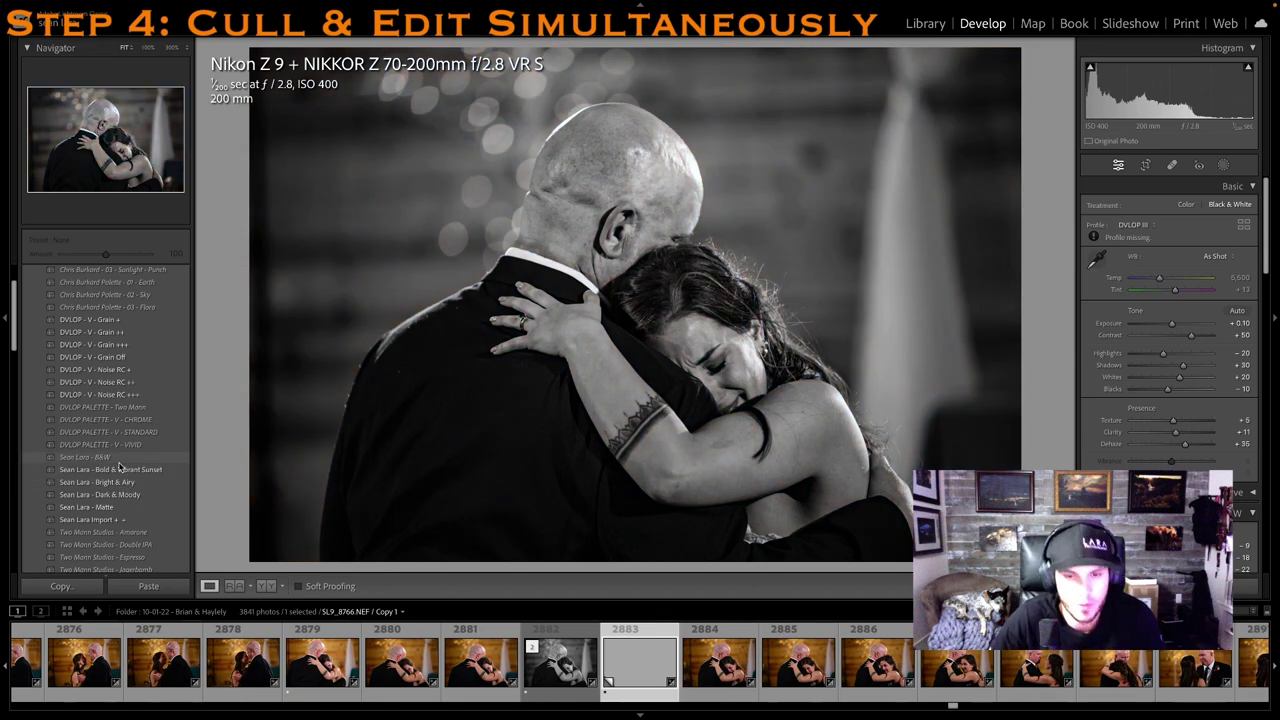
left_click(118, 520)
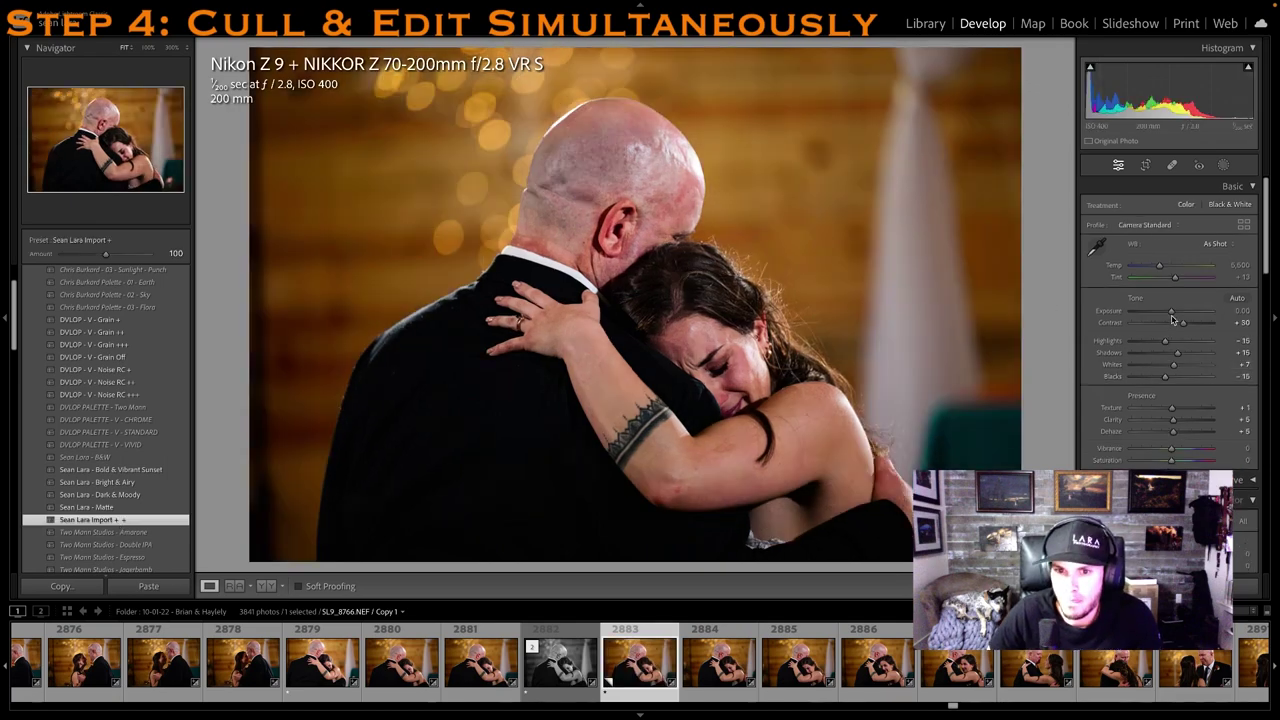
Rate the black-and-white version of the embrace three stars
left_click(553, 668)
key("3")
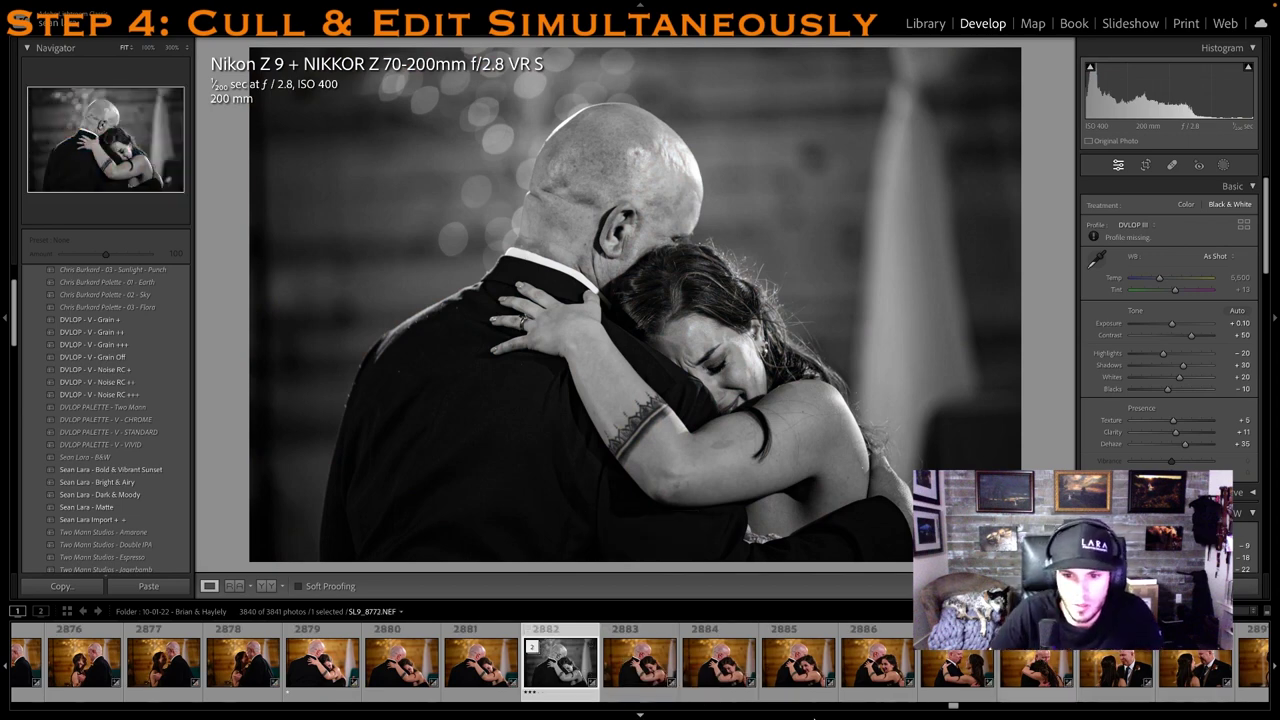
Compare SL9_8769 with the following embrace frame, then lift the shadows of SL9_8770 and rate it one star
left_click(800, 672)
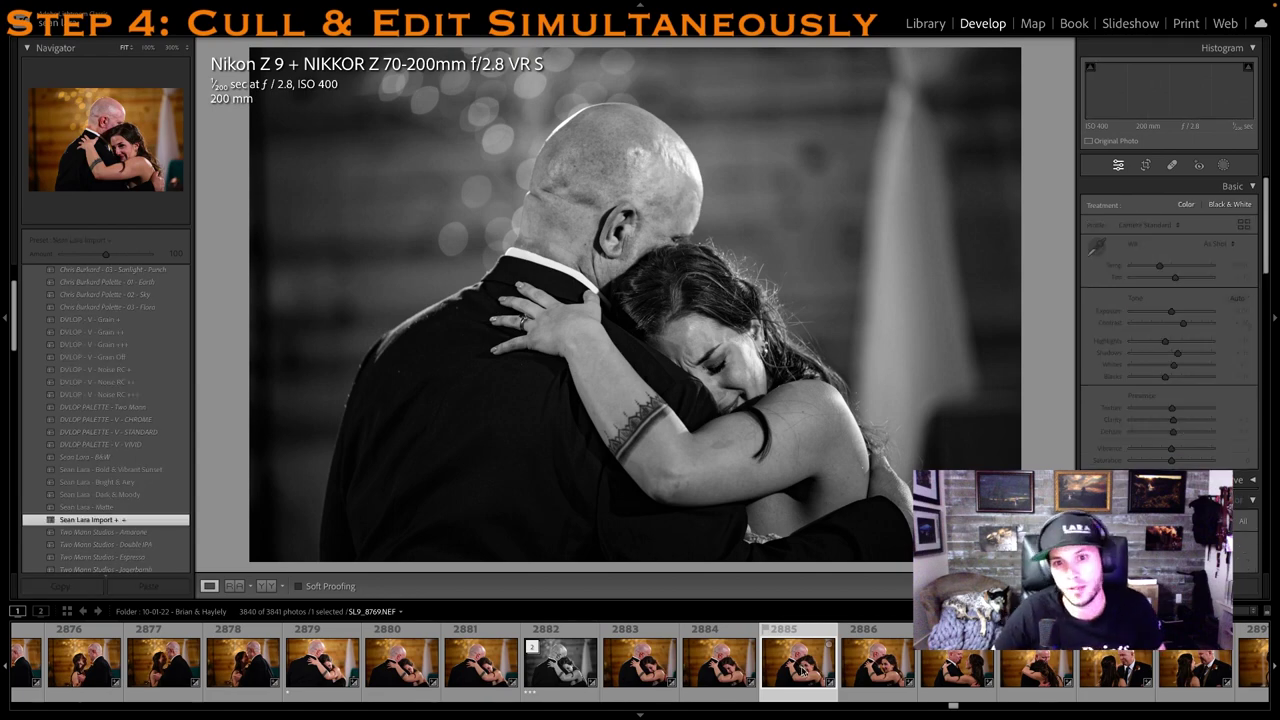
key("Right")
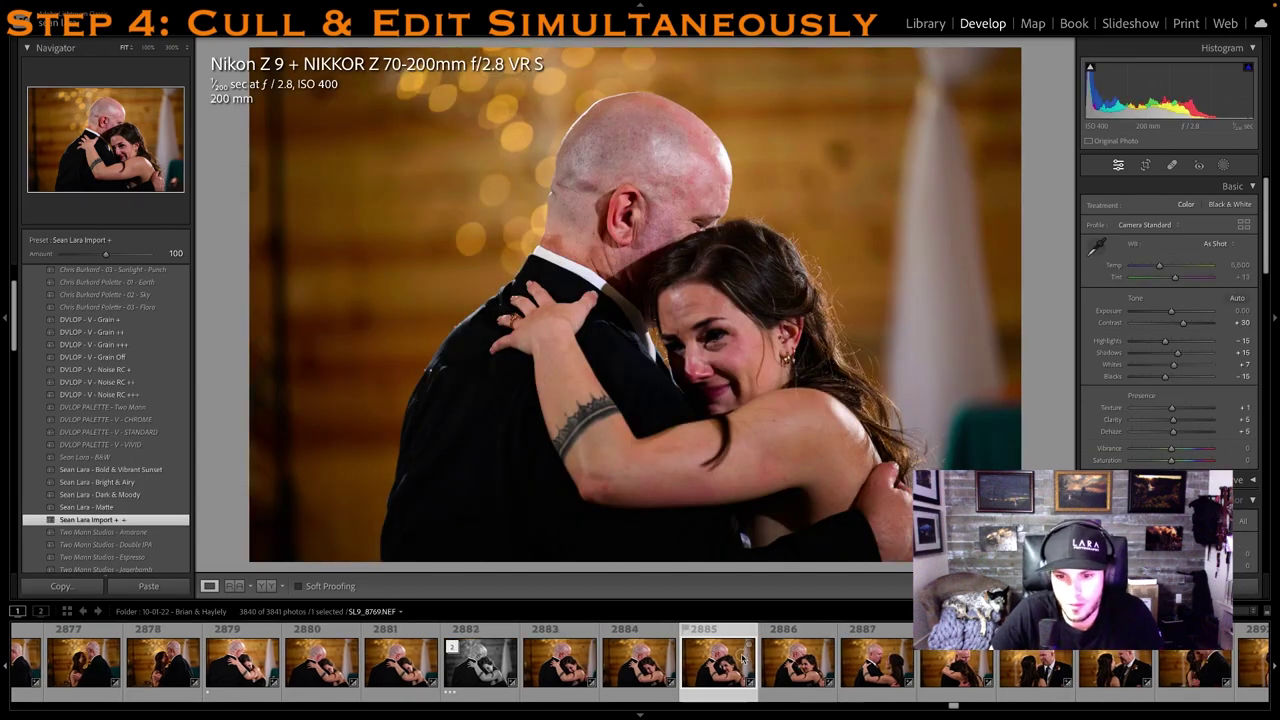
left_click(779, 666)
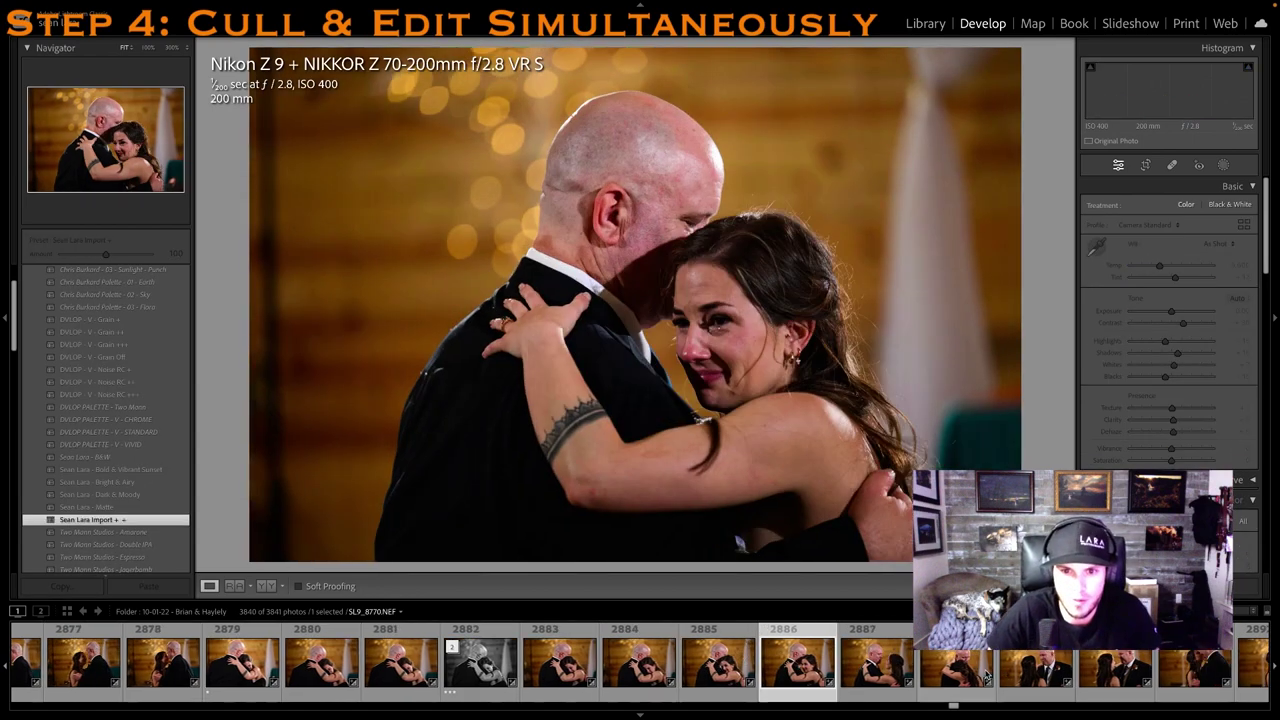
left_click_drag(1186, 354, 1205, 354)
Rate SL9_8773, the father facing the camera, one star and crop it tighter around the pair
left_click(978, 676)
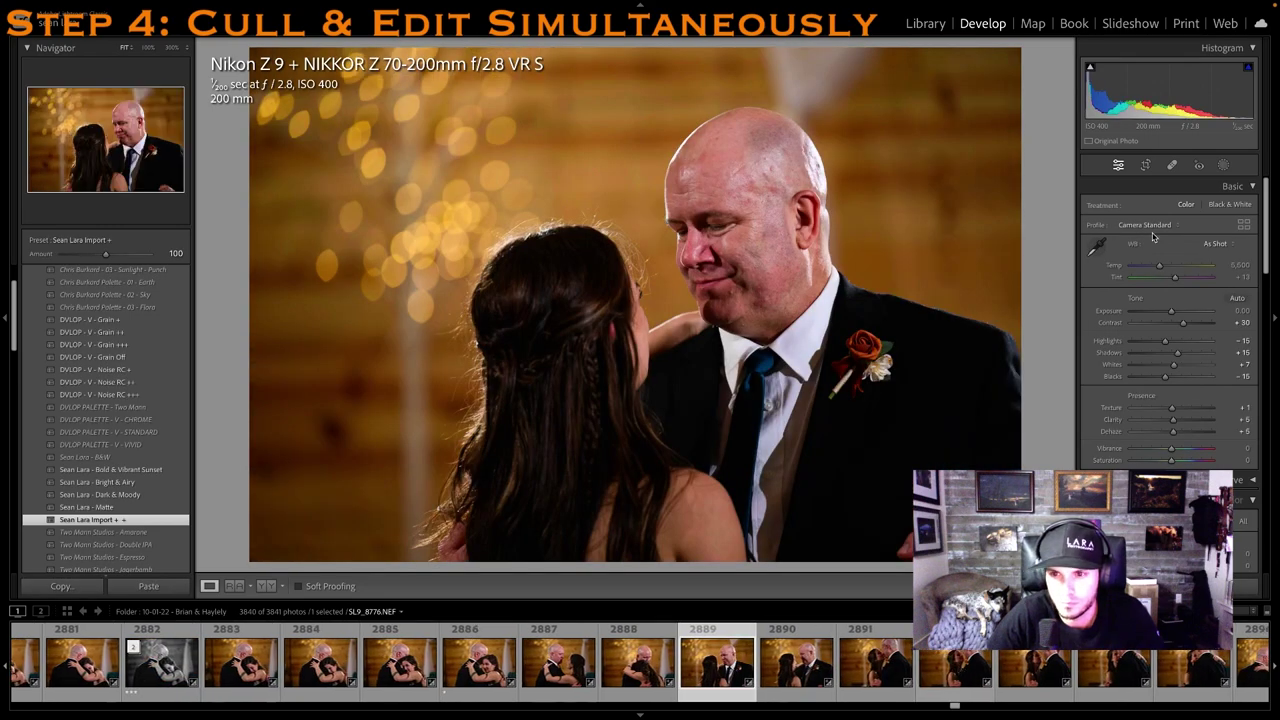
key("1")
left_click(1146, 167)
left_click_drag(250, 180, 286, 180)
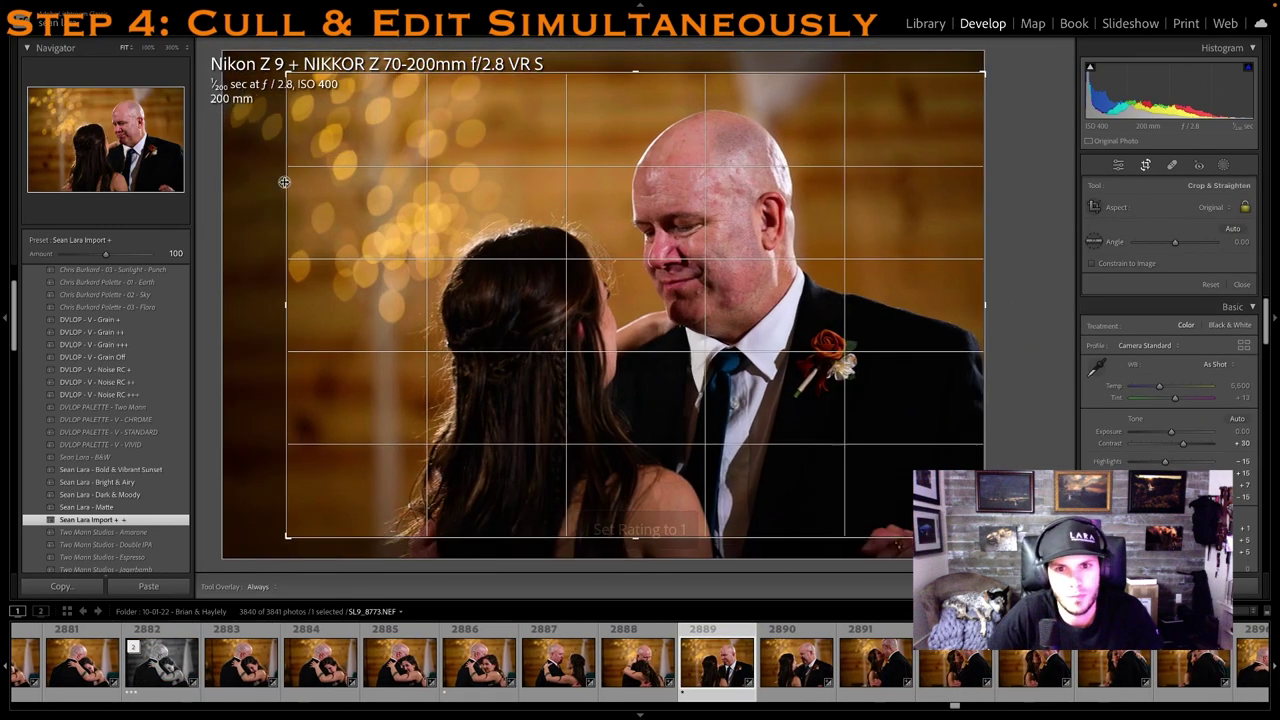
Set shadows to +87 and exposure to +0.65 on SL9_8776, the tearful bride facing her father, and rate it one star
left_click(942, 681)
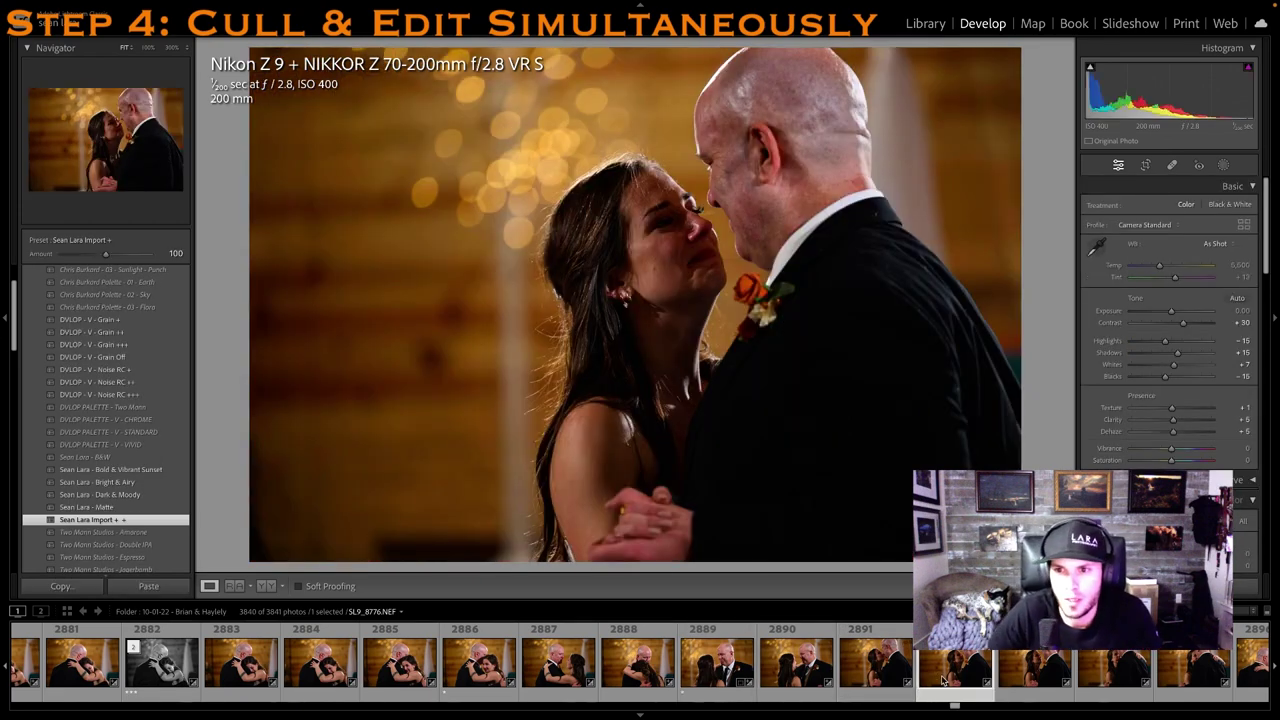
left_click(1206, 355)
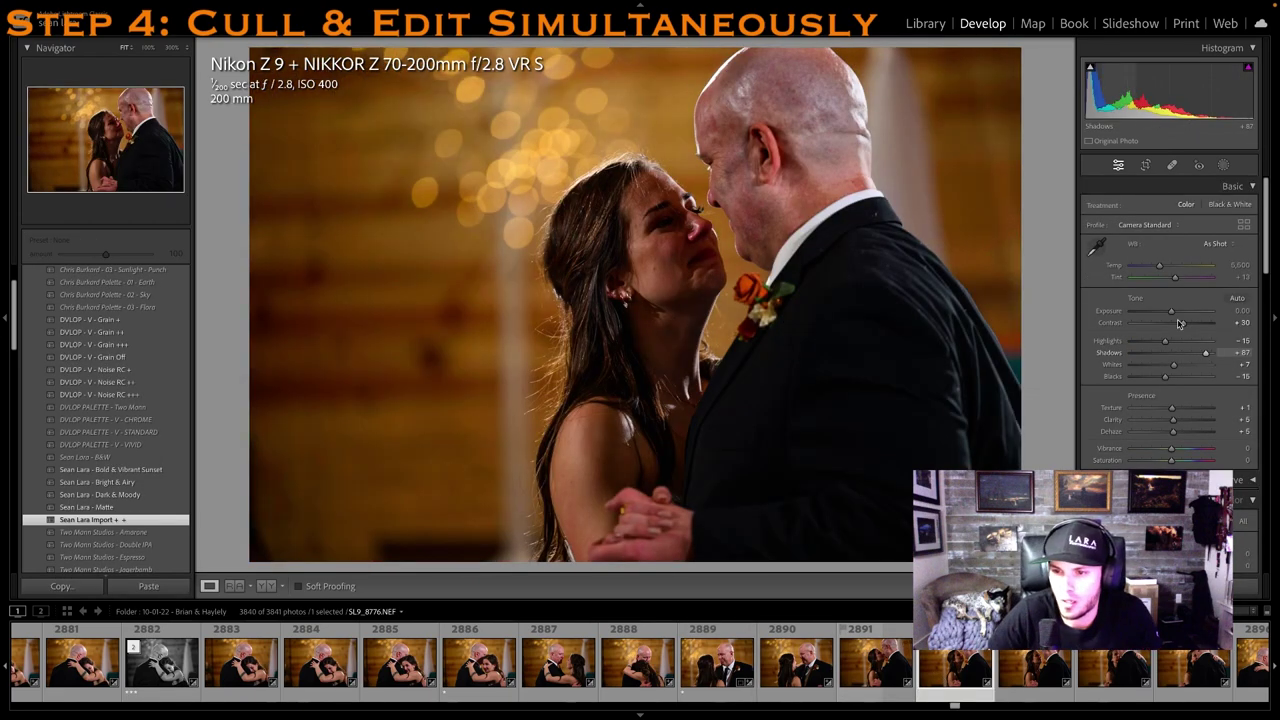
left_click_drag(1171, 311, 1176, 311)
key("1")
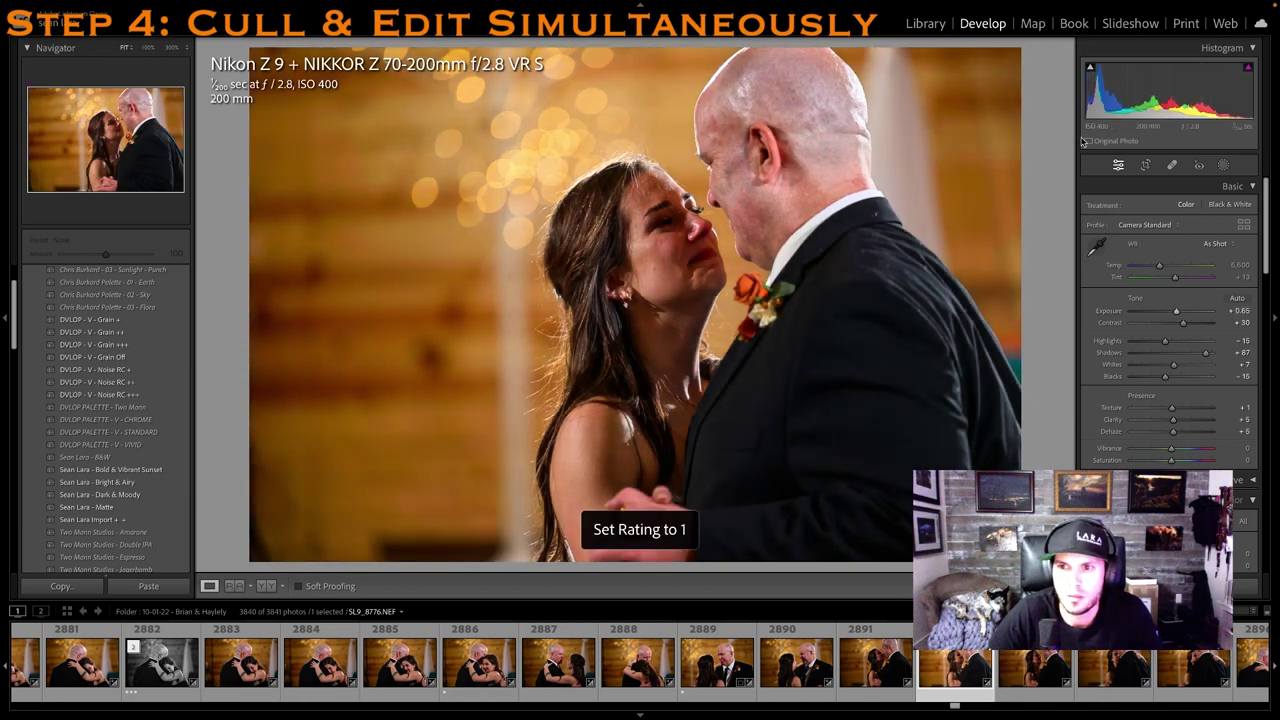
Crop SL9_8776, the tearful bride facing her father, tighter around the pair
left_click(1146, 165)
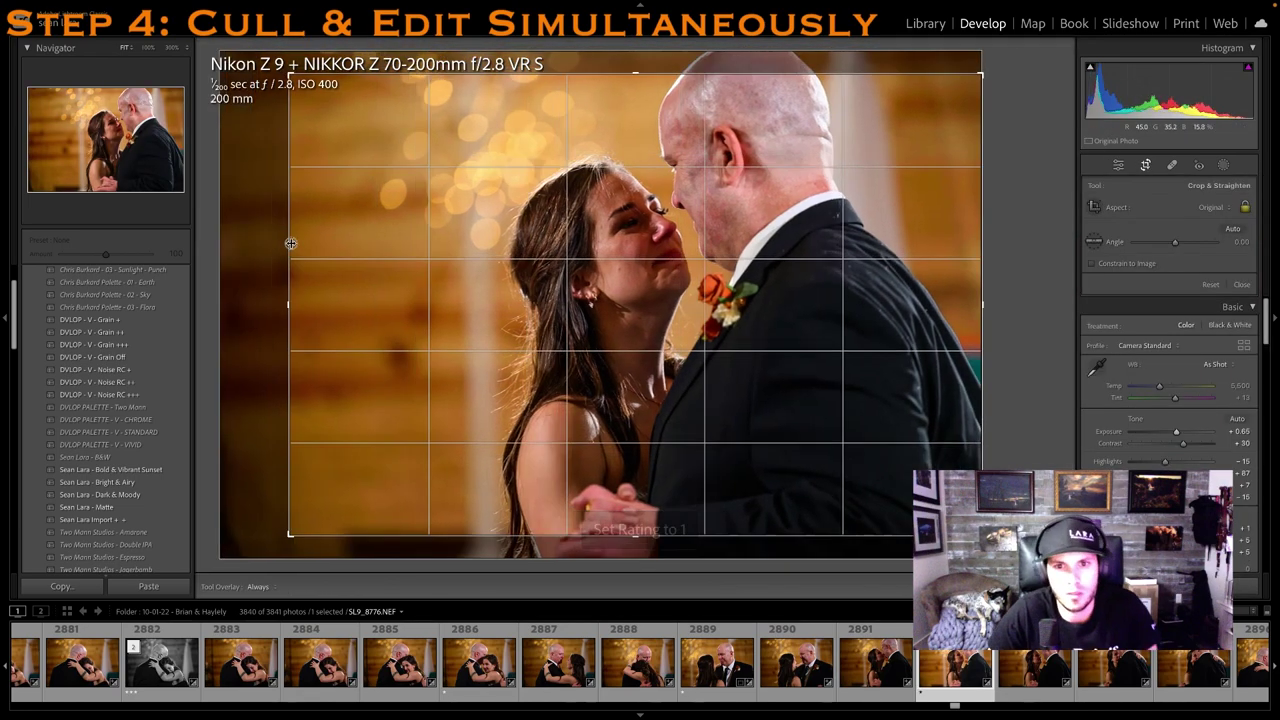
left_click_drag(614, 215, 614, 240)
key("Return")
Rate SL9_8786, the bride leaning against her father, one star and set clarity to +17 and shadows to +44
scroll(1097, 658, "down", 3)
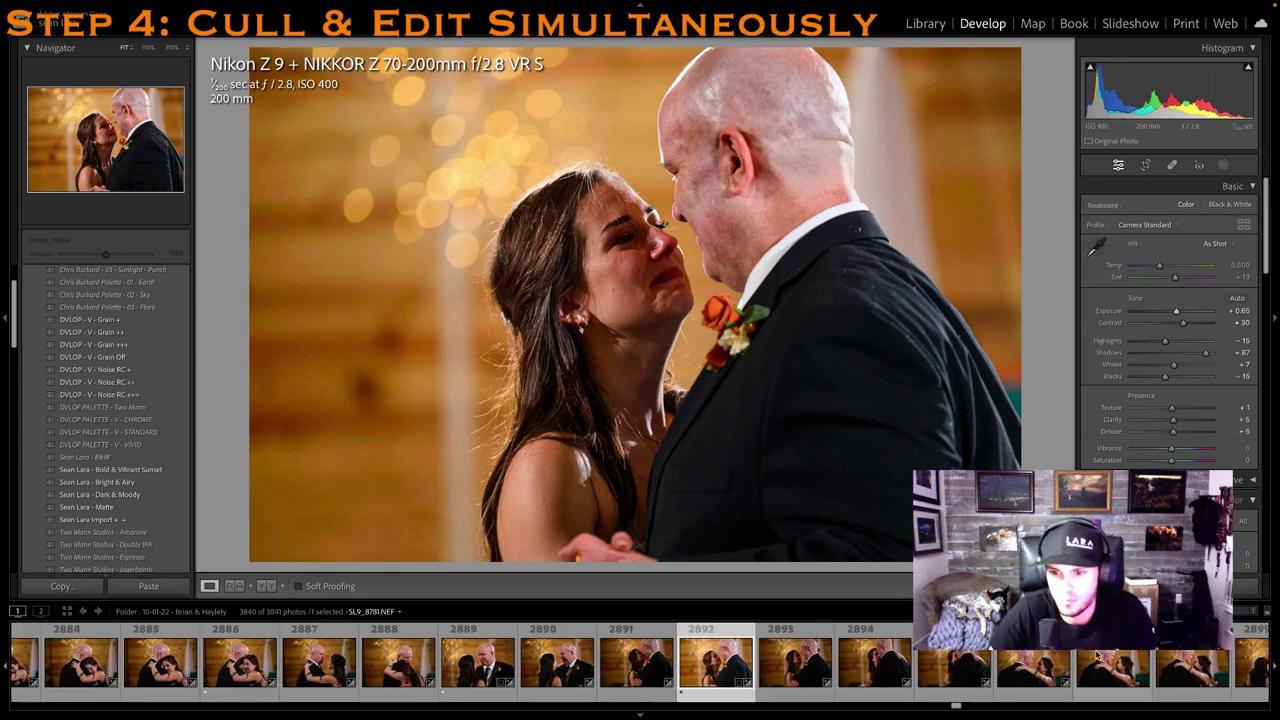
left_click(1097, 658)
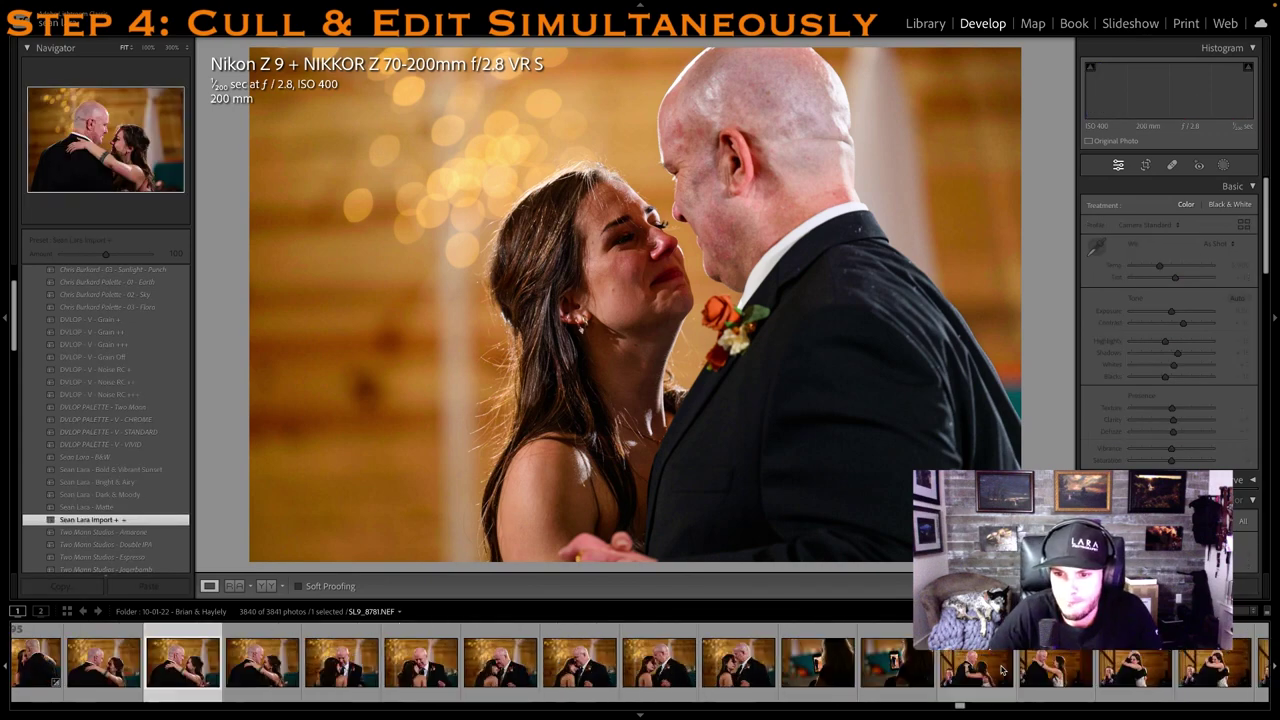
scroll(673, 658, "down", 3)
scroll(485, 661, "up", 1)
left_click(393, 667)
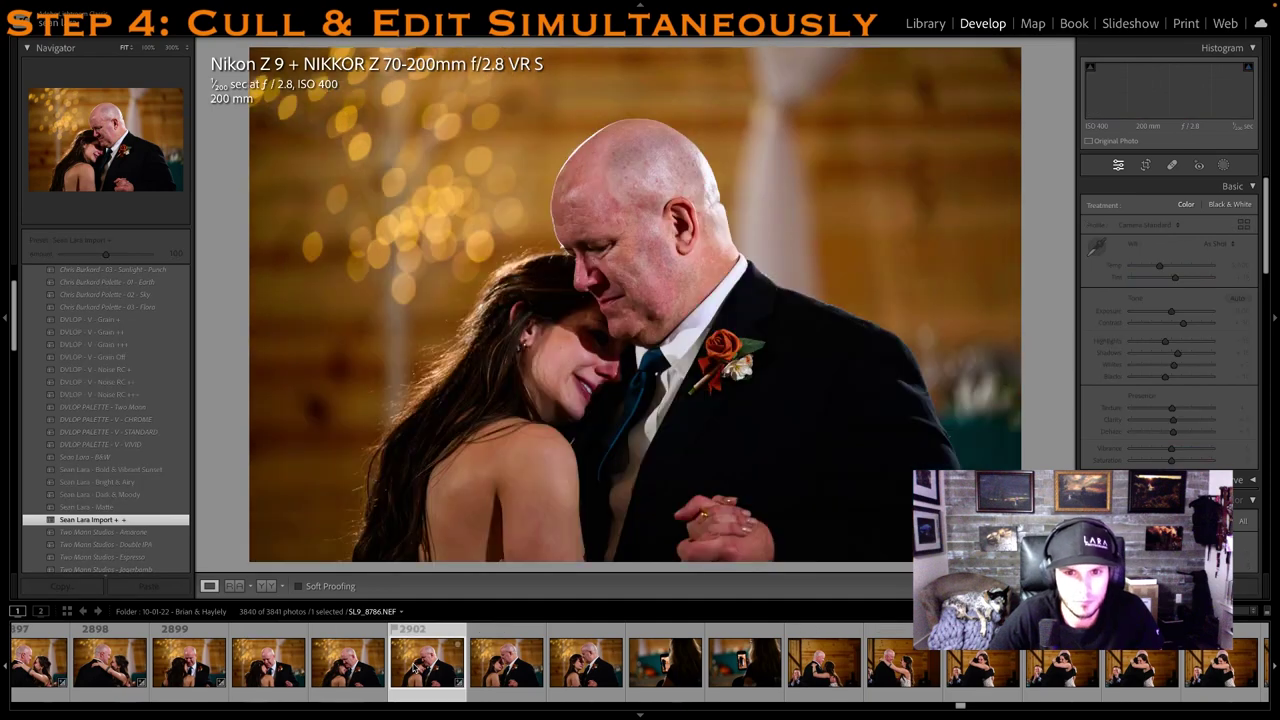
key("1")
left_click_drag(1190, 421, 1179, 421)
left_click(1189, 353)
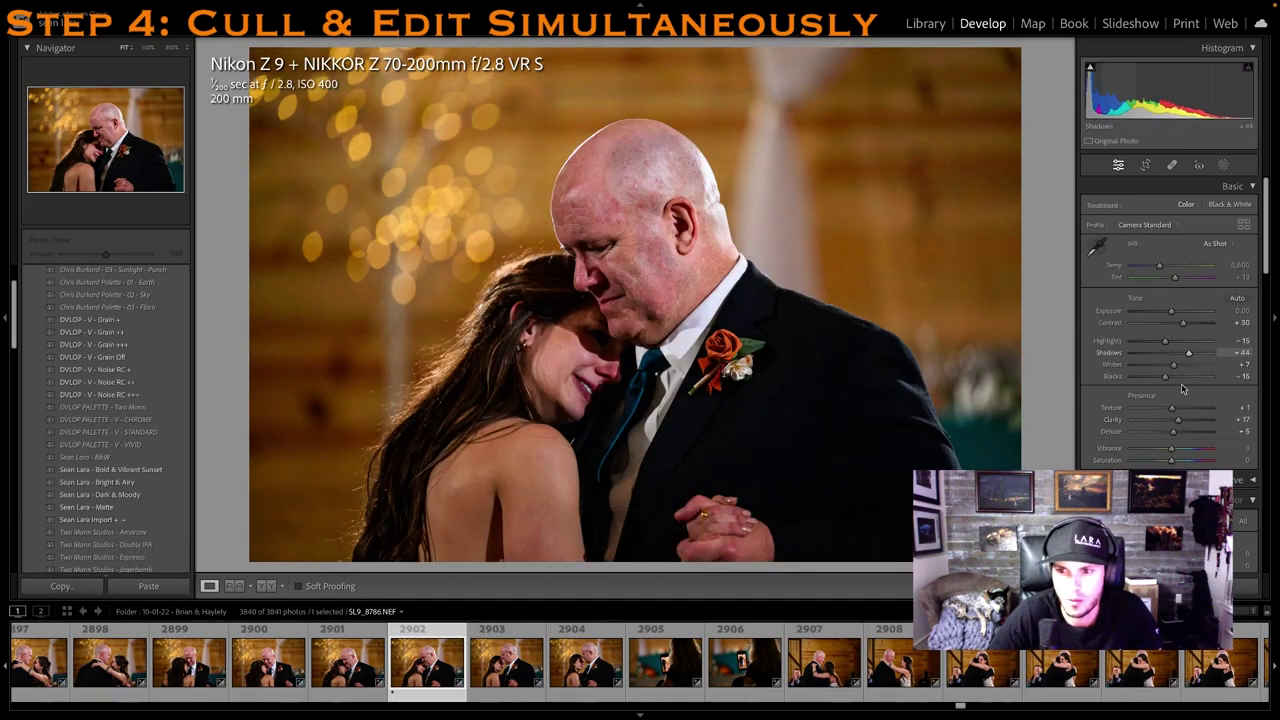
Rate SL9_8794, the bride hugging her father with a guest clapping behind, one star and crop it tighter
left_click(916, 664)
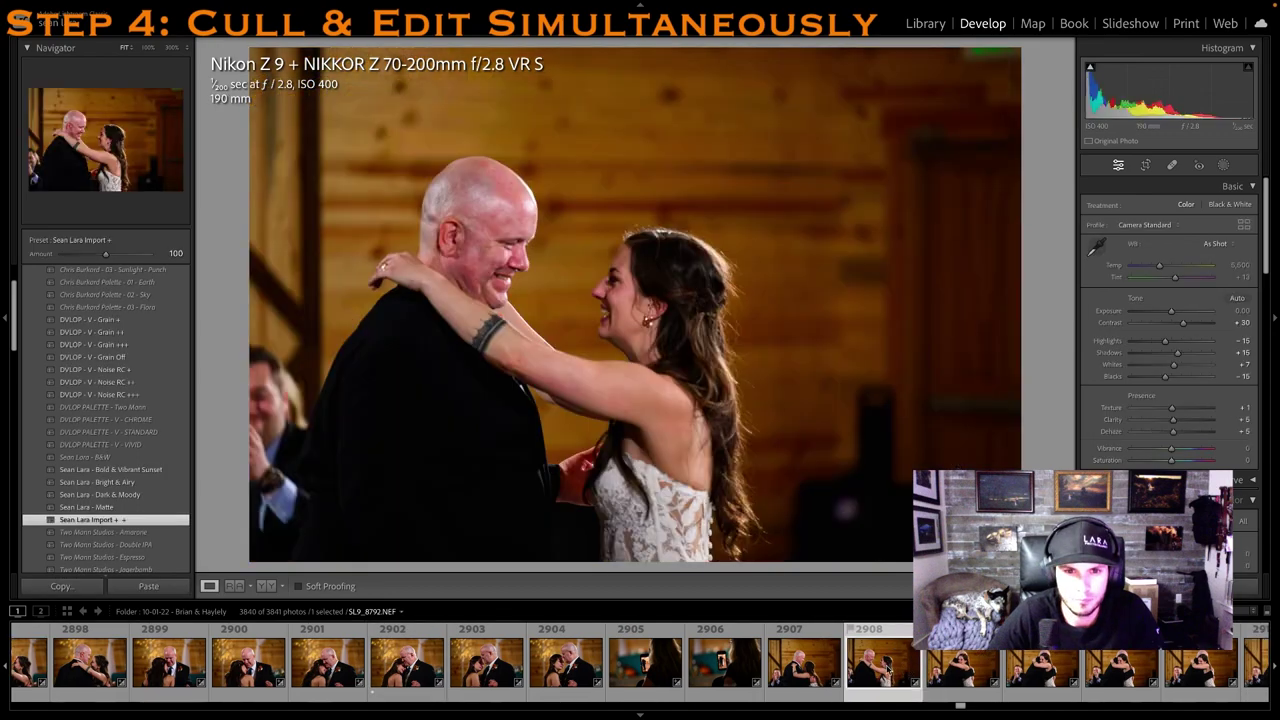
scroll(887, 667, "right", 2)
left_click(912, 670)
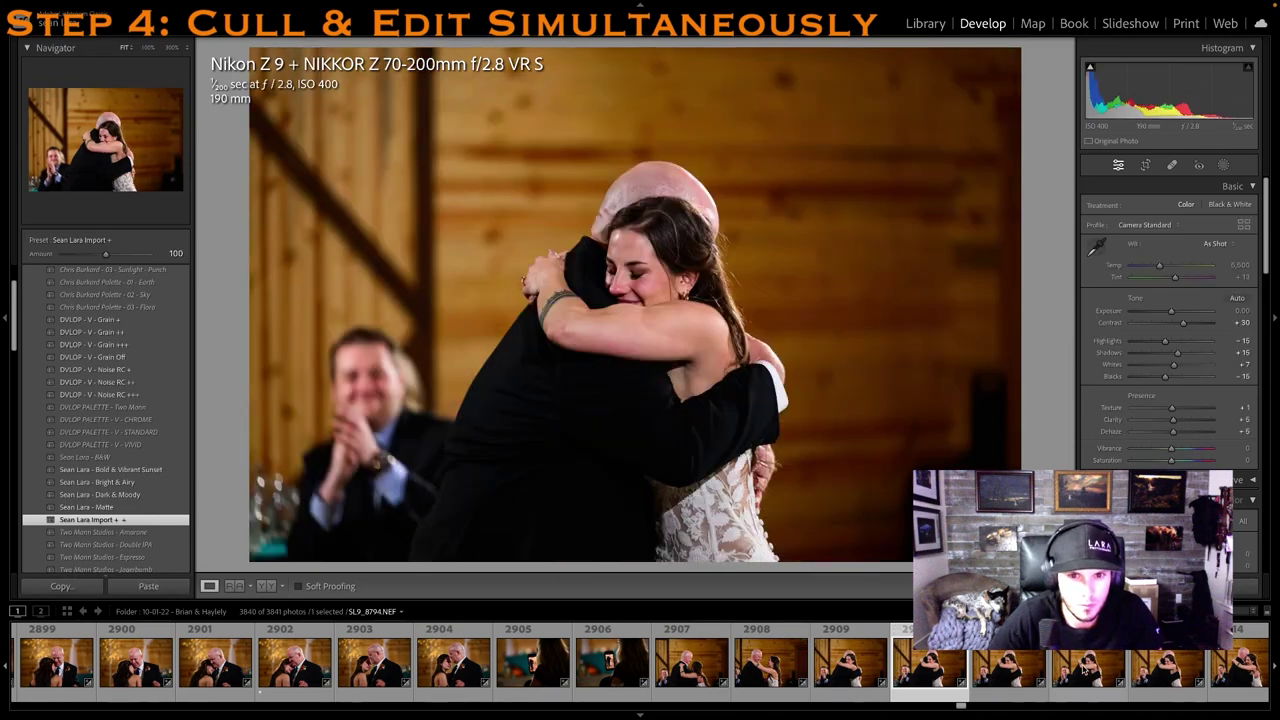
key("1")
left_click(1145, 165)
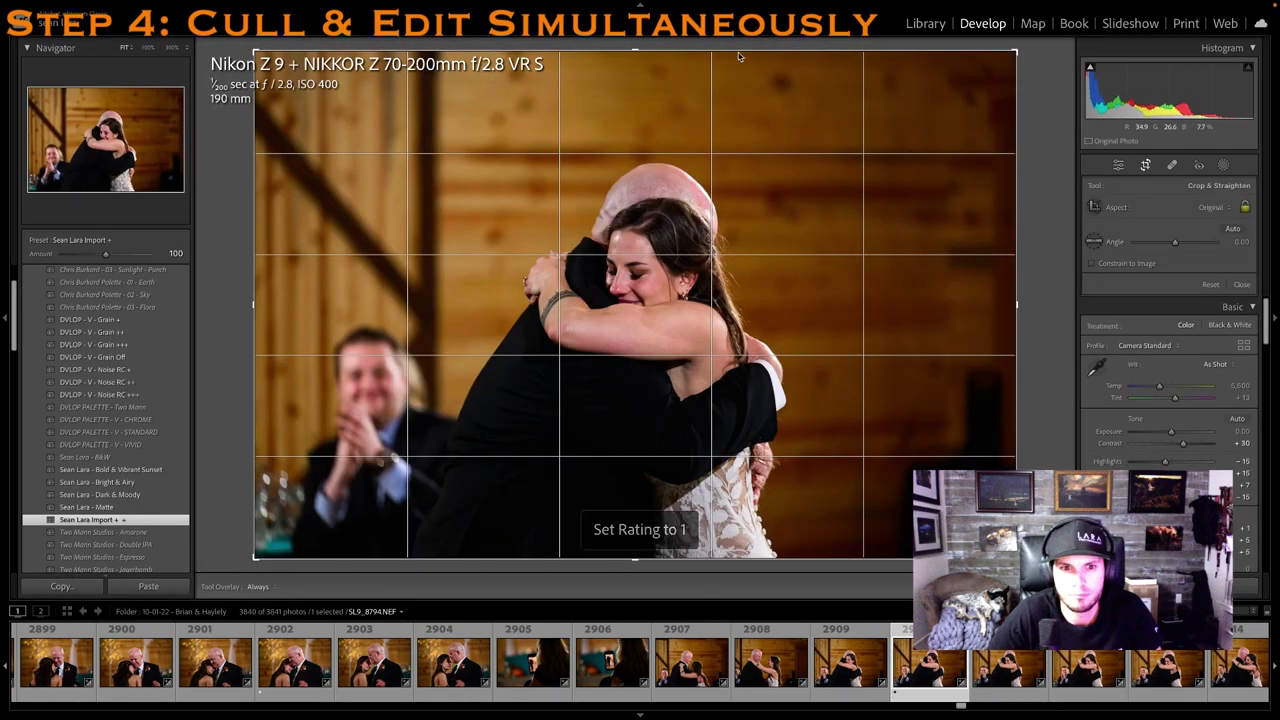
mouse_move(740, 54)
left_mouse_down()
mouse_move(731, 93)
mouse_move(733, 78)
left_mouse_up()
key("Return")
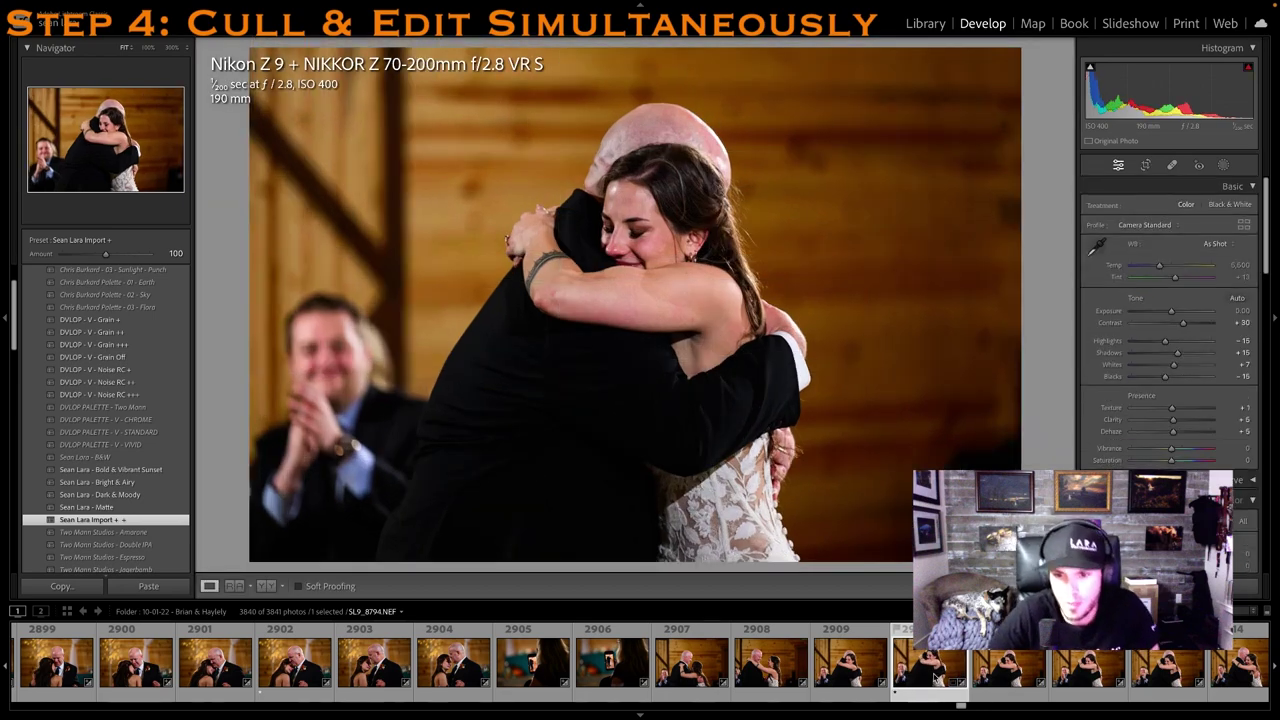
Rate SL9_8799, the two men embracing beside the bride, one star and crop it tighter around them
scroll(925, 683, "right", 5)
left_click(925, 680)
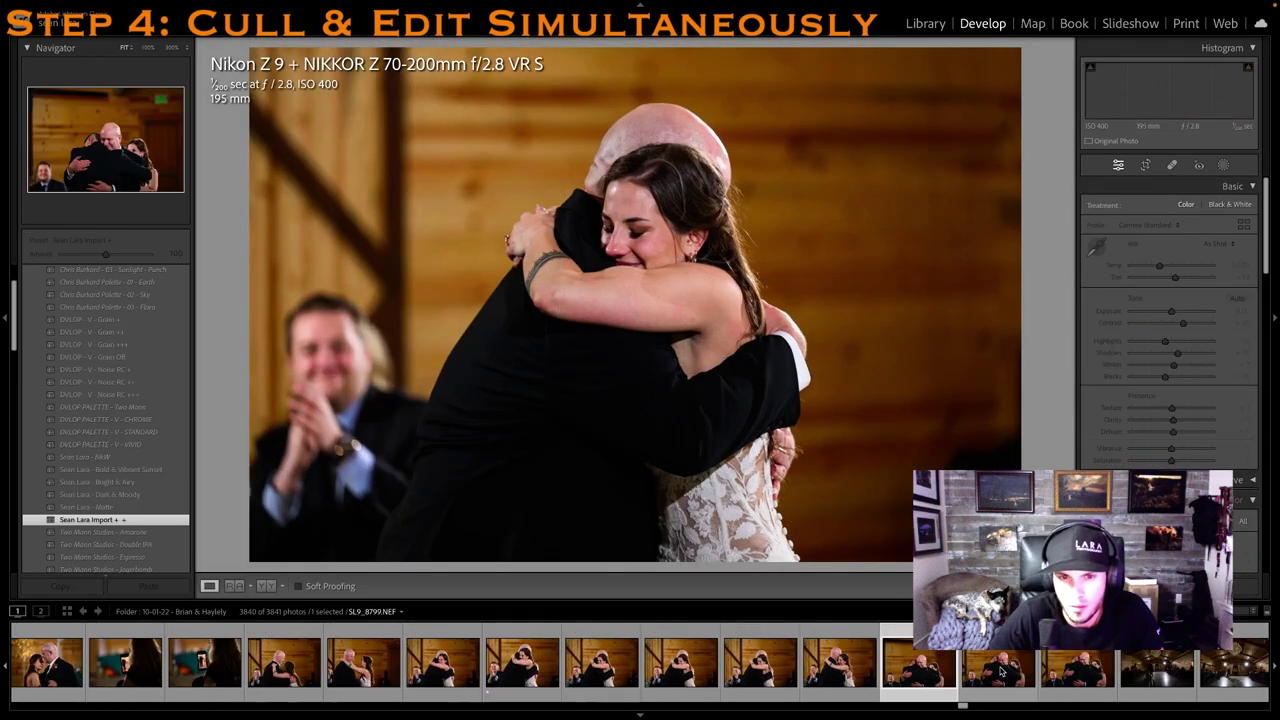
key("1")
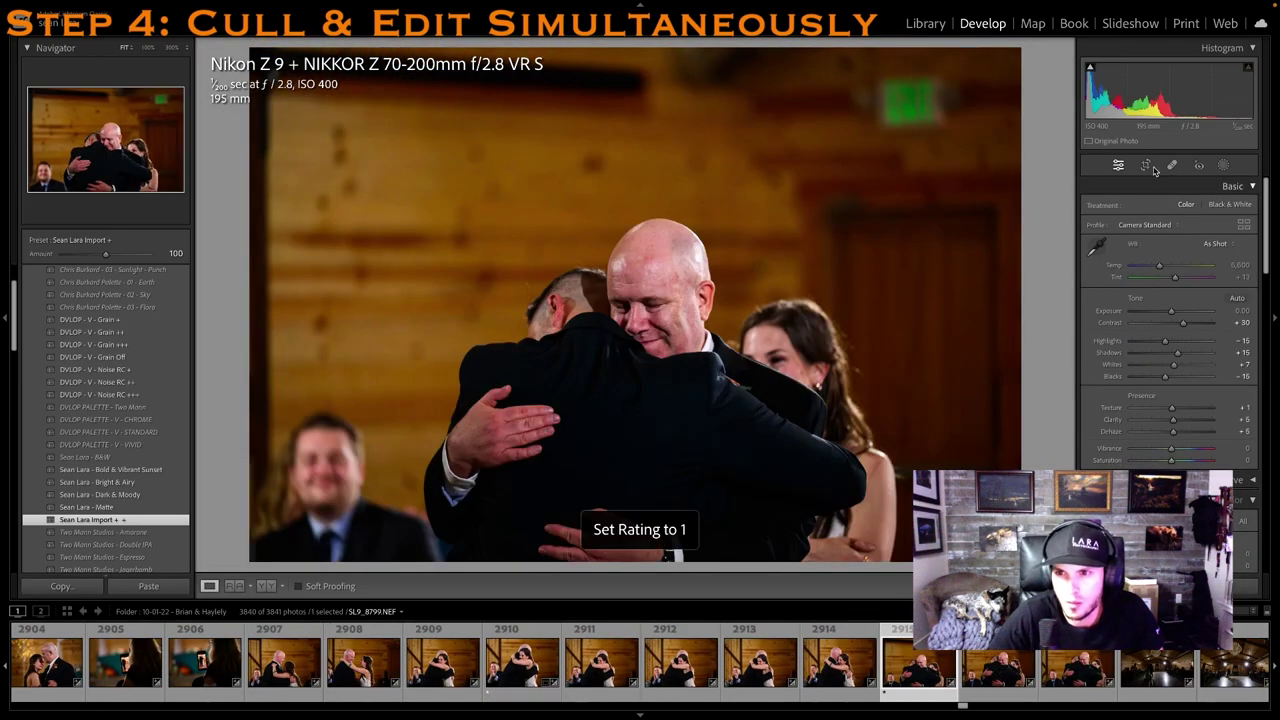
left_click(1146, 166)
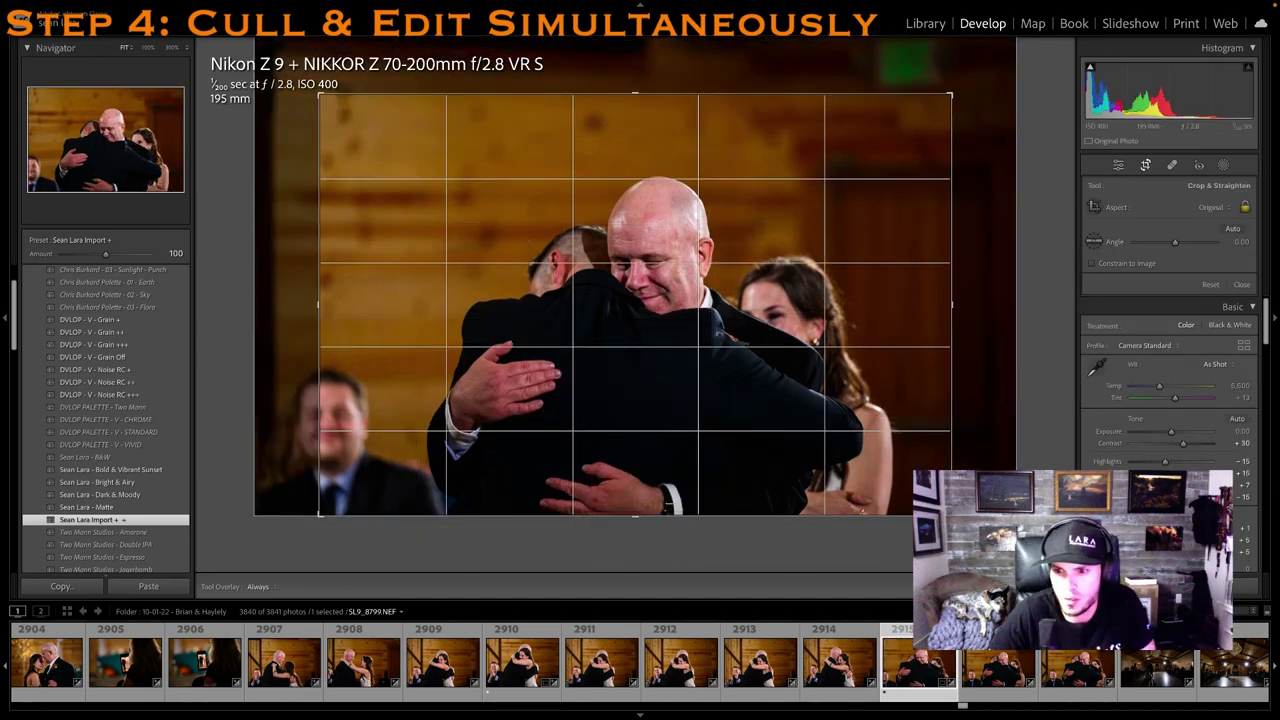
key("Return")
Rate SL2_0688, the wide chandelier dance shot, one star and set exposure to +0.15 and shadows to +34
scroll(1023, 685, "down", 3)
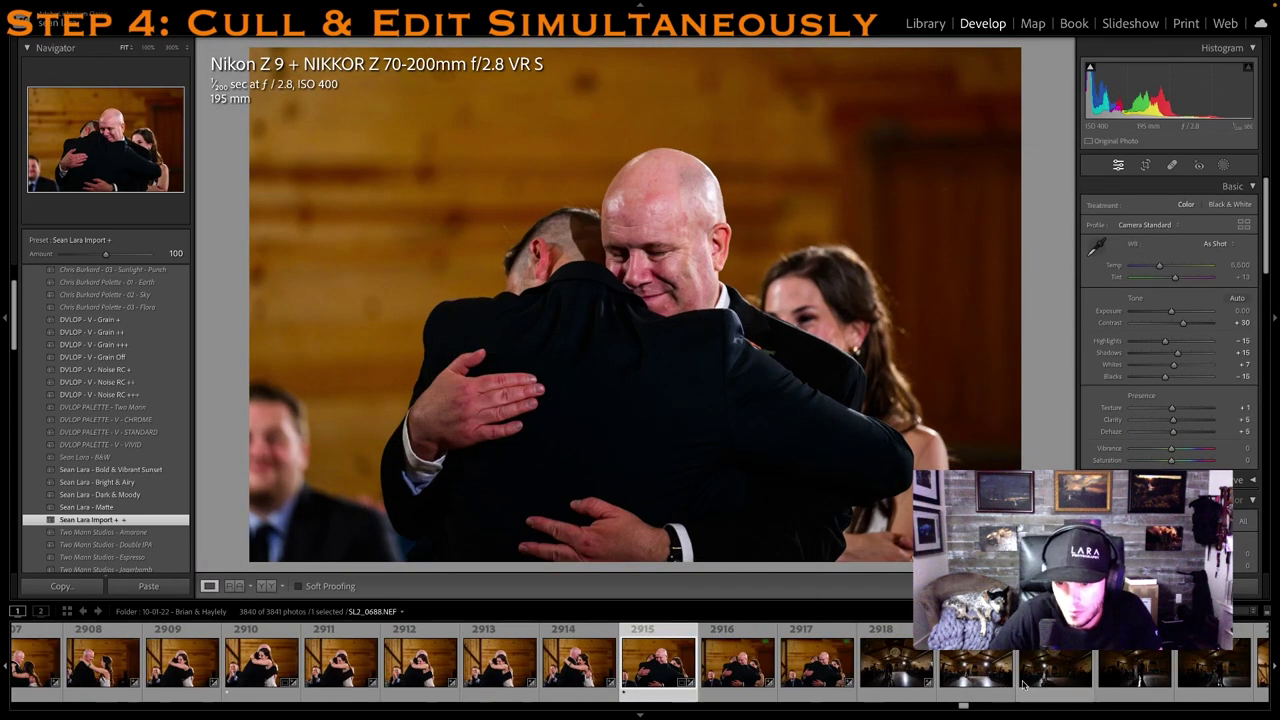
left_click(1024, 683)
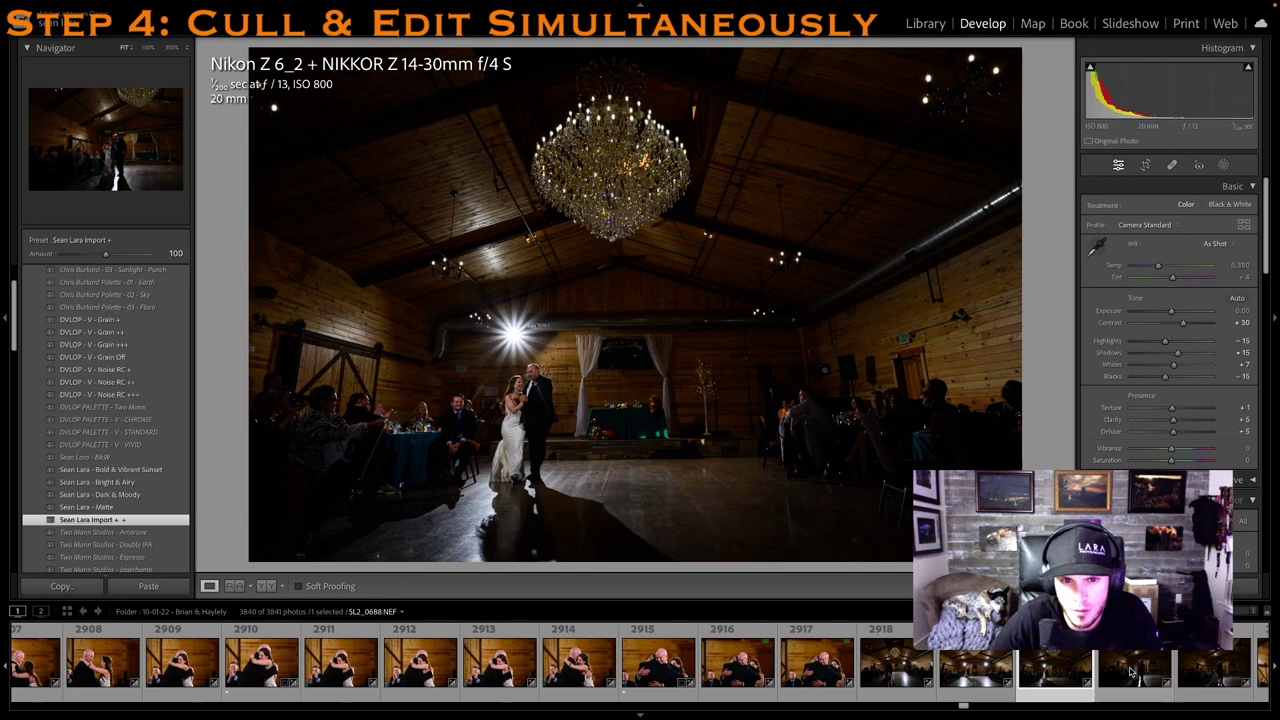
key("1")
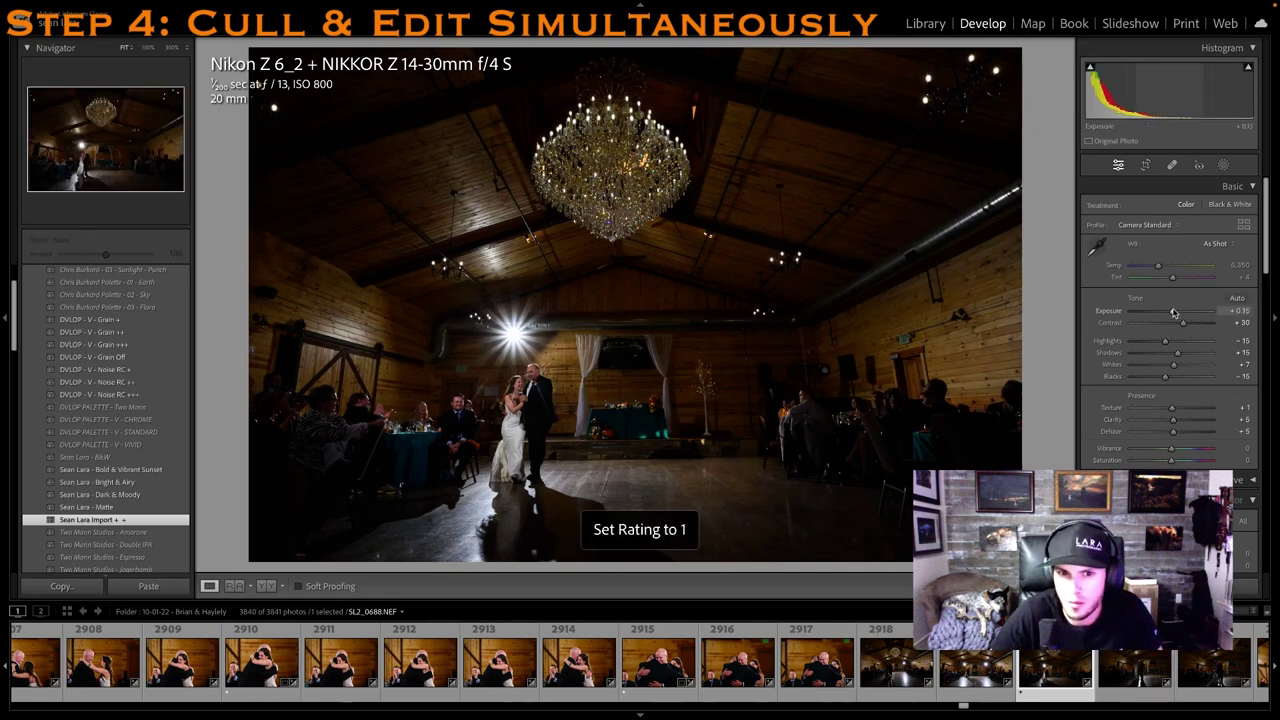
Move past the dark wide frames and rate SL9_8807, the laughing bride dancing with the man in the dark suit, one star
scroll(1045, 674, "down", 3)
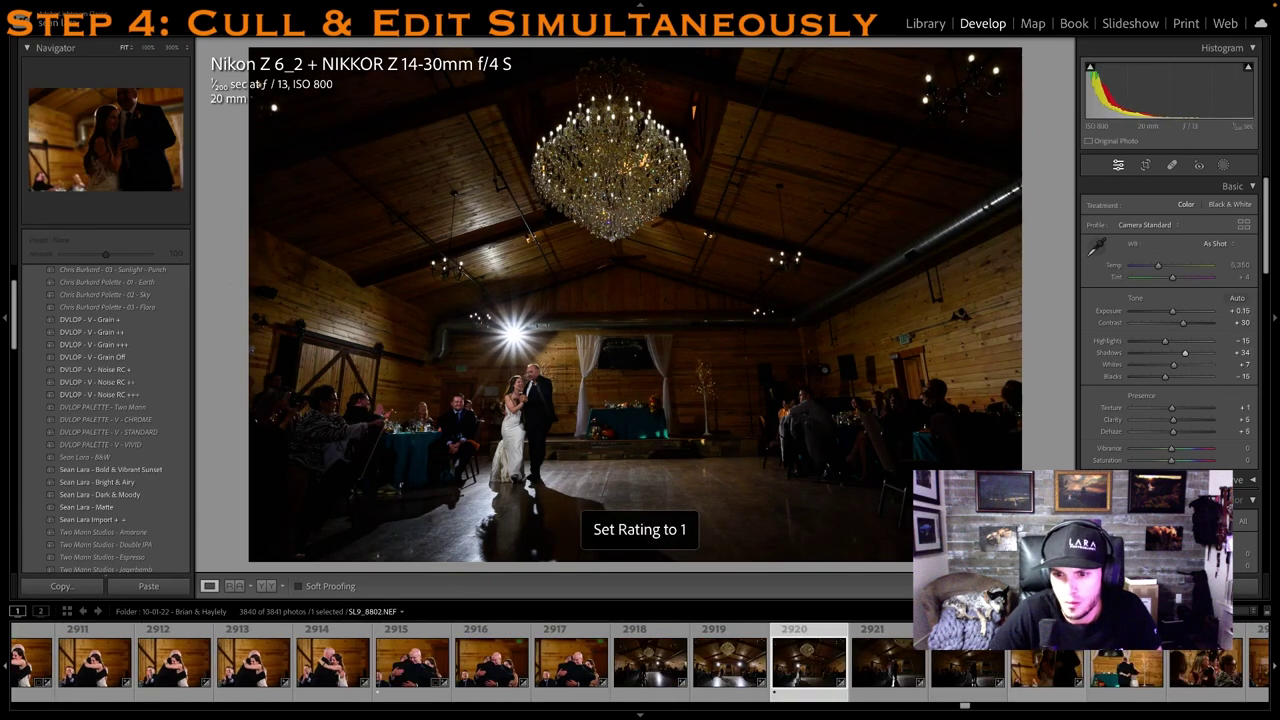
left_click(972, 672)
scroll(840, 668, "down", 4)
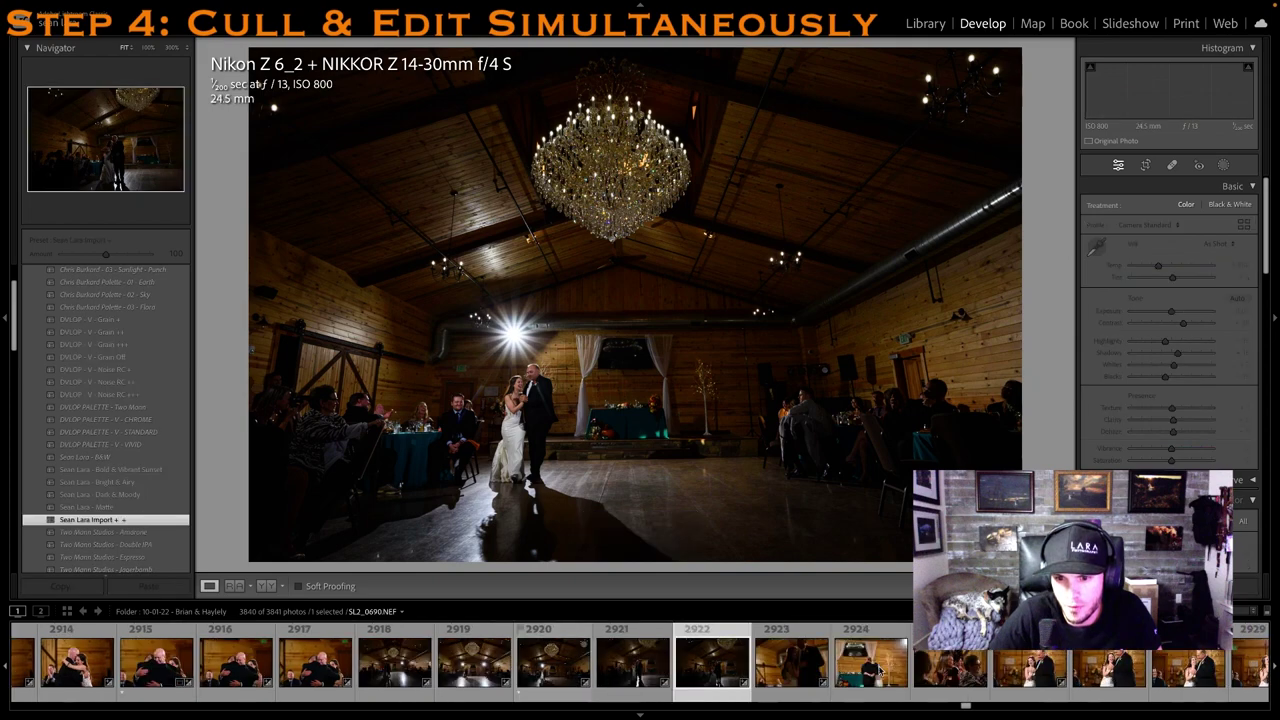
left_click(925, 662)
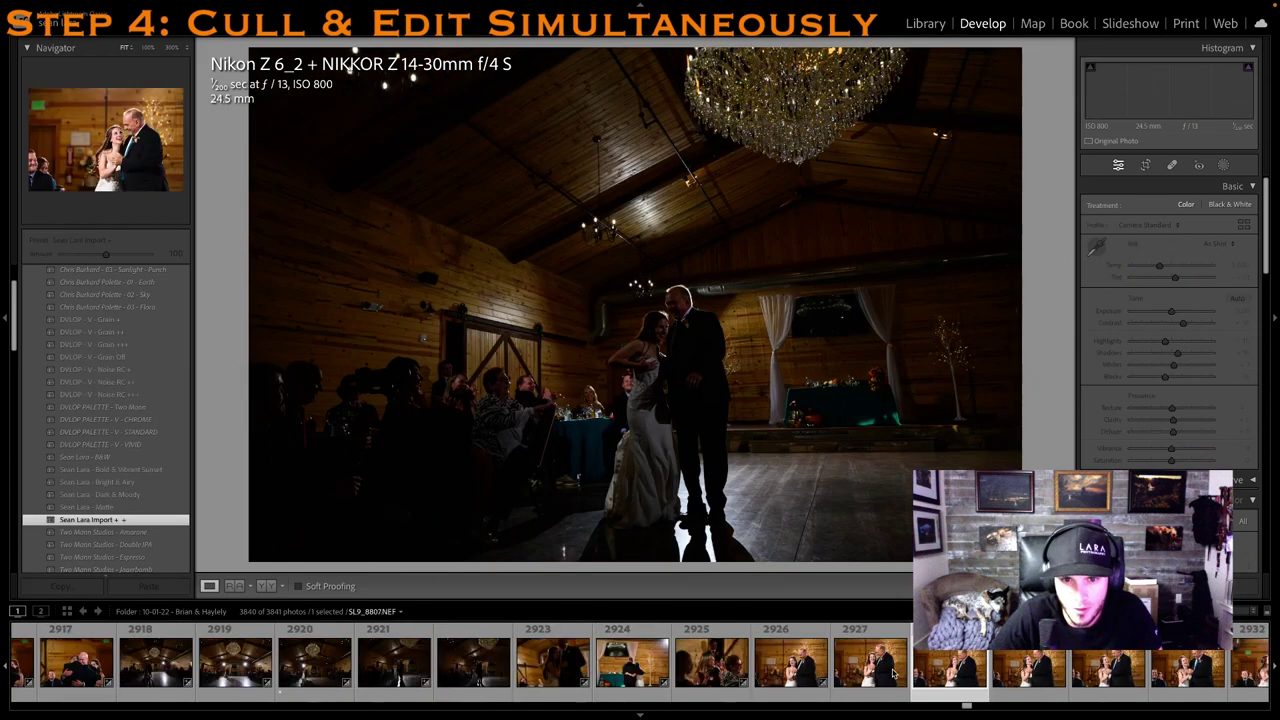
key("1")
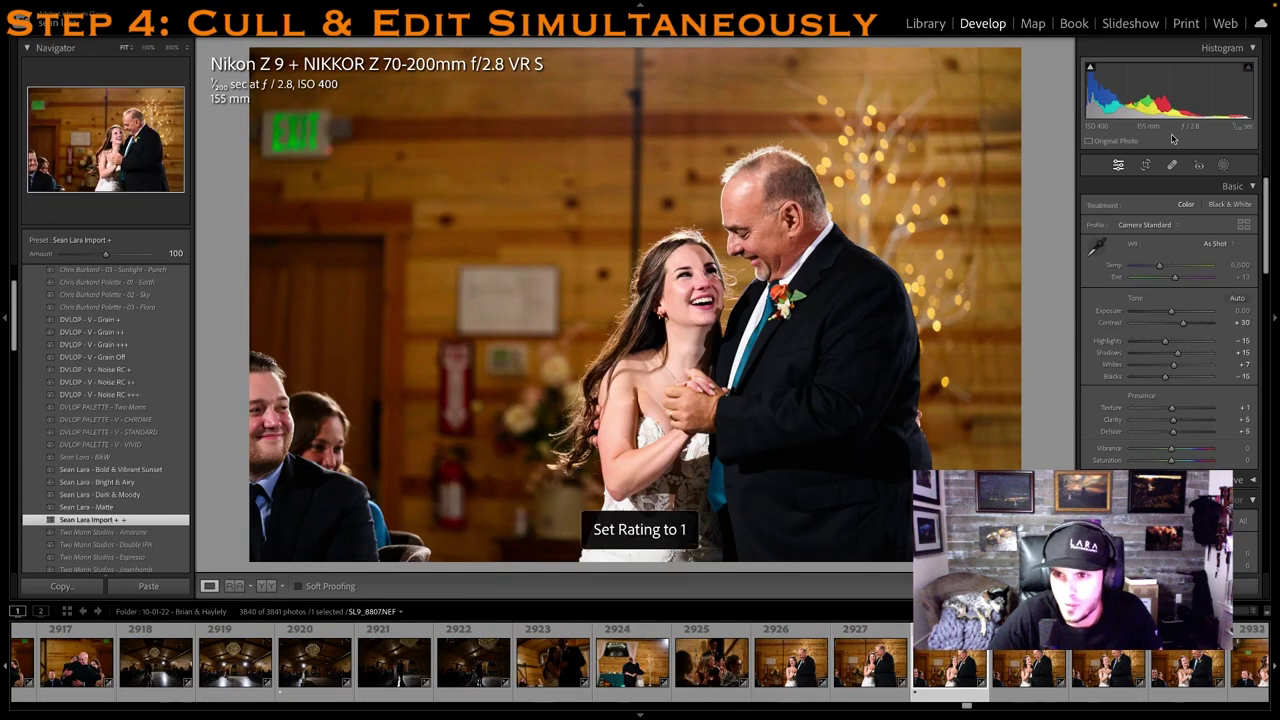
Crop SL9_8807 tighter around the dancing pair, trimming the guests' side and the area above their heads
left_click(1144, 168)
left_click(1145, 168)
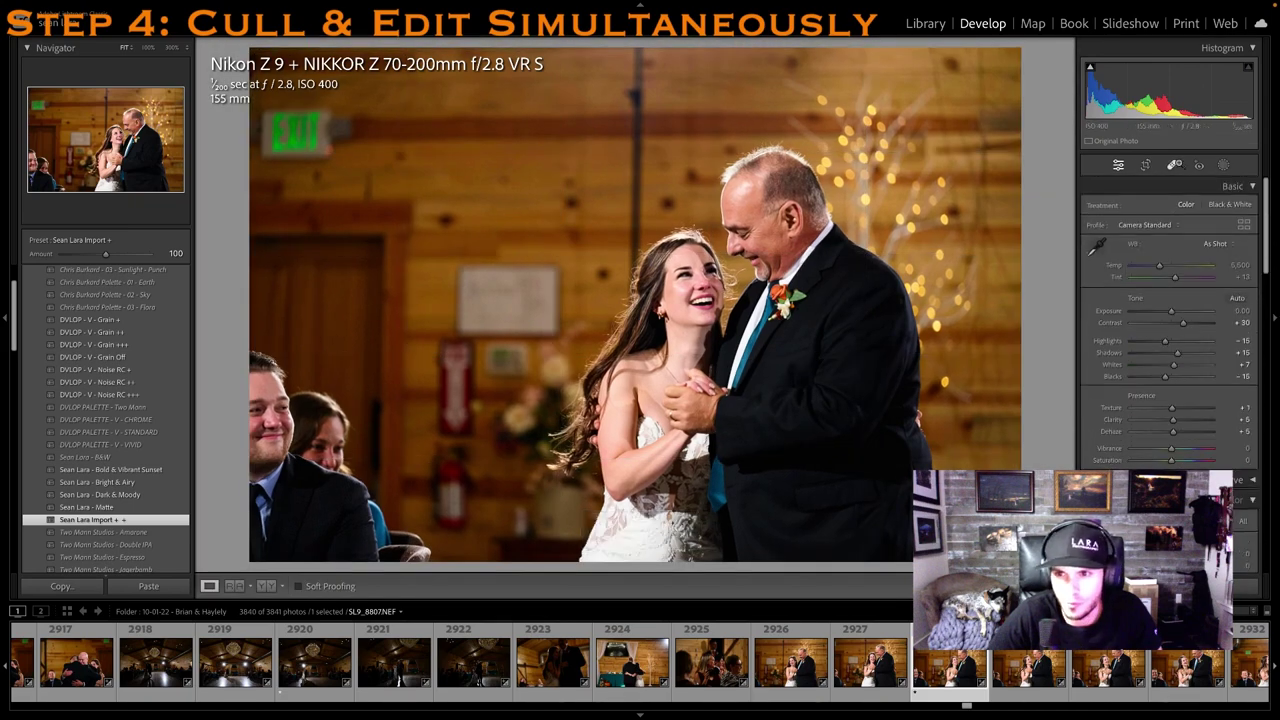
left_click(1150, 168)
left_click_drag(250, 238, 319, 236)
left_click_drag(602, 186, 607, 162)
key("Return")
Rate SL9_8809 one star and crop it tighter to cut away most of the seated guests
scroll(1060, 668, "right", 2)
left_click(1000, 668)
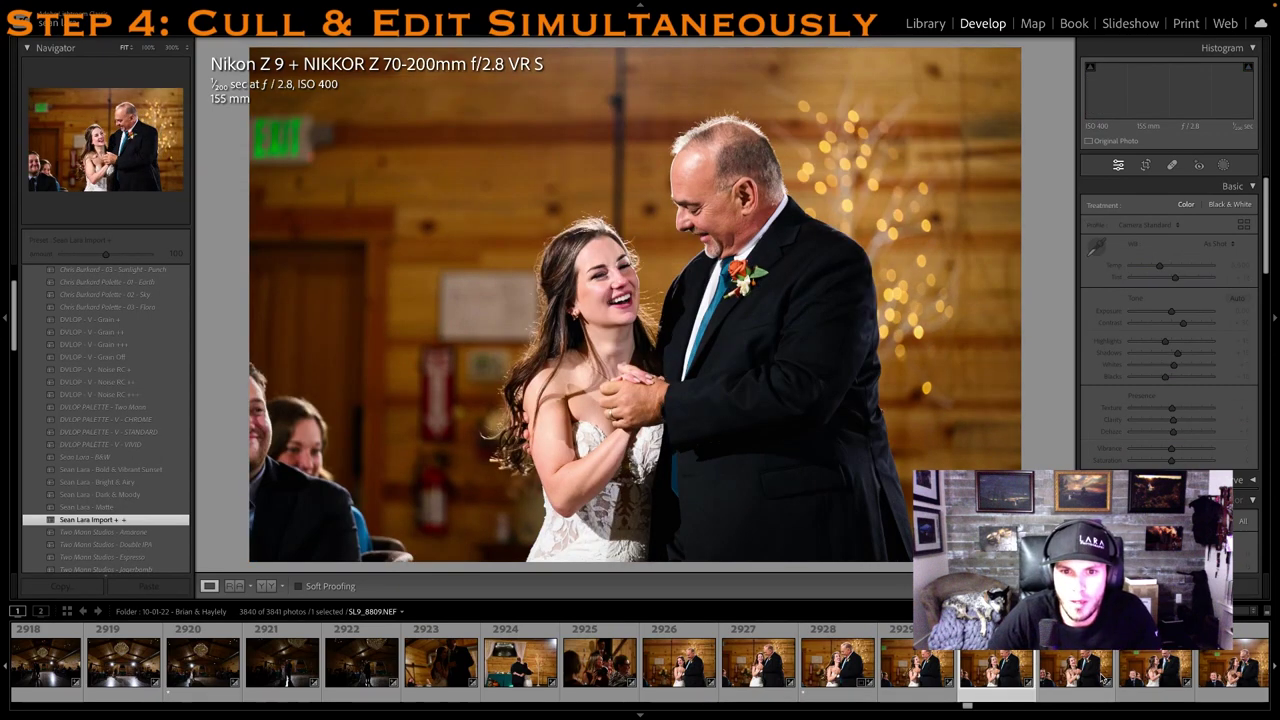
key("1")
left_click(1145, 166)
left_click_drag(254, 303, 306, 290)
key("Return")
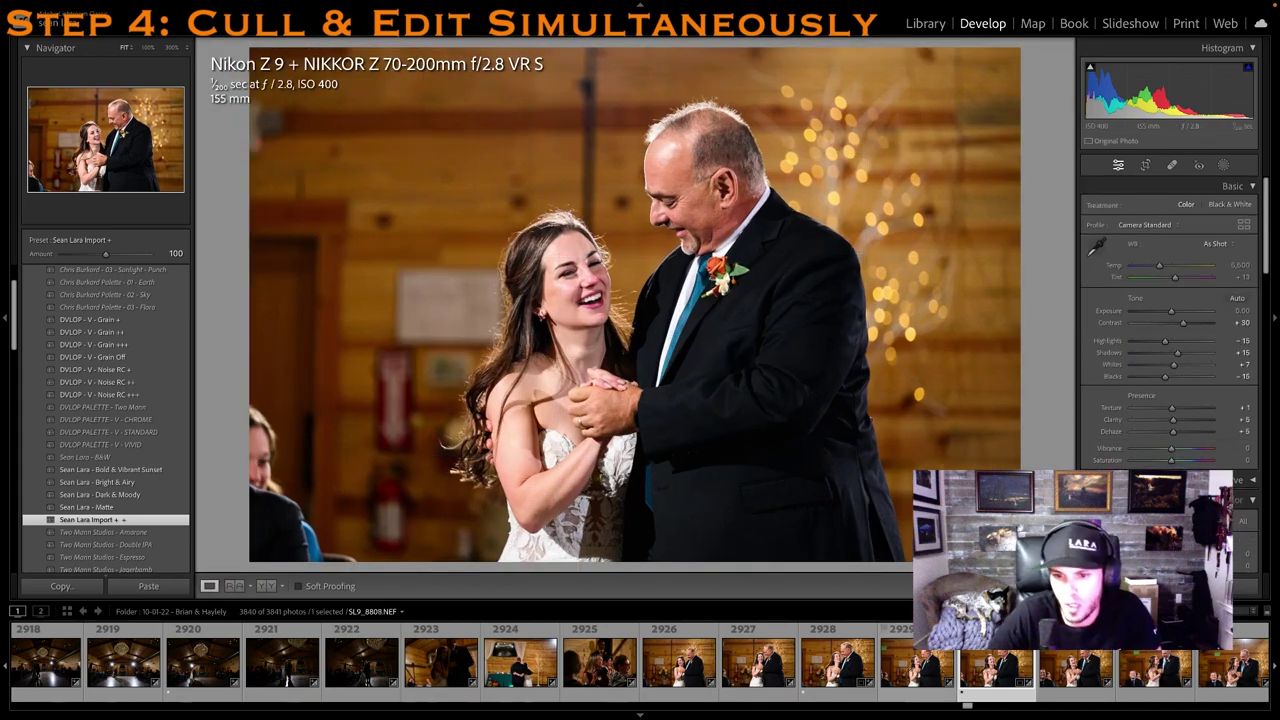
Rate SL9_8812, the dancing pair with the smiling guest behind, one star and crop it tighter around them
key("Right")
key("Right")
key("Right")
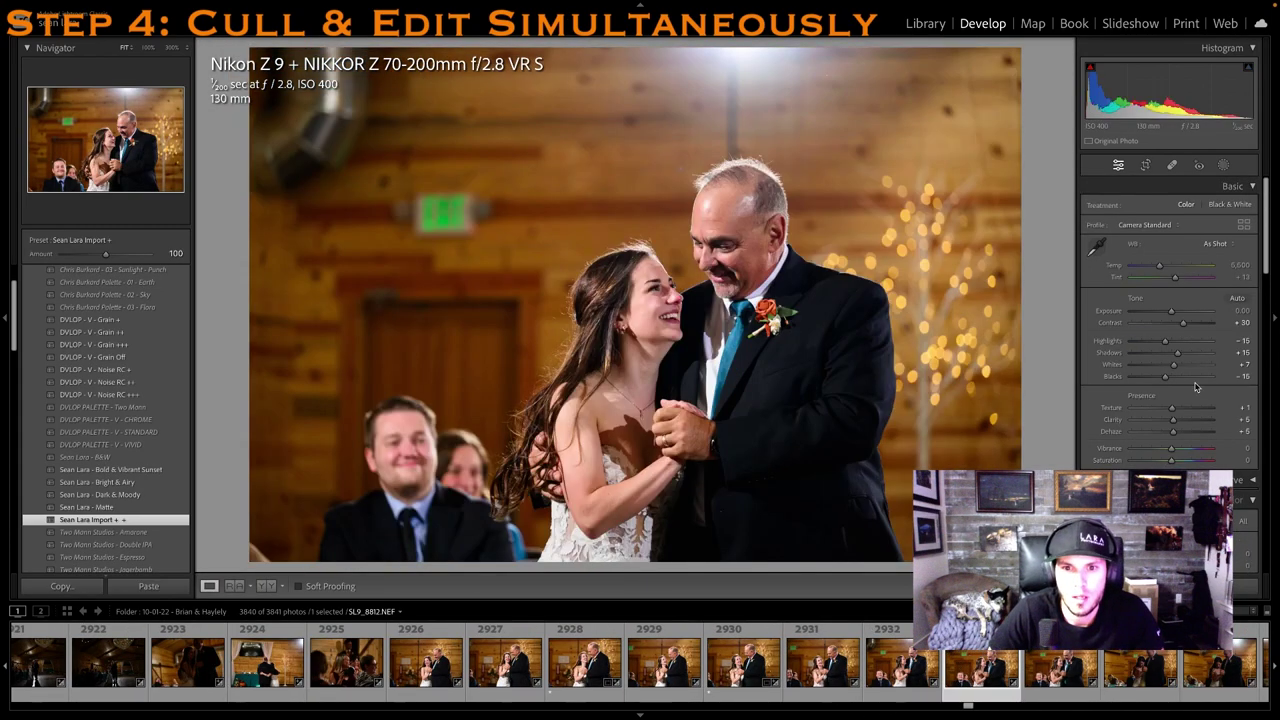
key("1")
key("r")
left_click_drag(251, 251, 301, 230)
left_click_drag(566, 164, 568, 137)
key("r")
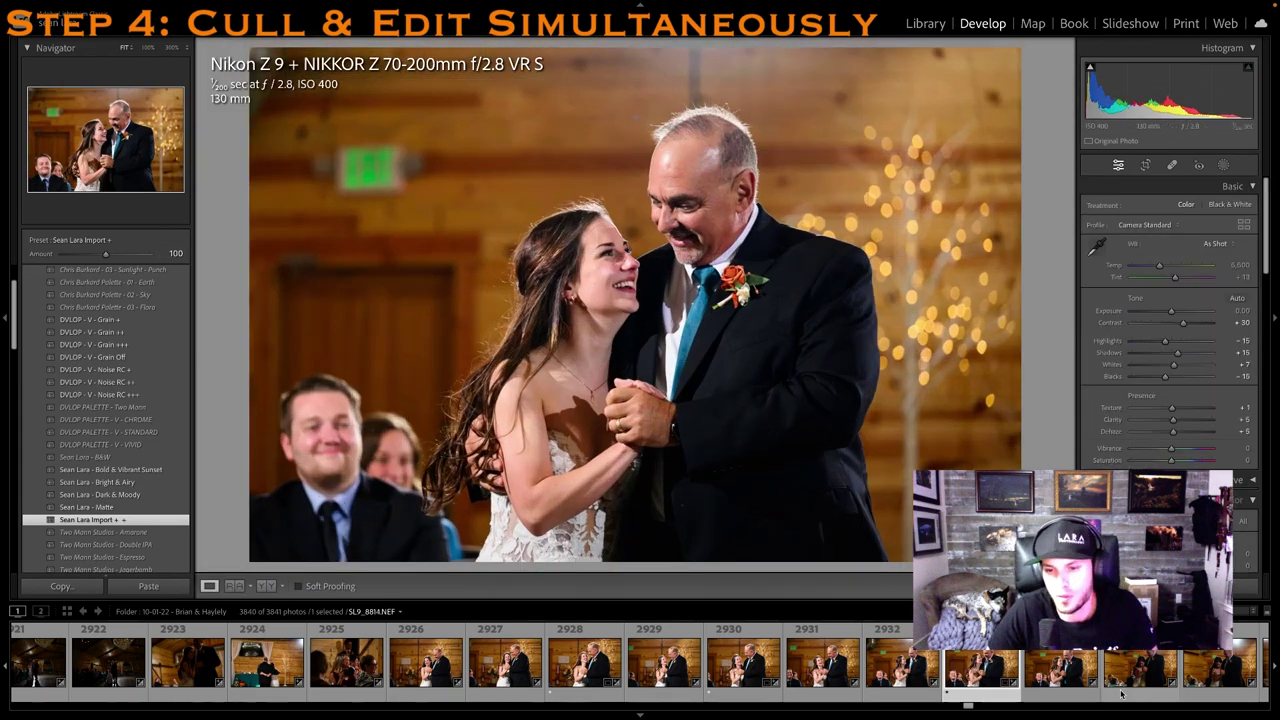
Skip the silhouetted and overexposed frames, then rate SL9_8828, the pair holding hands, one star and crop it tighter
scroll(1084, 679, "right", 3)
scroll(962, 672, "down", 3)
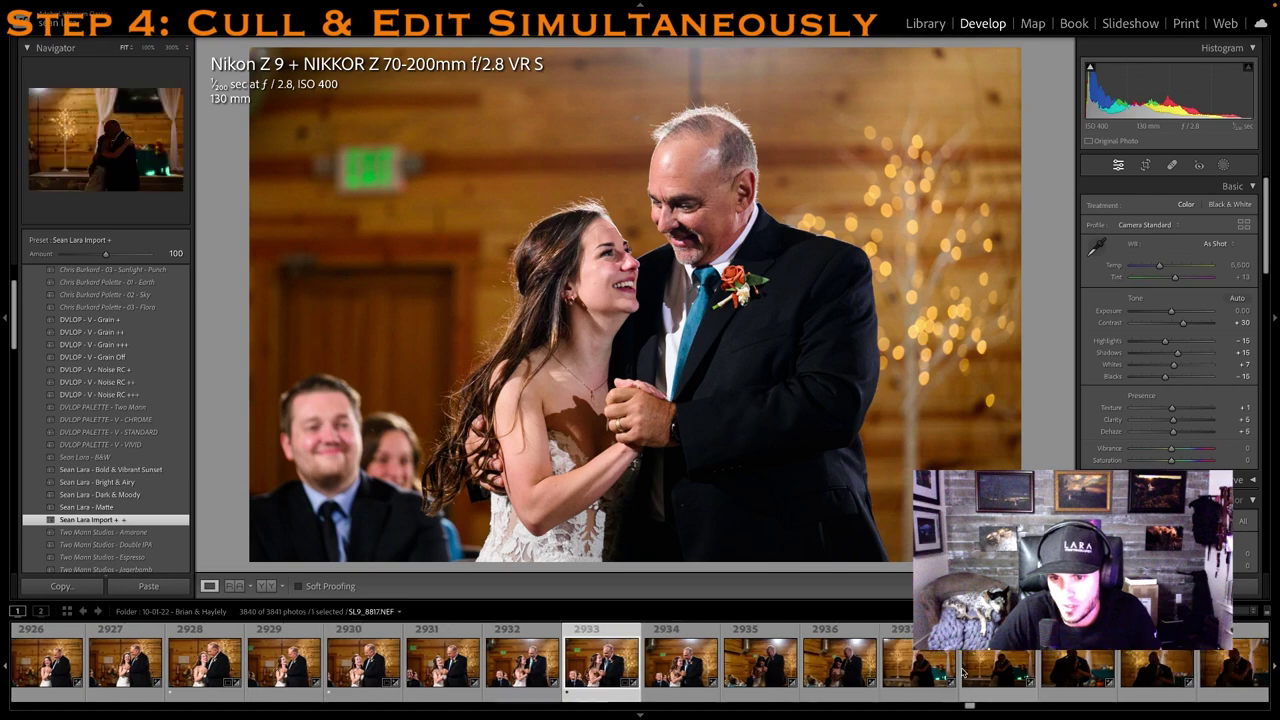
left_click(976, 674)
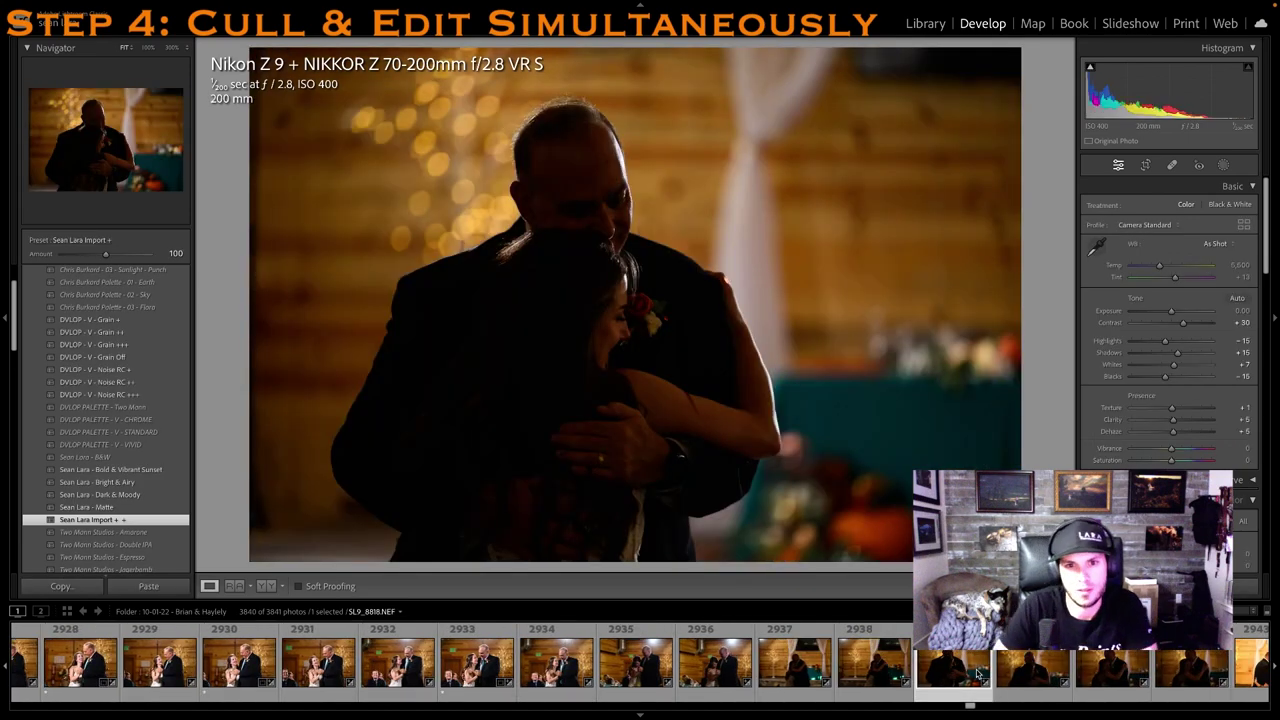
scroll(976, 674, "down", 5)
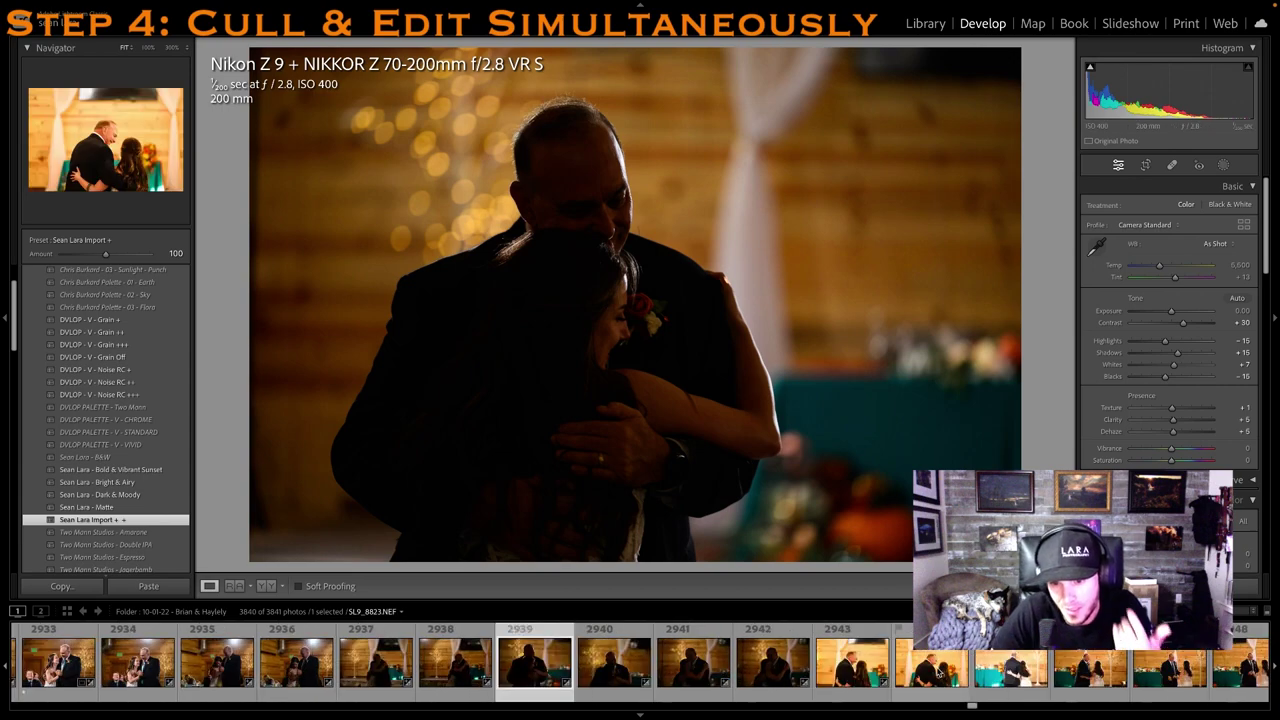
left_click(1030, 680)
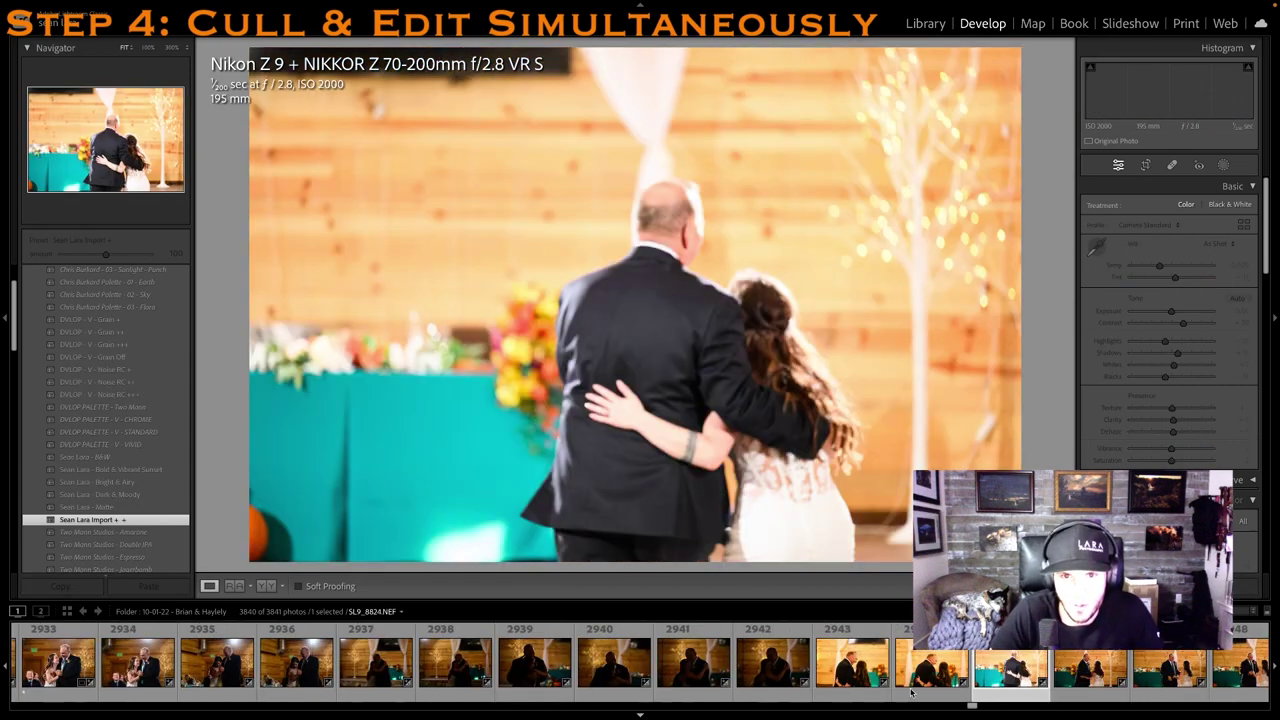
scroll(914, 692, "down", 3)
left_click(1074, 656)
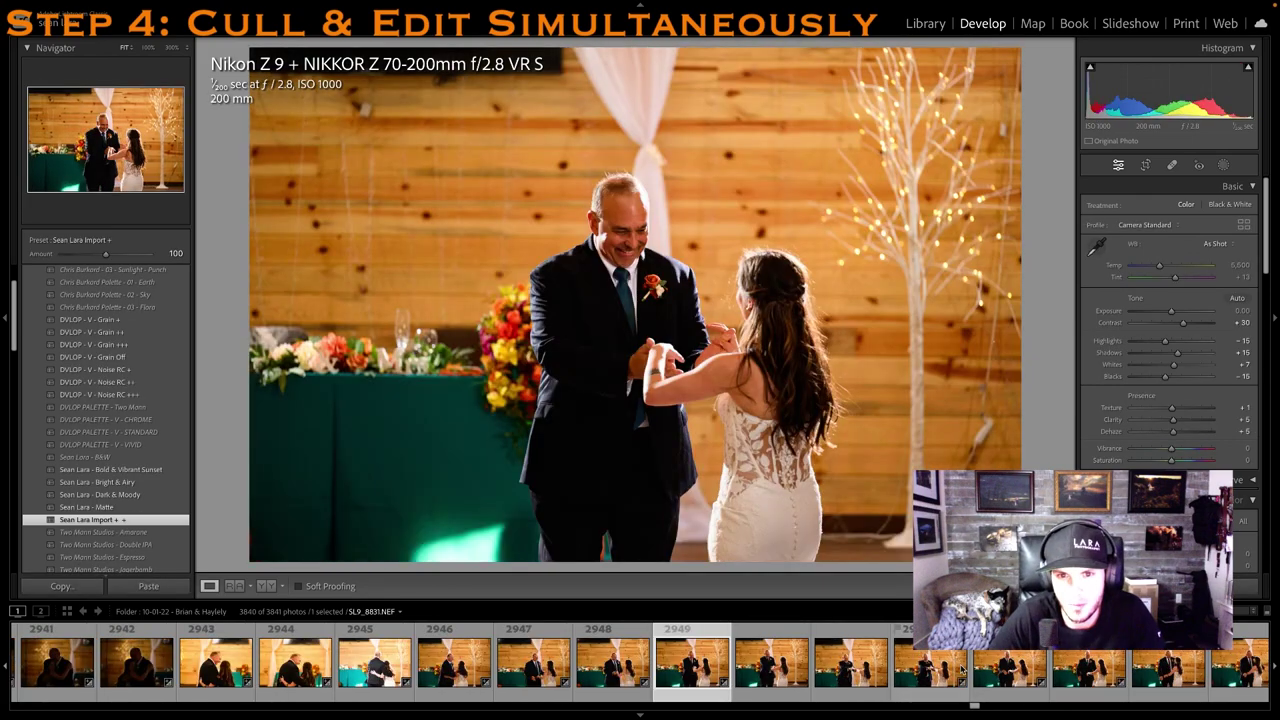
left_click(1145, 165)
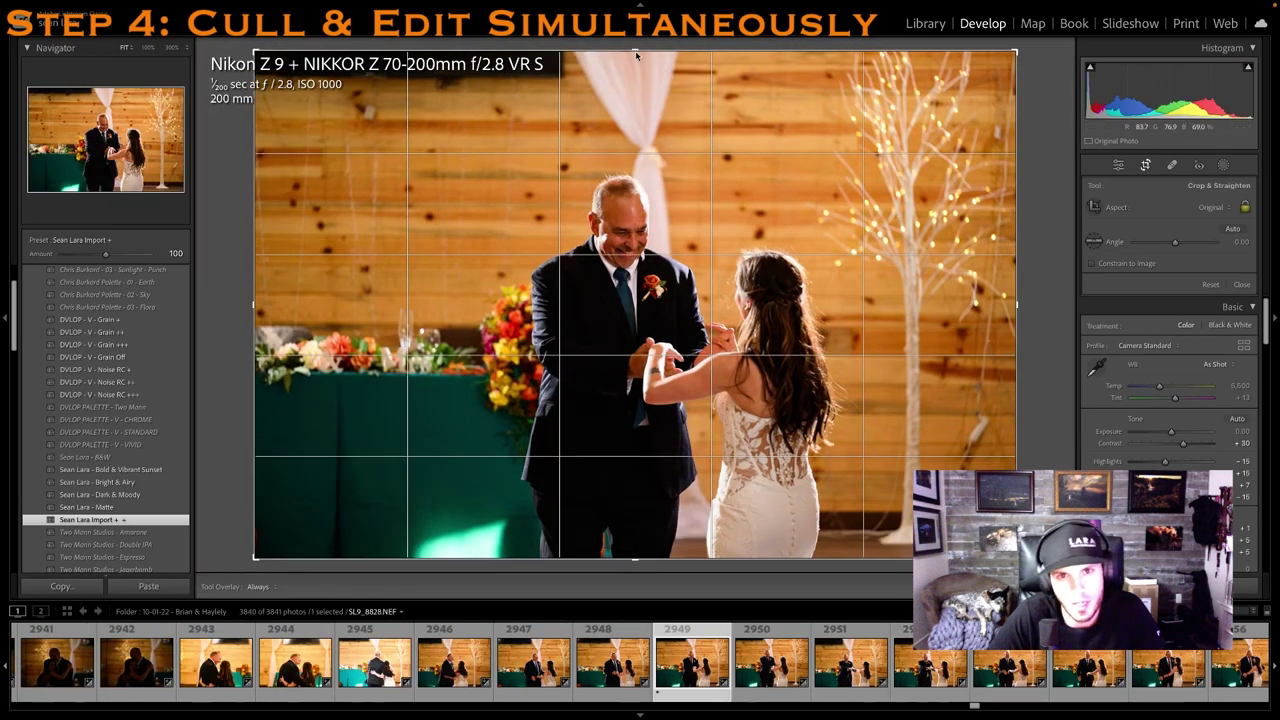
left_click_drag(640, 40, 648, 96)
key("Return")
Rate SL9_8837, the man kissing the bride's head in a hug, one star and crop it tighter around them
scroll(968, 661, "right", 3)
left_click(968, 661)
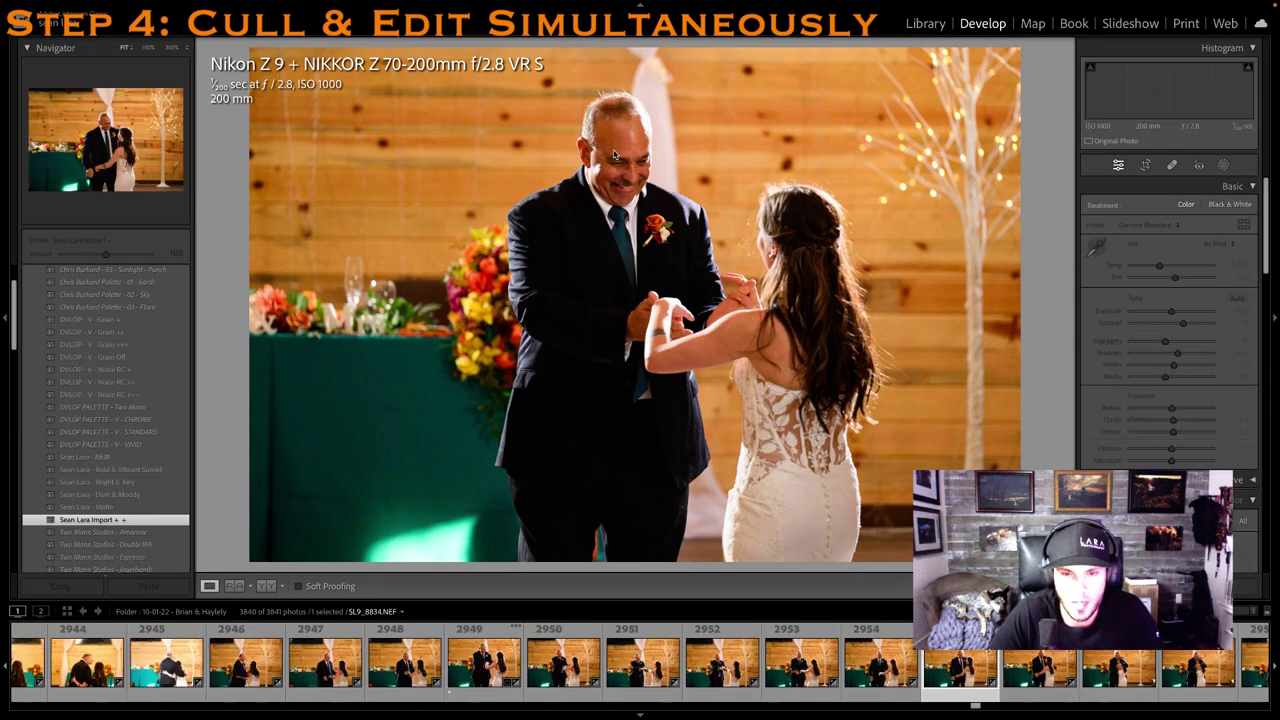
left_click(1049, 690)
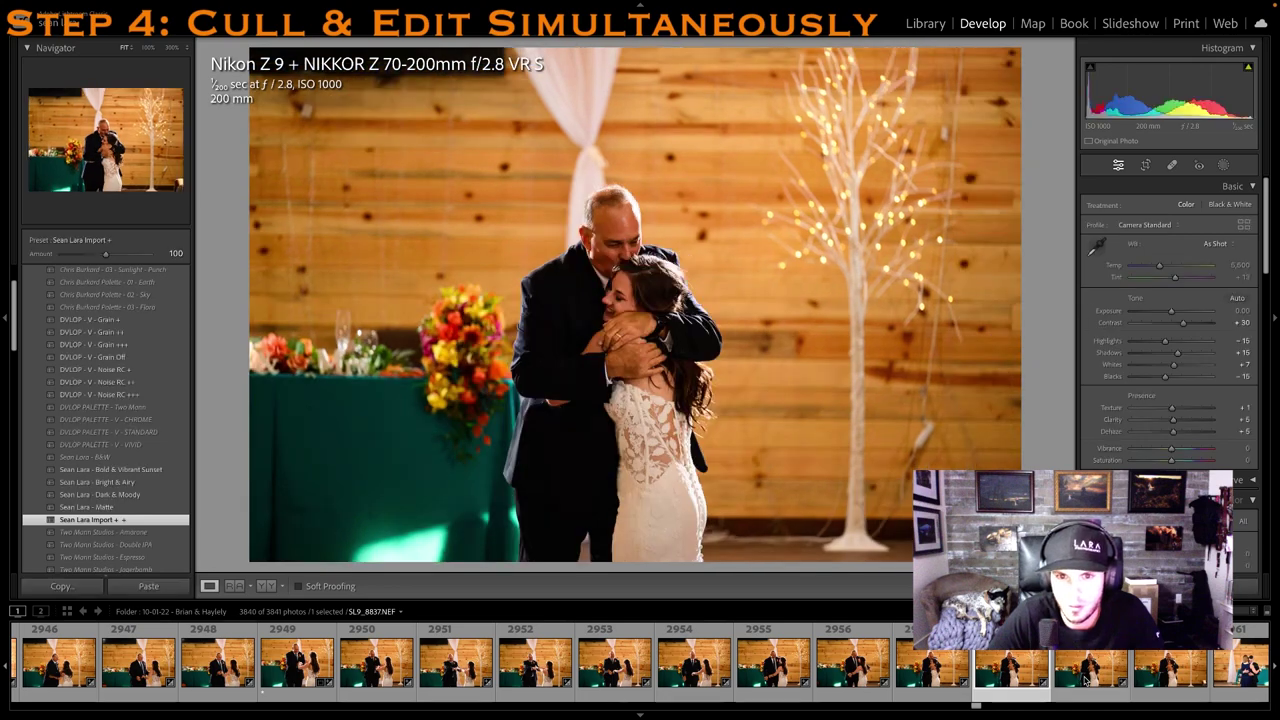
key("1")
left_click(1143, 167)
left_click_drag(638, 50, 633, 95)
left_click_drag(634, 156, 640, 155)
double_click(640, 155)
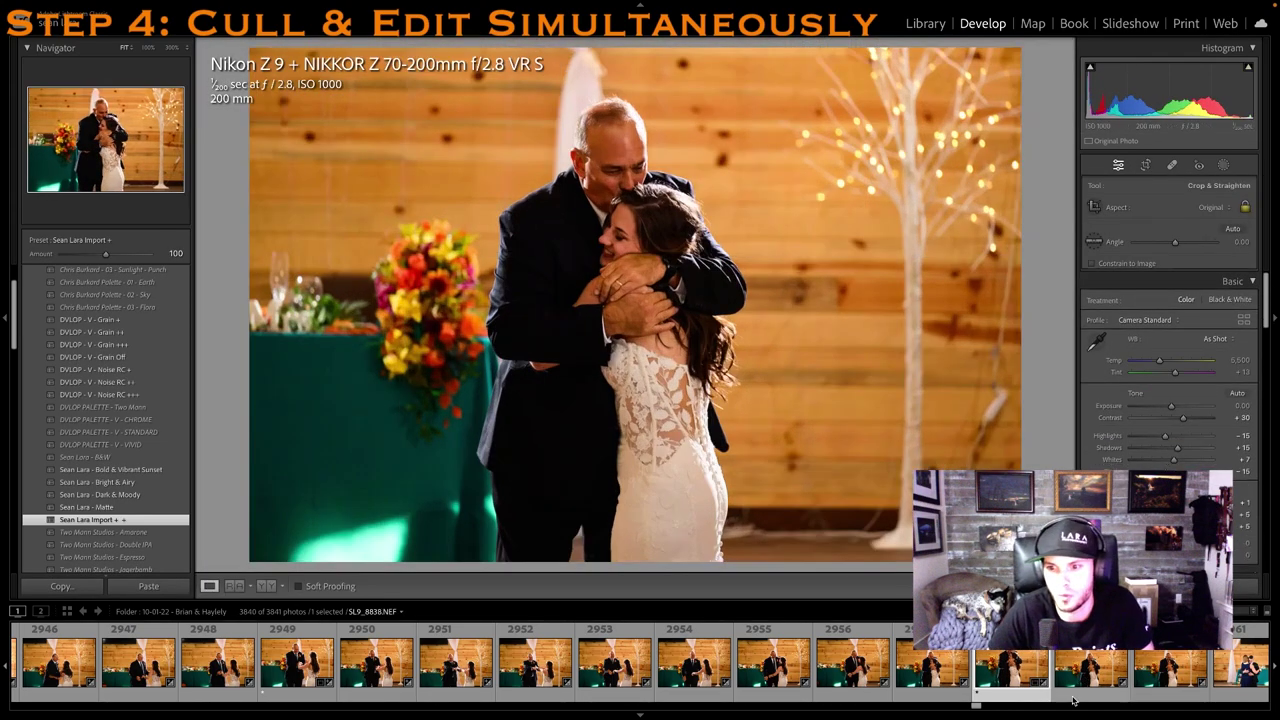
Skip the wide chandelier shot, crop SL9_8841, the woman in navy hugging the groom, tighter and rate it one star
scroll(1079, 688, "down", 5)
scroll(597, 680, "up", 19)
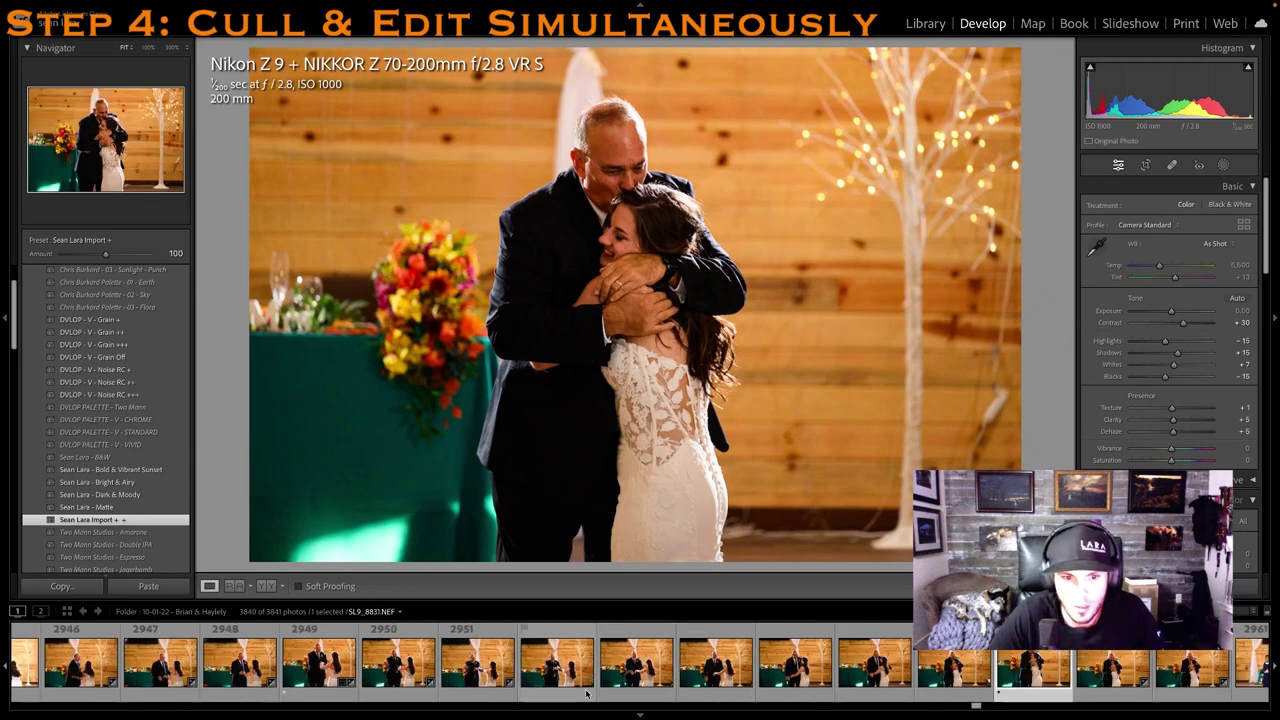
scroll(597, 680, "down", 20)
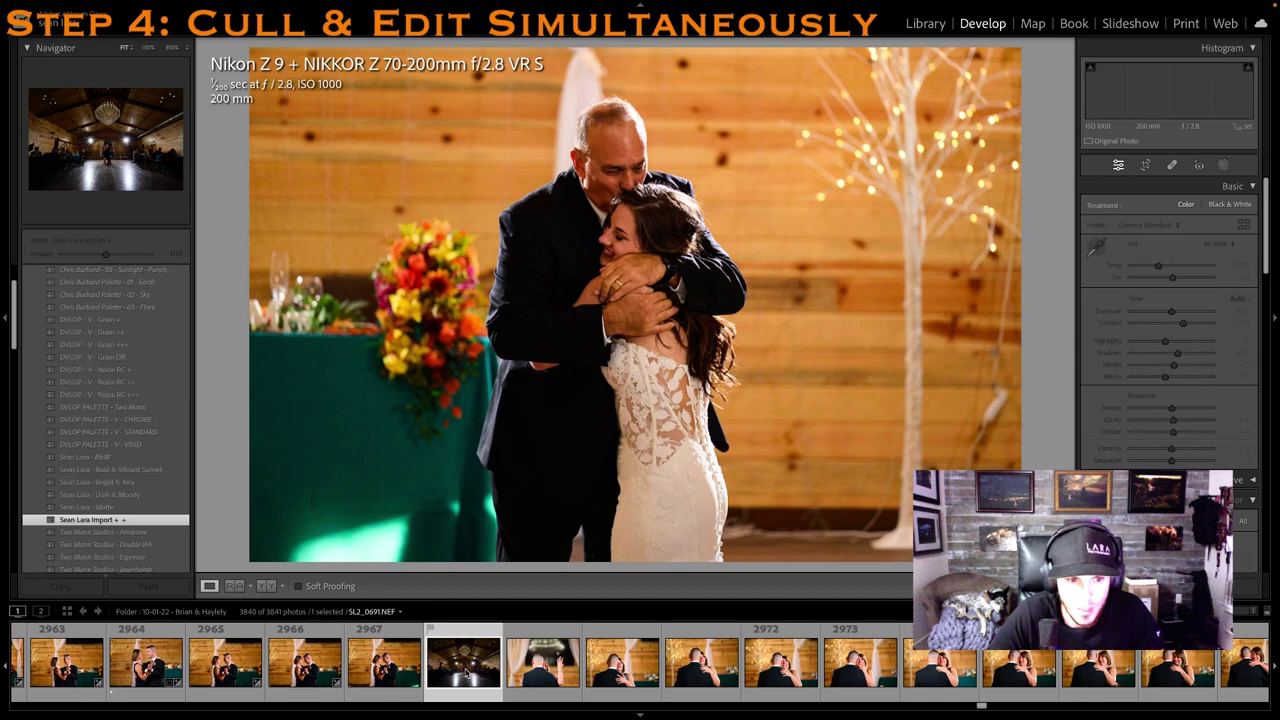
left_click(466, 668)
scroll(463, 677, "down", 3)
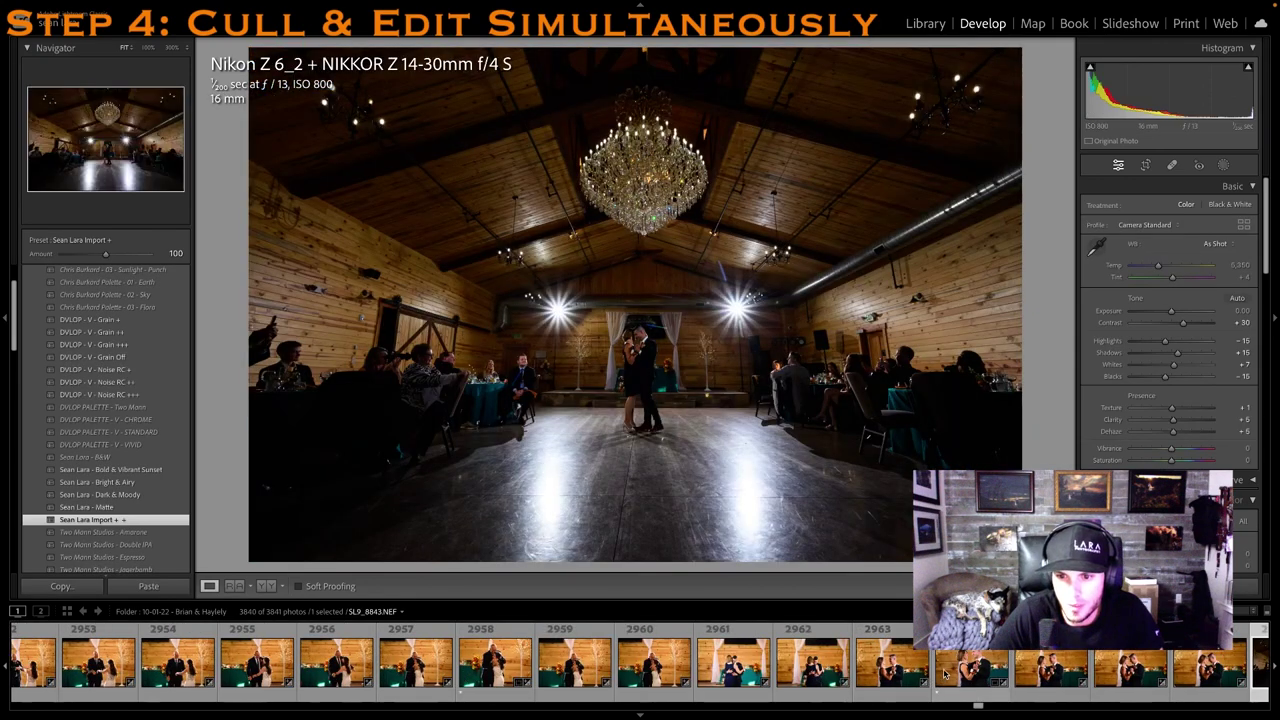
left_click(790, 674)
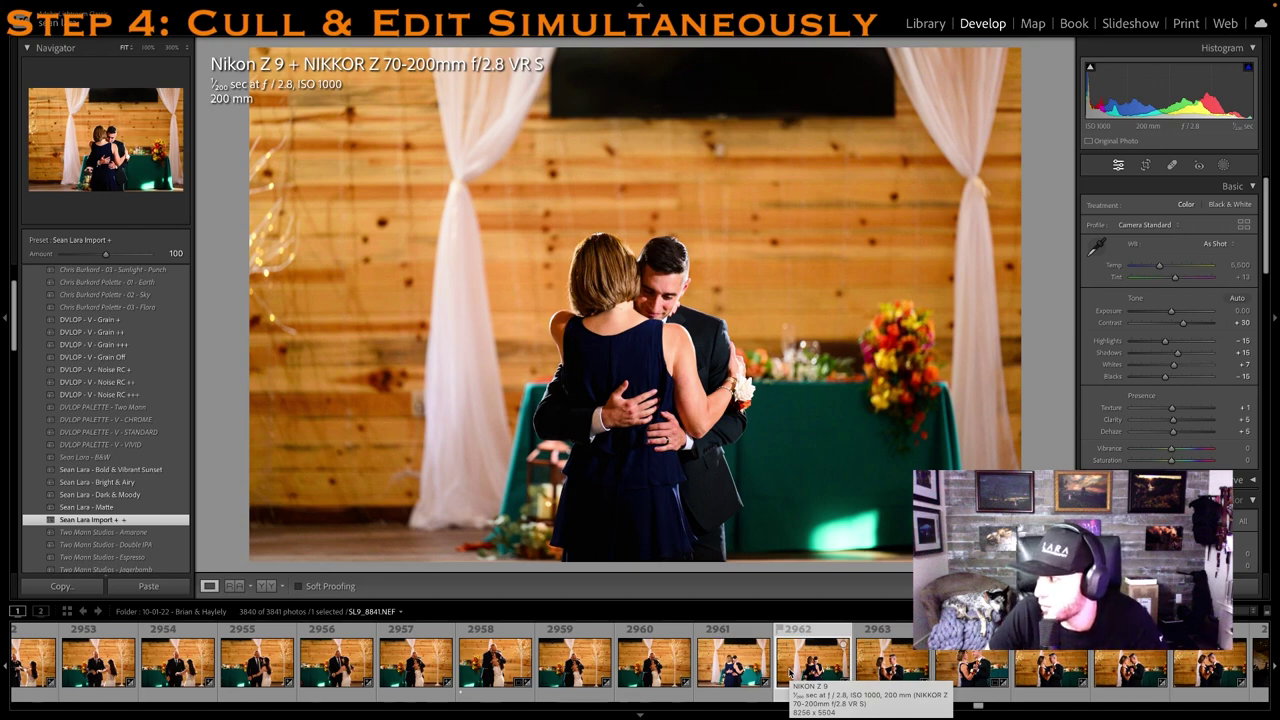
left_click(791, 676)
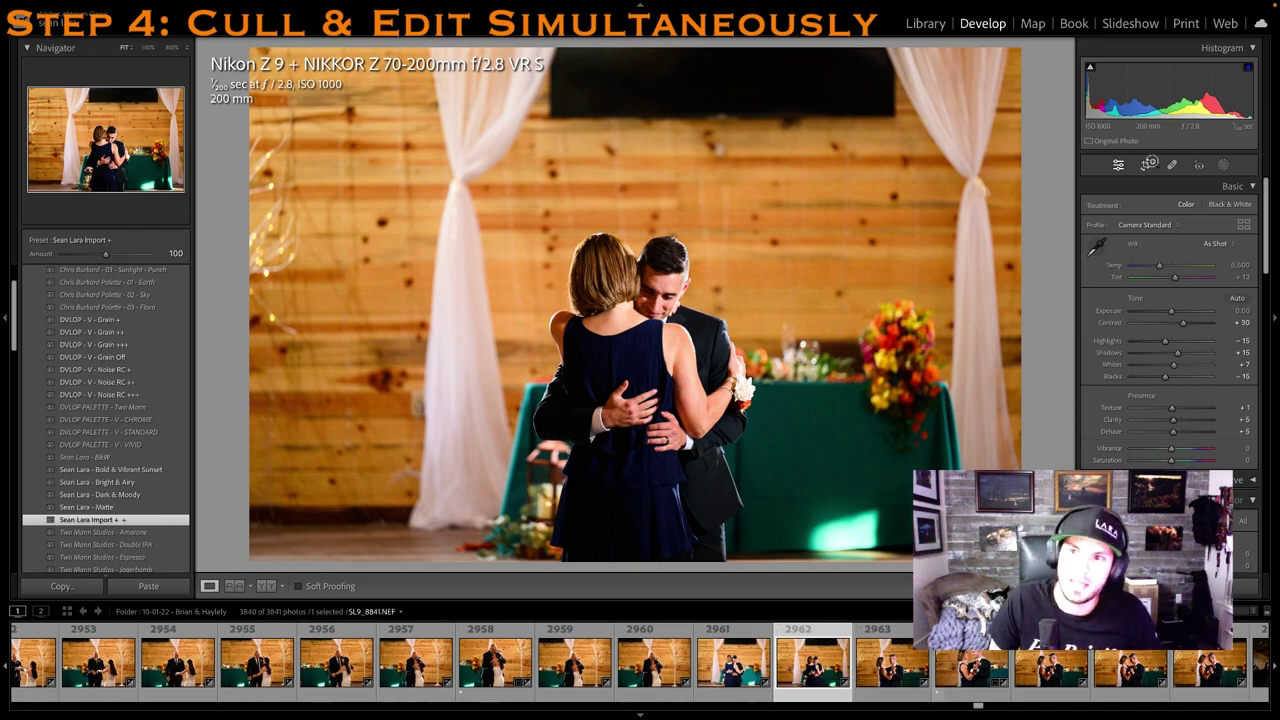
left_click(1150, 163)
left_click_drag(660, 49, 666, 114)
left_click_drag(661, 228, 670, 222)
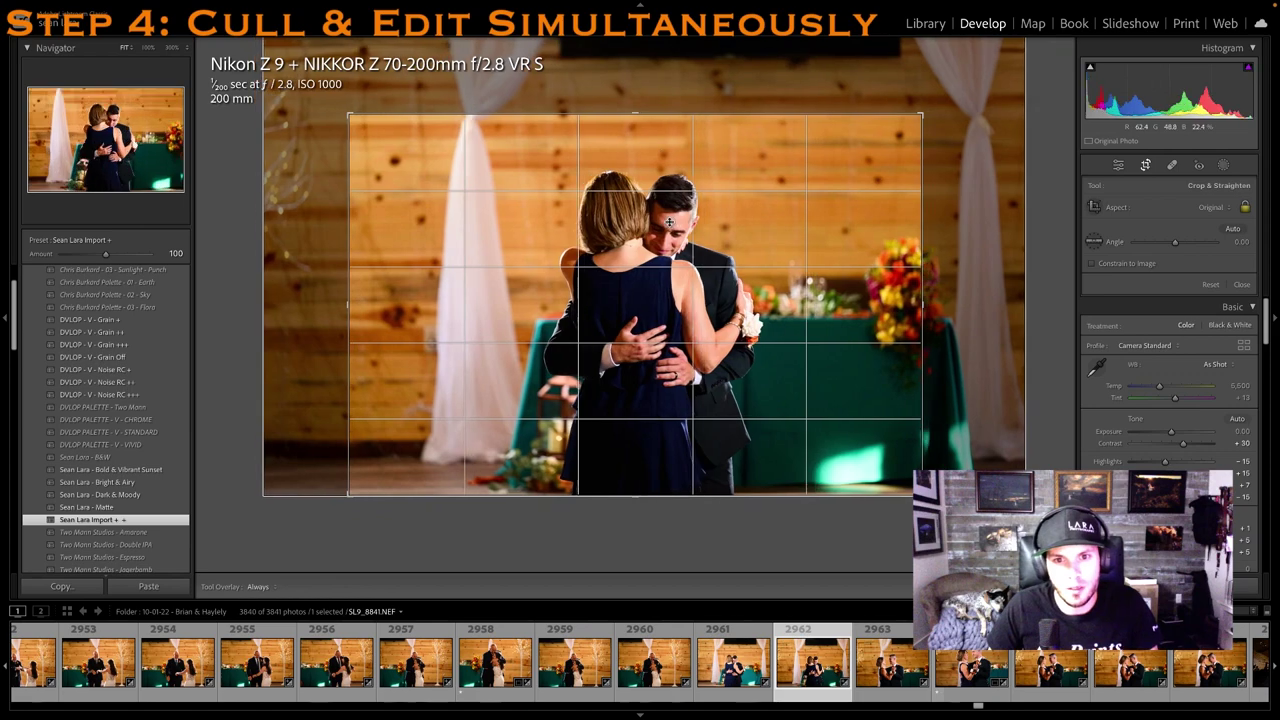
key("Return")
left_click(898, 648)
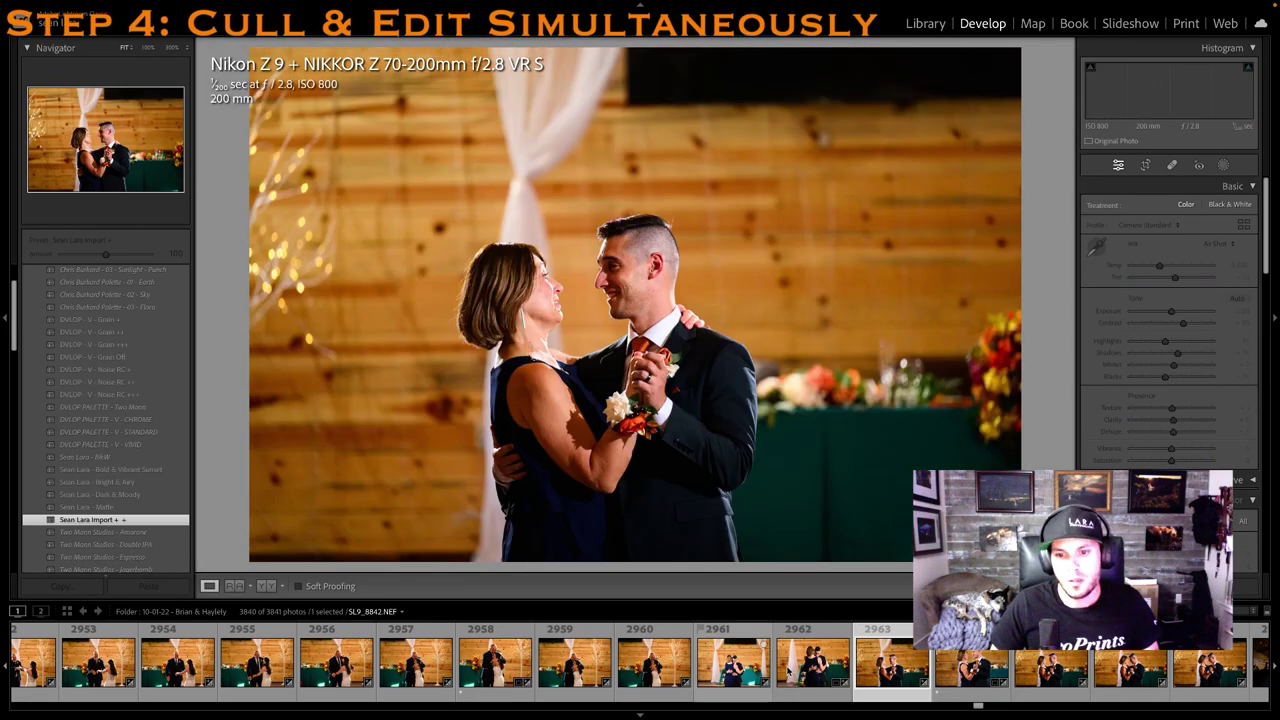
left_click(812, 682)
key("1")
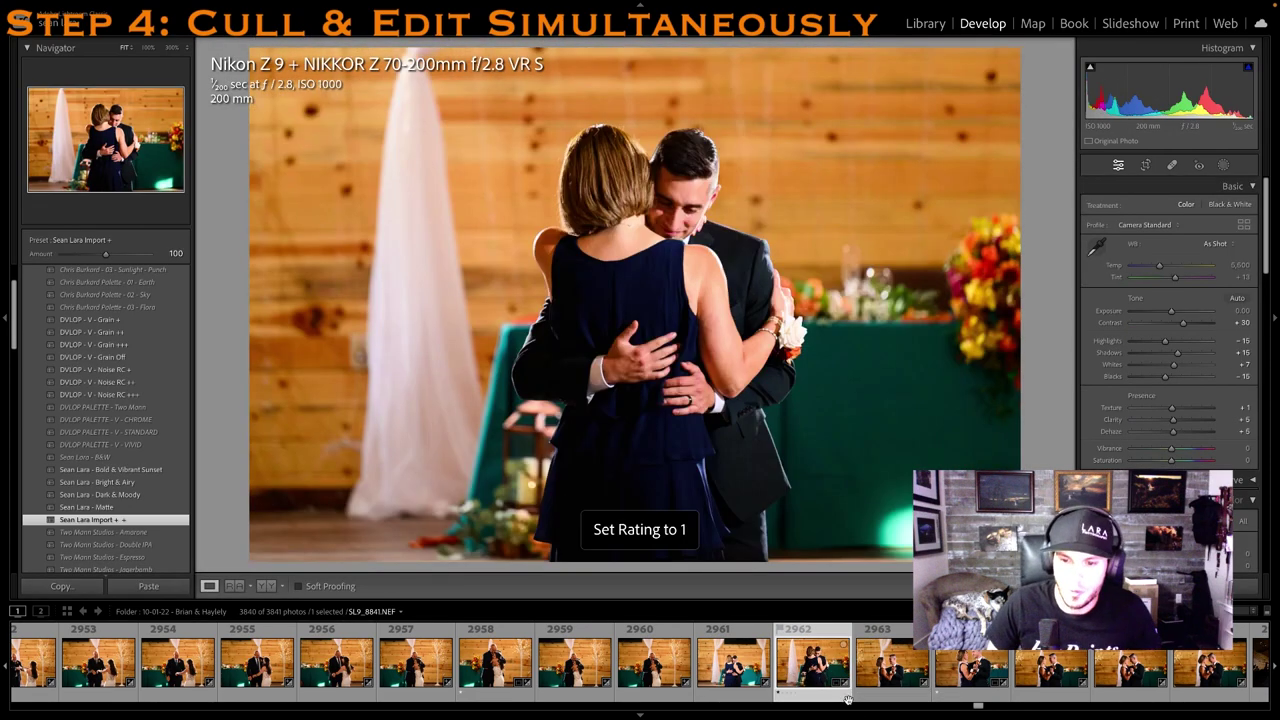
Rate SL9_8845, the pair dancing face to face with clasped hands, one star and crop it tighter around them
left_click(886, 680)
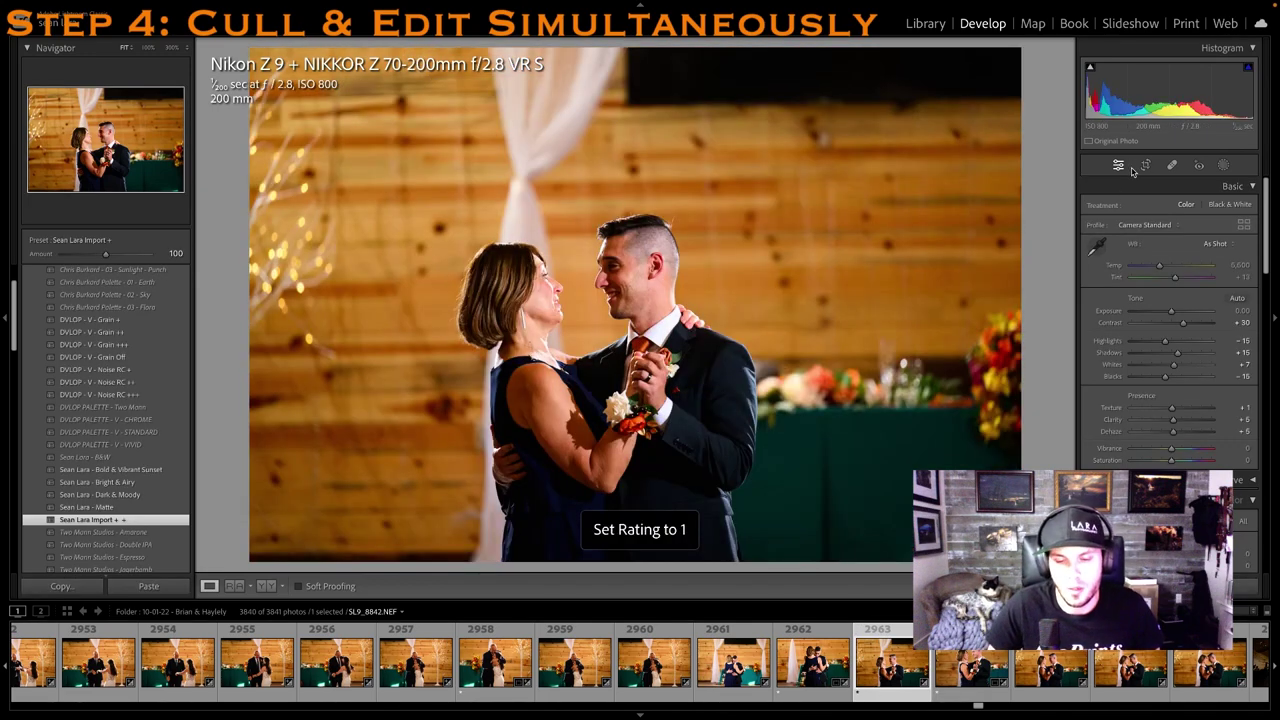
key("Right")
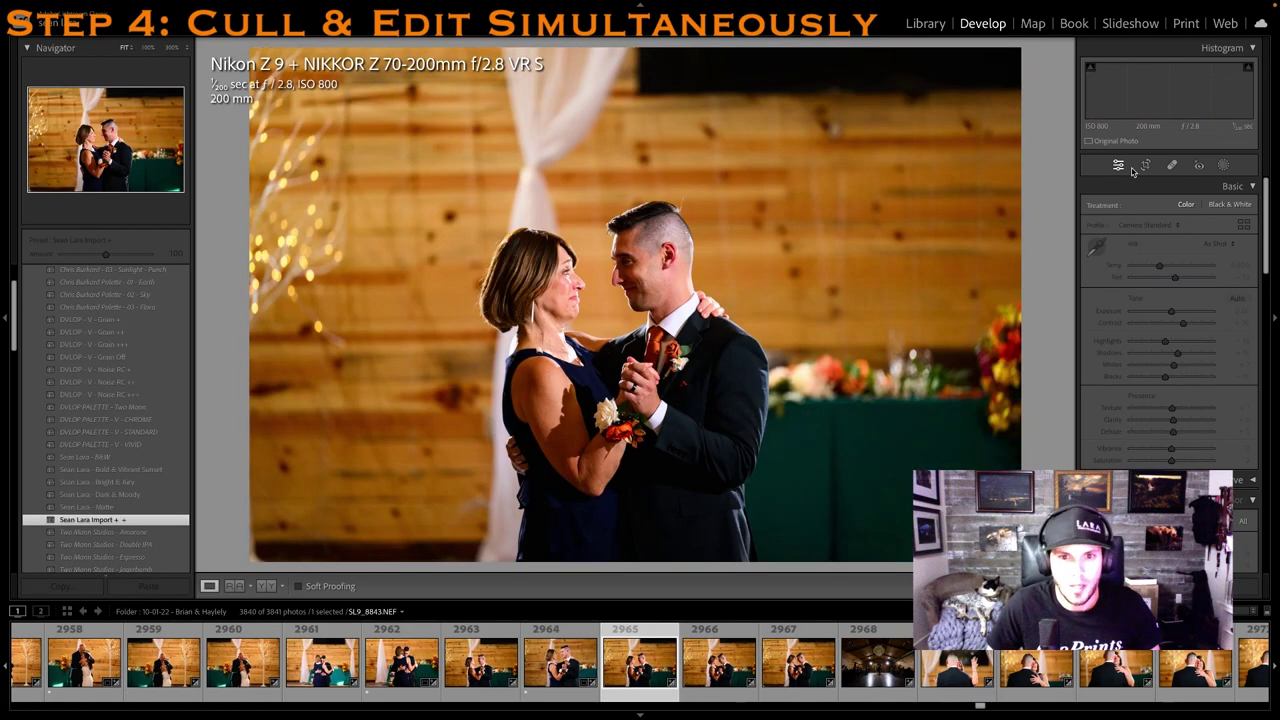
key("Right")
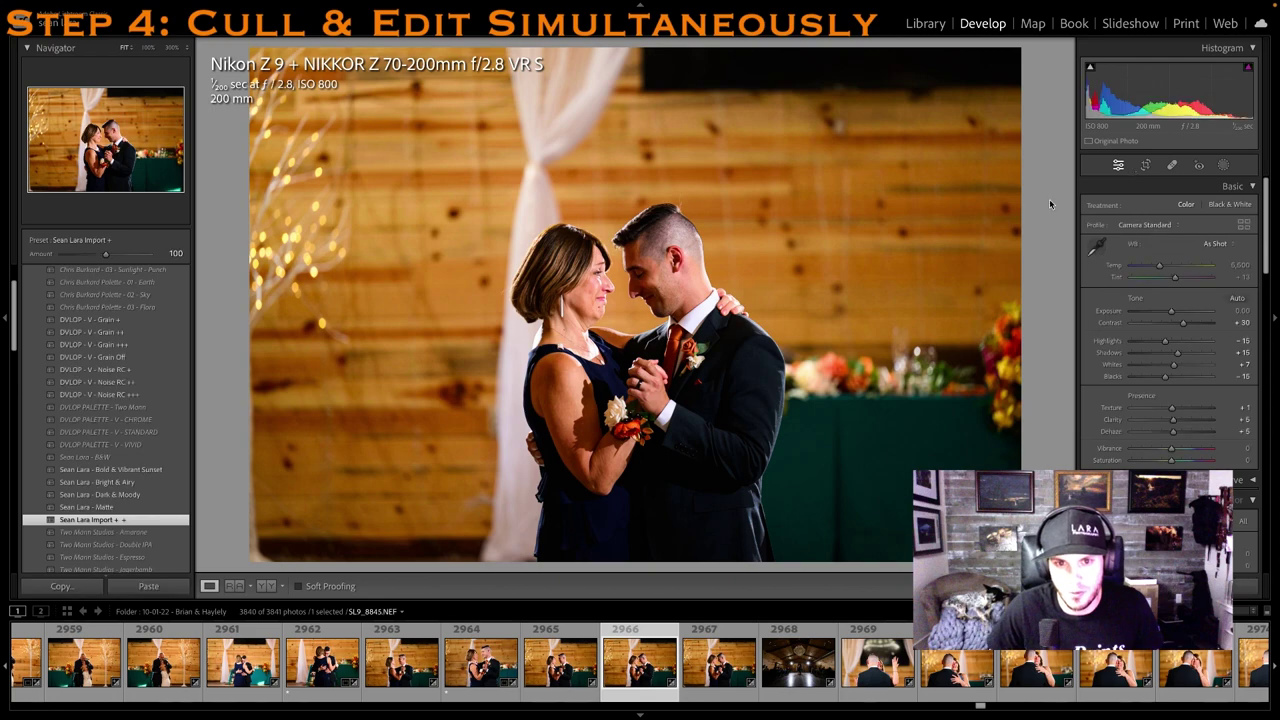
left_click(1145, 165)
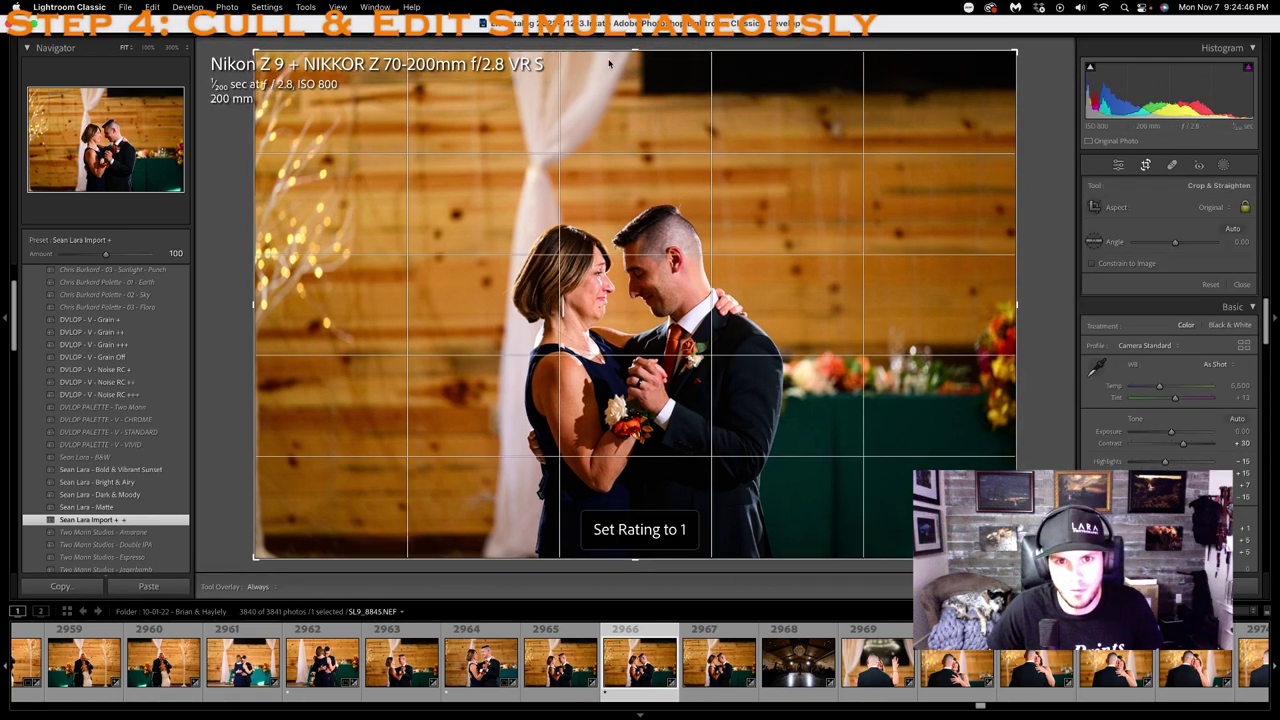
left_click_drag(624, 53, 624, 98)
left_click_drag(640, 305, 664, 305)
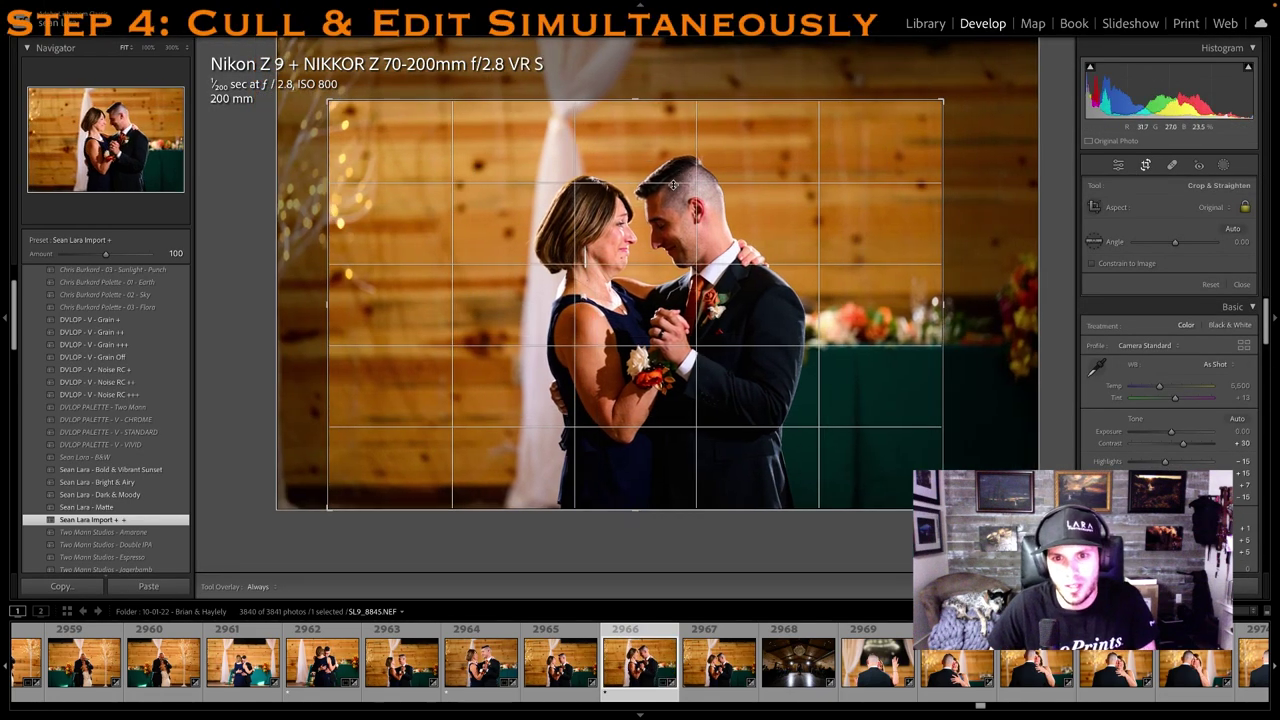
key("Return")
Skip the first over-the-shoulder frames, then rate frame 2974, the tearful woman with her hand on the groom's shoulder, one star
left_click(888, 668)
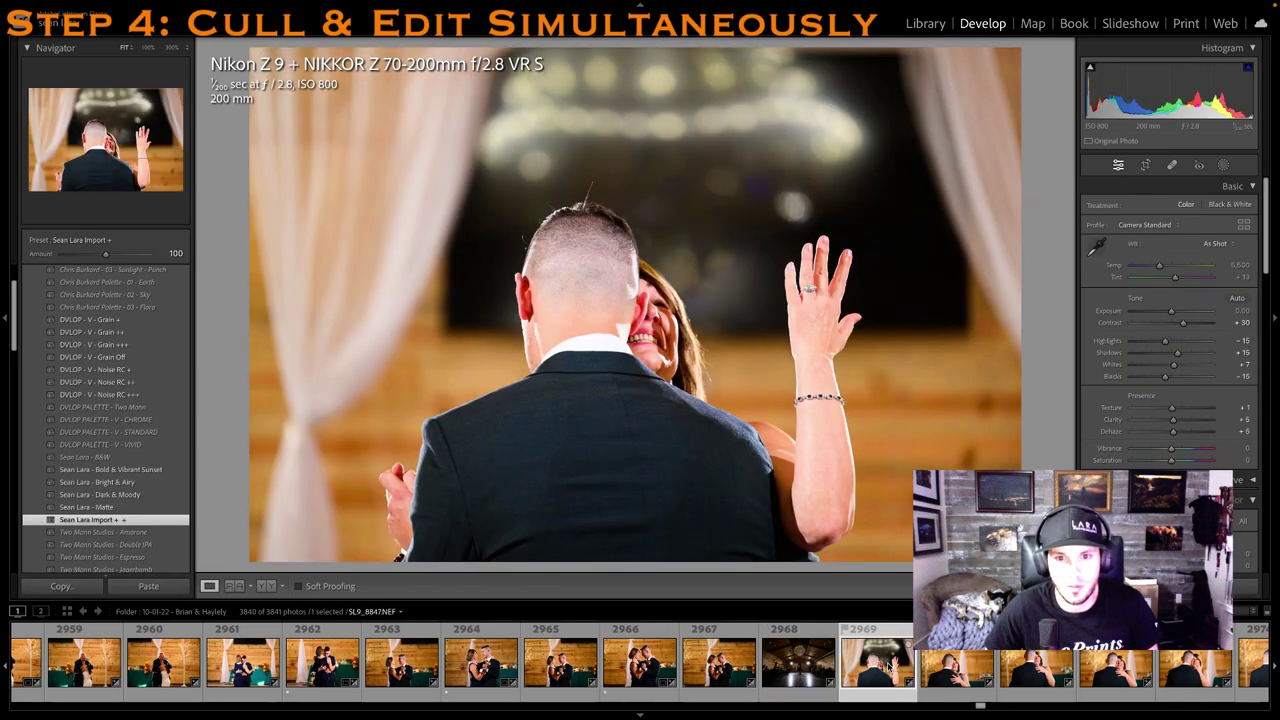
key("Right")
key("Right")
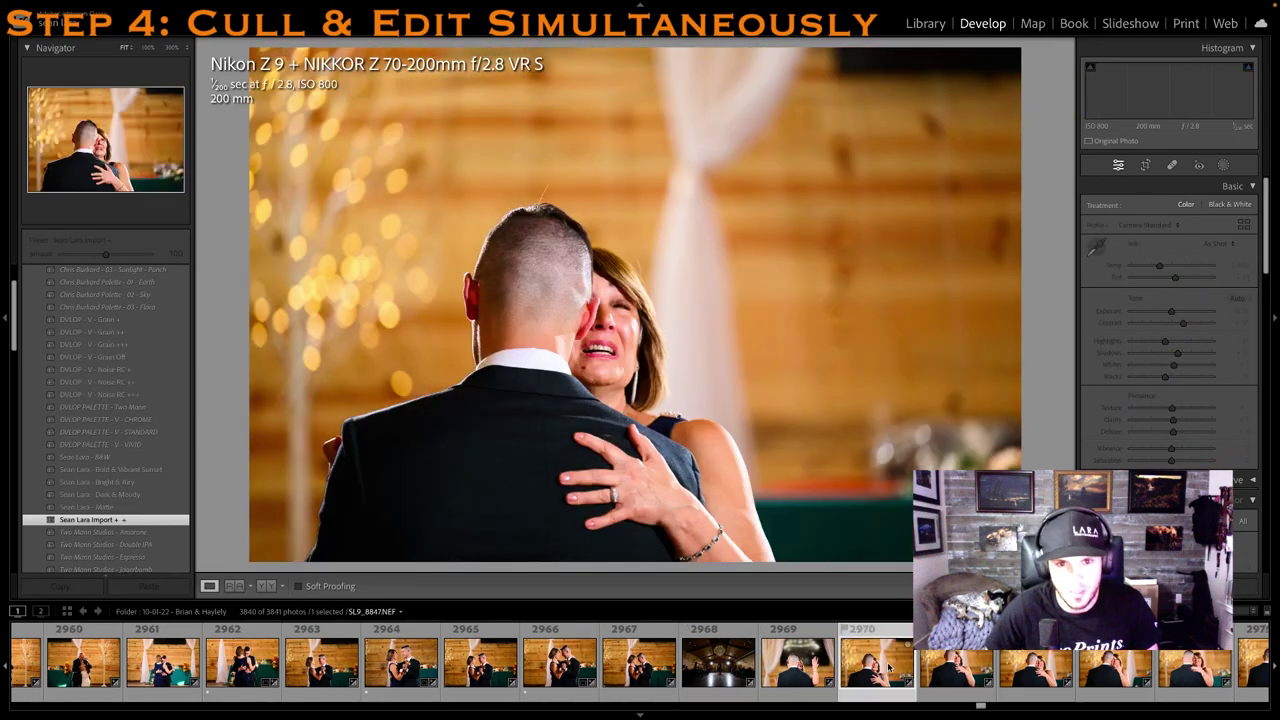
key("Right")
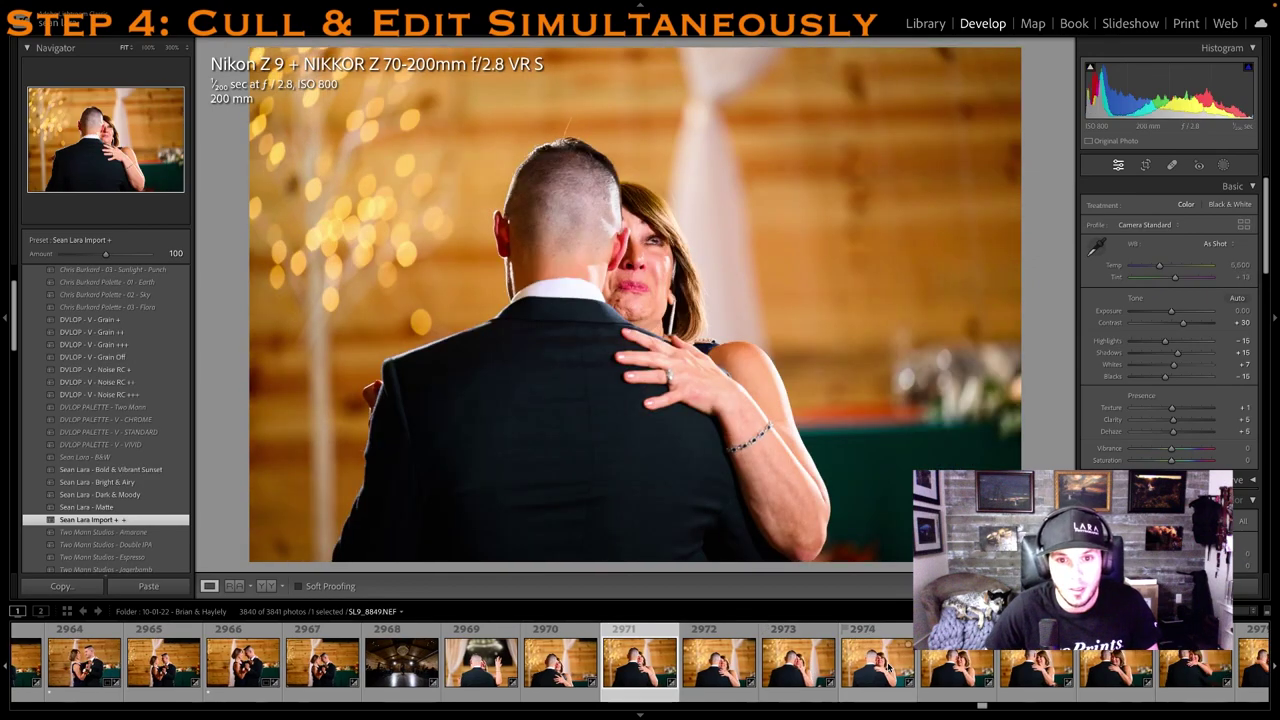
key("Right")
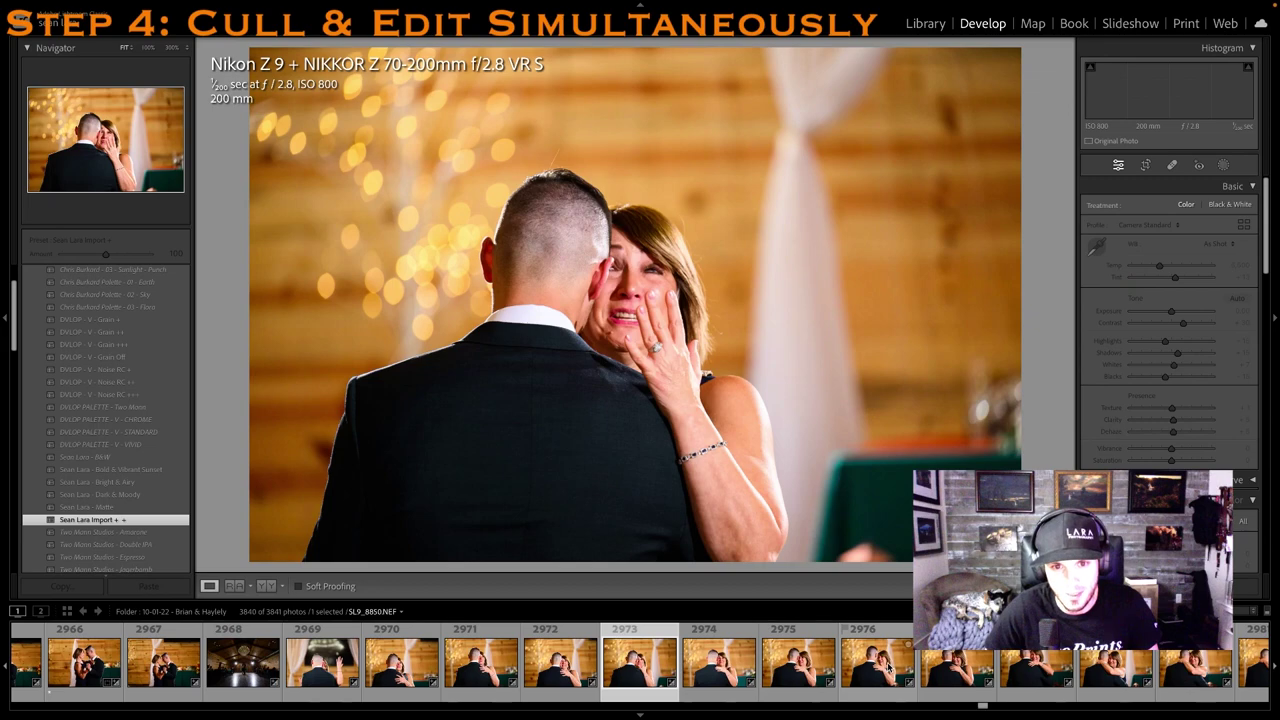
key("Right")
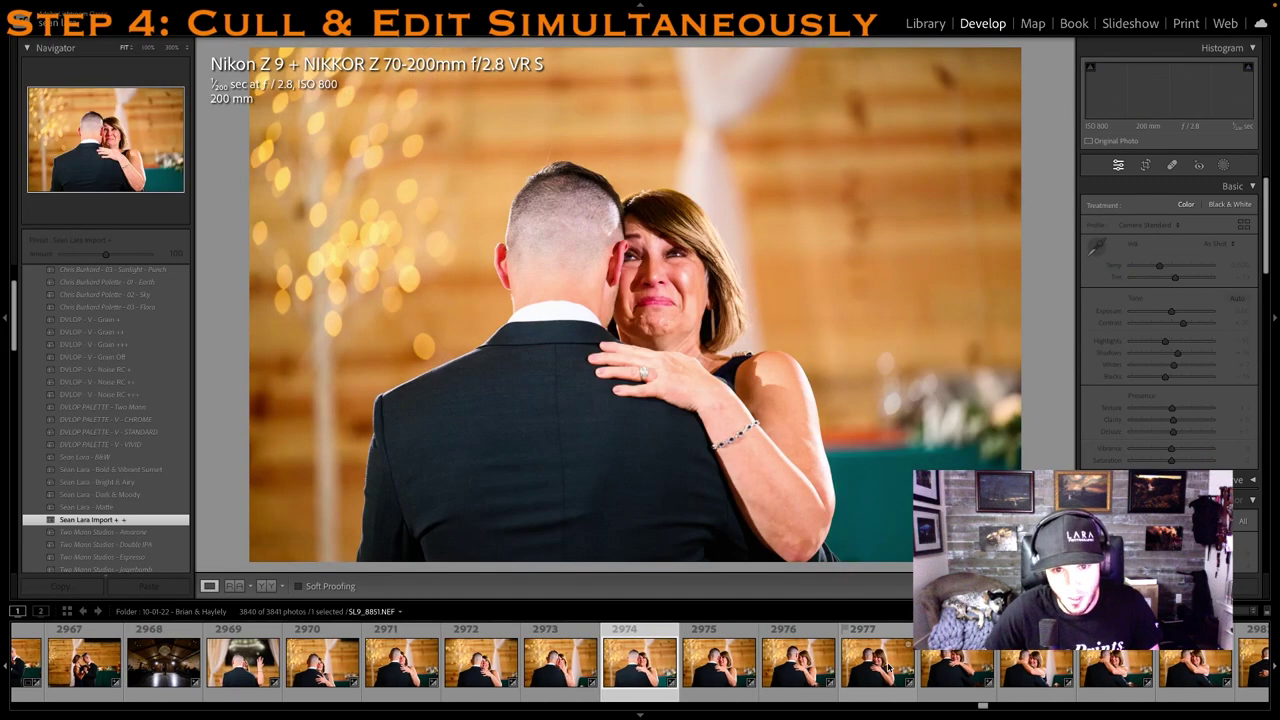
key("Right")
key("Left")
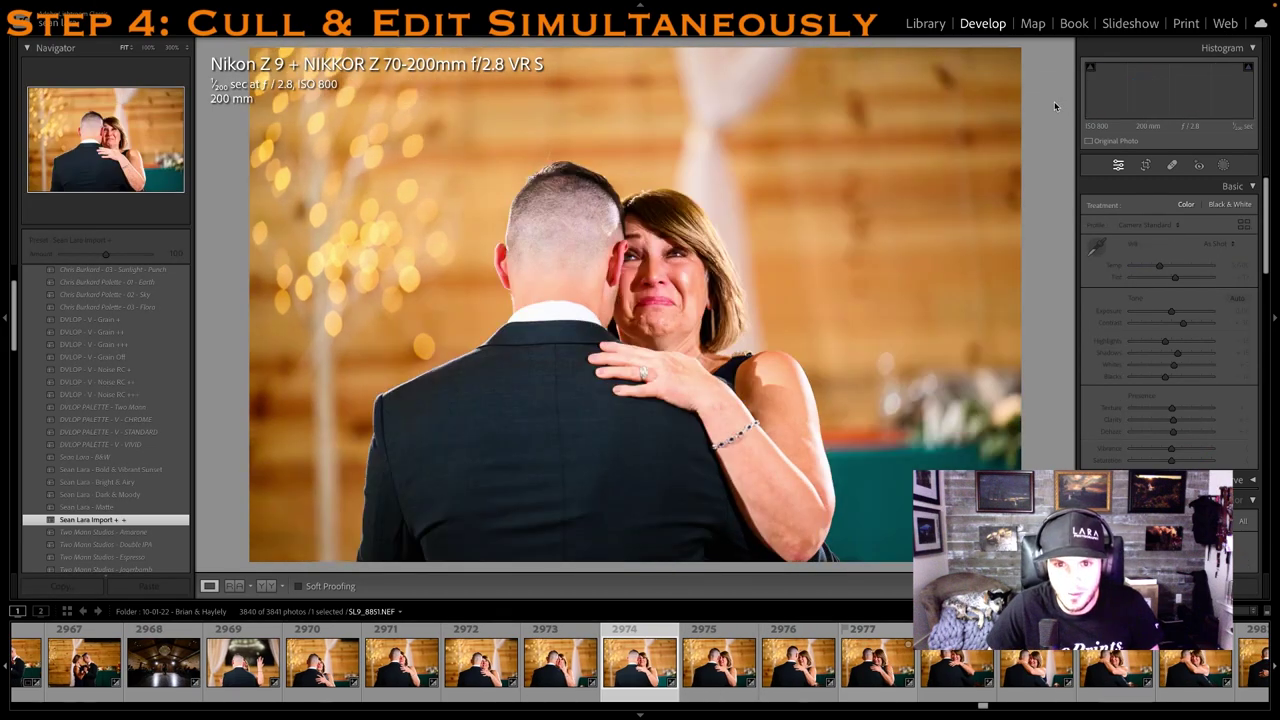
key("1")
key("r")
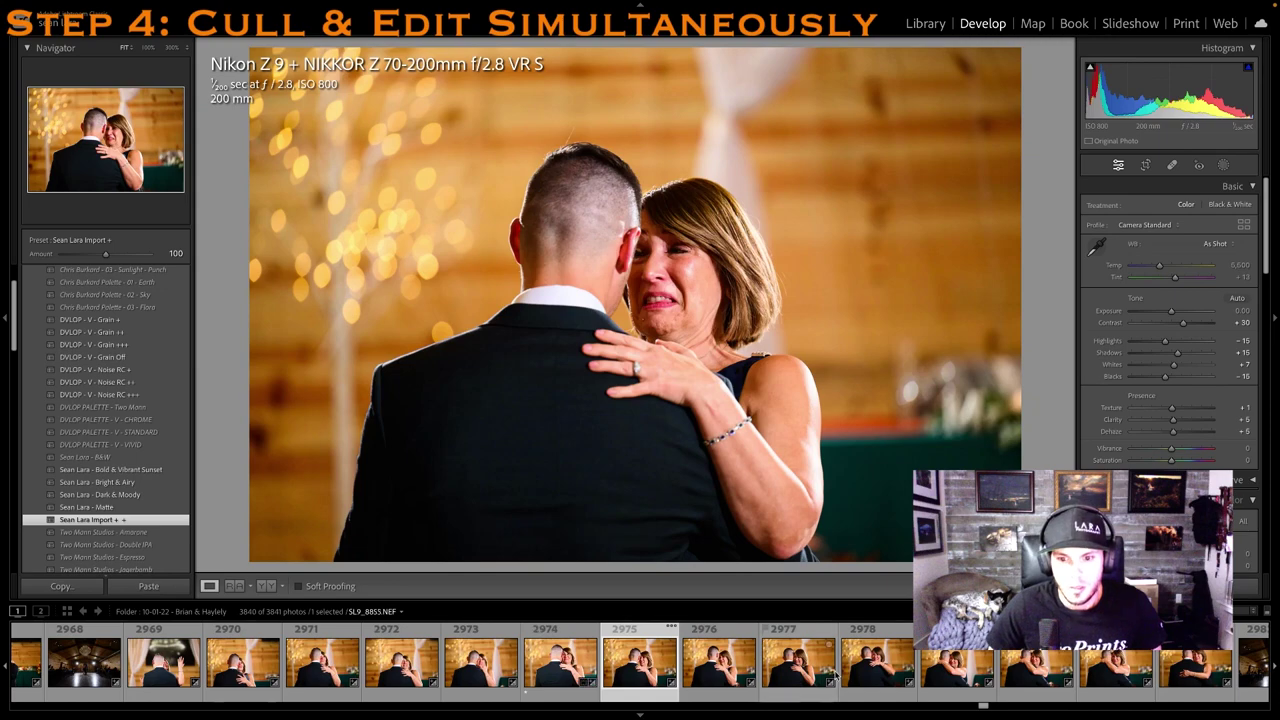
Rate SL9_8857, the crying woman with her arm around the groom's neck, one star and crop it tighter around them
scroll(836, 676, "right", 2)
left_click(842, 667)
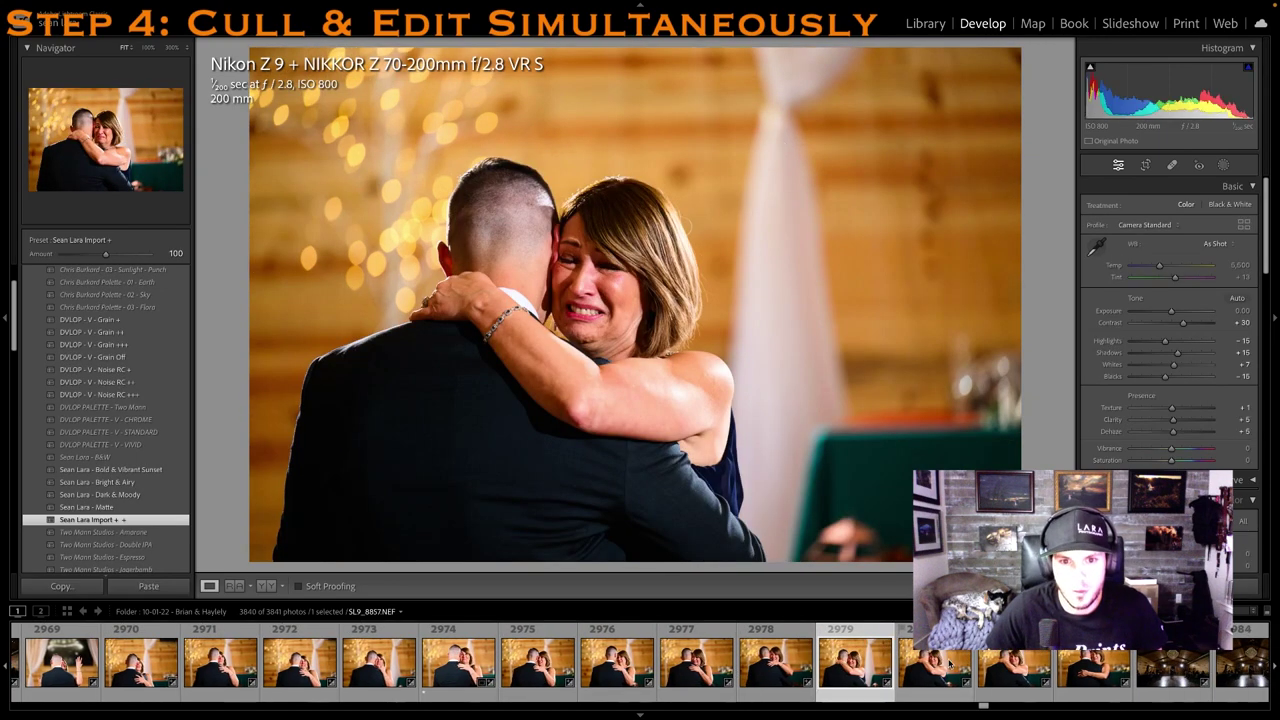
key("1")
left_click(1146, 166)
left_click_drag(1014, 56, 935, 88)
left_click_drag(829, 185, 829, 202)
key("Return")
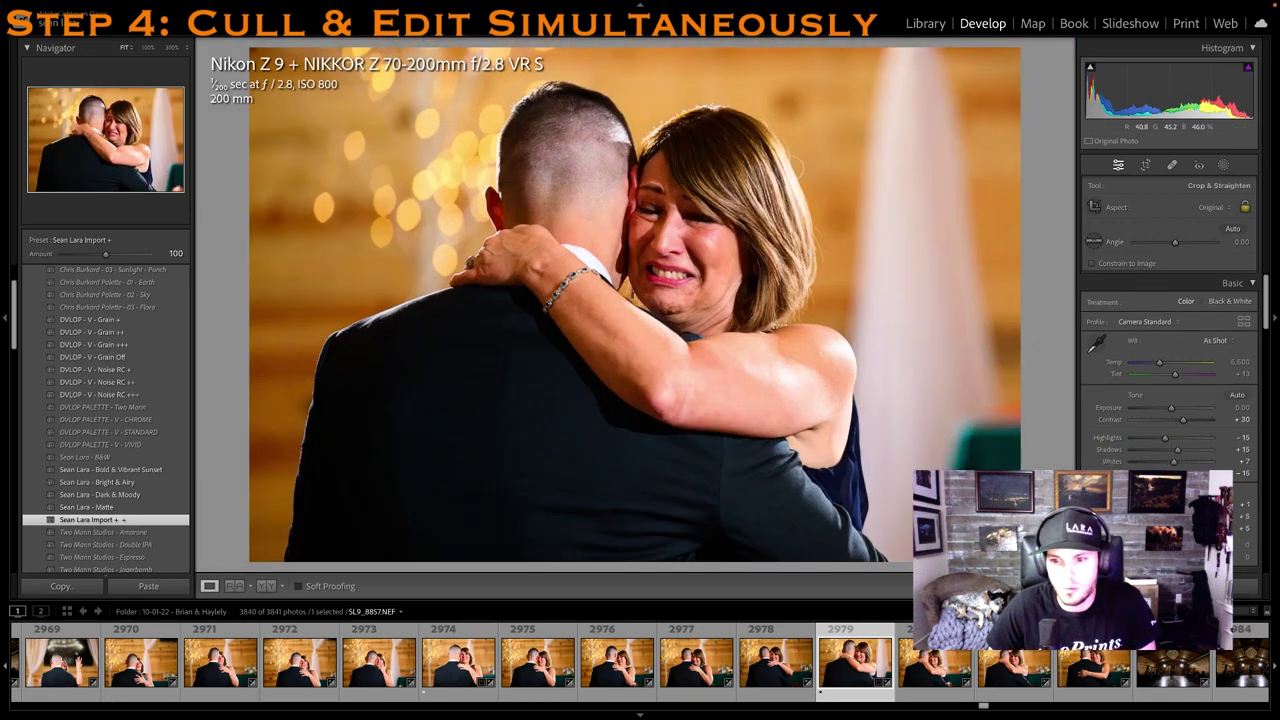
Rate frame 2981 and the wide chandelier shot 2983 one star, setting the wide shot's exposure to +0.50 and shadows to +46
left_click(1021, 672)
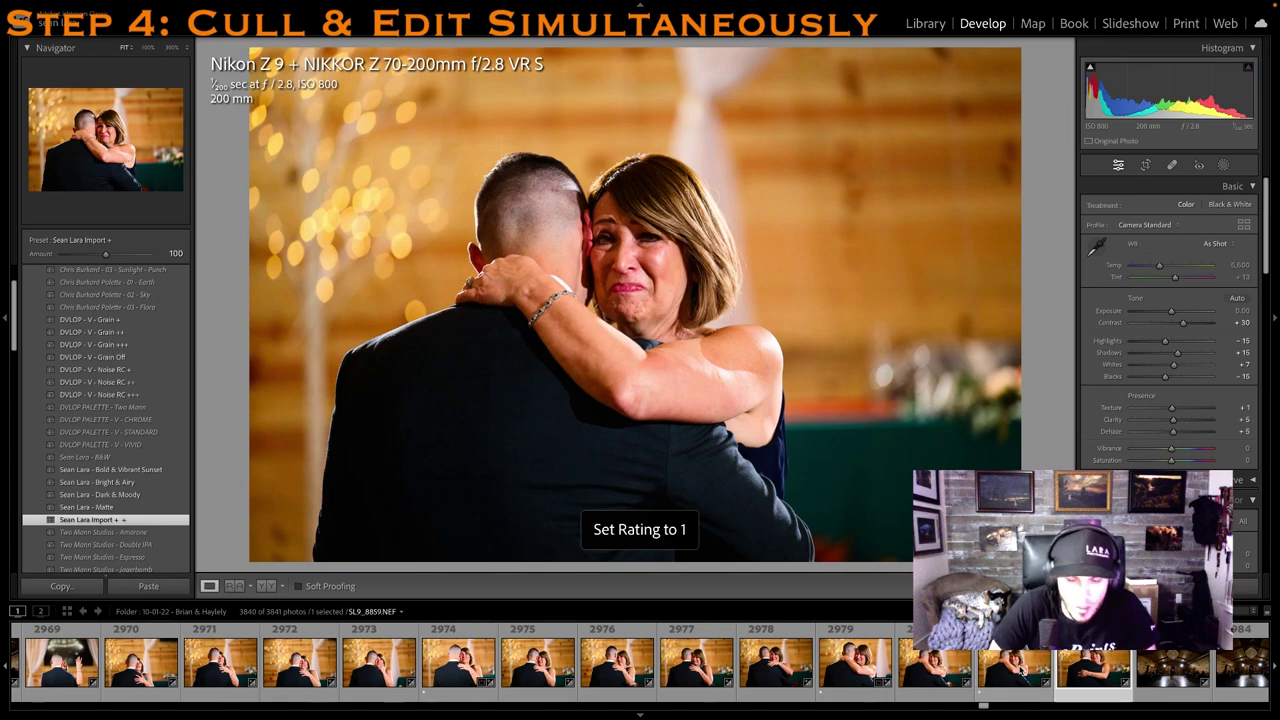
key("Right")
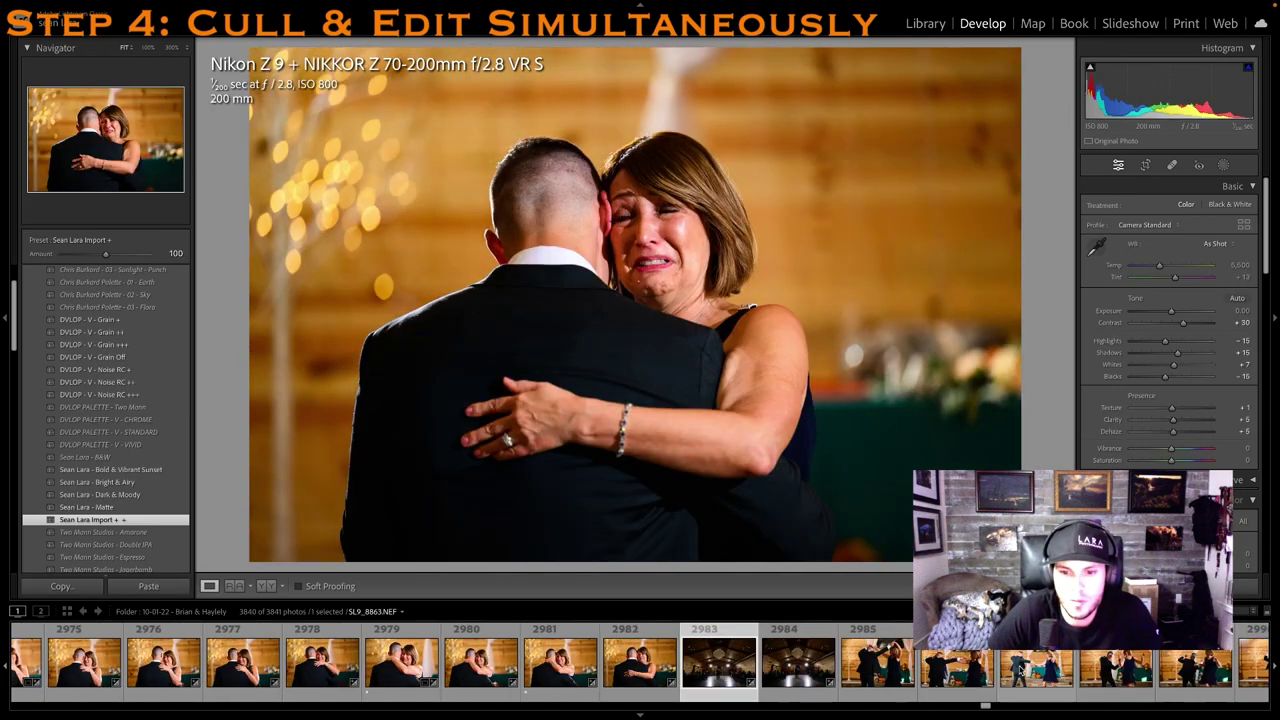
key("1")
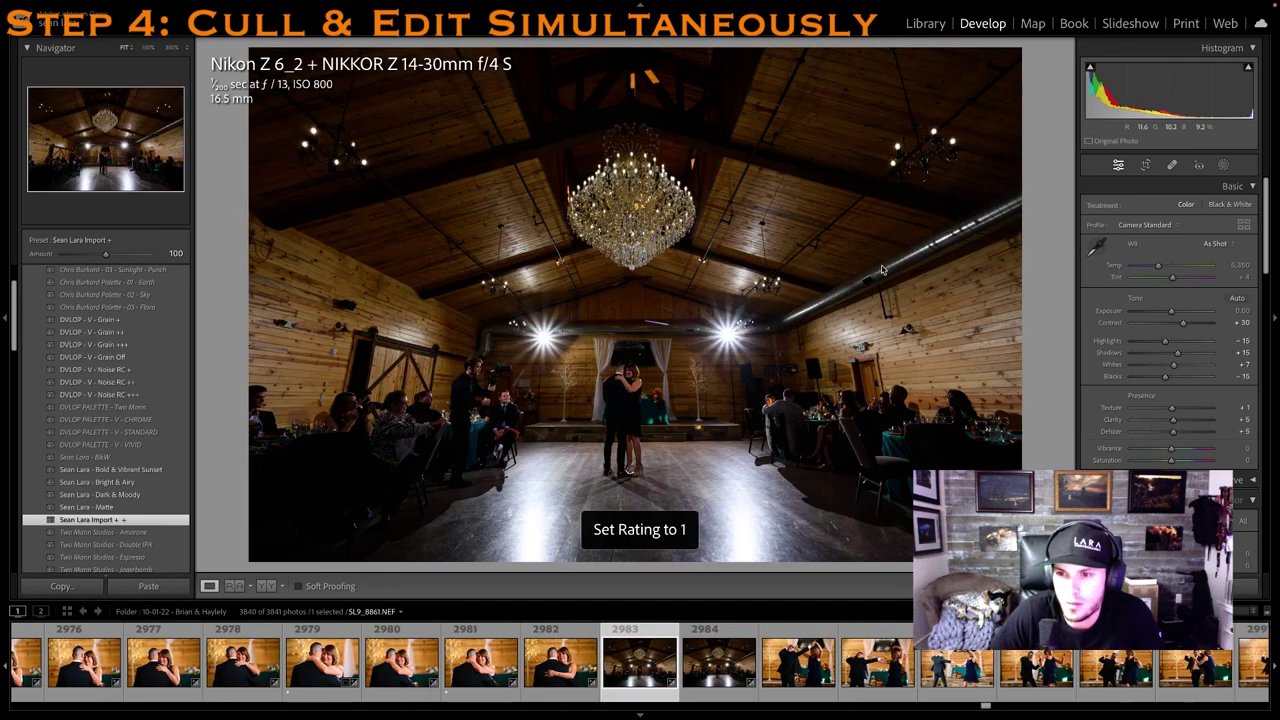
left_click_drag(1178, 316, 1189, 351)
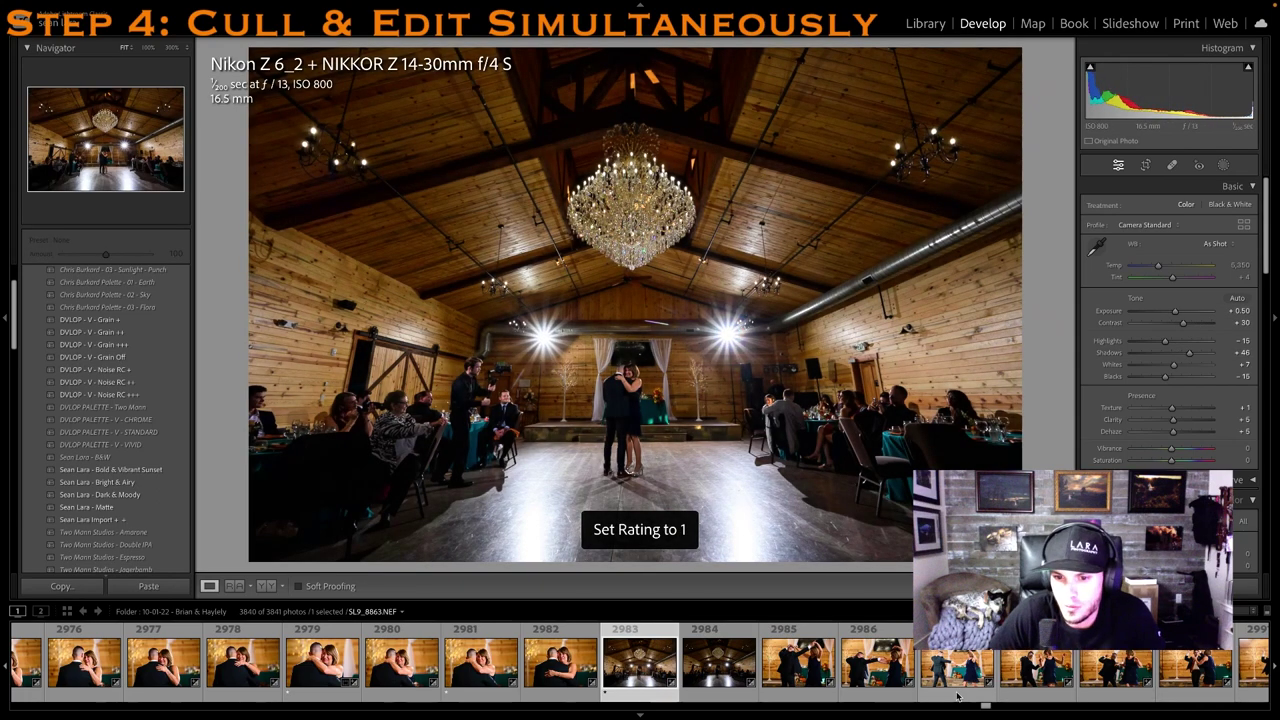
Rate frame 2986, the pair striking a dance pose with outstretched arms, one star
left_click(868, 668)
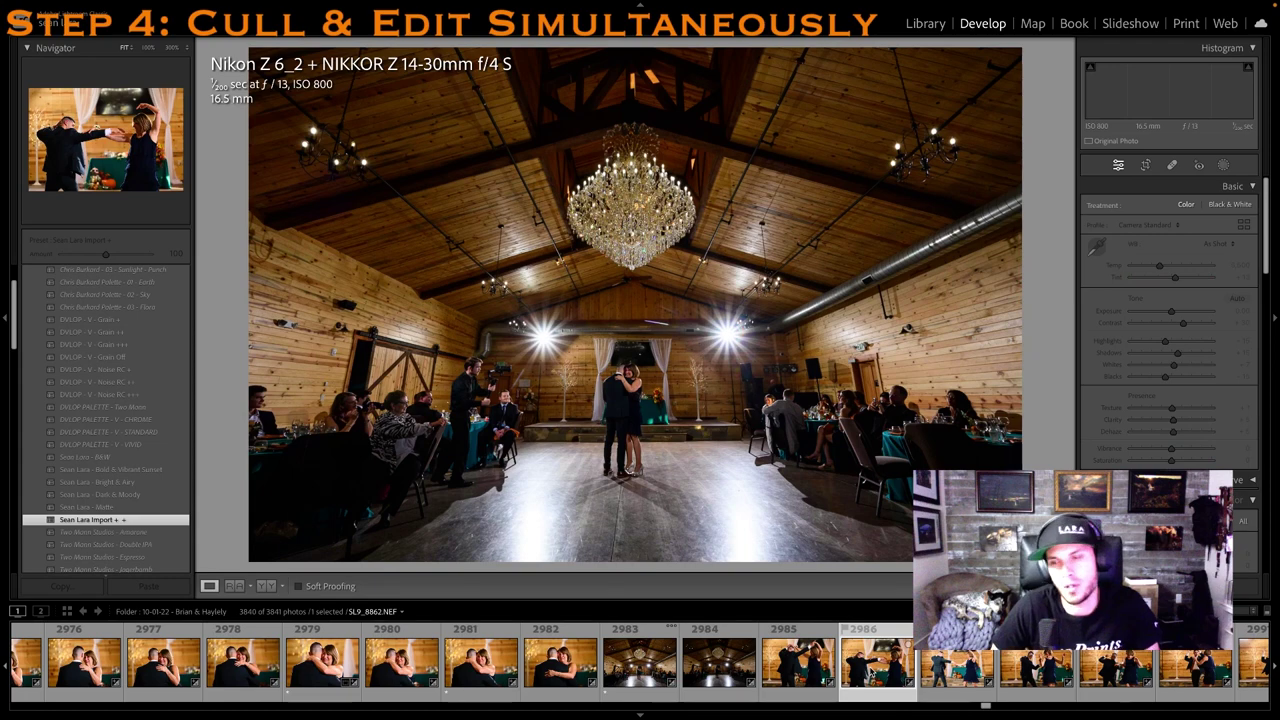
key("1")
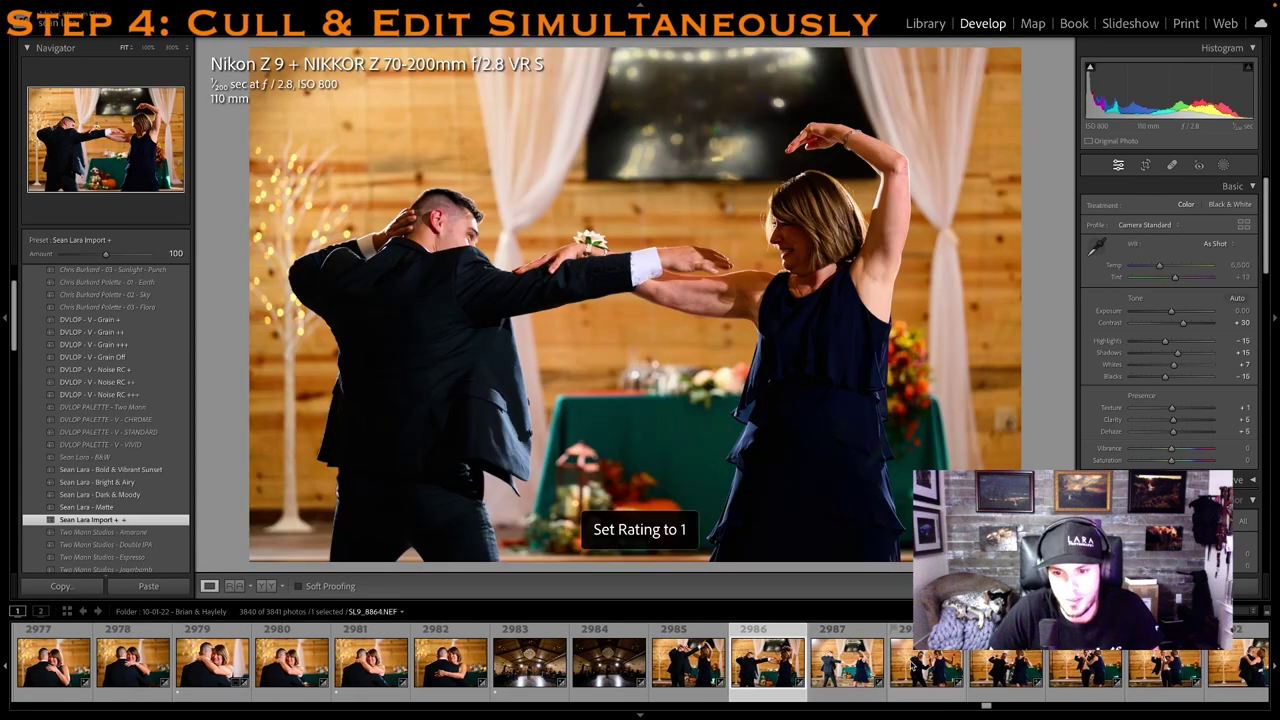
key("1")
Rate SL9_8866, the groom dancing with both hands raised, one star and crop it tighter around the pair
left_click(1072, 679)
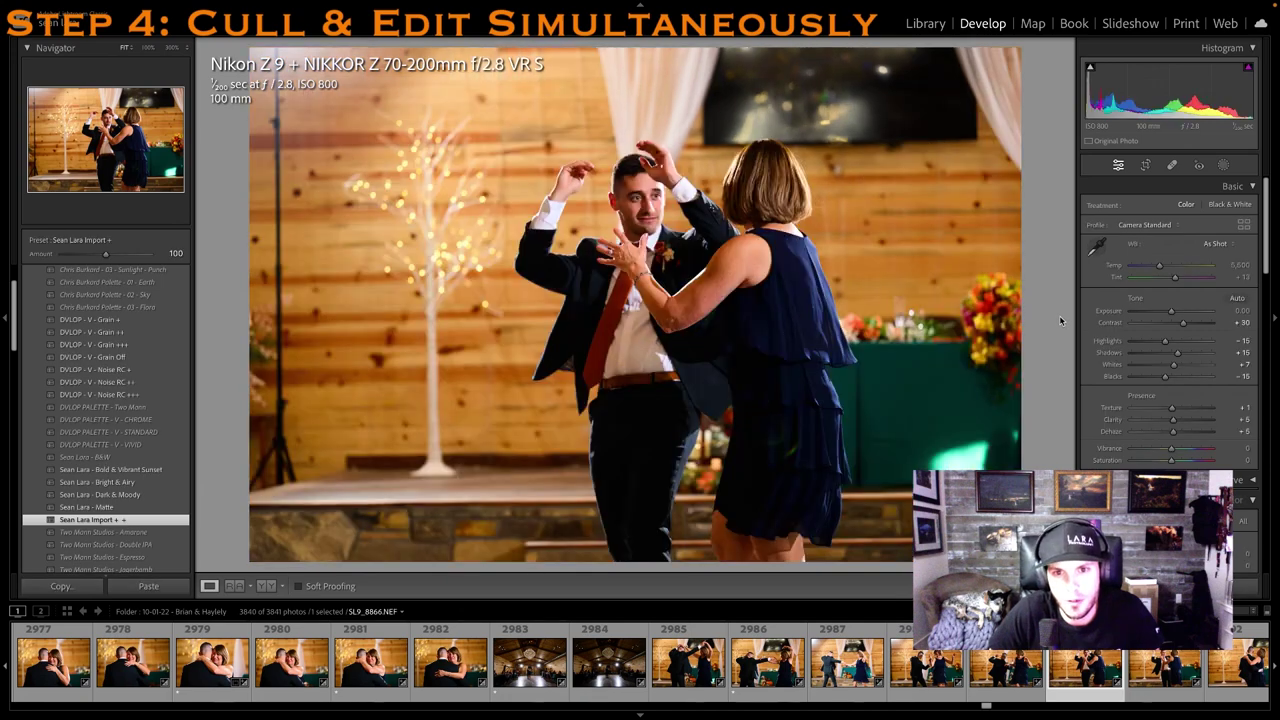
key("1")
left_click(1146, 165)
left_click_drag(251, 146, 330, 139)
left_click_drag(450, 250, 478, 256)
key("r")
Rate SL9_8870, the groom smirking at the camera, one star, set its exposure to +0.20 and crop it tighter
key("Right")
key("Right")
key("Right")
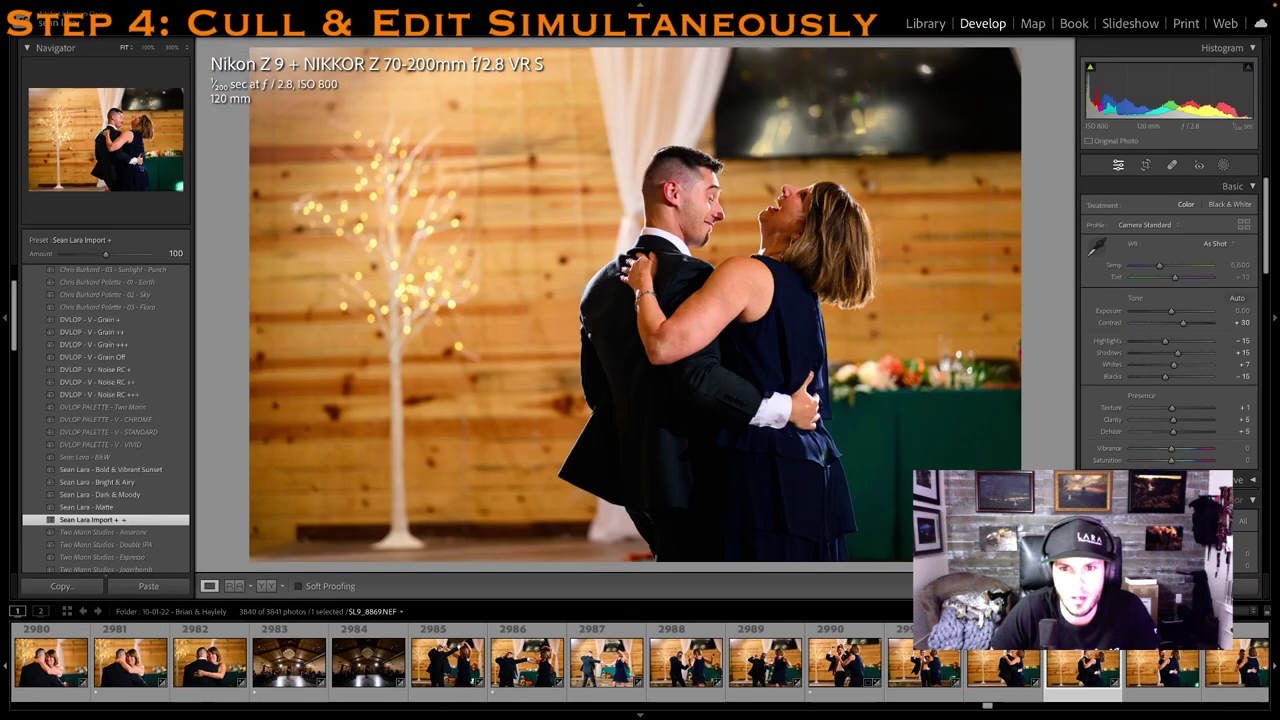
key("Right")
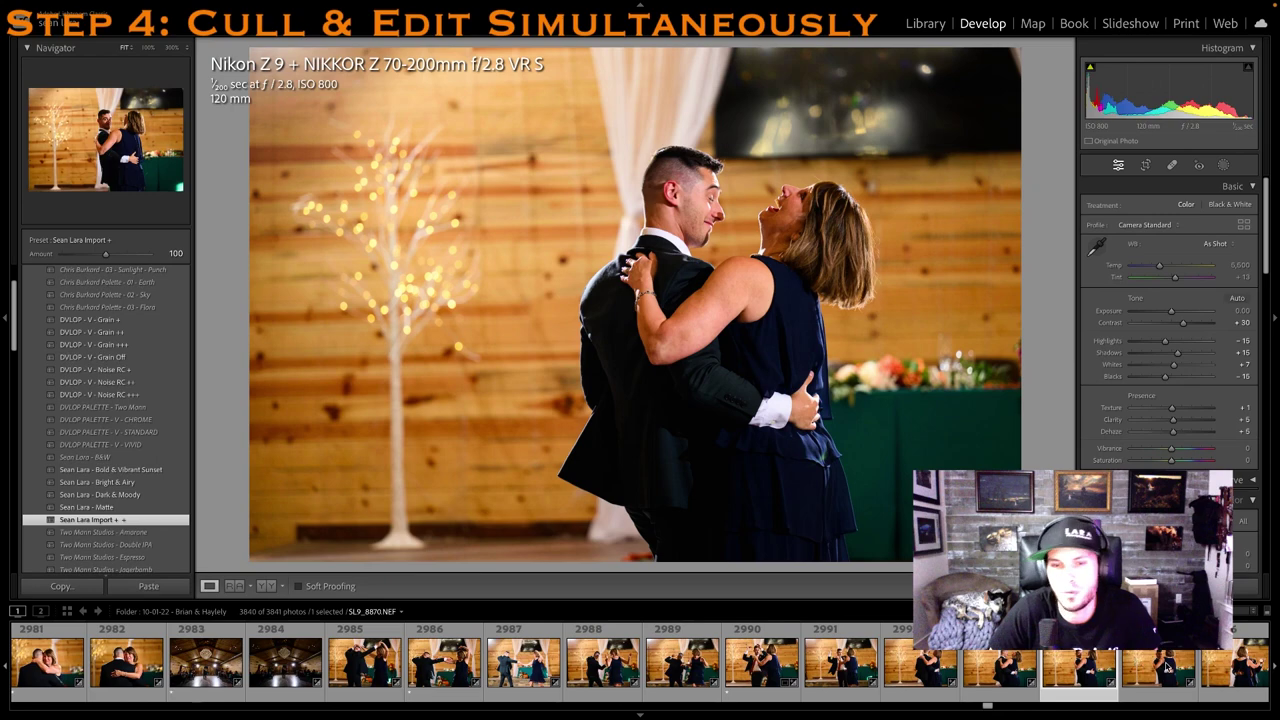
key("Right")
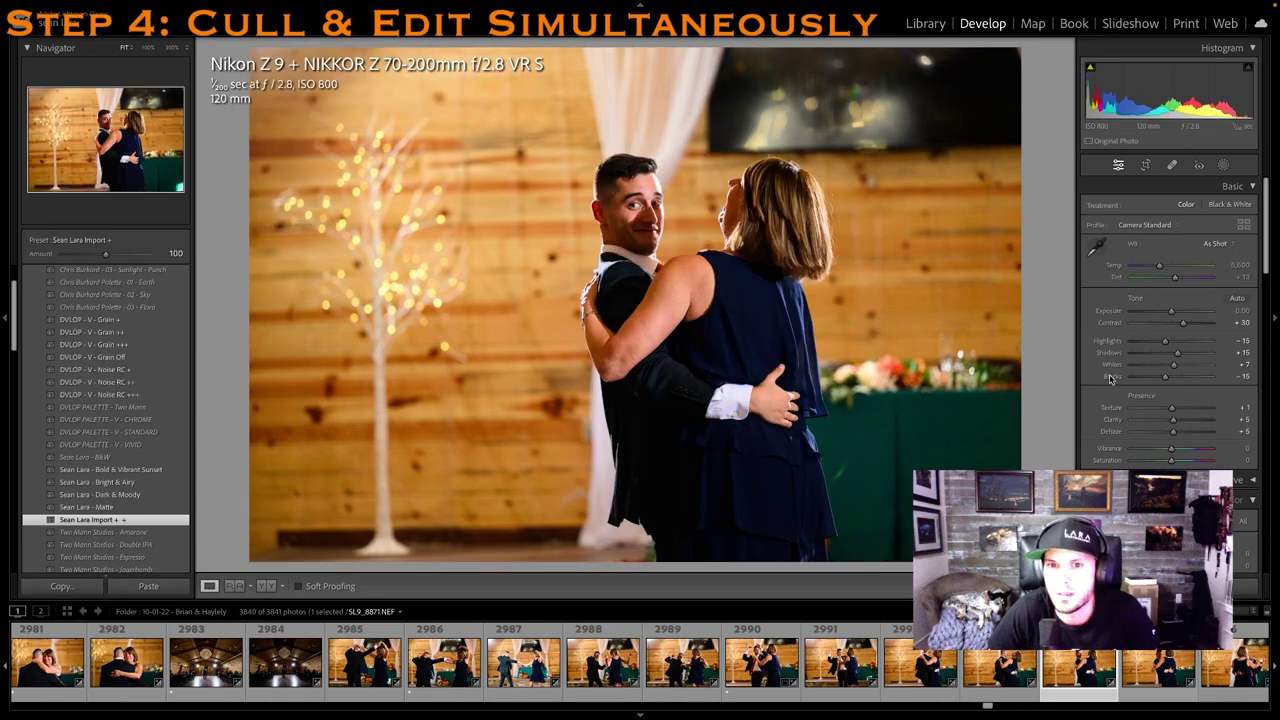
left_click_drag(1171, 314, 1172, 312)
key("1")
left_click(1145, 165)
left_click_drag(254, 236, 322, 237)
left_click_drag(649, 335, 669, 329)
key("r")
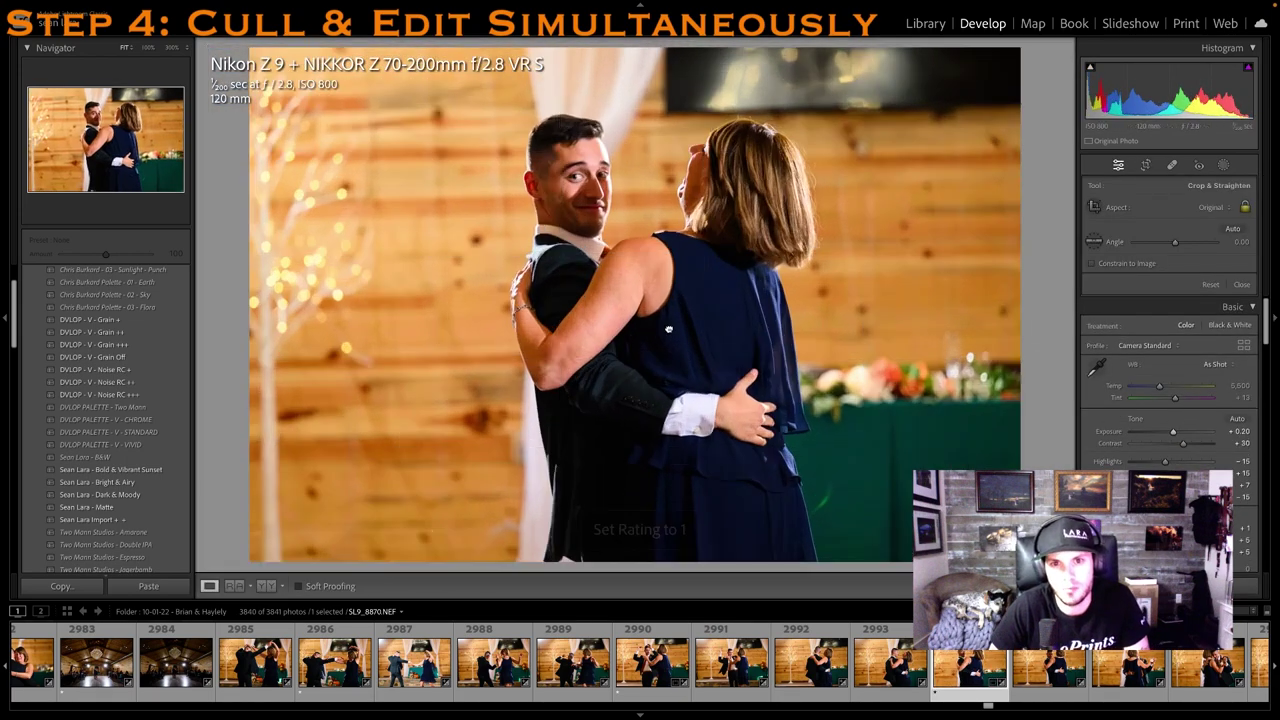
Advance to frame 3000, the close hug with the groom's back to the camera, rate it one star and set its exposure to -0.75
key("Right")
key("Right")
key("Right")
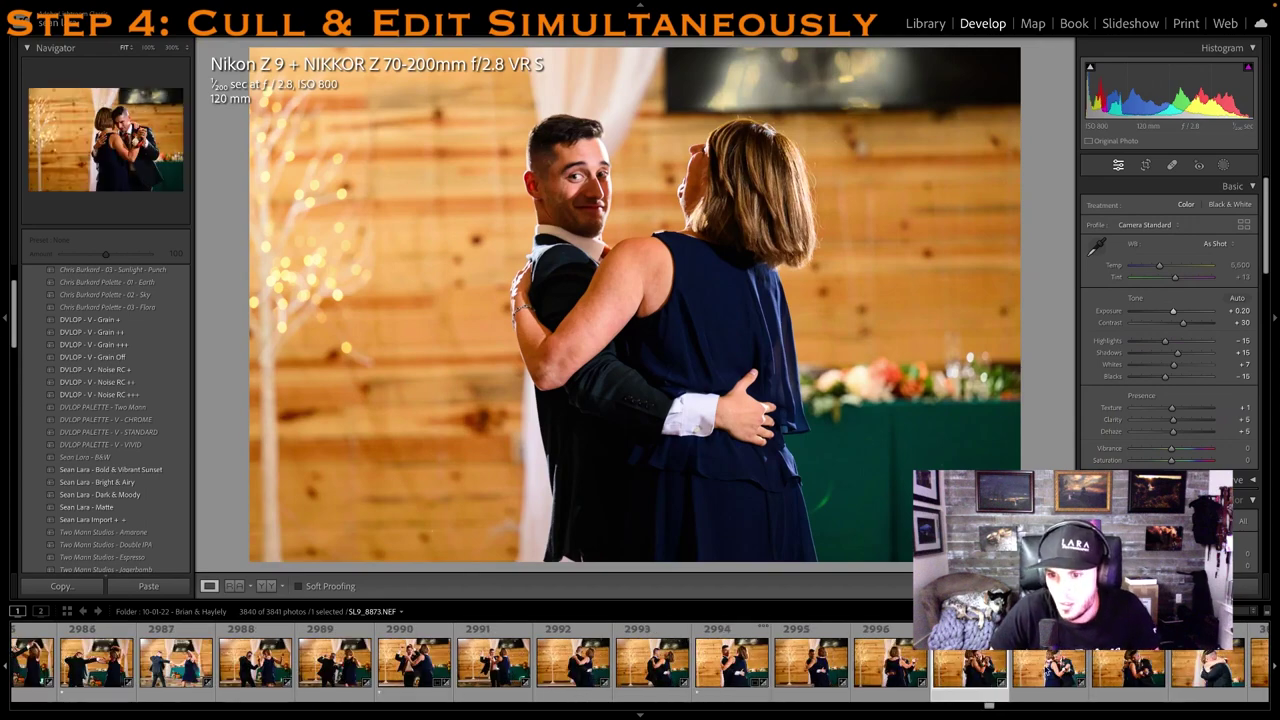
left_click(90, 520)
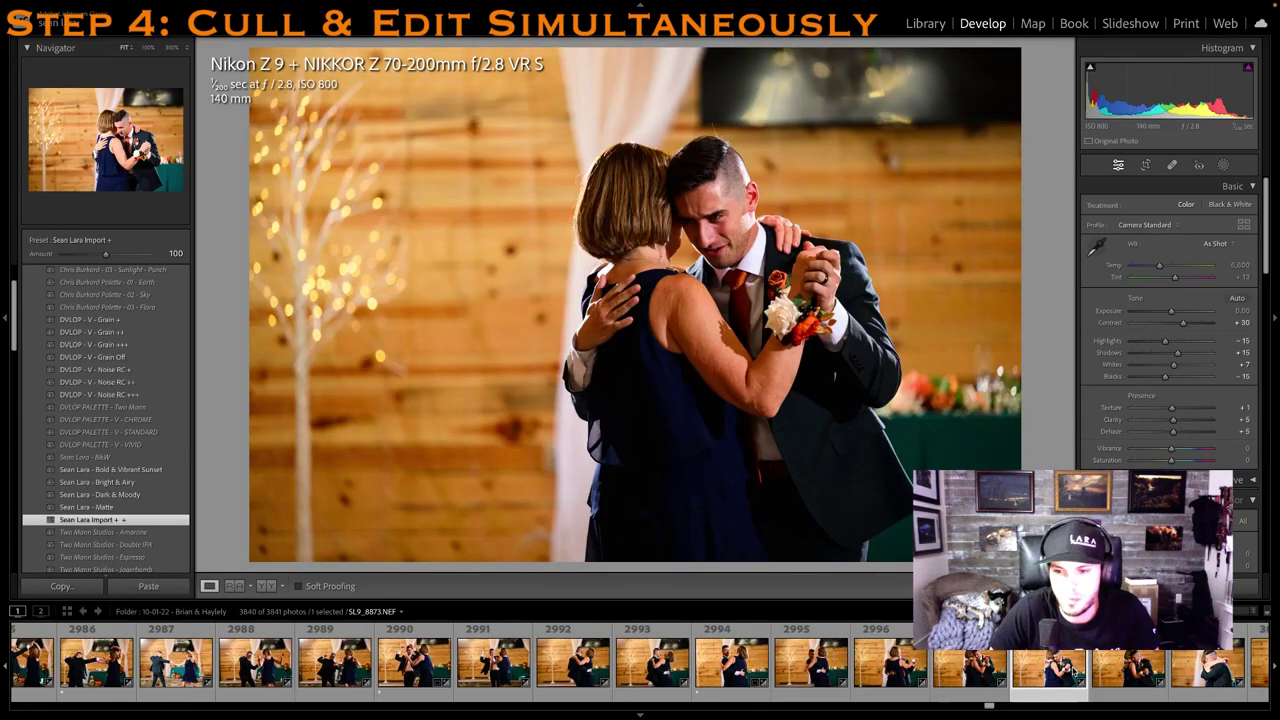
key("Right")
key("Right")
key("Right")
key("Right")
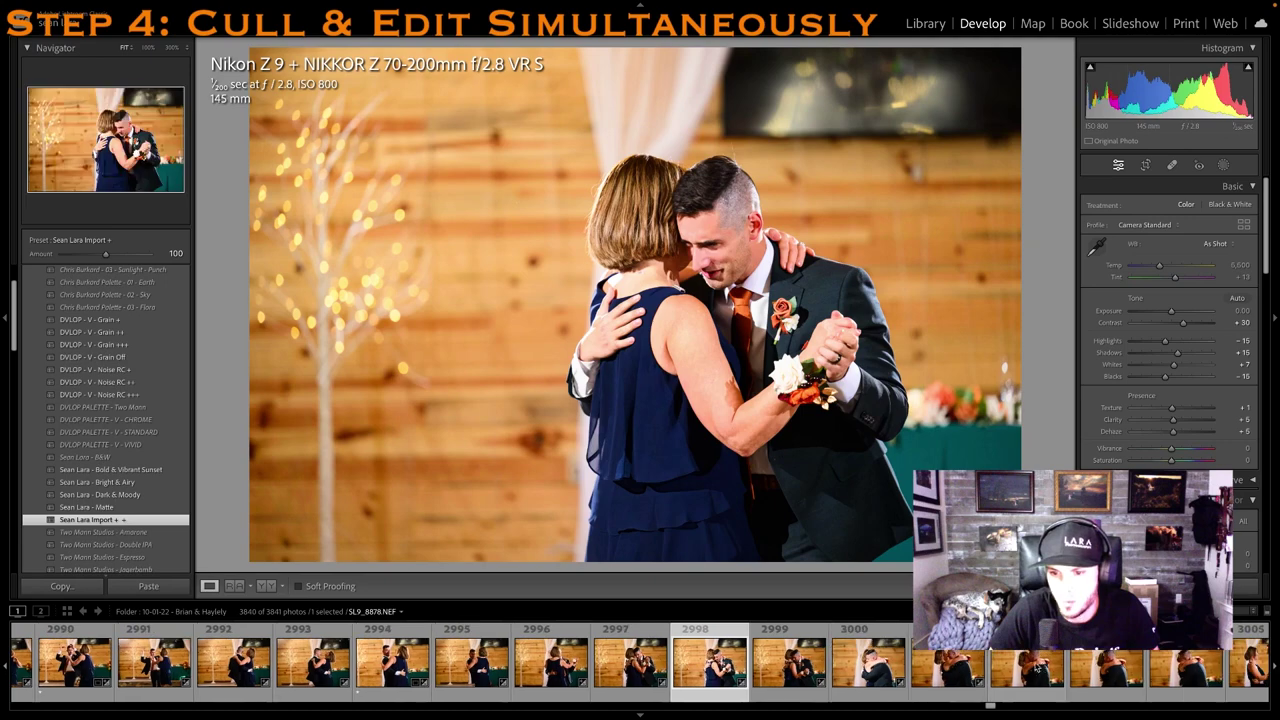
key("Right")
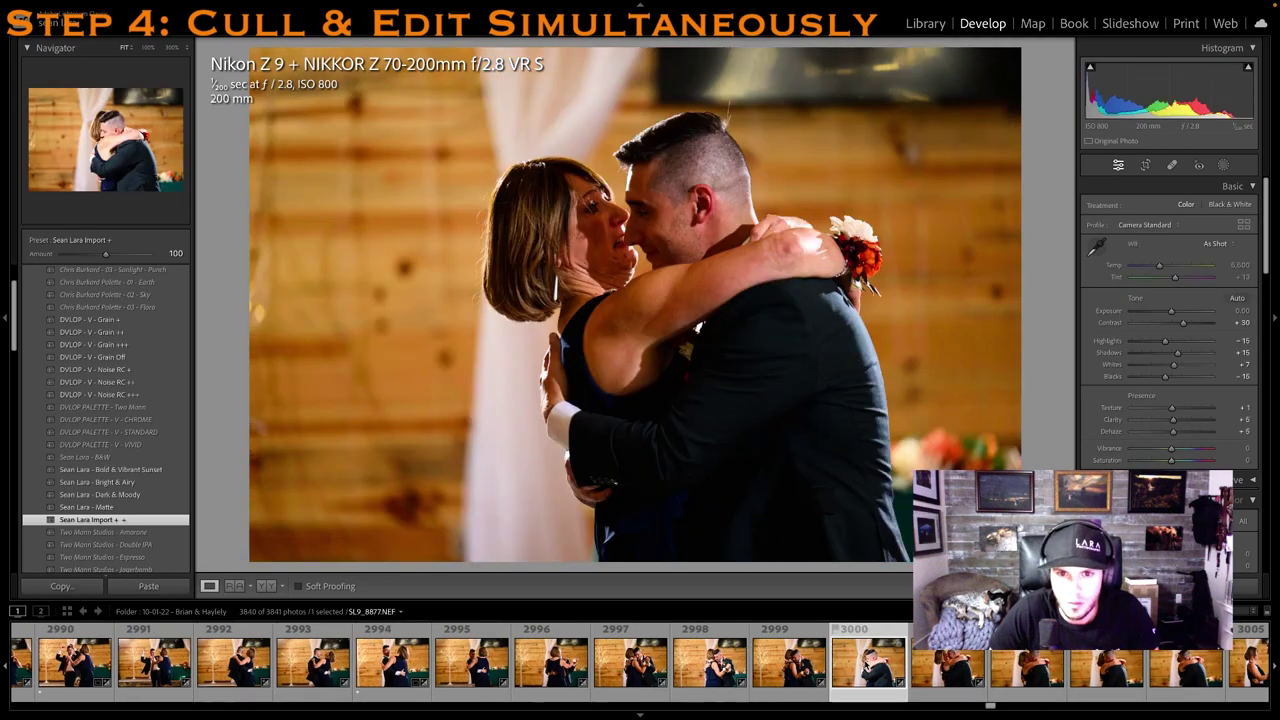
key("1")
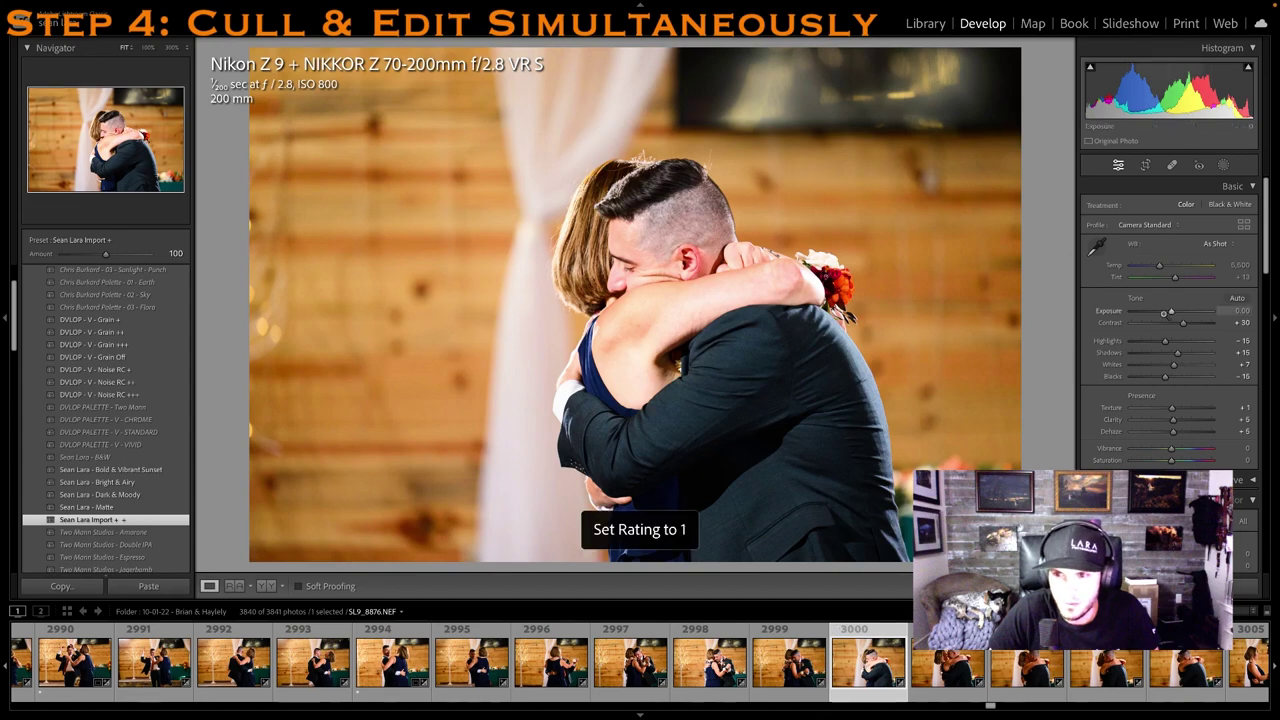
left_click_drag(1168, 313, 1162, 312)
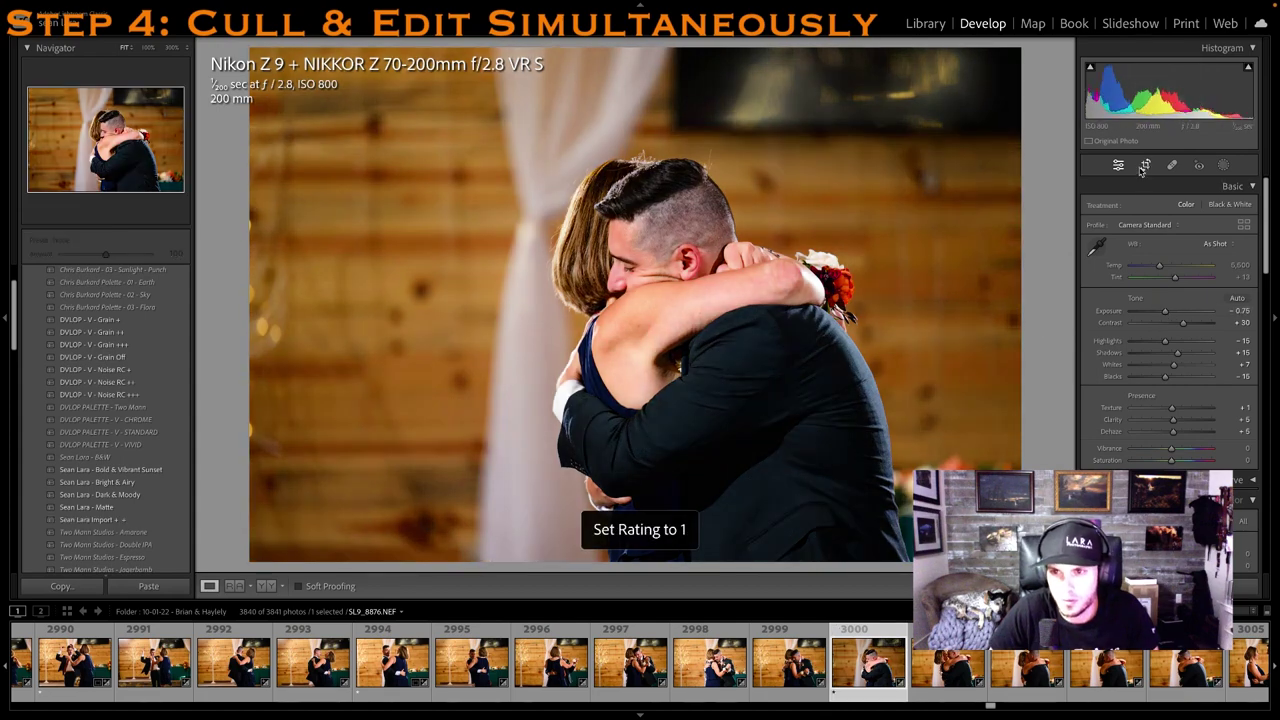
Crop the hugging shot at frame 3000 tighter around the pair, keeping the original aspect ratio
left_click(1146, 166)
left_click_drag(636, 51, 637, 97)
left_click_drag(640, 150, 630, 150)
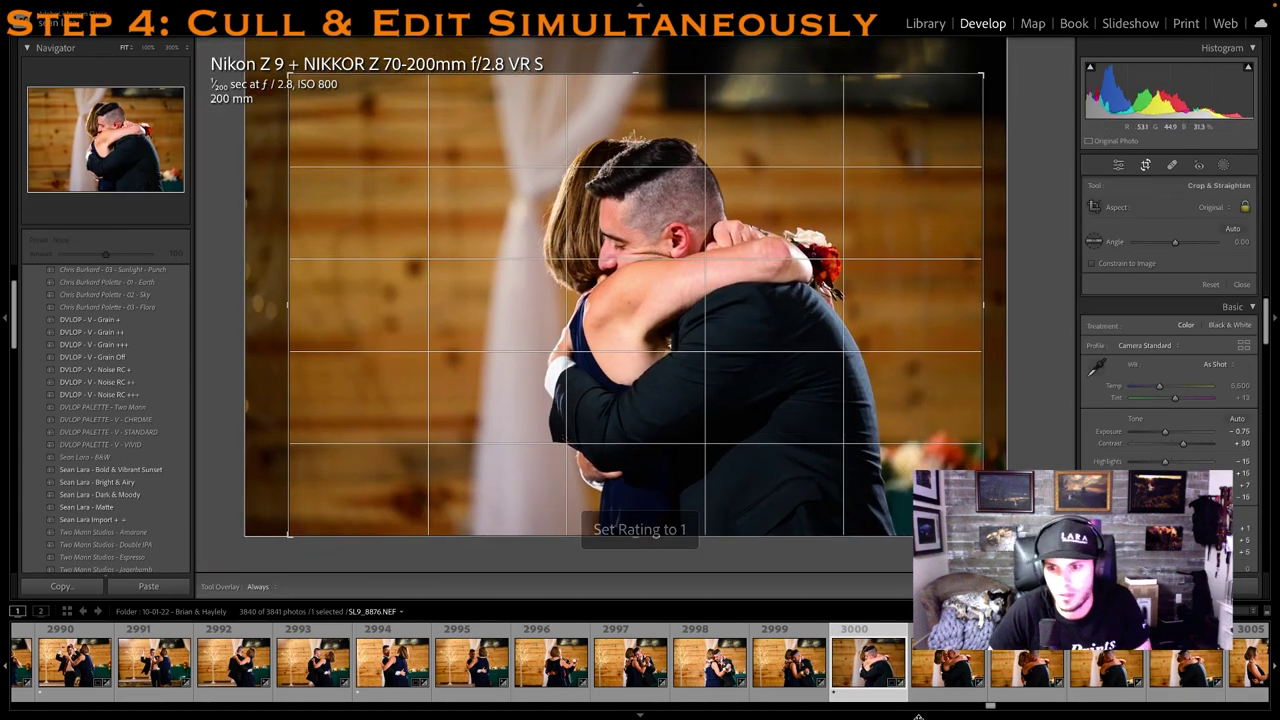
key("Return")
Rate frame 3006, the pair facing each other with their arms linked, one star and set its shadows to +63
scroll(1022, 680, "down", 3)
left_click(1035, 675)
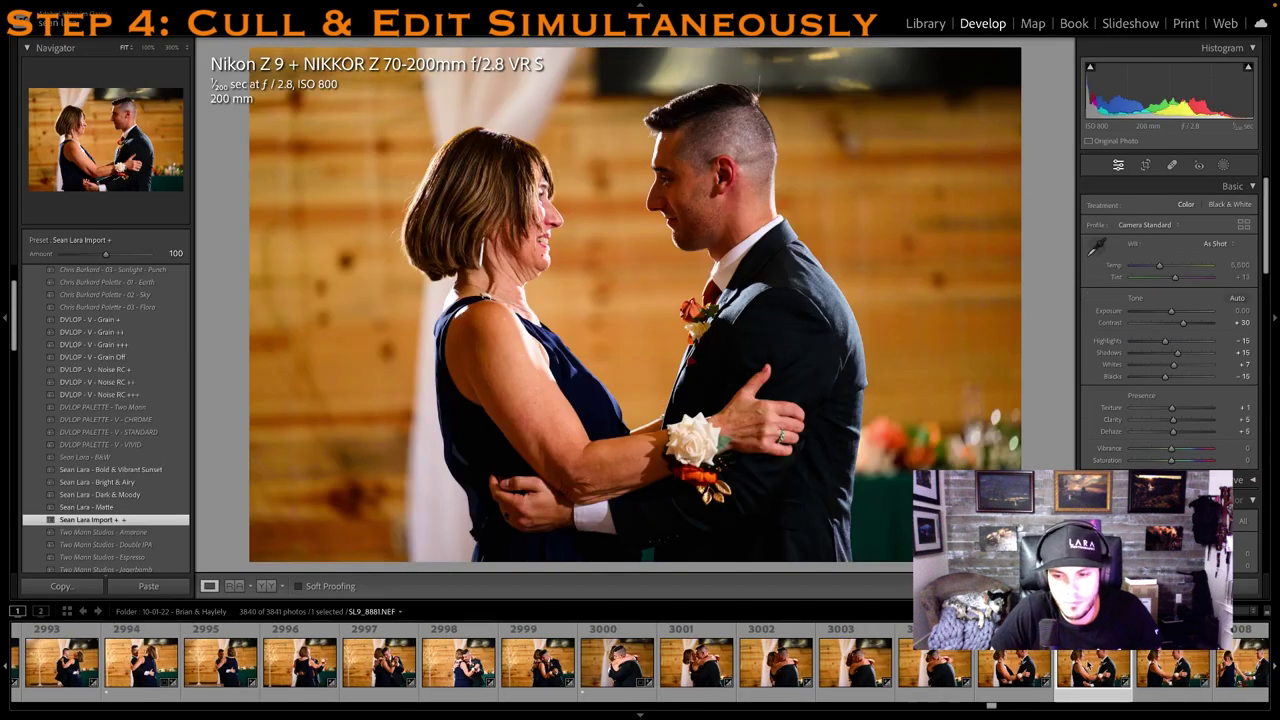
key("Right")
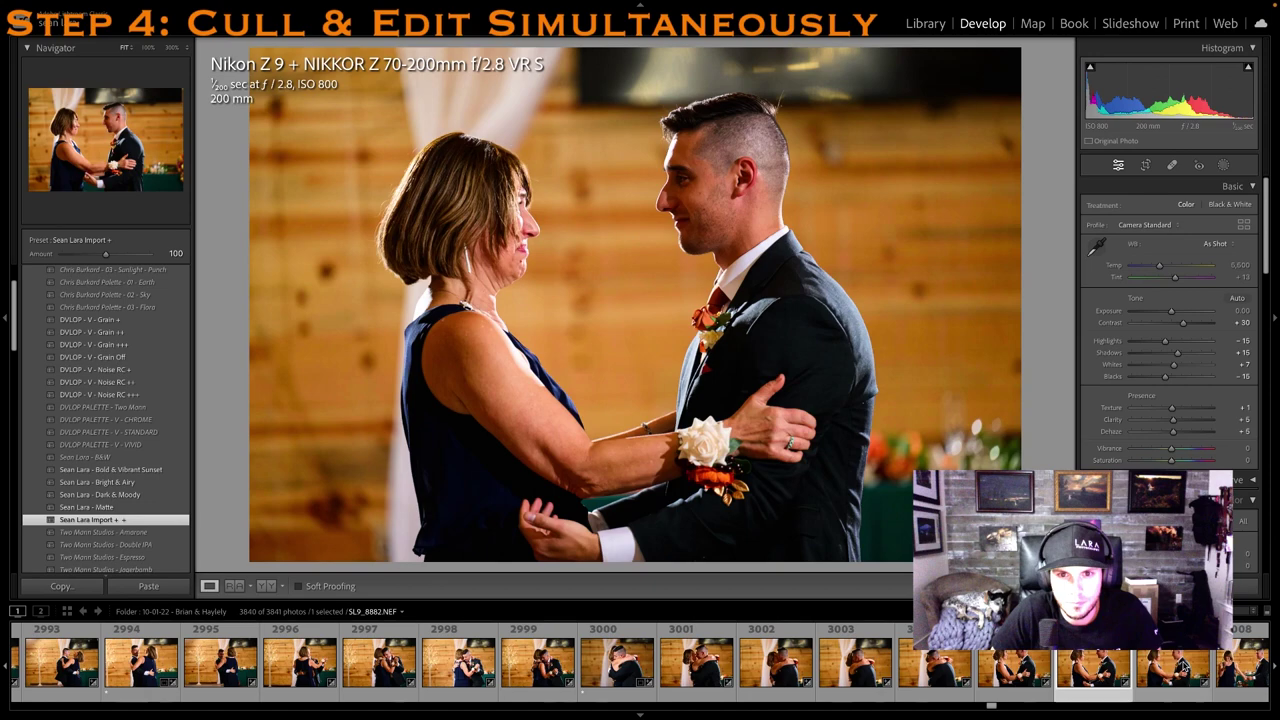
key("1")
left_click(1197, 353)
Rate the buffet line shot at frame 3012 one star, setting exposure to +1.00, shadows to +60 and a cooler temperature
scroll(1015, 684, "down", 5)
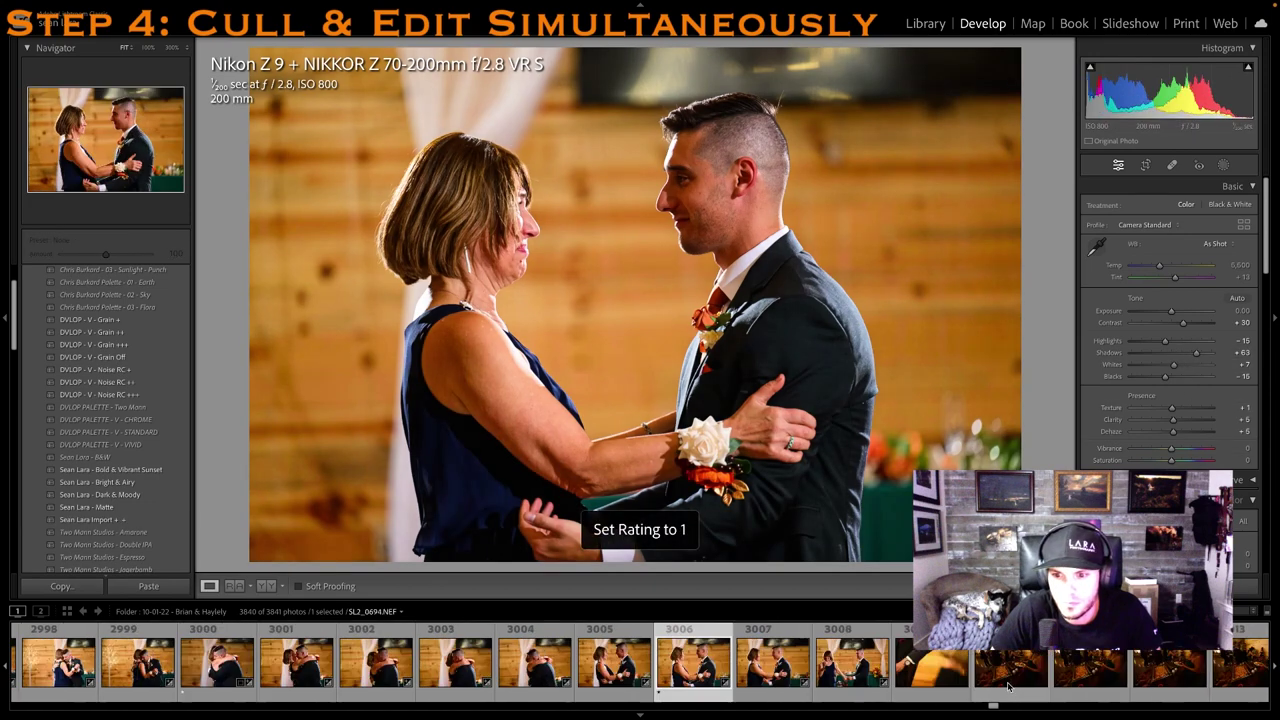
left_click(876, 666)
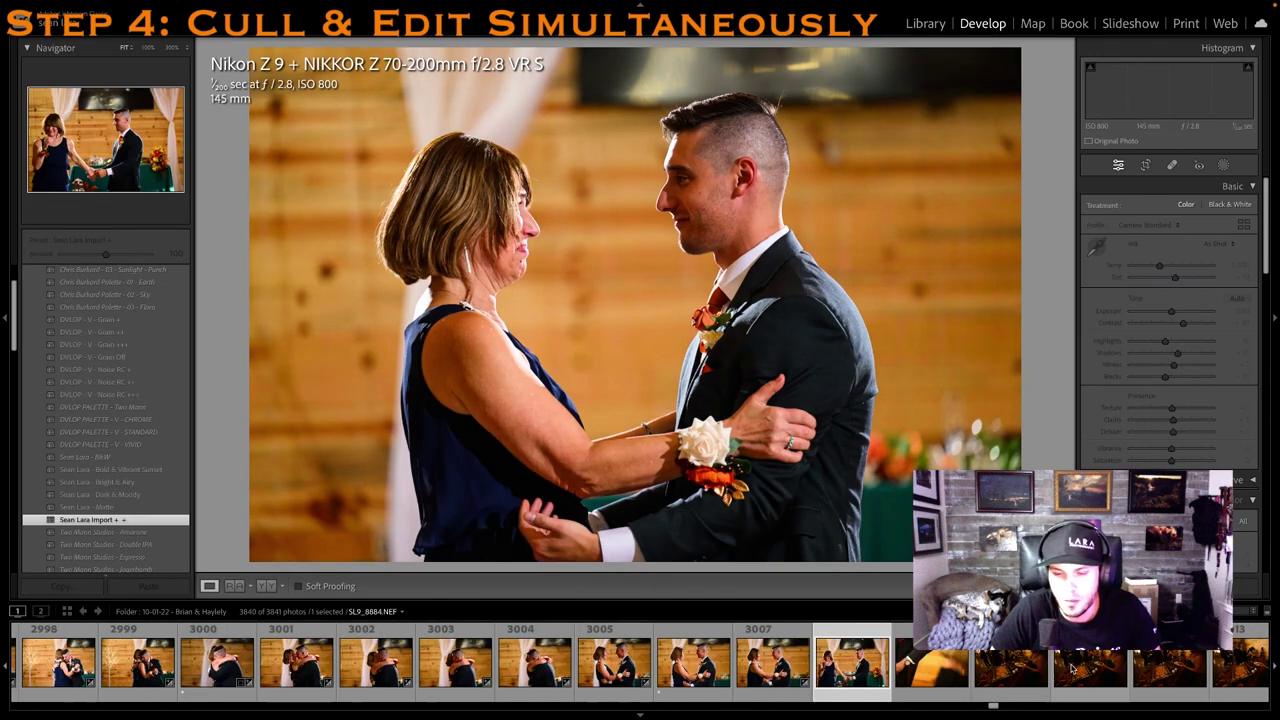
scroll(993, 670, "down", 3)
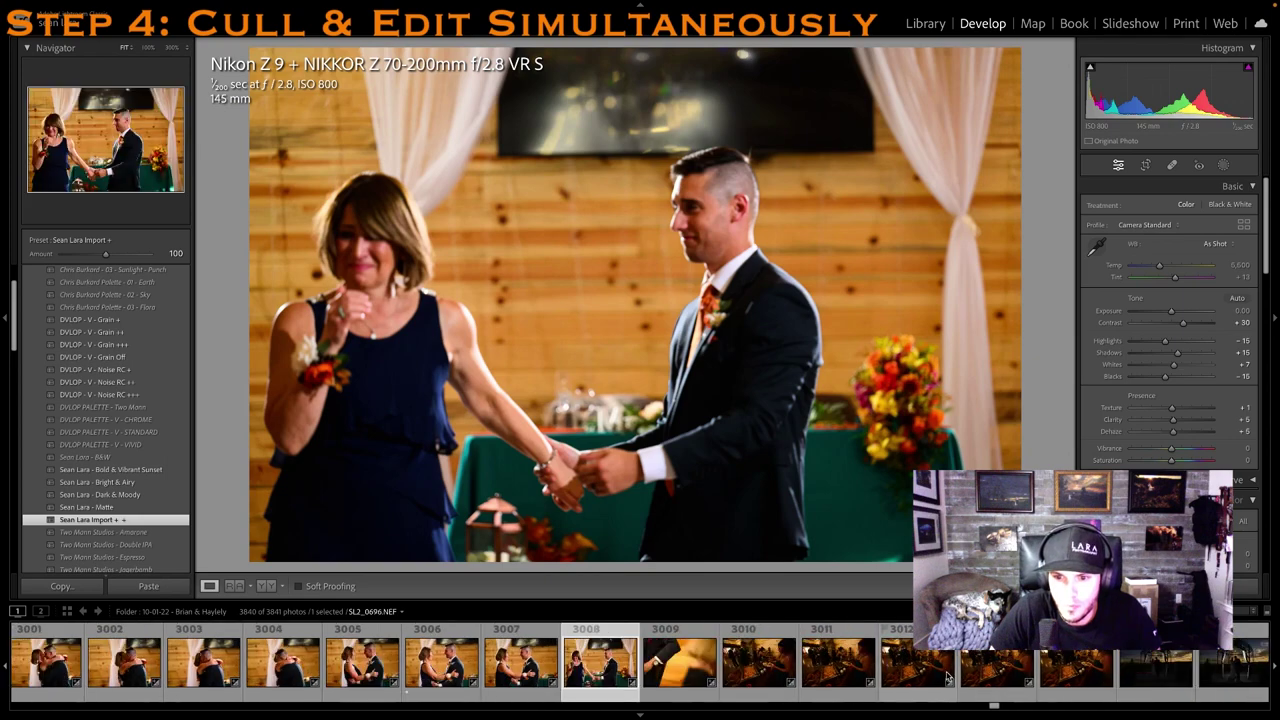
left_click(948, 679)
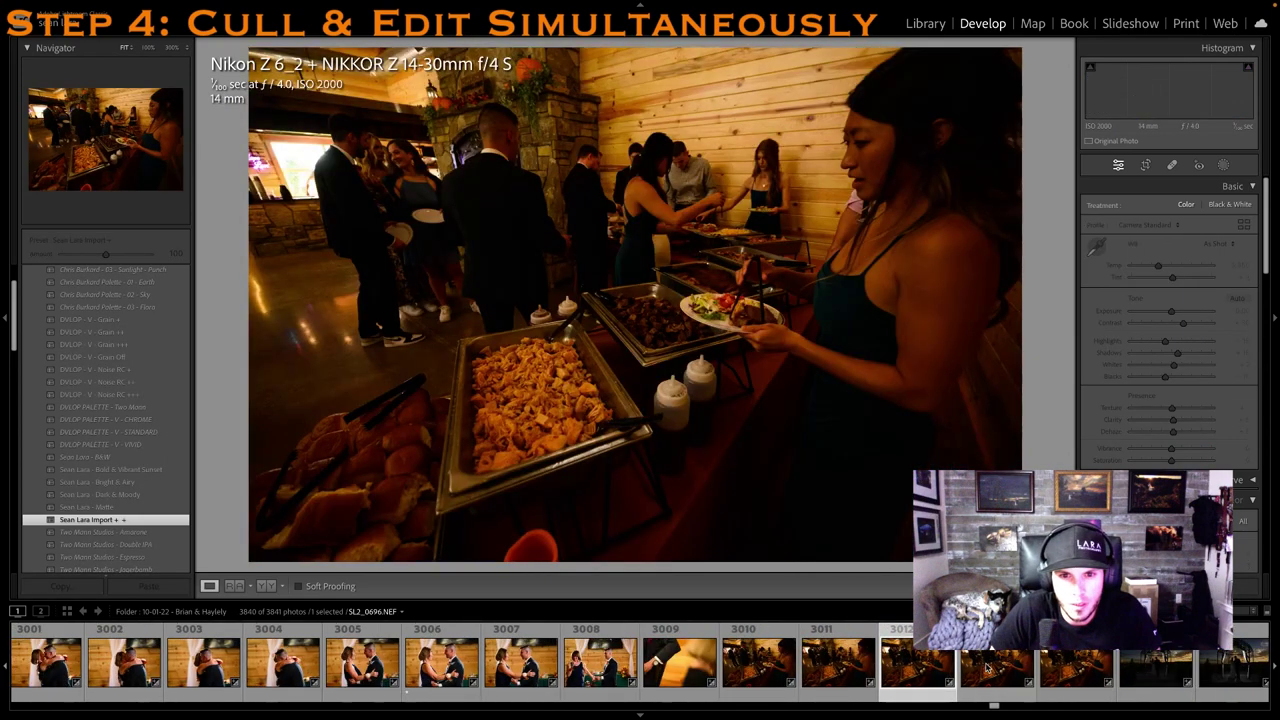
key("1")
left_click_drag(1172, 312, 1196, 354)
left_click_drag(1152, 268, 1143, 268)
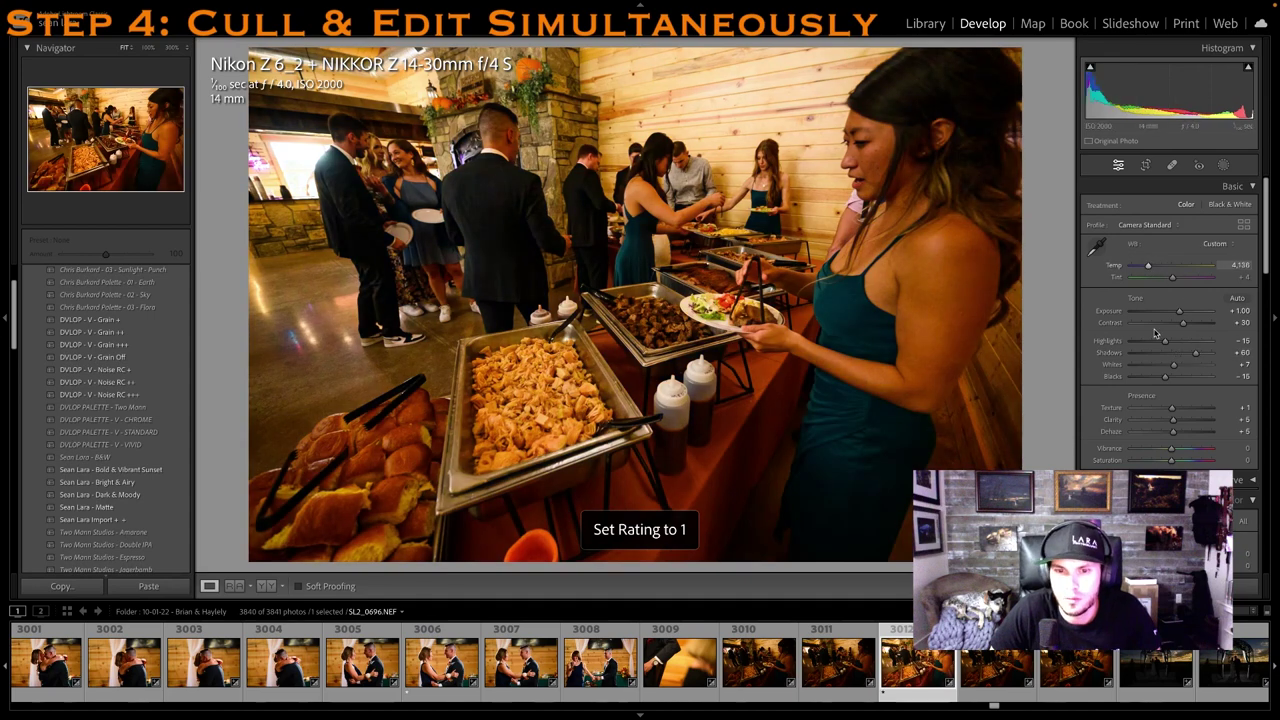
Look through the gazebo sunset silhouettes from frame 3016 up to the edited TIFF at frame 3025
scroll(1086, 687, "right", 4)
left_click(886, 670)
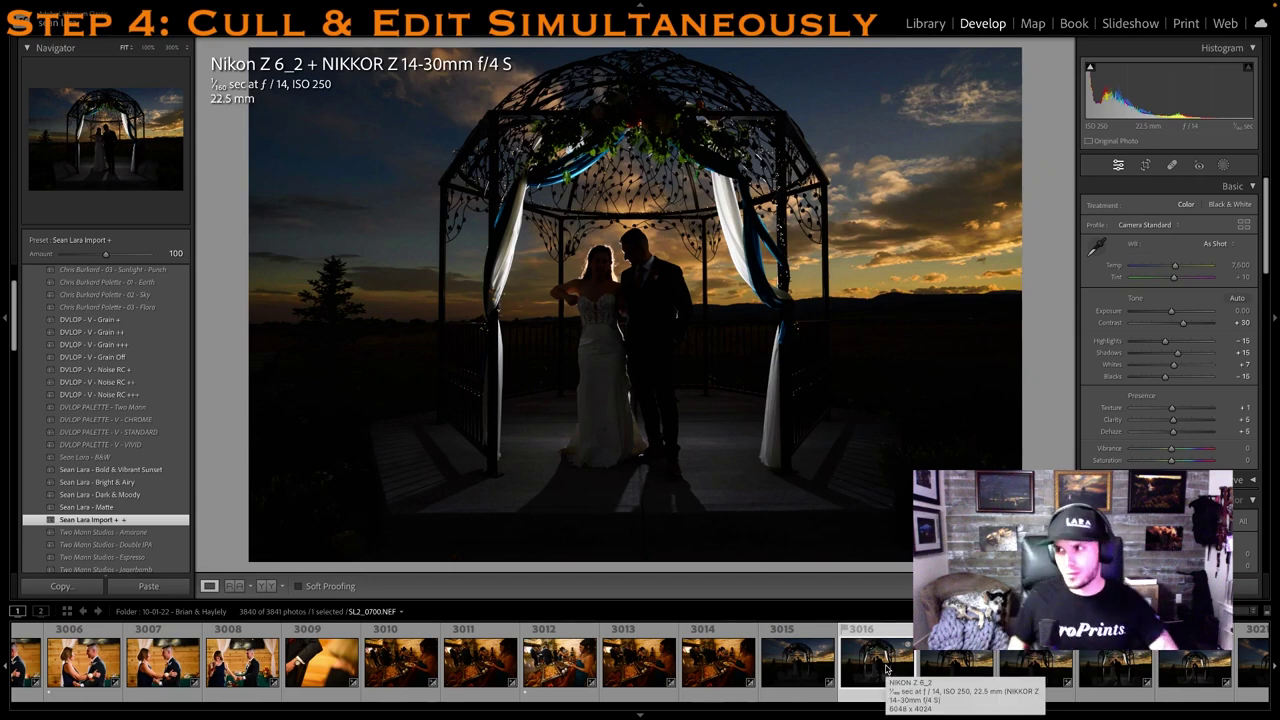
left_click(885, 668)
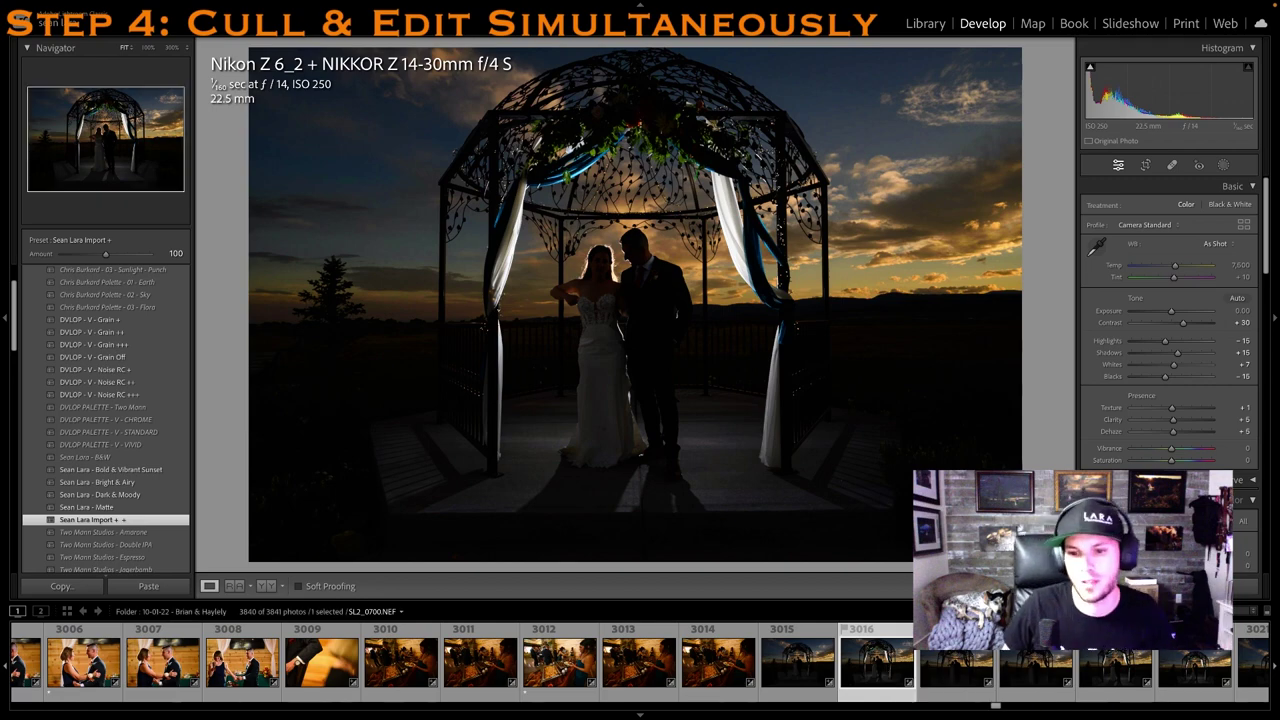
left_click(931, 658)
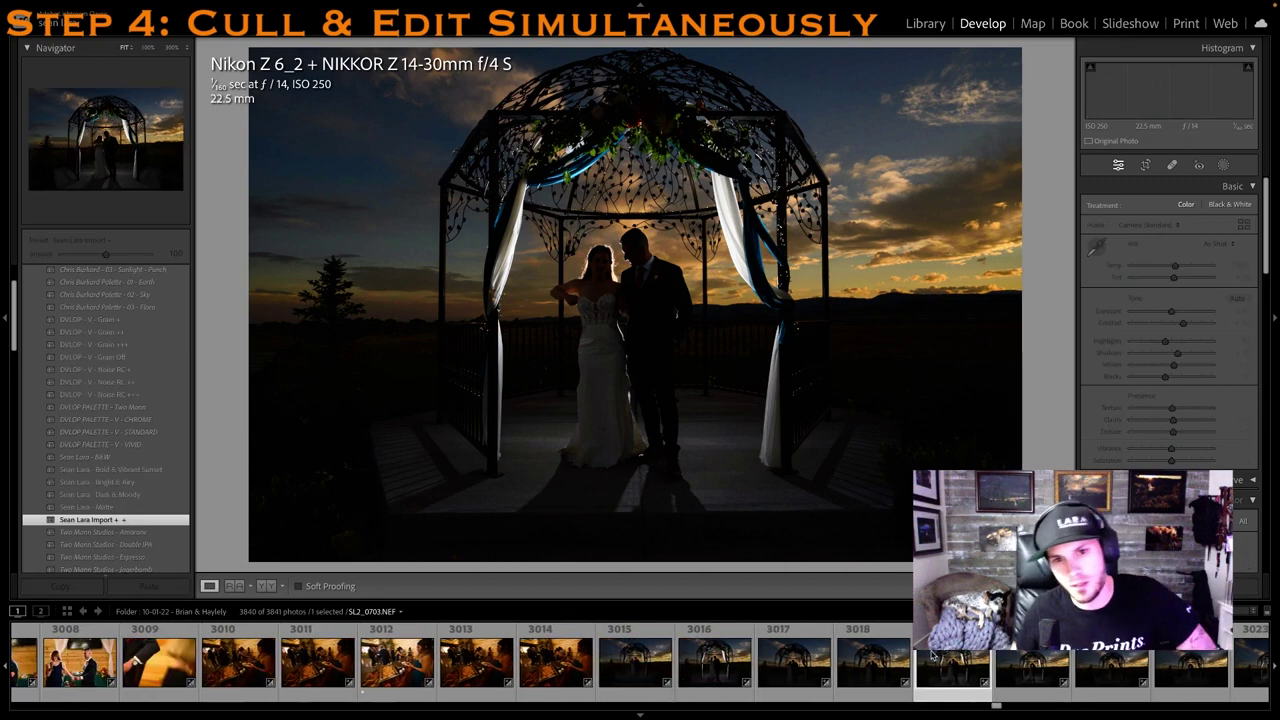
key("Right")
key("Right")
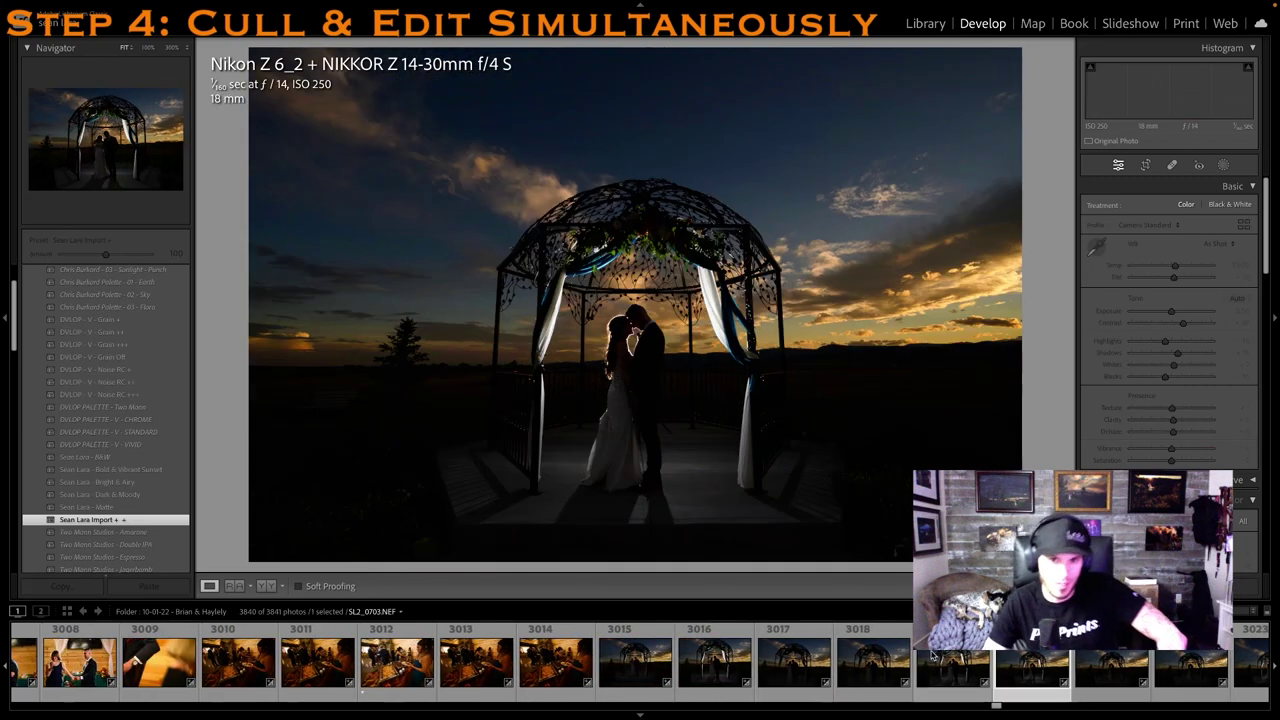
key("Right")
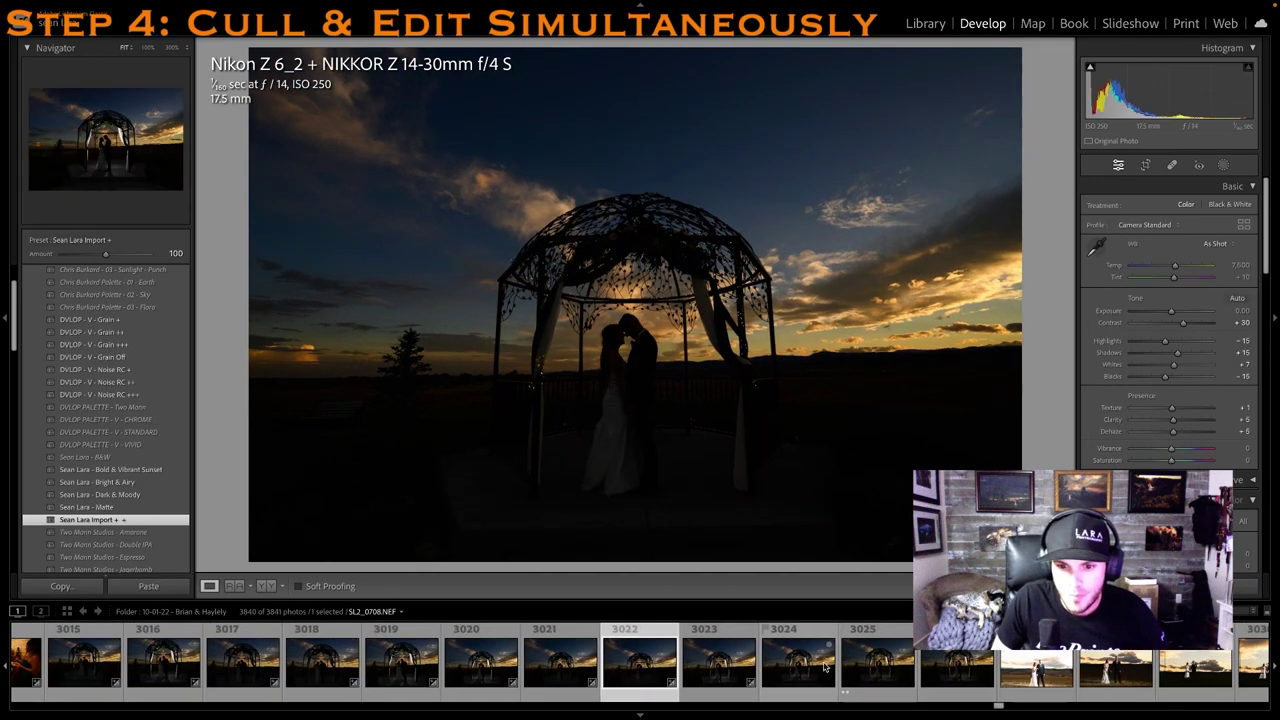
left_click(819, 665)
left_click(885, 668)
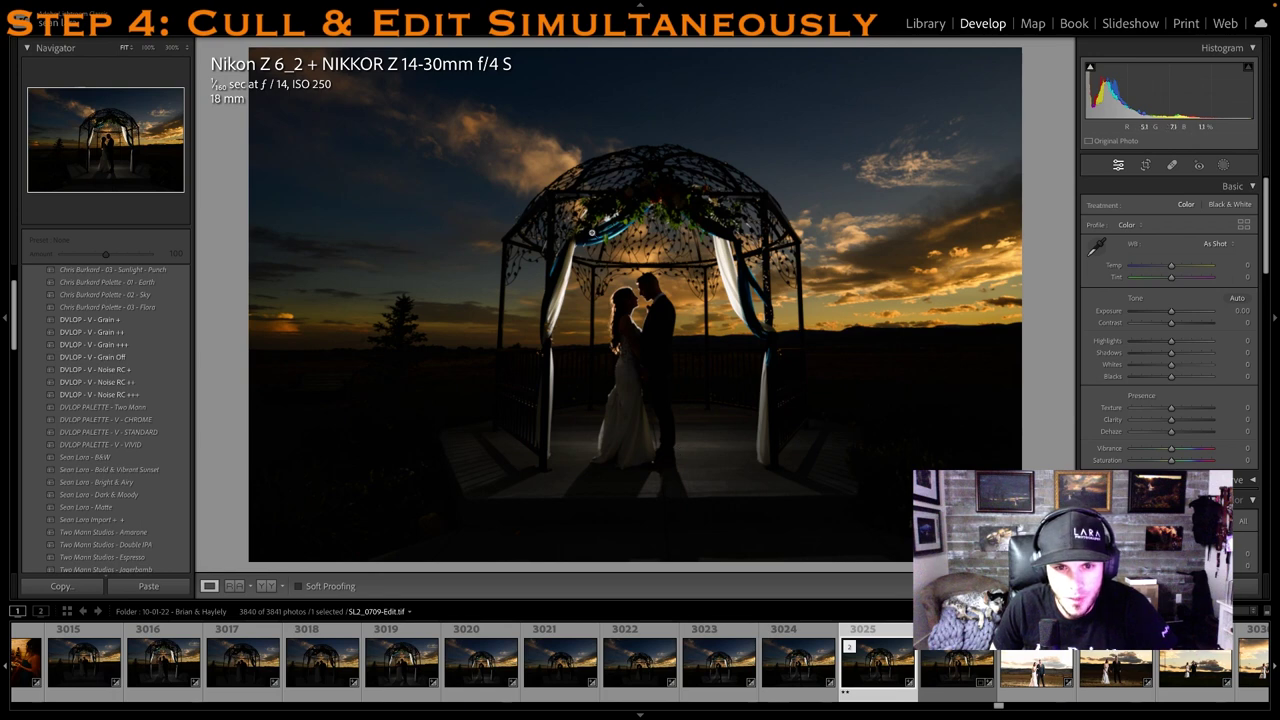
Inspect the bride's dress and the groom's legs up close in the edited gazebo image, then return to the full view
left_click(660, 425)
left_click_drag(640, 423, 616, 394)
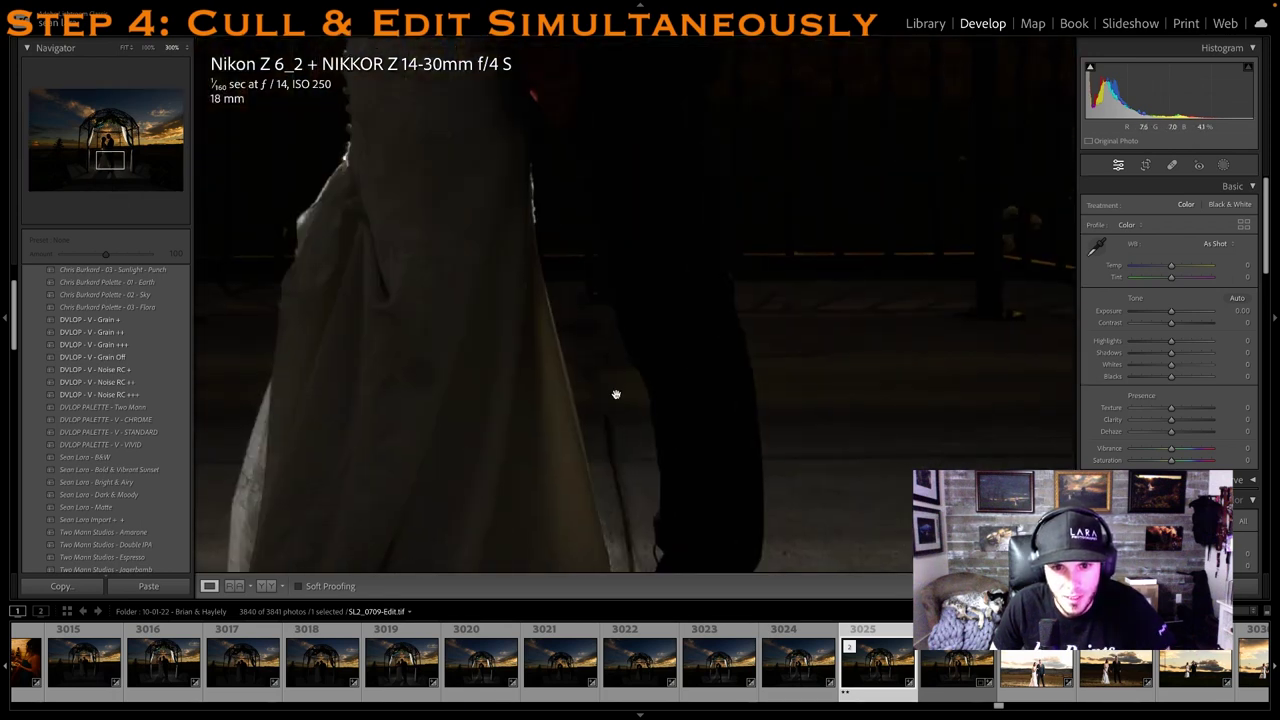
left_click(535, 290)
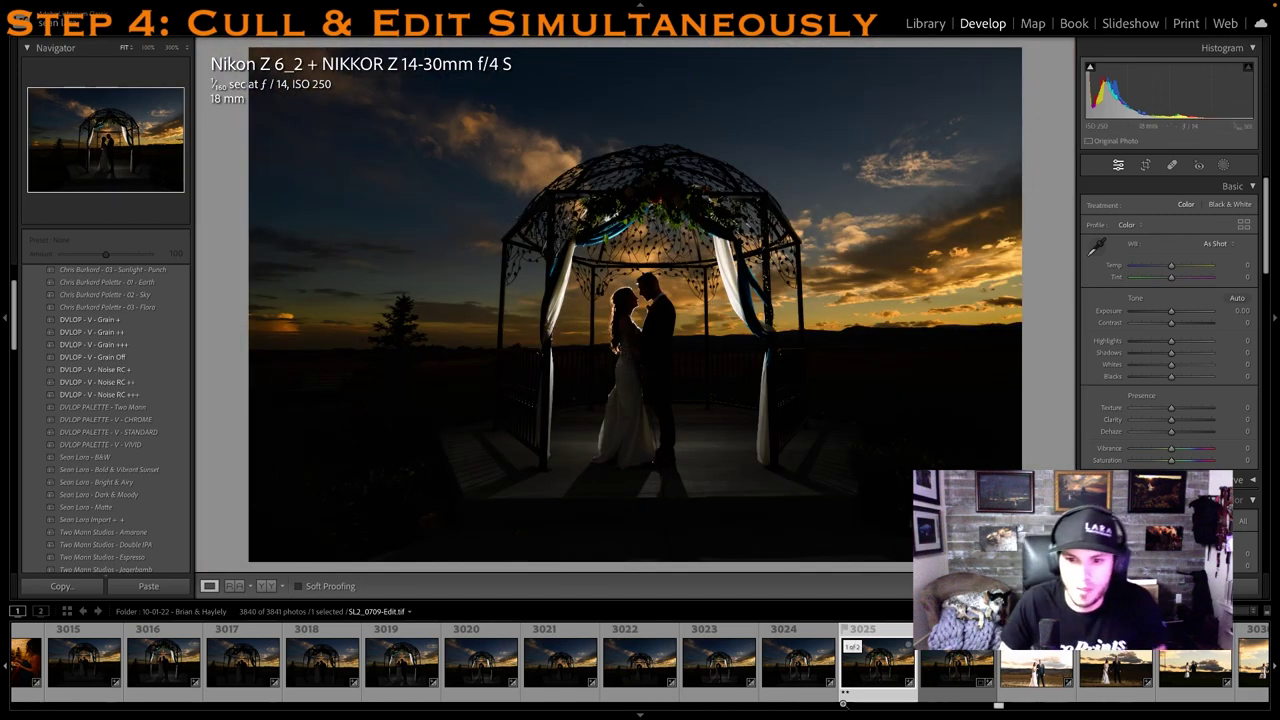
Rate frame 3035, the couple walking beneath sunset clouds, one star, setting temperature to 8,776, highlights to -44 and shadows to +45
scroll(865, 655, "down", 5)
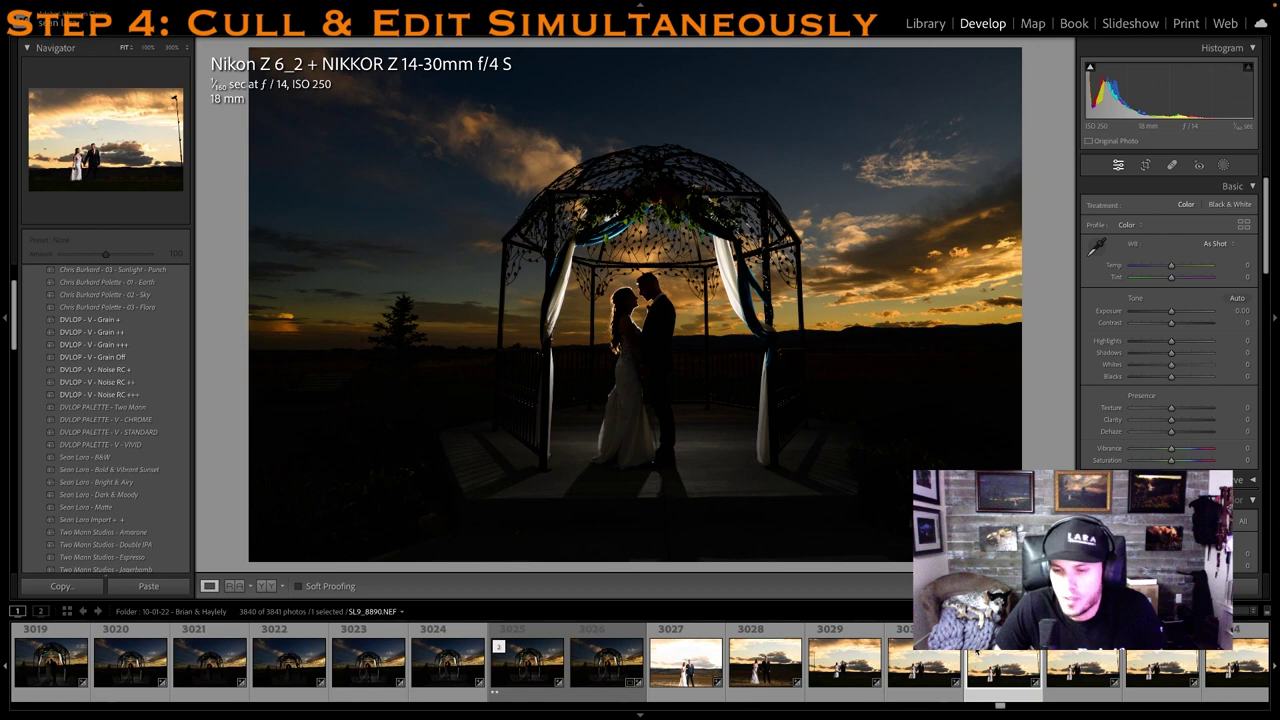
left_click(977, 651)
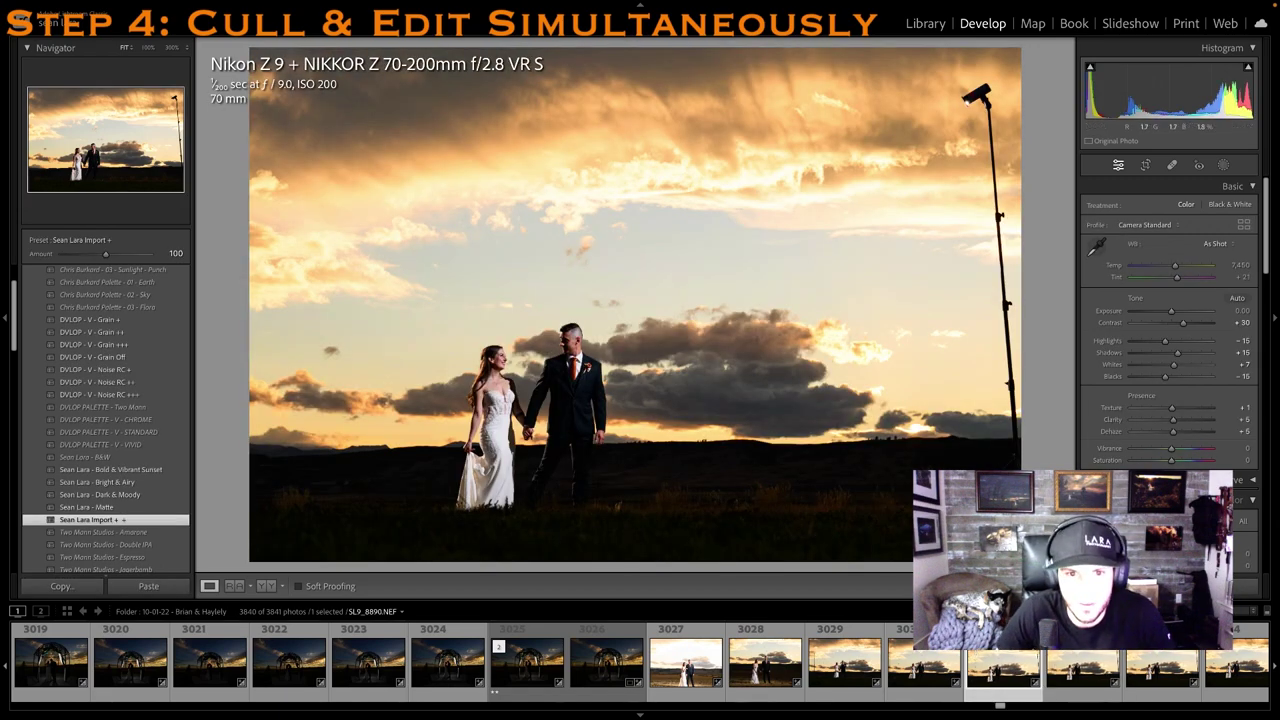
scroll(880, 660, "down", 5)
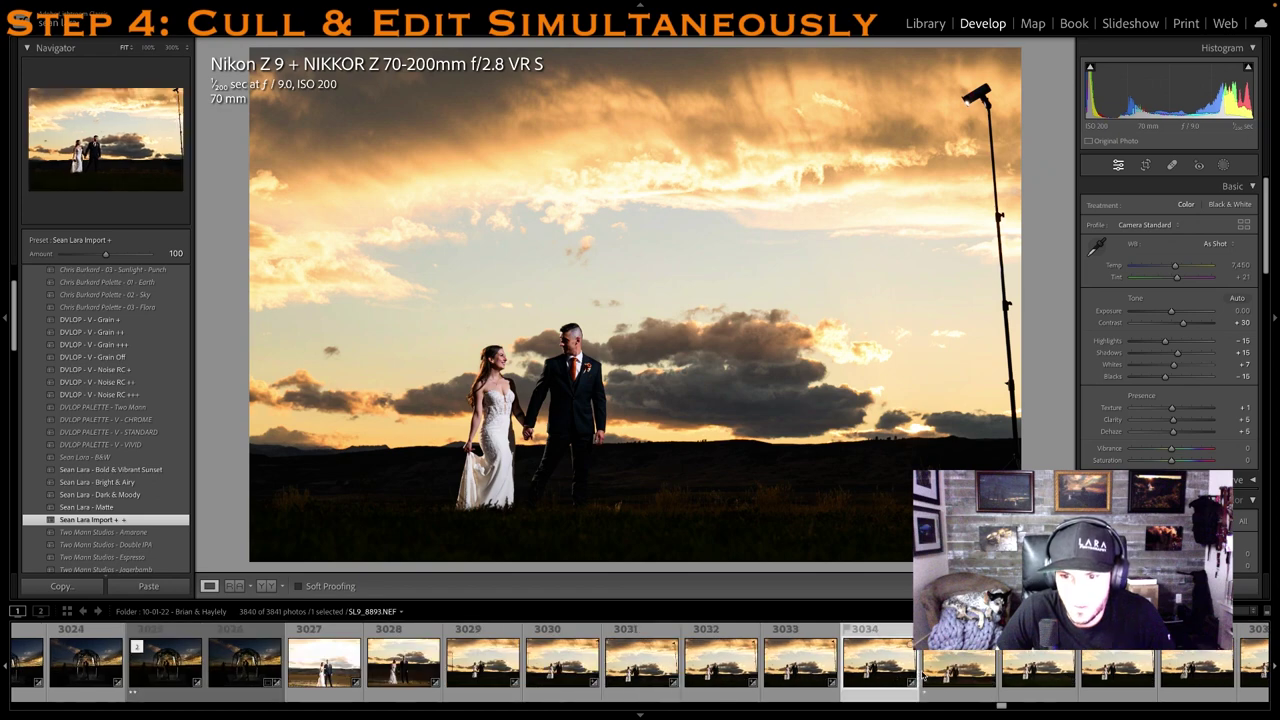
left_click(937, 677)
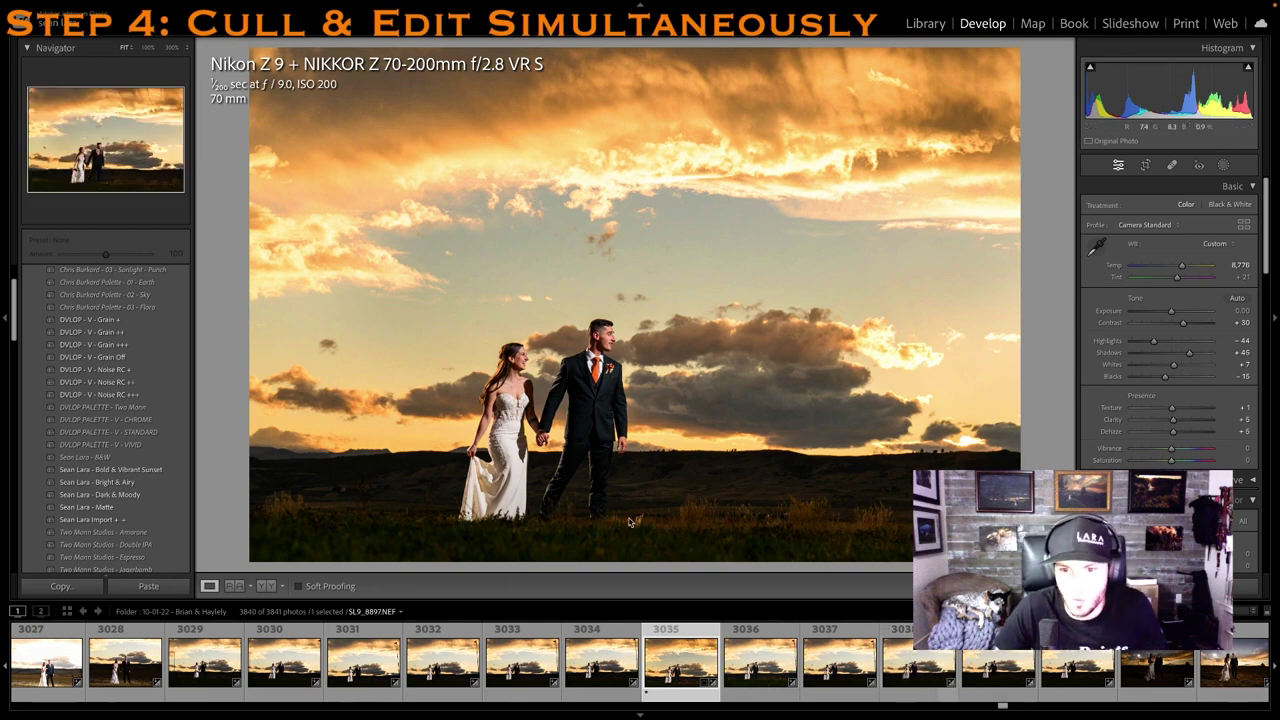
Rate frame 3038 one star and synchronize frame 3035's develop settings to it, leaving out crop and masking
left_click(895, 675)
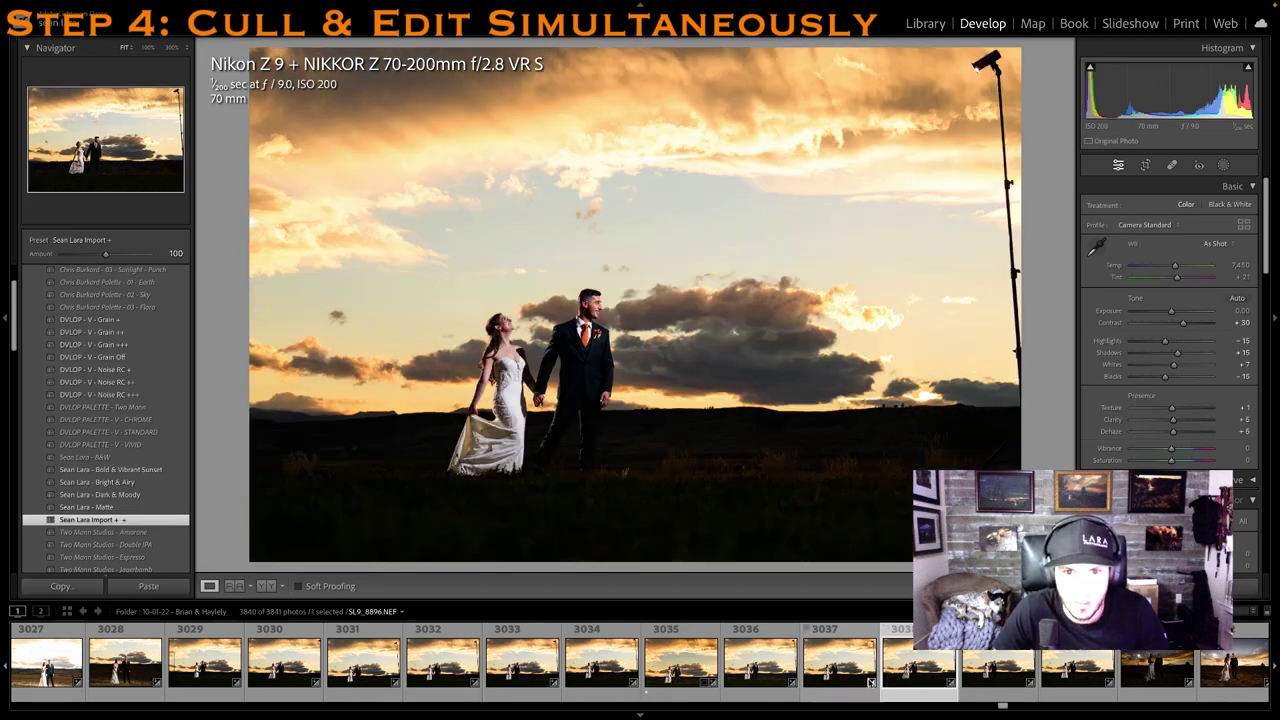
left_click(712, 672)
key("1")
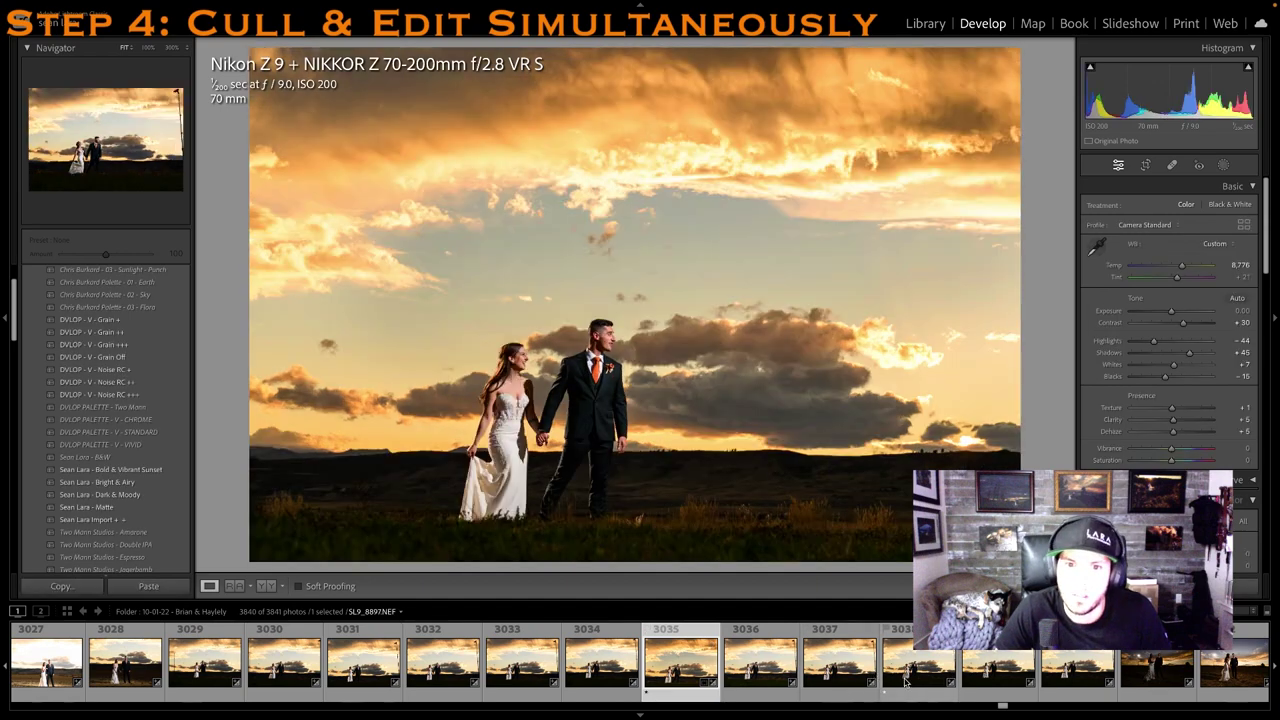
left_click(905, 672, "ctrl")
key("ctrl+shift+s")
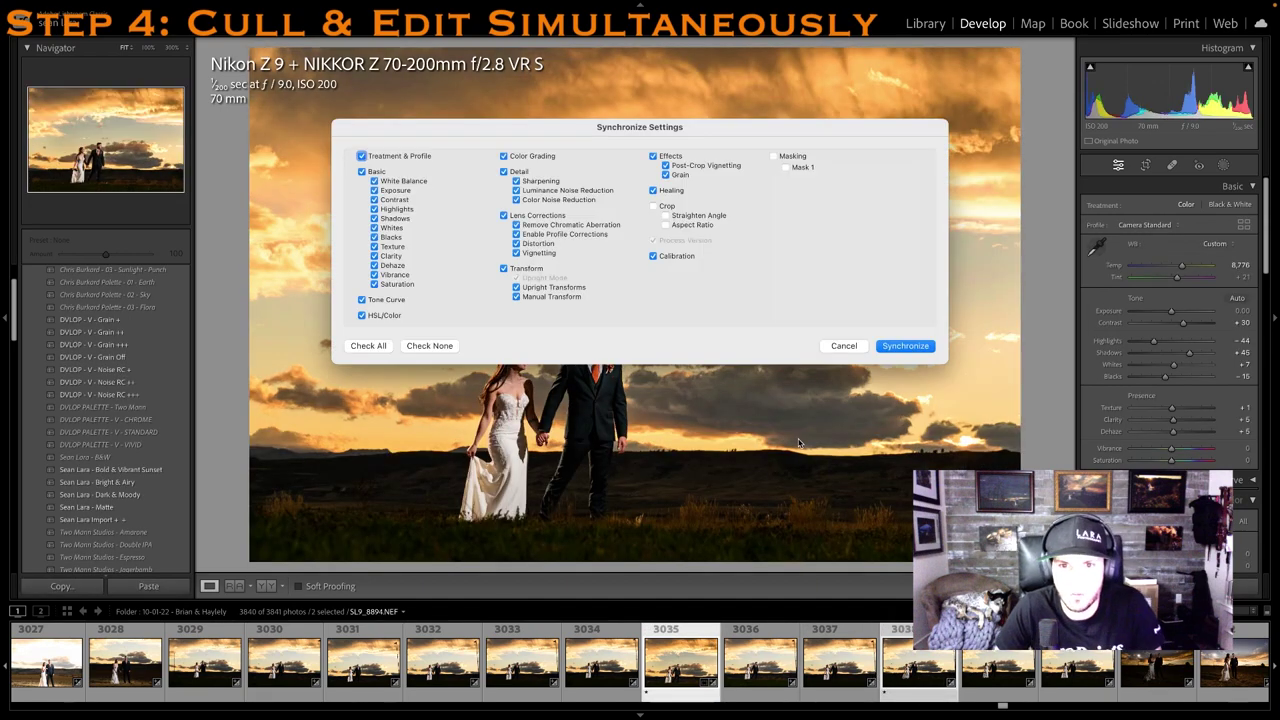
left_click(903, 346)
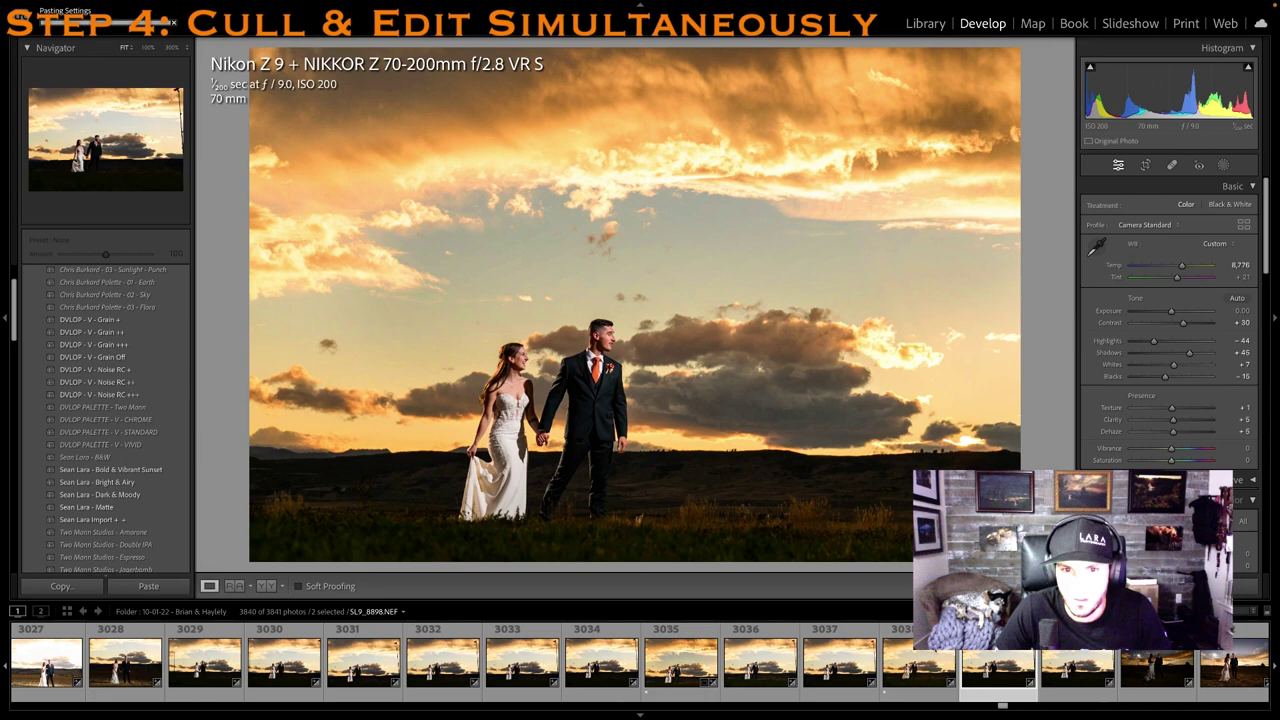
Set frame 3038's shadows to +35 and its temperature to 8,400
left_click(908, 670)
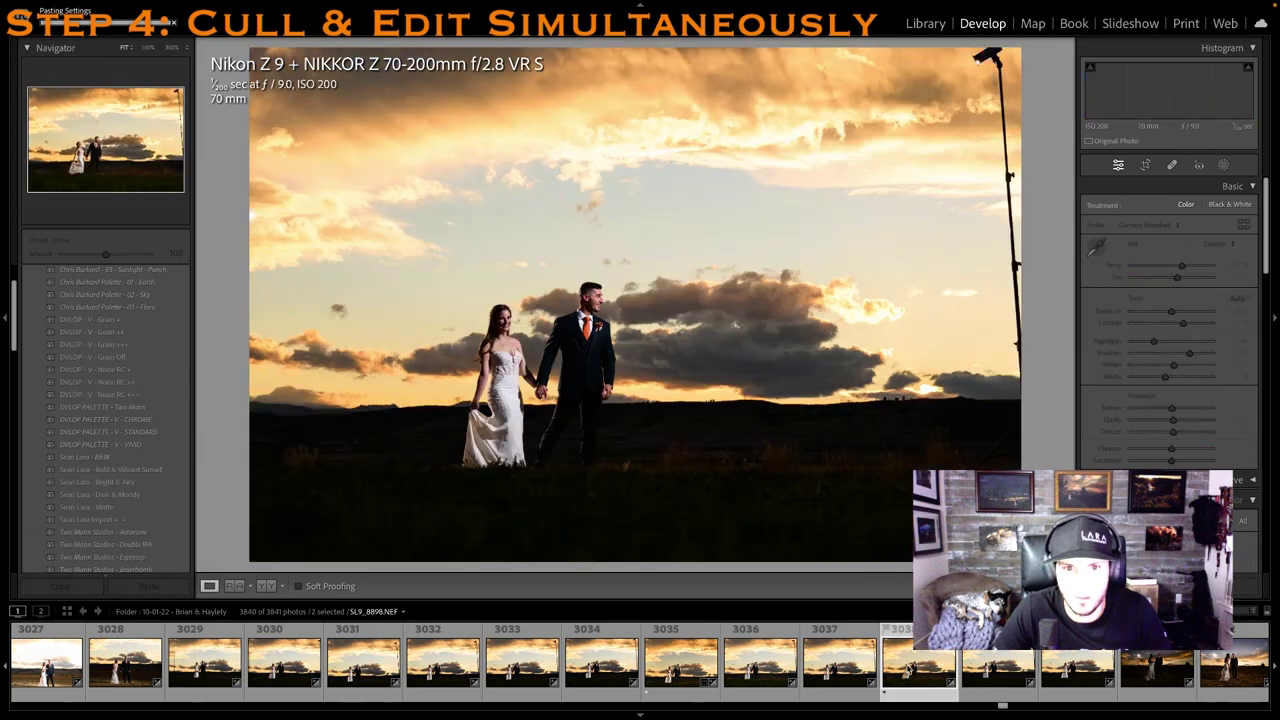
left_click_drag(1187, 355, 1183, 355)
left_click(1243, 266)
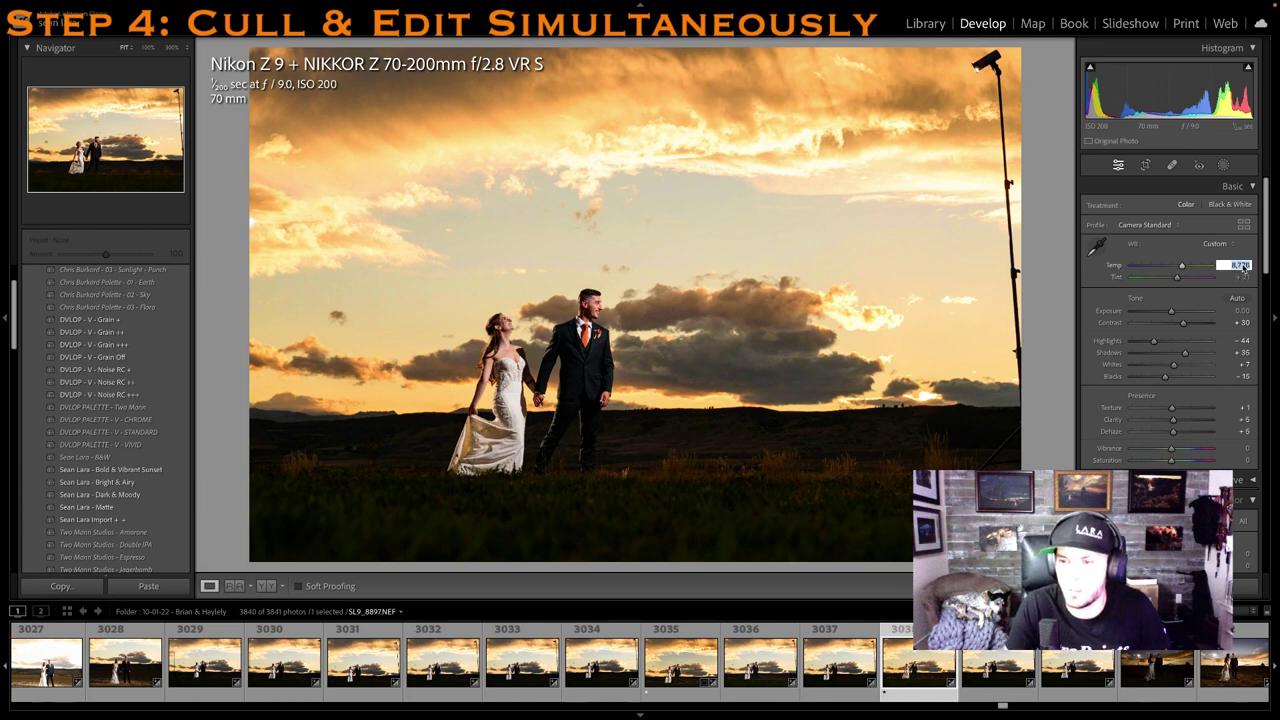
key("Return")
Crop frame 3038 in from its edge to cut out the light stand beside the couple
left_click(1144, 166)
left_click_drag(1019, 48, 994, 47)
double_click(850, 150)
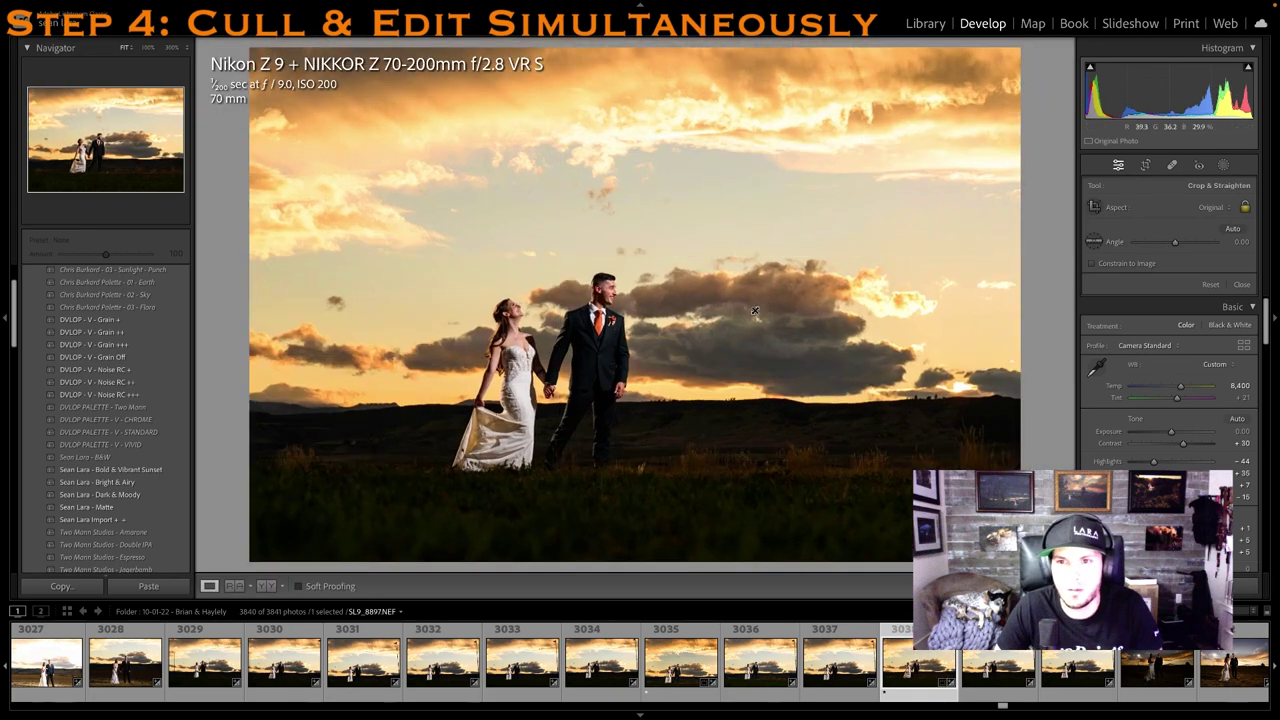
Rate frame 3039 one star and synchronize frame 3038's develop settings to it, leaving out crop and masking
left_click(1027, 690)
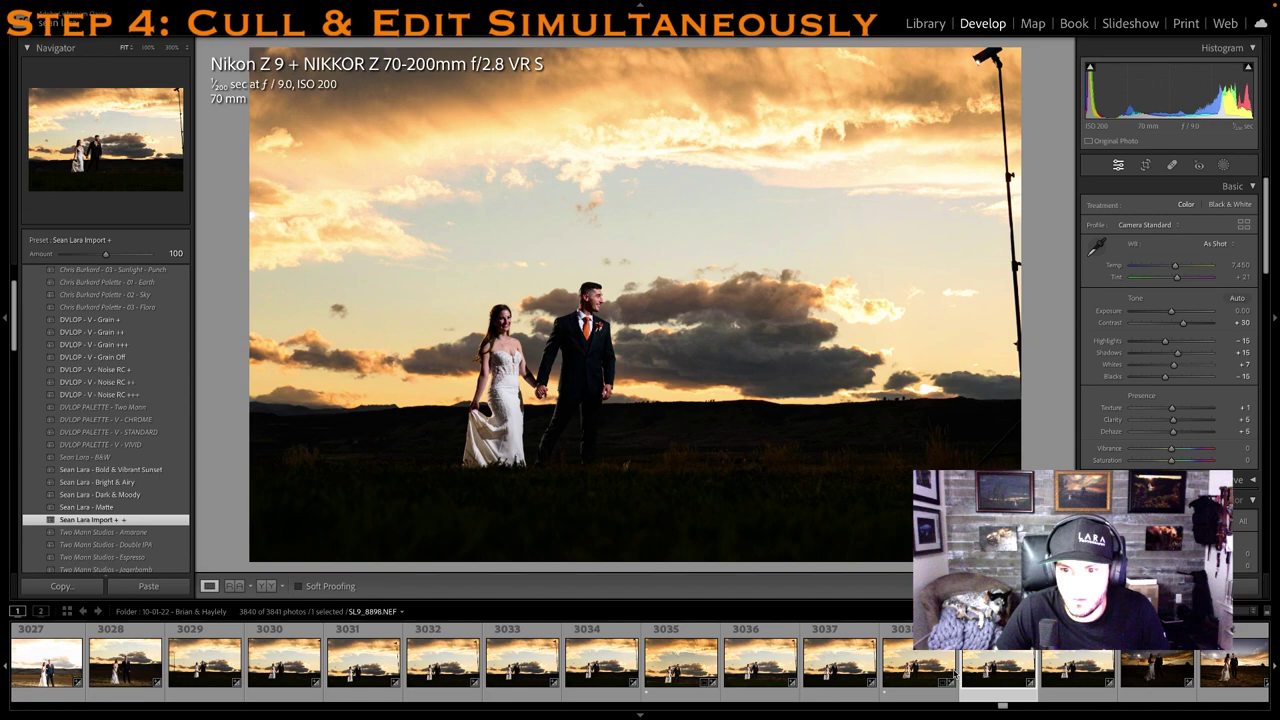
left_click(952, 672, "ctrl")
key("1")
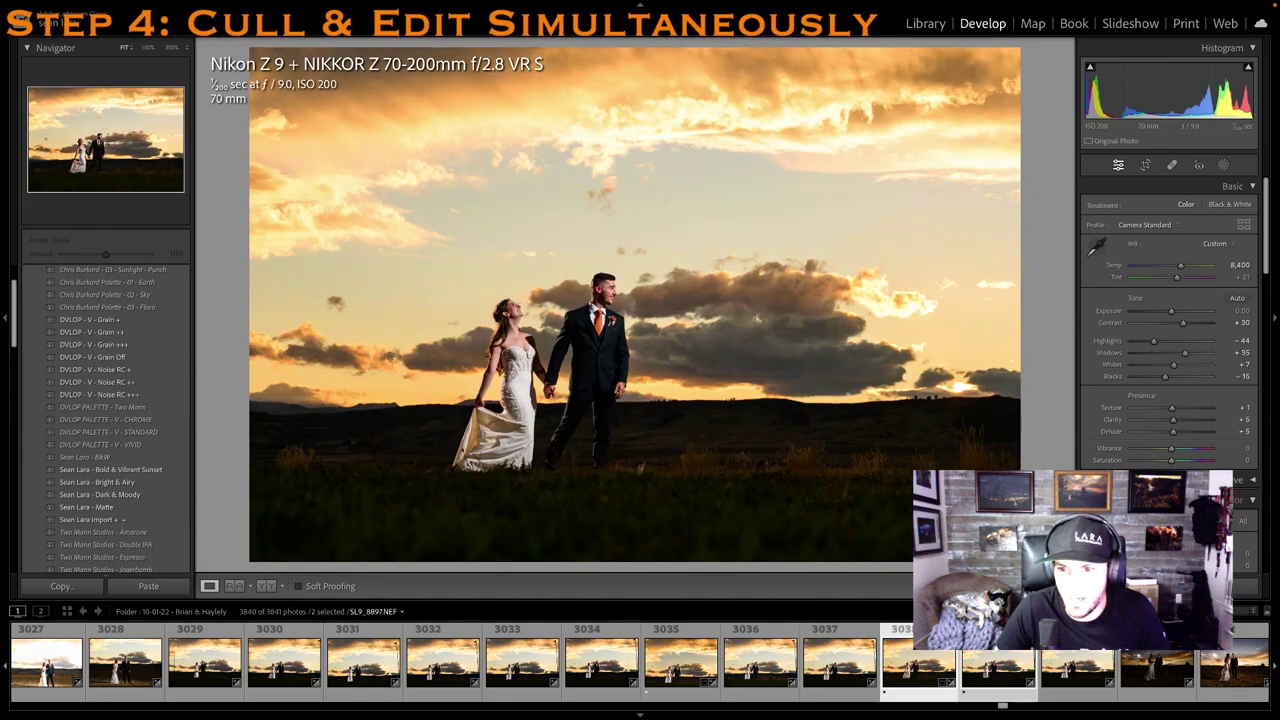
key("super+shift+s")
left_click(858, 348)
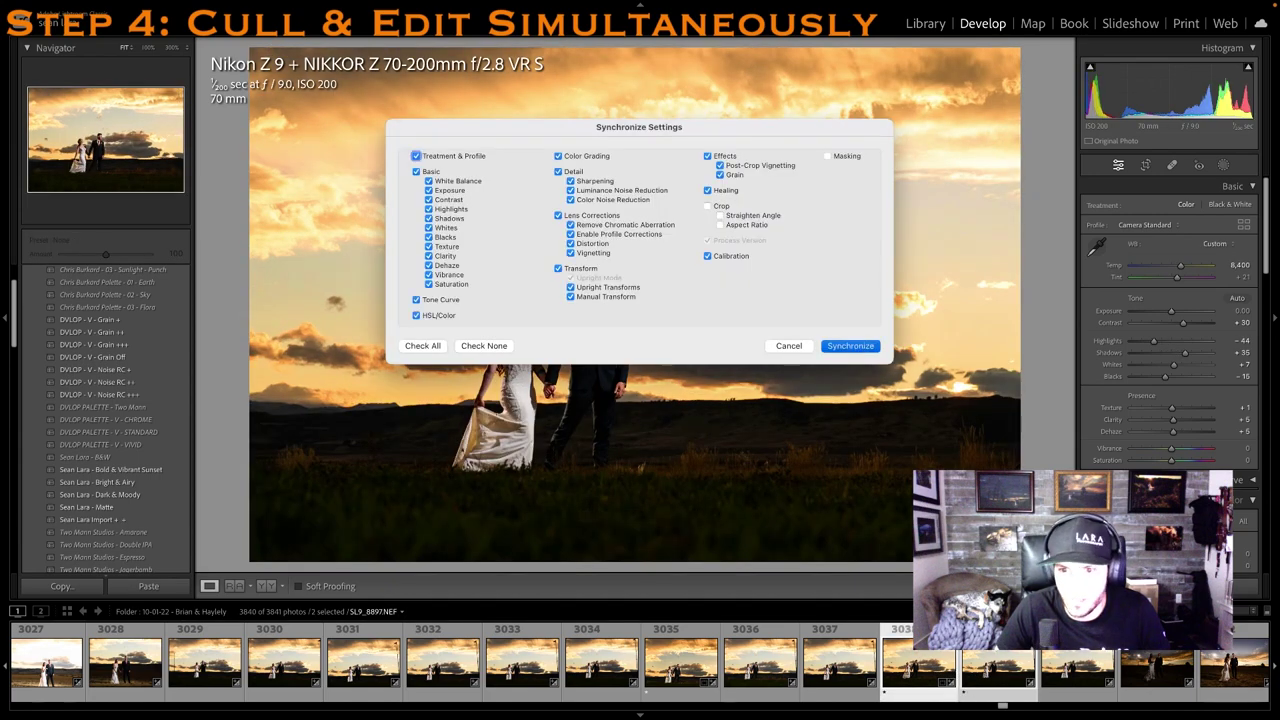
Set the shadows of frame 3039 alone to +42
left_click(1060, 665)
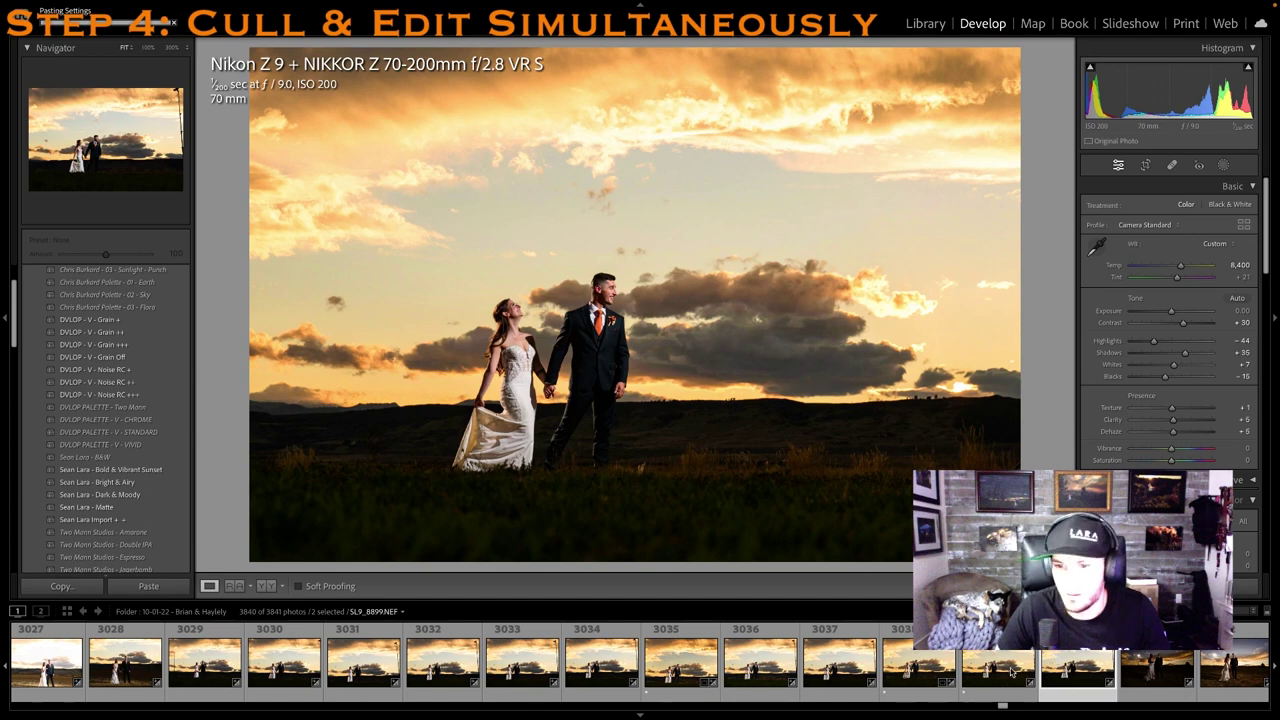
left_click(1008, 670)
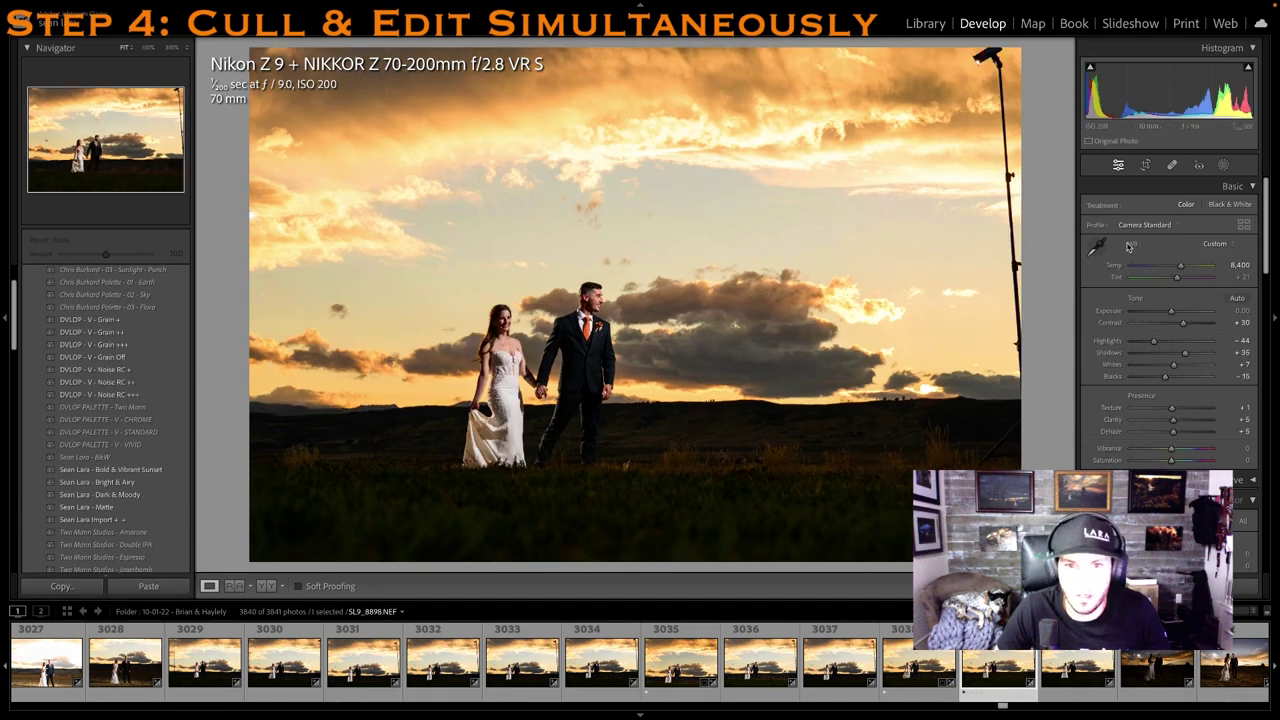
left_click_drag(1185, 353, 1191, 354)
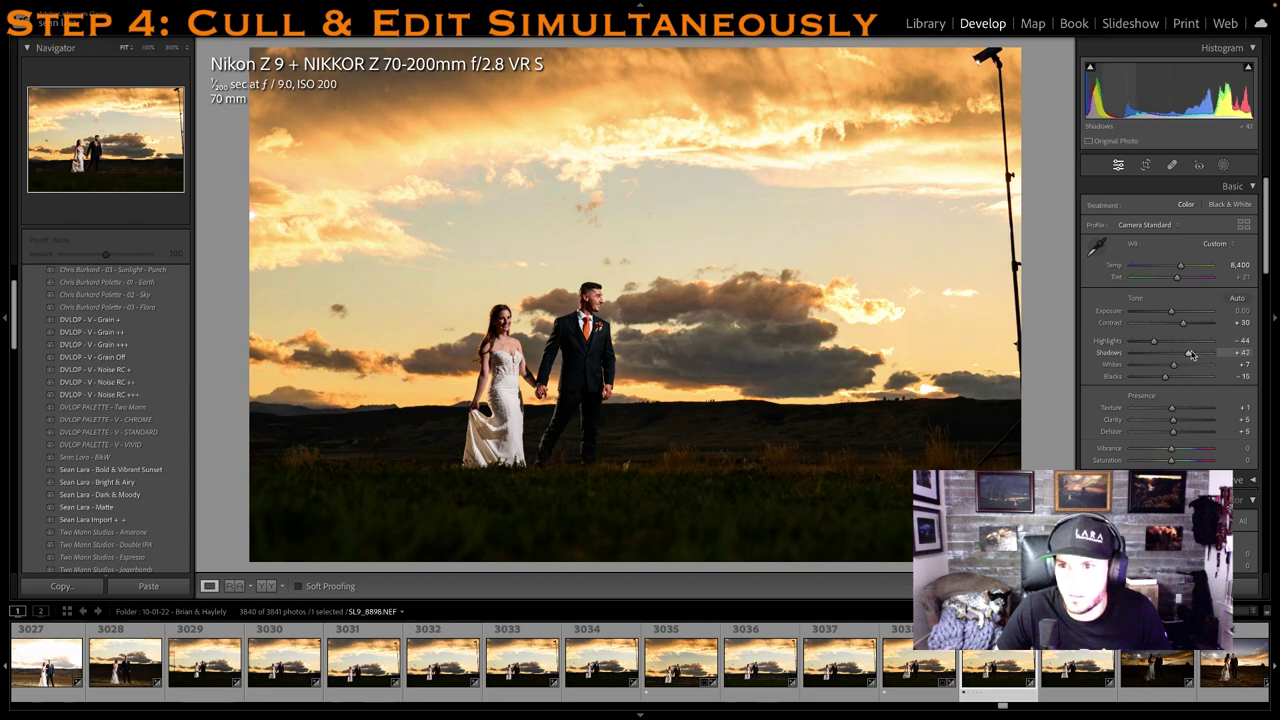
Rotate frame 3039 to -0.20, crop out the light stand beside the couple, and rate the frame one star
left_click(1145, 164)
left_click_drag(1047, 56, 1018, 56)
left_click_drag(808, 151, 830, 139)
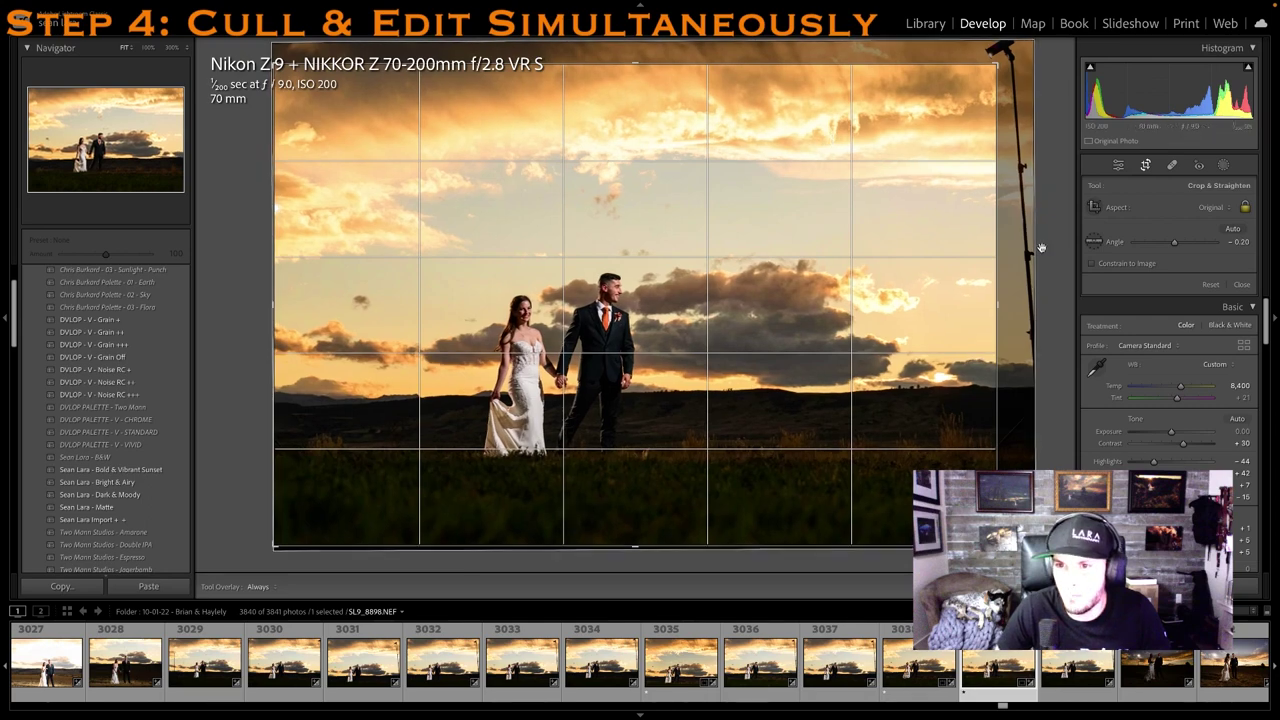
key("Return")
key("1")
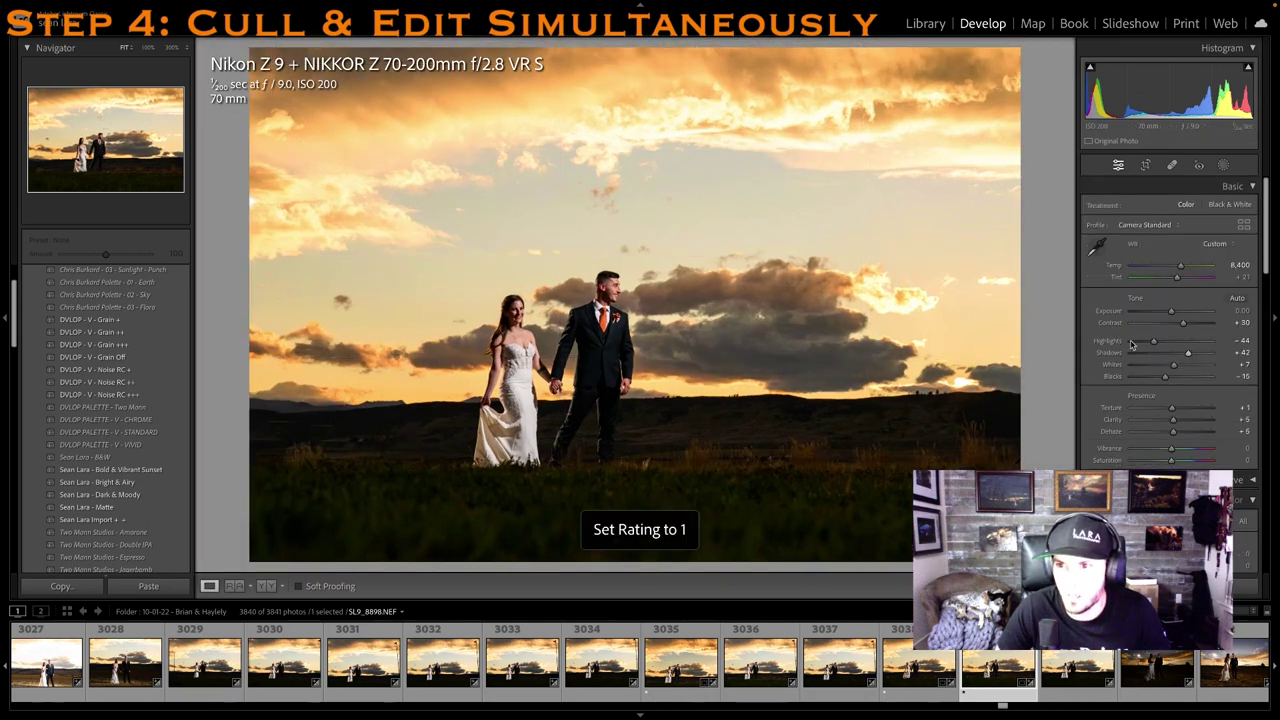
Rate frame 3047, the wide-angle sunset shot of the couple holding hands, one star, with exposure at +0.40 and shadows at +40
key("Right")
left_click(918, 652)
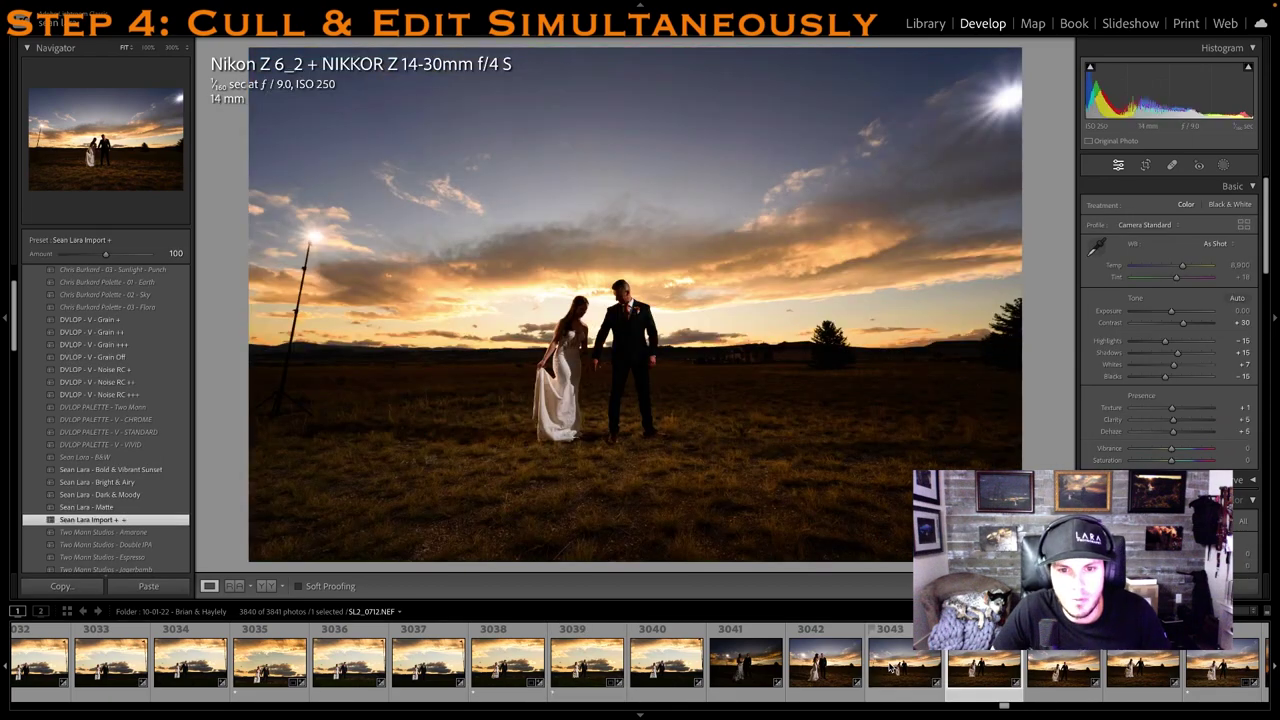
key("Right")
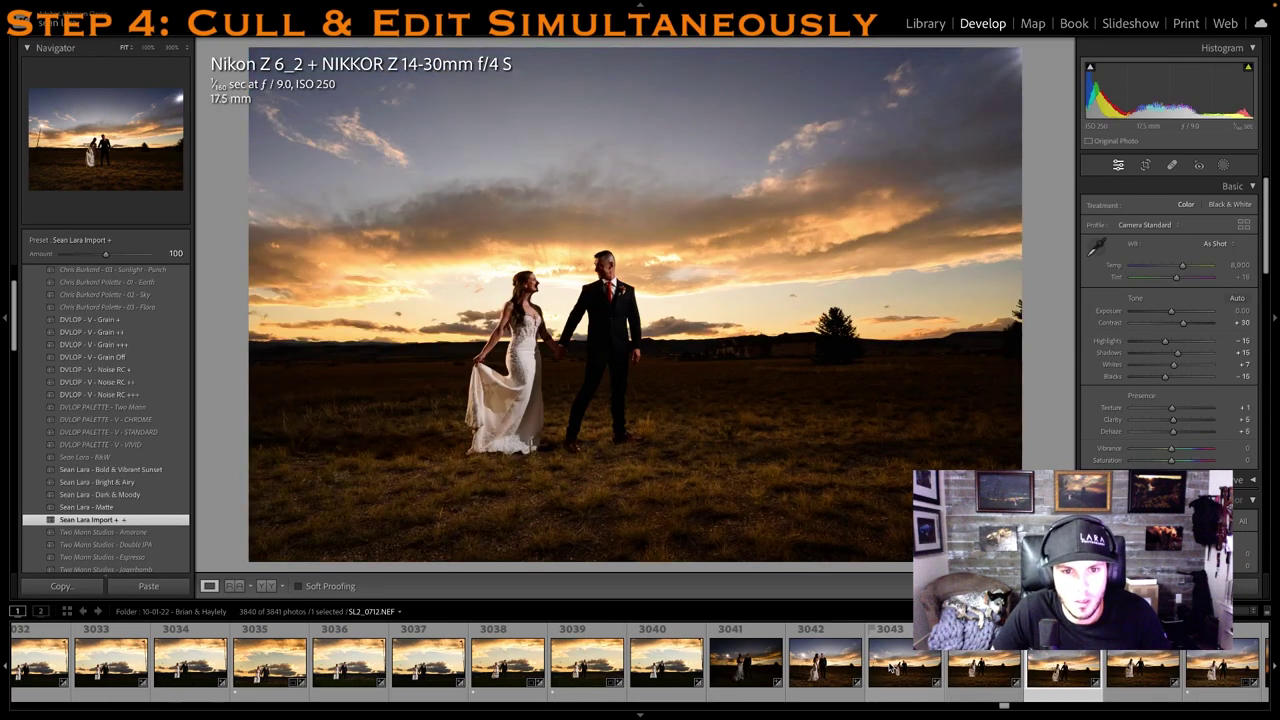
key("Right")
left_click(890, 668)
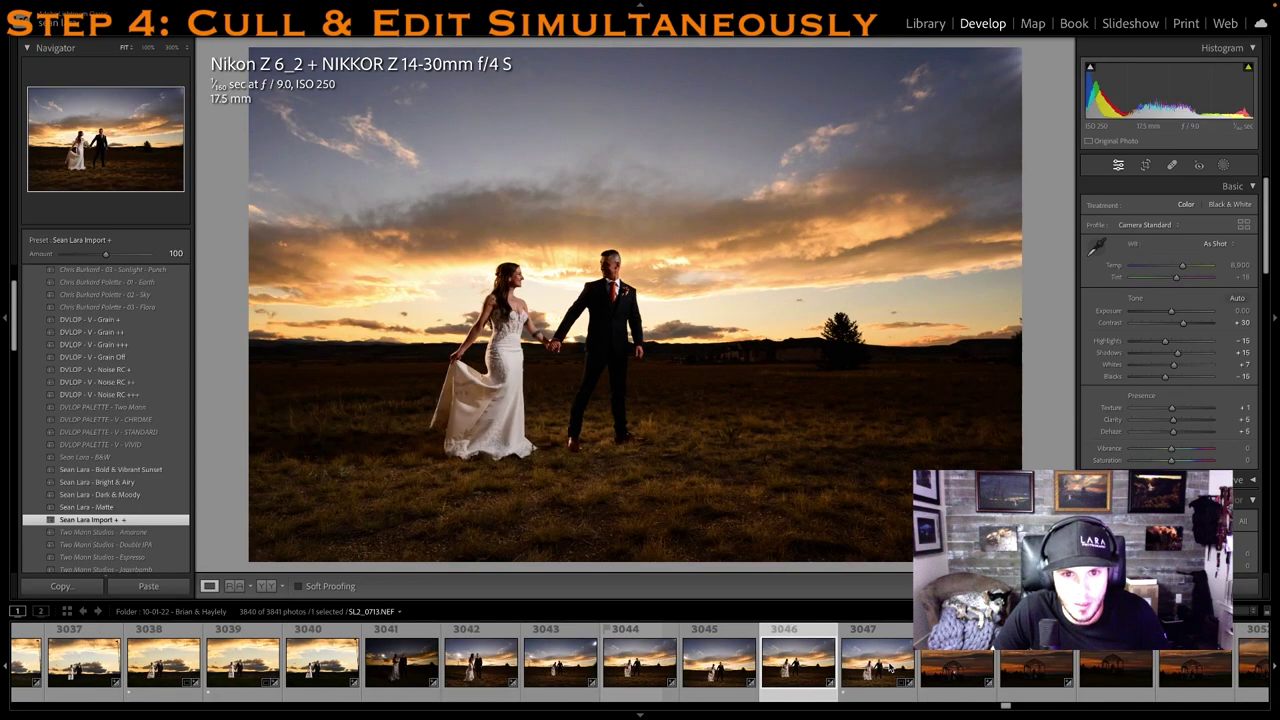
left_click(698, 680)
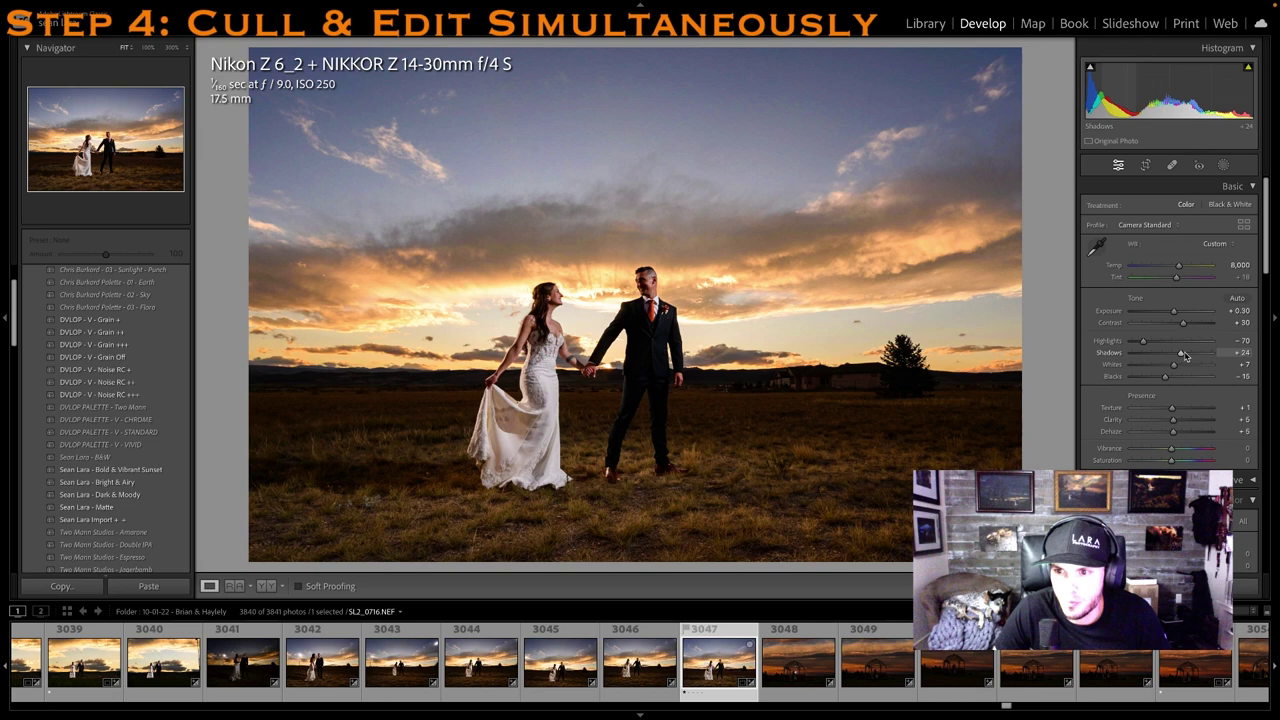
left_click_drag(1174, 311, 1187, 350)
key("1")
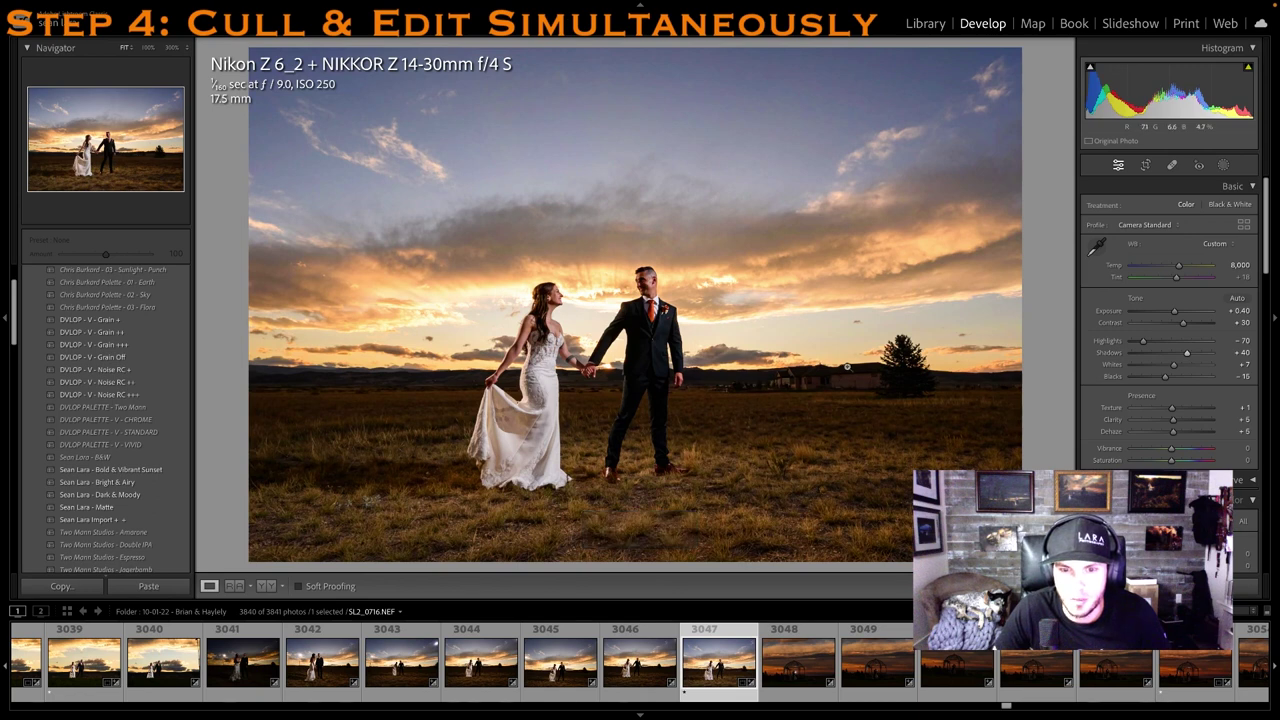
key("1")
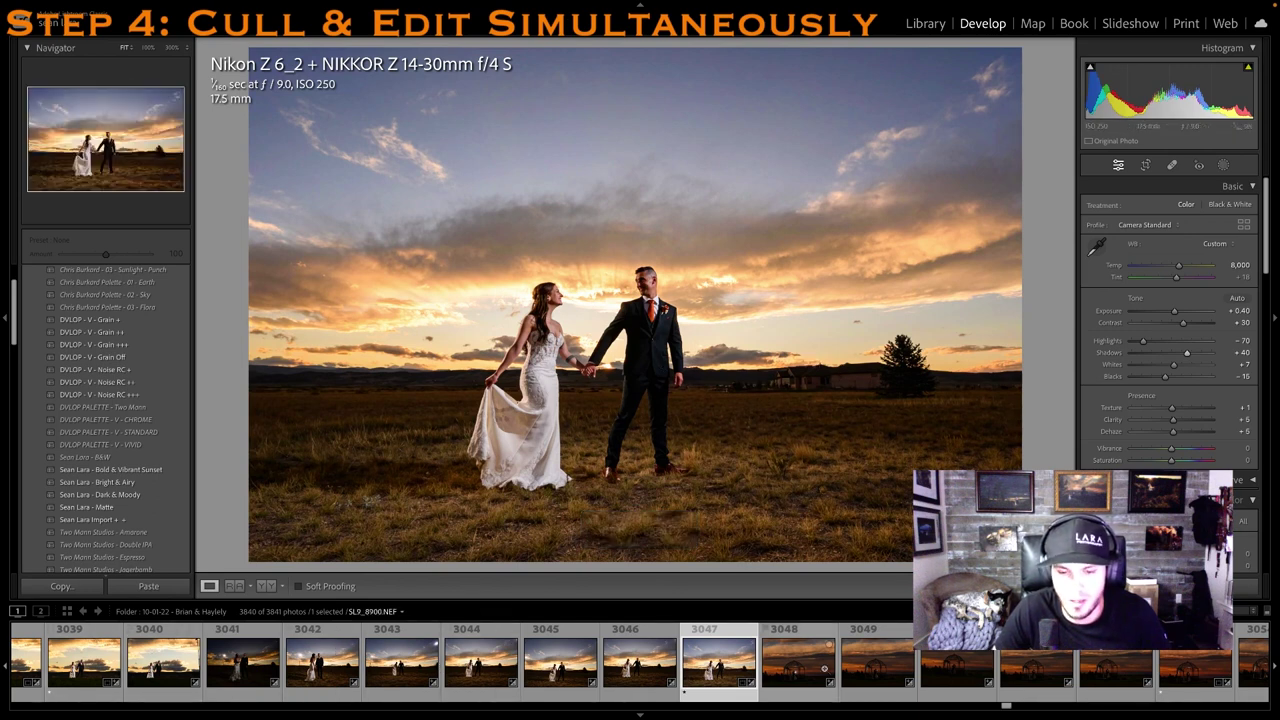
Compare the first gazebo silhouettes and straighten frame 3053 with a crop angle of 0.88
scroll(800, 655, "down", 1)
left_click(795, 660)
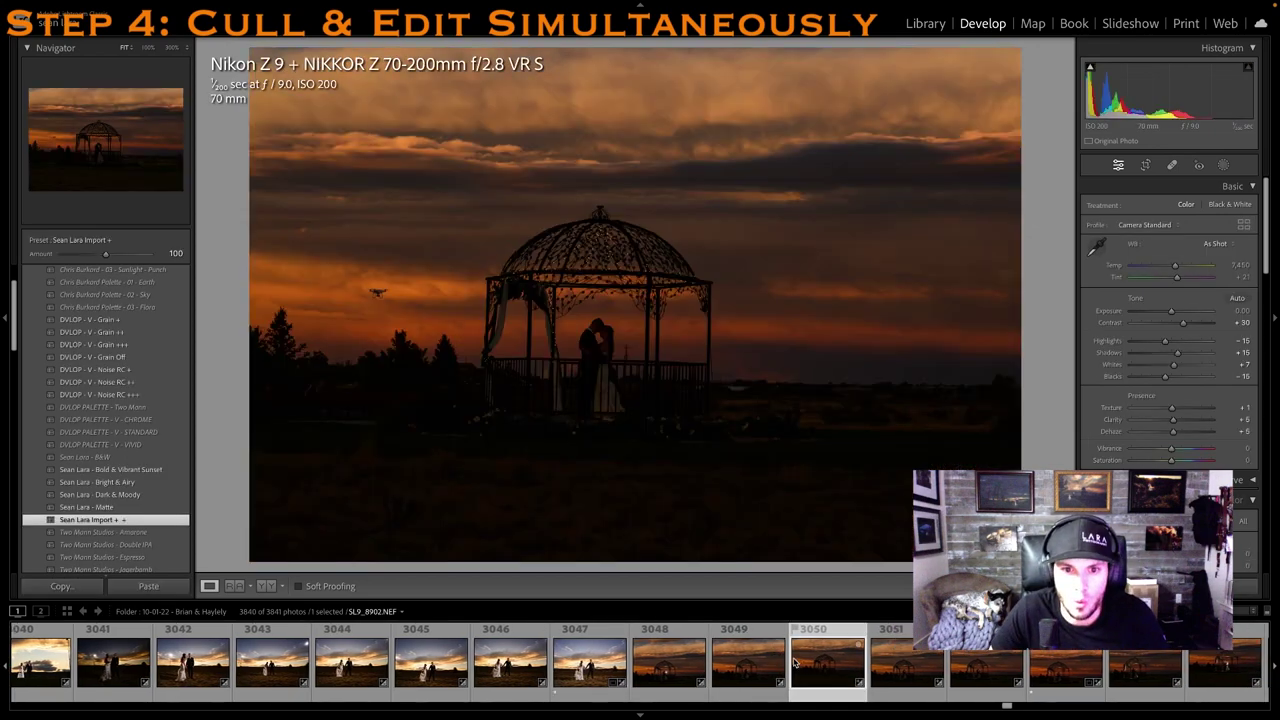
key("Right")
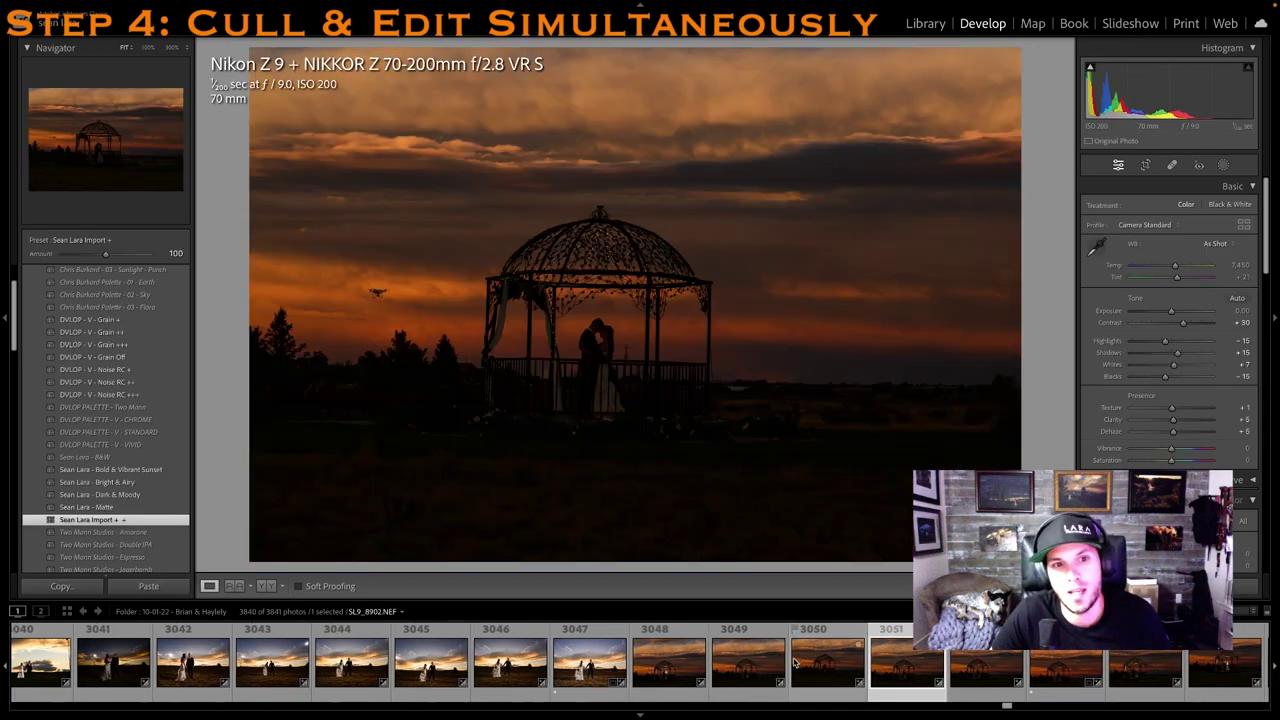
key("Right")
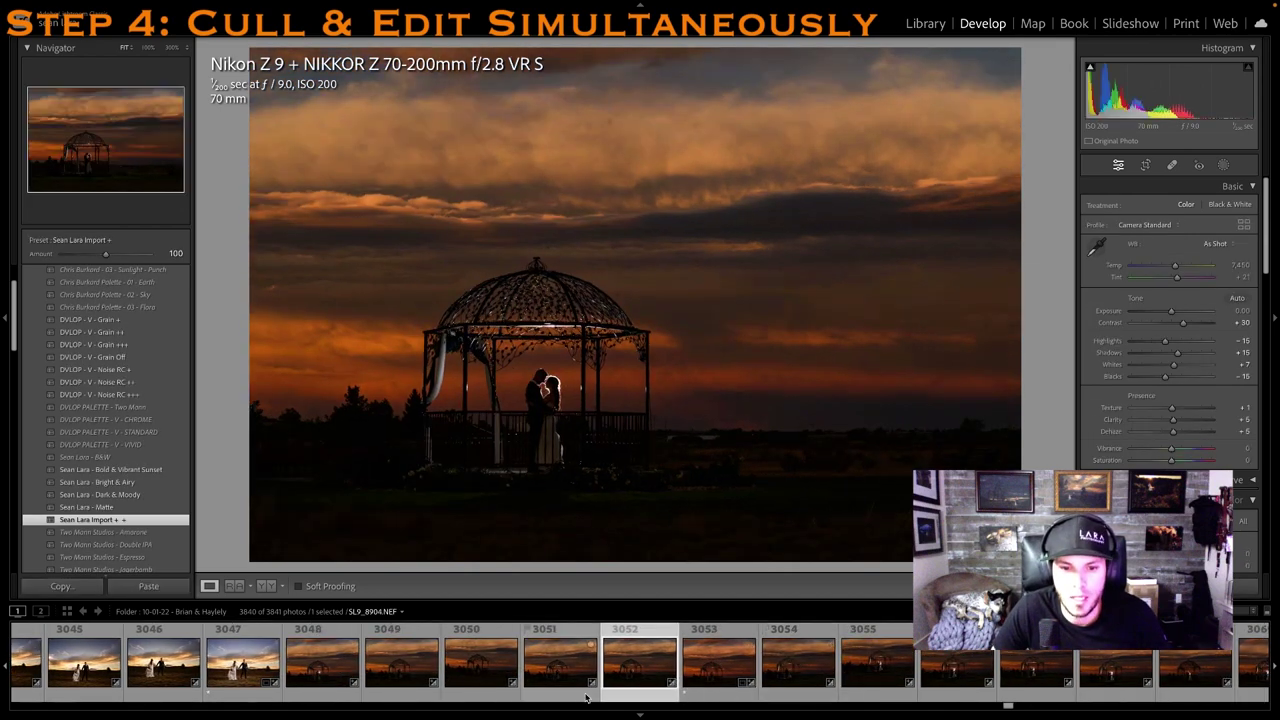
left_click(449, 684)
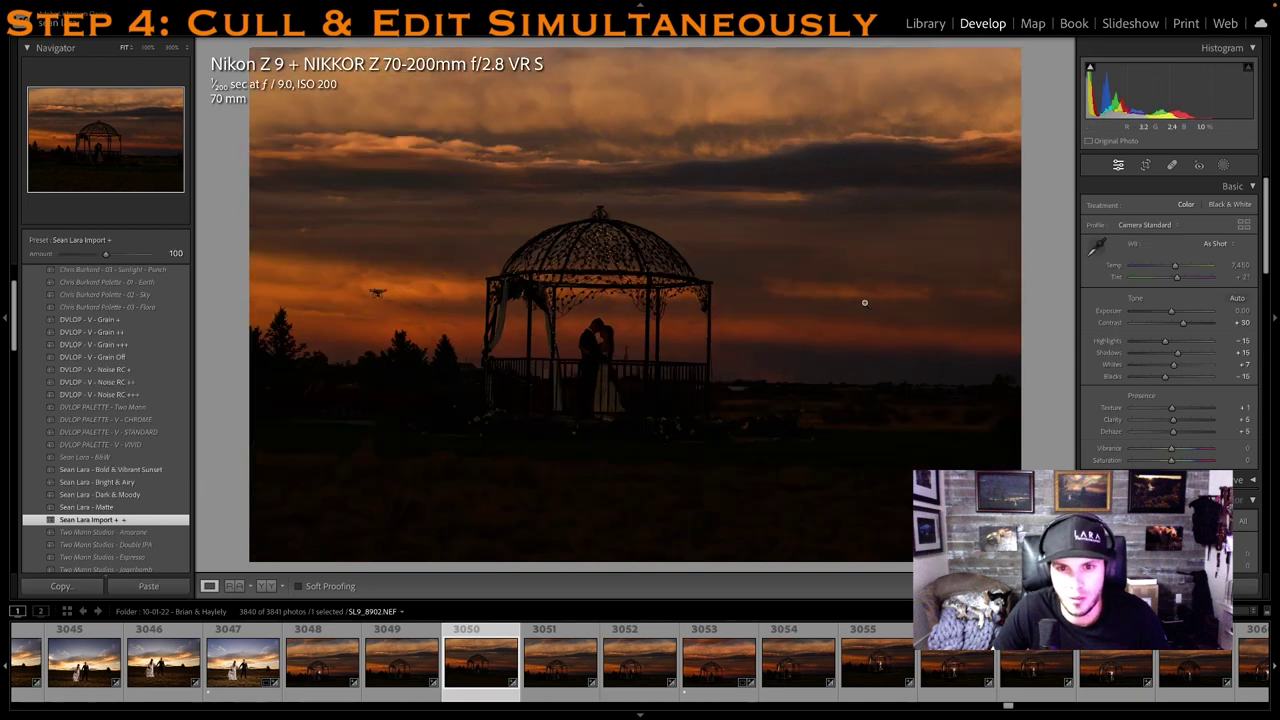
left_click(739, 671)
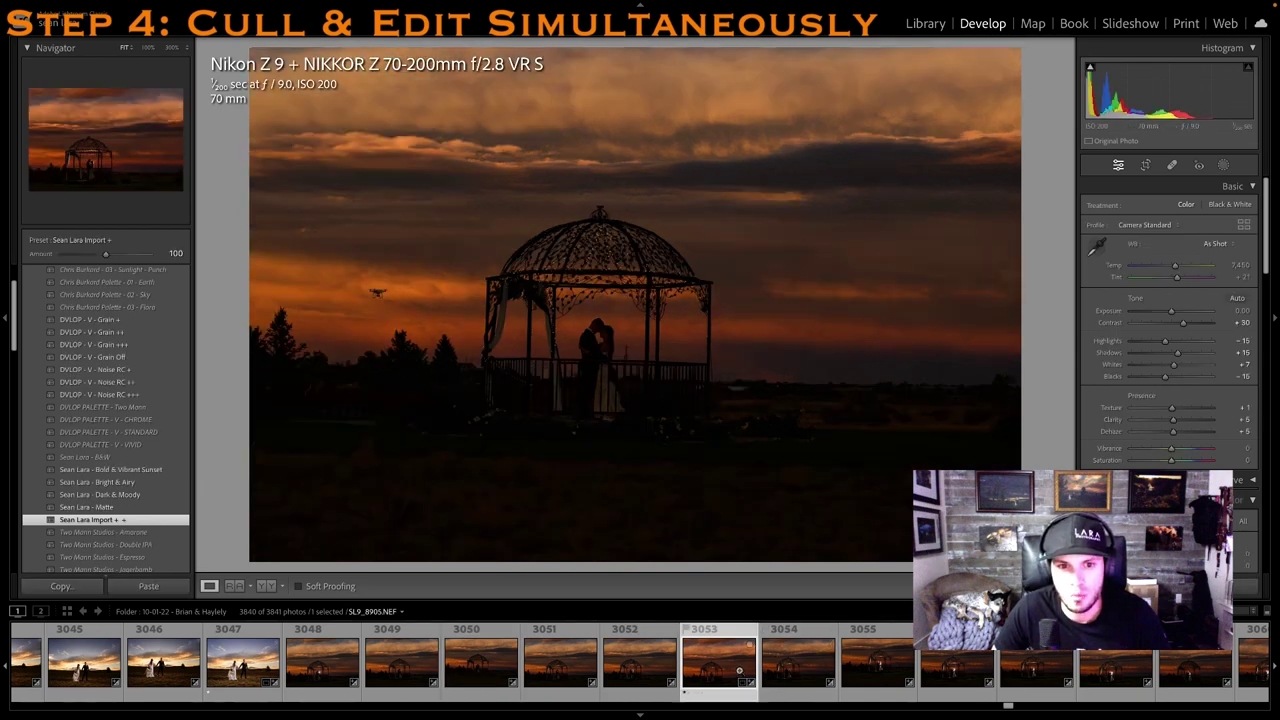
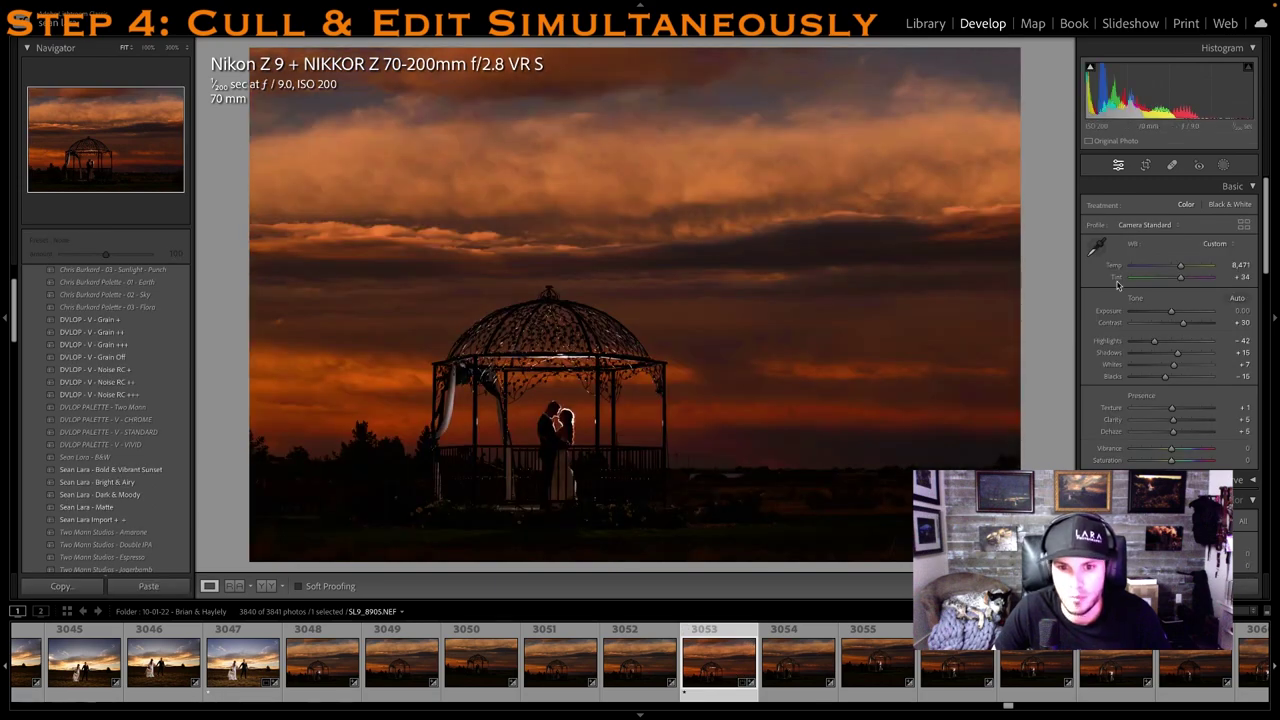
key("r")
left_click_drag(1062, 191, 1063, 185)
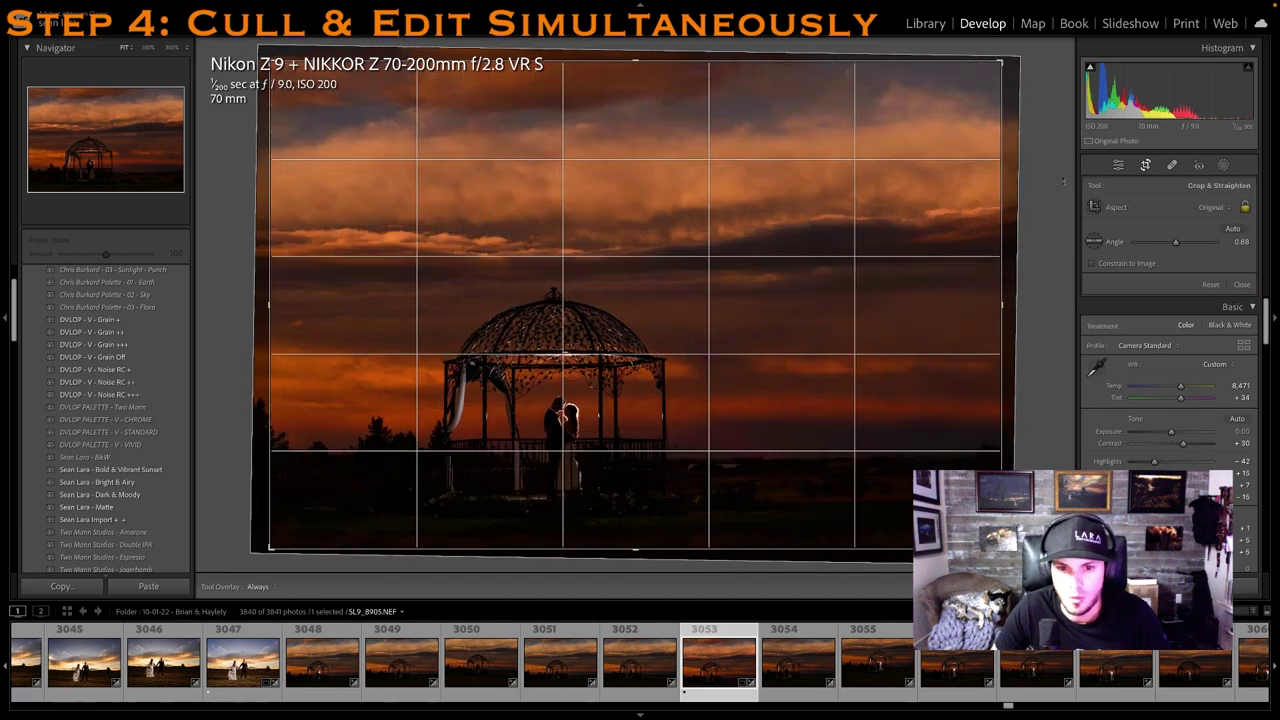
key("r")
Review the lit gazebo frames from 3054 onward and set the rating of frame 3064, SL9_8915.NEF, to 0
left_click(877, 672)
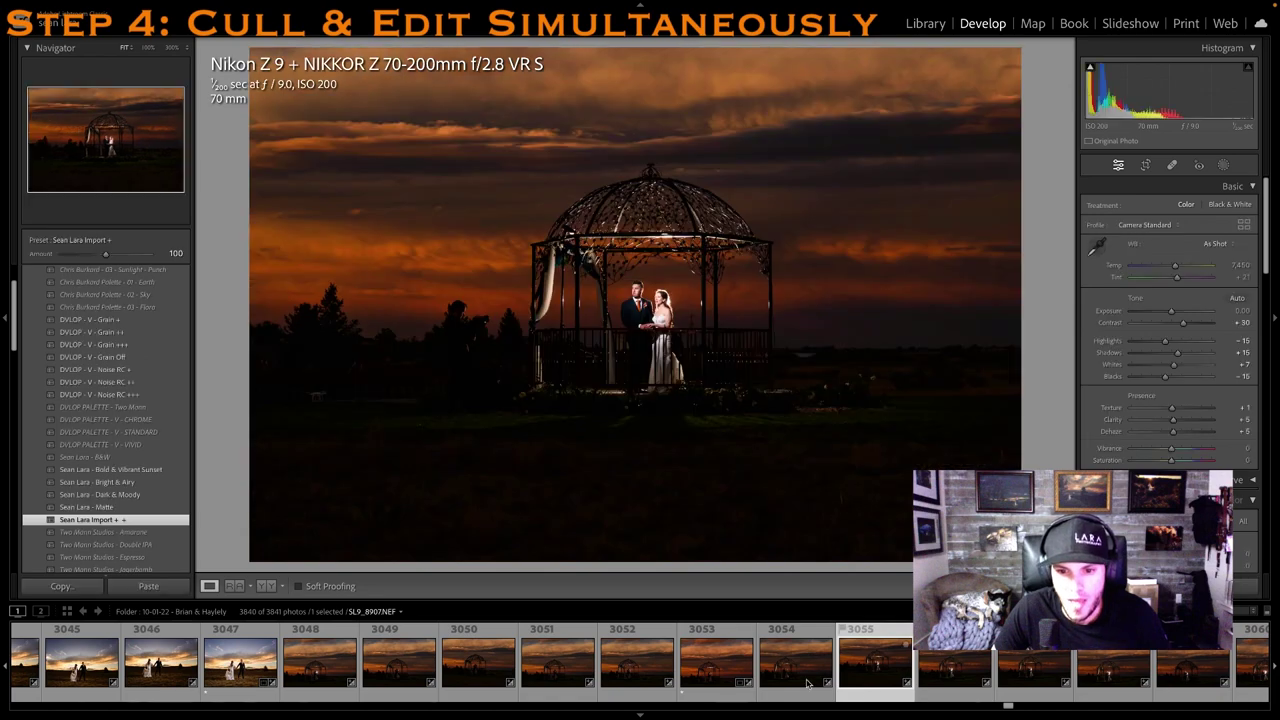
key("Left")
left_click(935, 672)
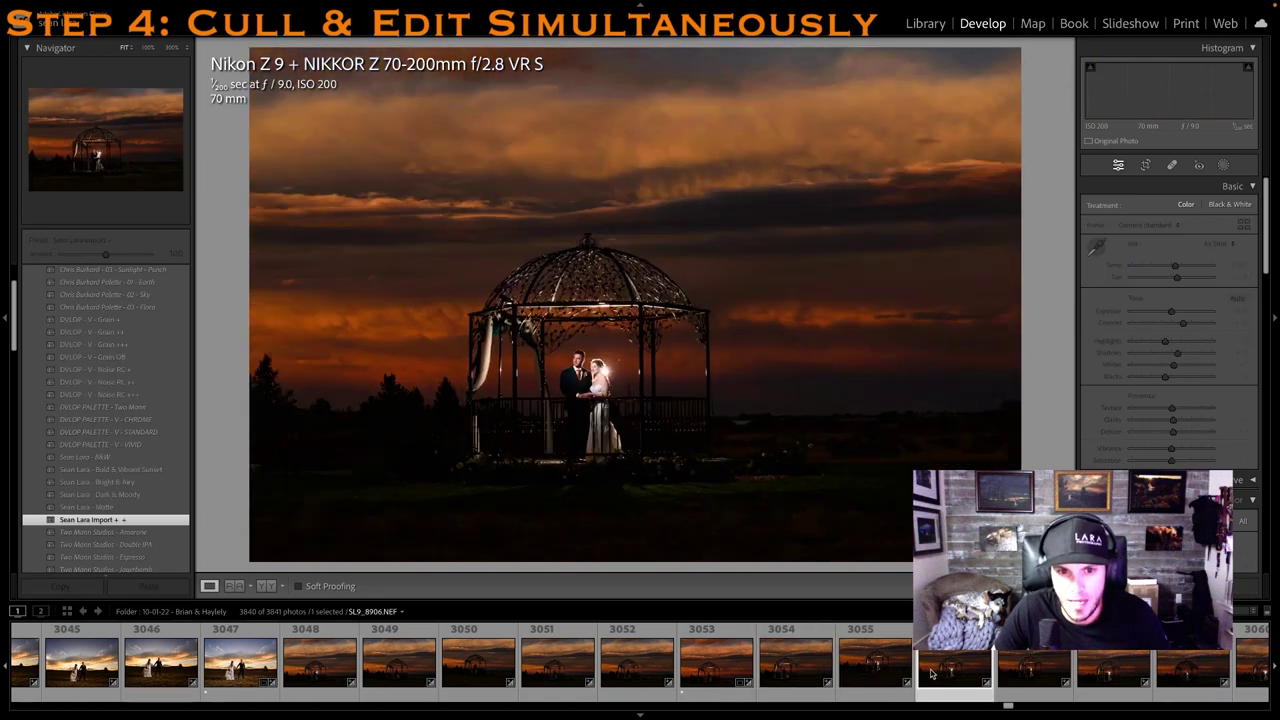
left_click(968, 666)
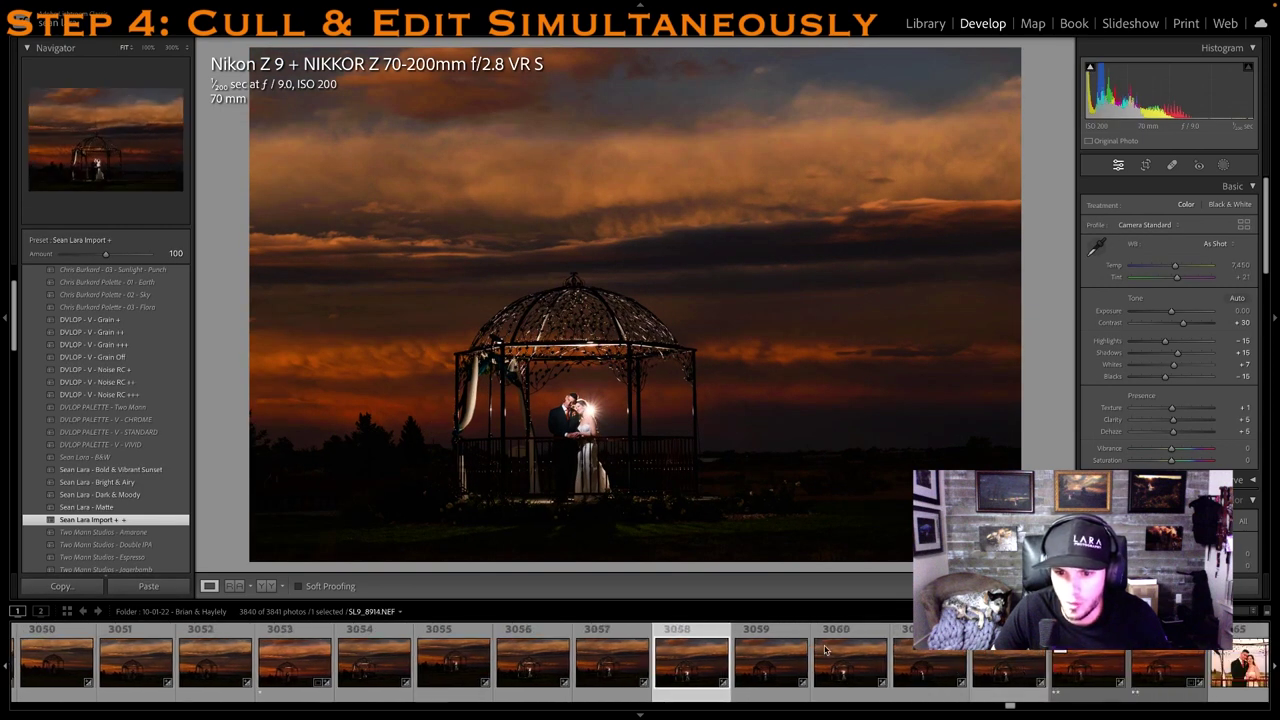
left_click(838, 658)
left_click(941, 683)
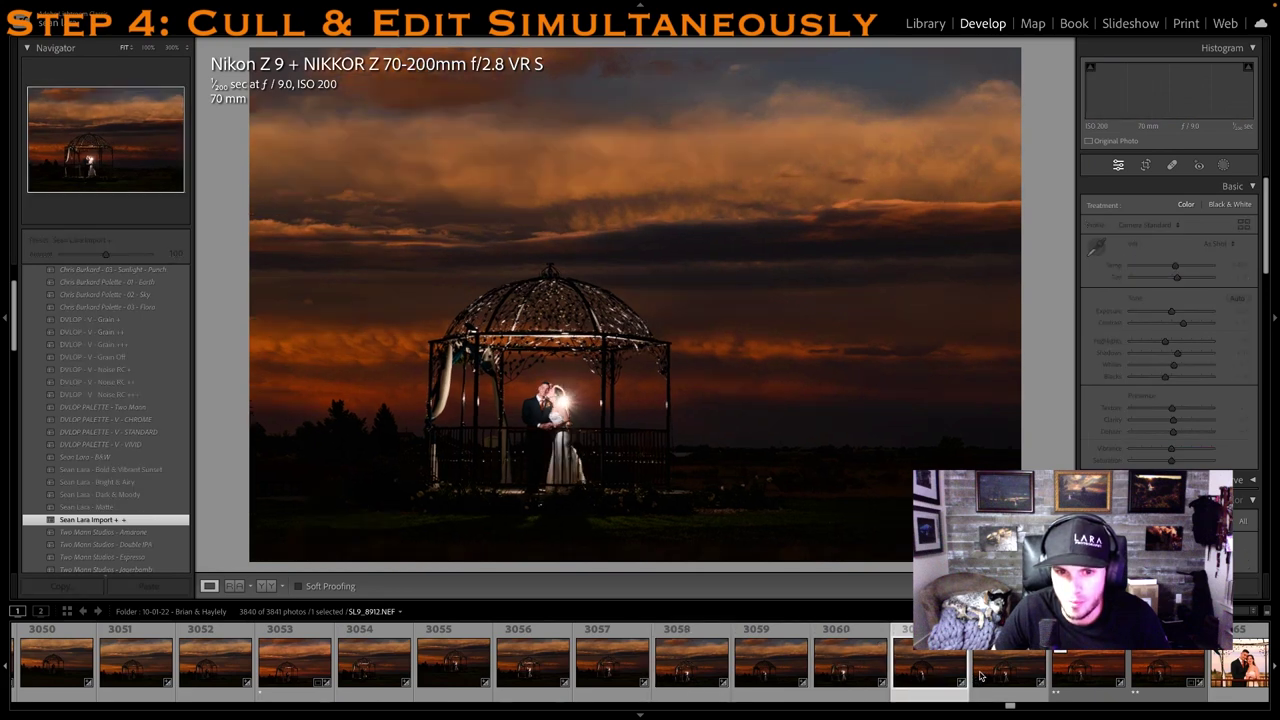
left_click(980, 676)
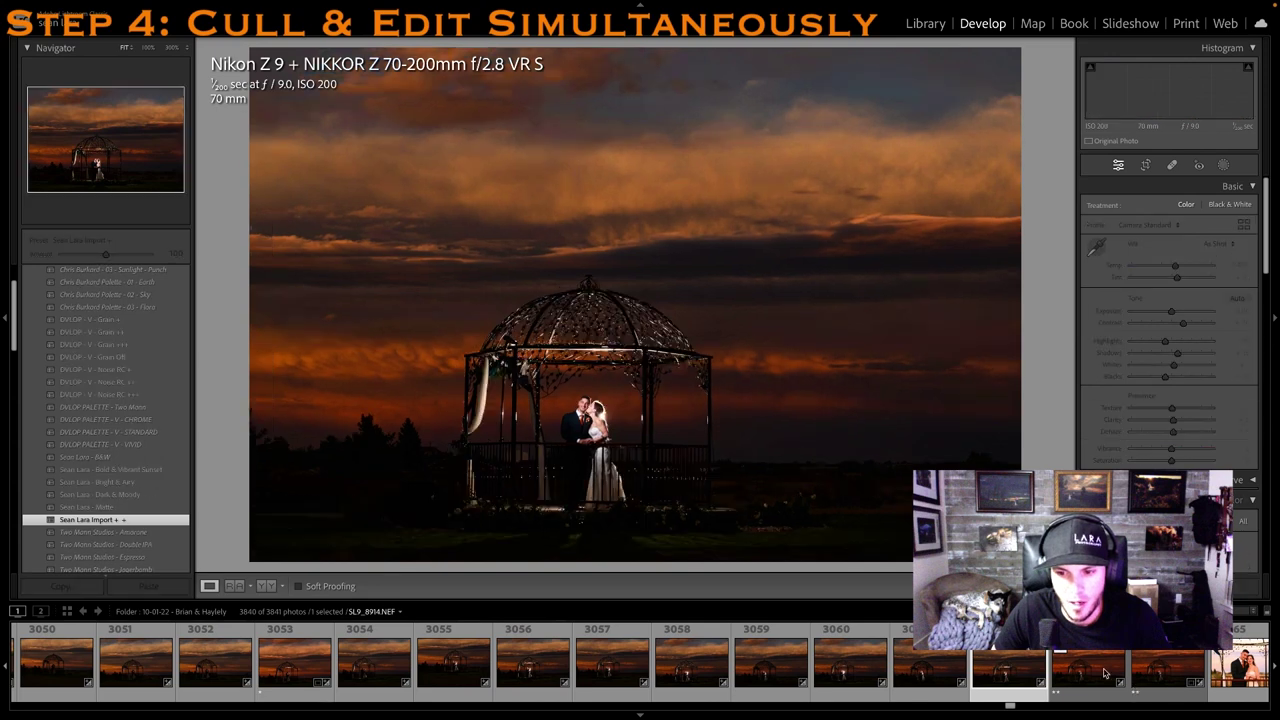
left_click(1108, 675)
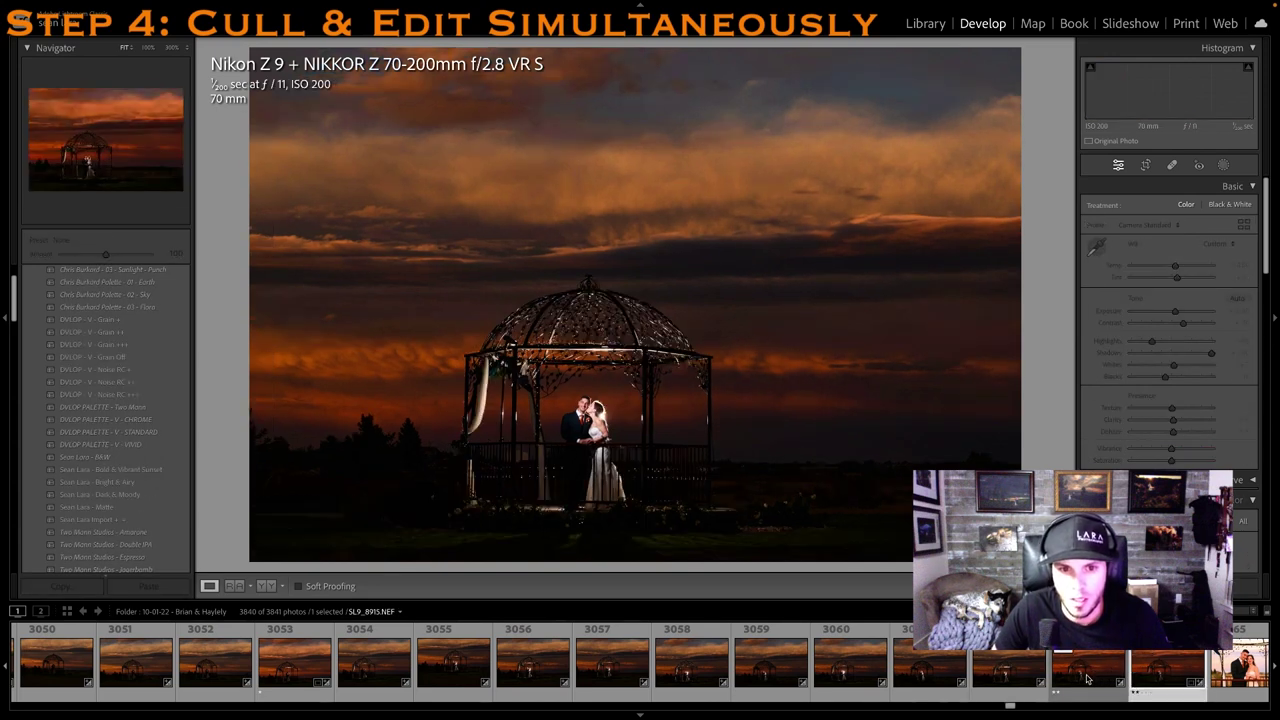
key("0")
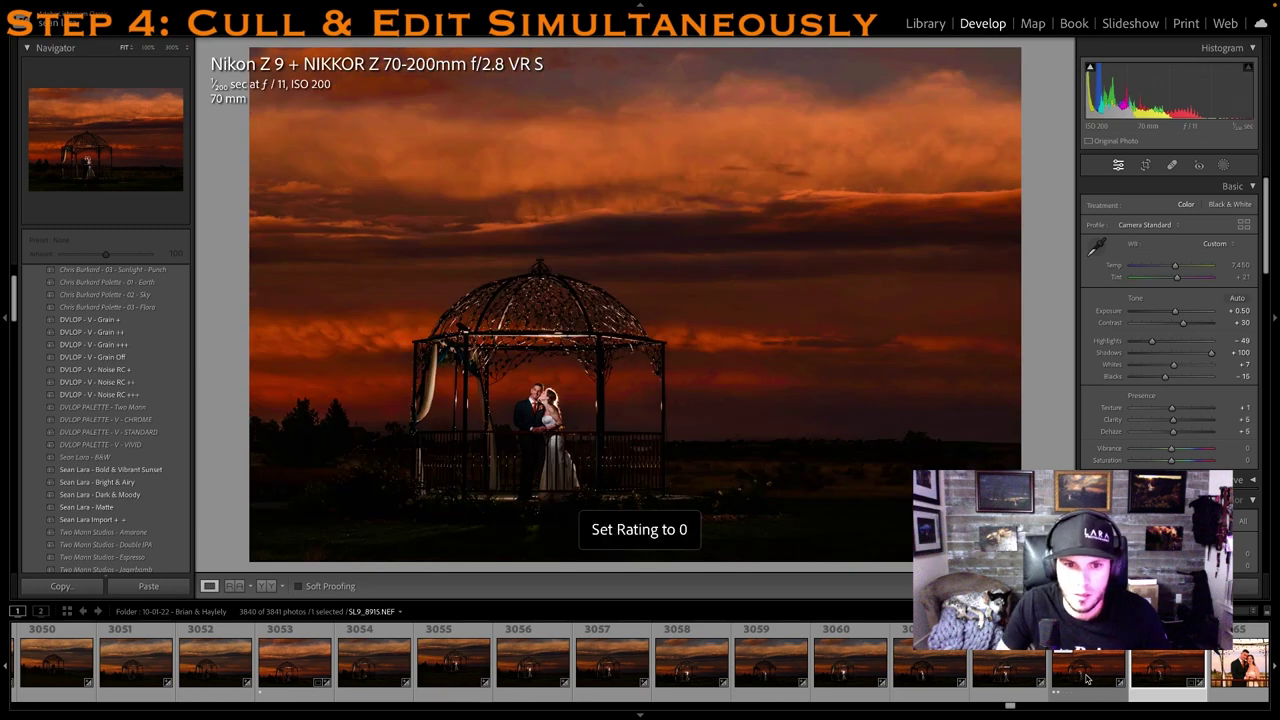
Set the temperature of the edited gazebo image SL9_8915-Edit.tif to -2 and check the couple's faces up close
left_click(1073, 670)
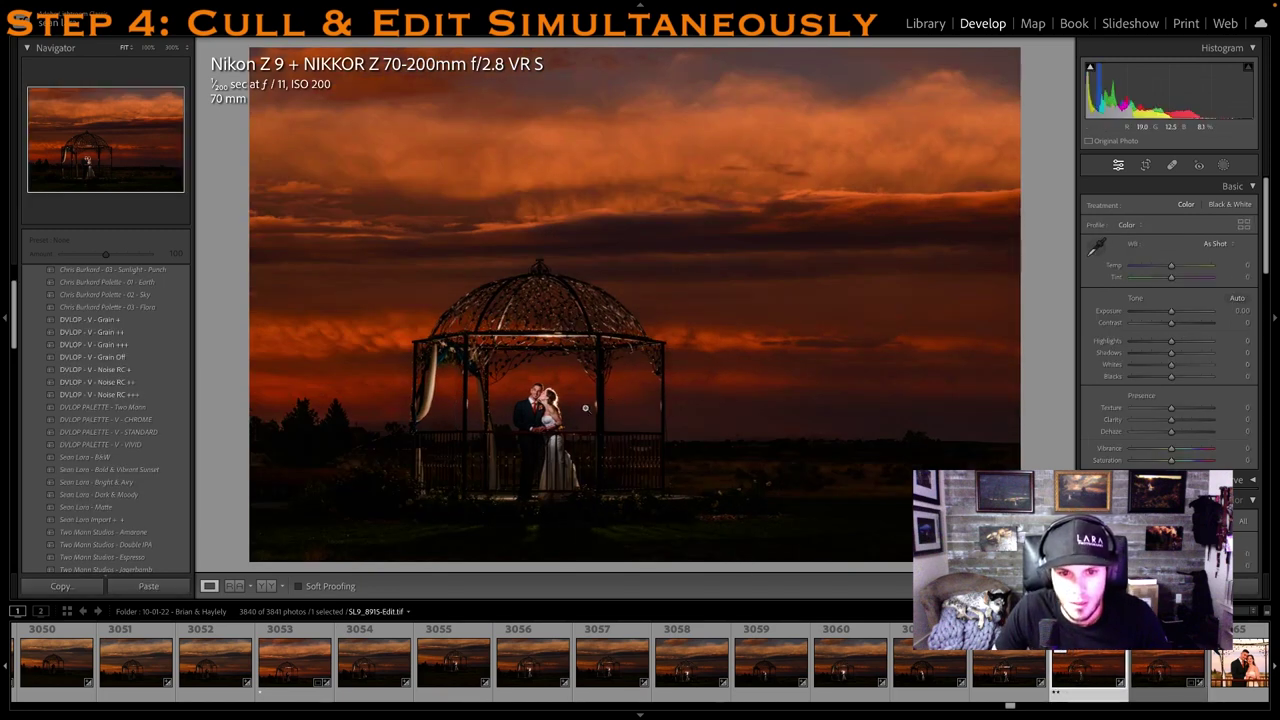
left_click(1225, 266)
type("-2")
key("Return")
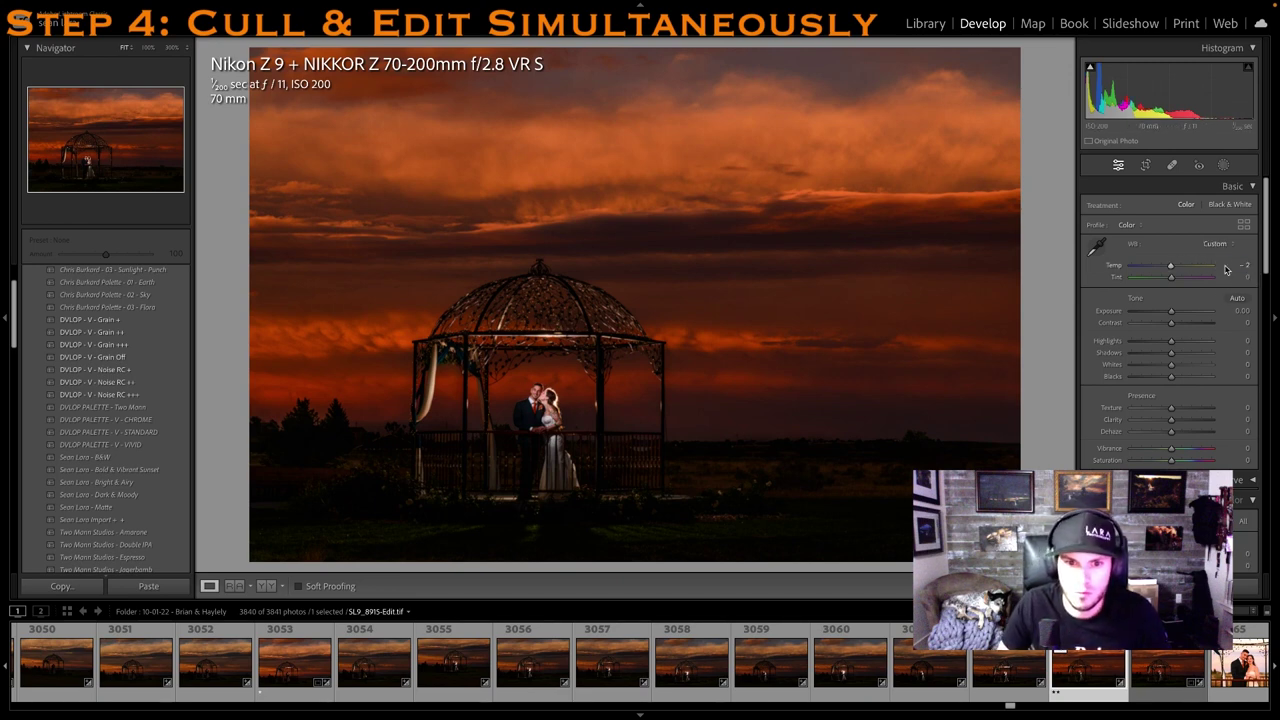
left_click(531, 407)
left_click(531, 407)
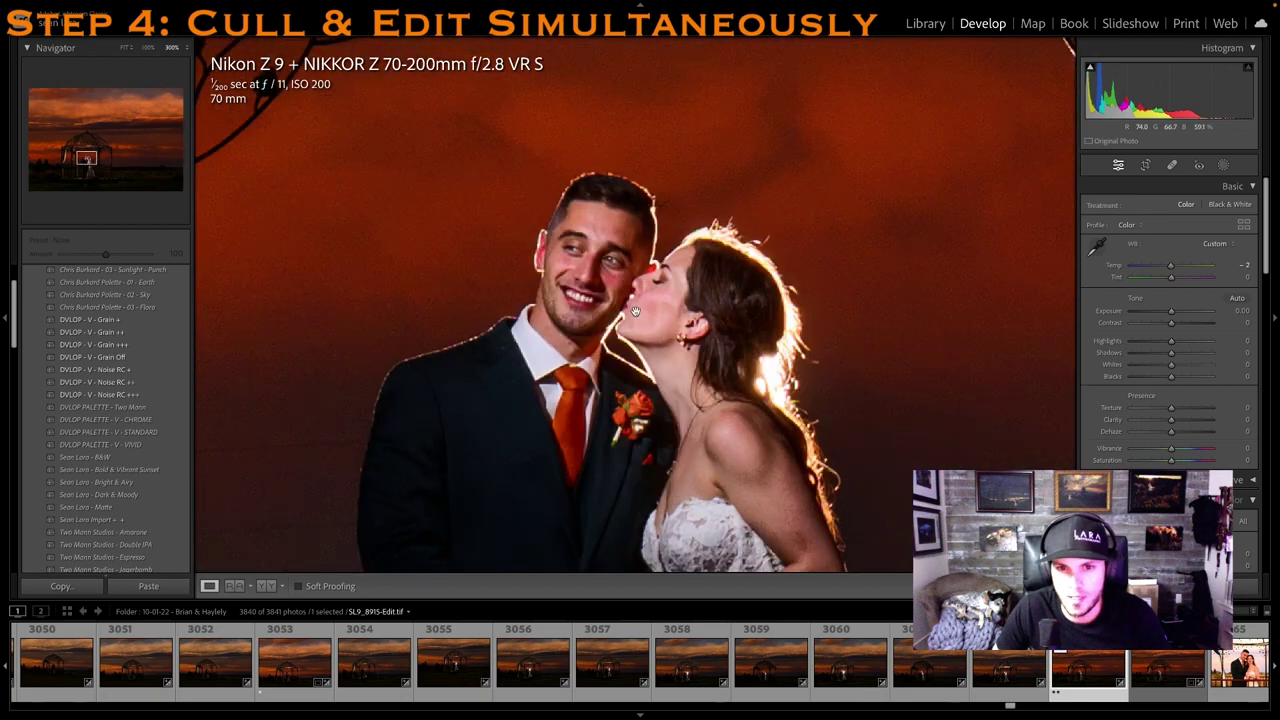
left_click(548, 449)
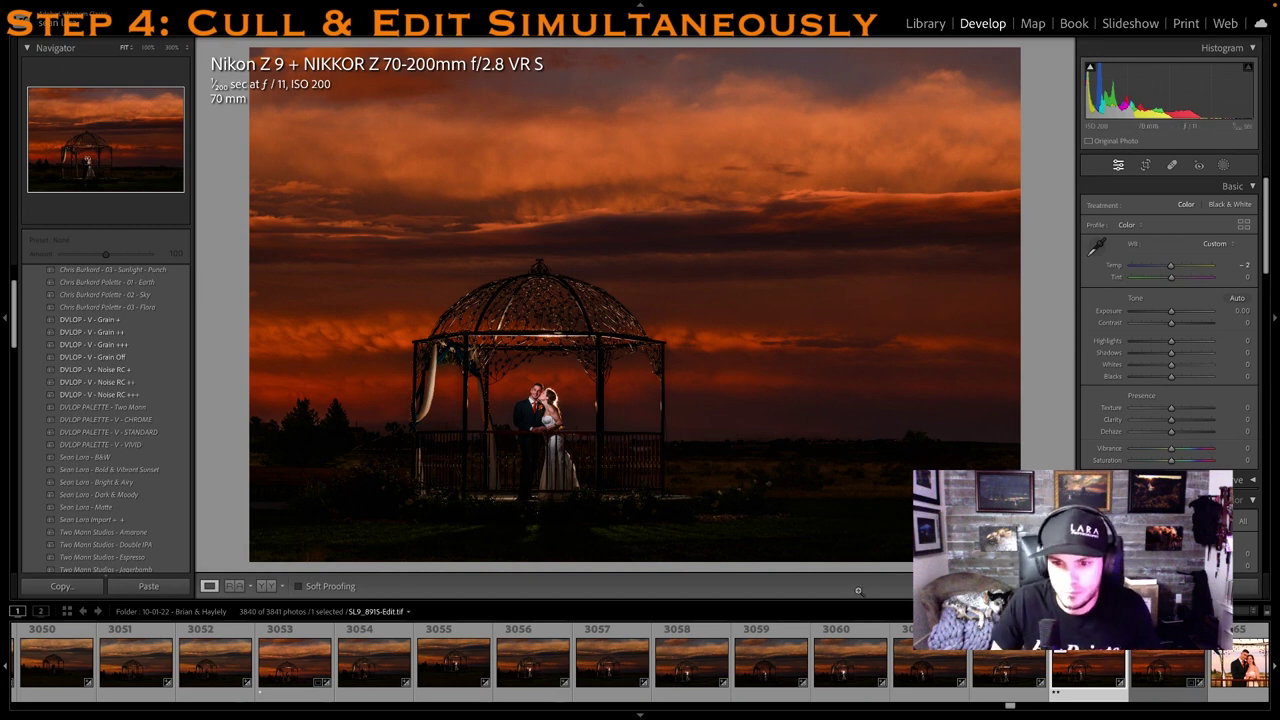
Compare the smiling gazebo portraits from frame 3065 onward, rate frame 3069 one star and reset frame 3068 to 0
scroll(855, 678, "down", 1)
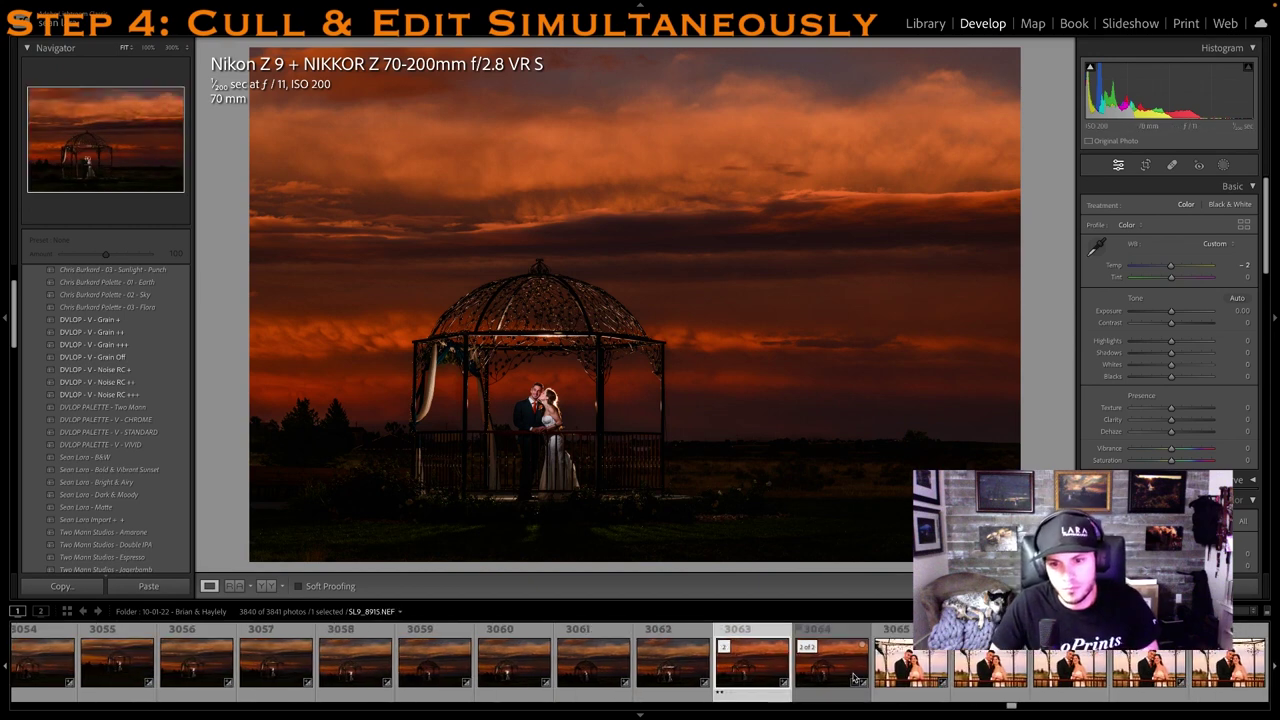
scroll(855, 672, "down", 1)
left_click(870, 670)
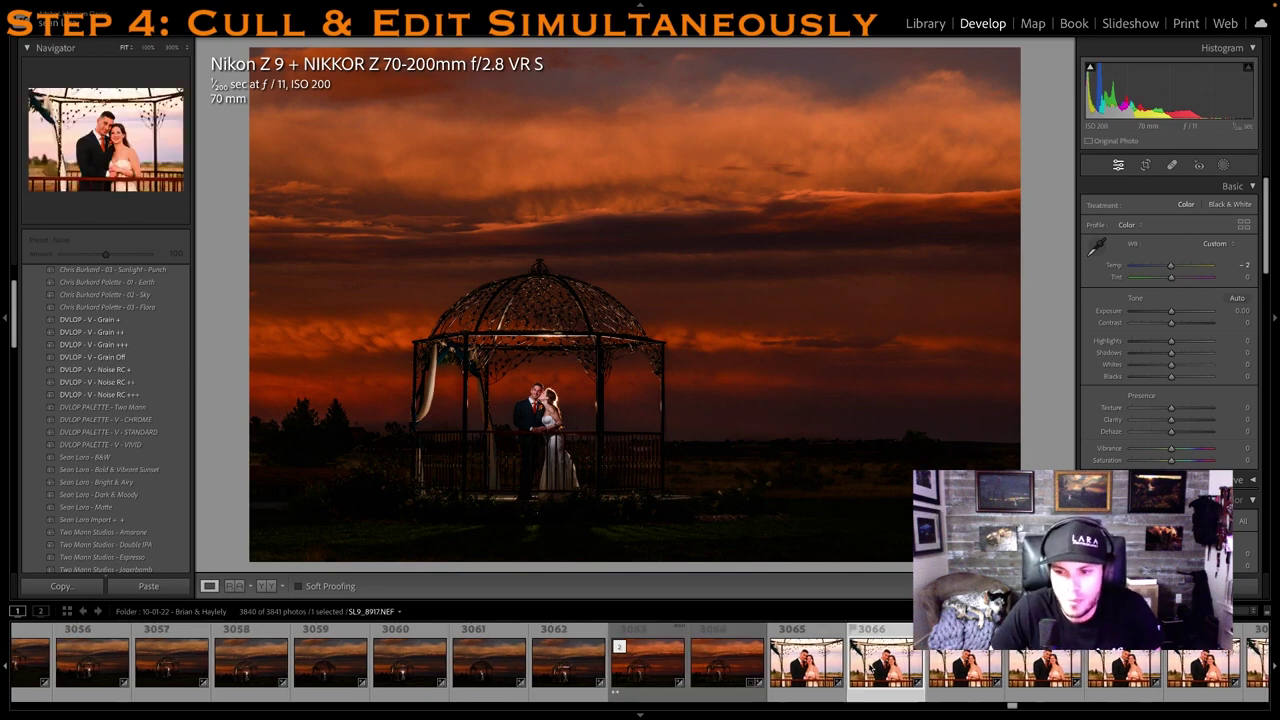
left_click(90, 520)
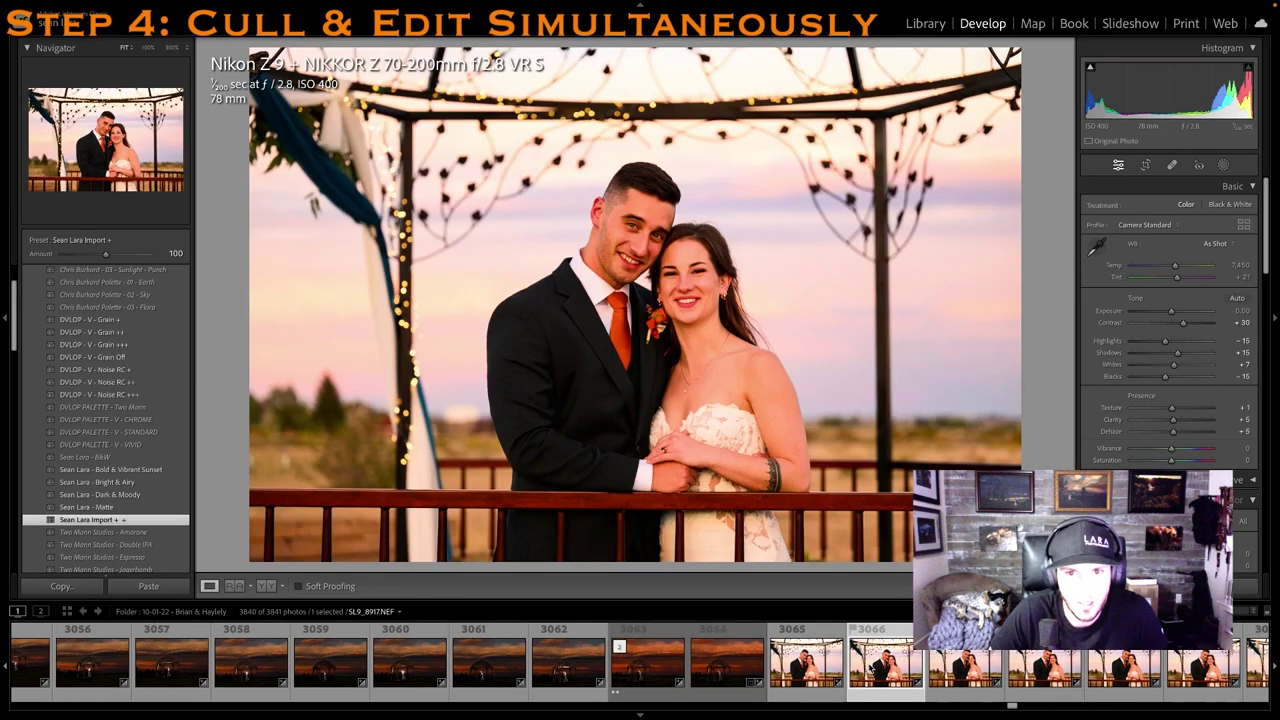
key("Right")
key("Right")
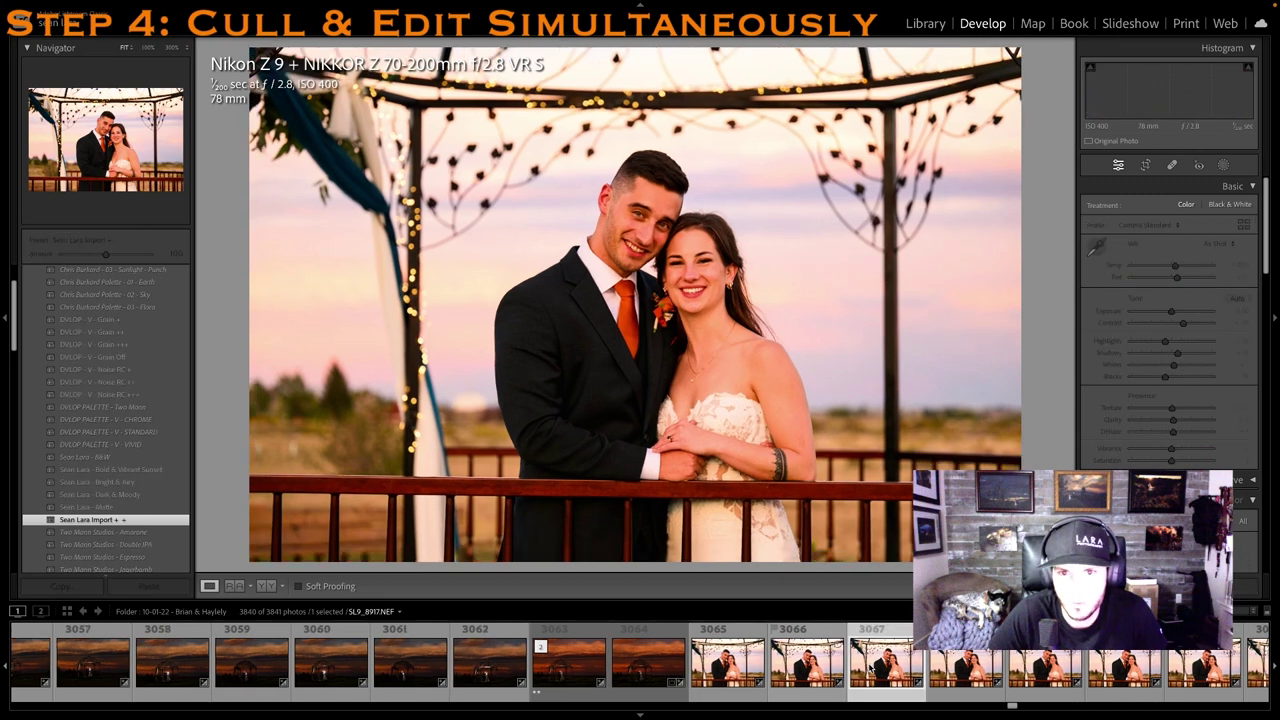
key("Right")
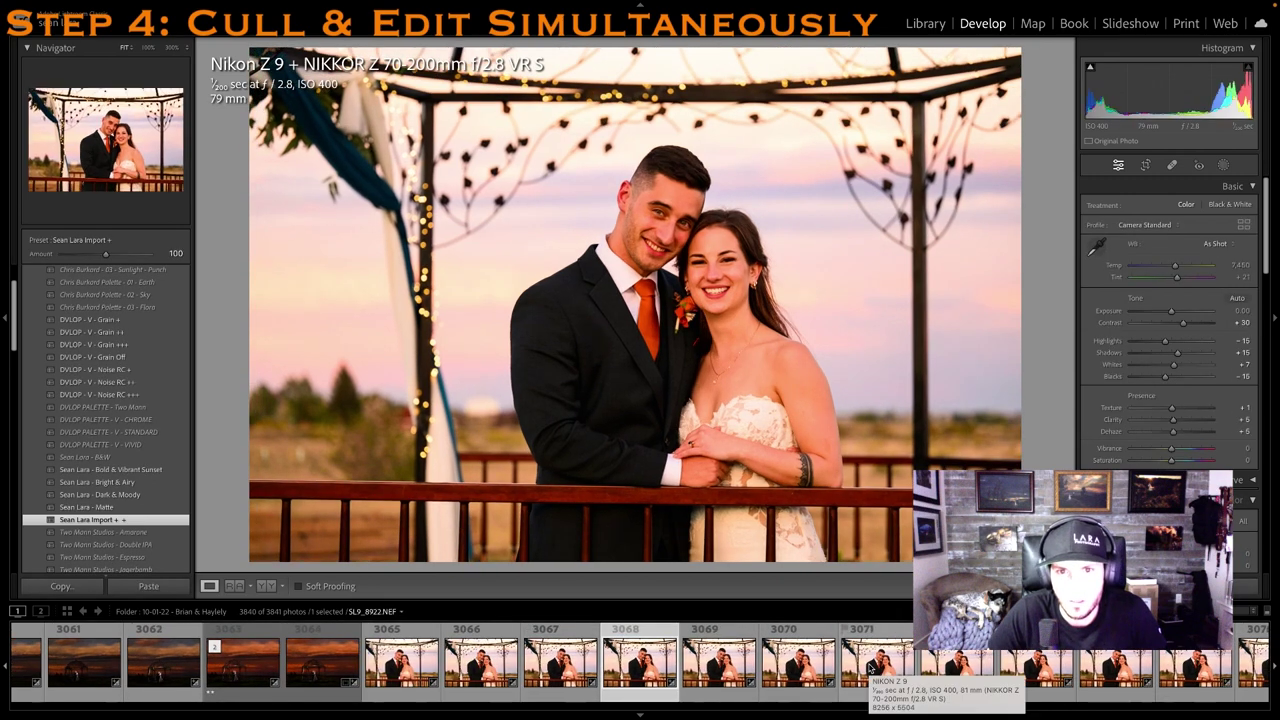
key("1")
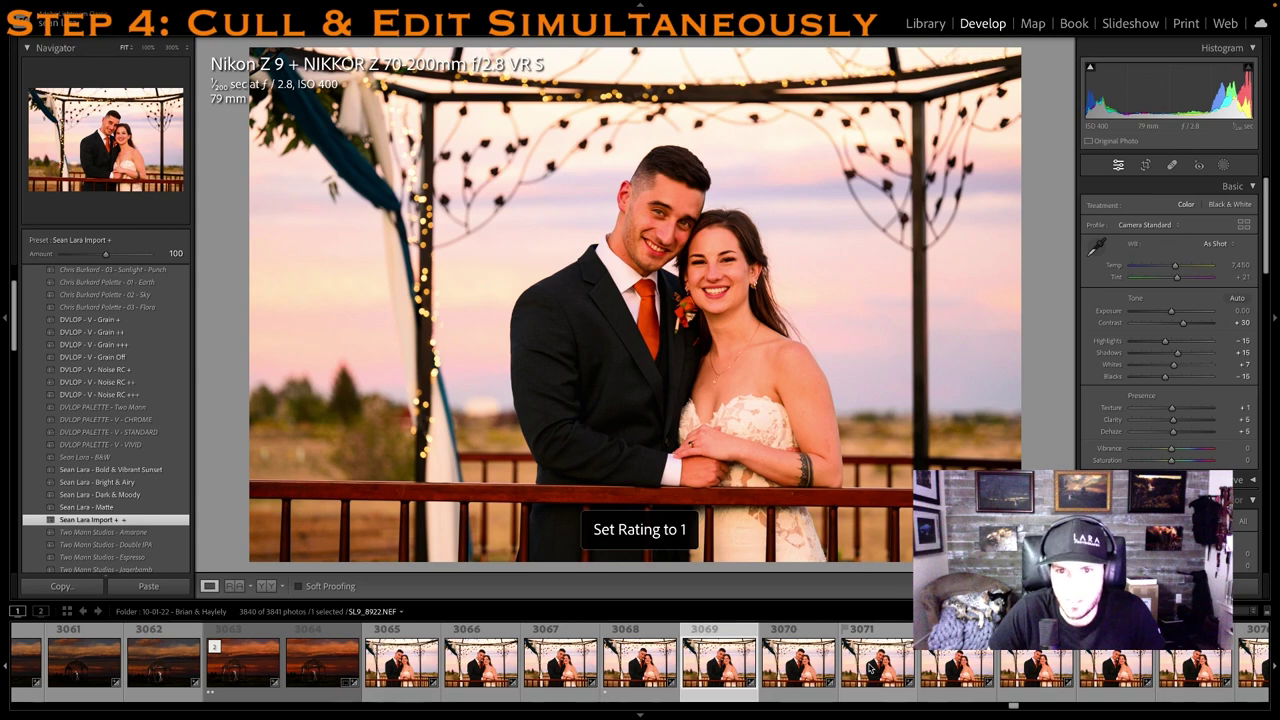
key("Right")
key("Left")
key("Left")
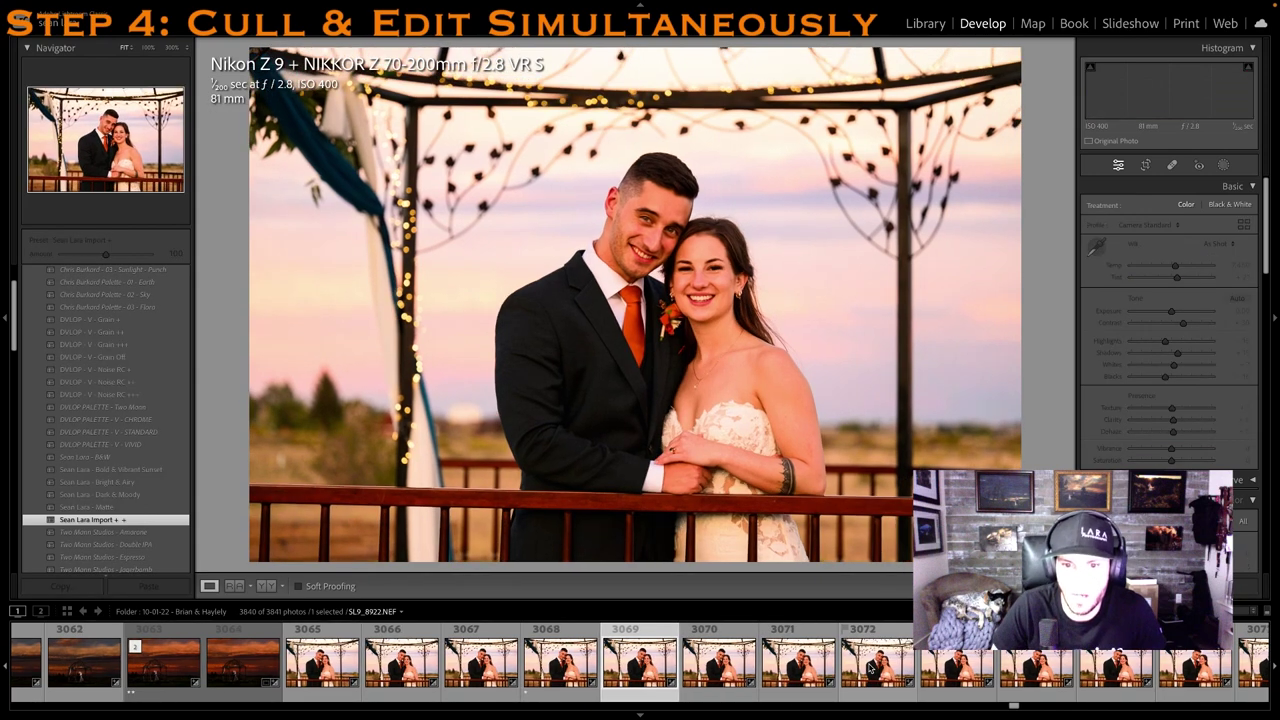
key("1")
key("0")
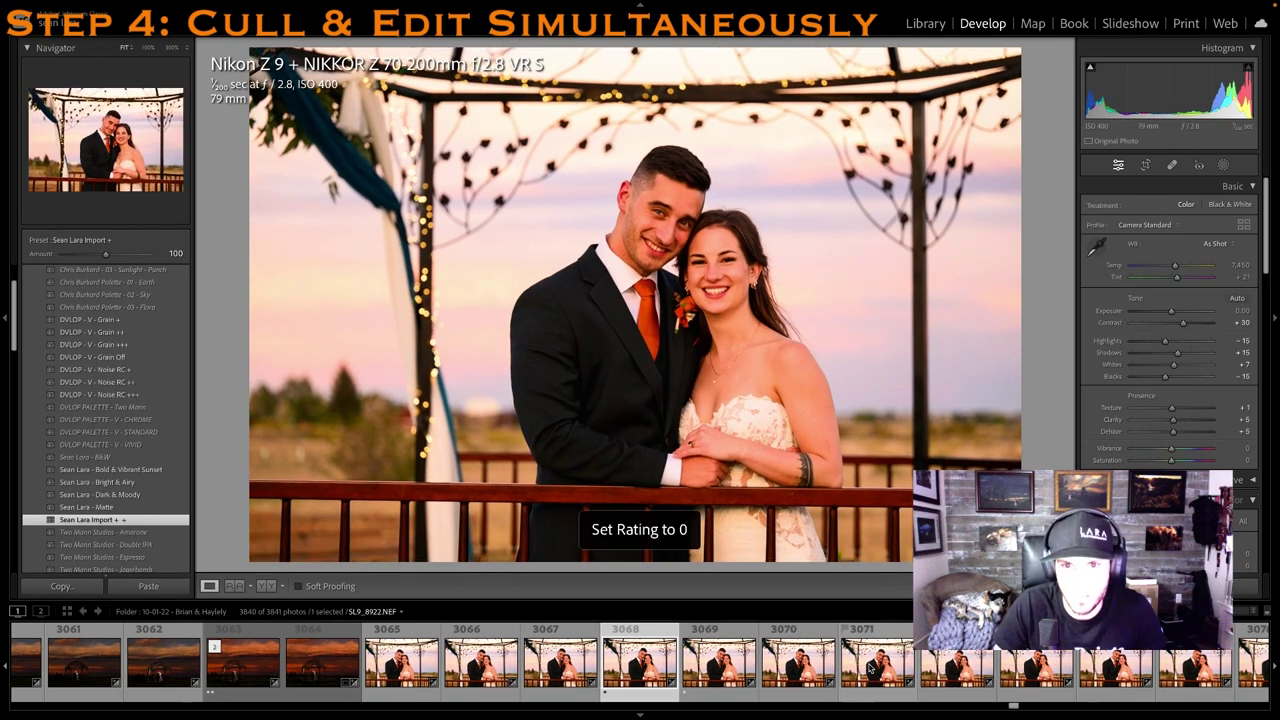
Review the following smiling gazebo portraits and rate frame 3074 one star
left_click(873, 668)
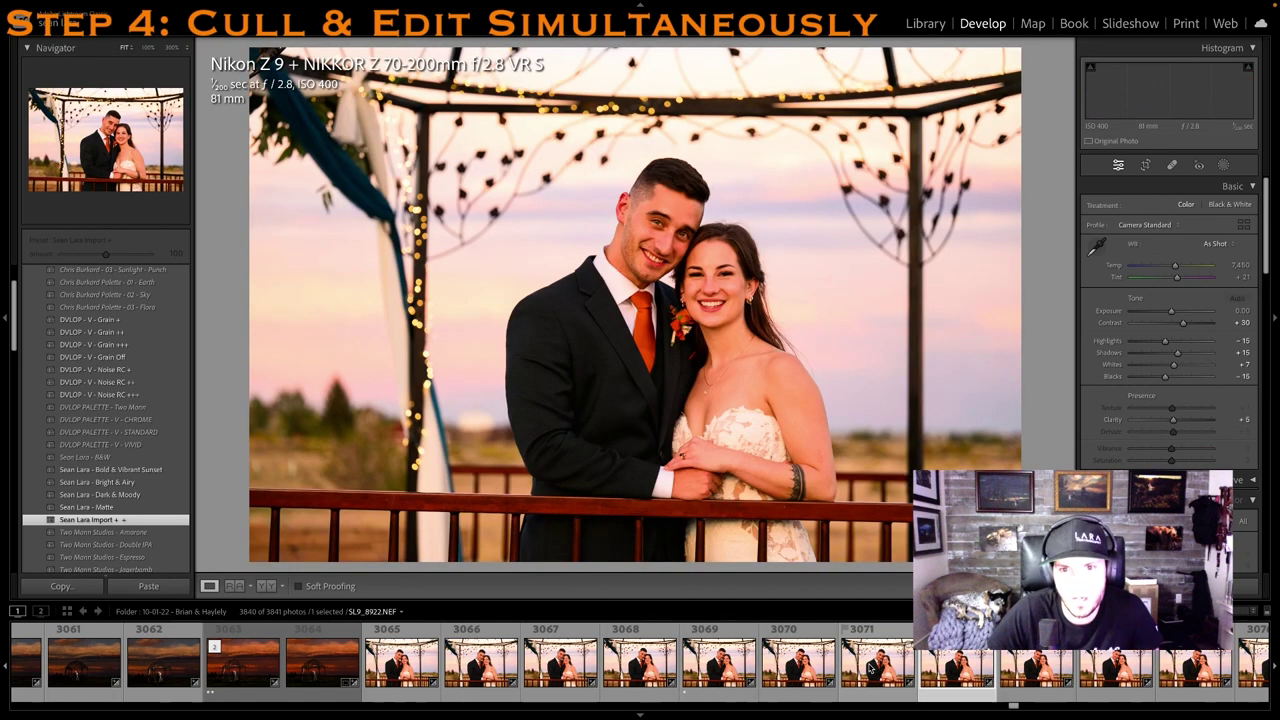
key("Right")
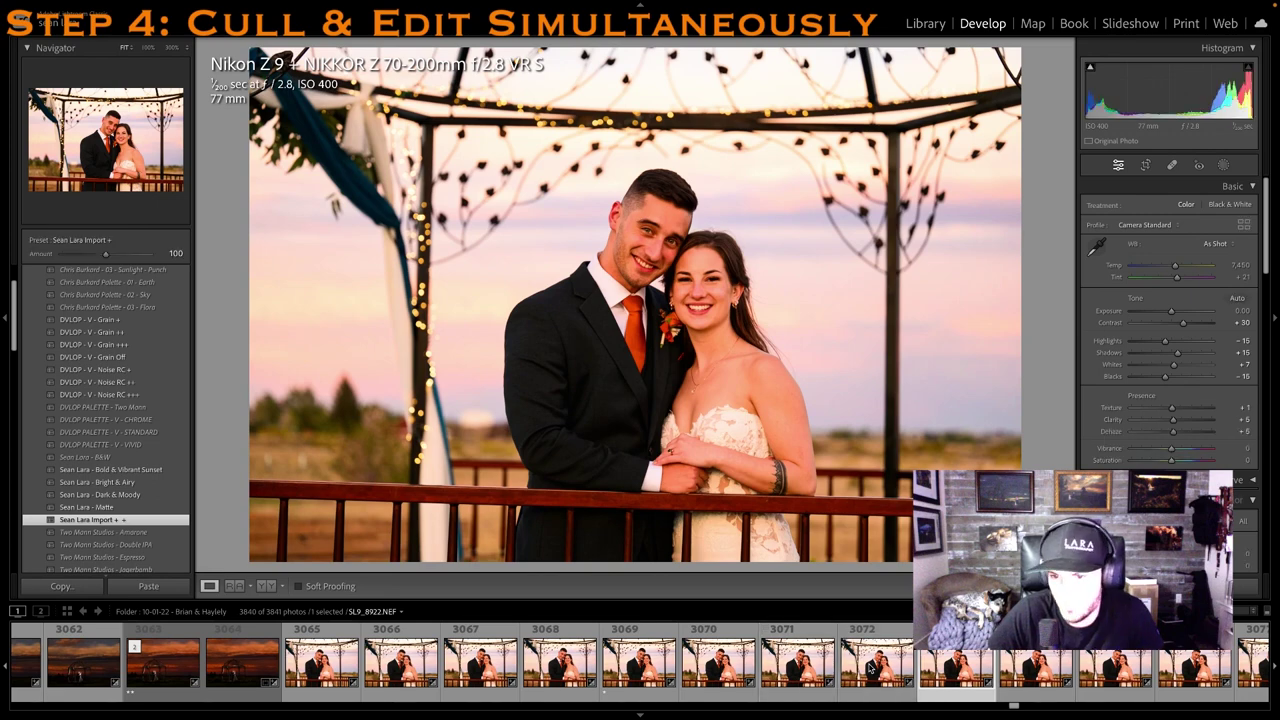
key("Right")
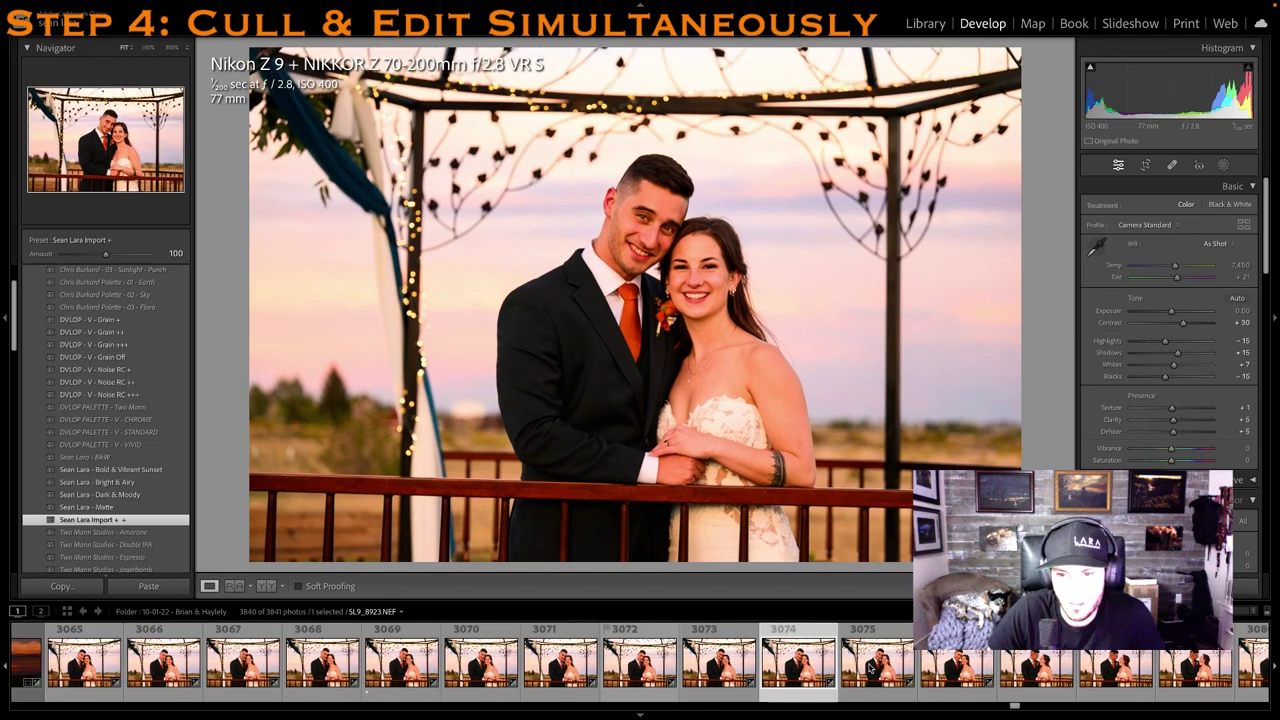
key("Right")
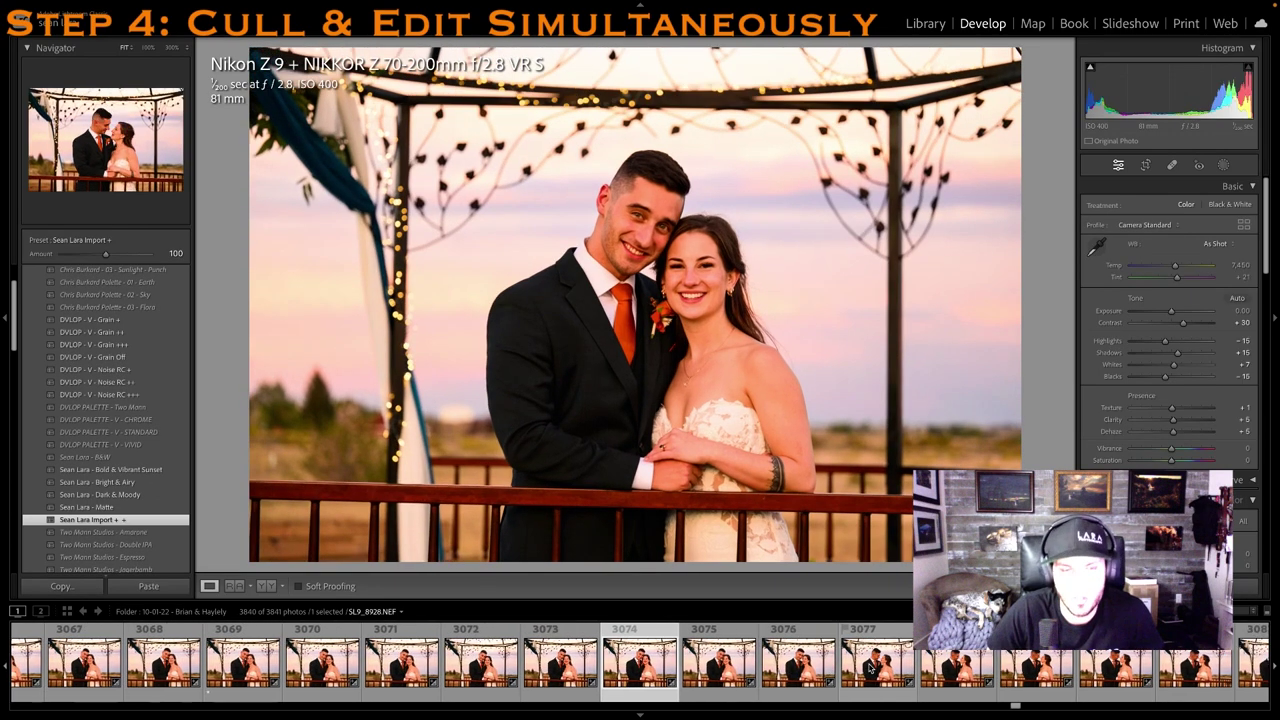
key("1")
Go through frames 3075 to 3078 and rate frame 3078, with the couple gazing at each other, one star
key("Right")
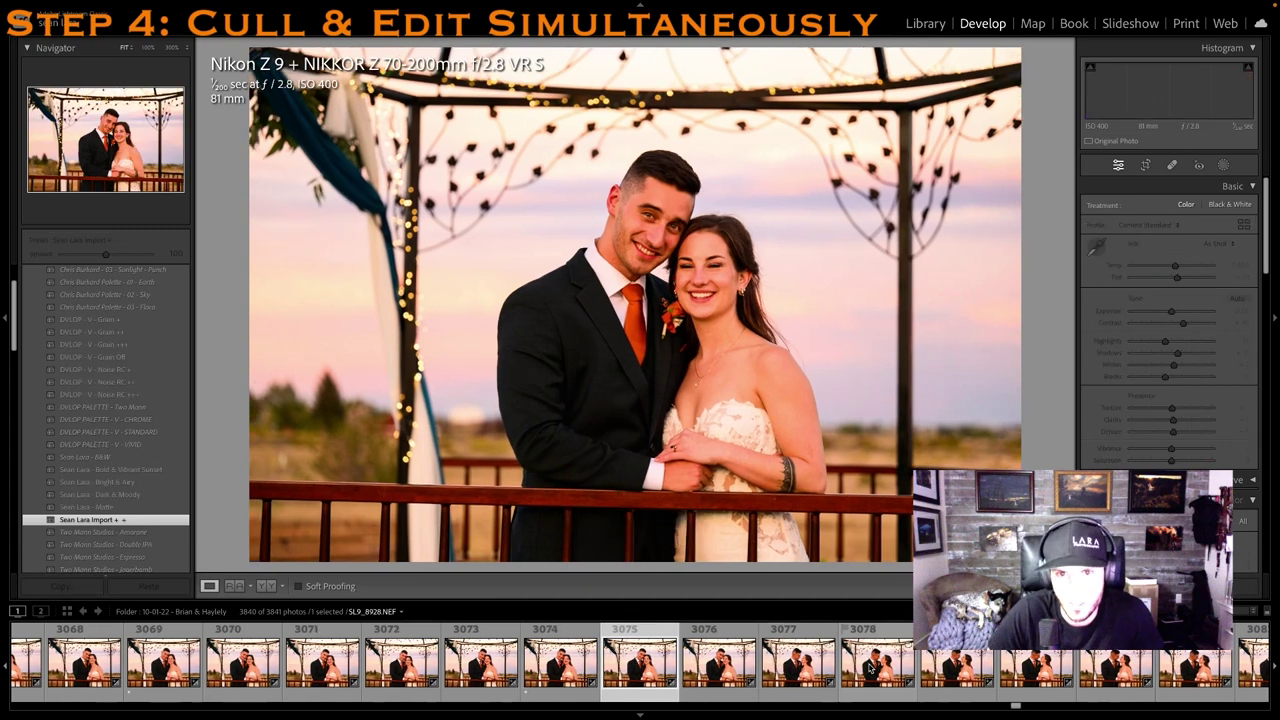
key("Right")
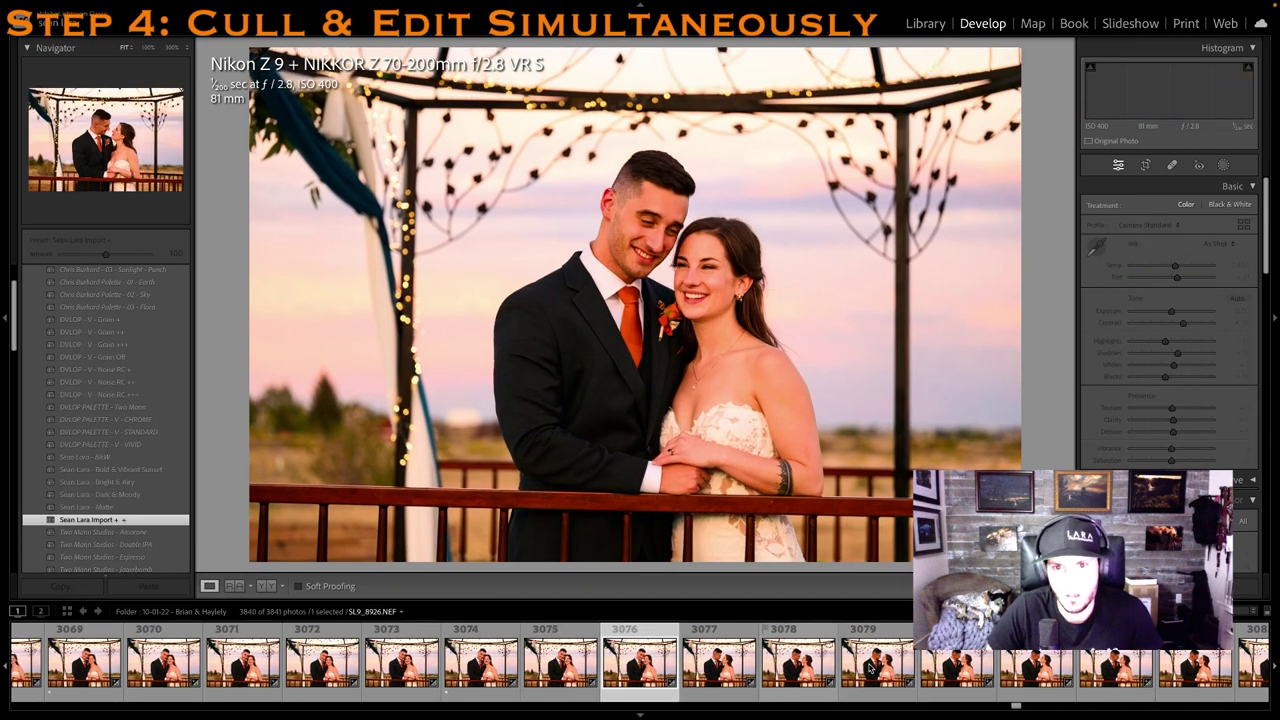
key("Right")
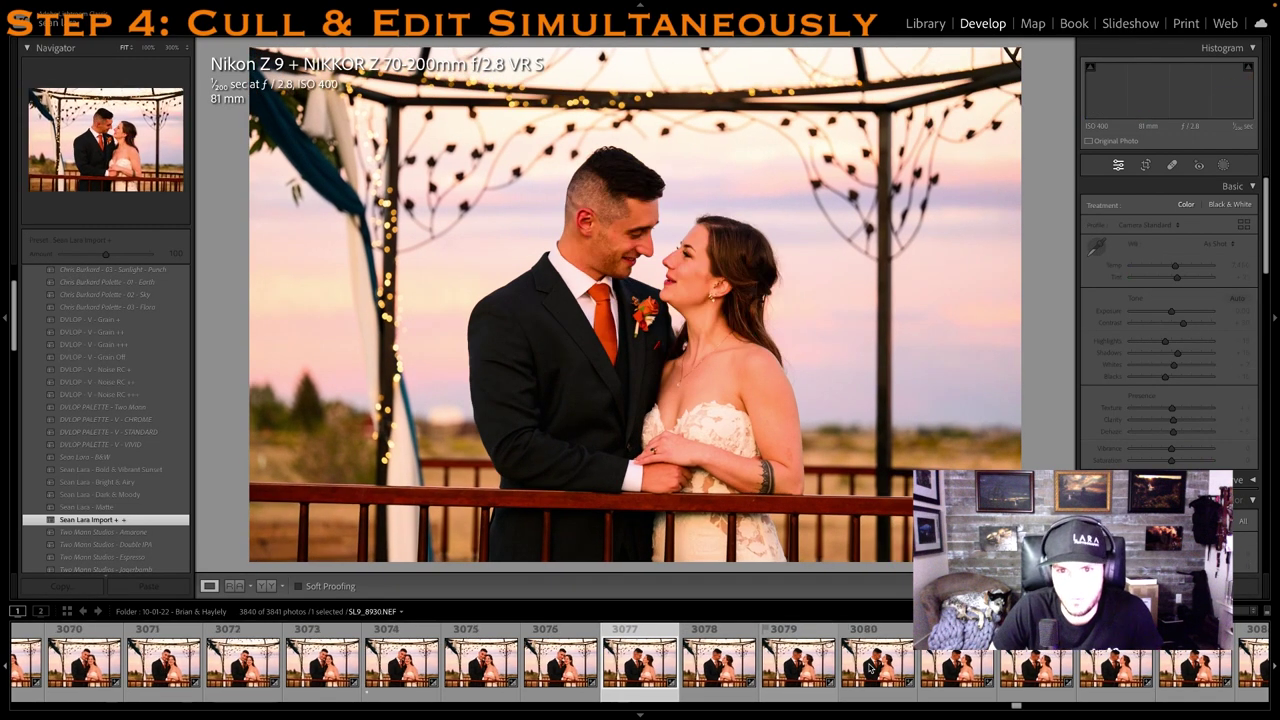
key("Right")
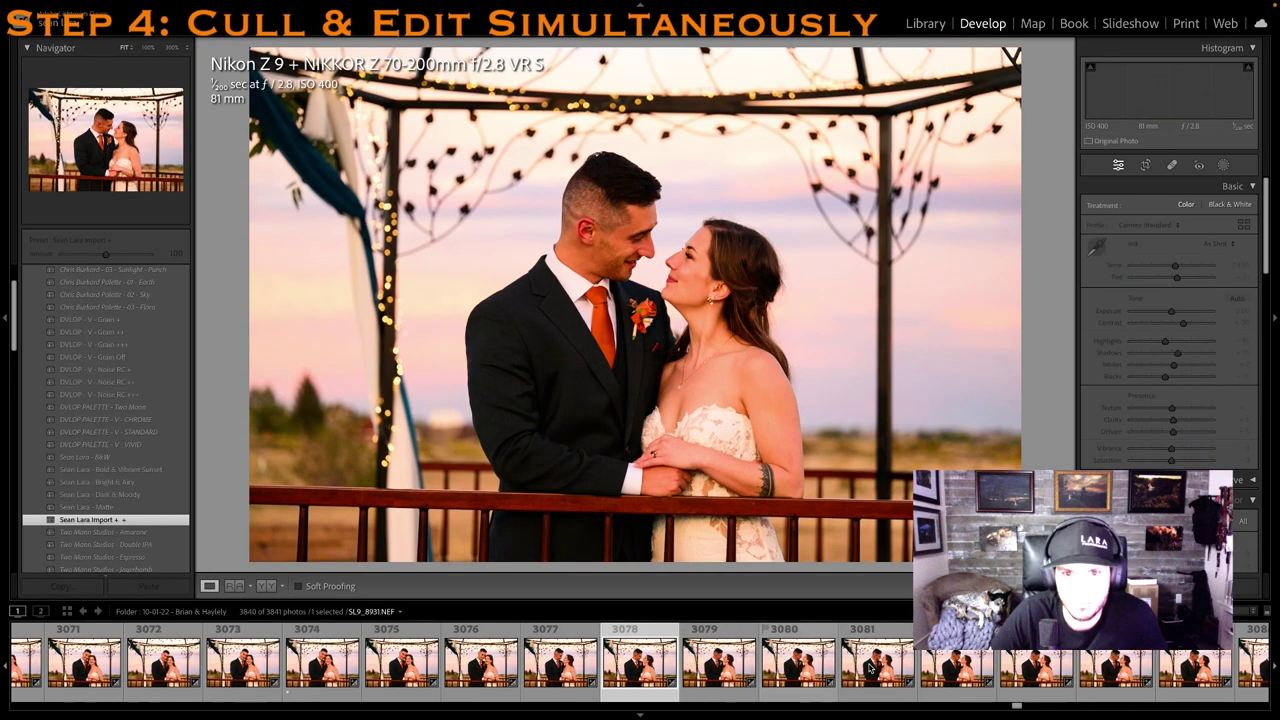
key("1")
Rate frame 3083, with the couple laughing face to face, and the kissing frame 3088 one star each
left_click(1048, 685)
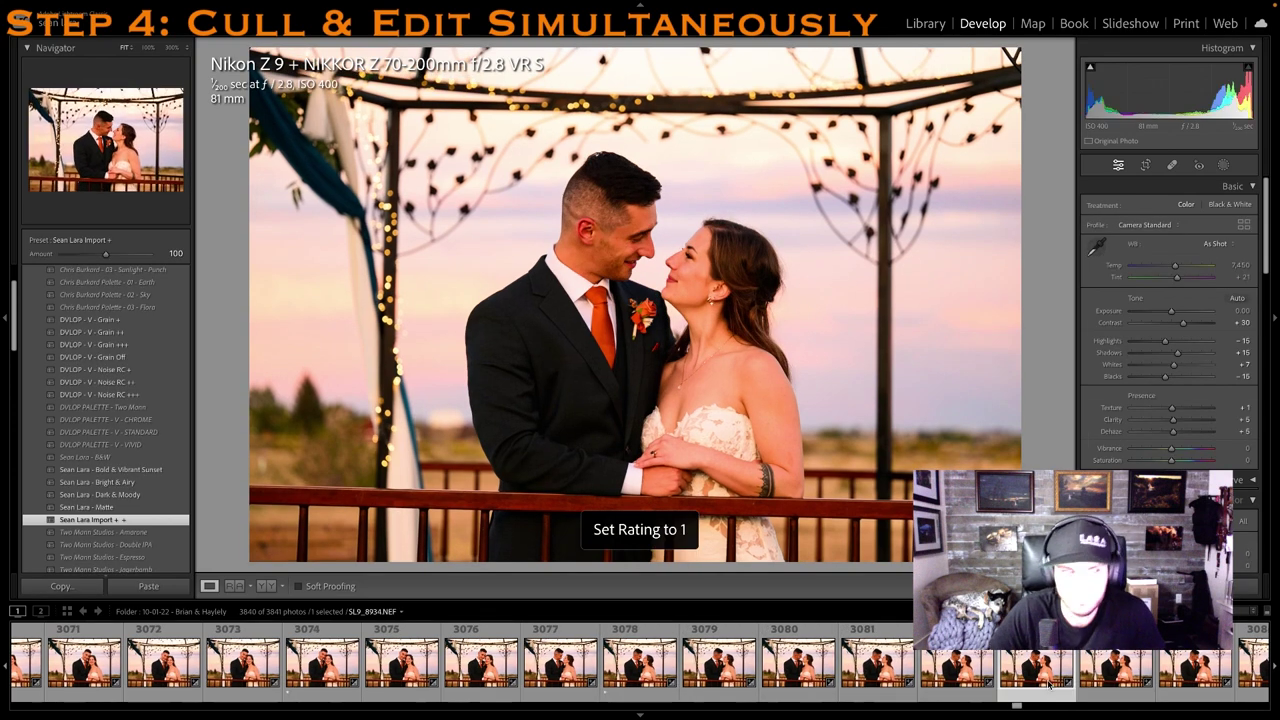
left_click(1022, 677)
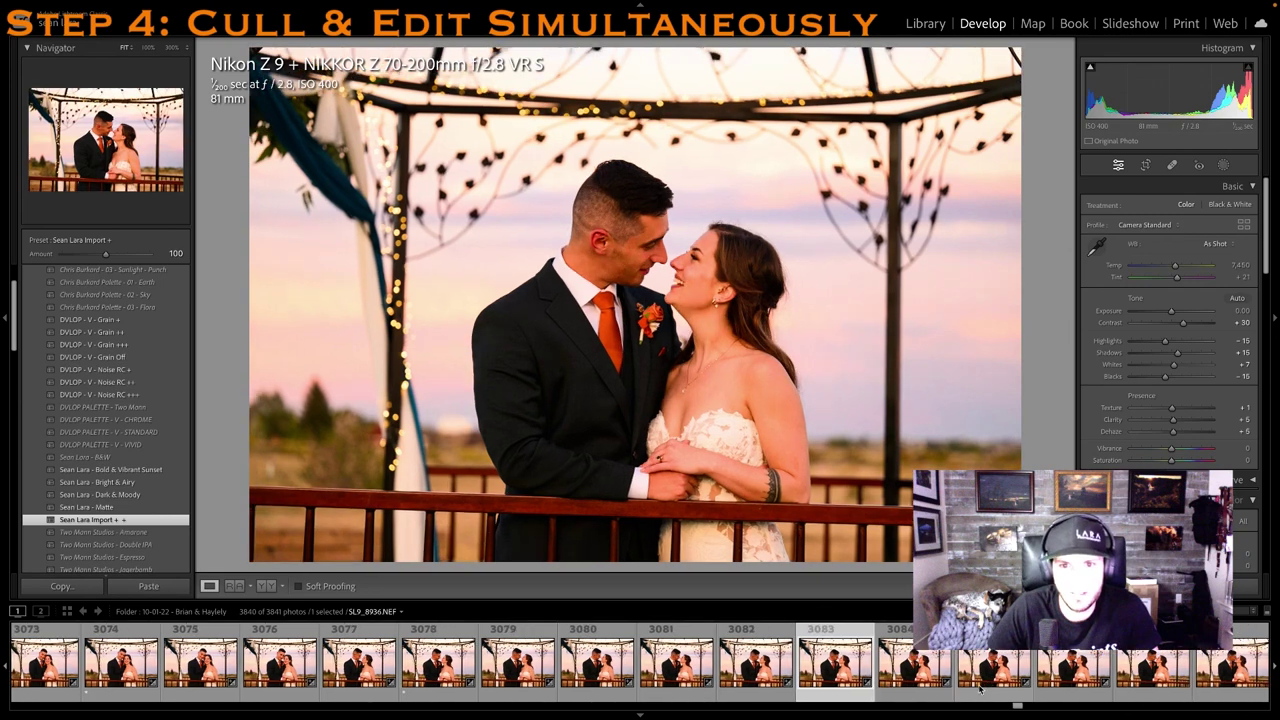
key("1")
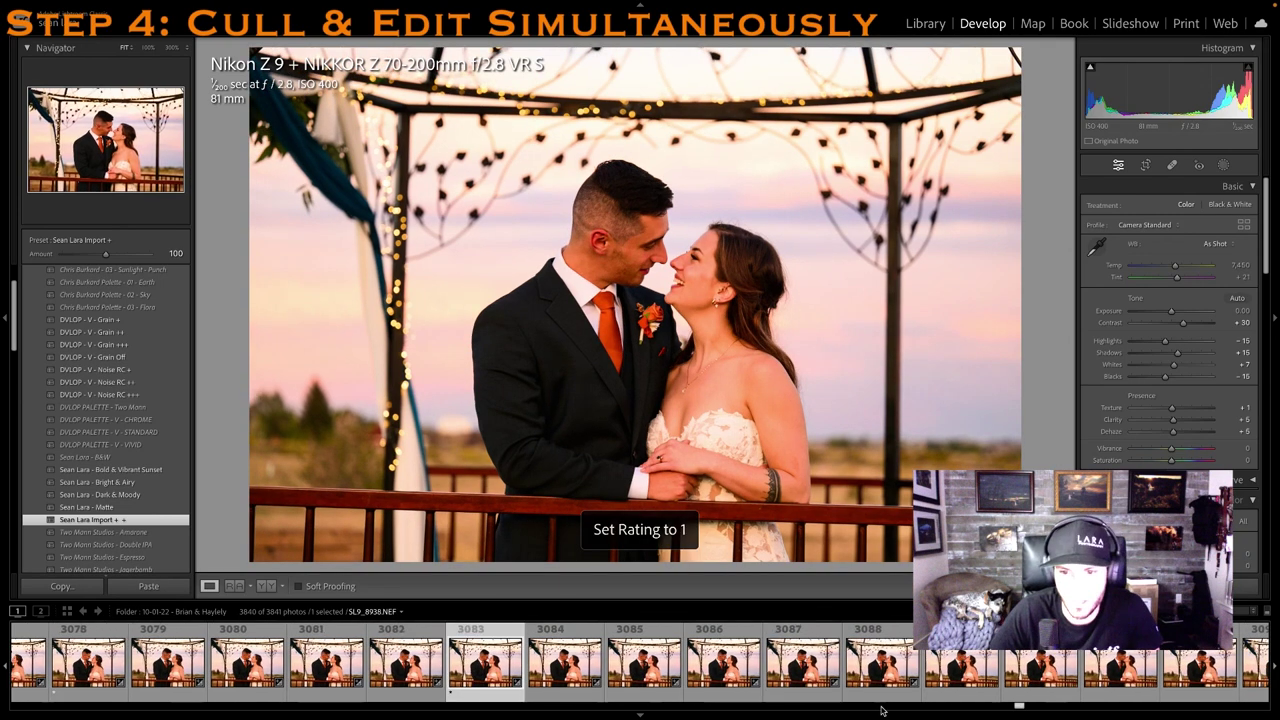
left_click(880, 686)
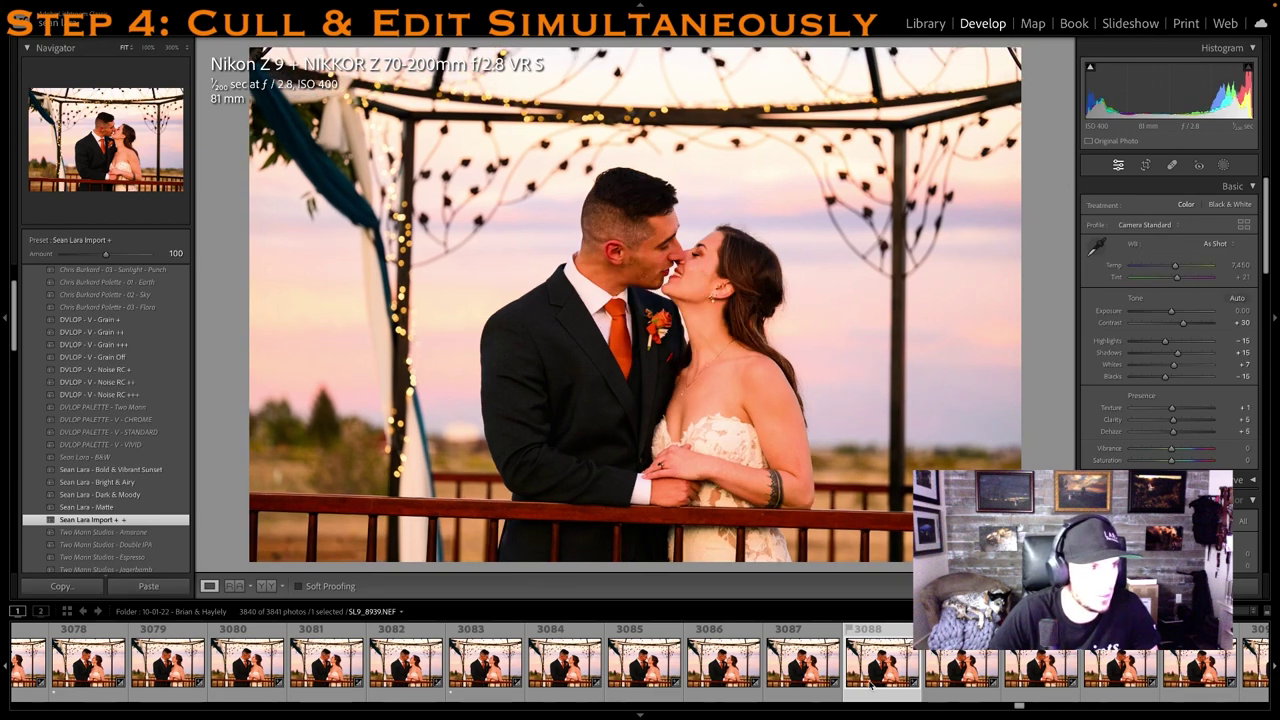
key("1")
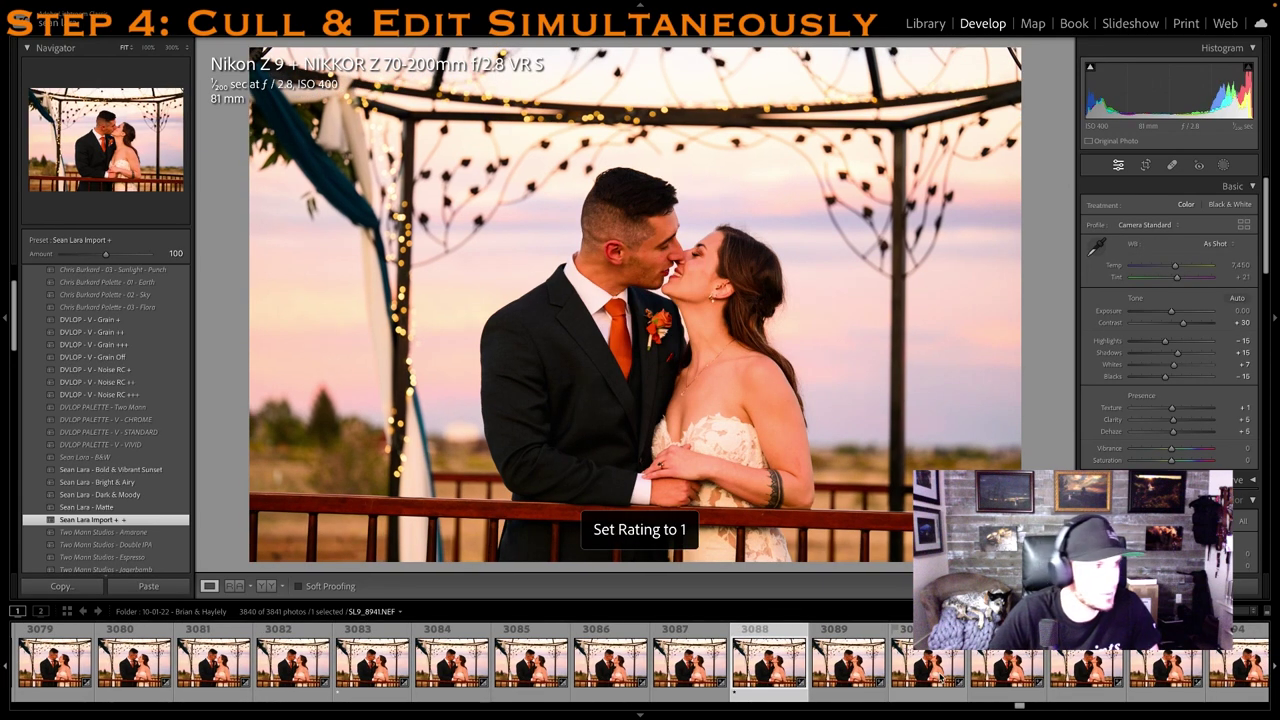
Review the remaining kissing shots in the gazebo and rate frame 3092 one star
key("Right")
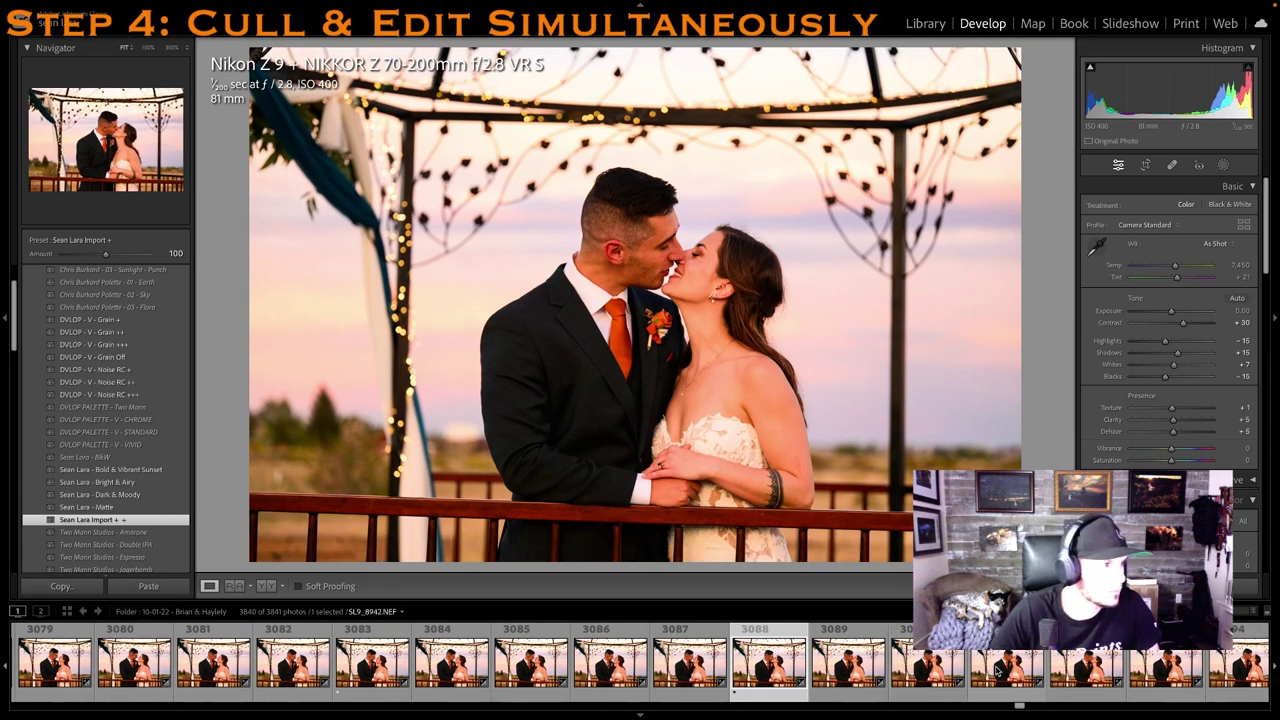
key("Right")
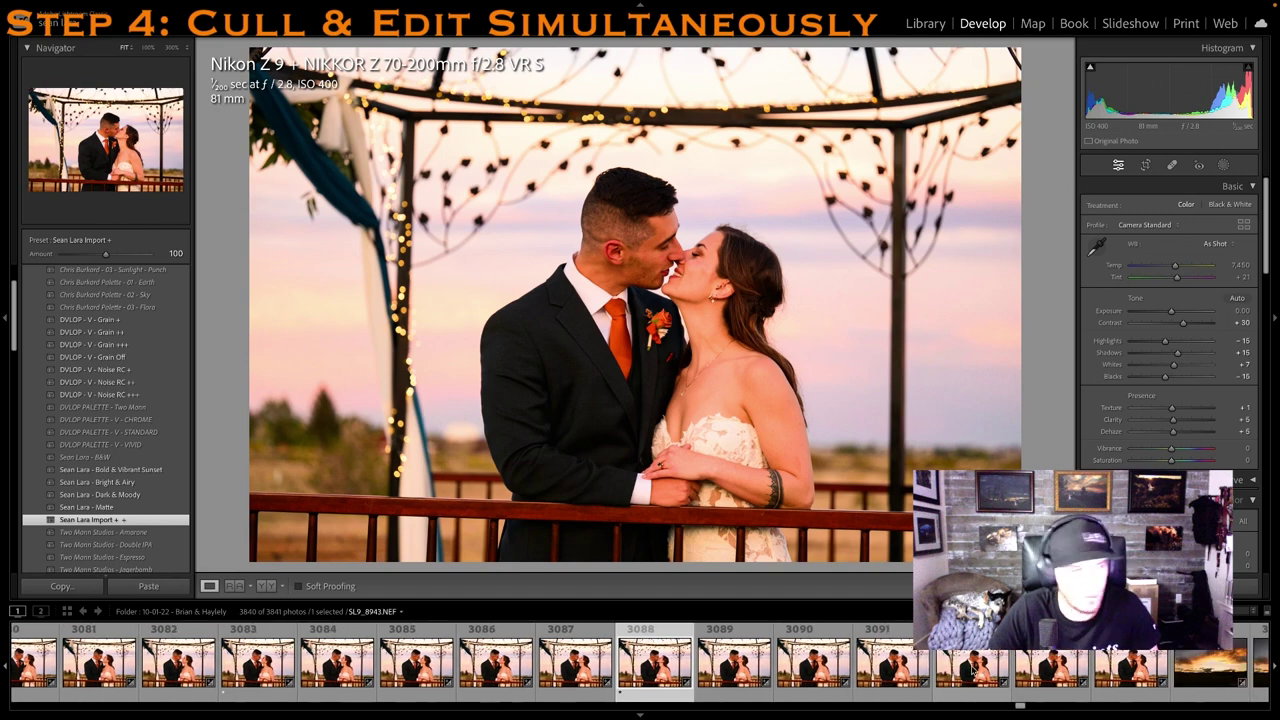
left_click(972, 668)
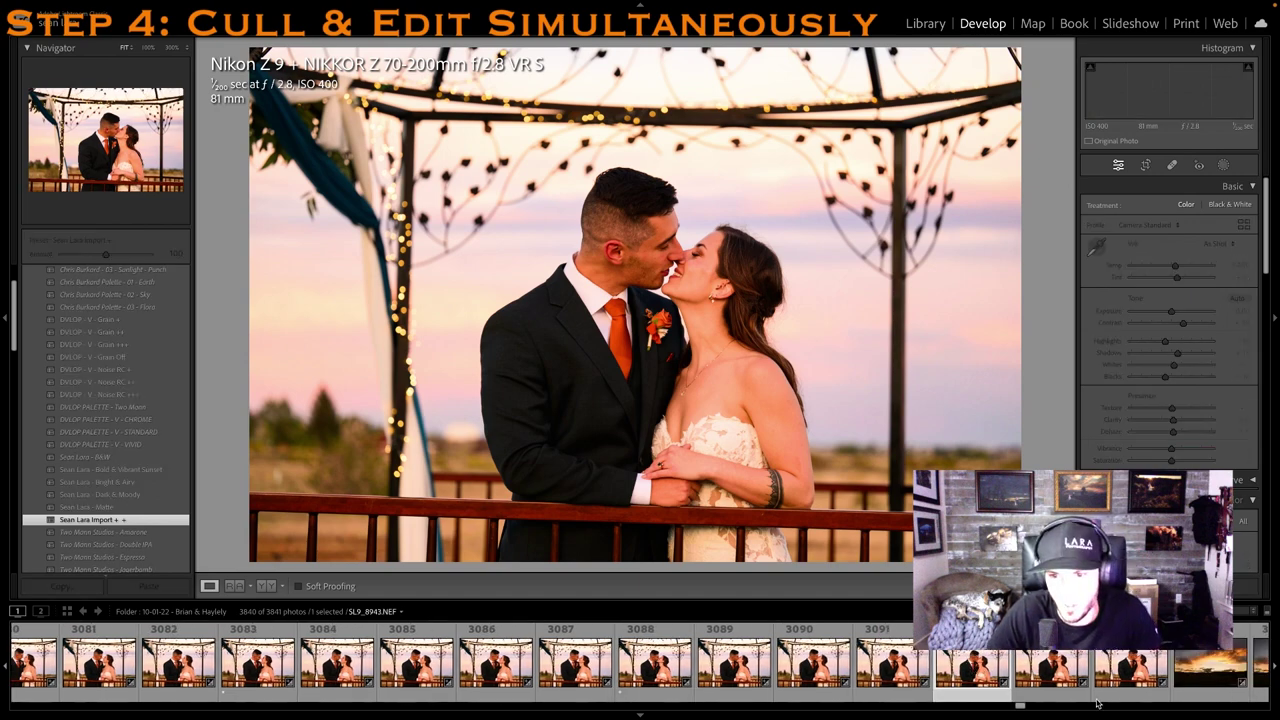
key("1")
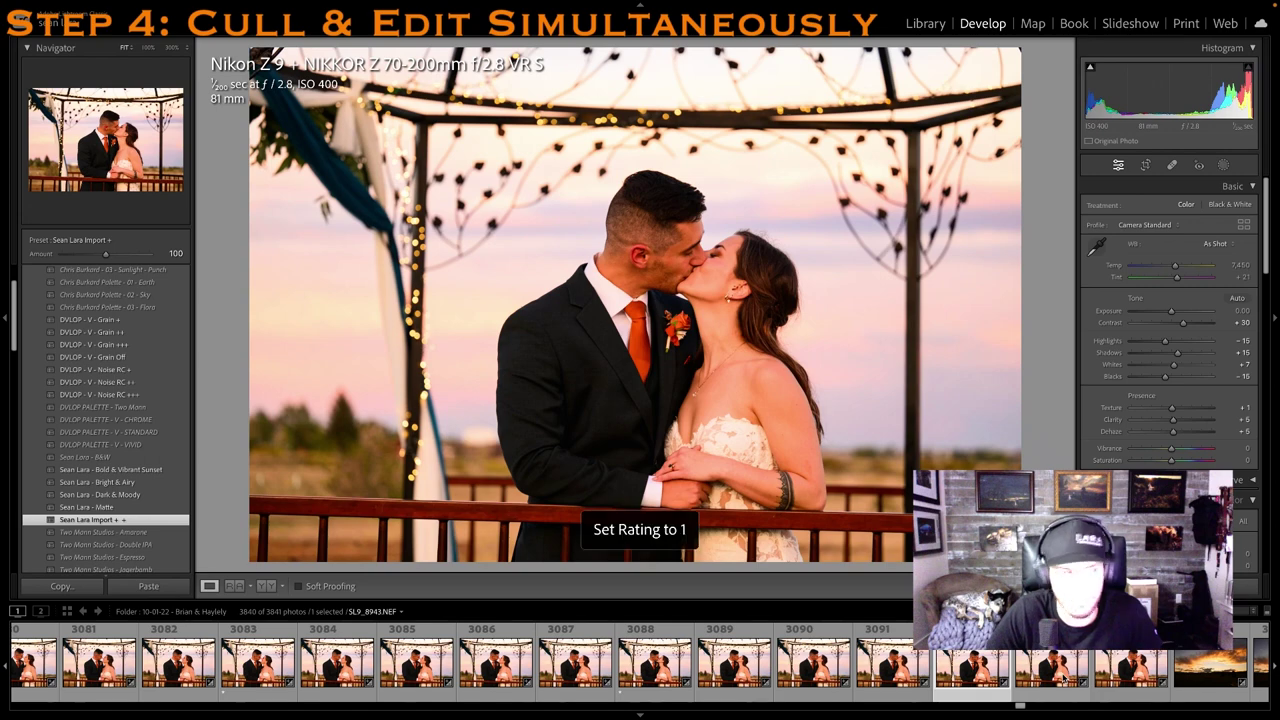
Rate frame 3100, the man holding the drone controller, one star and set its shadows to +67
scroll(1043, 670, "down", 4)
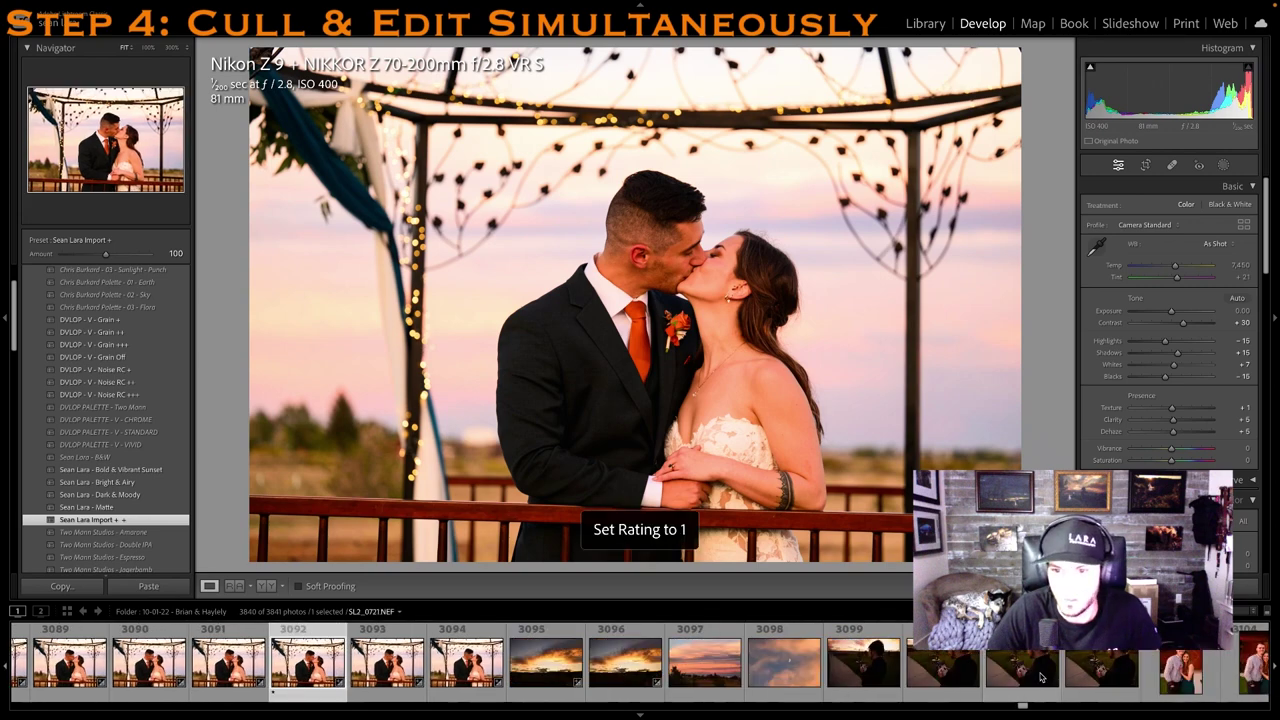
left_click(705, 675)
left_click(931, 669)
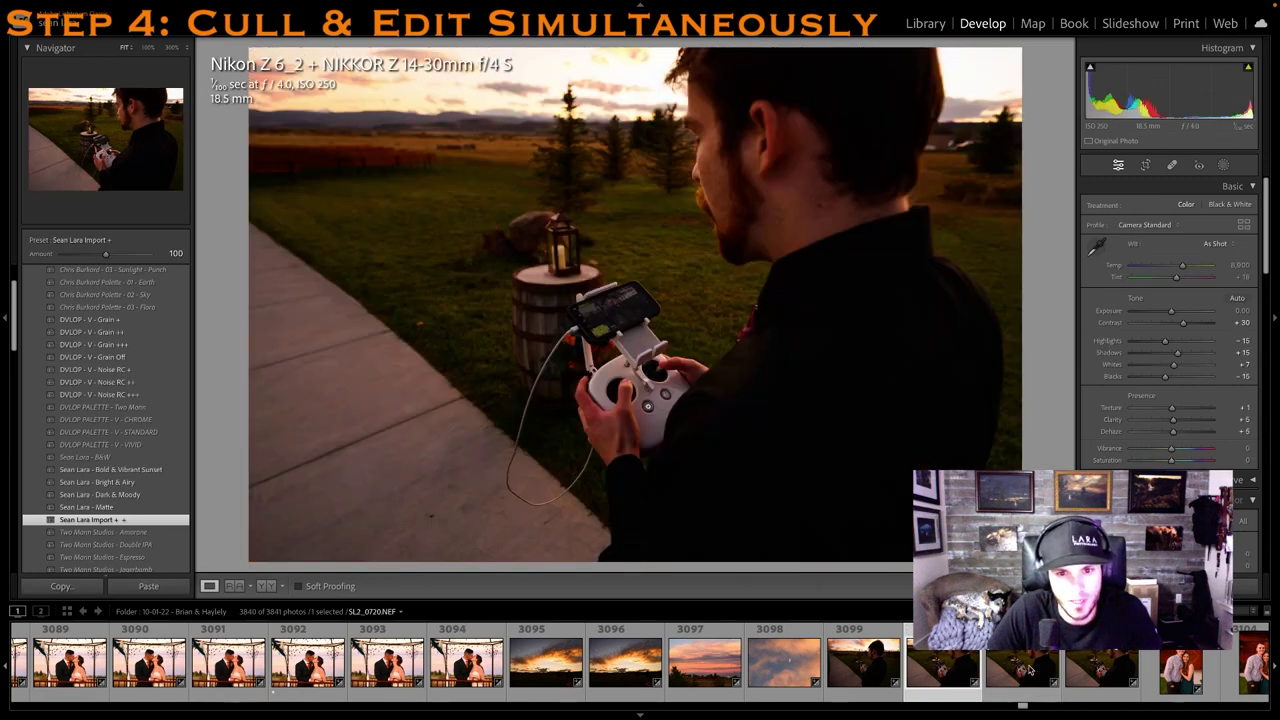
key("1")
left_click_drag(1192, 354, 1198, 353)
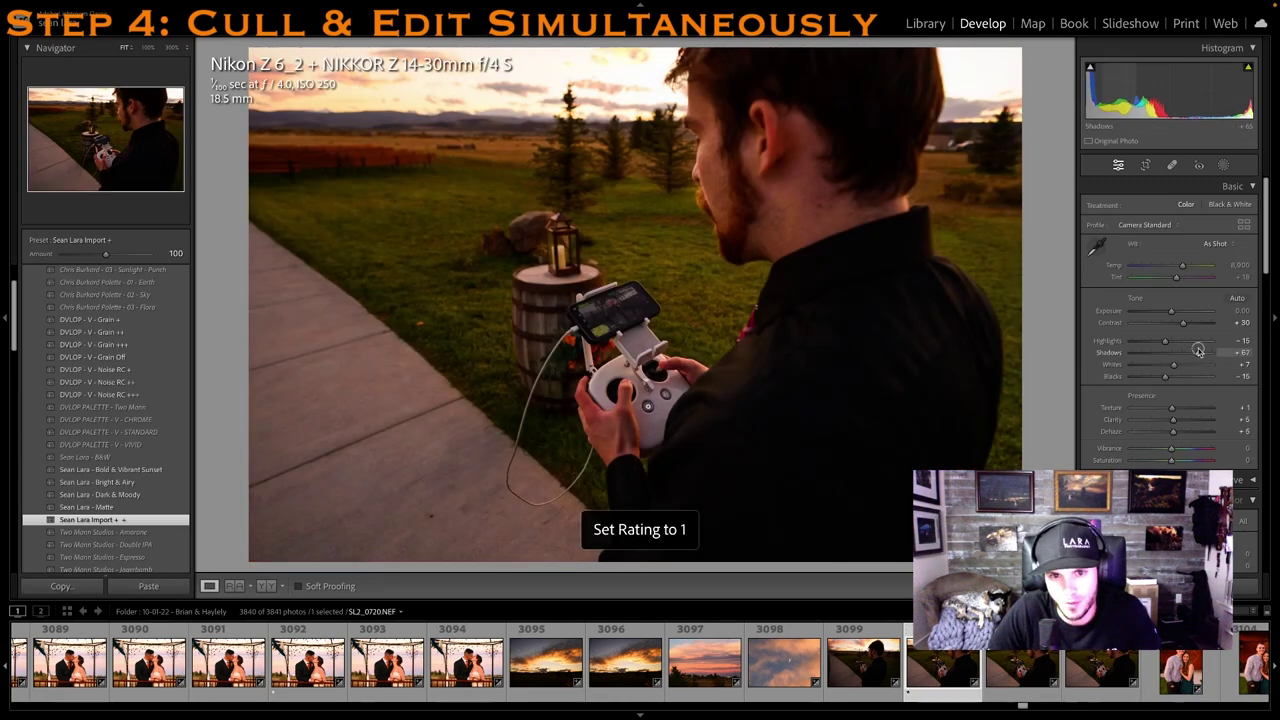
Rate frame 3104, the portrait of the couple in front of the red barn doors, one star
scroll(965, 668, "down", 3)
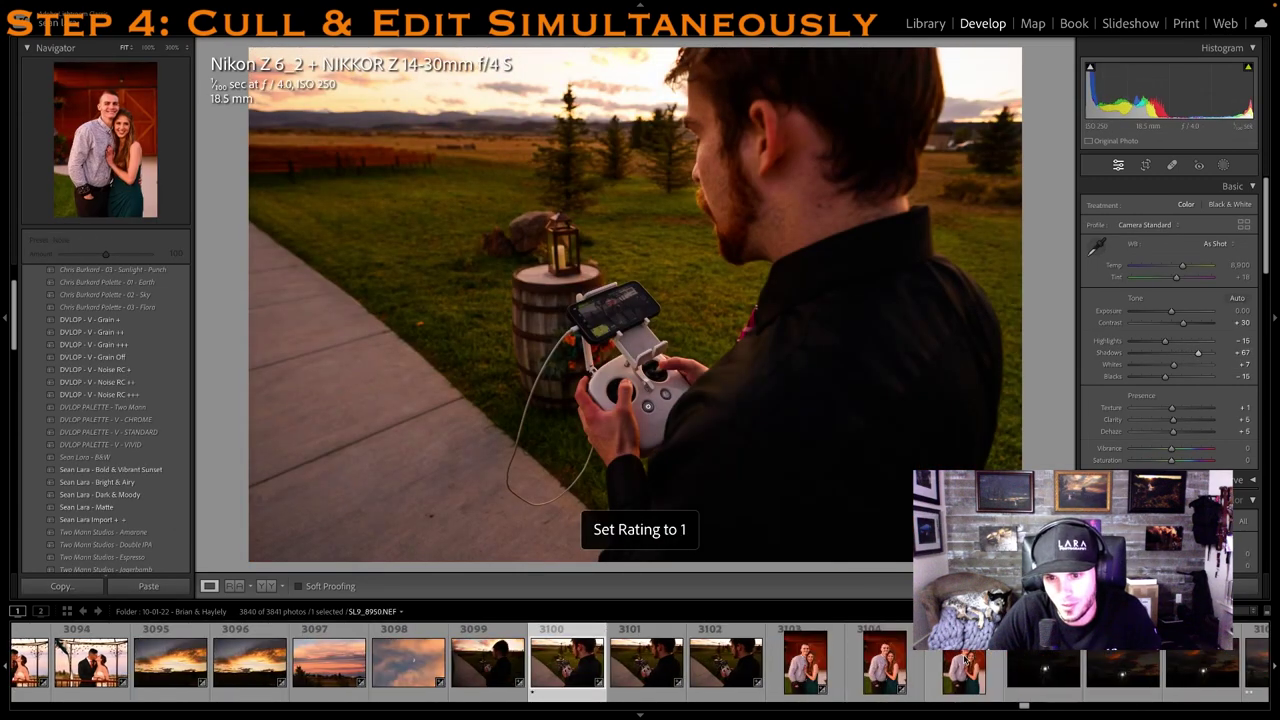
left_click(874, 660)
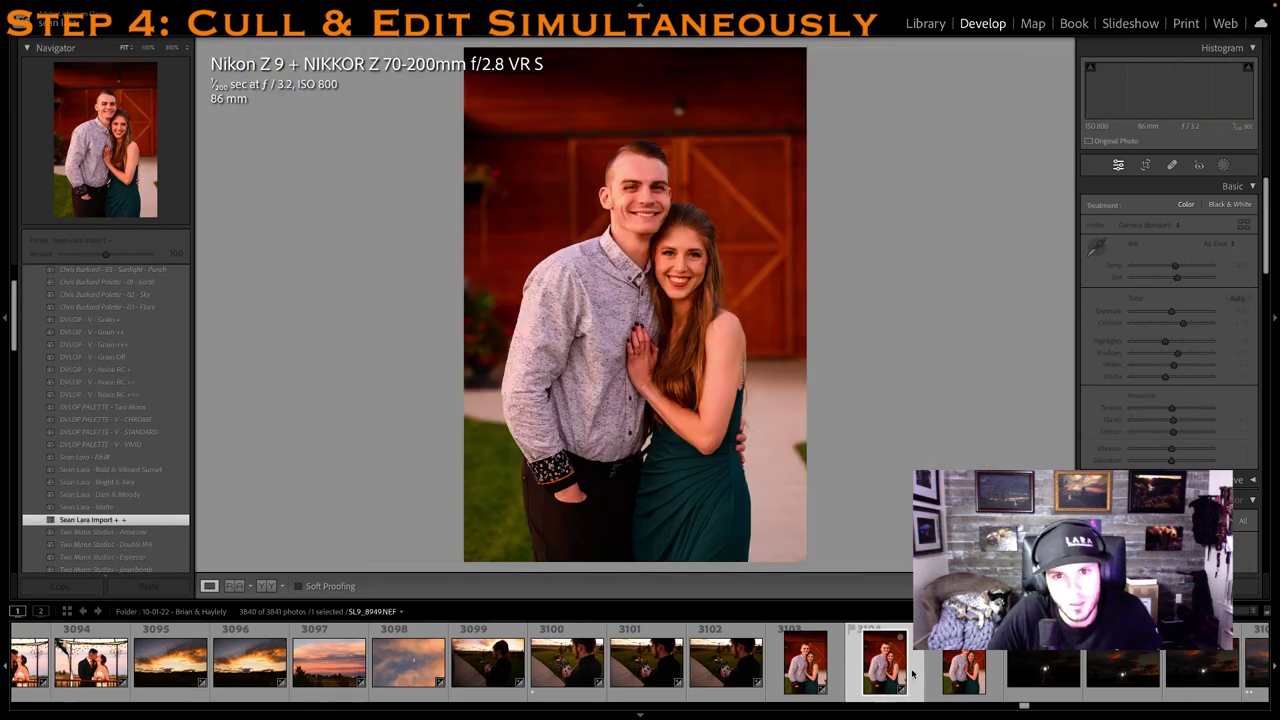
key("1")
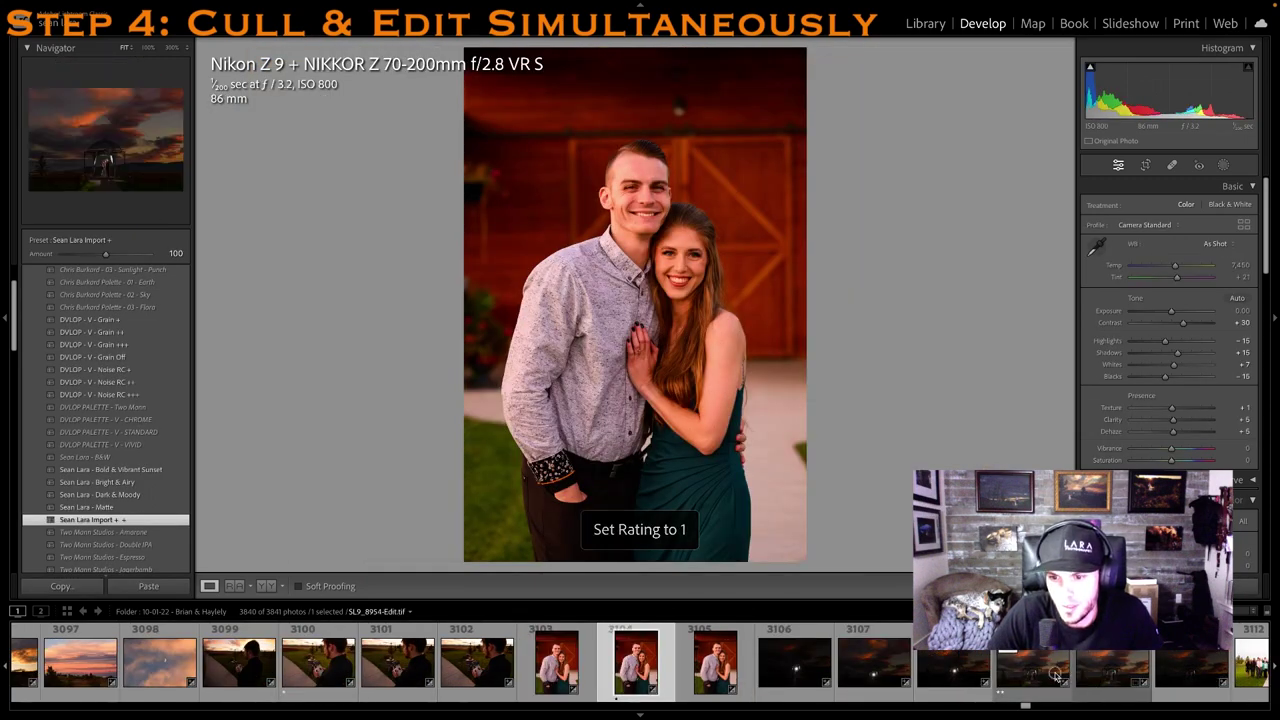
Examine the edited gazebo sunset image SL9_8954-Edit.tif in full screen and check the couple up close
left_click(1055, 678)
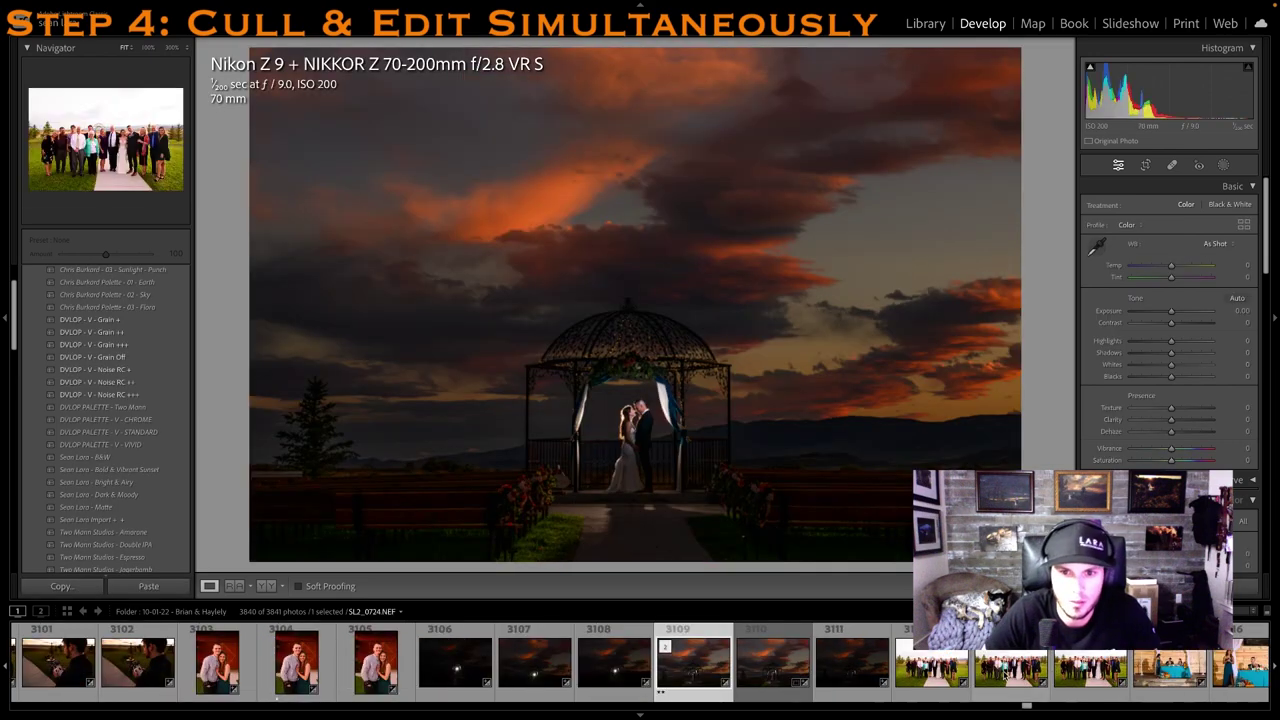
key("f")
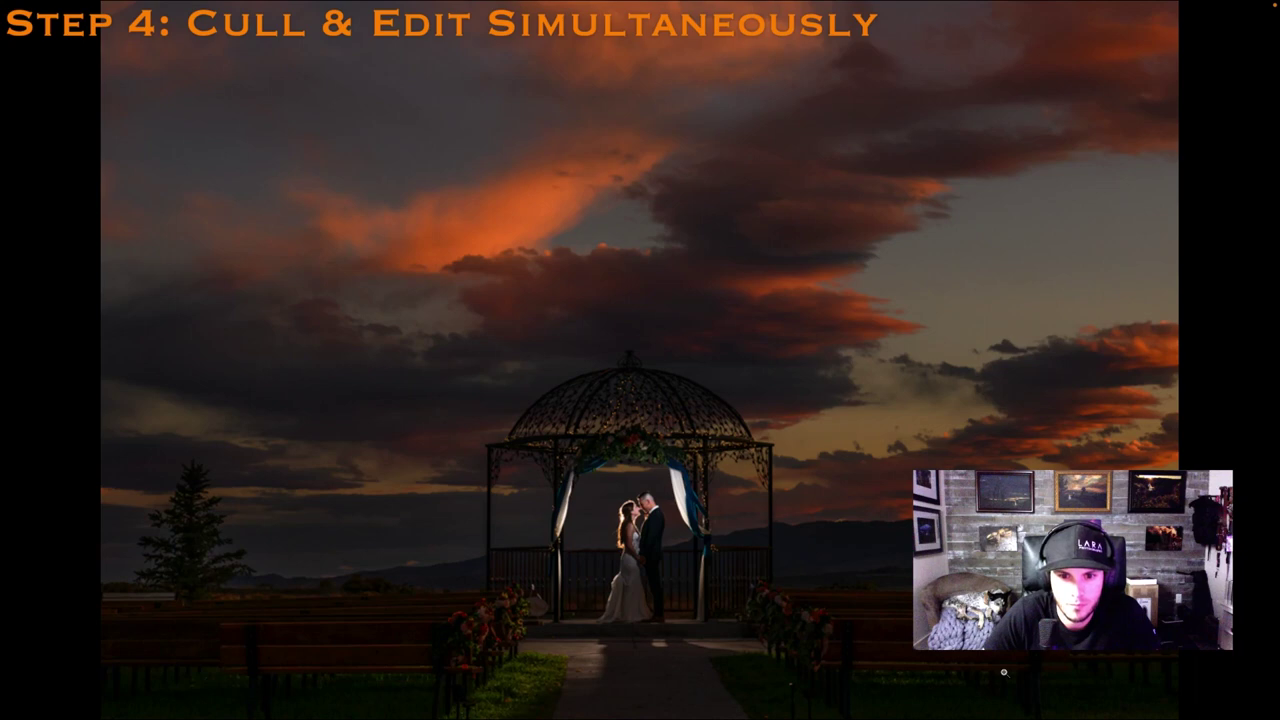
key("f")
left_click(669, 432)
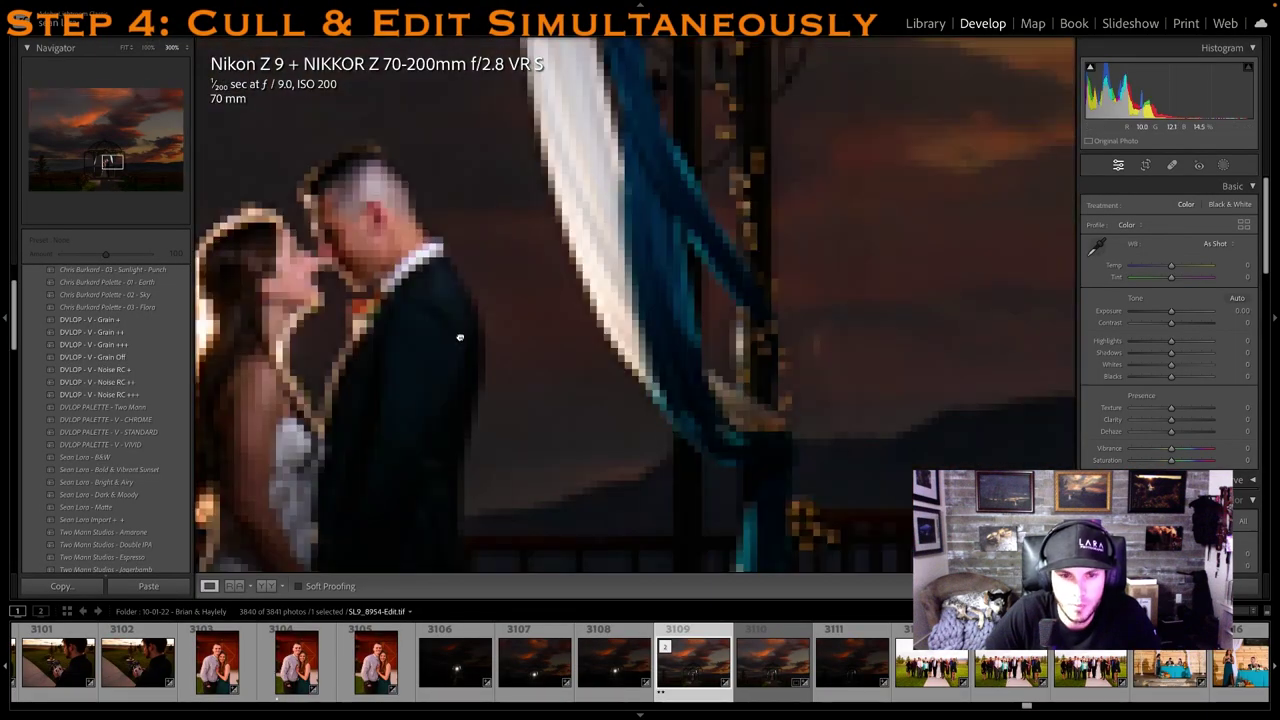
left_click(378, 282)
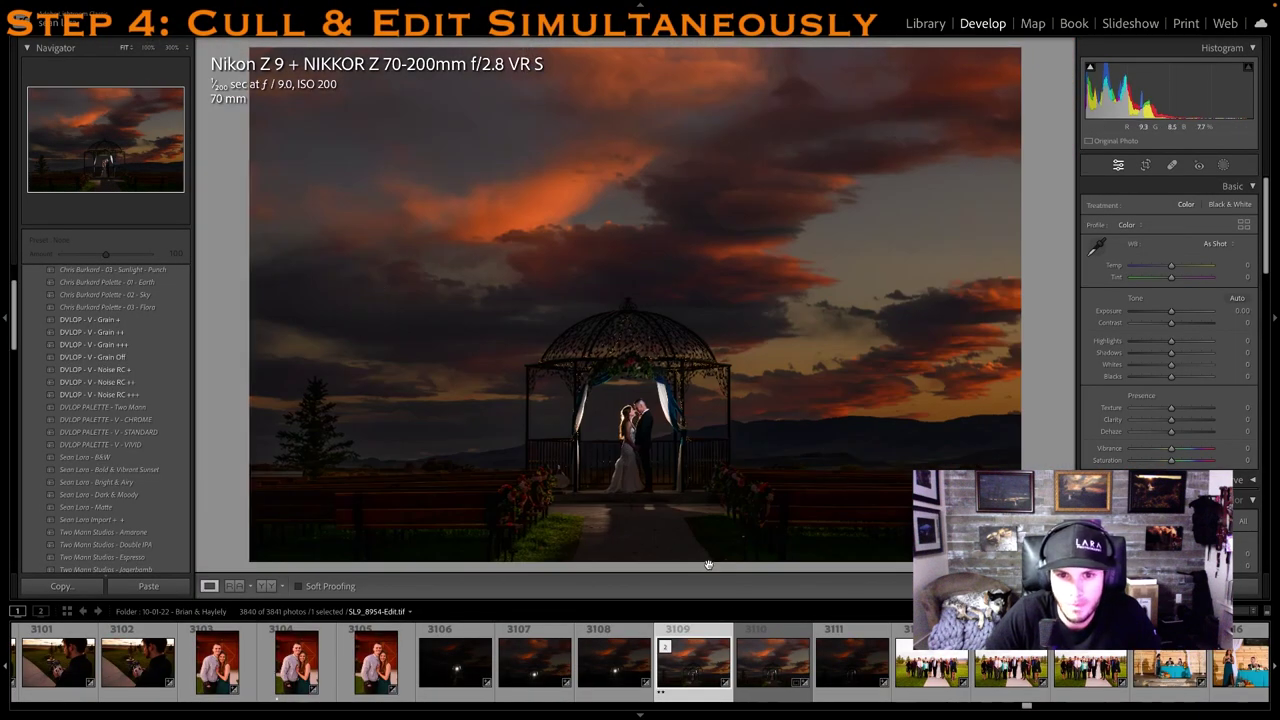
Rate frame 3113, the family group photo on the path in front of the gazebo, one star
scroll(775, 660, "down", 2)
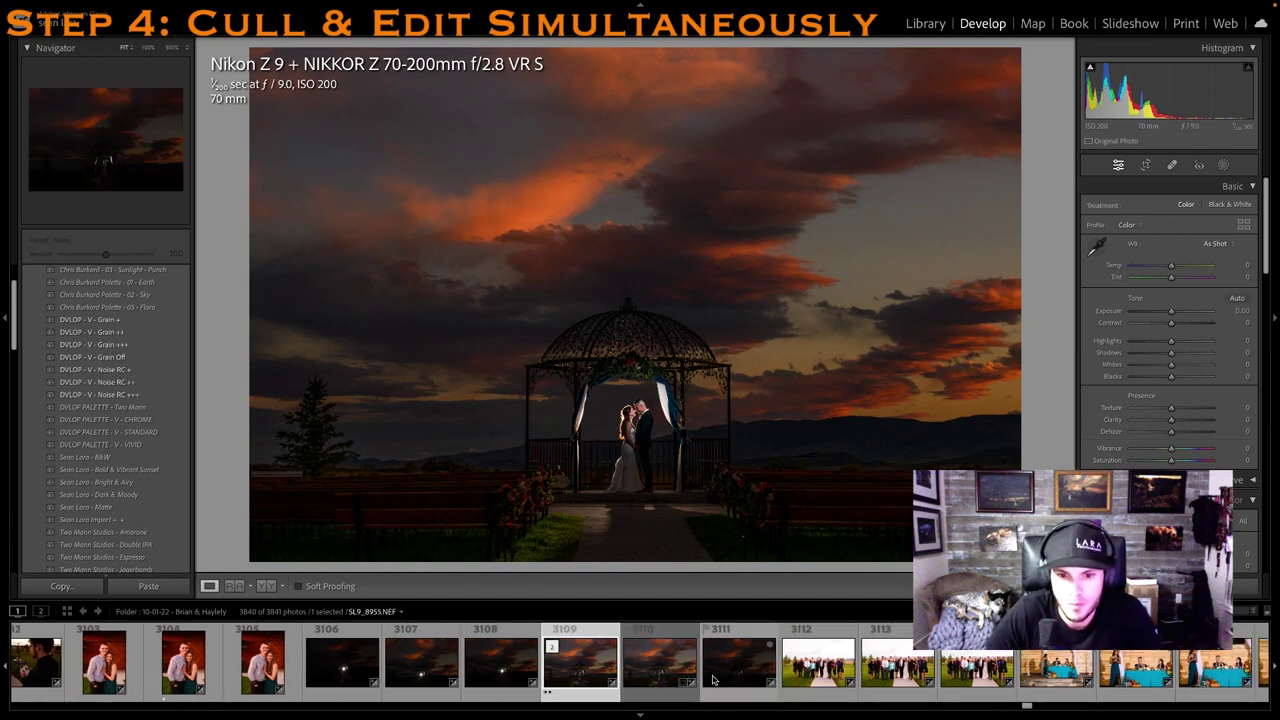
scroll(720, 679, "down", 4)
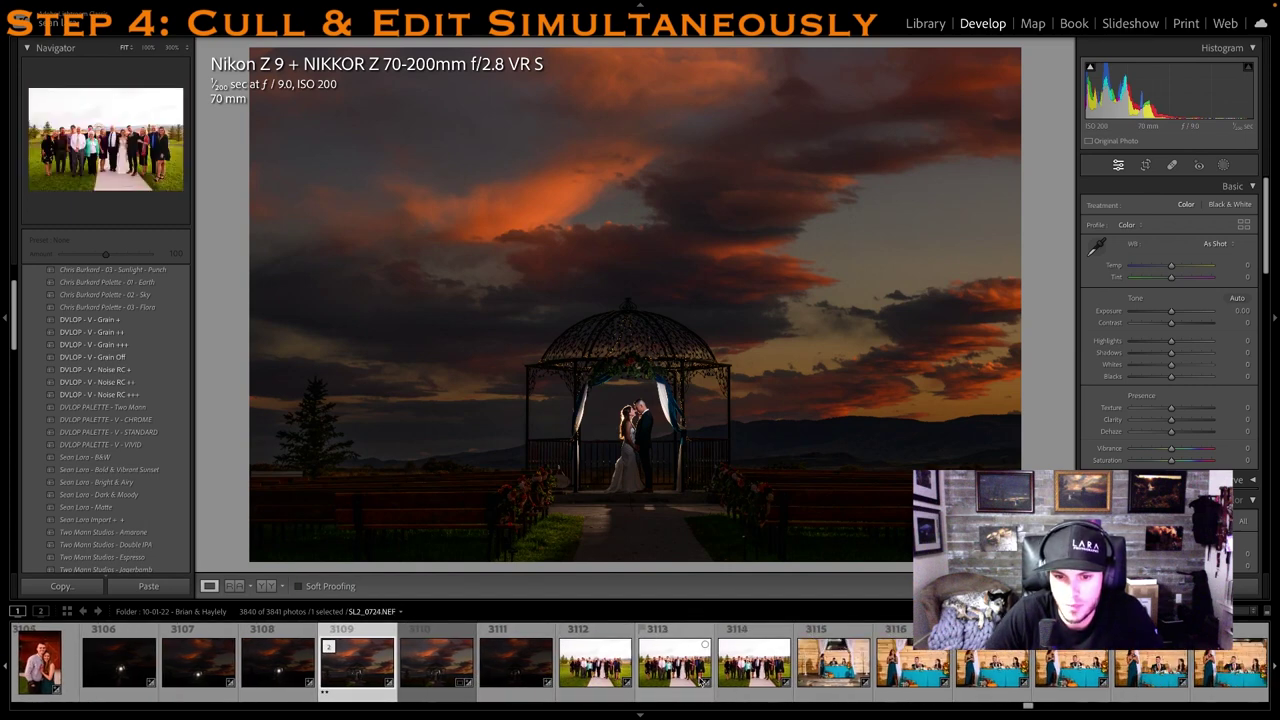
left_click(697, 680)
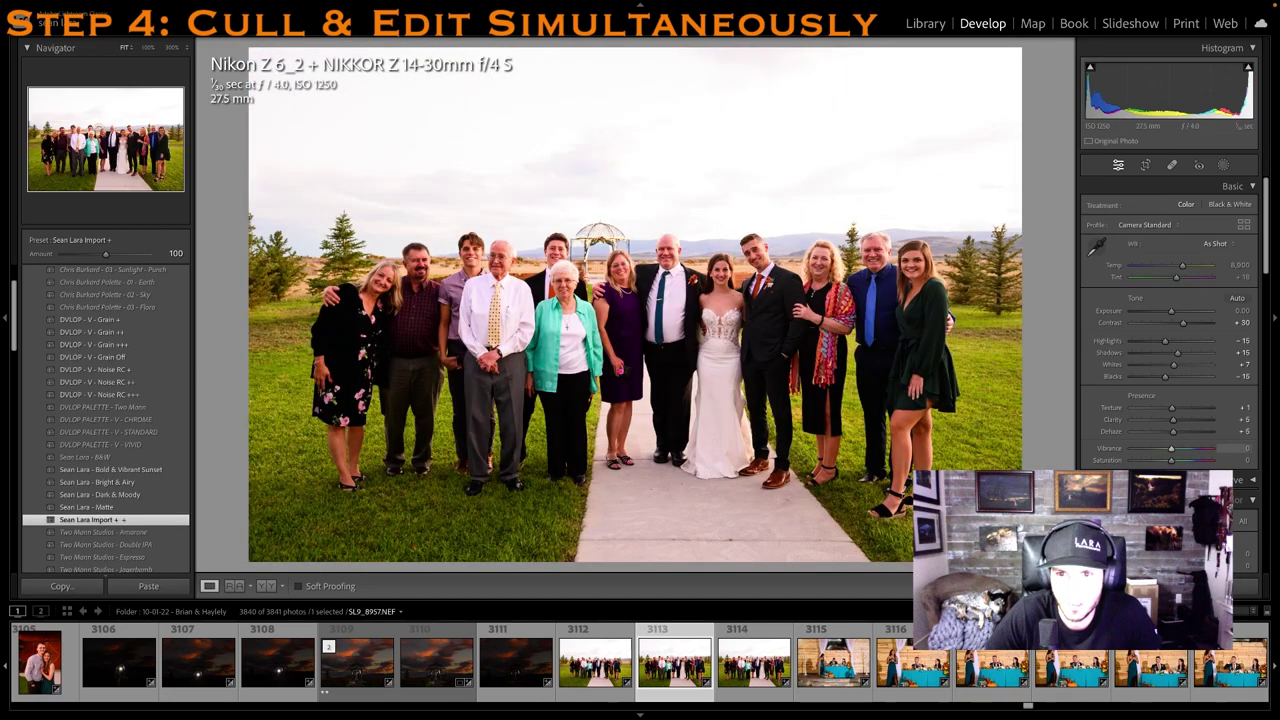
key("1")
Open frame 3116 and look through the reception speech photos of the woman in the teal dress beside the head table
scroll(900, 678, "down", 1)
left_click(881, 676)
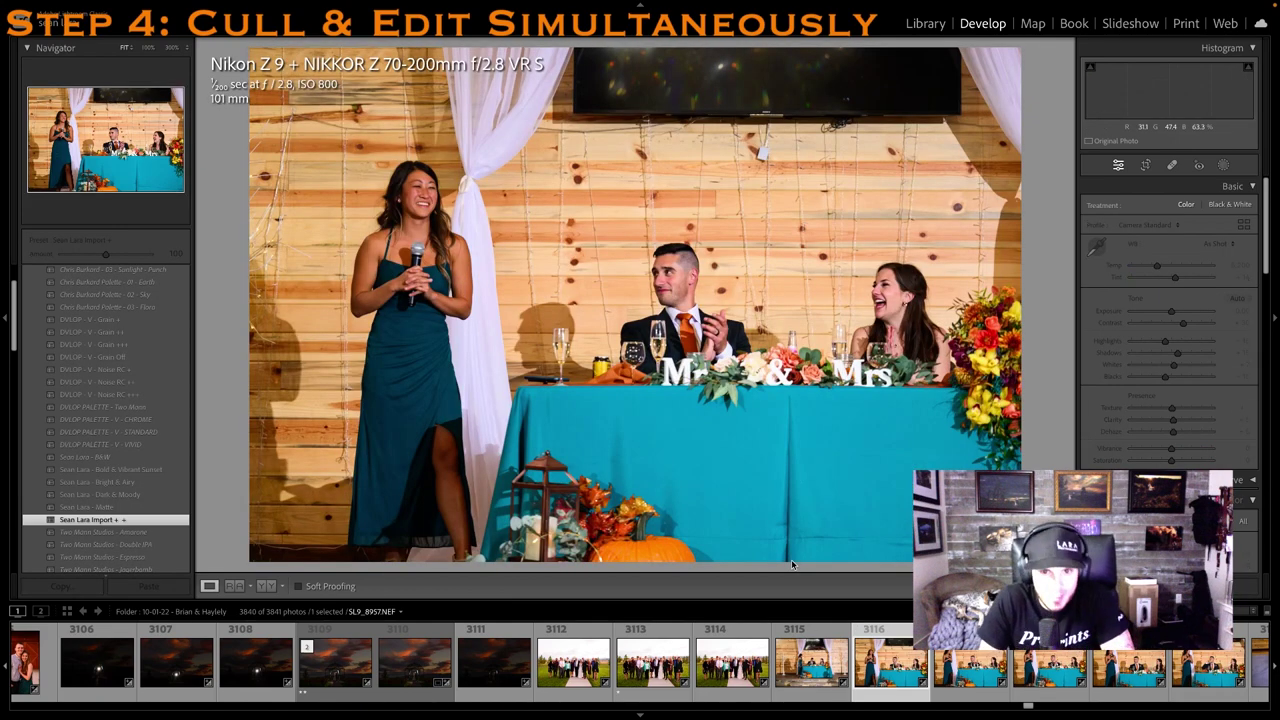
scroll(970, 655, "down", 2)
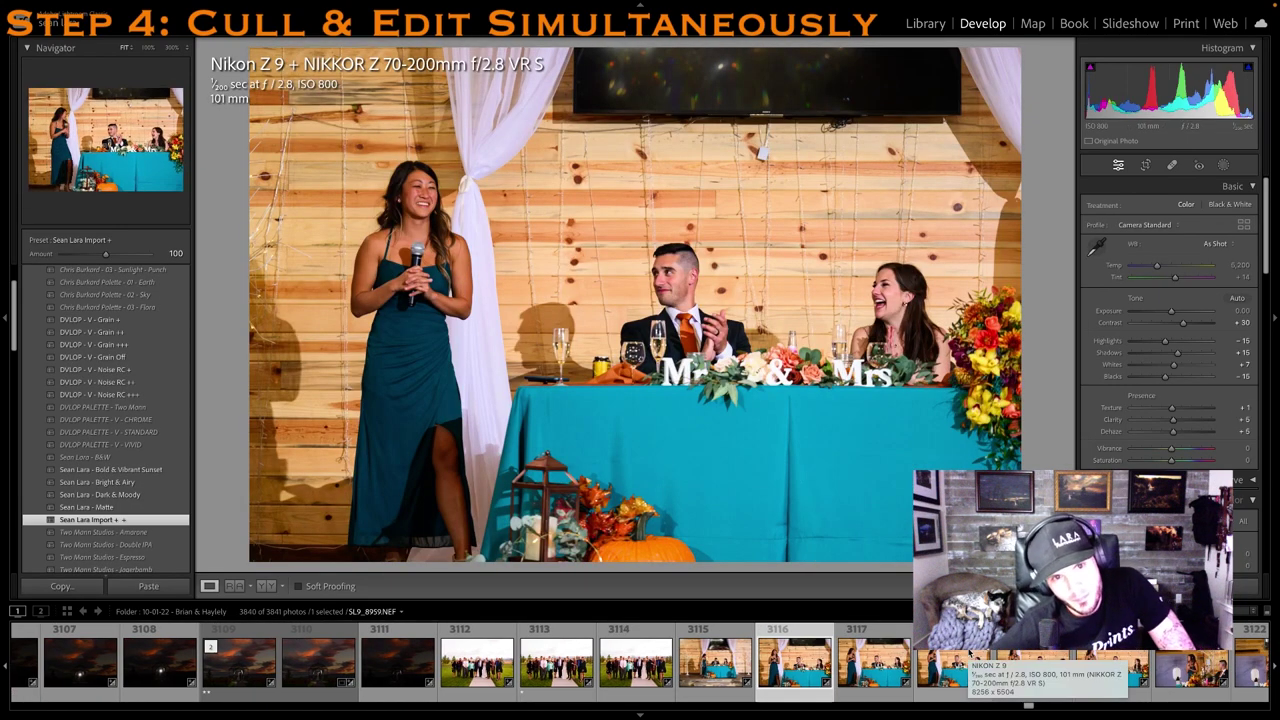
key("Right")
key("Right")
key("Right")
key("Right")
key("Right")
key("Right")
key("Right")
key("Right")
key("Right")
key("Right")
key("Right")
key("Right")
key("Right")
key("Right")
key("Right")
key("Right")
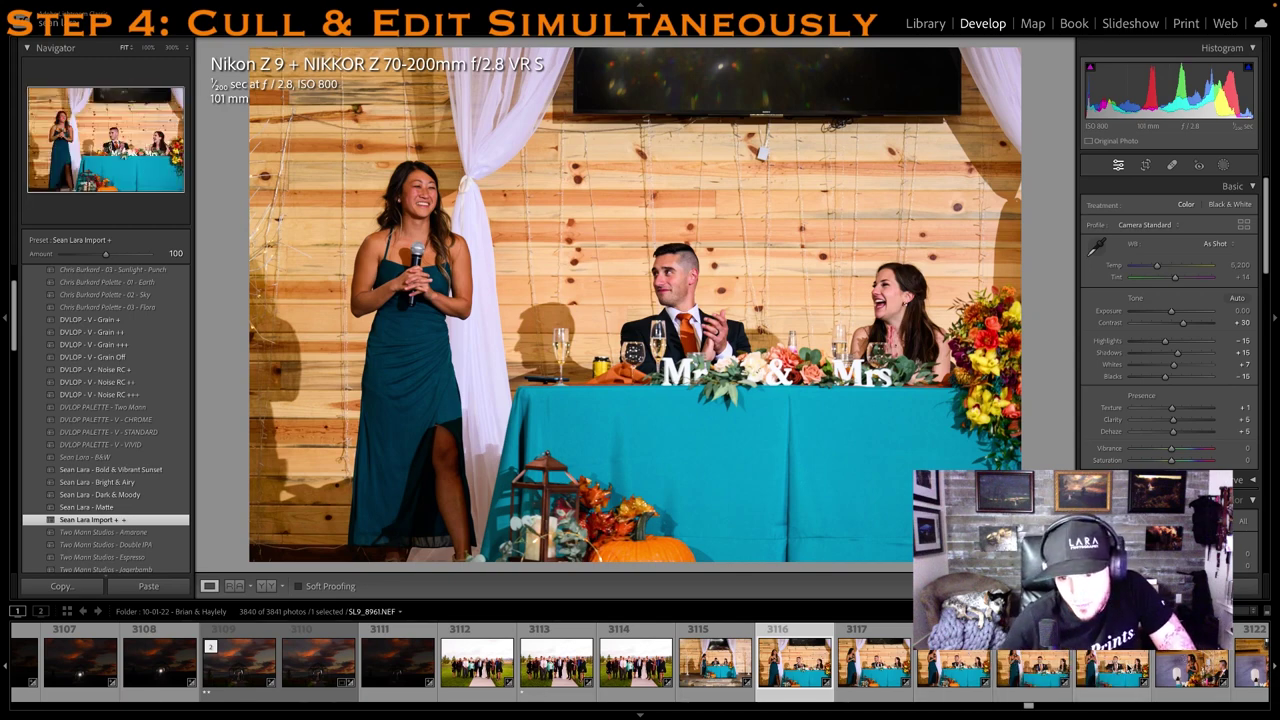
key("Right")
key("Right")
key("Right")
key("Right")
key("Right")
key("Right")
key("Right")
key("Right")
key("Right")
key("Right")
key("Right")
key("Right")
key("Right")
key("Right")
key("Right")
key("Right")
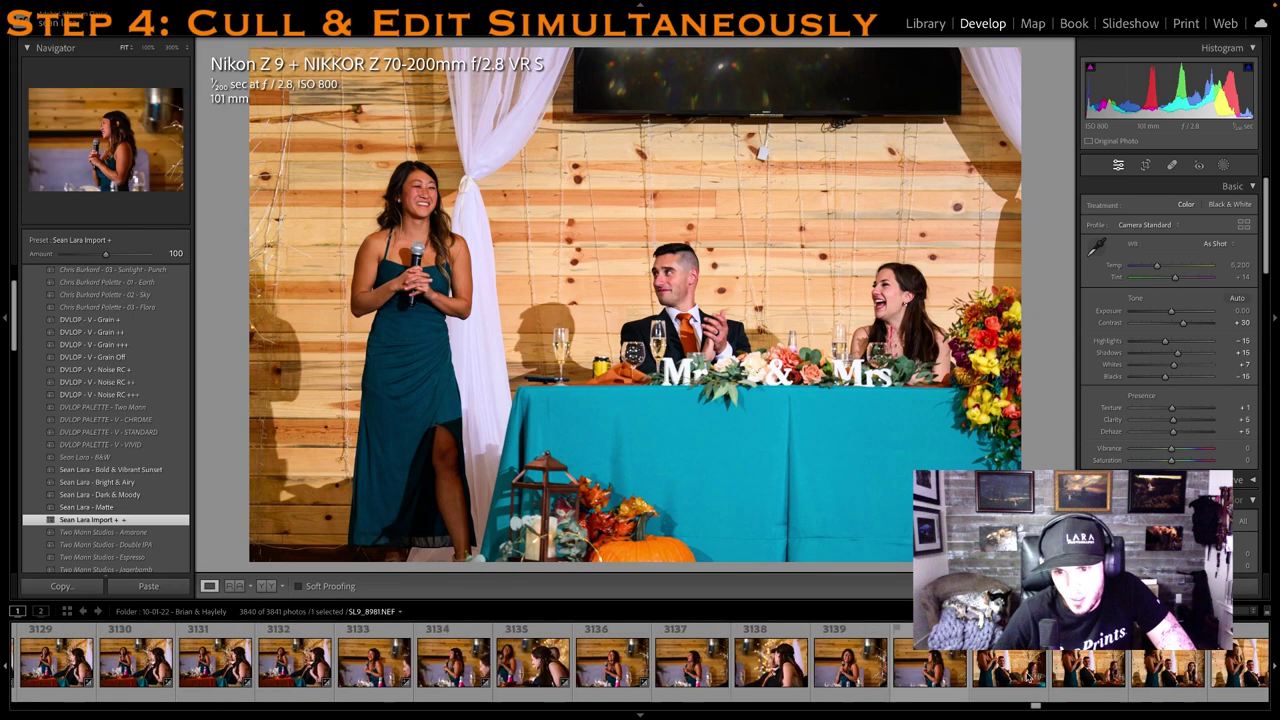
key("Right")
key("Right")
key("Right")
key("Right")
key("Right")
key("Right")
key("Right")
key("Right")
key("Right")
key("Right")
key("Right")
key("Right")
key("Right")
key("Right")
key("Right")
key("Right")
key("Right")
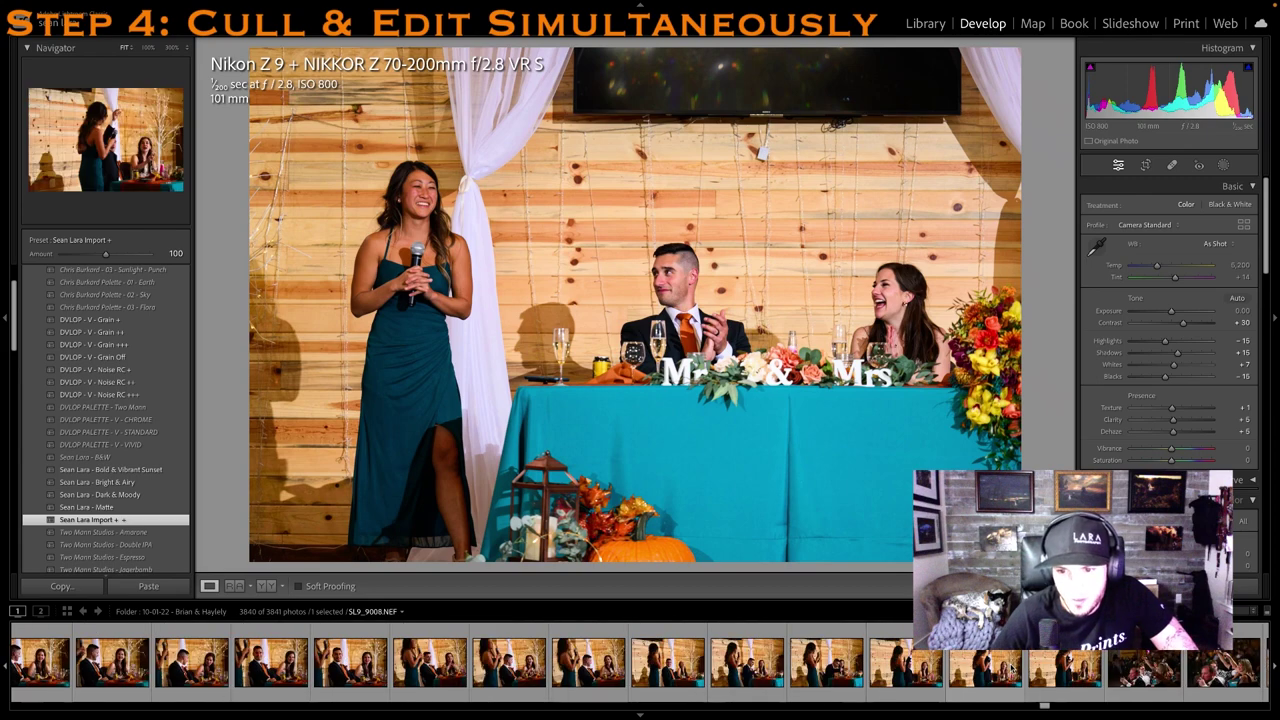
Skim the champagne toast and hugging photos and continue into the following reception speeches
key("Right")
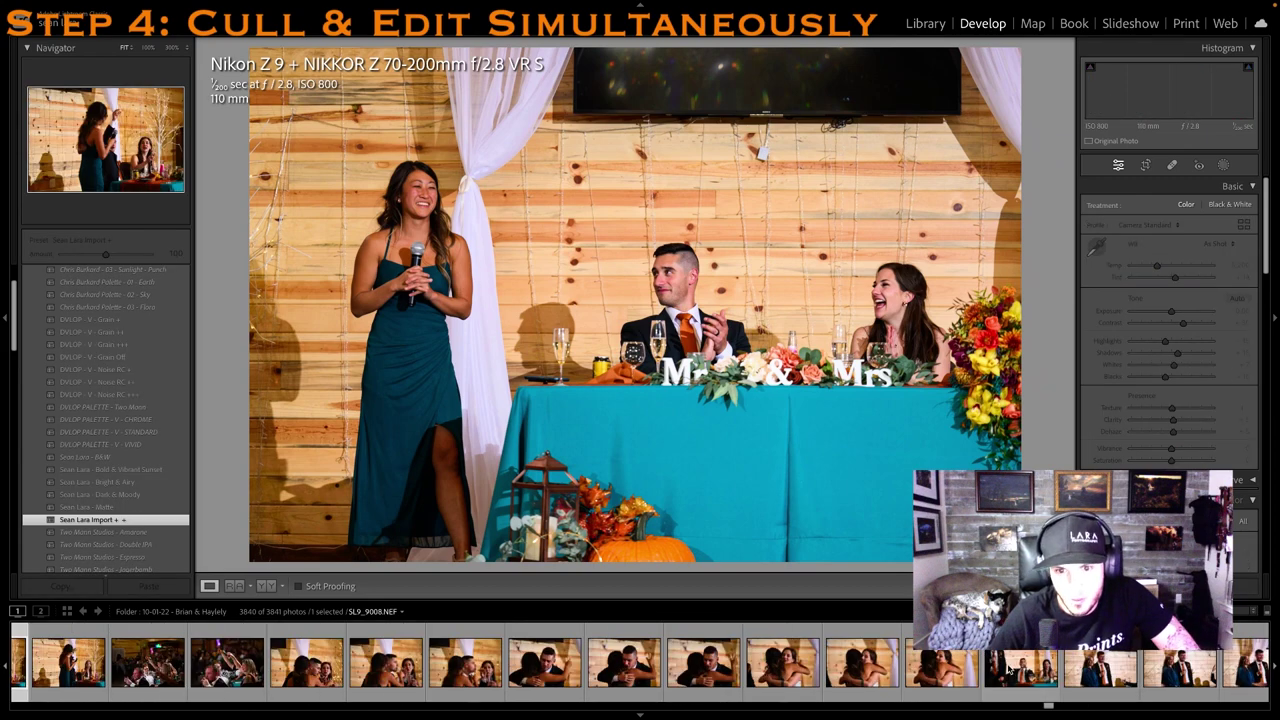
key("Right")
key("Right")
key("Right")
key("Right")
key("Right")
key("Right")
key("Right")
key("Right")
key("Right")
key("Right")
key("Right")
key("Right")
key("Right")
key("Right")
key("Right")
key("Right")
key("Right")
key("Right")
key("Right")
key("Right")
key("Right")
key("Right")
key("Right")
key("Right")
key("Right")
key("Right")
key("Right")
key("Right")
key("Right")
key("Right")
key("Right")
key("Right")
key("Right")
key("Right")
key("Right")
key("Right")
key("Right")
key("Right")
key("Right")
key("Right")
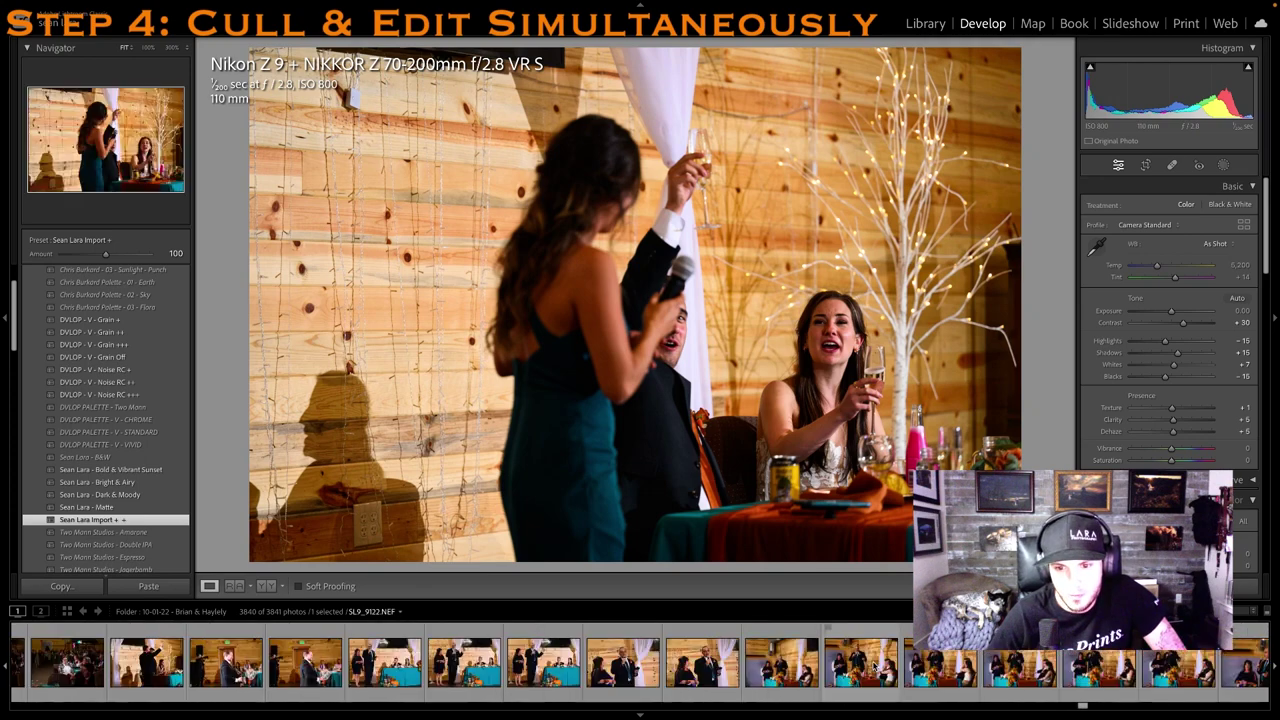
Skim the remaining toast and speech photos up to SL9_9182.NEF, the bearded man in a dark suit speaking into a microphone
key("Right")
key("Right")
key("Right")
key("Right")
key("Right")
key("Right")
key("Right")
key("Right")
key("Right")
key("Right")
key("Right")
key("Right")
key("Right")
key("Right")
key("Right")
key("Right")
key("Right")
key("Right")
key("Right")
key("Right")
key("Right")
key("Right")
key("Right")
key("Right")
key("Right")
key("Right")
key("Right")
key("Right")
key("Right")
key("Right")
key("Right")
key("Right")
key("Right")
key("Right")
key("Right")
key("Right")
key("Right")
key("Right")
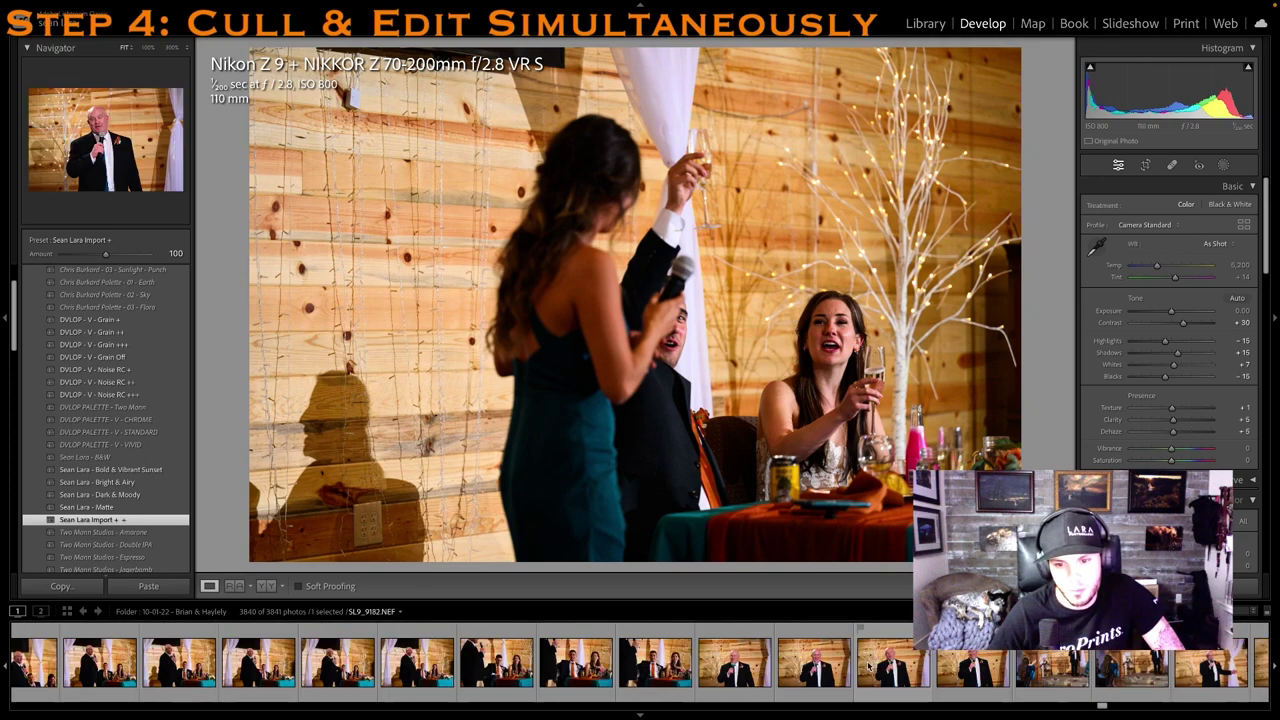
Skim past the remaining speech photos to the series of couple photos against the wooden wall, reaching SL2_0754.NEF
key("Right")
key("Right")
key("Right")
key("Right")
key("Right")
key("Right")
key("Right")
key("Right")
key("Right")
key("Right")
key("Right")
key("Right")
key("Right")
key("Right")
key("Right")
key("Right")
key("Right")
key("Right")
key("Right")
key("Right")
key("Right")
key("Right")
key("Right")
key("Right")
key("Right")
key("Right")
key("Right")
key("Right")
key("Right")
key("Right")
key("Right")
key("Right")
key("Right")
key("Right")
key("Right")
key("Right")
key("Right")
key("Right")
key("Right")
key("Right")
key("Right")
key("Right")
key("Right")
key("Right")
key("Right")
key("Right")
key("Right")
key("Right")
key("Right")
key("Right")
key("Right")
key("Right")
key("Right")
key("Right")
key("Right")
key("Right")
key("Right")
key("Right")
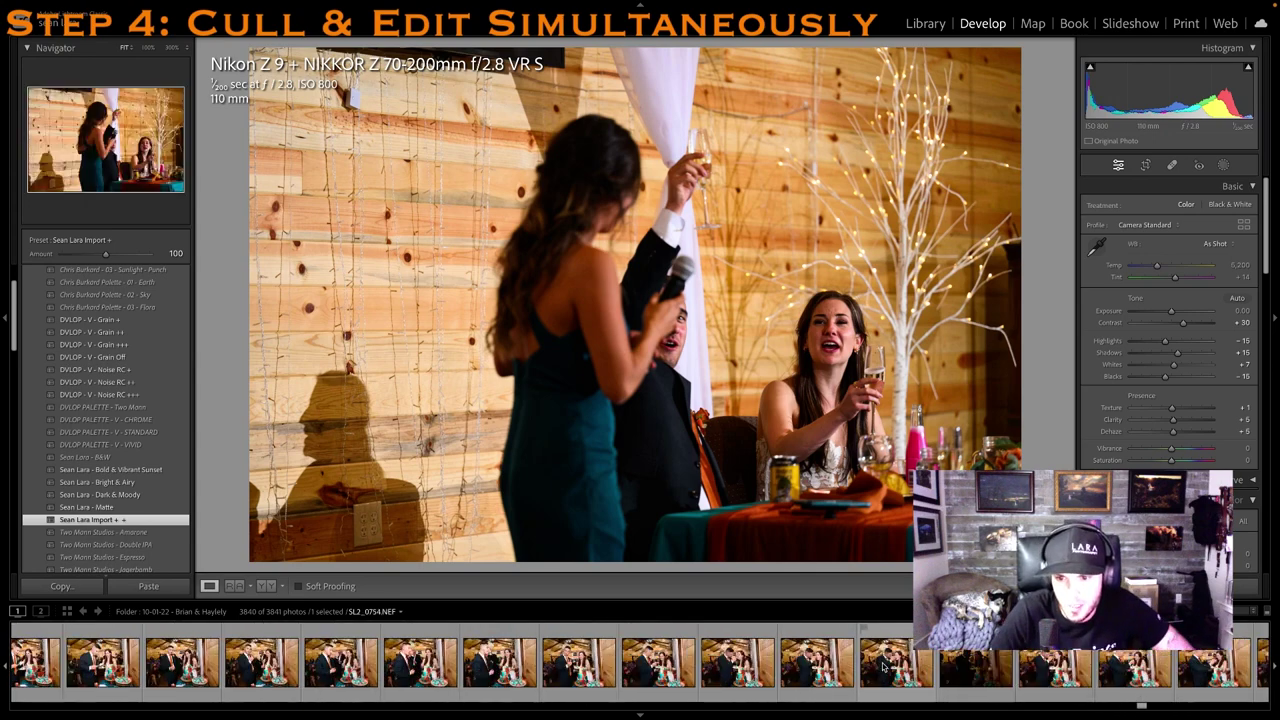
Look ahead from the couple series into the crowded dance-floor photos, up to SL2_0815.NEF
key("Right")
key("Right")
key("Right")
key("Right")
key("Right")
key("Right")
key("Right")
key("Right")
key("Right")
key("Right")
key("Right")
key("Right")
key("Right")
key("Right")
key("Right")
key("Right")
key("Right")
key("Right")
key("Right")
key("Right")
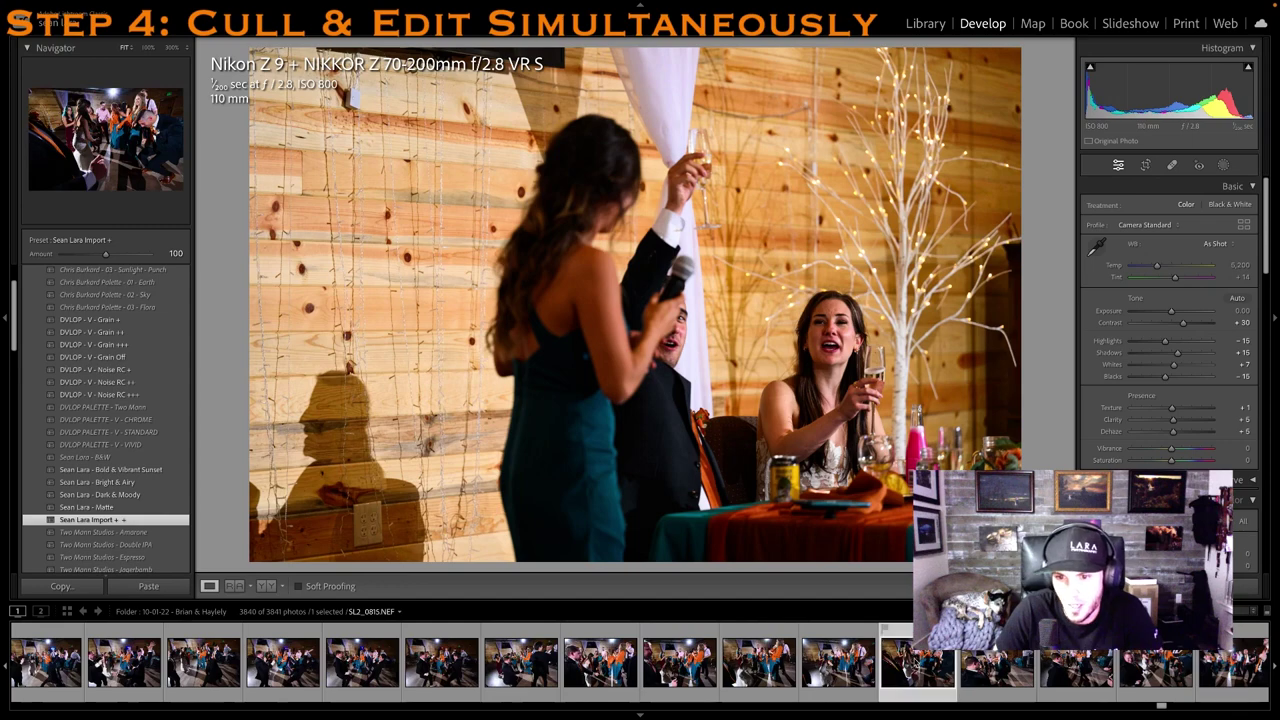
Look through the reception dancing photos from SL2_0815.NEF to SL2_0842.NEF, the group of guests on the dance floor
key("Right")
key("Right")
key("Right")
key("Right")
key("Right")
key("Right")
key("Right")
key("Right")
key("Right")
key("Right")
key("Right")
key("Right")
key("Right")
key("Right")
key("Right")
key("Right")
key("Right")
key("Right")
key("Right")
key("Right")
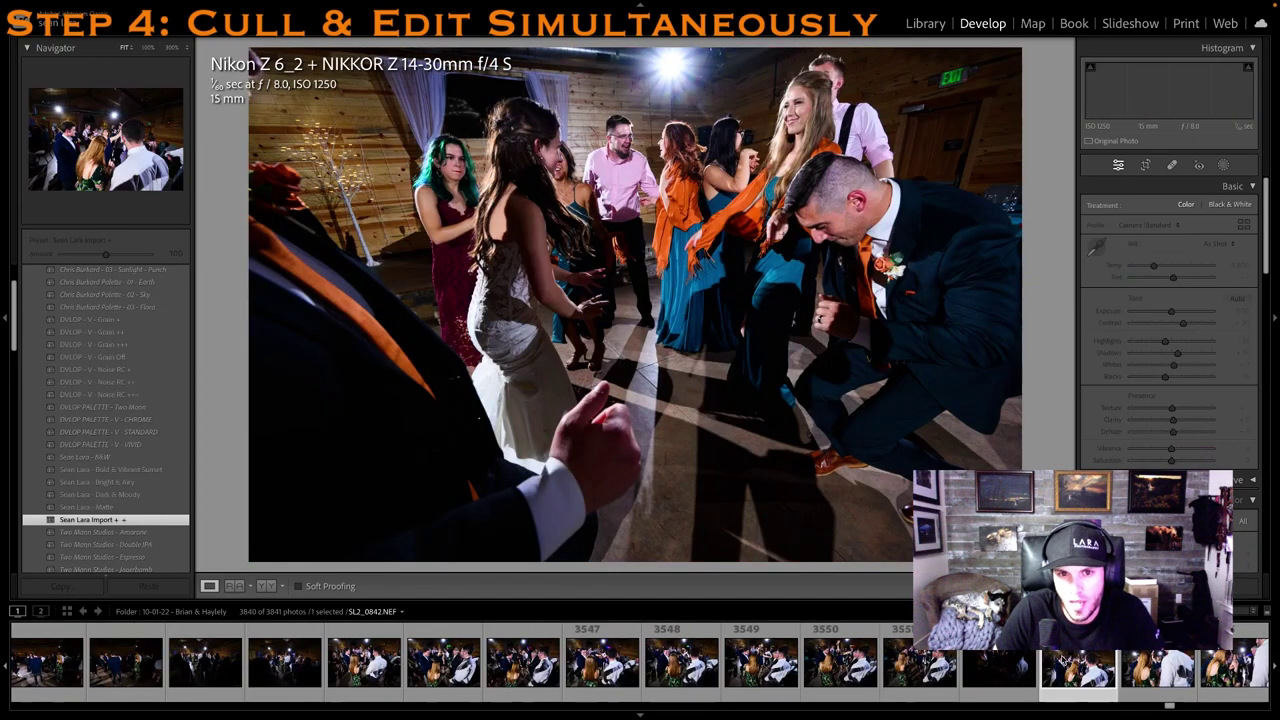
Skim from the dance-floor photos to the solo cigar-smoke portraits against black, reaching SL9_9296.NEF
key("Right")
key("Right")
key("Right")
key("Right")
key("Right")
key("Right")
key("Right")
key("Right")
key("Right")
key("Right")
key("Right")
key("Right")
key("Right")
key("Right")
key("Right")
key("Right")
key("Right")
key("Right")
key("Right")
key("Right")
key("Right")
key("Right")
key("Right")
key("Right")
key("Right")
key("Right")
key("Right")
key("Right")
key("Right")
key("Right")
key("Right")
key("Right")
key("Right")
key("Right")
key("Right")
key("Right")
key("Right")
key("Right")
key("Right")
key("Right")
key("Right")
key("Right")
key("Right")
key("Right")
key("Right")
key("Right")
key("Right")
key("Right")
key("Right")
key("Right")
key("Right")
key("Right")
key("Right")
key("Right")
key("Right")
key("Right")
key("Right")
key("Right")
key("Right")
key("Right")
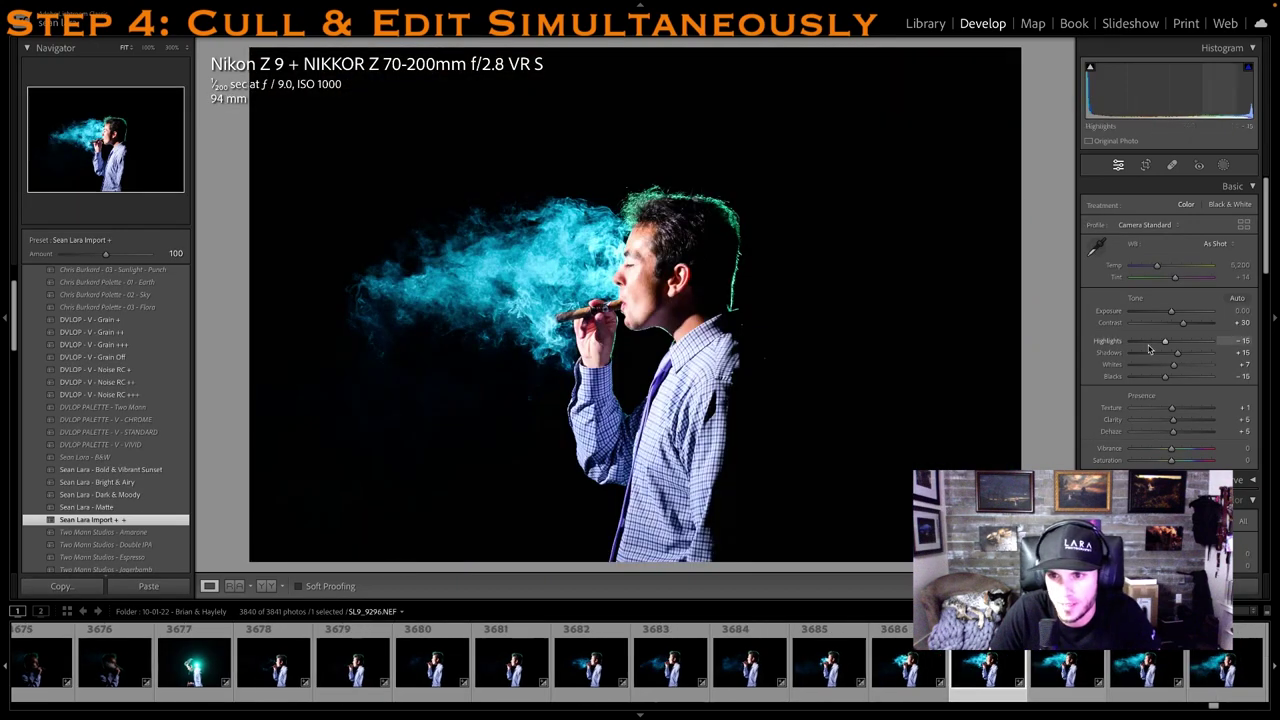
Lower Highlights to -36 on SL9_9296.NEF, crop it slightly tighter around the man and his smoke, and give it one star
mouse_move(1165, 342)
left_mouse_down()
mouse_move(1142, 343)
mouse_move(1157, 341)
left_mouse_up()
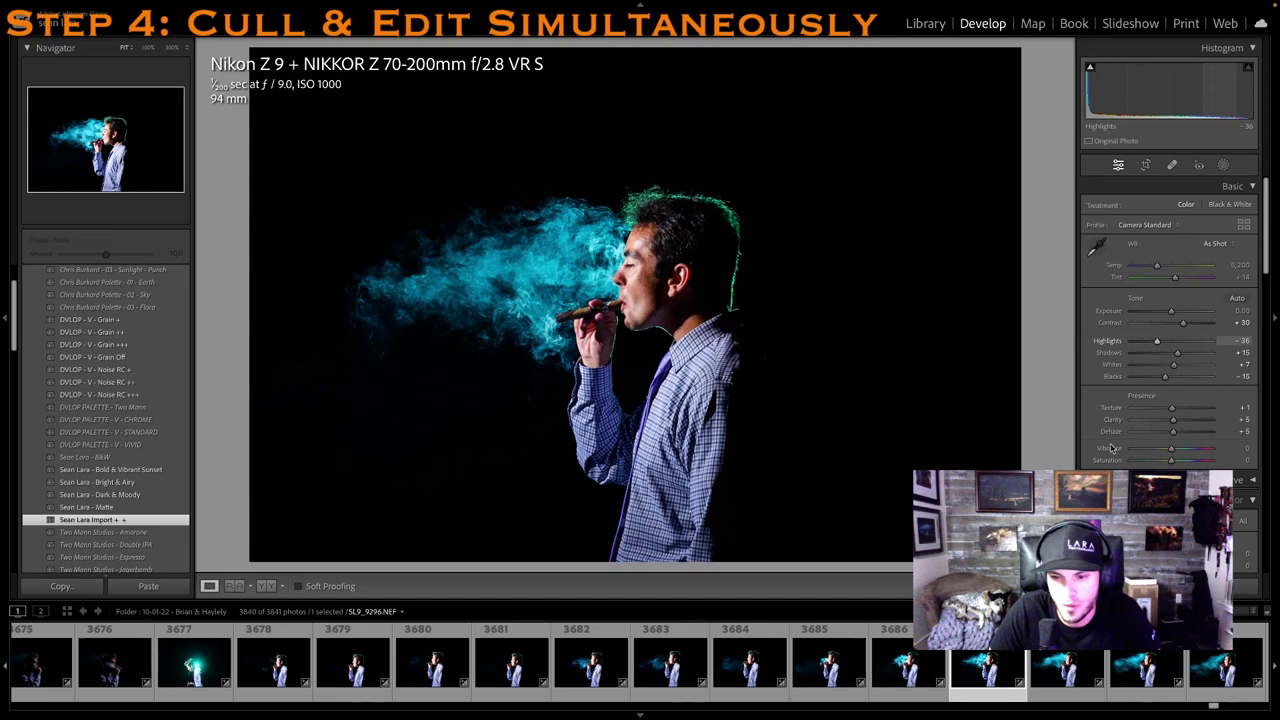
left_click(1153, 166)
left_click_drag(1020, 48, 981, 75)
key("Return")
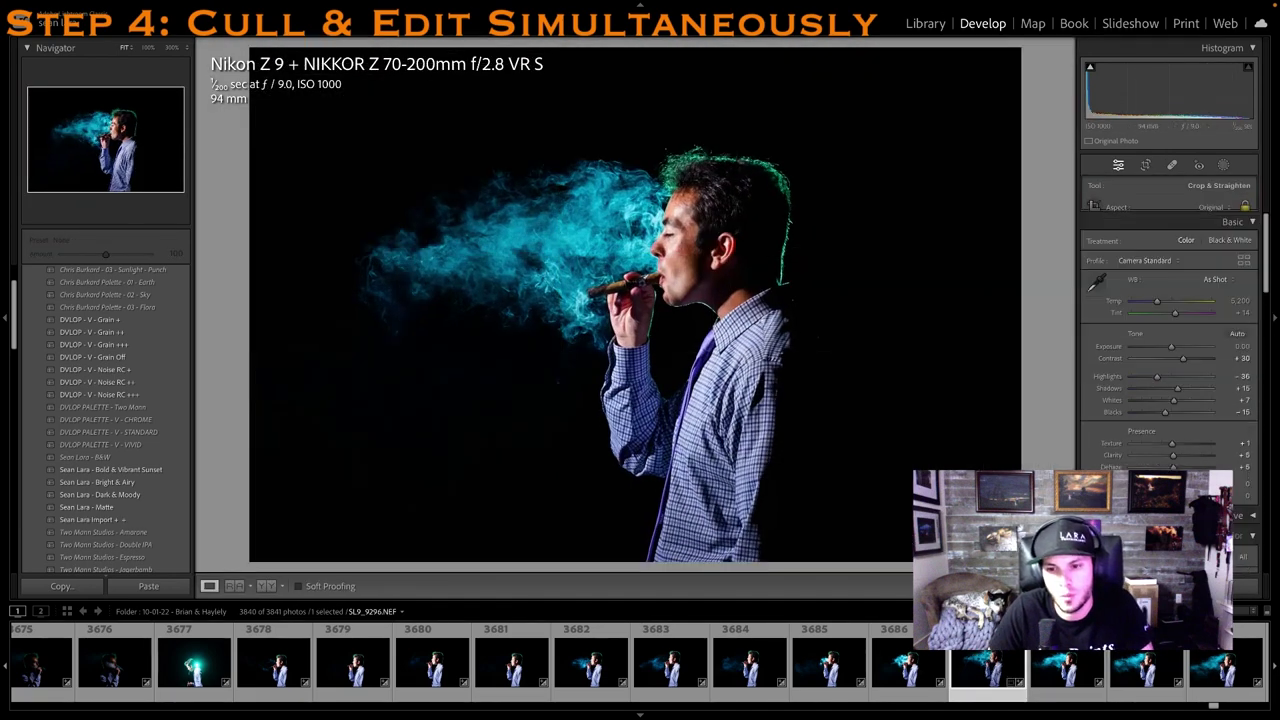
scroll(1048, 660, "down", 10)
key("1")
Give the vest-wearing man's cigar portrait SL9_9312.NEF one star and raise its Clarity to about +26
scroll(1048, 662, "down", 8)
left_click(1068, 676)
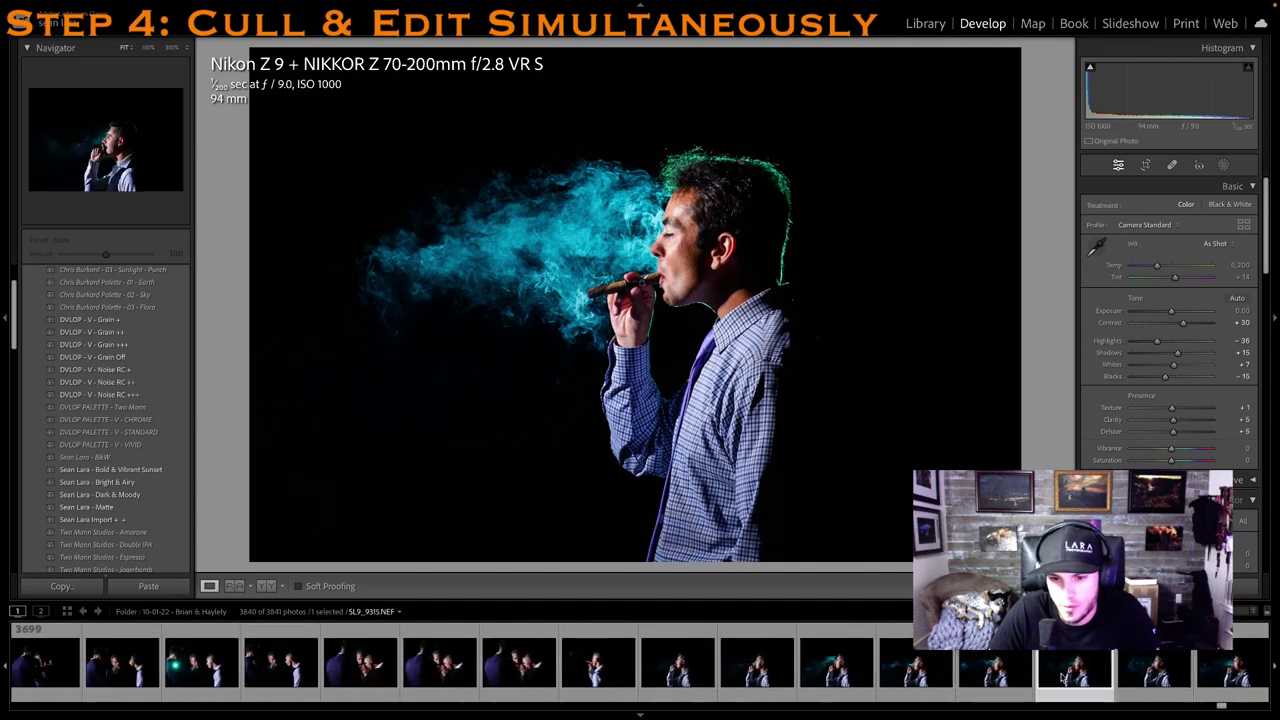
left_click(866, 667)
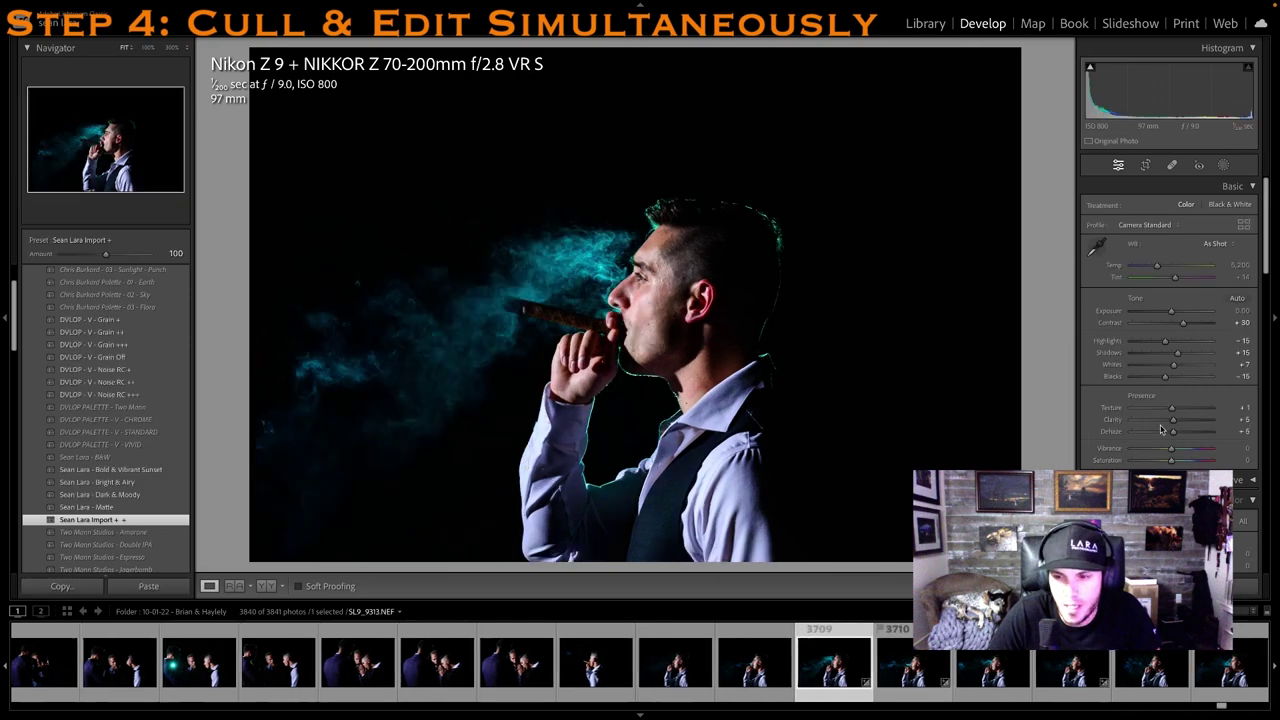
key("1")
left_click_drag(1174, 421, 1183, 422)
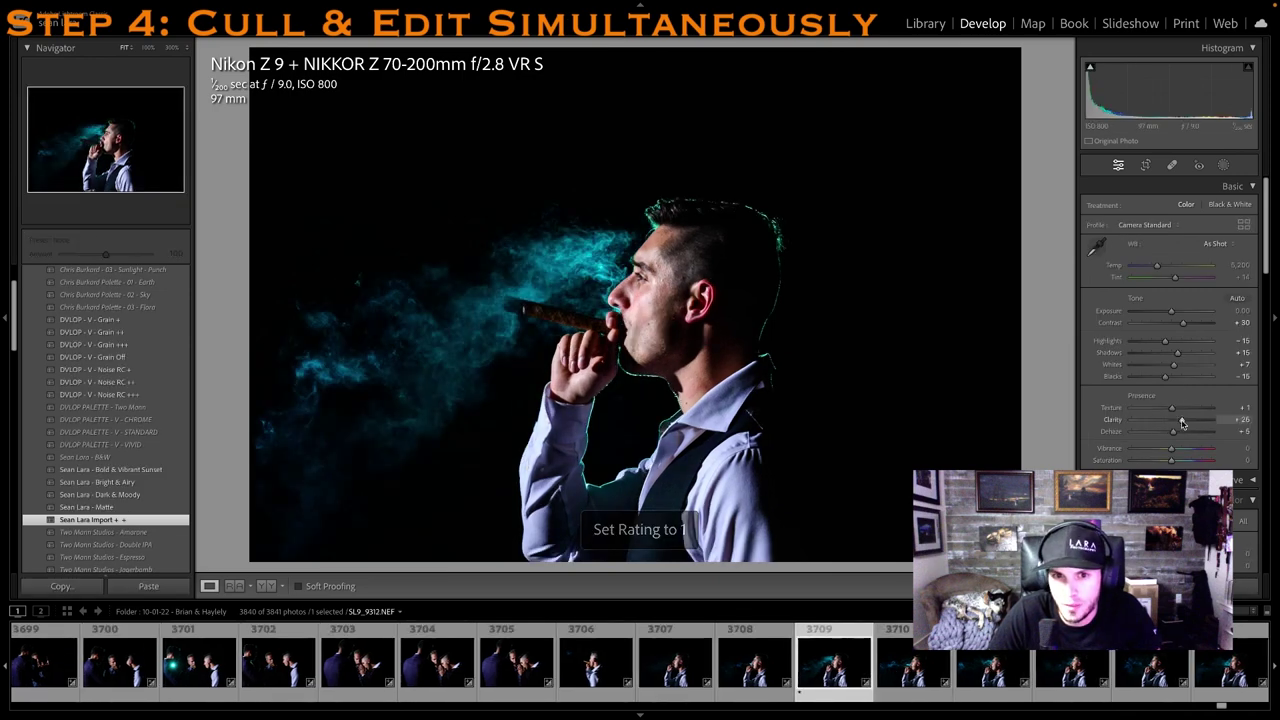
key("1")
Crop the vest-wearing man's cigar portrait slightly tighter so he and the smoke fill more of the frame
left_click(1146, 165)
left_click_drag(1021, 48, 982, 75)
key("Return")
Skim the remaining solo cigar portraits, check the already edited upward smoke shot, and continue into the four-man cigar photos
scroll(916, 683, "right", 5)
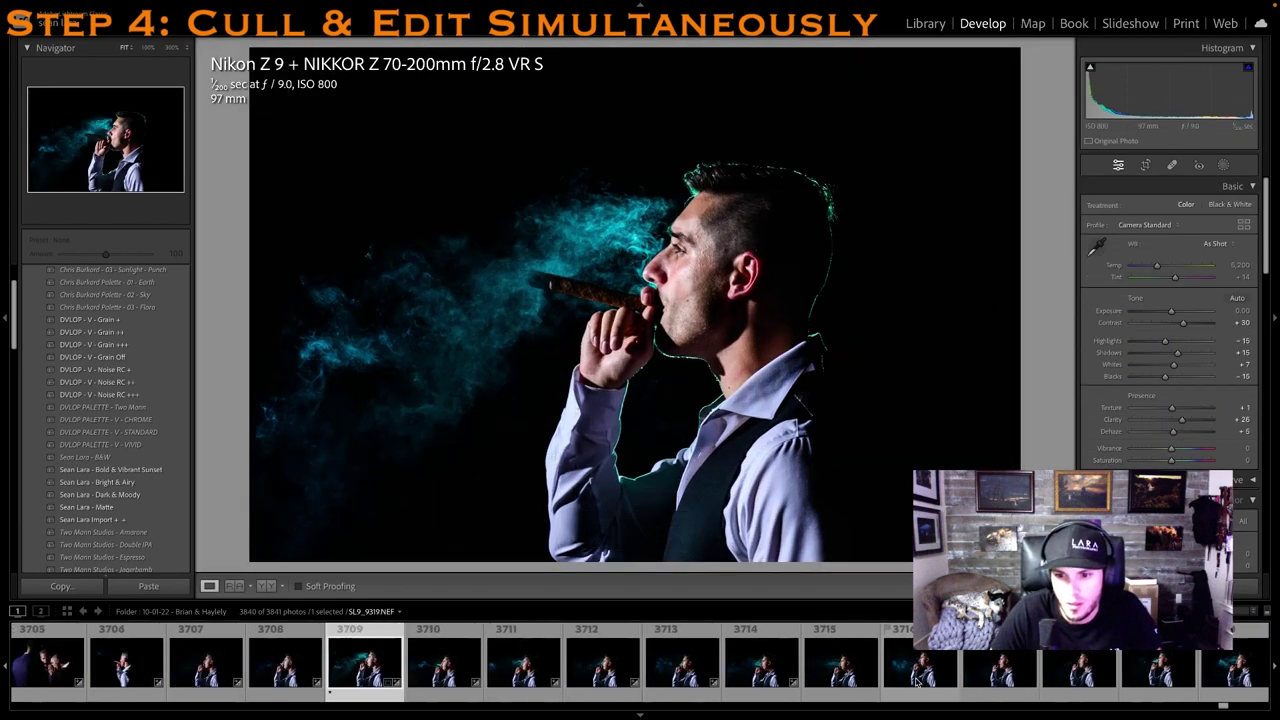
scroll(916, 680, "down", 5)
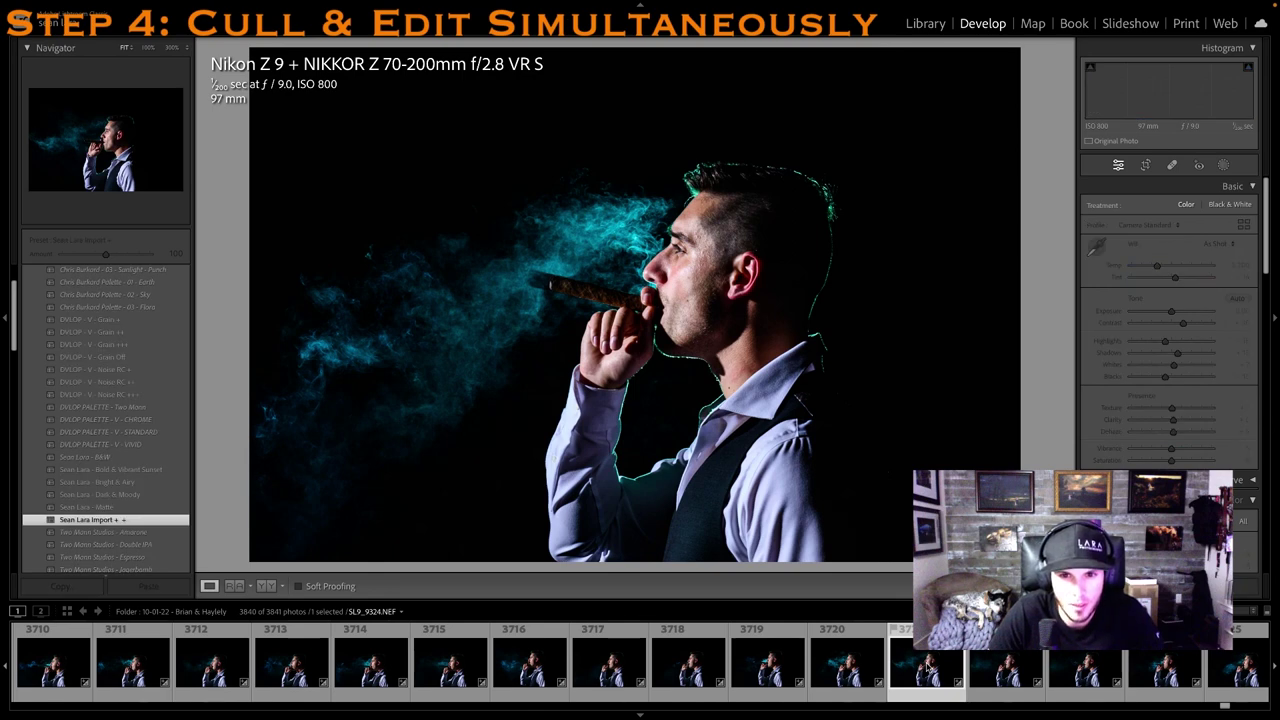
scroll(945, 670, "down", 7)
left_click(980, 662)
scroll(1000, 670, "down", 8)
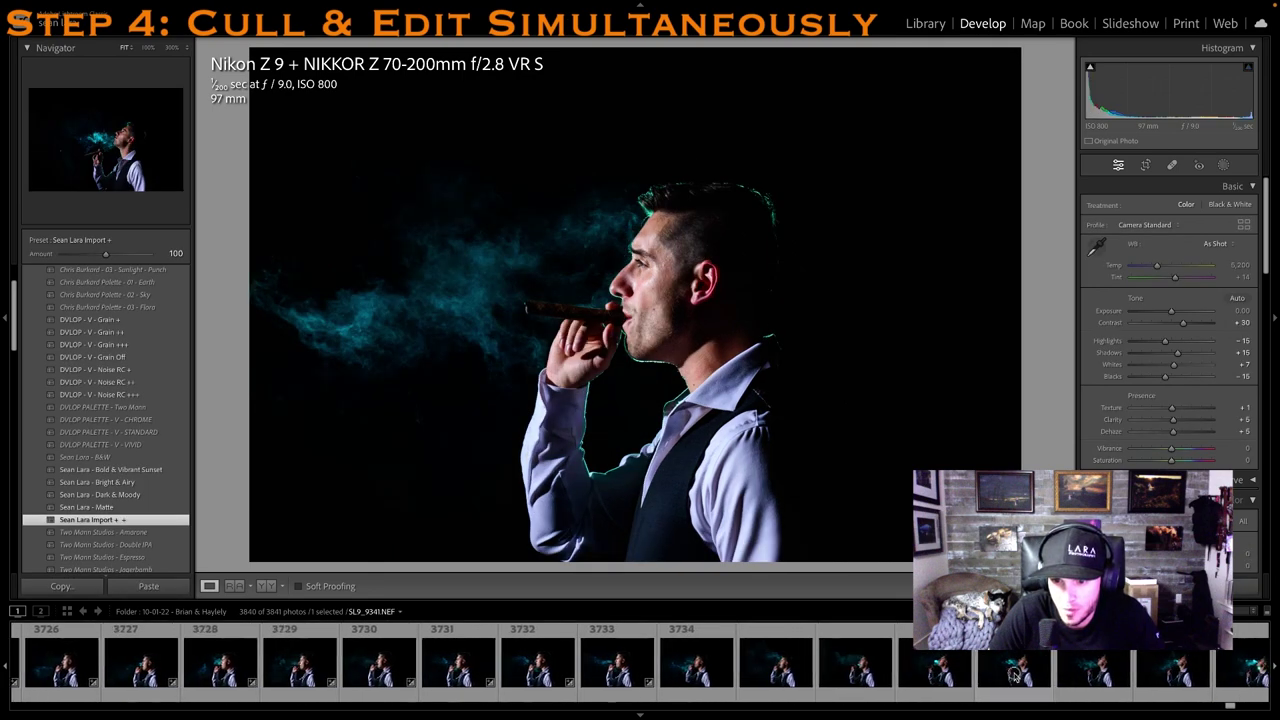
left_click(1013, 670)
scroll(1040, 668, "down", 11)
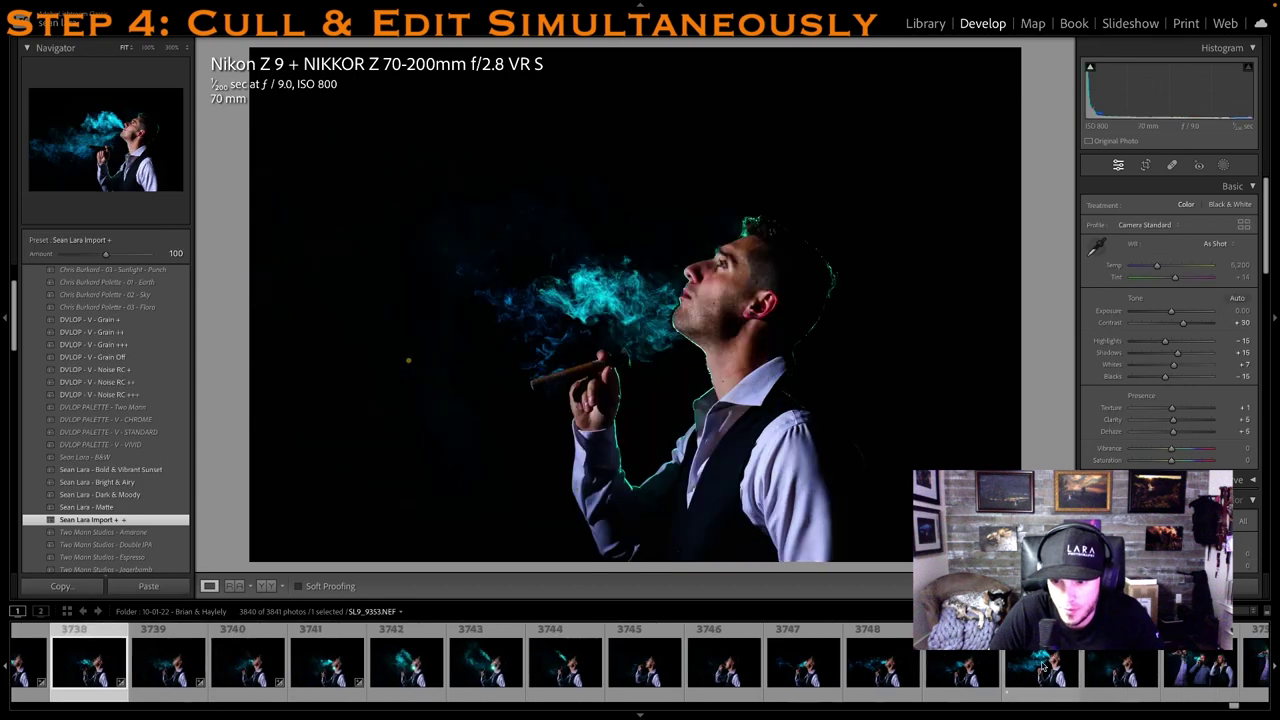
left_click(1030, 672)
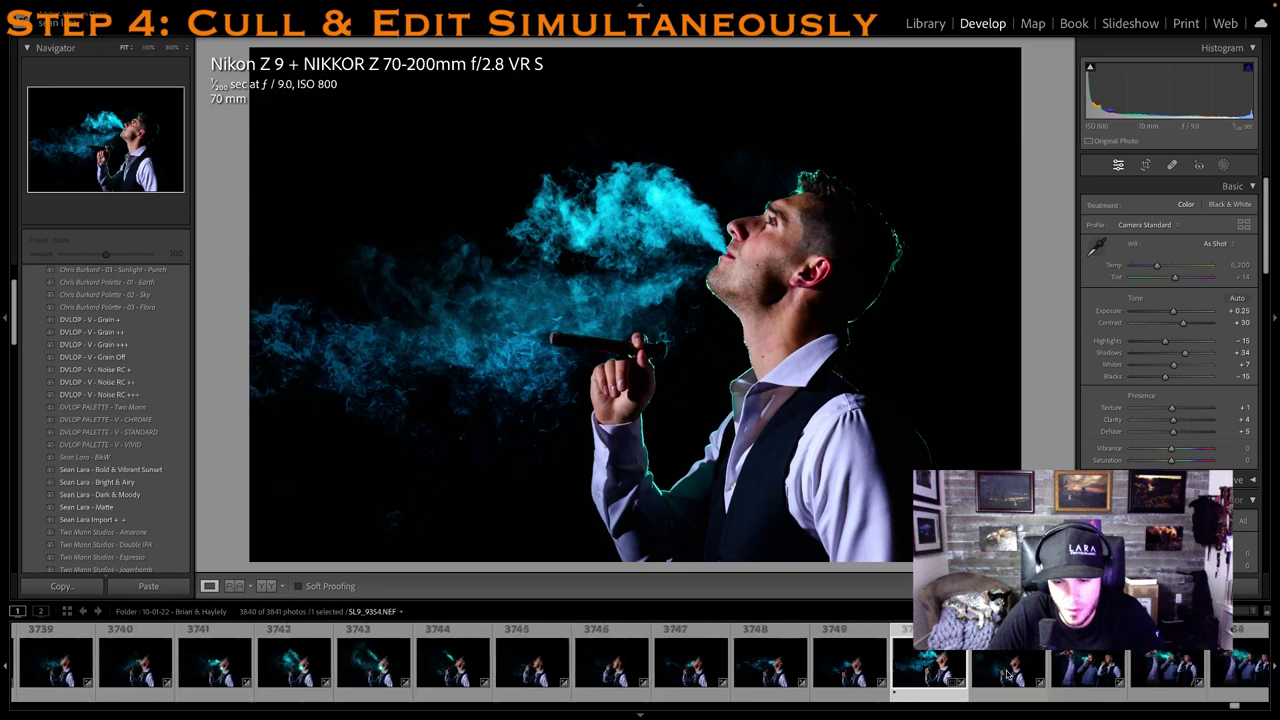
left_click(1078, 668)
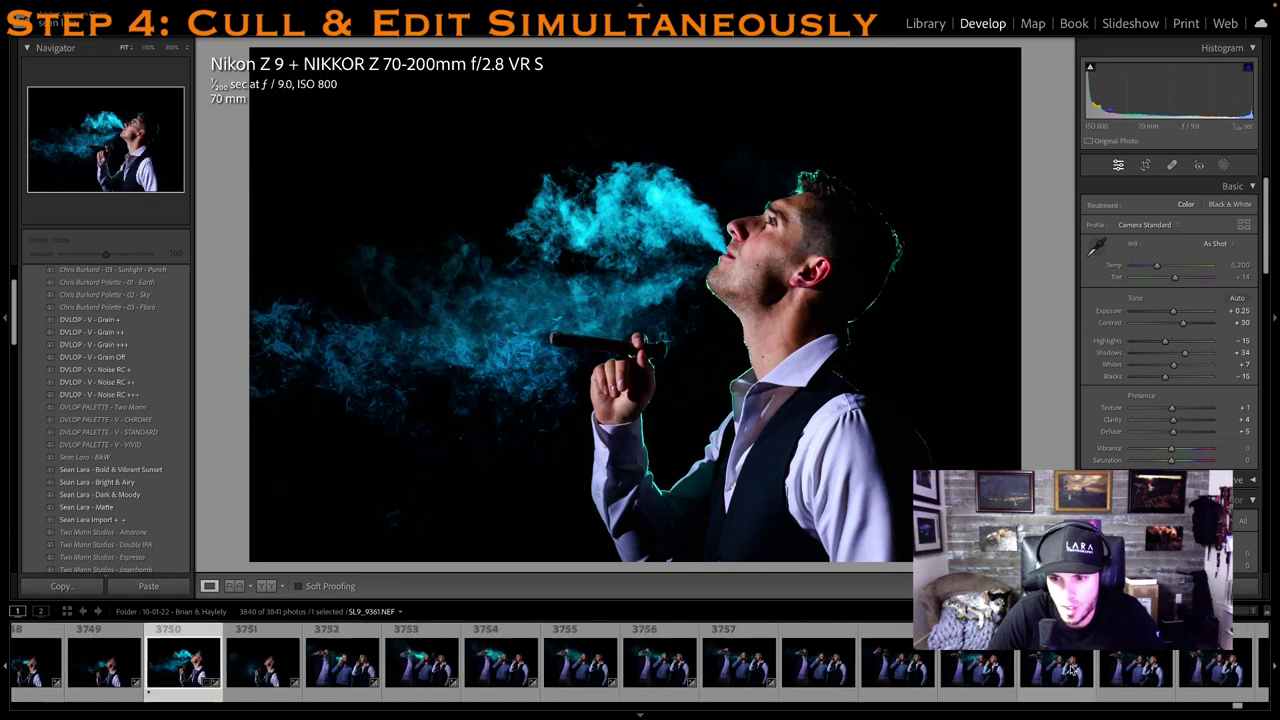
left_click(1078, 668)
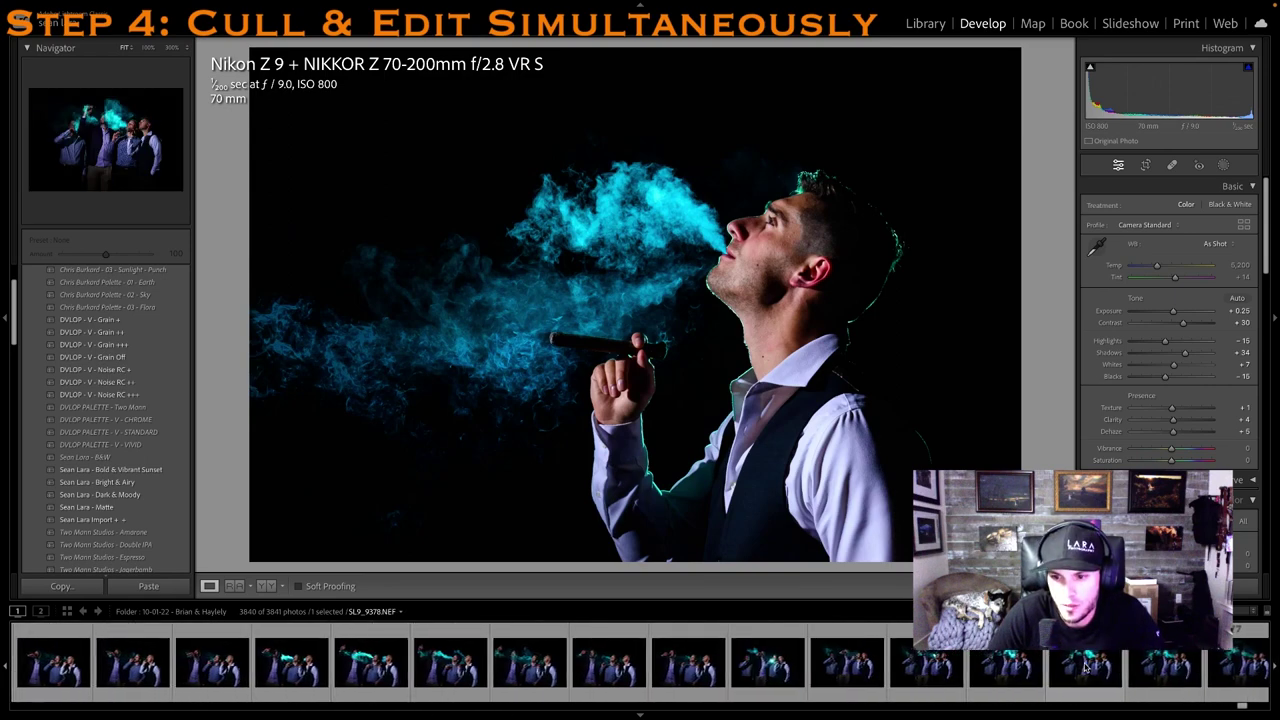
Give the four-man cigar photo SL9_9379.NEF one star, with Exposure at +0.20 and Clarity at about +26
left_click(900, 660)
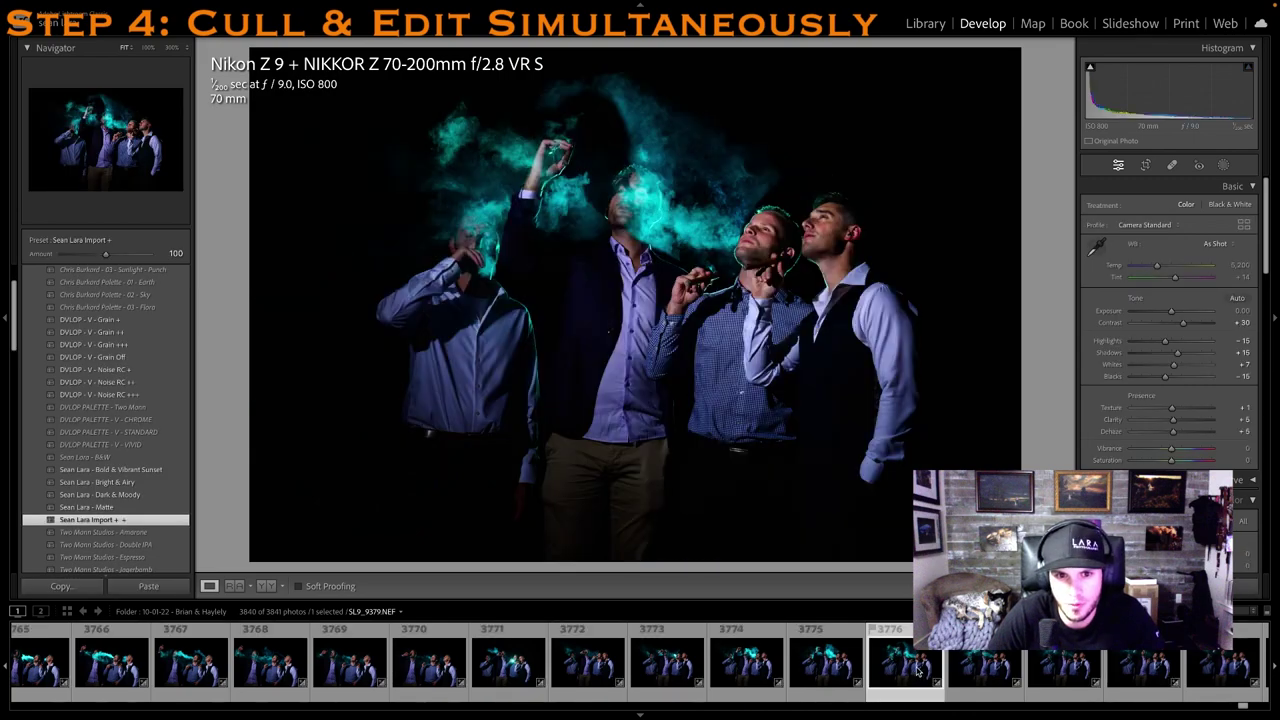
key("1")
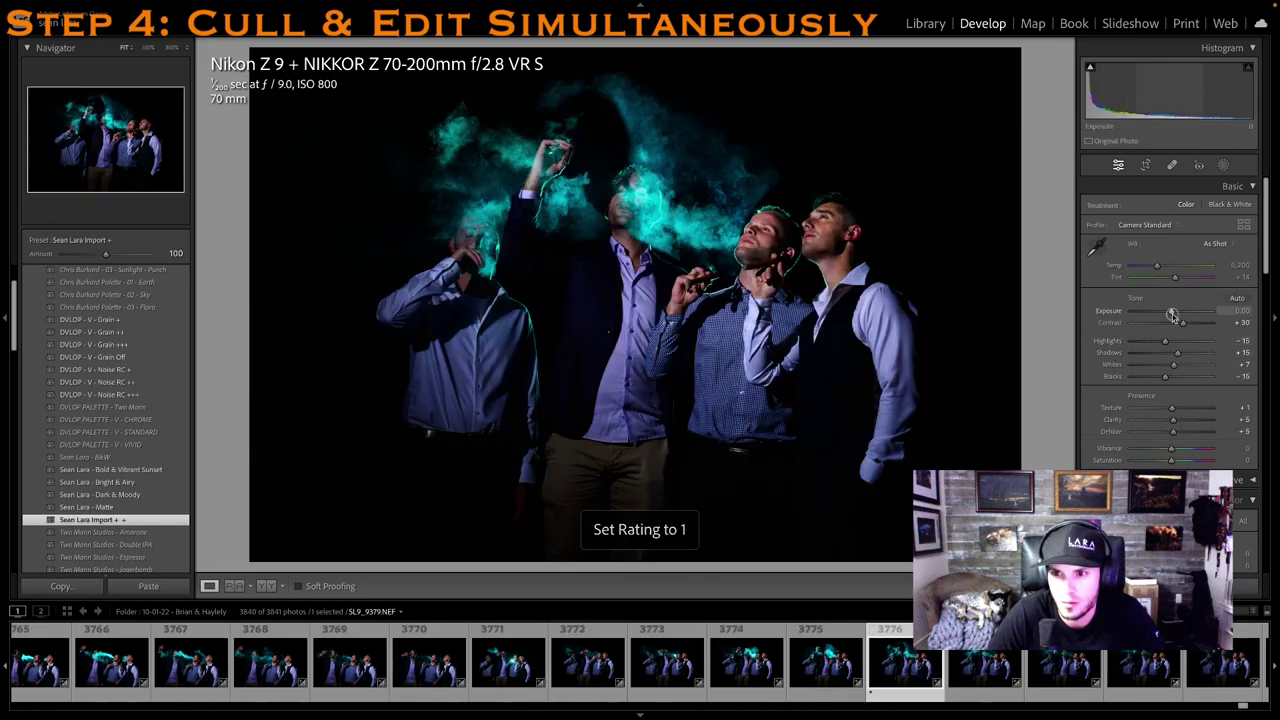
left_click_drag(1174, 313, 1176, 313)
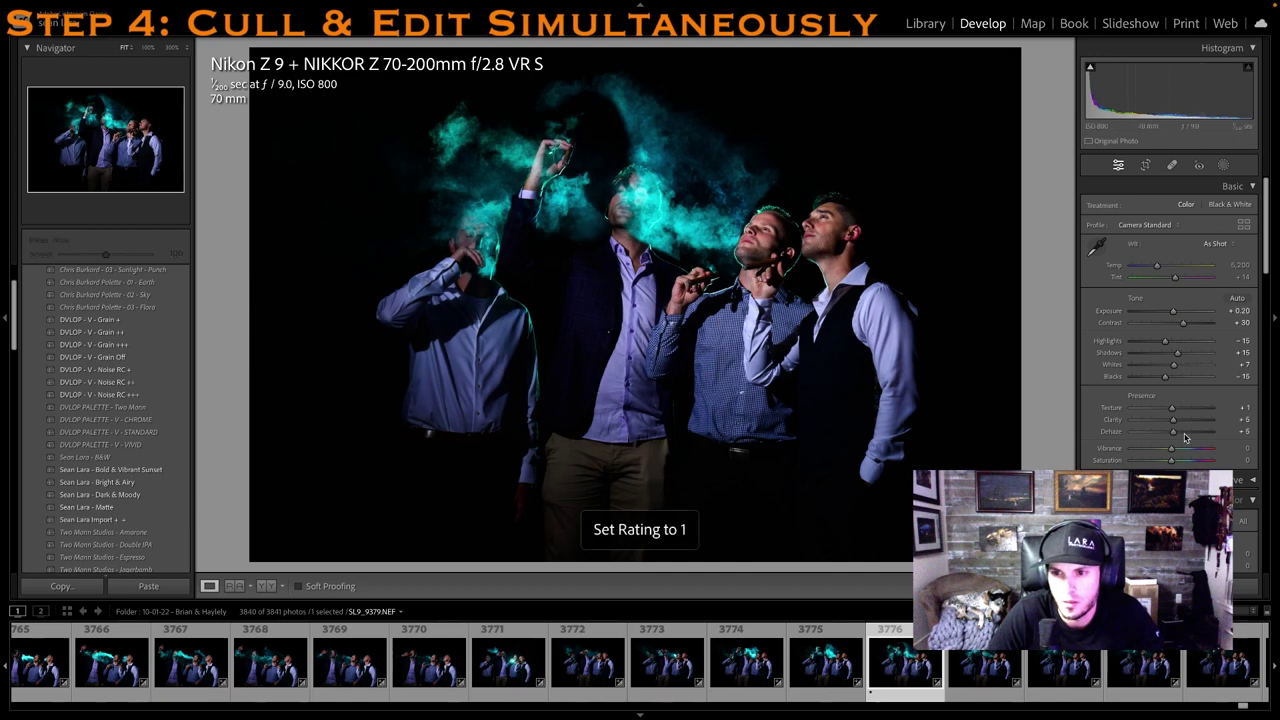
left_click(1182, 421)
key("1")
Create a virtual copy of the black-and-white group photo SL9_9388.NEF and render it in color with the Sean Lara Import + preset and Exposure +0.20
scroll(1066, 682, "right", 10)
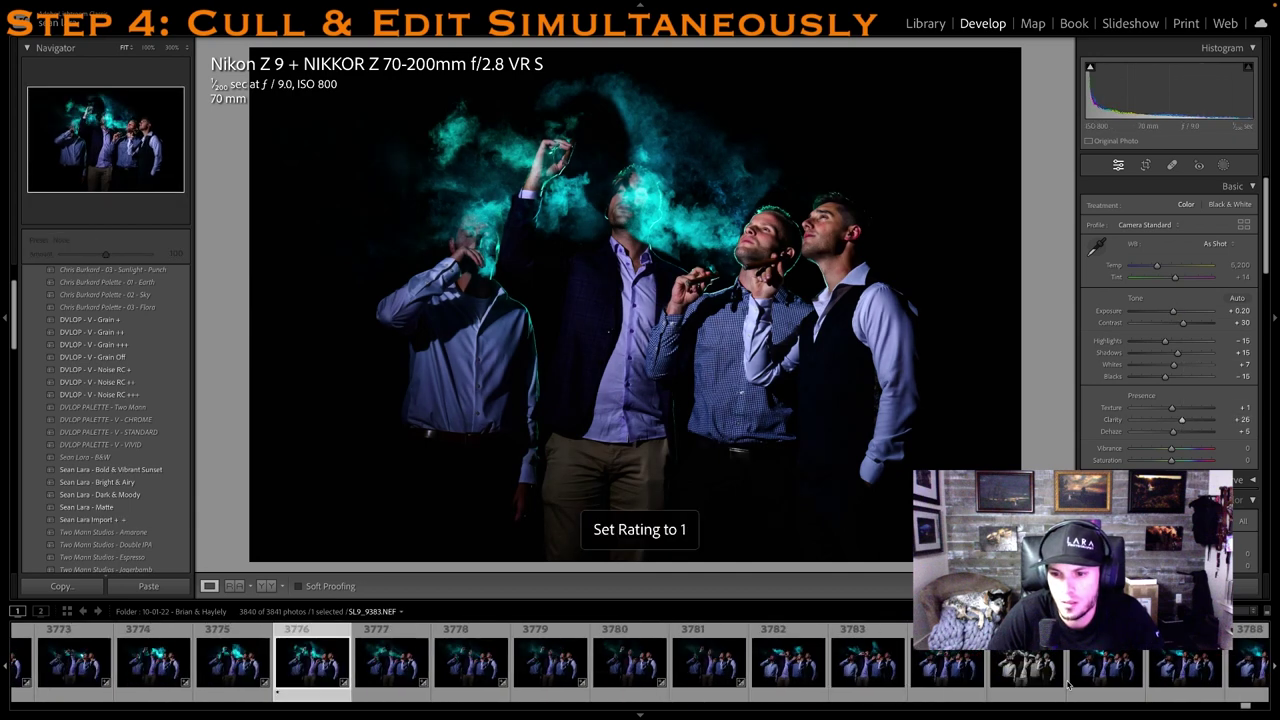
left_click(798, 672)
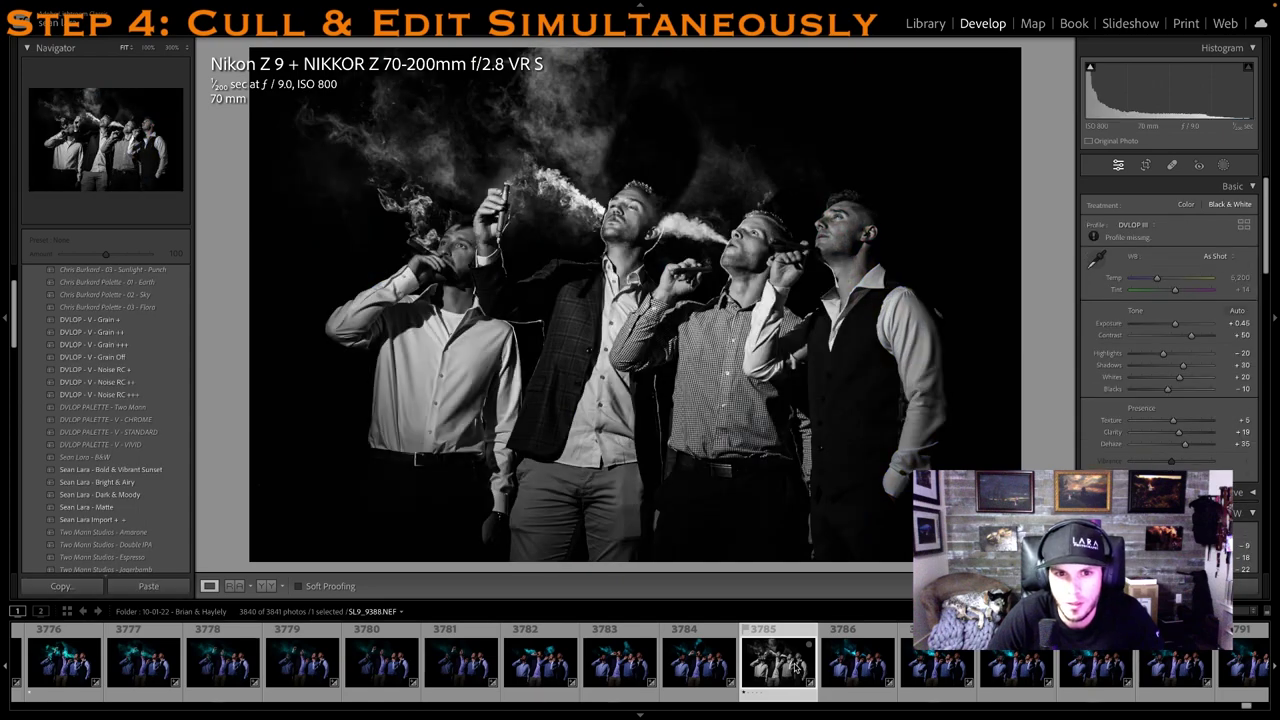
right_click(797, 668)
left_click(854, 541)
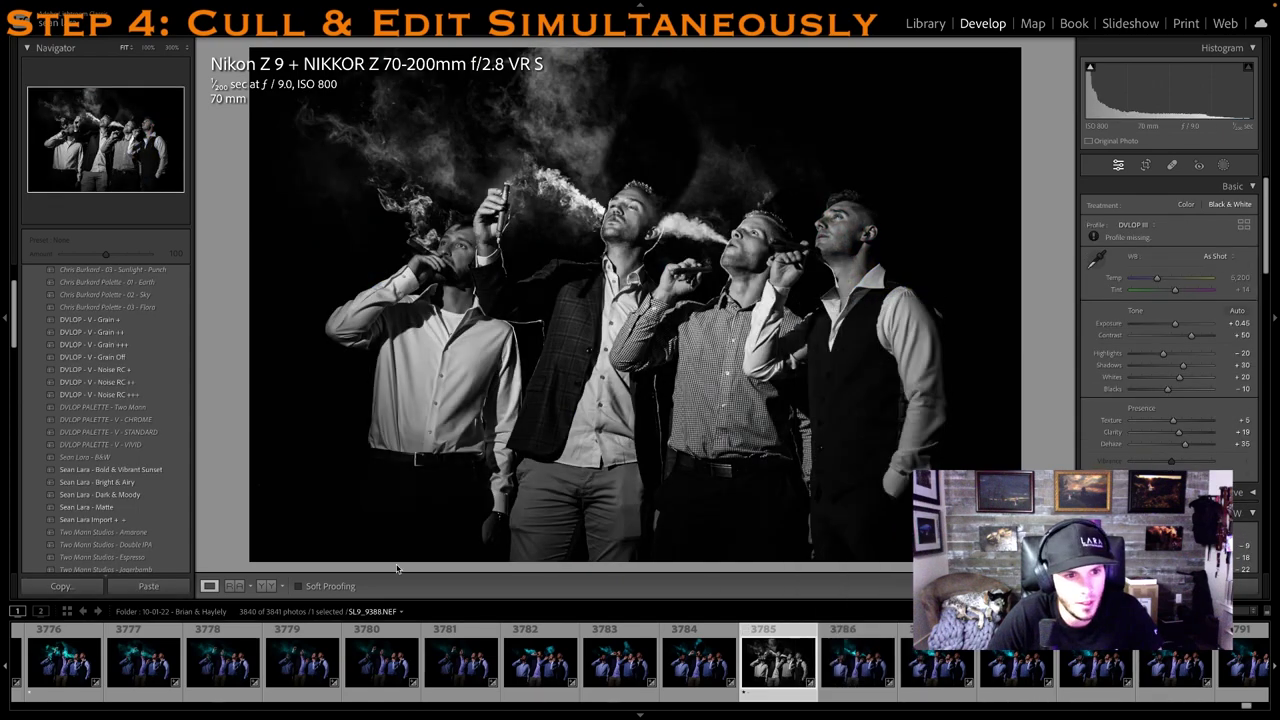
key("ctrl+apostrophe")
left_click(106, 520)
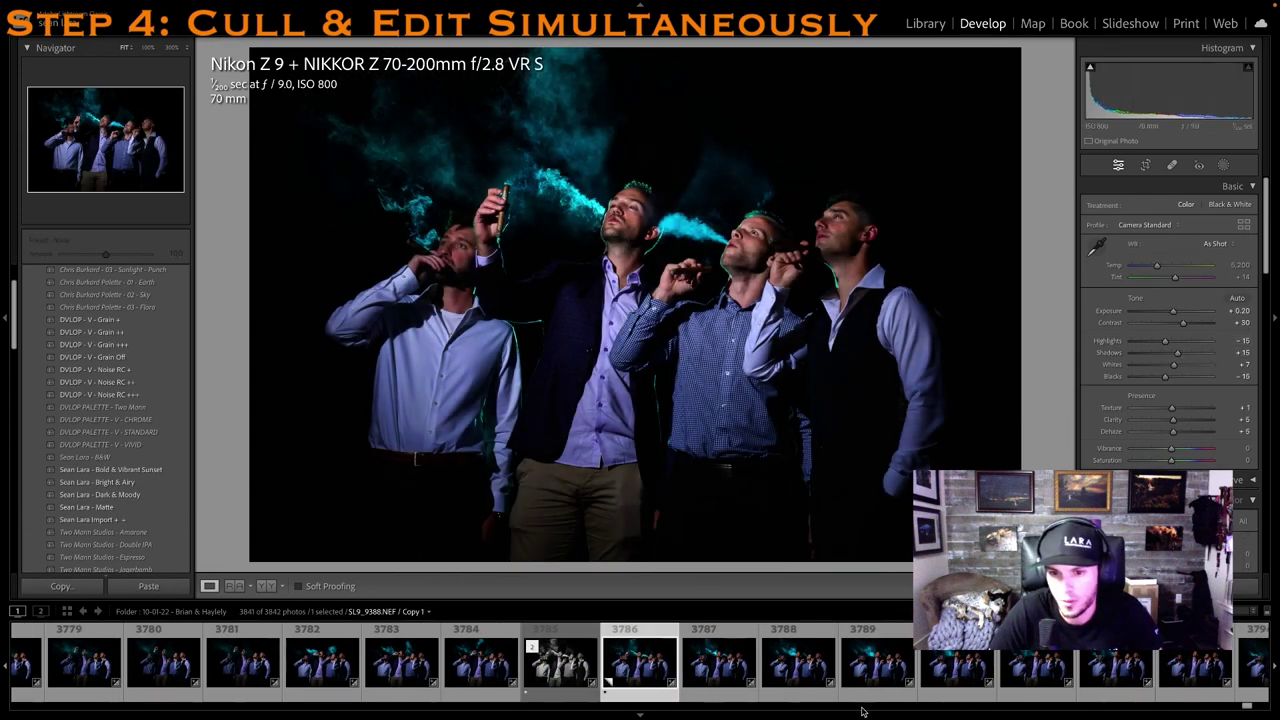
Skim the remaining group cigar photos through to the late reception shots of the blonde woman talking with the older man
scroll(879, 673, "down", 1)
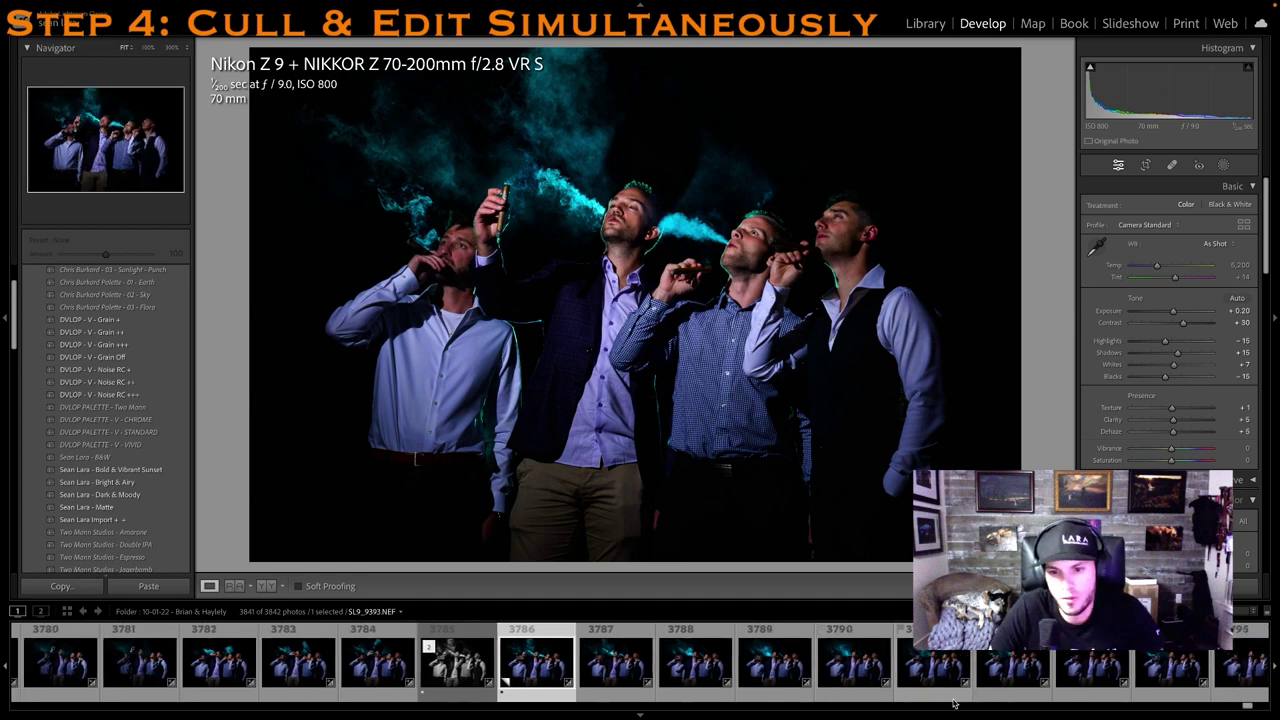
scroll(946, 700, "down", 1)
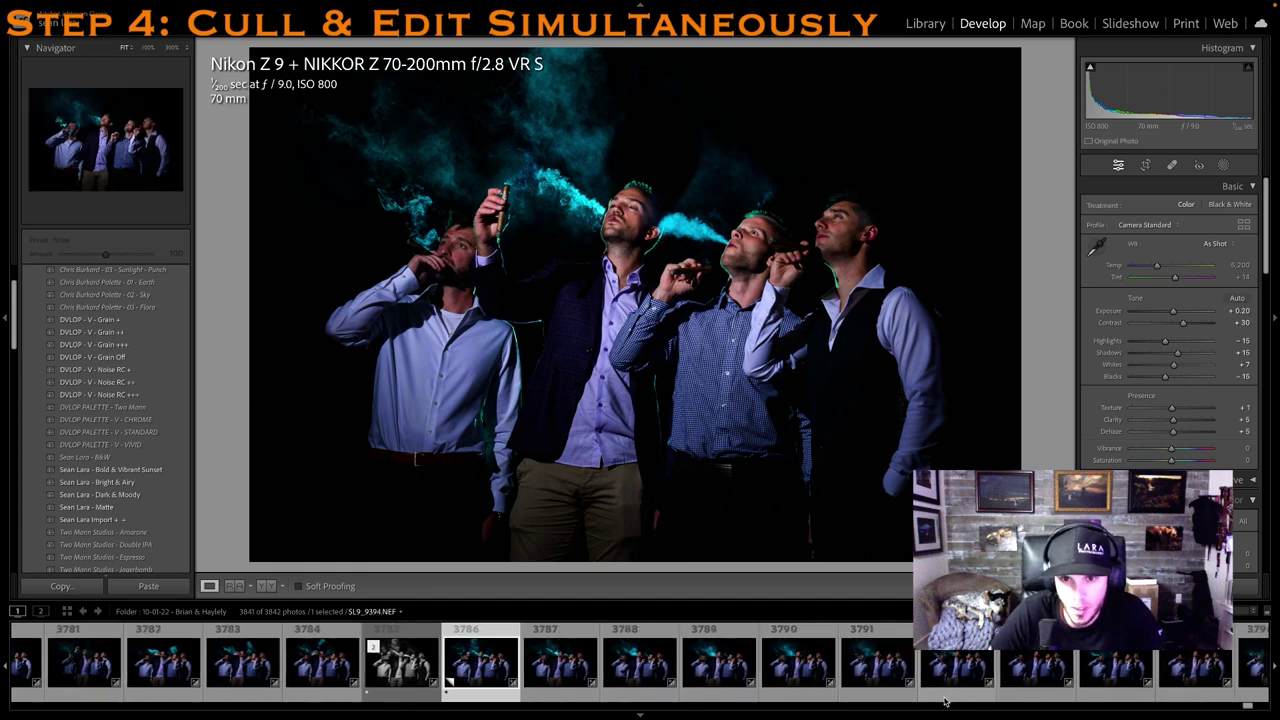
scroll(858, 650, "down", 3)
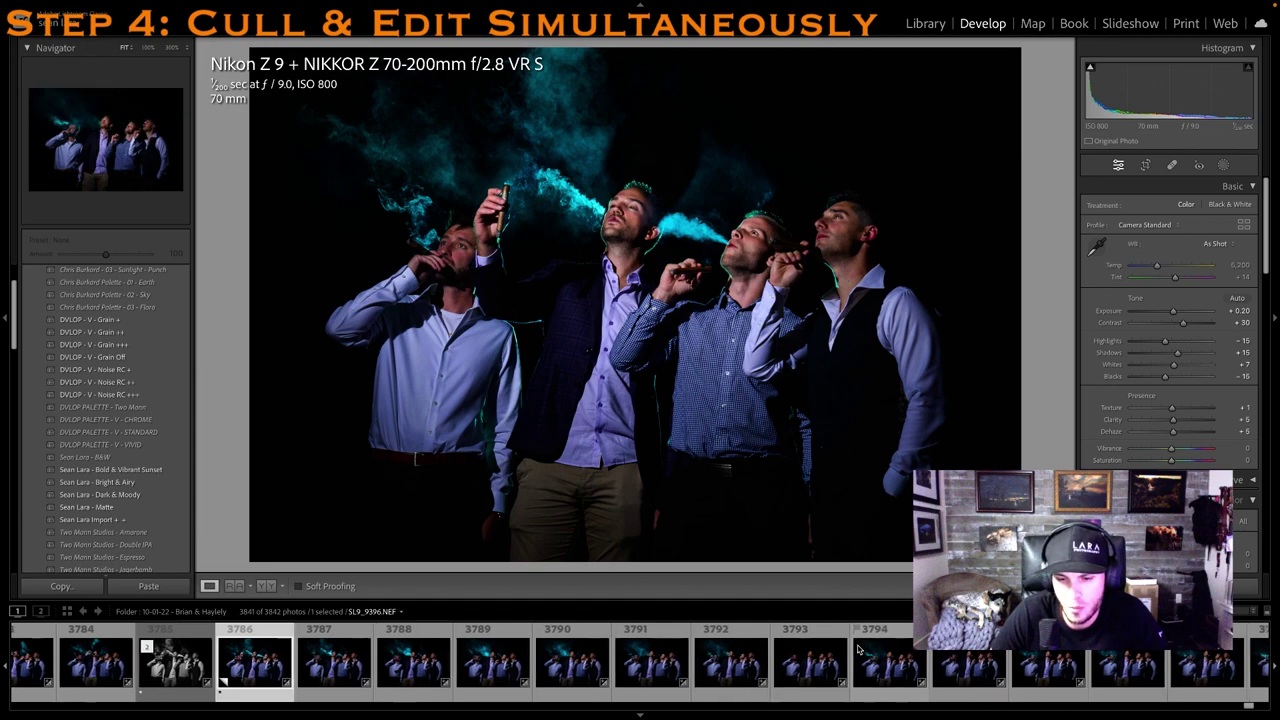
scroll(858, 650, "down", 1)
key("Right")
key("Right")
key("Right")
key("Right")
key("Right")
key("Right")
key("Right")
key("Right")
key("Right")
key("Right")
key("Right")
key("Right")
key("Right")
key("Right")
key("Right")
key("Right")
key("Right")
key("Right")
key("Right")
key("Right")
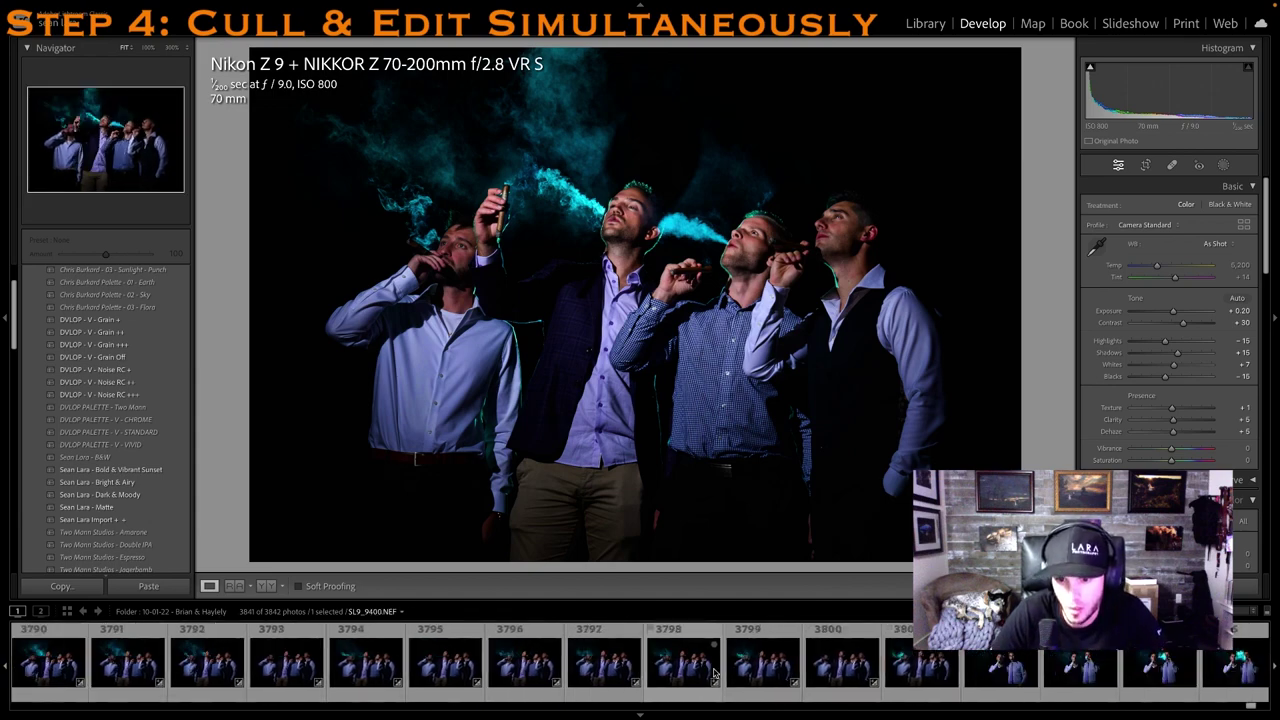
key("Right")
key("Right")
key("Right")
key("Right")
key("Right")
key("Right")
key("Right")
key("Right")
key("Right")
key("Right")
key("Right")
key("Right")
key("Right")
key("Right")
key("Right")
key("Right")
key("Right")
key("Right")
key("Right")
key("Right")
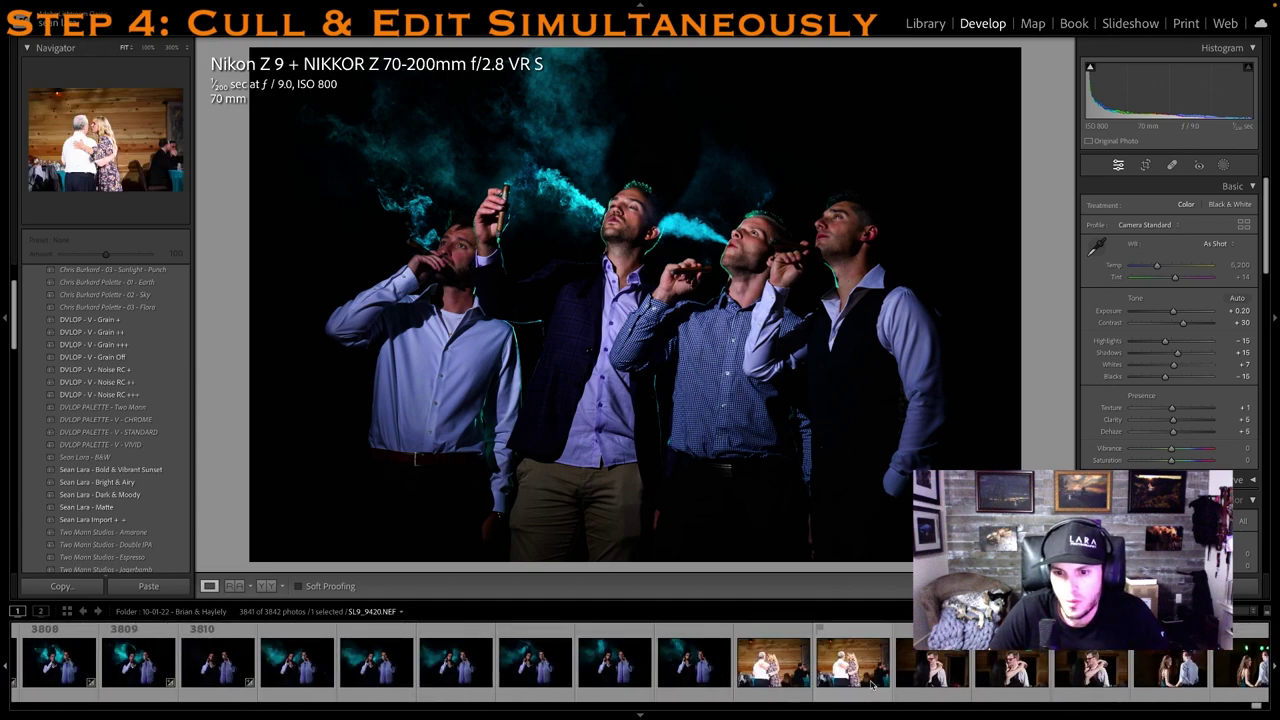
key("Left")
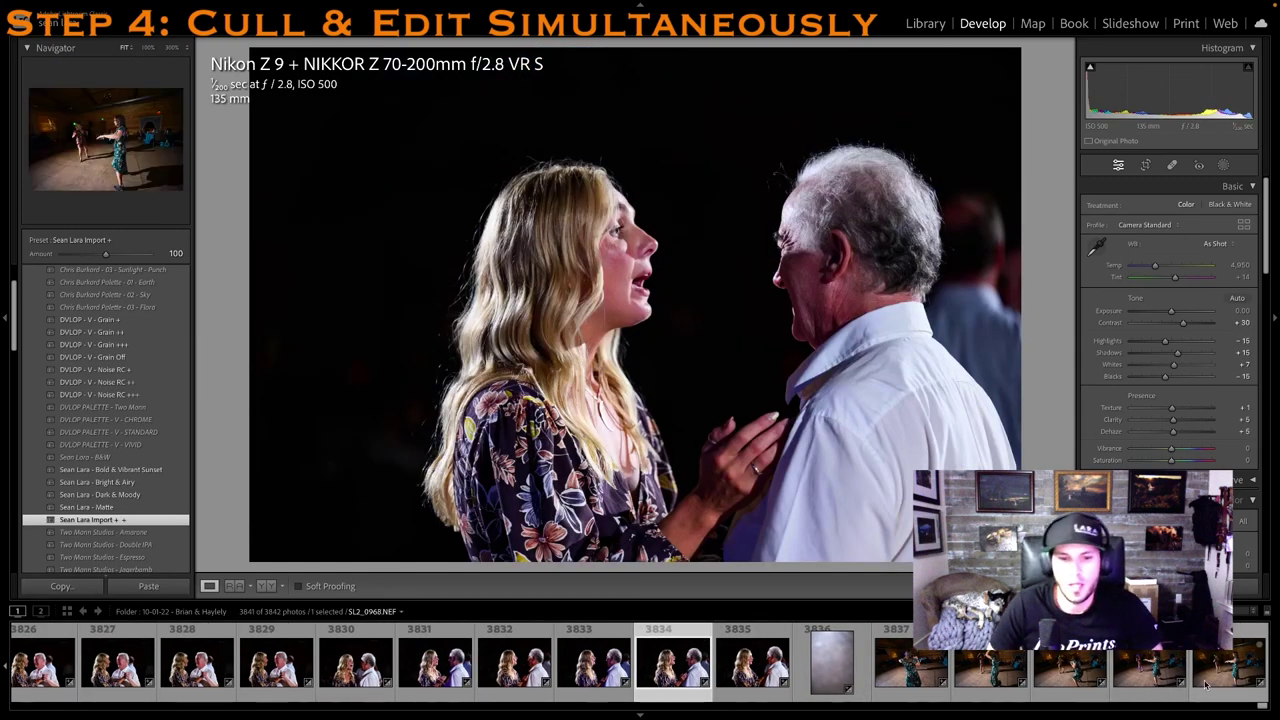
Go back to the start of the reception speeches at SL9_8957.NEF and view the sunset gazebo photo SL9_8954-Edit.tif
scroll(1205, 683, "up", 4)
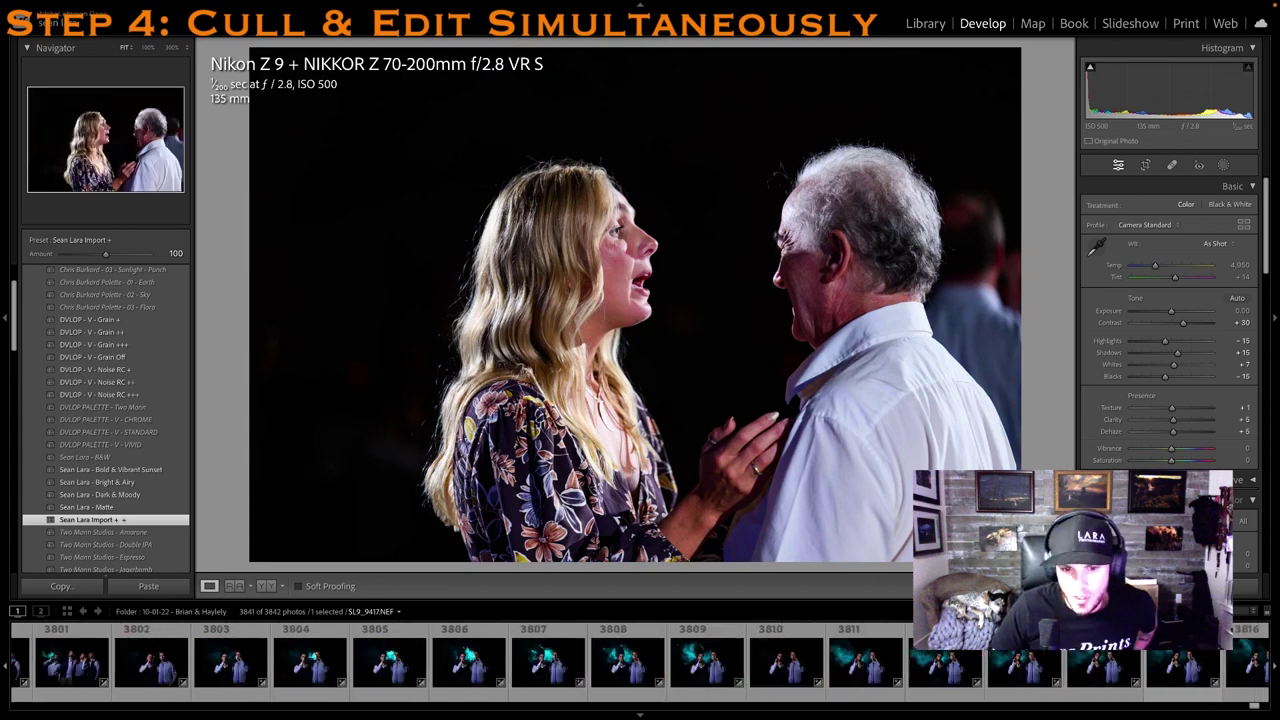
scroll(1020, 660, "up", 4)
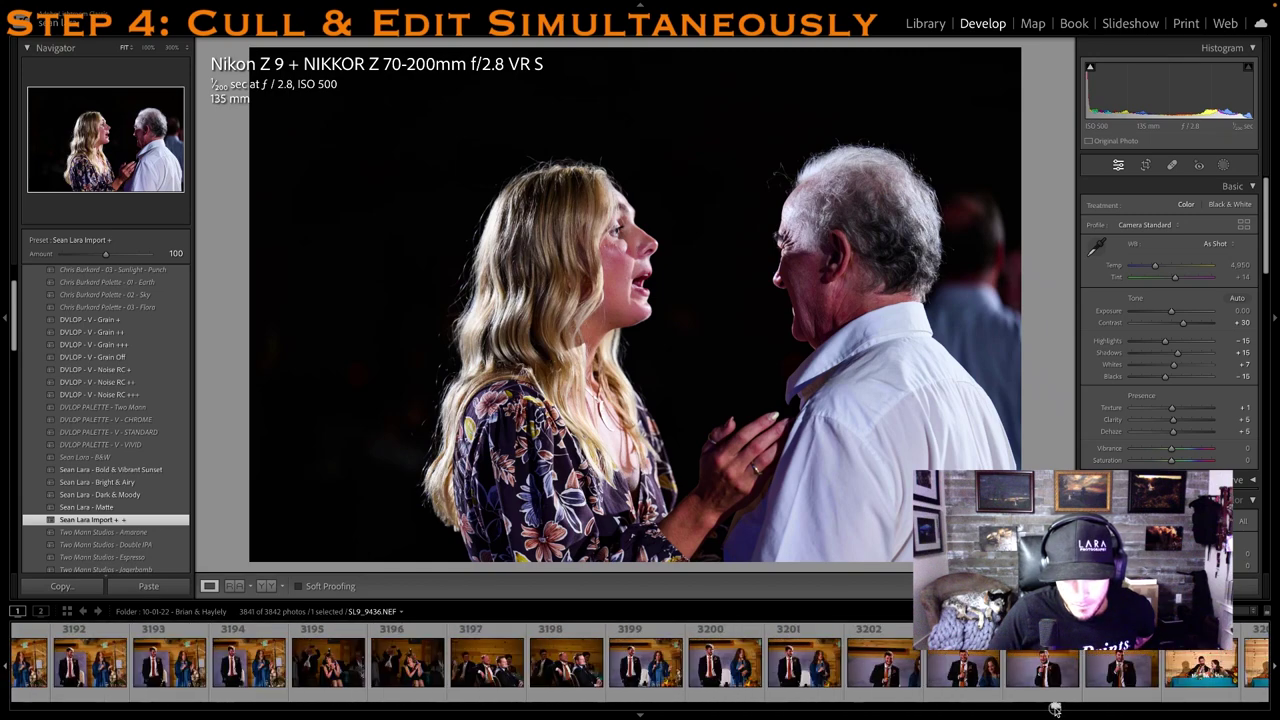
left_click_drag(1044, 708, 1028, 711)
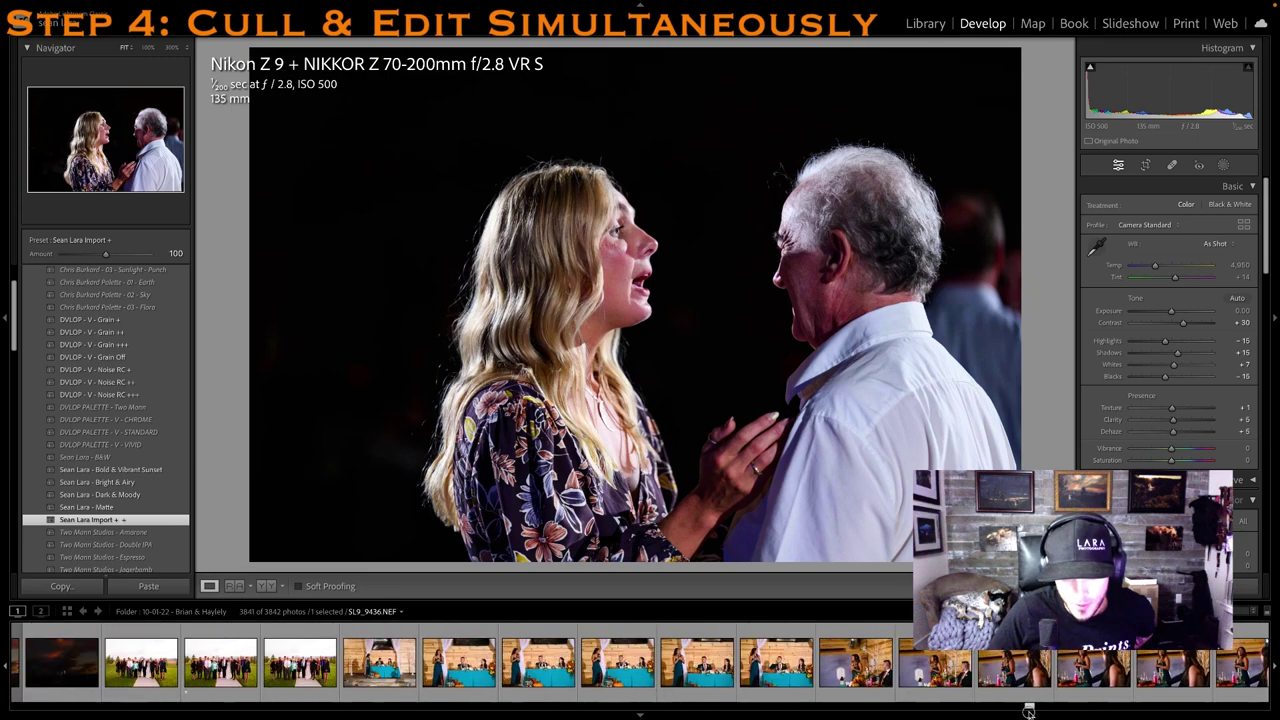
left_click(847, 660)
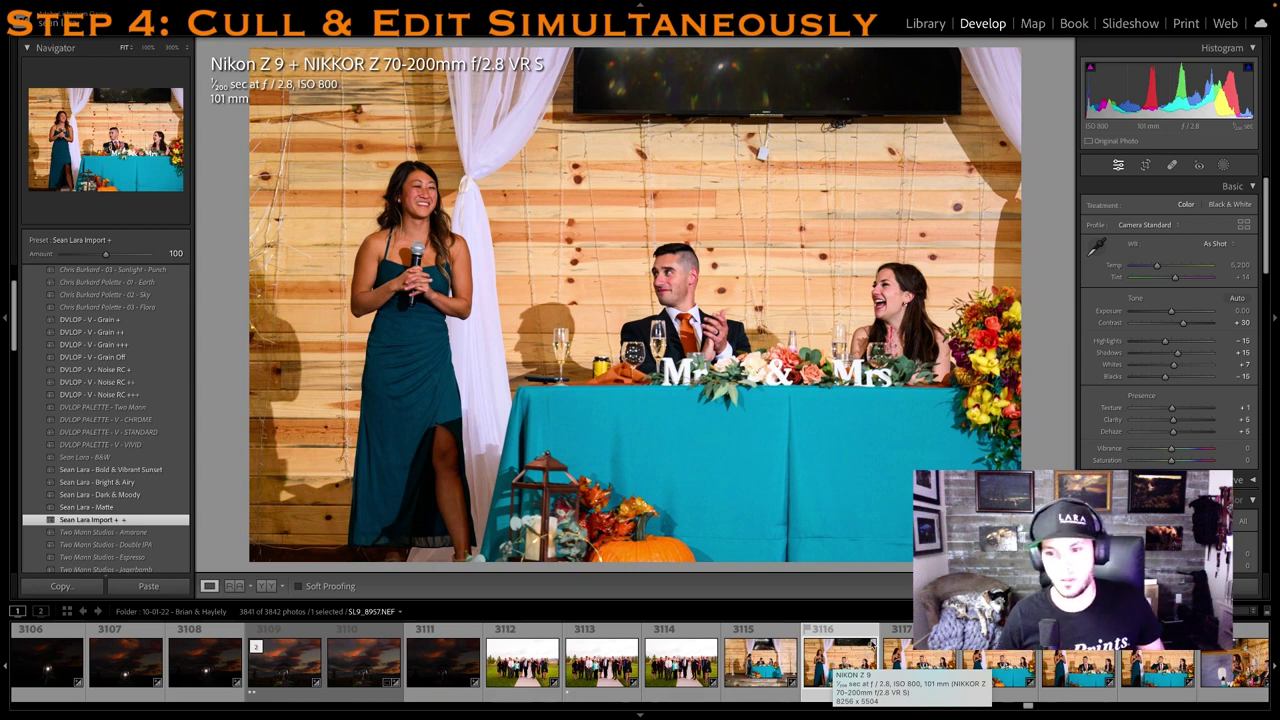
left_click(838, 662)
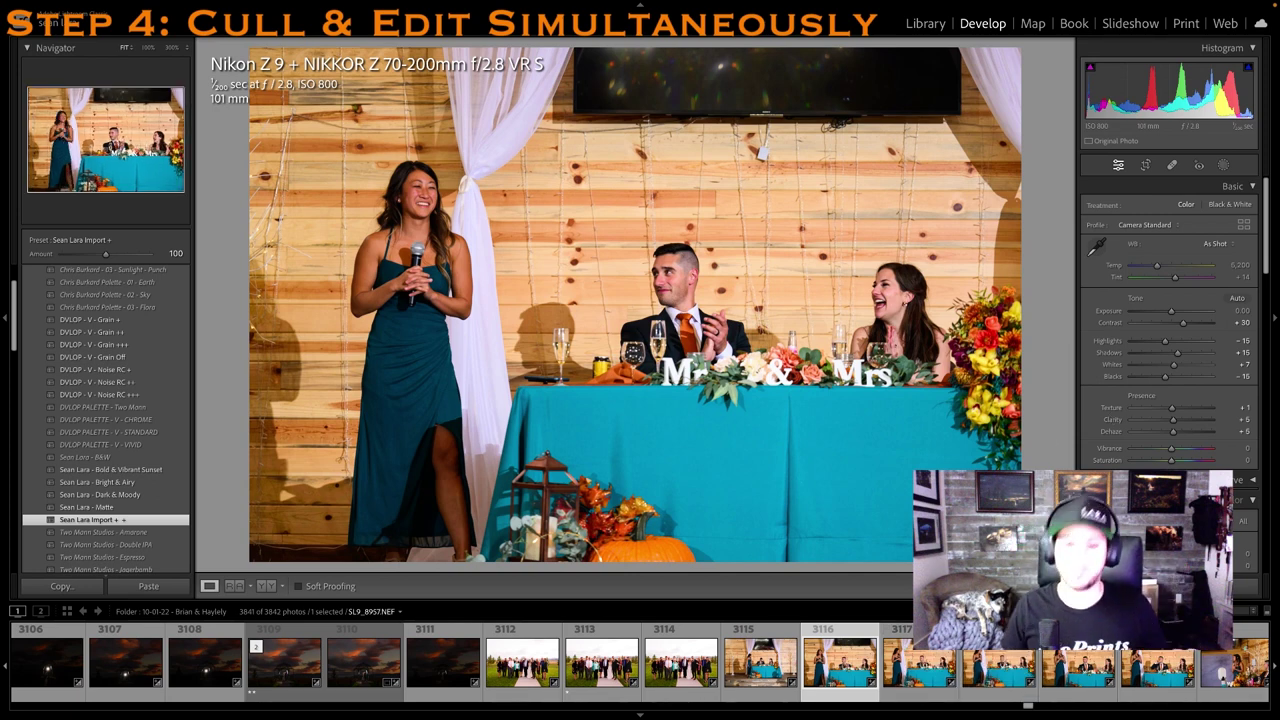
left_click(310, 670)
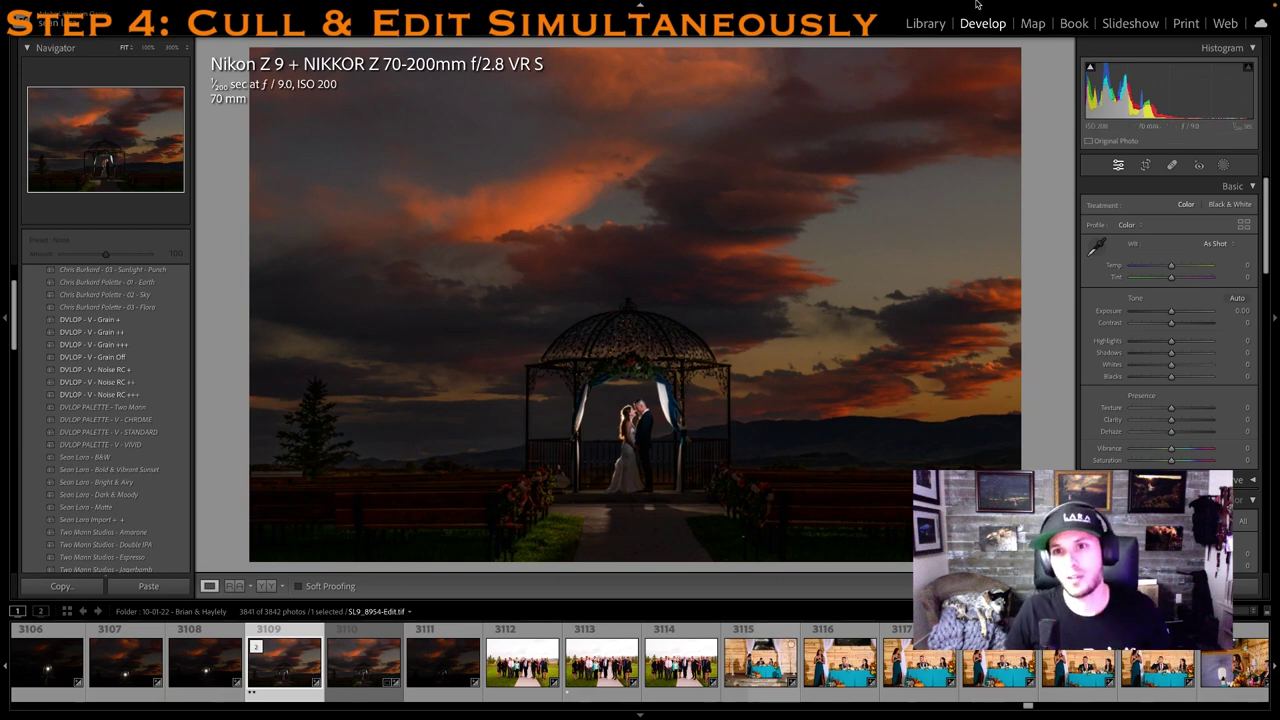
Show the shoot as a Library grid sorted by Rating, with the library filter set to None
left_click(911, 27)
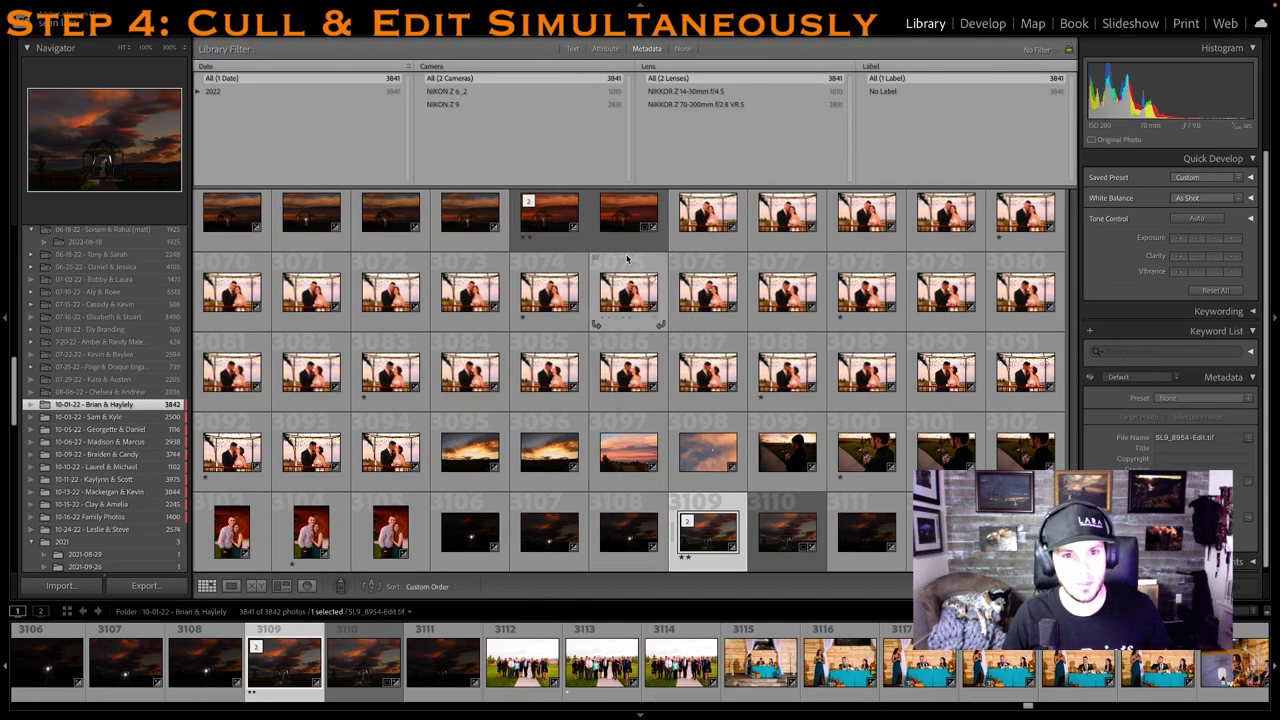
left_click(427, 587)
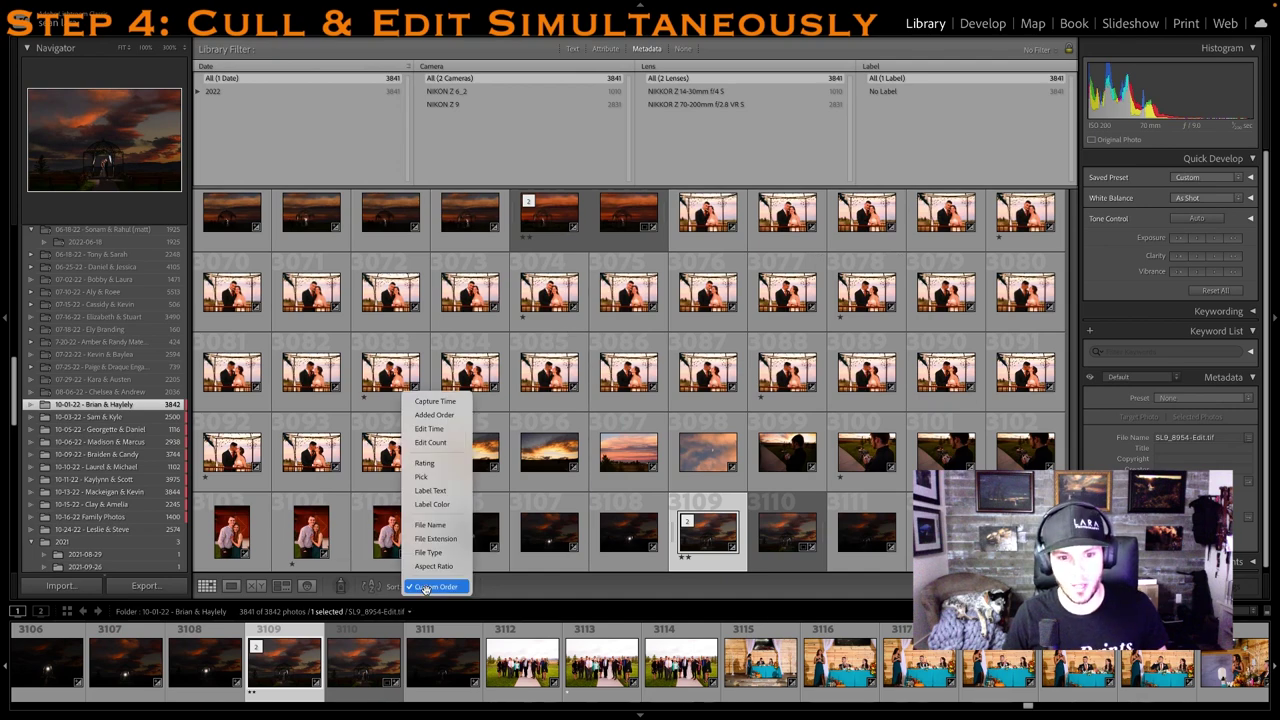
left_click(430, 462)
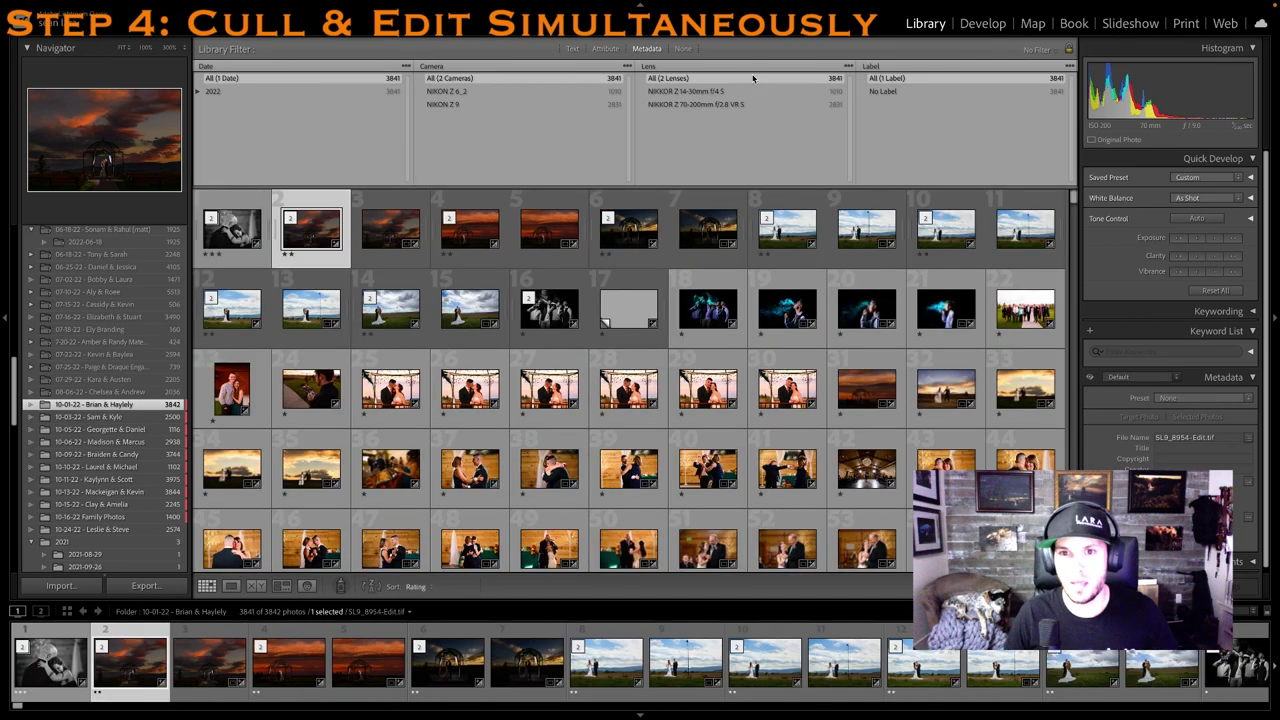
left_click(683, 48)
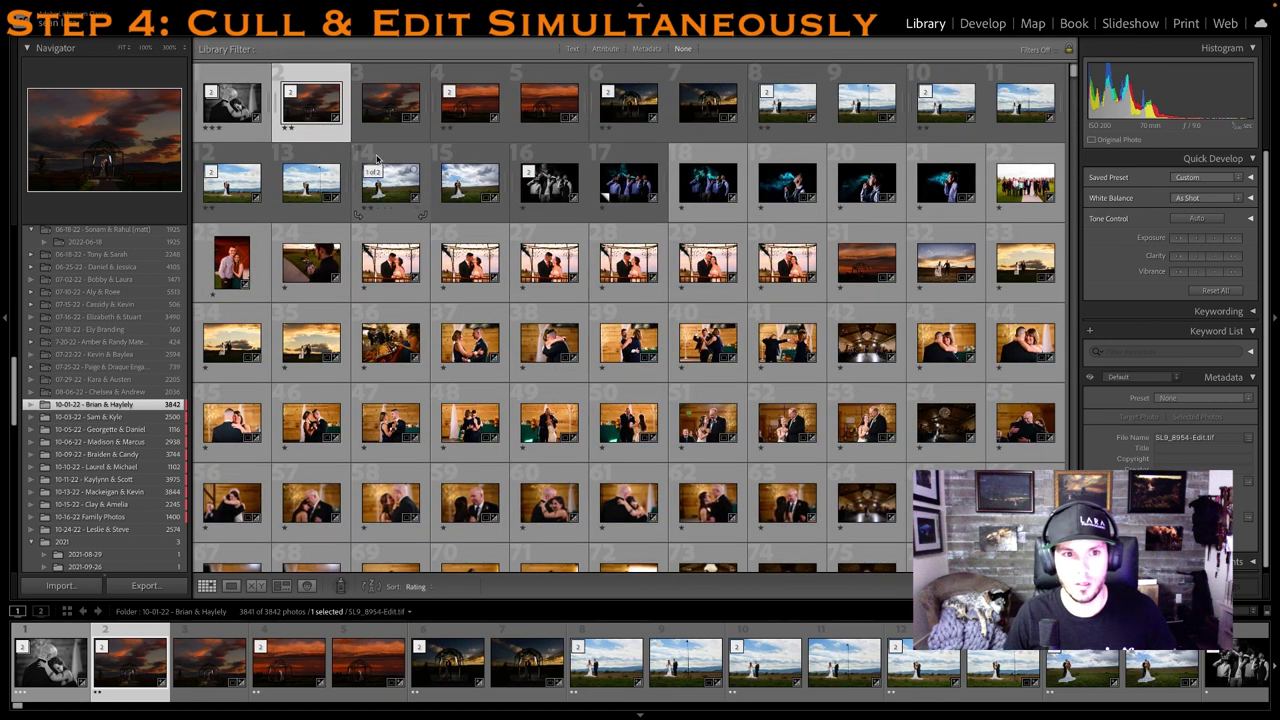
Select every star-rated photo in the grid, from the three-star SL9_8766.NEF through the last one-star photo, number 675
left_click(240, 104)
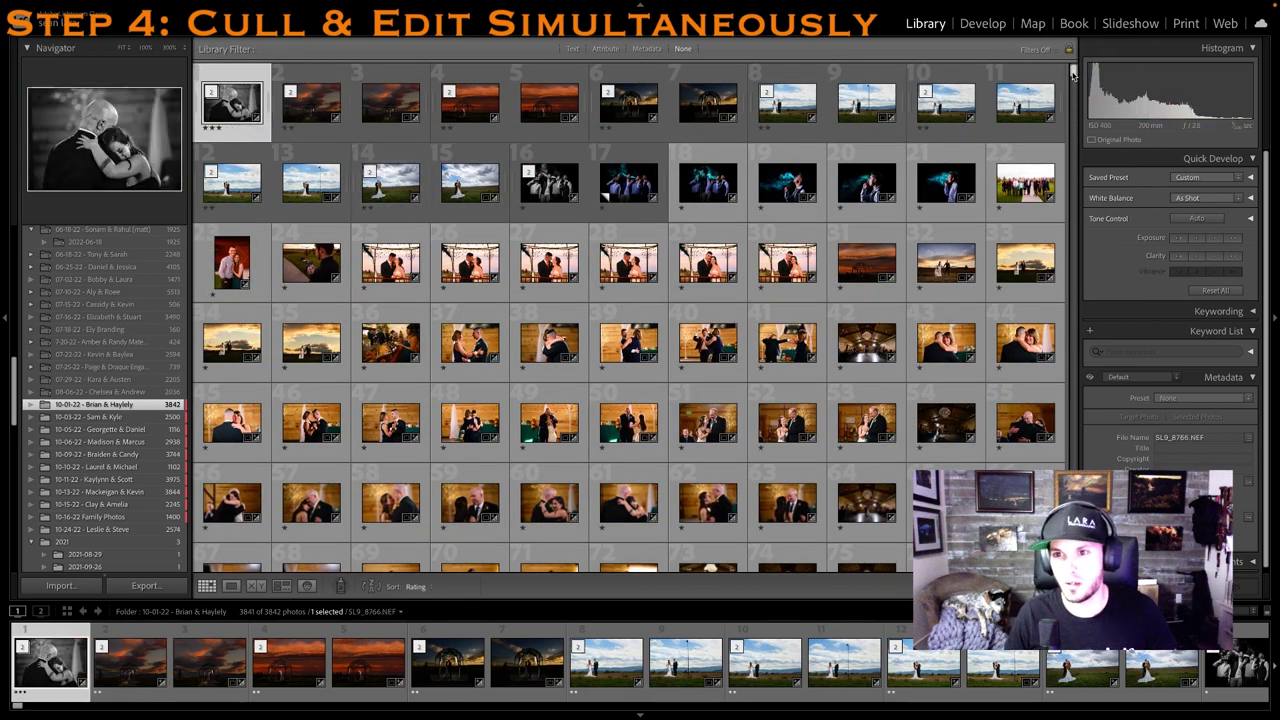
scroll(1072, 92, "down", 1)
left_click_drag(1071, 93, 1069, 158)
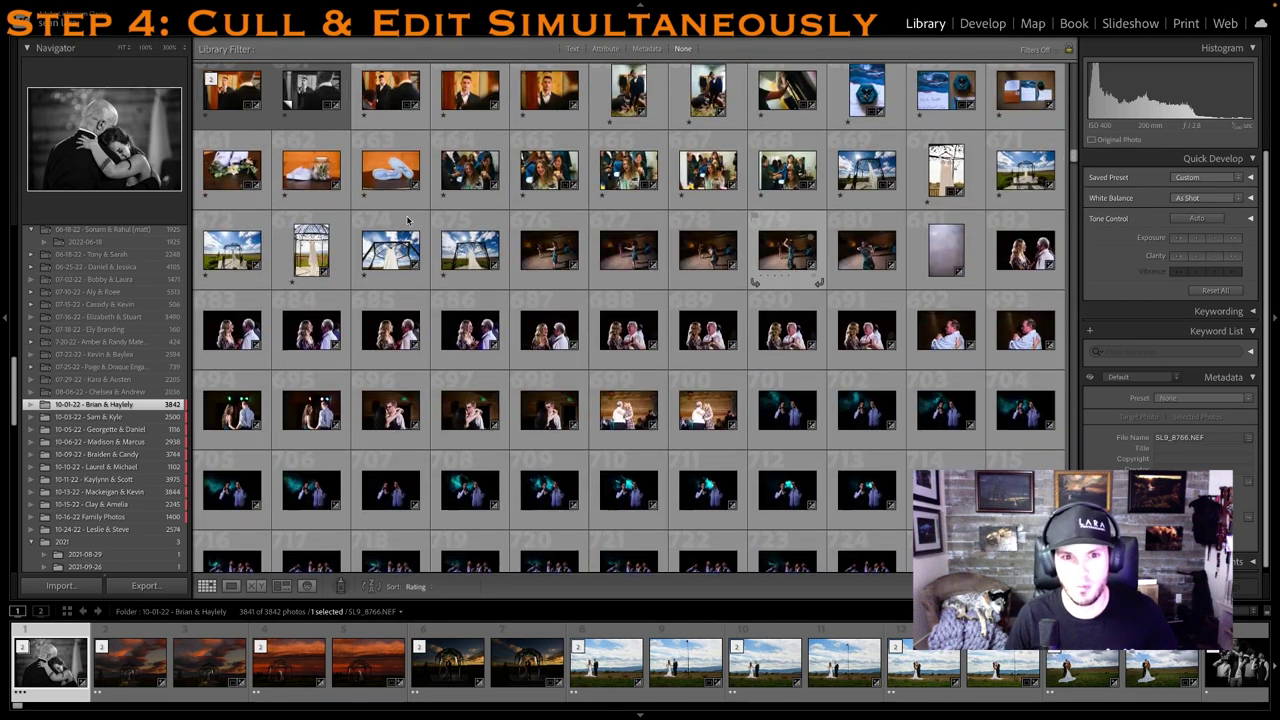
left_click(445, 251, "shift")
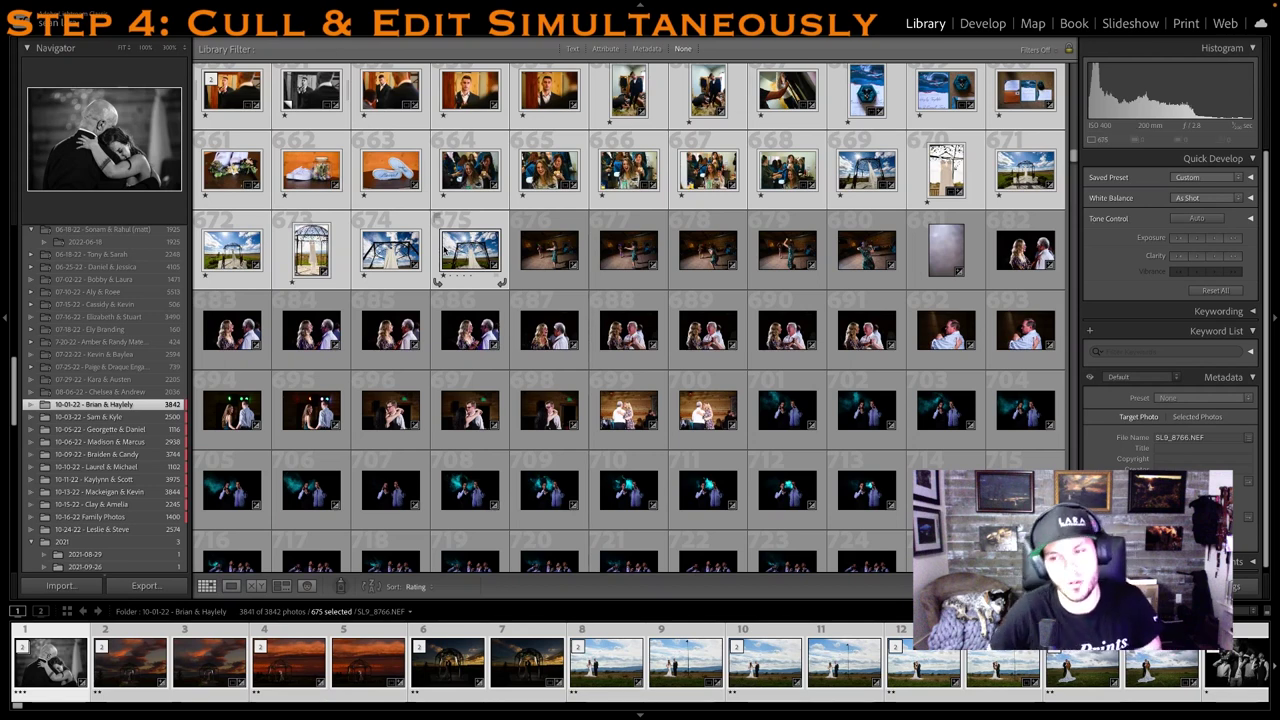